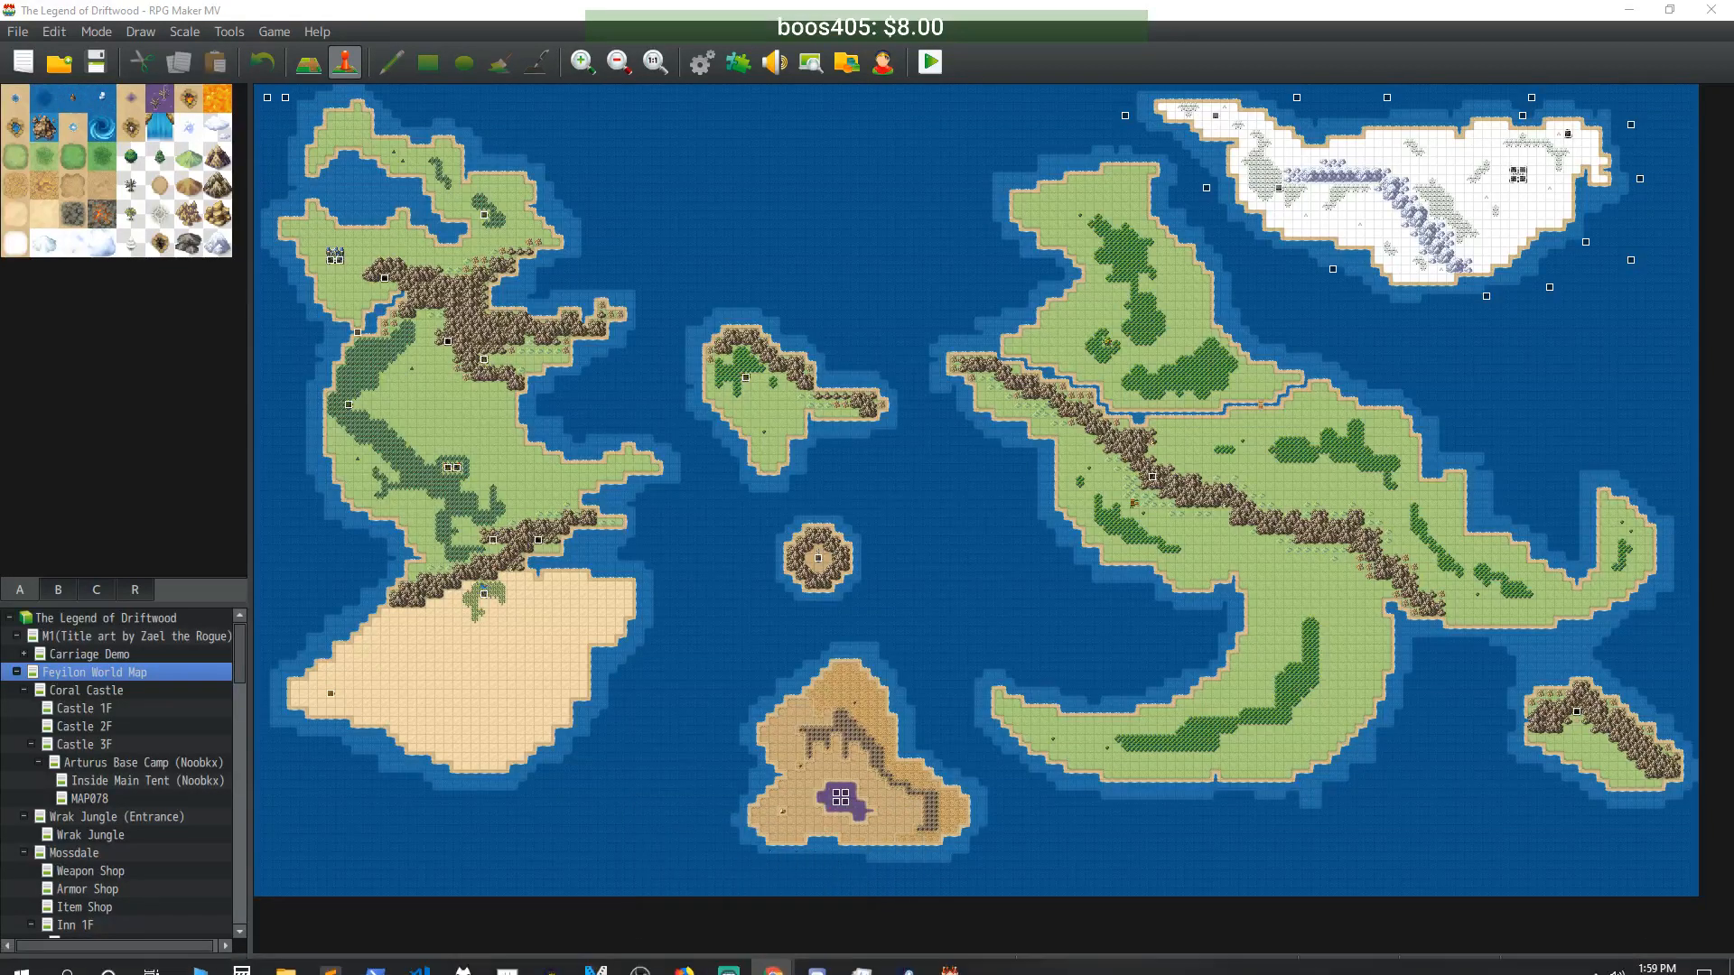
- In Discord, copy the older YouTube livestream link and post it in official_content
click(727, 955)
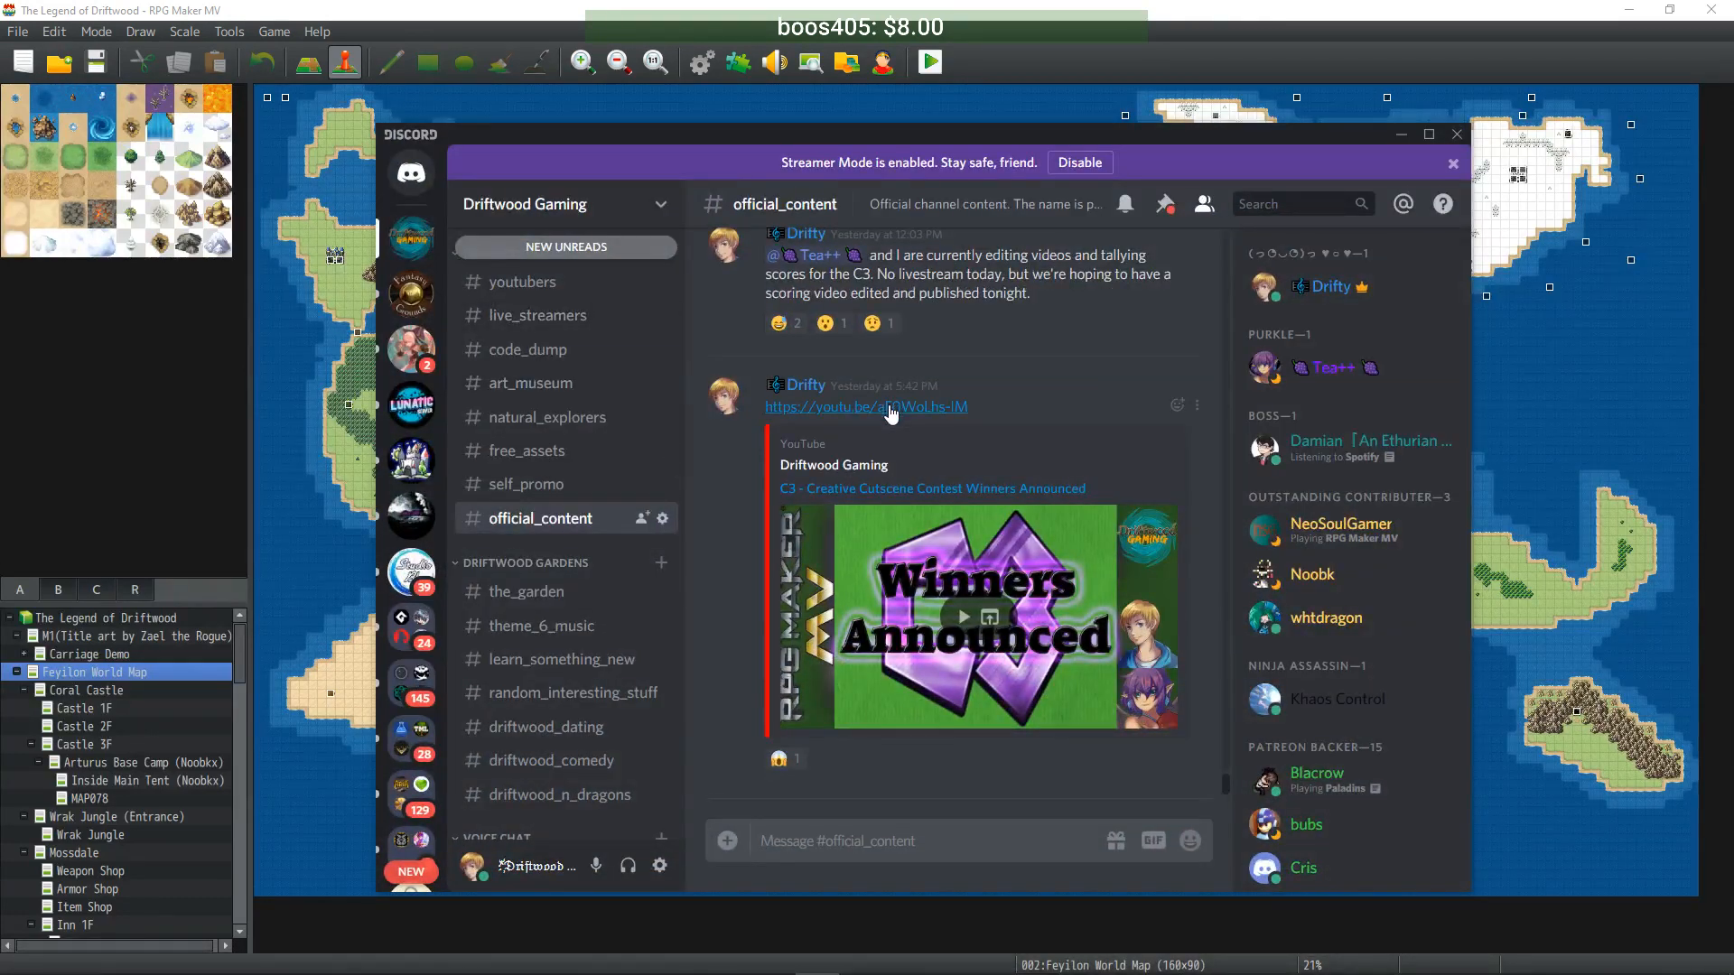
scroll(892, 453, up, 8)
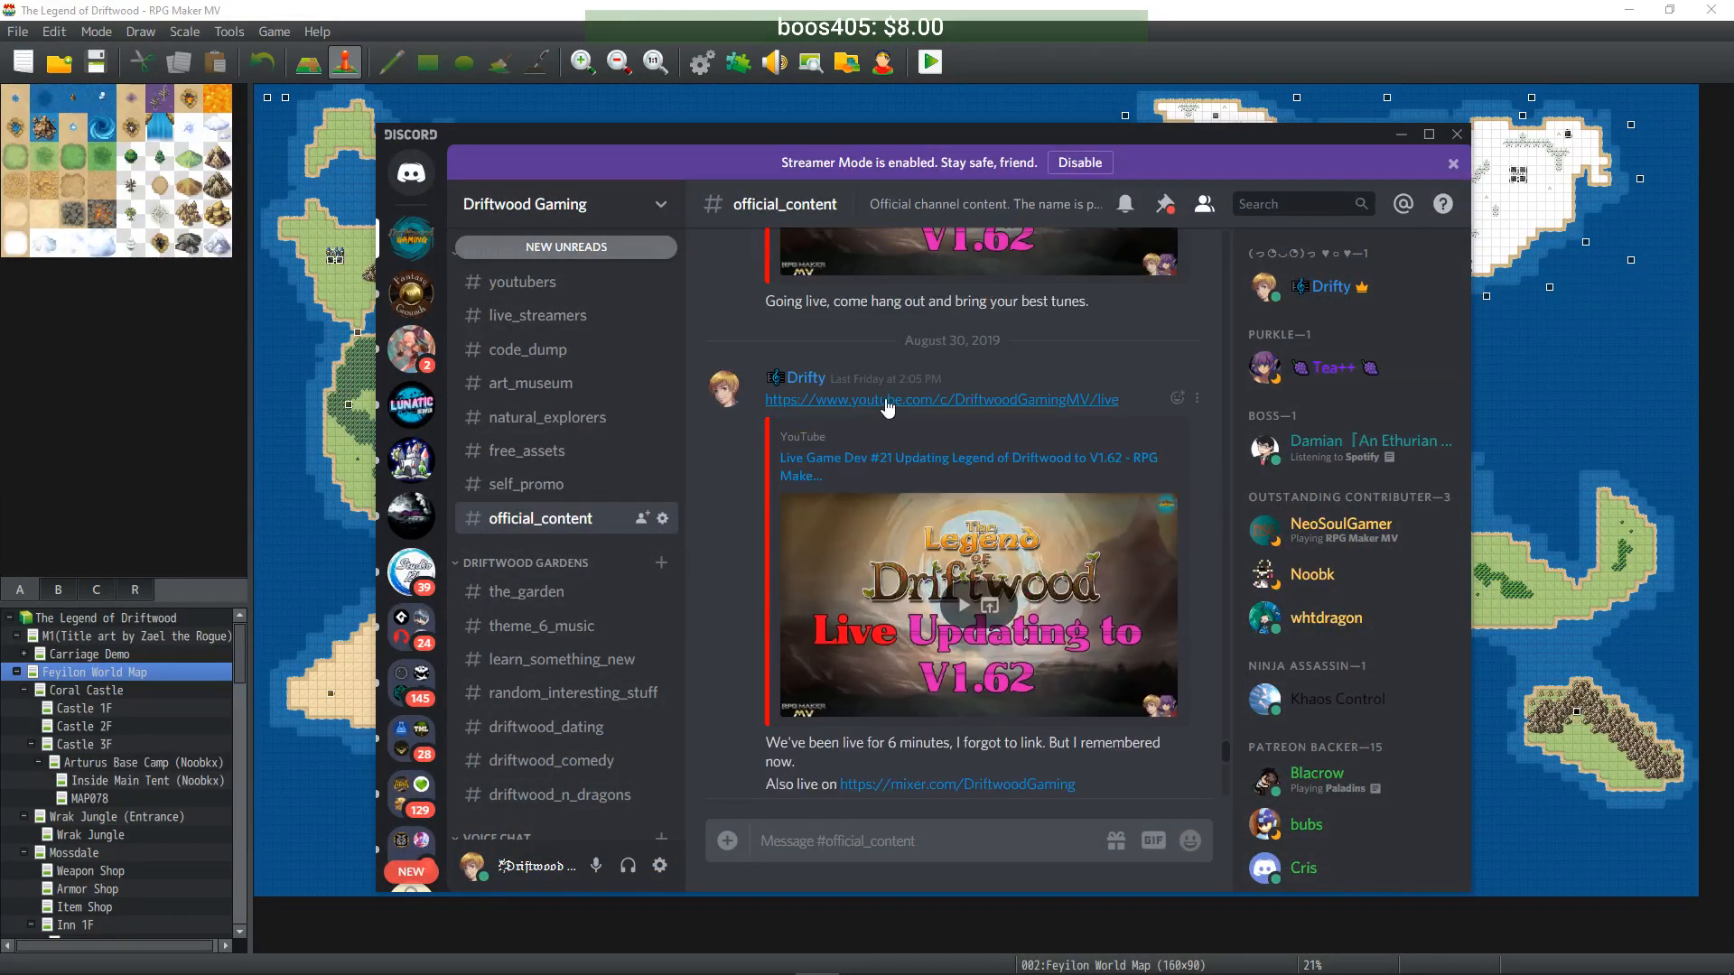
right_click(887, 400)
click(925, 537)
scroll(862, 749, down, 10)
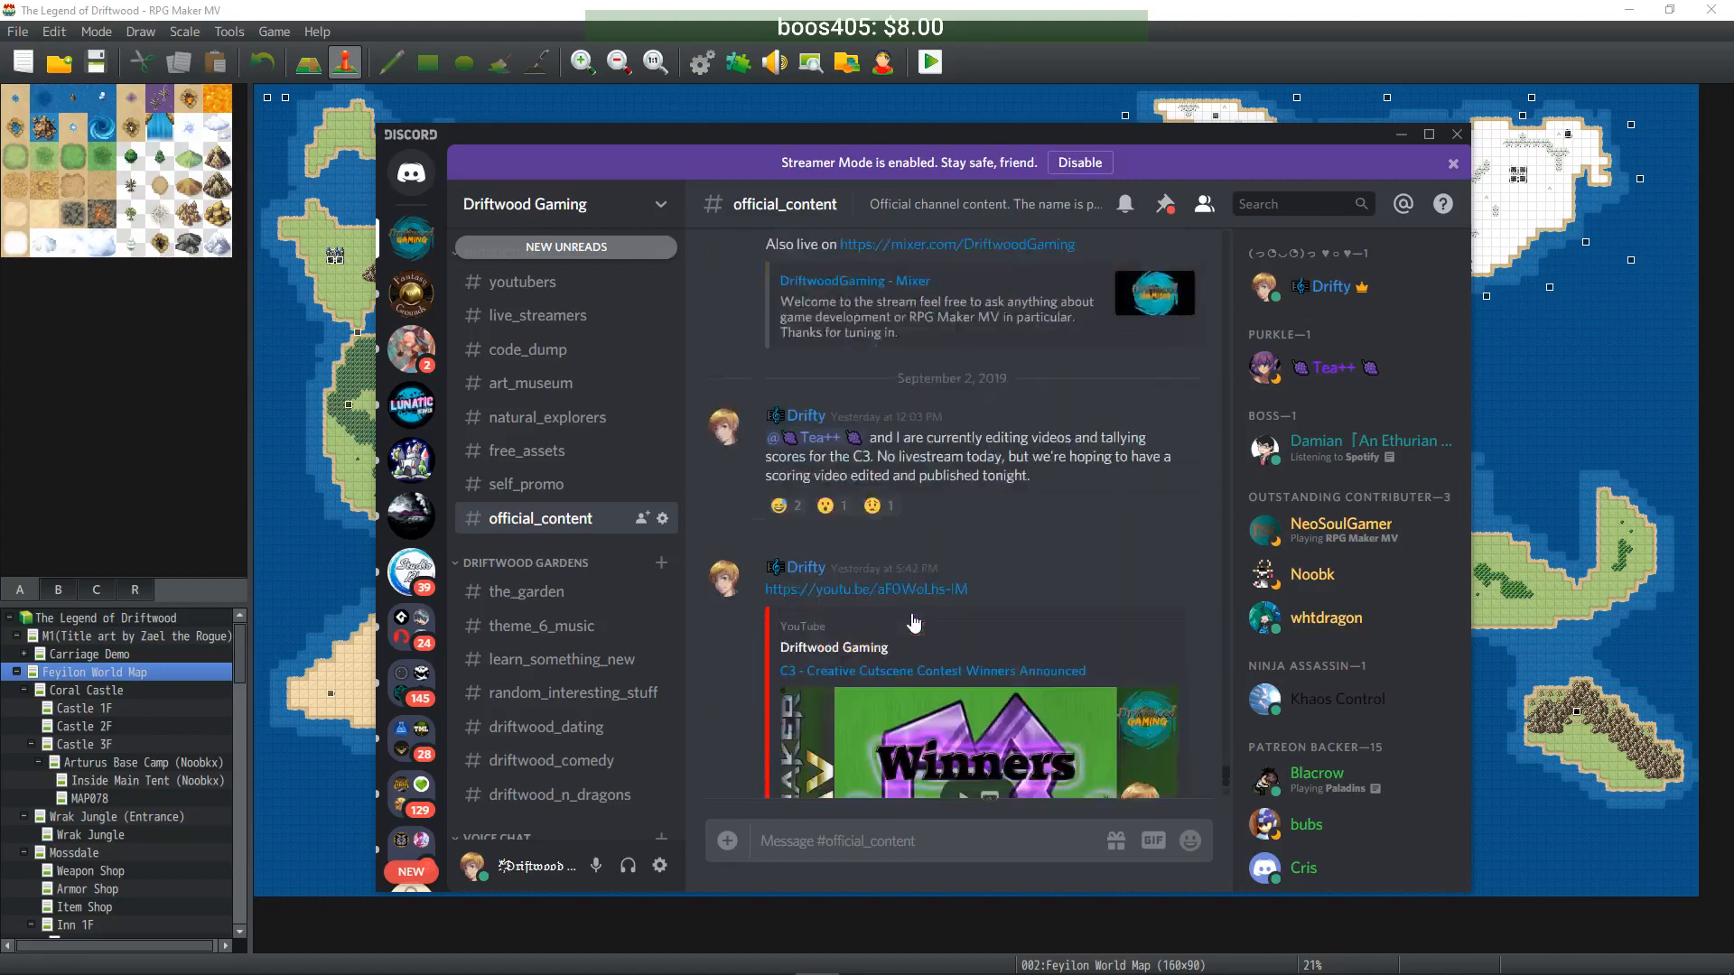
click(856, 840)
key(ctrl+v)
key(Return)
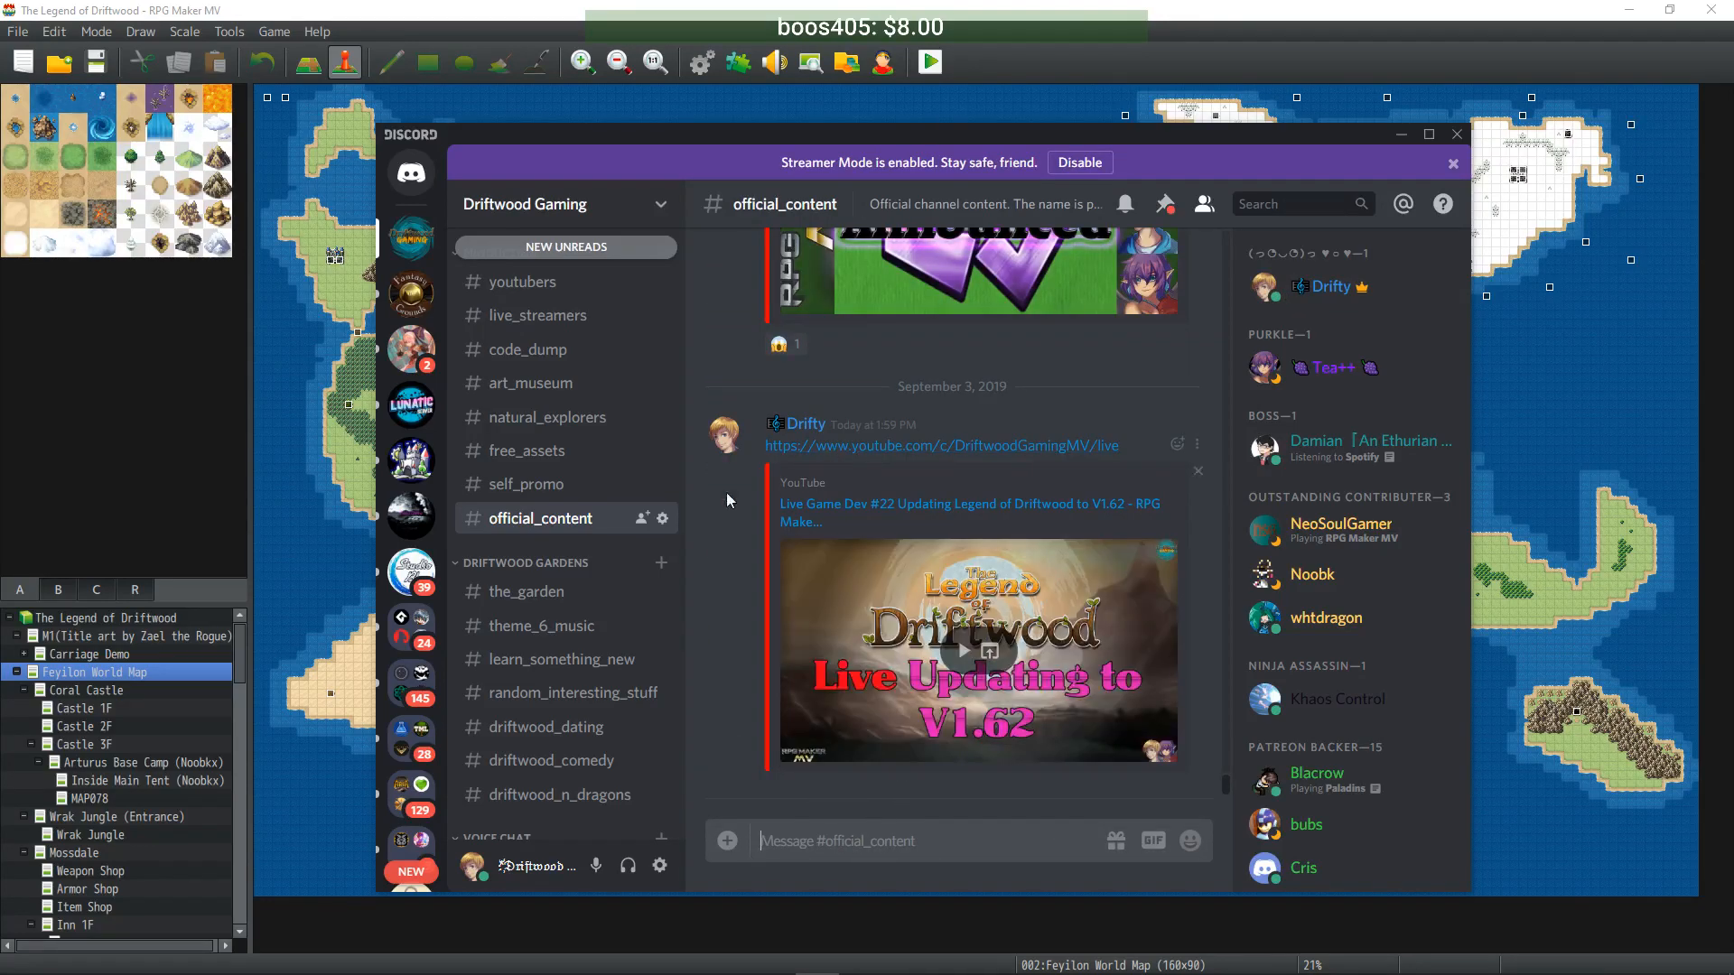
- Switch through the gaming_news channel to the default_font channel
scroll(517, 536, up, 5)
scroll(523, 538, up, 2)
click(533, 533)
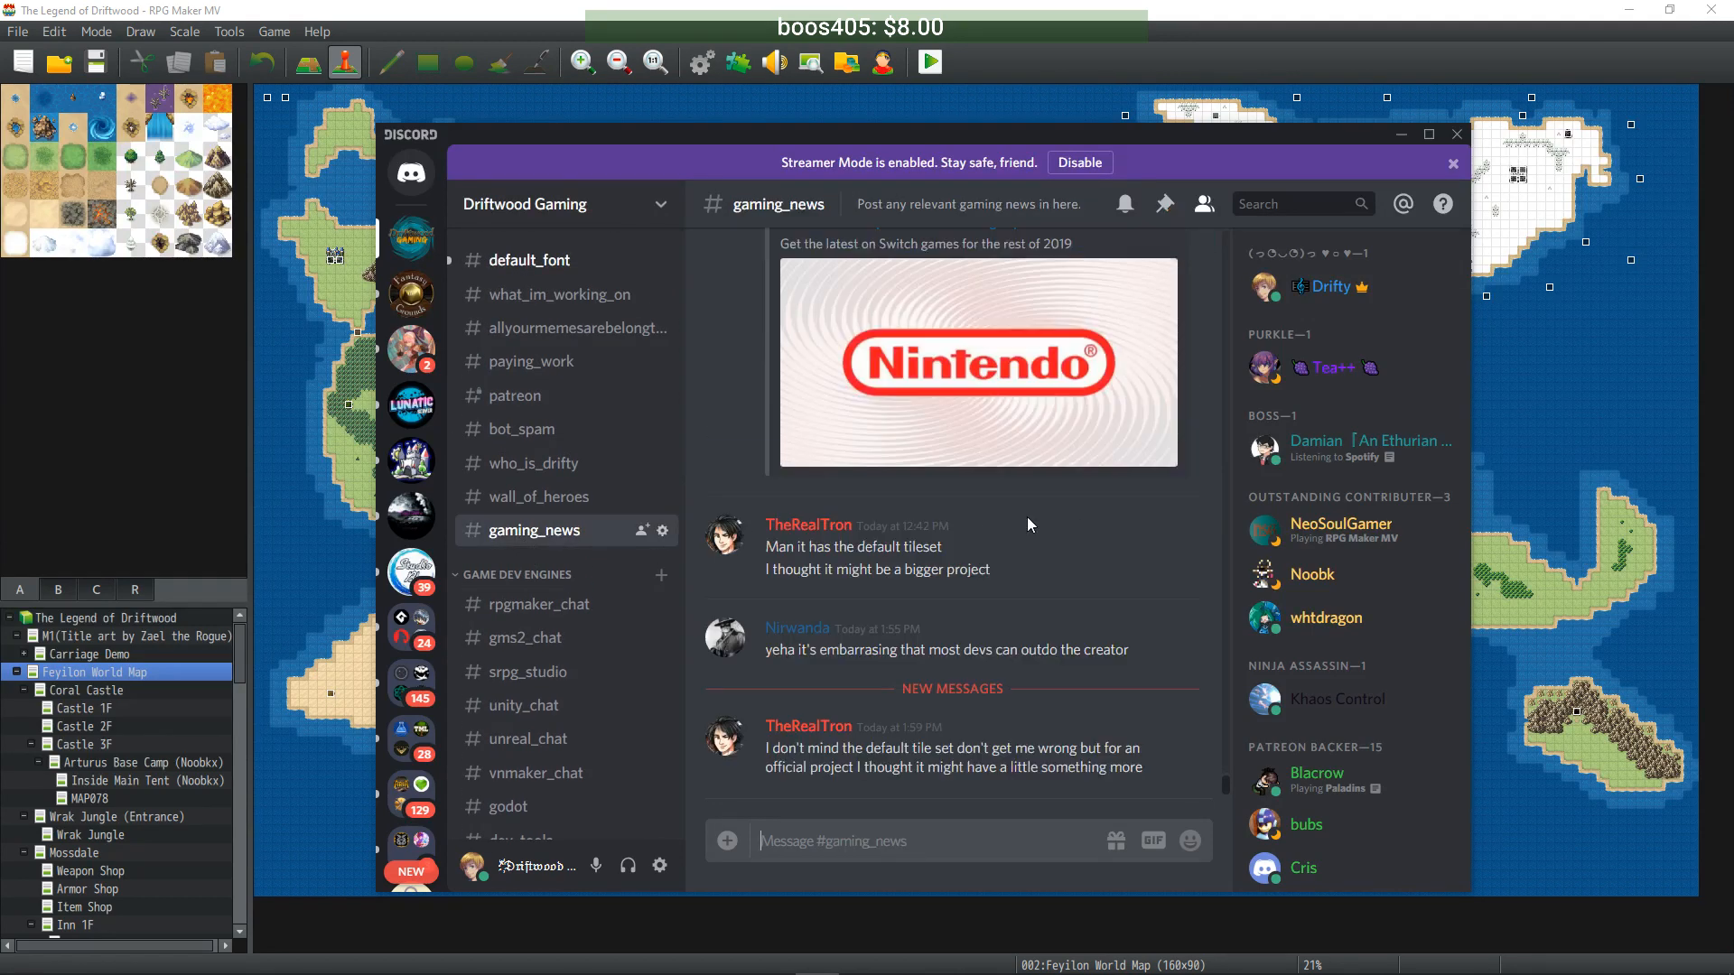
click(503, 254)
scroll(585, 404, down, 5)
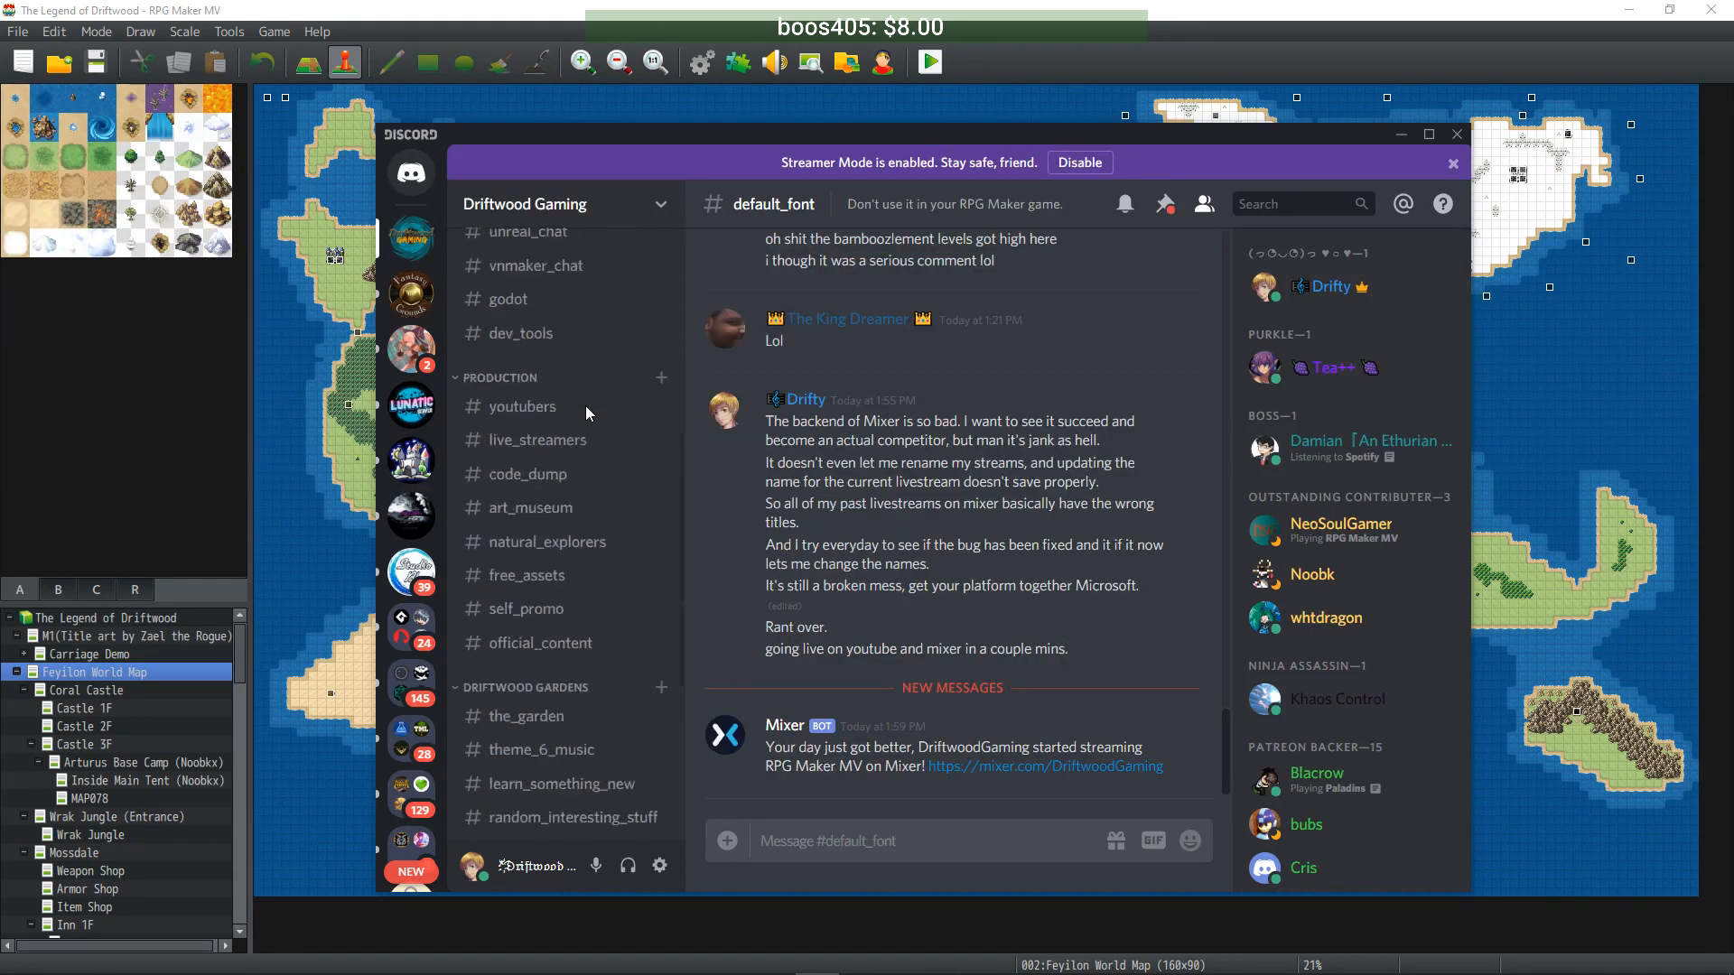
scroll(578, 403, down, 1)
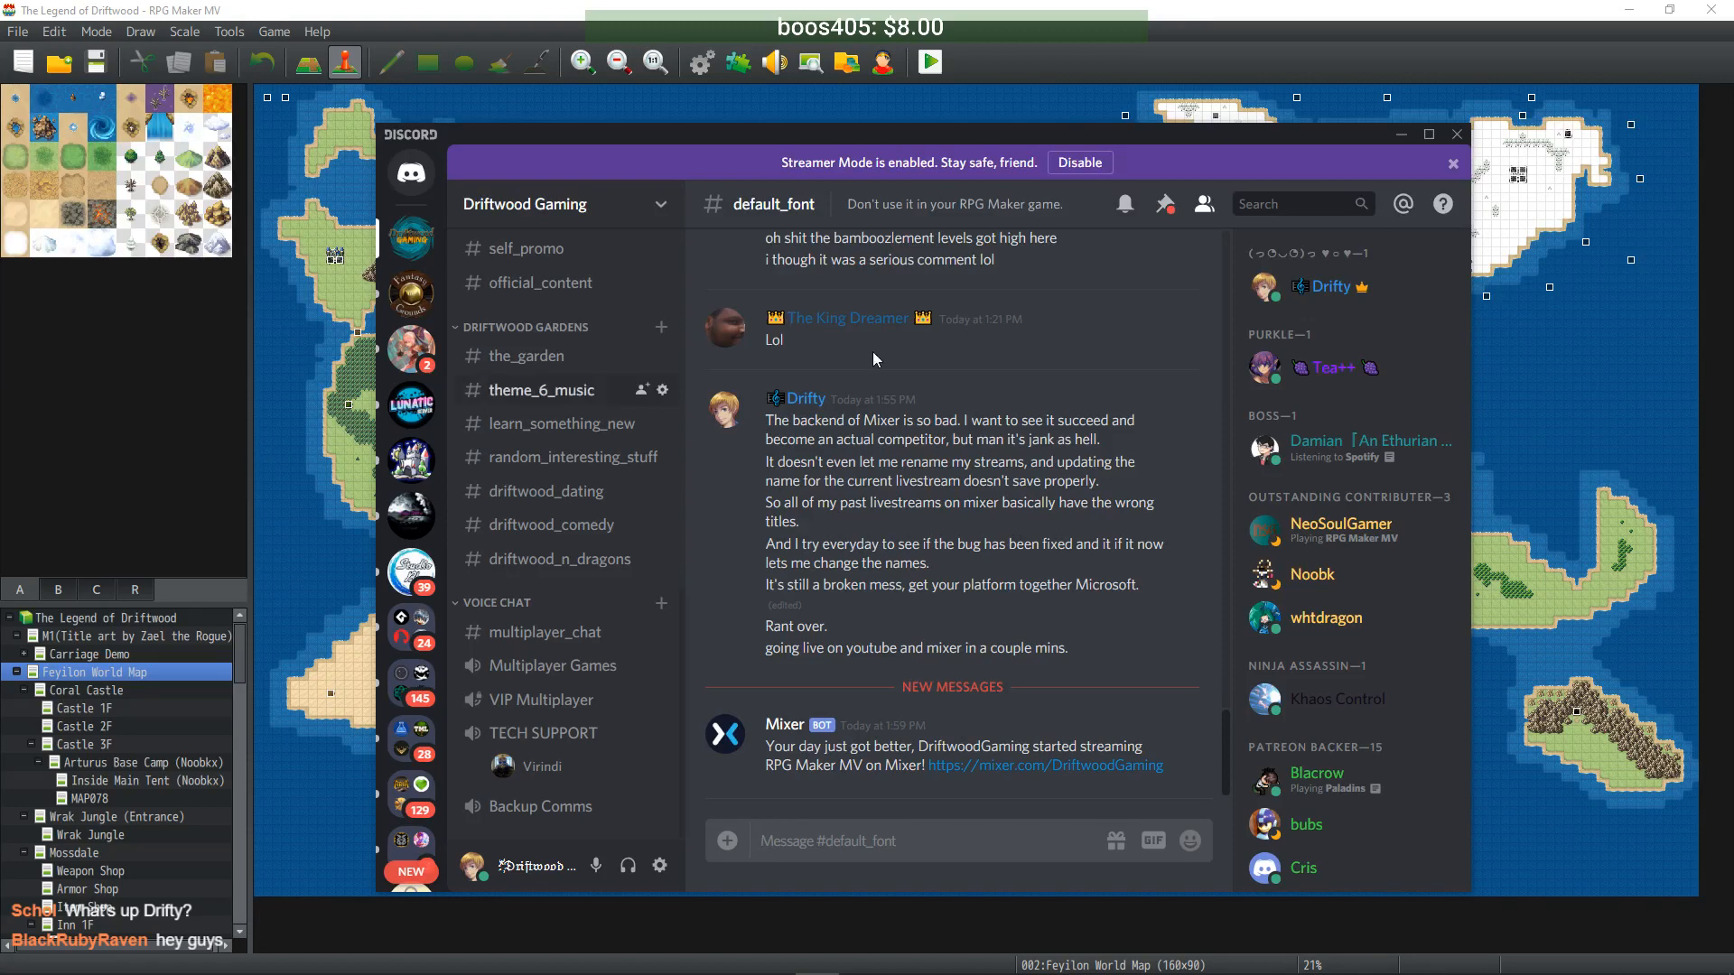
- Minimize Discord to reveal the Feyilon World Map, then bring up Sublime Text
click(1401, 137)
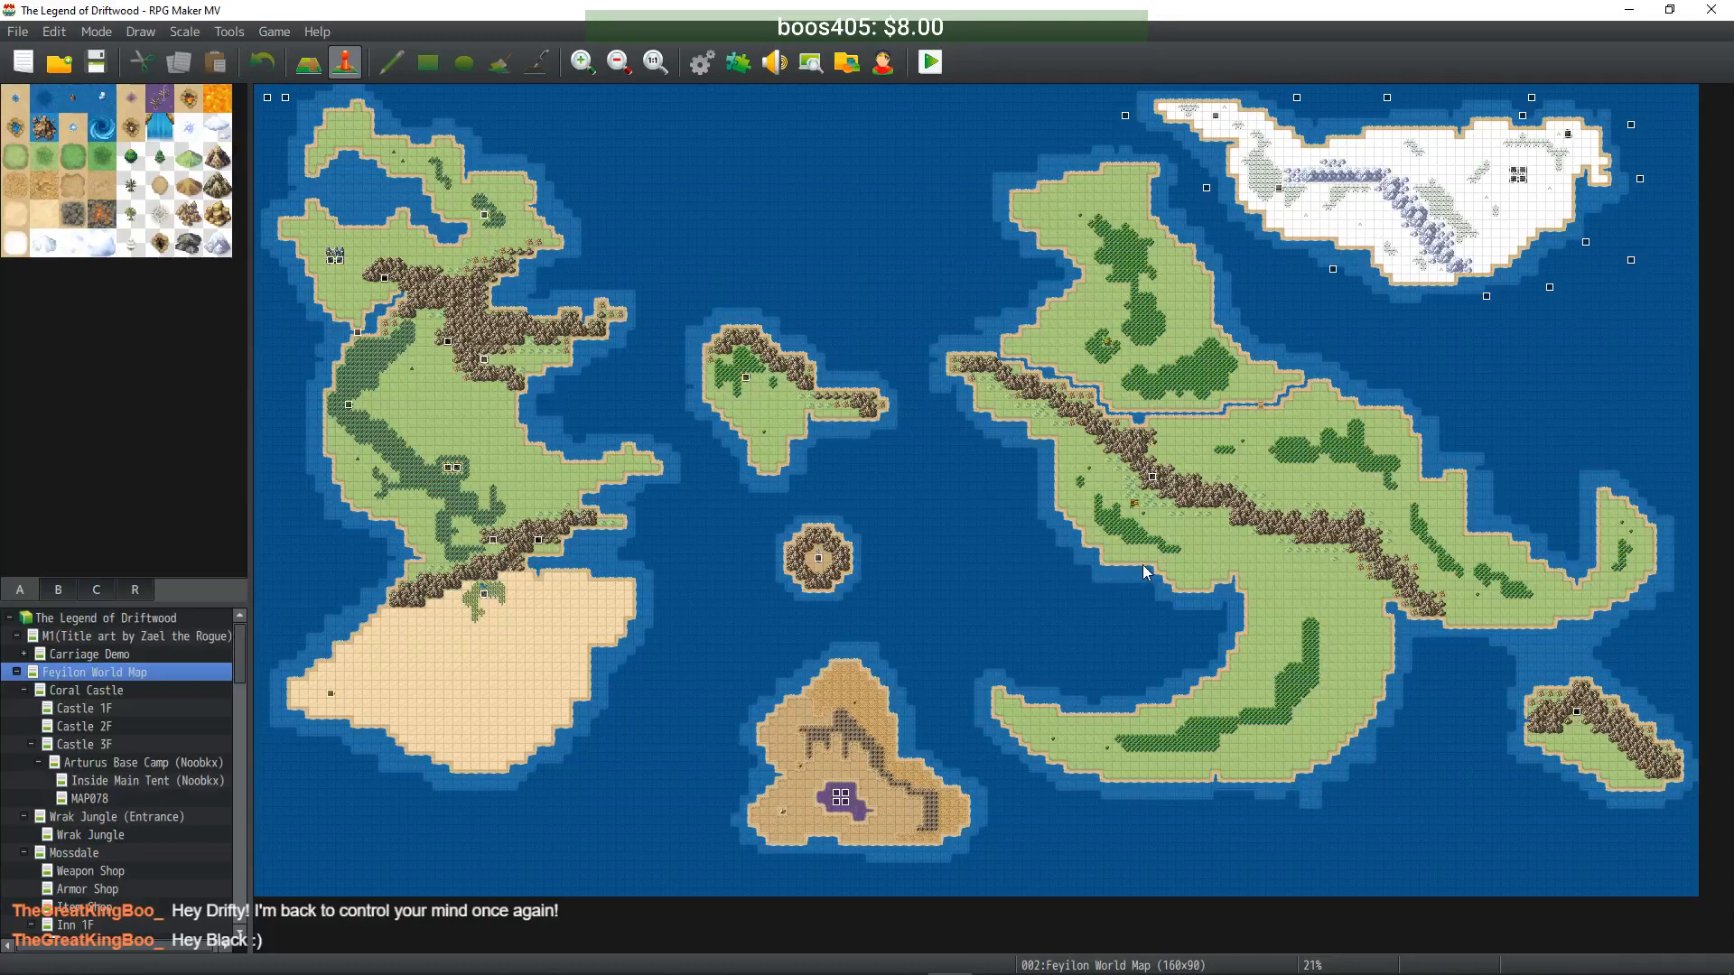
mouse_move(551, 974)
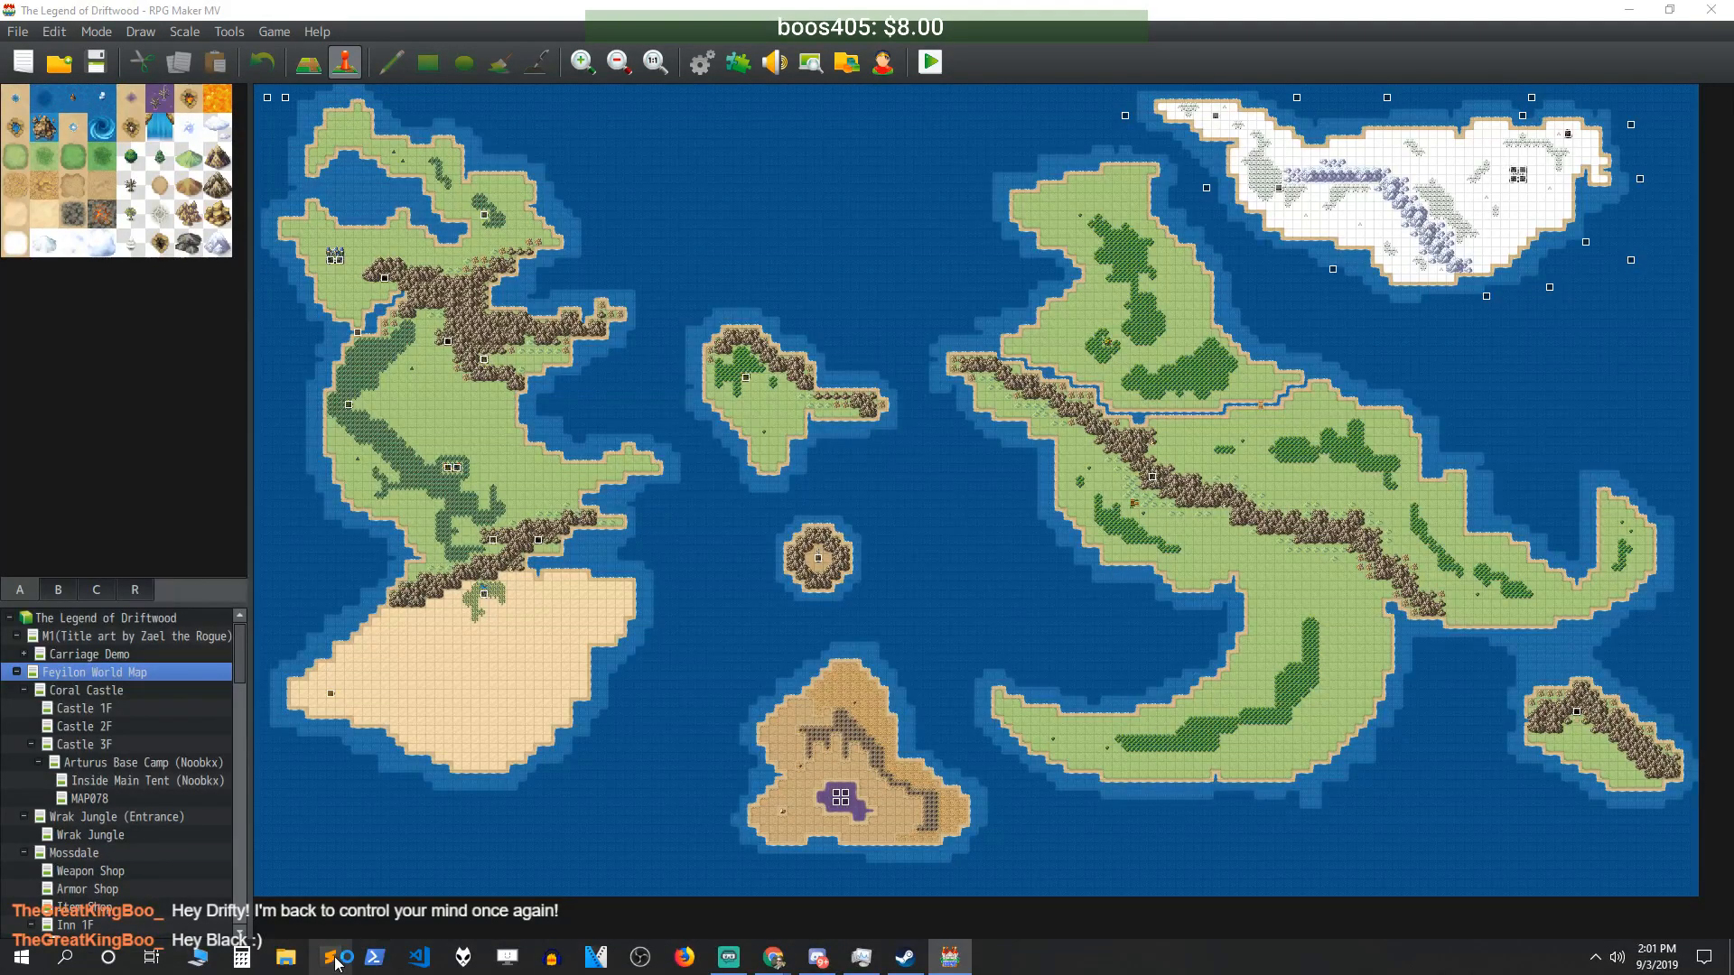
click(339, 944)
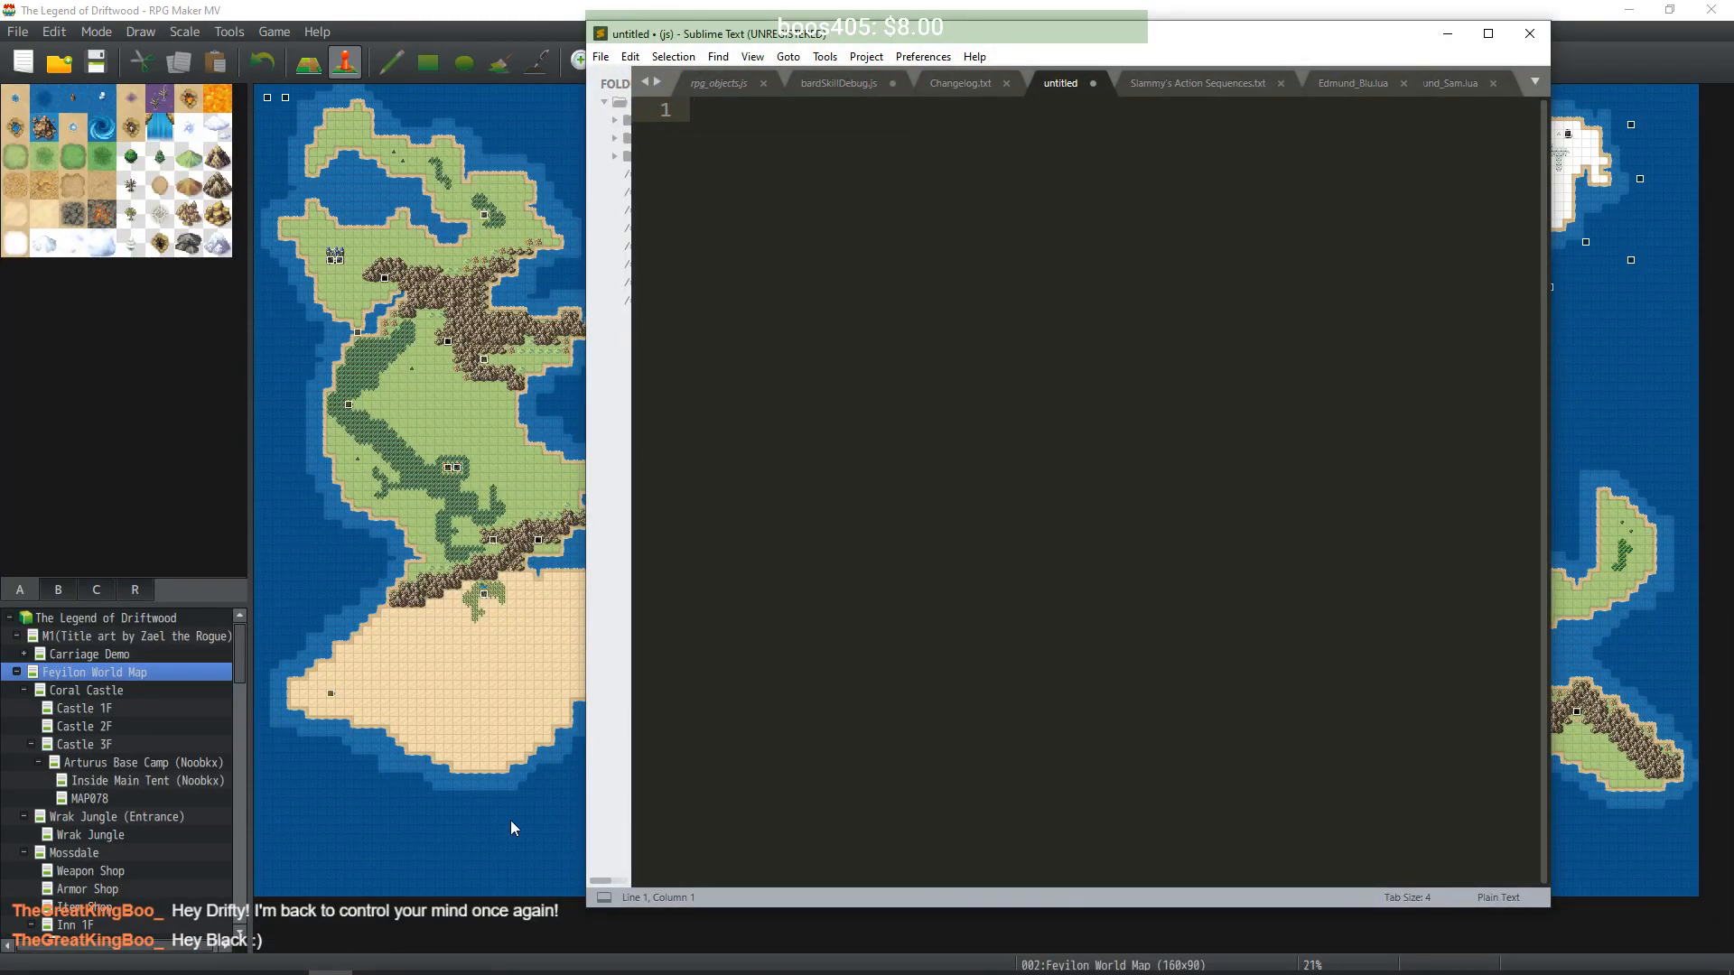
click(963, 84)
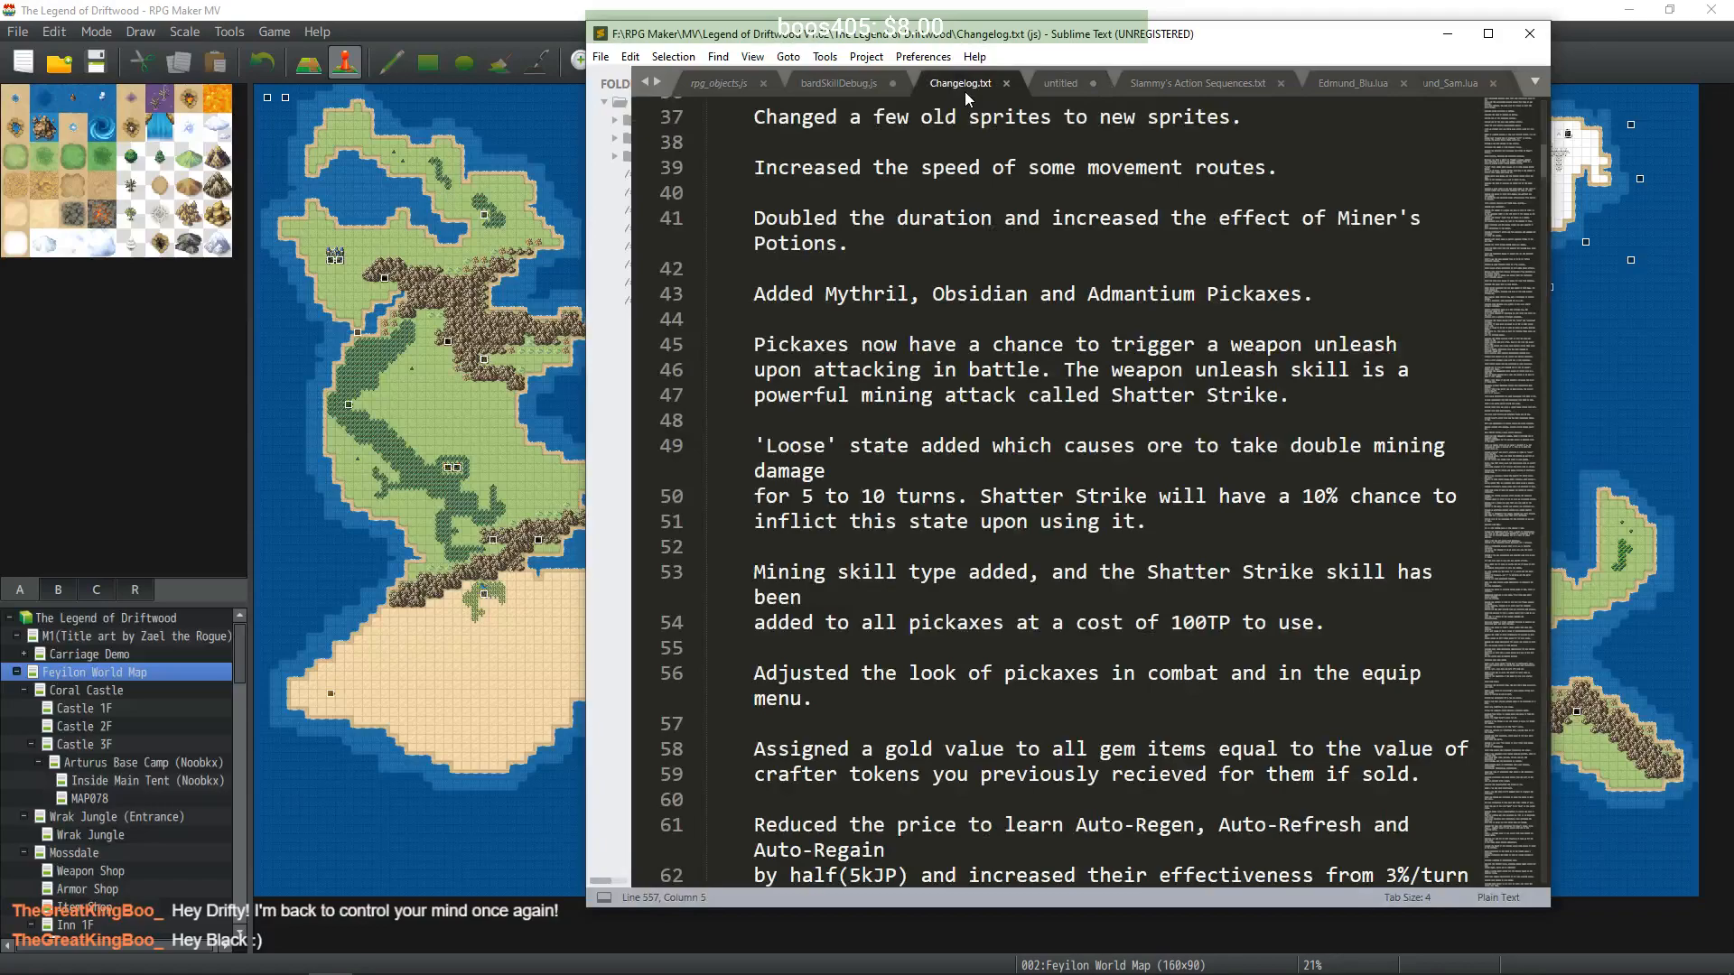
scroll(1121, 579, down, 6)
scroll(1121, 571, down, 20)
drag(1514, 332, 1514, 849)
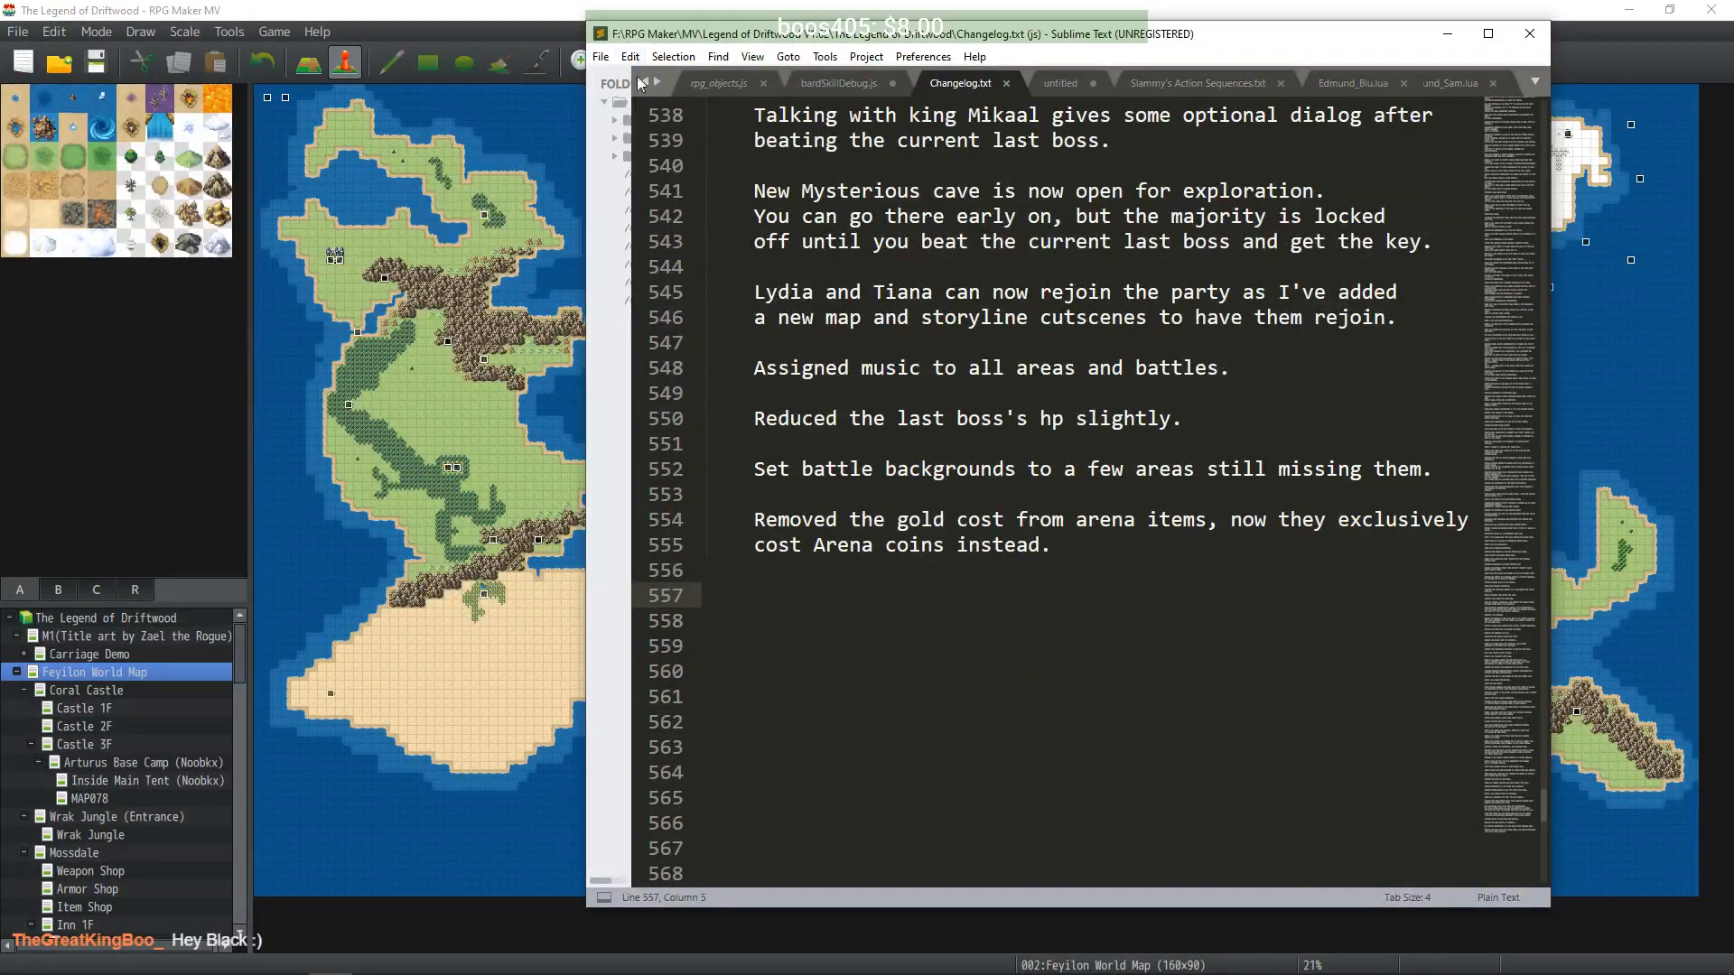
click(1448, 34)
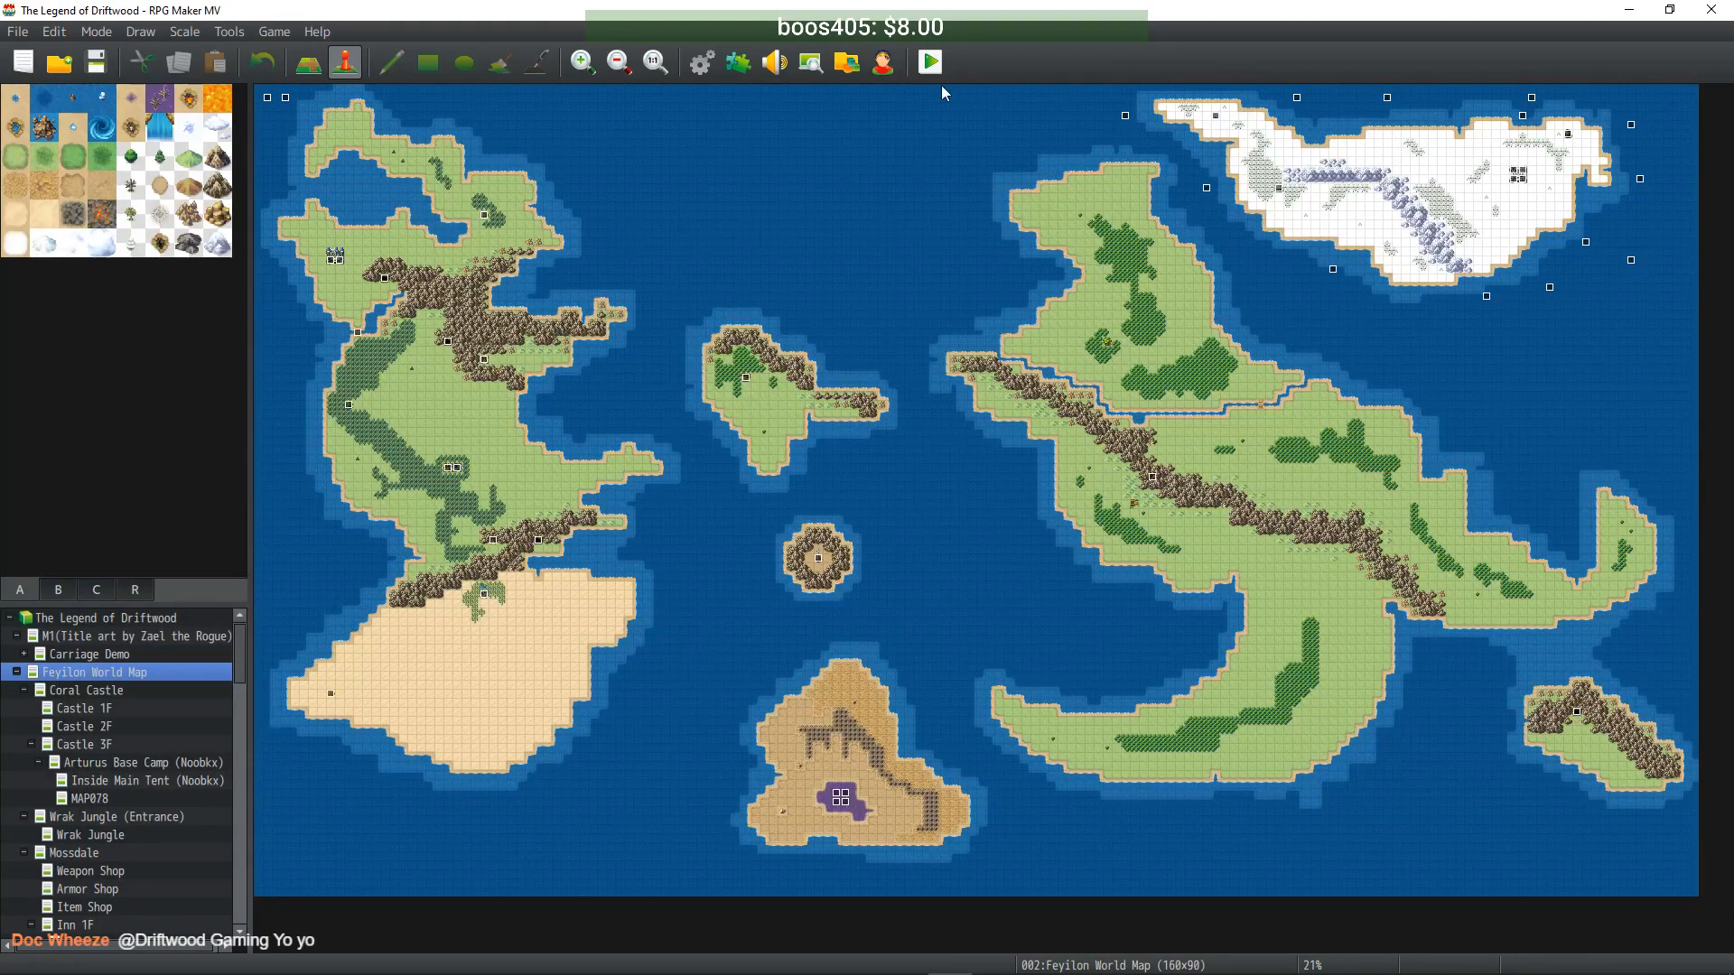
click(701, 61)
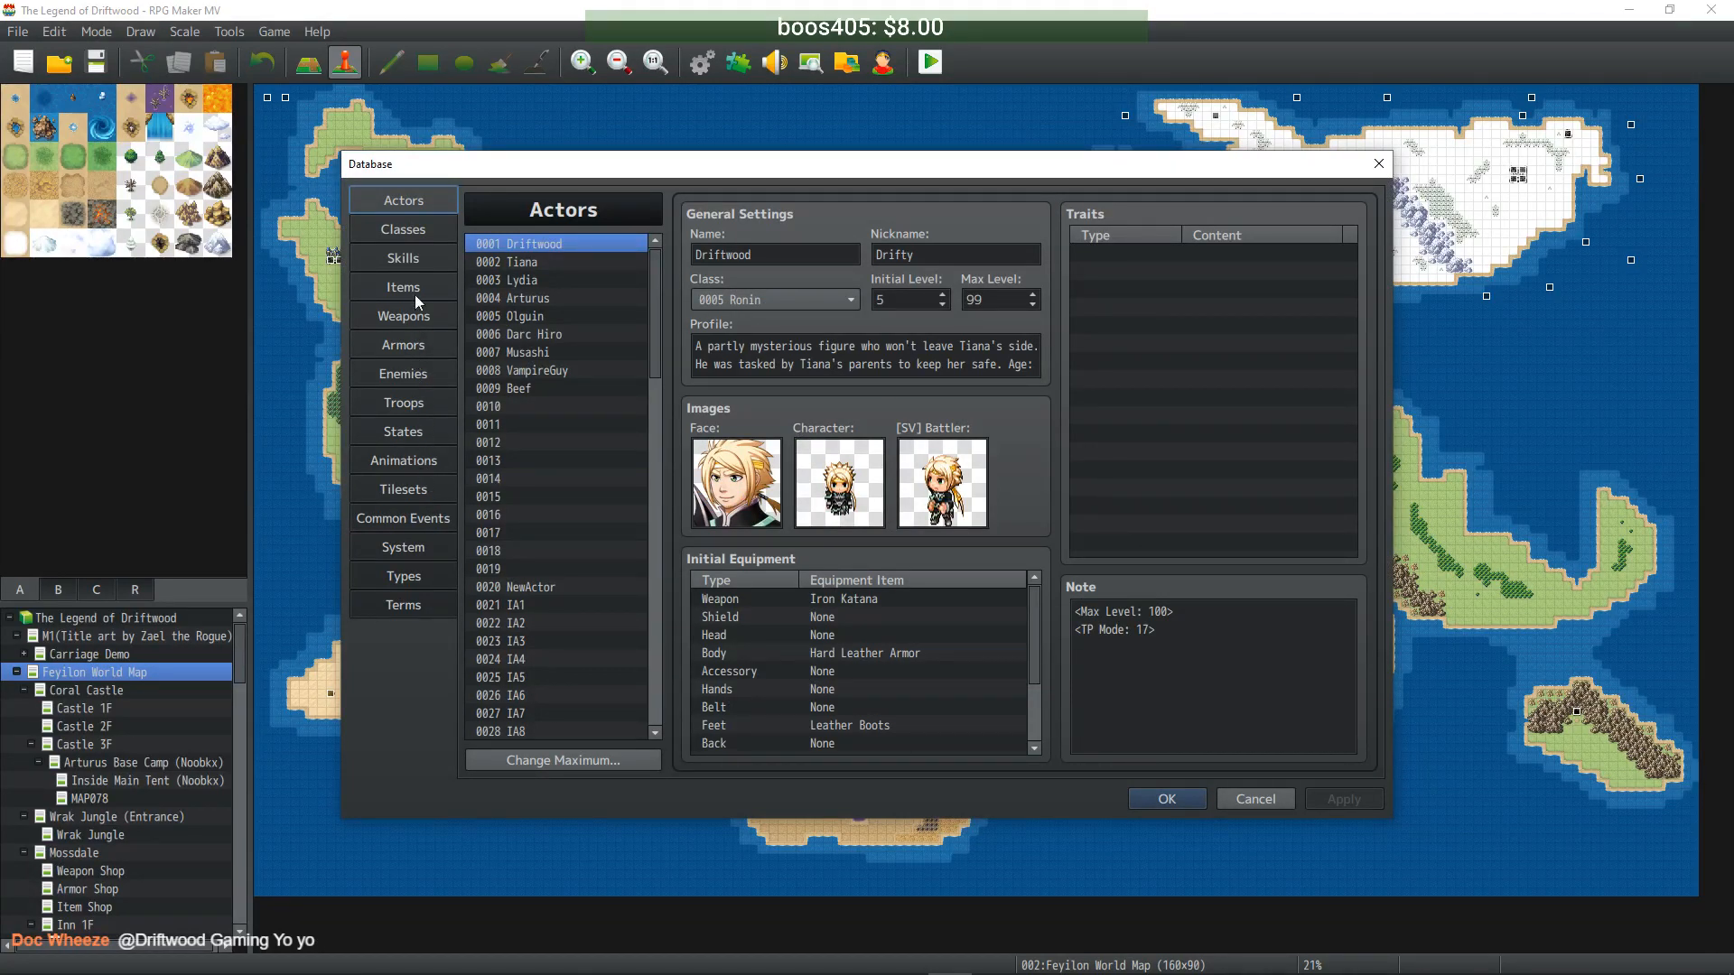
- On the Enemies page, scroll past Spectre and Temptress to select empty entry 0057
click(406, 373)
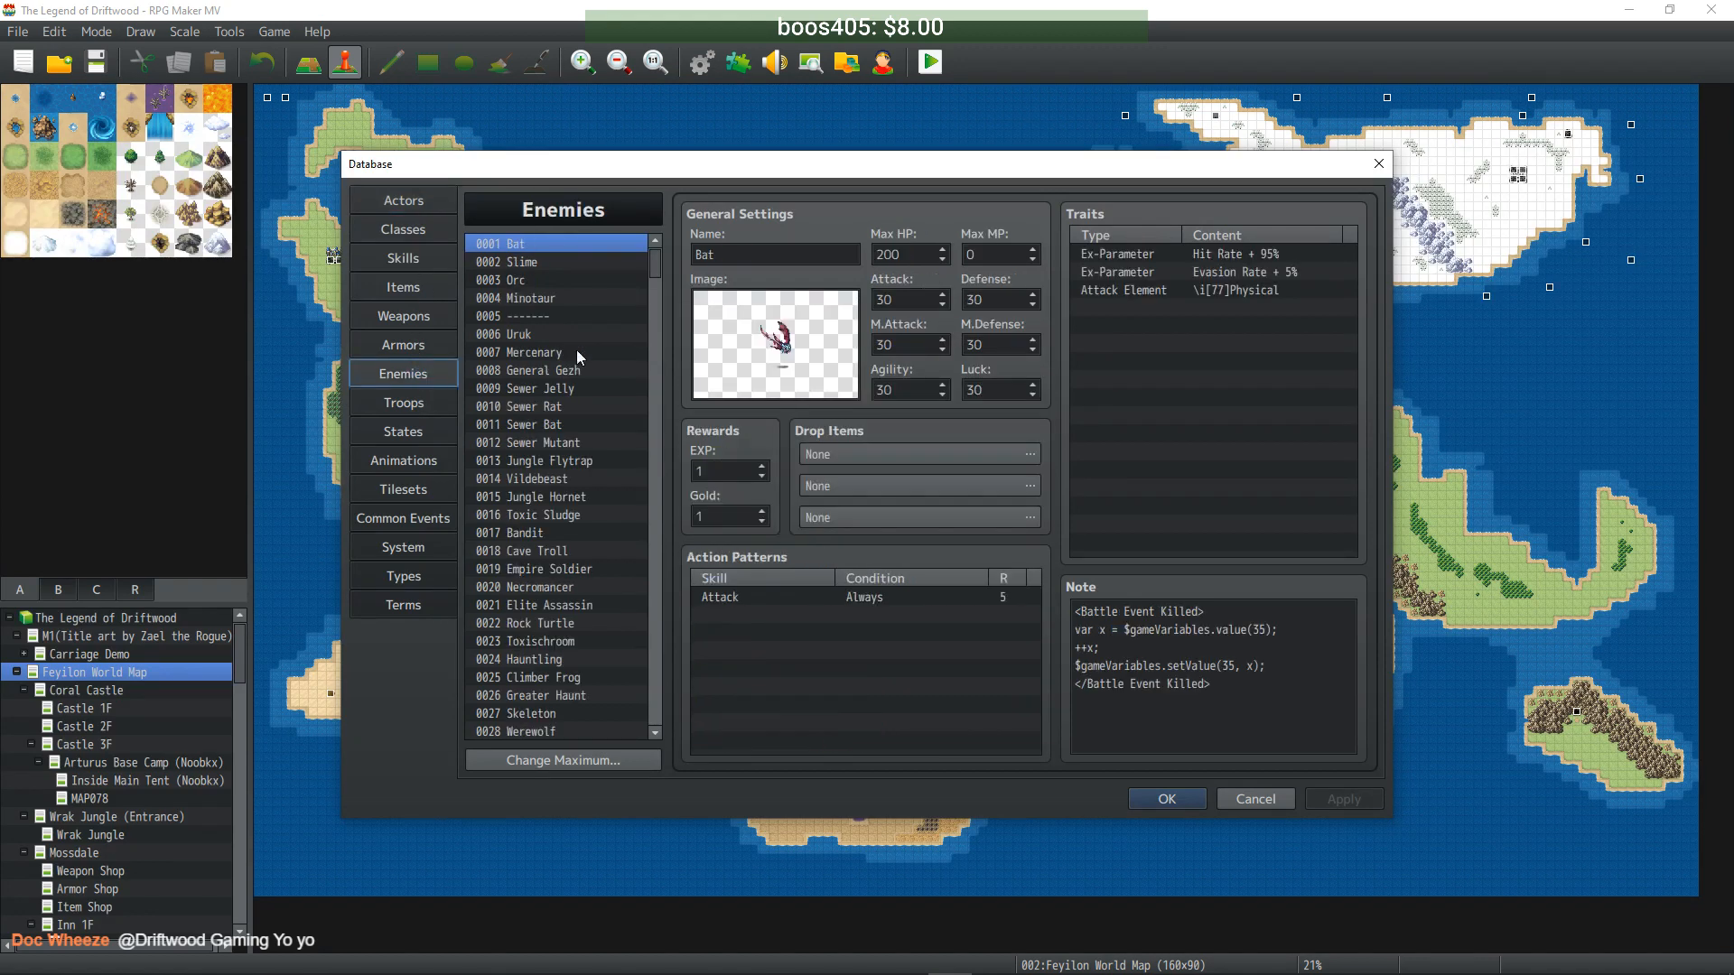
drag(659, 268, 657, 321)
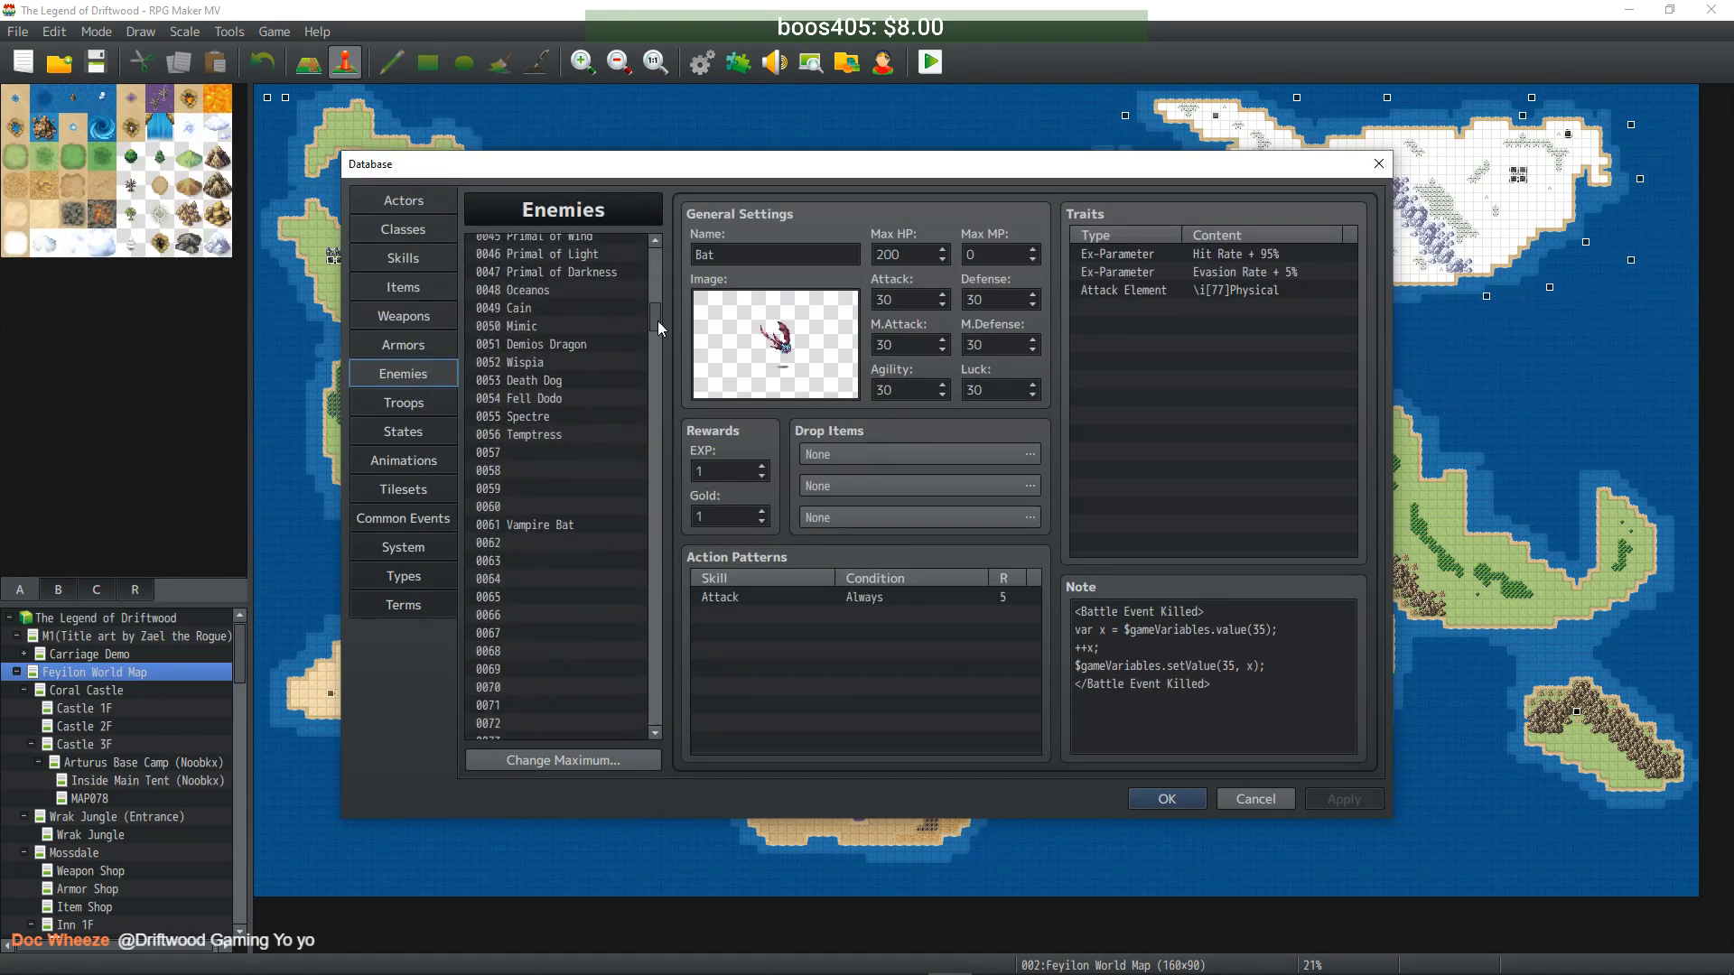
click(560, 421)
click(558, 436)
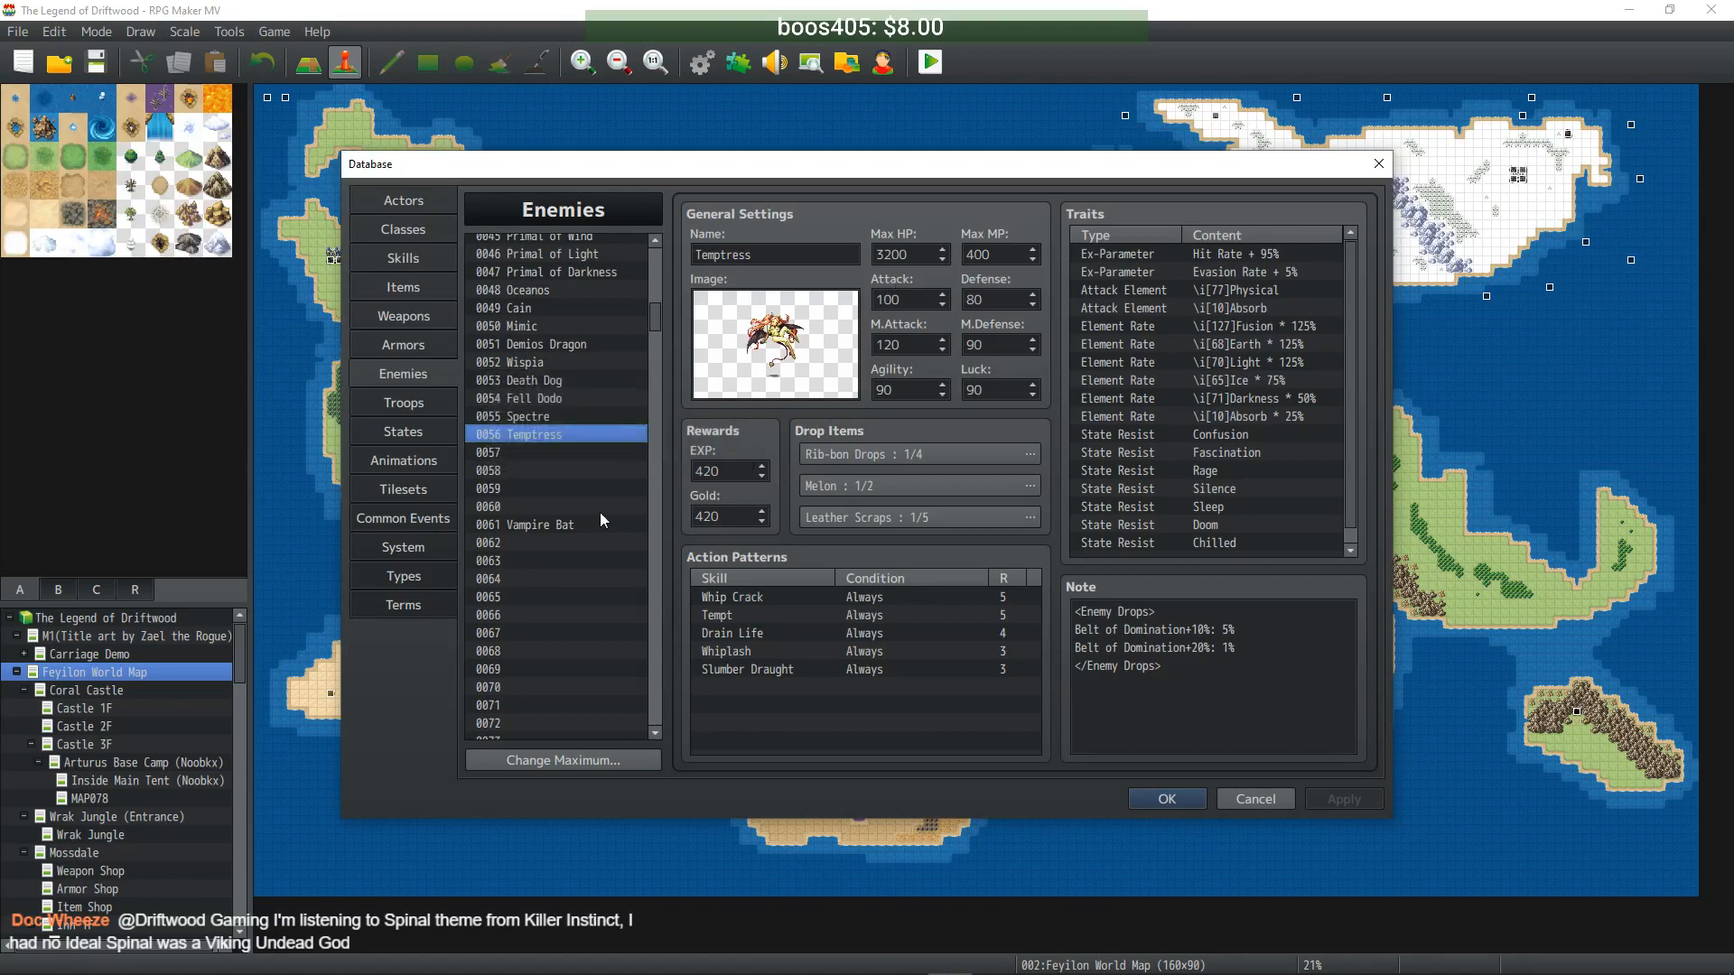
click(539, 449)
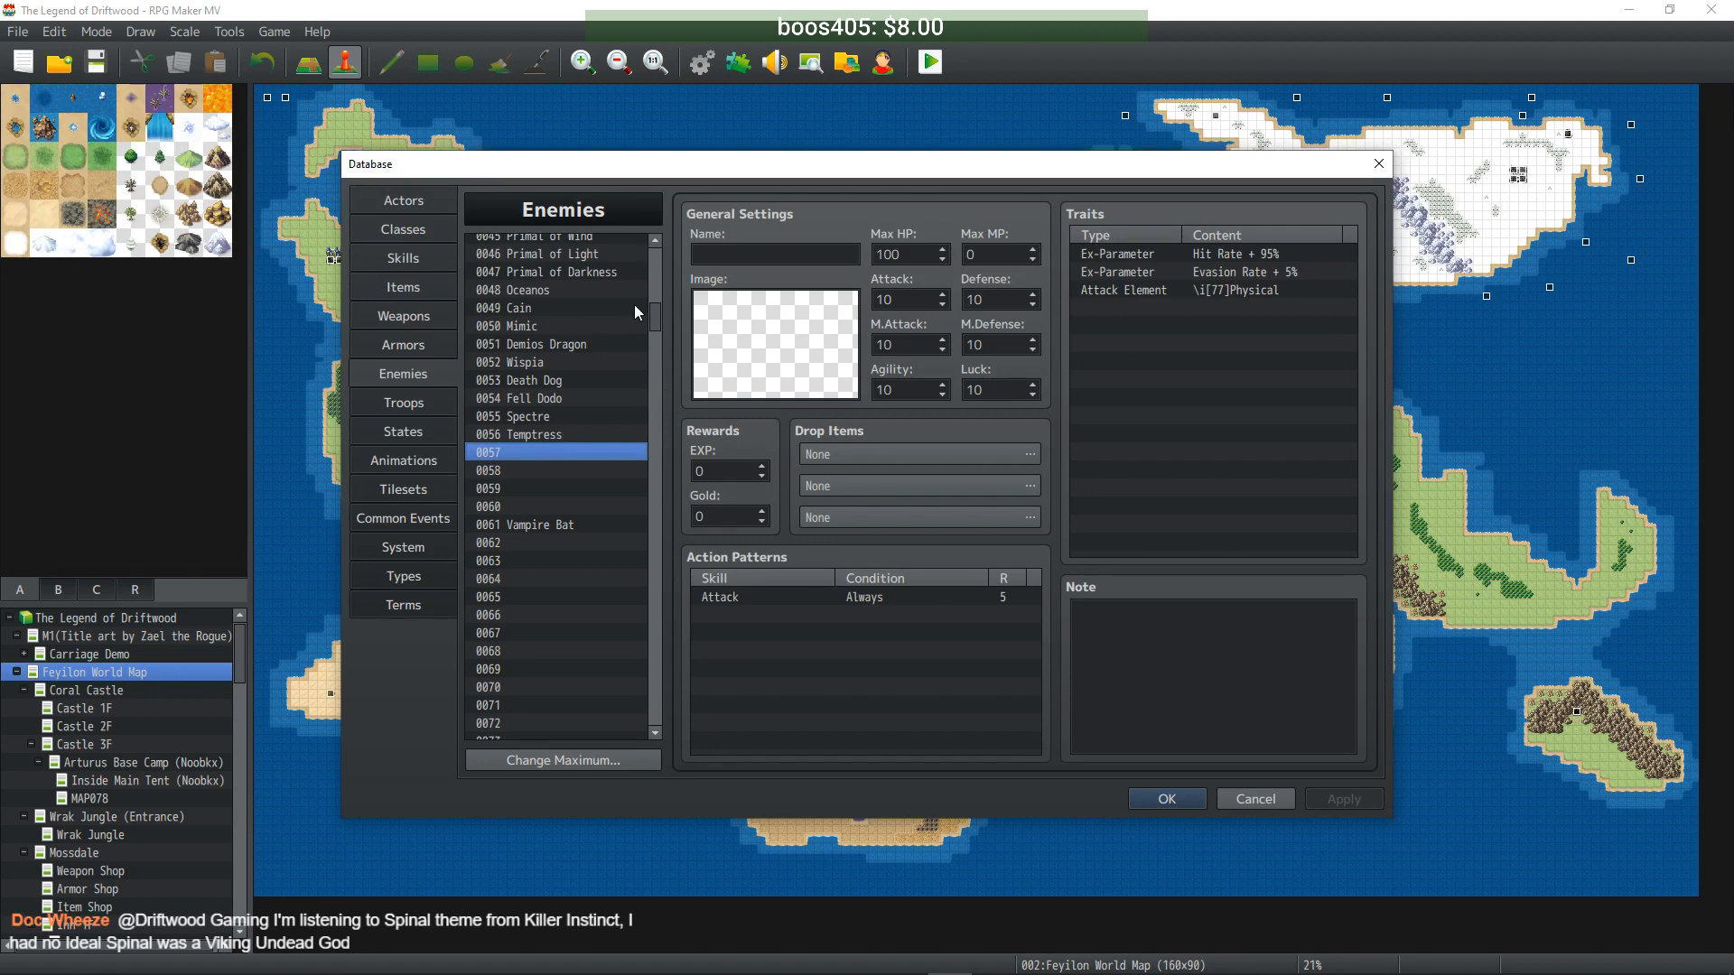
- Review 0056 Temptress, then 0055 Spectre with 3600 Max HP, 320 EXP and 320 Gold
scroll(658, 320, down, 1)
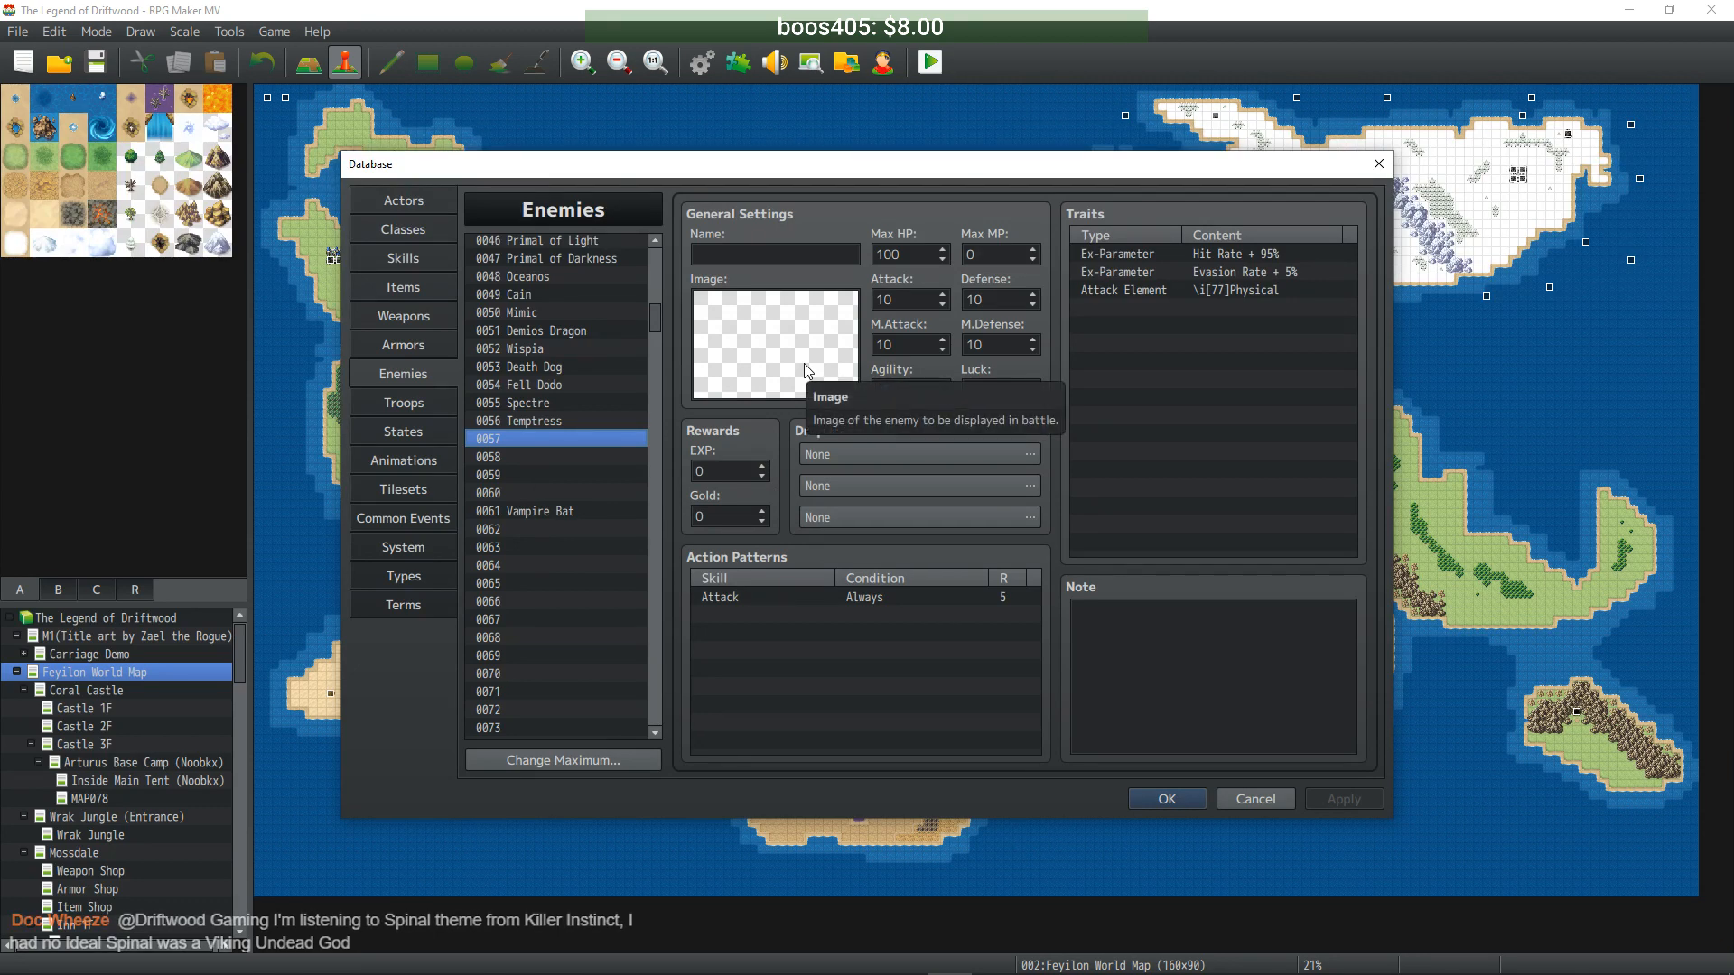
click(554, 421)
click(553, 404)
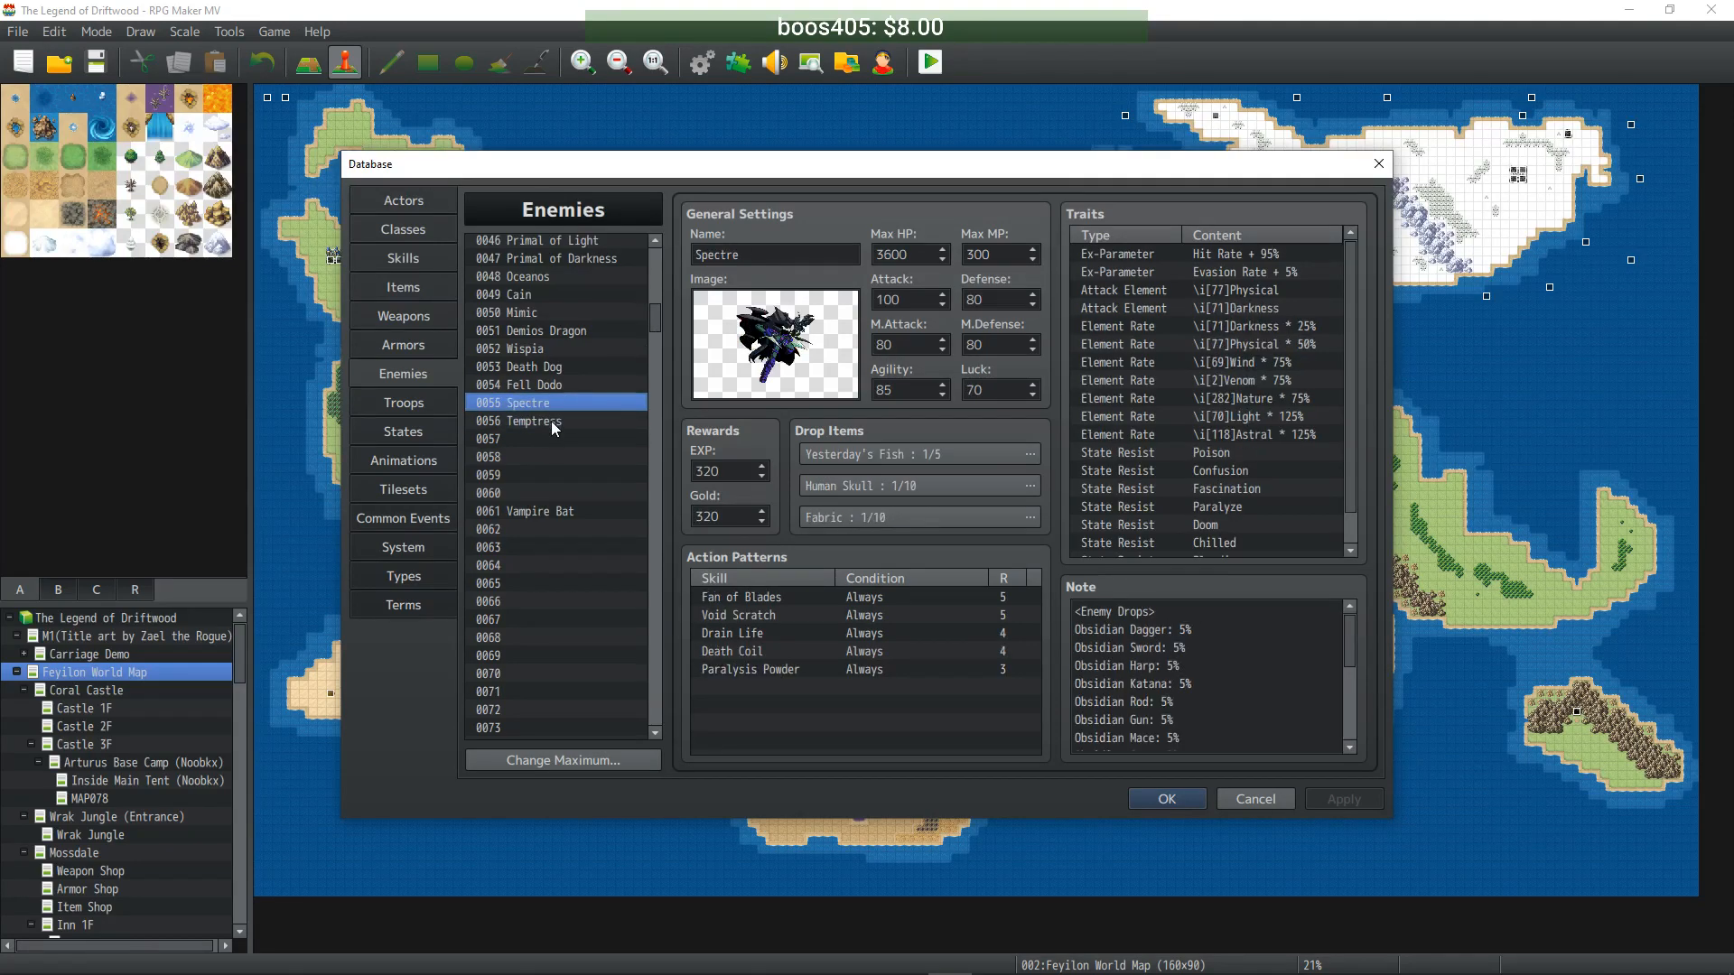
click(555, 422)
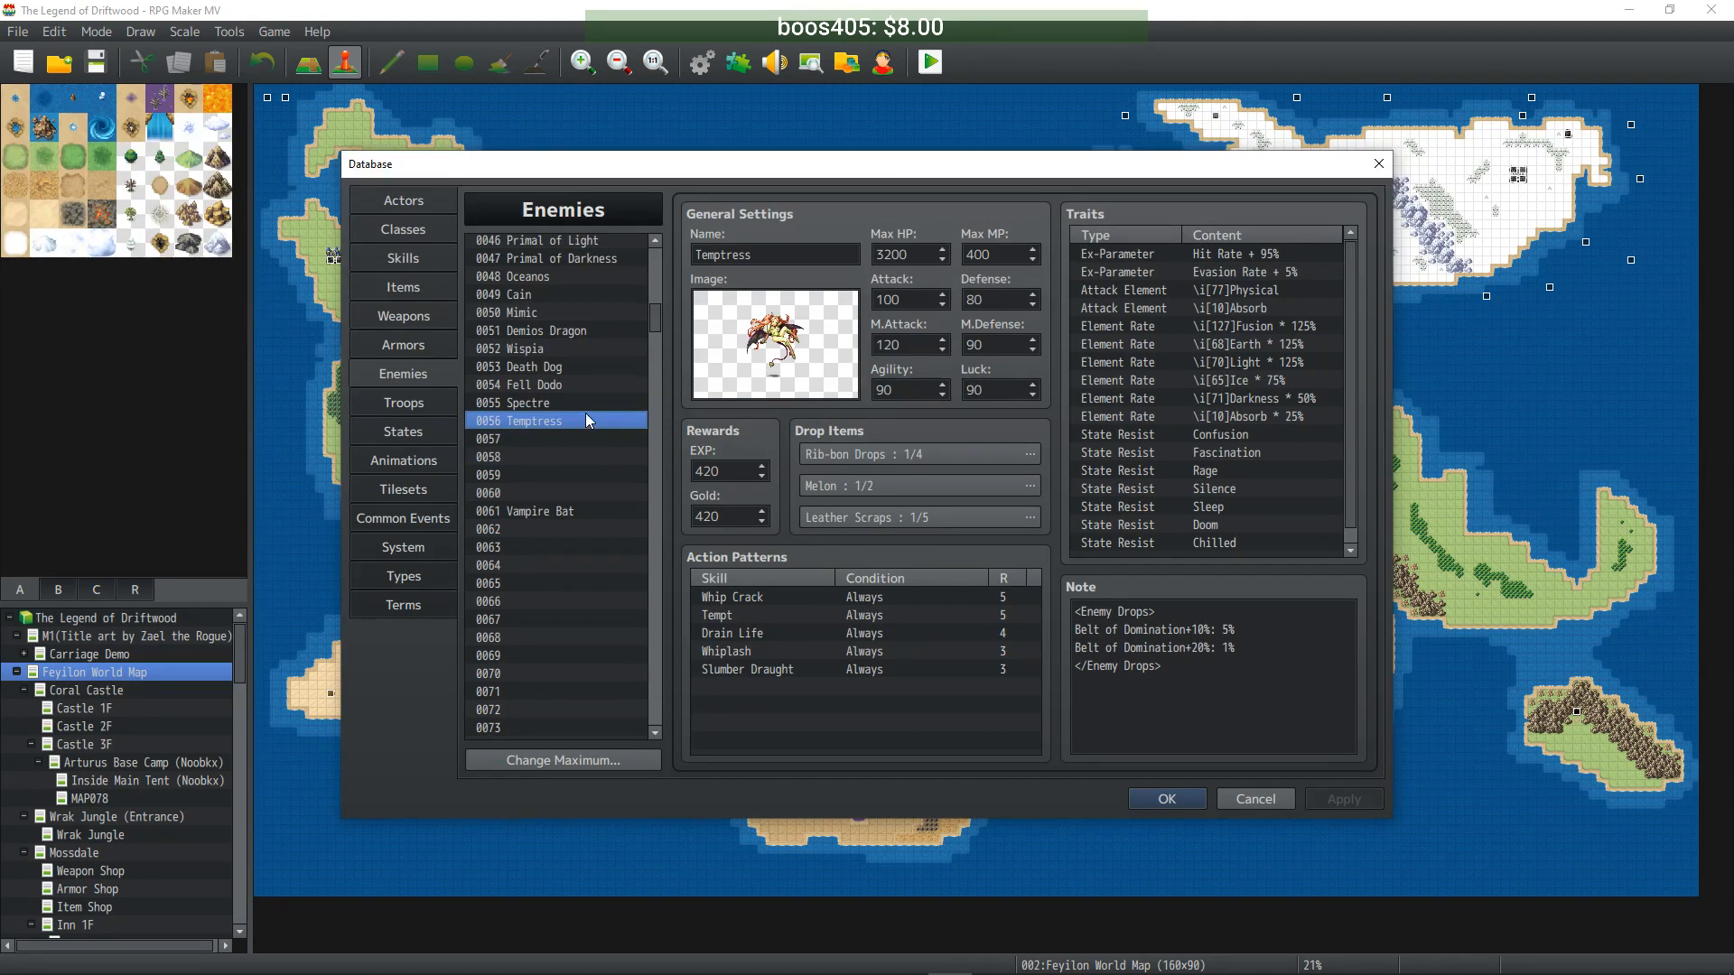
scroll(601, 387, up, 5)
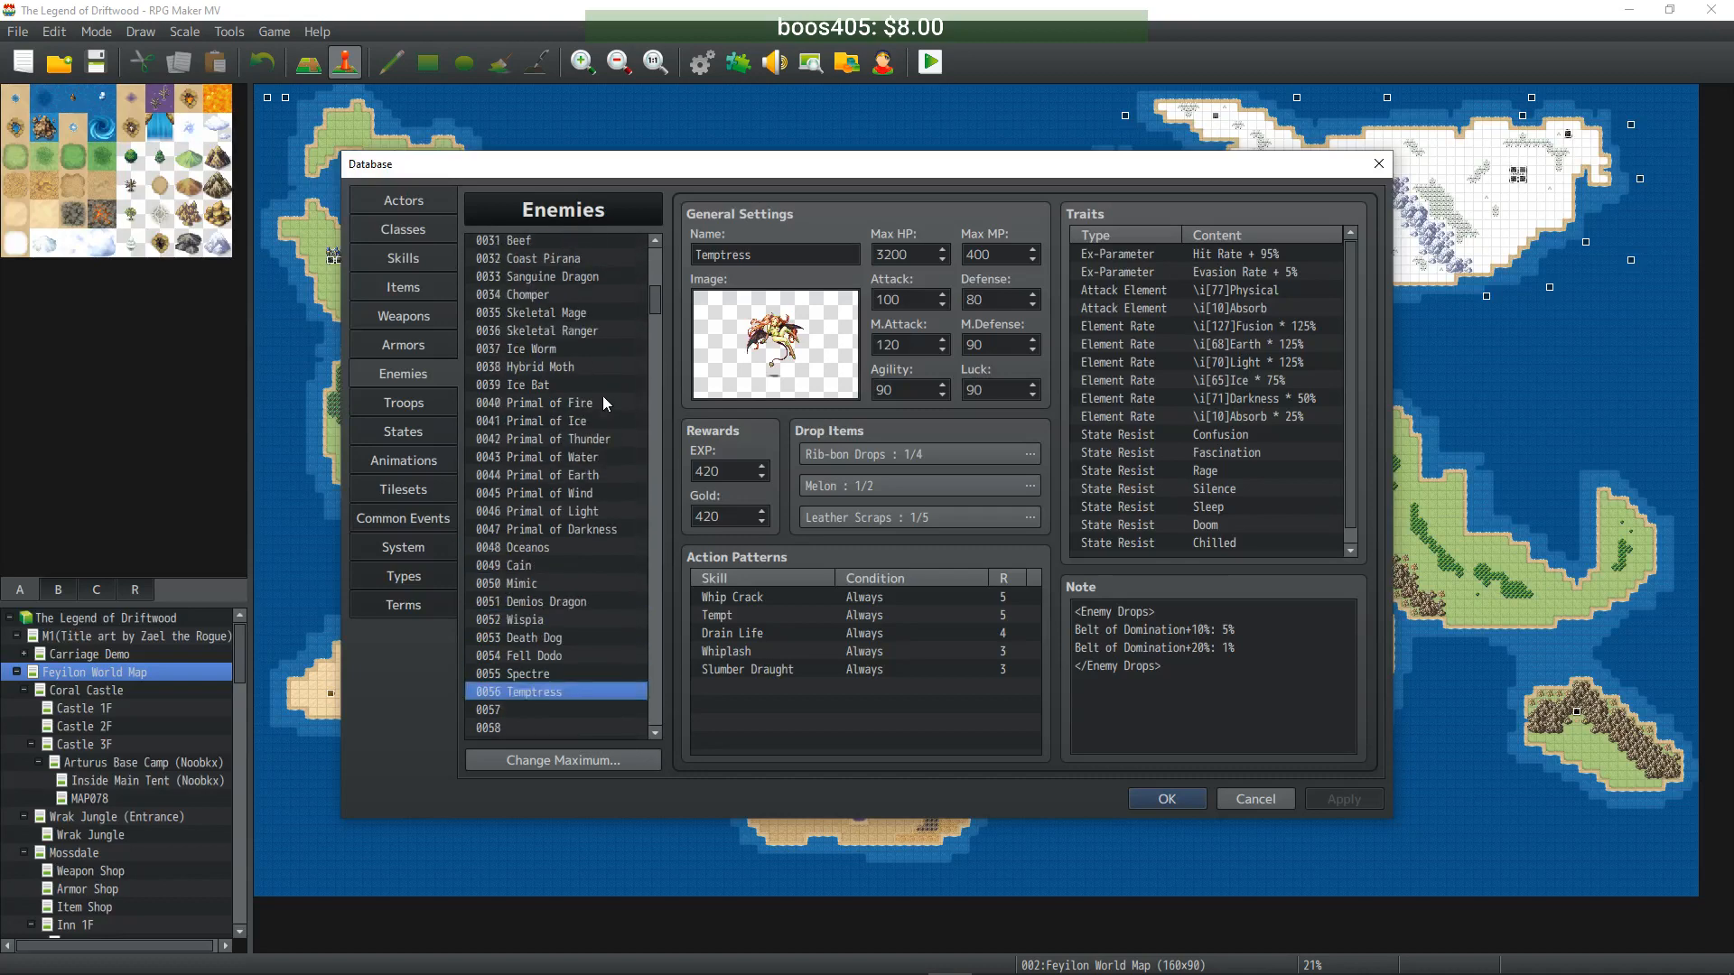
scroll(603, 345, up, 2)
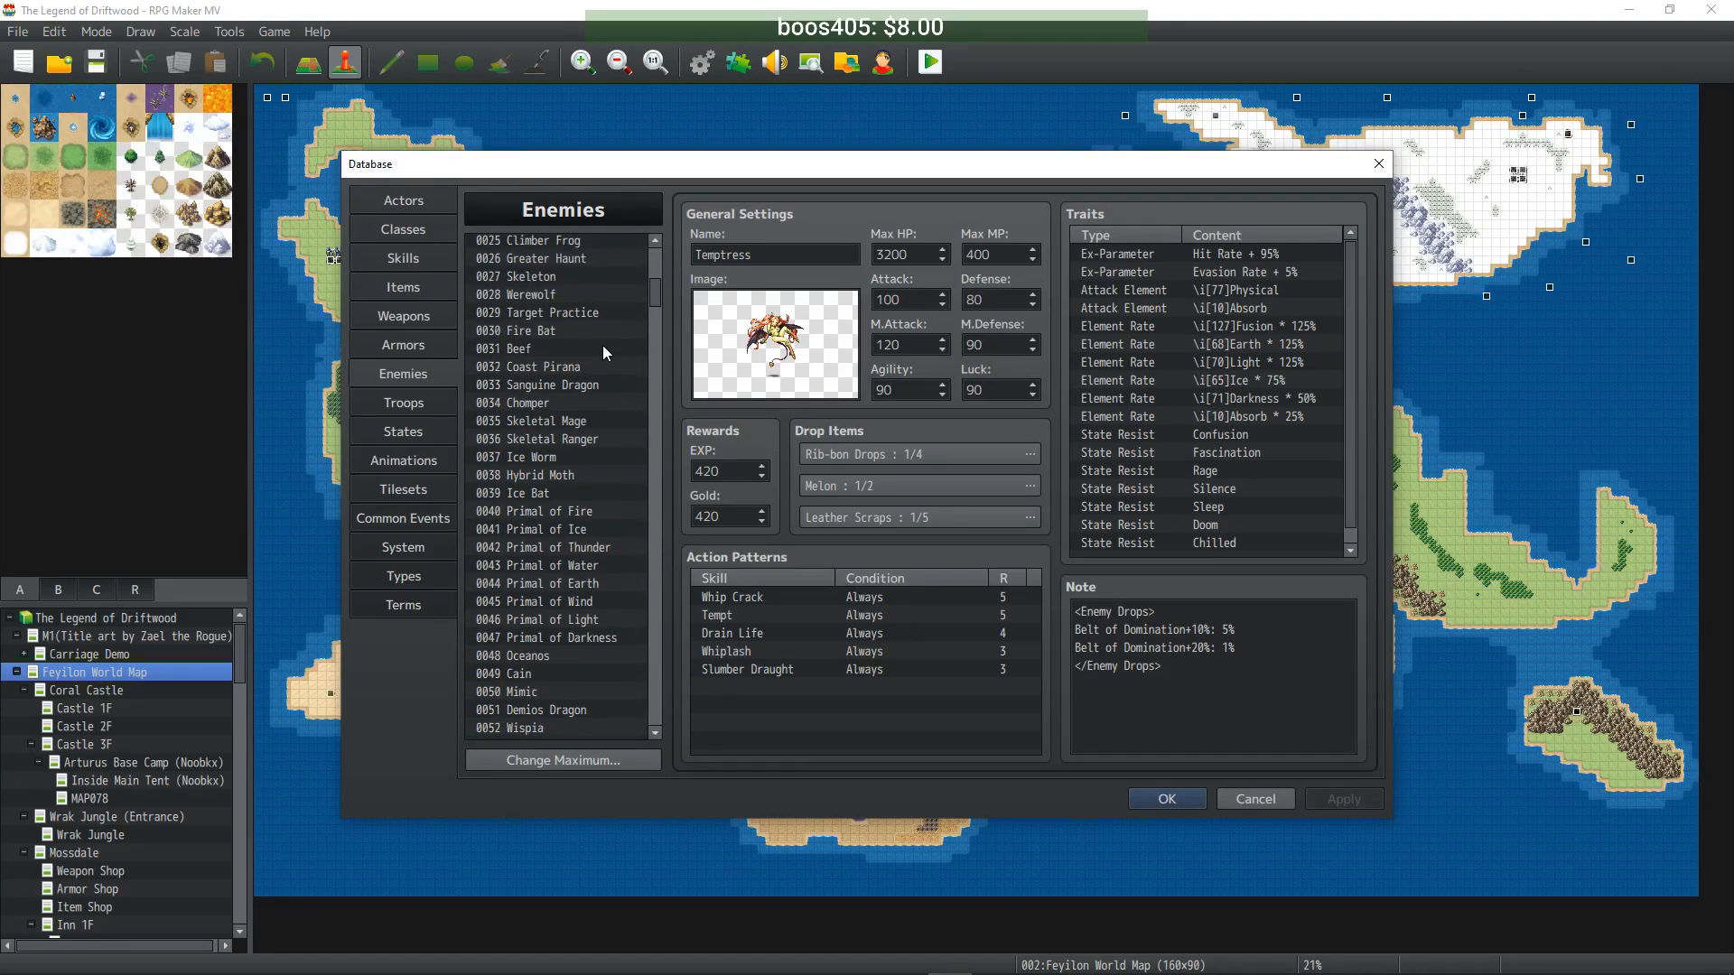
scroll(603, 345, down, 2)
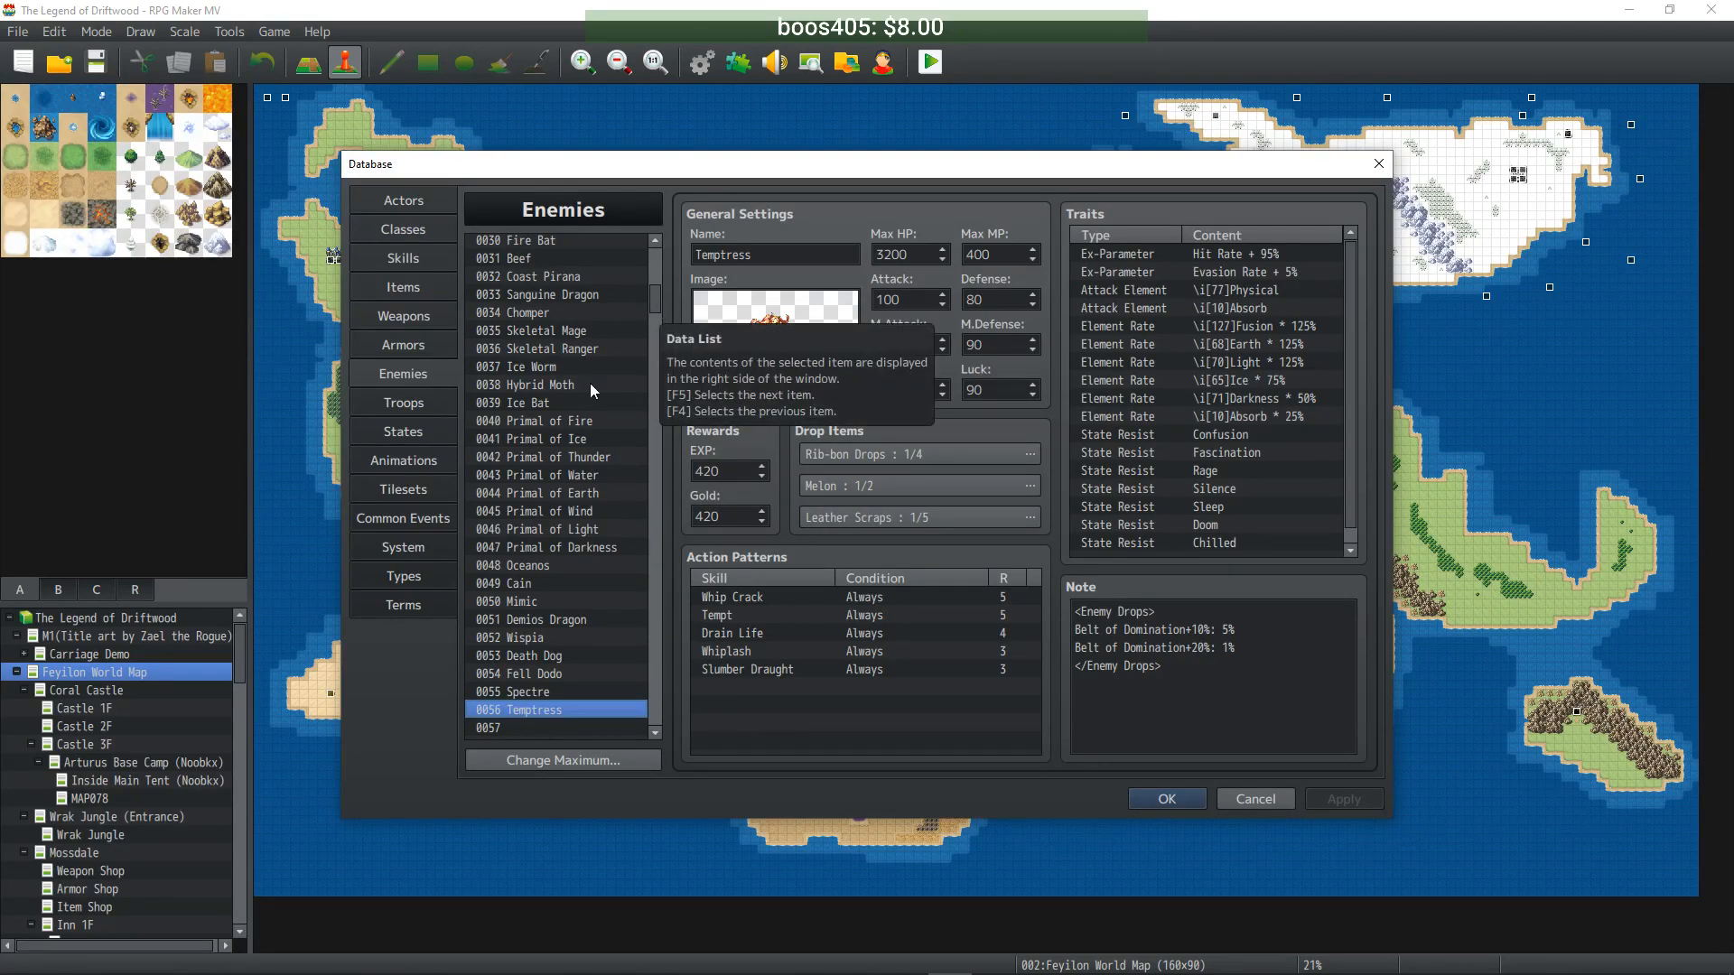
scroll(593, 469, up, 1)
scroll(593, 469, up, 4)
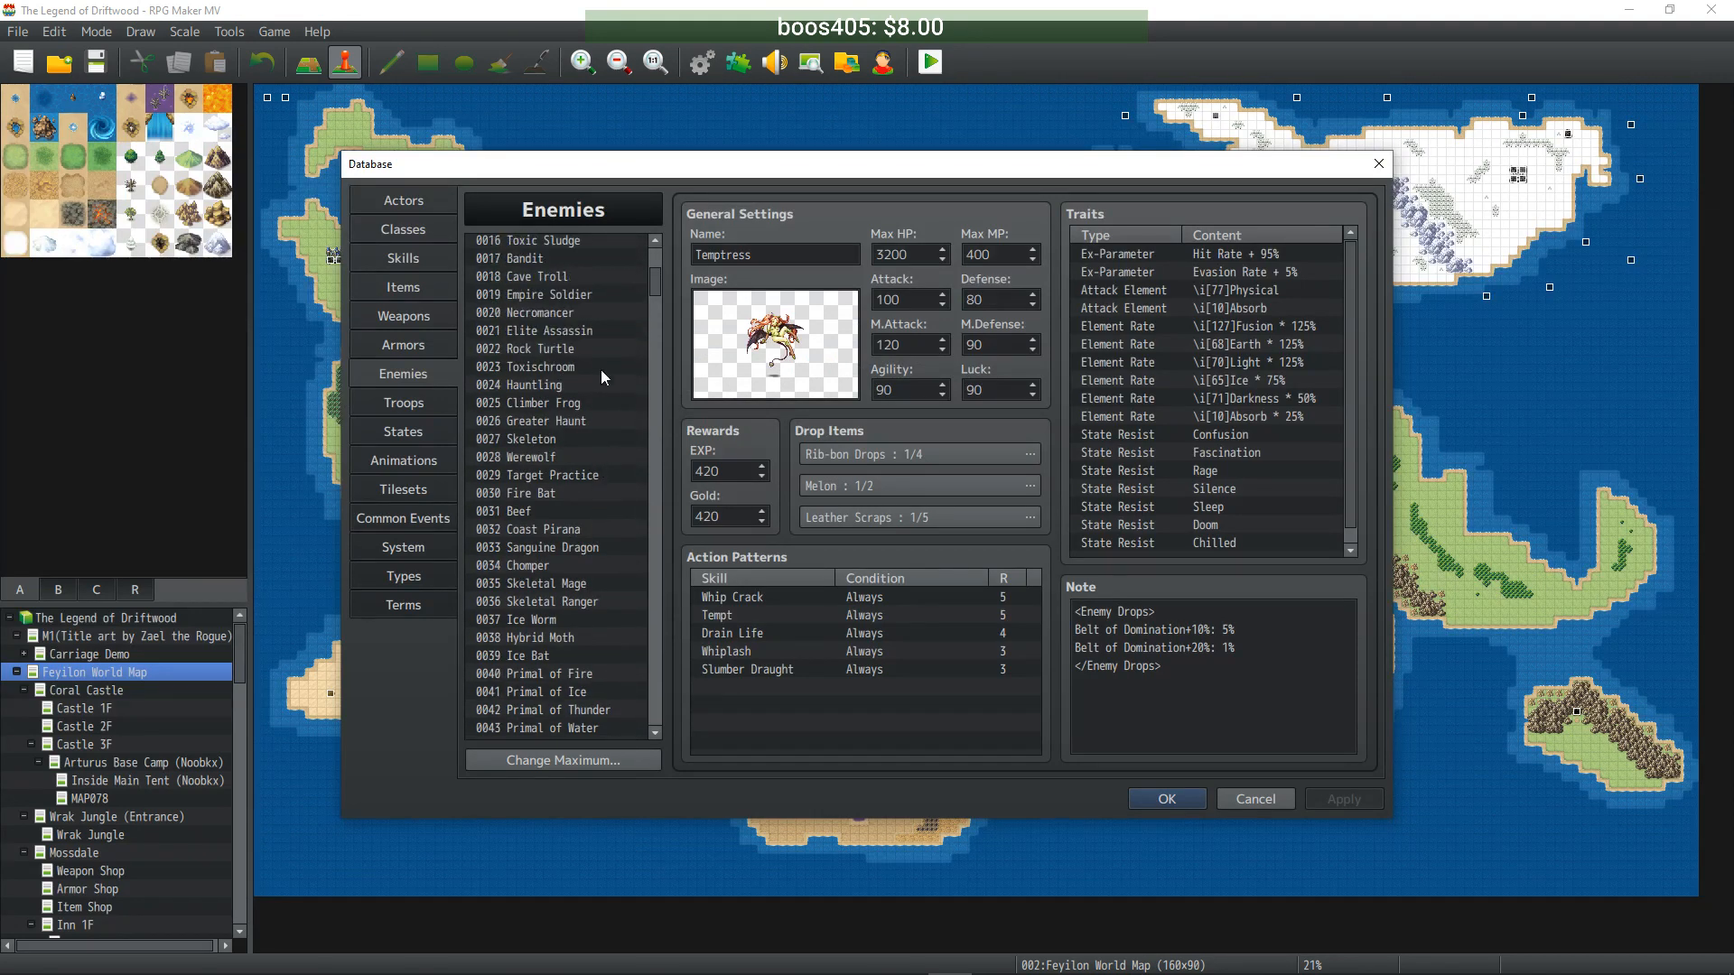
scroll(547, 499, up, 3)
scroll(544, 494, up, 1)
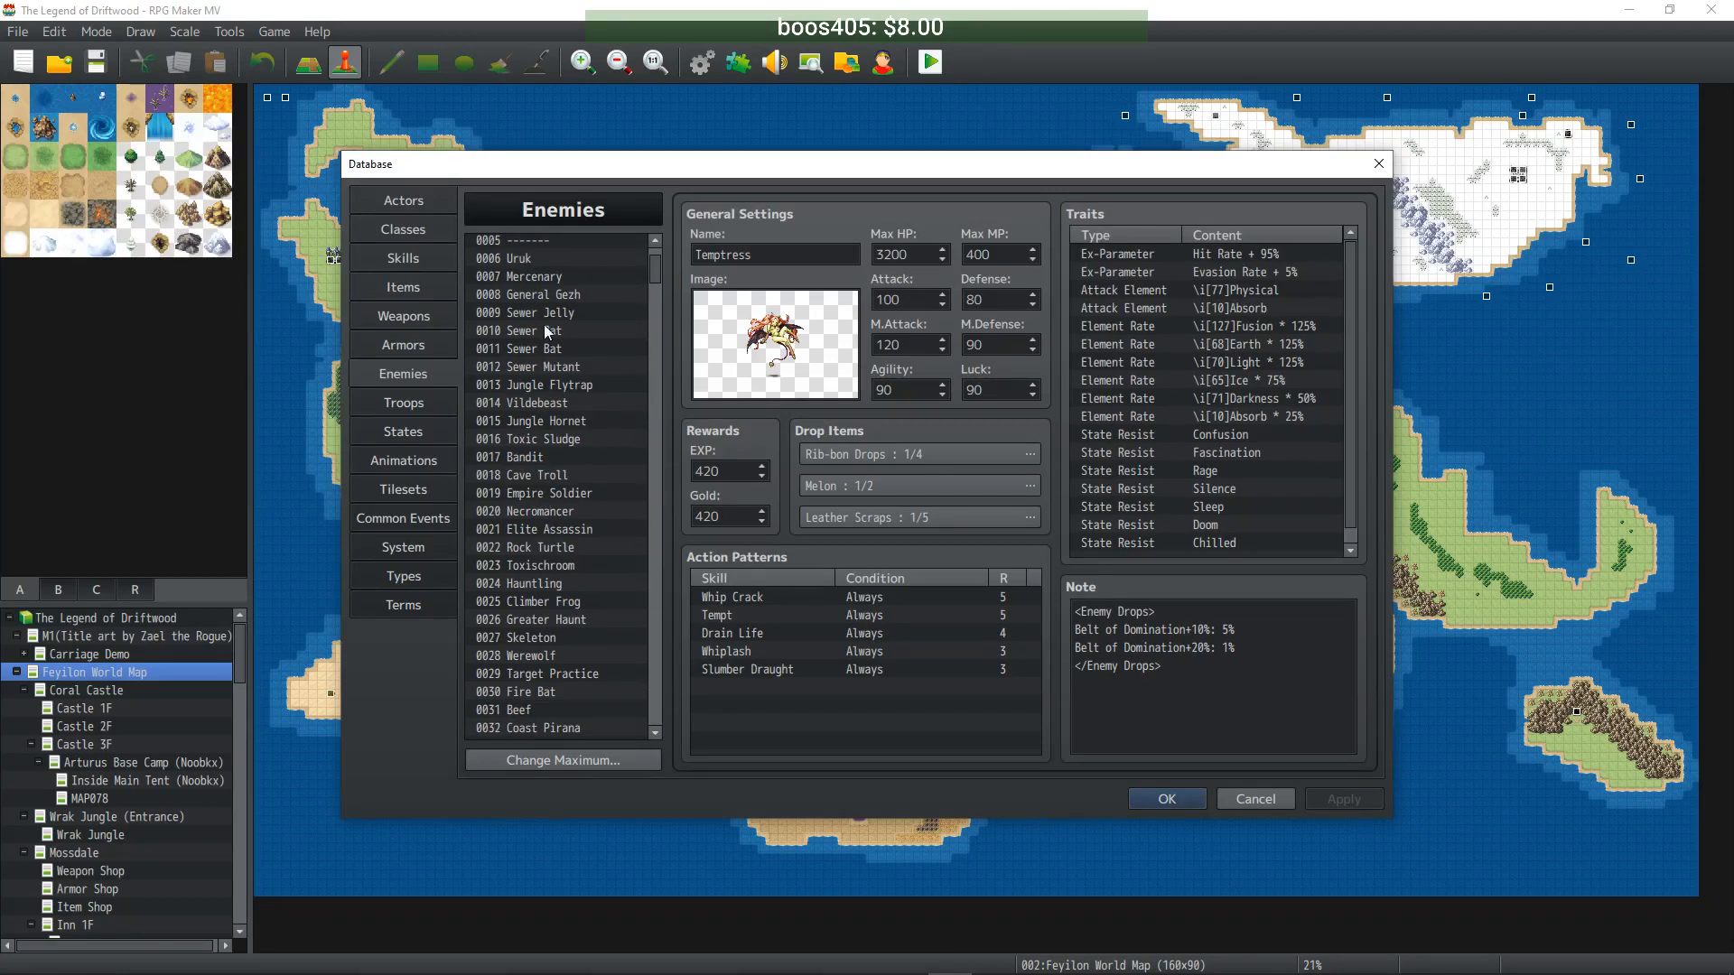
- Select enemy 0006 Uruk to view its 500 Max HP, 84 EXP and Gold
click(566, 259)
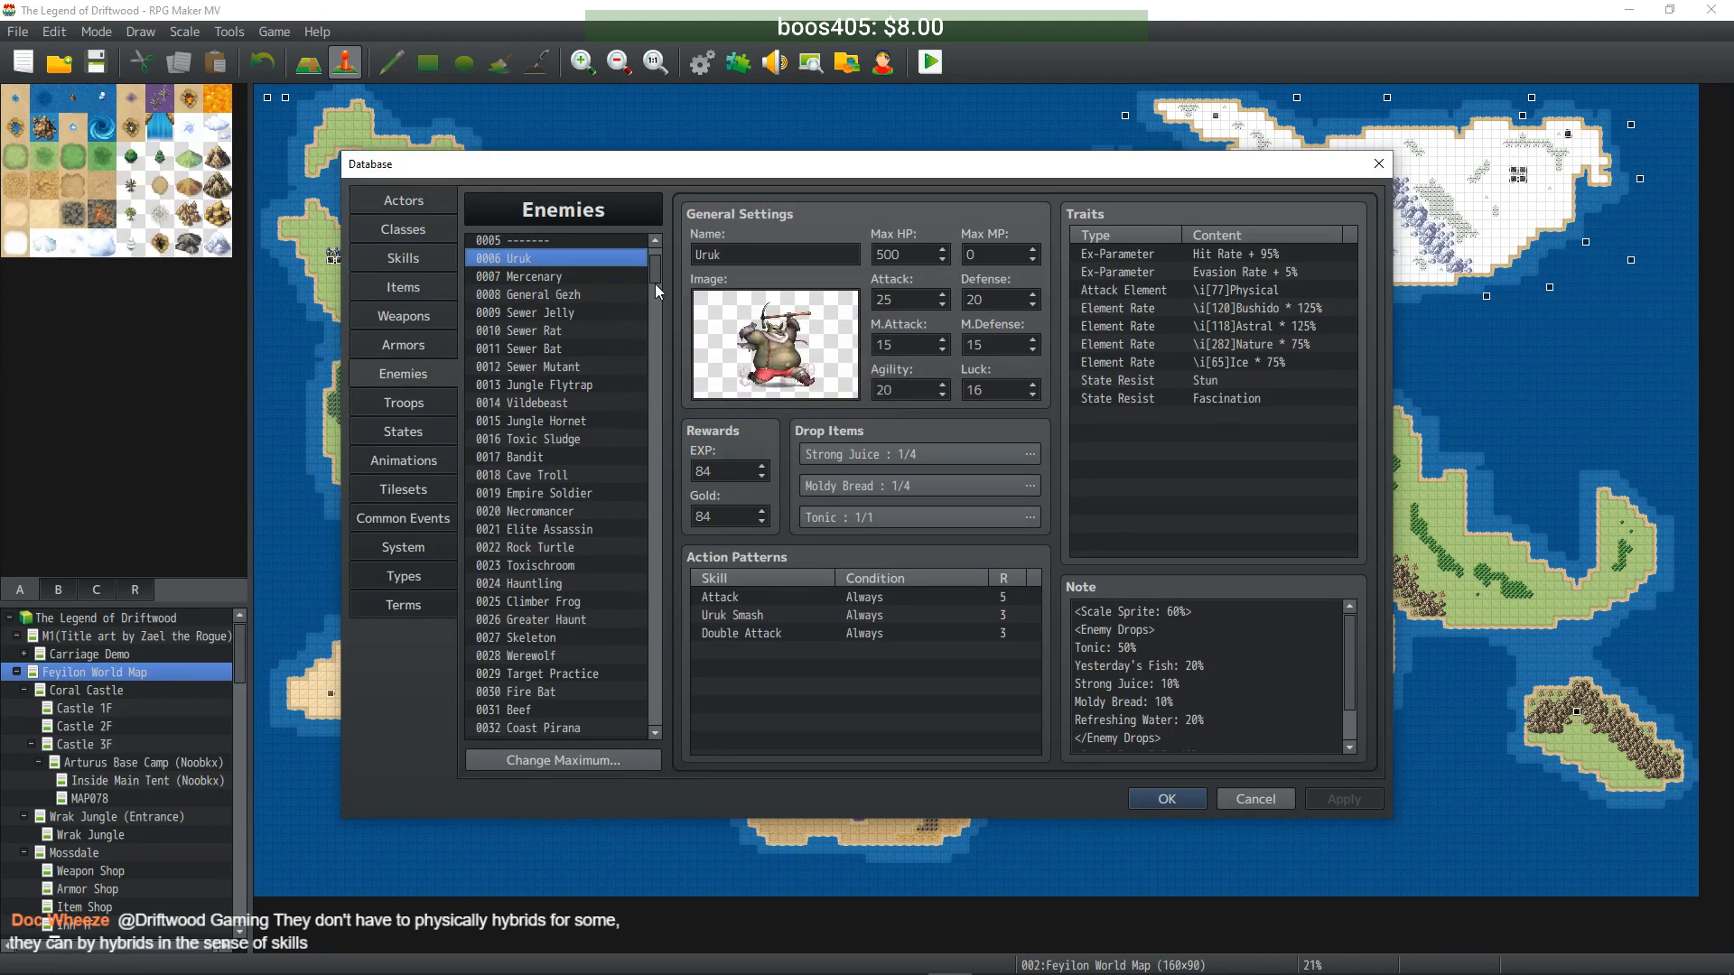
- Scroll the Enemies list past the Arena section to blank entry 0271
drag(658, 271, 658, 263)
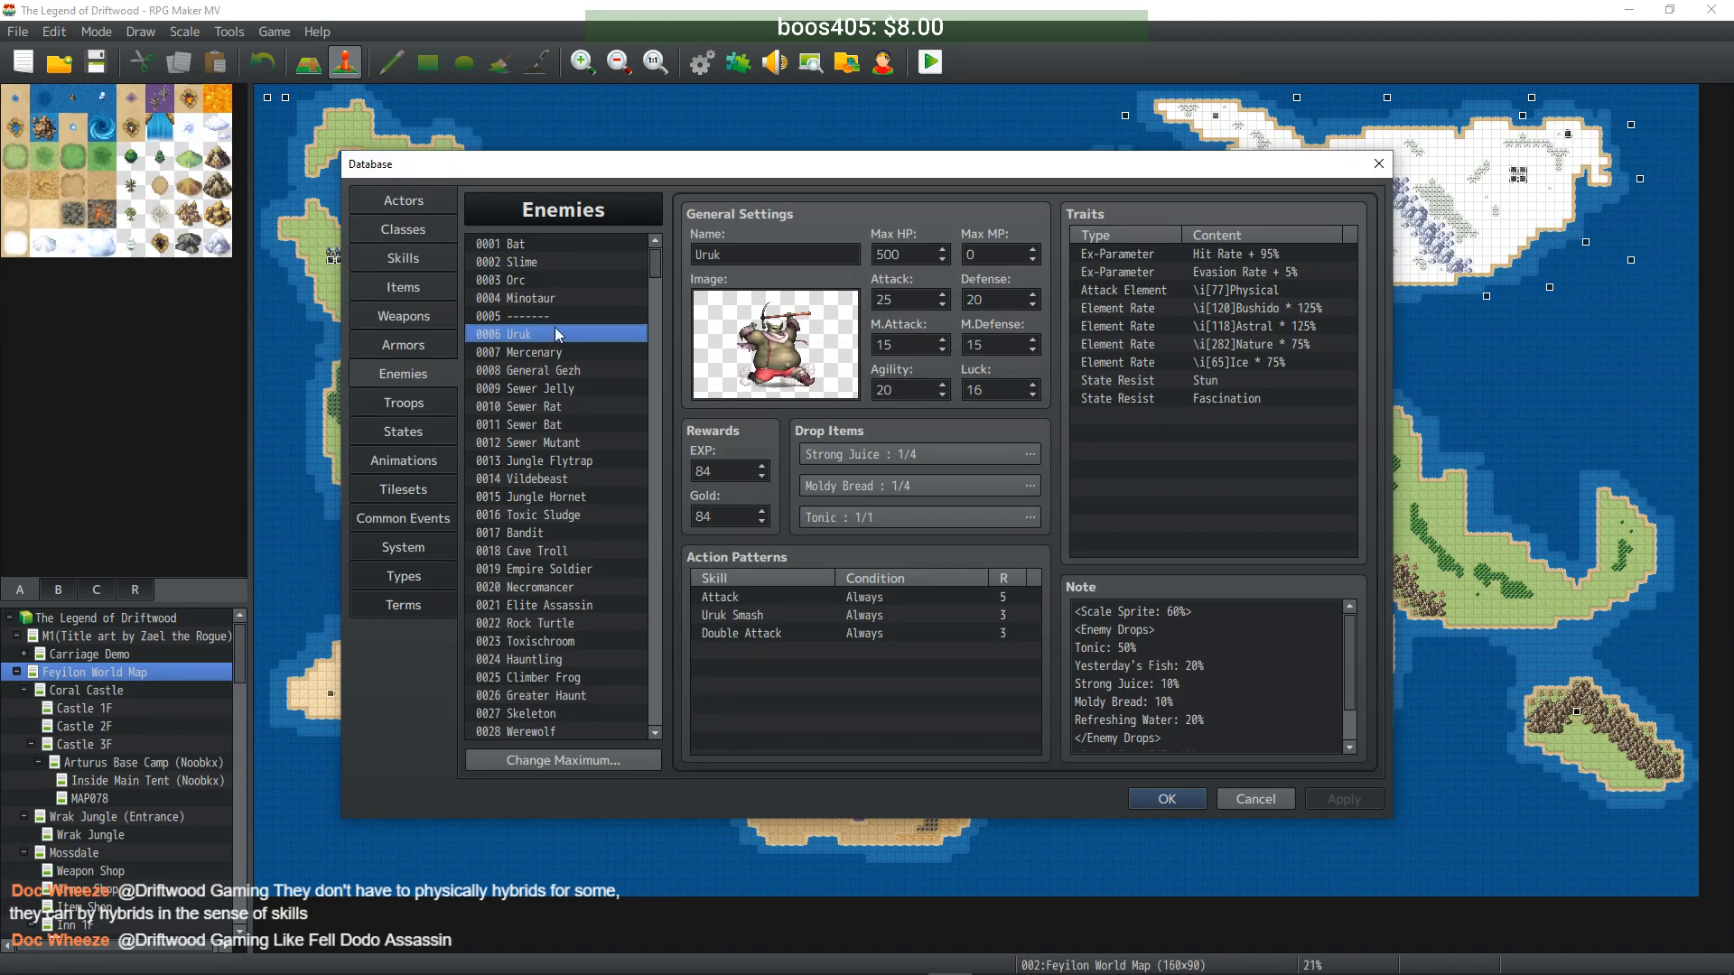
drag(654, 269, 658, 473)
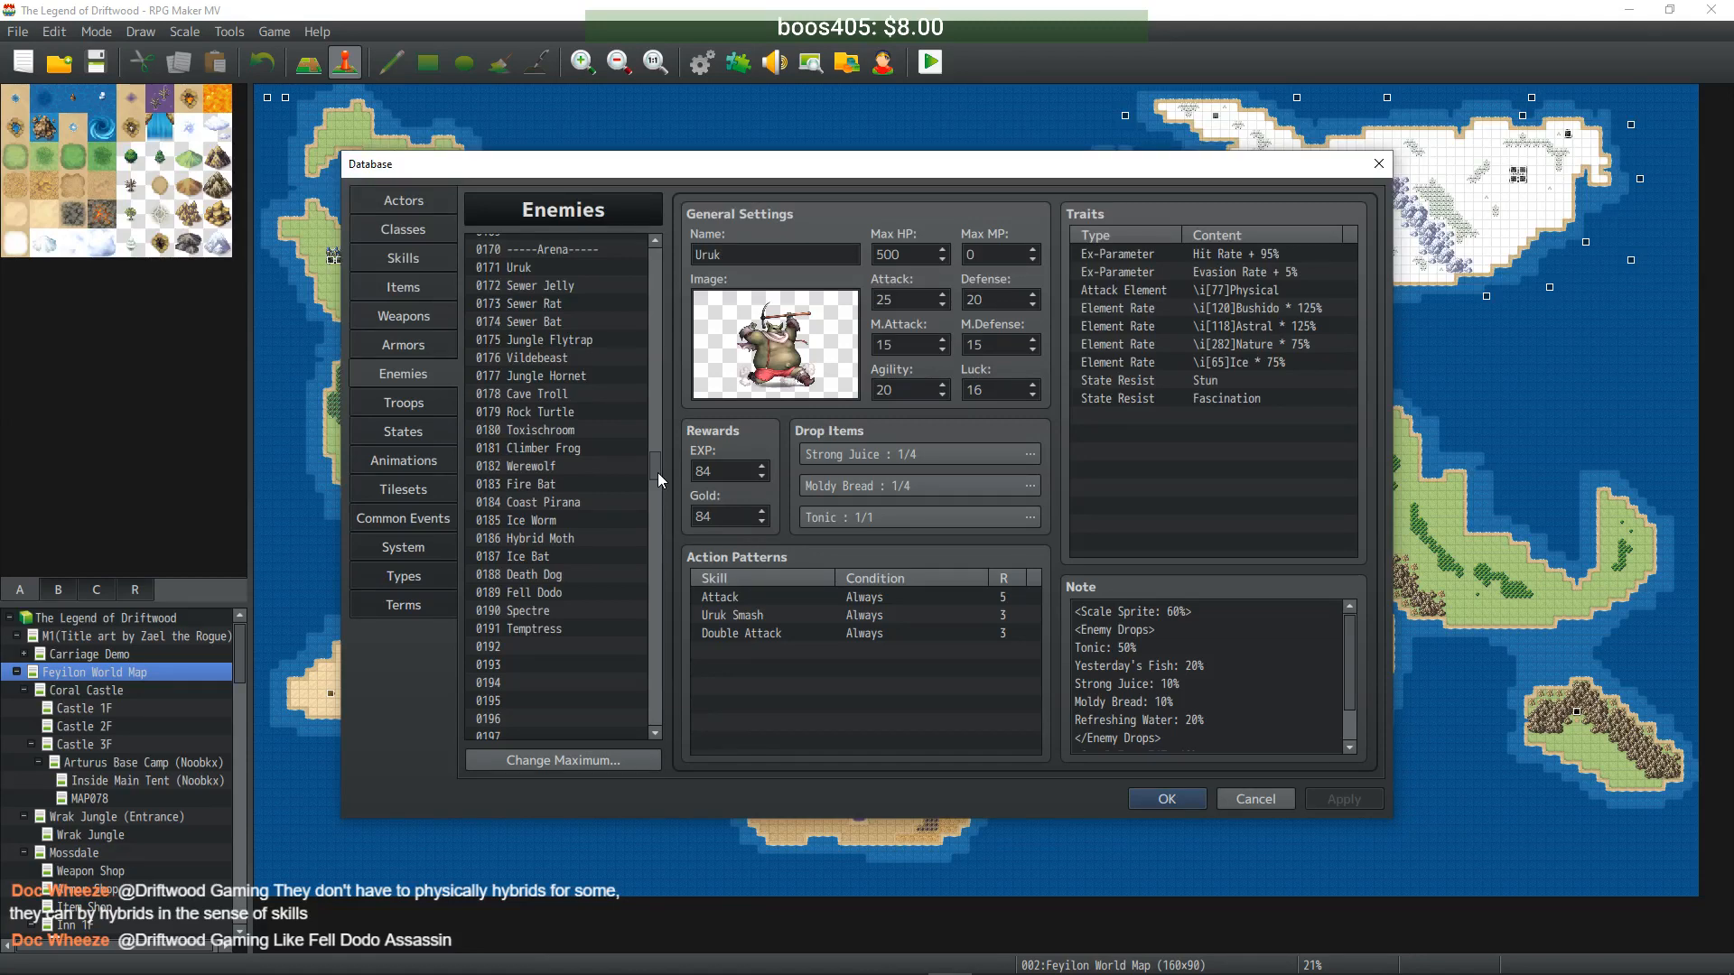
drag(658, 473, 658, 580)
- Paste Uruk's data into slot 0271 and name slot 0270 '-Arena Boss-'
click(556, 359)
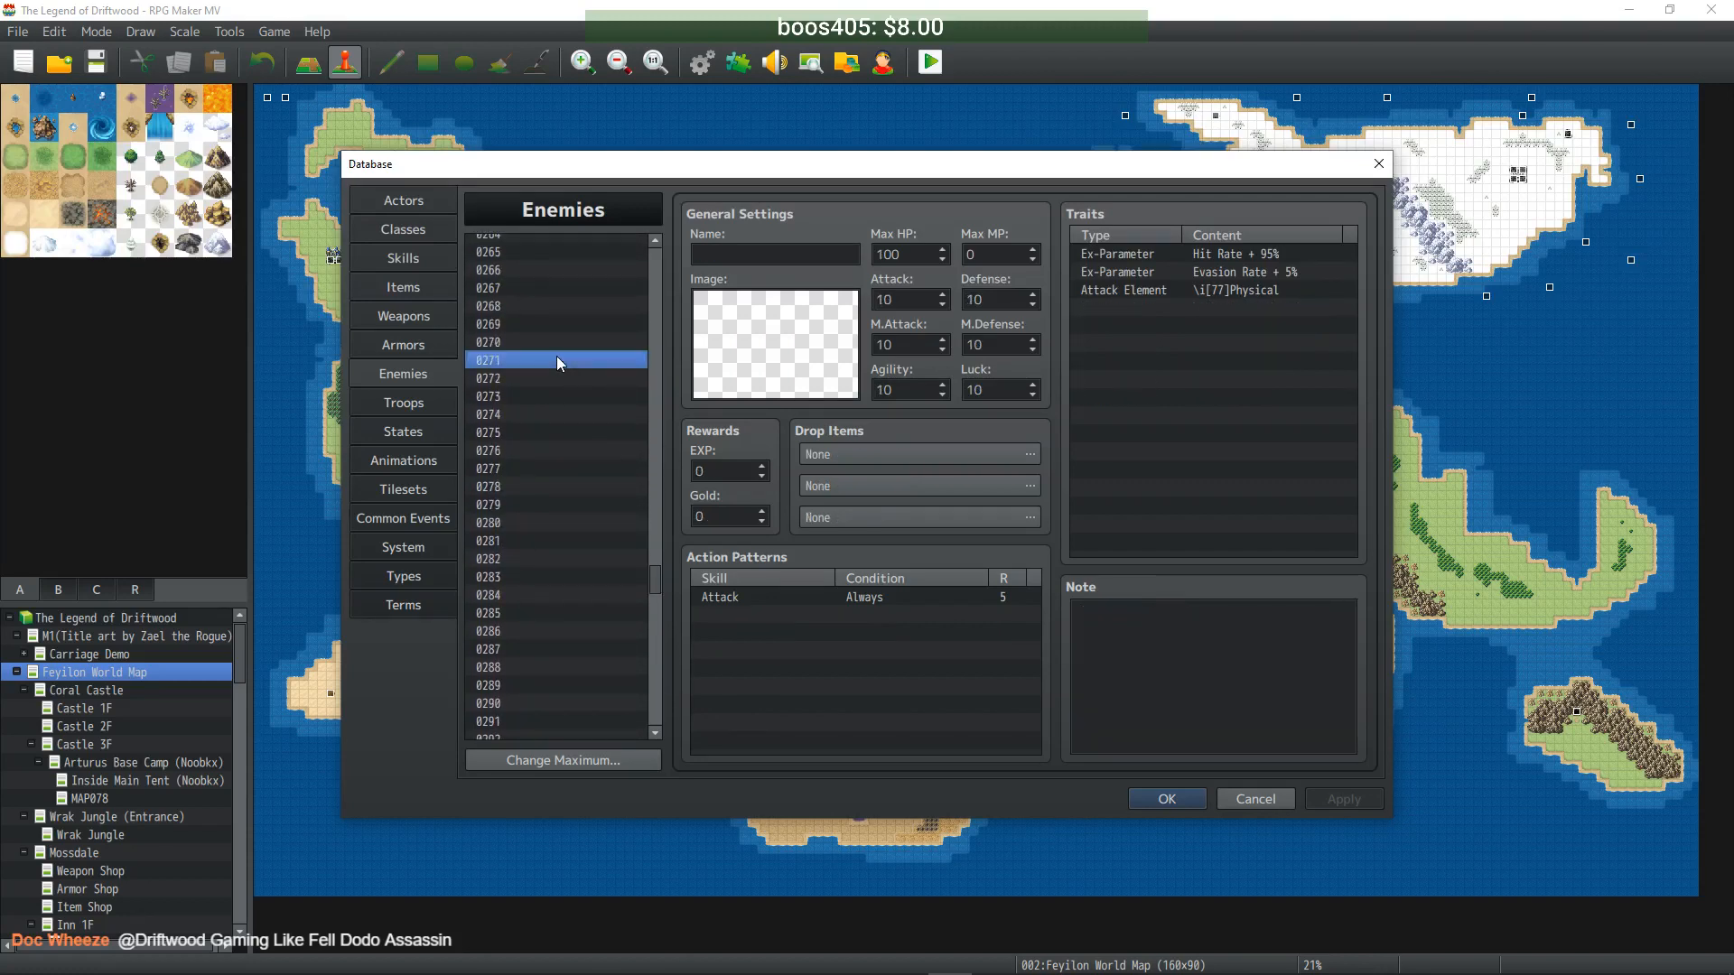
key(ctrl+v)
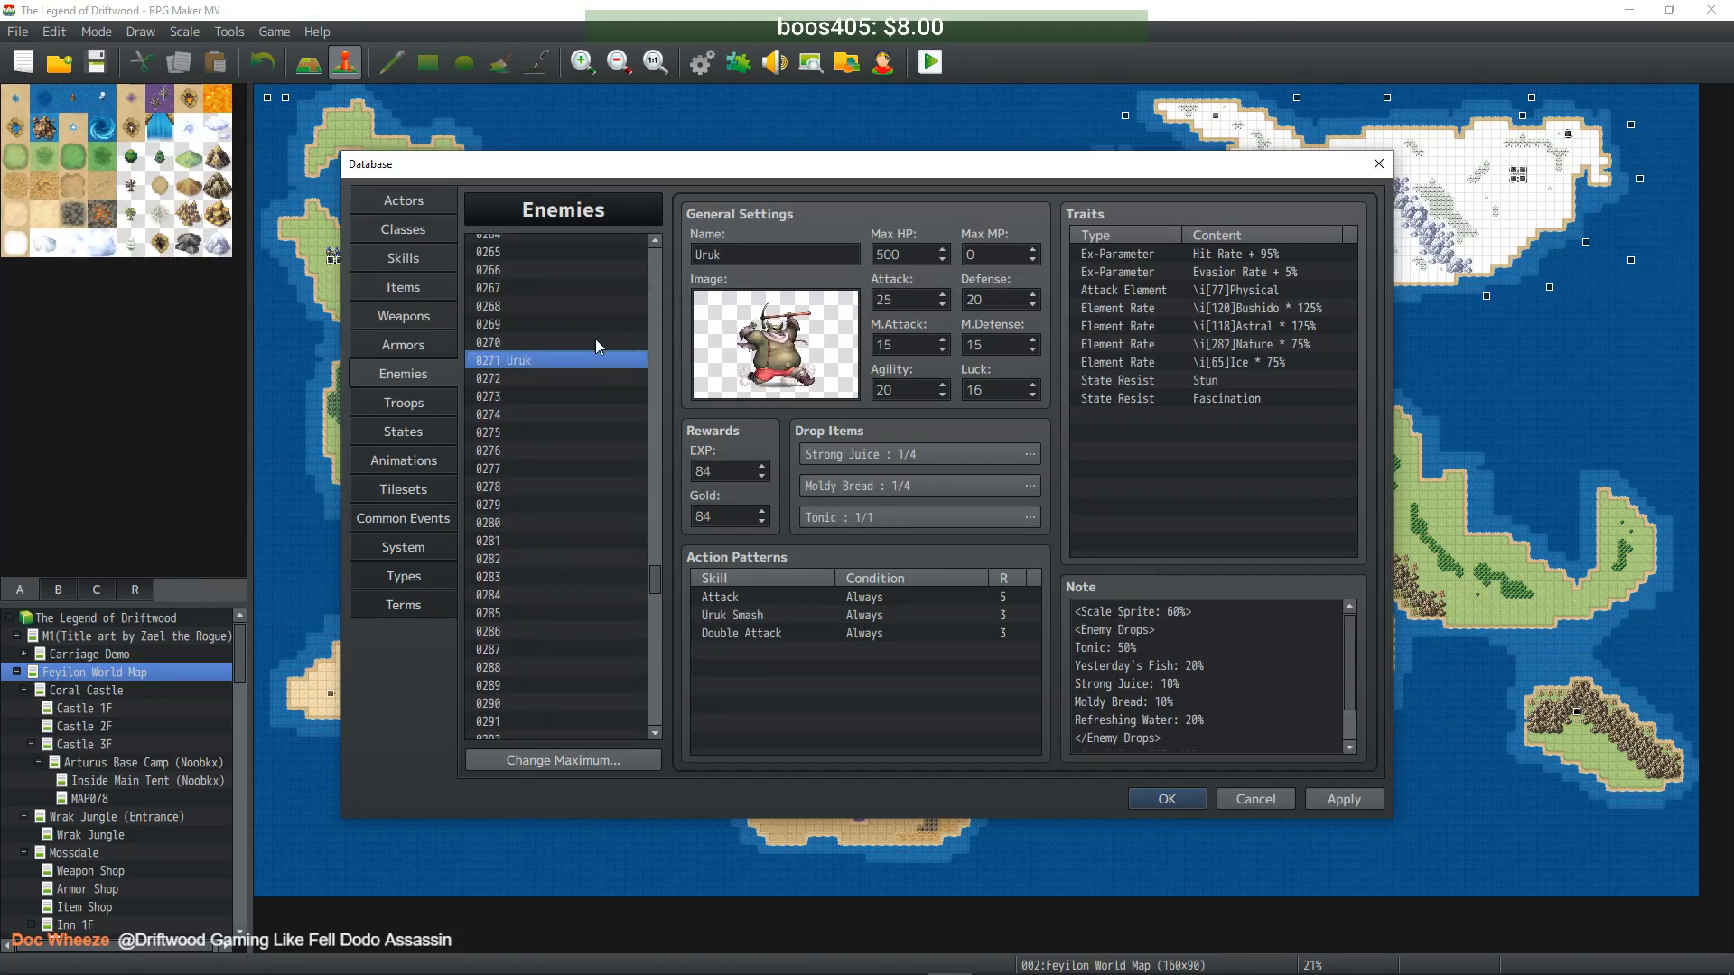
click(587, 341)
click(747, 249)
text(-Arena Boss-)
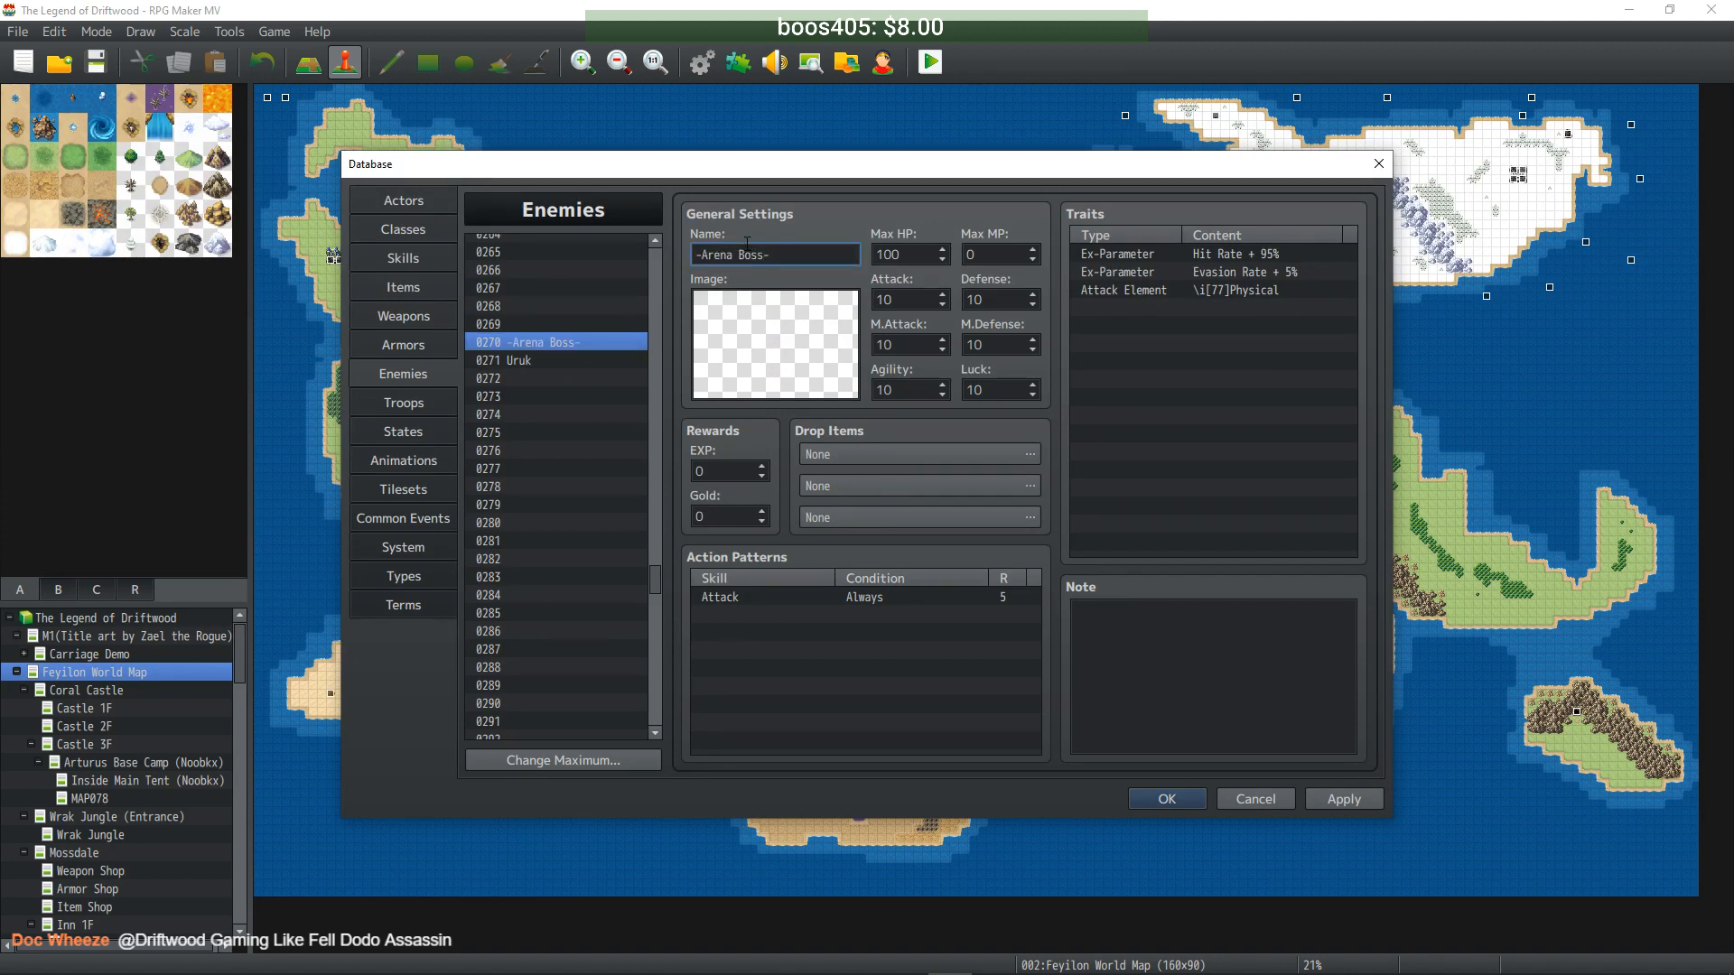
click(573, 360)
scroll(574, 361, up, 12)
drag(662, 554, 653, 453)
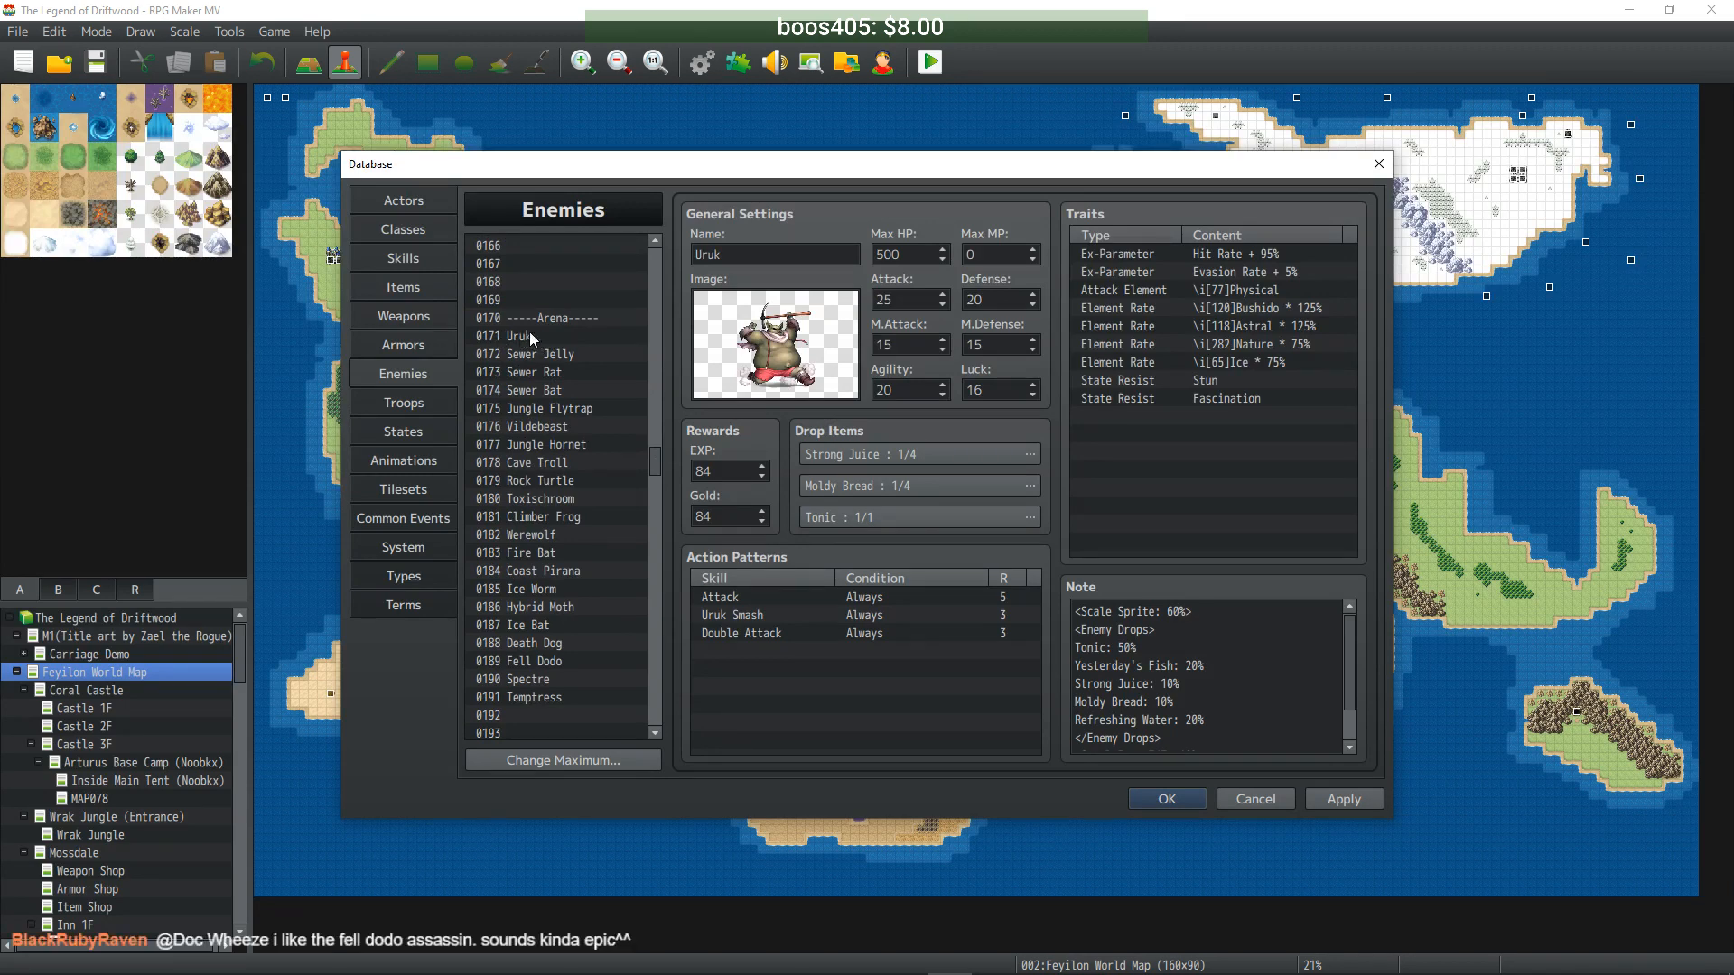
drag(653, 457, 644, 572)
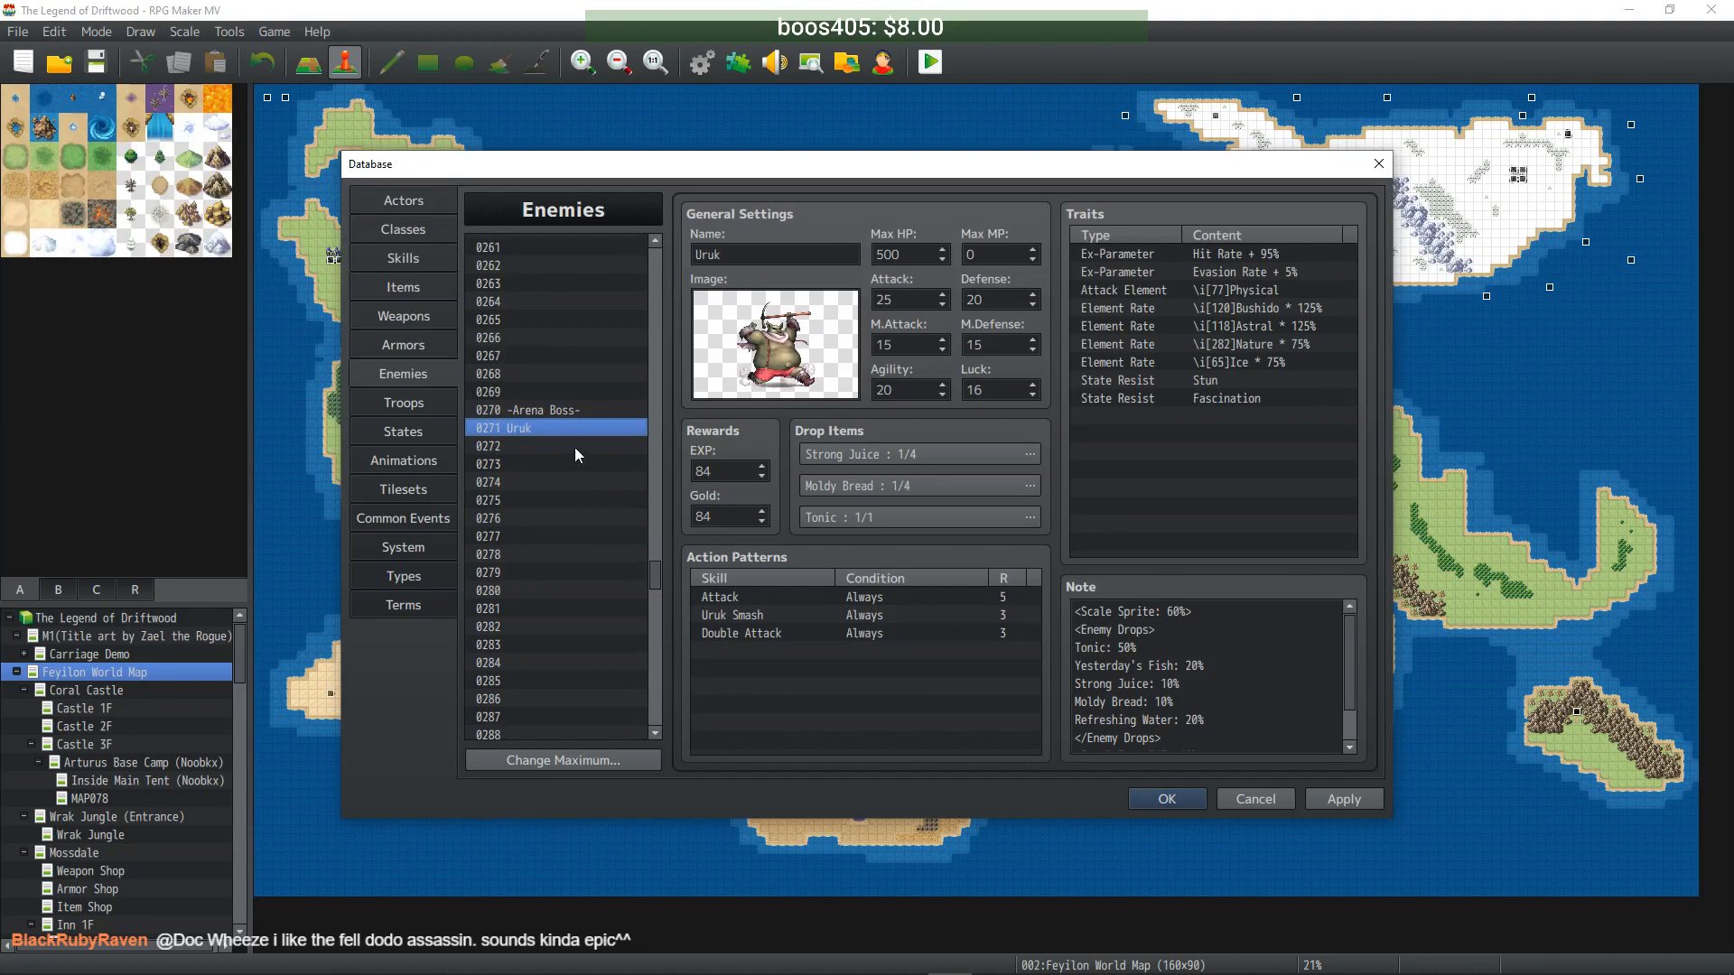
- Rename 0271 to Urukai and raise Max HP to 5000, Attack to 250, Defense tenfold
click(756, 256)
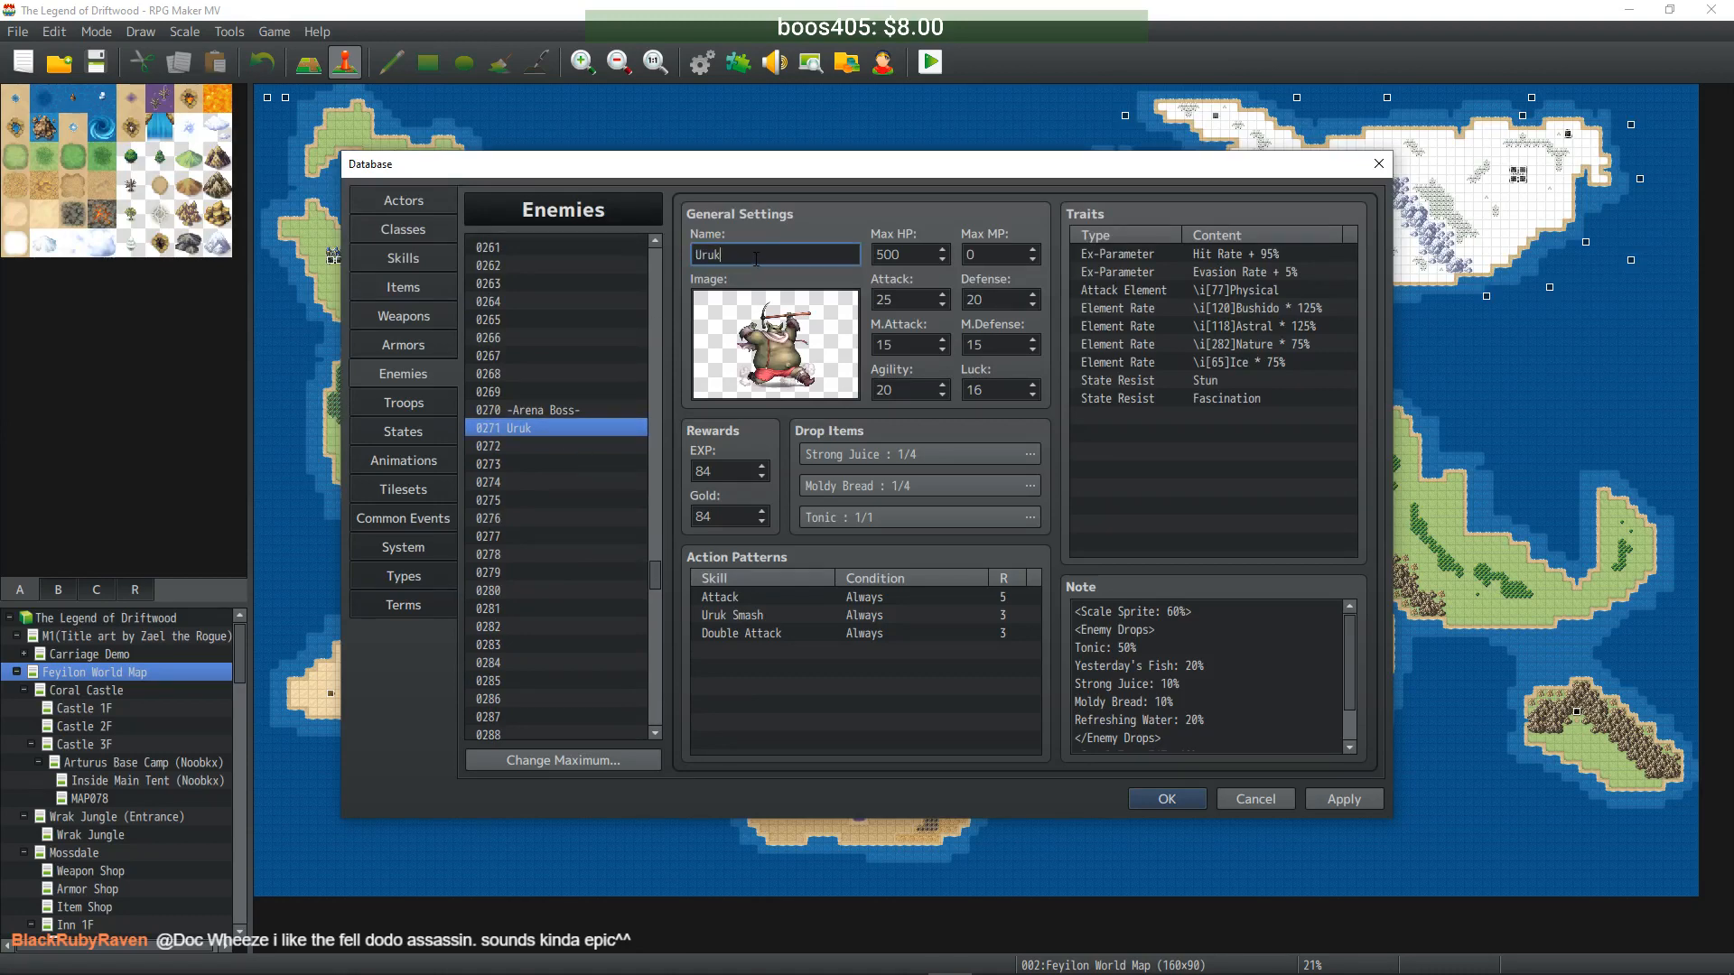
text(ai)
click(914, 254)
text(0)
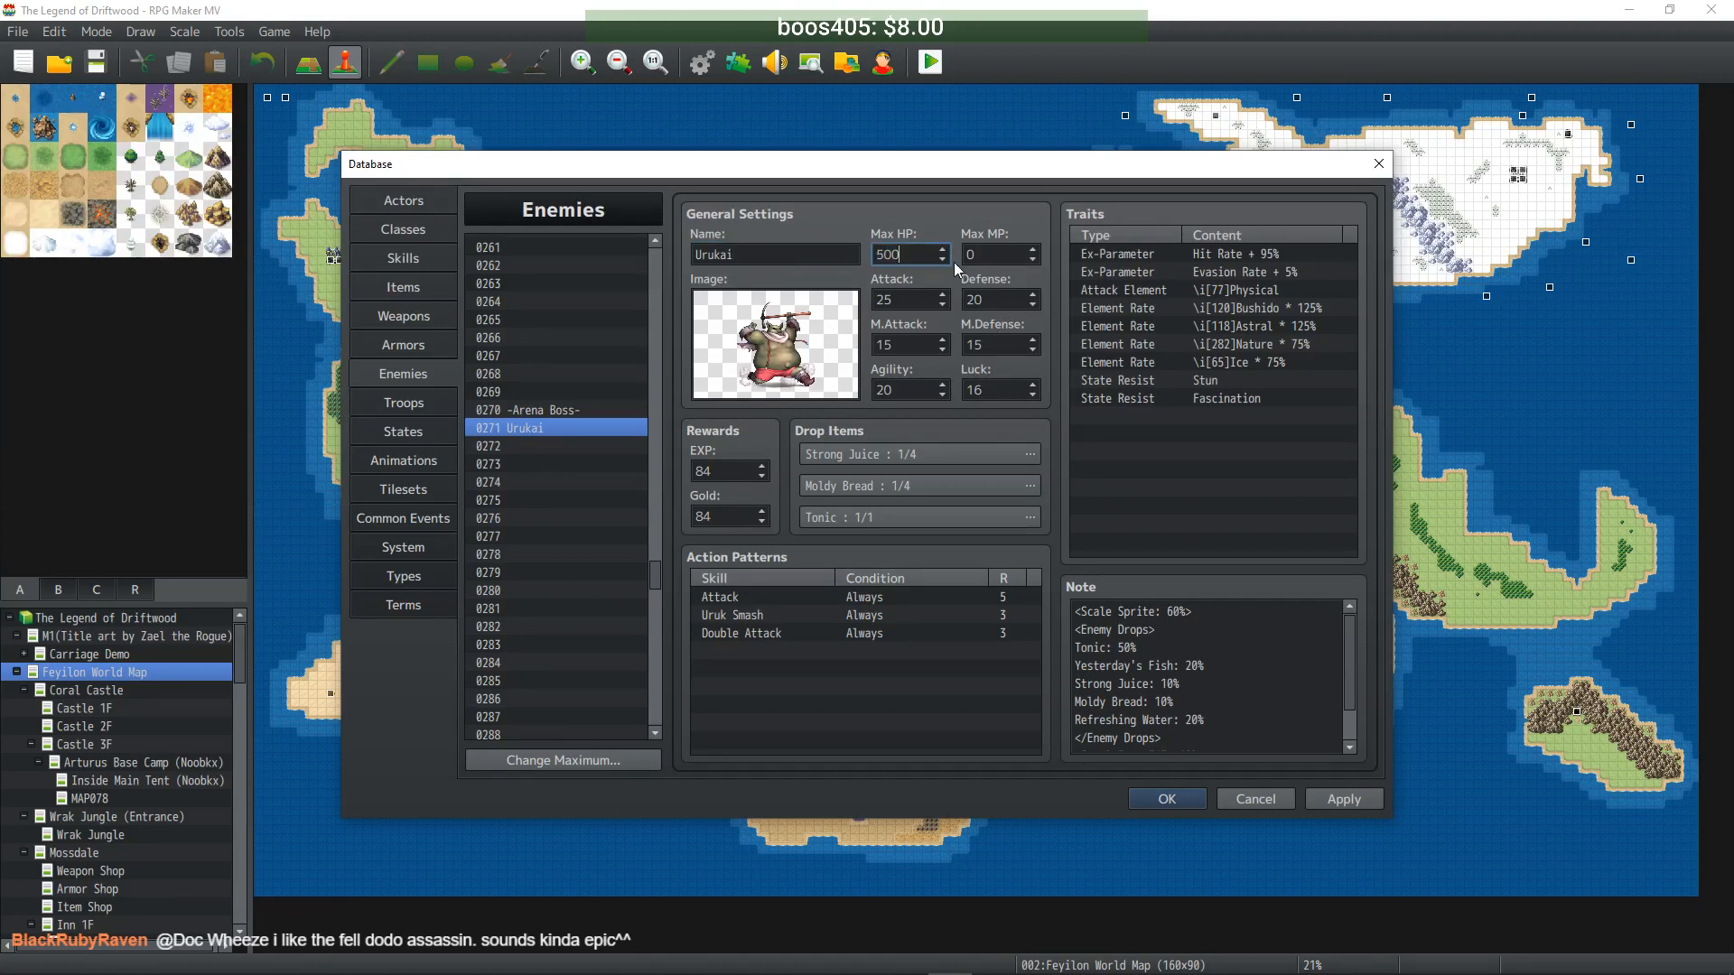
click(910, 299)
text(0)
click(996, 299)
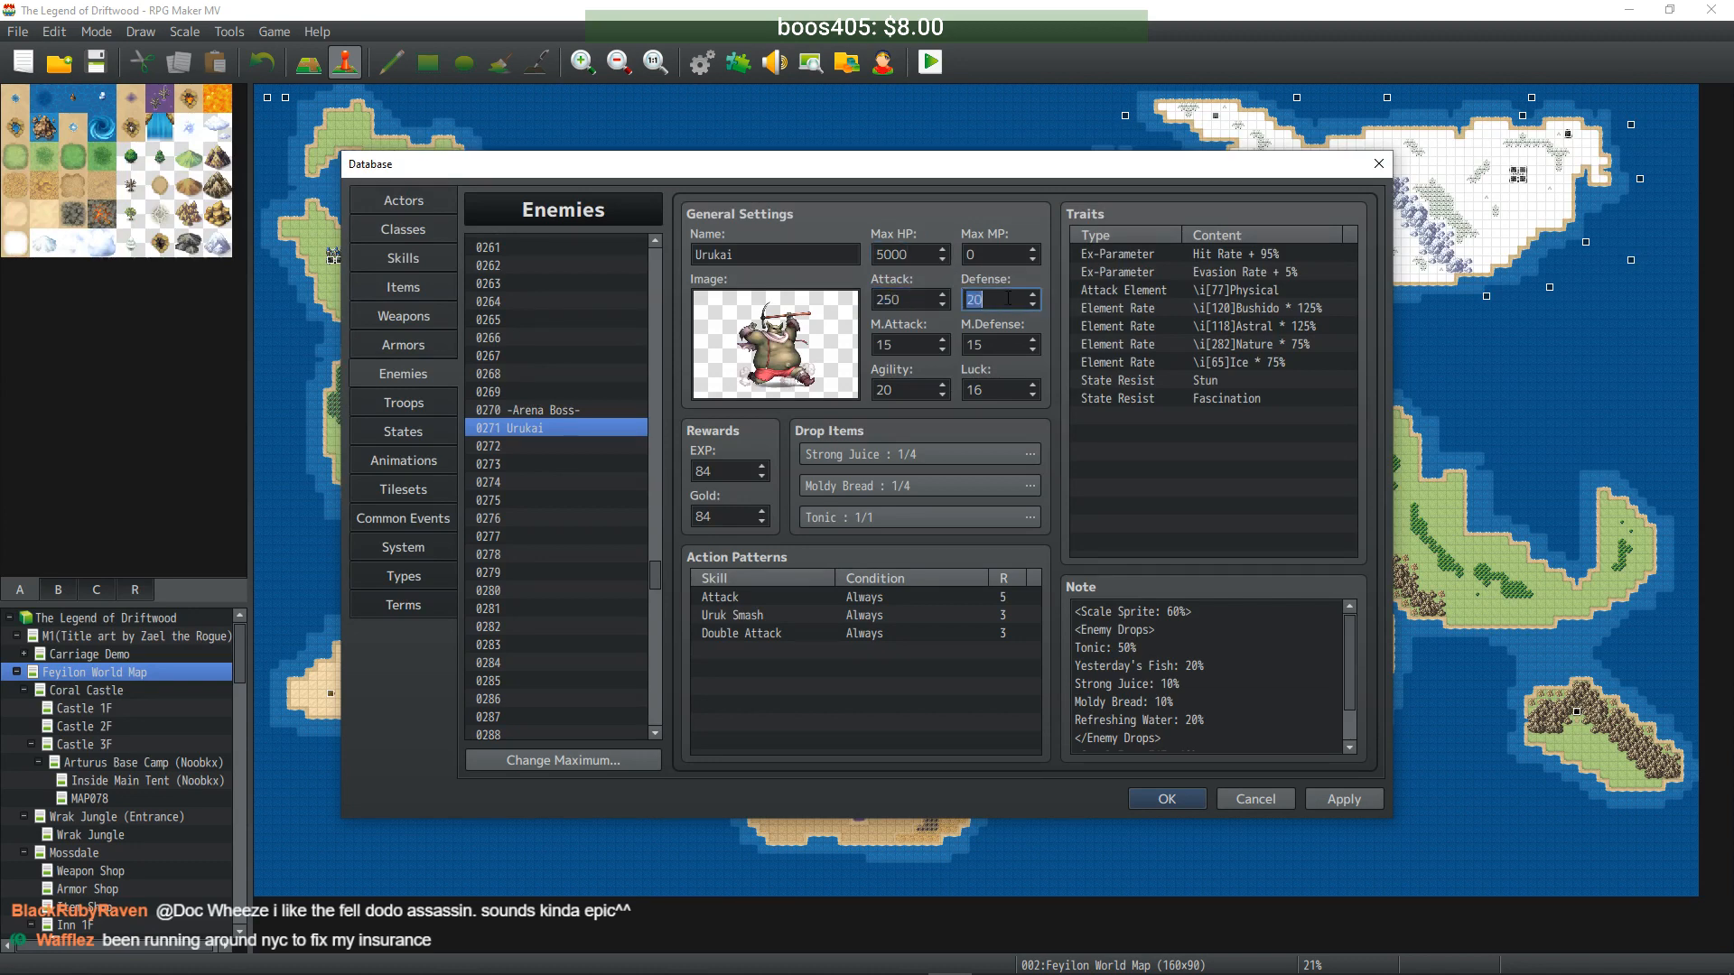
text(0)
- Set M.Attack and M.Defense to 150 and raise Agility tenfold
double_click(909, 343)
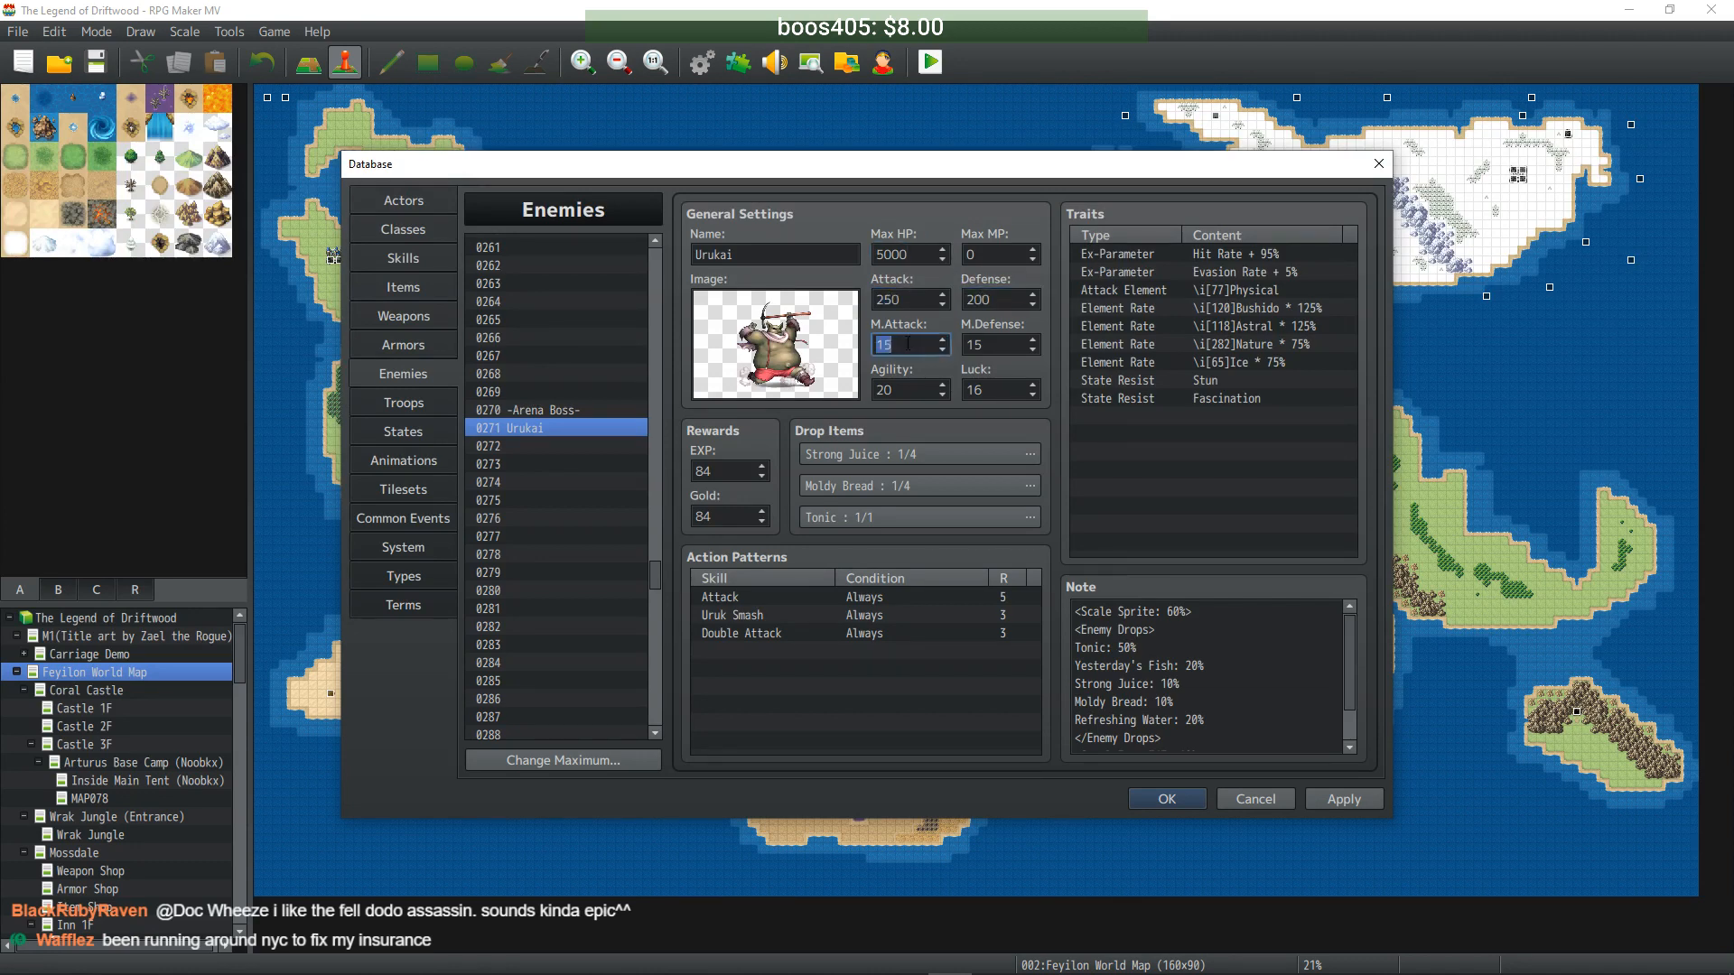
text(150)
key(Tab)
text(150)
click(897, 390)
text(0)
click(998, 391)
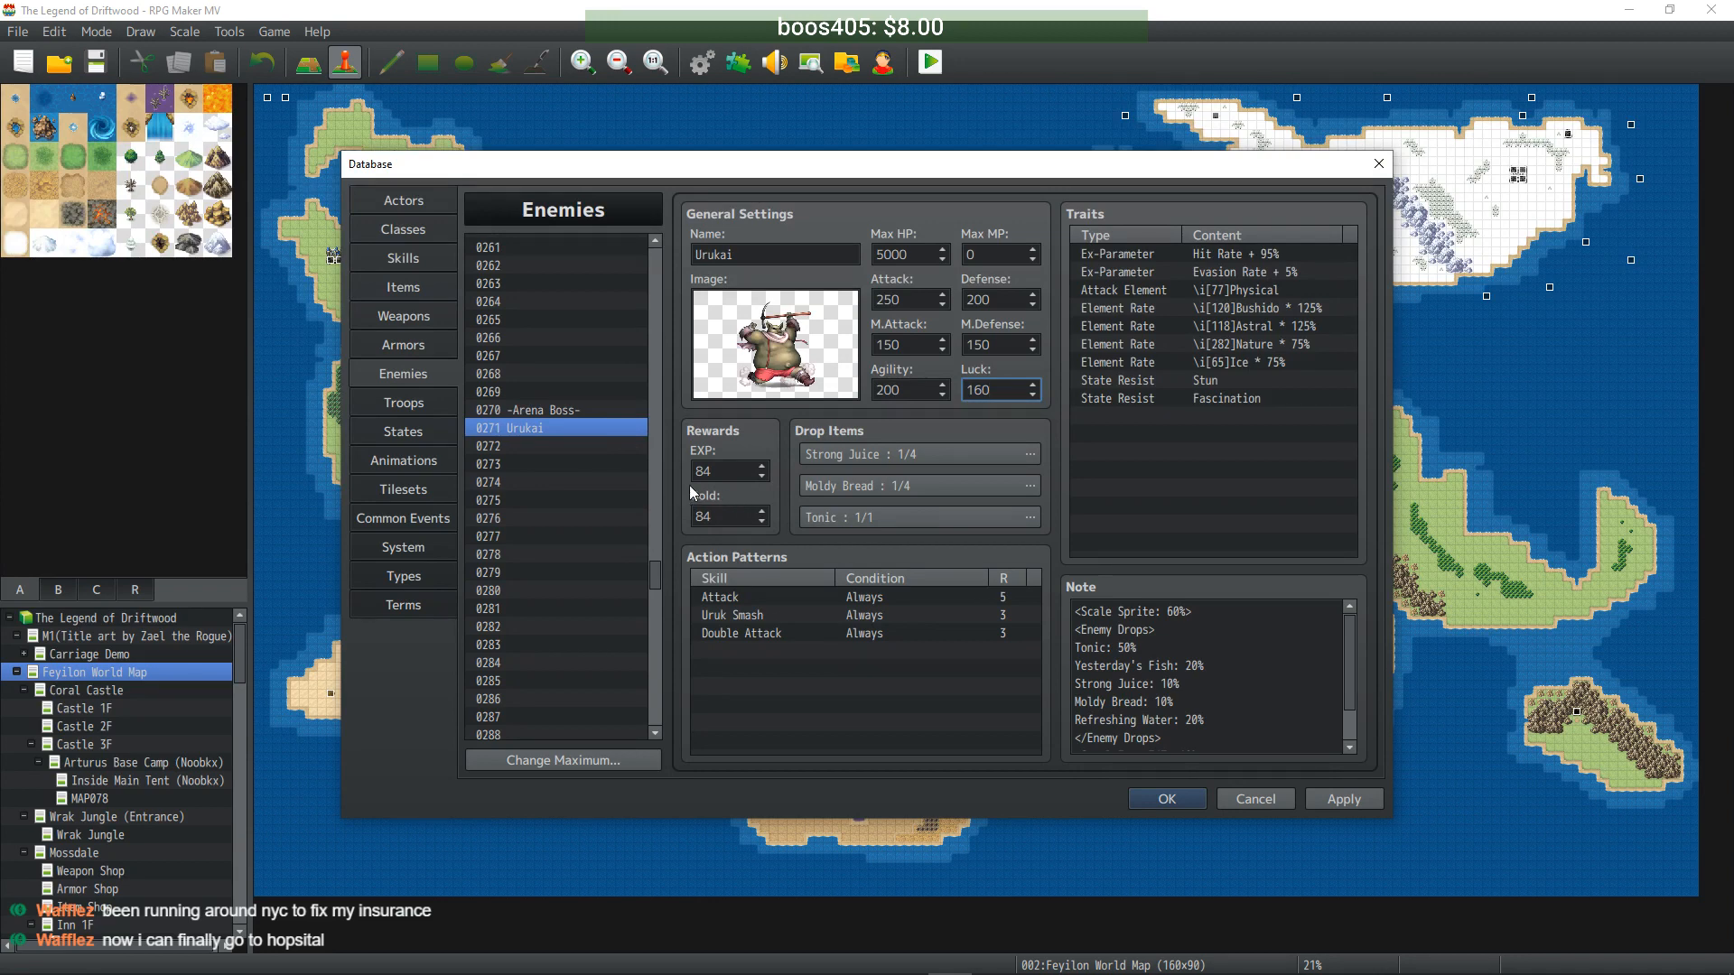
- Set Urukai's EXP and Gold rewards to 840
double_click(734, 471)
text(840)
click(725, 516)
text(0)
scroll(1192, 652, down, 1)
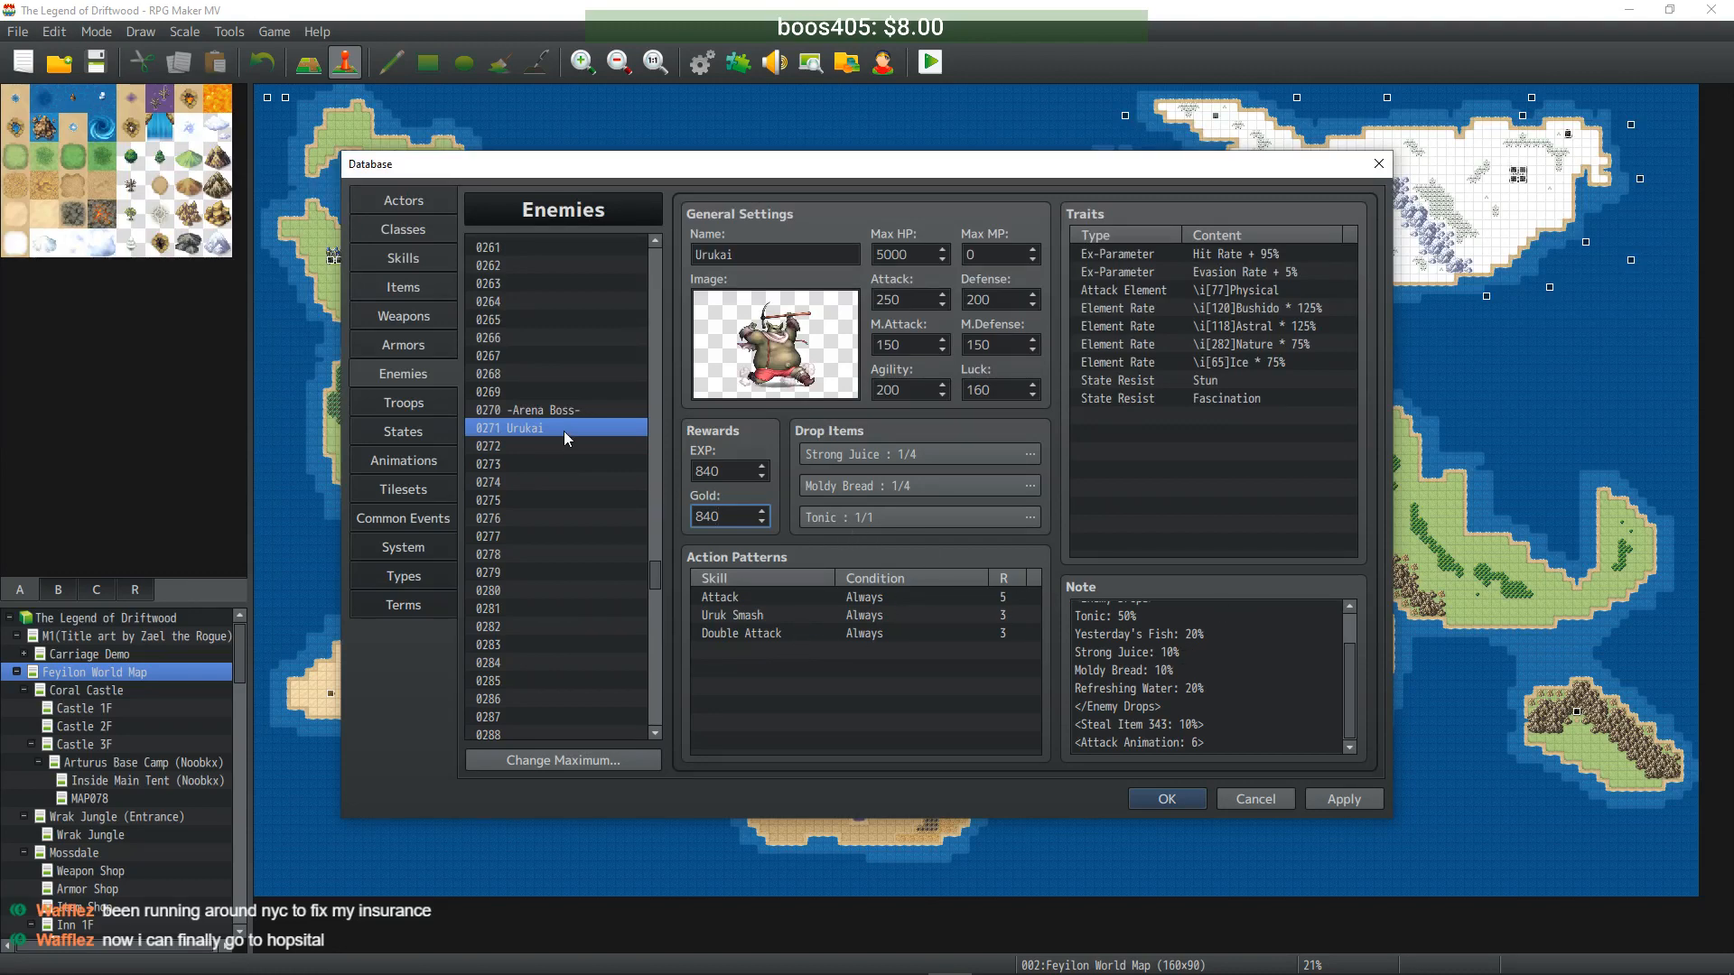
- Paste a copy of Sewer Jelly into empty enemy slot 0272
scroll(533, 433, up, 20)
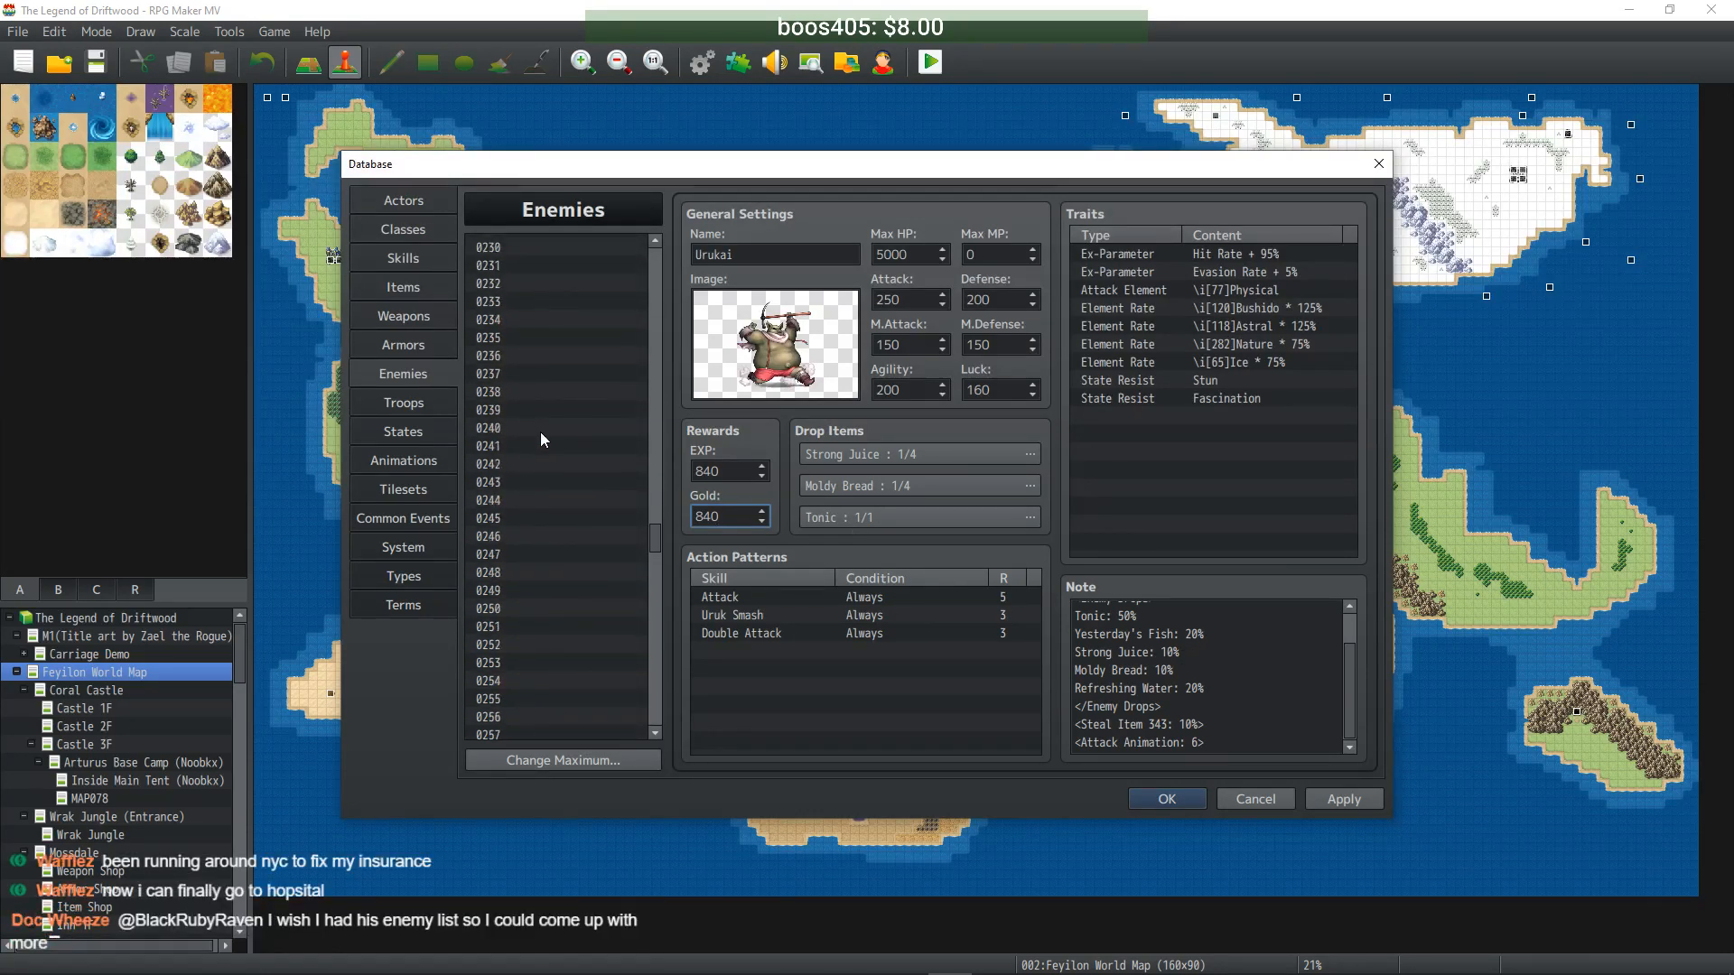
scroll(540, 440, up, 12)
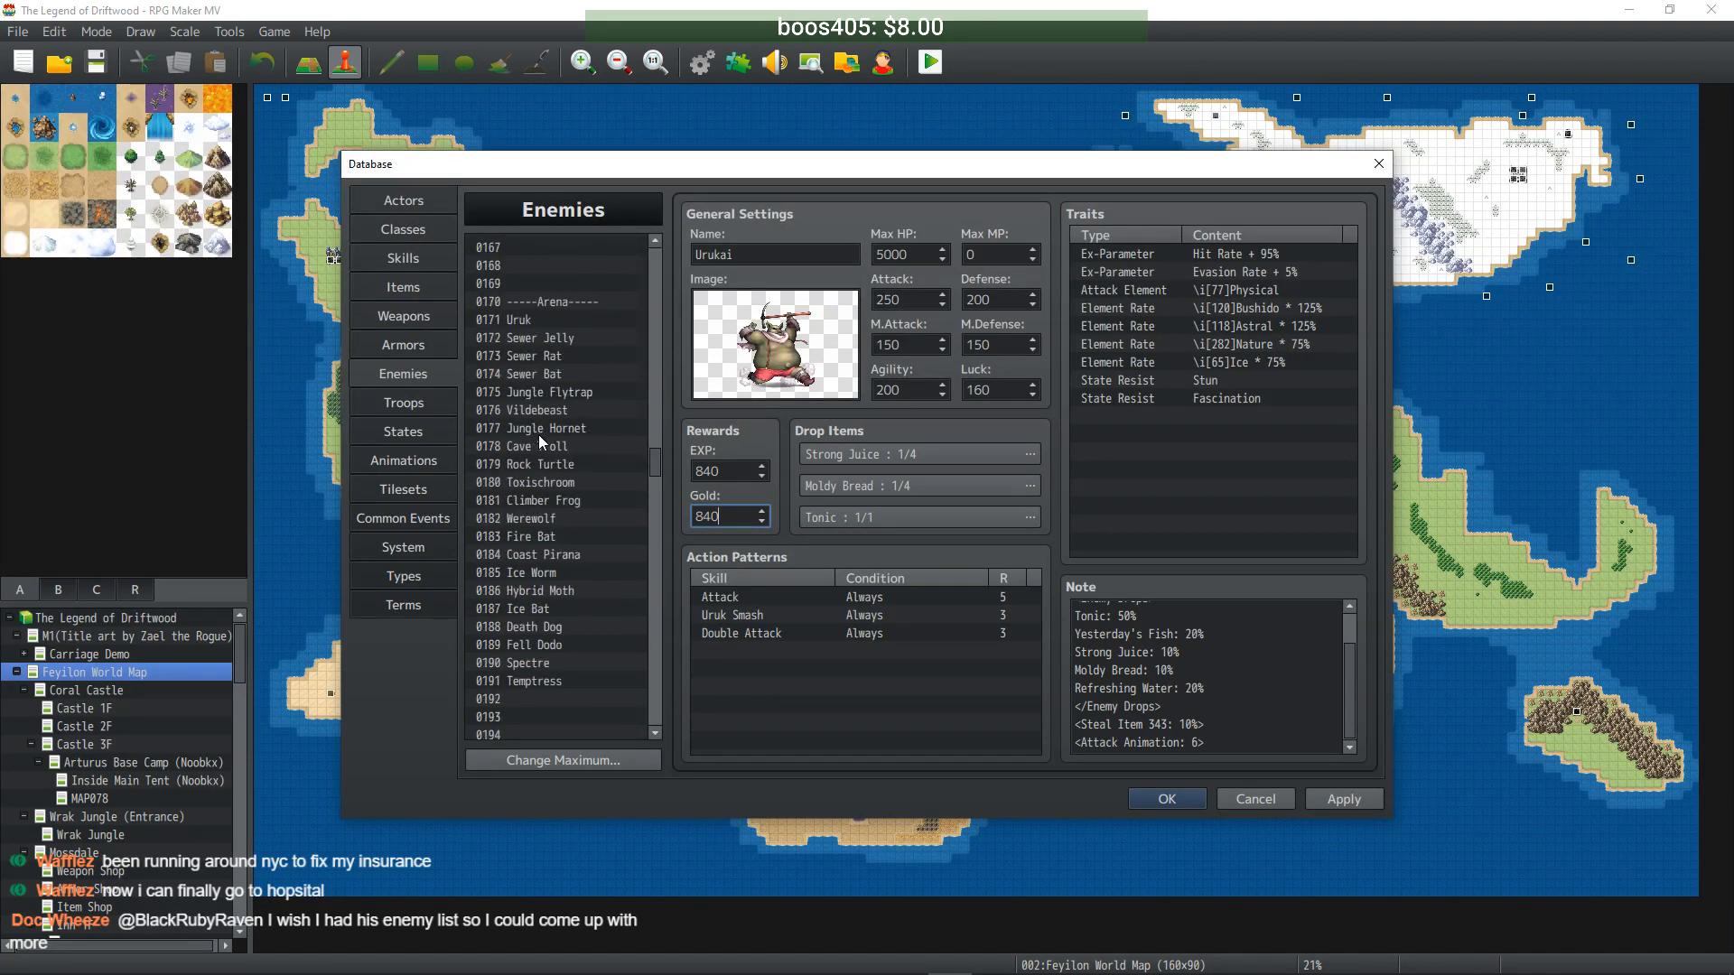
drag(657, 451, 659, 258)
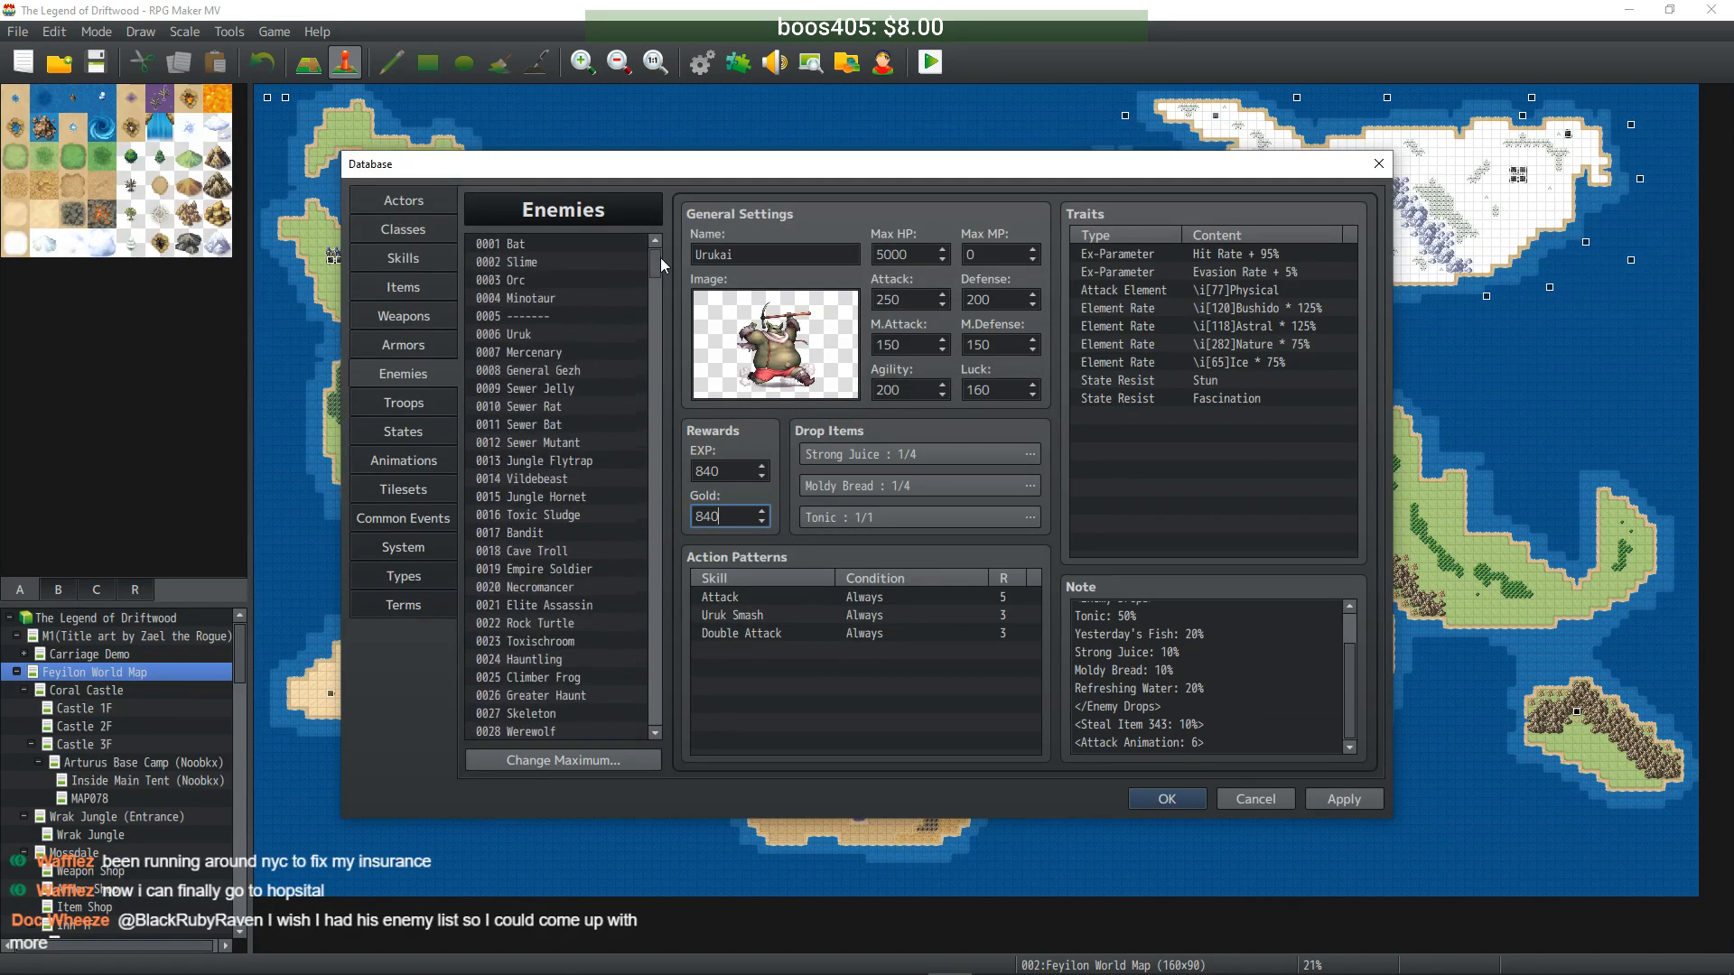
click(567, 358)
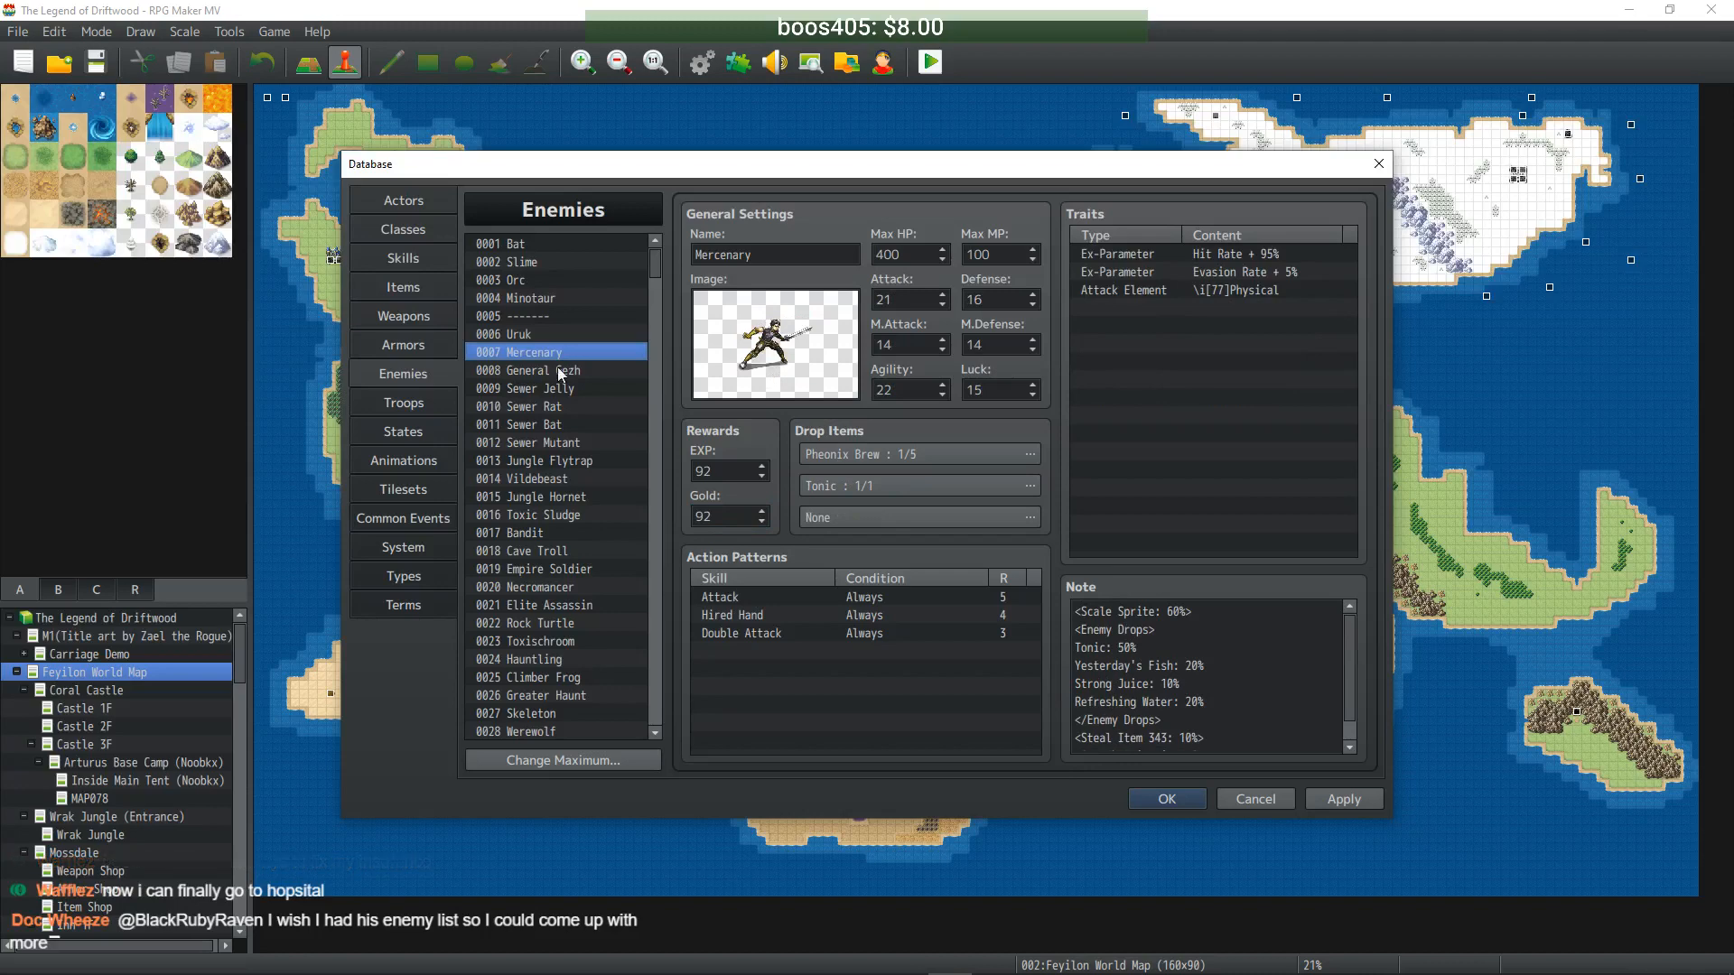
click(559, 370)
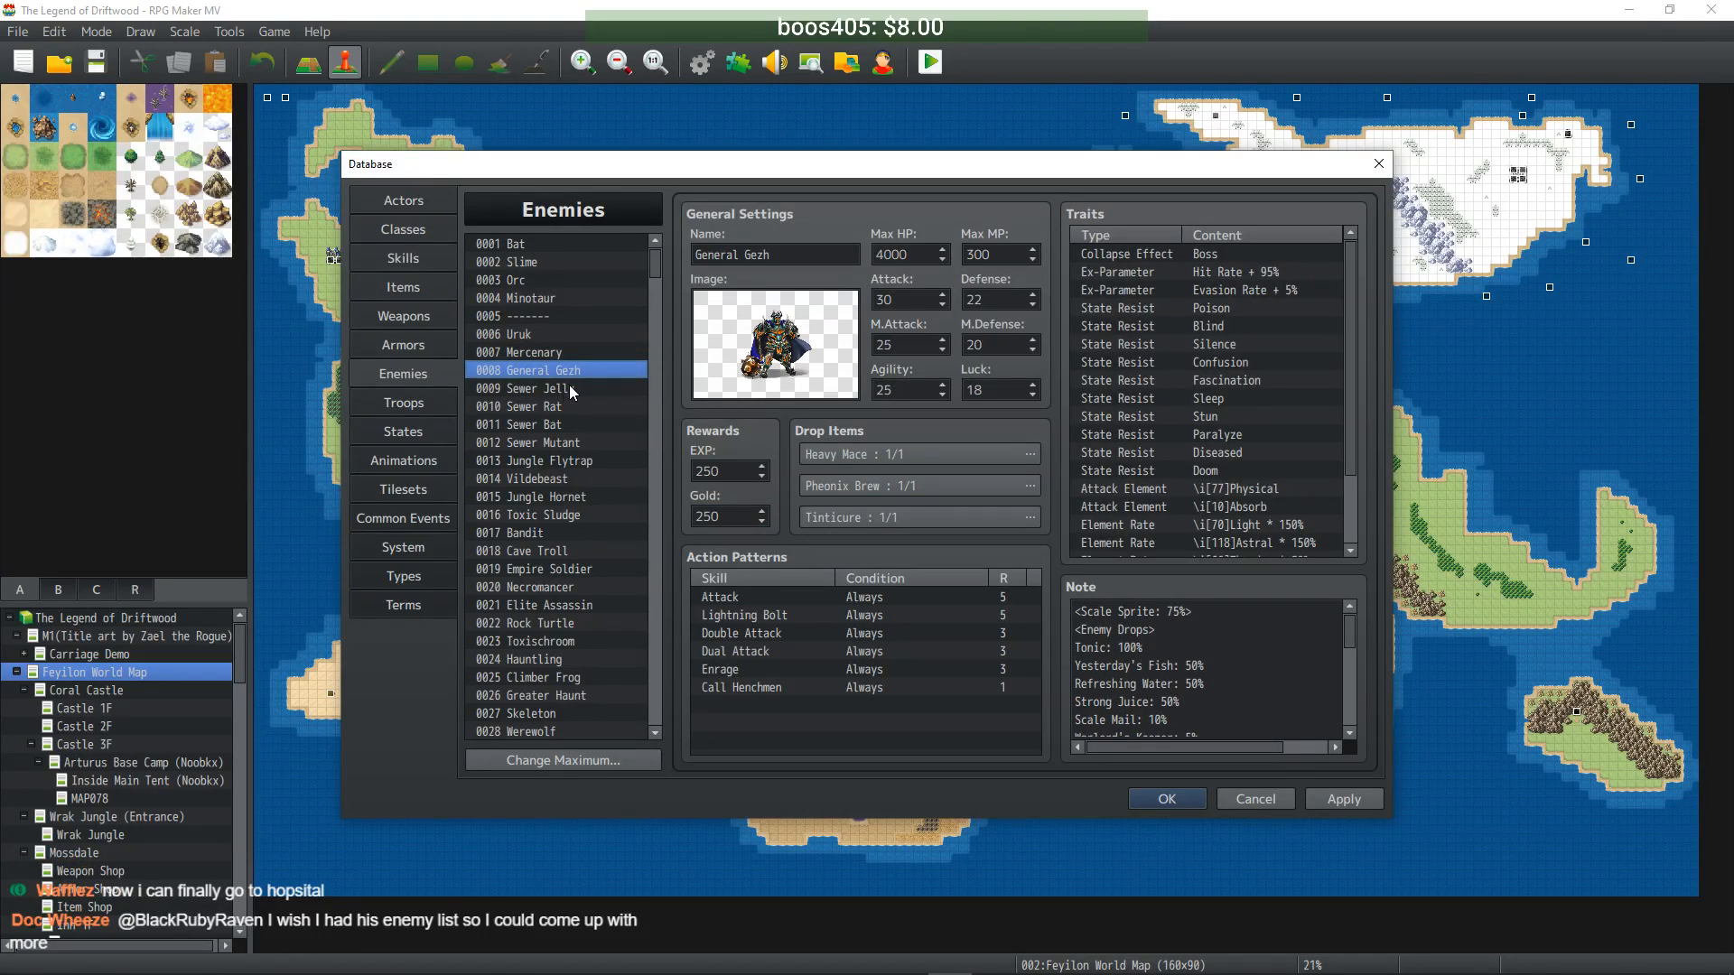
click(571, 390)
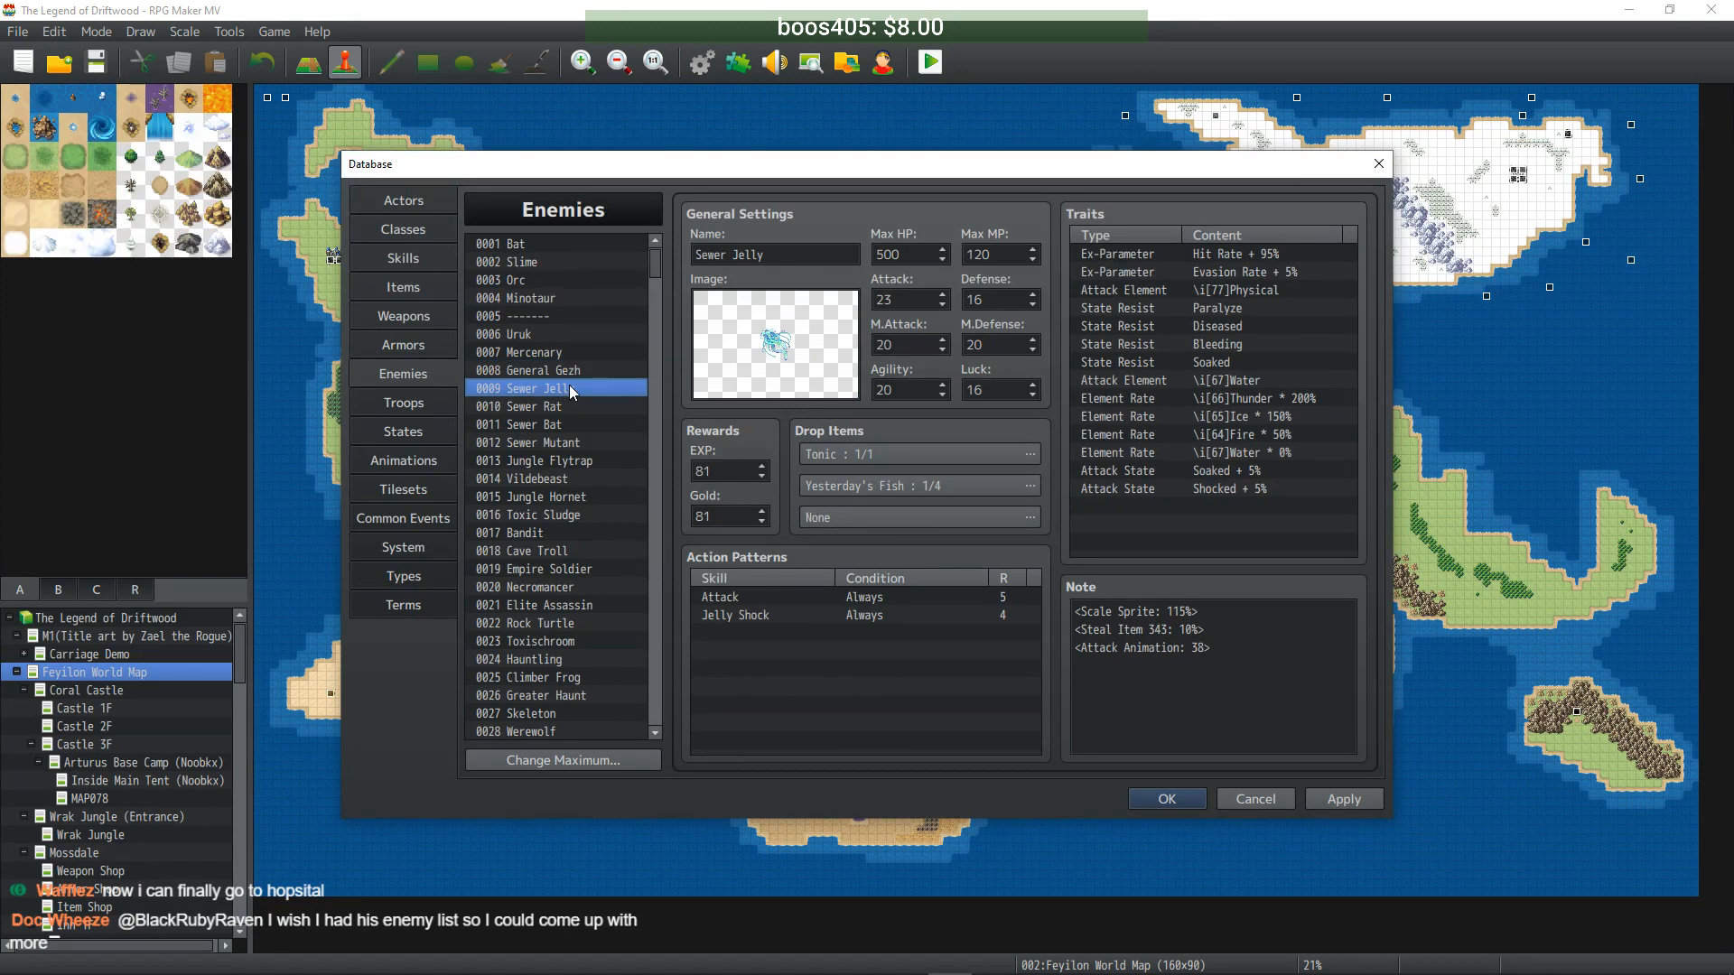
drag(651, 264, 630, 573)
click(538, 419)
key(ctrl+v)
- Rename it Uber Jelly and raise Max HP to 5000 and Max MP to 1200
double_click(728, 256)
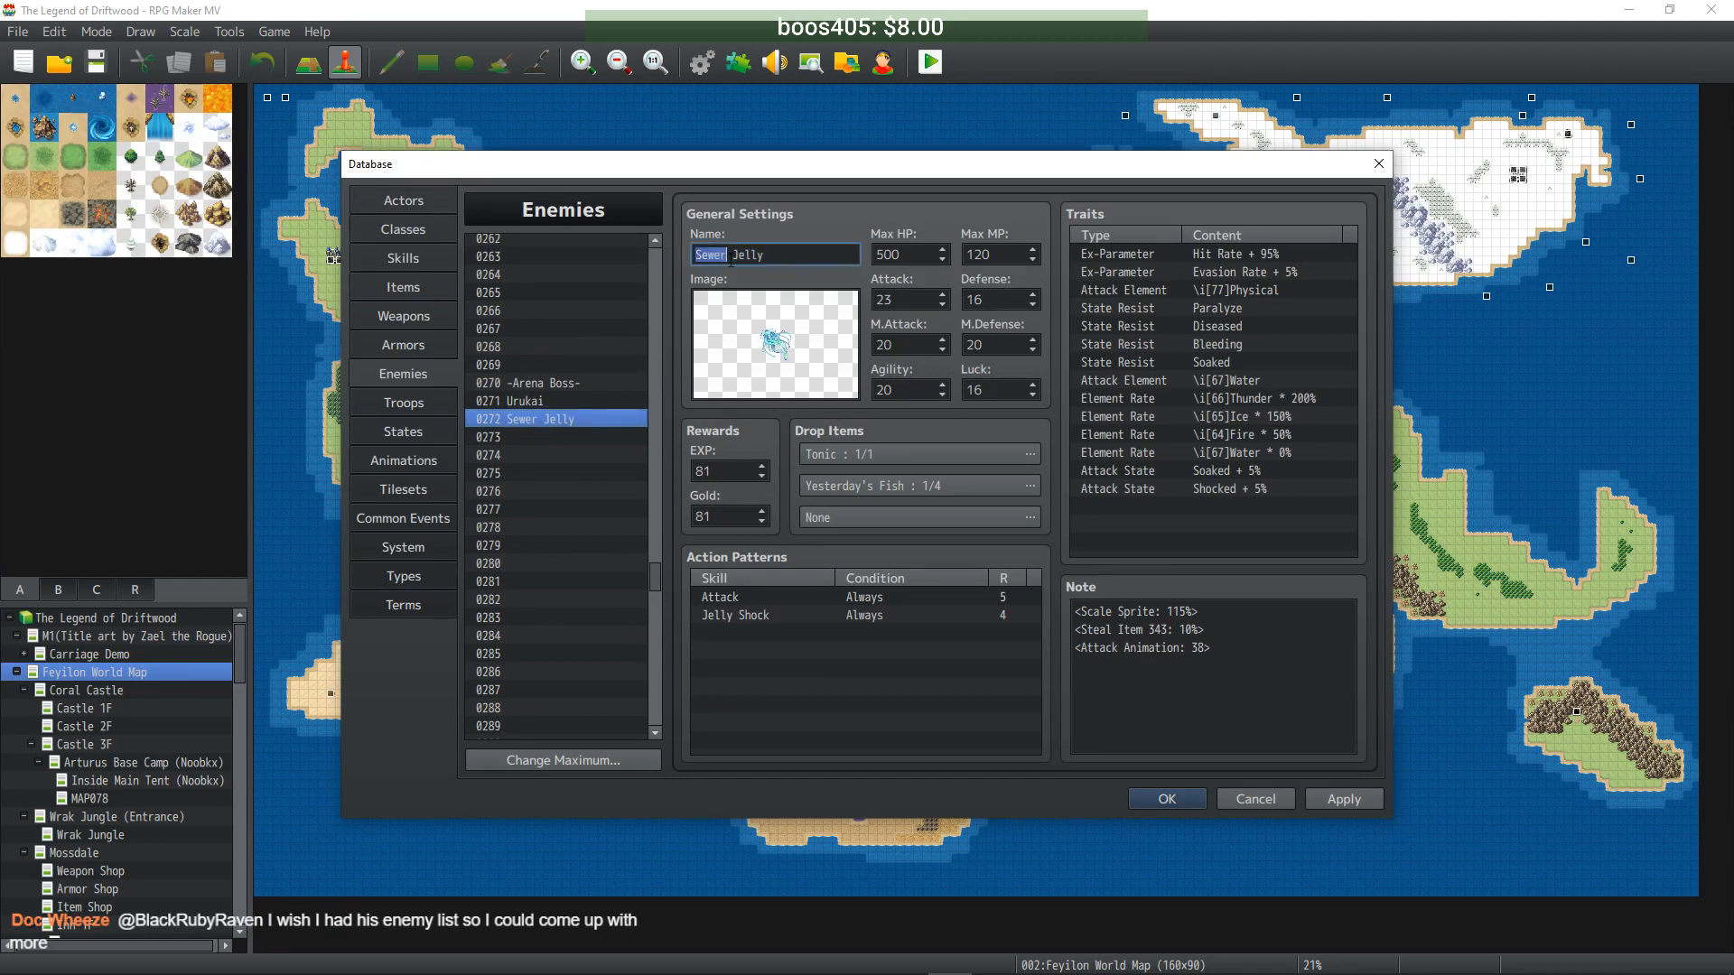
text(Uber)
click(914, 256)
click(914, 256)
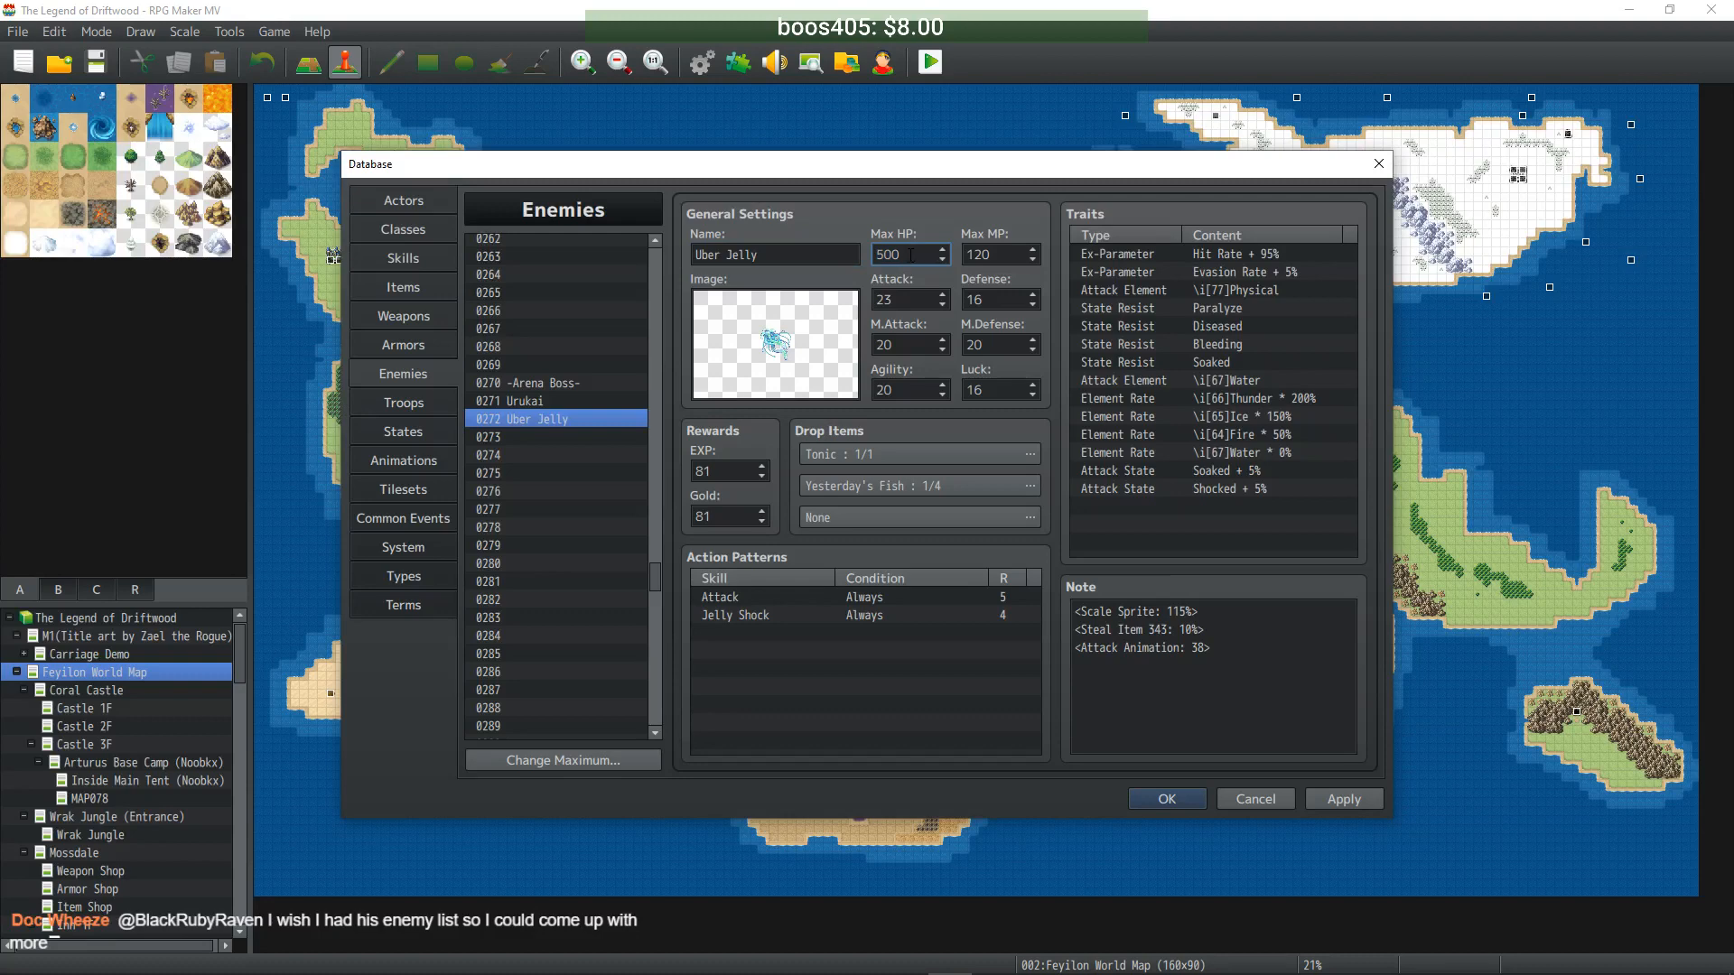
text(0)
click(1004, 253)
click(1004, 255)
text(0)
- Multiply Attack (230), Defense, M.Attack, M.Defense, Agility and Luck by ten, then apply
click(916, 301)
click(916, 301)
text(0)
click(997, 298)
text(0)
click(912, 345)
text(0)
click(1001, 345)
text(0)
click(880, 391)
text(0)
click(985, 390)
text(0)
click(1335, 804)
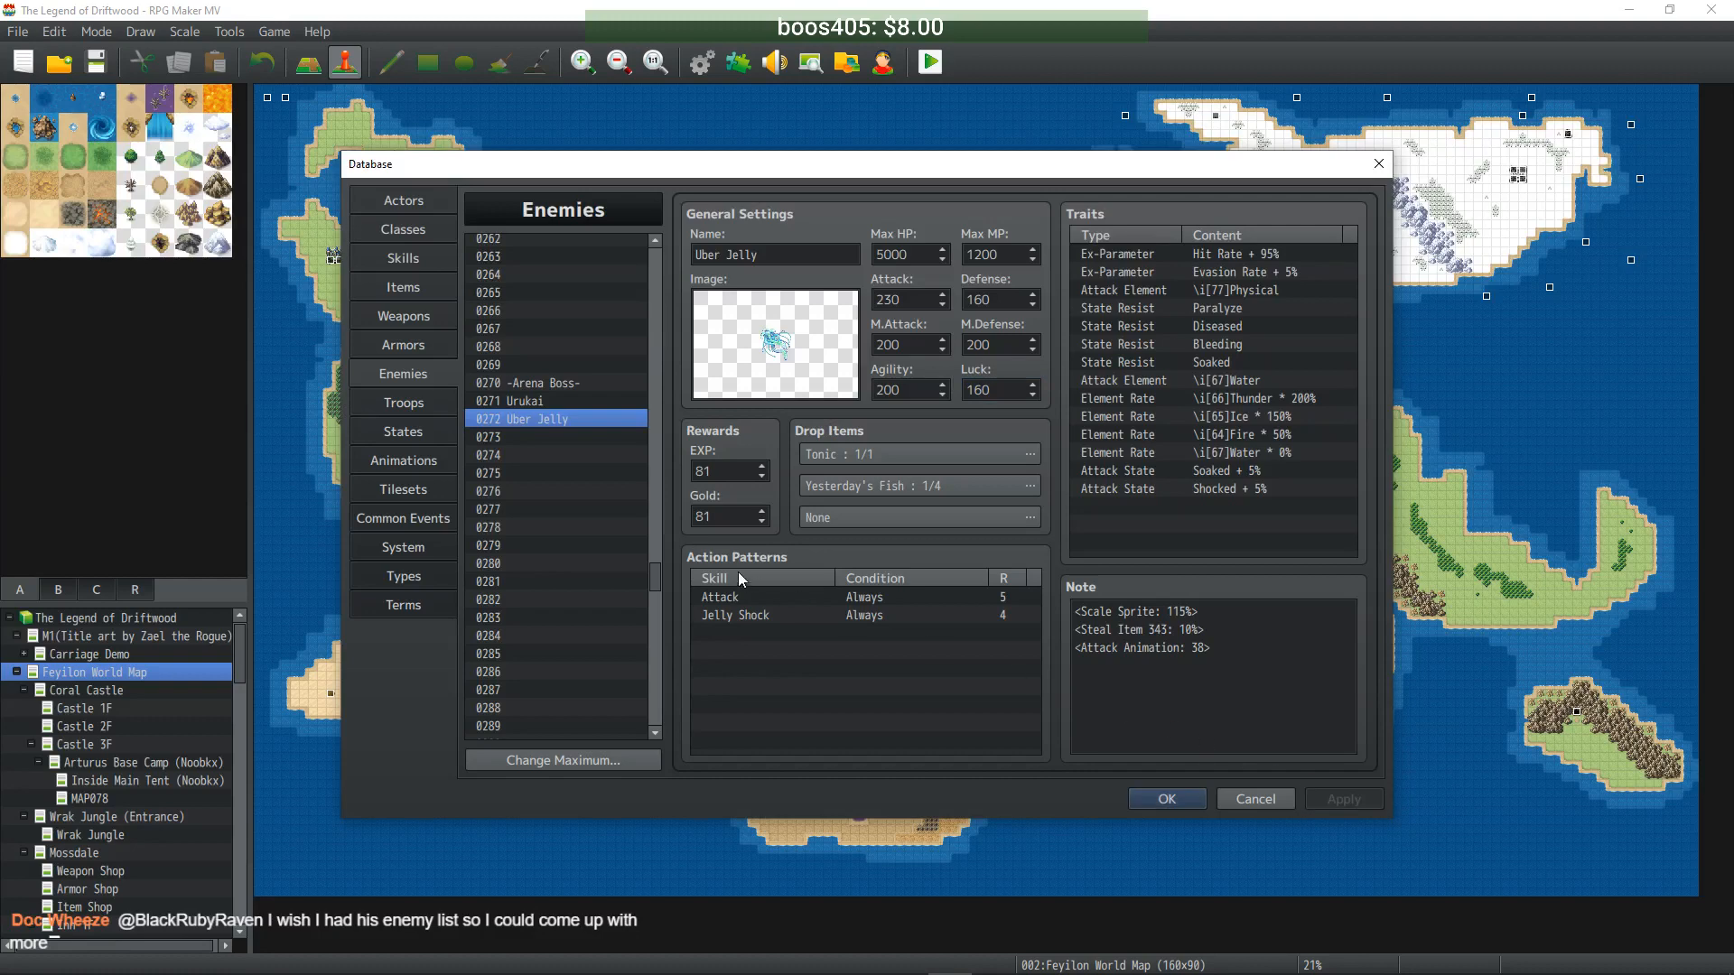
- Paste a copy of Sewer Rat into empty enemy slot 0273
scroll(609, 529, up, 15)
scroll(656, 424, up, 20)
scroll(659, 403, up, 20)
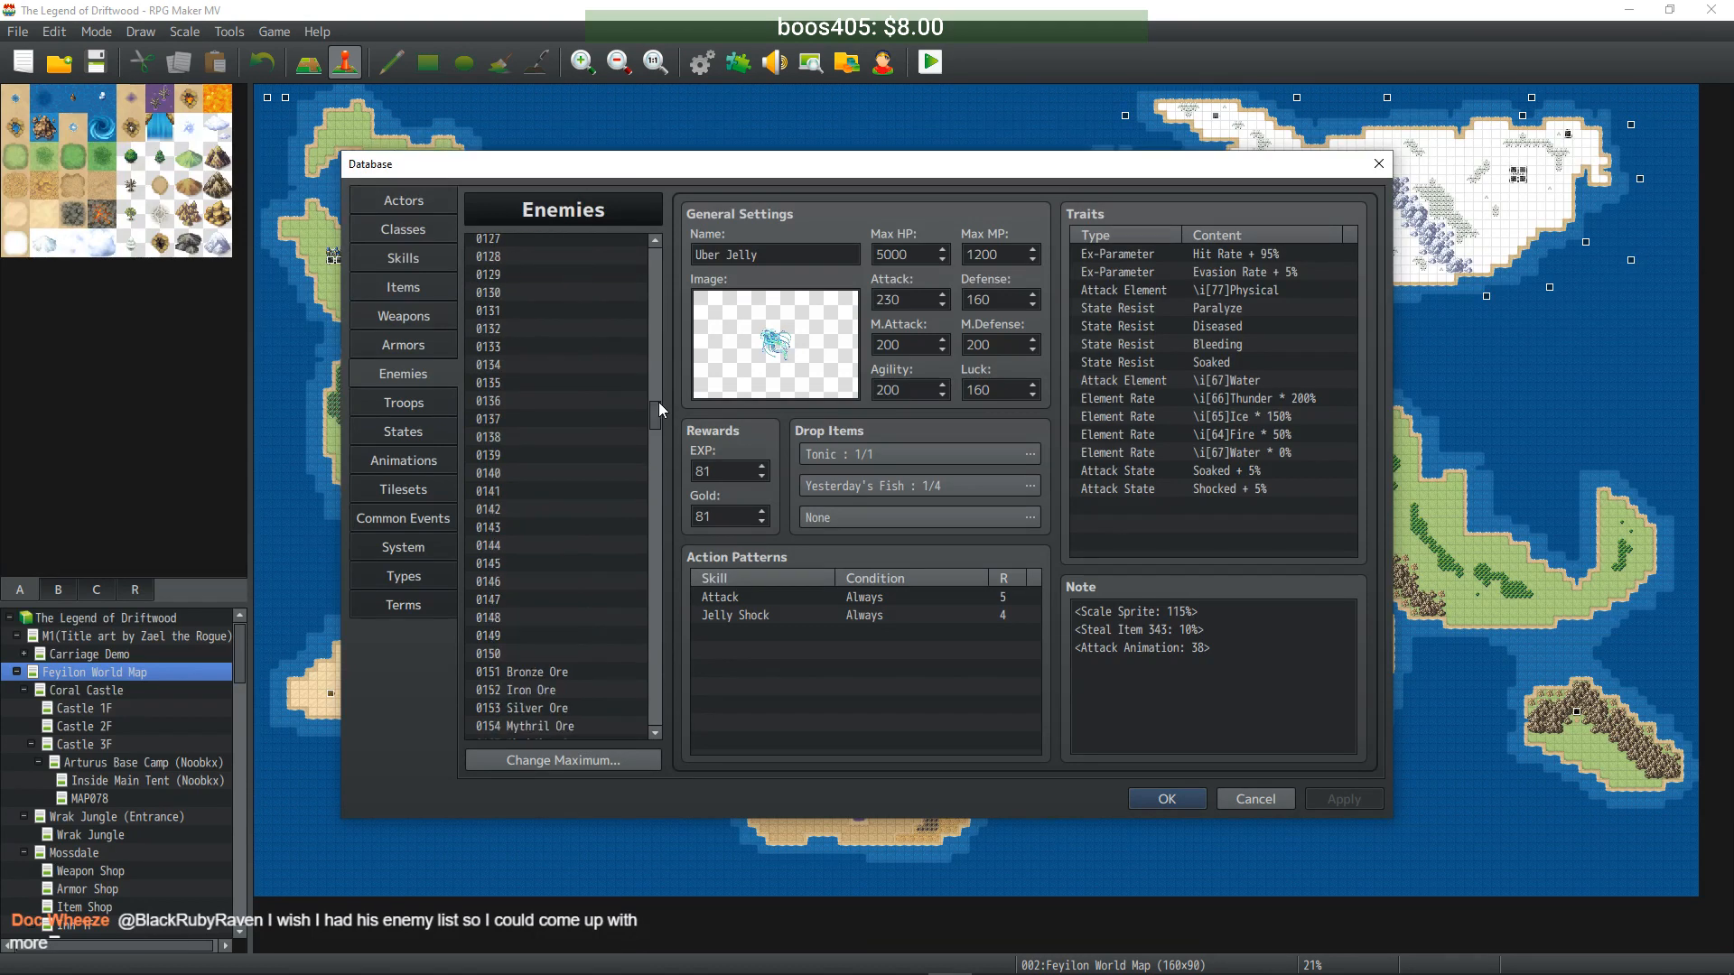
scroll(653, 316, up, 20)
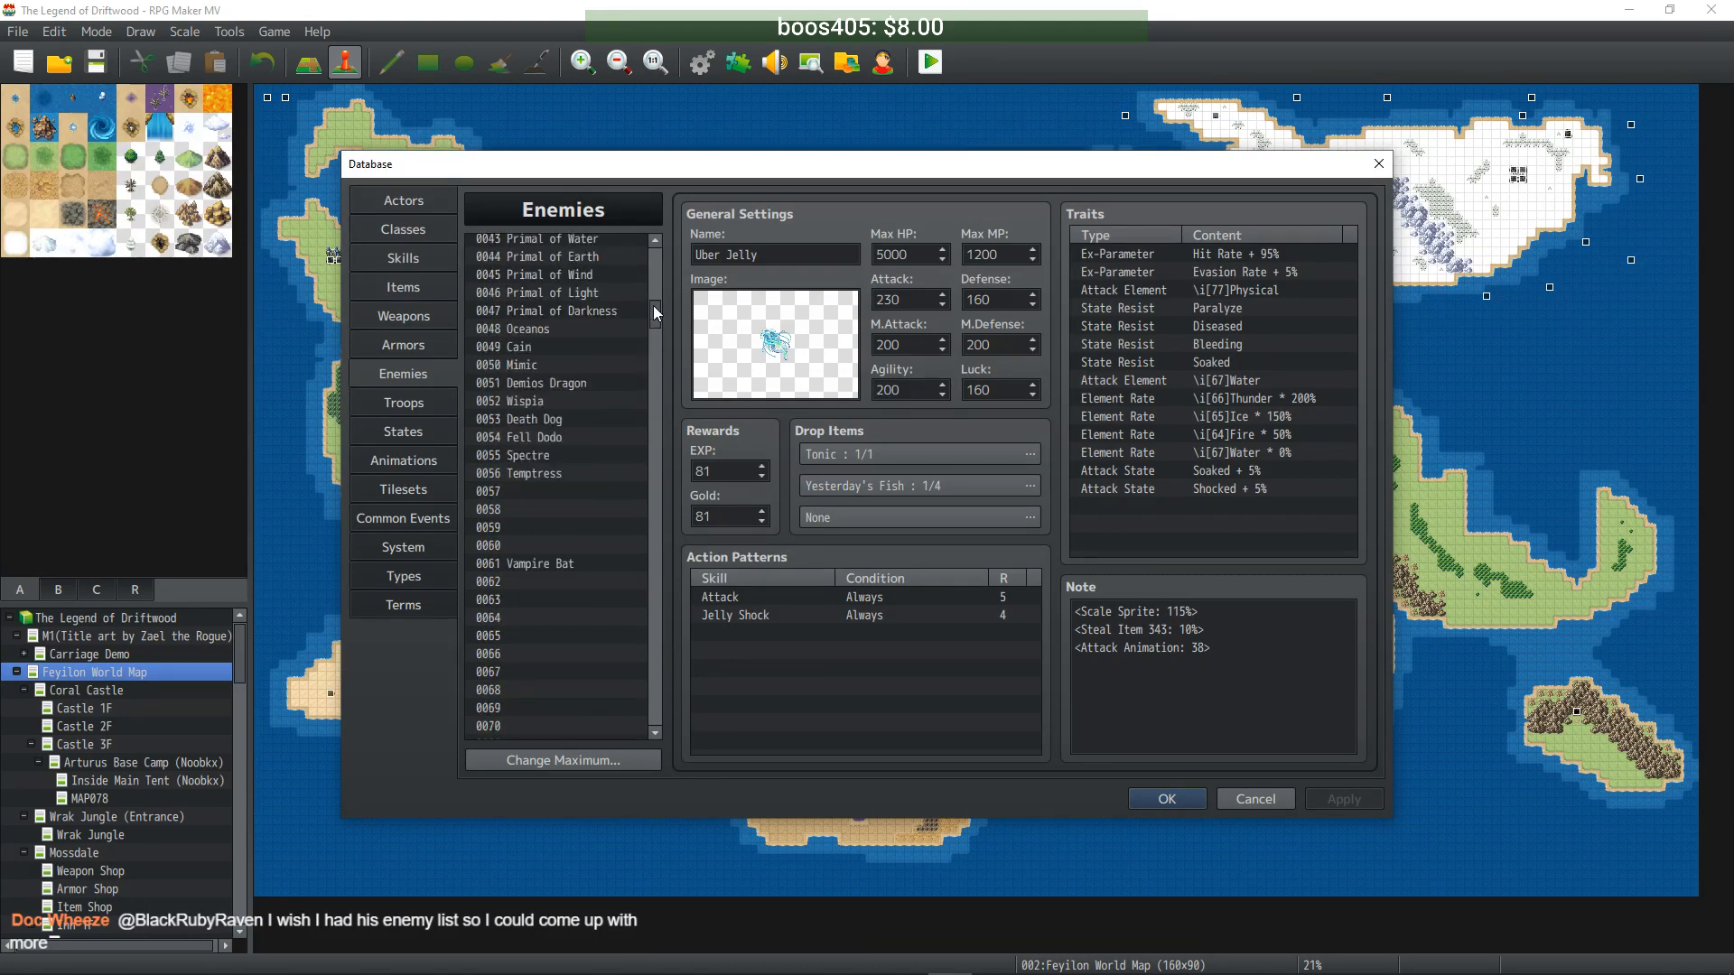
scroll(595, 397, up, 3)
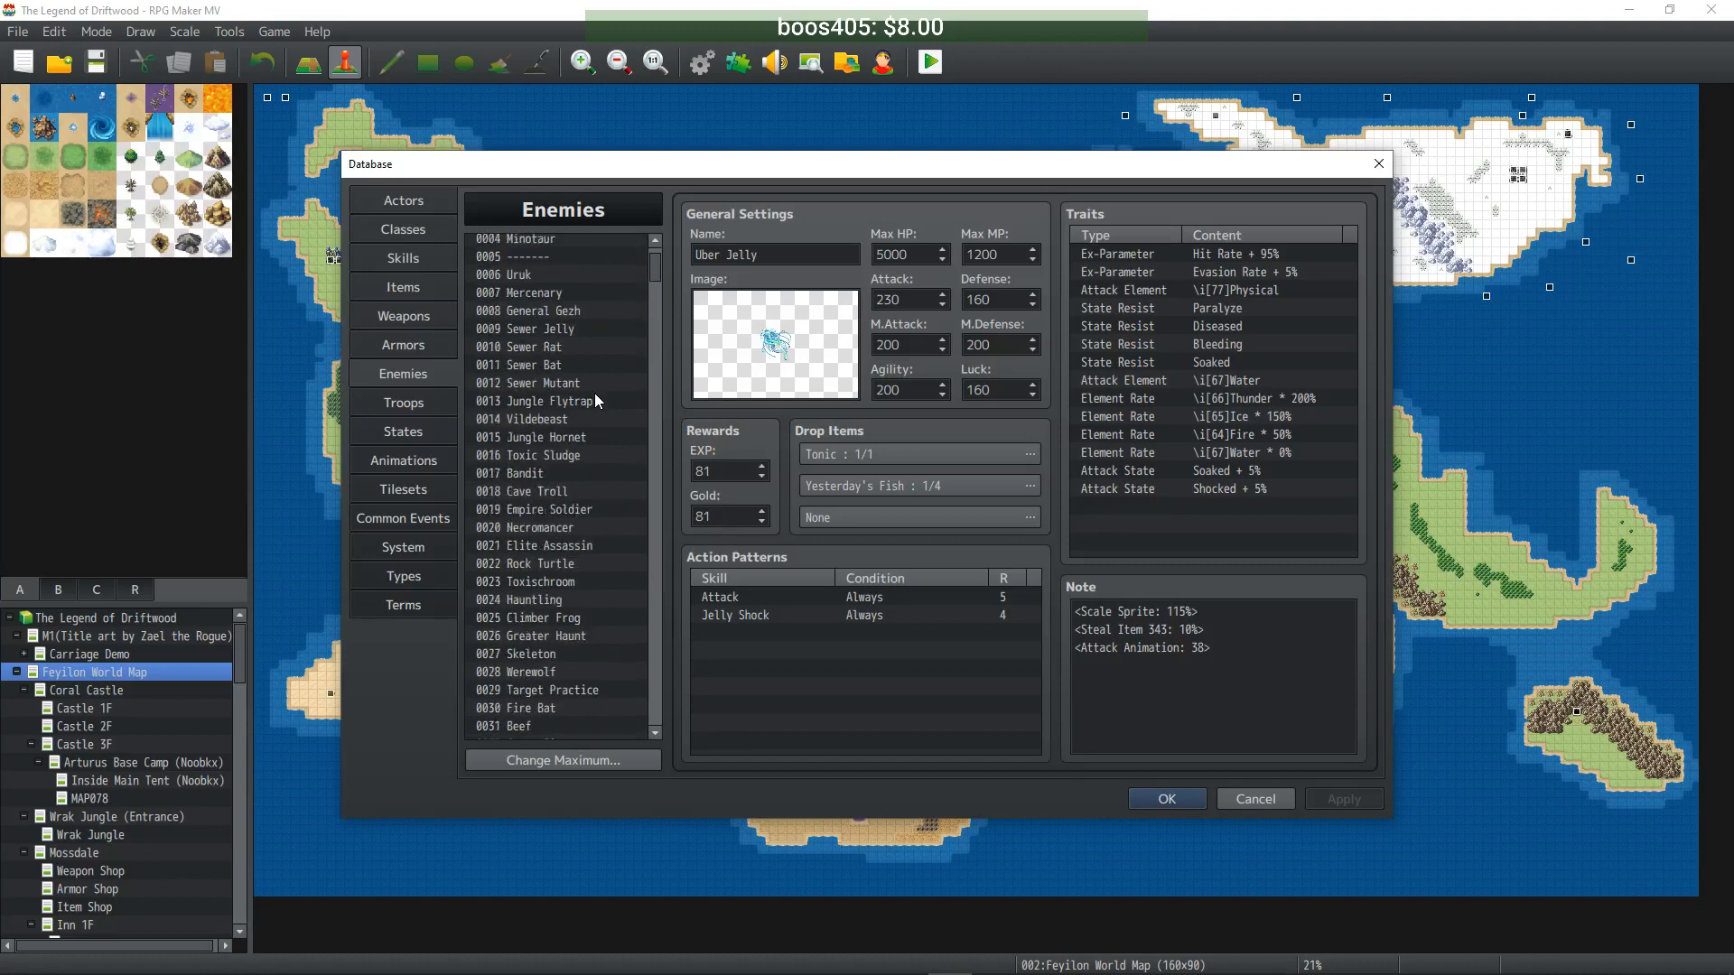
click(569, 348)
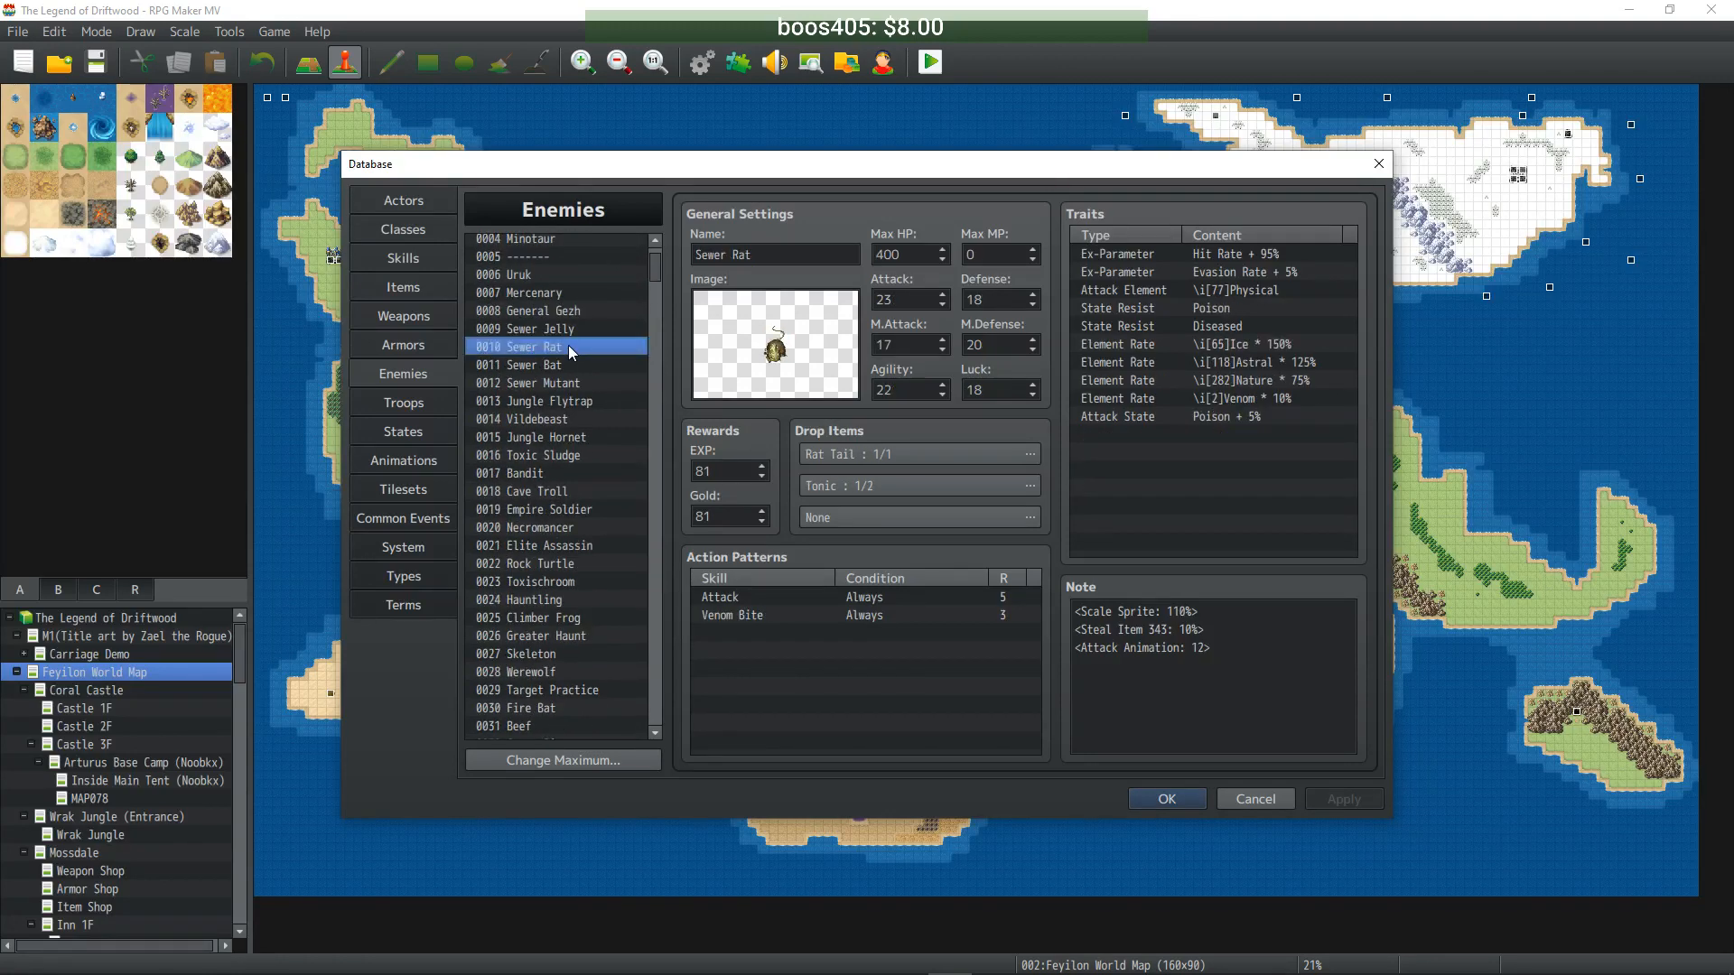
drag(658, 264, 658, 576)
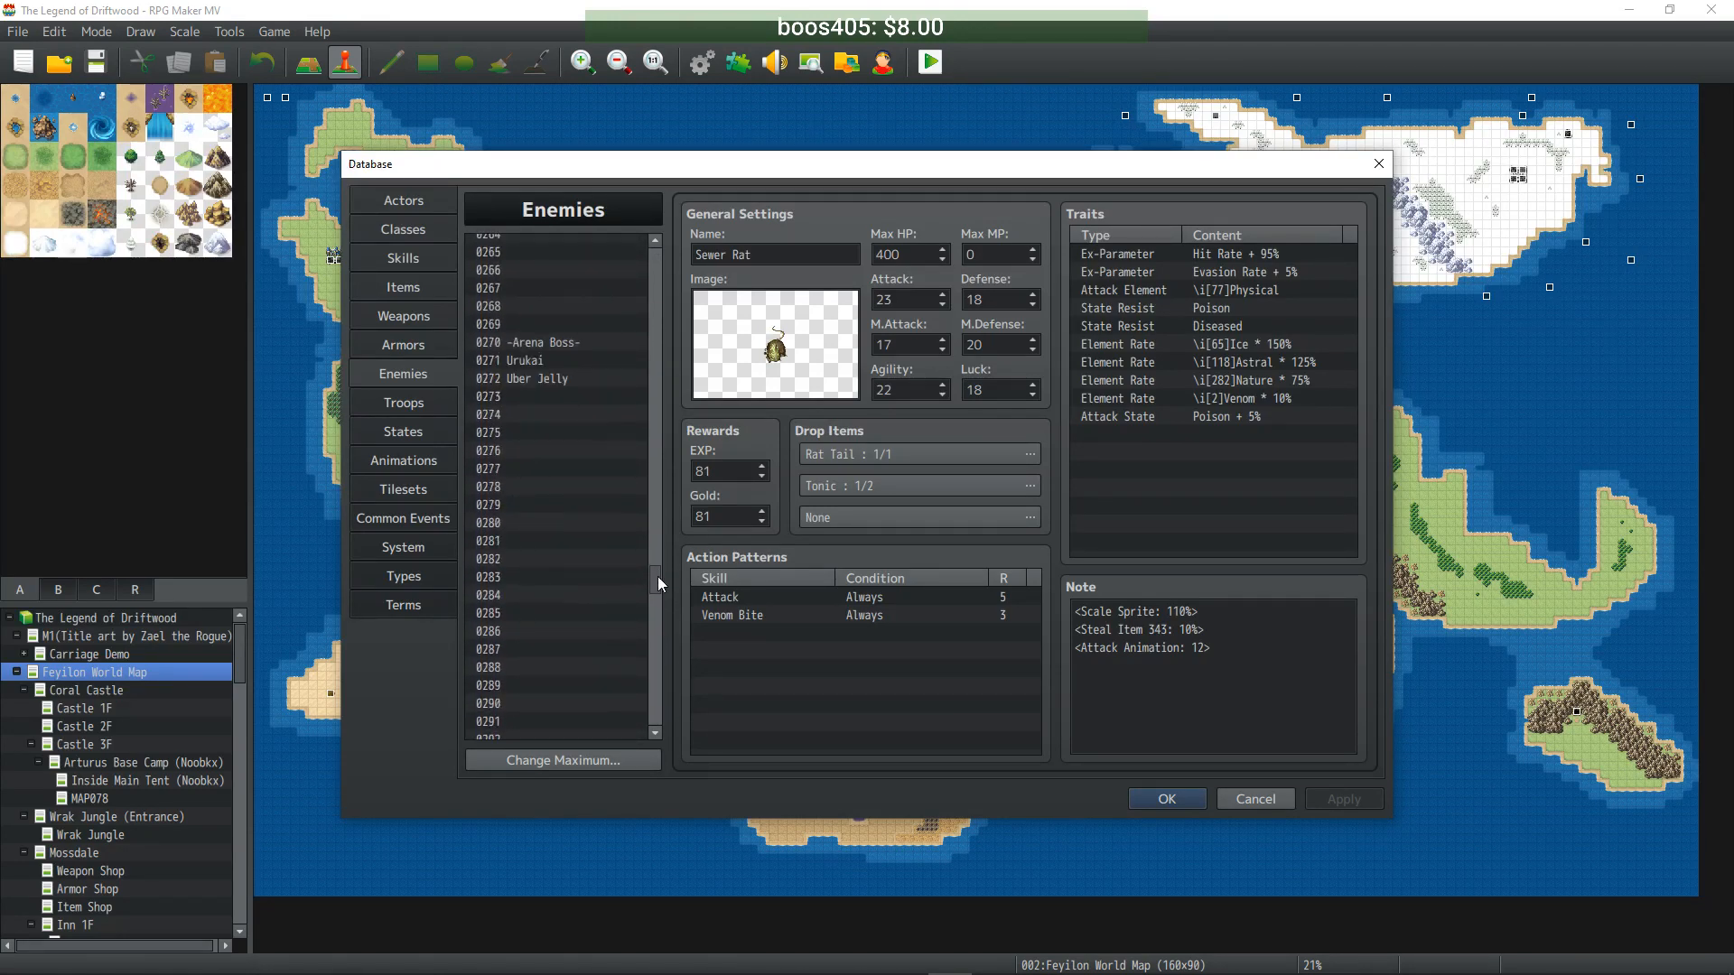
click(556, 397)
key(ctrl+v)
- Rename it Uber Rat with Max HP 4000, Attack 230 and Defense 180
triple_click(710, 255)
double_click(710, 255)
text(Uber)
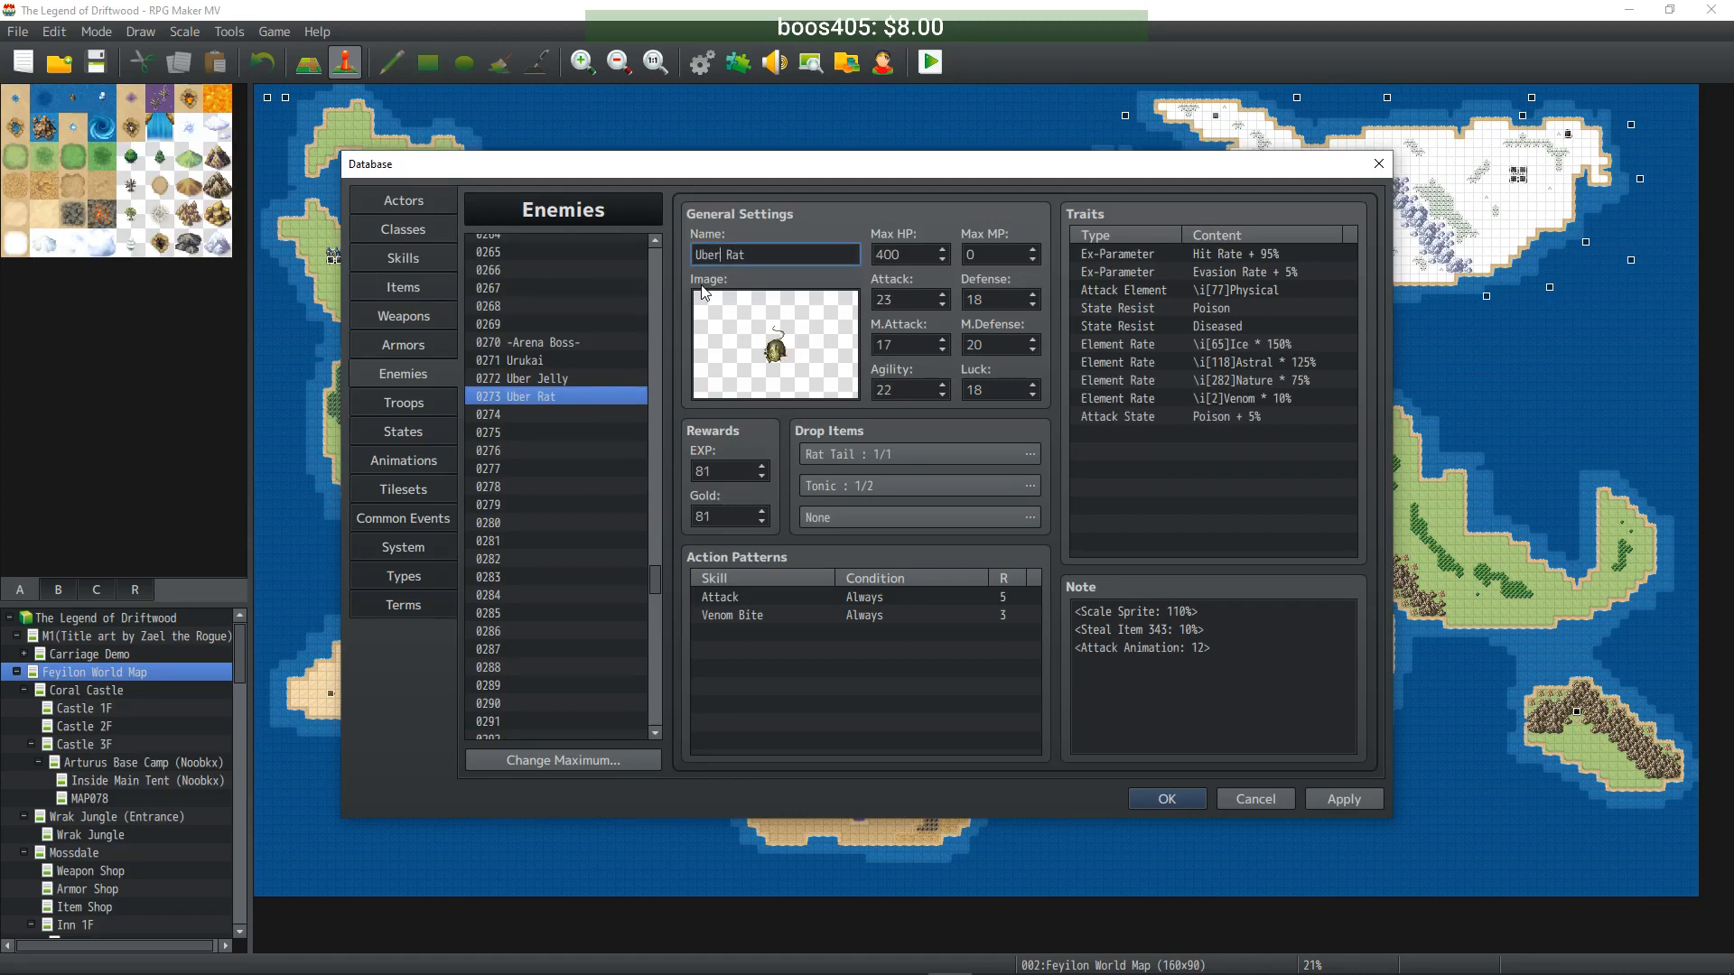
double_click(914, 255)
text(4000)
double_click(914, 299)
text(230)
double_click(995, 299)
text(180)
- Raise M.Defense tenfold, Agility to 220 and Luck to 180, then scroll the list to the top
click(909, 337)
click(996, 344)
text(0)
click(907, 389)
text(0)
click(986, 391)
text(0)
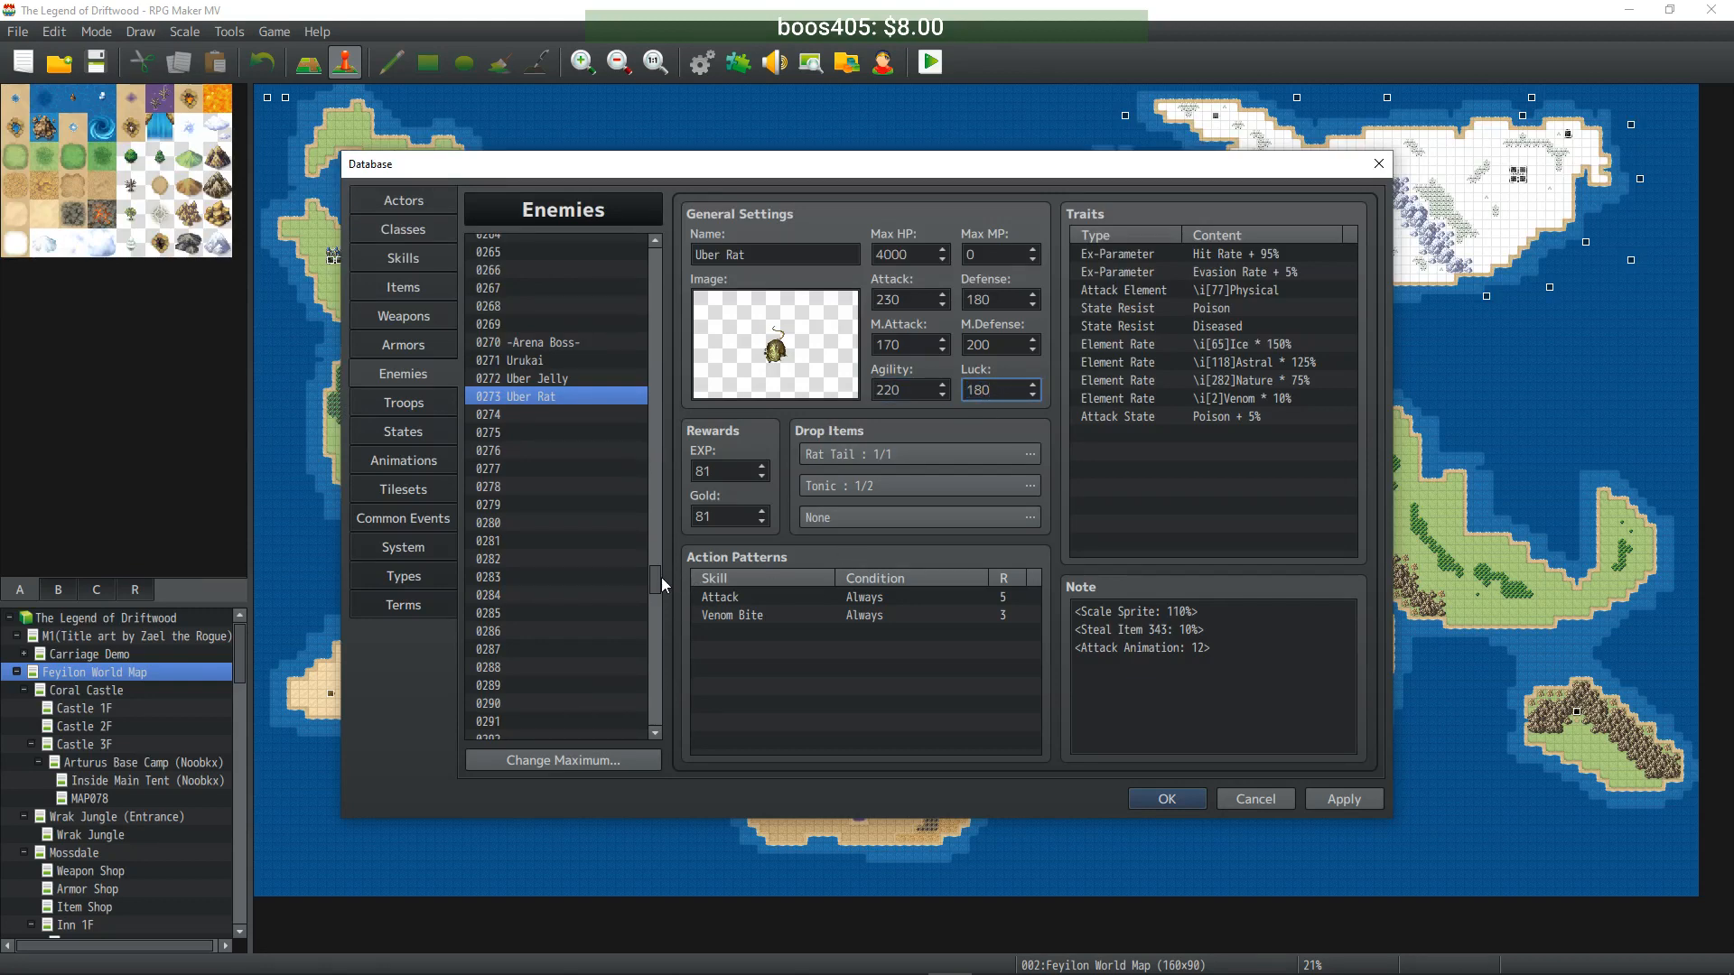
drag(653, 578, 654, 295)
scroll(616, 367, up, 6)
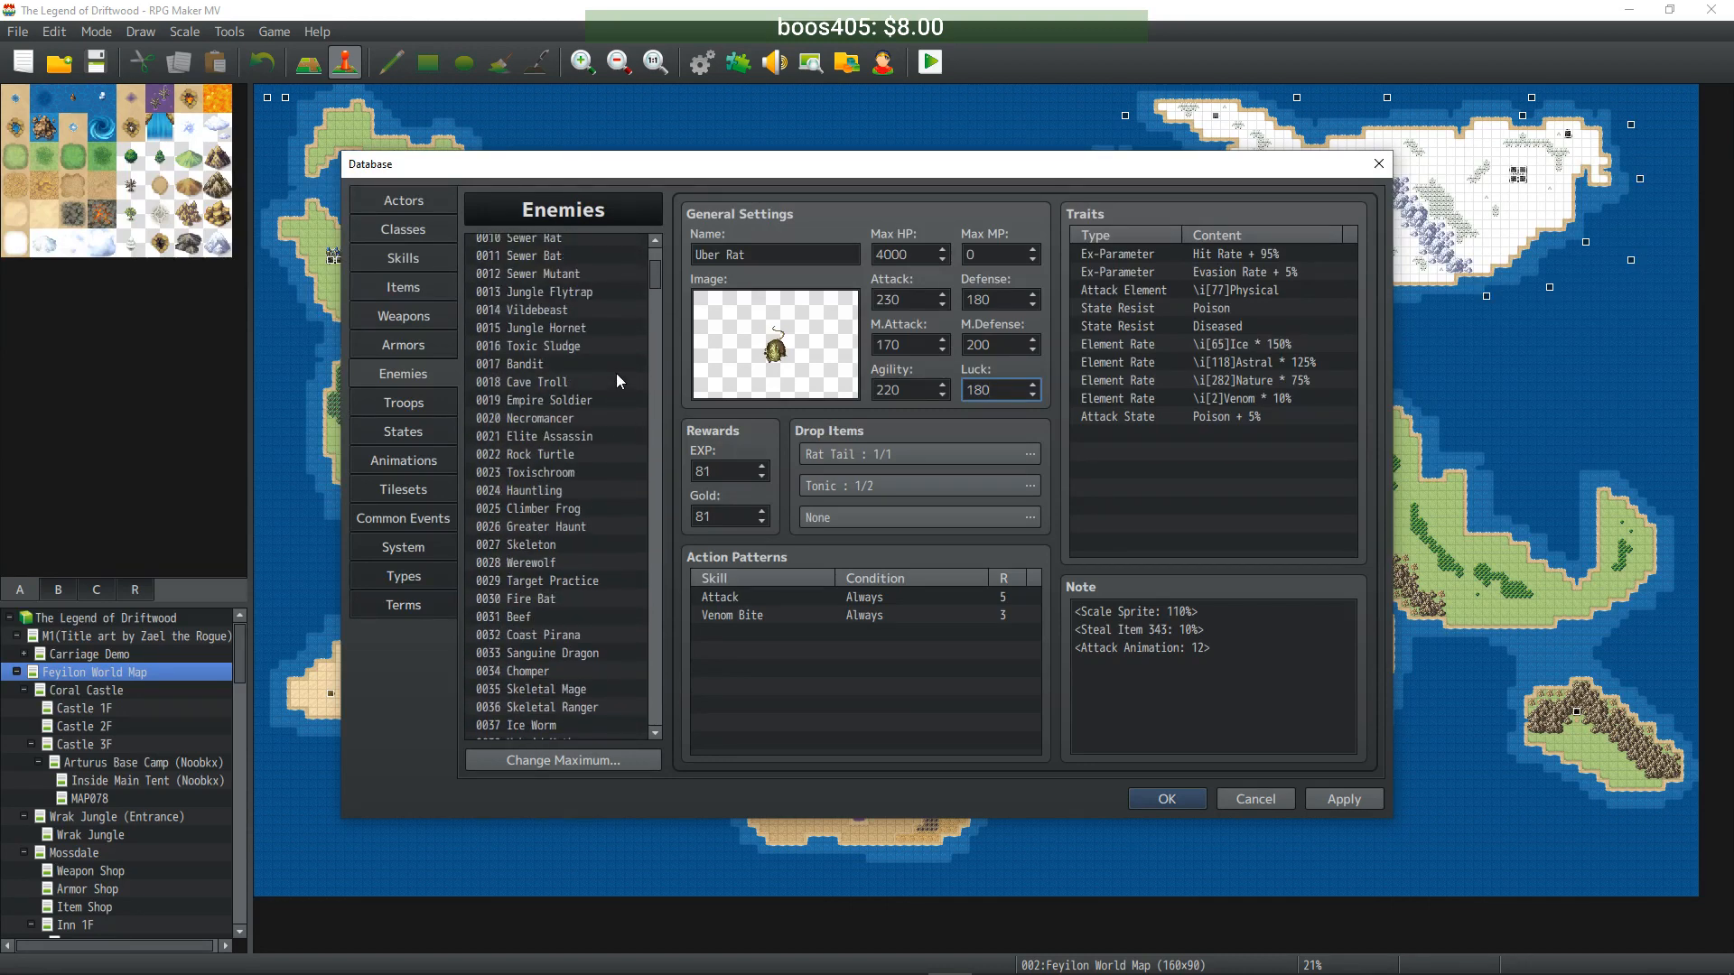
- Paste a copy of Sewer Bat into empty entry 0274 and rename it Uber Bat
scroll(616, 381, up, 3)
click(565, 422)
drag(646, 267, 652, 572)
click(556, 592)
key(ctrl+v)
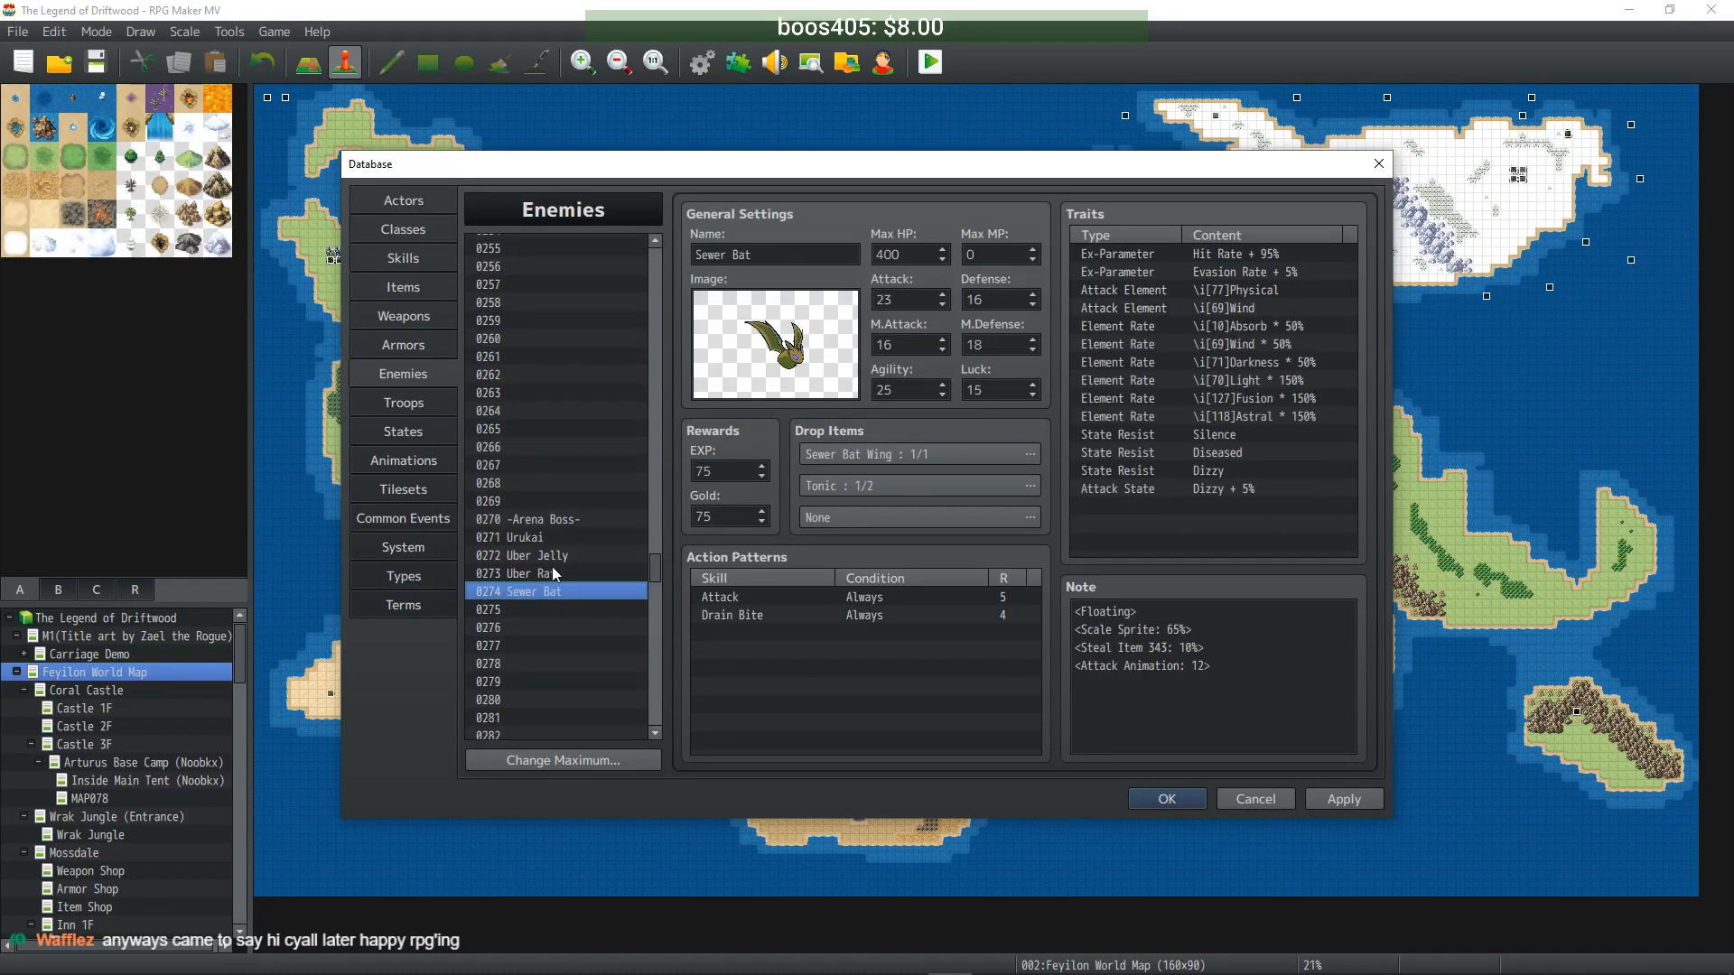
double_click(711, 254)
text(Uber)
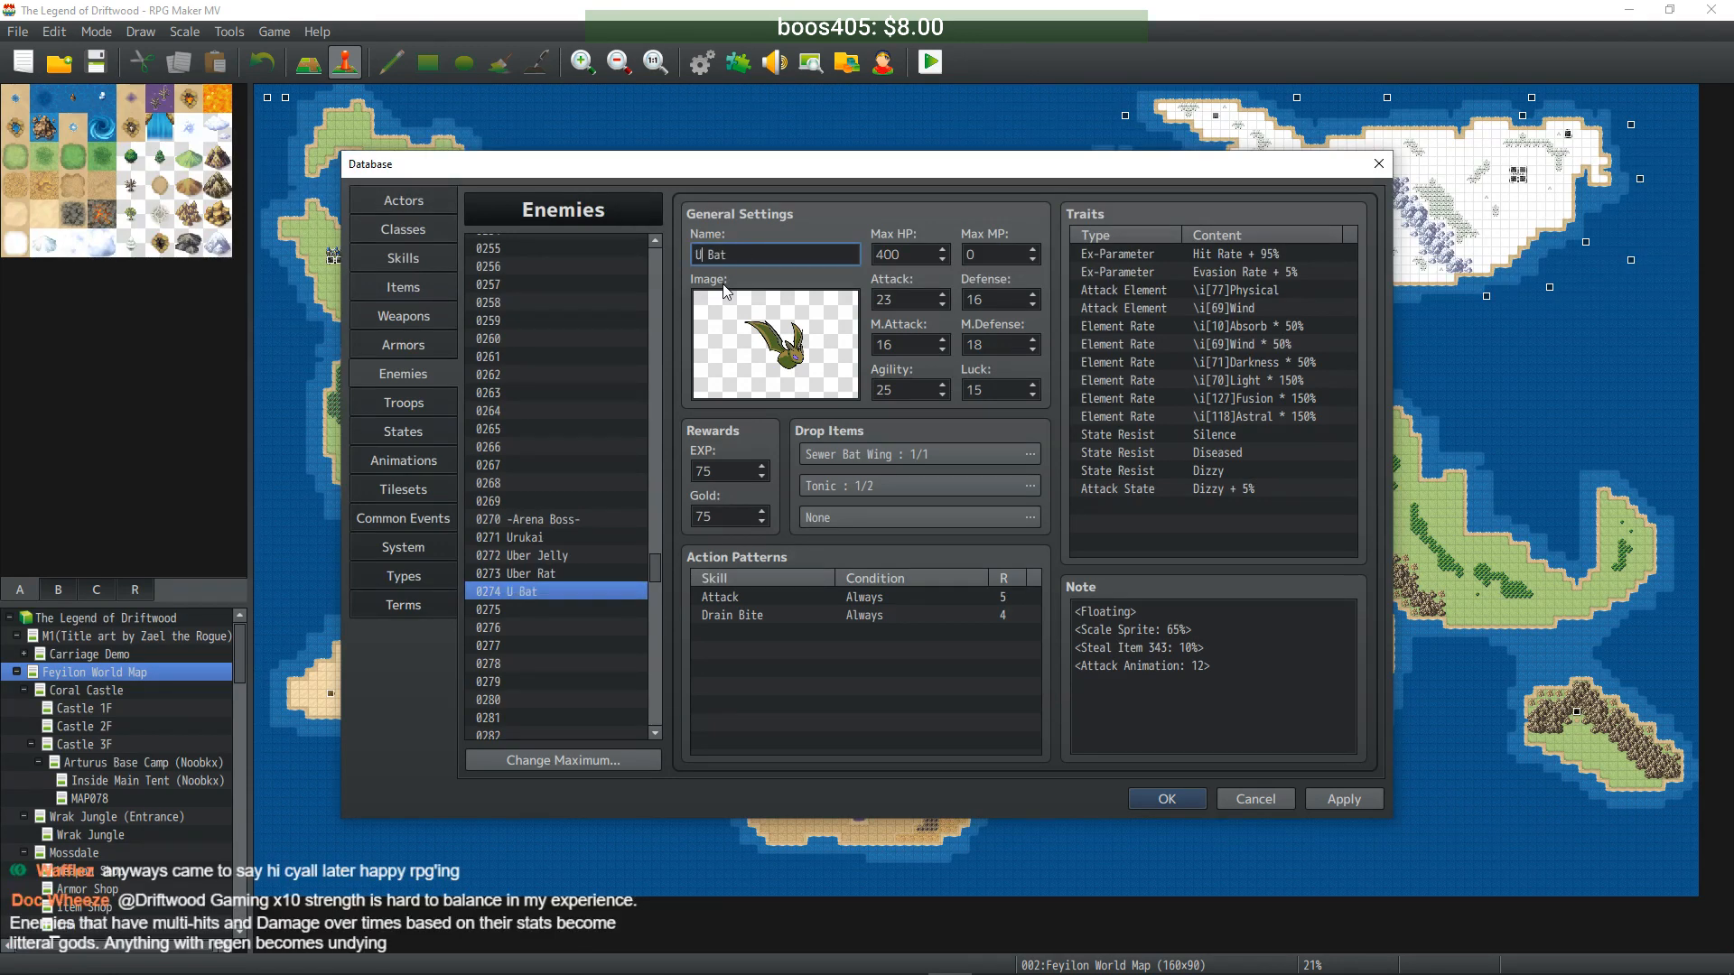
- Set Max HP 4000, Attack 230, Defense 160, M.Attack 160, M.Defense 180, Agility 250, Luck 150, and apply
double_click(932, 262)
text(4000)
double_click(932, 296)
text(230)
double_click(997, 293)
text(160)
double_click(932, 344)
text(160)
double_click(997, 344)
text(180)
double_click(932, 390)
text(250)
double_click(997, 390)
text(150)
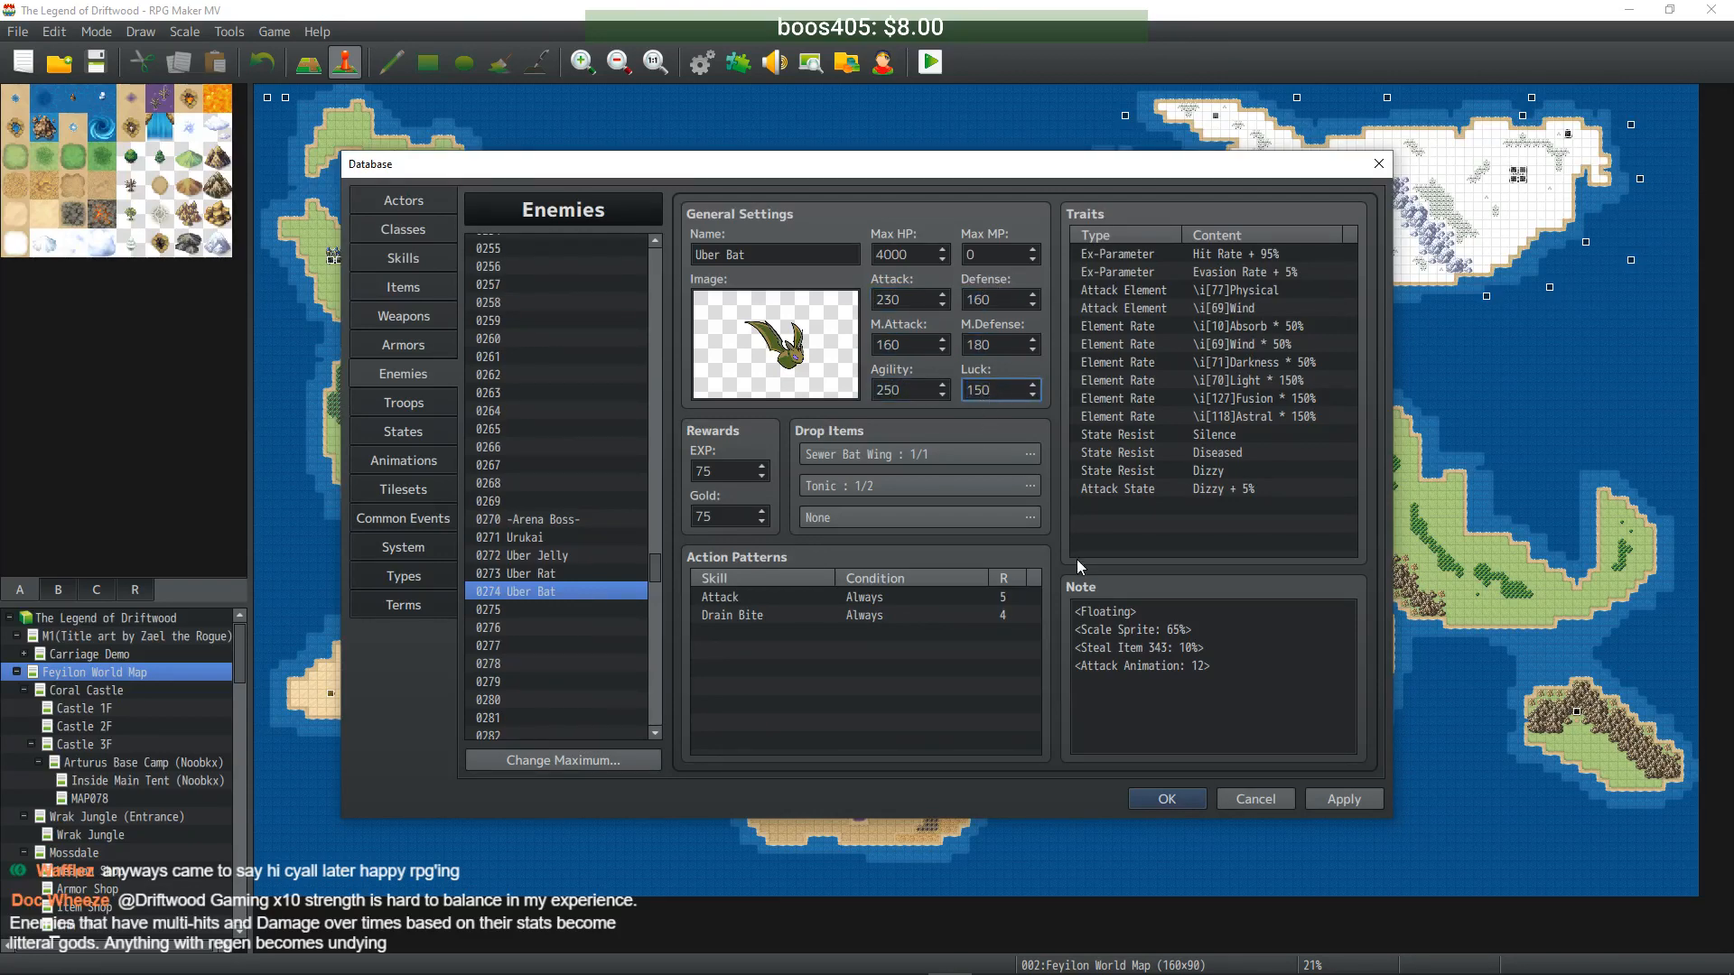
click(1351, 800)
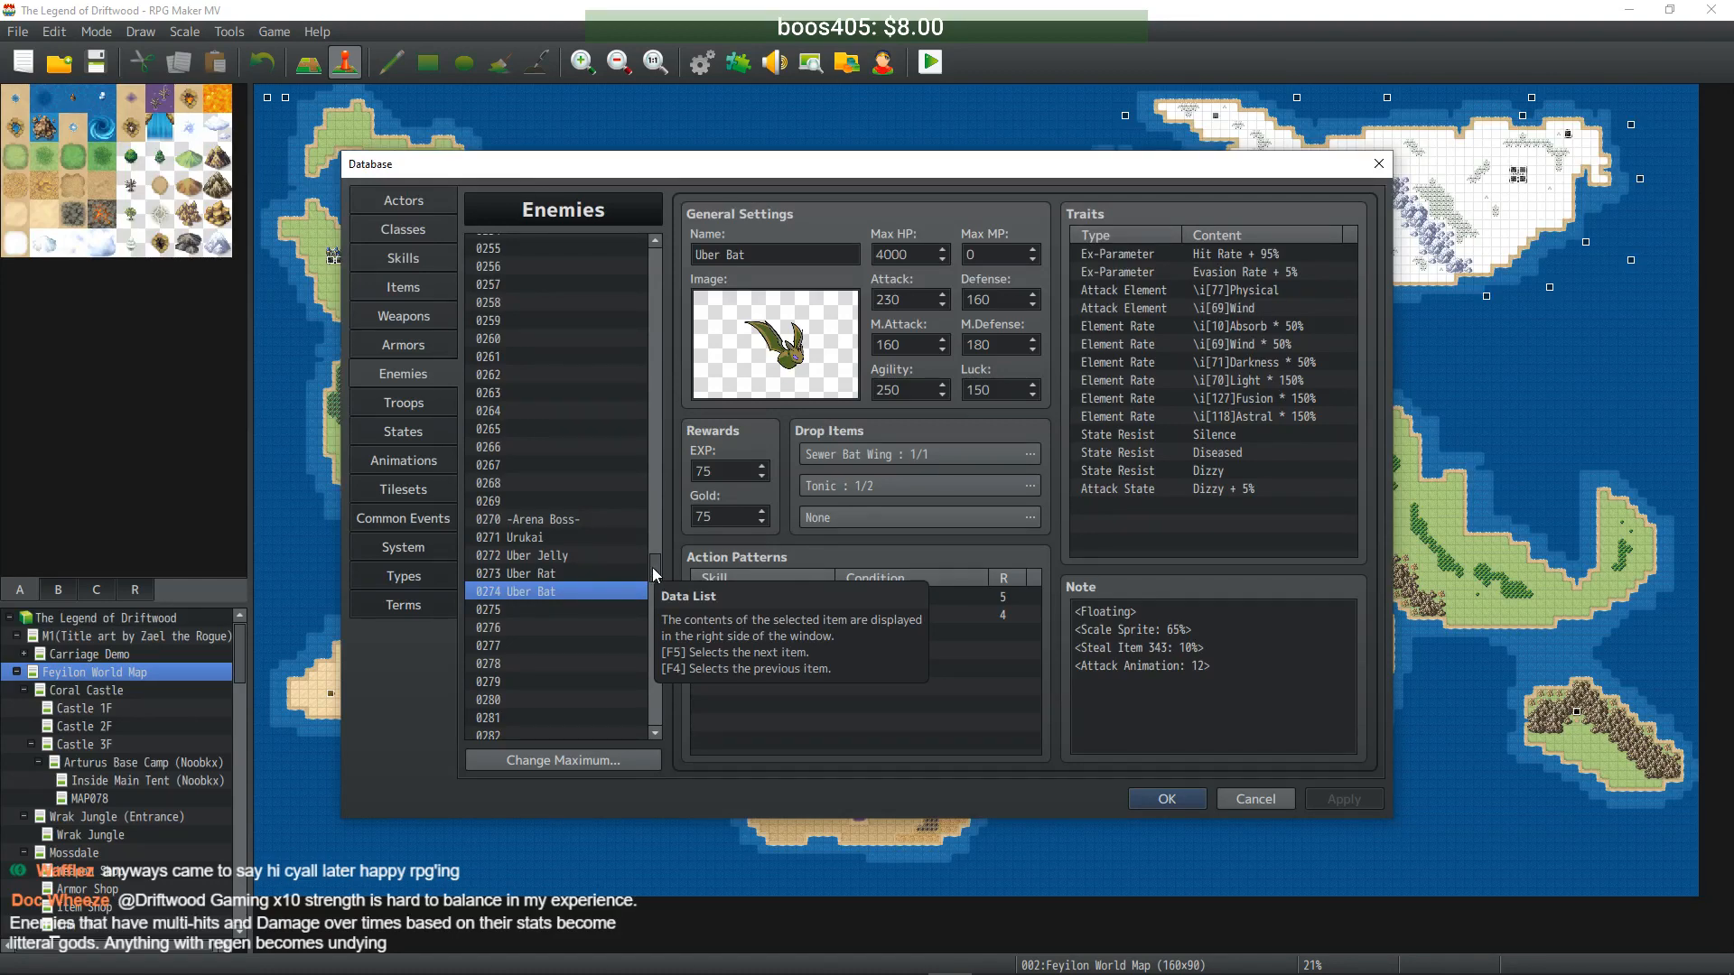
- Copy Jungle Flytrap into empty entry 0275 and rename it Uber Flytrap
drag(653, 565, 654, 266)
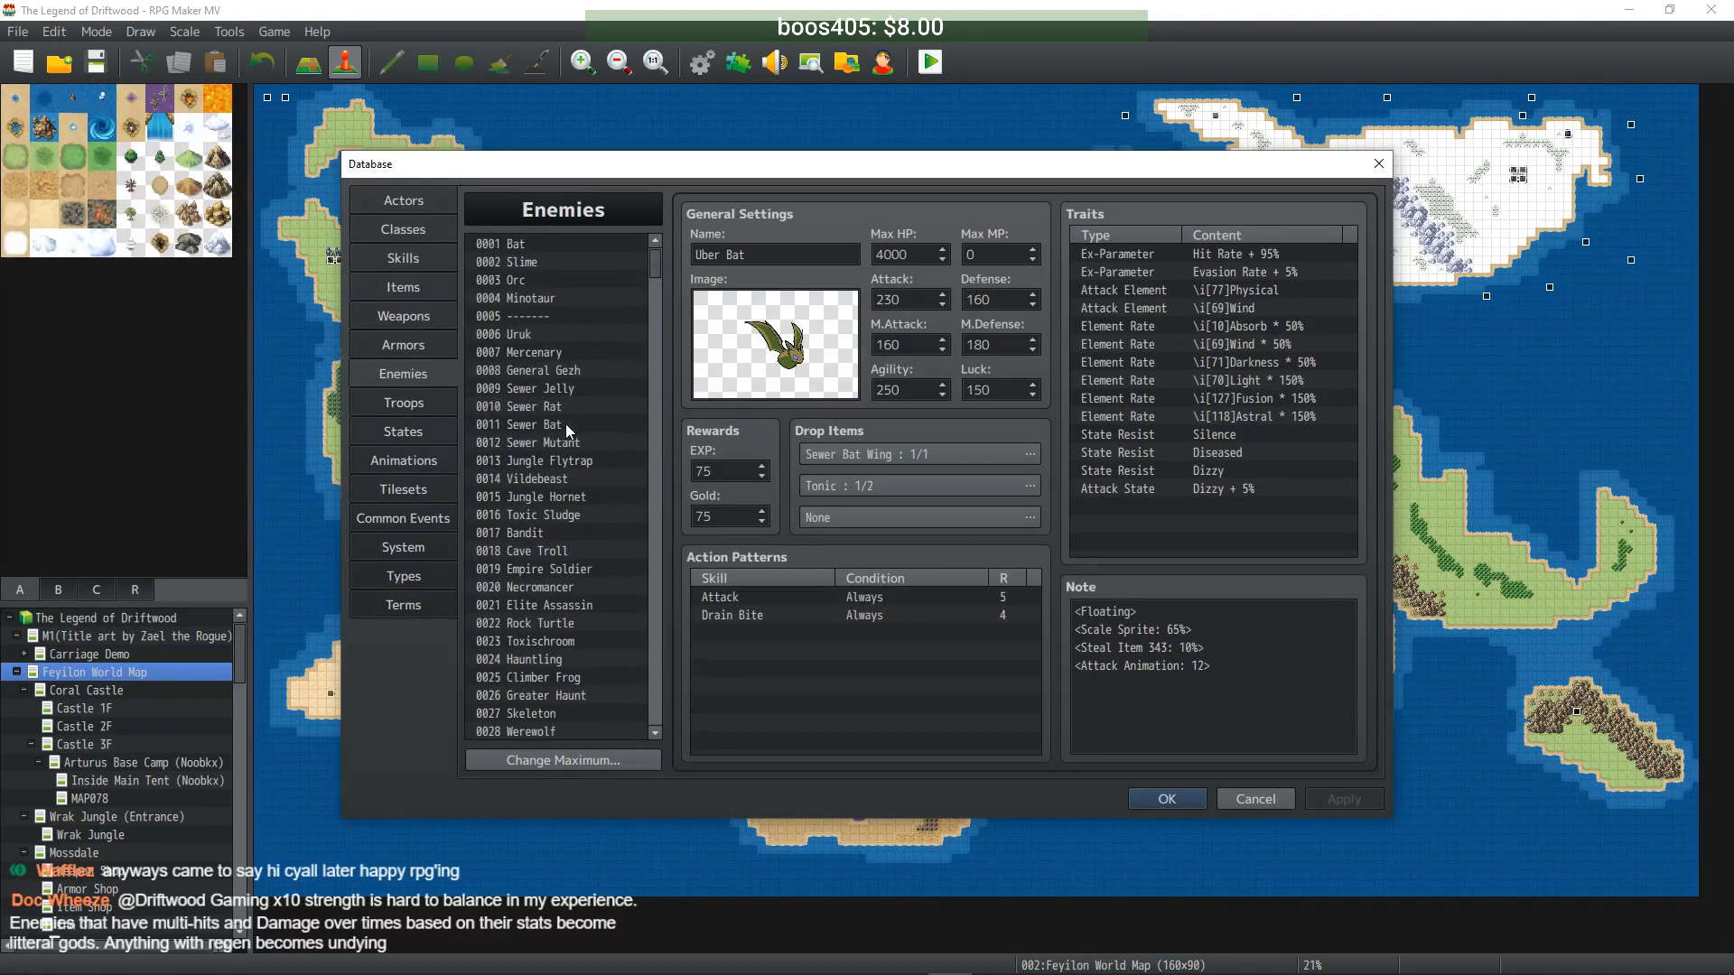
click(577, 442)
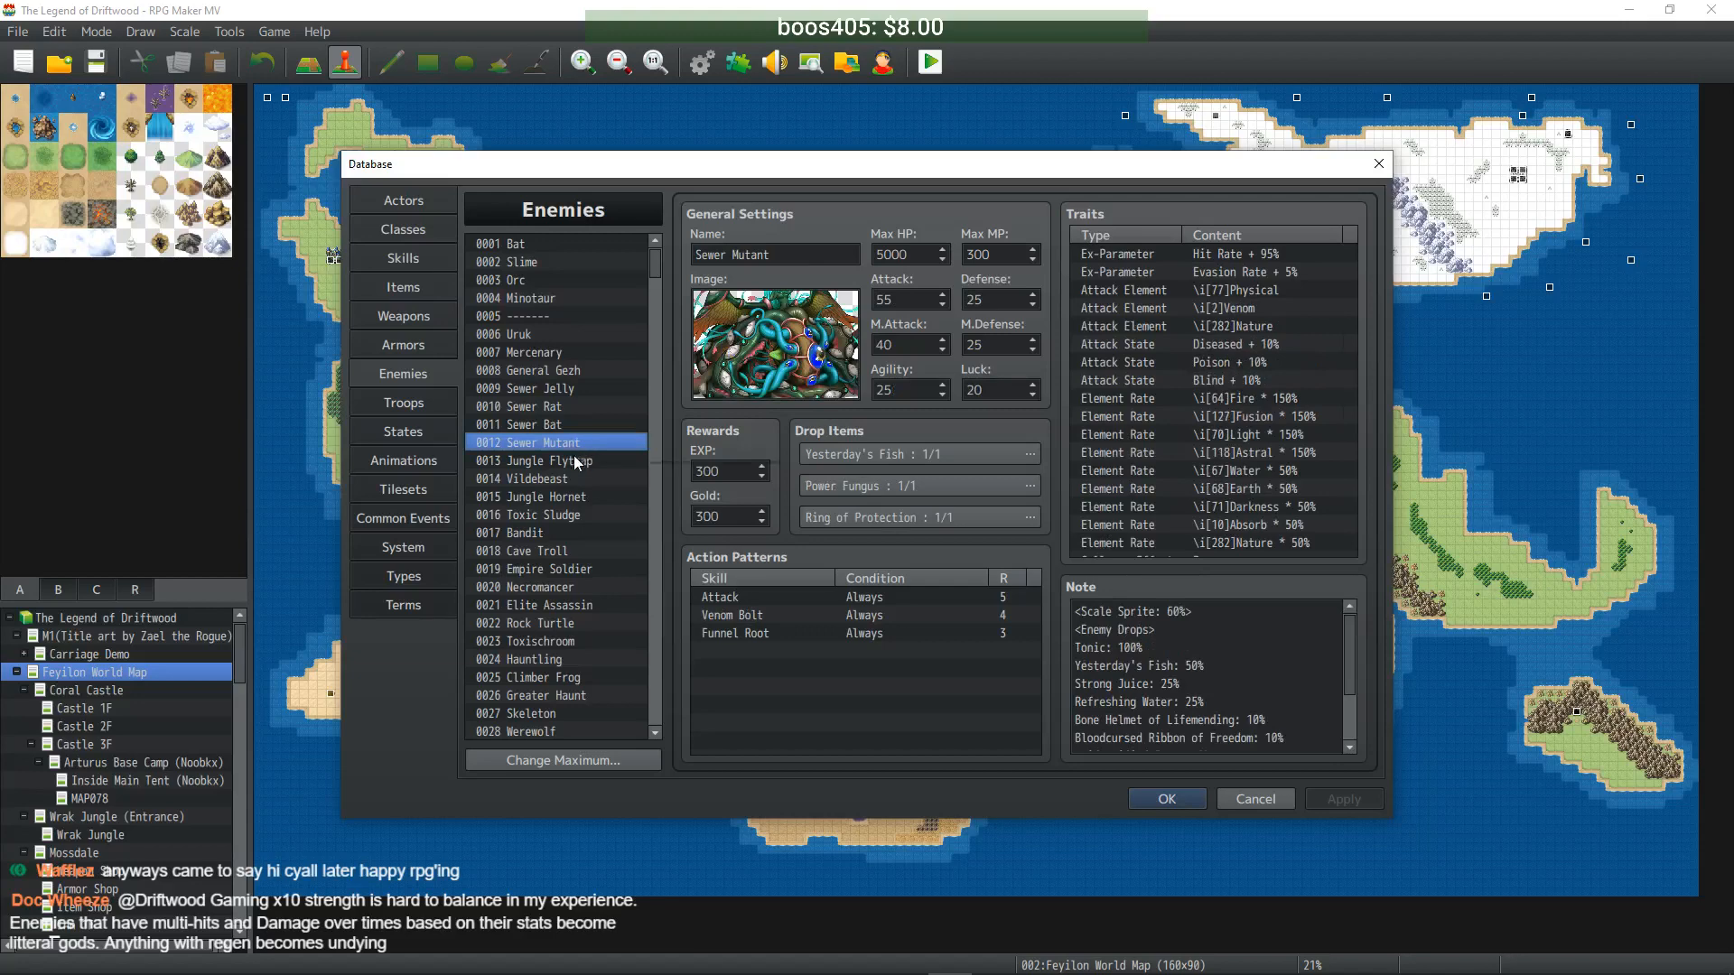
right_click(576, 441)
click(516, 460)
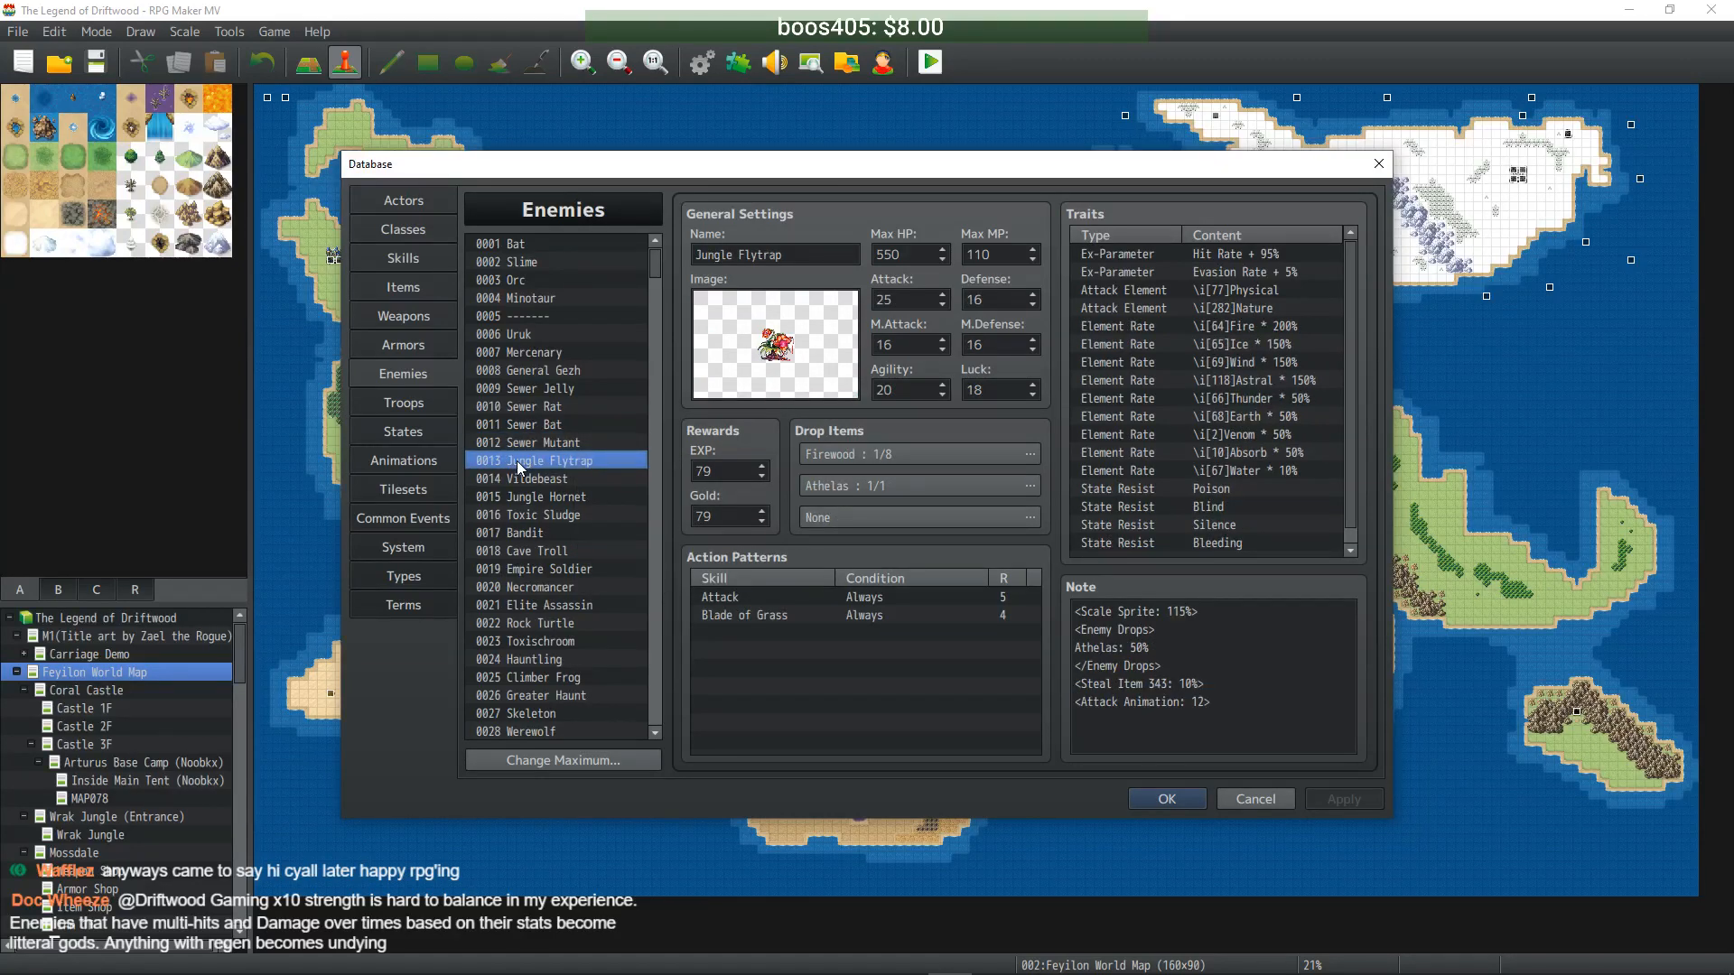
drag(658, 274, 647, 610)
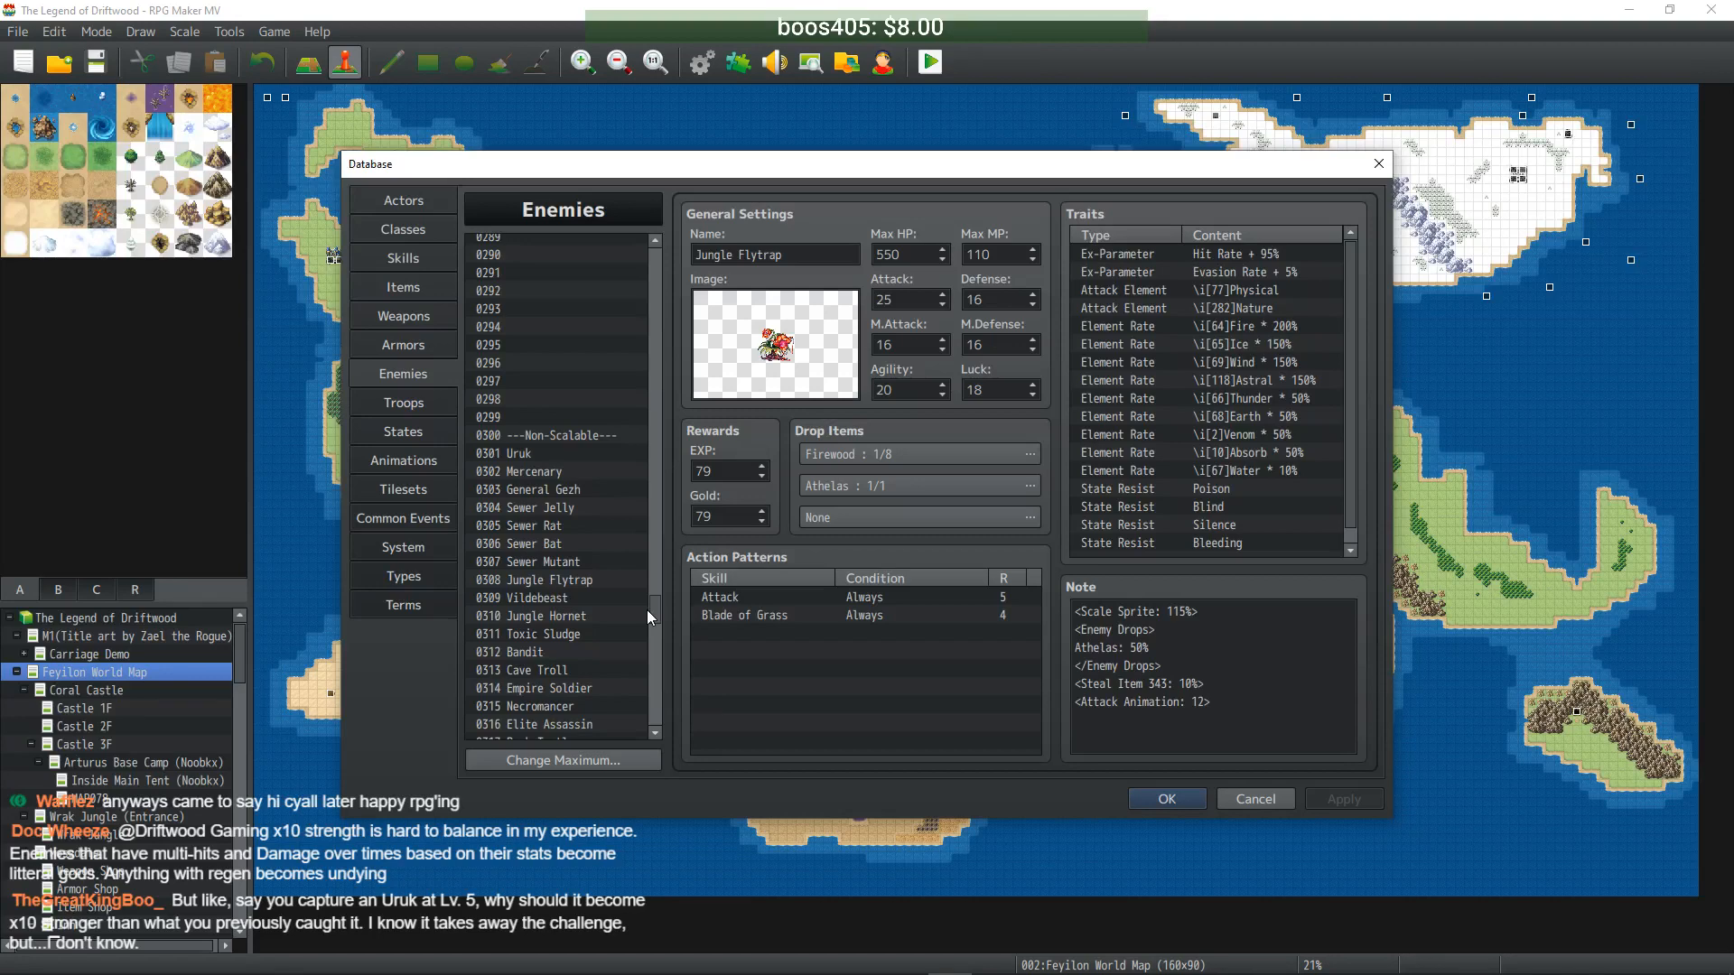
mouse_move(656, 603)
mouse_down()
mouse_move(662, 451)
mouse_move(661, 570)
mouse_up()
click(568, 533)
key(ctrl+v)
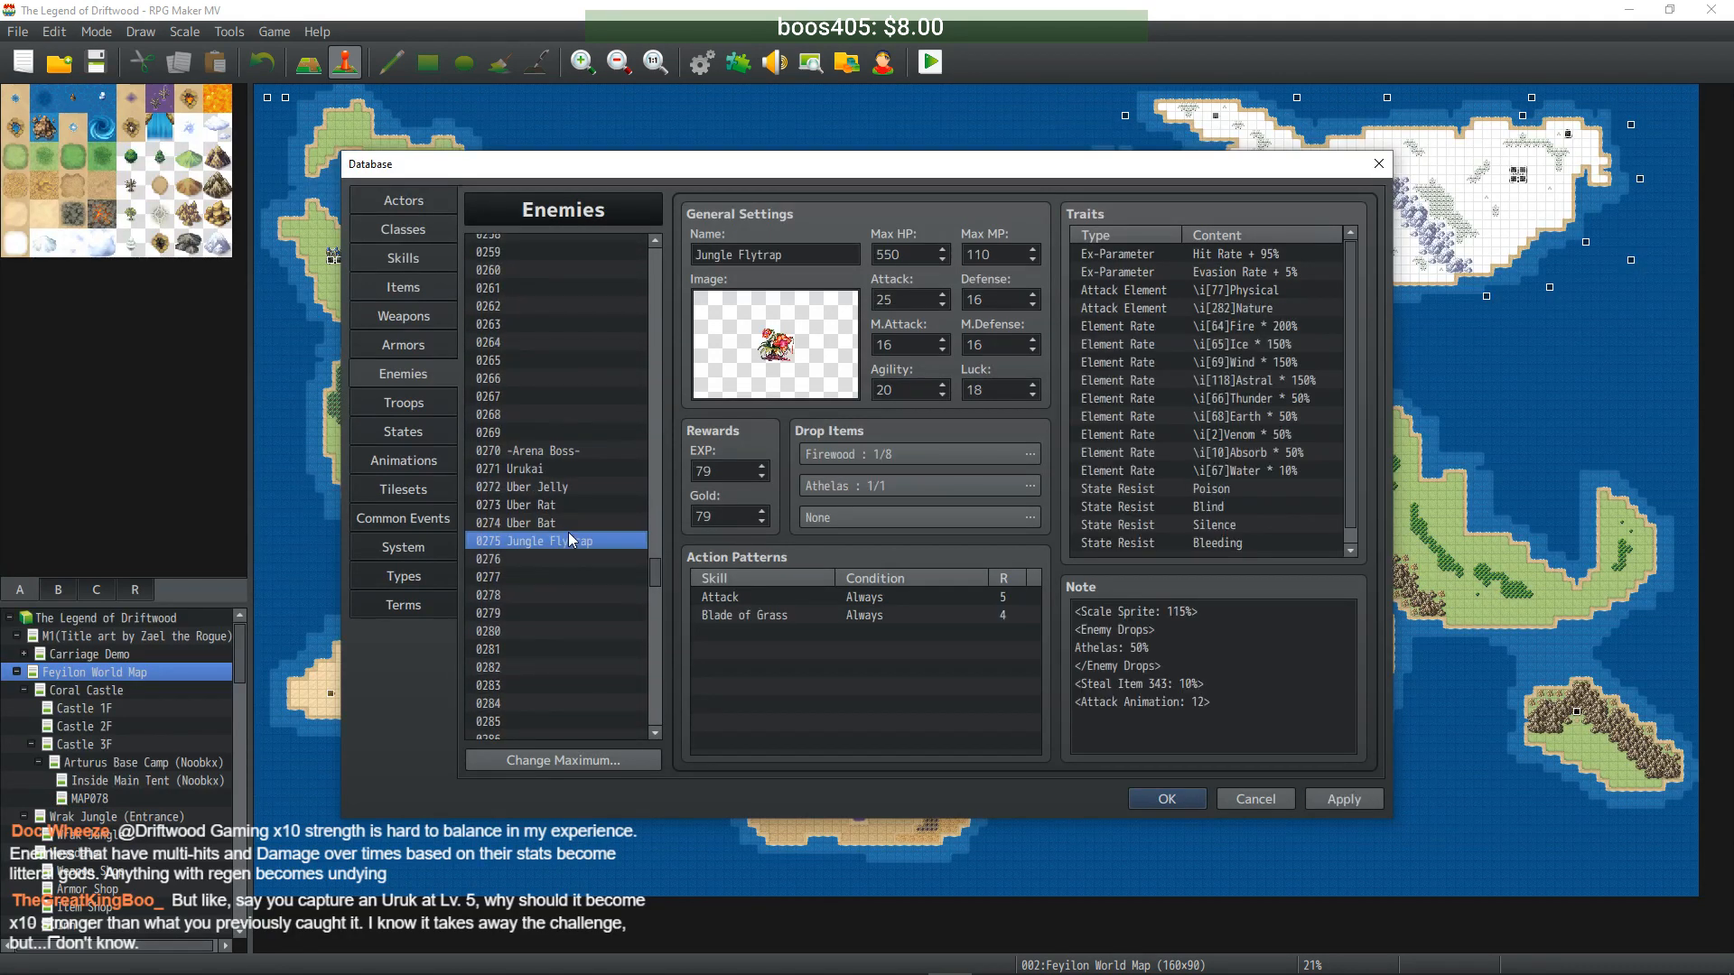
double_click(727, 255)
text(Uber)
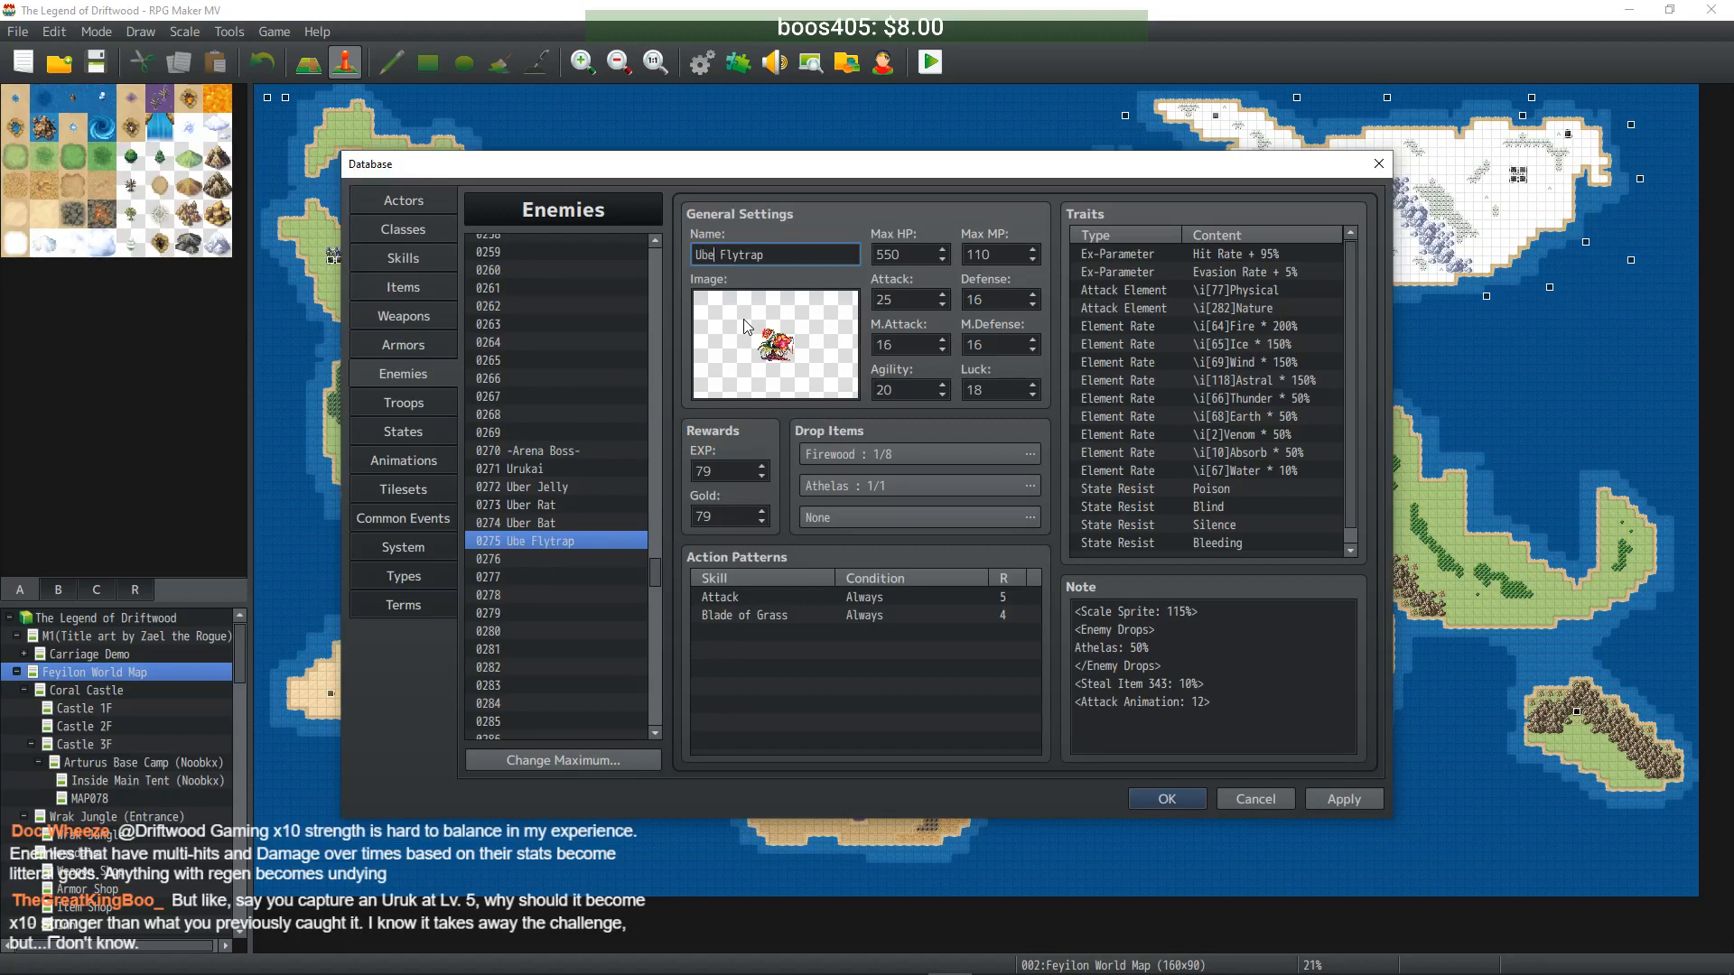
- Set Uber Flytrap's Max HP 5500, Max MP 1100, Attack 250 and Defense 160
double_click(912, 254)
text(5500)
key(Tab)
text(1100)
double_click(917, 298)
text(250)
key(Tab)
text(160)
- Set M.Attack 160, M.Defense 160, Agility 200 and Luck 180, then apply
key(Tab)
text(160)
key(Tab)
text(160)
key(Tab)
text(200)
key(Tab)
text(180)
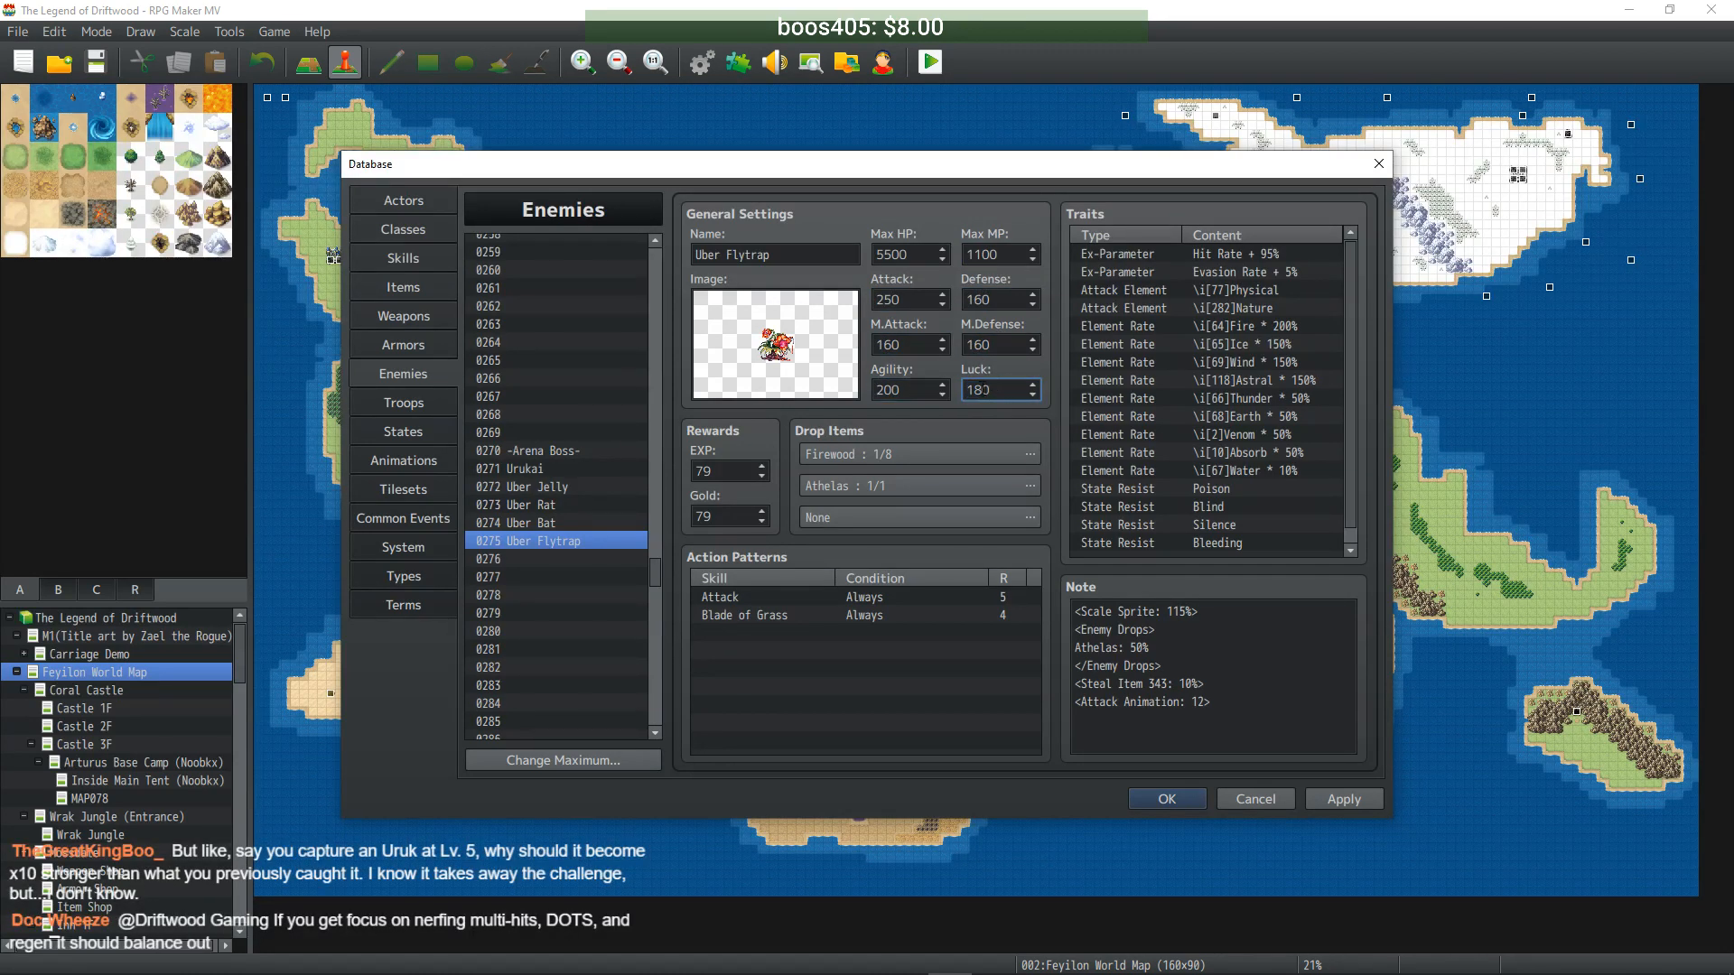
click(1337, 800)
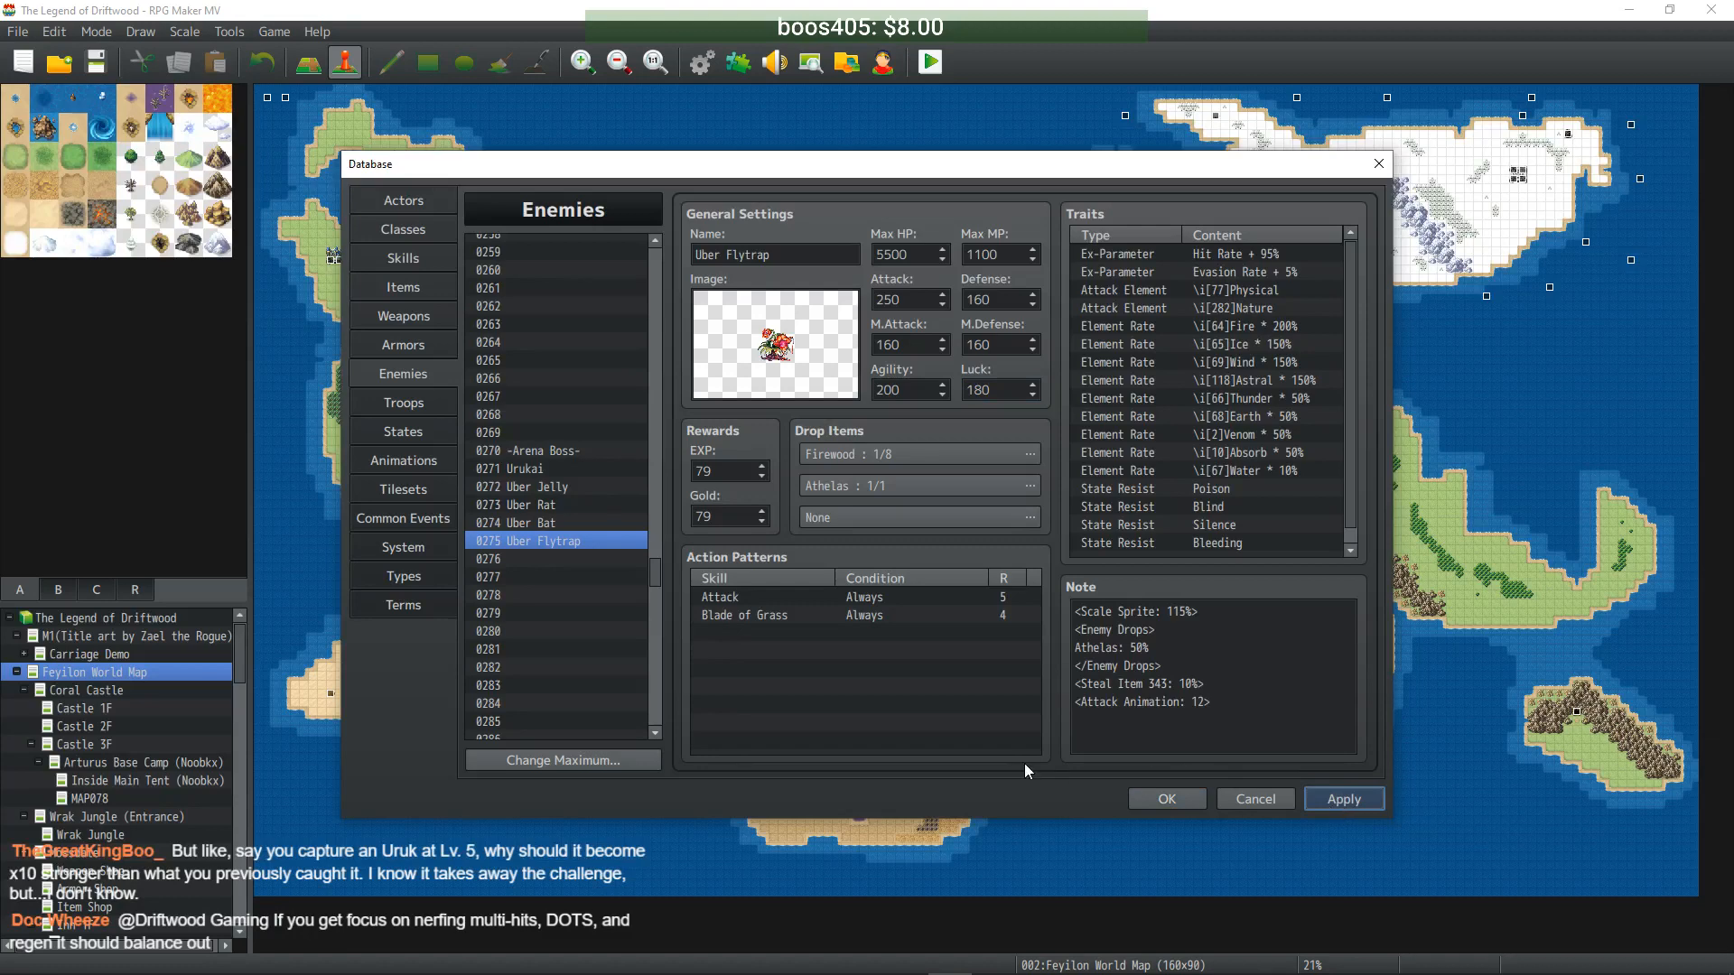
- Set Uber Jelly's EXP and Gold to 810 and add a trailing 0 to Uber Rat's EXP
click(534, 466)
click(535, 484)
double_click(728, 472)
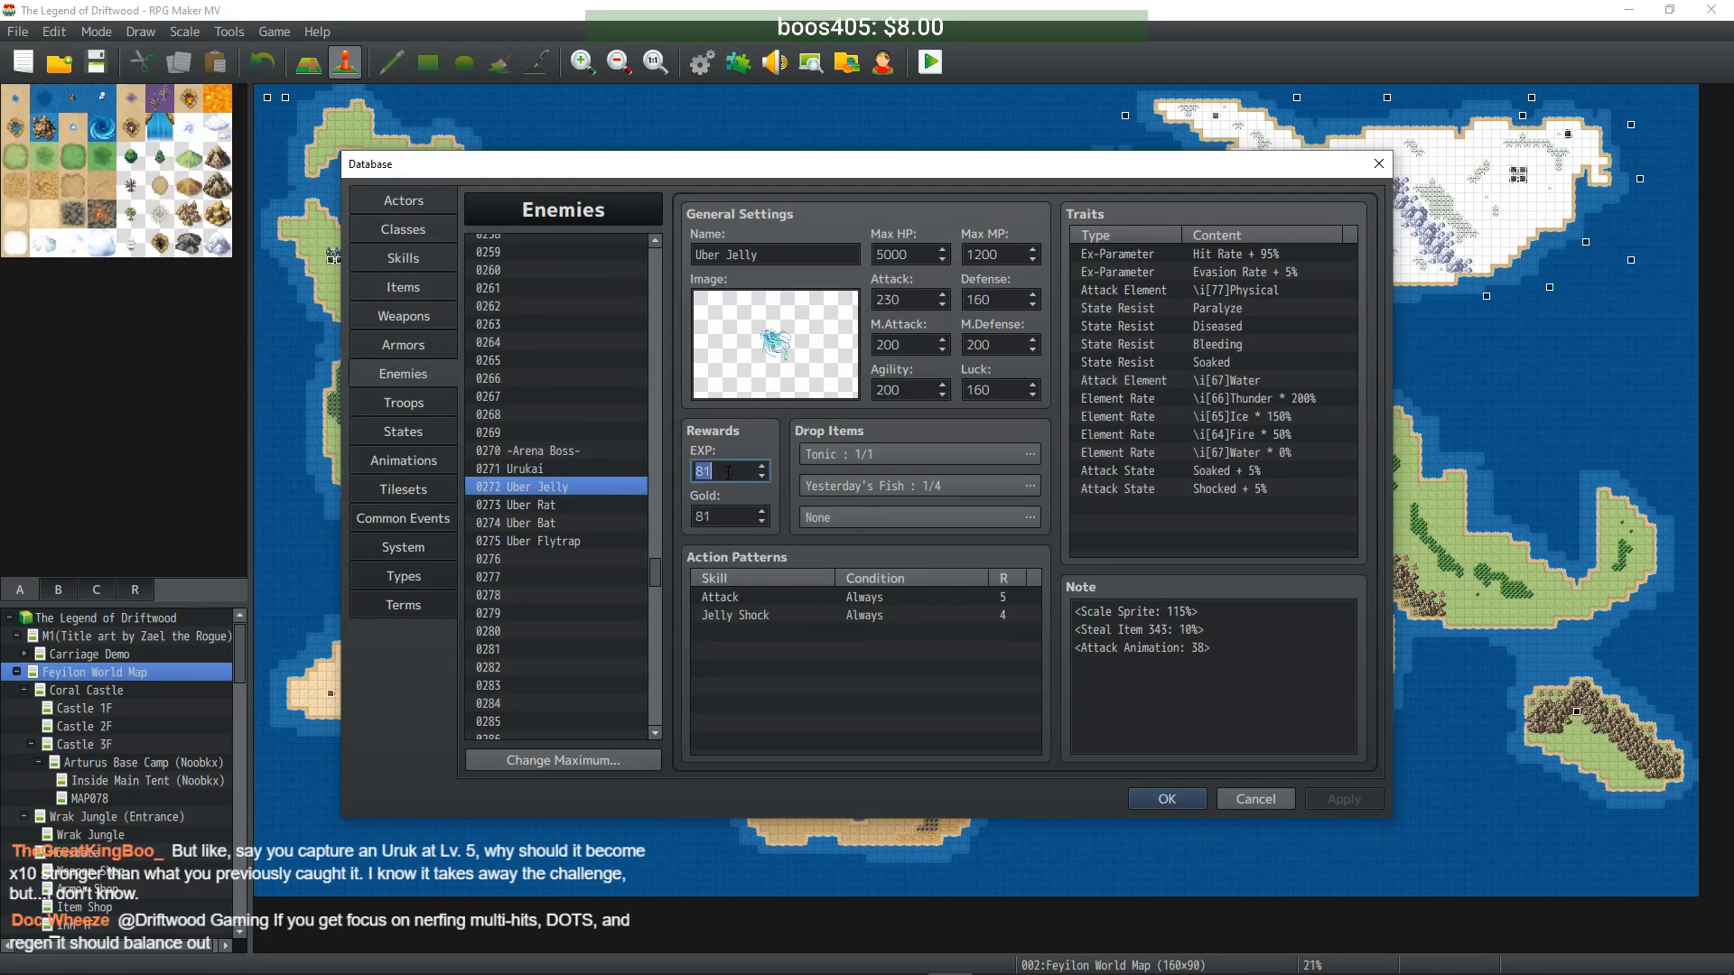
text(810)
key(Tab)
text(810)
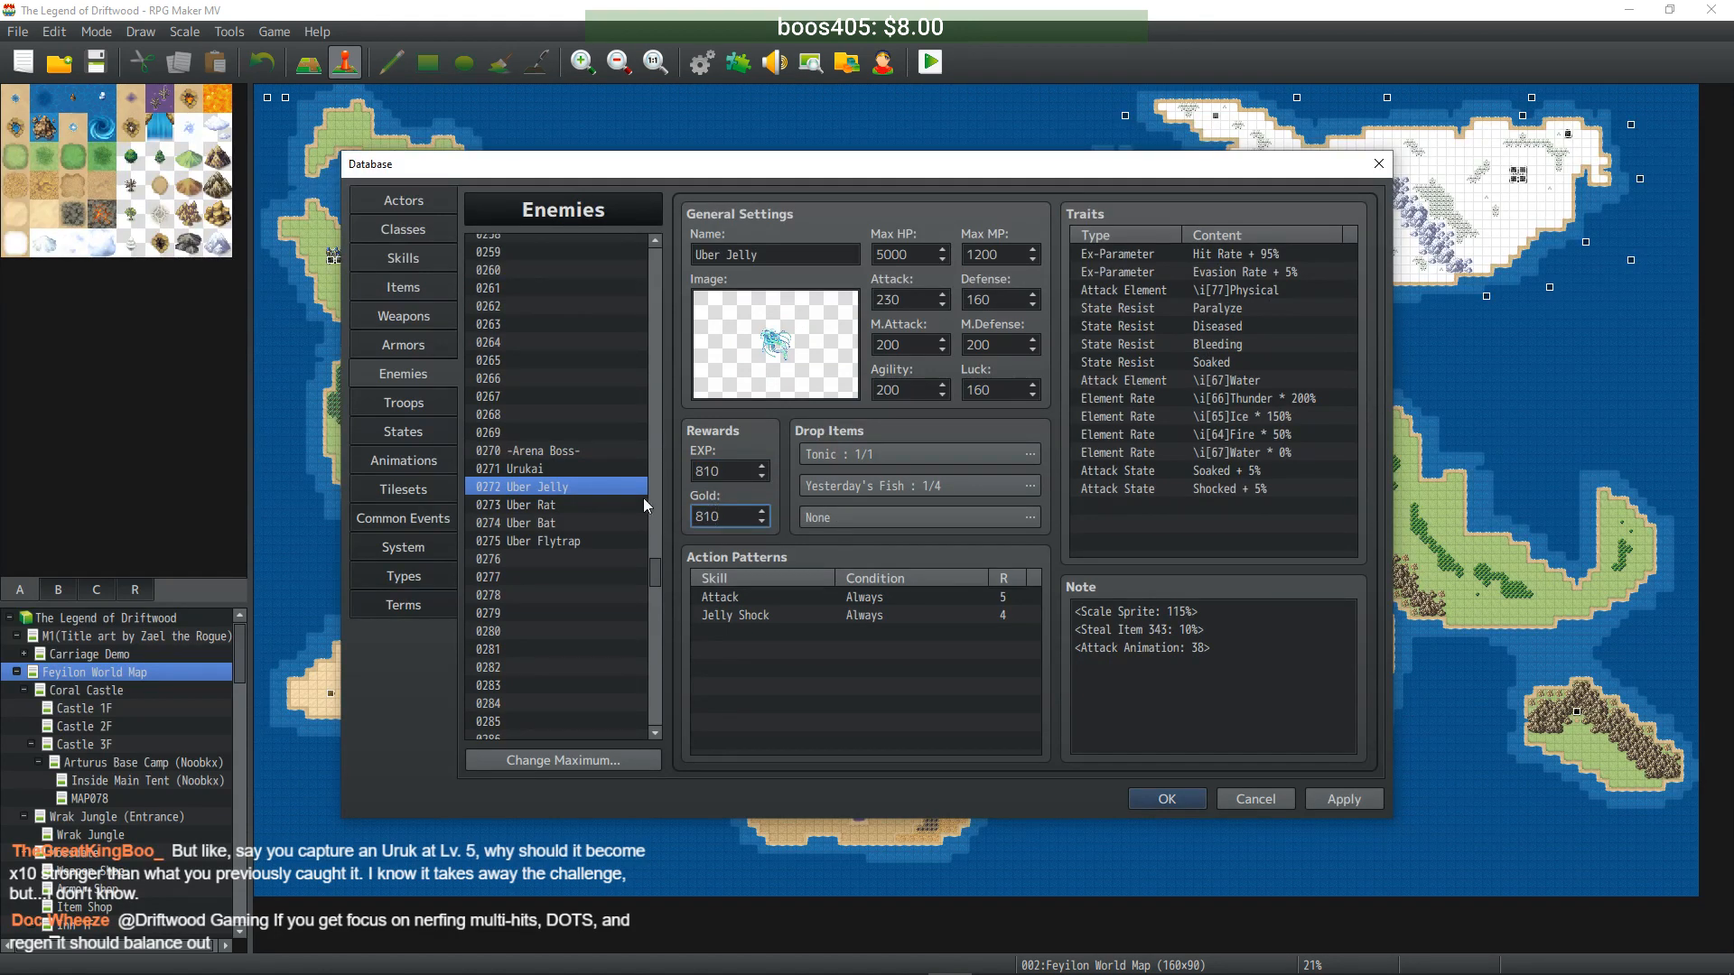
click(570, 506)
click(735, 473)
text(0)
- Set Uber Bat's EXP and Gold to 750 and Uber Flytrap's to 790, then apply
click(567, 524)
double_click(739, 467)
text(750)
key(Tab)
text(750)
click(573, 544)
double_click(748, 471)
text(790)
key(Tab)
text(790)
click(1343, 798)
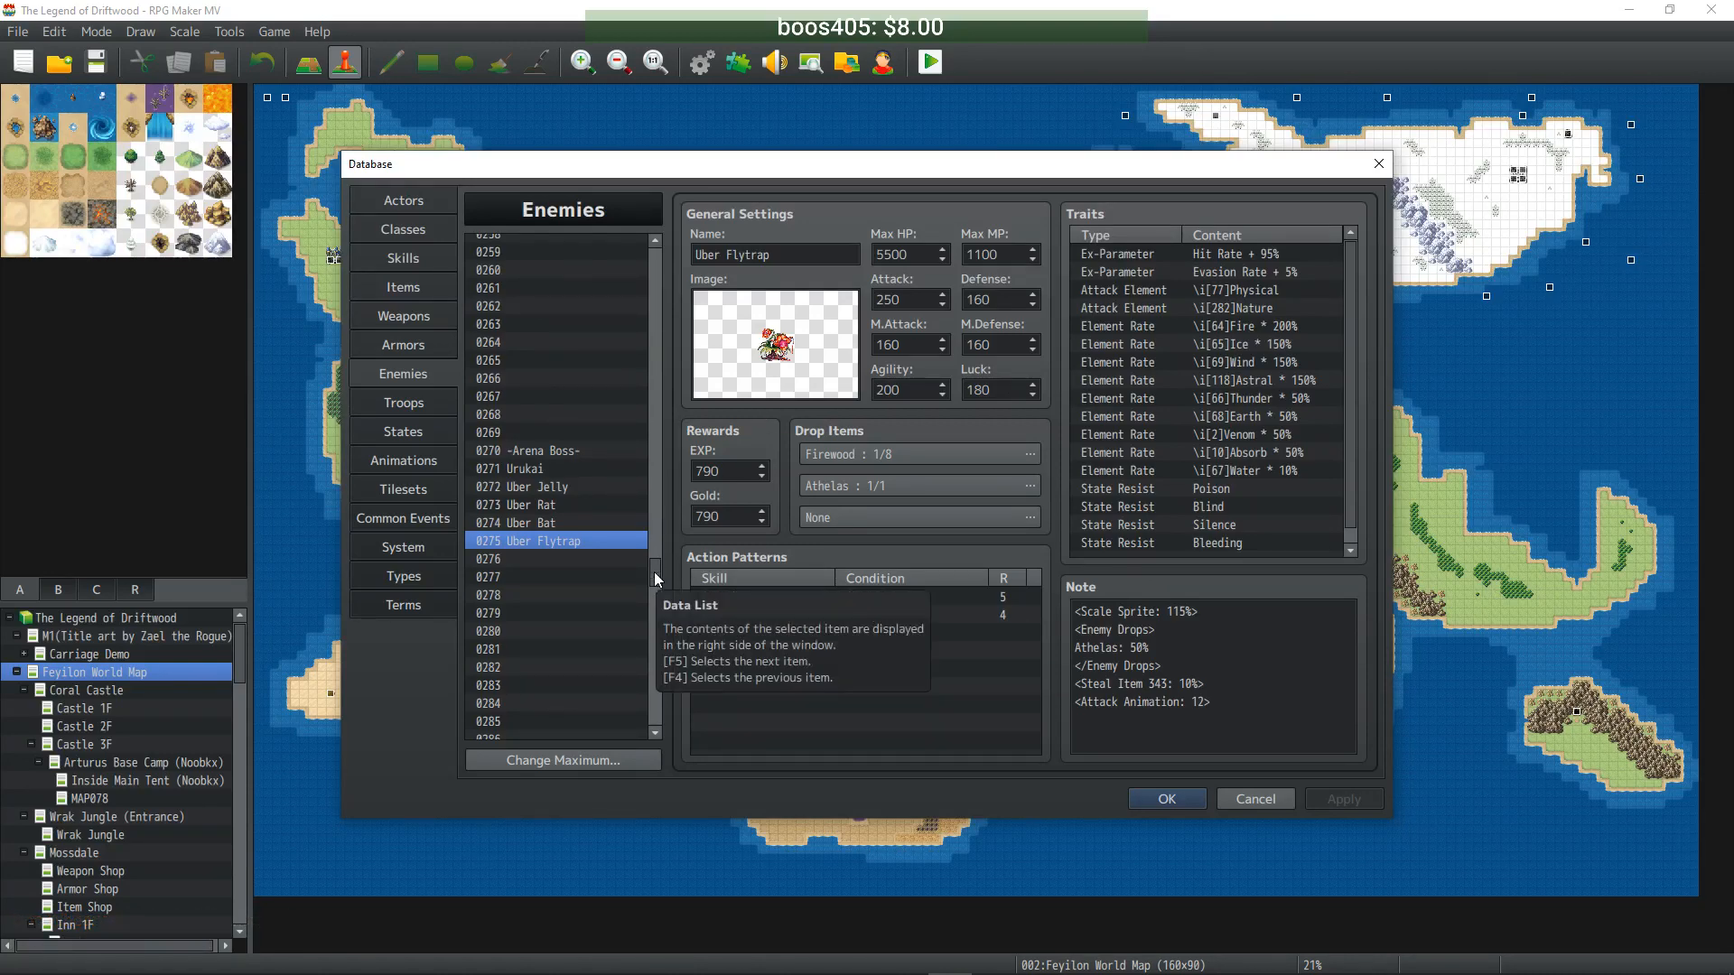
- Scroll to the top of the Enemies list and select 0014 Vildebeast
drag(650, 553, 659, 253)
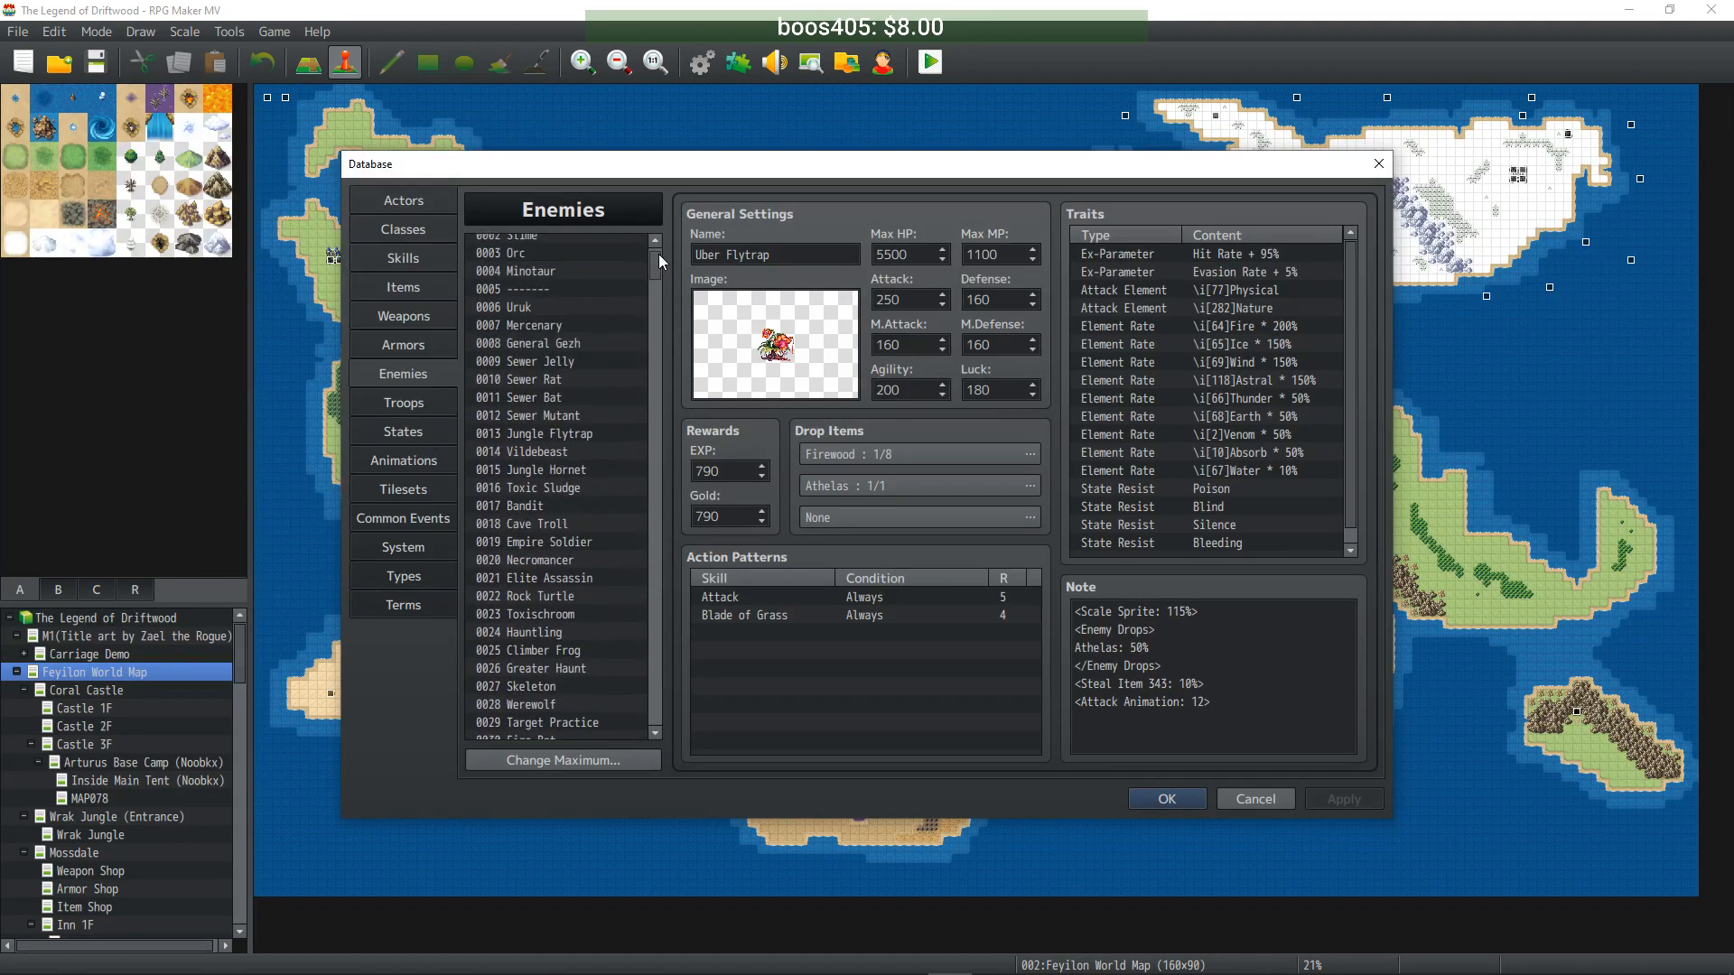
click(573, 453)
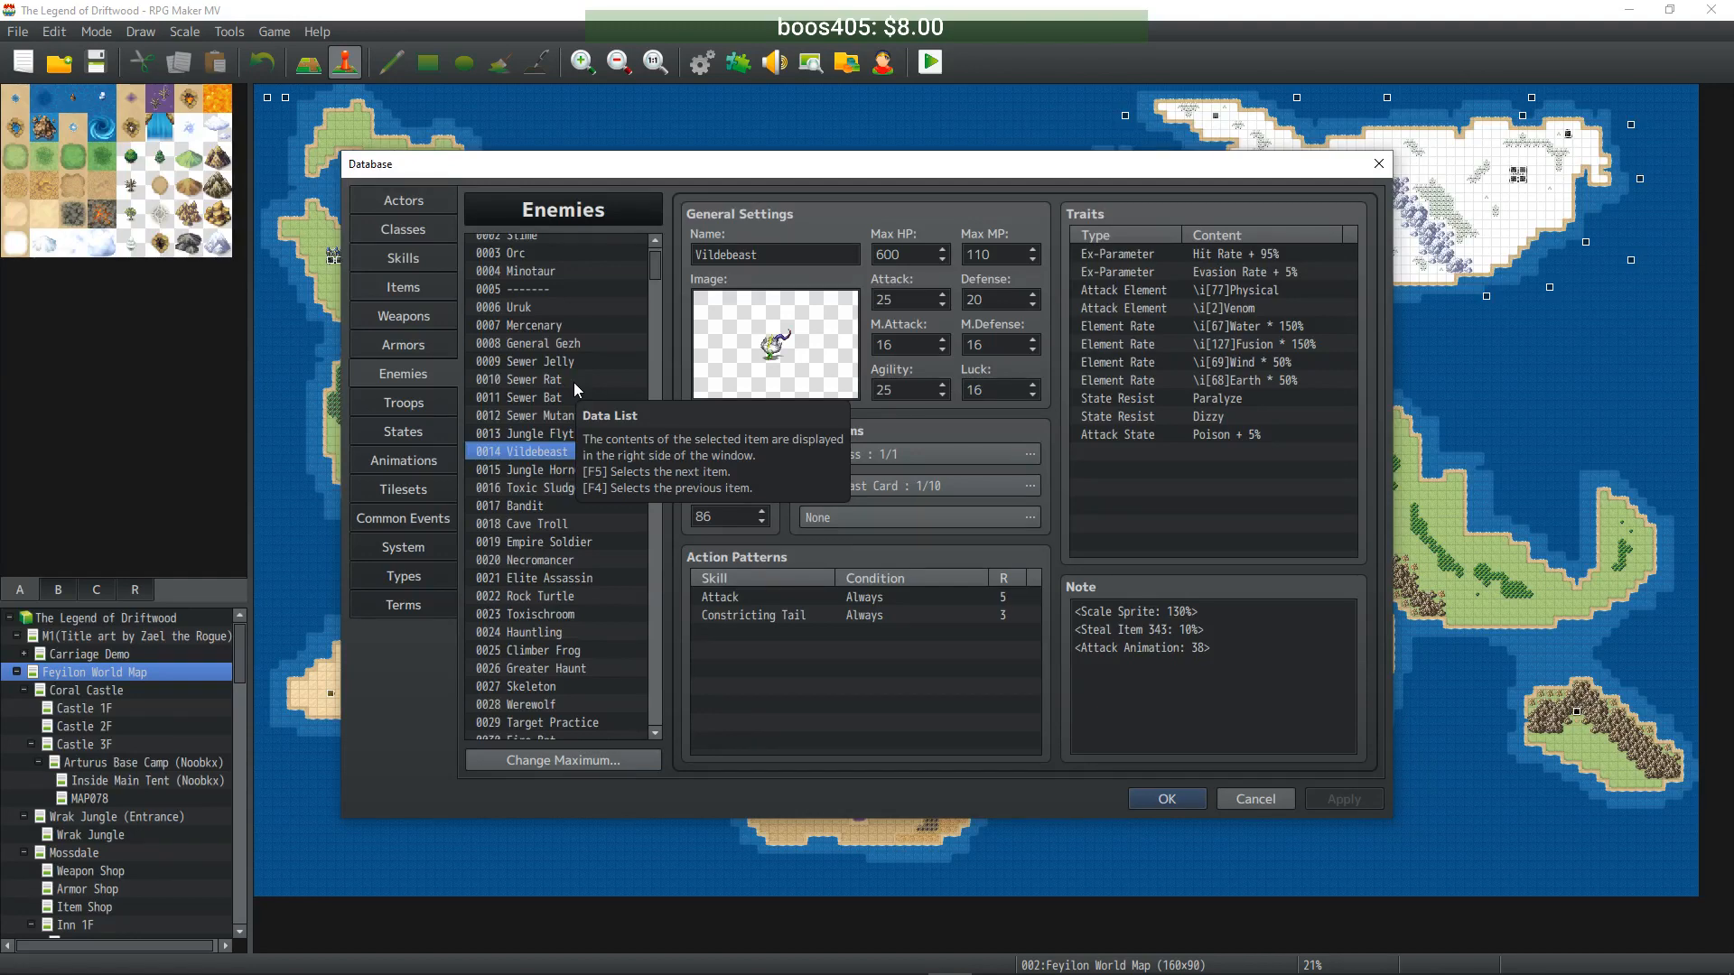
- Paste Vildebeast's data into empty entry 0276
click(569, 434)
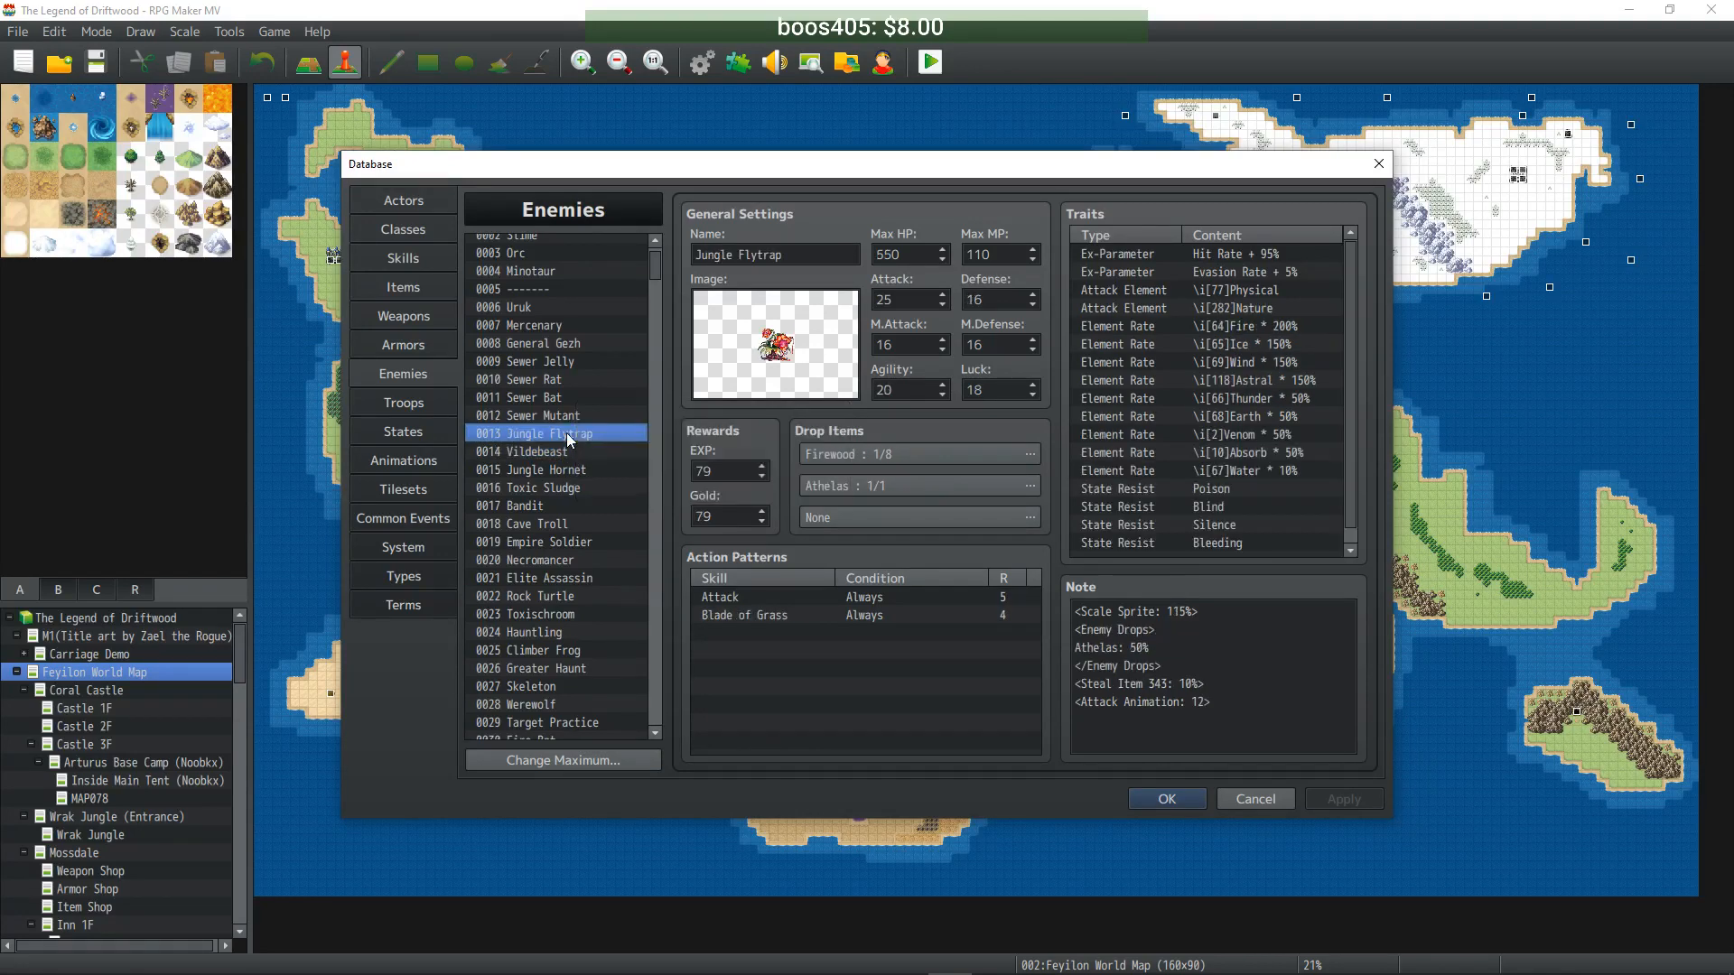
click(560, 455)
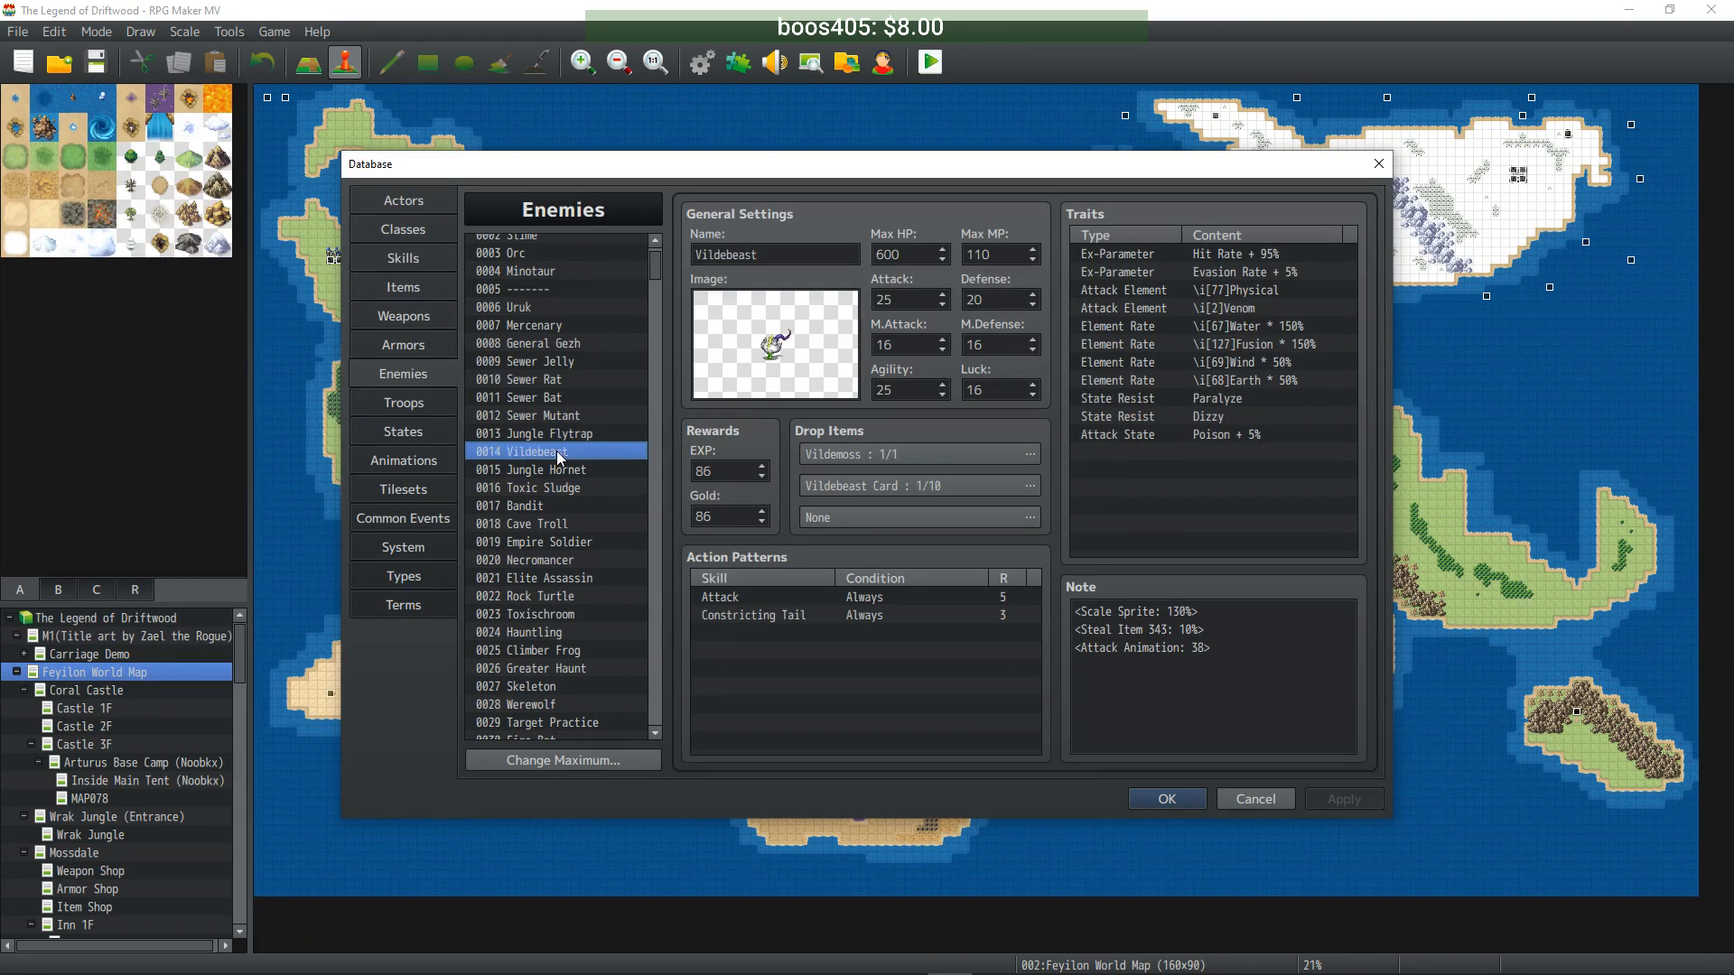
drag(656, 271, 658, 578)
click(582, 465)
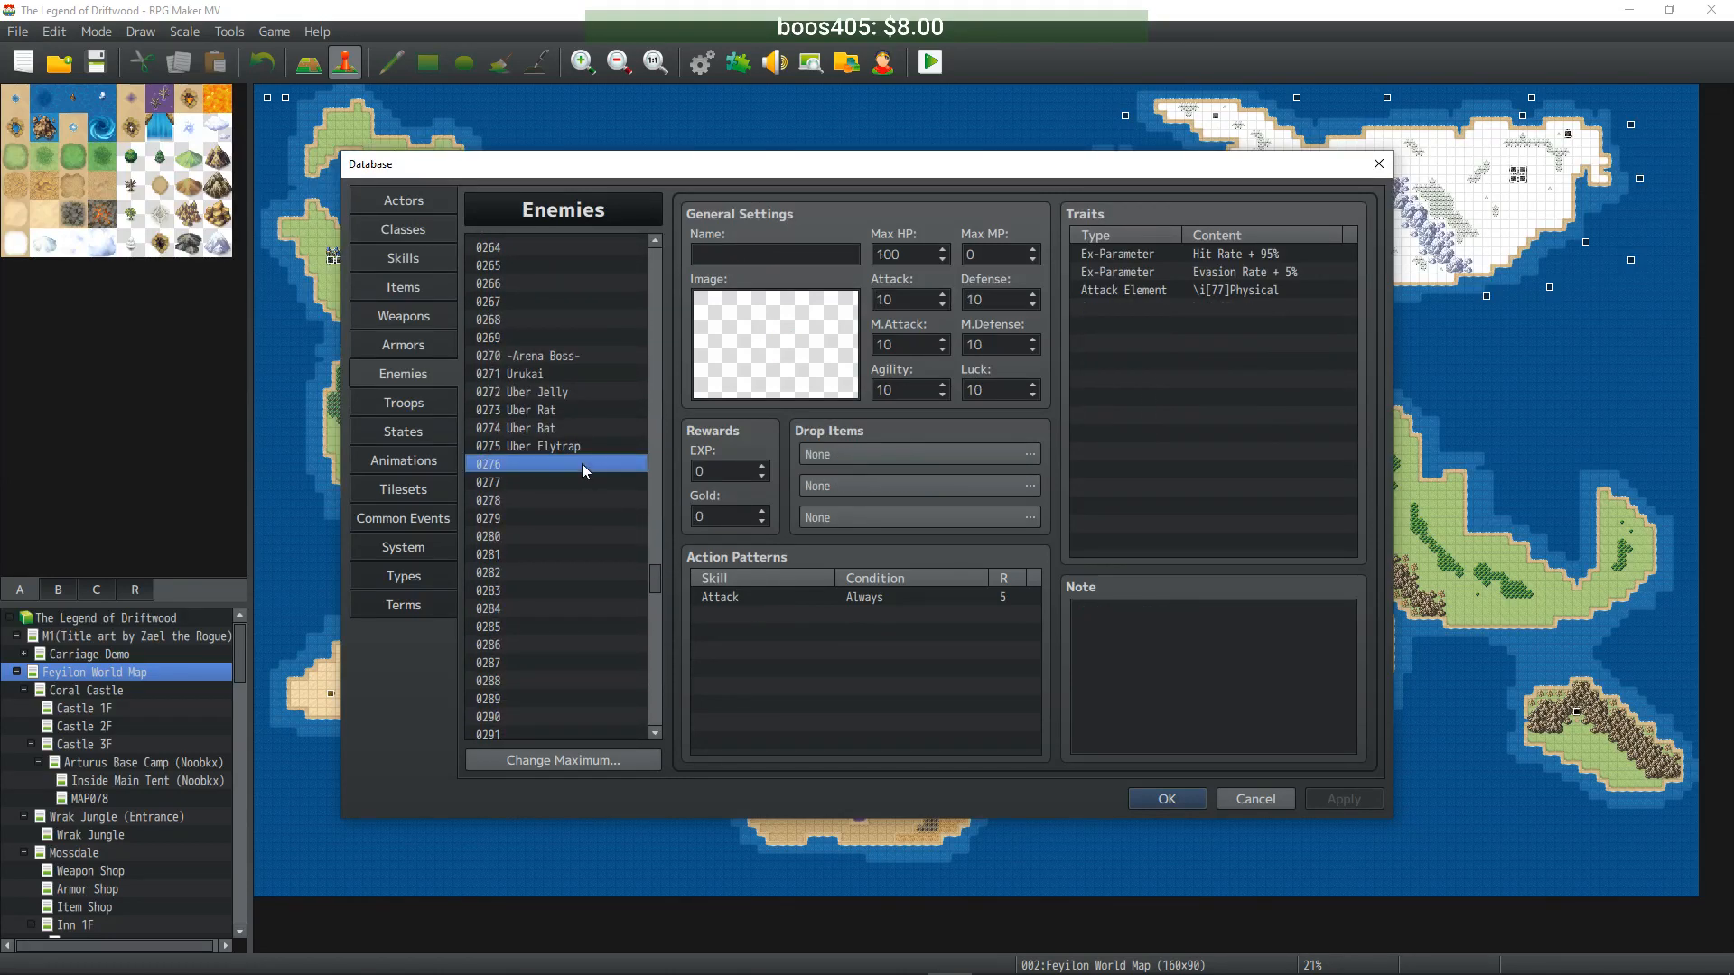
key(ctrl+v)
- Set the copy's Max HP 6000, Max MP 1100, Attack 250 and Defense 200
click(912, 252)
text(6000)
click(1002, 255)
text(1100)
key(Tab)
text(250)
click(1000, 298)
text(200)
- Set M.Attack to 160, add a trailing 0 to Agility, and apply the changes
key(Tab)
text(160)
key(Tab)
click(996, 344)
click(885, 390)
text(0)
click(998, 391)
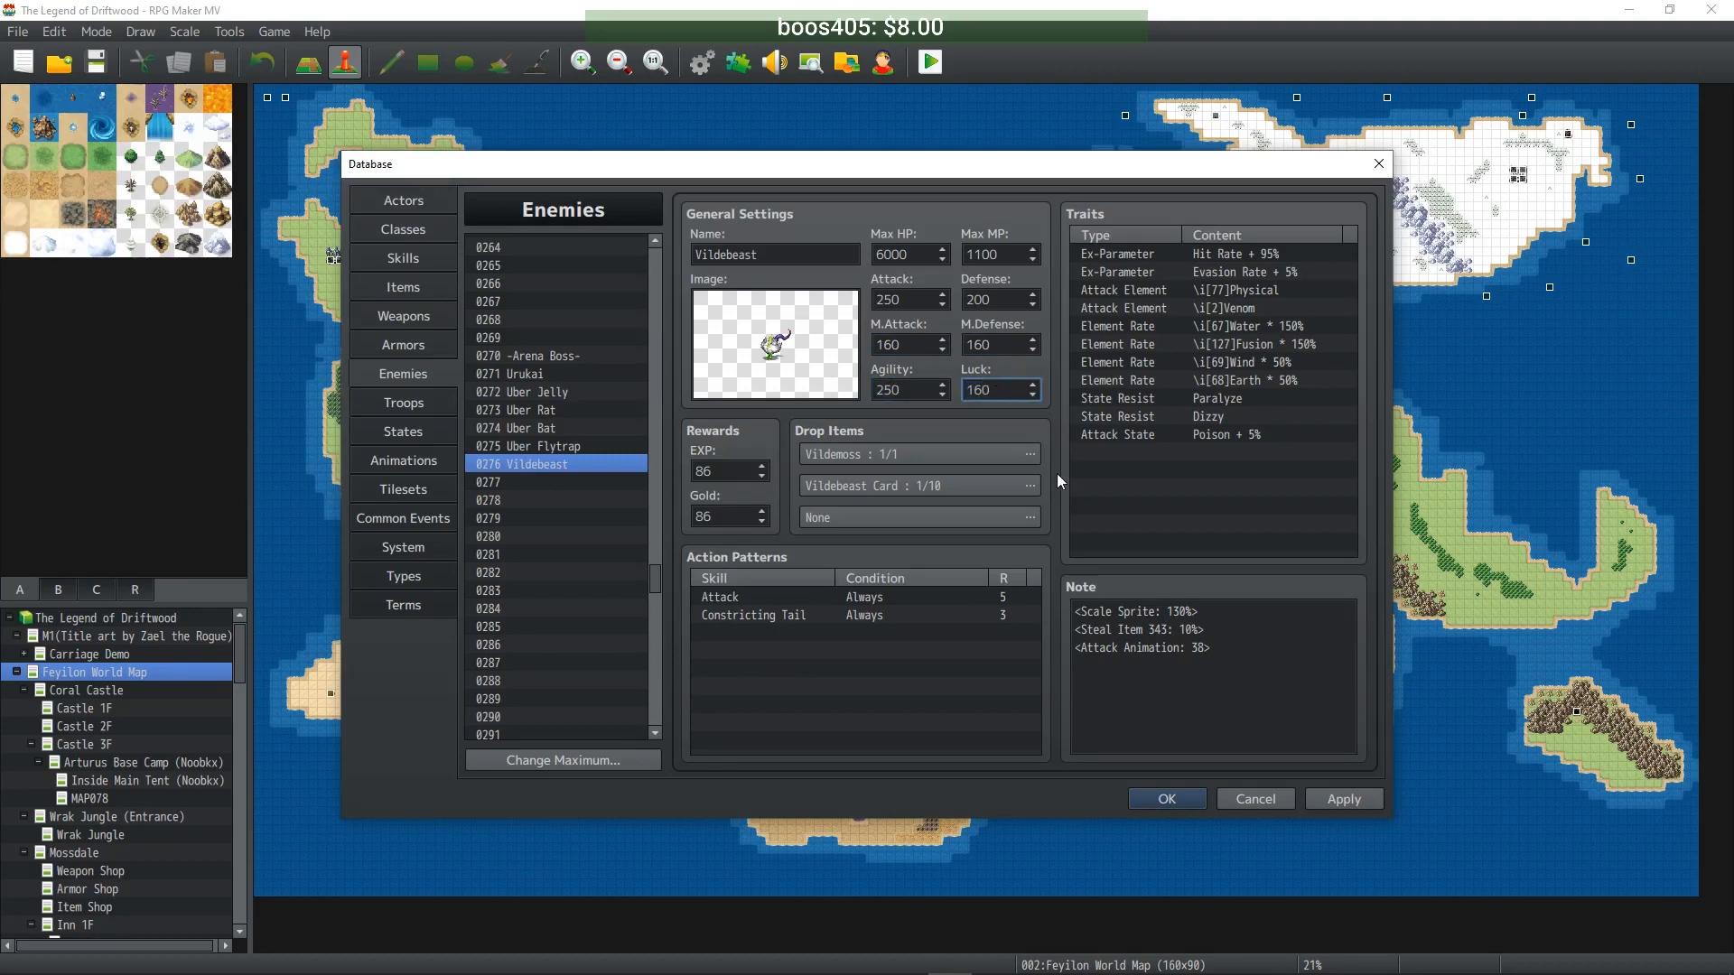
click(1337, 799)
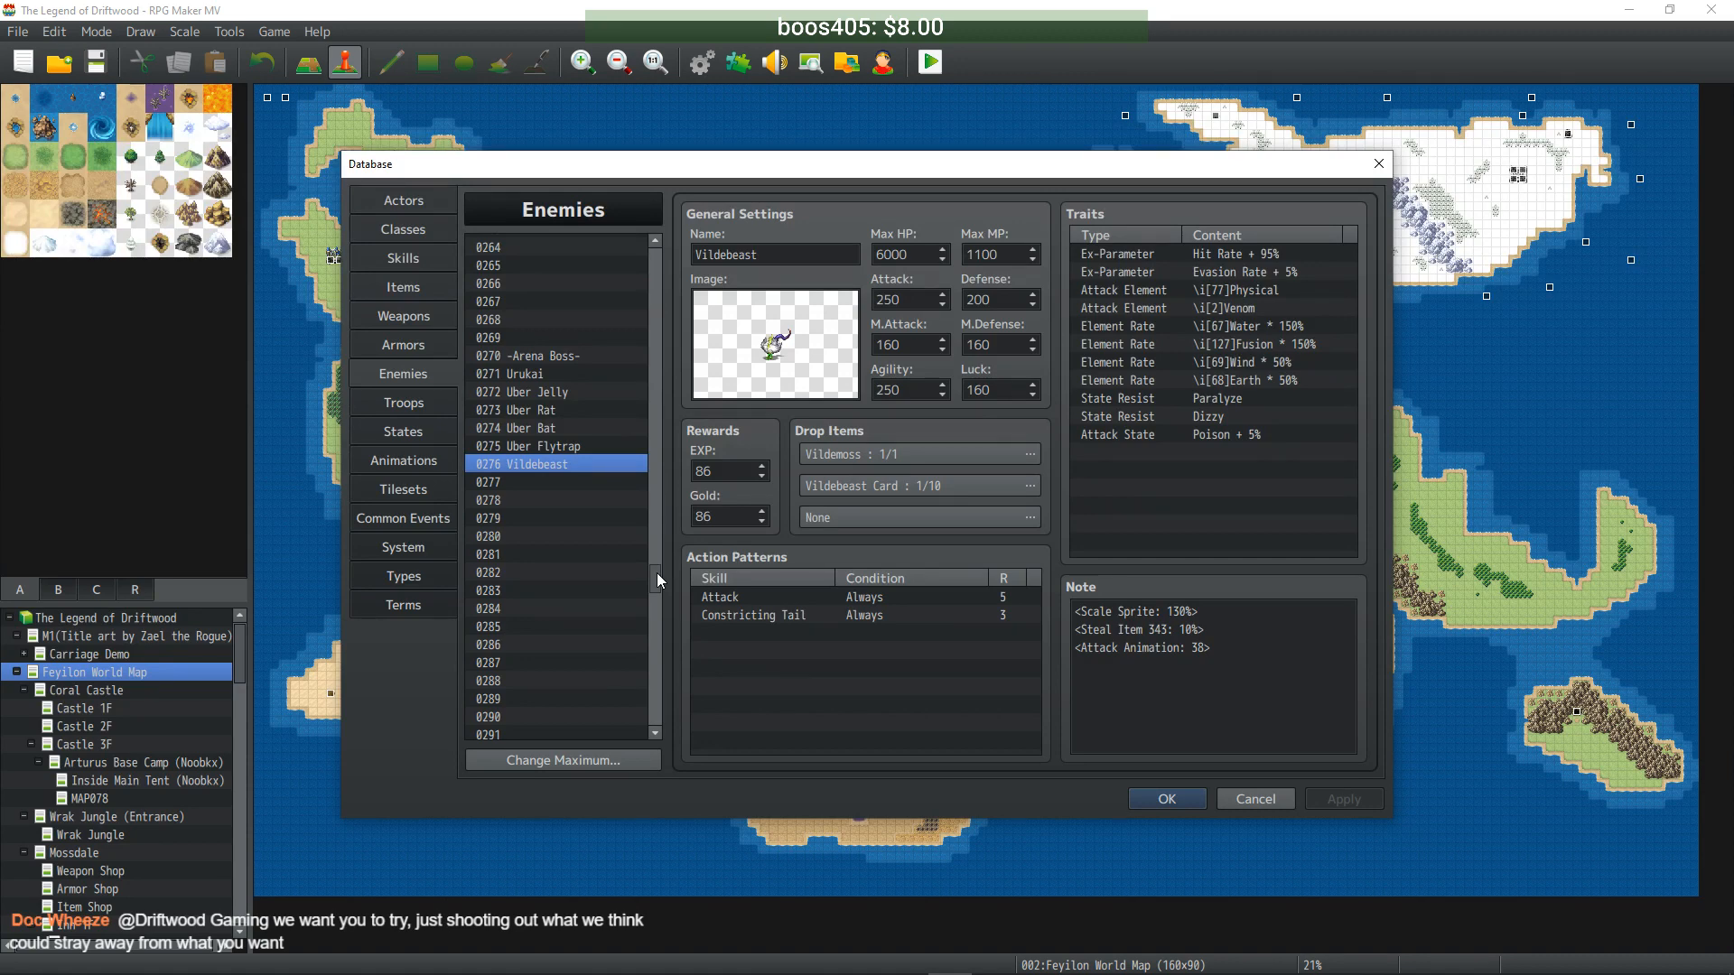
scroll(657, 573, up, 1)
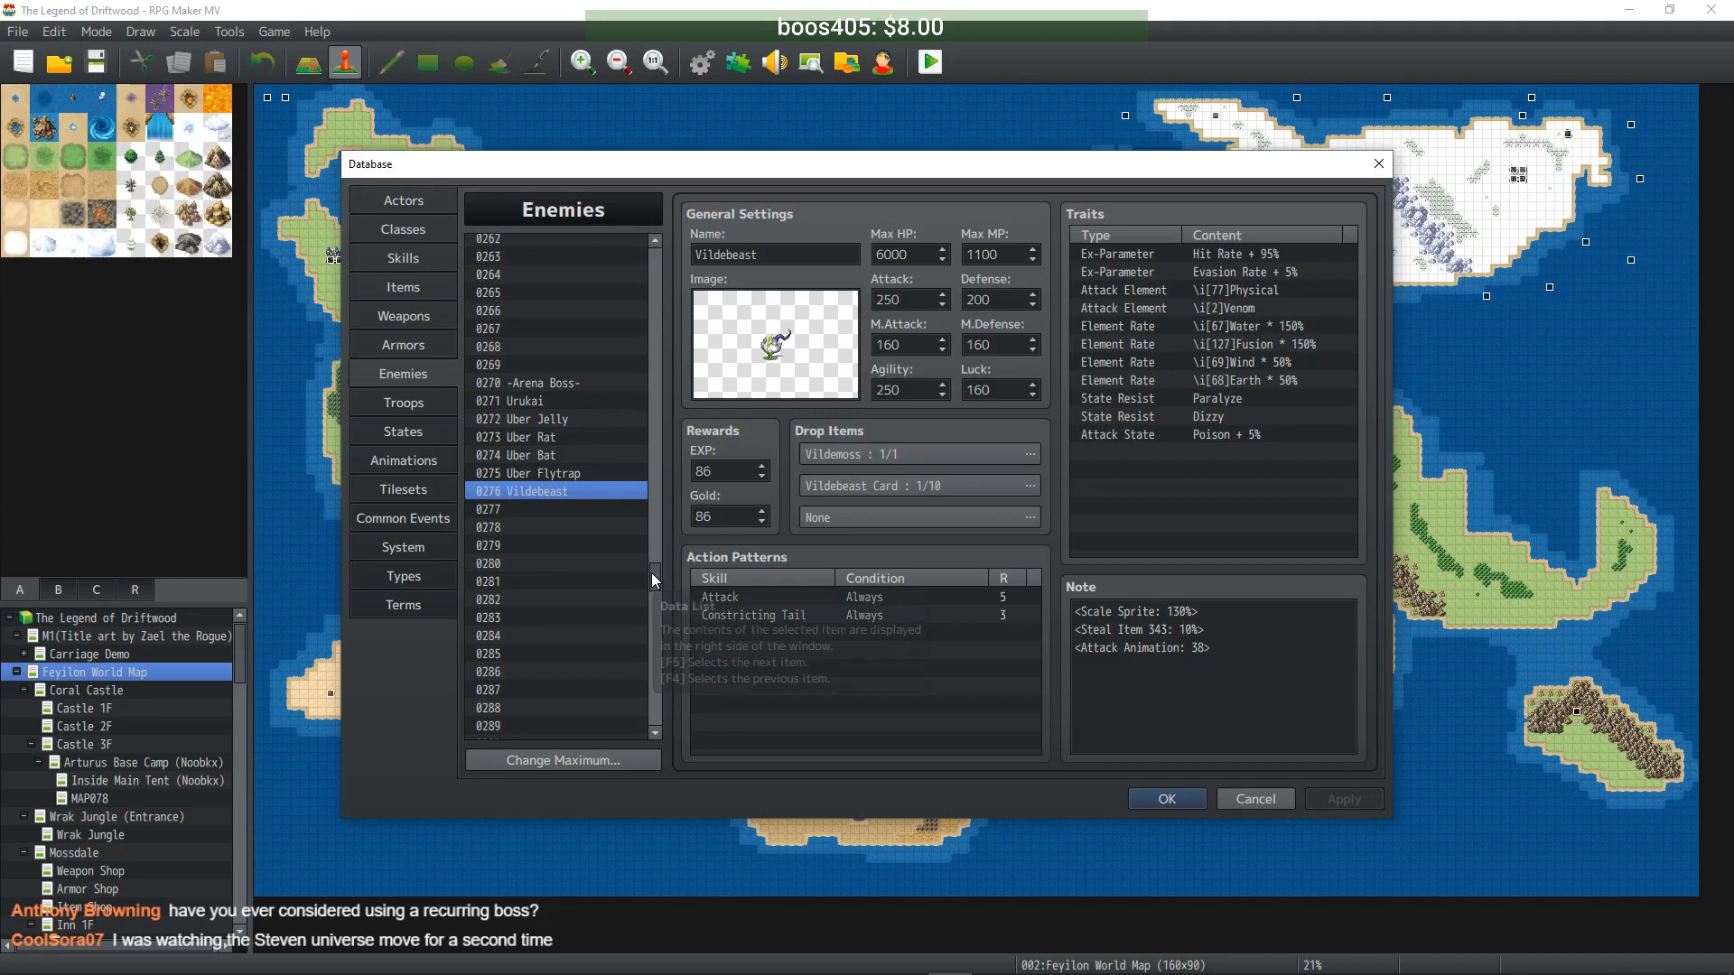
drag(652, 572, 654, 566)
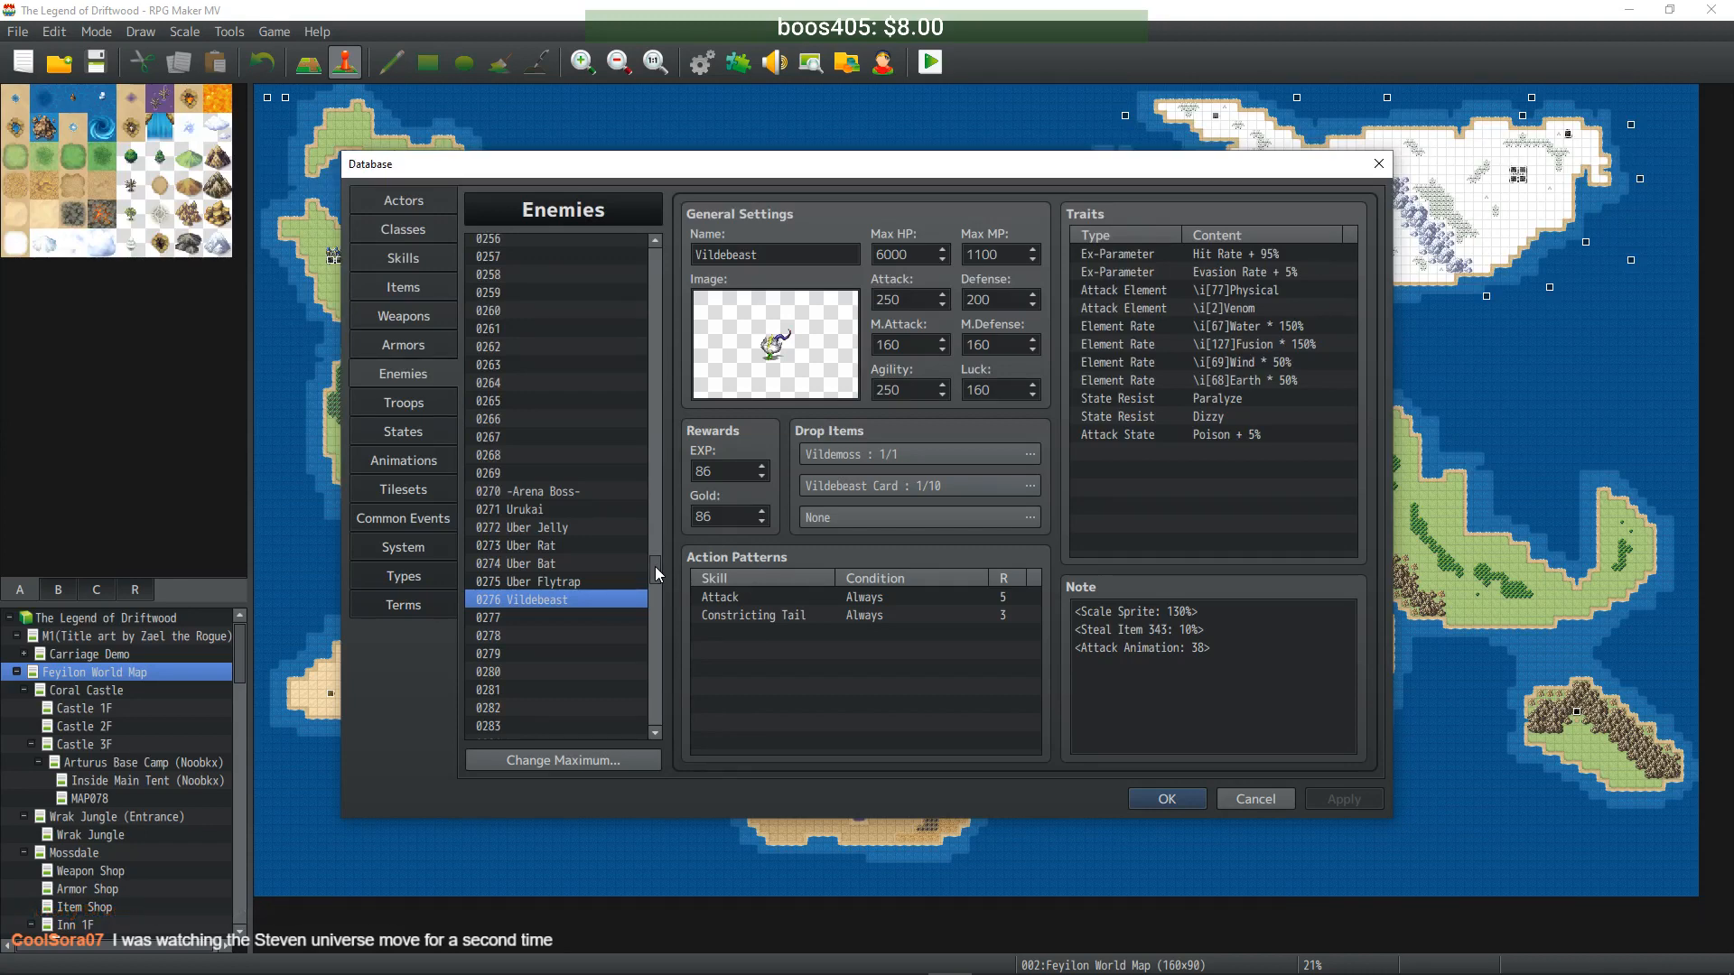
- Set the Vildebeast copy's EXP and Gold to 860
text(860)
double_click(722, 513)
text(860)
- Select 0015 Jungle Hornet near the top of the Enemies list
click(576, 587)
click(578, 564)
click(578, 584)
click(570, 598)
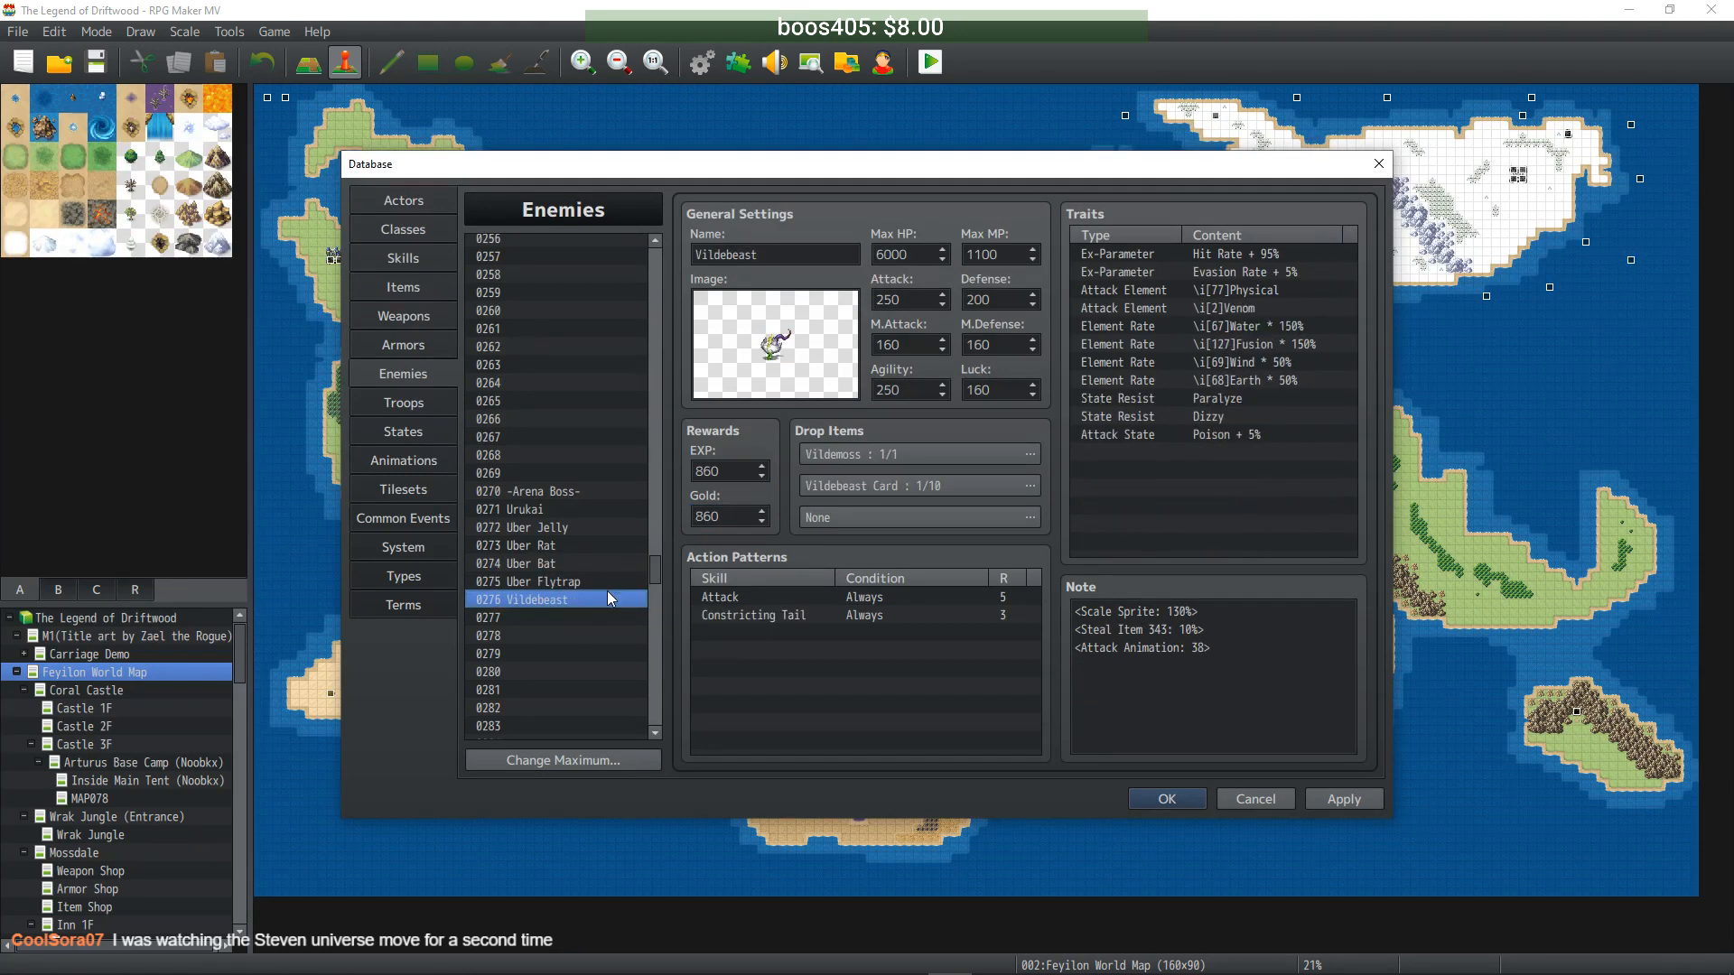
drag(656, 573, 661, 278)
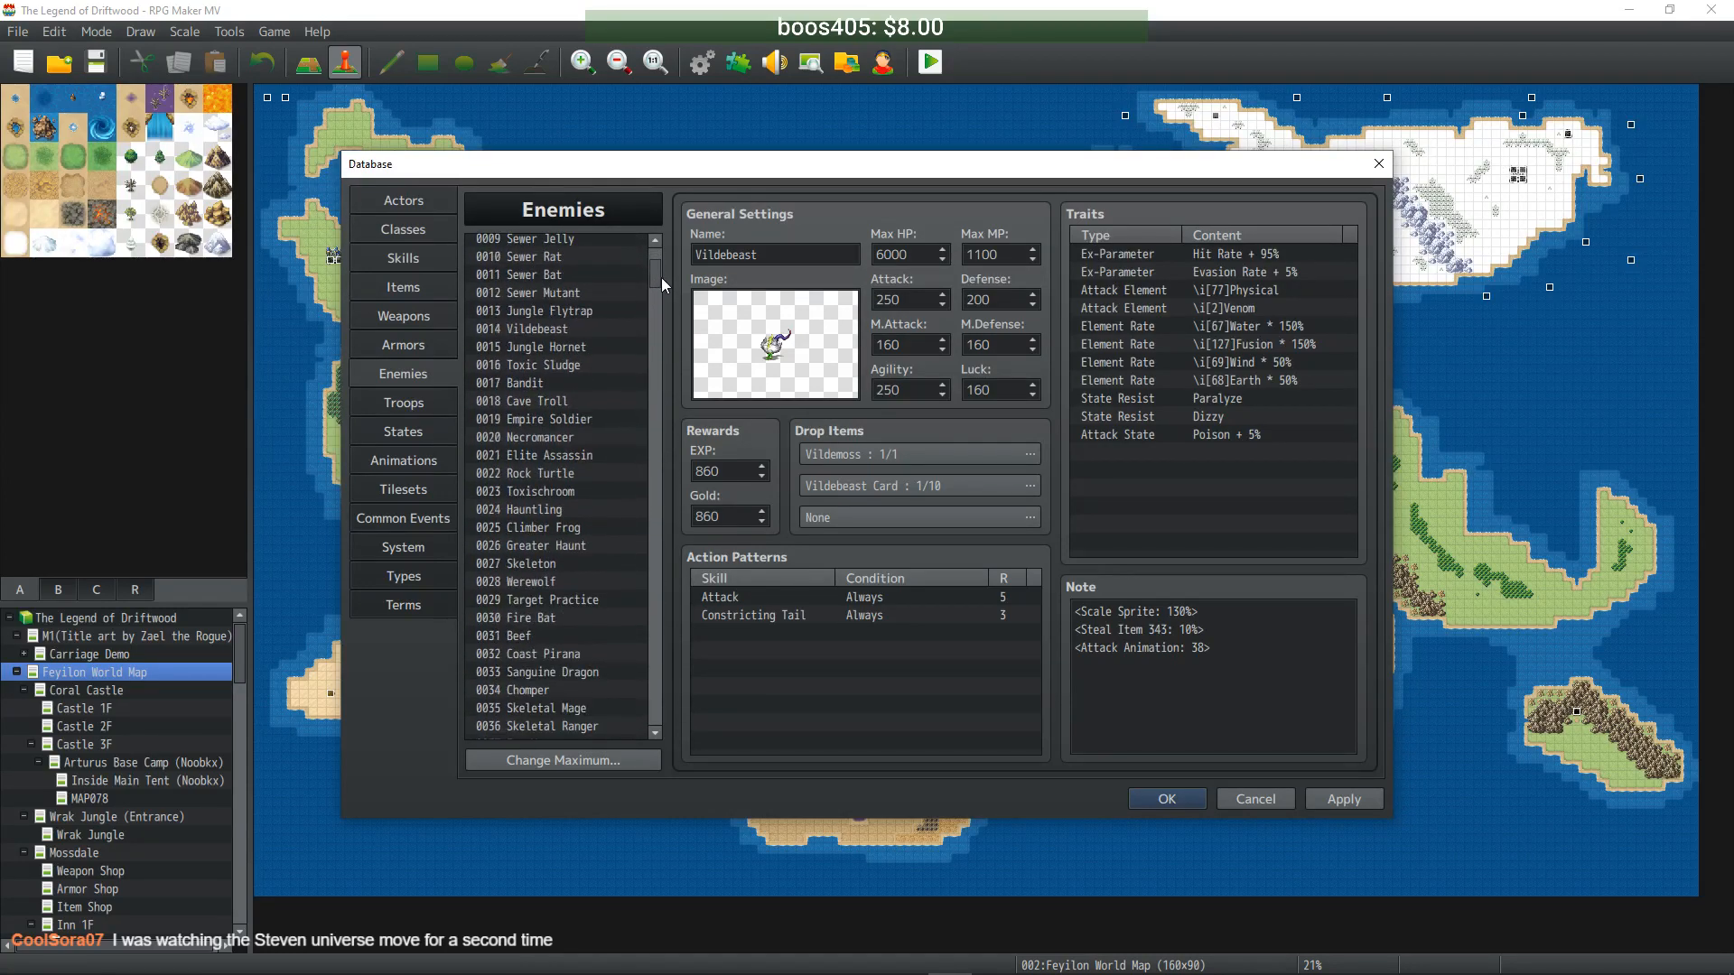
click(586, 351)
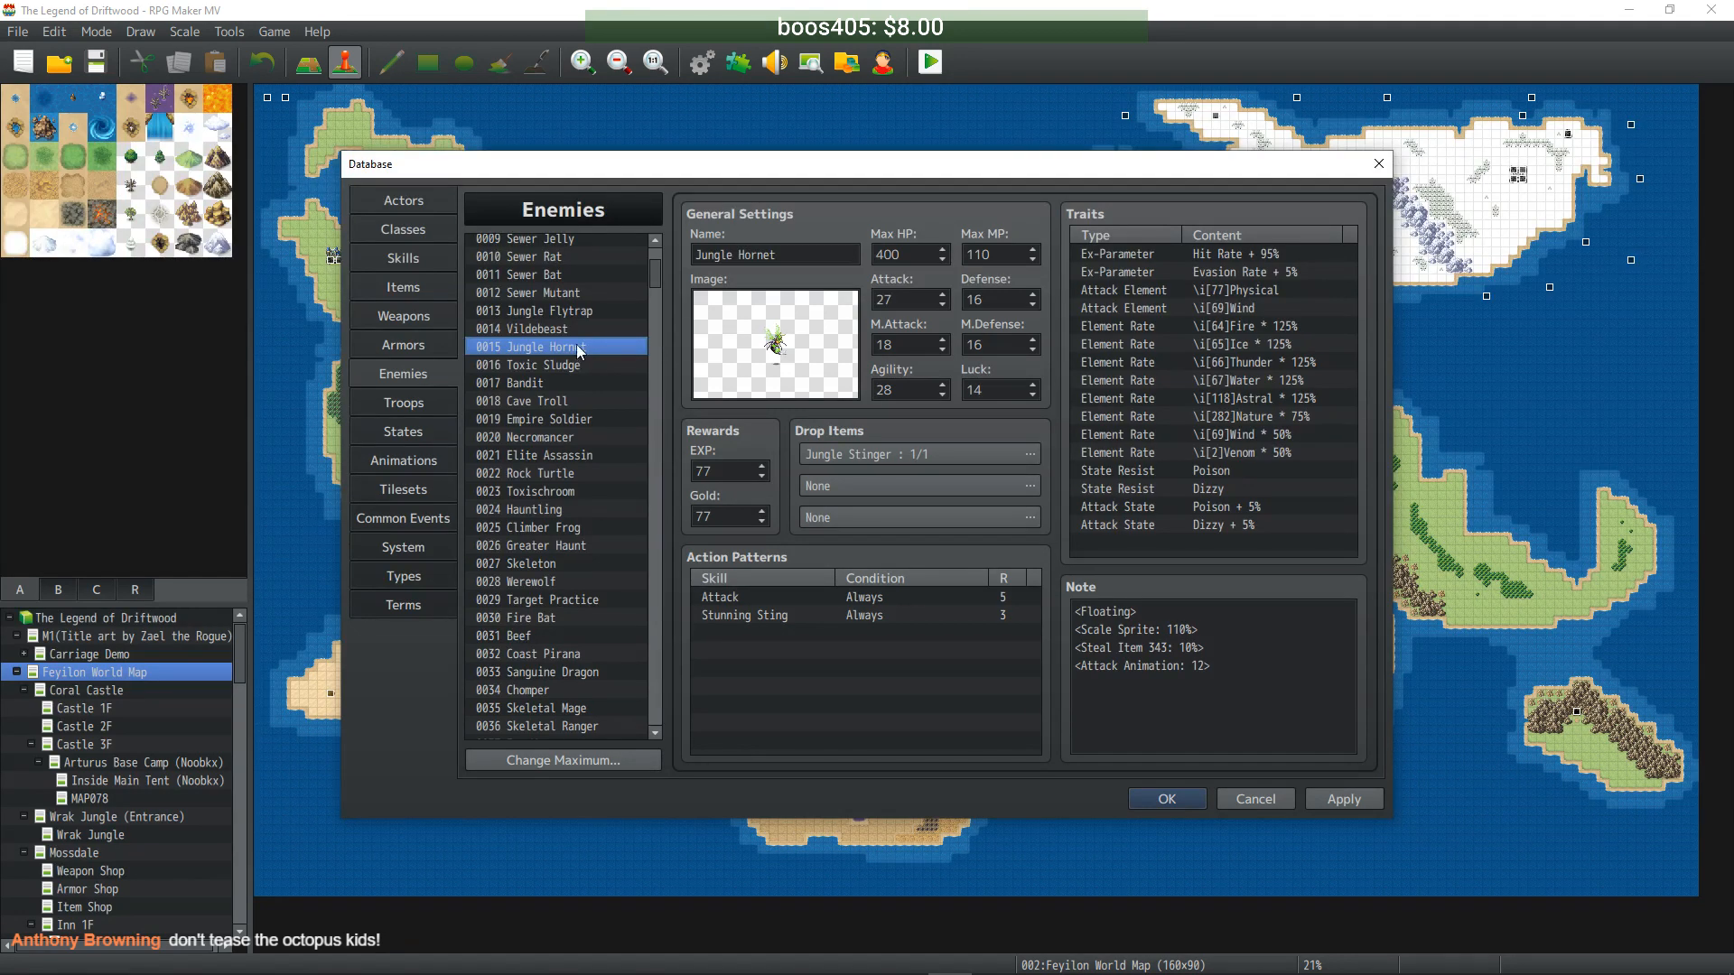
- Paste Jungle Hornet's data into empty entry 0277
click(571, 330)
click(571, 349)
drag(655, 280, 663, 540)
drag(658, 632, 645, 580)
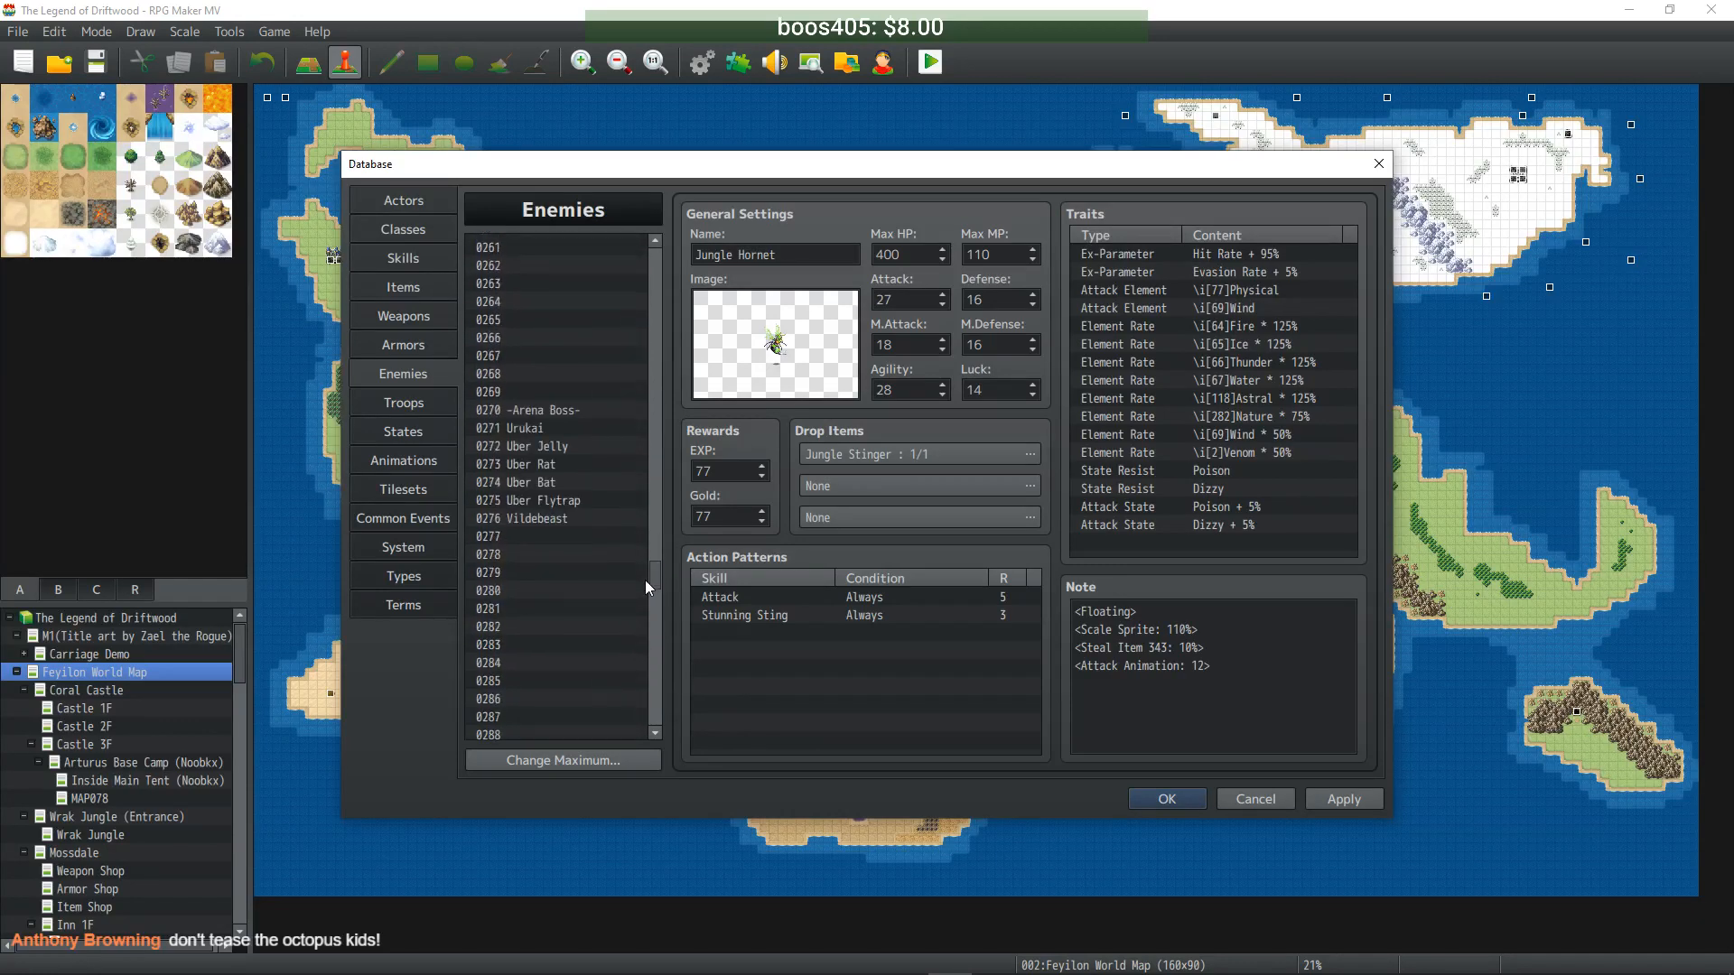
click(529, 538)
key(ctrl+v)
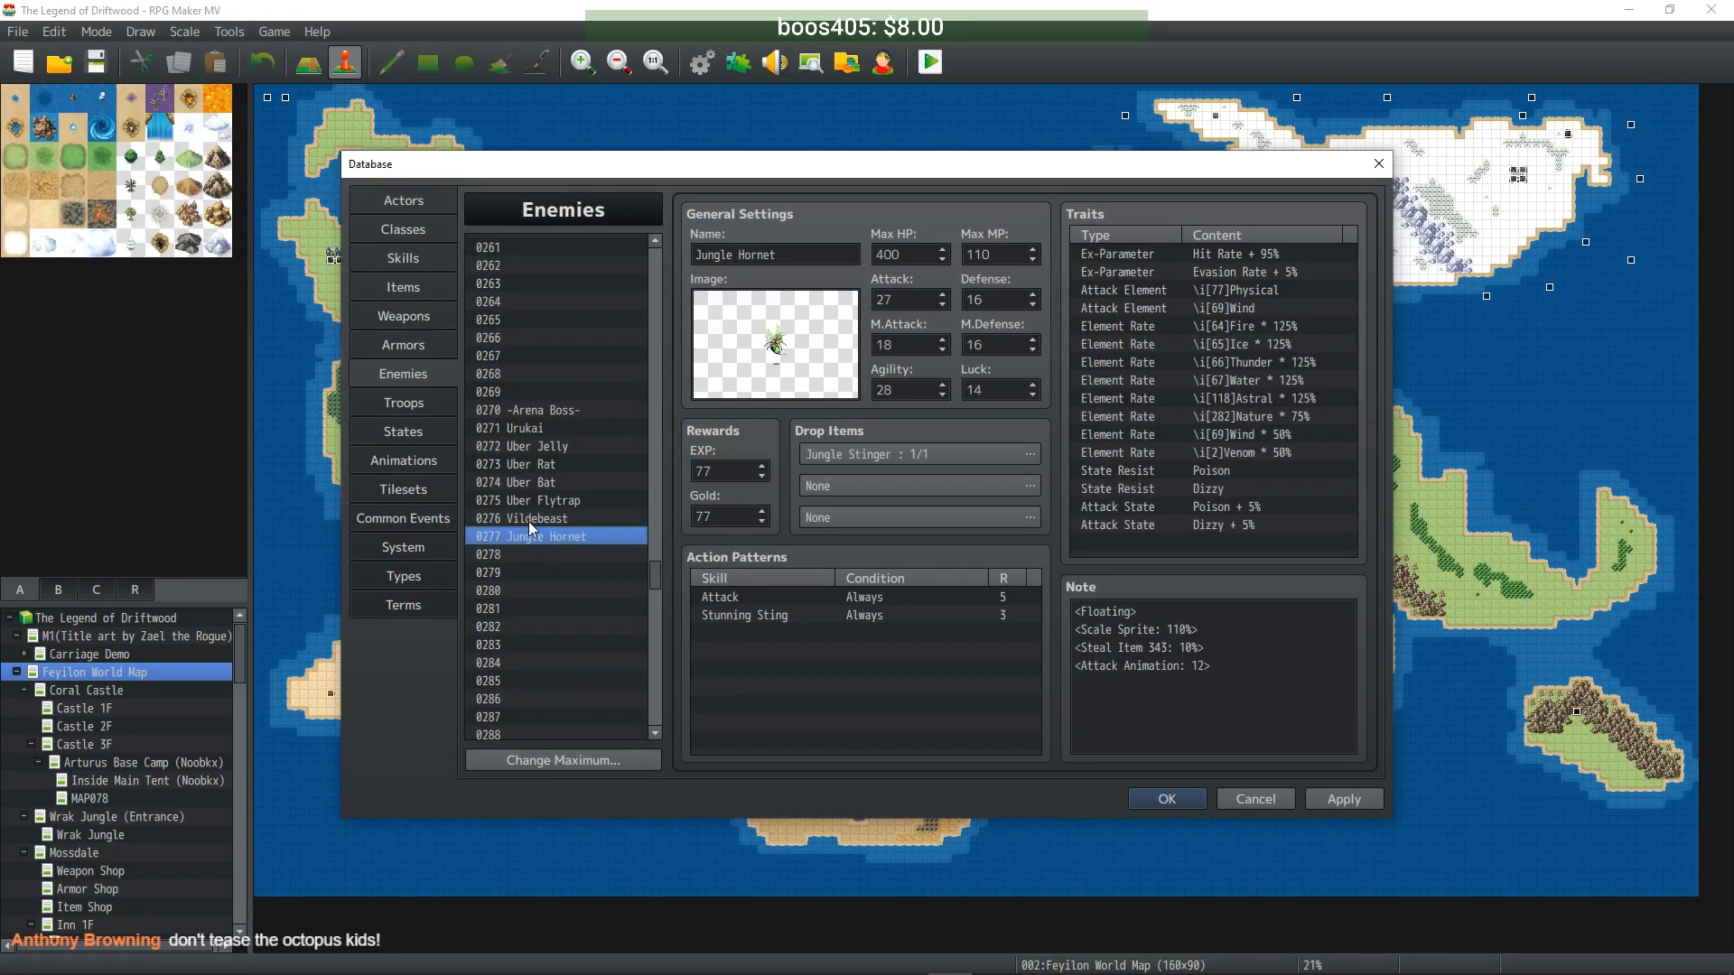
- Rename entry 0276 from Vildebeast to Uberebeast
click(529, 520)
double_click(697, 255)
click(702, 255)
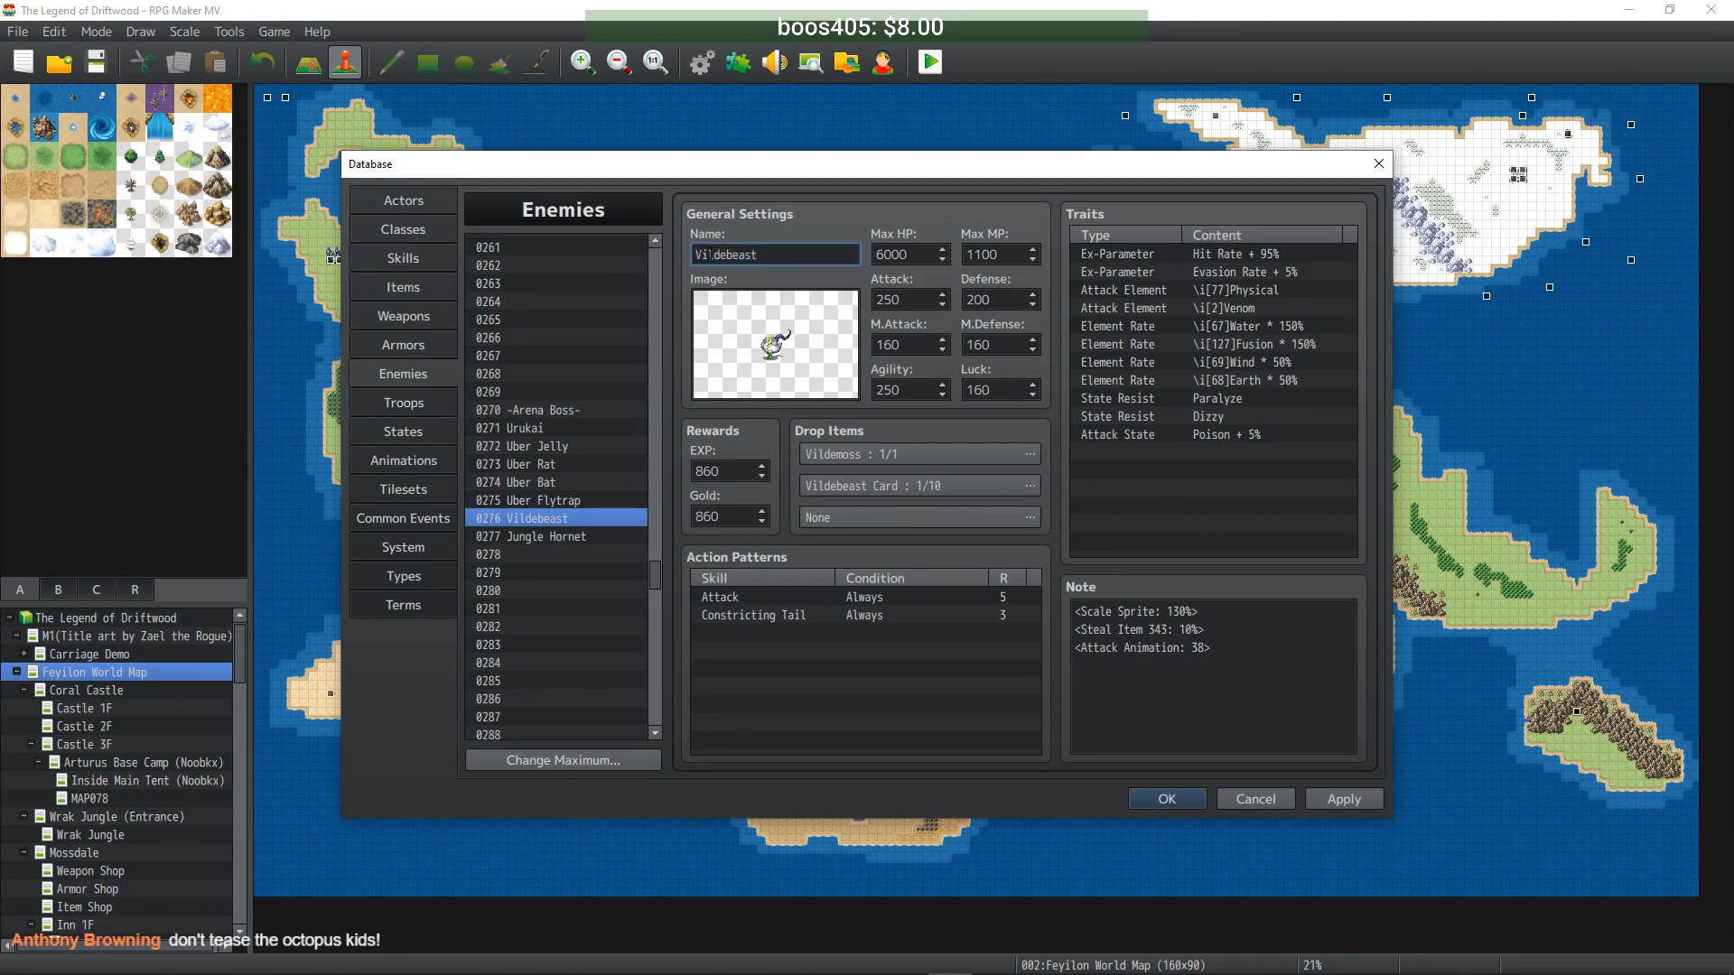
key(BackSpace)
key(BackSpace)
text(Uber)
key(Delete)
key(Delete)
- Rename the Jungle Hornet copy at 0277 to Uber Hornet
click(542, 537)
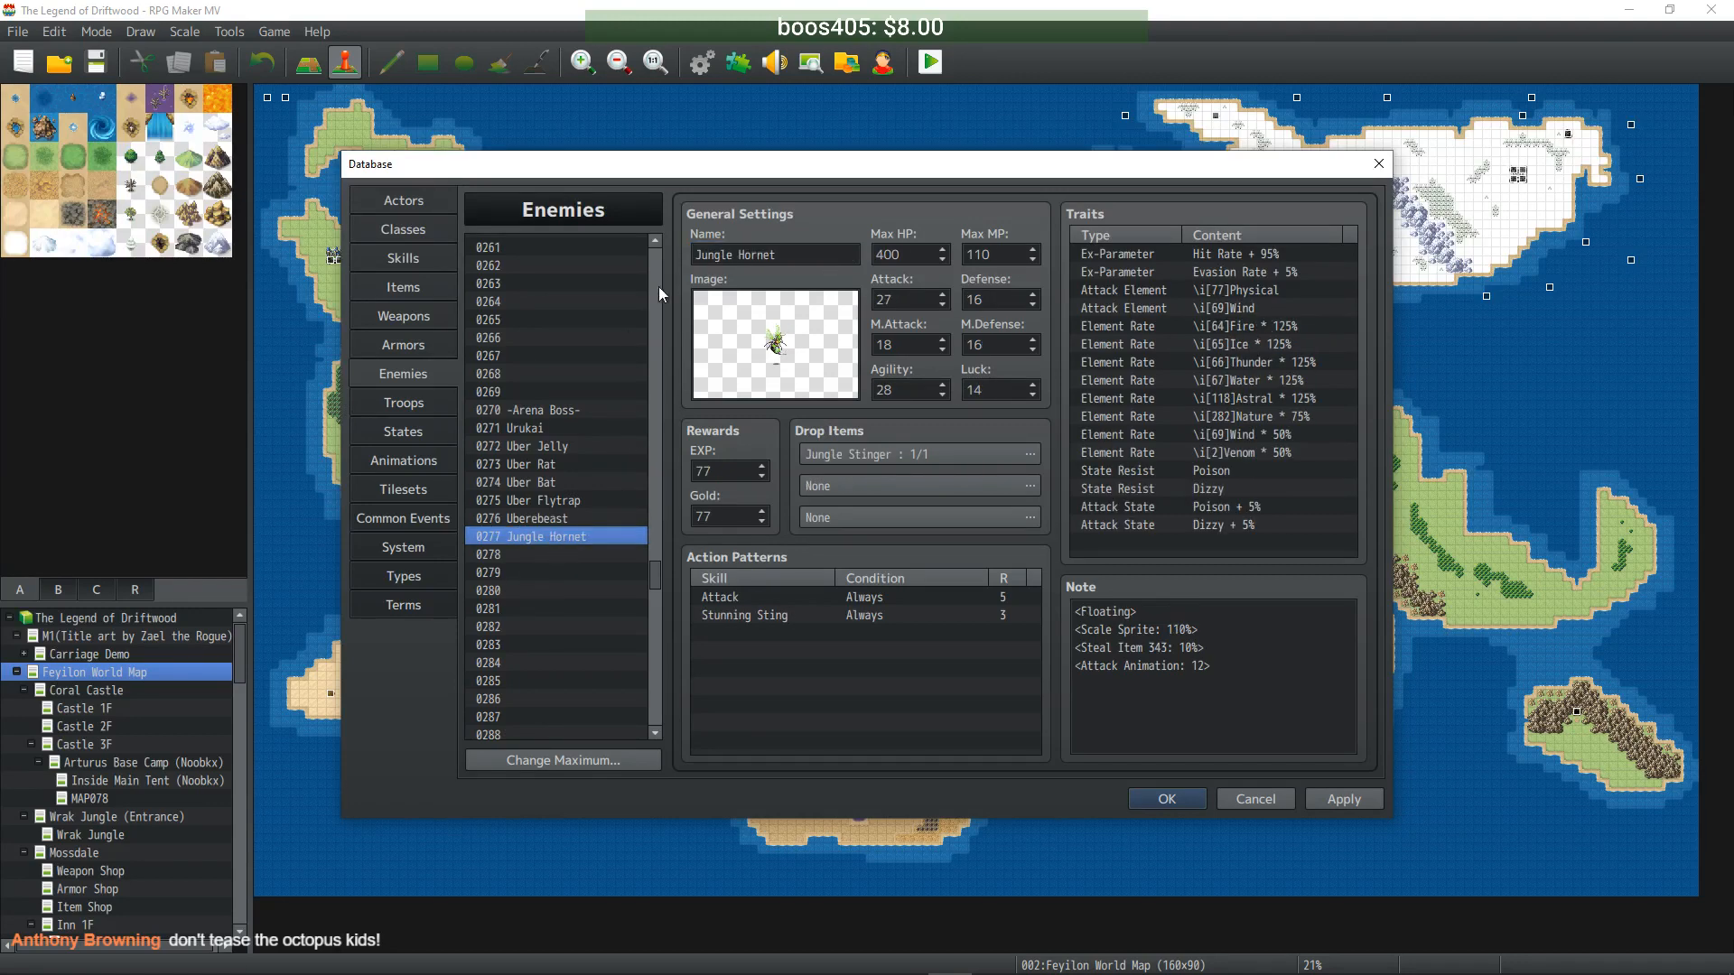
double_click(732, 255)
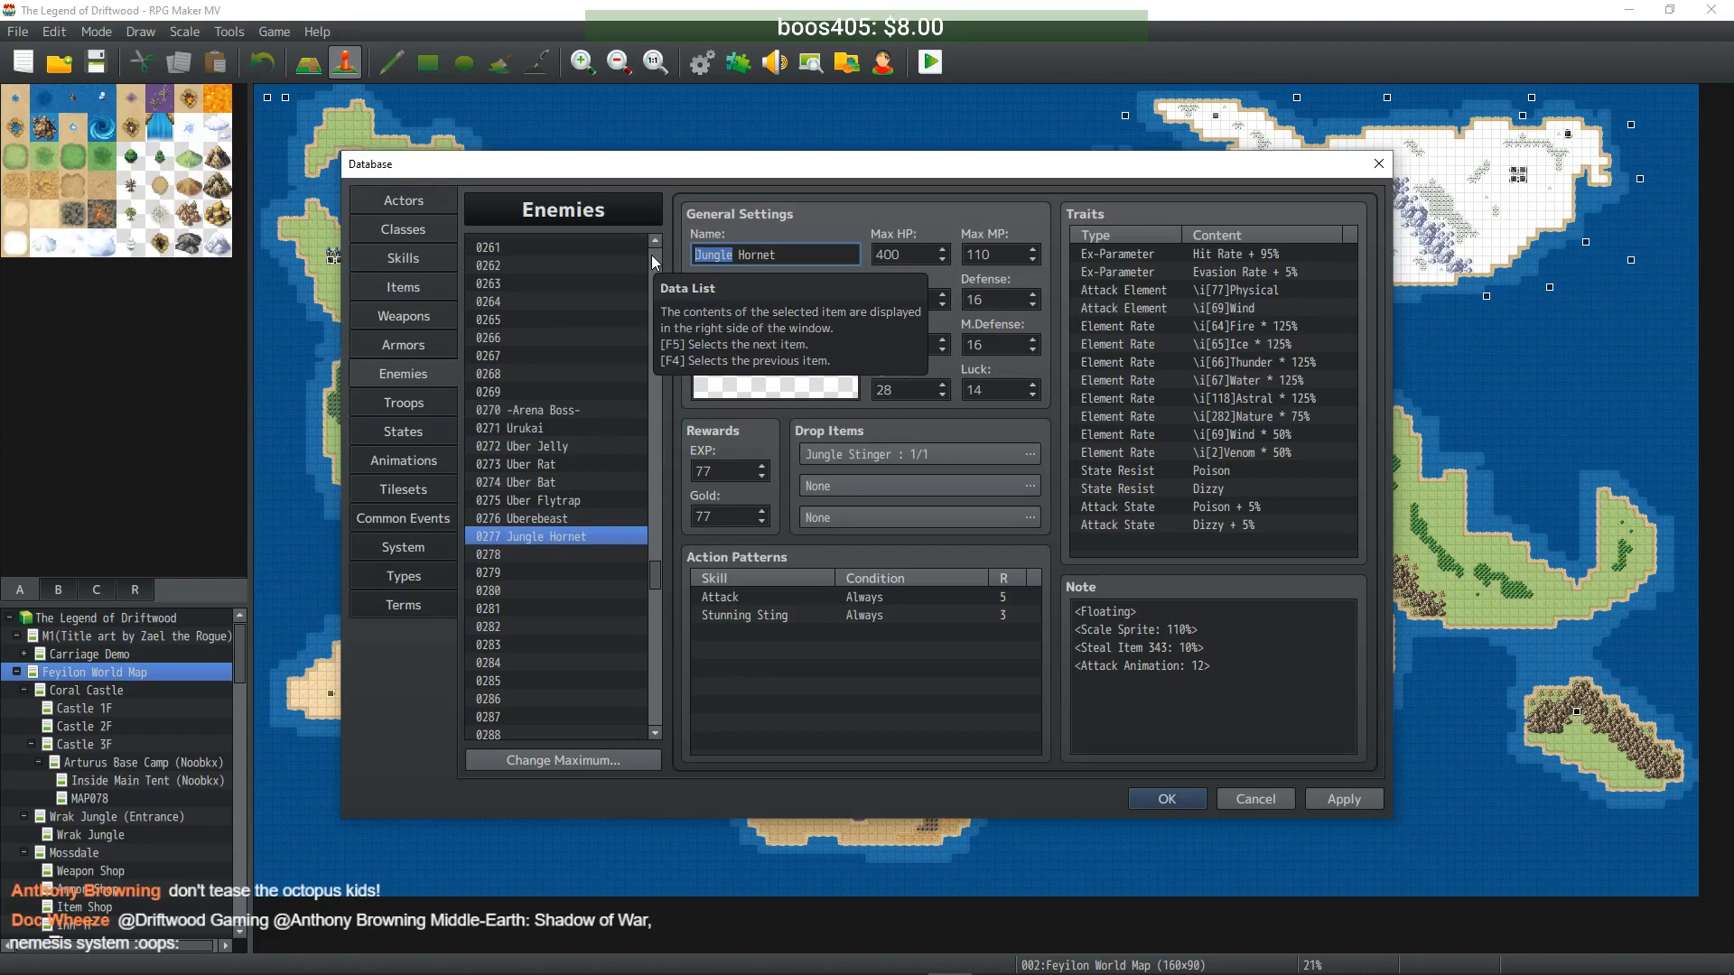
text(Uber)
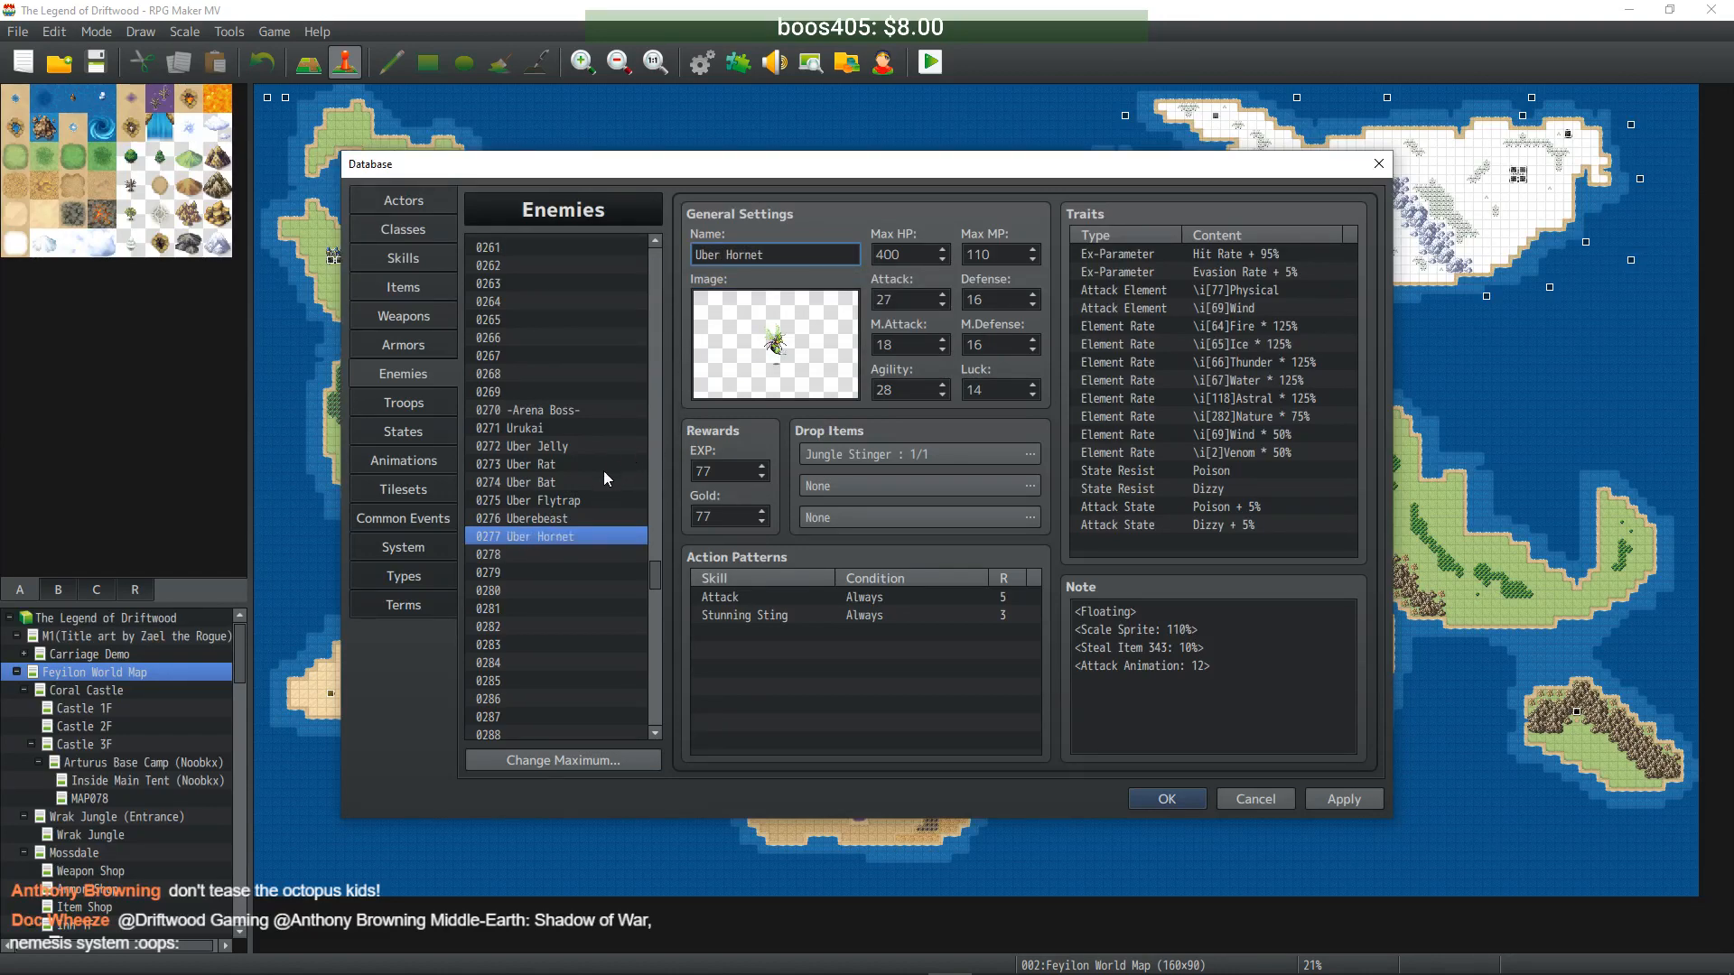
- Set Uber Hornet's Max HP 4000, Max MP 1100, Attack 270 and Defense 160
double_click(922, 259)
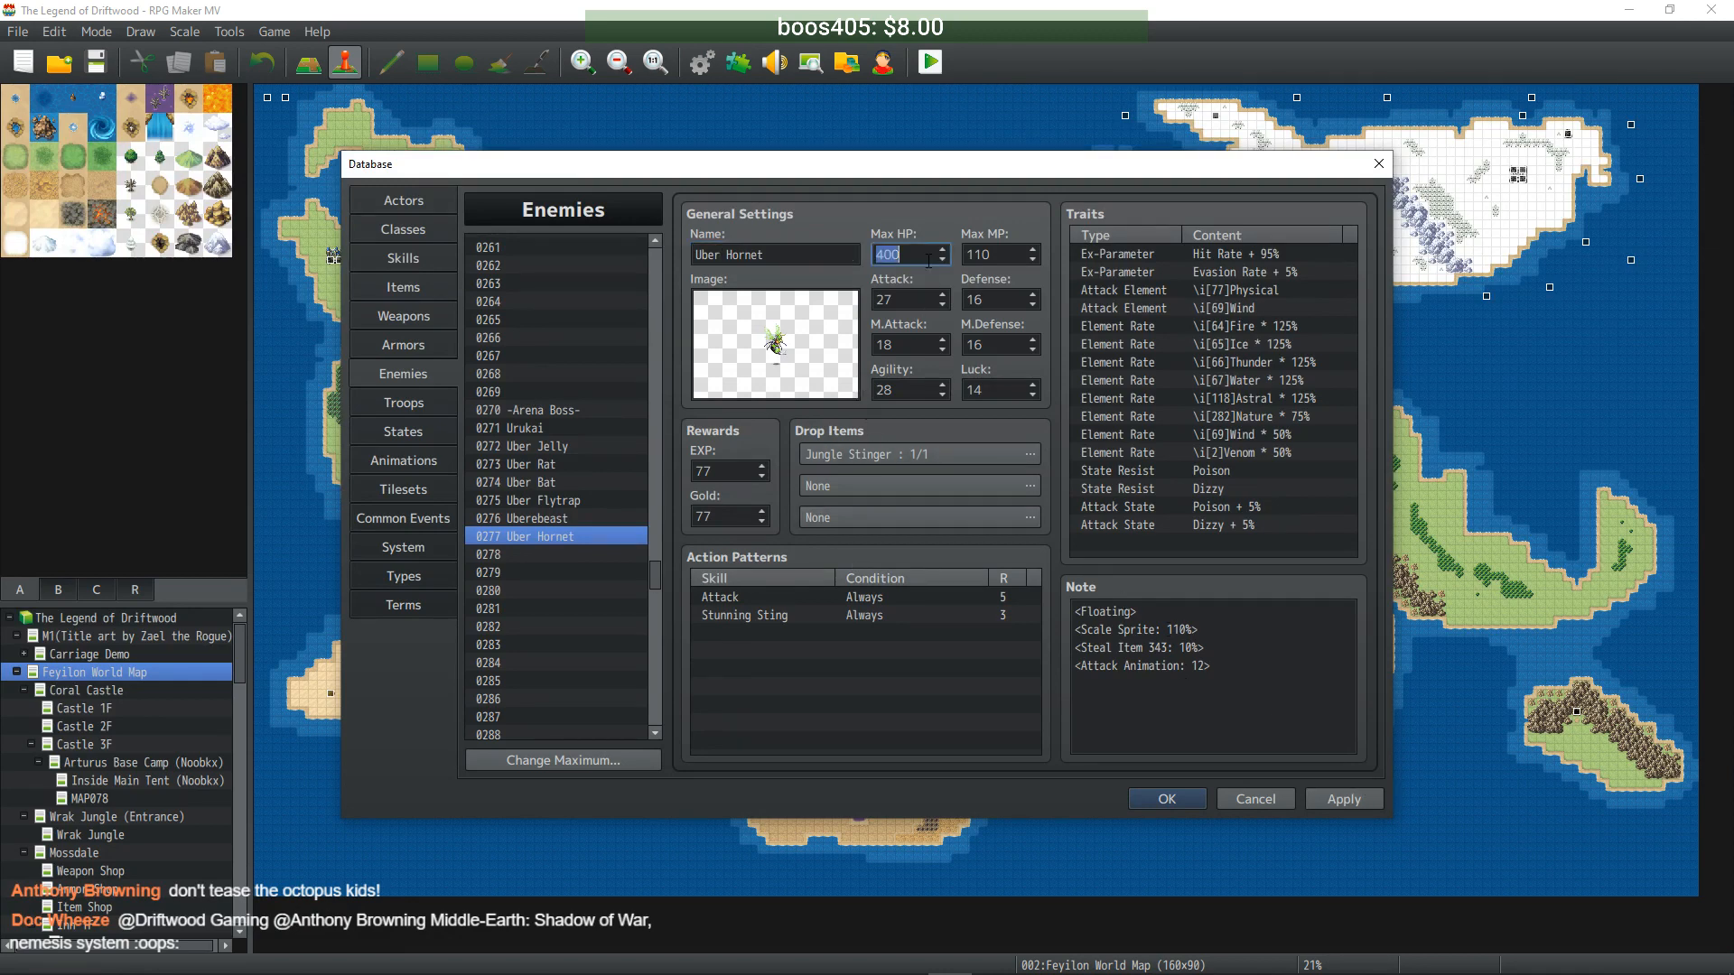
text(4000)
key(Tab)
text(1100)
key(Tab)
text(270)
key(Tab)
text(160)
- Set M.Attack 180, M.Defense 160, Agility 280 and Luck 140
key(Tab)
text(180)
key(Tab)
text(160)
key(Tab)
text(280)
key(Tab)
text(140)
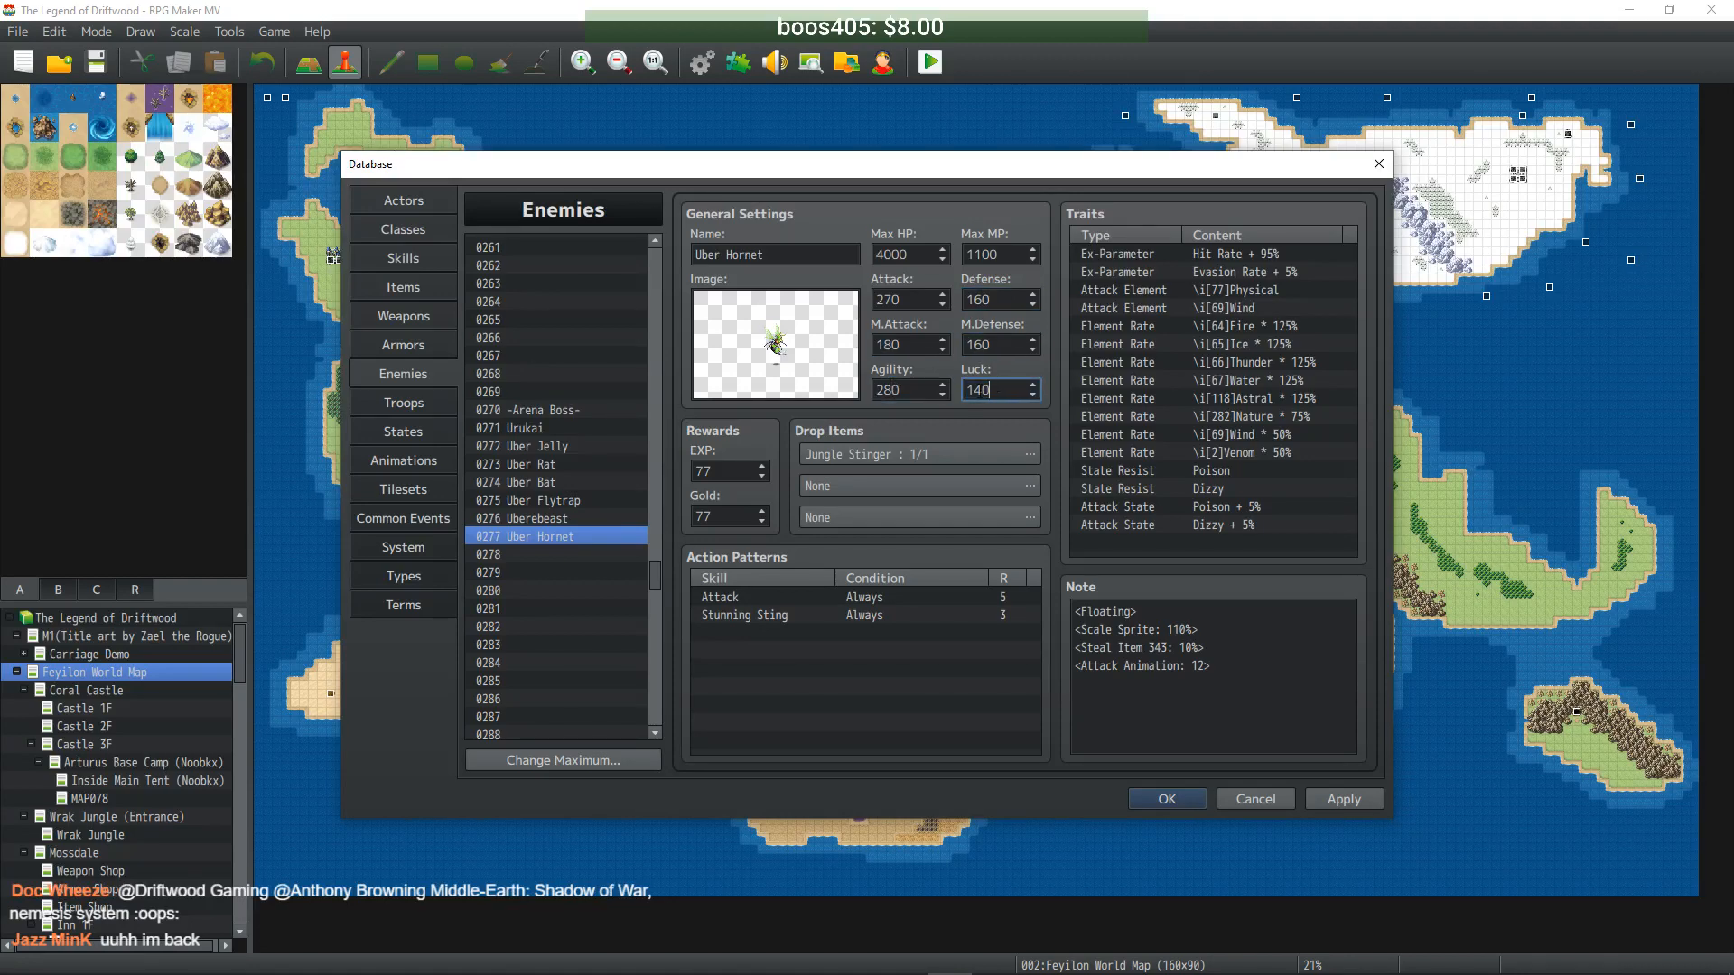
- Raise Uber Hornet's EXP and Gold to 770 and apply the changes
click(729, 470)
text(0)
click(731, 516)
text(0)
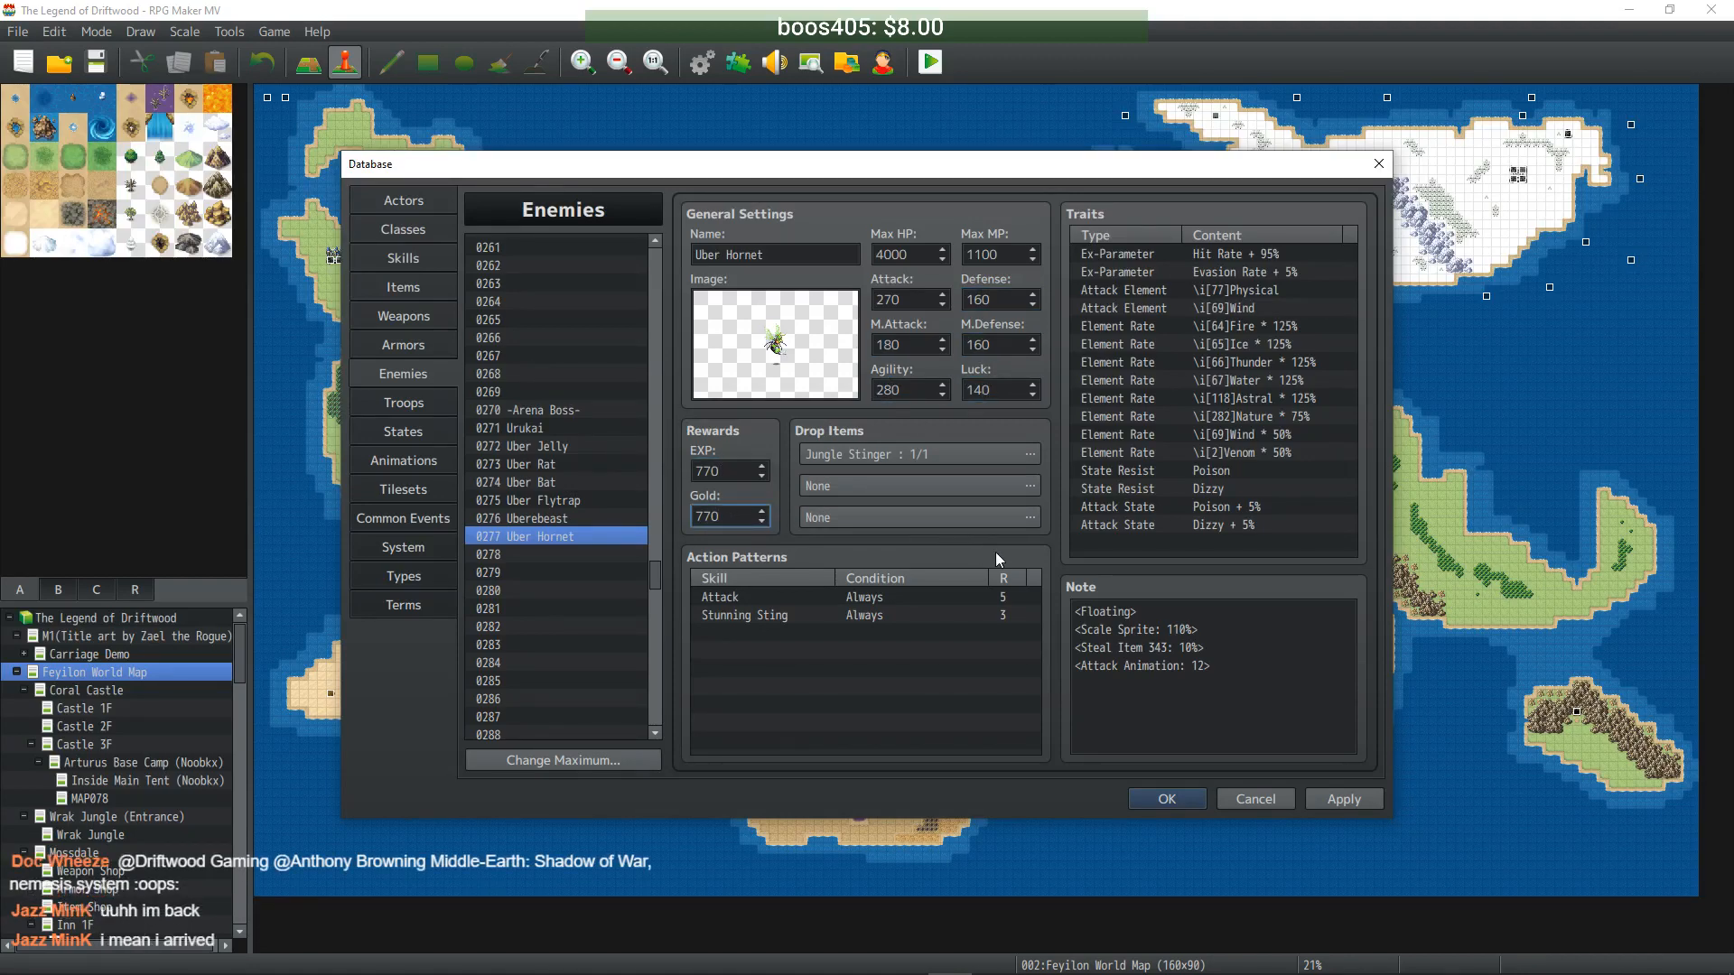
click(1354, 801)
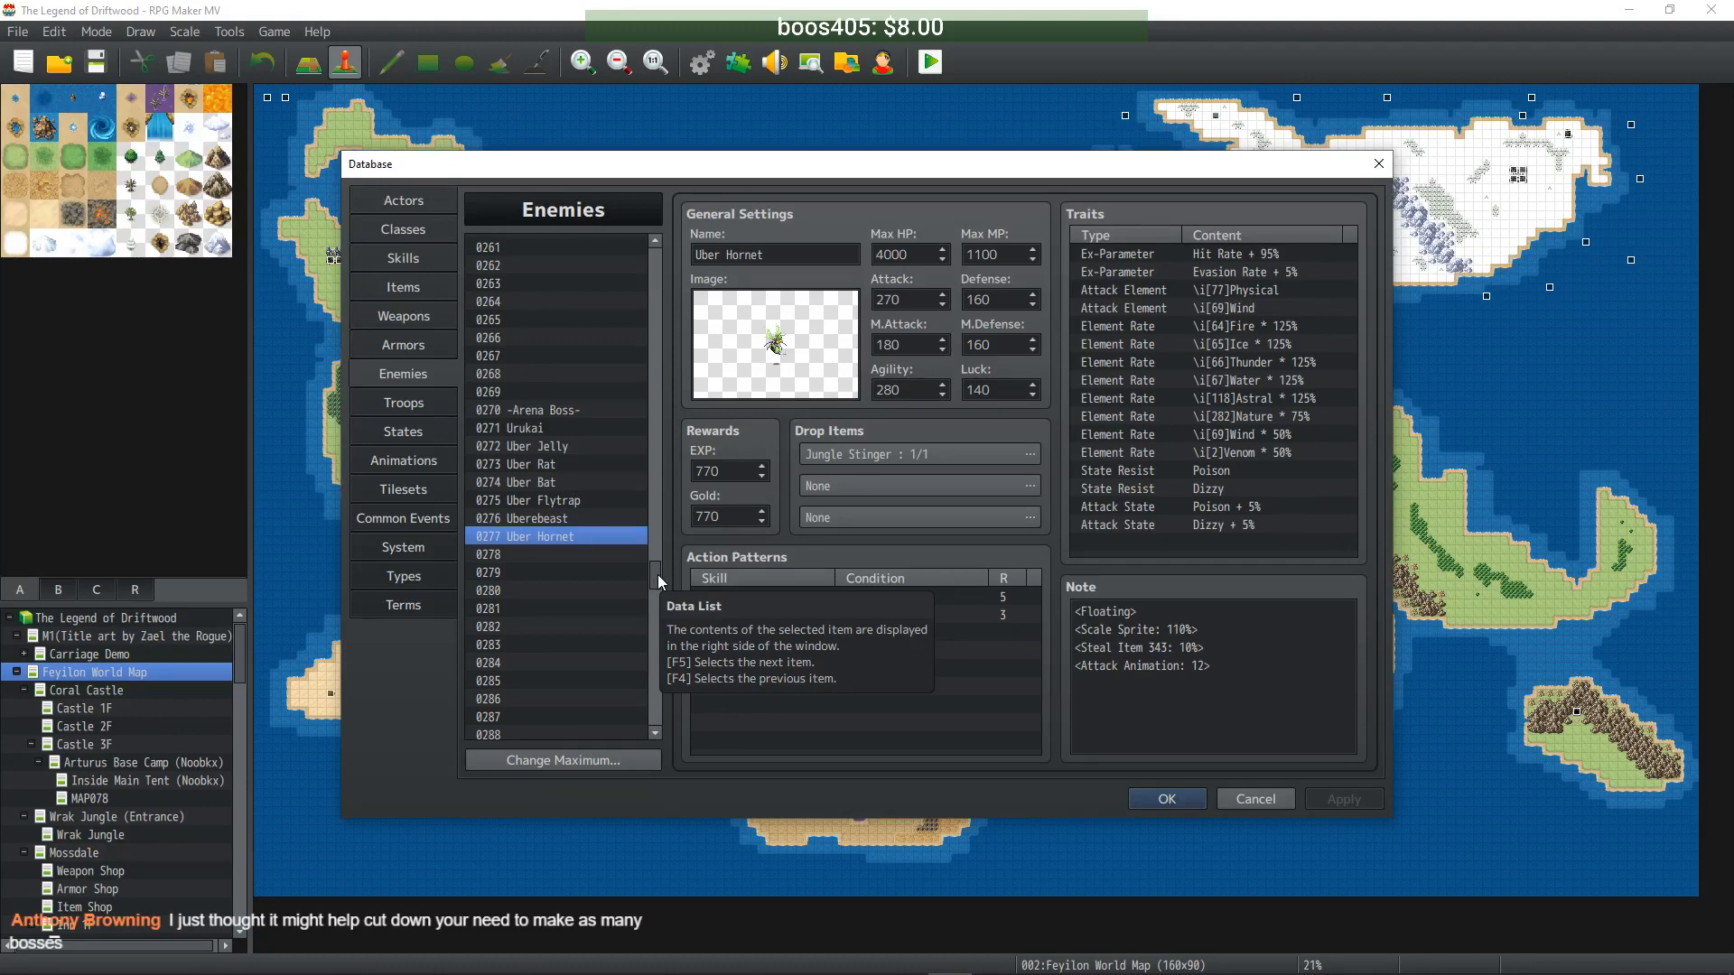
drag(658, 574, 672, 271)
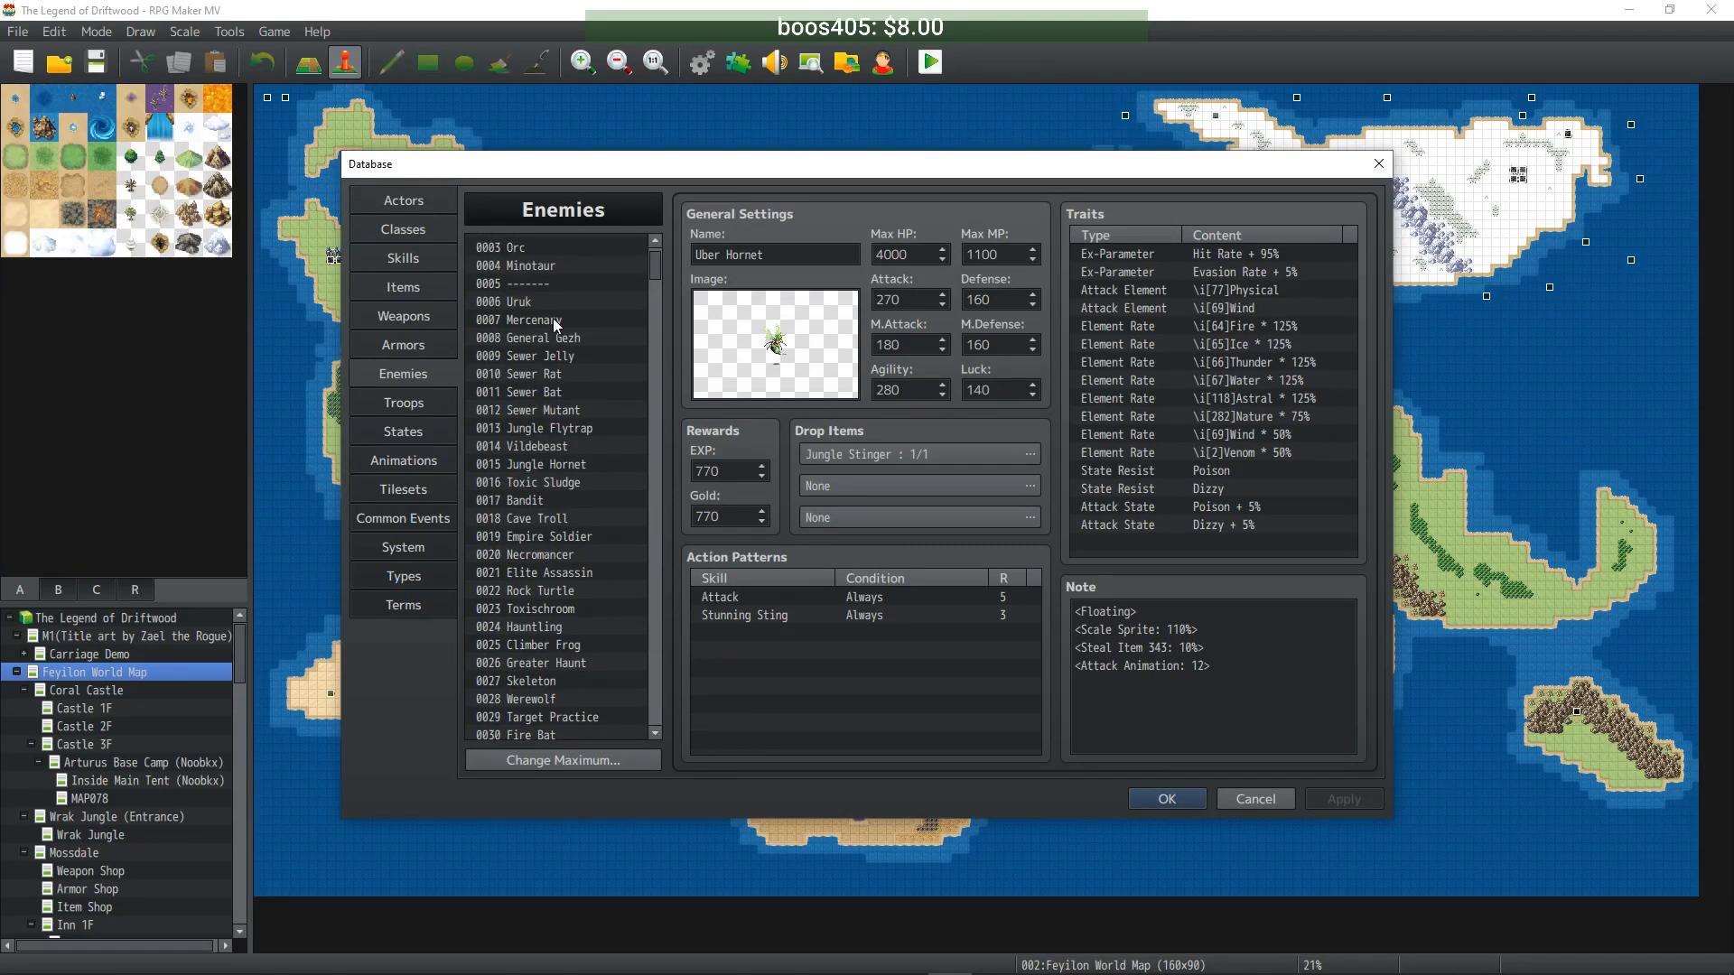
- Clone Cave Troll into empty slot 0278 and rename it Uber Troll
click(567, 484)
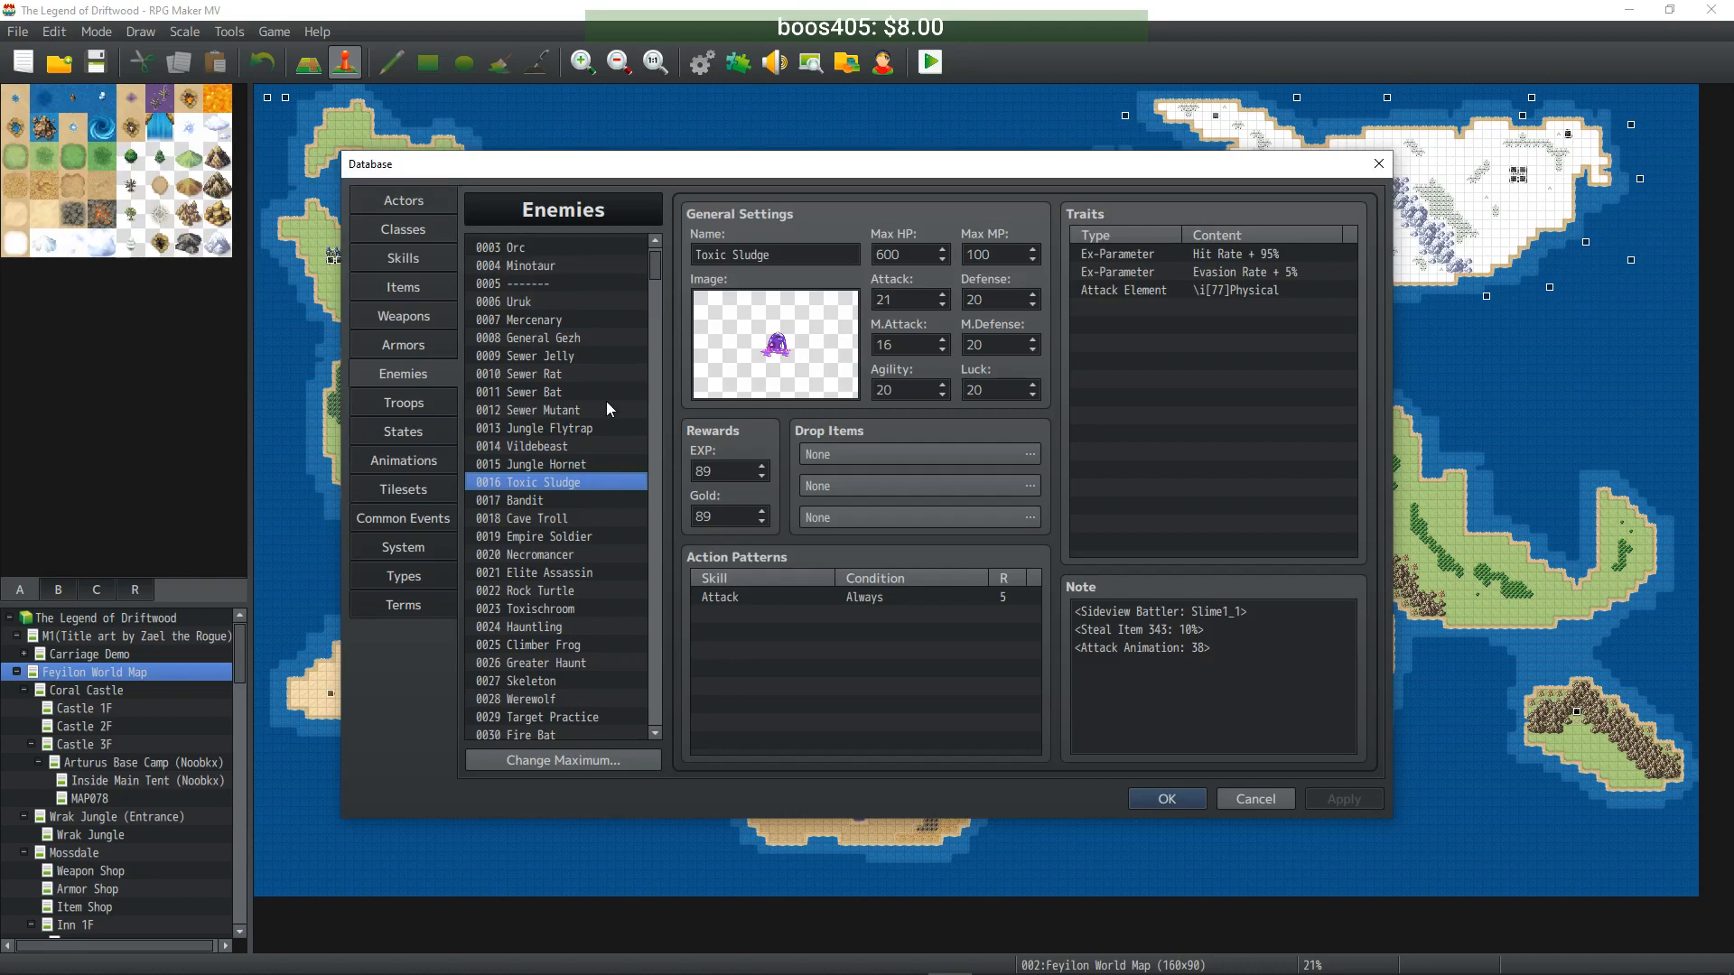
drag(654, 273, 658, 464)
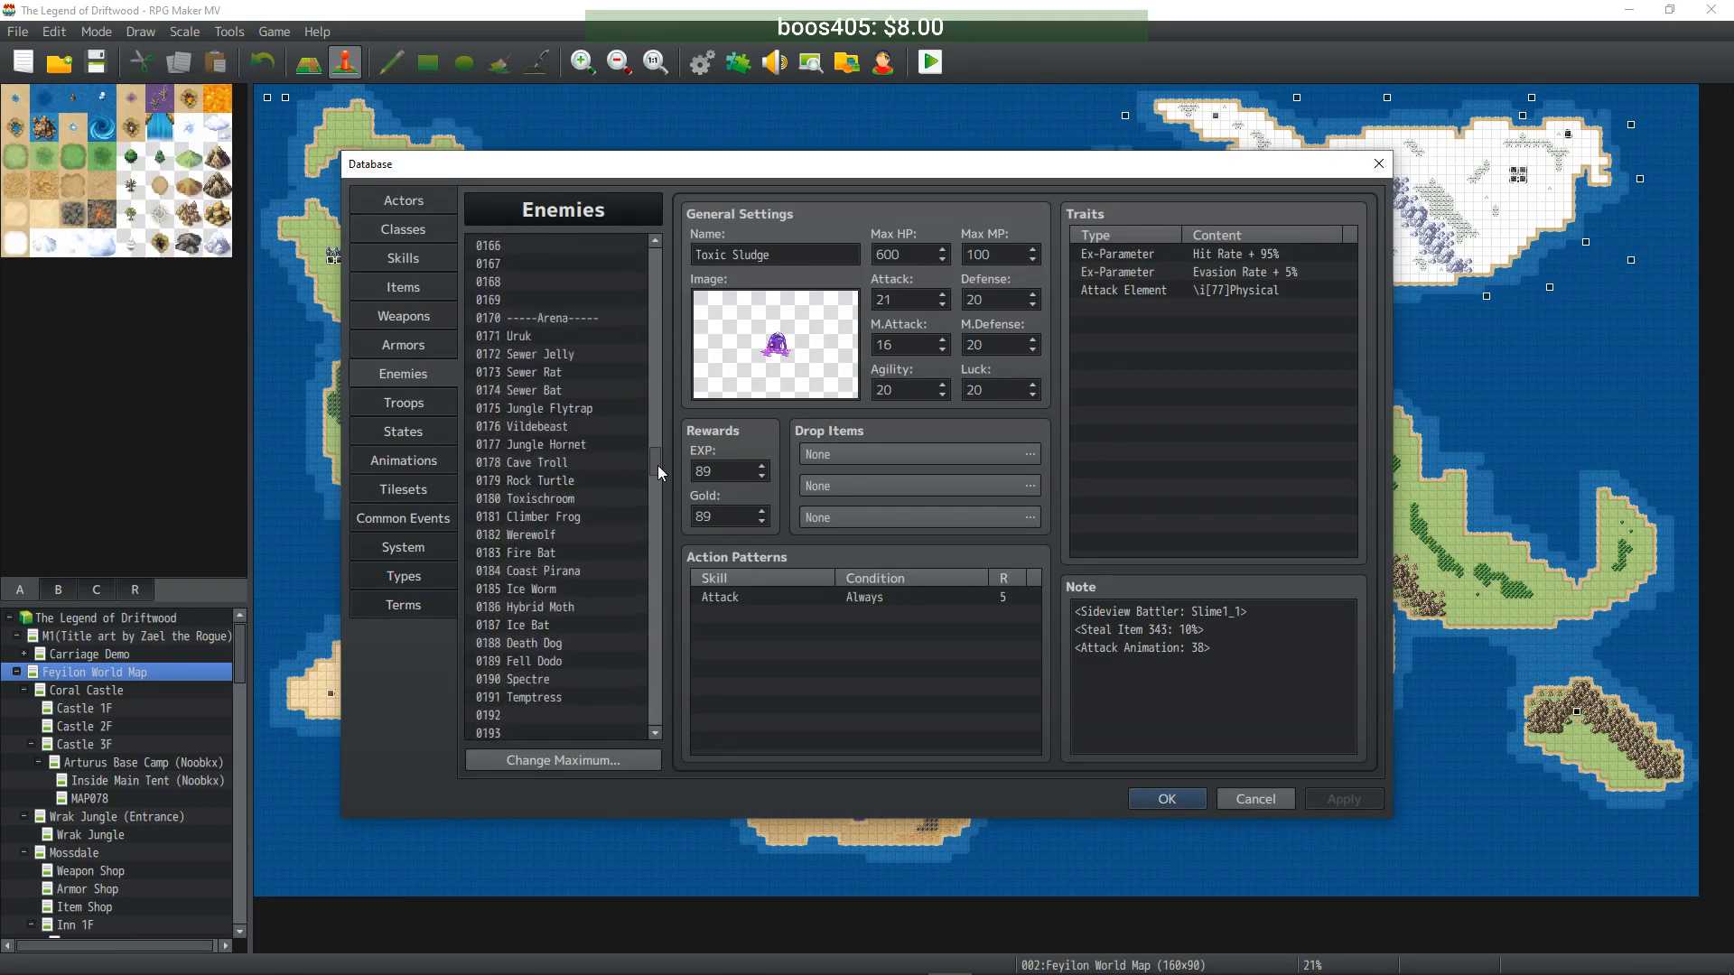
drag(657, 465, 652, 278)
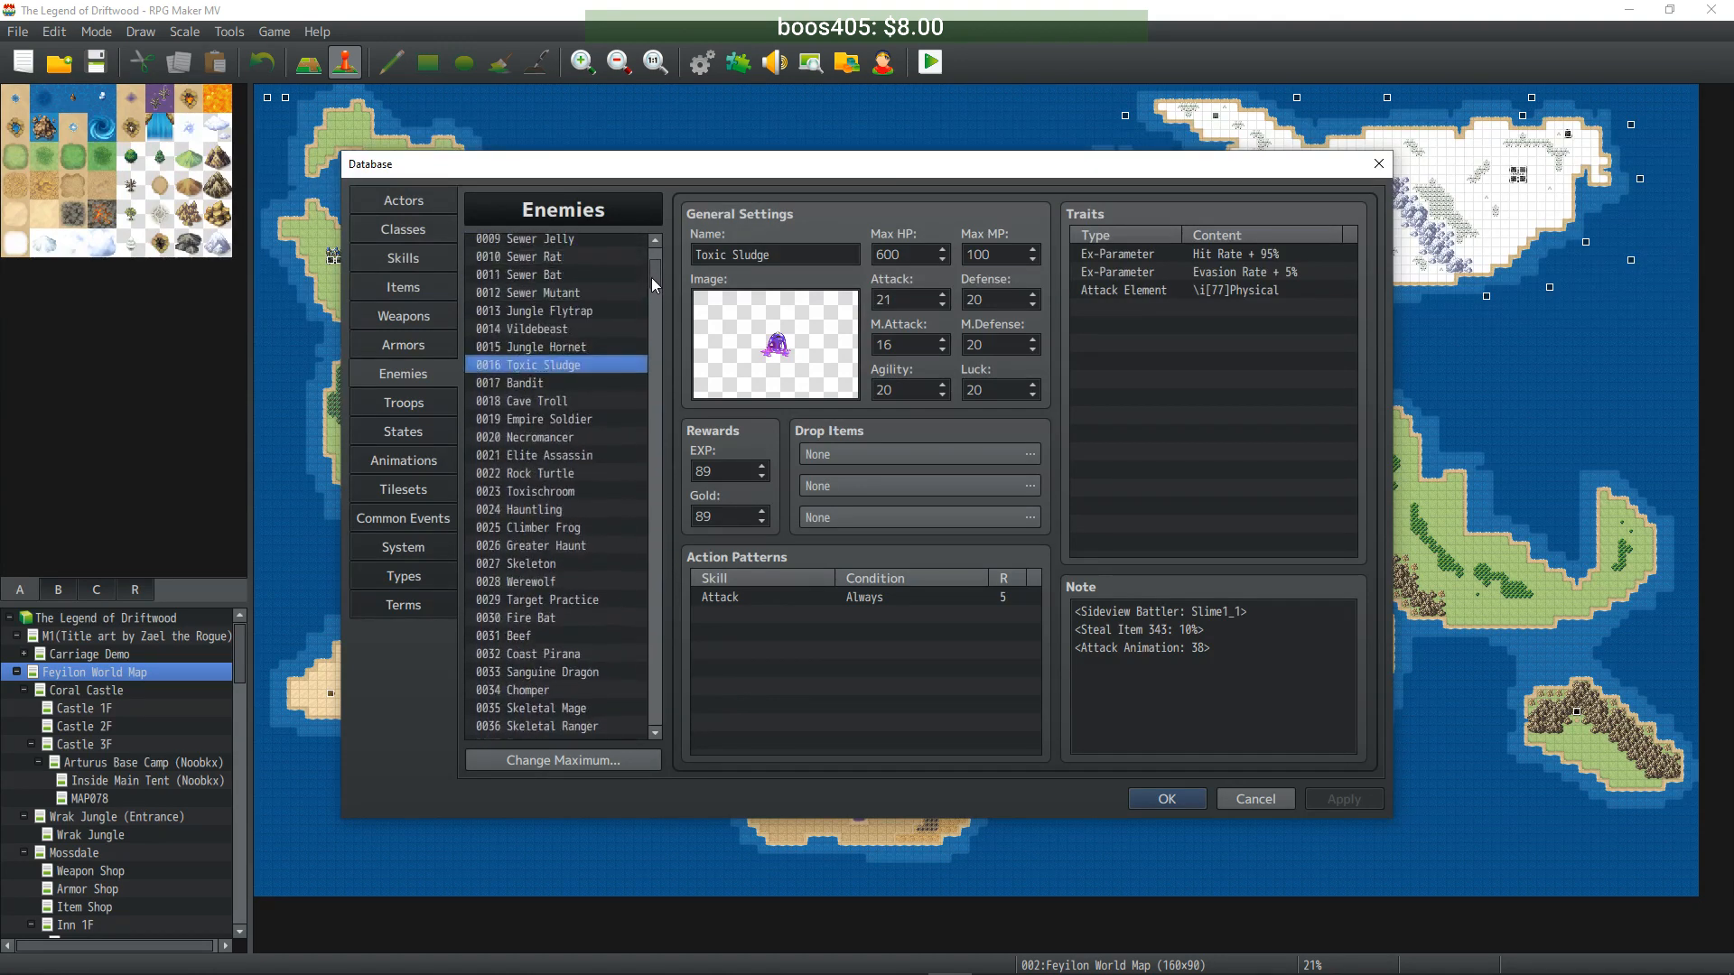
click(558, 384)
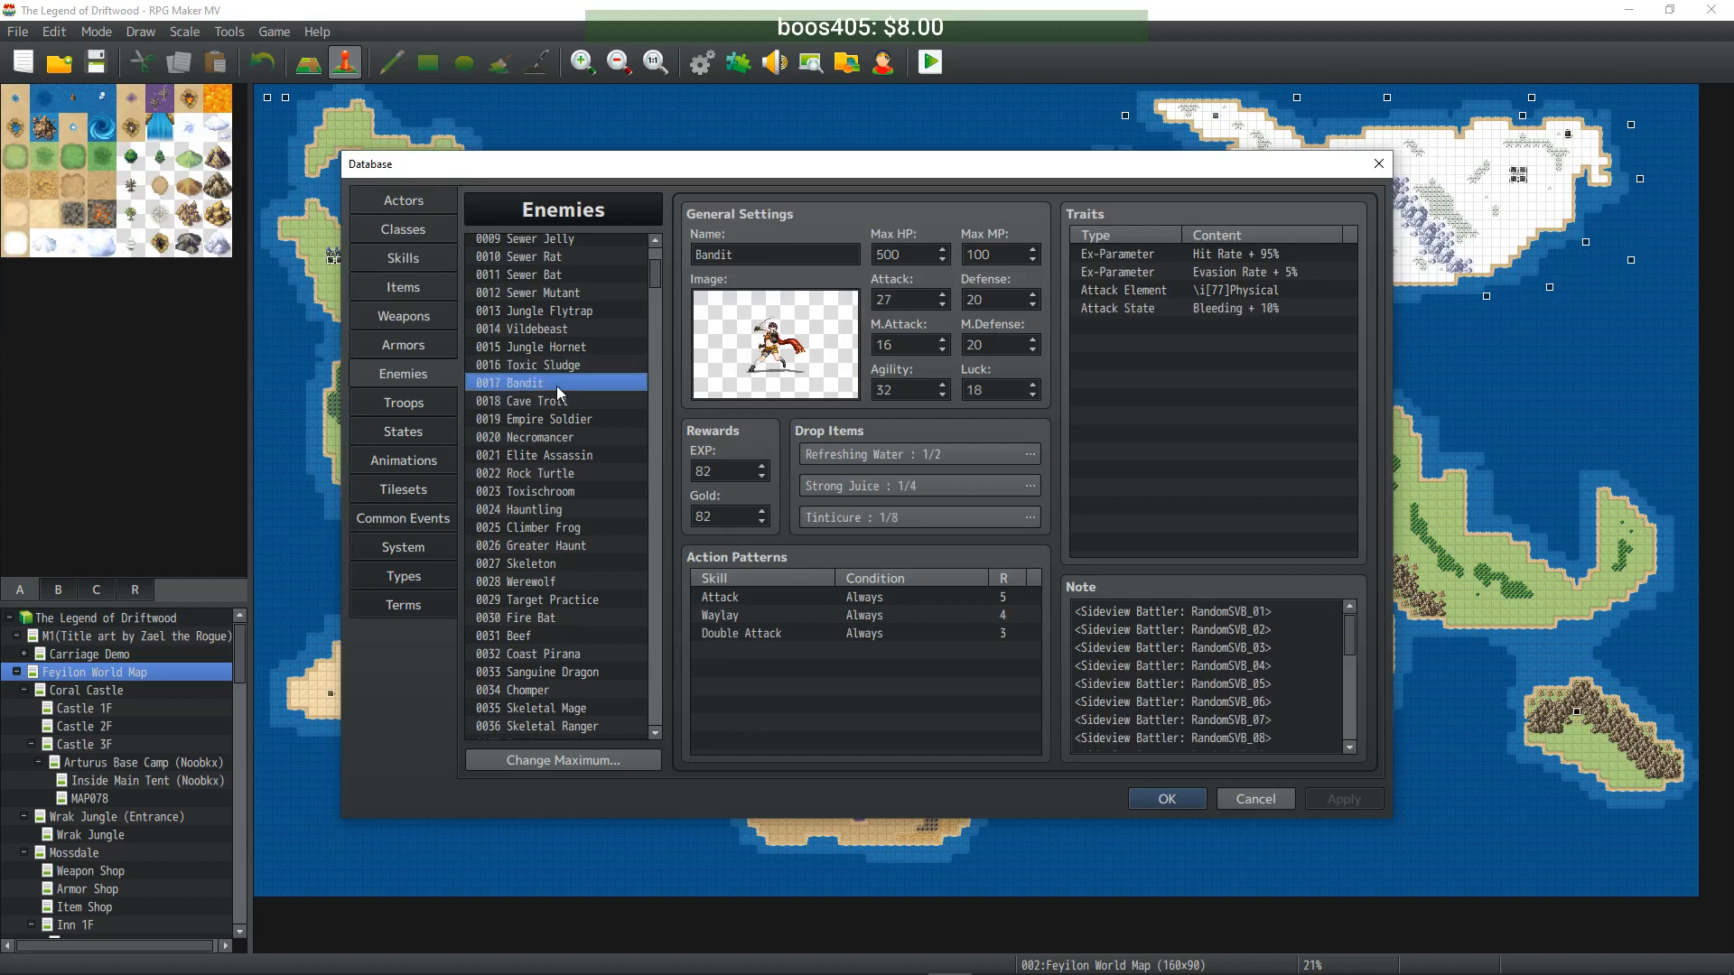
click(549, 404)
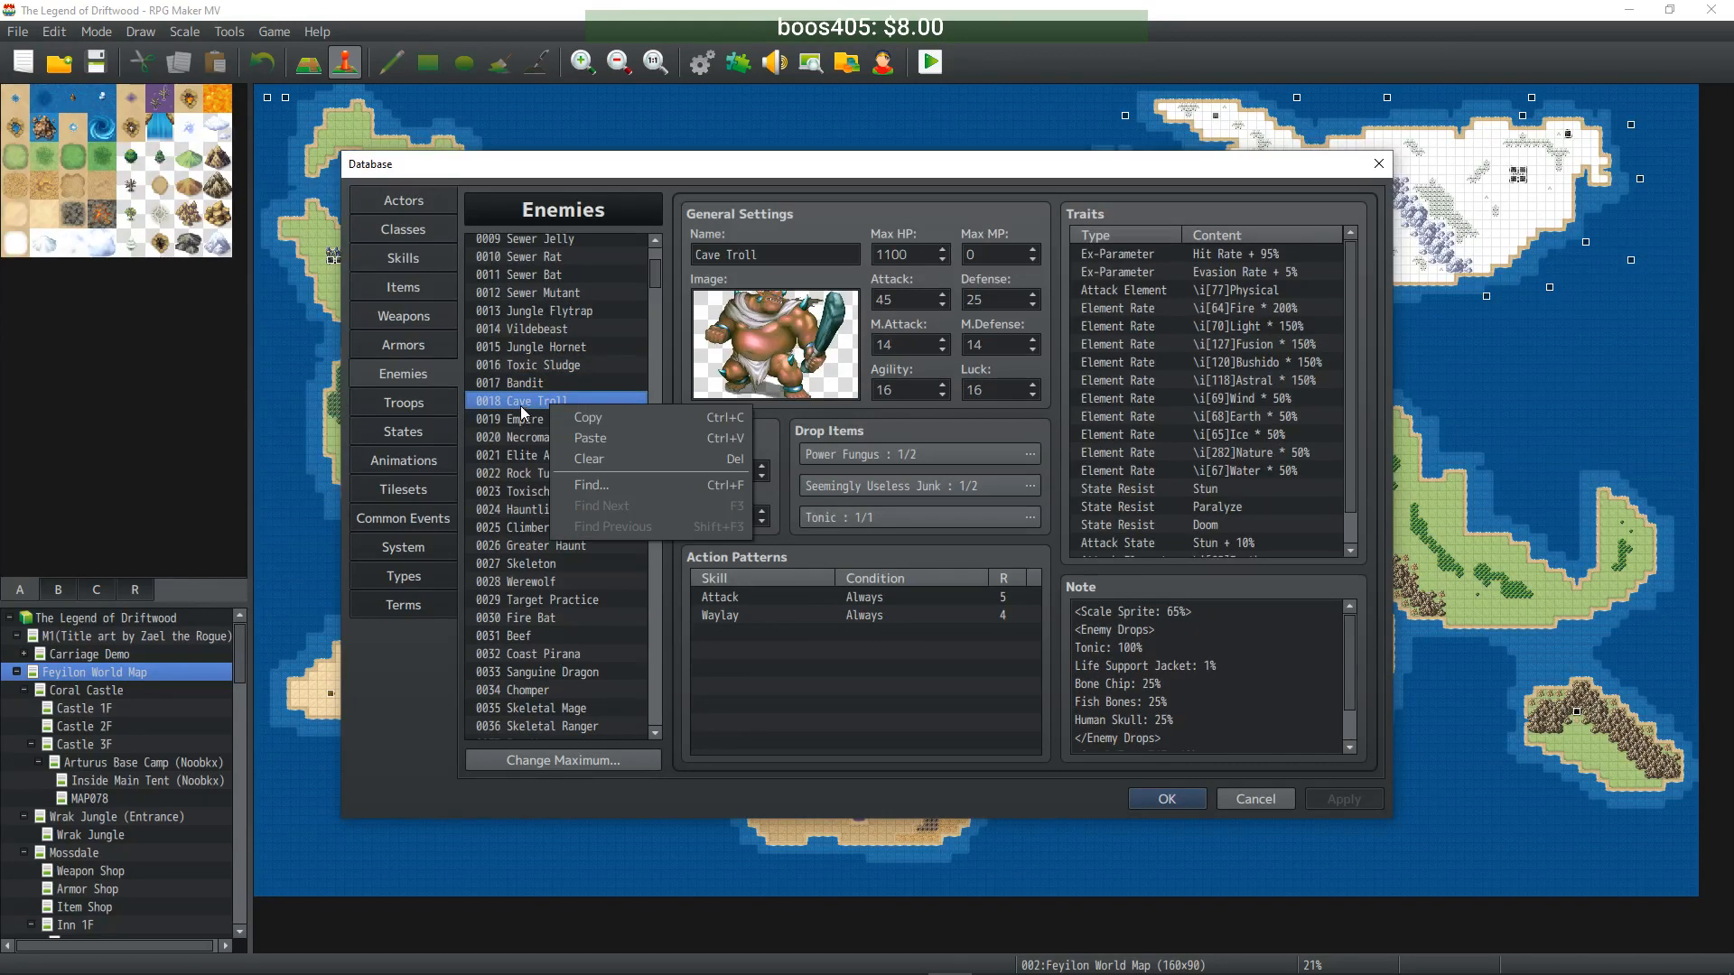
drag(658, 307, 643, 576)
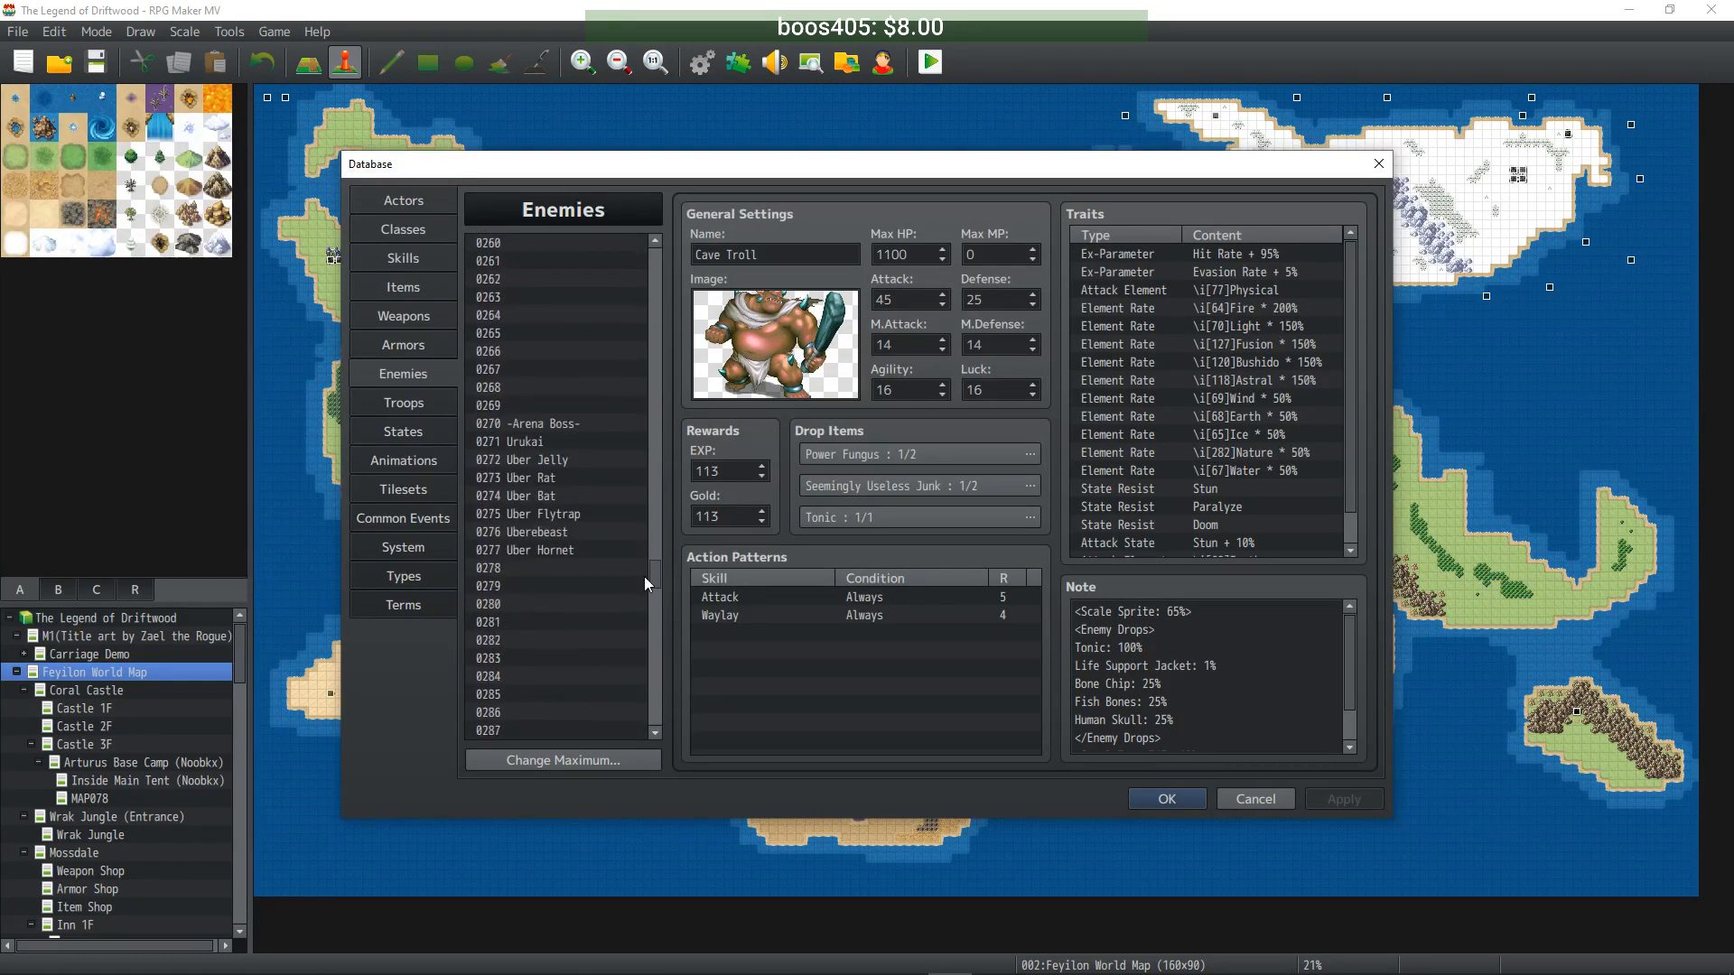
click(540, 542)
key(ctrl+v)
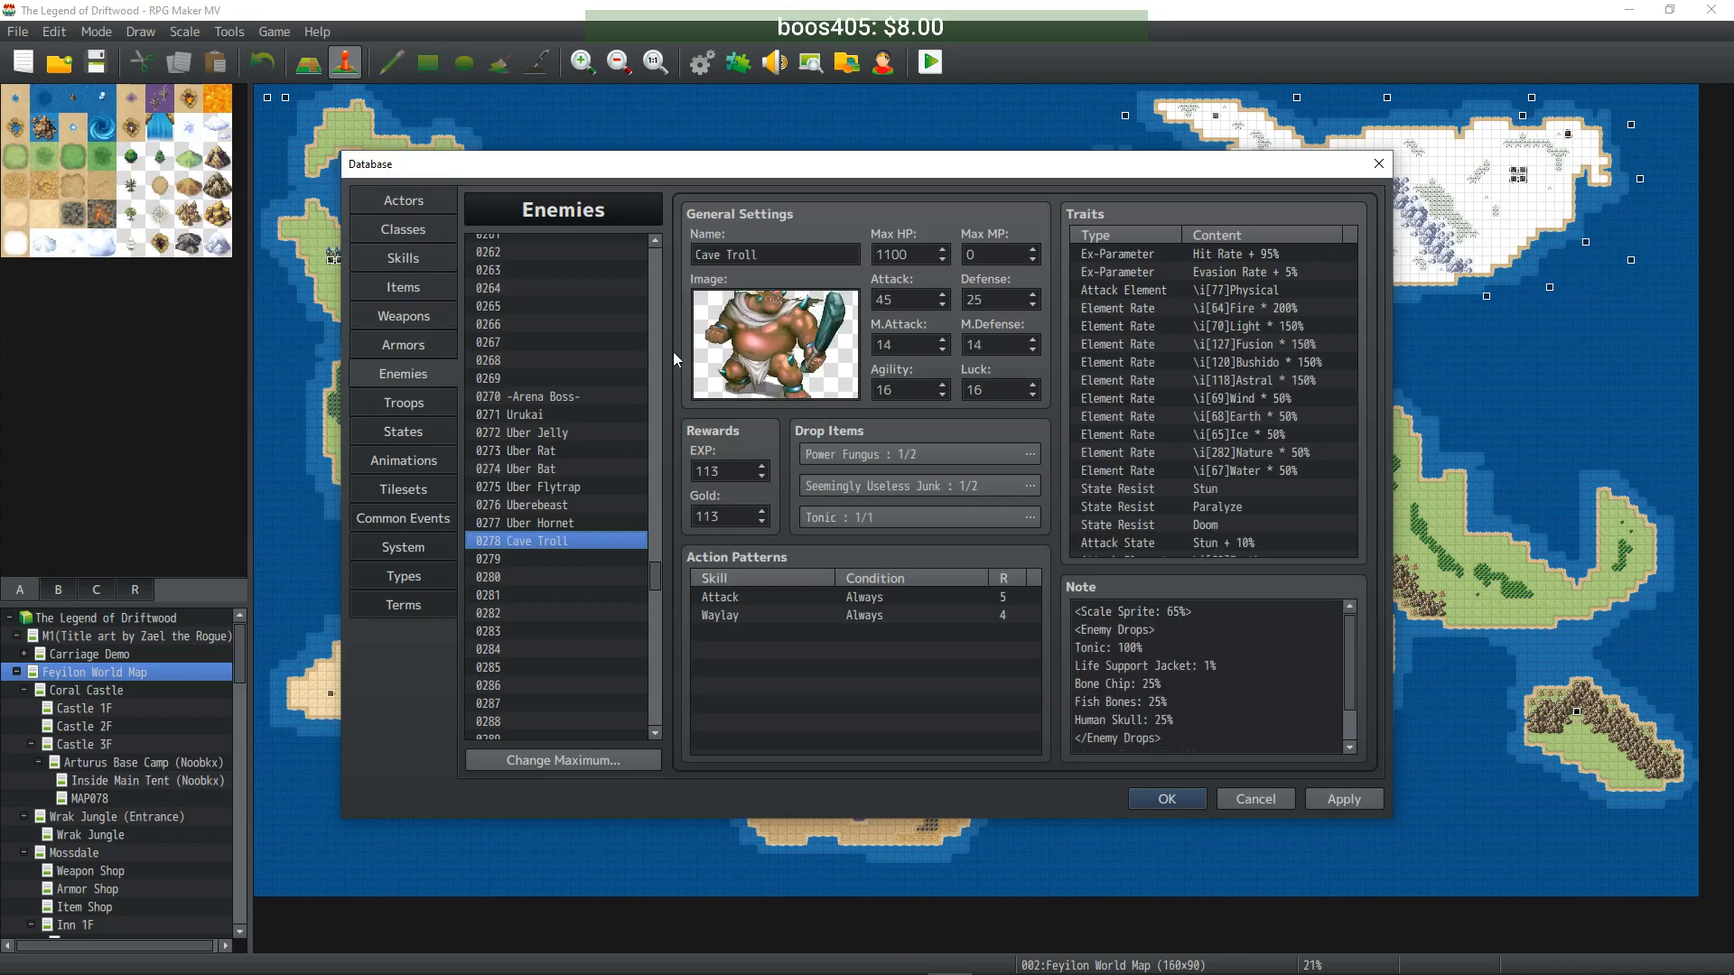
click(716, 254)
click(716, 253)
text(Uber)
- Set 11000 HP, 450 ATK, 250 DEF, 140 MAT/MDF, 160 AGI/LUK, 1130 EXP and Gold, and apply
key(Tab)
text(11000)
key(Tab)
text(450)
key(Tab)
text(250)
key(Tab)
text(140)
key(Tab)
text(140)
key(Tab)
text(160)
key(Tab)
text(160)
key(Tab)
text(1130)
key(Tab)
text(1130)
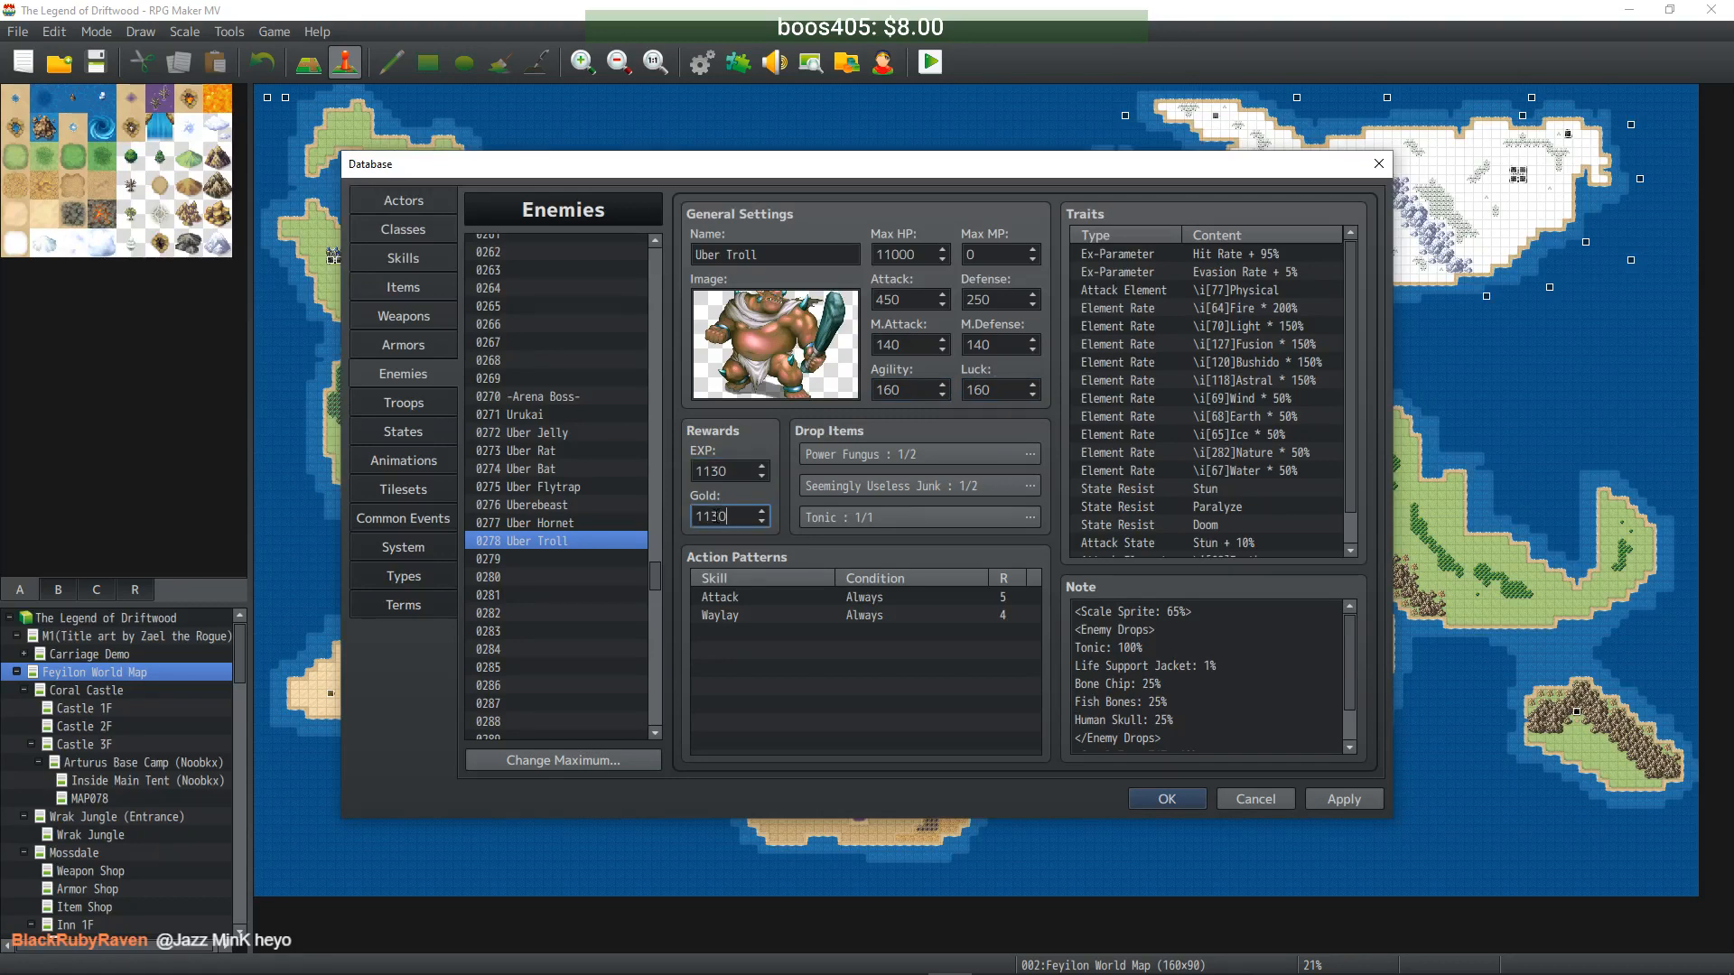
click(1343, 800)
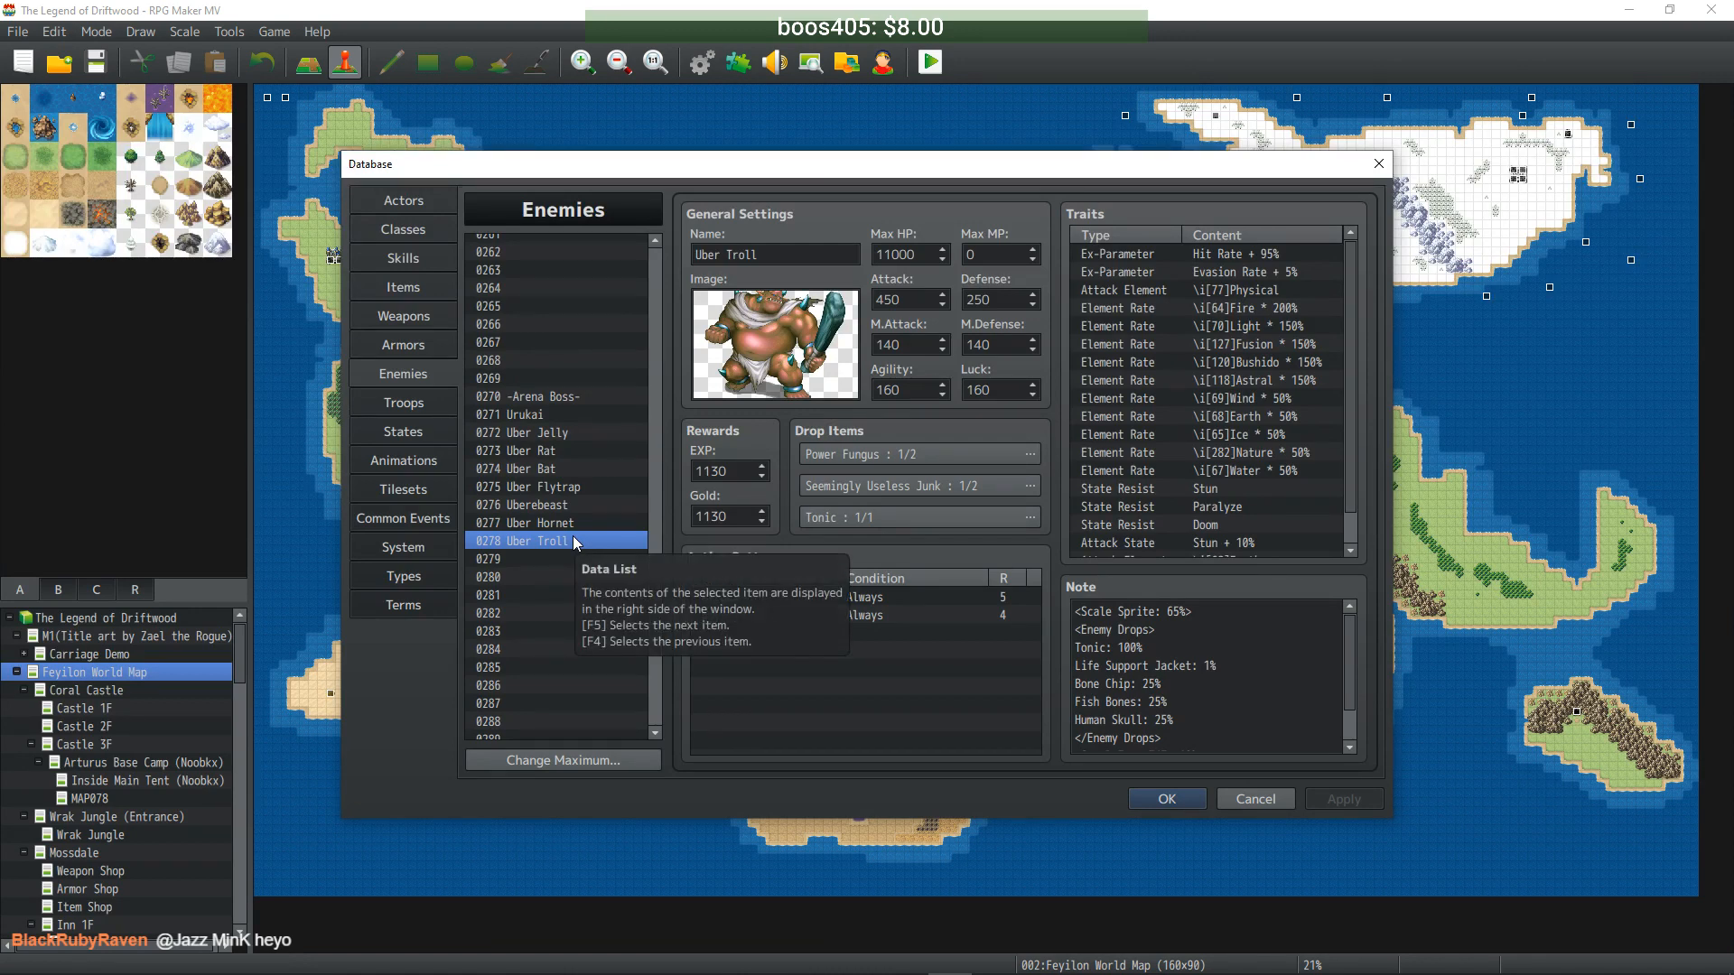
mouse_move(652, 587)
mouse_down()
mouse_move(654, 535)
mouse_move(658, 573)
mouse_up()
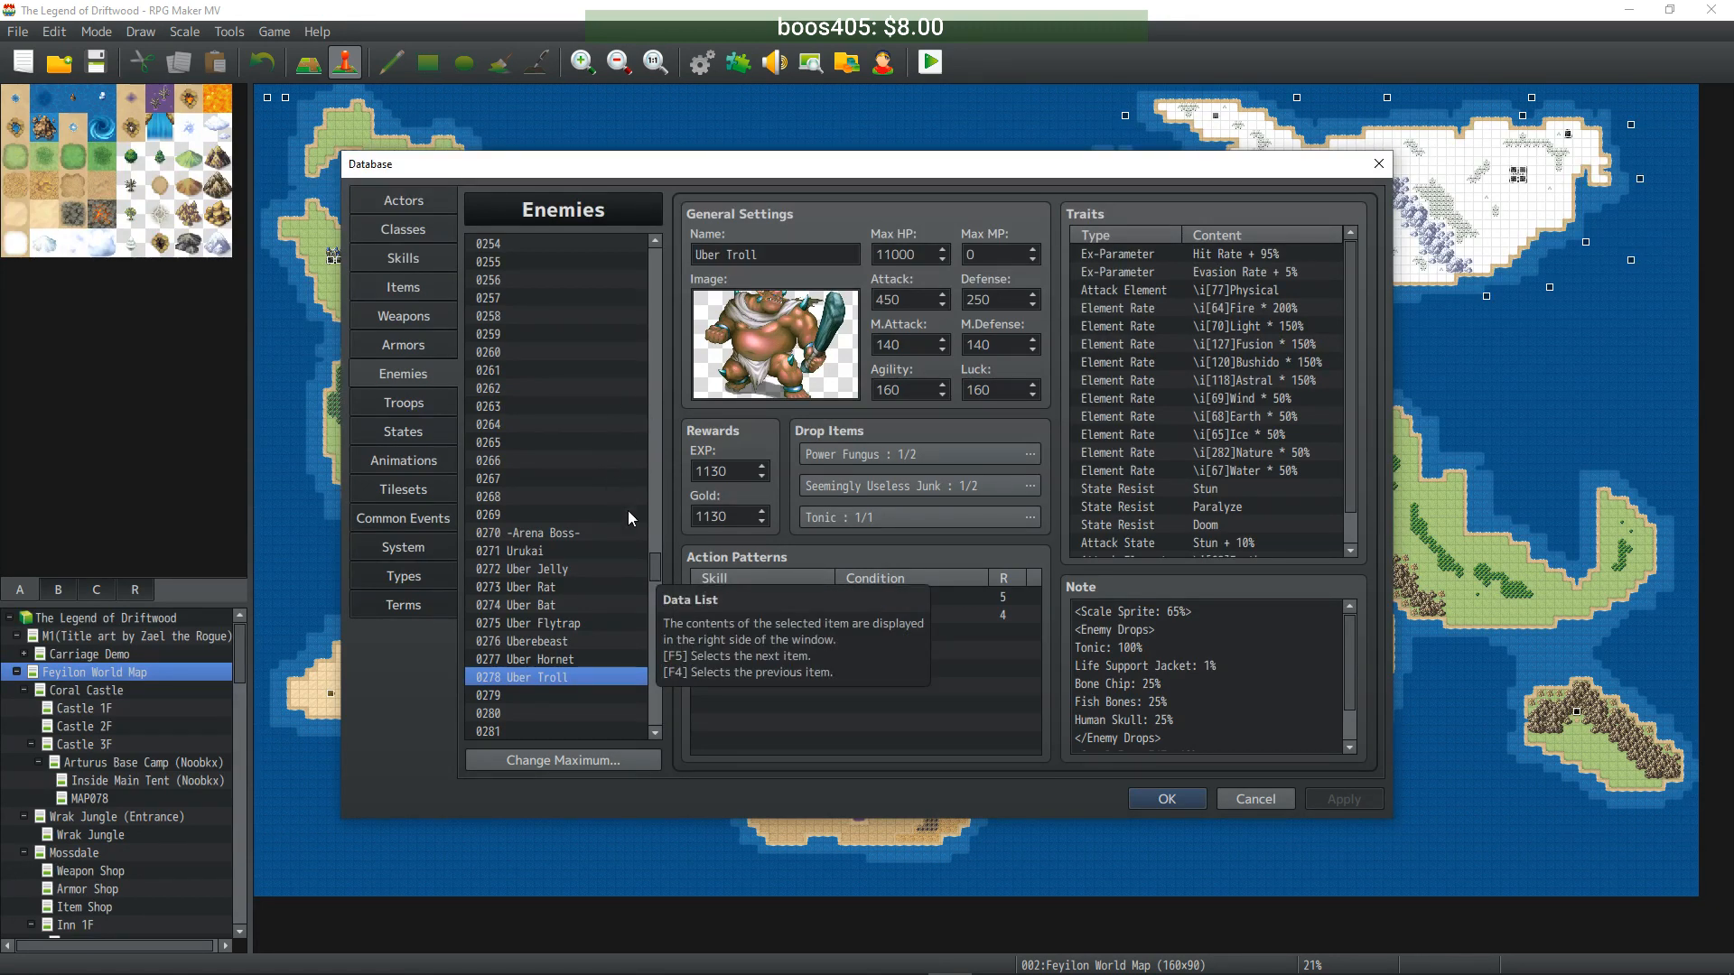
drag(659, 566, 648, 298)
- Paste a copy of Rock Turtle into empty slot 0279
scroll(600, 492, up, 3)
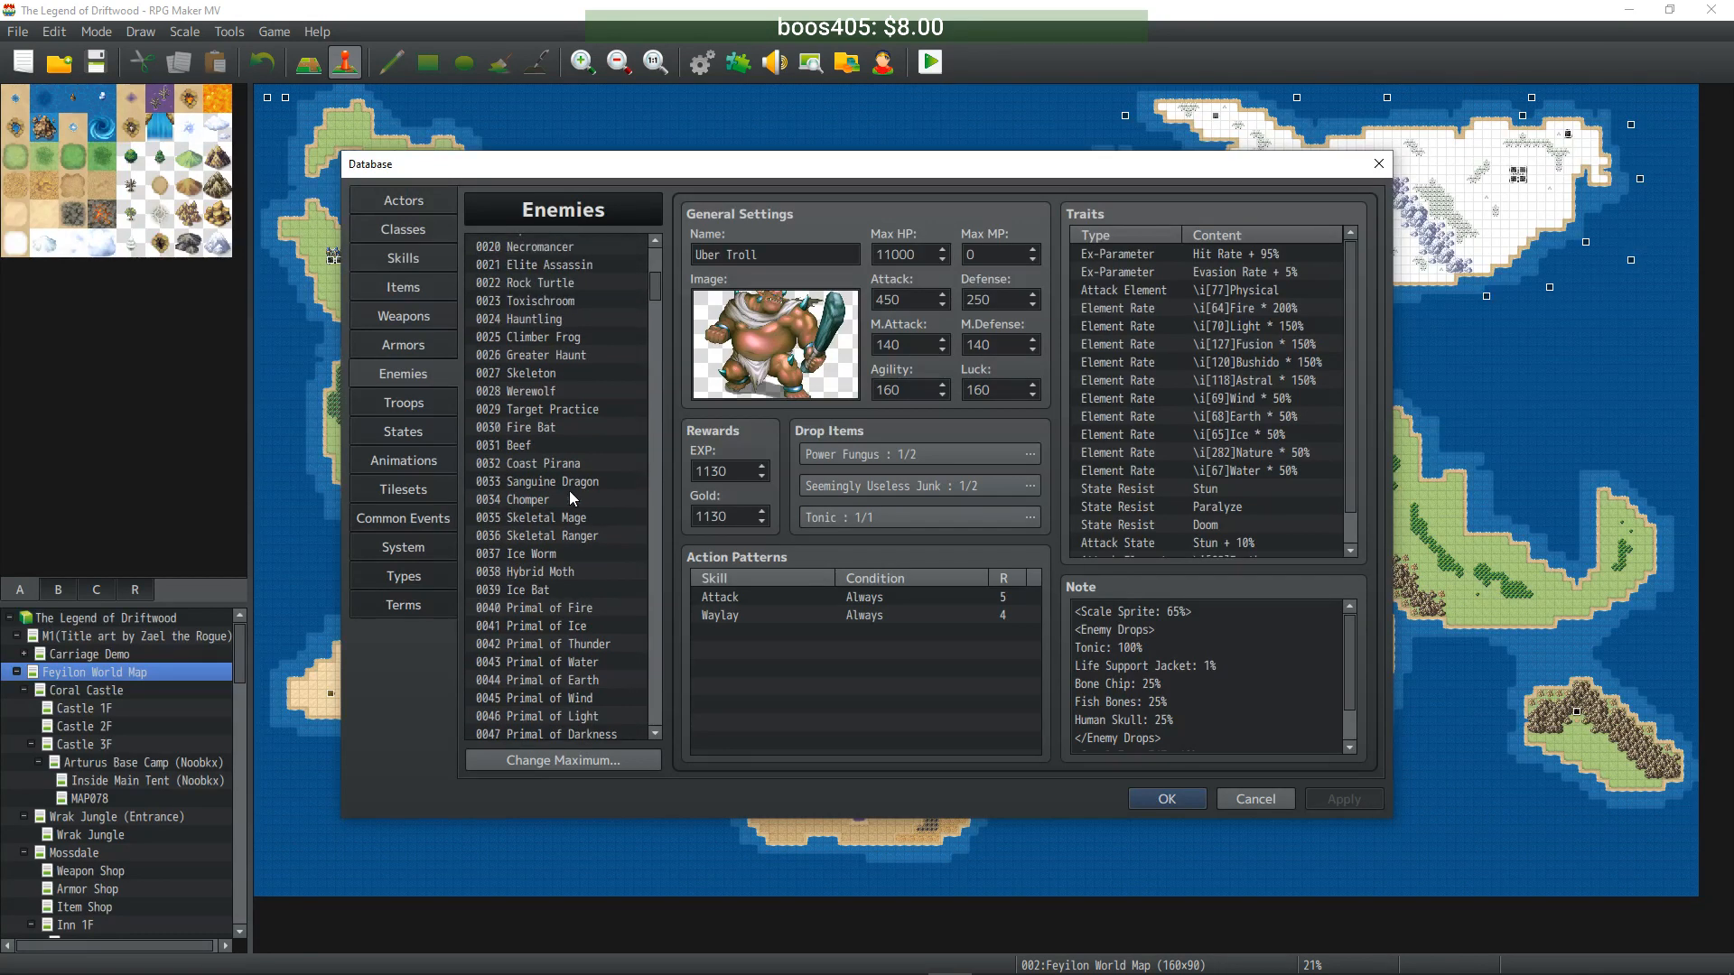
scroll(574, 312, up, 2)
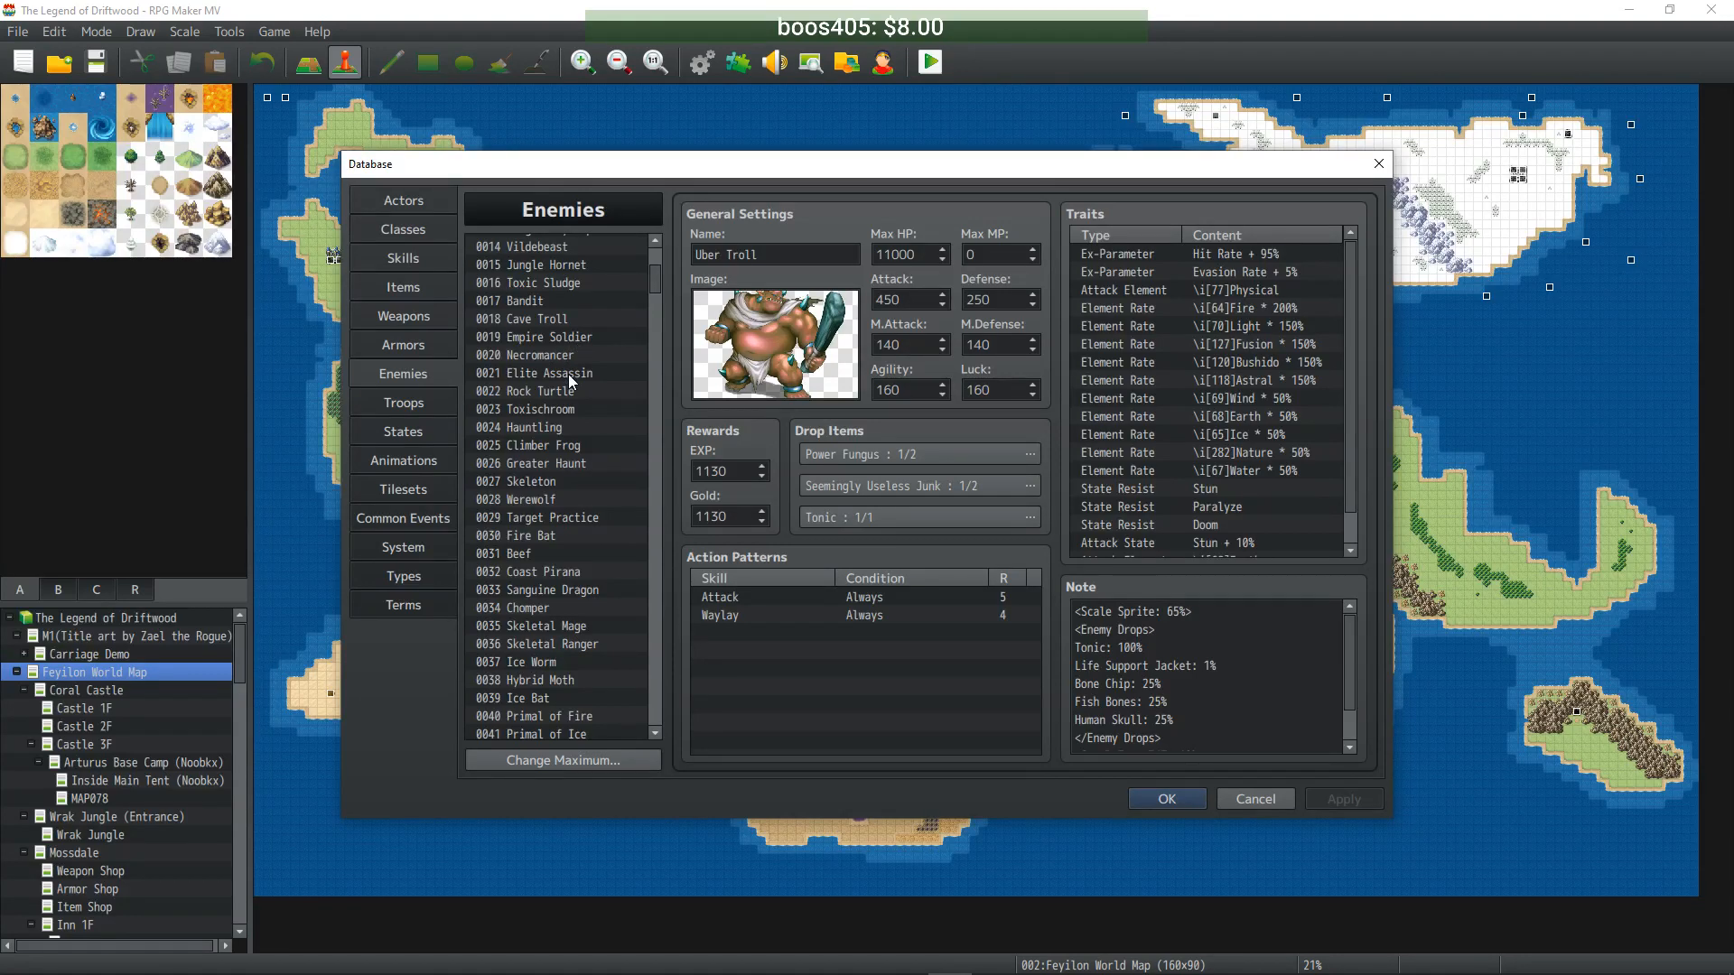
click(565, 392)
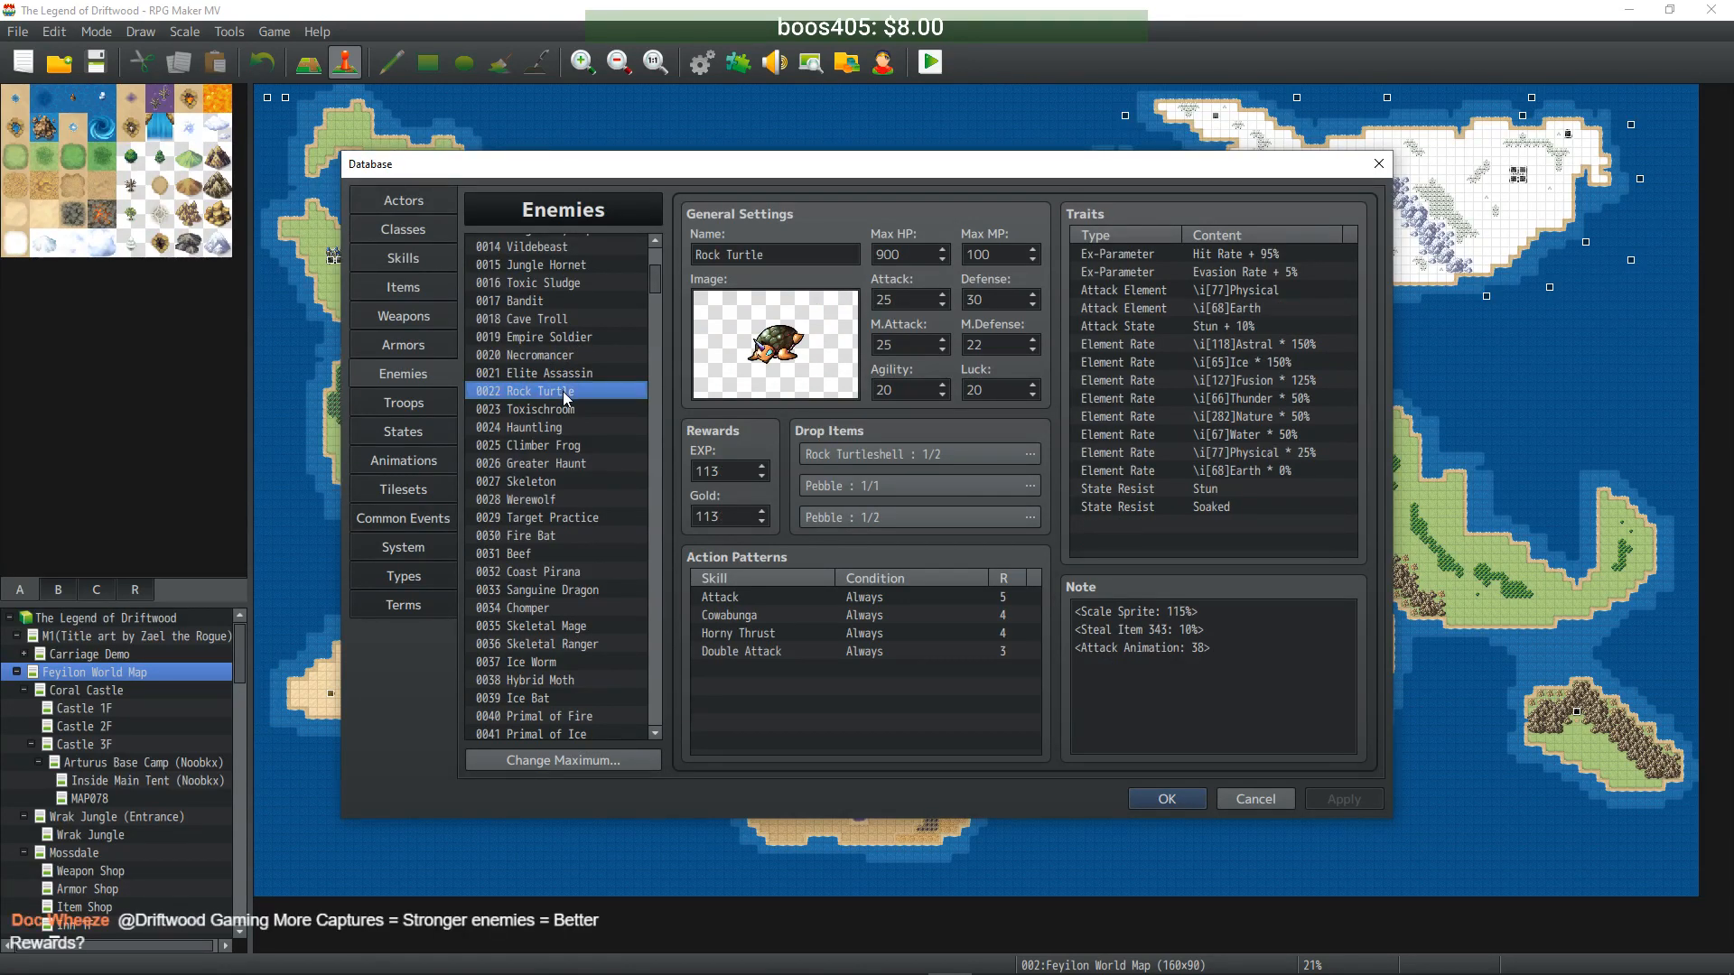
drag(658, 286, 658, 471)
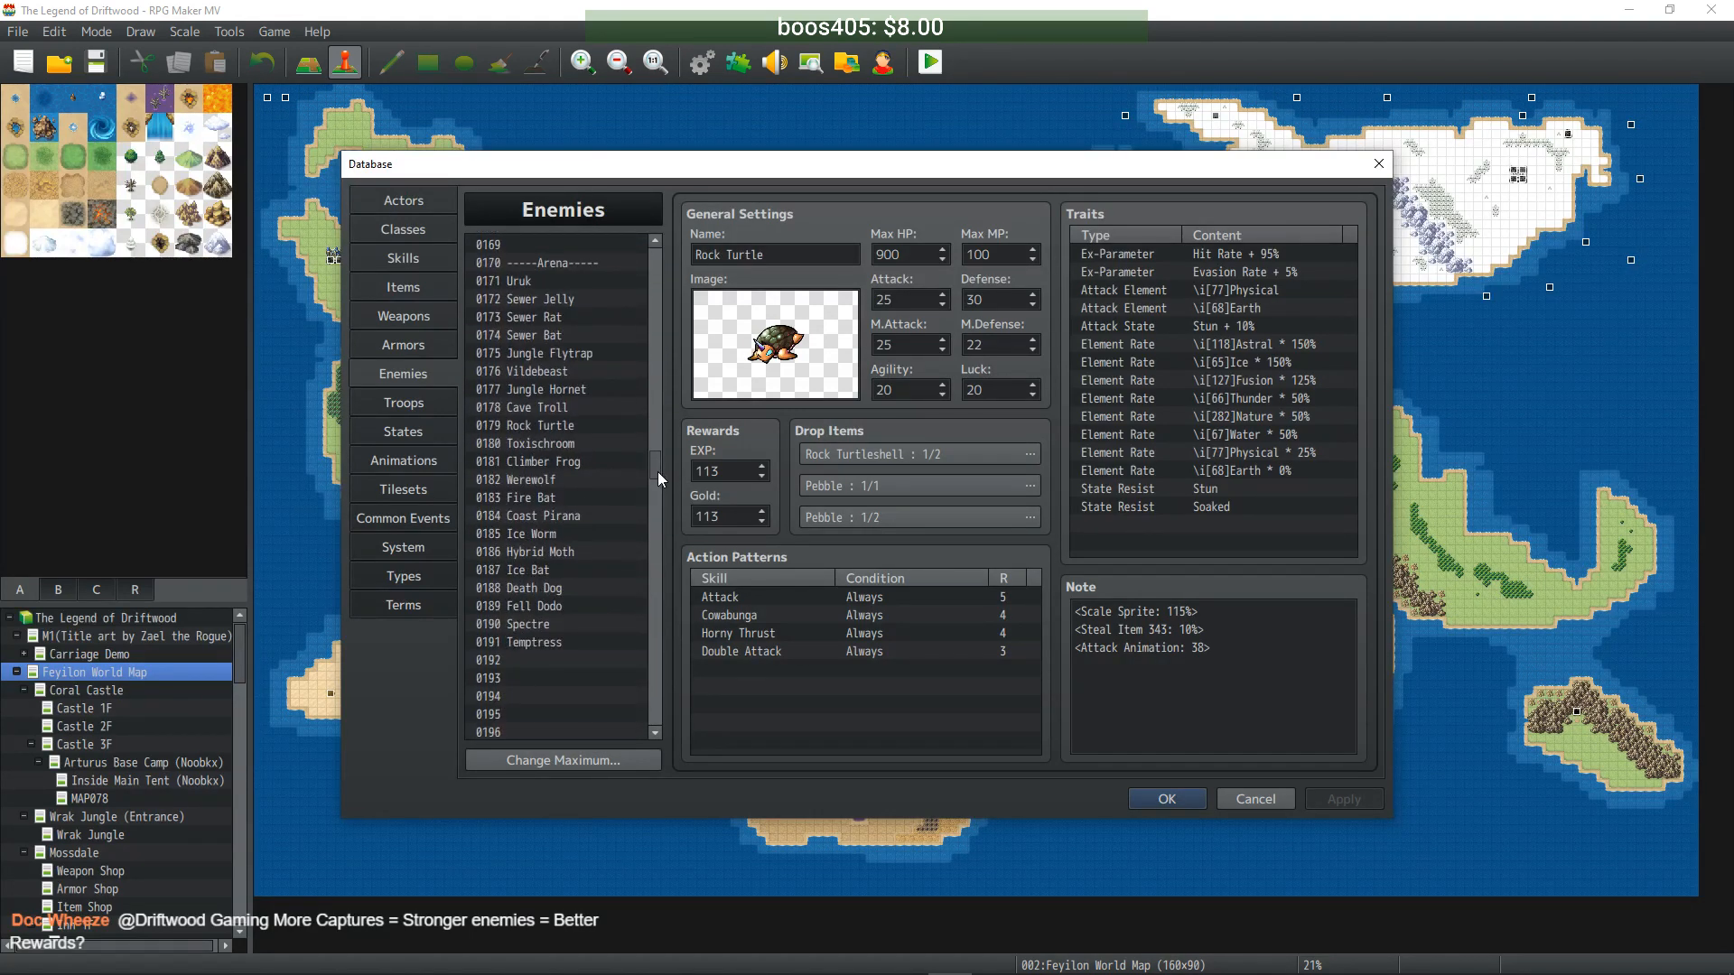
drag(658, 471, 653, 582)
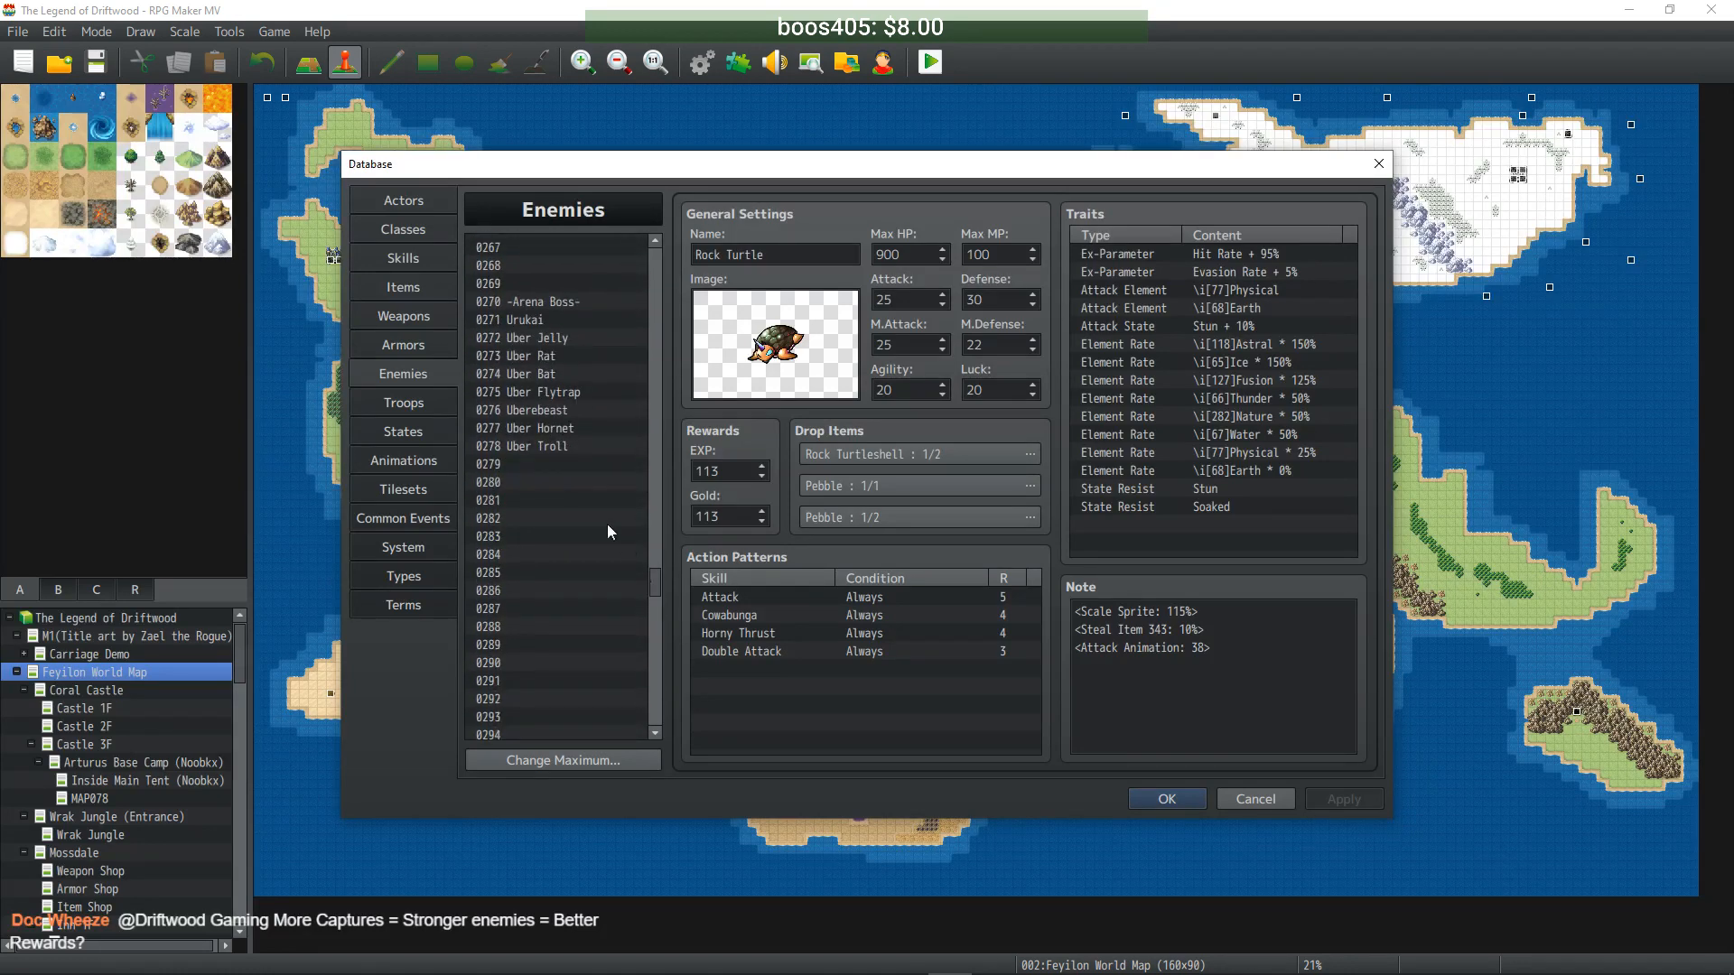
click(559, 464)
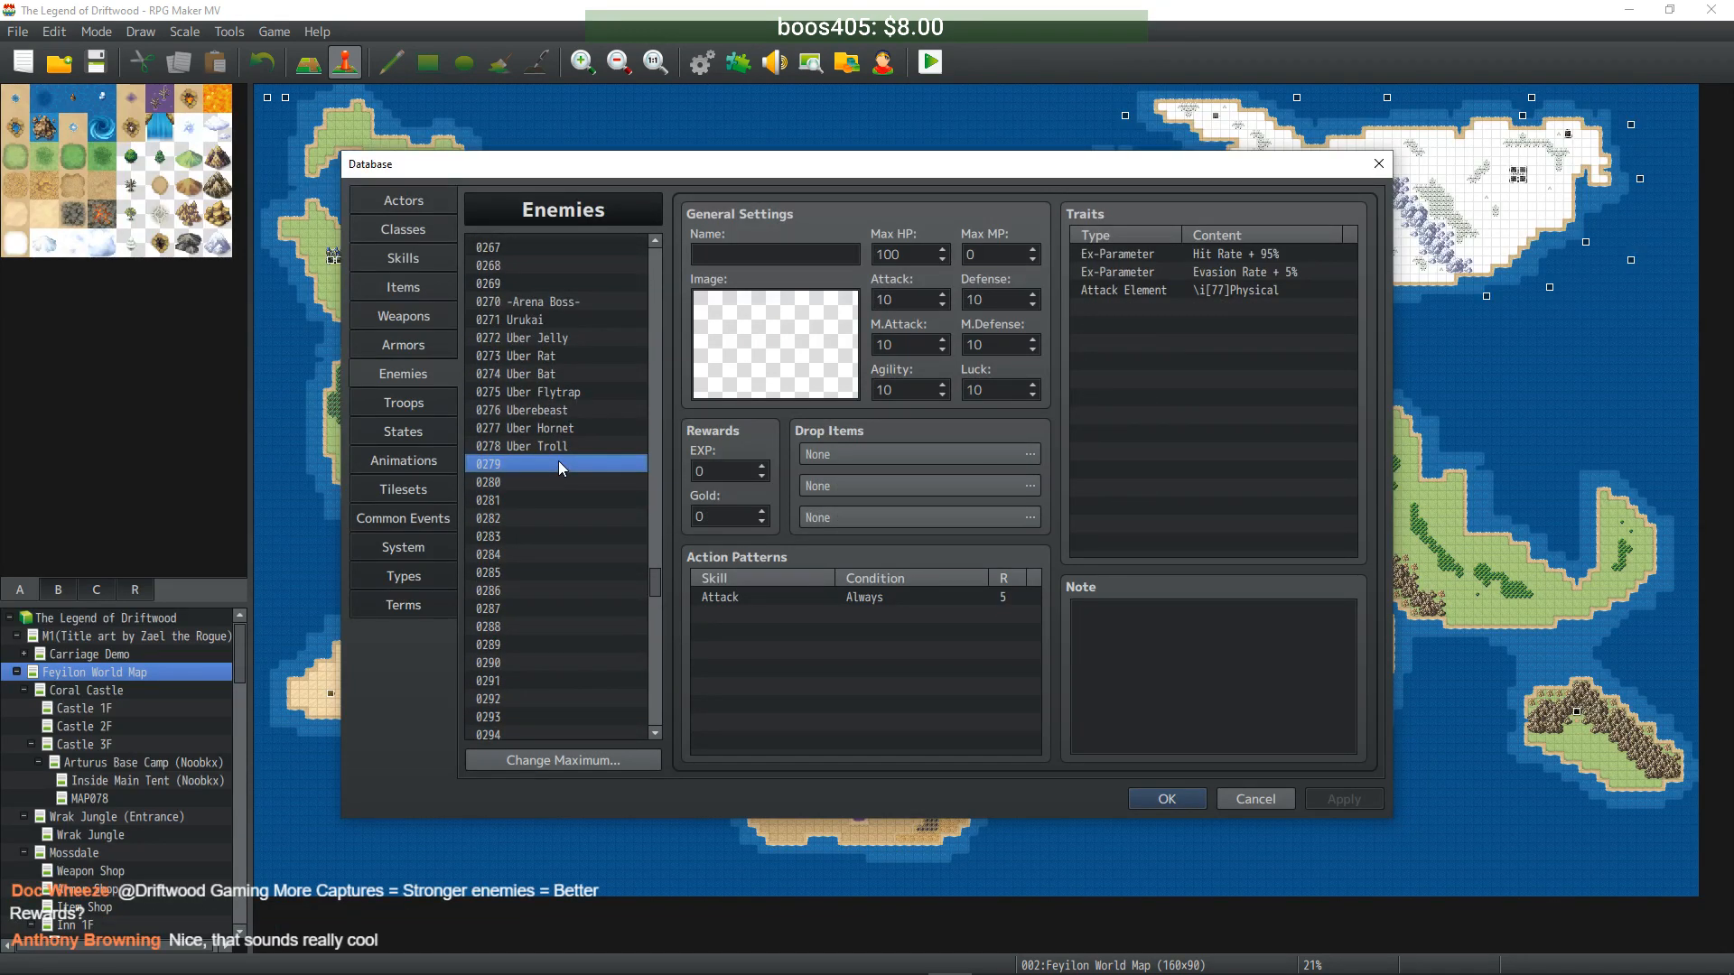
key(ctrl+v)
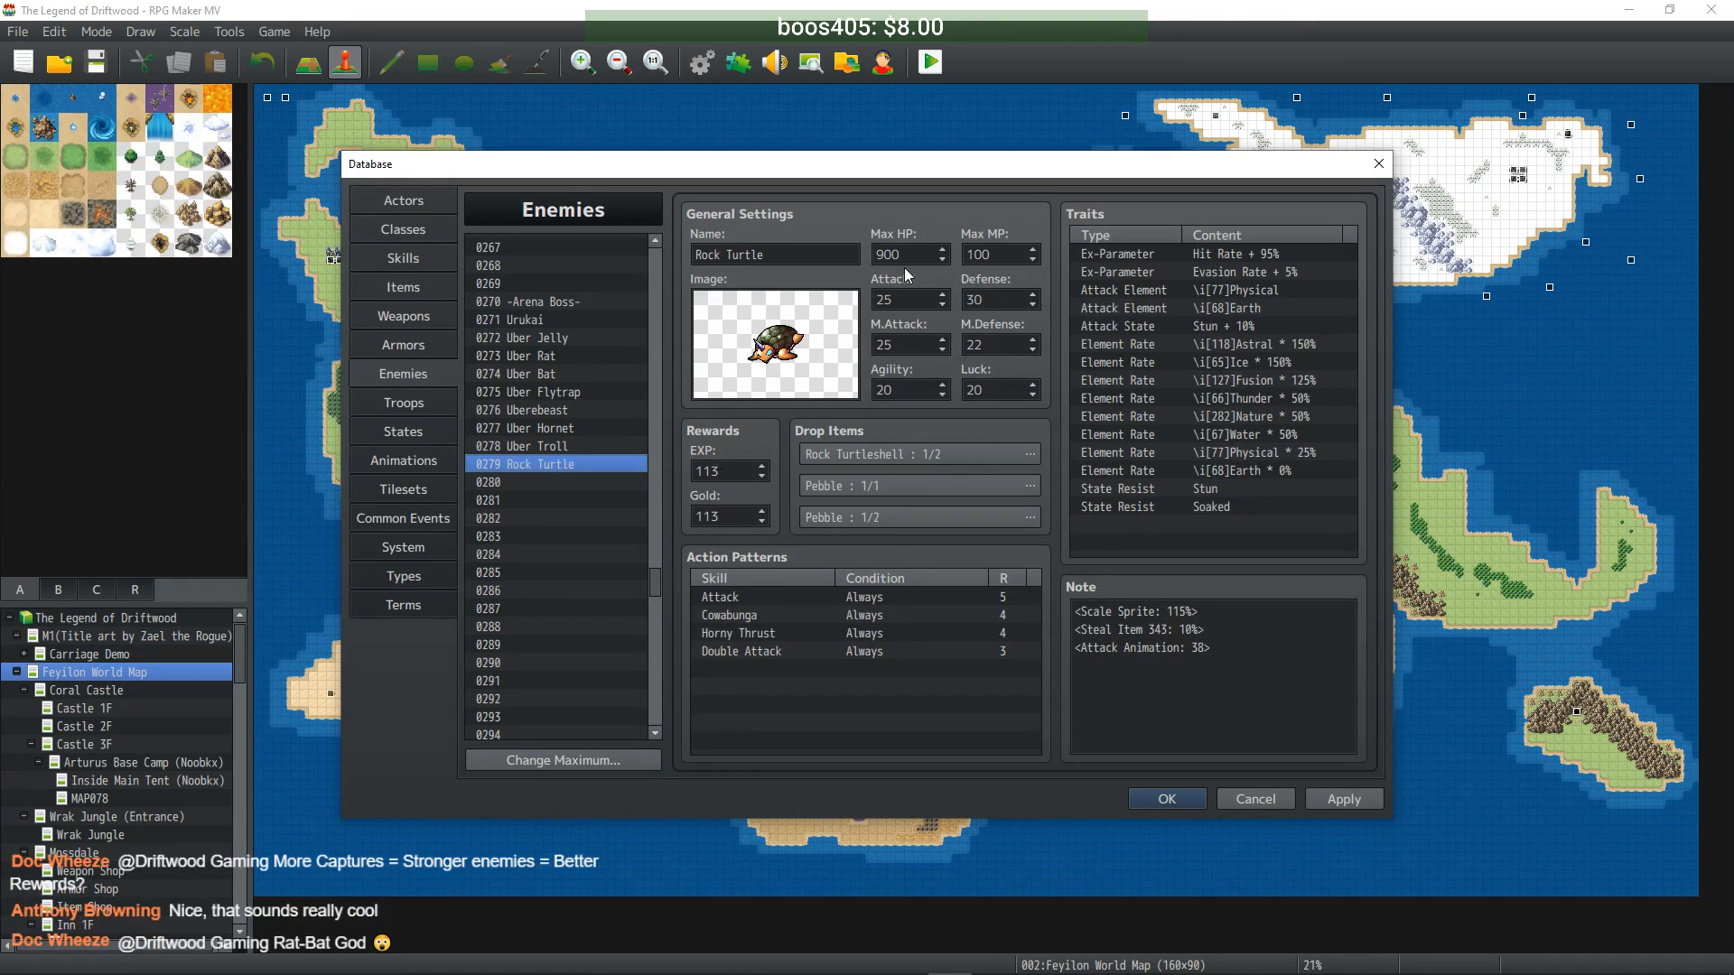
- Enter 9000 HP, 1000 MP, 250 ATK, 300 DEF, 250 MAT, 220 MDF, 200 AGI/LUK, 1130 EXP and Gold
text(9000)
key(Tab)
text(1000)
key(Tab)
text(250)
key(Tab)
text(300)
key(Tab)
text(250)
key(Tab)
text(220)
key(Tab)
text(200)
key(Tab)
text(200)
key(Tab)
text(1130)
key(Tab)
text(1130)
- Rename the entry Uber Turtle and apply the changes
double_click(714, 257)
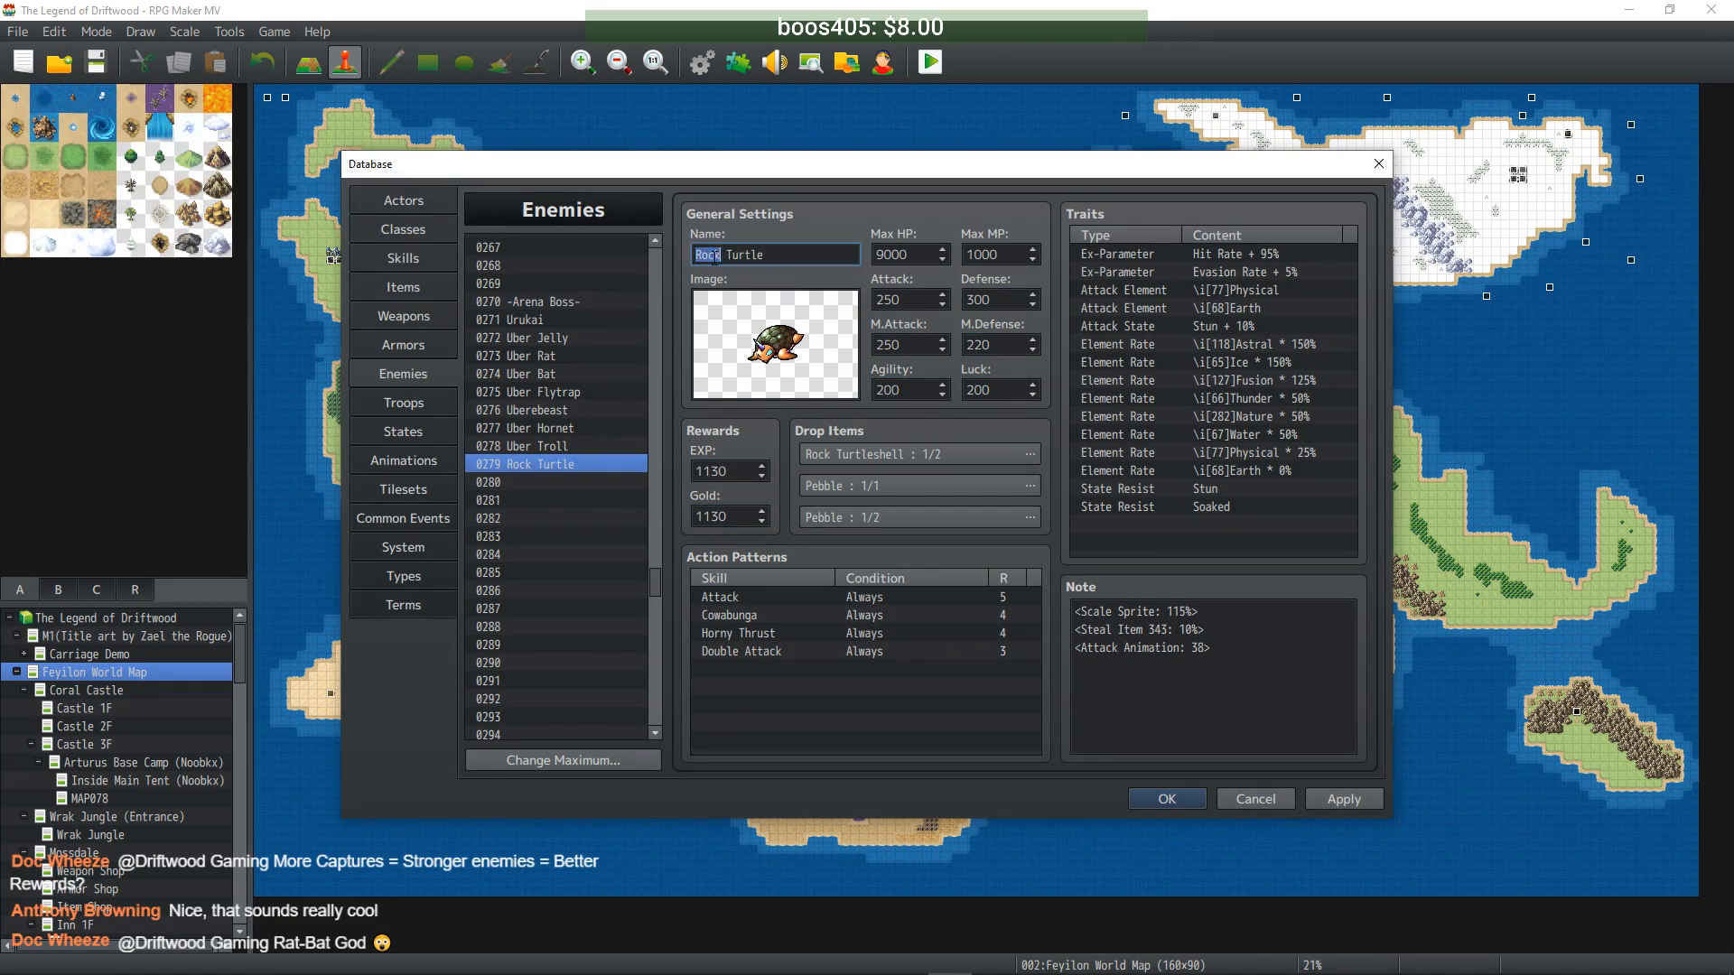
text(Uber)
click(1340, 800)
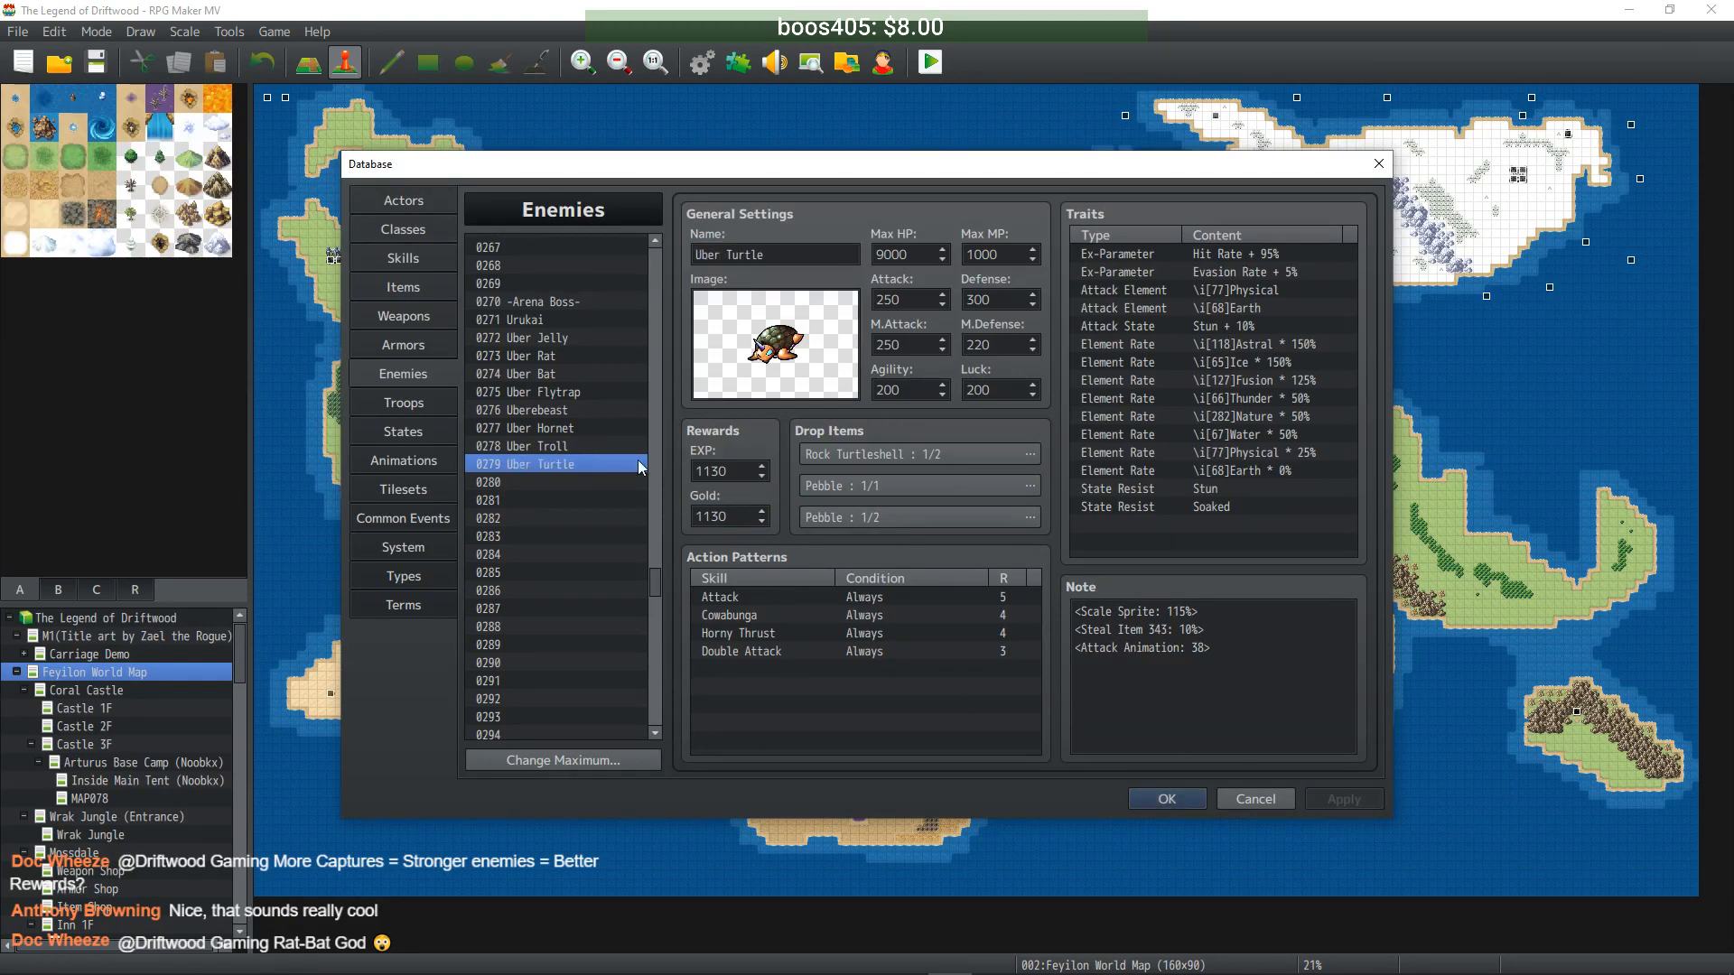
drag(659, 593, 654, 298)
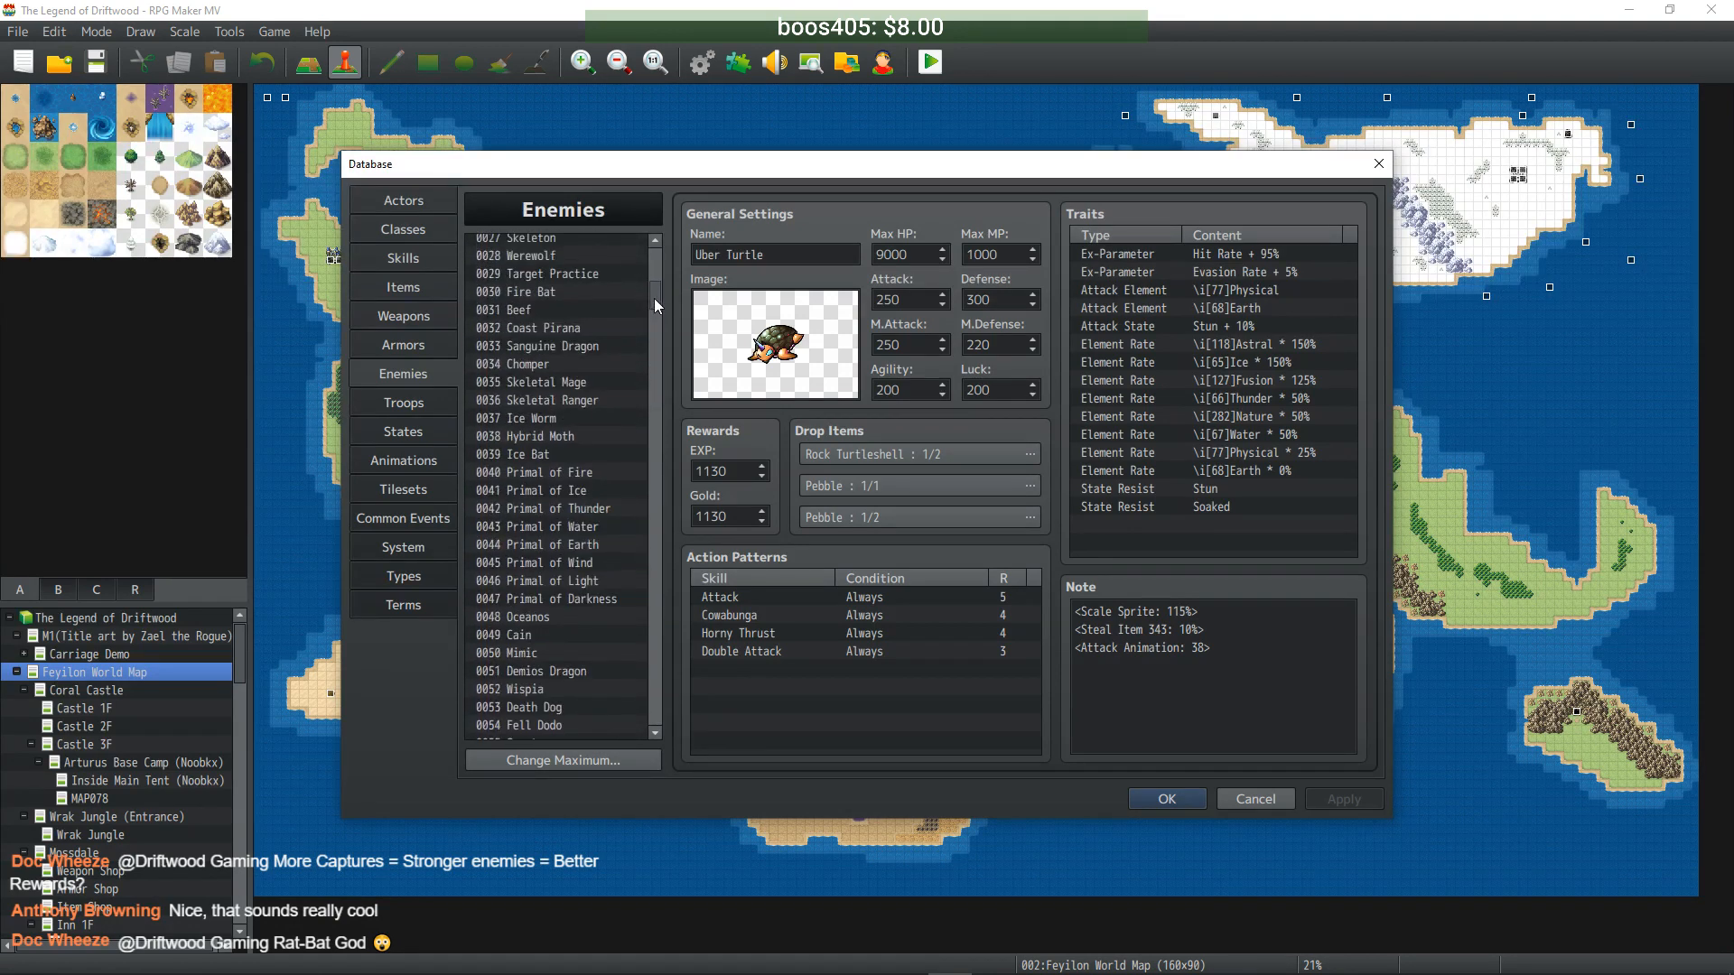
- Clone Toxischroom into empty entry 0280 and rename it Uberschroom
scroll(622, 366, up, 2)
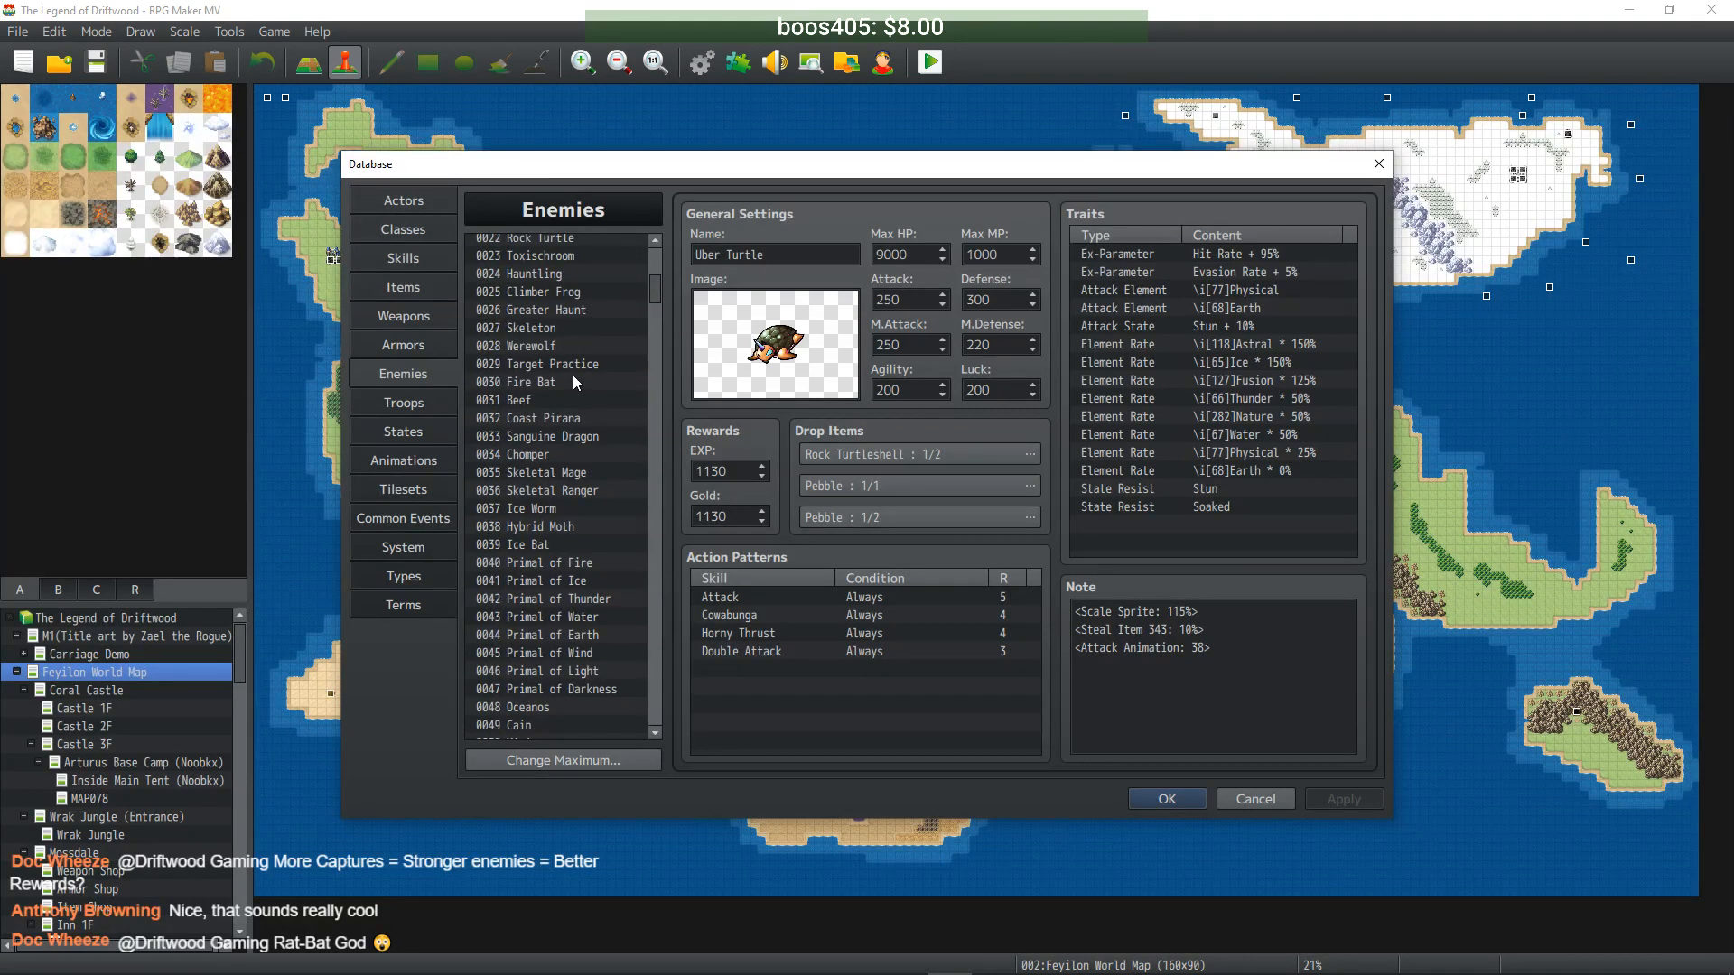
scroll(571, 311, up, 1)
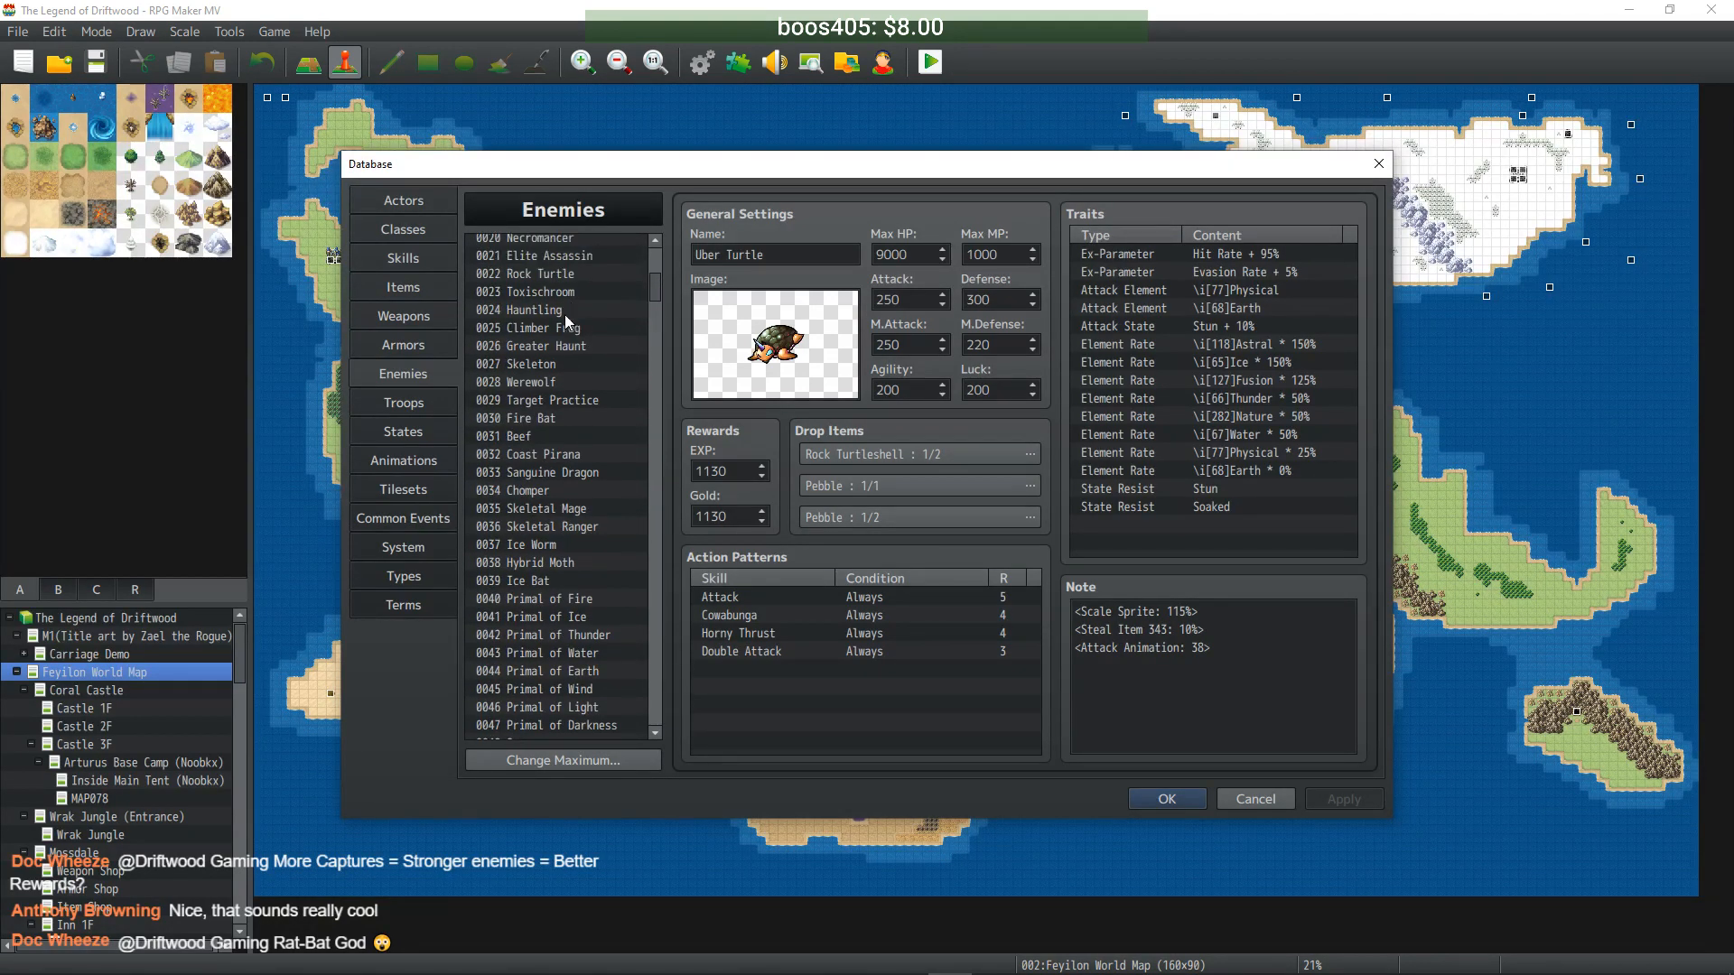
click(575, 291)
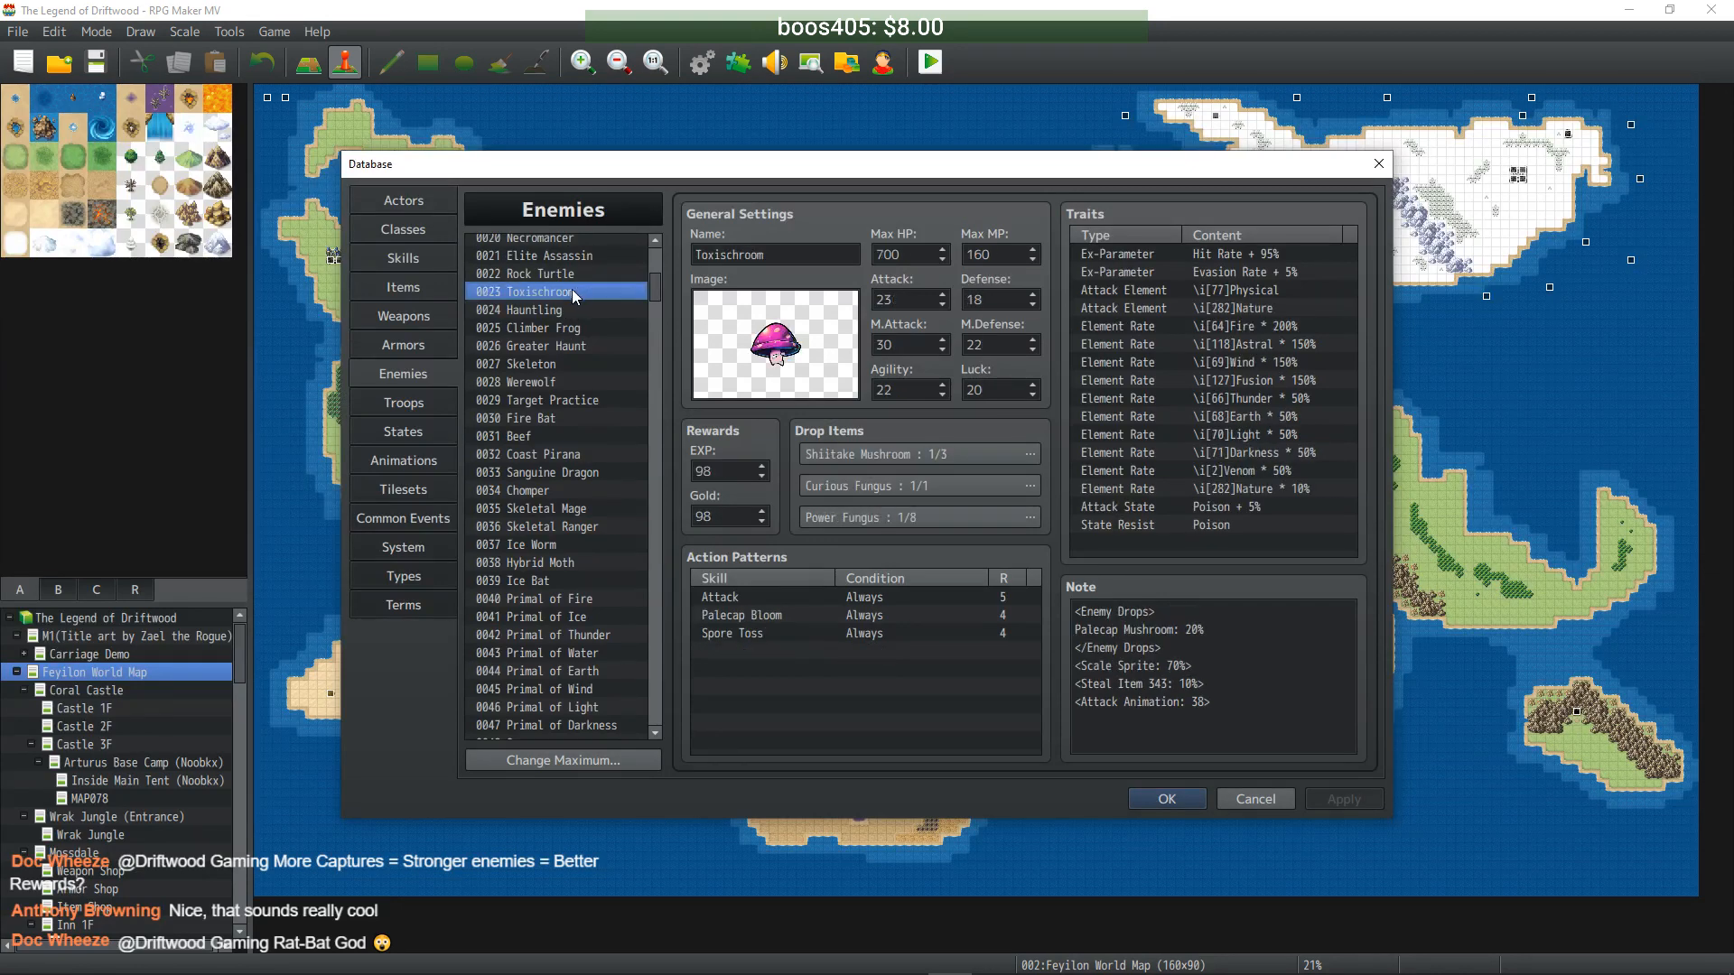
drag(650, 289, 651, 570)
click(550, 537)
key(ctrl+v)
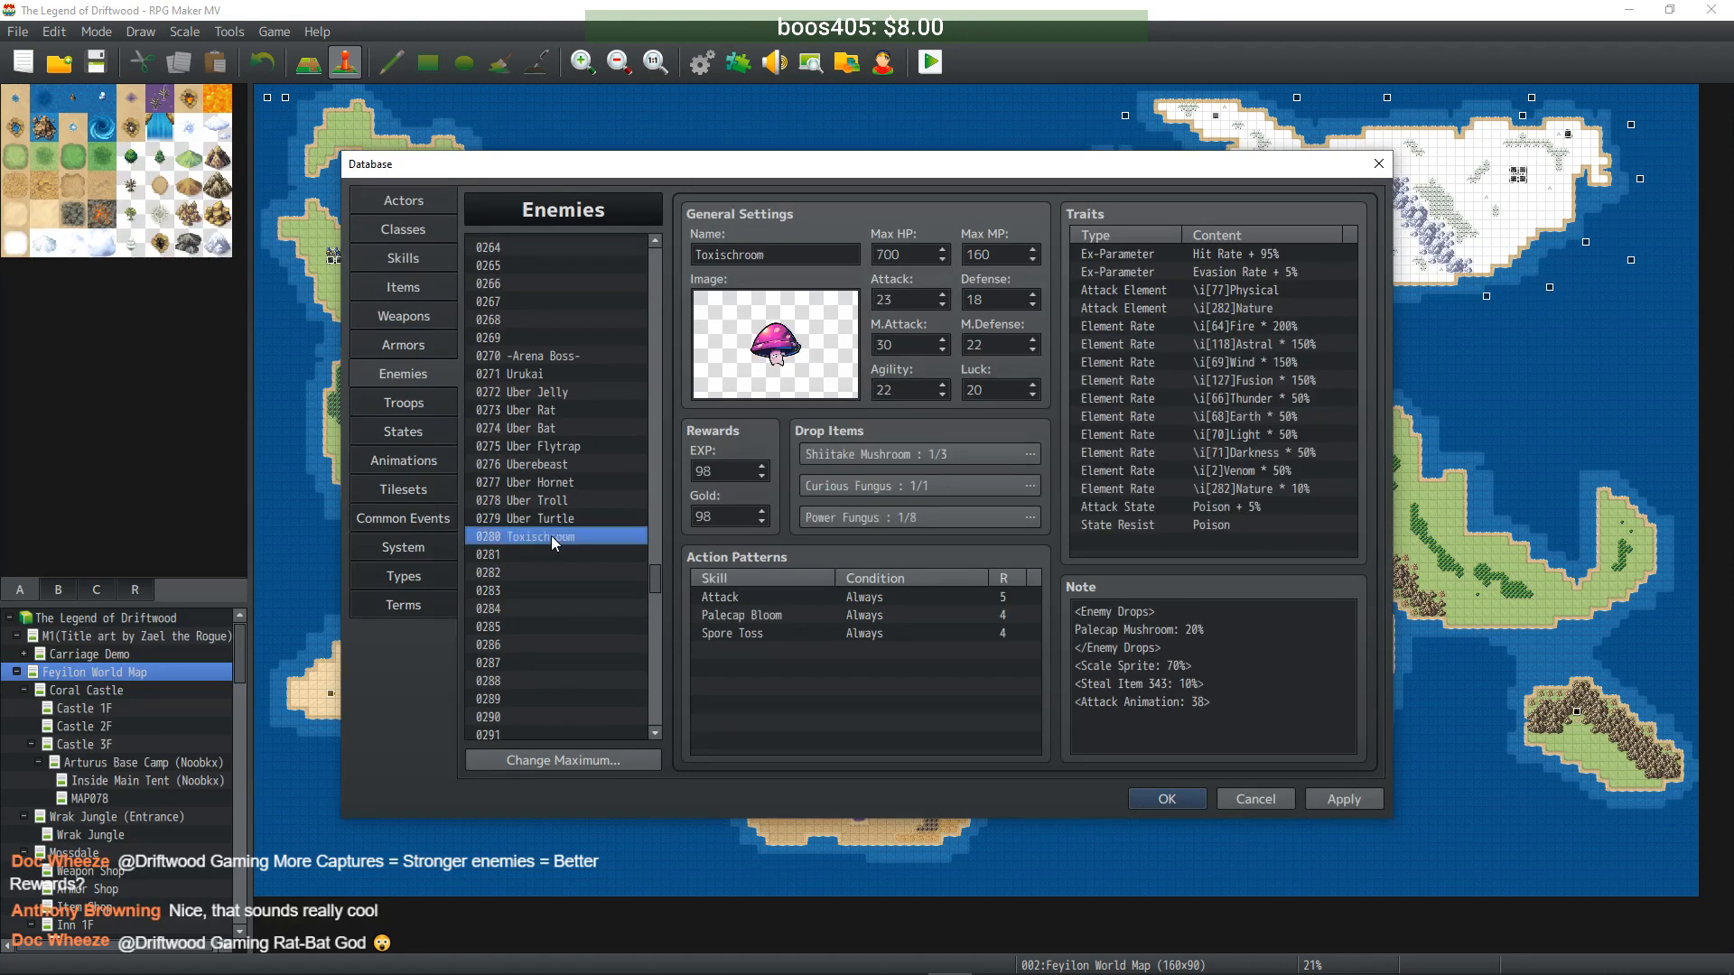
double_click(715, 253)
drag(725, 253, 596, 287)
text(Ubers)
- Enter 7000 HP, 1600 MP, 230 ATK, 180 DEF, 300 MAT, 220 MDF/AGI, 200 LUK, 980 EXP and Gold
key(Tab)
text(7000)
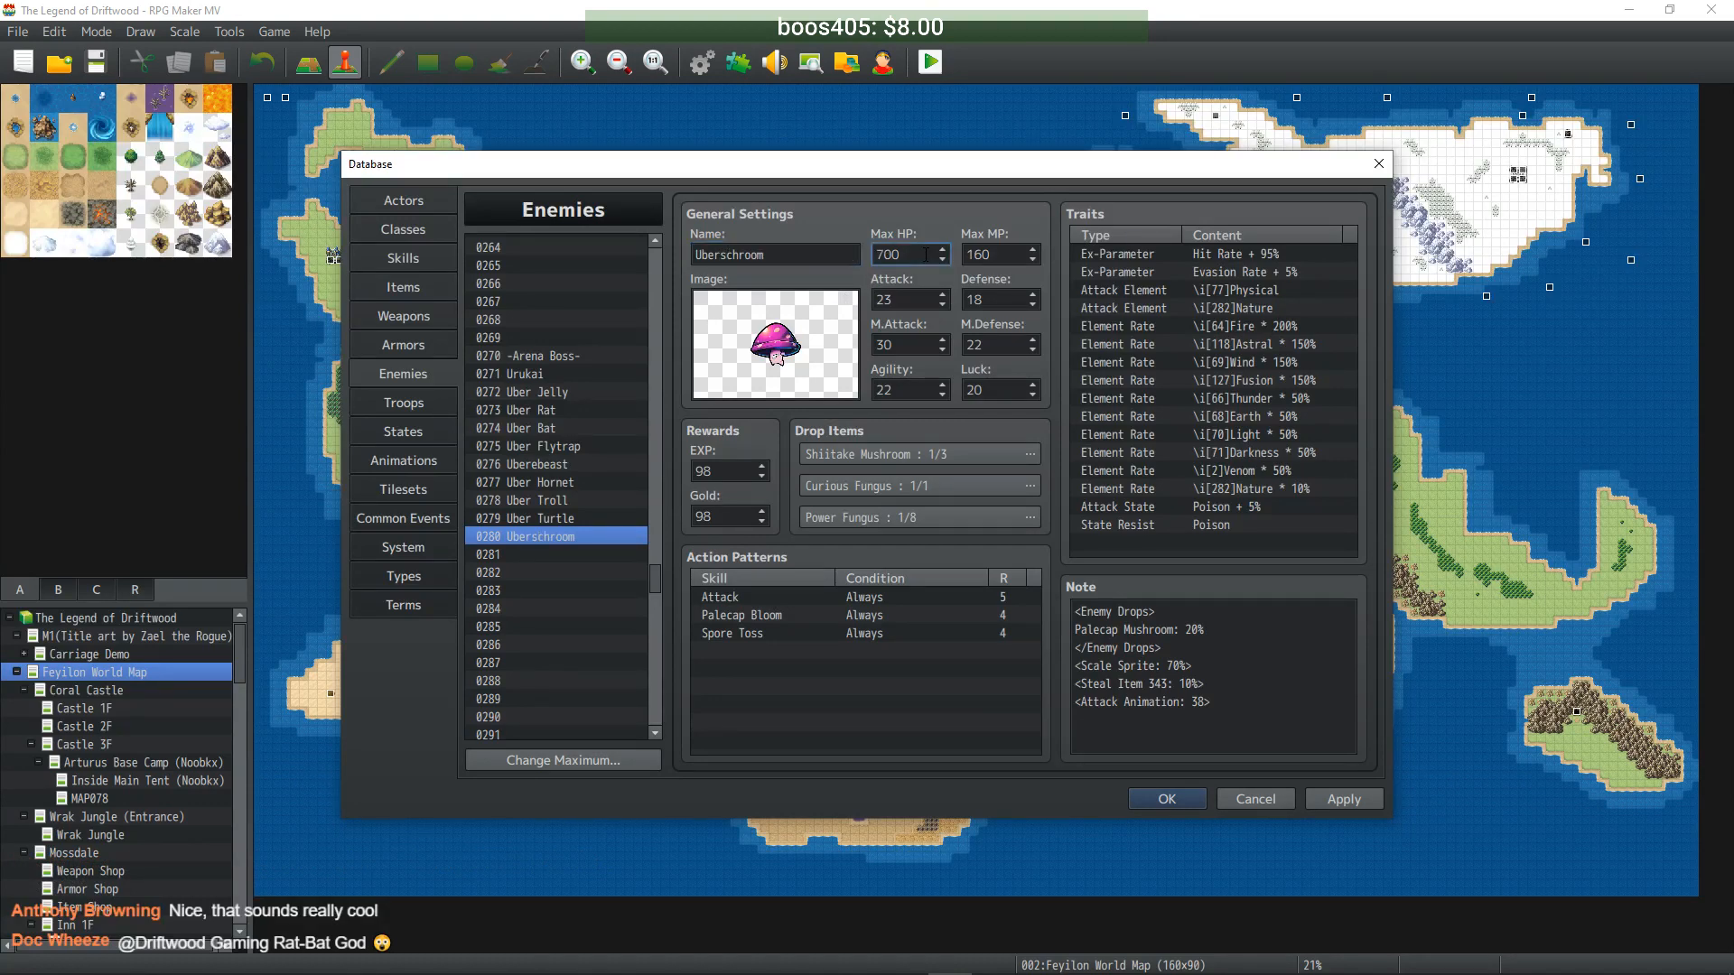
key(Tab)
text(1600)
key(Tab)
text(230)
key(Tab)
text(180)
key(Tab)
text(300)
key(Tab)
text(220)
key(Tab)
text(220)
key(Tab)
text(200)
key(Tab)
text(980)
key(Tab)
text(980)
- Review the Uber Turtle entry, then return to Uberschroom
click(584, 515)
click(567, 536)
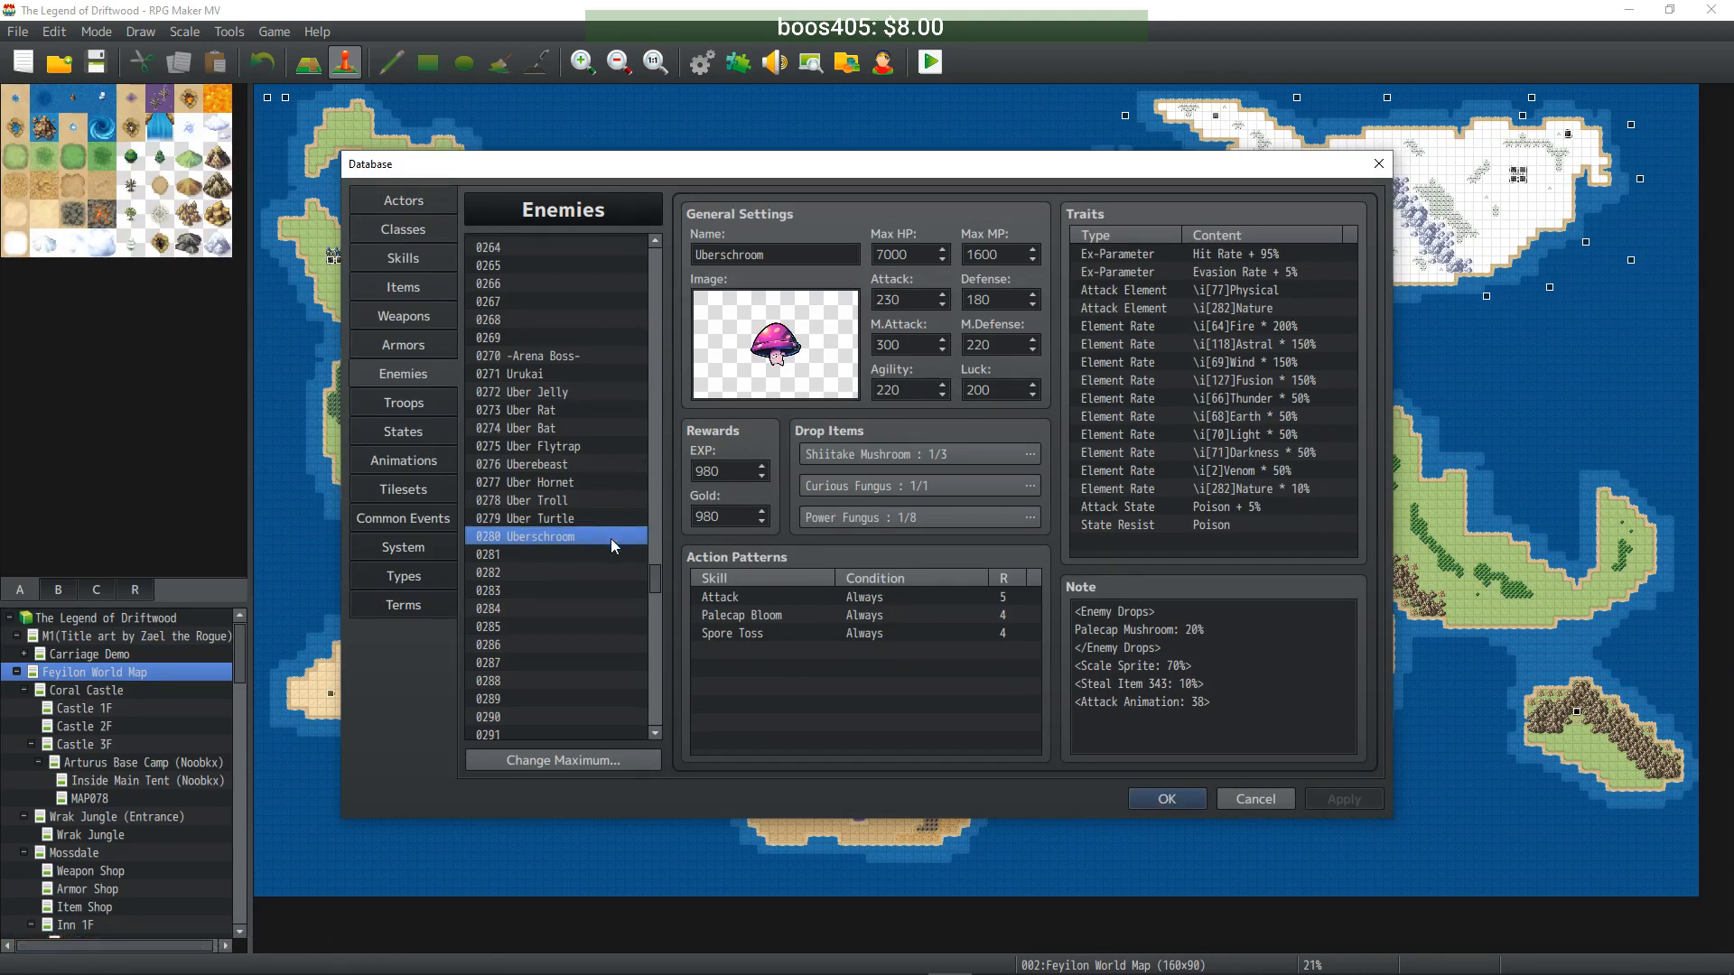
drag(653, 581, 663, 300)
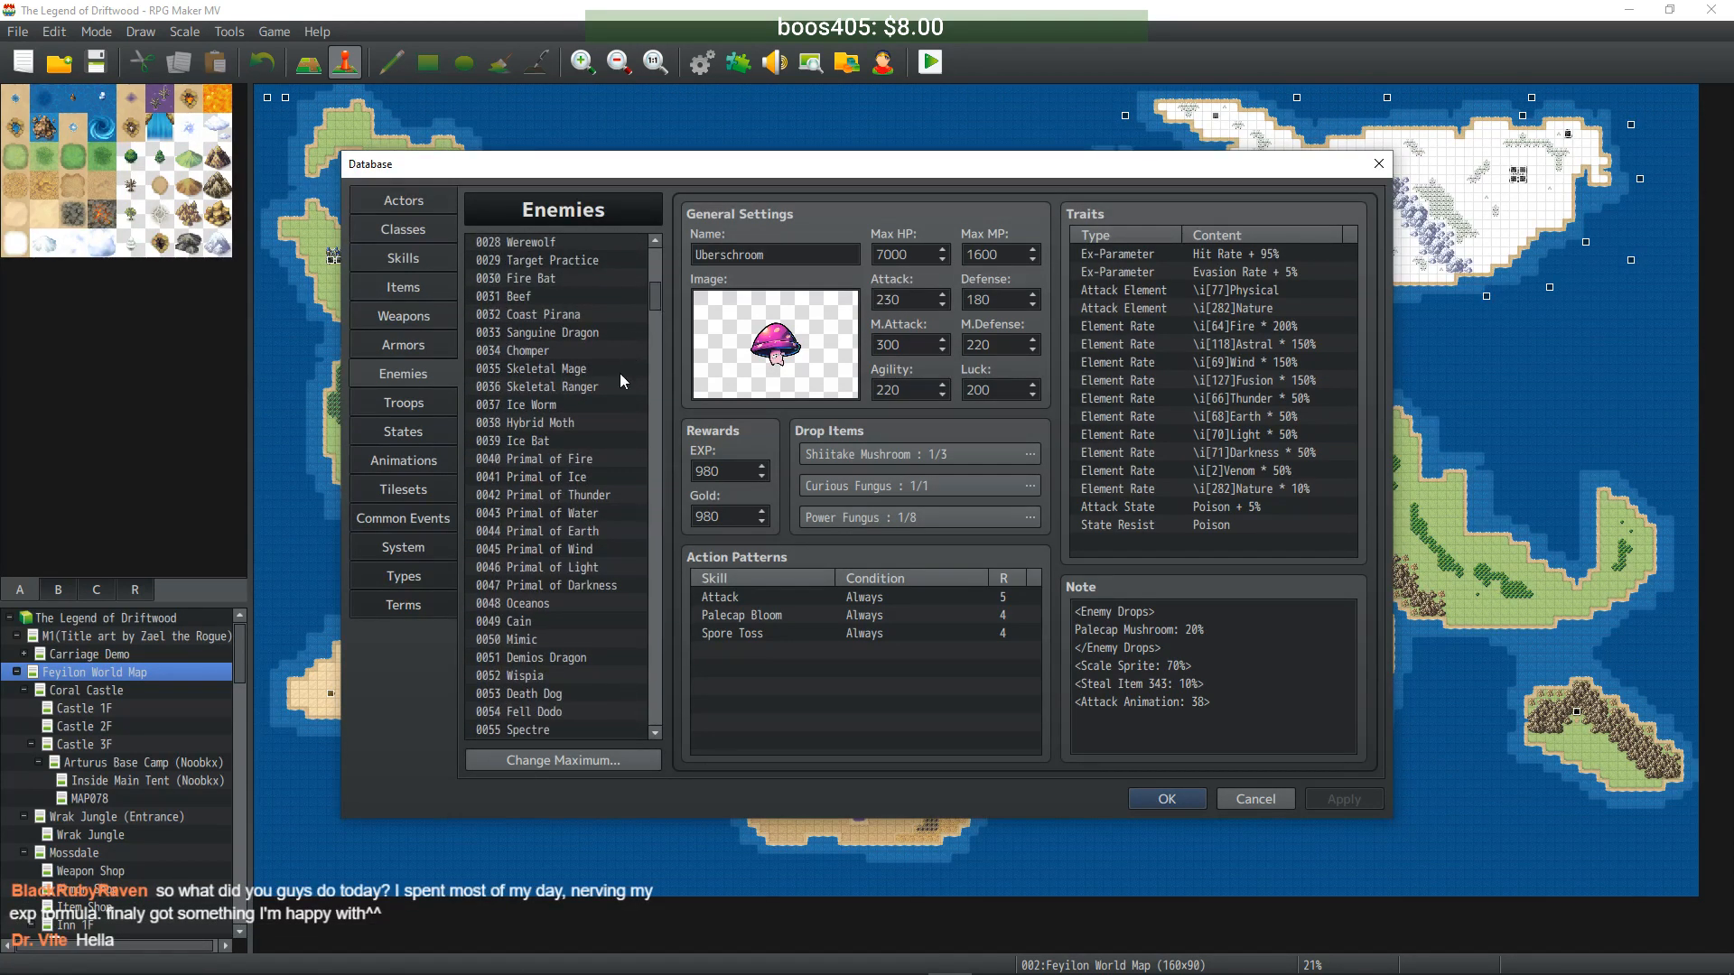
- Clone Climber Frog into empty entry 0281 and rename it Uber Frog
scroll(618, 370, up, 3)
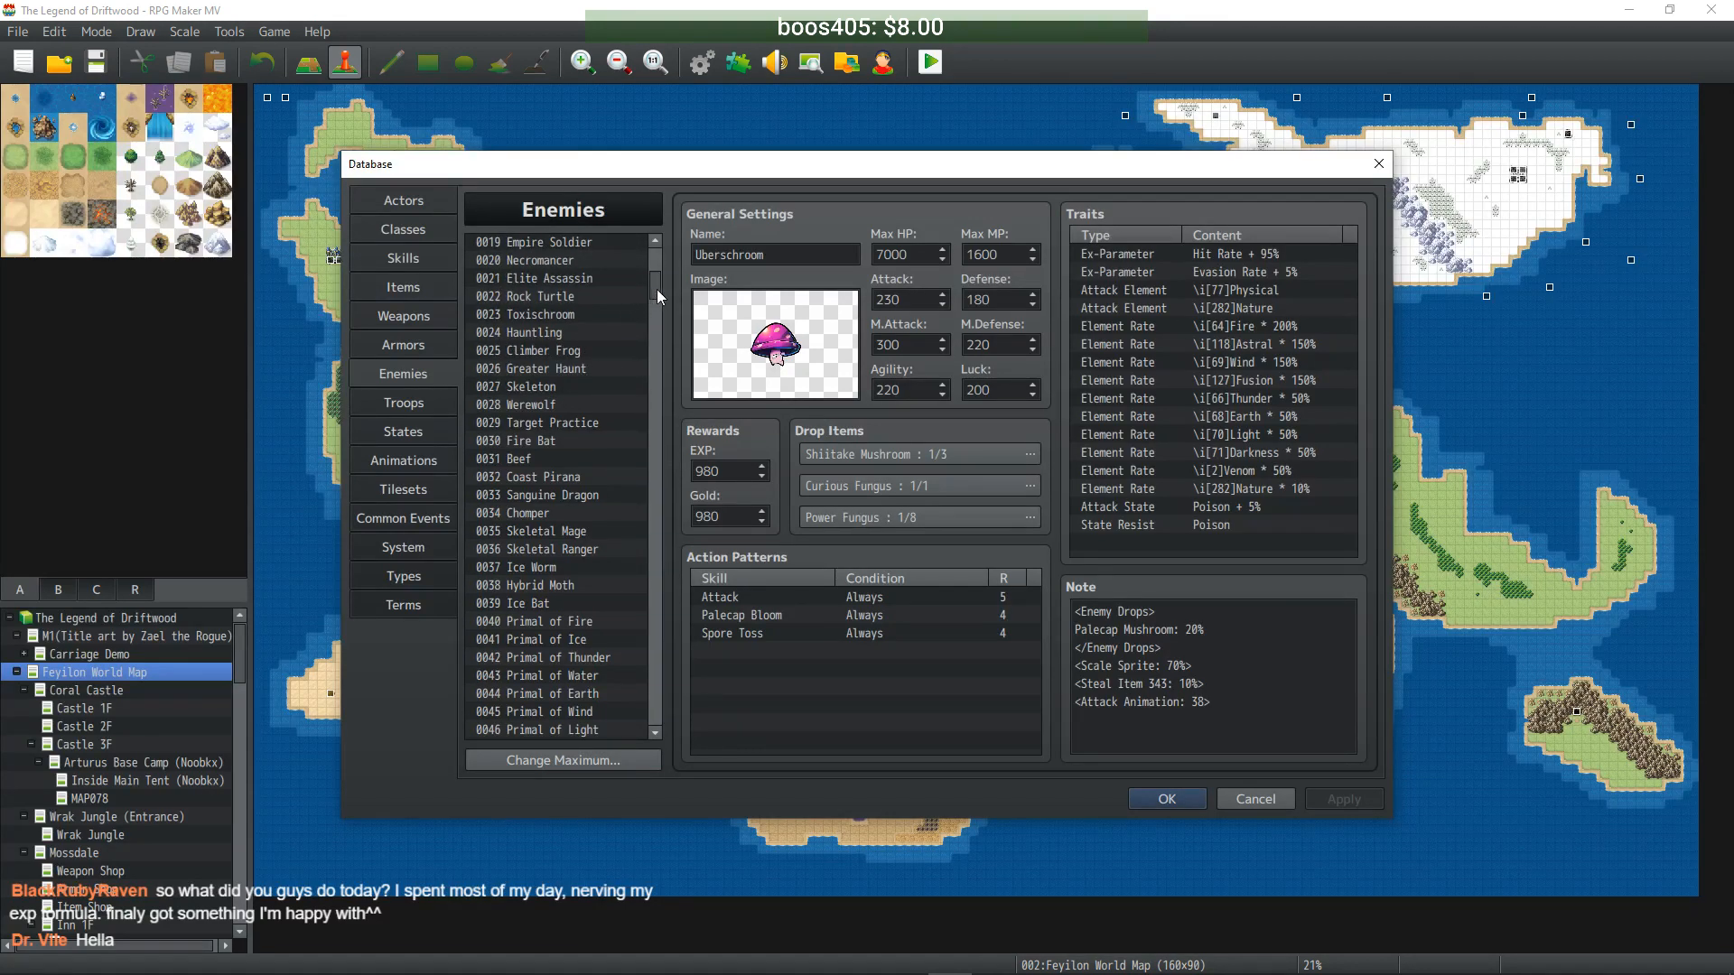
click(575, 352)
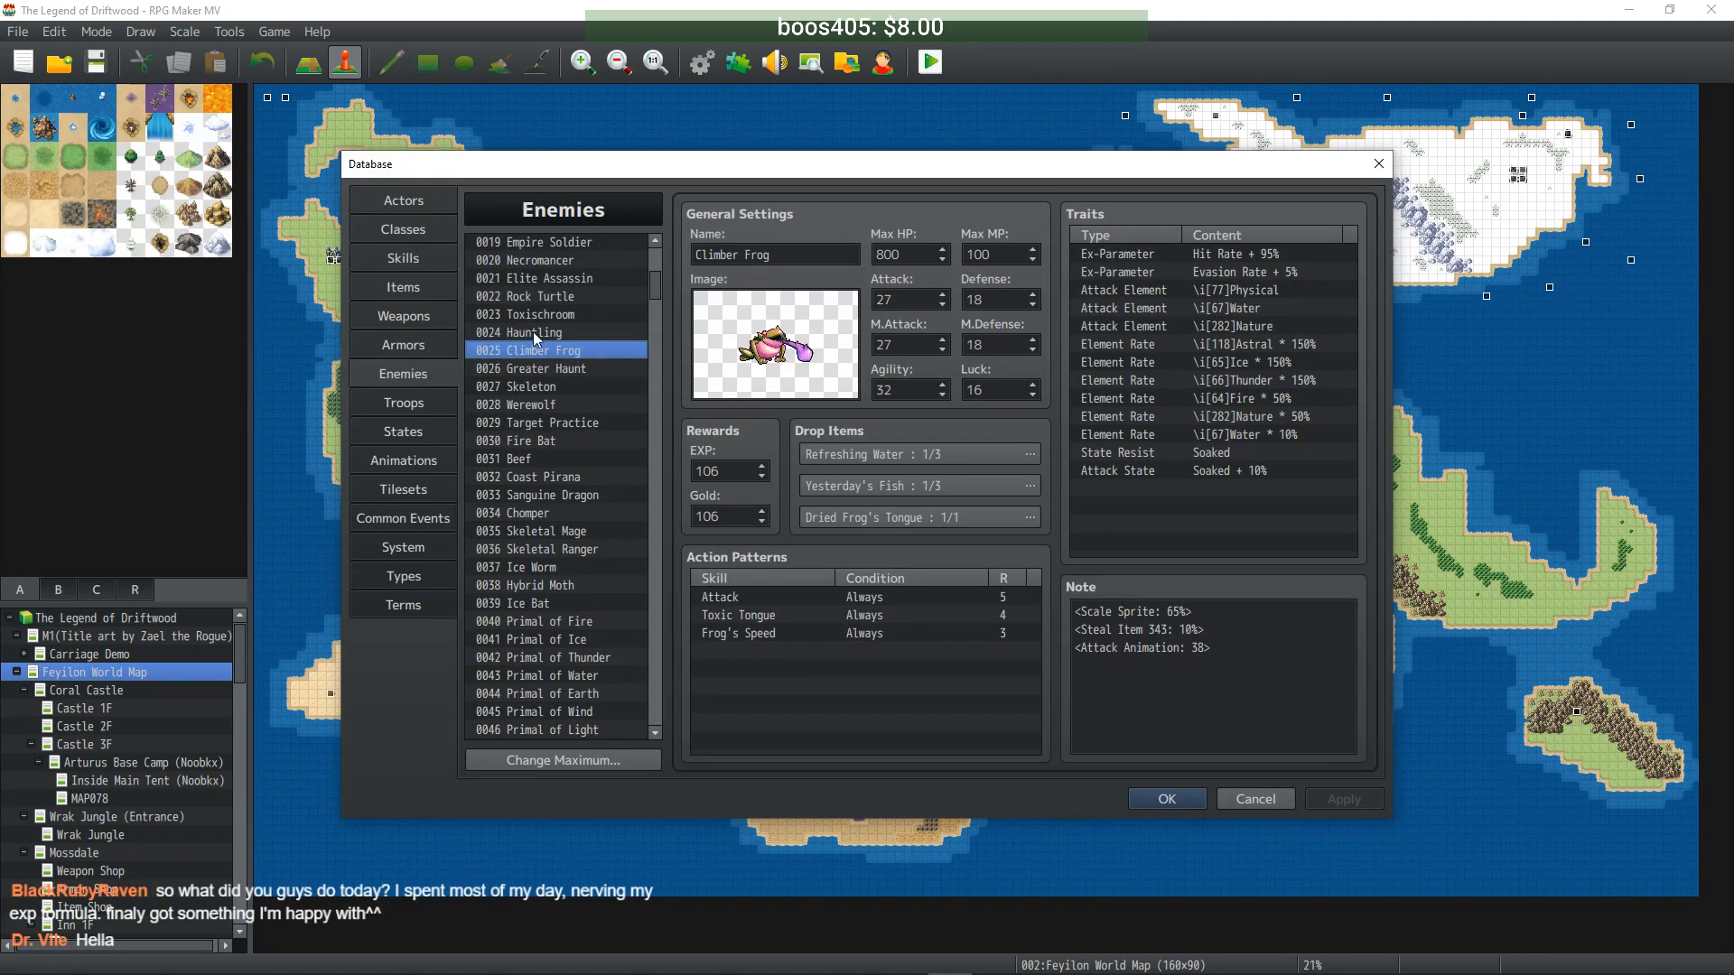
drag(656, 285, 652, 589)
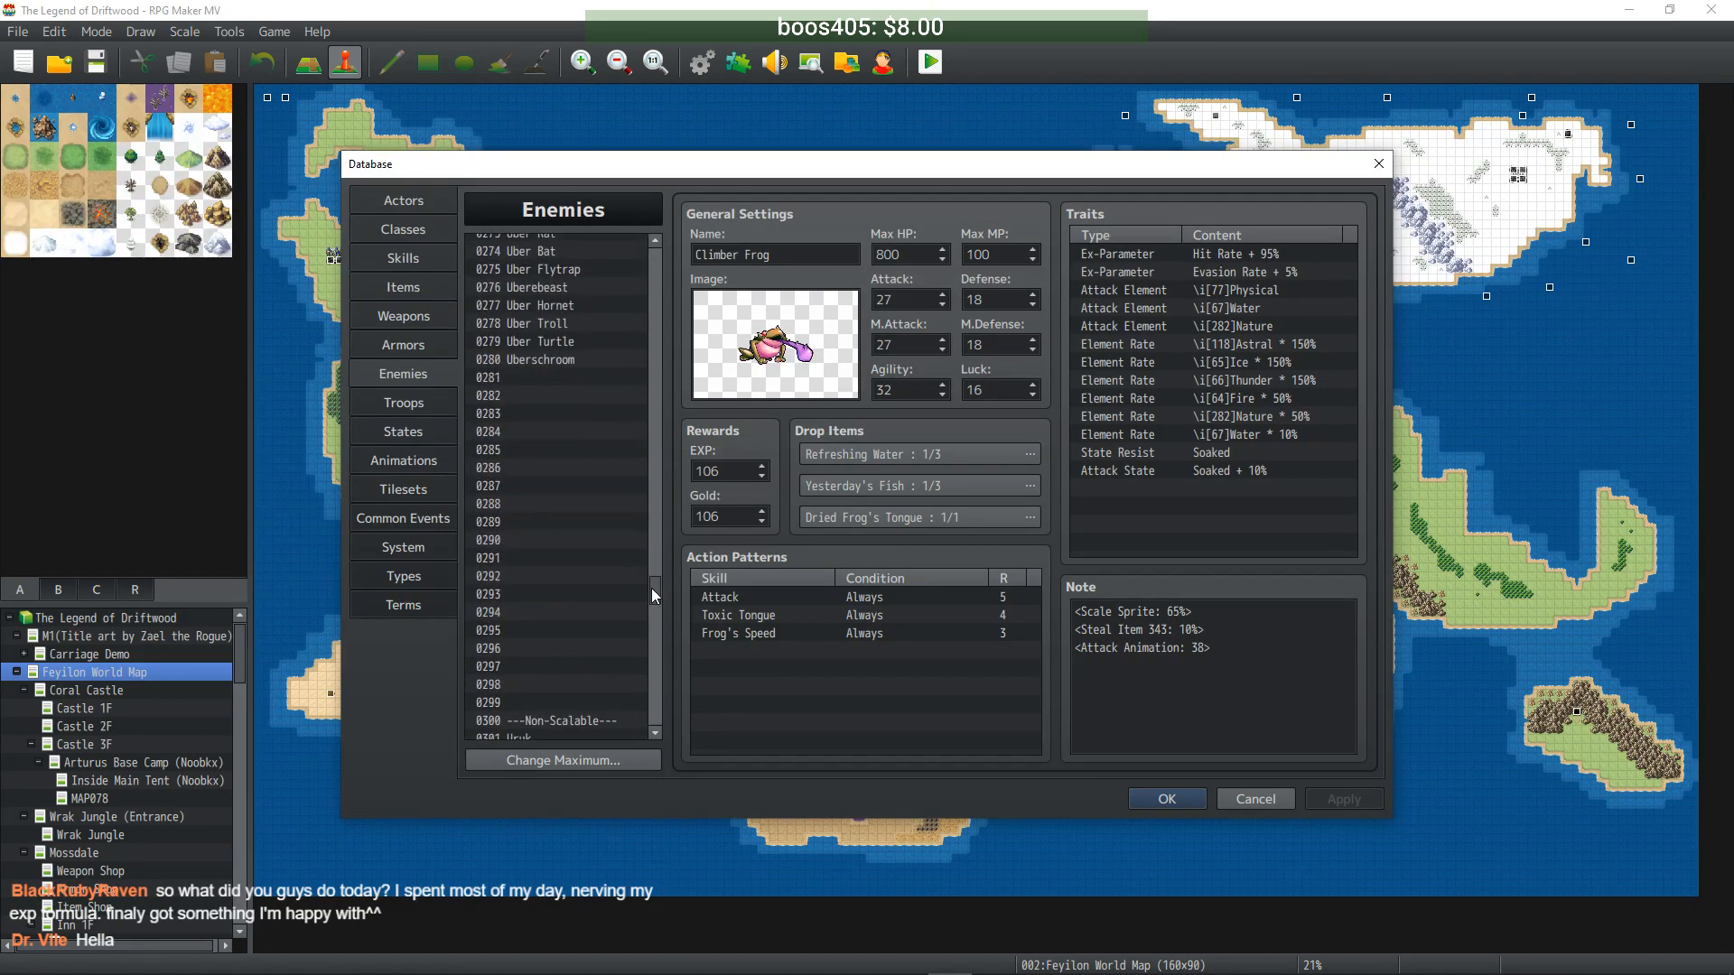
click(529, 504)
key(ctrl+v)
triple_click(726, 253)
double_click(726, 252)
text(Uber)
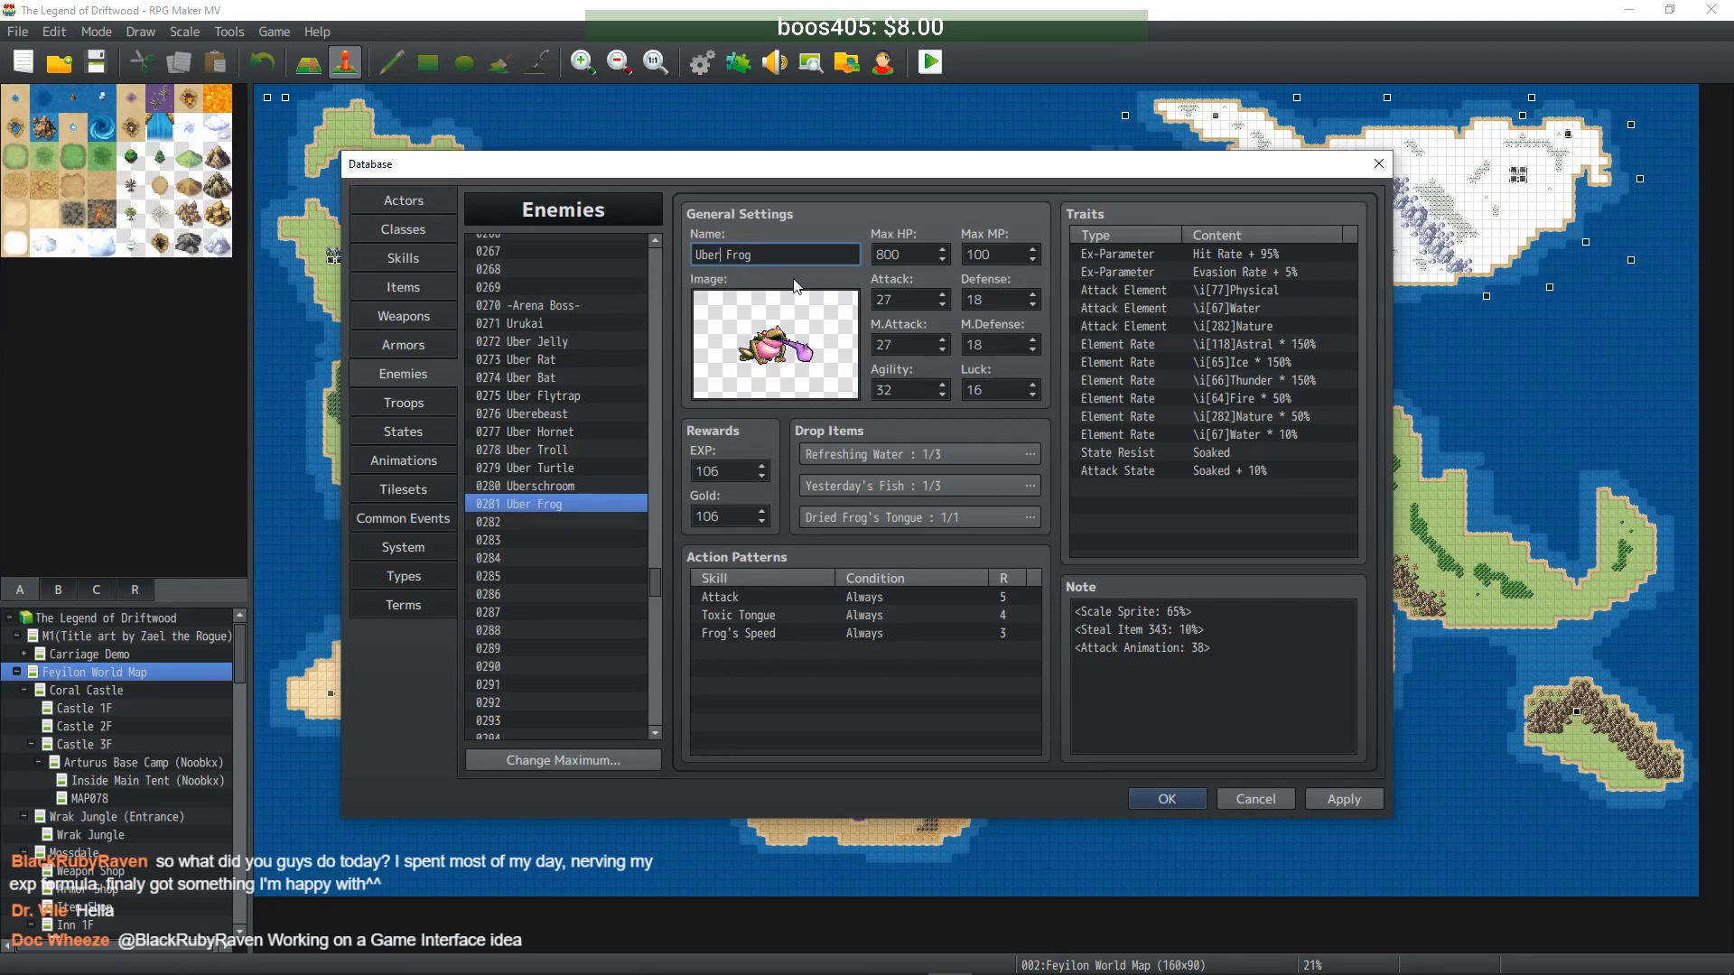
- Set 8000 HP, 1000 MP, 270 ATK/MAT, 180 DEF/MDF, 320 AGI, 160 LUK, and apply
key(Tab)
text(8000)
key(Tab)
text(1000)
key(Tab)
text(270)
key(Tab)
text(180)
key(Tab)
text(270)
key(Tab)
text(180)
key(Tab)
text(320)
key(Tab)
text(160)
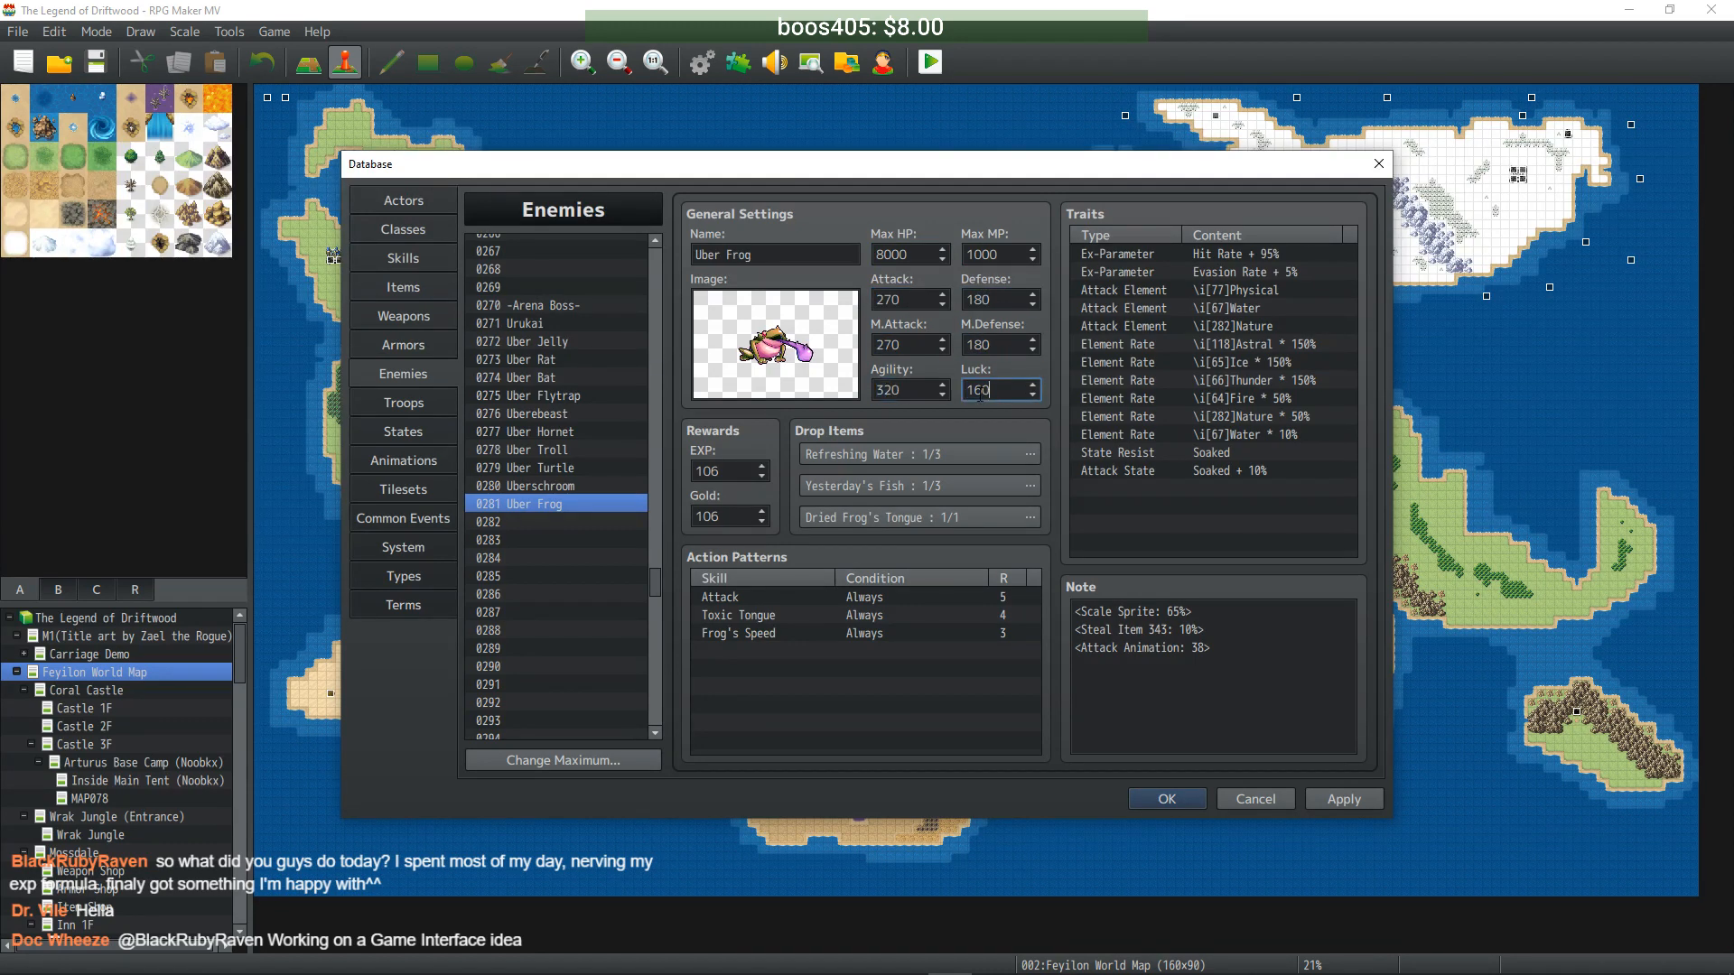
click(1356, 801)
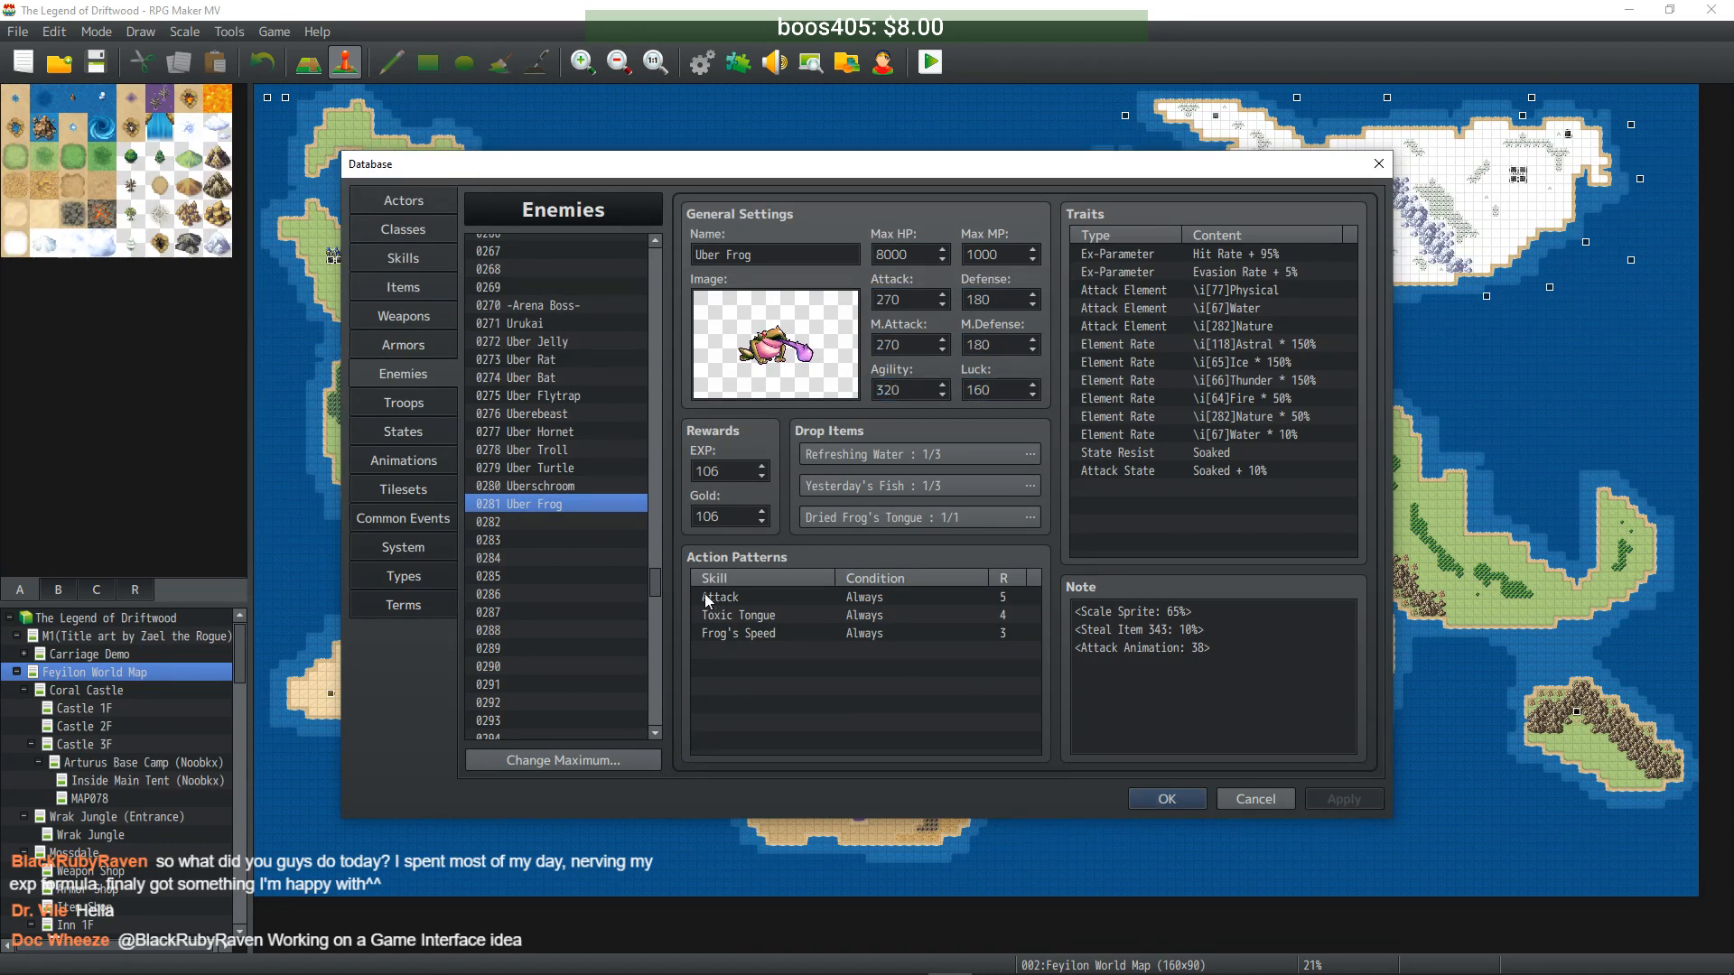
drag(653, 572, 652, 288)
- Clone the Werewolf enemy into empty entry 0282
scroll(553, 501, up, 1)
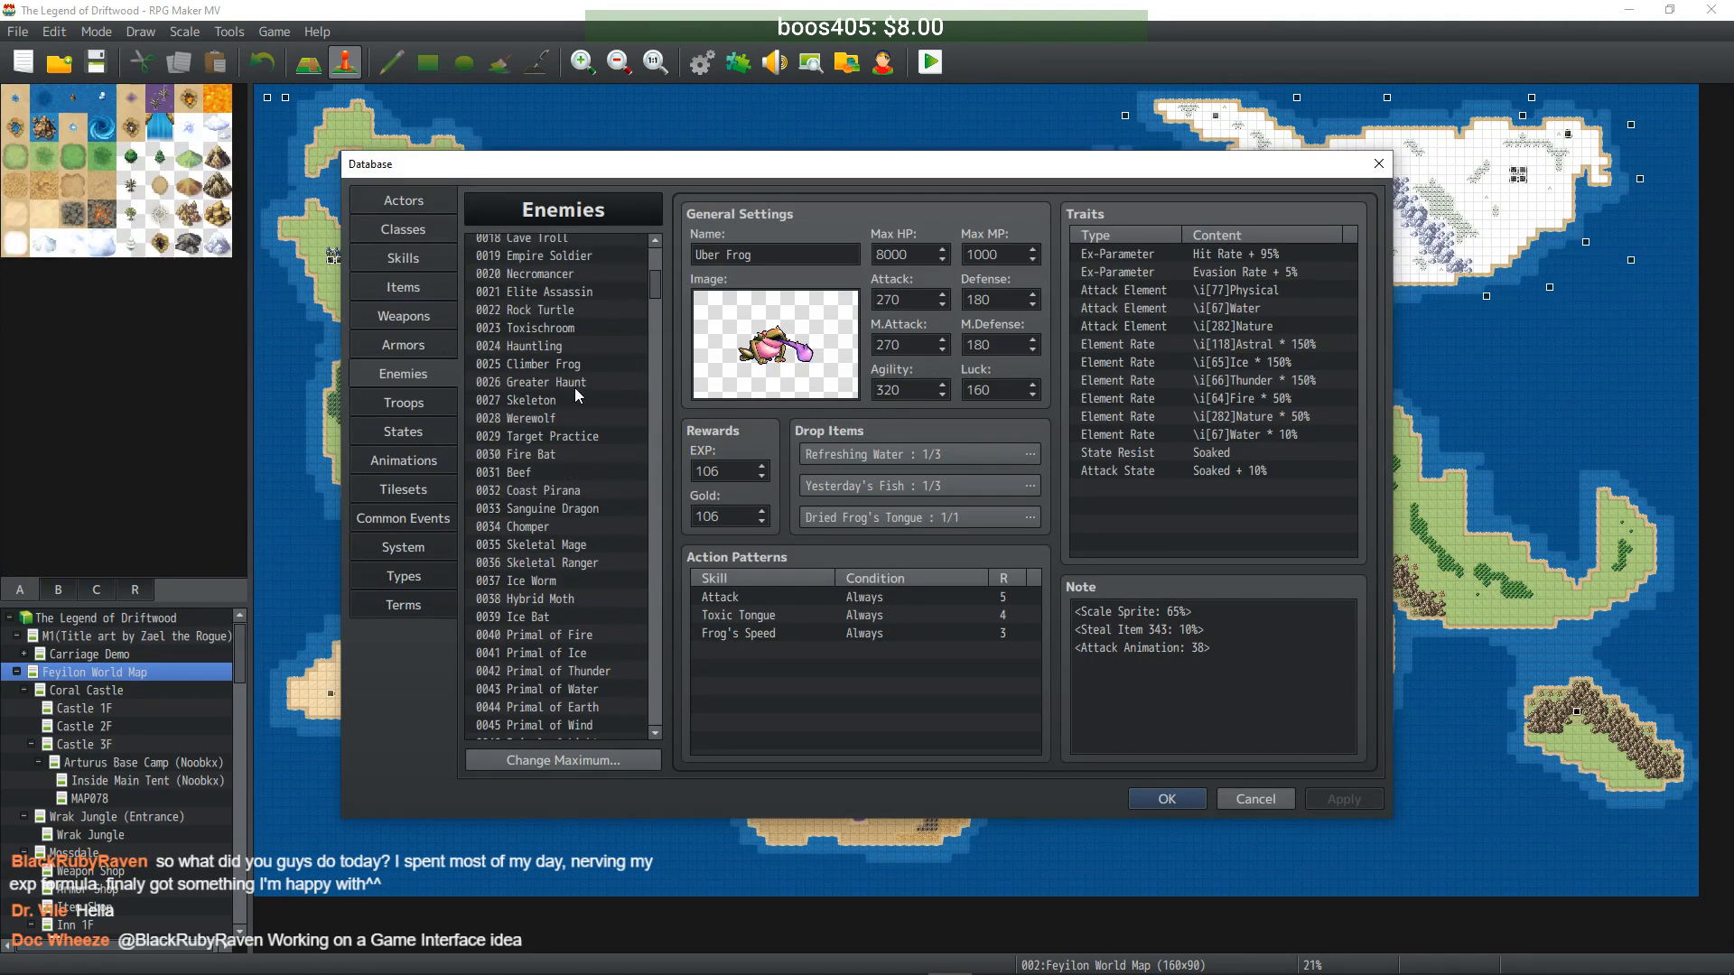
click(551, 397)
click(548, 417)
click(542, 459)
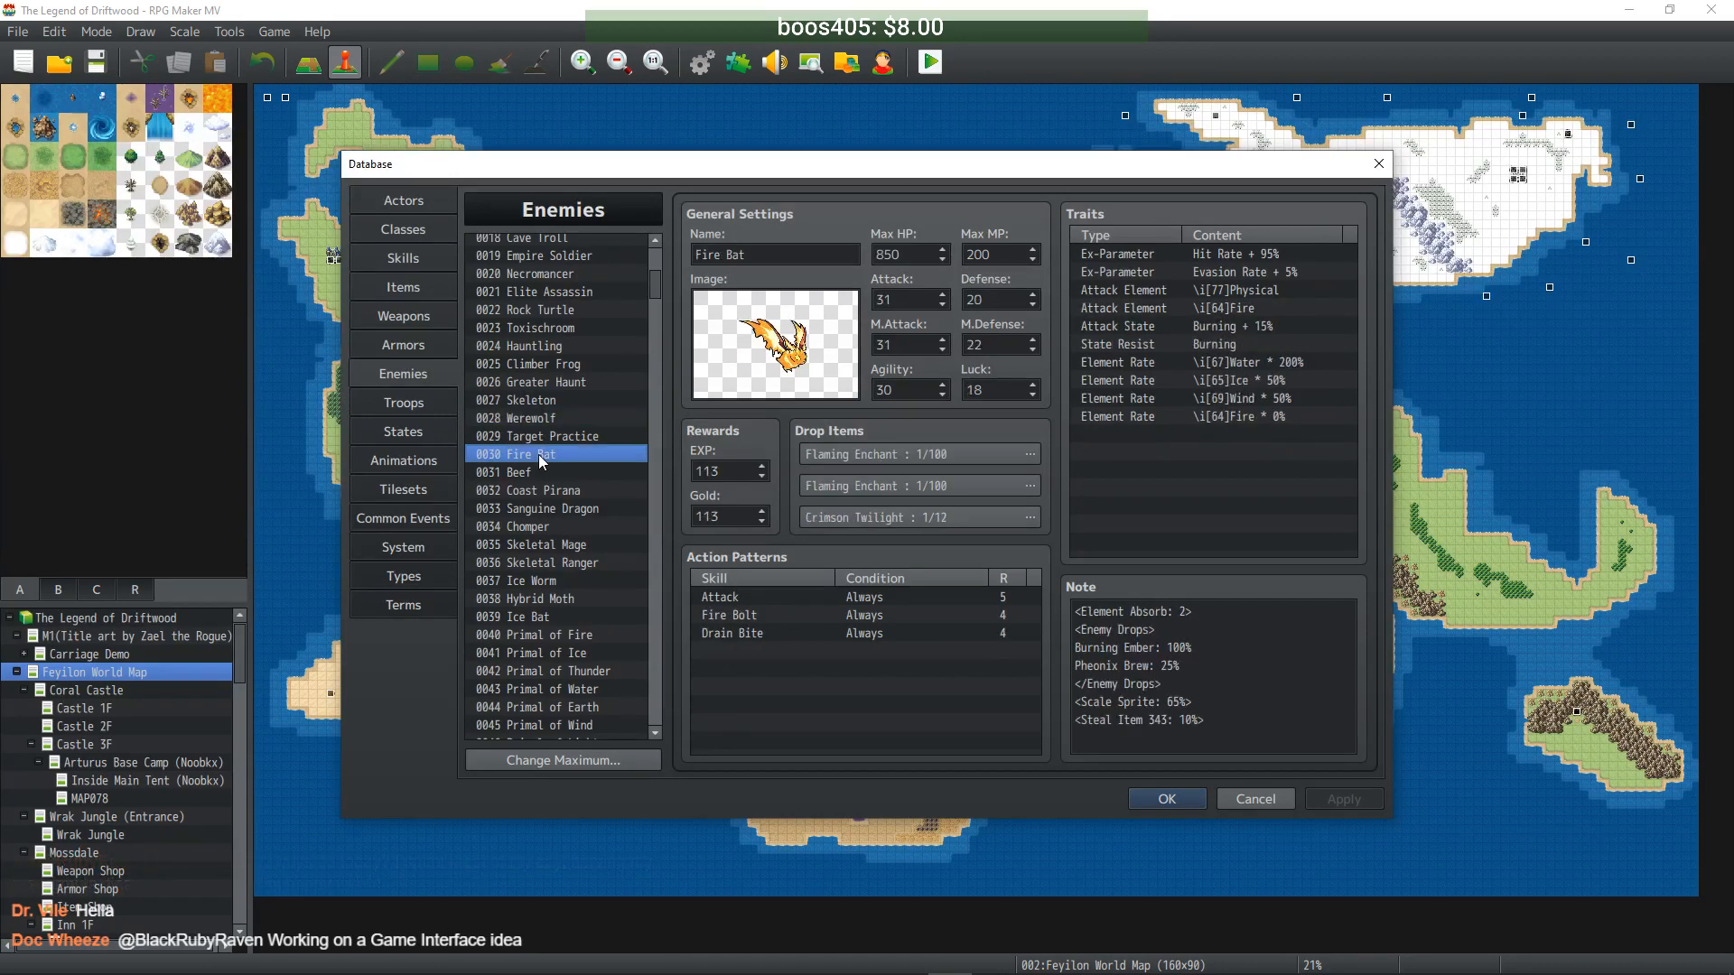
drag(656, 285, 653, 476)
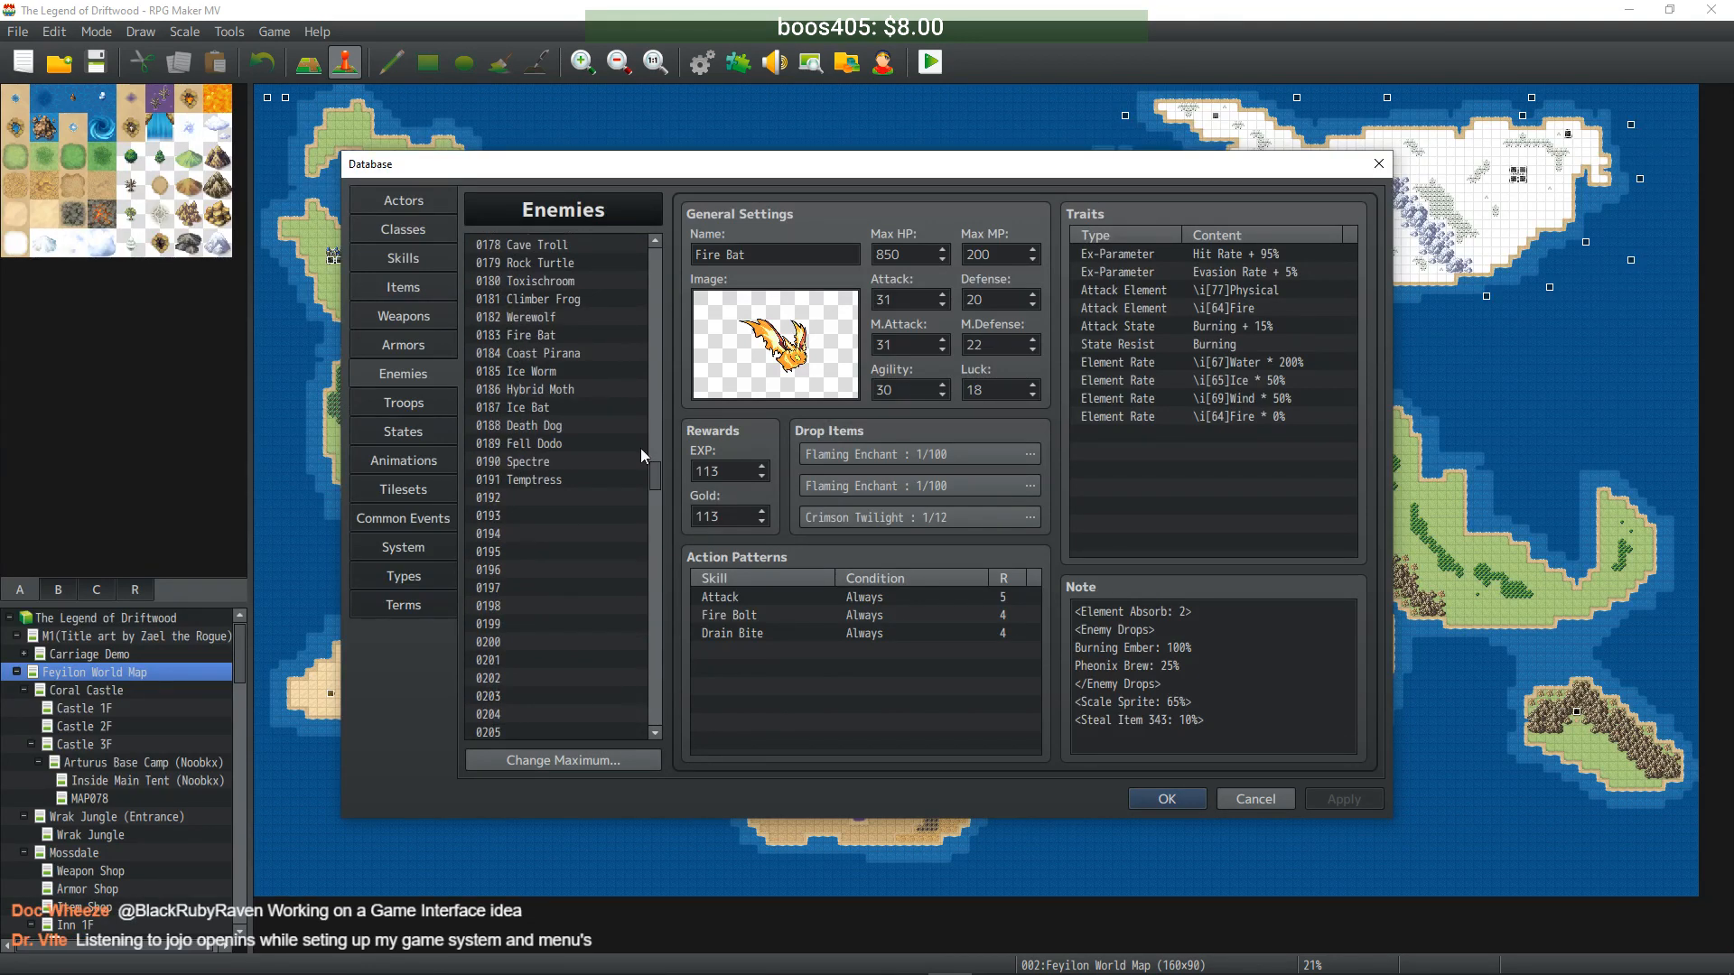
drag(652, 479, 663, 289)
scroll(605, 397, up, 2)
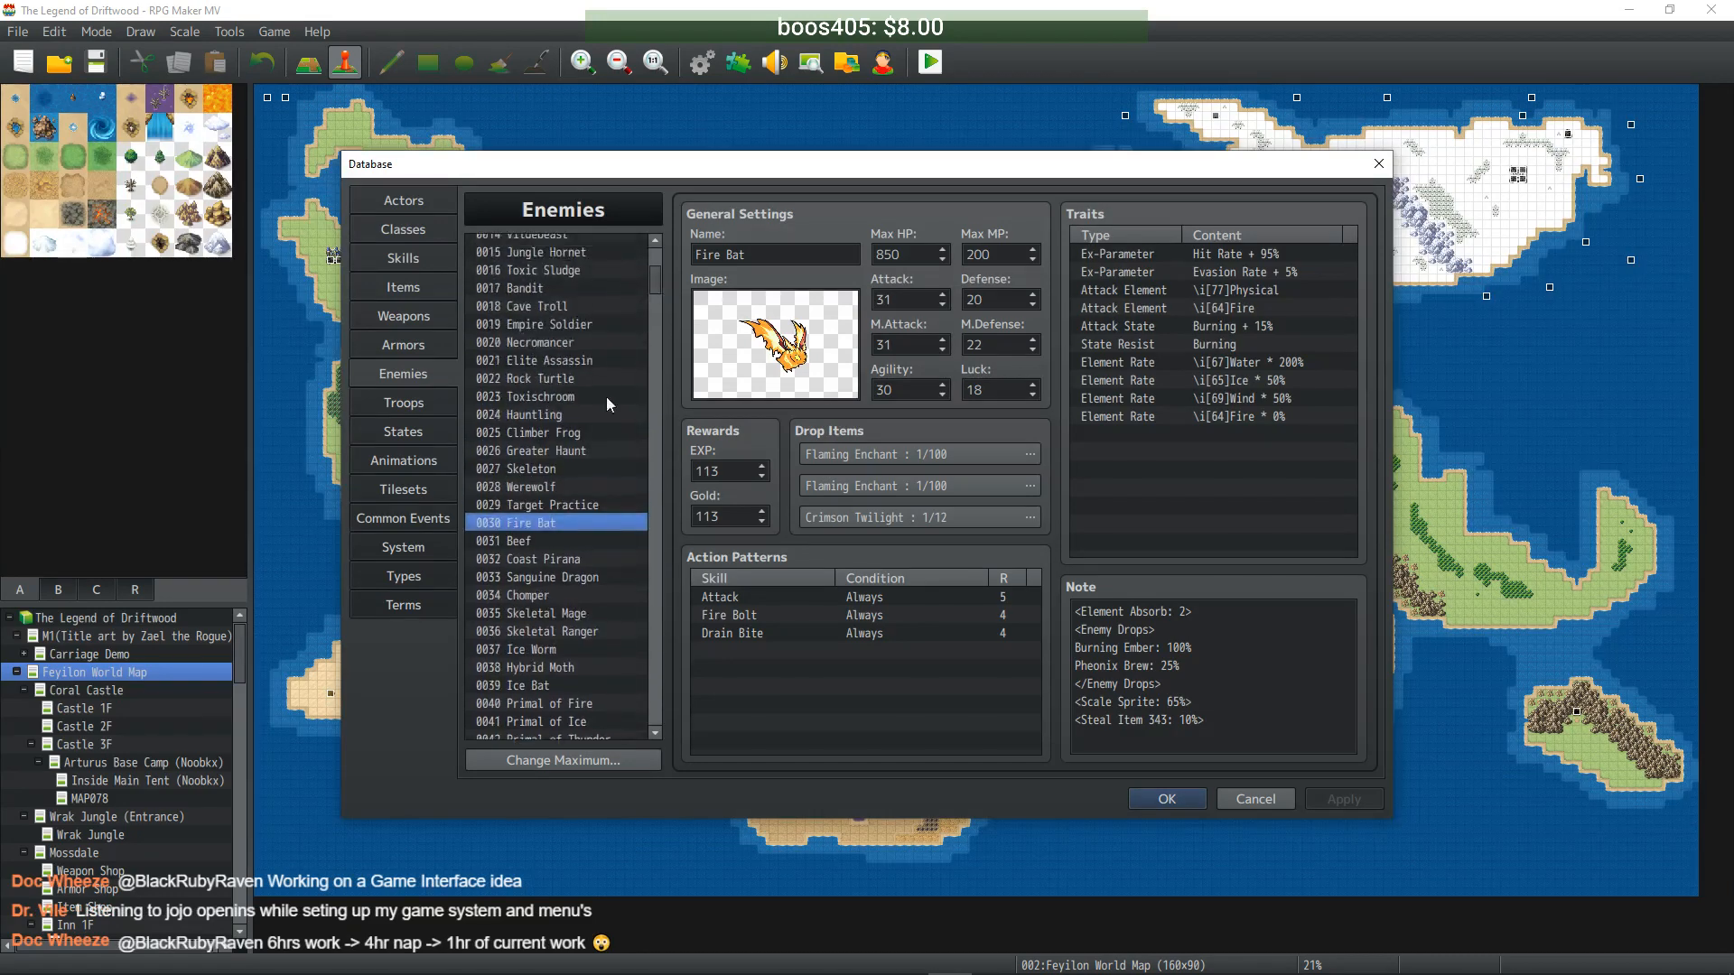
click(560, 486)
drag(653, 300, 646, 575)
click(543, 532)
key(ctrl+v)
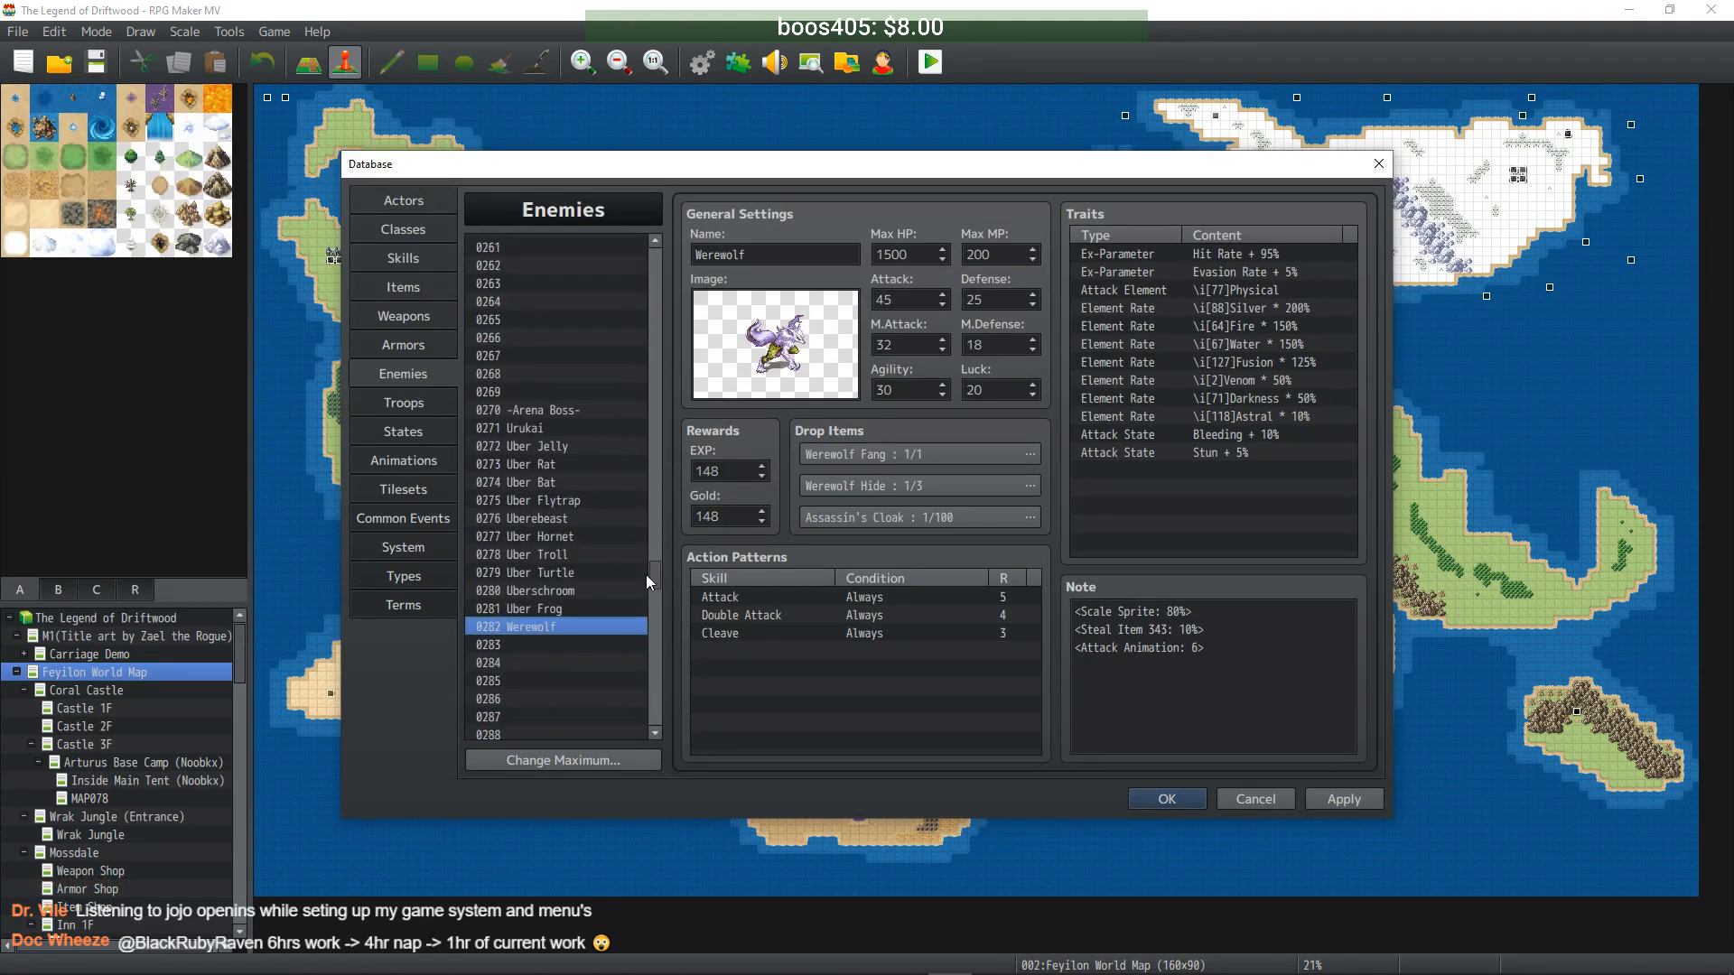
- Rename the clone Uber Werewolf and multiply Max HP (15000), Max MP, Attack (450) and Defense by ten
click(713, 255)
text(Uber)
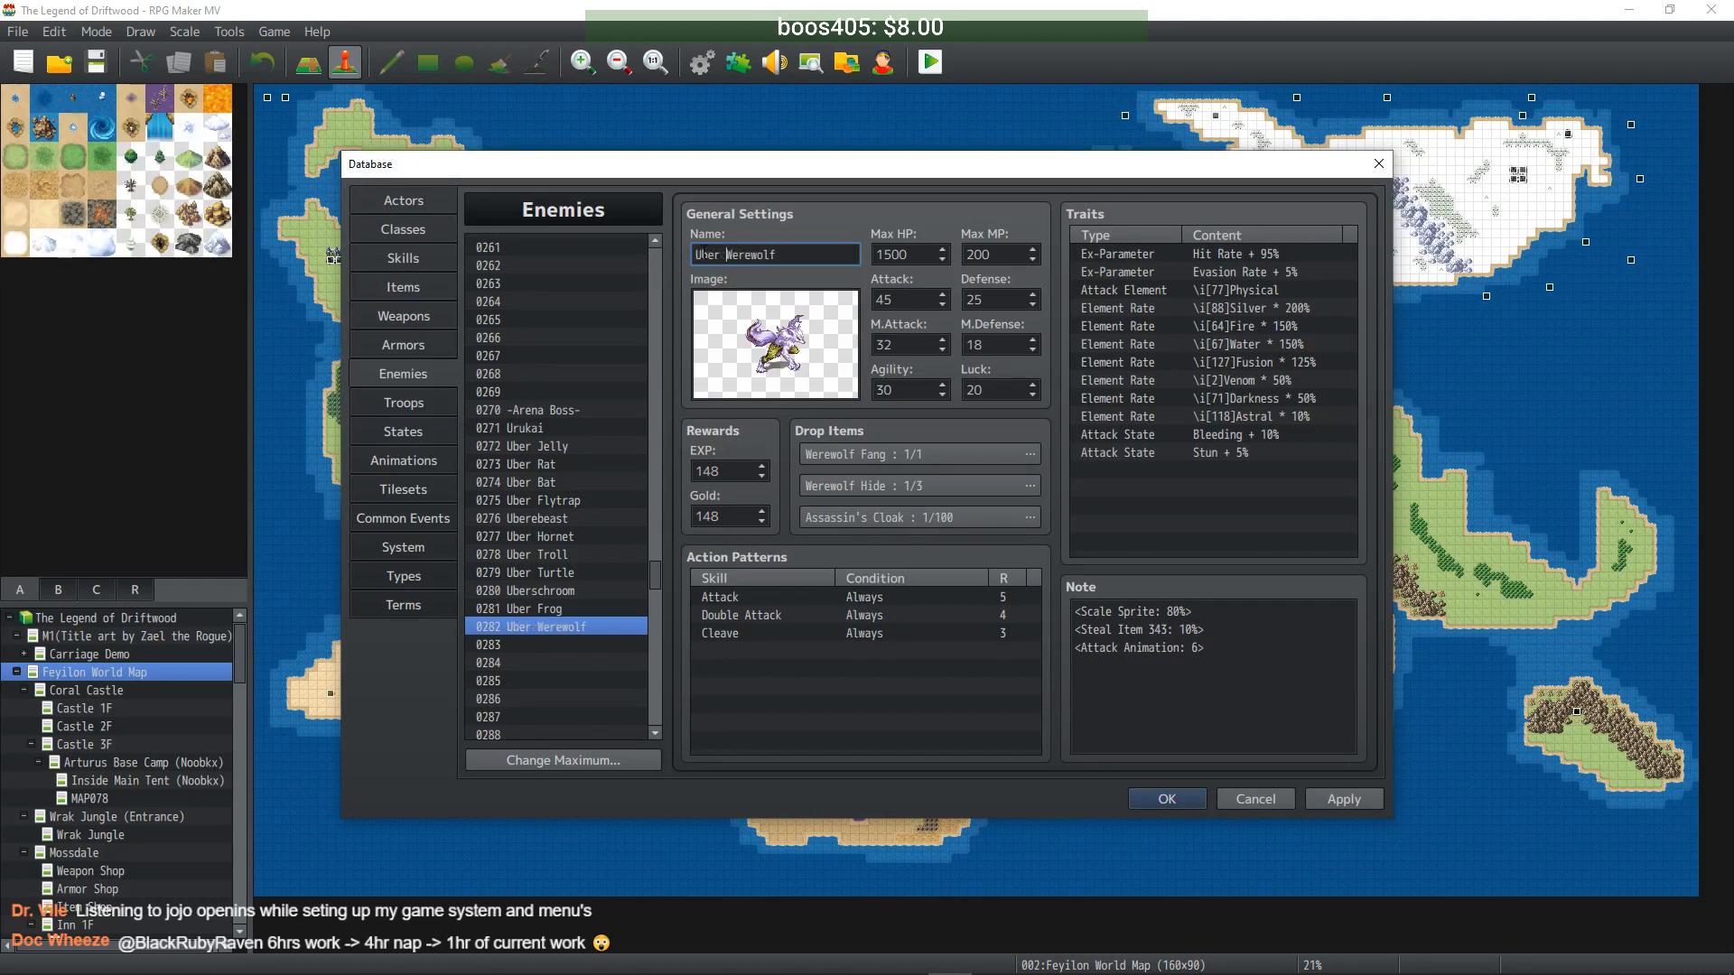
double_click(908, 254)
click(911, 254)
text(0)
click(999, 256)
text(0)
click(910, 300)
text(0)
click(1002, 301)
text(0)
- Multiply M.Attack, M.Defense, Agility and Luck by ten and apply Uber Werewolf
click(910, 345)
text(0)
click(999, 346)
text(0)
click(913, 390)
text(0)
click(988, 390)
text(0)
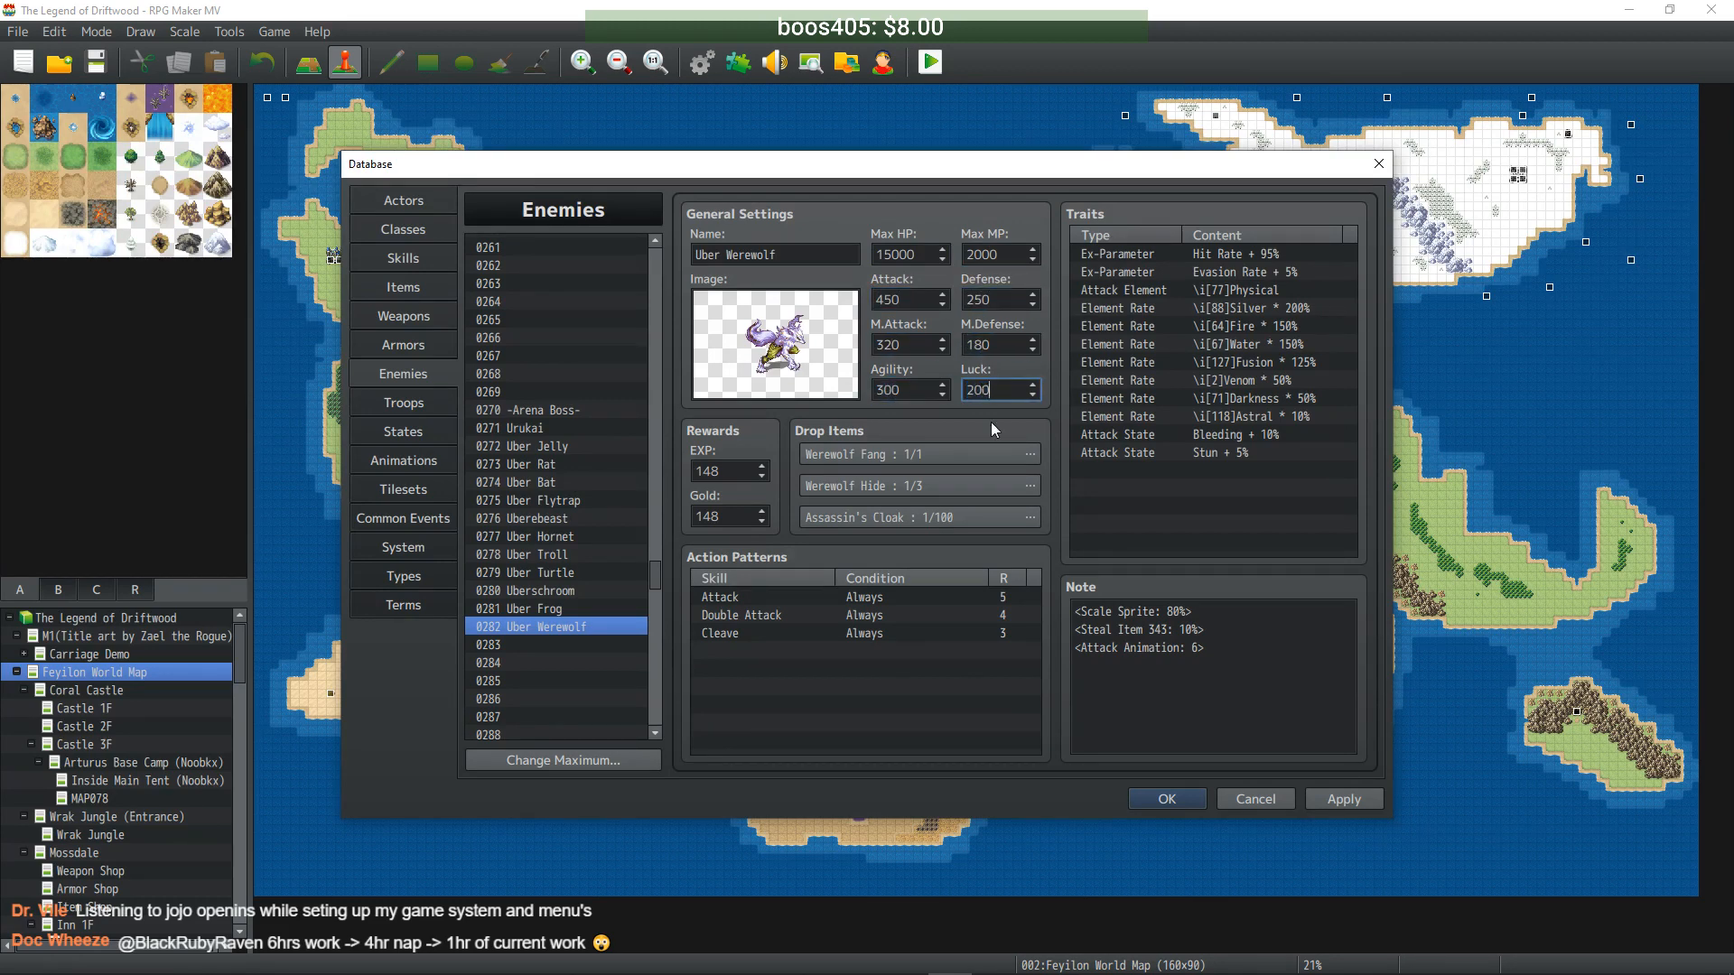
click(1328, 799)
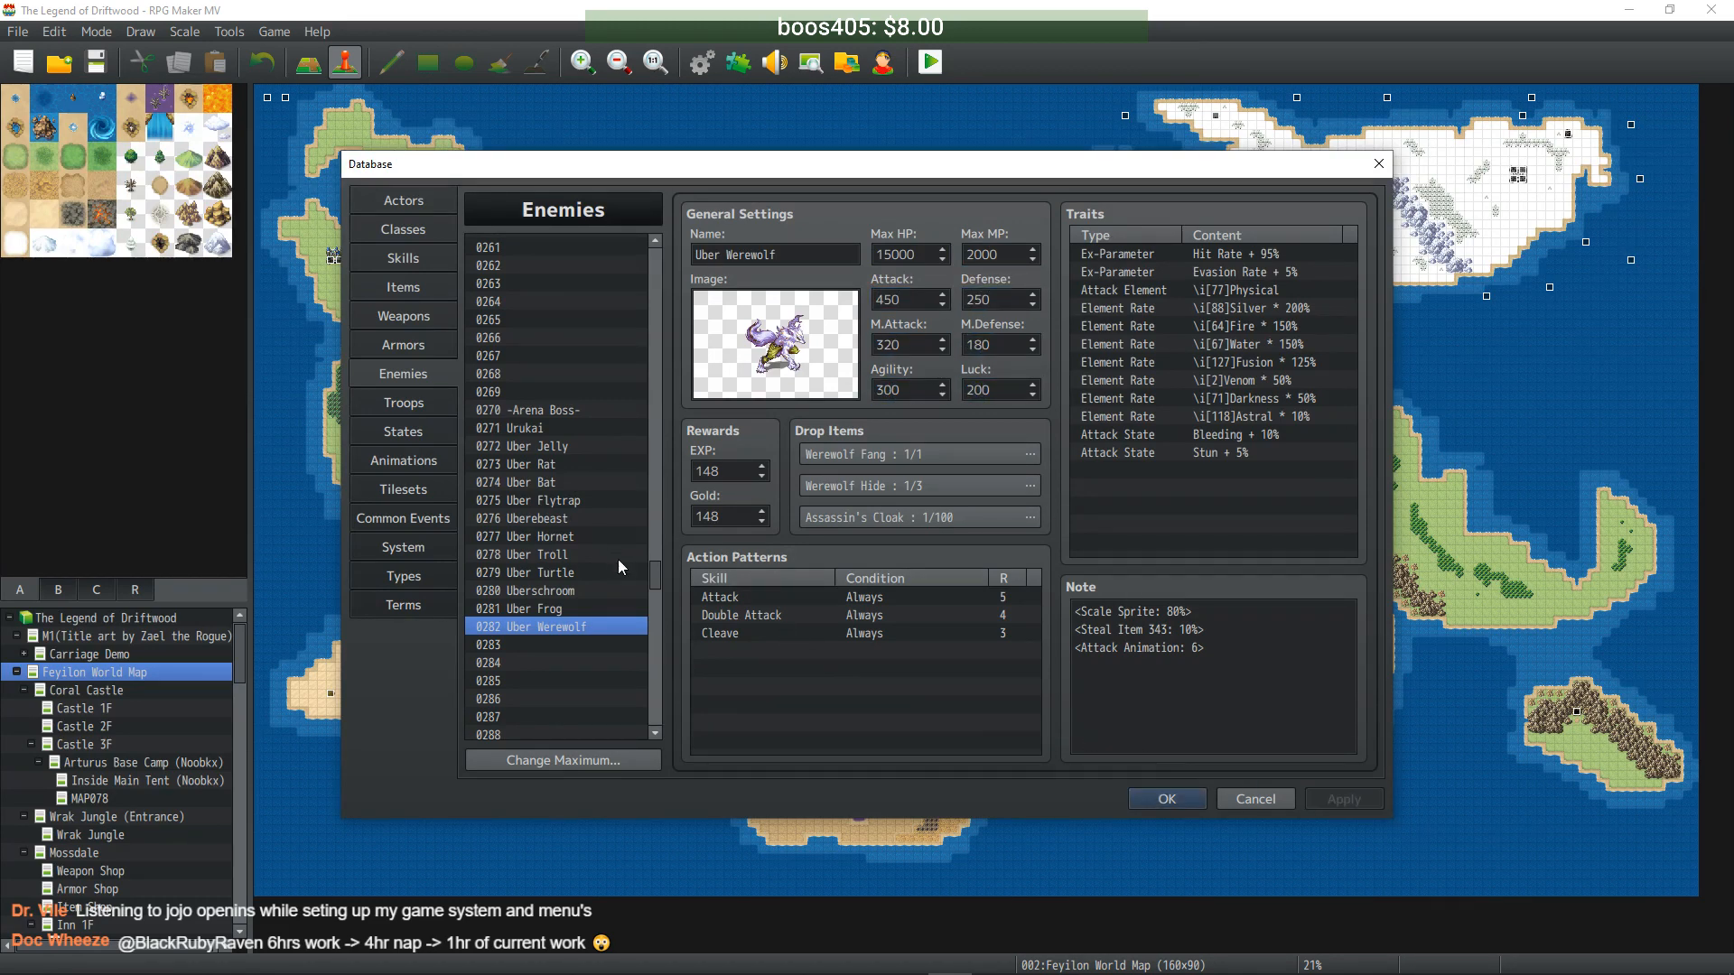
- Raise Uber Werewolf's EXP and Gold tenfold to 1480
click(739, 471)
text(0)
key(Tab)
click(743, 511)
text(0)
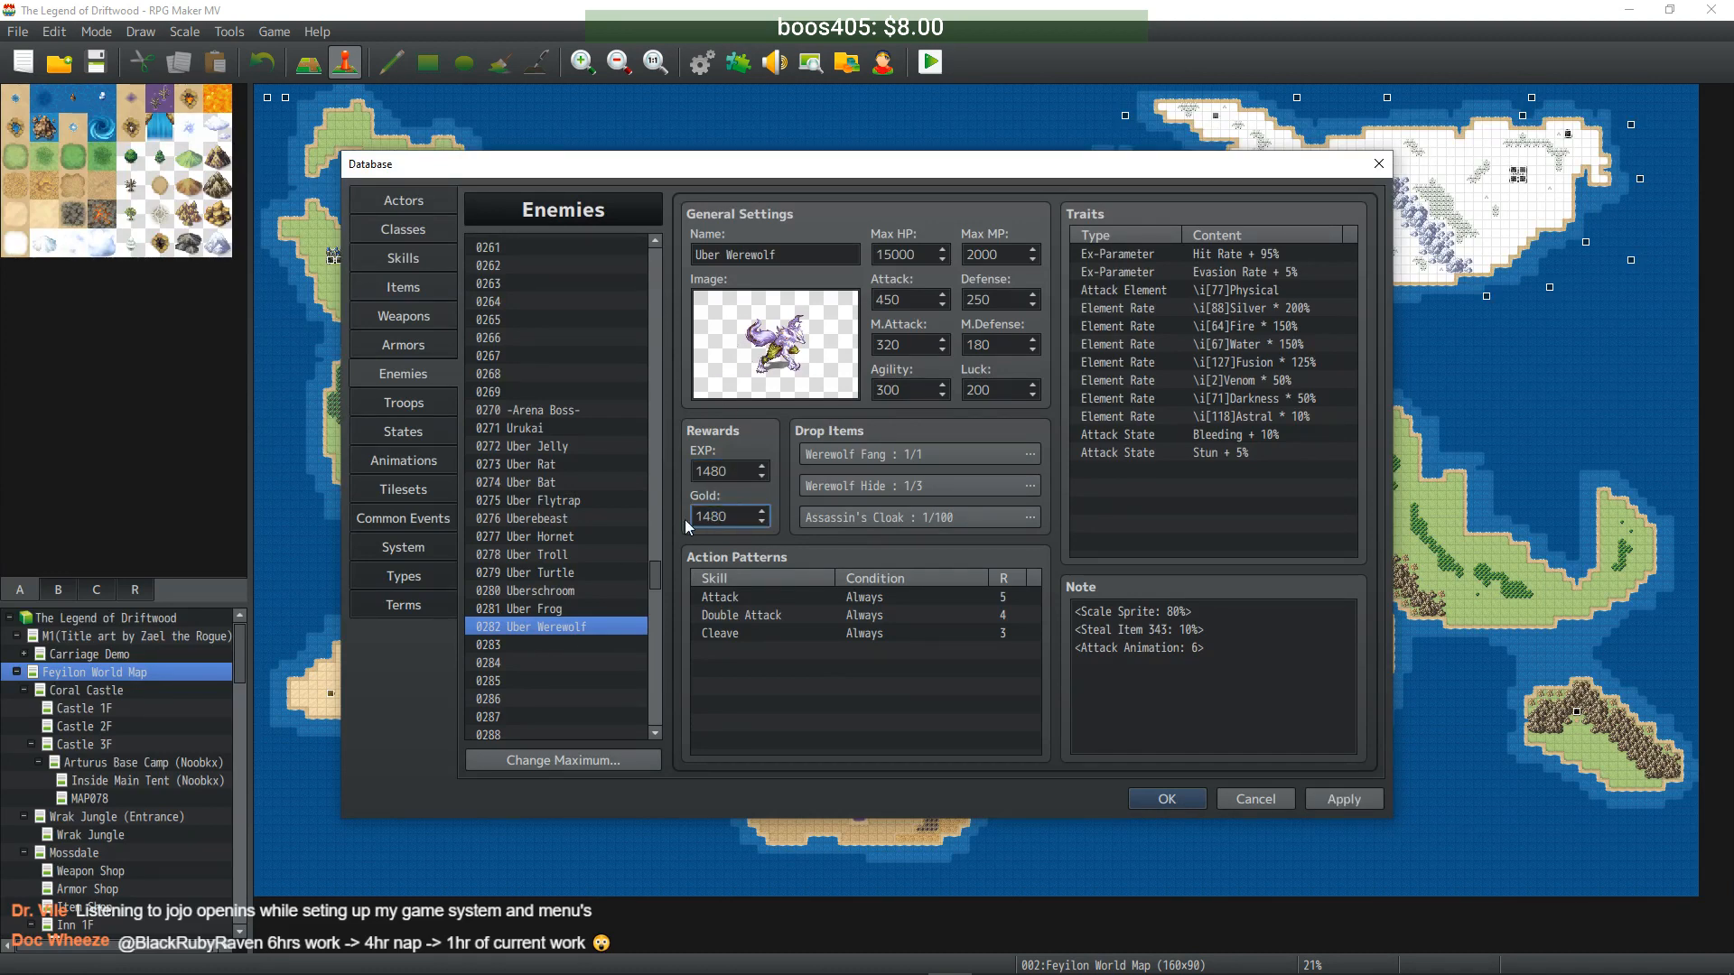
- Raise Uber Frog's EXP and Gold to 1060, then recheck the neighbouring Uber entries
click(573, 610)
click(733, 472)
text(0)
key(Tab)
click(736, 515)
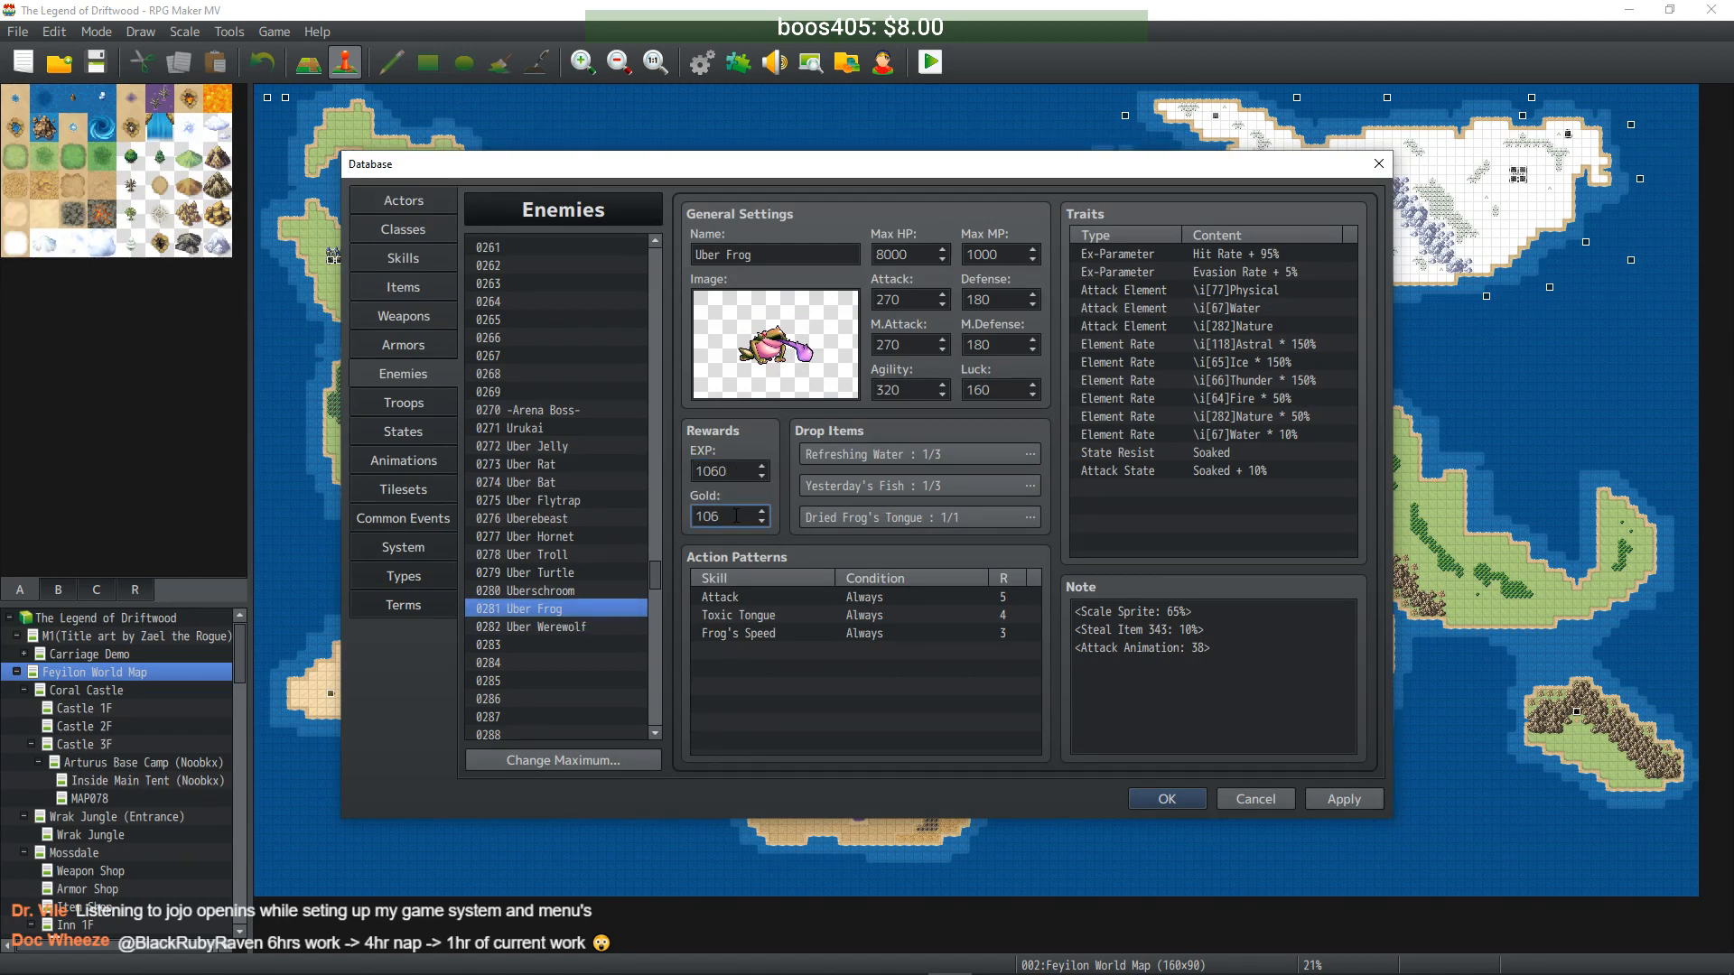
text(0)
click(577, 587)
click(578, 611)
click(579, 628)
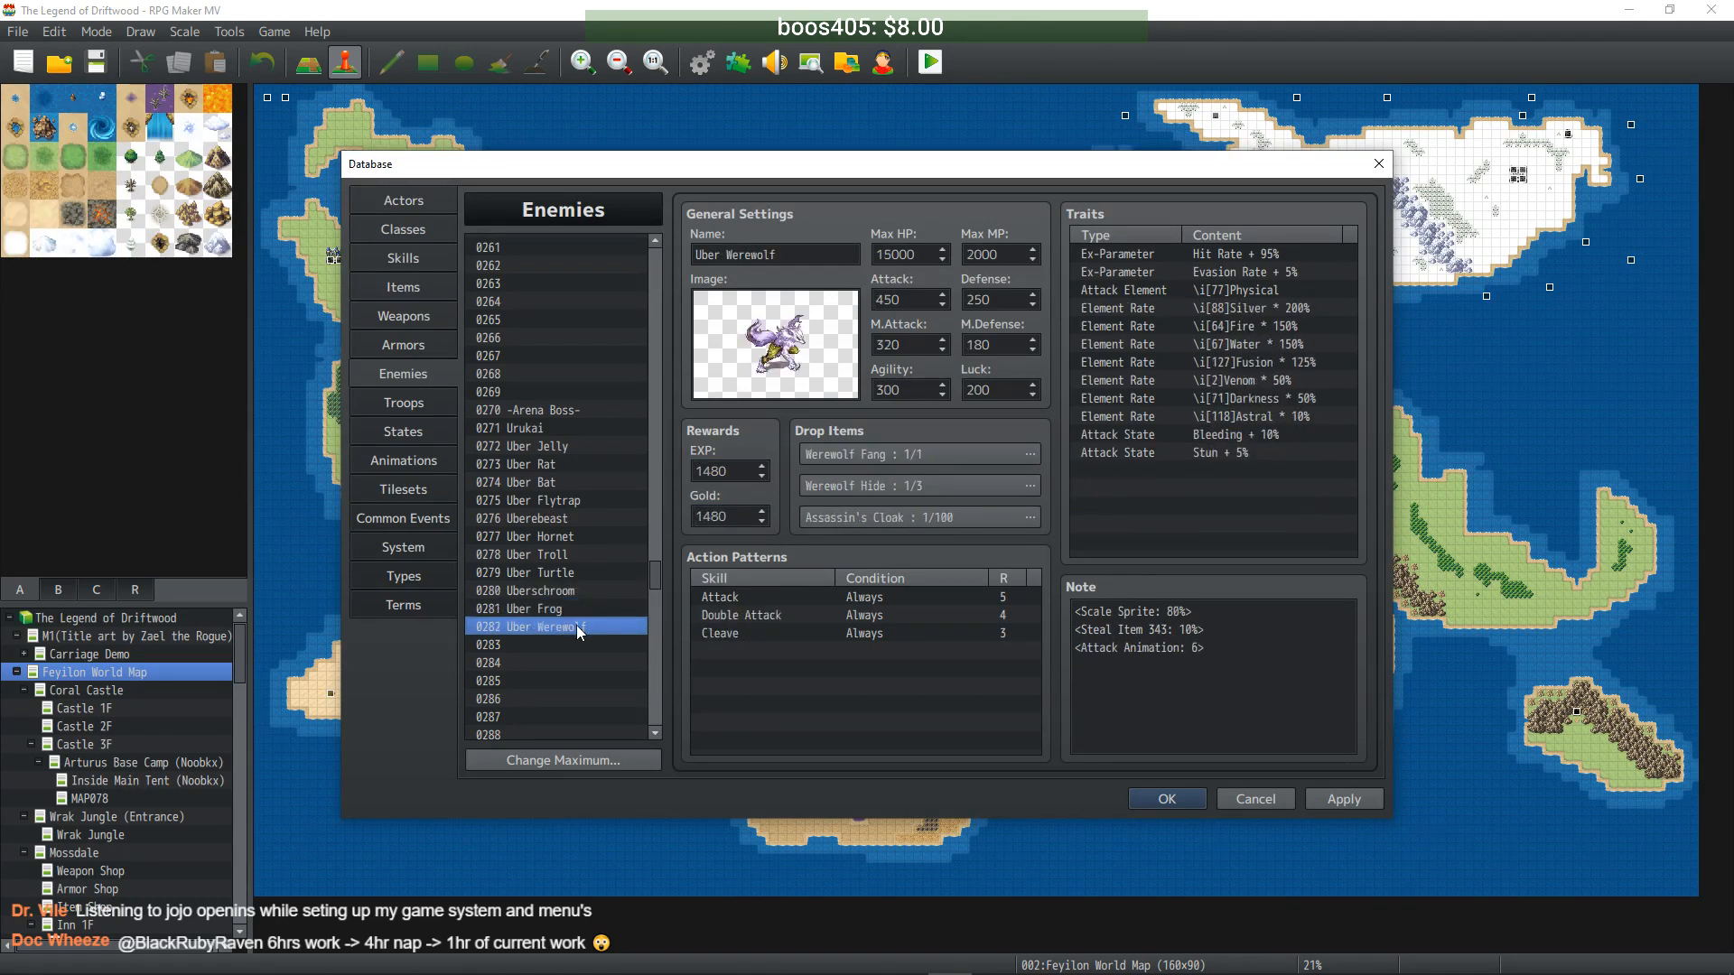
drag(656, 578, 653, 295)
- Rename the Fire Bat copy in slot 0283 to Uber Firebat
scroll(599, 385, up, 2)
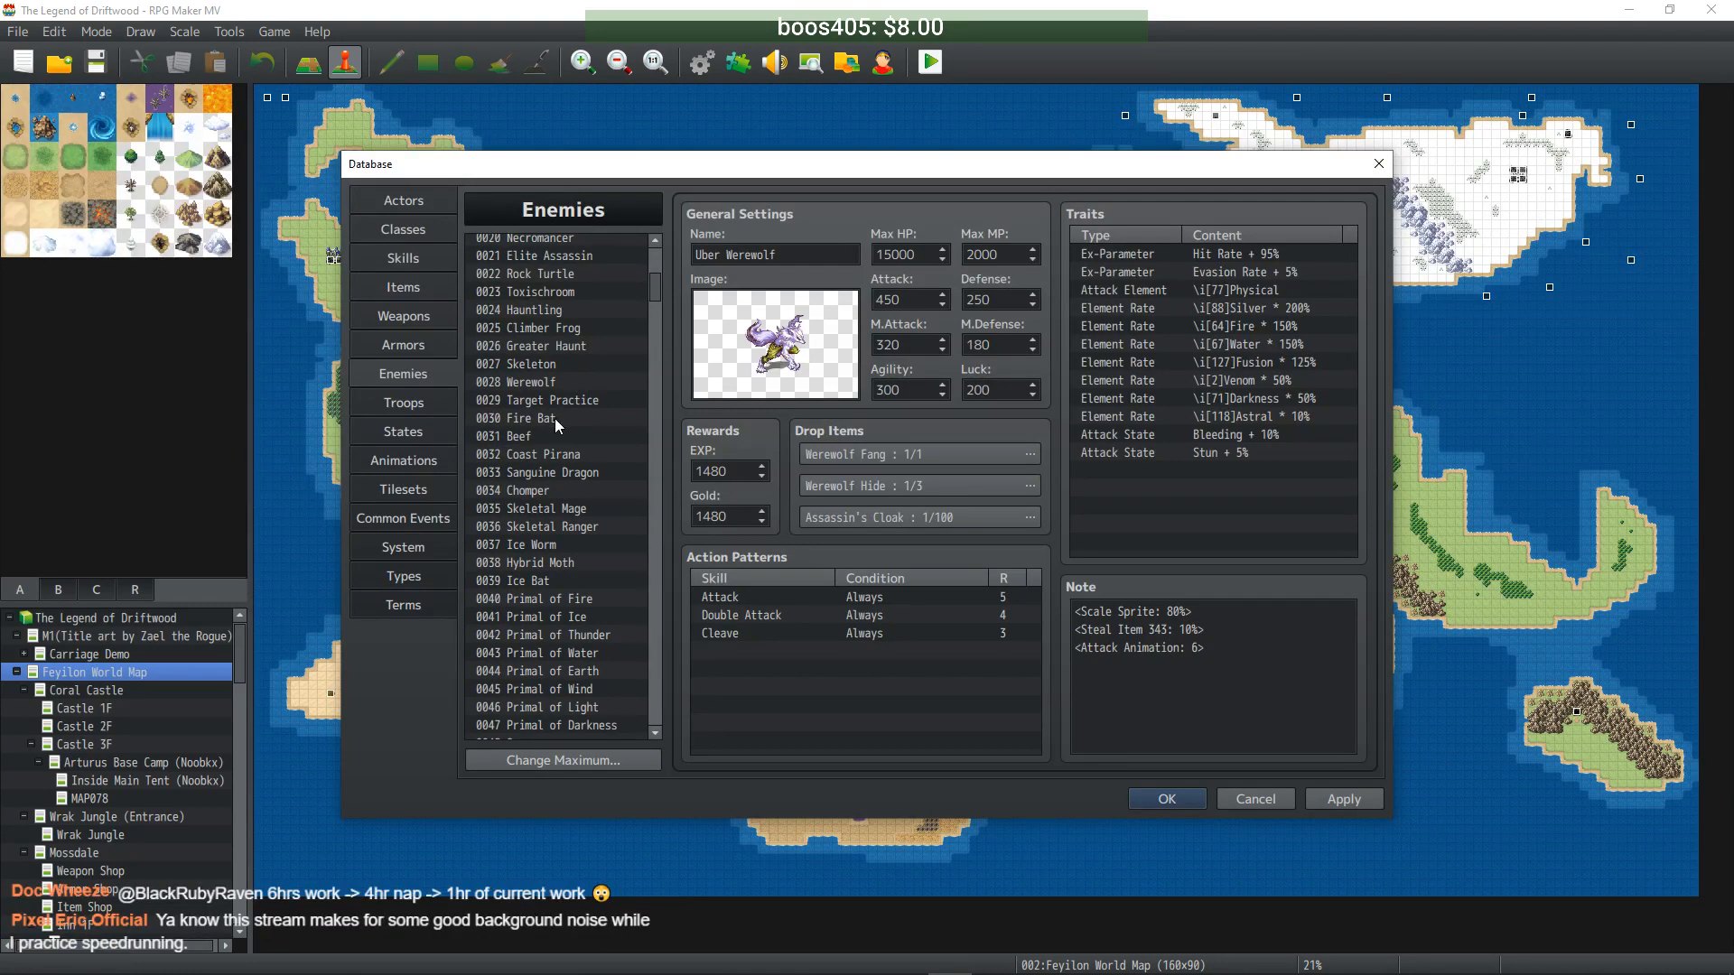
click(557, 420)
drag(658, 362, 656, 468)
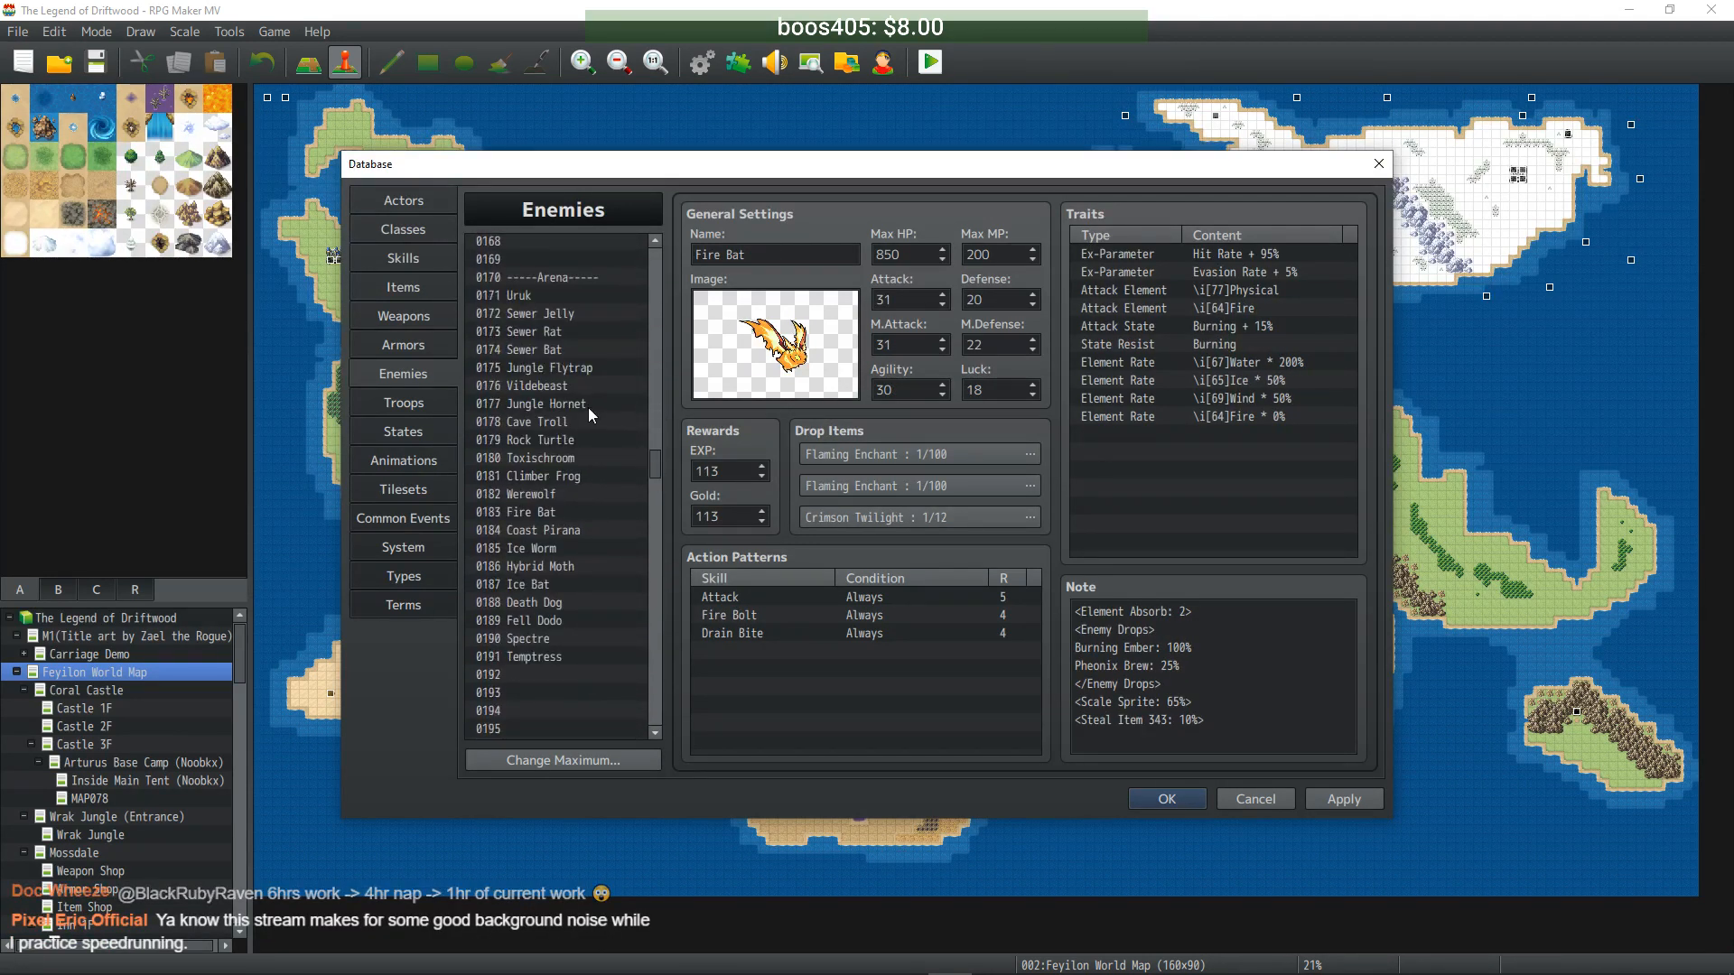
drag(655, 470, 654, 588)
click(555, 428)
click(713, 254)
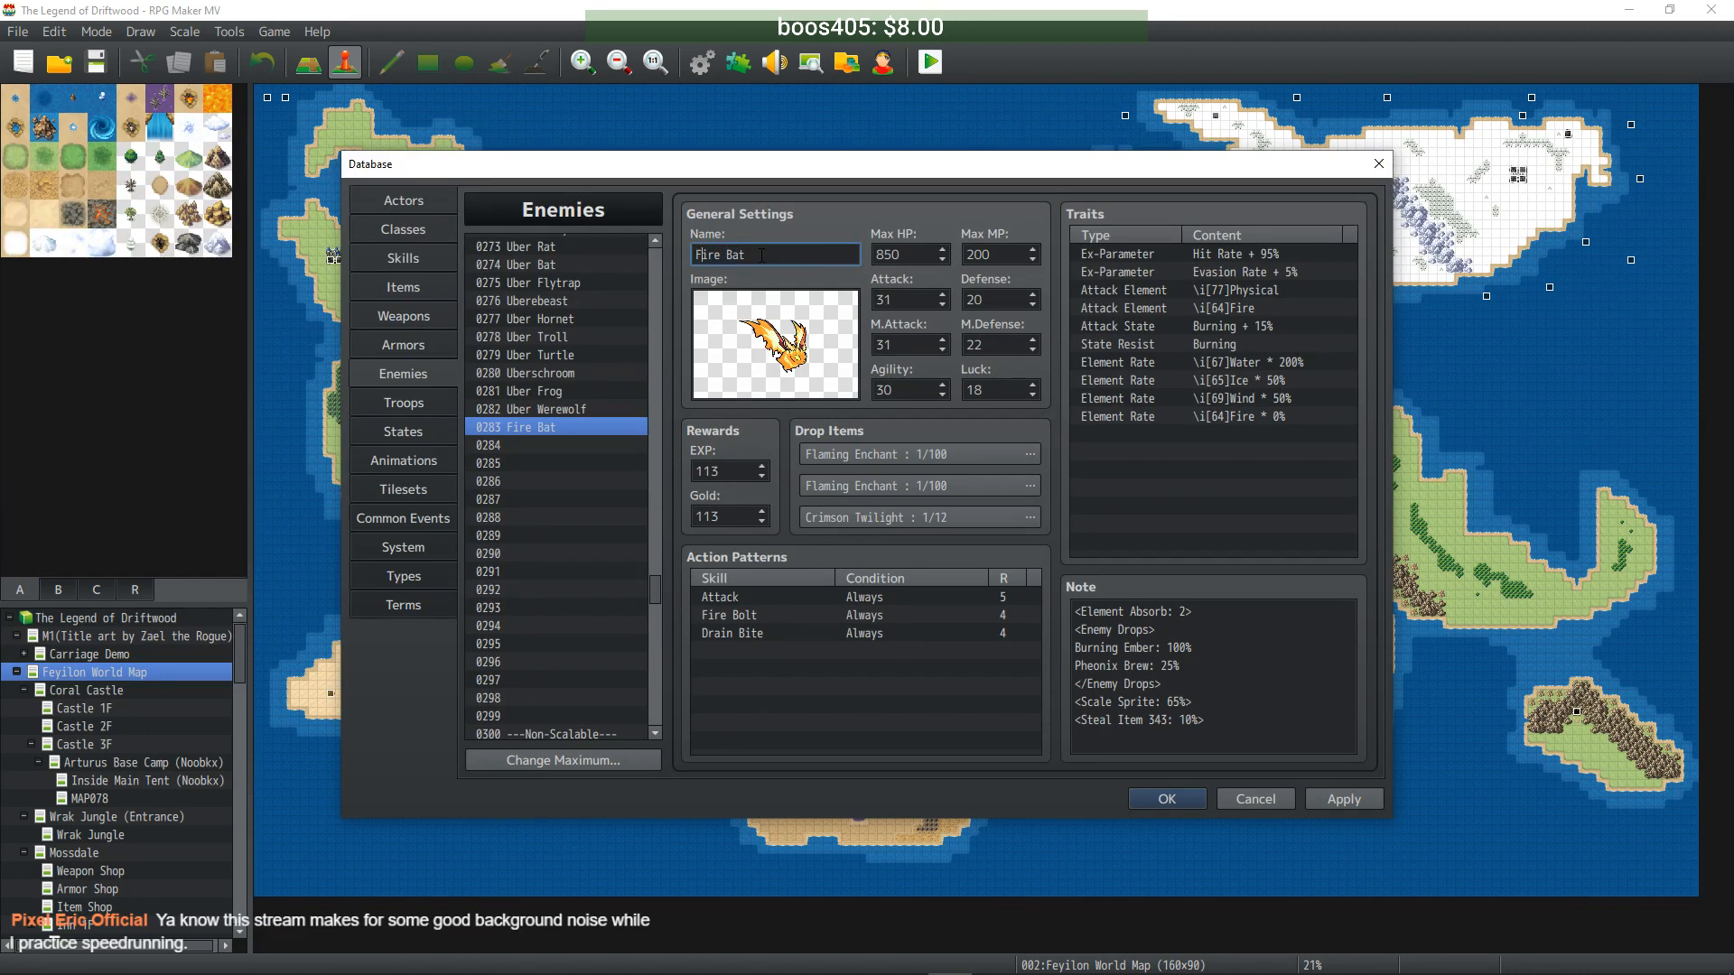
text(Uber)
click(750, 255)
key(Delete)
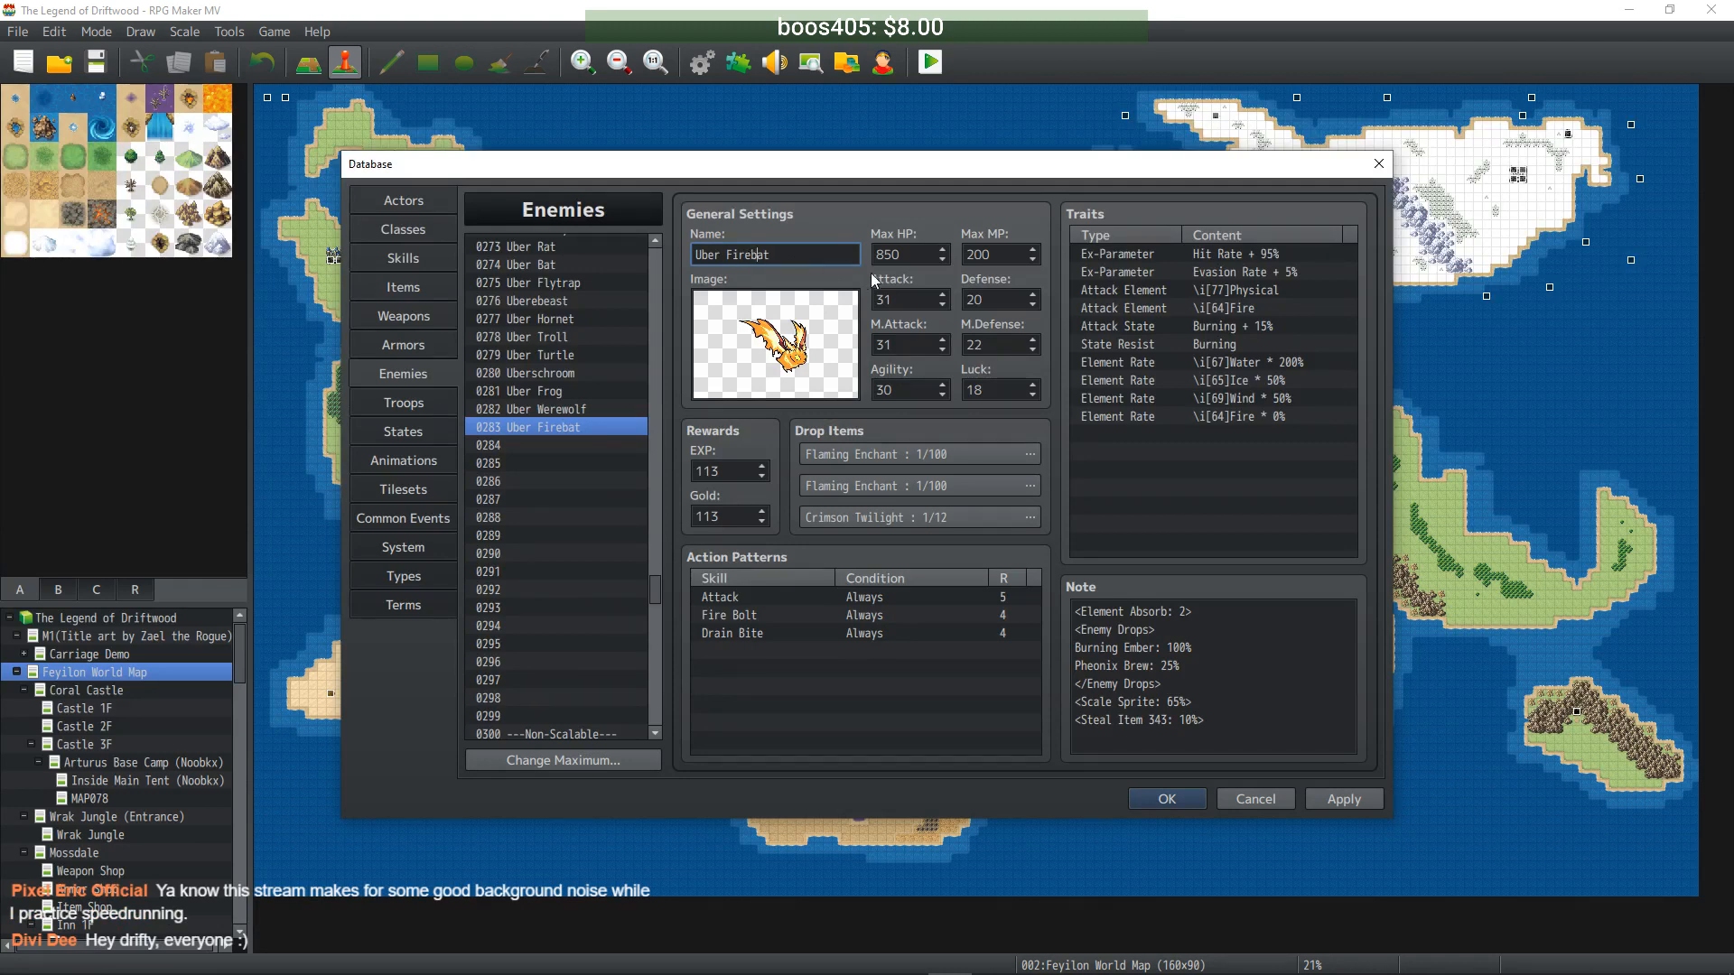
- Set stats to Max HP 8500, MP 2000, Attack 310, Defense 200, M.Attack 310, M.Defense 220, Agility 300, Luck 180
double_click(921, 258)
text(8500)
double_click(993, 255)
text(2000)
key(Tab)
text(310)
key(Tab)
text(200)
key(Tab)
text(310)
key(Tab)
text(220)
key(Tab)
text(300)
key(Tab)
text(180)
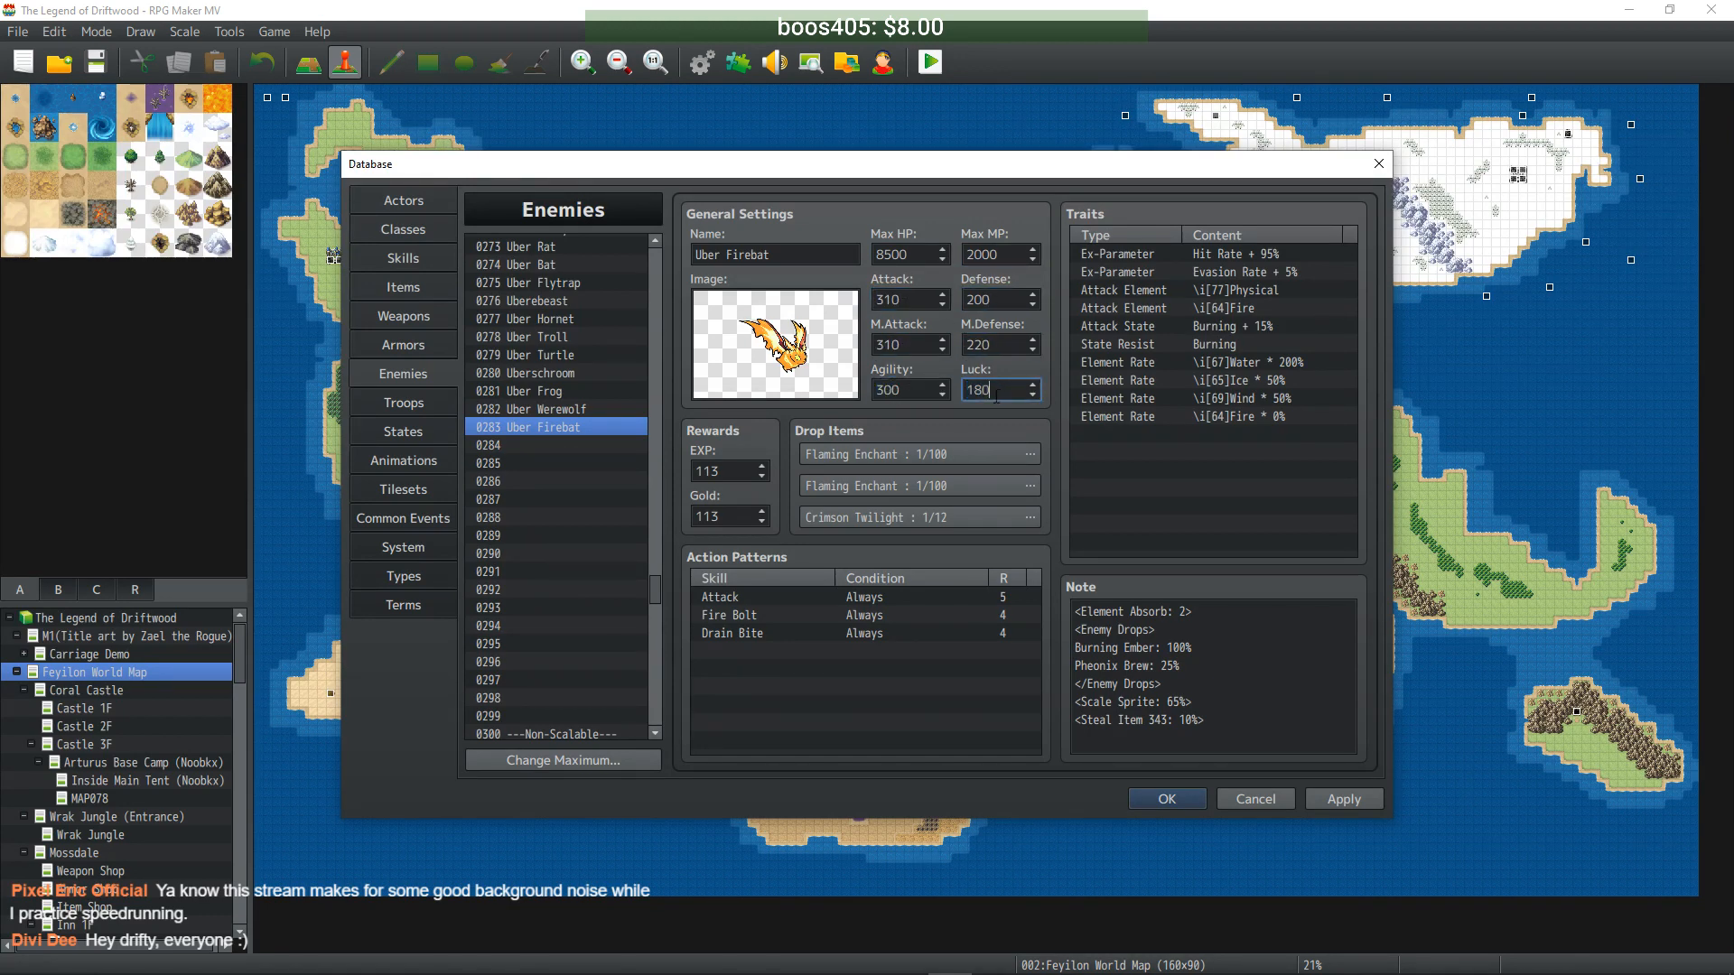
- Set EXP and Gold to 1130 and apply Uber Firebat
key(Tab)
text(1130)
key(Tab)
text(1130)
click(1344, 799)
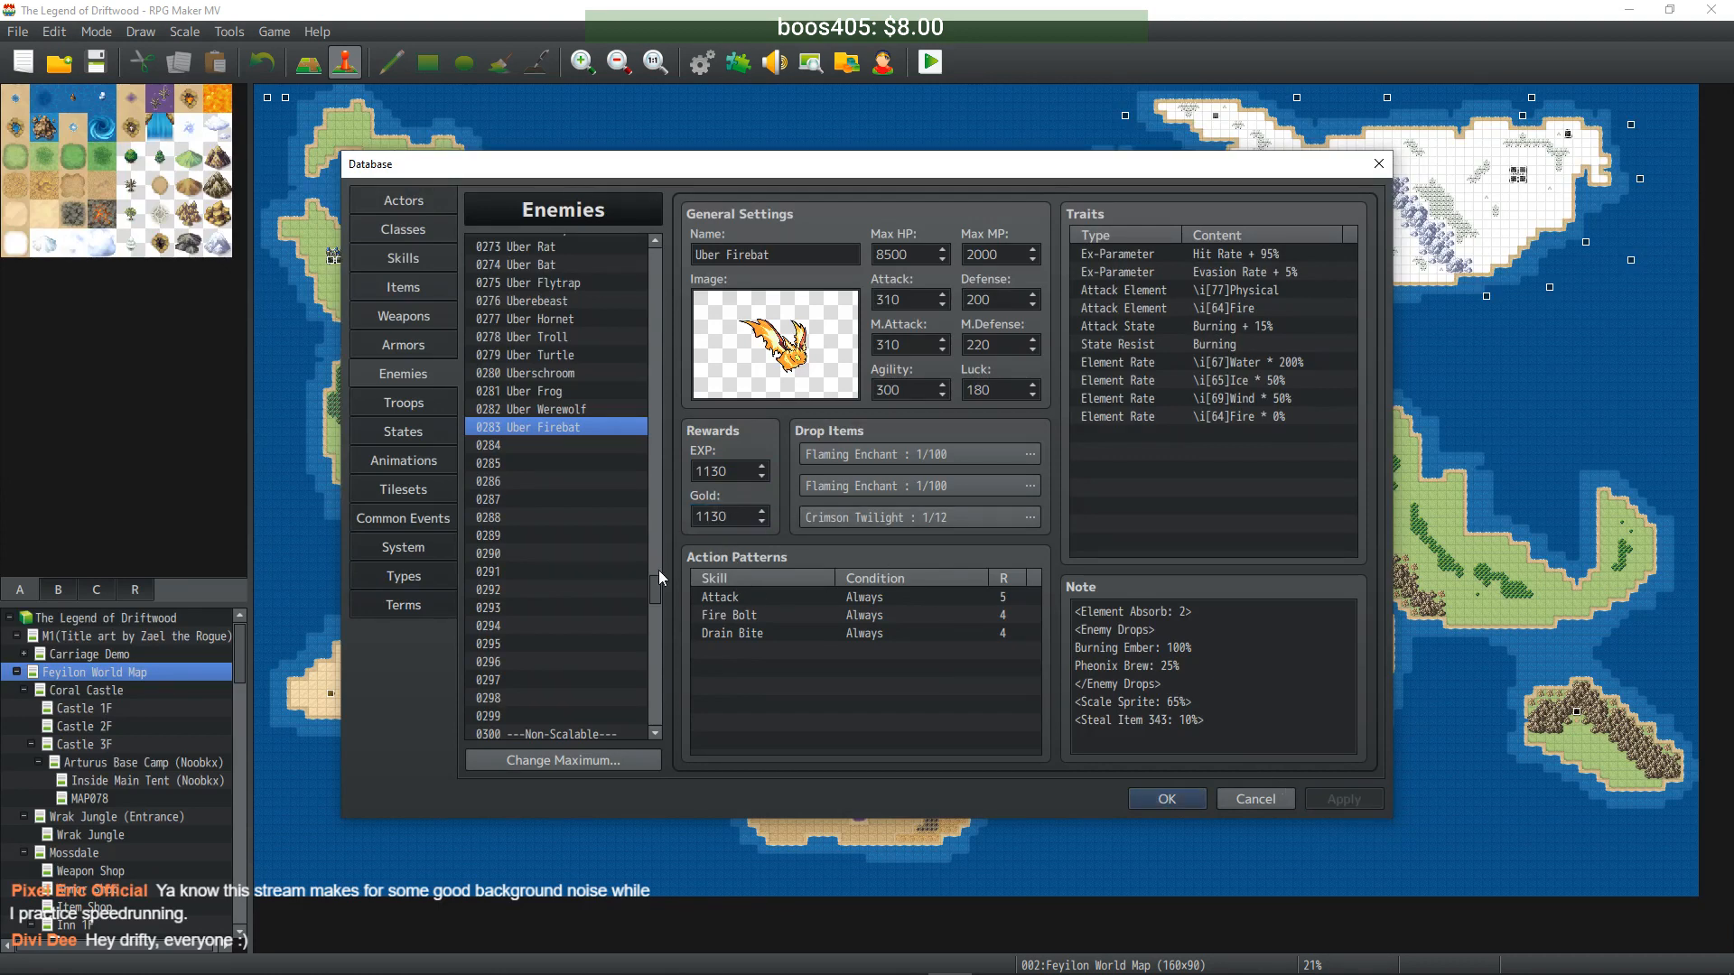
drag(653, 589, 655, 463)
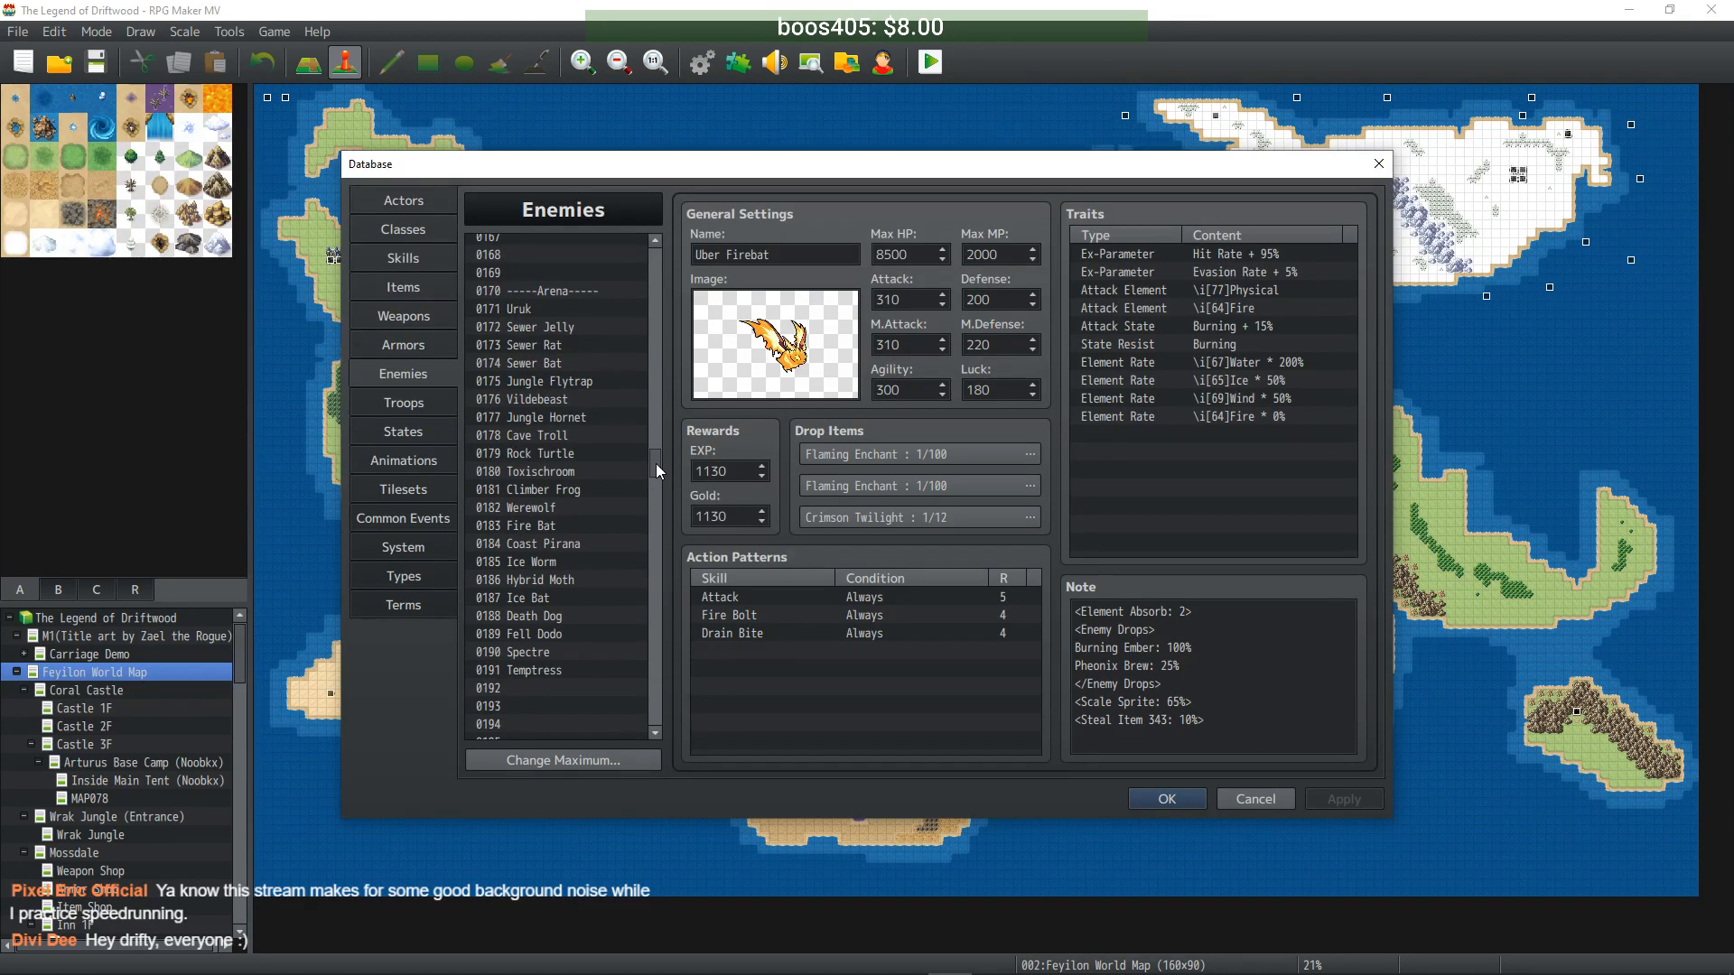
- Paste Coast Pirana into slot 0284 and rename it Uber Pirana
drag(656, 464, 658, 297)
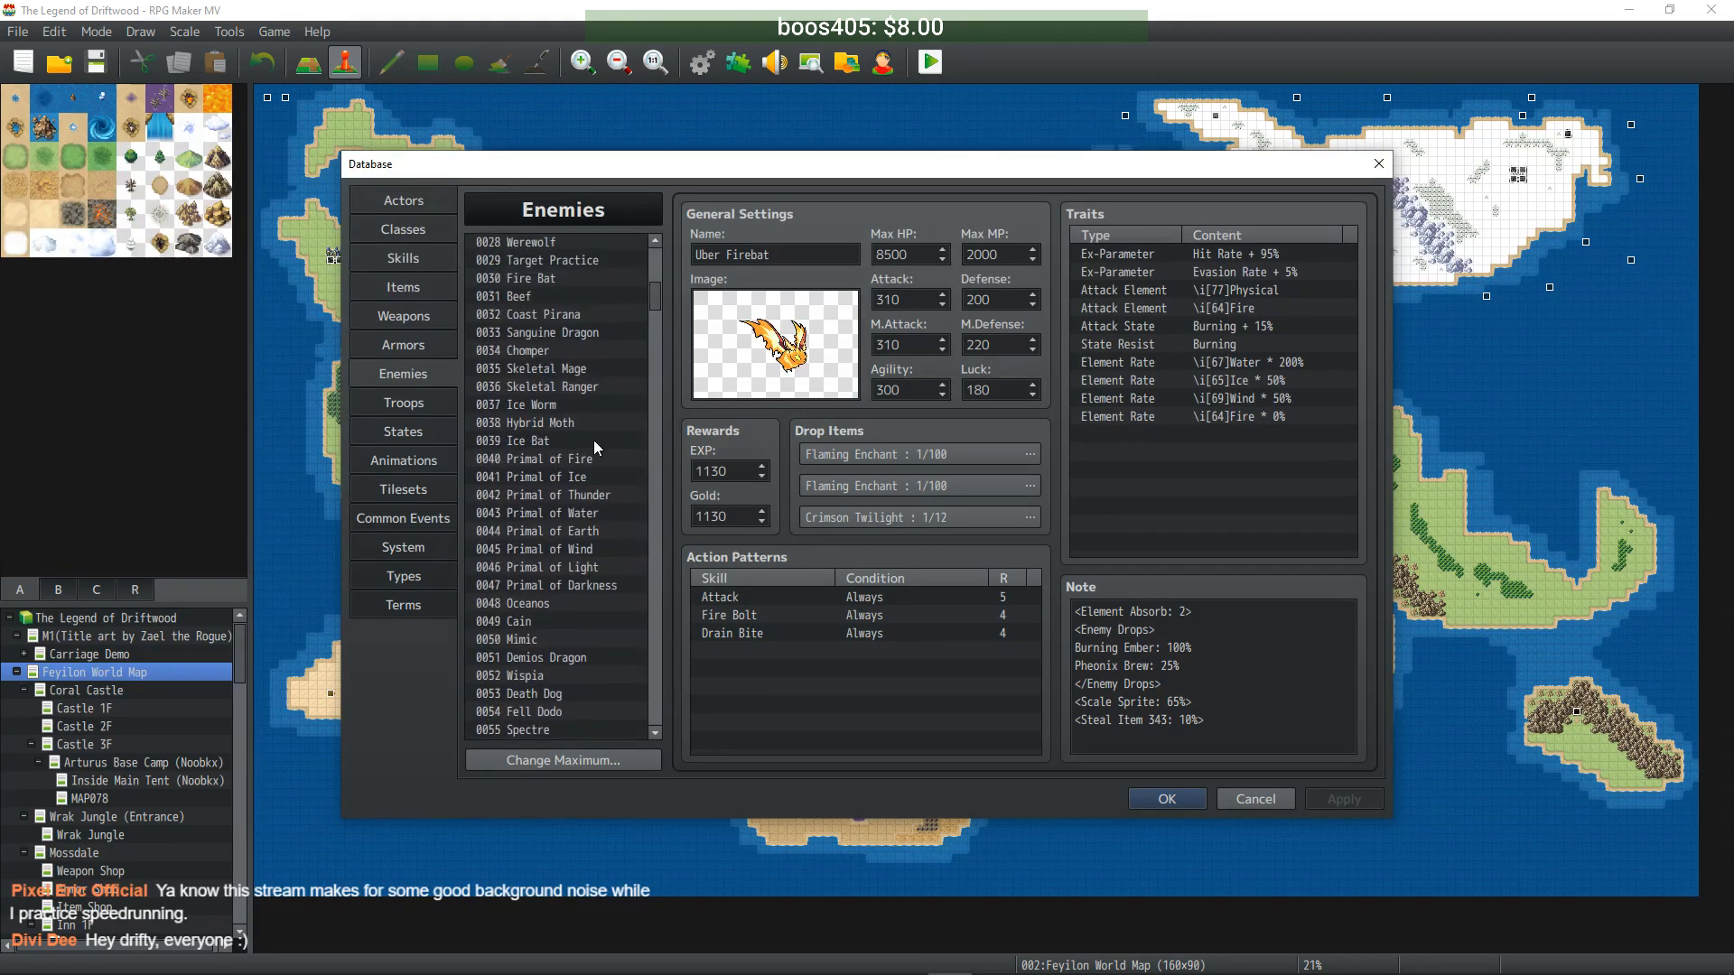
scroll(572, 348, up, 1)
click(575, 334)
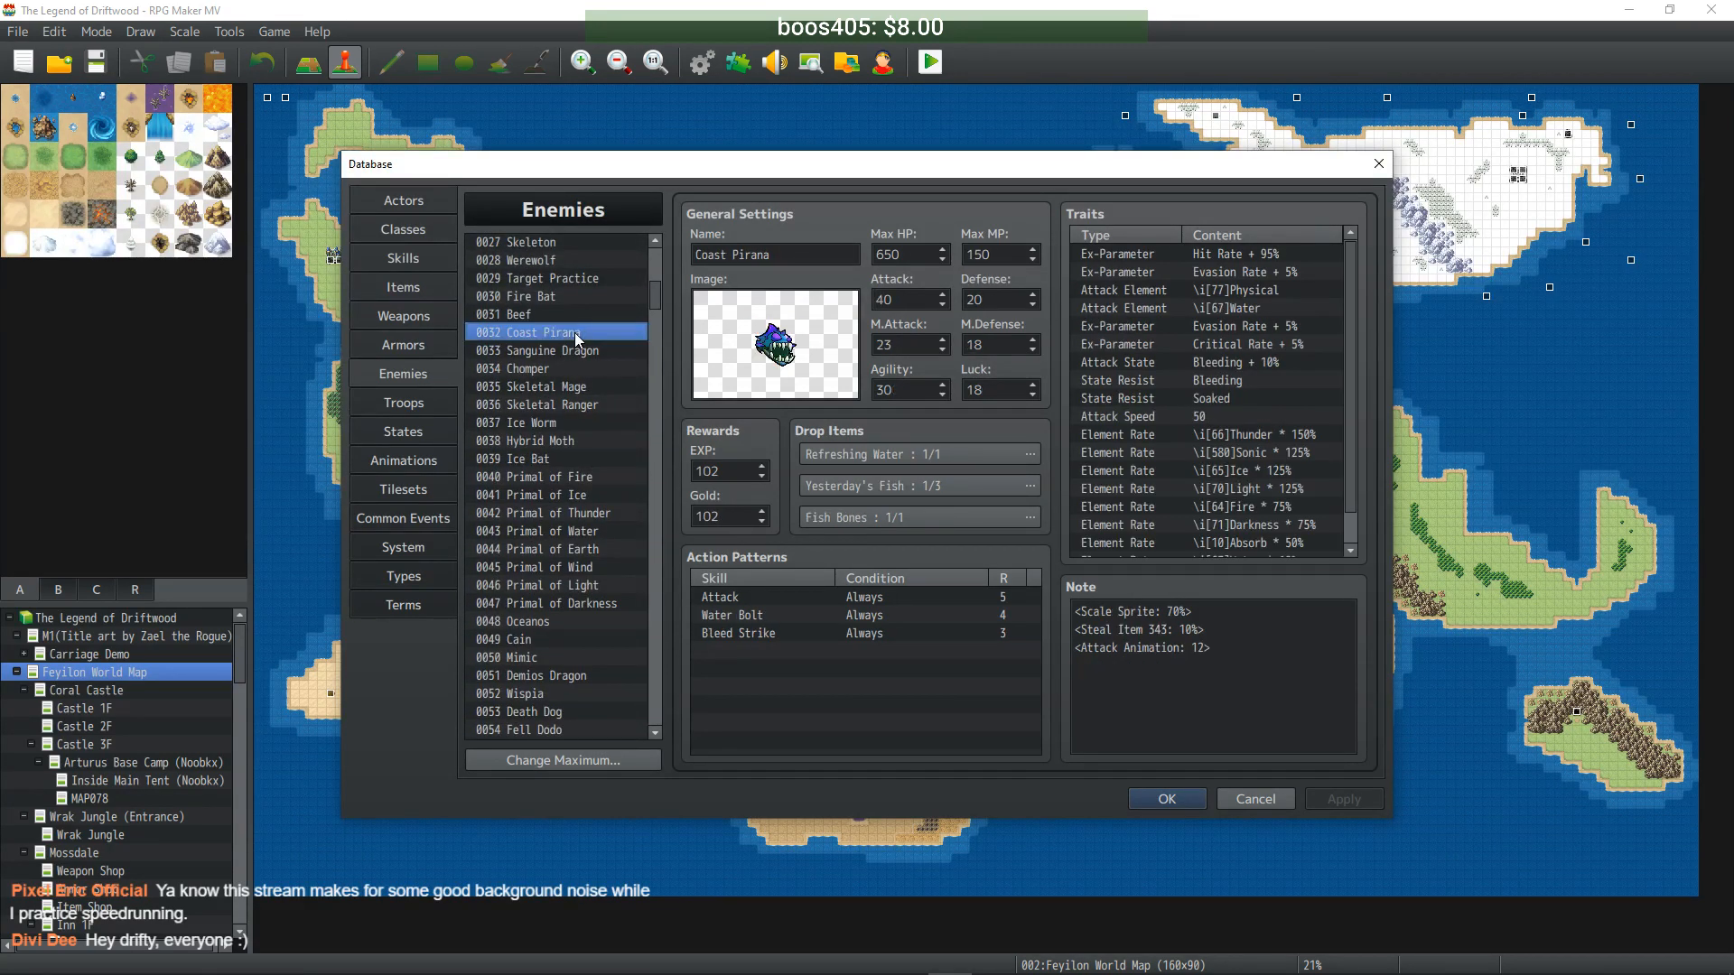
drag(656, 298, 664, 592)
click(535, 524)
key(ctrl+v)
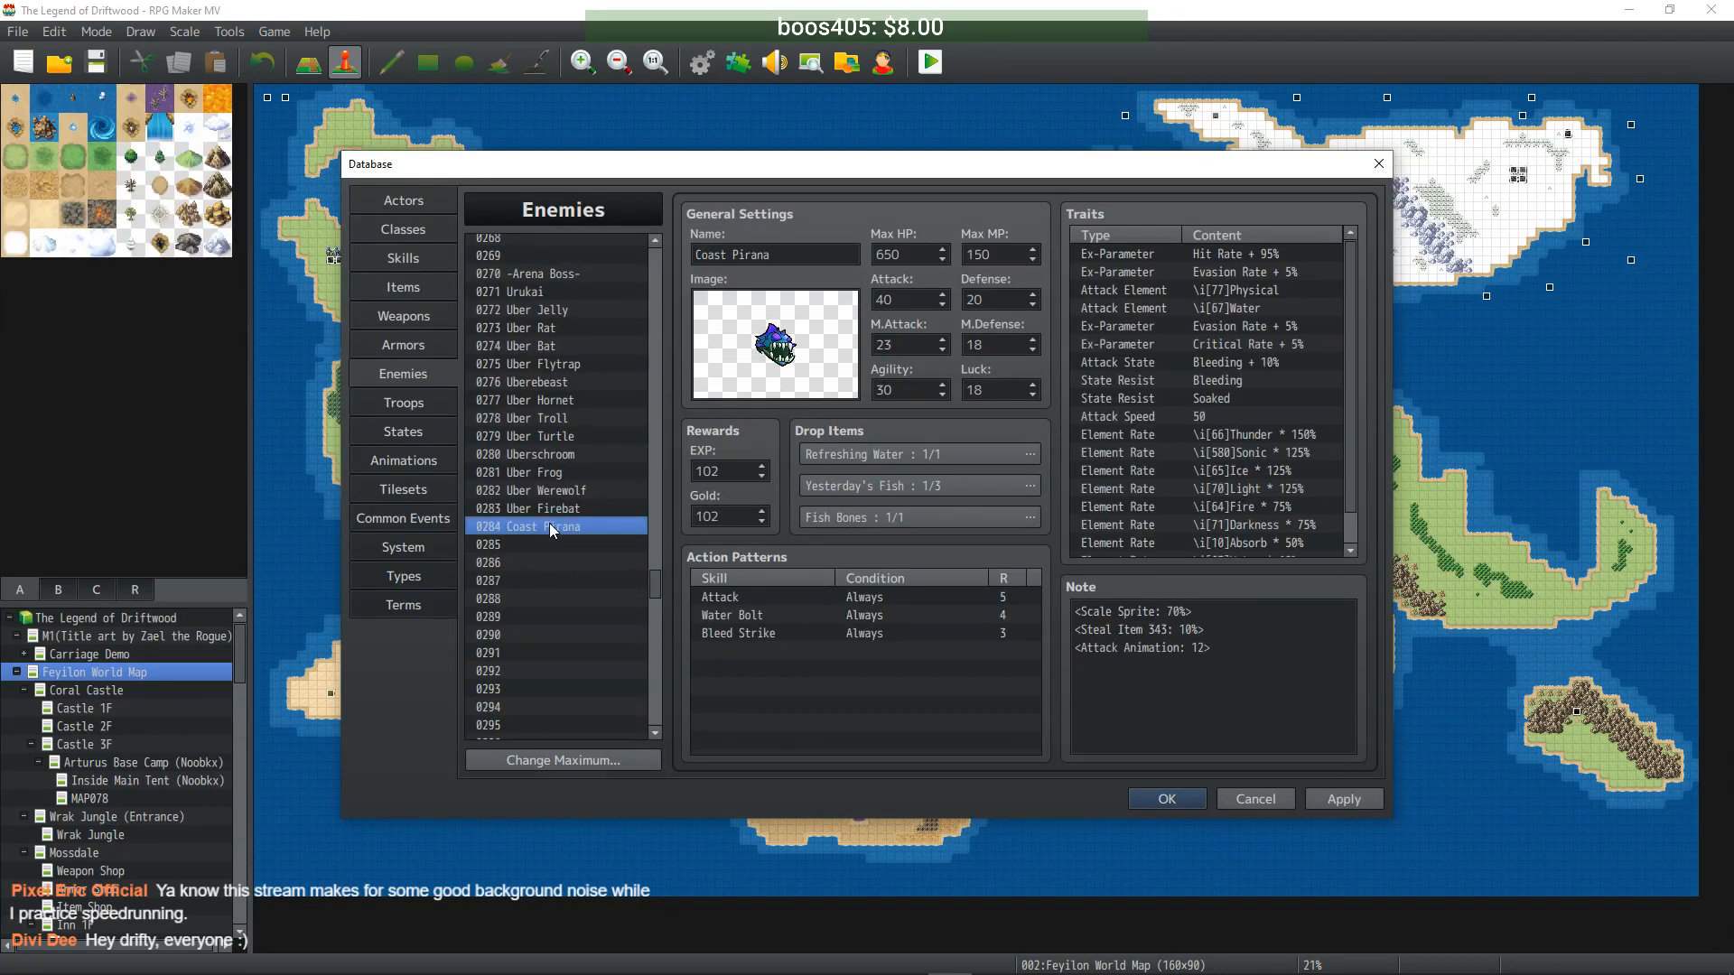
triple_click(723, 254)
double_click(722, 255)
text(Uber)
- Set Max HP 6500, Max MP tenfold, Attack 400, Defense 200, M.Attack 230, M.Defense 180, Agility 300, Luck 180
key(Tab)
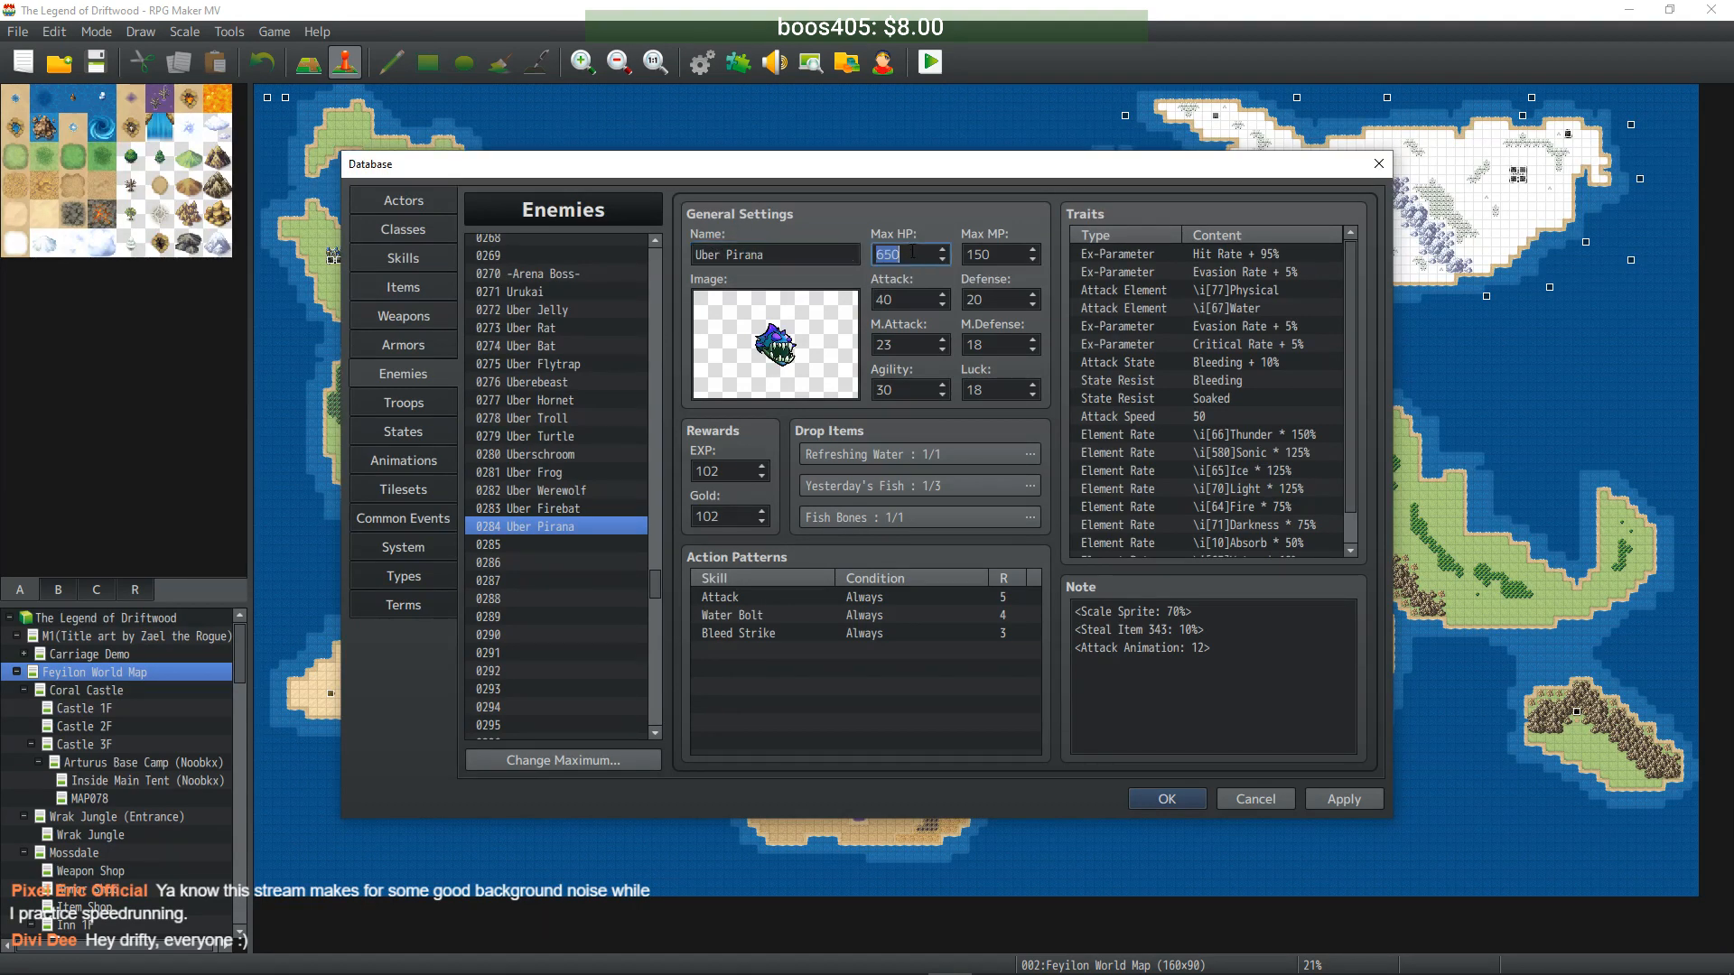
text(6500)
click(1000, 255)
text(0)
key(Tab)
text(400)
key(Tab)
text(200)
key(Tab)
text(230)
key(Tab)
text(180)
key(Tab)
text(300)
key(Tab)
text(180)
- Set EXP and Gold to 1020 and apply Uber Pirana
key(Tab)
text(1020)
key(Tab)
text(1020)
click(1368, 806)
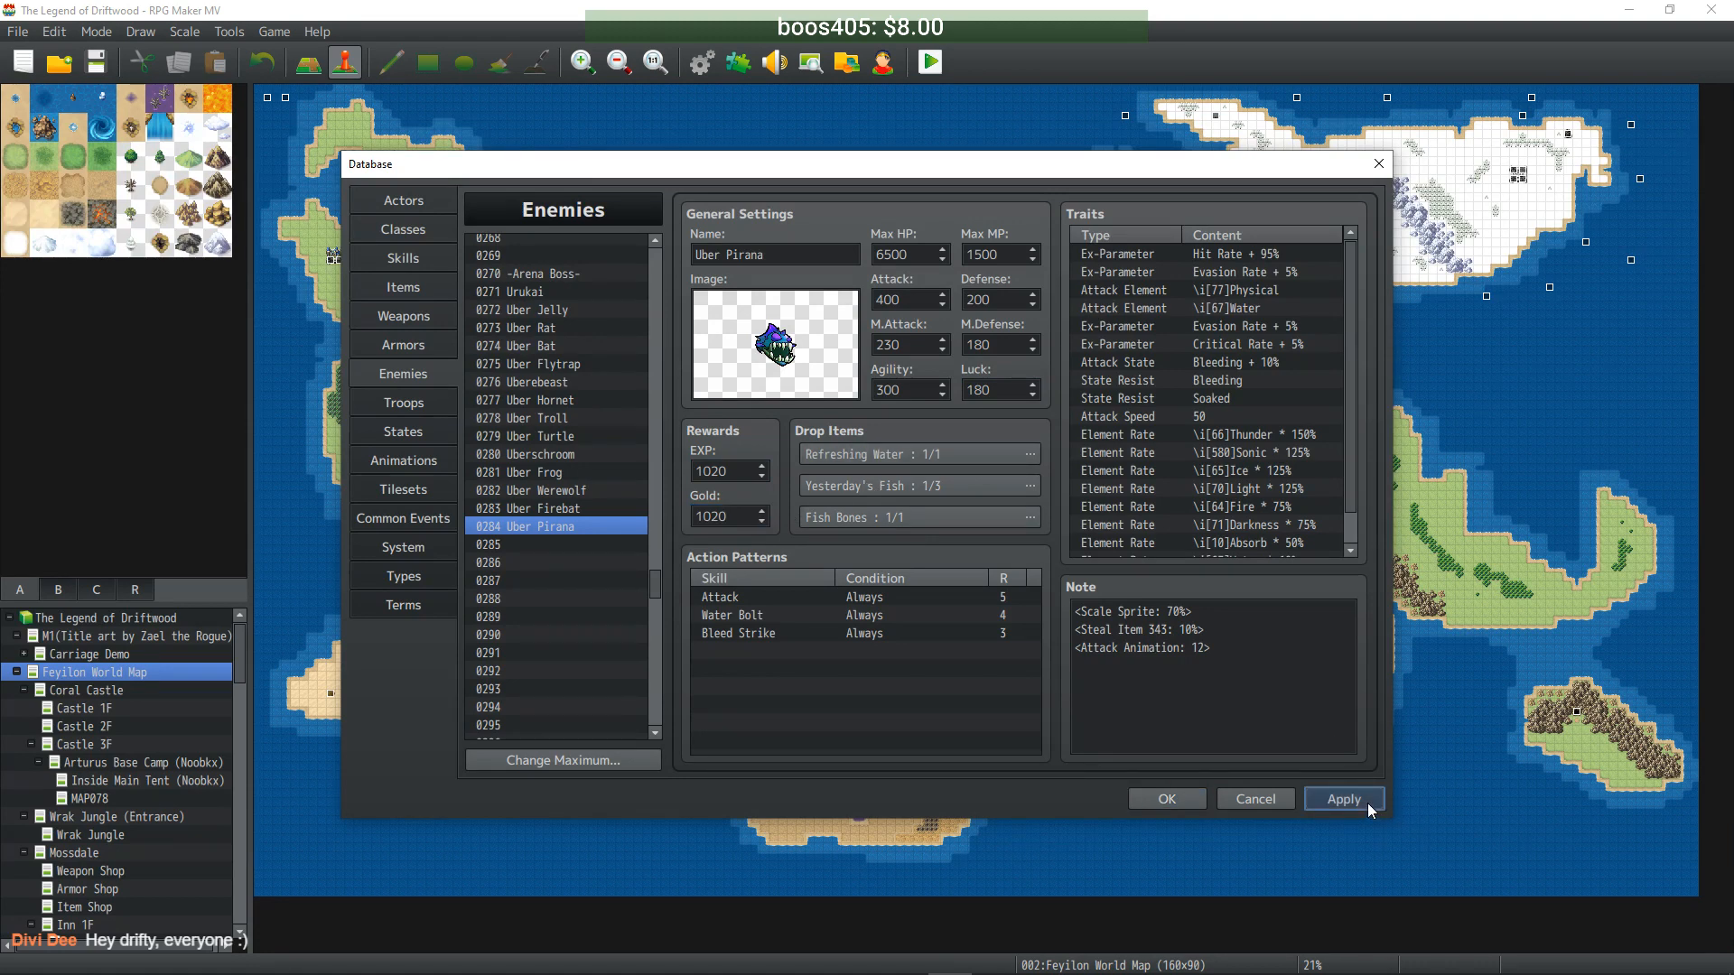
drag(652, 578, 656, 455)
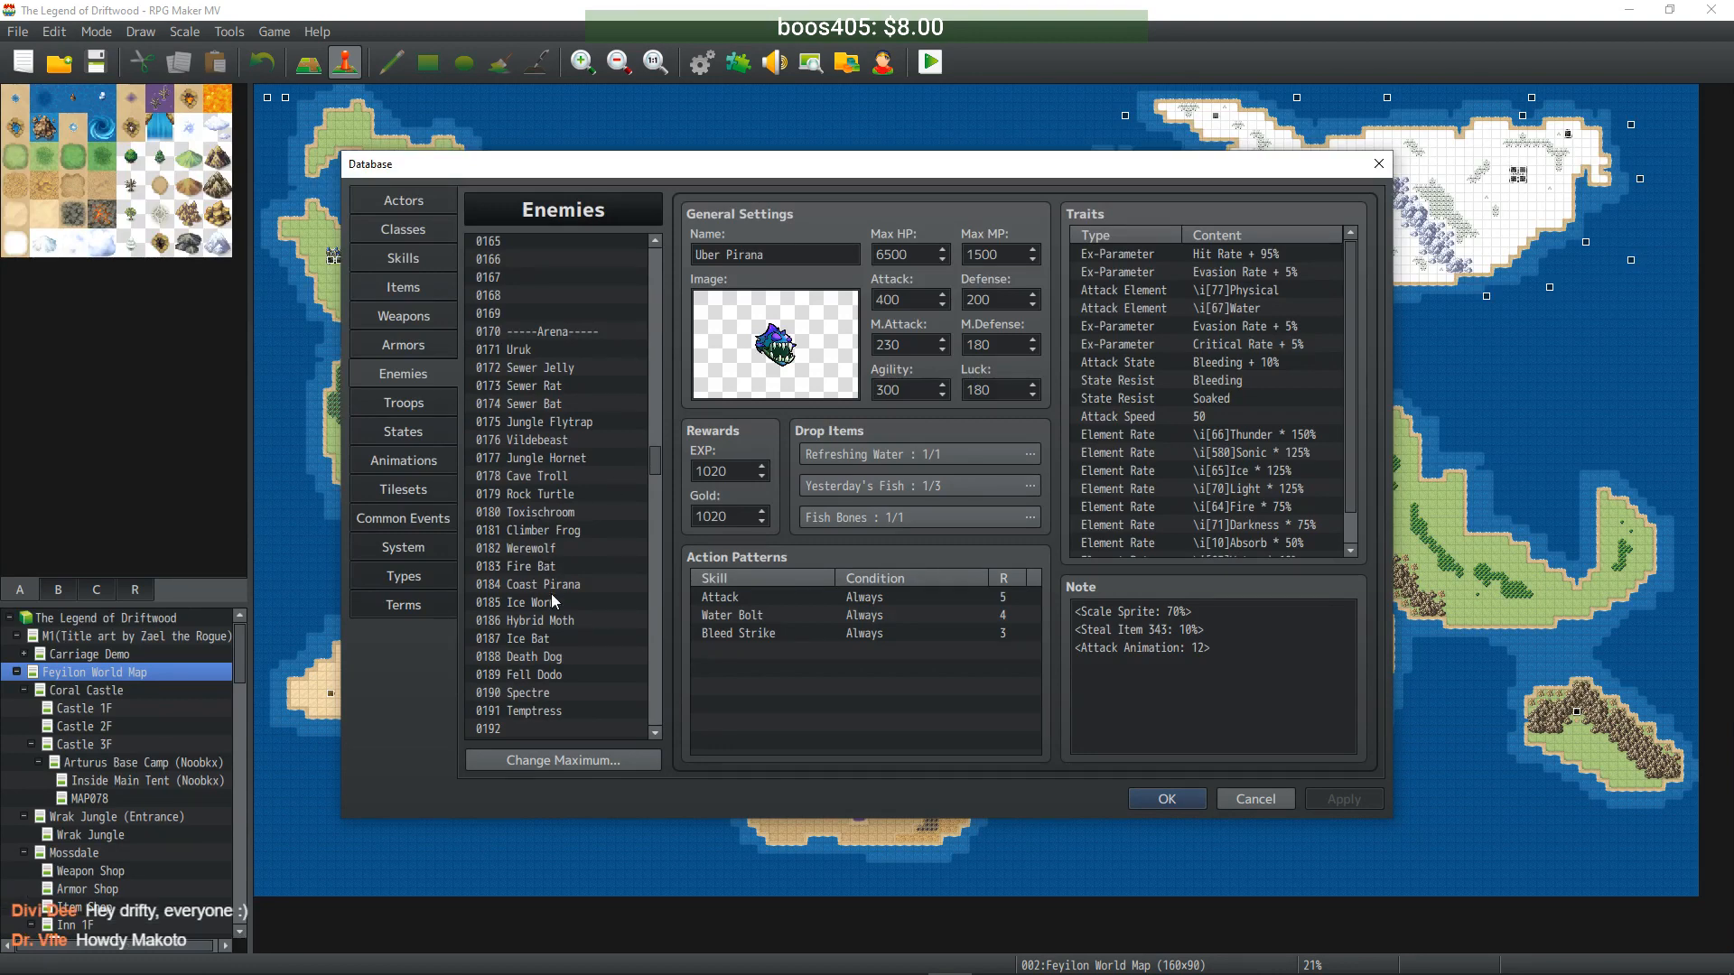
- Duplicate Ice Worm into empty enemy slot 0285 and rename it Uber Iceworm
drag(658, 457, 659, 293)
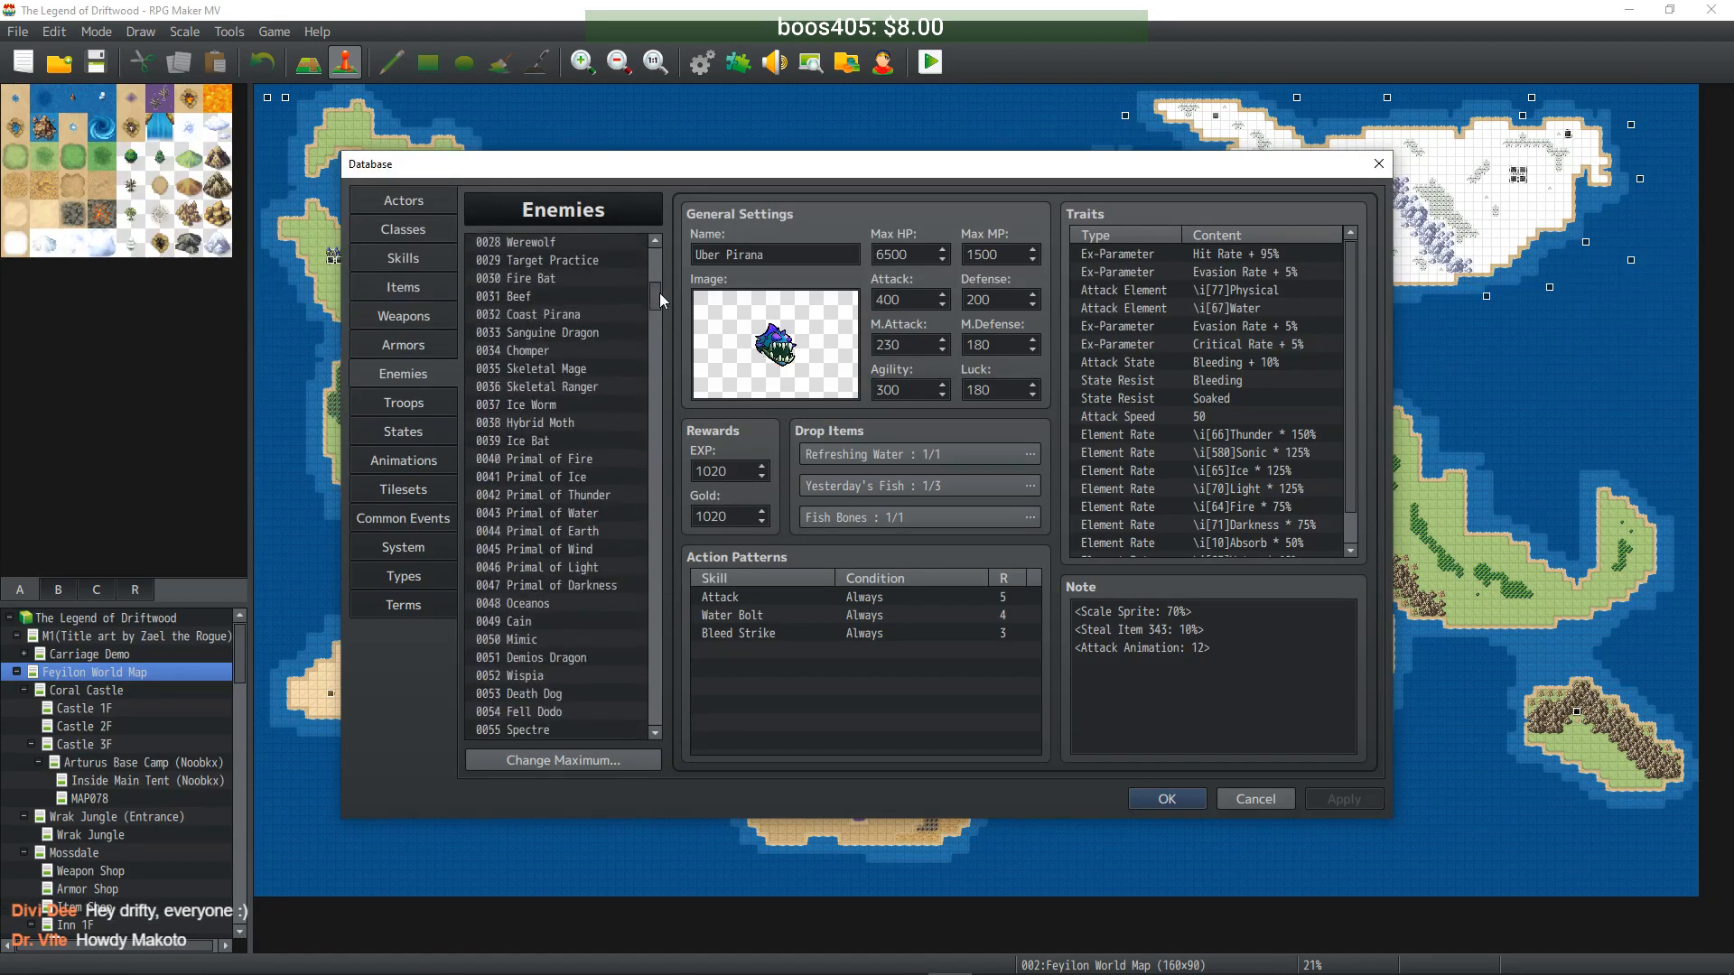
click(546, 441)
click(553, 406)
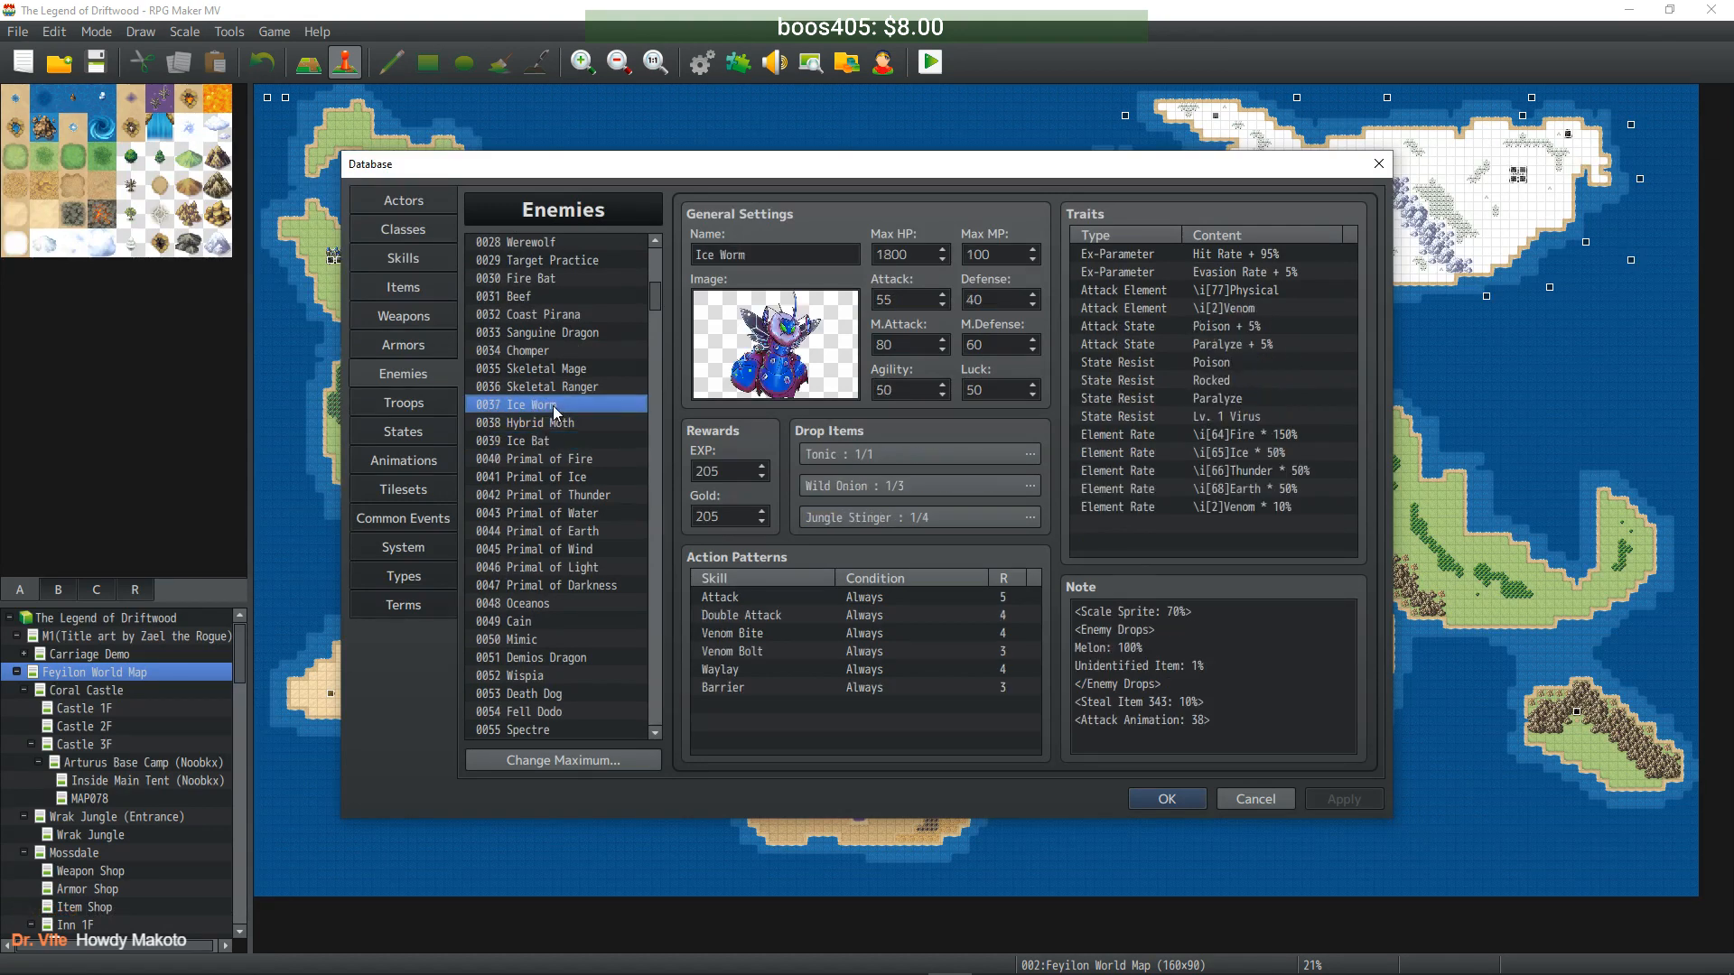
drag(653, 304, 643, 573)
scroll(555, 657, down, 2)
click(541, 577)
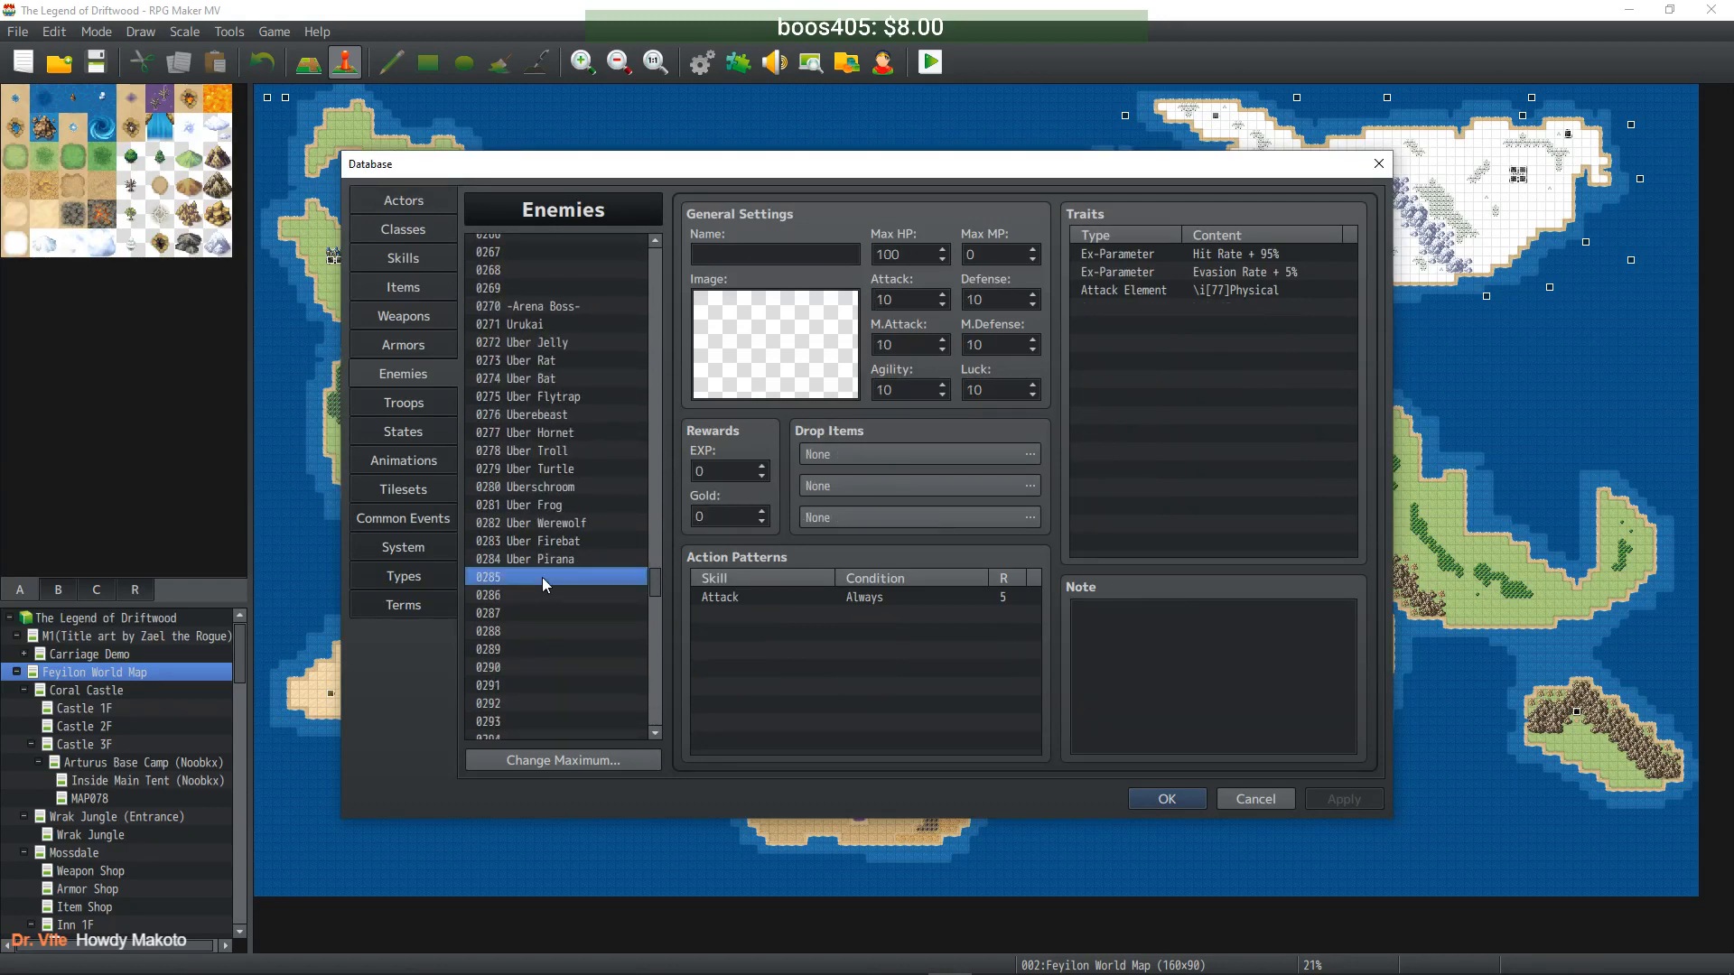
key(ctrl+v)
click(708, 255)
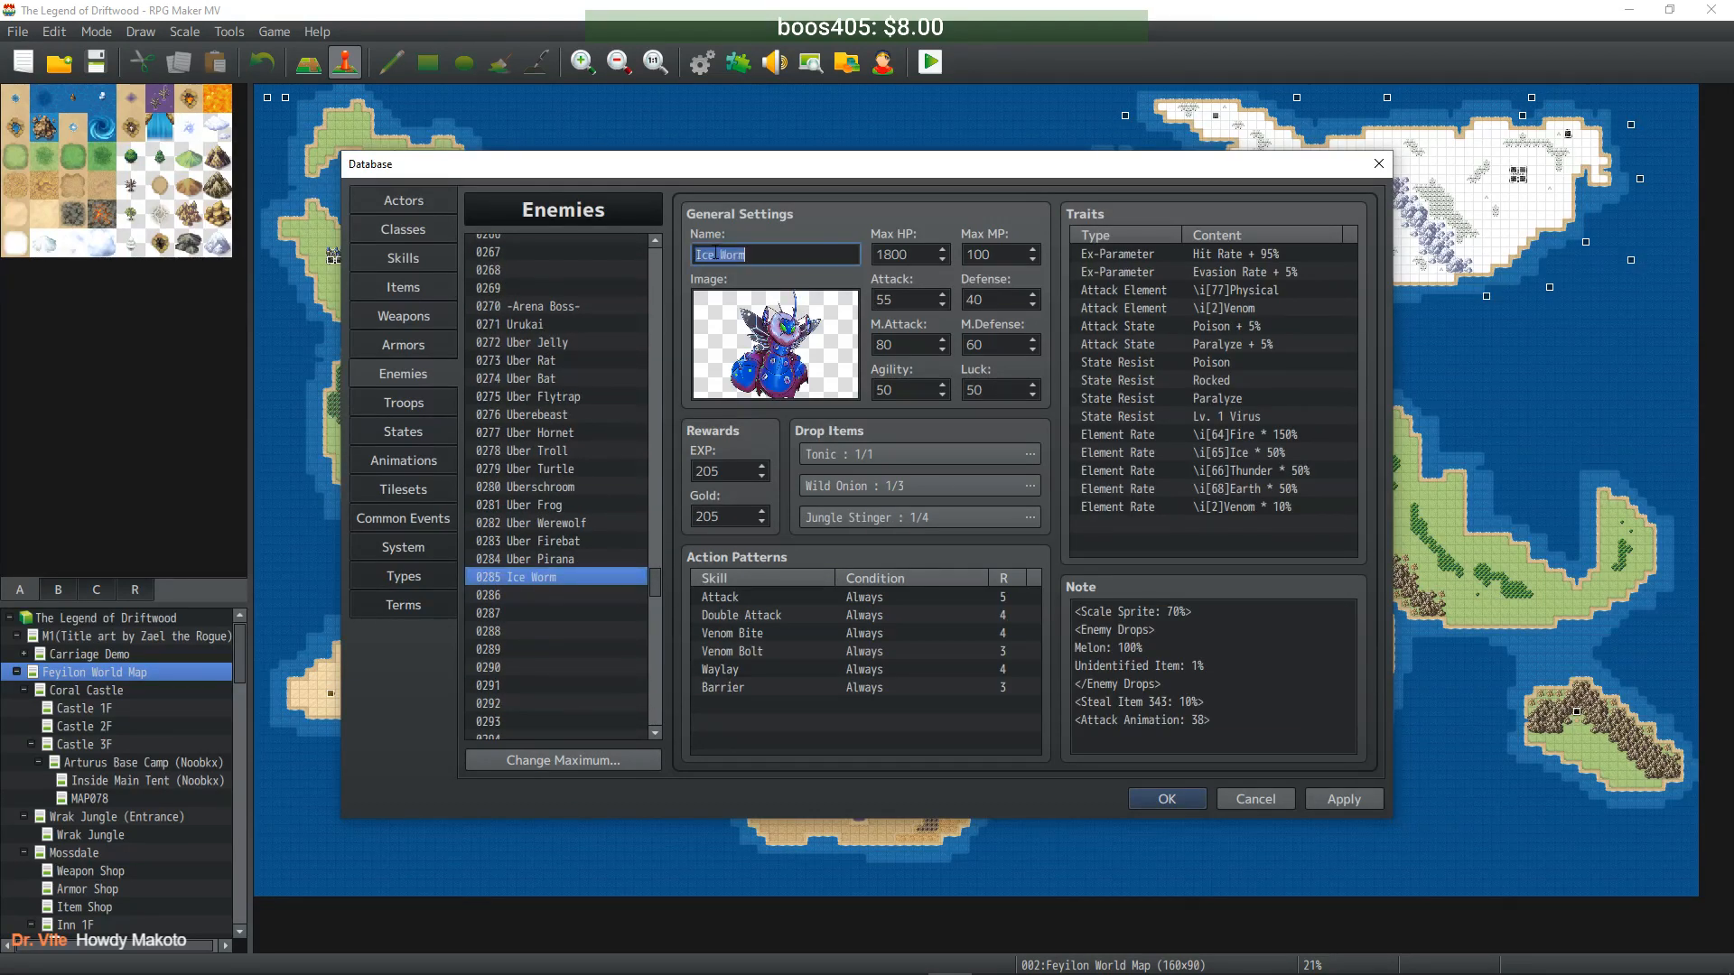
key(BackSpace)
key(BackSpace)
text(w)
text(Uber)
- Multiply all eight base stats tenfold, giving 18000 Max HP and 550 Attack
double_click(917, 254)
key(End)
text(0)
key(Tab)
key(End)
text(0)
key(Tab)
key(End)
text(0)
key(Tab)
key(End)
text(0)
key(Tab)
key(End)
text(0)
key(Tab)
key(End)
text(0)
key(Tab)
key(End)
text(0)
key(Tab)
key(End)
text(0)
- Raise EXP and Gold tenfold to 2050 each and apply the enemy
key(Tab)
key(Tab)
key(End)
text(0)
key(Tab)
key(End)
text(0)
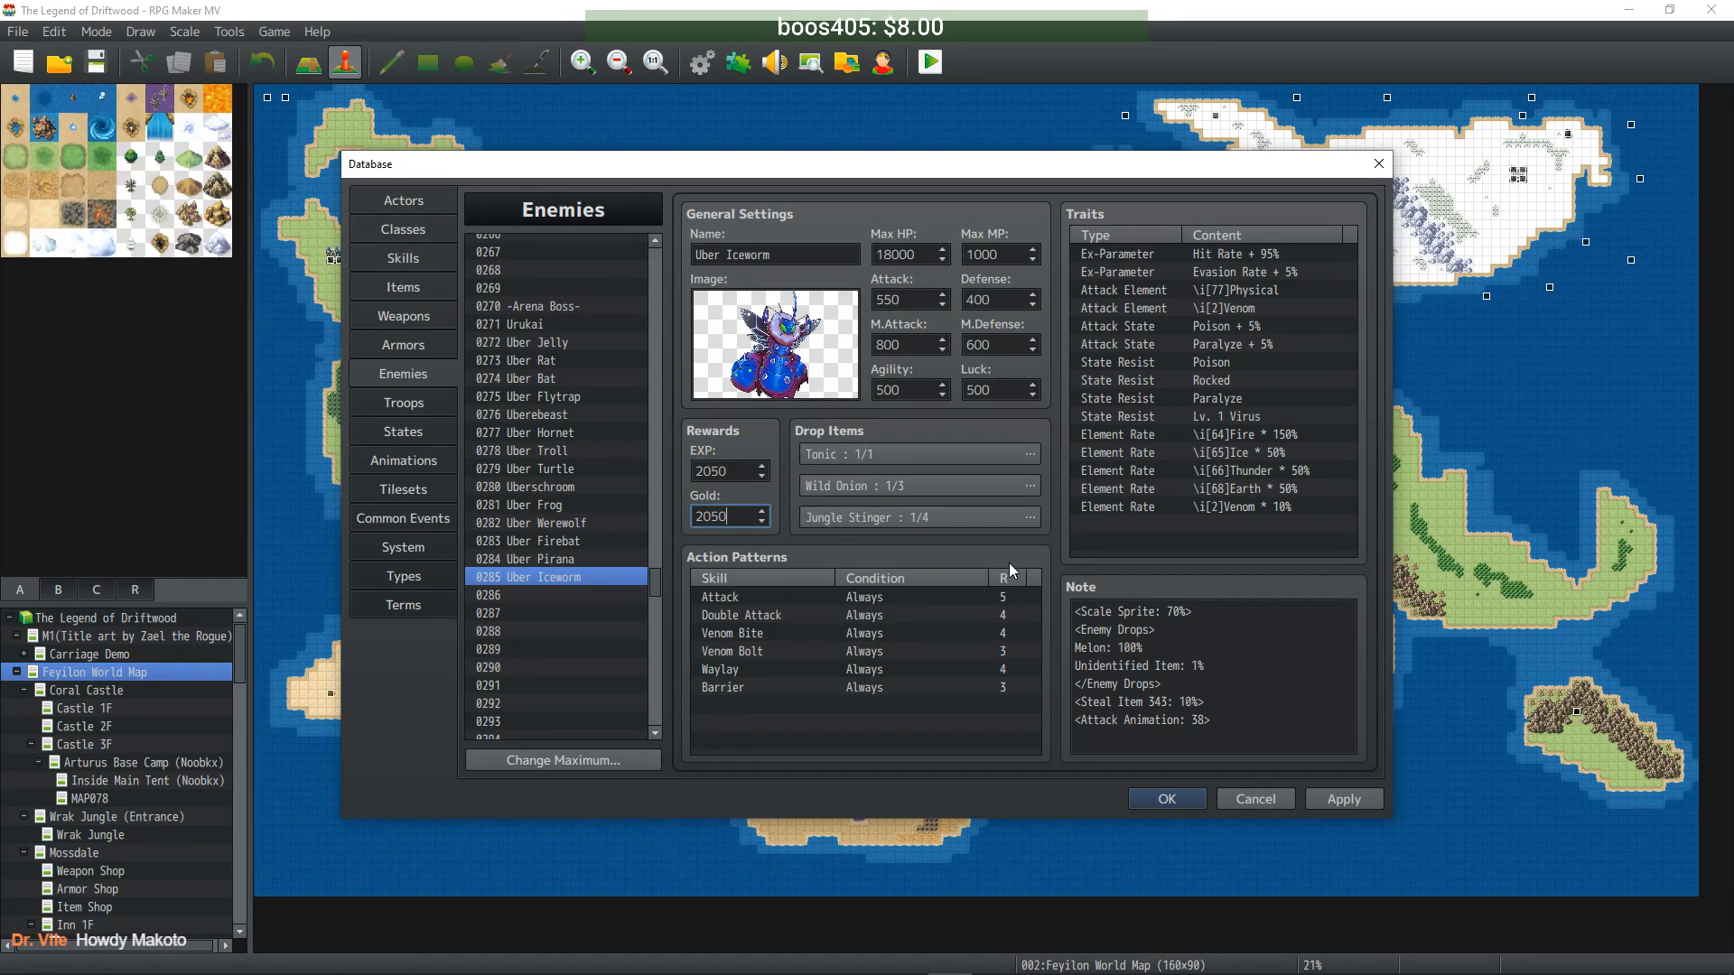
click(1344, 800)
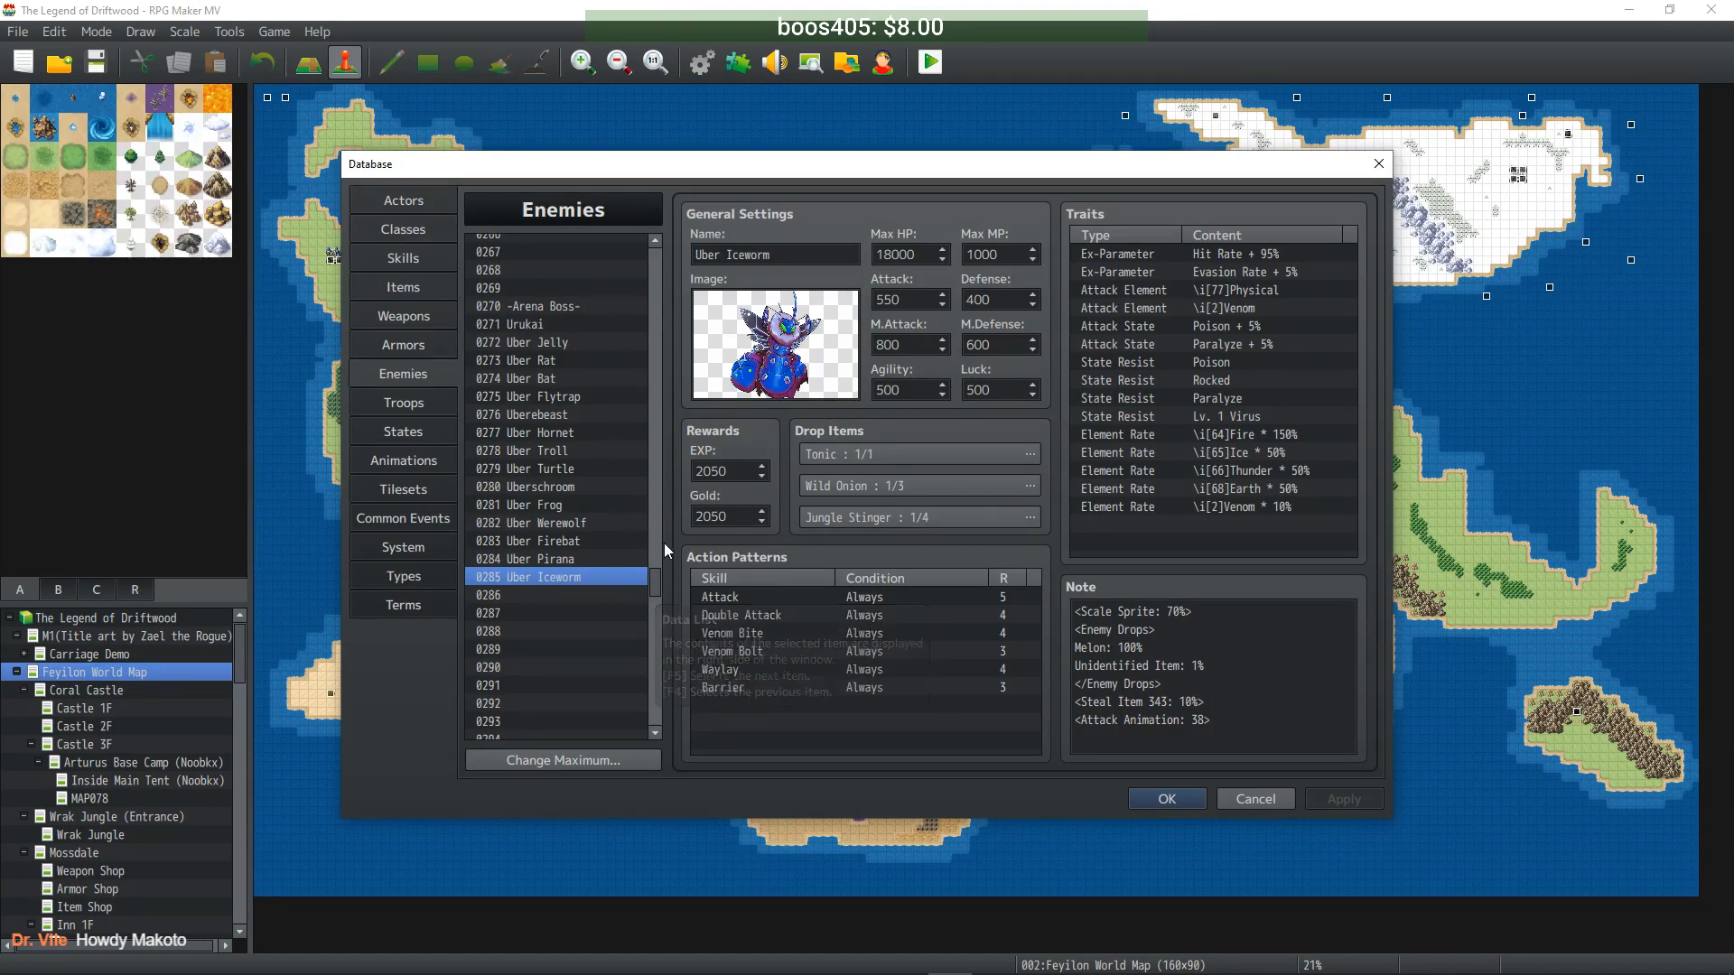
- Duplicate Hybrid Moth into slot 0286 and rename it Uber Moth
drag(658, 583, 651, 291)
click(577, 476)
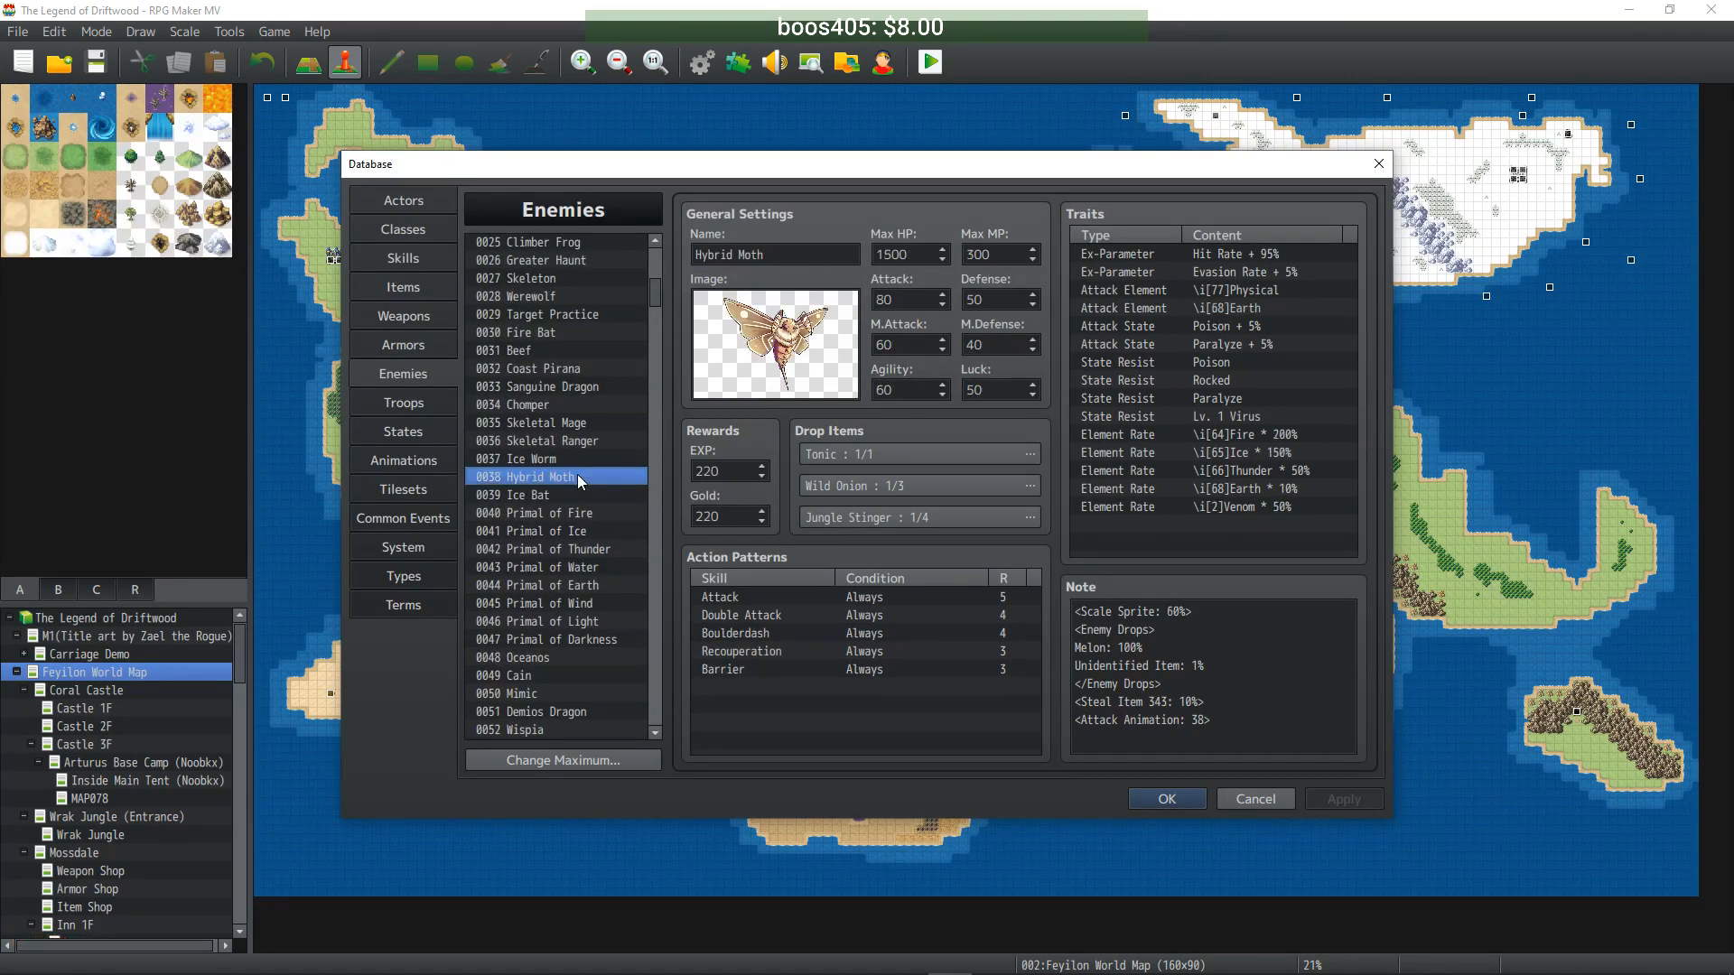
drag(650, 298, 654, 592)
click(573, 442)
key(ctrl+v)
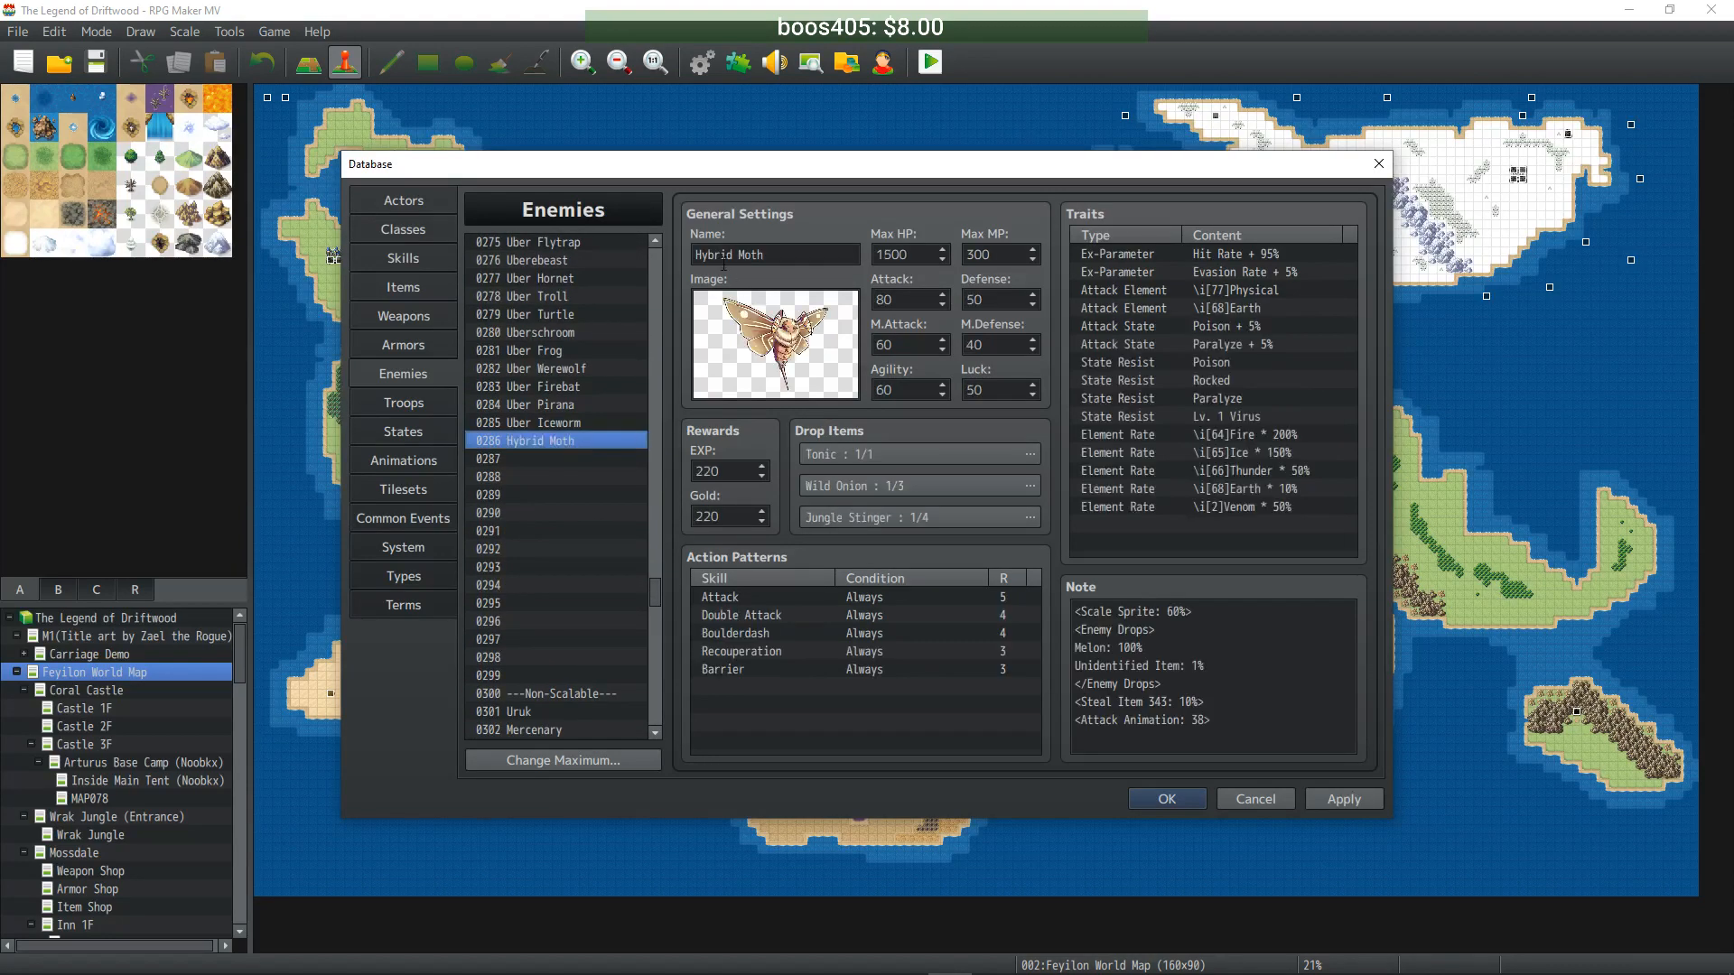
double_click(714, 254)
text(Uber)
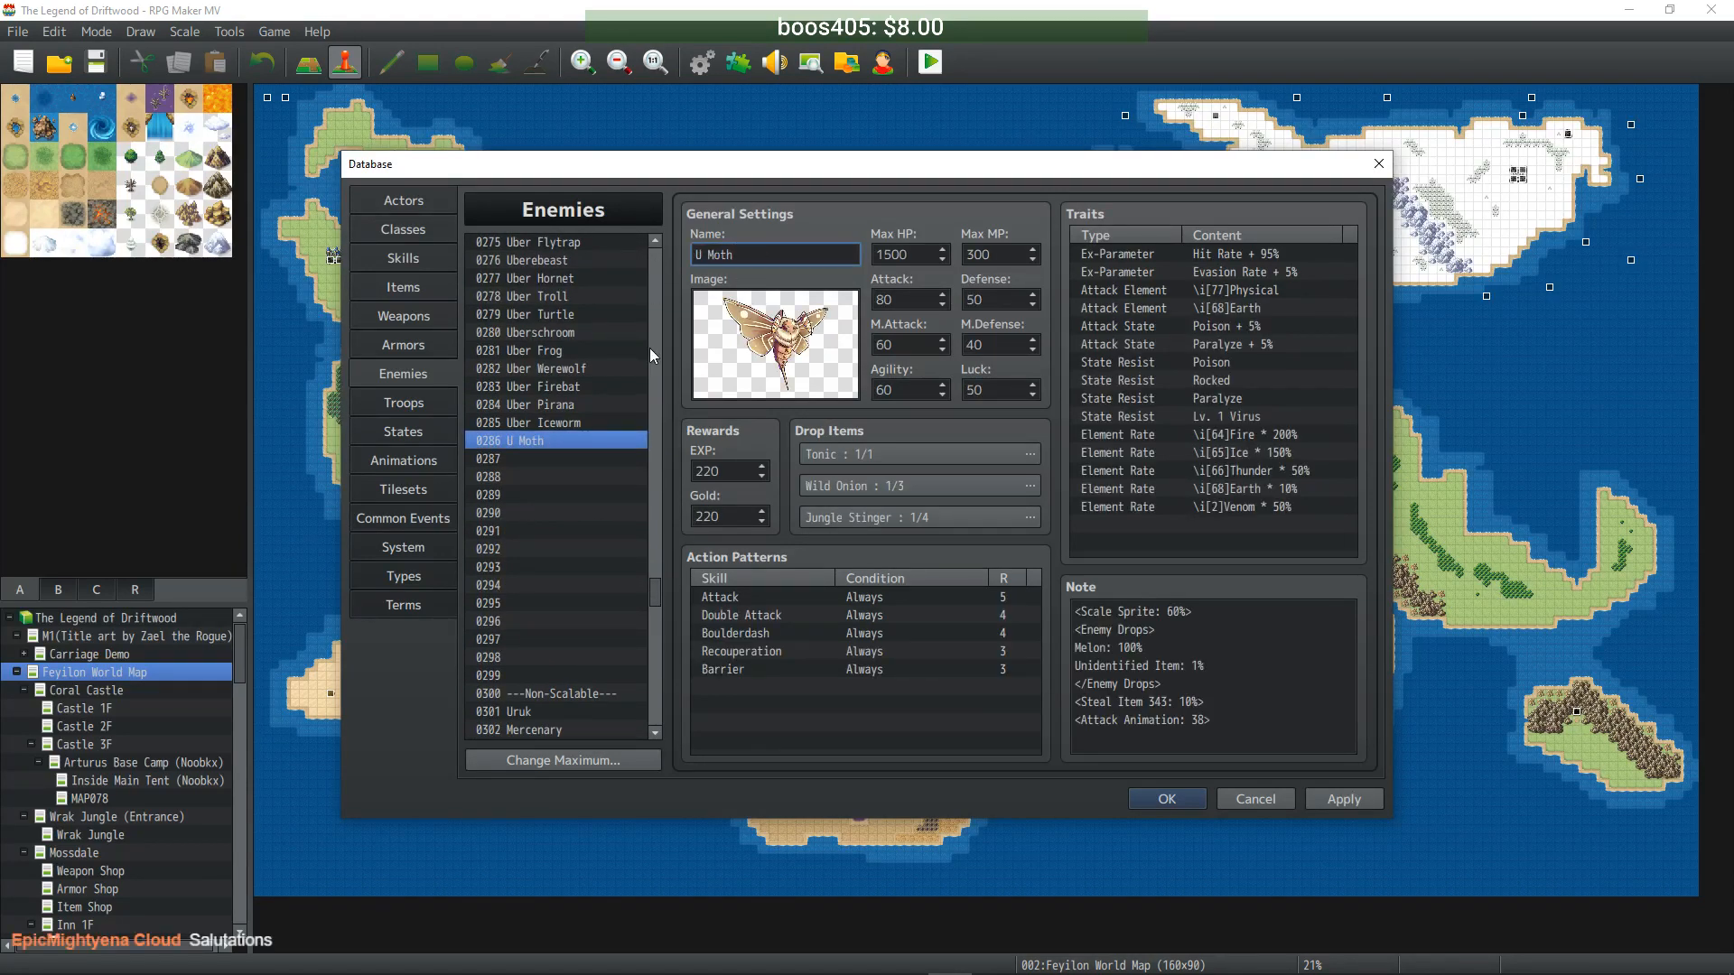
- Enter tenfold stats: 15000 HP, 3000 MP, 800/500 Attack/Defense, 600/400 M.Attack/M.Defense, 600 Agility, 500 Luck
key(Tab)
text(15000)
key(Tab)
text(3000)
key(Tab)
text(800)
key(Tab)
text(500)
key(Tab)
text(600)
key(Tab)
text(400)
key(Tab)
text(600)
key(Tab)
text(500)
- Set EXP and Gold to 2200 each and apply the enemy
key(Tab)
key(Tab)
text(2200)
key(Tab)
text(2200)
click(1353, 800)
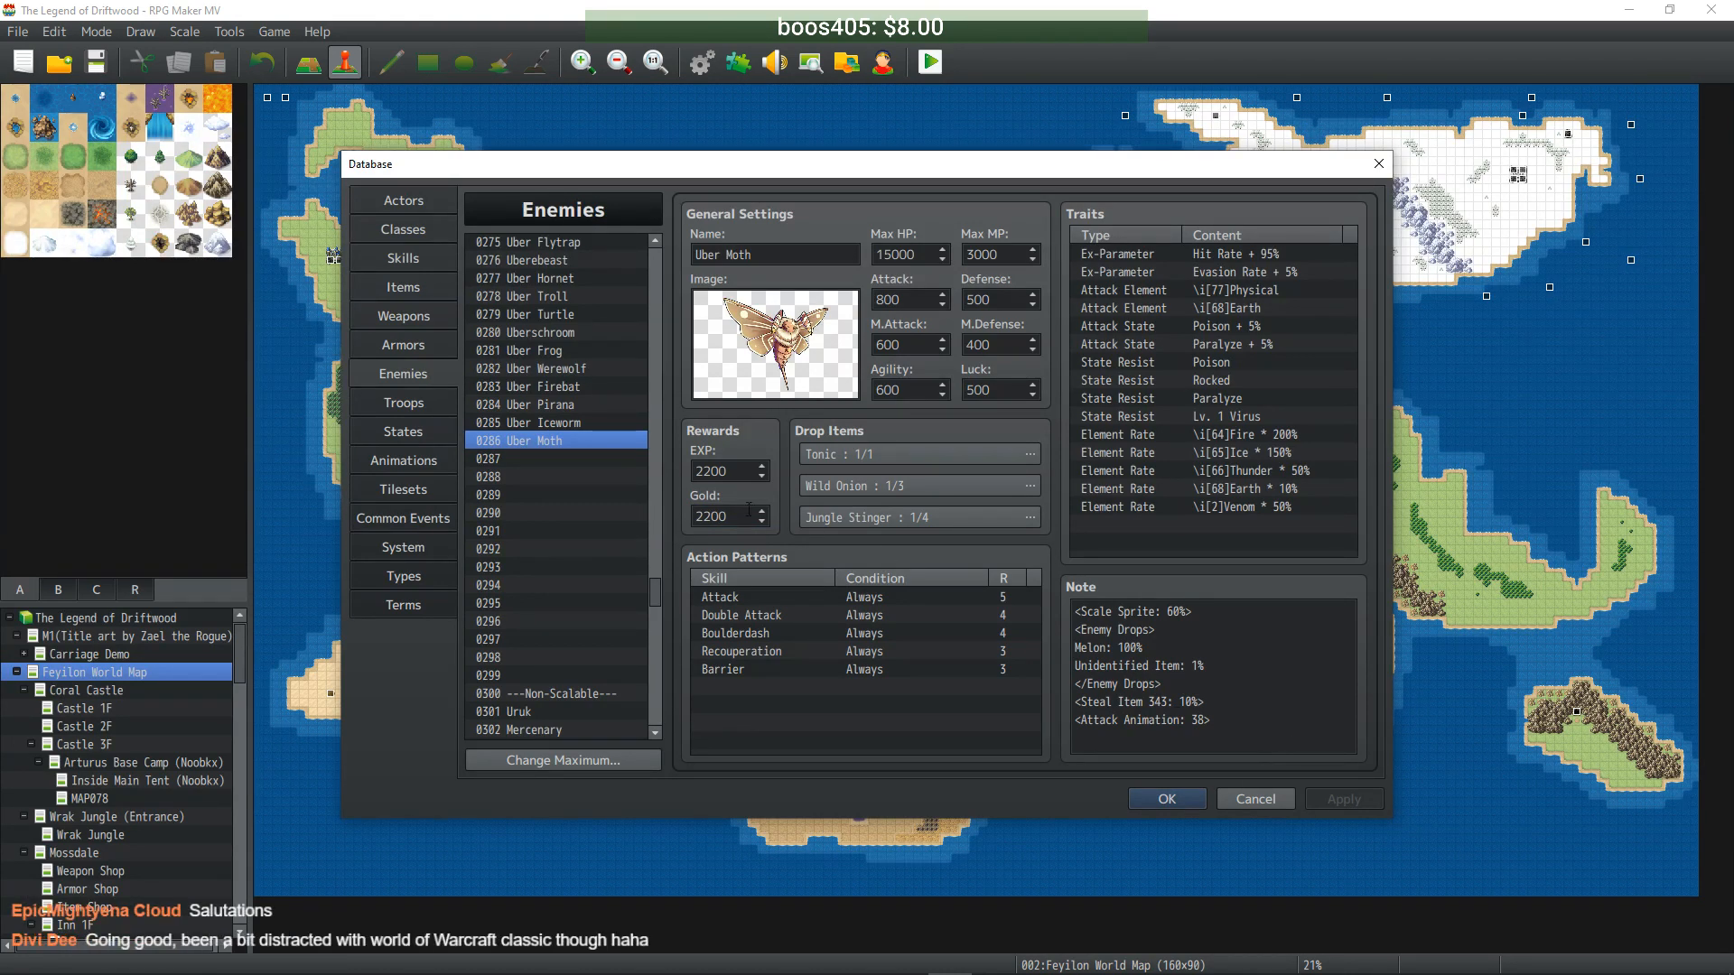
drag(654, 593, 643, 309)
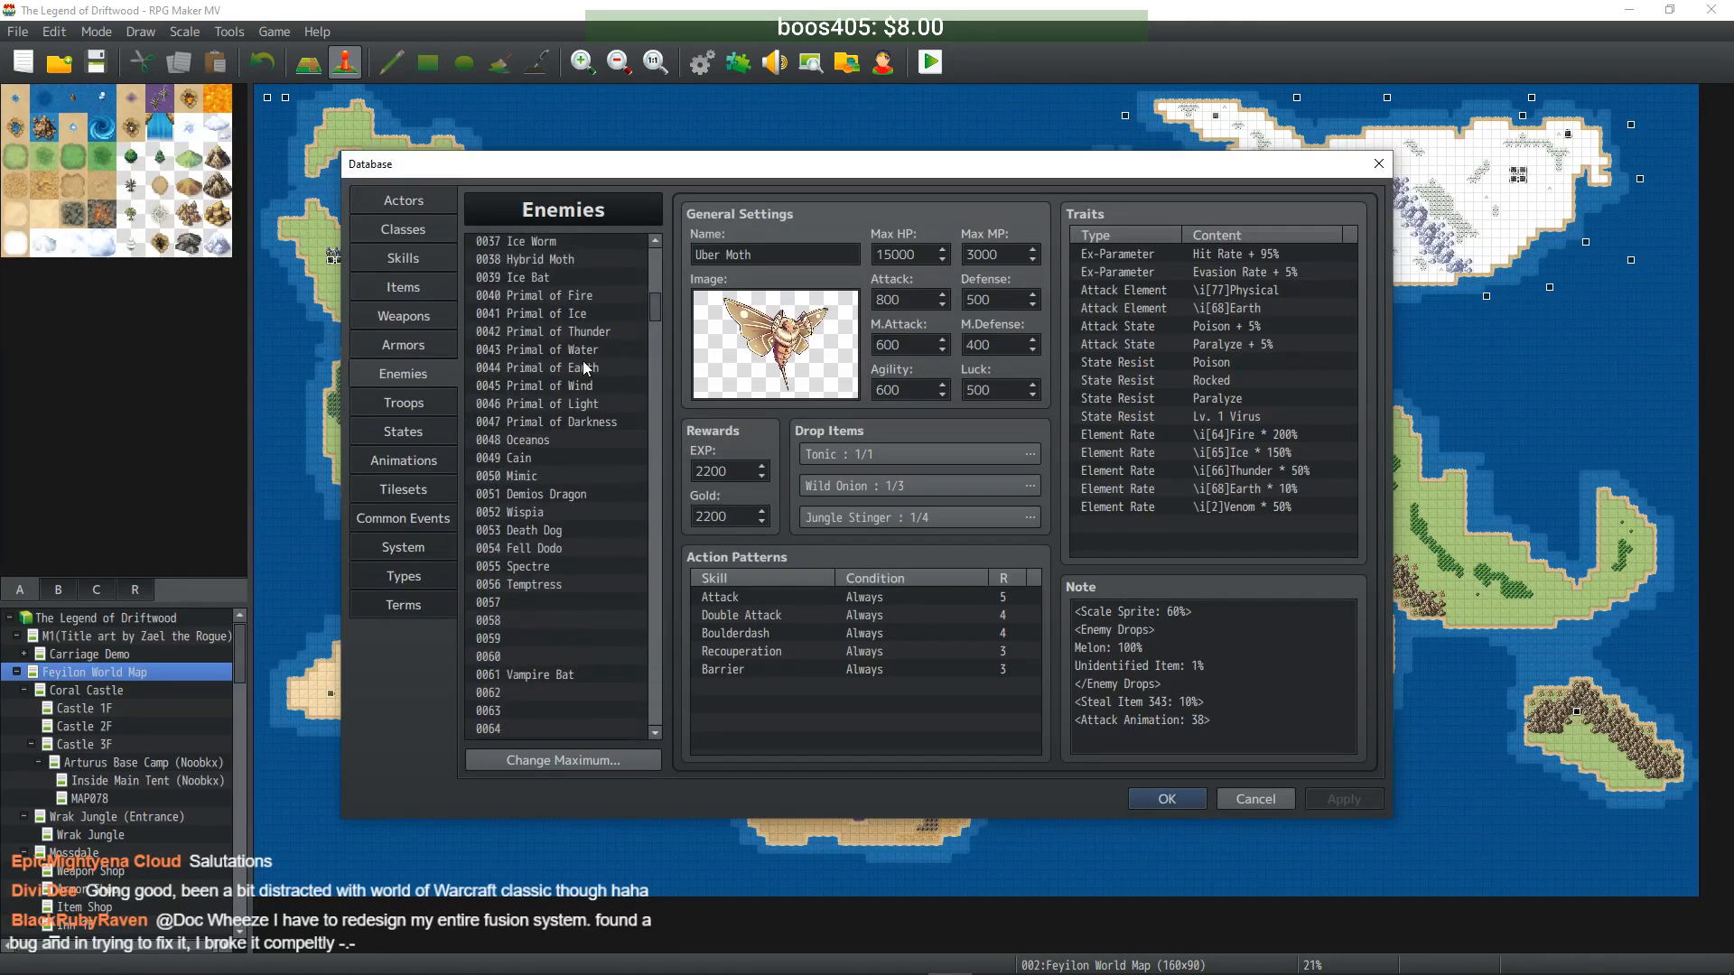
- Duplicate Ice Bat into slot 0287 and rename it Uber Icebat
click(556, 280)
drag(658, 305, 634, 591)
click(527, 622)
key(ctrl+v)
click(727, 254)
key(Left)
key(BackSpace)
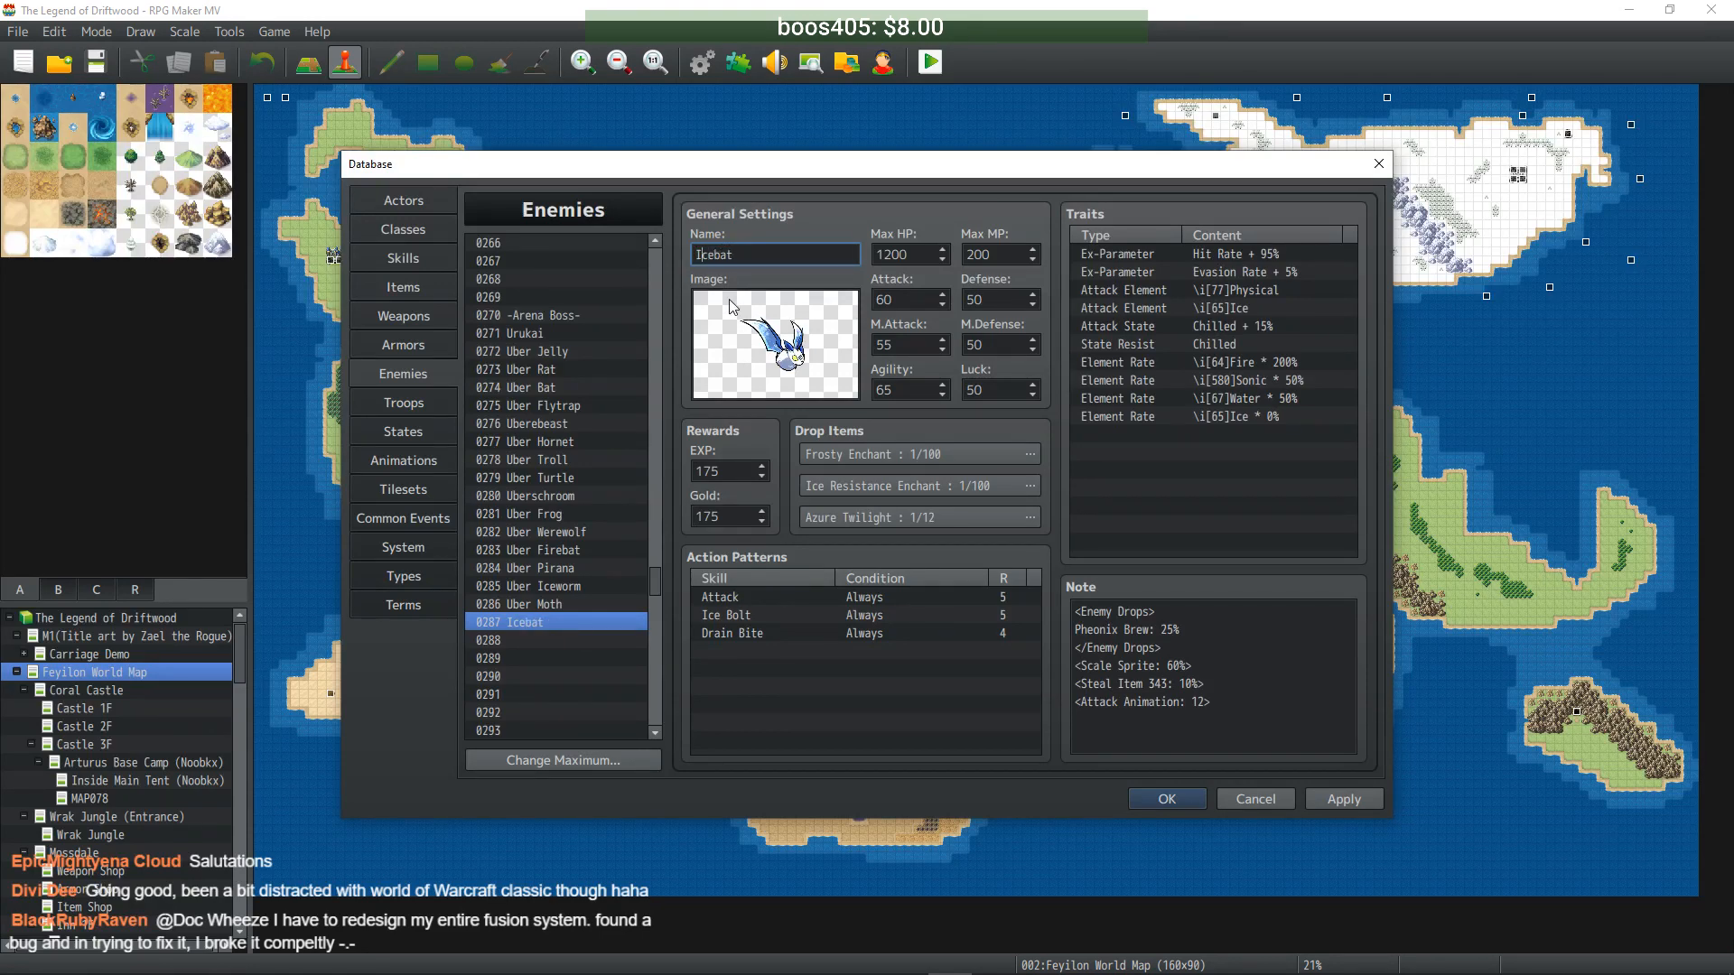
text(Uber)
- Multiply all eight base stats tenfold, giving 12000 Max HP, 2000 MP and 600 Attack
click(912, 255)
text(0)
click(984, 255)
text(0)
click(913, 300)
text(0)
click(993, 299)
text(0)
click(912, 345)
text(0)
click(993, 345)
text(0)
click(913, 390)
text(0)
click(993, 392)
text(0)
- Raise EXP and Gold tenfold to 1750 each and apply the enemy
double_click(734, 470)
text(0)
click(731, 511)
text(0)
click(1345, 802)
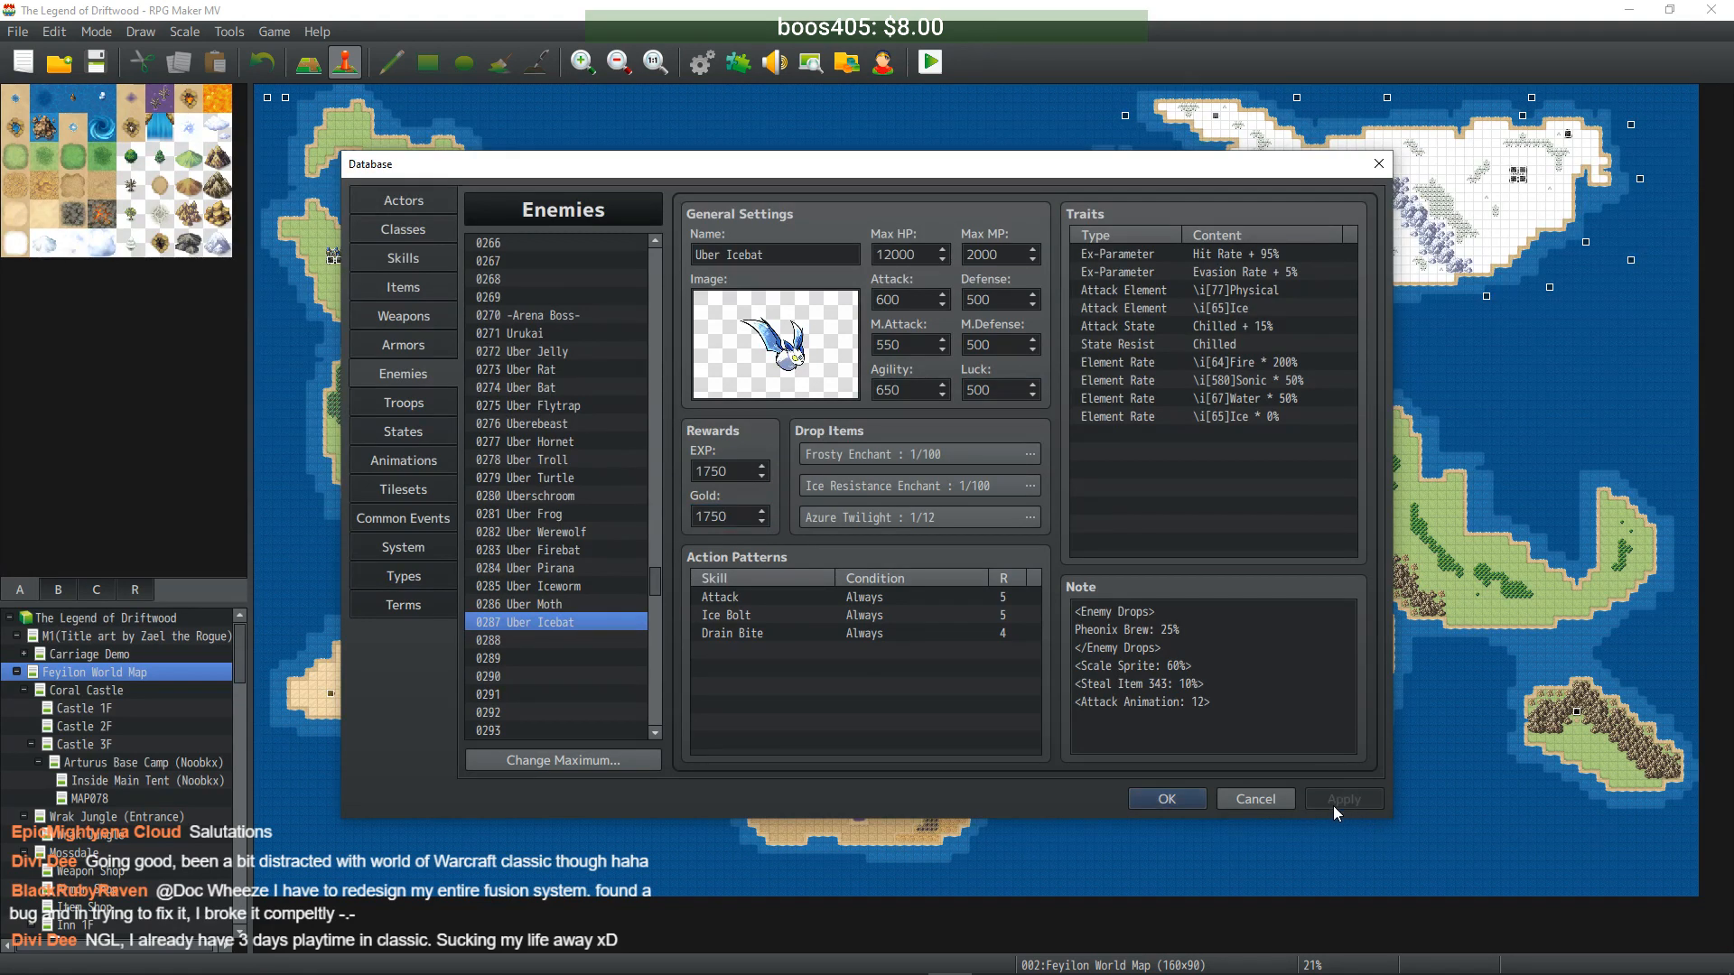
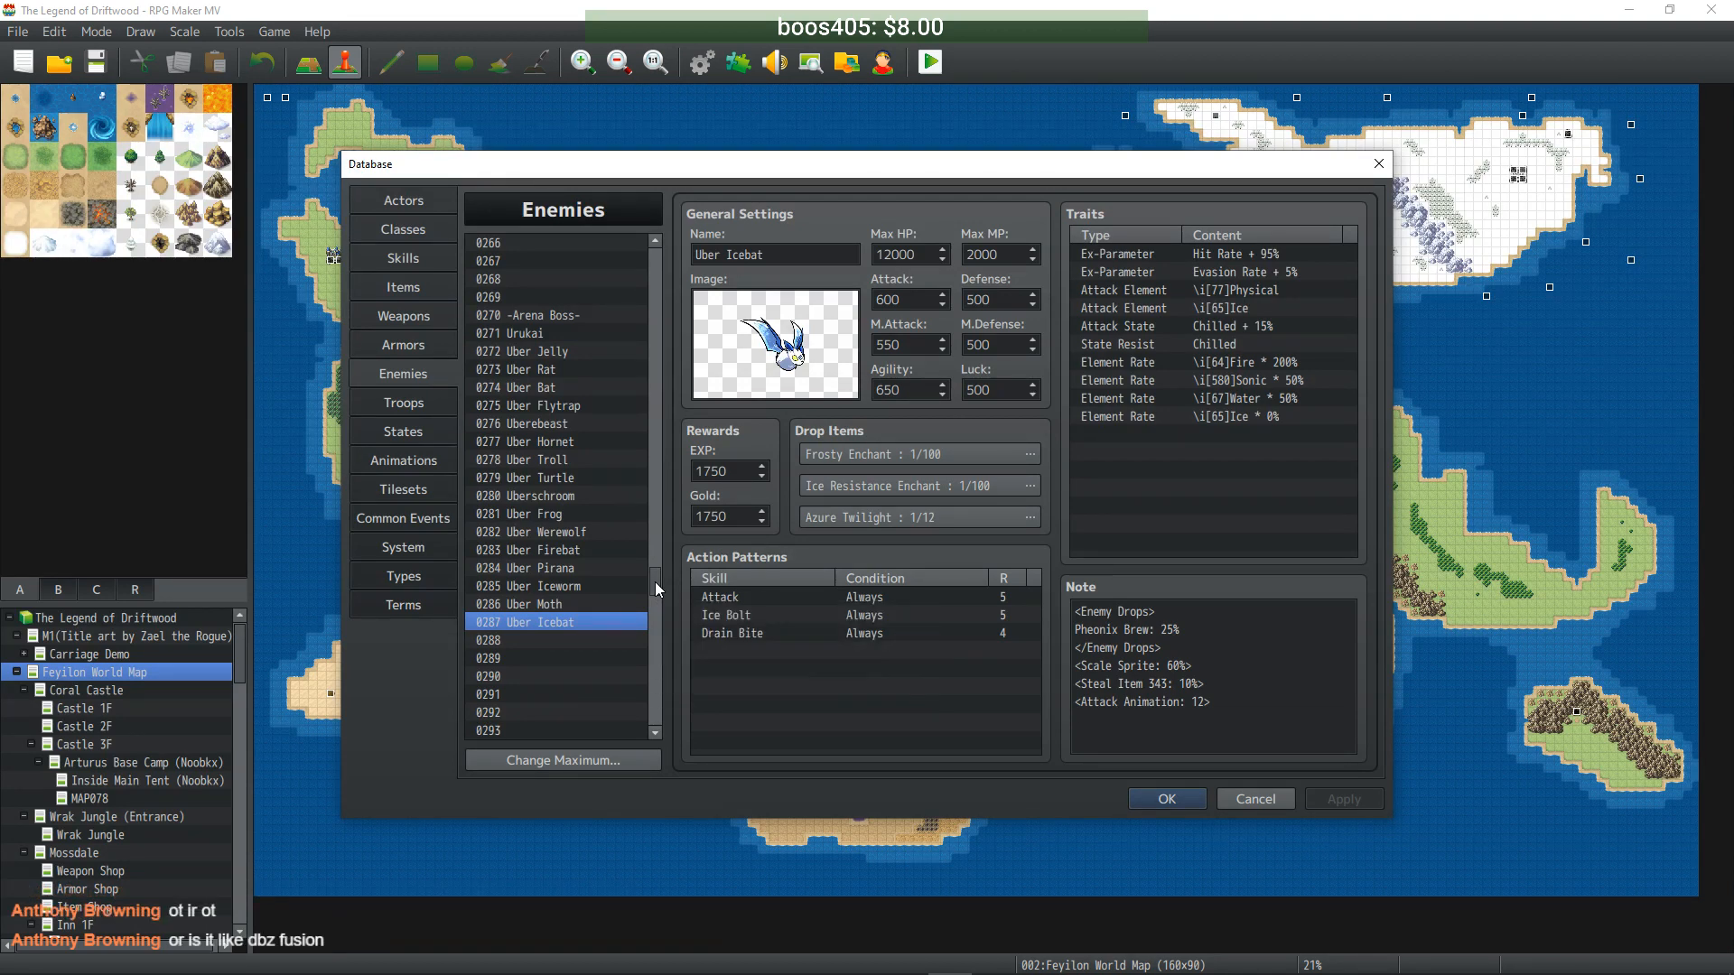
- Copy Death Dog into empty slot 0288 and rename it Uber Dog
mouse_move(654, 582)
mouse_down()
mouse_move(650, 298)
mouse_move(653, 587)
mouse_up()
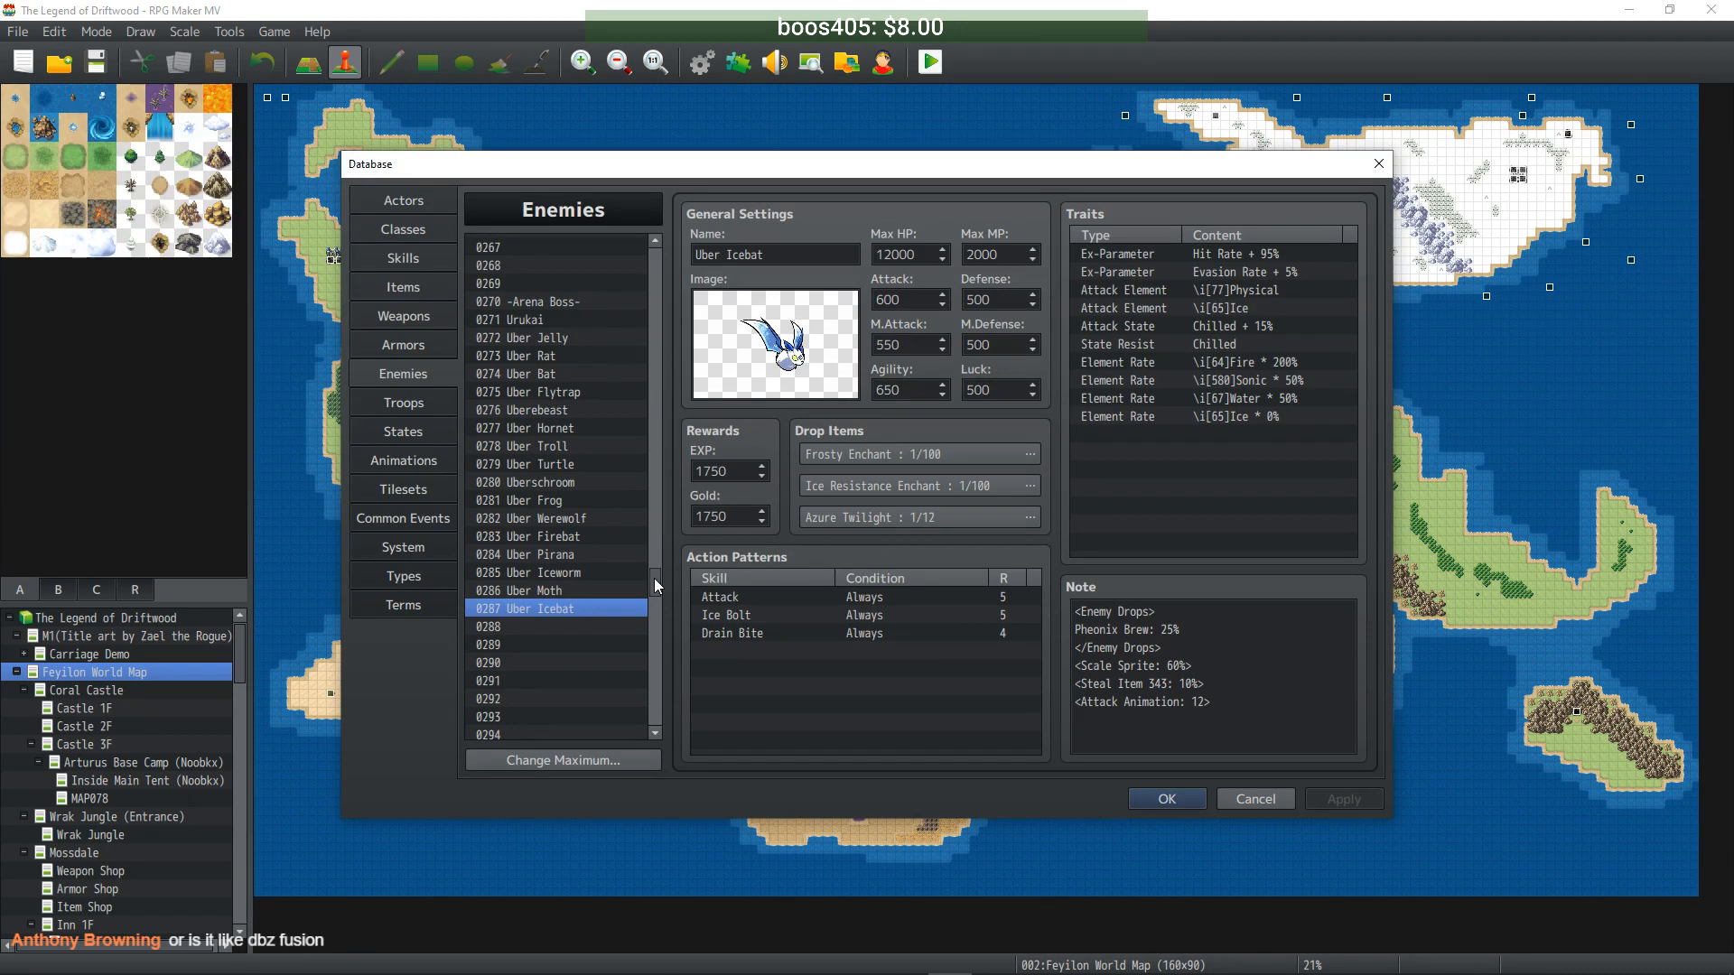
drag(654, 578, 650, 304)
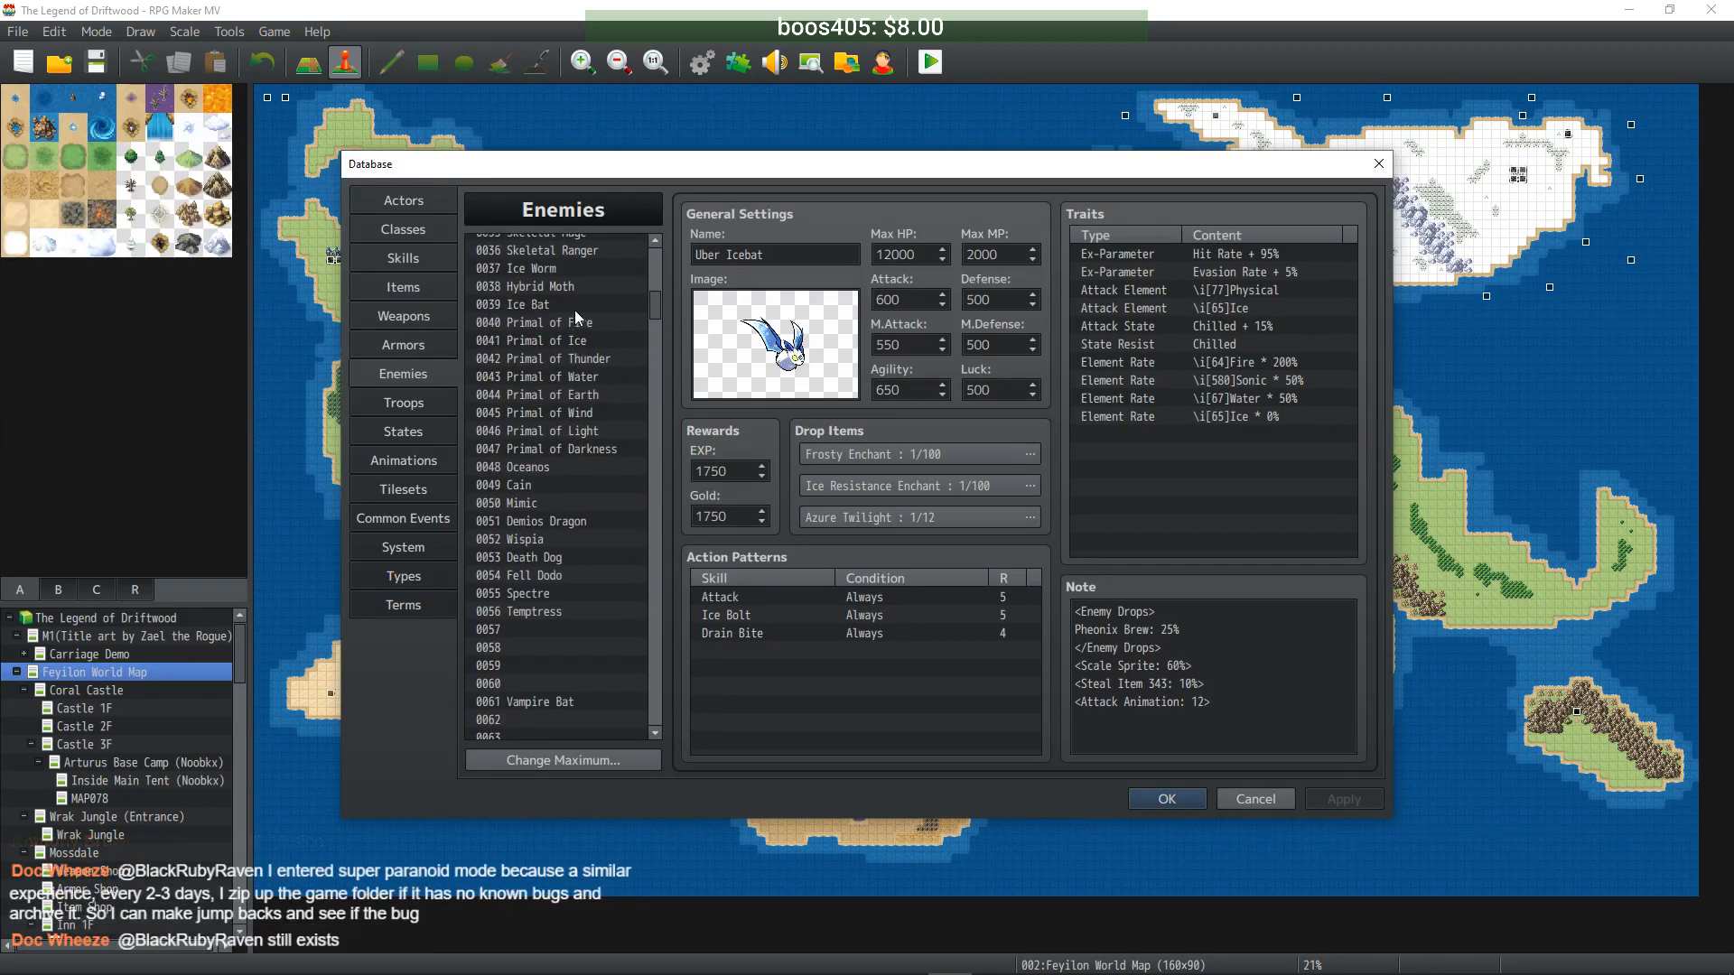
click(538, 558)
drag(654, 311, 652, 593)
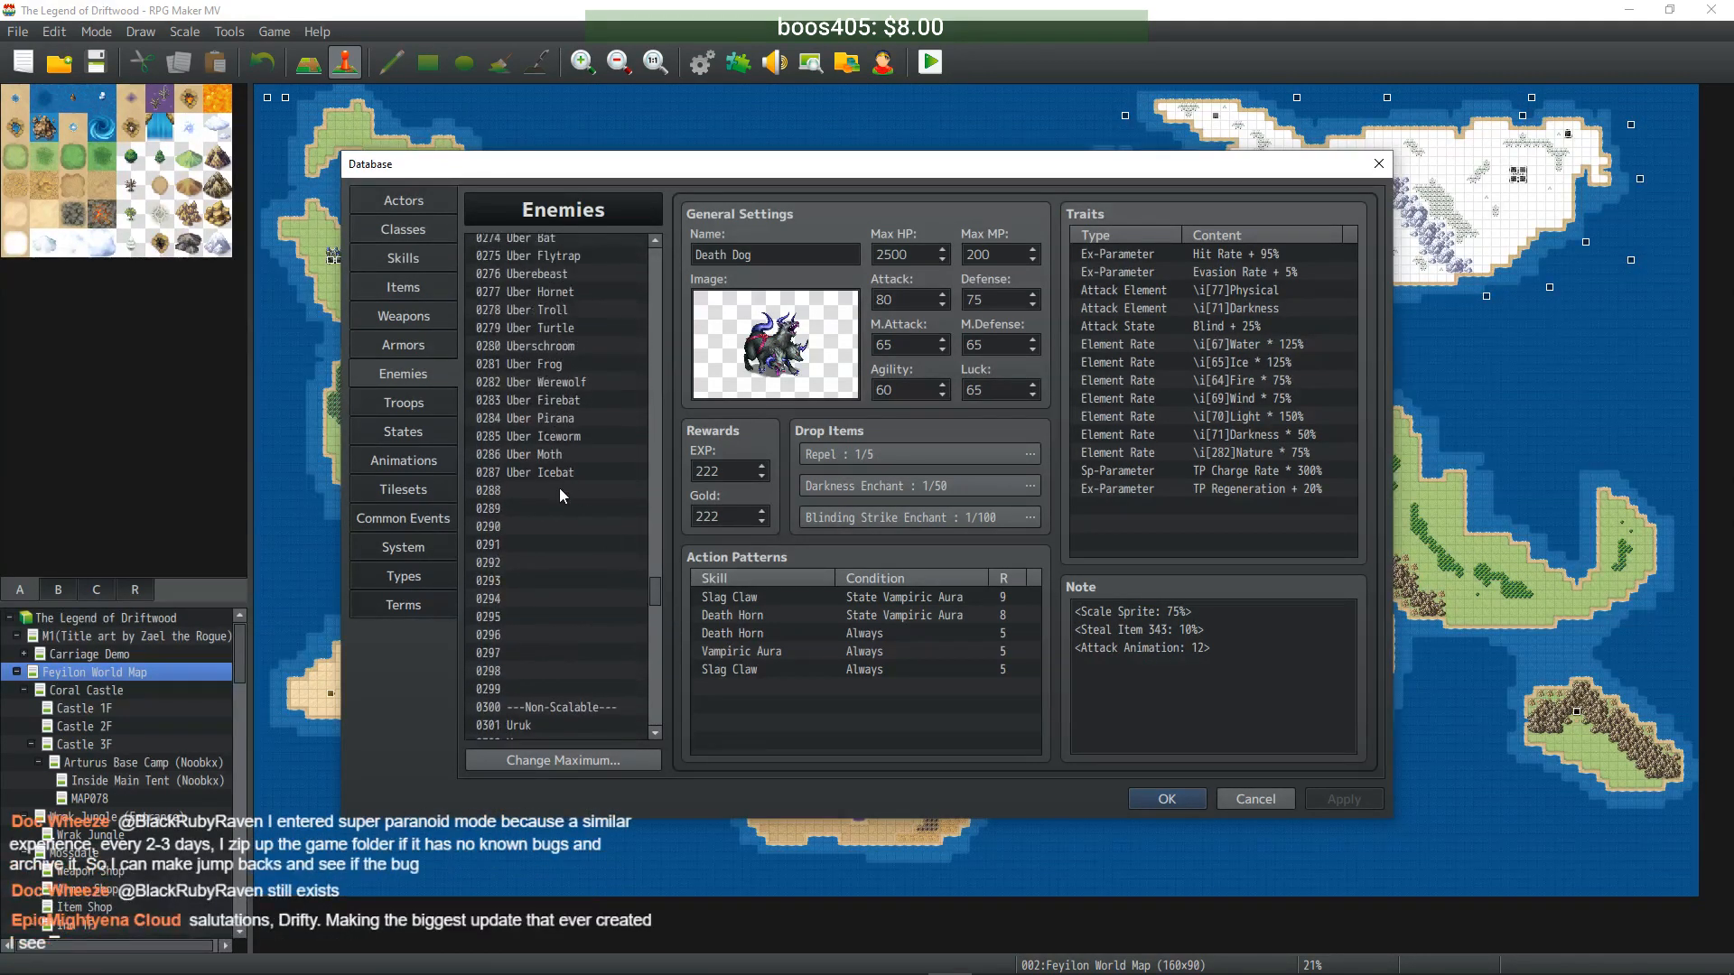
click(560, 488)
key(ctrl+v)
click(730, 256)
drag(727, 256, 657, 271)
text(Uber)
- Enter 25000 HP, 2000 MP, 800 Attack, 750 Defense, 650 M.Attack/M.Defense/Luck, 600 Agility
key(Tab)
text(25000)
key(Tab)
text(2000)
key(Tab)
text(800)
key(Tab)
text(750)
key(Tab)
text(650)
key(Tab)
text(650)
click(898, 392)
text(0)
key(Tab)
text(650)
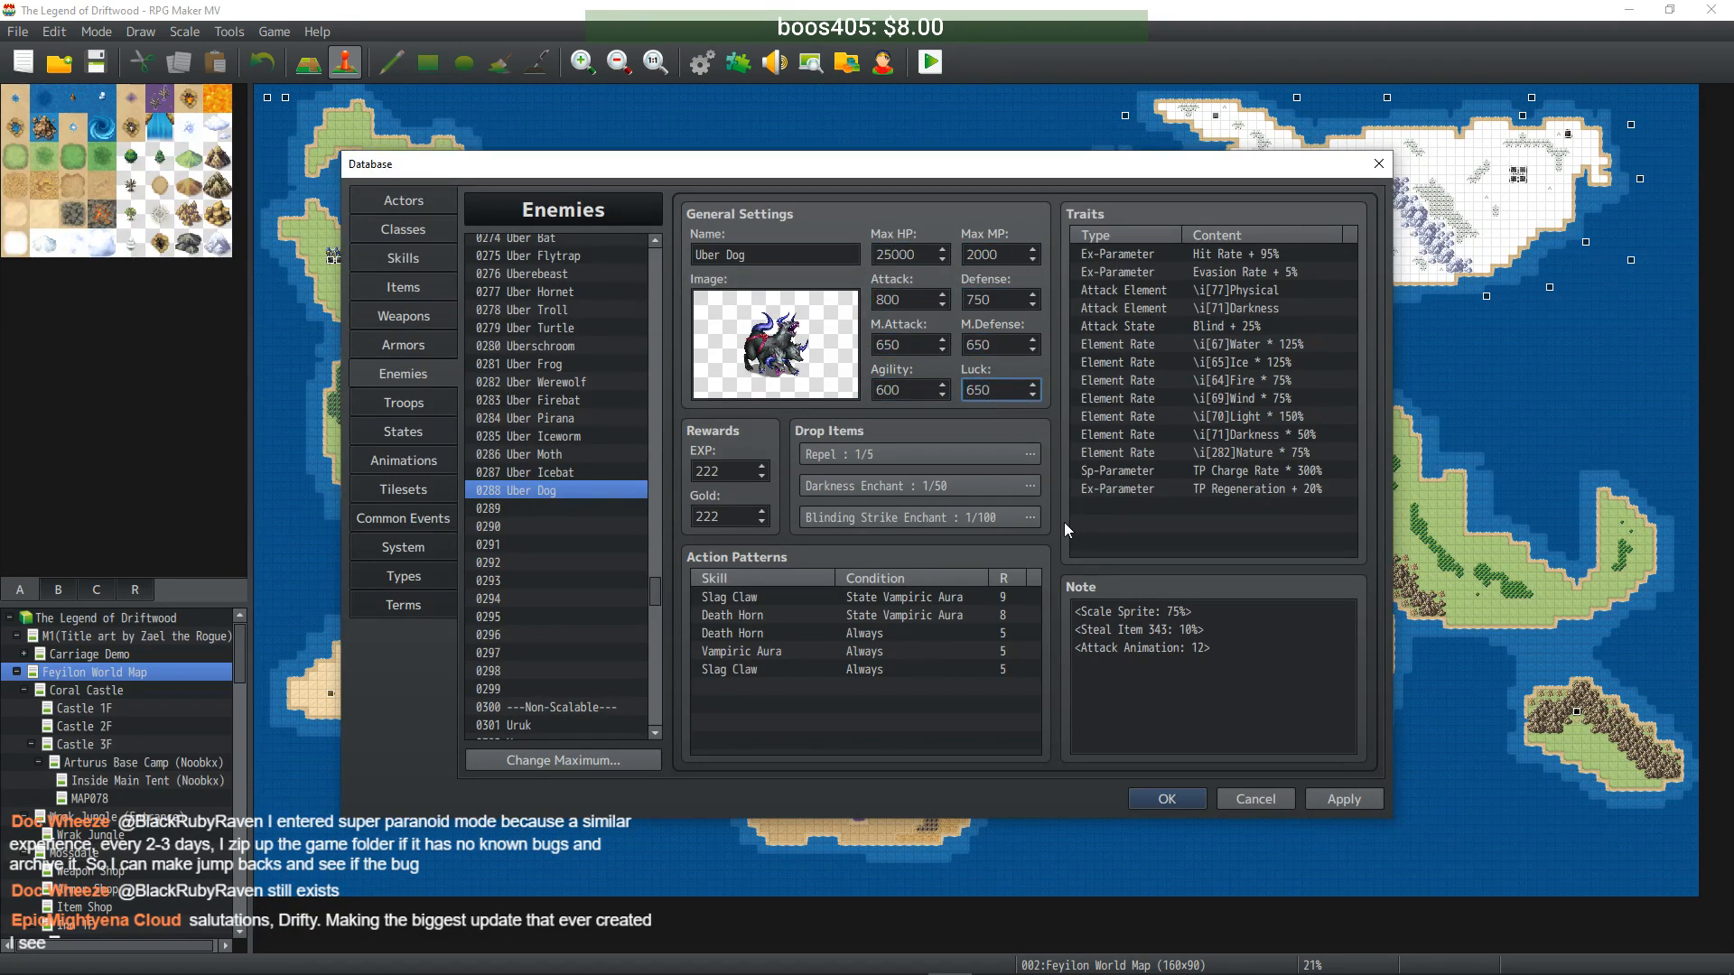
- Set Uber Dog's EXP and Gold rewards to 2220 each
double_click(750, 471)
text(2222)
double_click(743, 514)
text(2222)
- Compare against Uber Icebat, Moth, Iceworm, Pirana and Firebat, then reselect Uber Dog
click(551, 474)
click(581, 453)
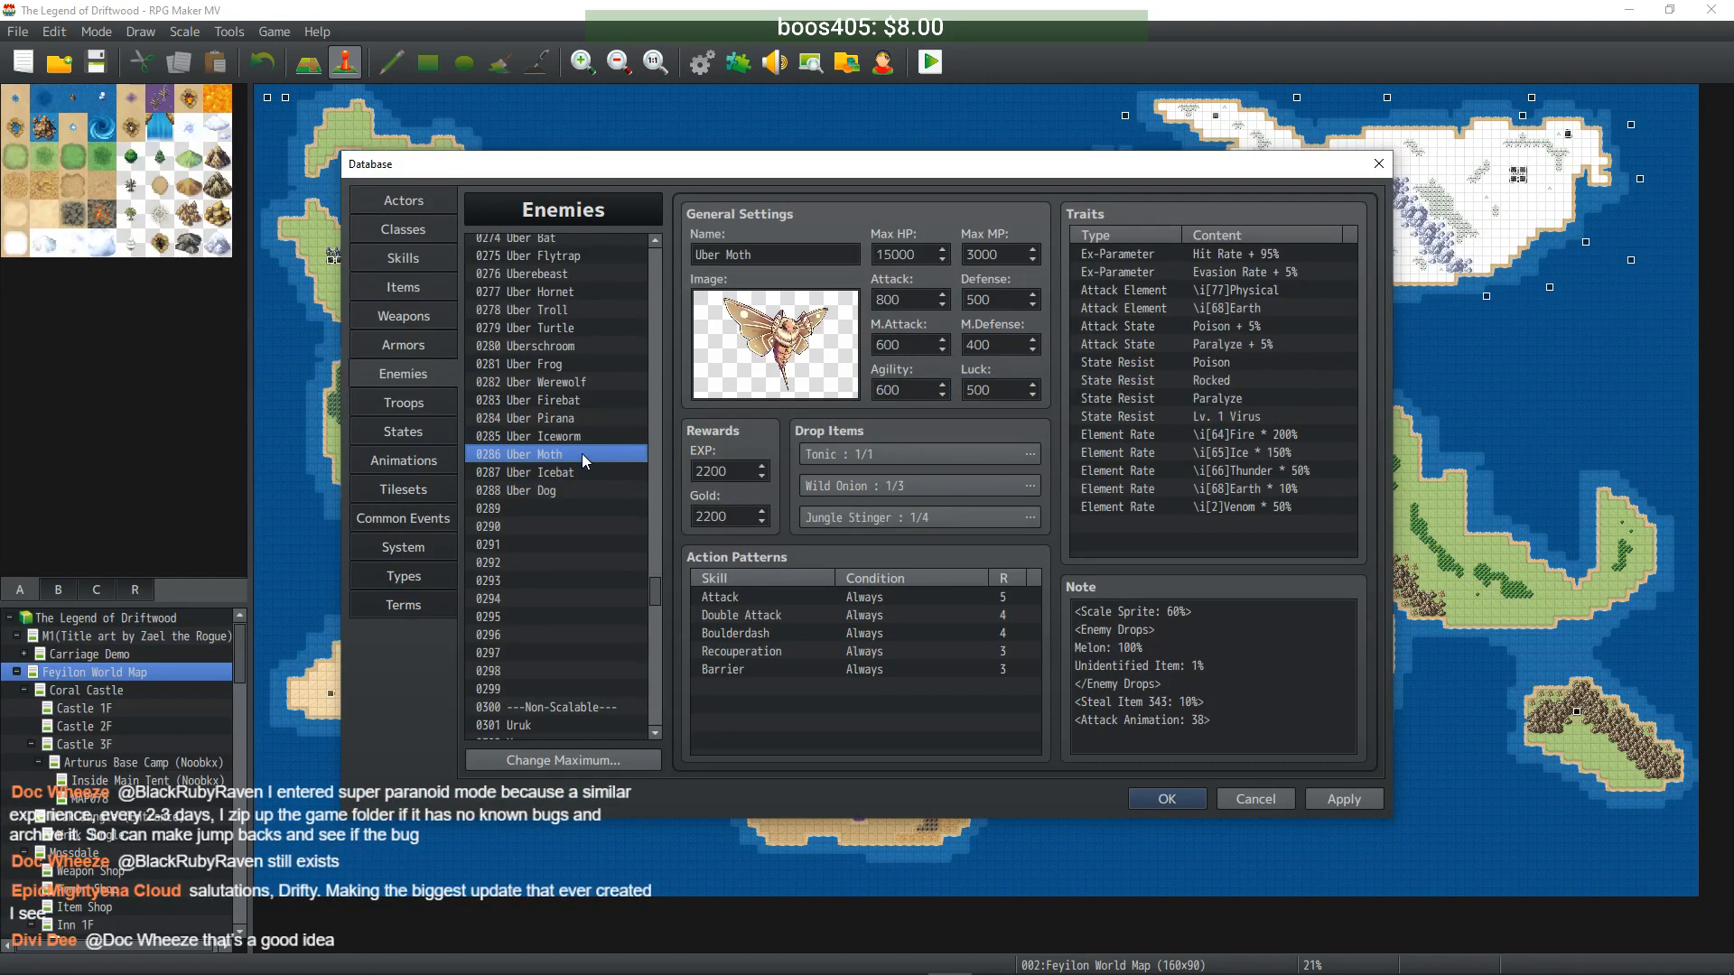
click(578, 437)
click(577, 419)
click(577, 399)
click(560, 491)
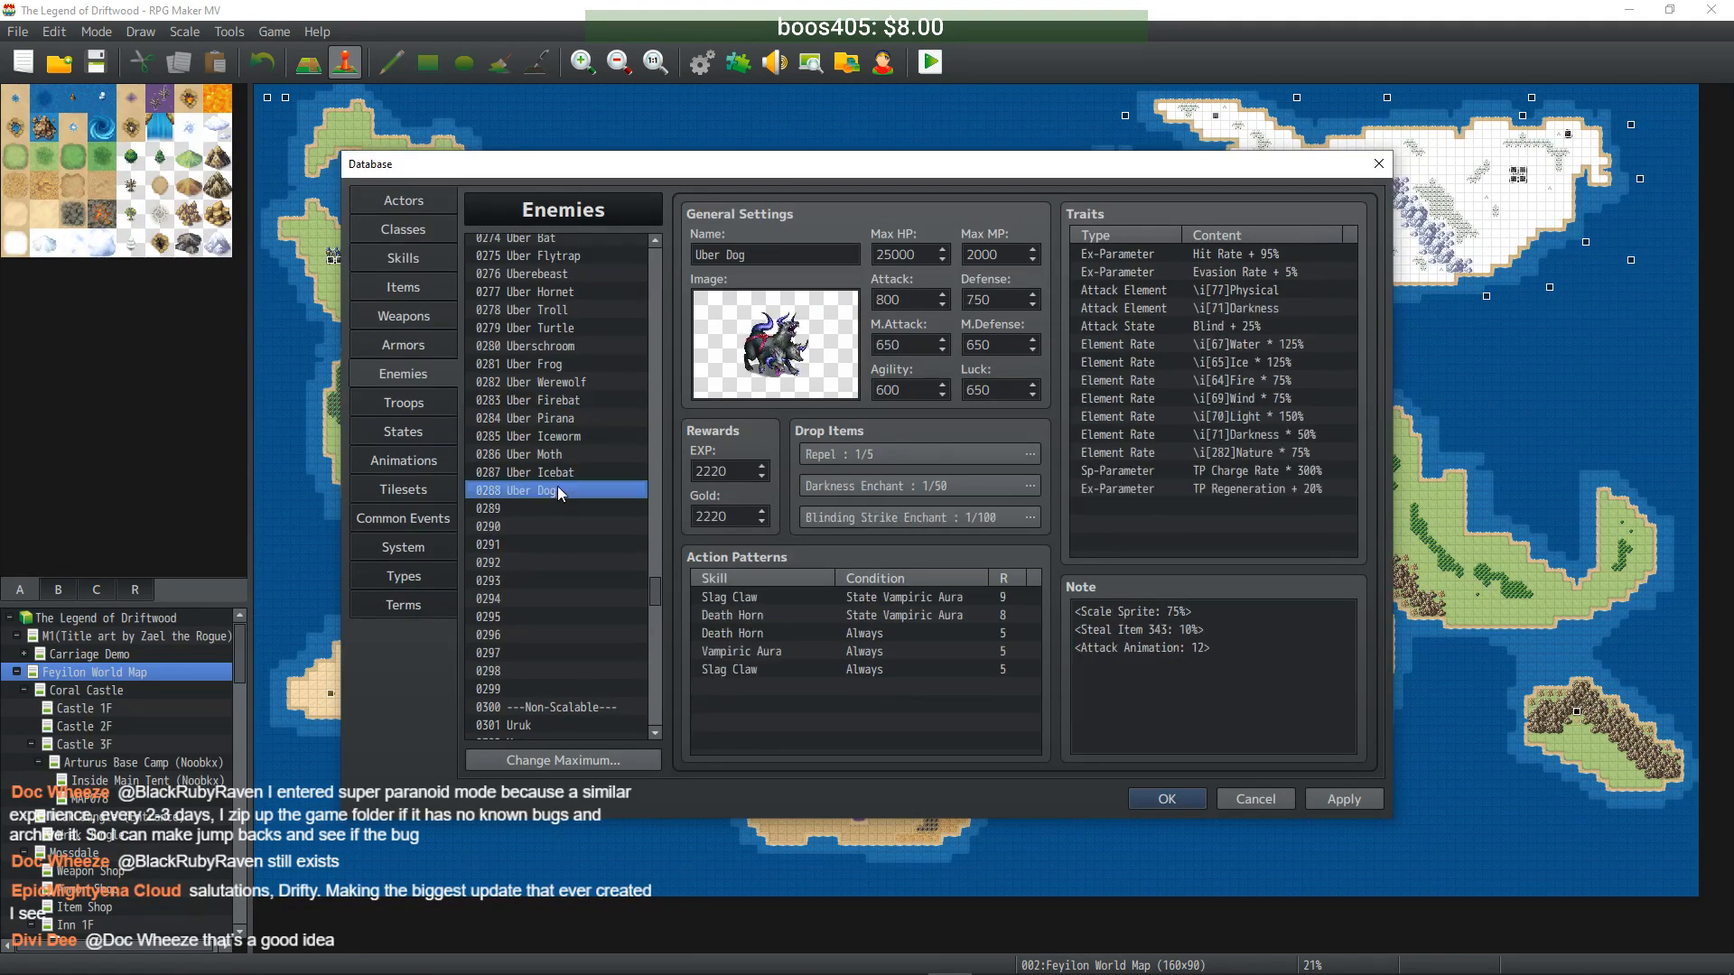
drag(654, 589, 658, 307)
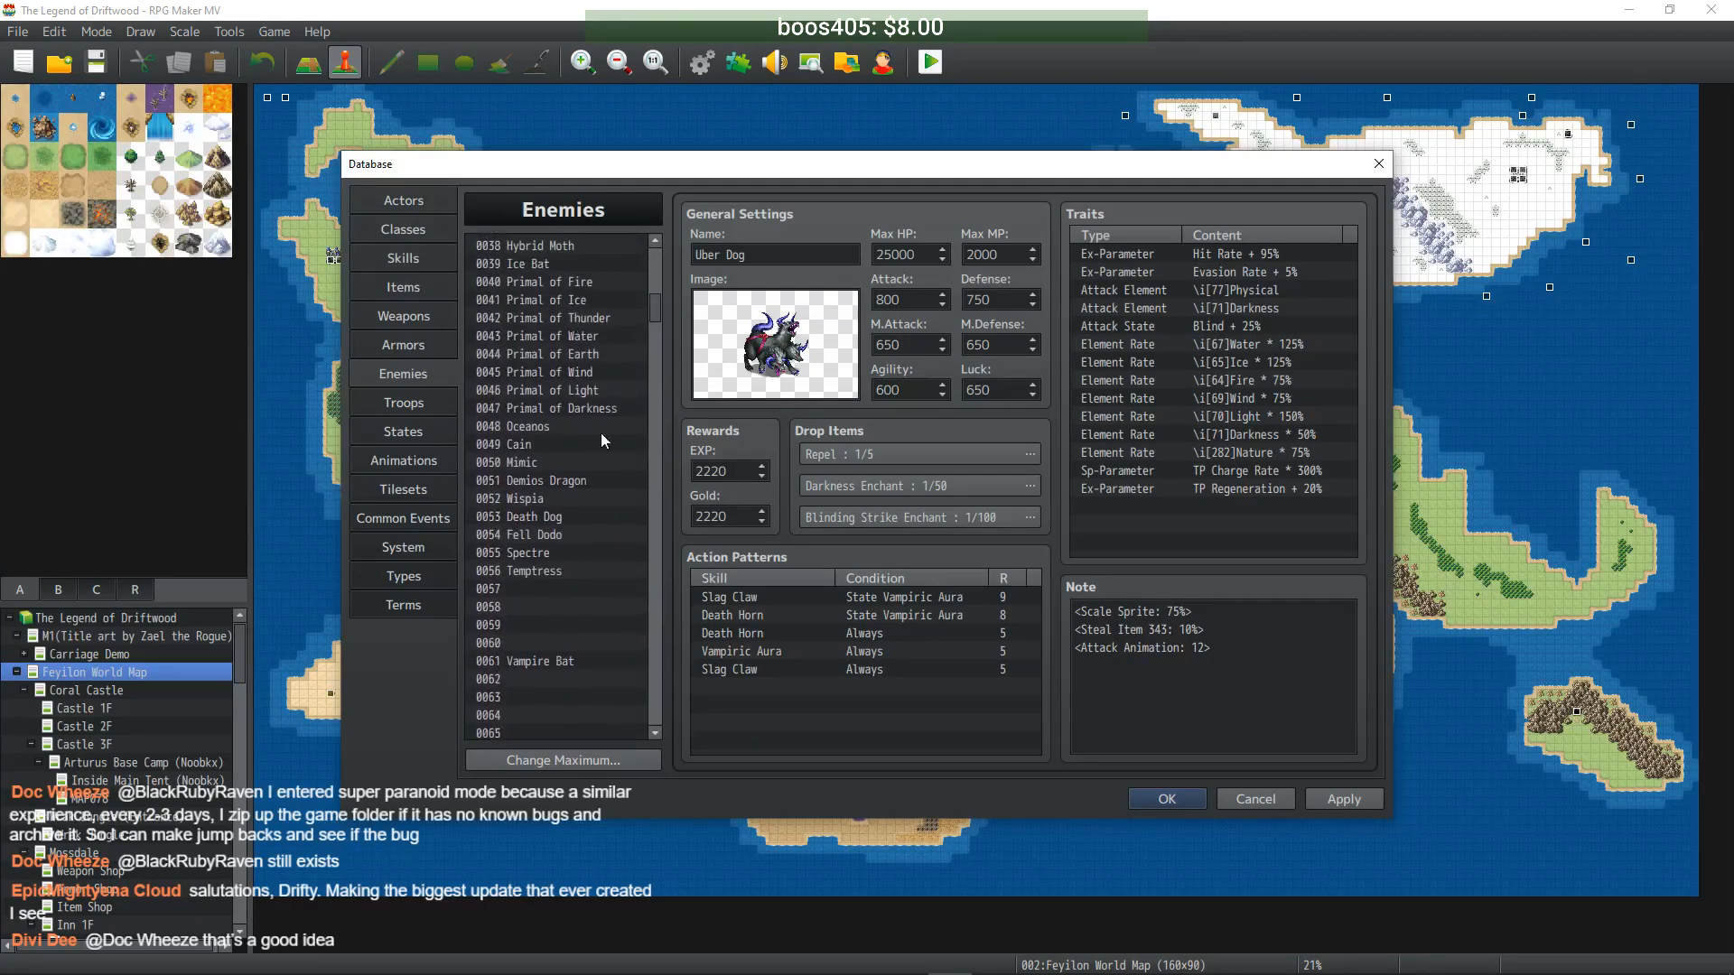
- Copy Fell Dodo into empty slot 0289 and rename it Uber Dodo
click(543, 534)
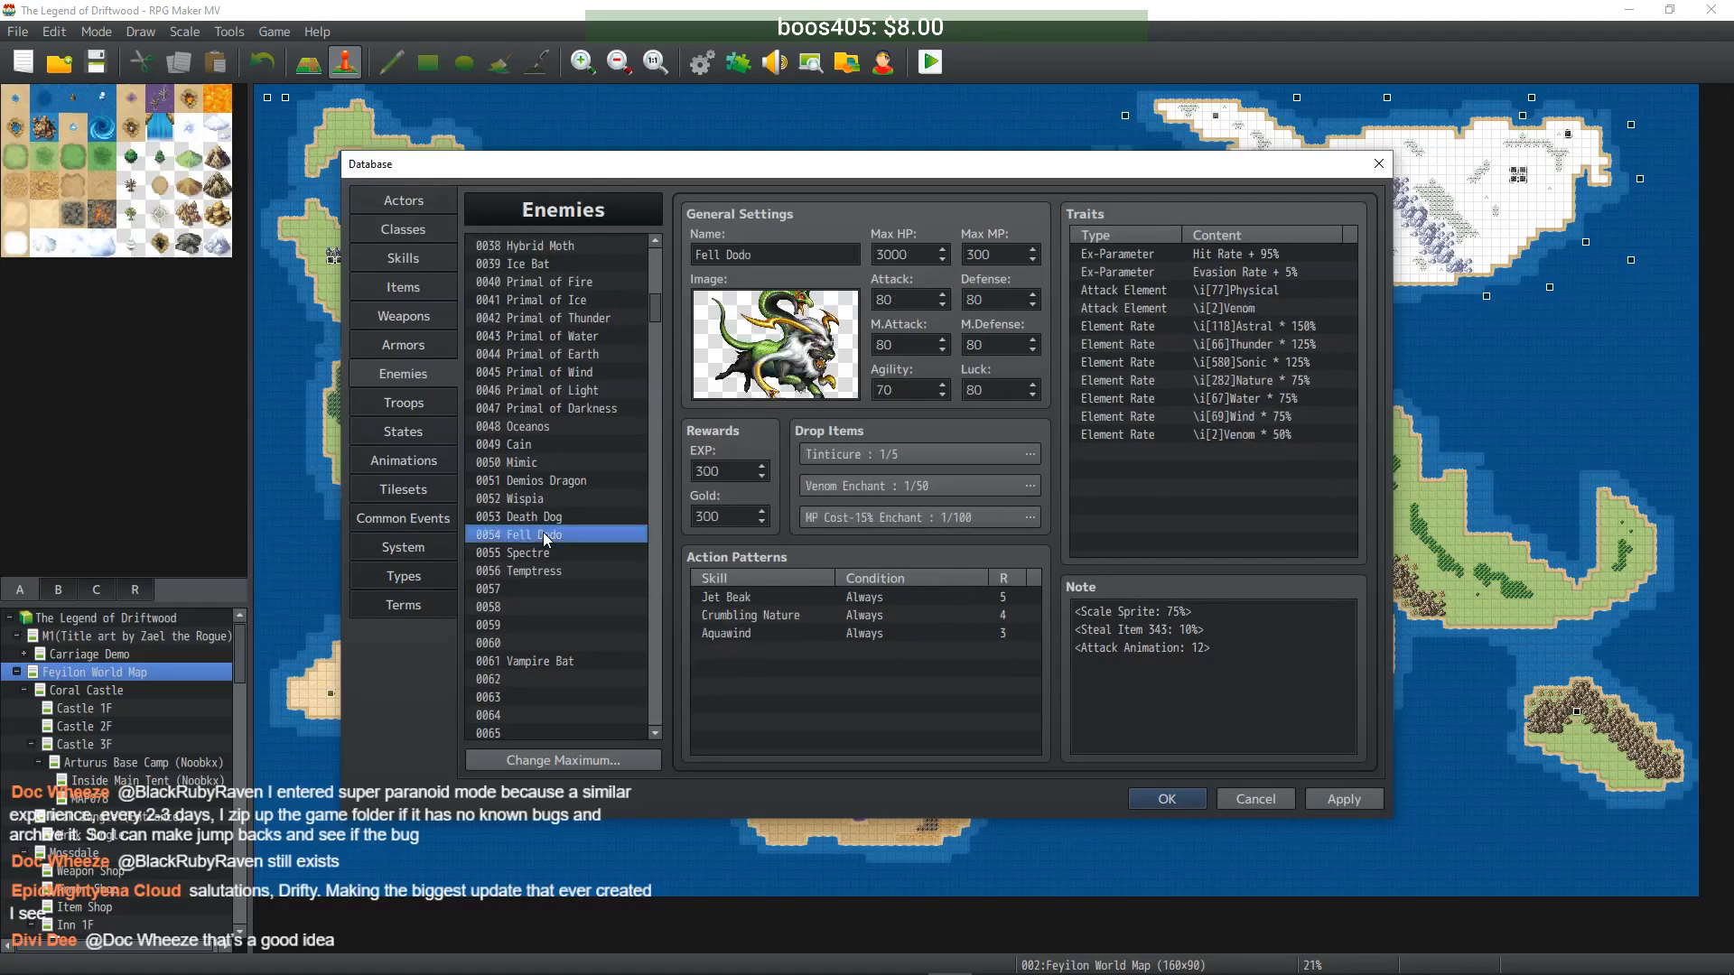
drag(658, 307, 658, 598)
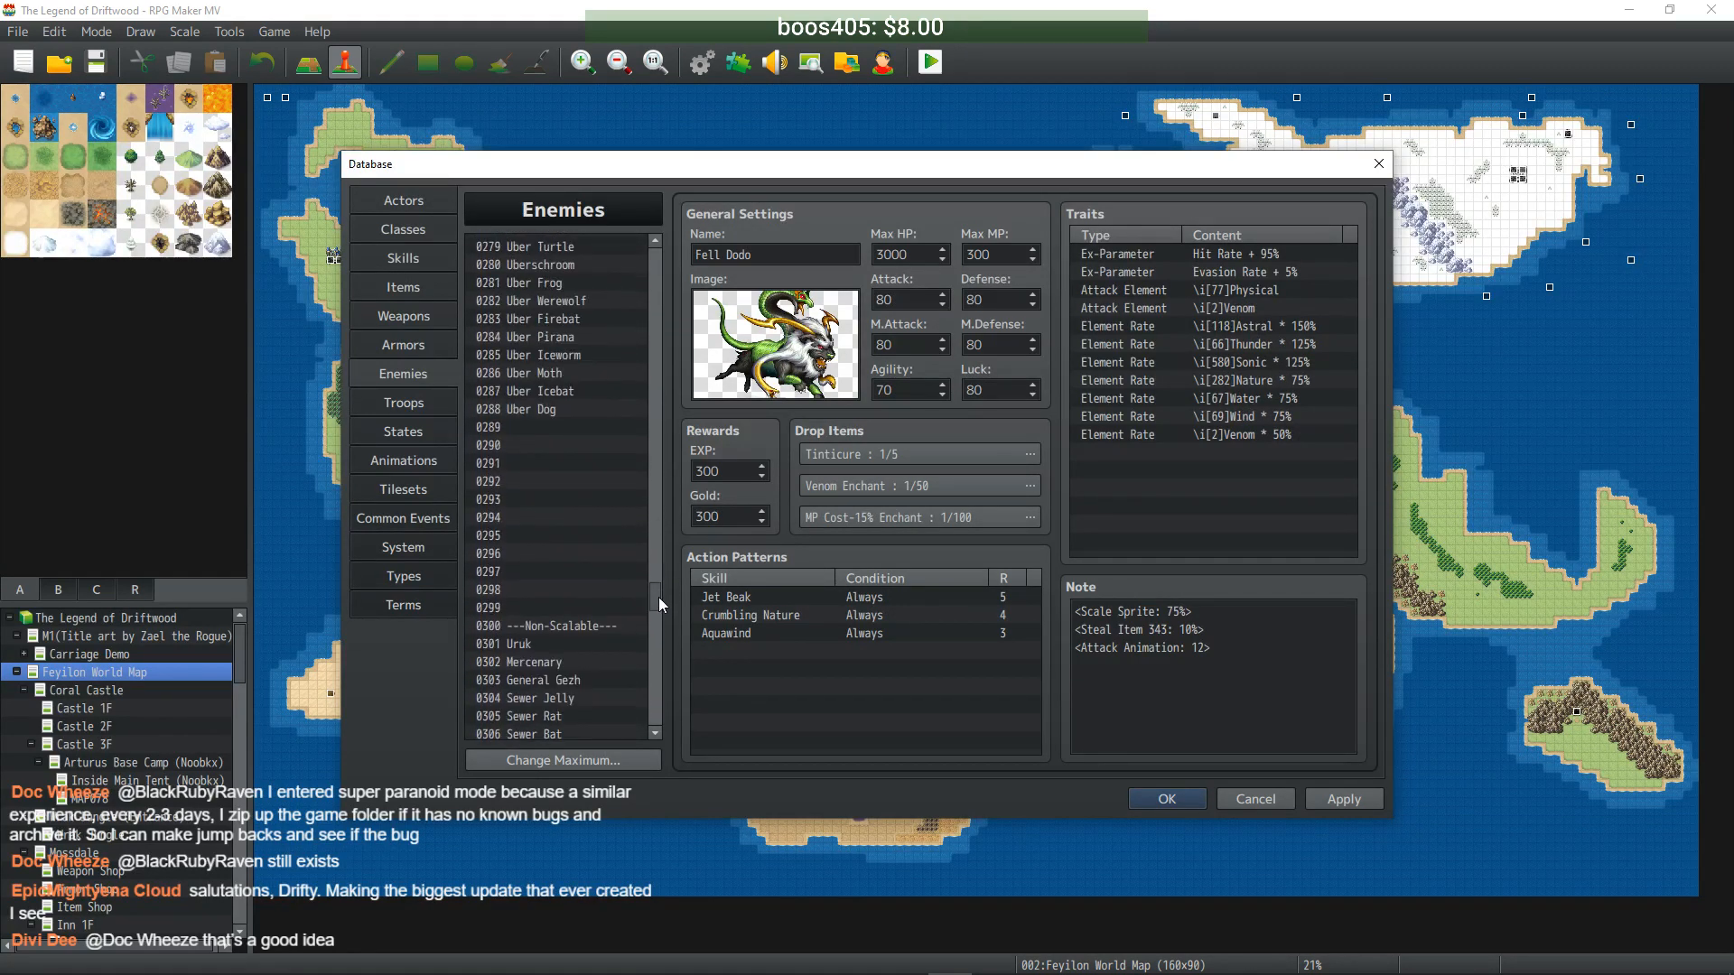
click(538, 426)
key(ctrl+v)
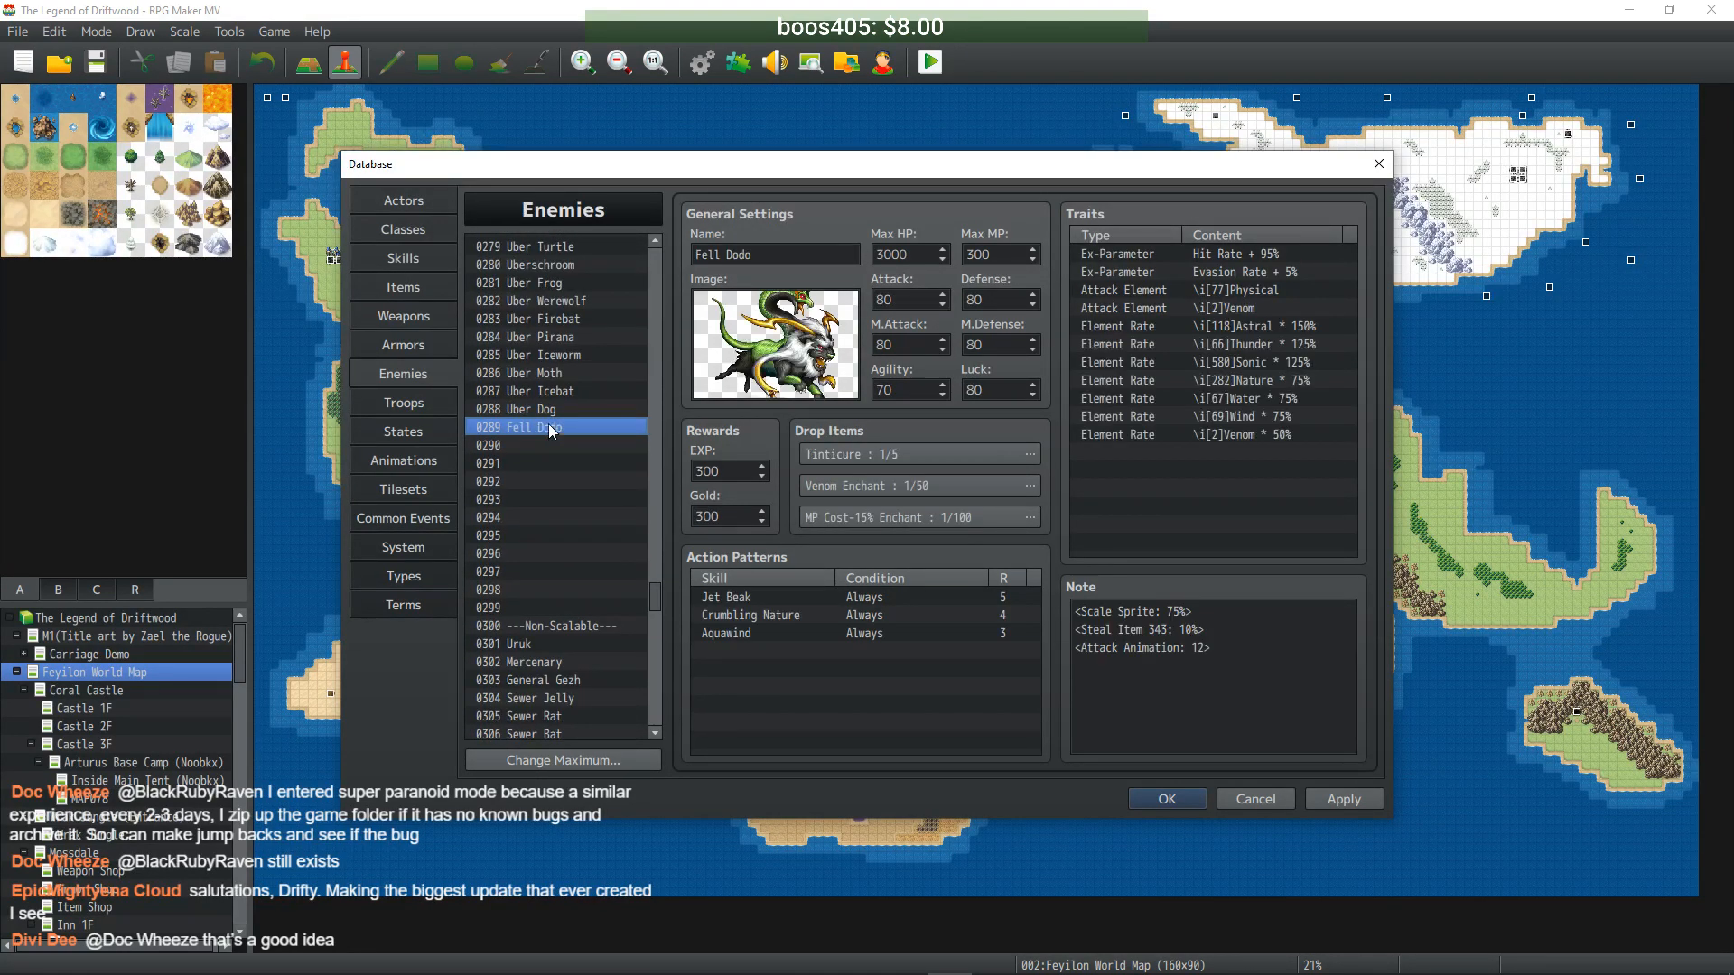
double_click(707, 255)
text(Uber)
- Enter 30000 HP, 3000 MP, 800 Attack/Defense/M.Attack/M.Defense/Luck and 700 Agility
double_click(919, 253)
text(30000)
key(Tab)
text(3000)
click(909, 298)
text(0)
key(Tab)
text(800)
key(Tab)
text(800)
click(1005, 346)
text(0)
key(Tab)
text(700)
key(Tab)
text(800)
- Set EXP and Gold to 3000 each and apply Uber Dodo
double_click(739, 467)
text(3000)
double_click(725, 509)
text(3000)
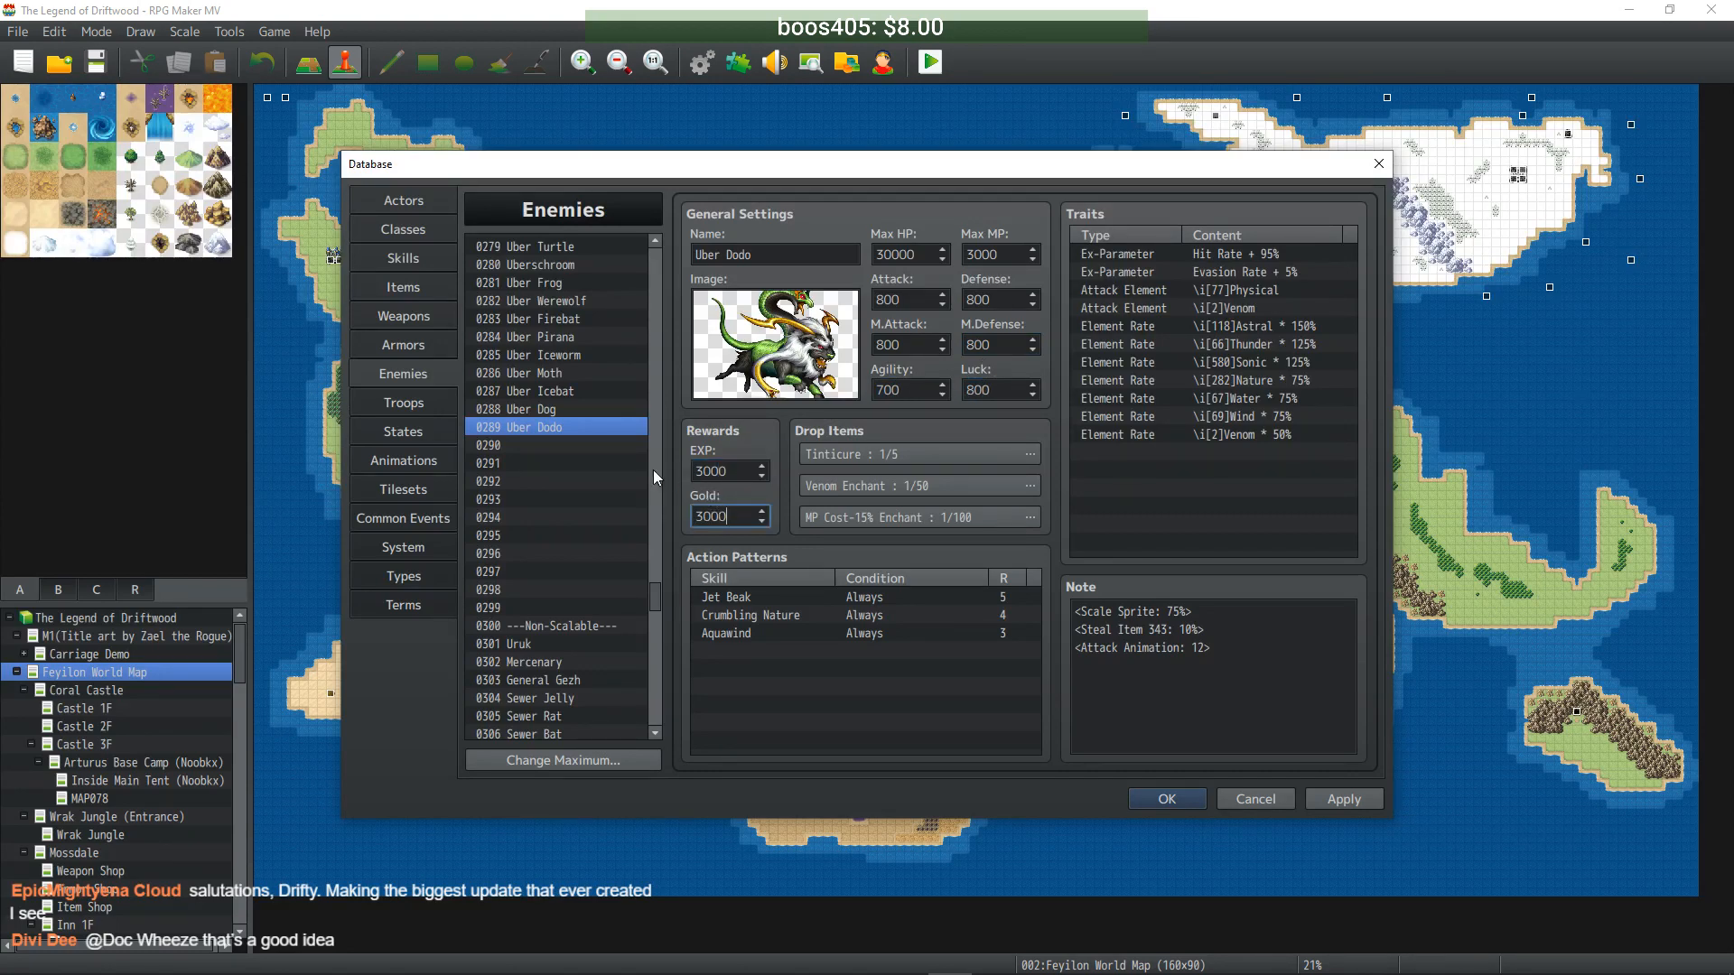
click(1342, 799)
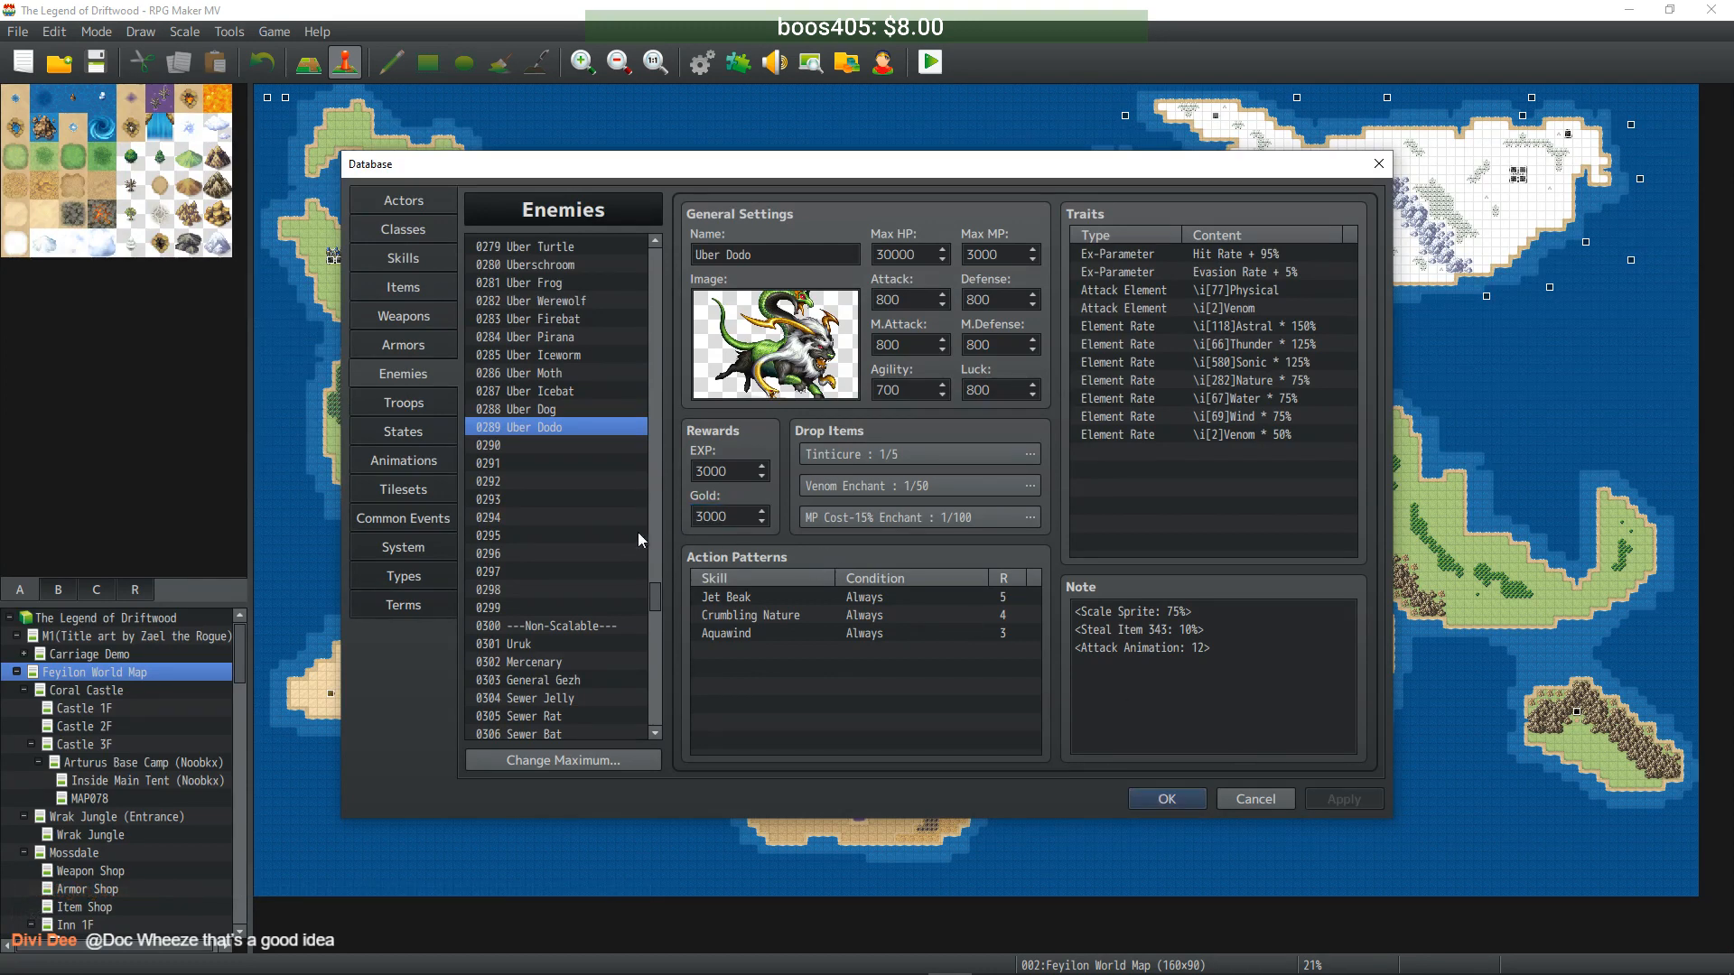
drag(653, 585, 656, 302)
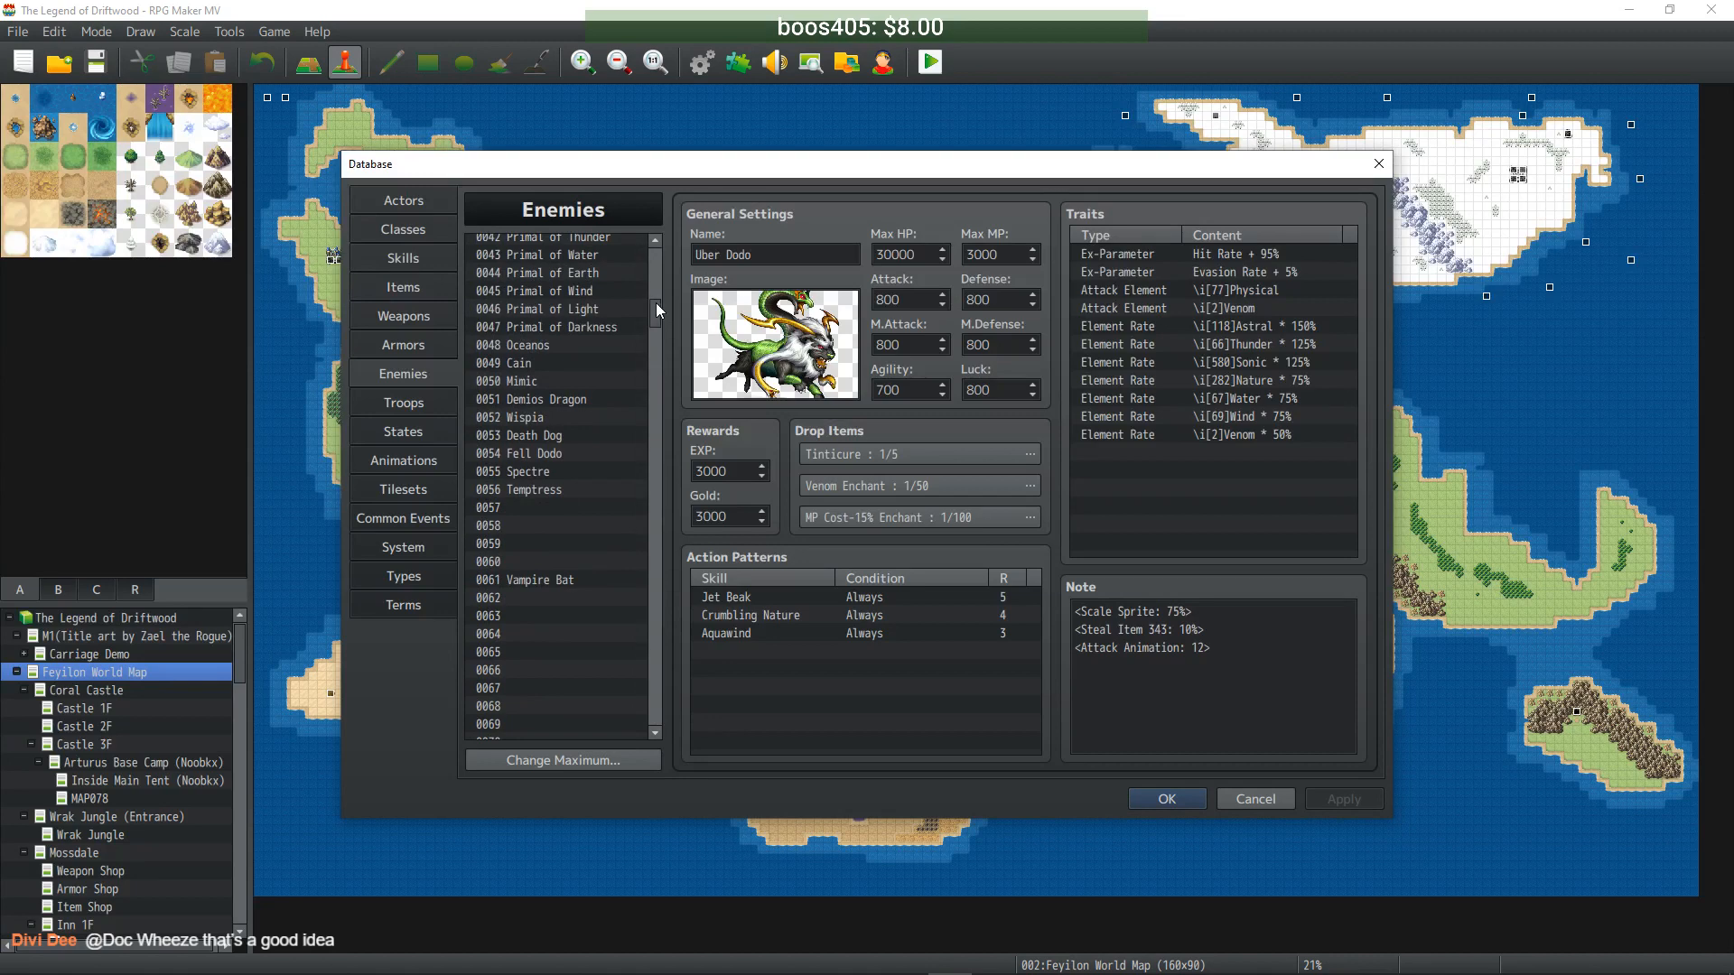
- Copy Spectre into empty slot 0290 and name it Uber Spectre
click(527, 472)
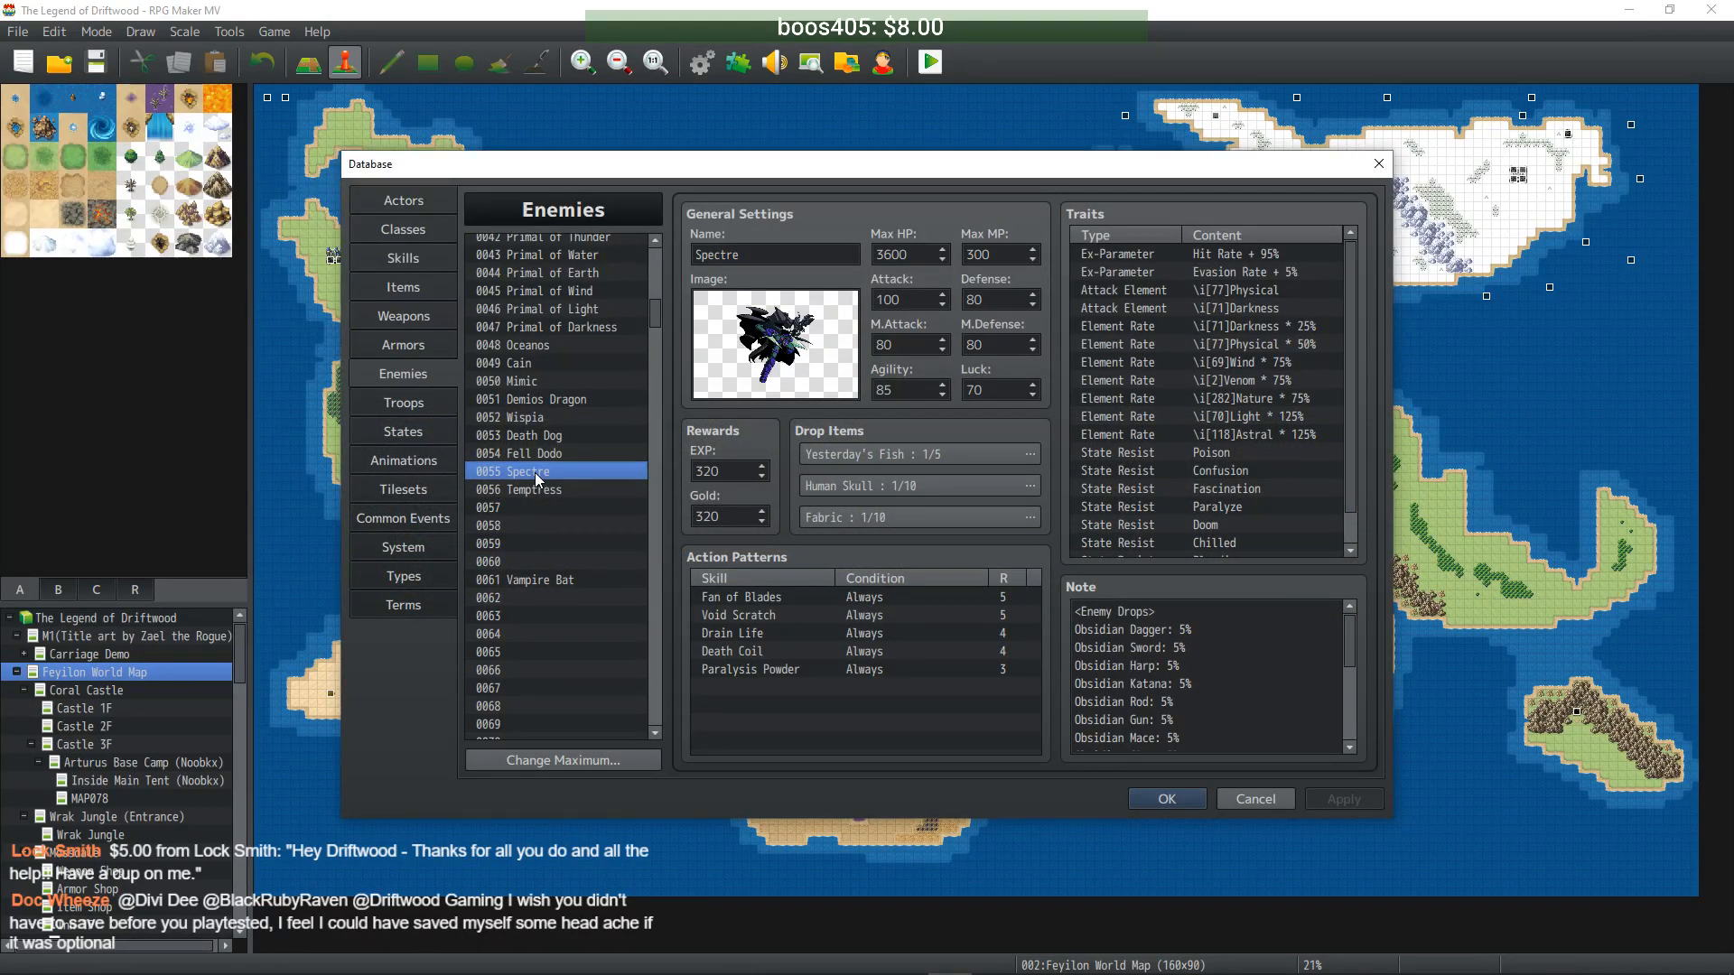
drag(658, 307, 668, 587)
click(542, 593)
key(ctrl+v)
click(710, 254)
text(Uber)
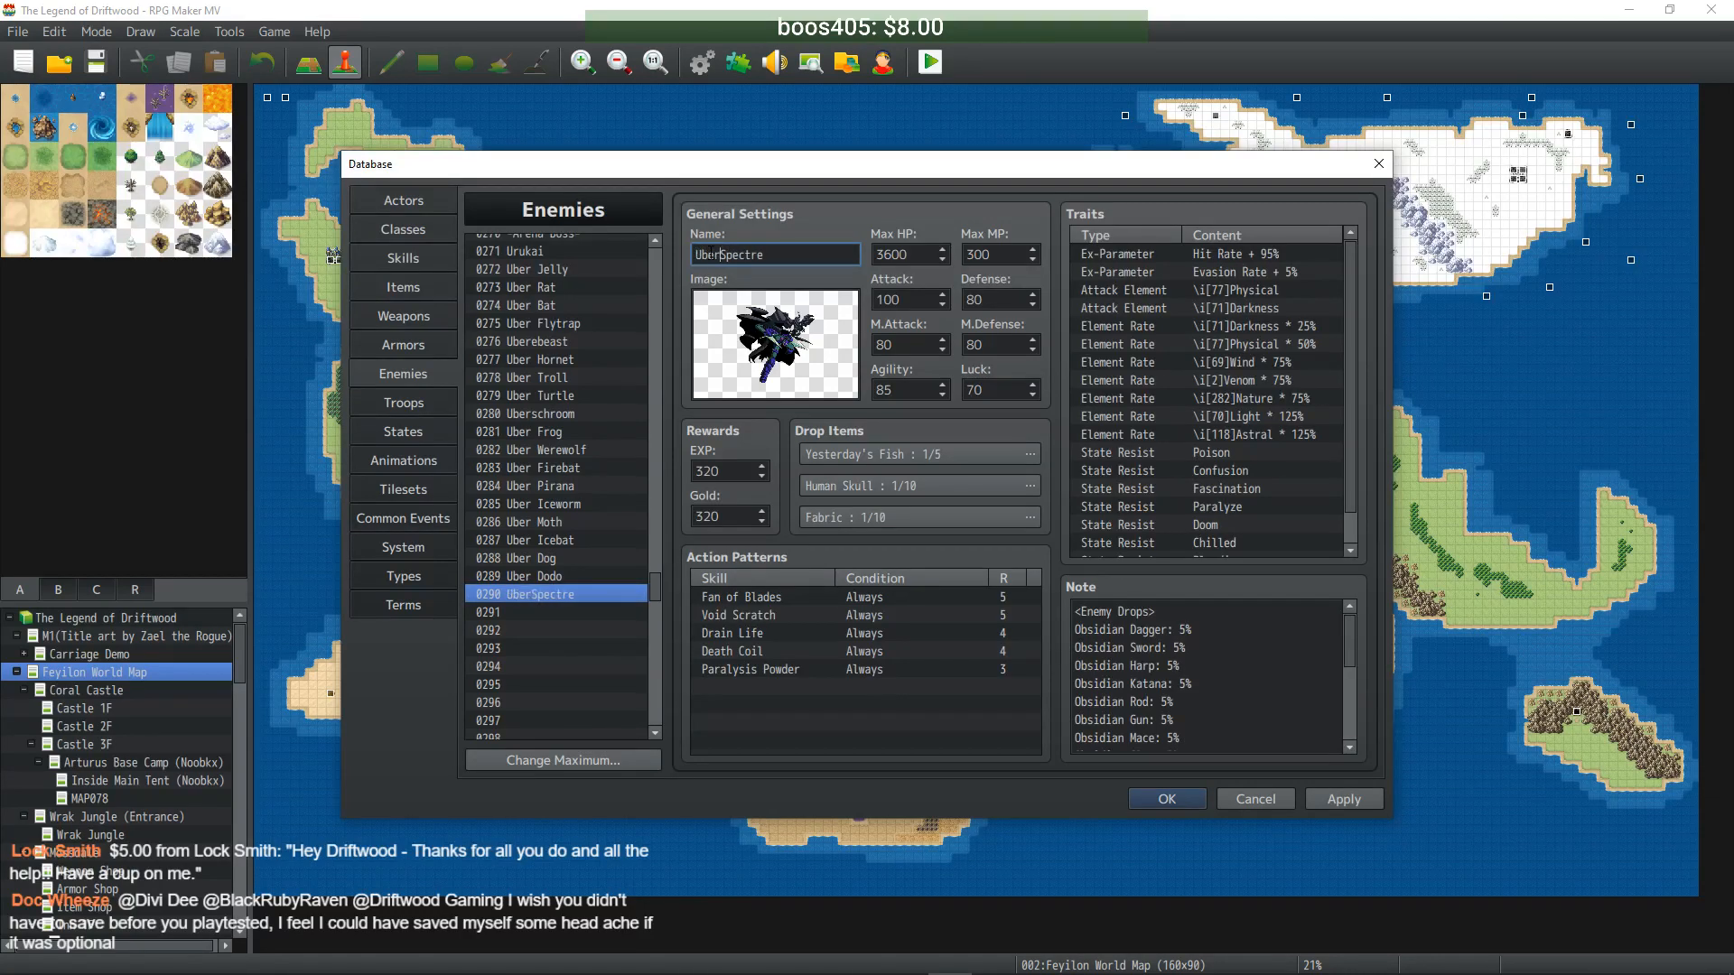
- Raise Max HP to 36000, multiply Max MP tenfold, and set Attack to 999
click(912, 254)
text(0)
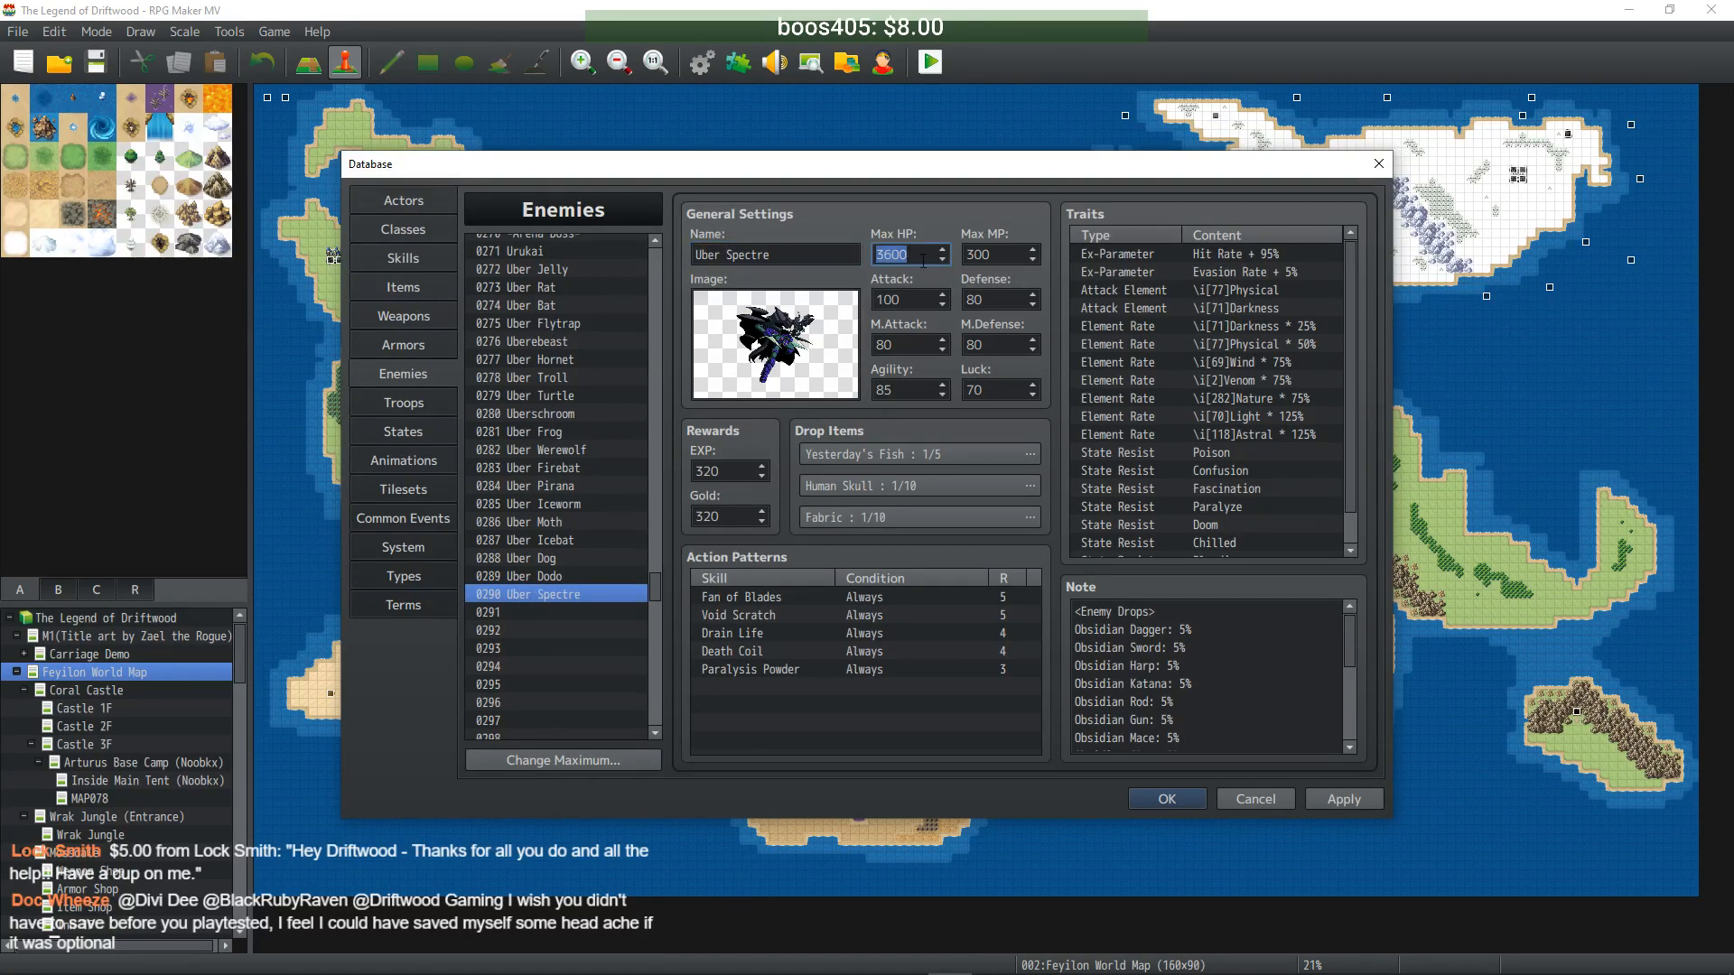
click(1014, 251)
text(0)
key(Tab)
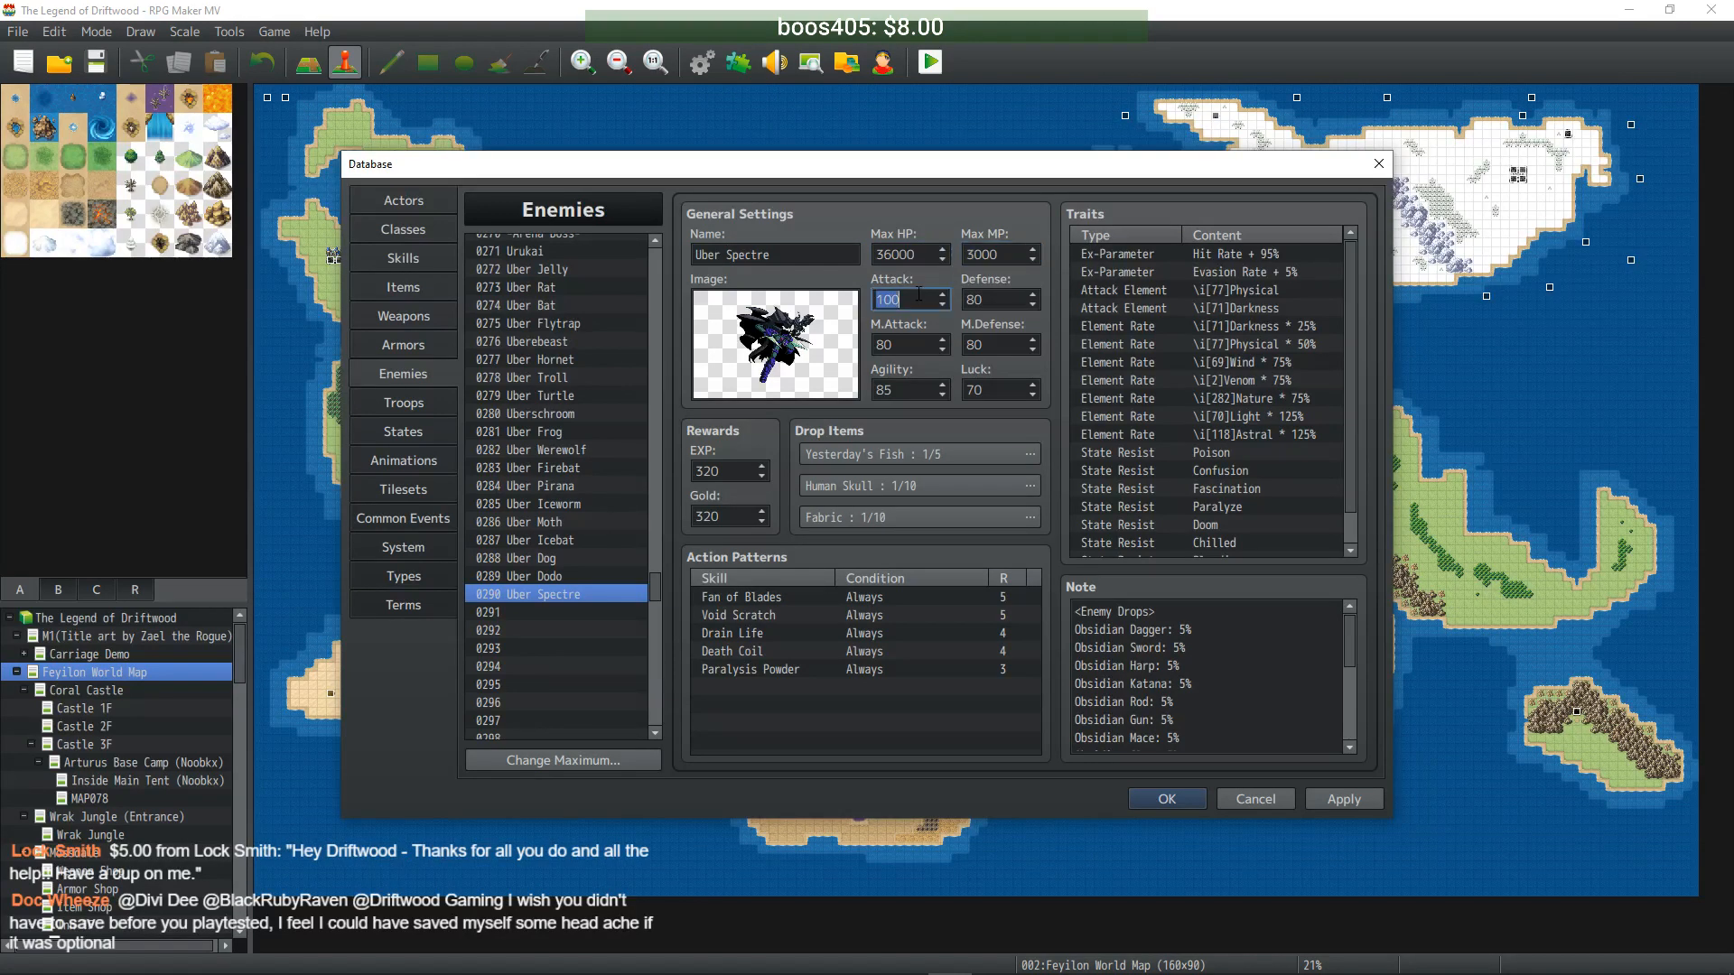
drag(927, 300, 817, 304)
text(999)
- Set Defense and M.Defense to 800, boost M.Attack, Agility 850, Luck 700, and apply
key(Tab)
text(800)
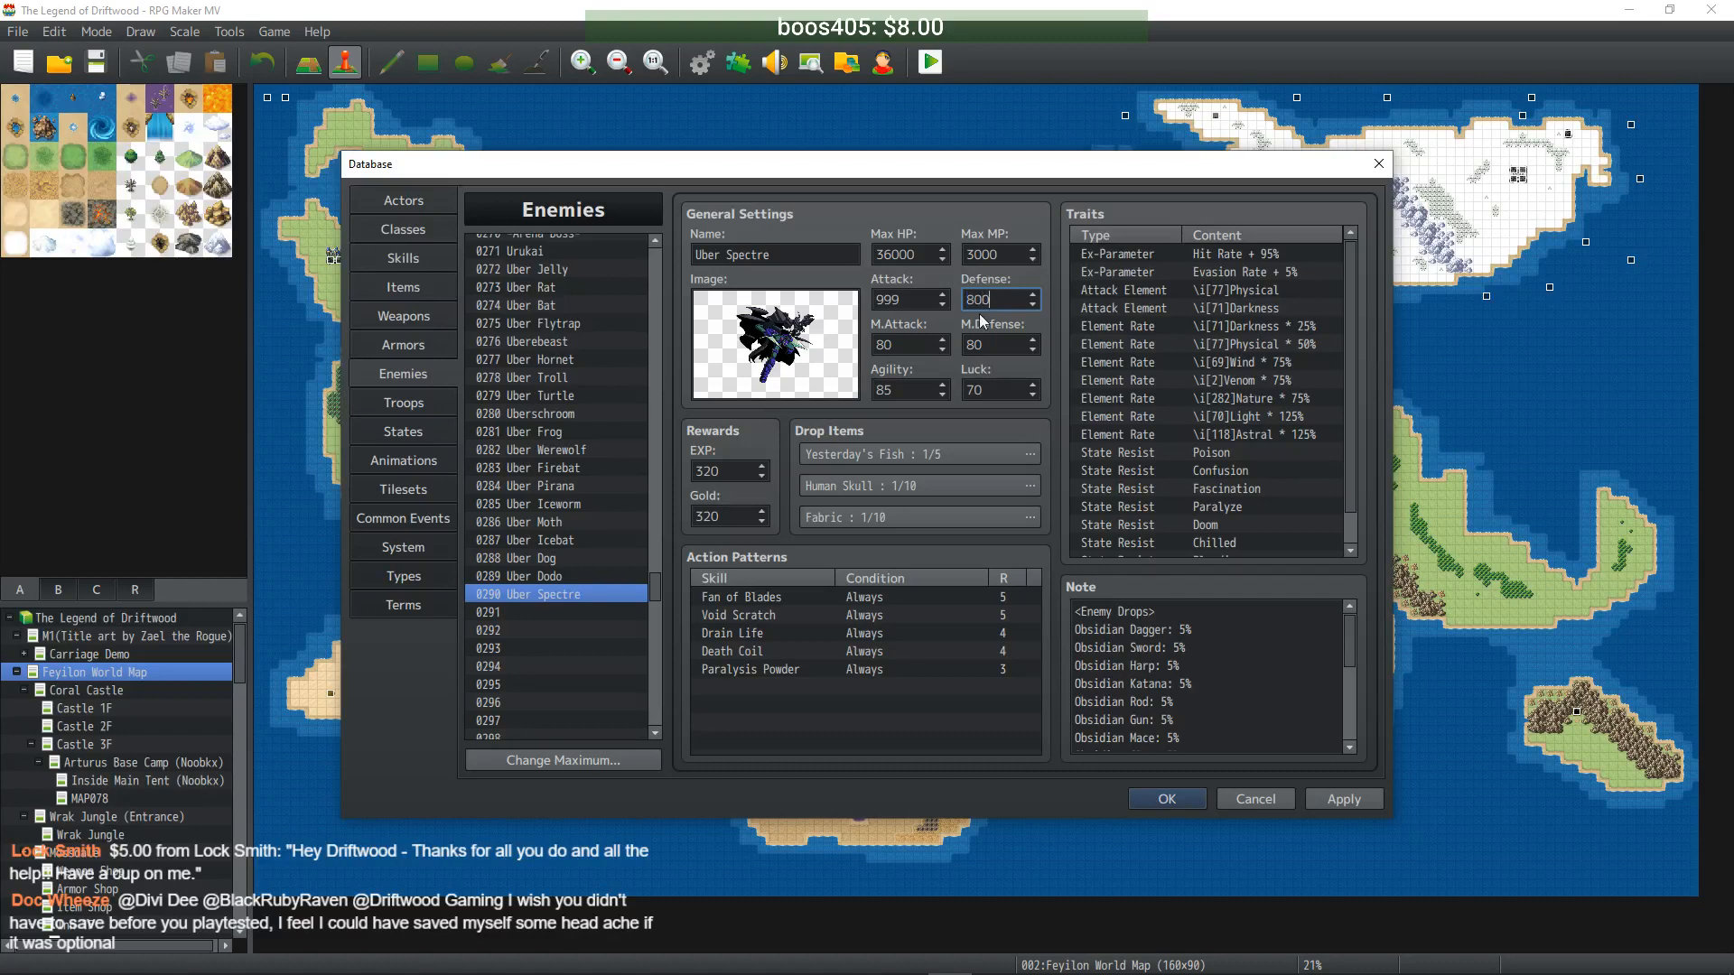
click(914, 341)
text(0)
key(Tab)
text(800)
click(914, 388)
text(0)
click(1013, 390)
text(0)
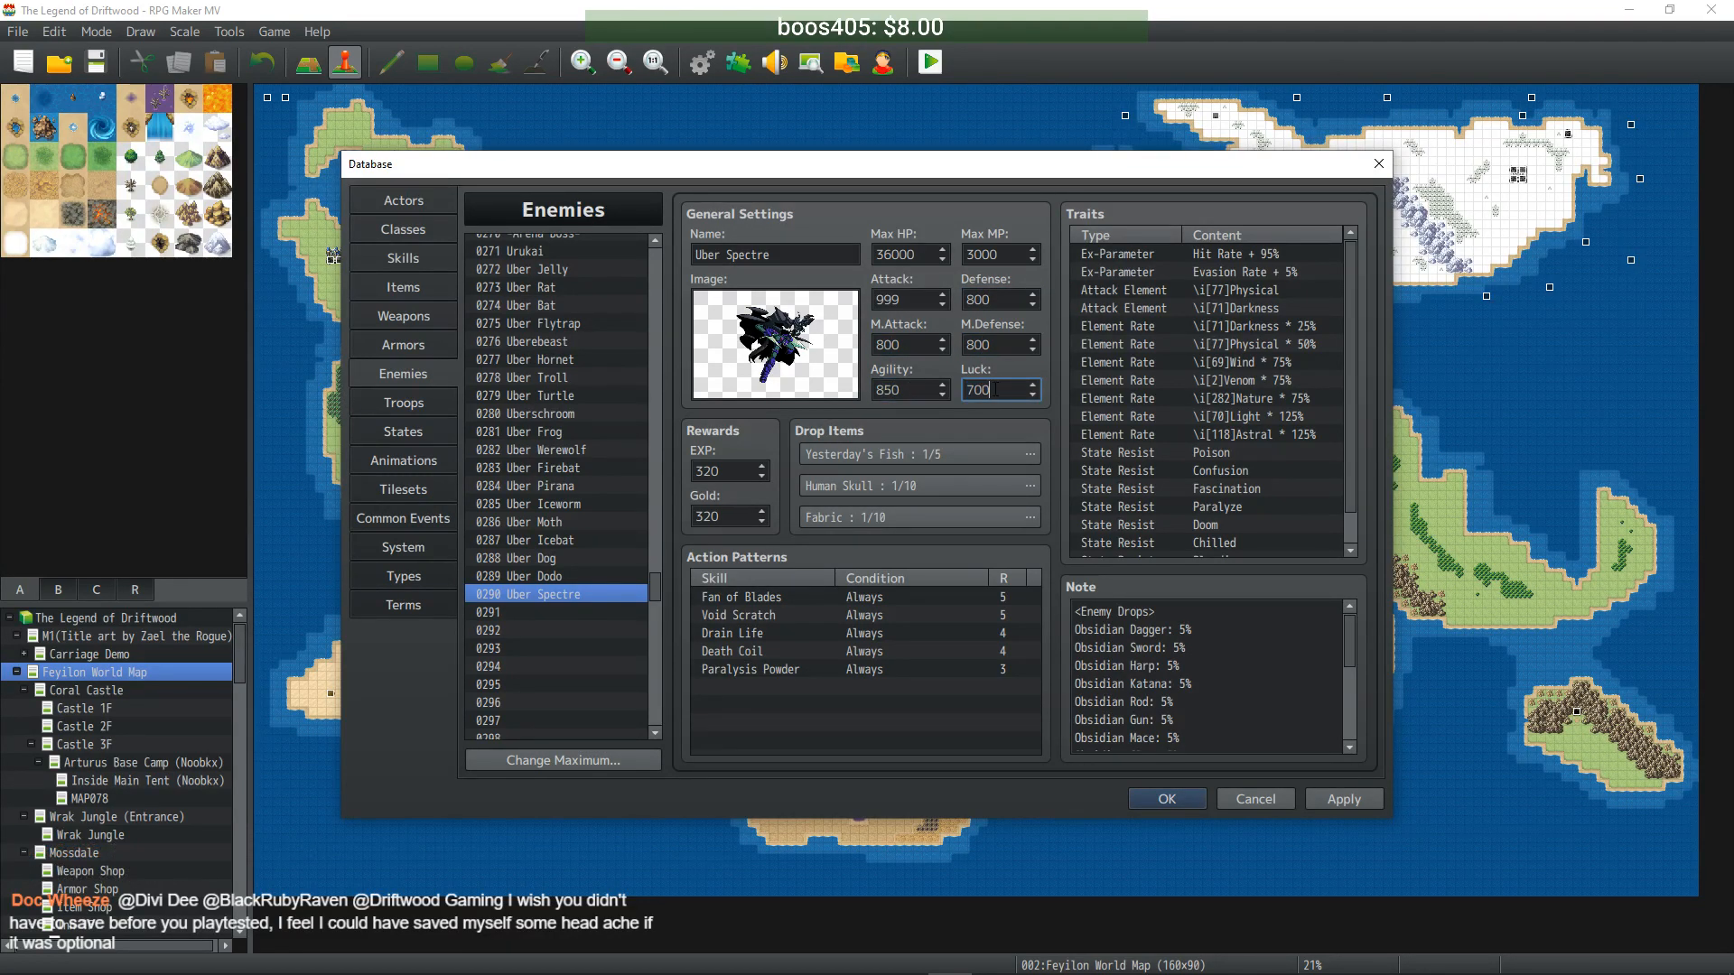
click(1352, 799)
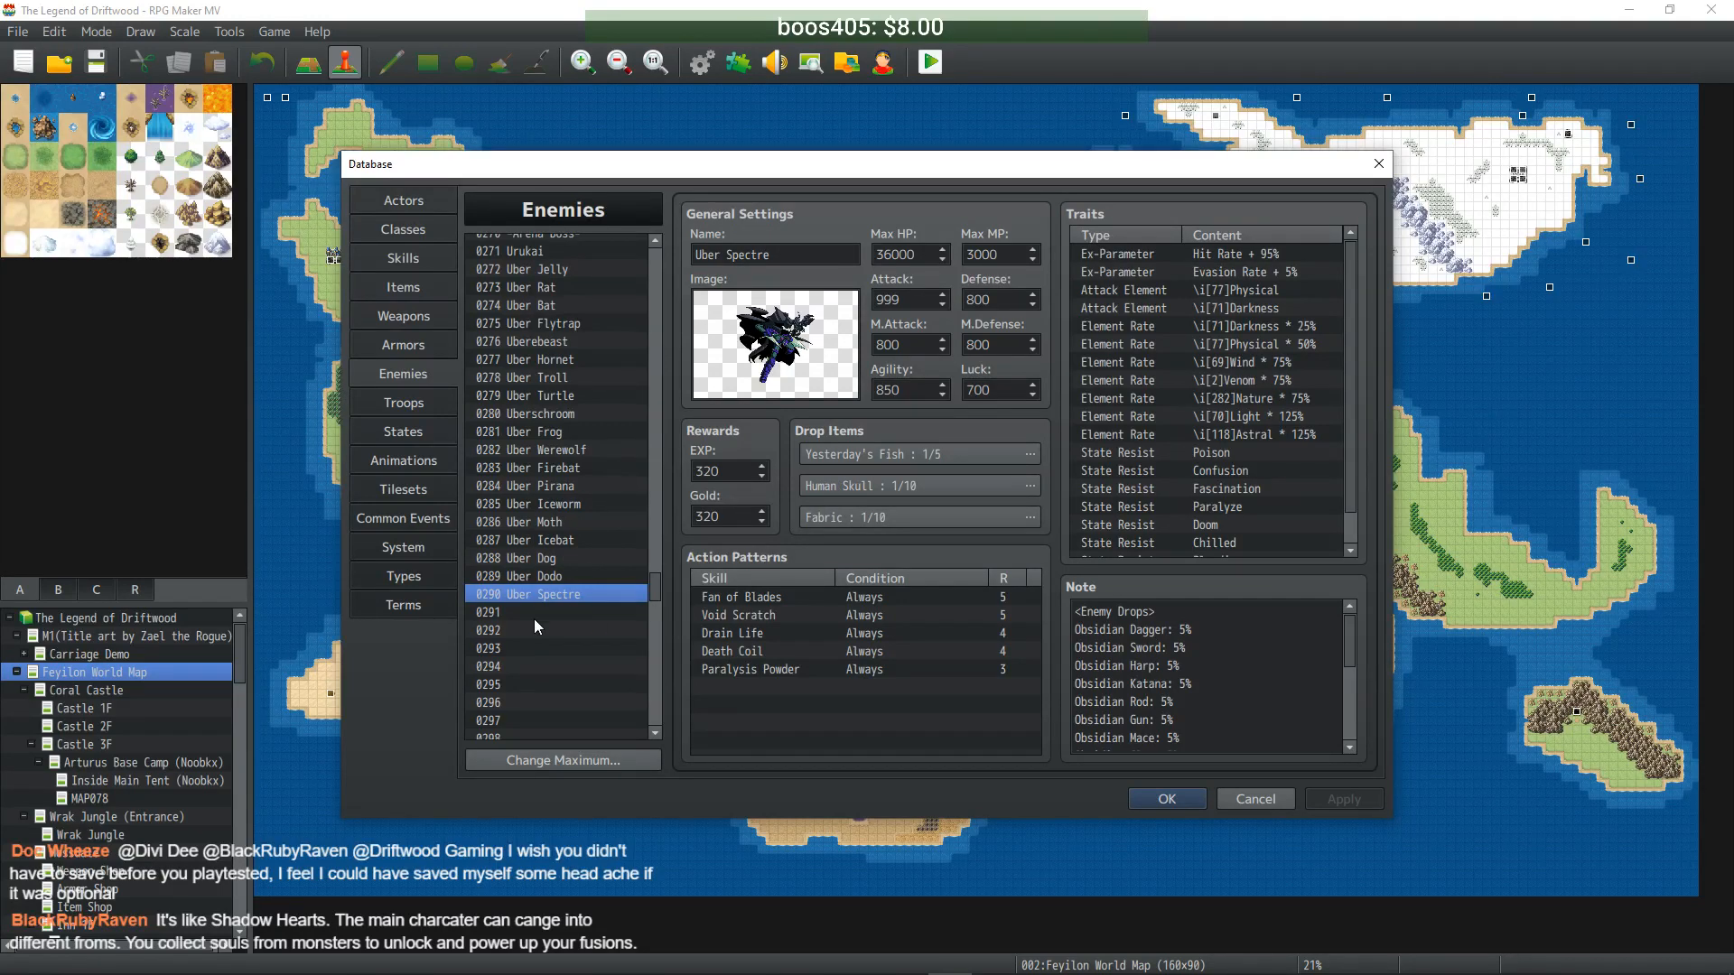
drag(654, 587, 664, 305)
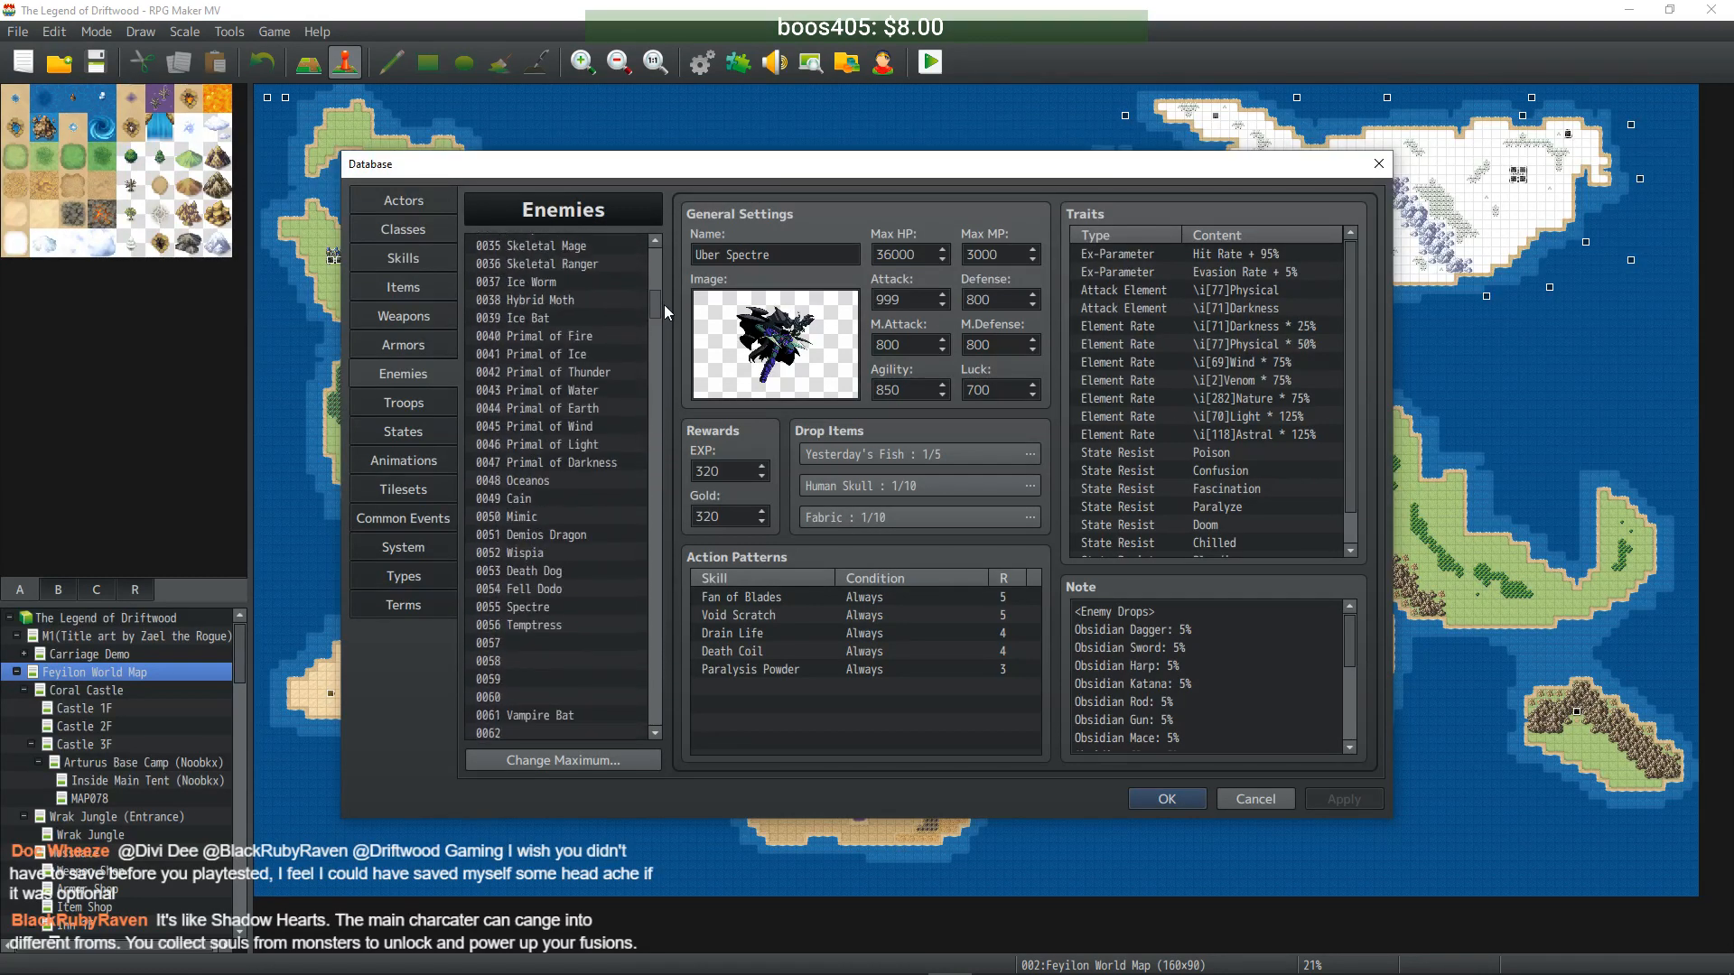
- Copy Temptress into empty slot 0291 and rename it Uber Temptress
click(555, 625)
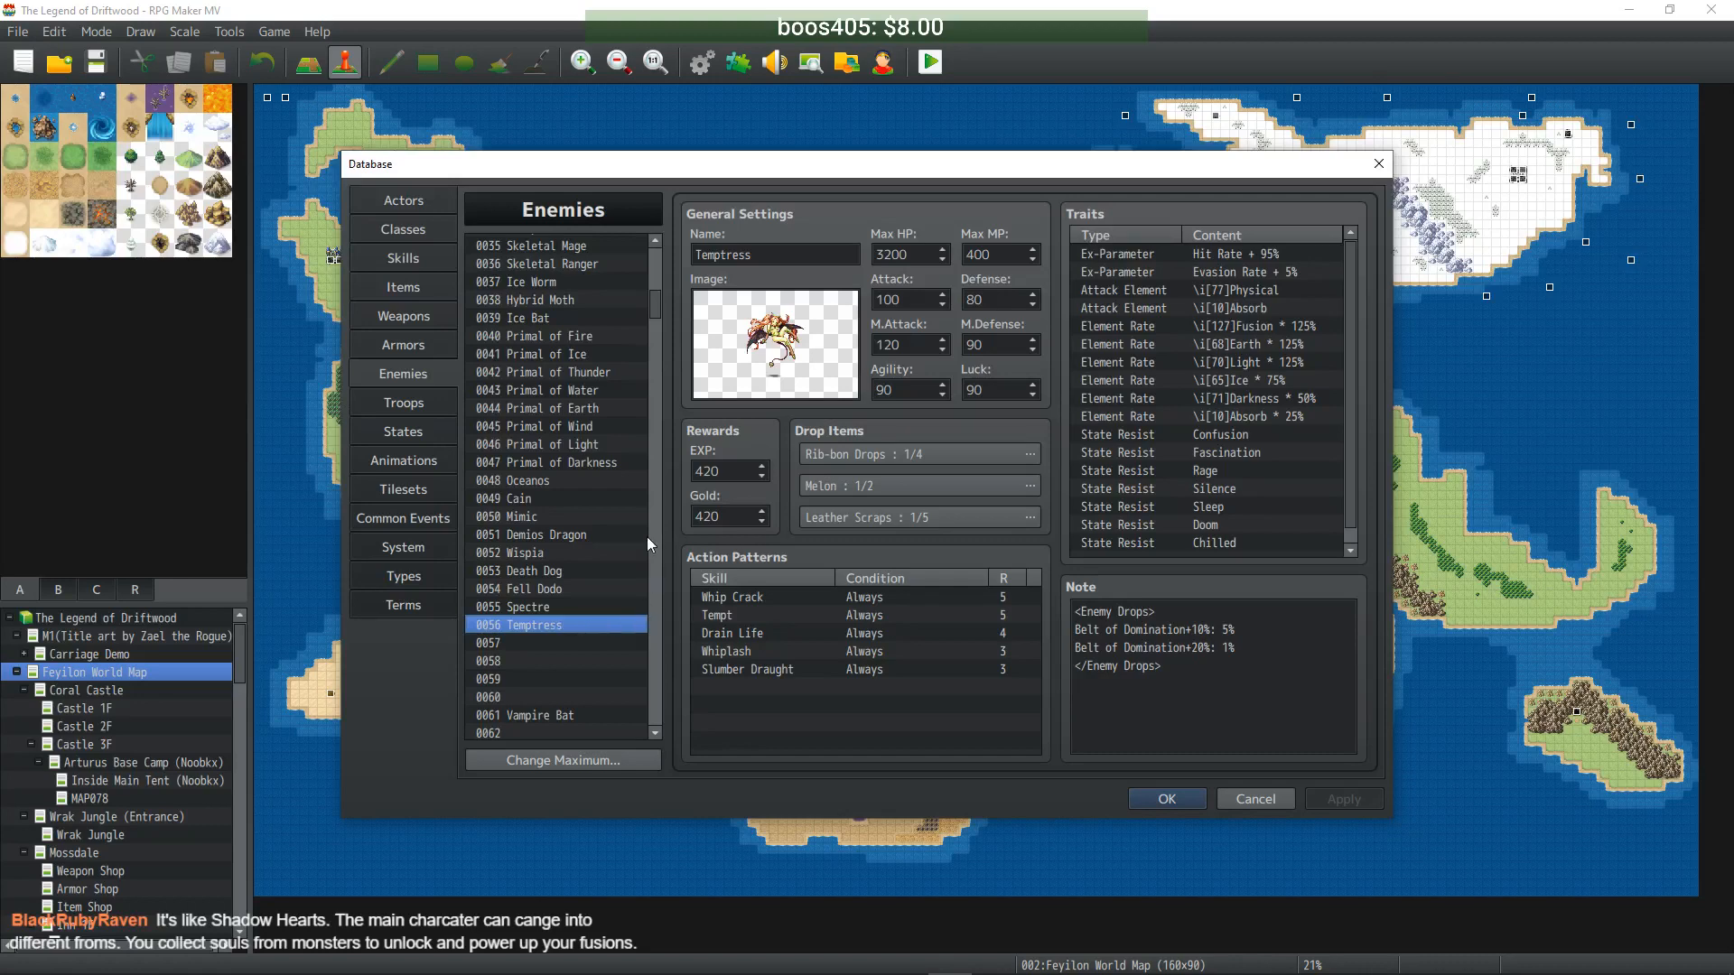
drag(652, 303, 658, 596)
mouse_move(657, 604)
mouse_down()
mouse_move(658, 655)
mouse_move(655, 451)
mouse_move(646, 596)
mouse_up()
click(549, 638)
click(566, 640)
double_click(725, 255)
key(Home)
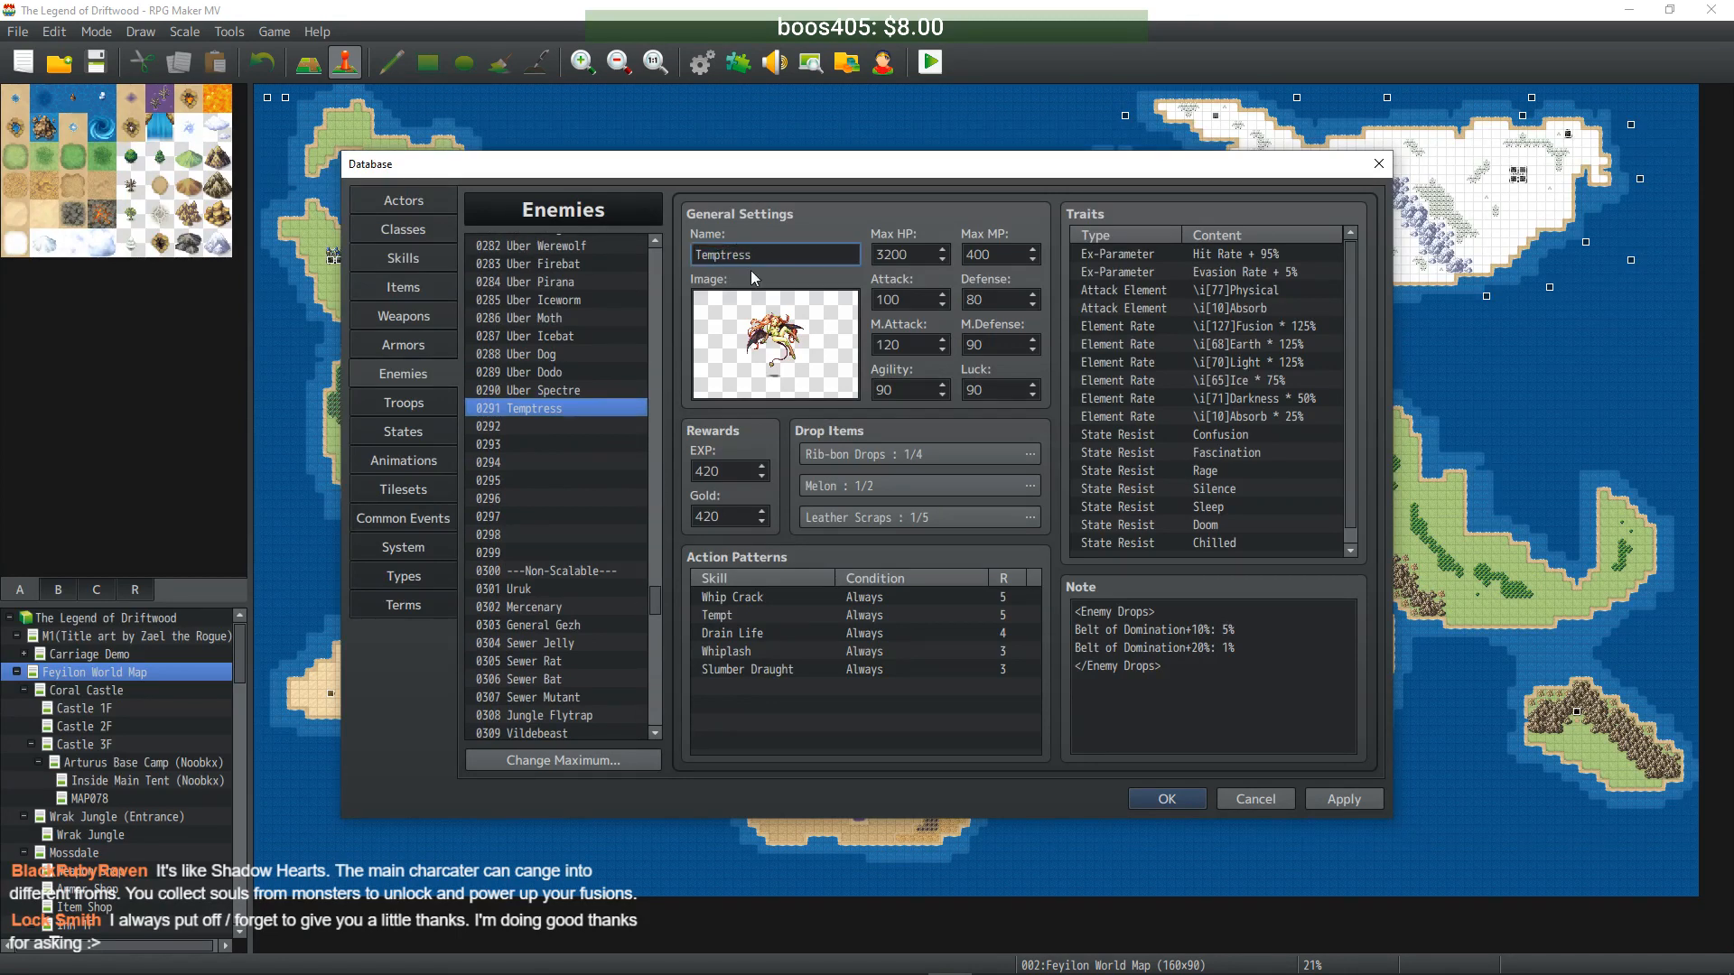
text(Uber)
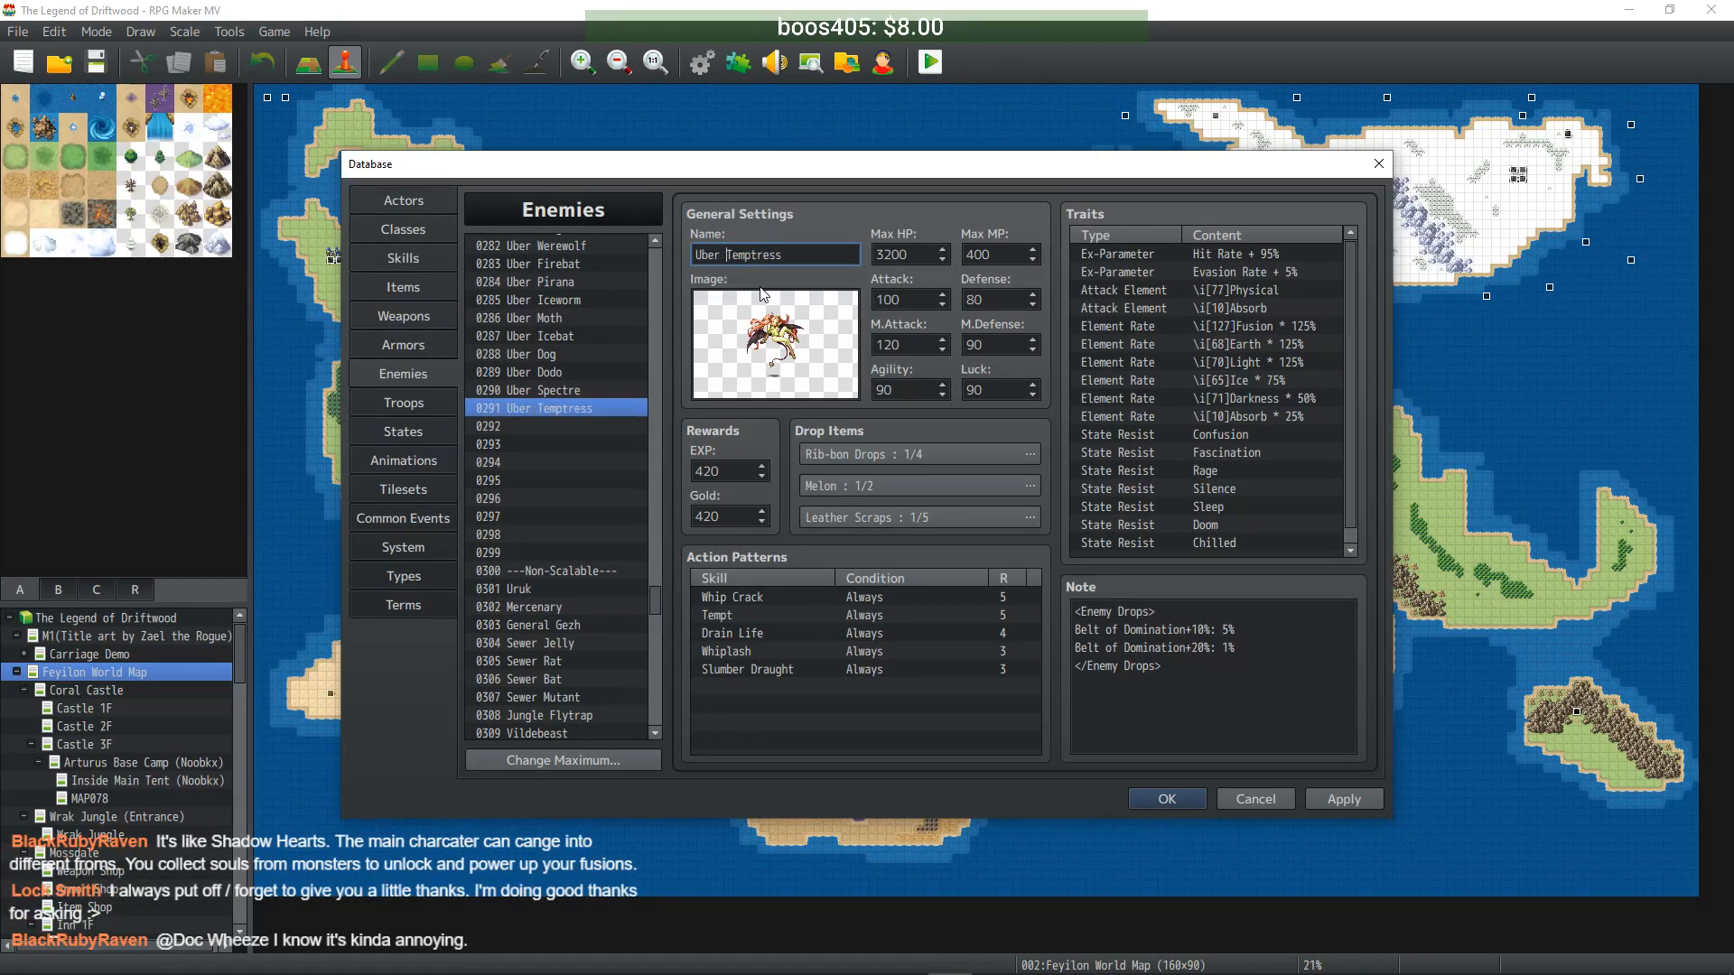
- Set Max HP to 32000, Max MP to 4000 and Attack to 999
double_click(924, 252)
text(32000)
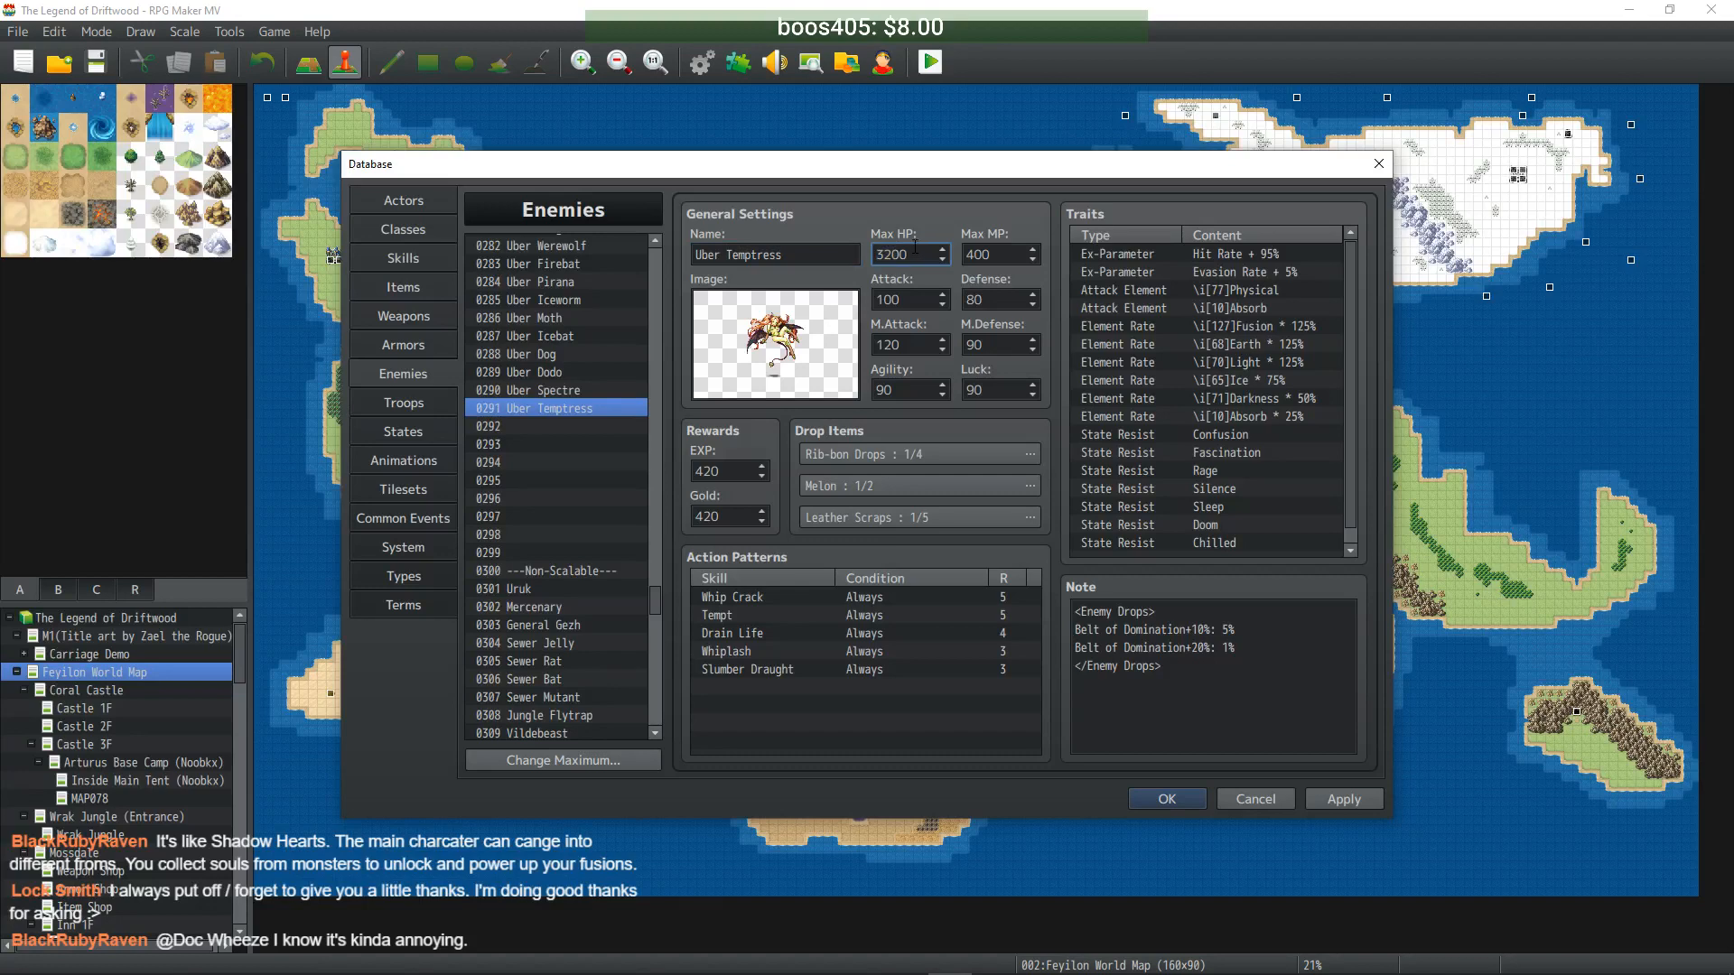
key(Tab)
text(4000)
click(916, 297)
key(BackSpace)
key(BackSpace)
key(BackSpace)
text(999)
- Enter 800 Defense and 900 for the following magic and Agility stats, then apply
key(Tab)
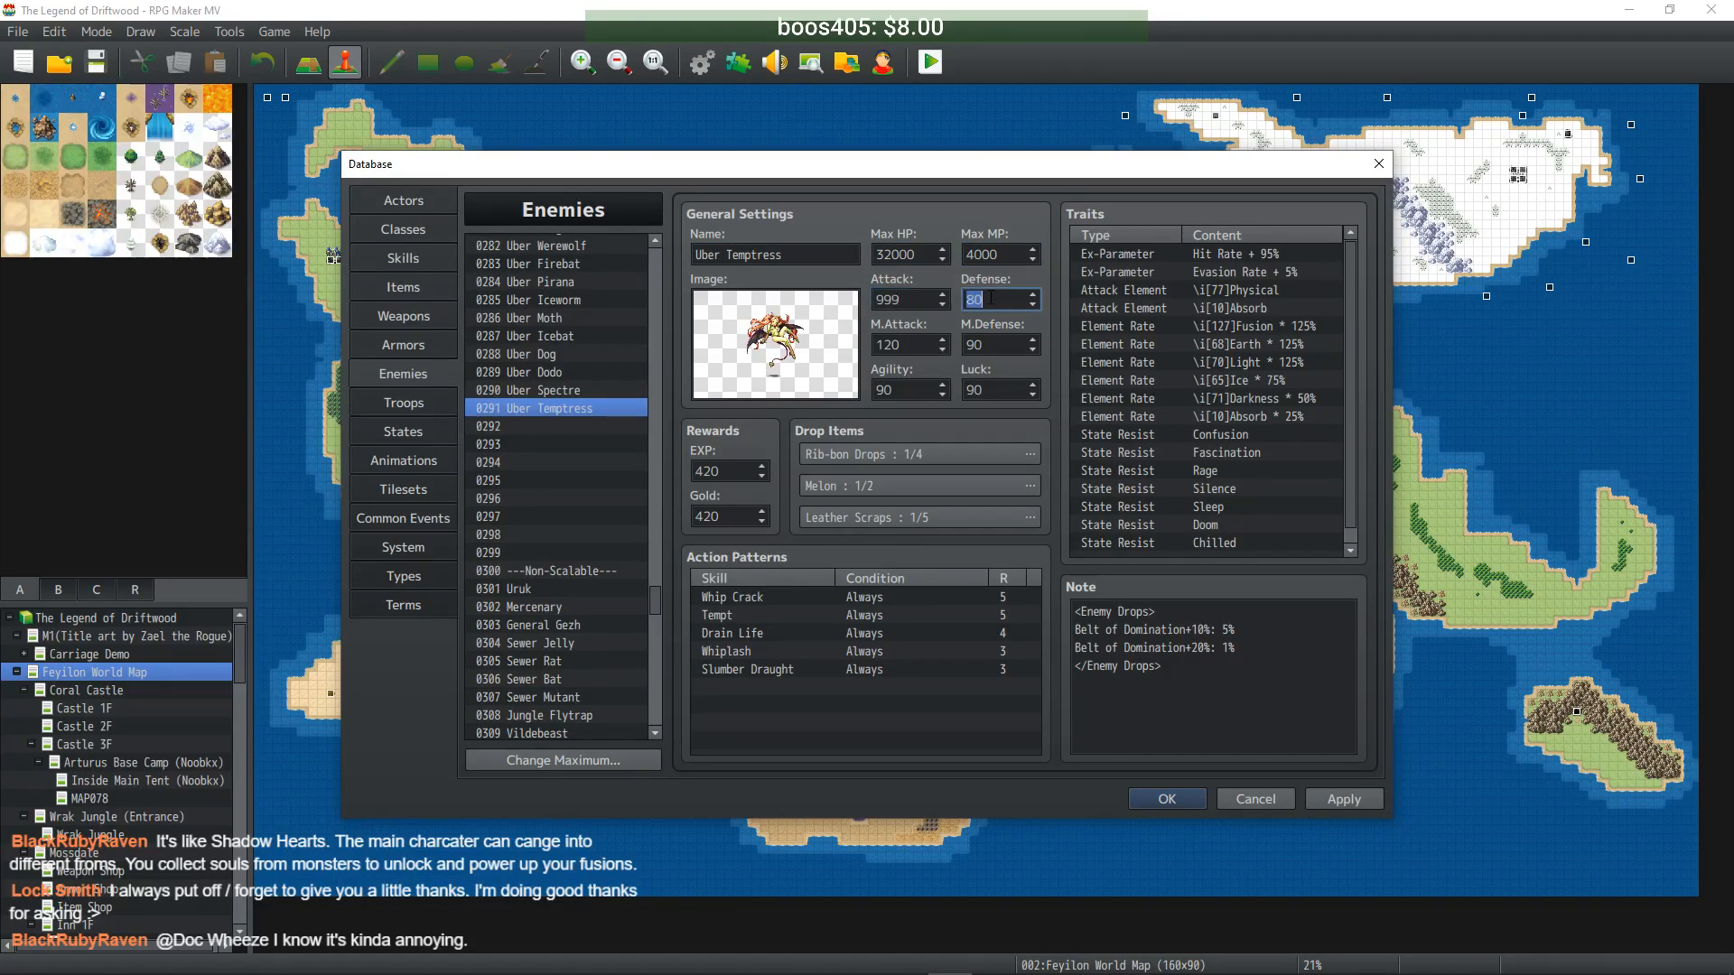
text(800)
key(Tab)
key(Tab)
text(900)
key(Tab)
text(900)
key(Tab)
text(900)
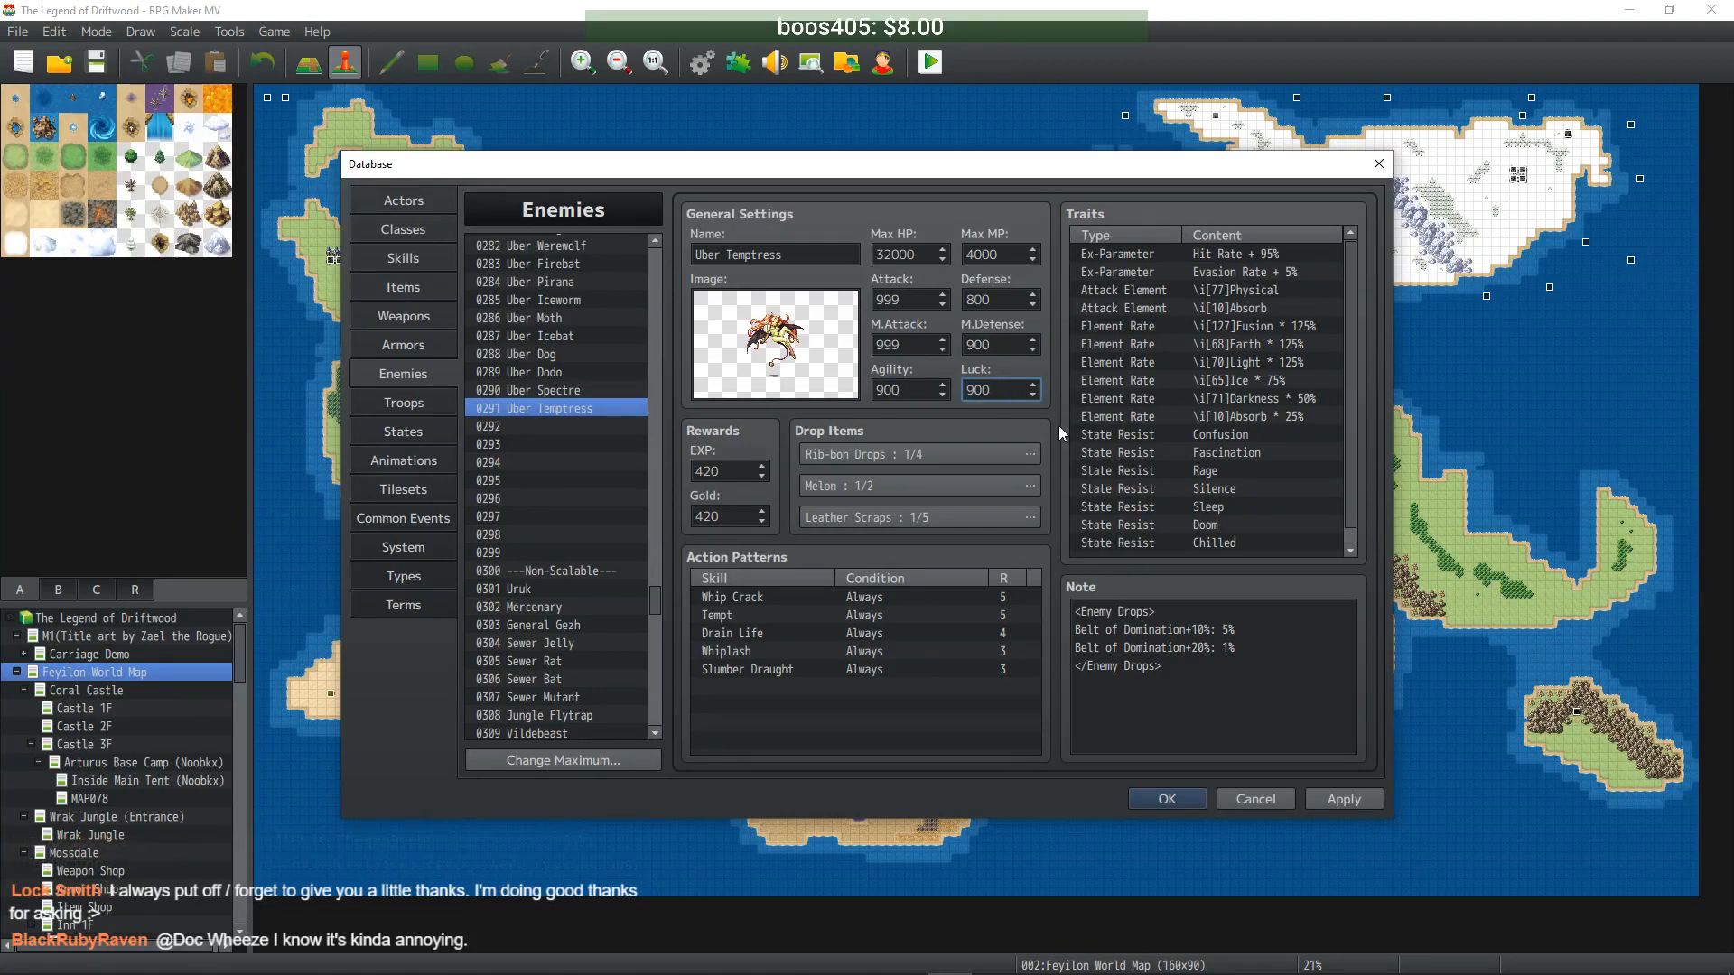
click(1341, 801)
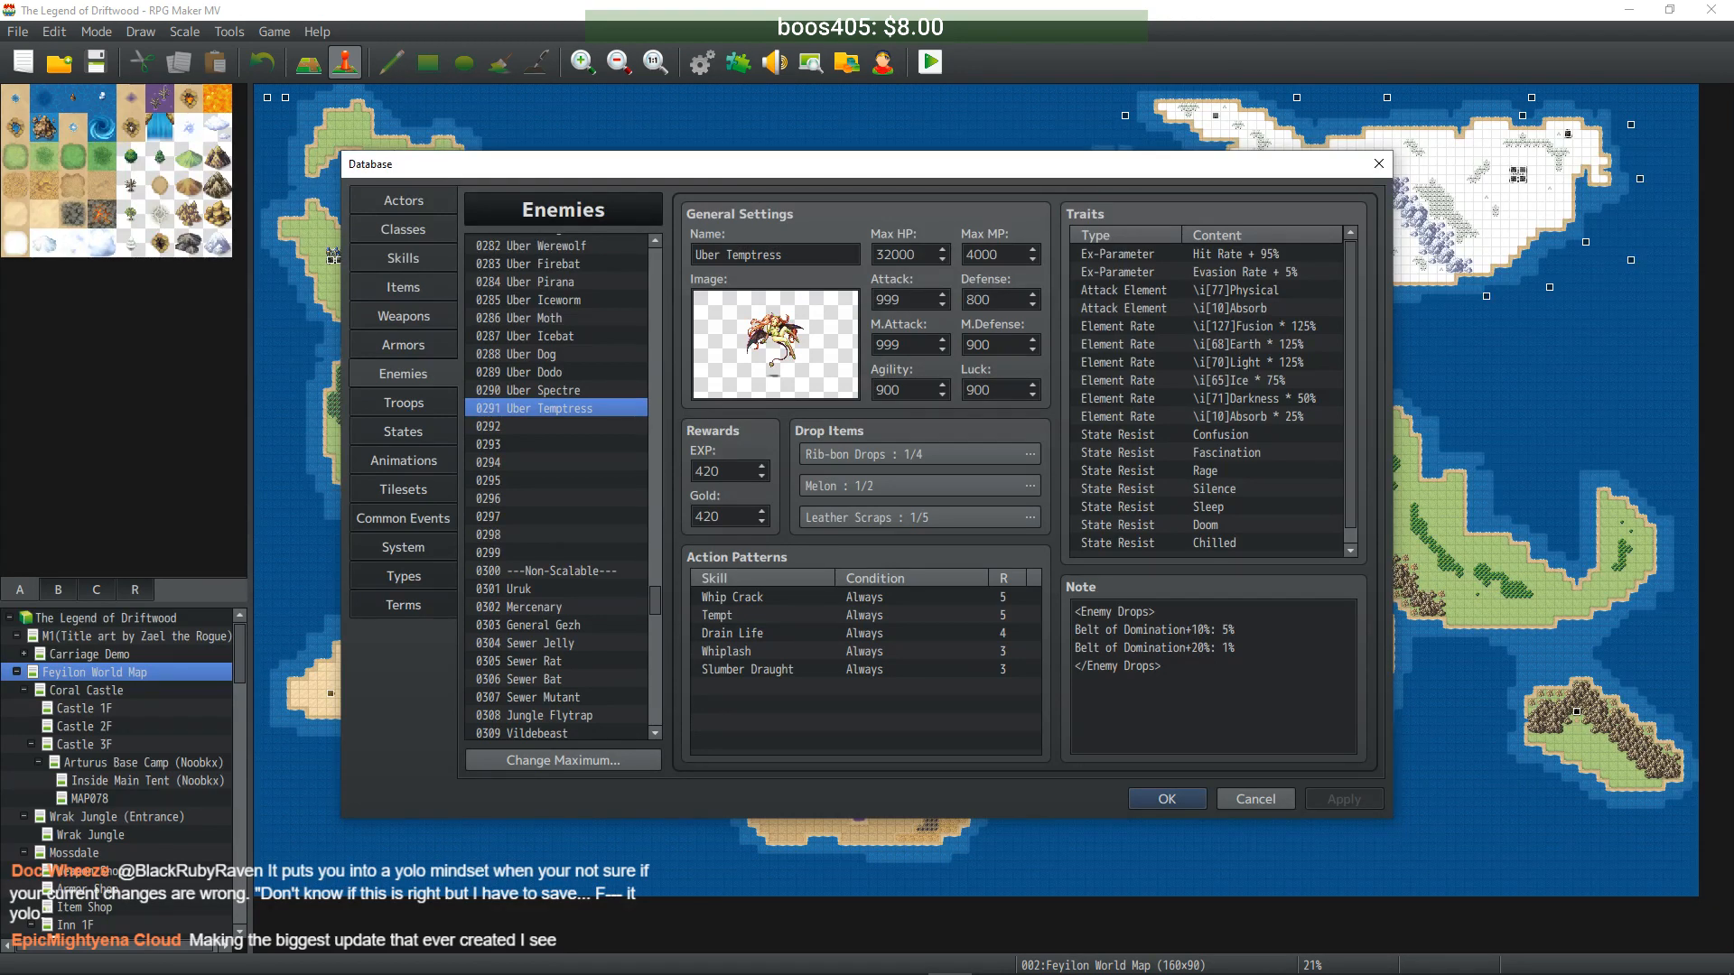
- Add 'Added several new bosses for hard mode arena fights, more balancing will happen in the next update.' to Changelog.txt and save it
click(341, 963)
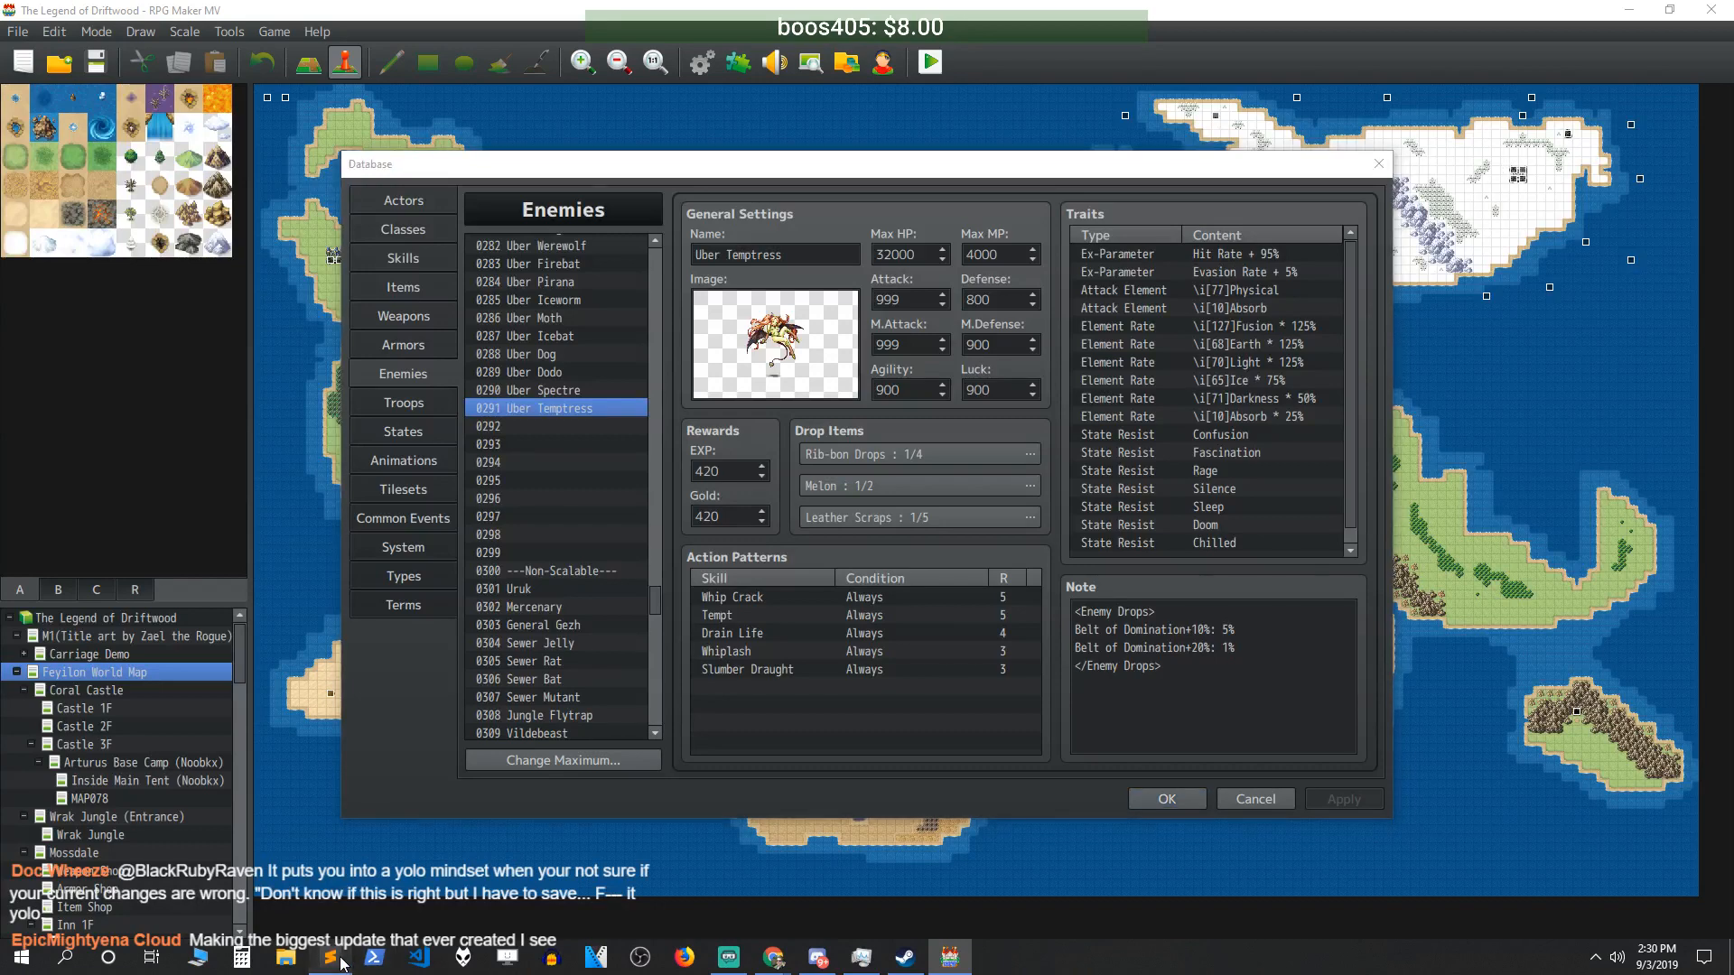
text(Added several new bosses for har)
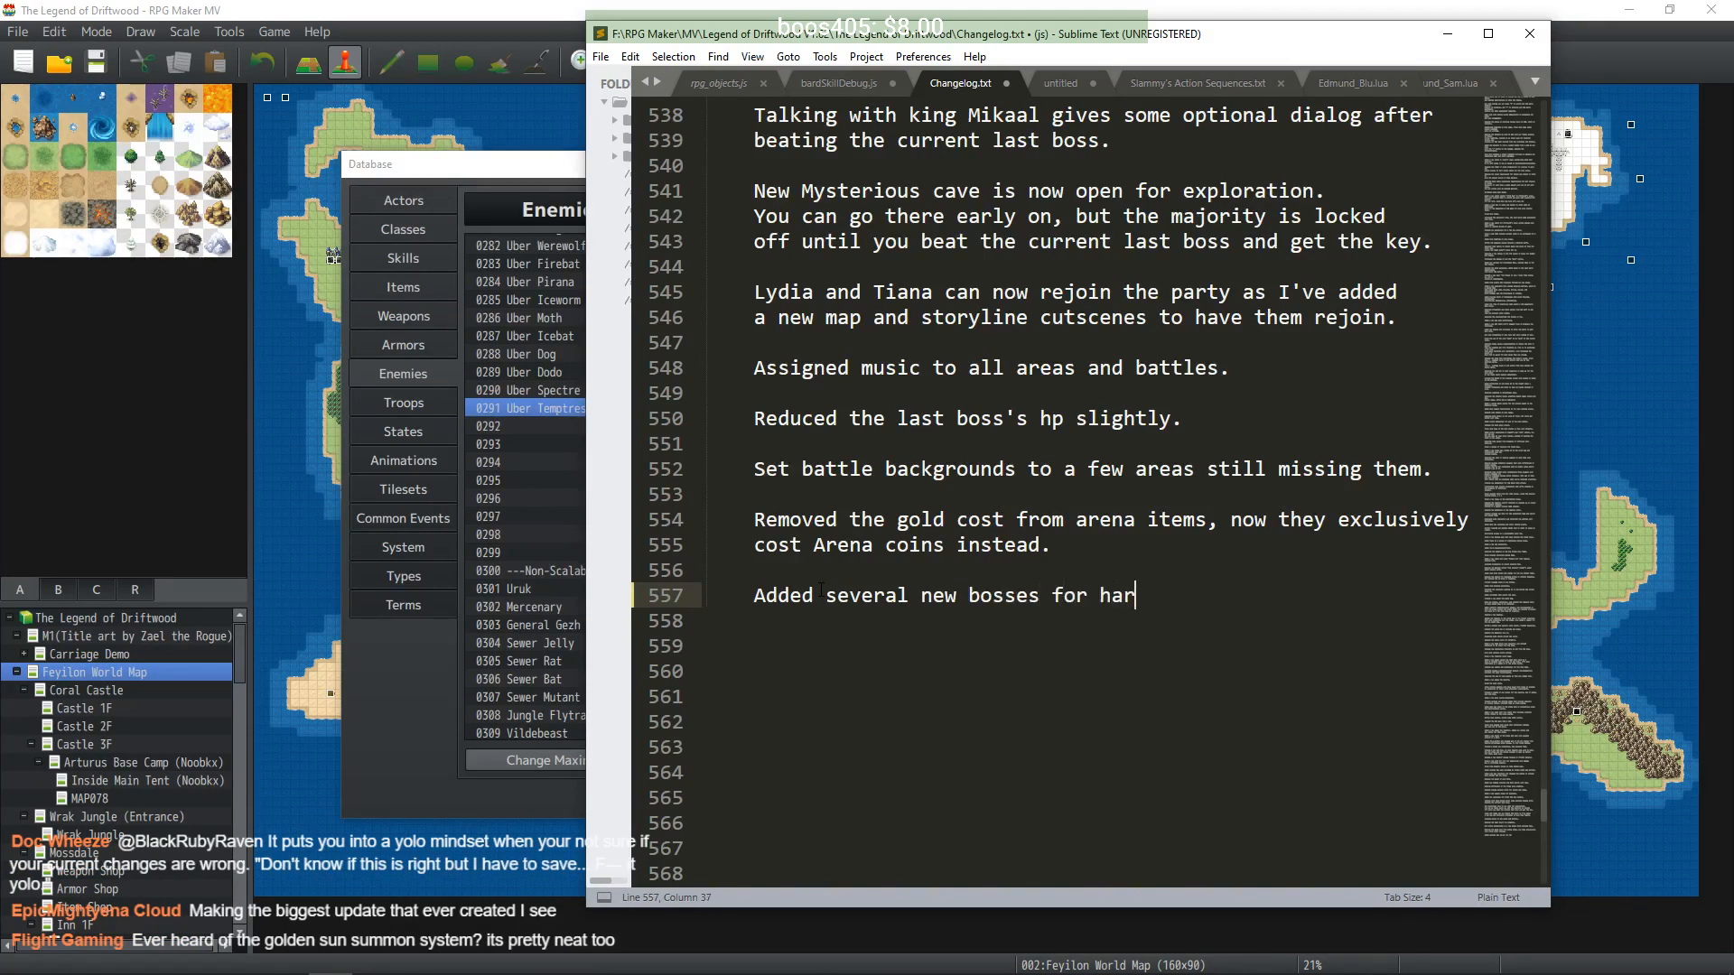
text(d mode arena fights, more)
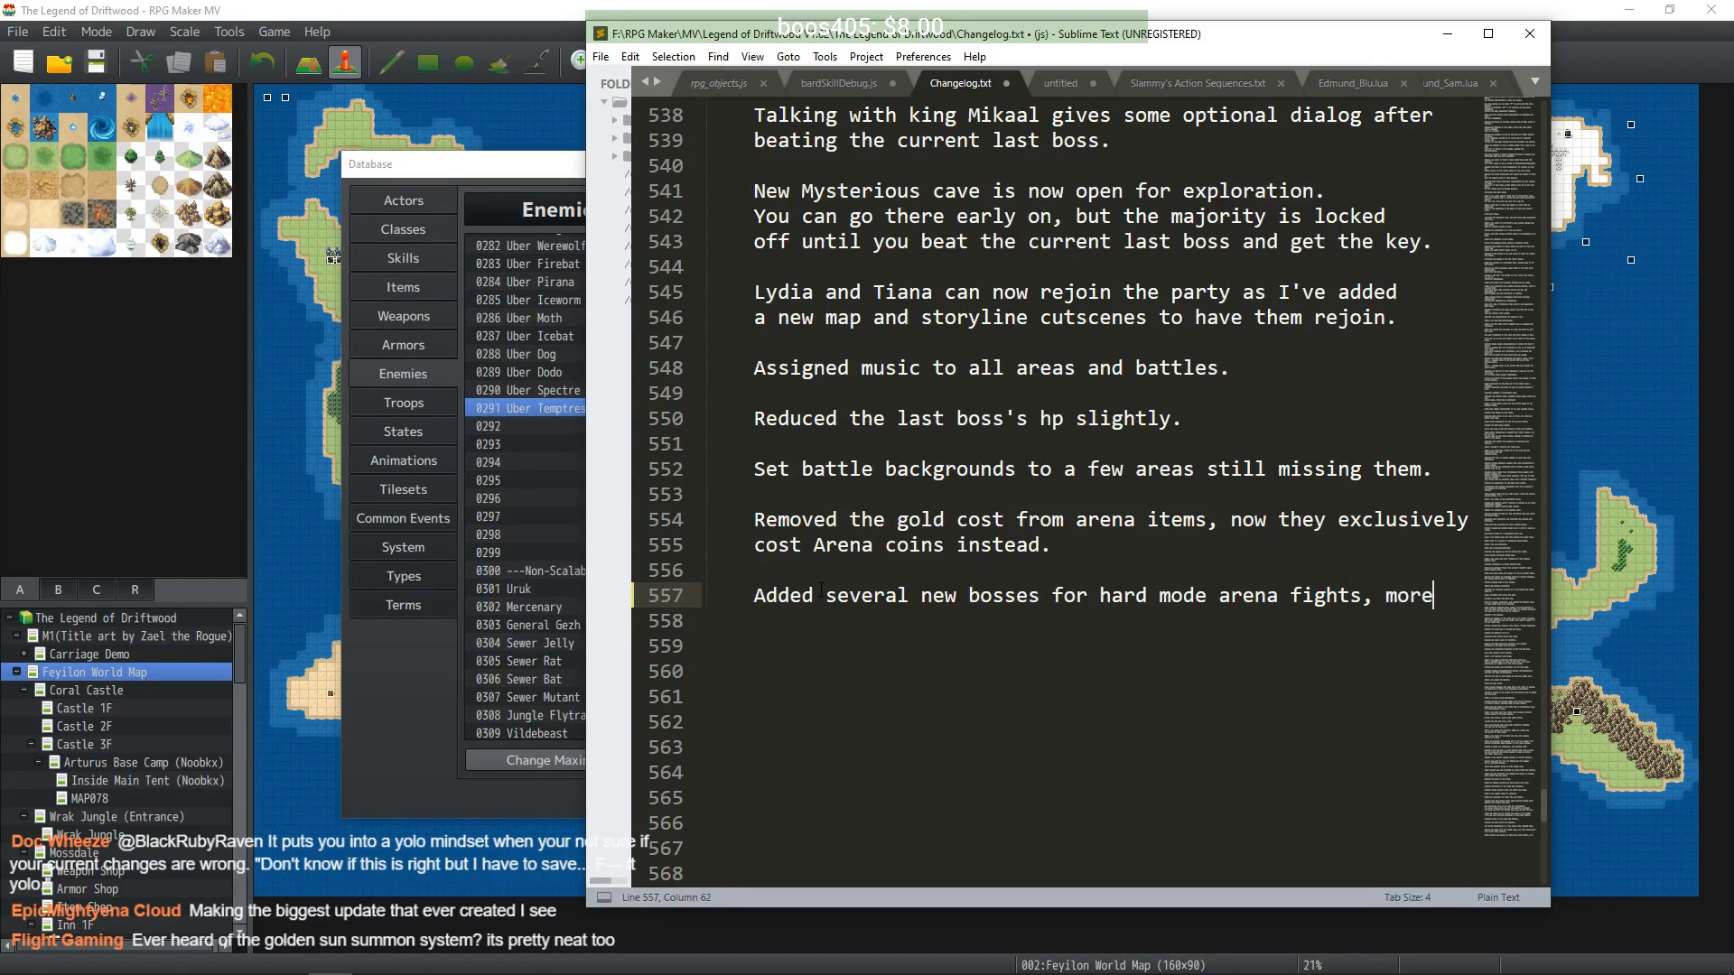
key(Return)
text(balancing will ha)
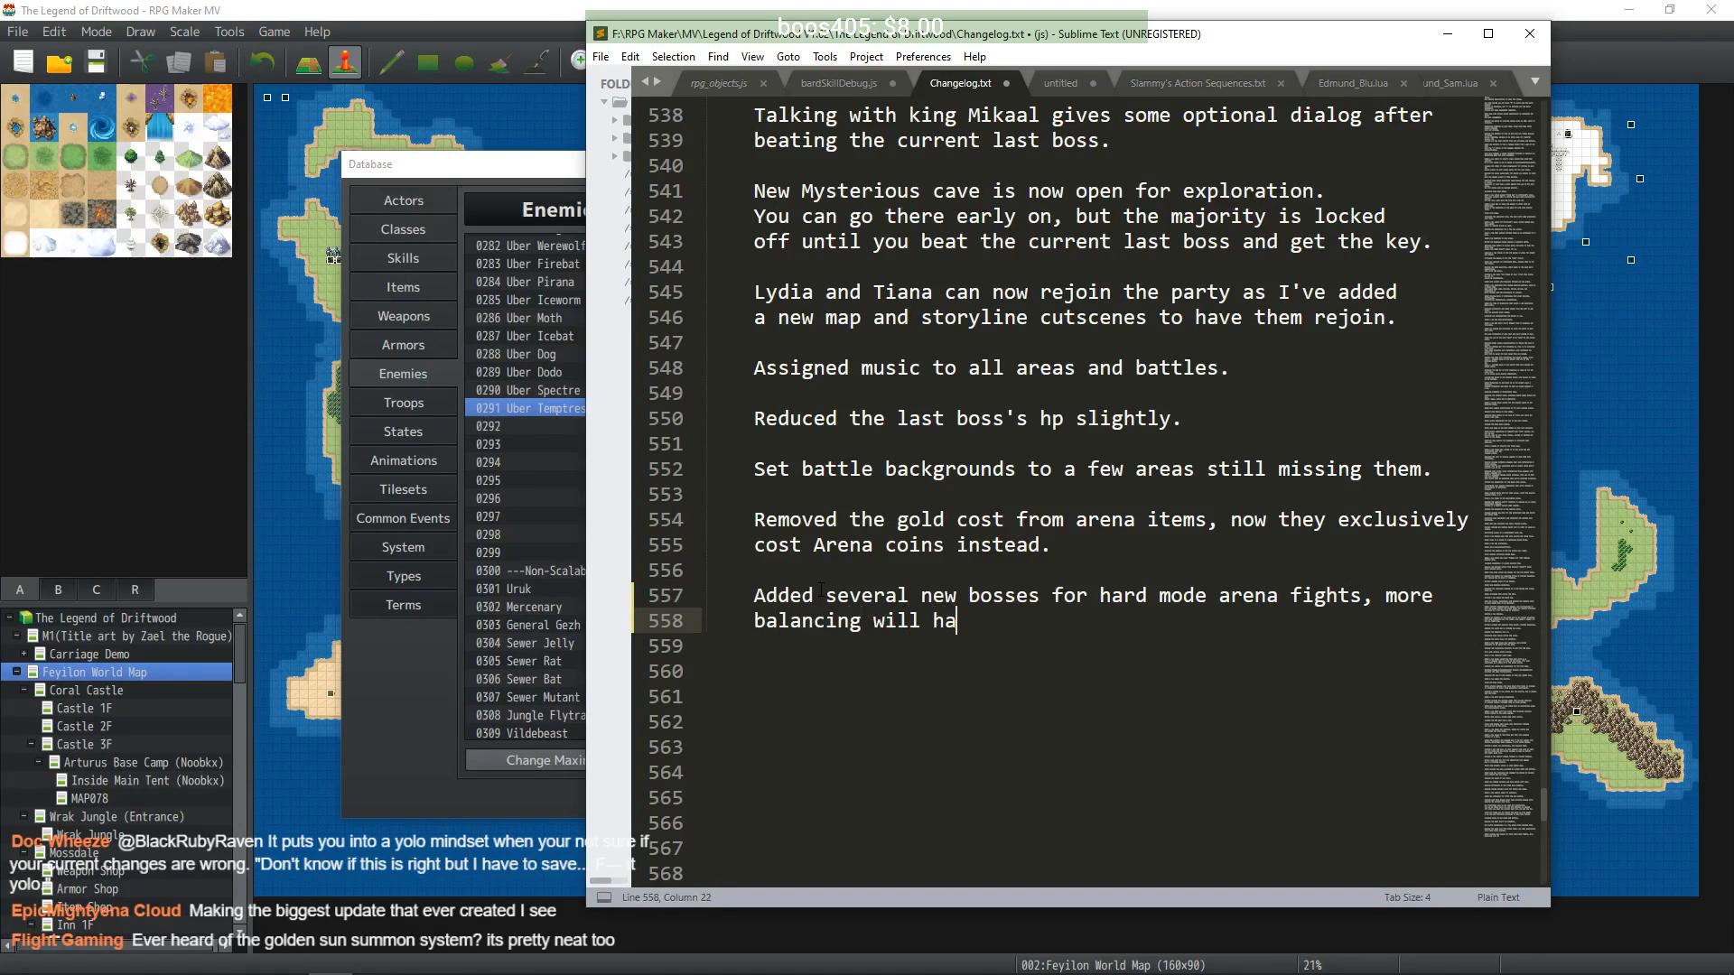
text(ppen in the next update.)
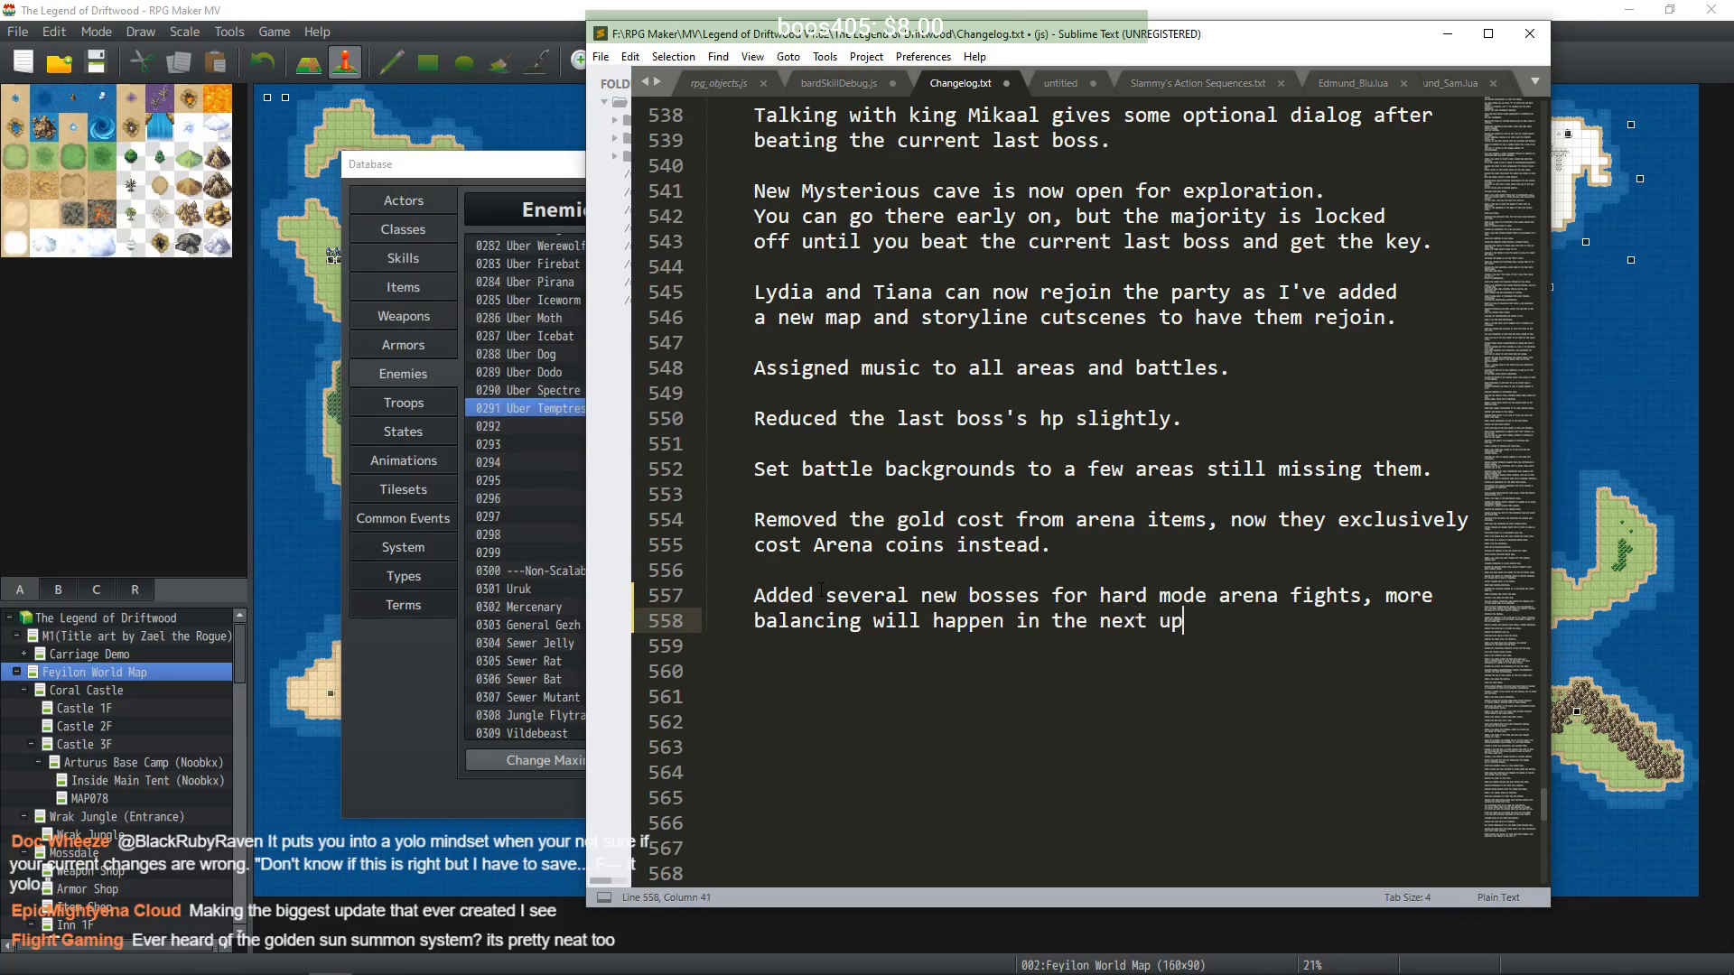
key(Return)
key(Return)
key(ctrl+s)
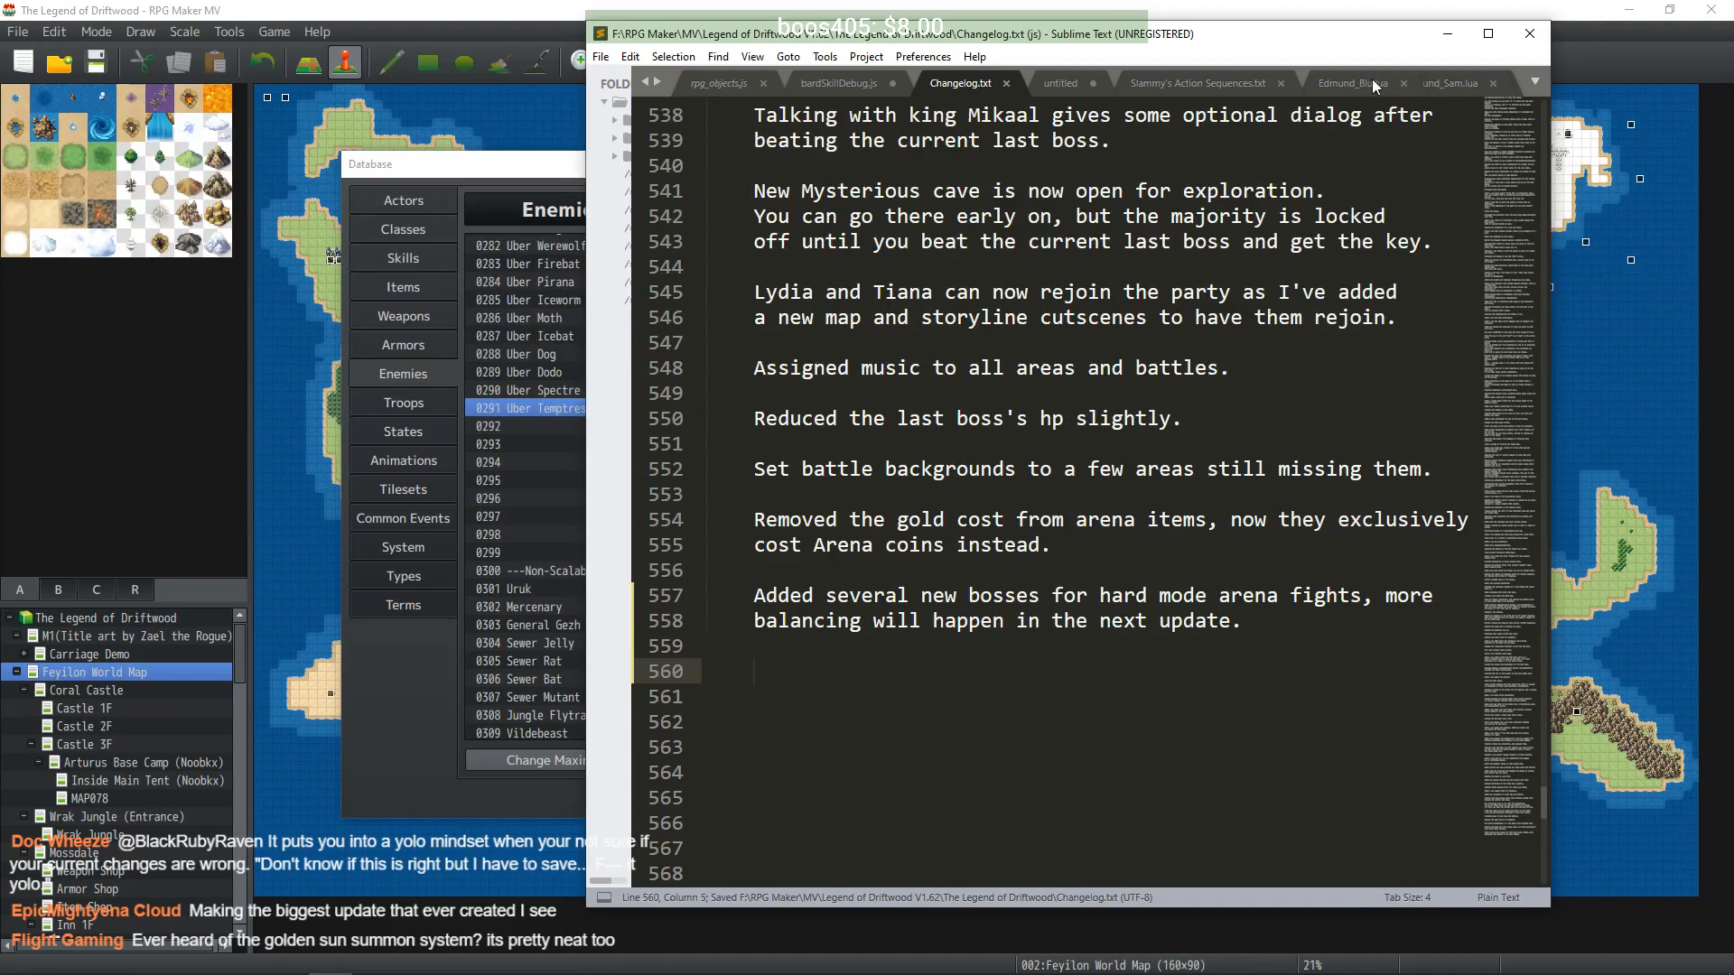
click(1446, 38)
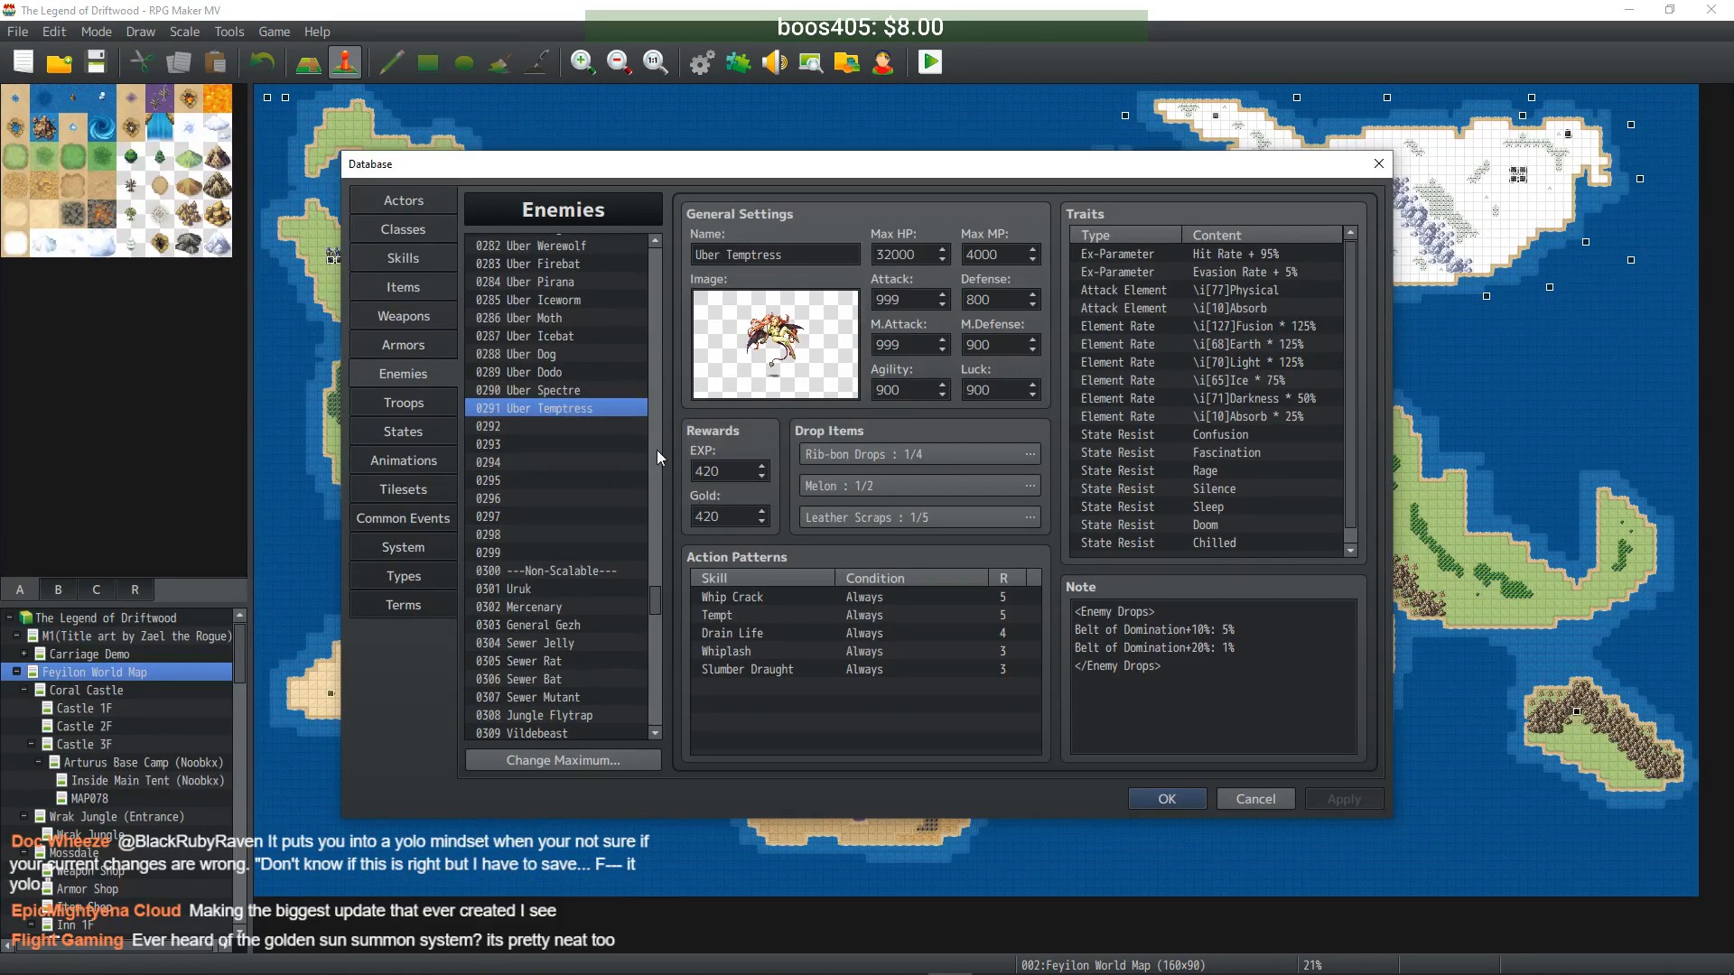
- Set Uber Spectre's EXP and Gold rewards to 3200 and Uber Temptress's to 4200, then save
click(551, 390)
click(556, 372)
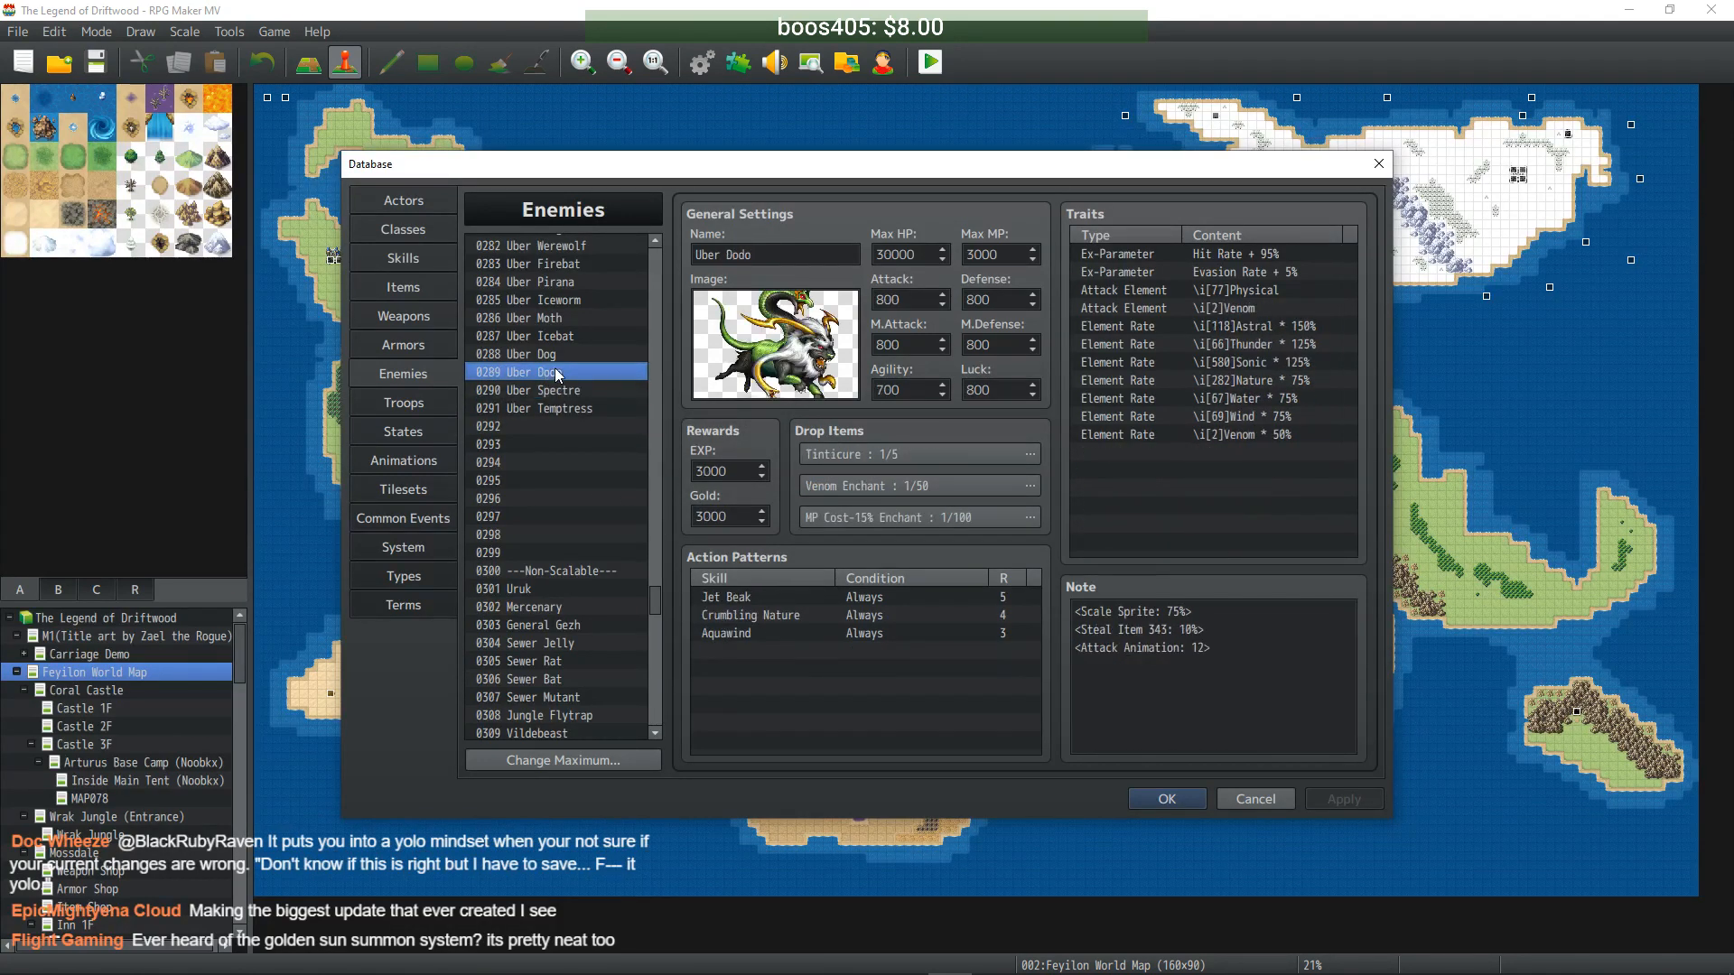
click(555, 391)
double_click(727, 472)
text(3200)
key(Tab)
text(3200)
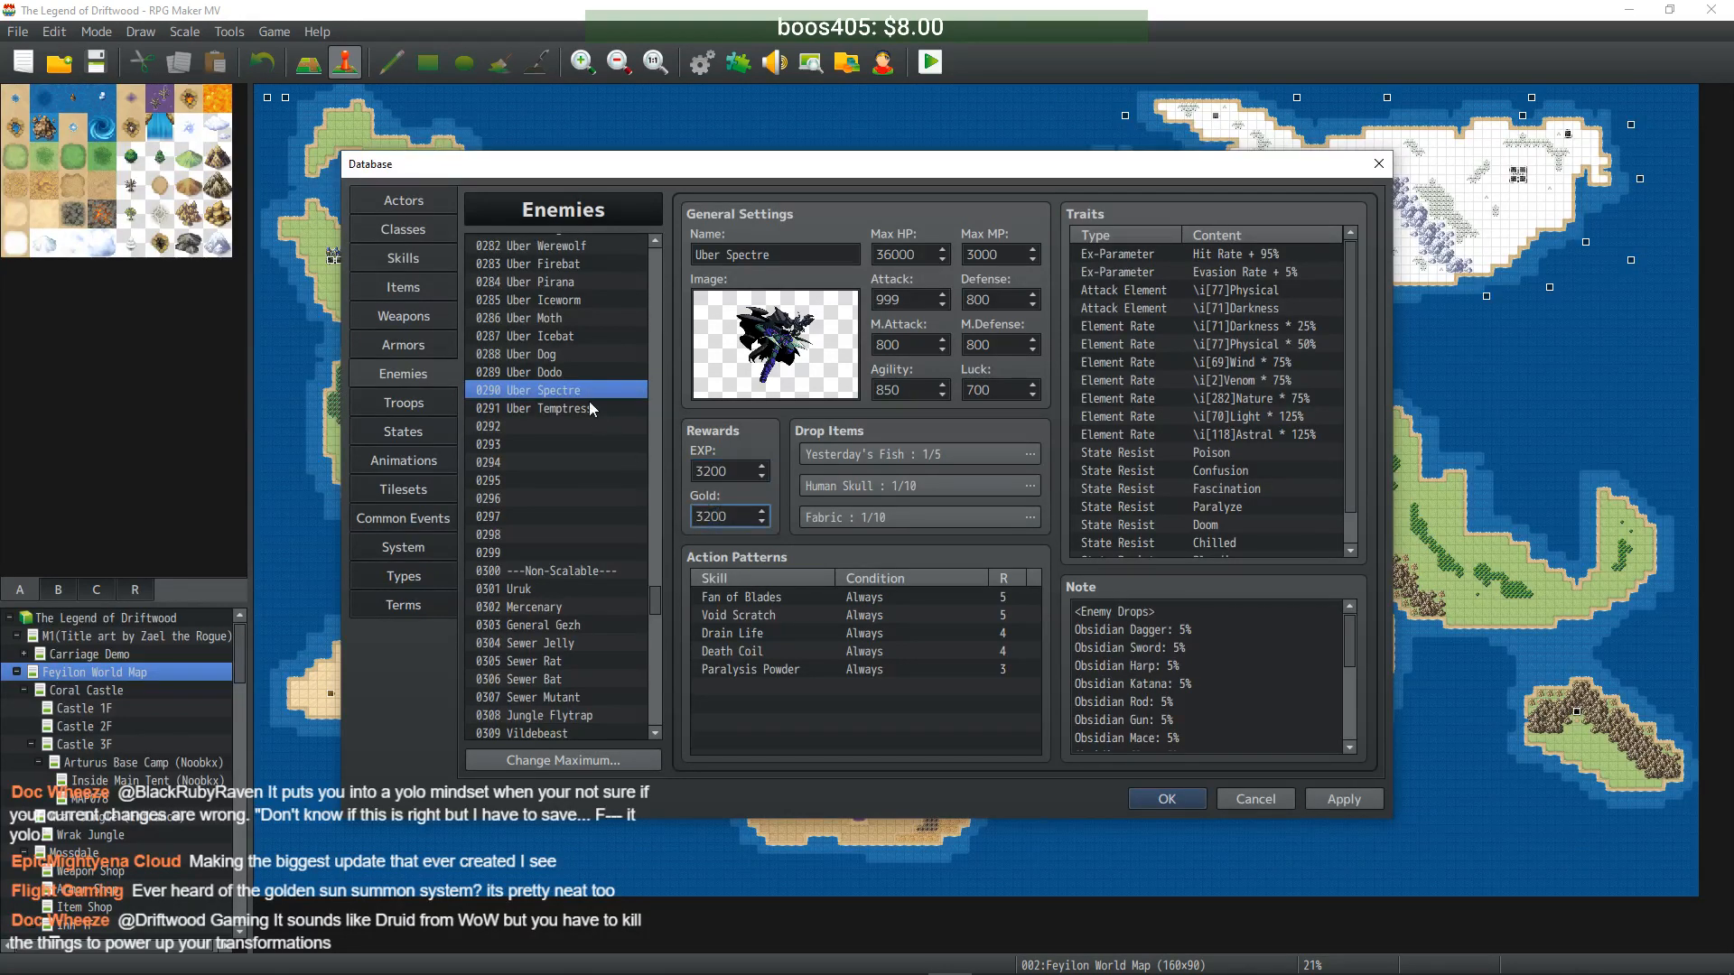
click(588, 407)
double_click(730, 471)
text(4200)
key(Tab)
text(4200)
click(1344, 801)
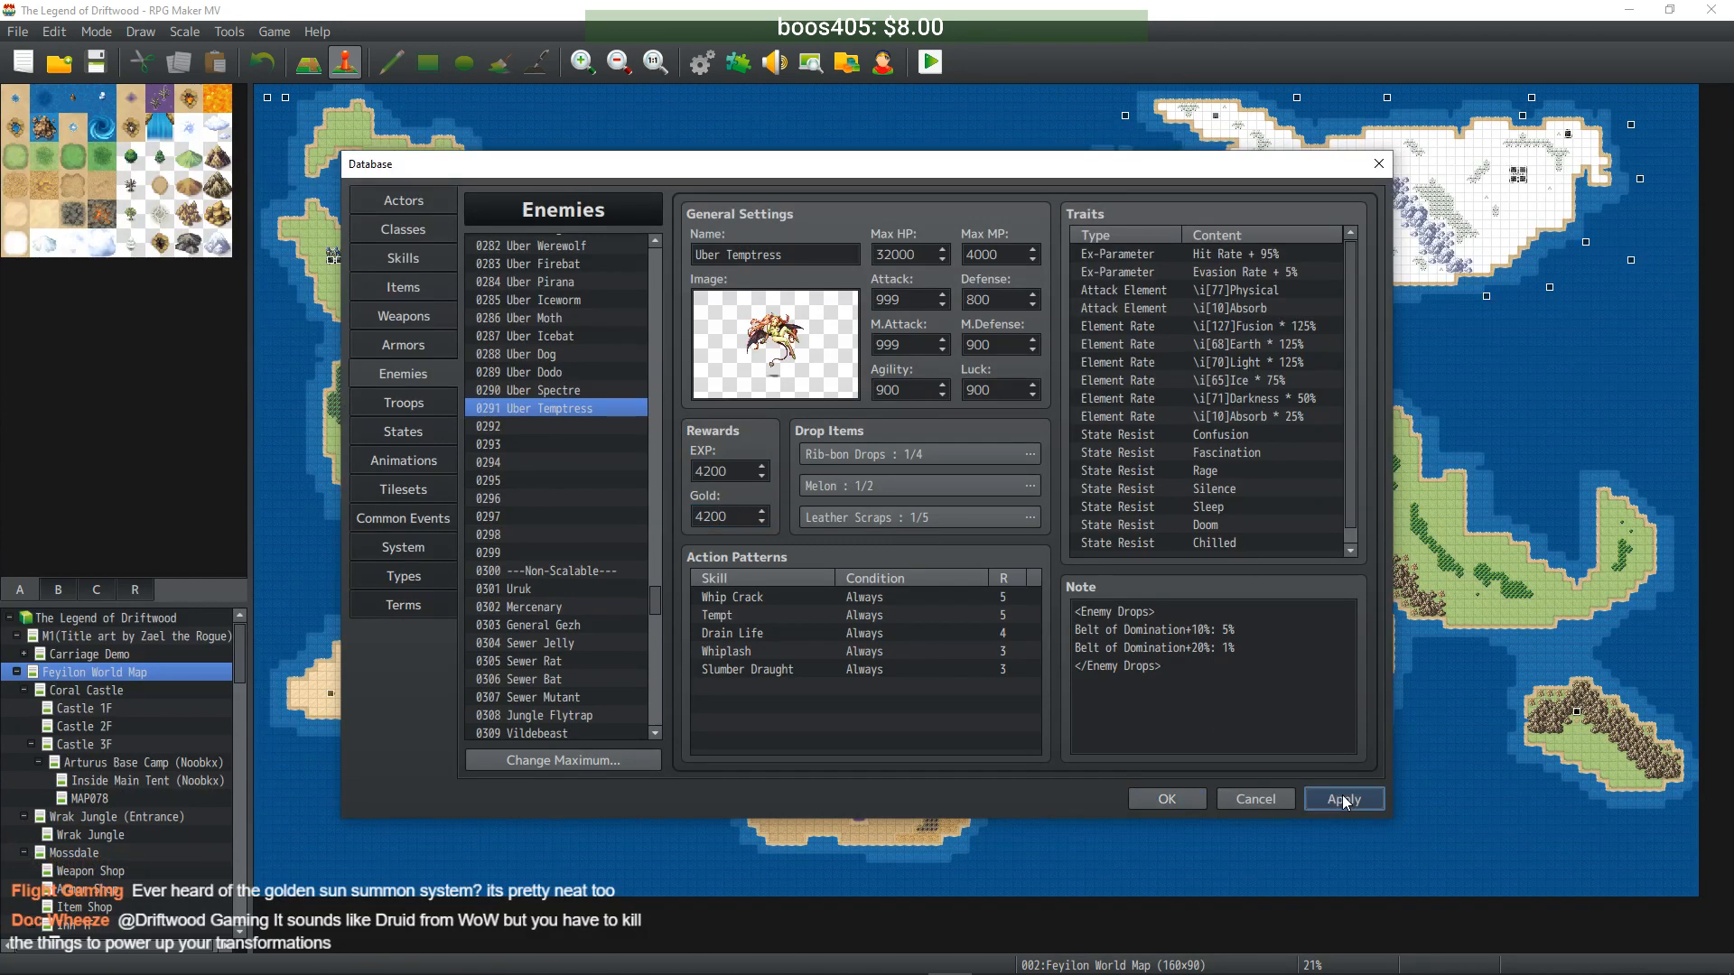
- Change Urukai's Scale Sprite note from 60 to 85 and save
scroll(611, 515, up, 5)
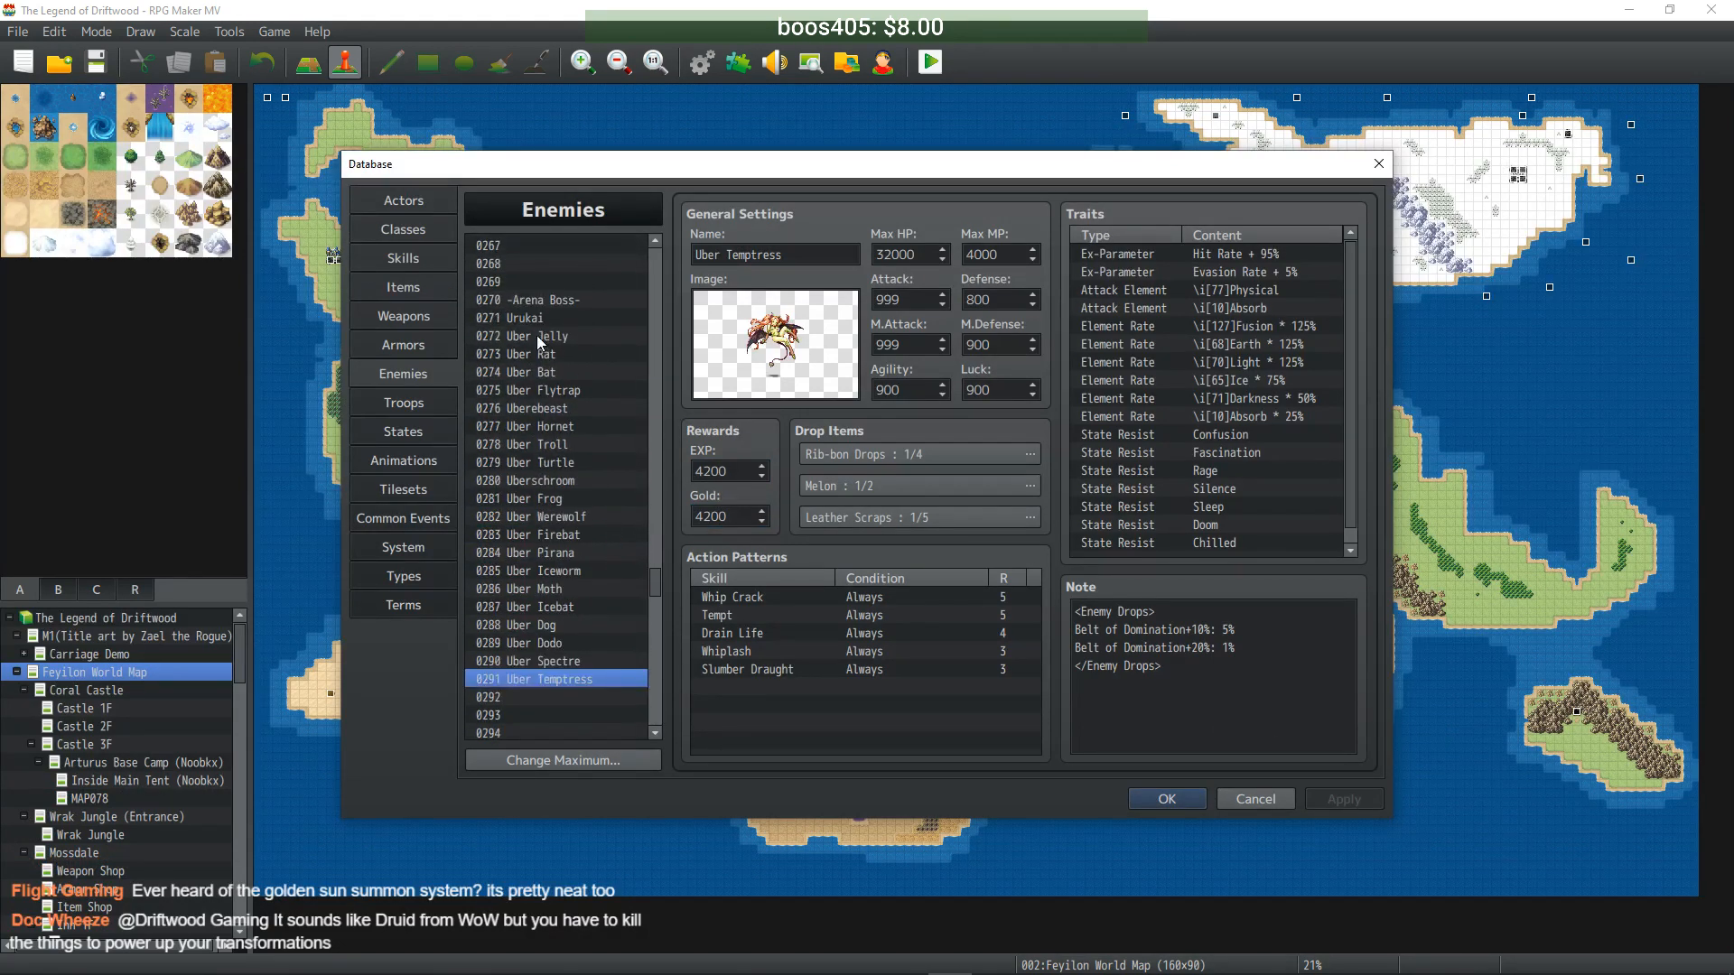
click(543, 318)
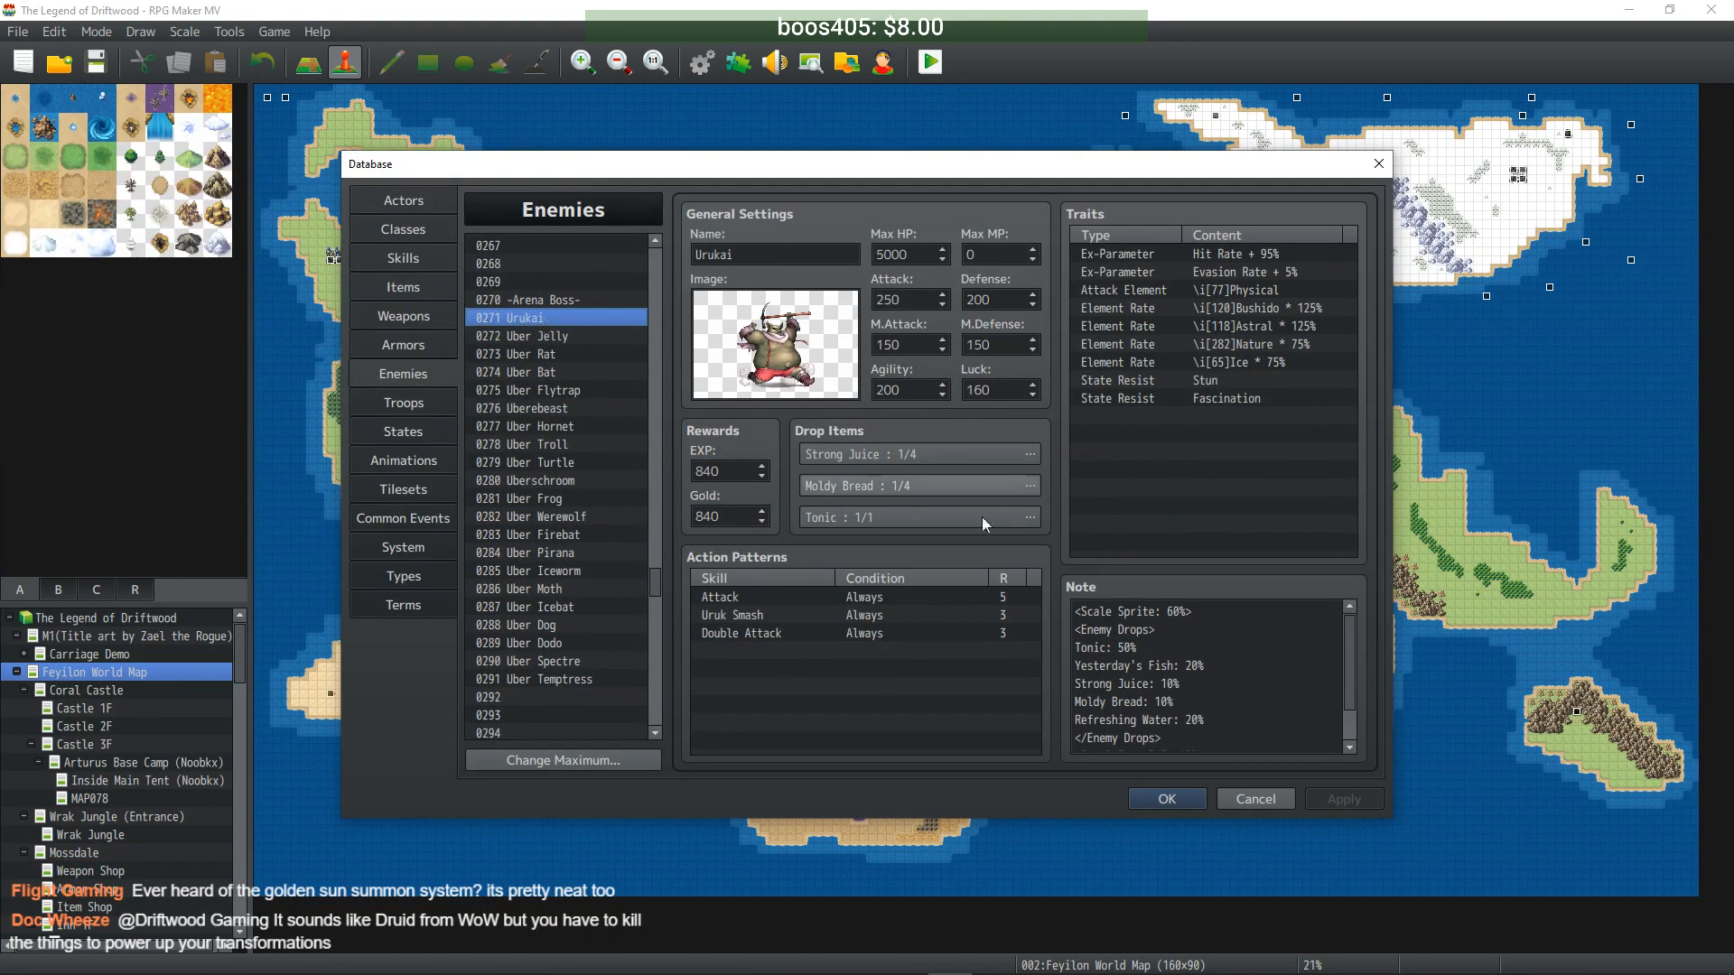
click(1178, 616)
double_click(1174, 612)
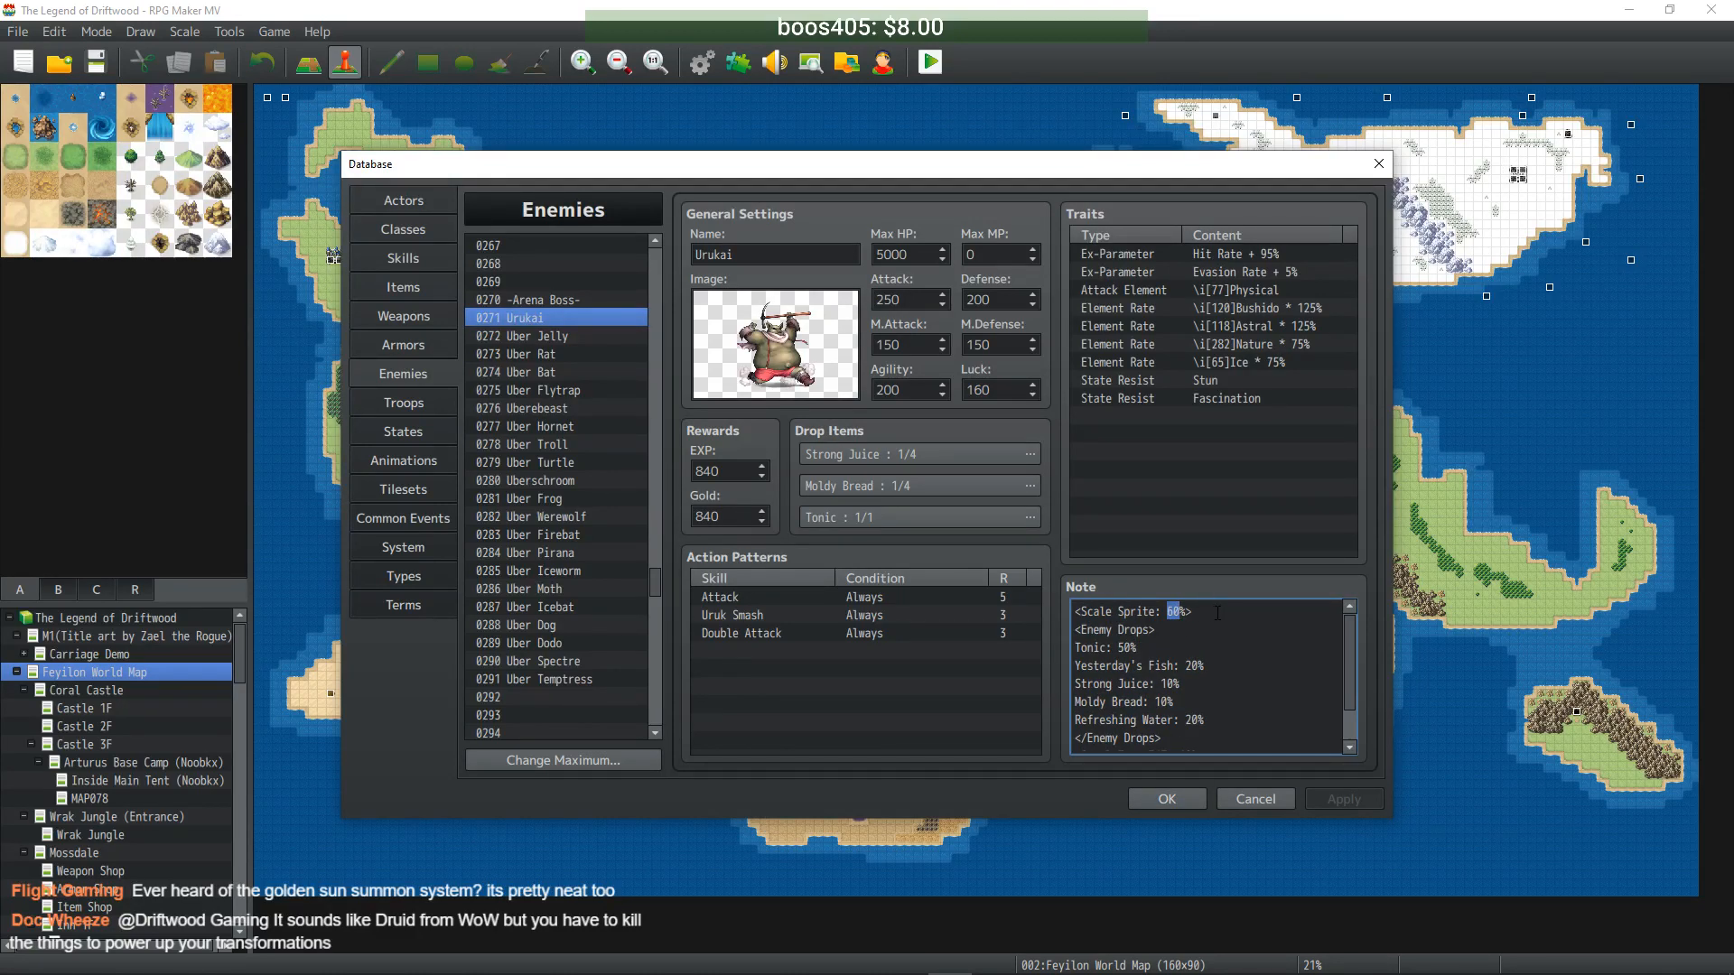
text(80)
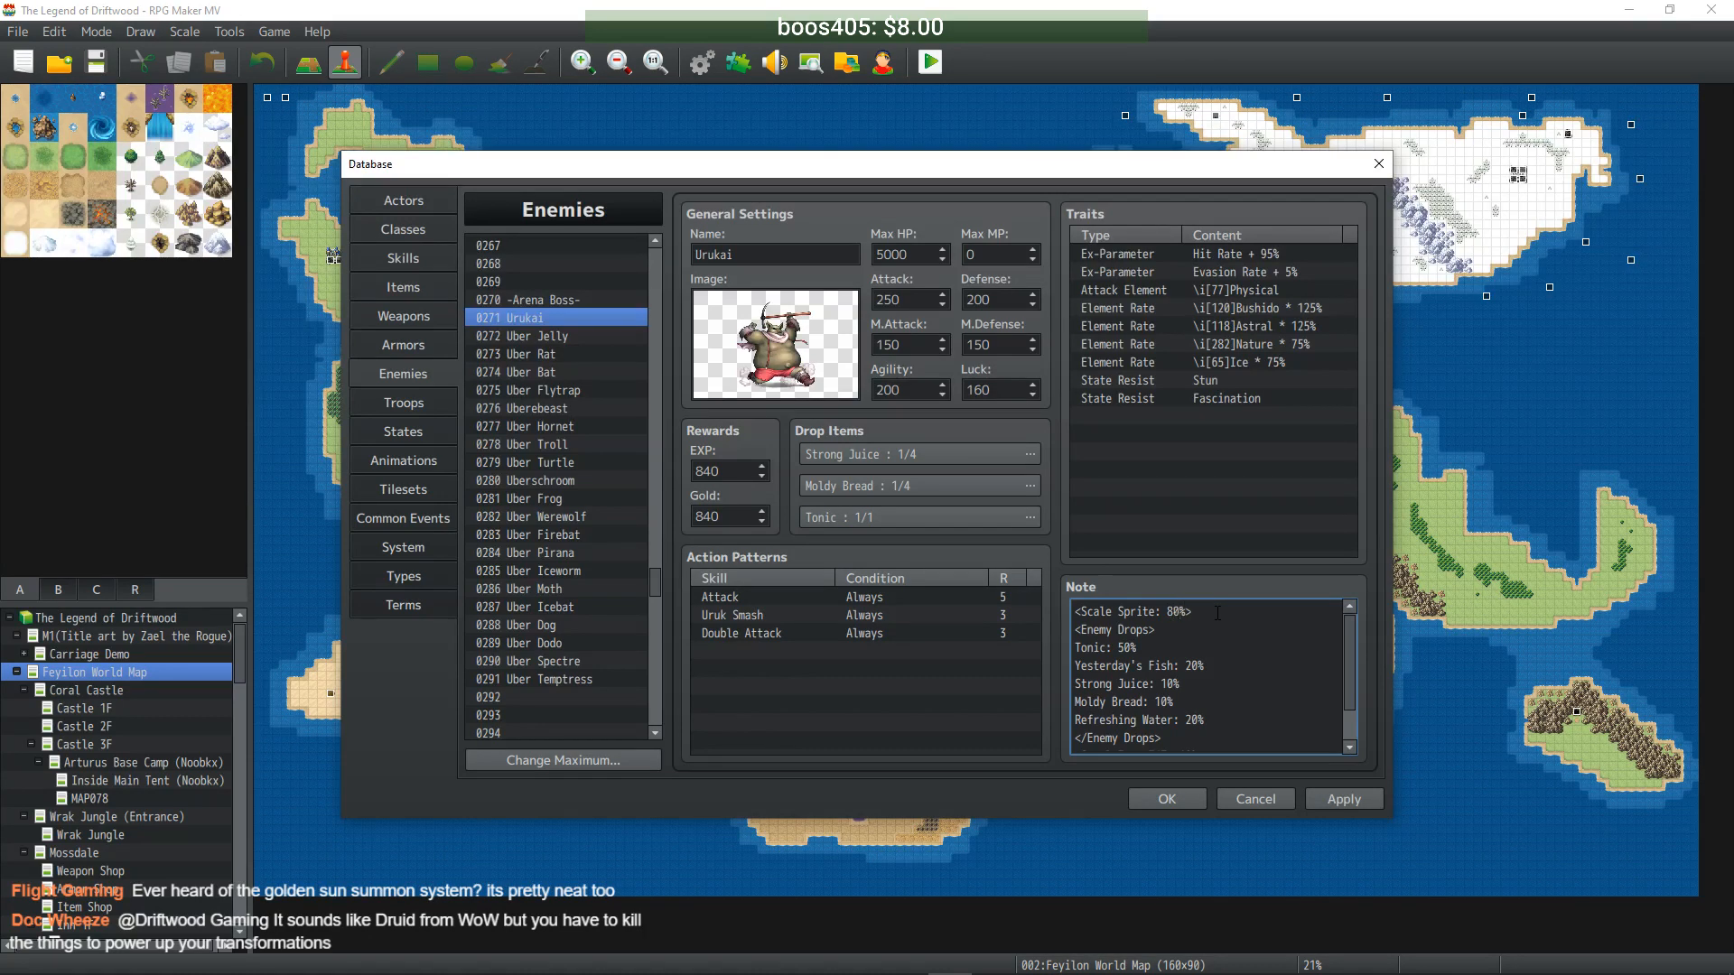
key(BackSpace)
text(5)
click(1328, 799)
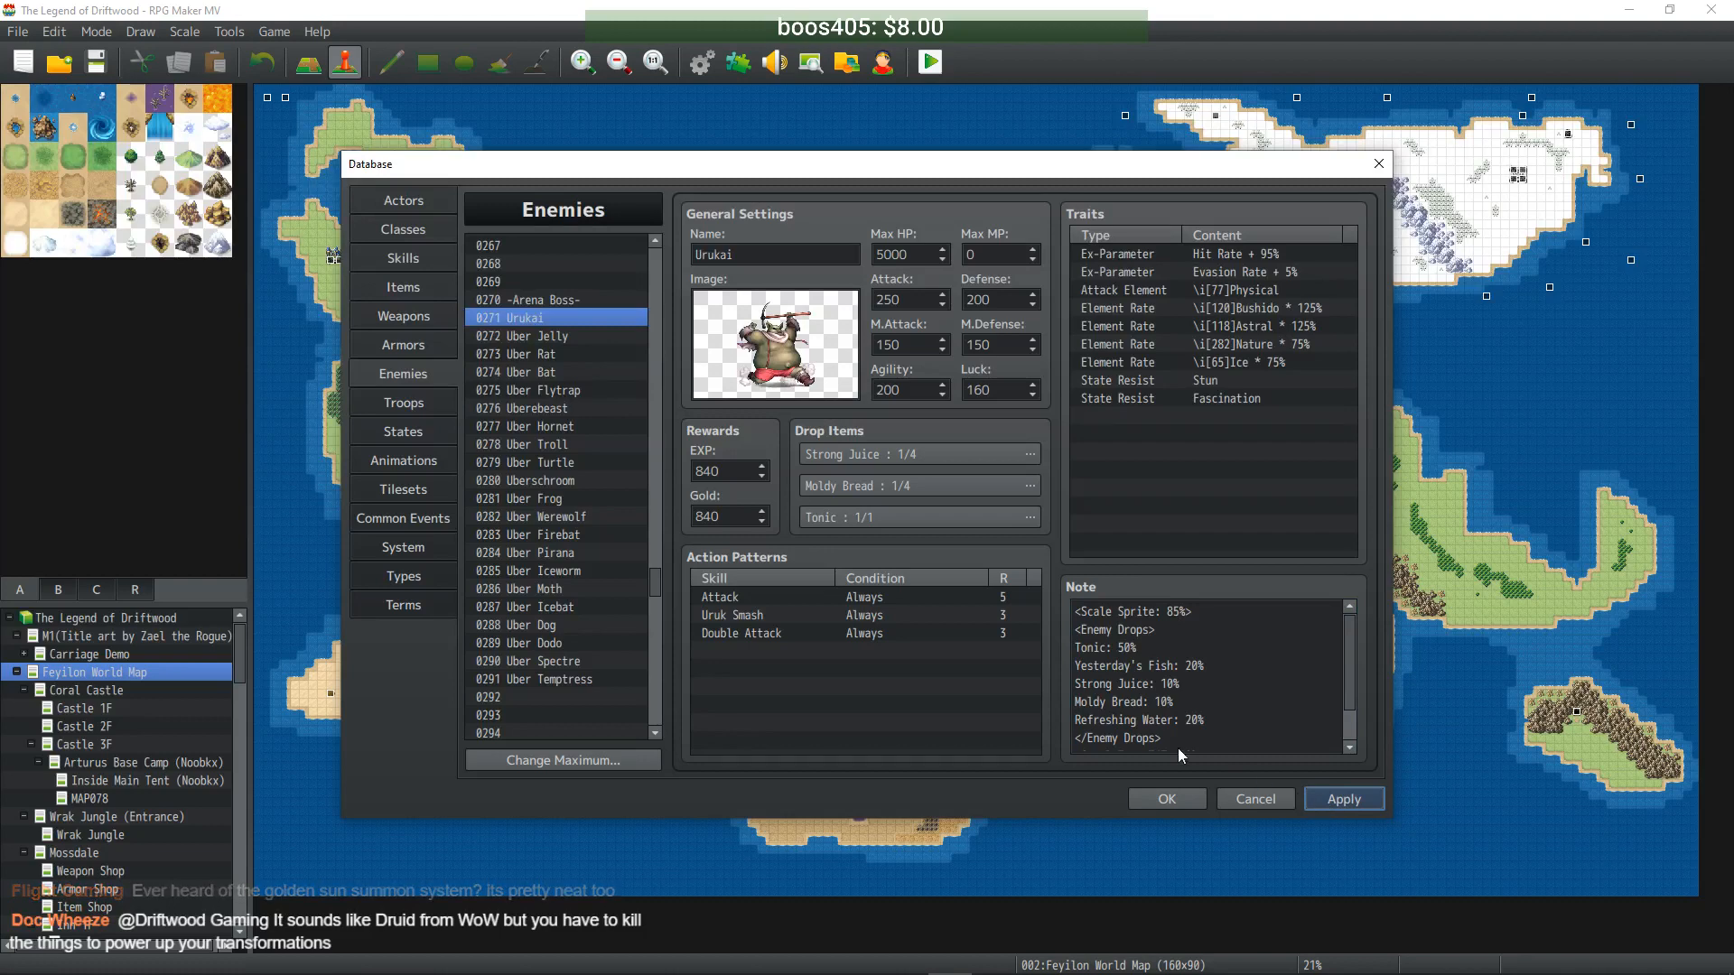
- Set the Scale Sprite notes of Uber Jelly to 140, Uber Rat to 115 and Uber Bat to 90
click(578, 336)
click(1181, 629)
double_click(1176, 612)
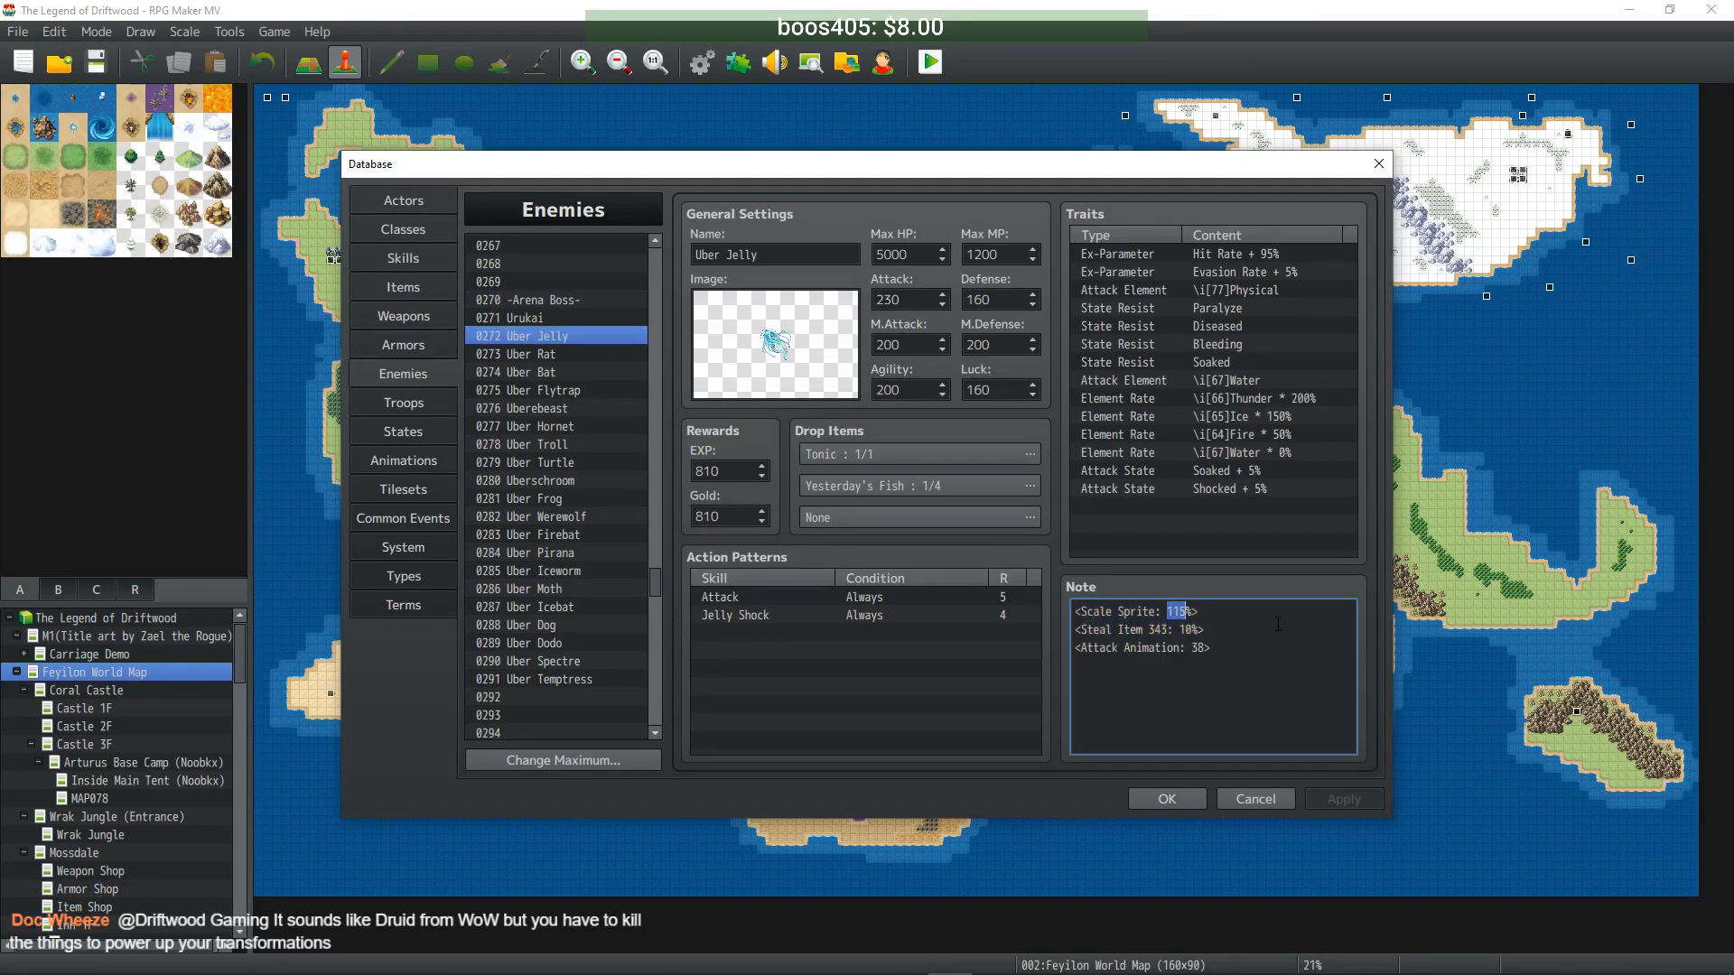
text(140)
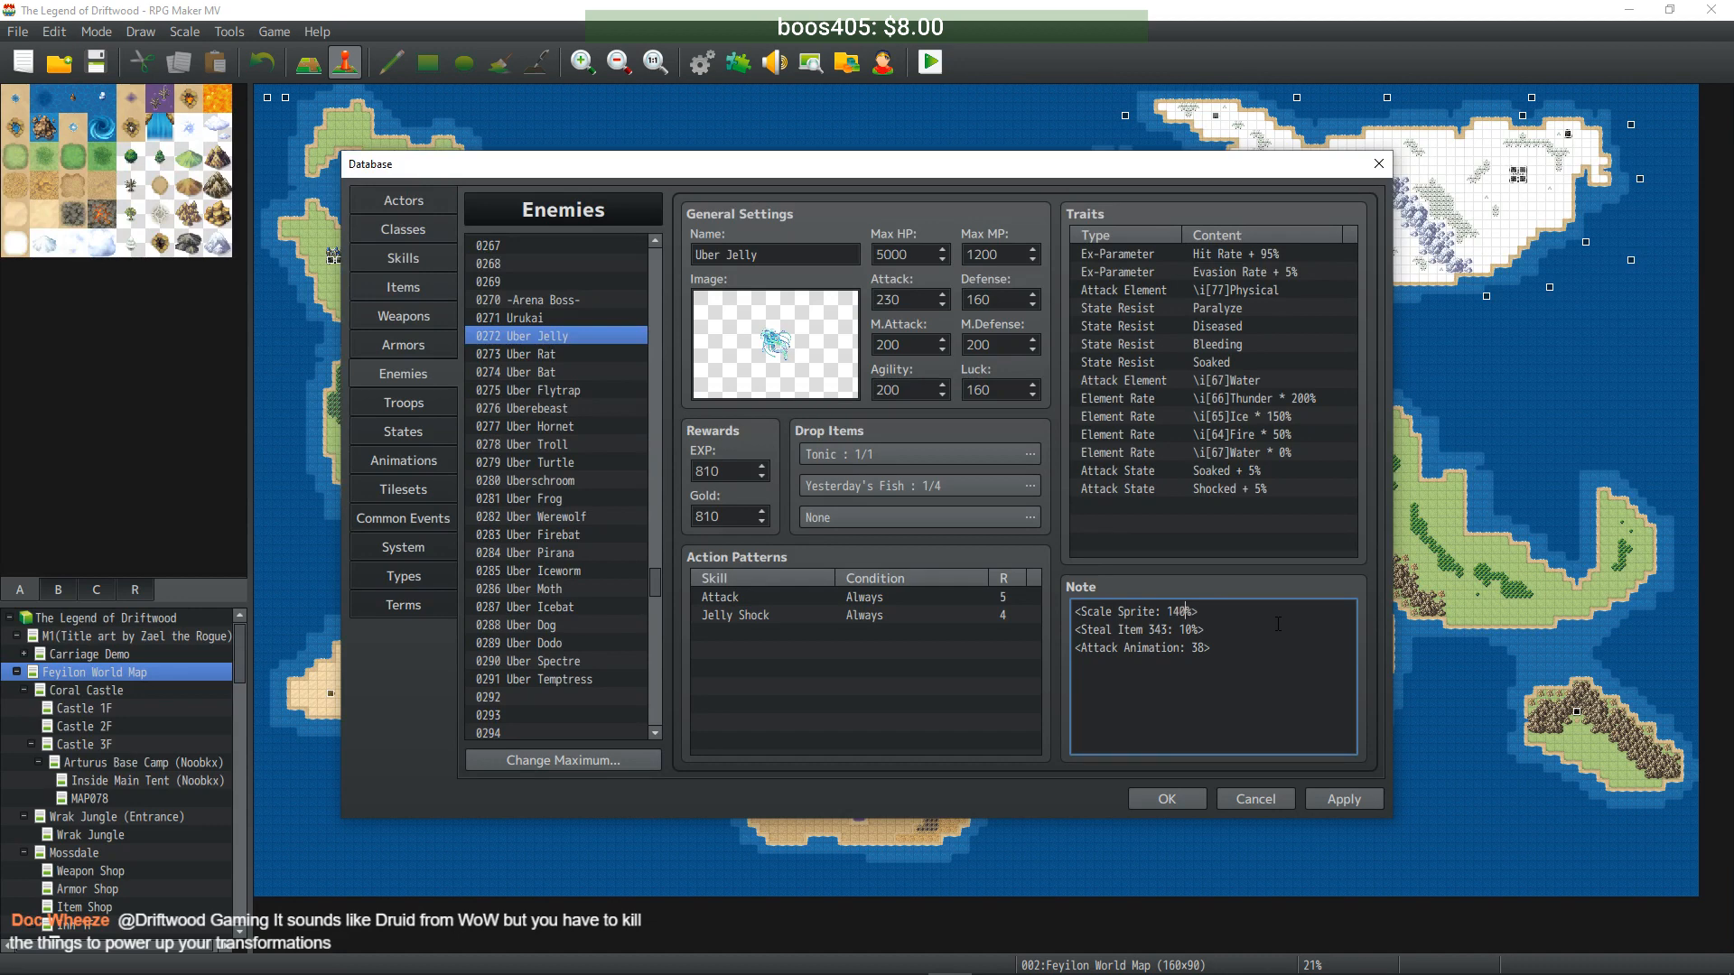
click(551, 354)
click(1181, 612)
double_click(1177, 612)
text(115)
click(564, 373)
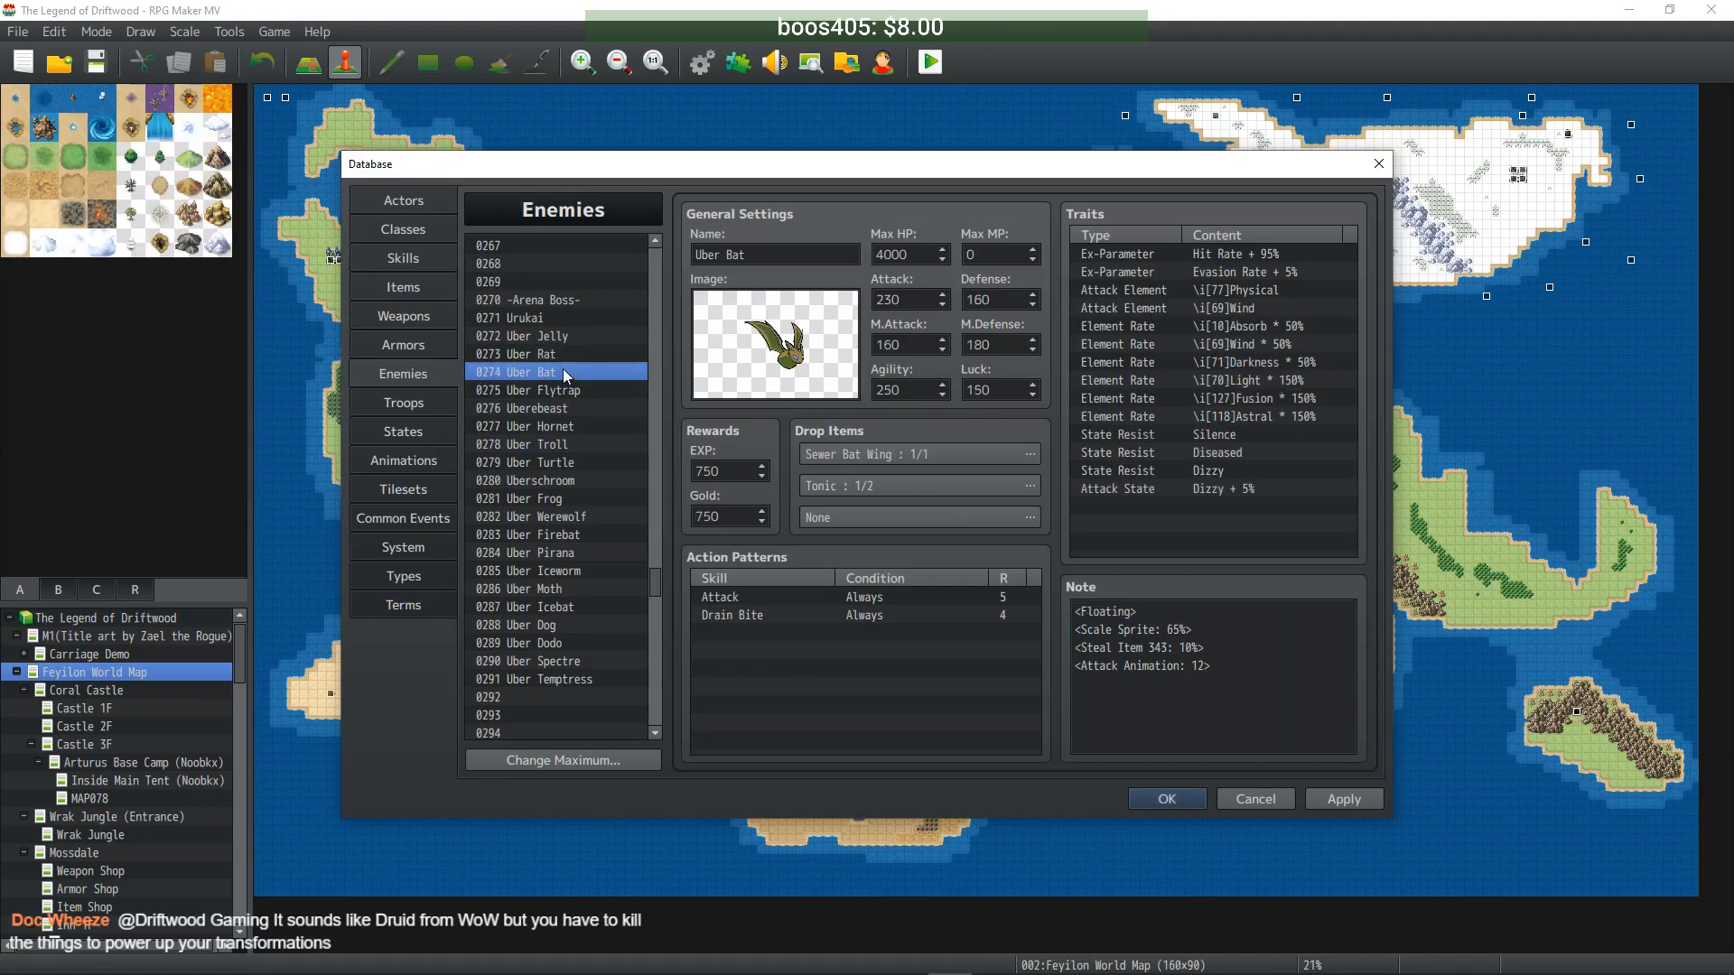
click(1174, 629)
double_click(1174, 629)
text(90)
- Check the Uber Flytrap and Uberebeast scales and set Uber Hornet's Scale Sprite to 135
click(577, 391)
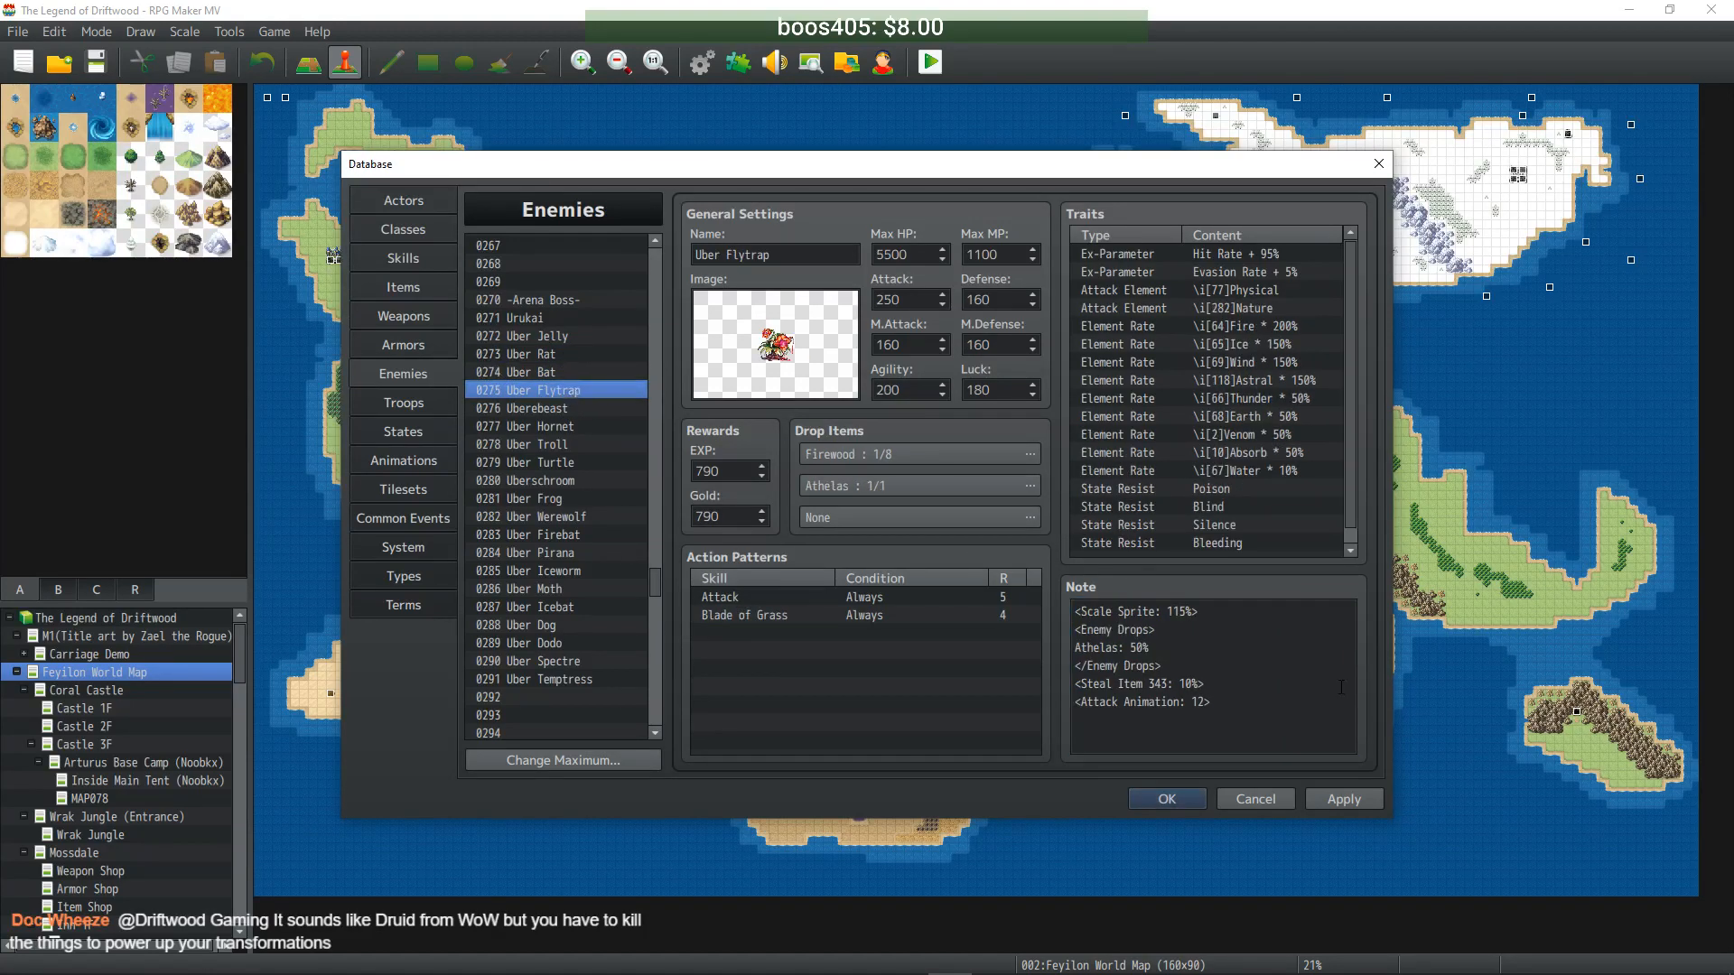
click(1177, 614)
double_click(1177, 615)
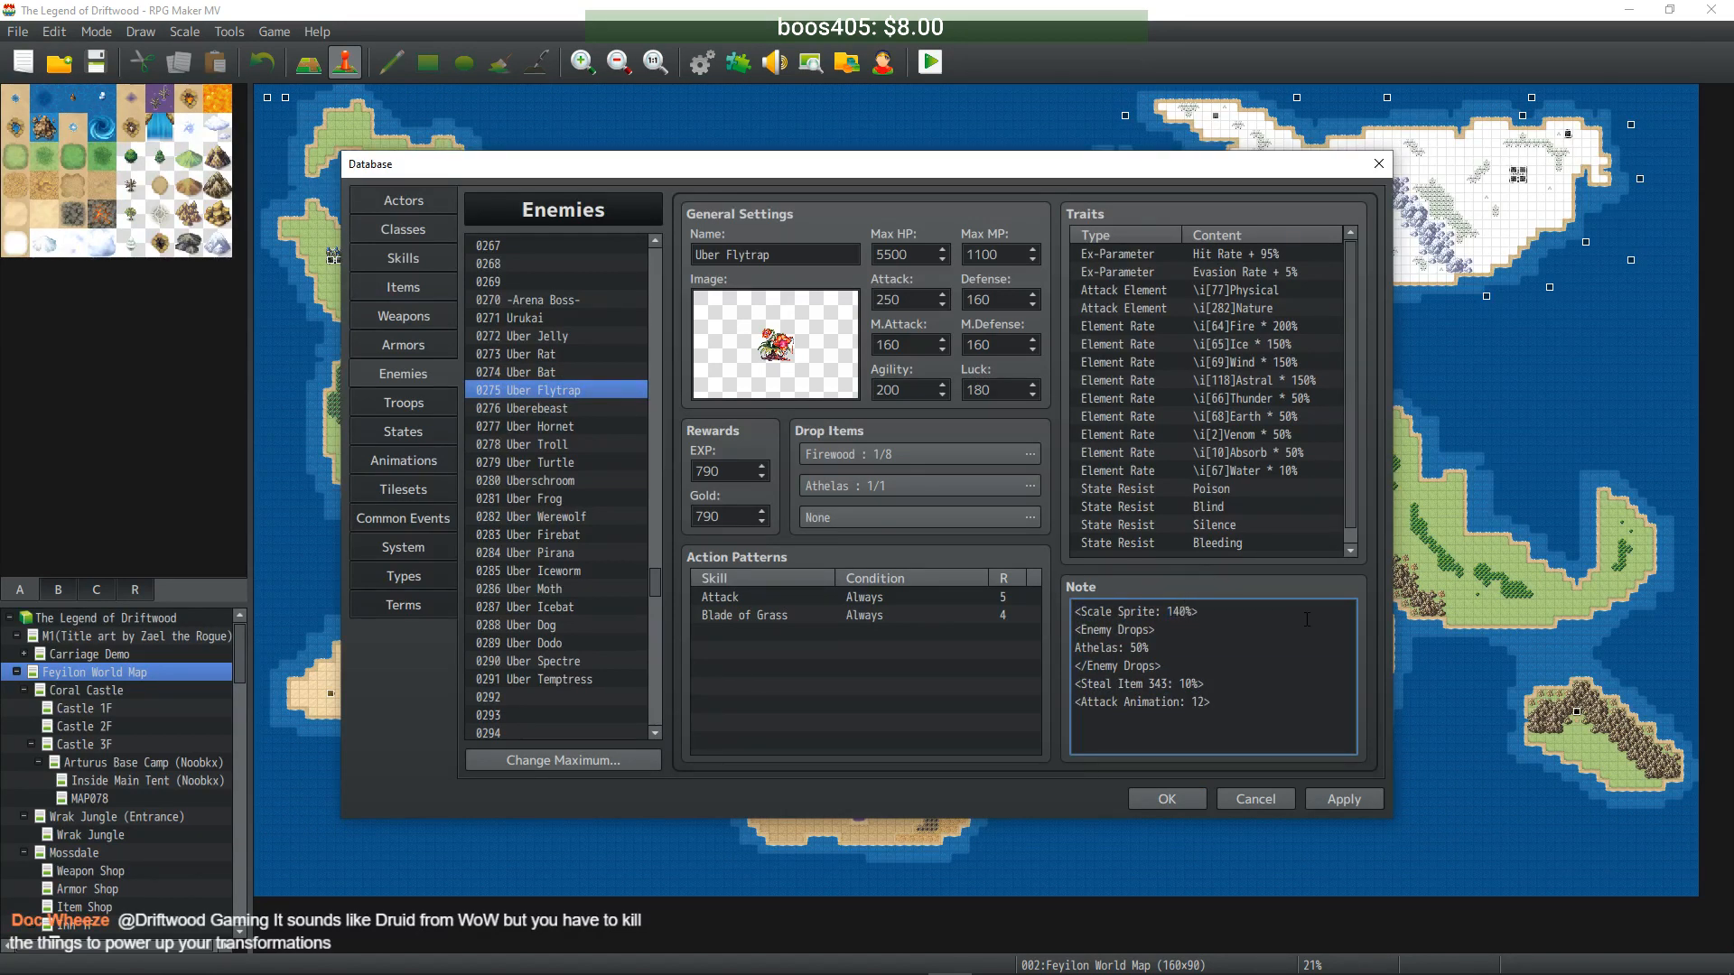
click(535, 408)
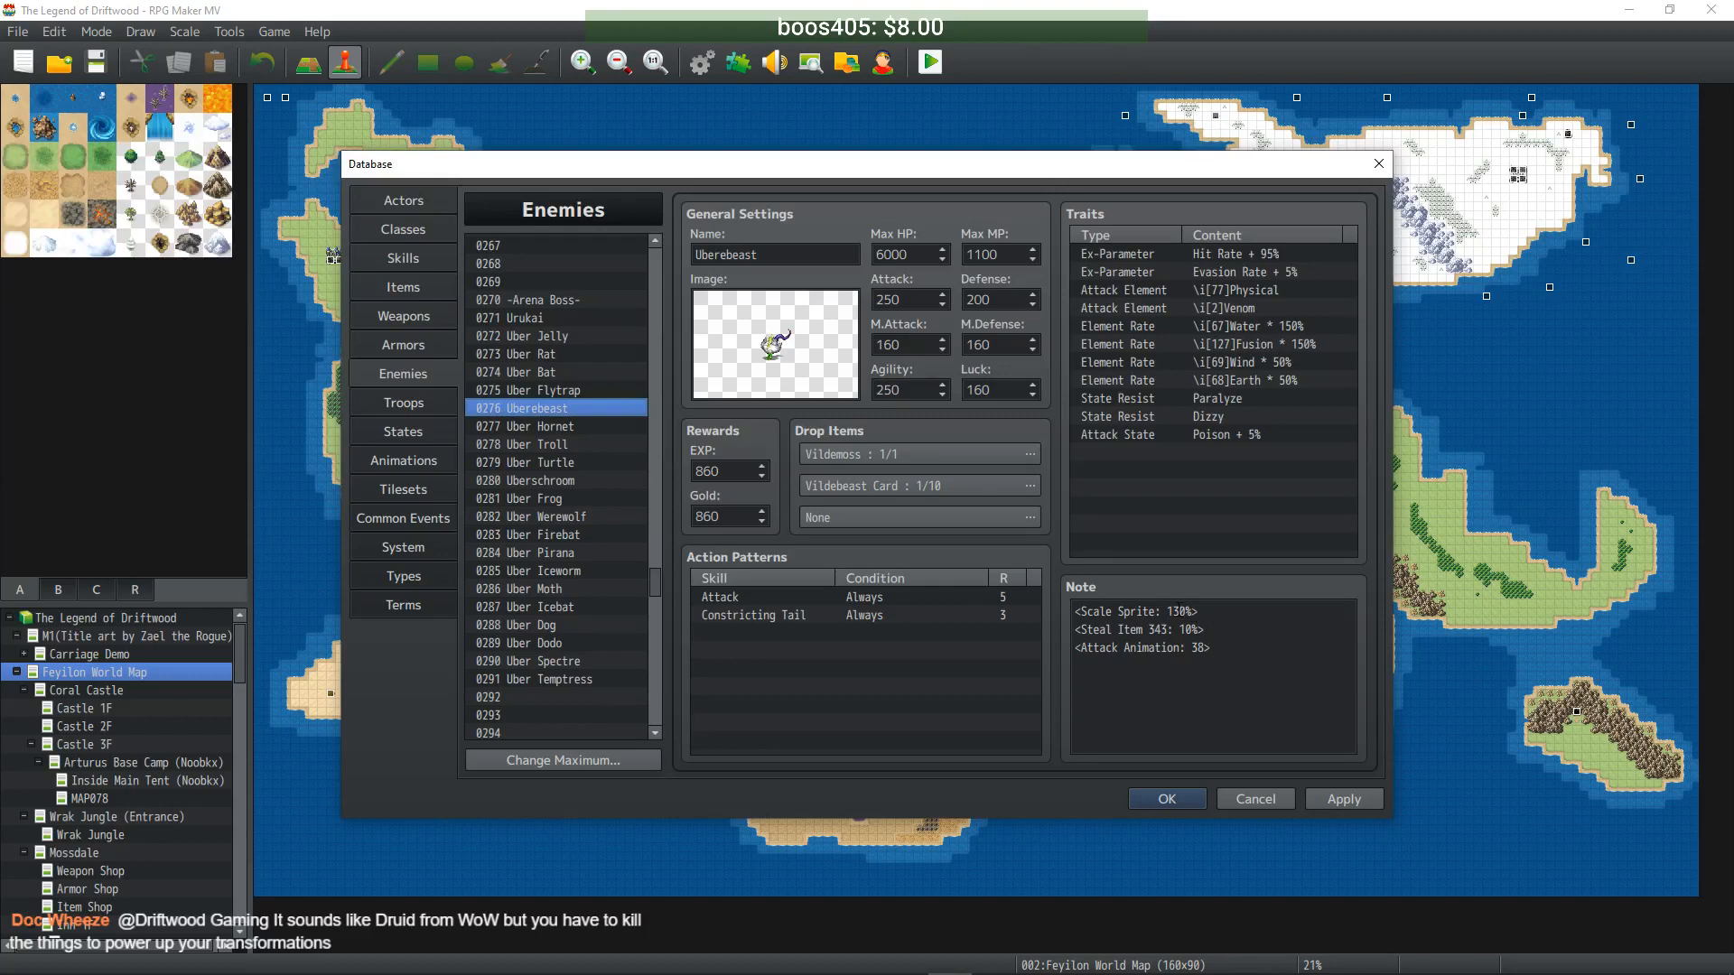
double_click(1178, 611)
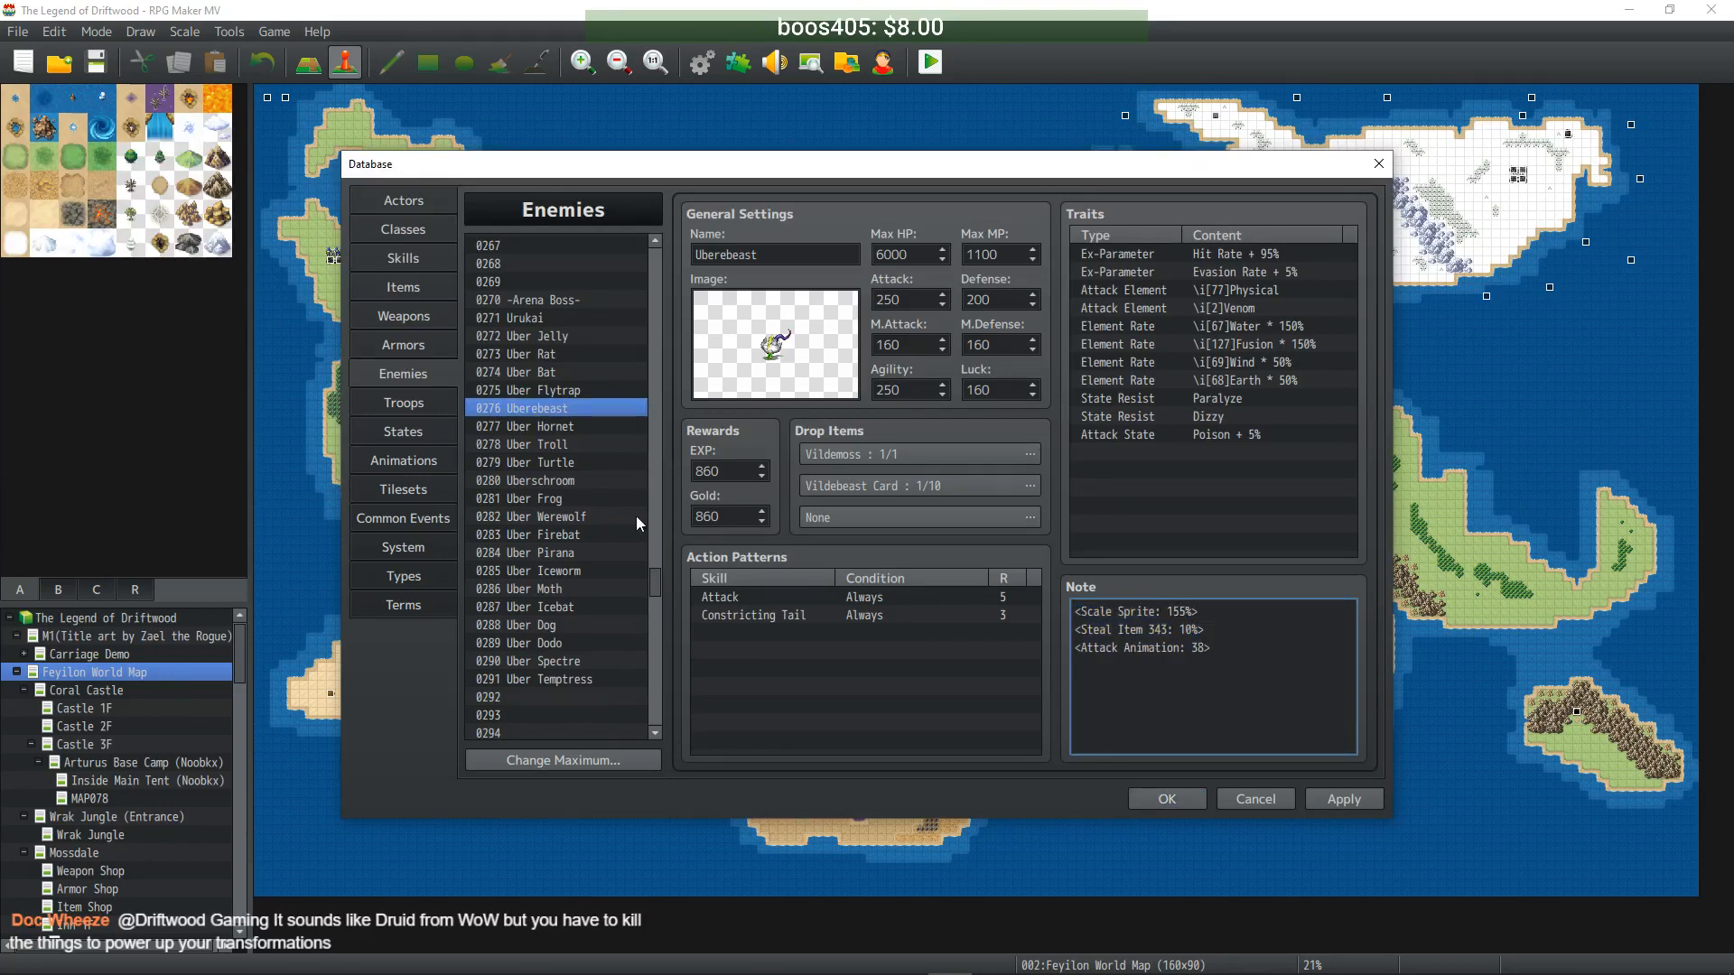
click(553, 428)
double_click(1177, 630)
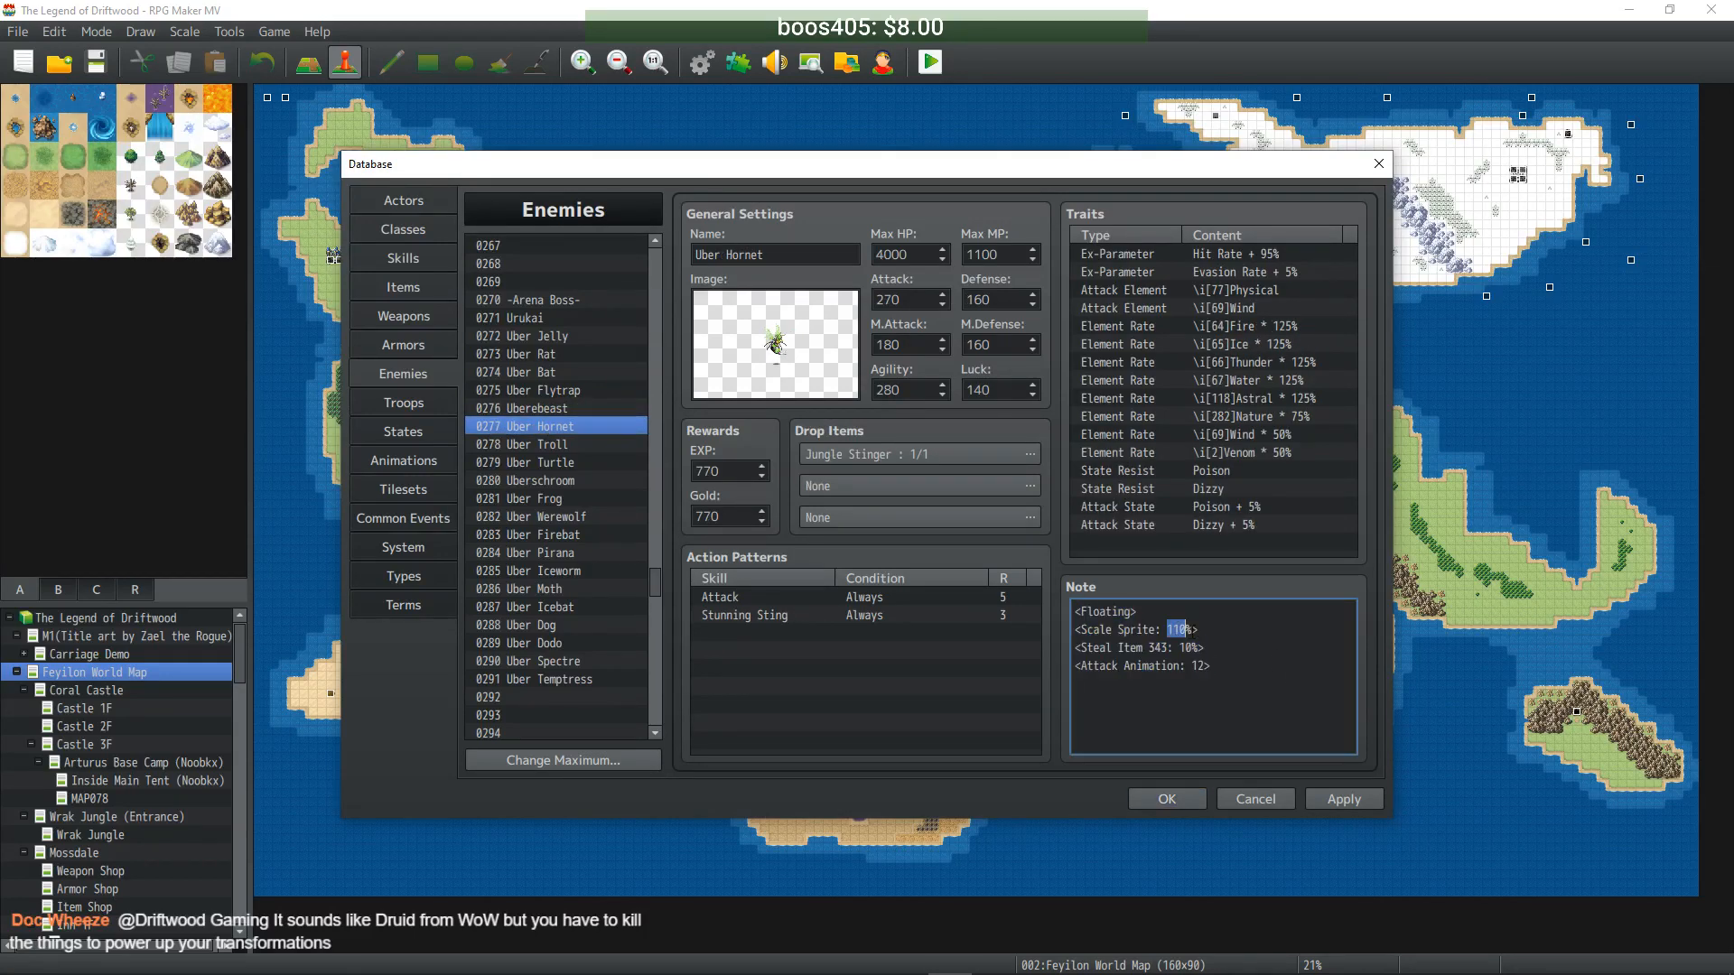
text(135)
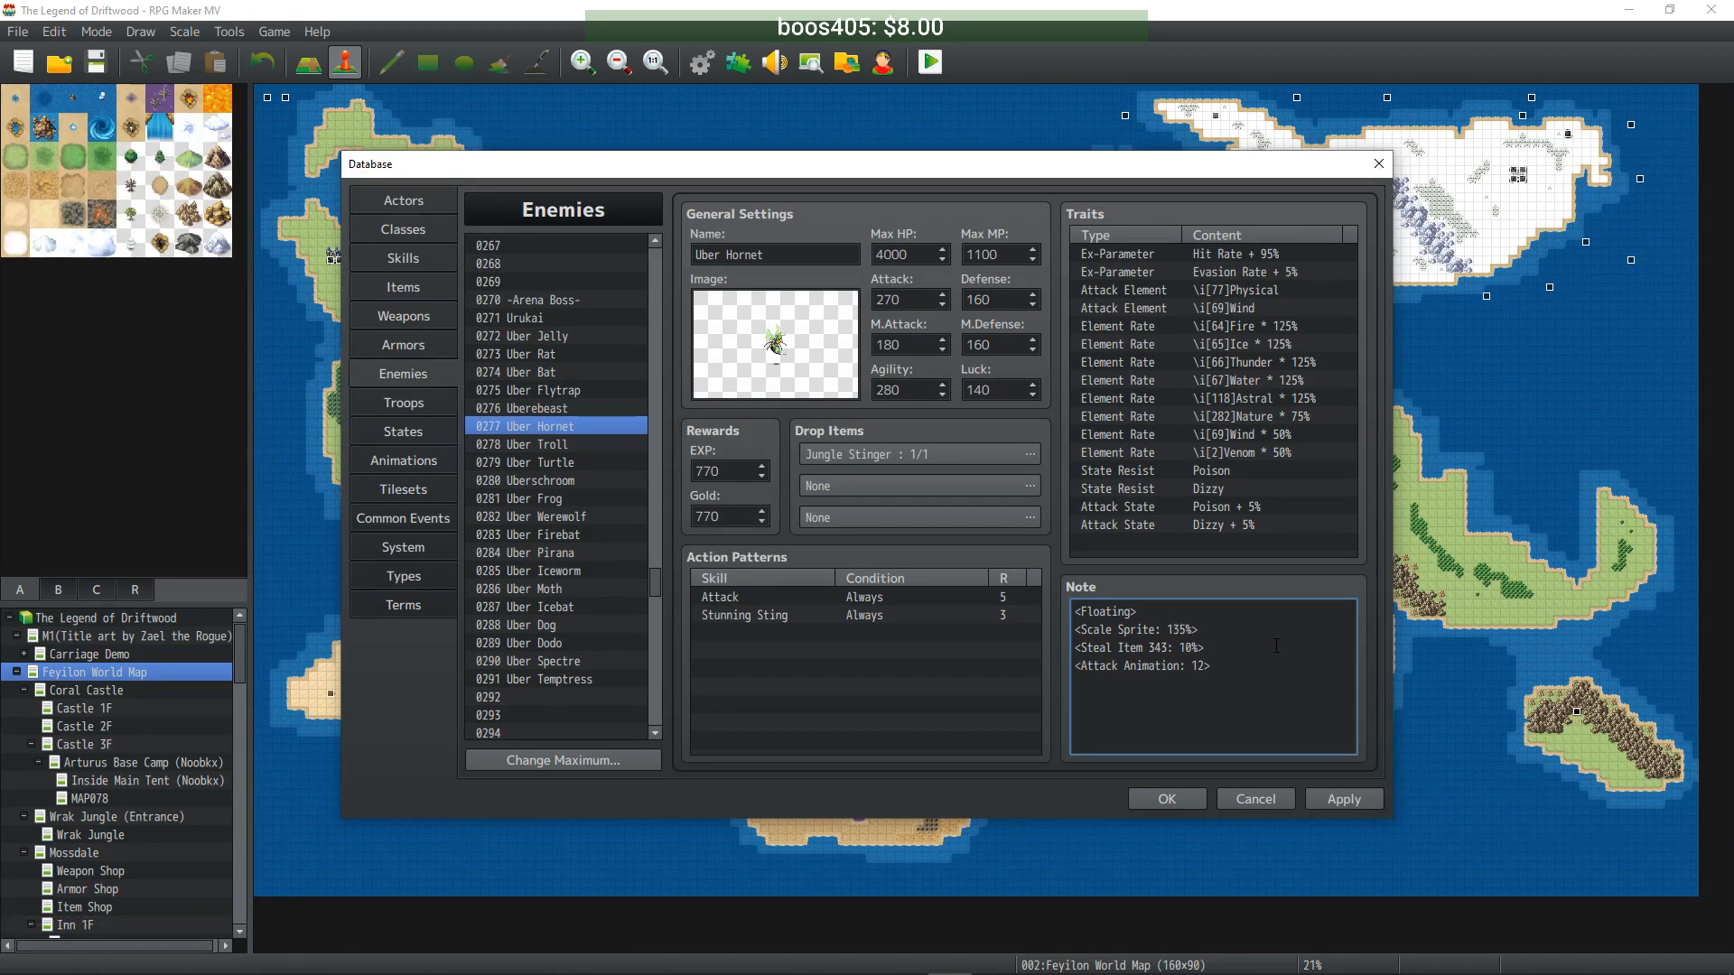
- Retype Uber Troll's Scale Sprite, and set Uber Turtle's to 70 and Uberschroom's to 95
click(553, 448)
right_click(1222, 629)
click(1172, 612)
double_click(1172, 612)
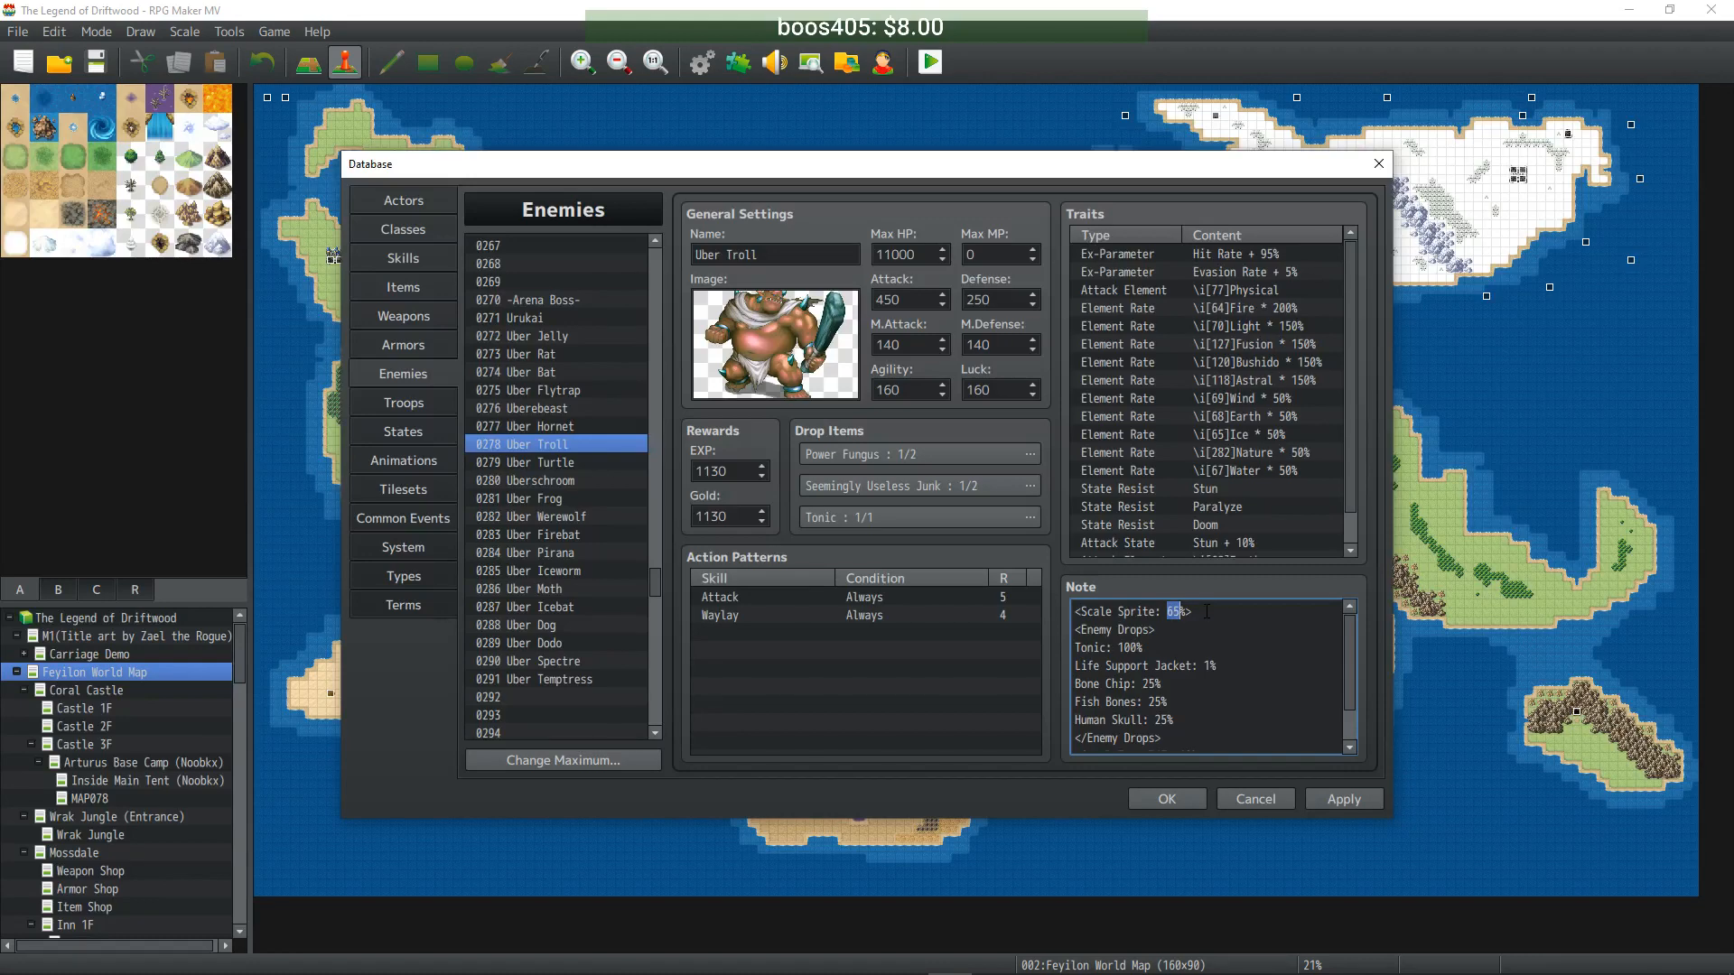
text(0)
text(9)
click(537, 463)
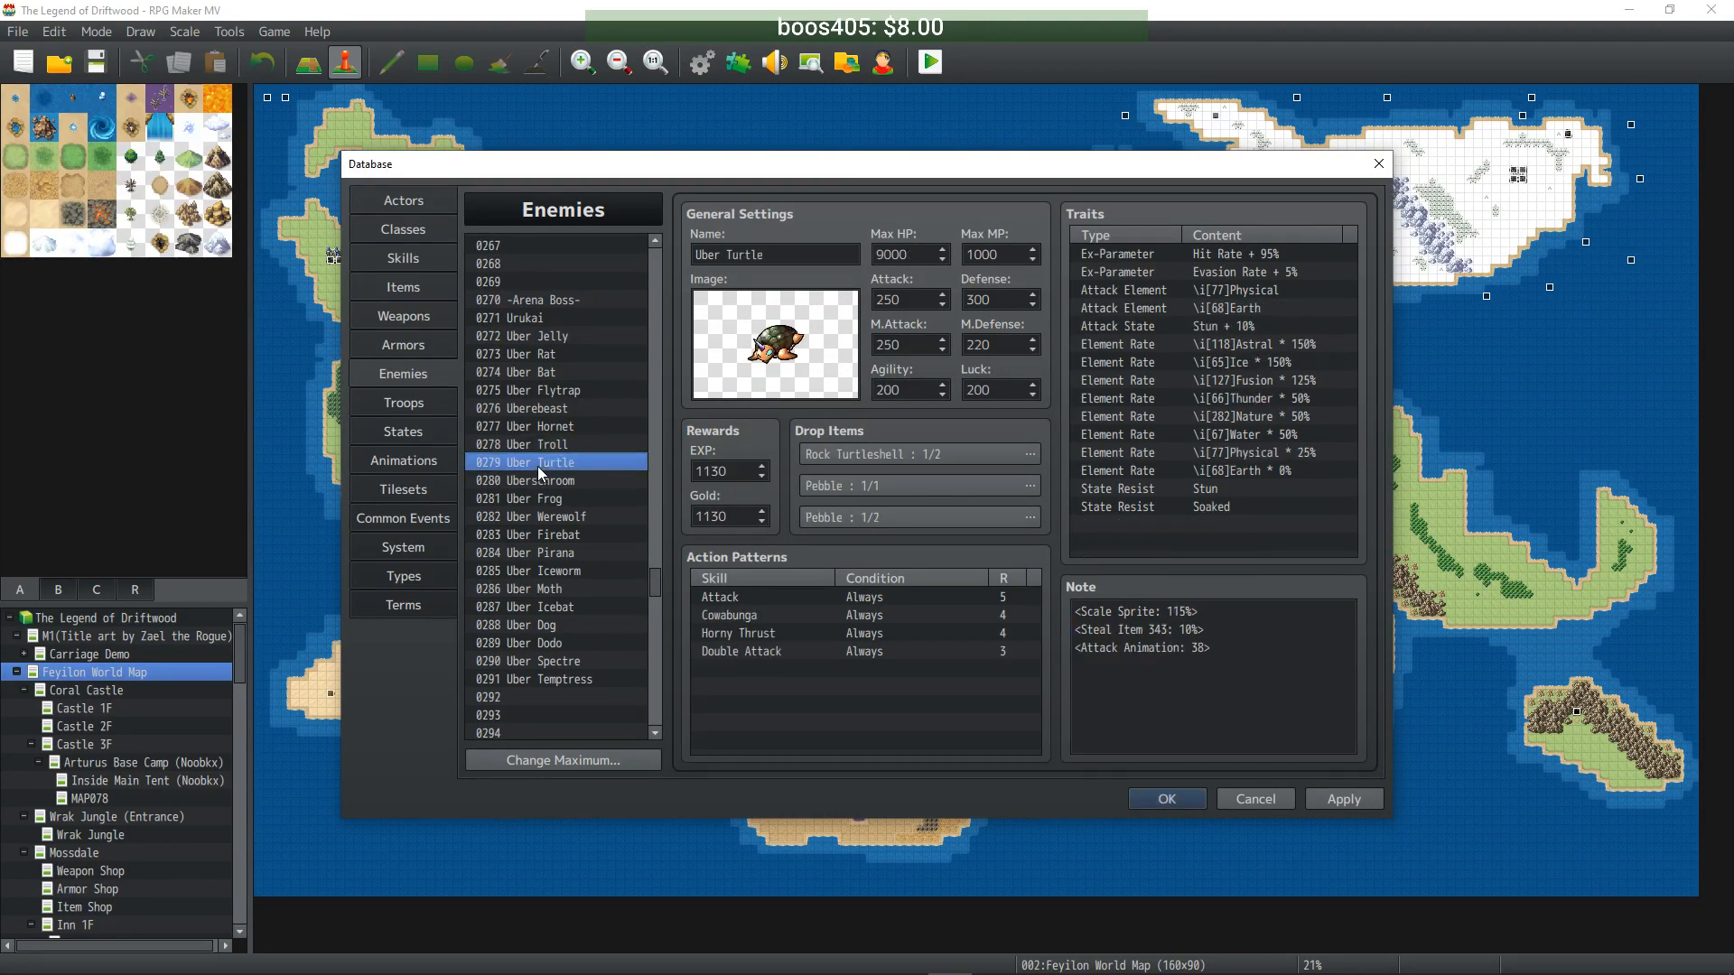
double_click(1175, 611)
text(70)
click(553, 481)
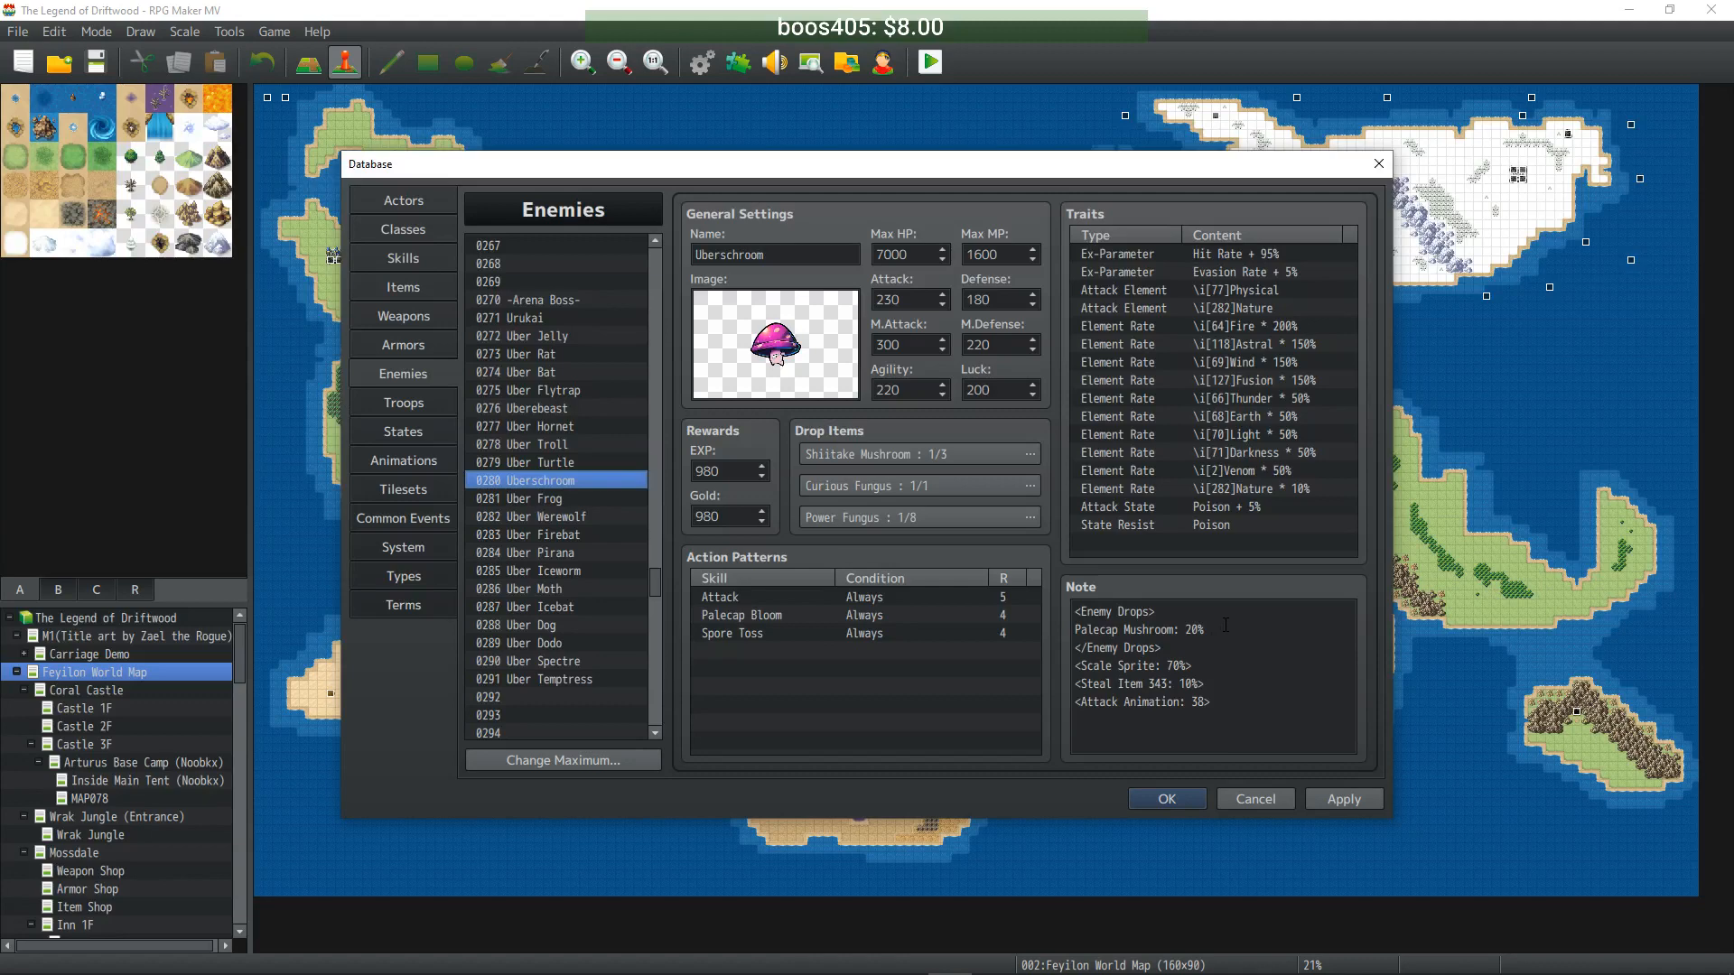
double_click(1171, 666)
text(95)
- Set the Scale Sprite of Uber Frog to 90 and Uber Werewolf to 105
click(531, 499)
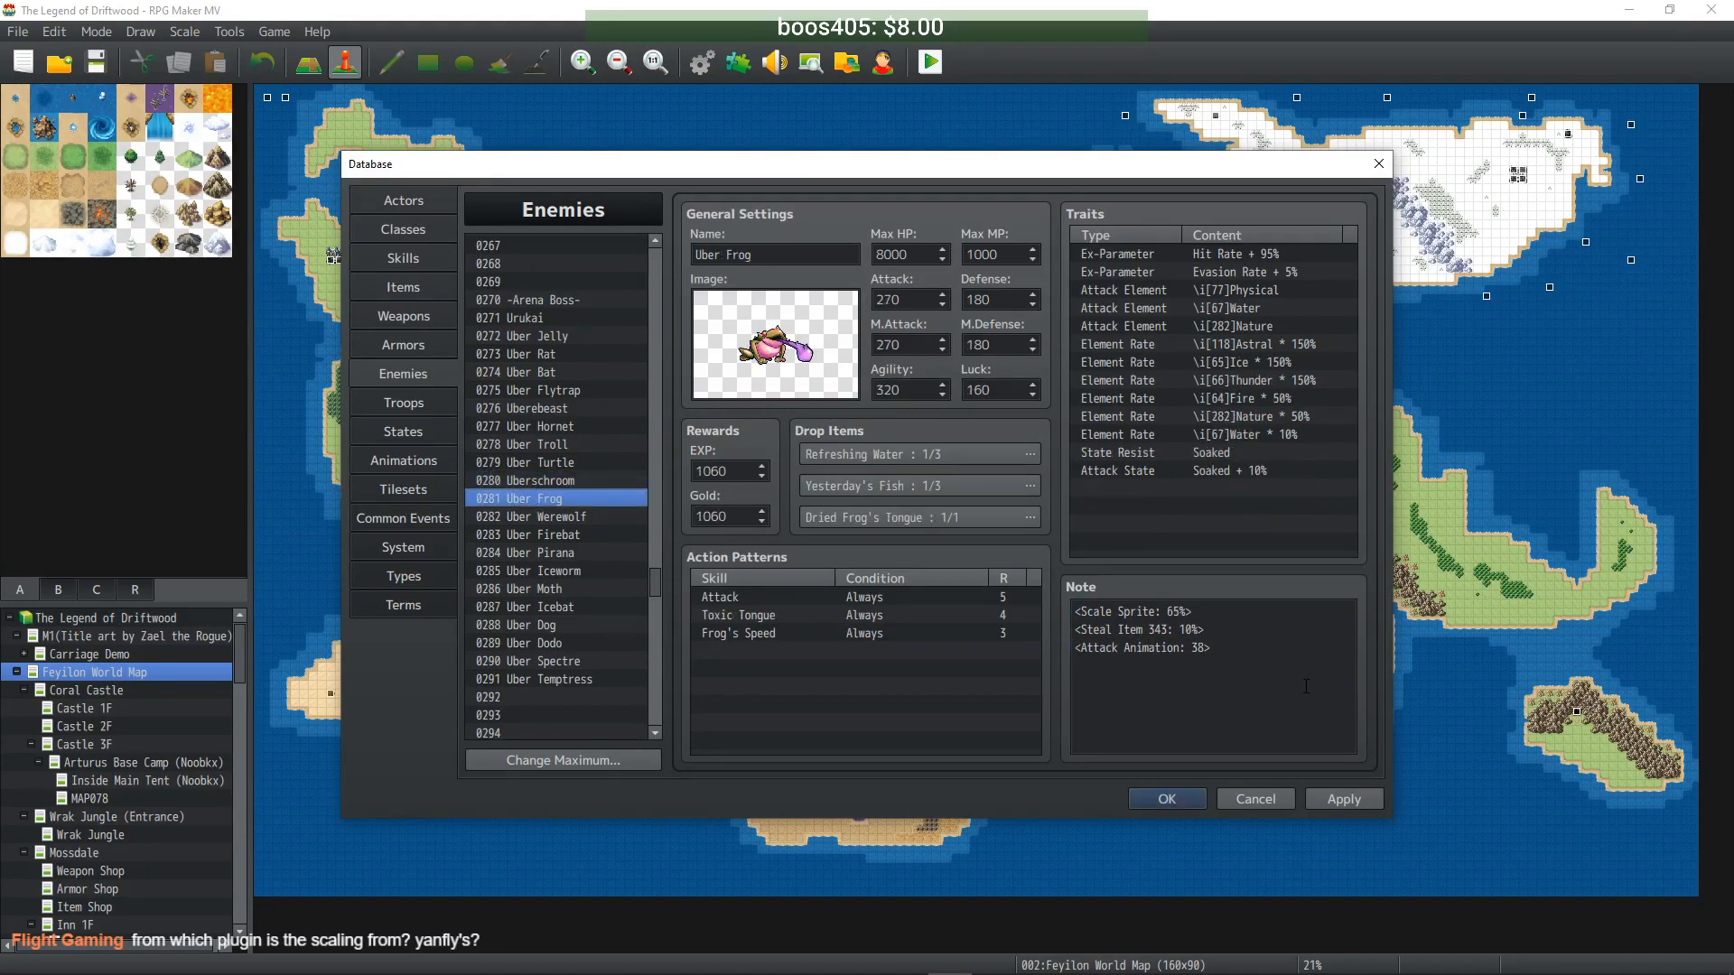
click(1177, 627)
double_click(1172, 612)
text(90)
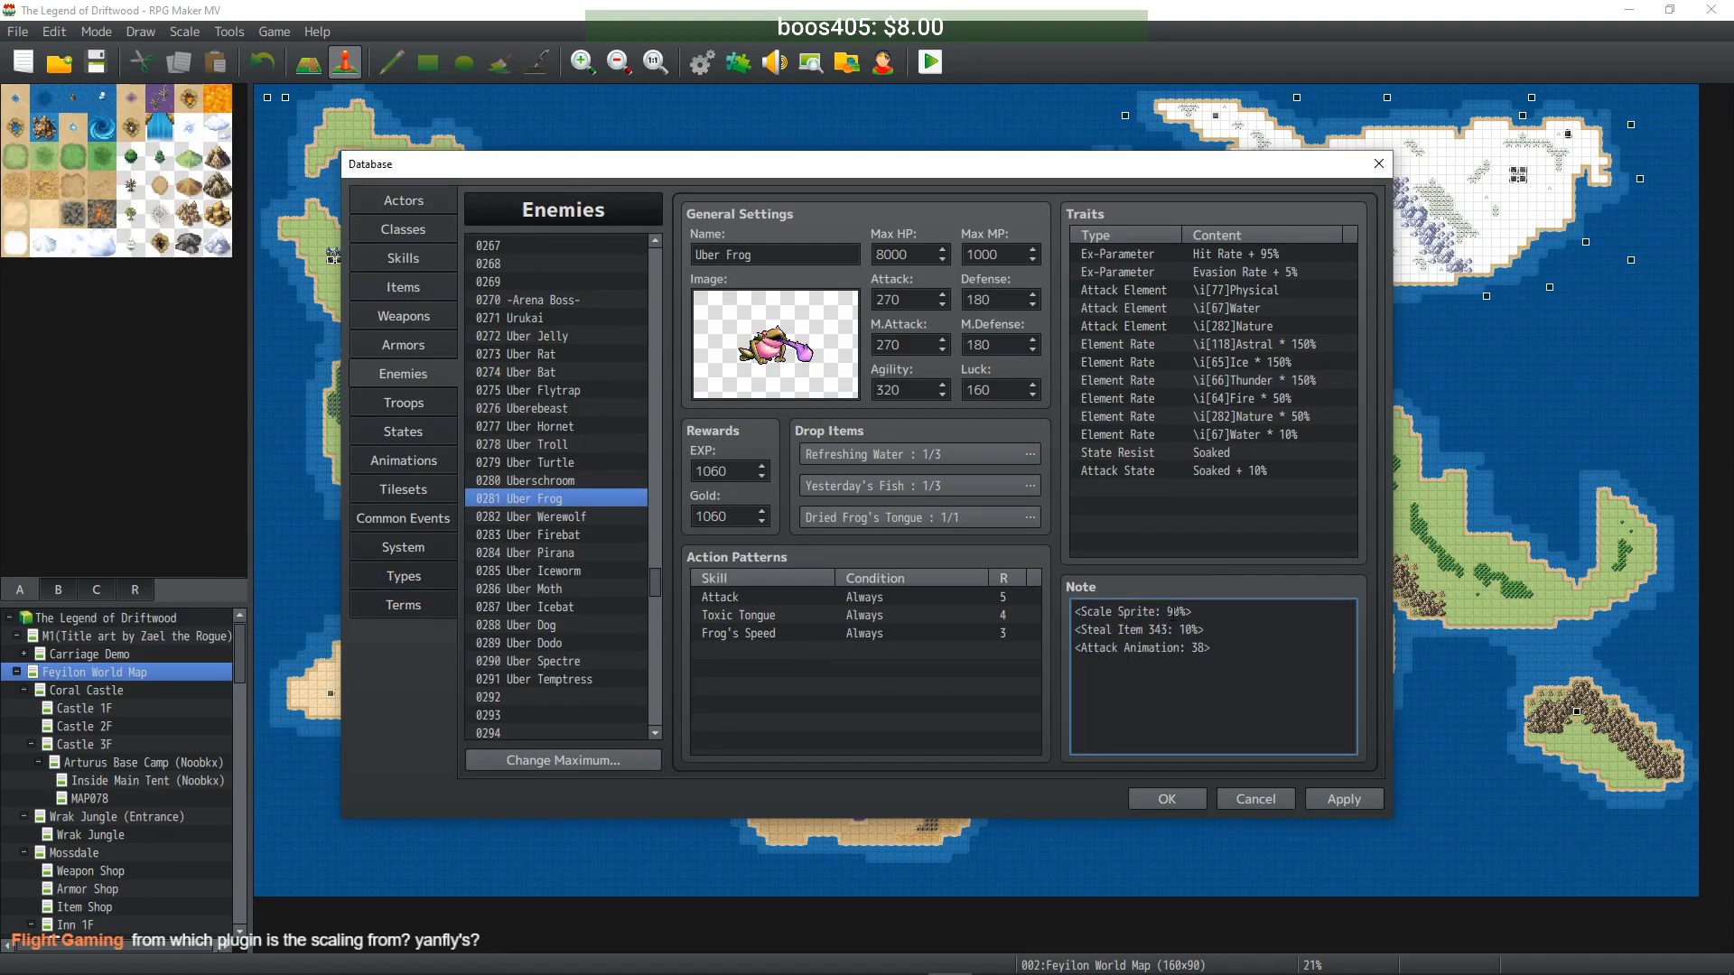
click(583, 519)
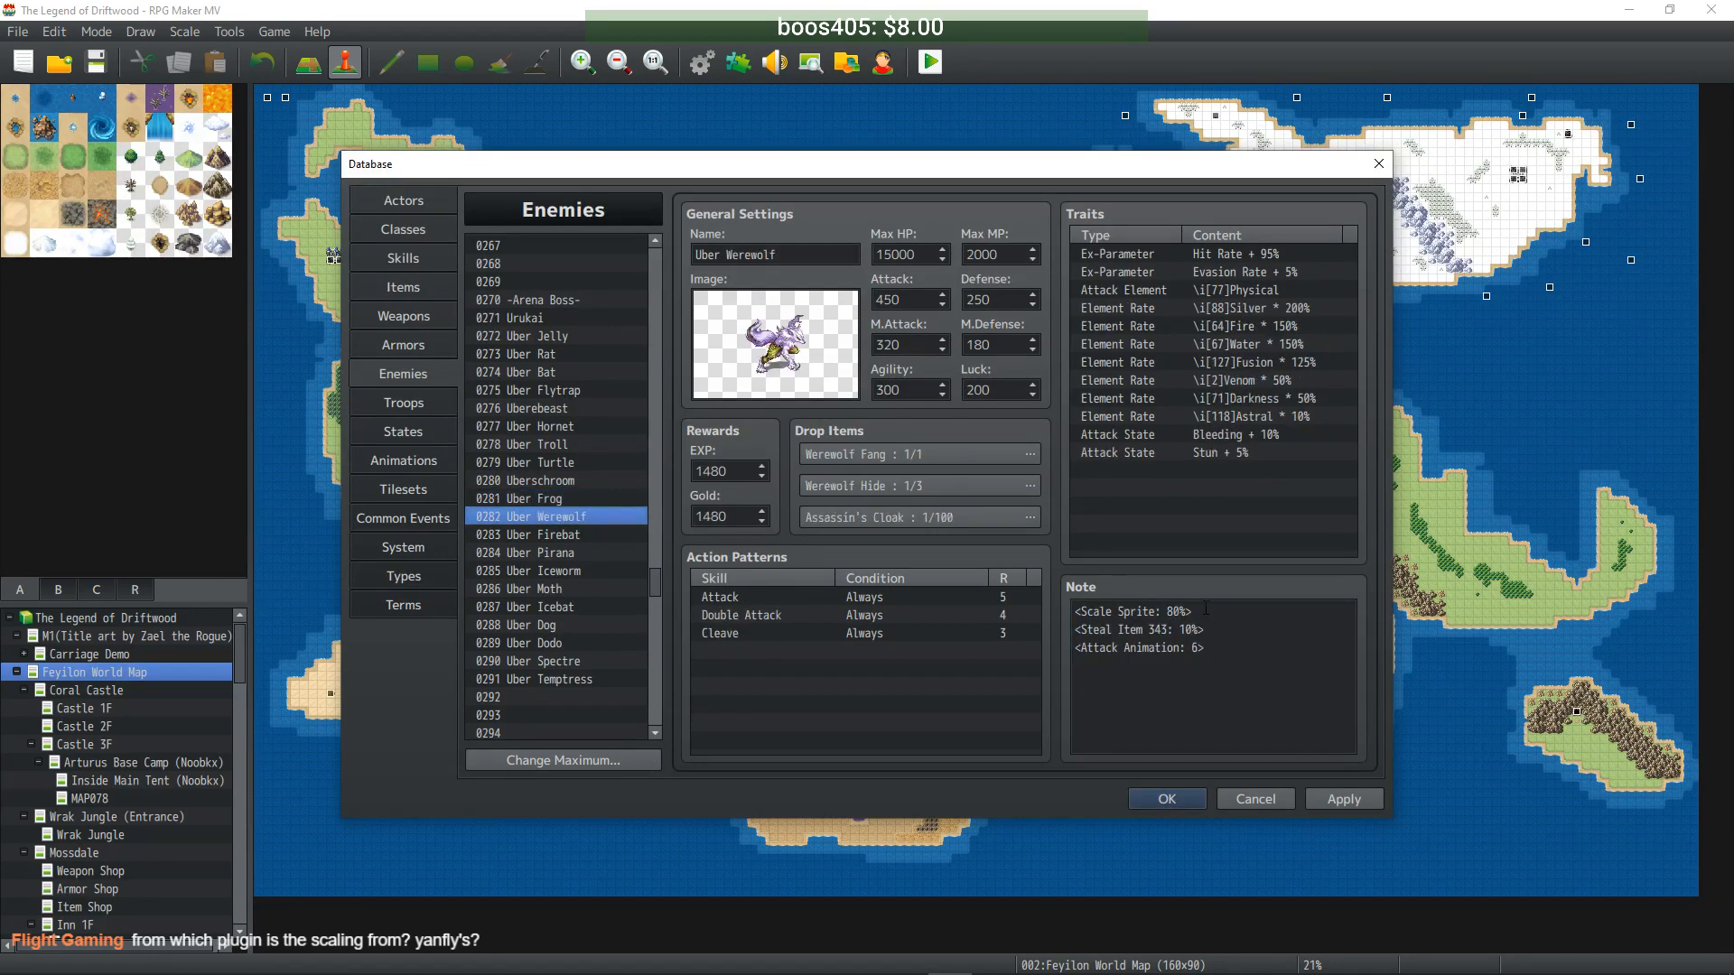
double_click(1172, 612)
text(105)
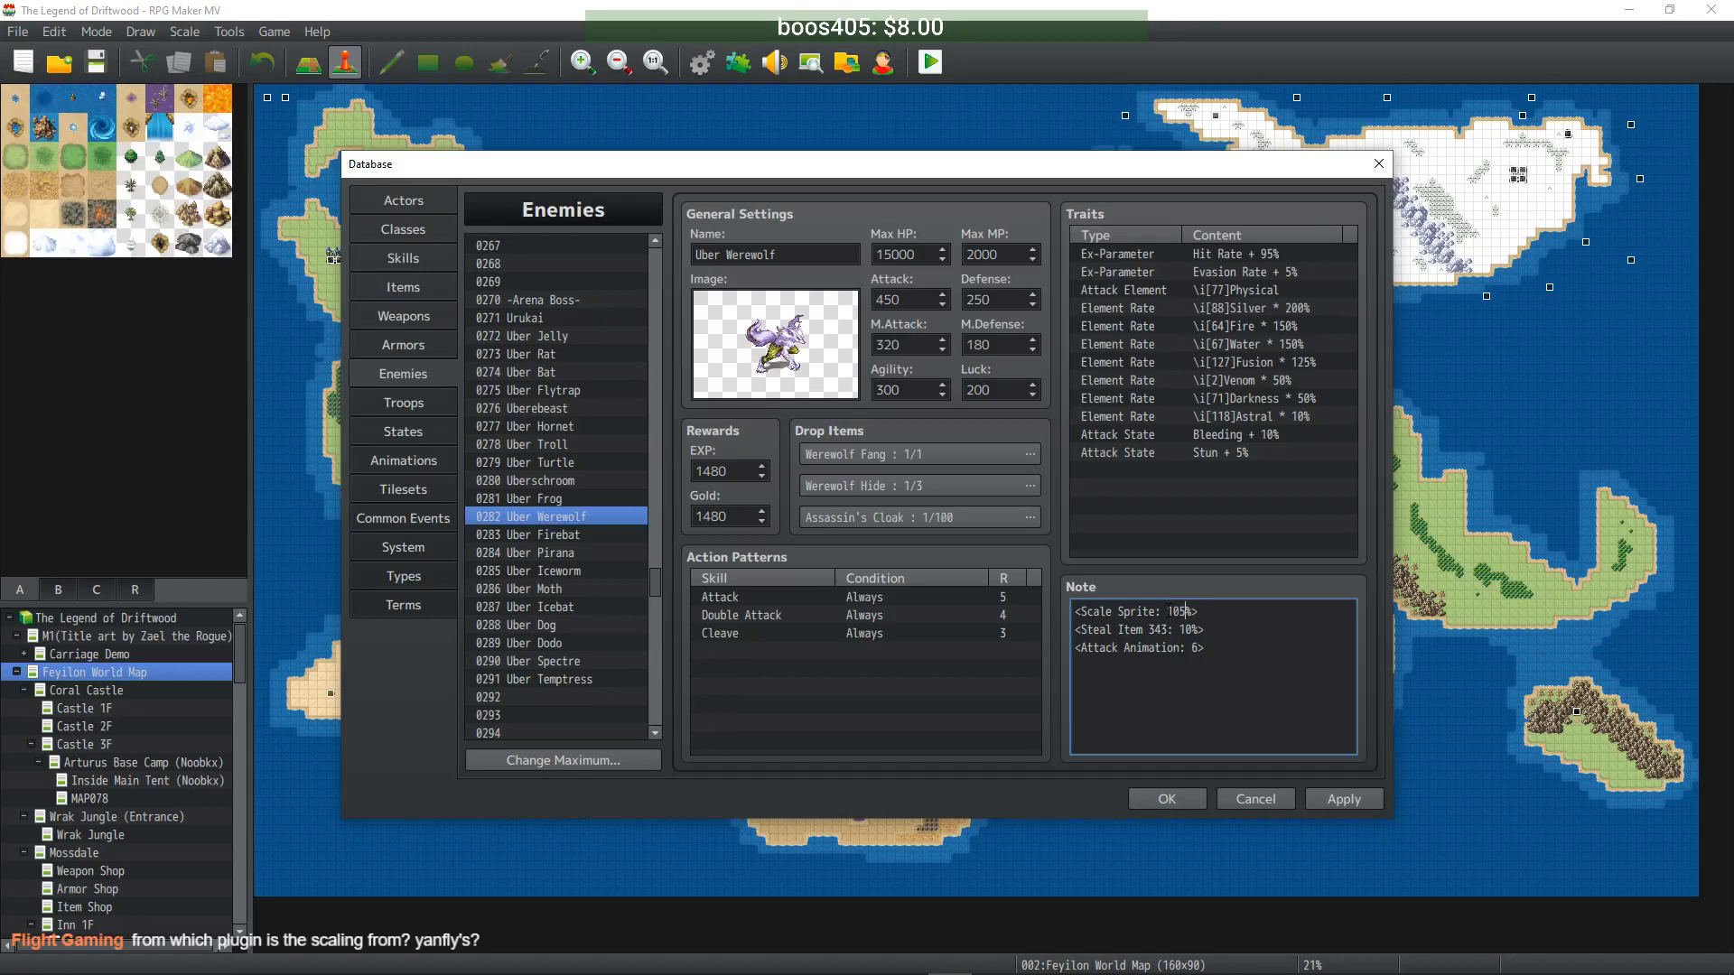
click(597, 536)
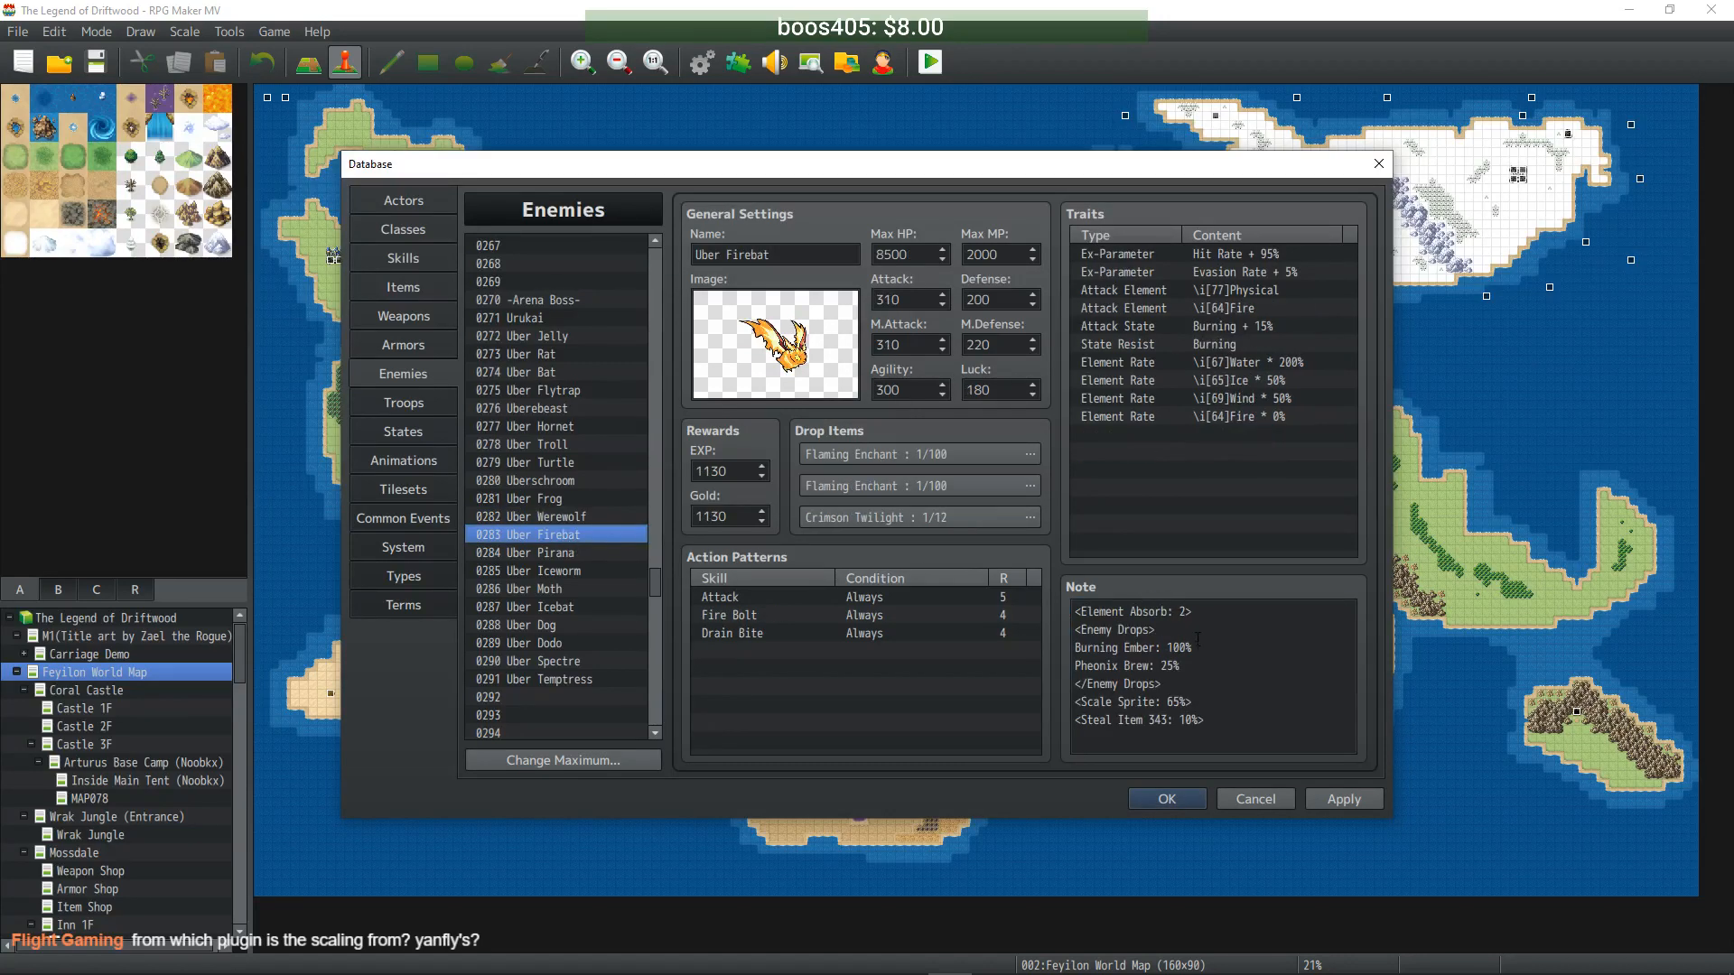
- Set Scale Sprite for Uber Firebat to 90, adjust Uber Pirana, Iceworm to 95, Moth to 85
double_click(1176, 702)
text(90)
click(545, 554)
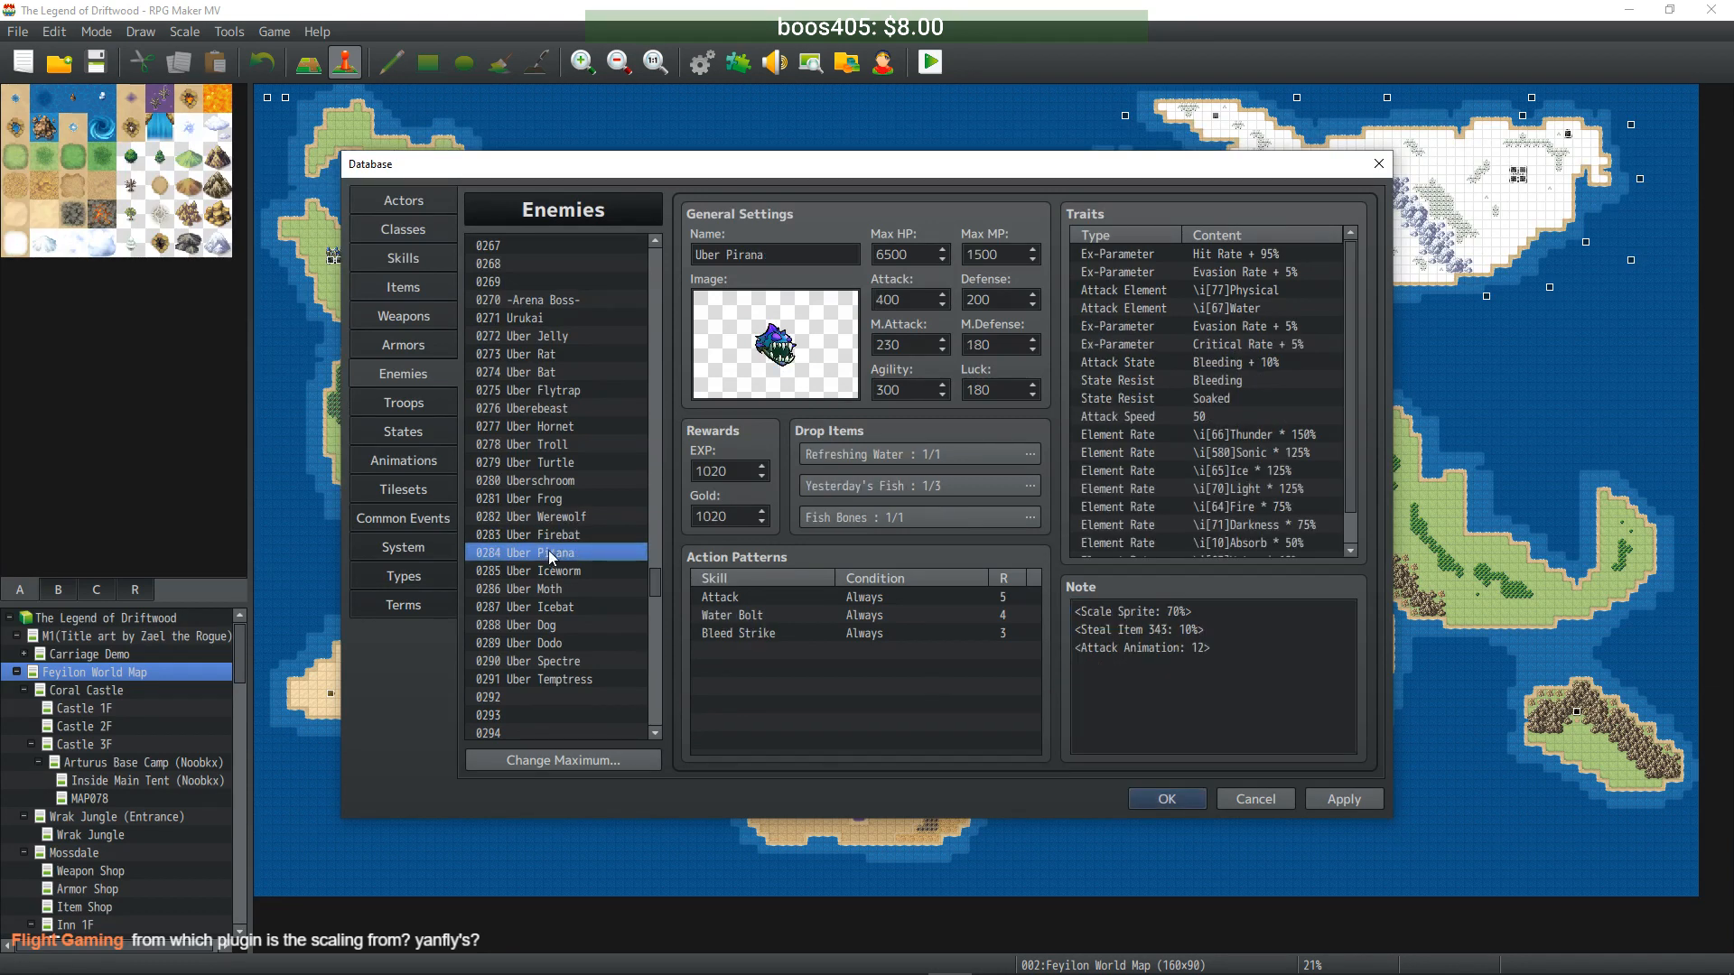
double_click(1172, 612)
text(95)
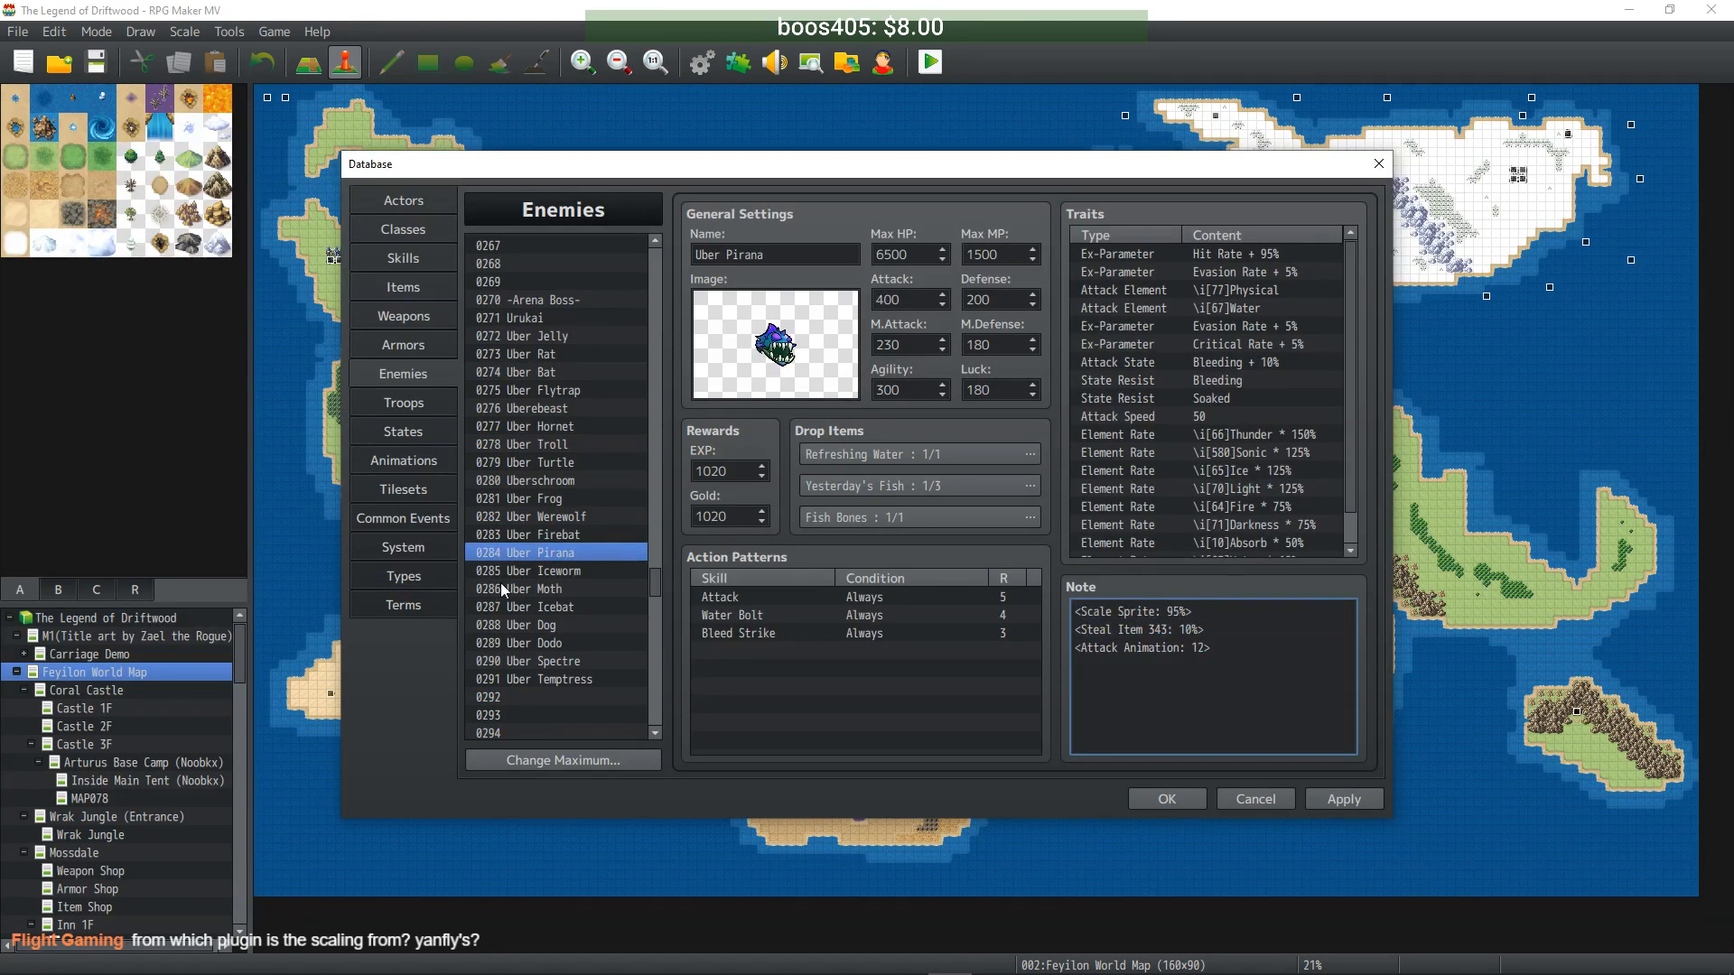
click(531, 571)
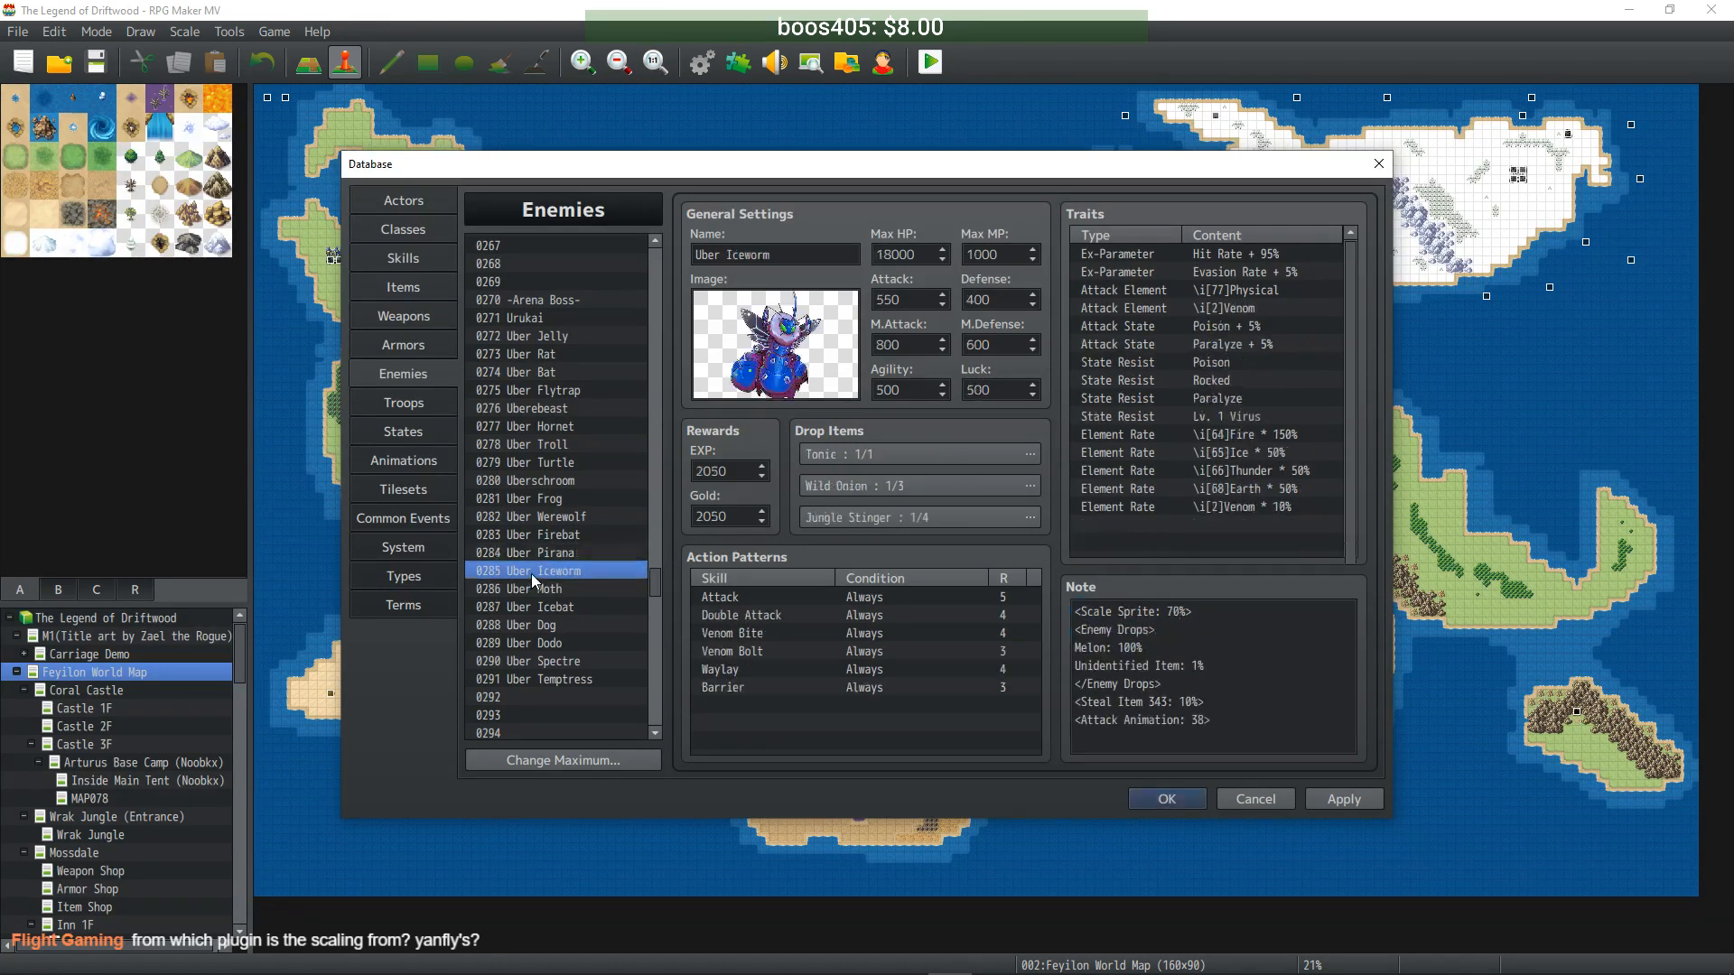
double_click(1172, 612)
text(95)
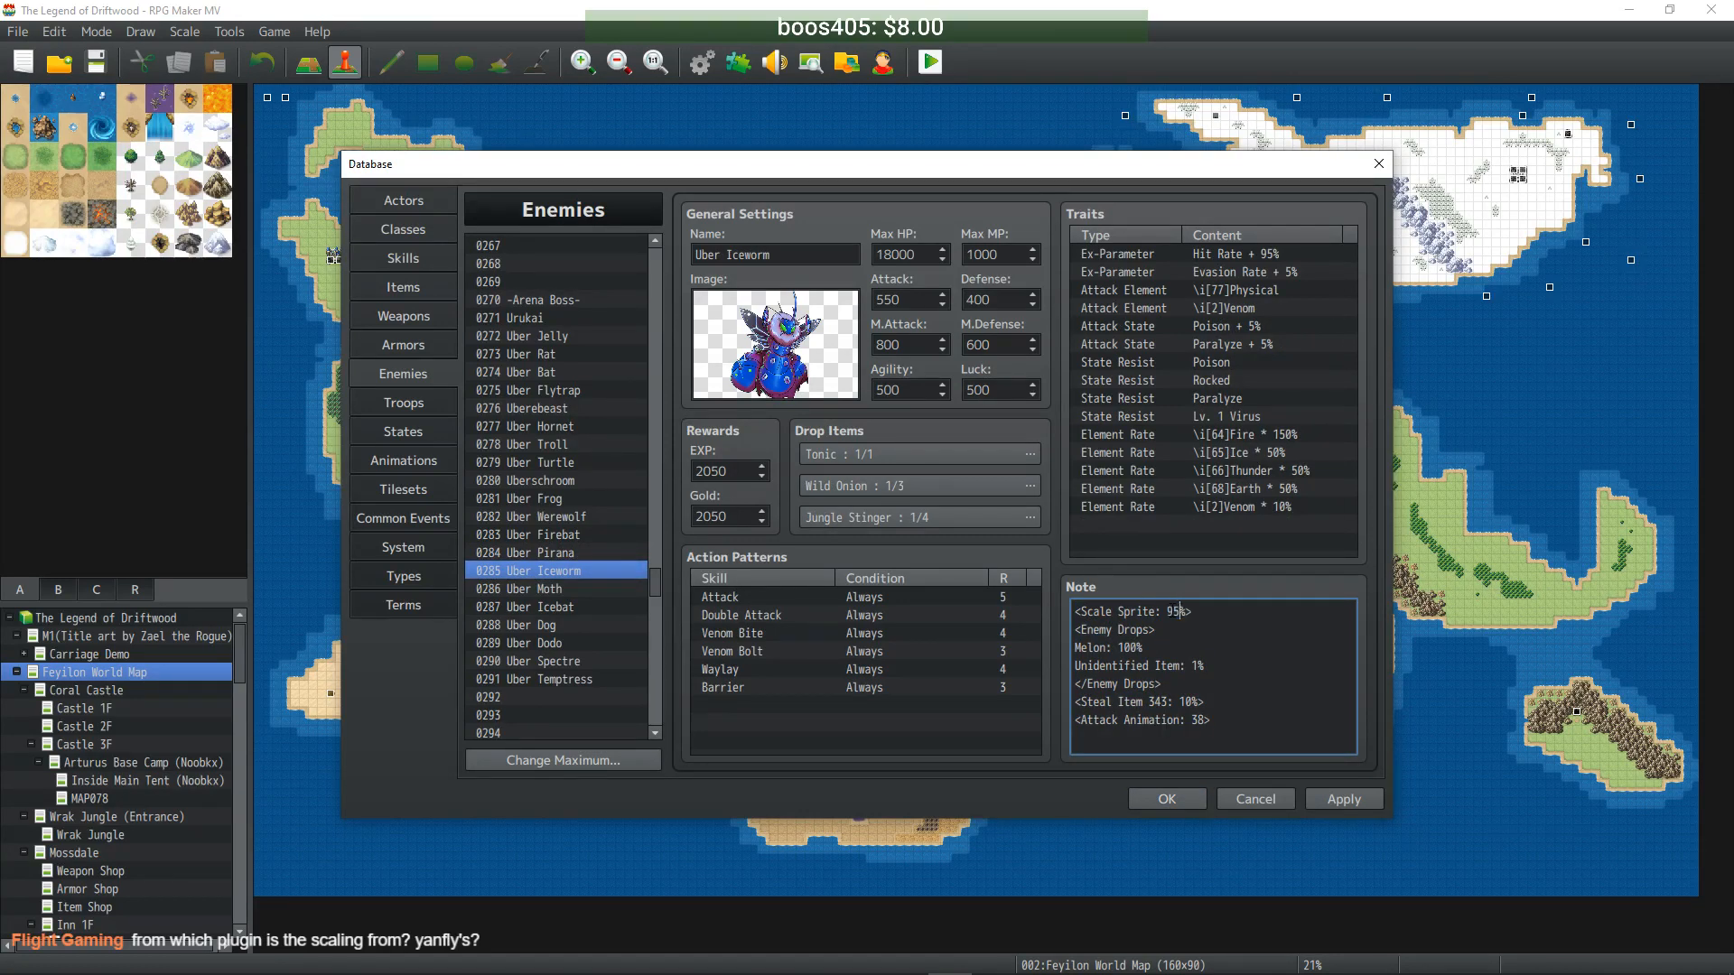
click(530, 591)
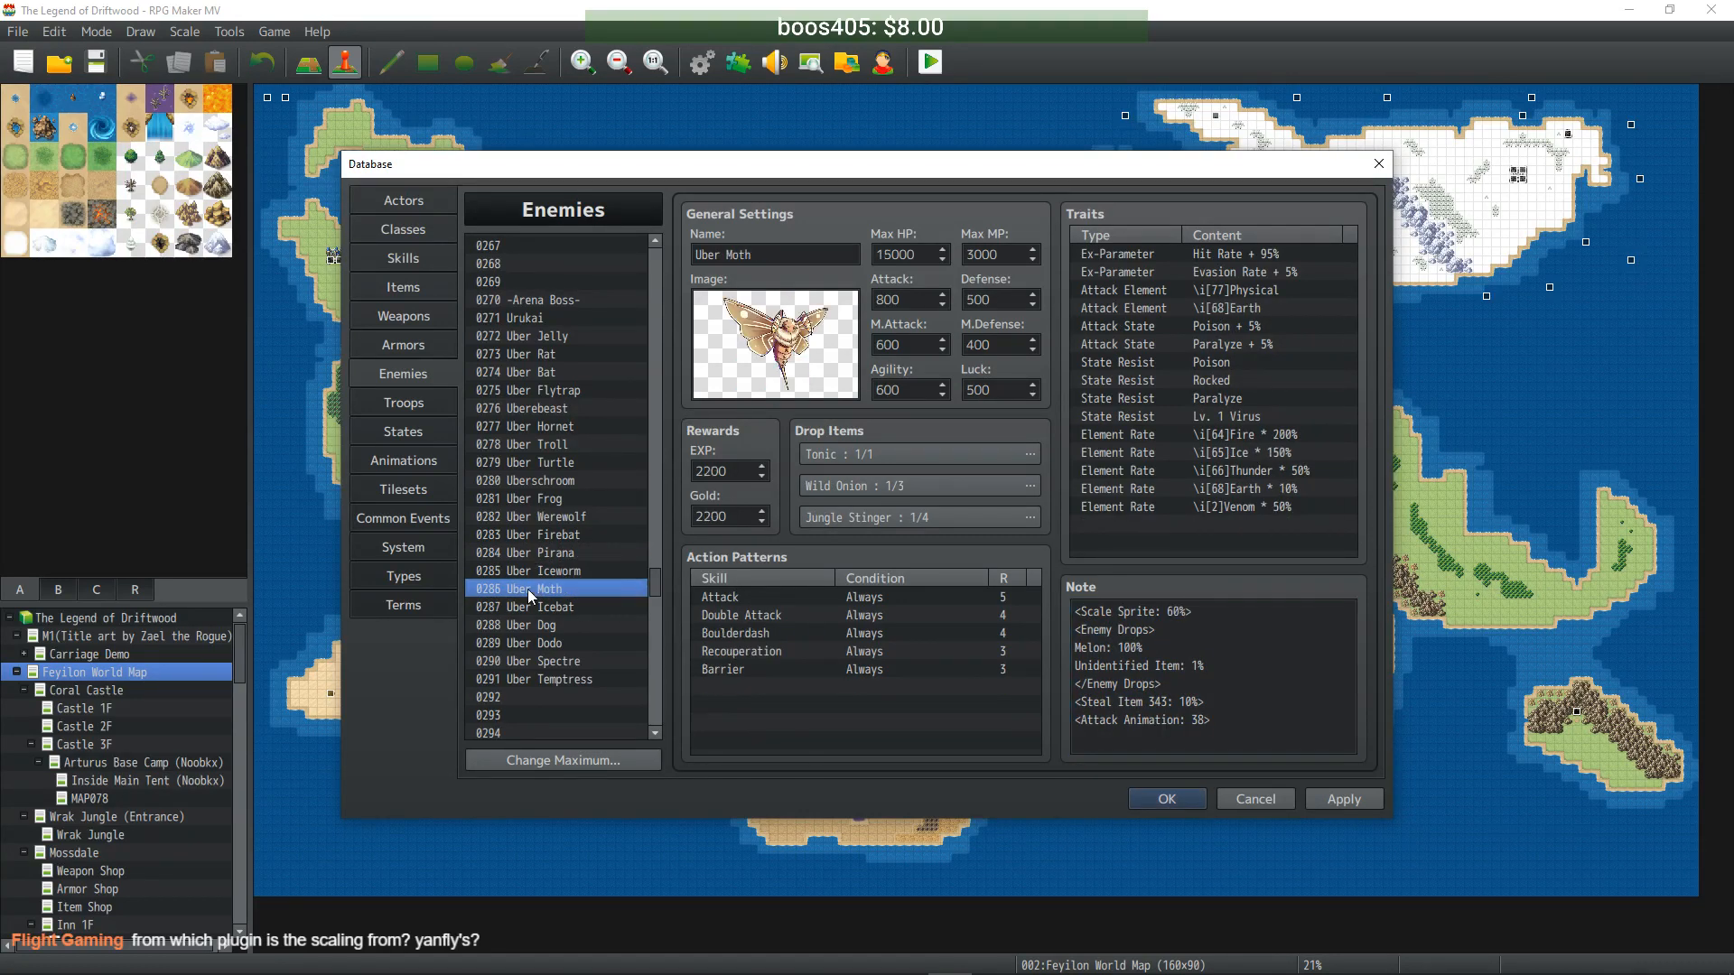
double_click(1178, 612)
text(85)
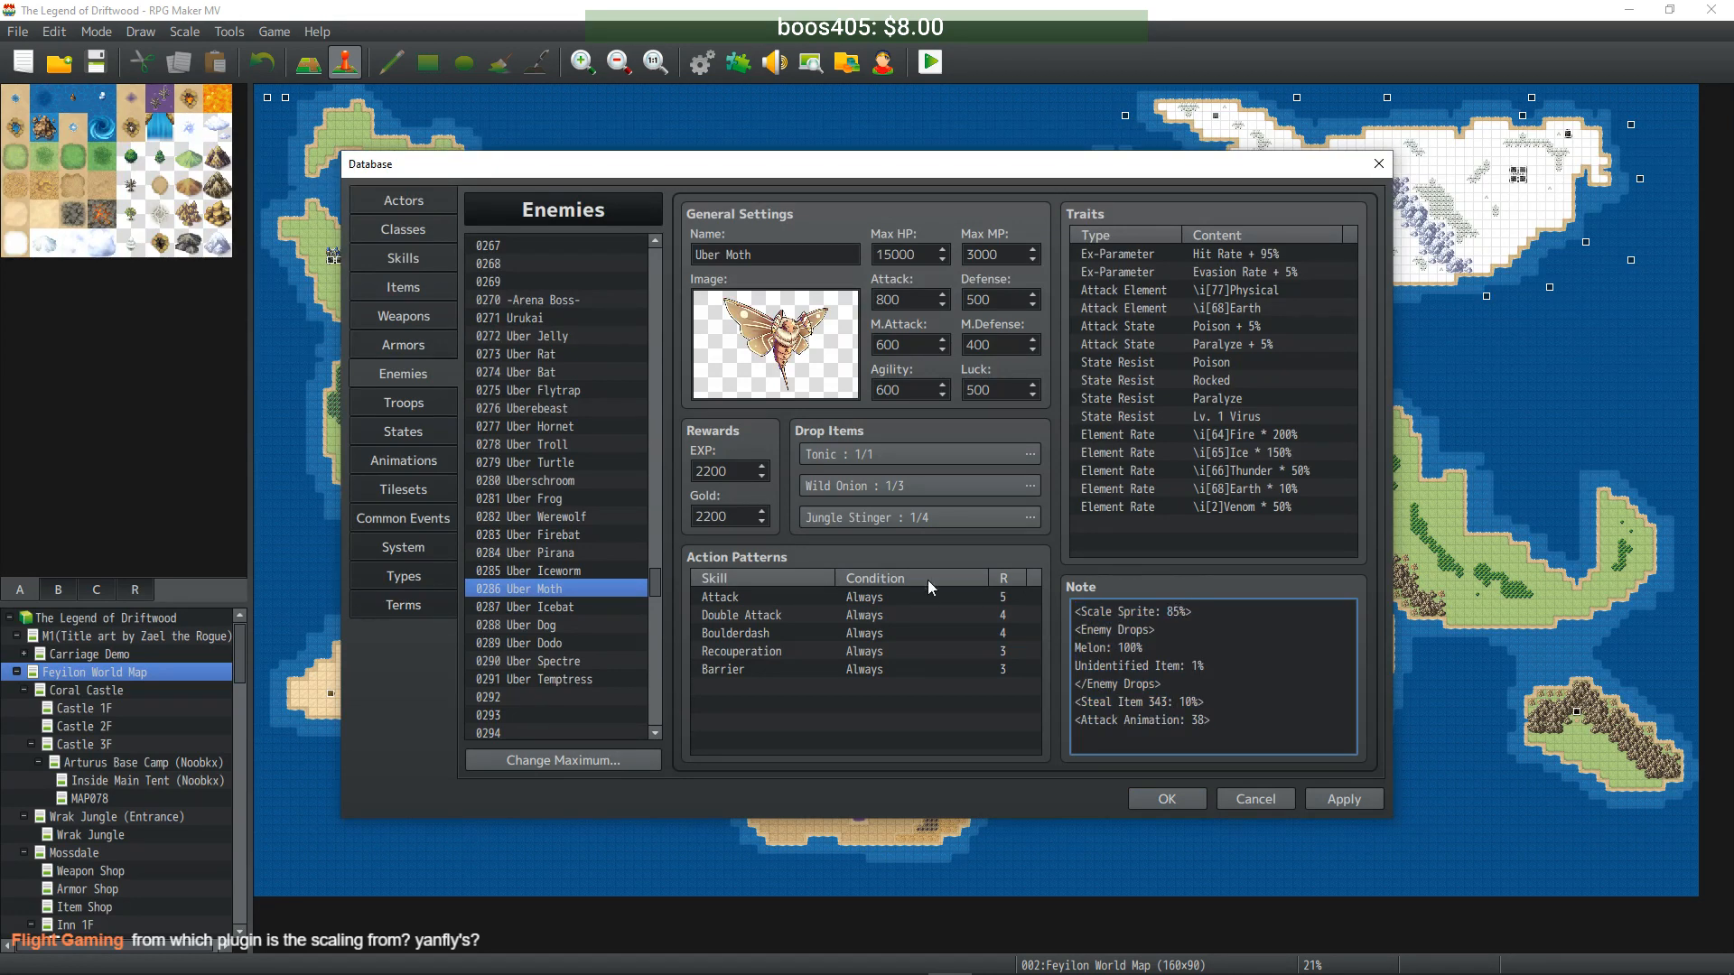
- Set Uber Icebat's Scale Sprite to 85 and correct Uber Dog's to 100
click(537, 606)
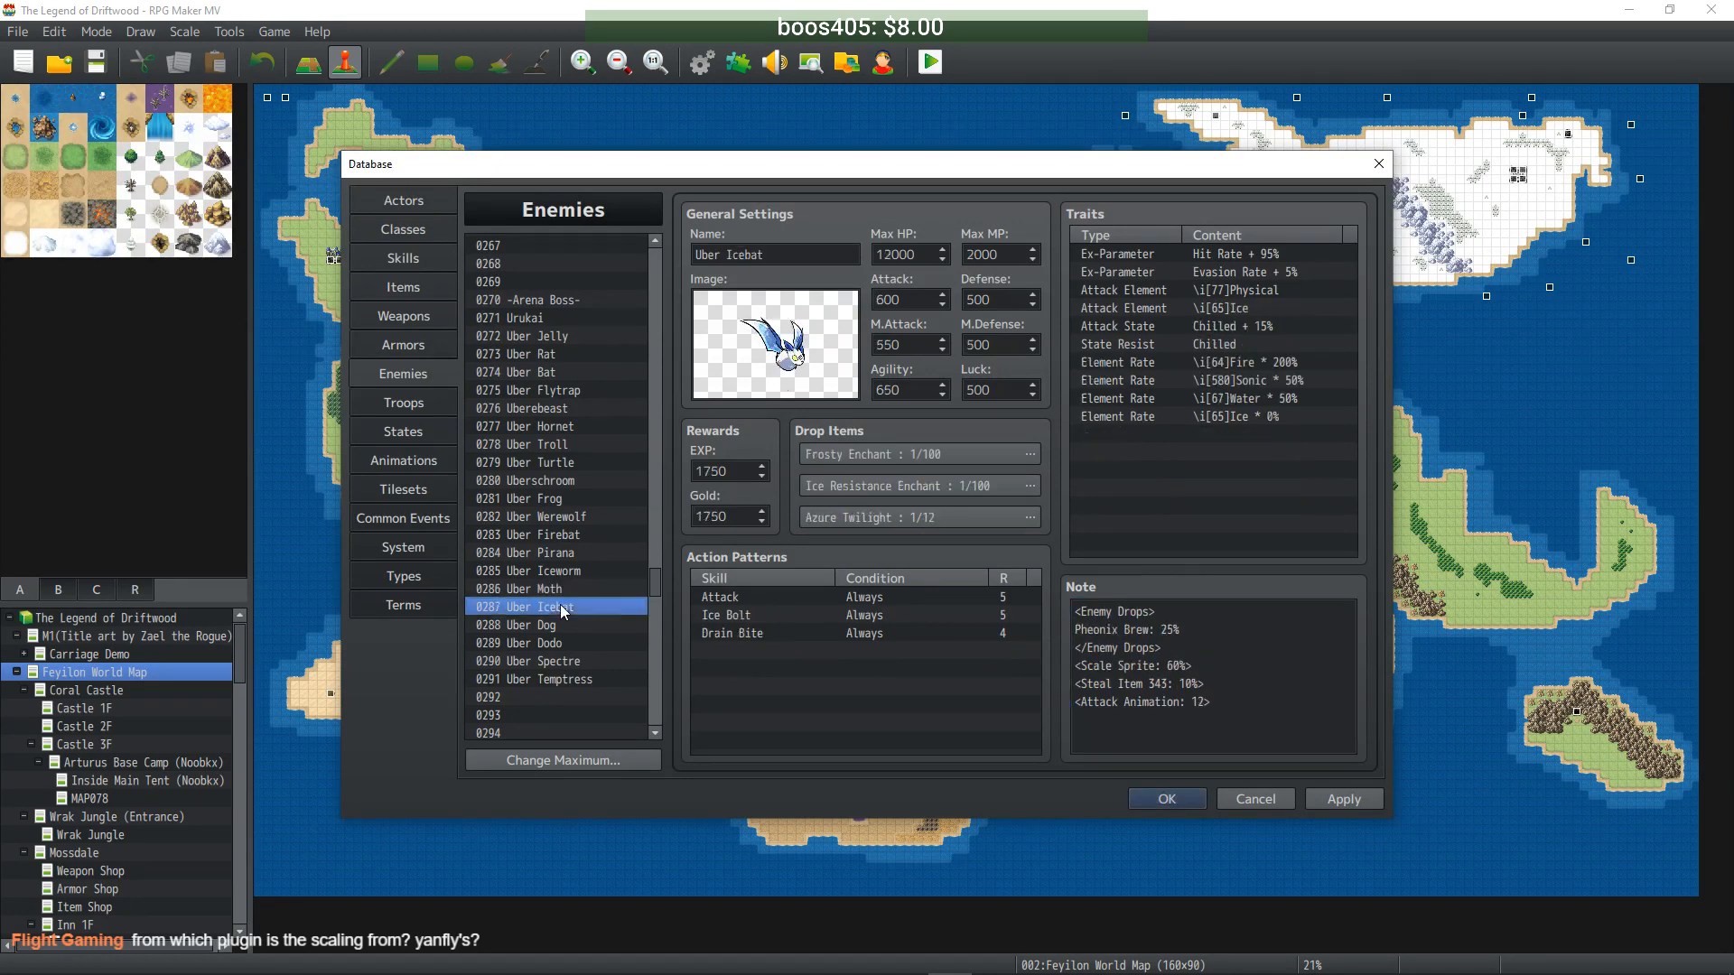
double_click(1176, 667)
text(85)
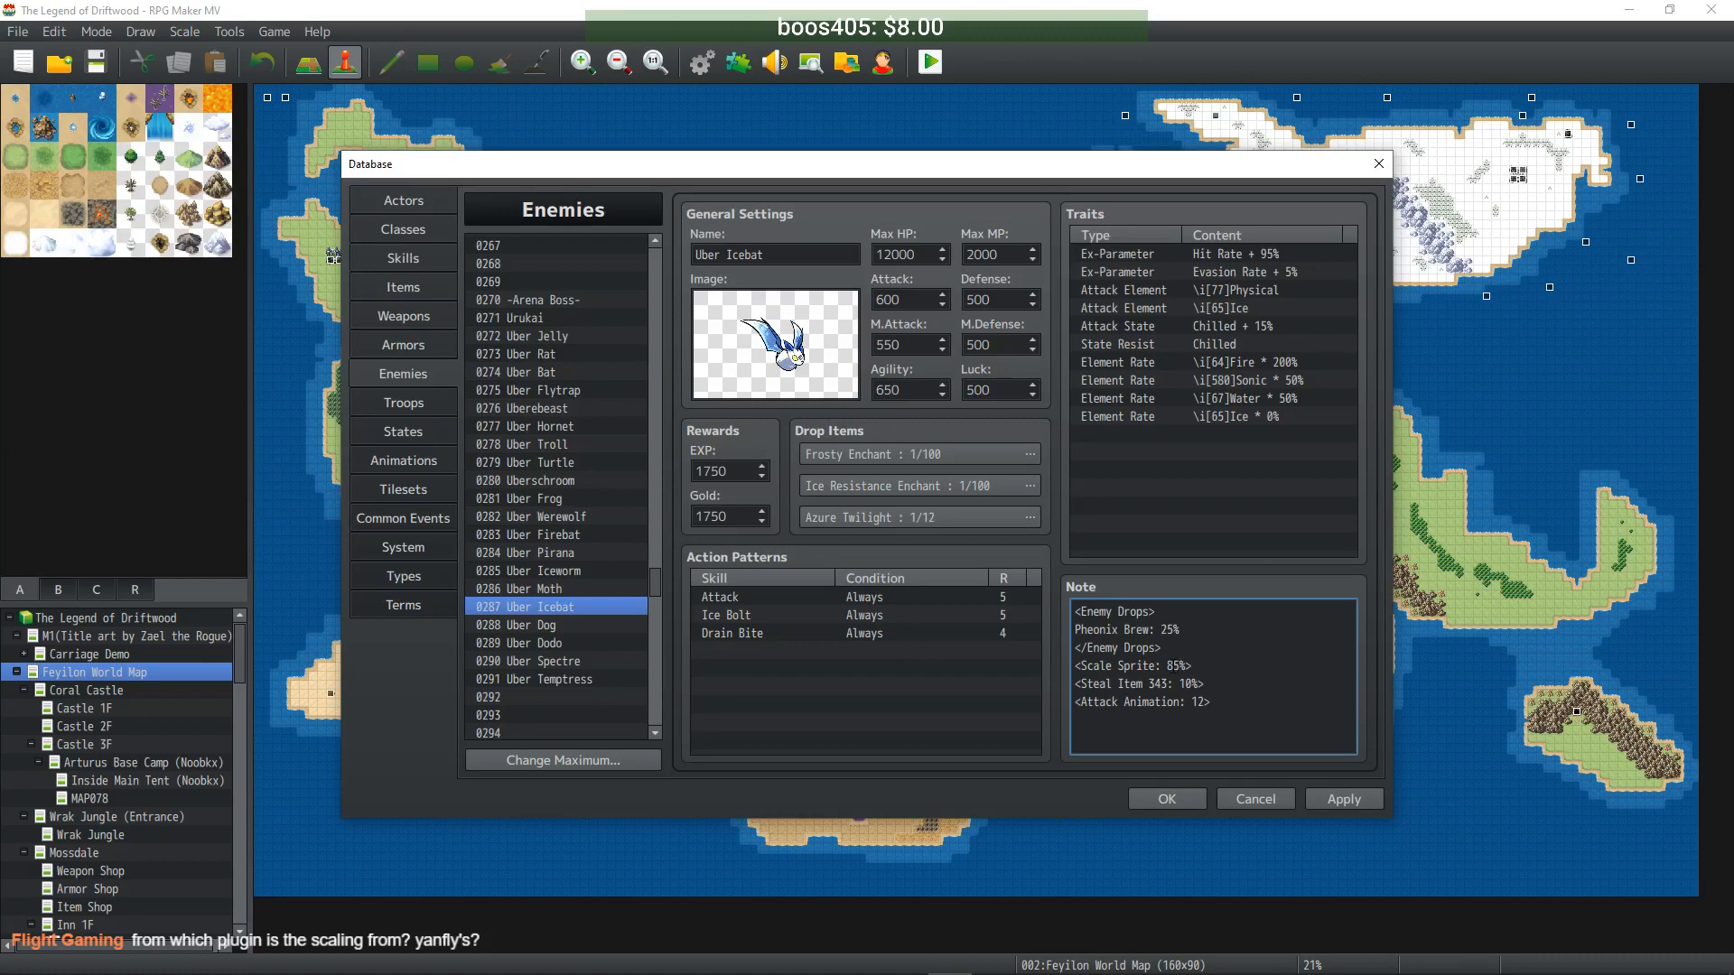
click(546, 624)
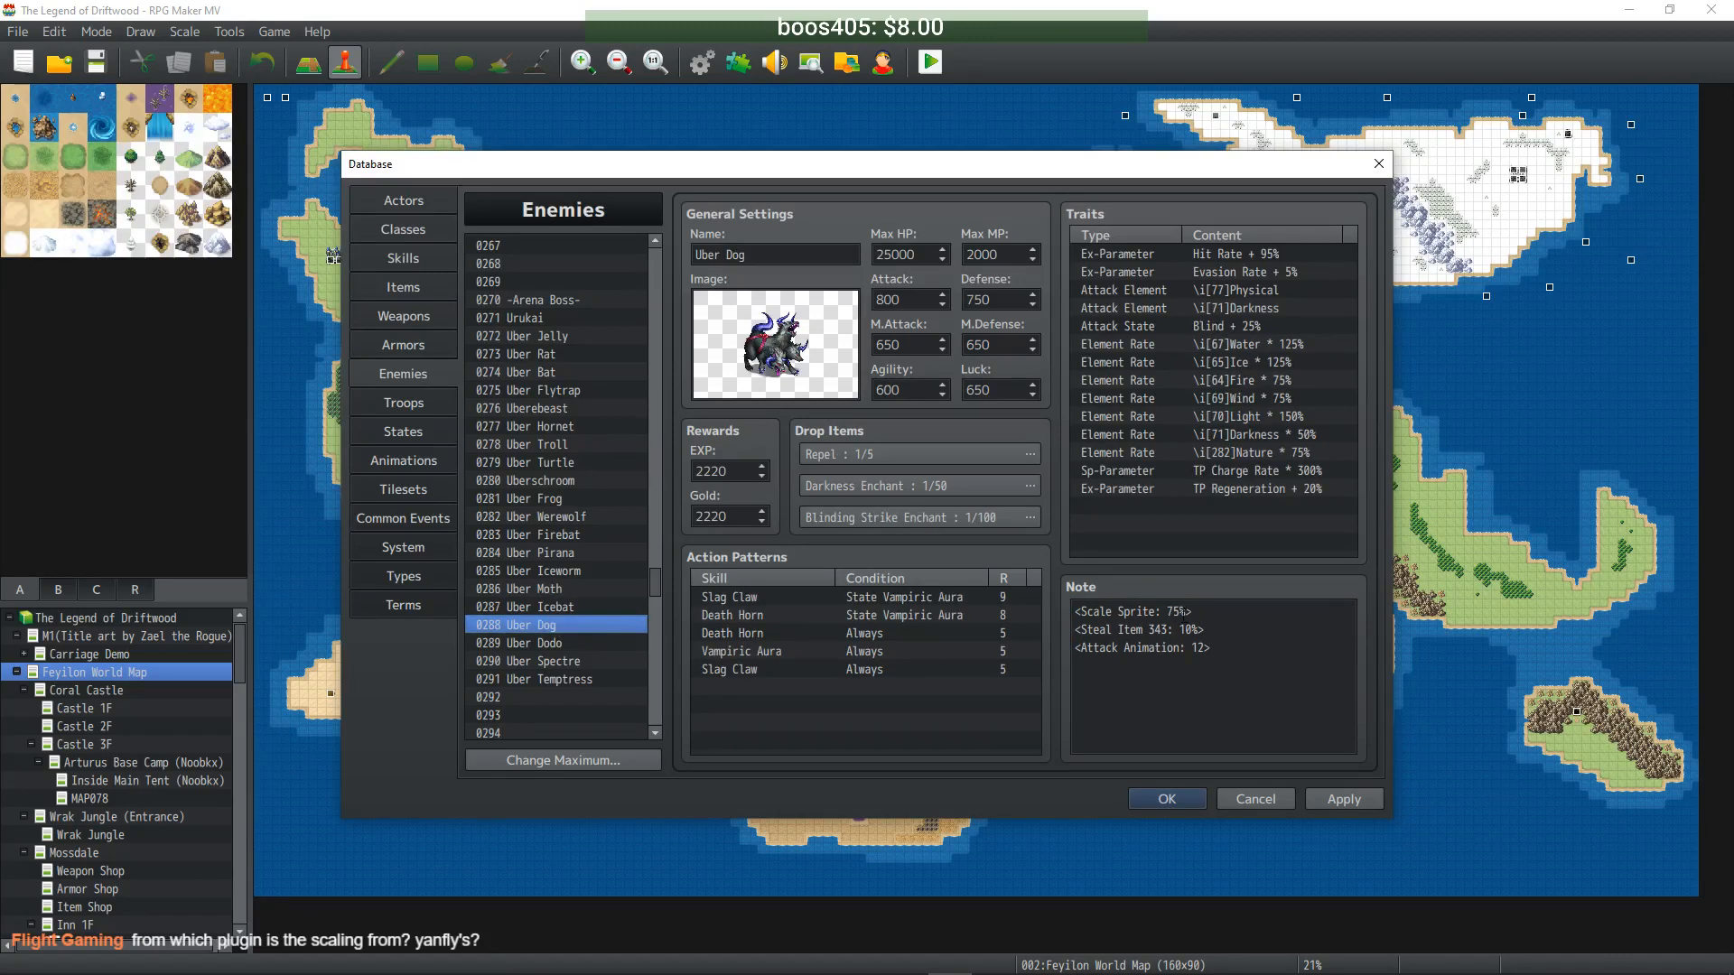
double_click(1176, 611)
text(90)
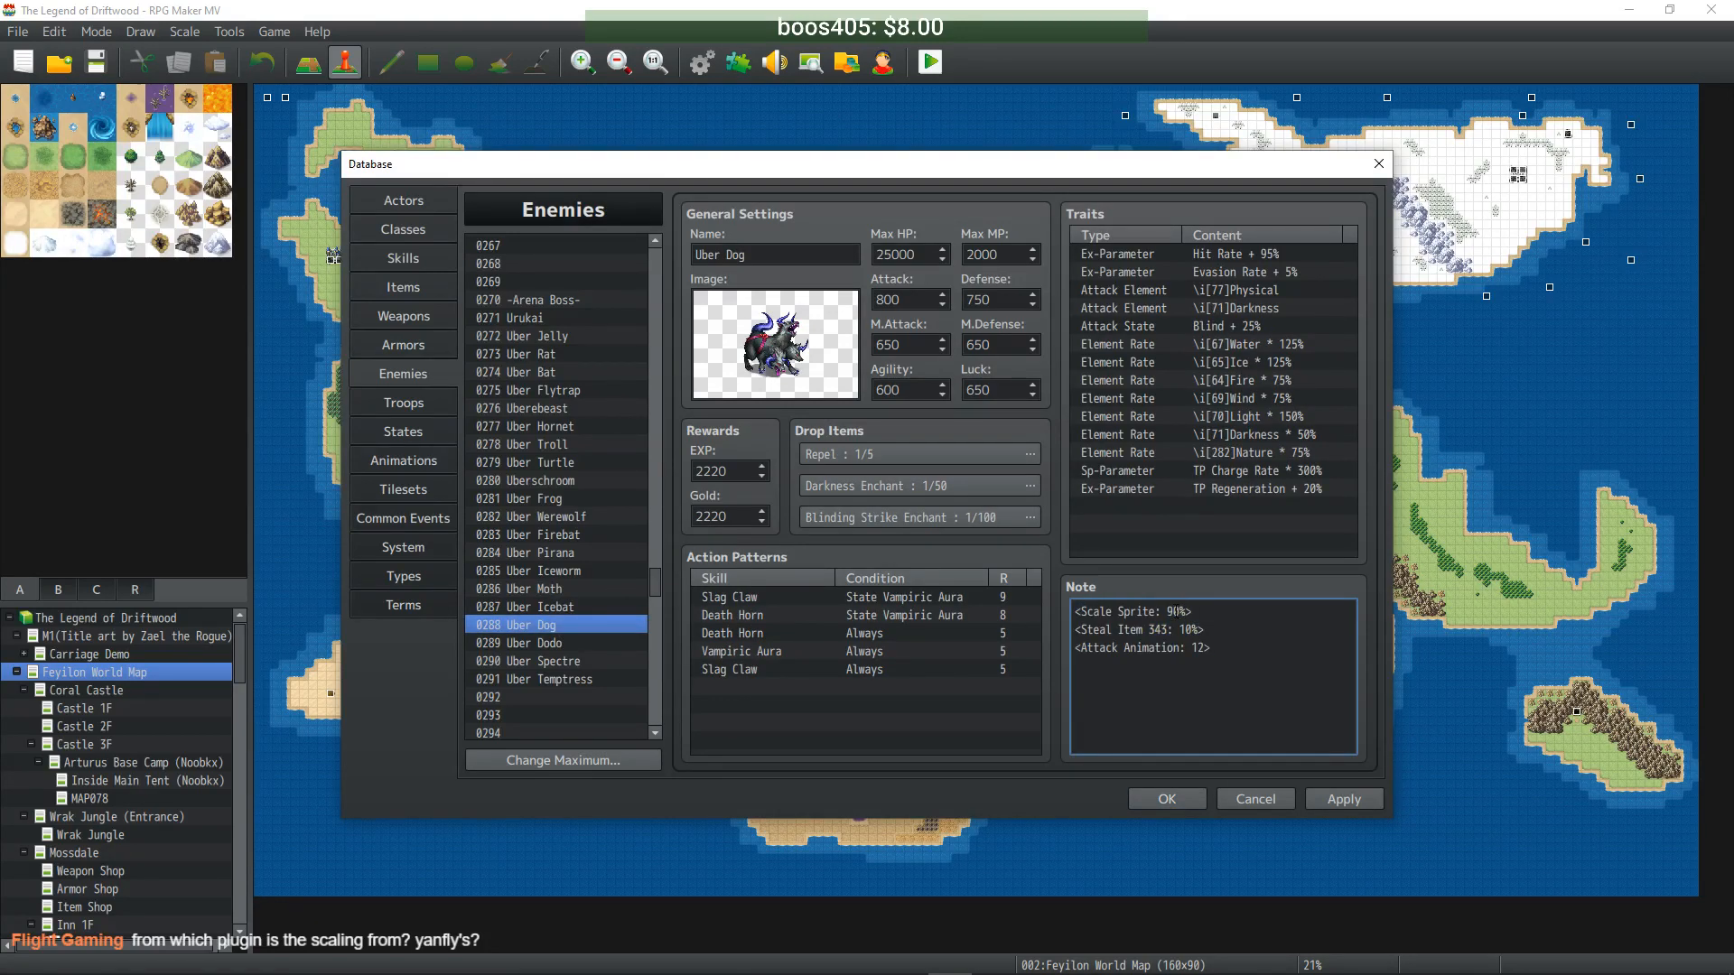
double_click(1173, 612)
text(80)
text(0)
- Set the Scale Sprite notes of Uber Dodo and Uber Spectre to 100
click(582, 643)
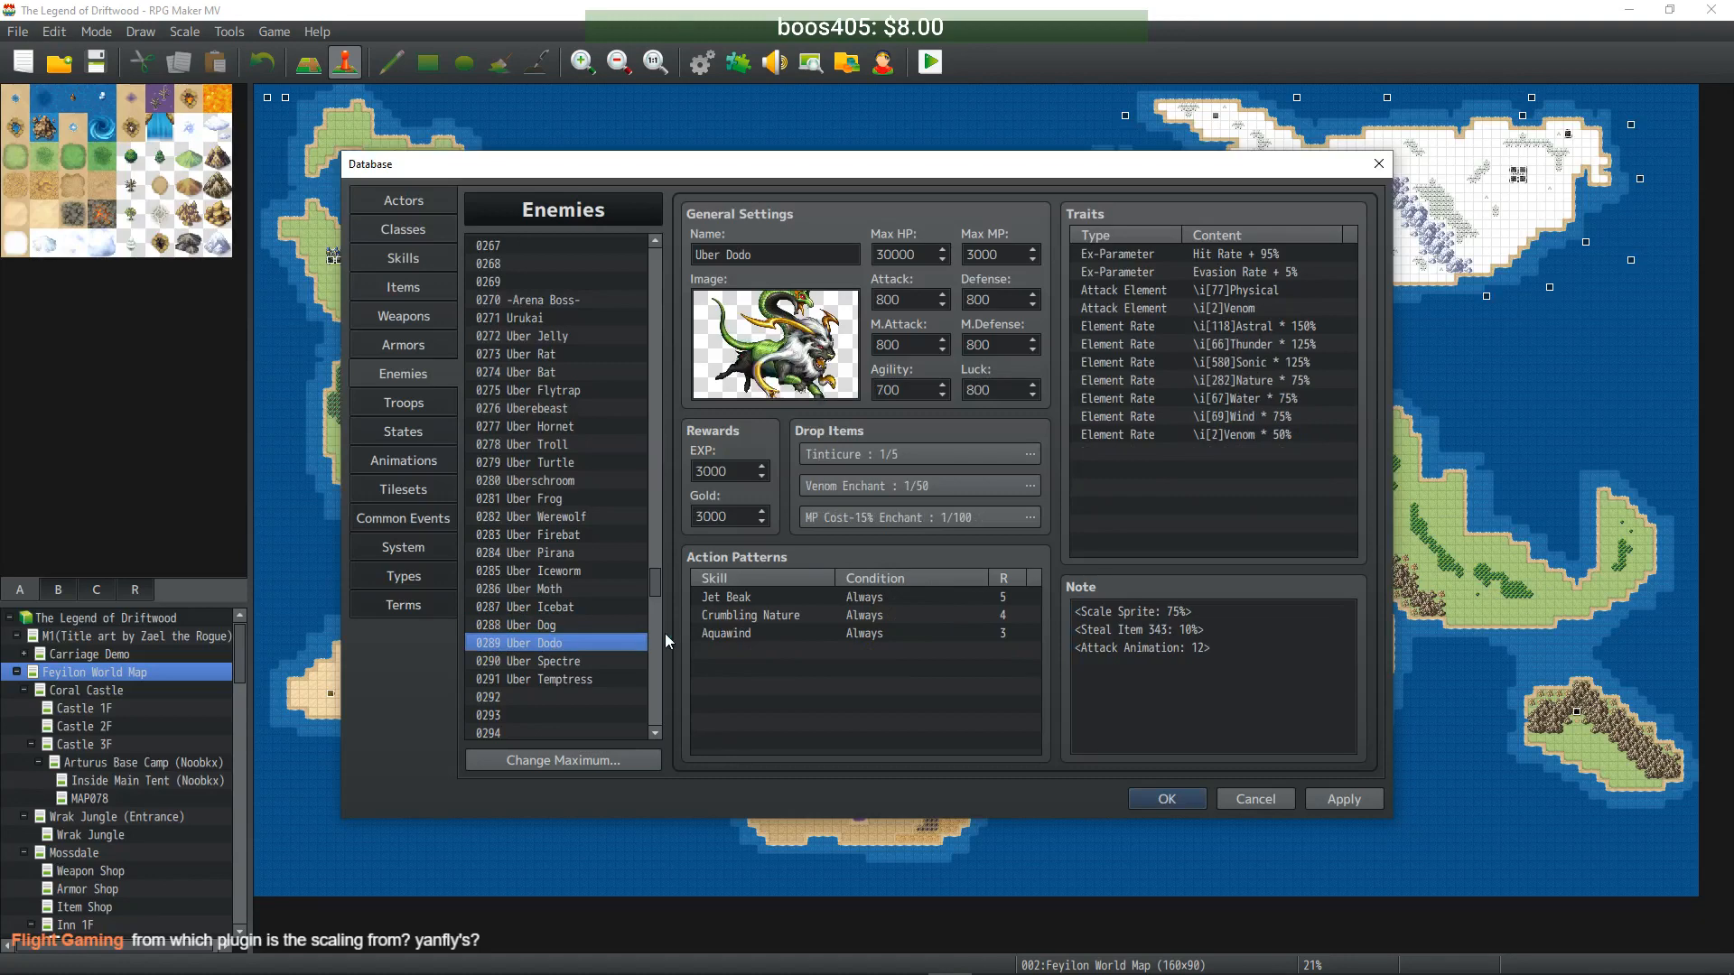
click(573, 625)
click(561, 643)
double_click(1174, 612)
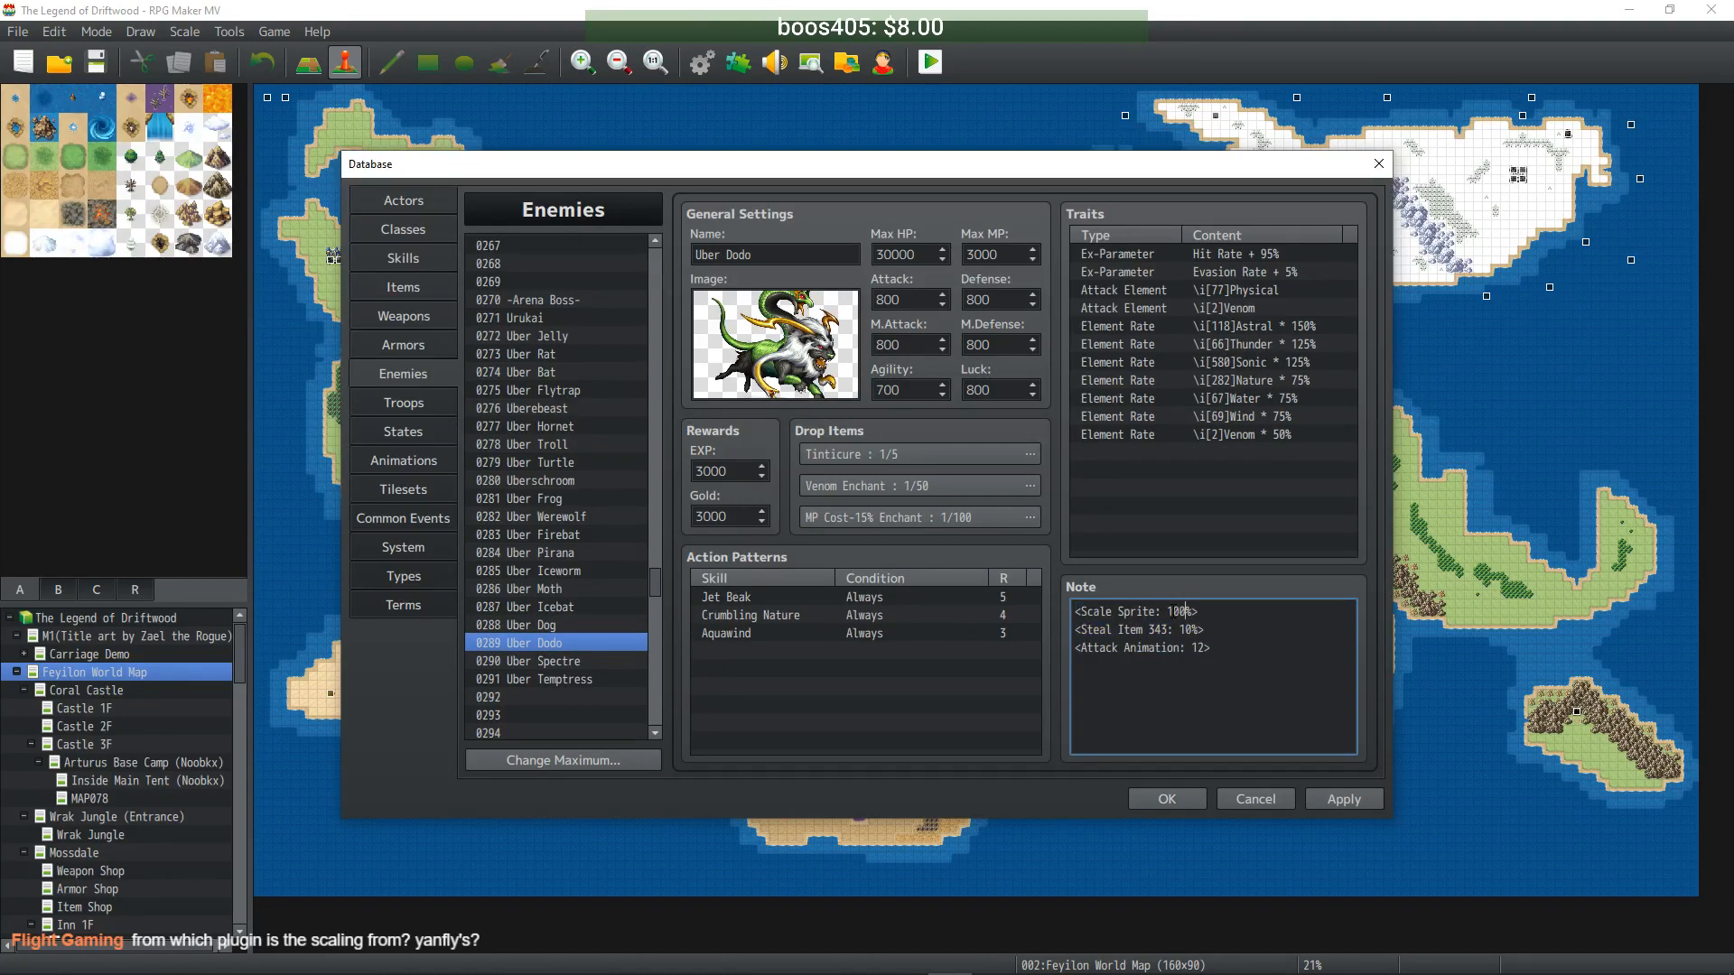
click(572, 658)
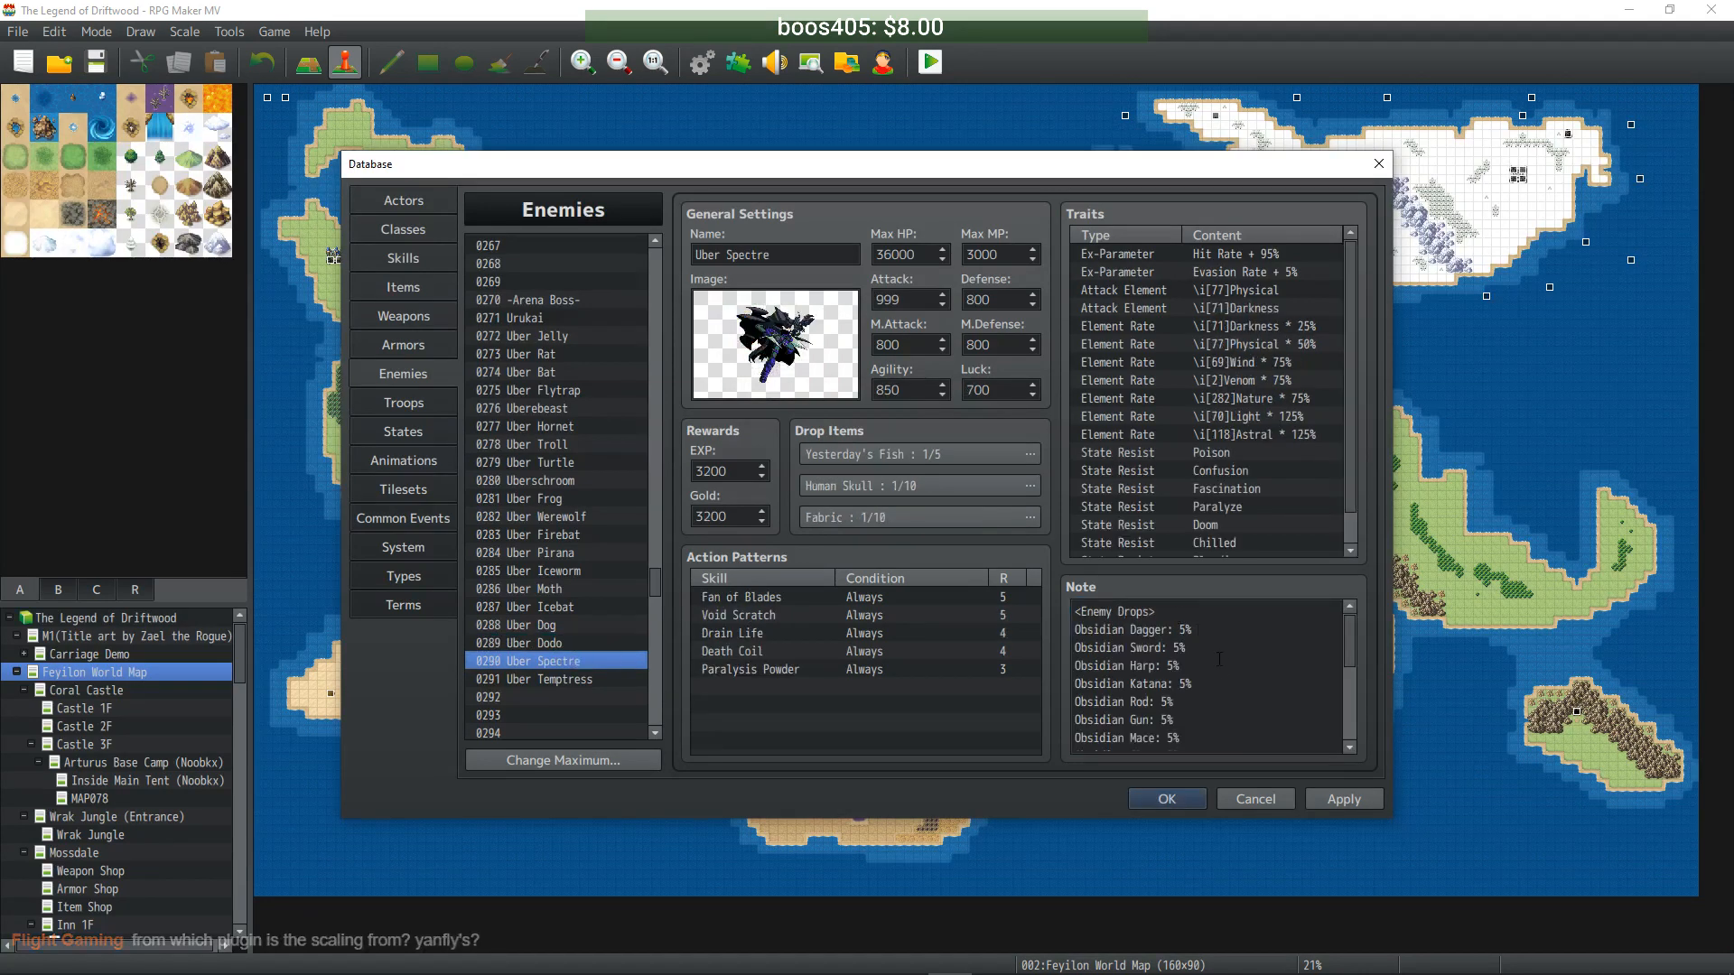
scroll(1219, 691, down, 5)
click(1204, 693)
double_click(1175, 706)
text(100)
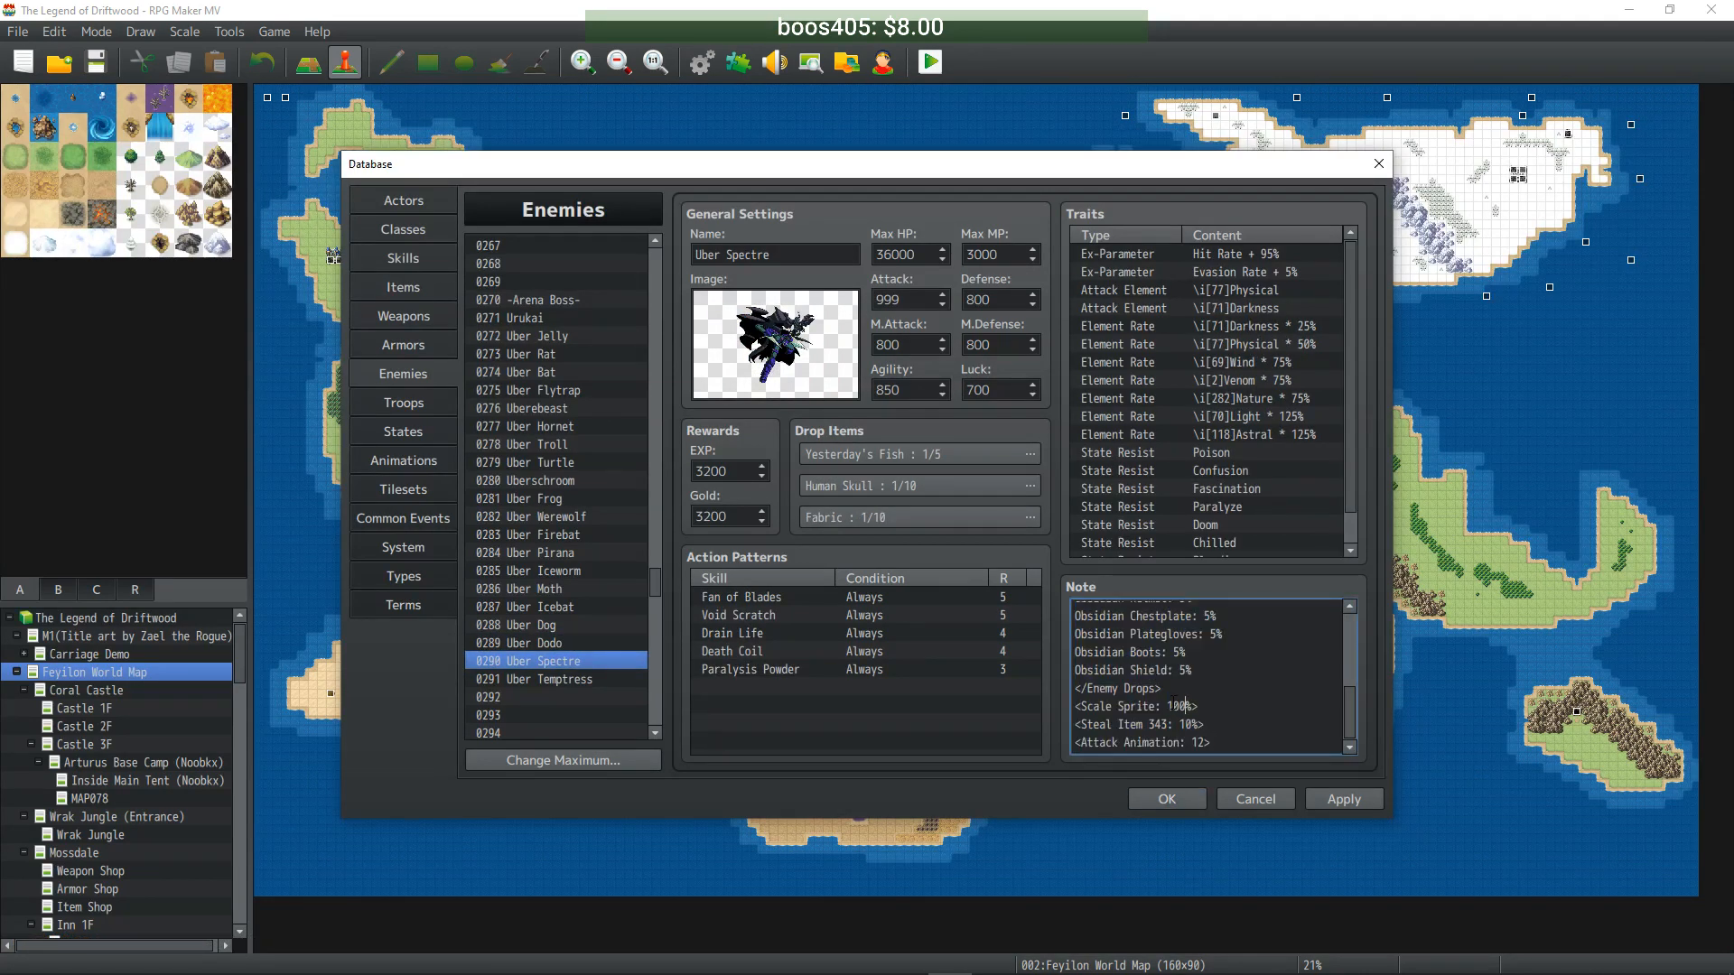
click(567, 680)
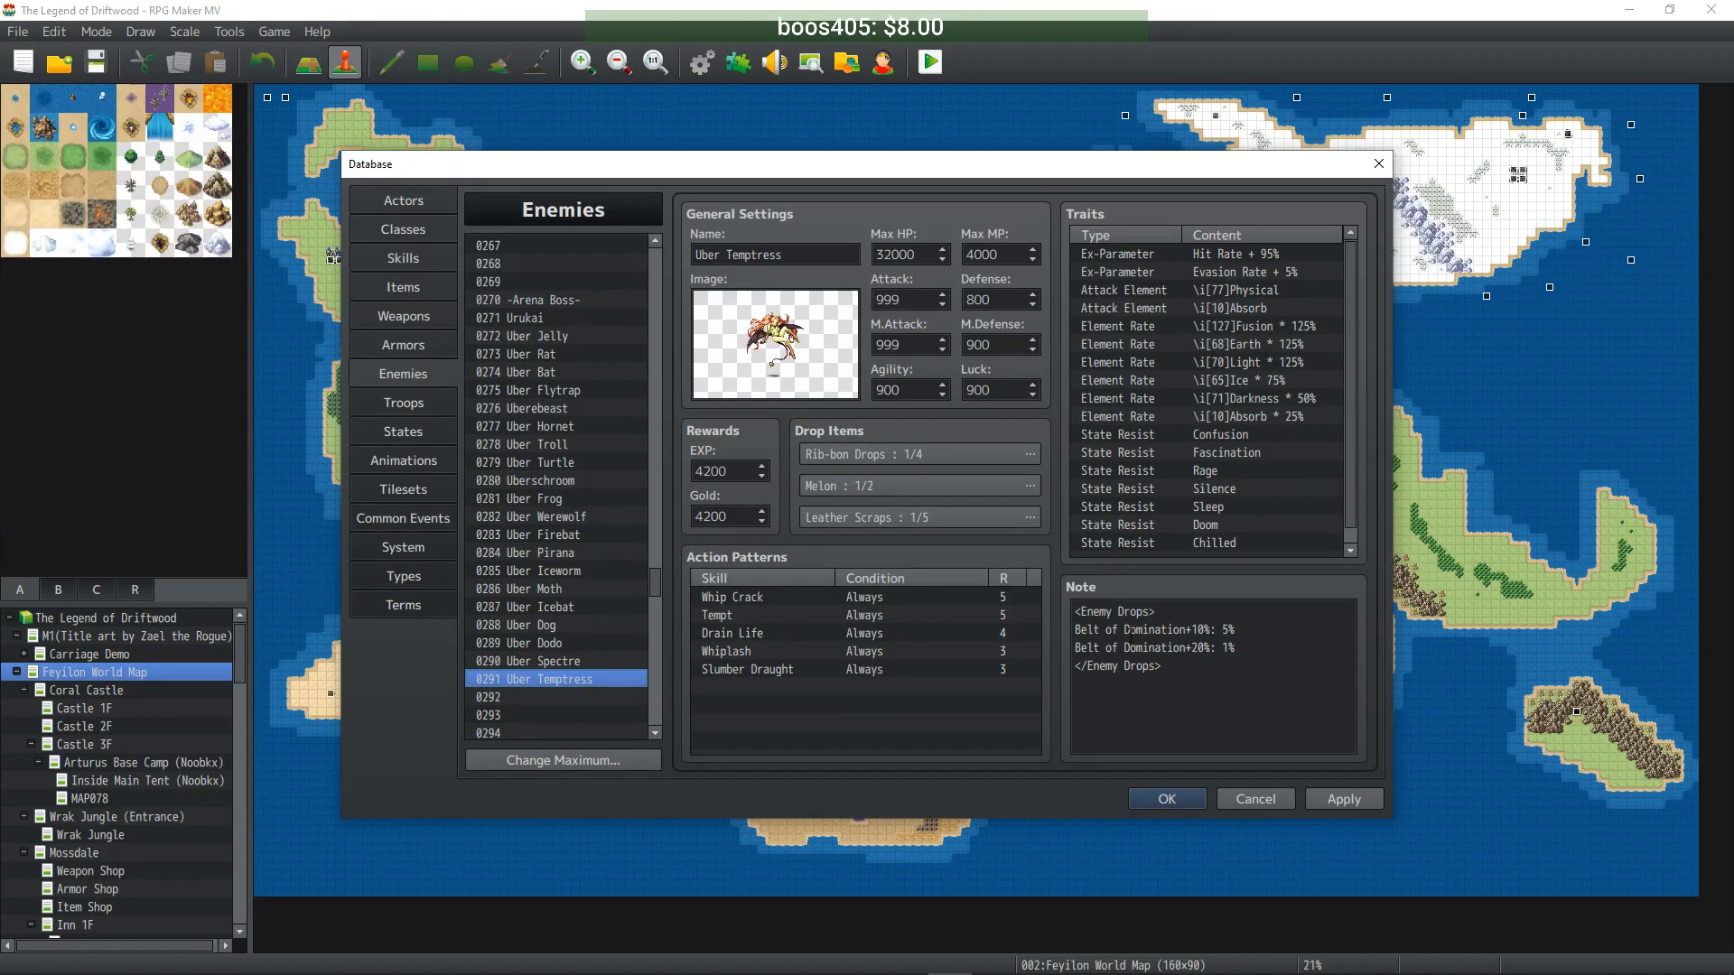
- Add <Scale Sprite: 125%> on a new line in Uber Temptress's note and apply
click(1232, 669)
text(<Scale Sprite: 125%>)
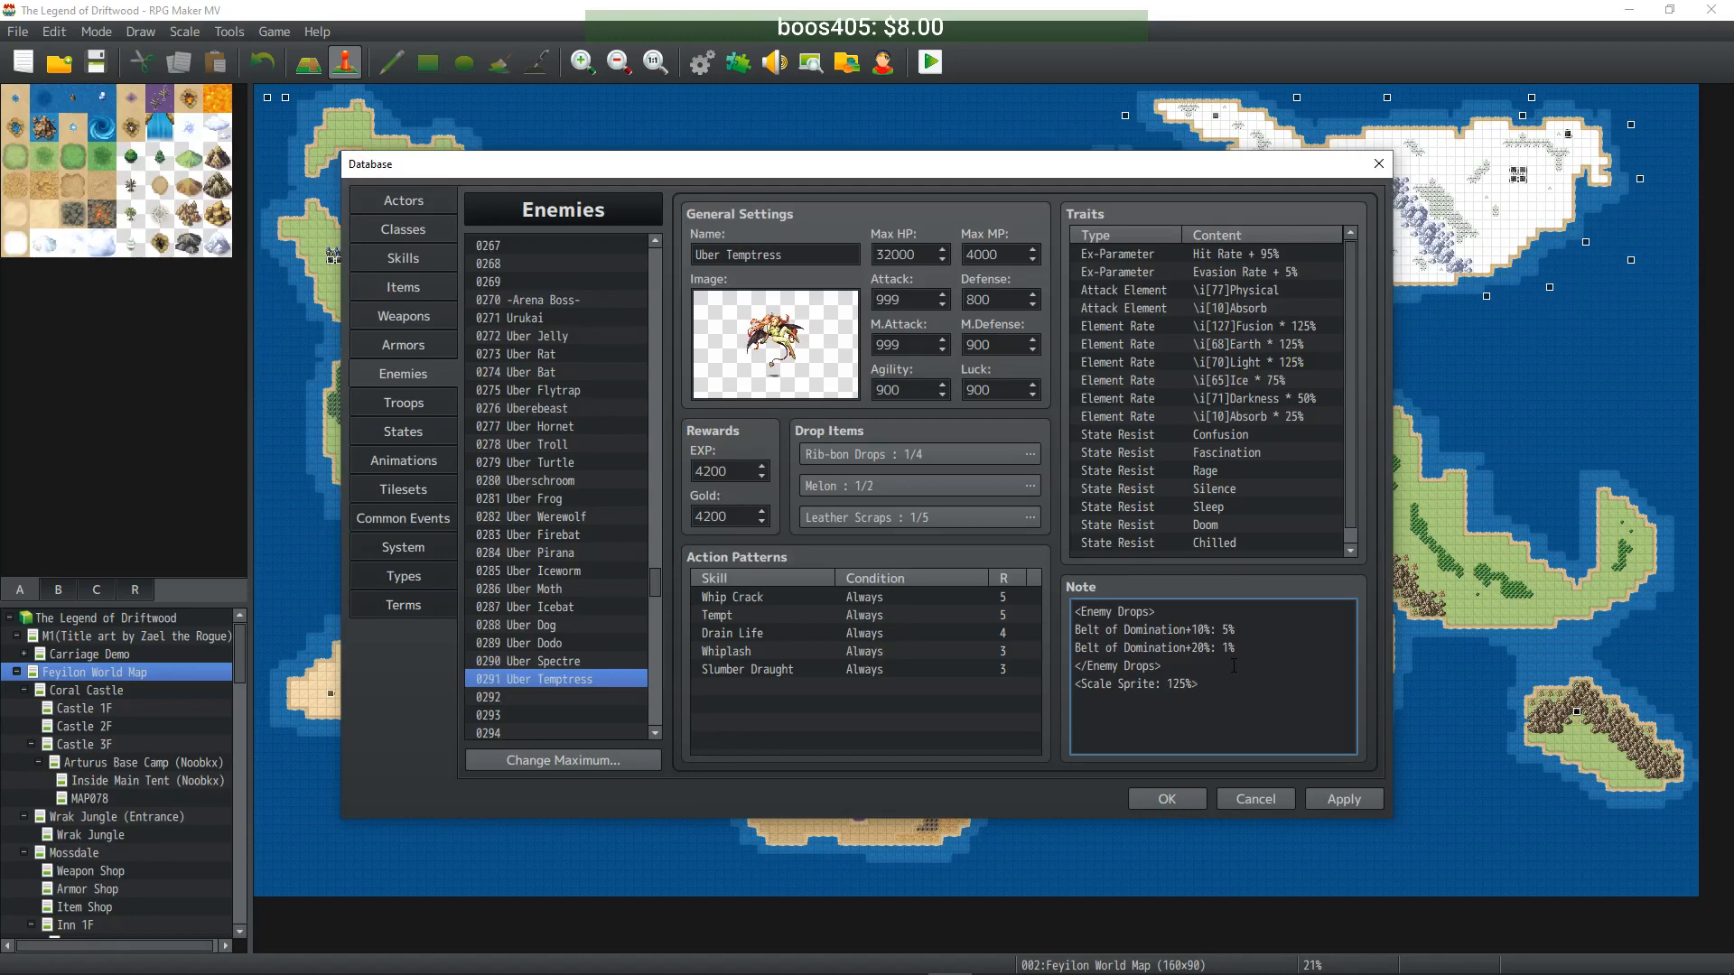
click(1359, 797)
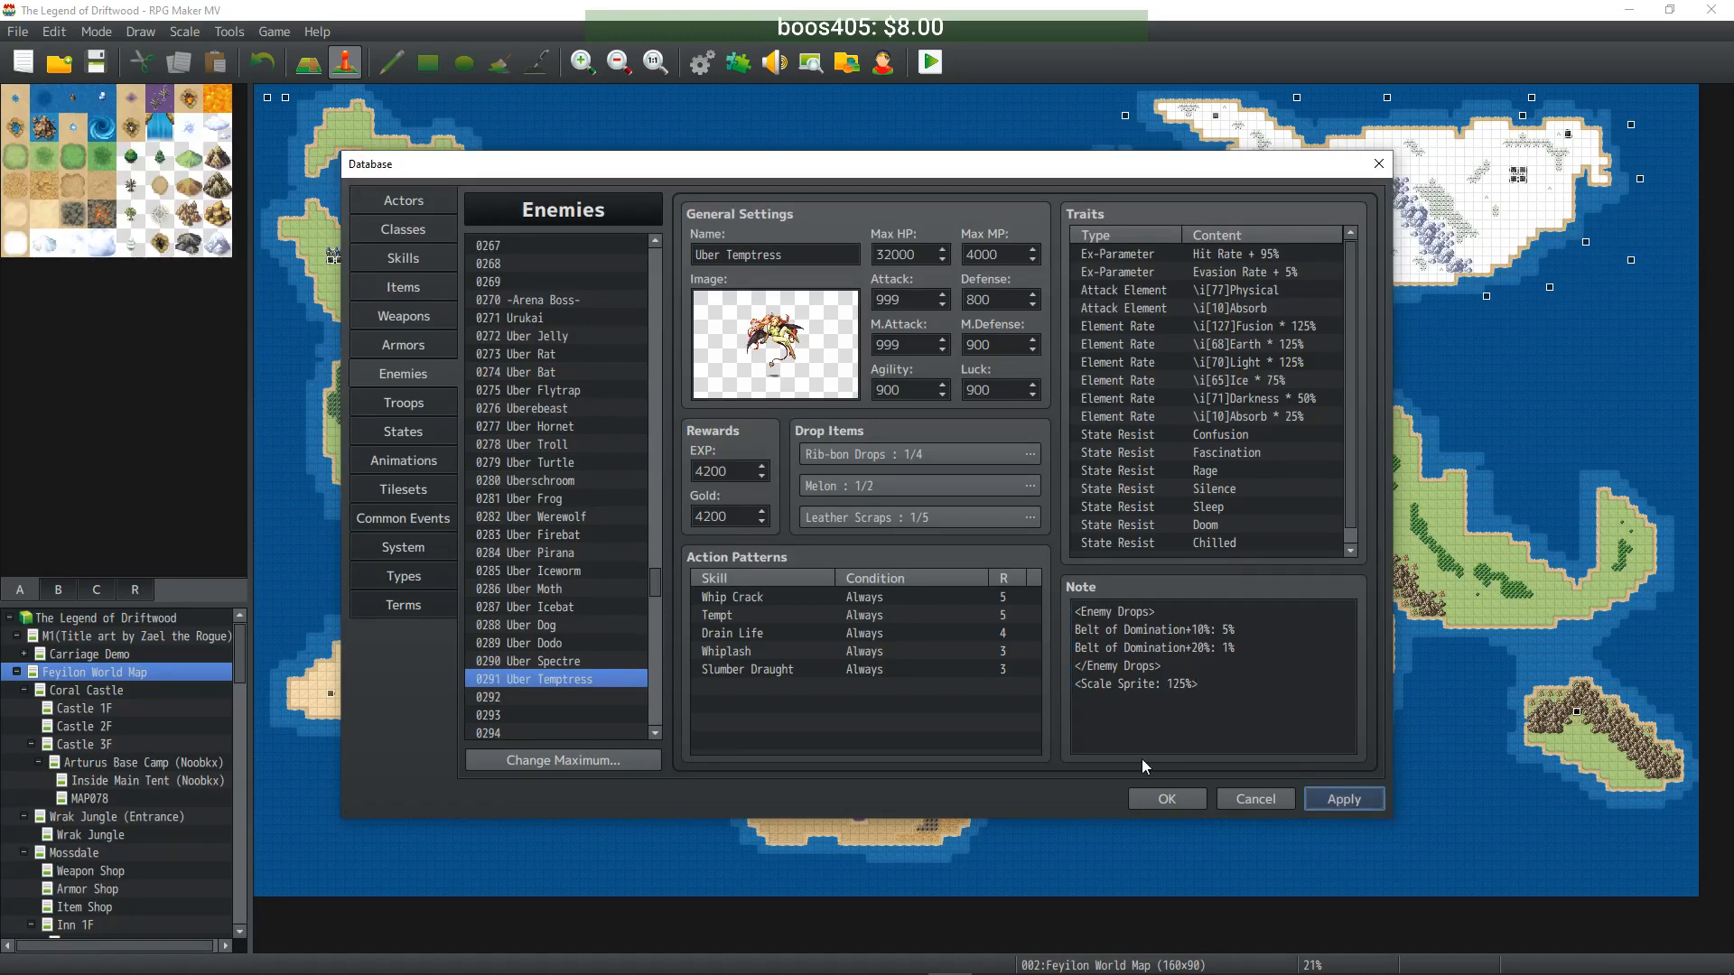
- Recheck Uber Spectre's note, then open Plugin Help from Uber Temptress's note context menu
click(557, 663)
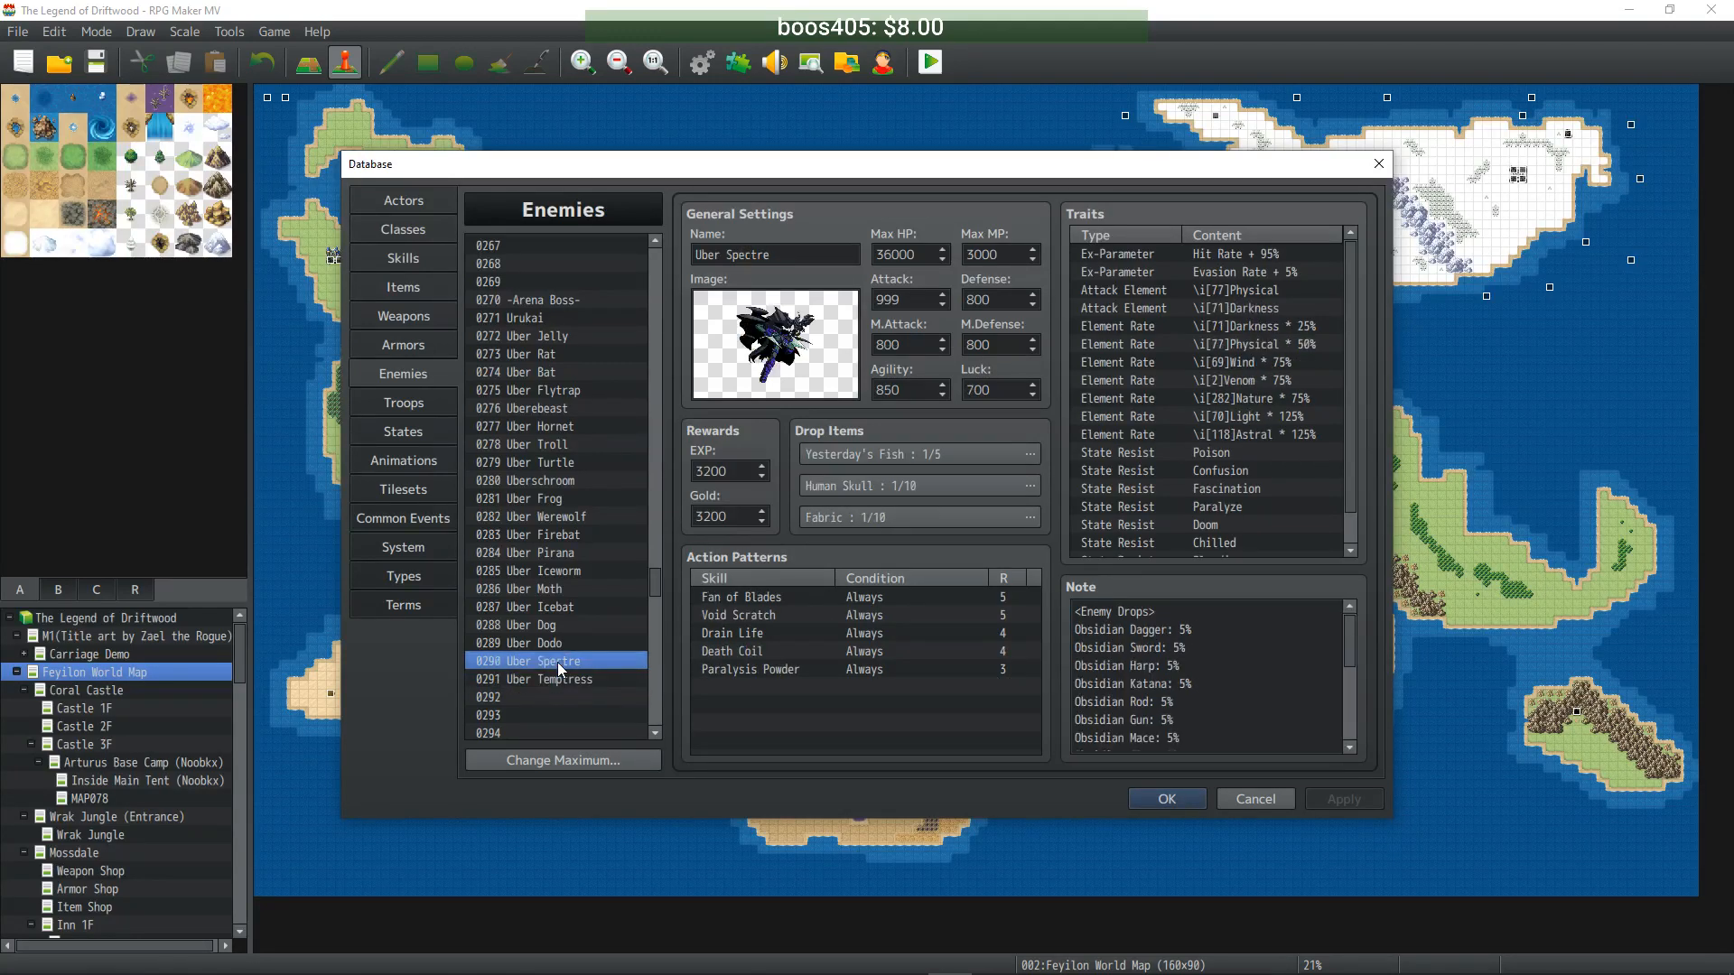
click(1345, 752)
key(ctrl+a)
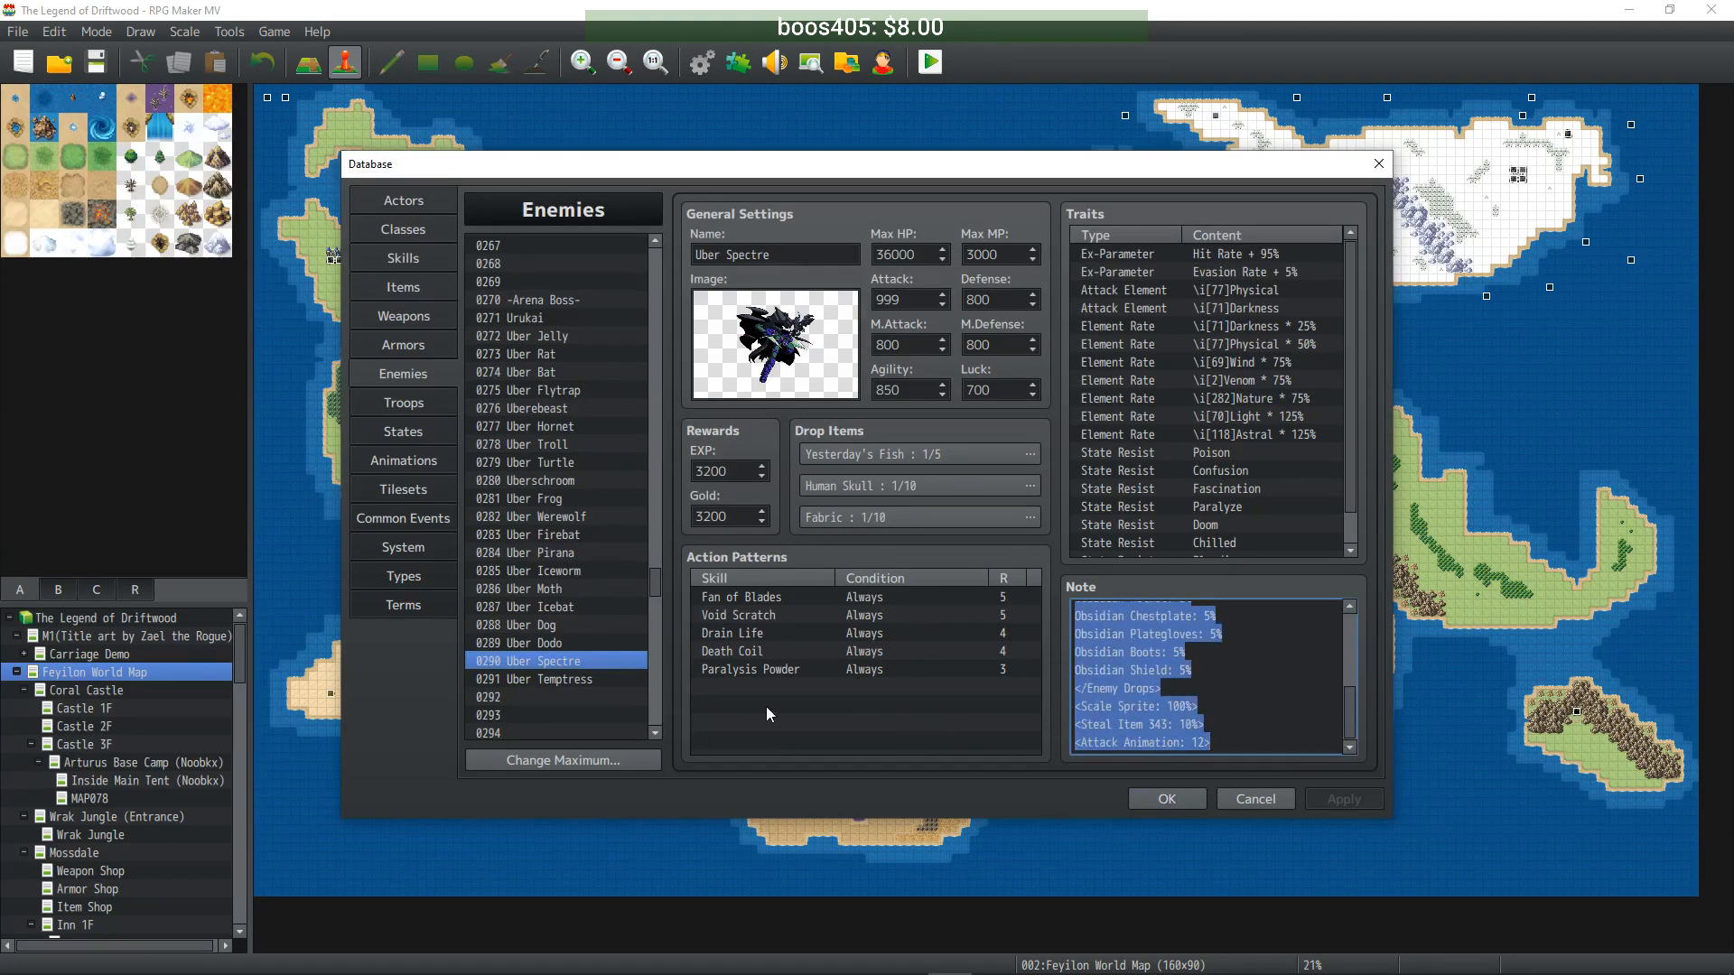
click(562, 681)
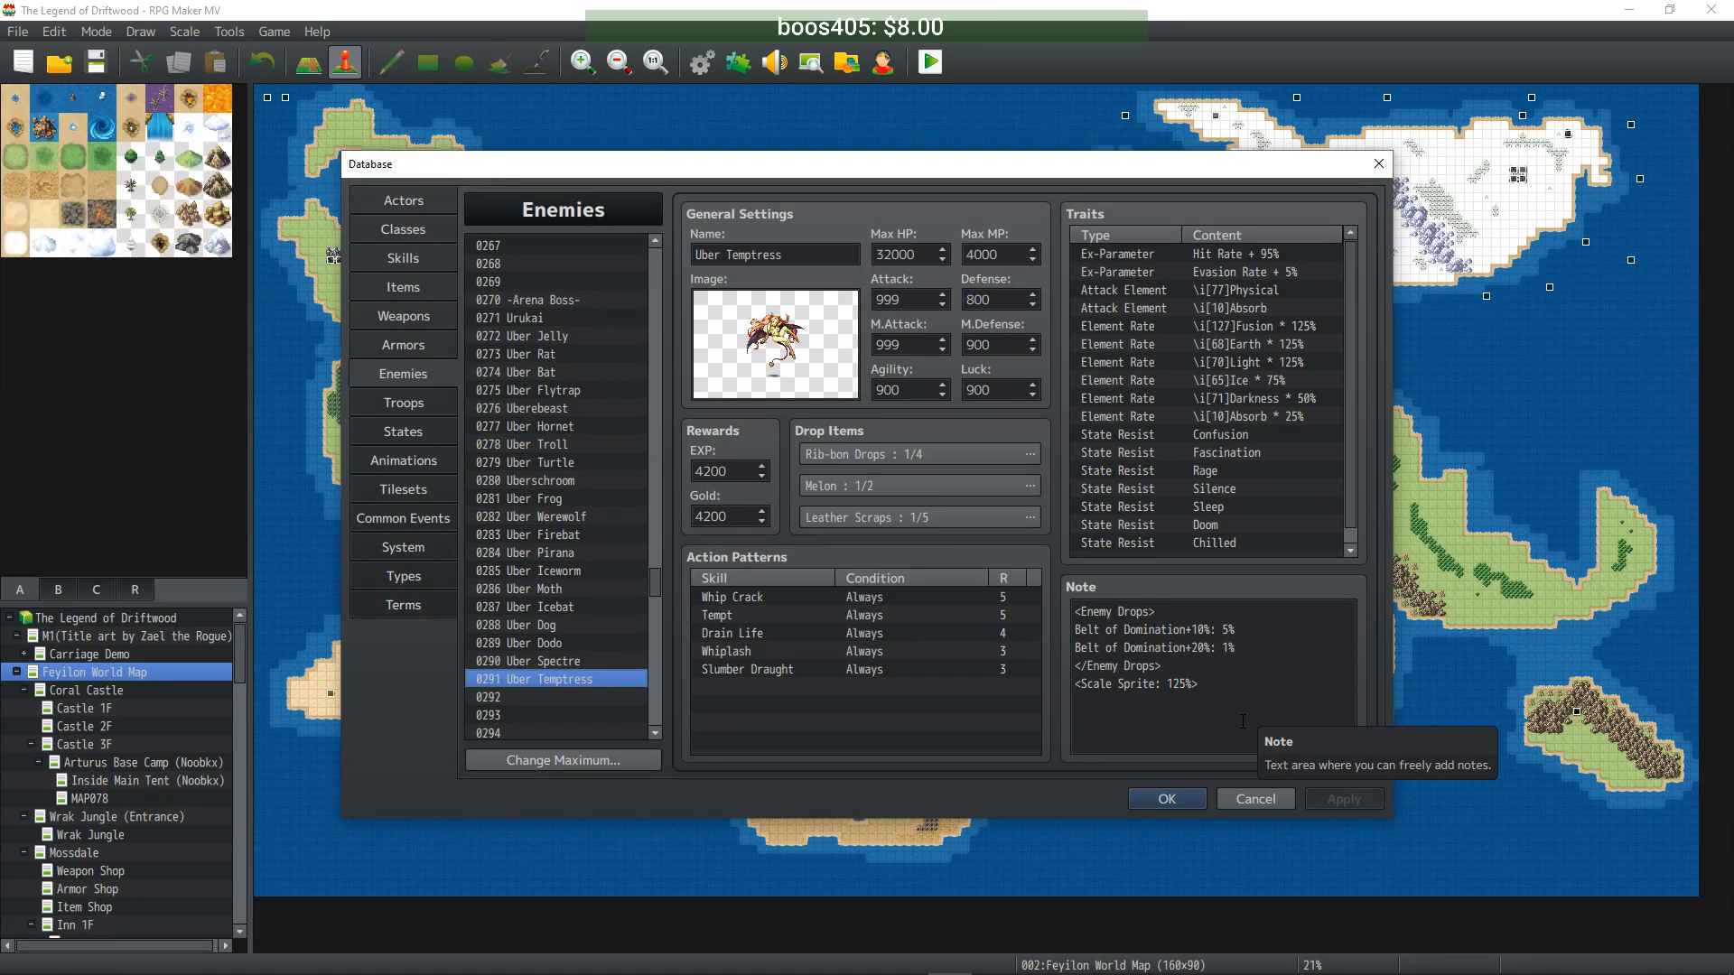
click(1171, 725)
click(1202, 699)
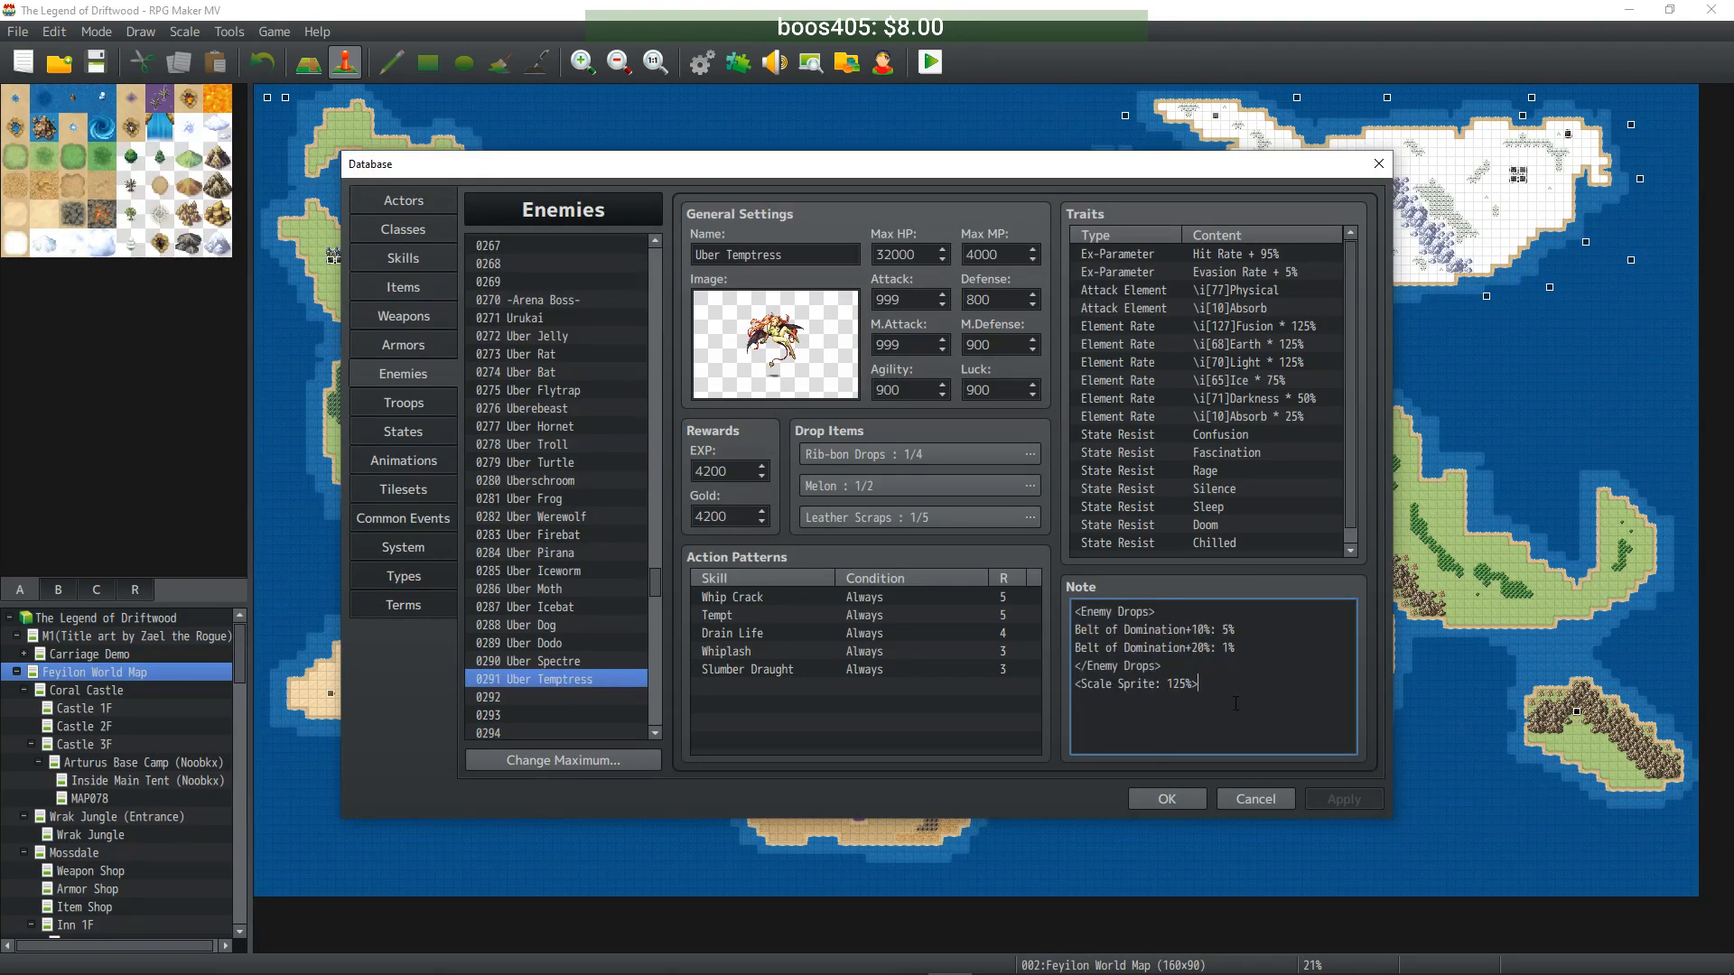
right_click(1231, 710)
click(1295, 864)
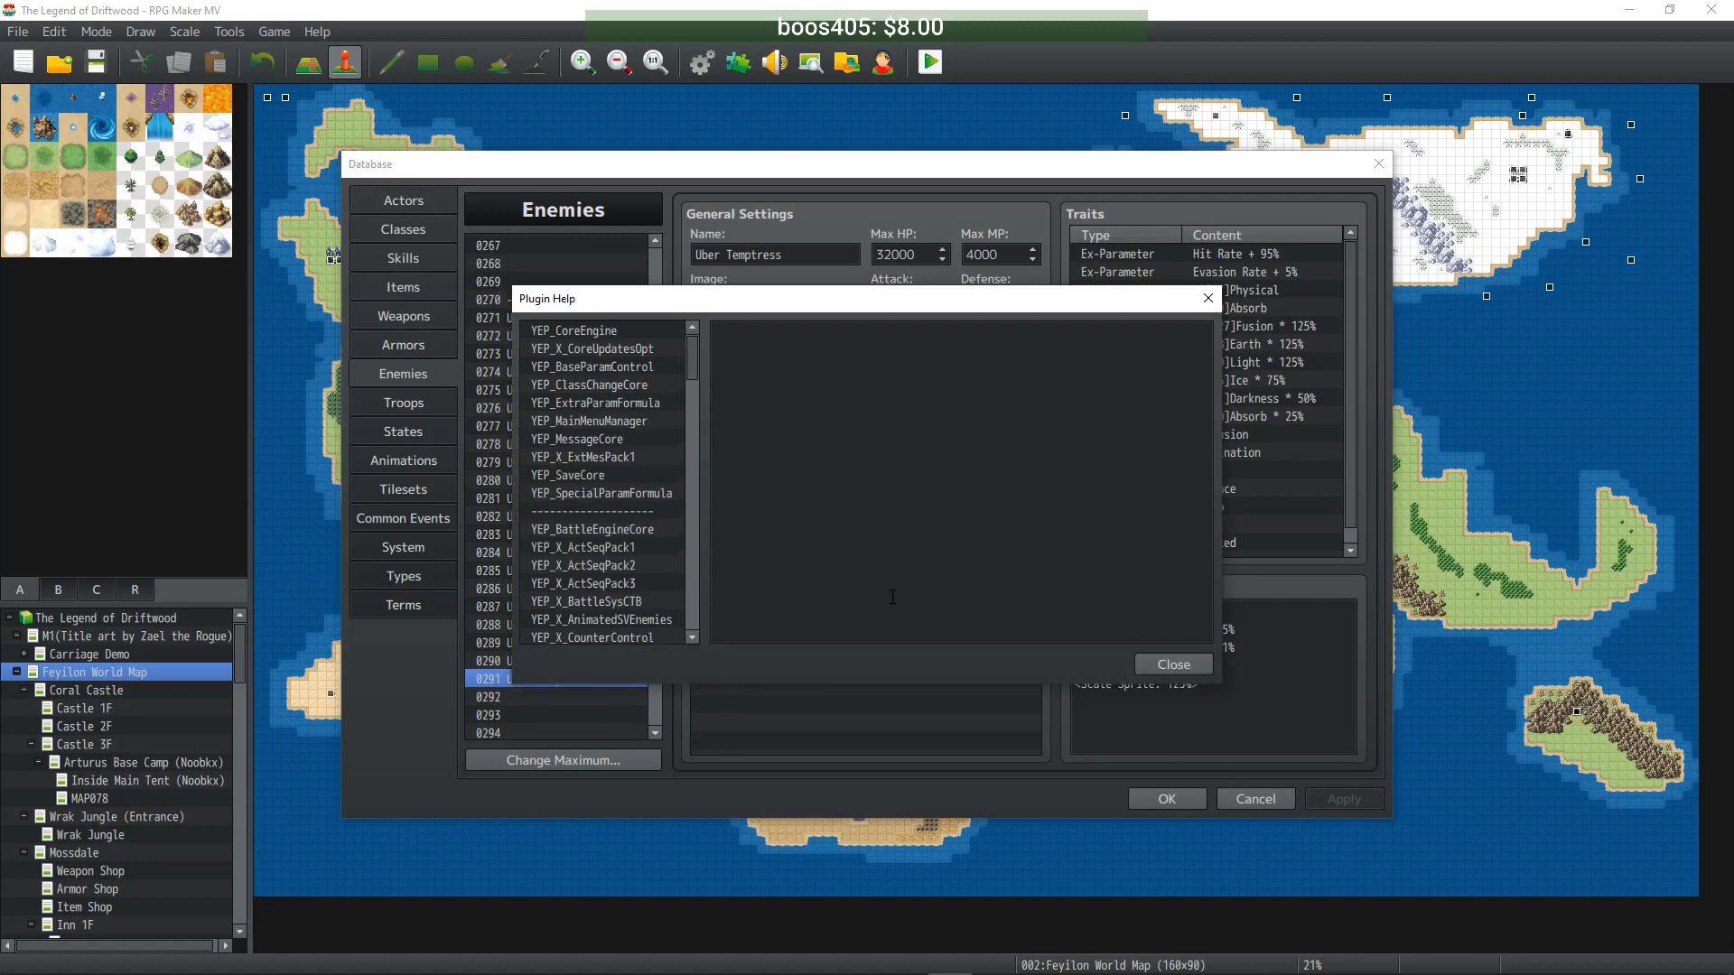
- Read through the YEP_X_AnimatedSVEnemies help text for its sideview enemy notetags
scroll(641, 496, down, 1)
click(643, 602)
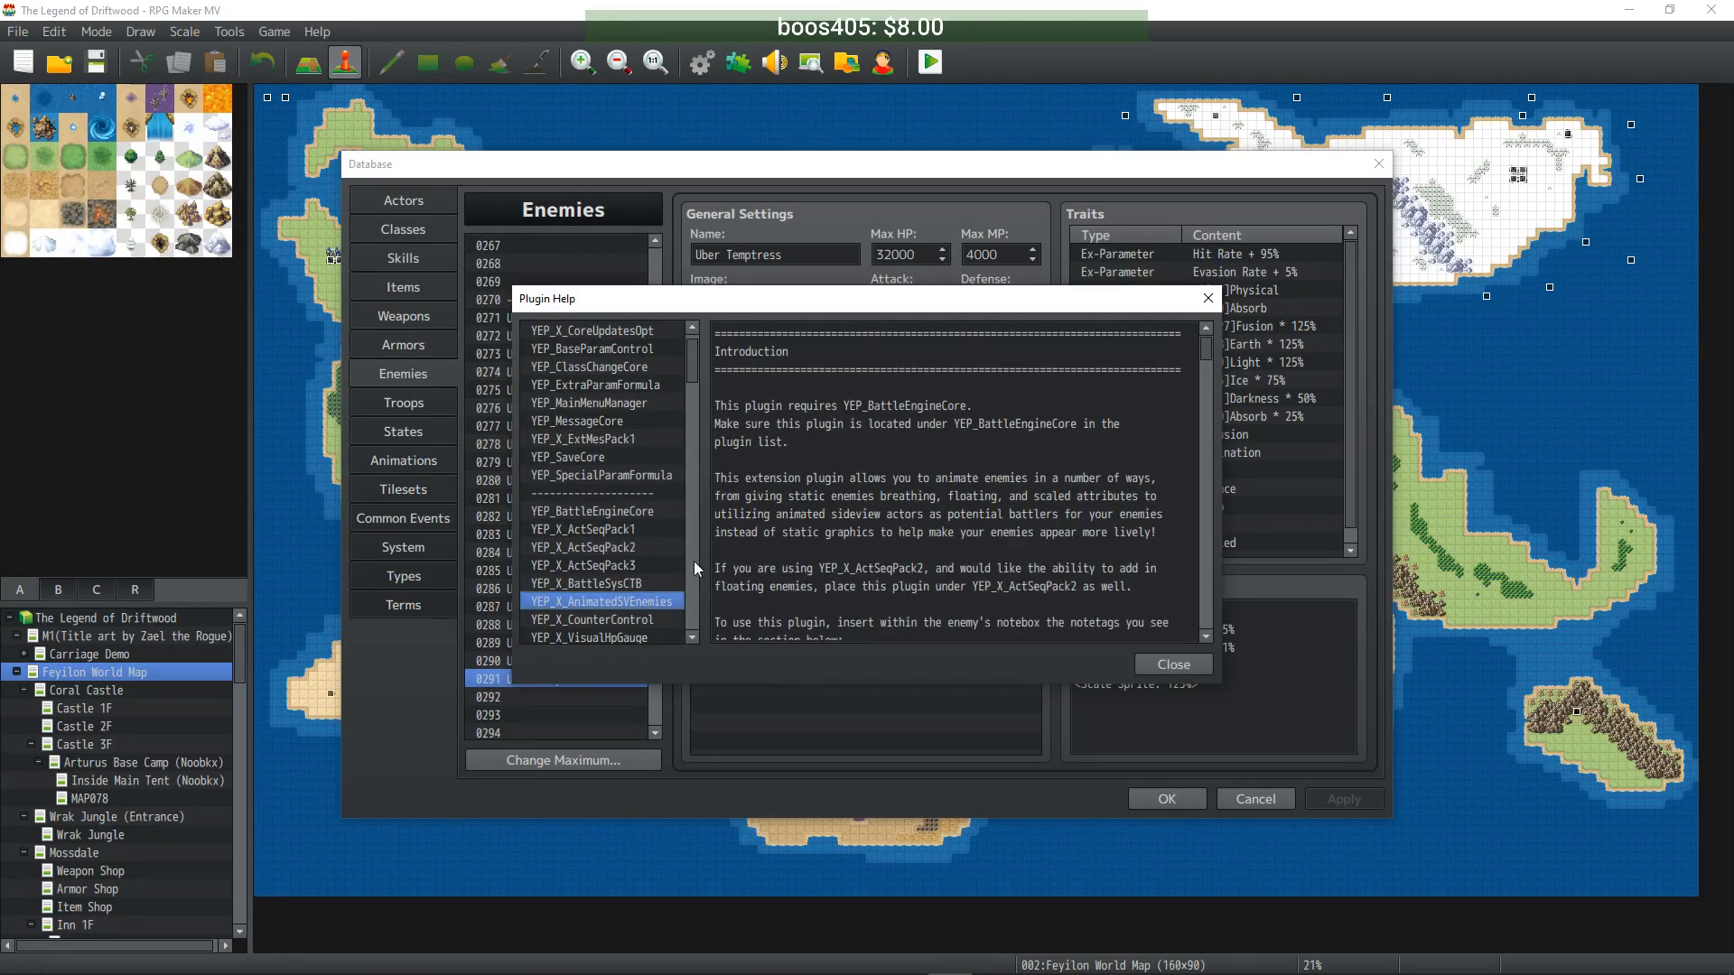
scroll(987, 478, down, 9)
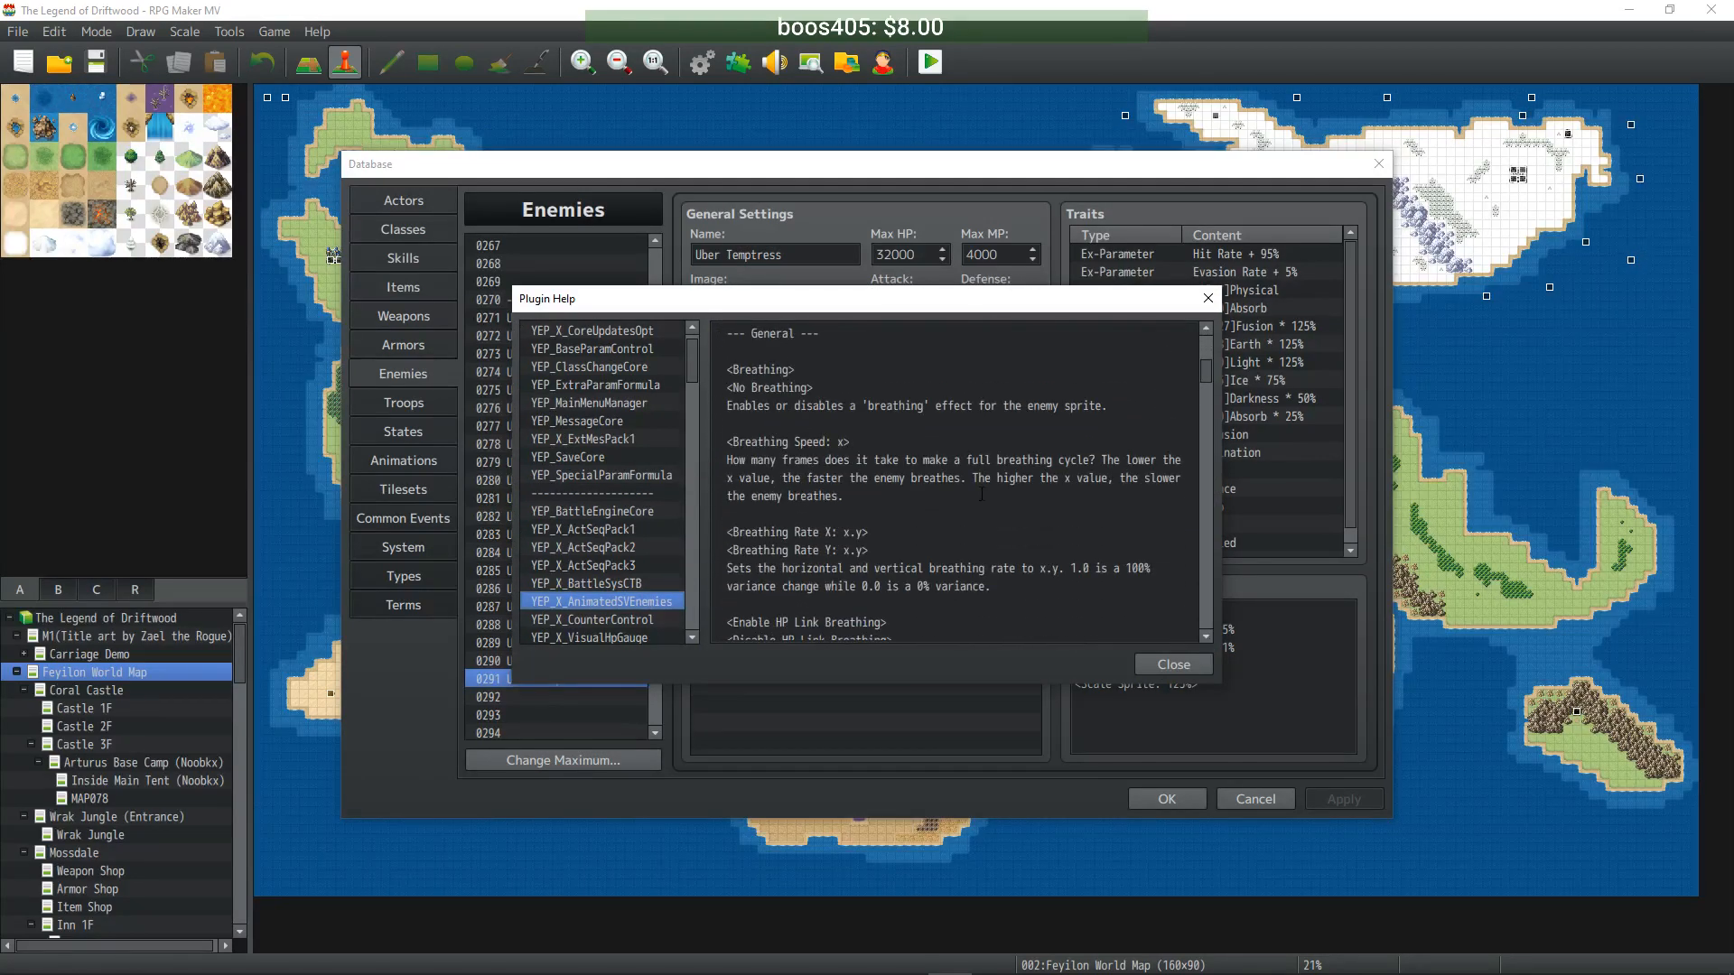
scroll(957, 477, down, 3)
scroll(955, 477, down, 9)
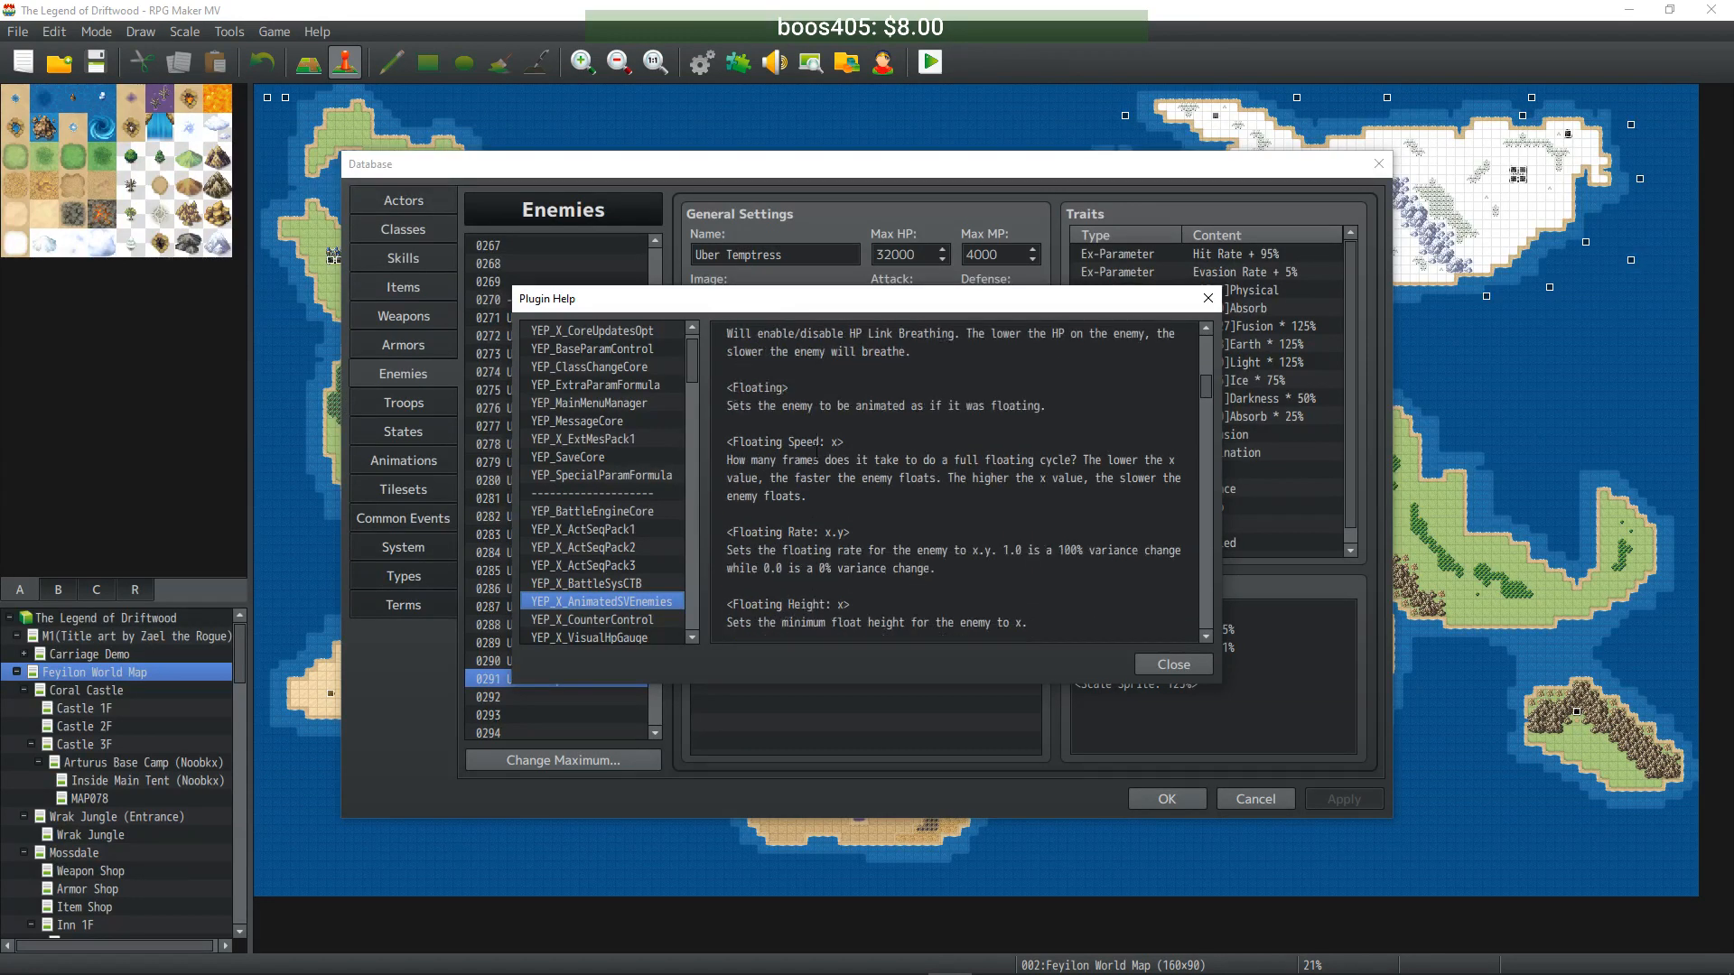
click(796, 392)
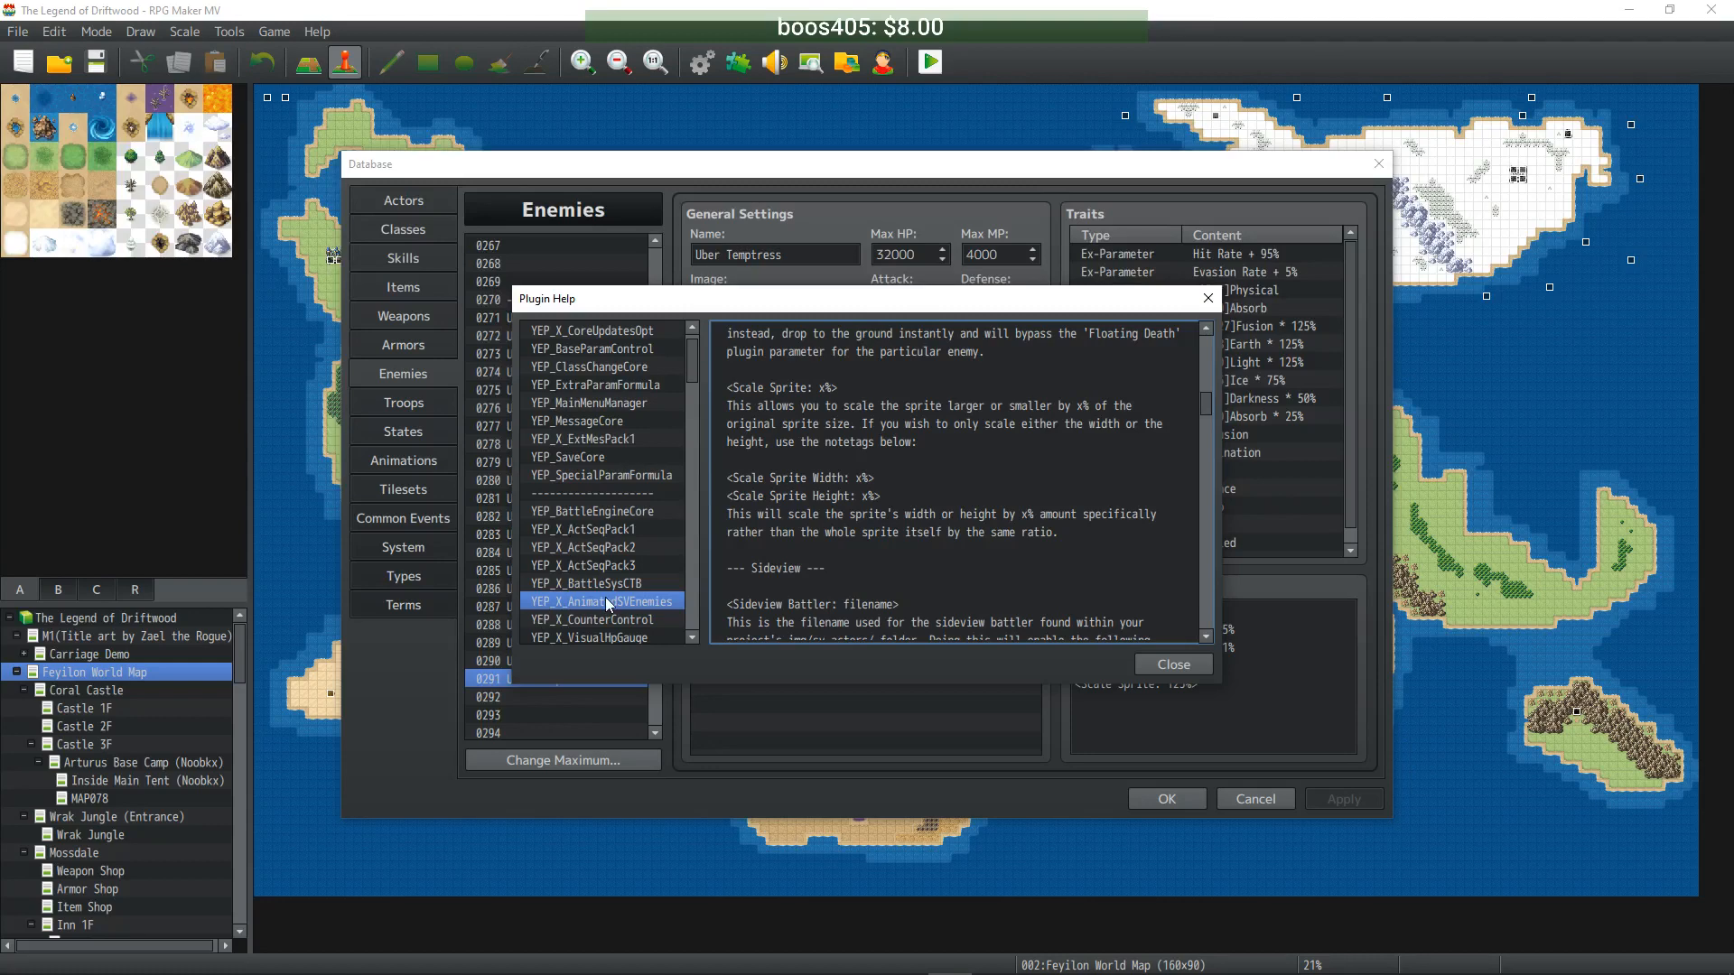
scroll(645, 475, up, 1)
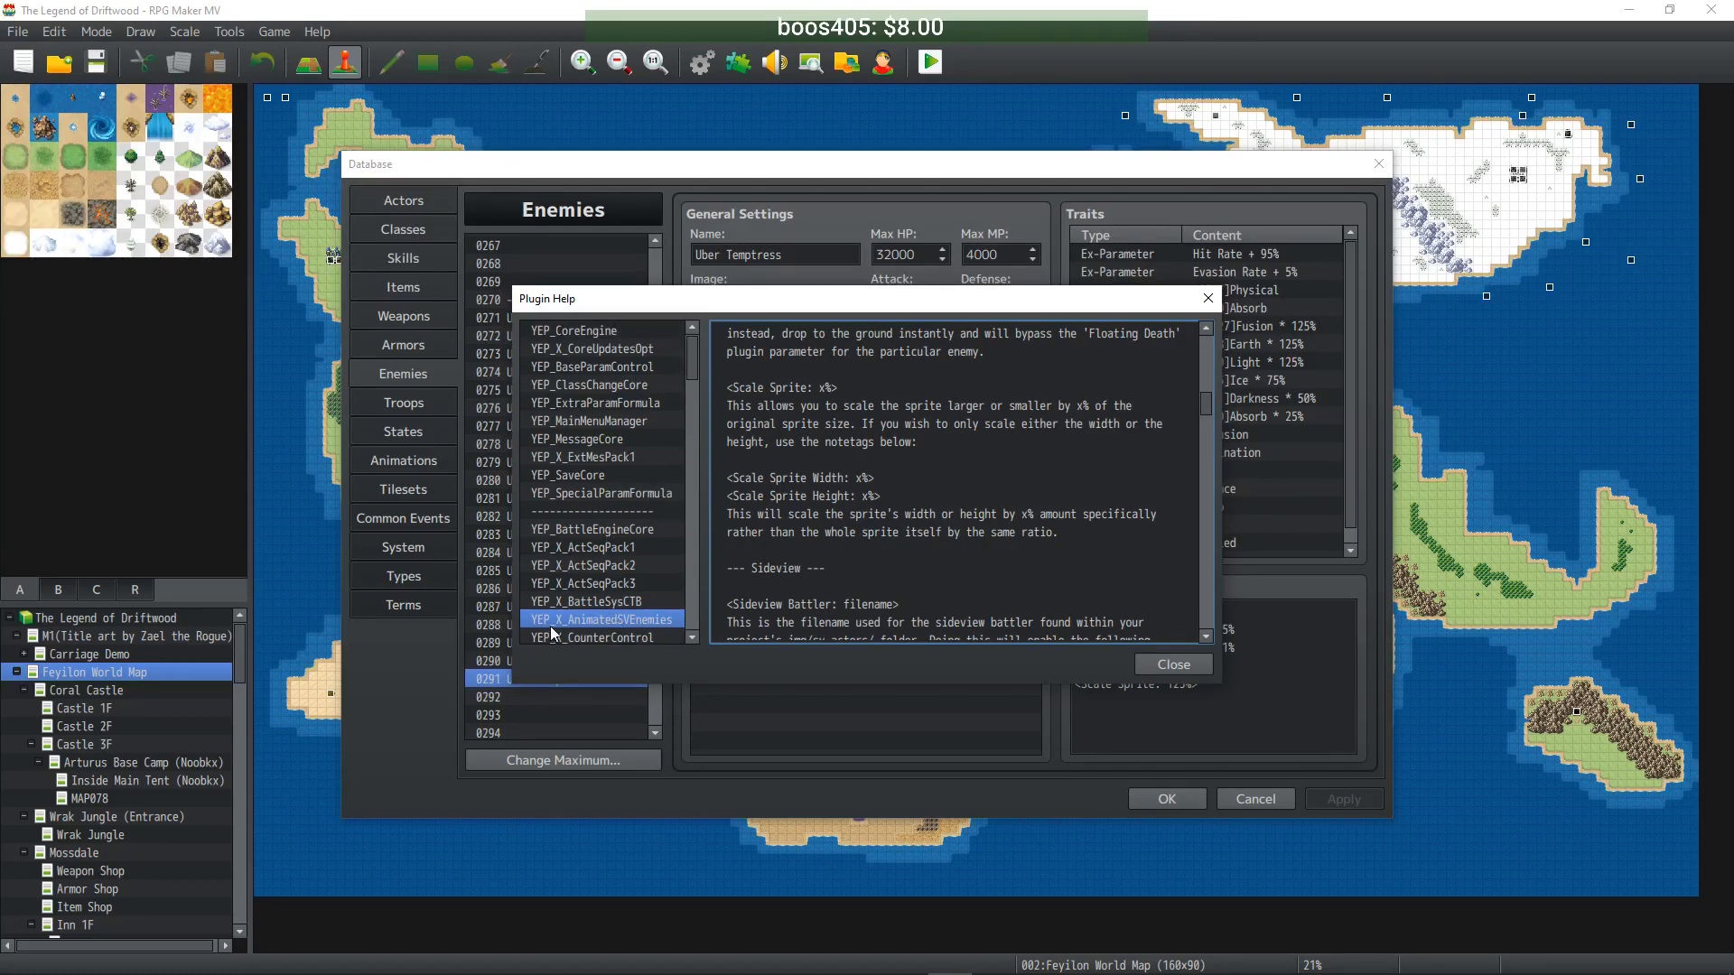
scroll(830, 511, down, 3)
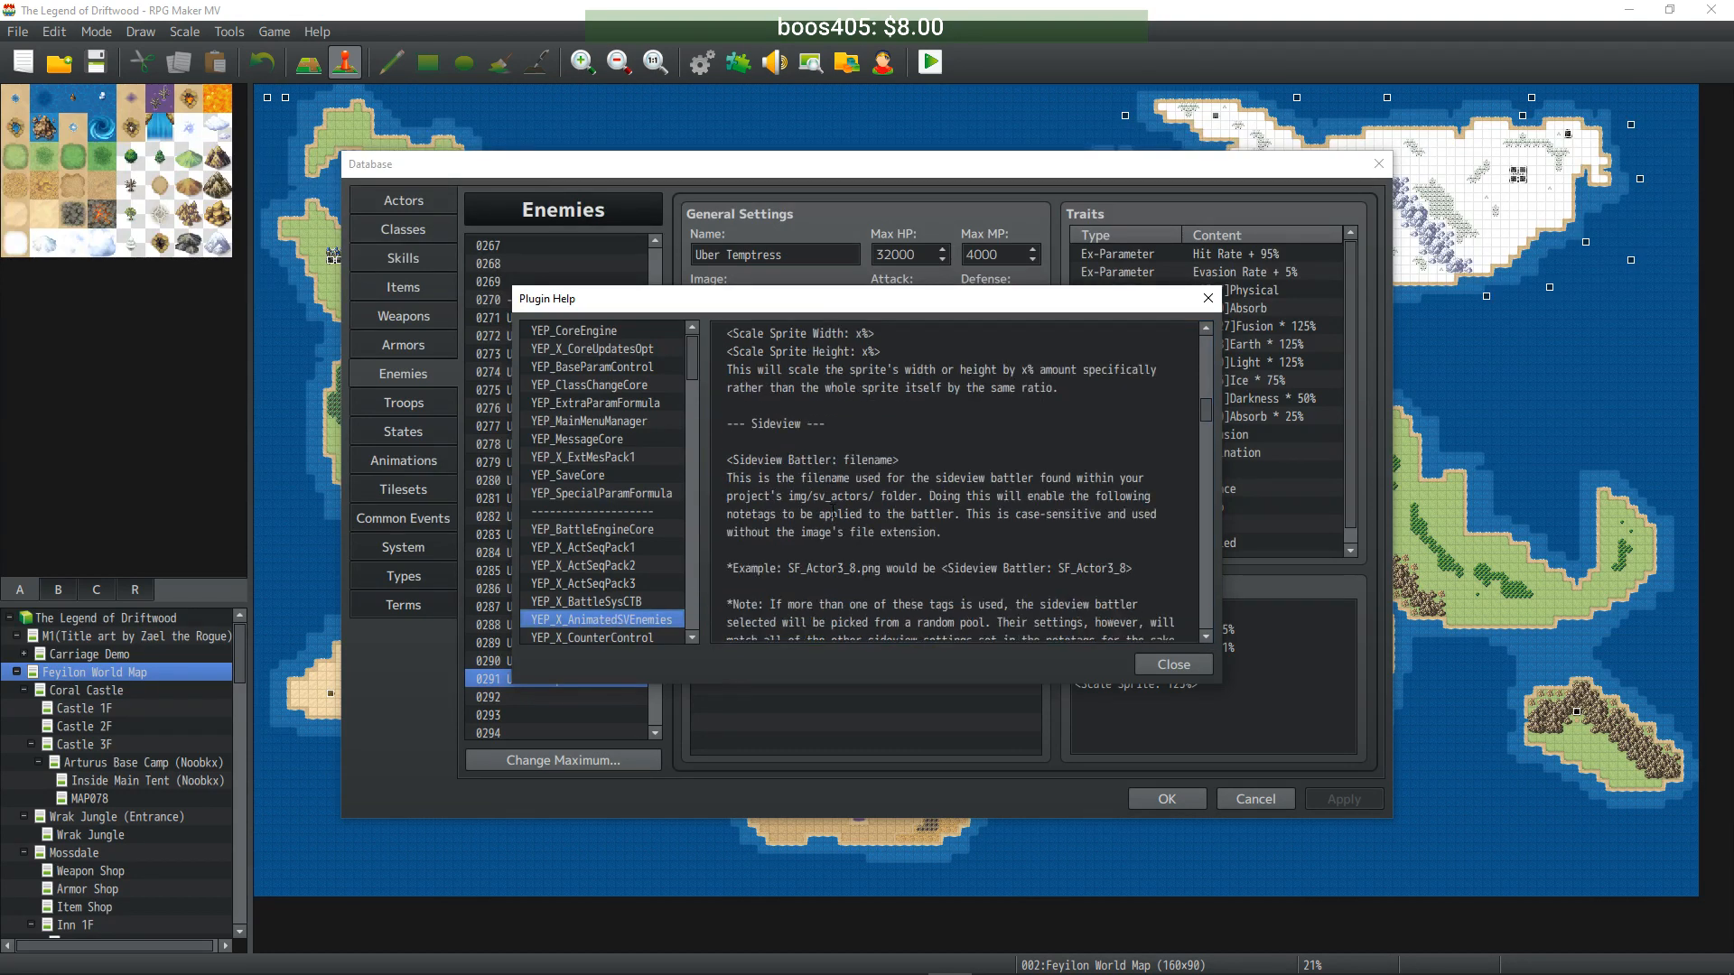
scroll(830, 511, down, 8)
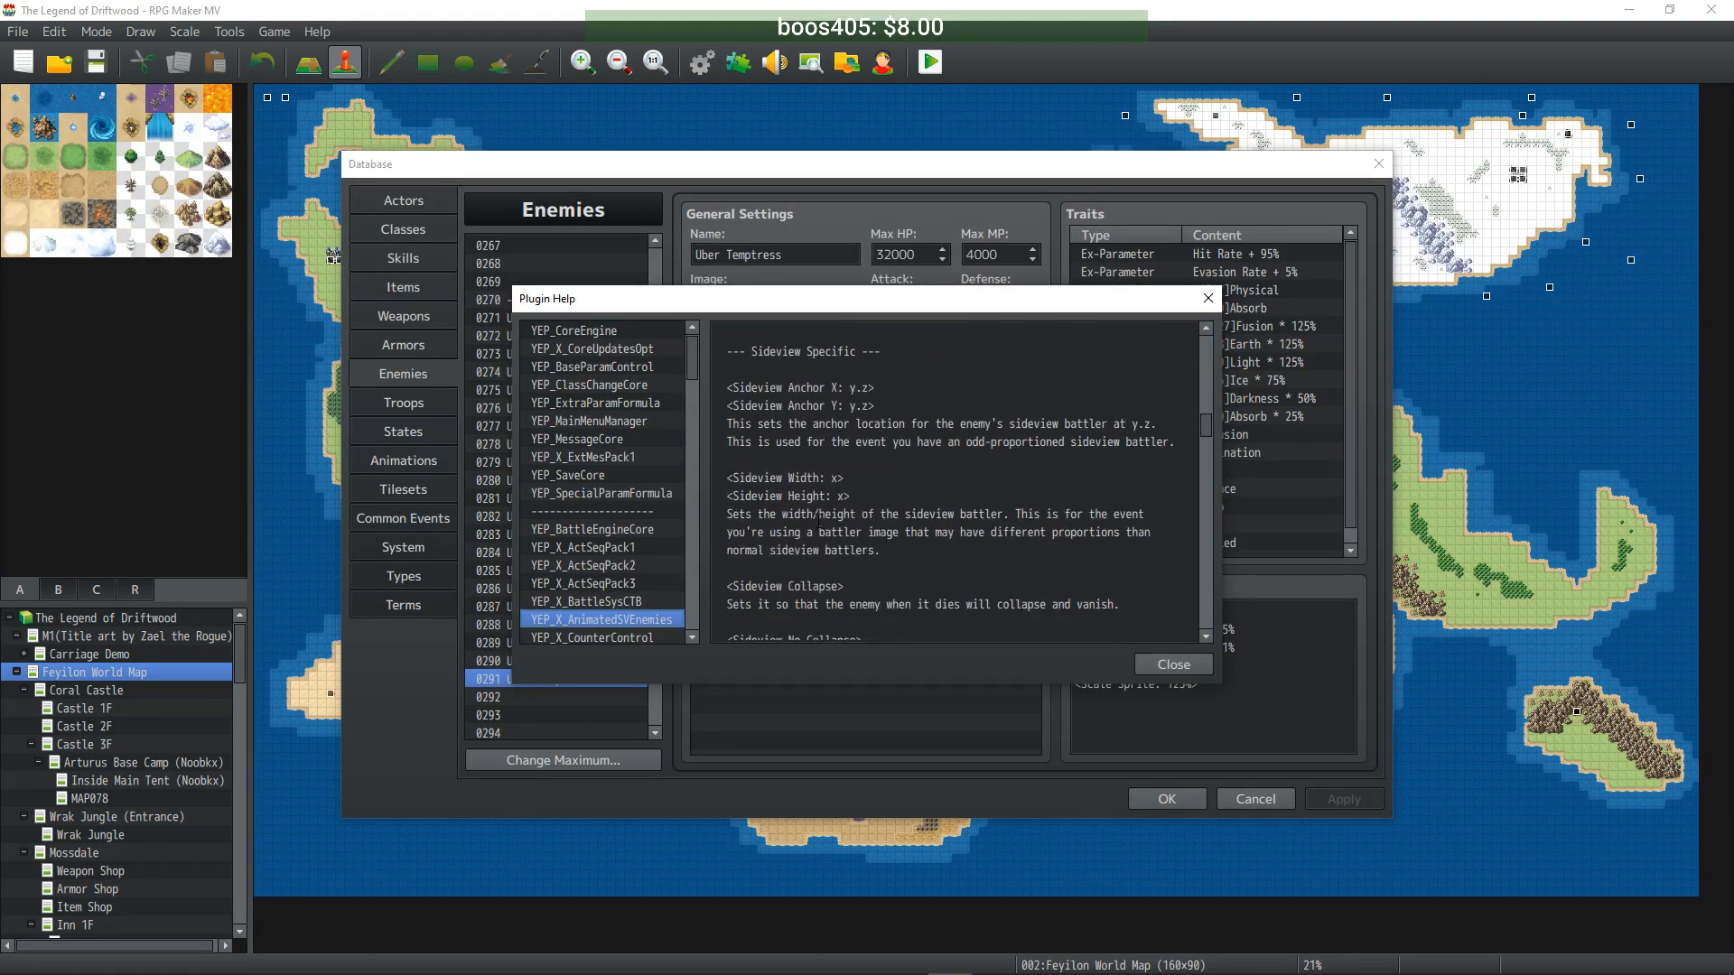
scroll(906, 535, down, 5)
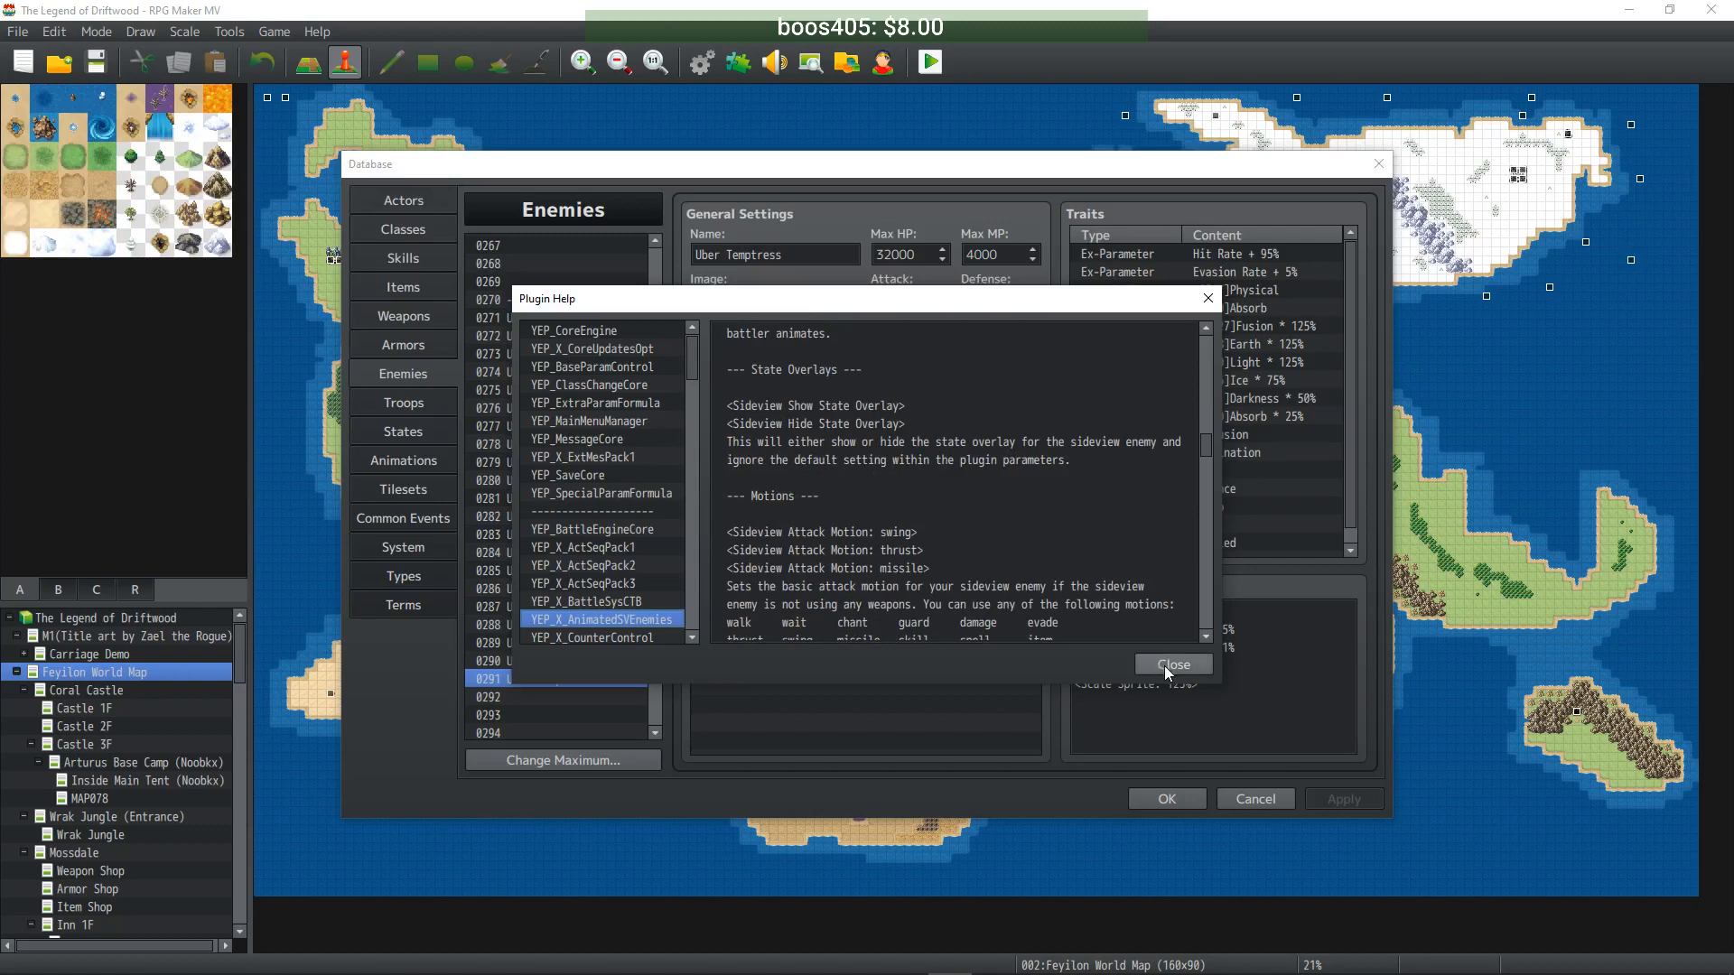
- Scroll the plugin list down past the battle plugins toward the enemy-level plugins
drag(696, 367, 692, 325)
drag(690, 367, 691, 502)
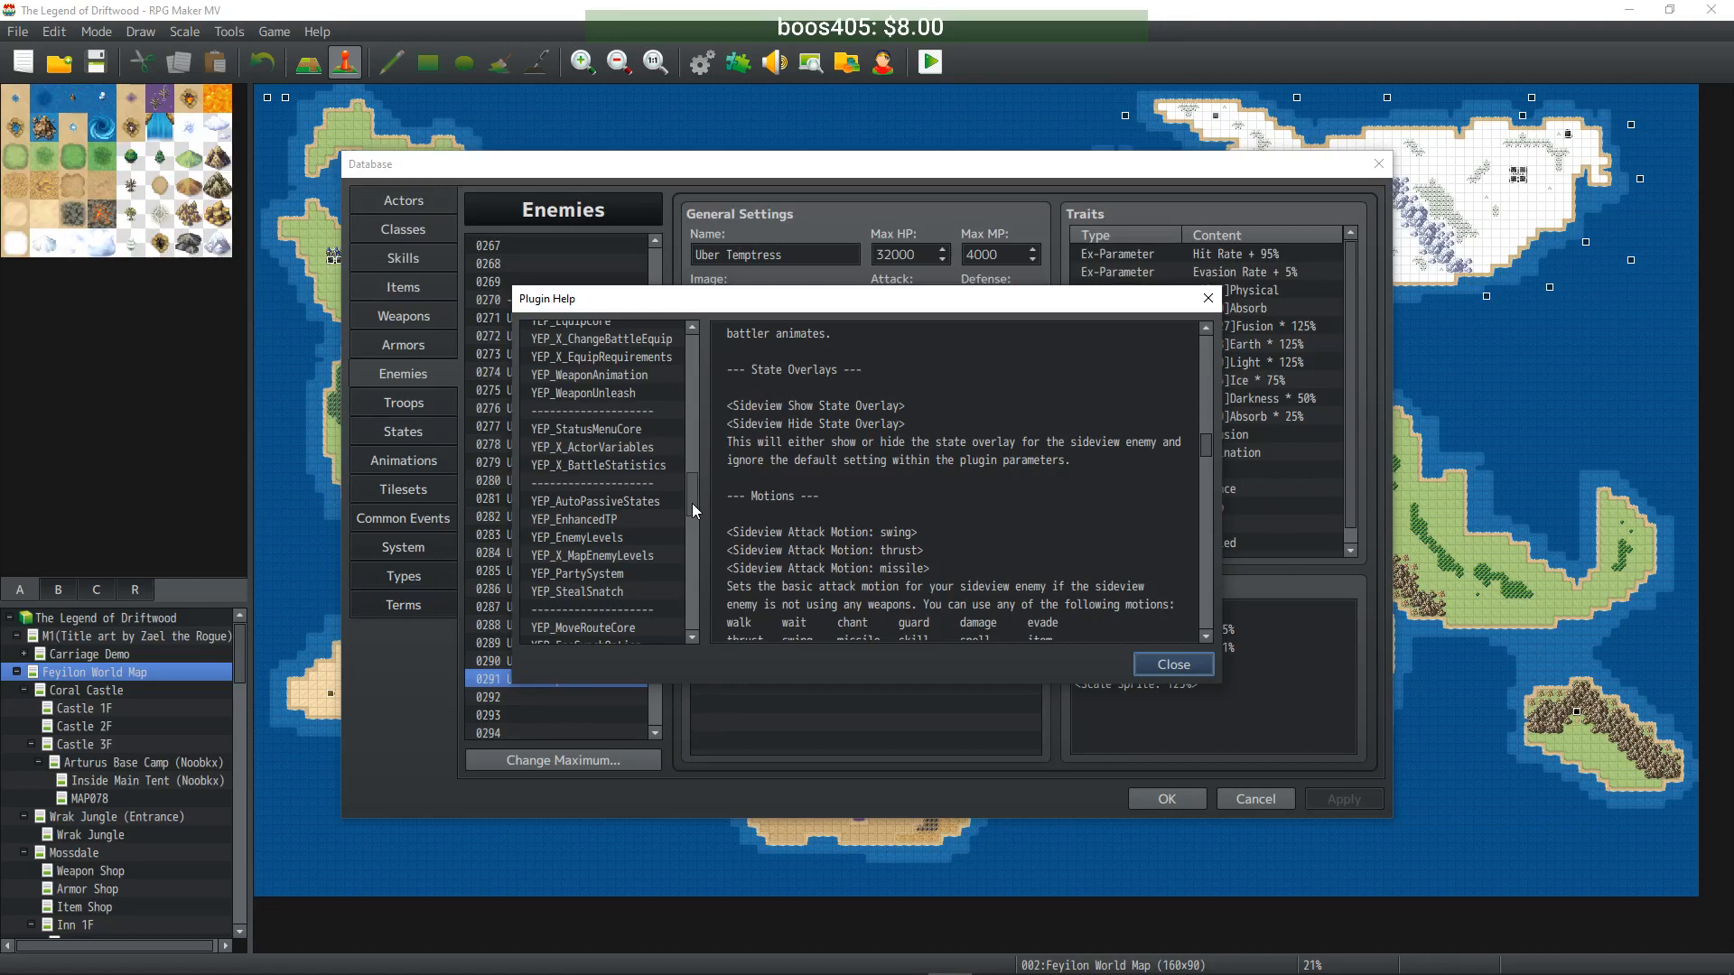
drag(692, 502, 691, 513)
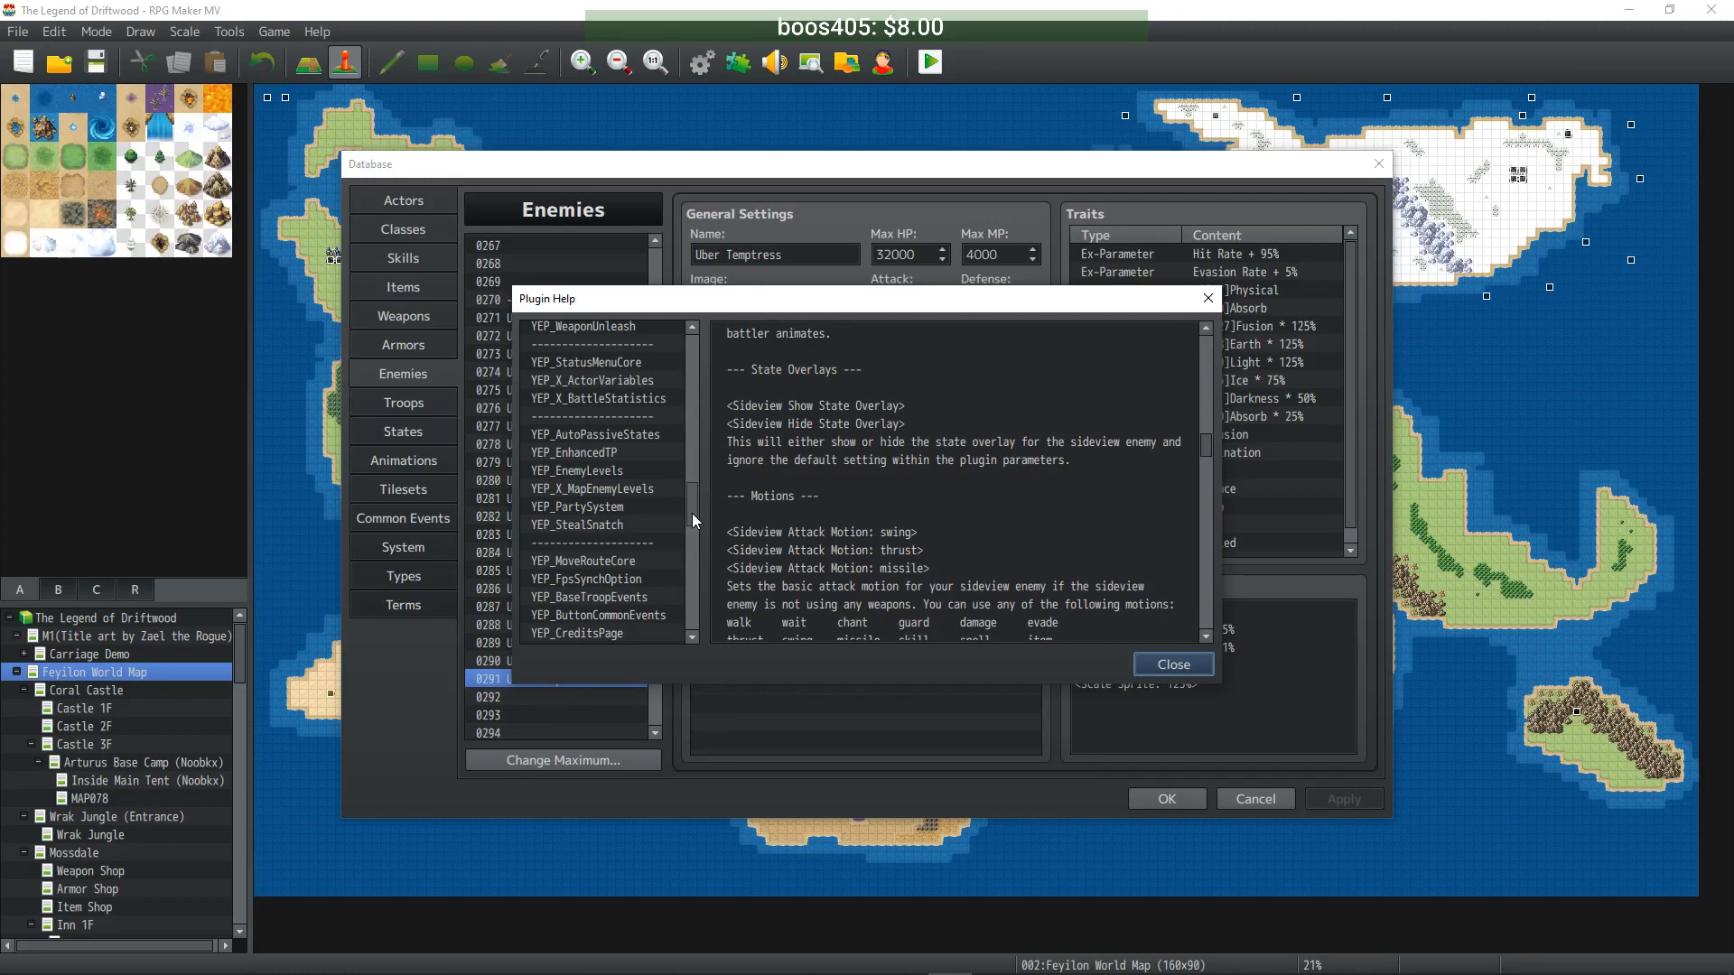
- Show the YEP_EnemyLevels help and scroll down to its Enemy Notetags section
click(632, 470)
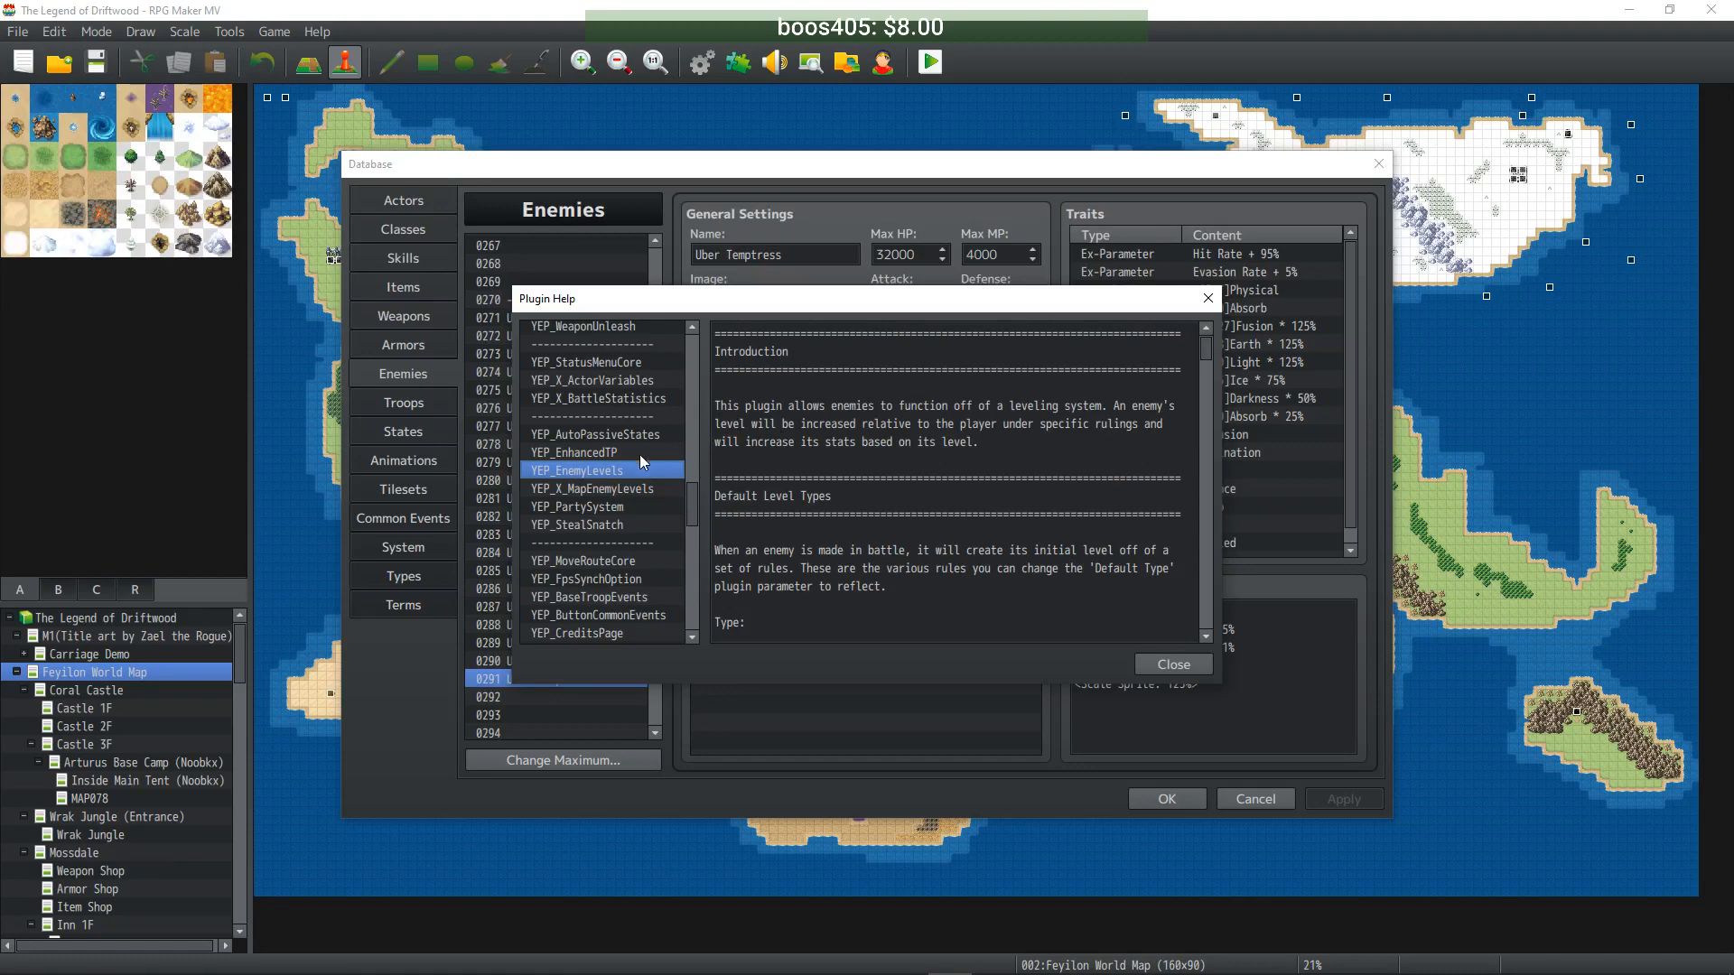
scroll(839, 467, down, 2)
scroll(839, 468, down, 12)
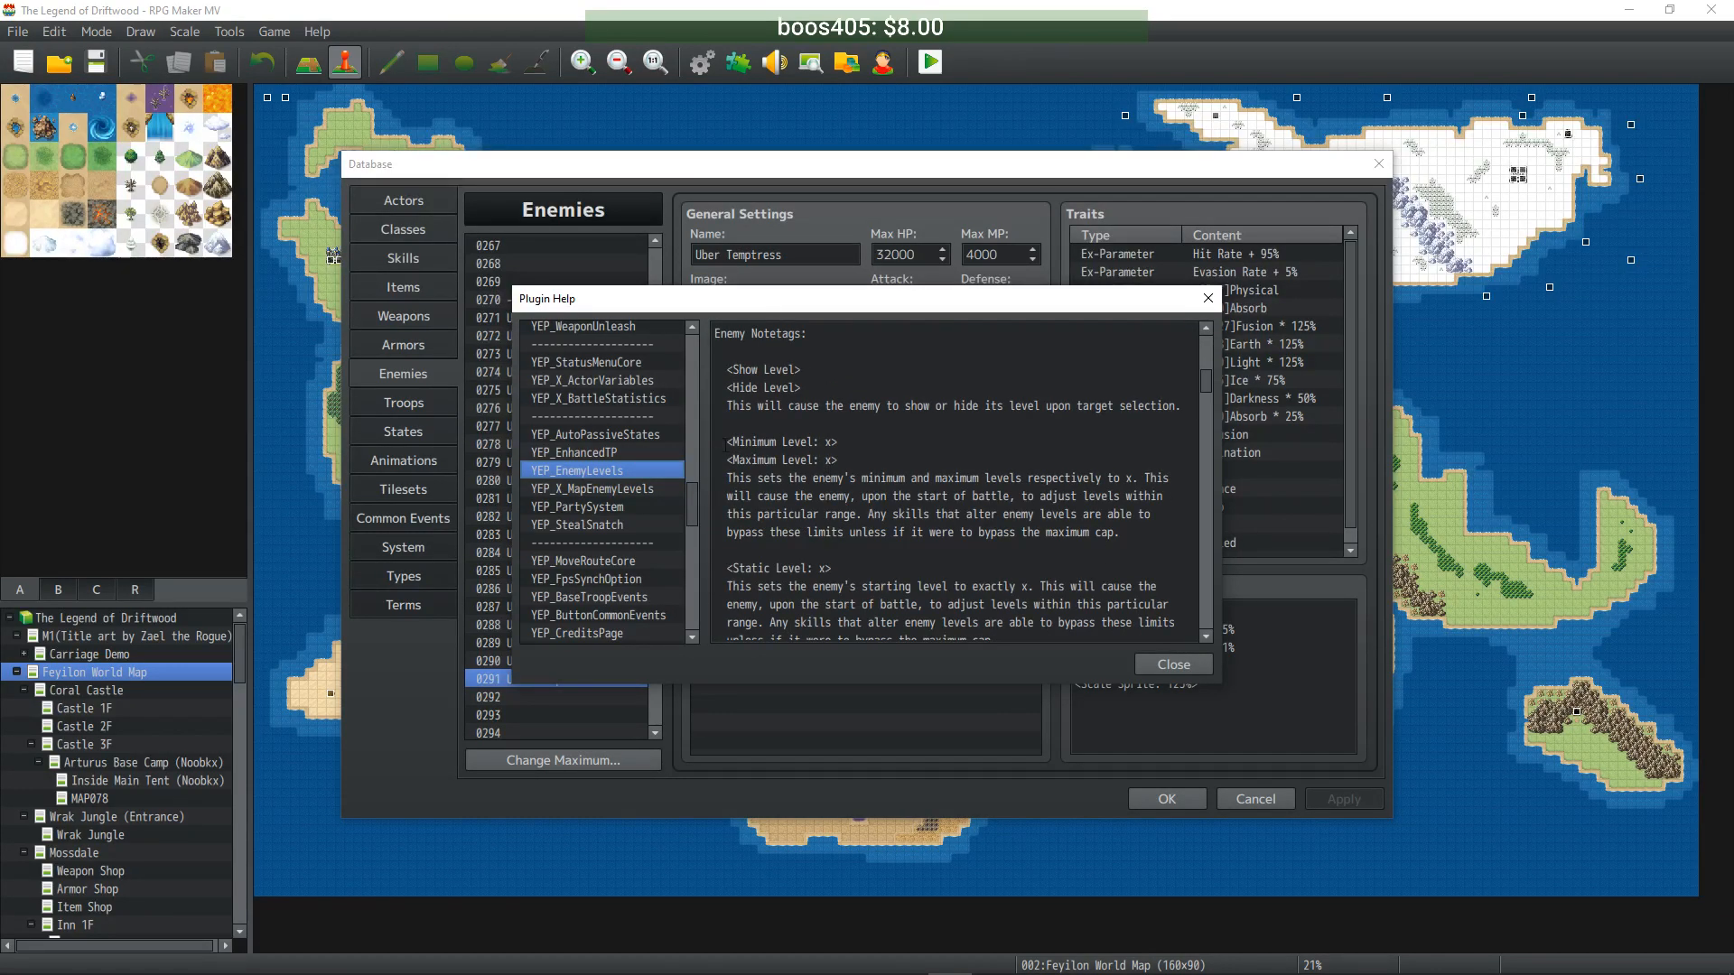
drag(728, 568, 839, 569)
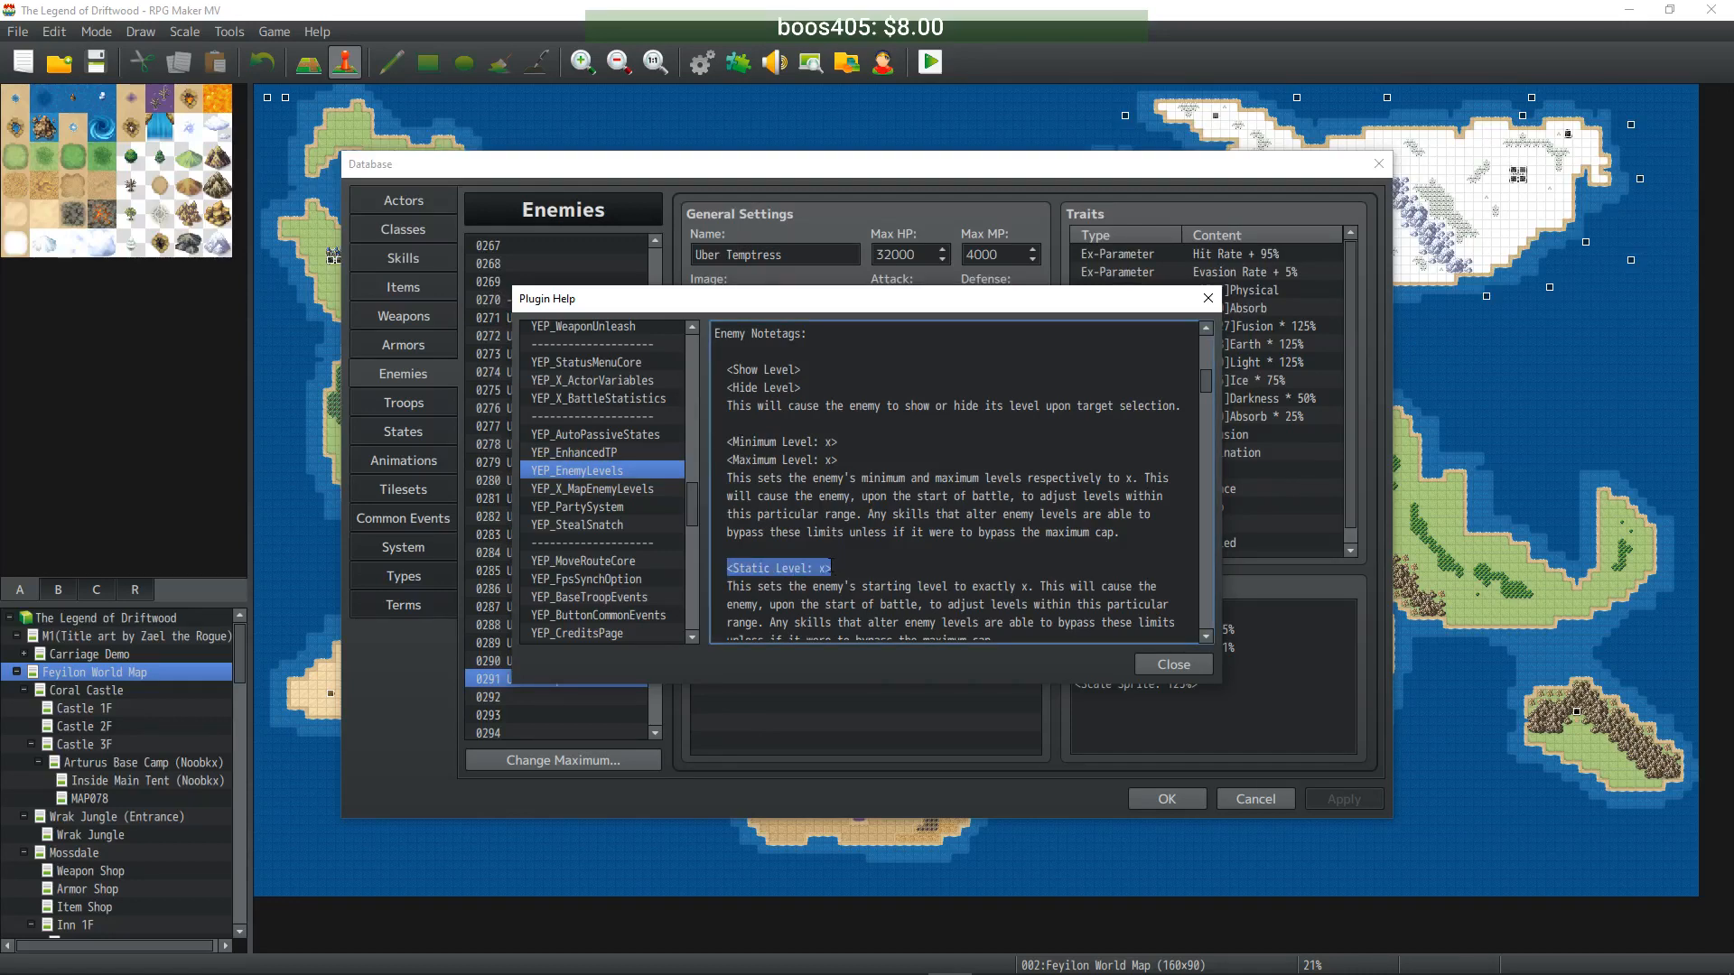
scroll(914, 586, down, 1)
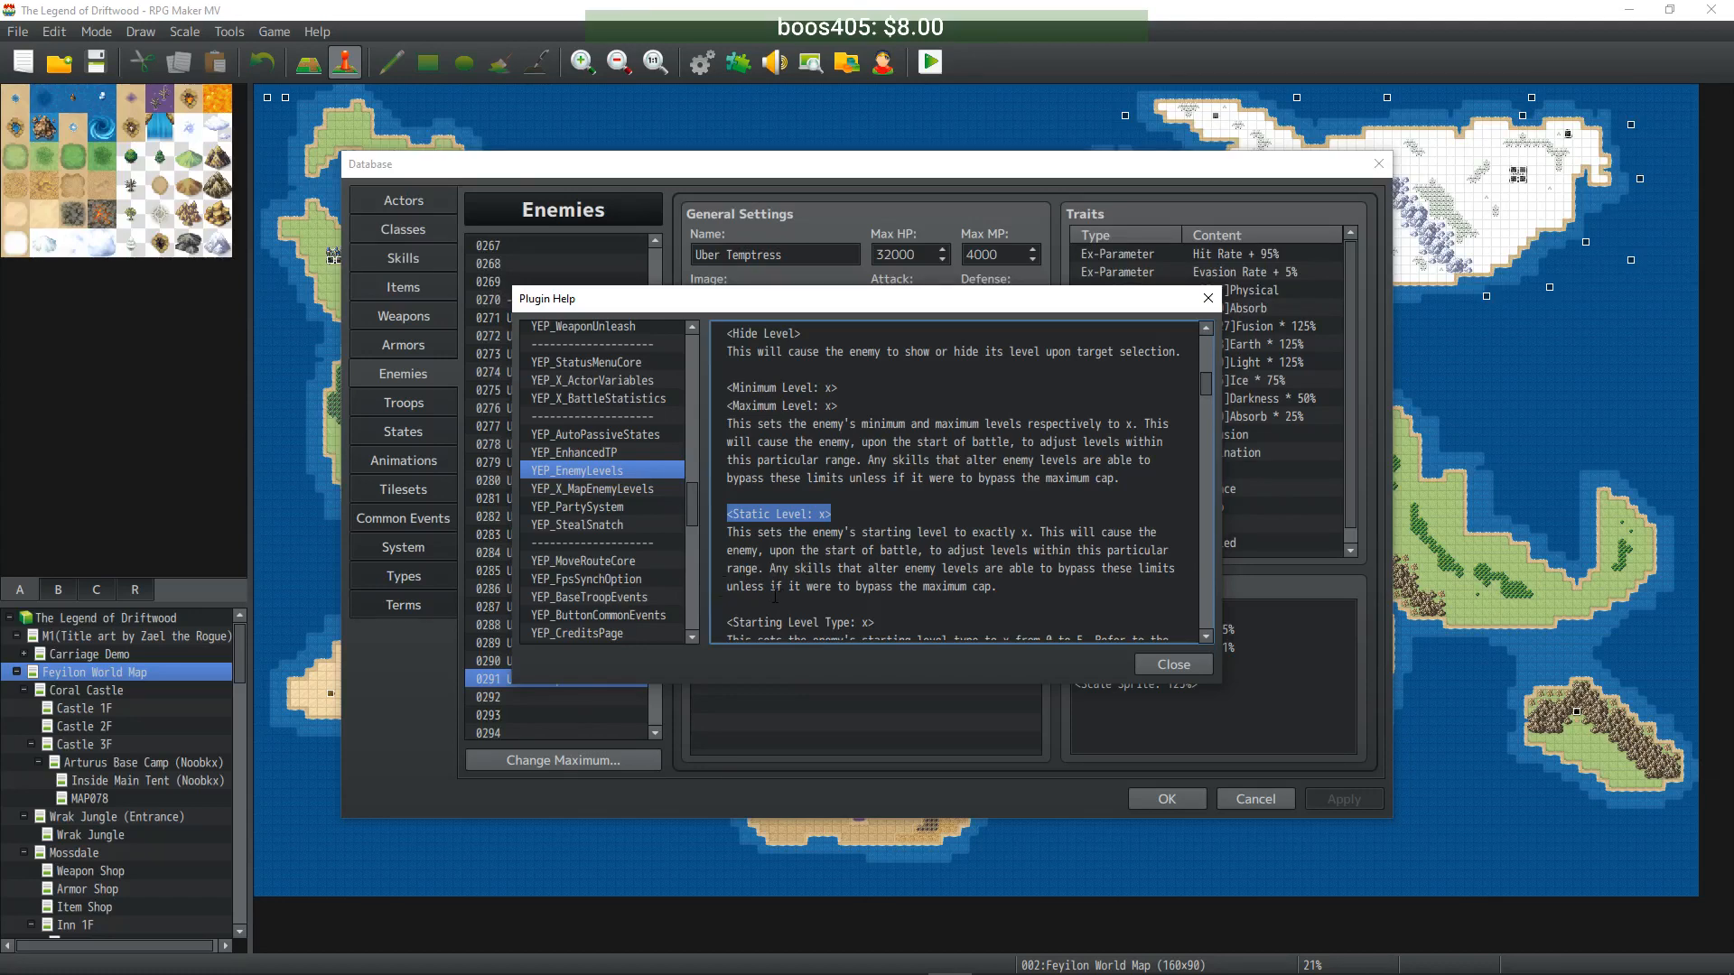
scroll(888, 592, down, 2)
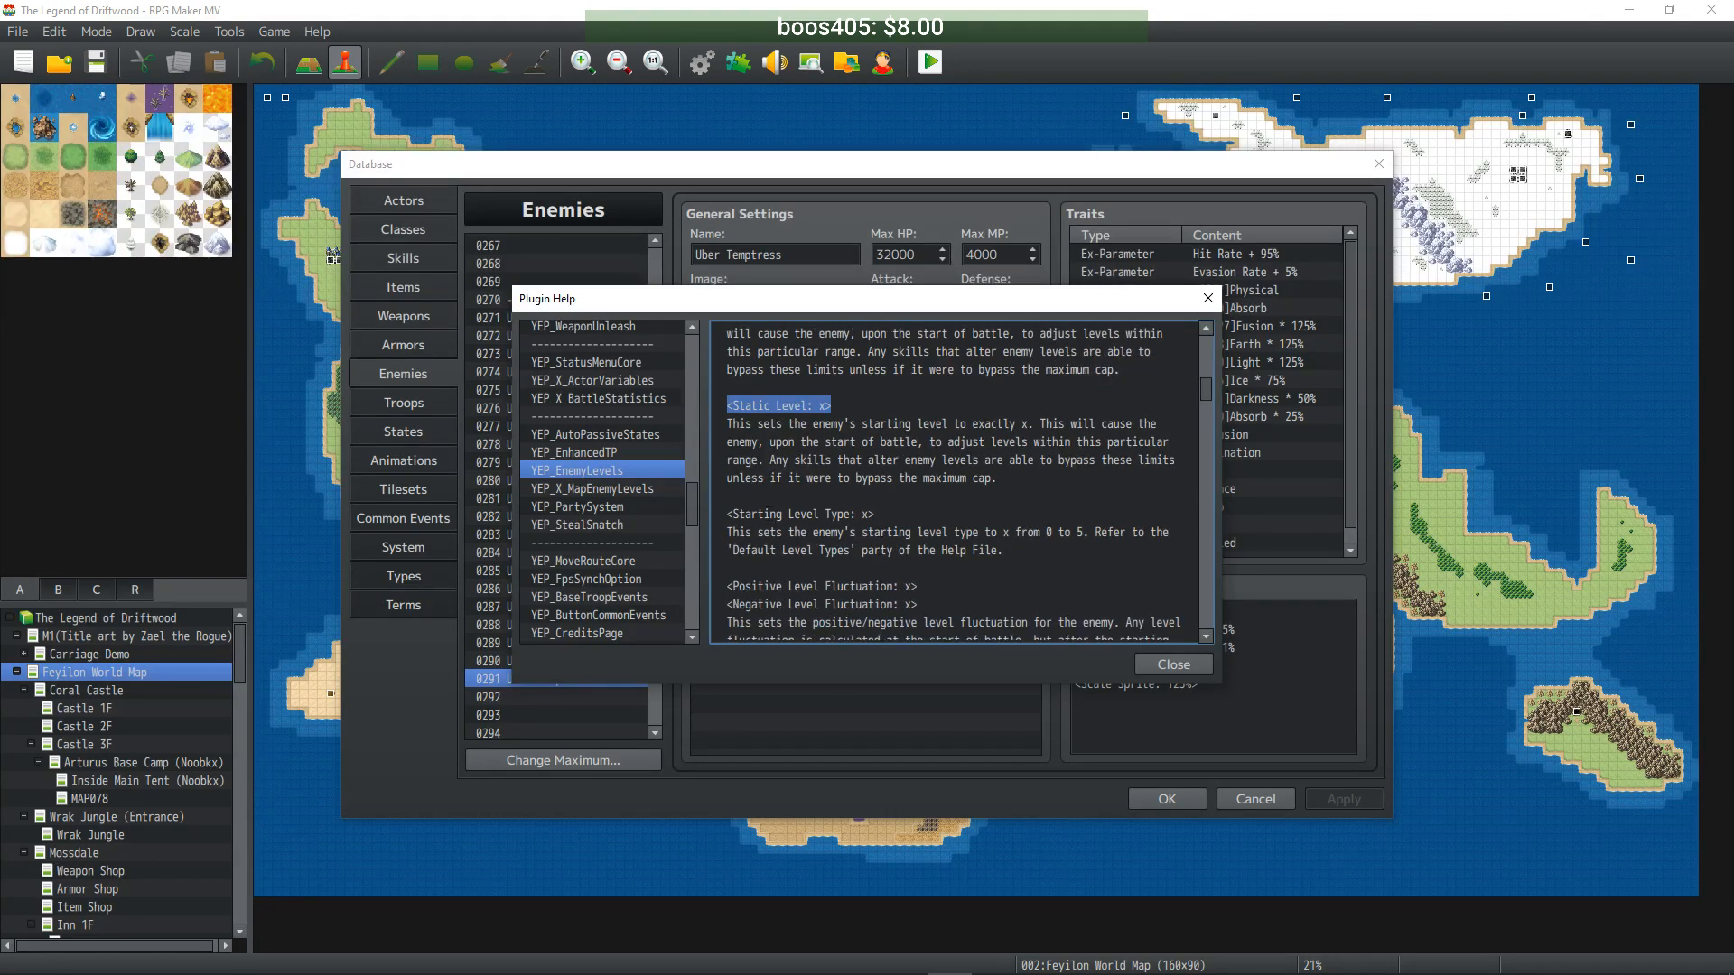
- Highlight and copy the <Static Level: x> notetag
click(751, 409)
drag(729, 406, 831, 406)
right_click(808, 409)
click(851, 444)
scroll(852, 458, up, 4)
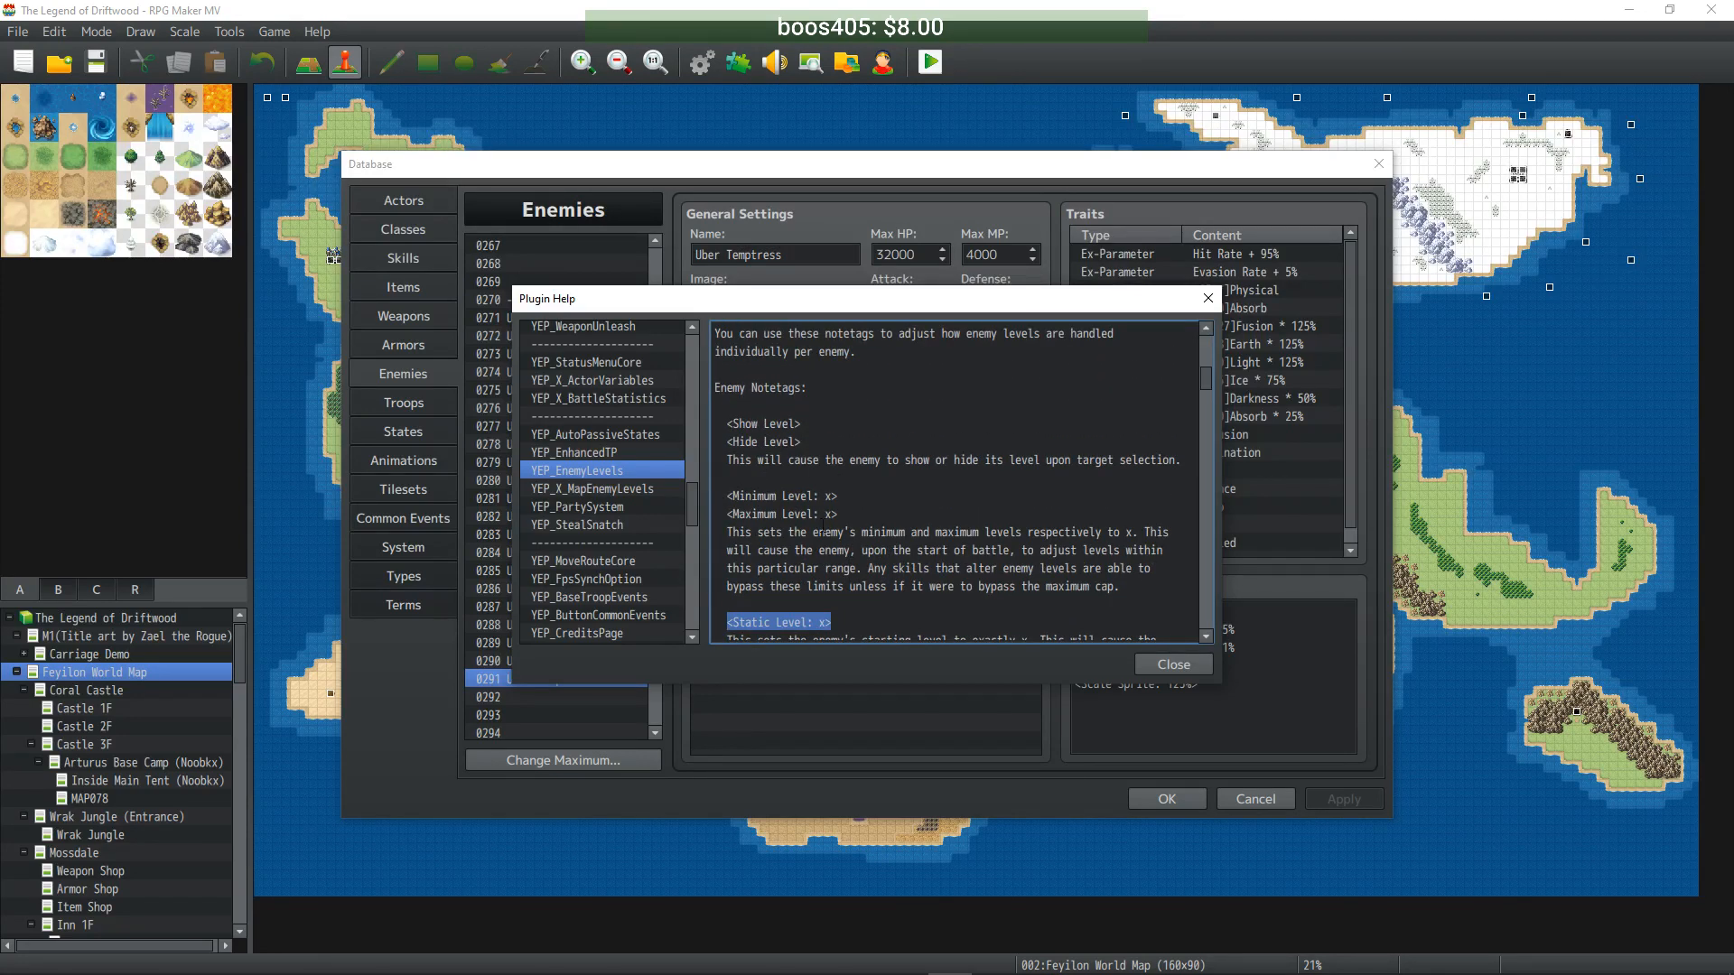
scroll(970, 452, down, 6)
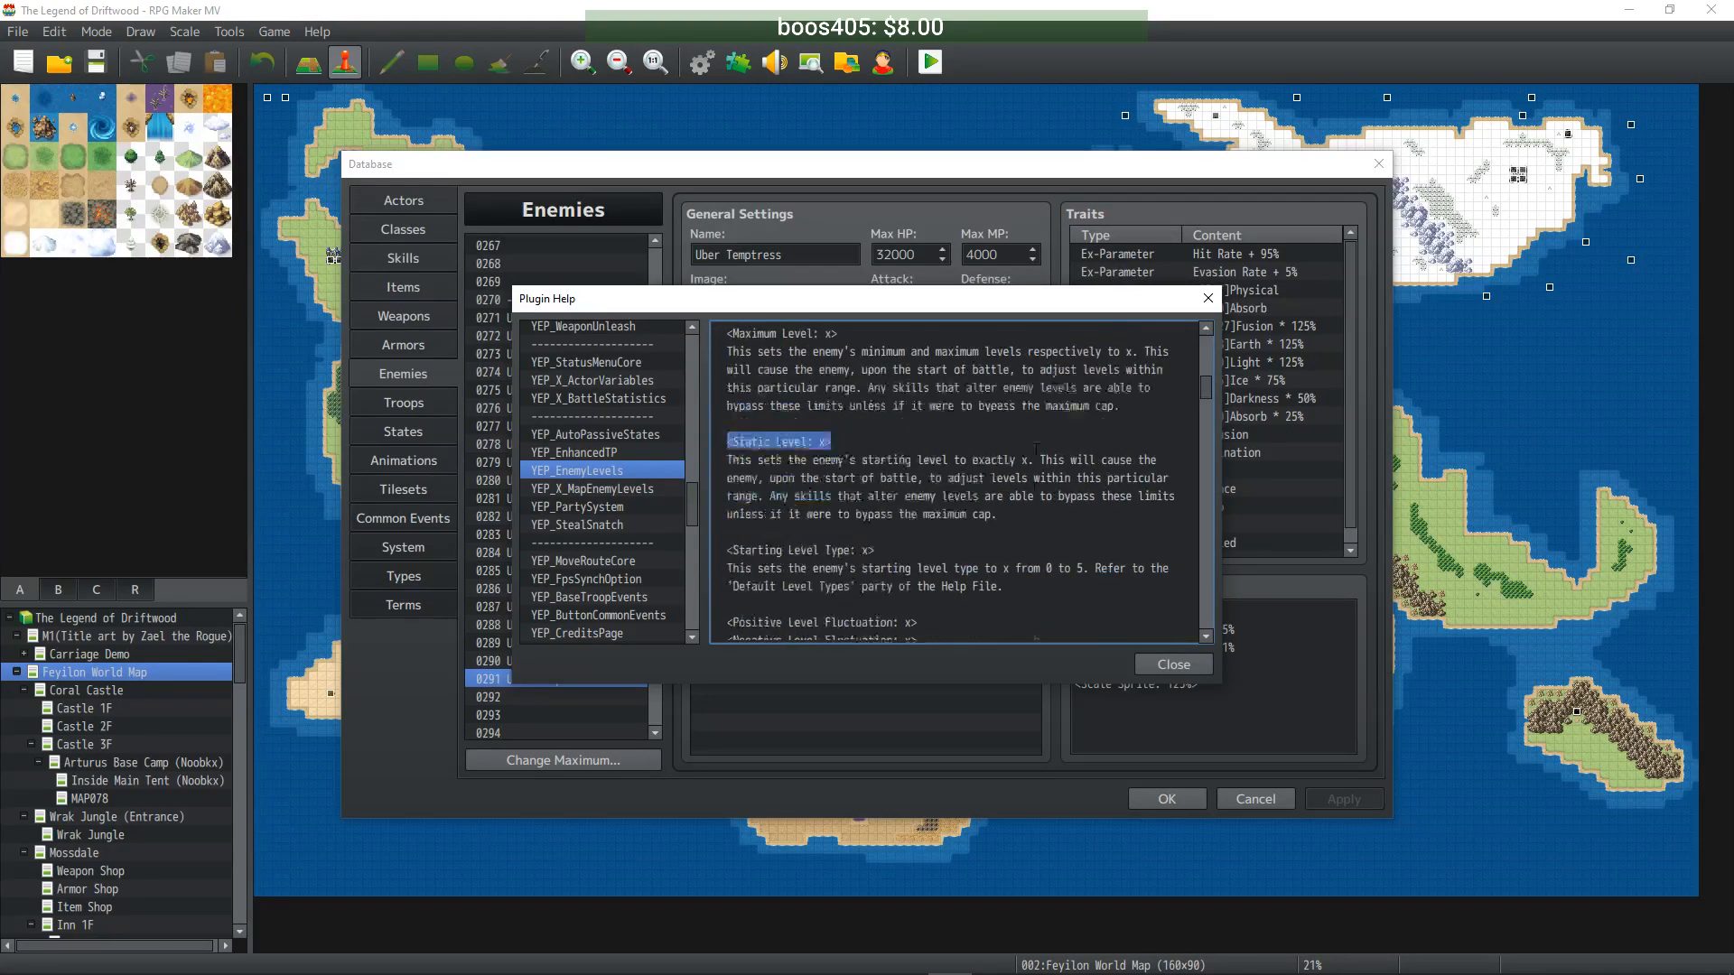
scroll(1027, 448, down, 3)
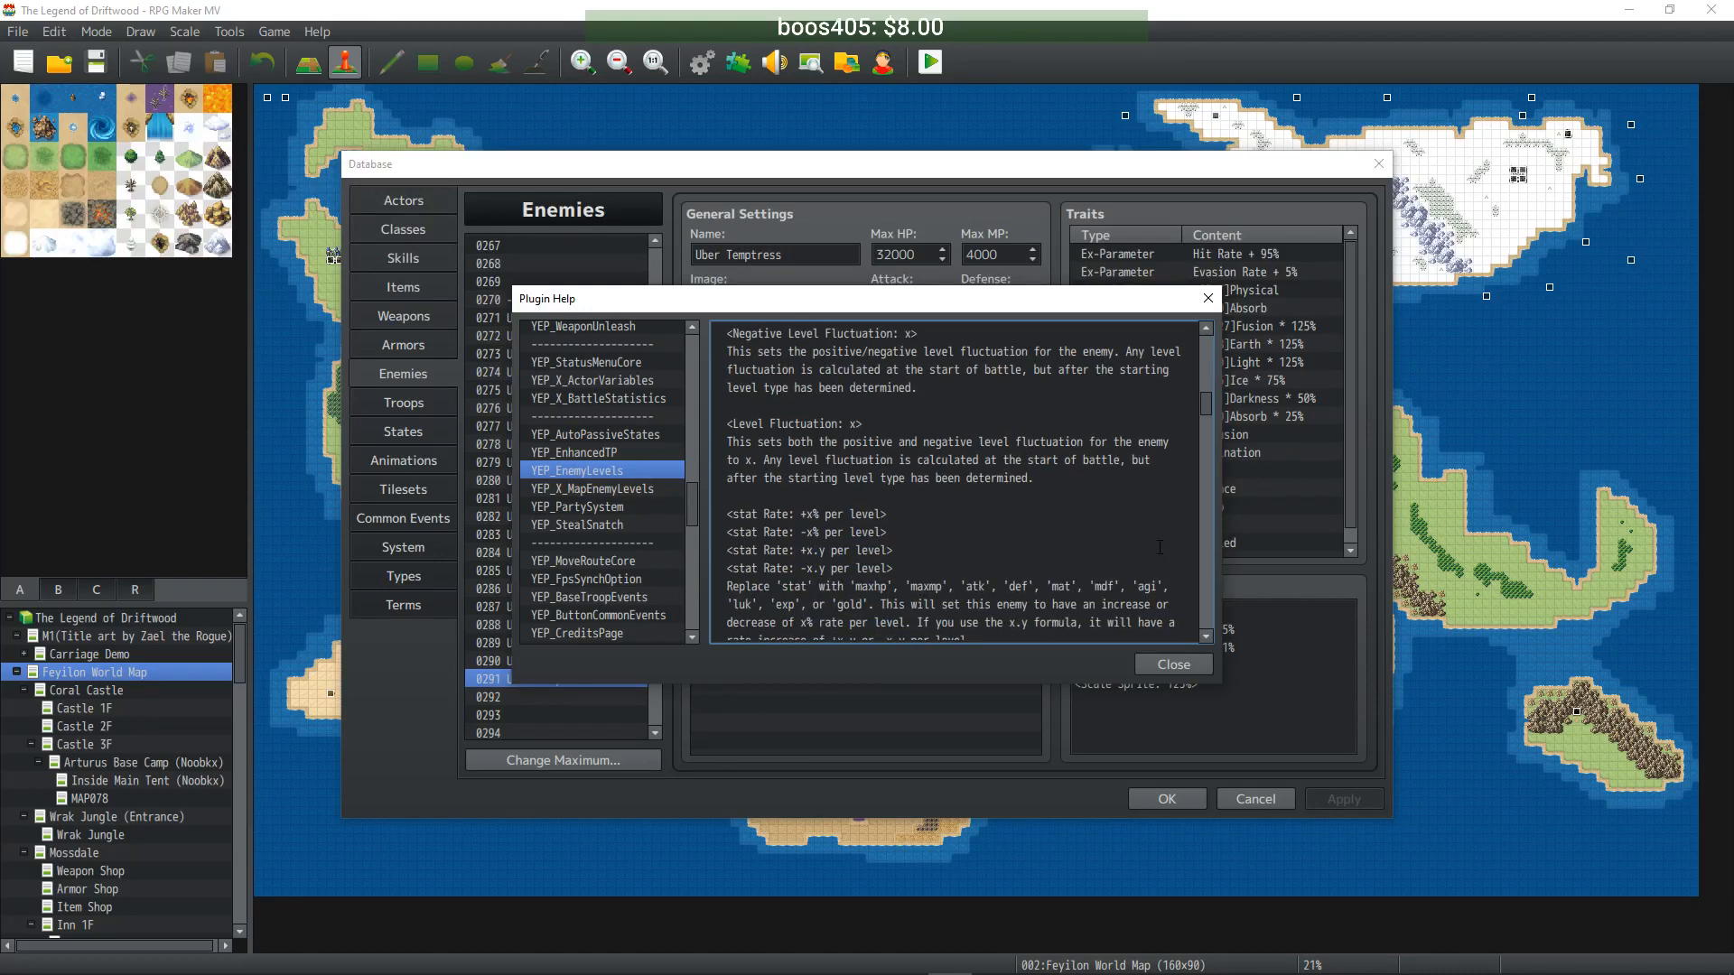
- Add <Static Level: 50> and <Level Fluxuation: 0> lines to Uber Temptress's note
click(1165, 665)
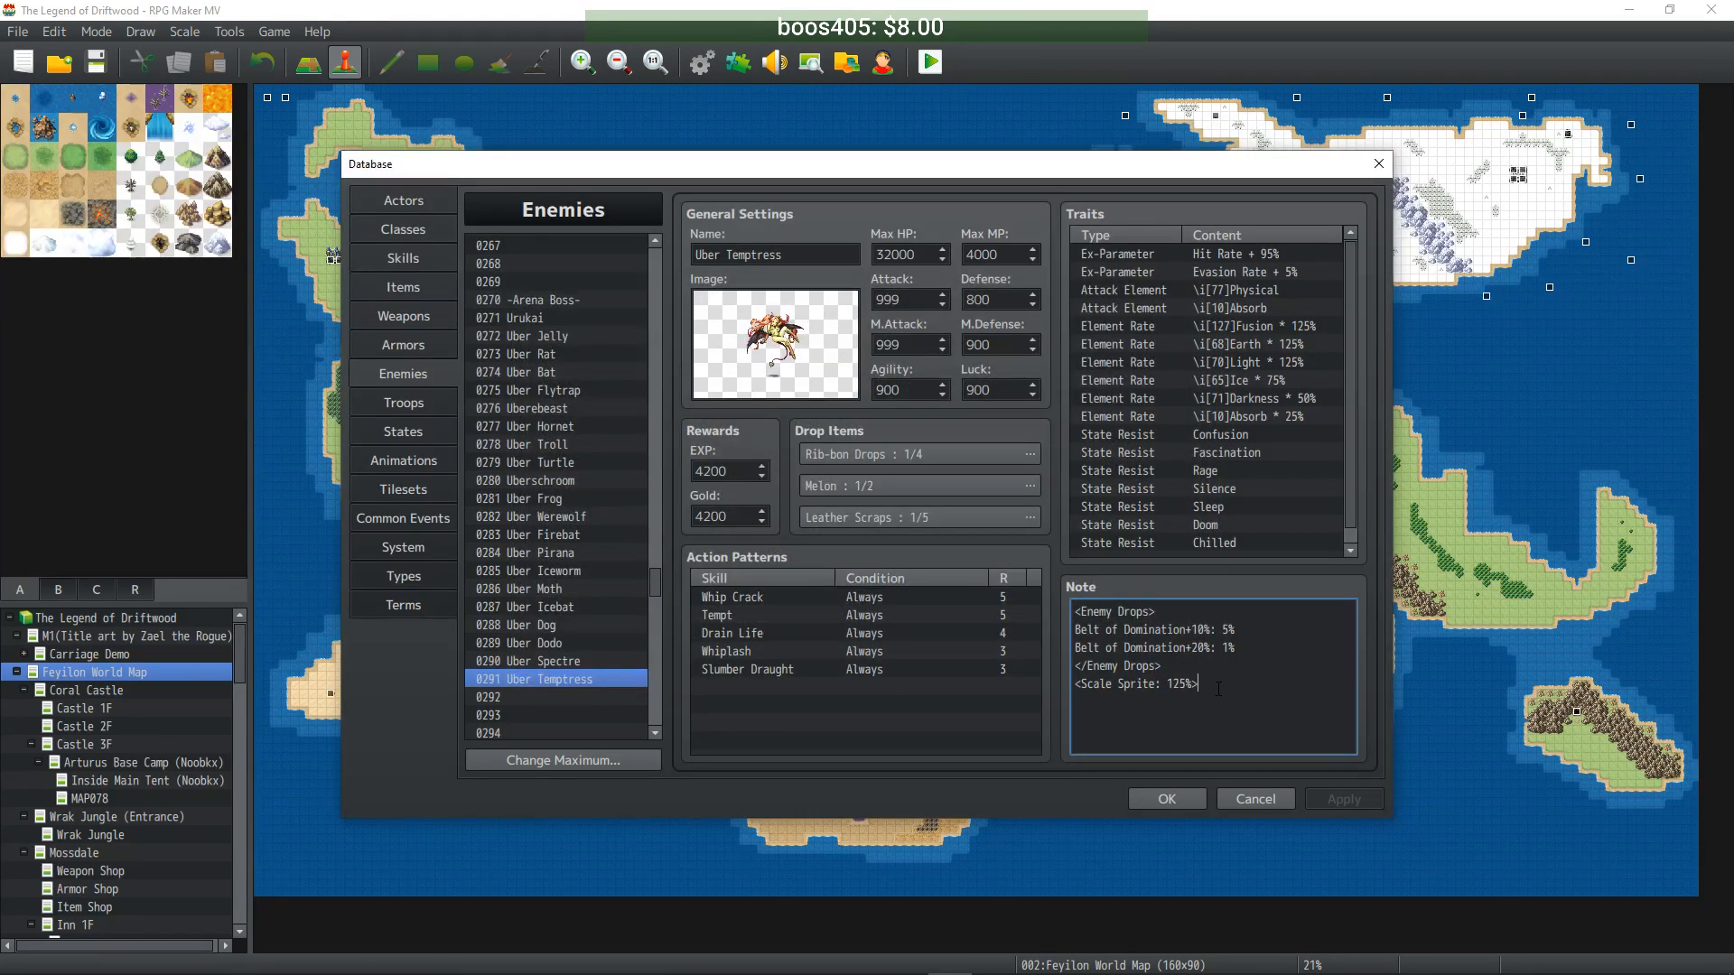
key(Return)
key(ctrl+v)
key(BackSpace)
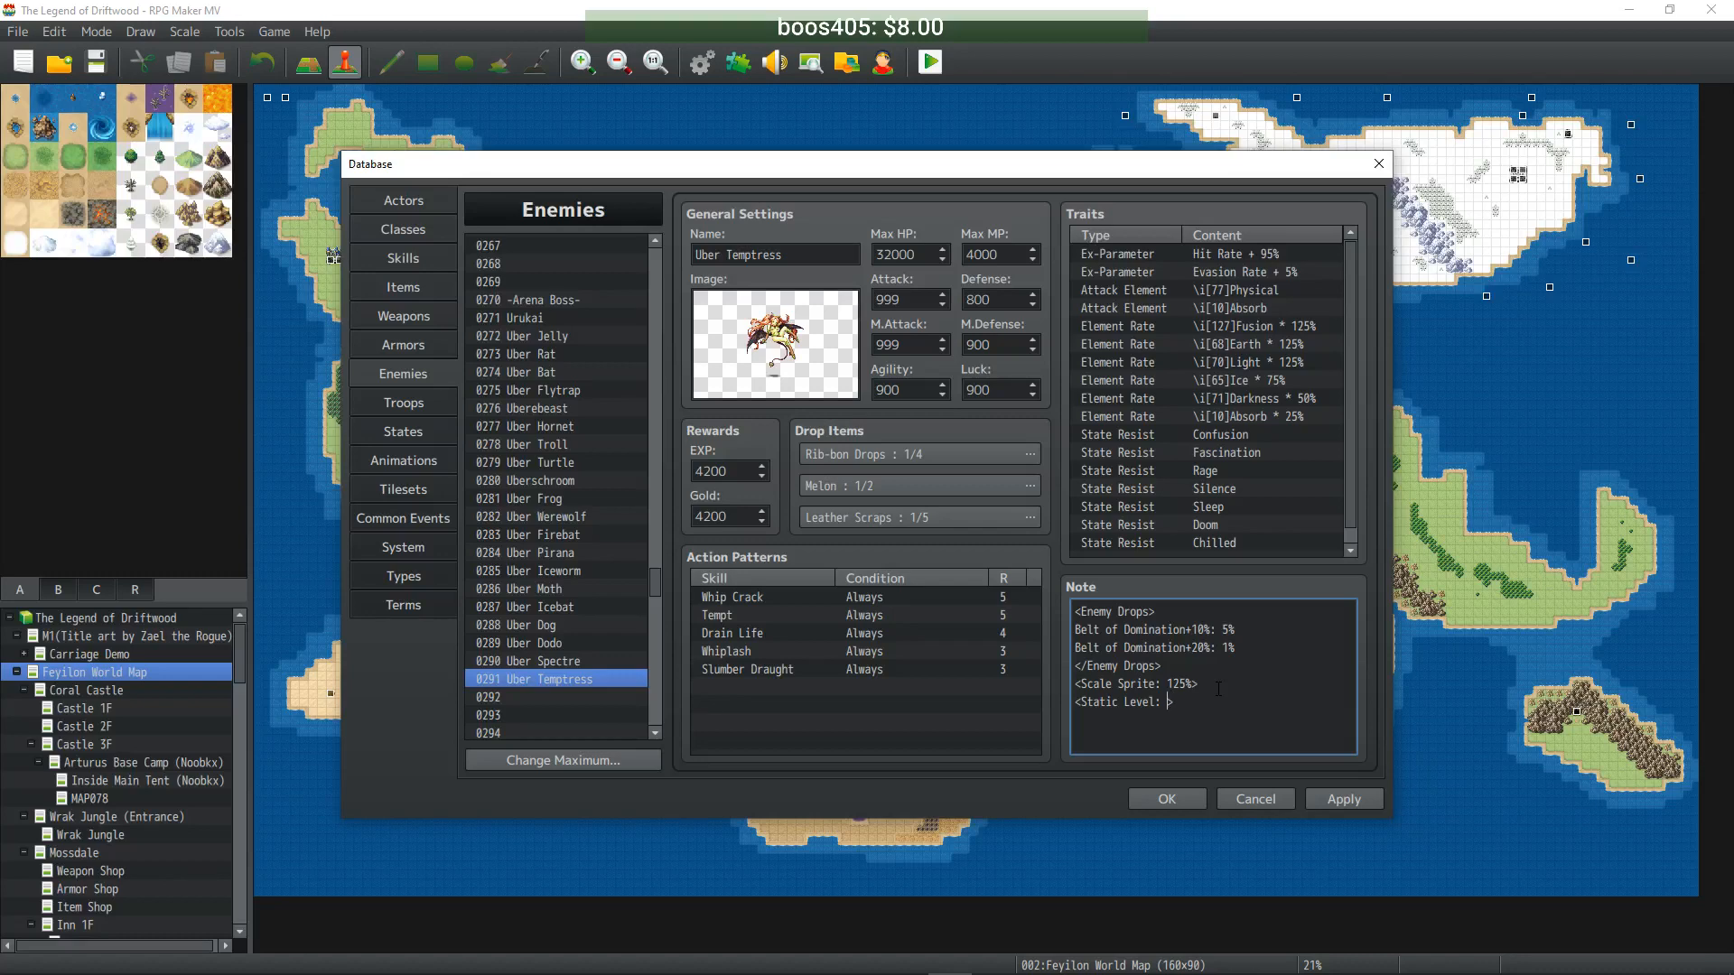
text(50> )
text(<)
text(Level Flux)
text(uation)
text(: 0>)
- Reopen the plugin help to check the spelling of the Level Fluctuation notetag
right_click(1244, 712)
click(1324, 889)
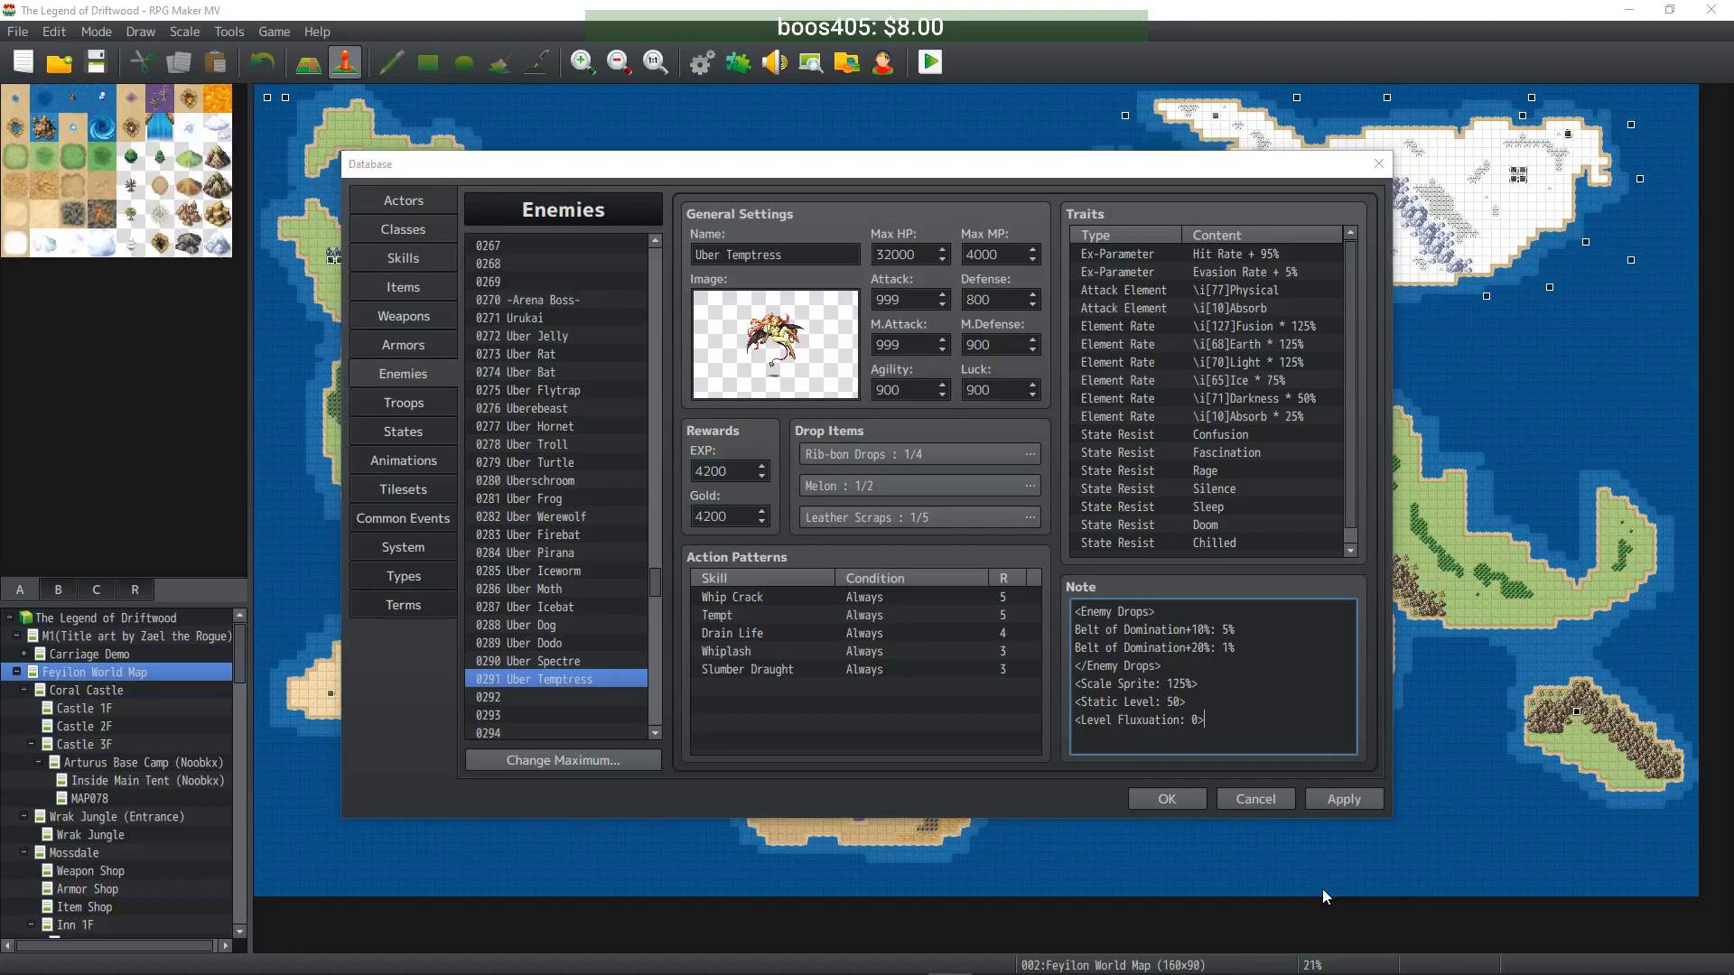
scroll(883, 522, down, 10)
scroll(882, 522, down, 6)
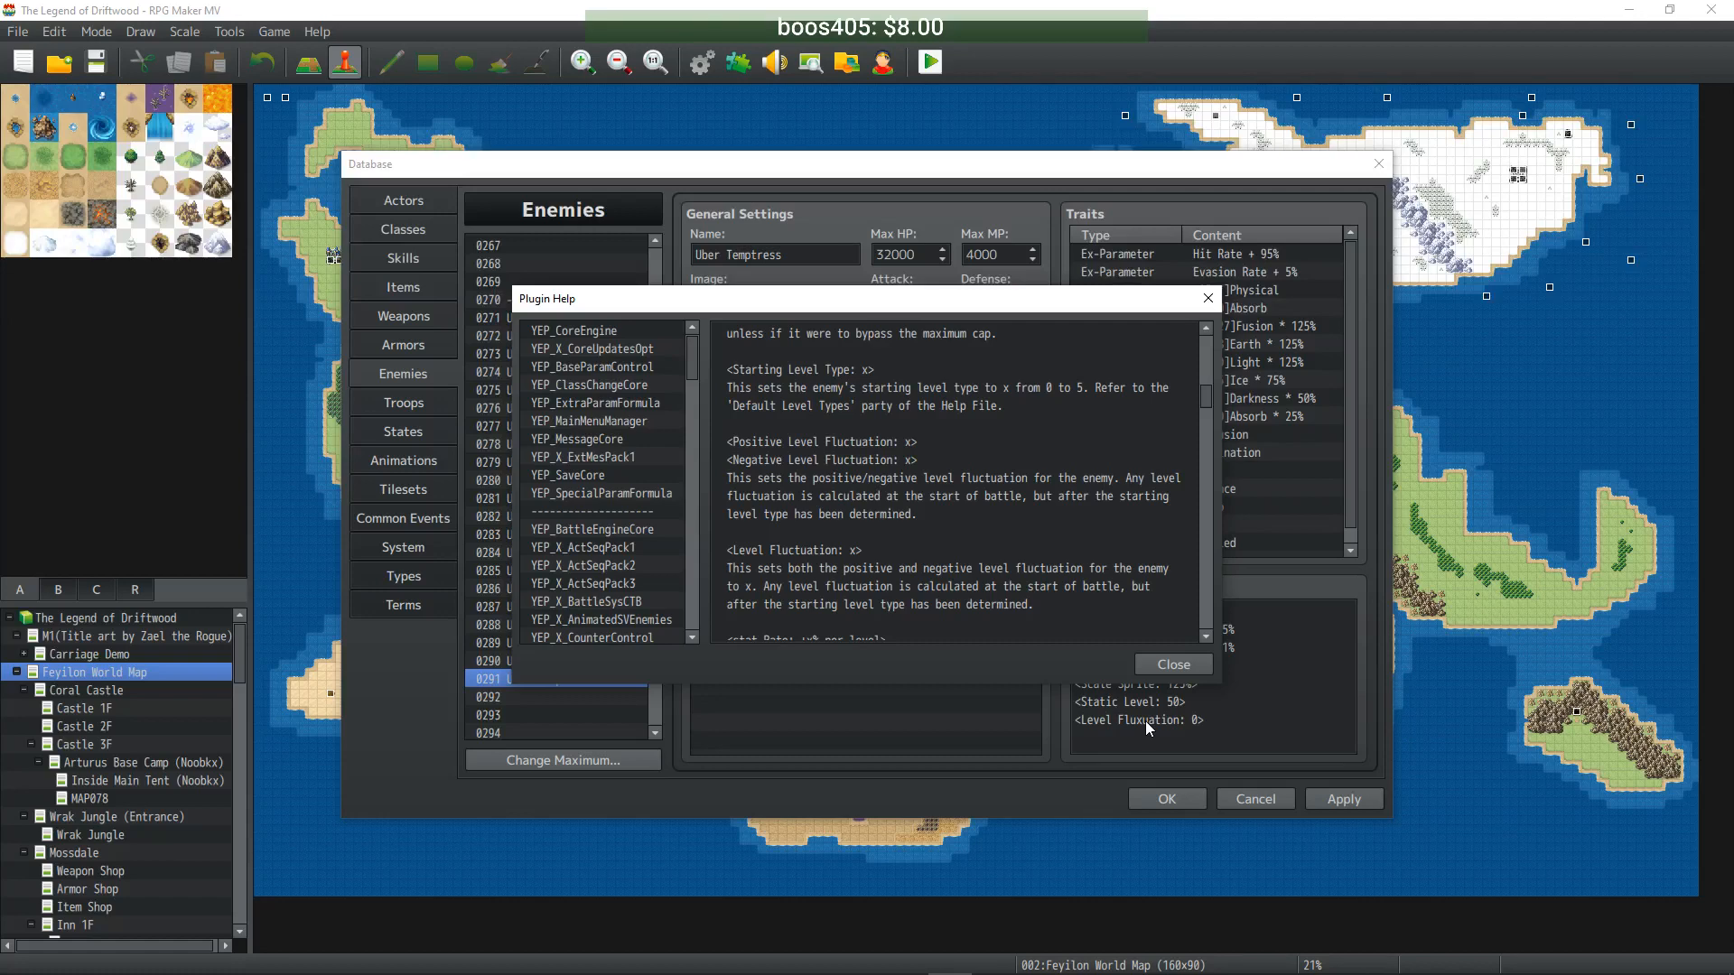
click(1168, 663)
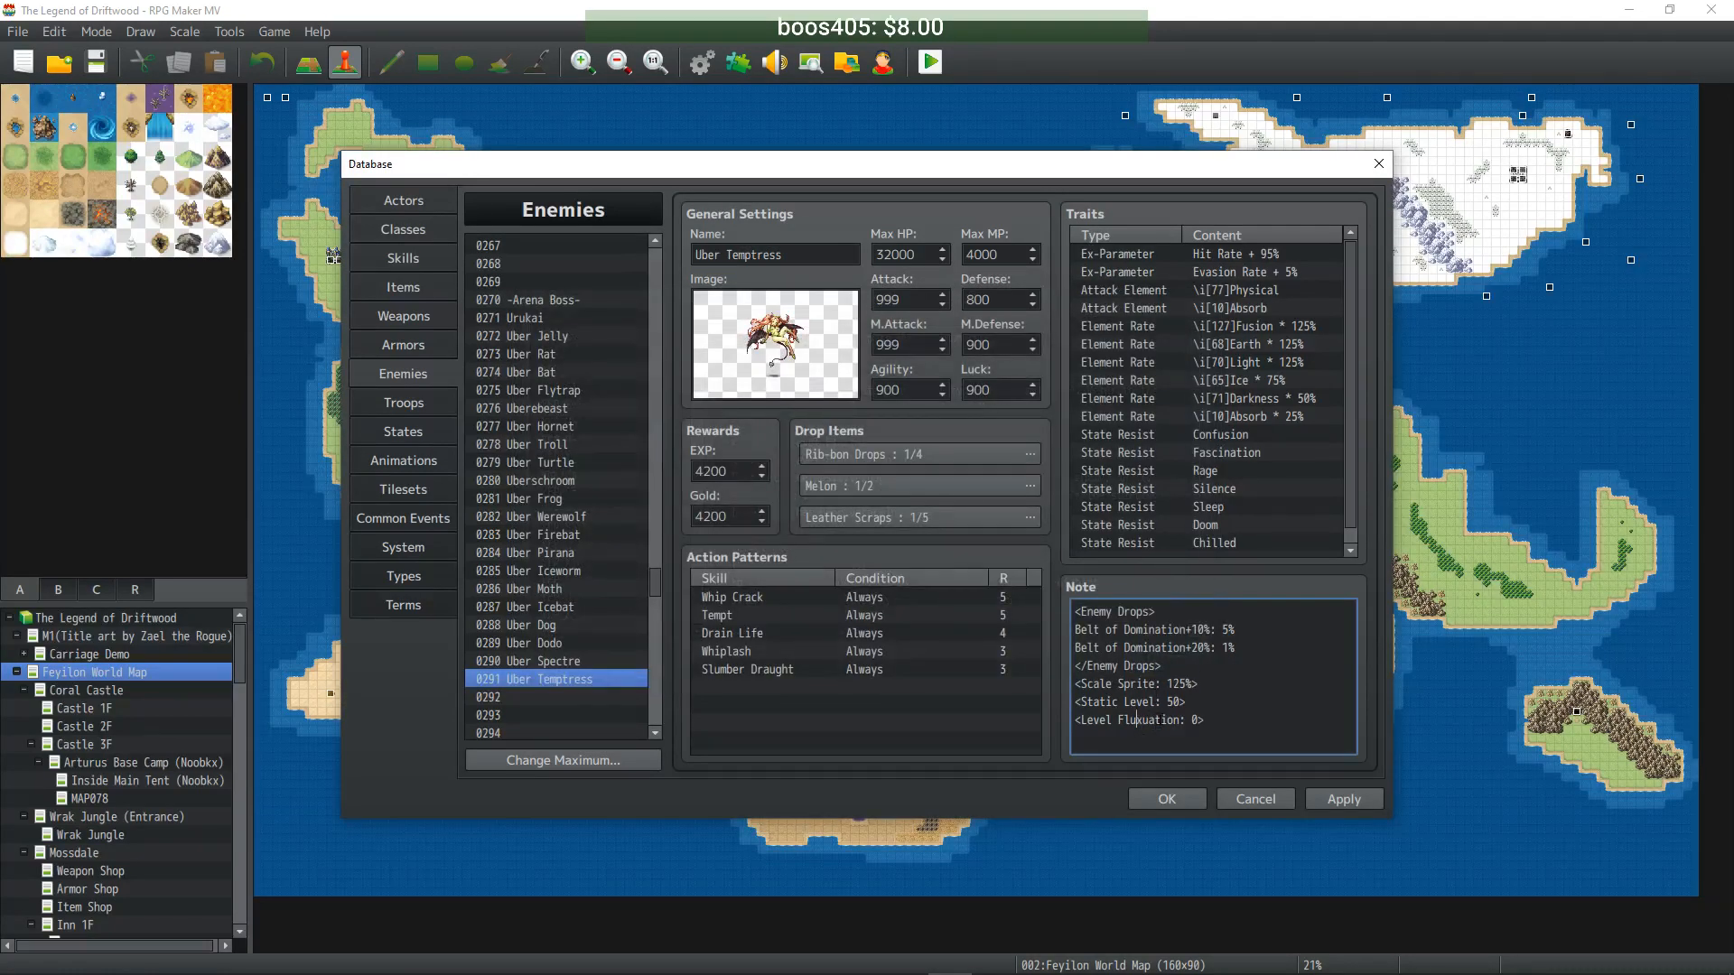
- Correct 'Fluxuation' to 'Fluctuation', apply the note, and select the two level tag lines
click(1144, 720)
key(BackSpace)
text(ct)
click(1368, 805)
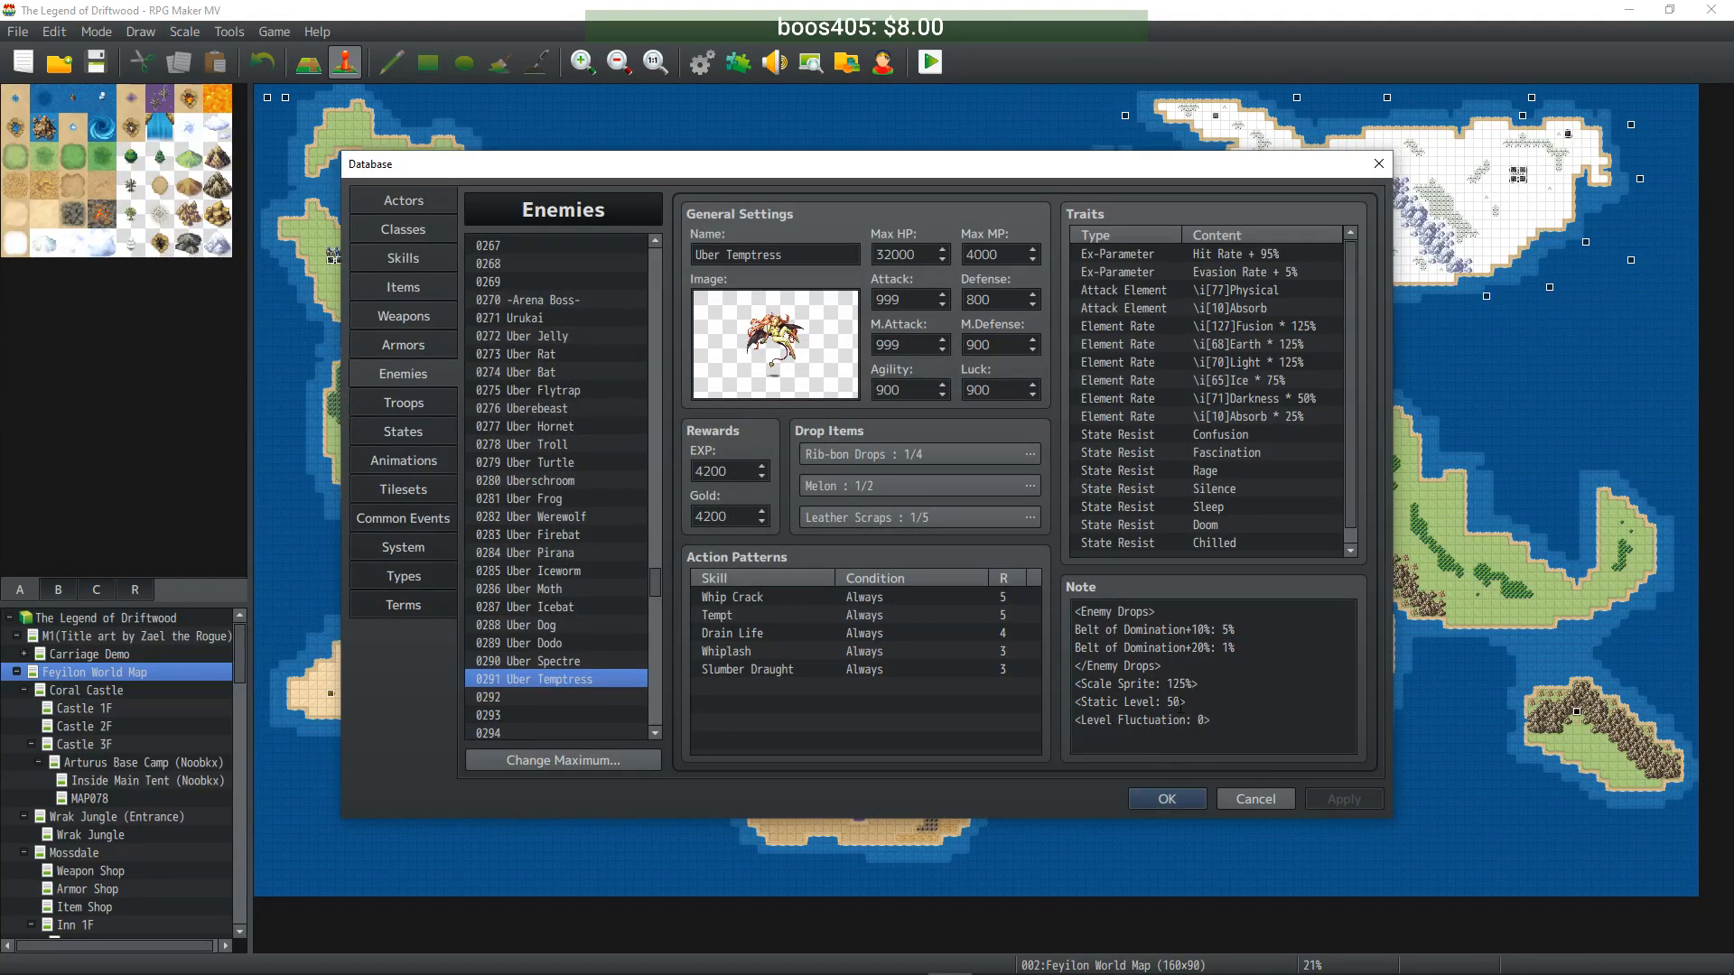
drag(1243, 724, 1069, 710)
key(ctrl+c)
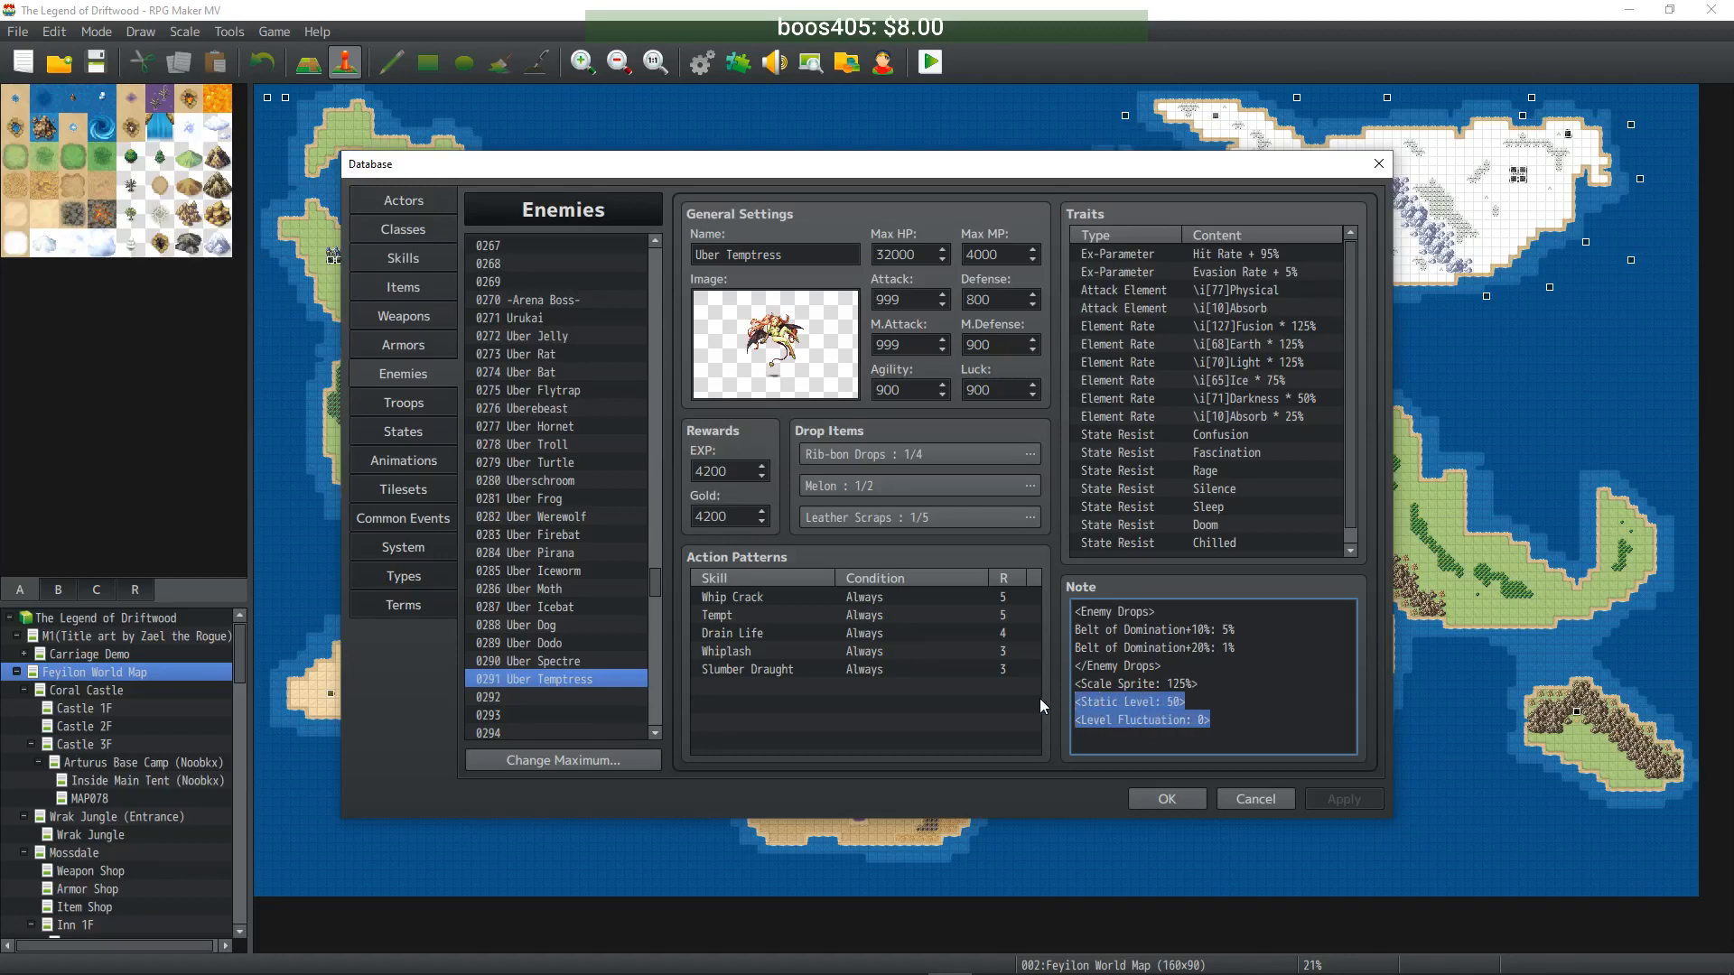
- Paste the Static Level 50 and Level Fluctuation 0 tags into Uber Spectre, Dodo and Dog notes
click(587, 662)
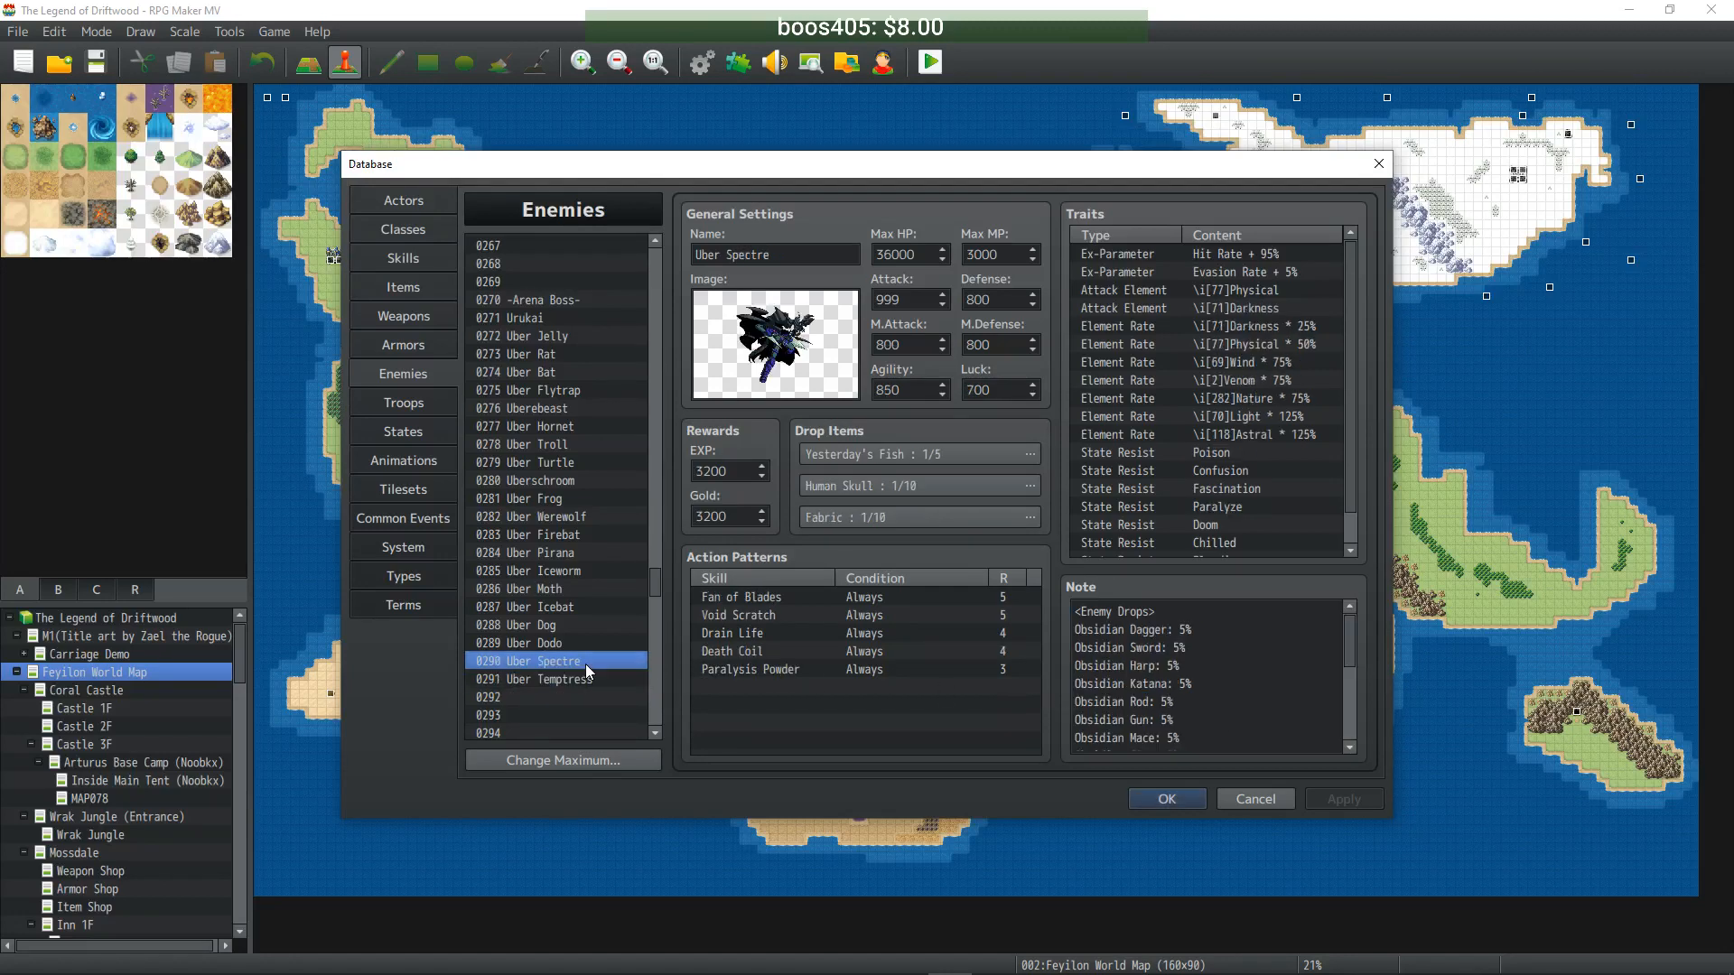
scroll(1124, 677, down, 5)
click(1250, 737)
click(1250, 737)
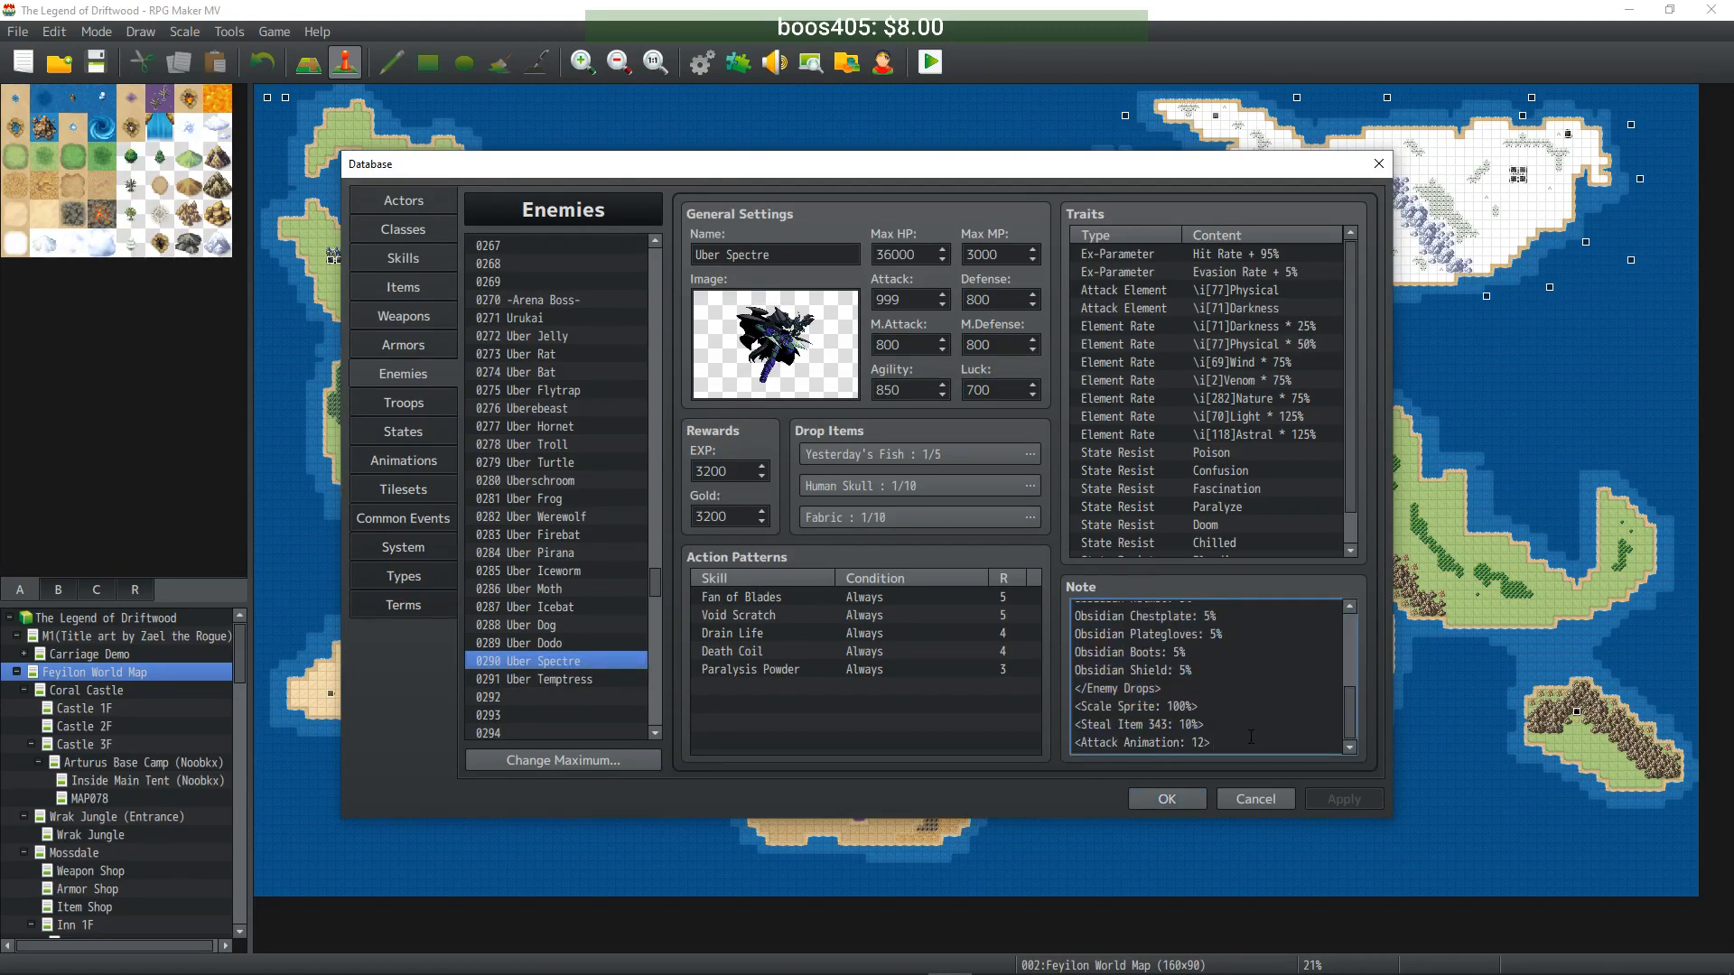
key(Return)
key(ctrl+v)
scroll(1208, 716, up, 5)
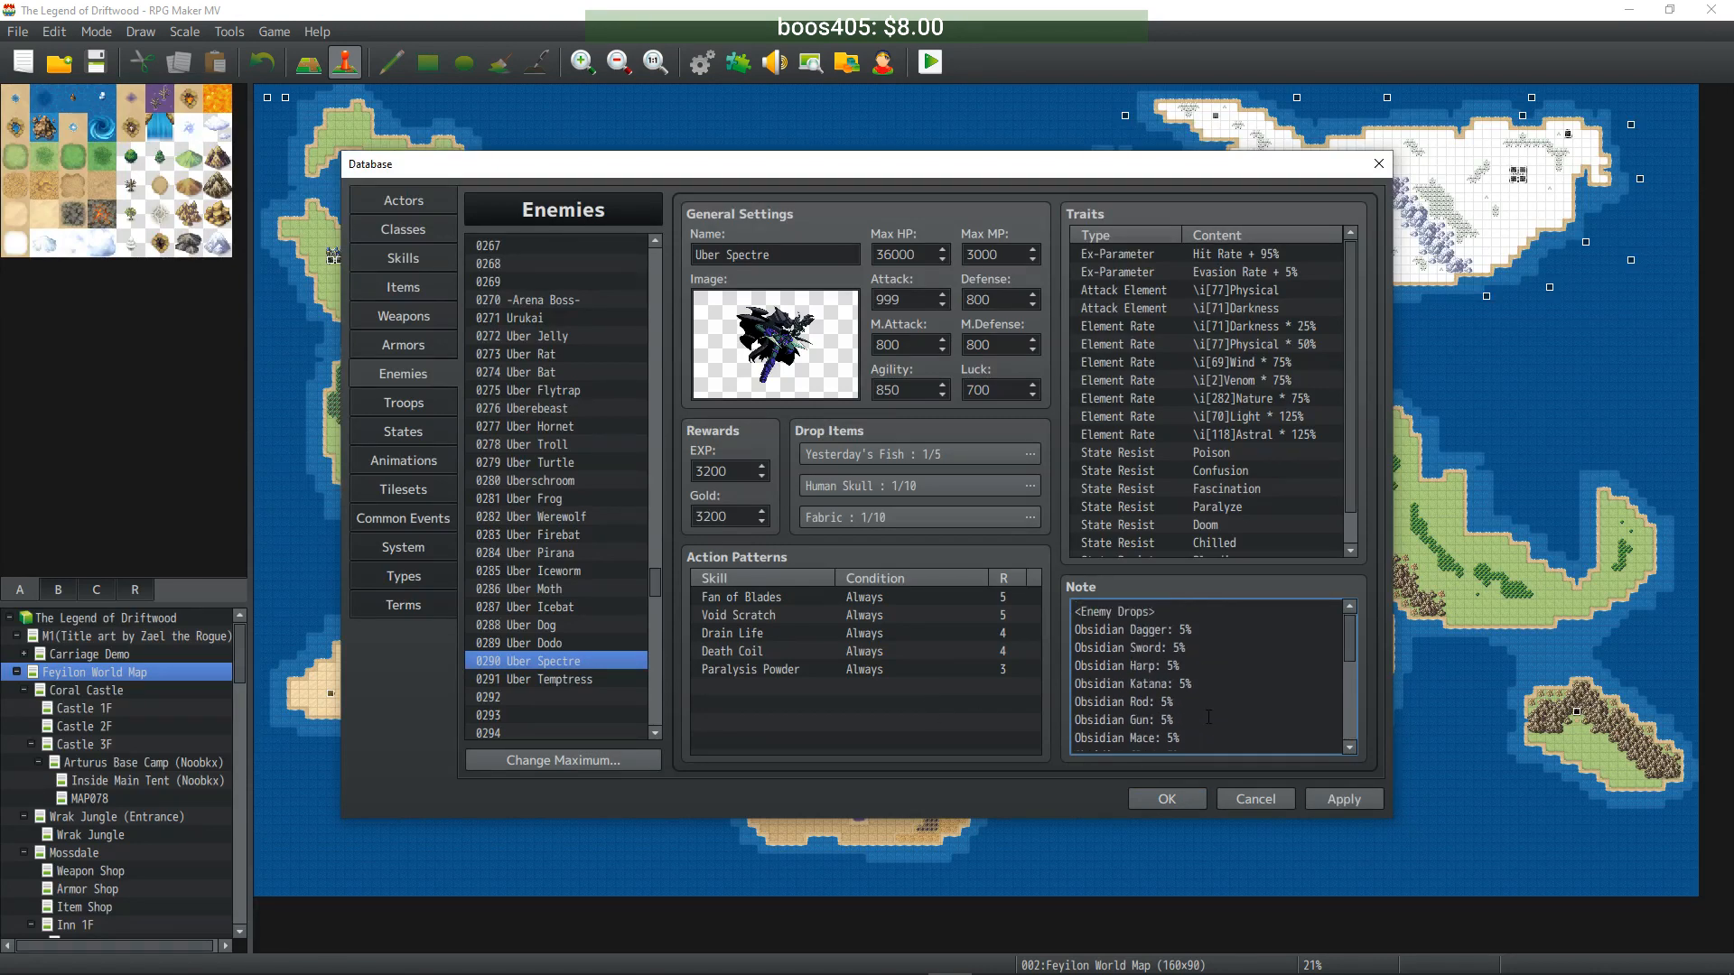
click(1240, 645)
key(ctrl+v)
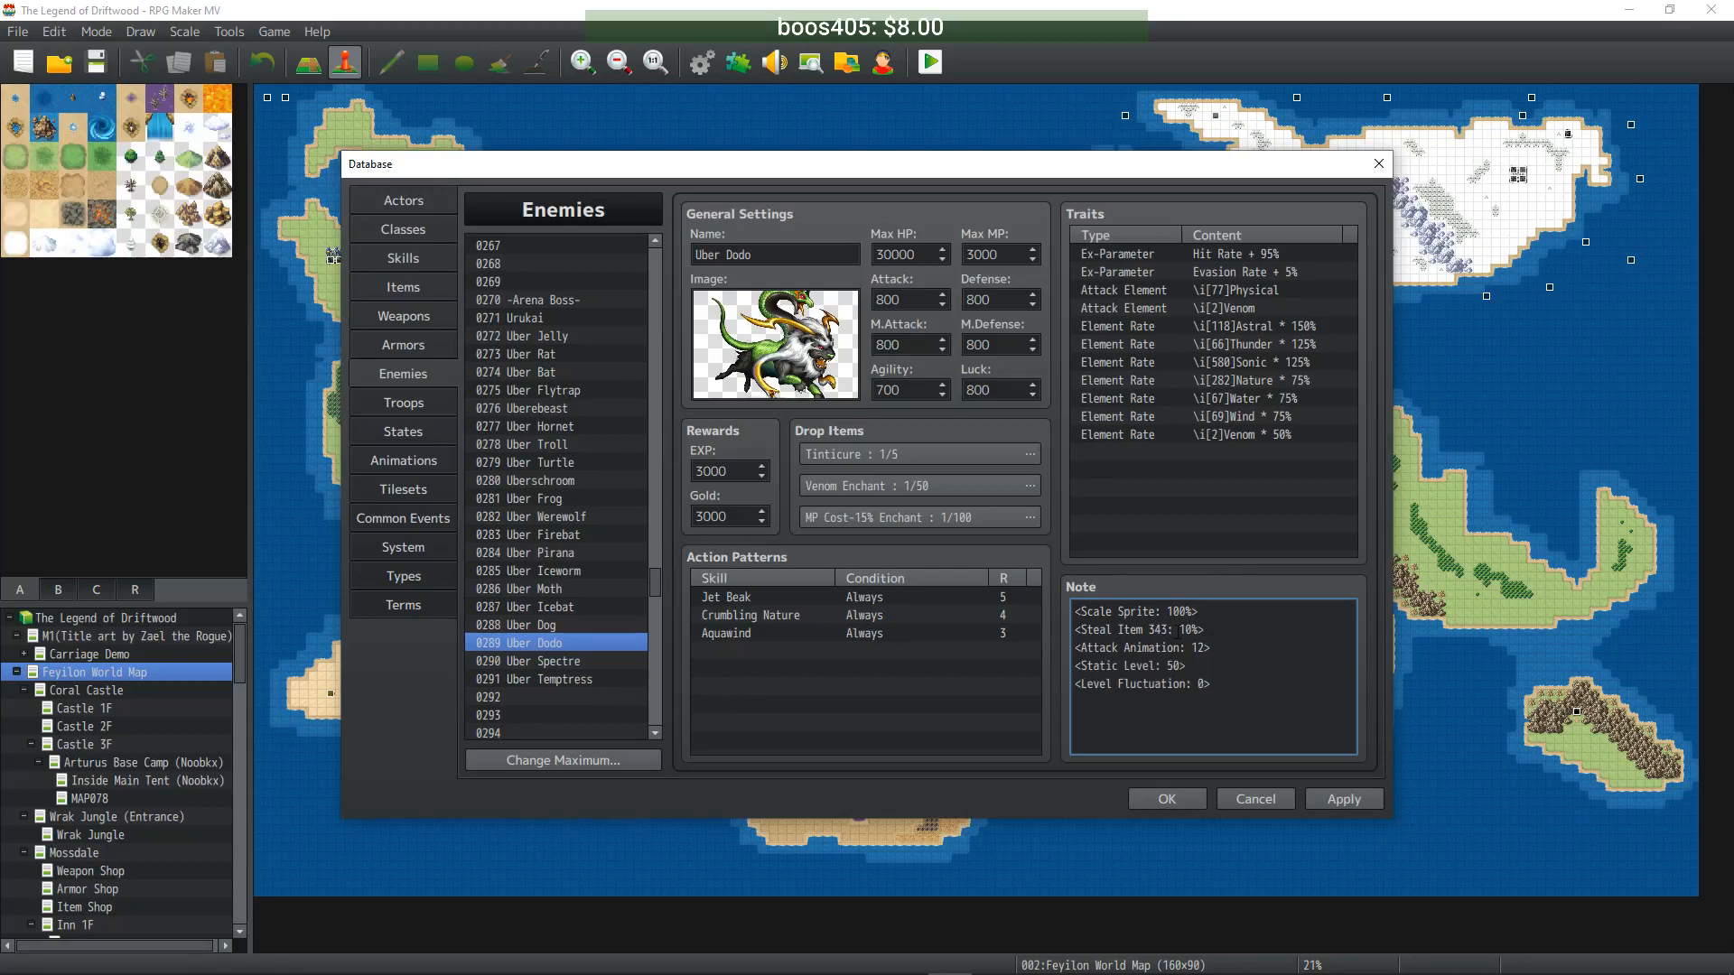
click(571, 630)
click(1284, 650)
key(ctrl+v)
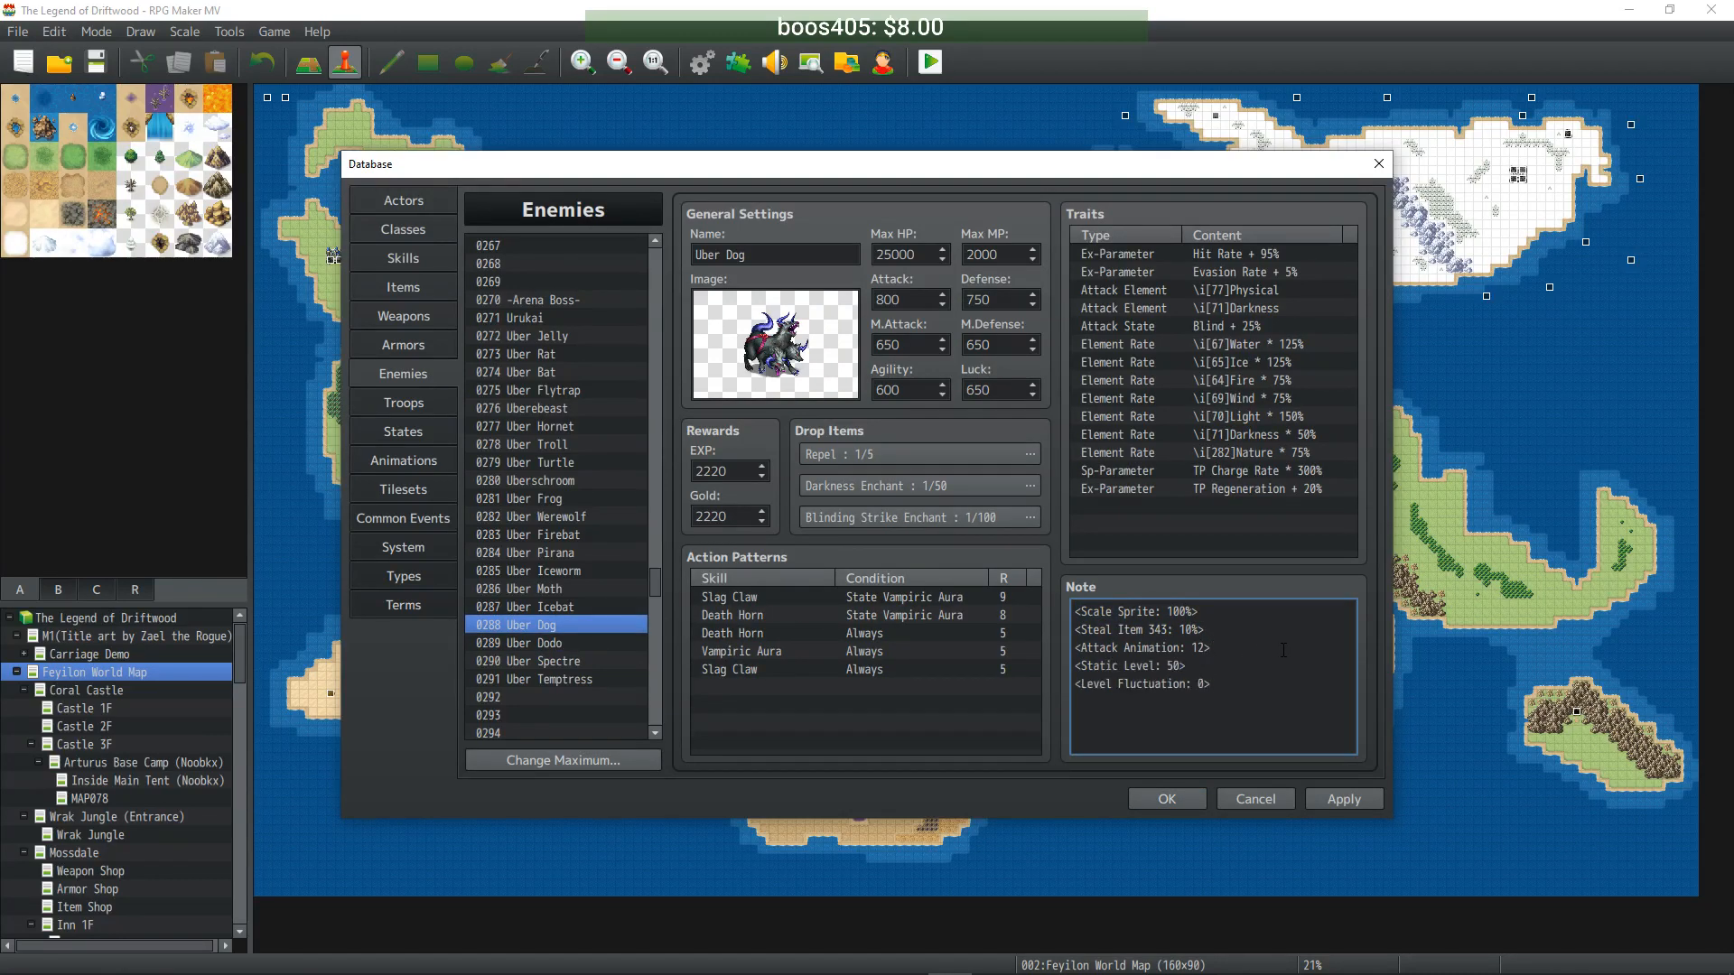
- Paste the level tags into Uber Icebat's and Uber Iceworm's notes and apply the changes
click(578, 607)
click(1258, 708)
key(ctrl+v)
click(524, 589)
click(1256, 718)
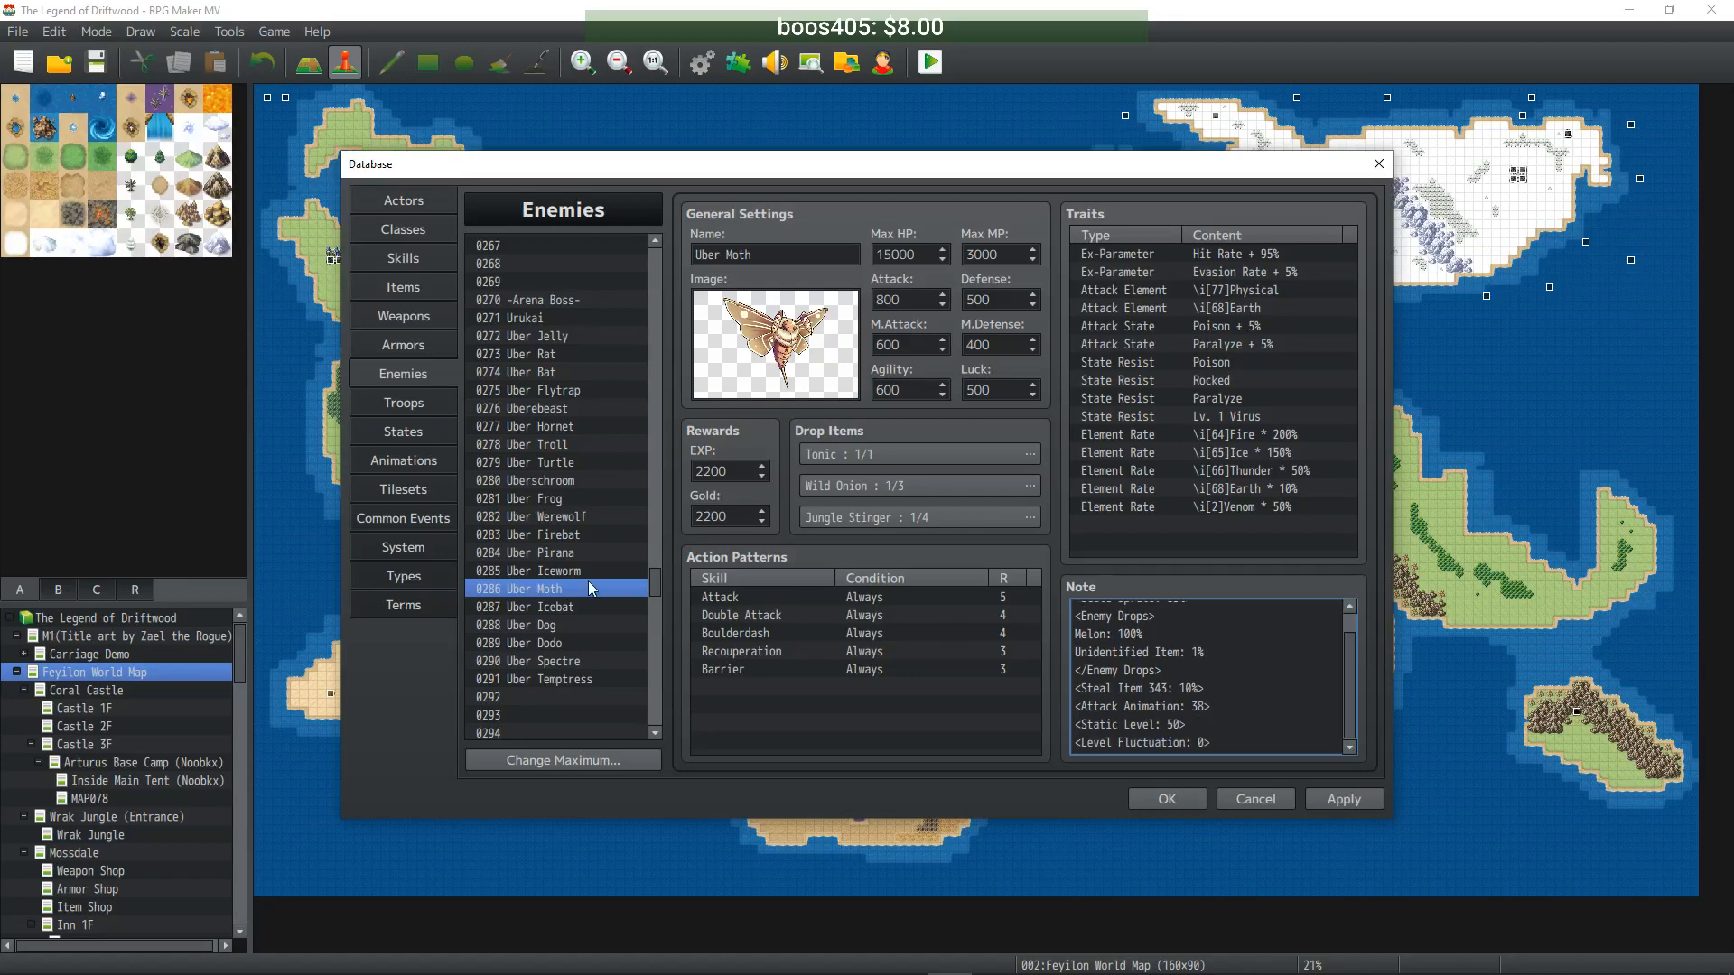
click(581, 573)
click(1242, 720)
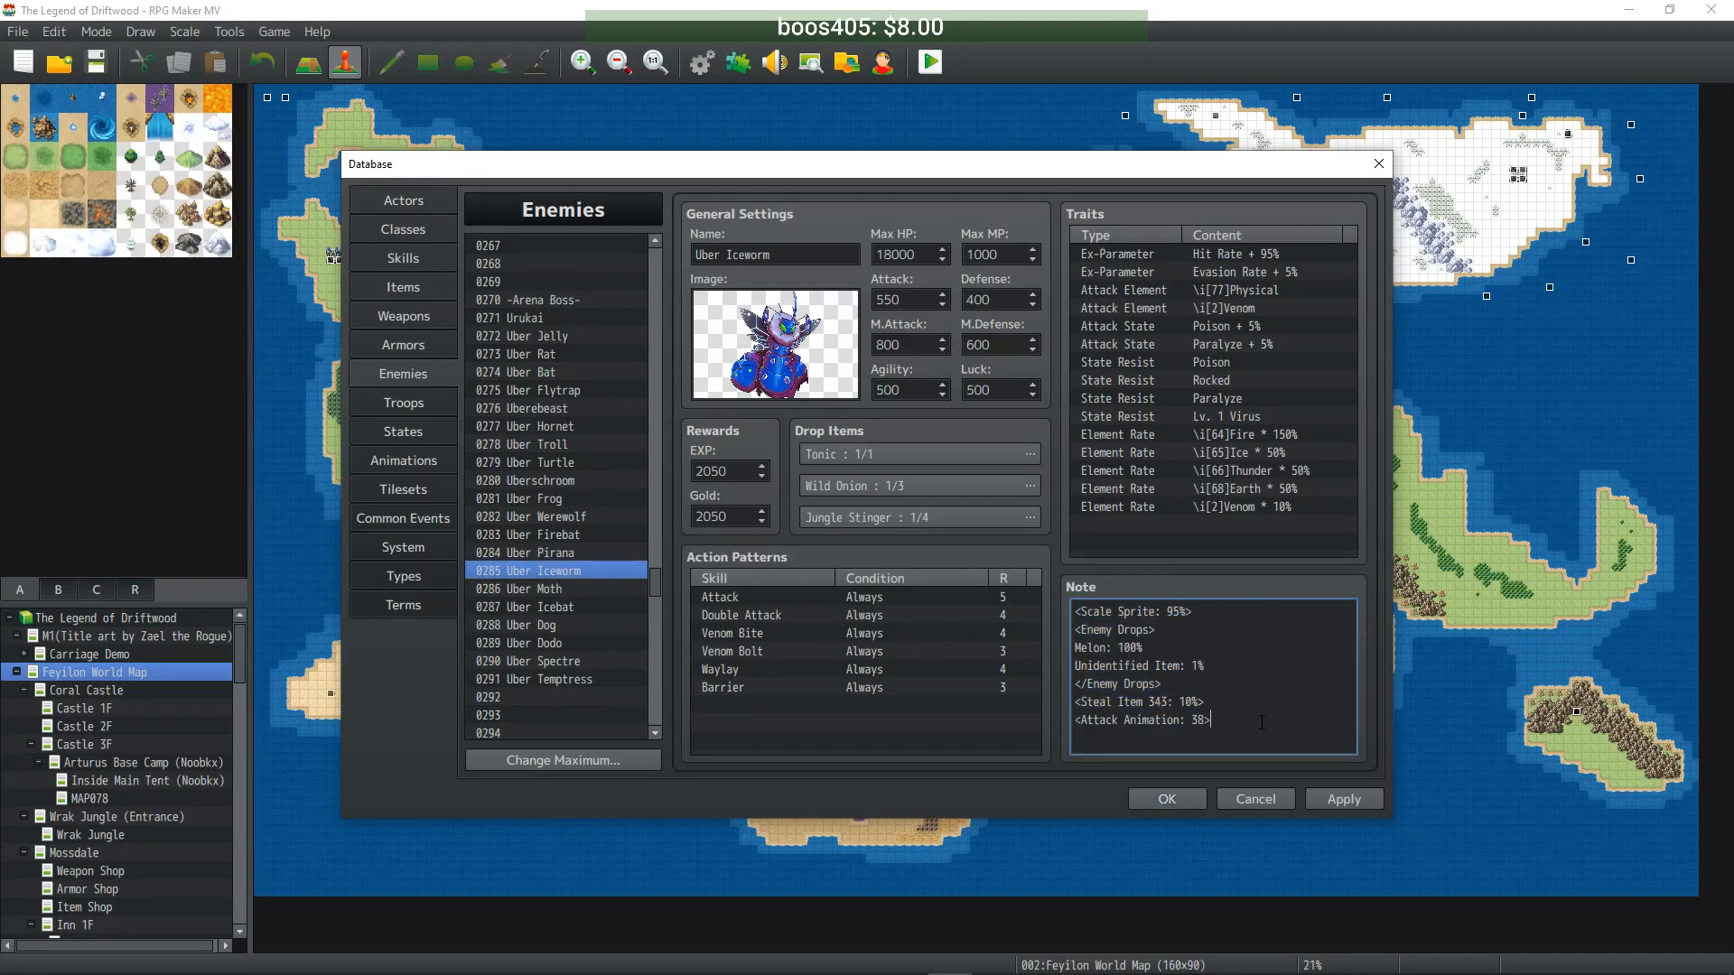
key(ctrl+v)
click(1344, 799)
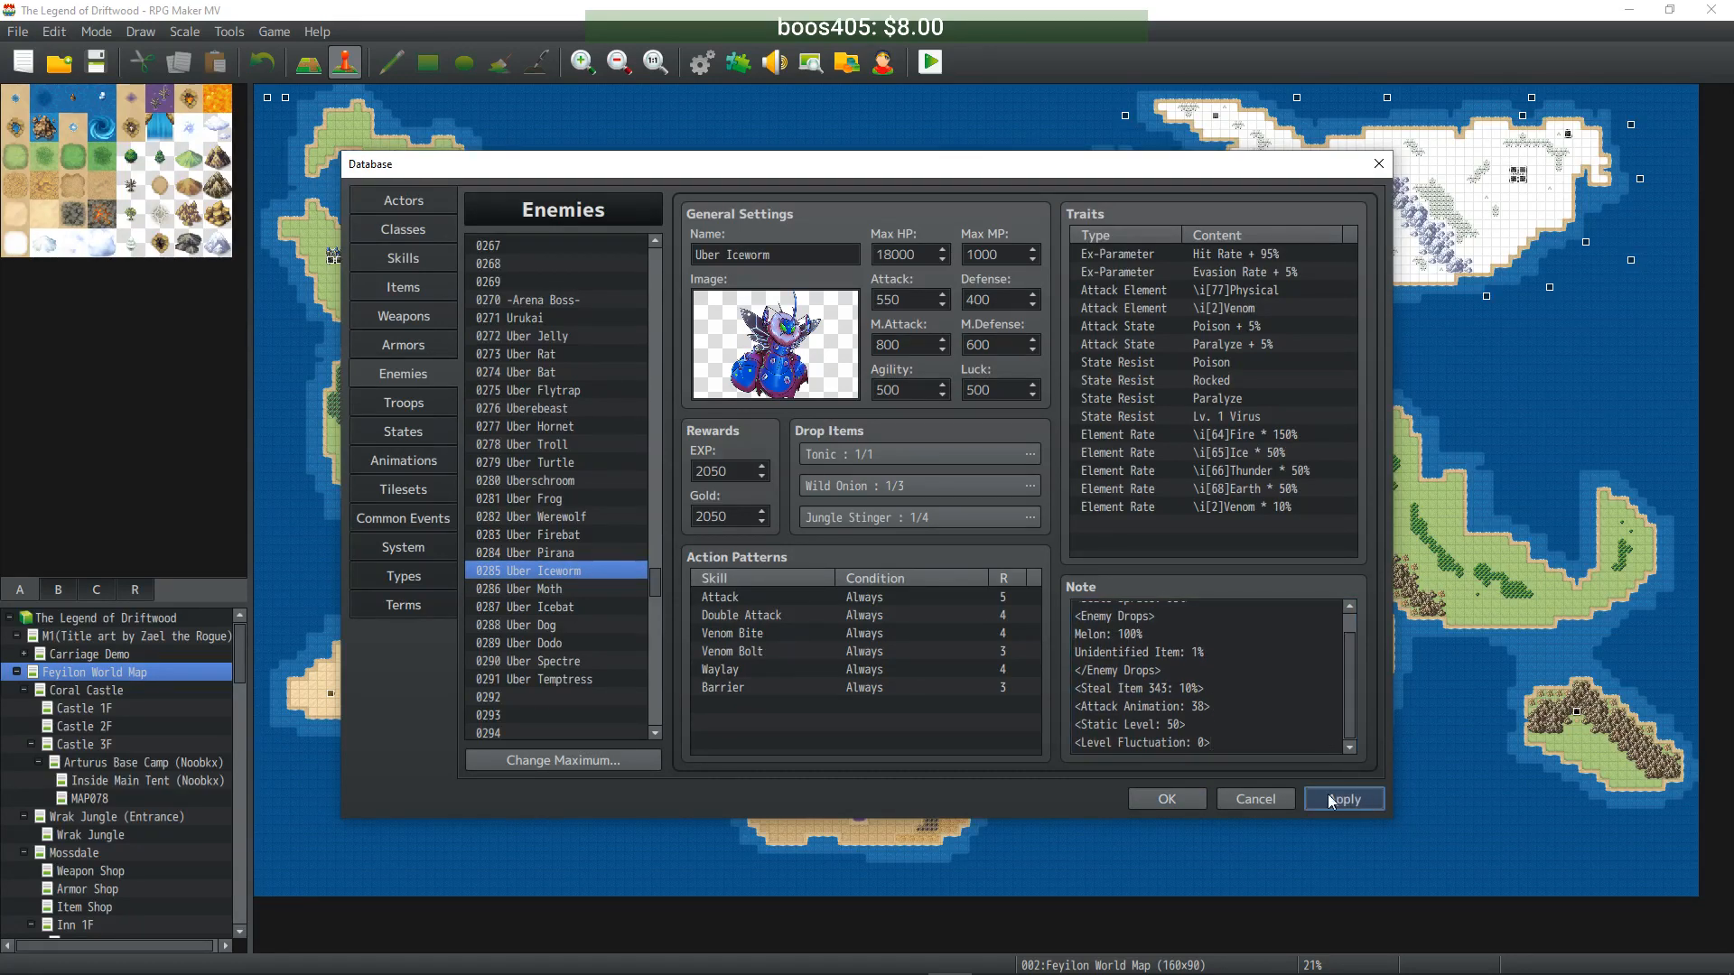
- Paste the level tags into Uber Pirana, Firebat, Werewolf and Frog notes
click(577, 555)
click(1255, 656)
key(ctrl+v)
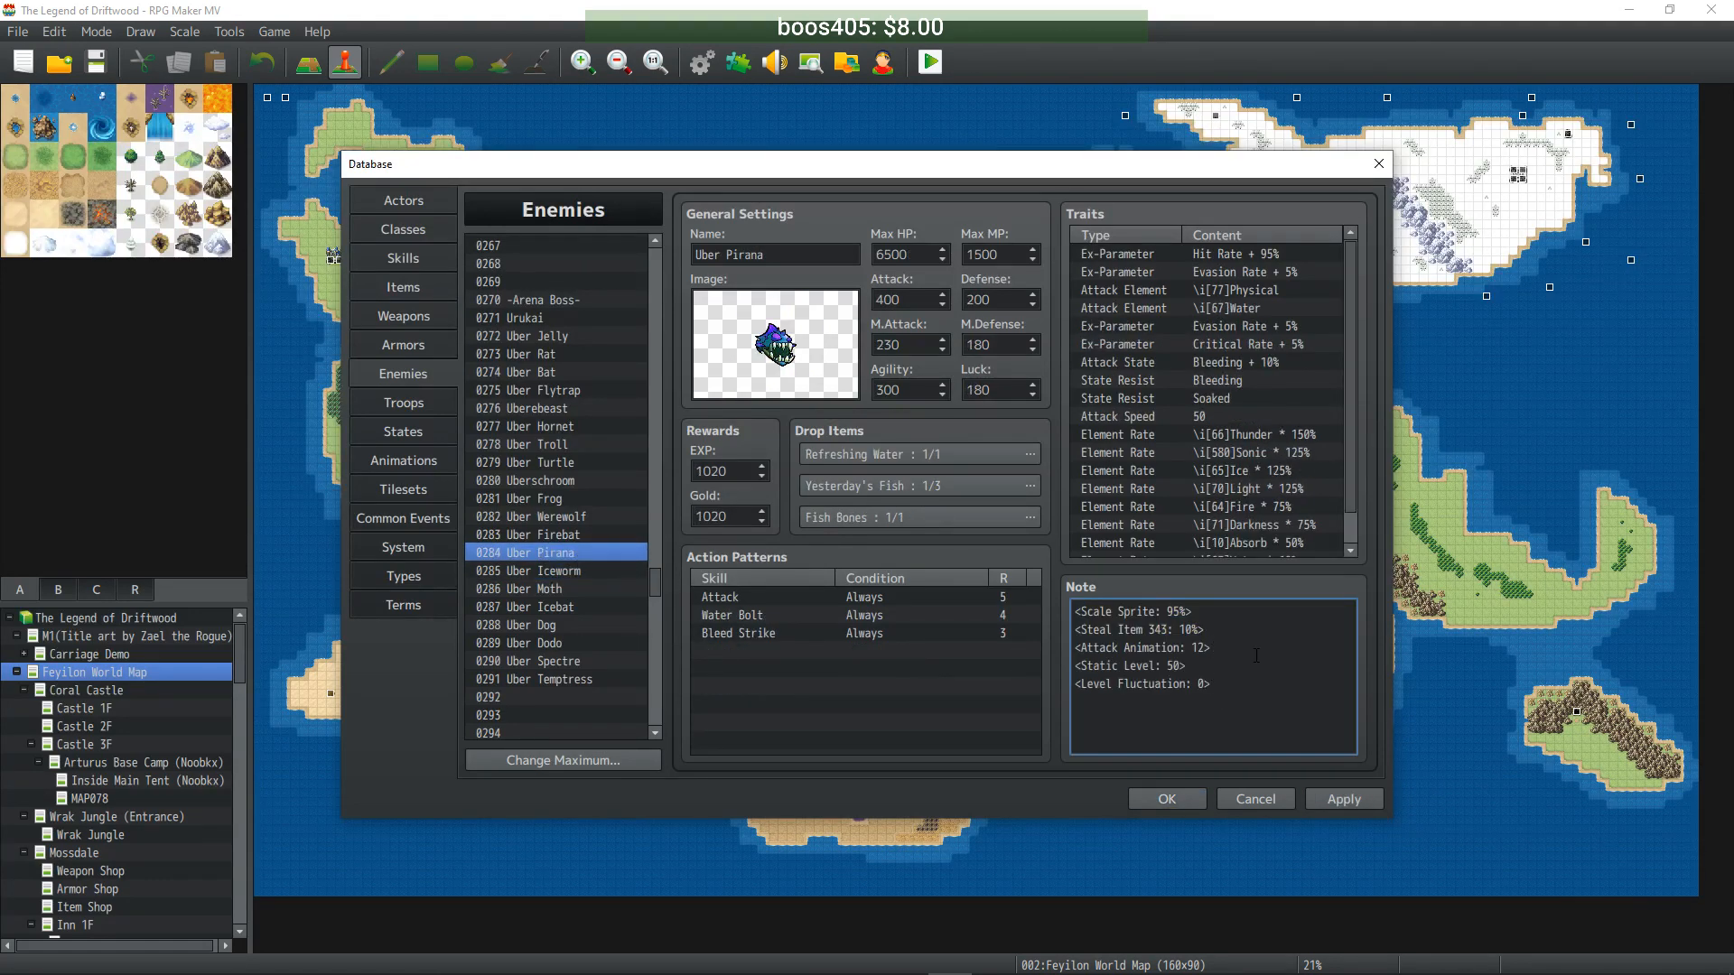
click(556, 534)
click(1236, 723)
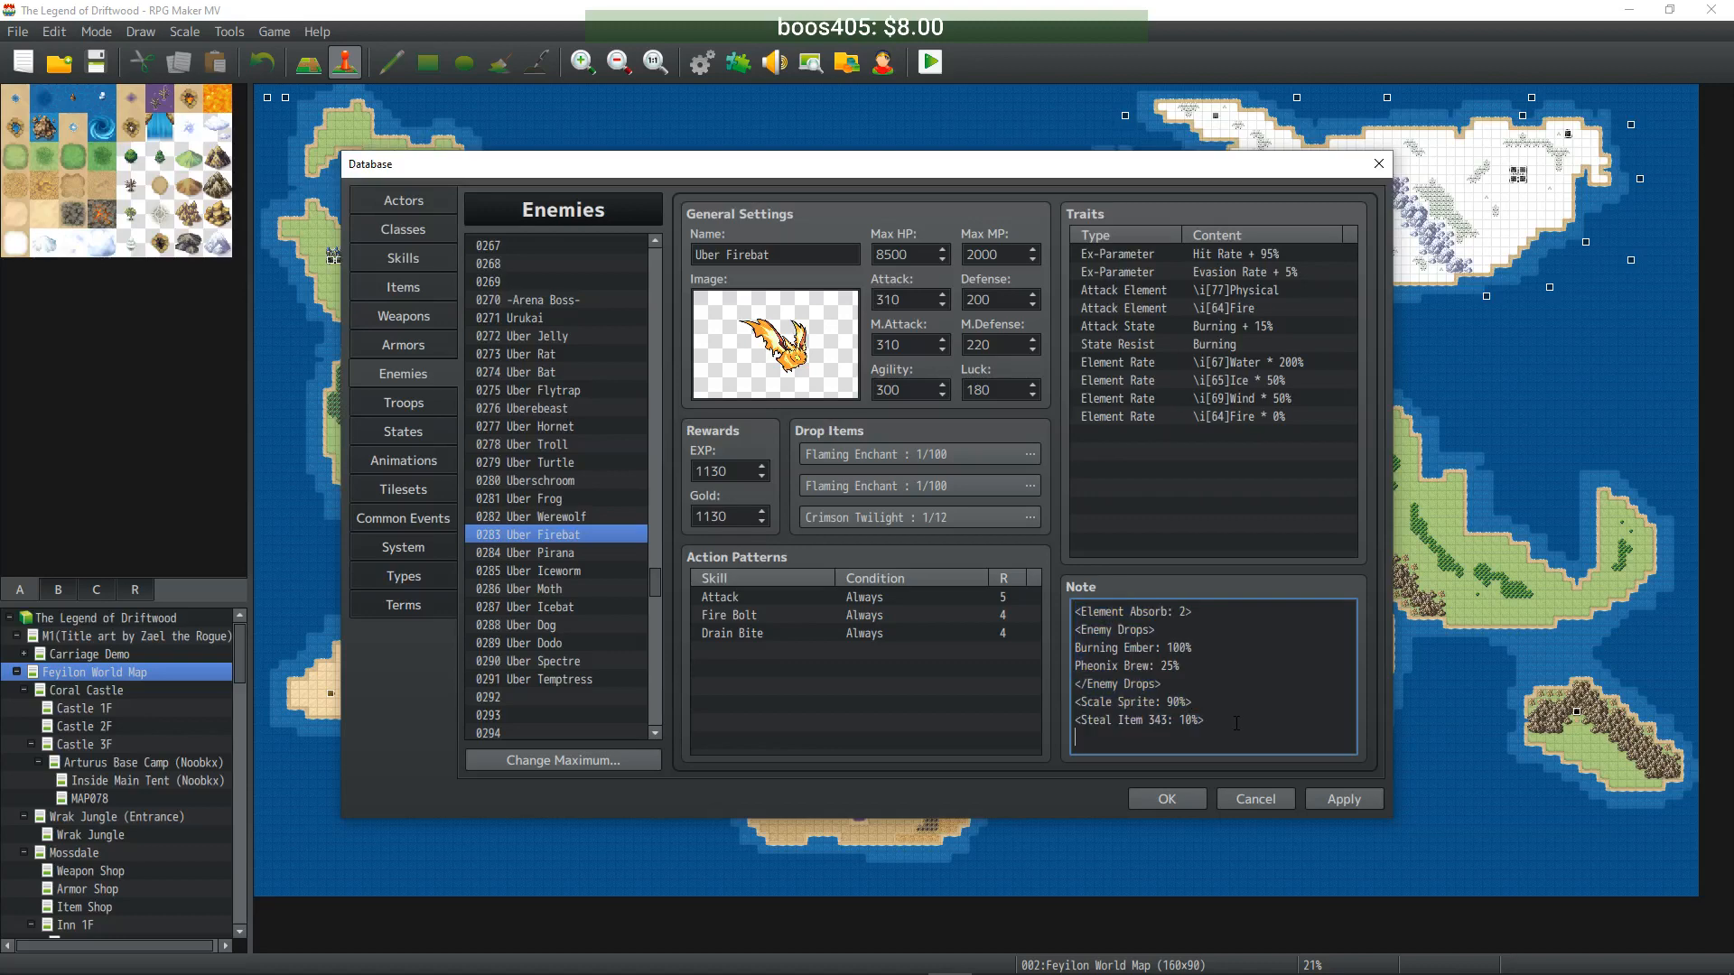
key(ctrl+v)
click(1340, 800)
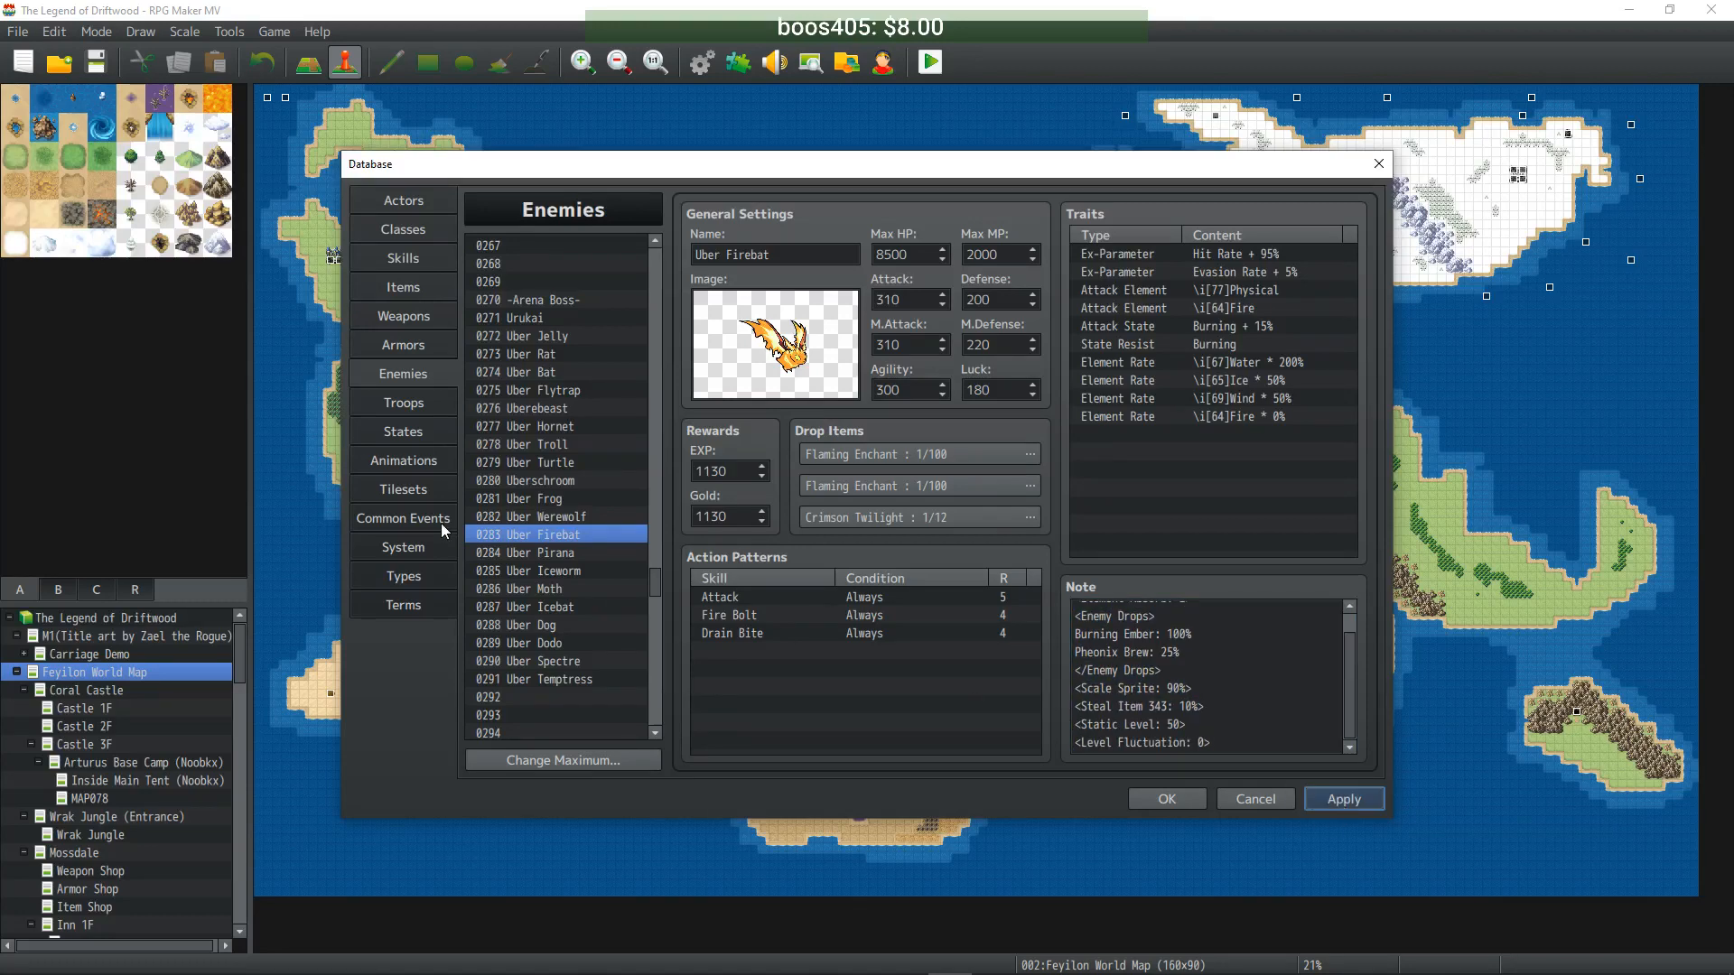
click(549, 516)
click(1276, 662)
key(ctrl+v)
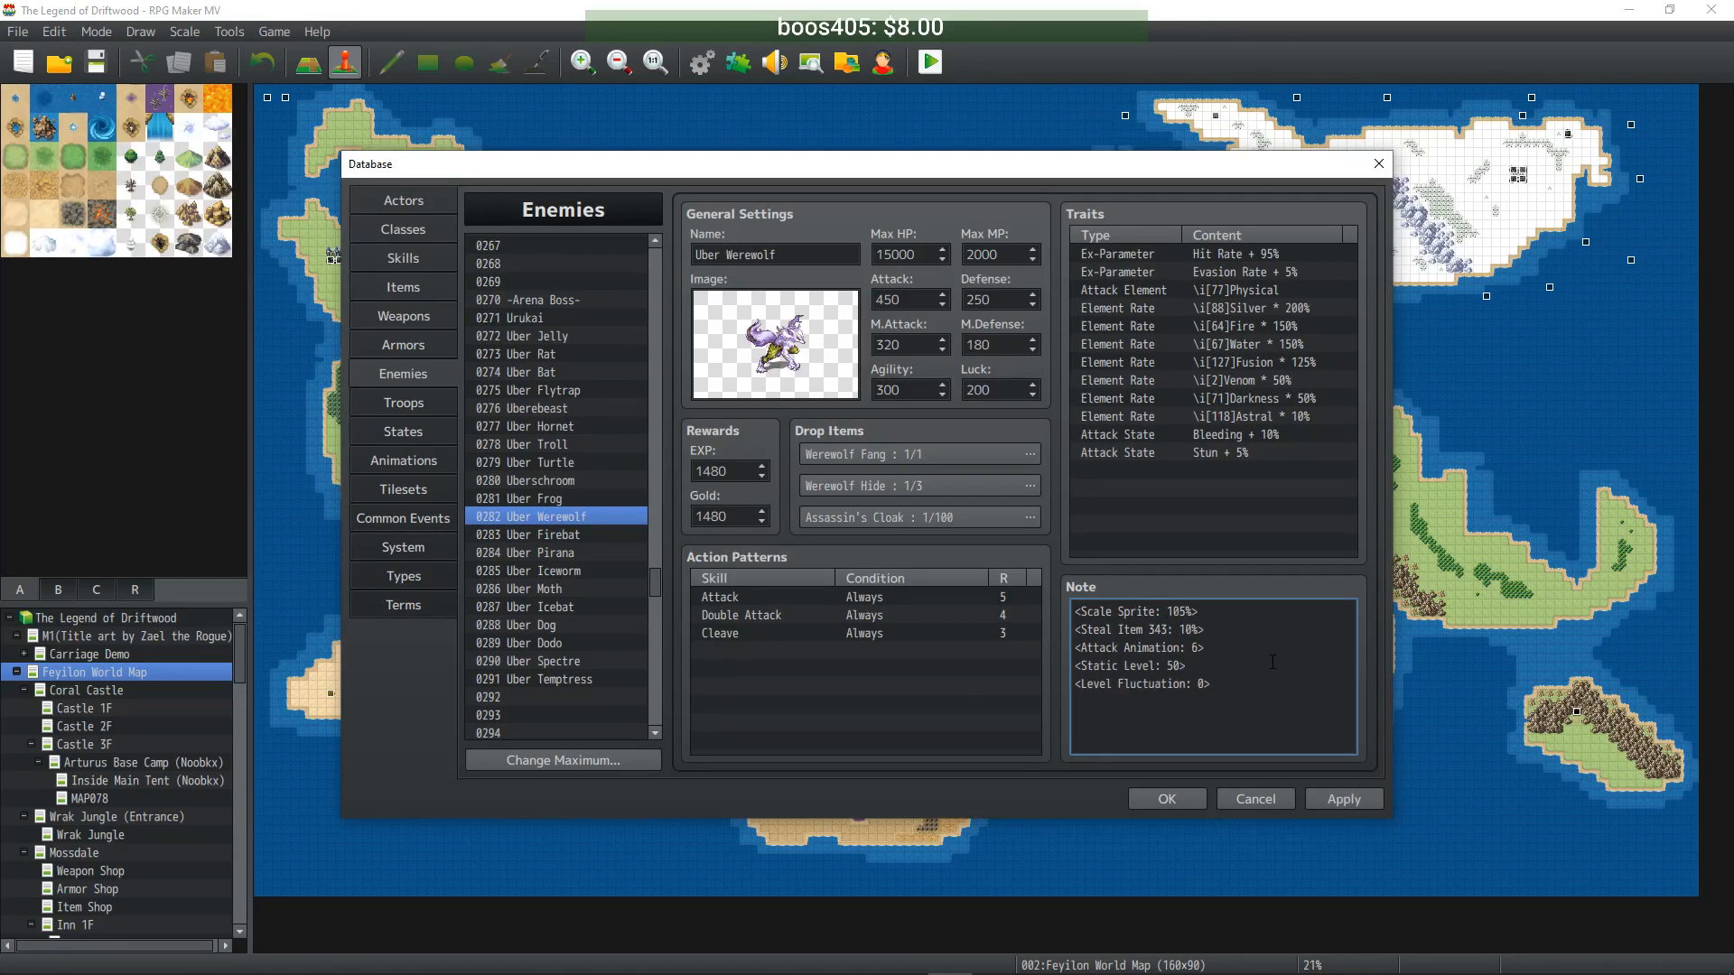
click(575, 498)
click(1278, 655)
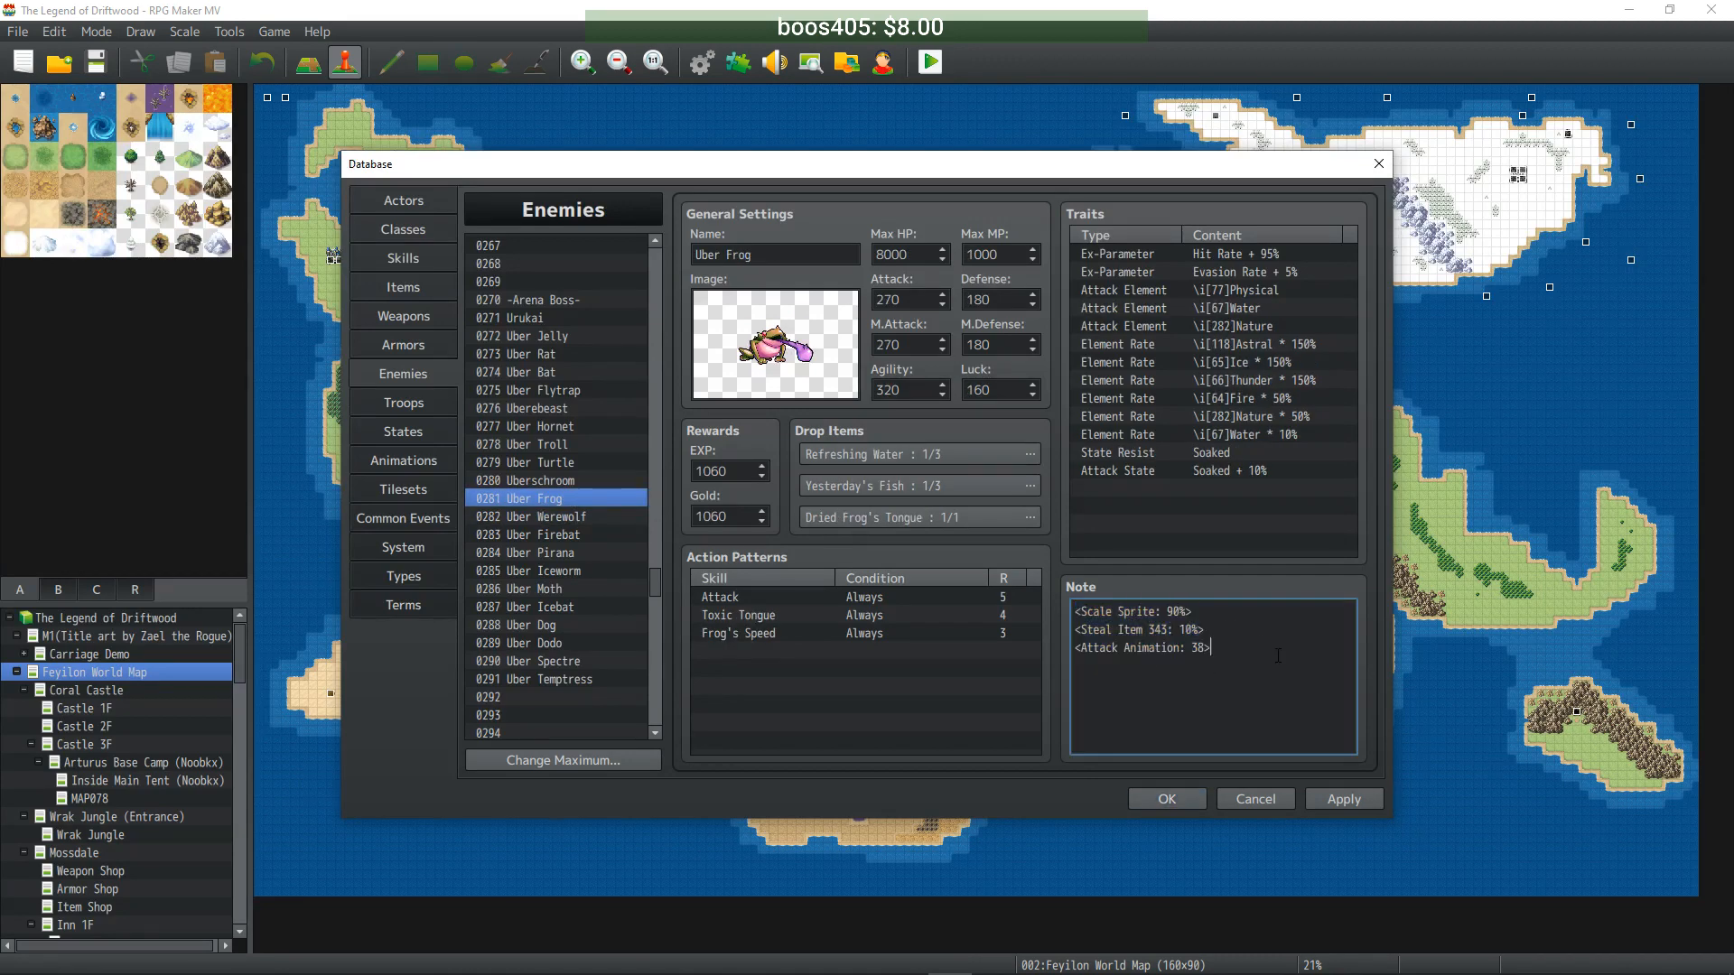
key(ctrl+v)
- Paste the level tags at the end of Uberschroom, Uber Turtle and Uber Troll notes
click(628, 481)
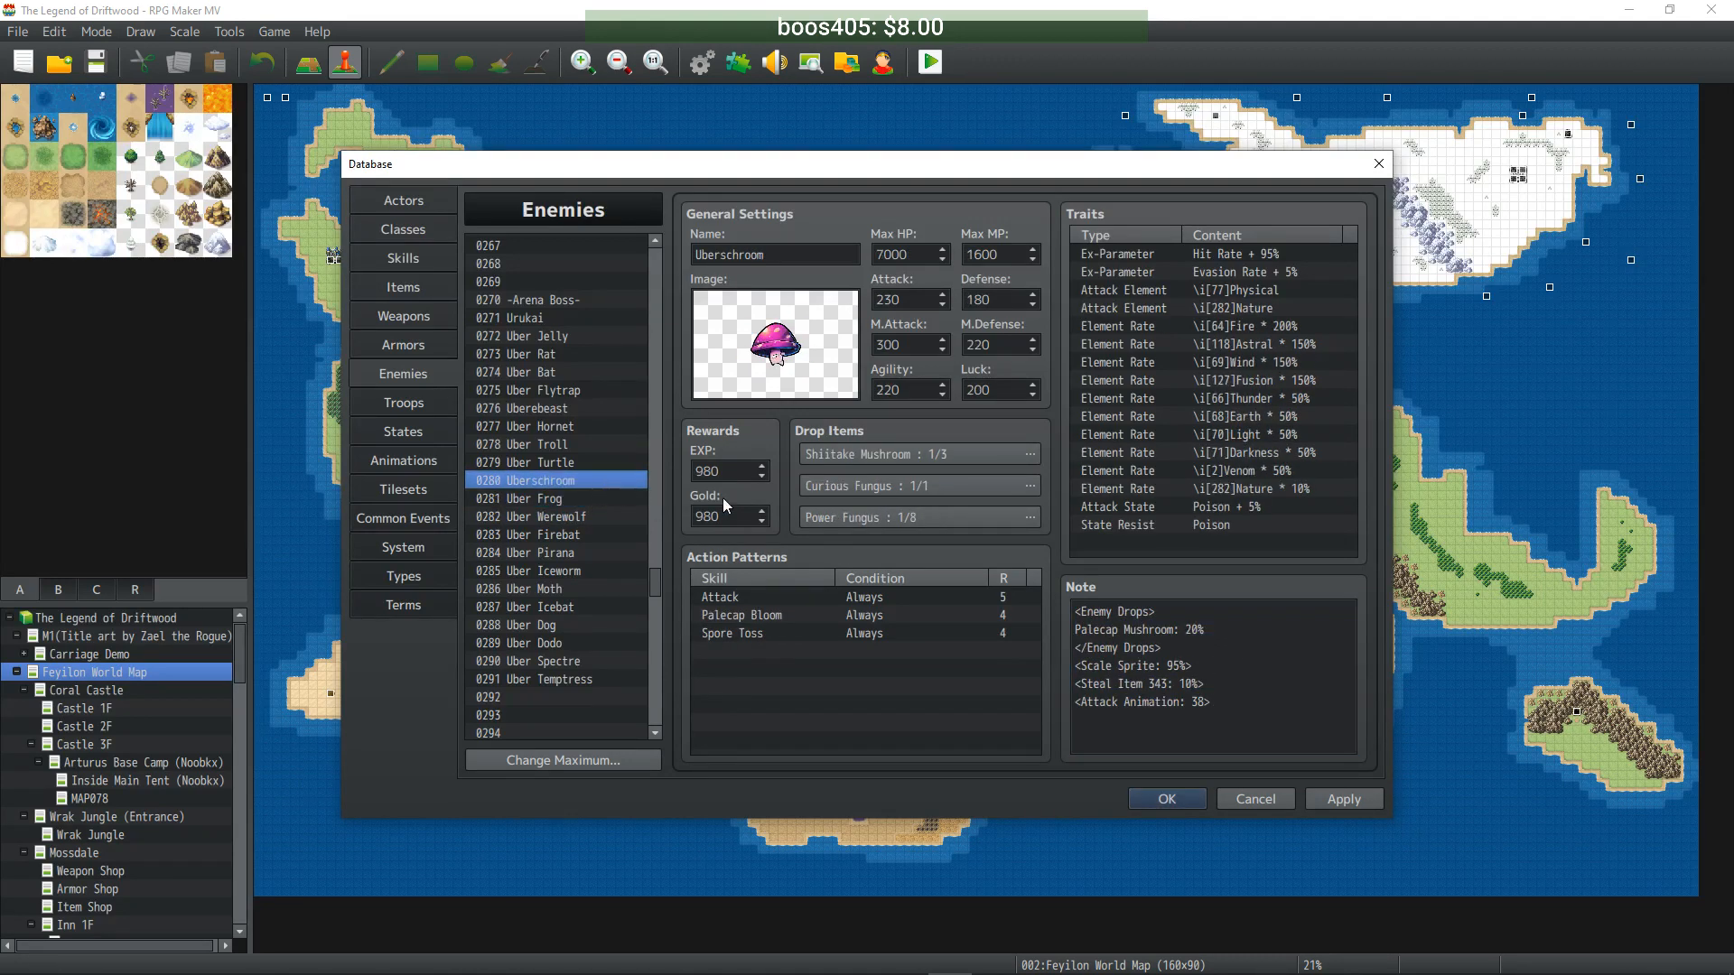
click(1273, 707)
key(ctrl+v)
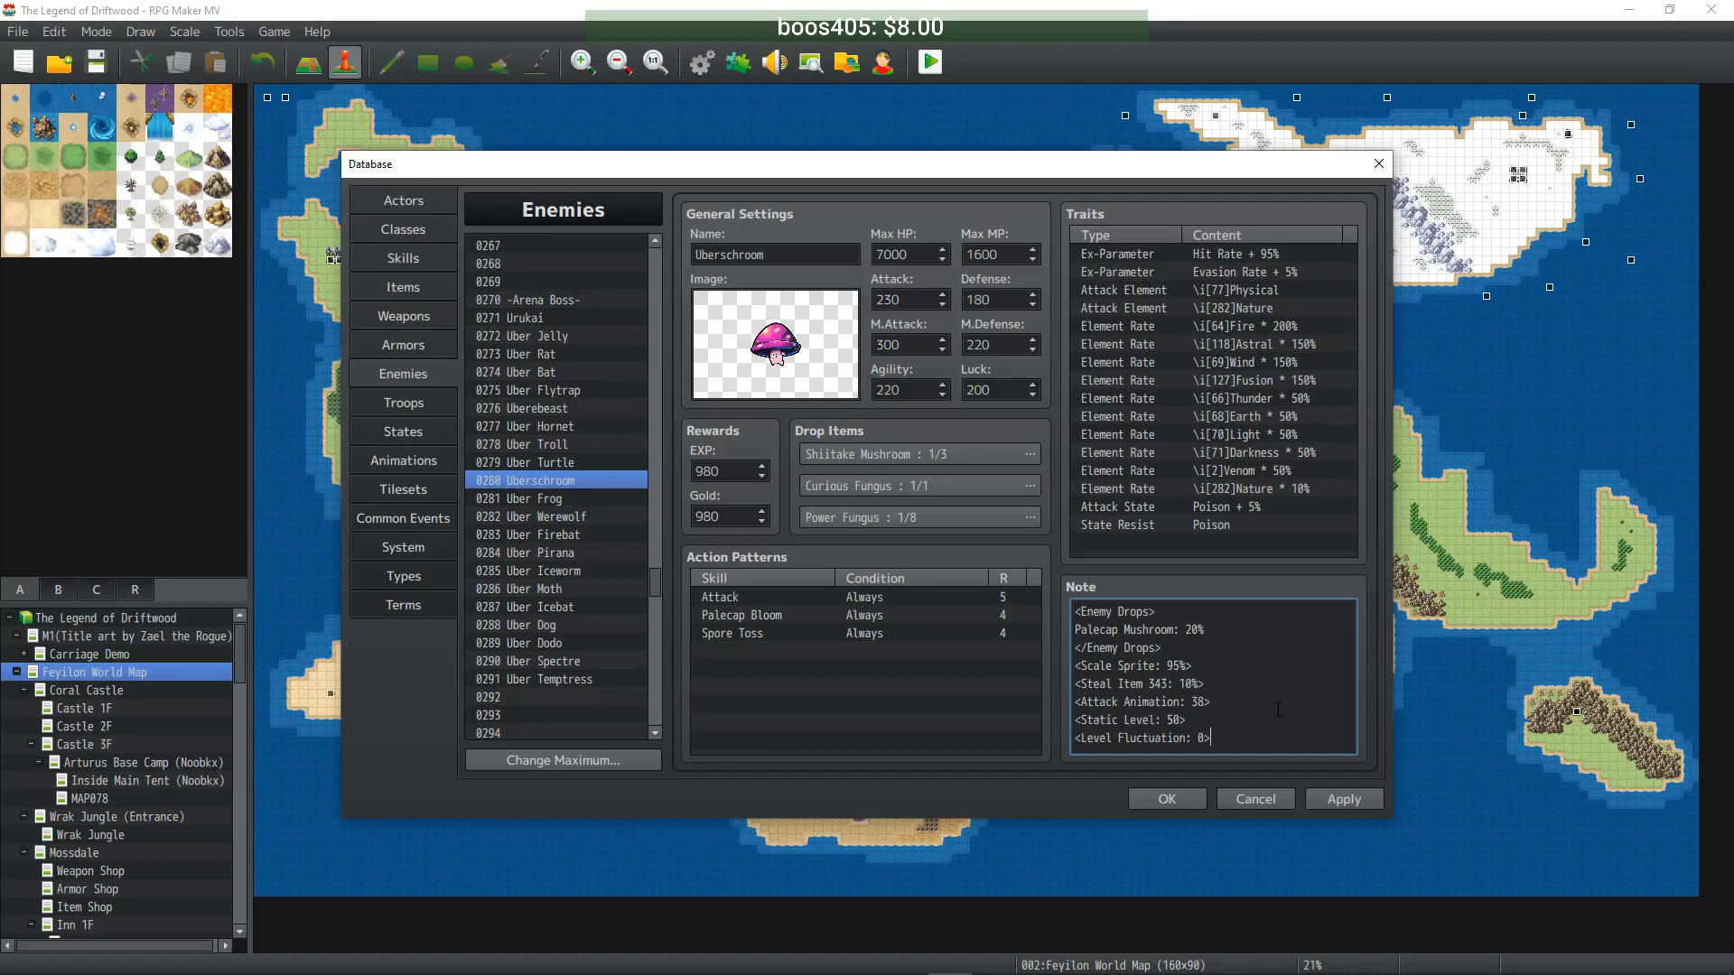
click(549, 461)
click(1277, 655)
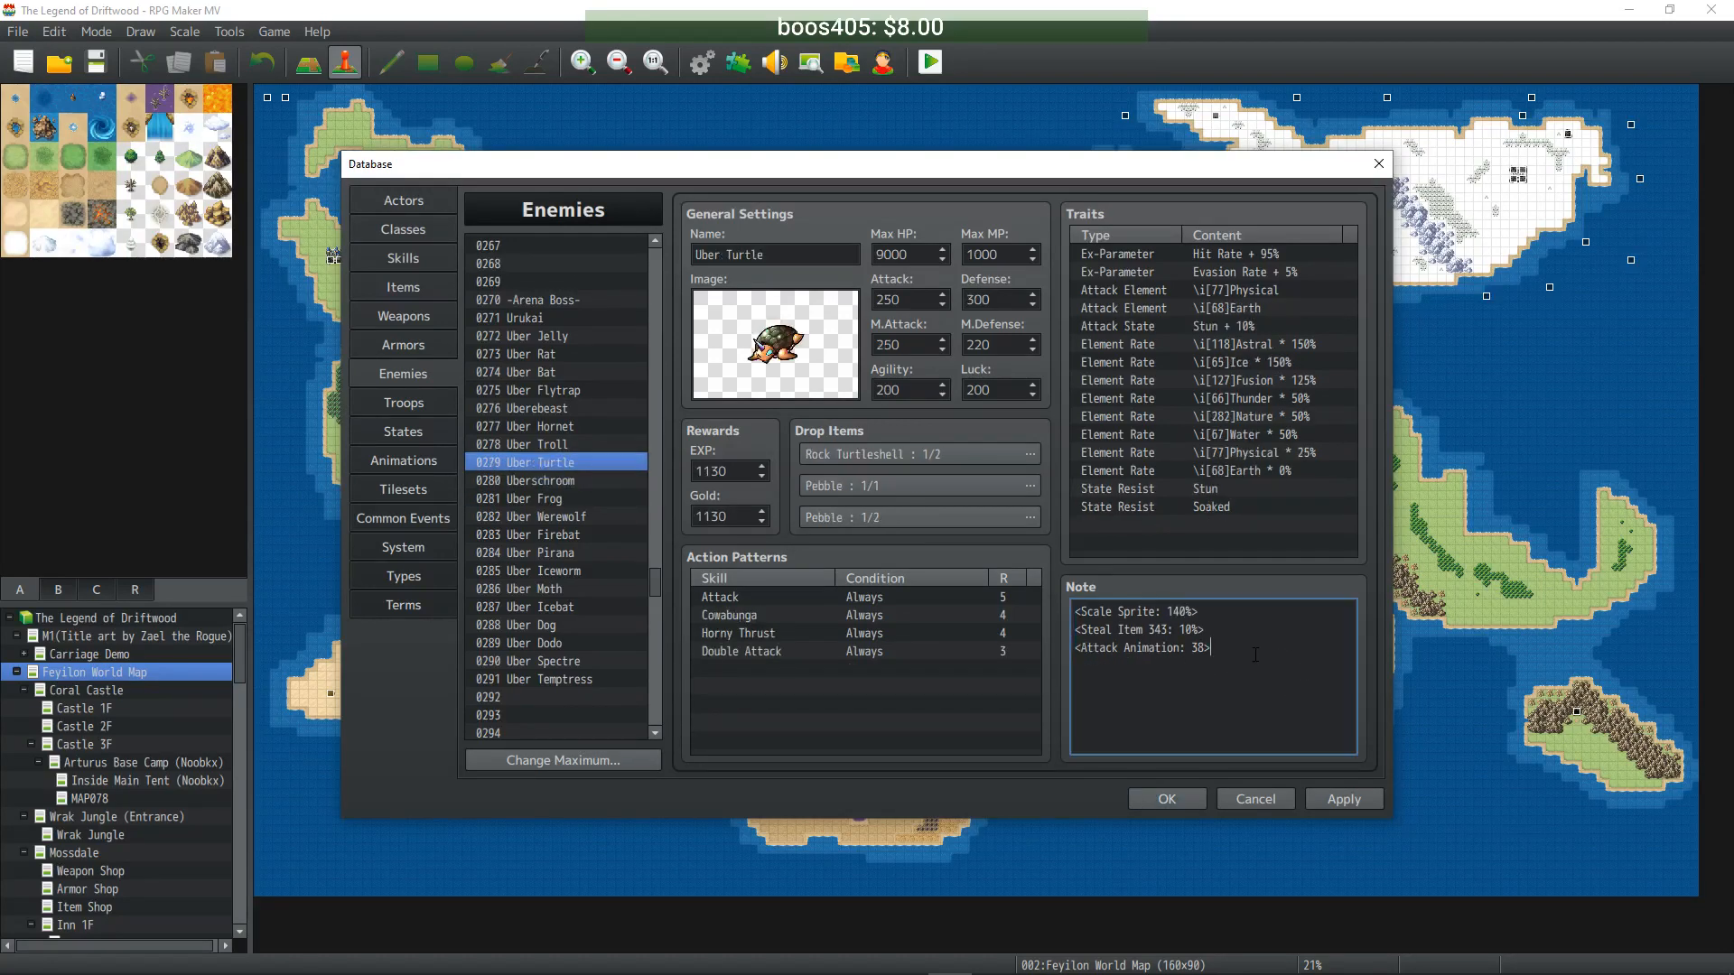
text(<Static Level: 50> <Level Fluctuation: 0>)
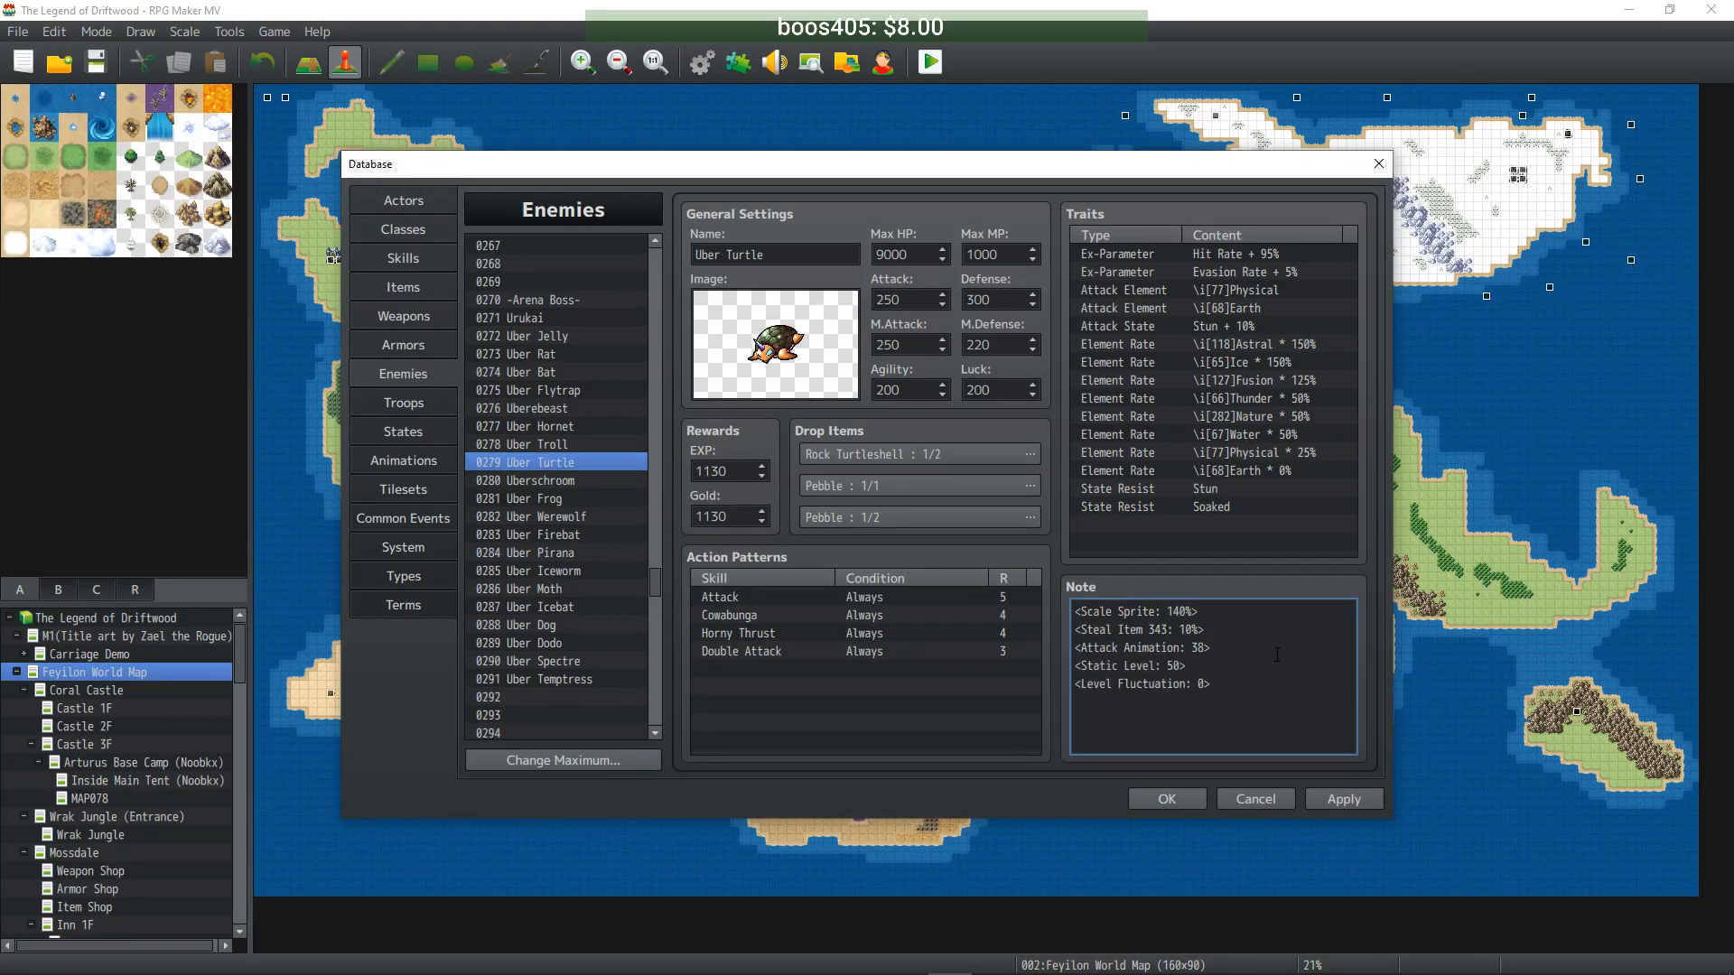
click(550, 443)
click(1252, 736)
key(ctrl+a)
click(1252, 736)
key(Return)
text(<Static Level: 50> <Level Fluctuation: 0>)
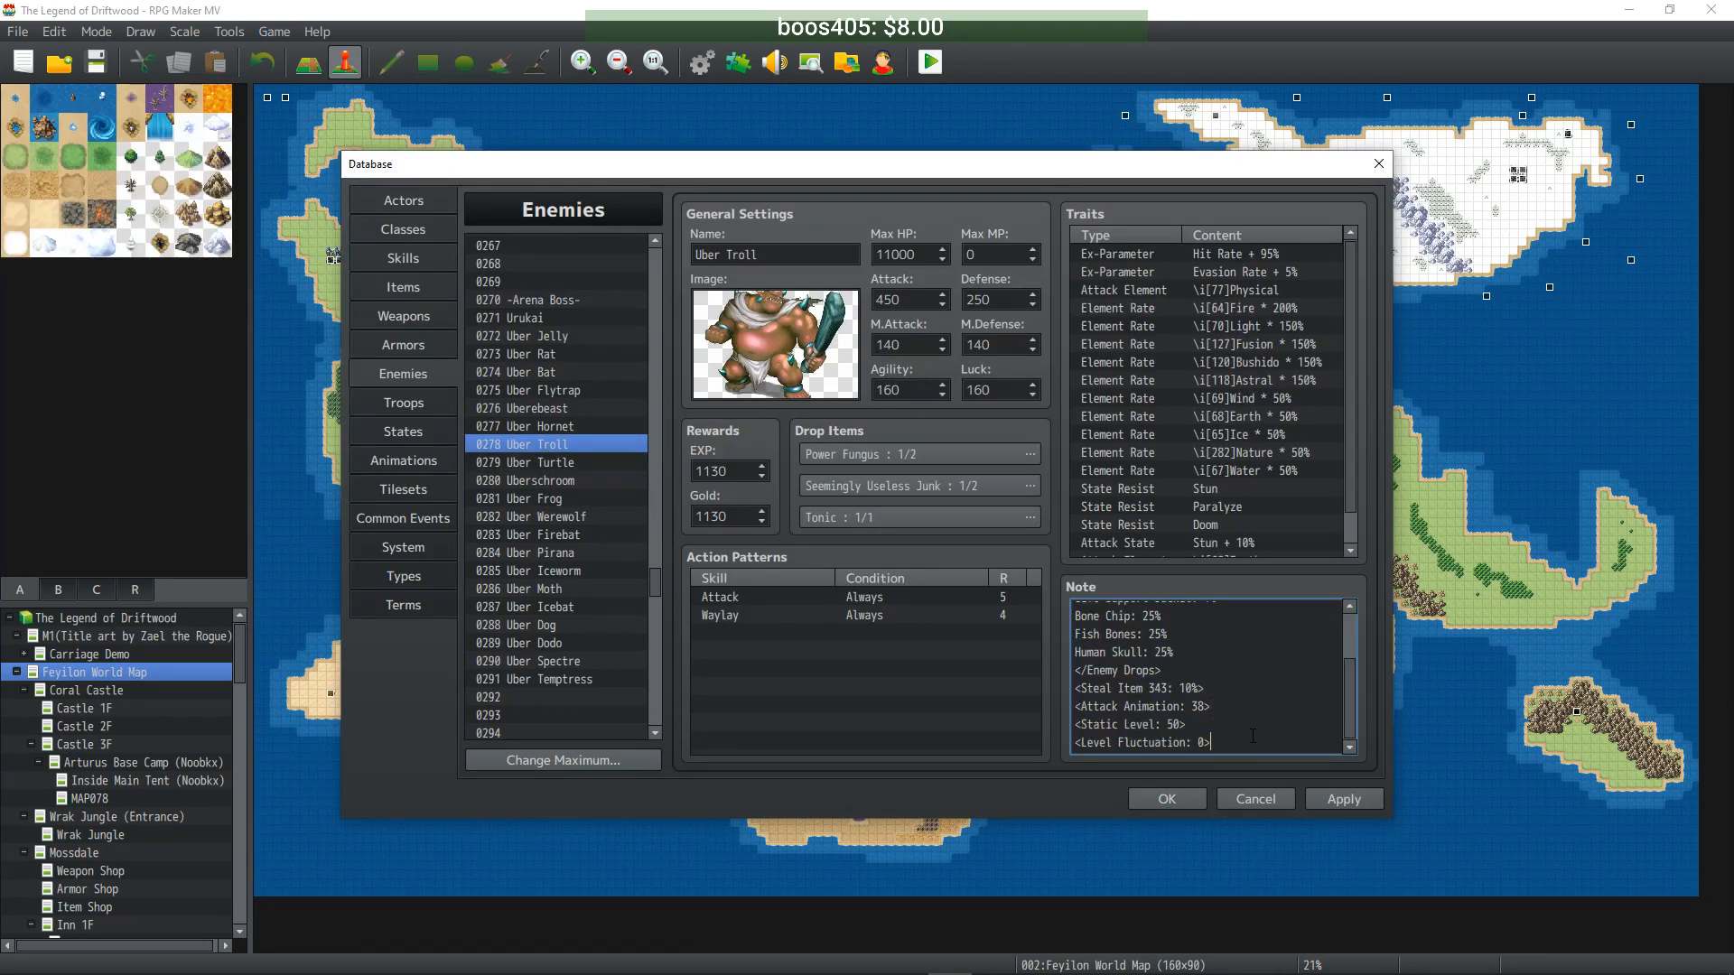
- Paste the level tags into Uber Hornet, Uberebeast and Uber Flytrap notes
click(550, 426)
click(1262, 666)
key(ctrl+a)
click(1262, 665)
text(<Static Level: 50> <Level Fluctuation: 0>)
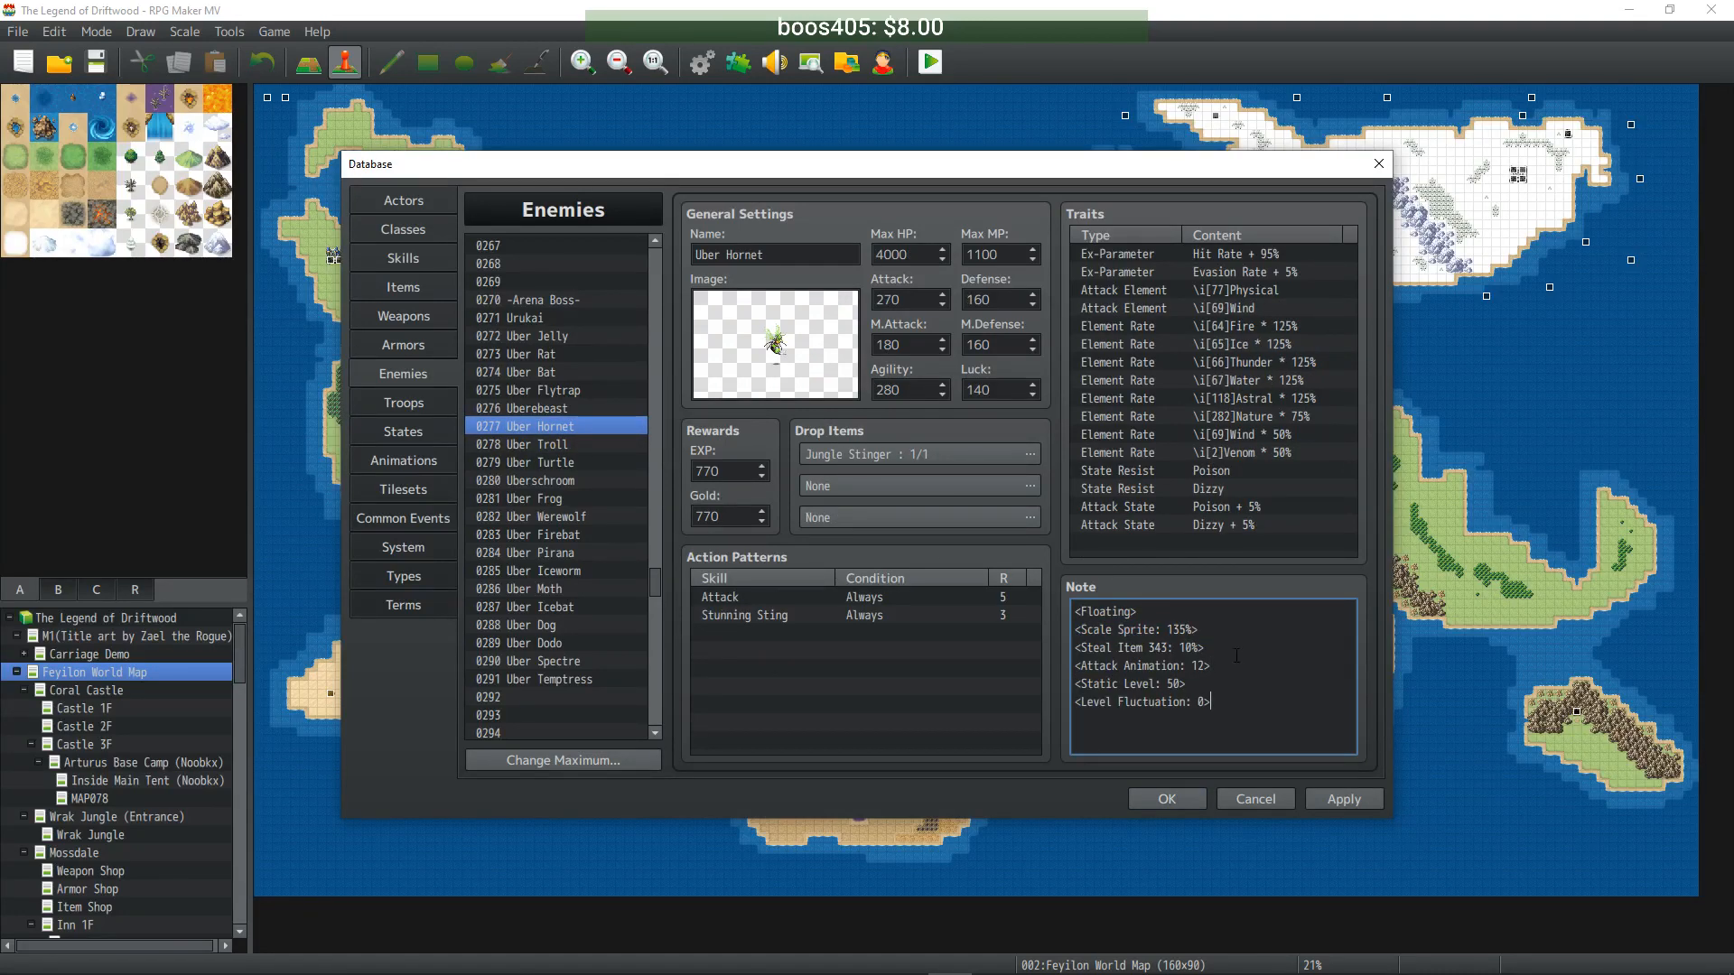
click(538, 403)
click(1253, 659)
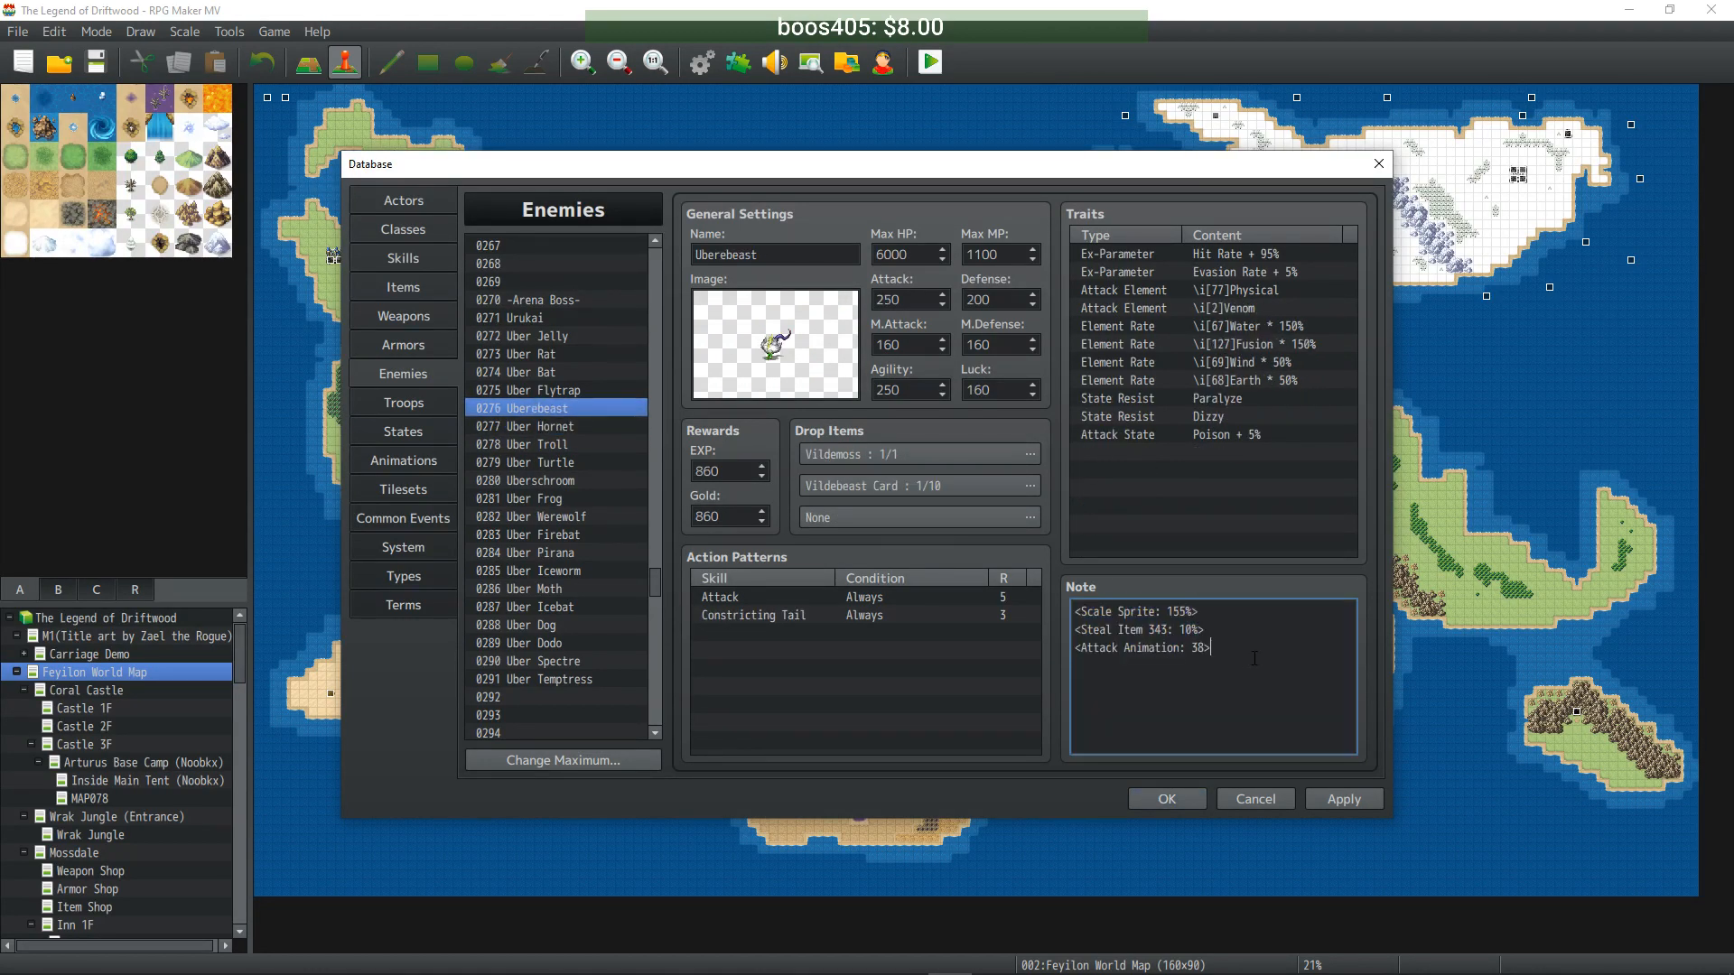
key(Return)
text(<Static Level: 50> <Level Fluctuation: 0>)
click(542, 390)
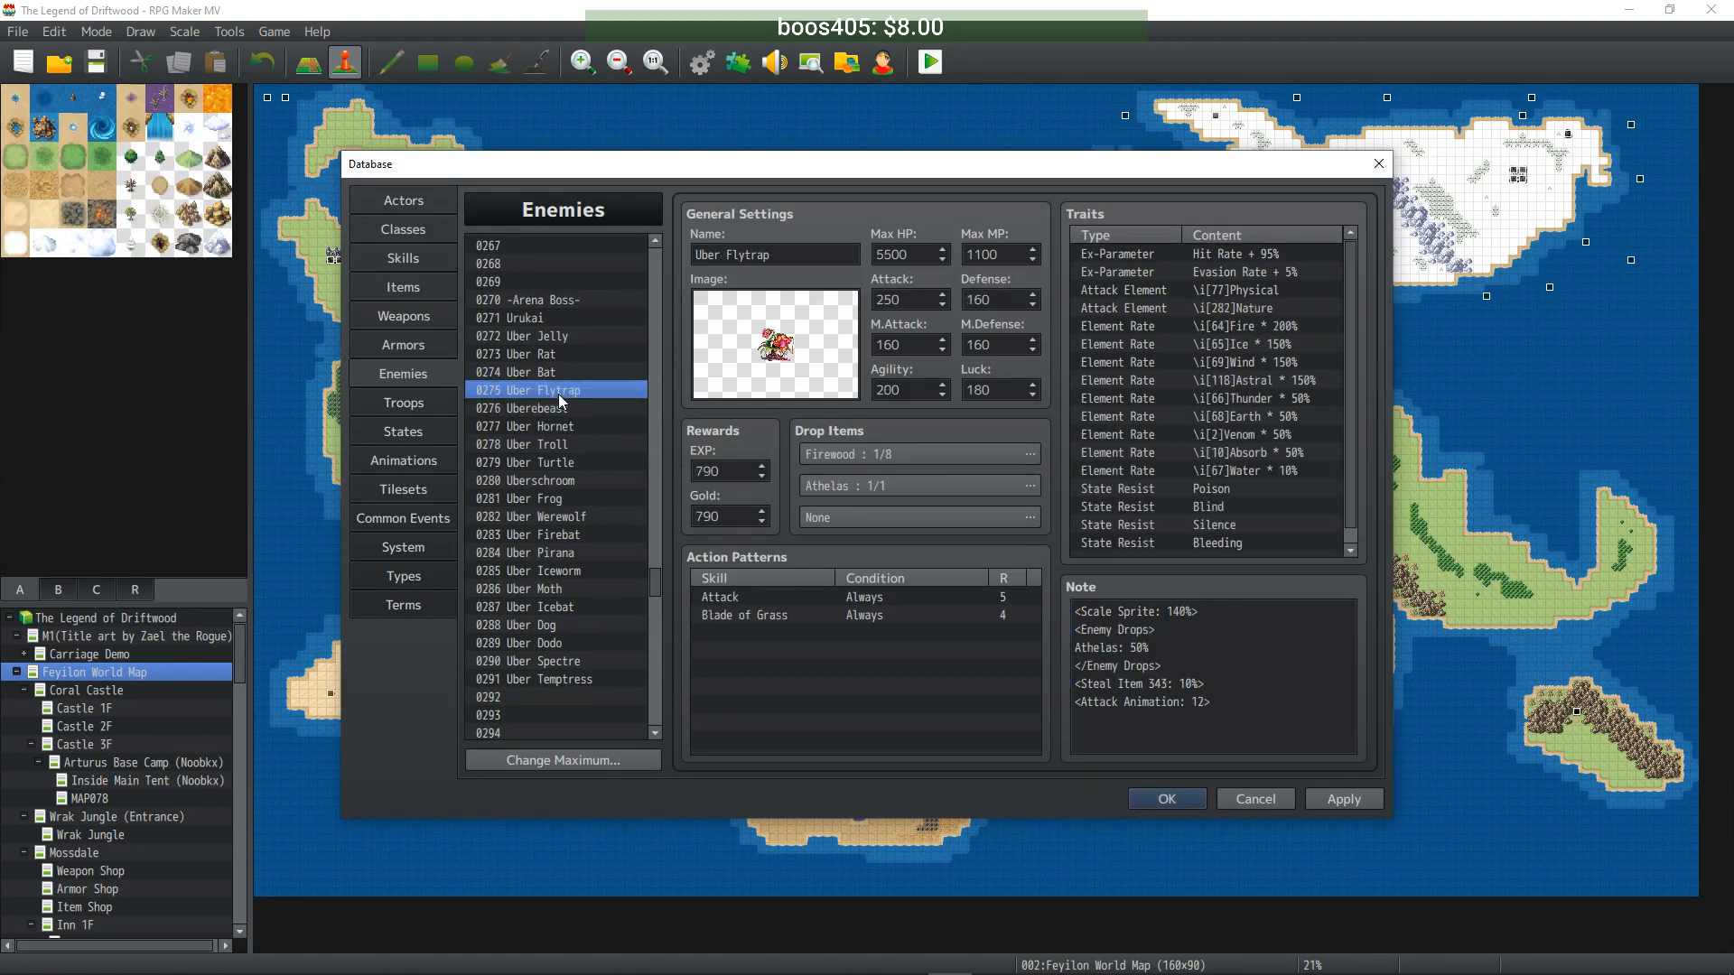
click(1278, 707)
text(<Static Level: 50> <Level Fluctuation: 0>)
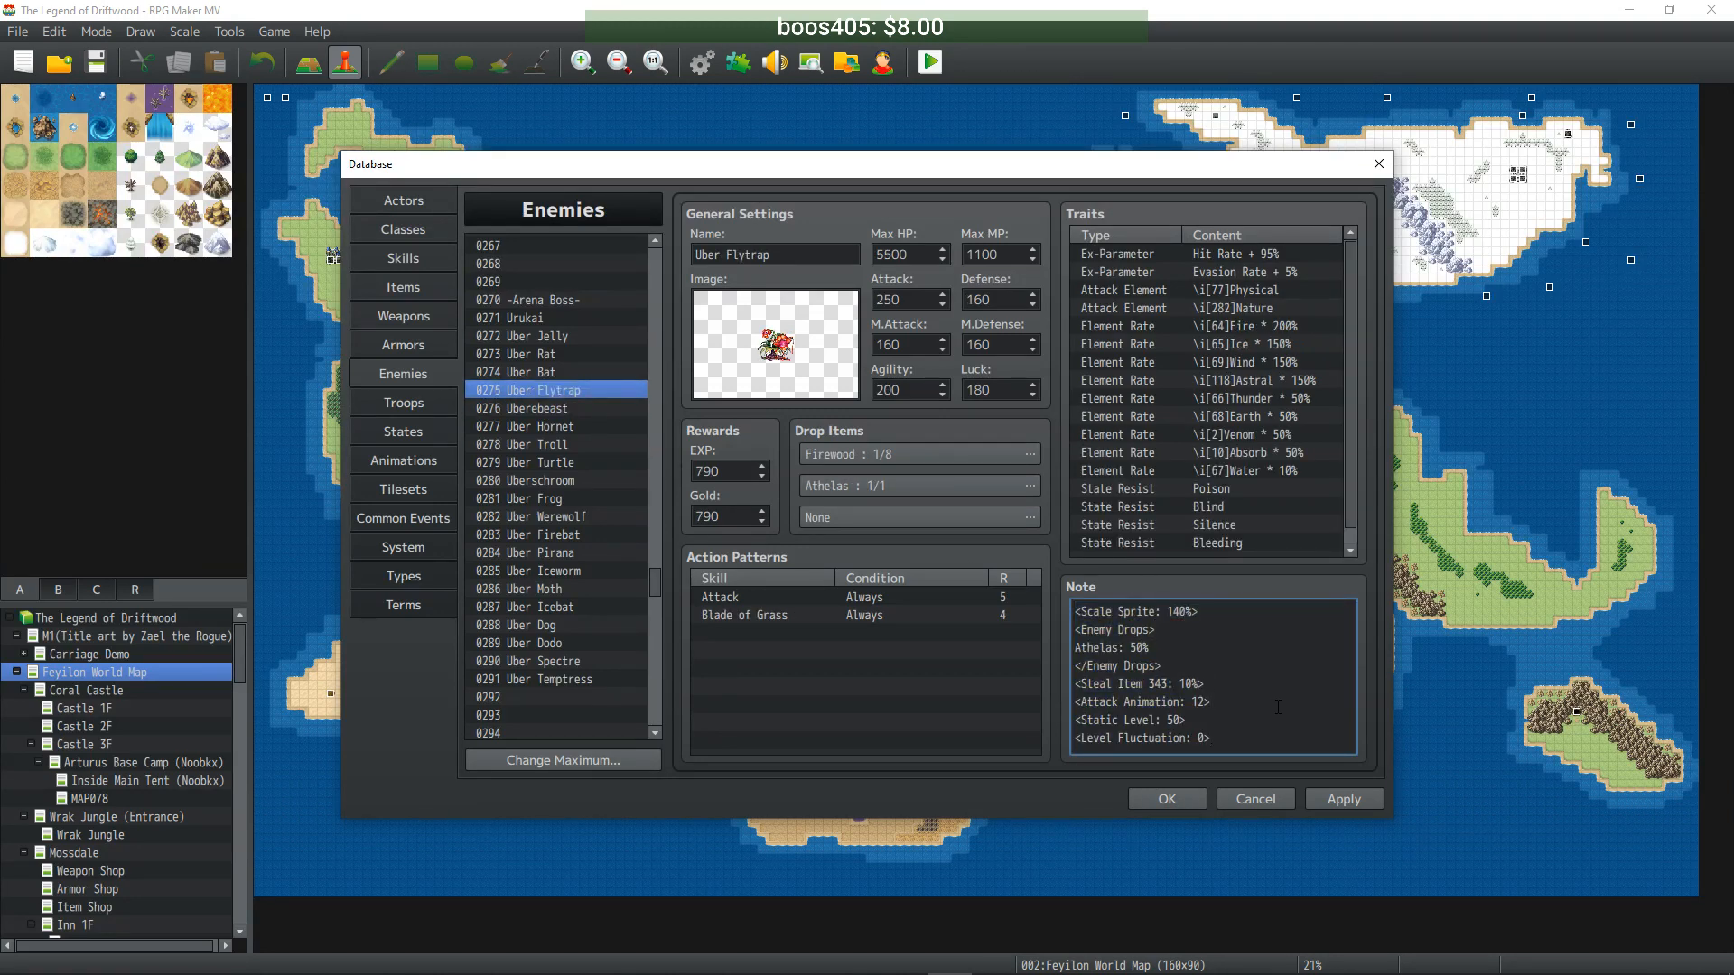
- Paste the level tags into Uber Bat, Uber Rat and Uber Jelly notes
click(538, 372)
drag(1075, 612, 1230, 669)
click(1260, 670)
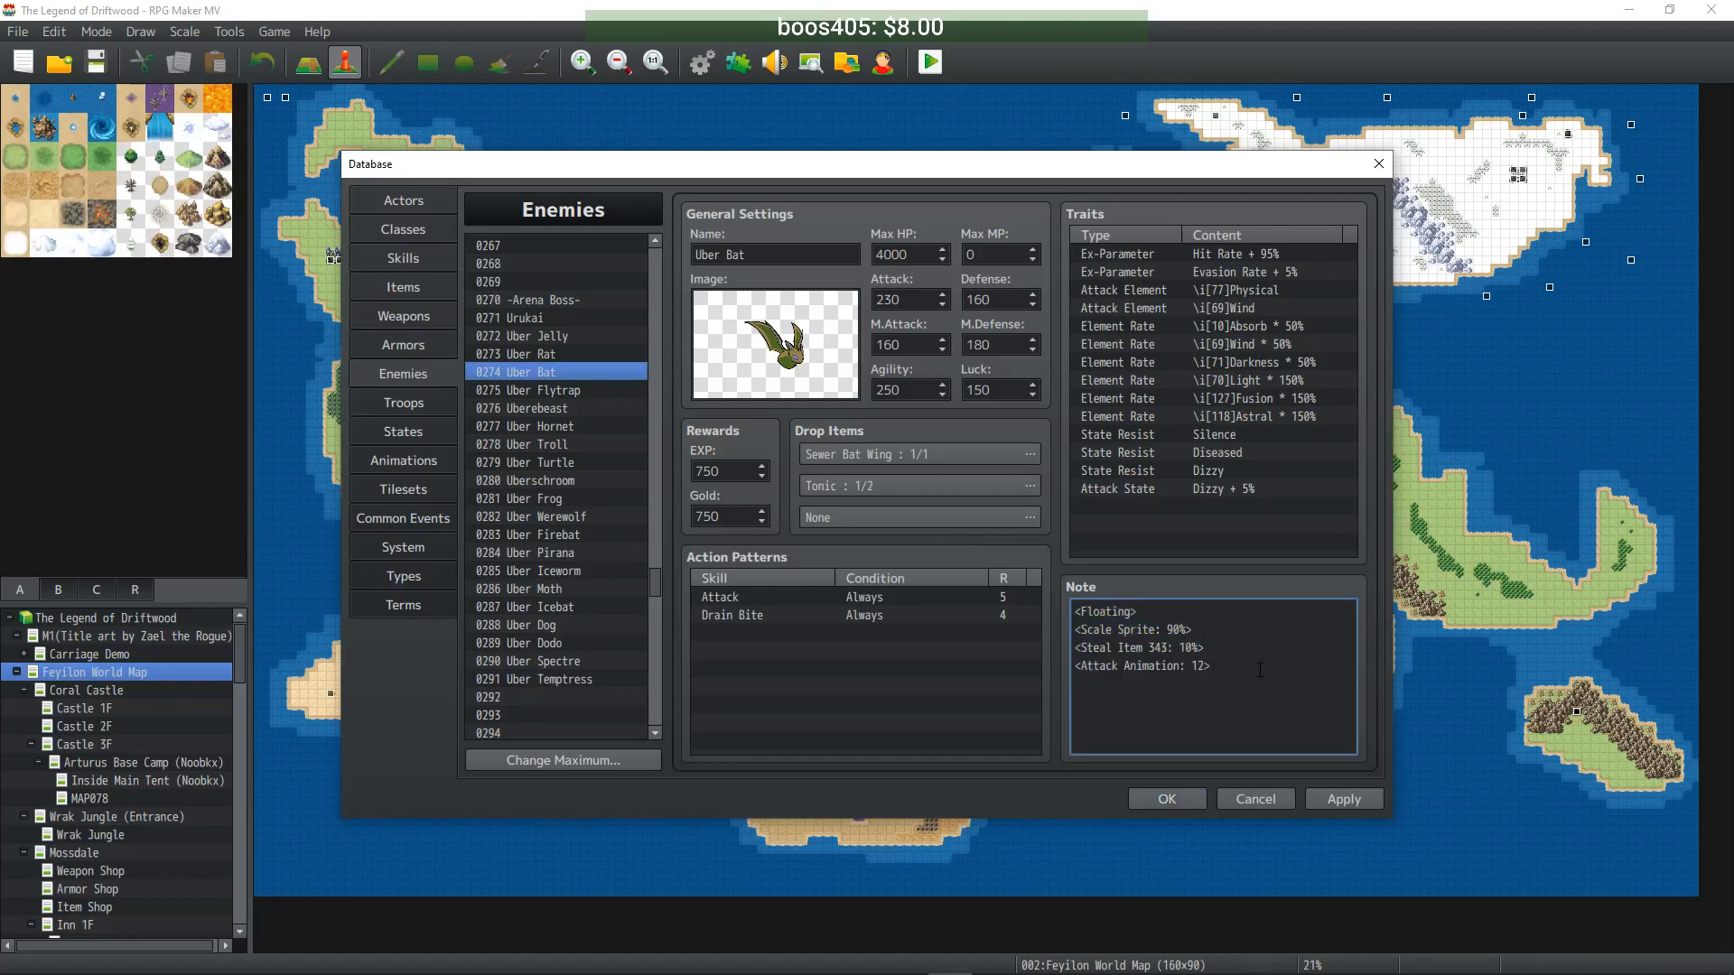
key(ctrl+v)
click(524, 353)
drag(1075, 611, 1221, 650)
click(1246, 657)
text(<Static Level: 50> <Level Fluctuation: 0>)
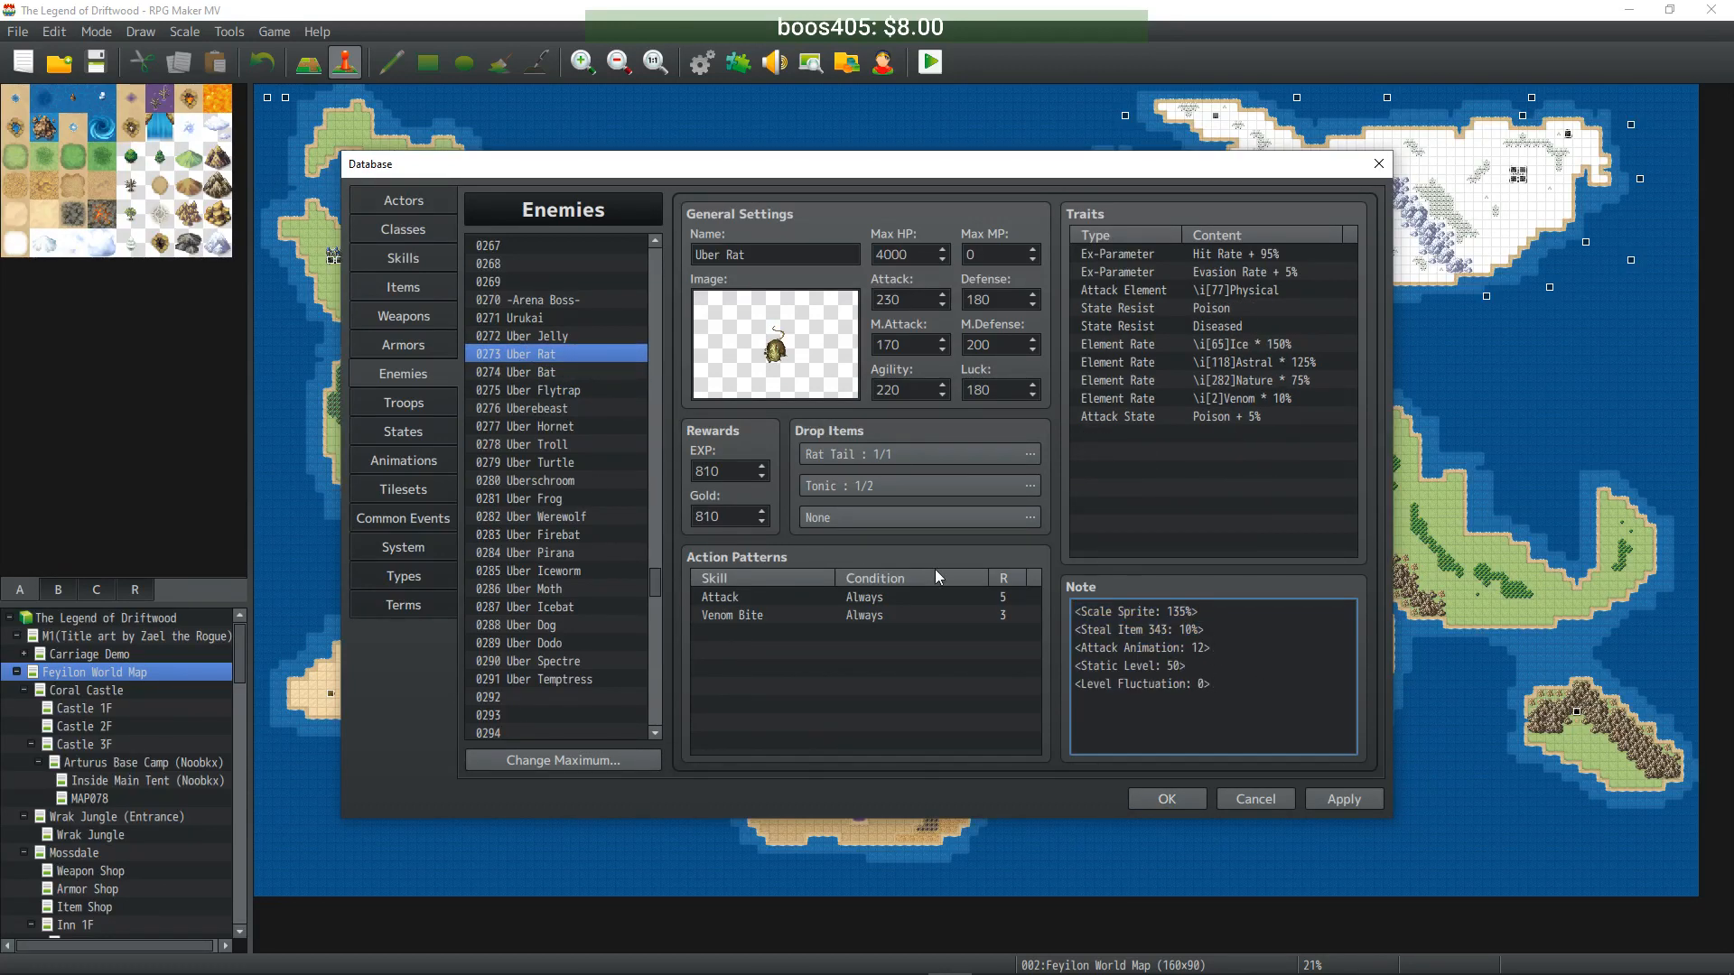
click(552, 336)
click(1273, 660)
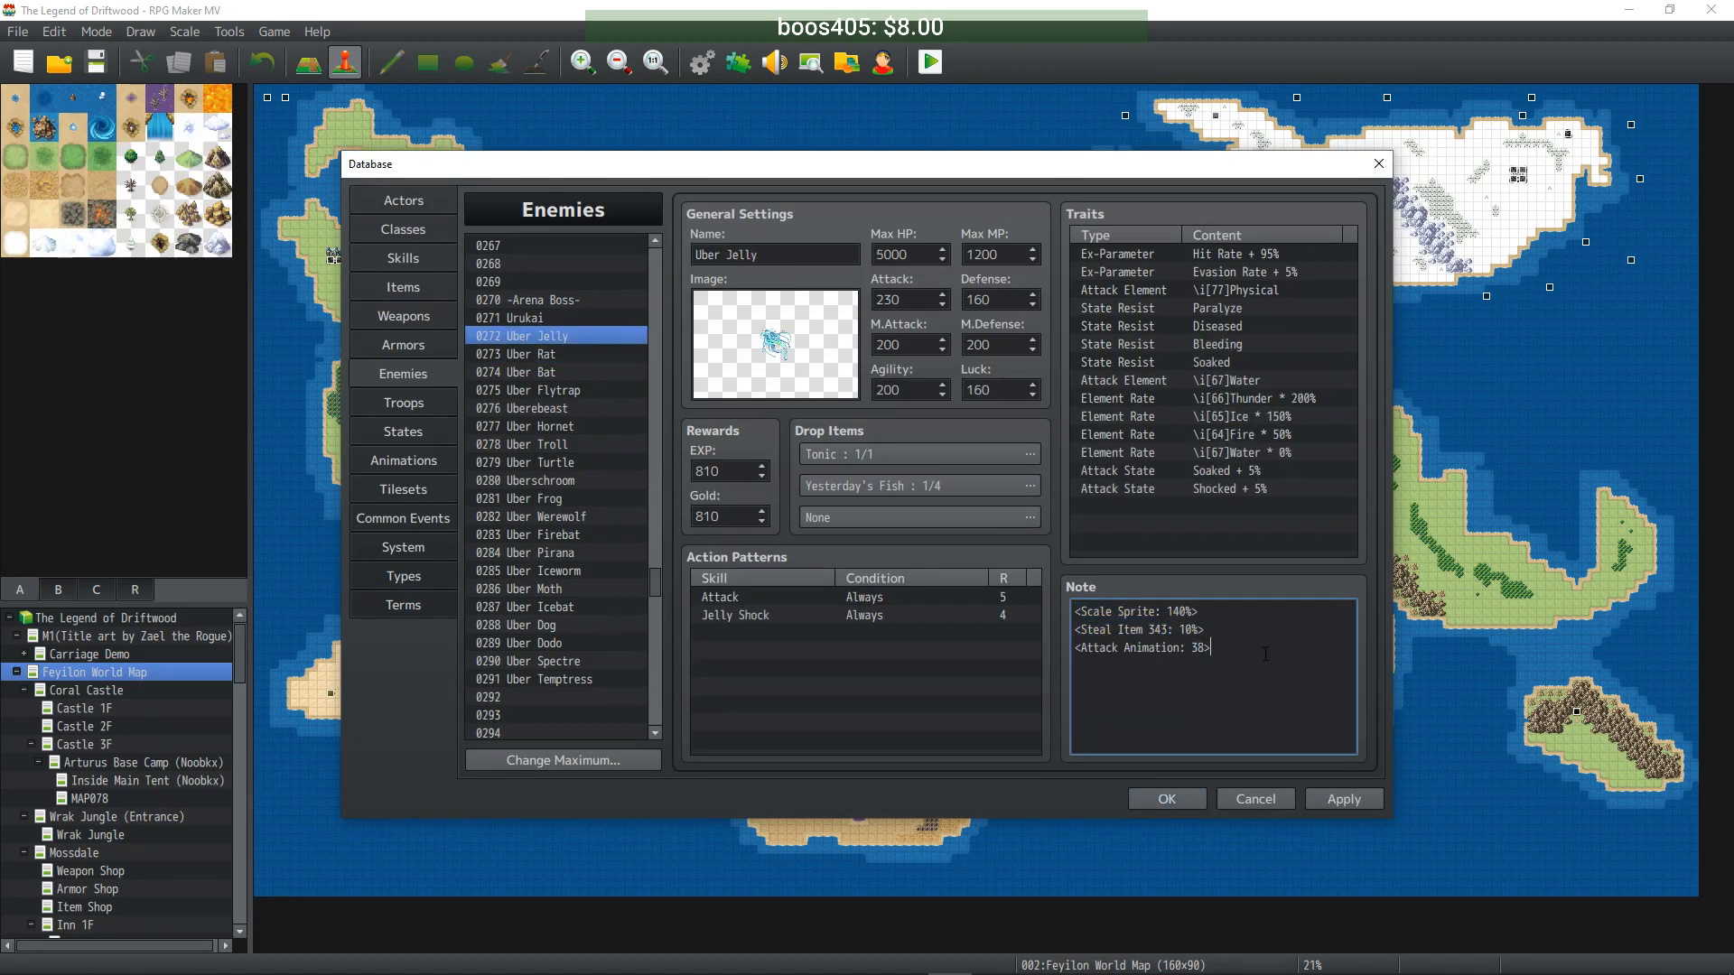
text(<Static Level: 50> <Level Fluctuation: 0>)
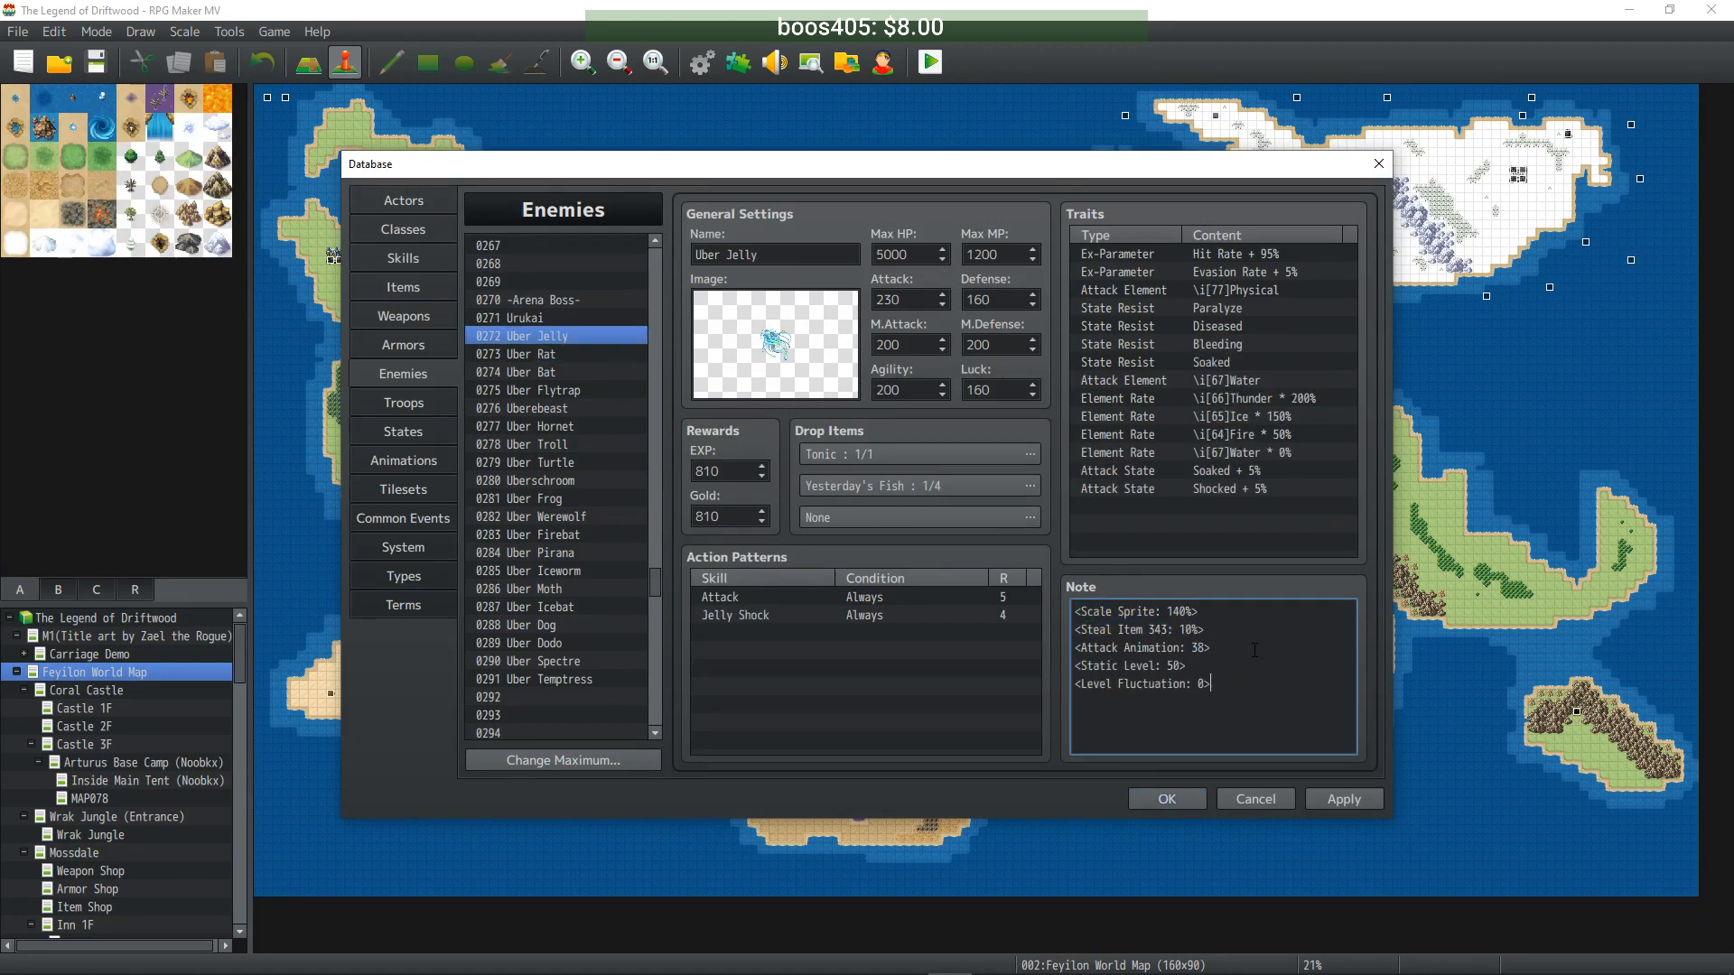
- Add the Static Level 50 and Level Fluctuation 0 tags on a new line in Urukai's note
click(548, 318)
scroll(1215, 702, down, 2)
click(1242, 737)
click(1242, 737)
key(Return)
text(<Static Level: 50> <Level Fluctuation: 0>)
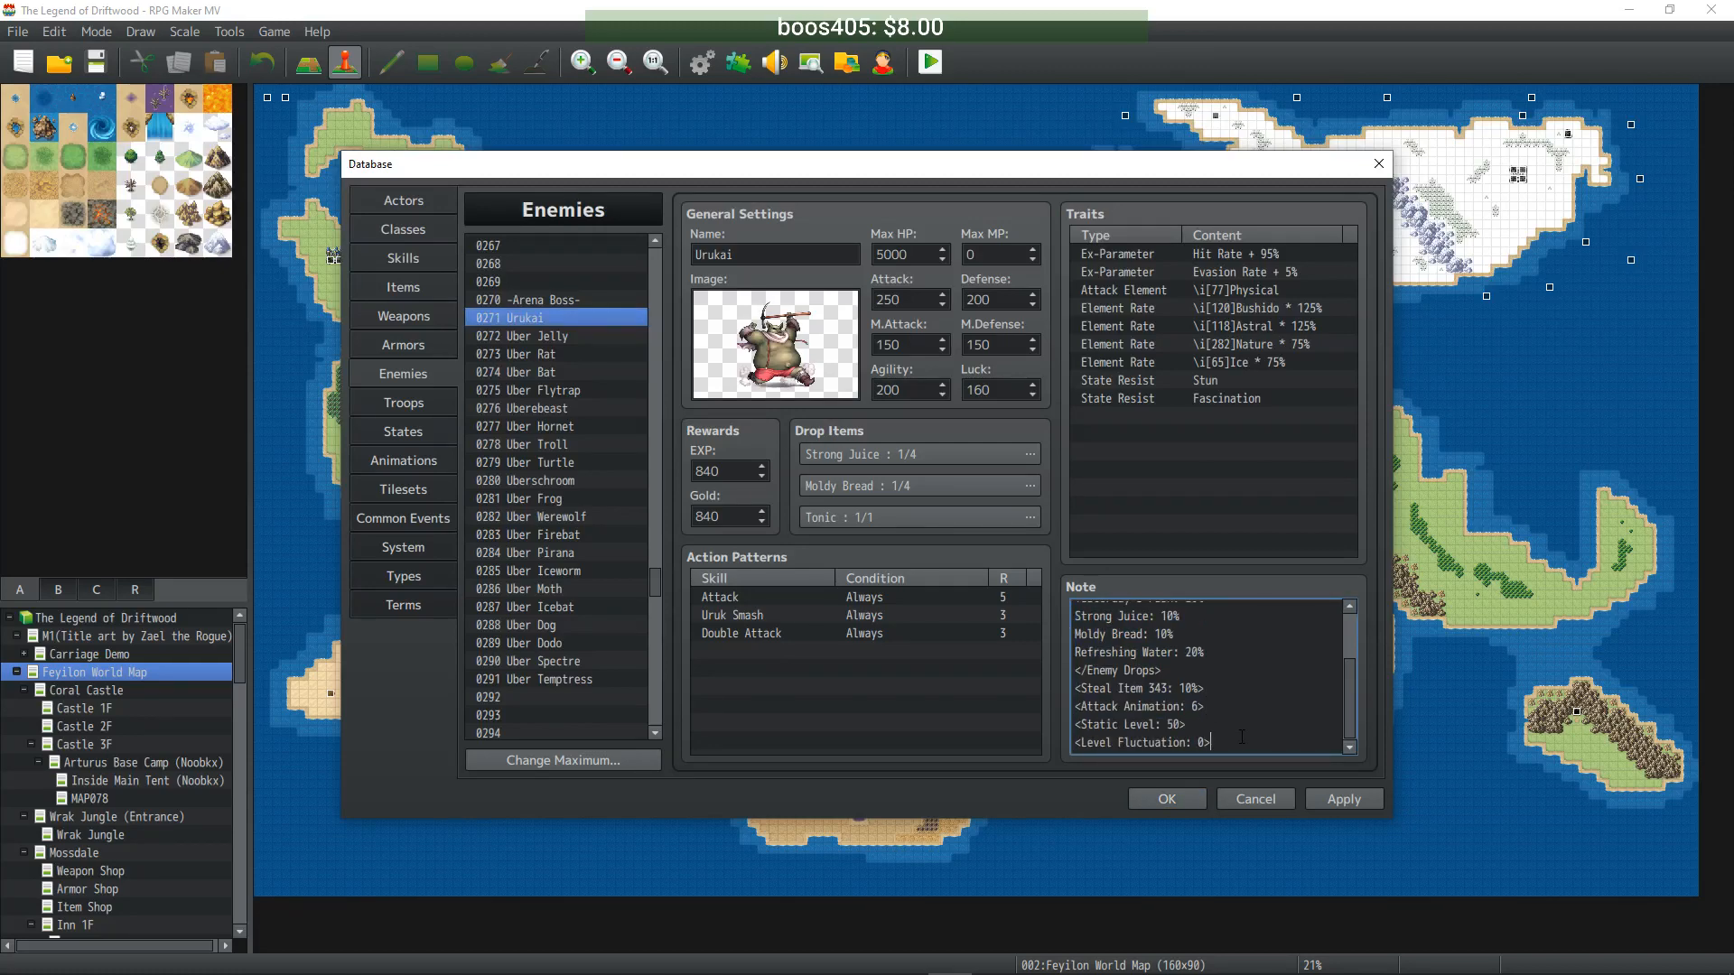
- Apply the note edits and check Uber Temptress through Urukai for the Static Level 50 and Fluctuation 0 tags
click(1326, 798)
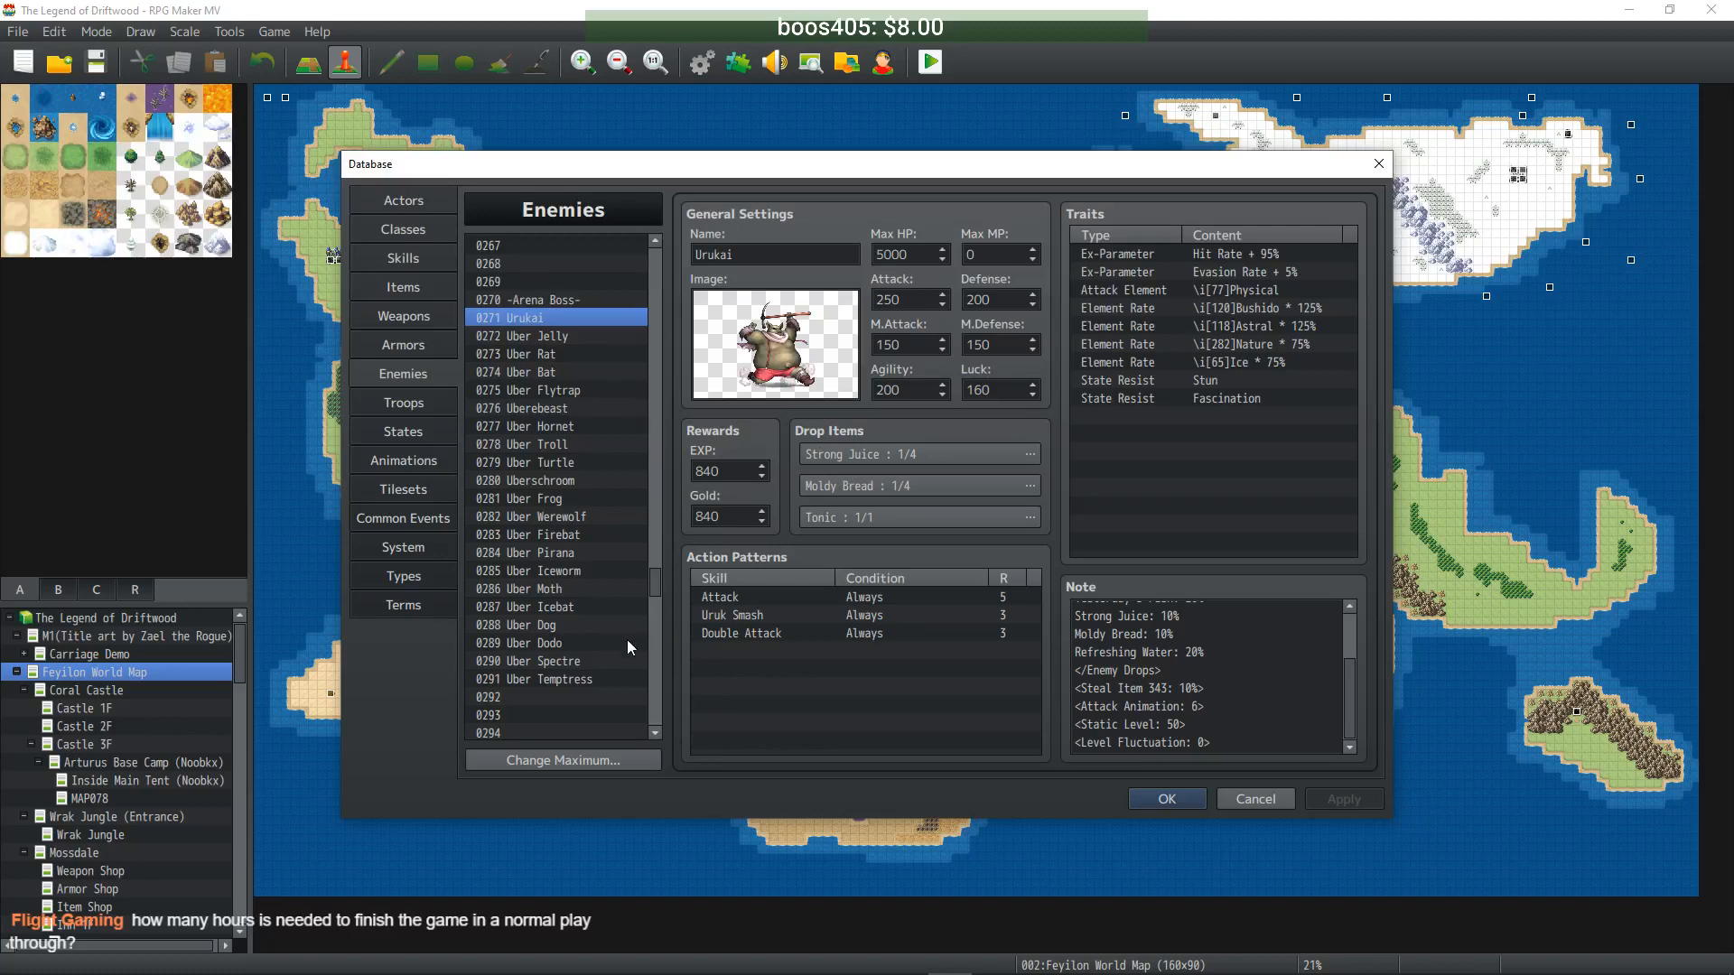
click(594, 680)
click(583, 662)
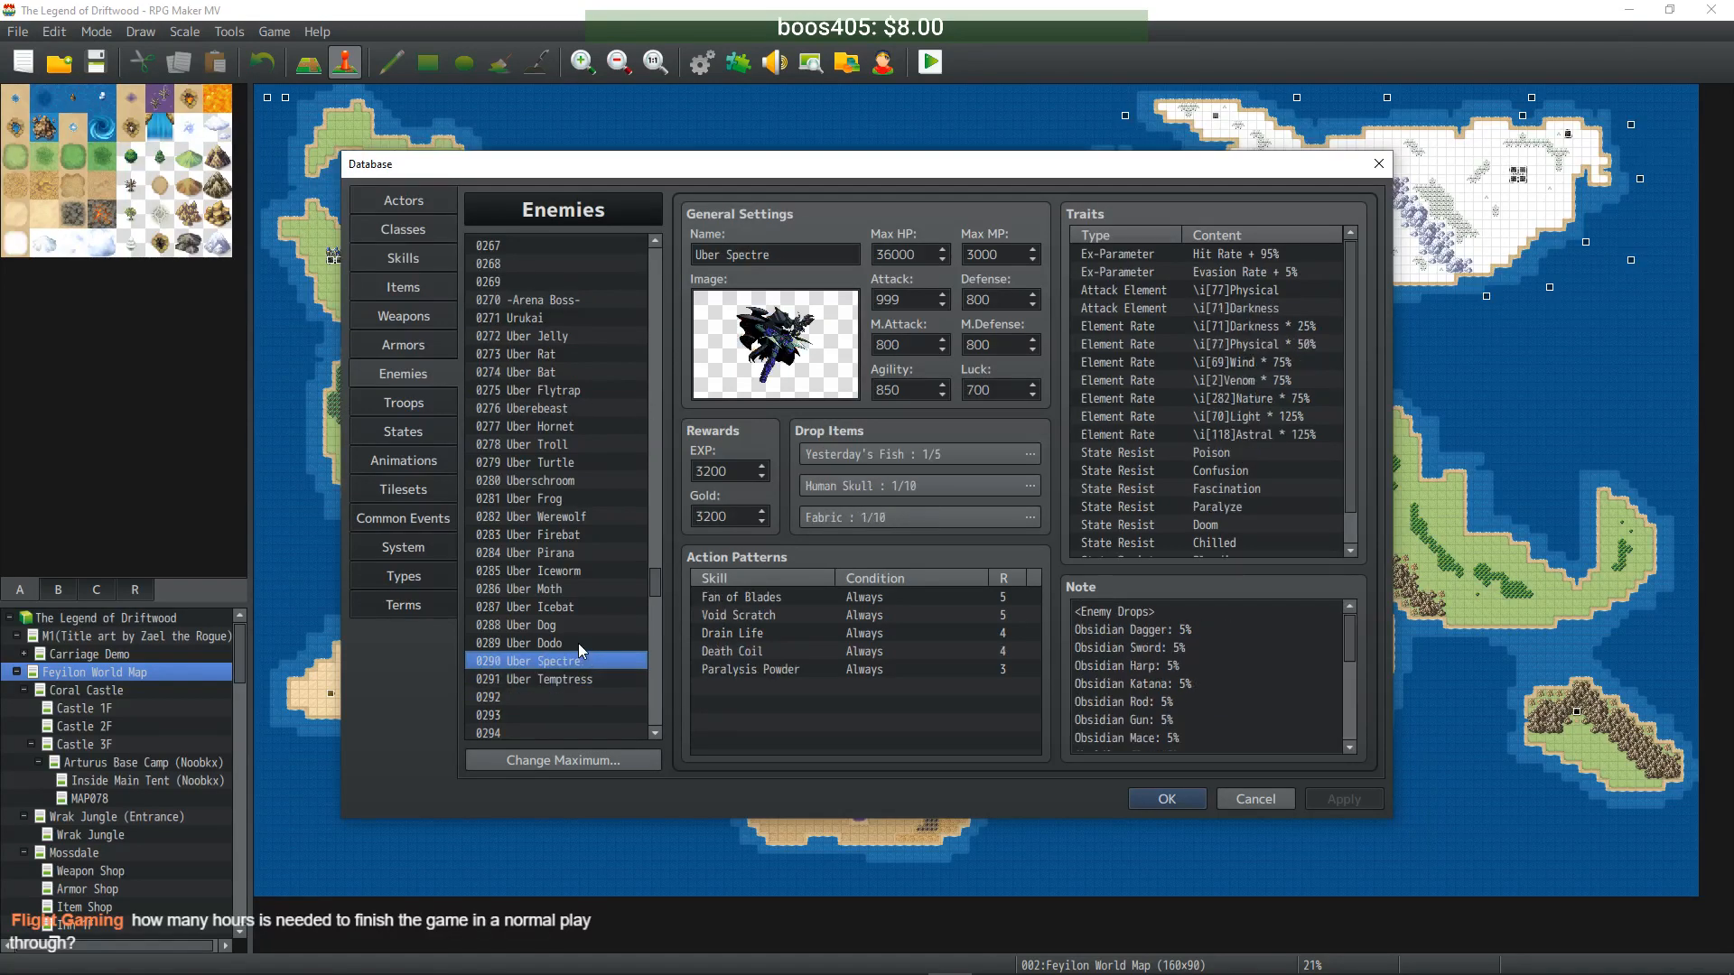
click(578, 643)
click(569, 624)
click(573, 606)
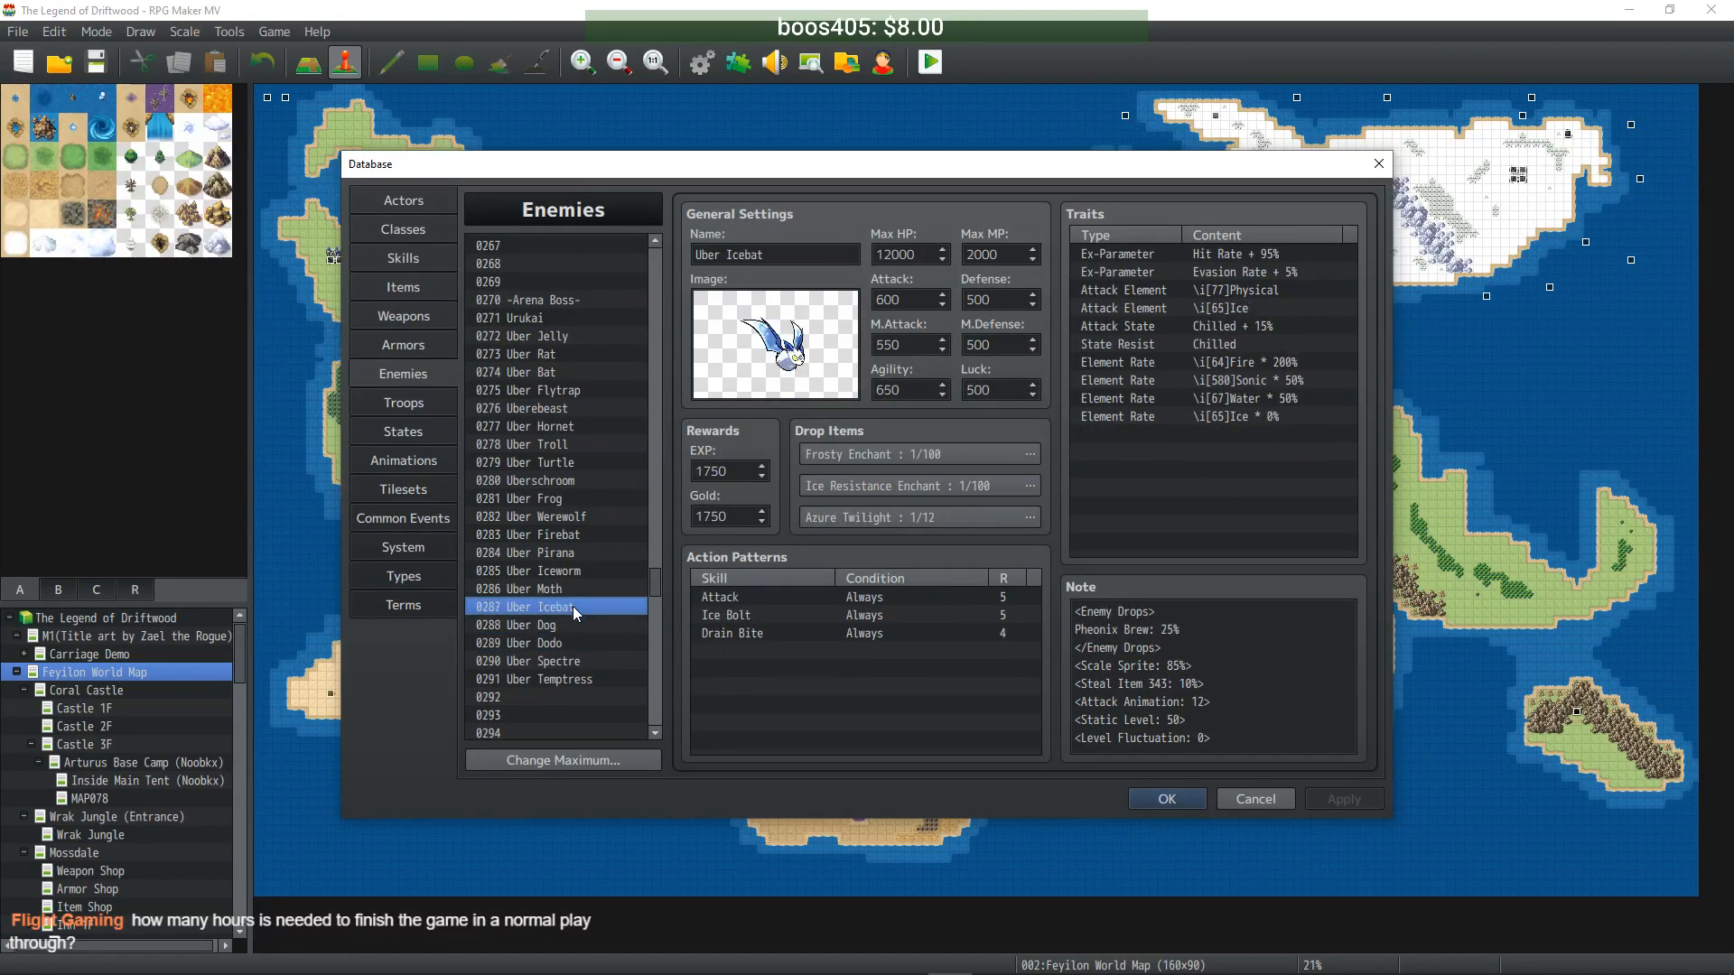
click(576, 588)
click(576, 571)
click(577, 555)
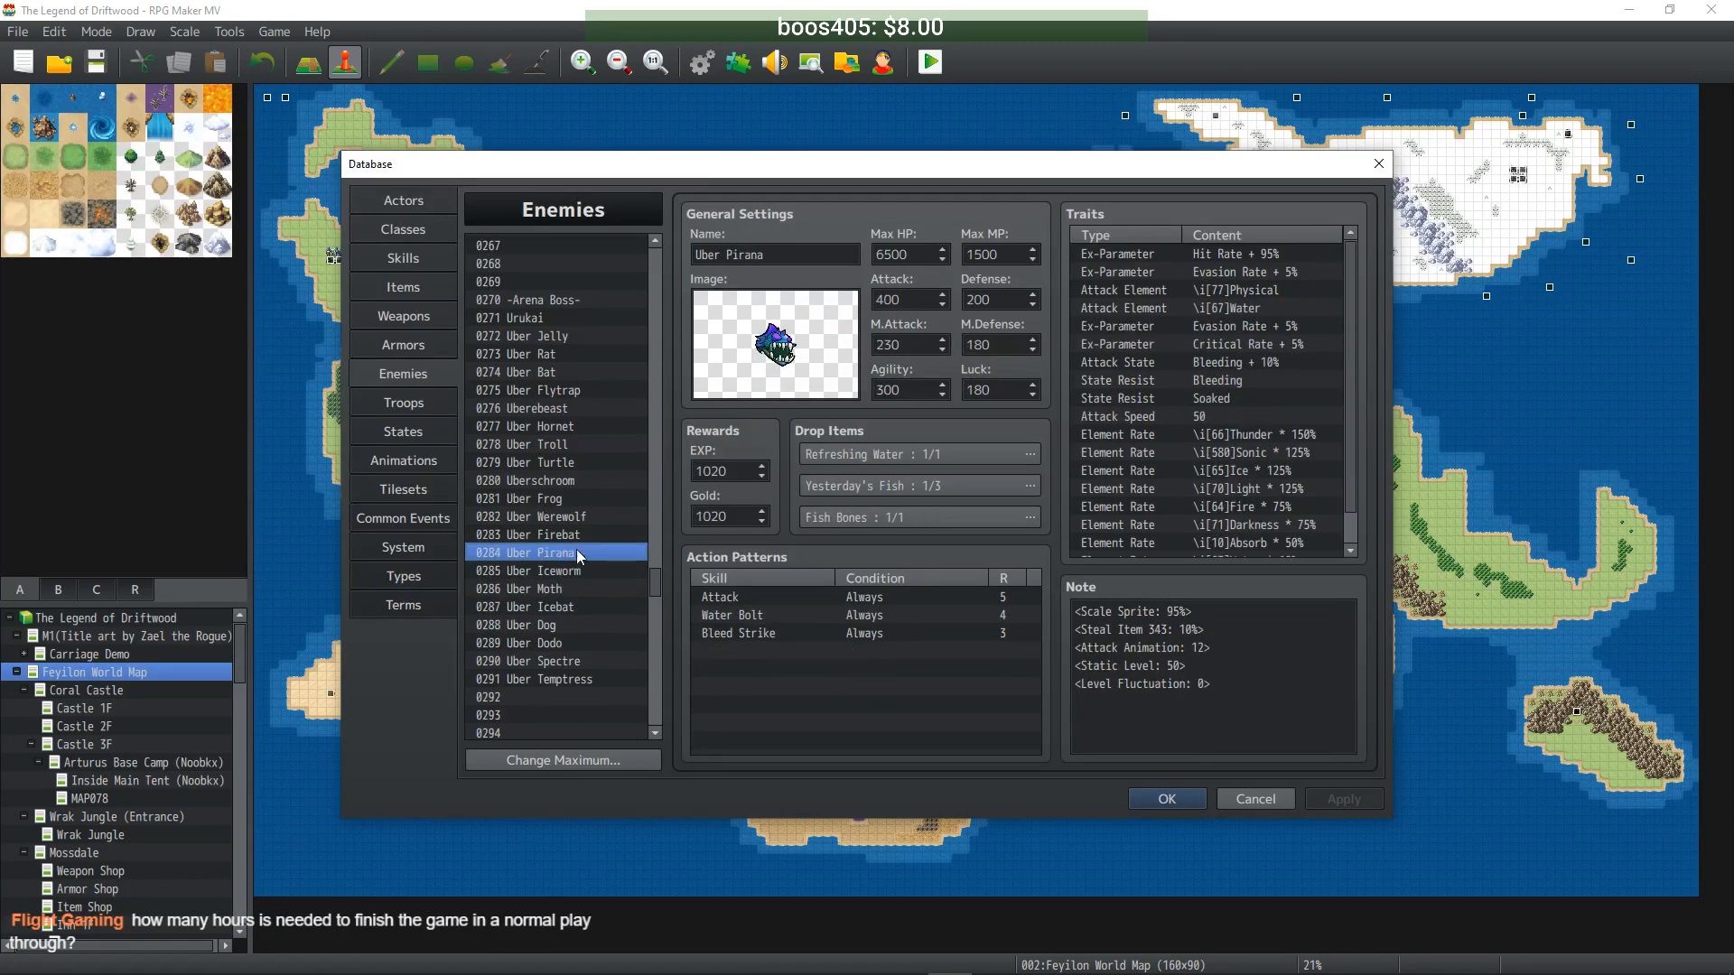
click(576, 535)
click(578, 517)
click(575, 499)
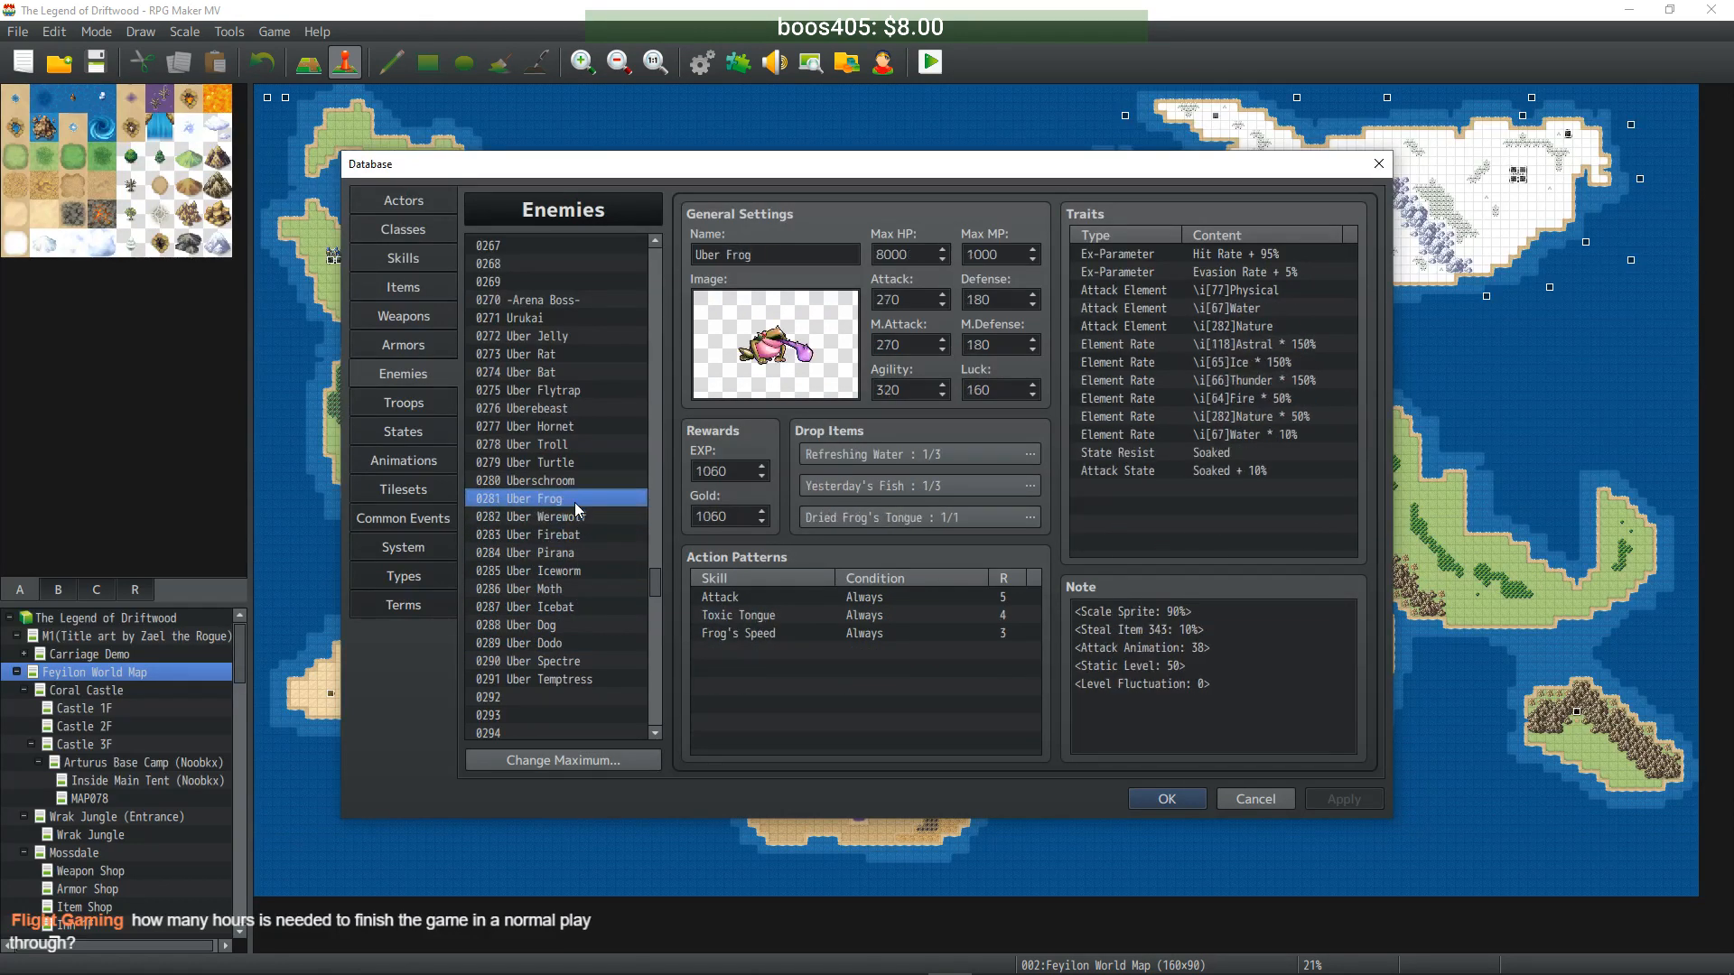
click(575, 481)
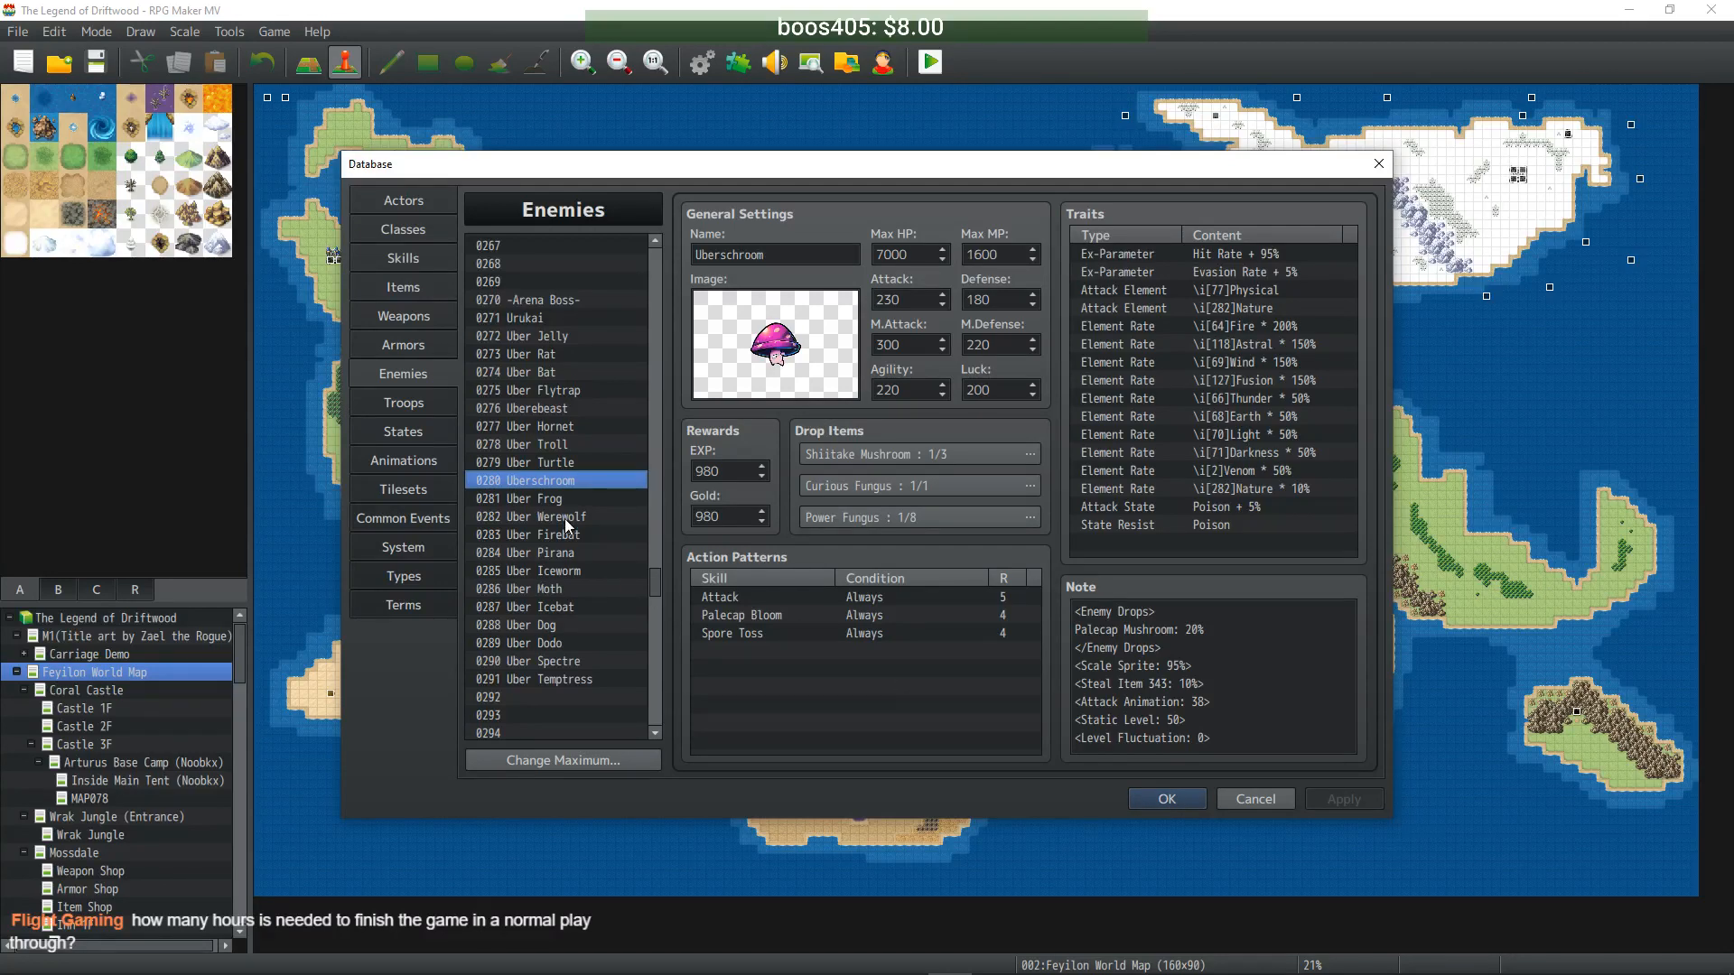
click(552, 321)
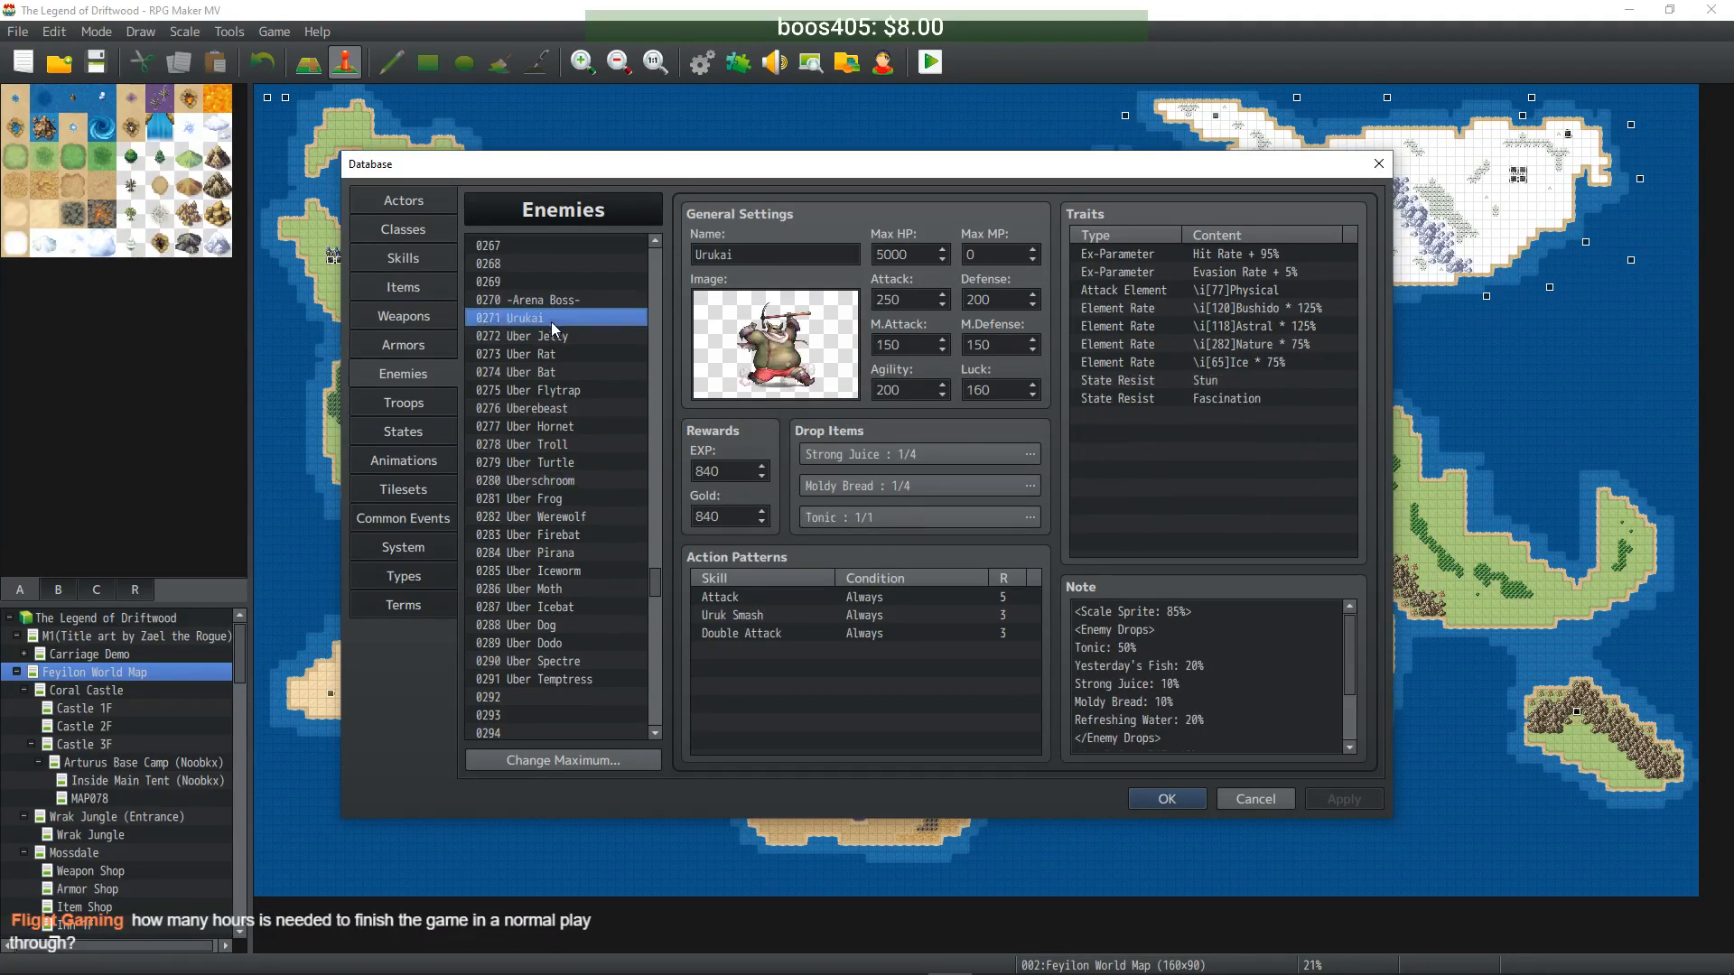
- Switch to the Troops tab and scroll to the bottom of the troop list
click(427, 397)
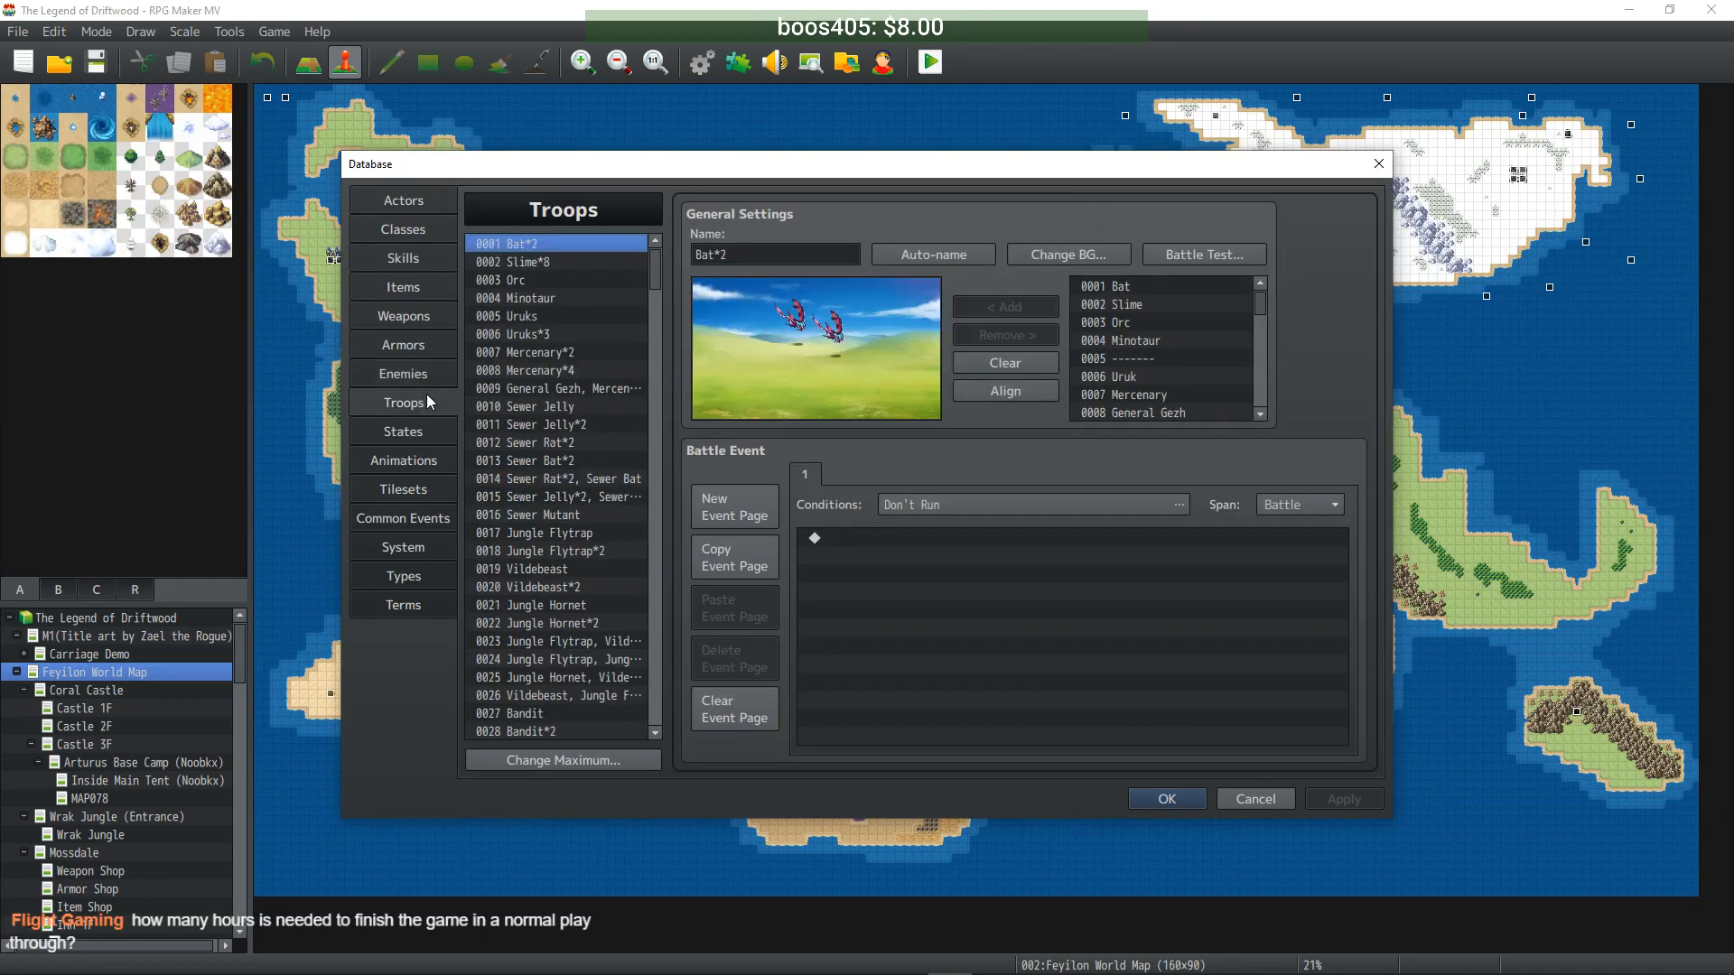
drag(657, 288, 683, 583)
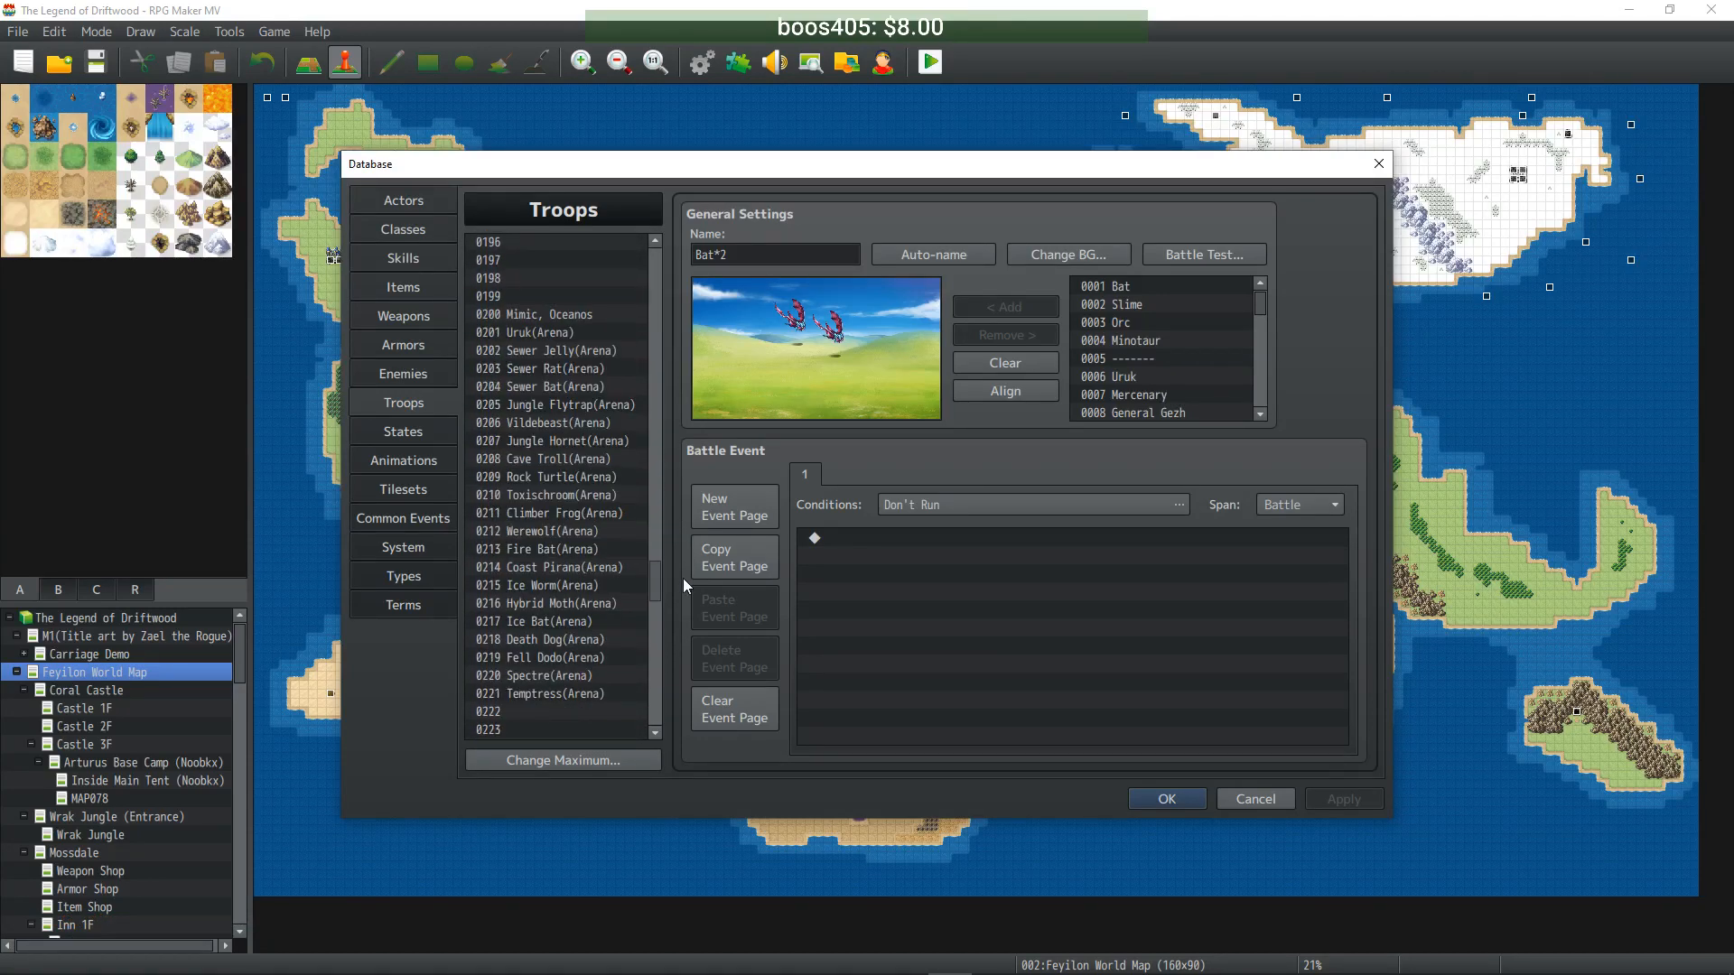
drag(683, 578, 665, 718)
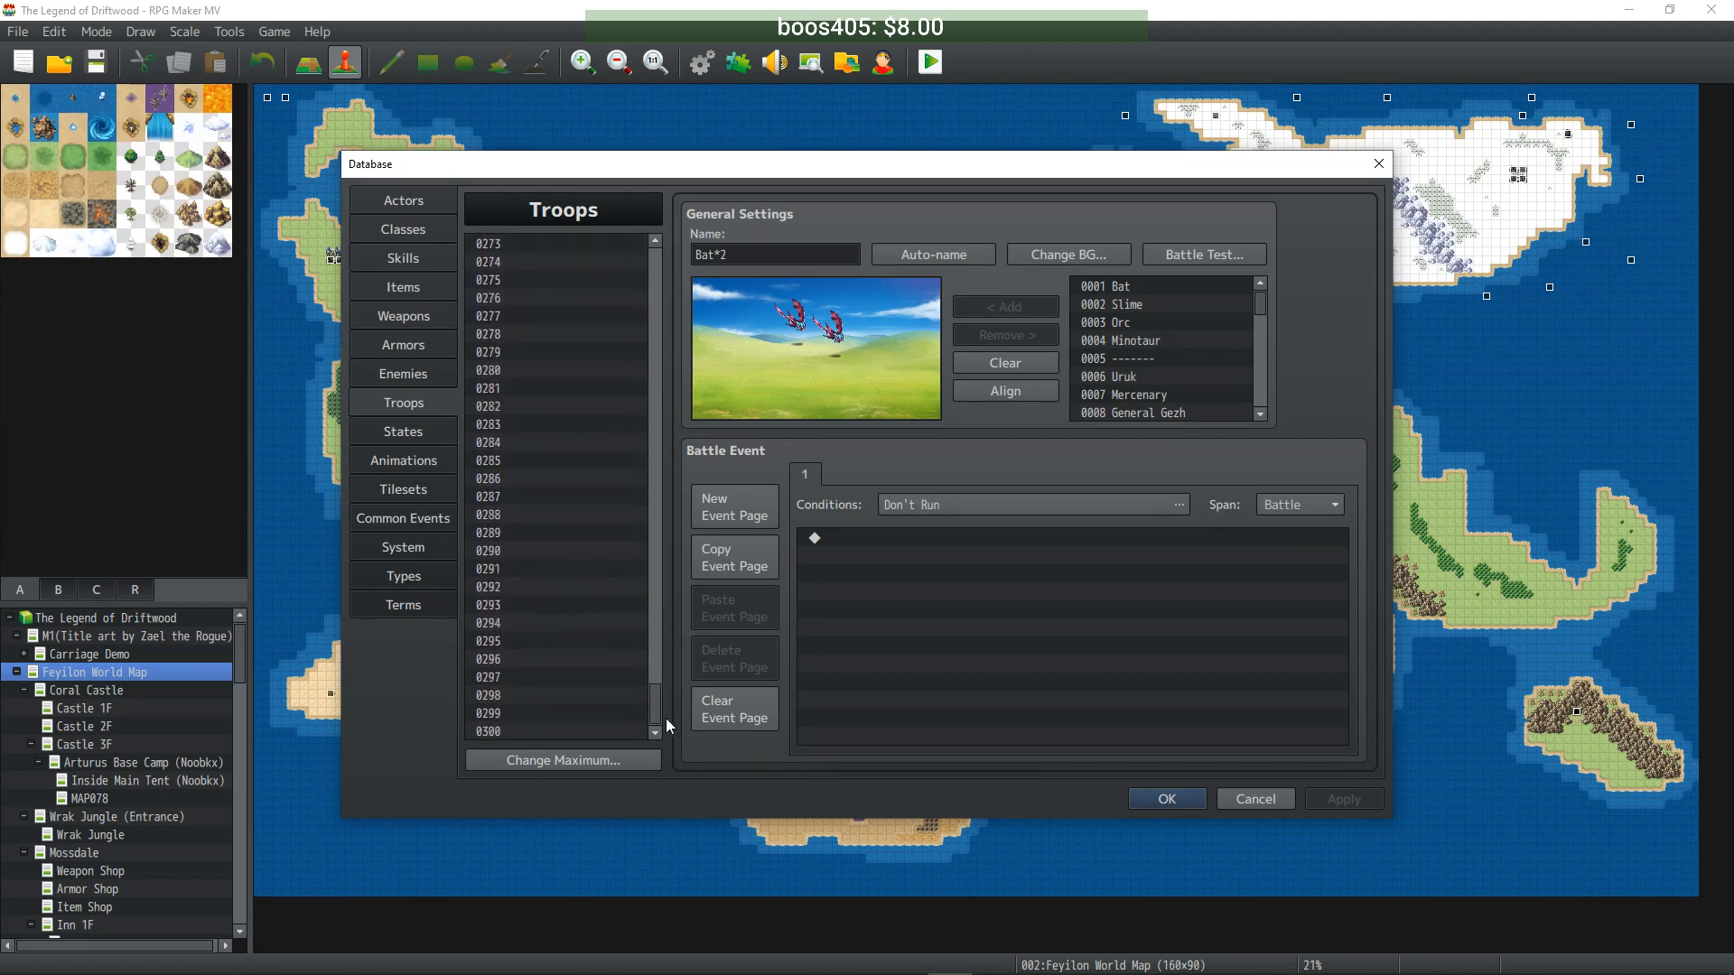
- Set the maximum number of troops to 400 and scroll down to new troop 0301
click(598, 761)
text(400)
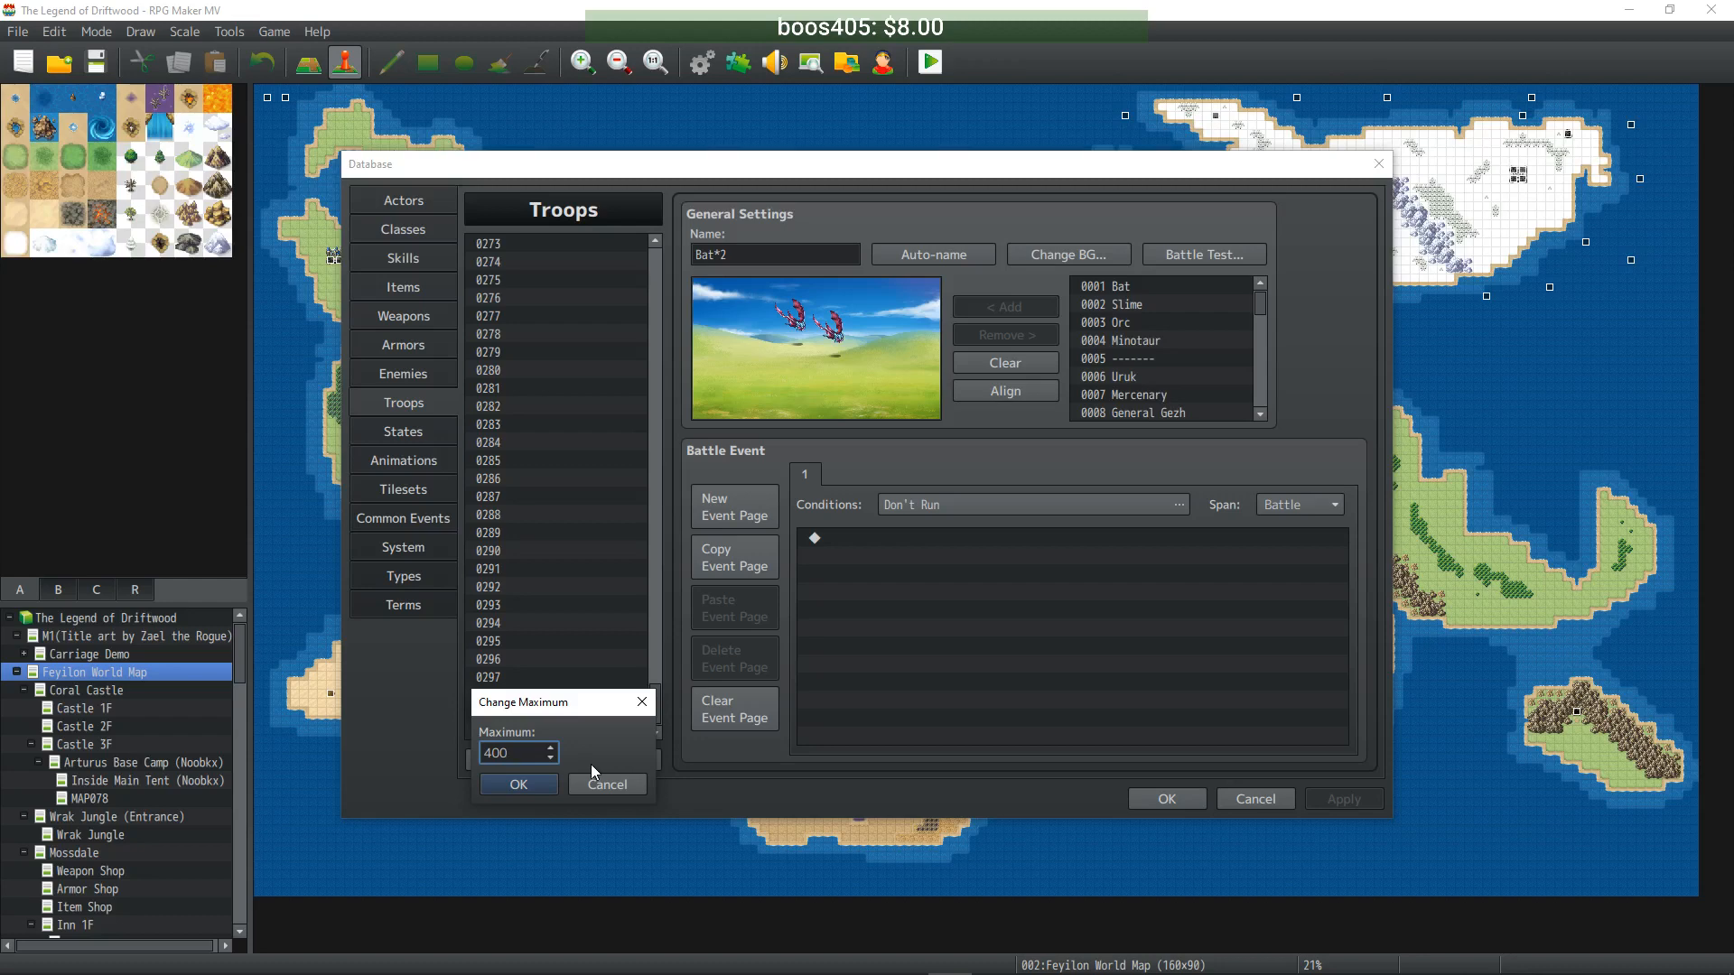
click(521, 785)
drag(659, 264, 668, 493)
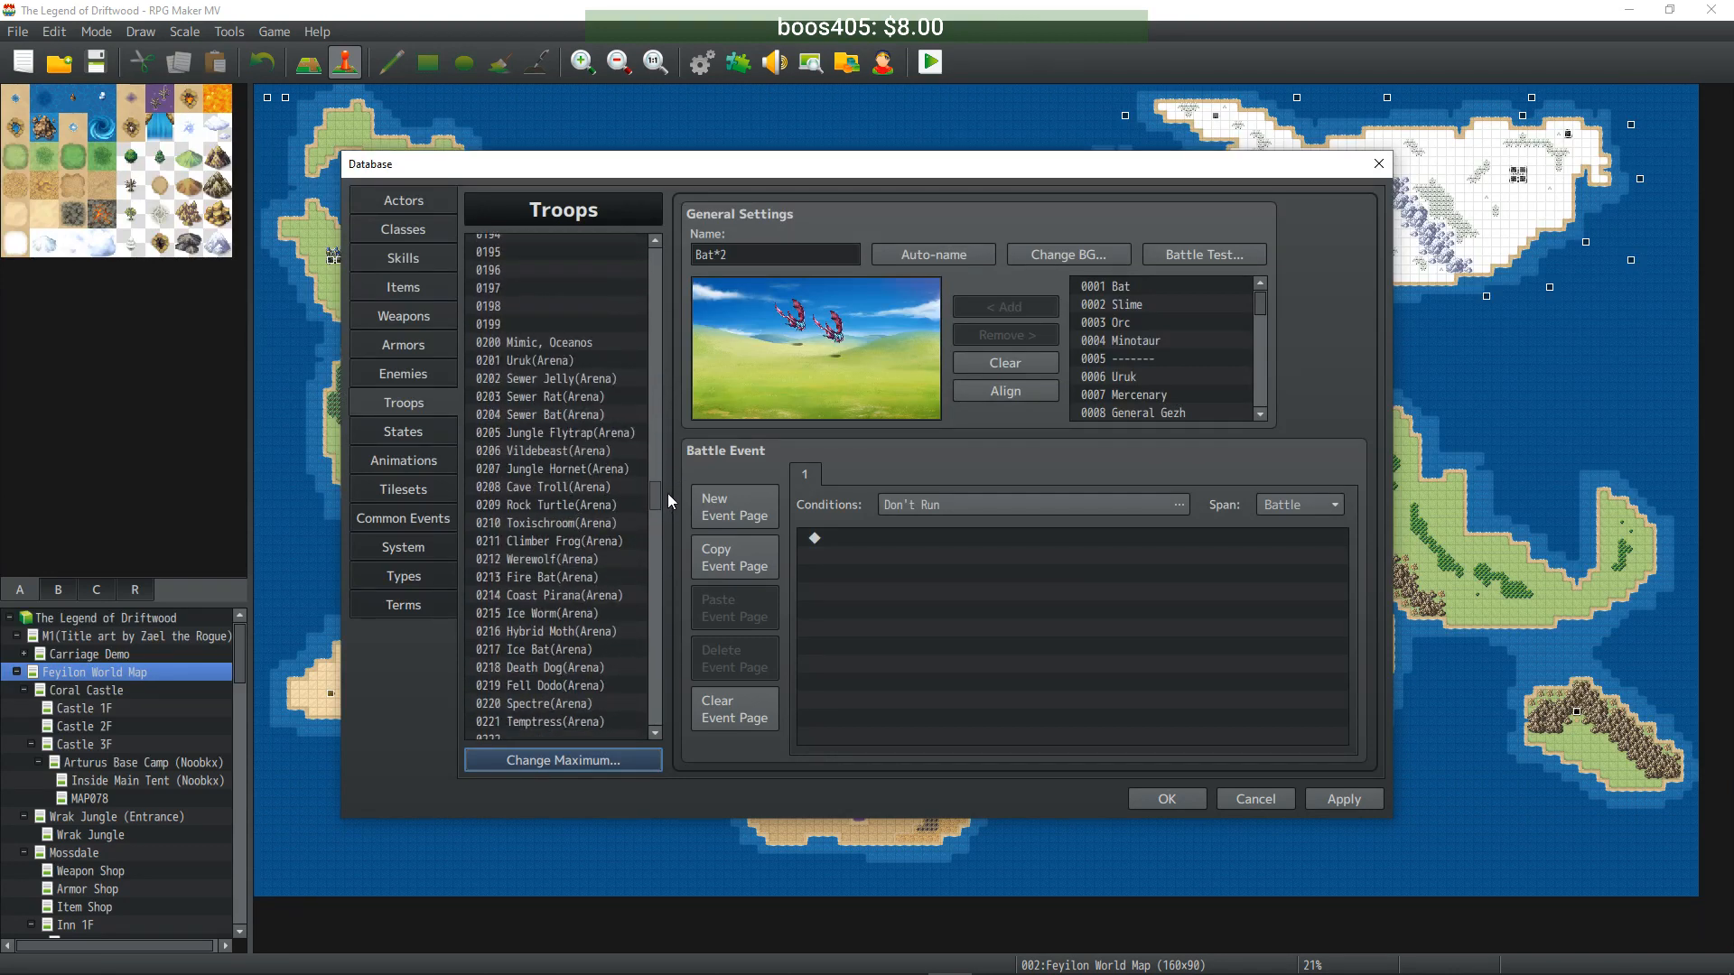
drag(668, 493, 670, 626)
- Fill troop 0301 with Urukai and 0302 with Uber Jelly, positioning and auto-naming each
click(515, 383)
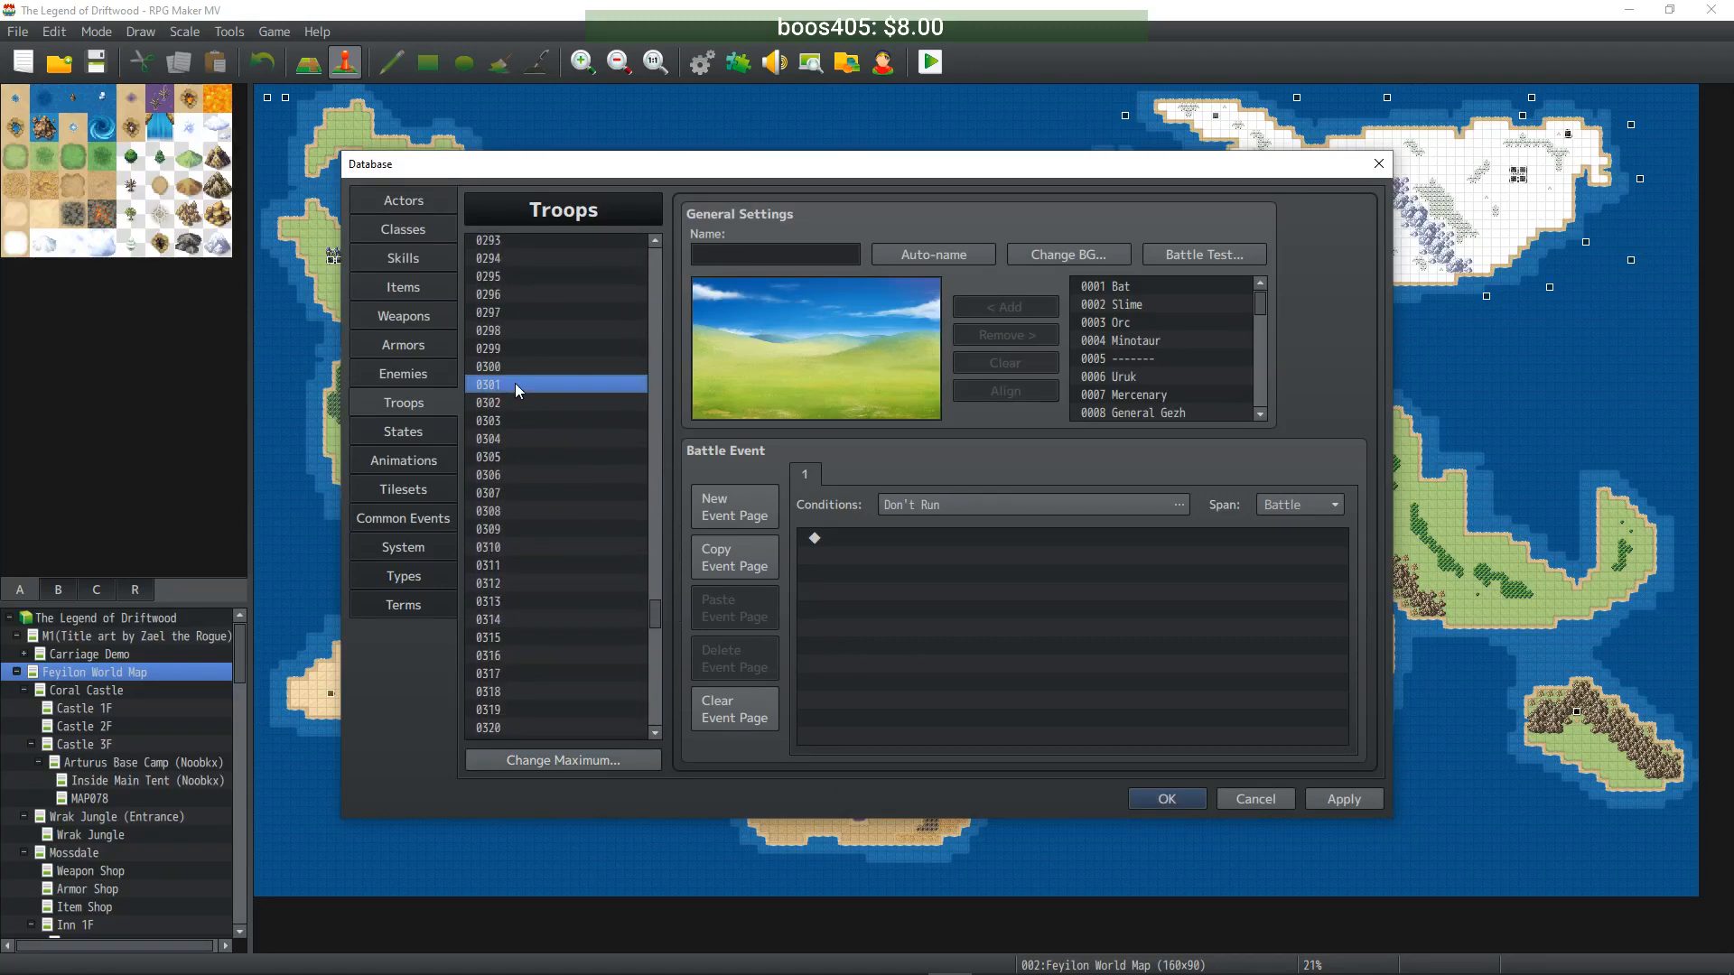
drag(1261, 306, 1260, 371)
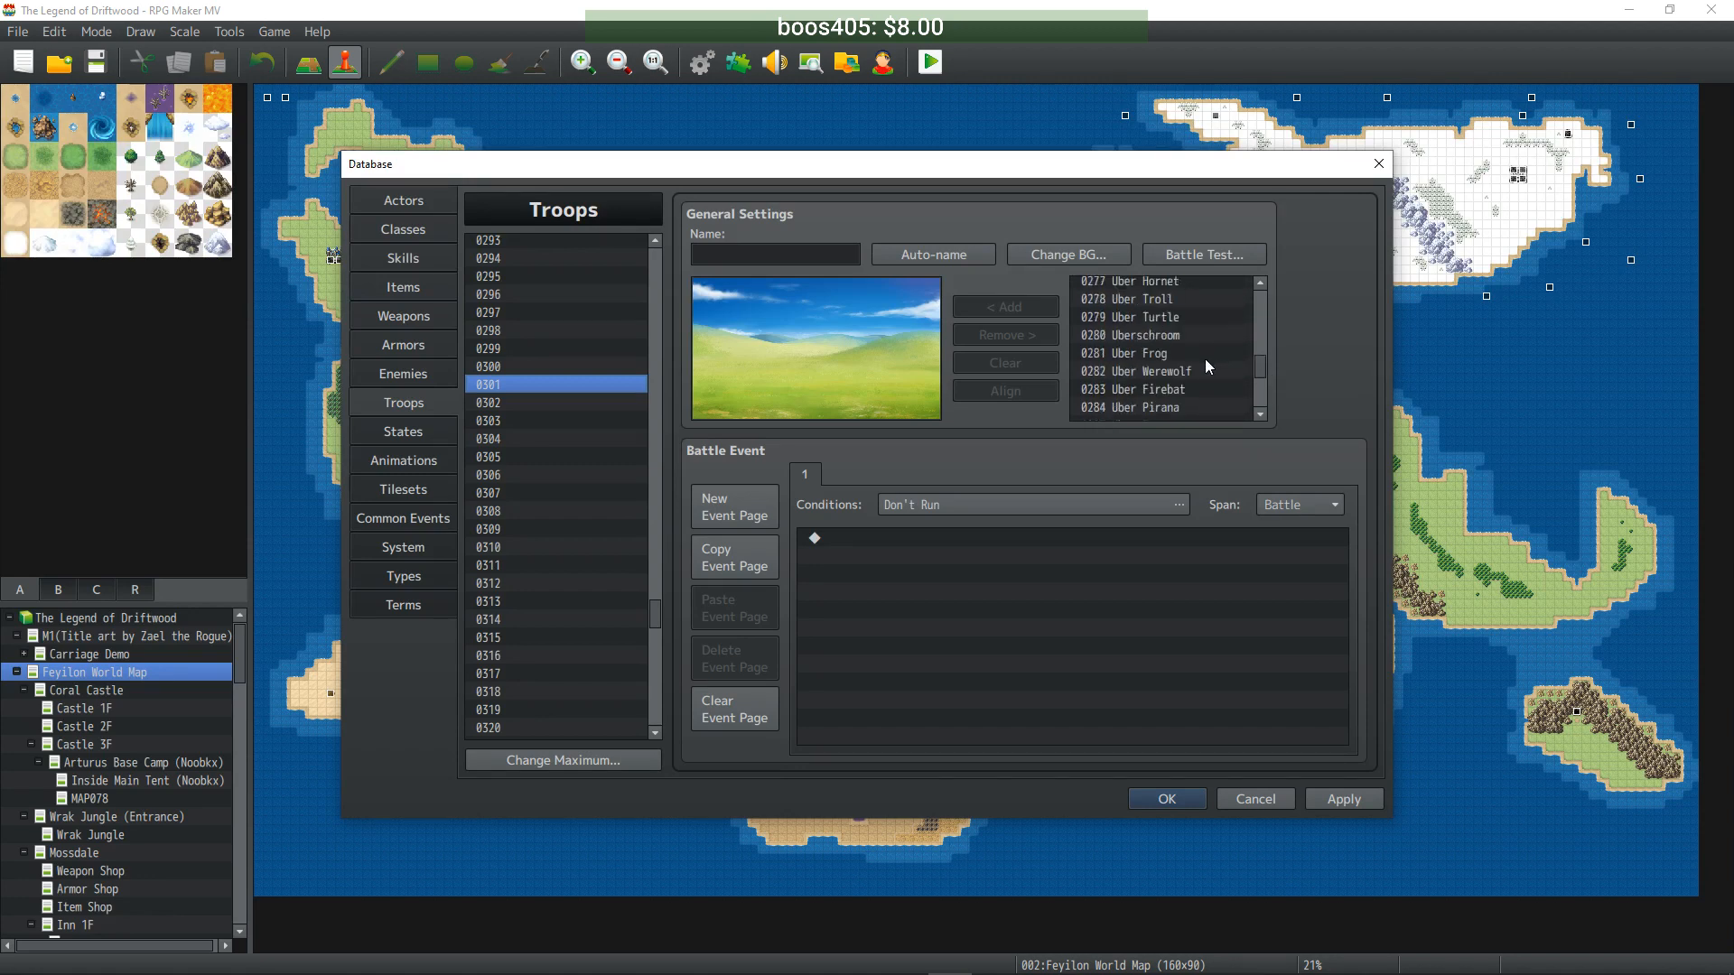
click(1159, 352)
click(968, 307)
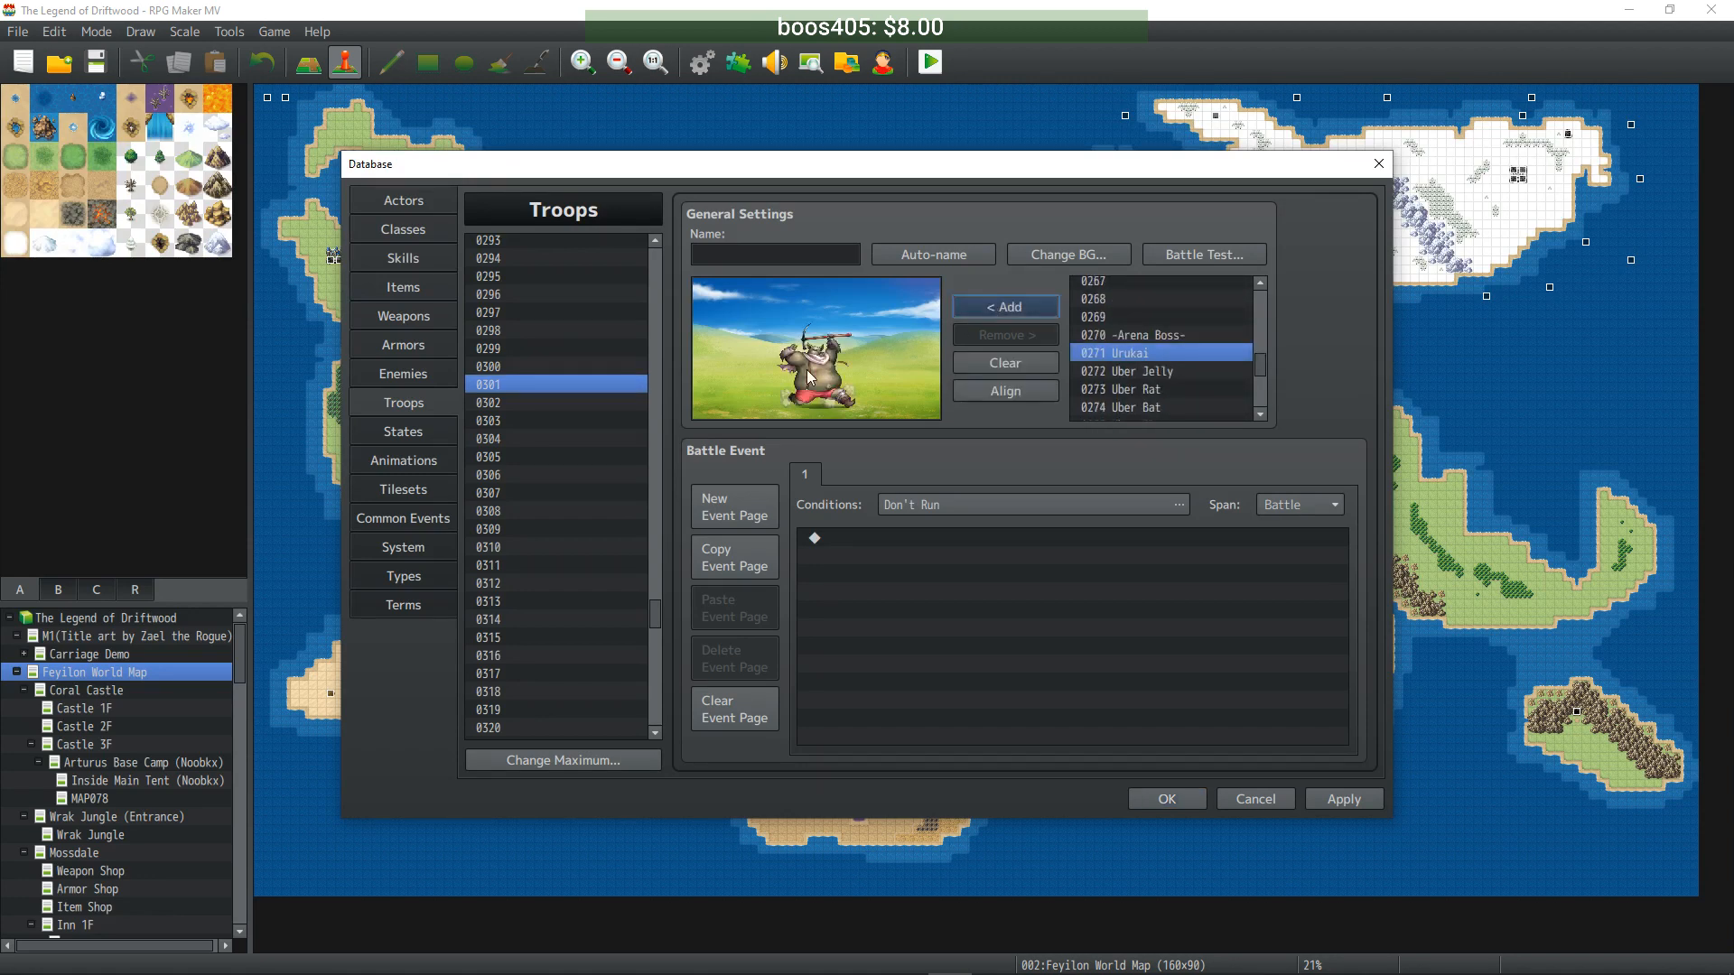
drag(806, 377, 770, 345)
click(913, 256)
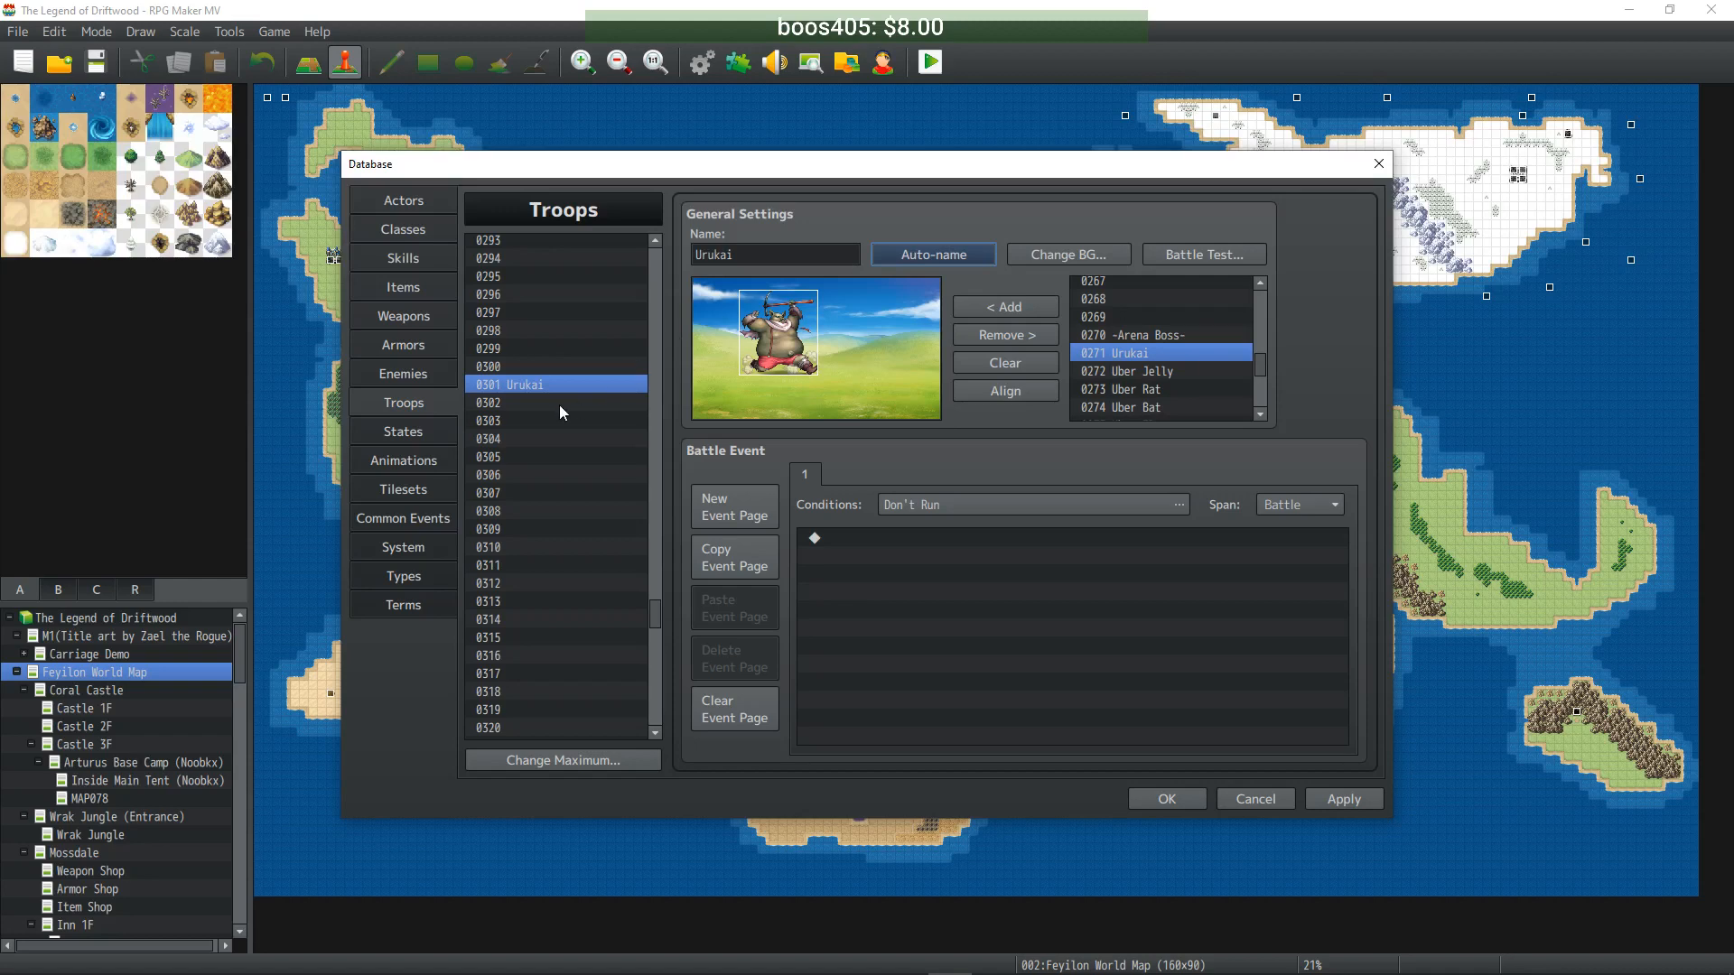
click(759, 255)
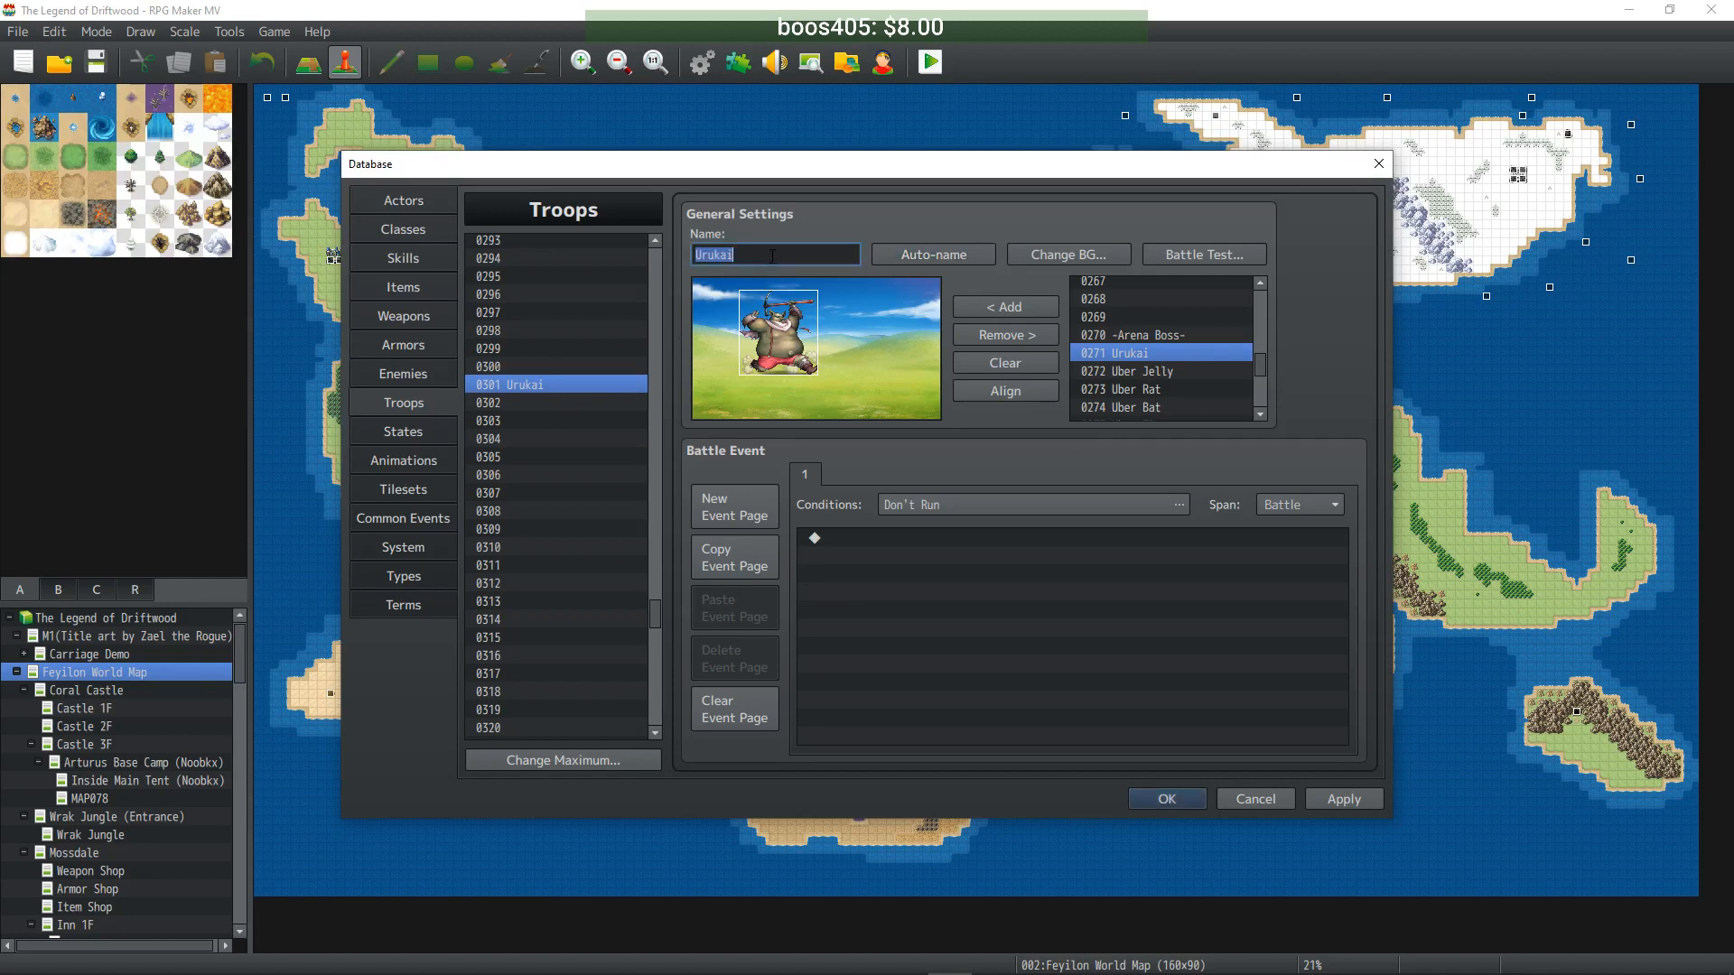
click(594, 403)
click(1161, 372)
click(1003, 307)
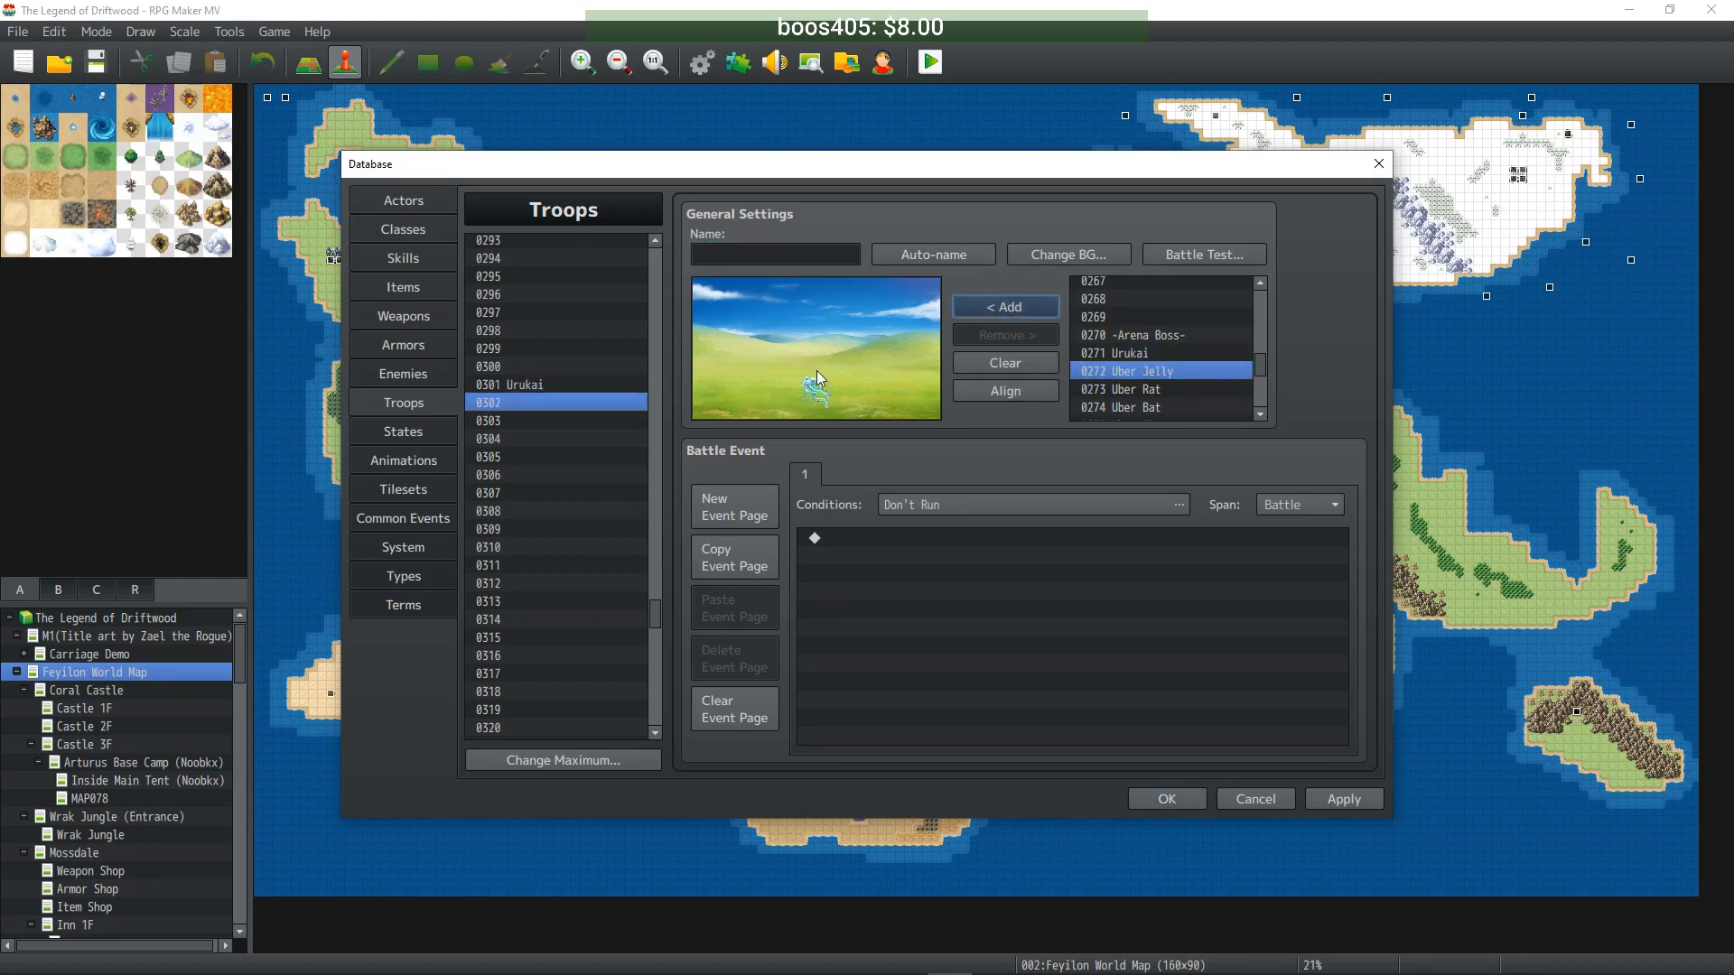
drag(825, 367, 787, 334)
click(907, 247)
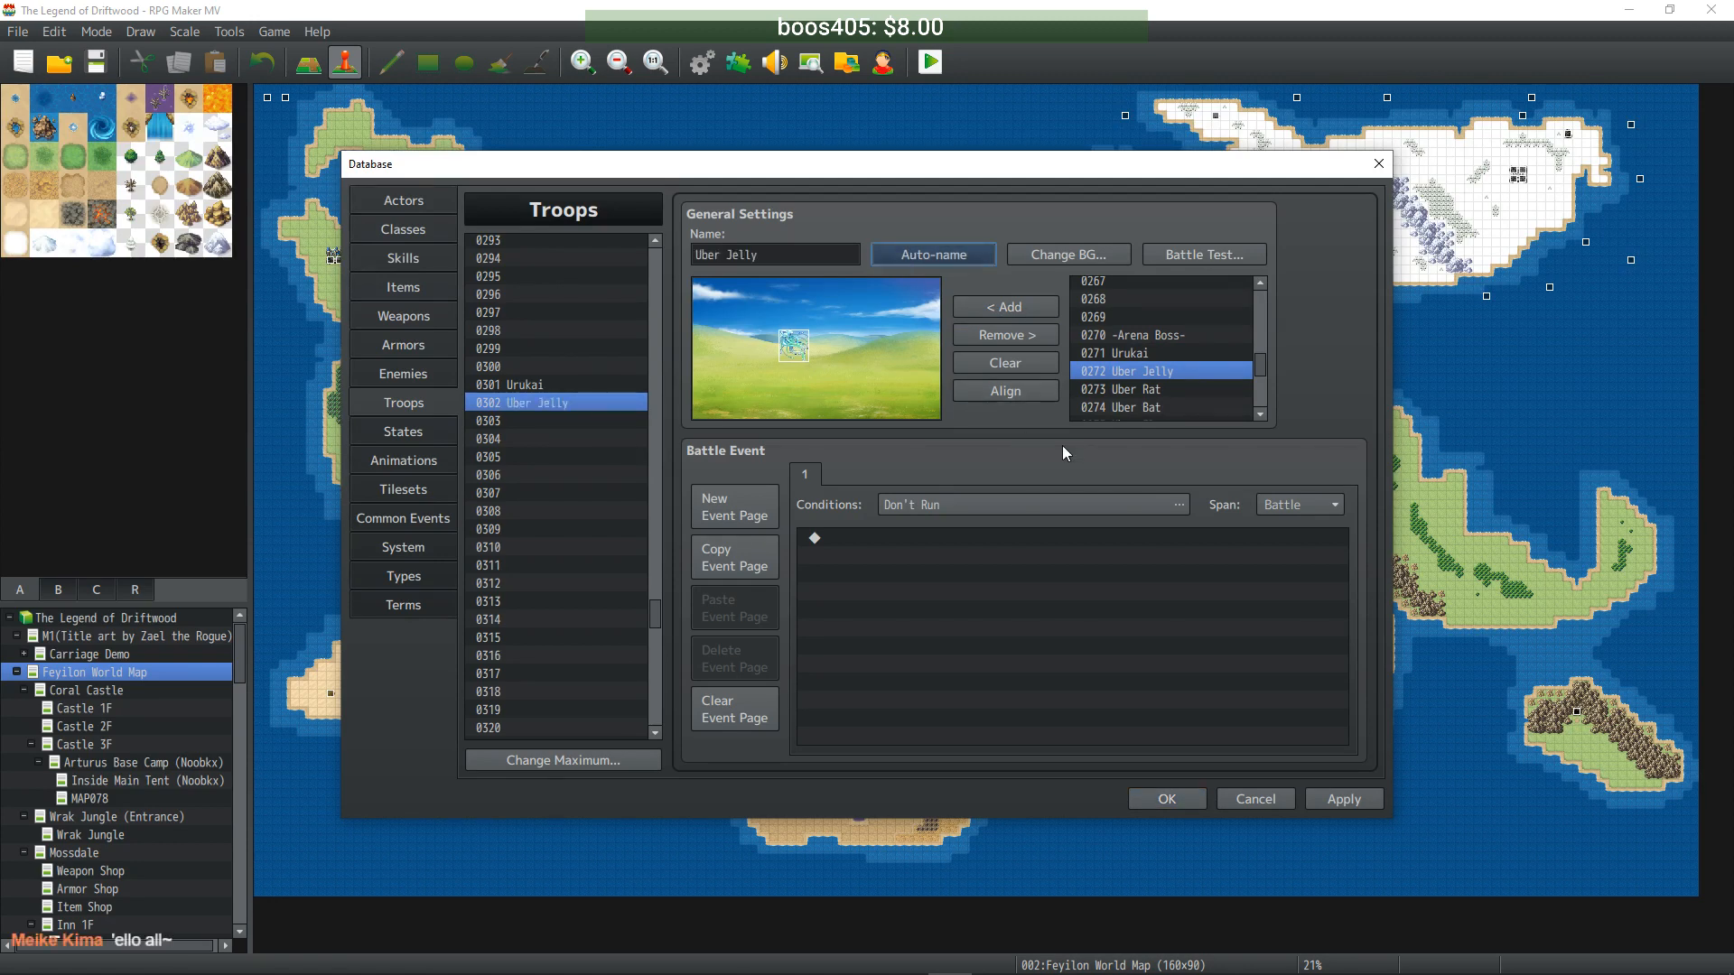
- Fill troop 0303 with Uber Rat and 0304 with Uber Bat, each auto-named
click(607, 420)
click(1160, 389)
click(1004, 307)
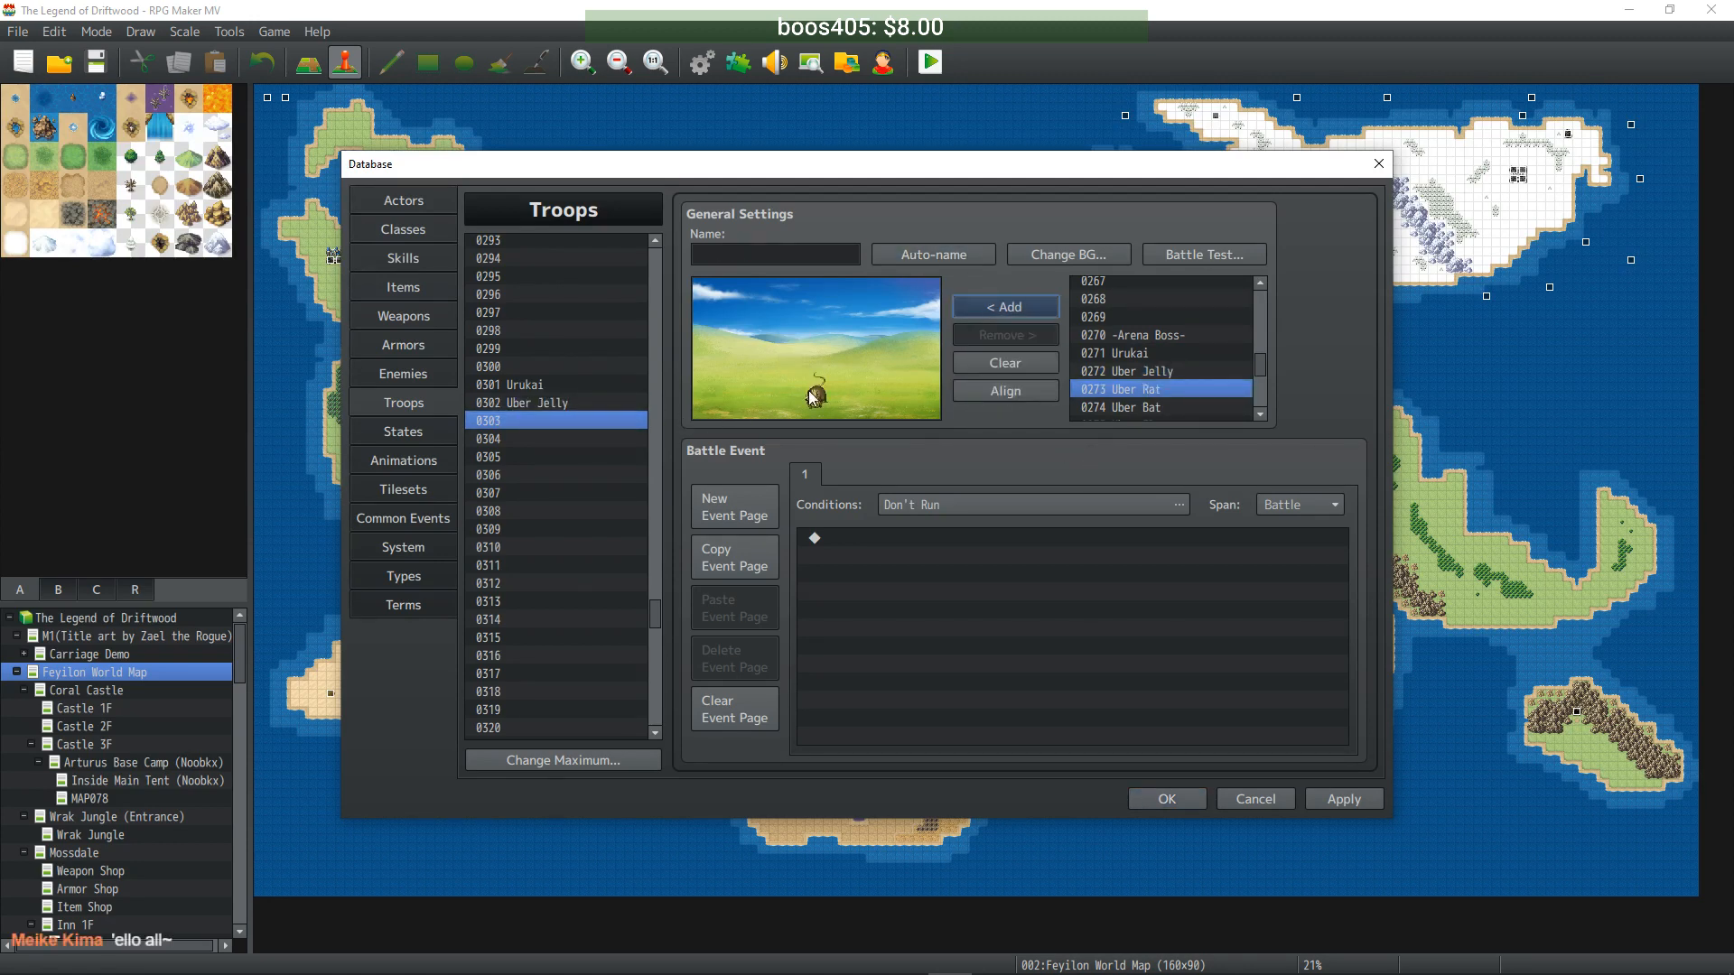
drag(802, 399, 801, 358)
click(934, 255)
click(544, 440)
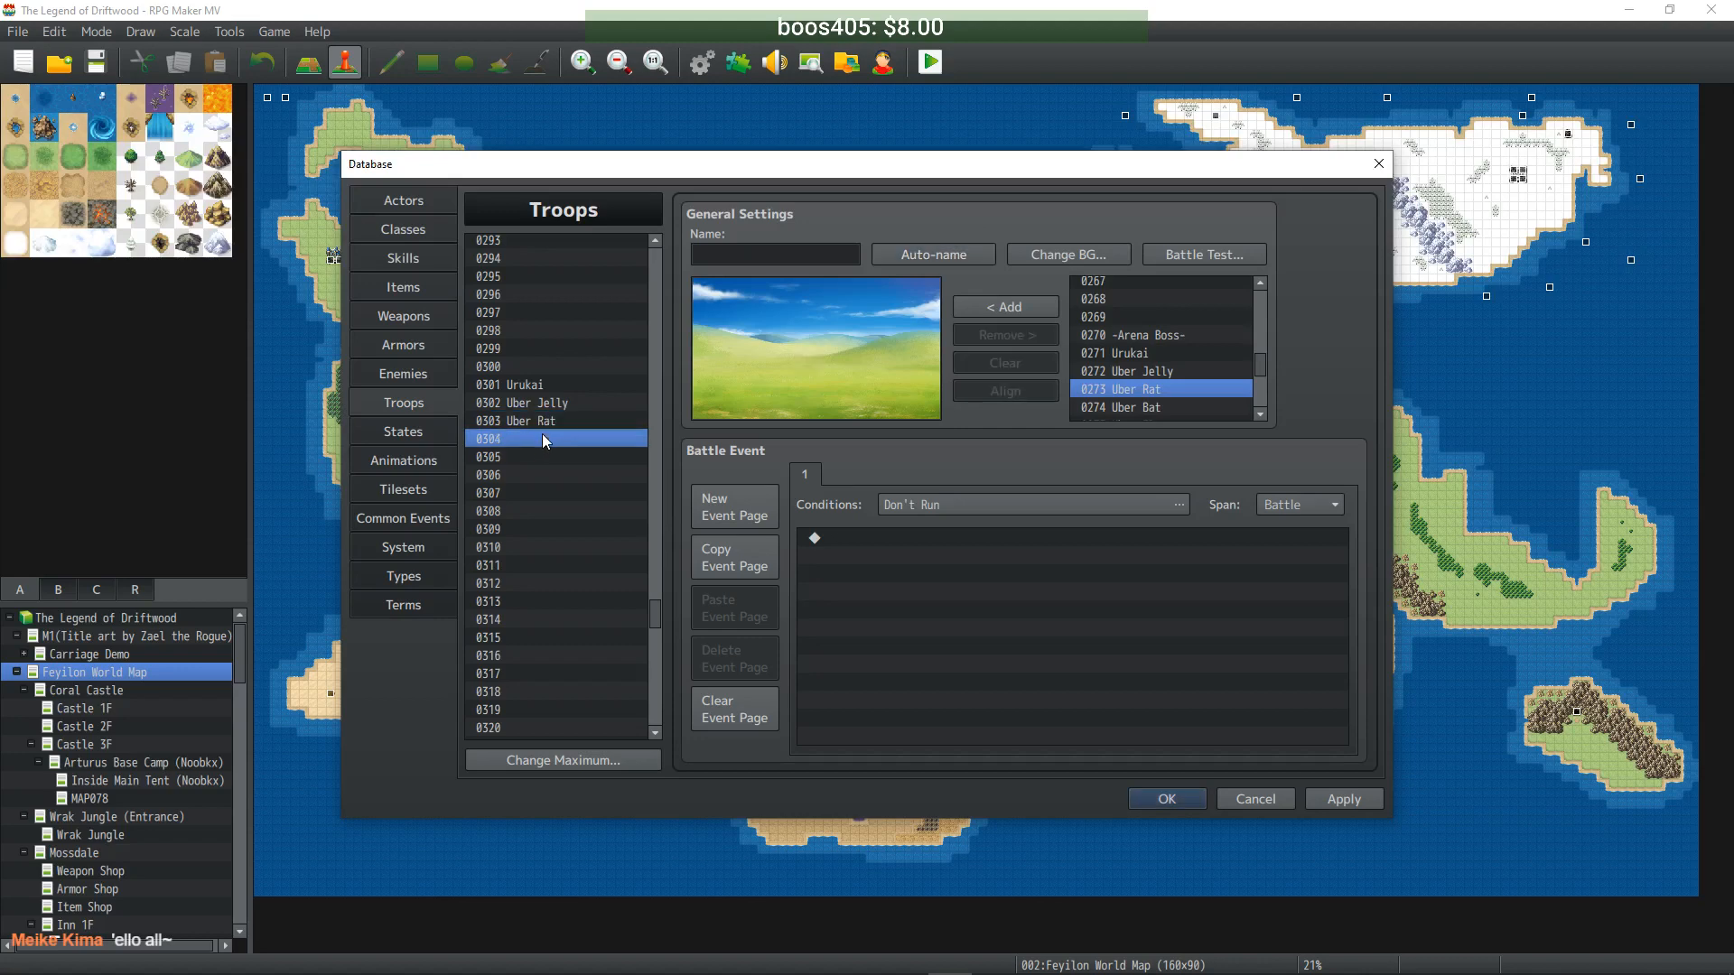
click(1120, 407)
click(1005, 307)
click(817, 344)
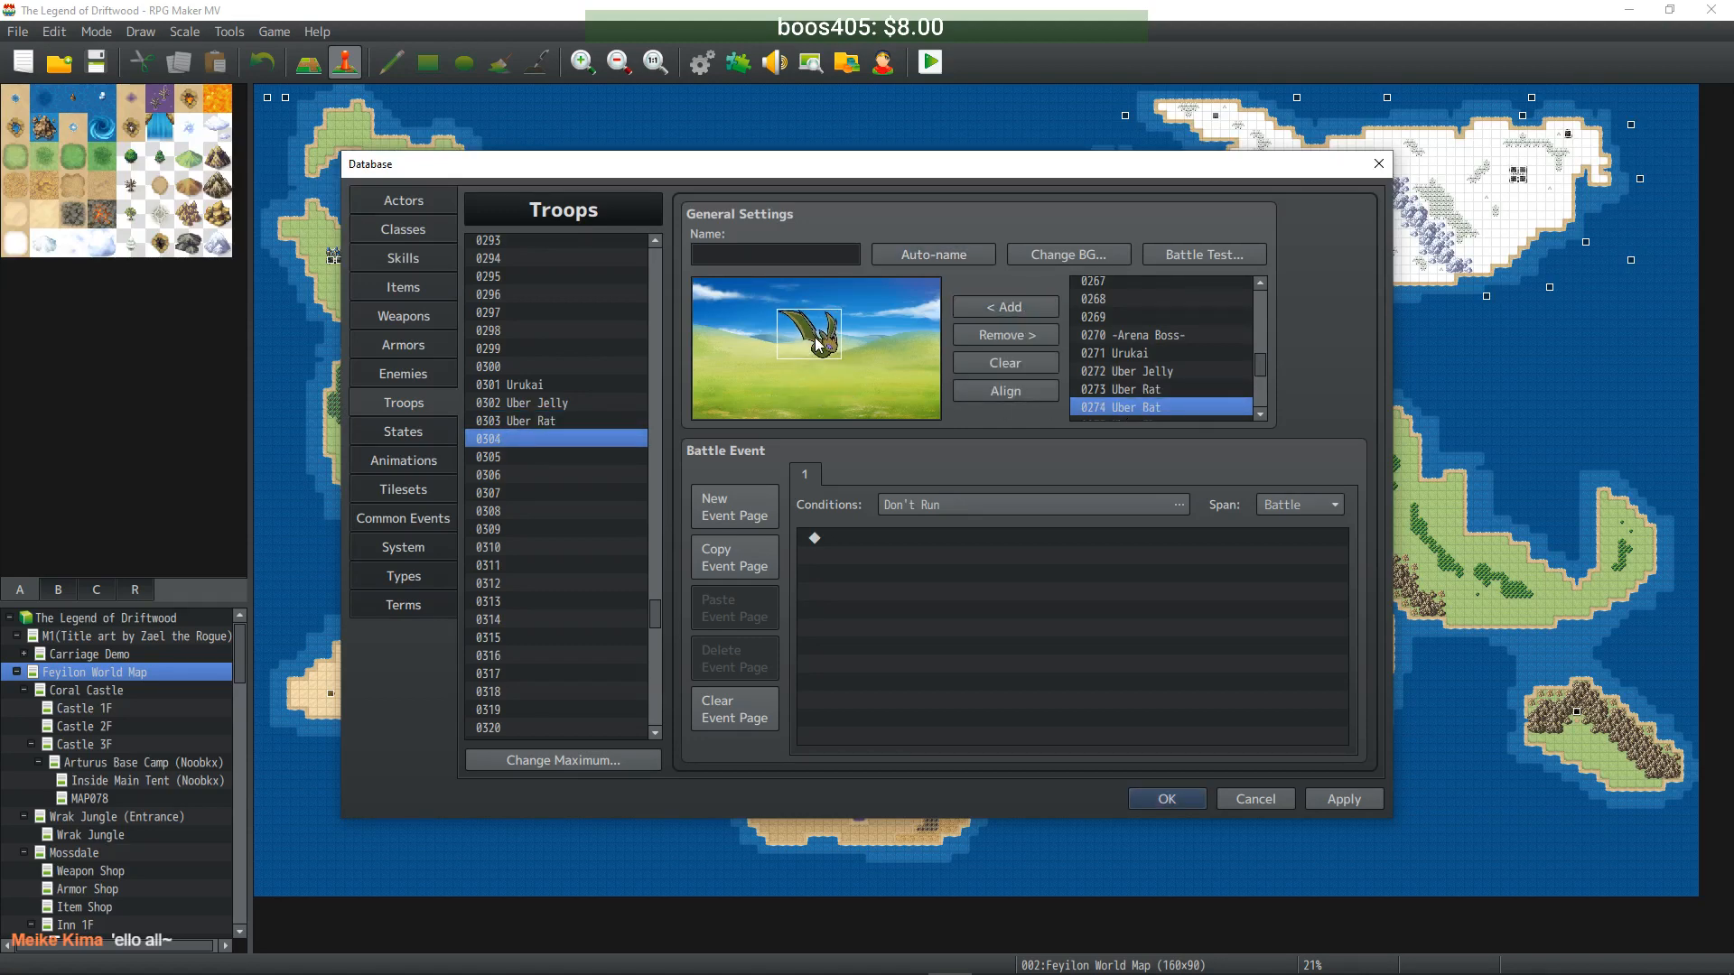
click(915, 257)
- Fill troop 0305 with Uber Flytrap and 0306 with Uberebeast, positioning and auto-naming each
click(556, 457)
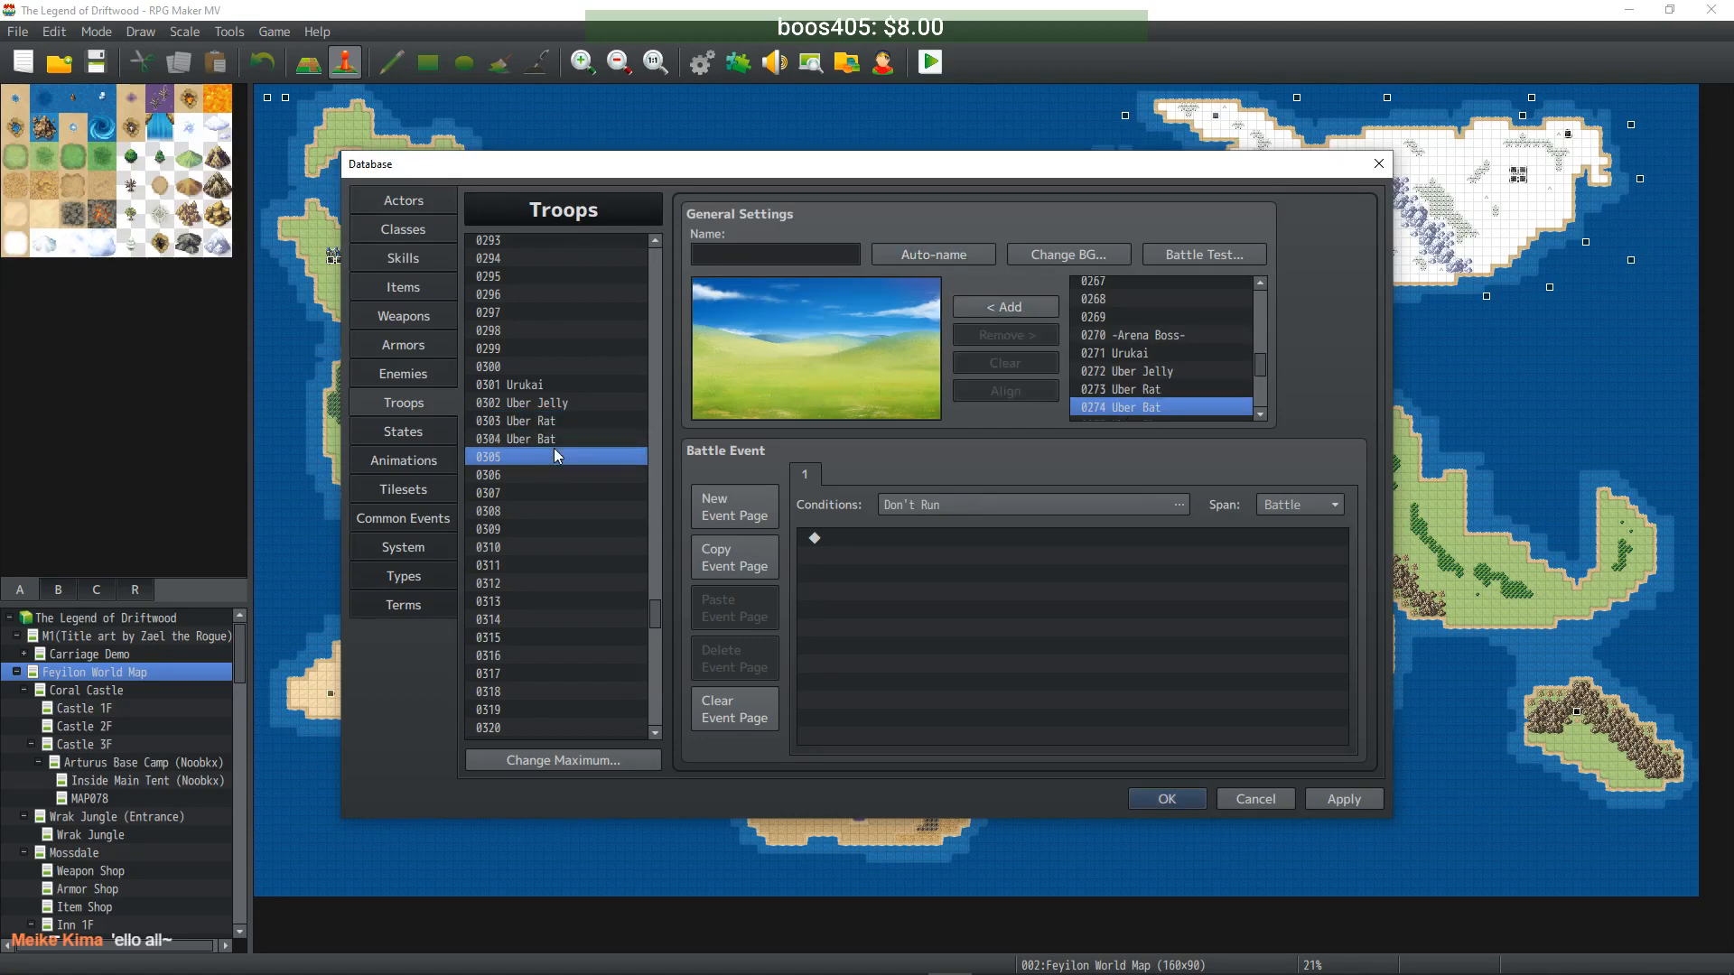
scroll(1134, 355, down, 1)
click(1123, 372)
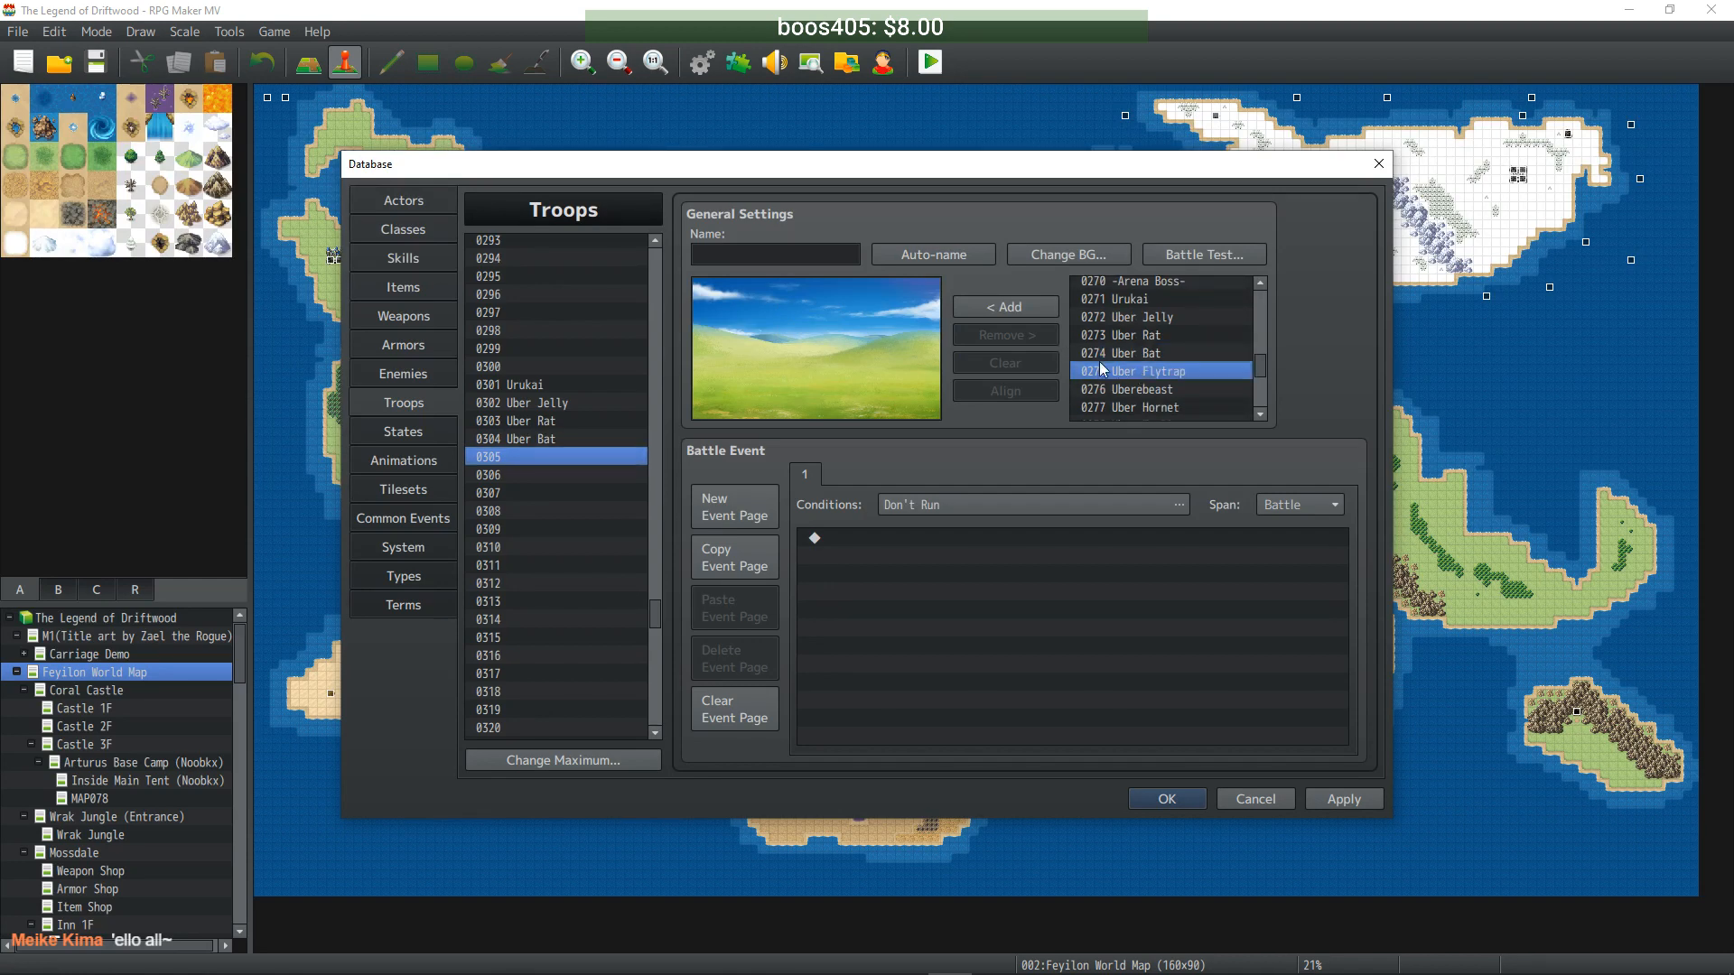
click(1011, 308)
drag(815, 394, 808, 354)
click(912, 253)
click(567, 474)
click(1120, 389)
click(1016, 308)
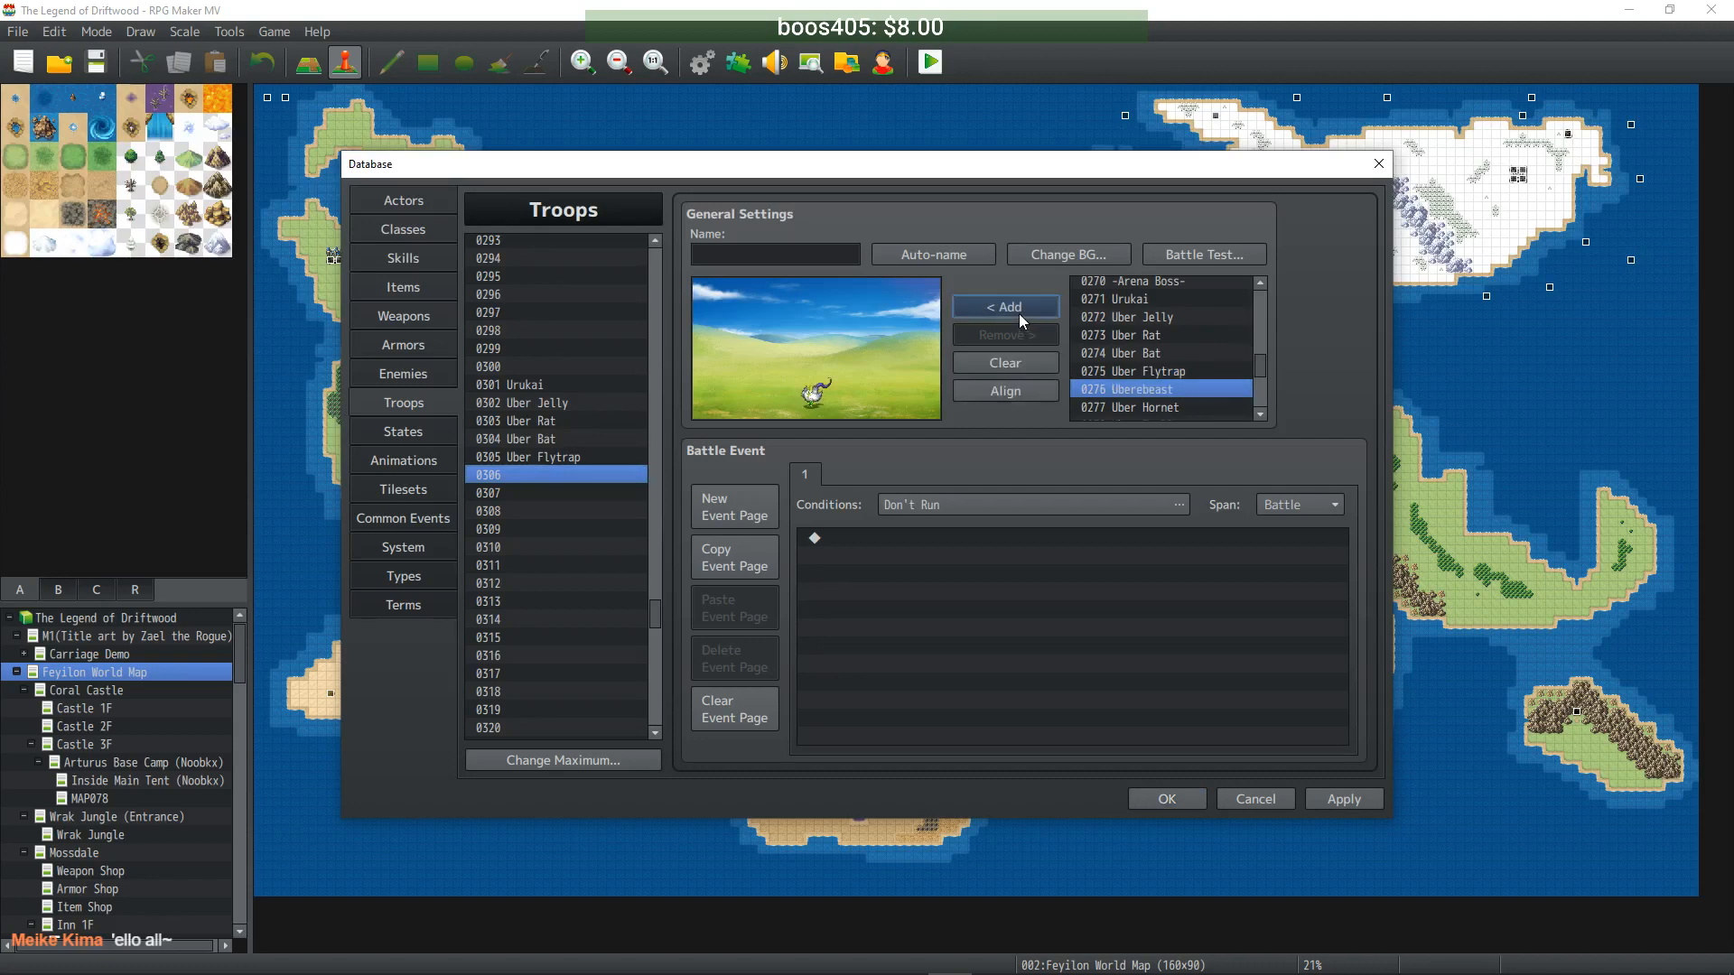
drag(816, 393, 808, 350)
click(908, 253)
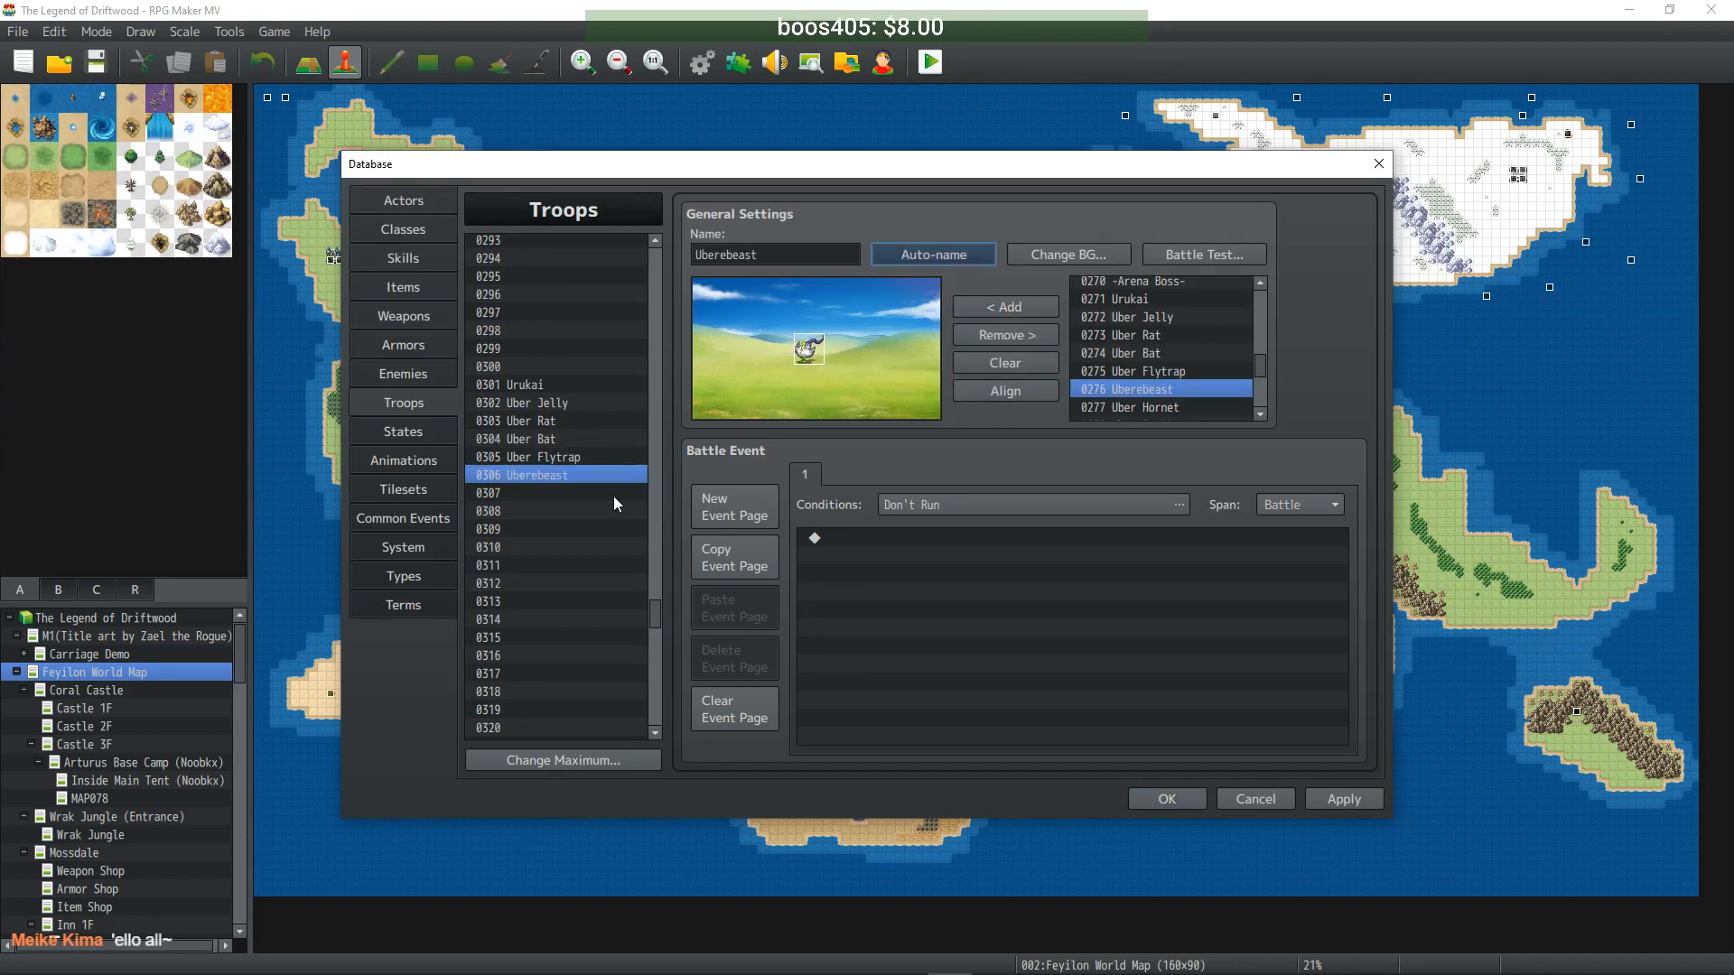
- Fill troop 0307 with Uber Hornet and 0308 with Uber Troll, each auto-named
click(635, 490)
click(1113, 408)
click(1008, 309)
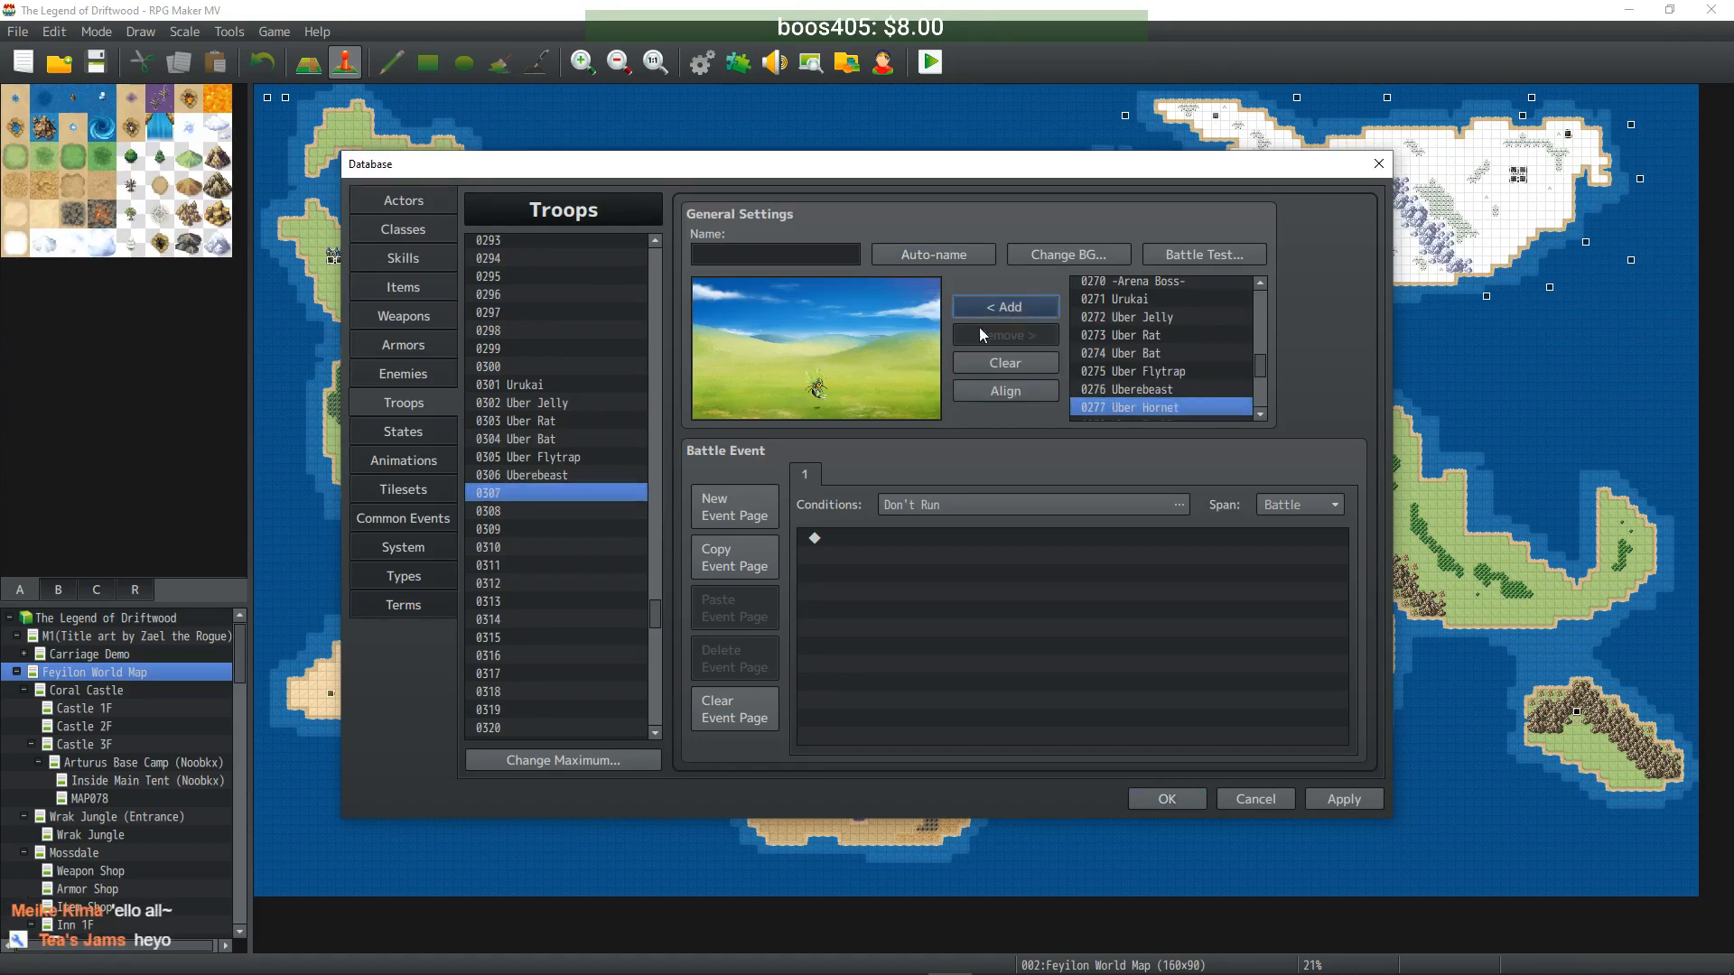
drag(804, 390, 813, 348)
click(923, 258)
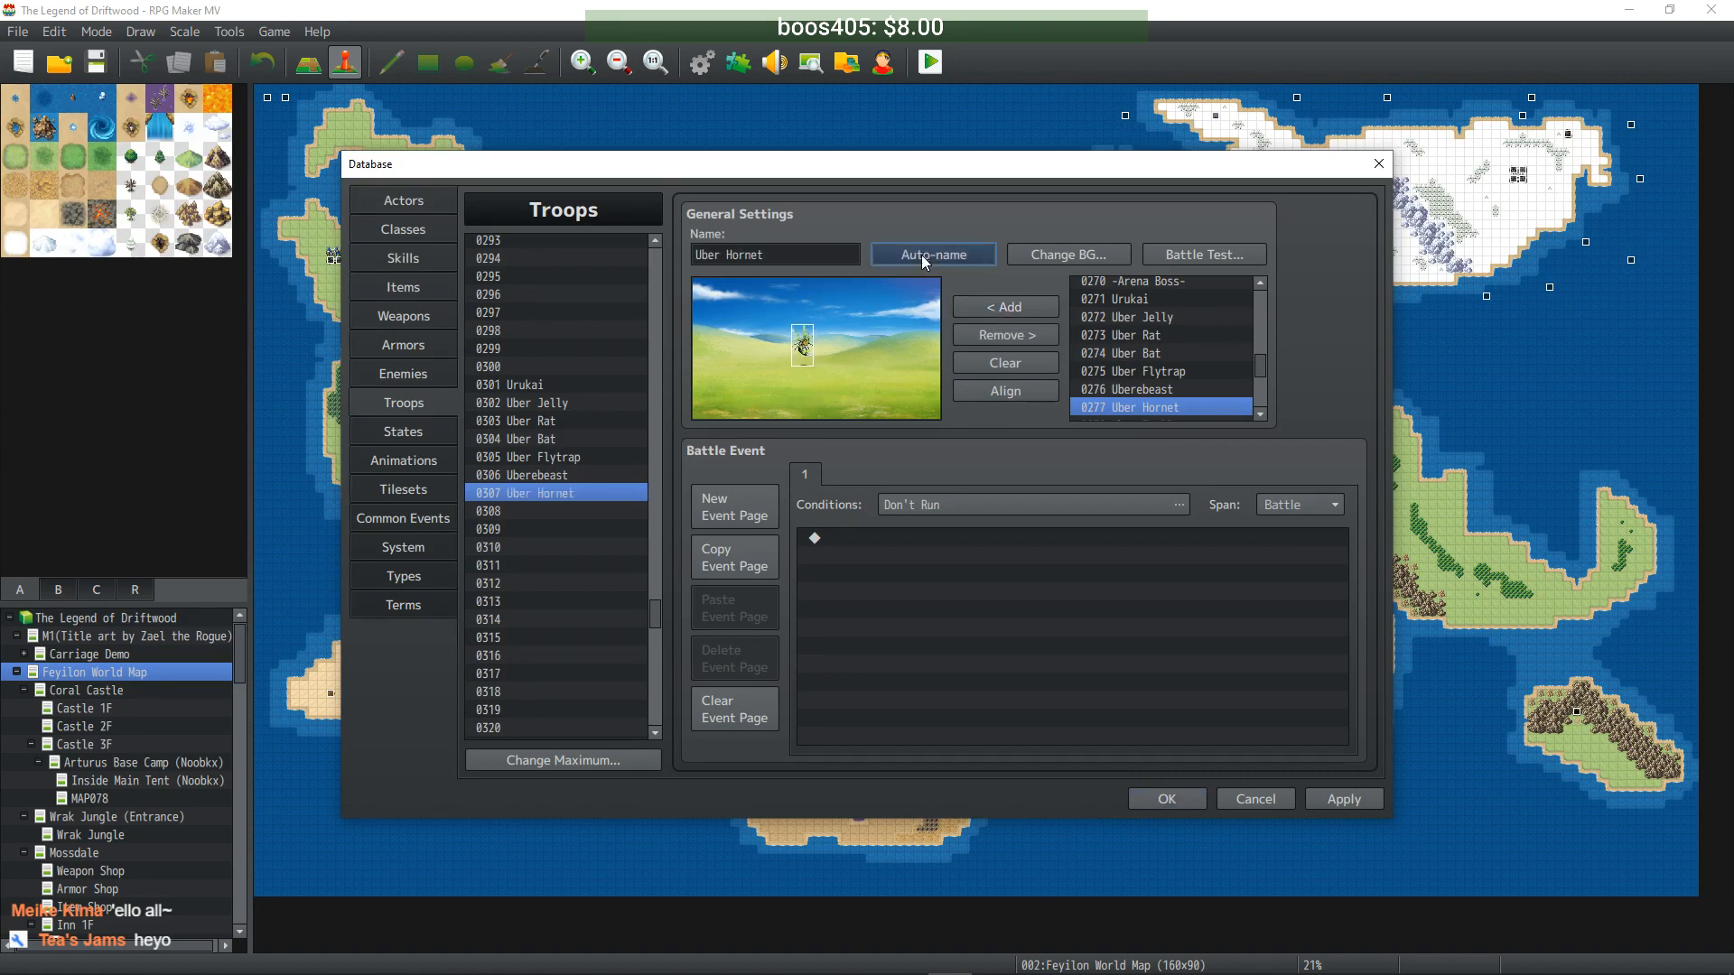
click(551, 510)
scroll(1194, 371, down, 2)
click(1152, 391)
click(1007, 311)
click(831, 368)
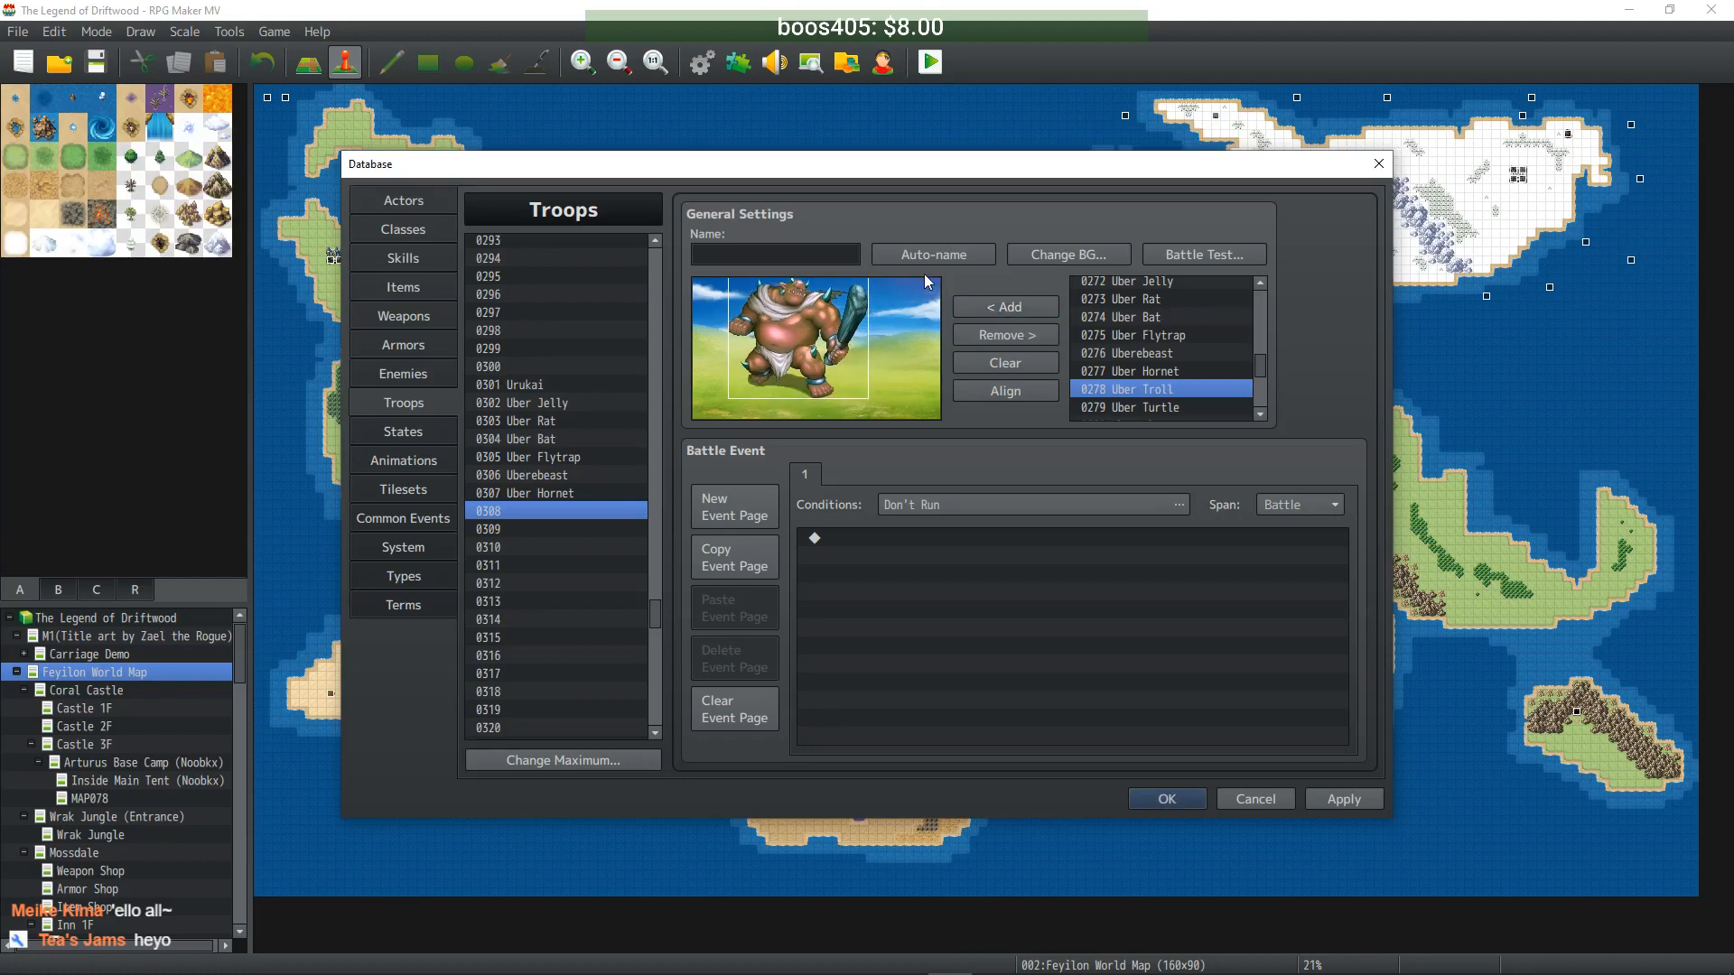
click(929, 257)
- Fill troop 0309 with Uber Turtle, positioned and auto-named
click(597, 526)
scroll(1157, 387, down, 1)
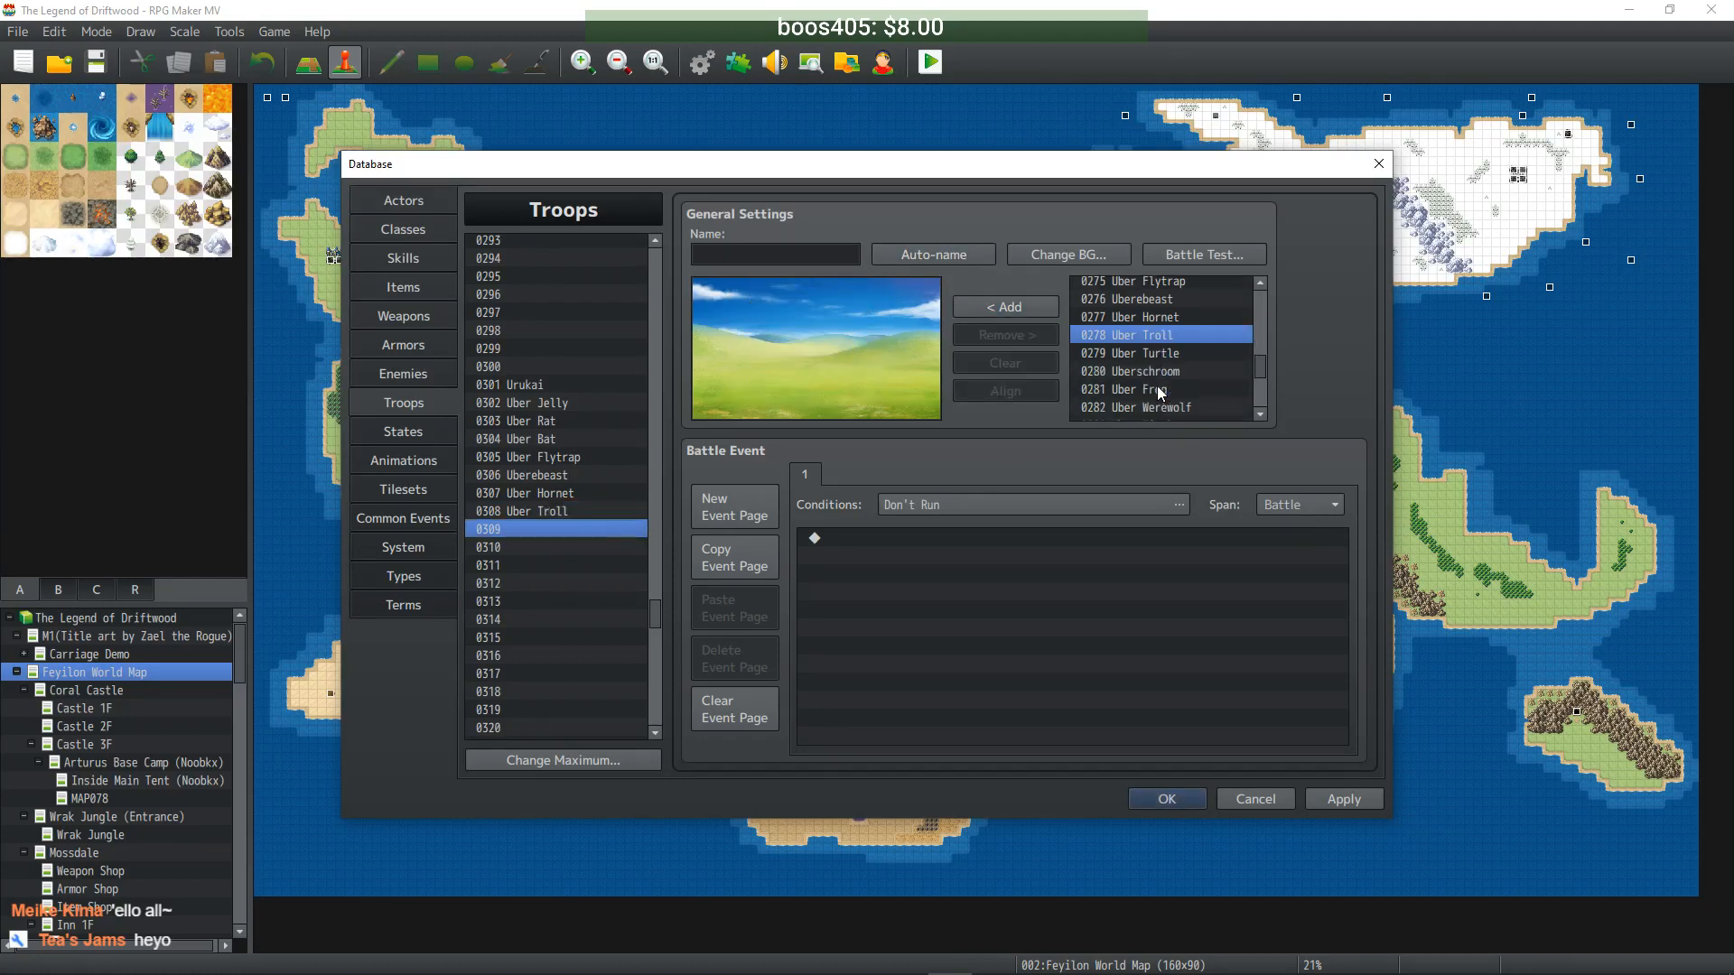
click(1156, 355)
click(1008, 308)
drag(817, 390, 795, 365)
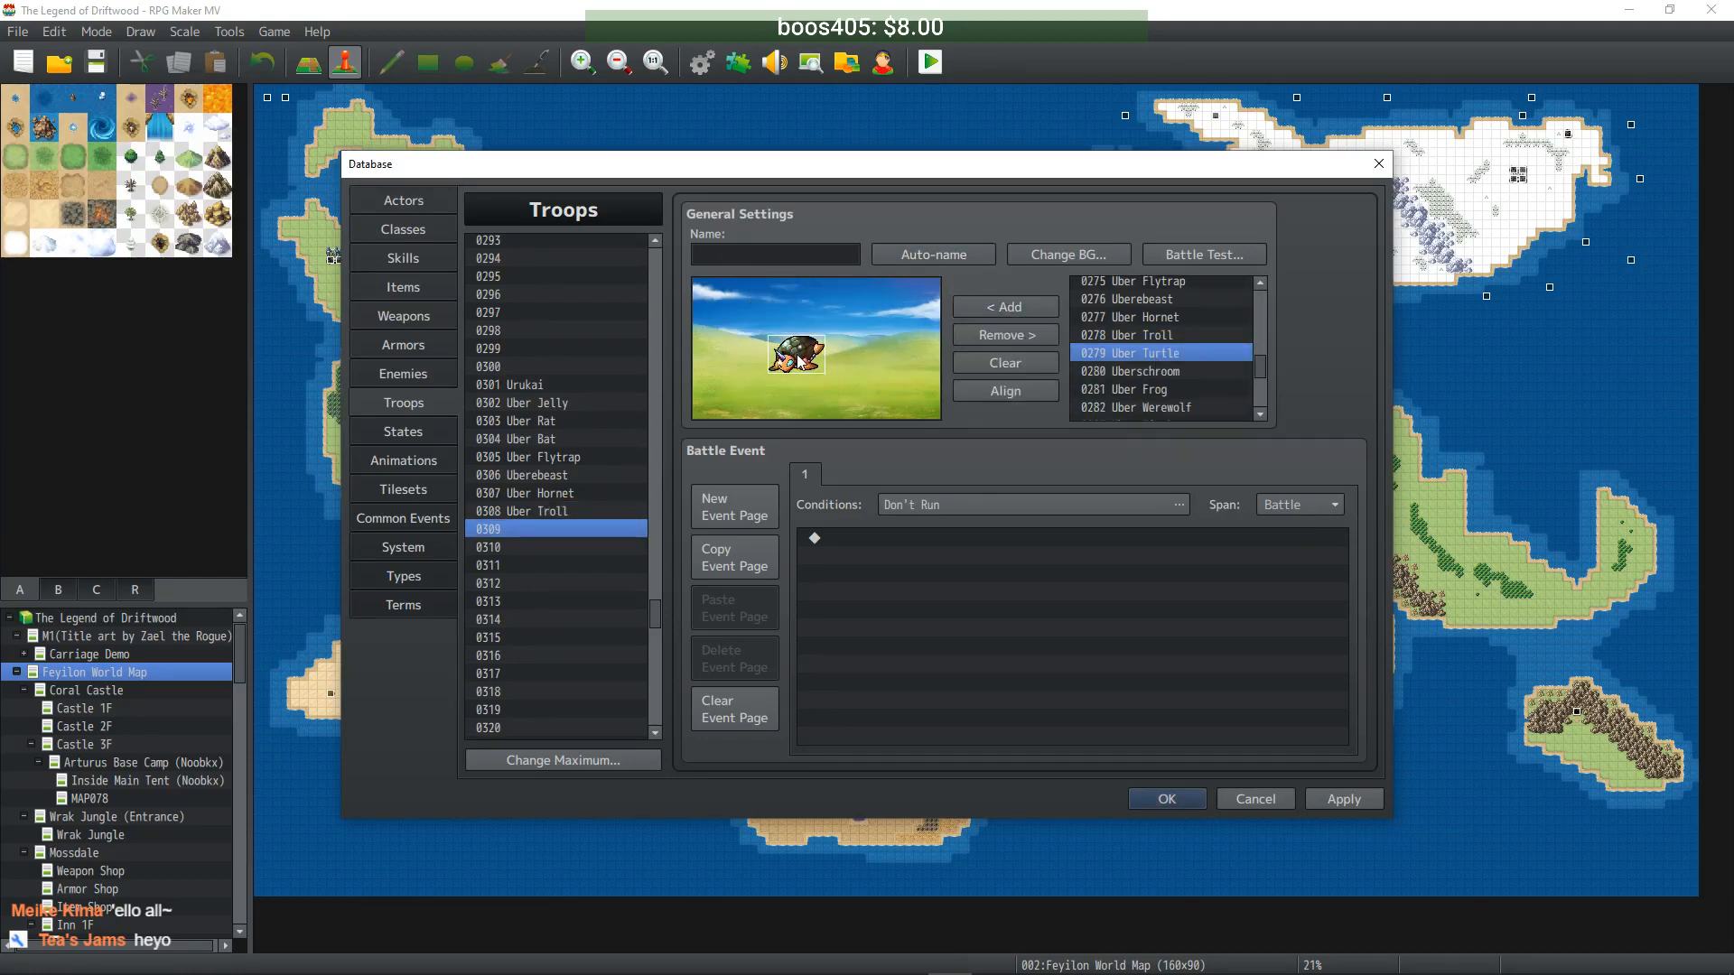
click(931, 254)
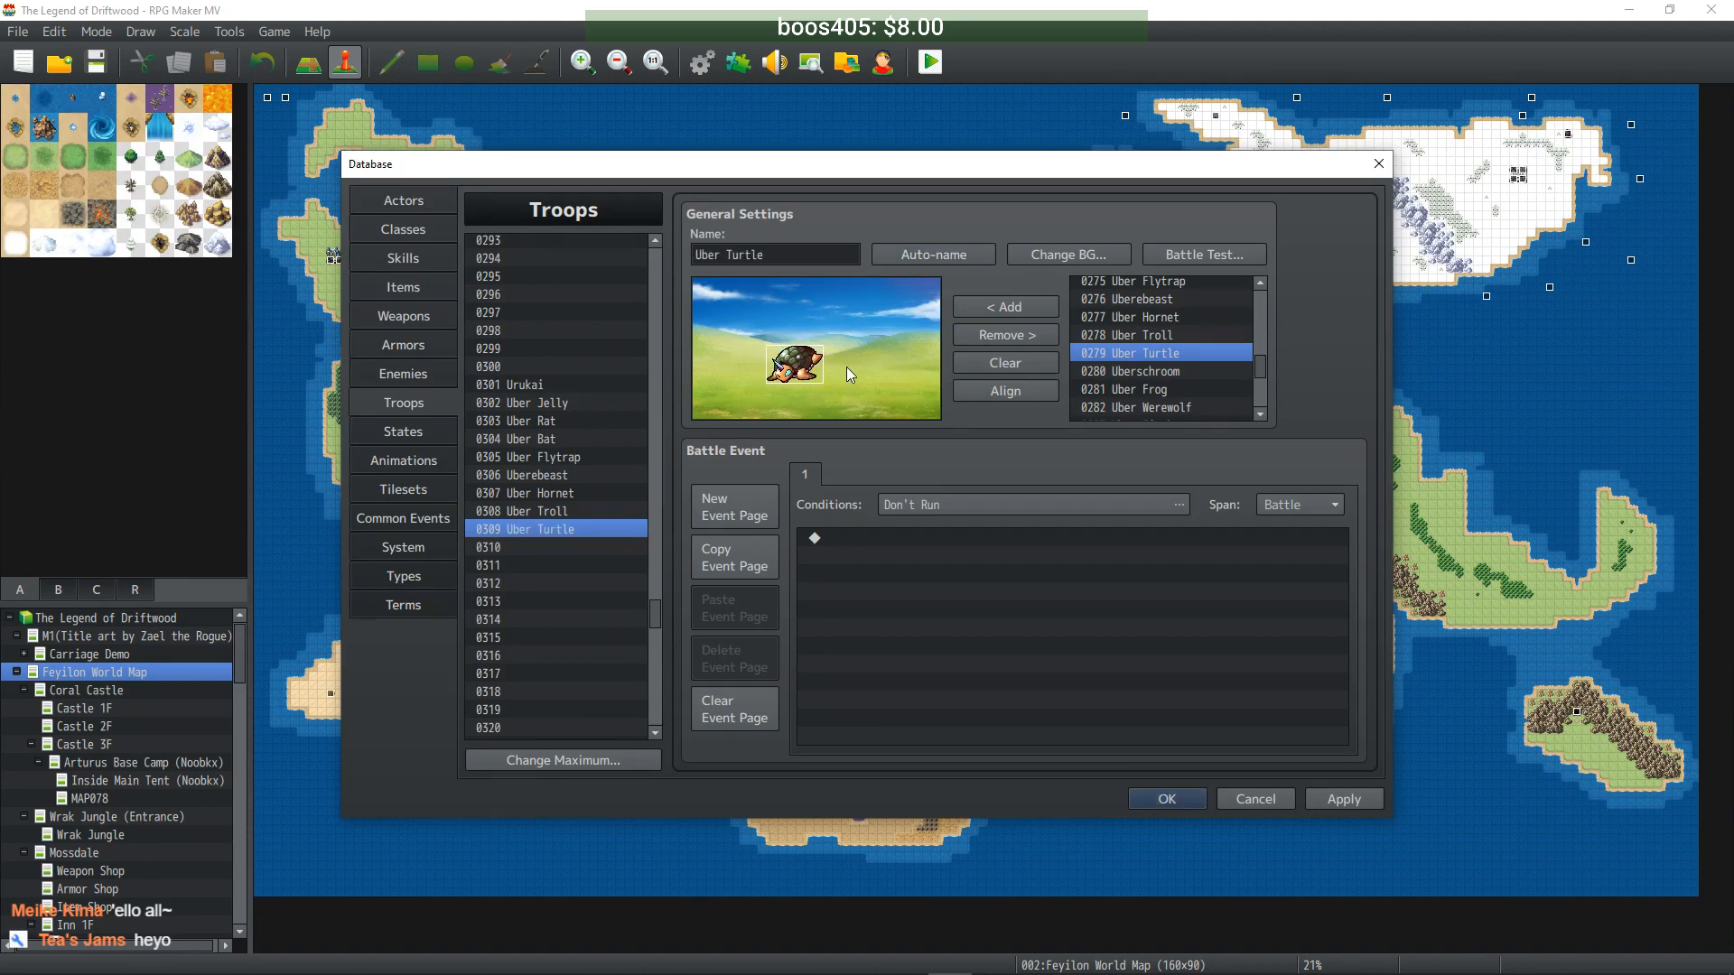
click(576, 547)
- Fill troop 0310 with Uberschroom and 0311 with Uber Frog, positioning and auto-naming each
click(1147, 371)
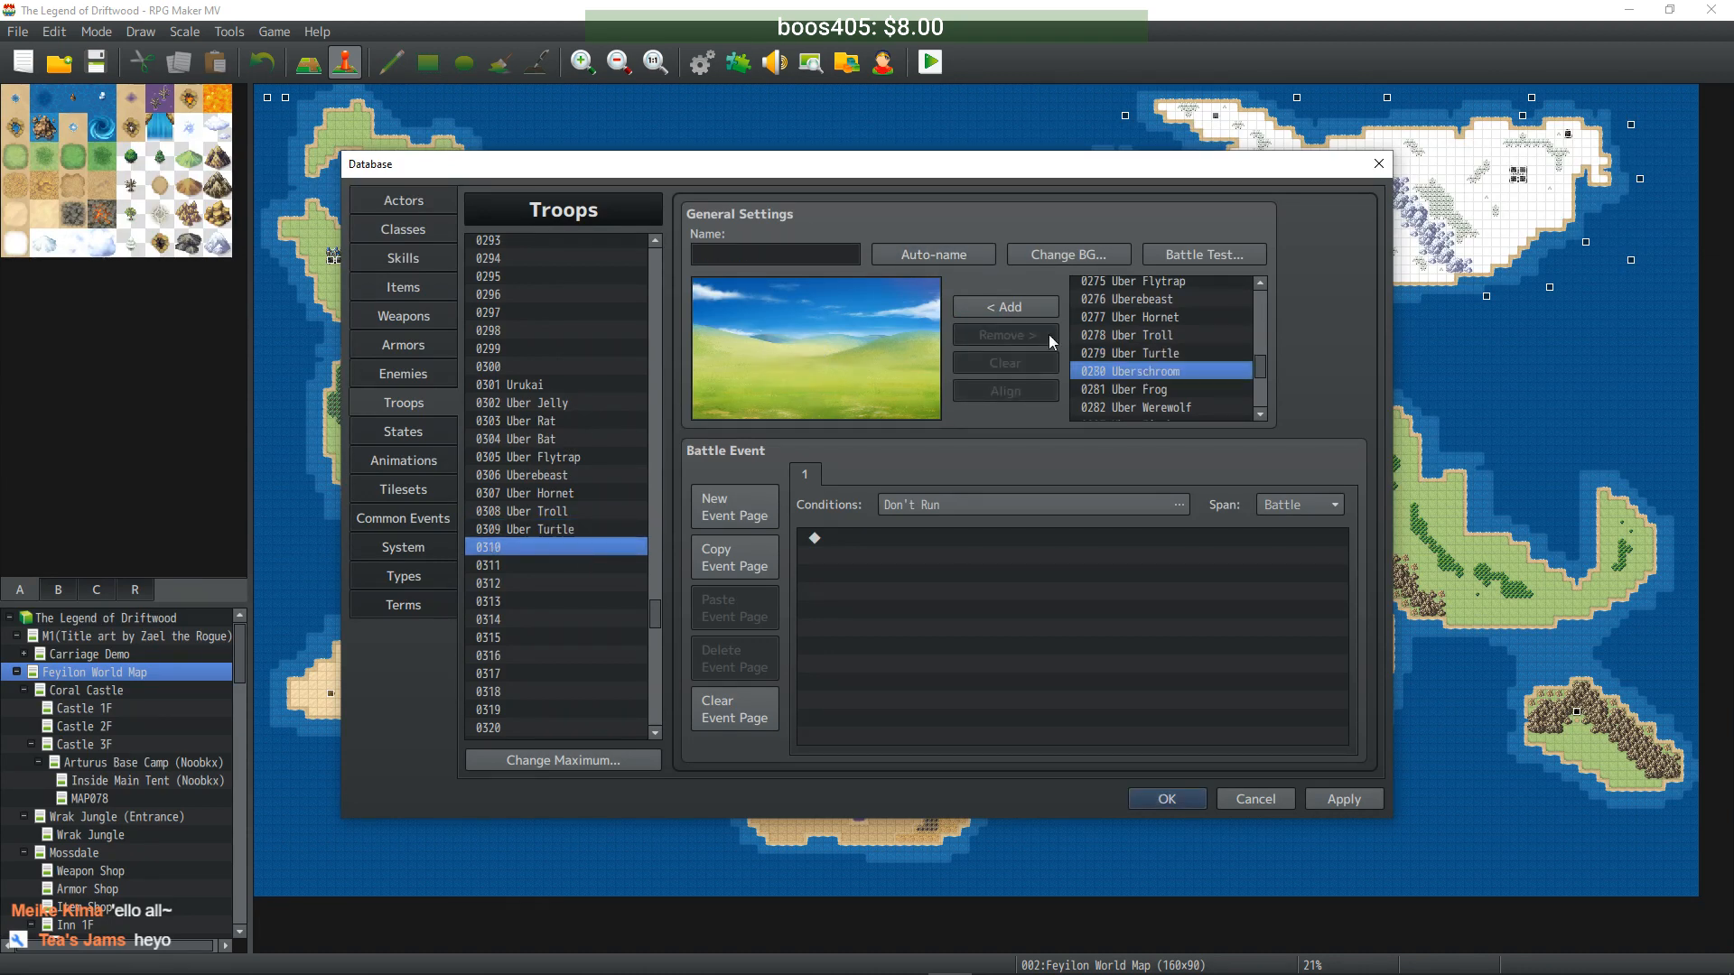
click(1002, 307)
drag(817, 389, 773, 354)
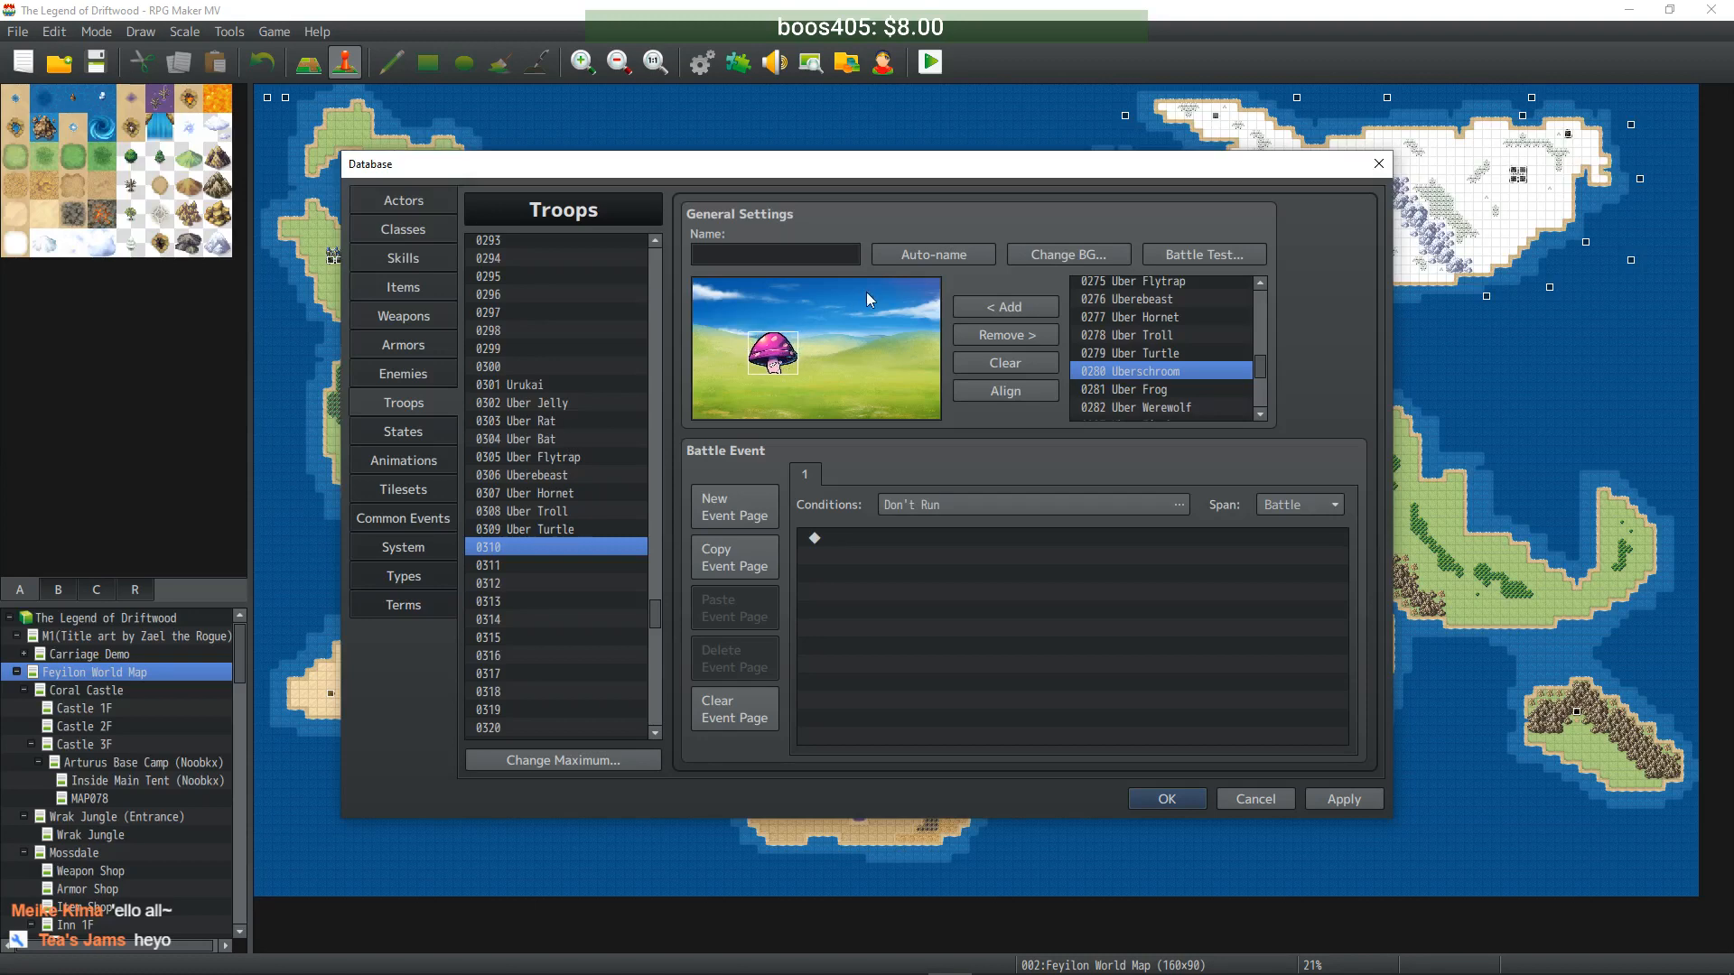
click(930, 255)
click(567, 566)
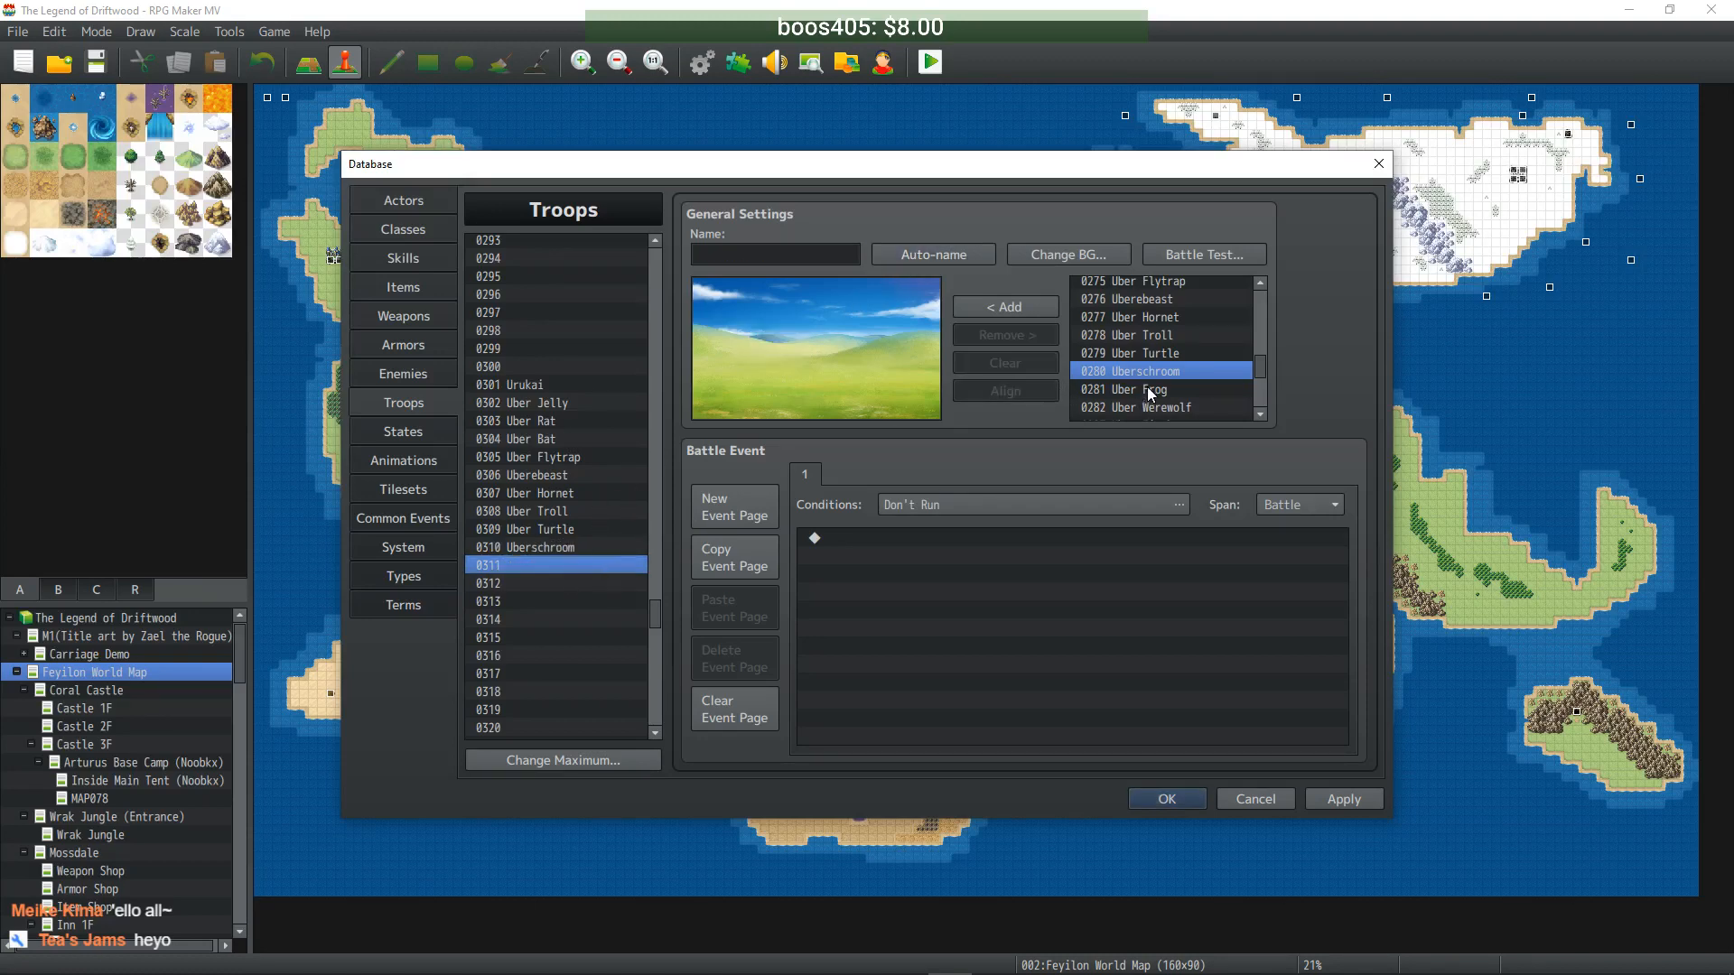
click(1133, 389)
click(1003, 307)
drag(824, 378, 815, 346)
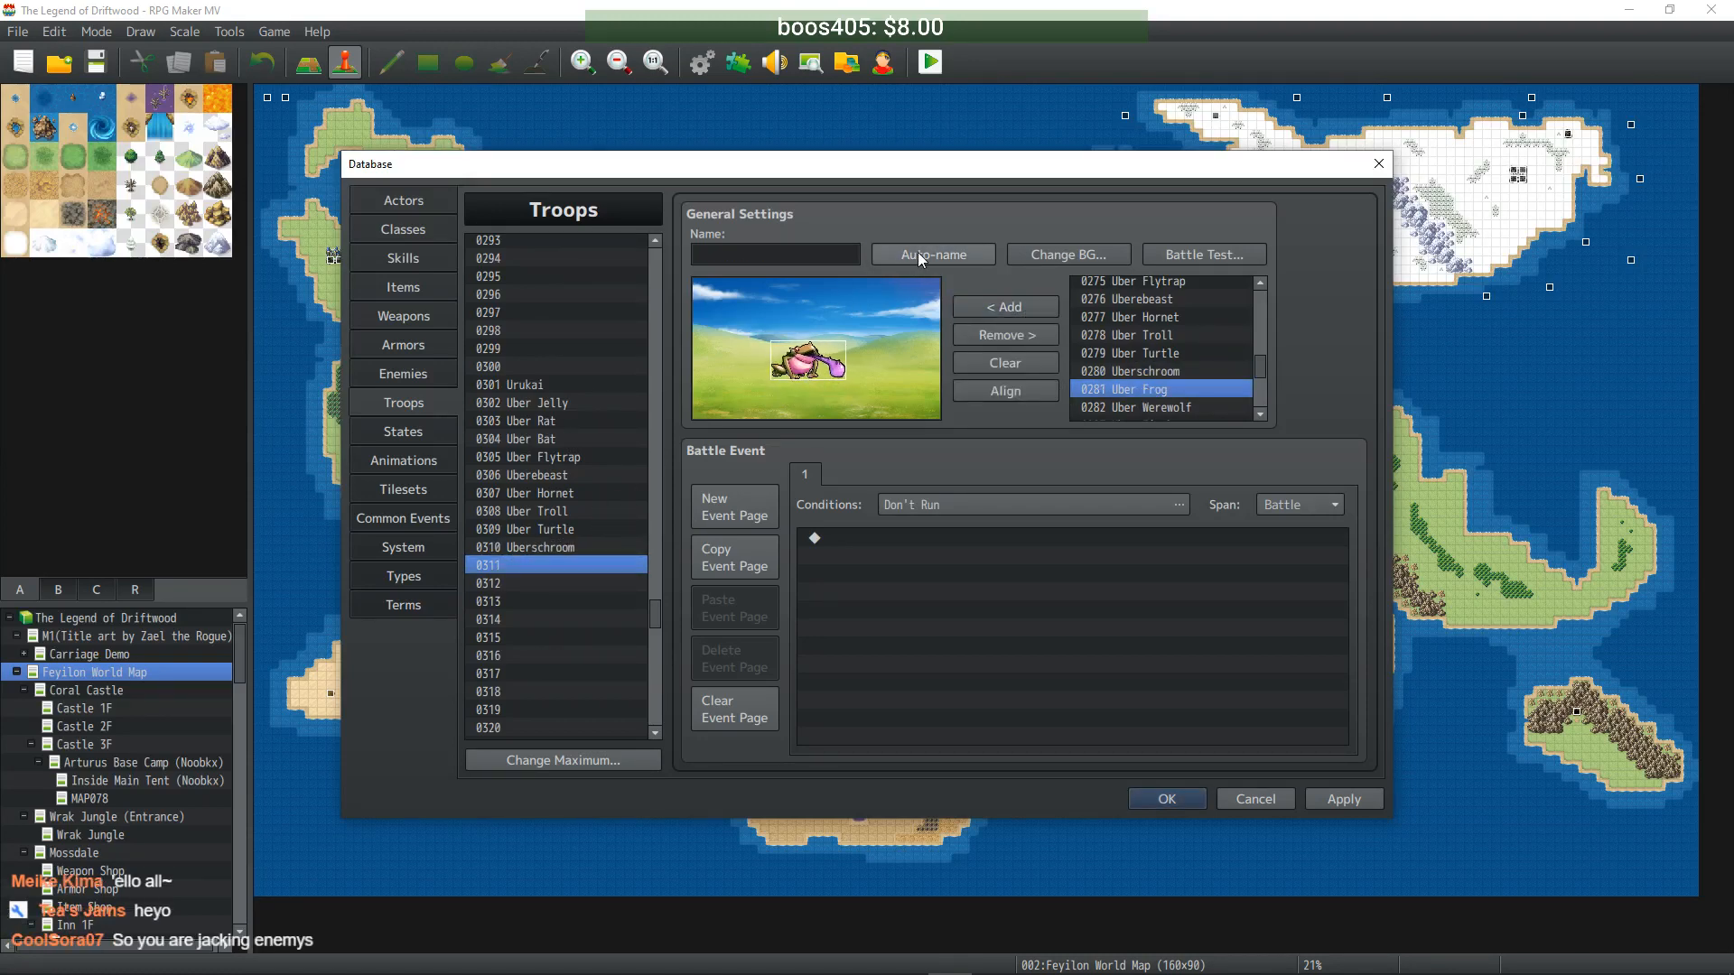
click(933, 254)
- Fill troop 0312 with Uber Werewolf and 0313 with Uber Firebat, each auto-named
click(589, 584)
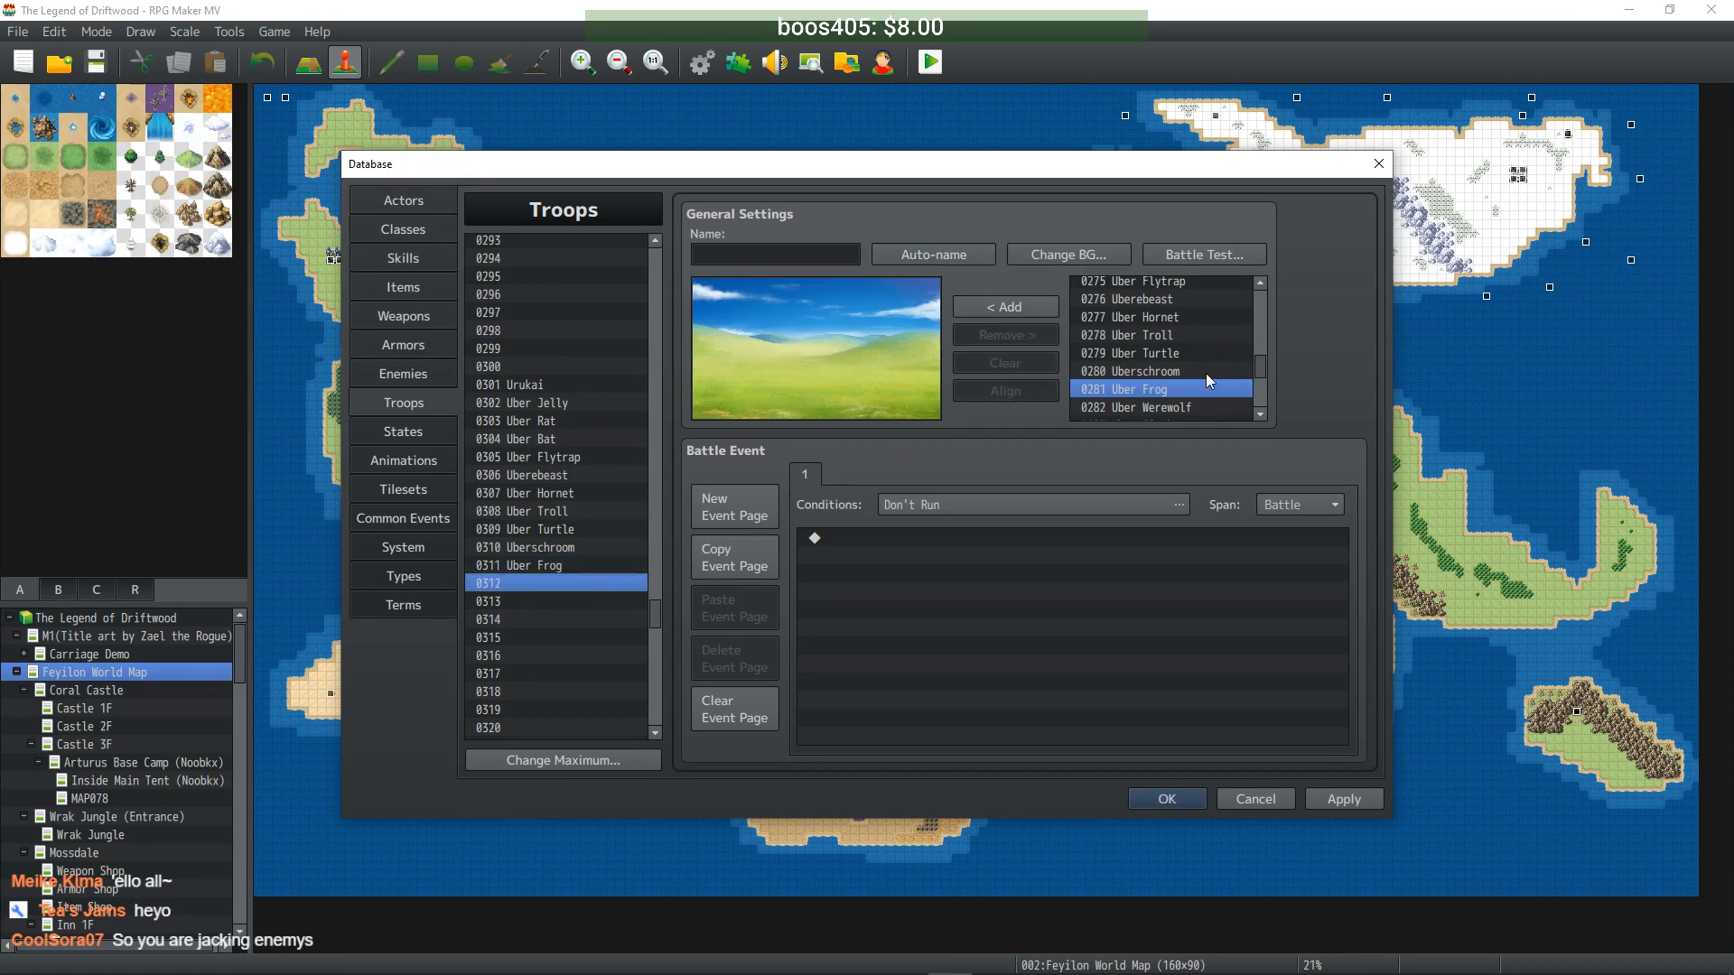
scroll(1184, 387, down, 1)
click(1165, 371)
click(1002, 307)
drag(821, 379, 784, 350)
click(876, 261)
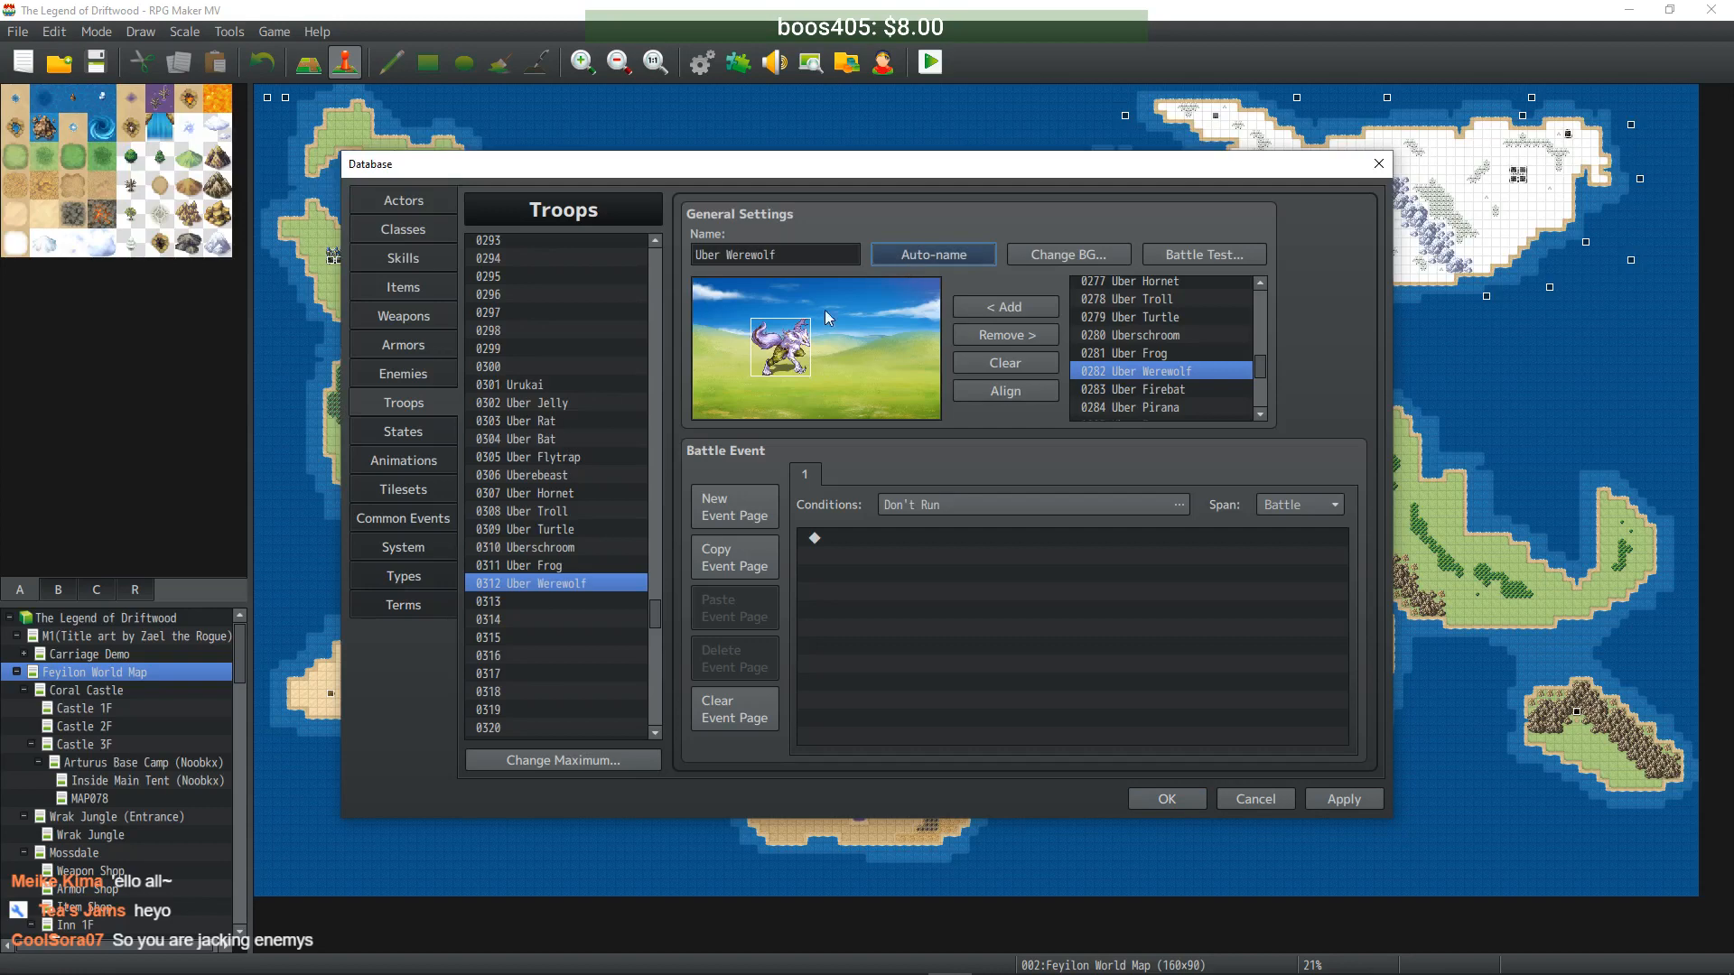
click(589, 602)
click(1152, 389)
click(1005, 308)
drag(817, 375, 759, 334)
click(928, 256)
- Fill troop 0314 with Uber Pirana and 0315 with Uber Iceworm, each auto-named
click(581, 618)
scroll(1163, 369, down, 1)
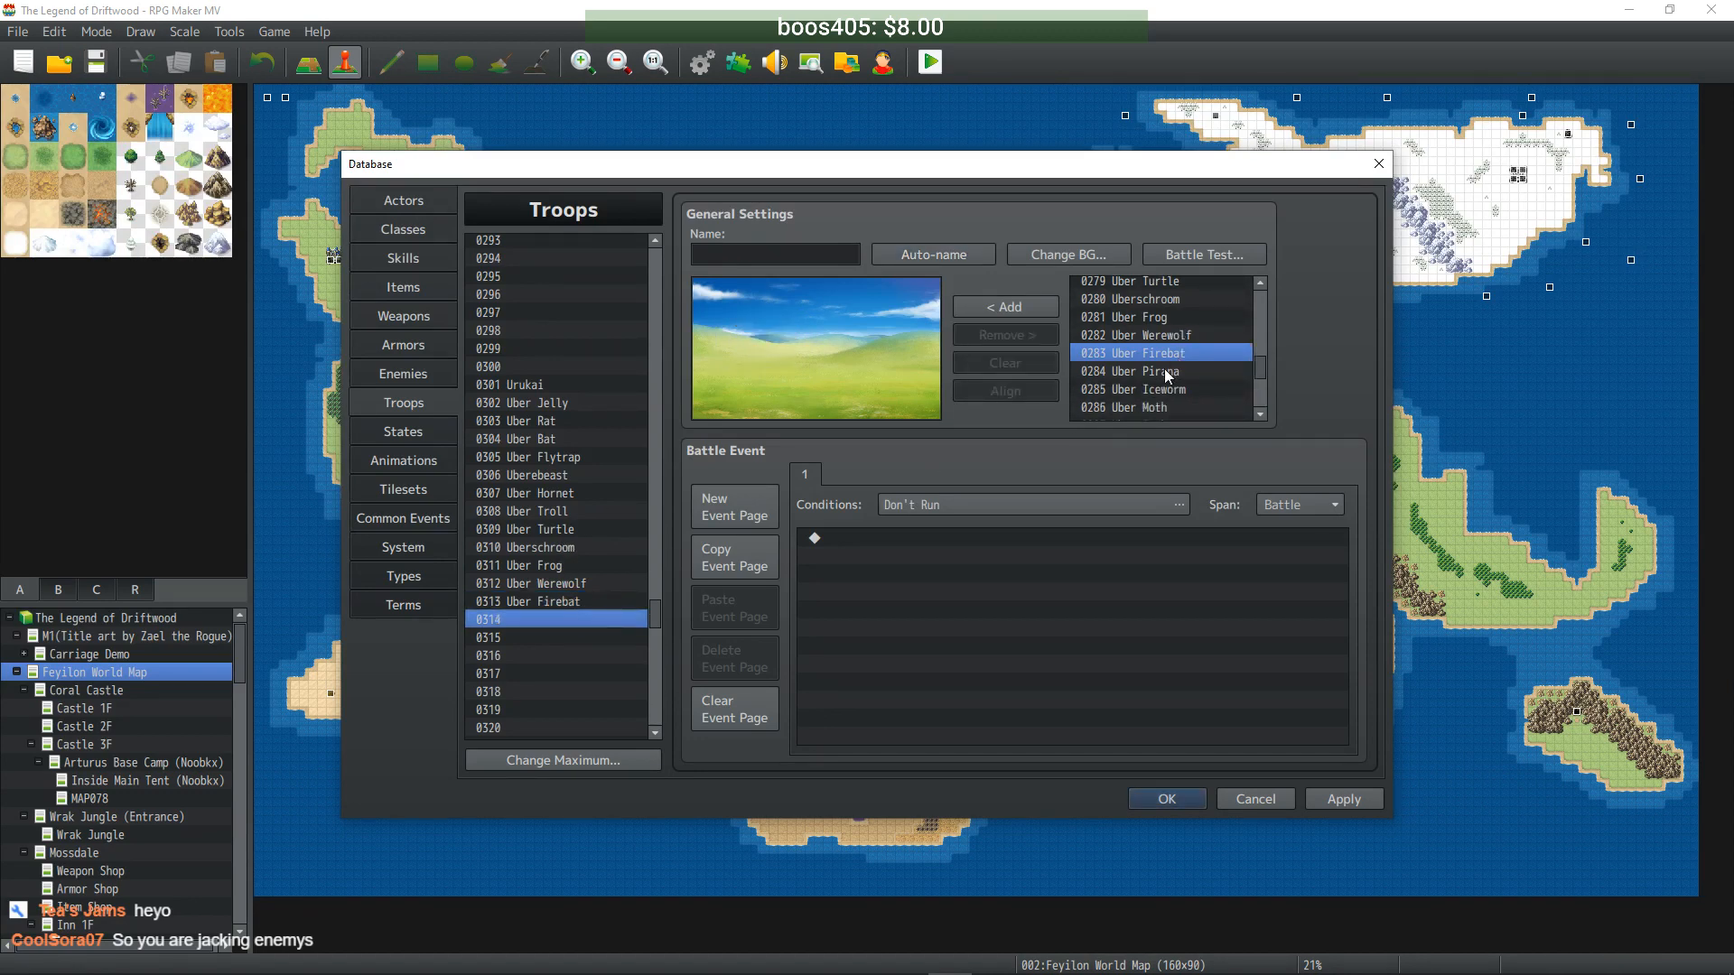
click(1163, 371)
click(1012, 307)
drag(808, 388, 785, 370)
click(934, 255)
click(572, 638)
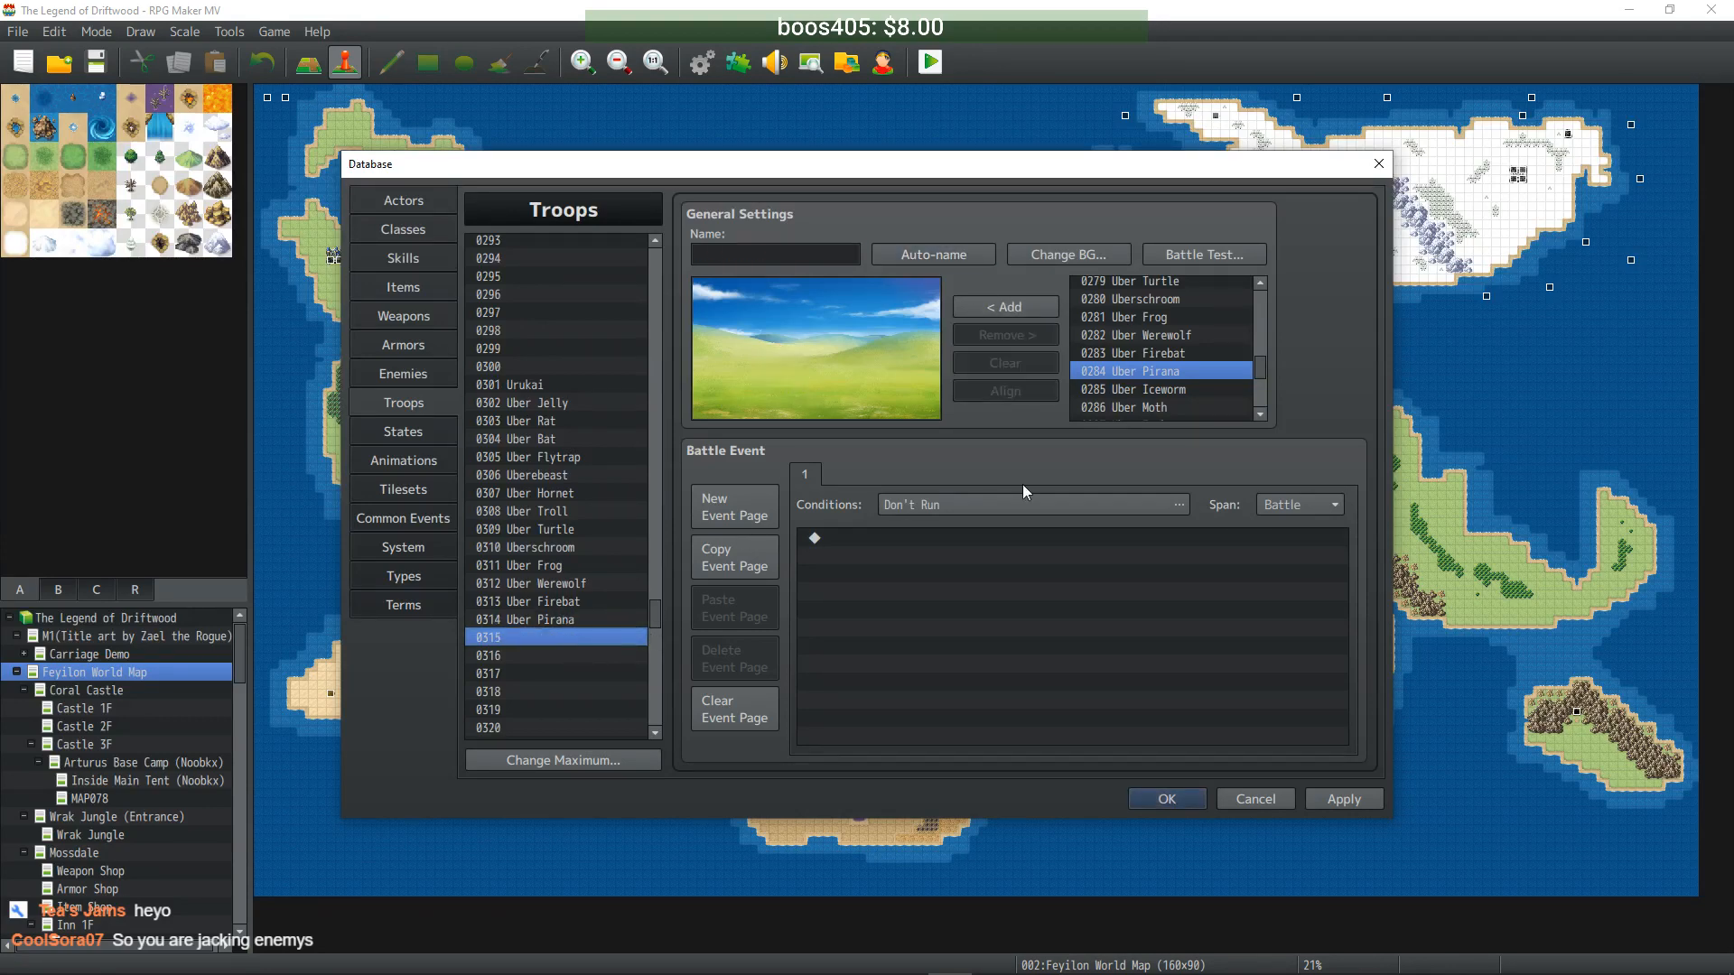
click(1147, 390)
click(1011, 308)
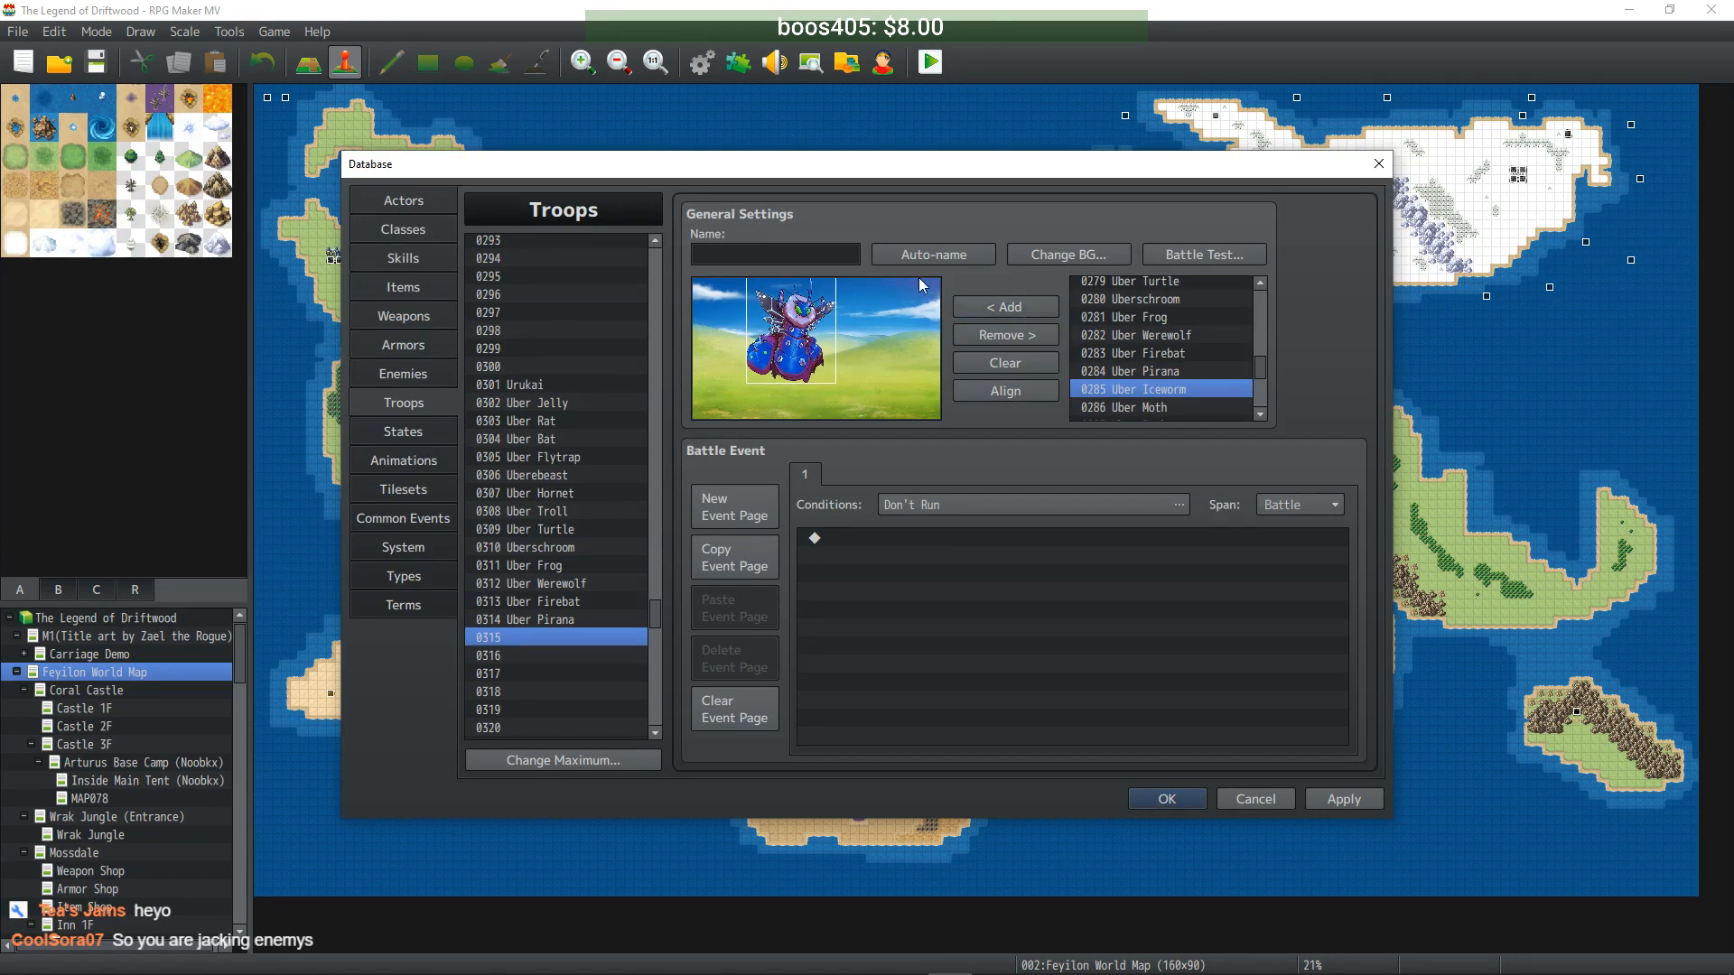
click(936, 256)
- Fill troop 0316 with Uber Moth and 0317 with Uber Icebat, positioning and auto-naming each
click(491, 655)
click(1160, 408)
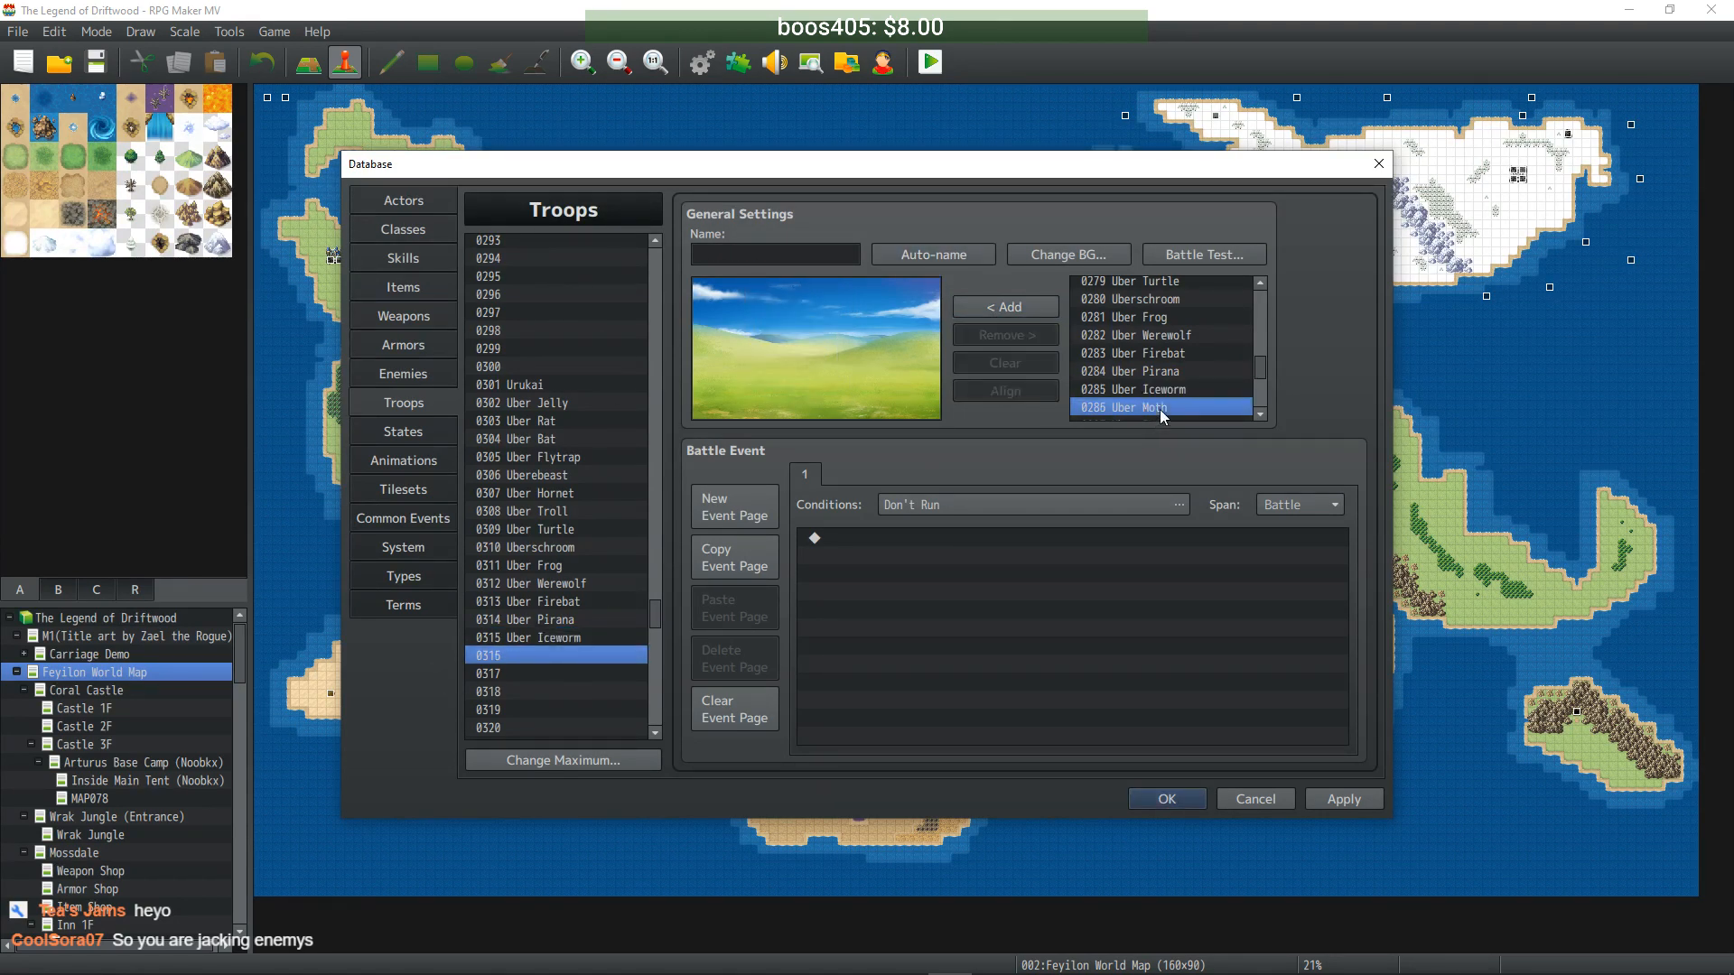
click(1022, 309)
drag(826, 364, 801, 324)
click(917, 256)
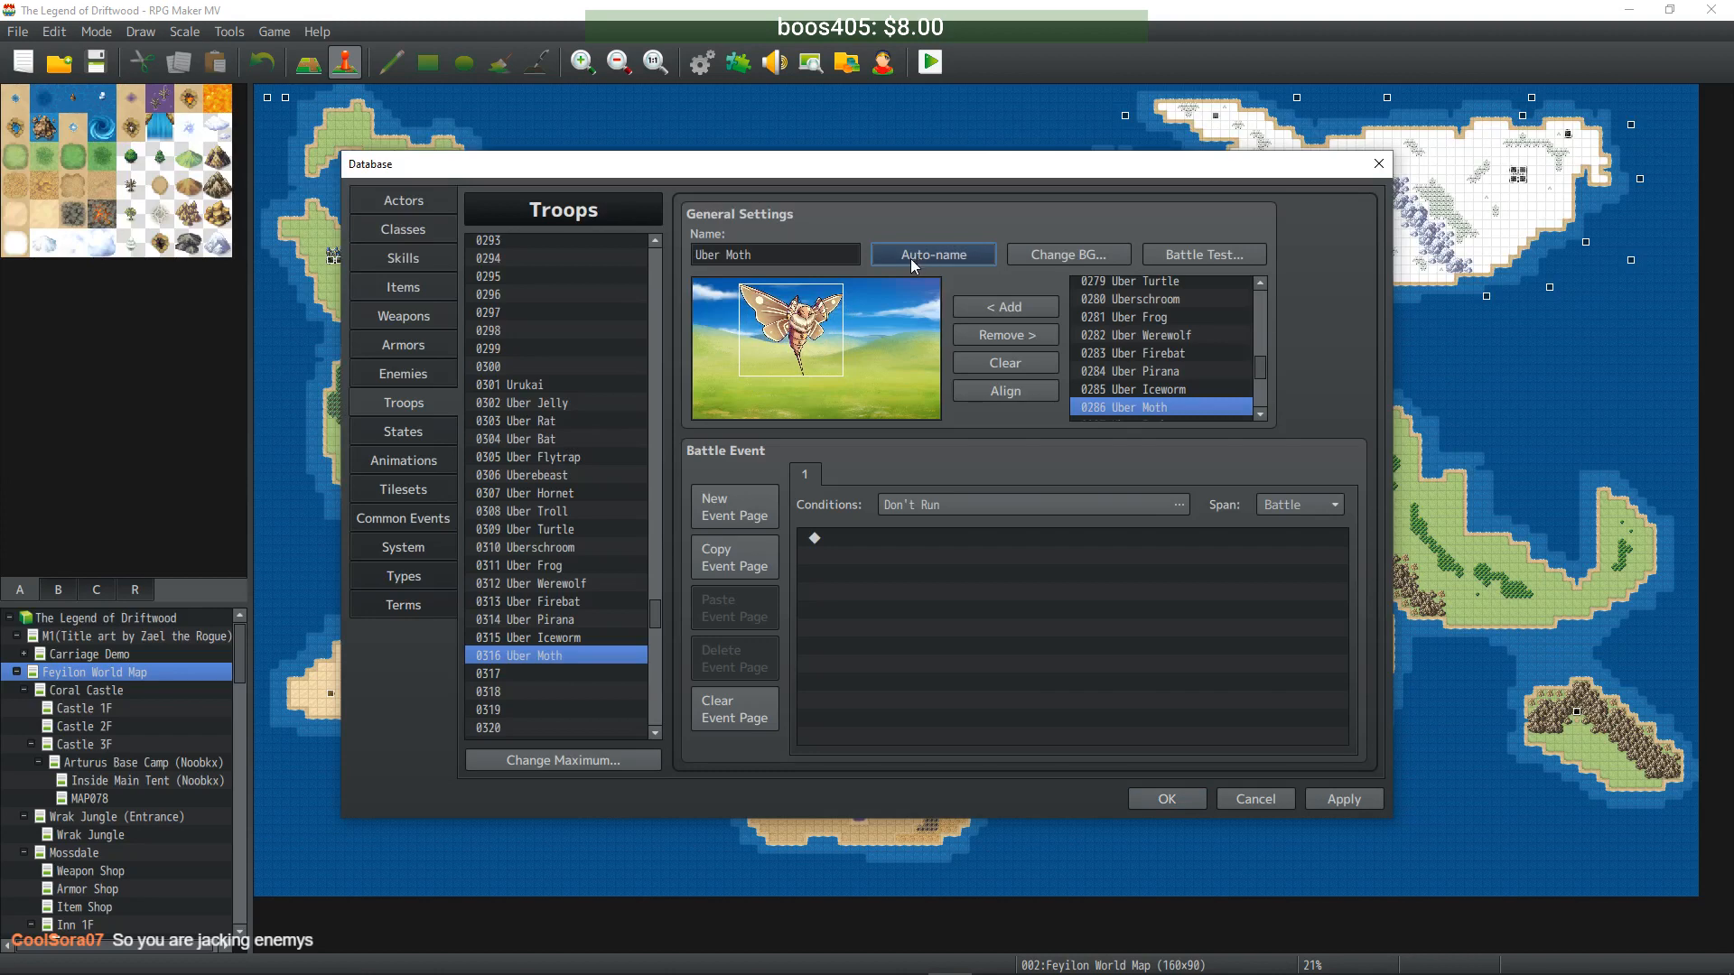
click(592, 672)
scroll(1159, 361, down, 1)
click(1160, 371)
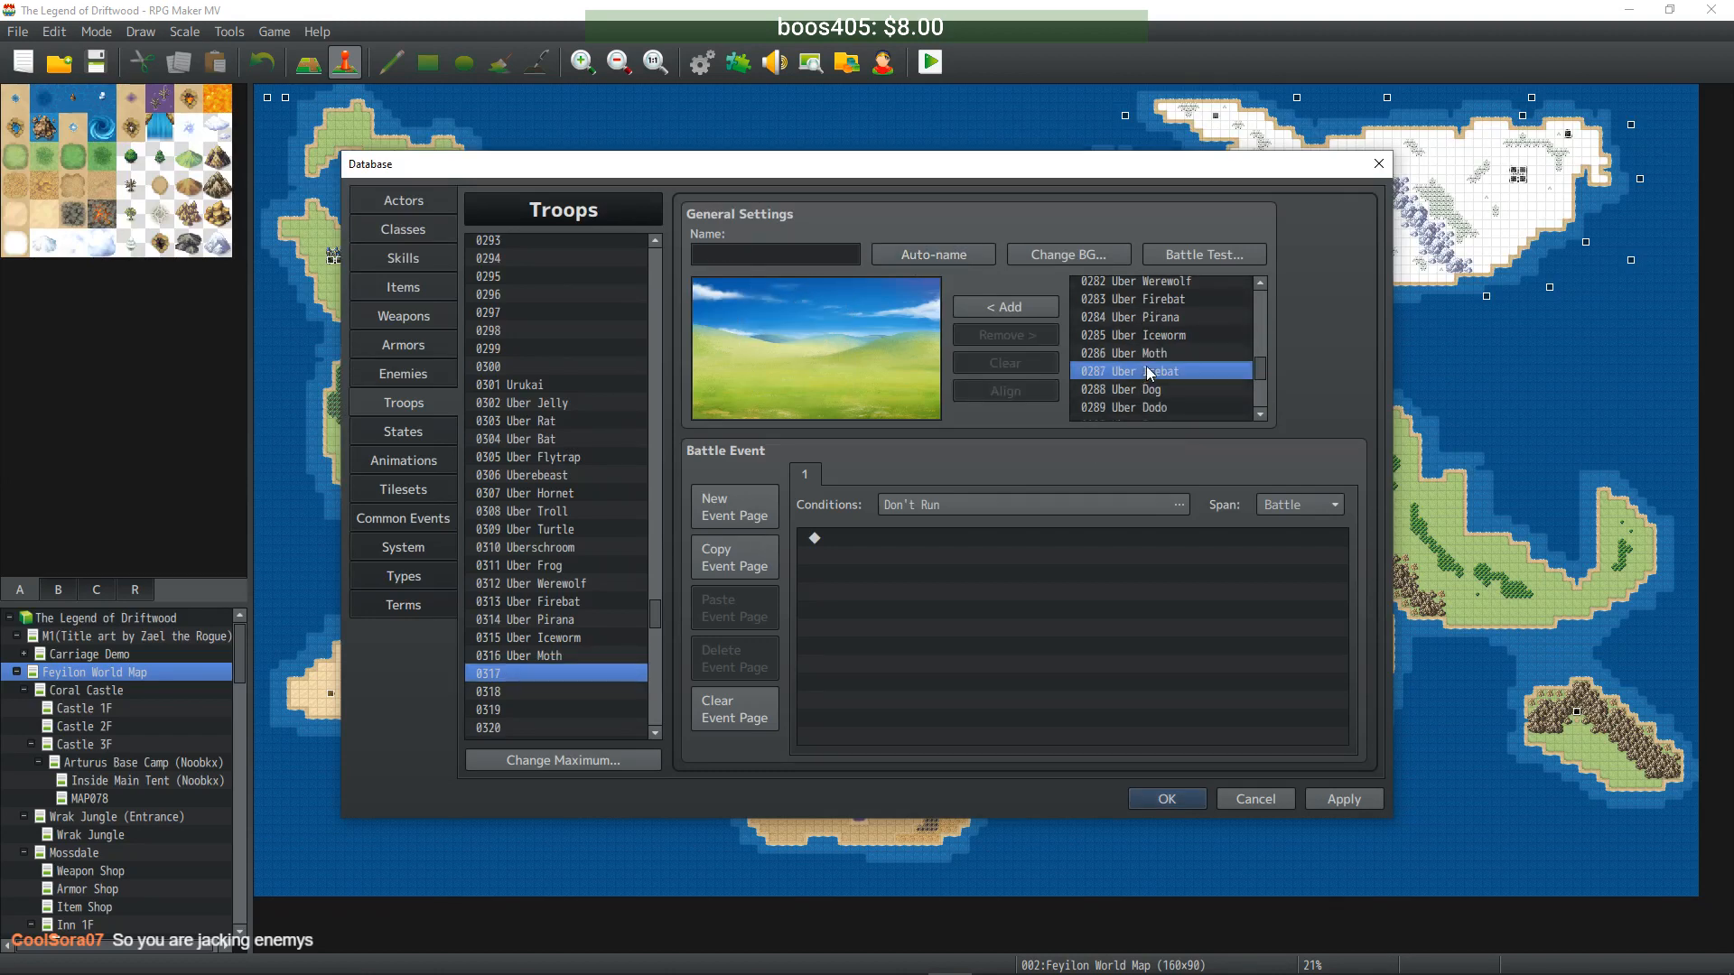
click(1010, 312)
drag(813, 379, 784, 340)
click(914, 258)
- Fill troop 0318 with Uber Dog and 0319 with Uber Dodo, each auto-named
click(589, 693)
click(1138, 389)
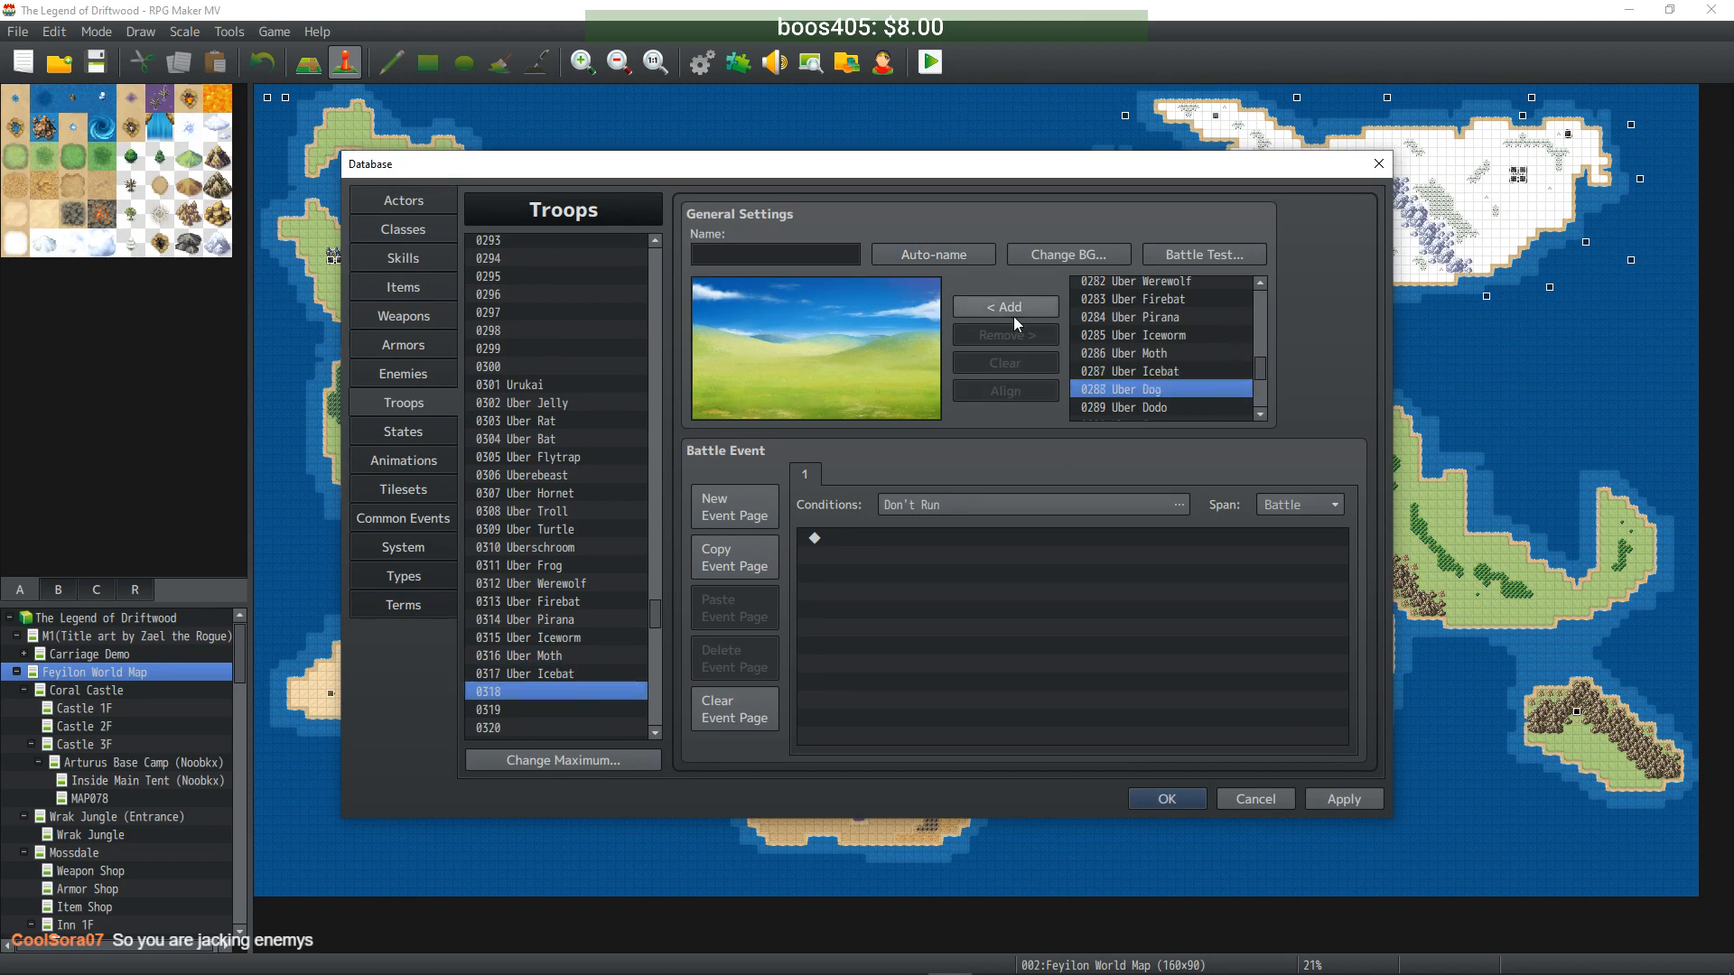
click(1009, 309)
drag(806, 368, 790, 346)
click(985, 257)
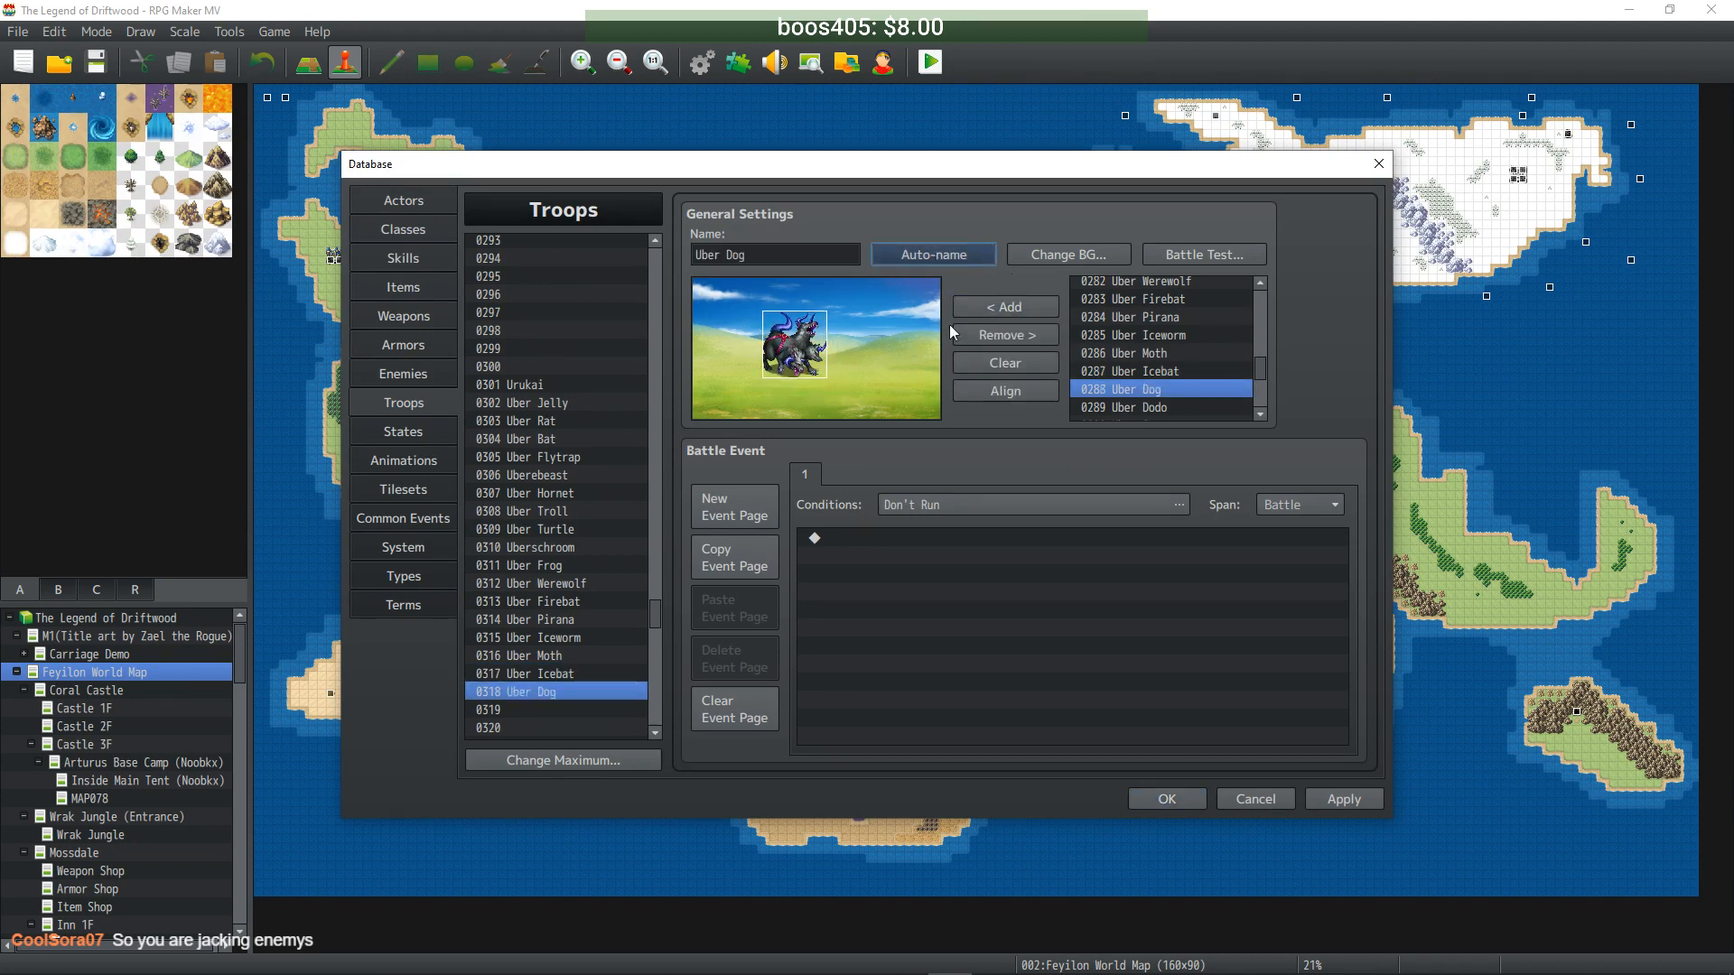
click(575, 711)
click(1120, 406)
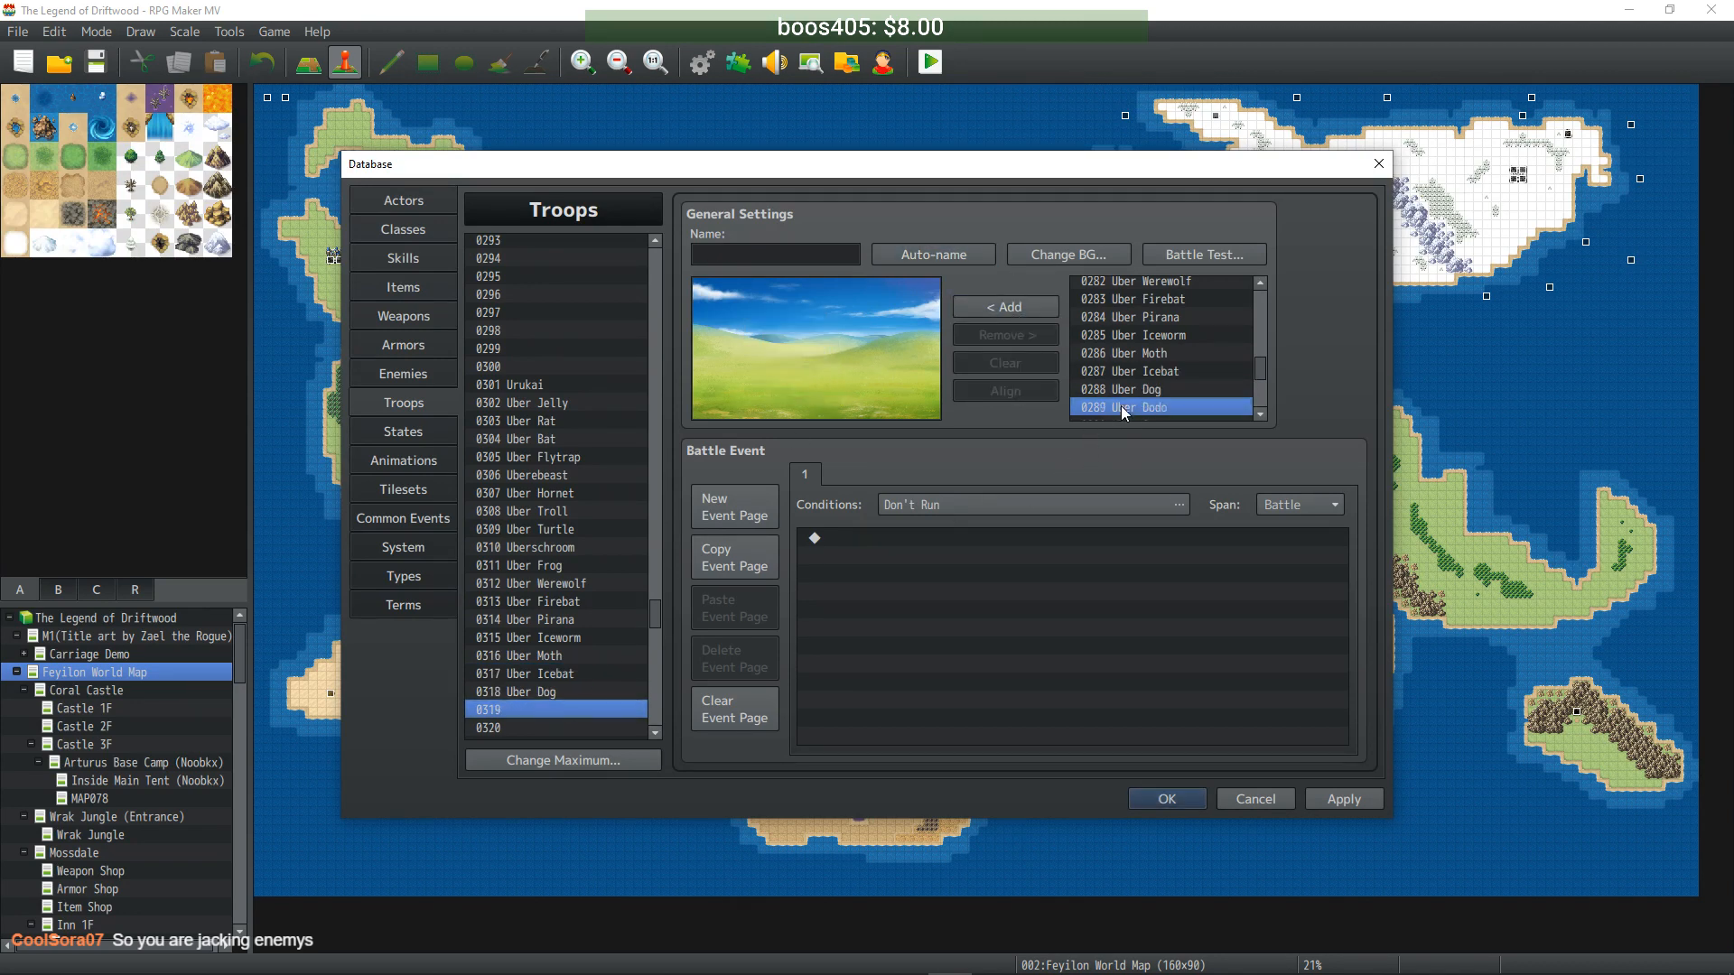
click(1016, 308)
drag(828, 385, 773, 364)
click(930, 256)
- Fill troop 0320 with Uber Spectre, positioned and auto-named
scroll(578, 599, down, 2)
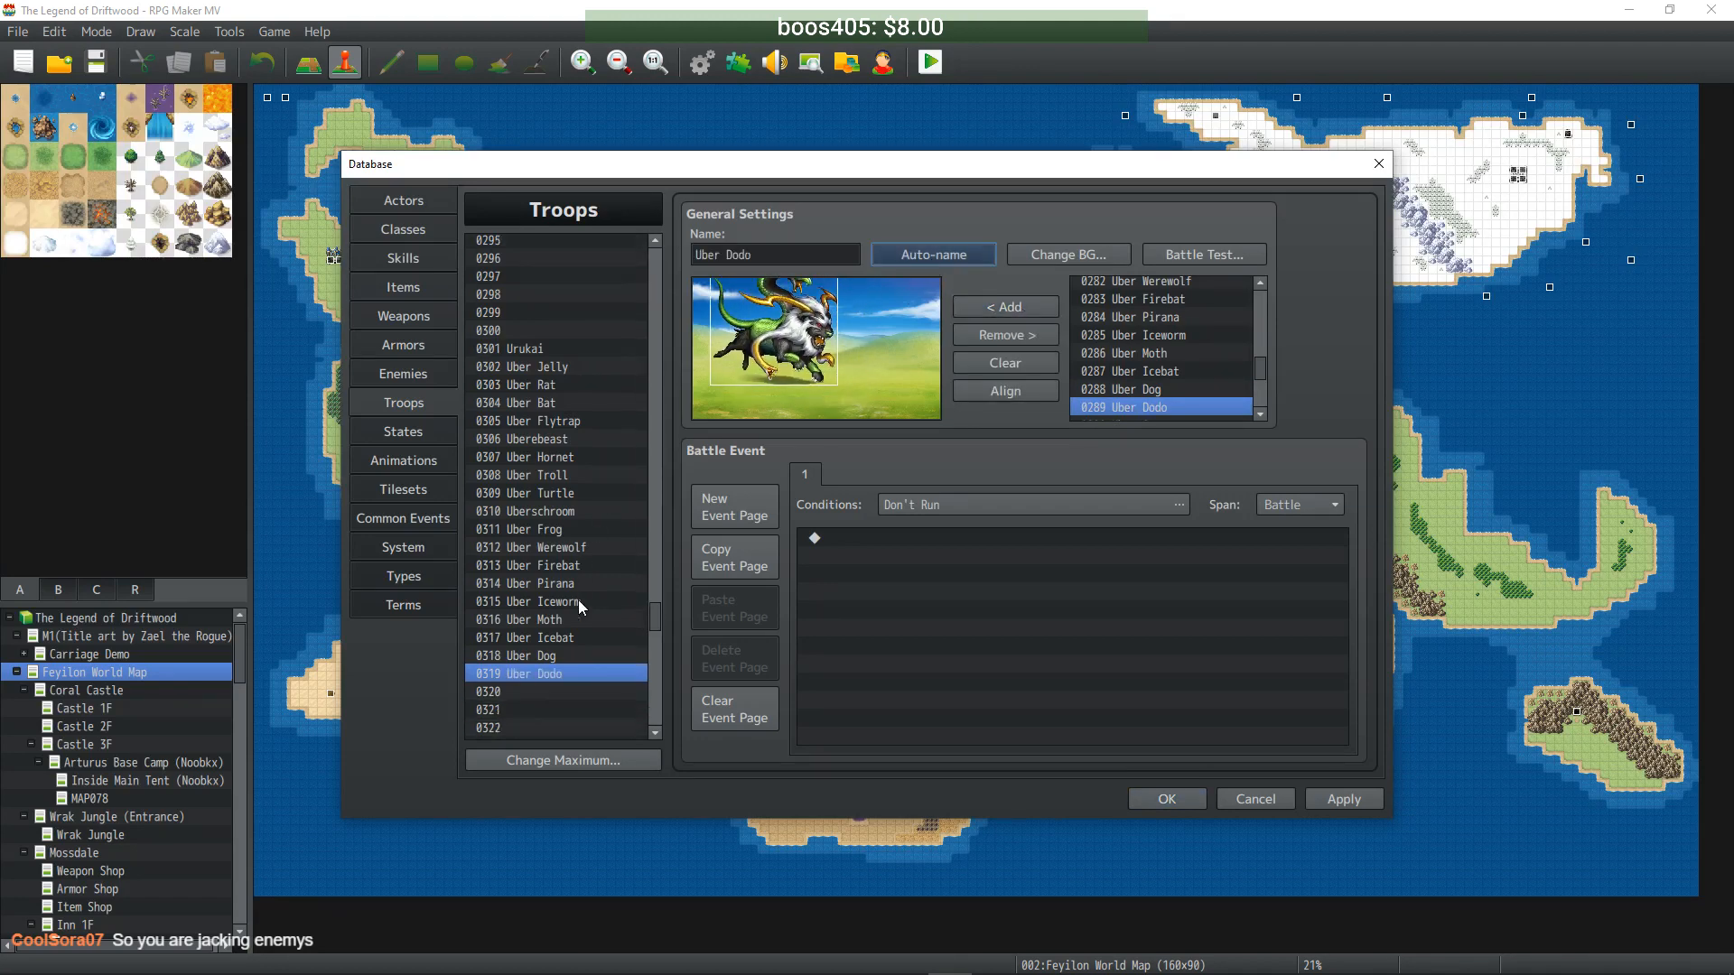
scroll(1212, 392, down, 1)
click(1147, 377)
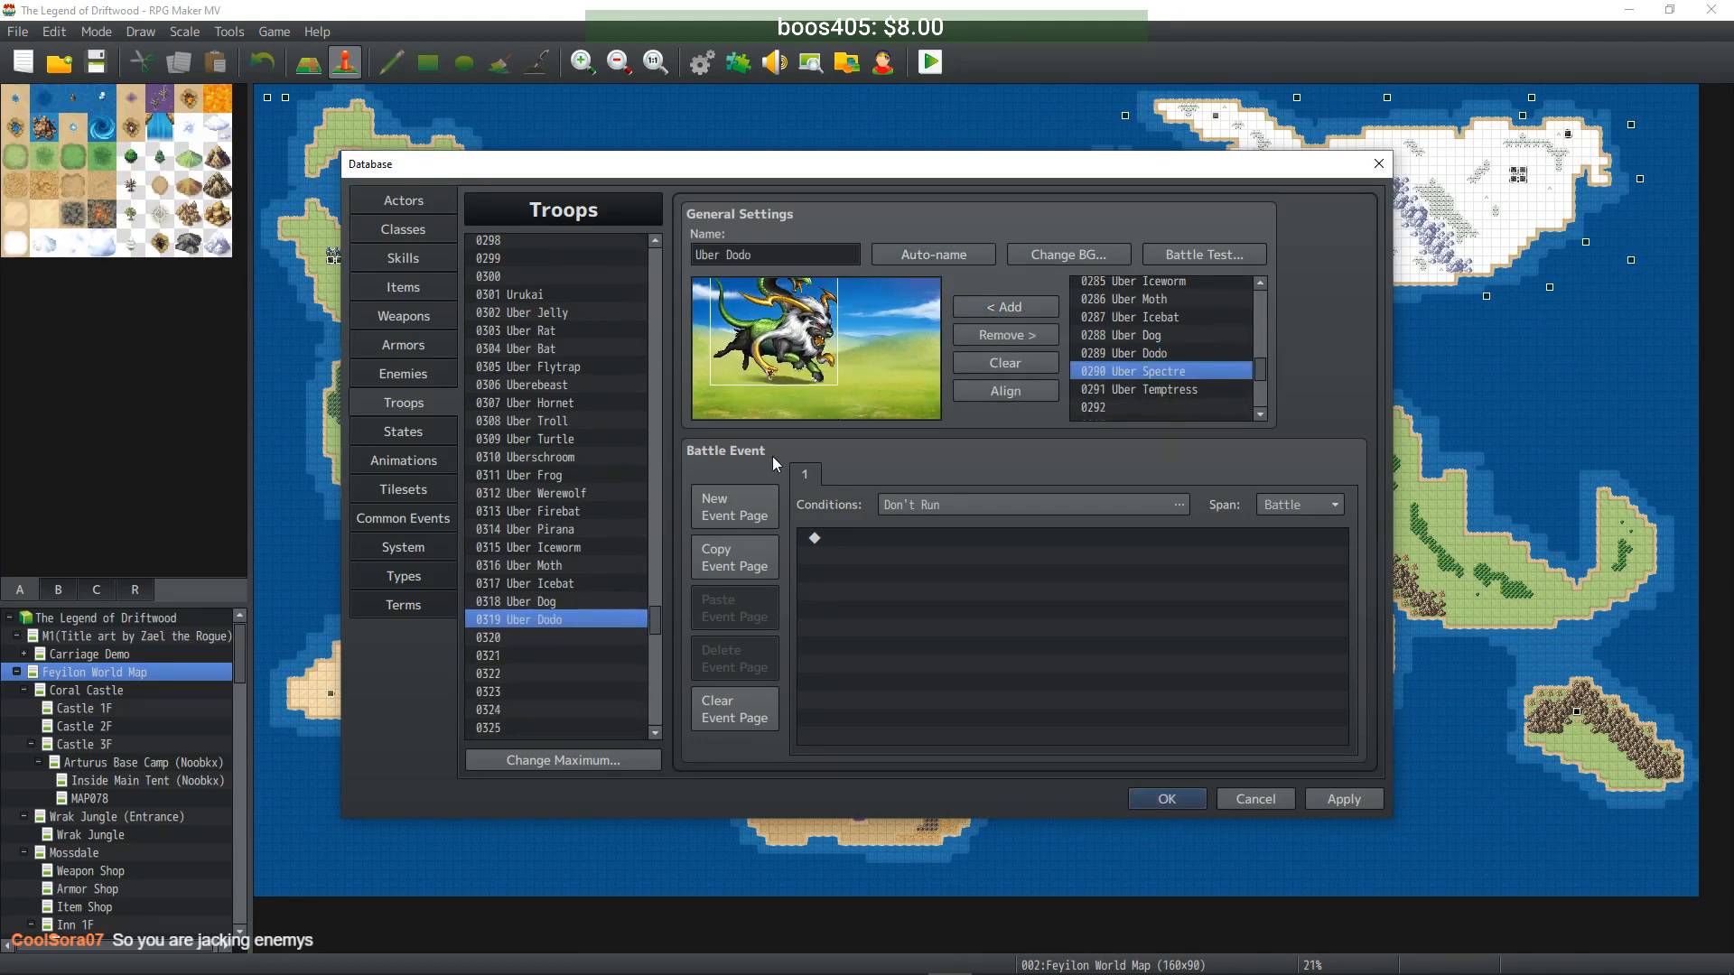
click(587, 638)
click(1005, 308)
drag(817, 379, 792, 348)
click(934, 255)
- Fill troop 0321 with Uber Temptress, auto-name it, and apply all troop changes
click(552, 655)
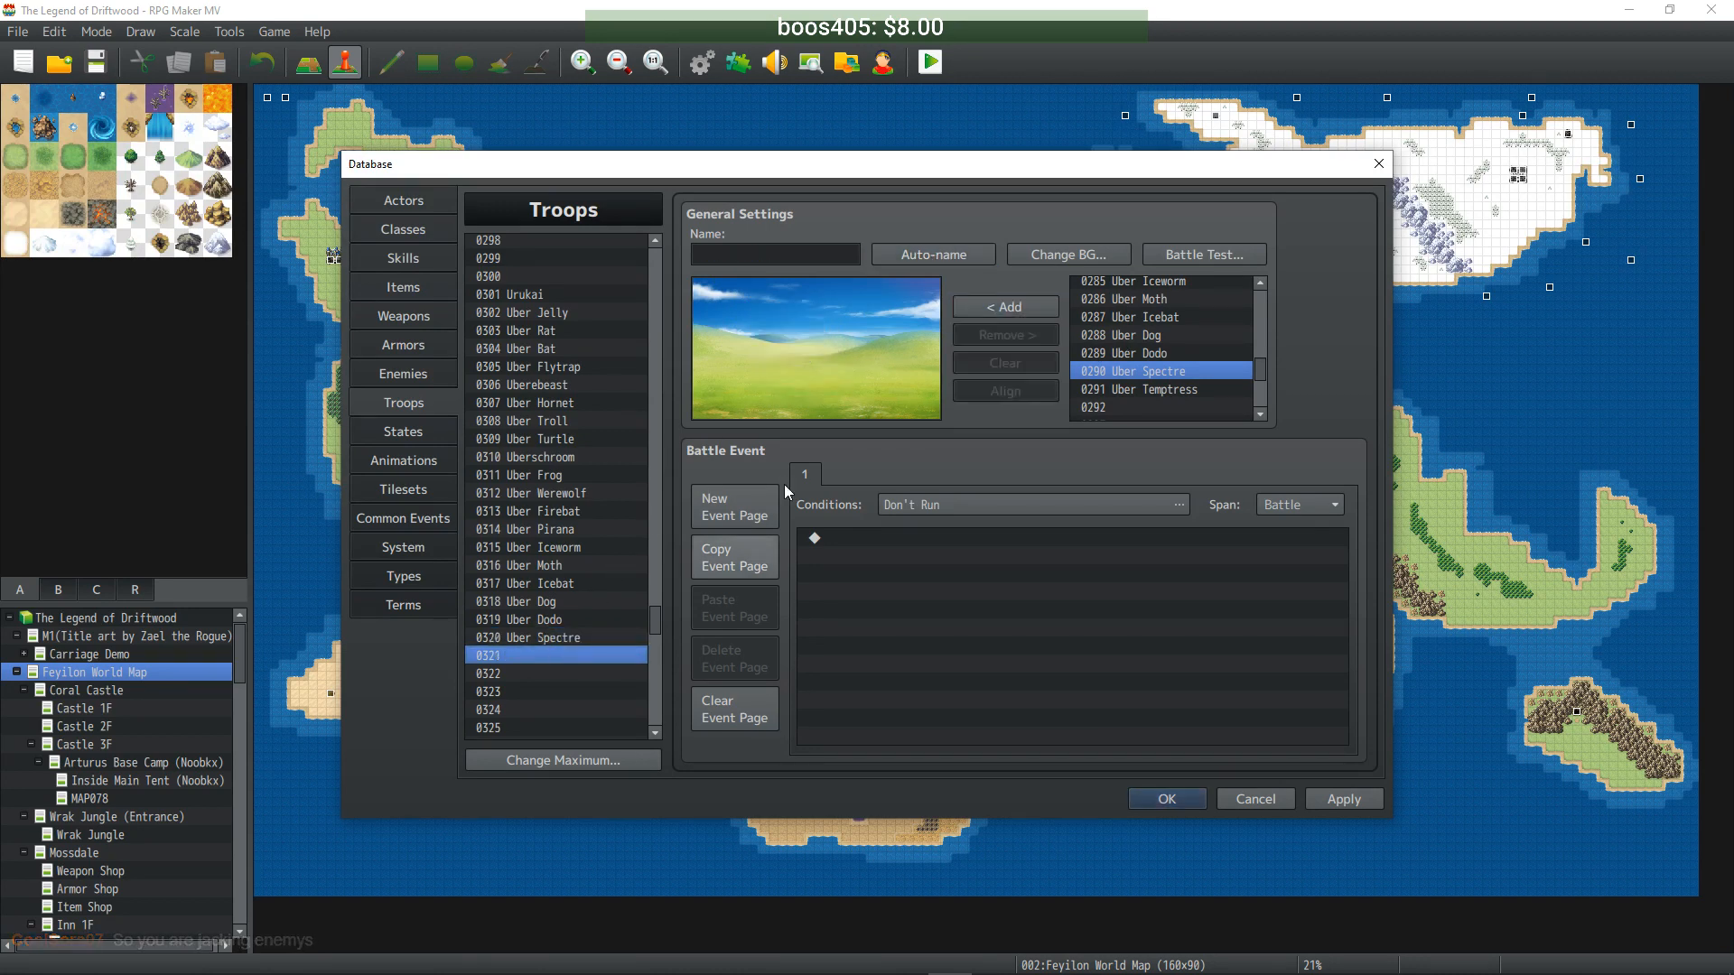
click(1129, 389)
click(1006, 307)
drag(815, 375, 787, 343)
click(933, 254)
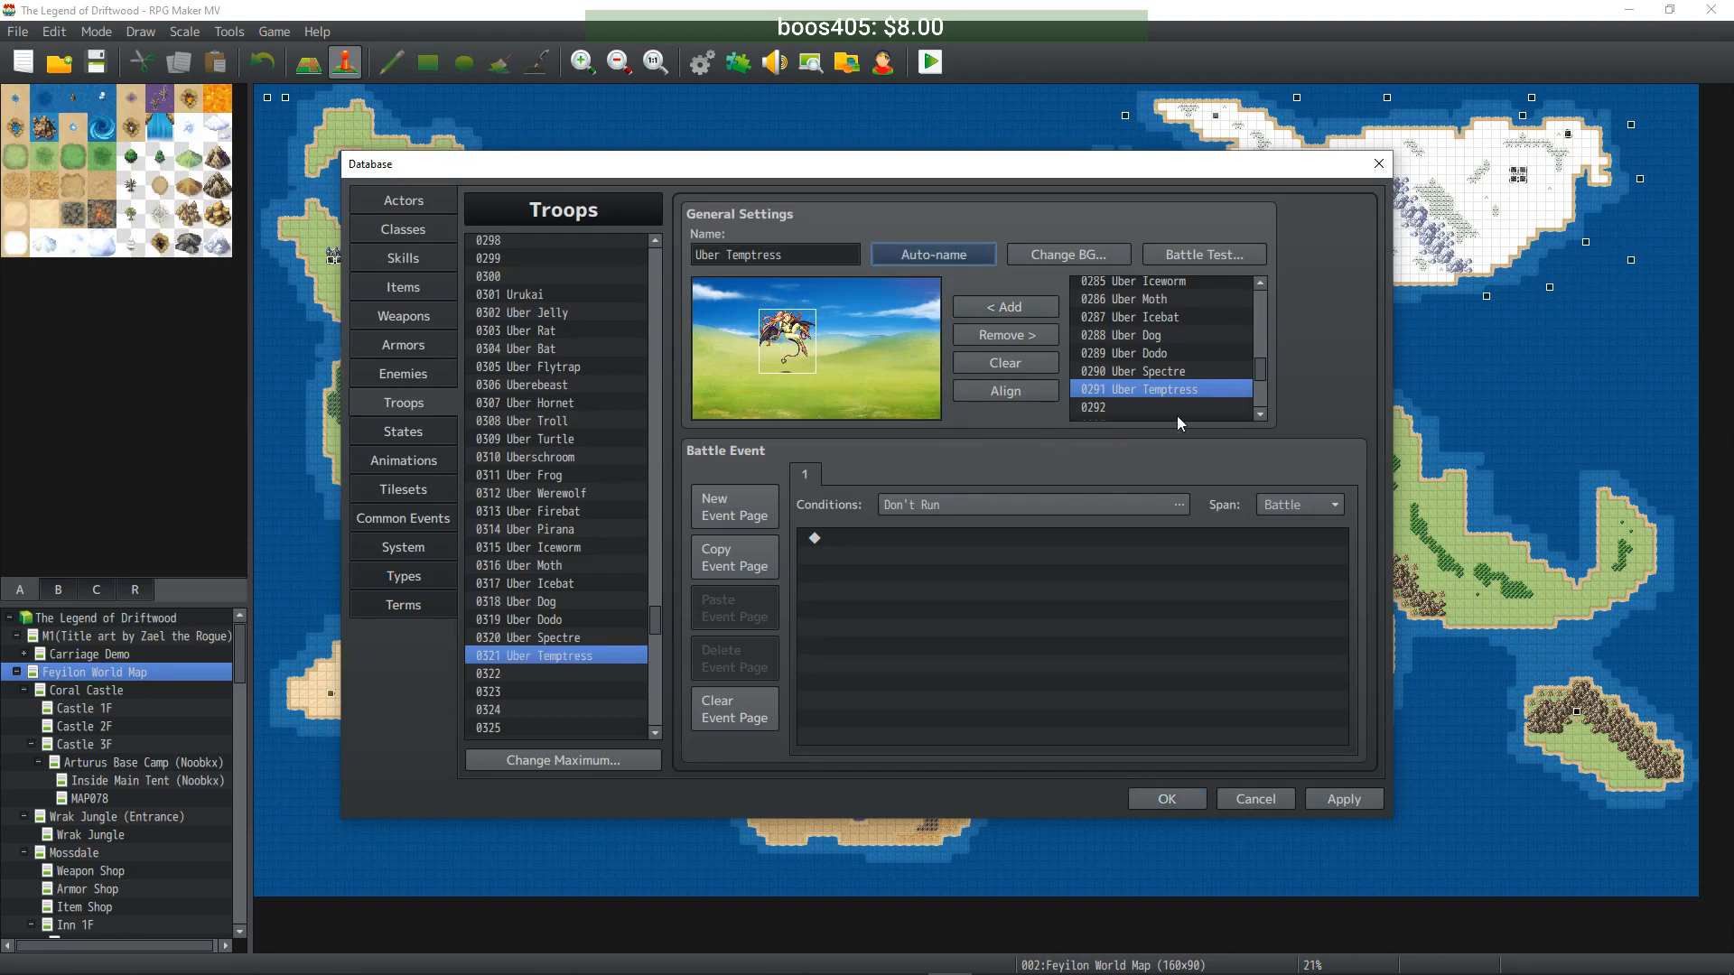
click(1344, 799)
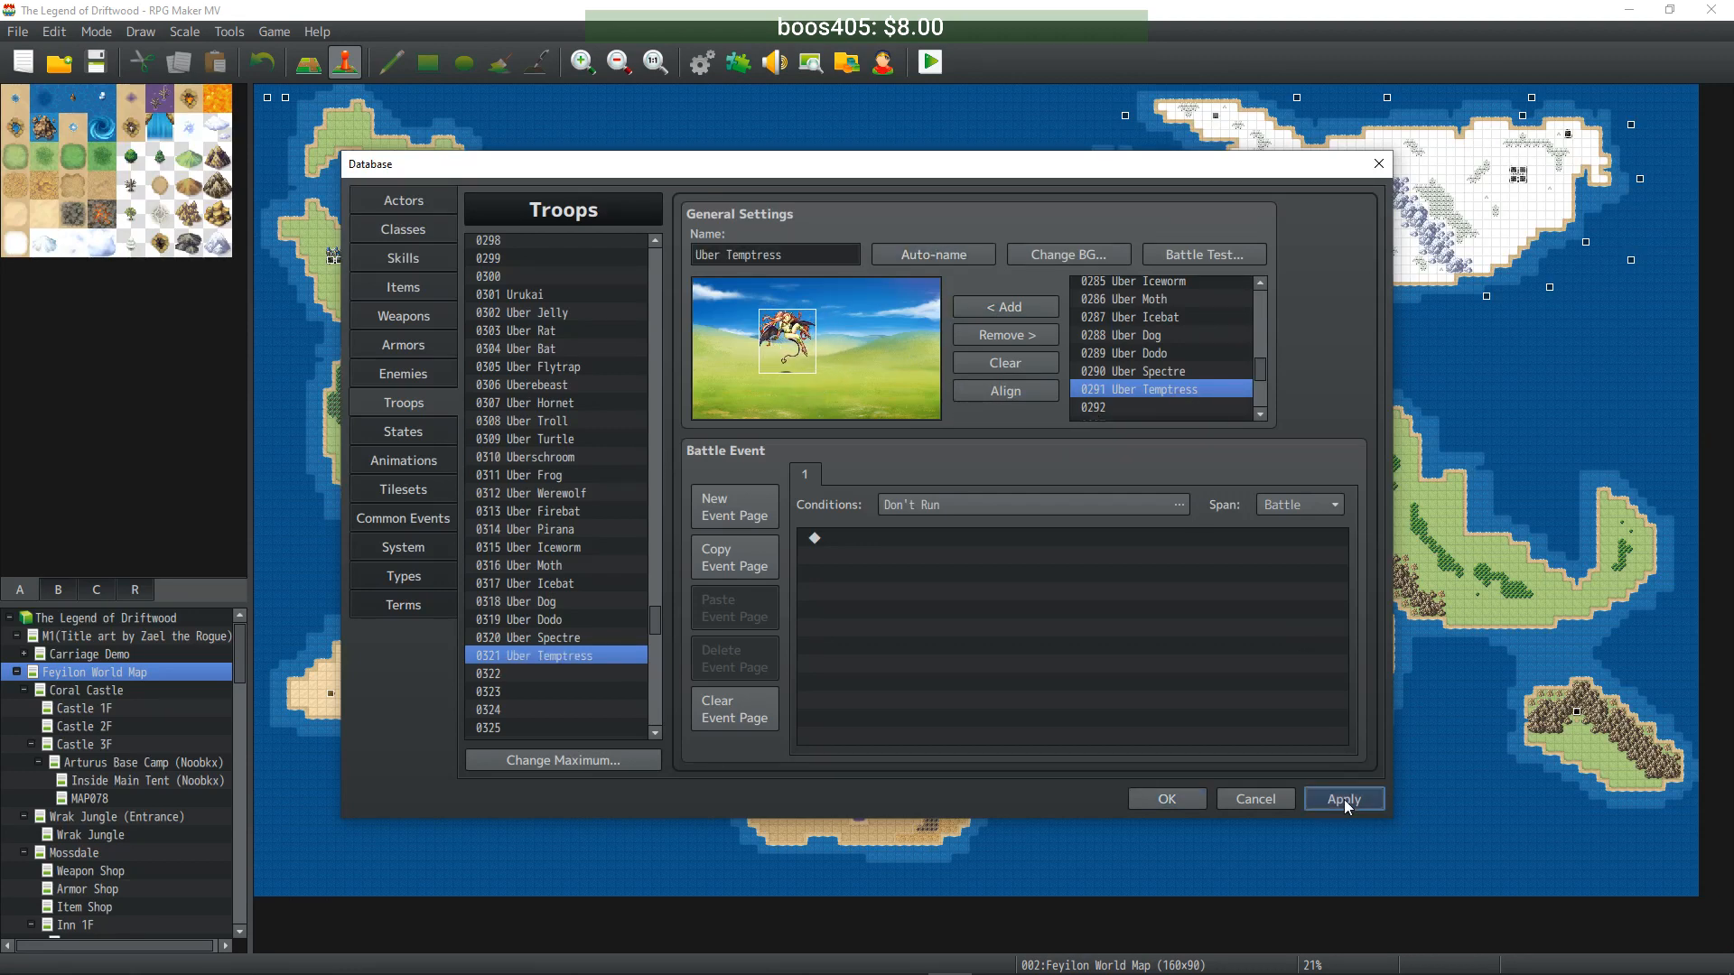
click(403, 373)
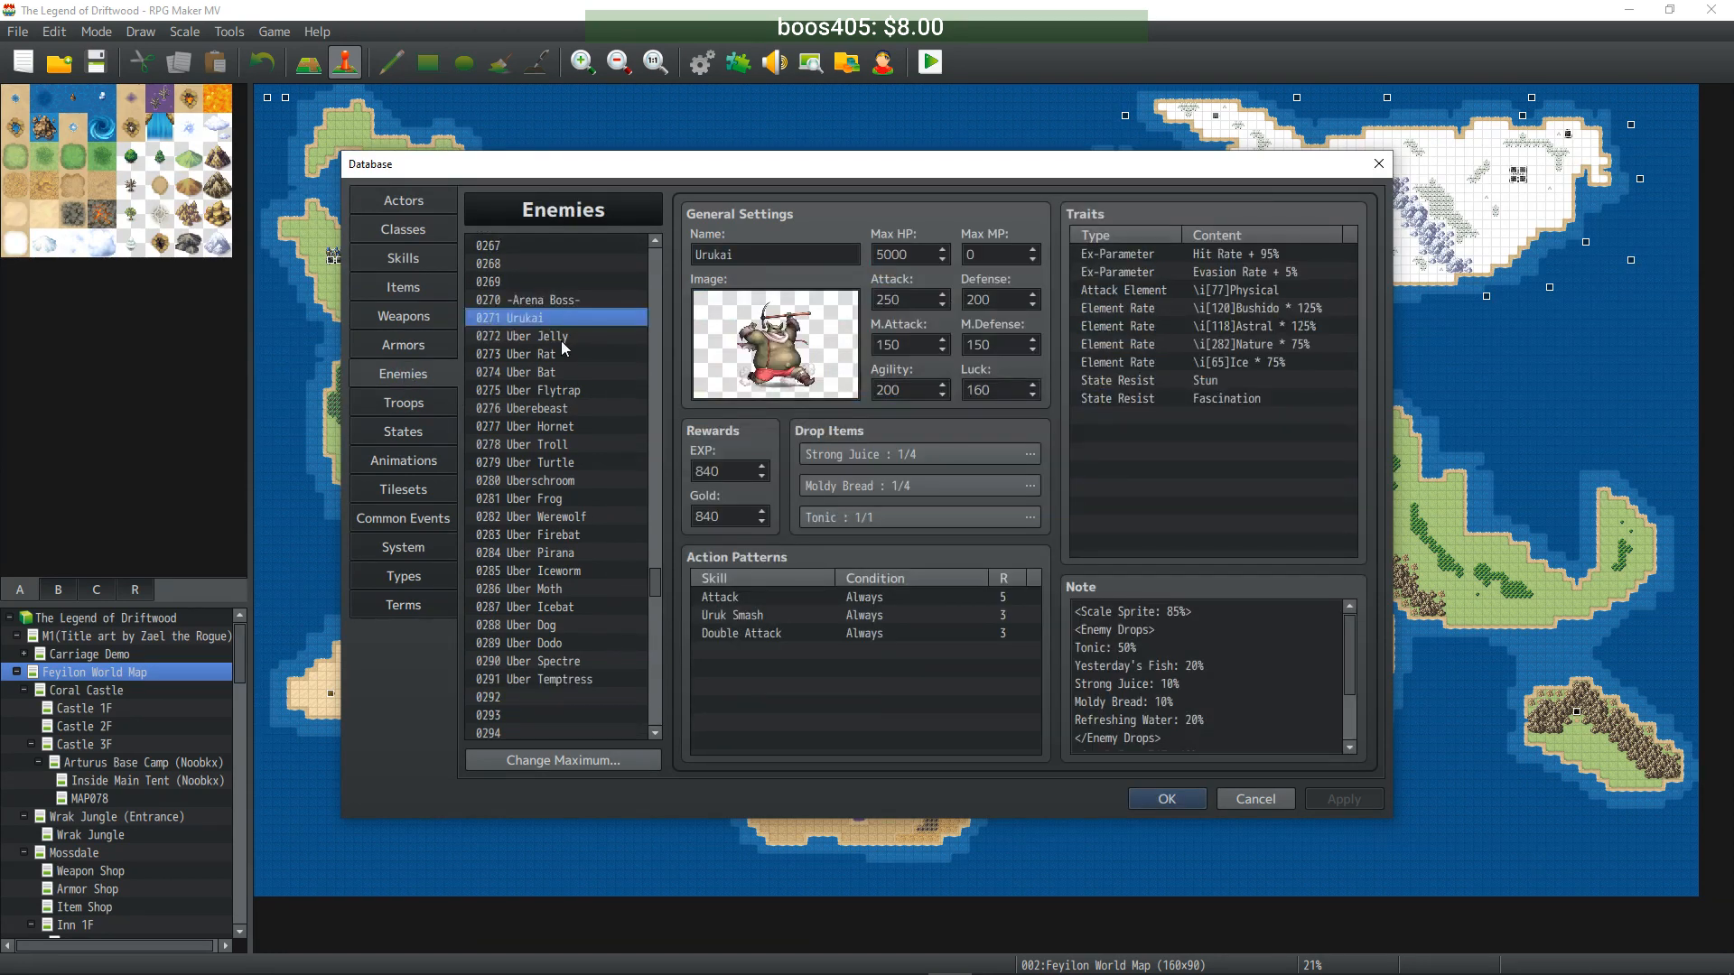
- Hue-shift the Urukai battler toward blue-green and Uber Jelly's jellyfish to hue 283
double_click(816, 366)
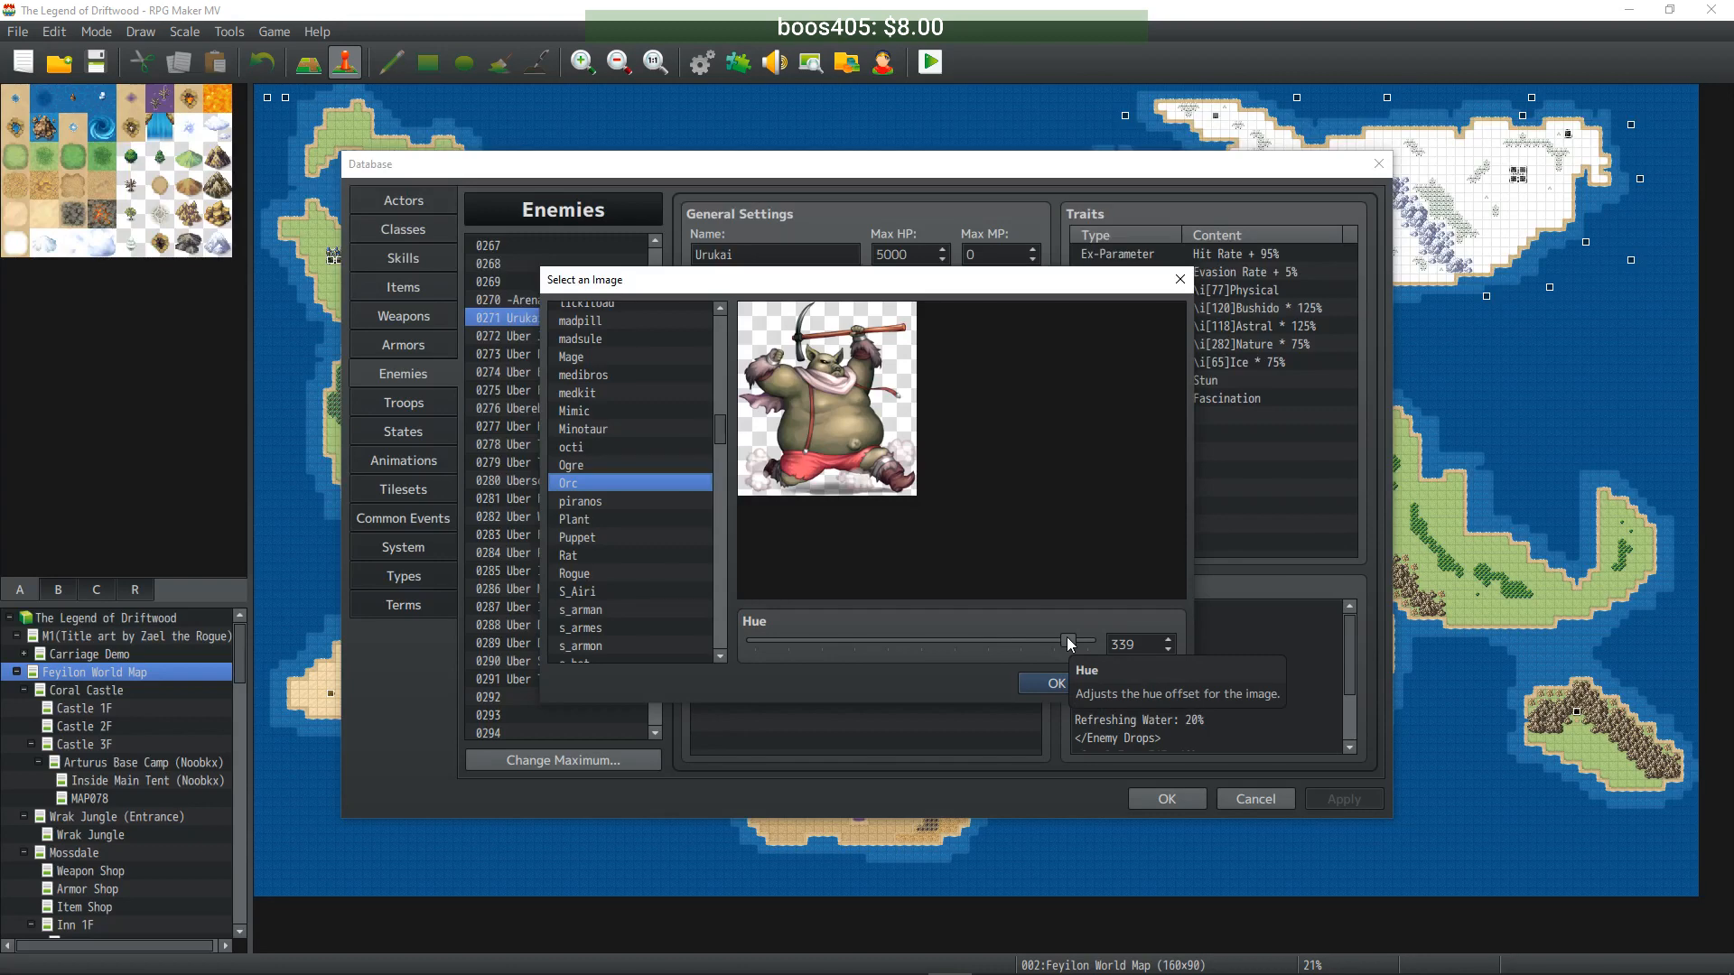
drag(1069, 643, 869, 642)
click(1047, 683)
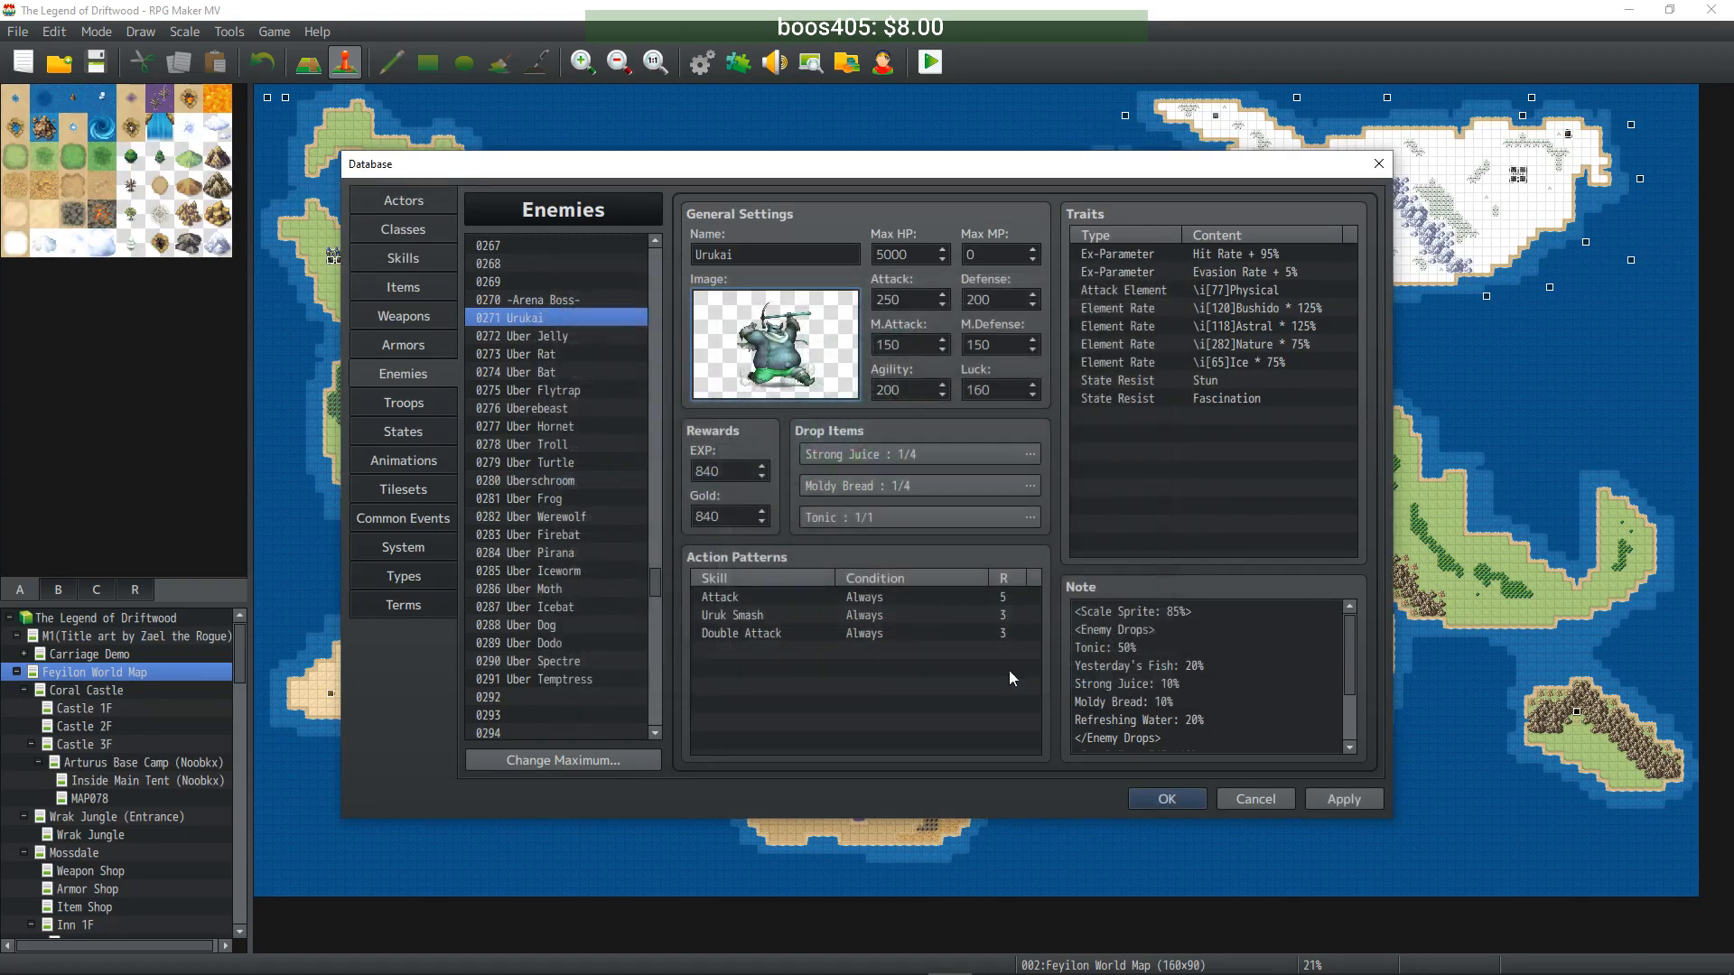
click(562, 336)
double_click(775, 343)
drag(1075, 647, 875, 641)
click(1080, 688)
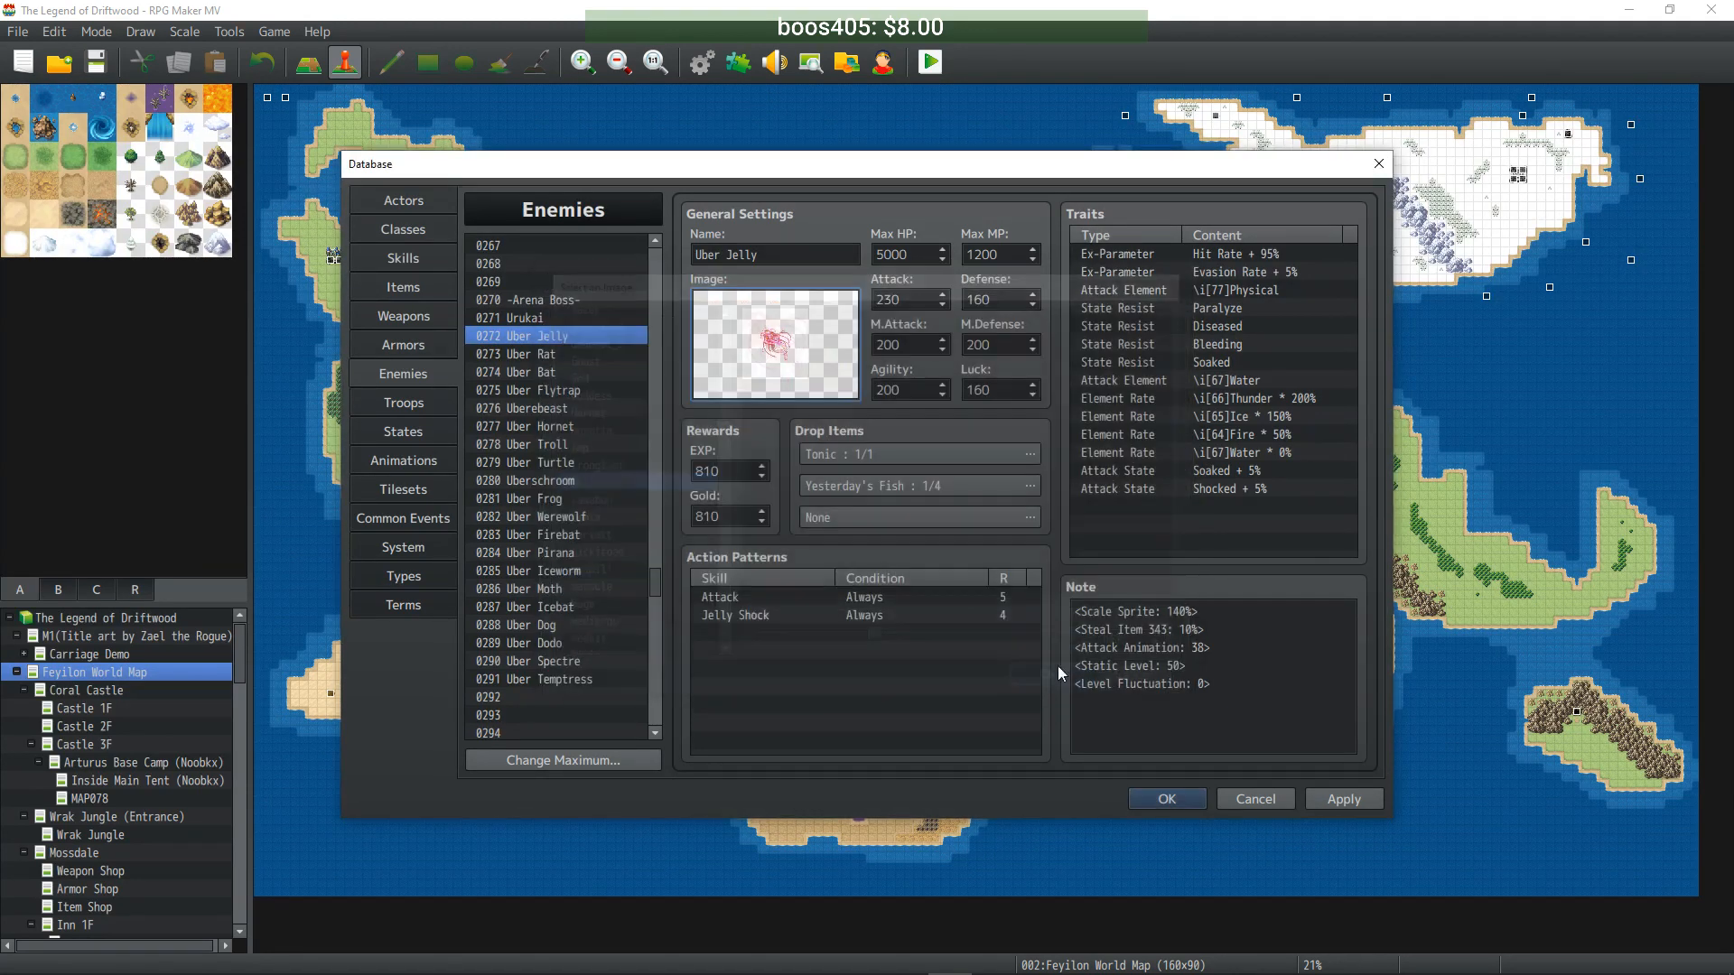
- Recolour Uber Rat's battler to hue 239 (blue-purple) and Uber Bat's to hue 360 (dark blue)
click(591, 352)
double_click(840, 388)
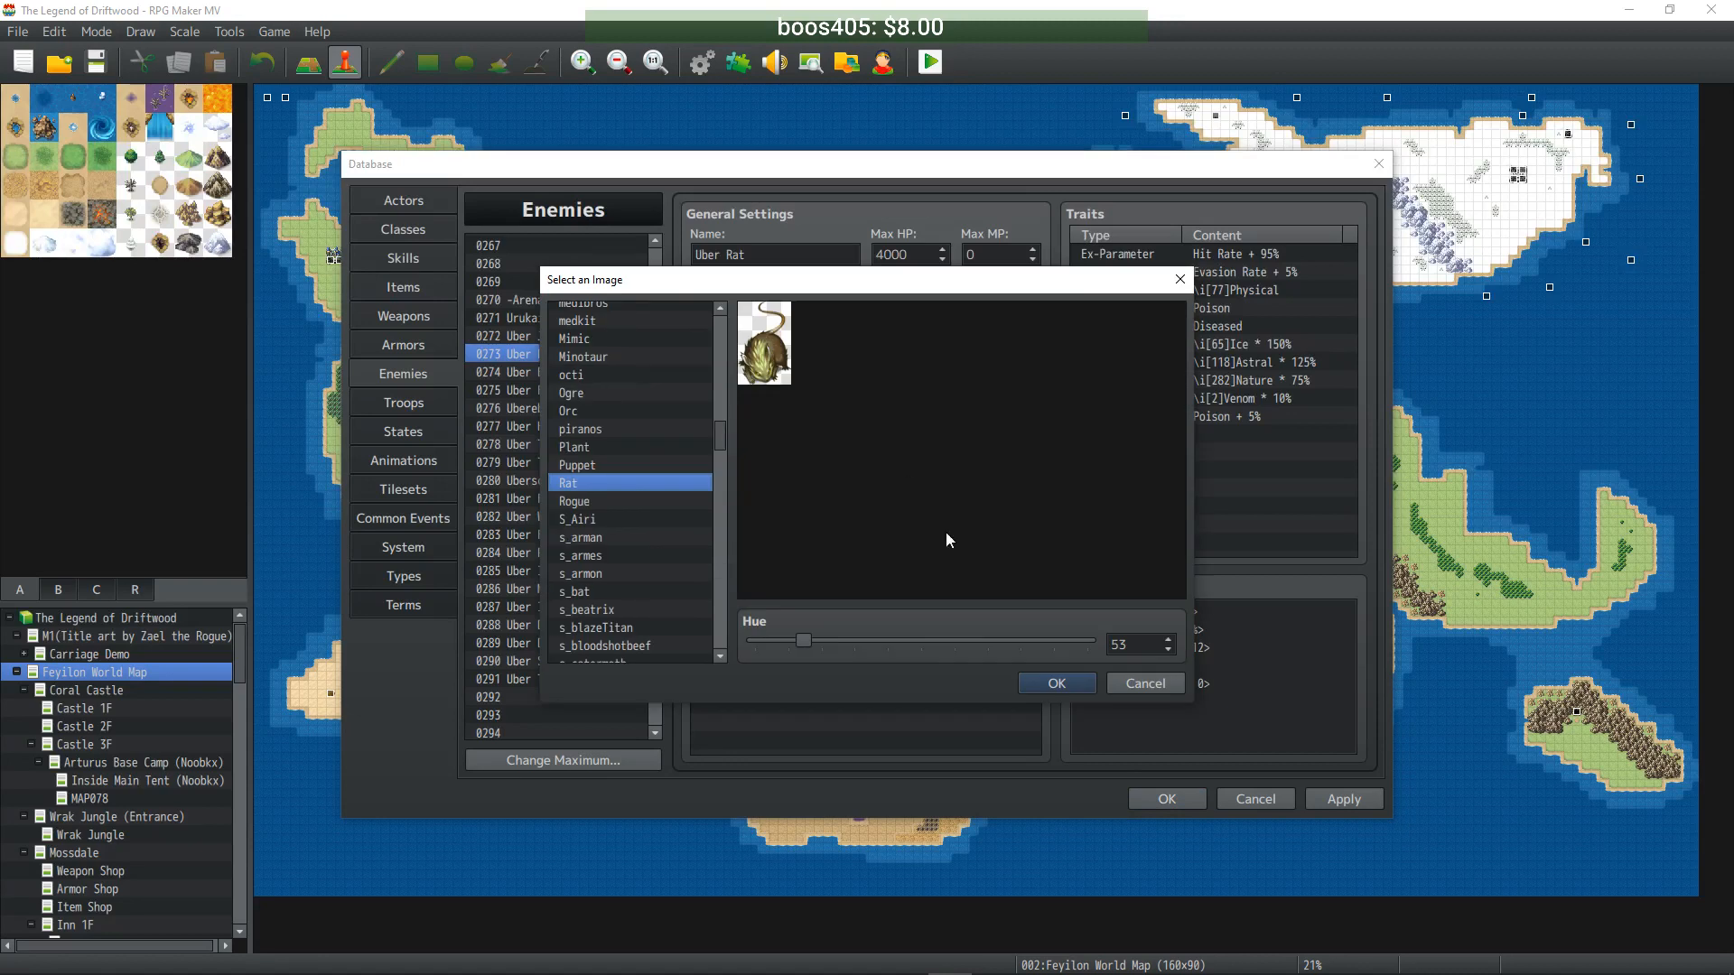
drag(806, 641, 980, 641)
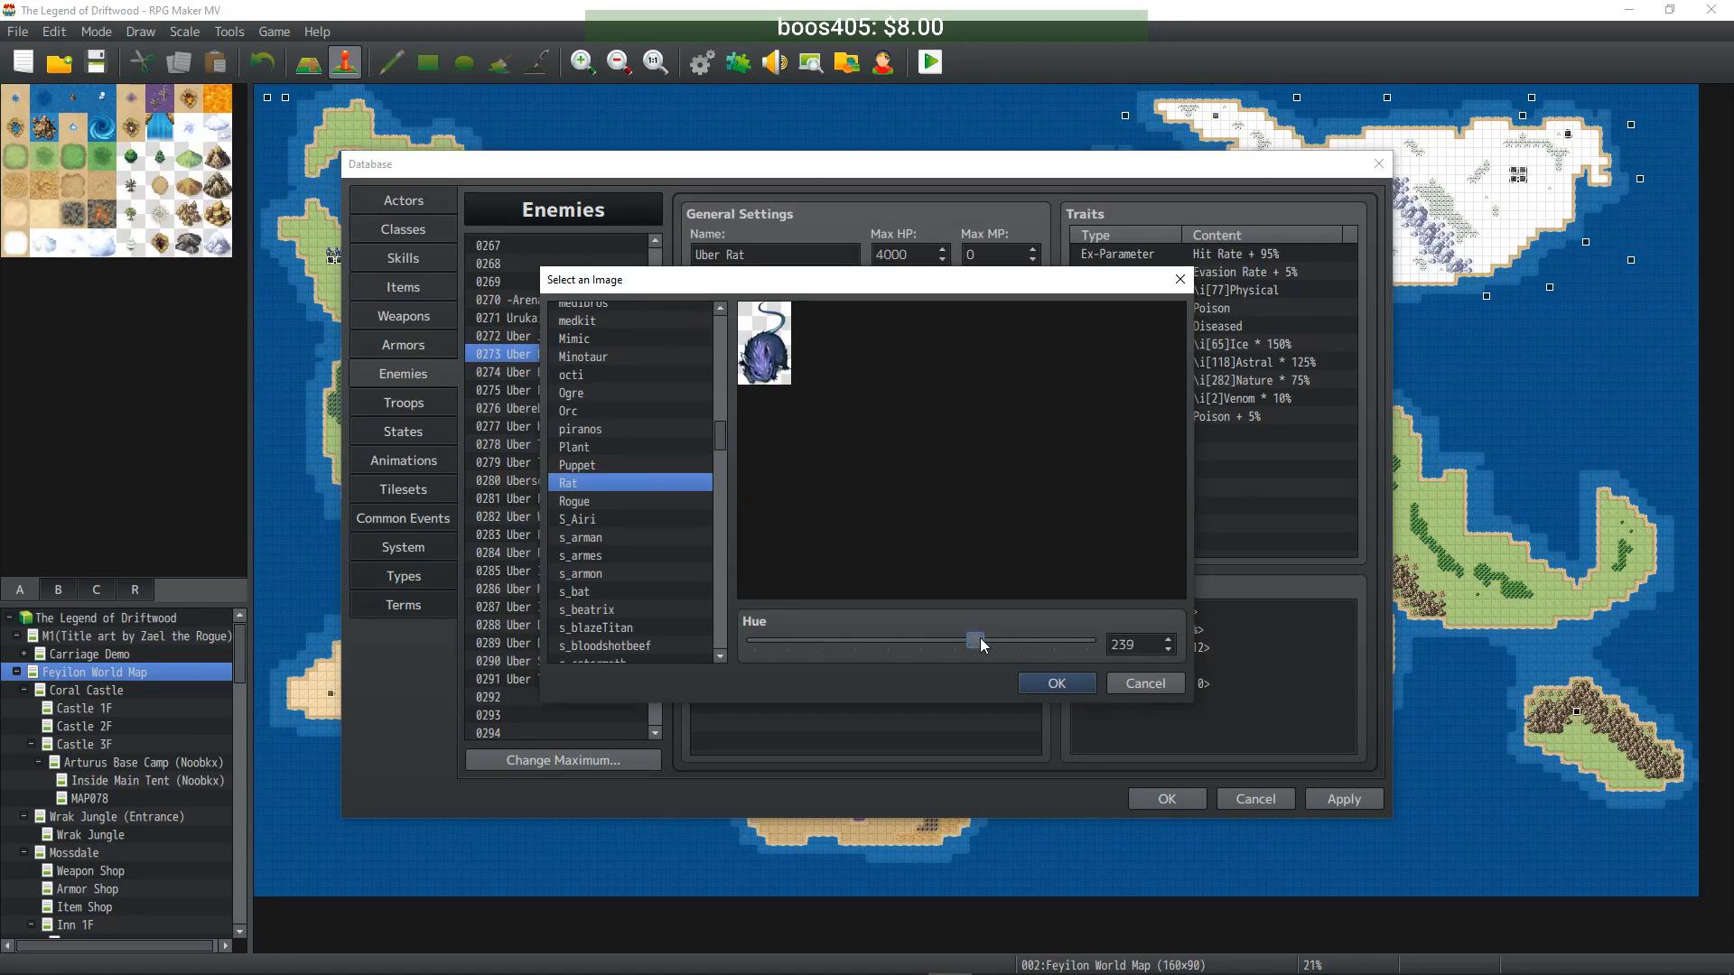
click(1082, 690)
click(560, 373)
double_click(778, 354)
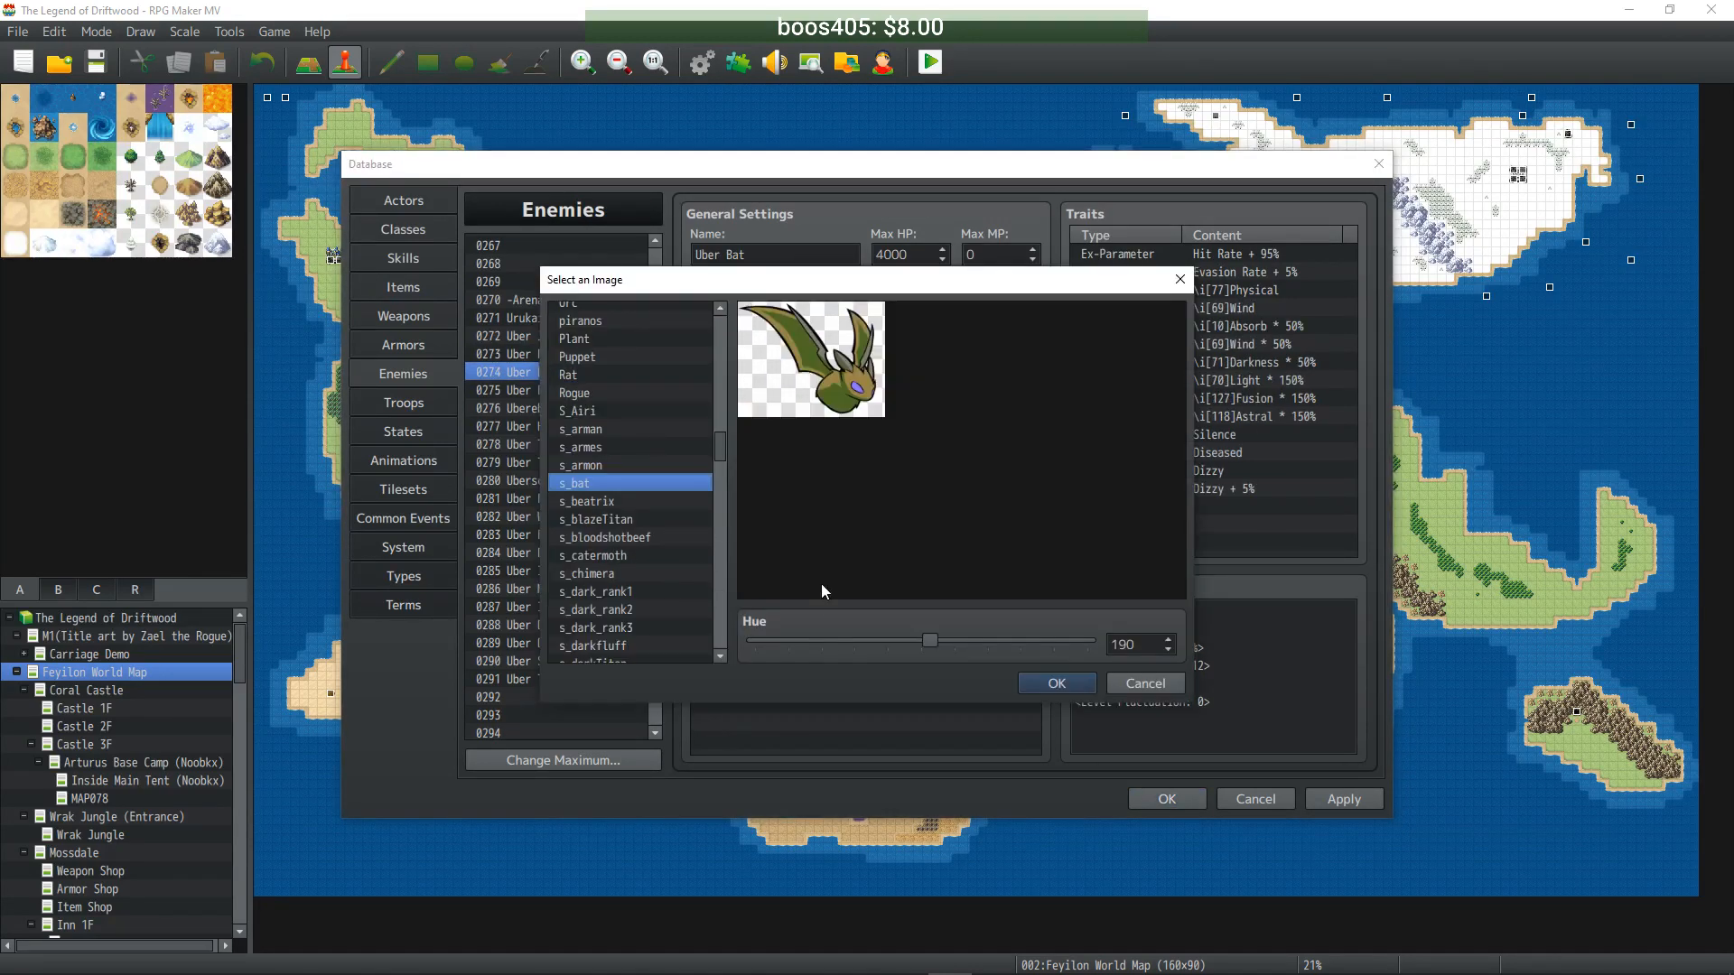
drag(933, 643, 1093, 643)
click(1057, 684)
- Shift Uber Flytrap's battler toward blue-green and Uberebeast's cockatrice to hue 242
click(506, 390)
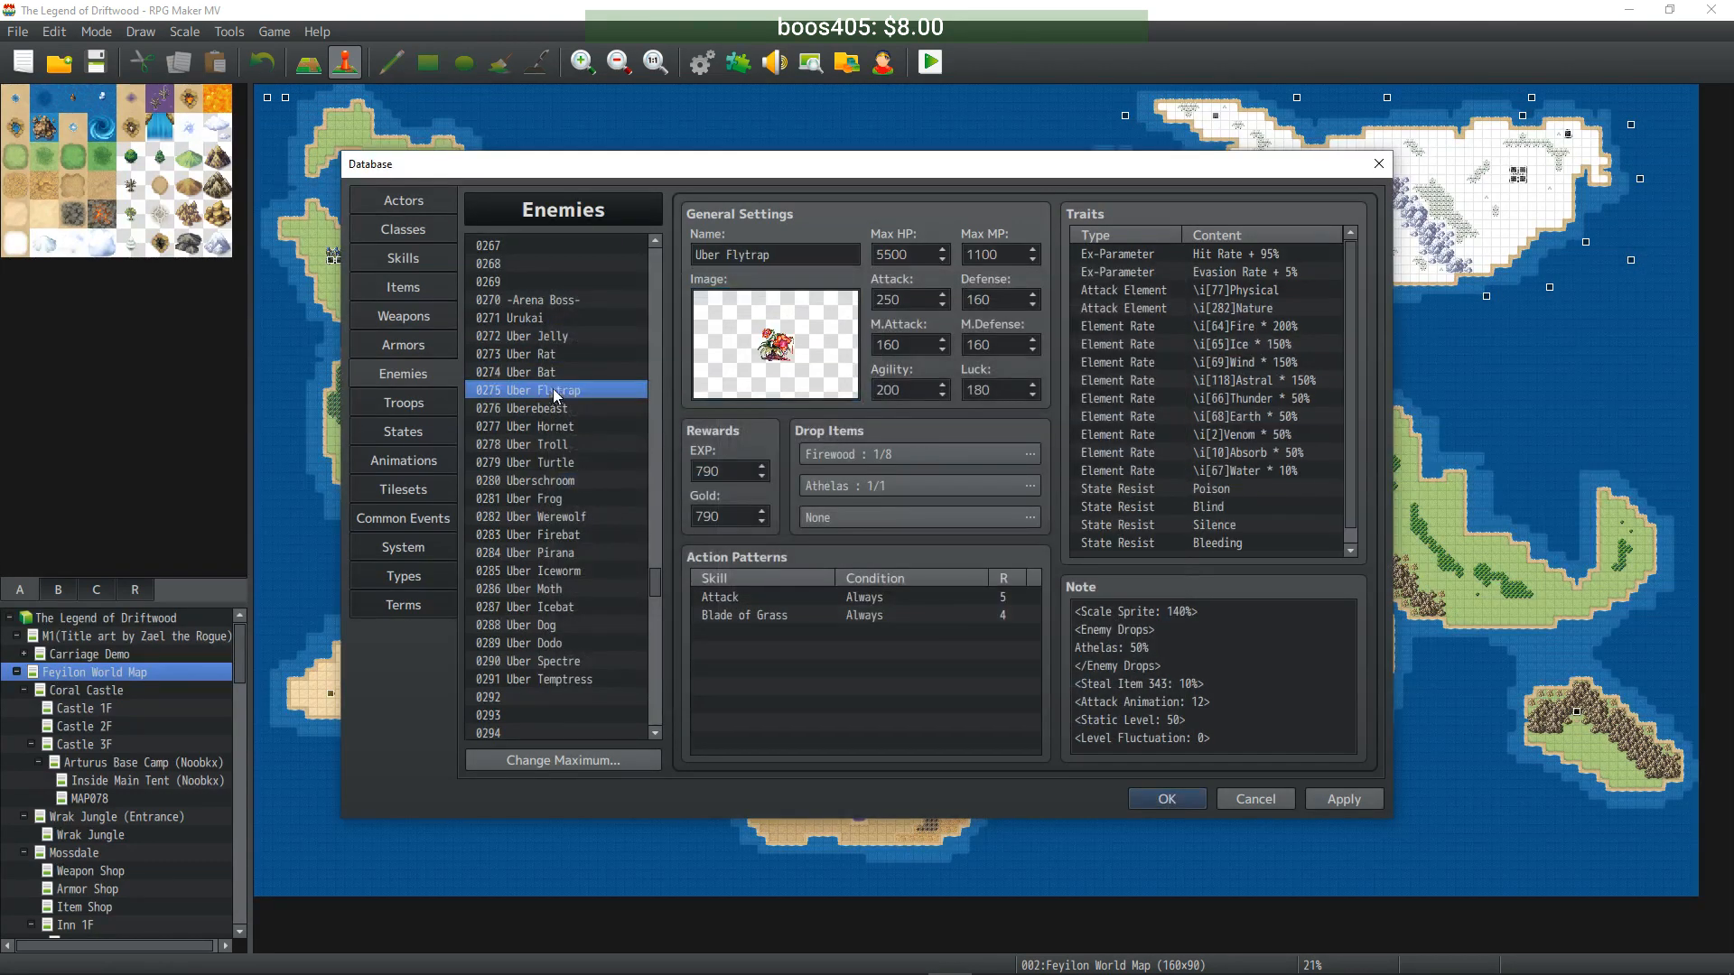
double_click(768, 348)
drag(1055, 641, 881, 636)
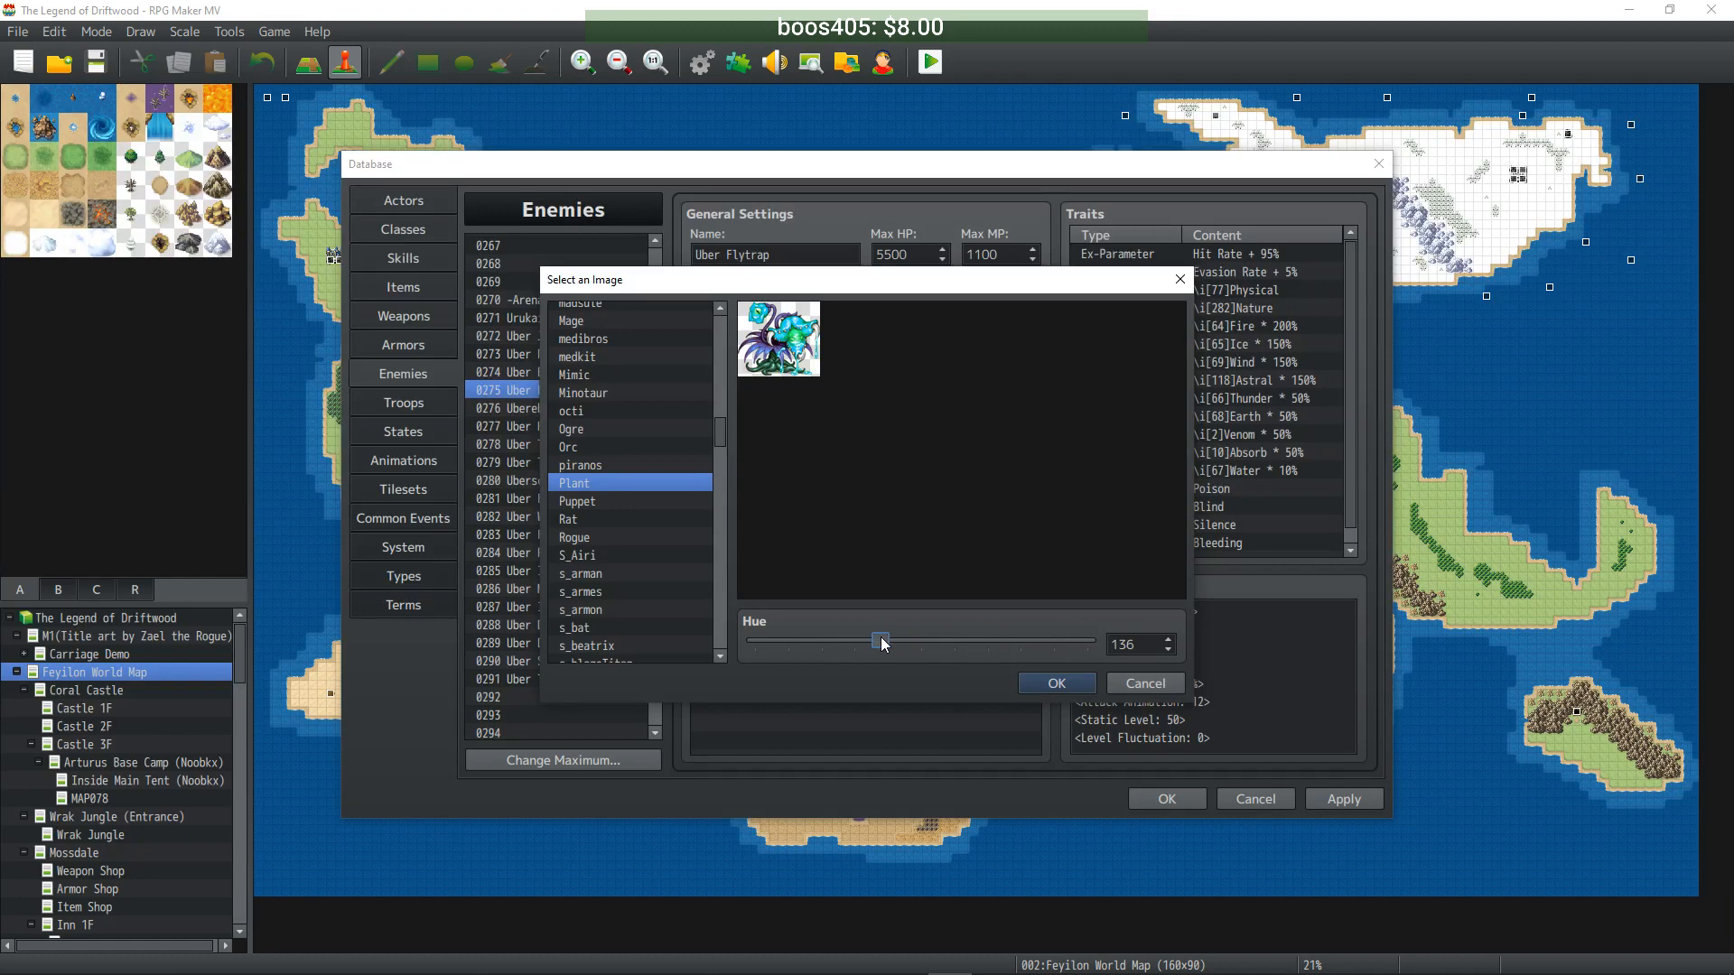
click(1057, 683)
click(519, 408)
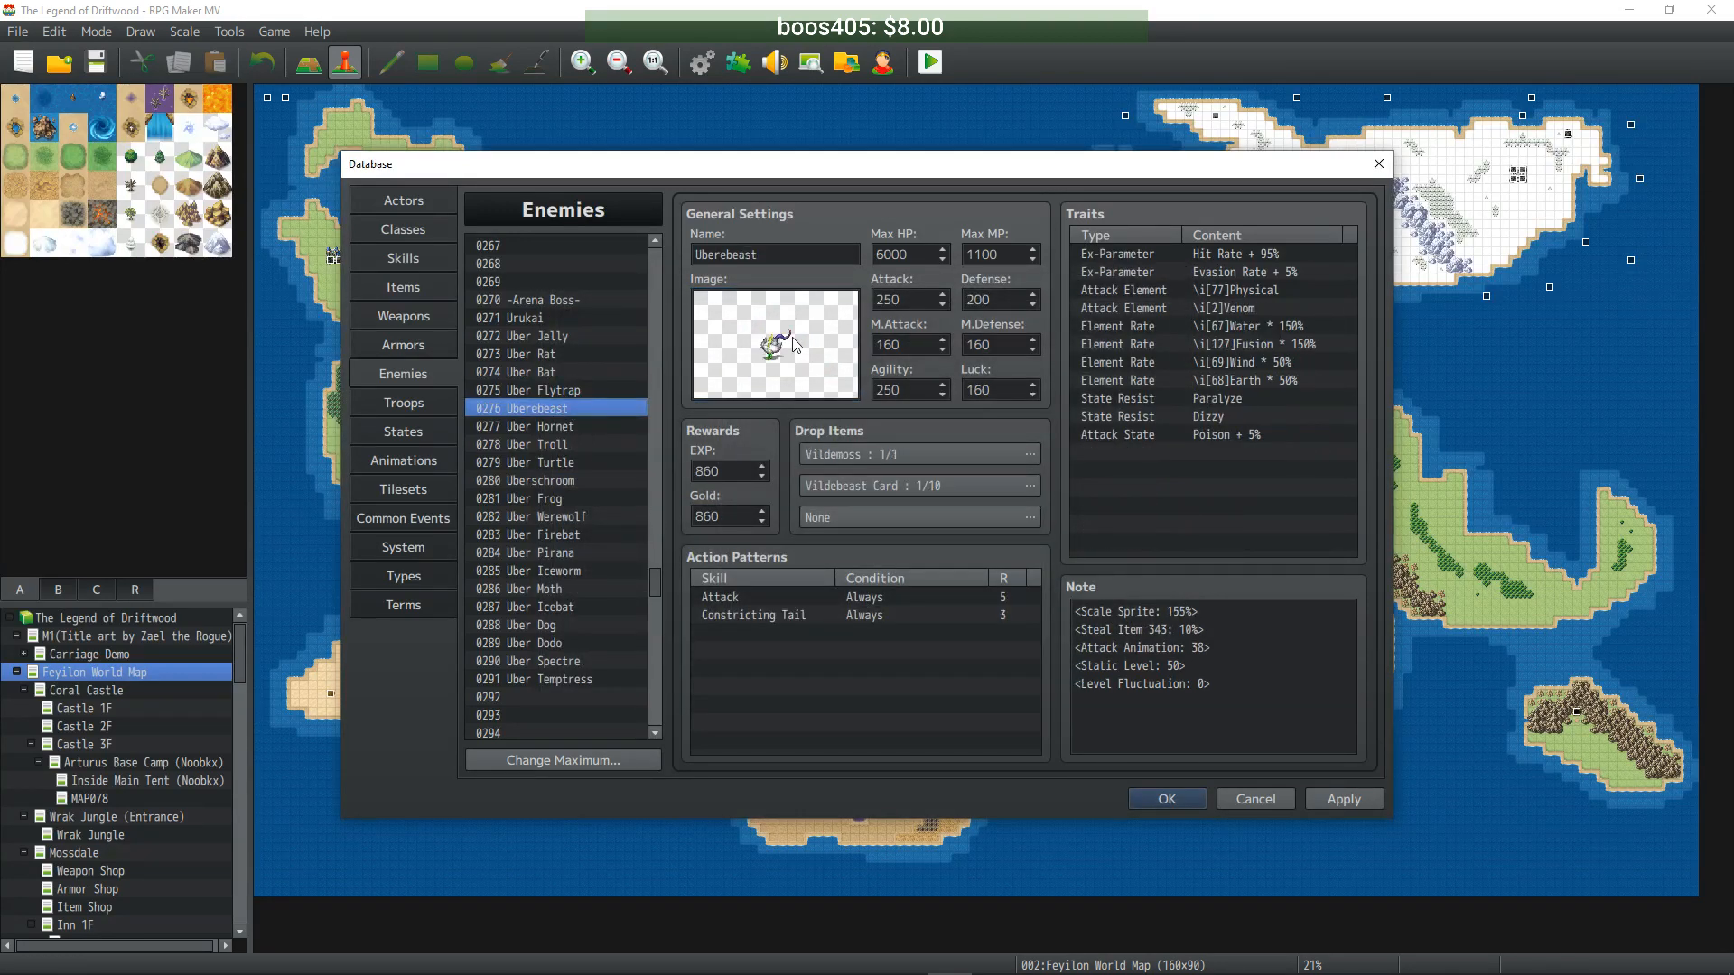
double_click(775, 345)
drag(815, 642, 963, 641)
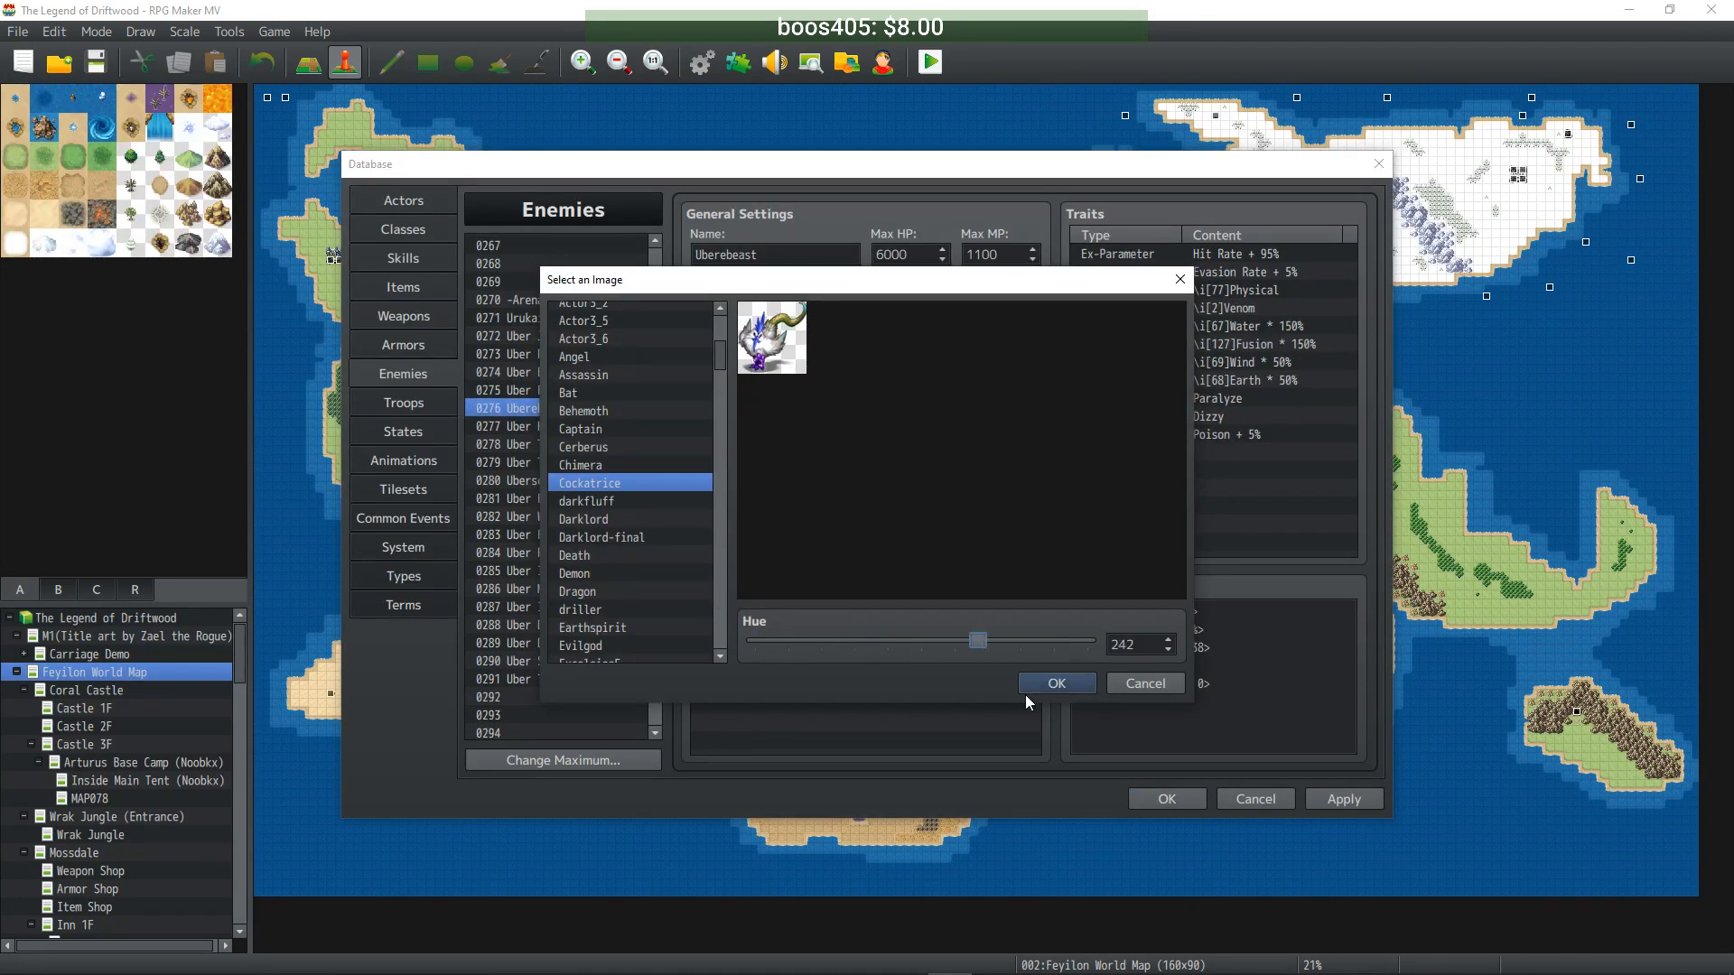
click(1022, 682)
- Recolour Uber Hornet's battler to hue 221 and Uber Troll's ogre to hue 340, blue
click(542, 427)
double_click(775, 361)
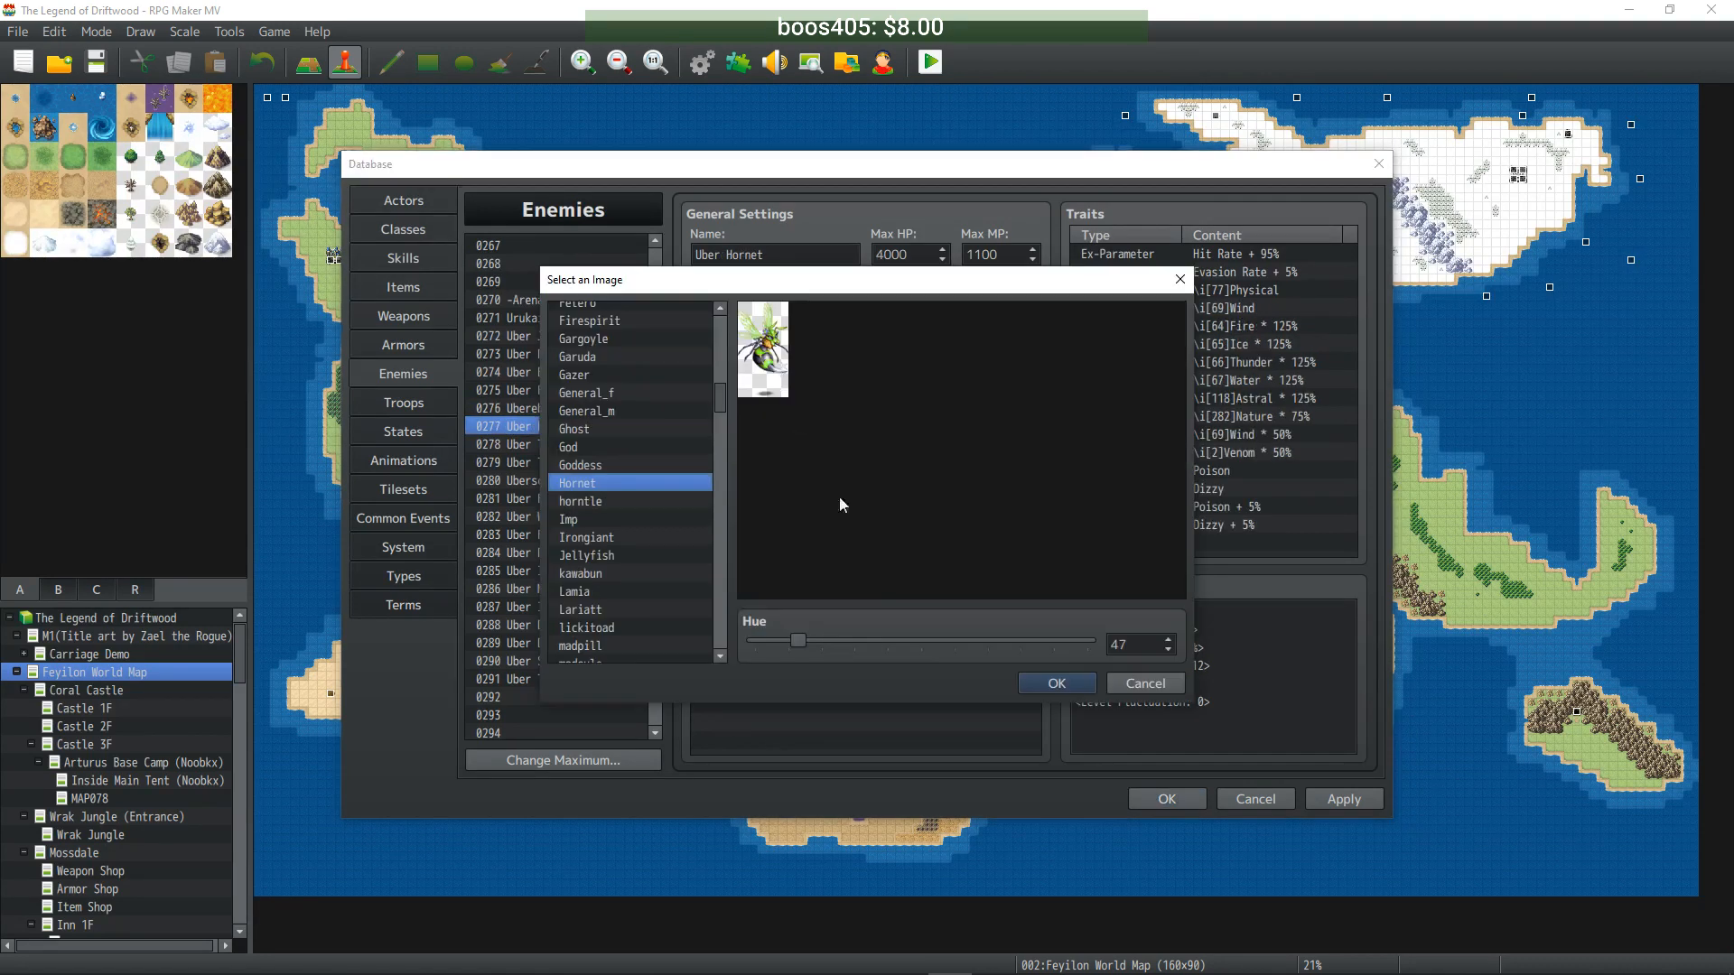
drag(797, 642, 963, 643)
click(1056, 684)
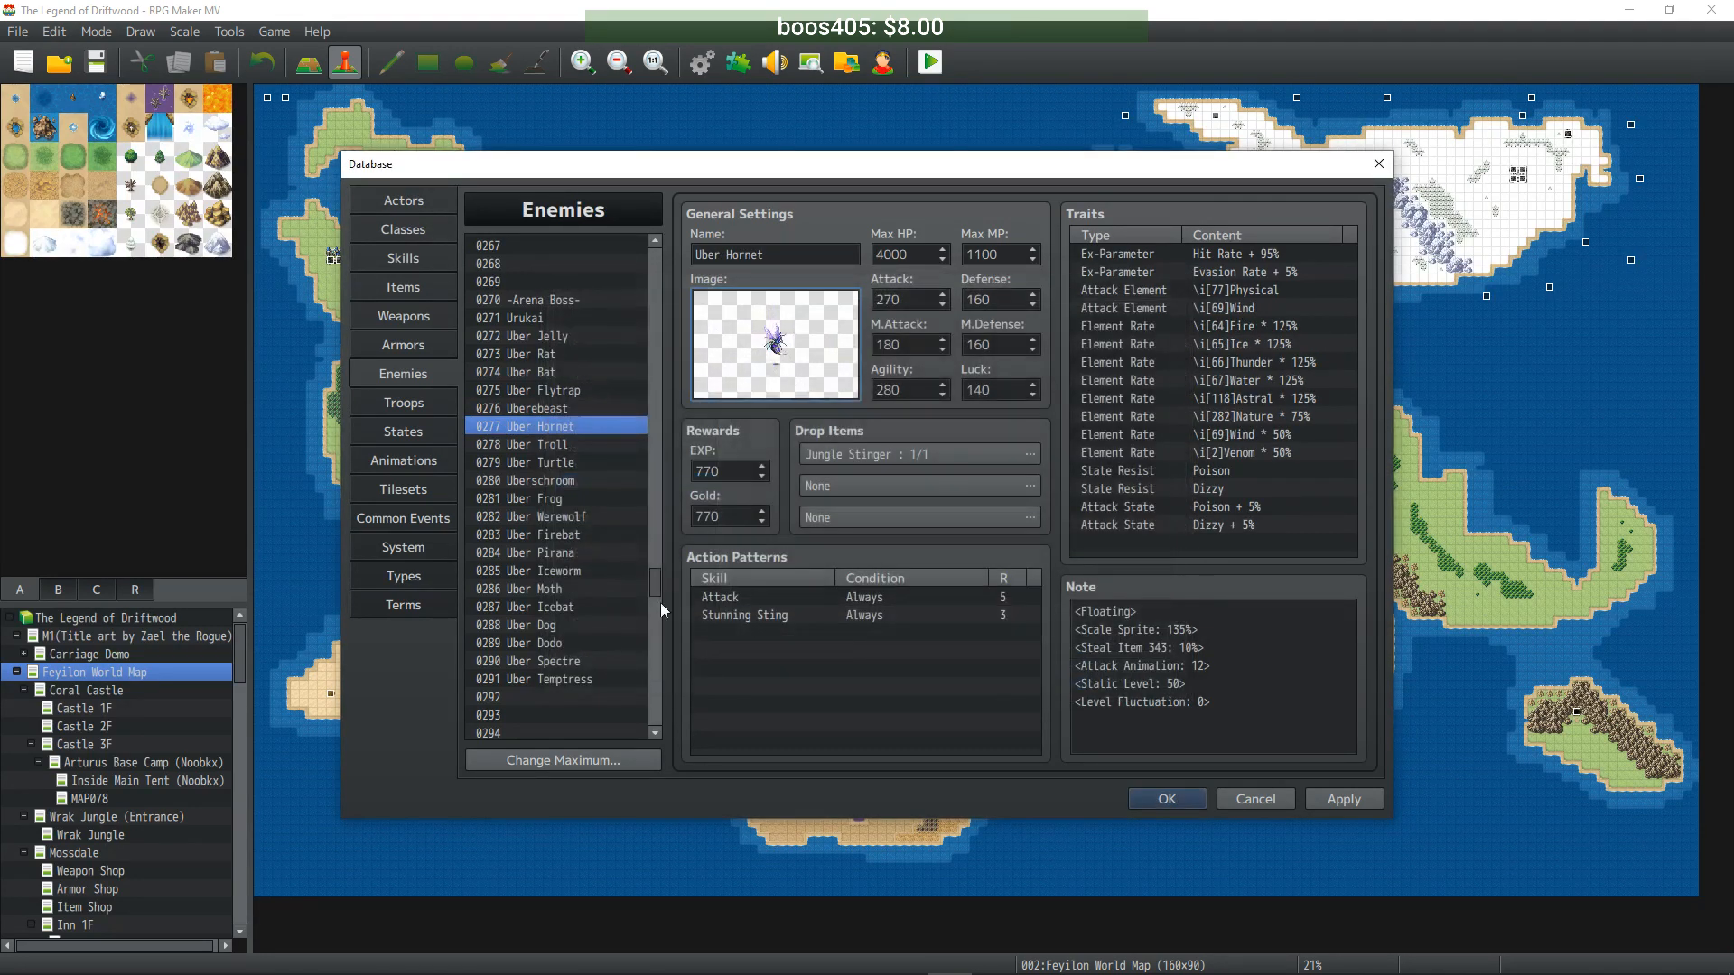
click(557, 446)
double_click(824, 341)
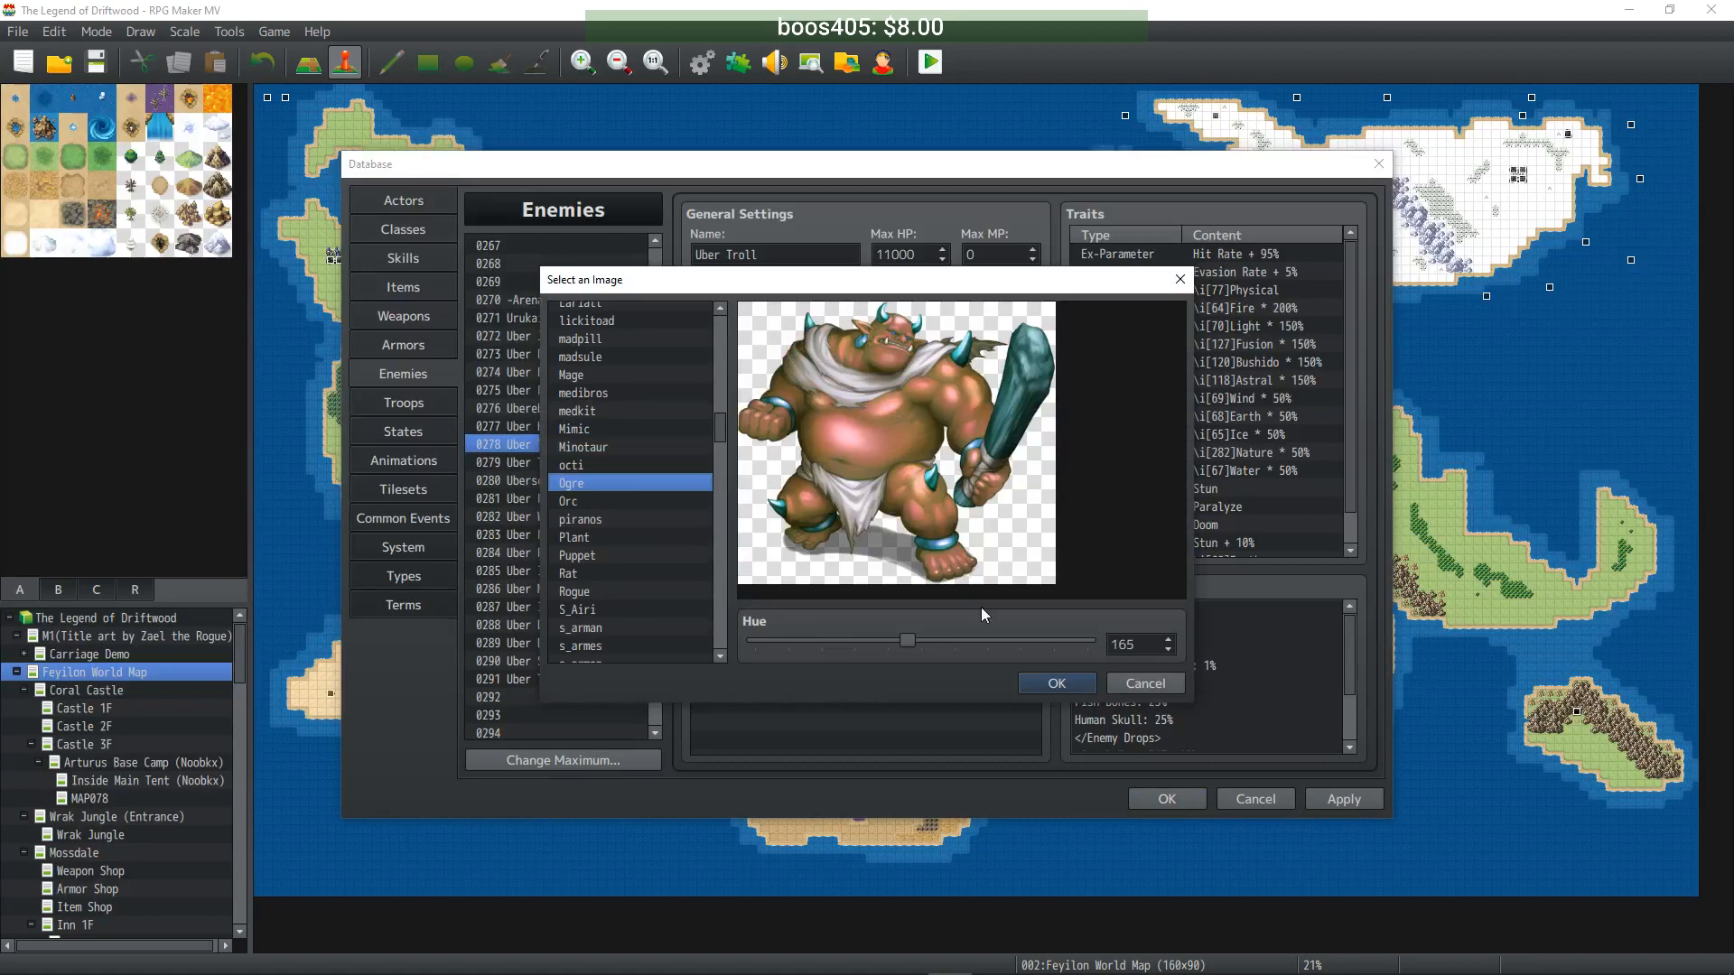
drag(901, 644, 1064, 643)
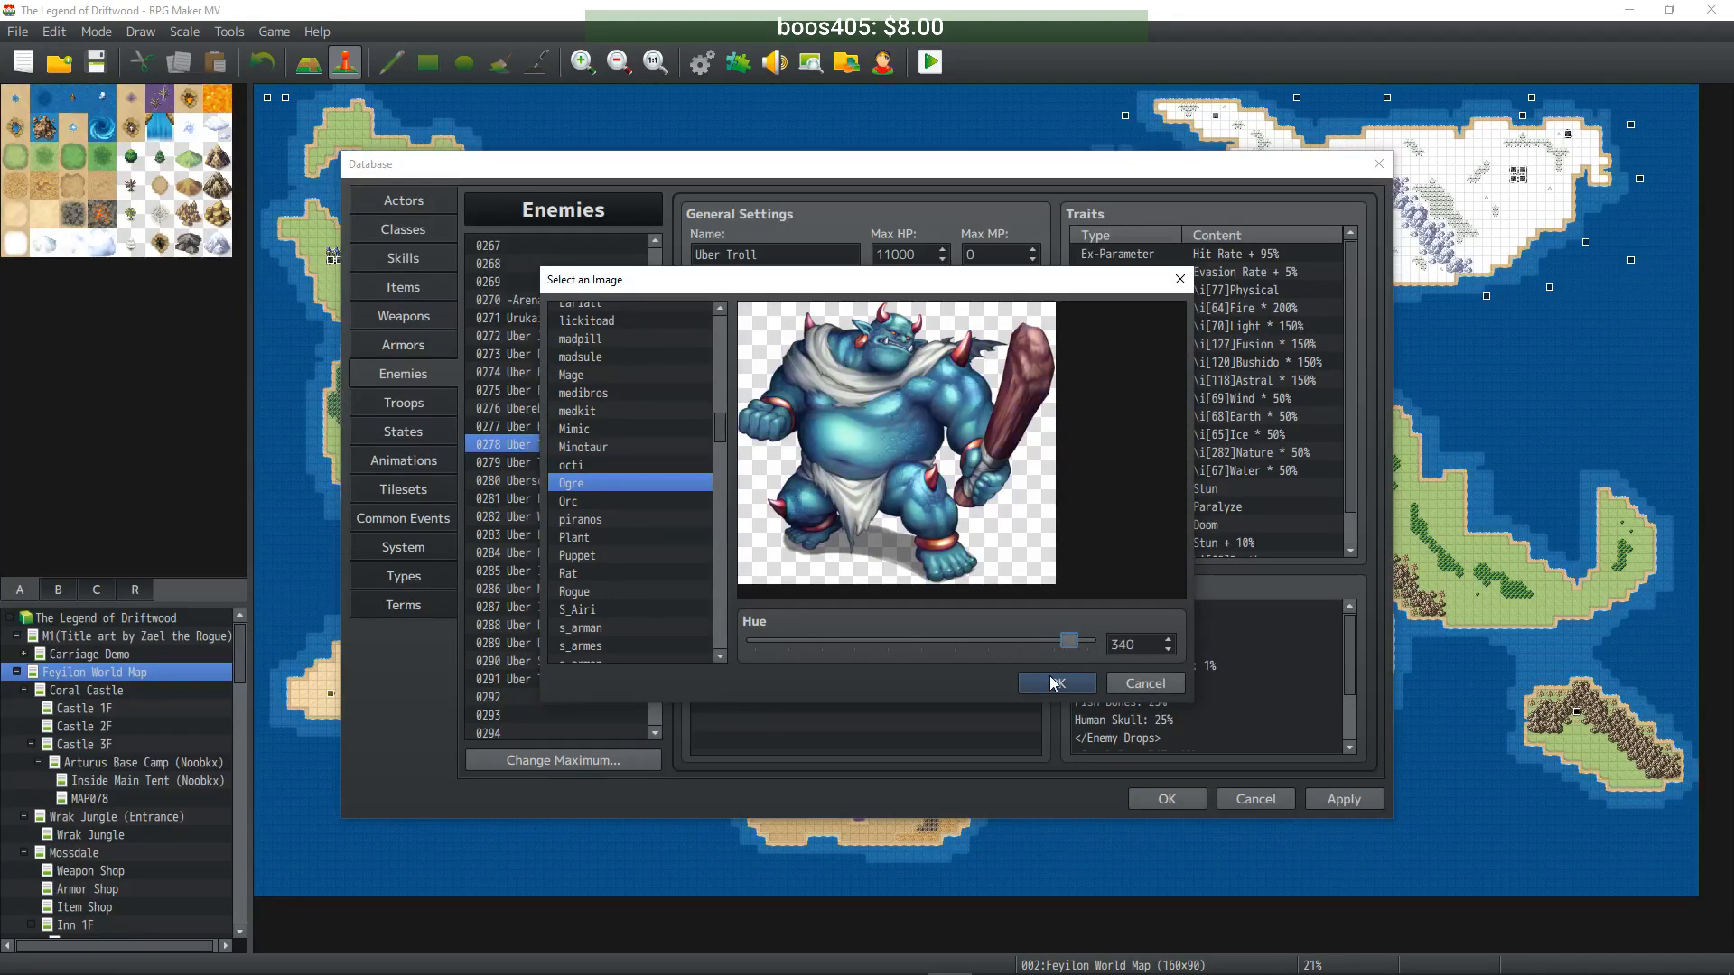
click(1055, 681)
- Shift Uber Turtle's battler image to hue 278, turning it blue
click(560, 427)
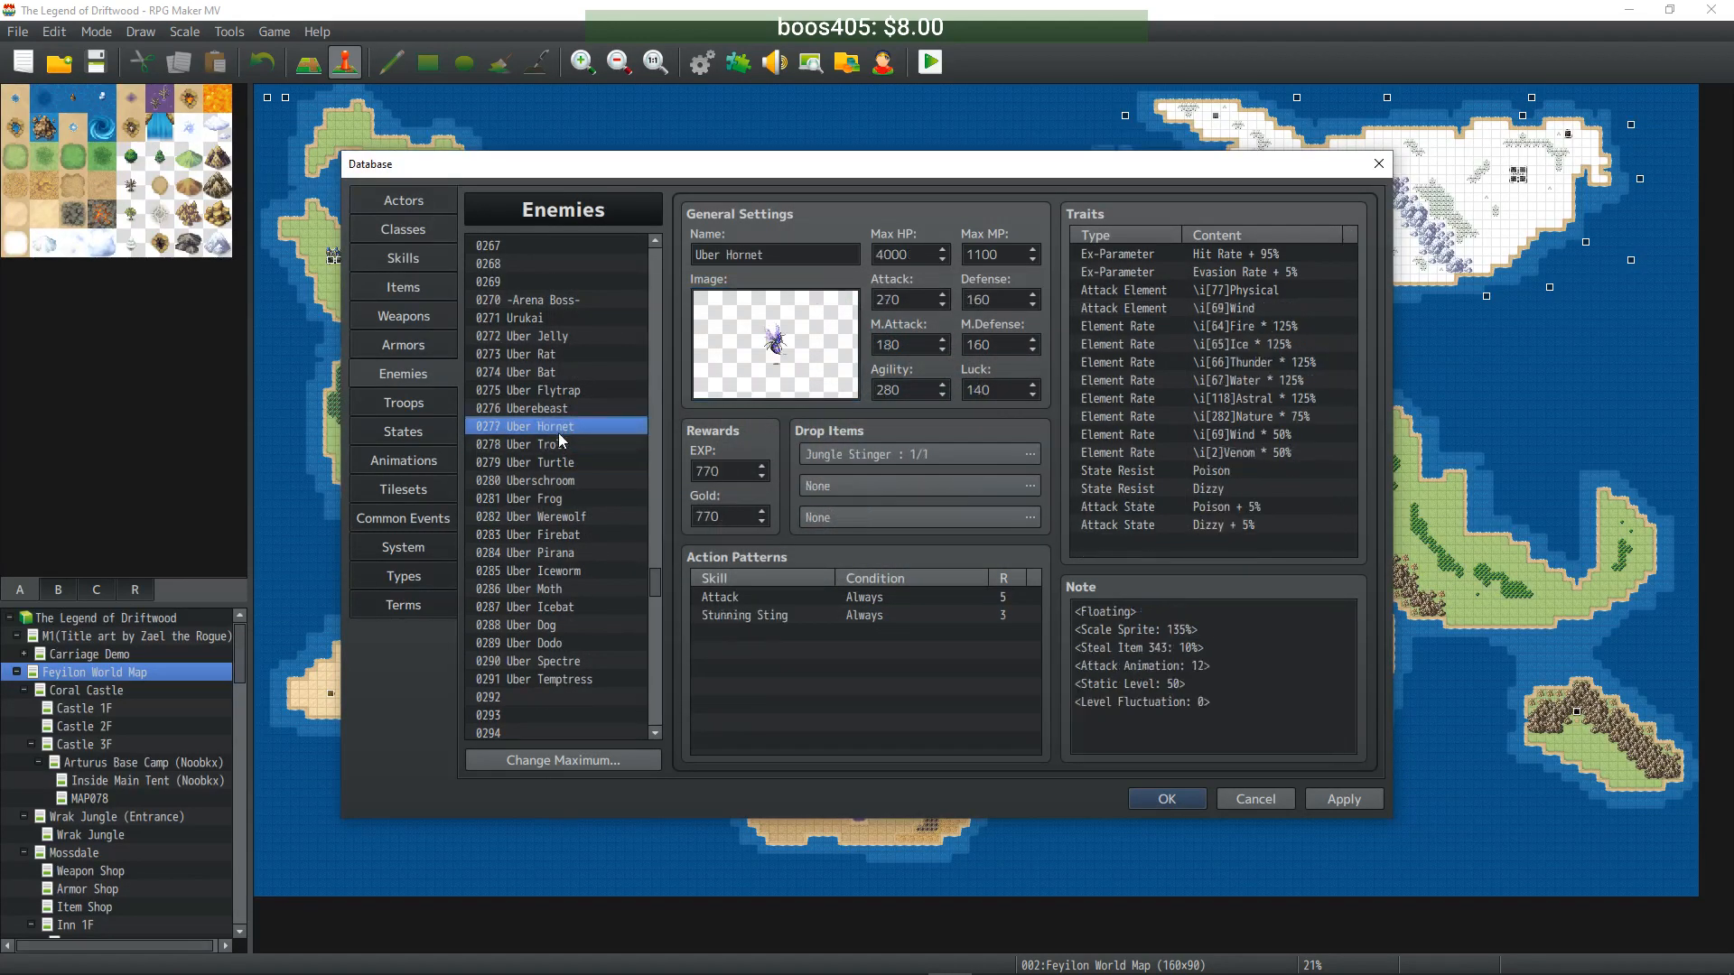
click(558, 443)
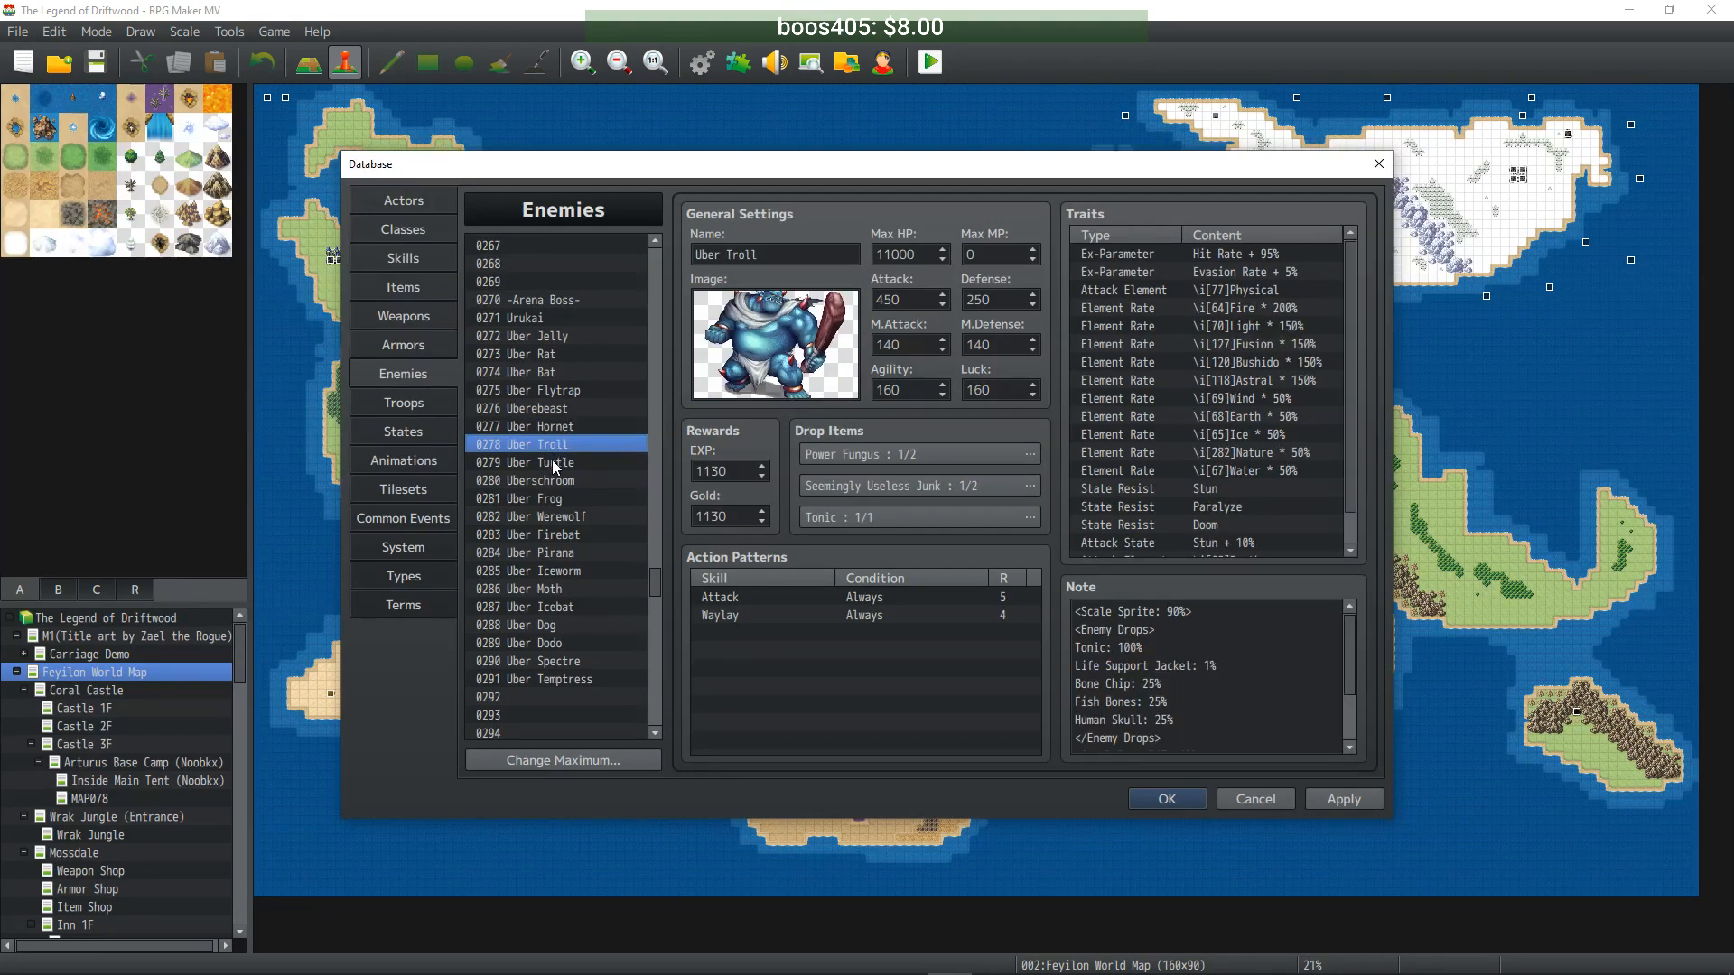
click(554, 465)
double_click(775, 344)
drag(864, 643, 1012, 642)
click(1064, 686)
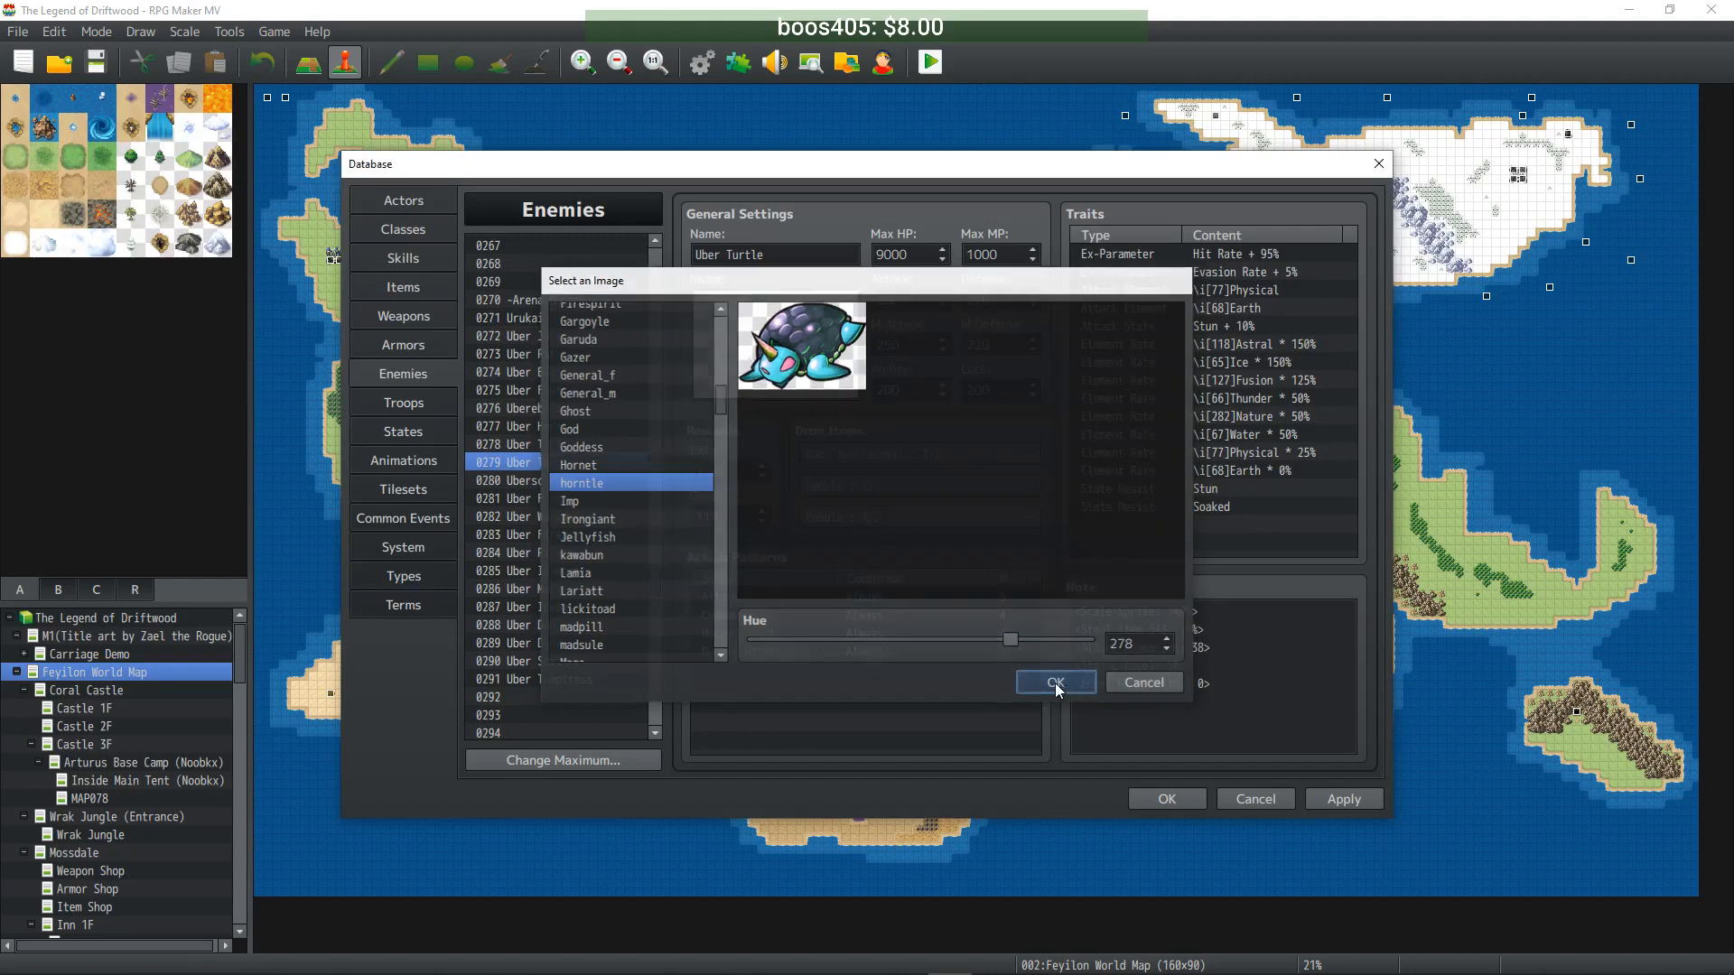
- Shift Uberschroom's mushroom battler hue until it turns green
click(528, 483)
double_click(775, 344)
drag(1039, 641, 878, 632)
click(1034, 679)
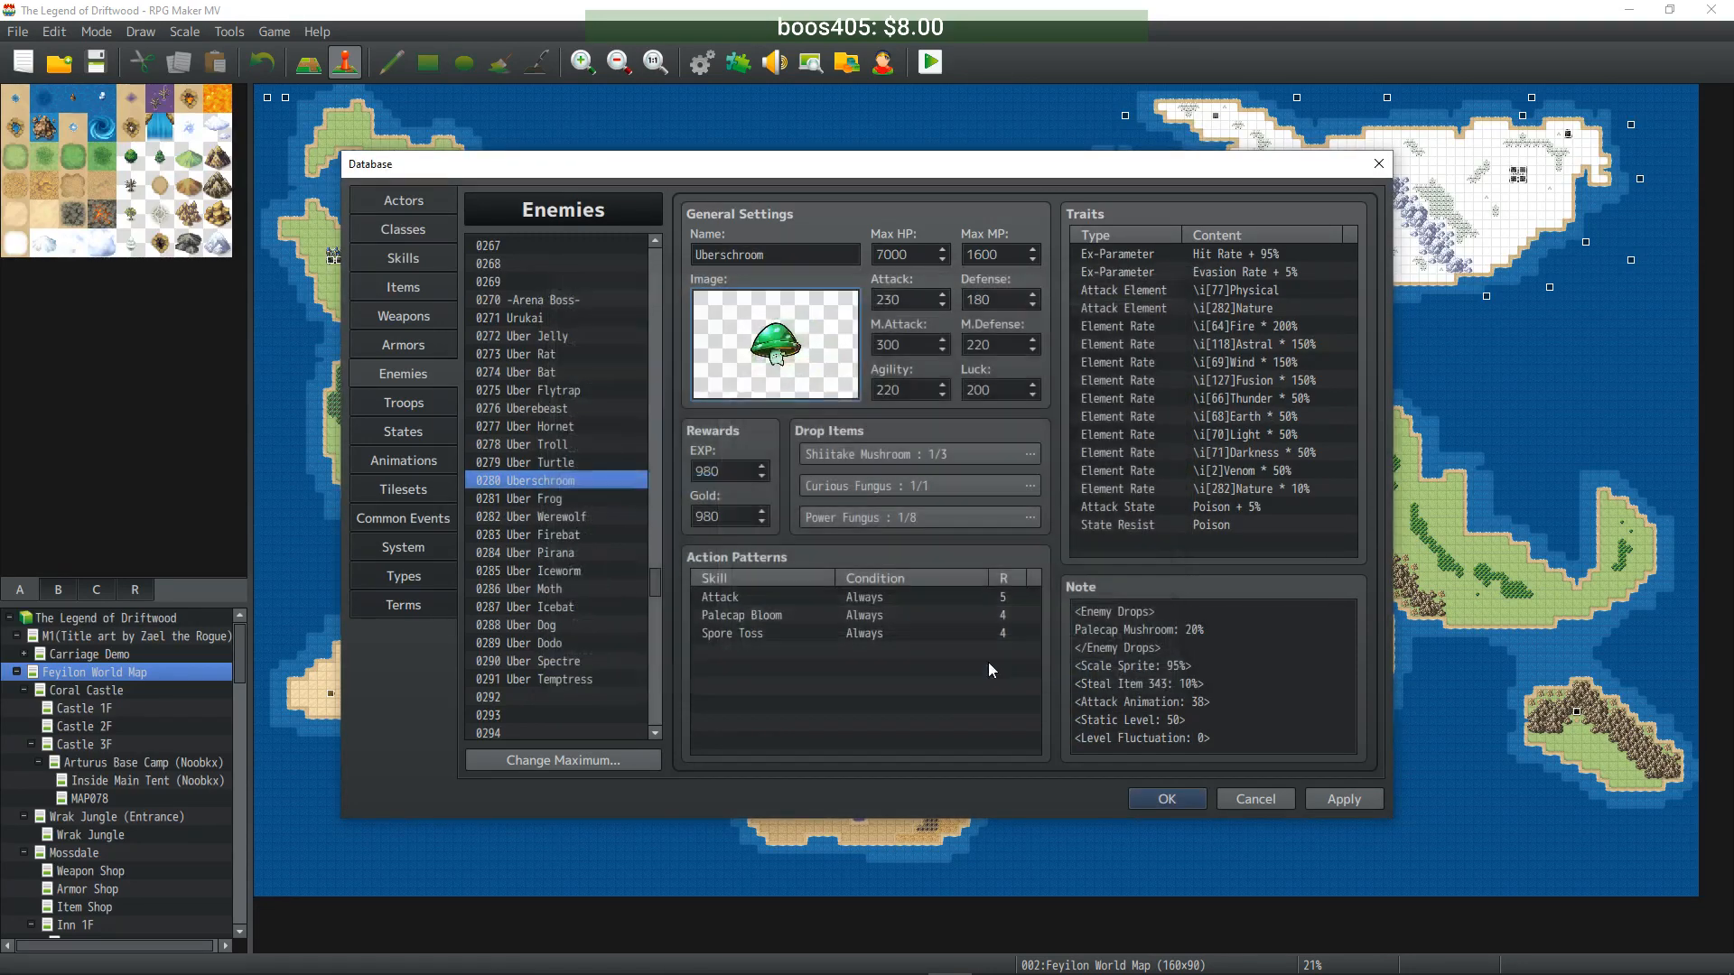
- Recolour Uber Frog's battler to hue 111 (blue-green) and Uber Werewolf's to hue 210 (green)
click(578, 501)
double_click(775, 344)
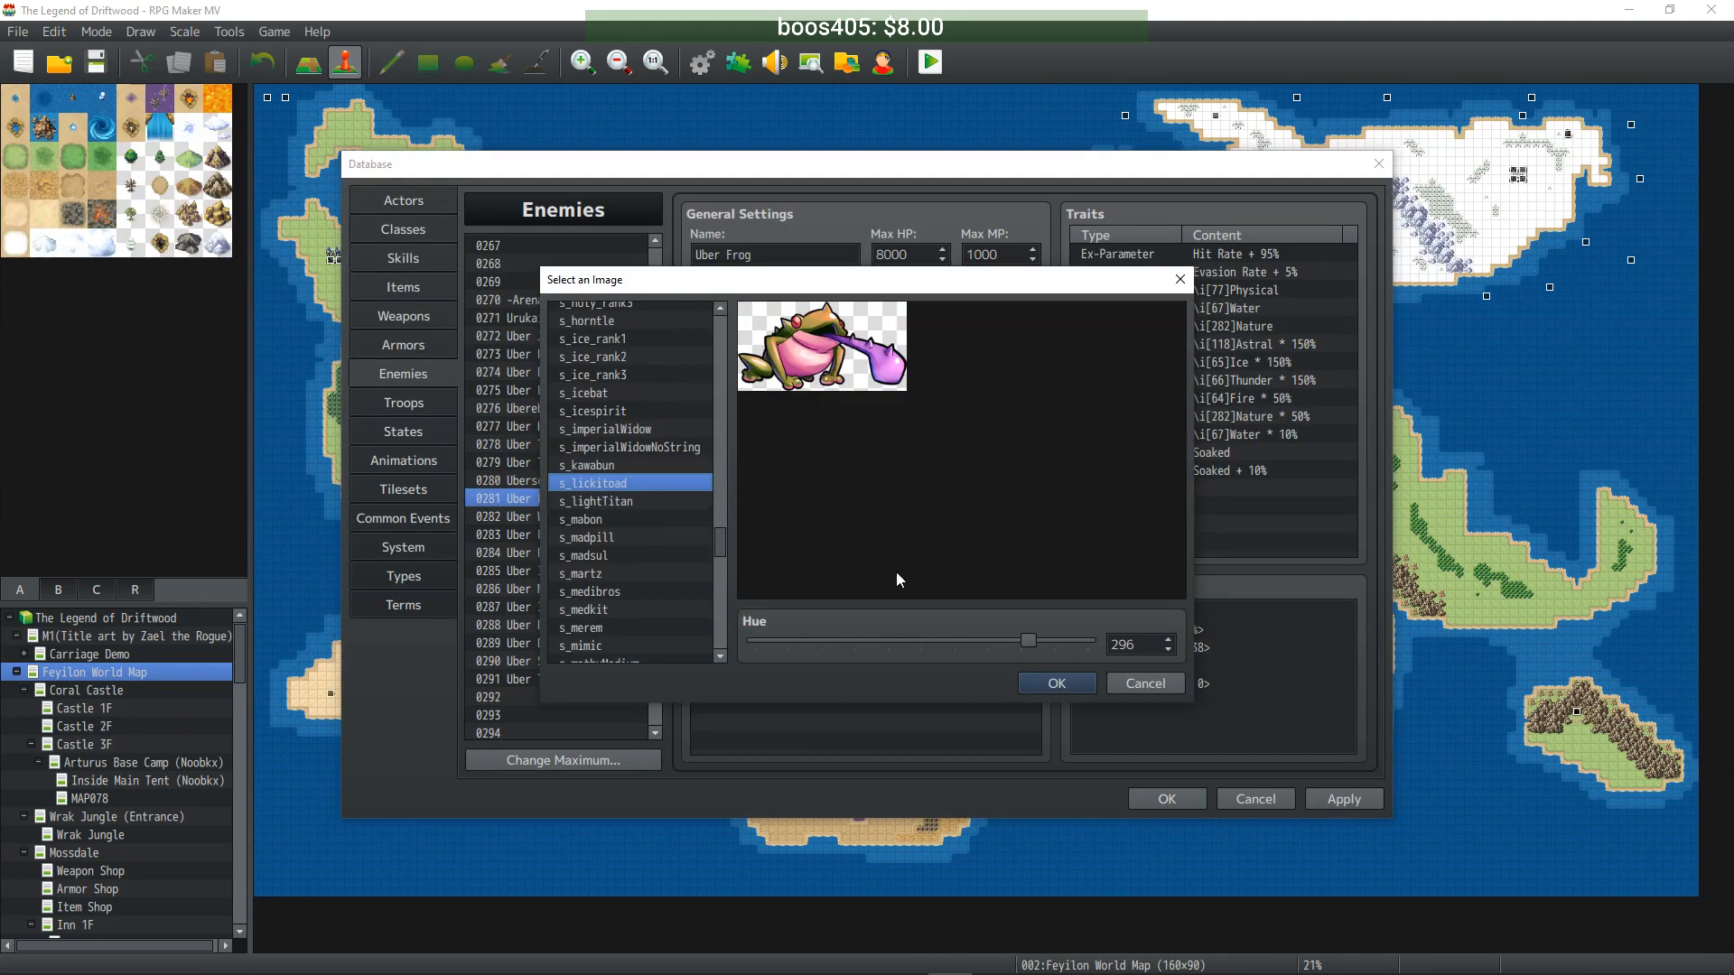
drag(1013, 645, 858, 640)
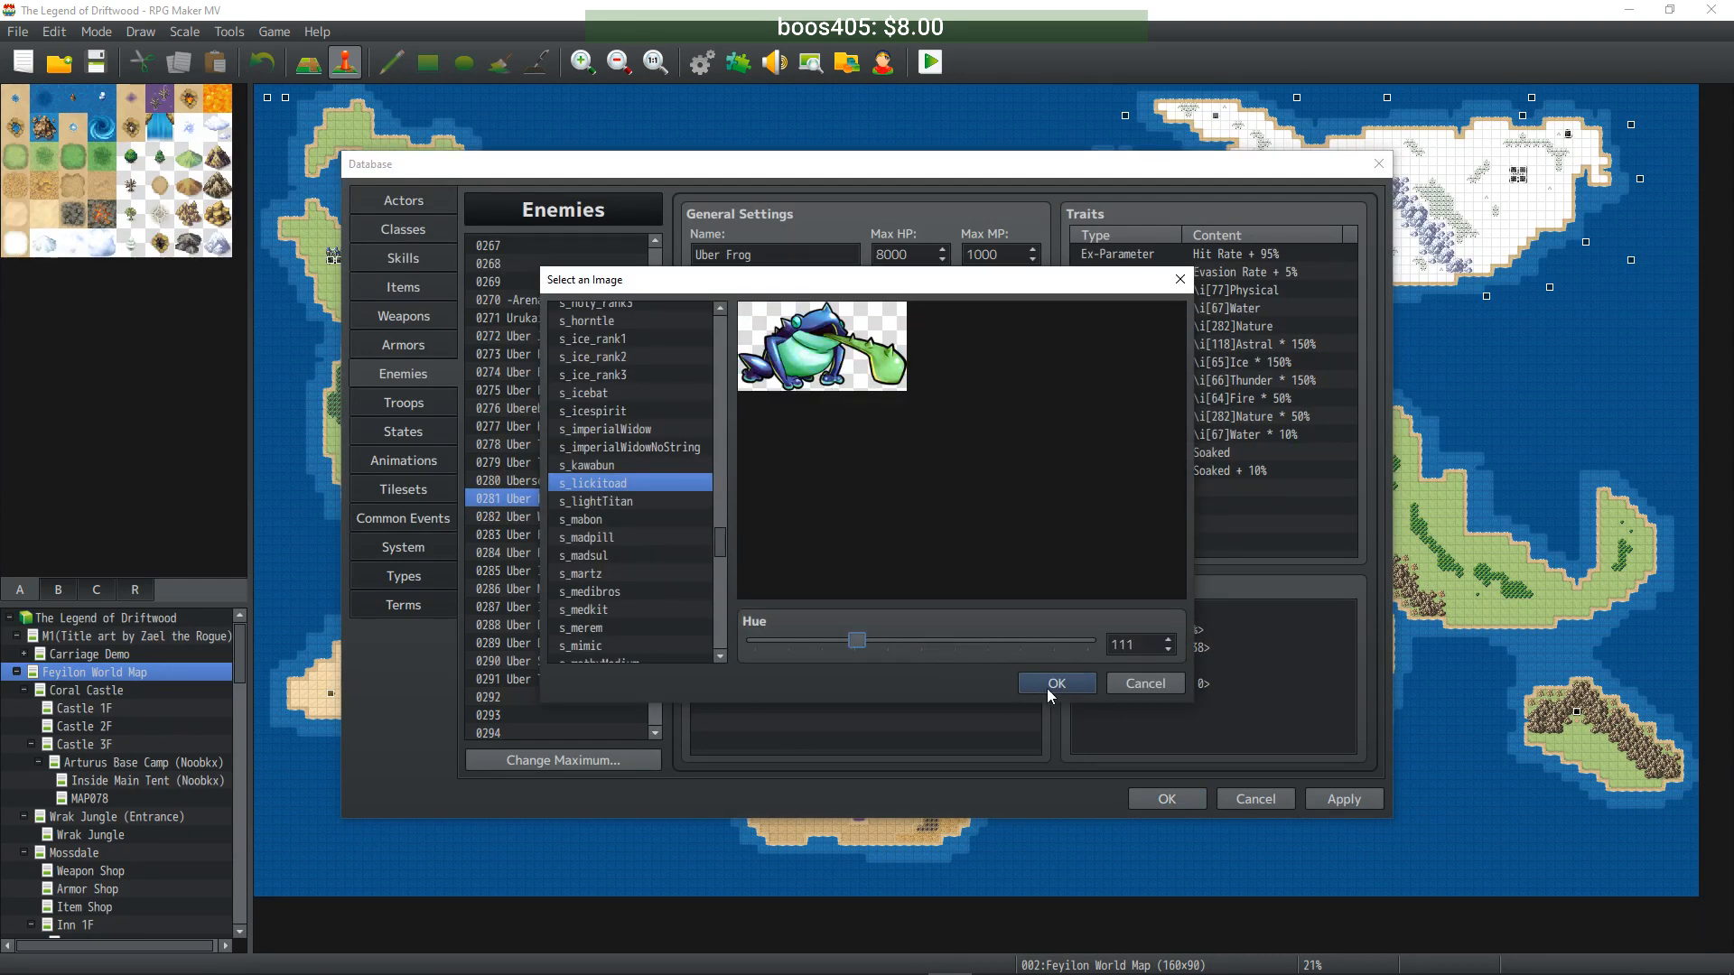
click(1055, 684)
click(545, 518)
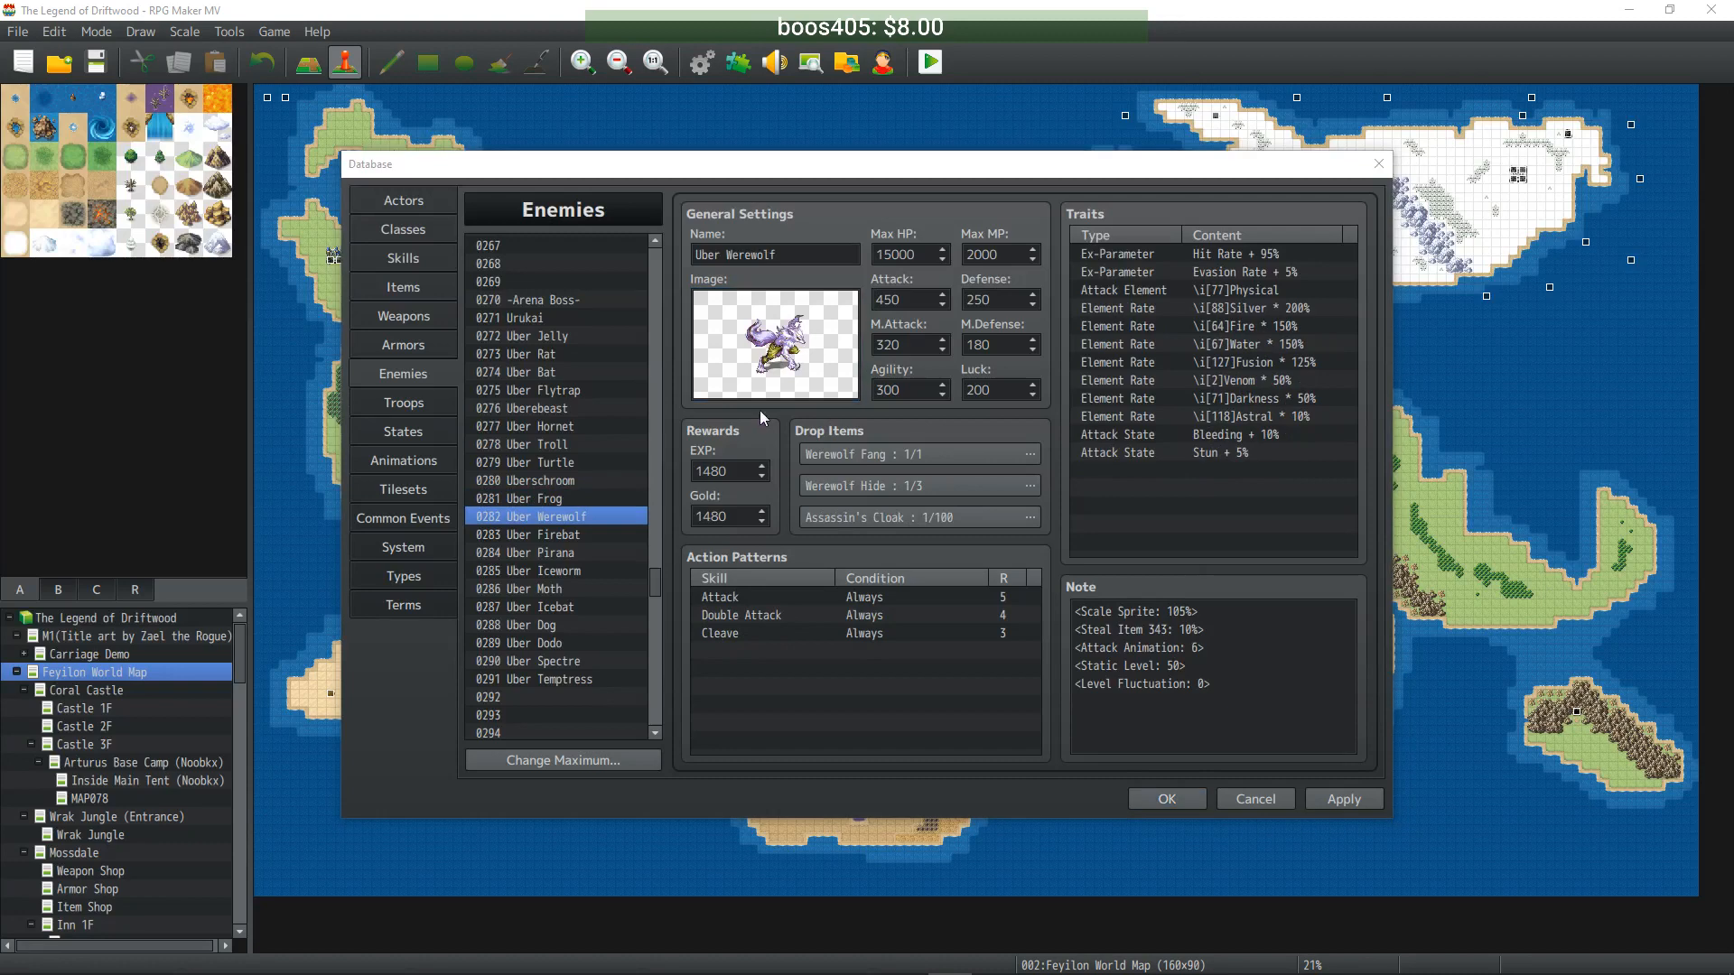
double_click(775, 344)
drag(787, 640, 950, 642)
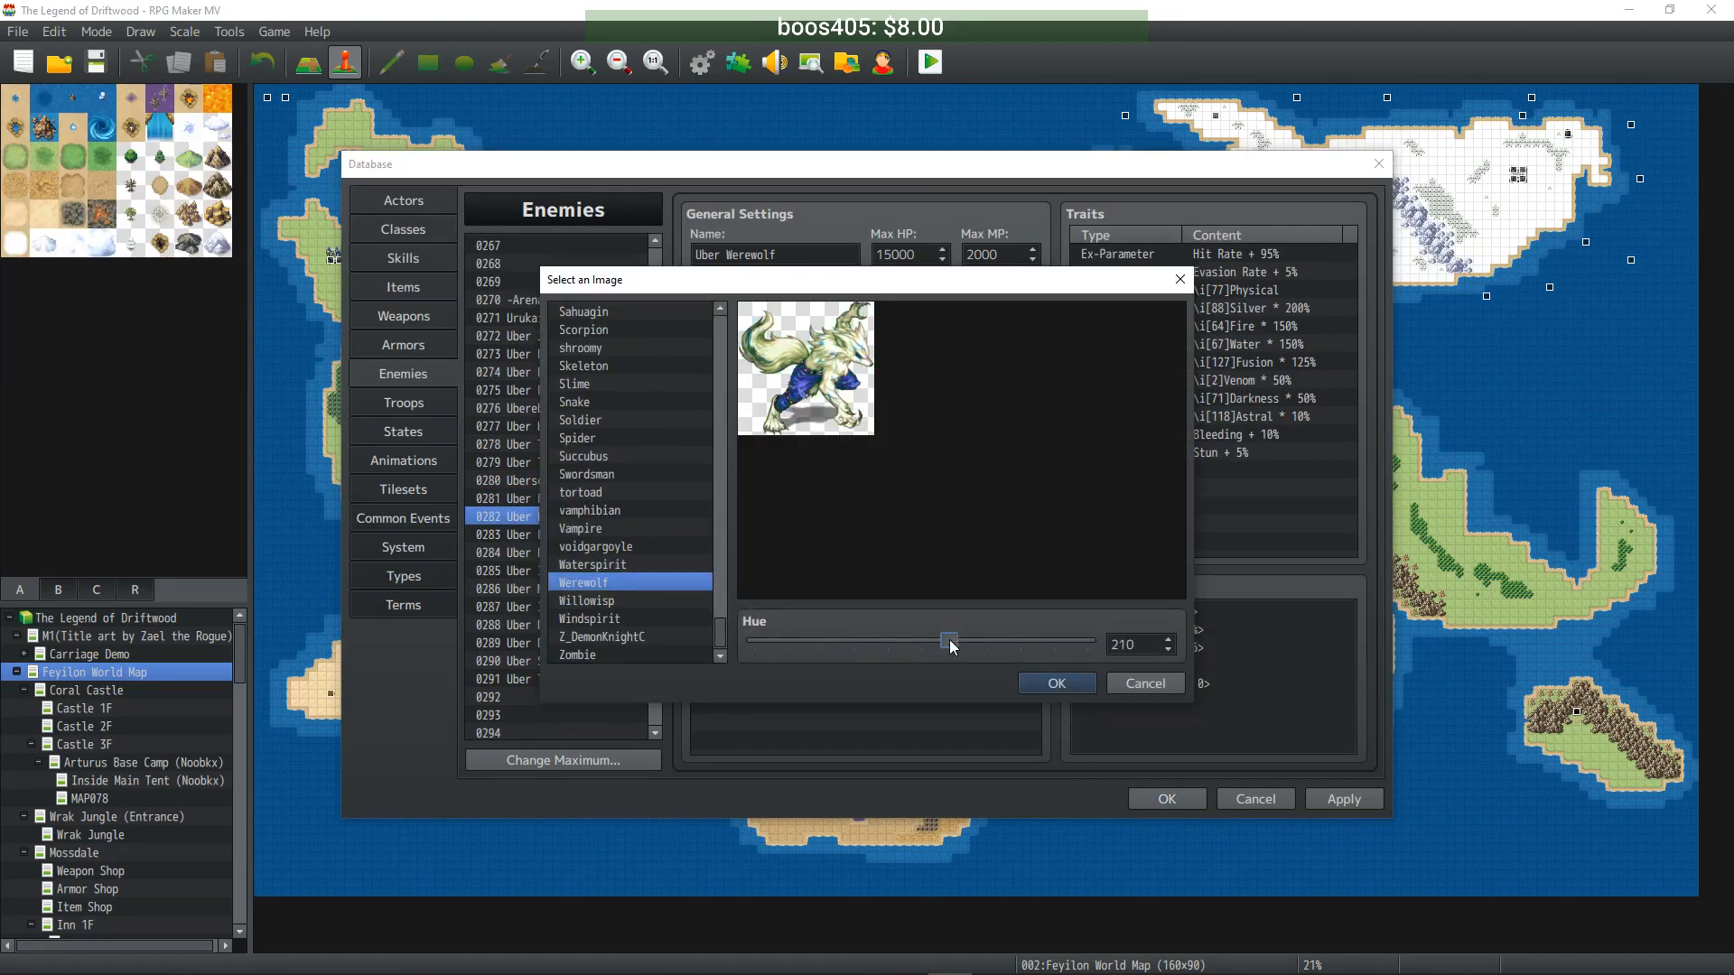
click(1057, 683)
- Shift Uber Firebat's battler to hue 247 (purple) and Uber Pirana's to hue 21 (red)
click(568, 540)
double_click(762, 370)
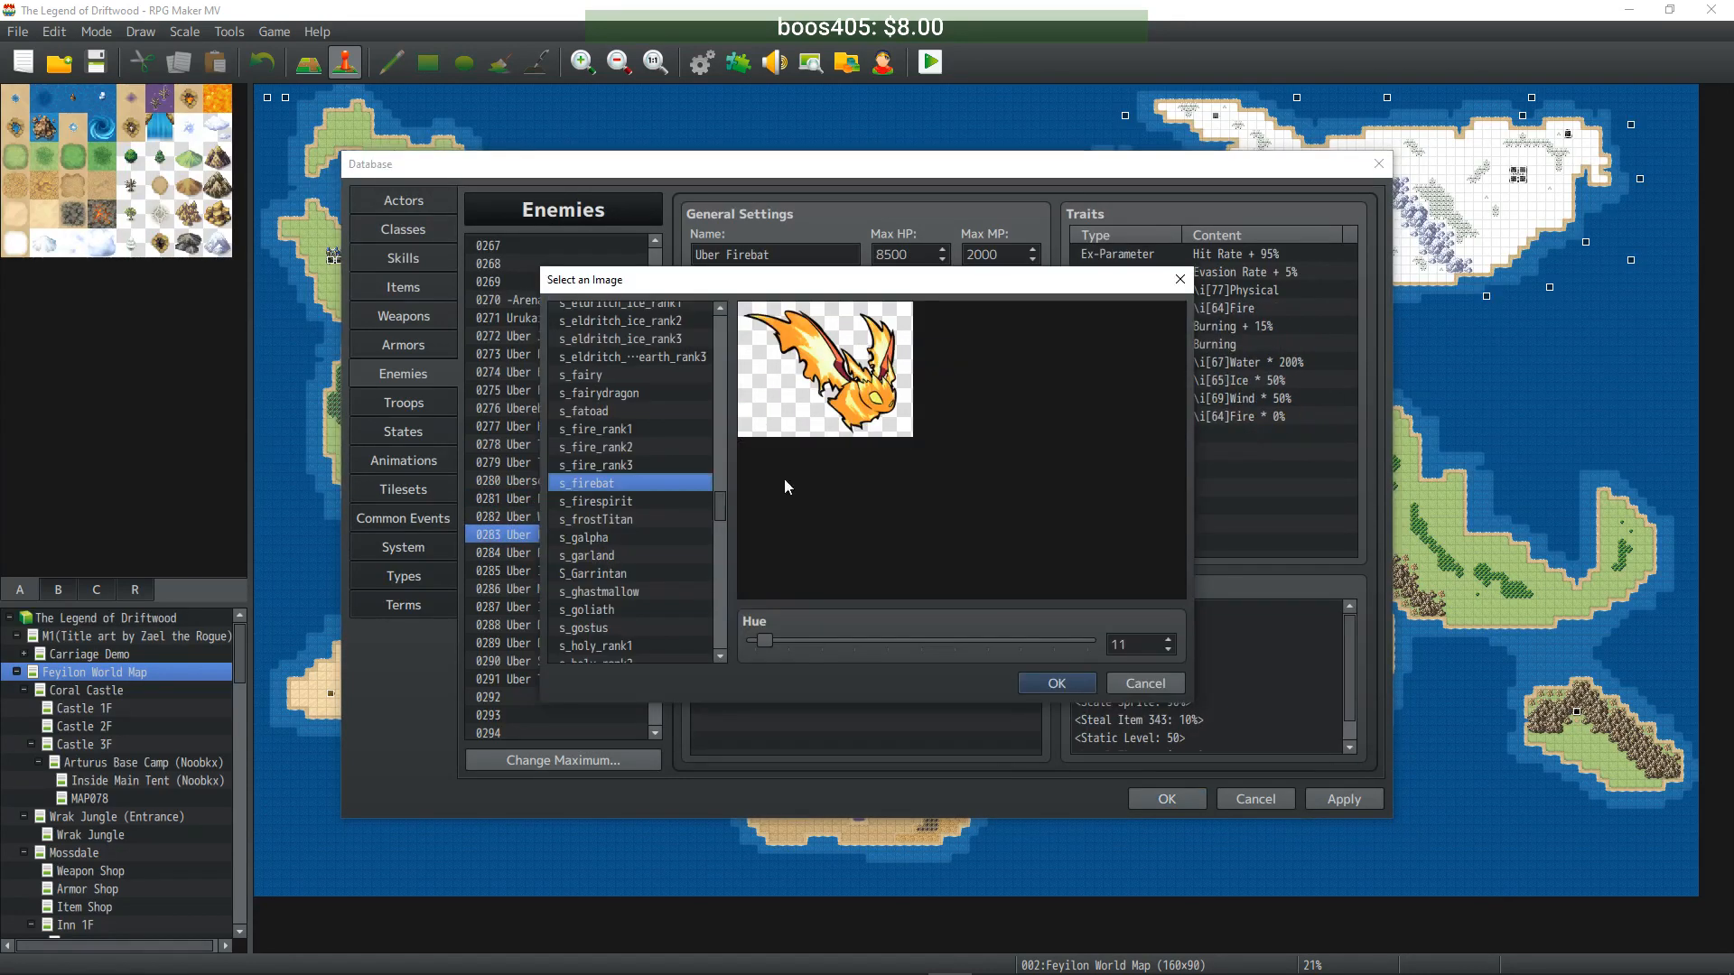
drag(772, 638, 986, 655)
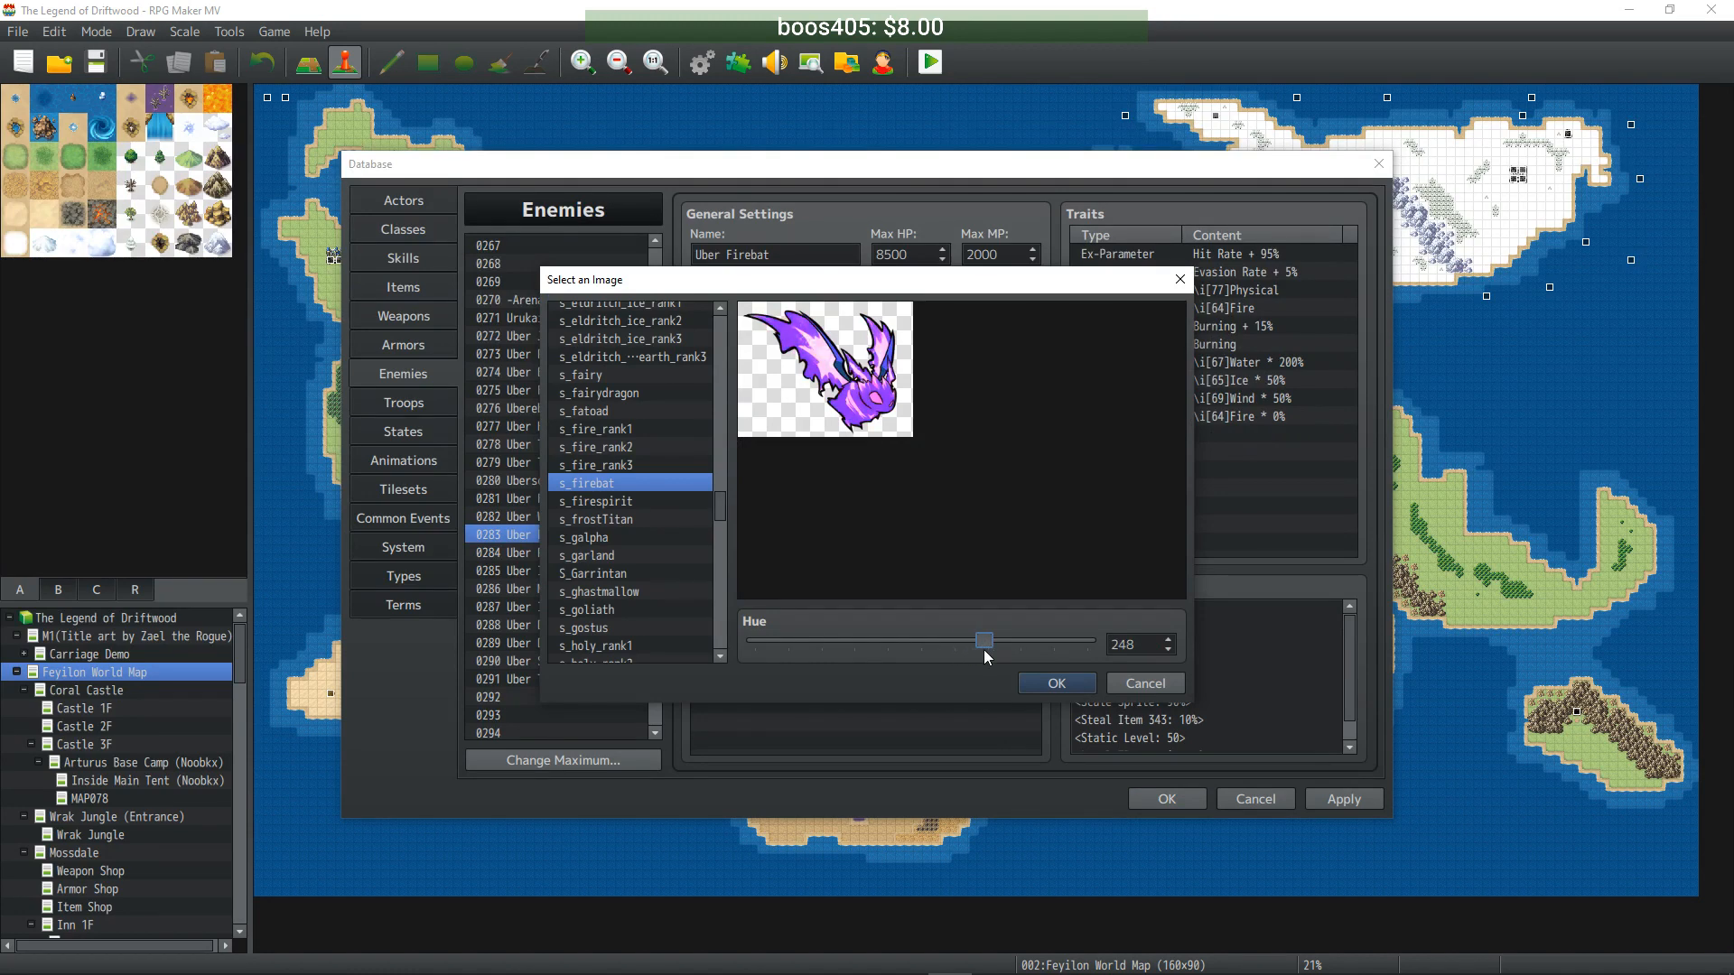
click(1038, 683)
click(569, 553)
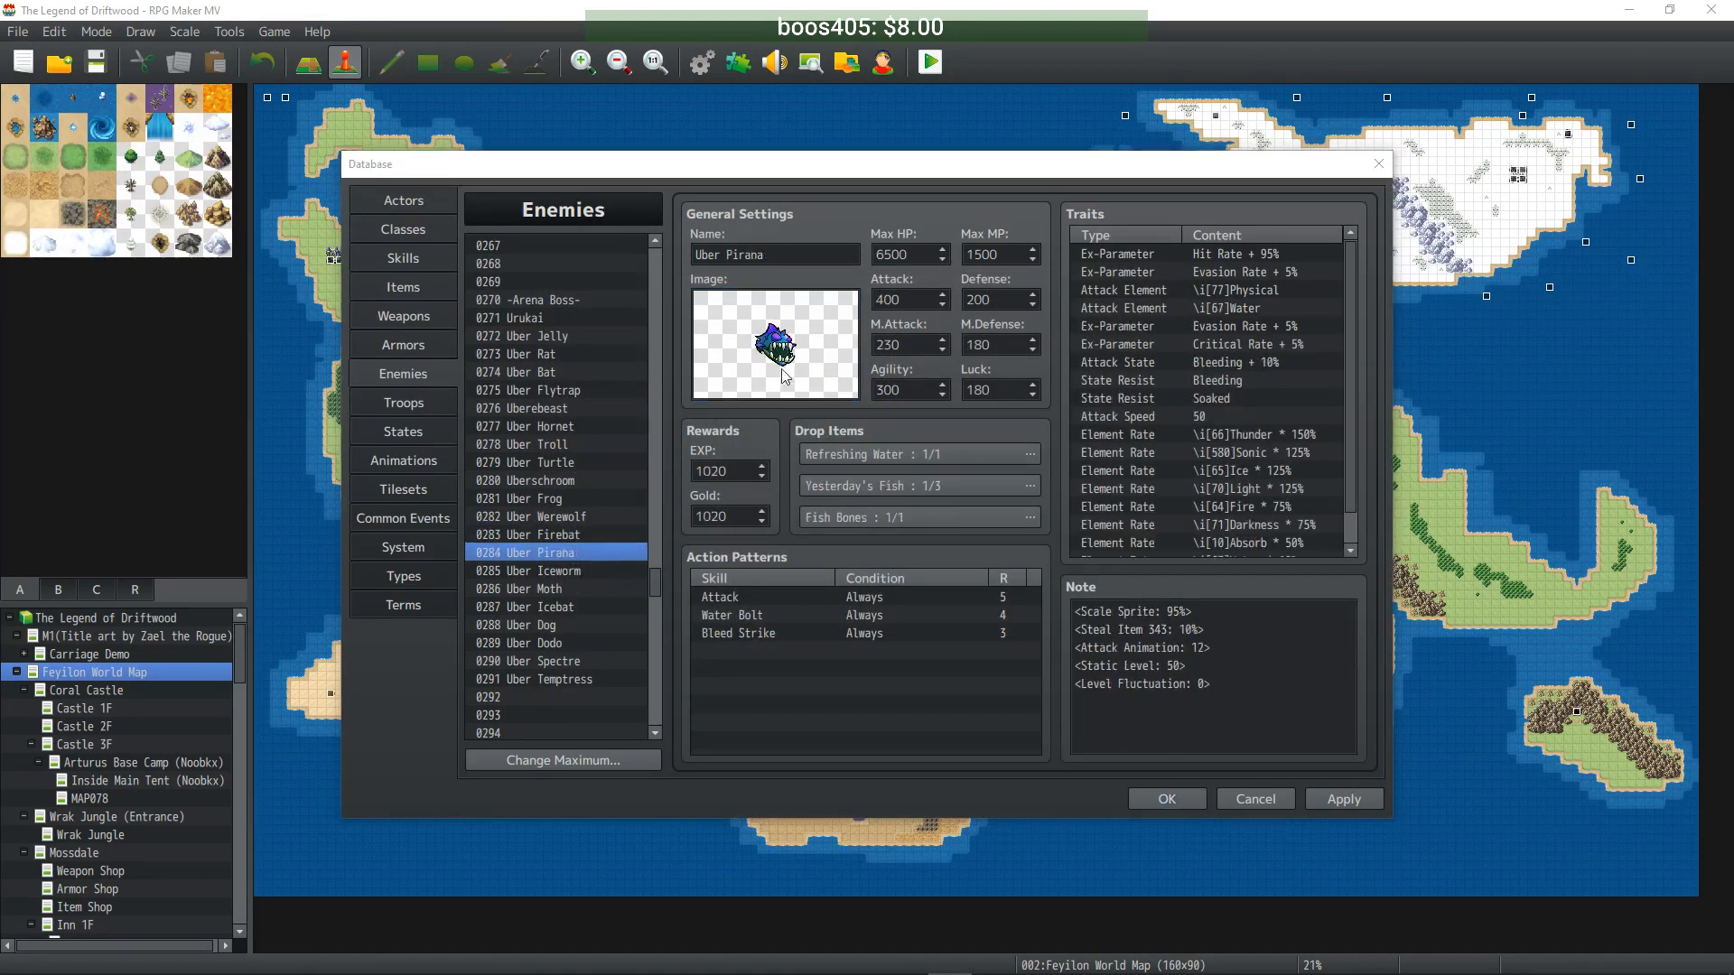
double_click(781, 368)
drag(950, 642, 773, 640)
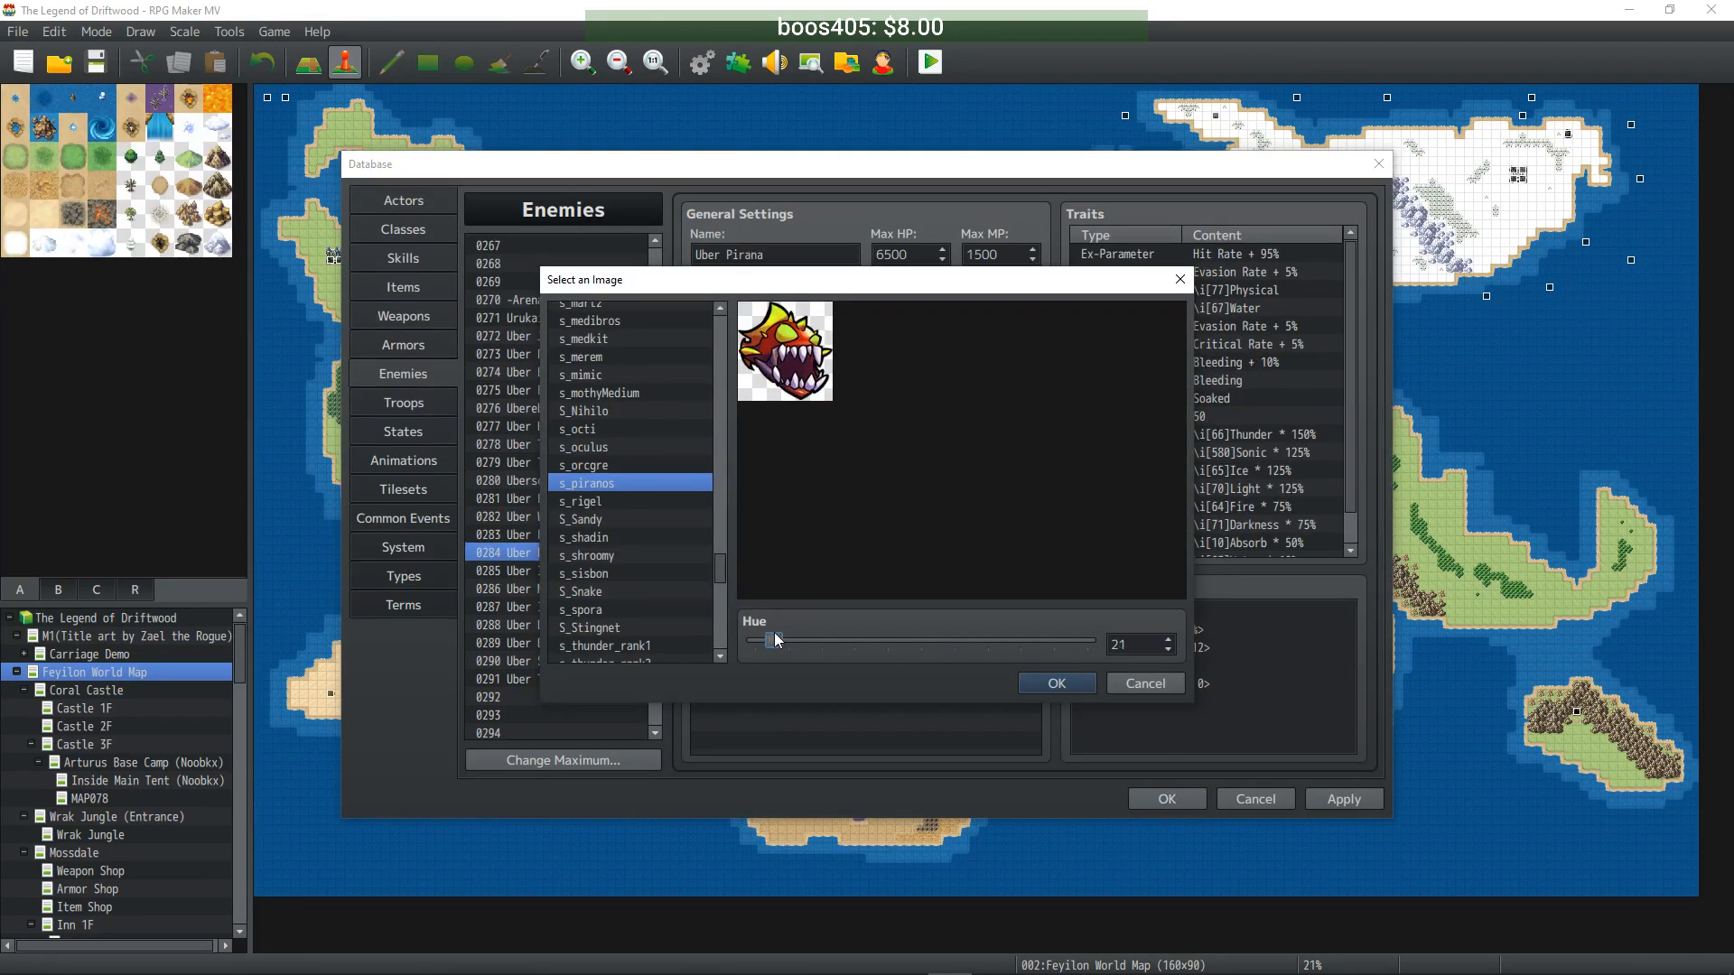
click(1054, 688)
- Recolour Uber Iceworm's battler to hue 337 (green-yellow) and Uber Moth's to hue 204 (blue)
click(560, 569)
double_click(782, 365)
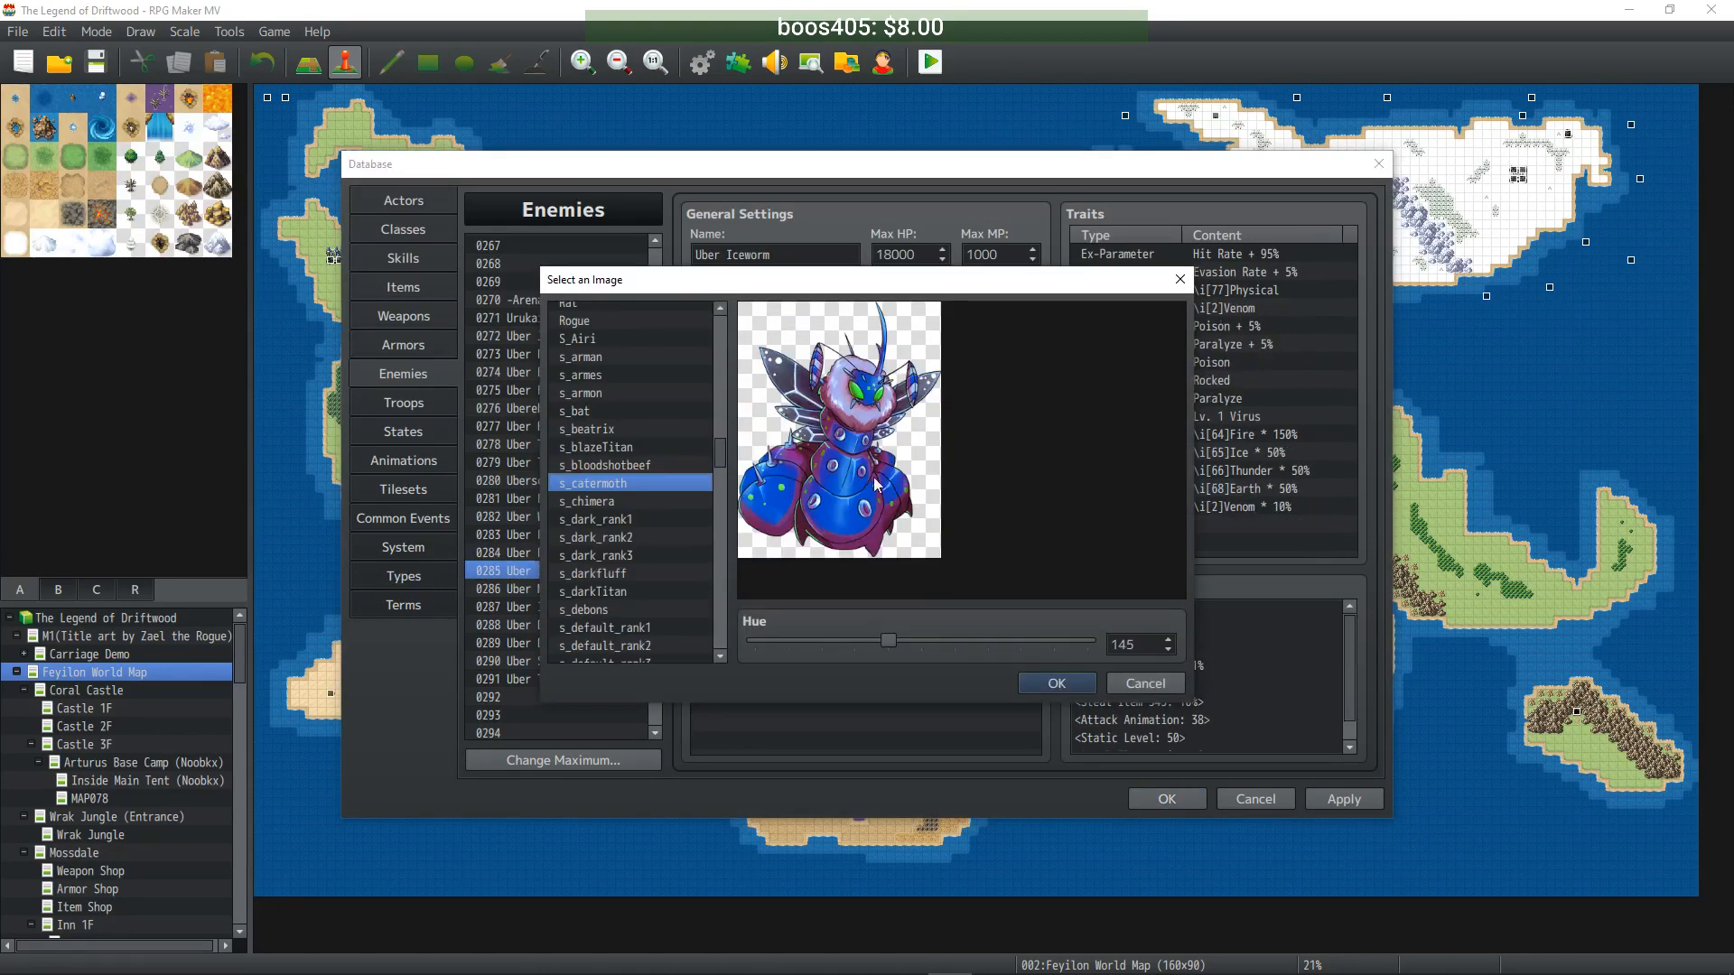
drag(889, 640, 1066, 641)
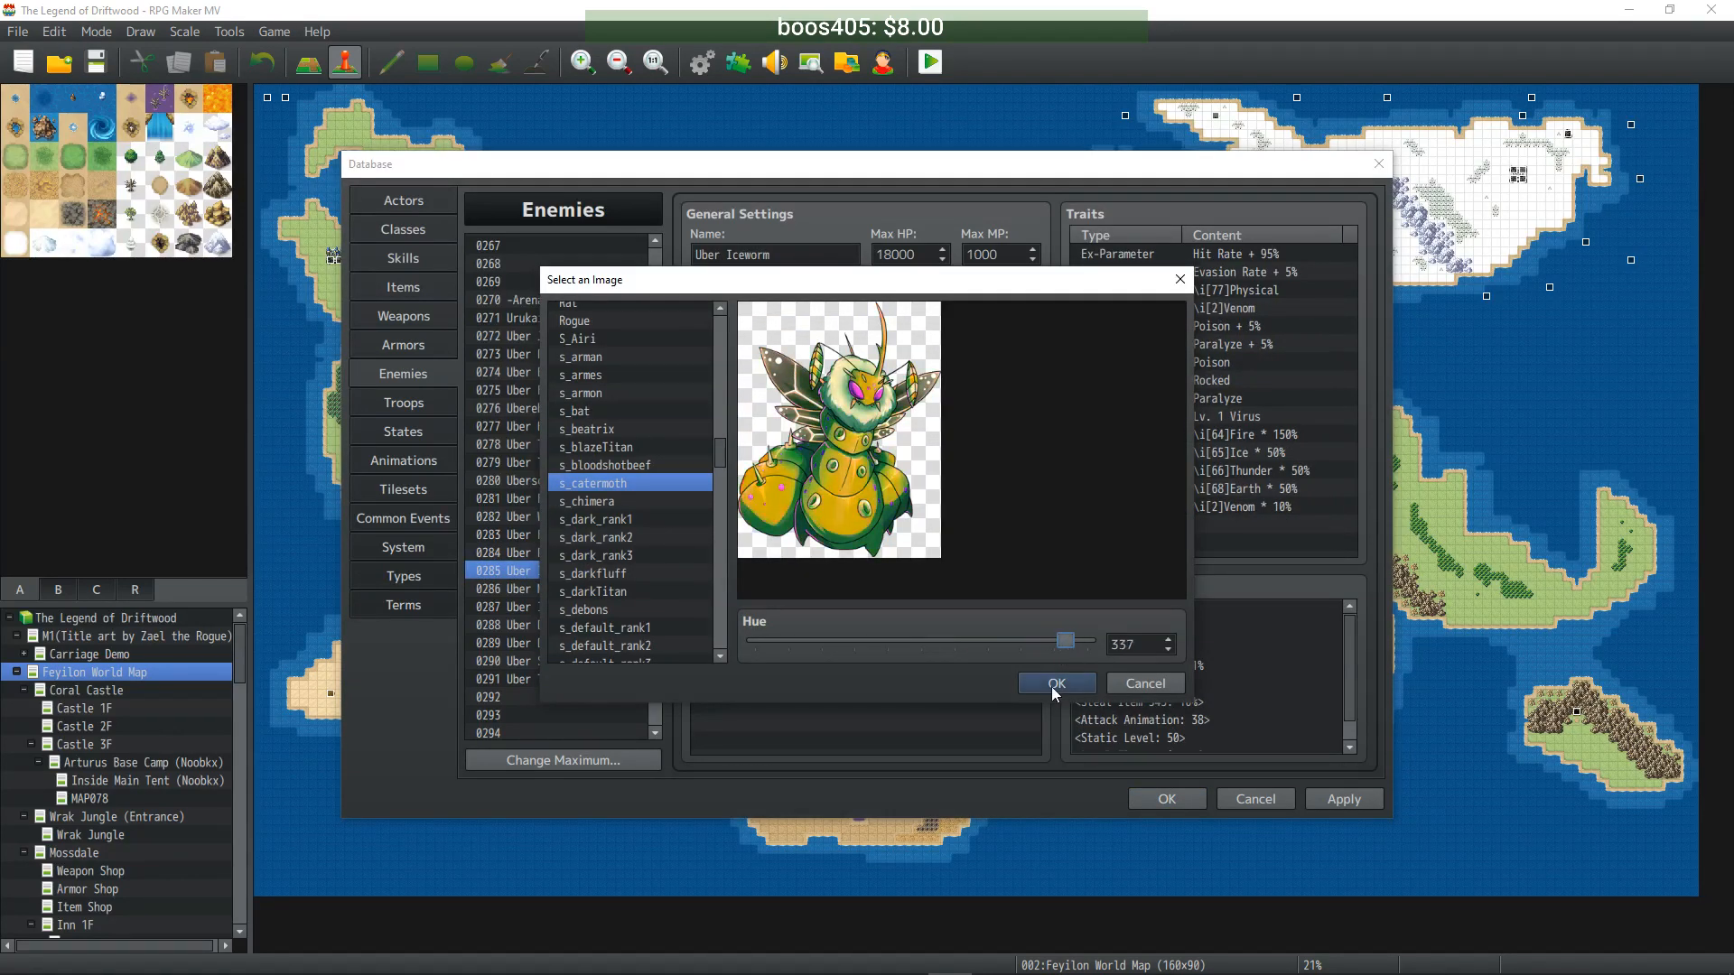
click(1058, 684)
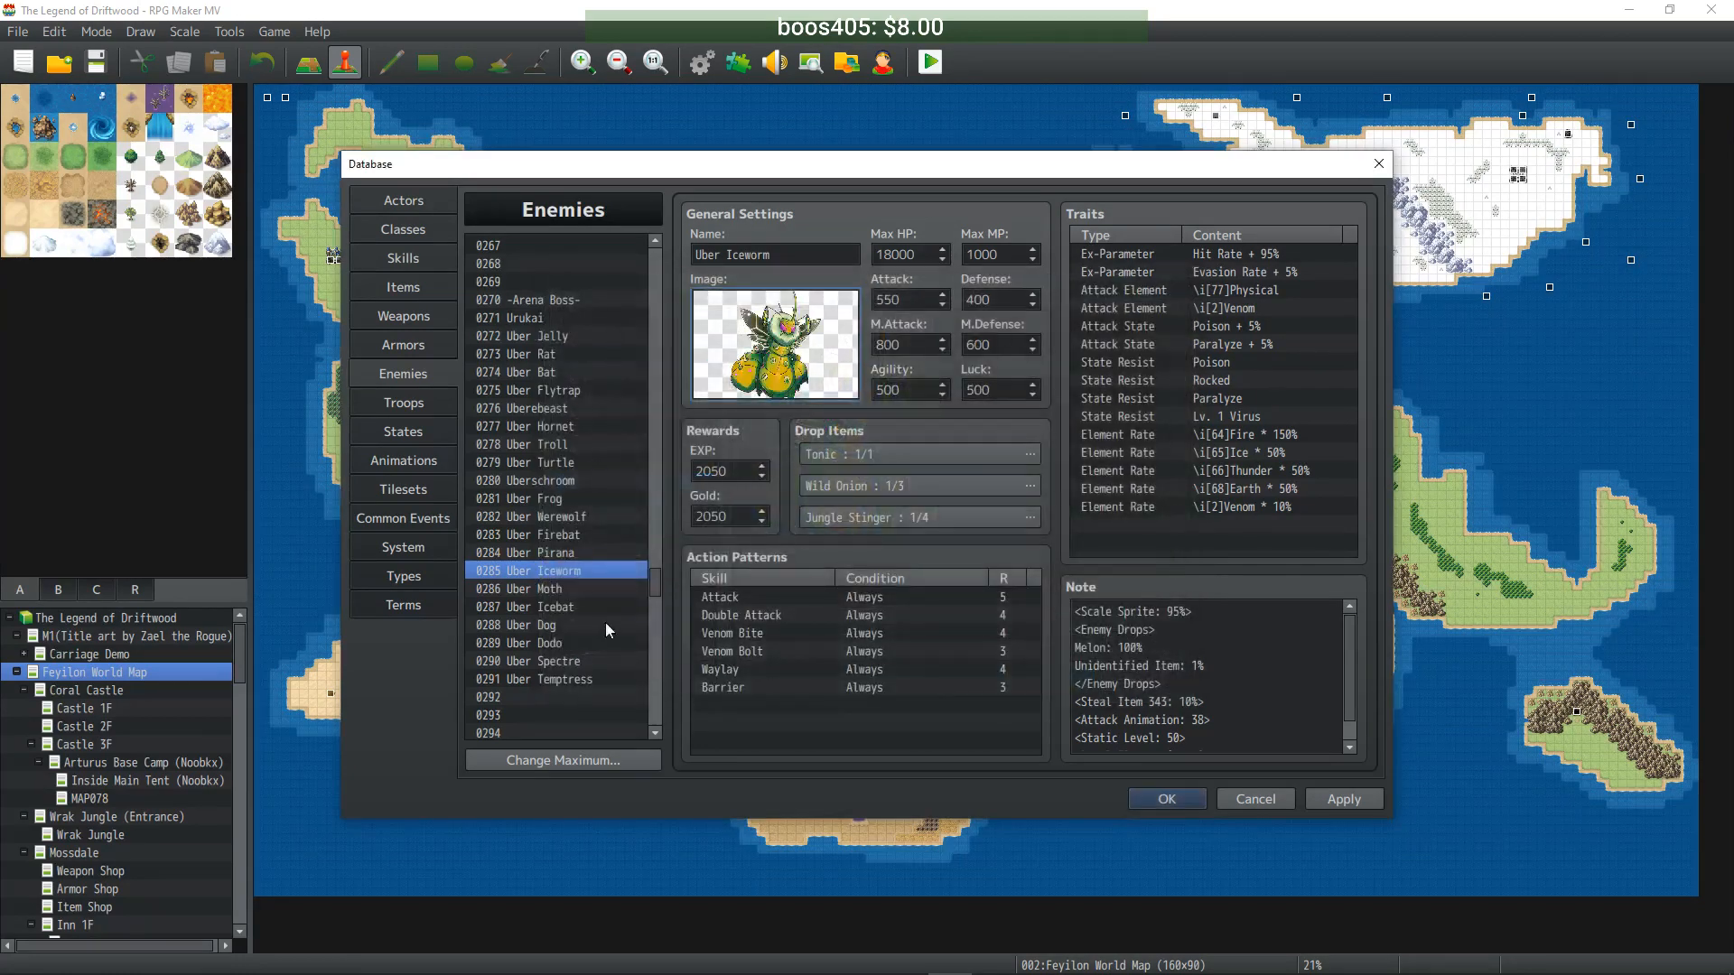
click(538, 591)
double_click(729, 377)
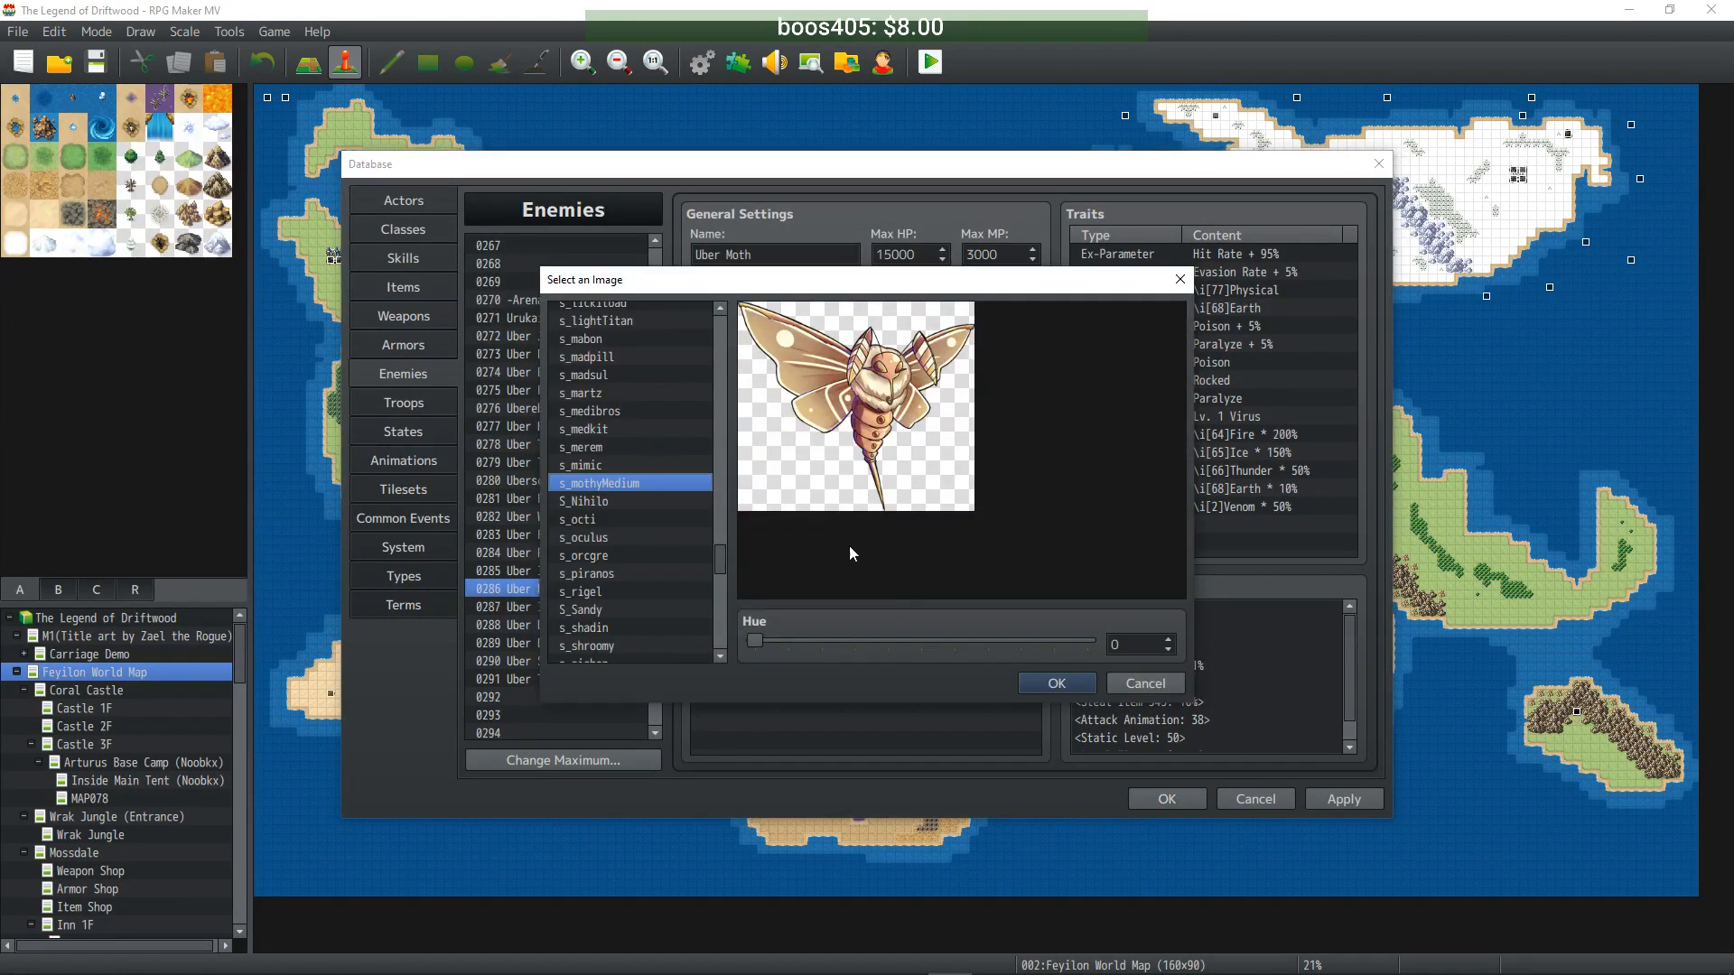
drag(754, 647, 944, 637)
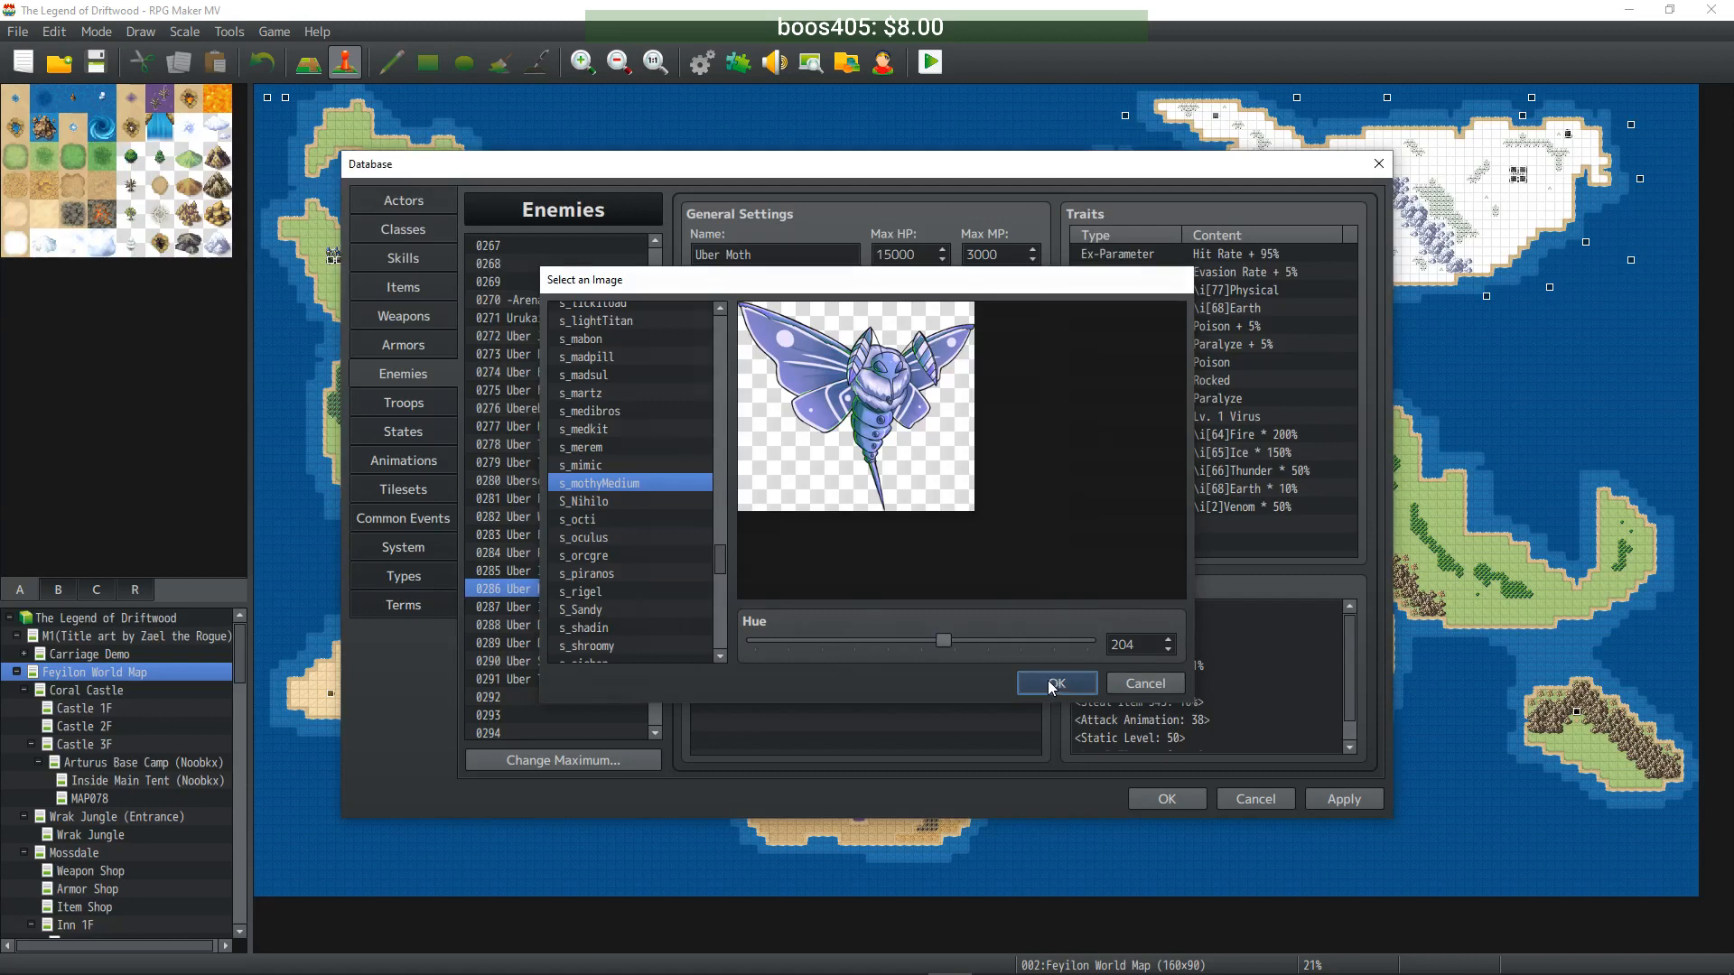
click(1055, 684)
- Shift Uber Icebat's battler to hue 189 (brown) and recolour Uber Dog's Cerberus image
click(529, 608)
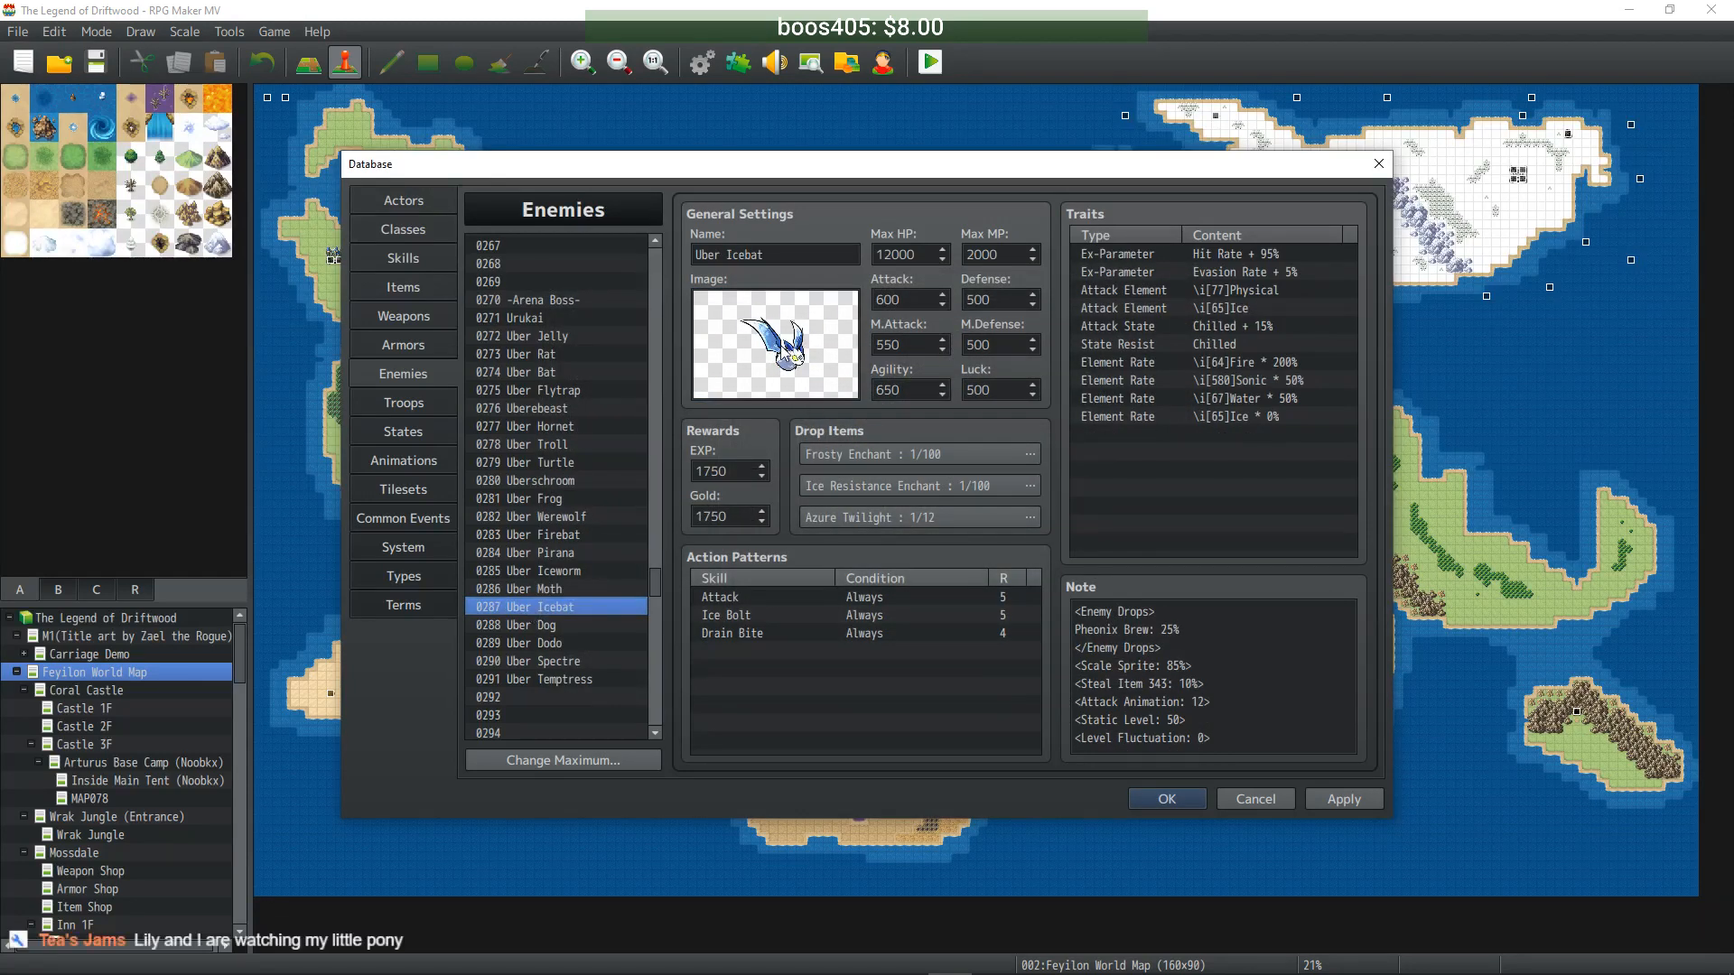
double_click(775, 352)
drag(766, 639, 930, 646)
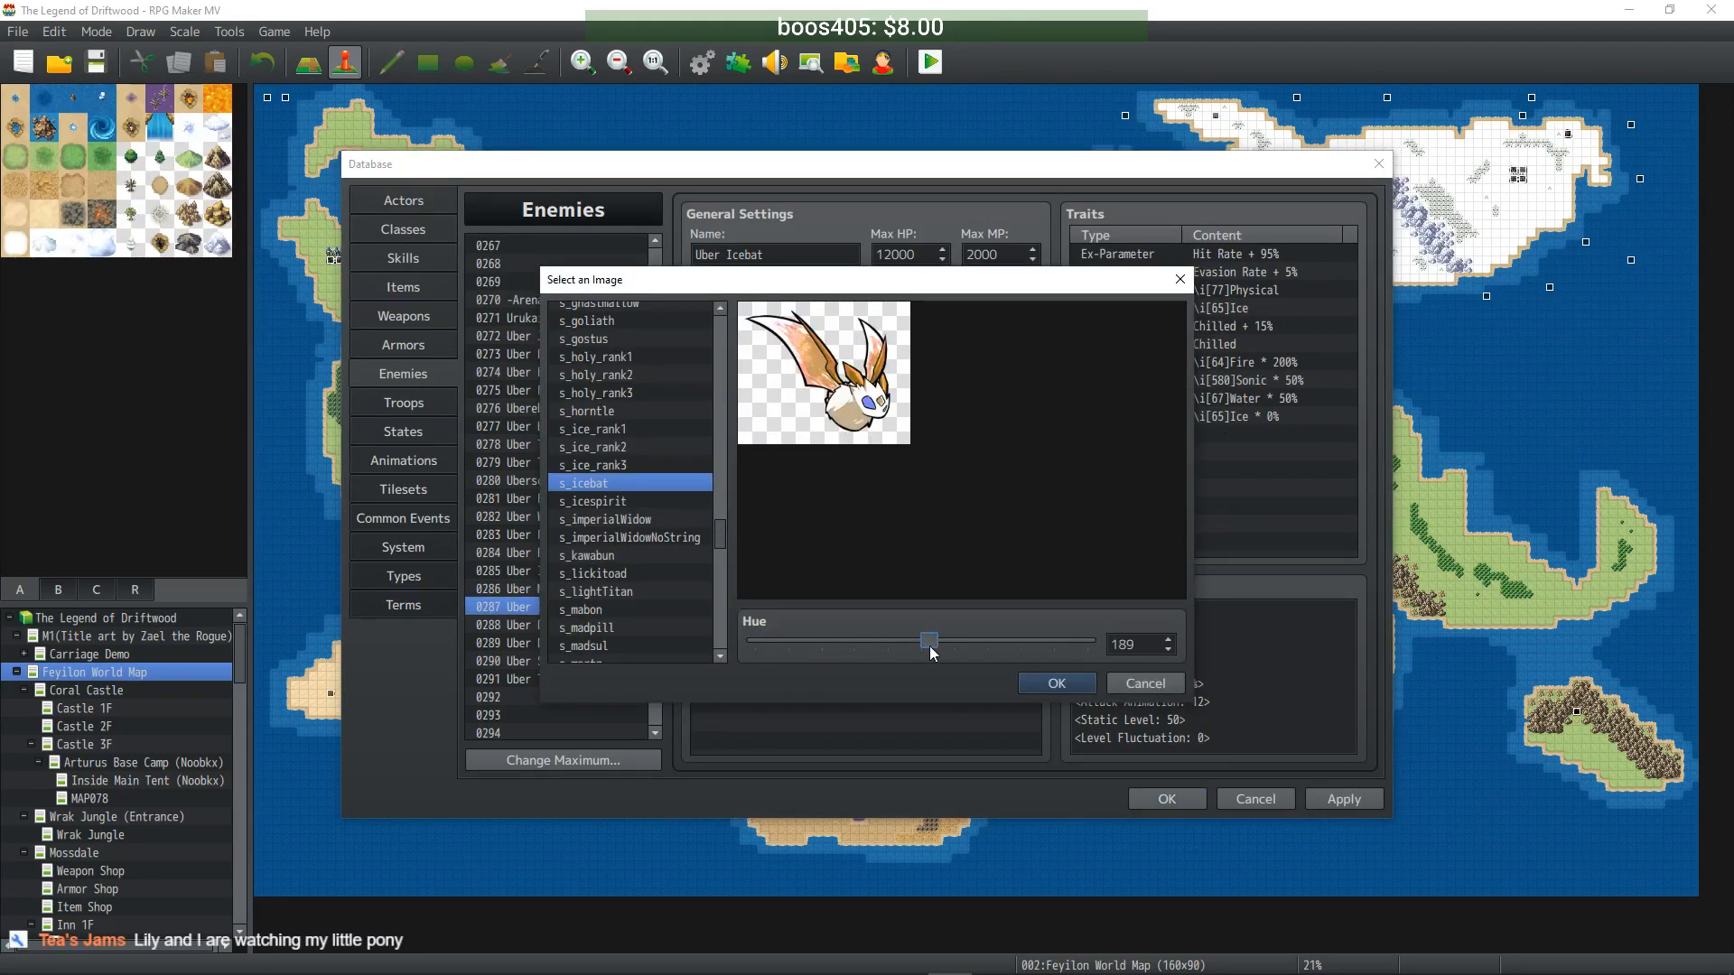
click(1055, 683)
click(529, 625)
double_click(773, 380)
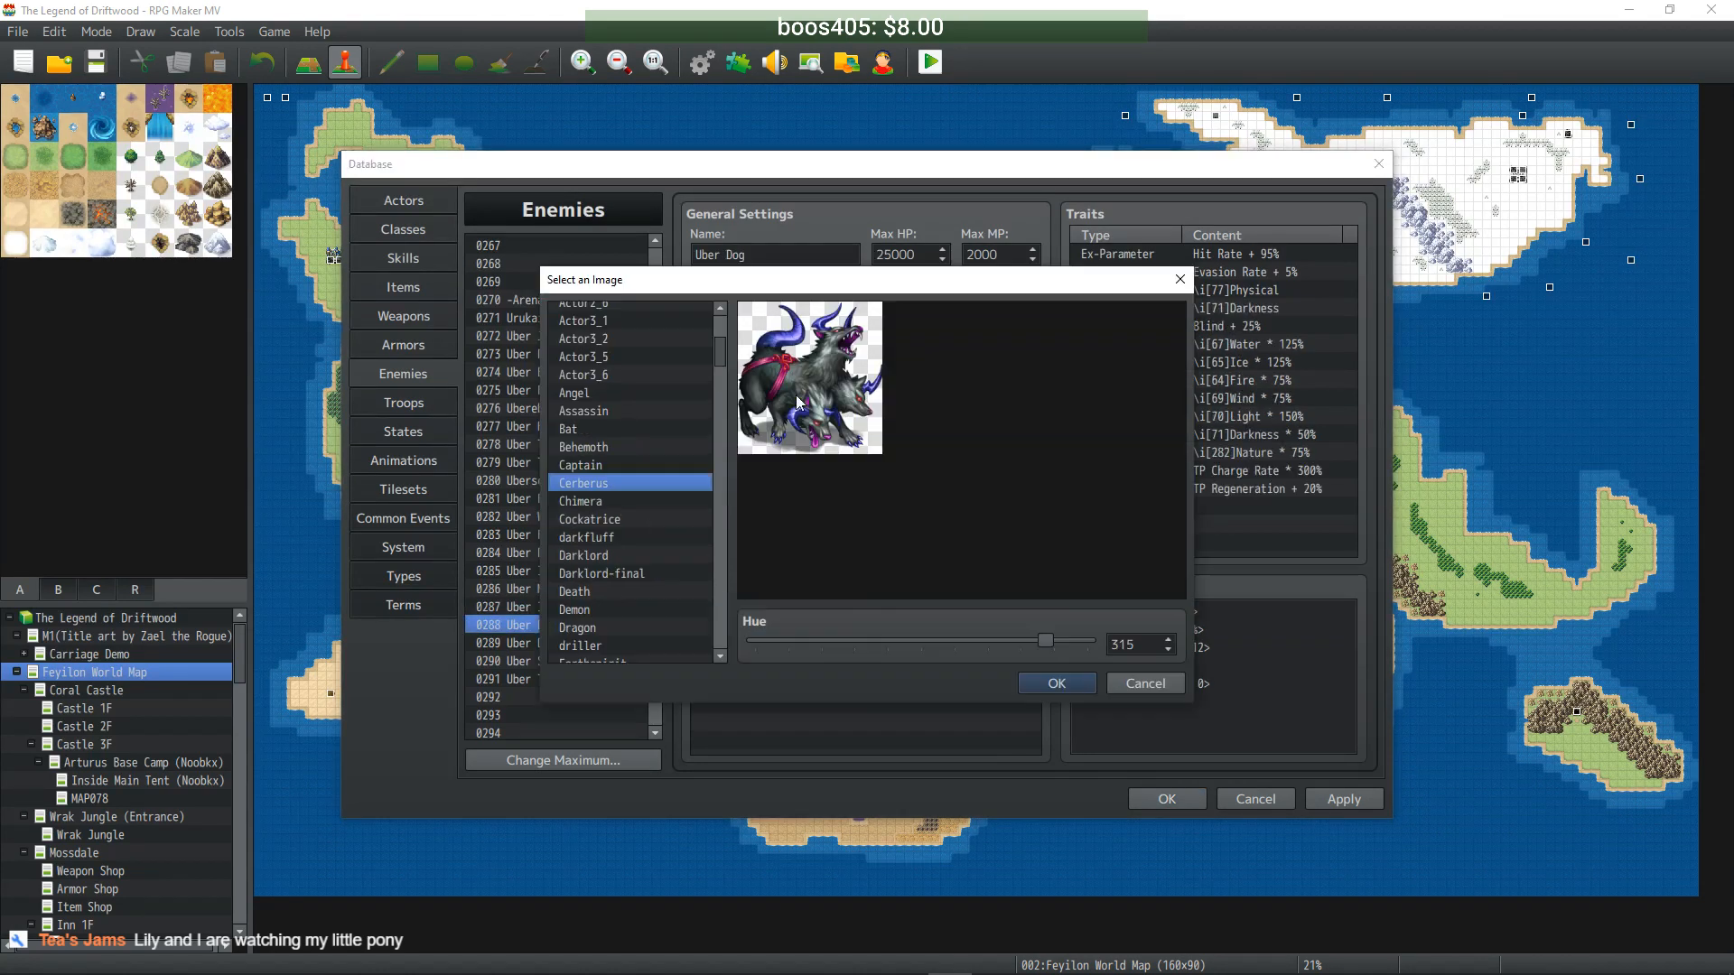
drag(993, 643, 838, 640)
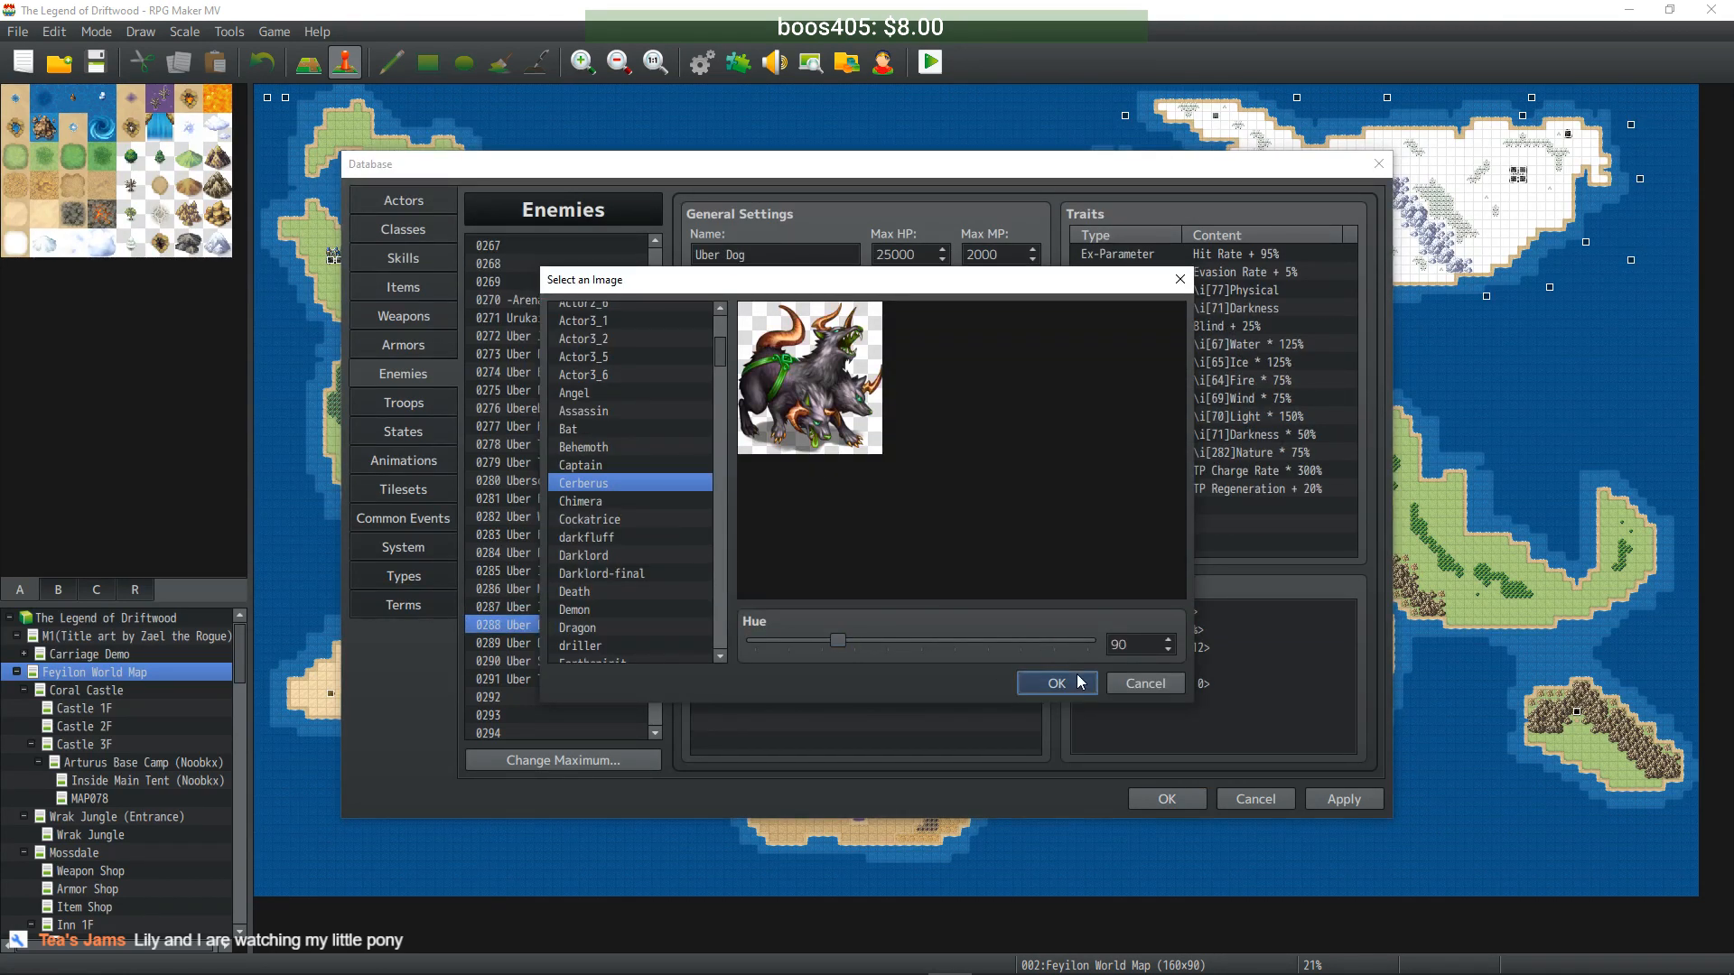
key(Return)
- Recolour Uber Dodo's Chimera battler to hue 236 and Uber Spectre's to hue 72
click(565, 643)
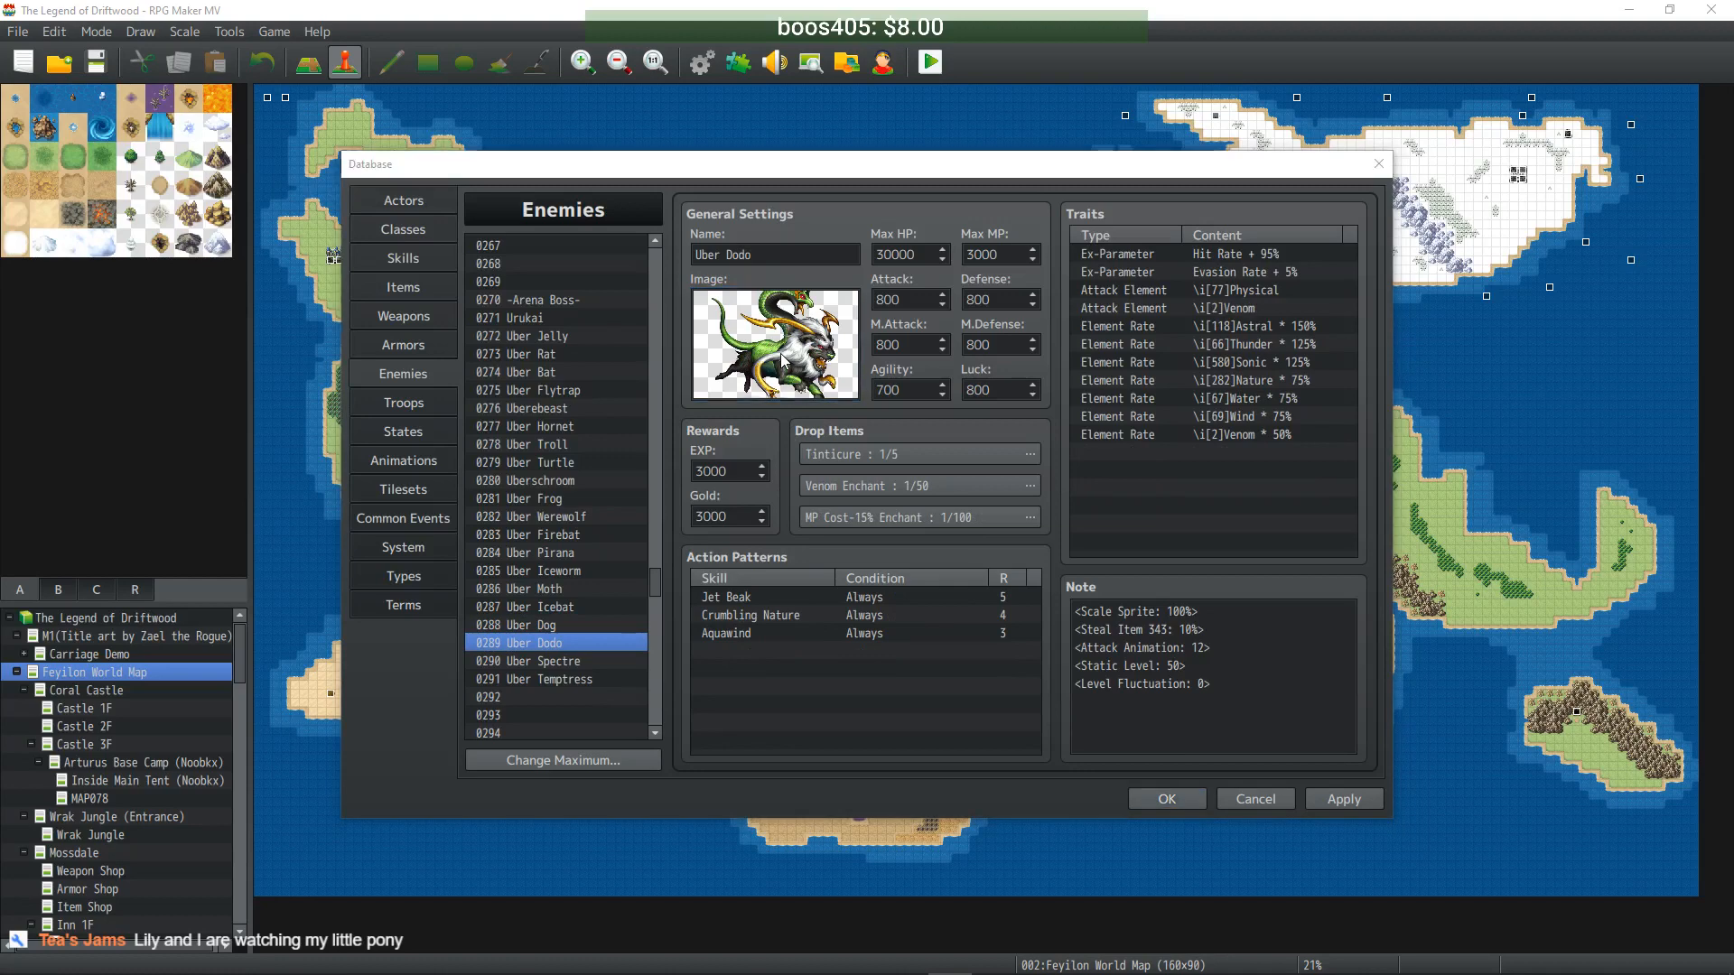
double_click(784, 359)
drag(784, 640, 997, 643)
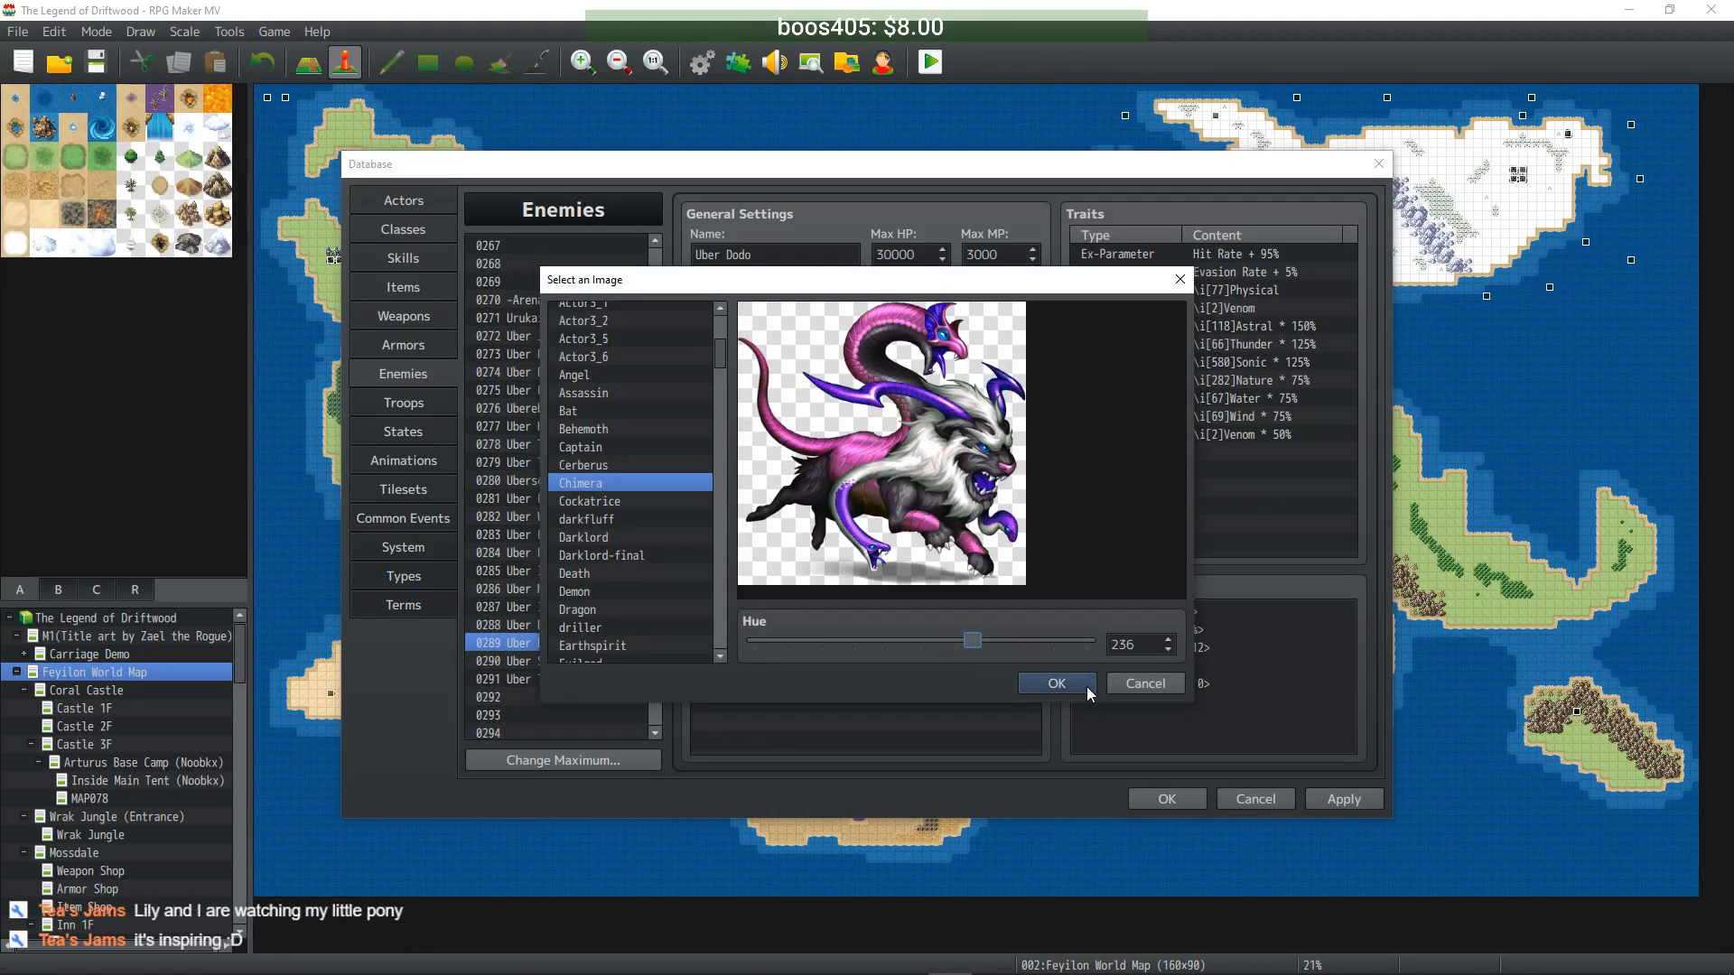
click(1050, 684)
click(566, 661)
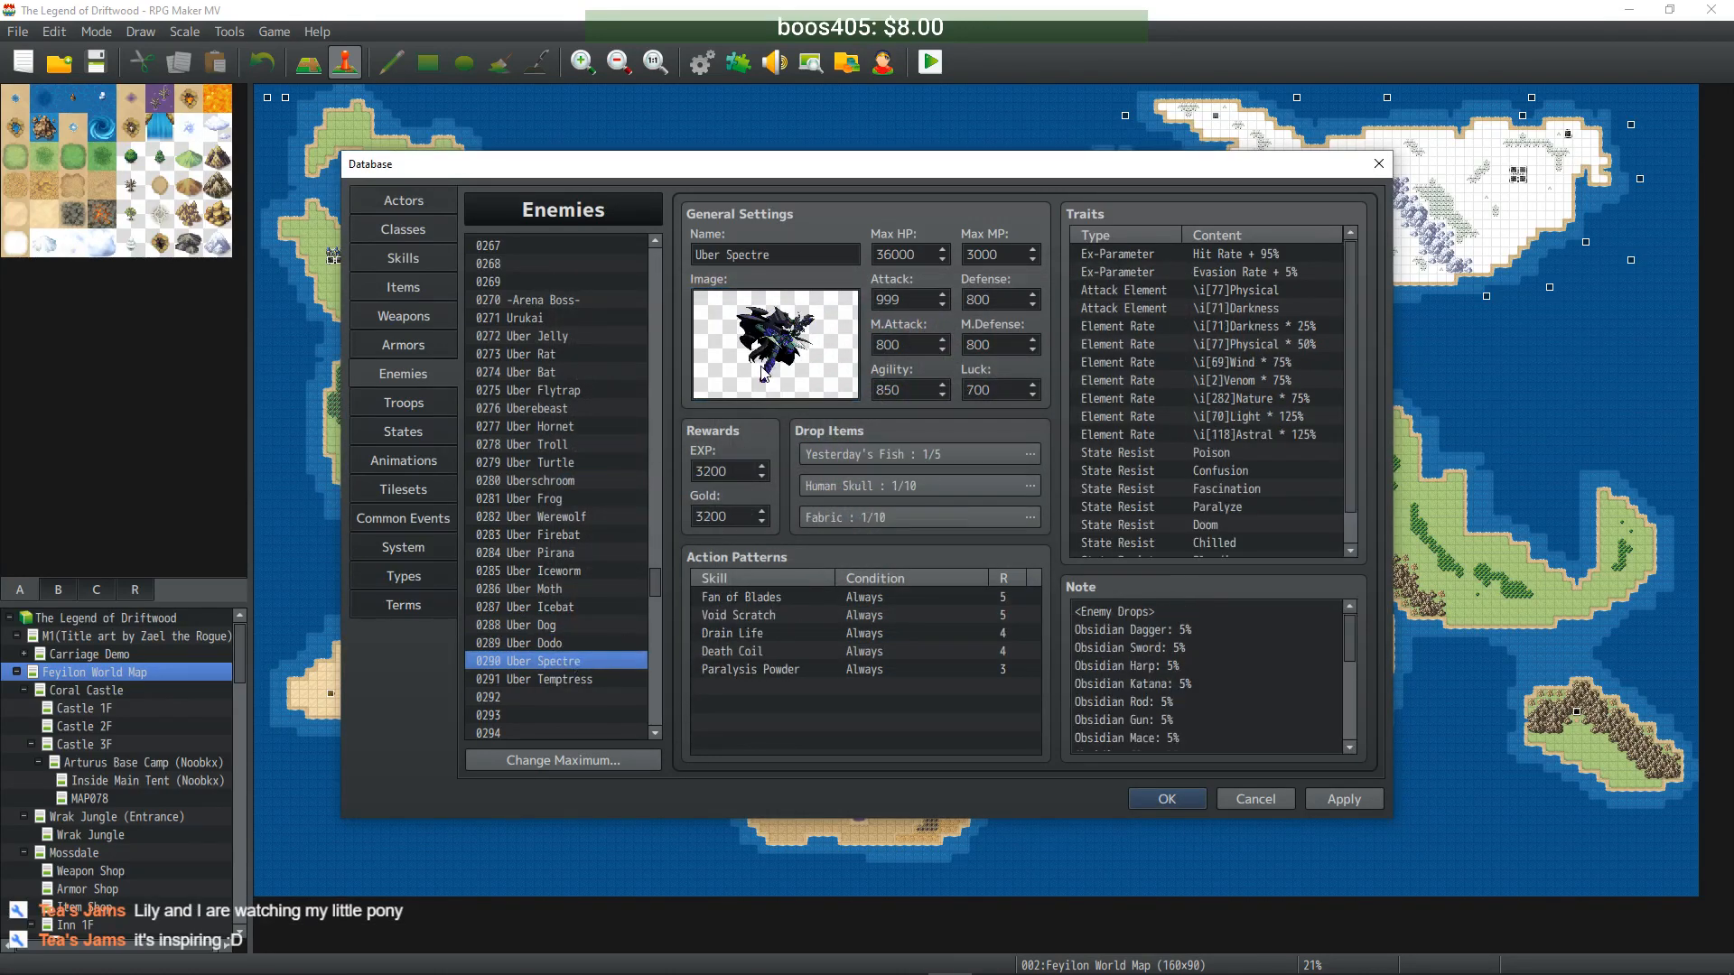
double_click(777, 352)
drag(1002, 643, 821, 639)
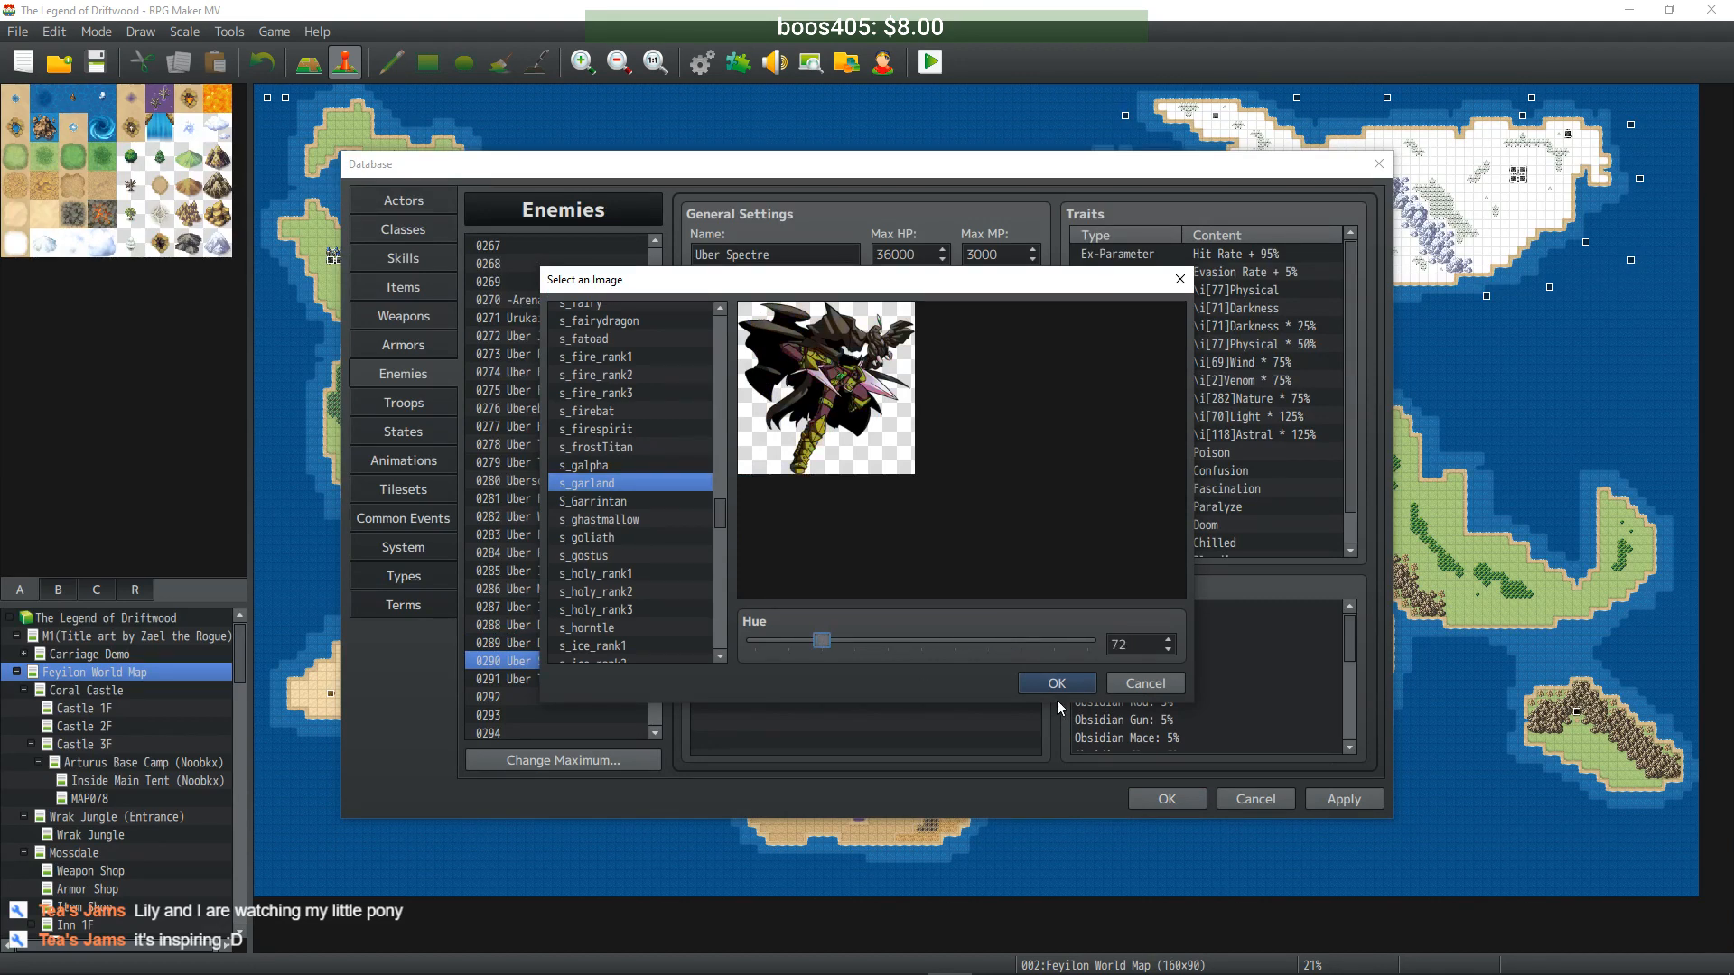
click(1052, 687)
- Turn Uber Temptress's battler purple and apply all enemy changes to the database
click(585, 679)
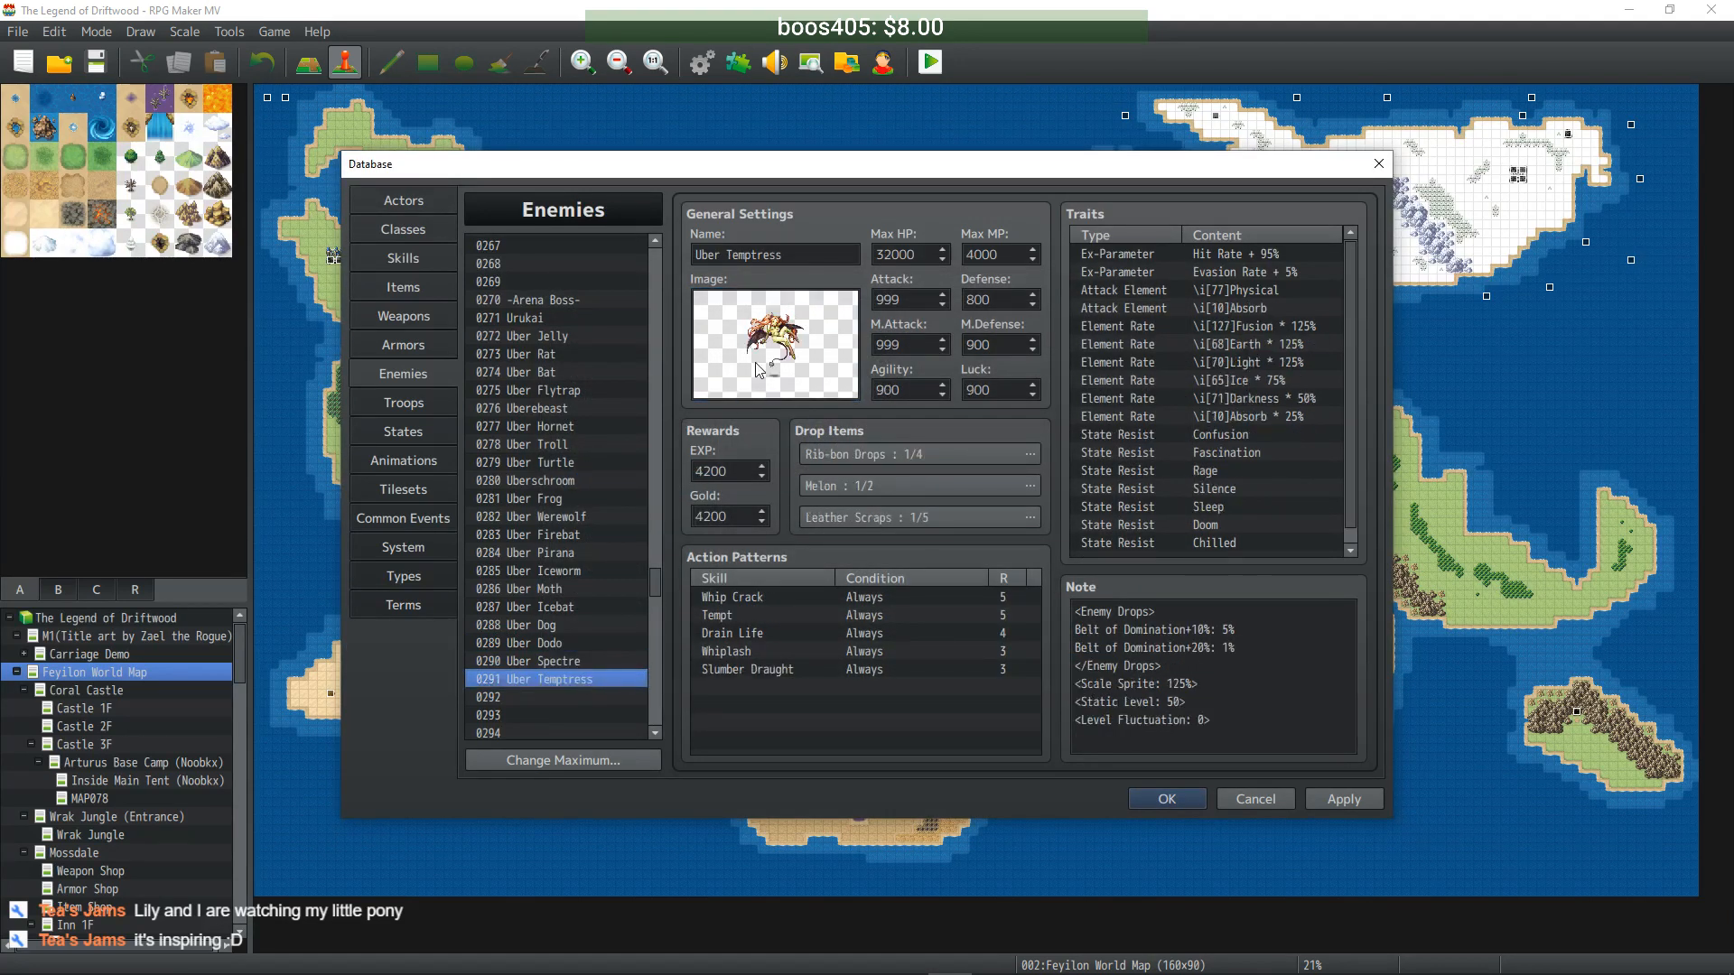
double_click(763, 366)
drag(785, 643, 977, 641)
click(1071, 685)
click(1333, 795)
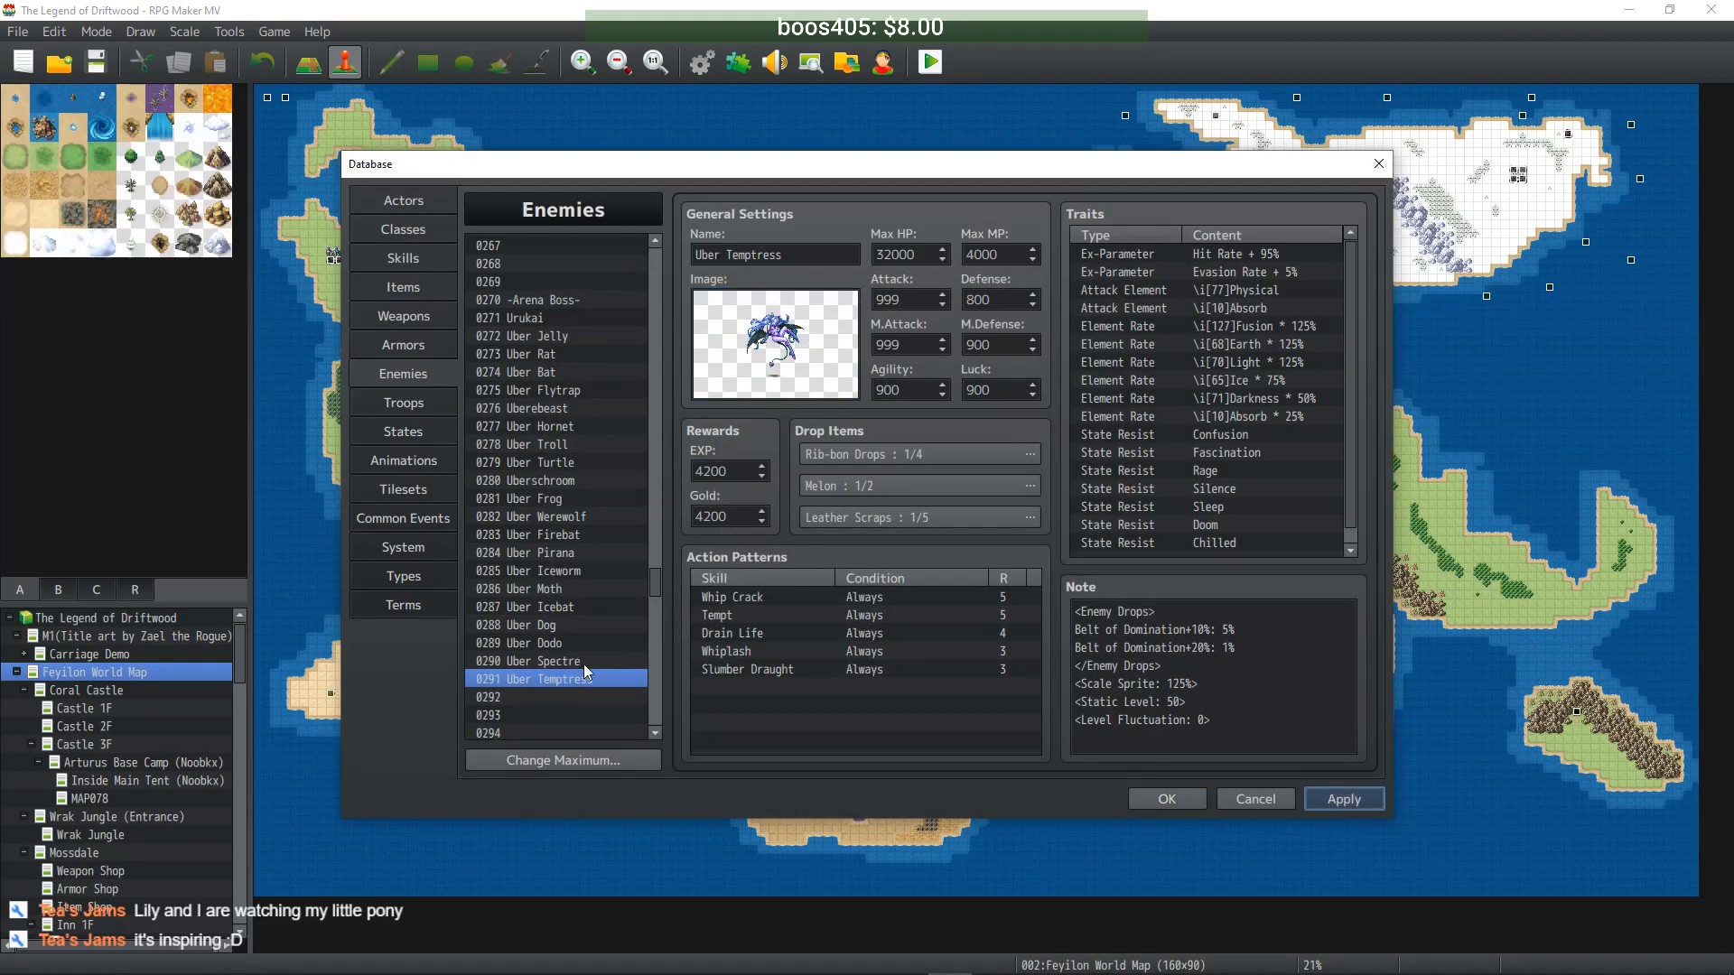
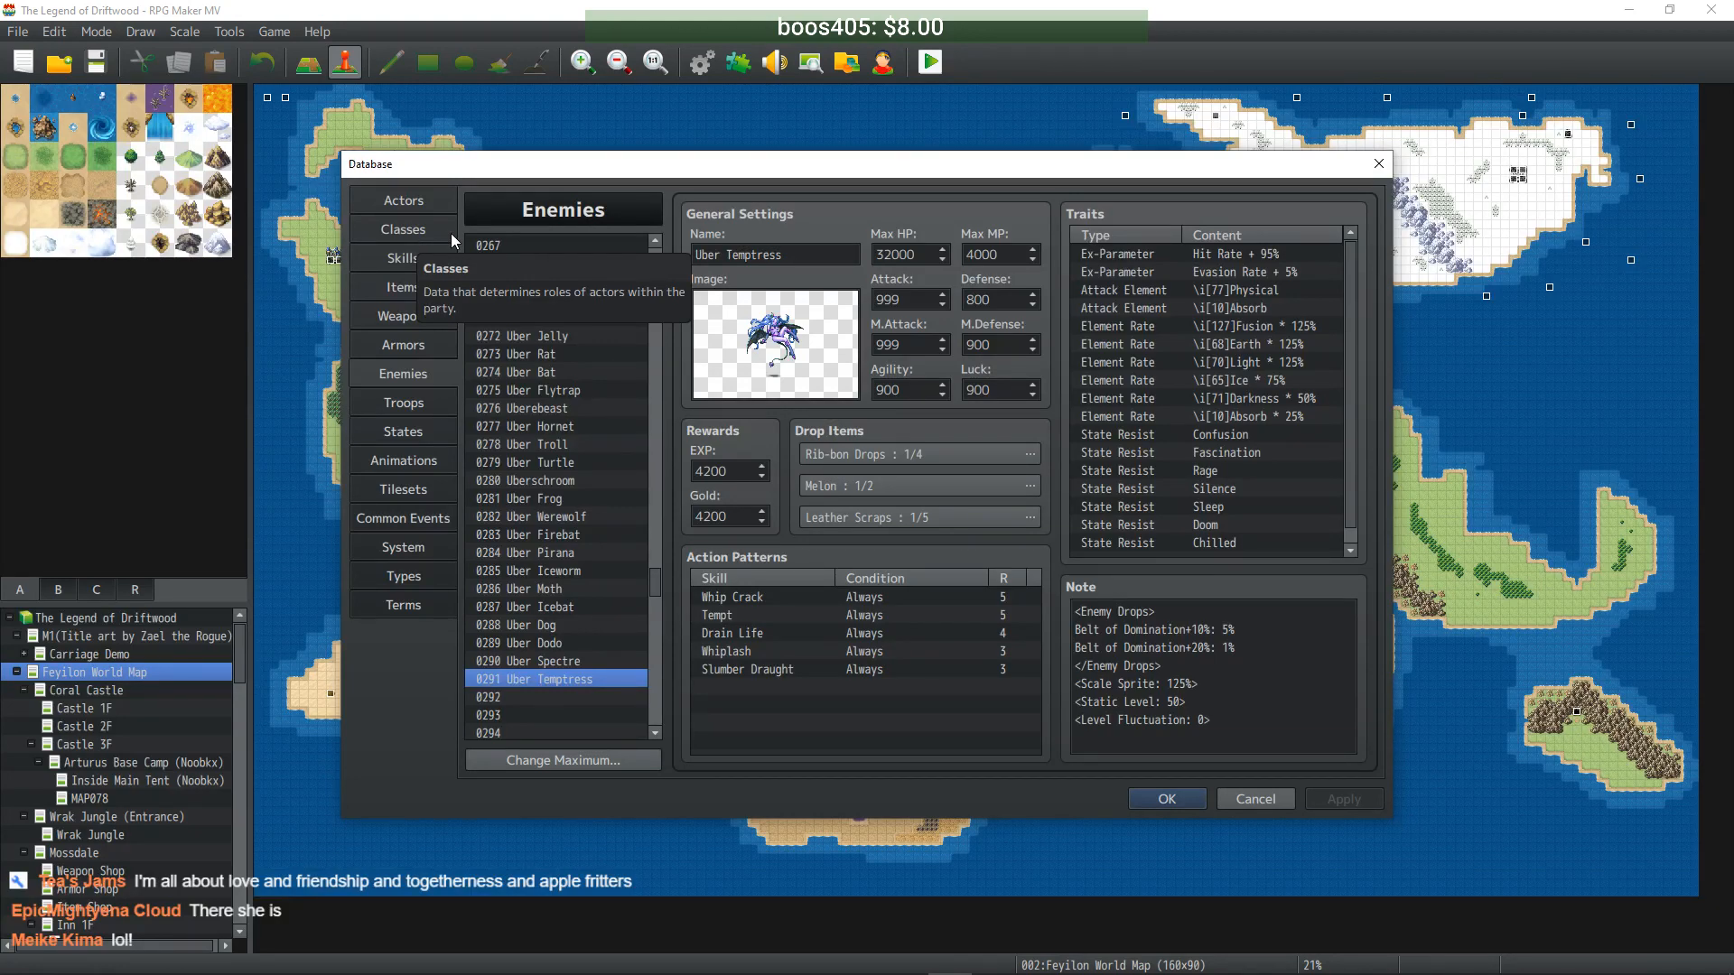
- Close the database keeping the Uber Temptress changes, then zoom in on the Feyilon World Map
click(1165, 800)
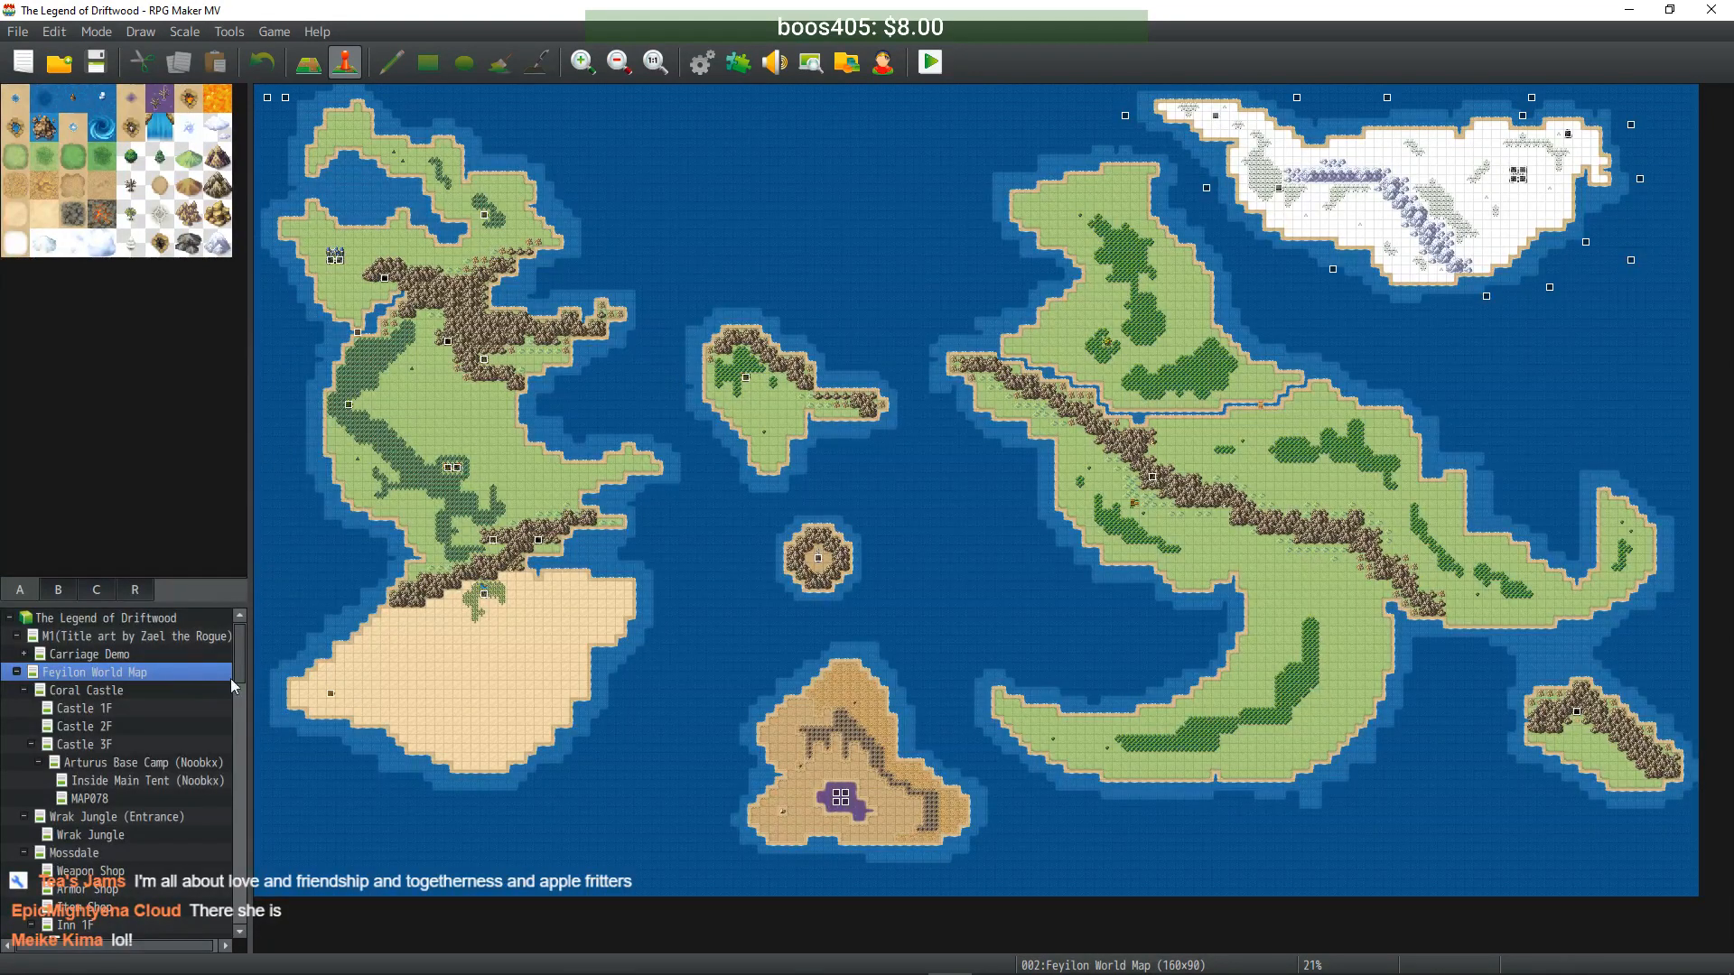
click(584, 64)
- Zoom in on the snowy island and create a new event on one of its tiles
middle_drag(1134, 279, 1260, 159)
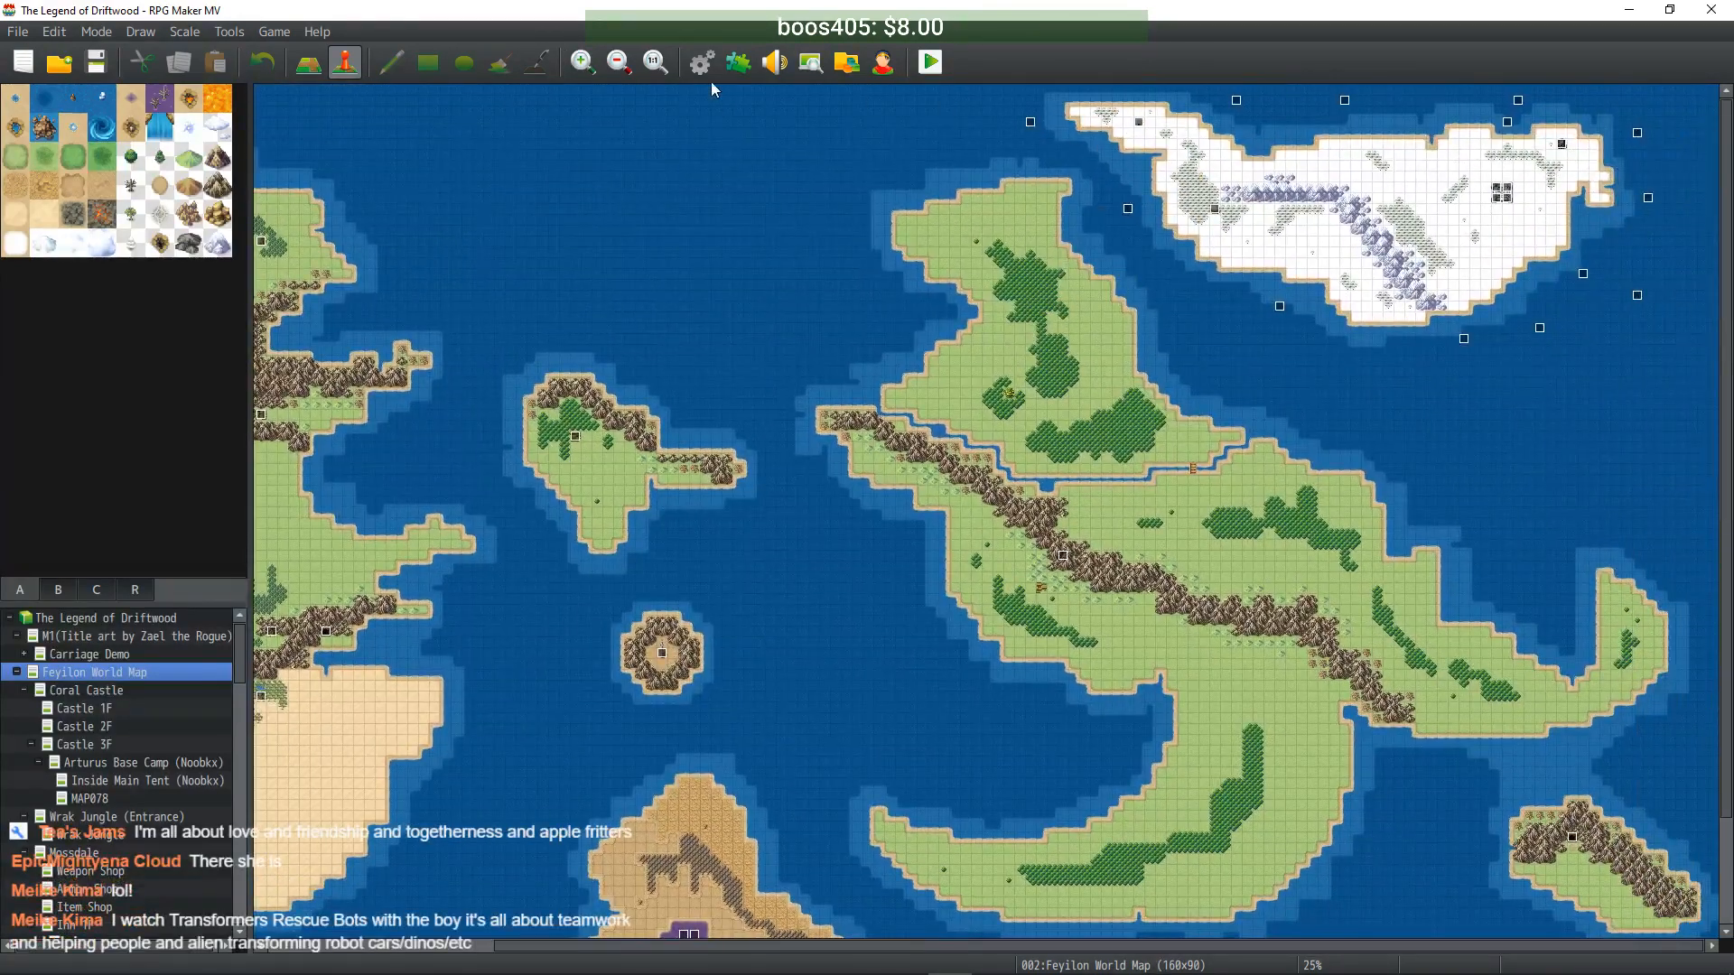
click(588, 65)
click(587, 65)
click(587, 65)
click(587, 65)
click(587, 65)
click(587, 65)
middle_drag(925, 376, 1084, 239)
double_click(668, 154)
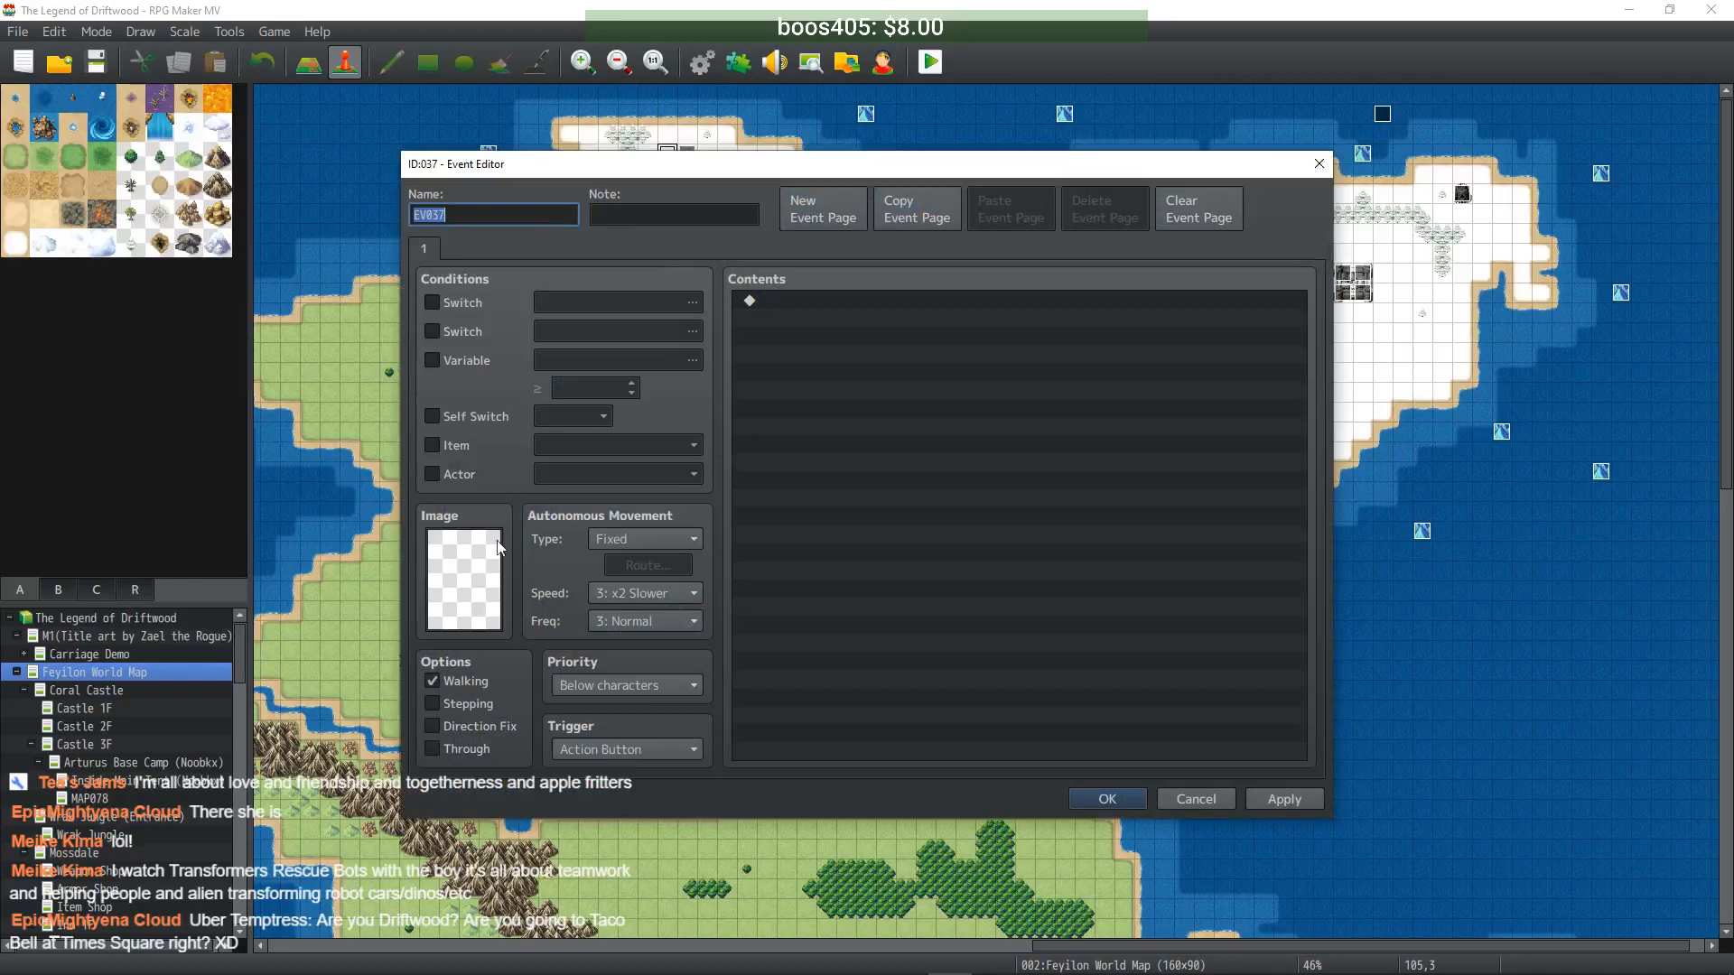
- Set the new event's image to the InstanceActorWalk13 sprite
double_click(451, 566)
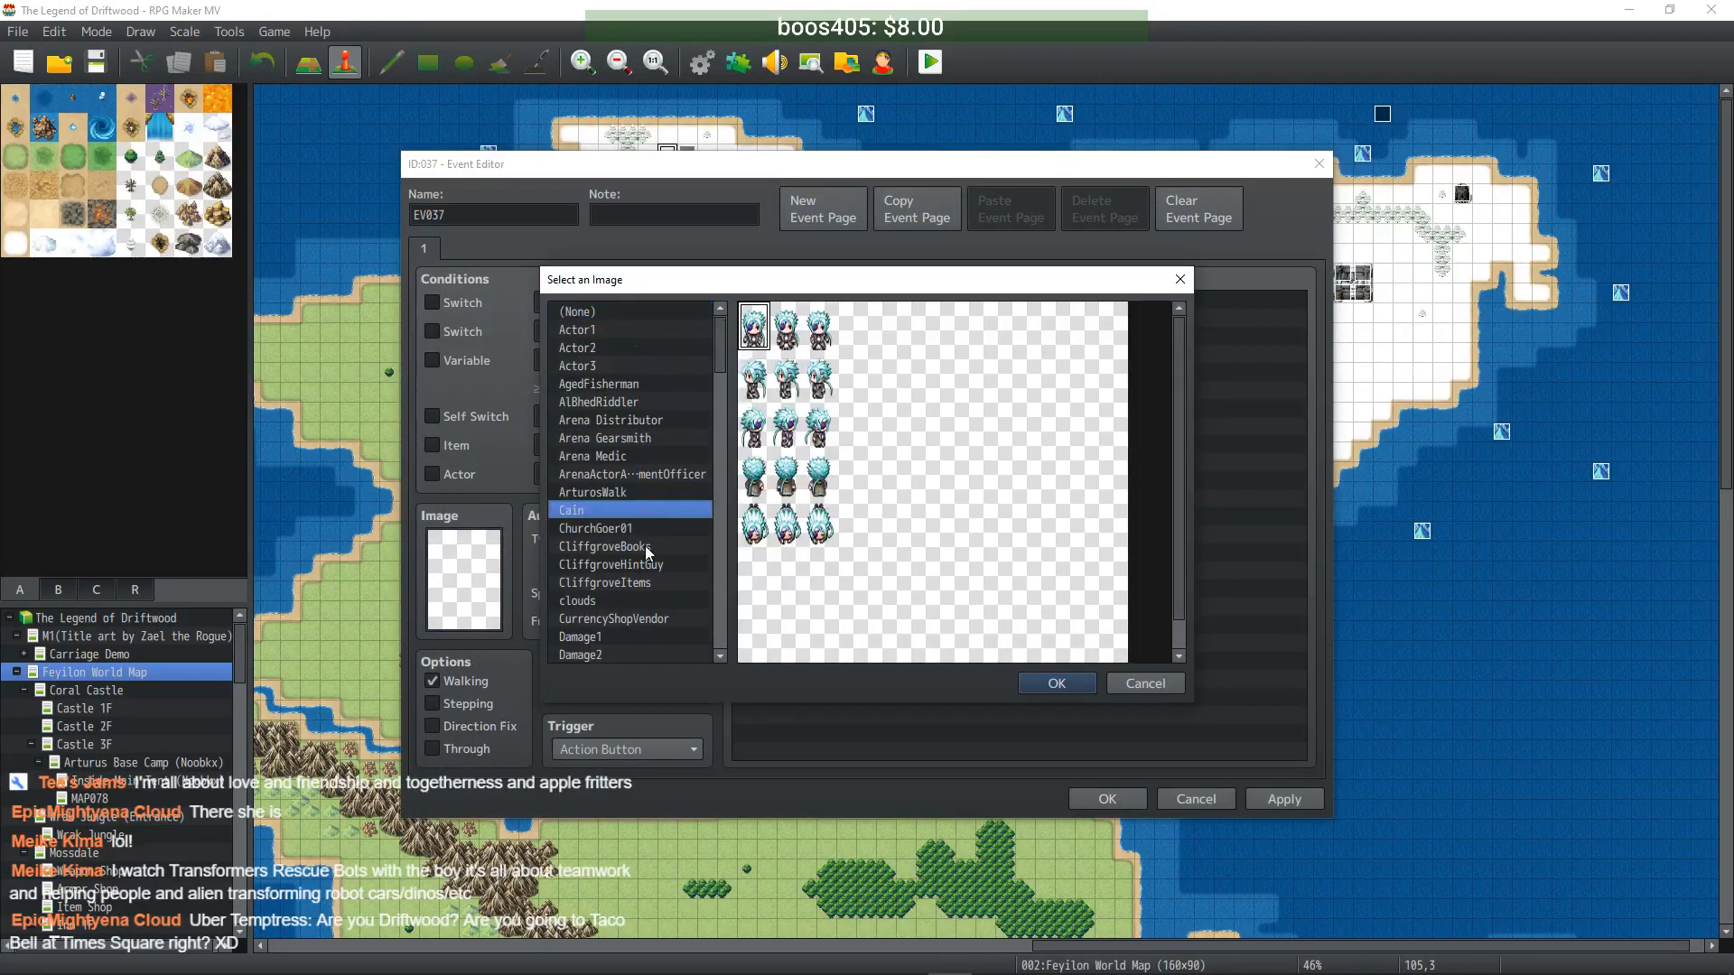
click(641, 547)
click(639, 613)
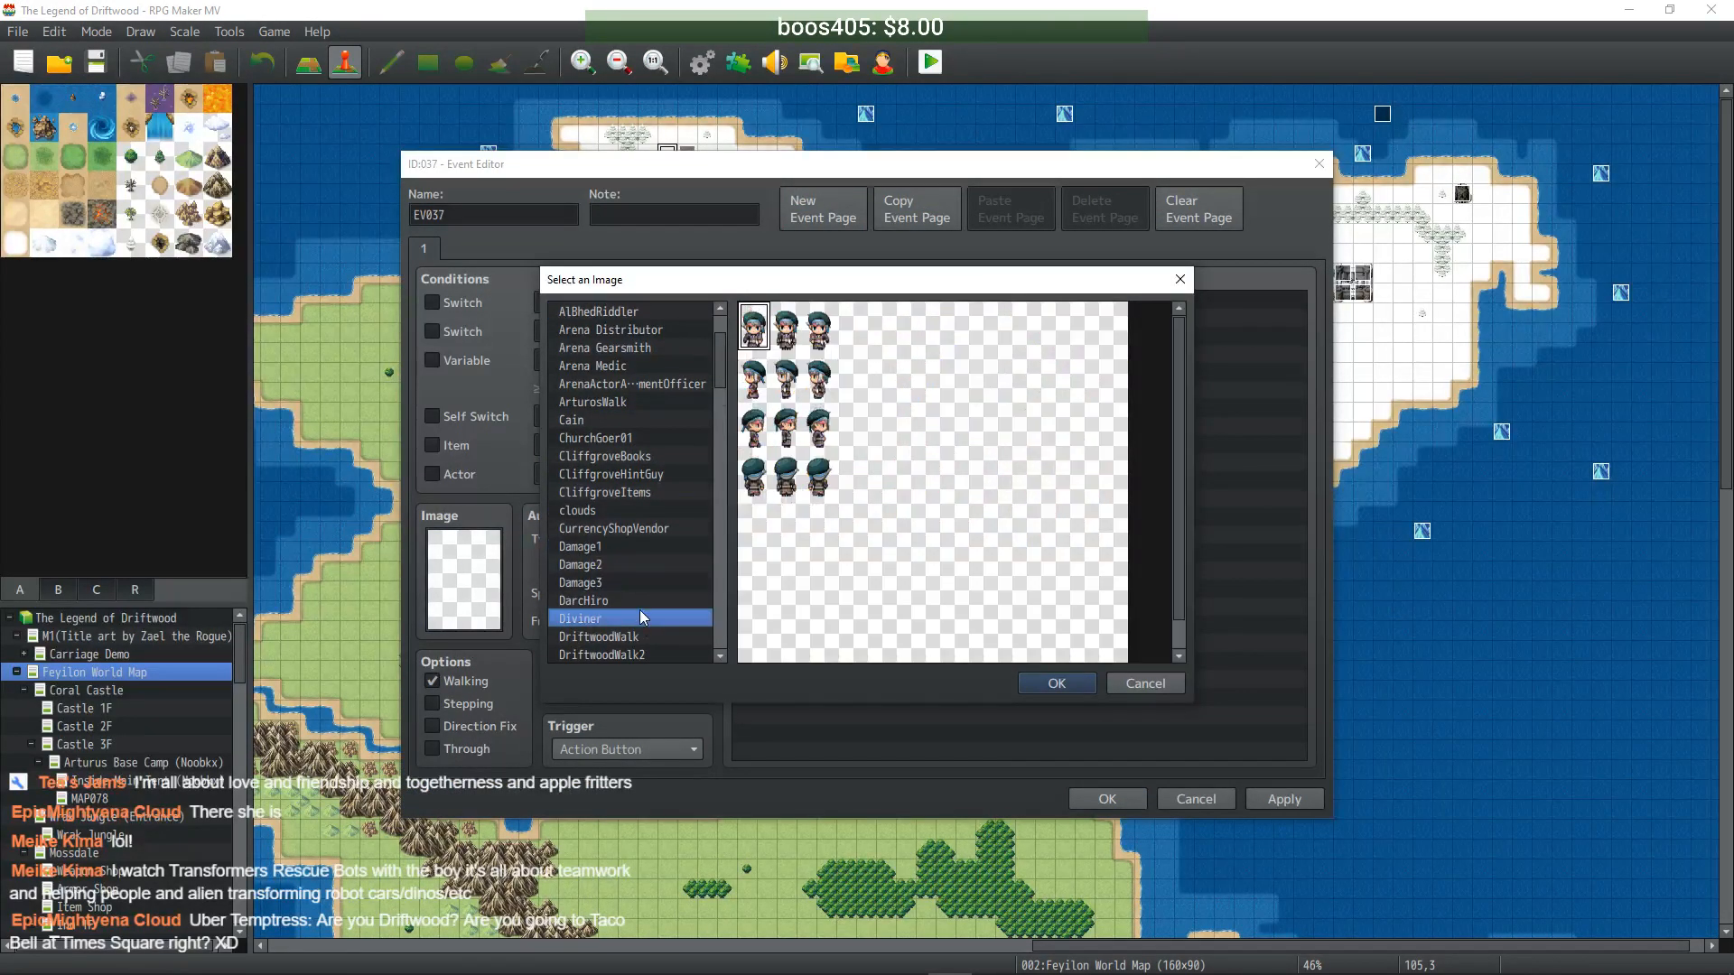
scroll(639, 611, down, 2)
click(639, 604)
scroll(639, 603, down, 2)
click(649, 600)
scroll(643, 601, down, 4)
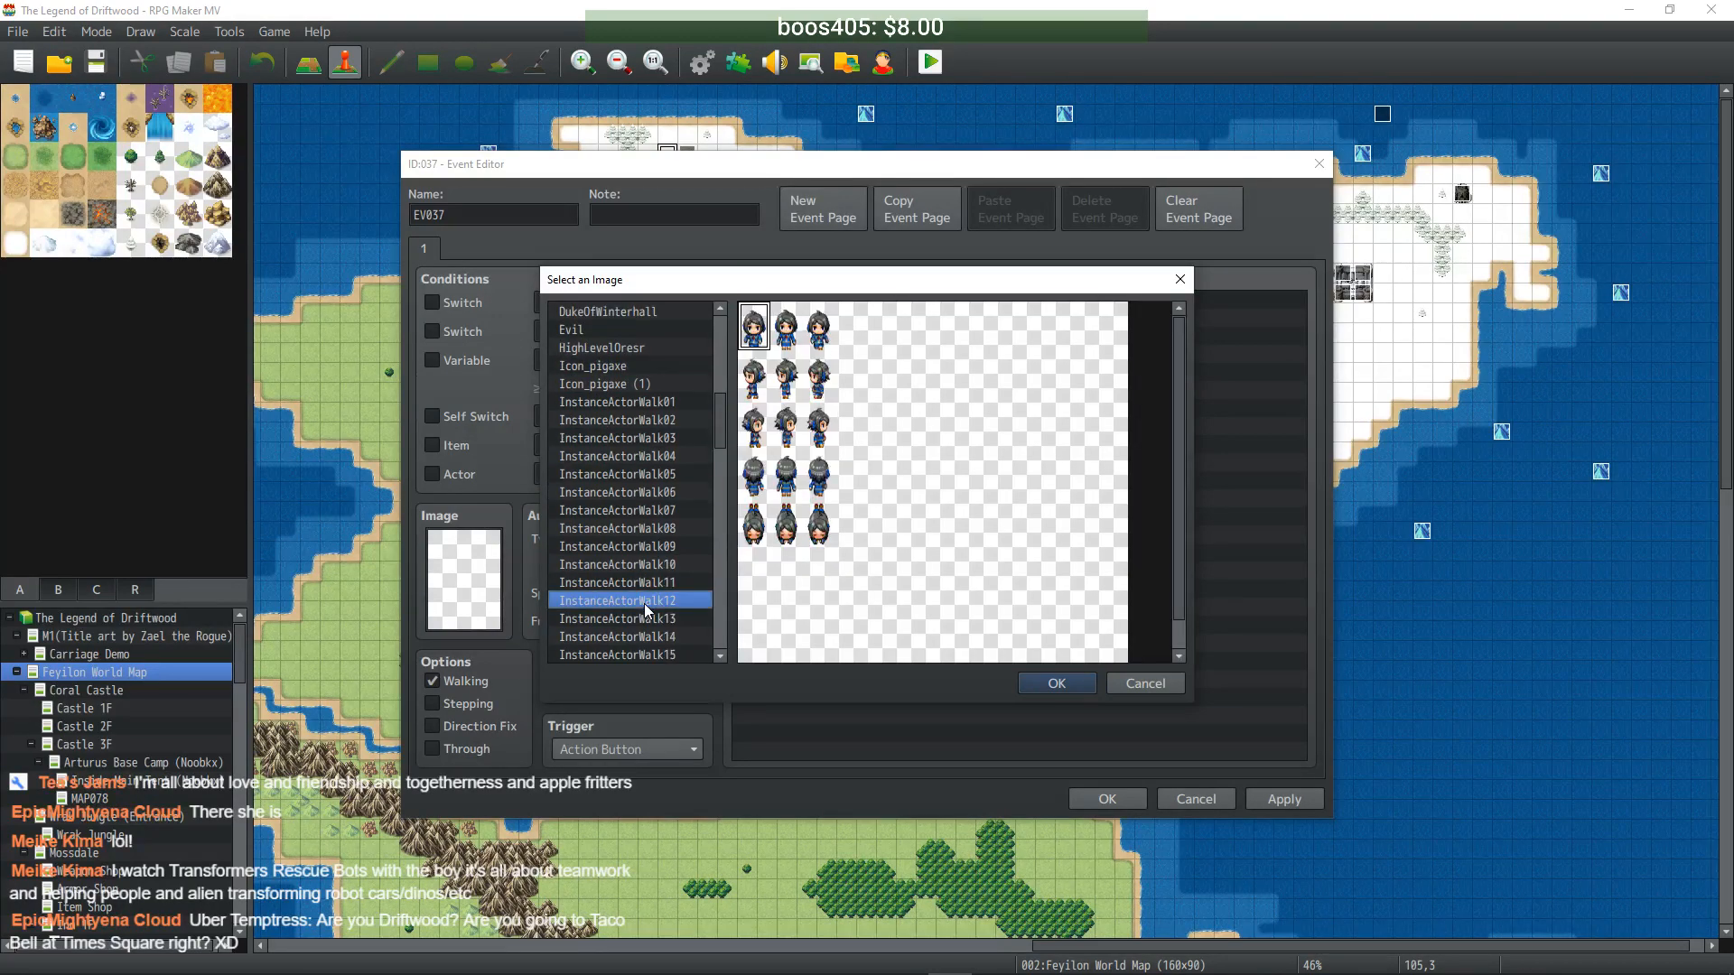
click(643, 601)
click(646, 548)
click(647, 490)
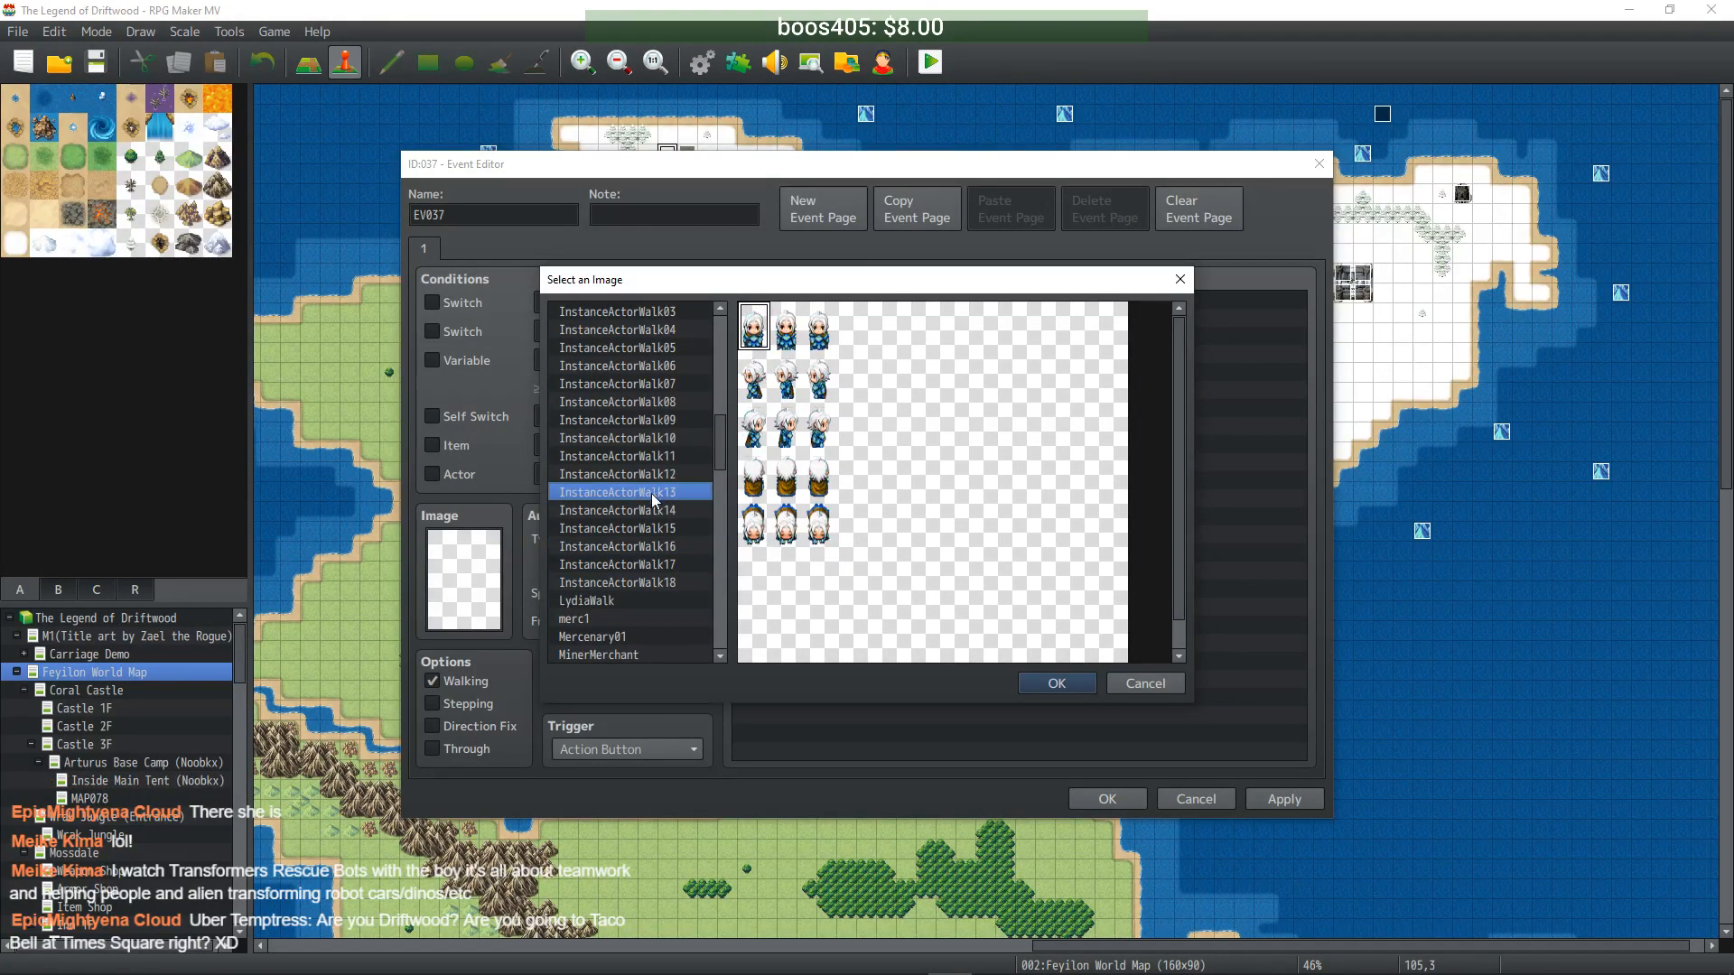
click(1083, 682)
- Add a Change EXP command giving the entire party +100000 and save event EV037
right_click(856, 420)
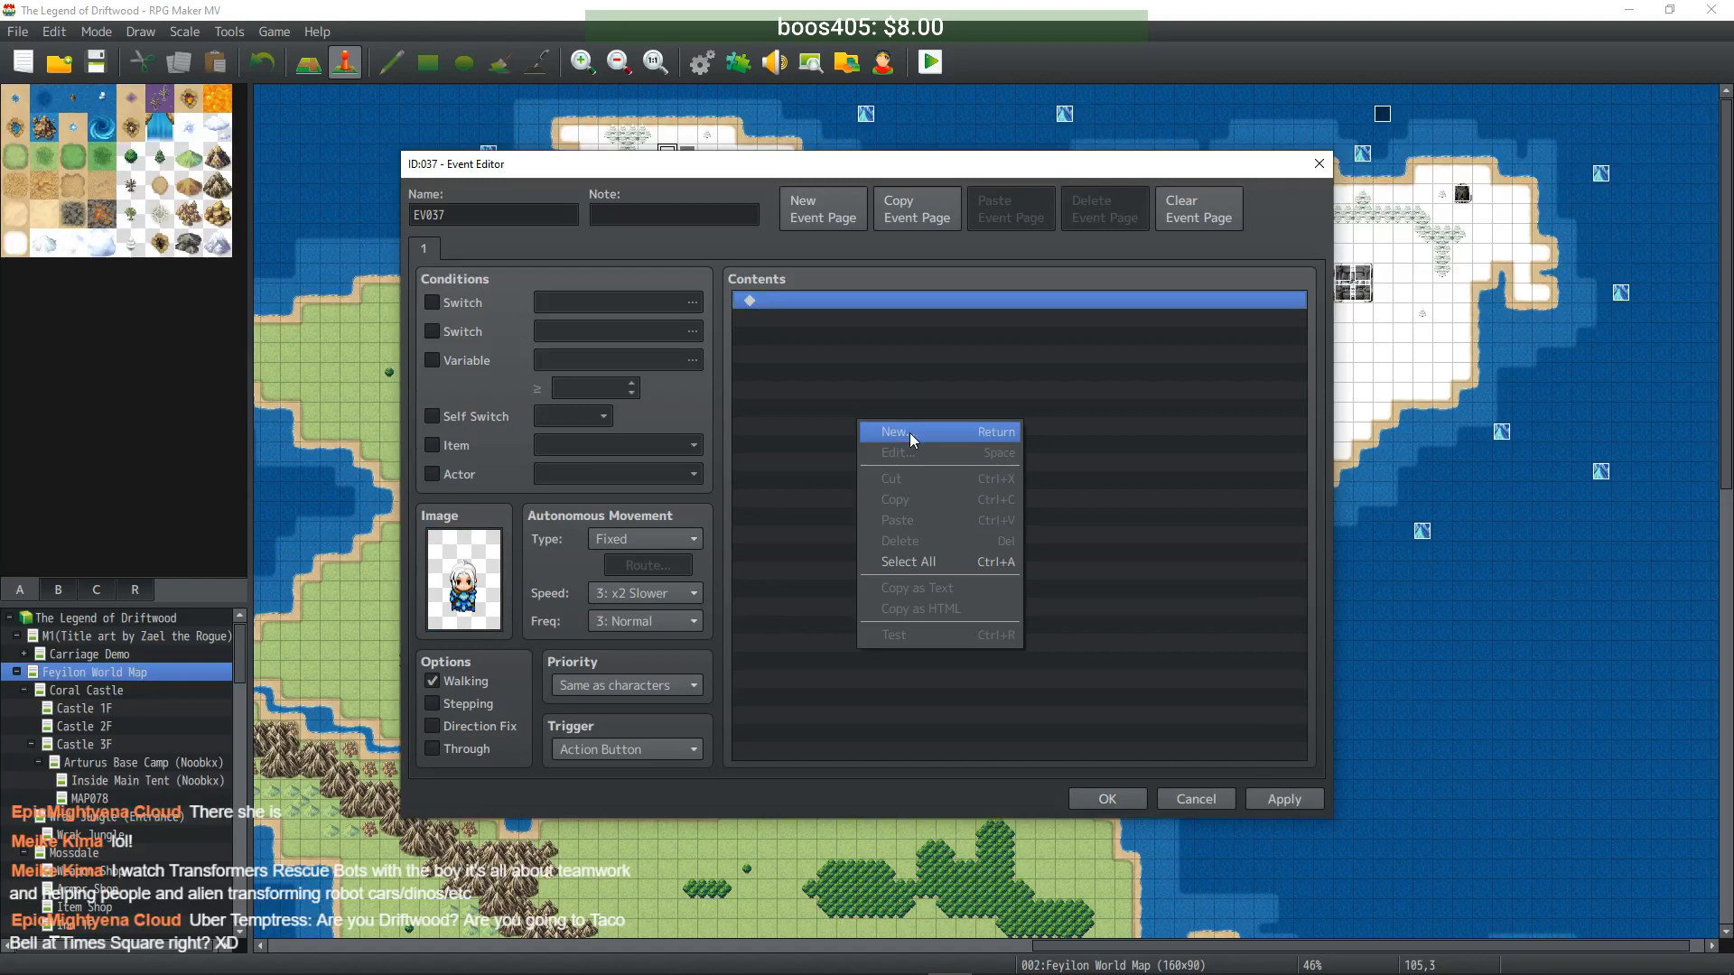
click(908, 432)
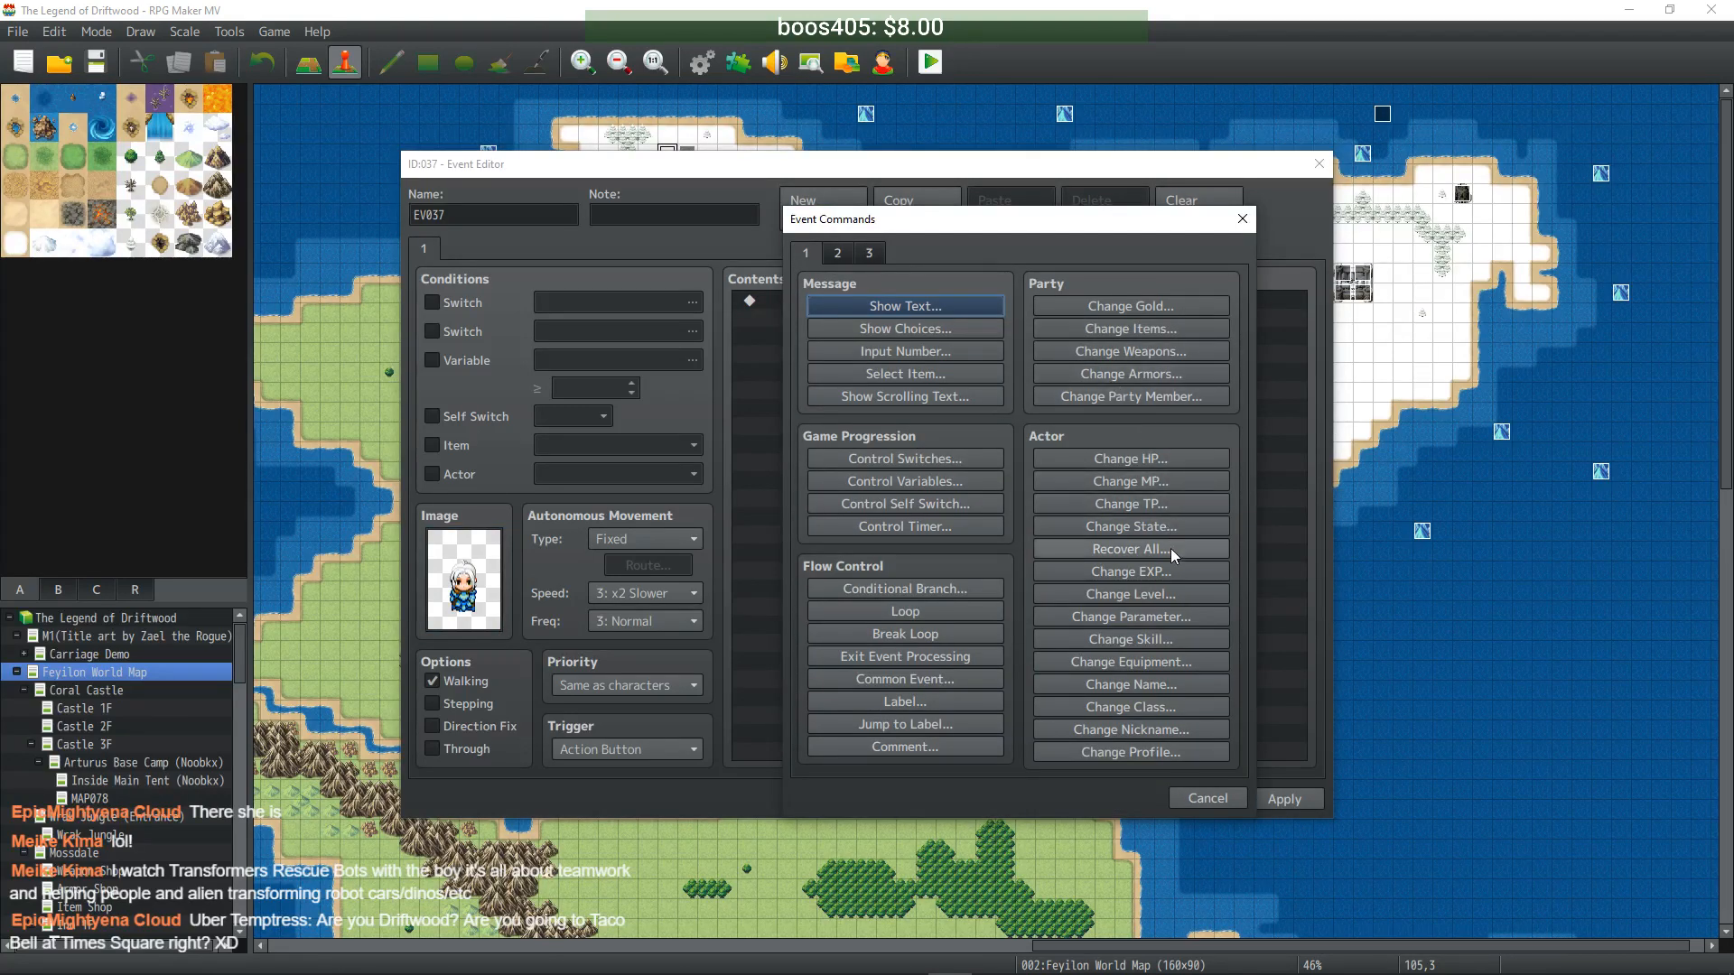
click(1180, 569)
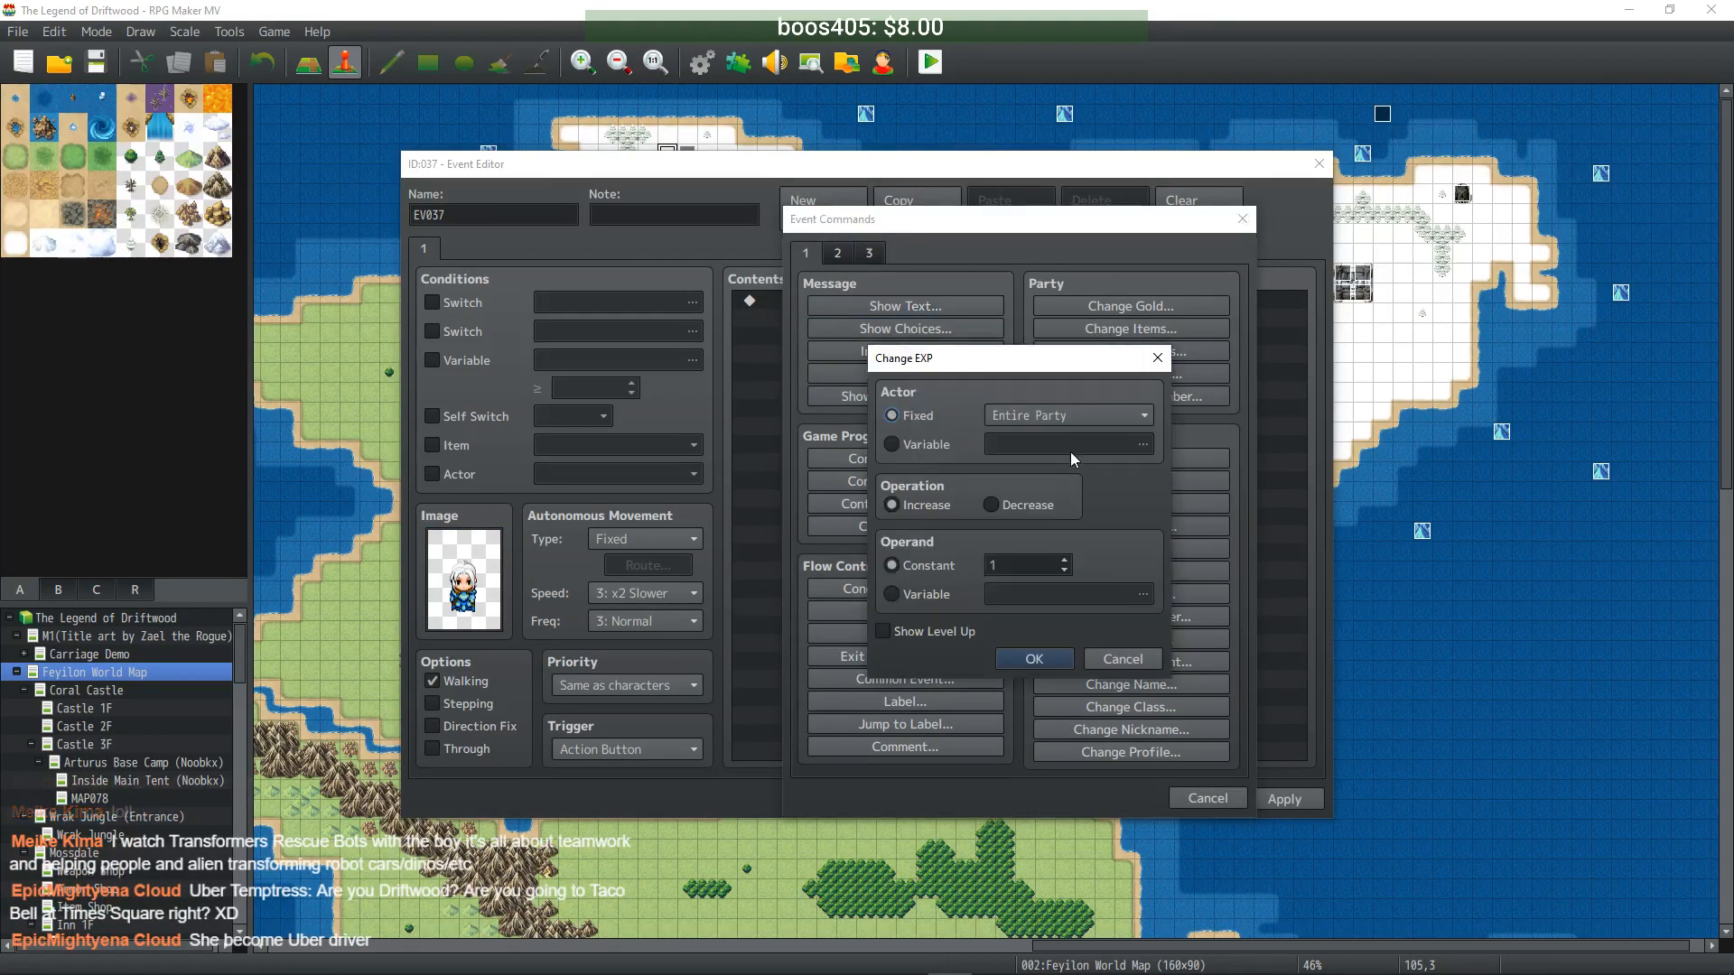
double_click(1029, 560)
text(100000)
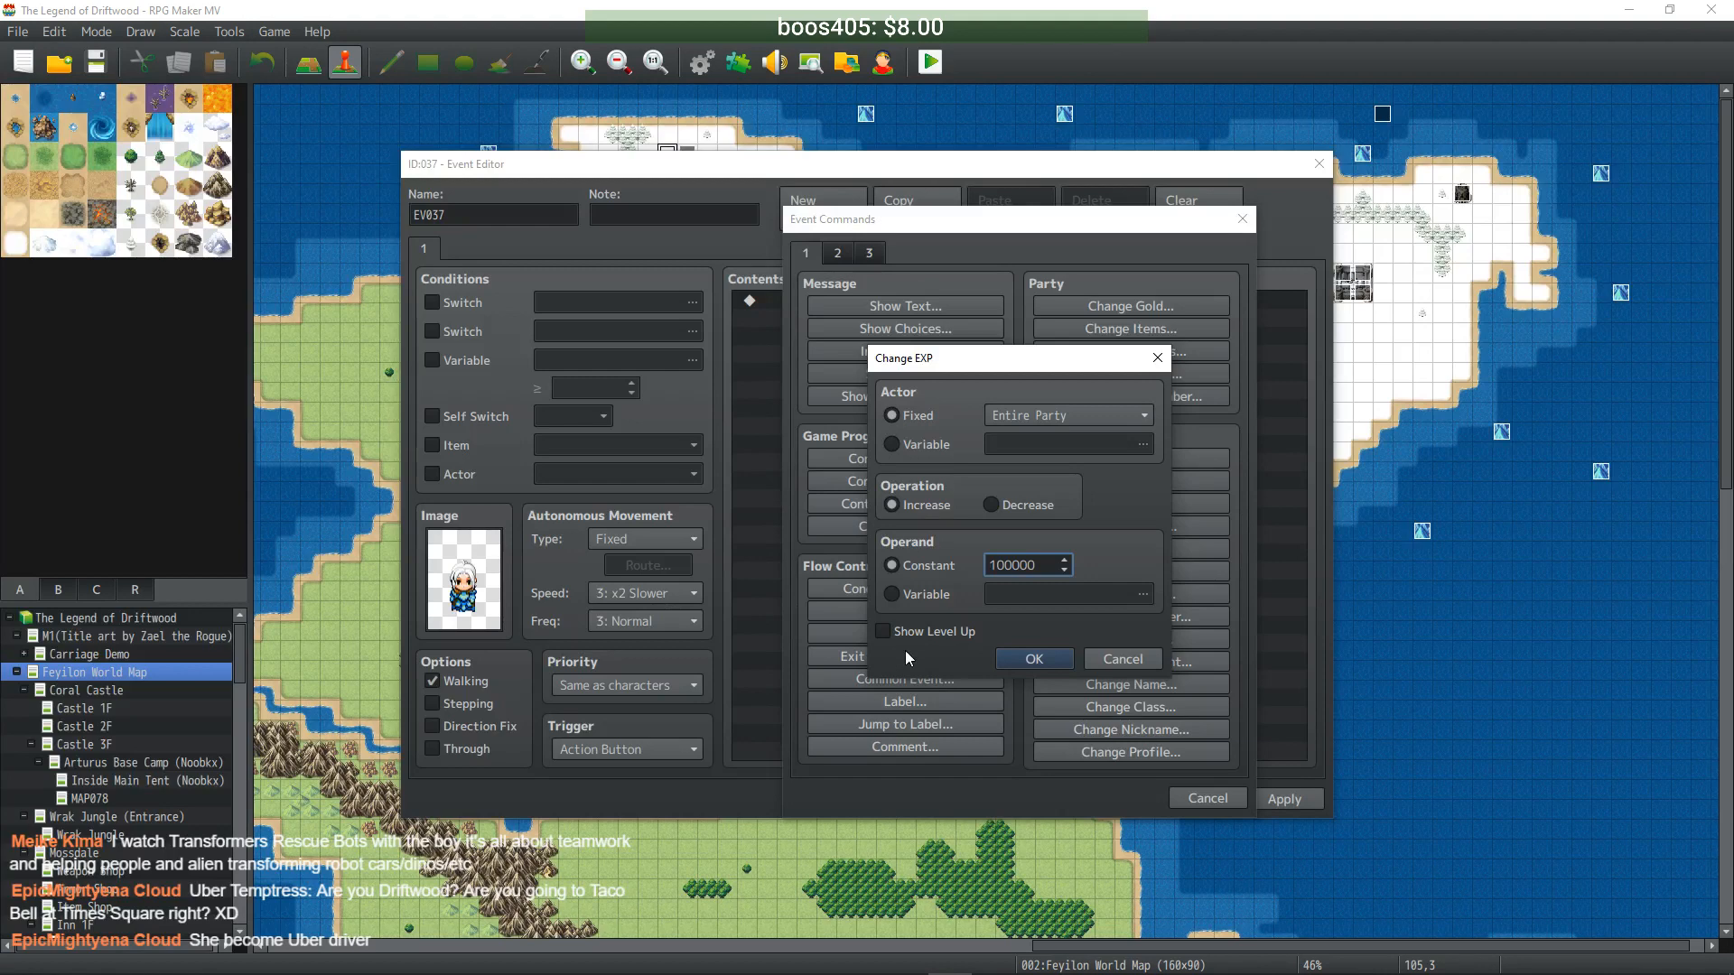
click(1018, 658)
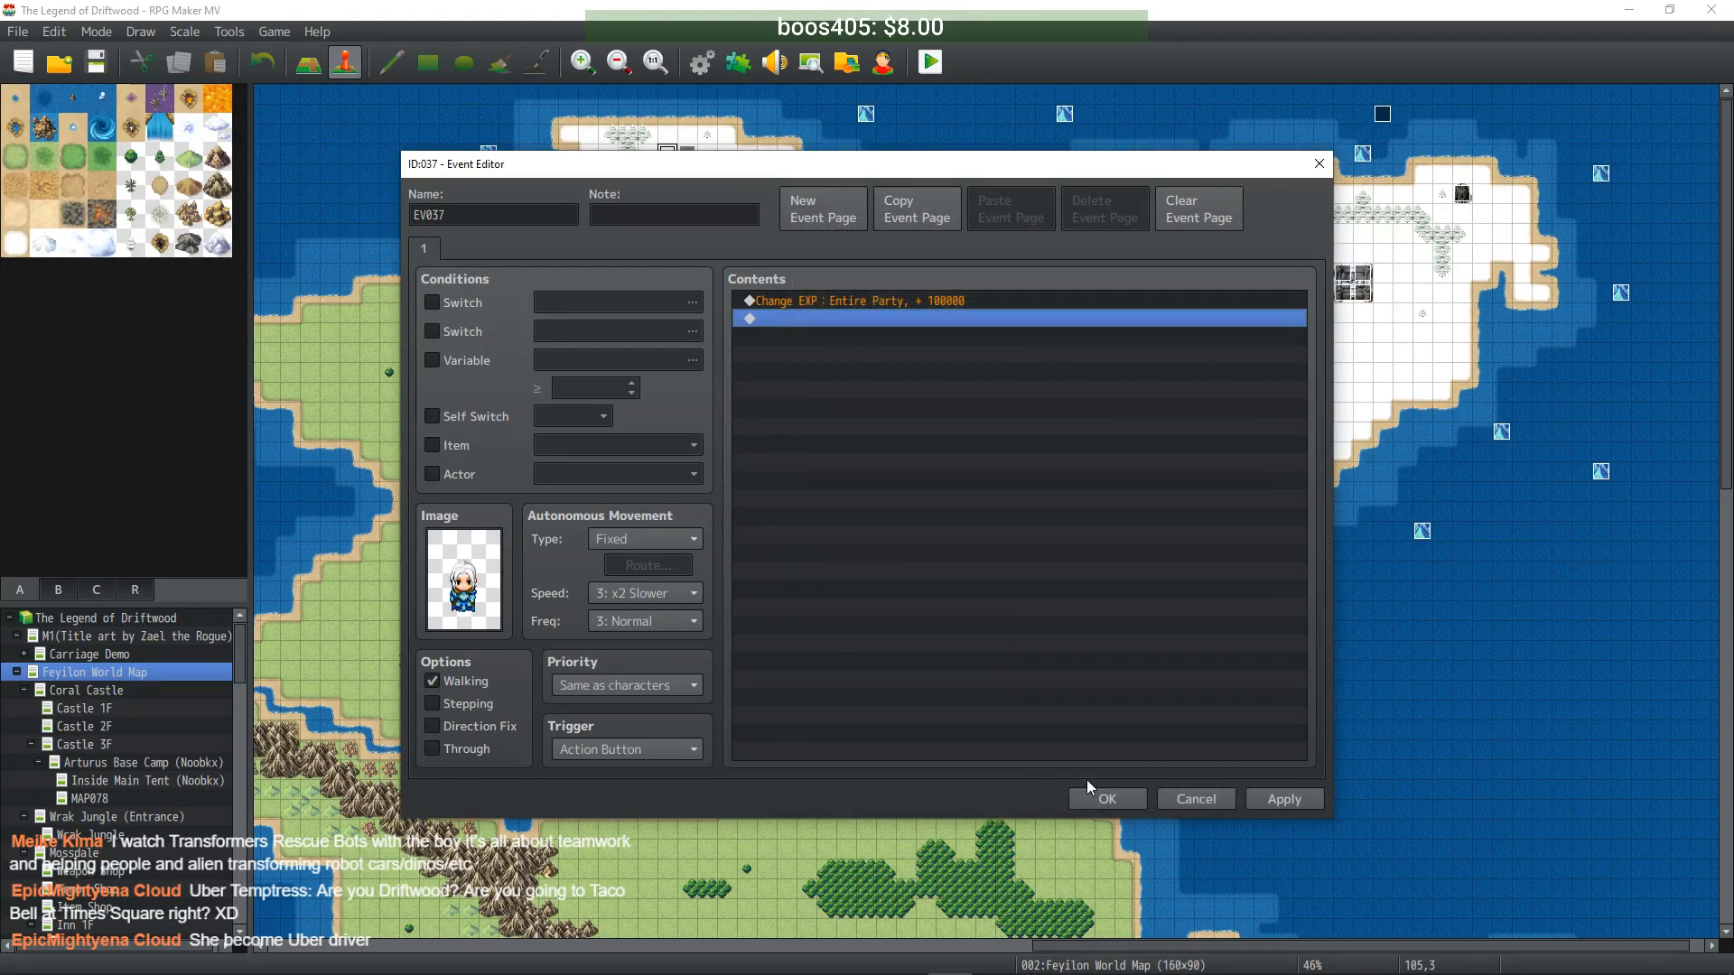
click(1107, 799)
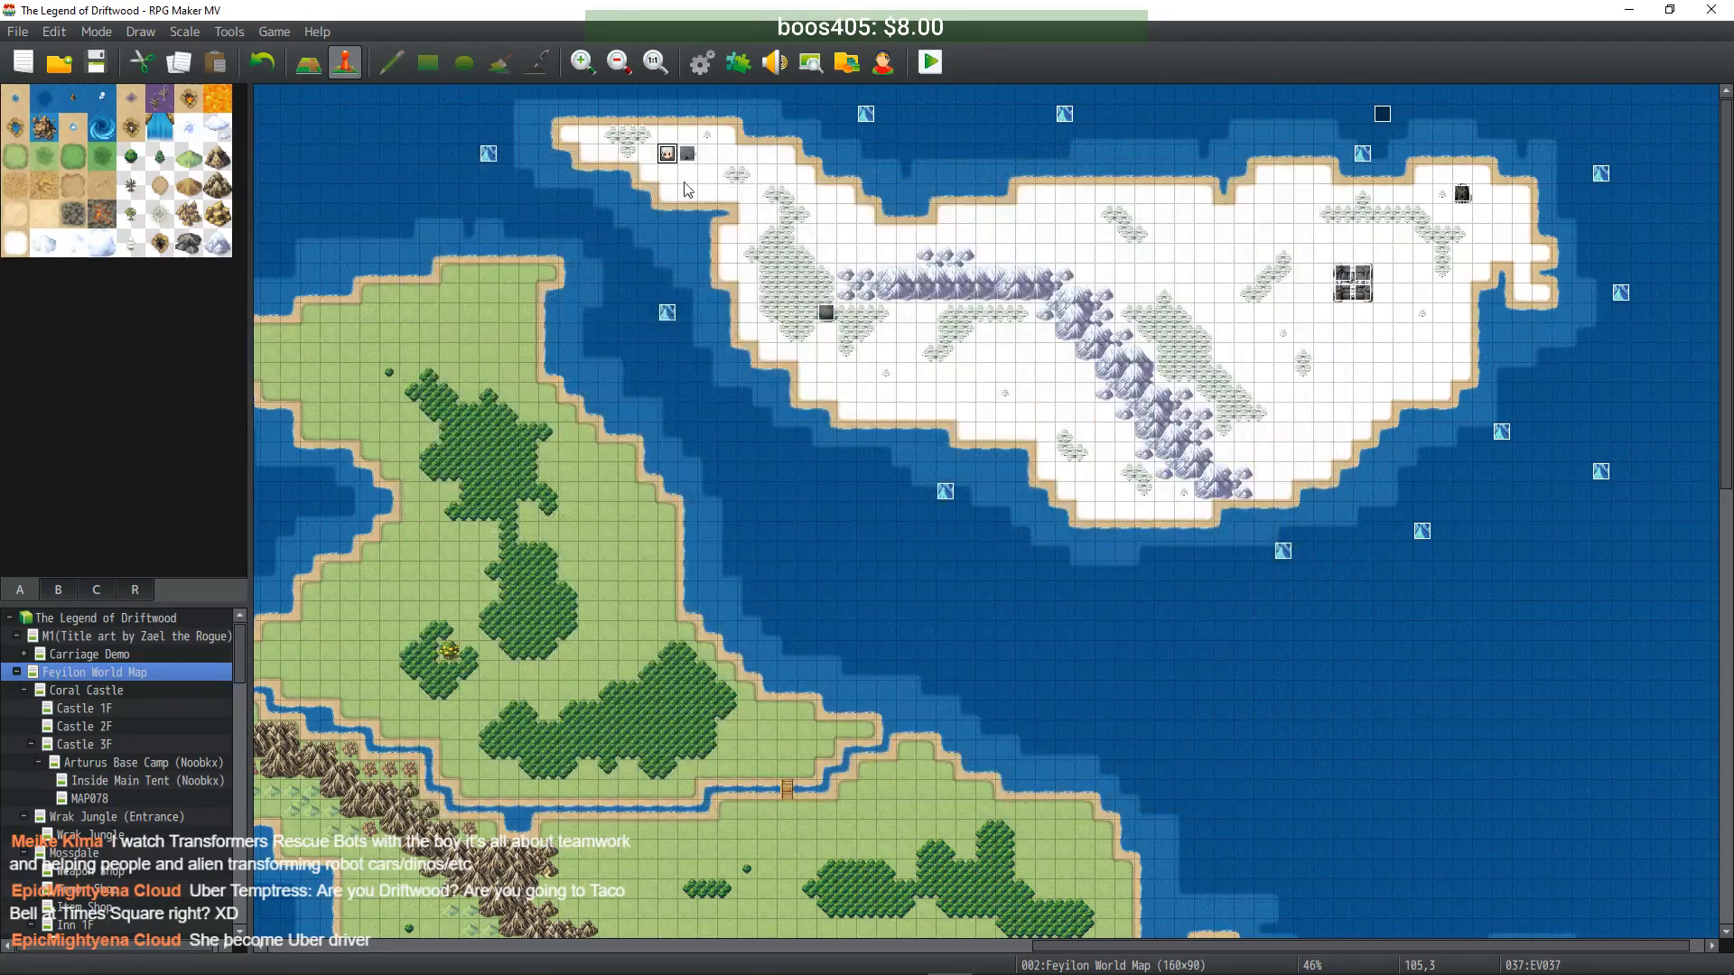
- Save the project and open common event 0071 Arena Main in the database
click(95, 61)
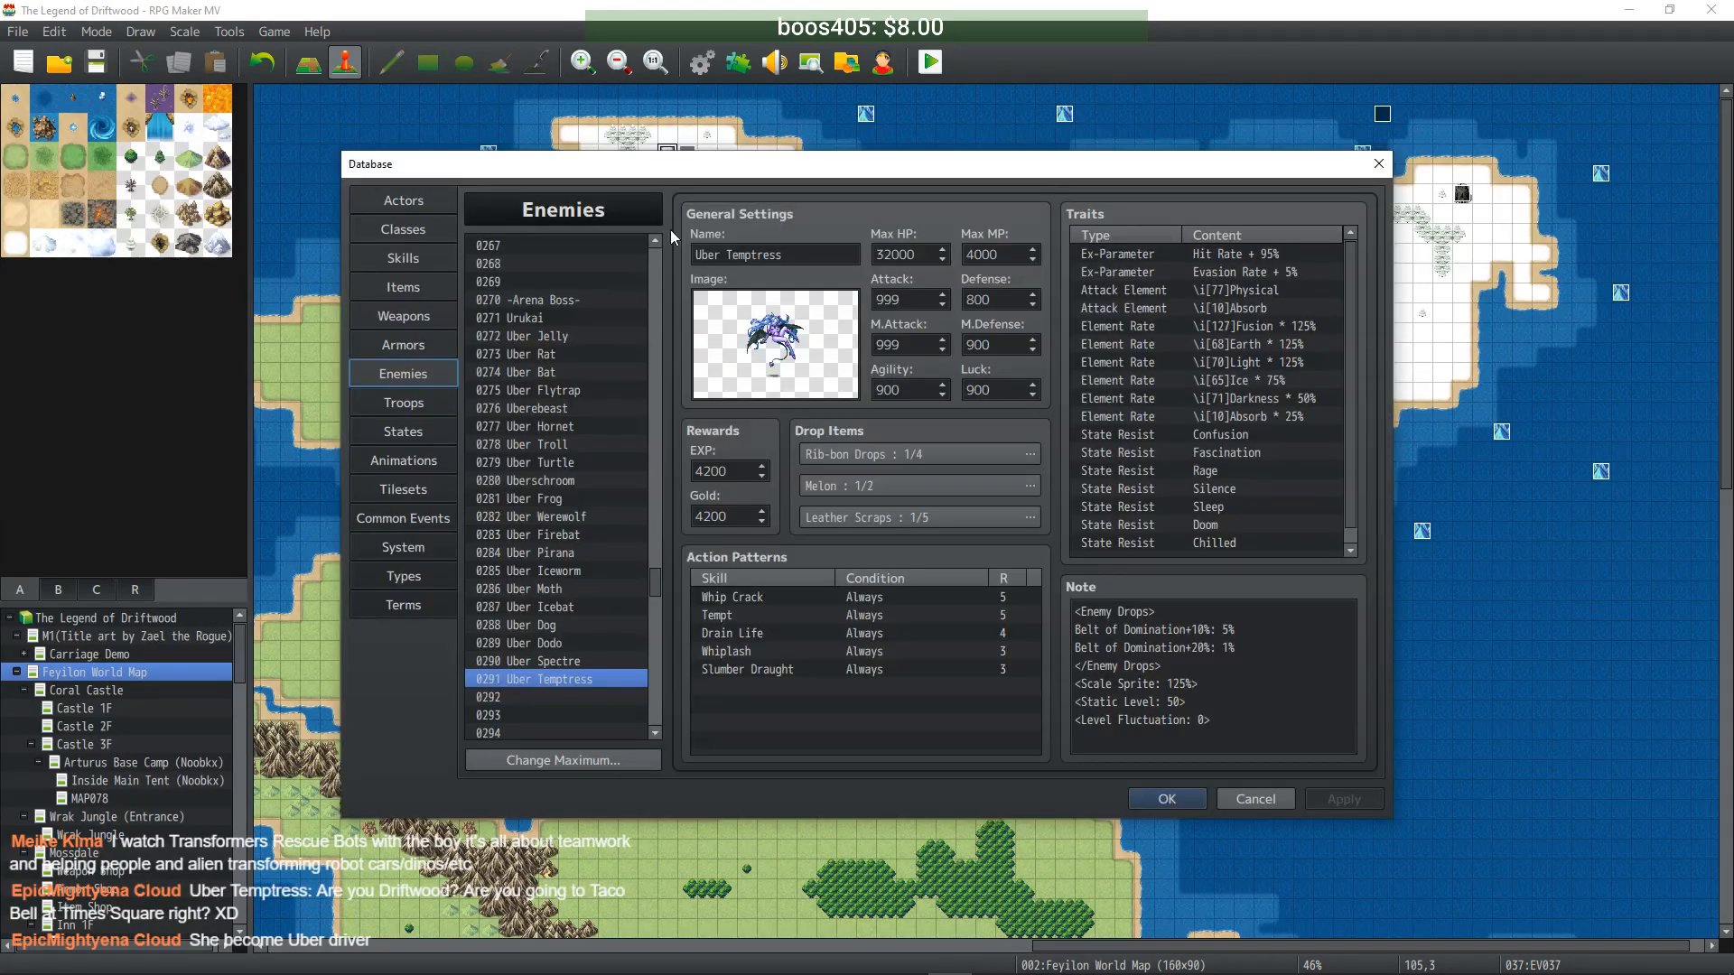
click(419, 515)
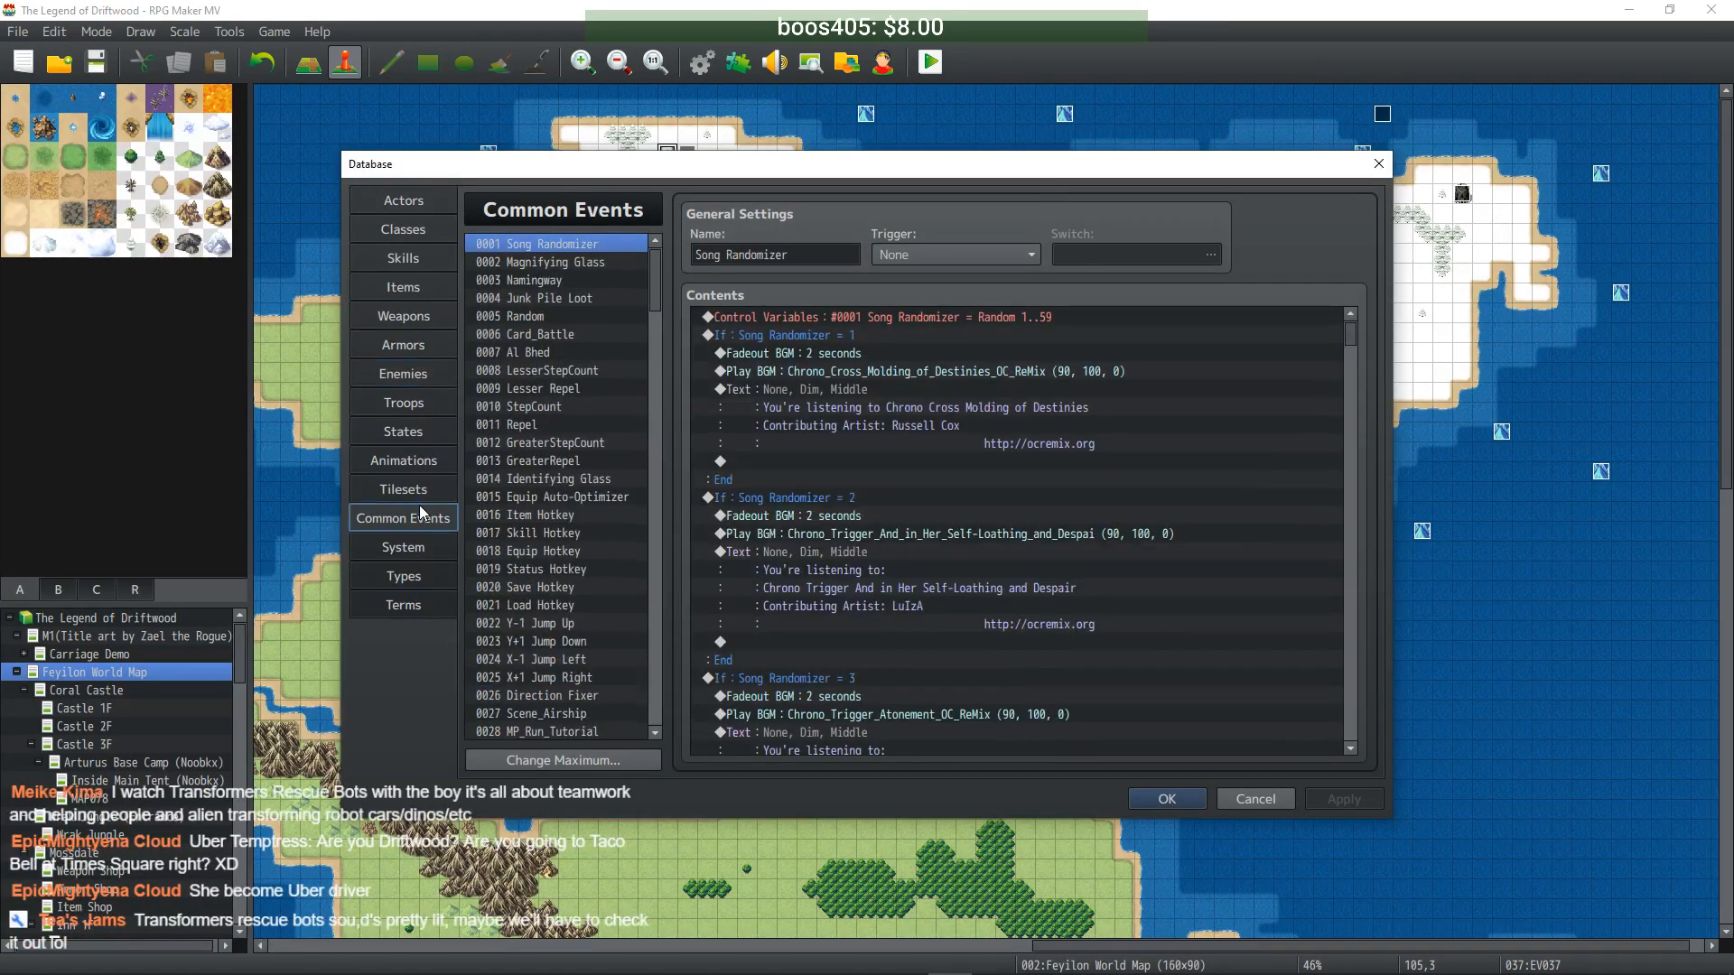
scroll(612, 477, down, 7)
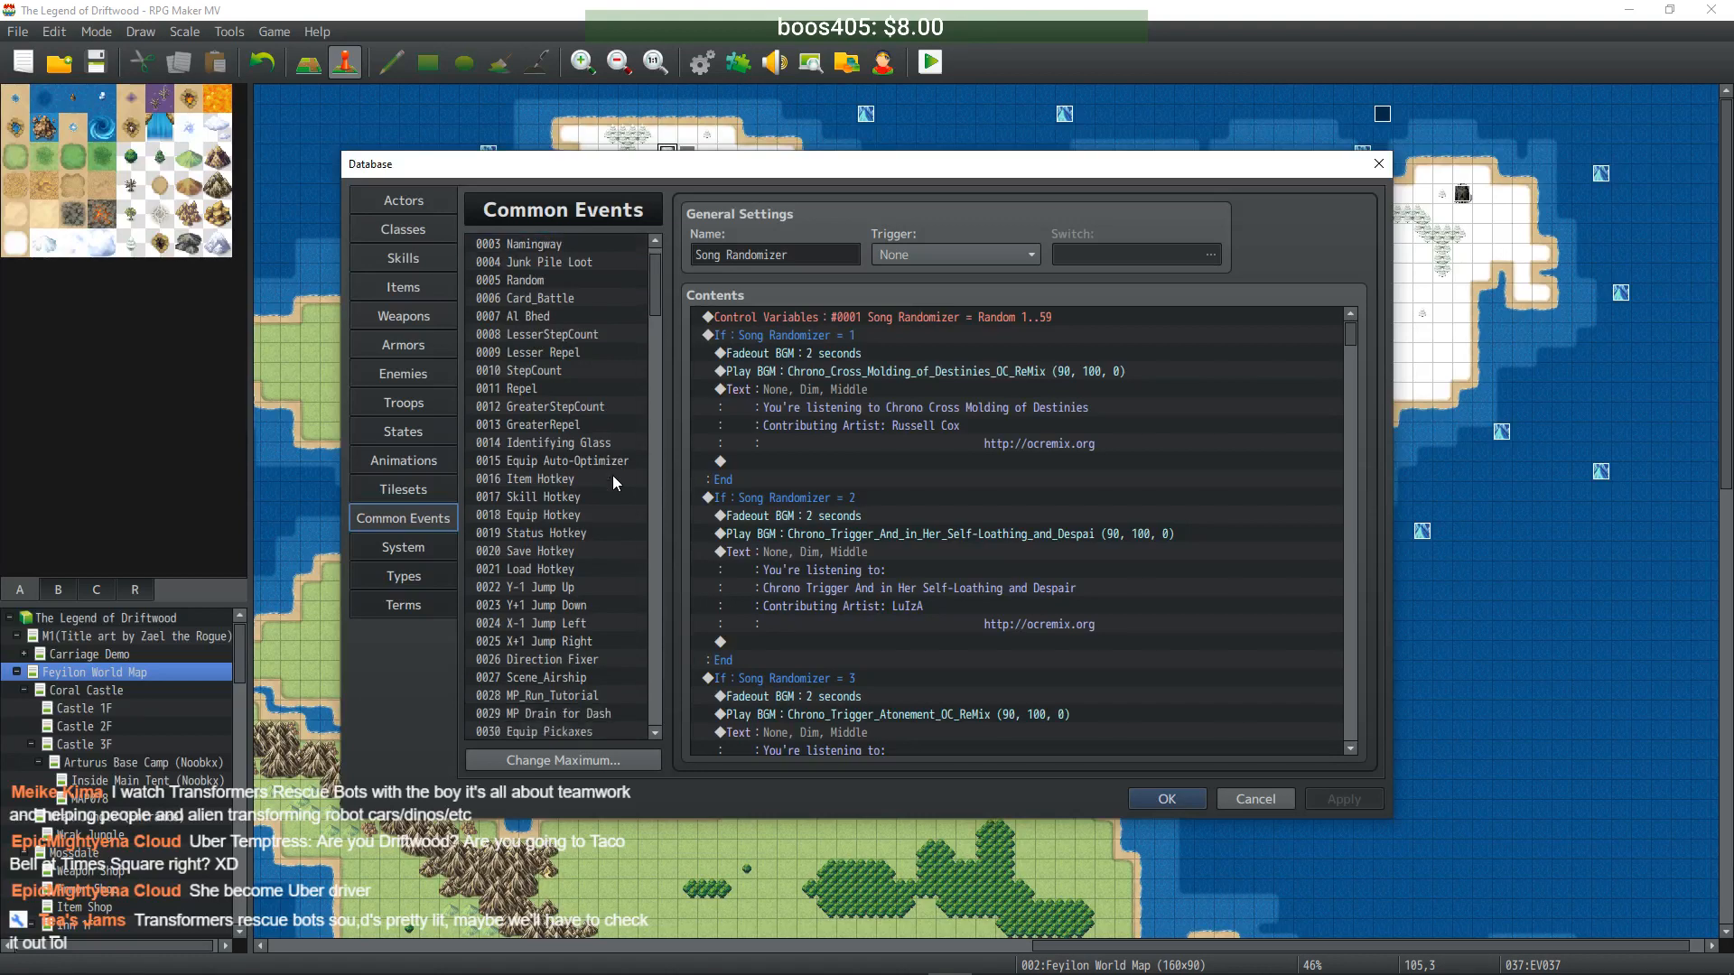
drag(659, 345, 591, 441)
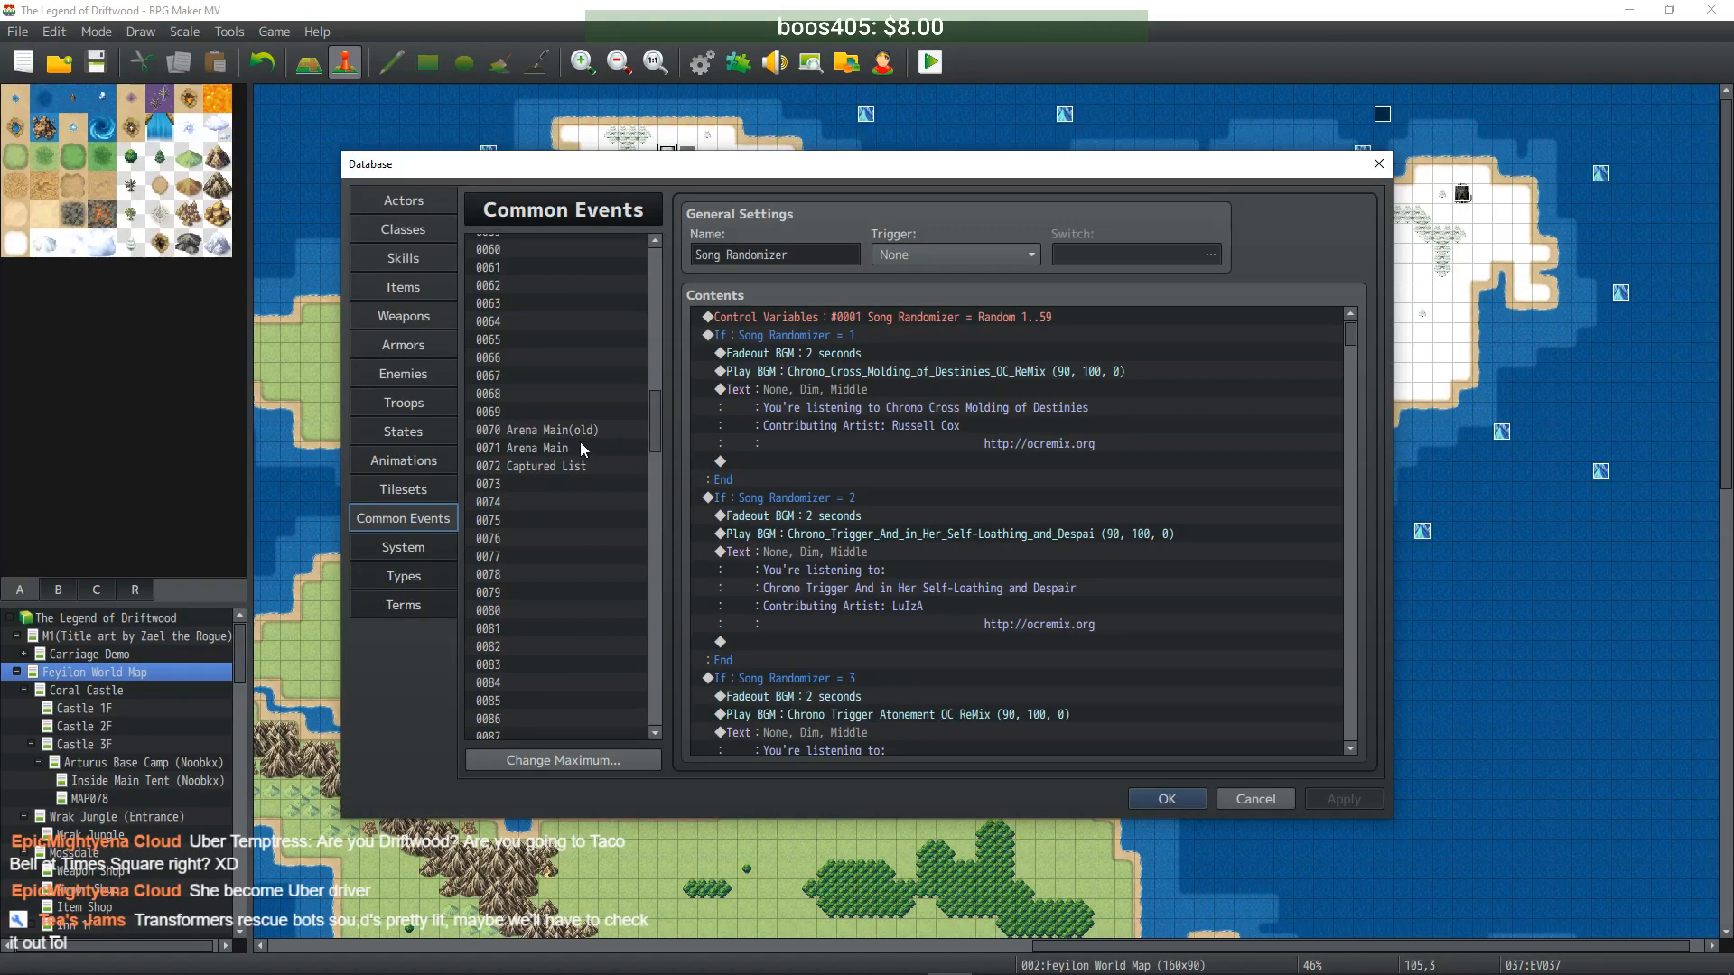
click(580, 446)
- Select the If Captured check blocks from Uruk through Temptress in Arena Main
drag(1346, 339, 1362, 706)
scroll(1135, 632, up, 4)
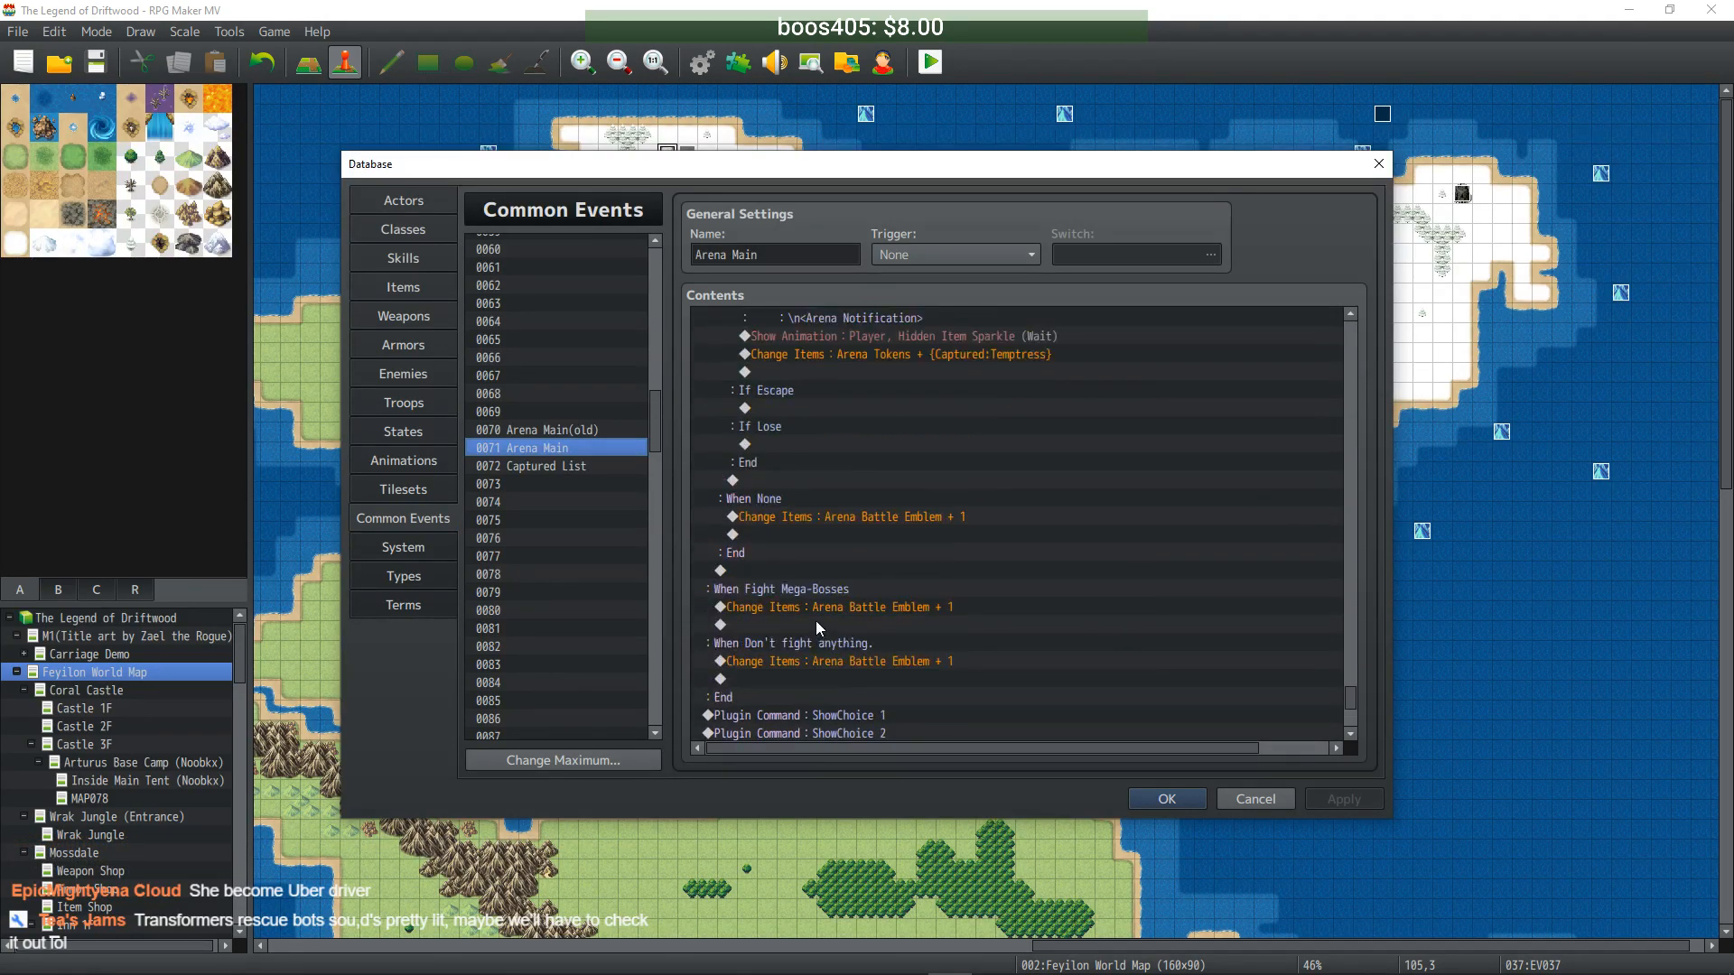
click(815, 605)
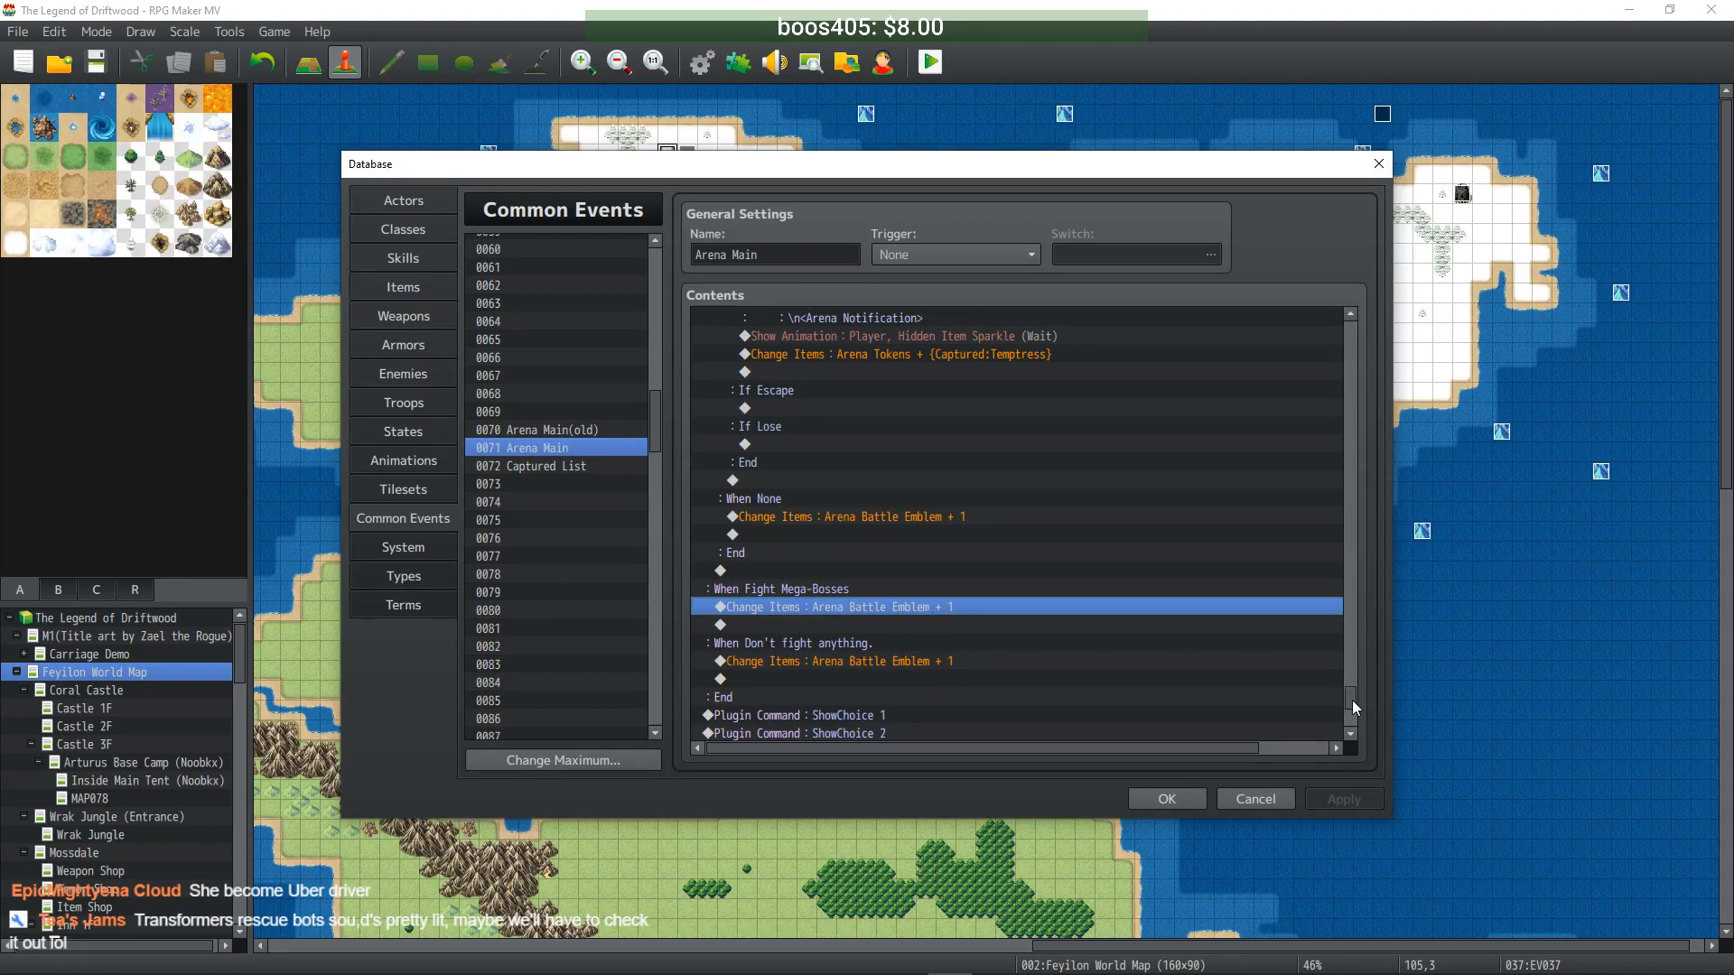
drag(1352, 701, 1303, 298)
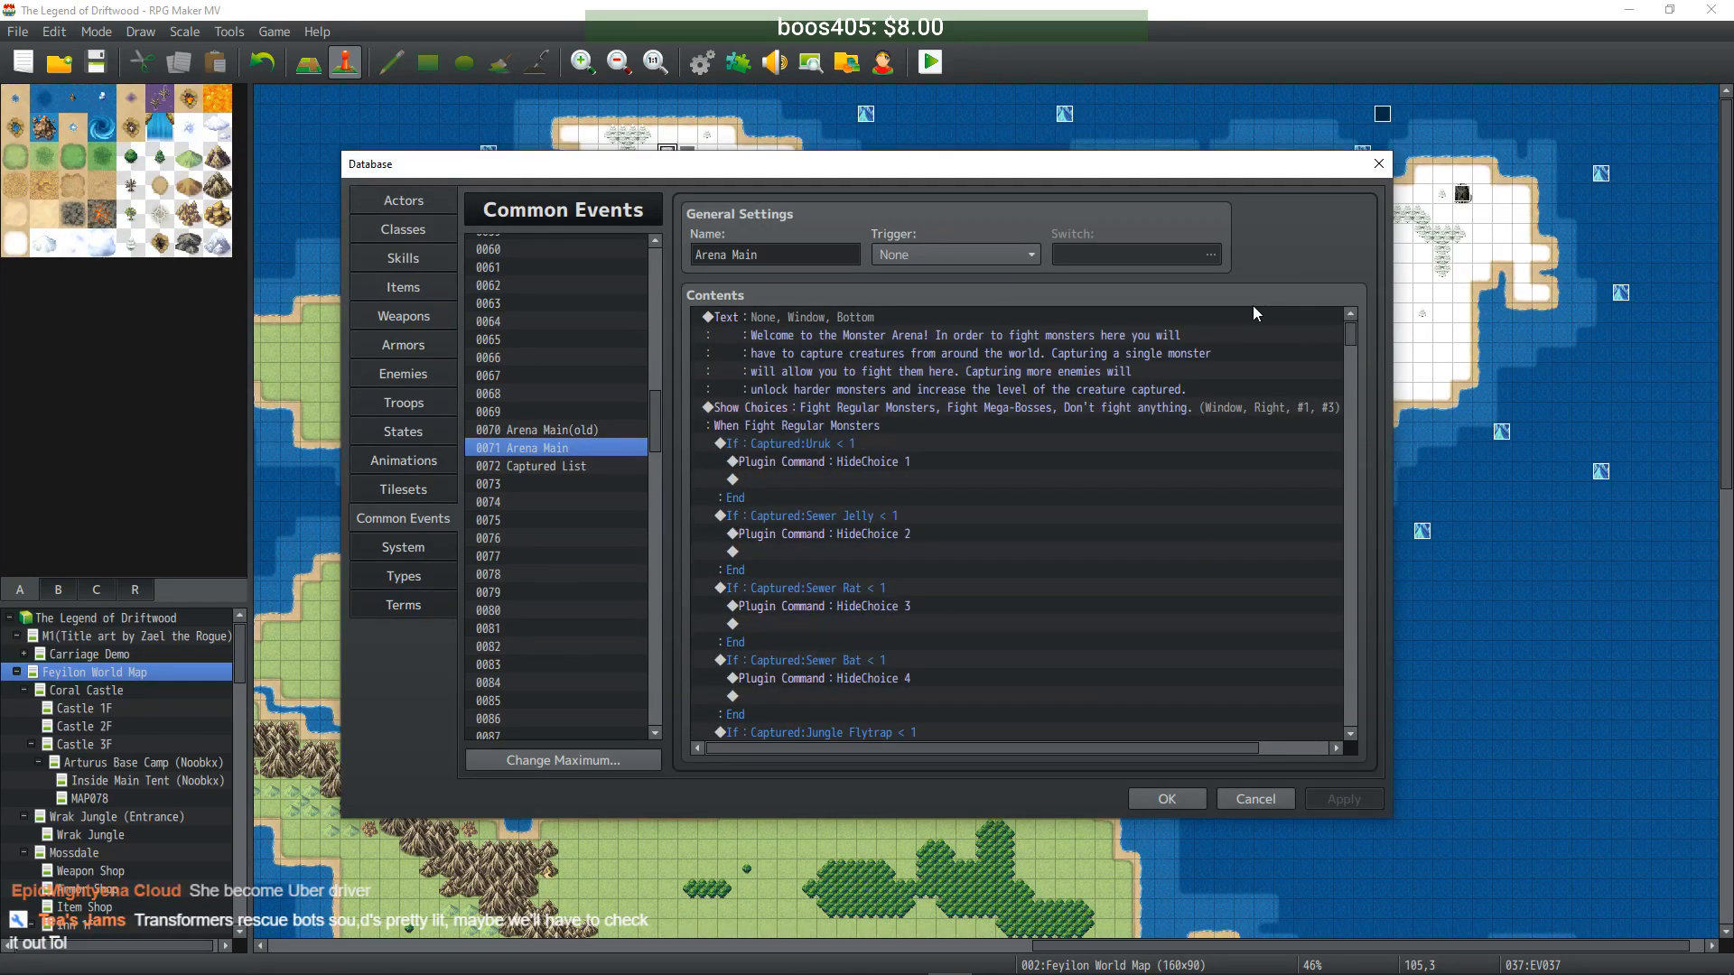
click(831, 445)
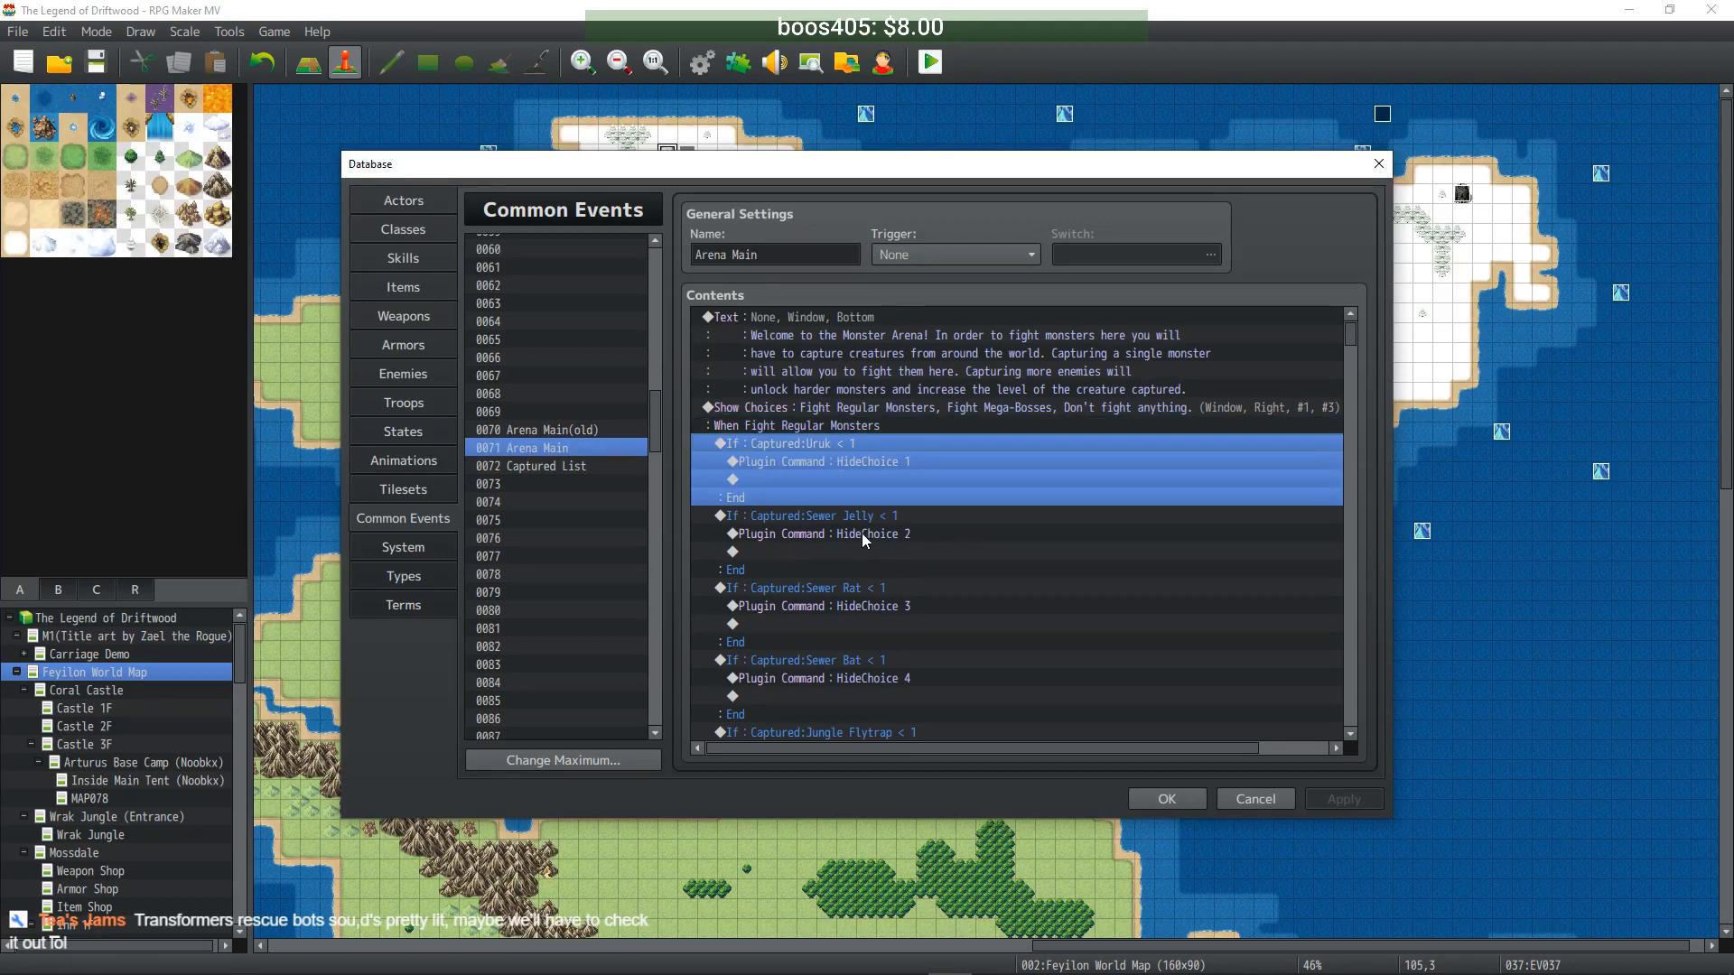
scroll(865, 516, down, 14)
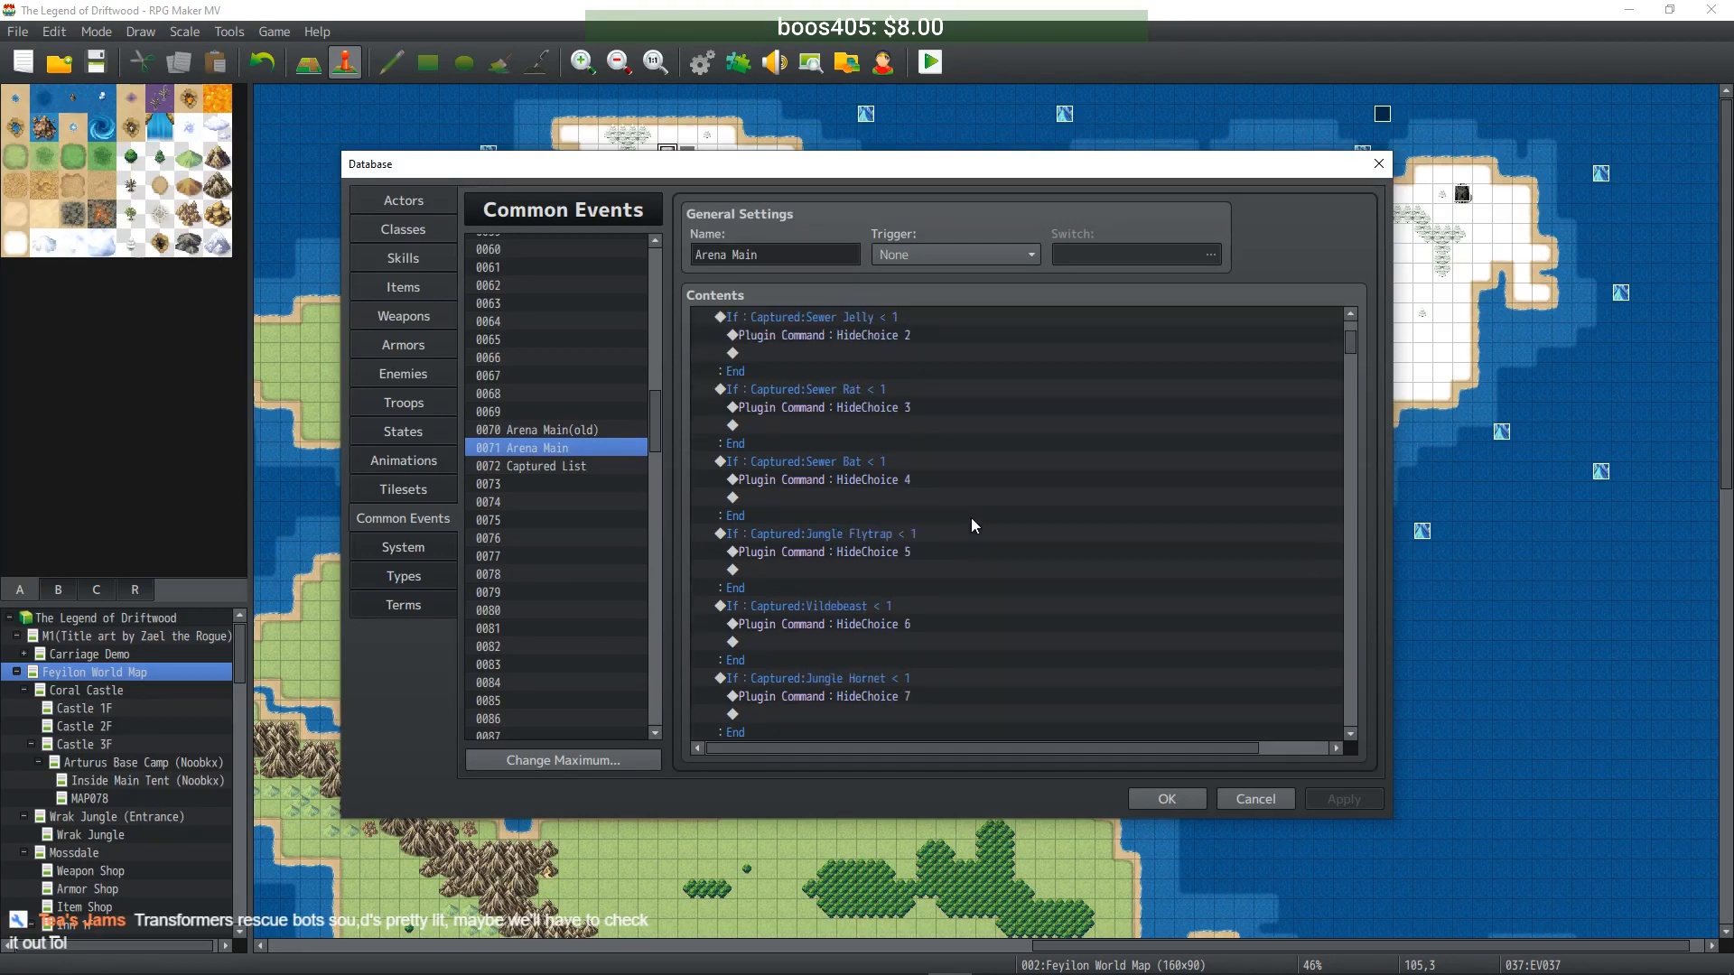
scroll(951, 529, down, 12)
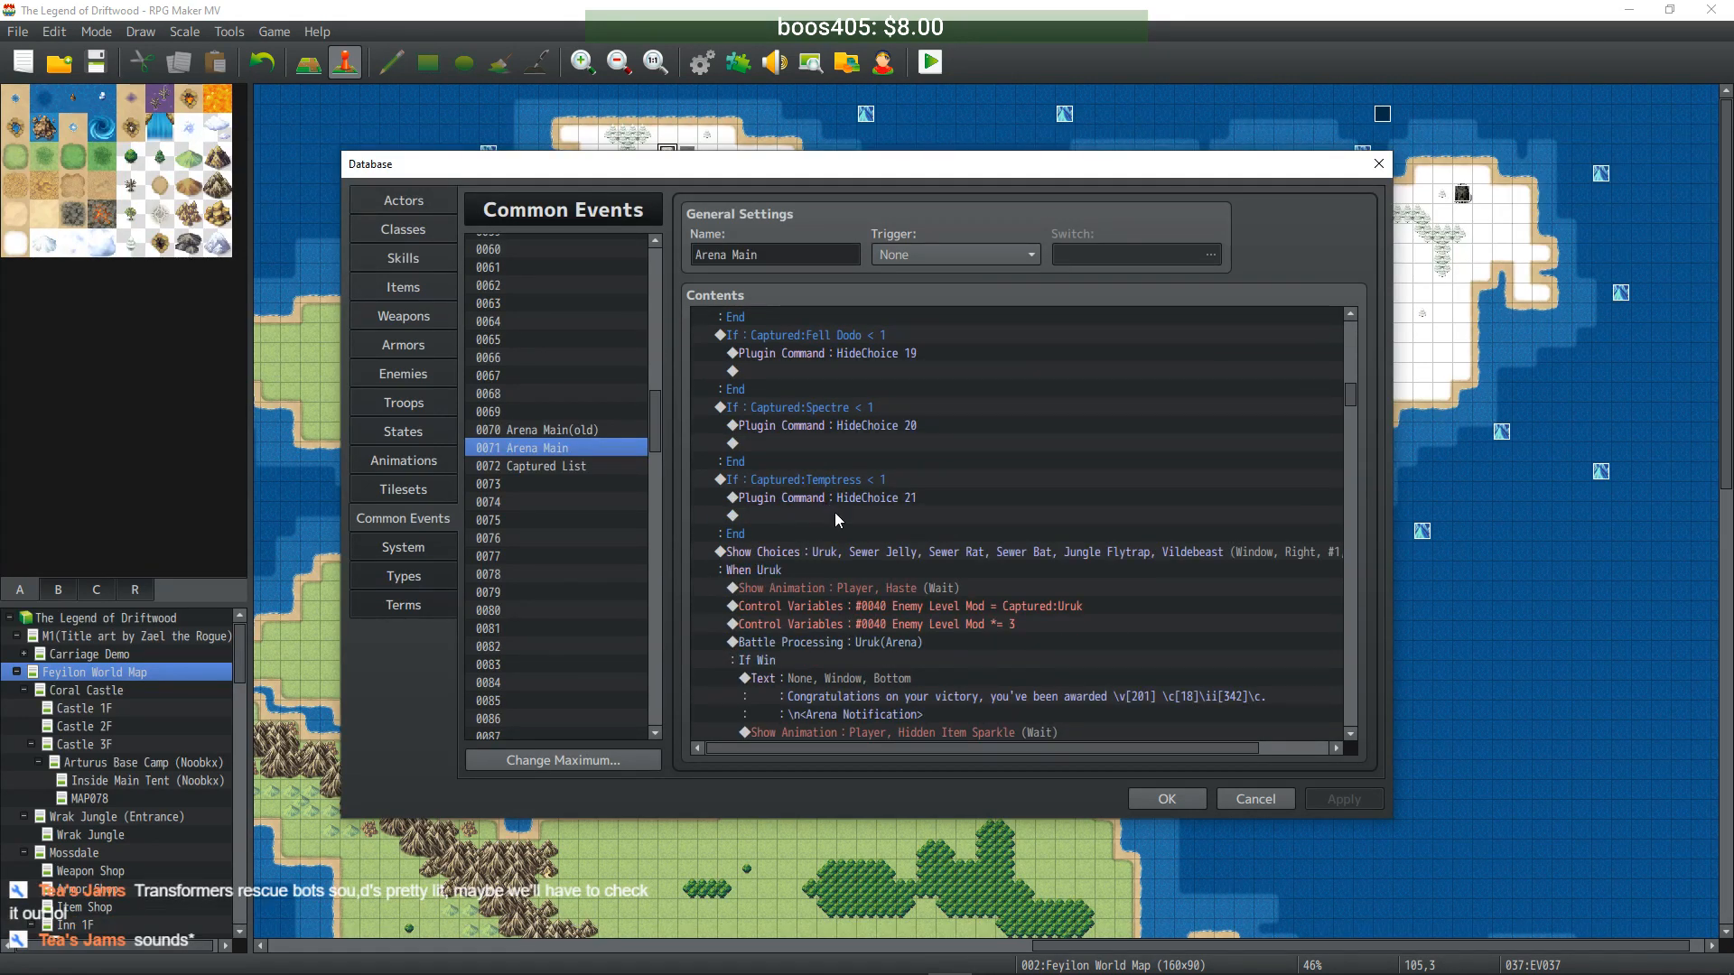
shift+click(827, 533)
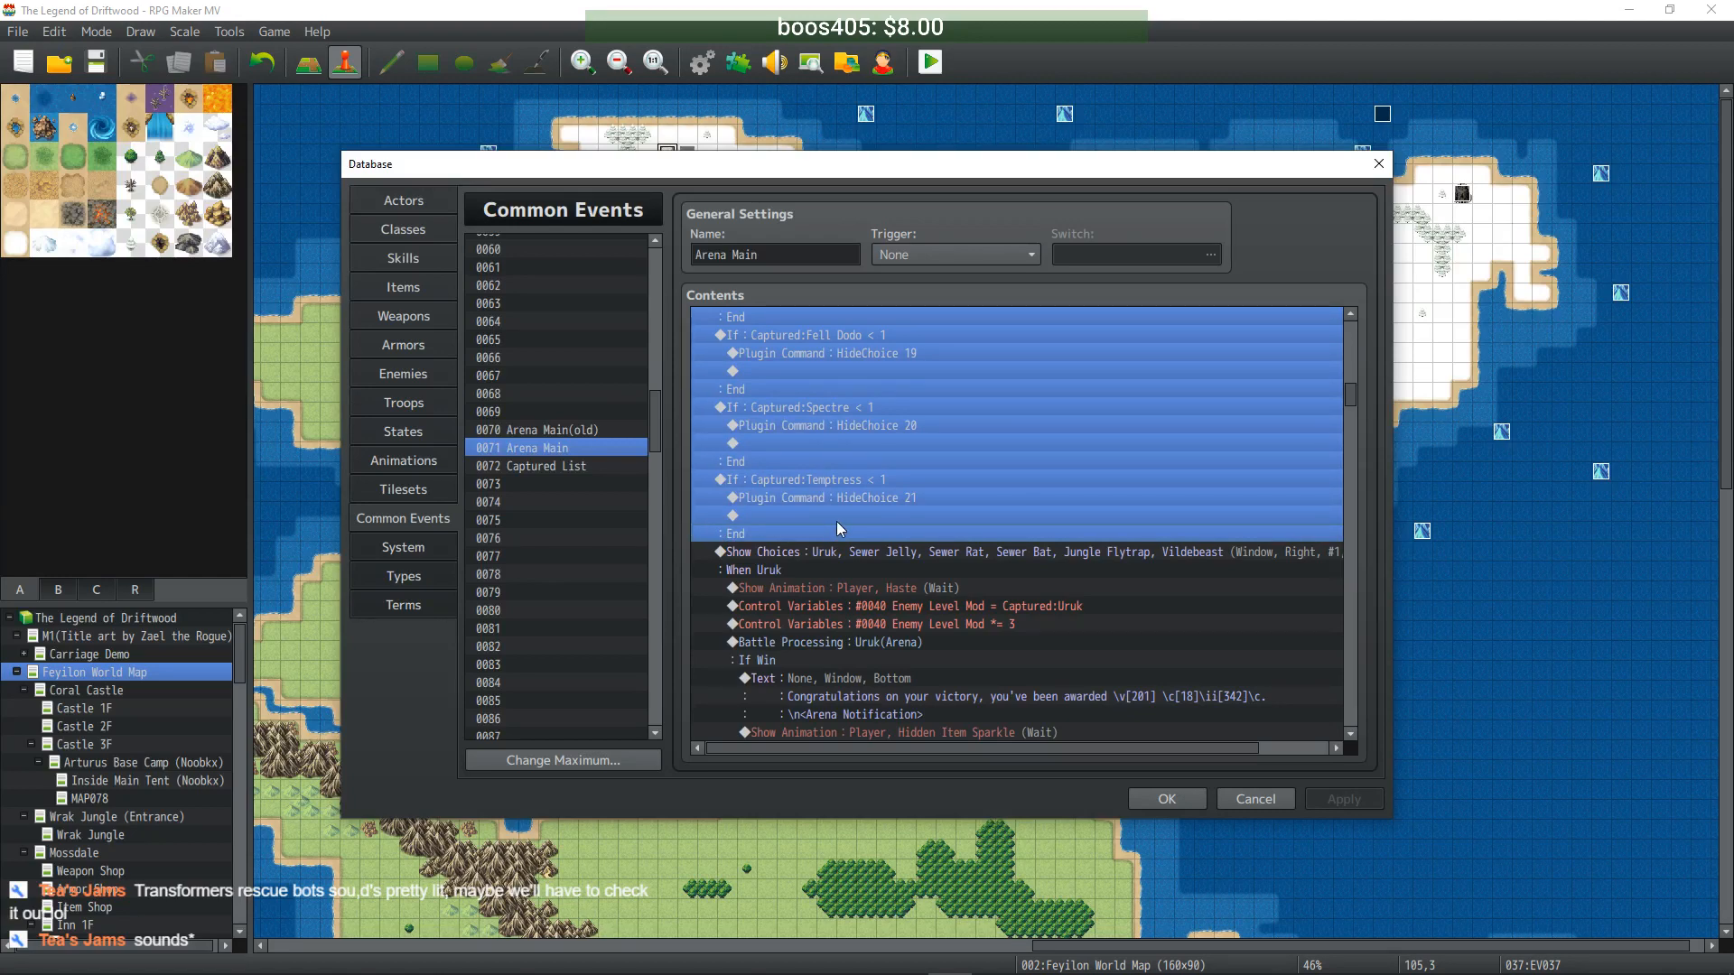
- Return to the Mega-Bosses branch and select its emblem reward line as the insertion point
scroll(836, 526, down, 10)
drag(1352, 406, 1348, 678)
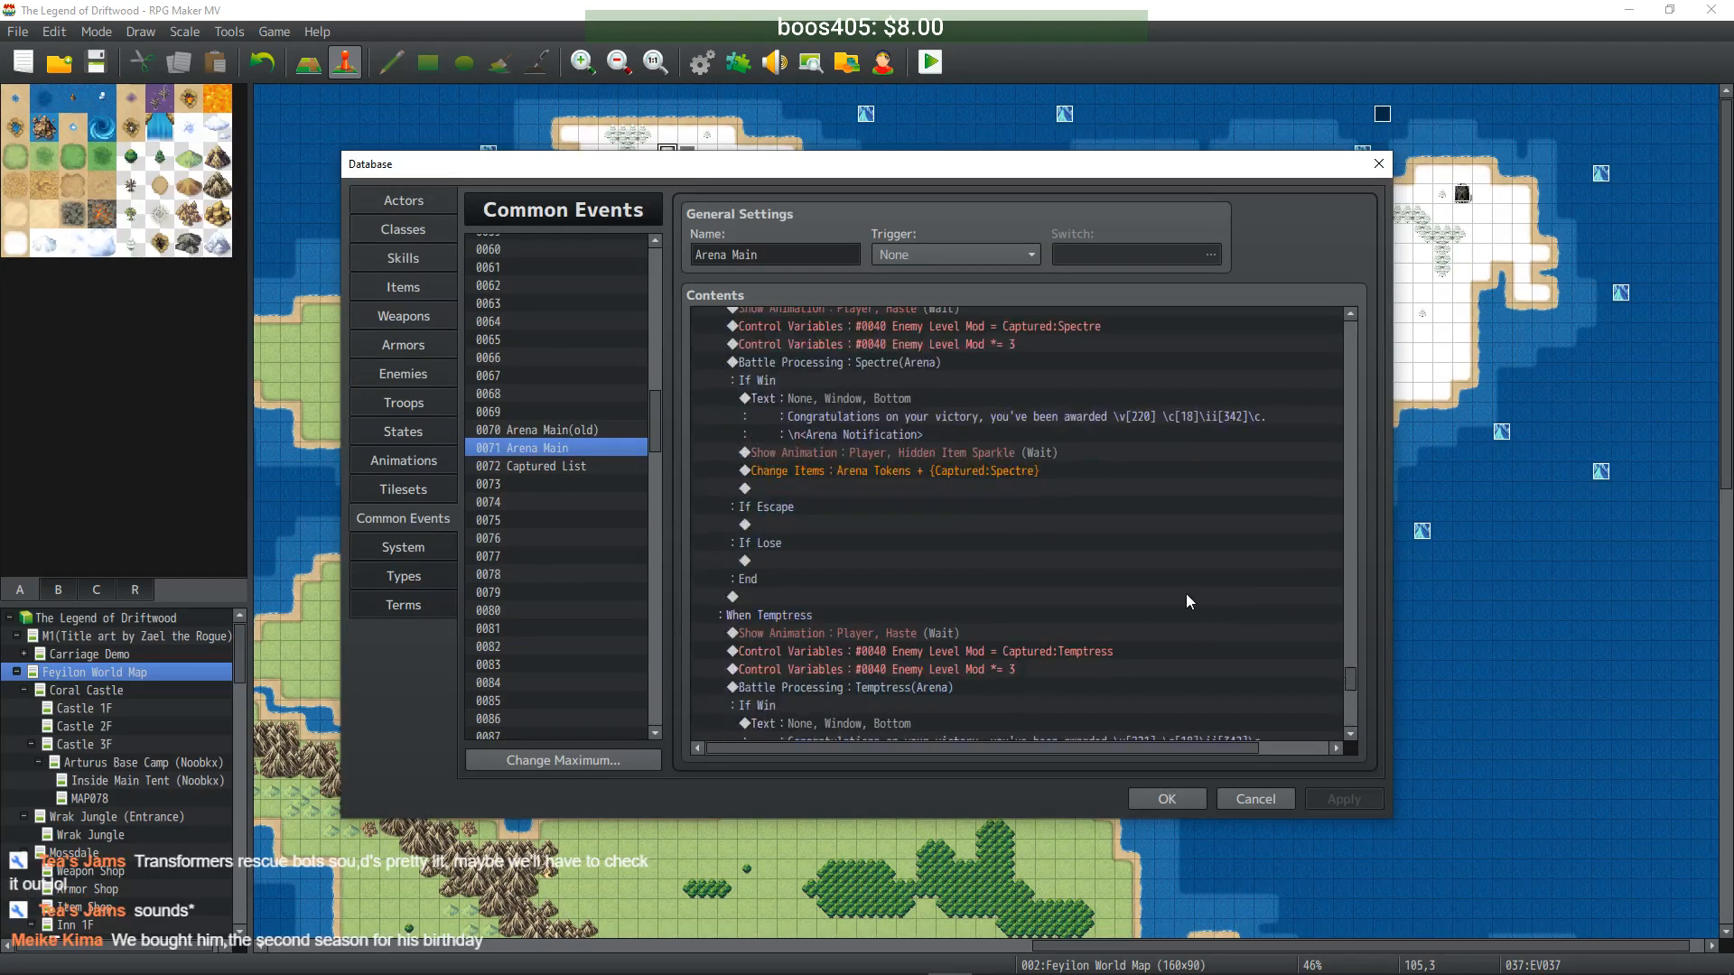
scroll(1205, 604, down, 3)
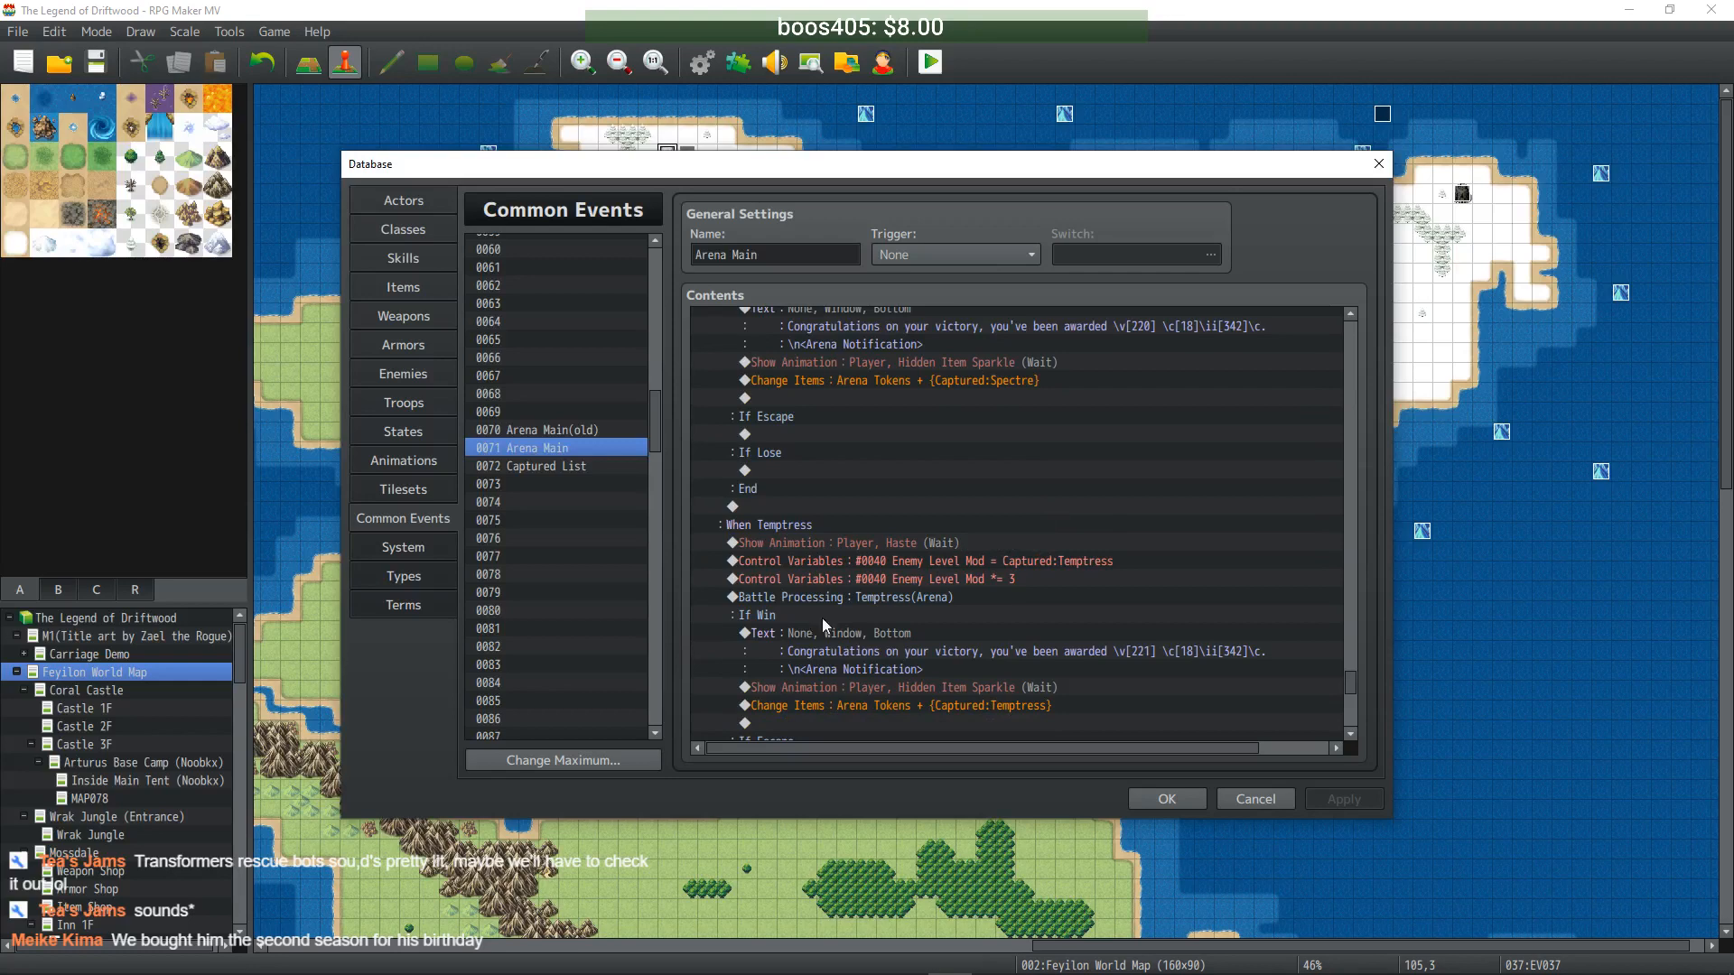
scroll(809, 611, down, 8)
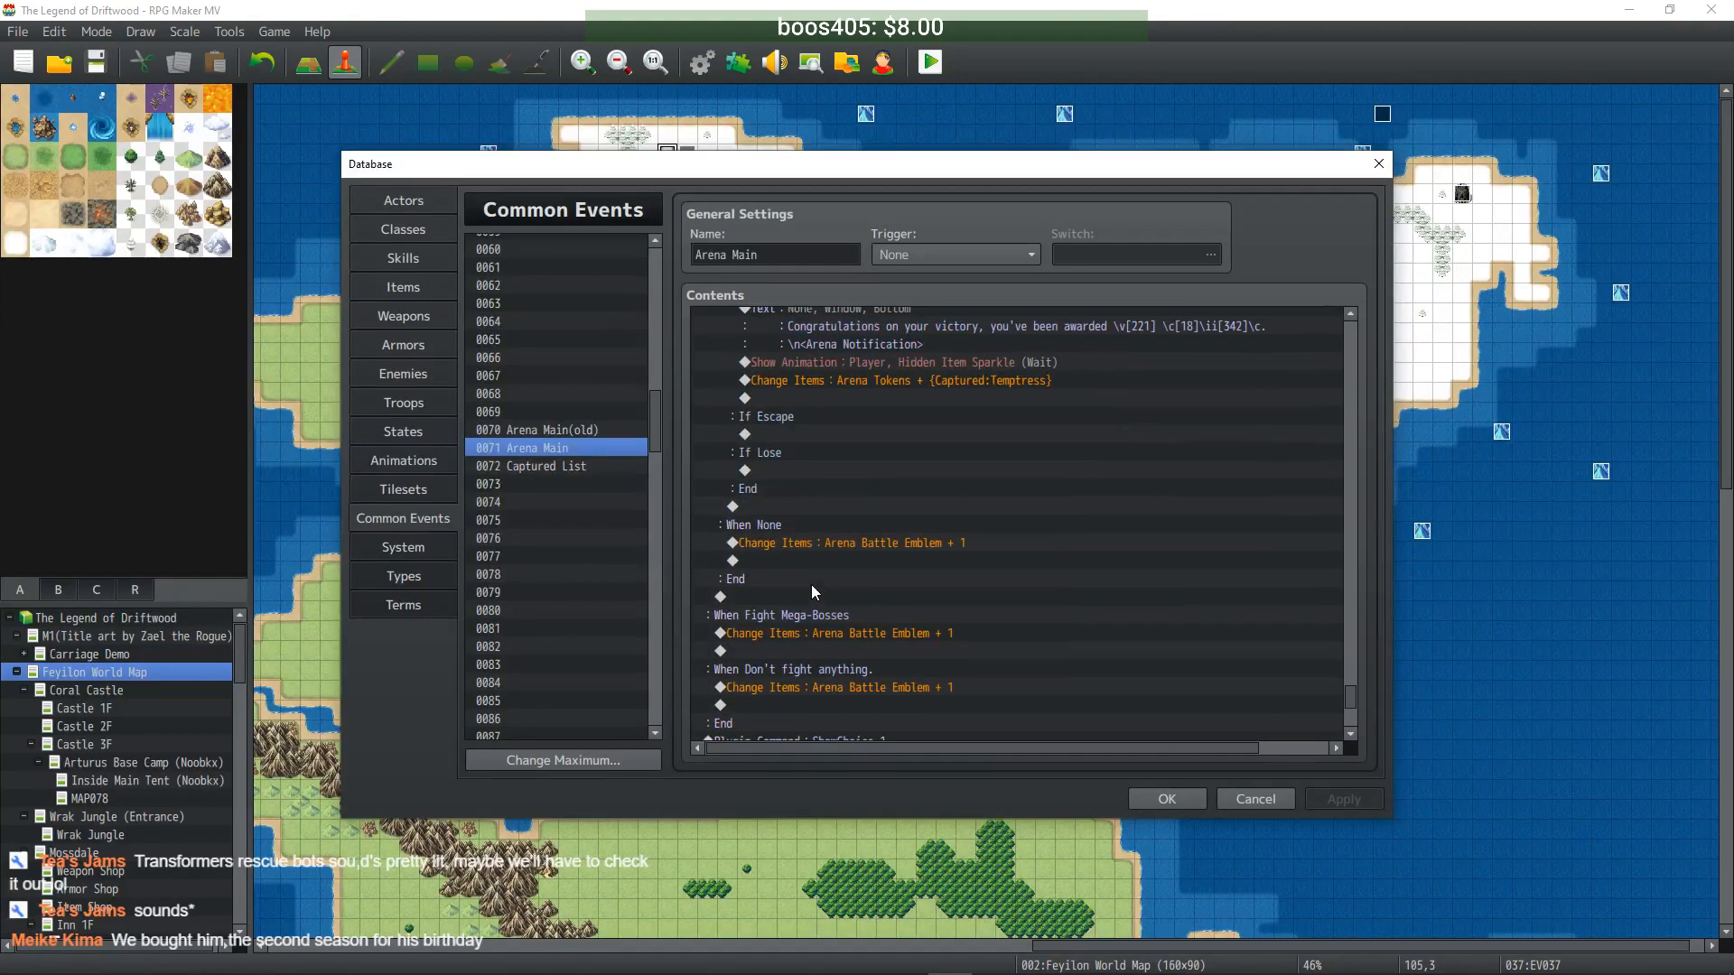
scroll(813, 565, up, 4)
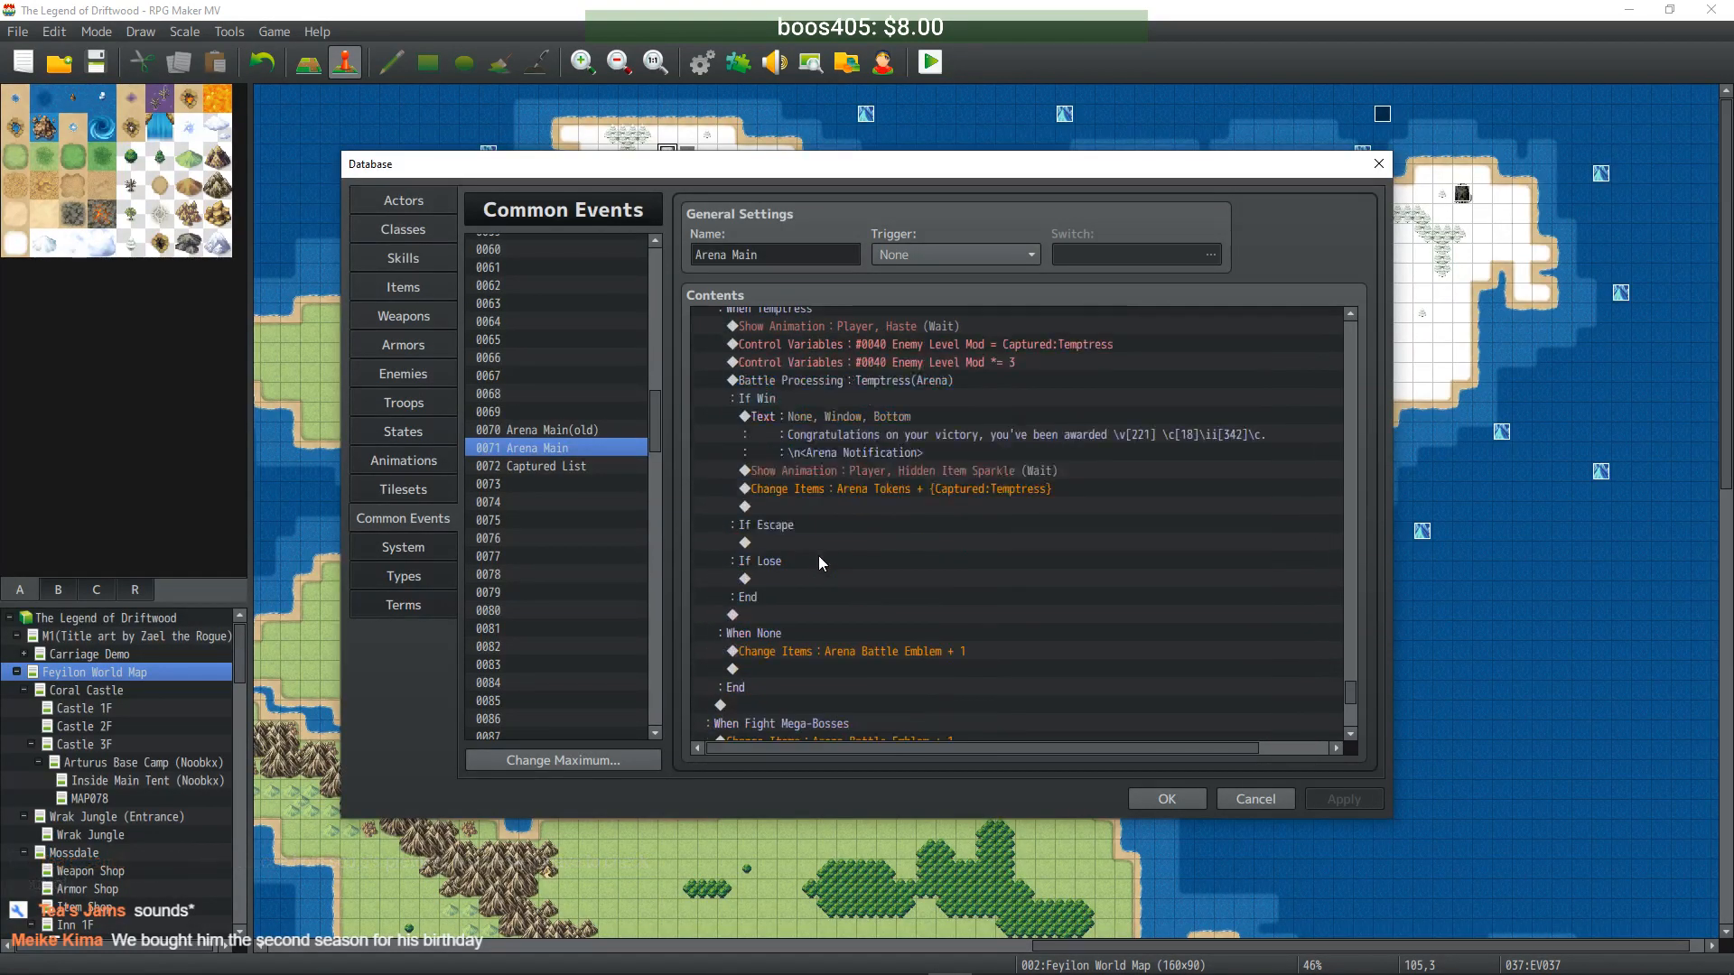
scroll(820, 563, up, 3)
scroll(820, 562, up, 5)
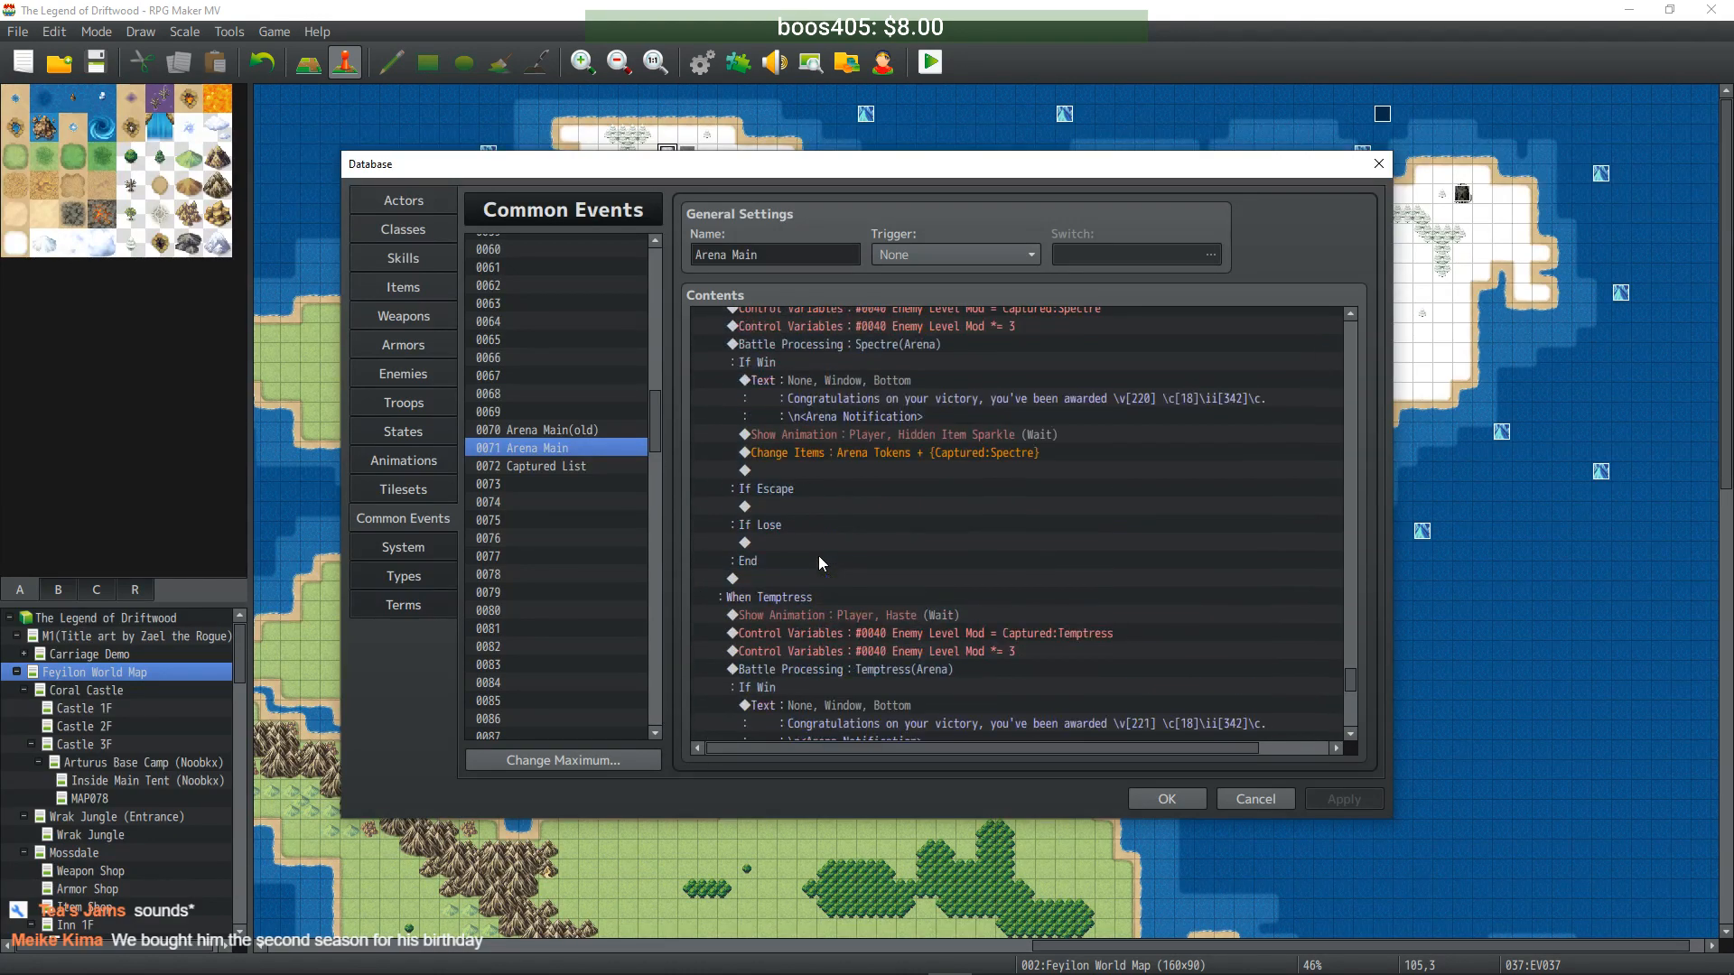
mouse_move(1350, 669)
mouse_down()
mouse_move(1347, 649)
mouse_move(1355, 703)
mouse_up()
click(806, 457)
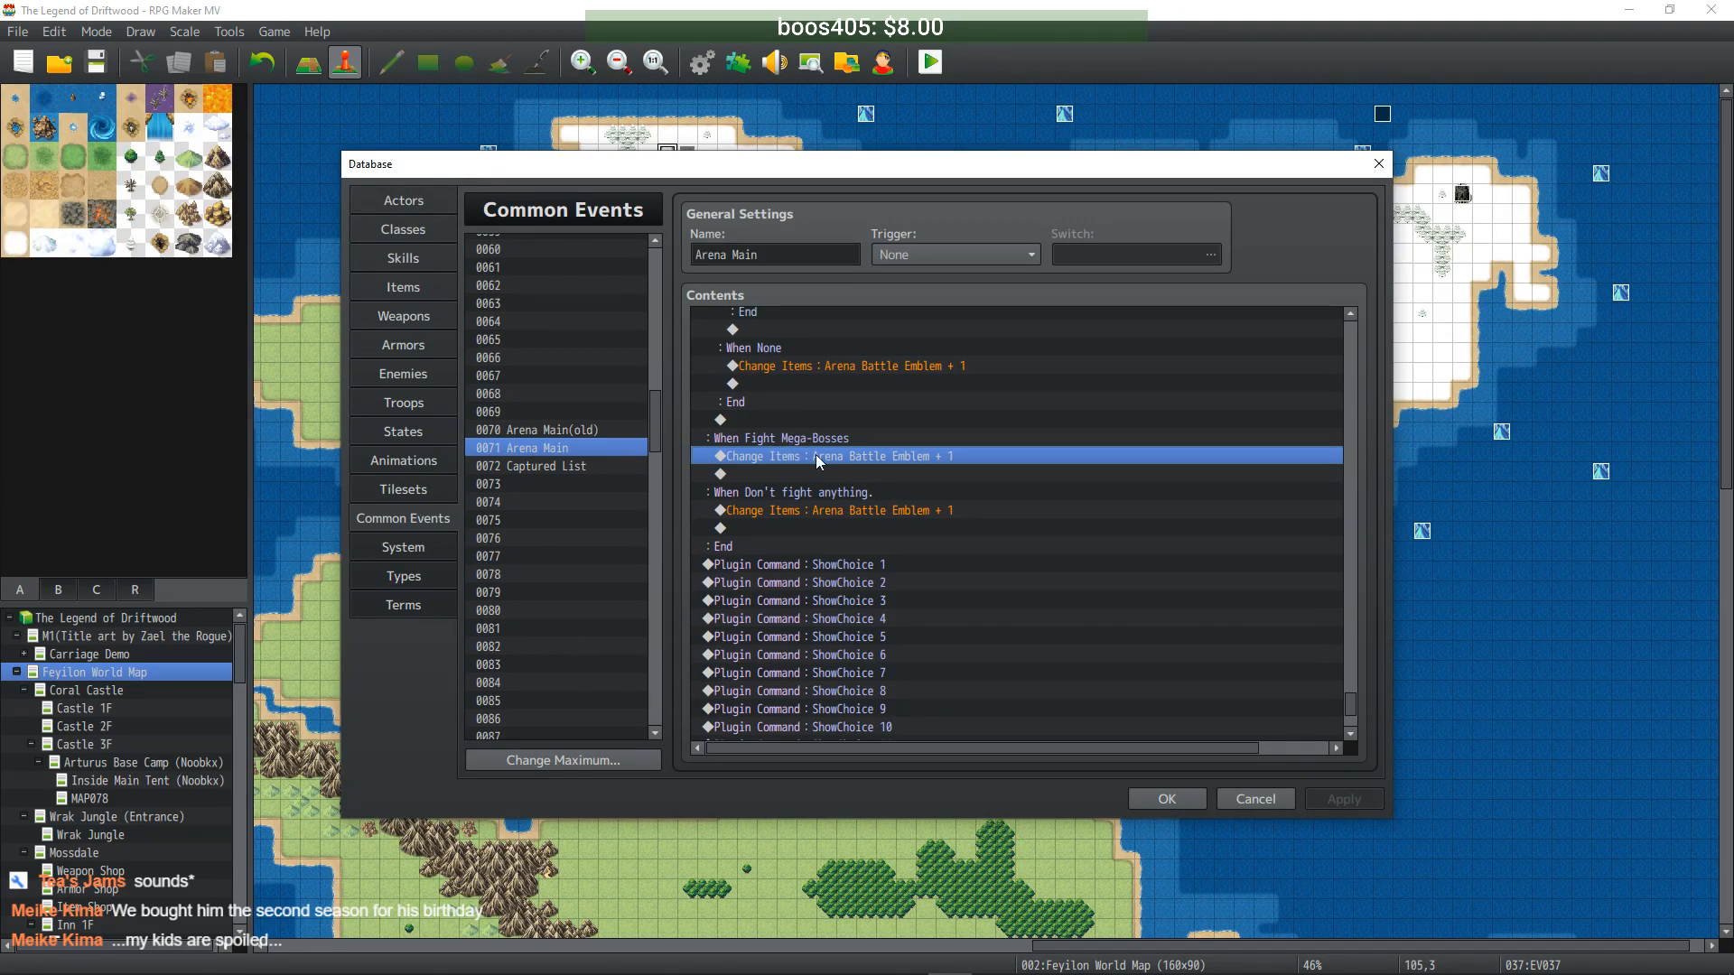
- Paste the copied Captured checks and change the Uruk check to Captured < 10
key(ctrl+v)
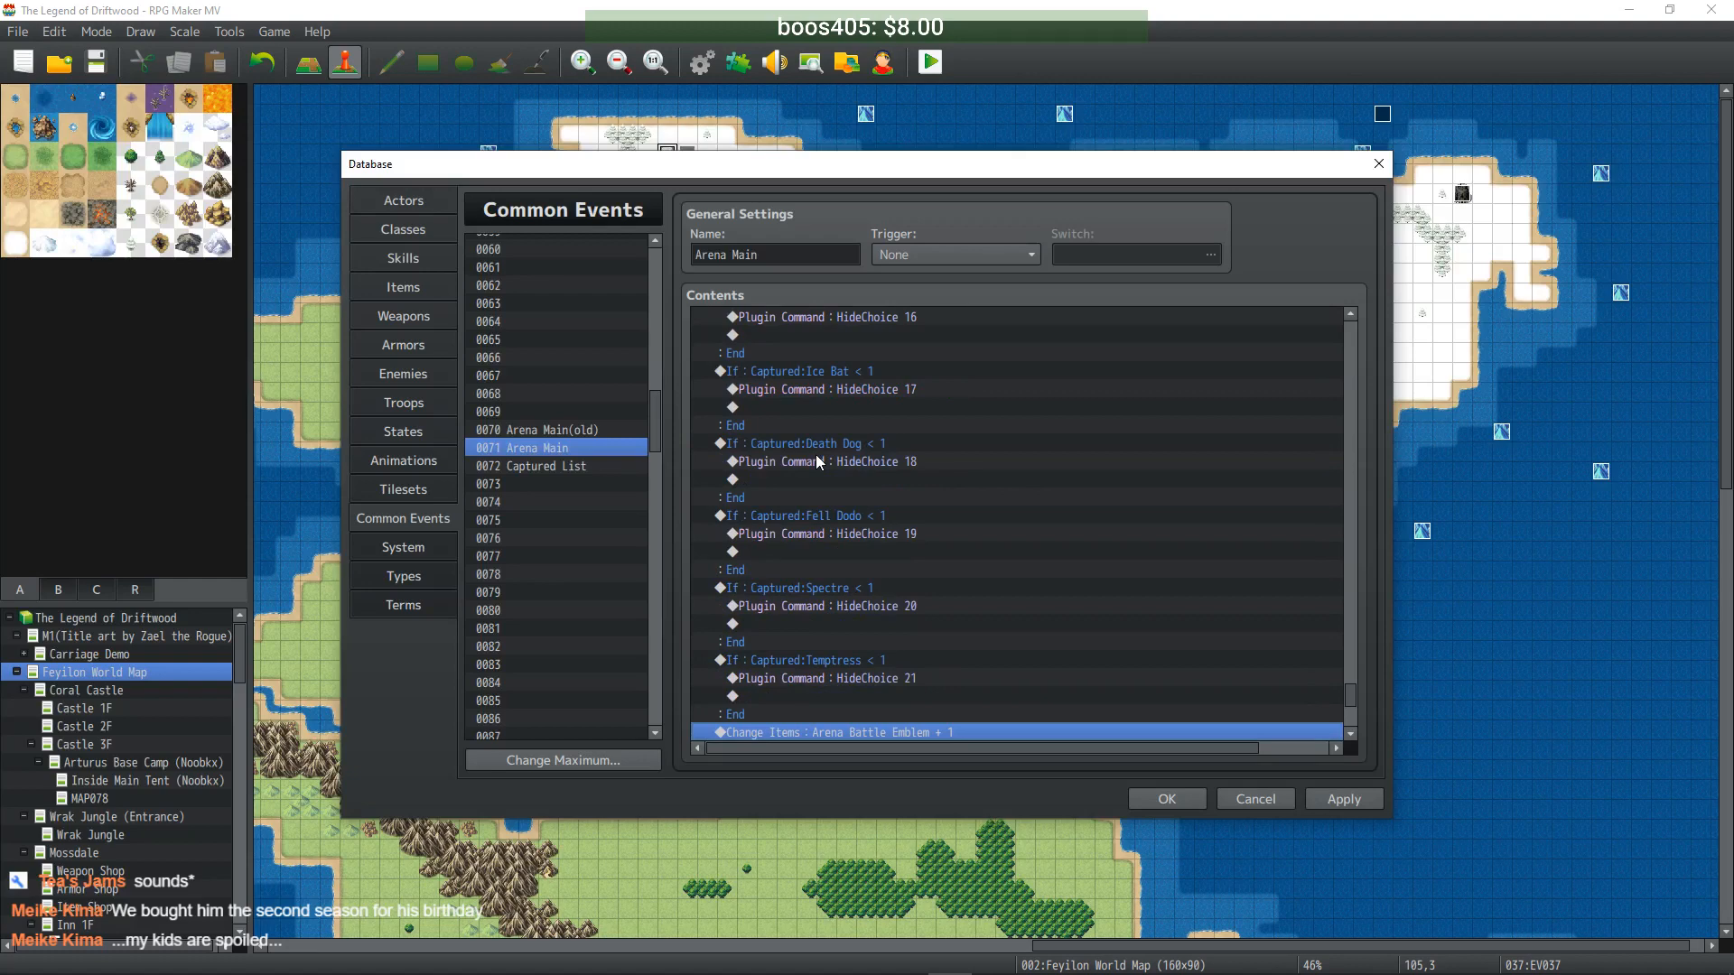
scroll(848, 558, up, 17)
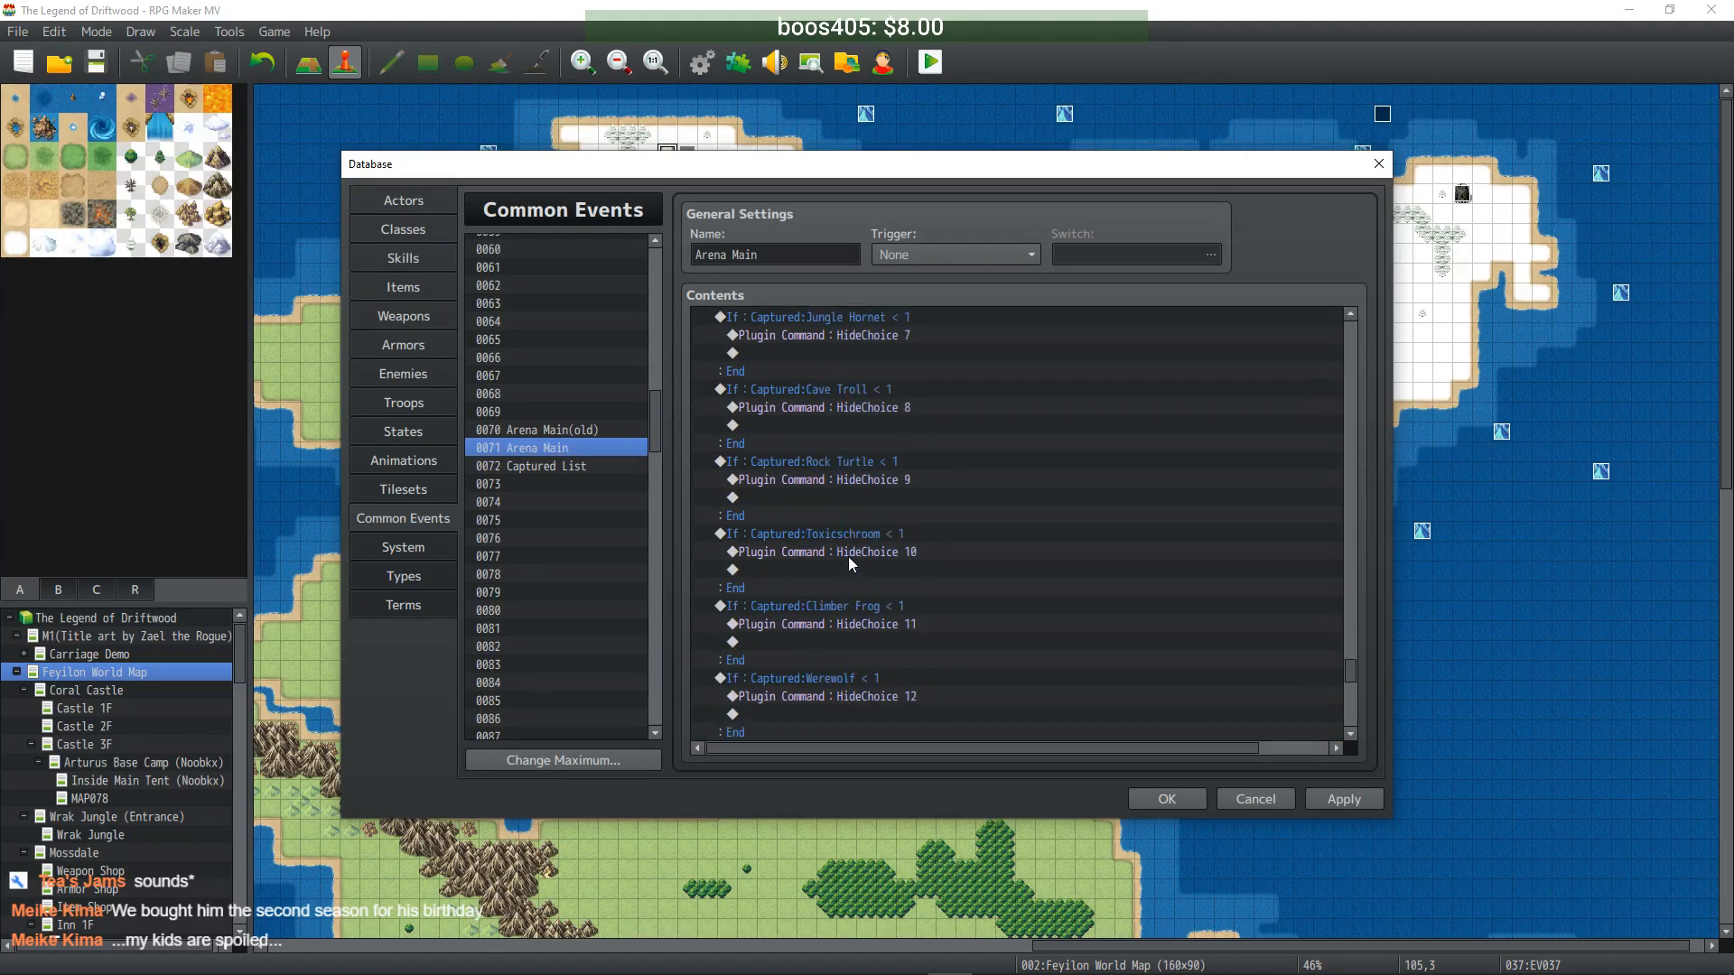
scroll(848, 553, up, 2)
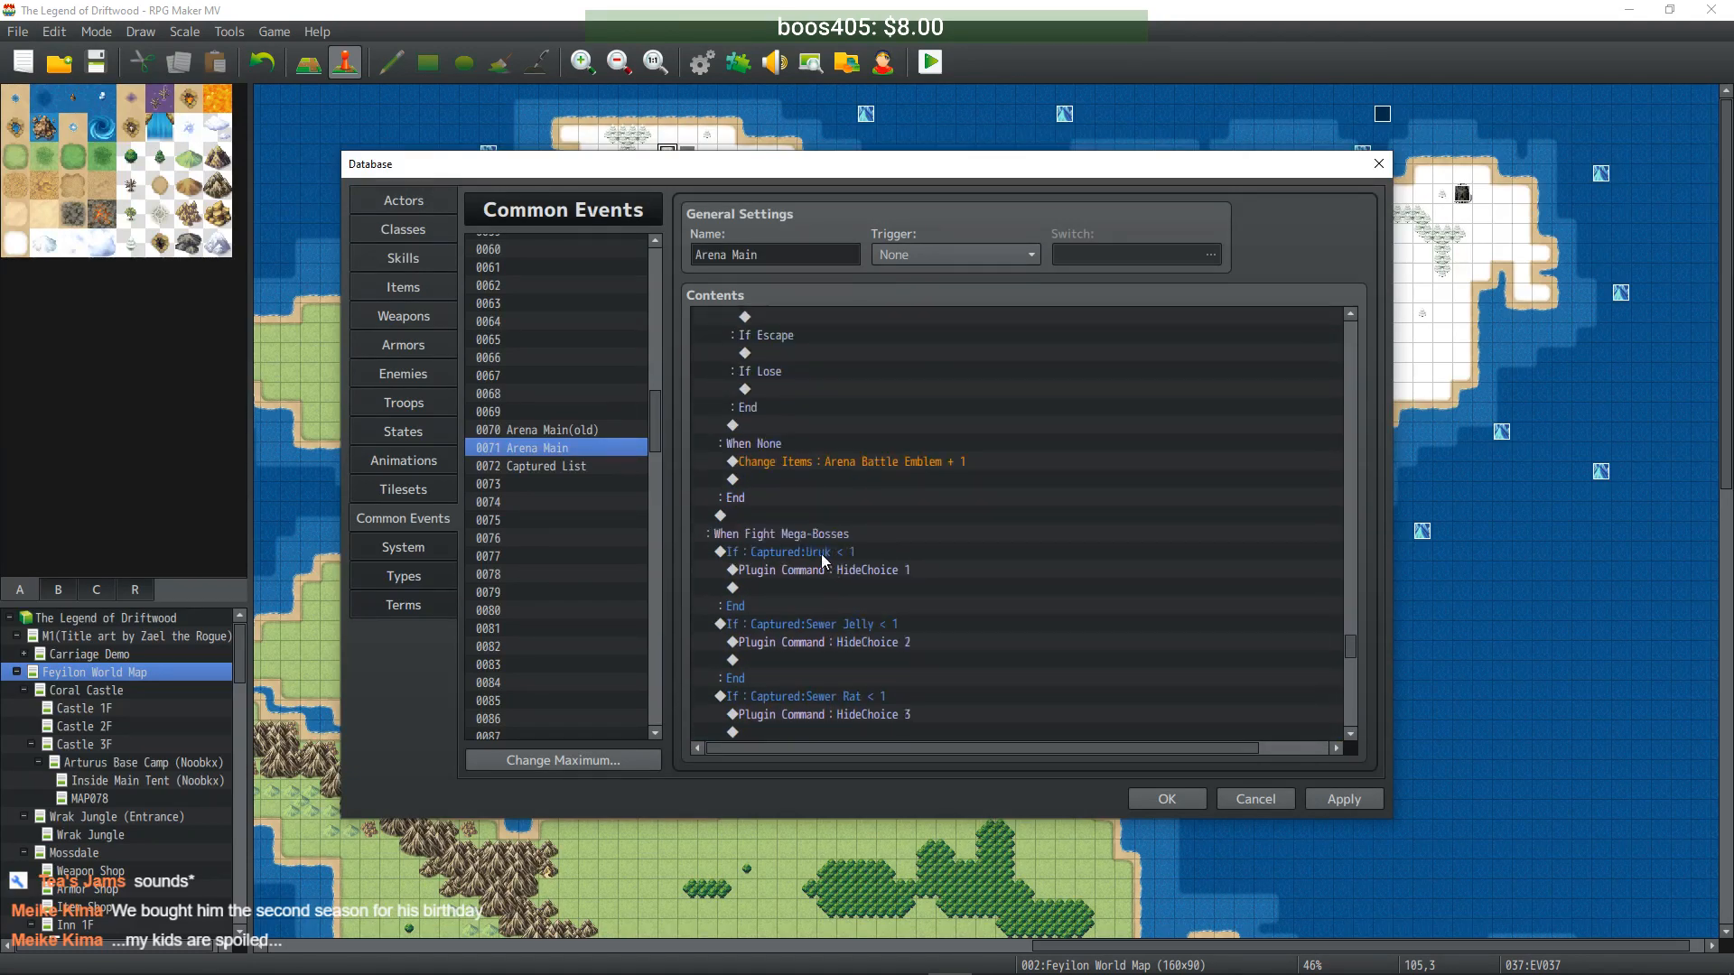
click(963, 557)
double_click(859, 560)
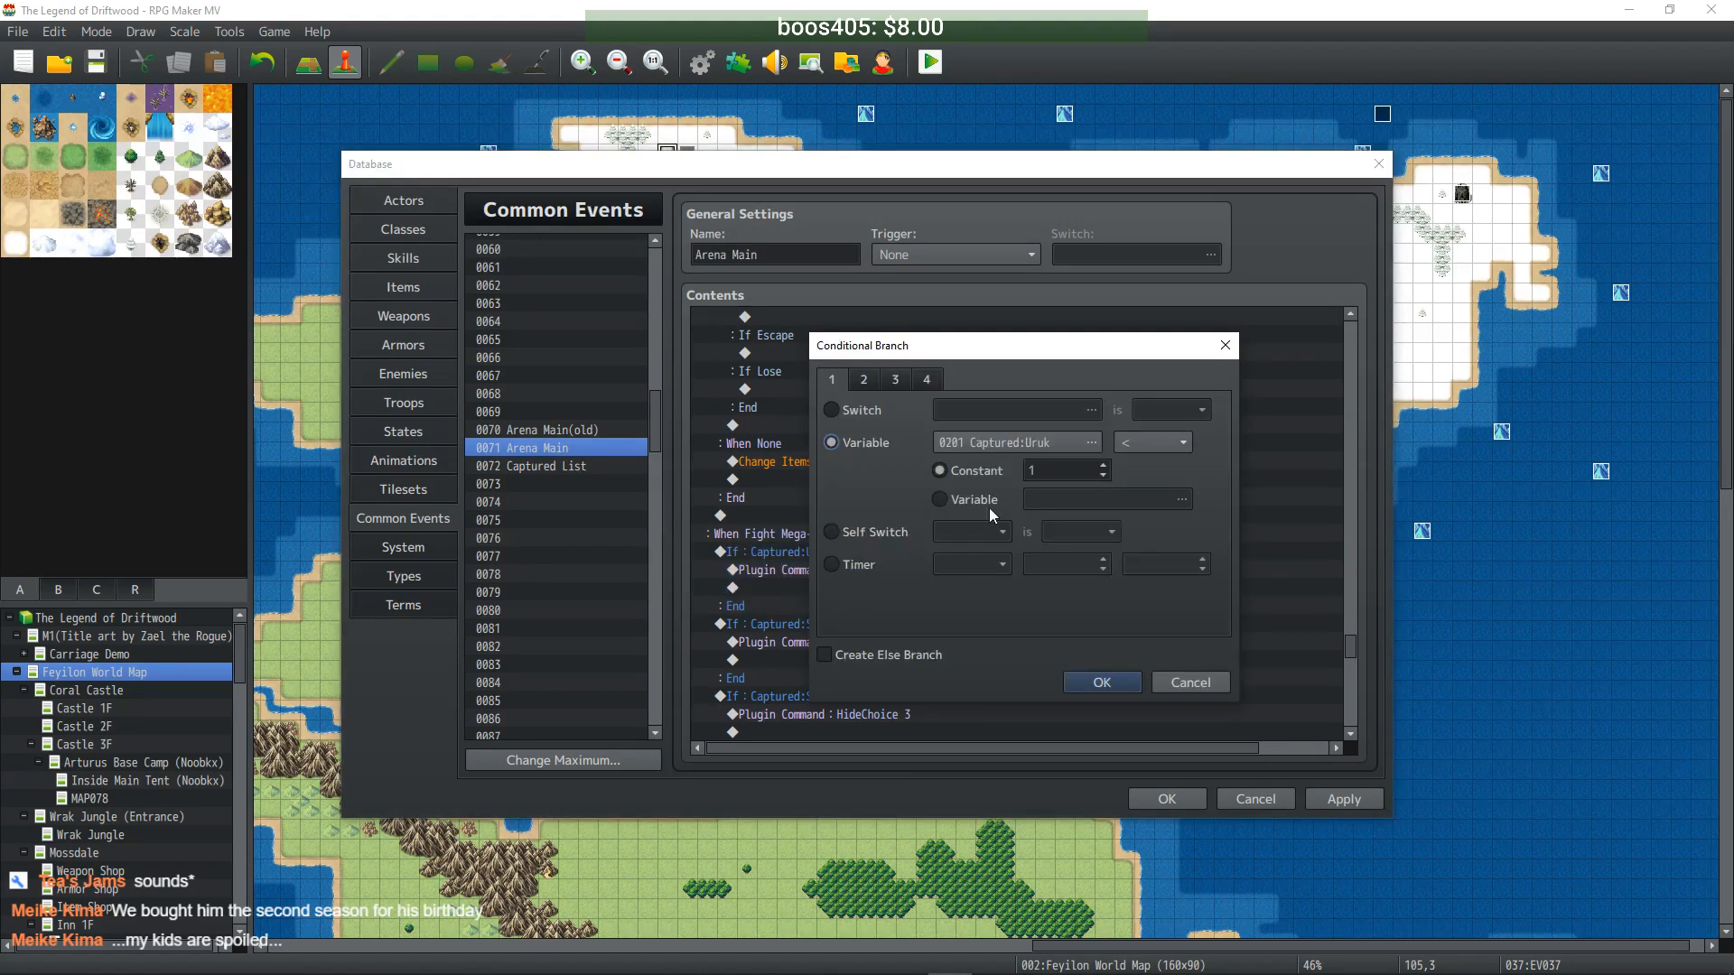
click(1048, 473)
text(0)
click(1101, 684)
- Raise the Sewer Jelly, Sewer Rat and Sewer Bat Captured thresholds from 1 to 10
click(856, 626)
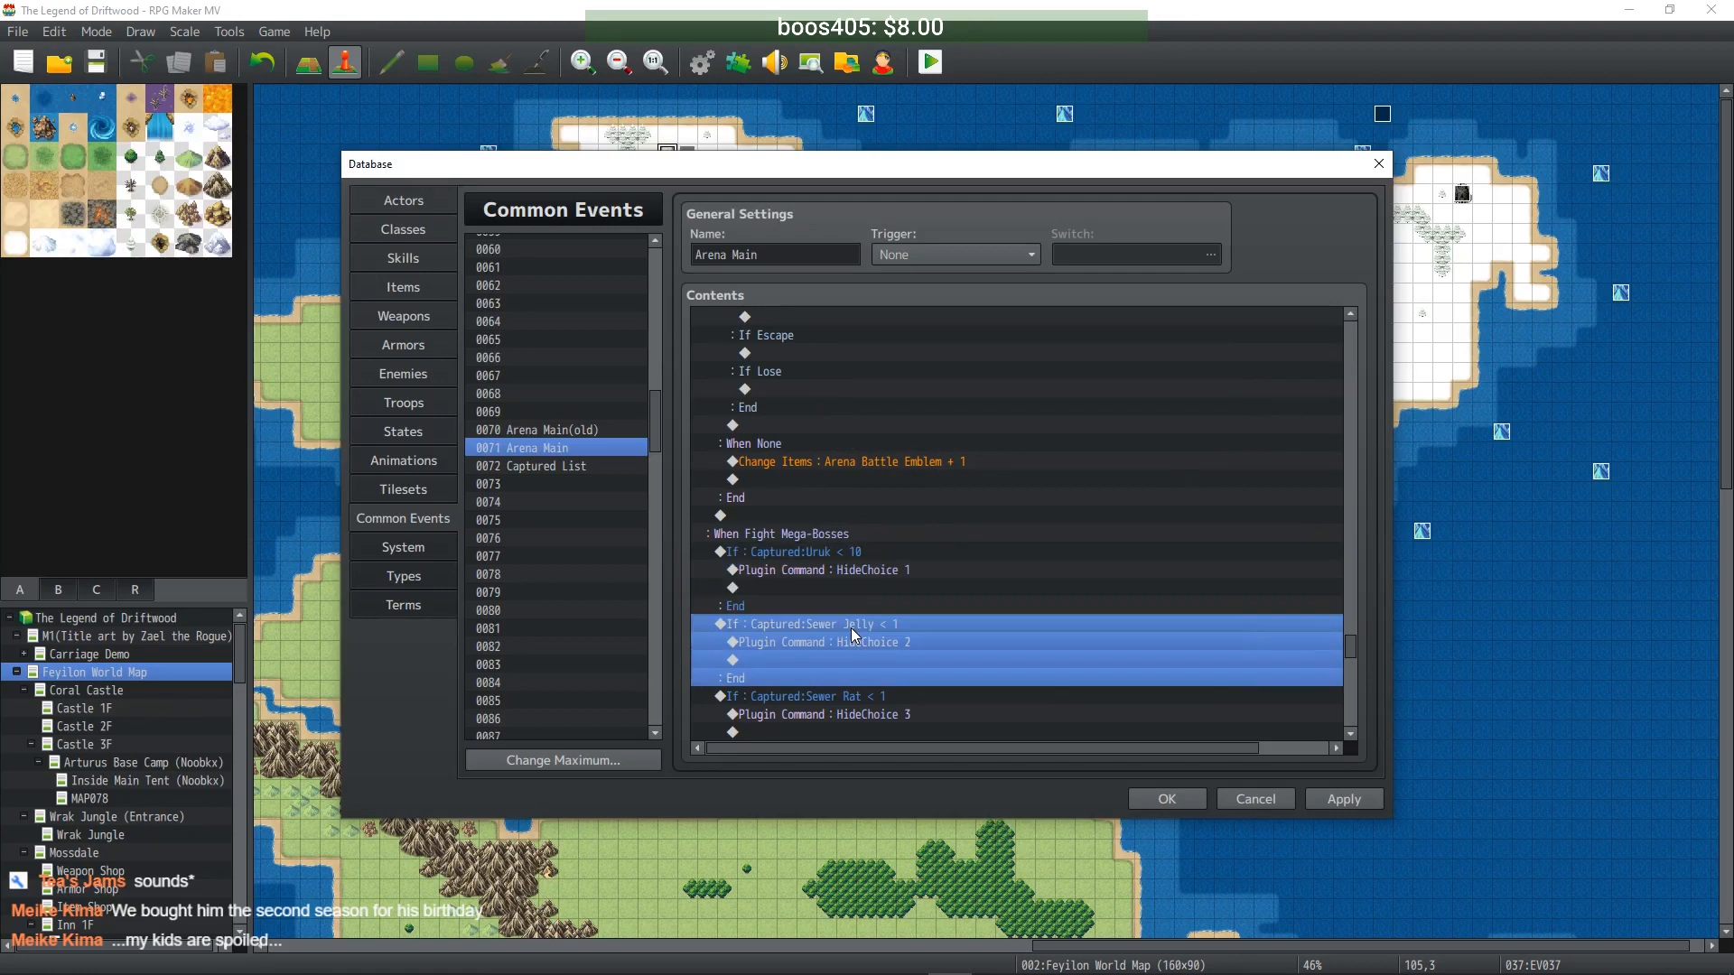
double_click(852, 630)
click(1064, 471)
text(0)
click(1108, 680)
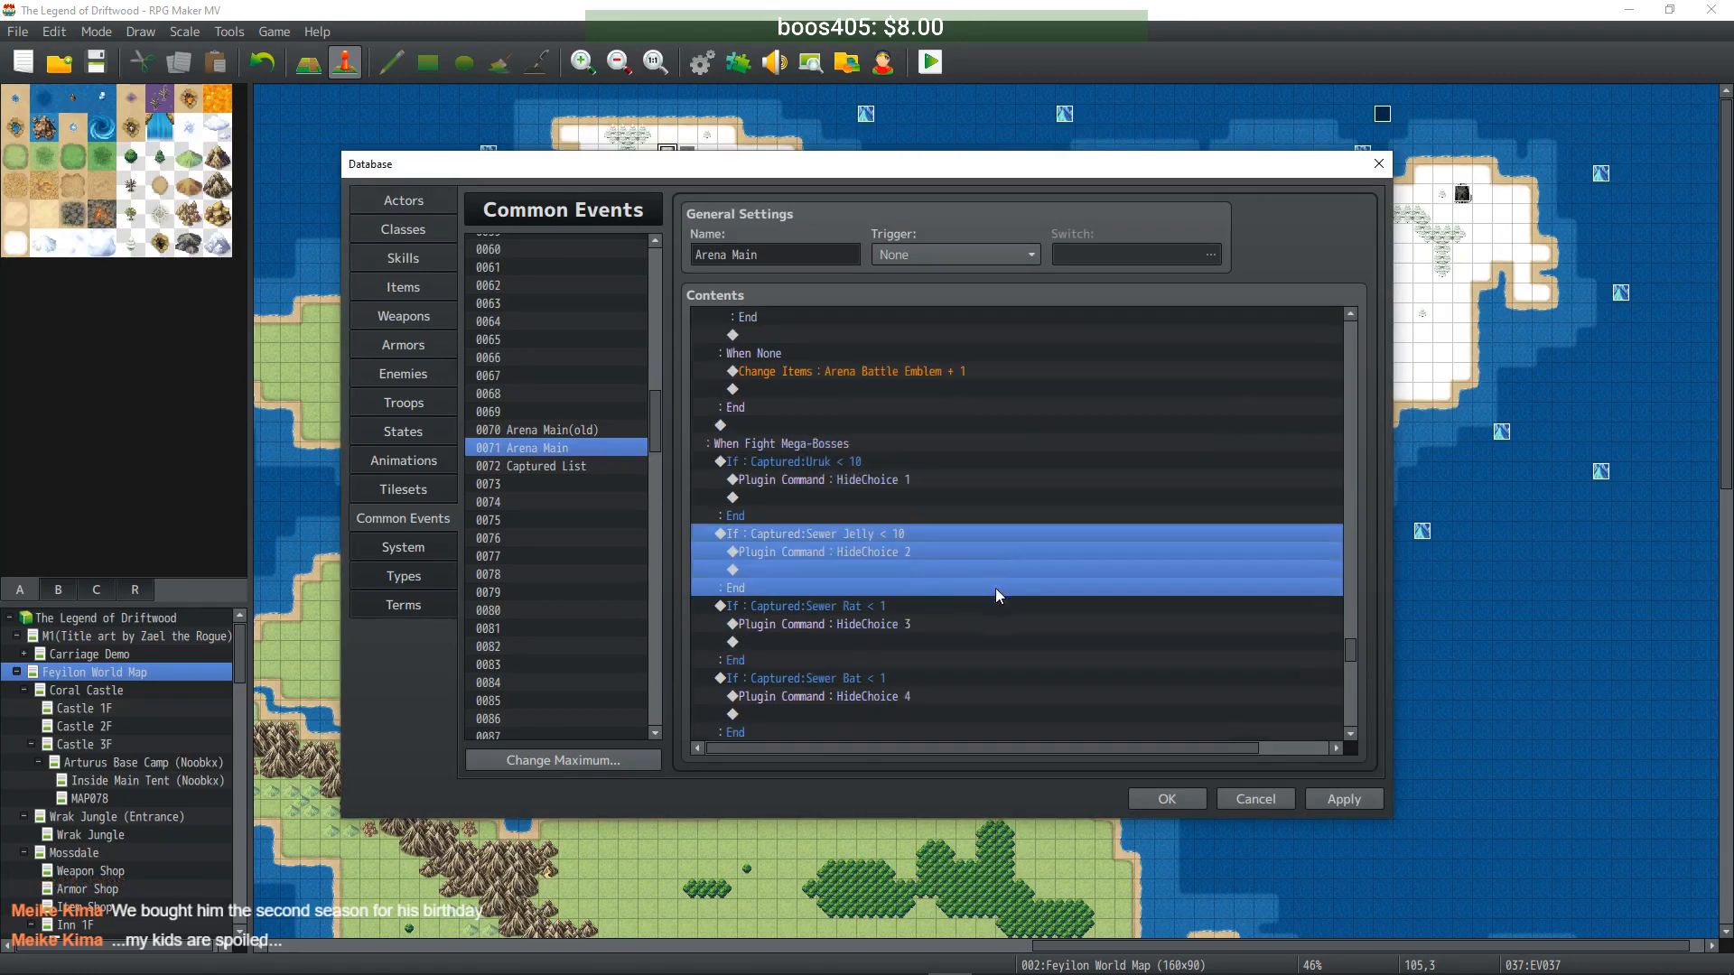
double_click(858, 618)
click(1064, 471)
text(0)
click(1102, 681)
double_click(880, 569)
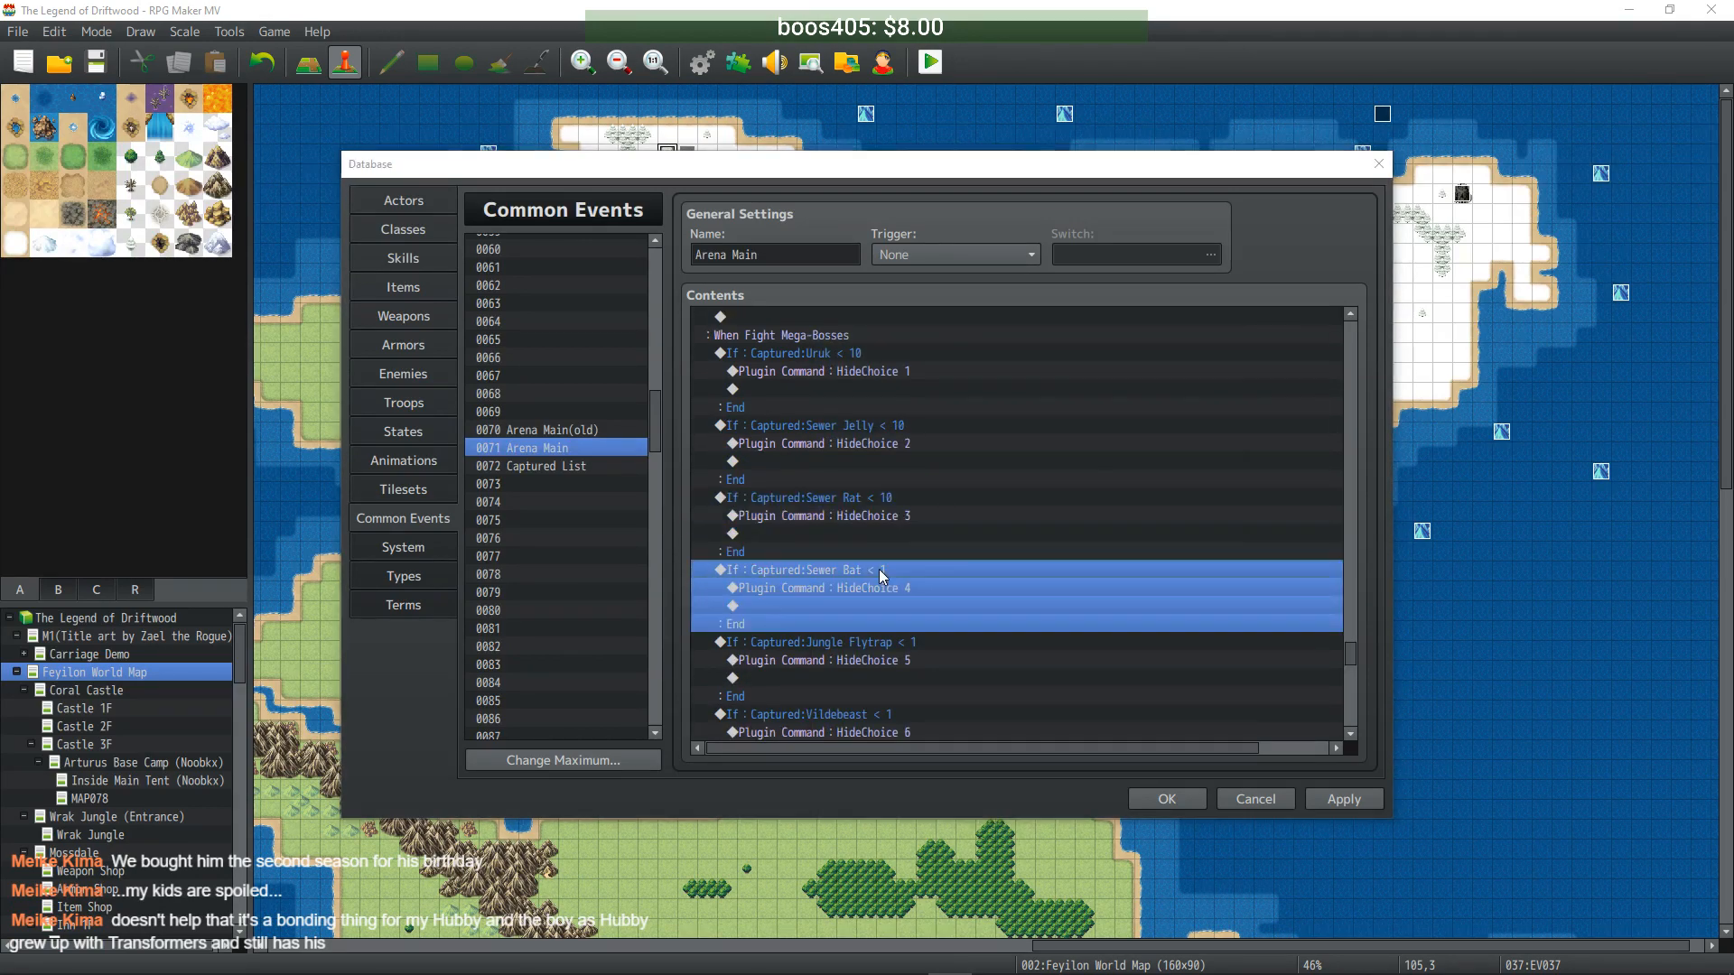
click(1063, 471)
text(0)
click(1102, 682)
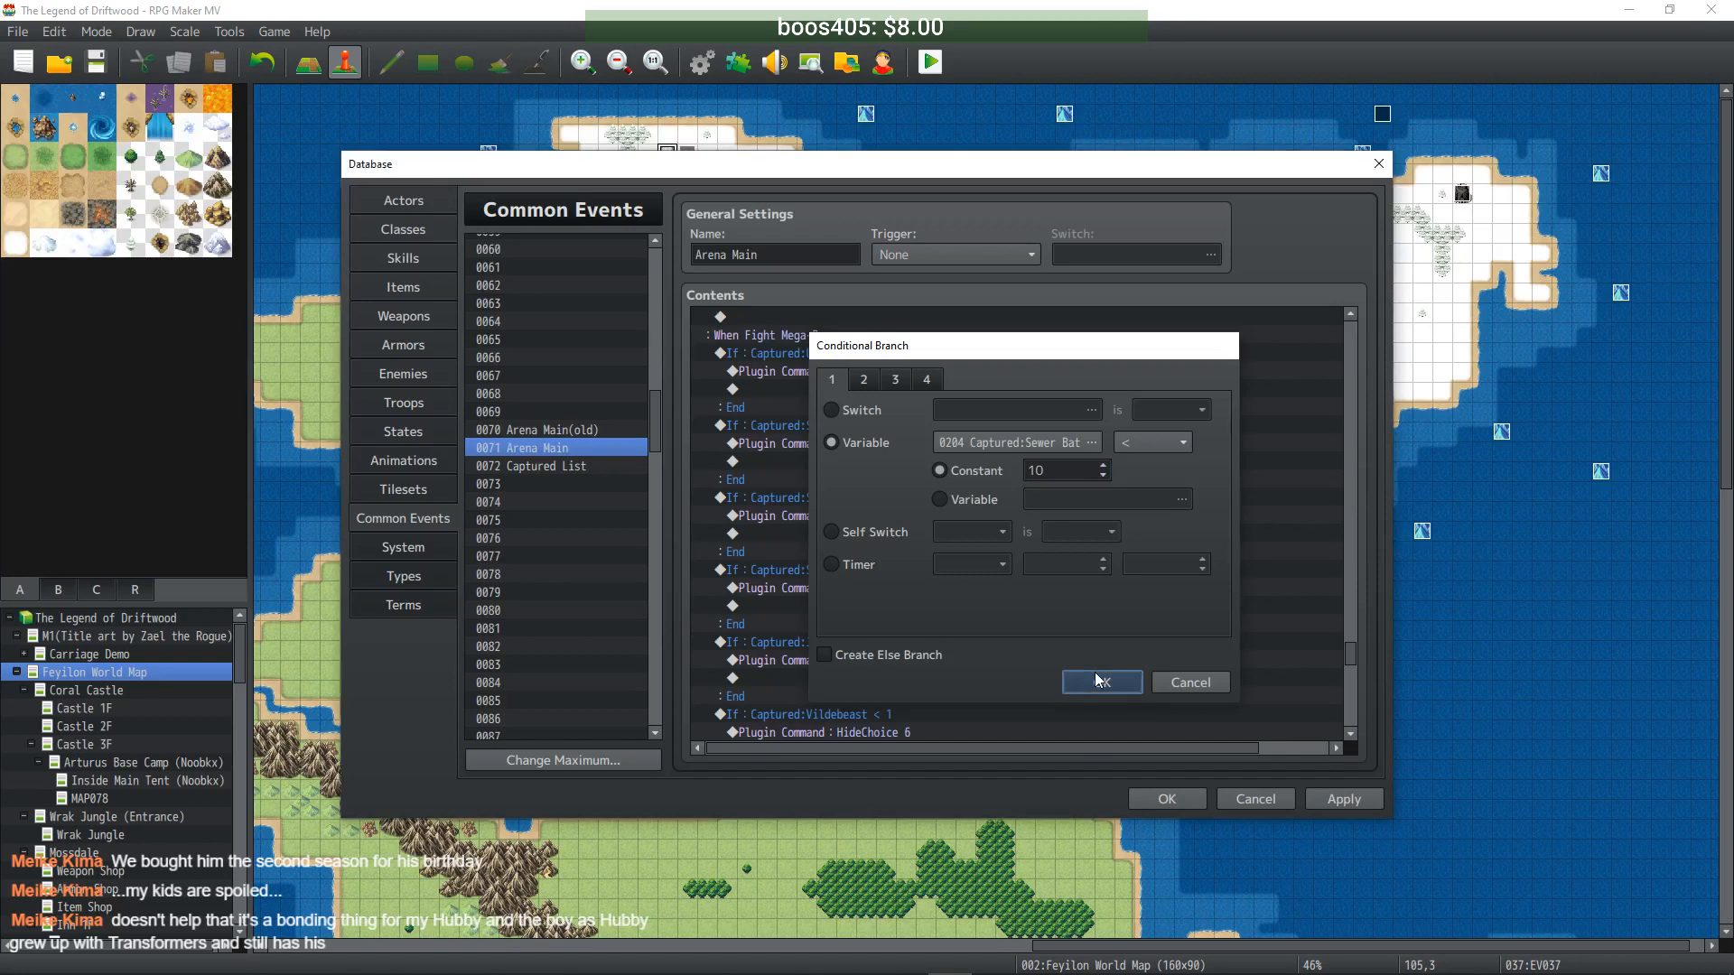
- Set the Jungle Flytrap, Vildebeast and Jungle Hornet conditions to Captured < 10
double_click(901, 571)
click(1040, 471)
text(10)
click(1119, 681)
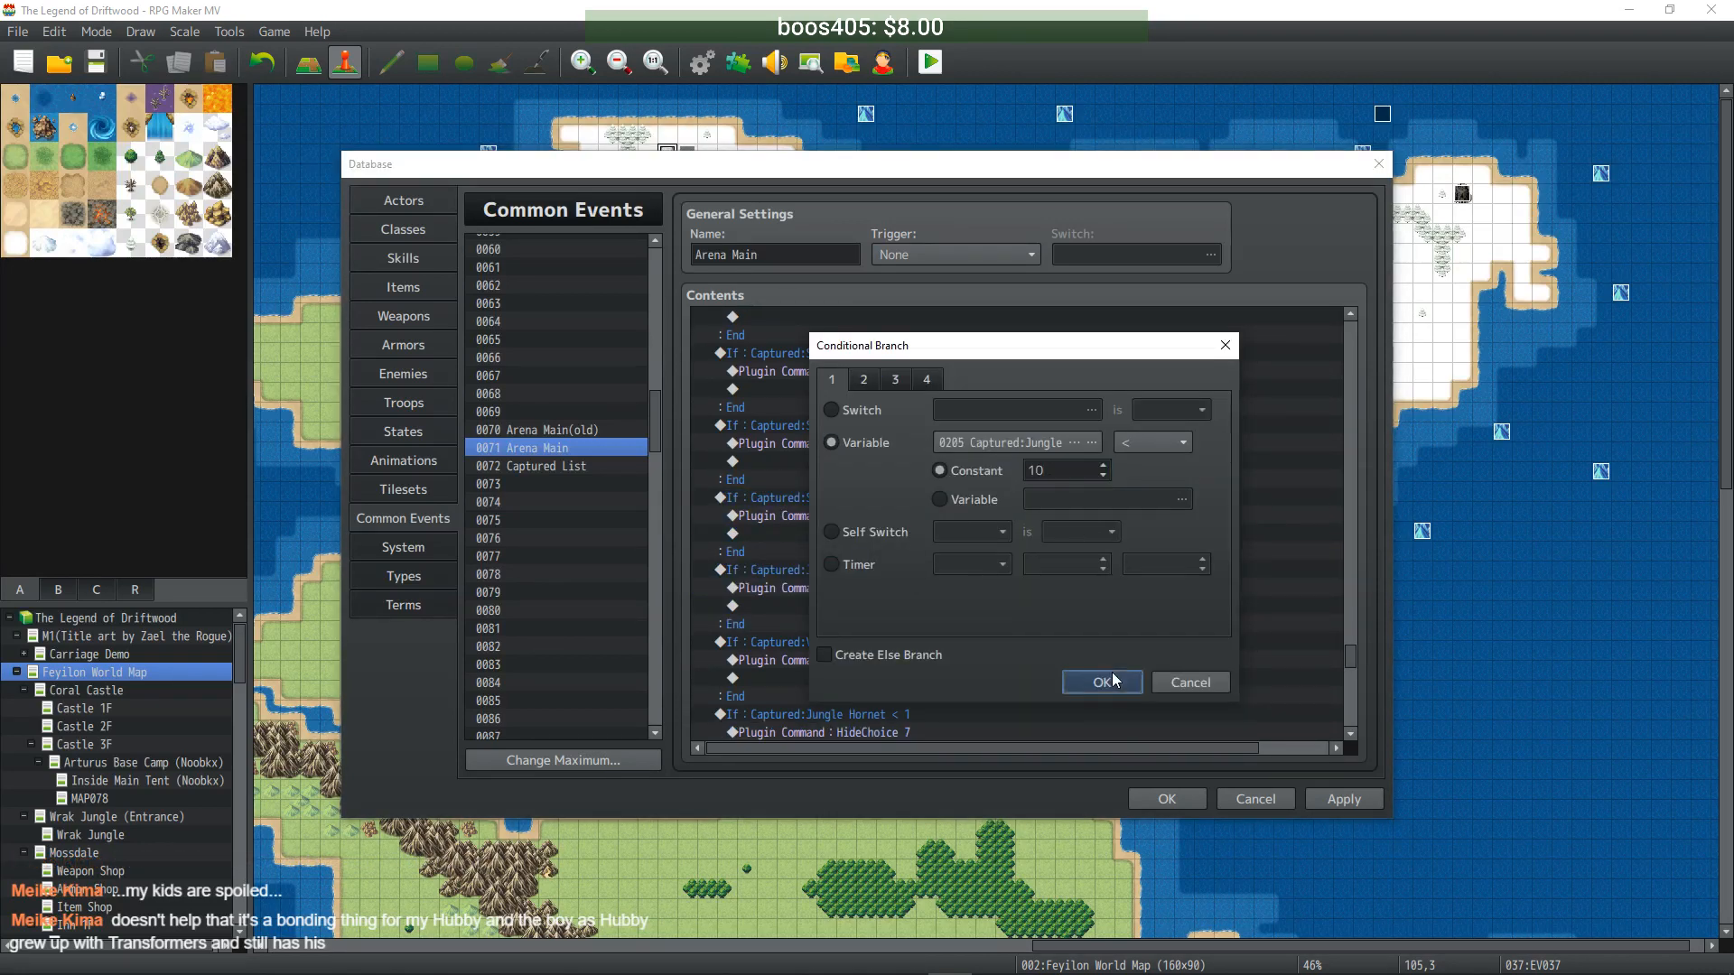
double_click(886, 644)
click(1053, 473)
text(10)
click(1111, 685)
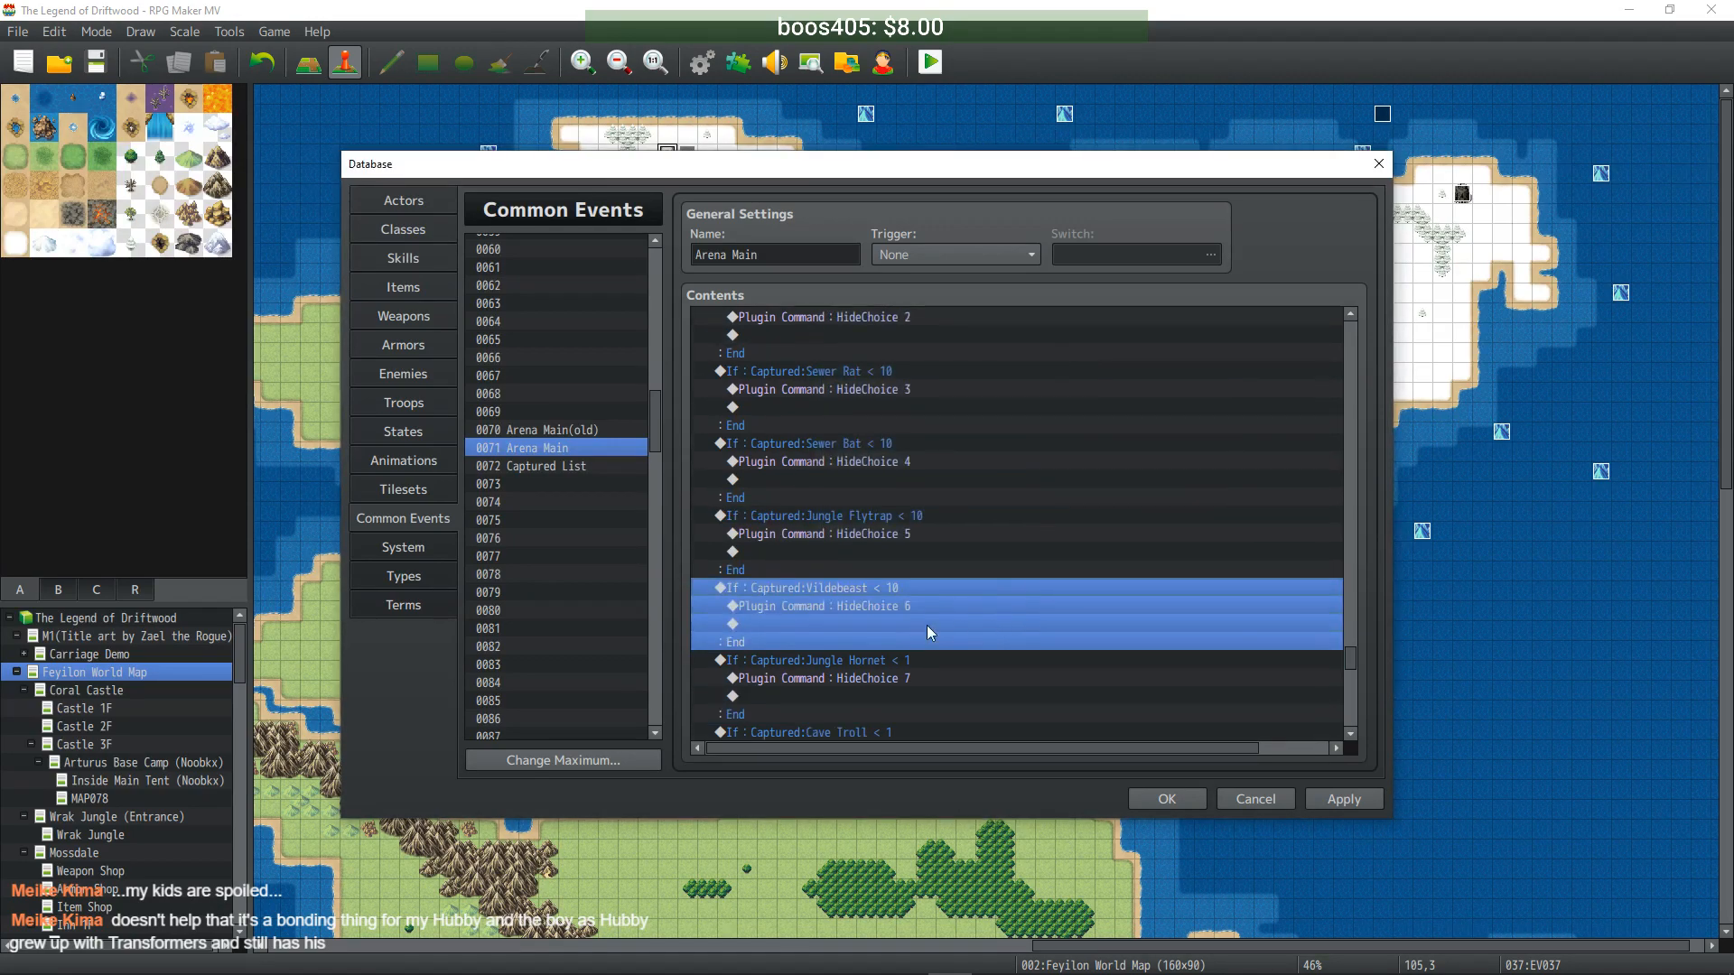
double_click(897, 668)
click(1045, 468)
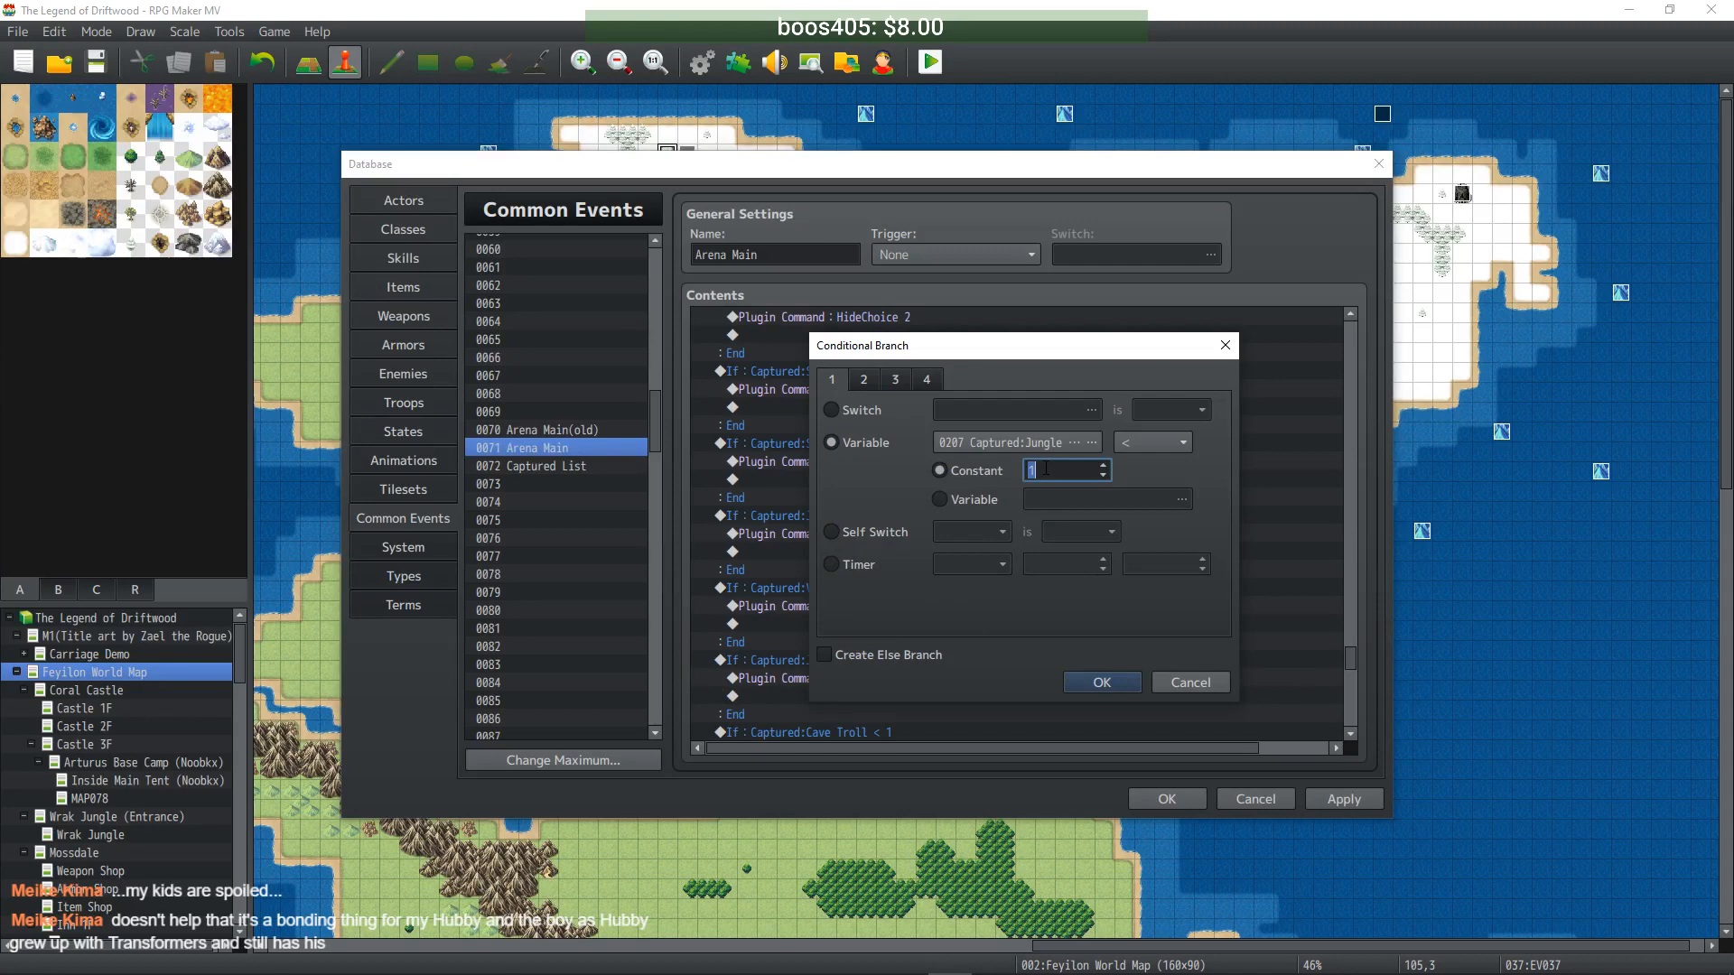
text(10)
click(1102, 683)
- Set the Cave Troll, Rock Turtle and Toxicschroom conditions to Captured < 10
scroll(930, 651, down, 3)
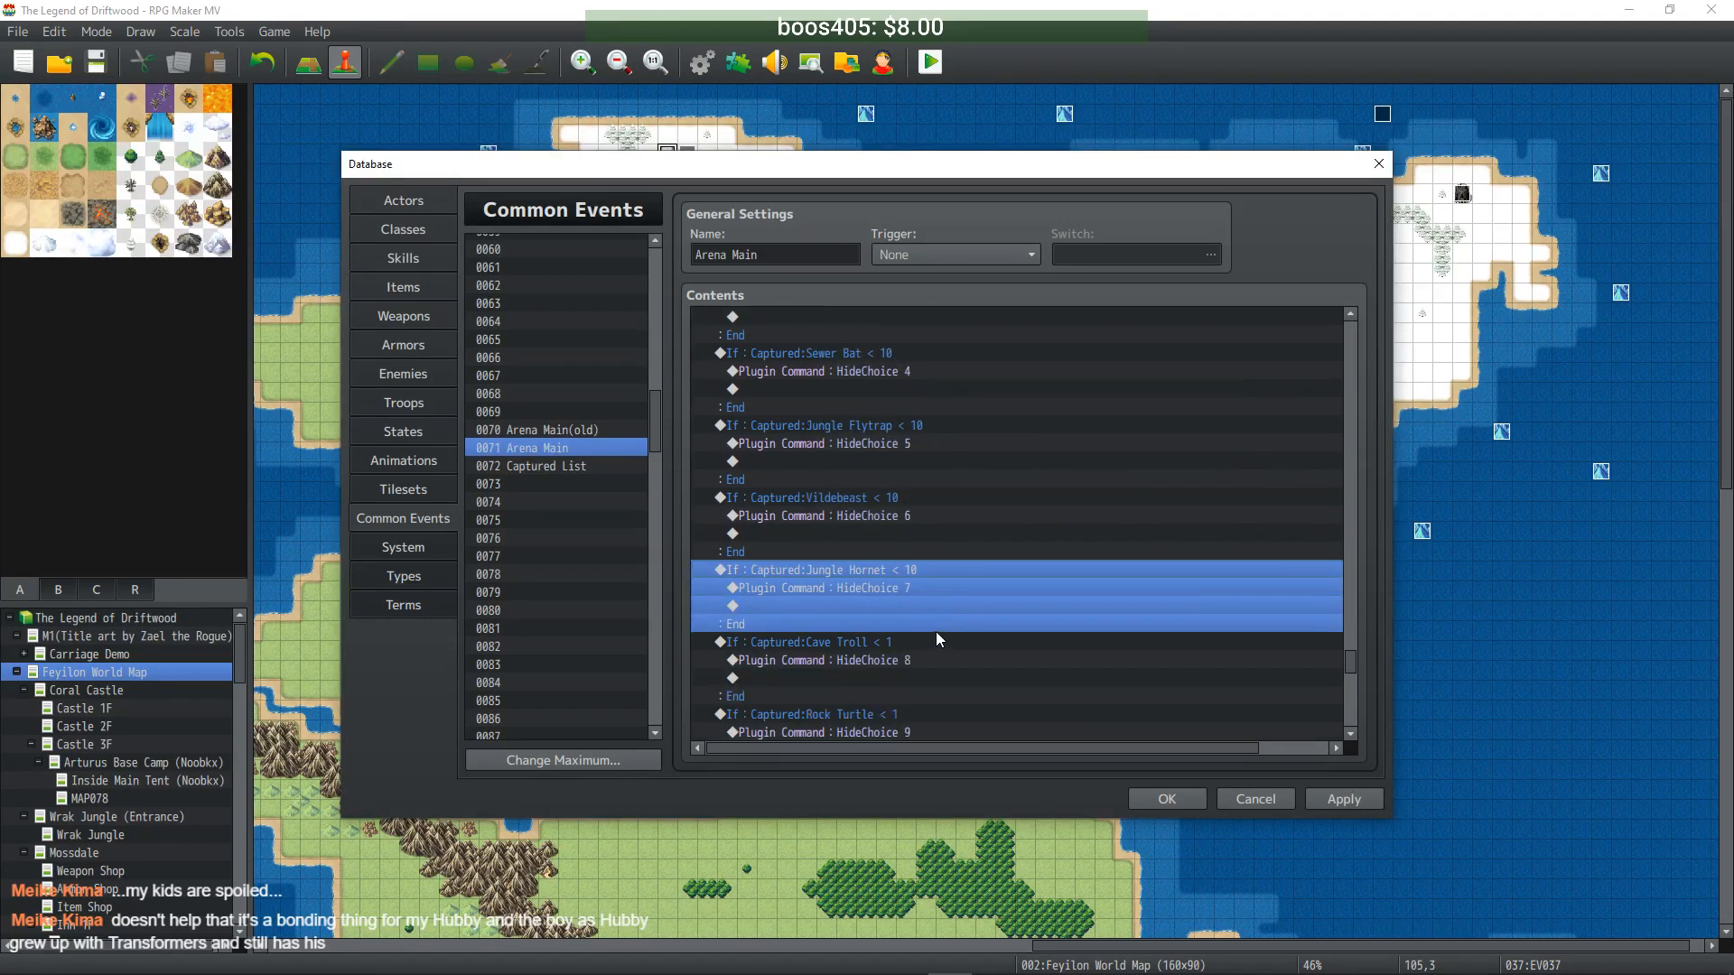
double_click(907, 571)
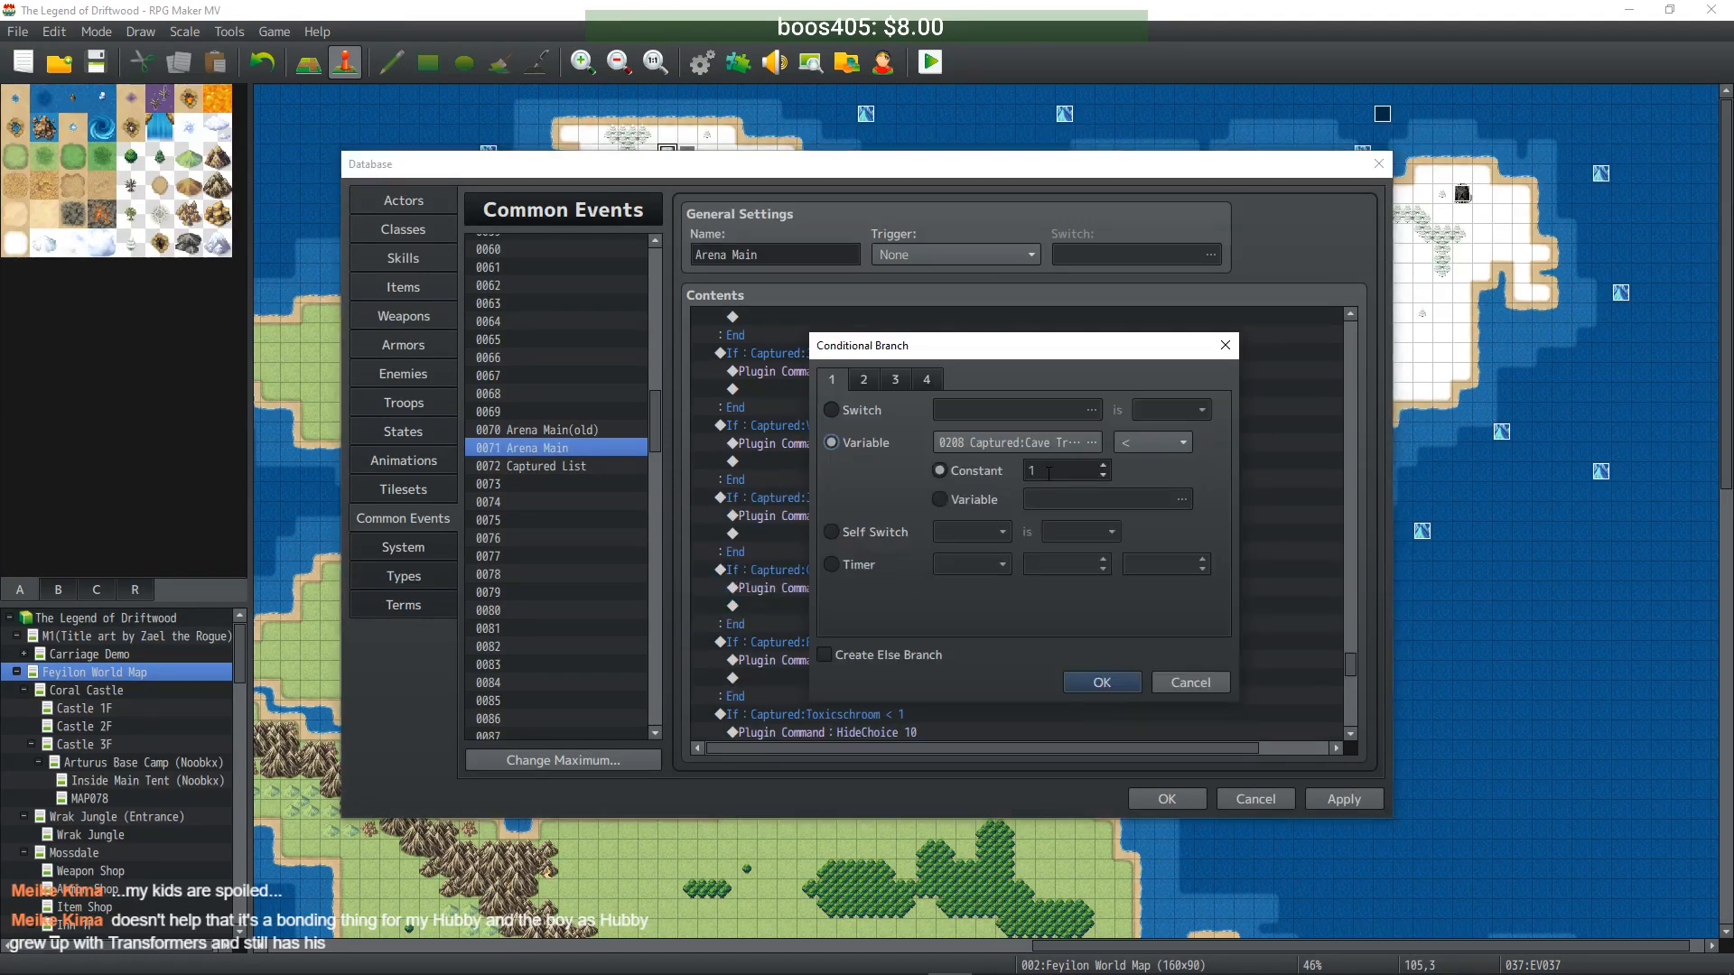
text(0)
click(1102, 682)
scroll(950, 587, down, 2)
click(897, 535)
double_click(897, 533)
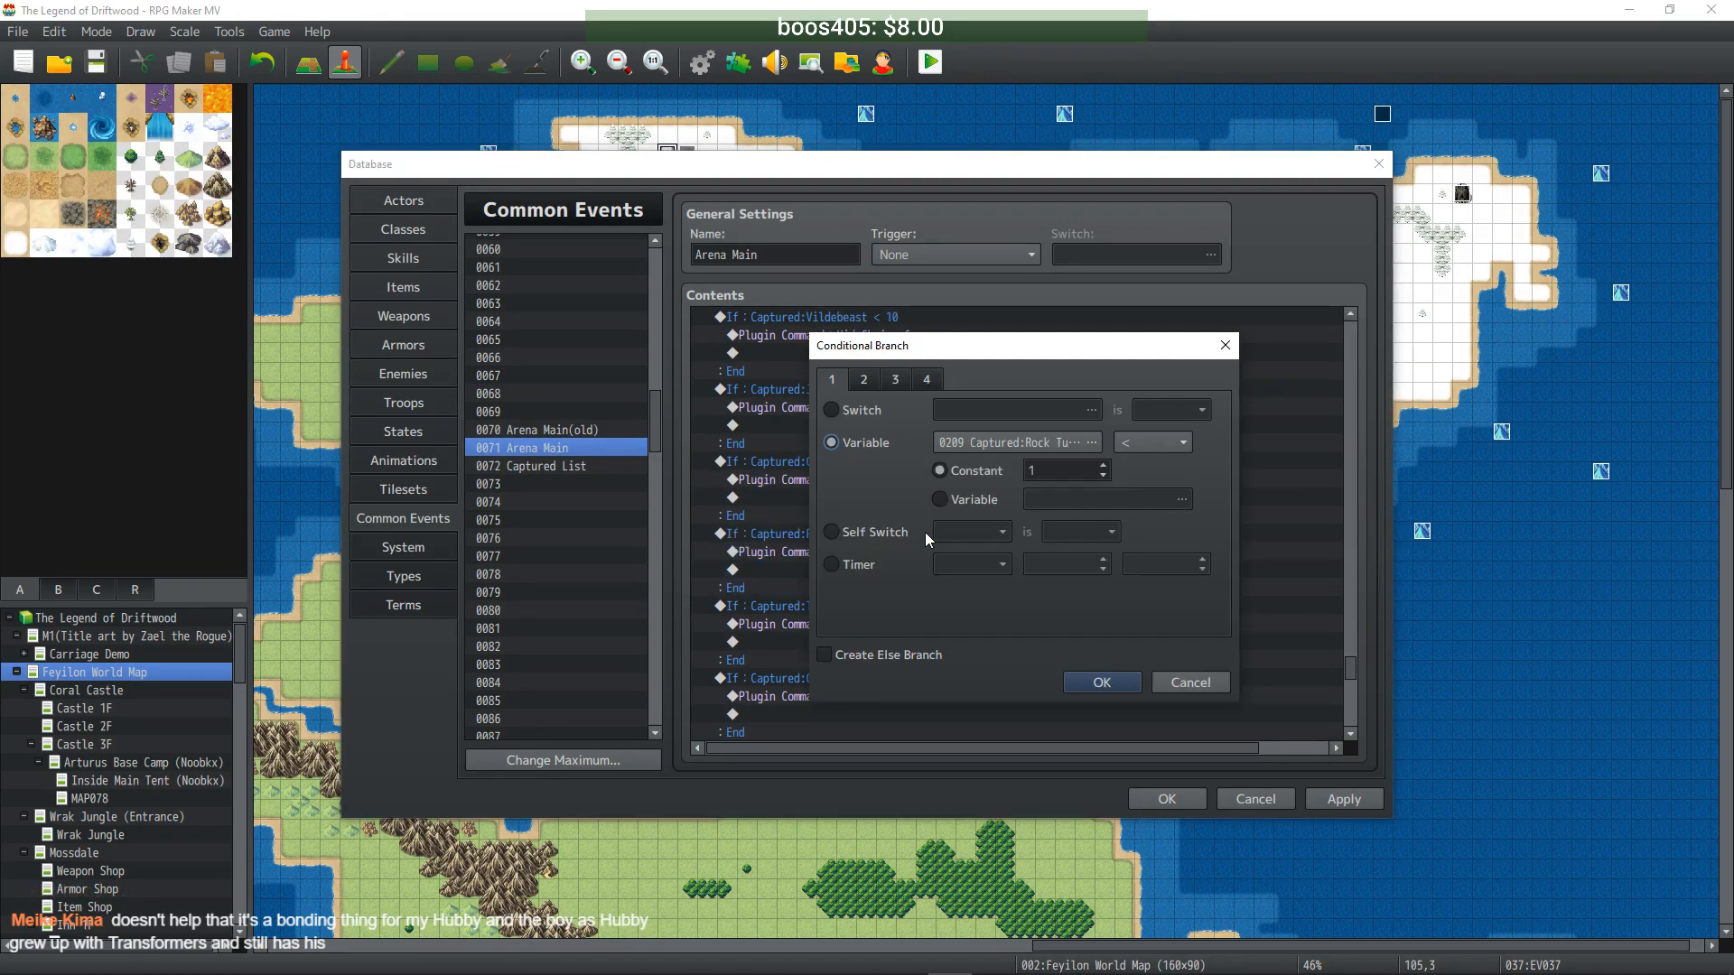
text(0)
click(1103, 679)
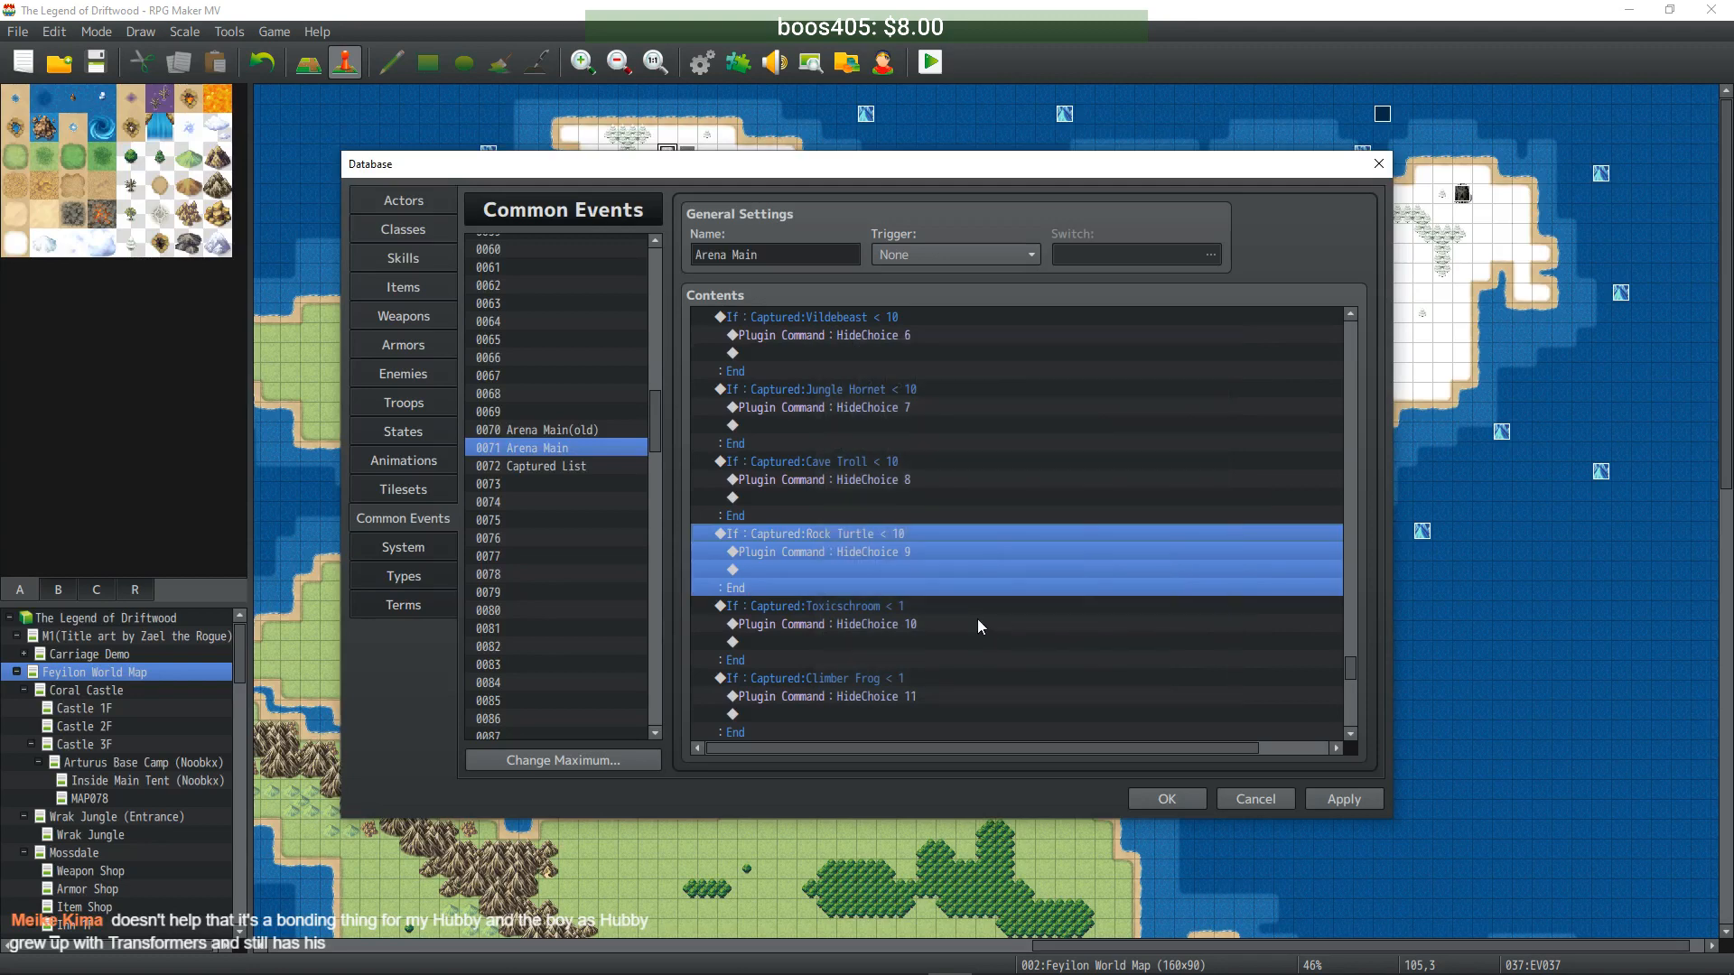
click(890, 541)
double_click(892, 533)
click(1061, 476)
text(0)
click(1101, 681)
- Set the Climber Frog, Werewolf and Fire Bat conditions to Captured < 10
click(891, 607)
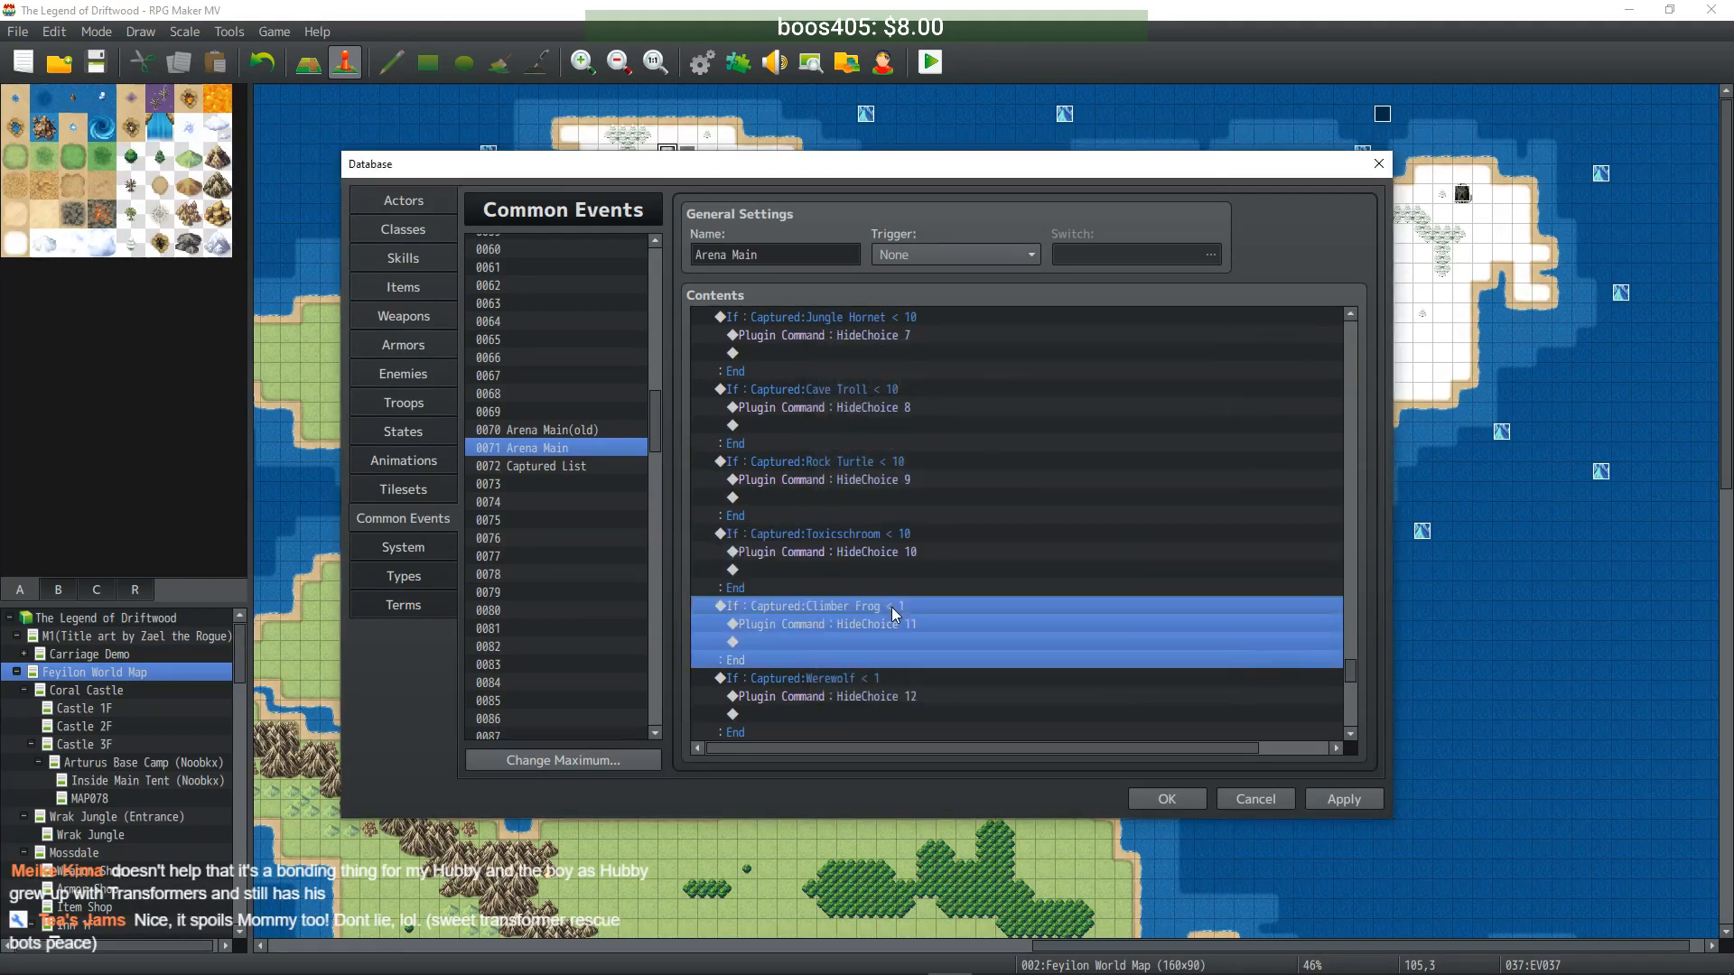
double_click(891, 607)
click(1053, 475)
text(0)
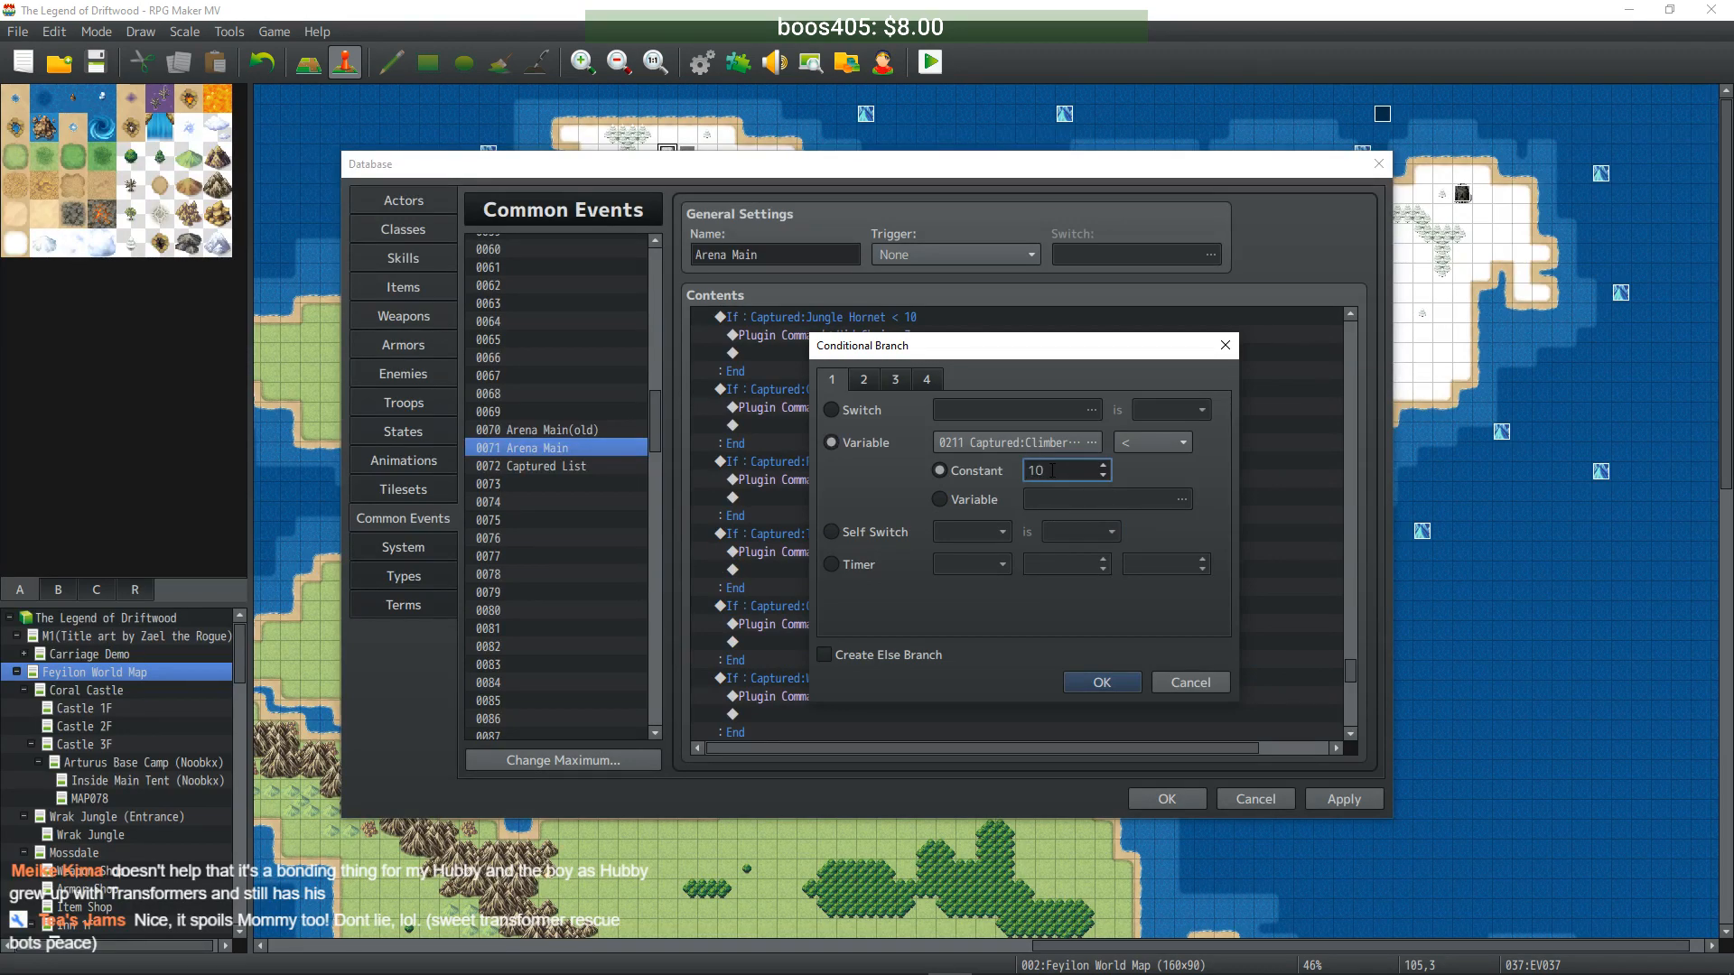
click(1094, 682)
click(846, 680)
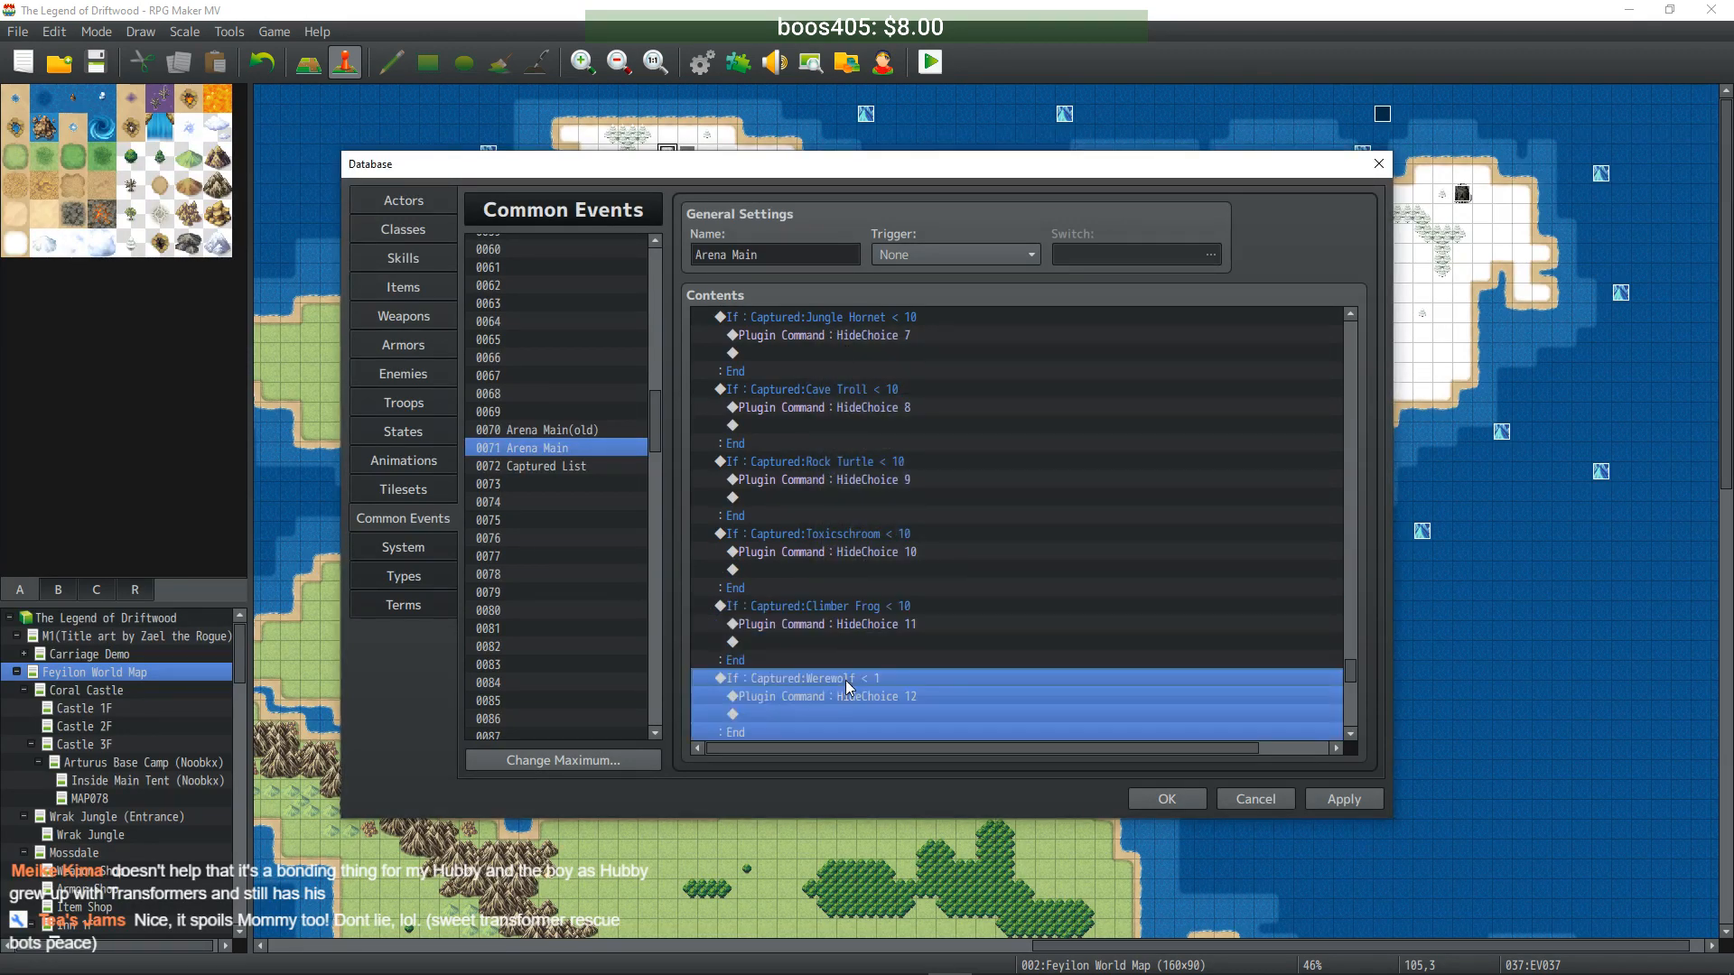
double_click(845, 680)
click(1049, 472)
text(10)
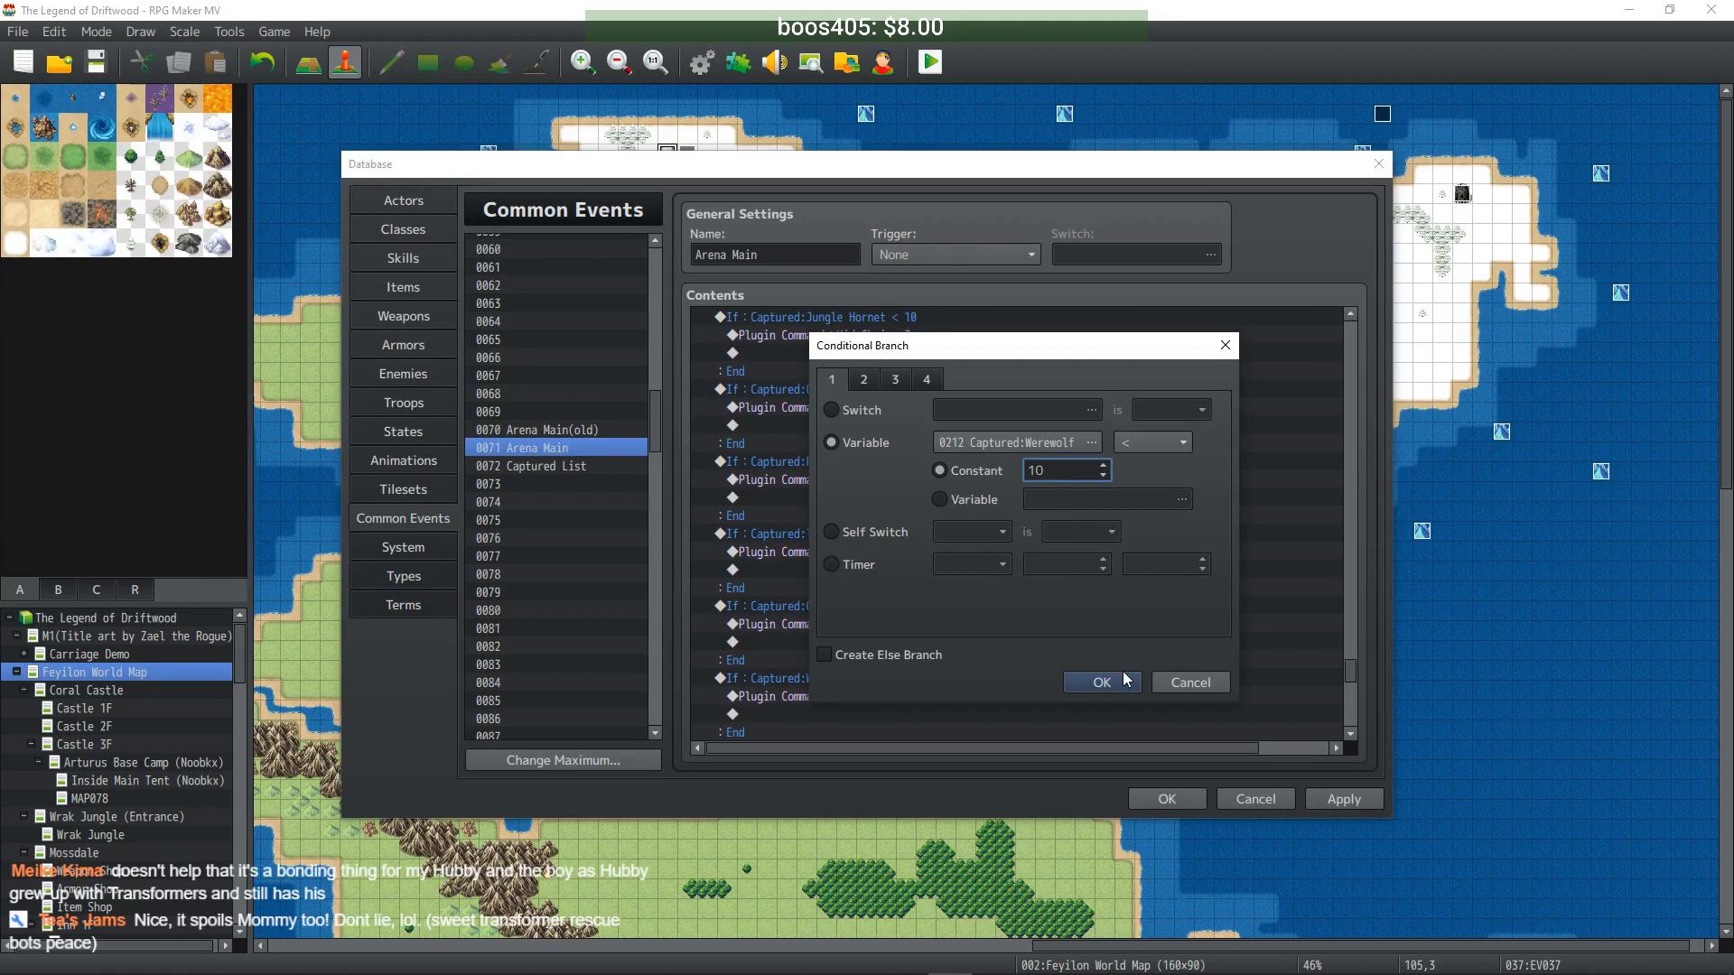
click(1104, 682)
click(854, 642)
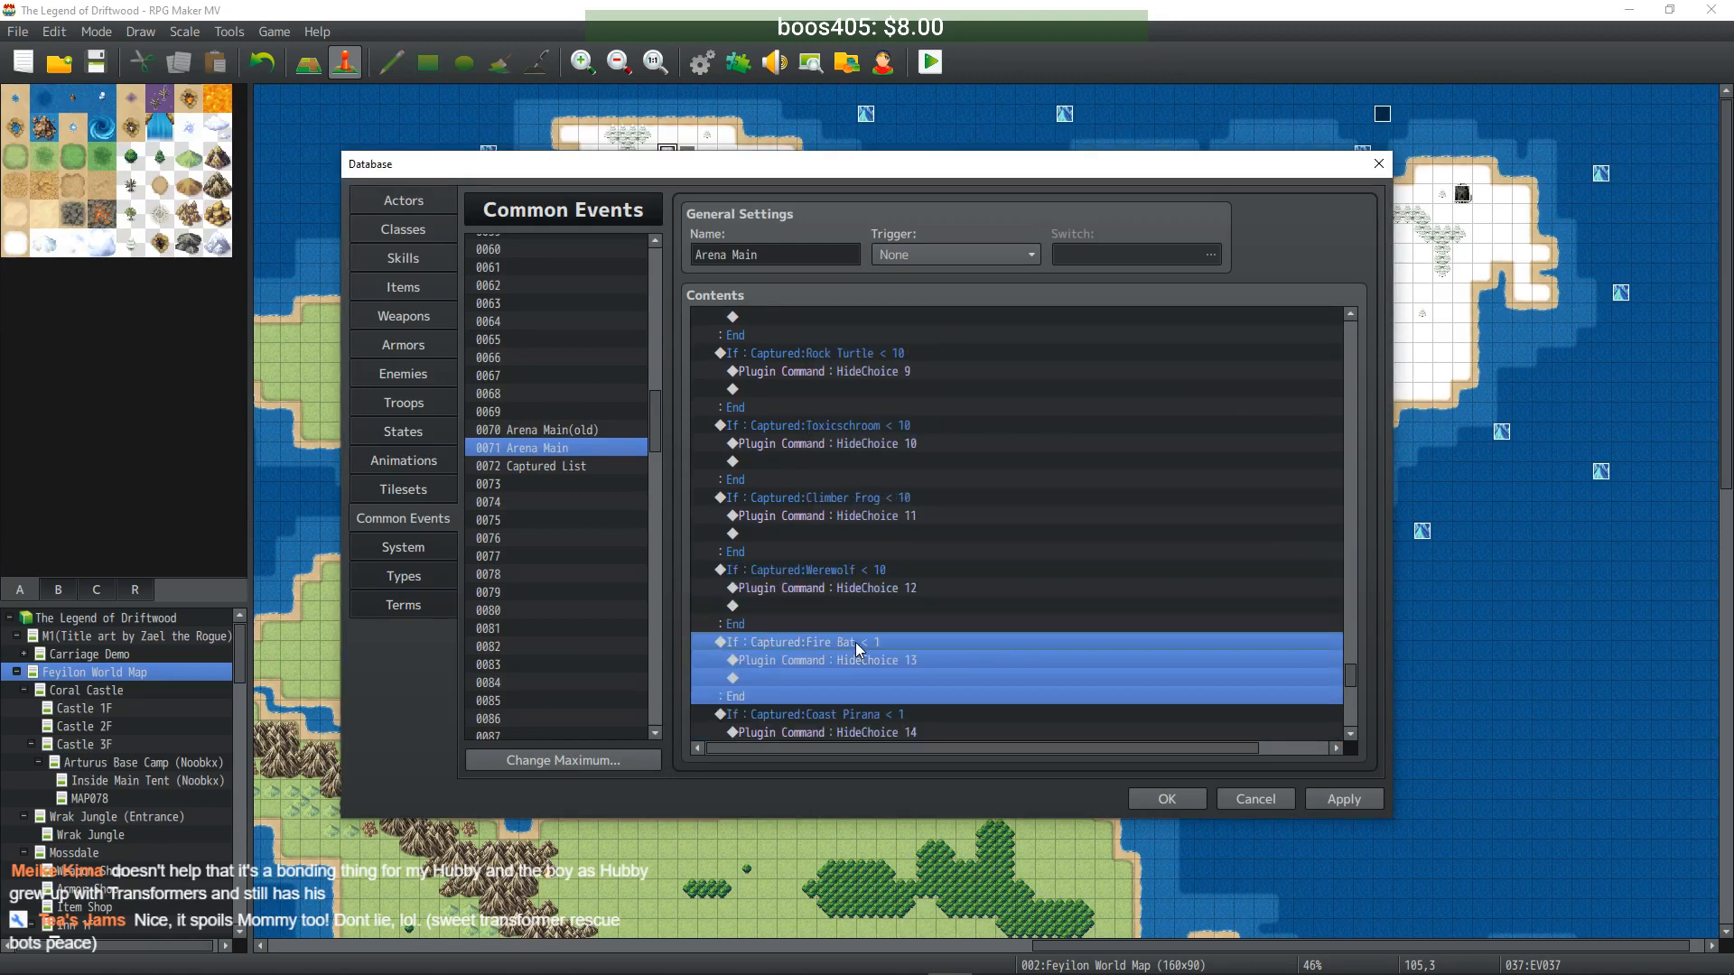
double_click(855, 642)
click(1049, 471)
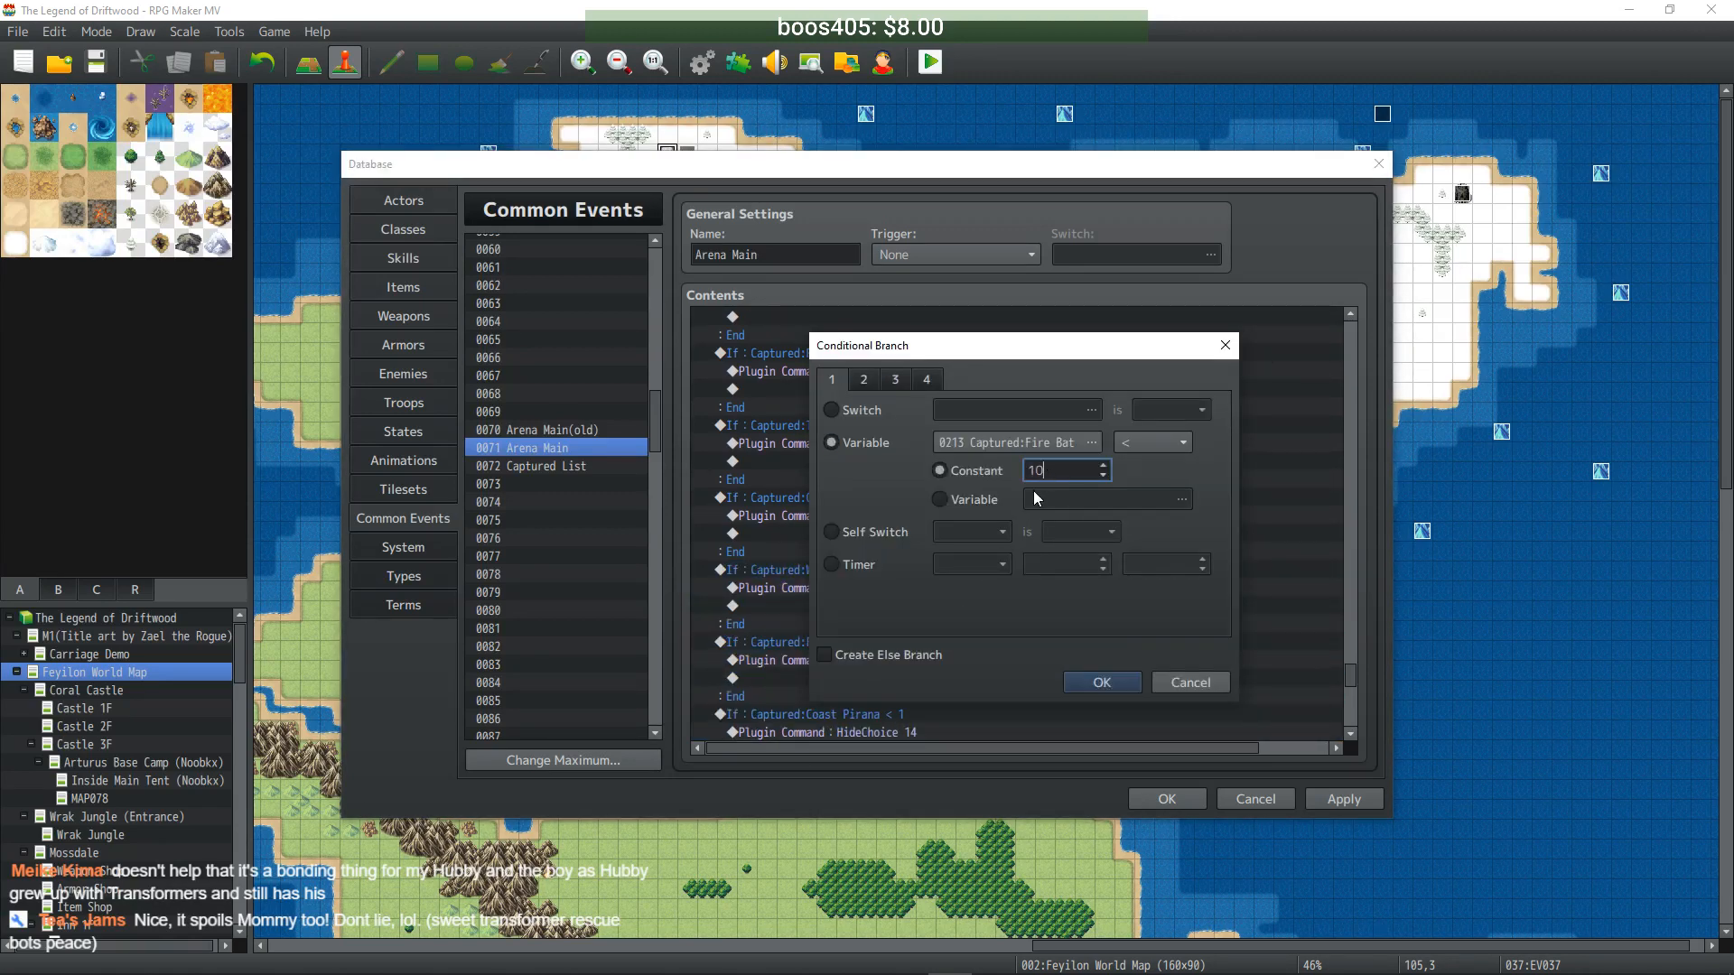
text(10)
click(1091, 679)
- Set the Coast Pirana and Ice Worm conditions to Captured < 10
scroll(944, 632, down, 1)
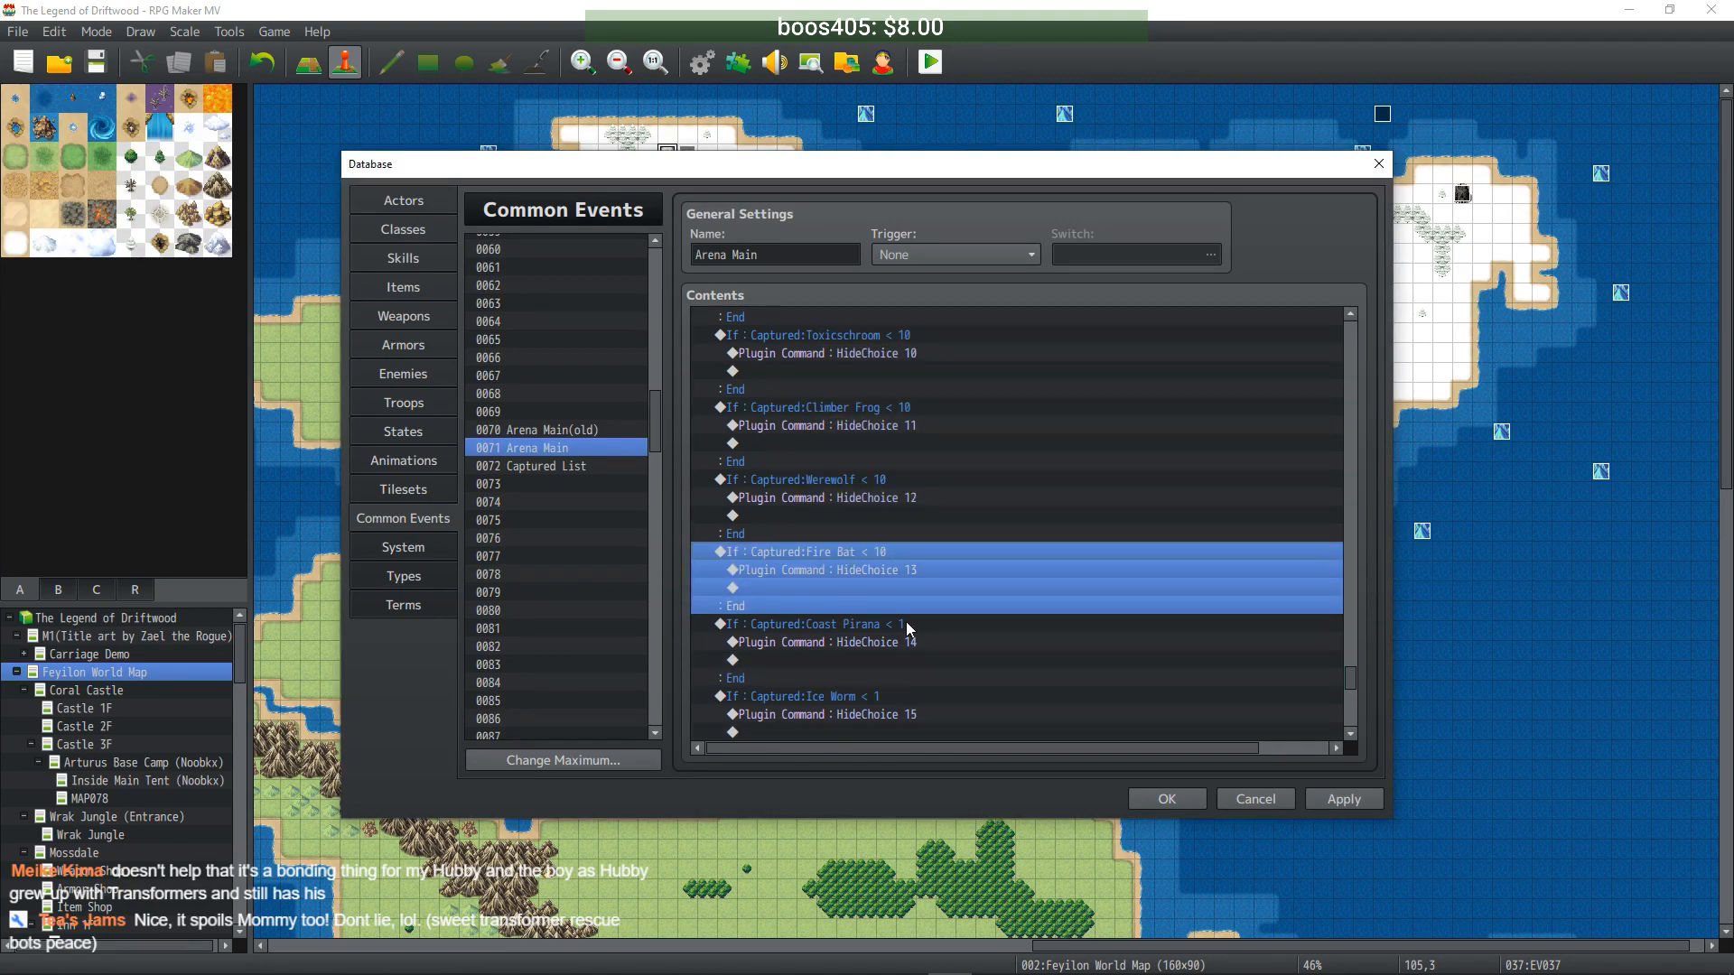
click(881, 630)
double_click(881, 627)
click(1055, 468)
text(10)
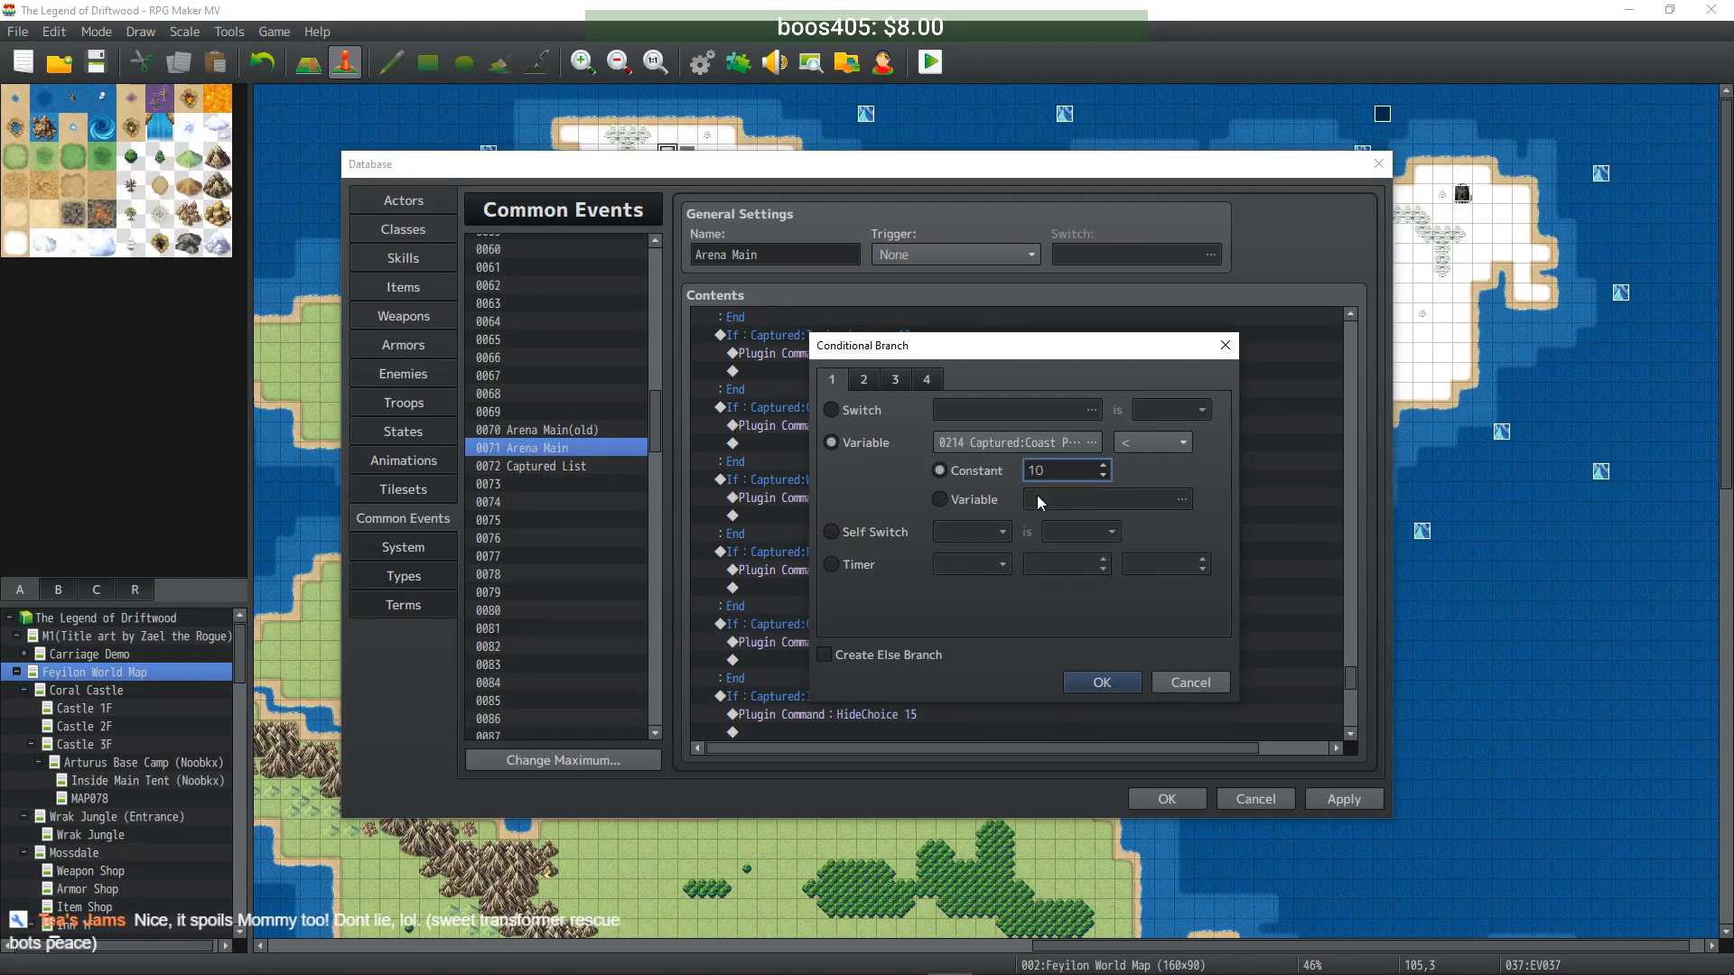
click(1085, 686)
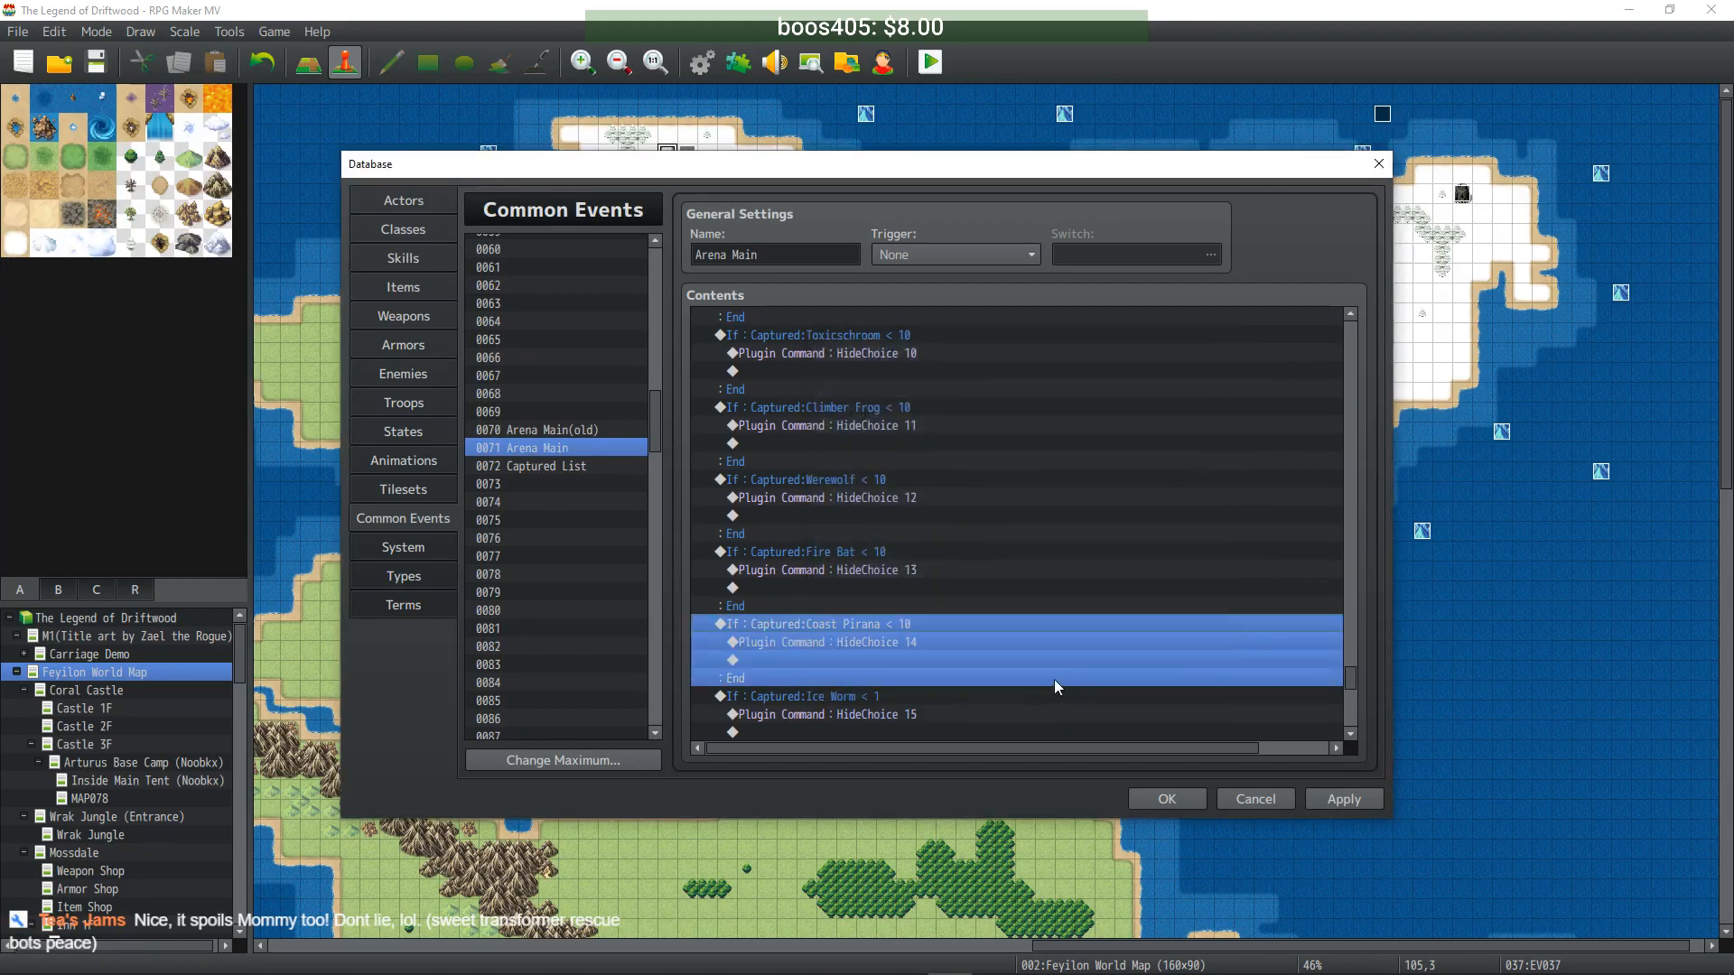
scroll(930, 617, down, 2)
click(887, 591)
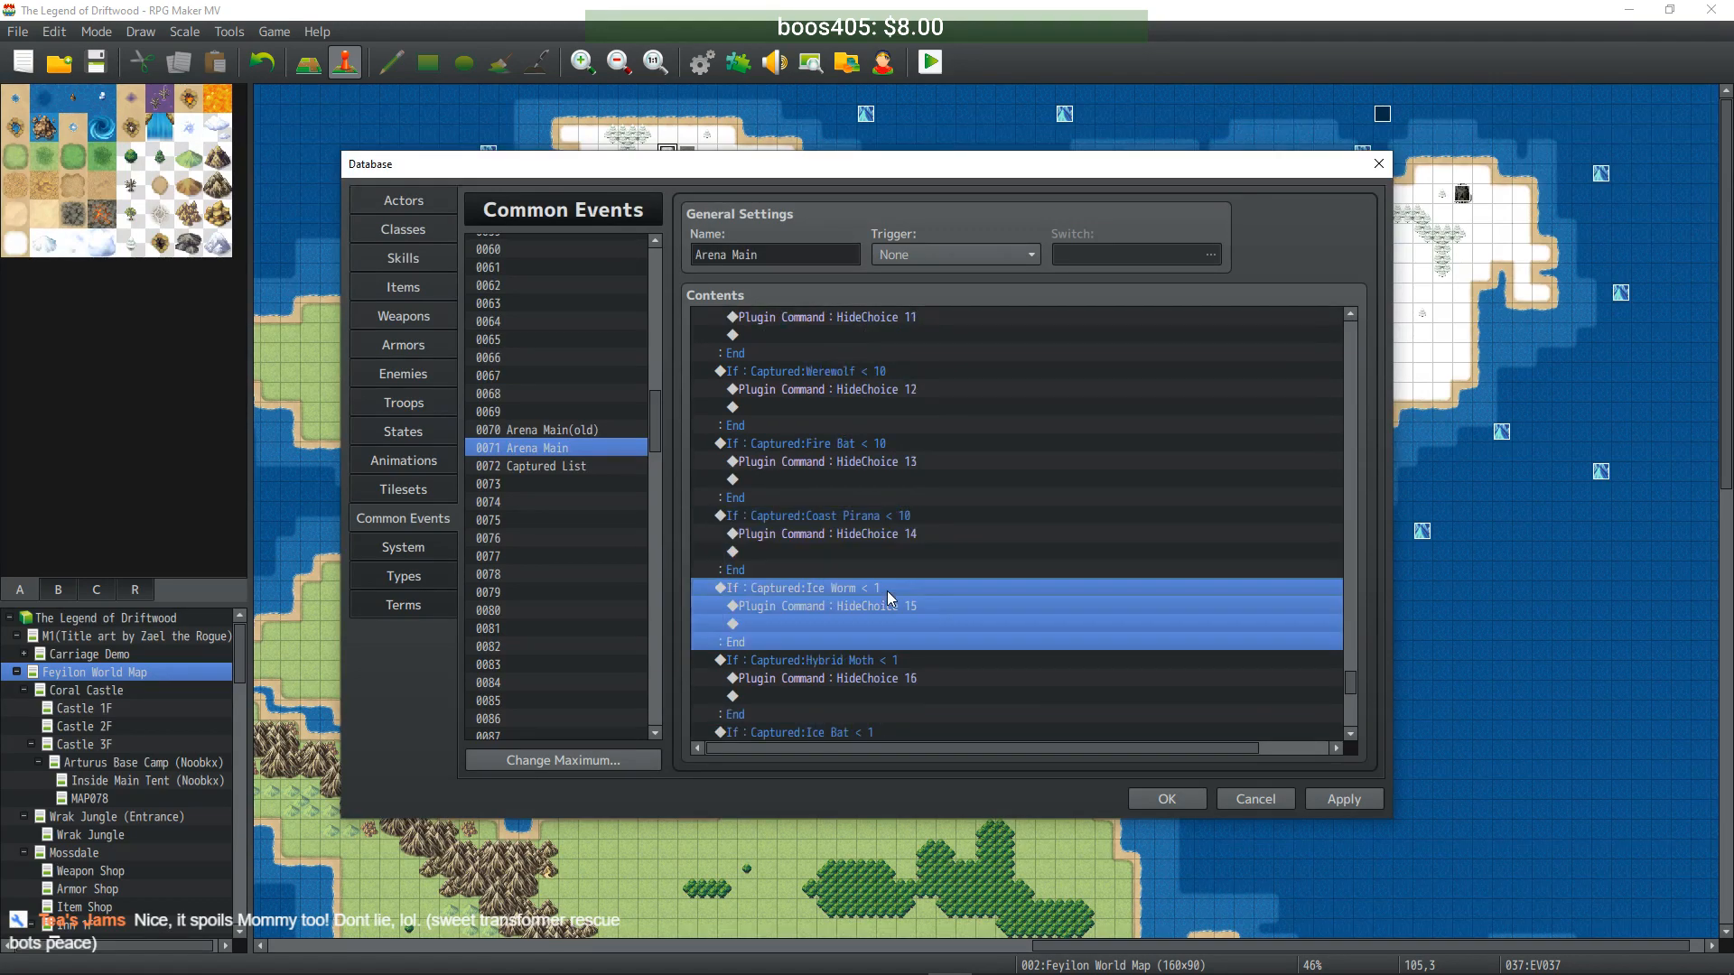
double_click(887, 591)
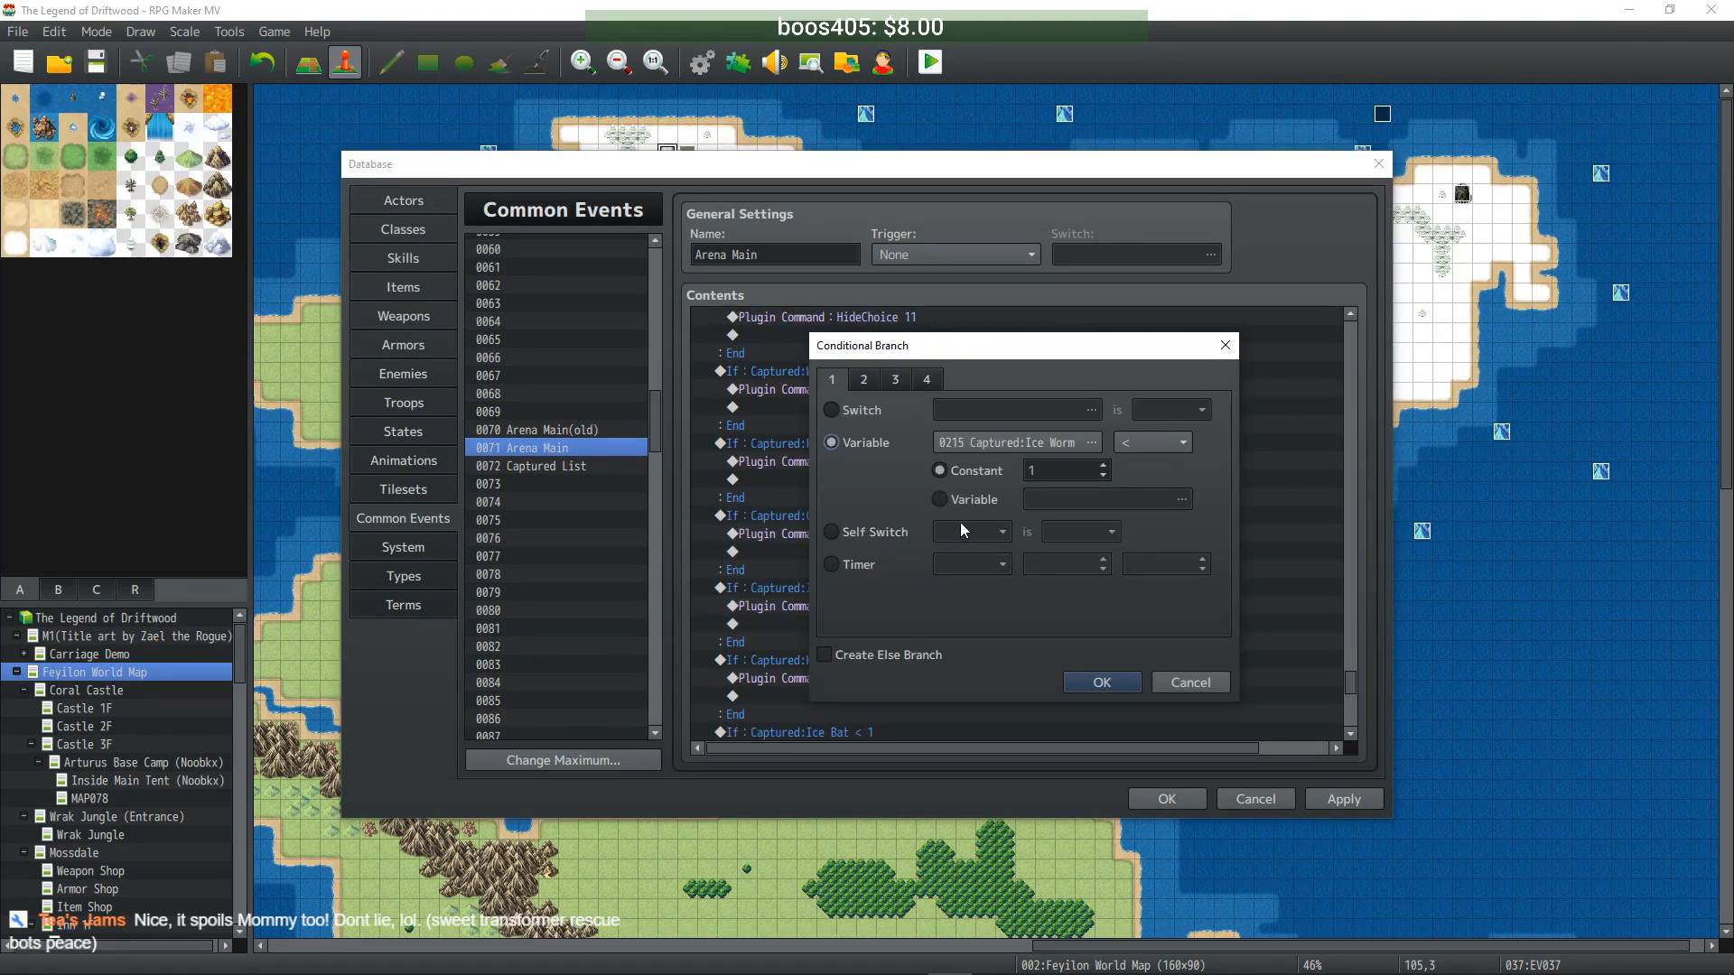
double_click(1043, 468)
text(10)
click(1091, 684)
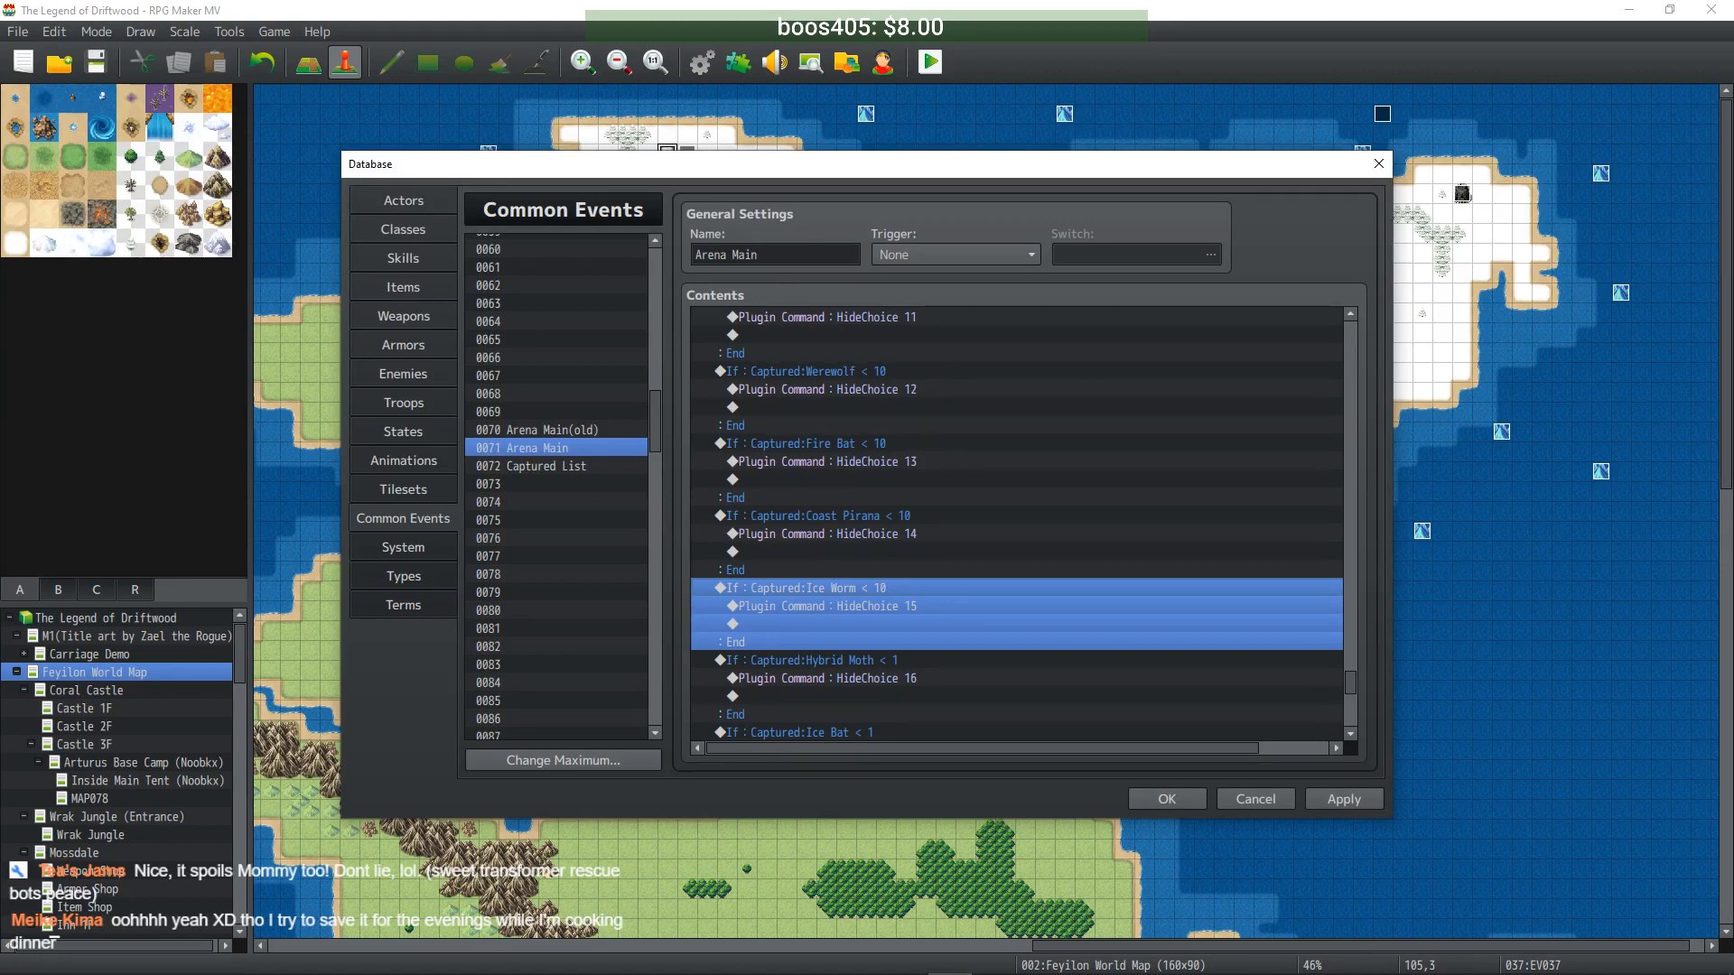
- Confirm the Hybrid Moth, Ice Bat and Death Dog conditions at Captured < 10
scroll(885, 666, down, 1)
double_click(870, 637)
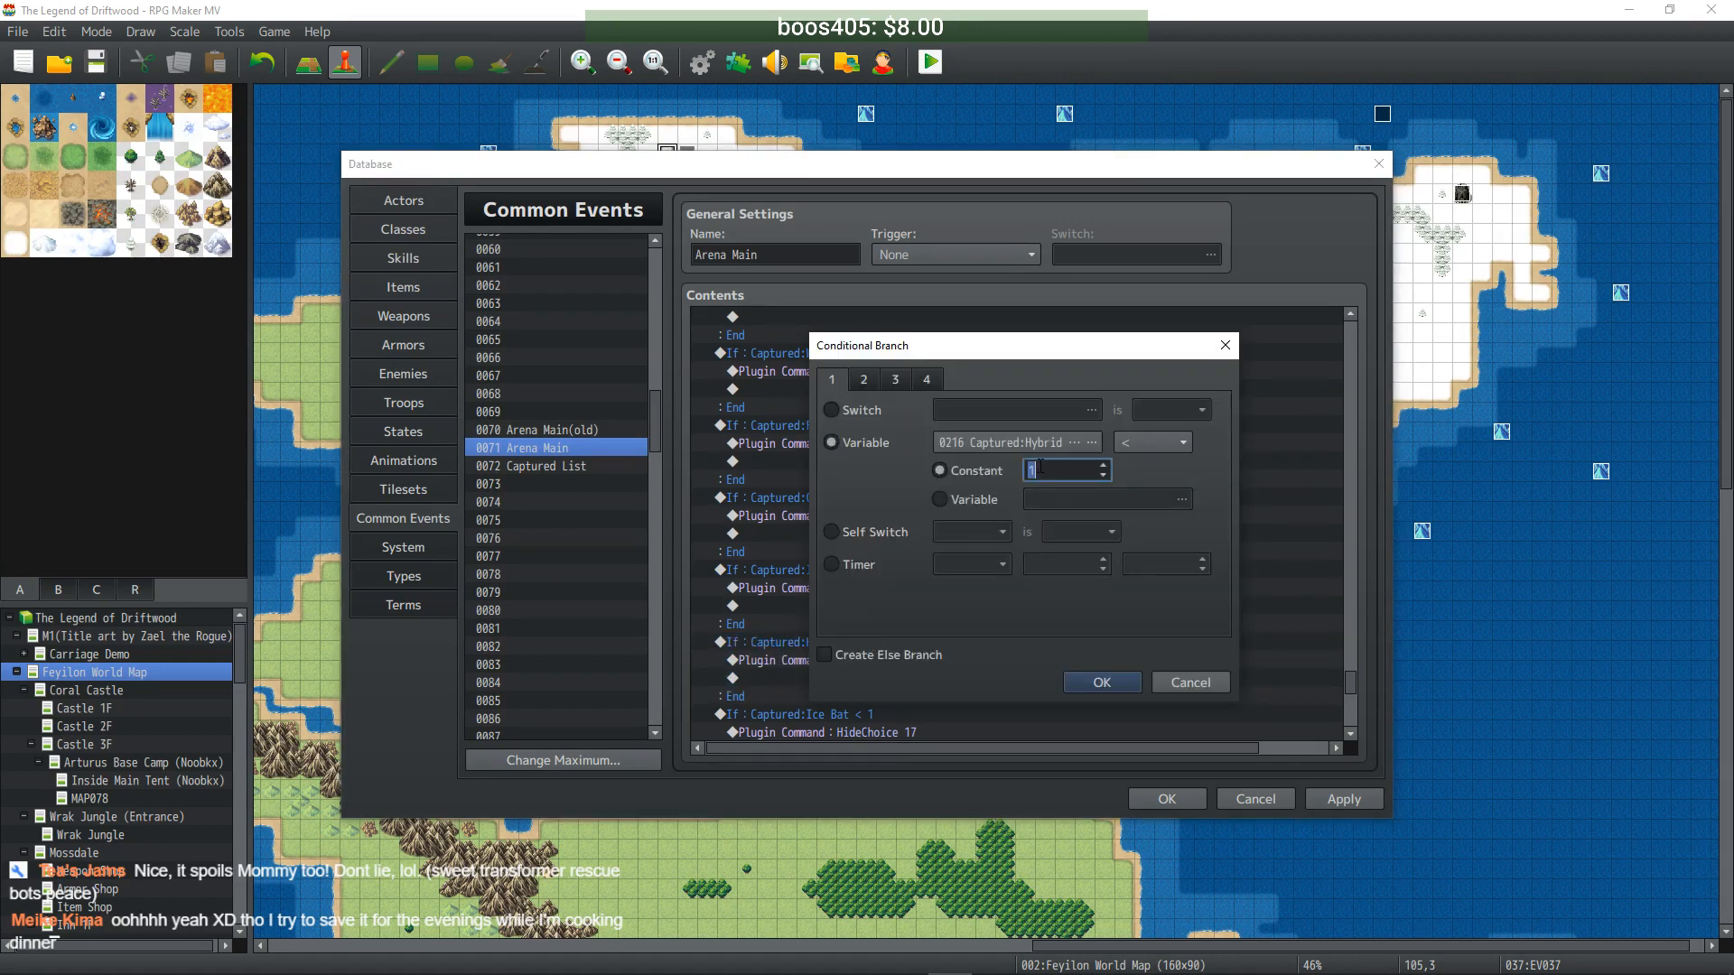
click(1101, 682)
click(858, 604)
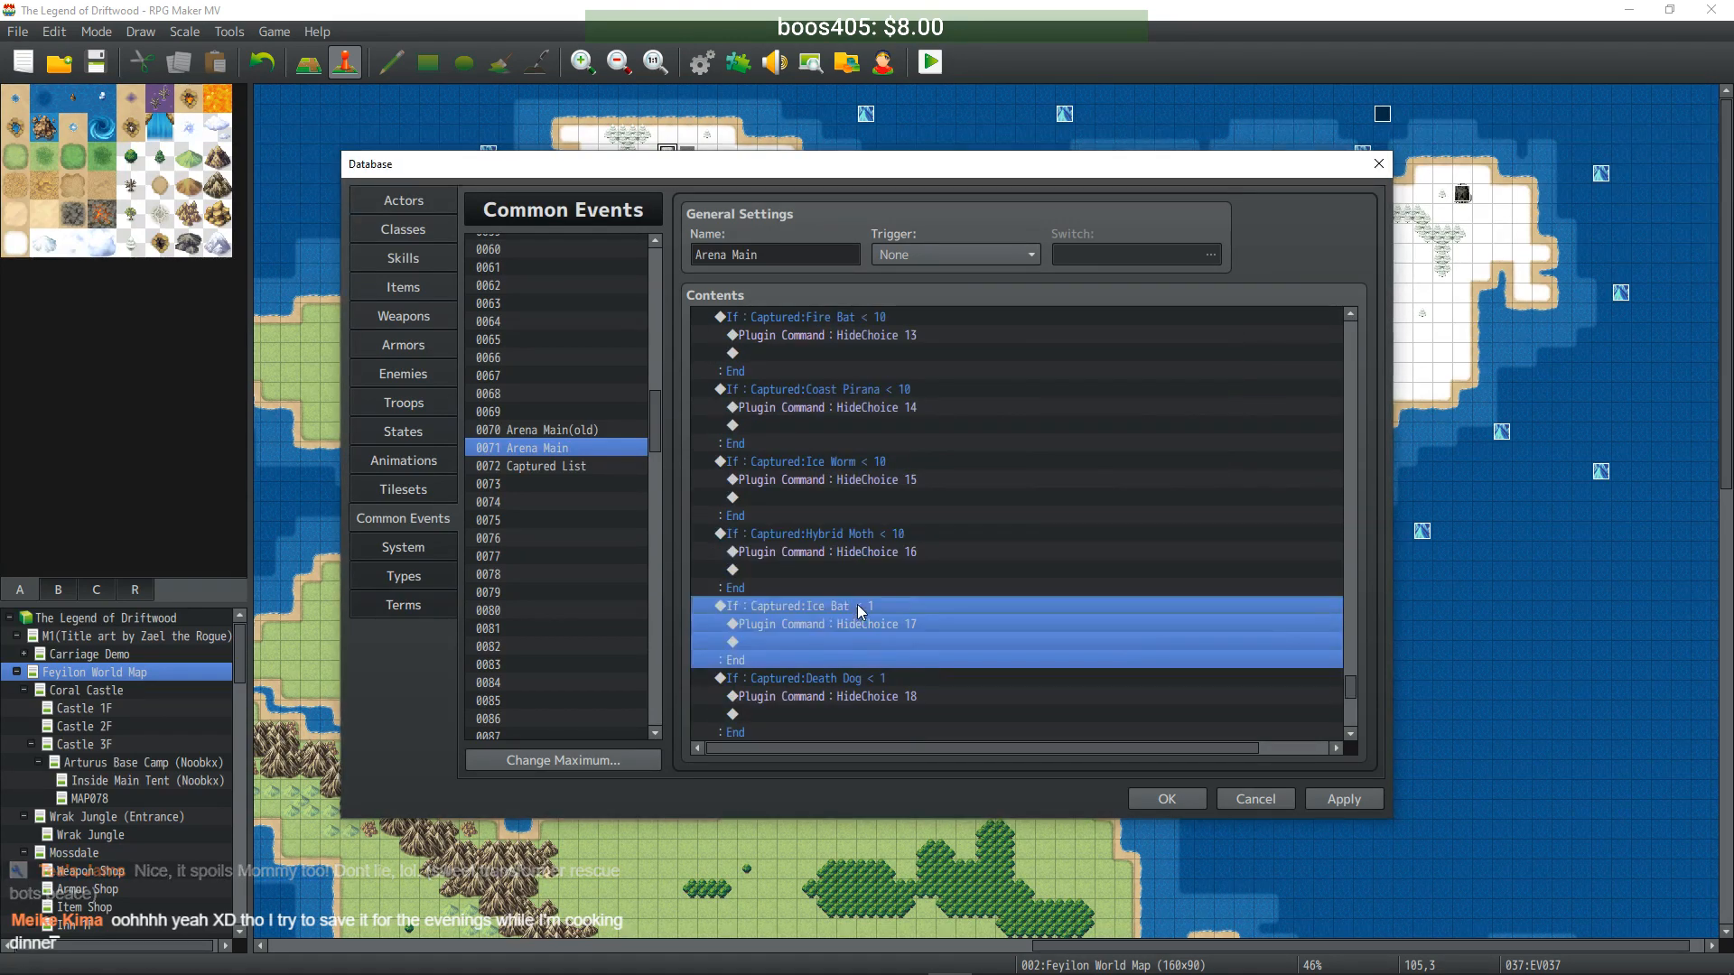
double_click(858, 604)
click(1103, 681)
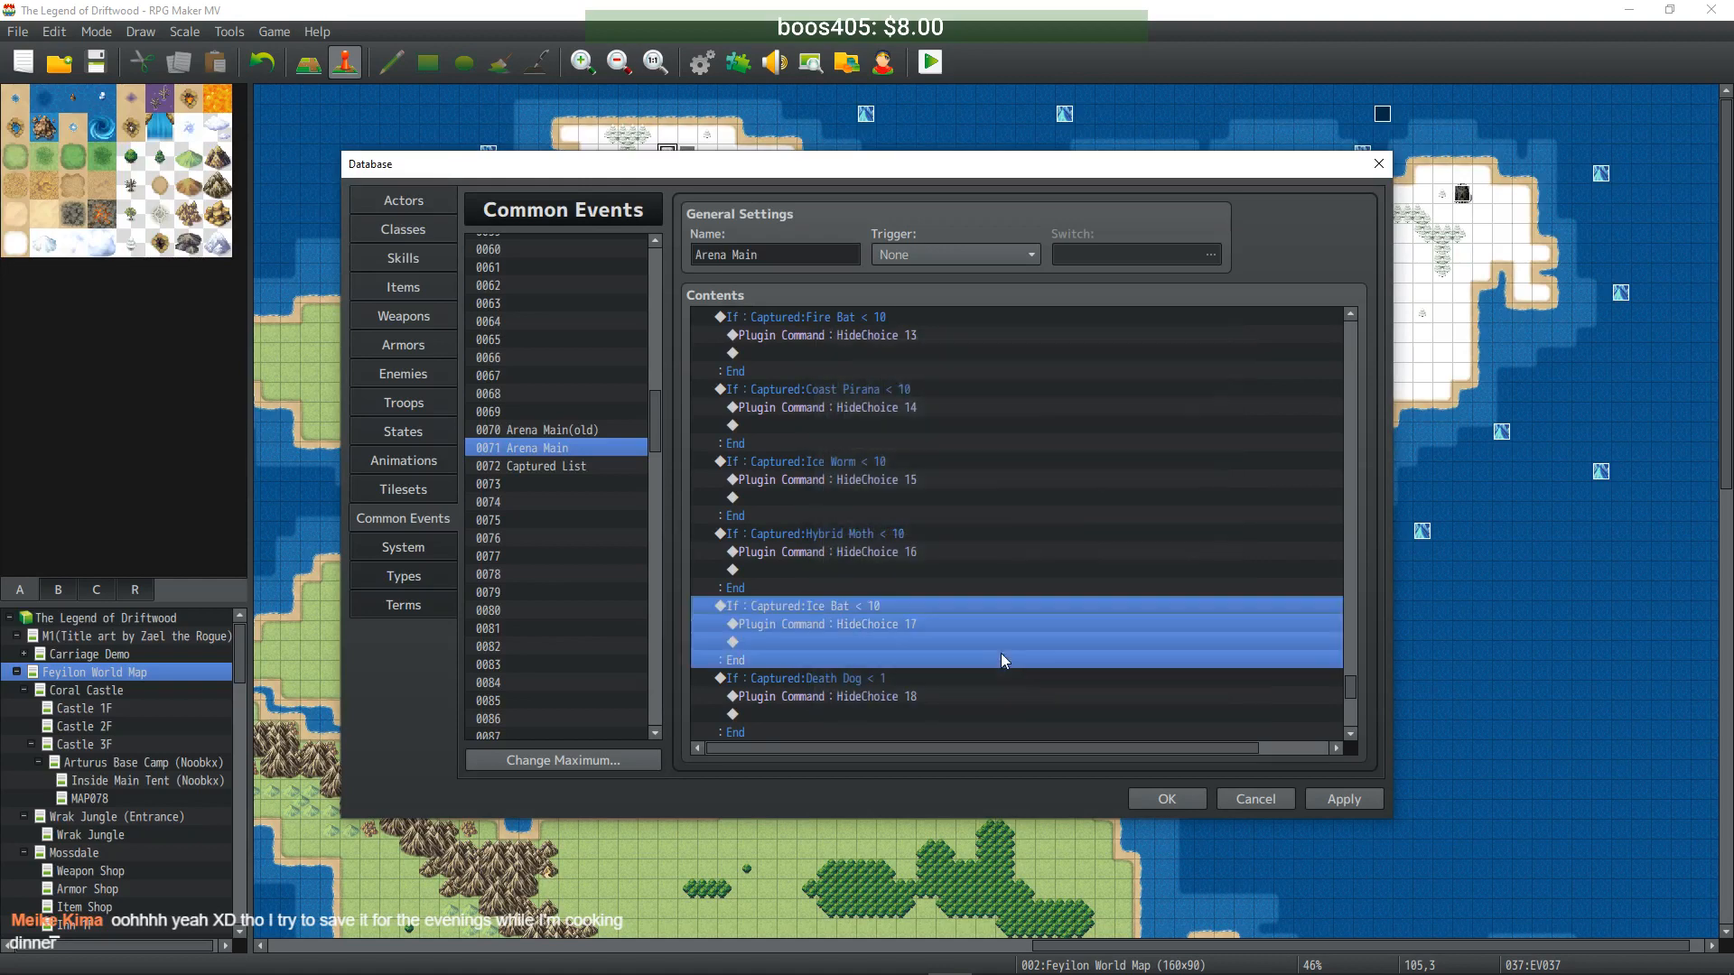
scroll(867, 610, down, 2)
double_click(869, 588)
double_click(1051, 472)
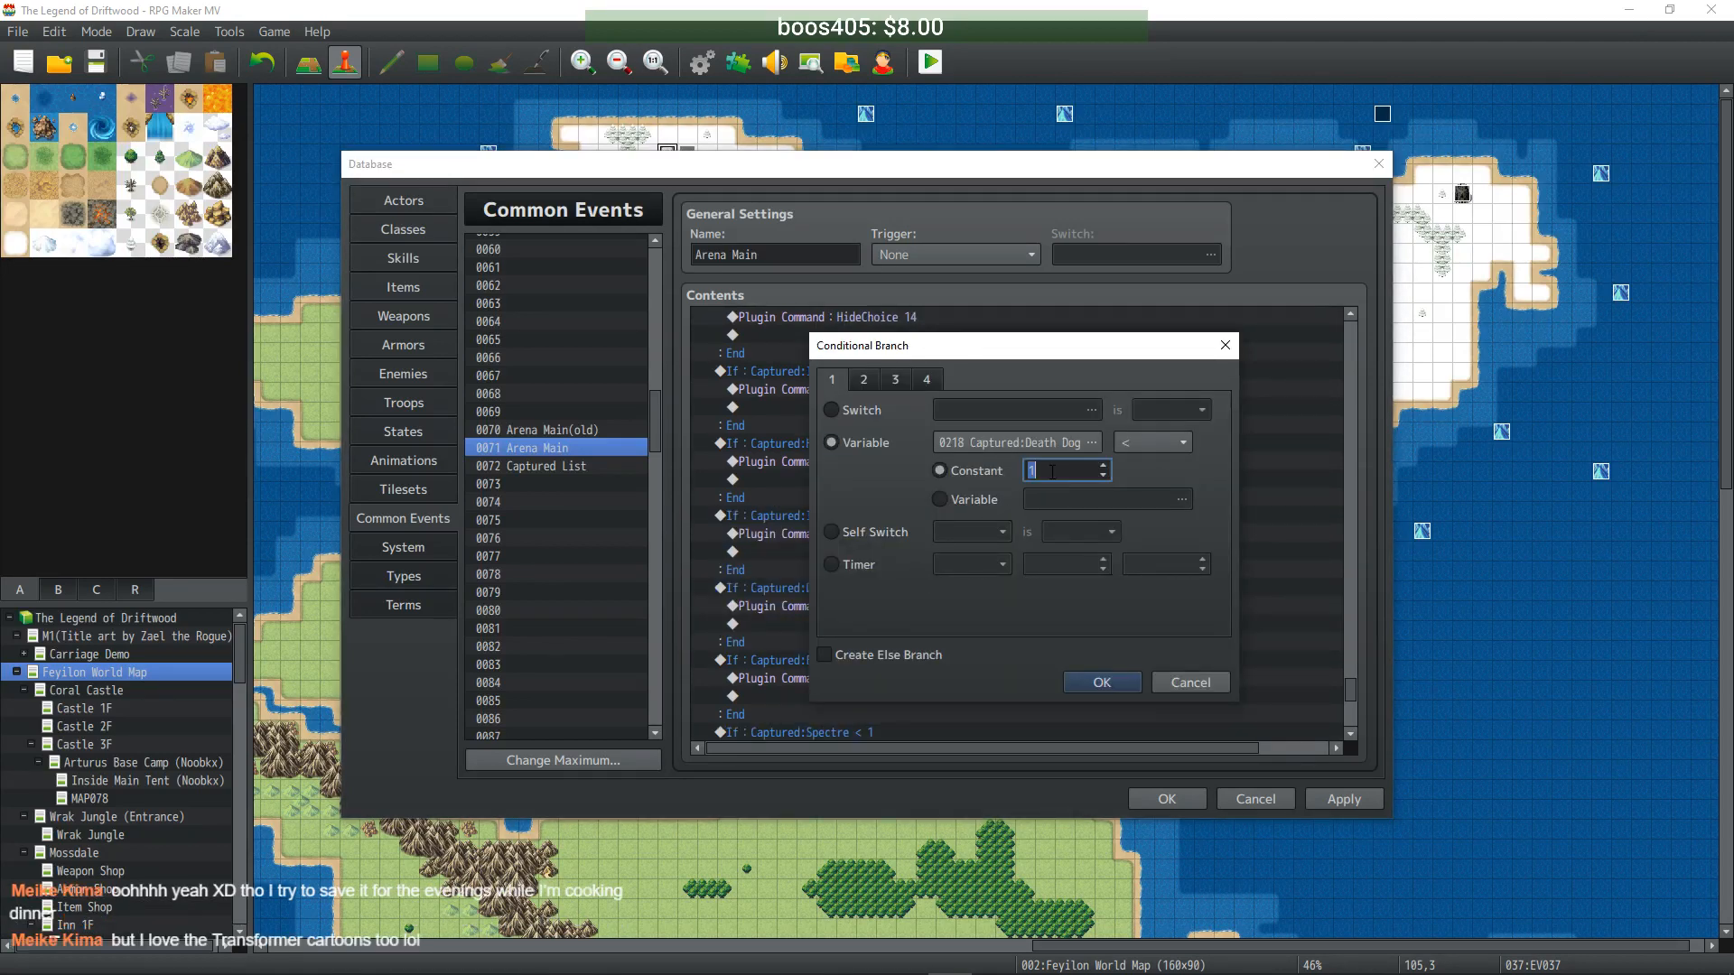
click(1106, 675)
- Set the Fell Dodo, Spectre and Temptress conditions to Captured < 10
double_click(871, 660)
click(1041, 471)
text(0)
click(1101, 679)
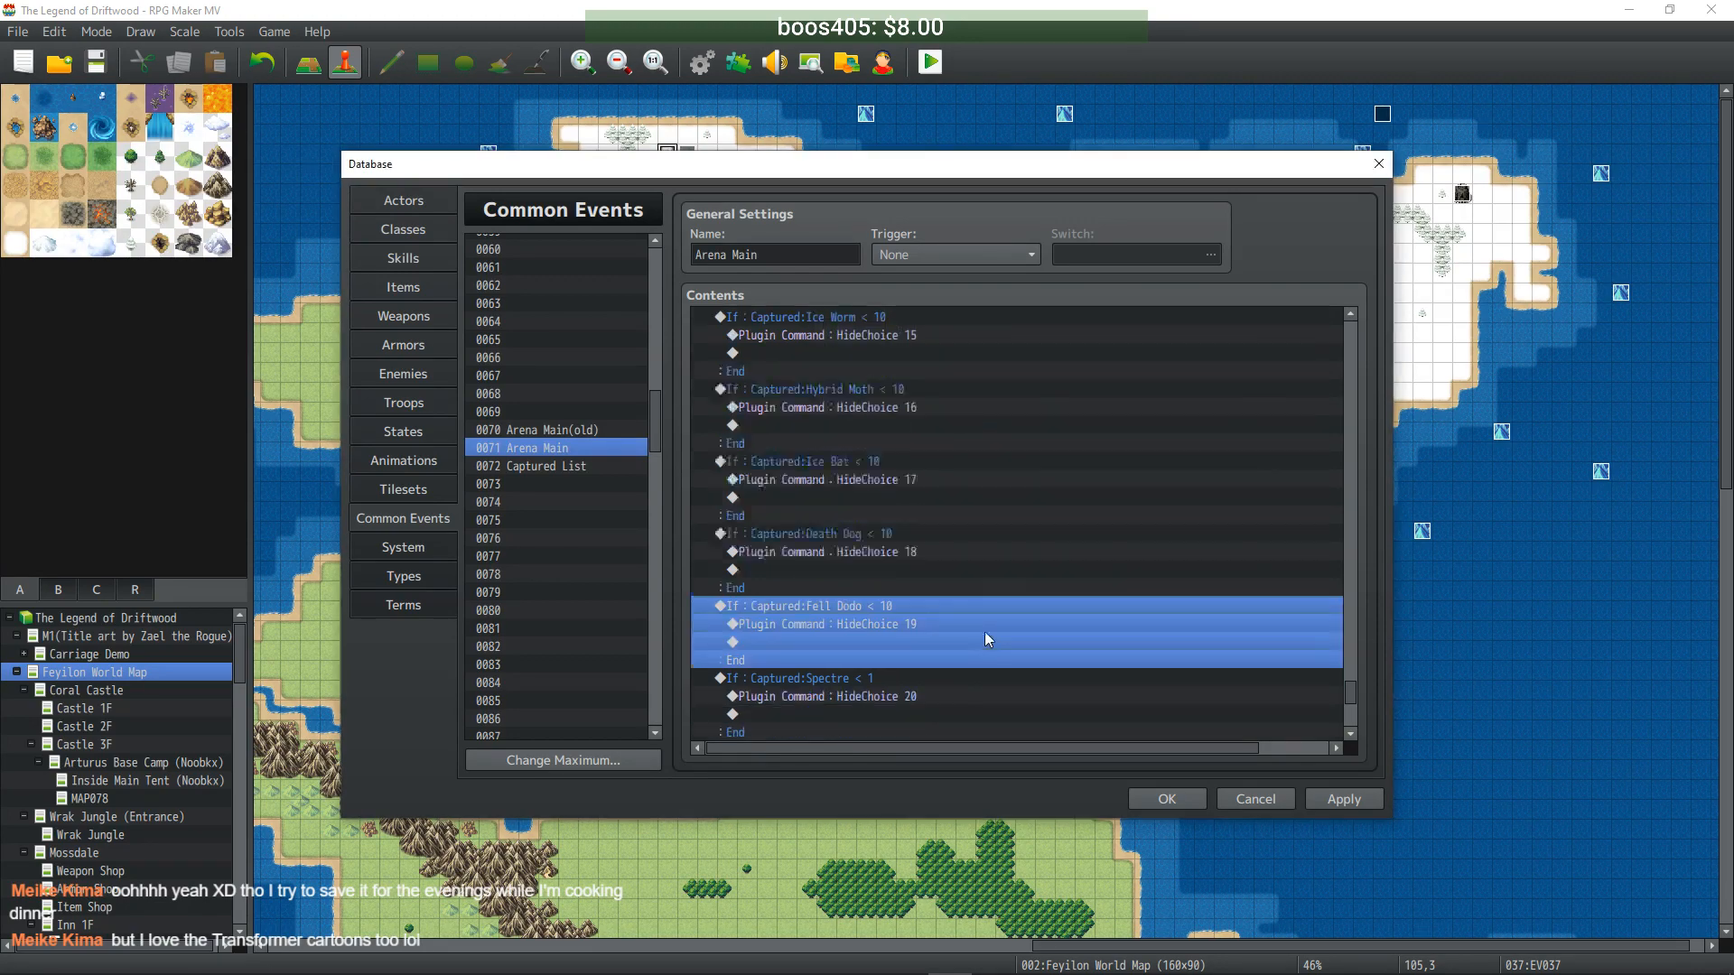
double_click(857, 623)
click(1049, 472)
text(0)
click(1101, 682)
double_click(855, 588)
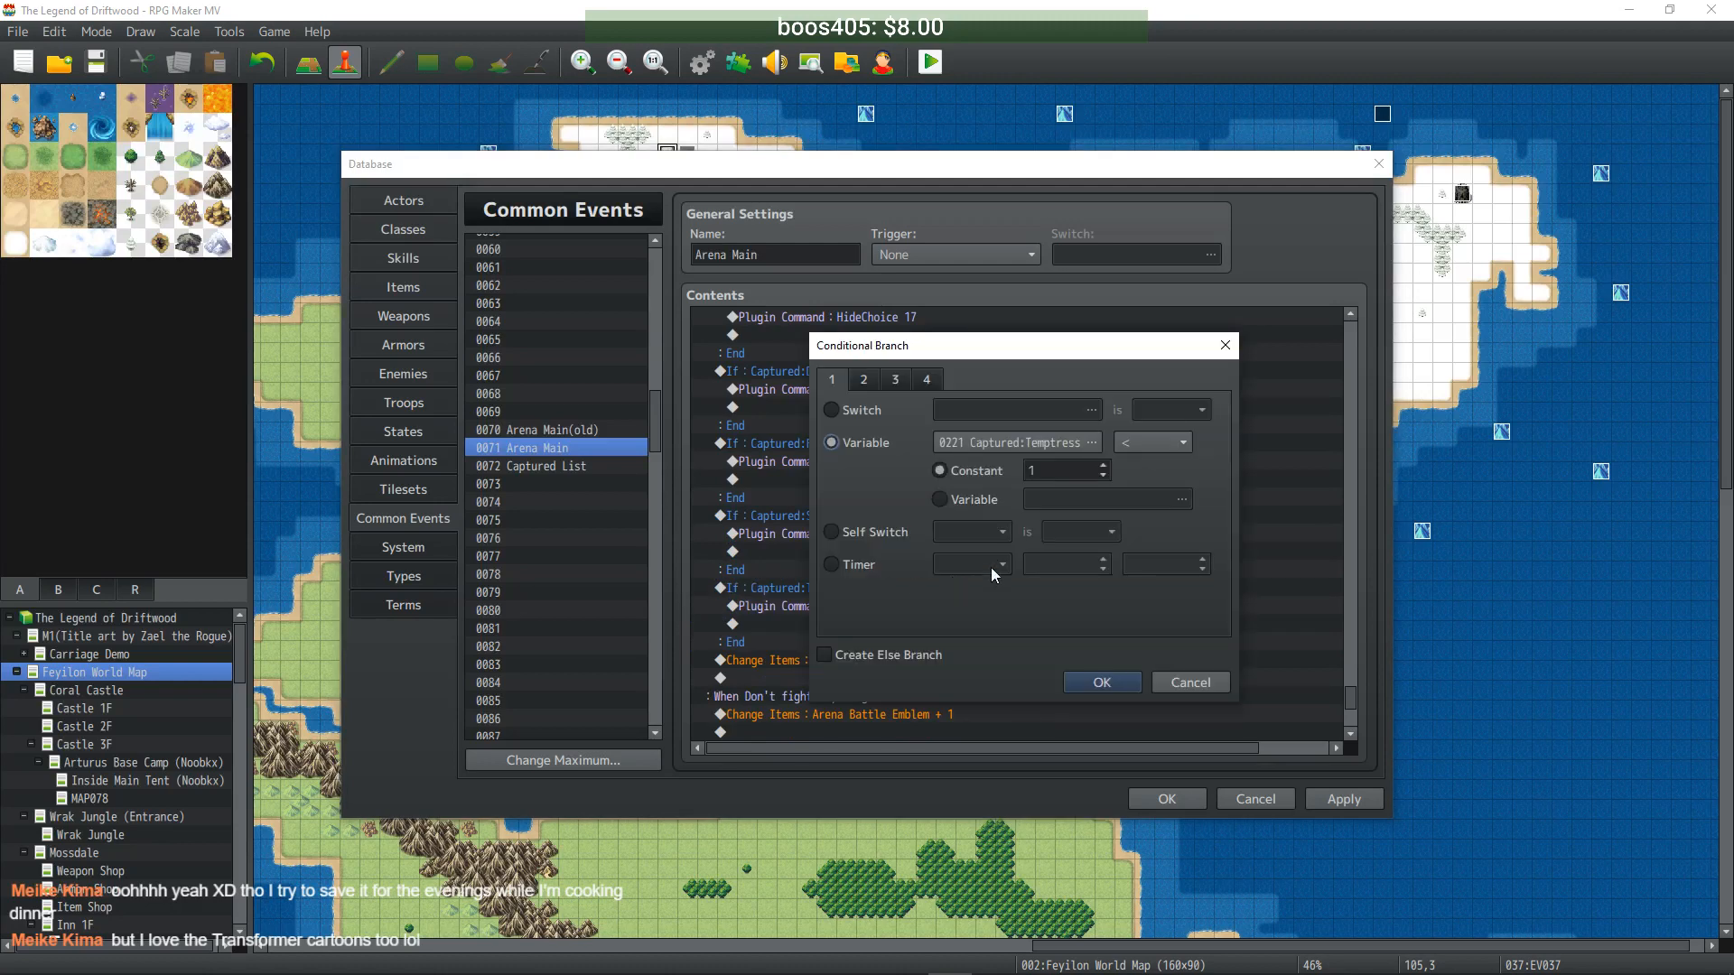
click(1049, 471)
text(0)
click(1101, 681)
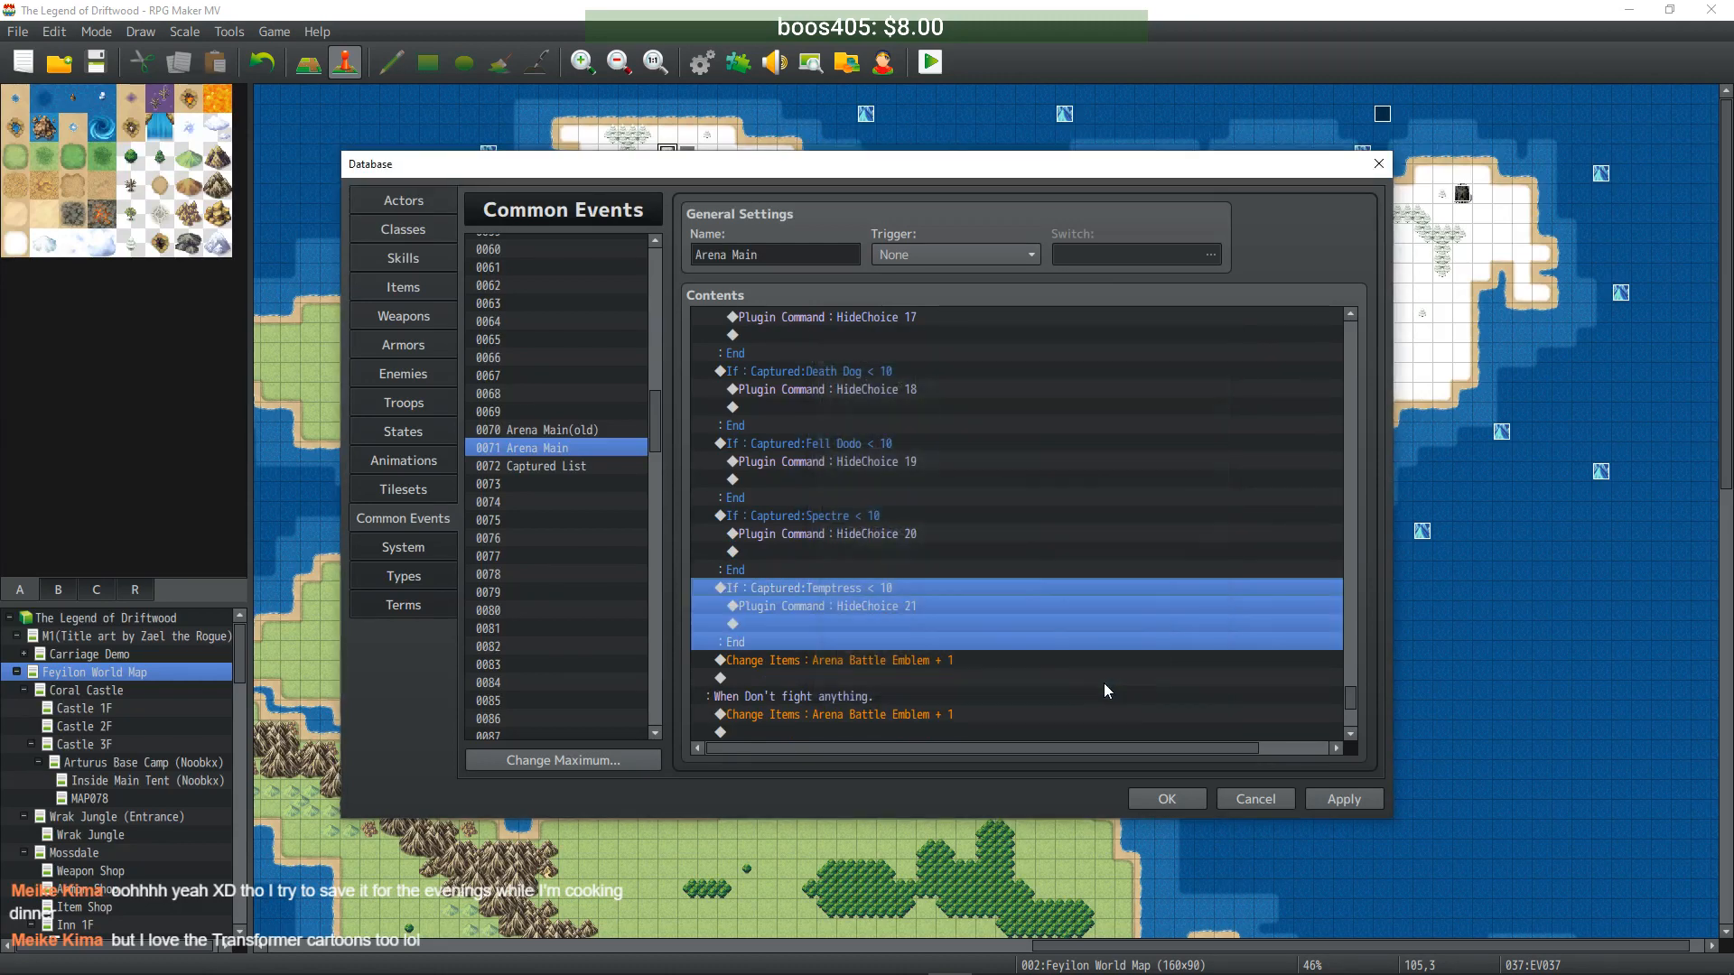
click(862, 665)
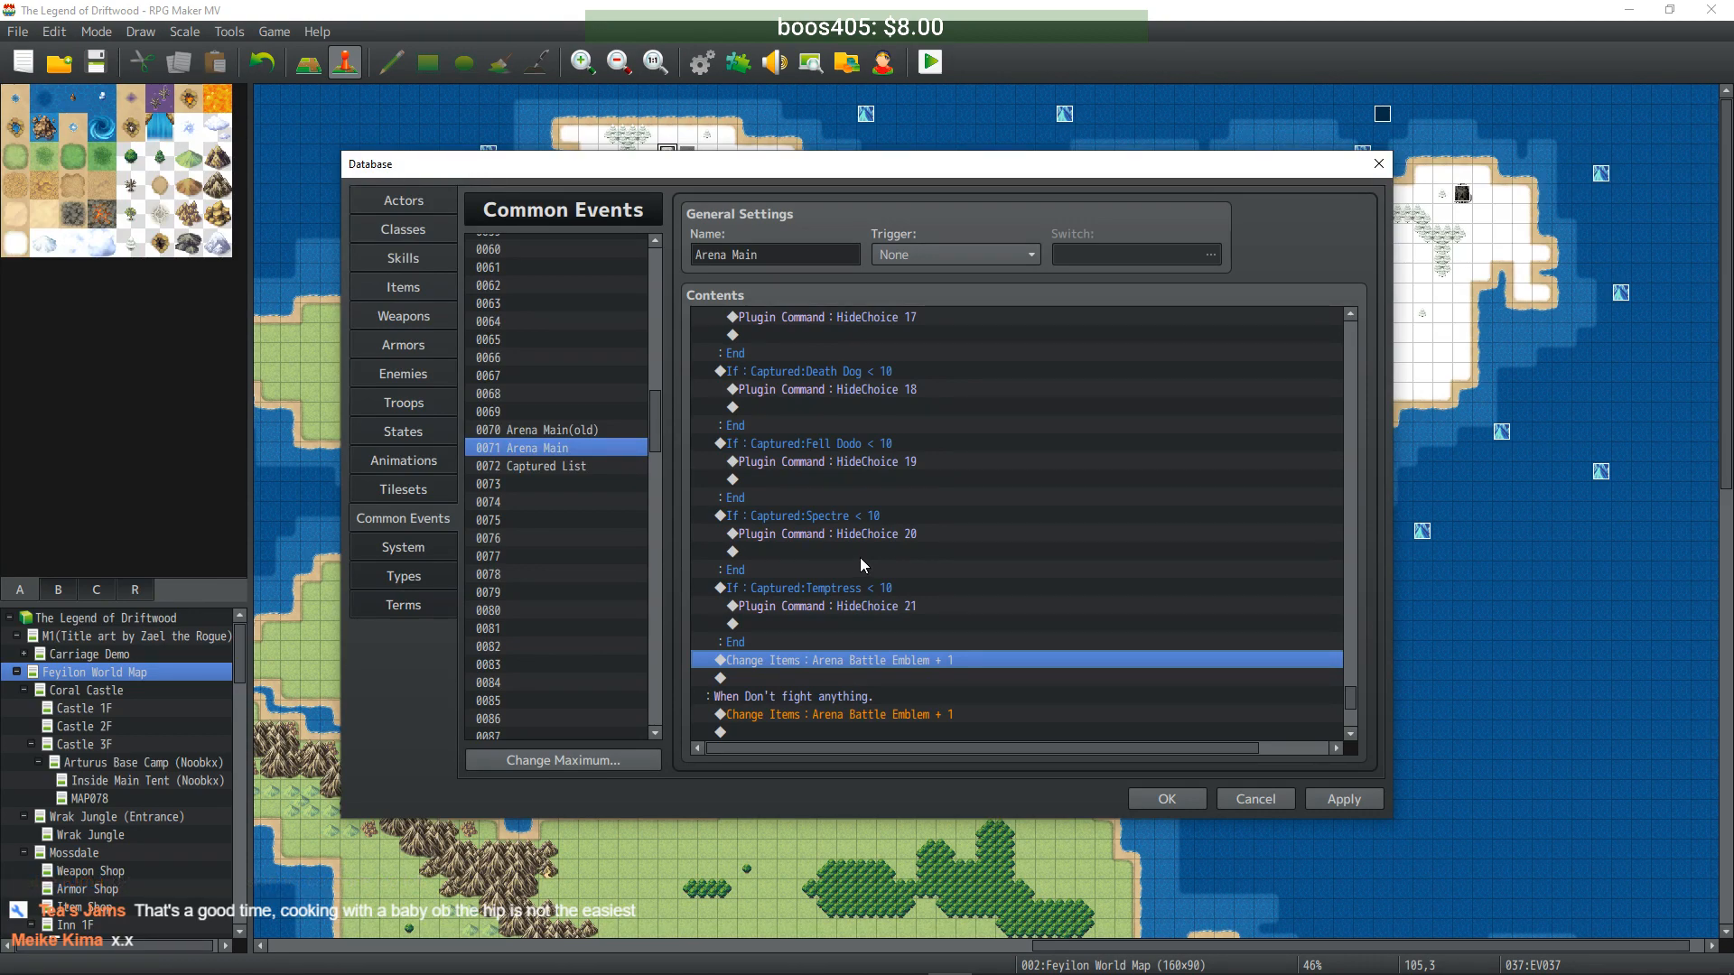
- Insert a Show Choices command with default Choice #1 and cancelling disallowed
right_click(778, 652)
click(809, 663)
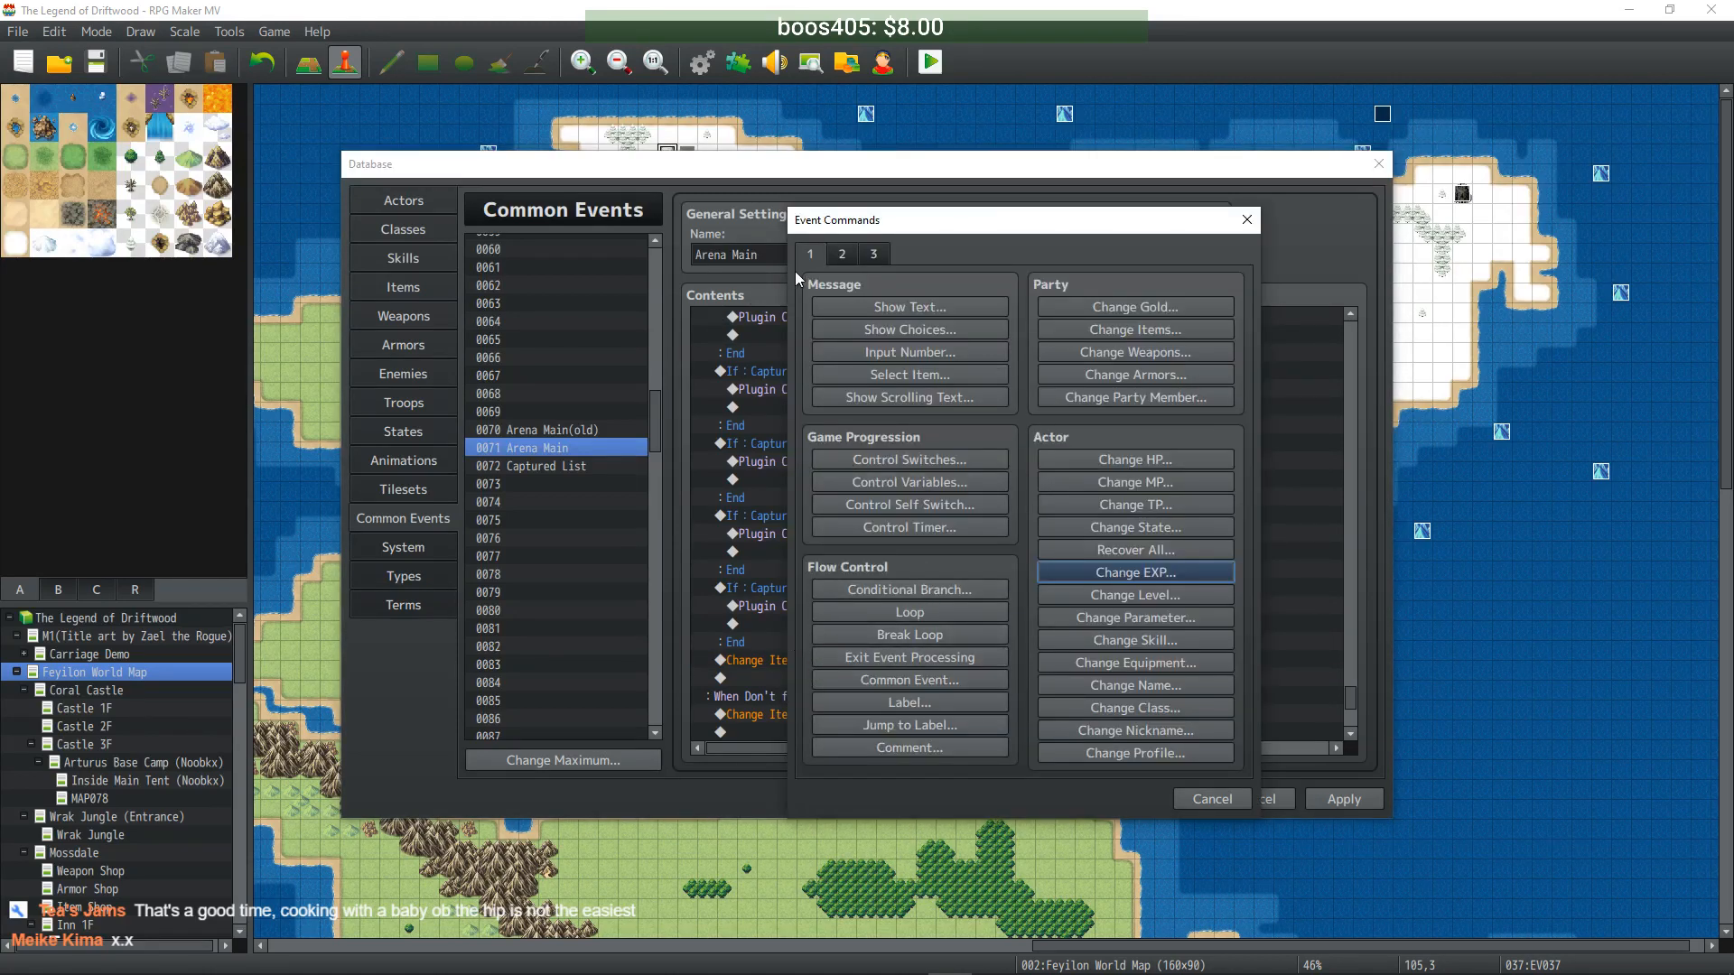
click(933, 329)
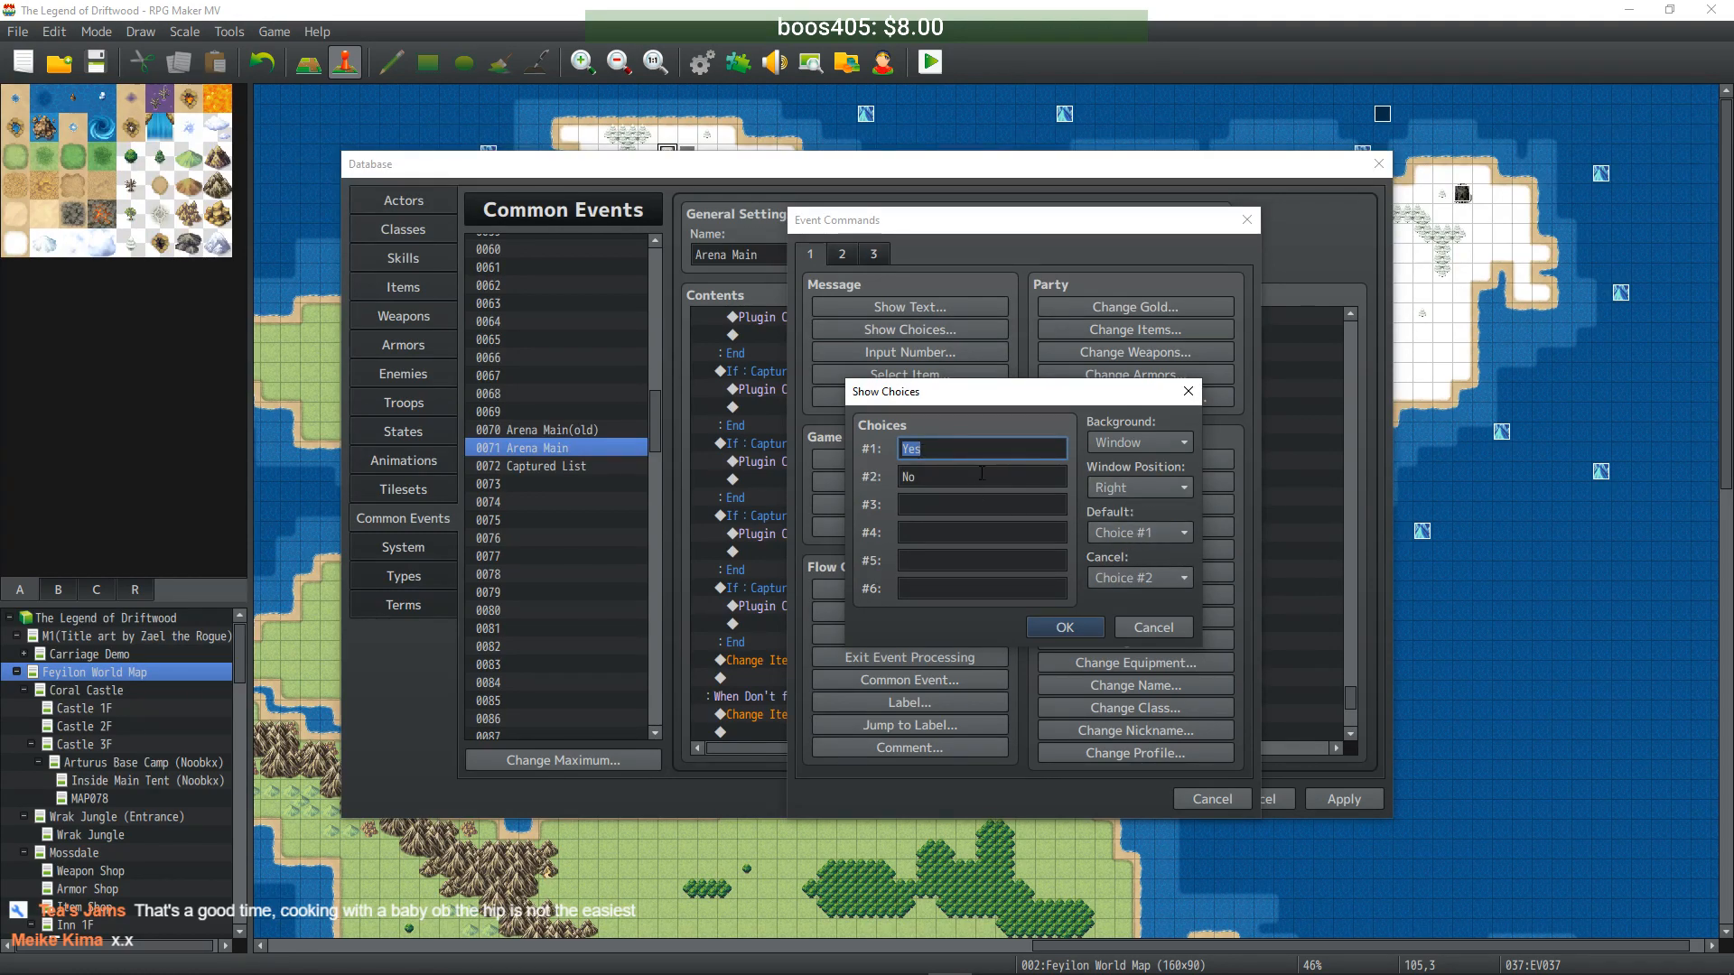
click(1158, 532)
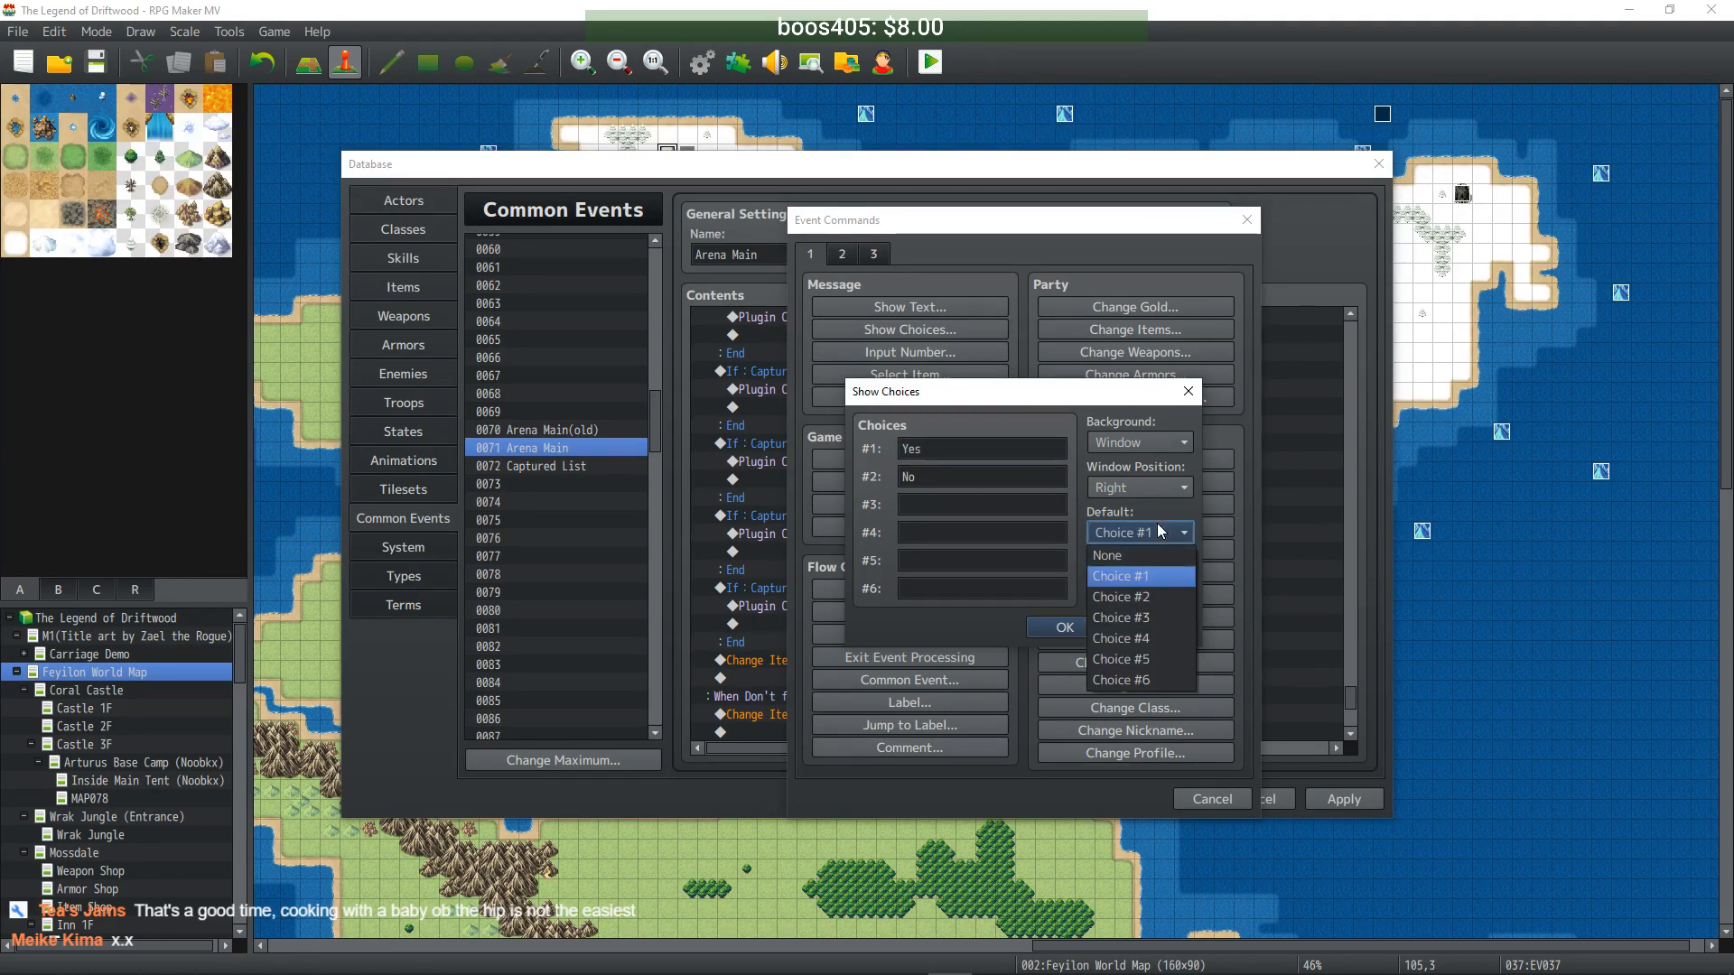
click(1137, 578)
click(1163, 575)
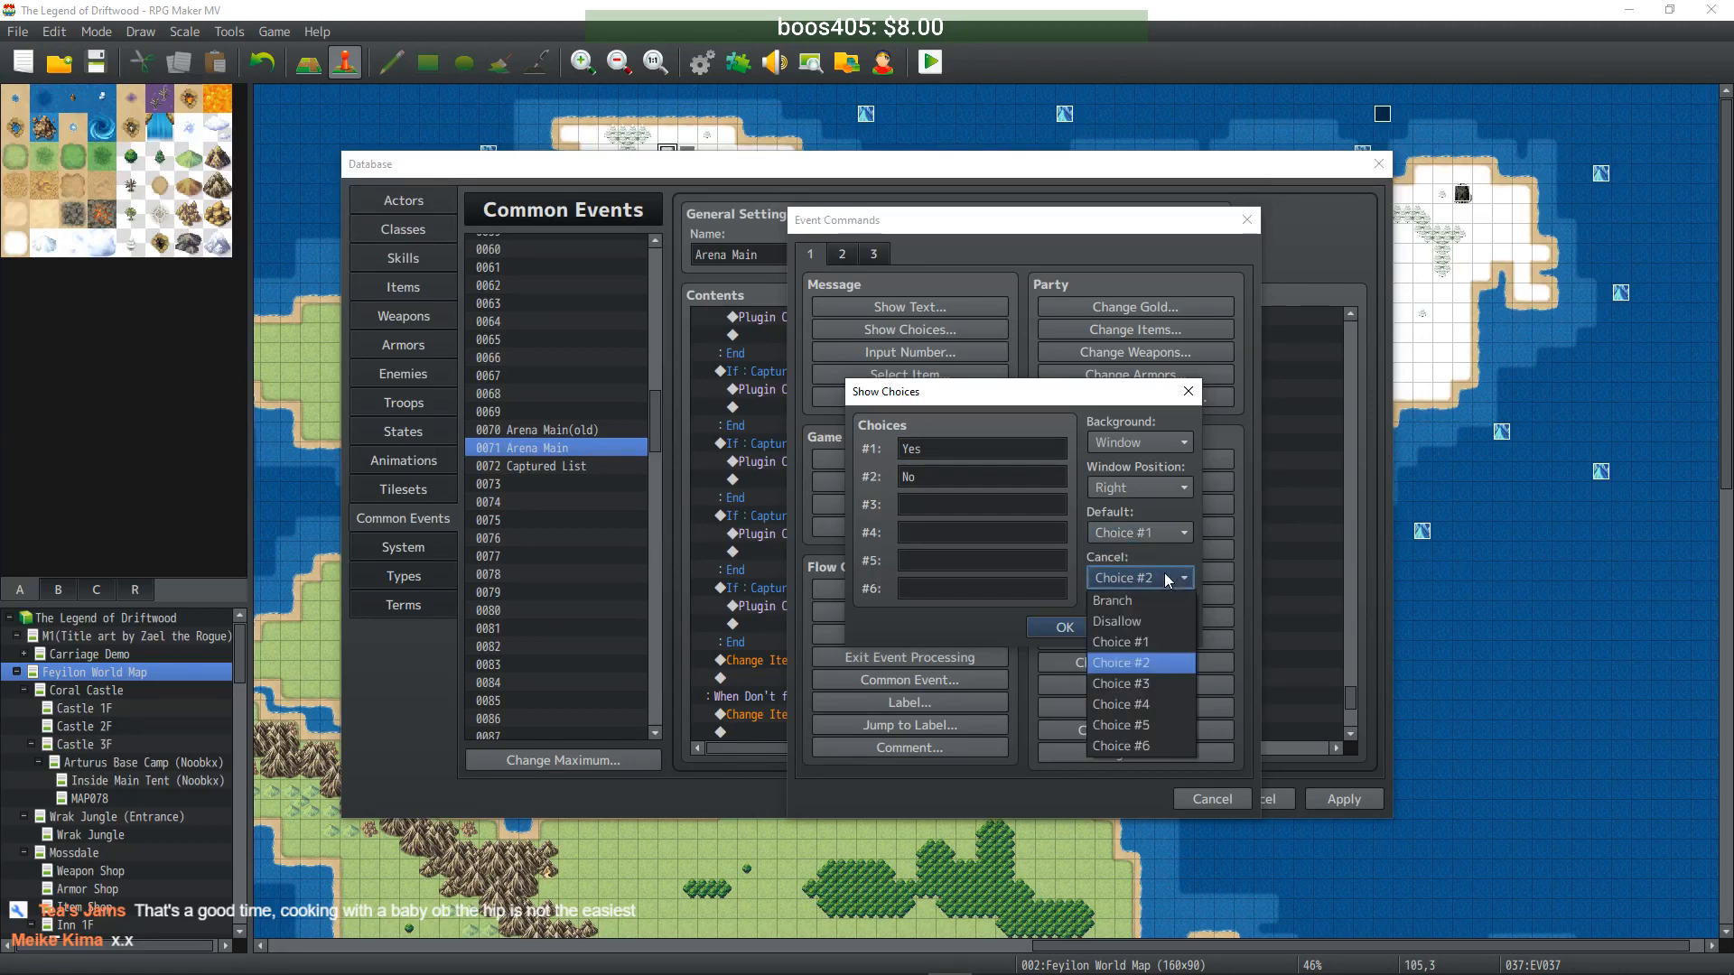
click(1141, 621)
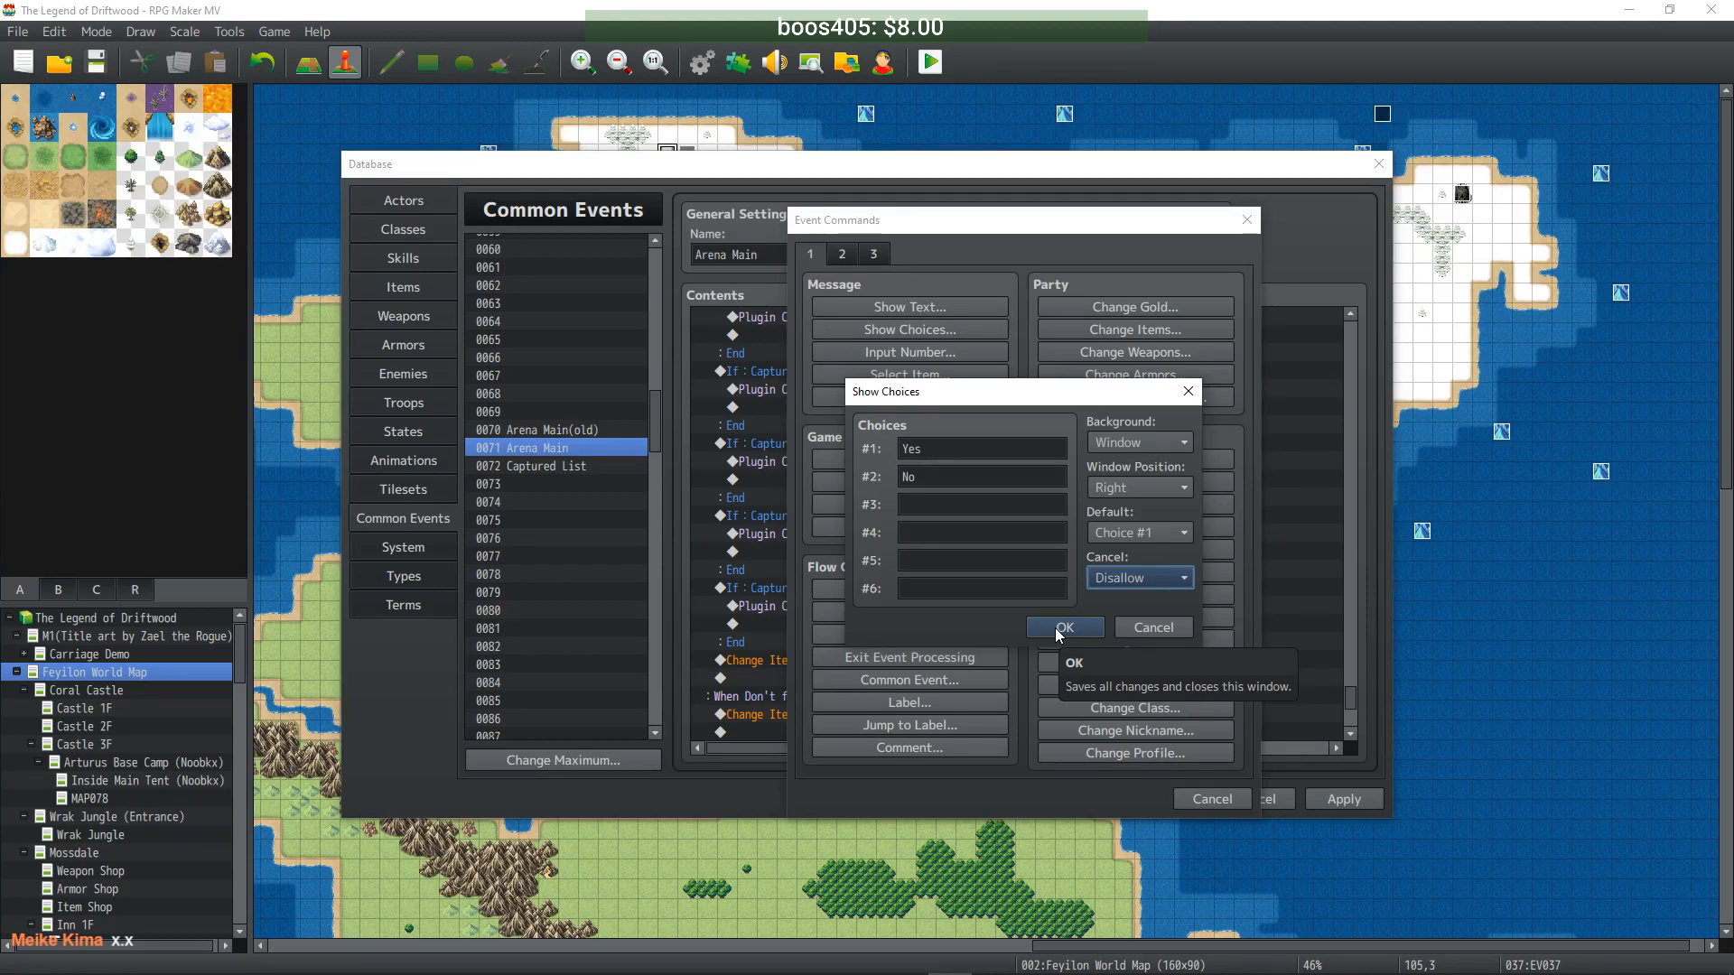
- Fill in the six choices as 1, 2, 3, 4, 5, 6 and confirm the list
double_click(938, 450)
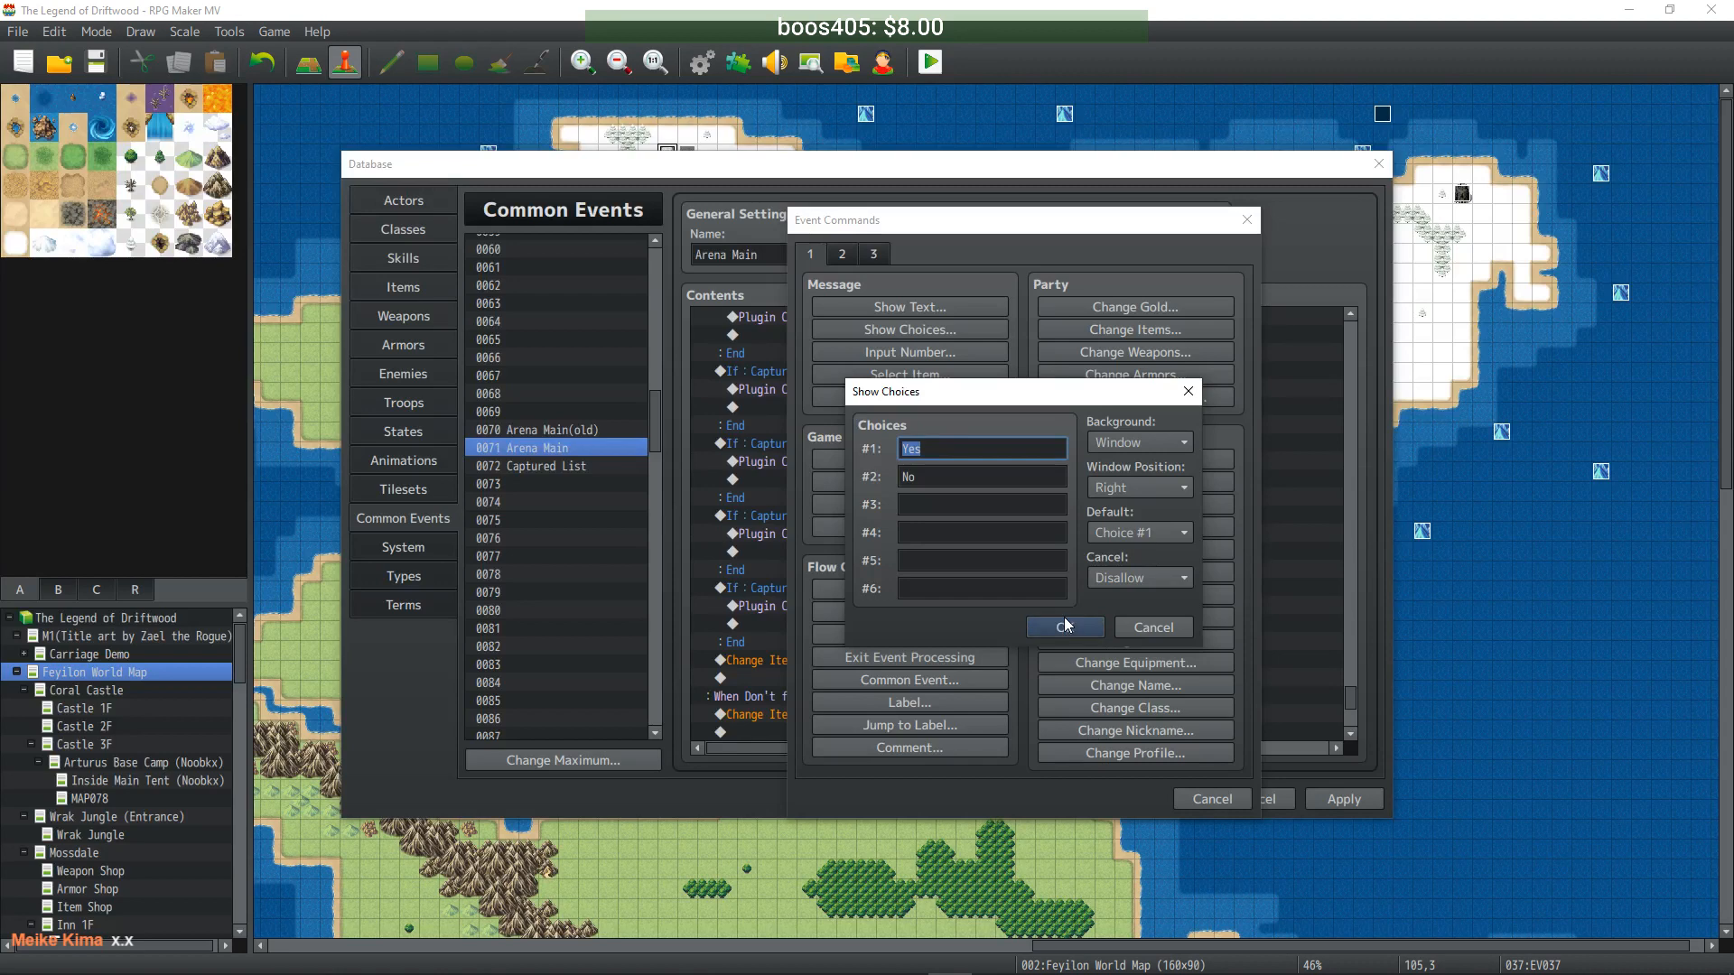
text(1)
double_click(928, 479)
text(2)
key(Tab)
text(3)
key(Tab)
text(4)
key(Tab)
text(5)
key(Tab)
text(6)
click(1038, 628)
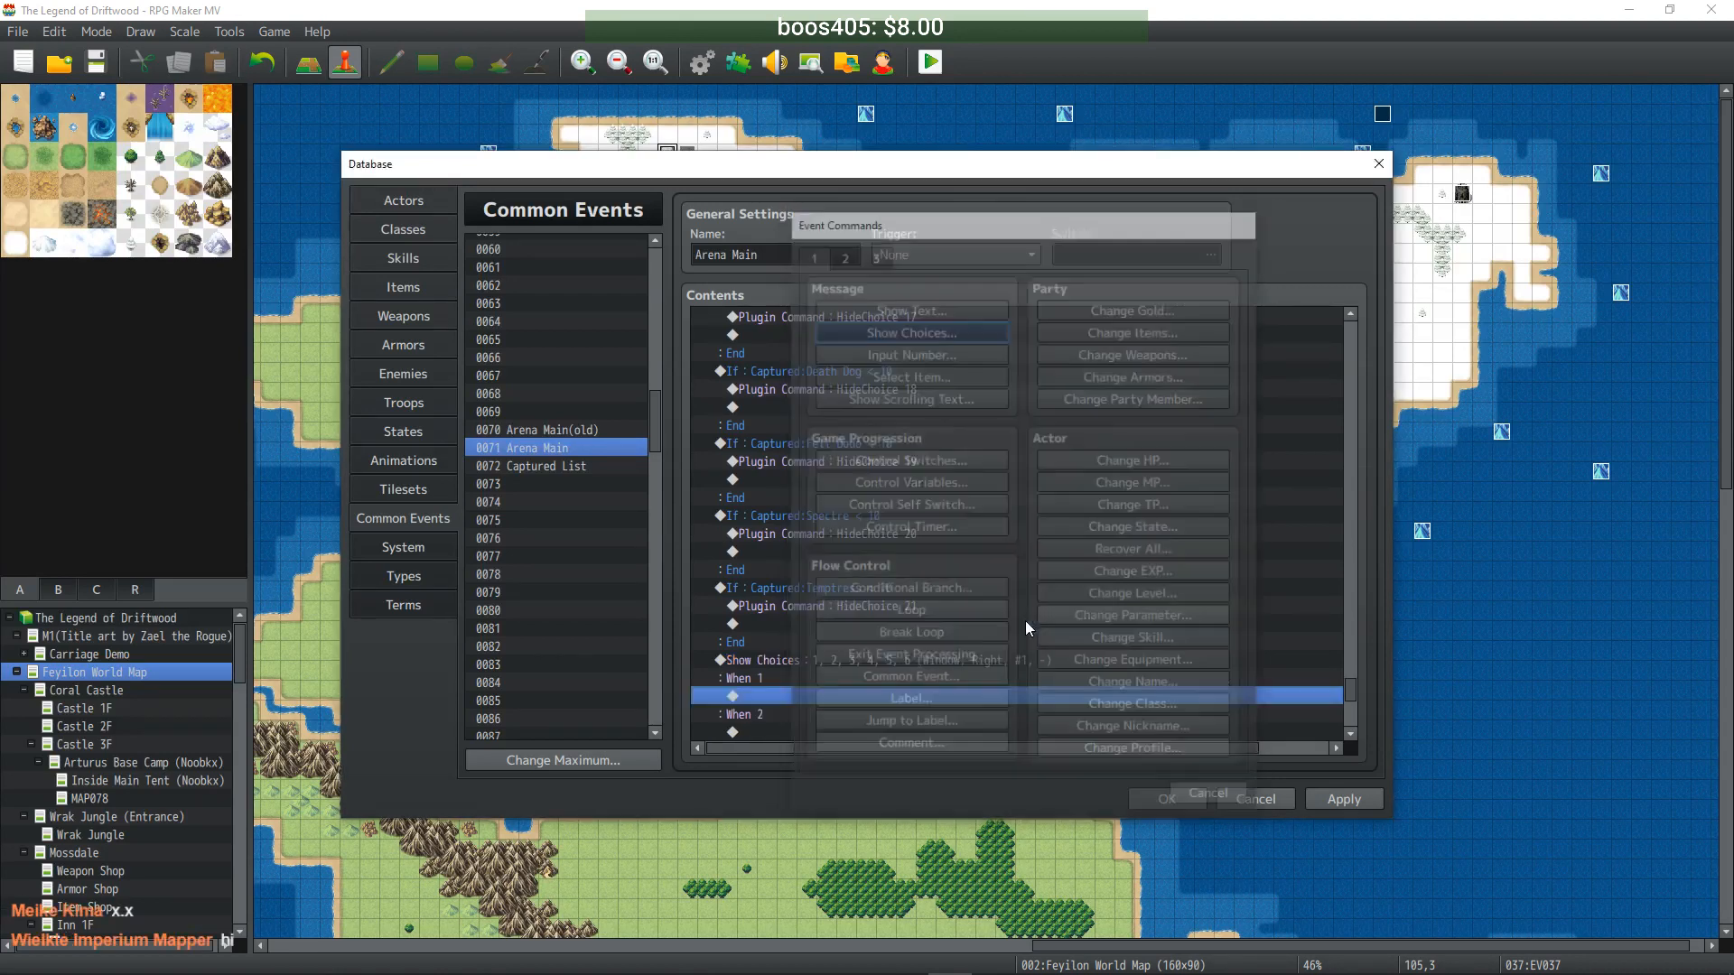
- Duplicate the 1–6 choices block above the Arena Battle Emblem line
scroll(946, 567, down, 4)
click(812, 425)
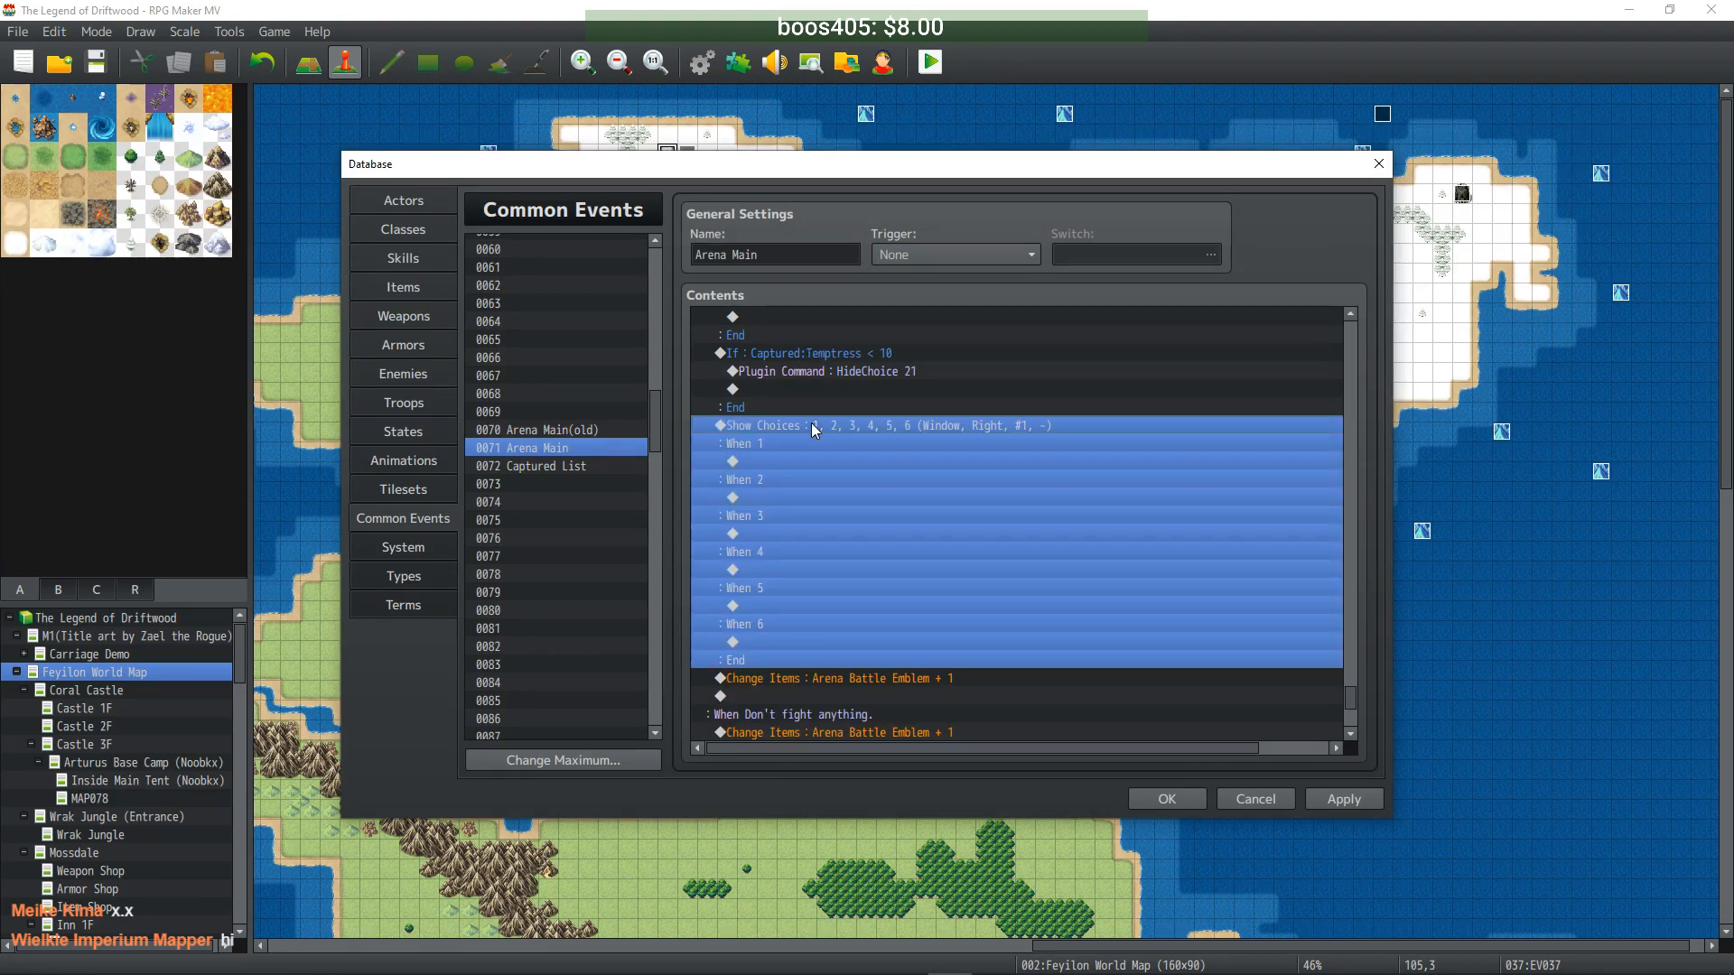
key(ctrl+c)
click(780, 678)
key(ctrl+v)
- Renumber the duplicated block's choices to 7, 8, 9, 10, 11 and 12
double_click(784, 479)
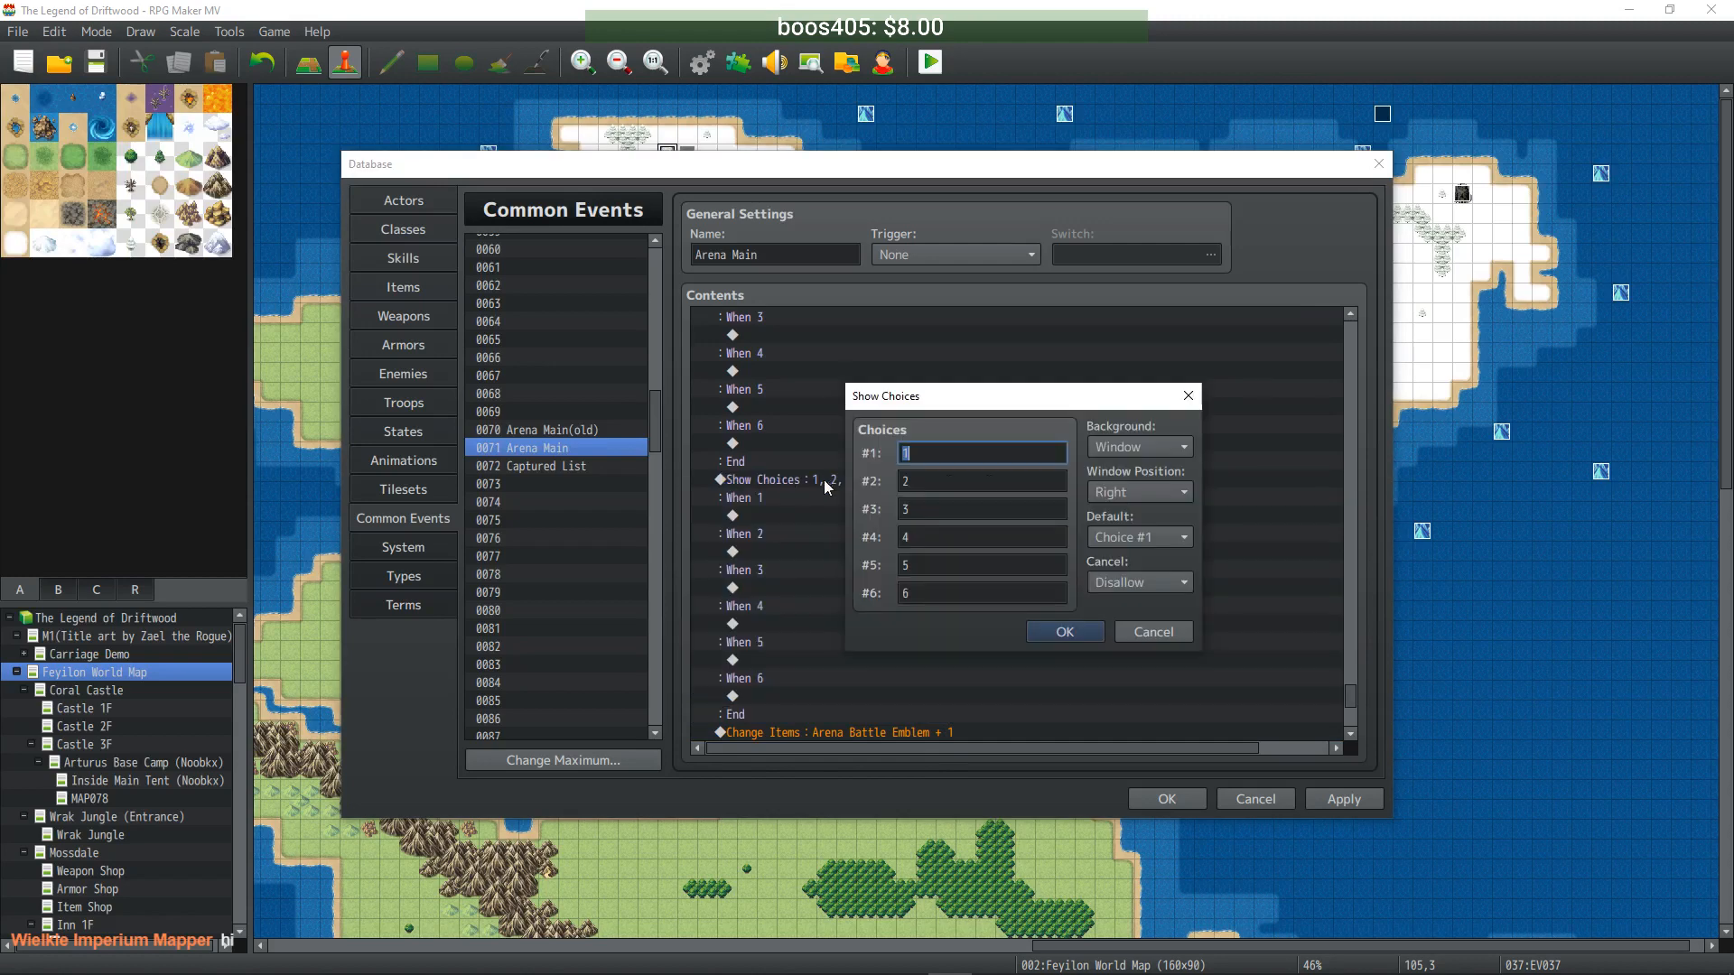
text(7)
key(Tab)
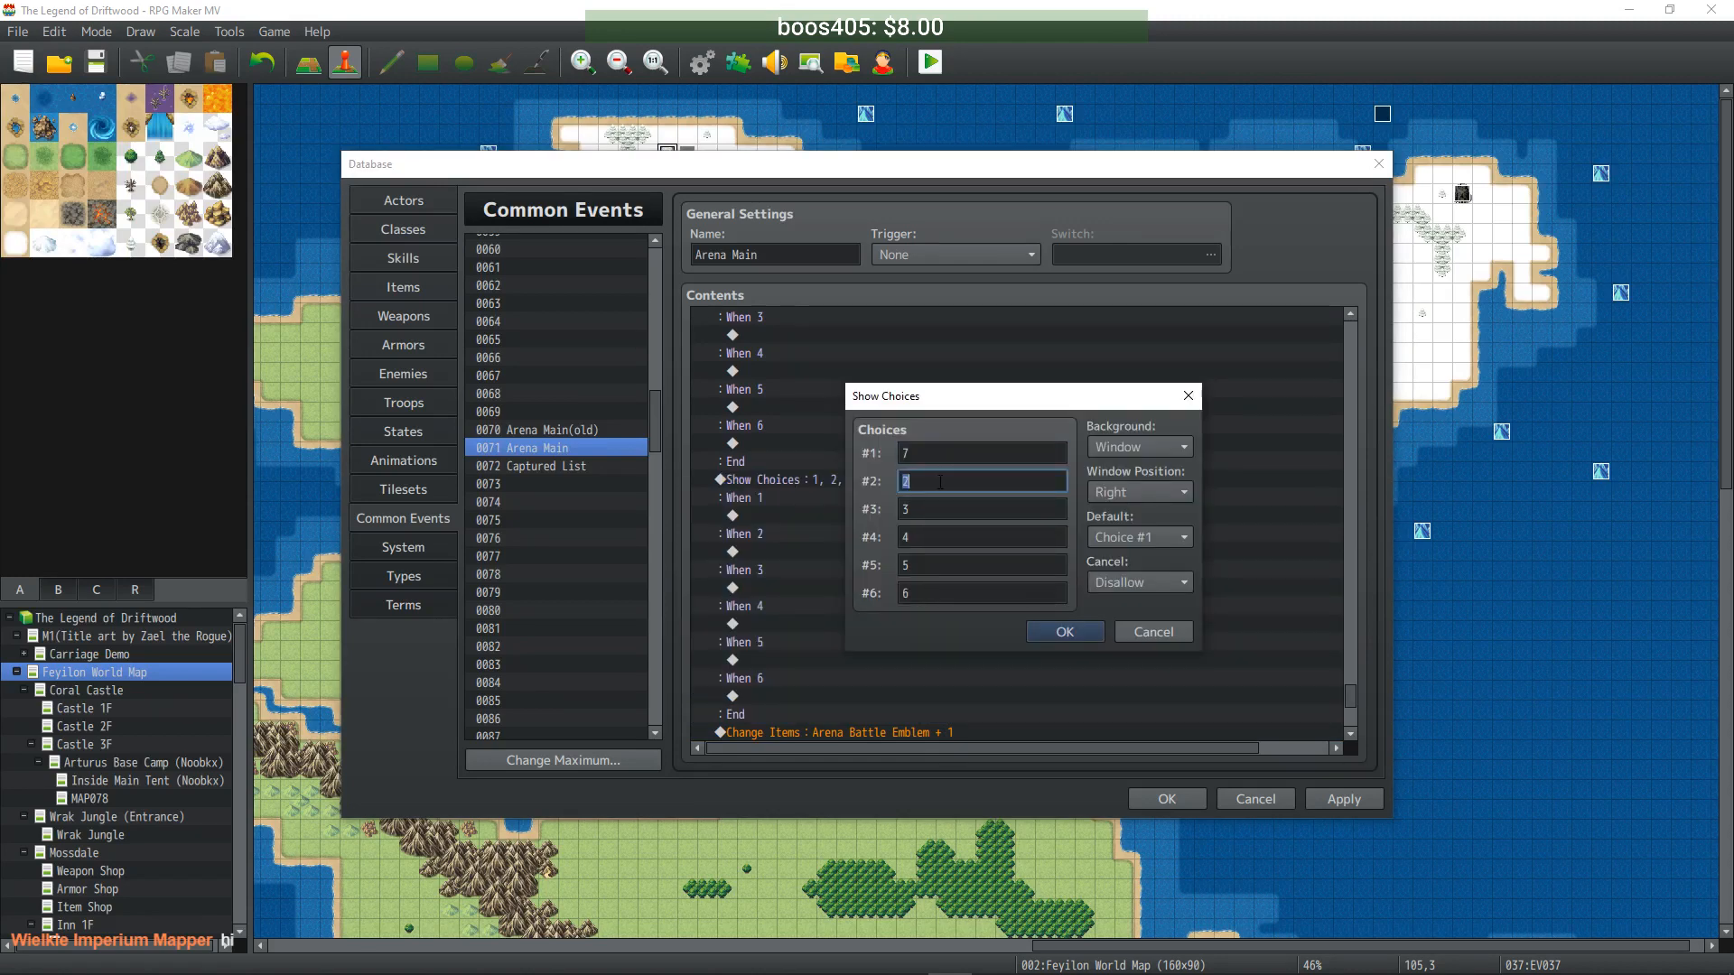
text(8)
key(Tab)
text(9)
key(Tab)
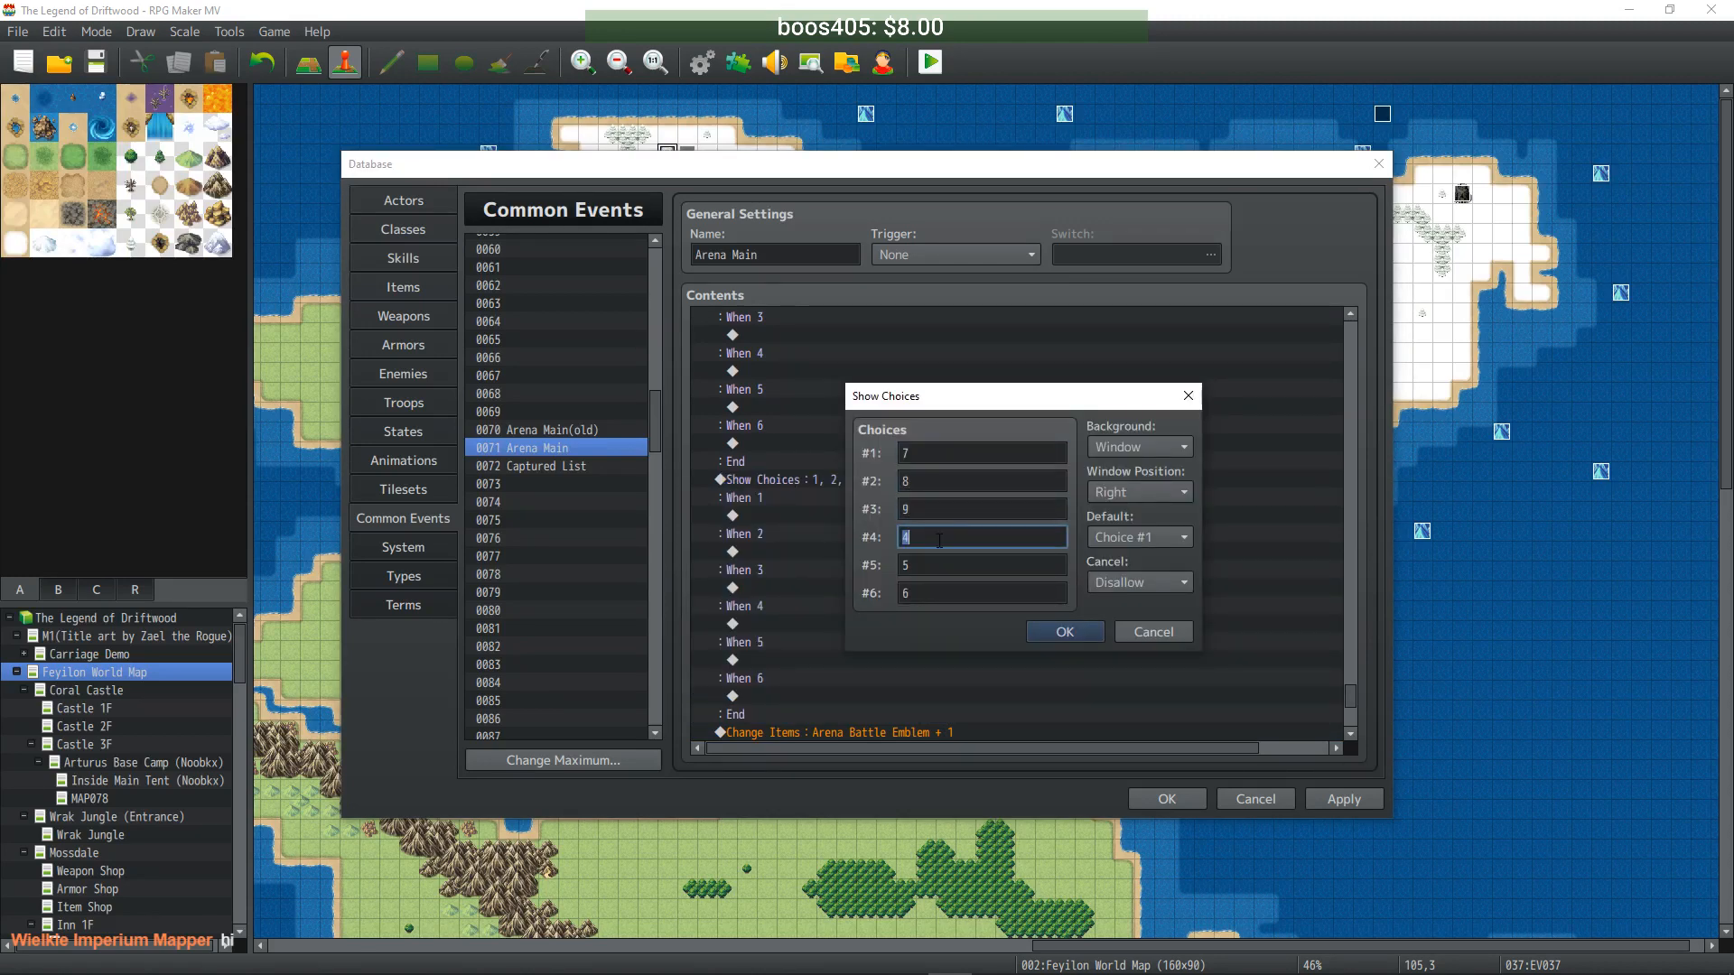
text(10)
key(Tab)
text(11)
key(Tab)
text(12)
click(1044, 632)
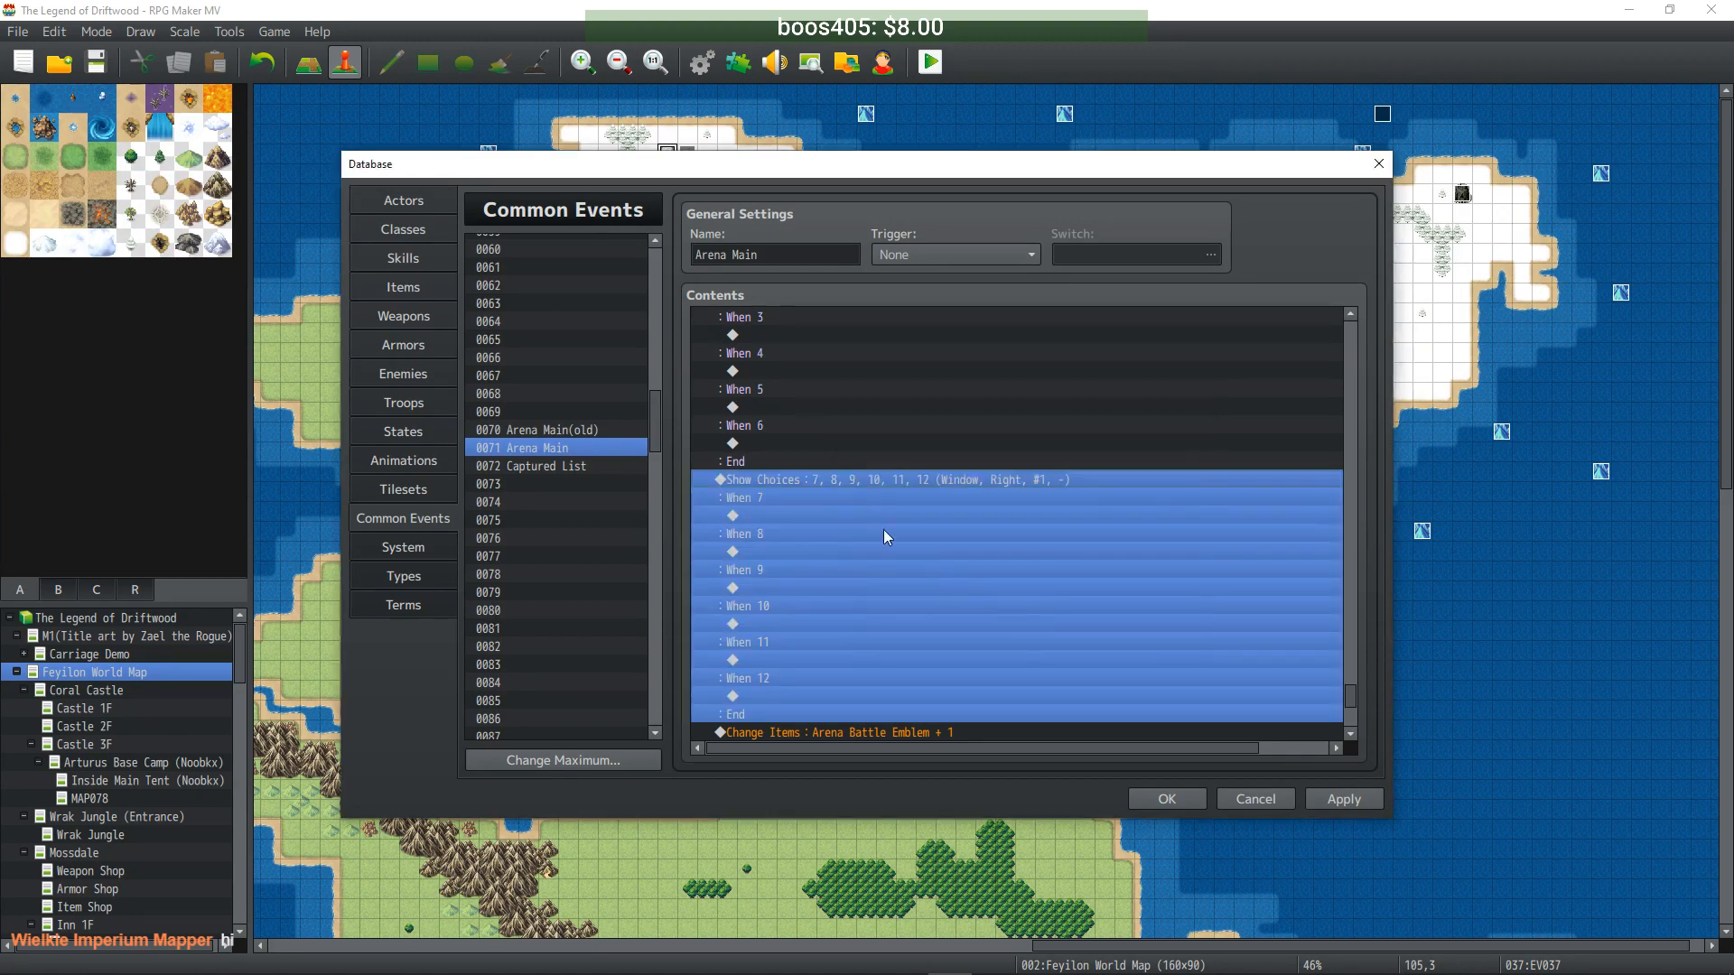
- Paste a third copy of the choices block above the Arena Battle Emblem line
scroll(849, 519, down, 2)
click(811, 625)
key(ctrl+v)
scroll(822, 520, down, 2)
scroll(823, 517, up, 2)
click(838, 460)
double_click(838, 461)
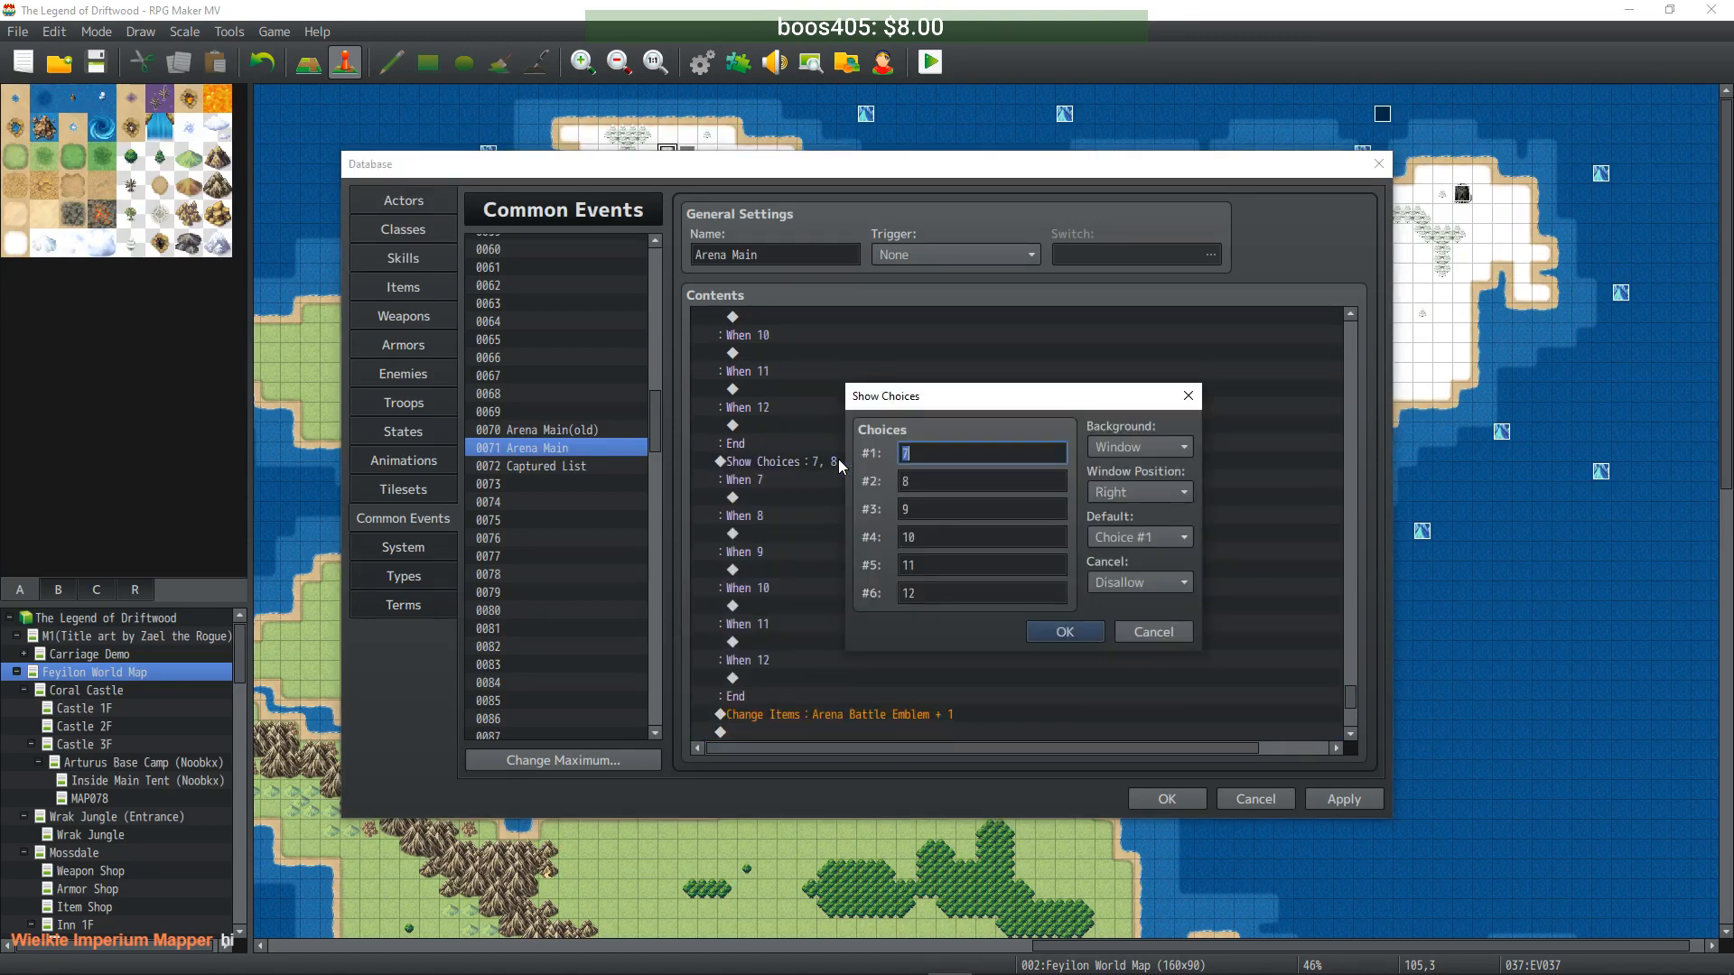
- Set the third block's choices to 13–18, fixing the 17 typo, with no default choice
text(13)
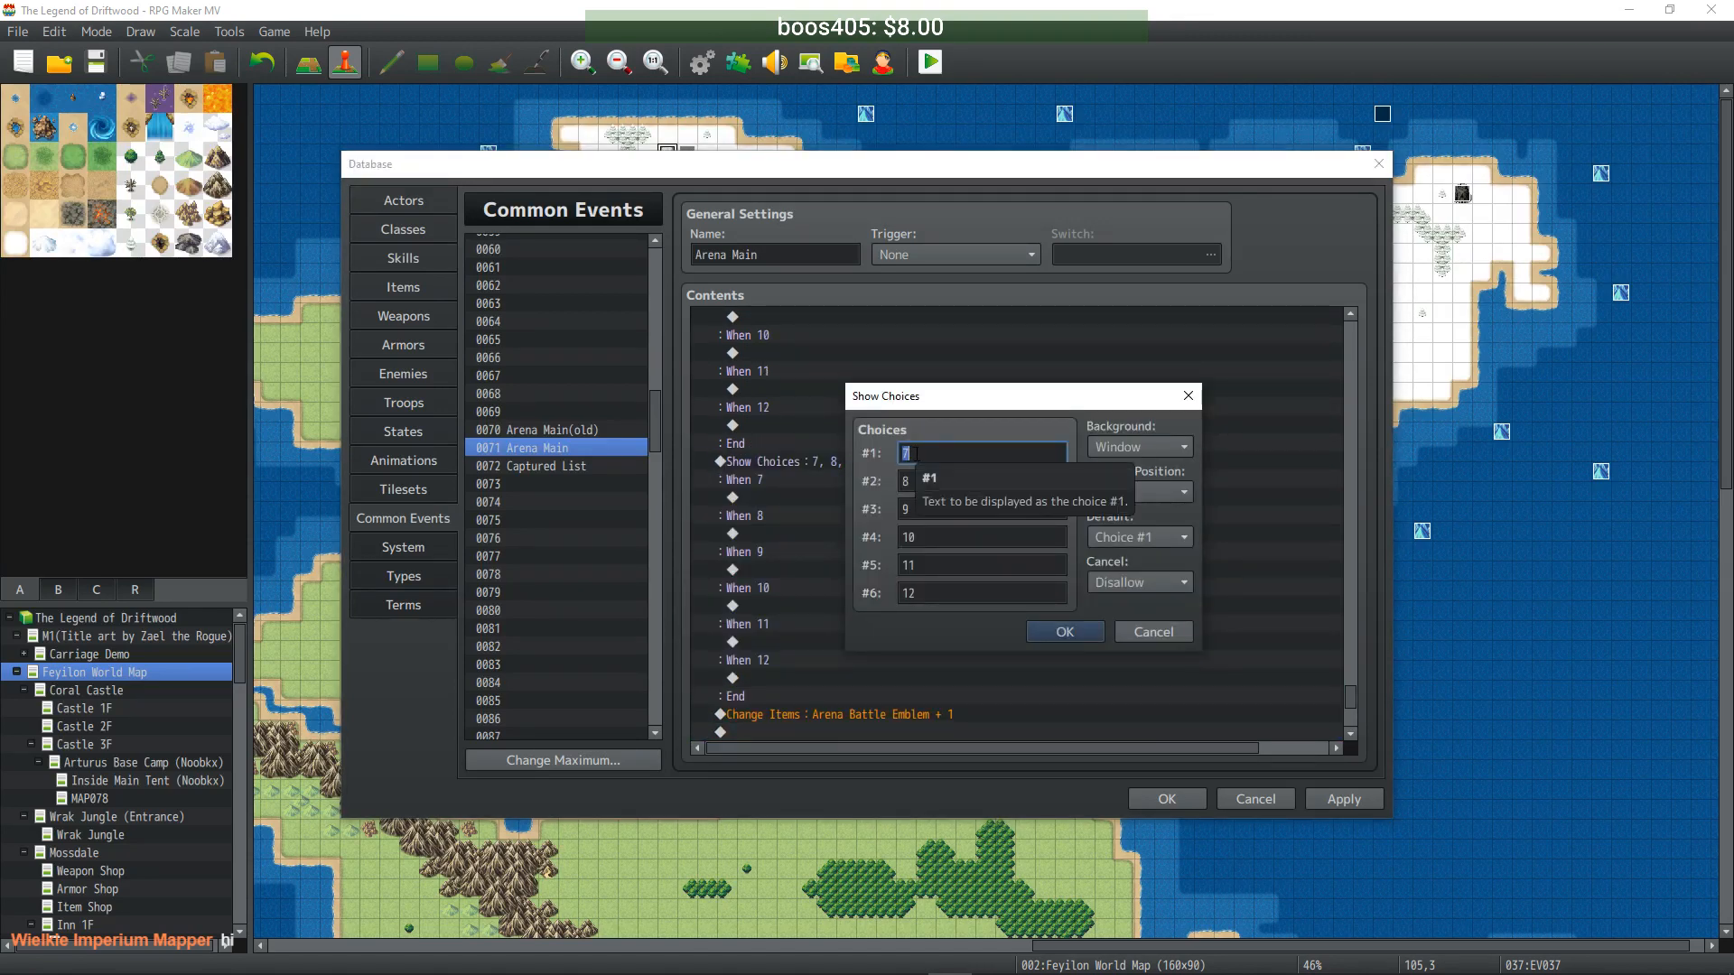
double_click(942, 482)
text(14)
double_click(942, 509)
text(15)
double_click(942, 537)
text(16)
double_click(941, 566)
text(1718)
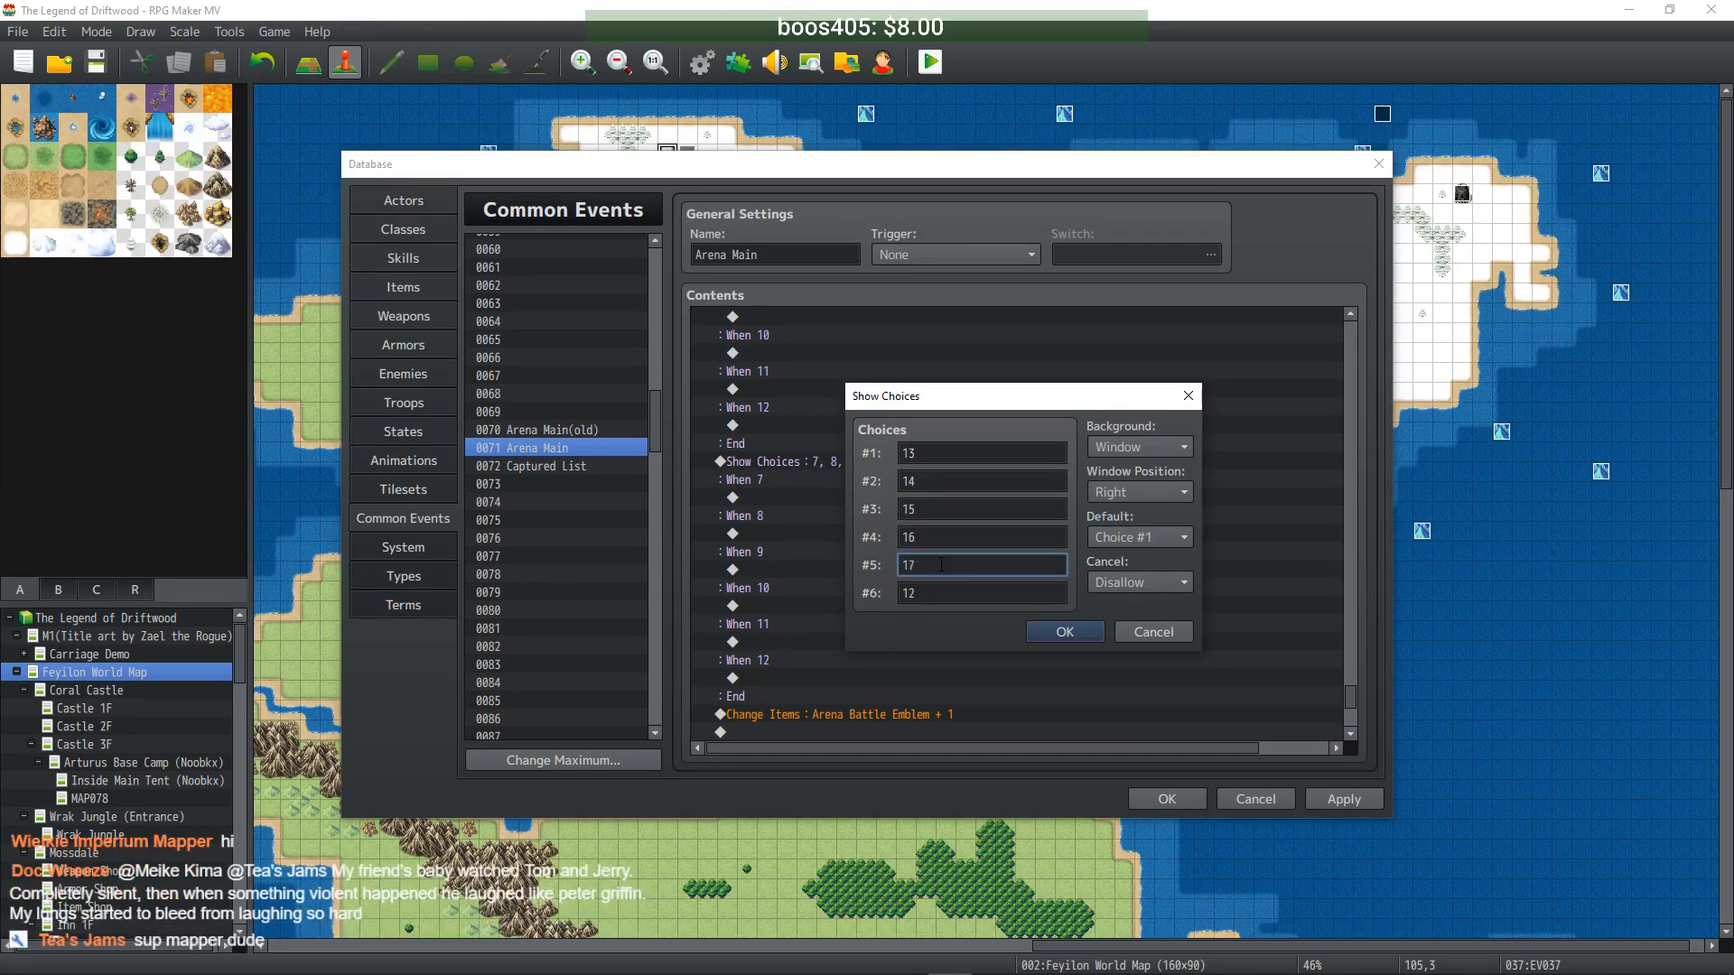
key(Tab)
text(18)
double_click(943, 566)
click(957, 565)
key(BackSpace)
key(BackSpace)
click(1128, 538)
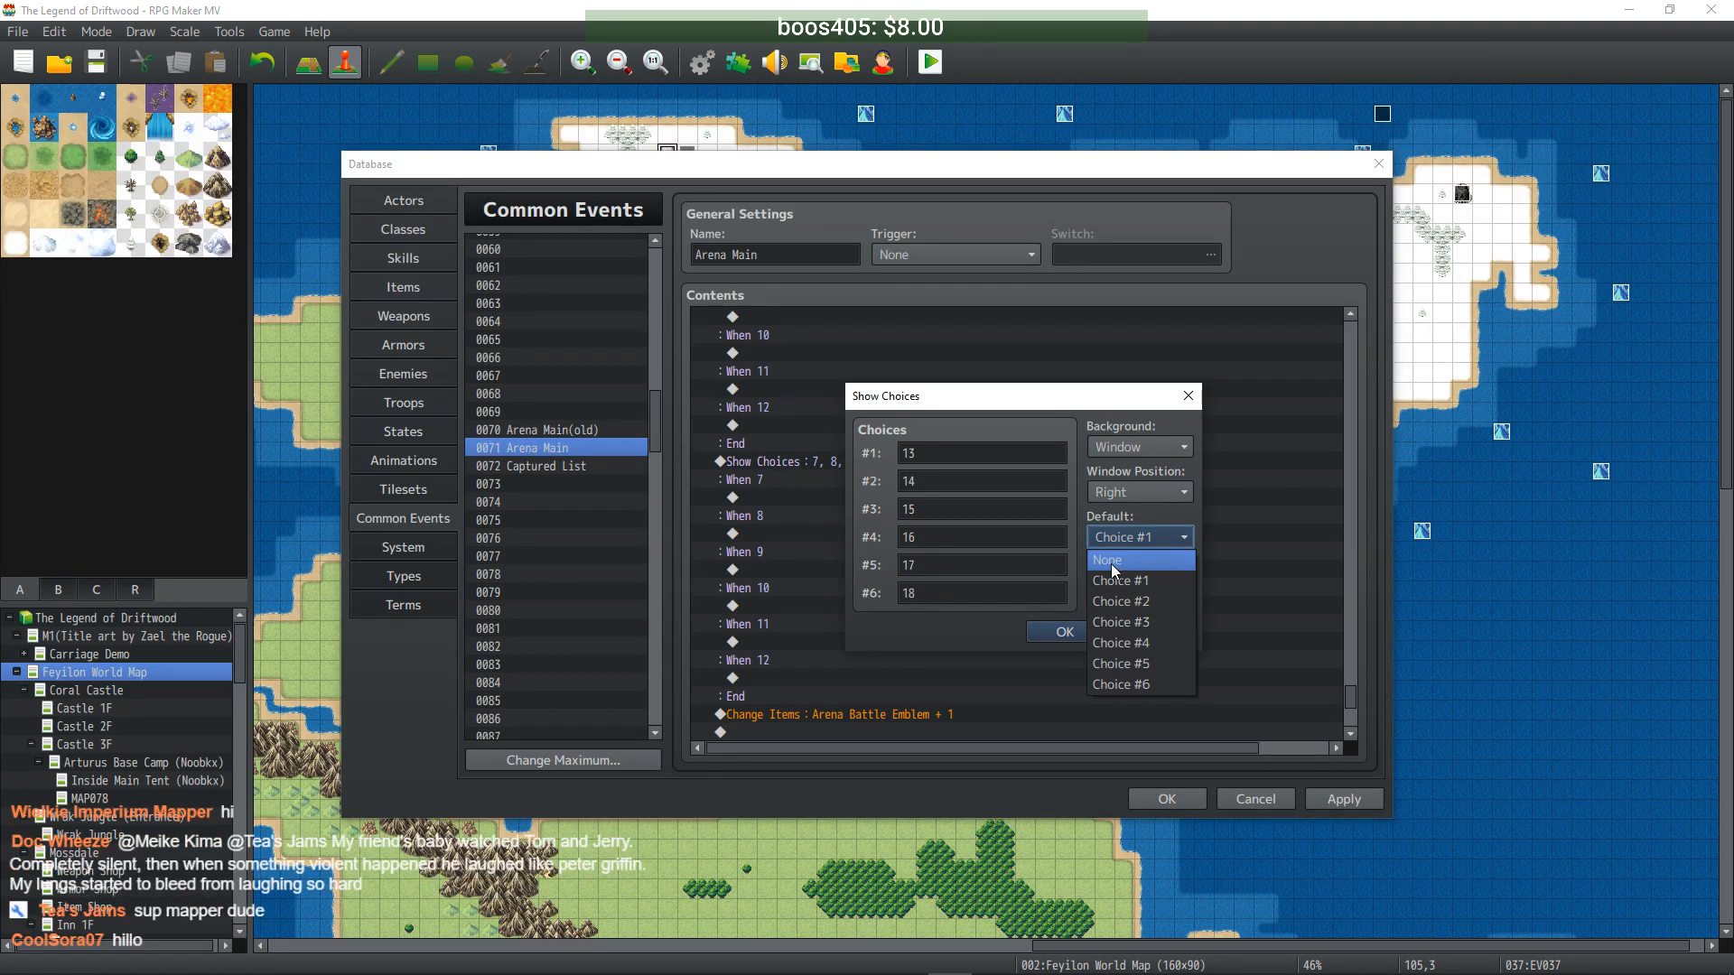
click(1111, 560)
click(1044, 631)
- Set the 7–12 choices block to have no default choice
scroll(852, 483, up, 4)
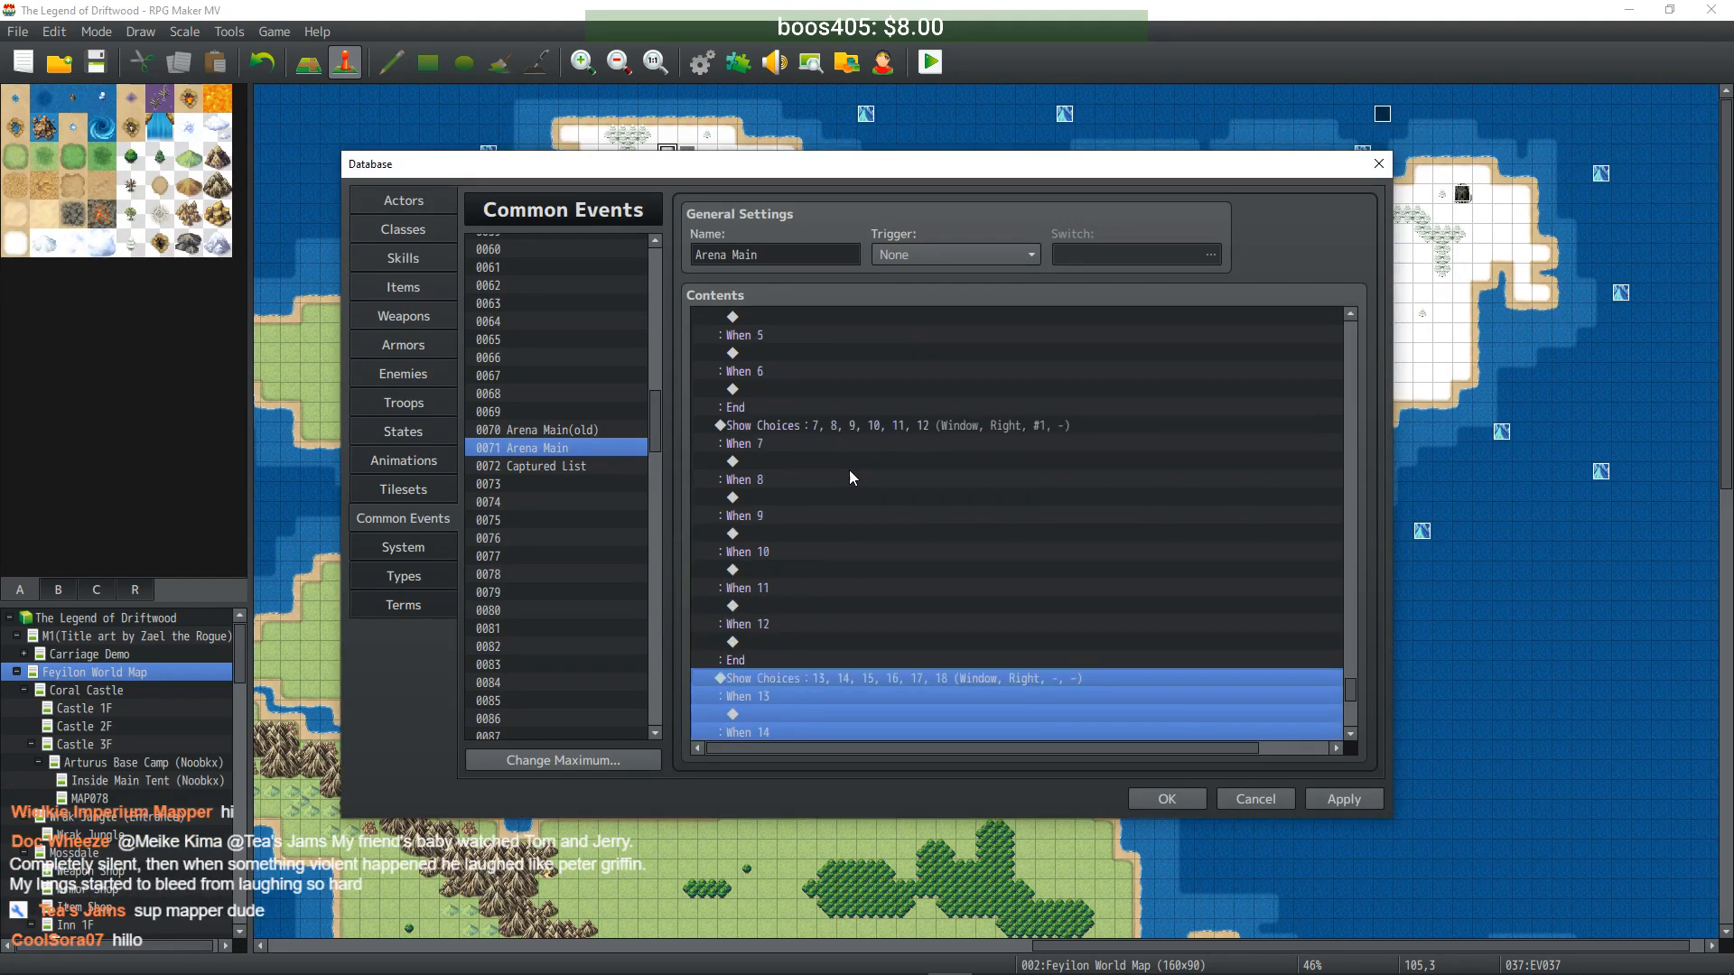
double_click(864, 424)
click(1151, 539)
click(1141, 560)
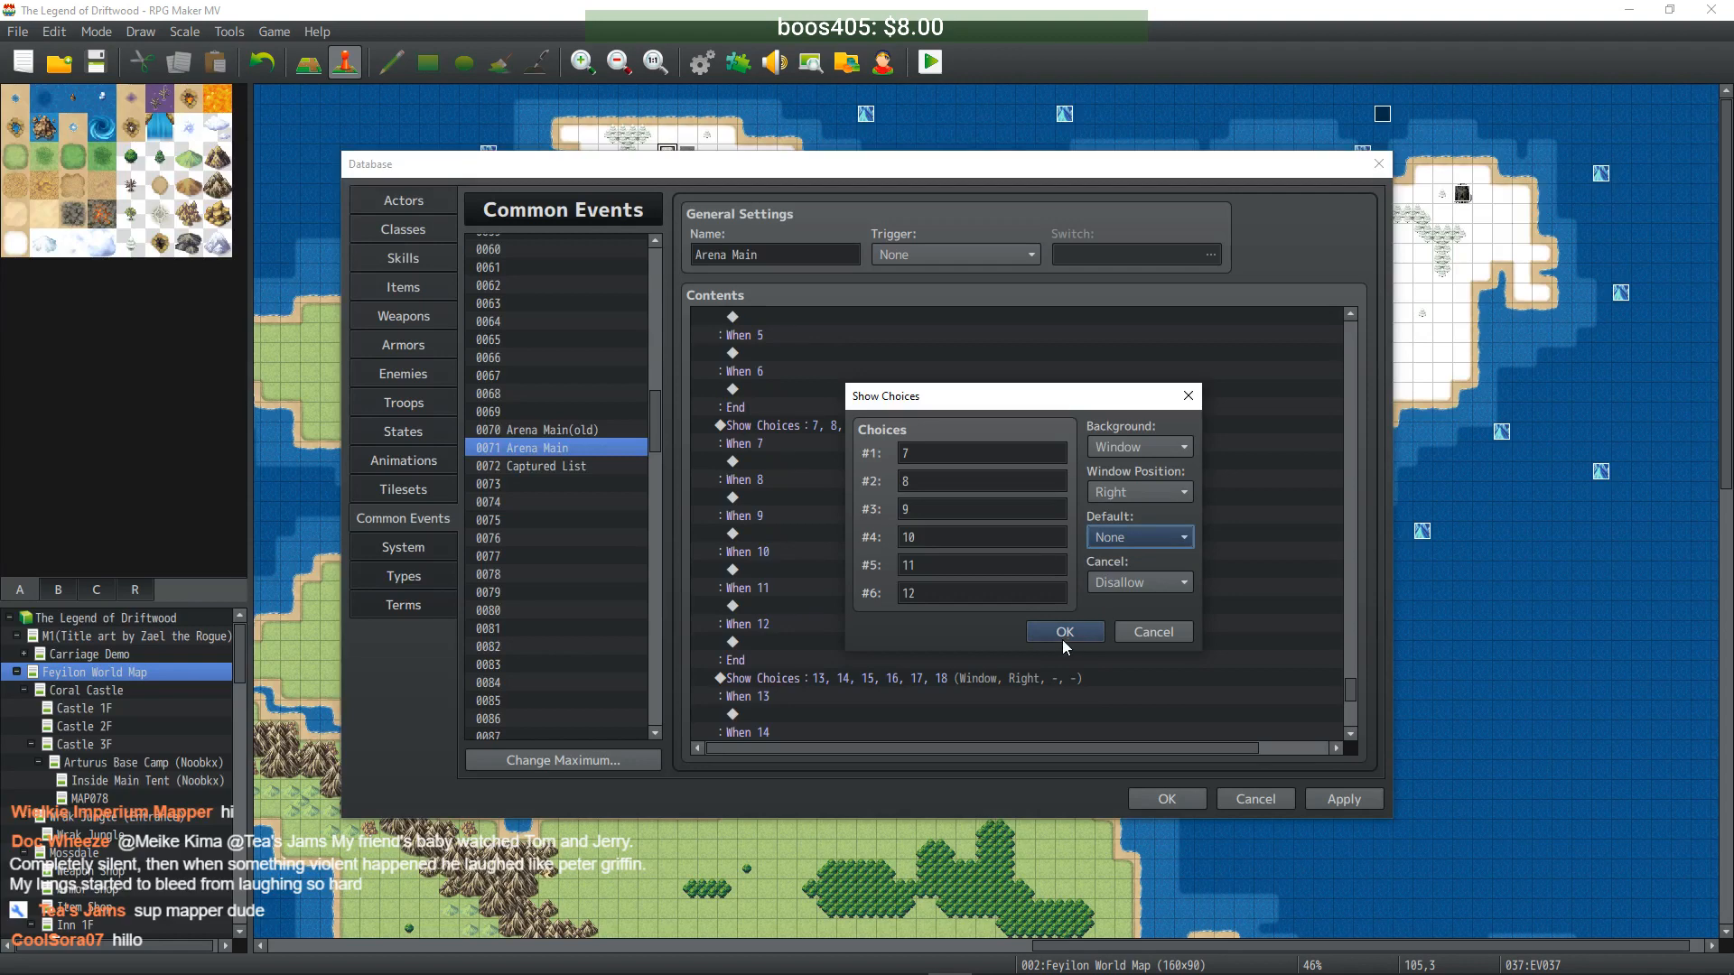
click(1052, 632)
- Duplicate the 13–18 choices block for the final choice page
scroll(903, 560, up, 3)
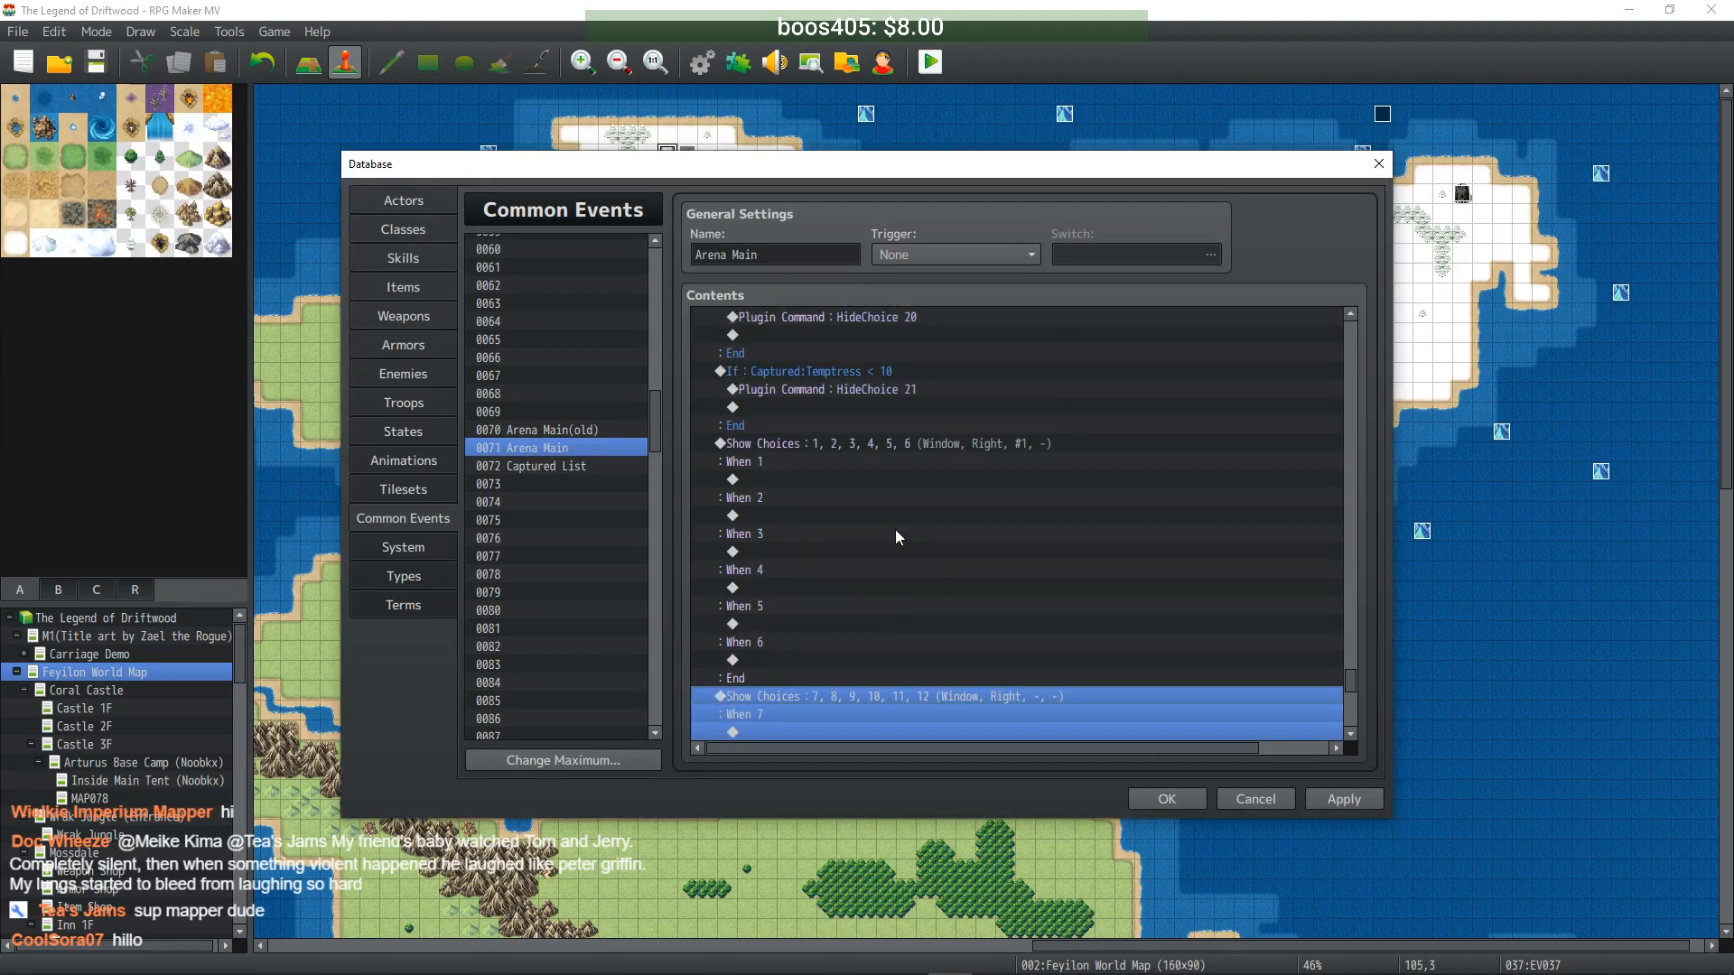
click(900, 449)
scroll(872, 455, down, 6)
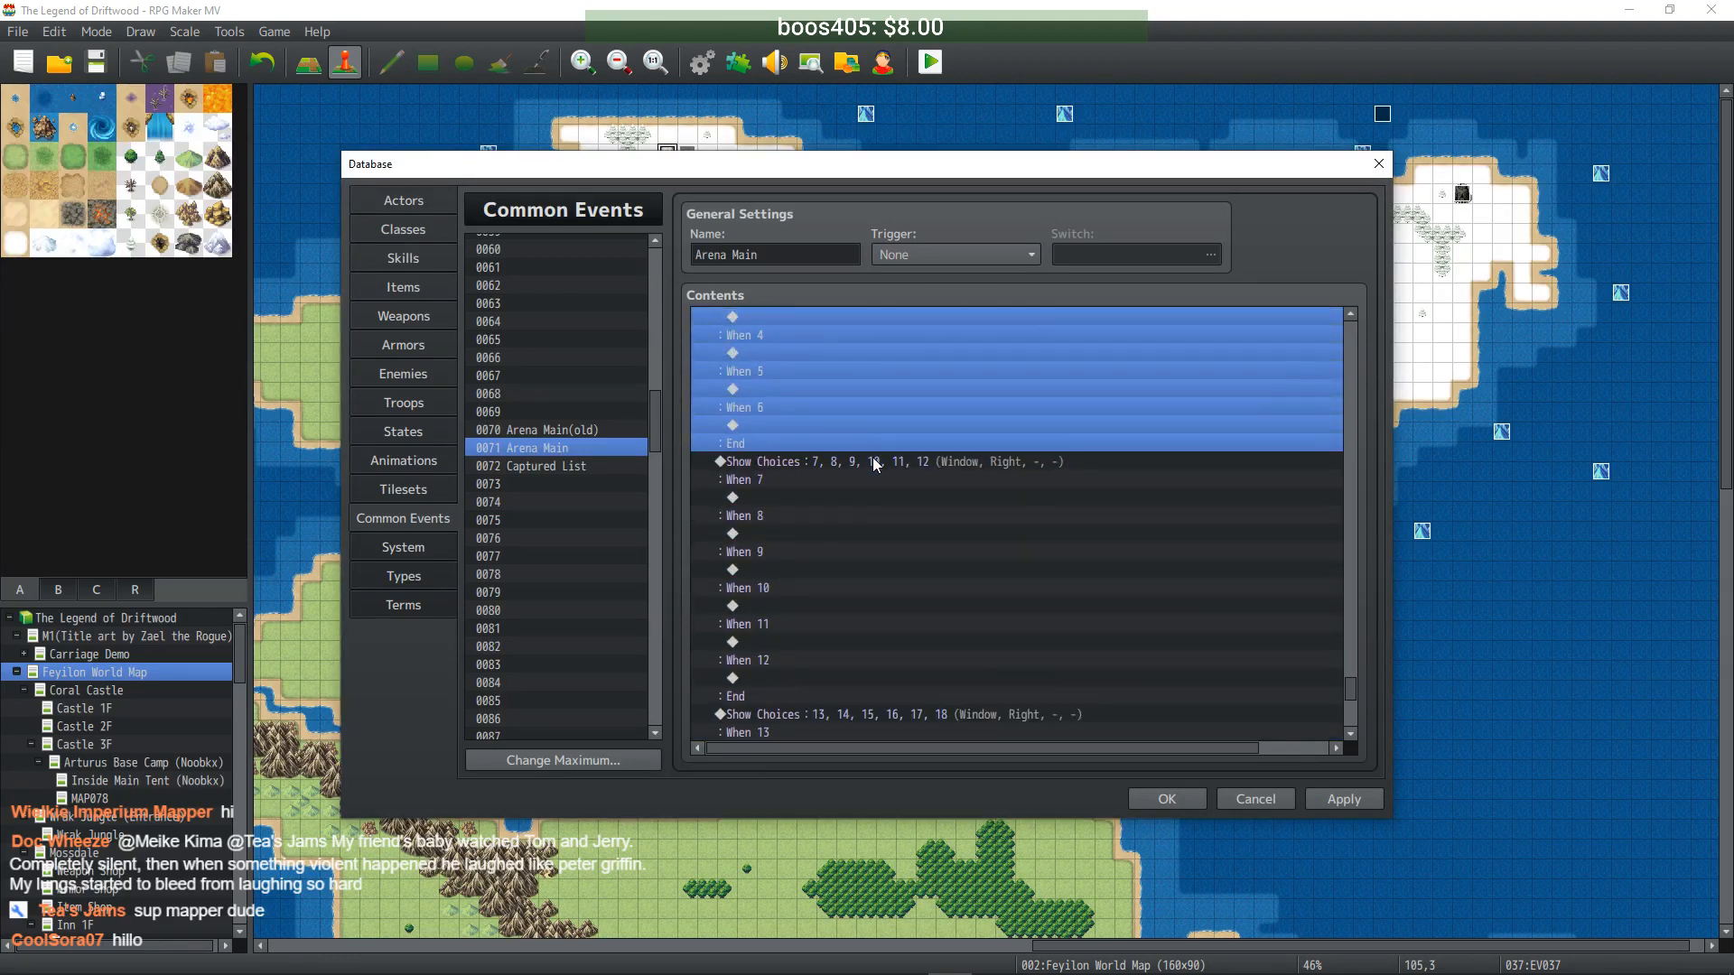
scroll(904, 580, down, 6)
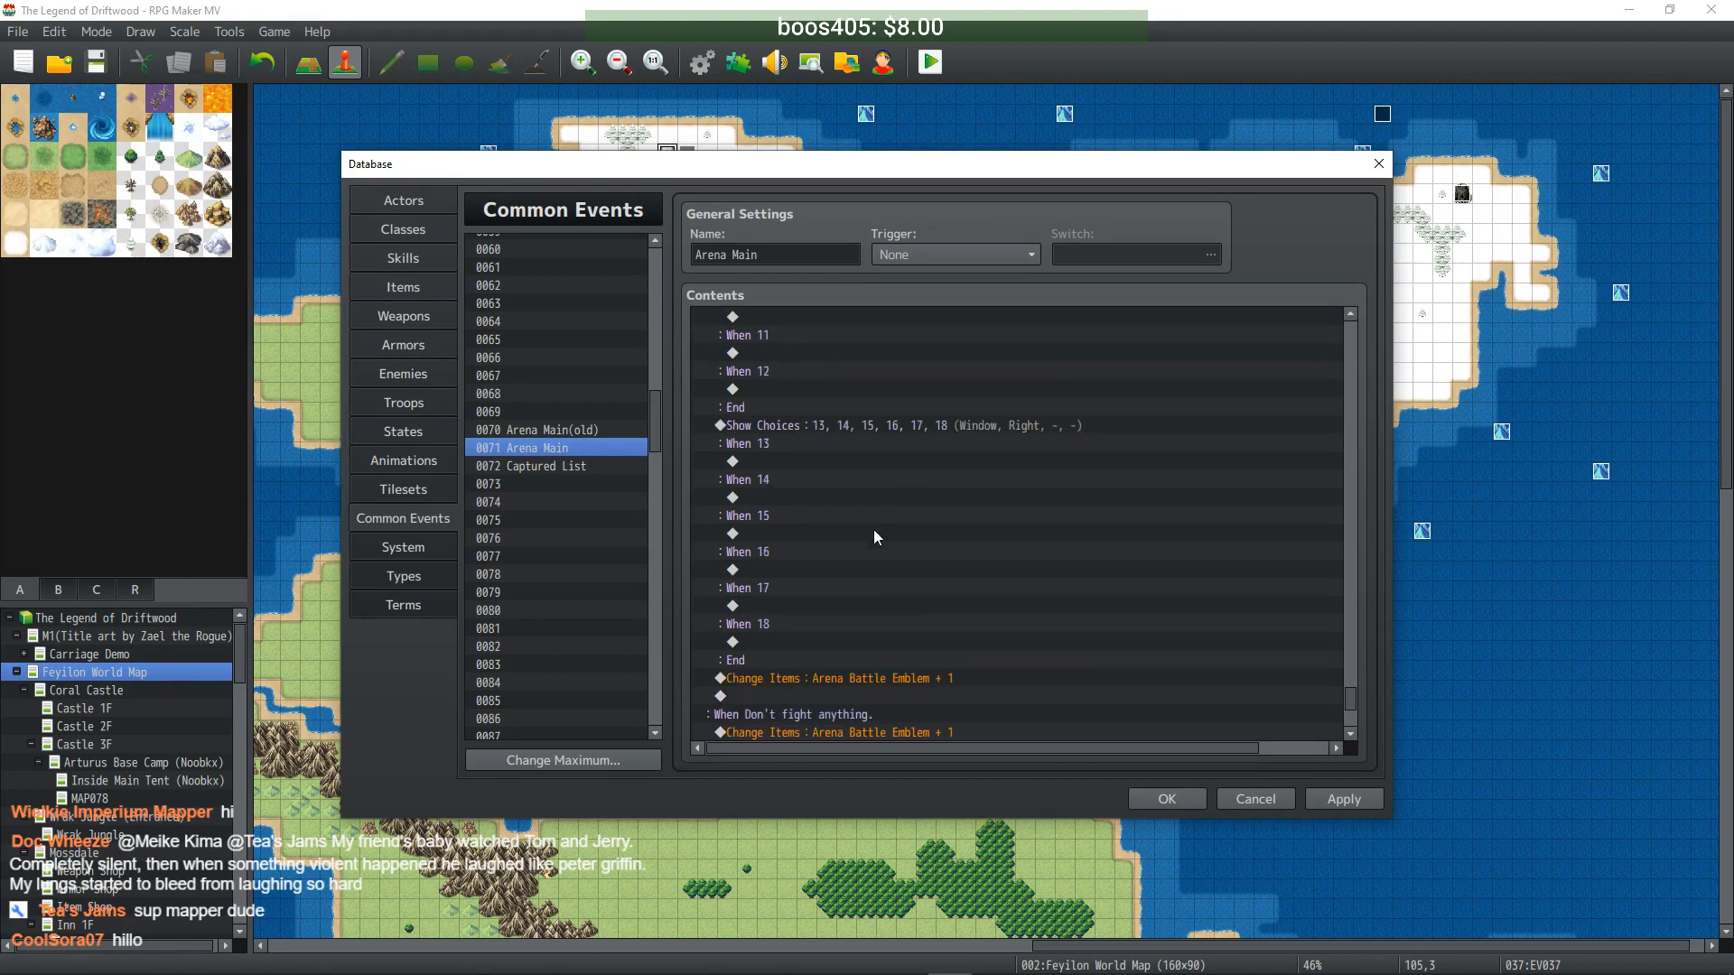
scroll(866, 462, up, 2)
click(870, 375)
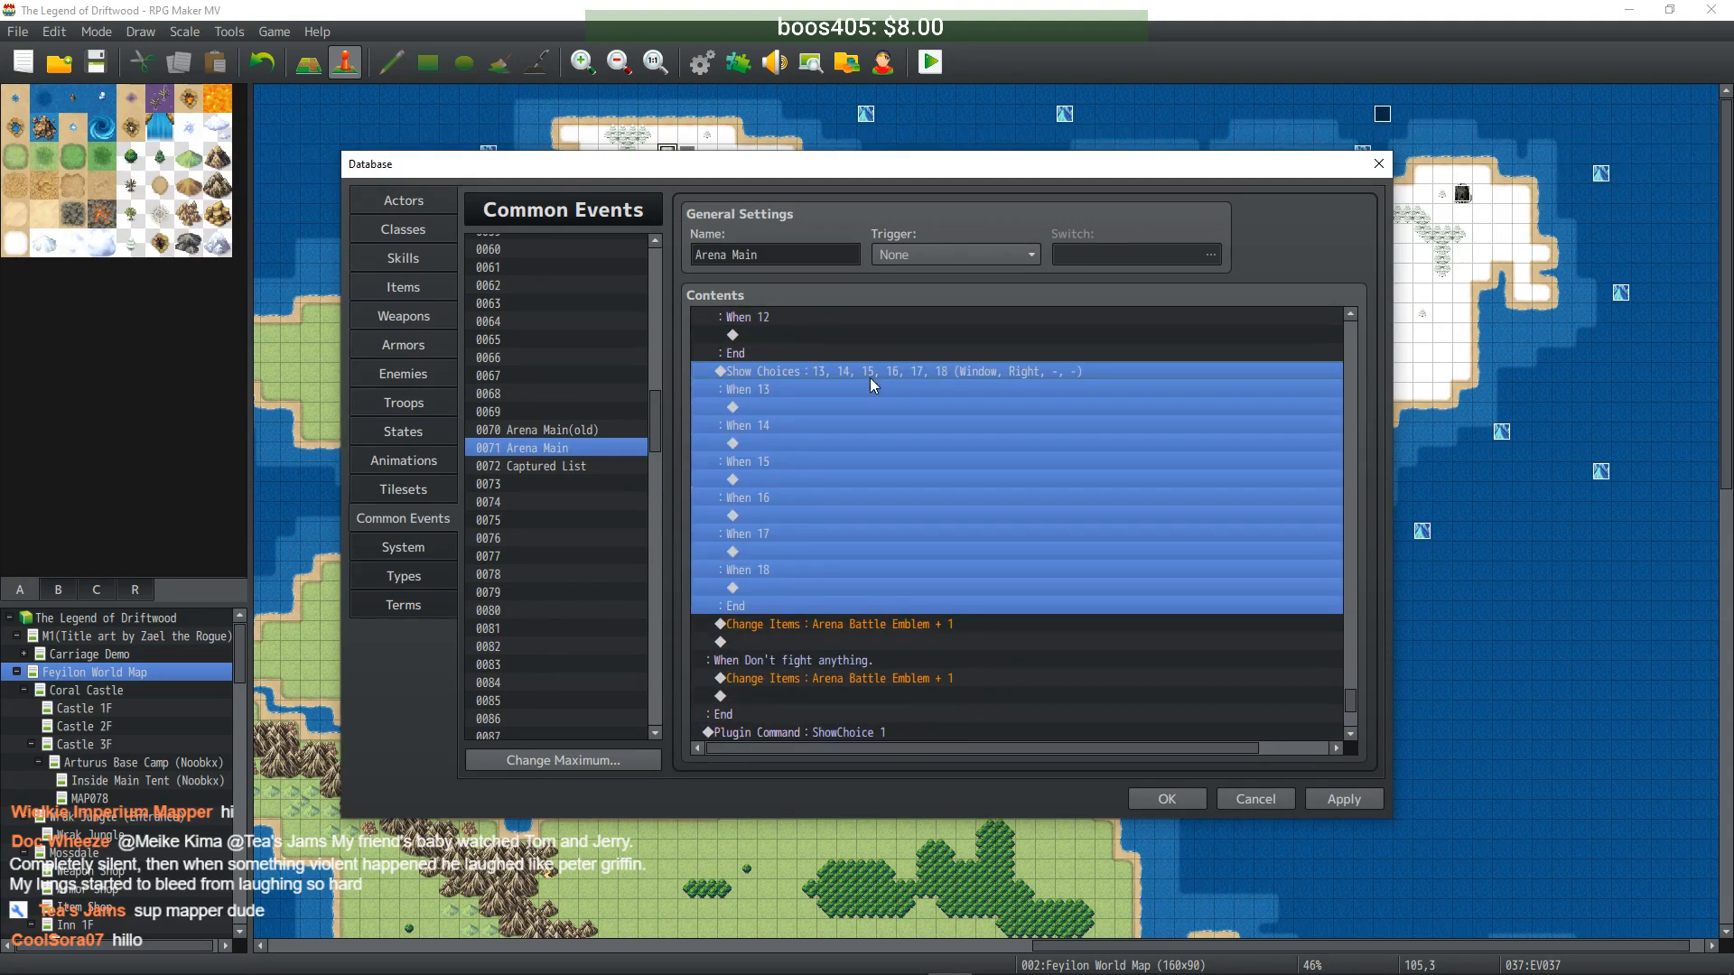
key(Down)
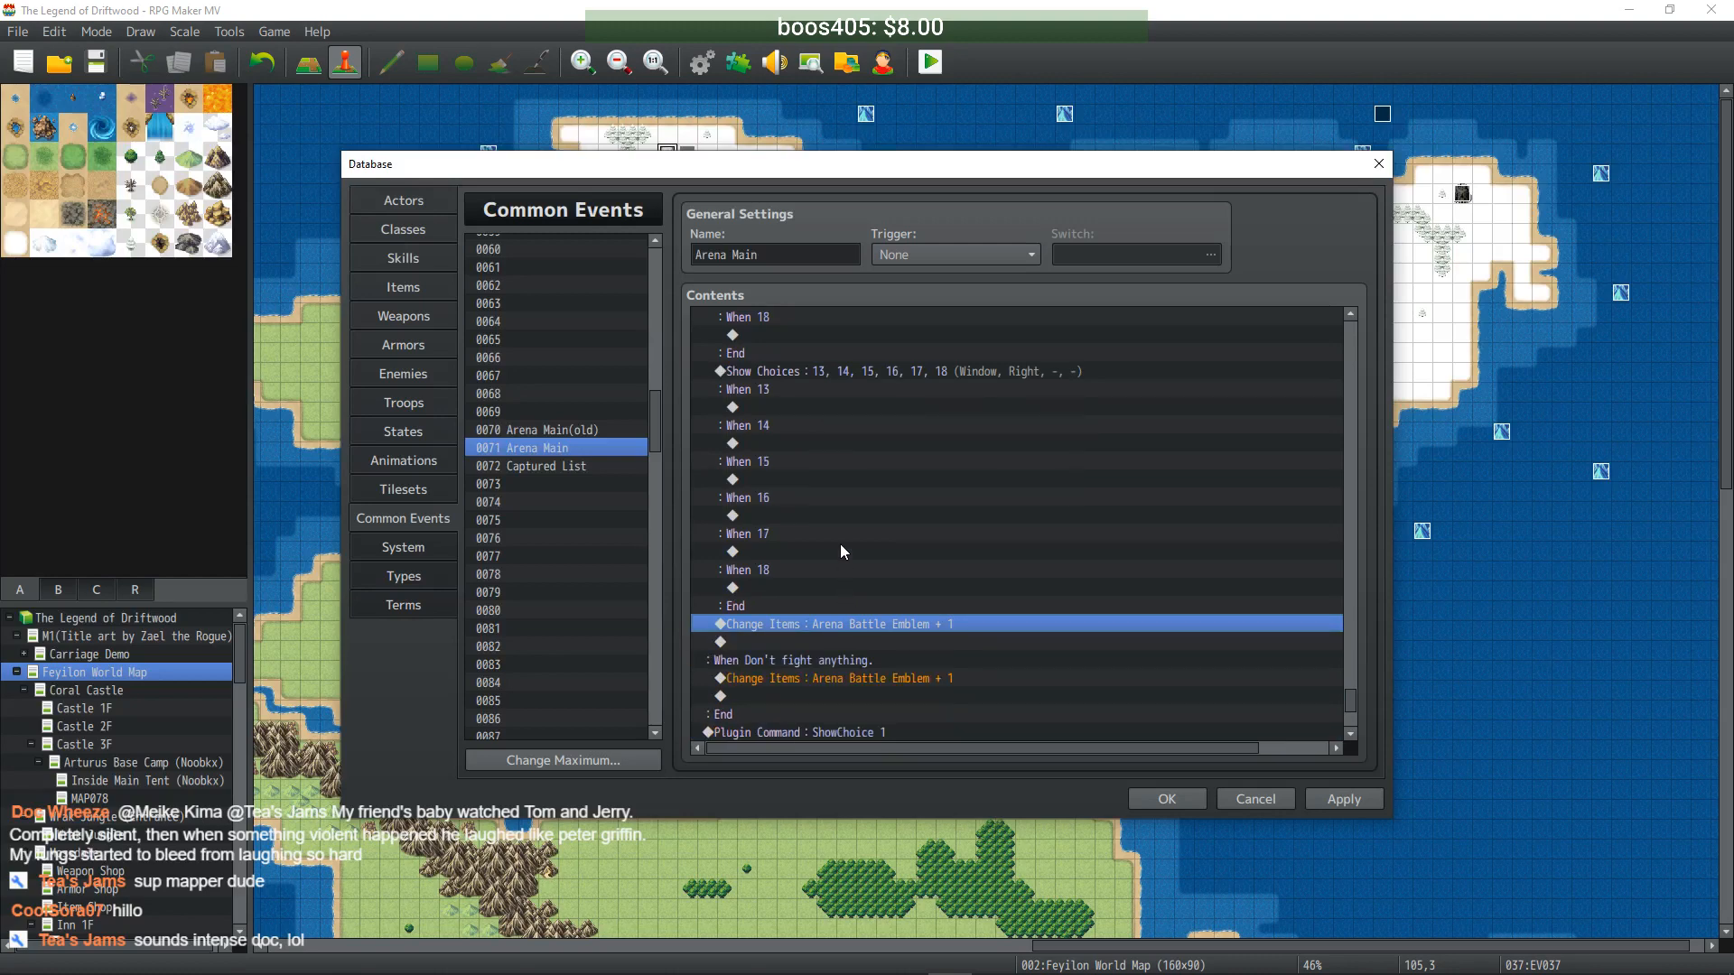
- Make the new block's choices 19, 20, 21 and None., clear #5 and #6, and apply
double_click(887, 369)
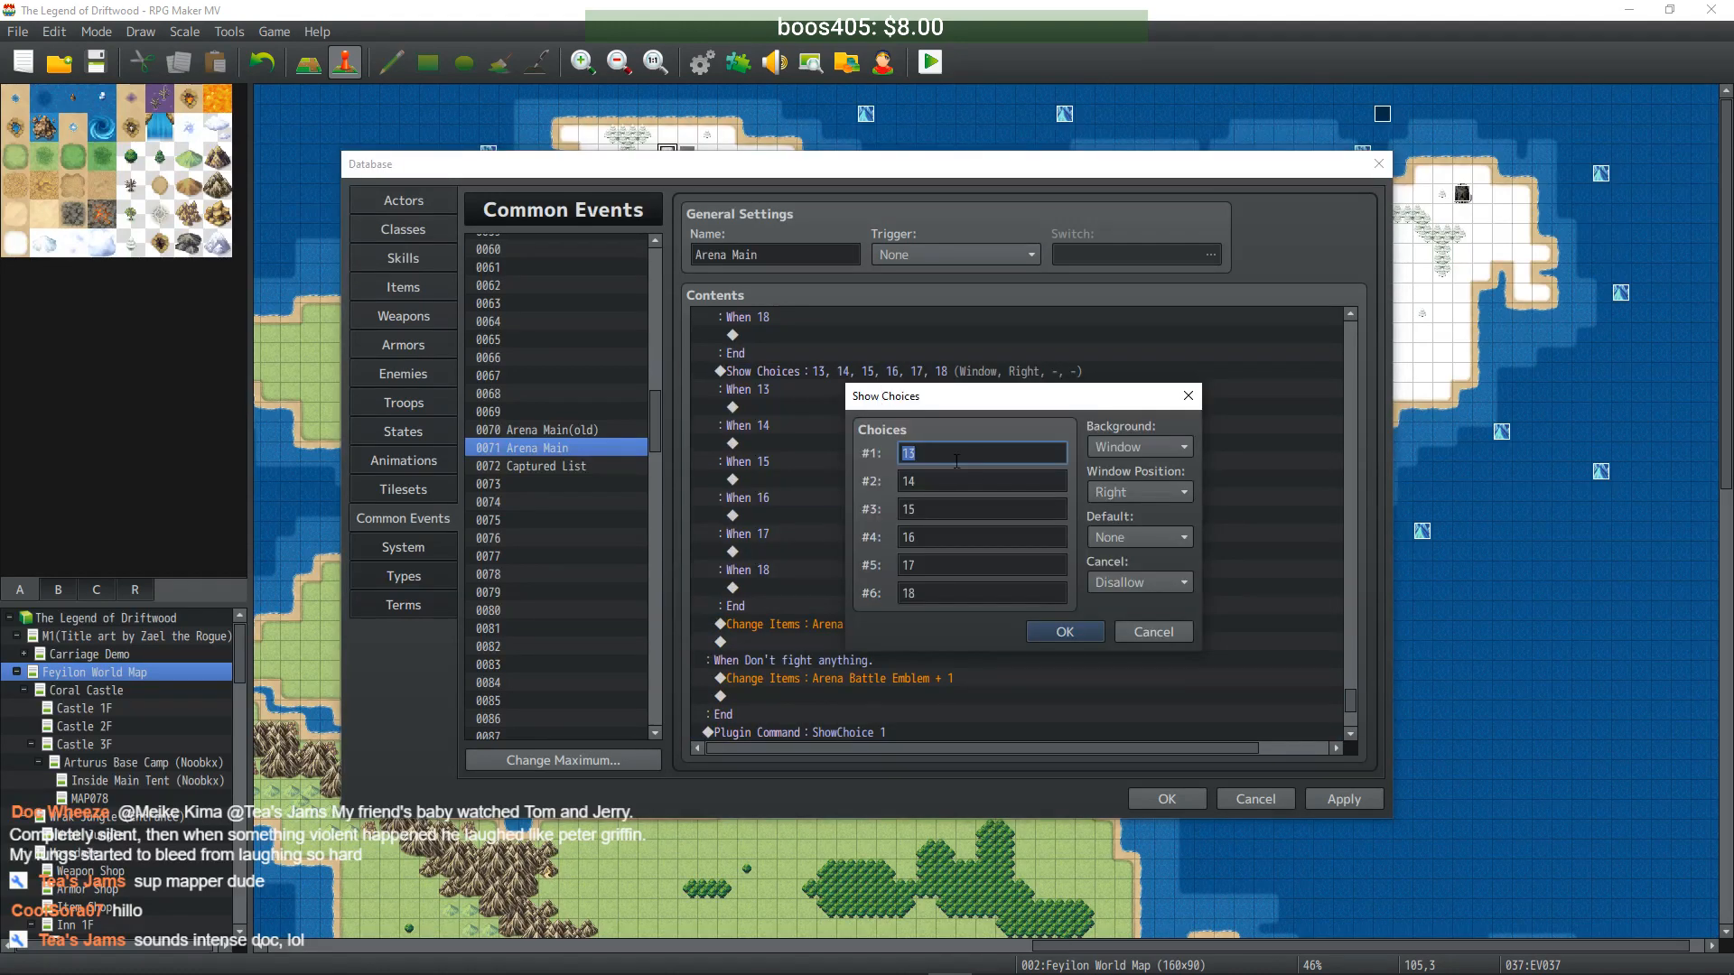
text(19)
double_click(956, 473)
text(20)
double_click(955, 507)
text(21)
double_click(939, 536)
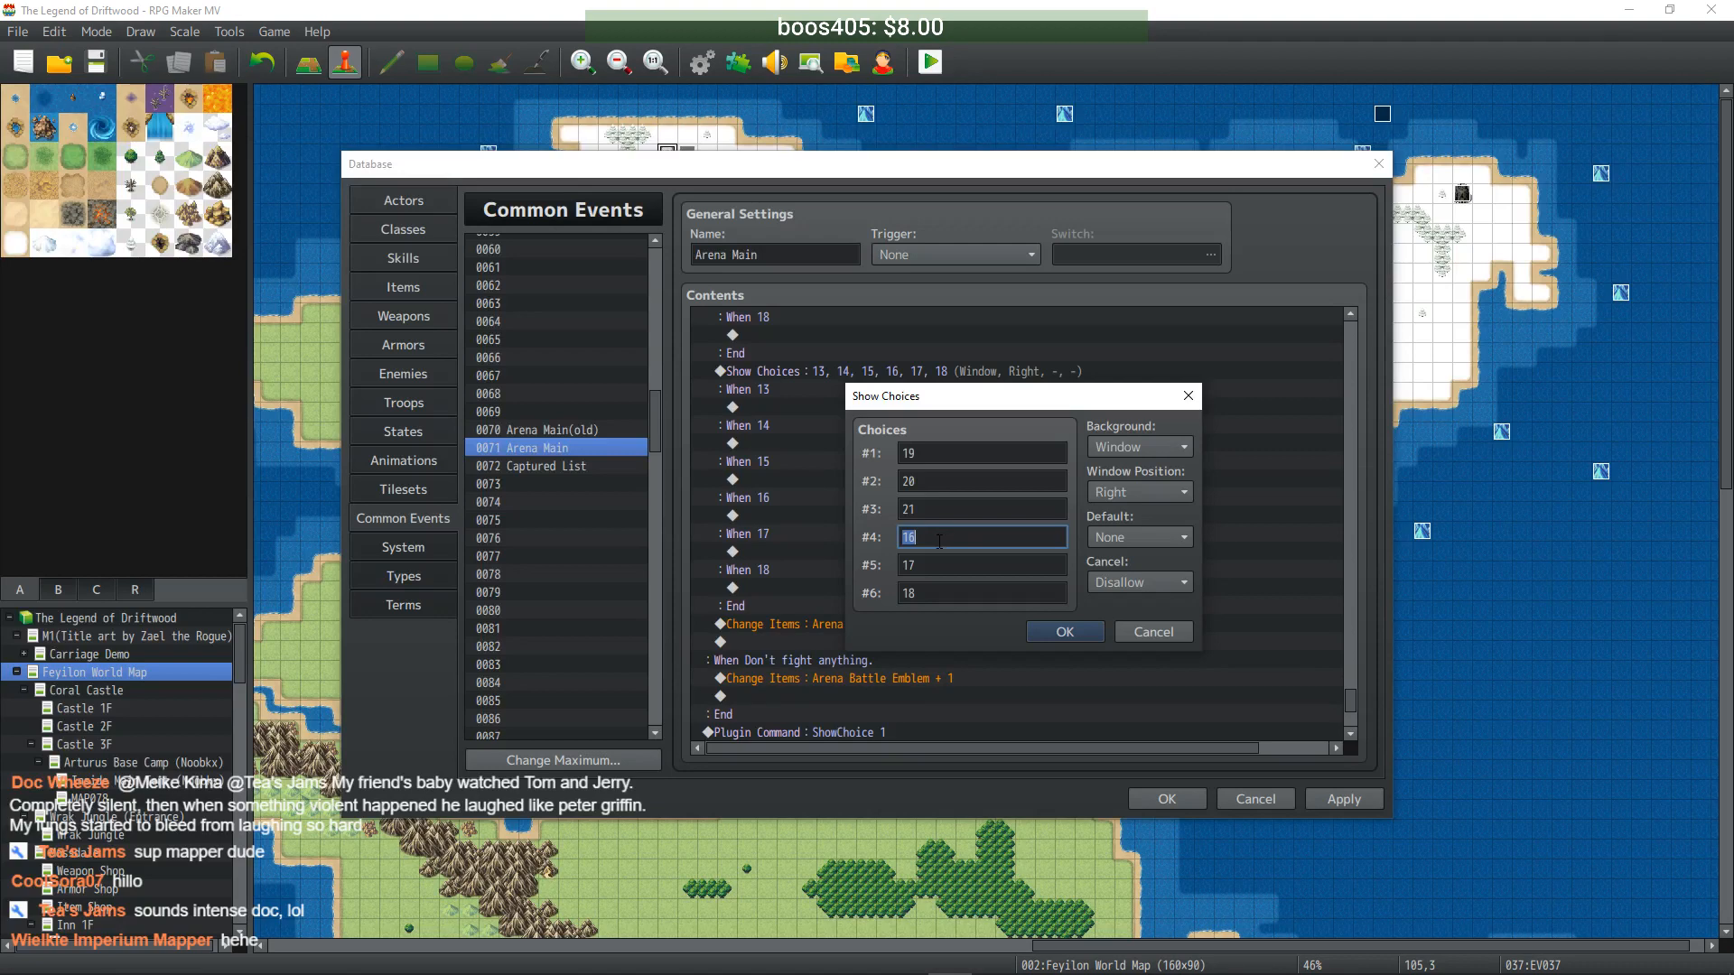
text(None.)
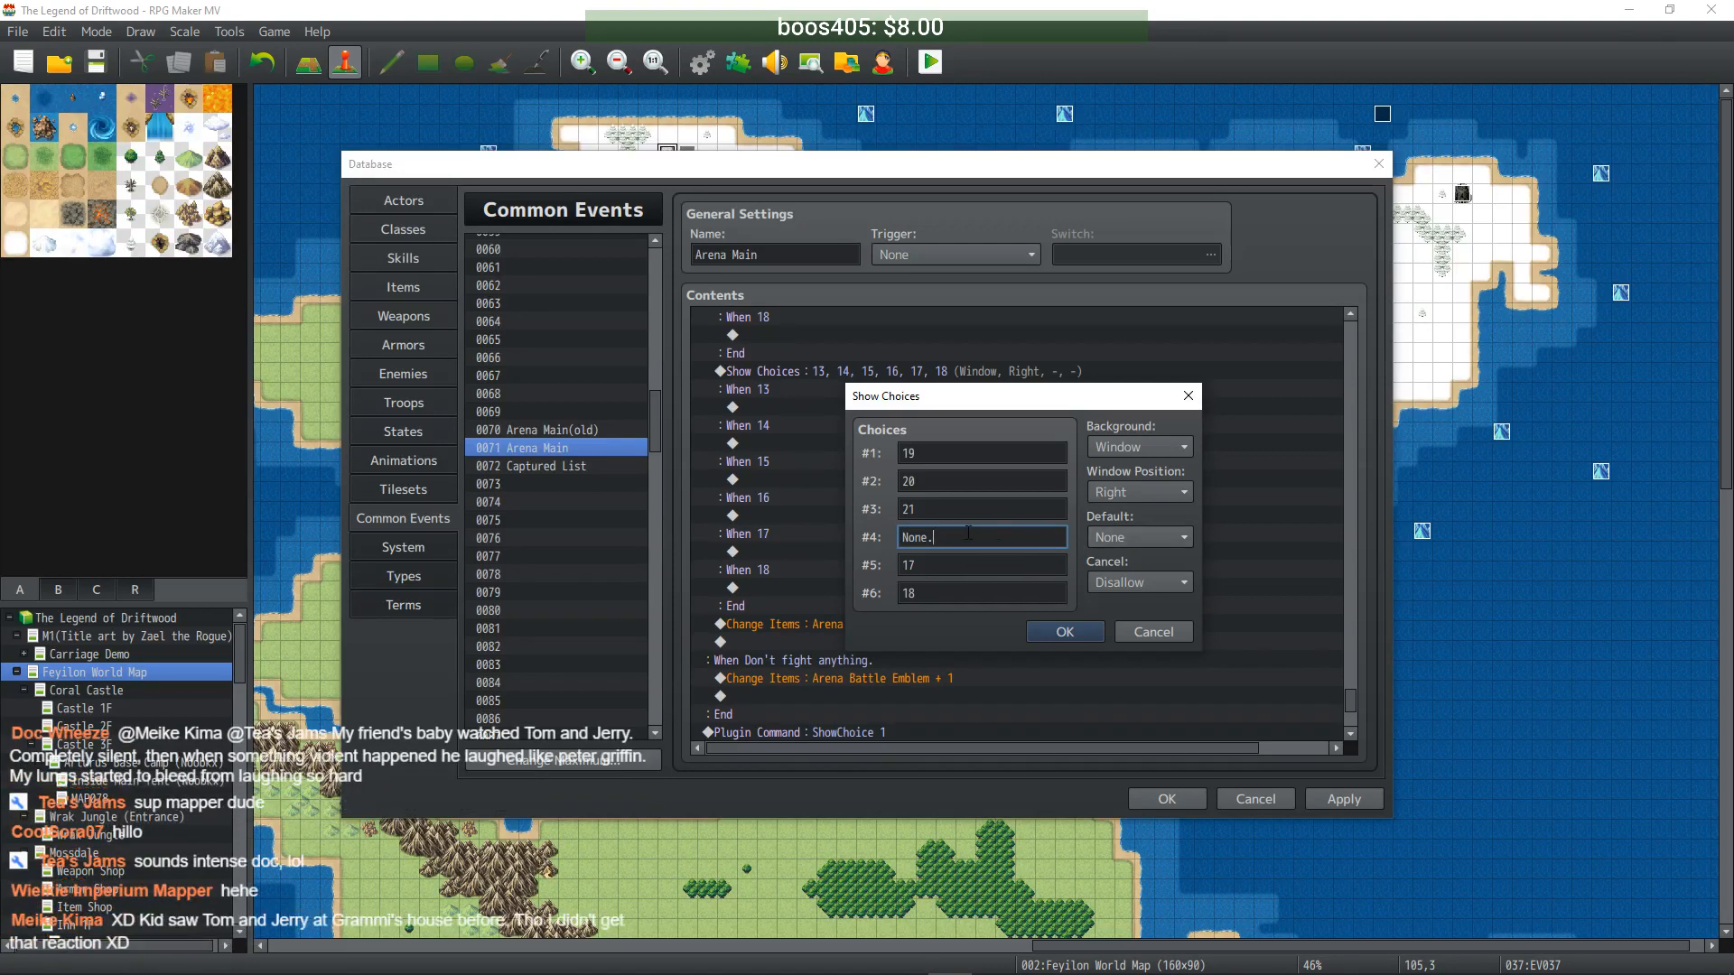
key(Tab)
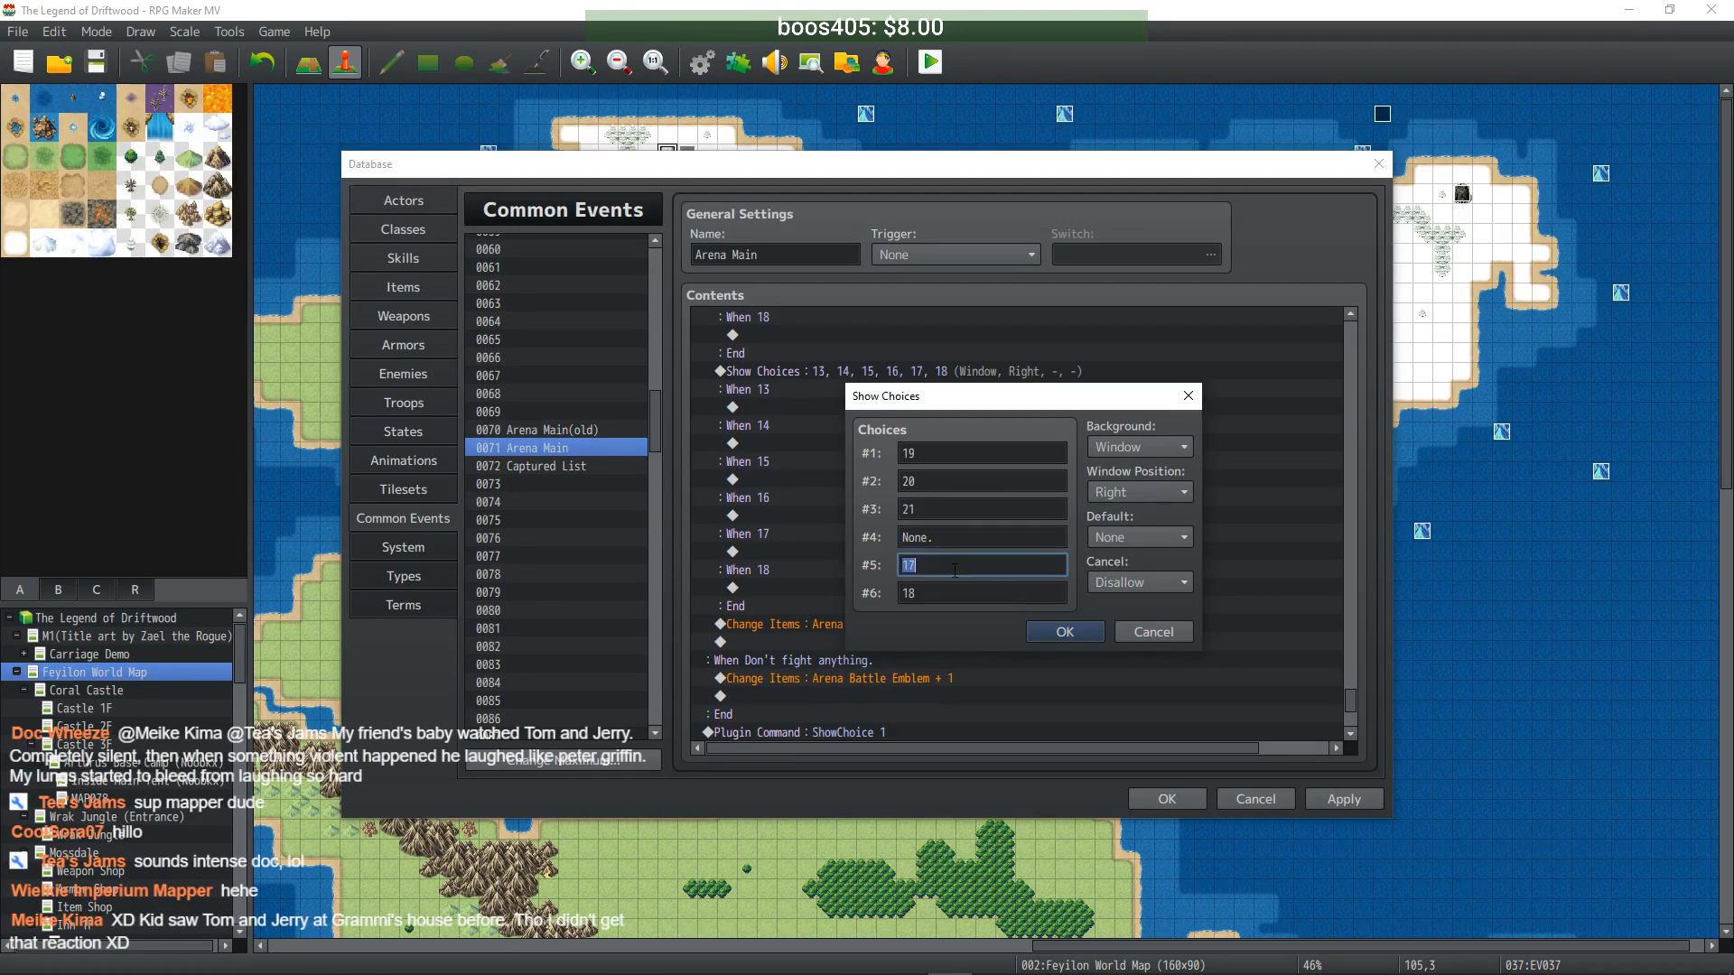
key(BackSpace)
key(Tab)
key(BackSpace)
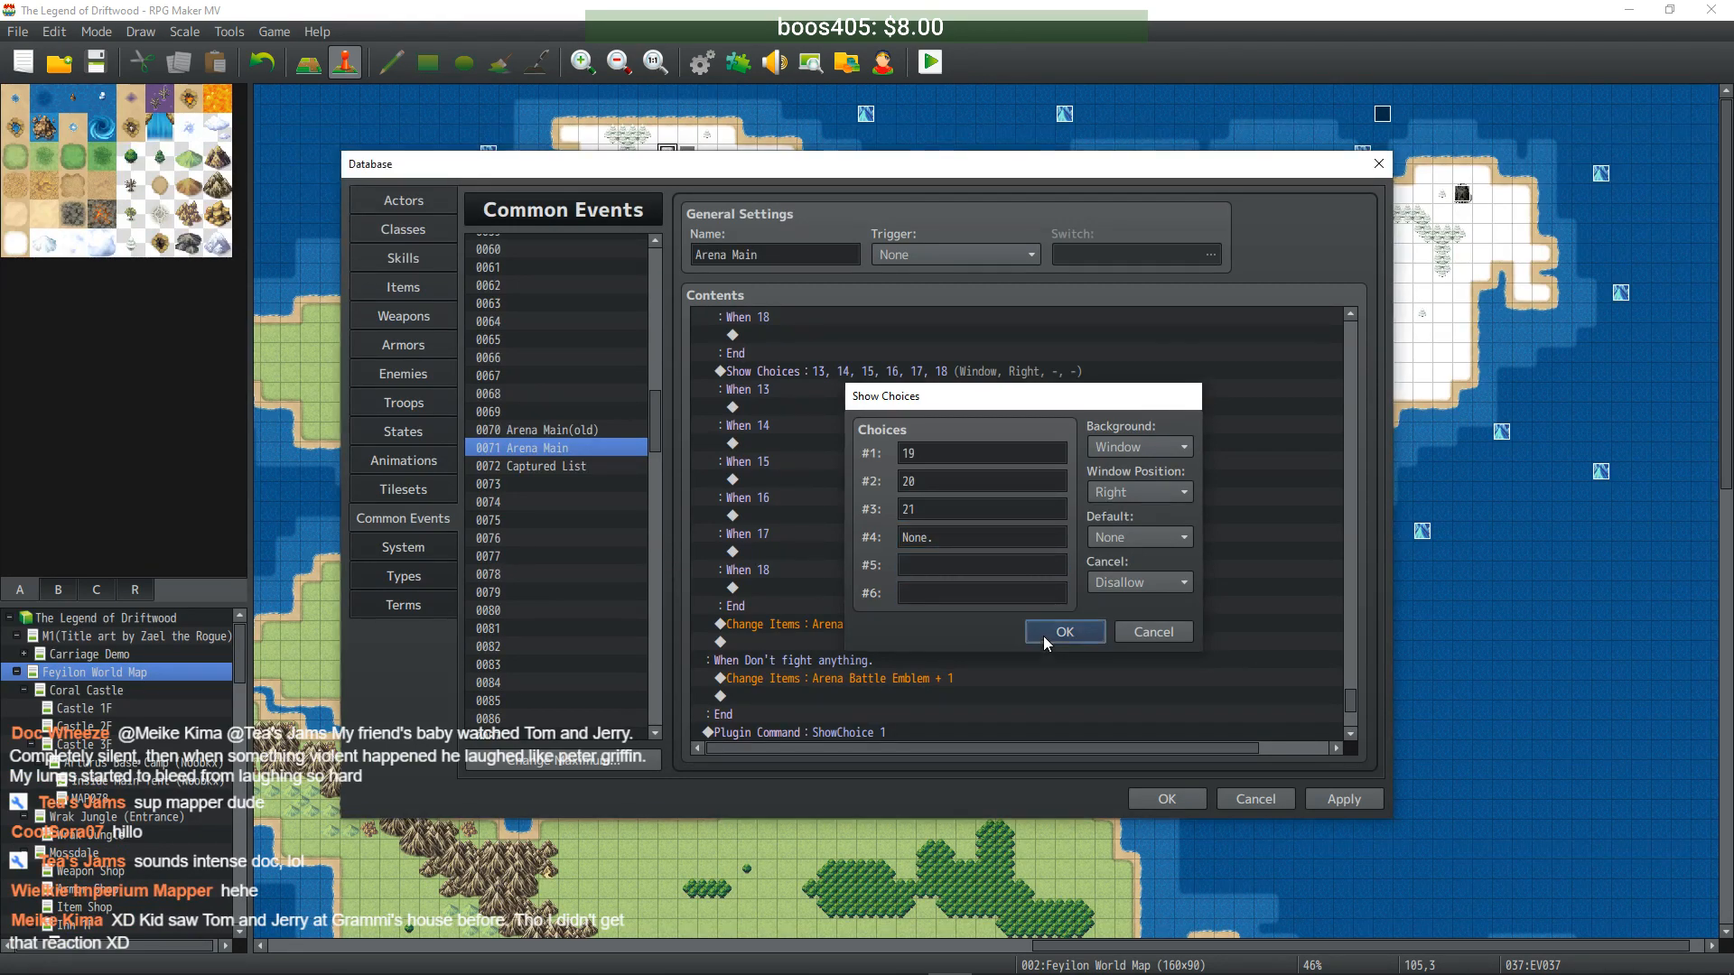
click(1043, 636)
click(1359, 790)
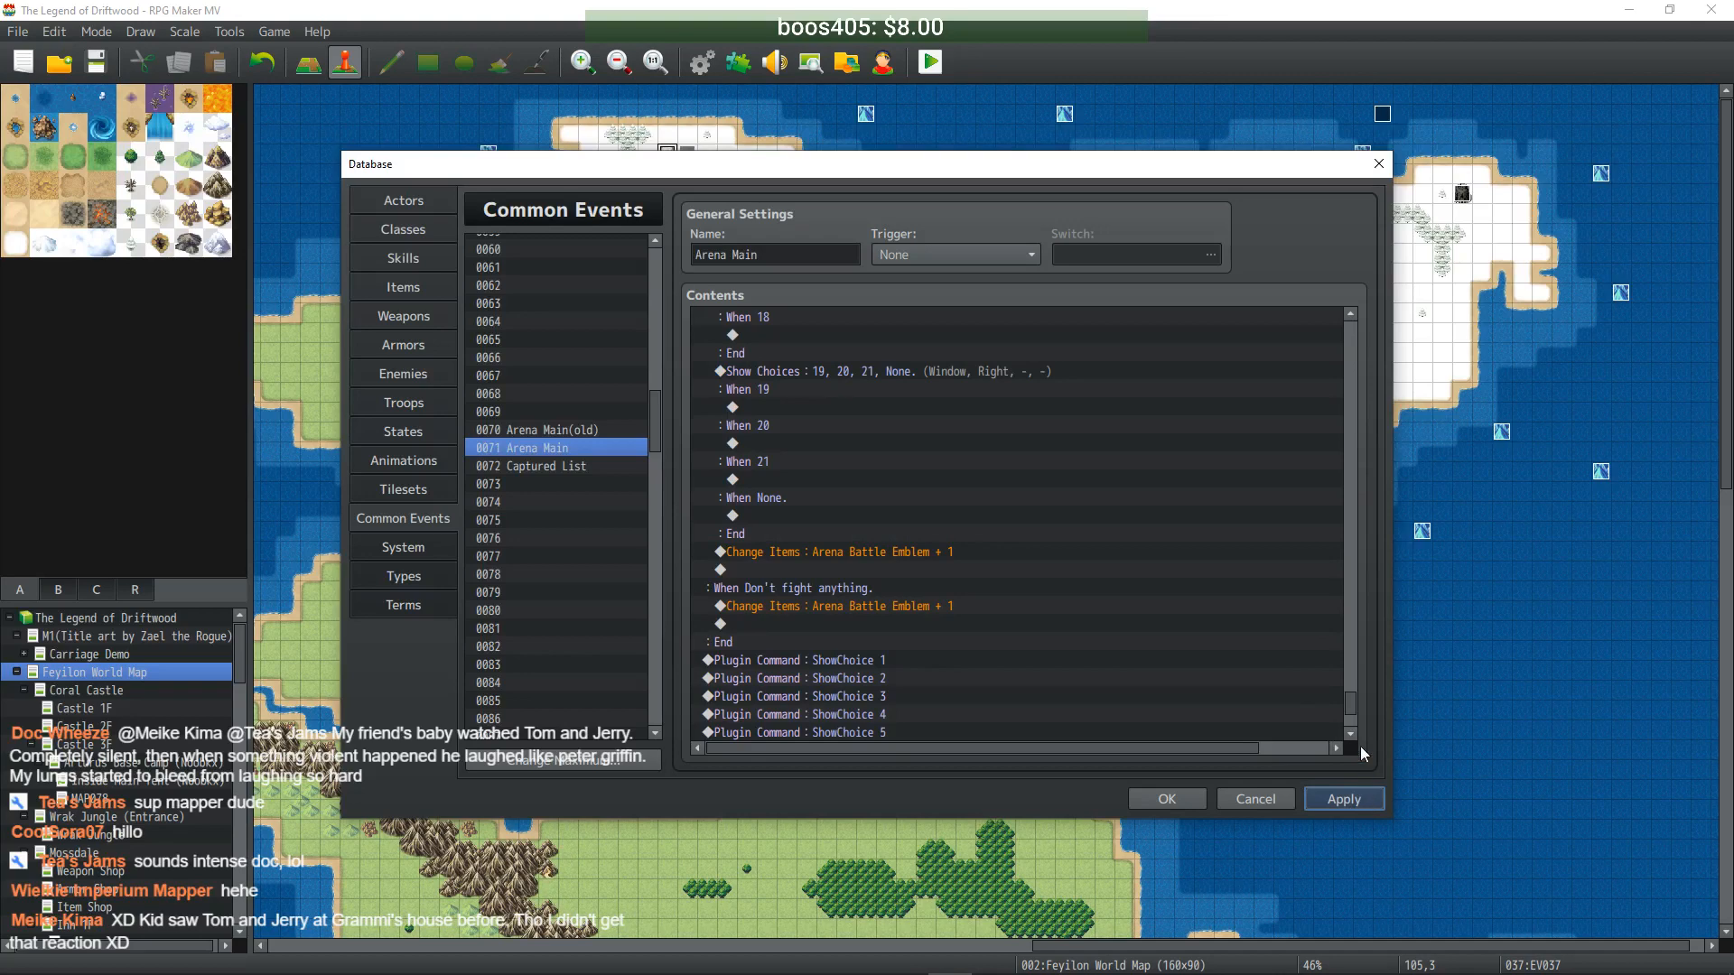
- Reopen the final choice page, change choice #3 to None. and erase choice #4
drag(1351, 697, 1351, 720)
scroll(1042, 650, up, 3)
scroll(1038, 646, up, 5)
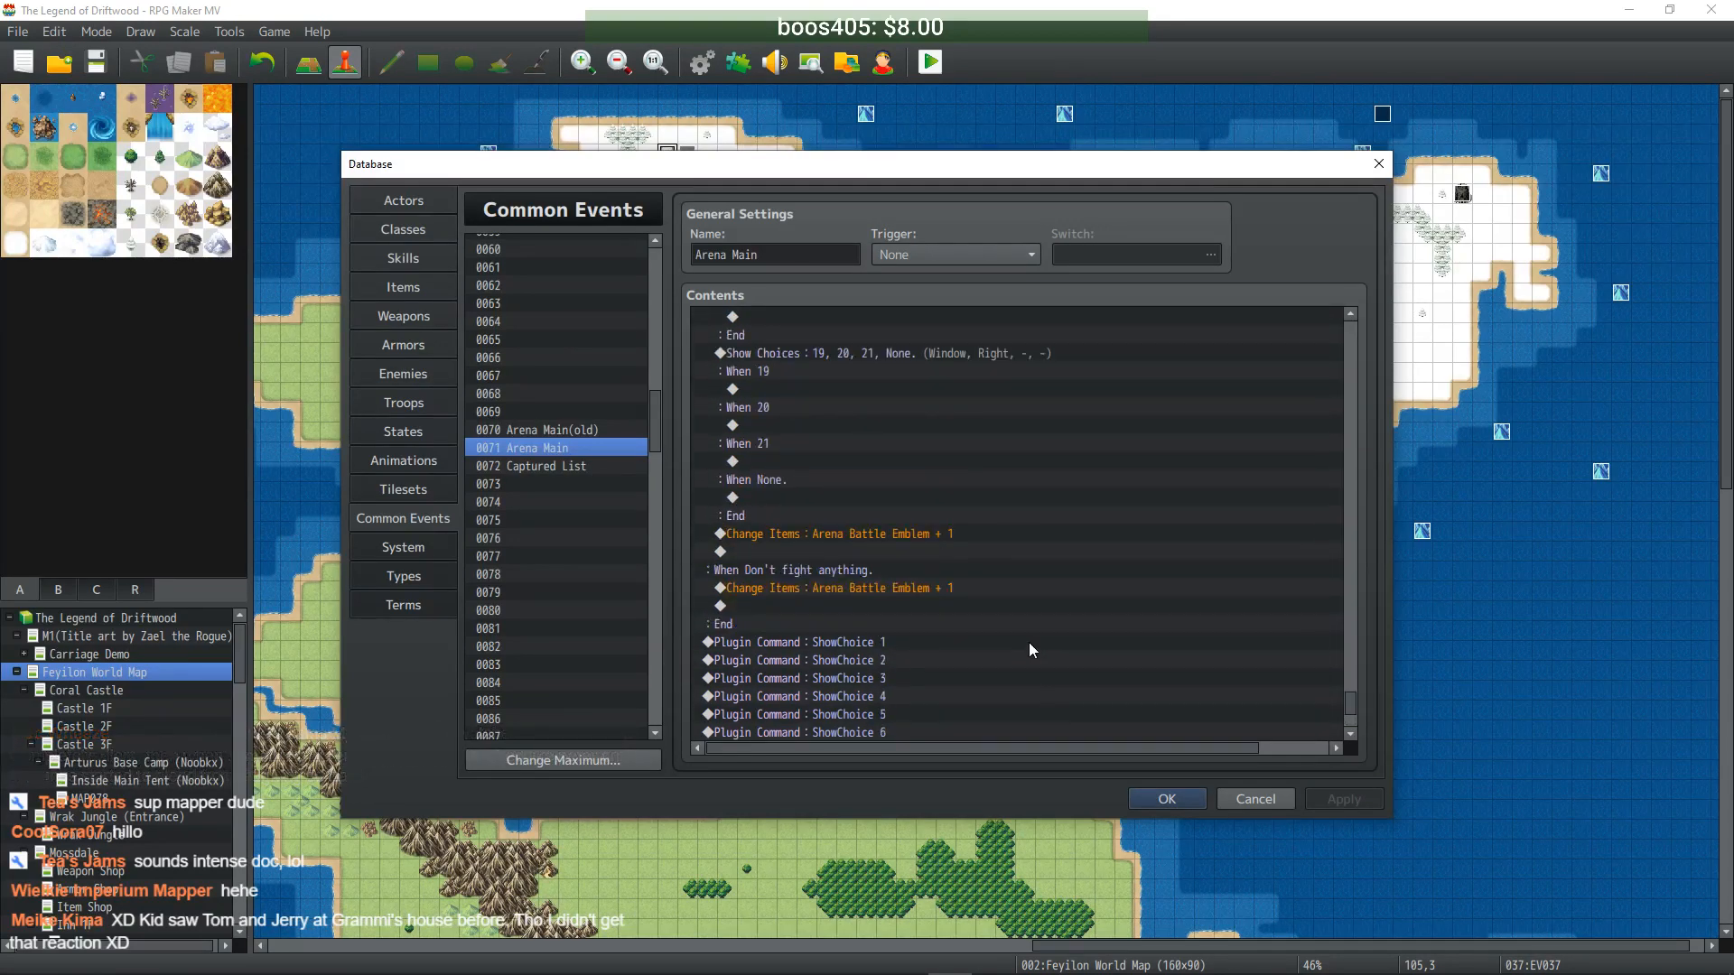
click(780, 551)
click(780, 588)
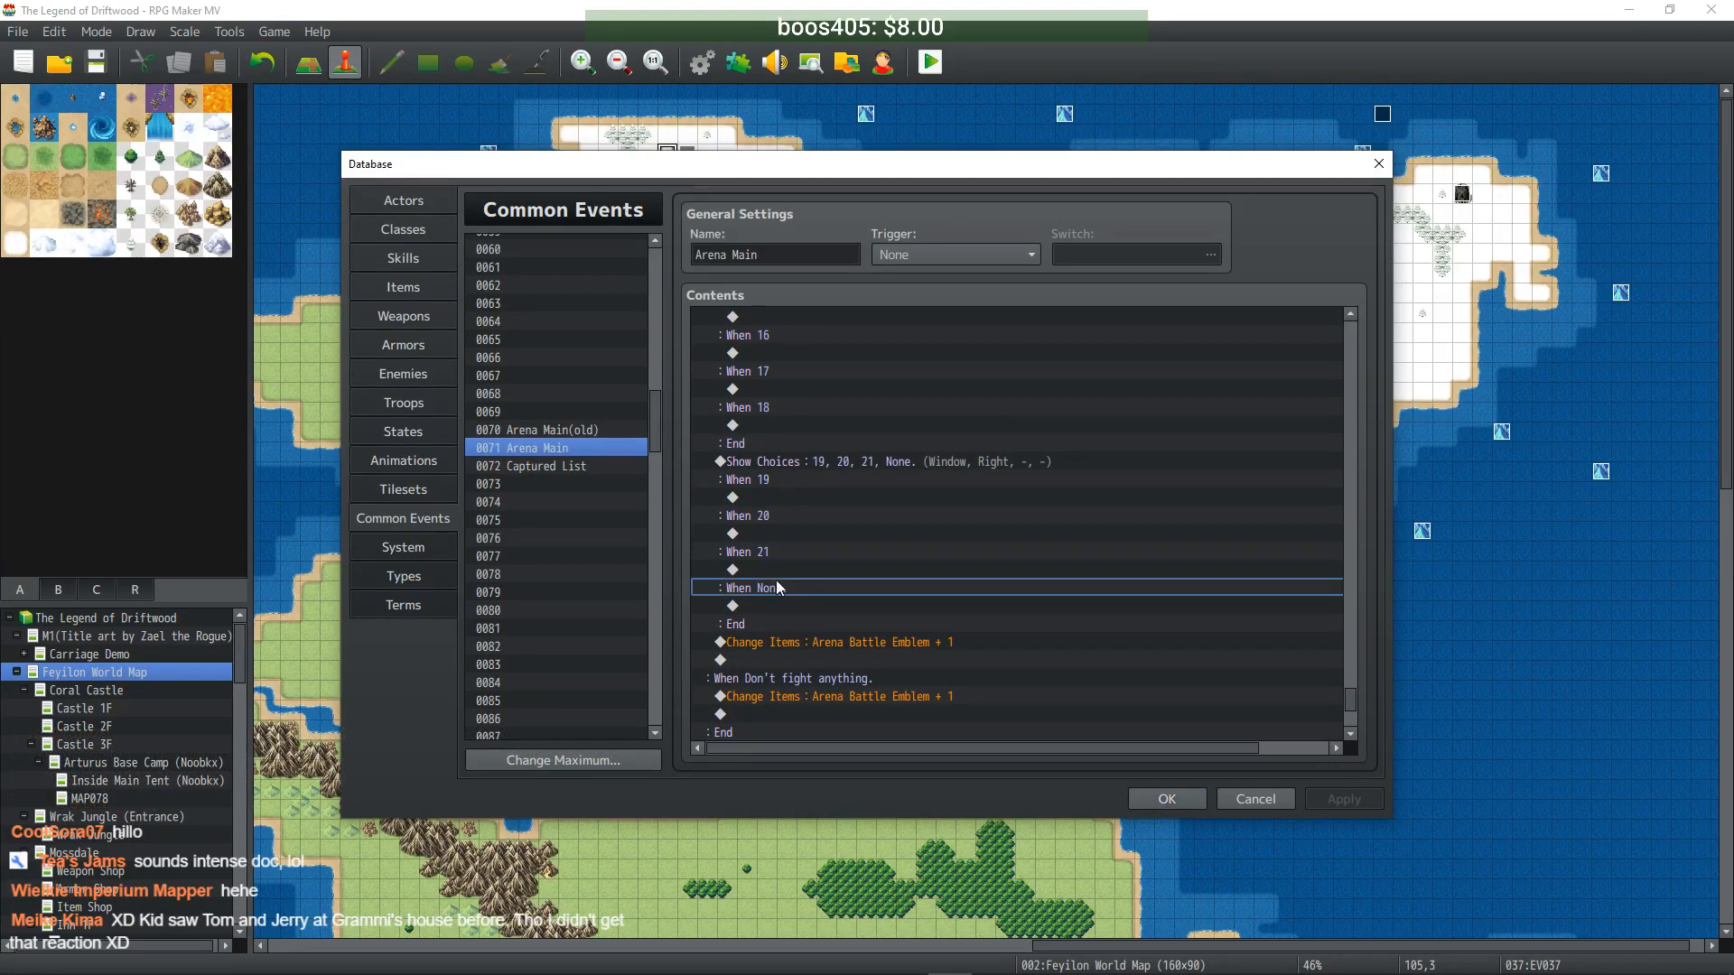
double_click(781, 588)
click(940, 512)
key(BackSpace)
key(BackSpace)
text(None.)
double_click(942, 538)
key(BackSpace)
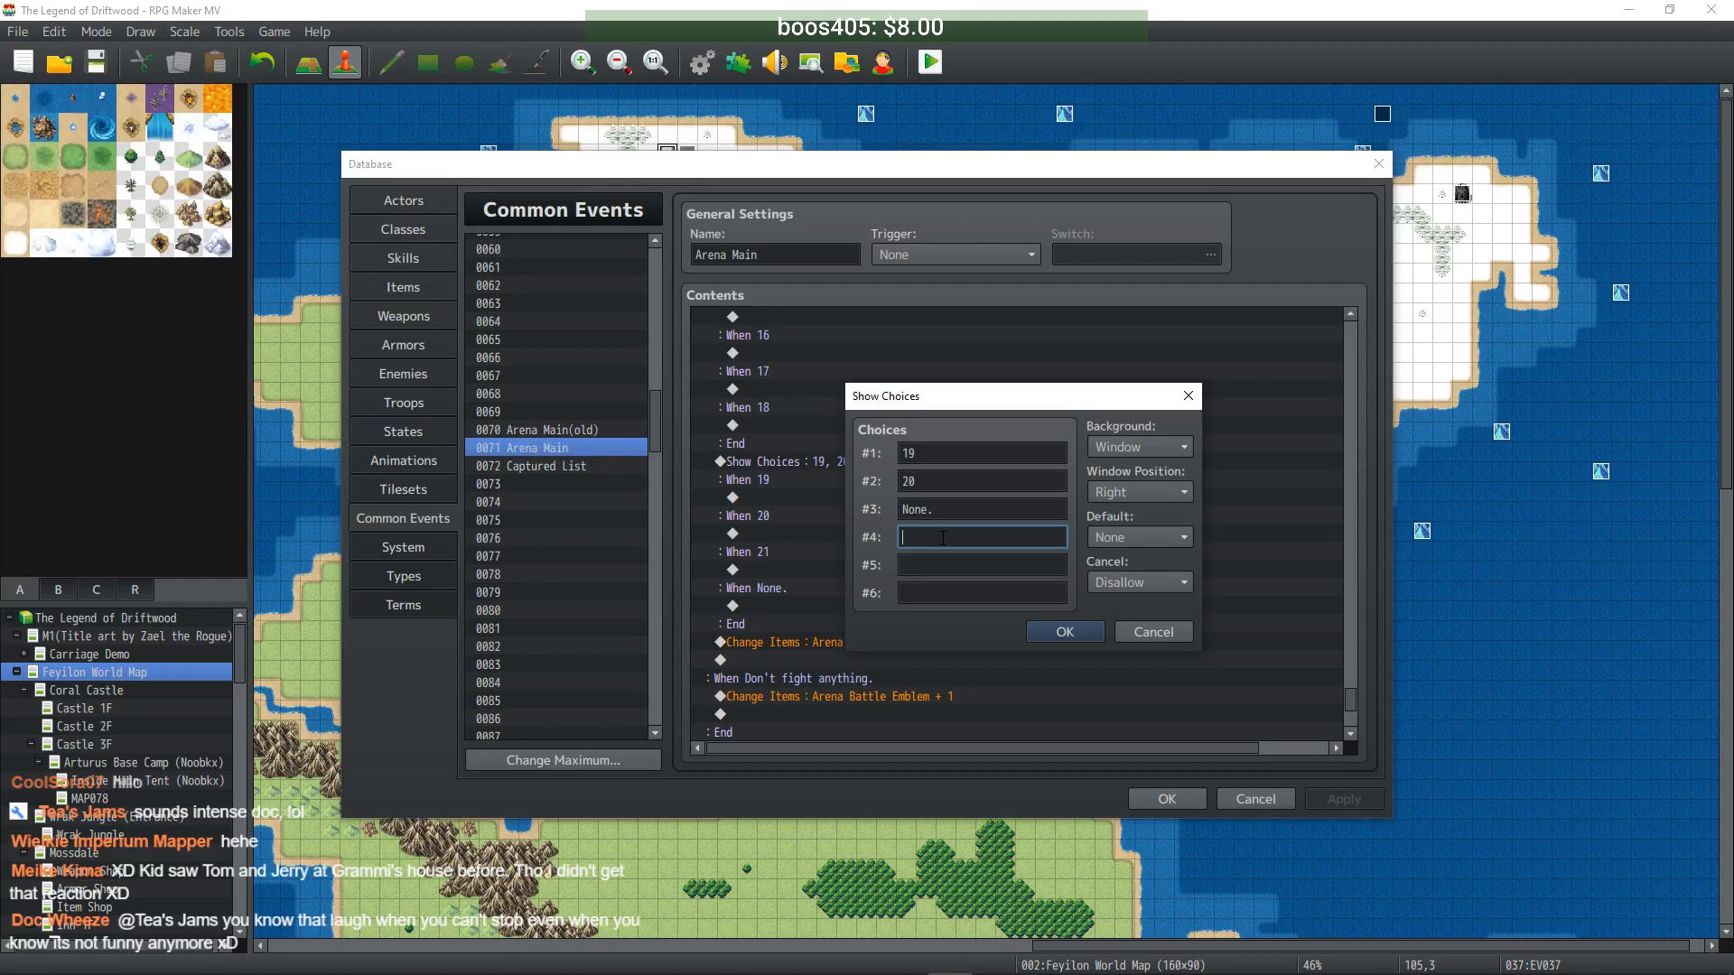
- Confirm the final choice page with only 19, 20 and None
click(1047, 632)
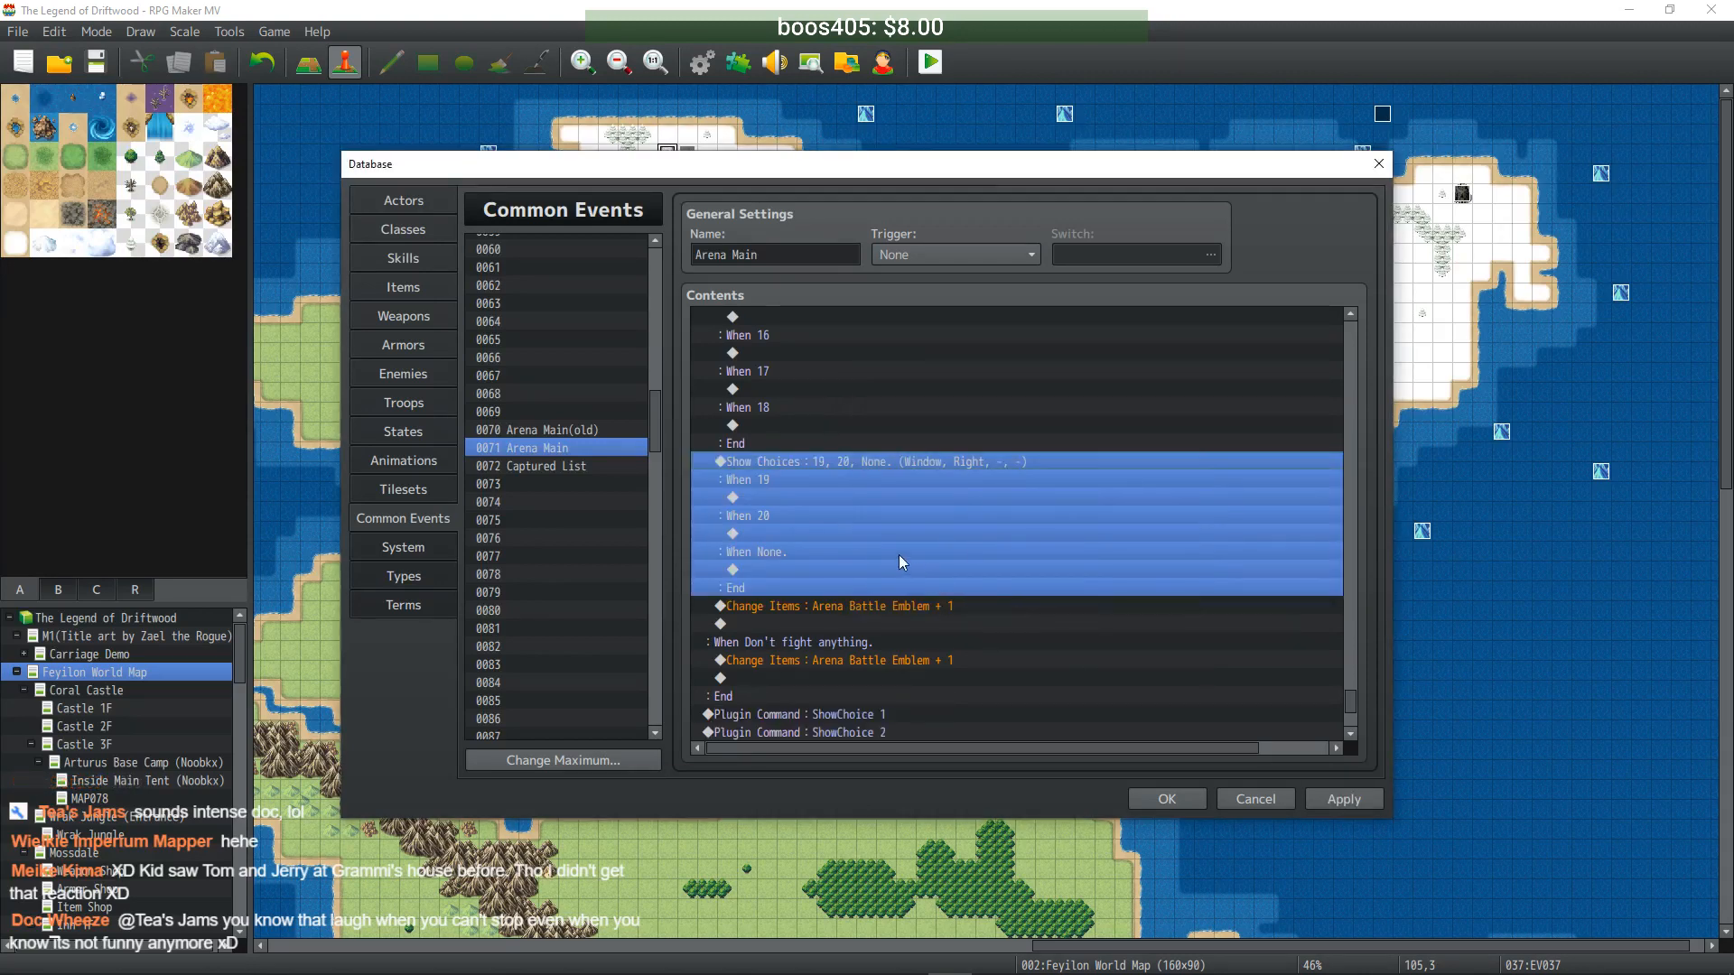
scroll(912, 545, up, 4)
drag(1349, 691, 1347, 596)
scroll(1250, 417, down, 3)
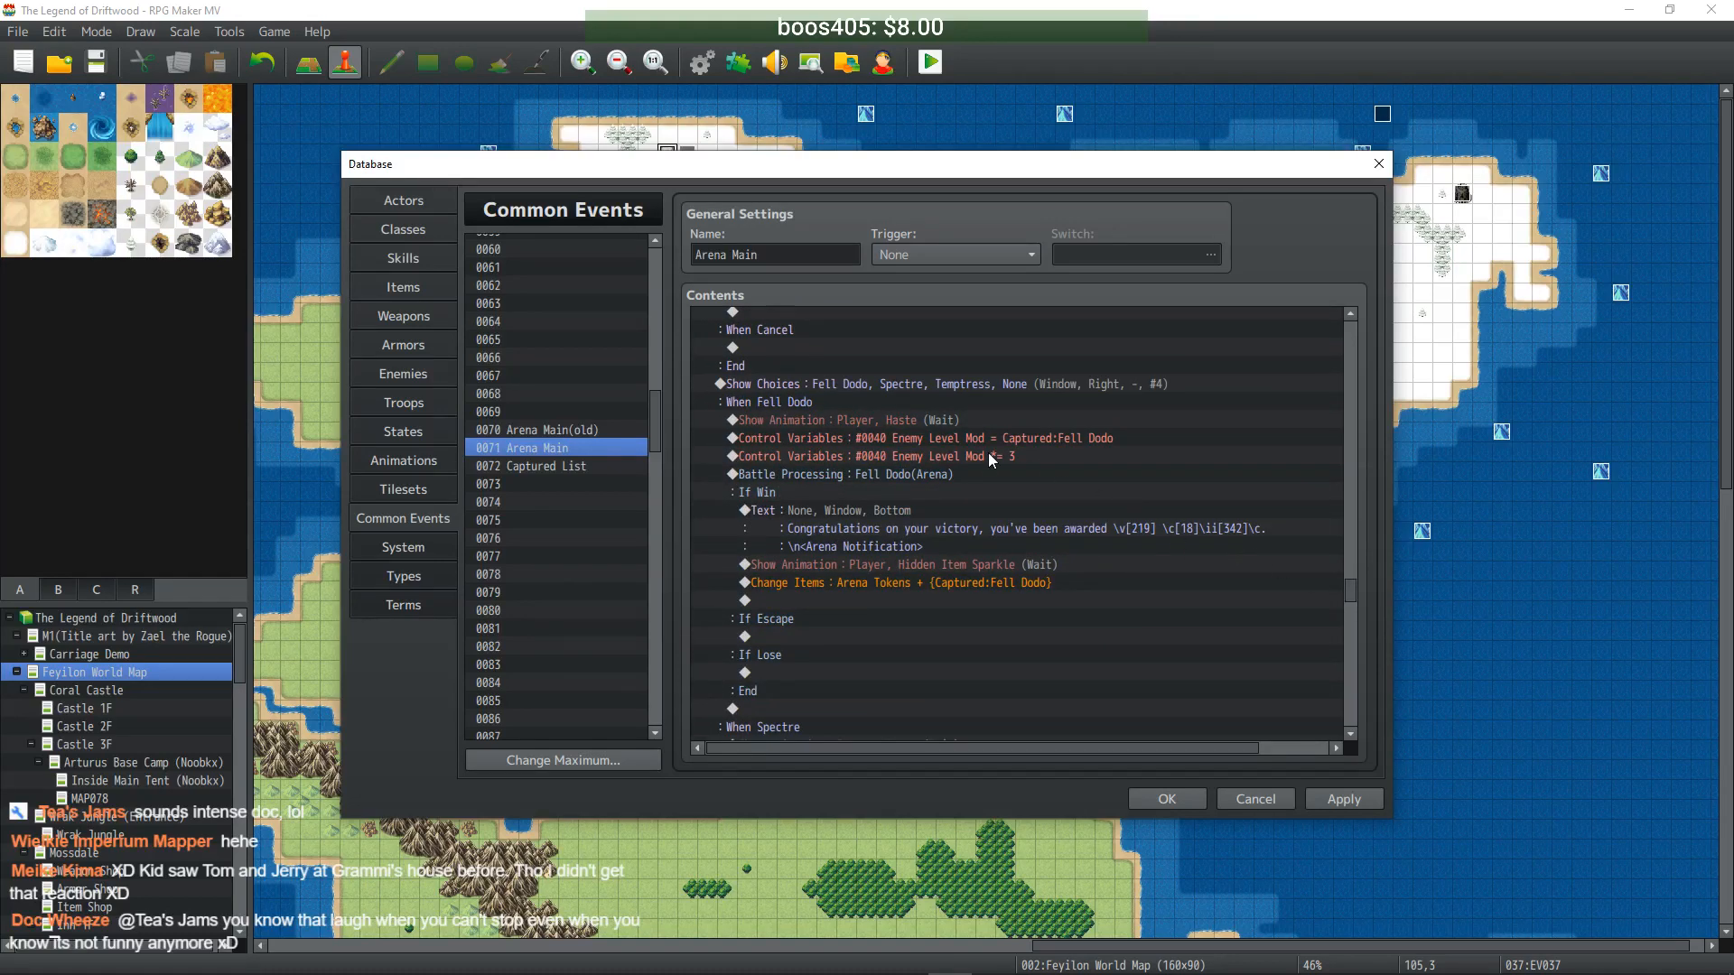
scroll(988, 460, up, 2)
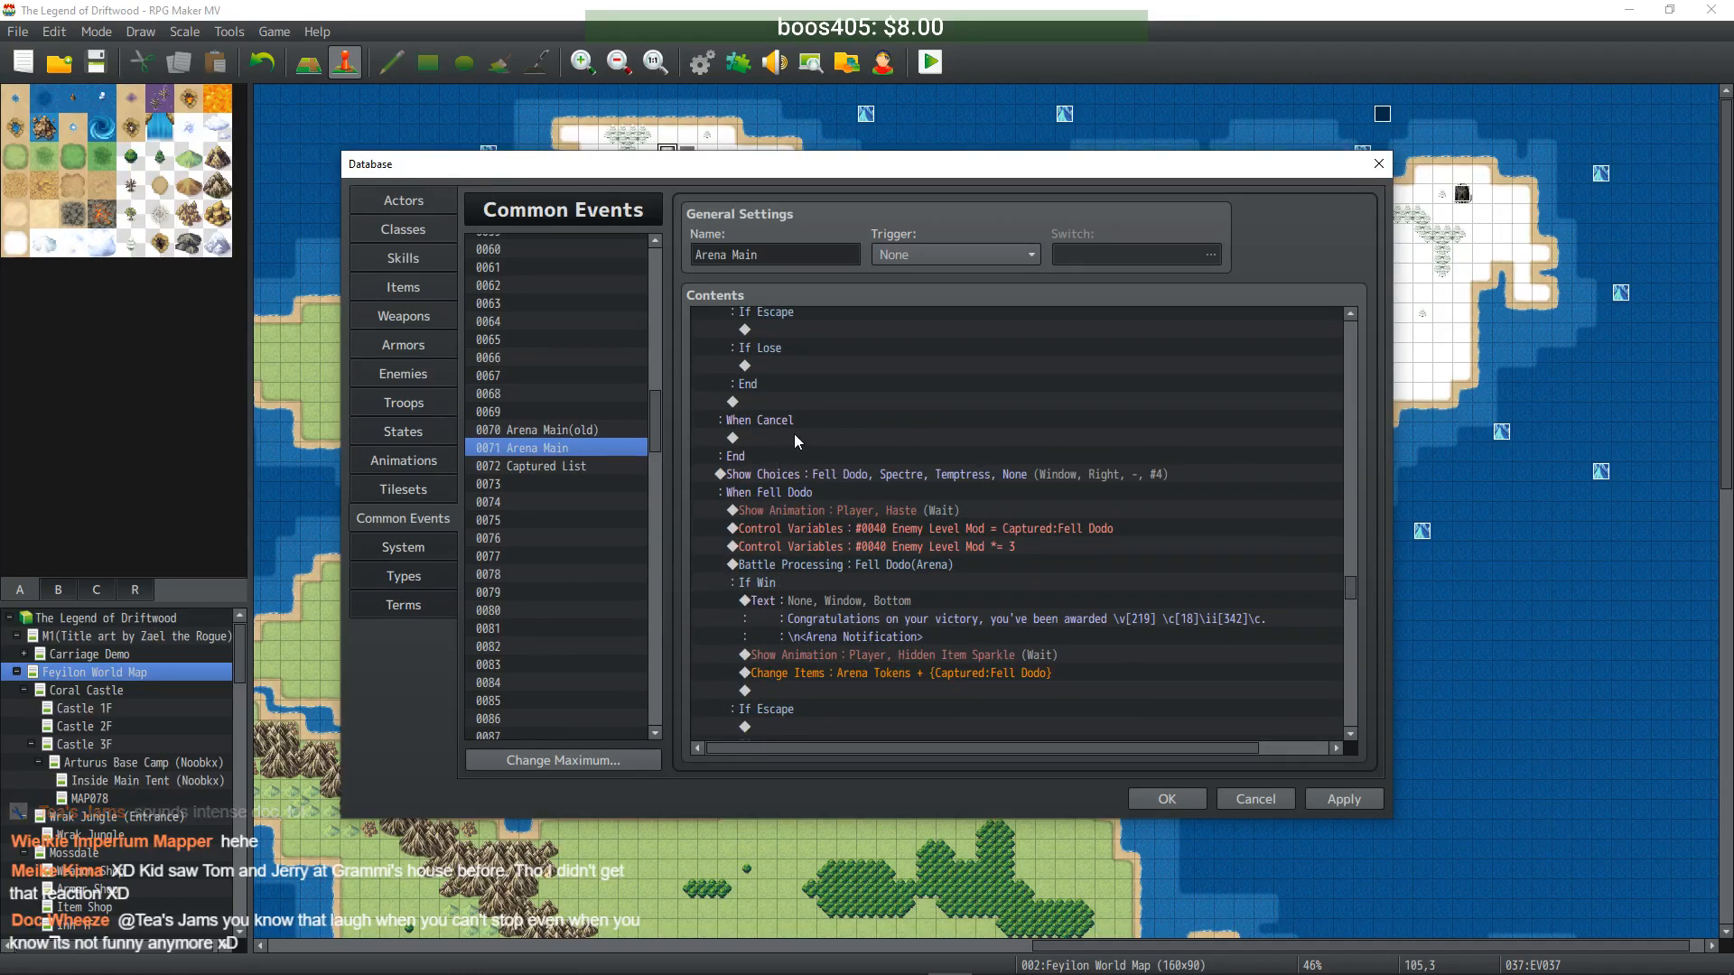
scroll(795, 434, up, 3)
scroll(799, 440, down, 6)
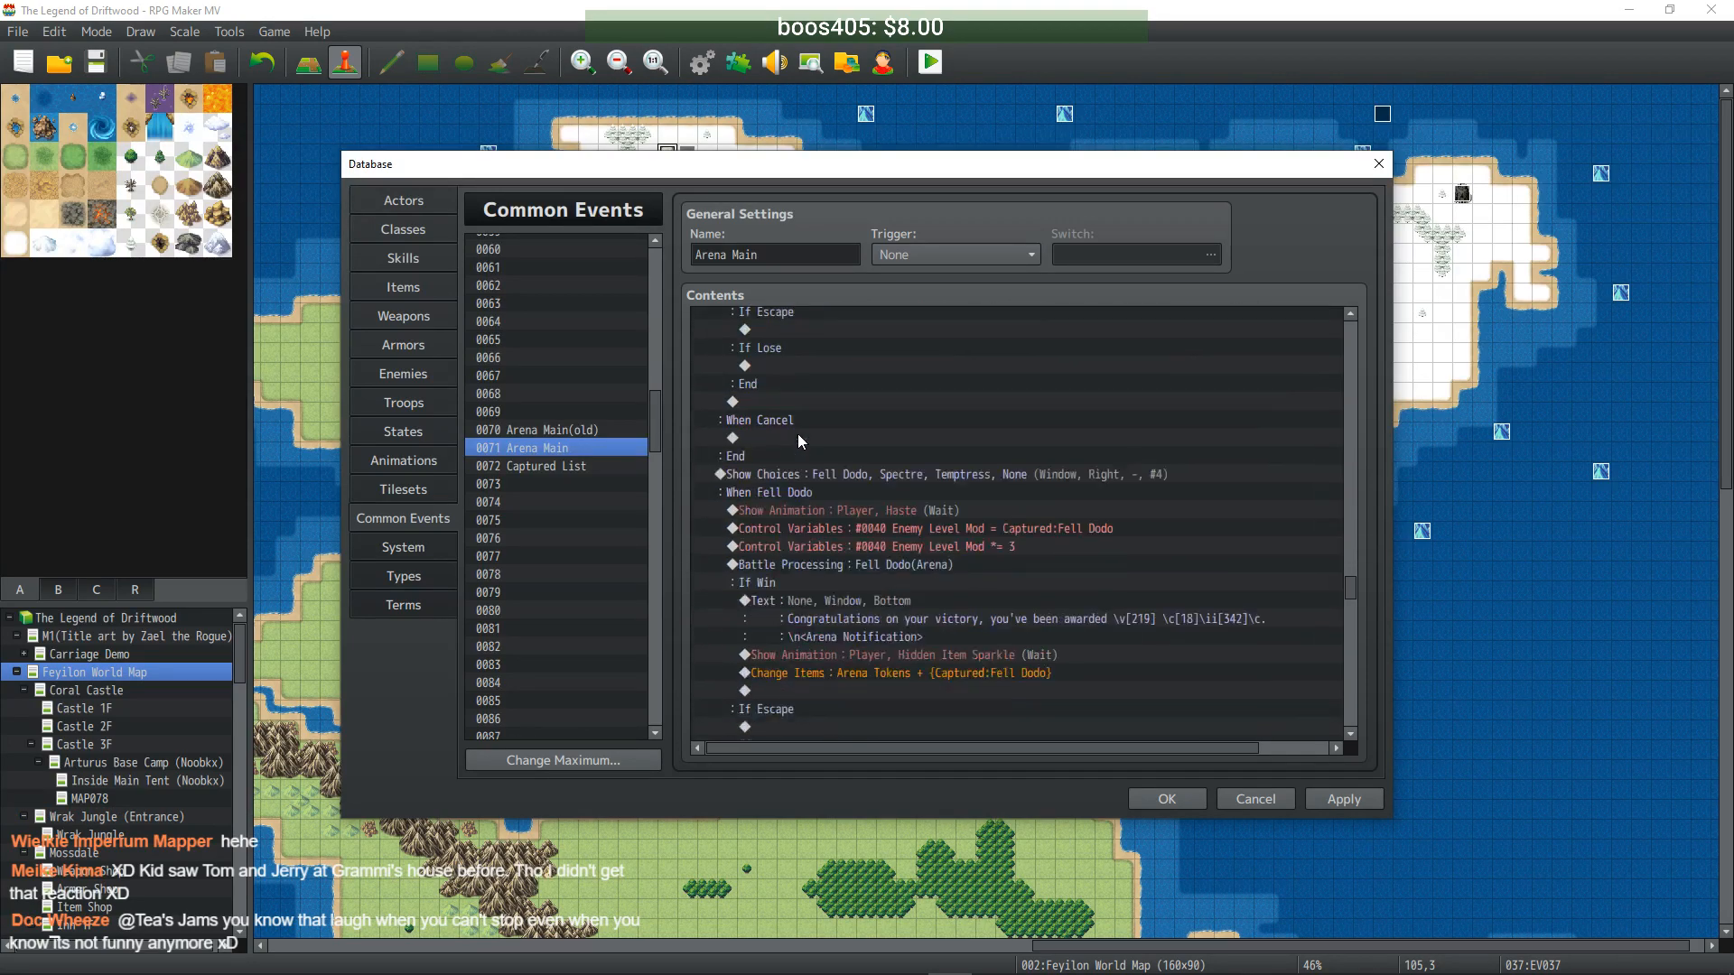
scroll(804, 404, up, 1)
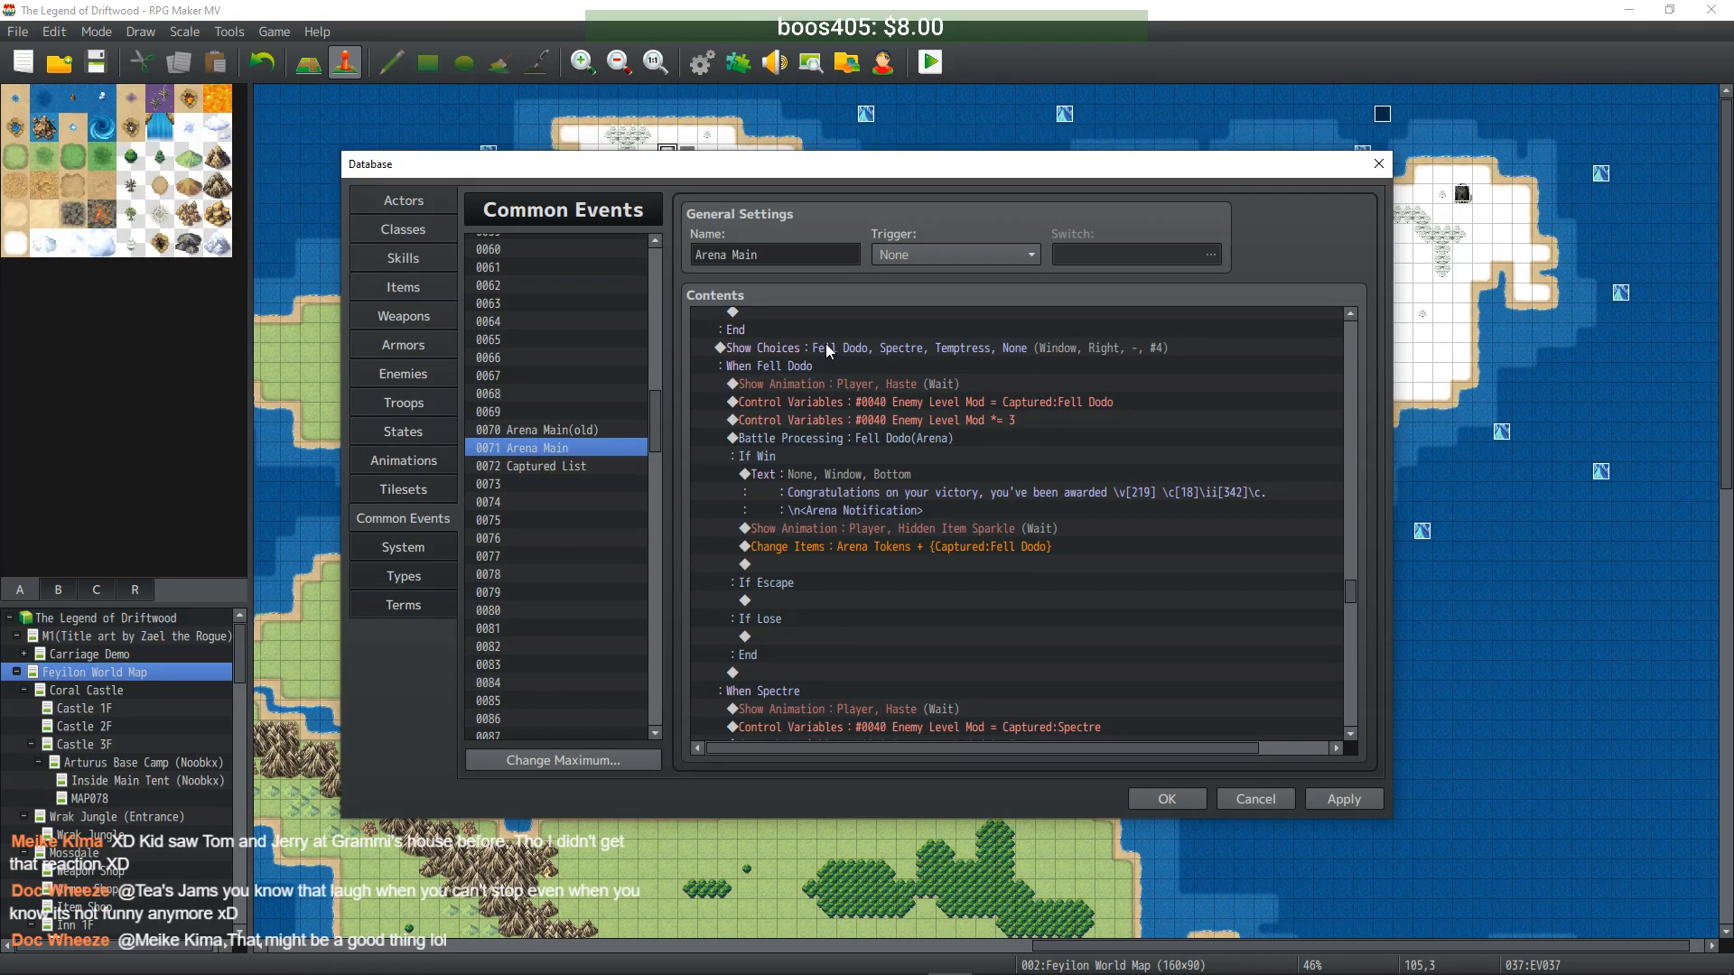
- Review the Fell Dodo, Spectre, Temptress block, then reopen the 19, 20, None. page
click(1021, 356)
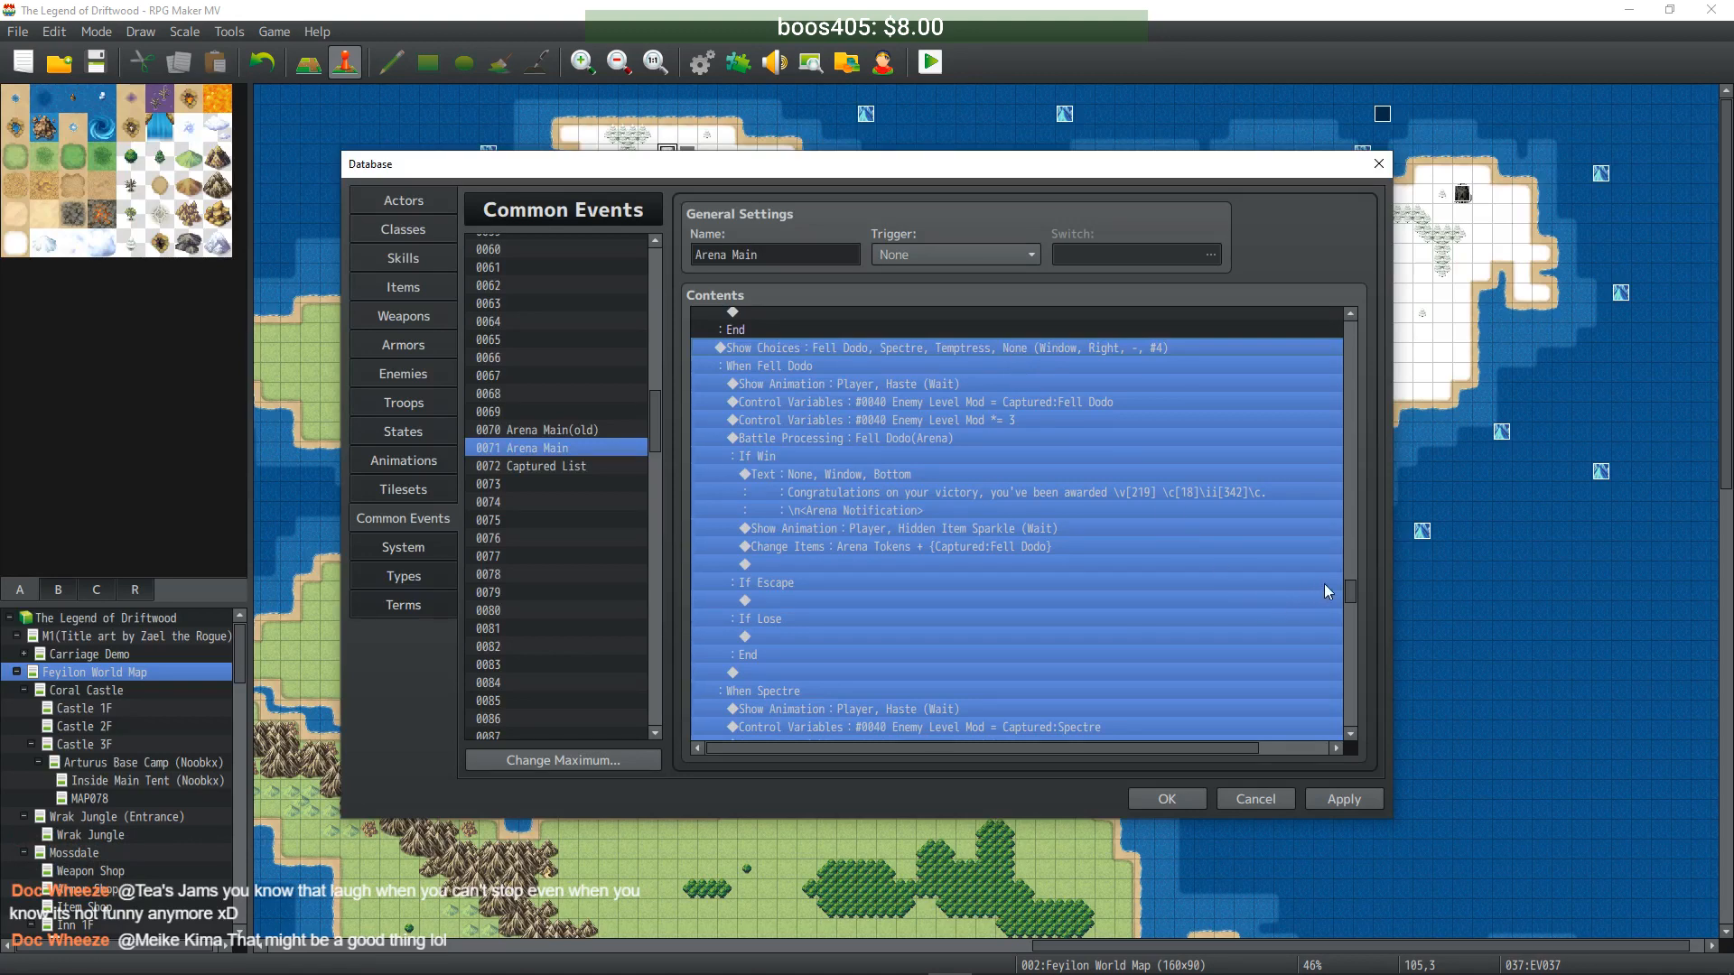
drag(1351, 593, 1347, 637)
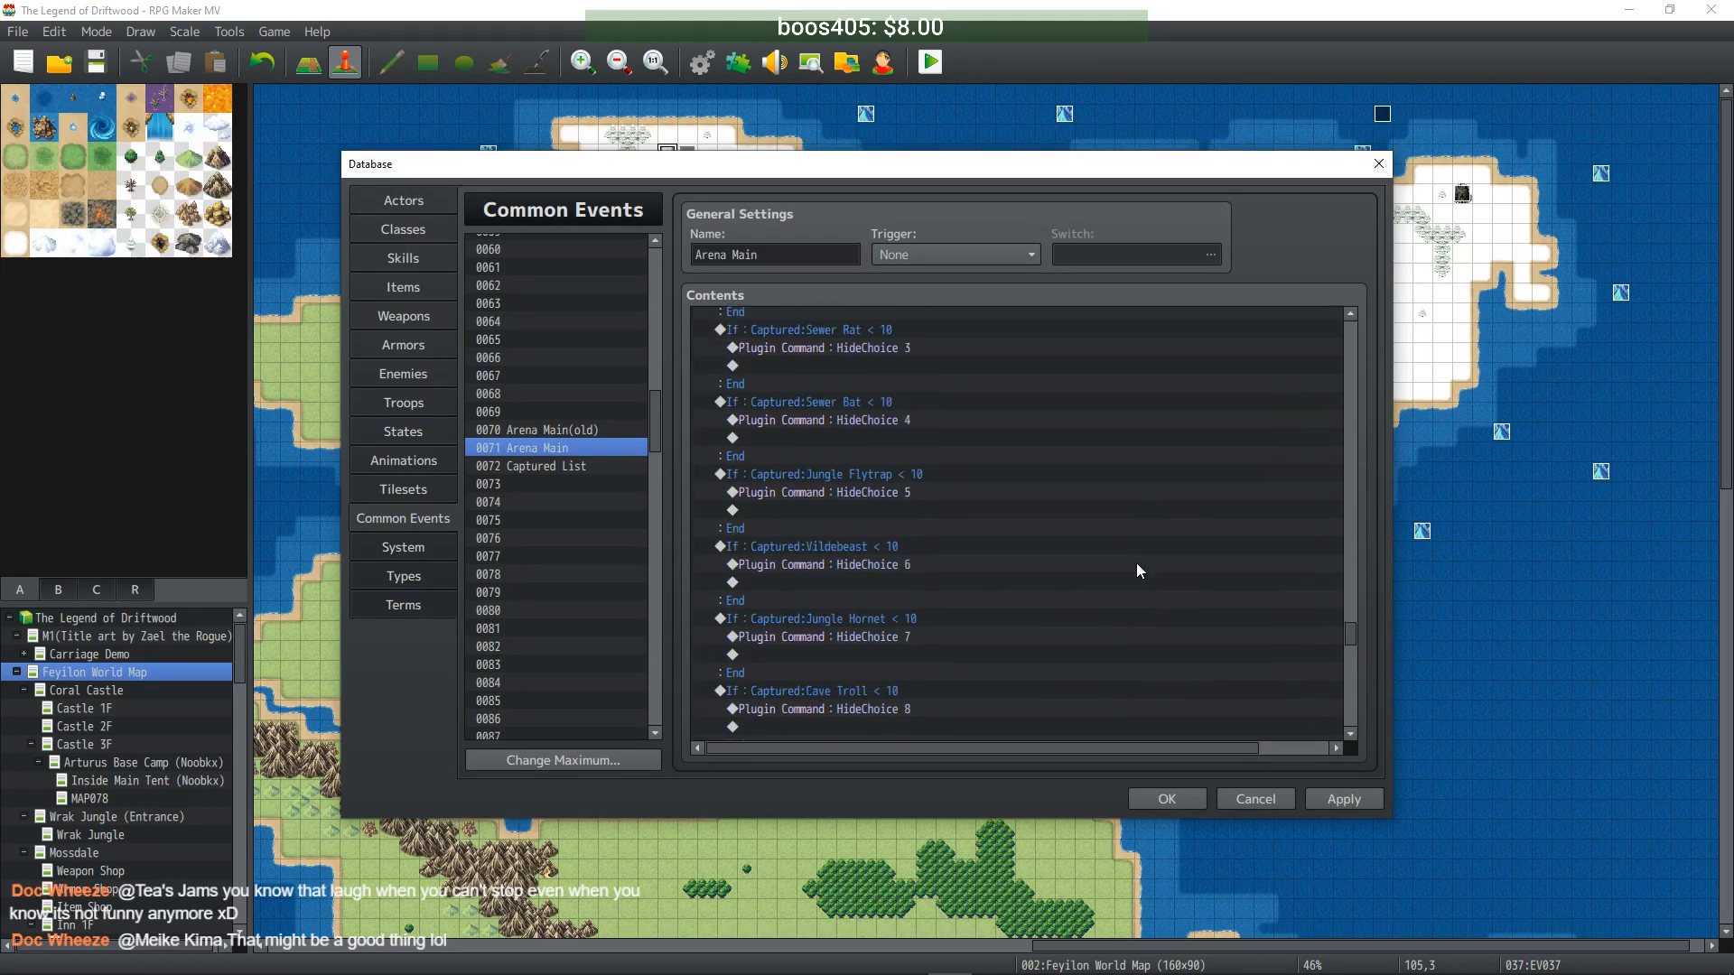
scroll(1136, 566, up, 10)
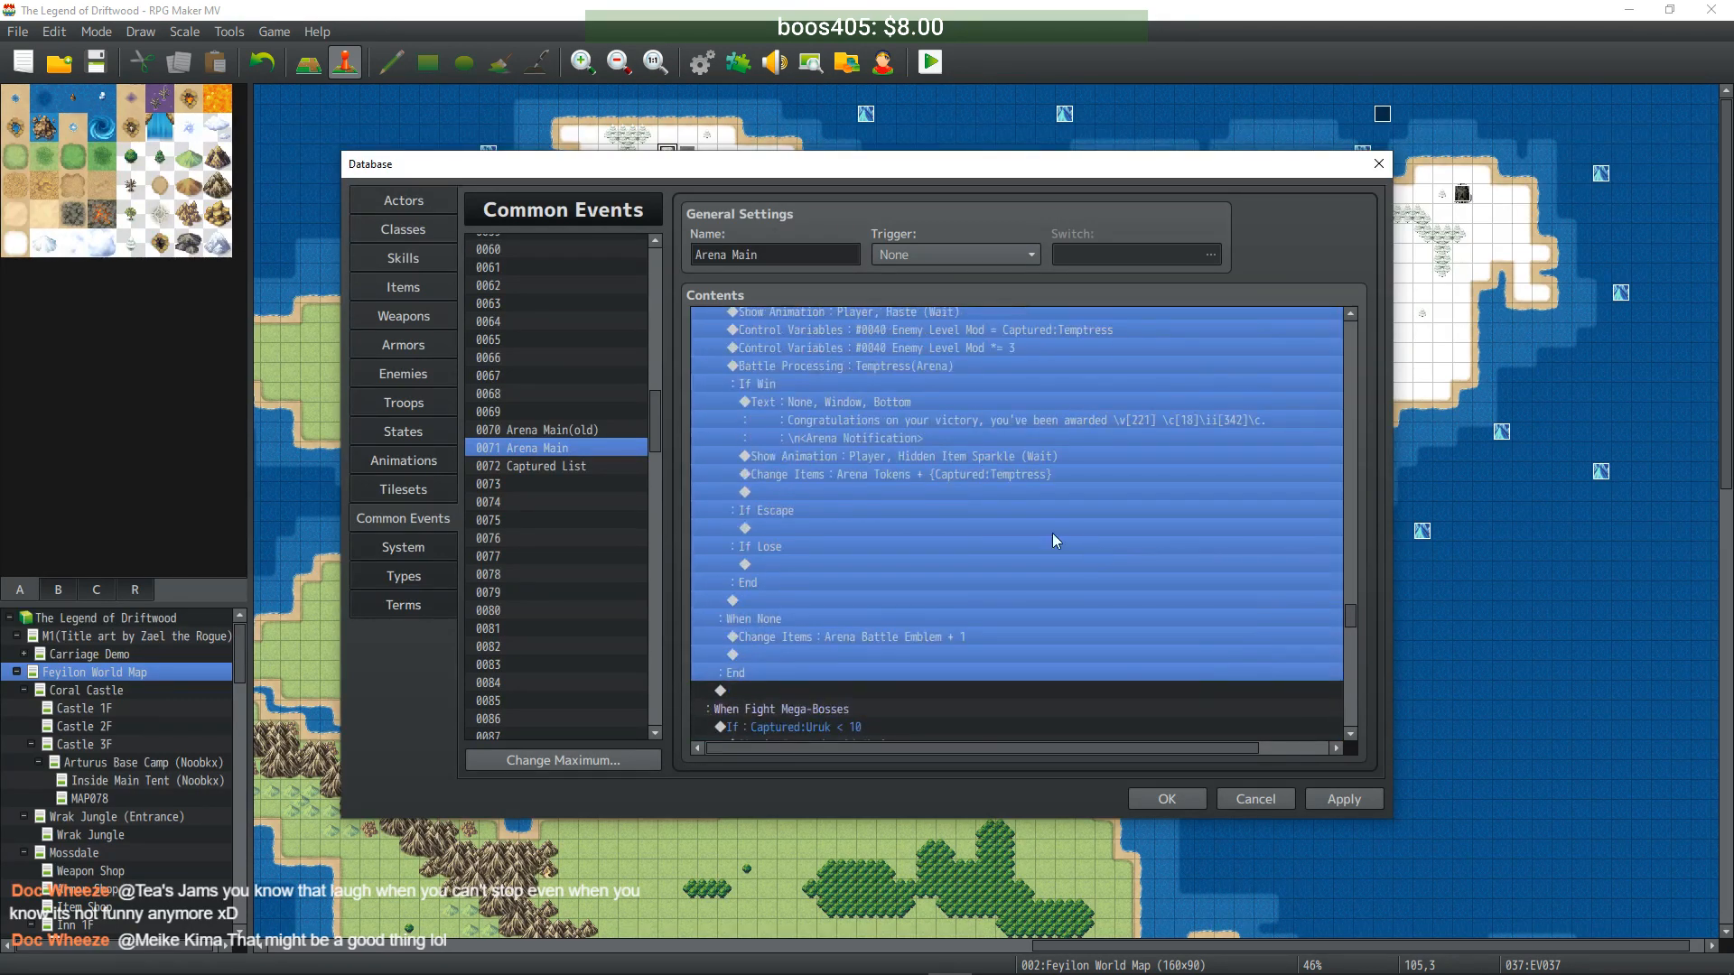
scroll(960, 497, down, 10)
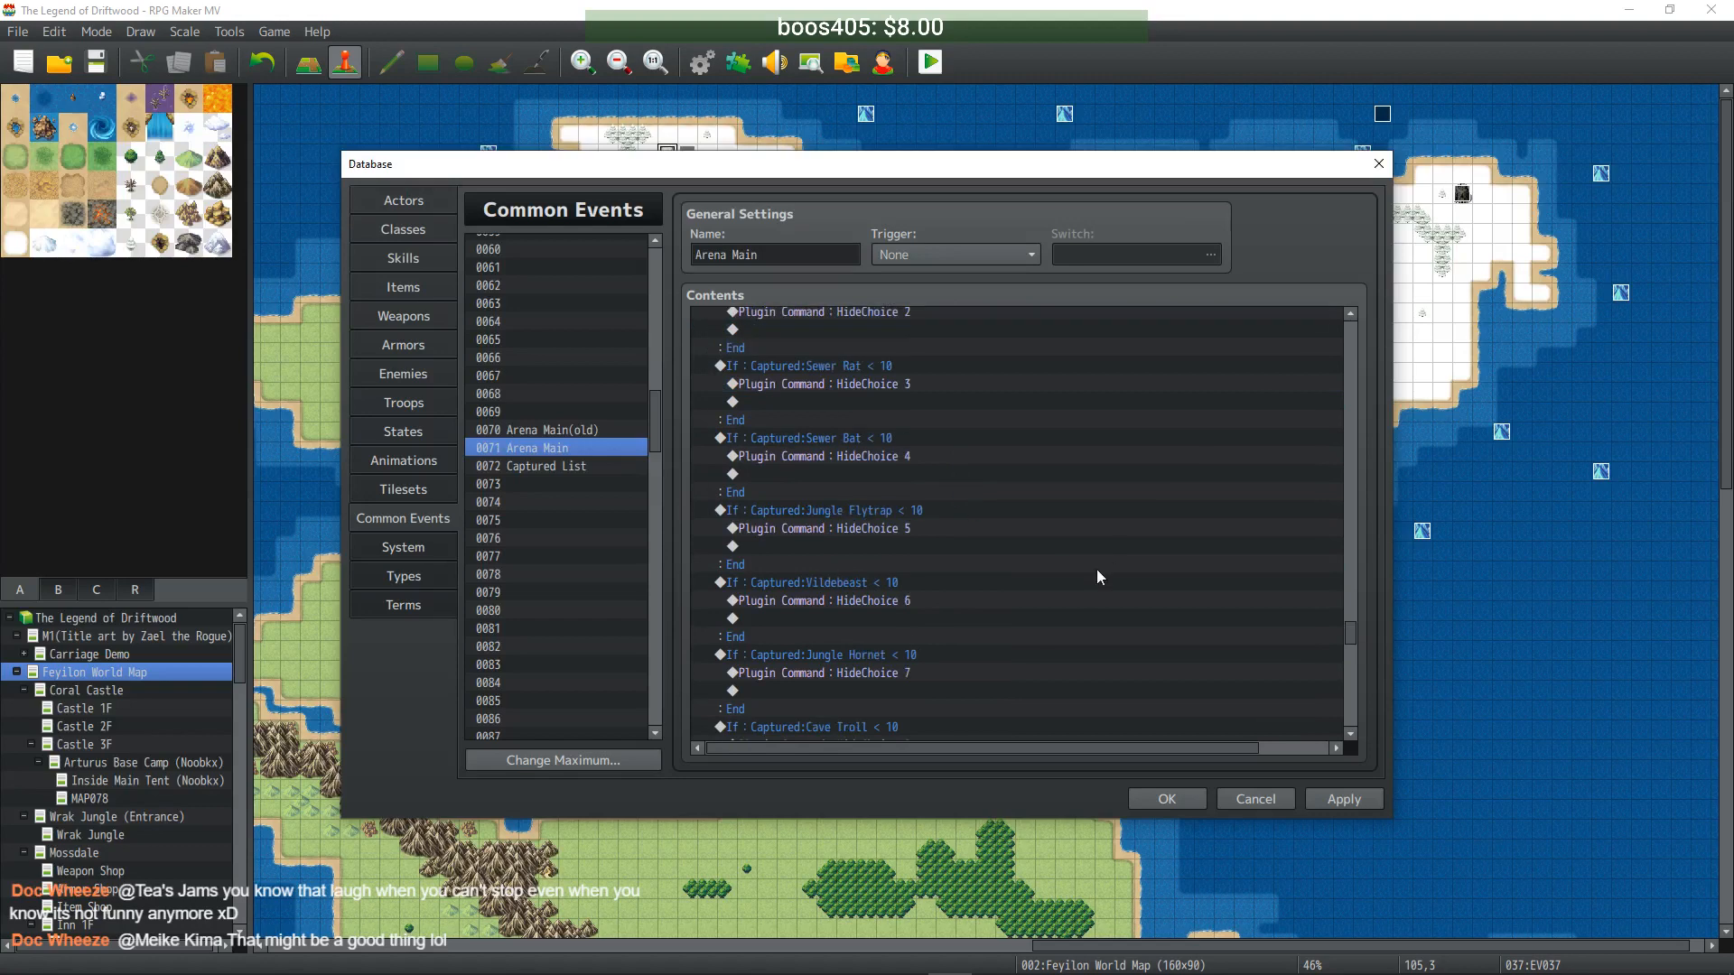
scroll(1039, 565, down, 20)
scroll(993, 560, down, 15)
double_click(871, 583)
- Set the final page's choice #3 to 21 and #4 to None, then apply
triple_click(958, 516)
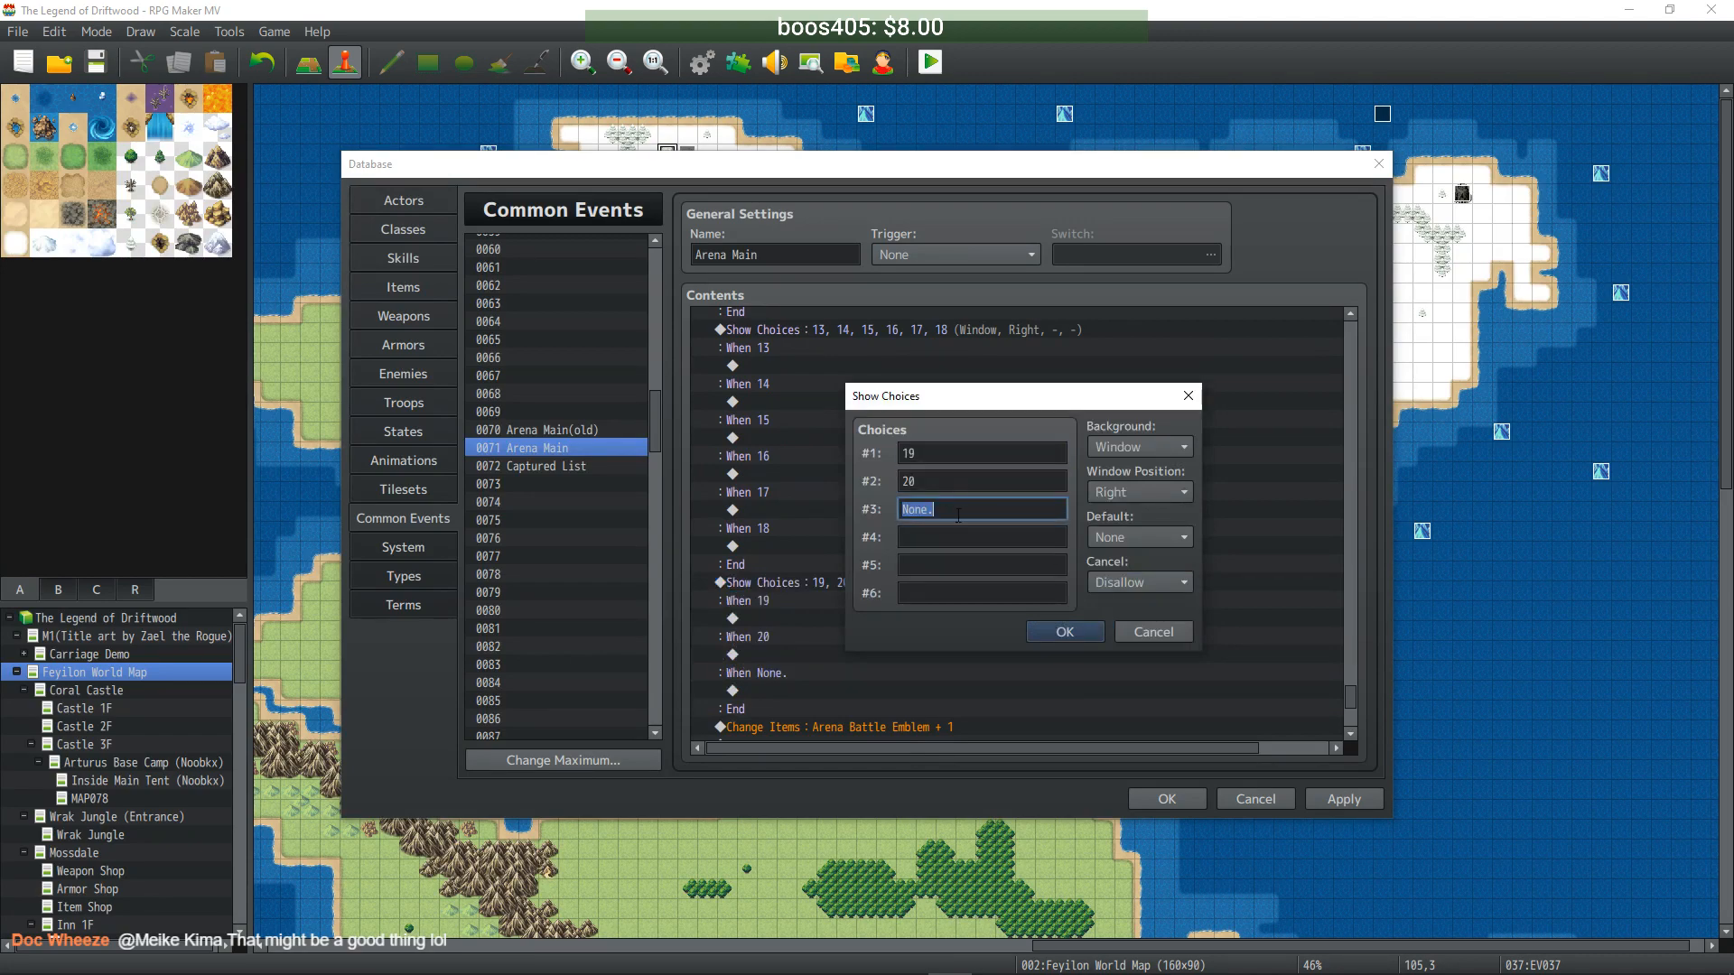
text(21)
click(955, 536)
text(None.)
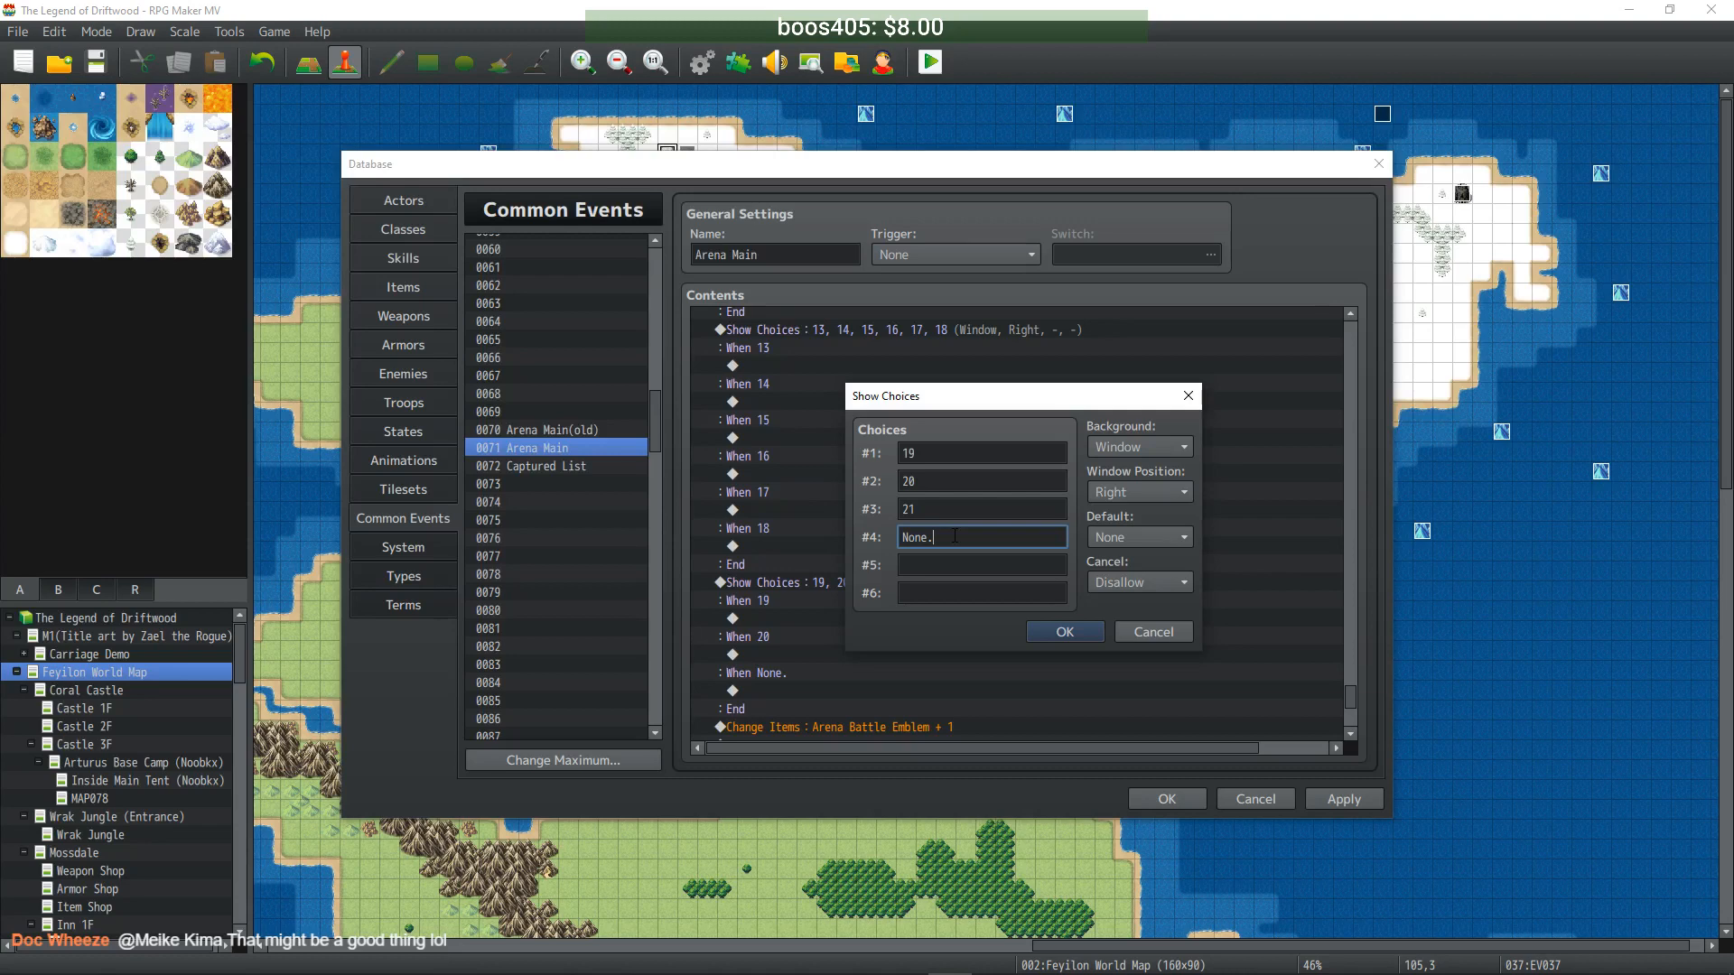
click(1065, 632)
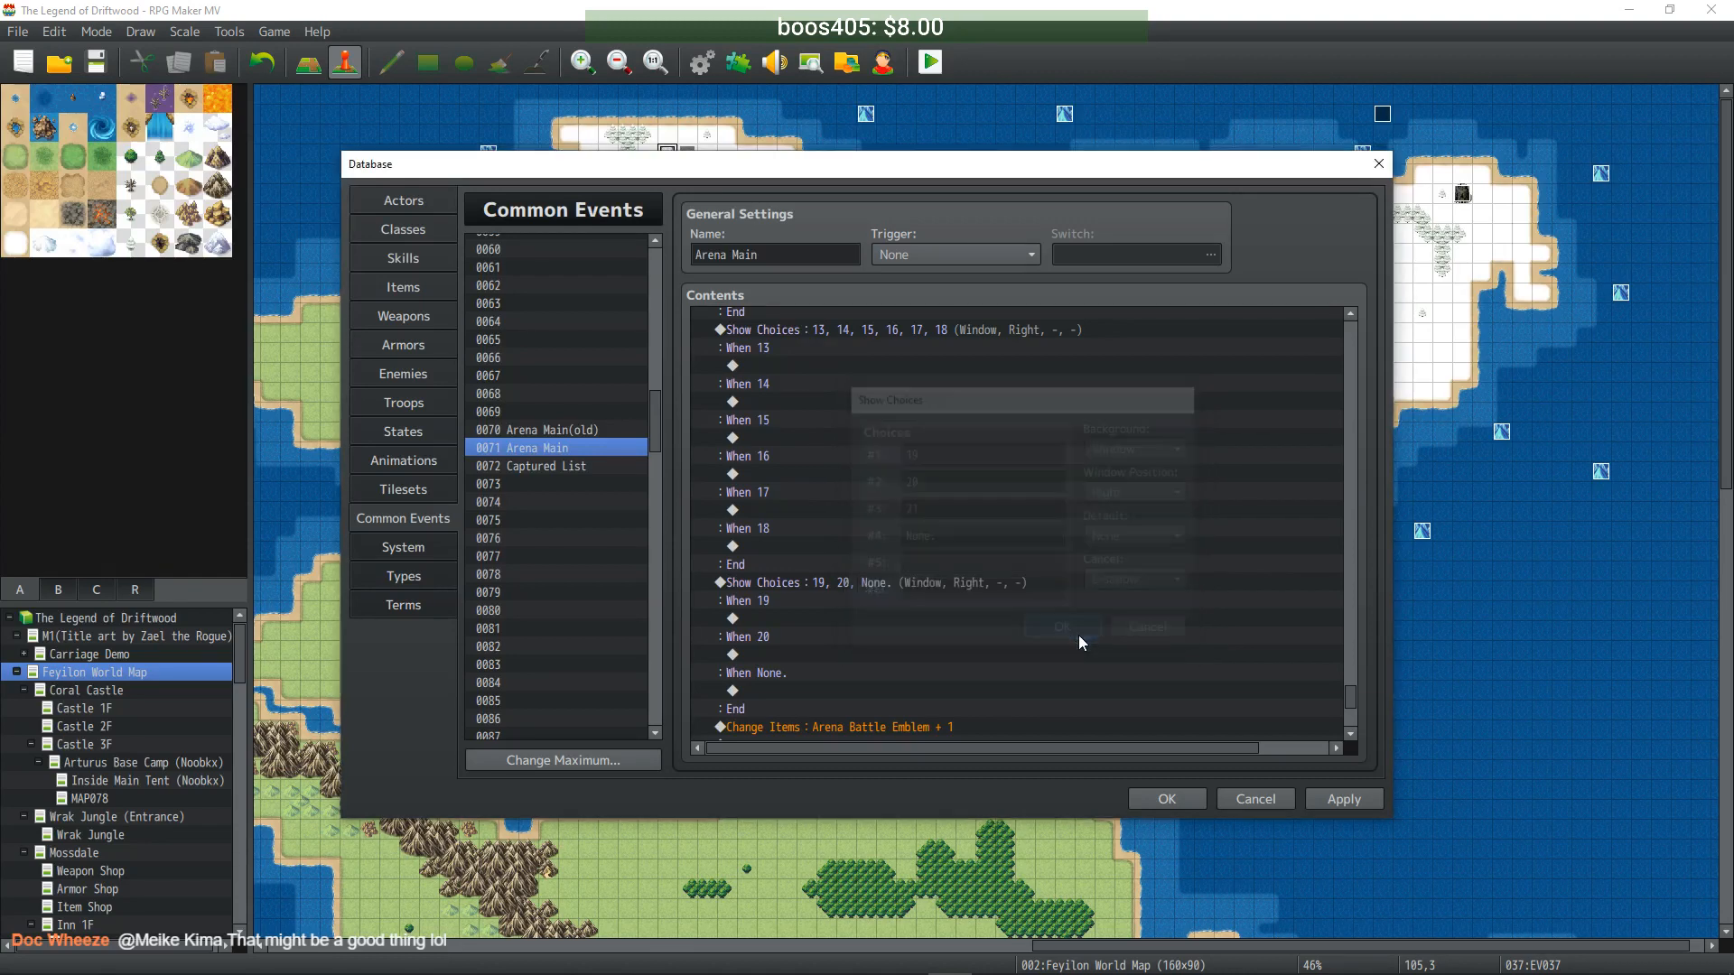
click(1344, 800)
scroll(967, 568, down, 4)
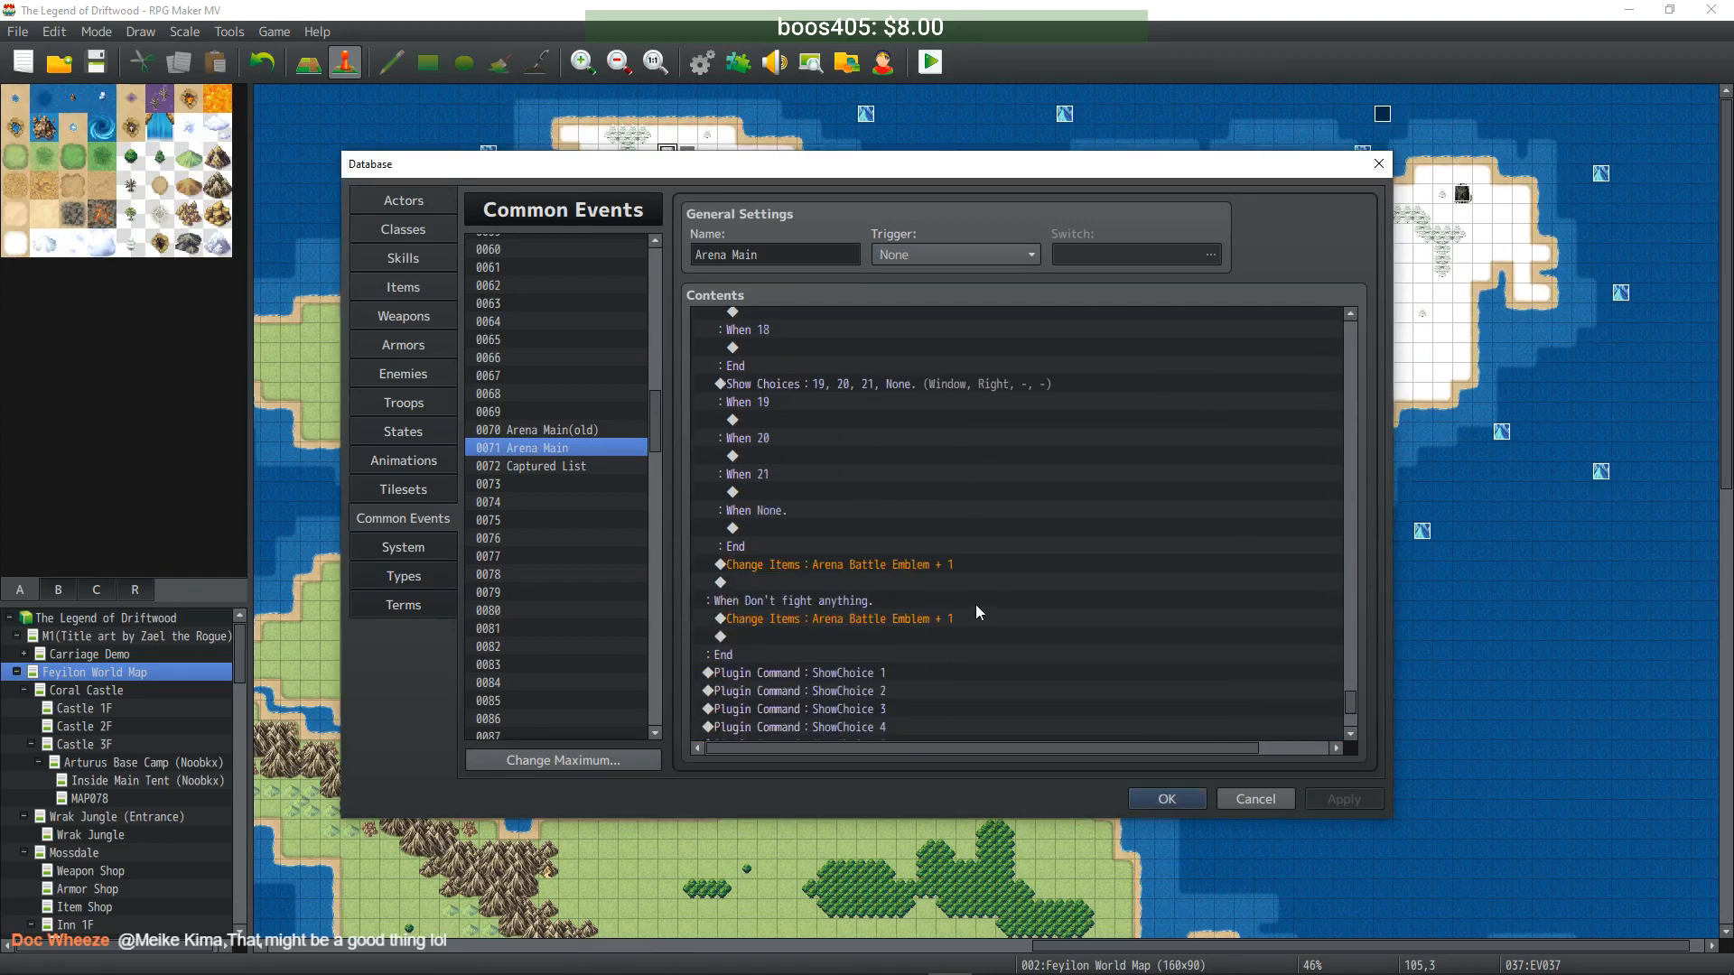
scroll(974, 599, up, 2)
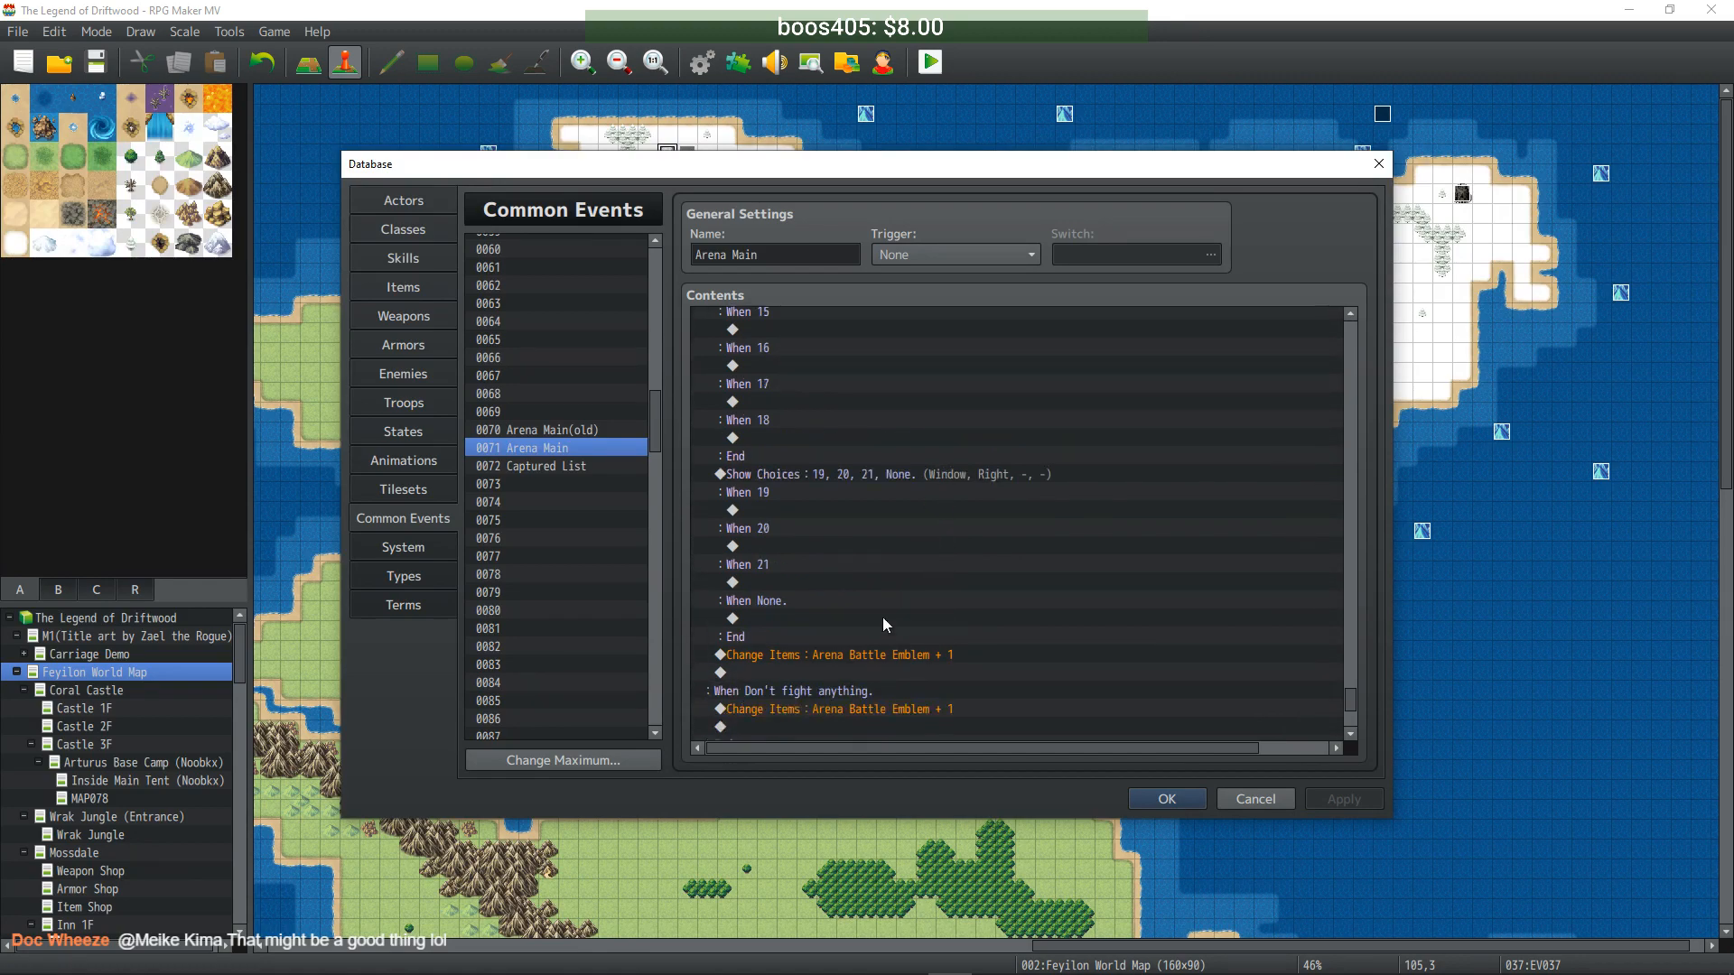
- Move the Arena Battle Emblem + 1 reward into the When None. branch
click(860, 656)
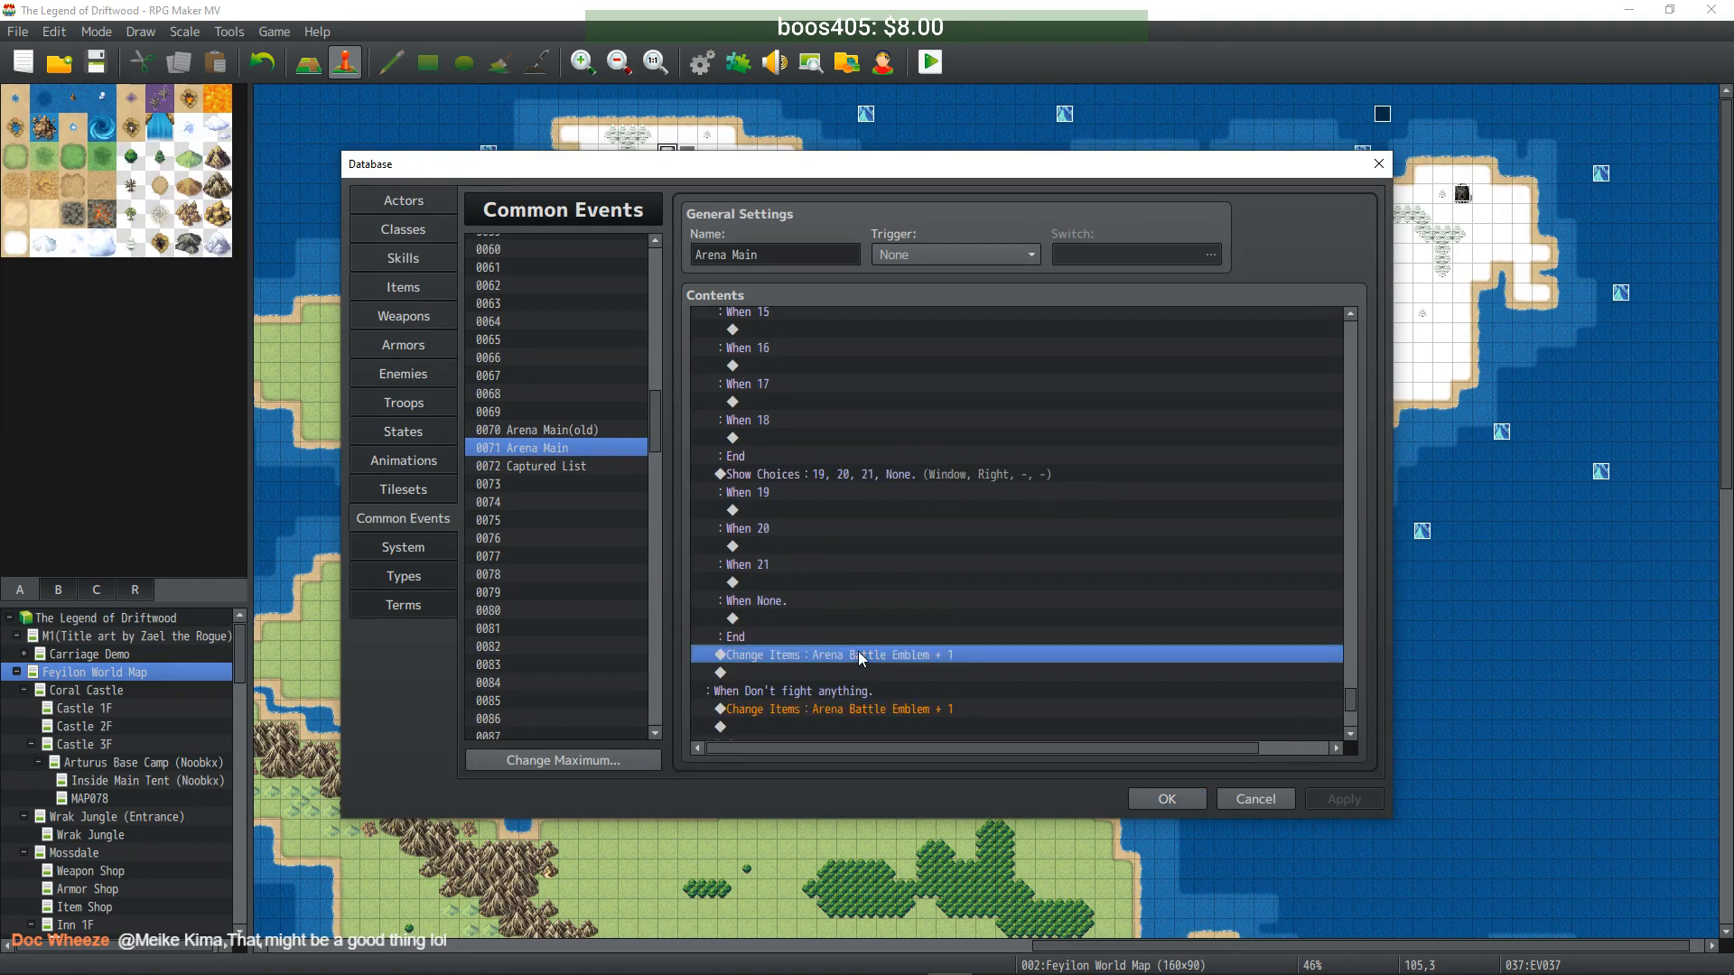
key(ctrl+x)
click(782, 619)
key(ctrl+v)
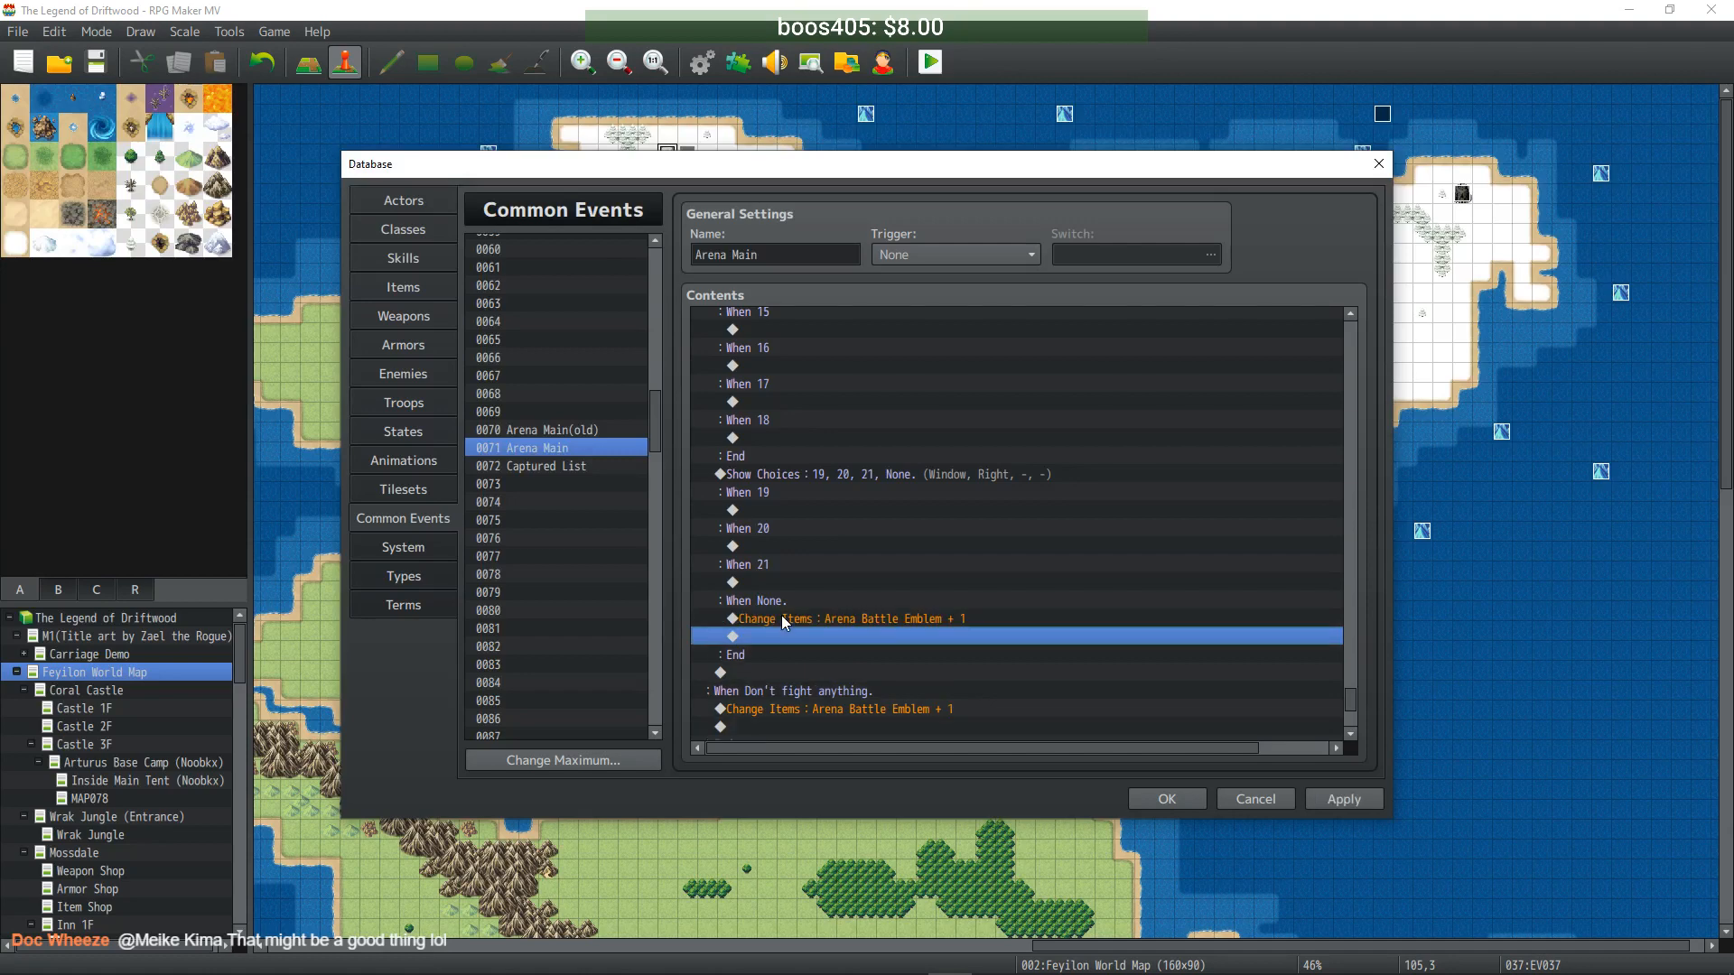
click(896, 603)
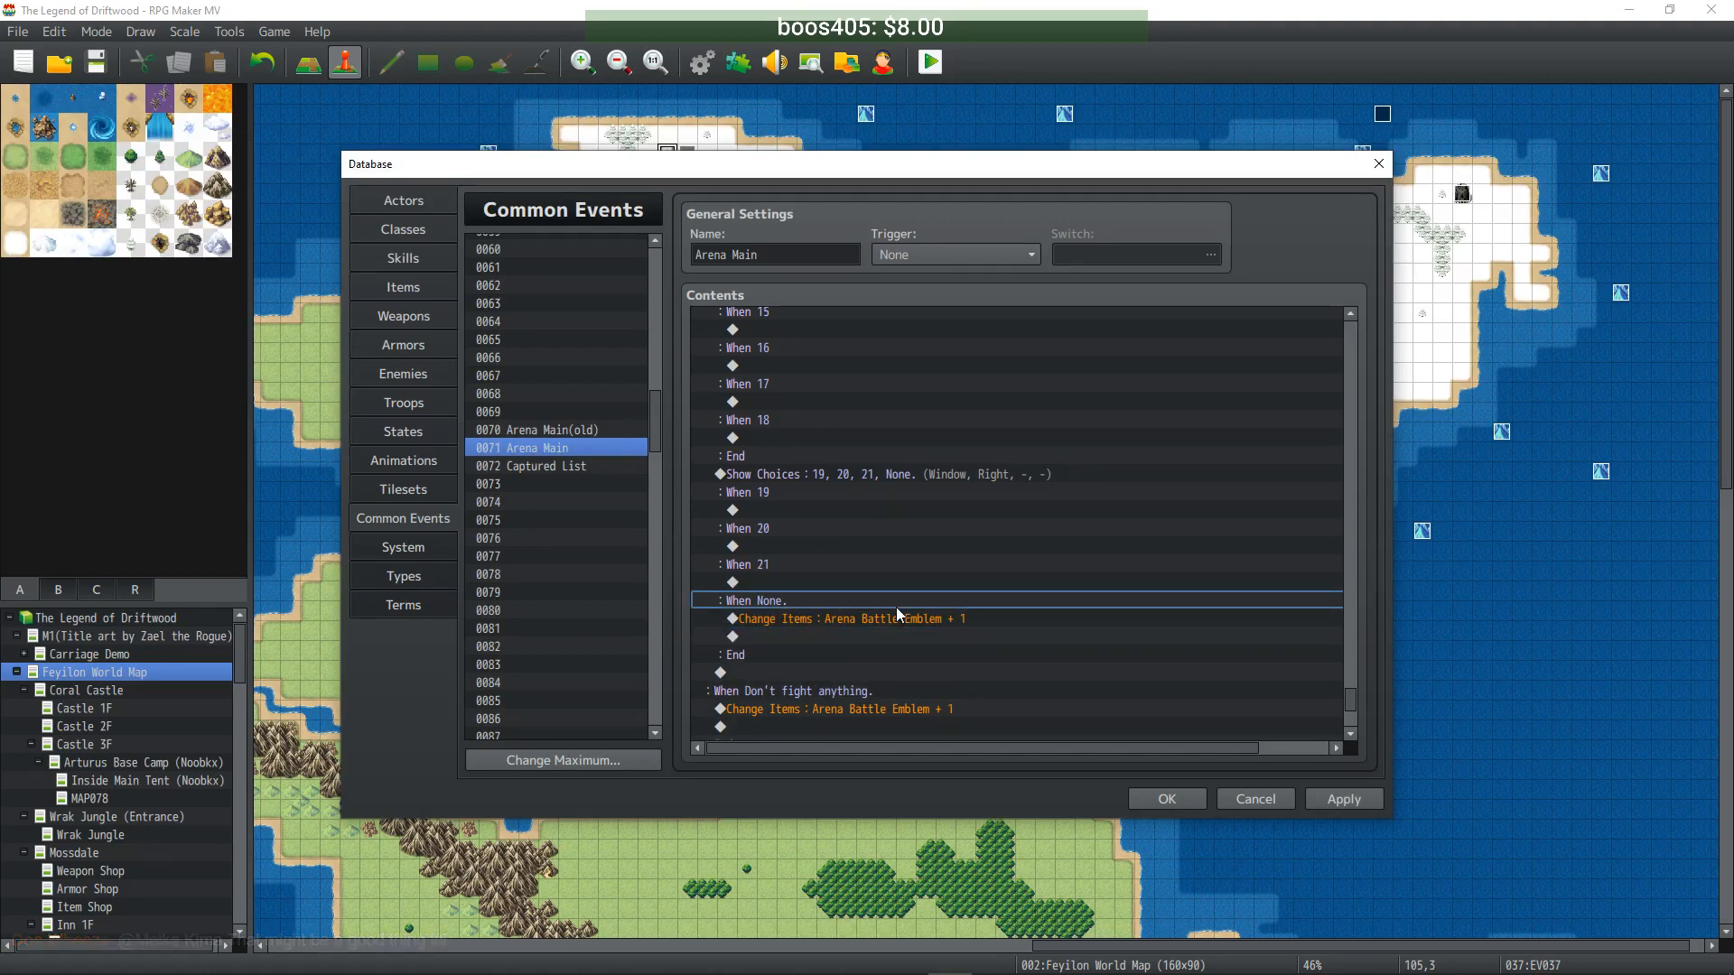
scroll(867, 587, up, 2)
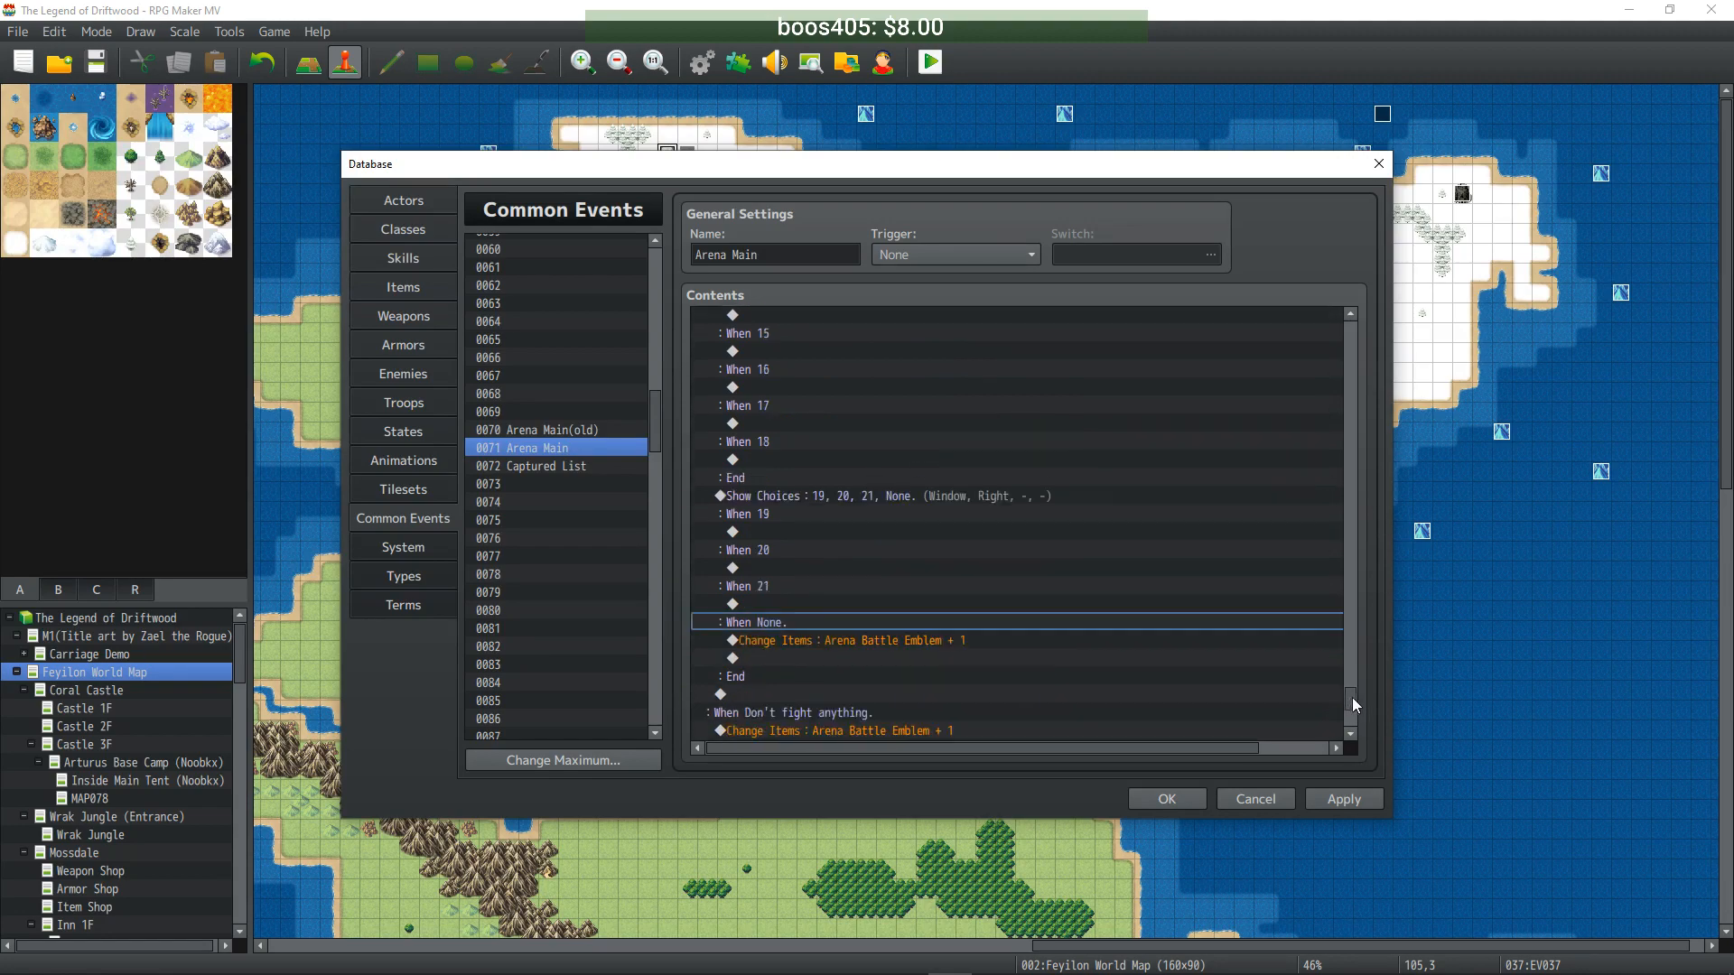
drag(1351, 693, 1353, 717)
click(849, 352)
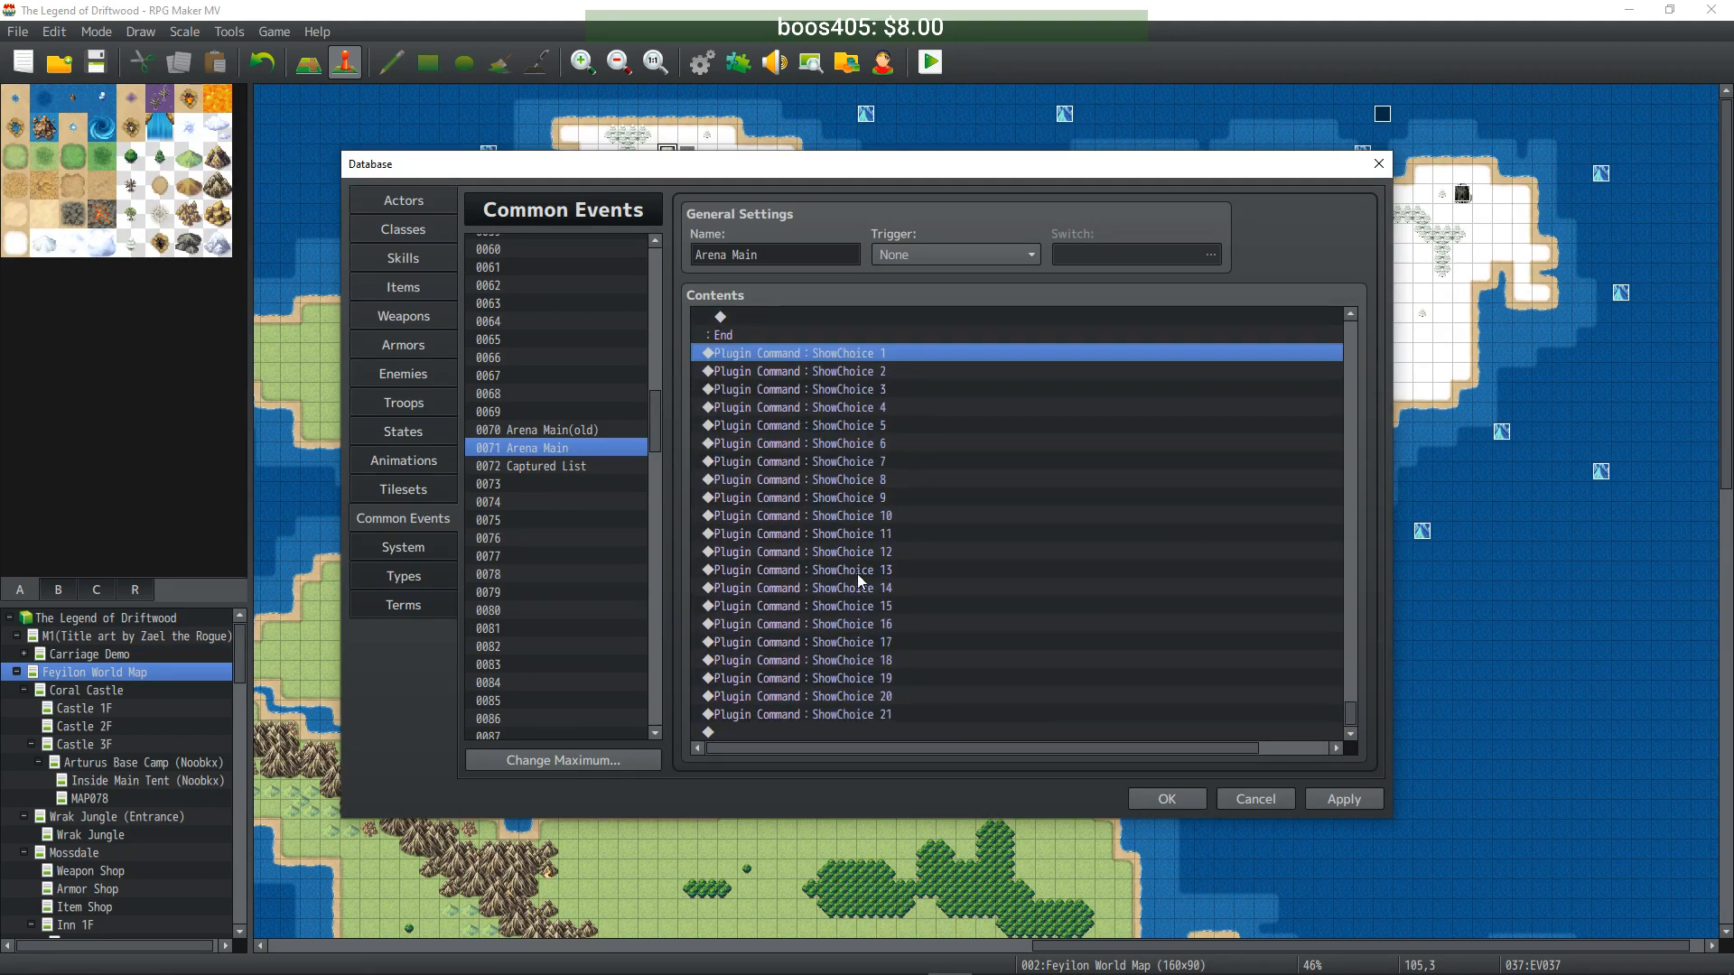
drag(1351, 715, 1330, 314)
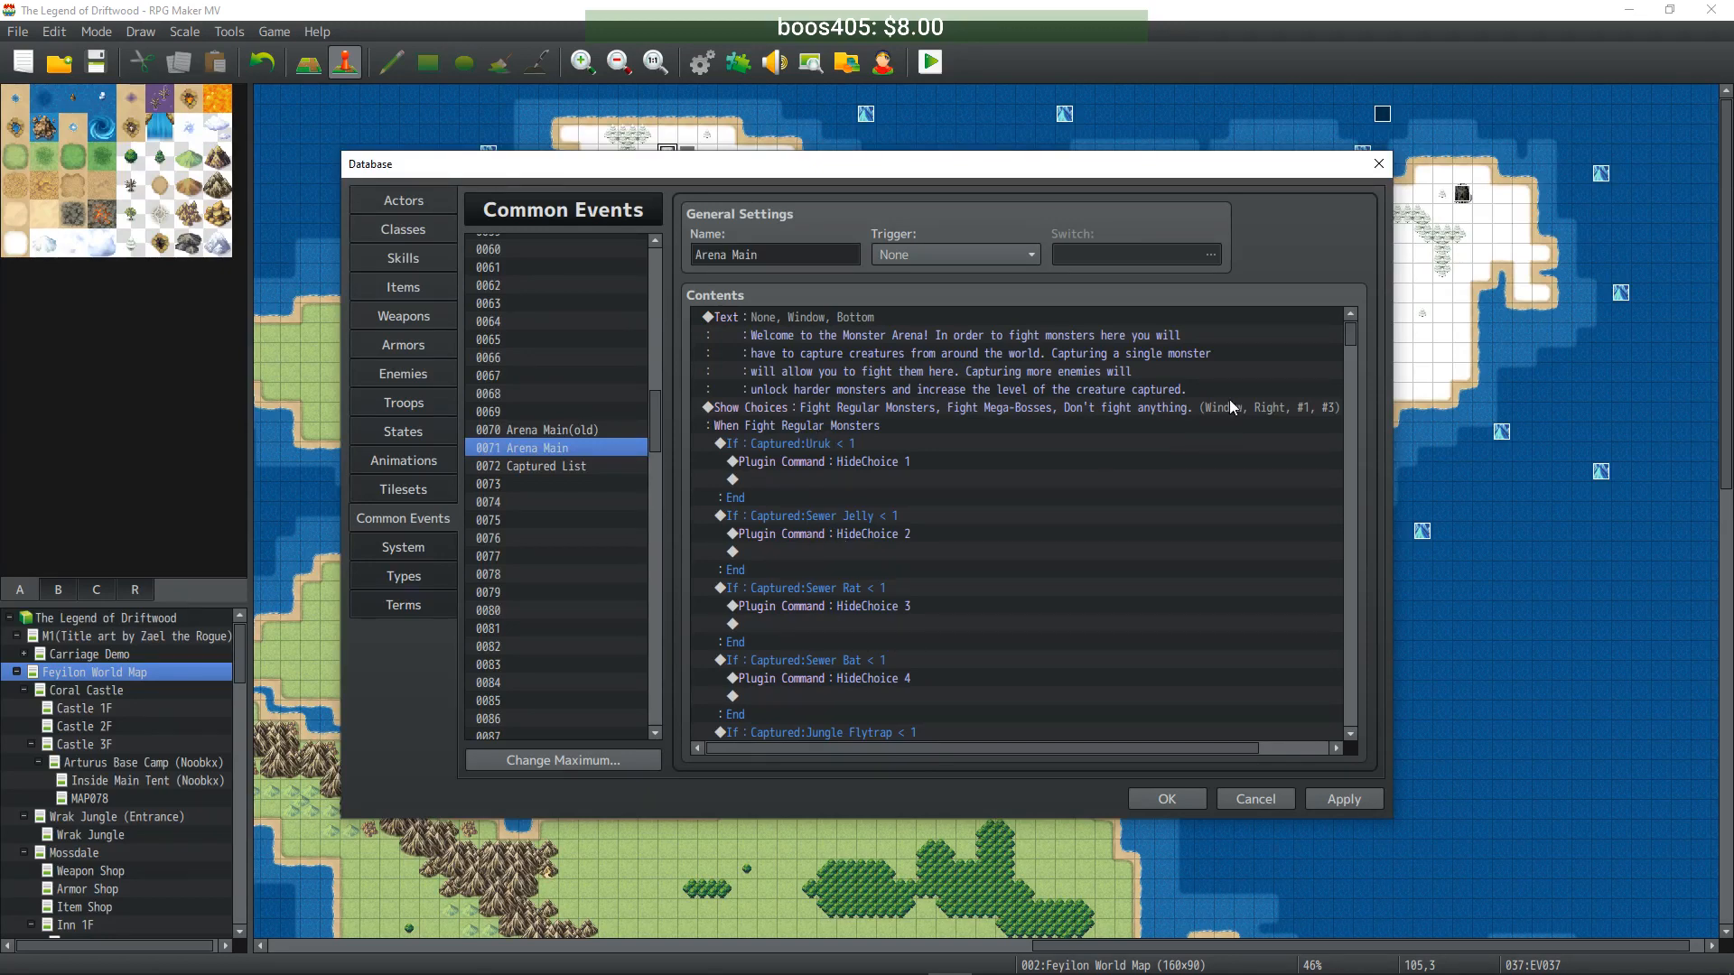
drag(1353, 338, 1342, 723)
click(795, 353)
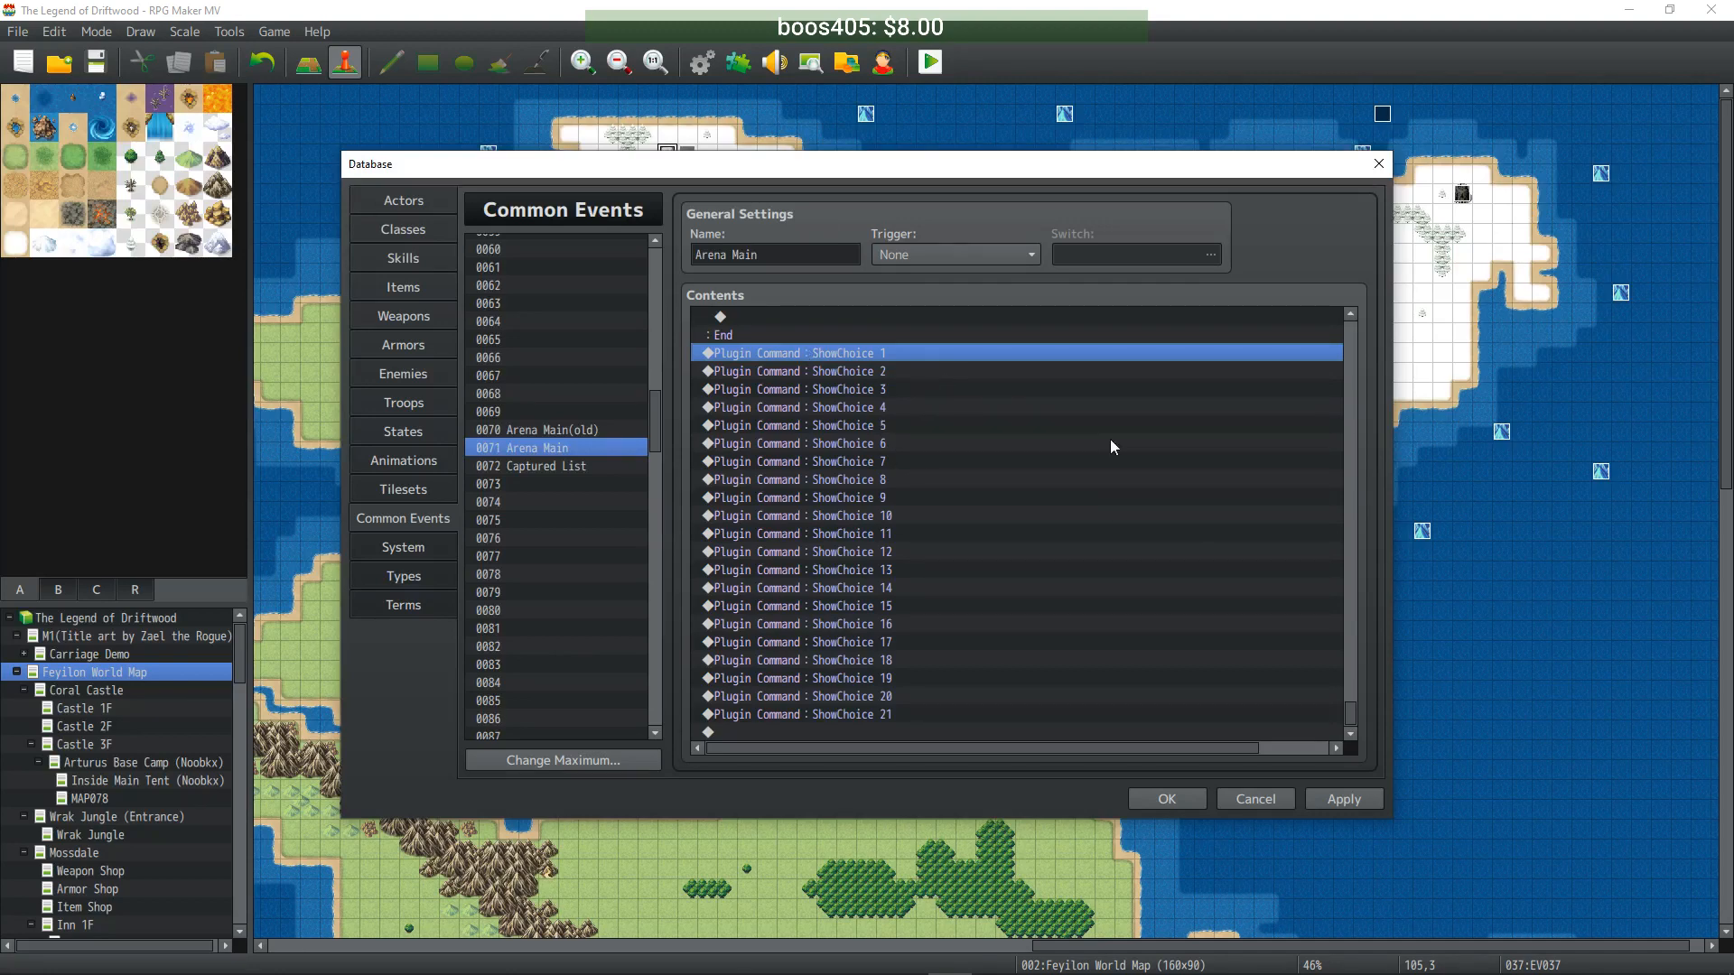
scroll(939, 493, up, 5)
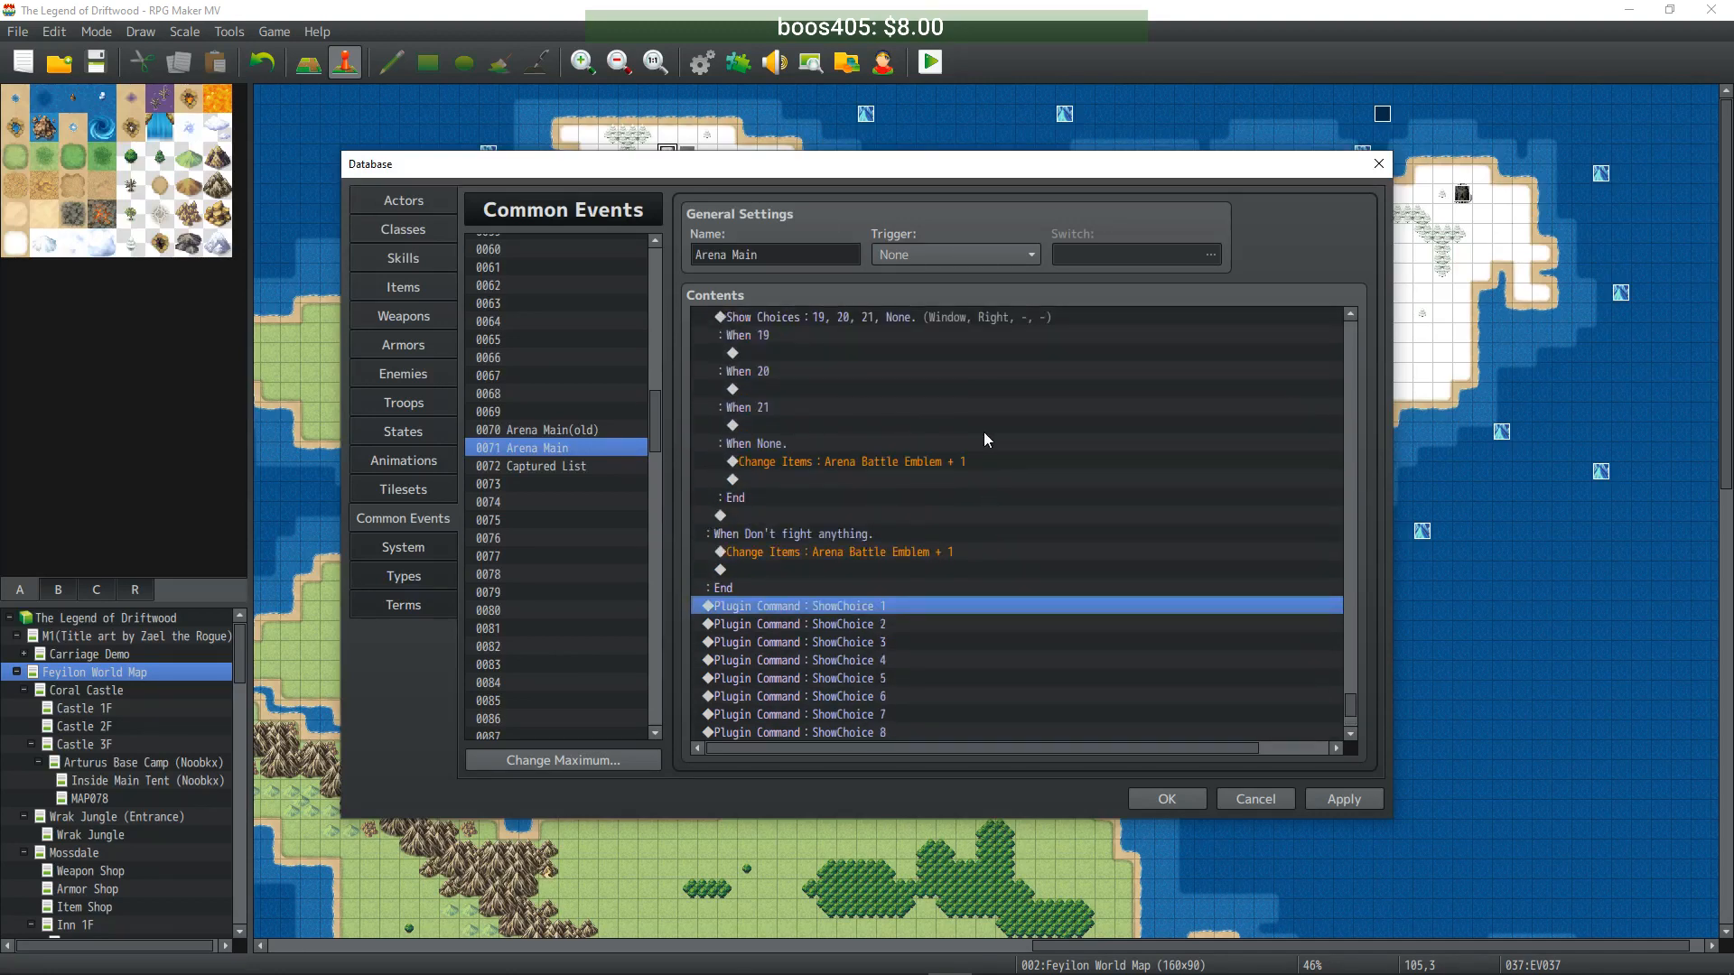
scroll(842, 595, down, 2)
scroll(853, 624, up, 2)
scroll(853, 623, up, 10)
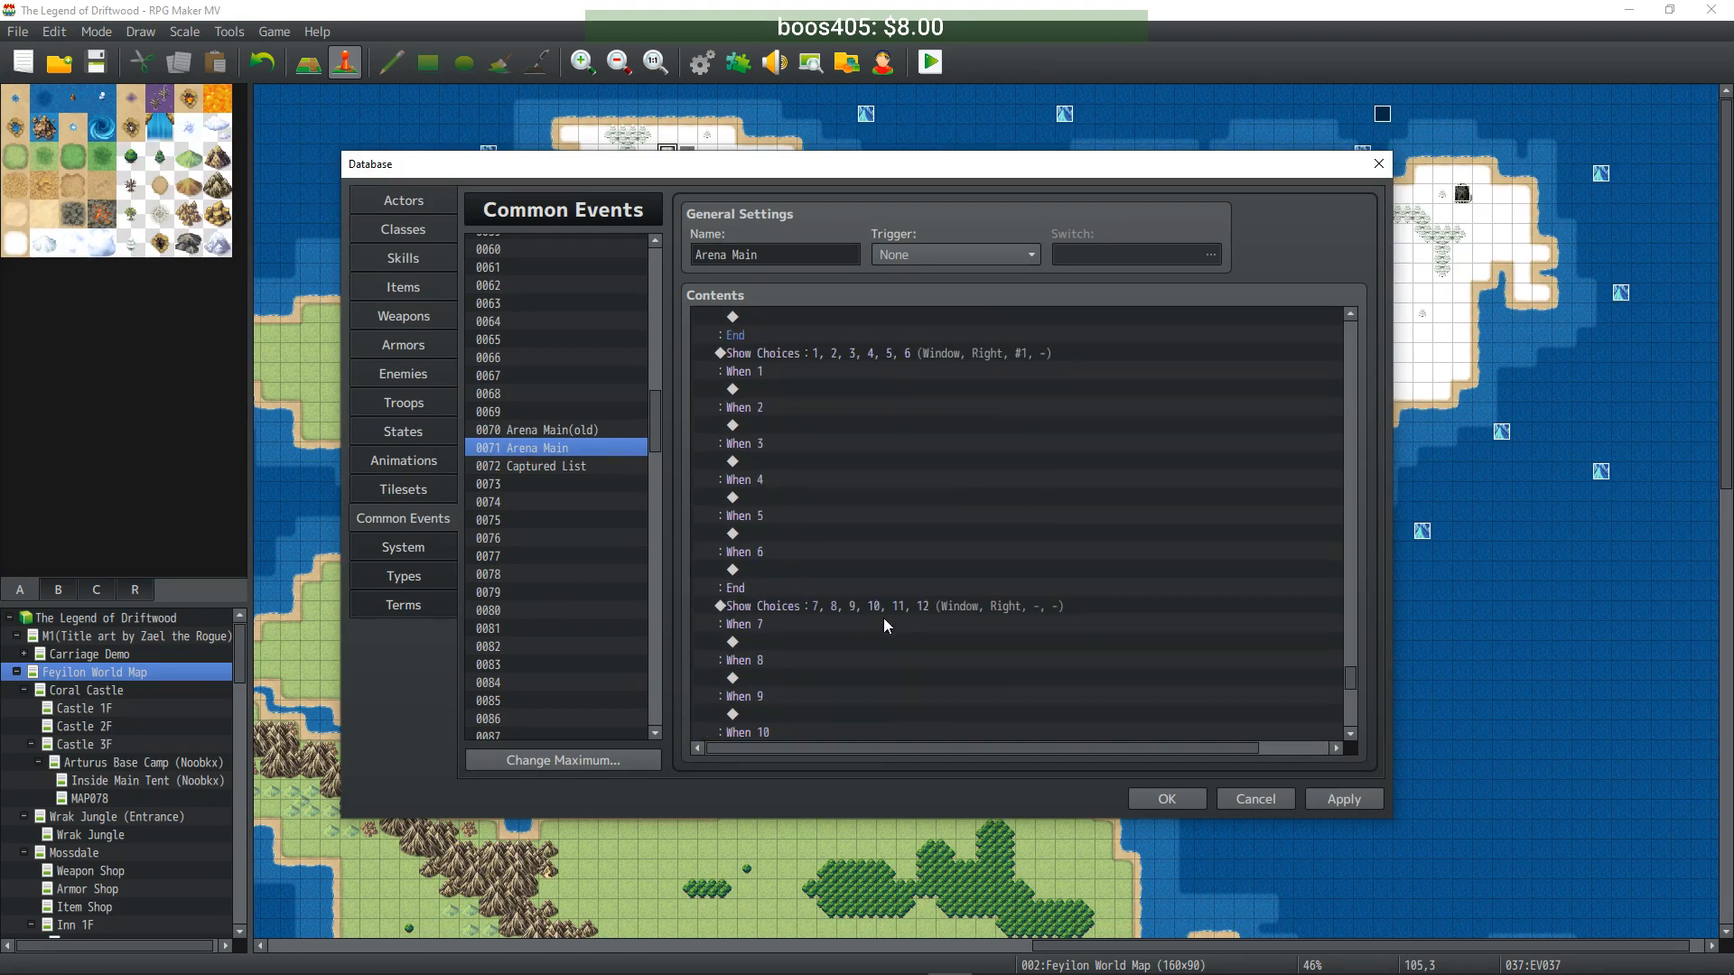
scroll(882, 596, up, 5)
scroll(883, 599, down, 3)
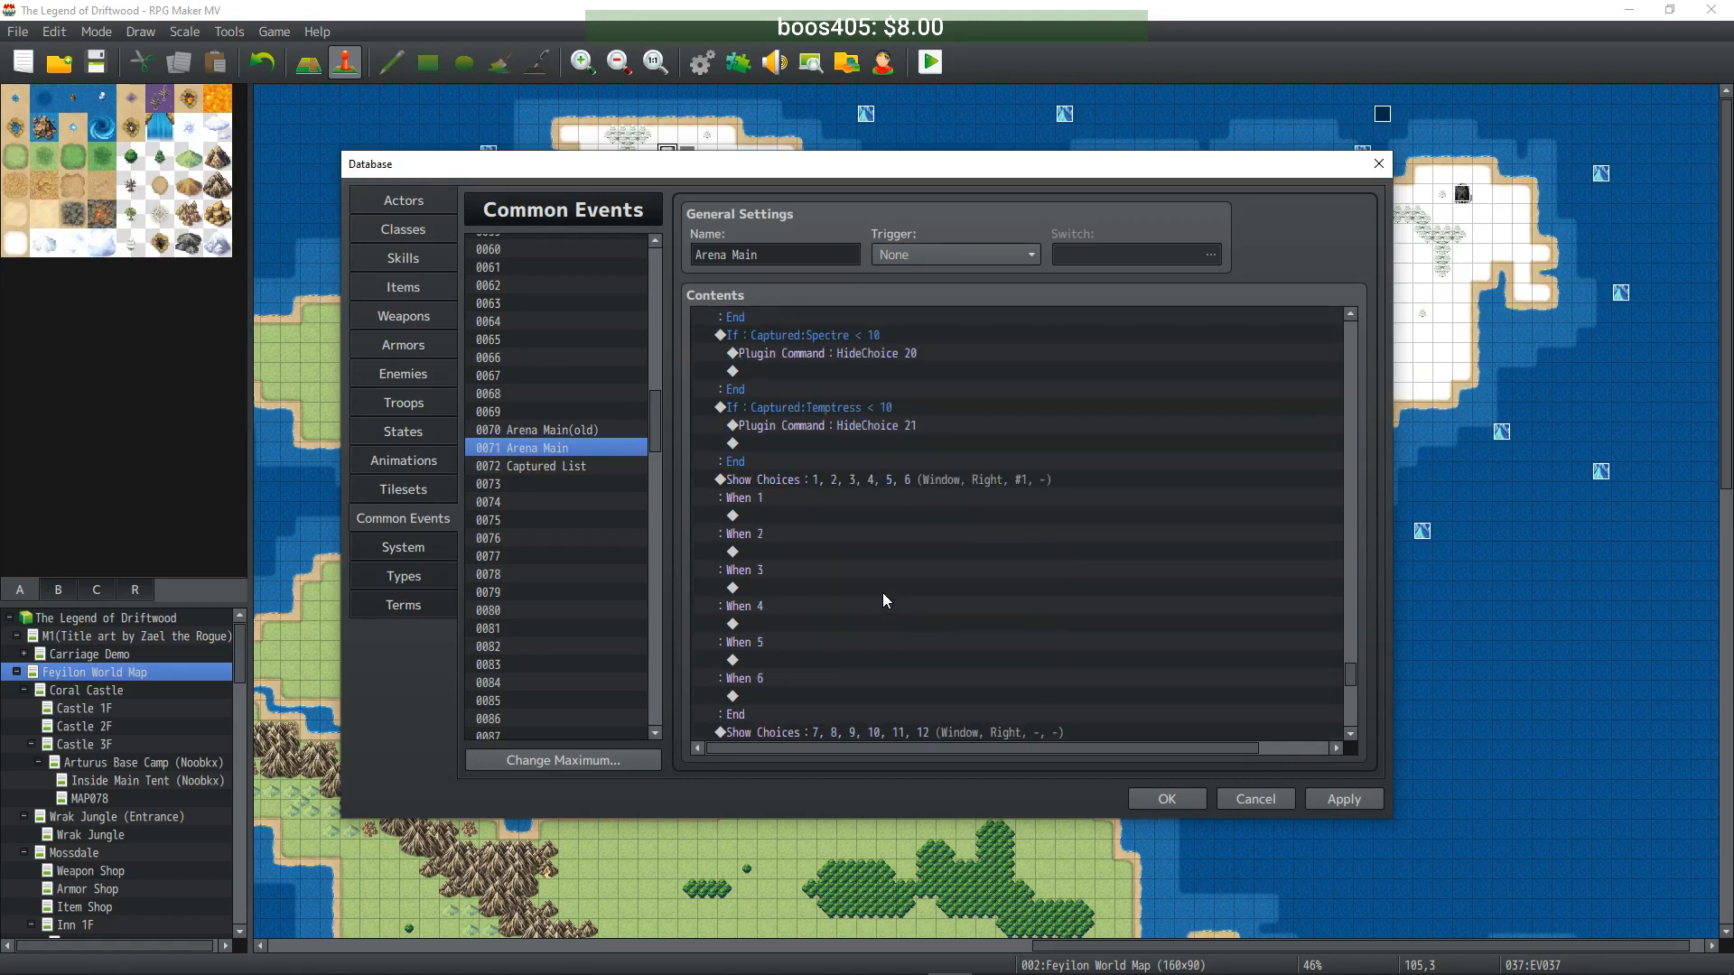
scroll(866, 506, up, 3)
scroll(865, 507, down, 3)
scroll(883, 434, up, 2)
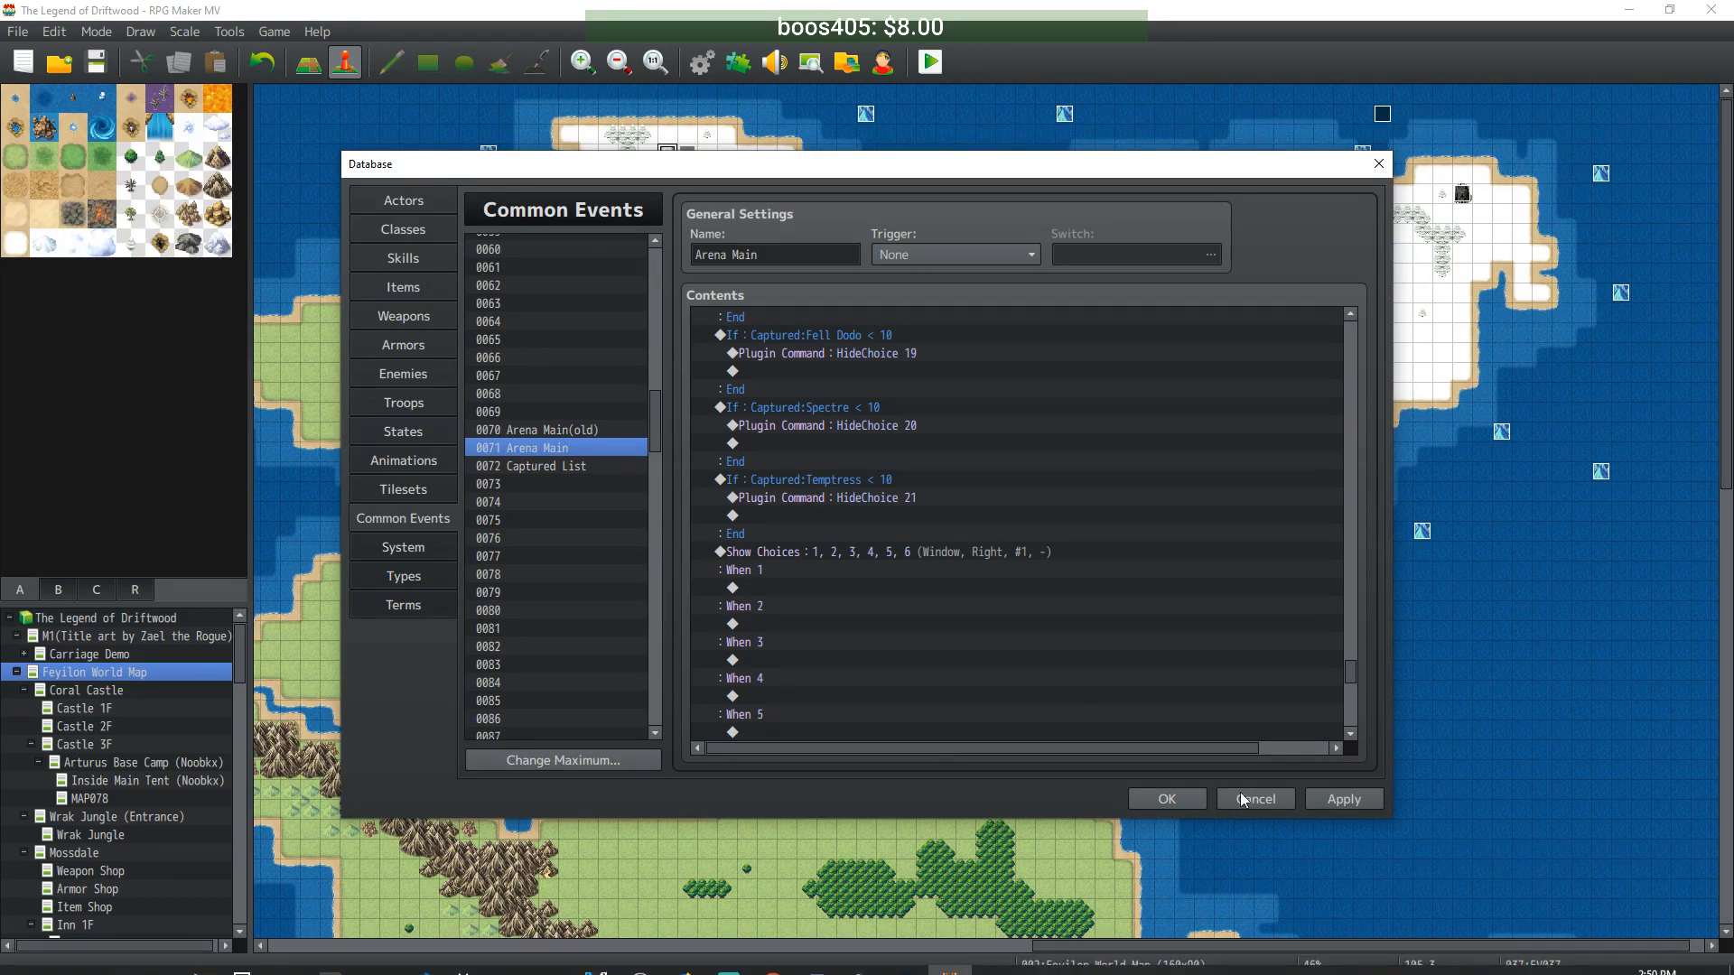
- Apply the Arena Main edits, screenshot enemy rows 0270–0291, and switch to Discord
click(1343, 800)
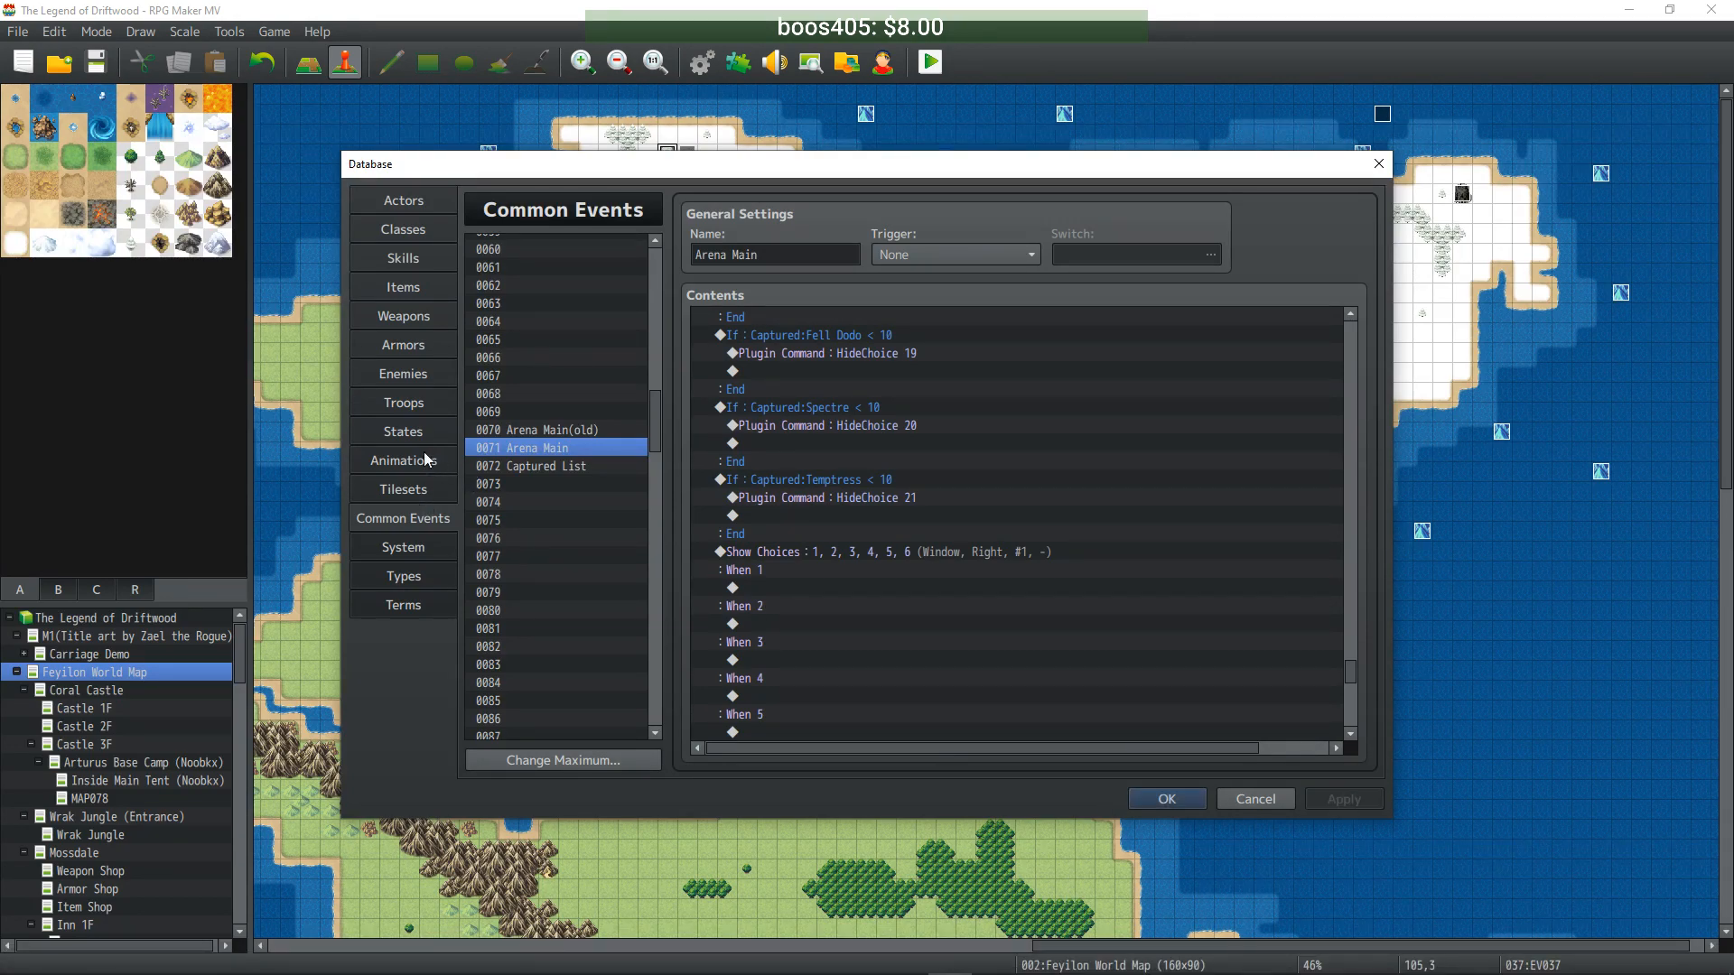
click(417, 380)
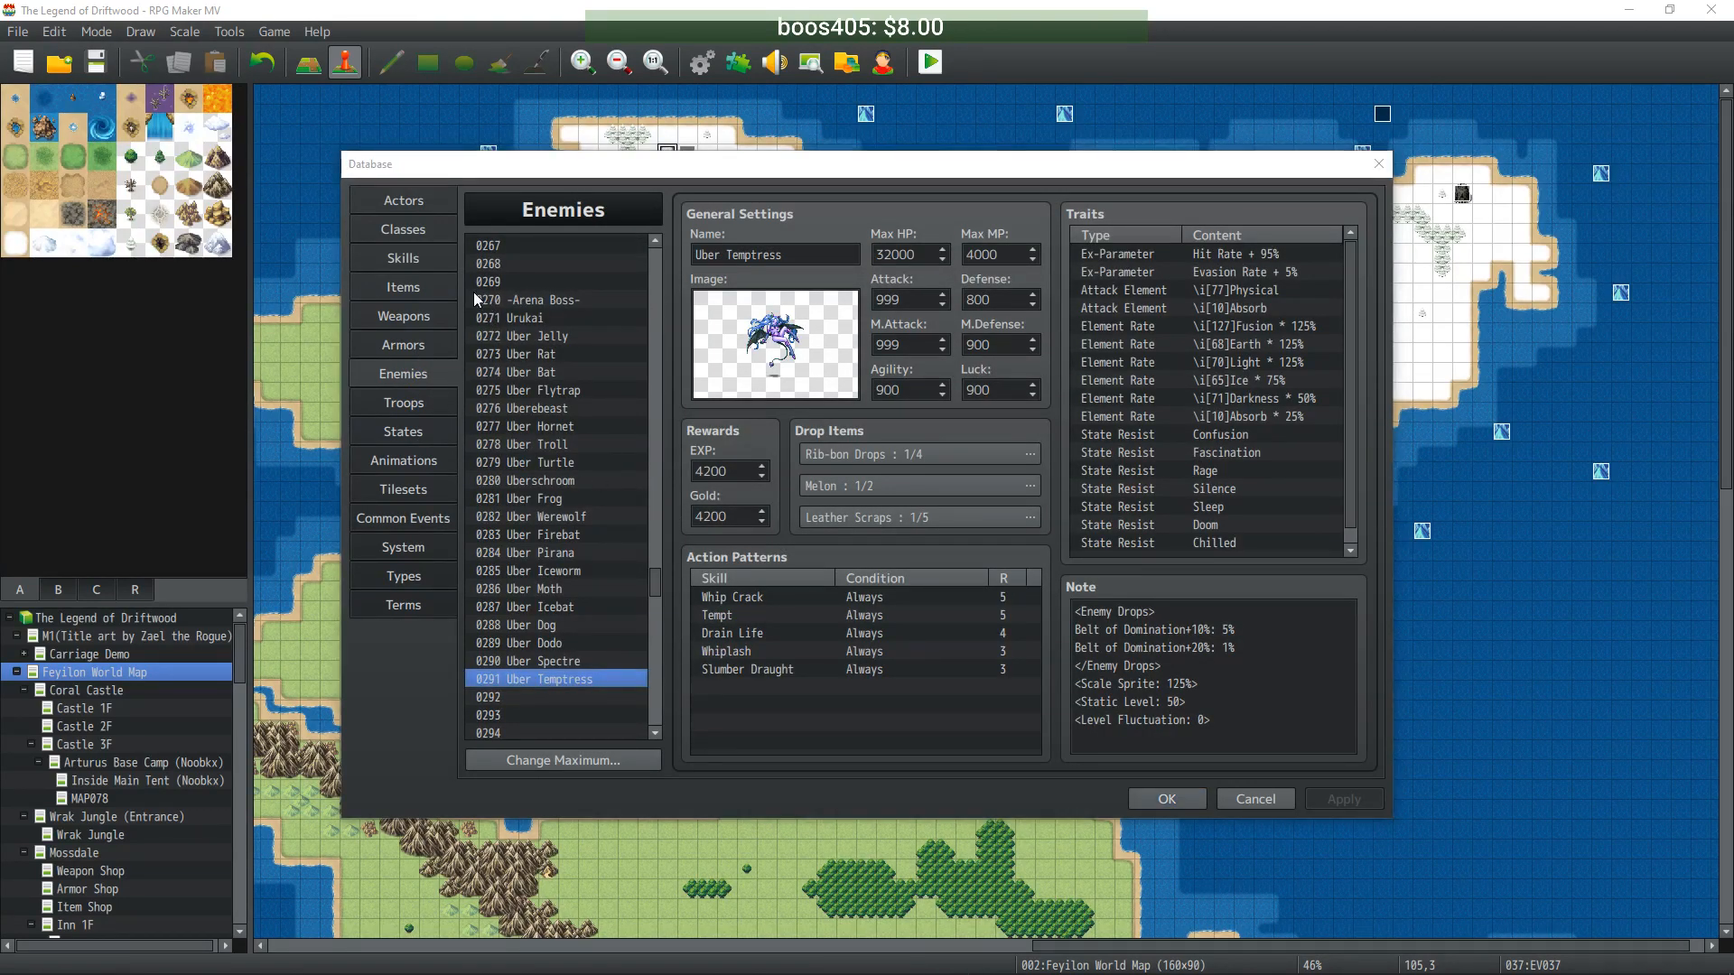
key(Print)
drag(471, 290, 605, 690)
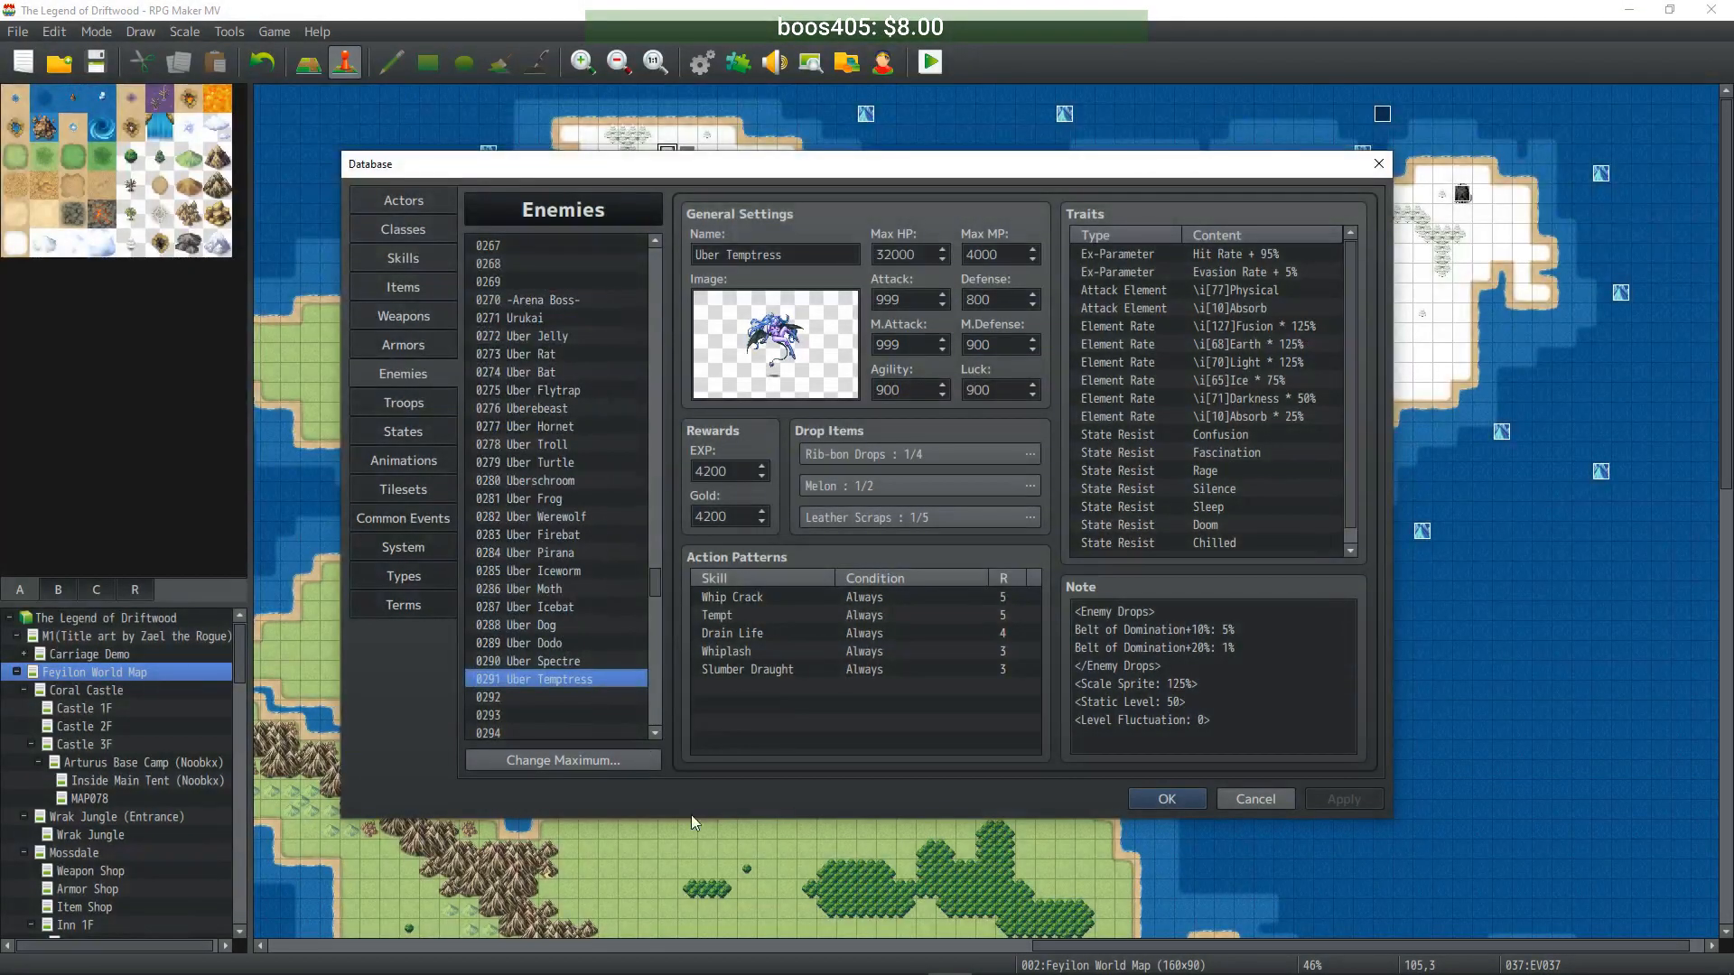
click(818, 958)
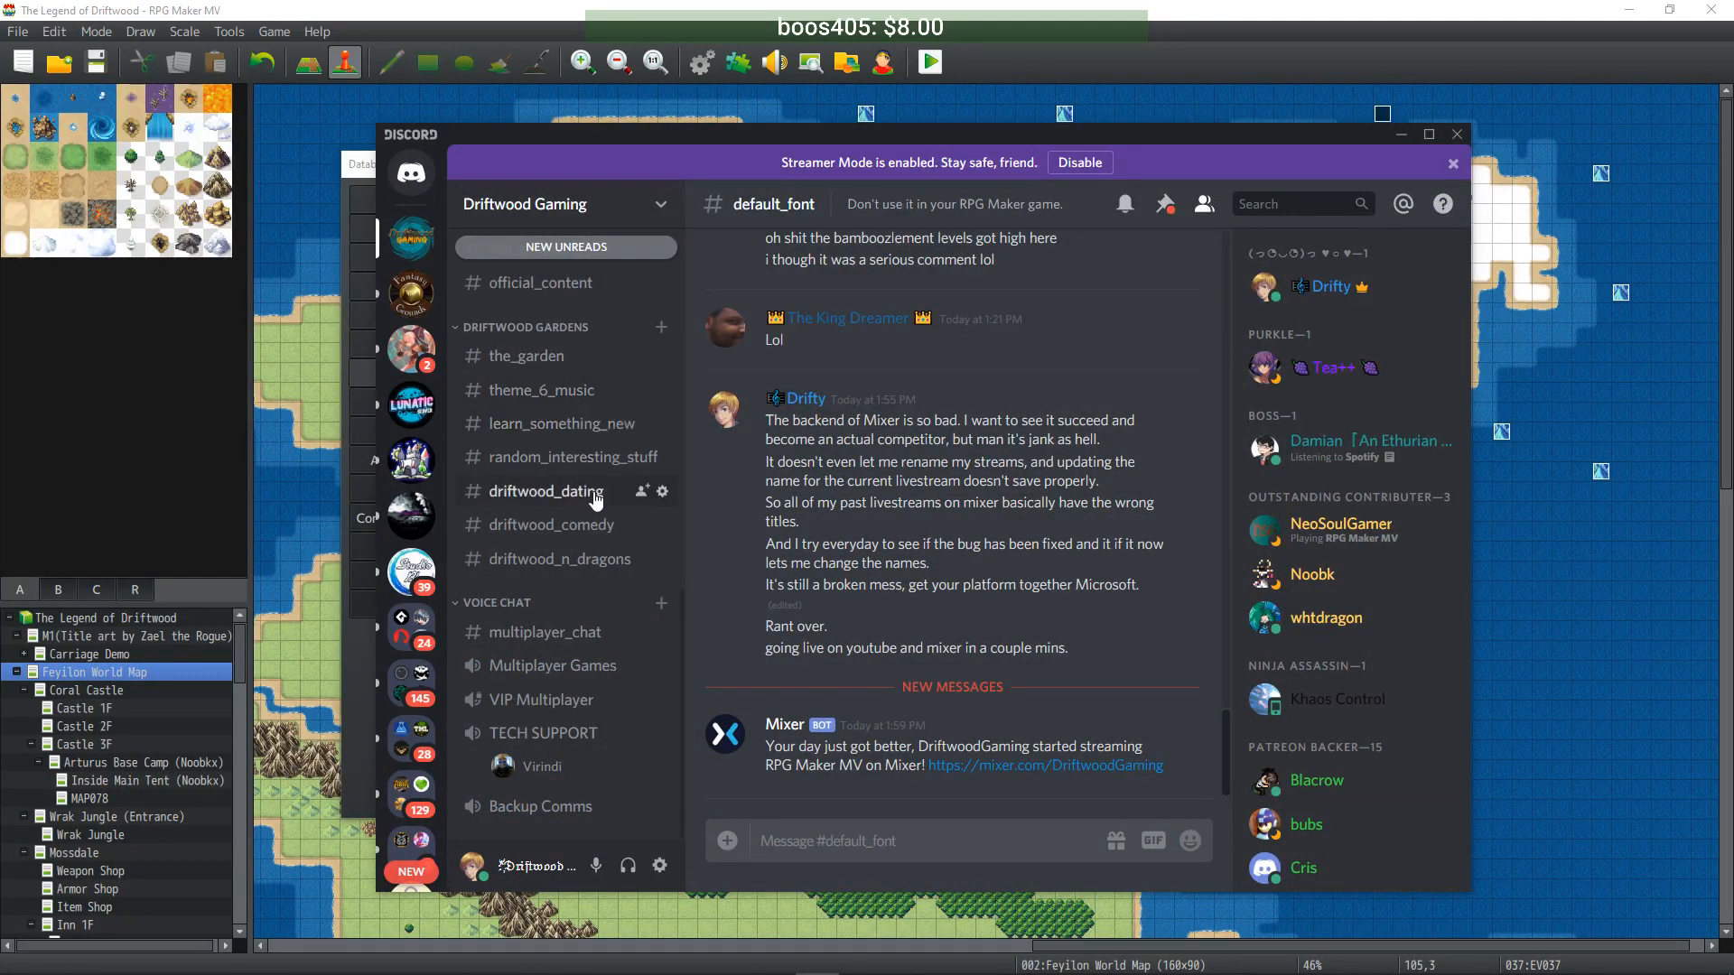
- Post the note 'Ignore this info, it's for my use as a notepad. thanks' in default_font
scroll(587, 485, down, 5)
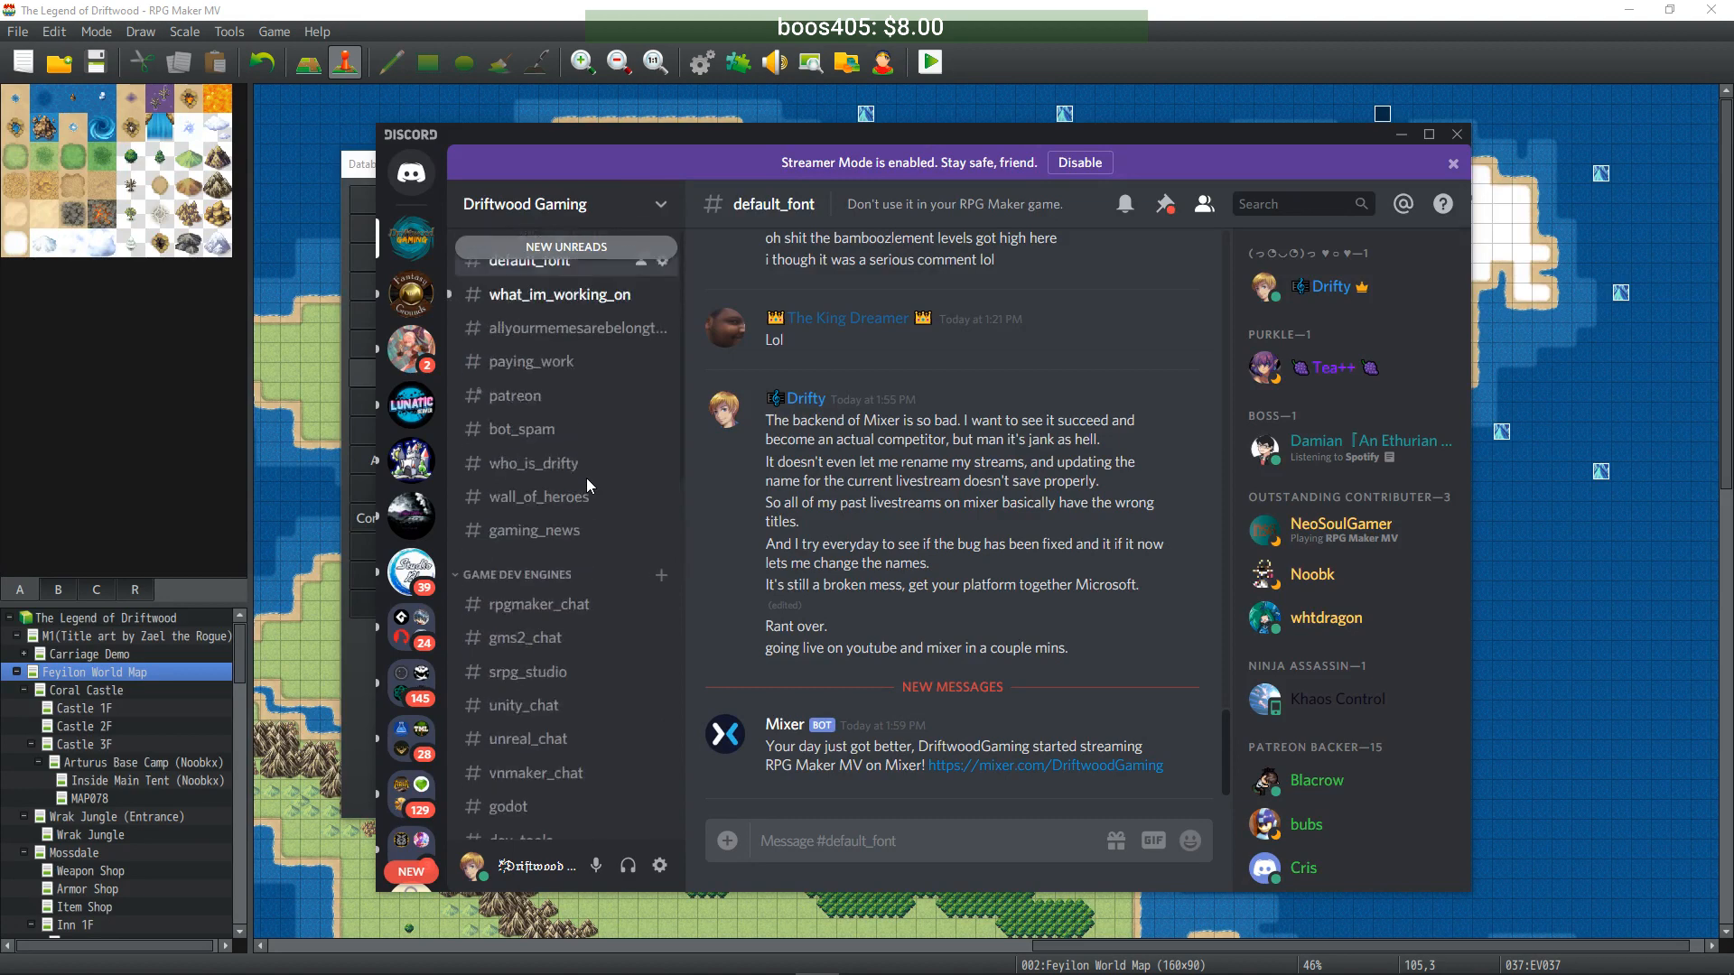
click(843, 838)
text(Ignore this)
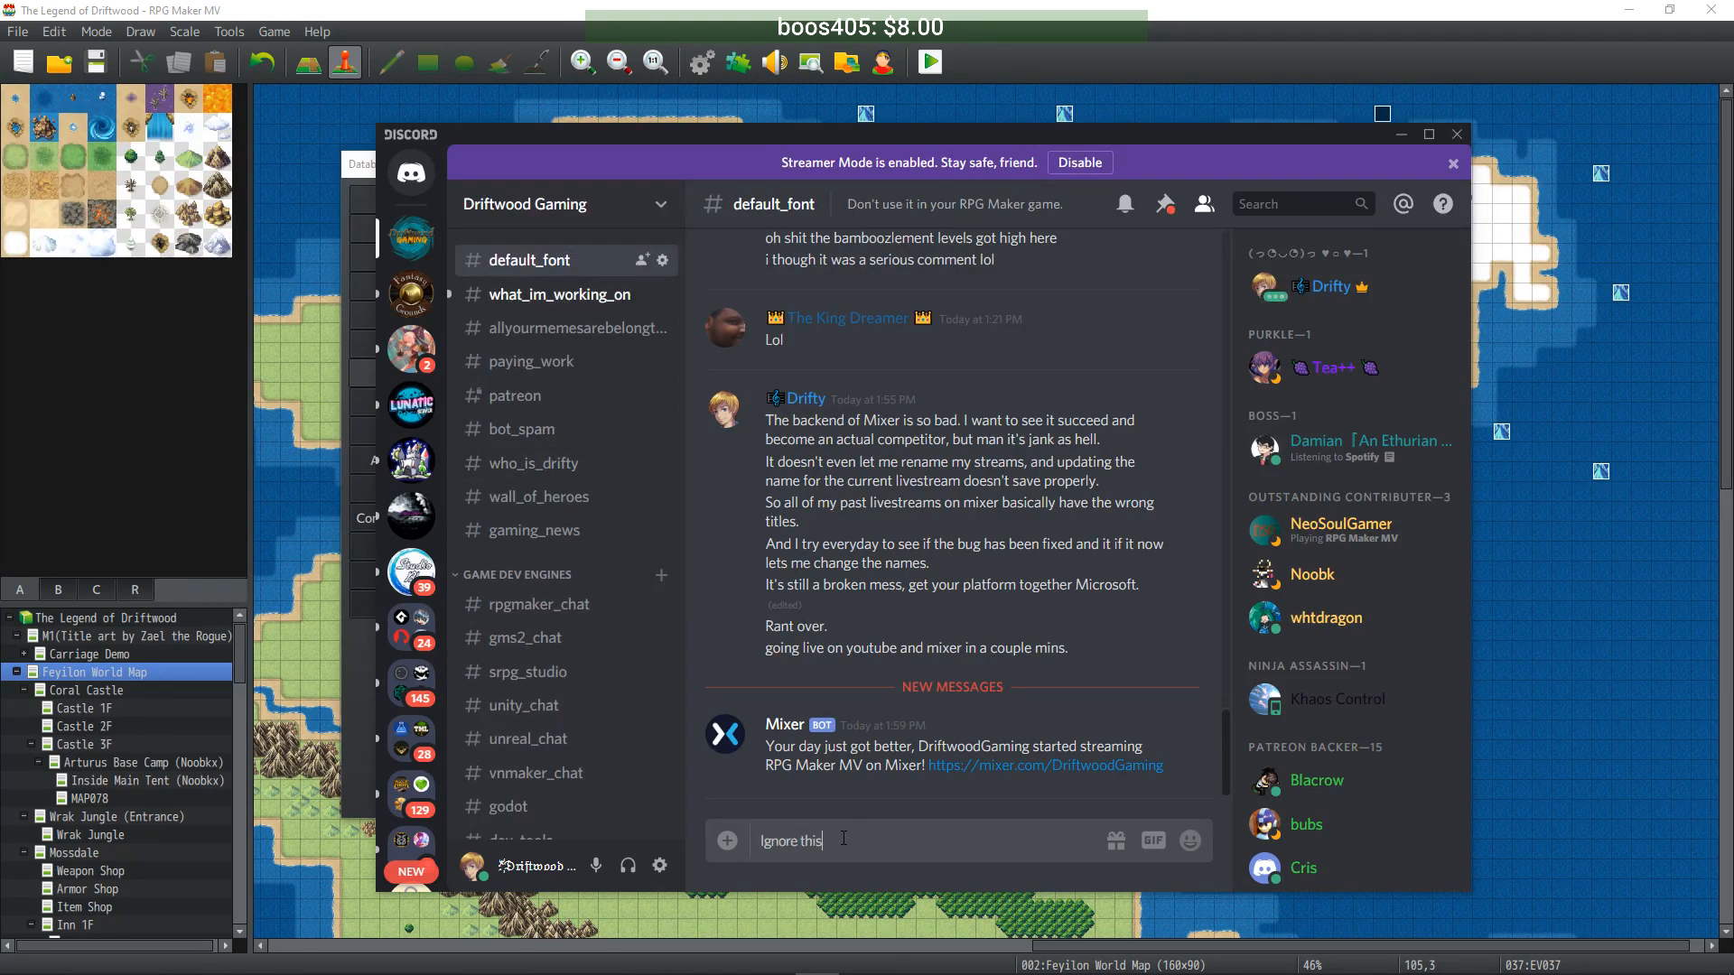
text( info, it's for my use as a notepad. thanks)
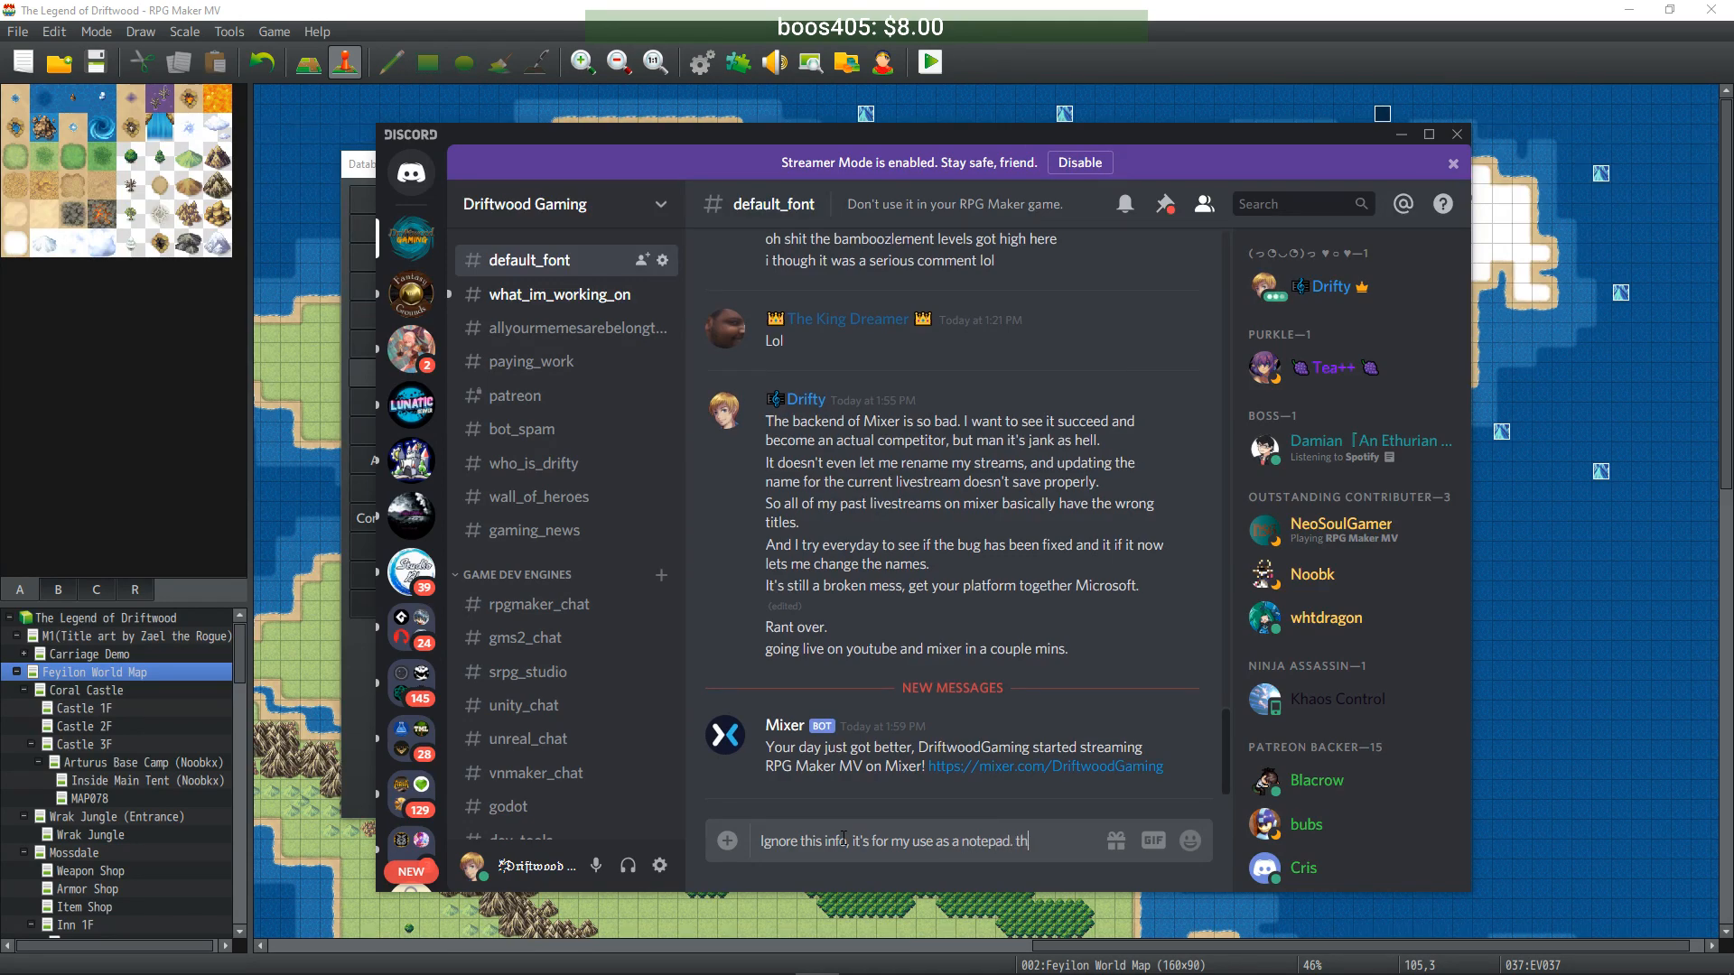
key(Return)
- Upload the enemy list screenshot and move Discord aside to show the Database
key(ctrl+v)
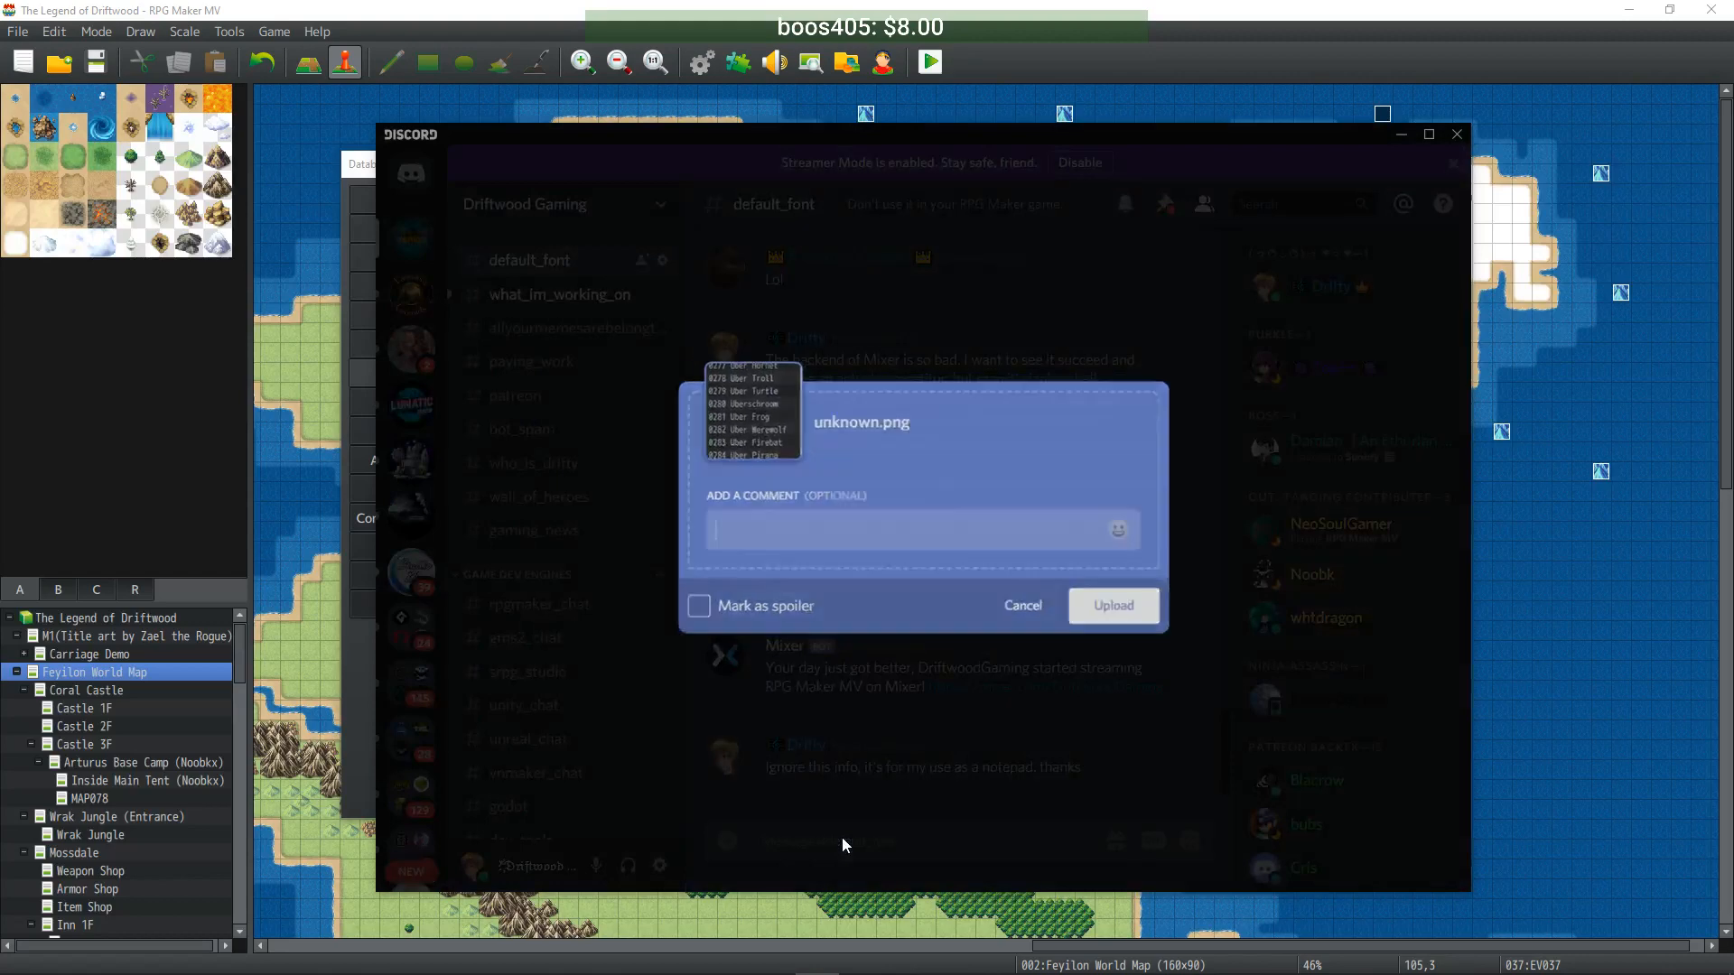
key(Return)
drag(828, 137, 0, 143)
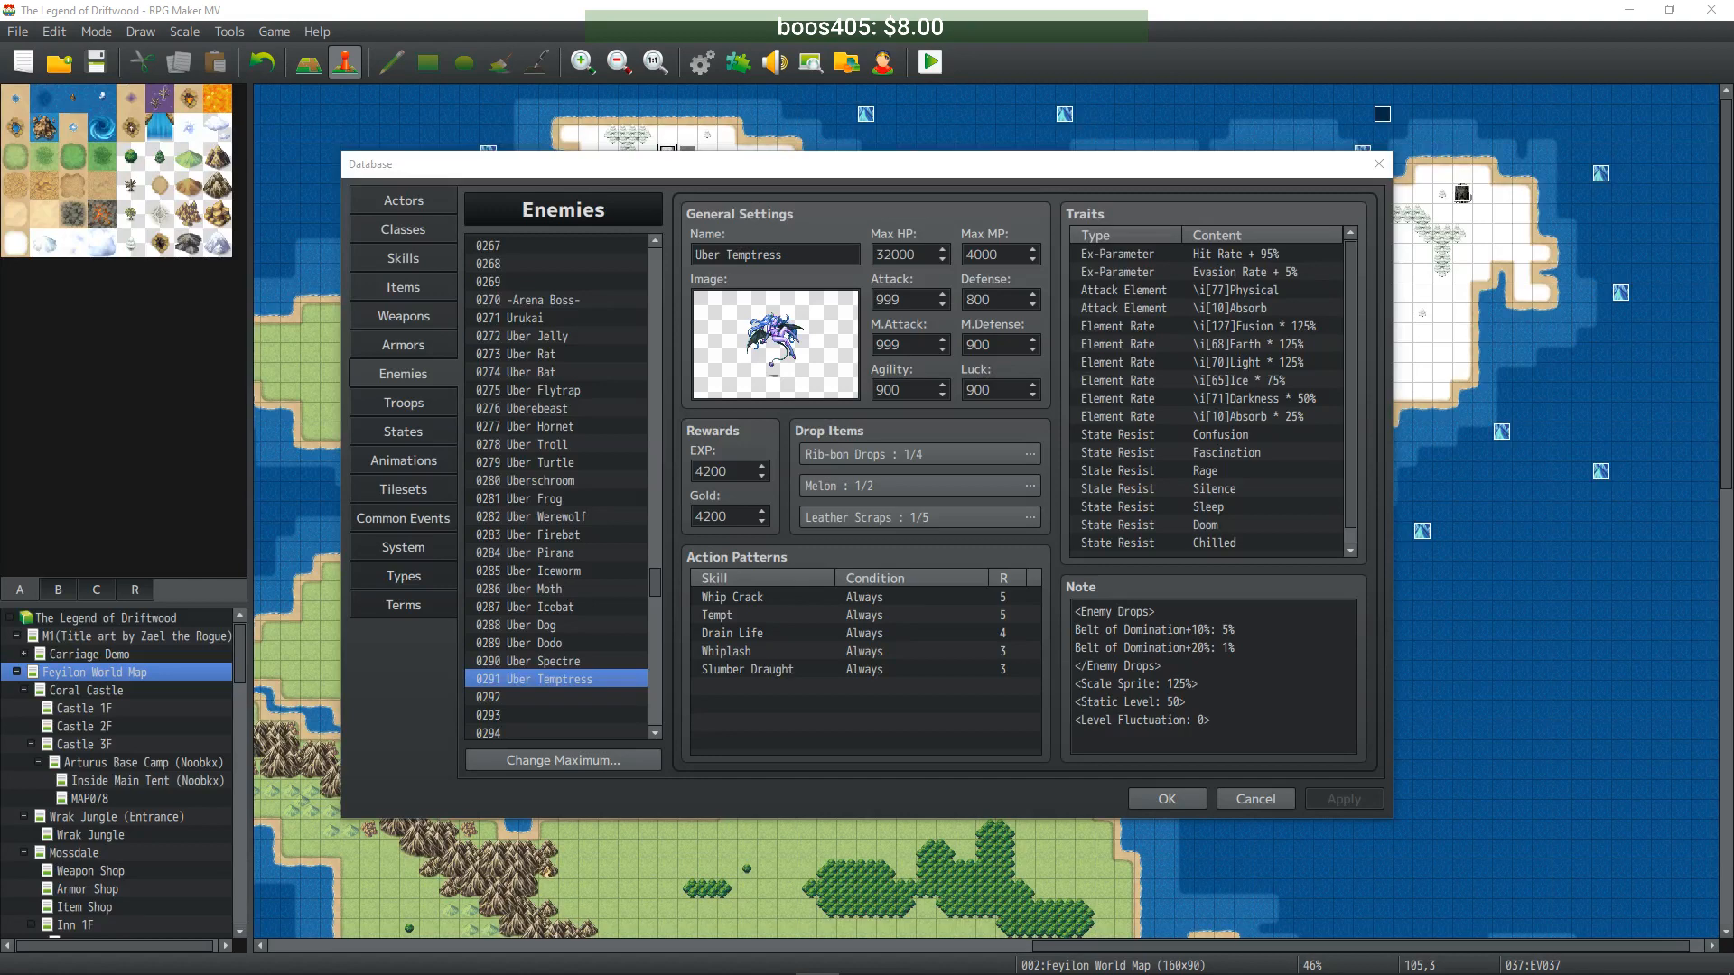
- Reopen Arena Main and name the first three choices Urukai, Uber Jelly and Uber Rat
click(413, 520)
drag(1349, 352, 1260, 675)
scroll(903, 523, up, 4)
click(805, 432)
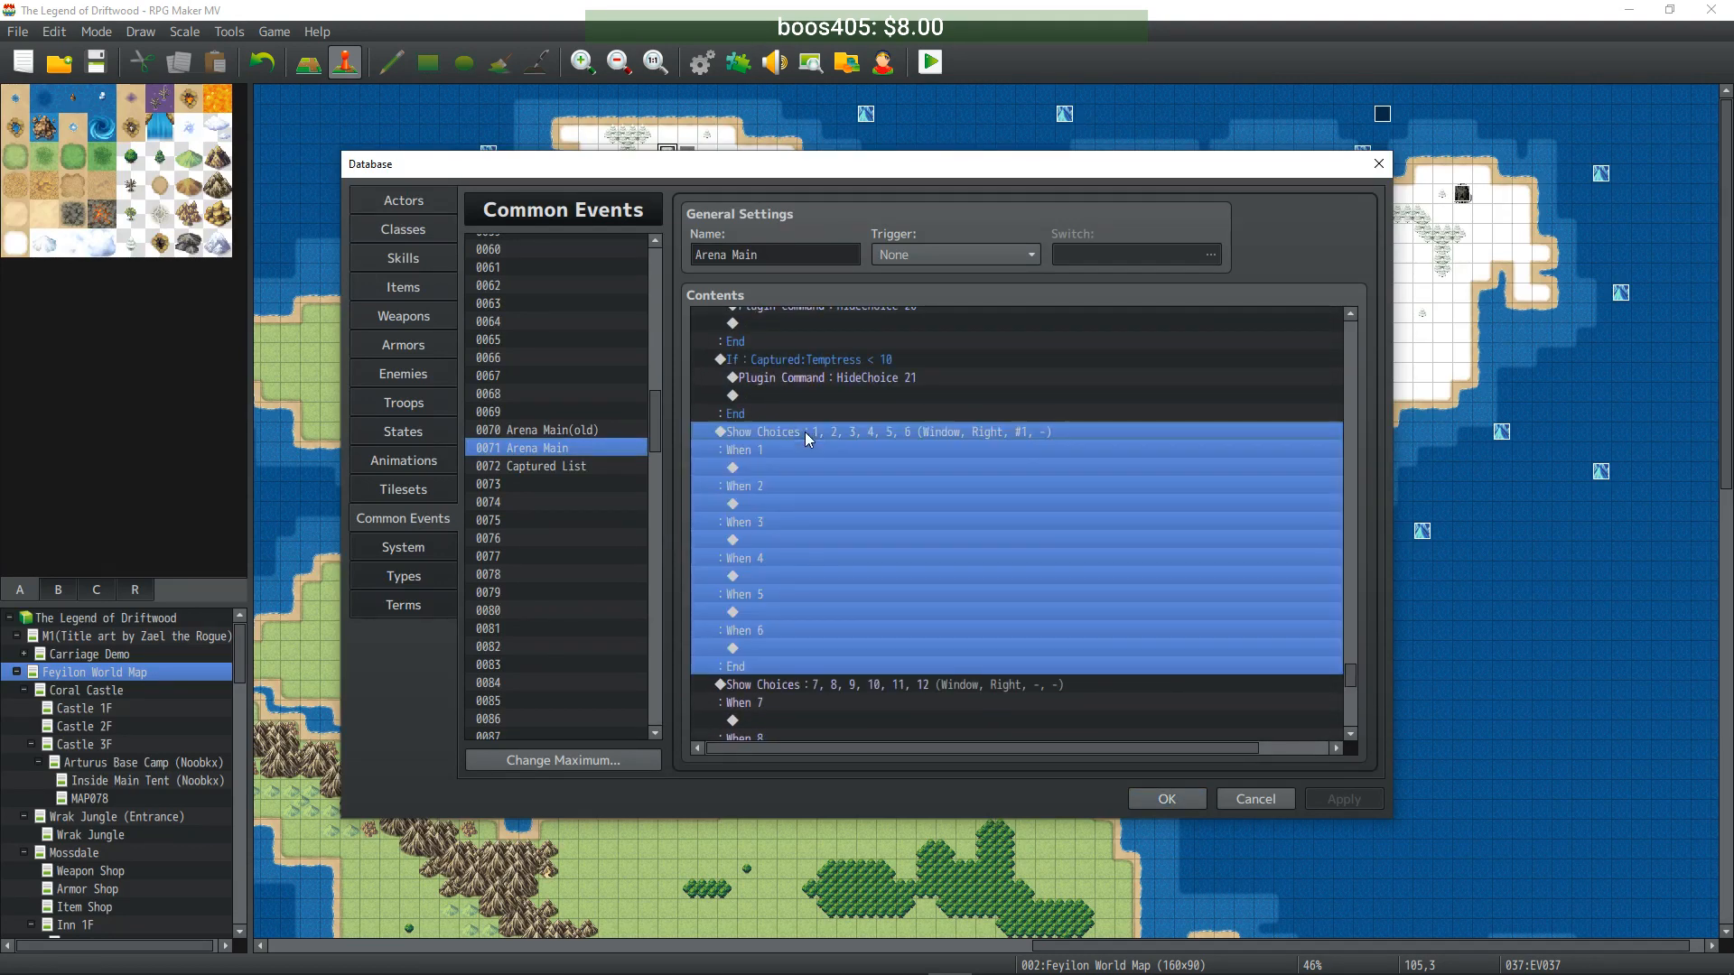
double_click(805, 432)
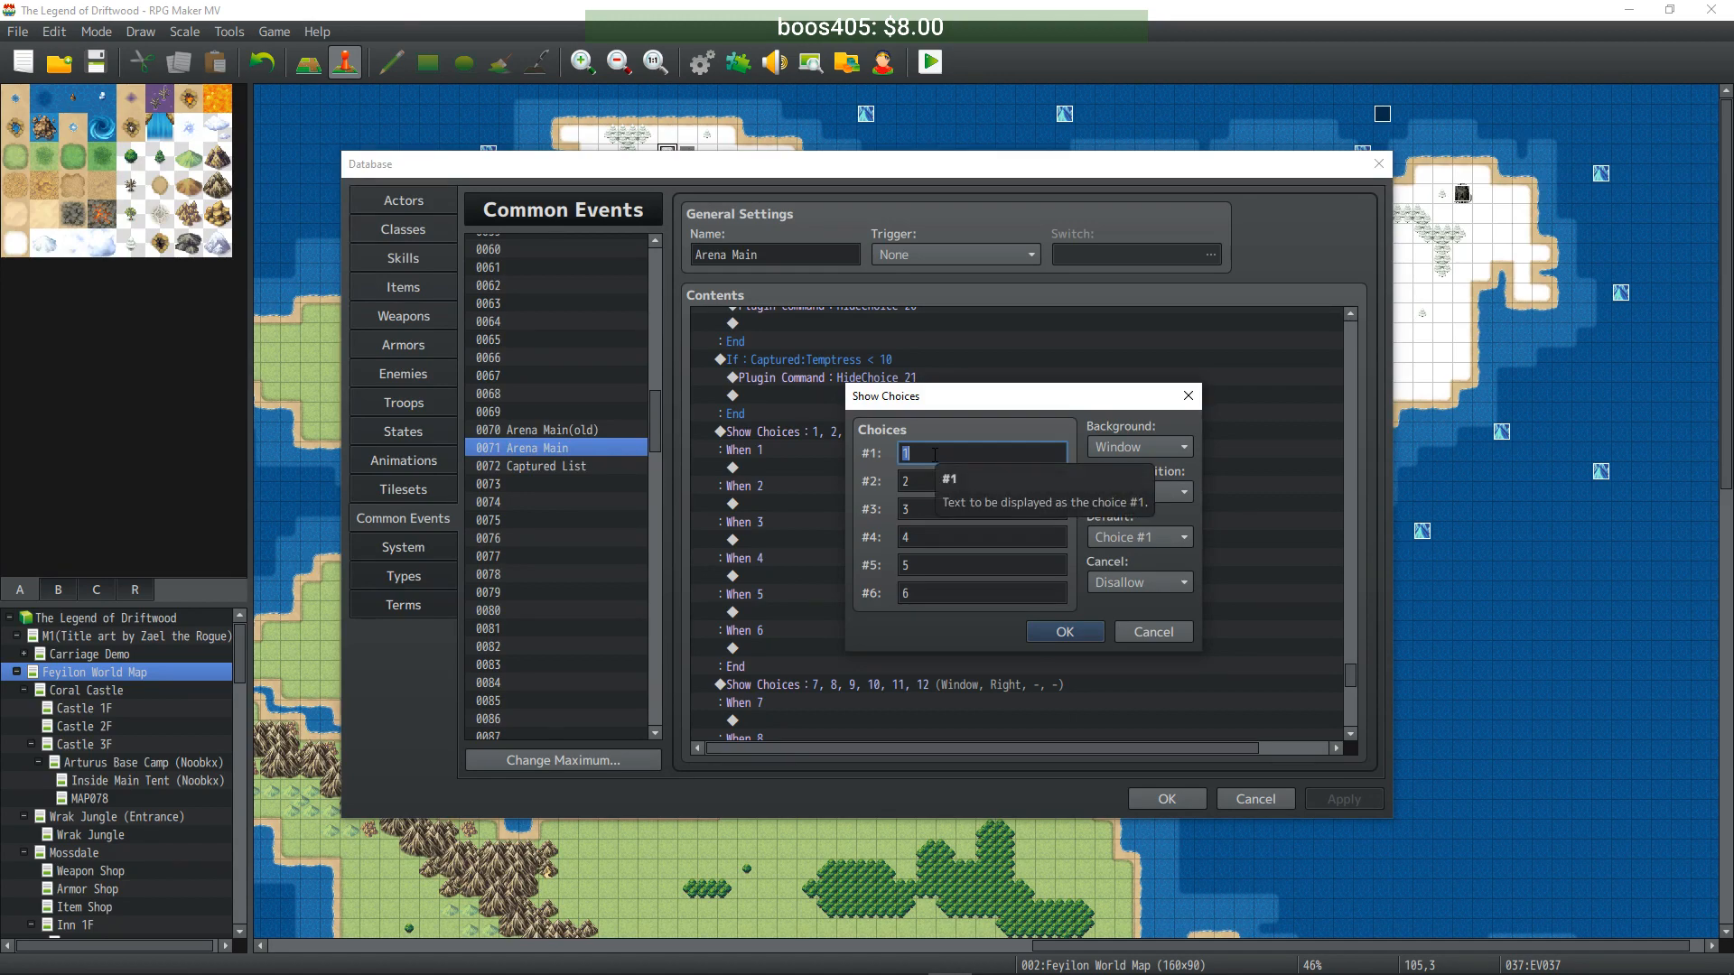
text(Aura)
key(BackSpace)
key(BackSpace)
key(BackSpace)
key(BackSpace)
text(Urukai)
key(Tab)
text(Uber Jelly)
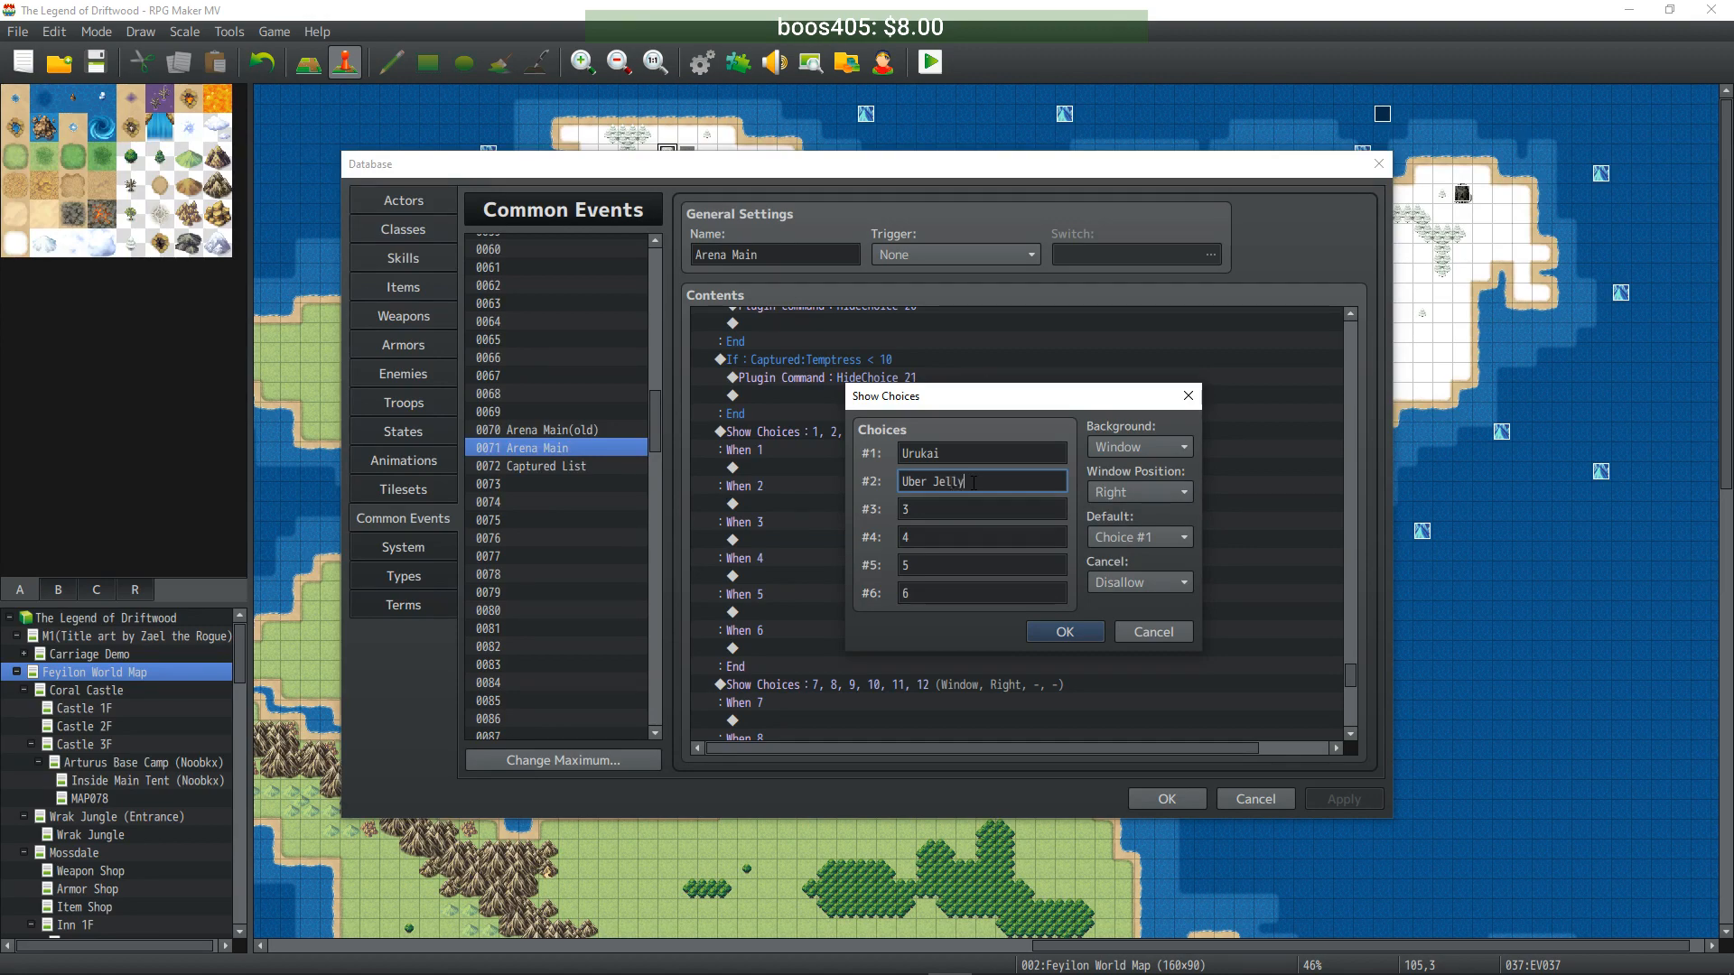
key(Tab)
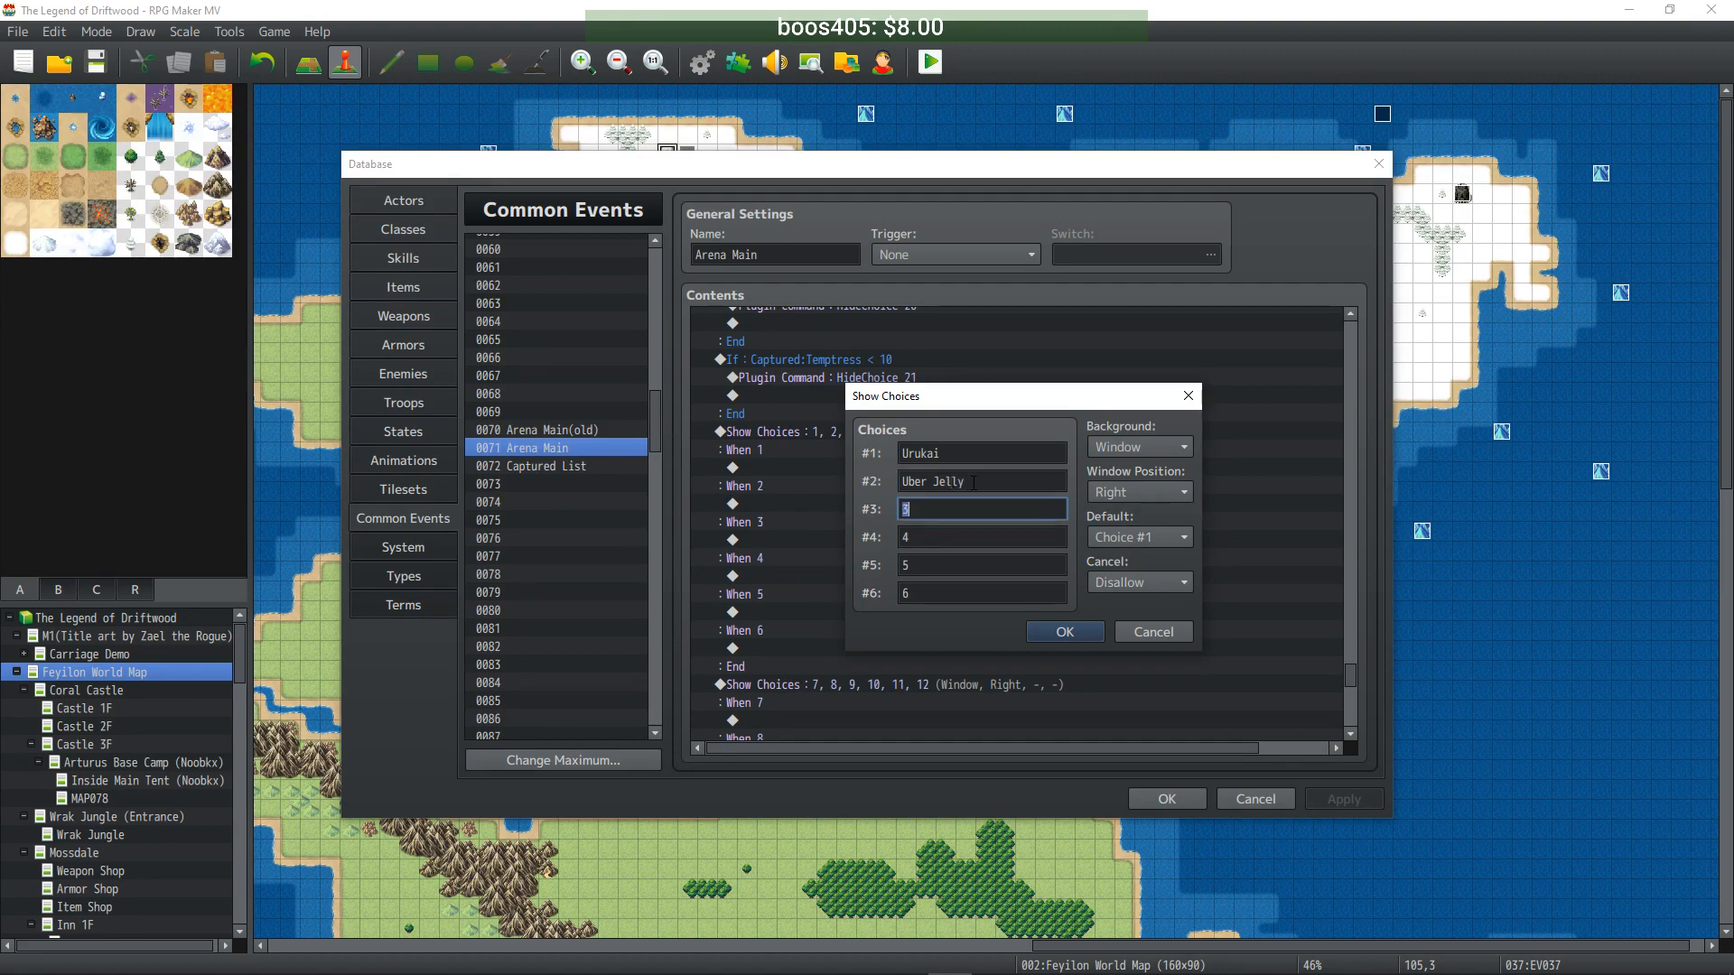
text(Uber Rat)
- Name the remaining choices Uber Bat, Uber Flytrap and Uberebeast, and confirm the dialog
key(Tab)
text(UberB)
key(BackSpace)
text(Bat)
key(Tab)
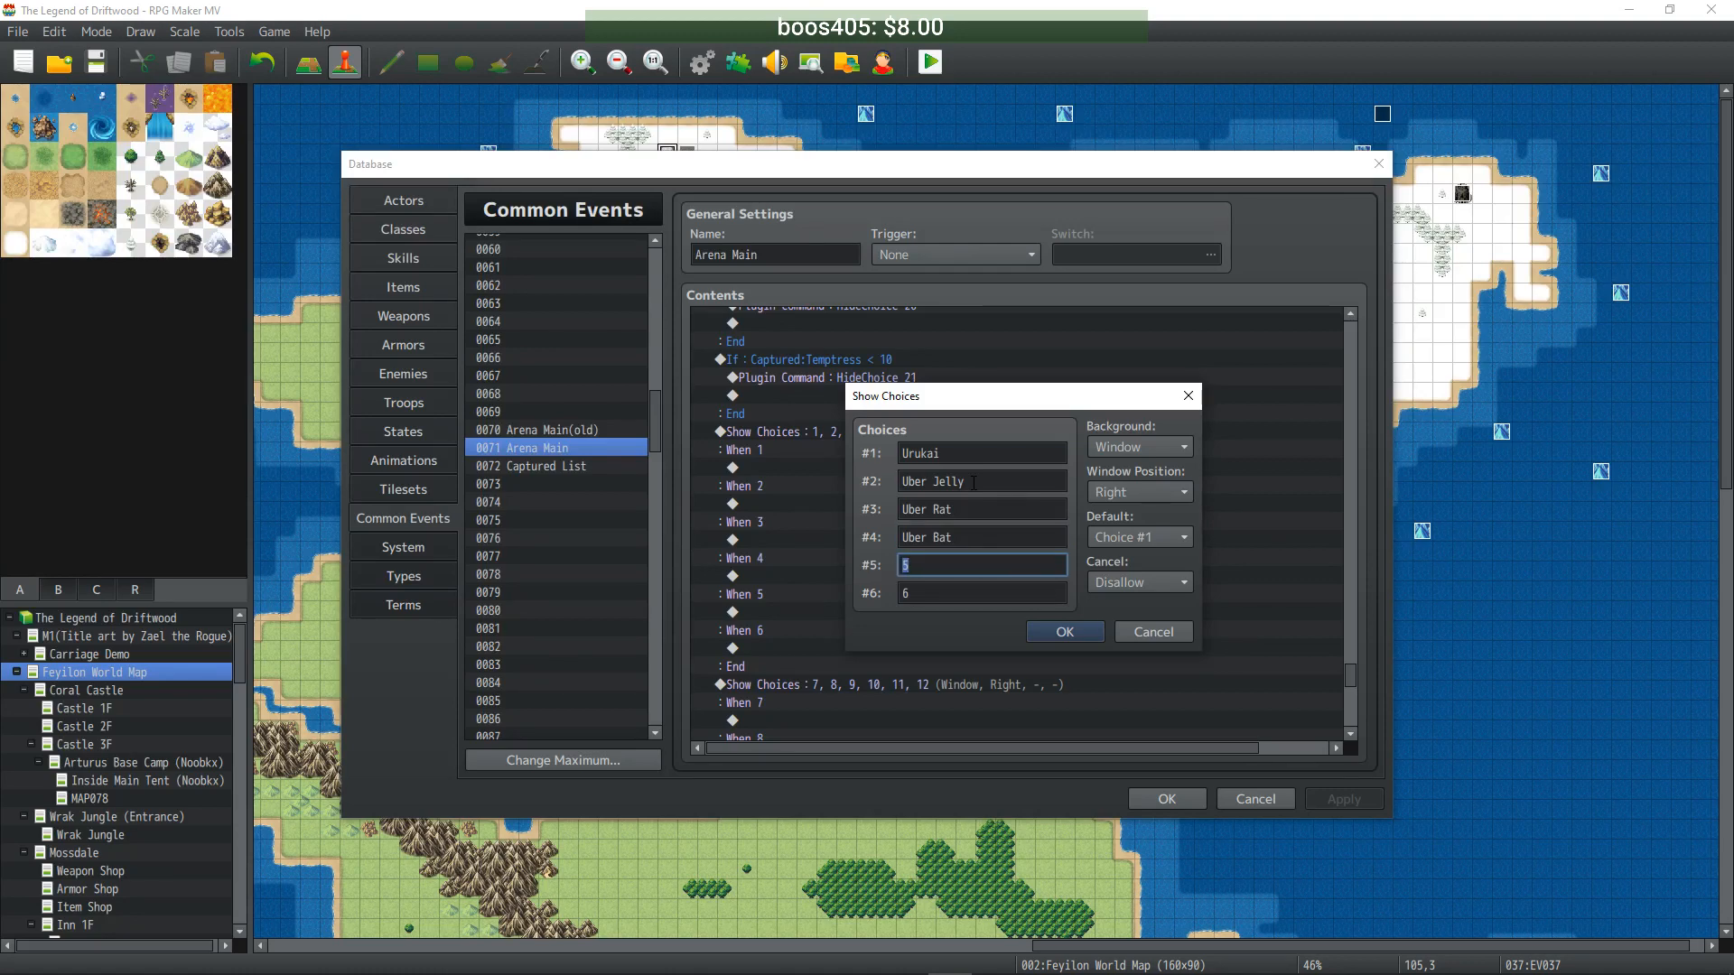
text(Uber Flytrap)
key(Tab)
text(Uberbeast)
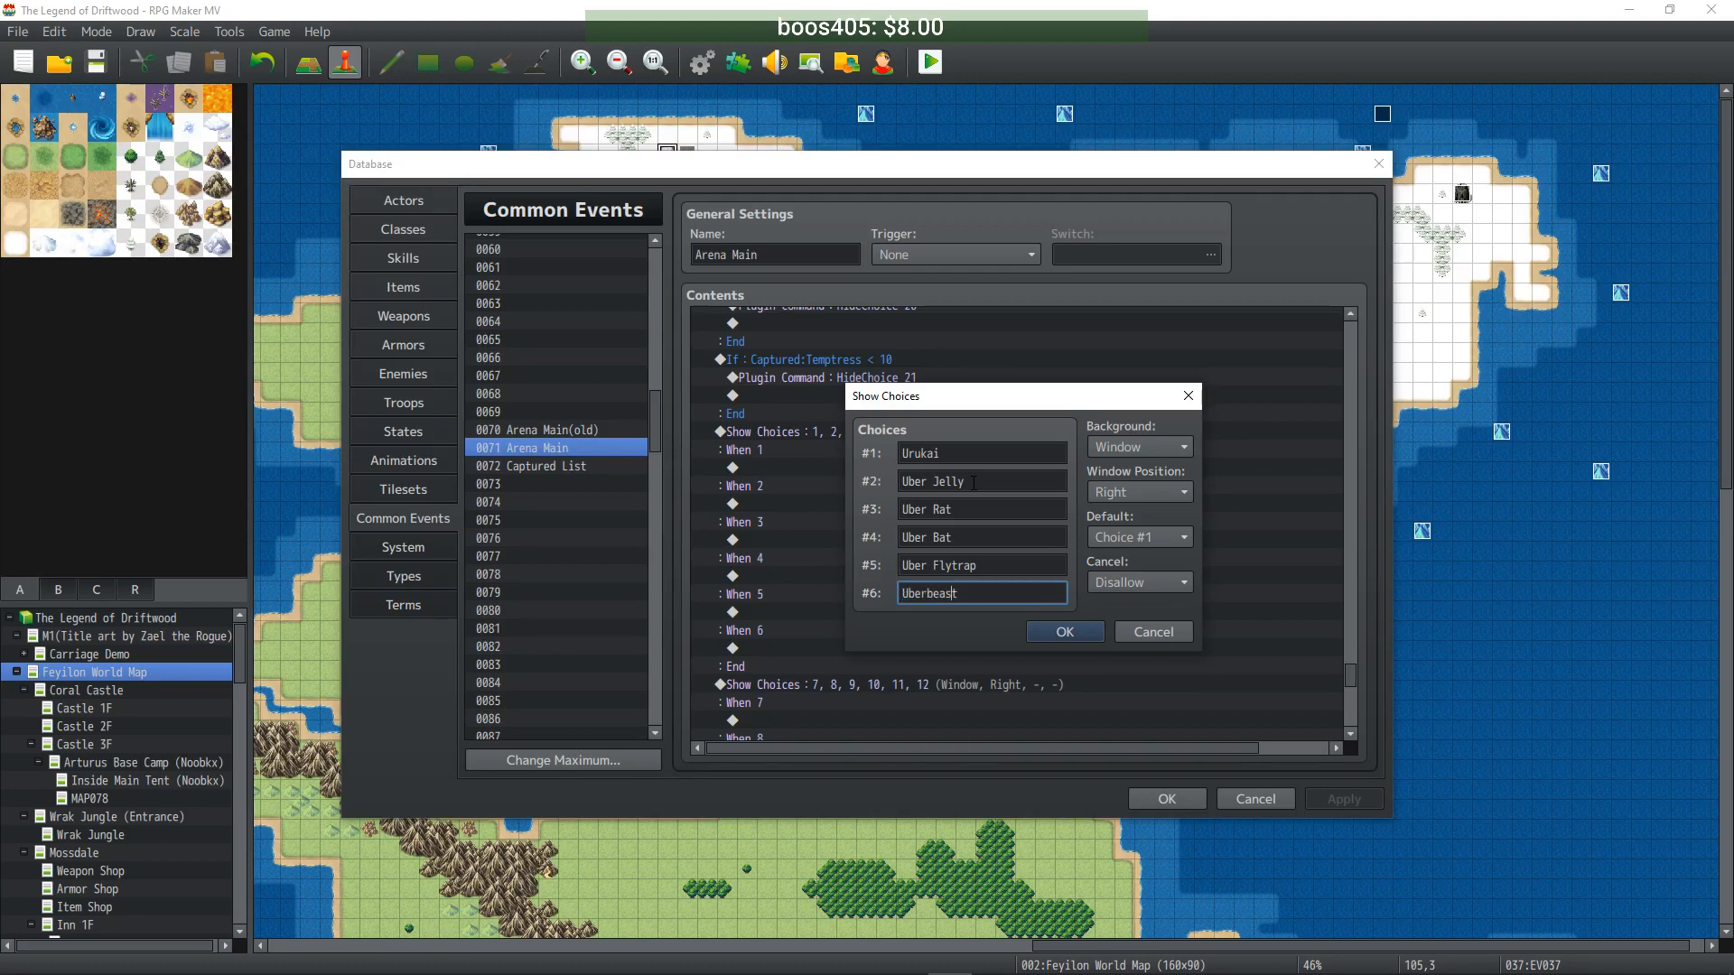
text(e)
click(1062, 641)
- Name the second page's first three choices Uber Hornet, Uber Troll and Uber Turtle
scroll(1060, 641, down, 4)
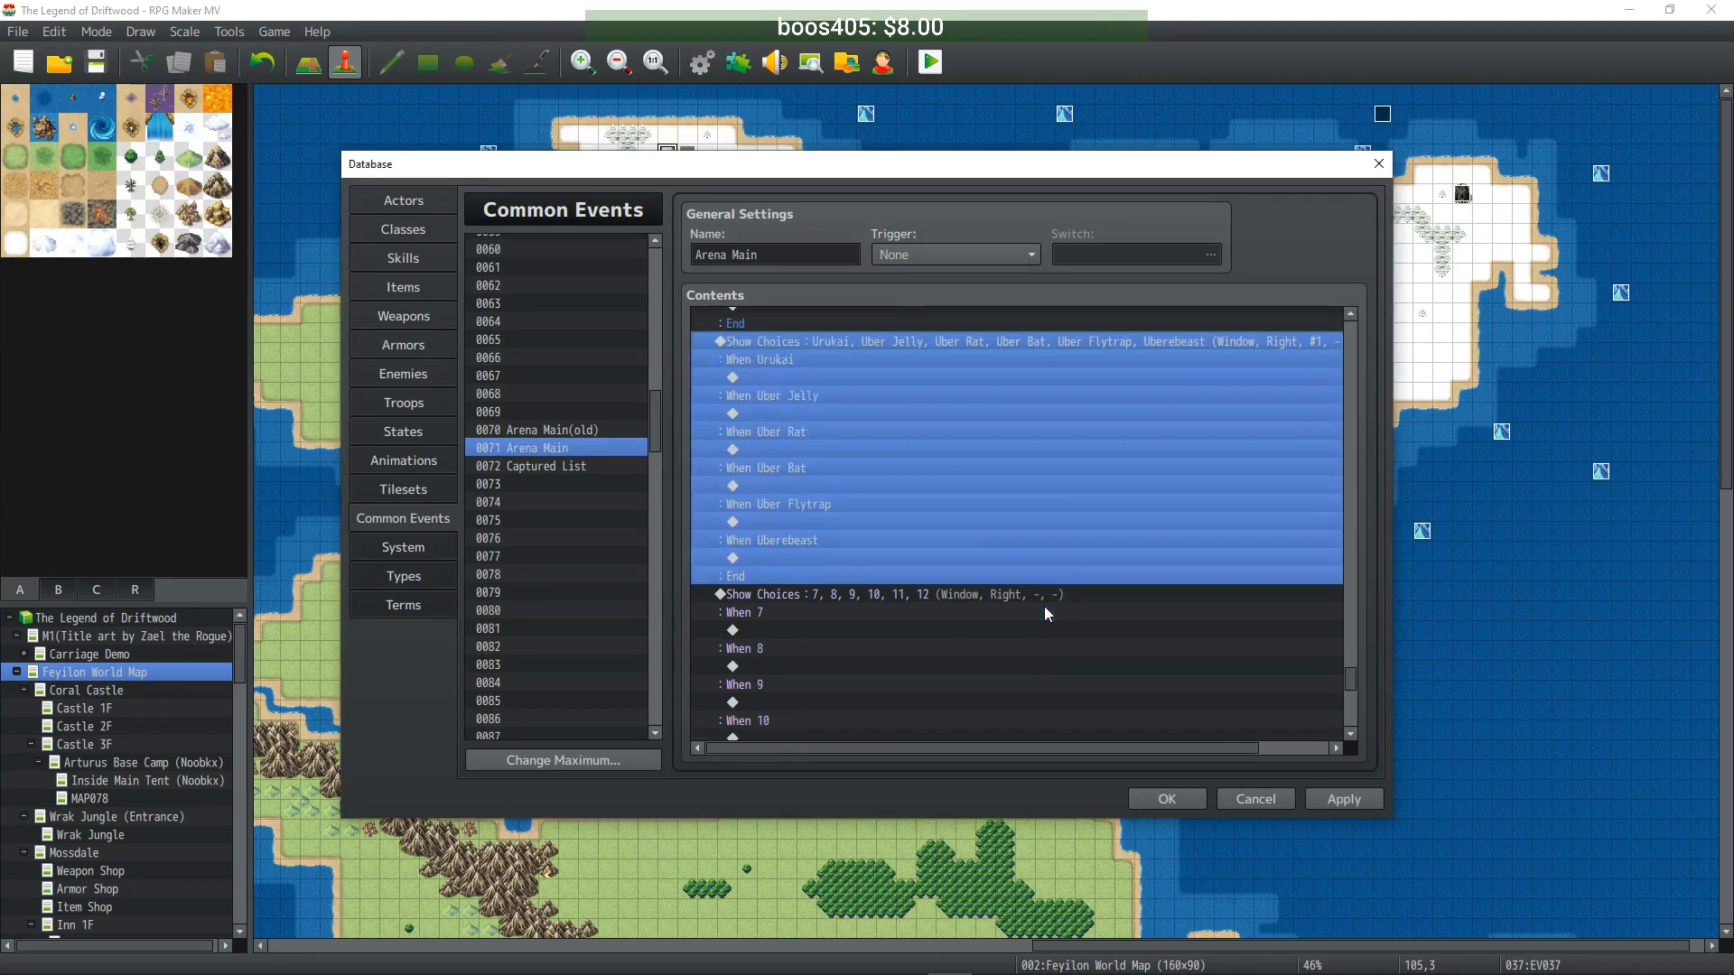
double_click(853, 506)
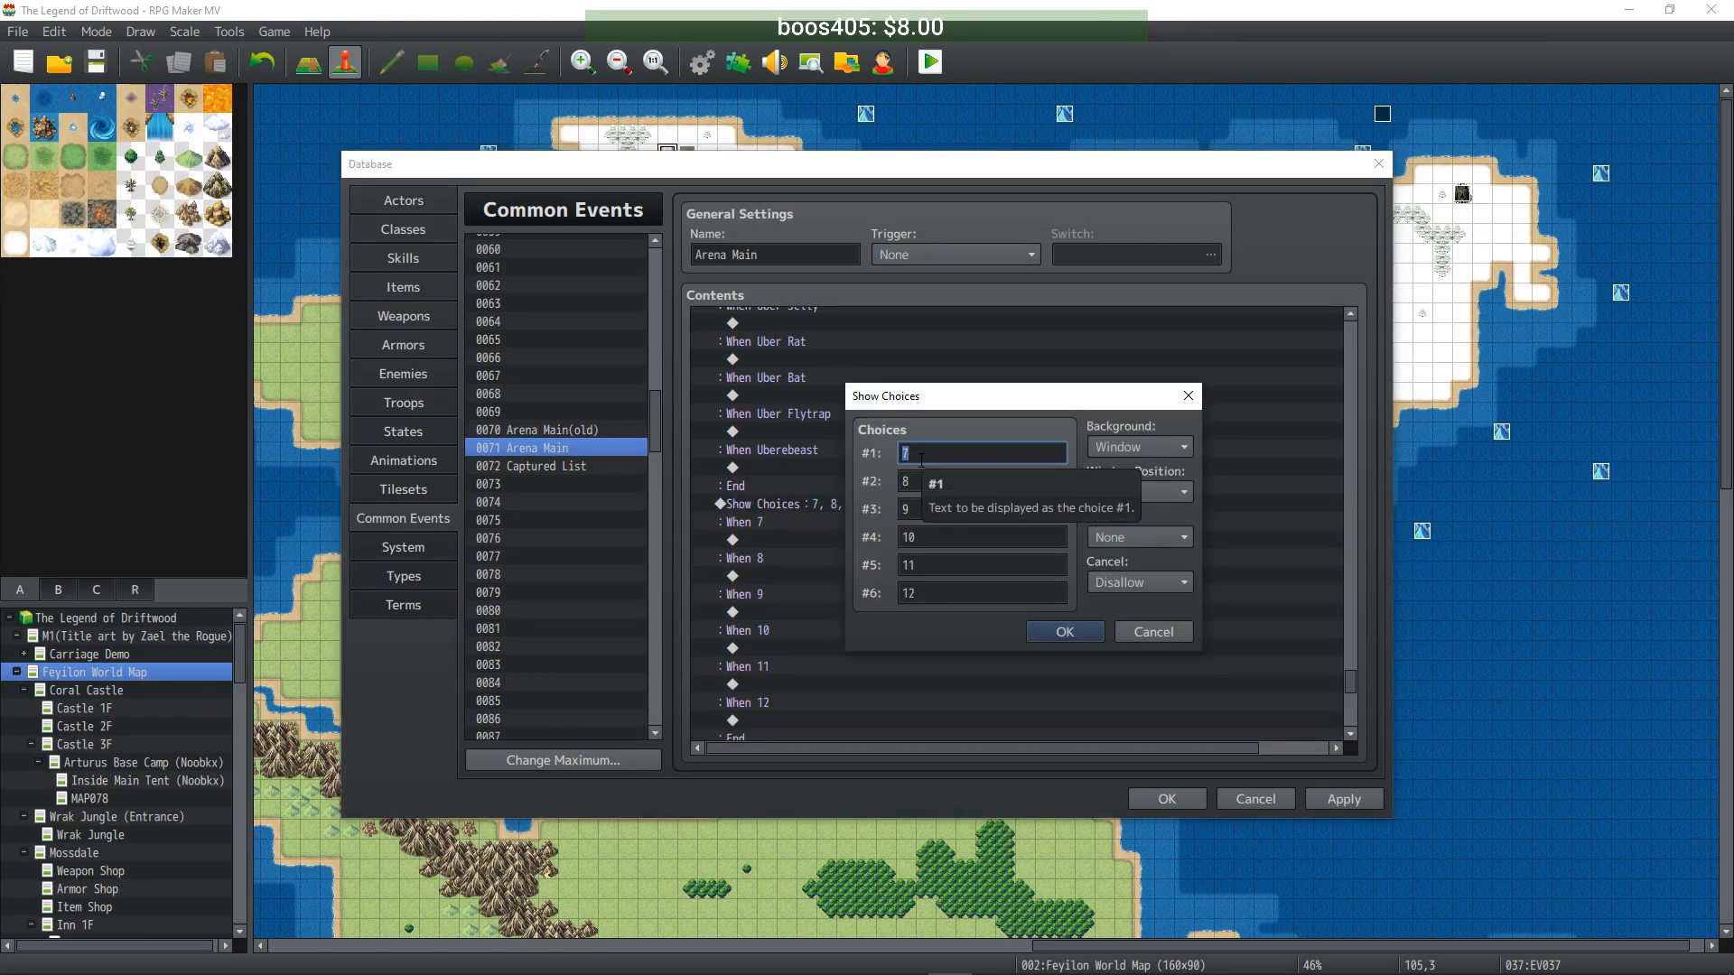
text(Uber Hornet)
key(Tab)
text(Ube)
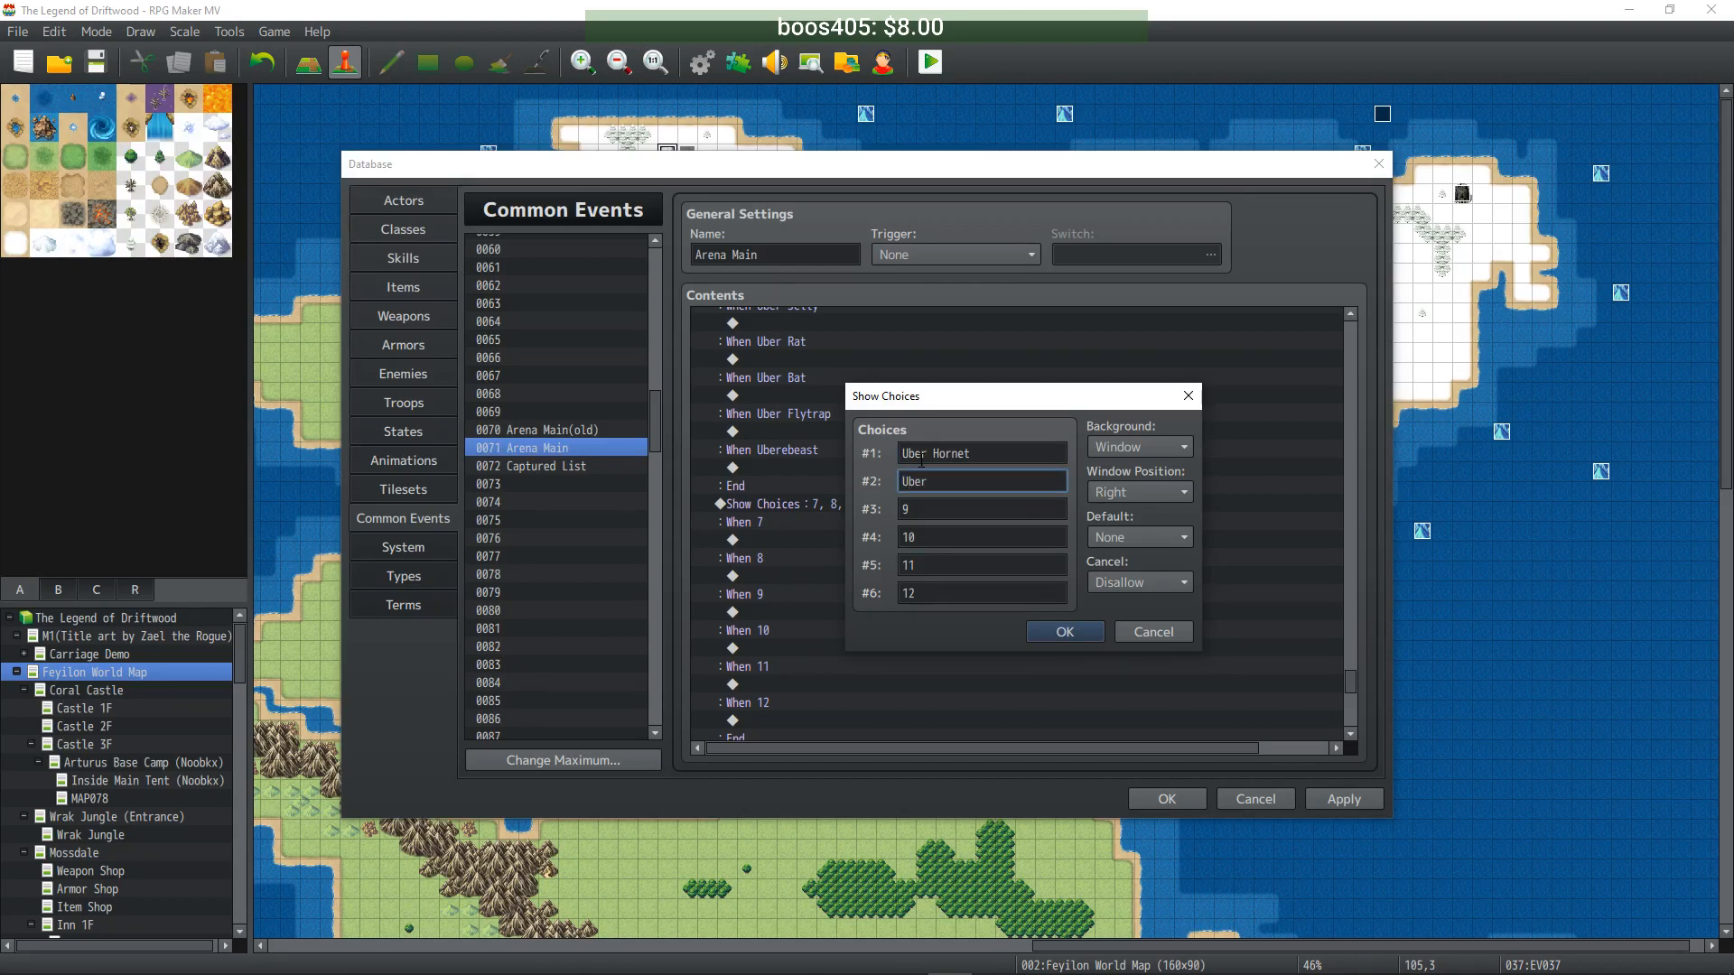
text(r Troll)
key(Tab)
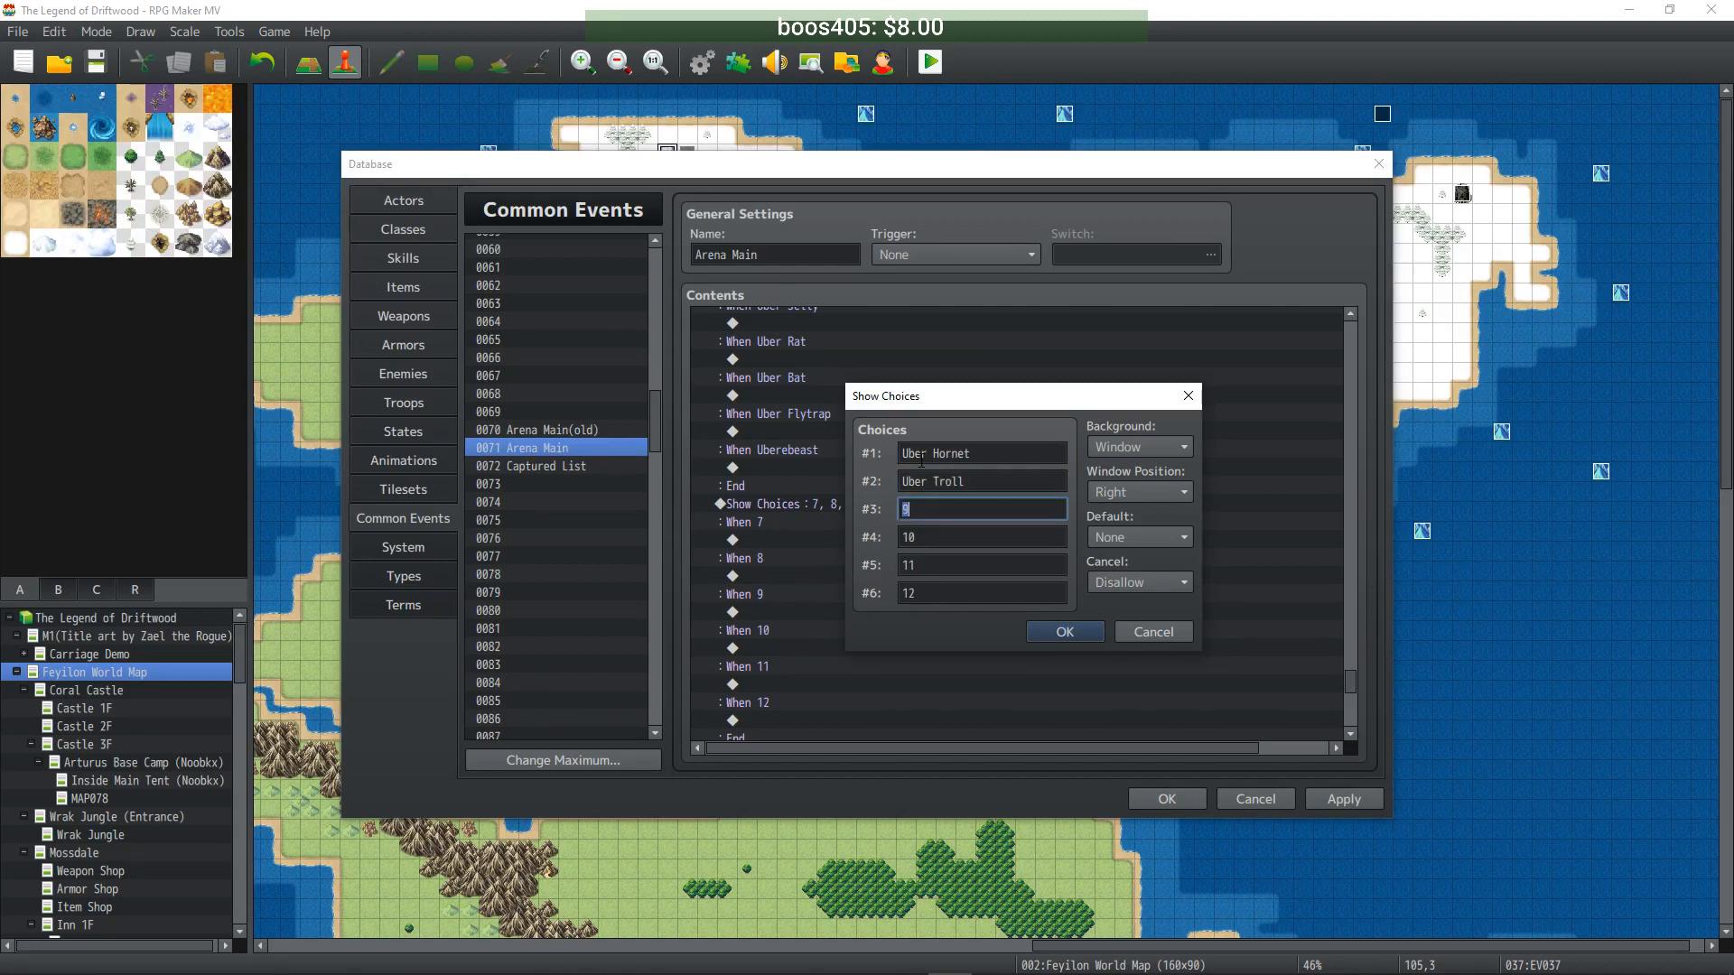
text(Uber Turtle)
- Name the last three choices Uberschroom, Uberfrog and Uber Werewolf, and confirm
key(Tab)
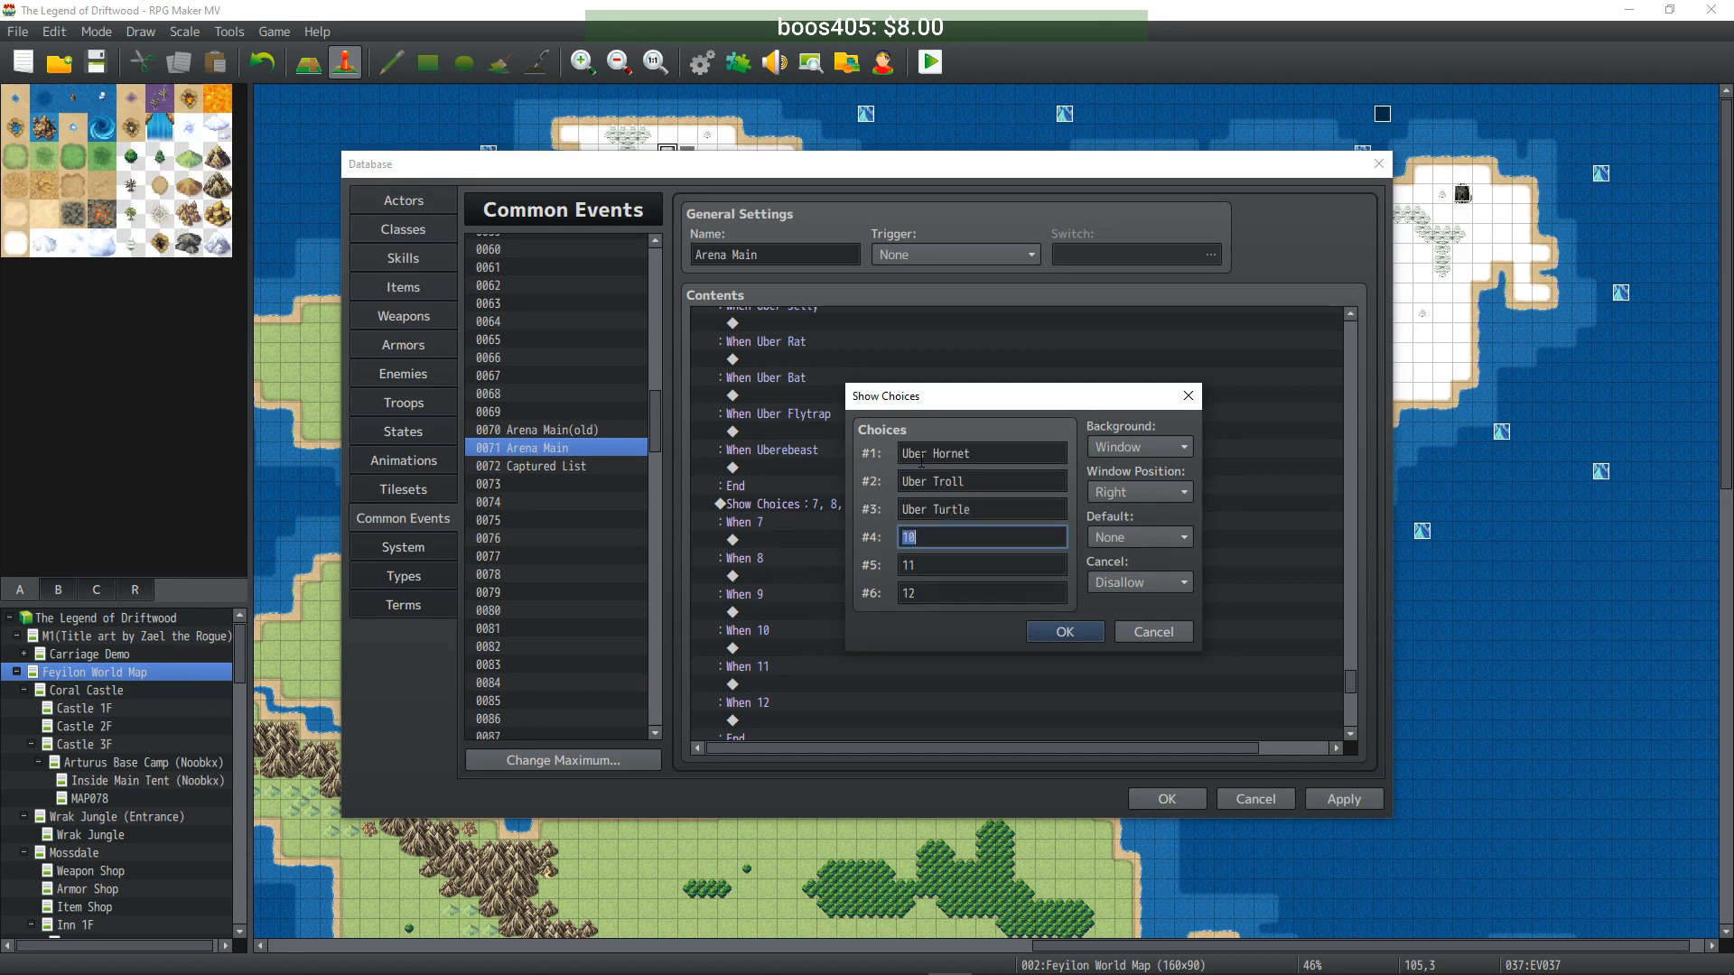
text(Uberschrr)
text(om)
key(Tab)
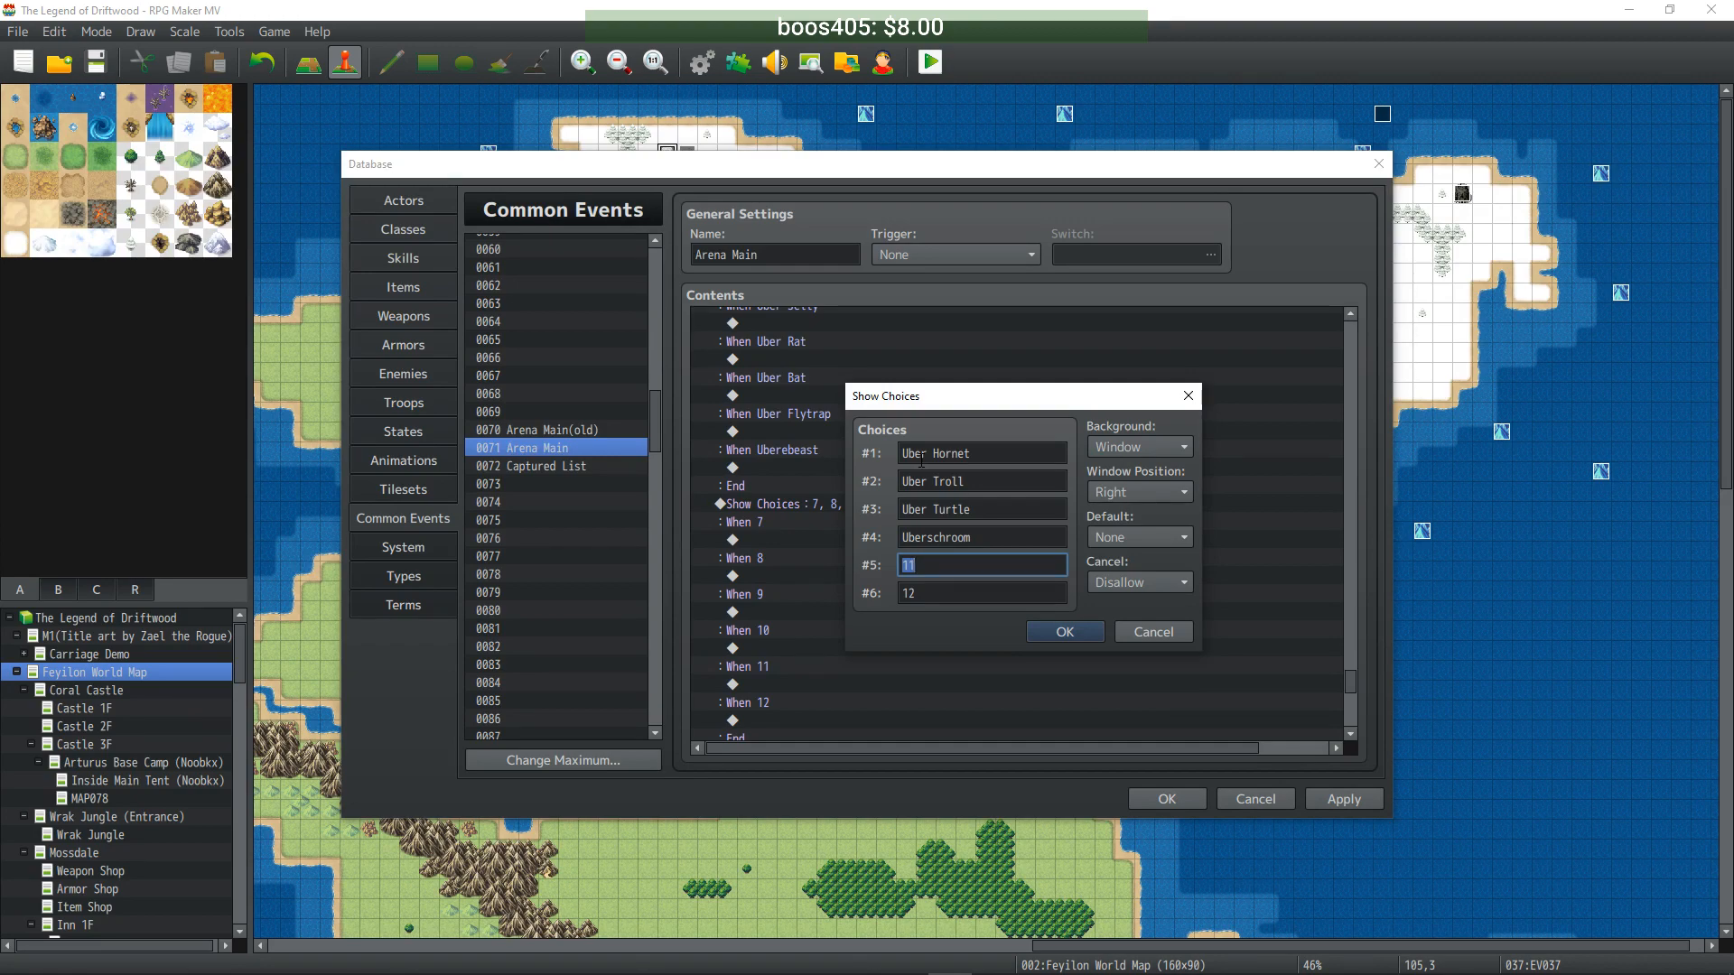
text(Uberfrog)
key(Tab)
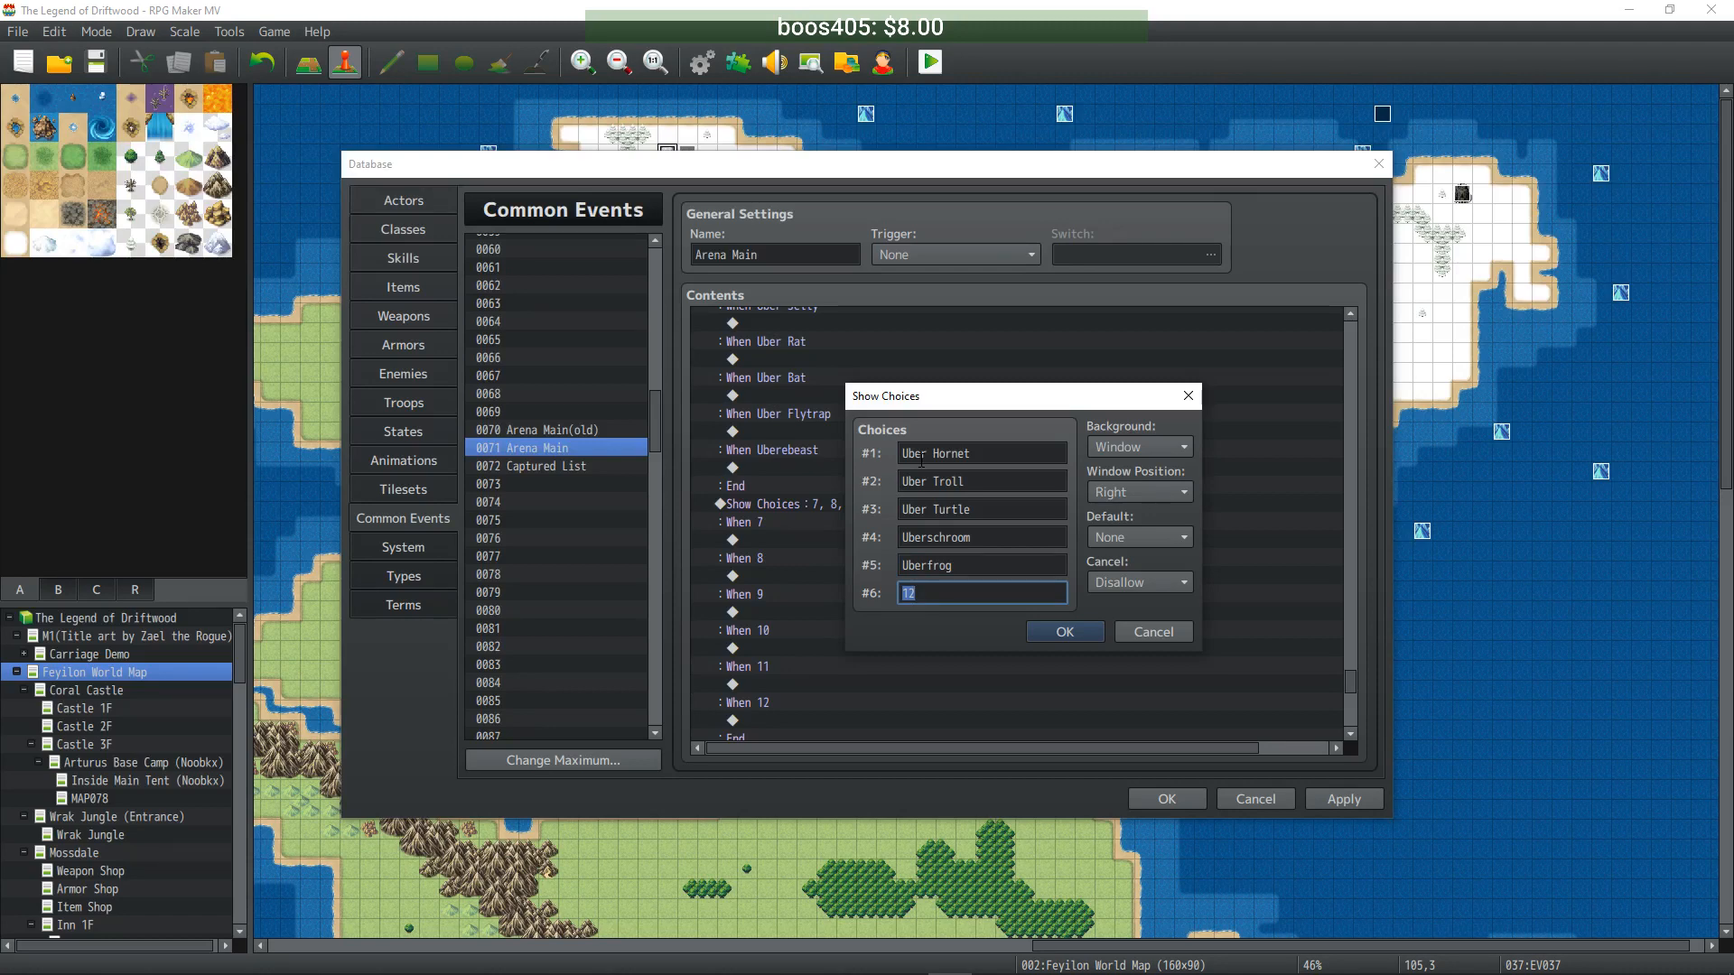
text(Uber Werewolf)
click(1055, 630)
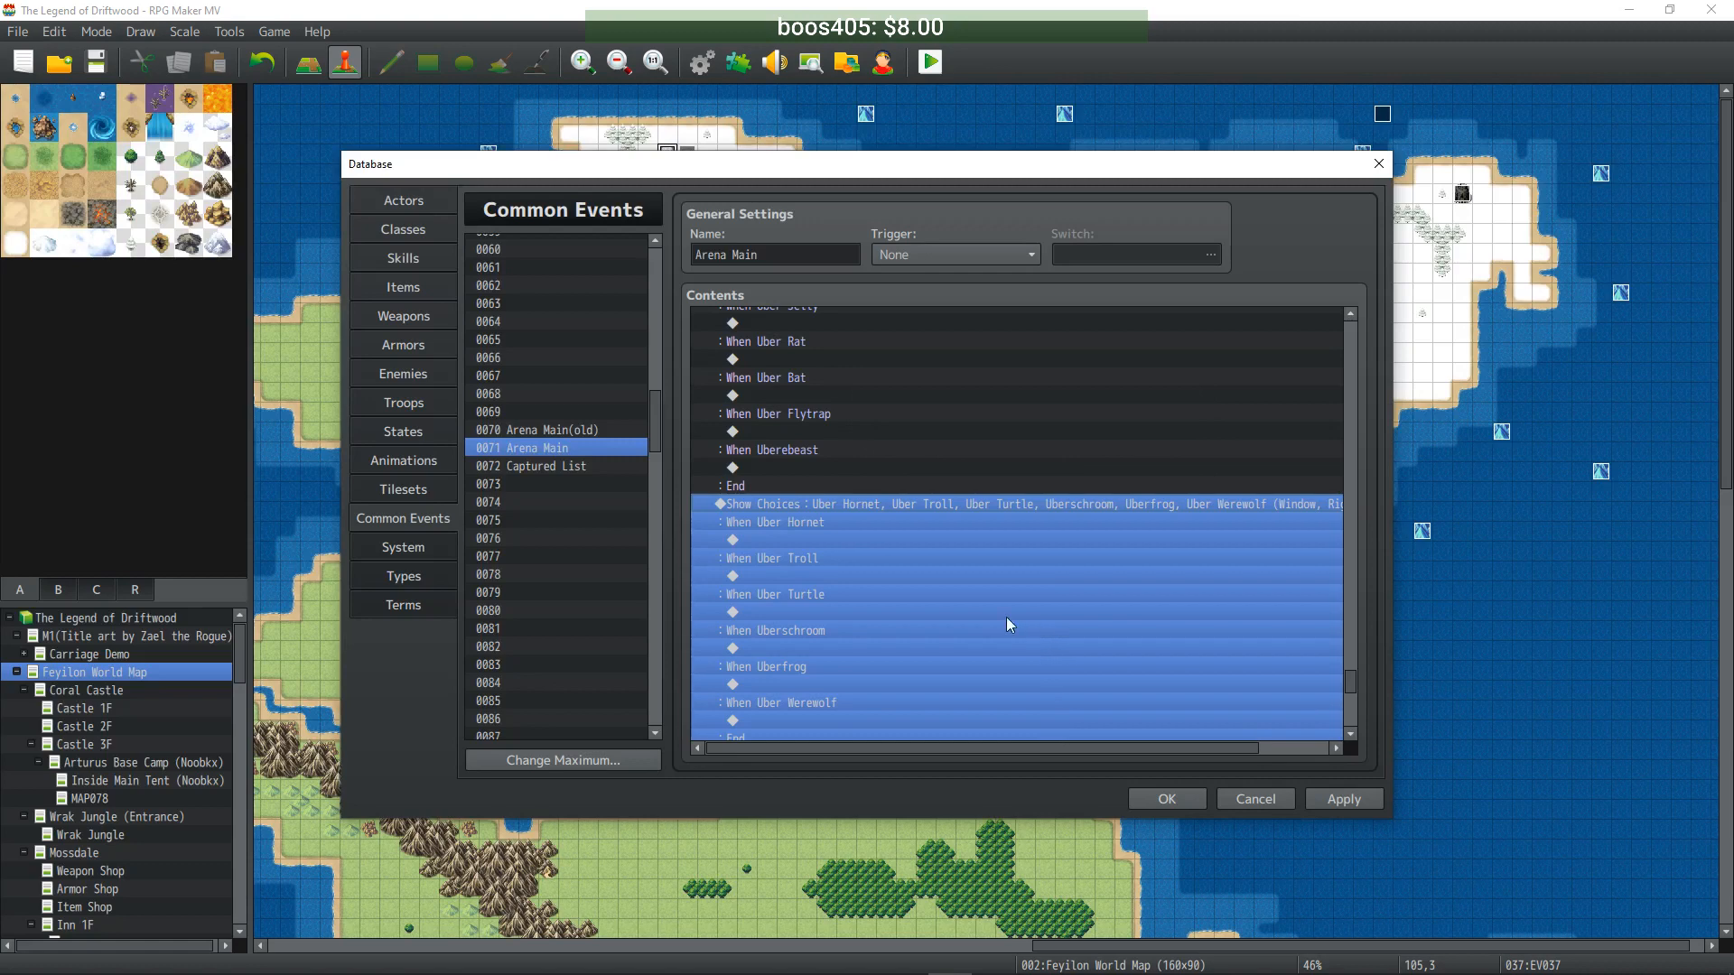
scroll(923, 572, down, 6)
- Name the third page's first three choices Uber Firebat, Uber Pirana and Uber Iceworm
click(836, 488)
double_click(836, 486)
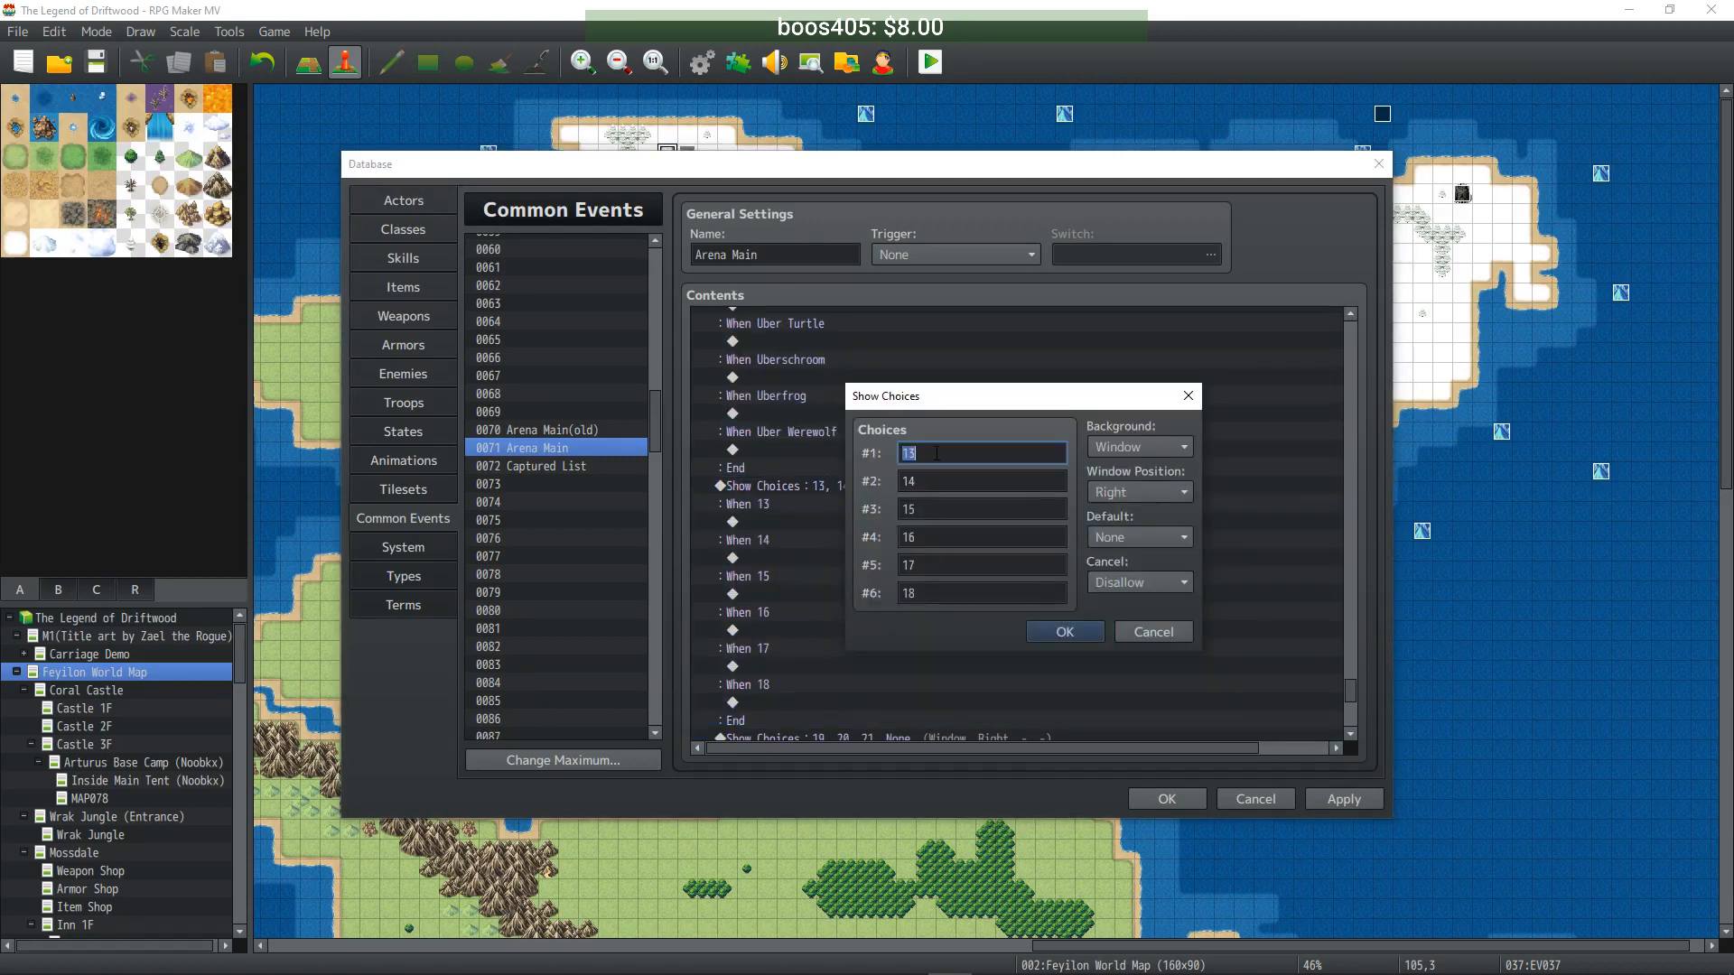
text(Uber f)
text(irebat)
text(Uber)
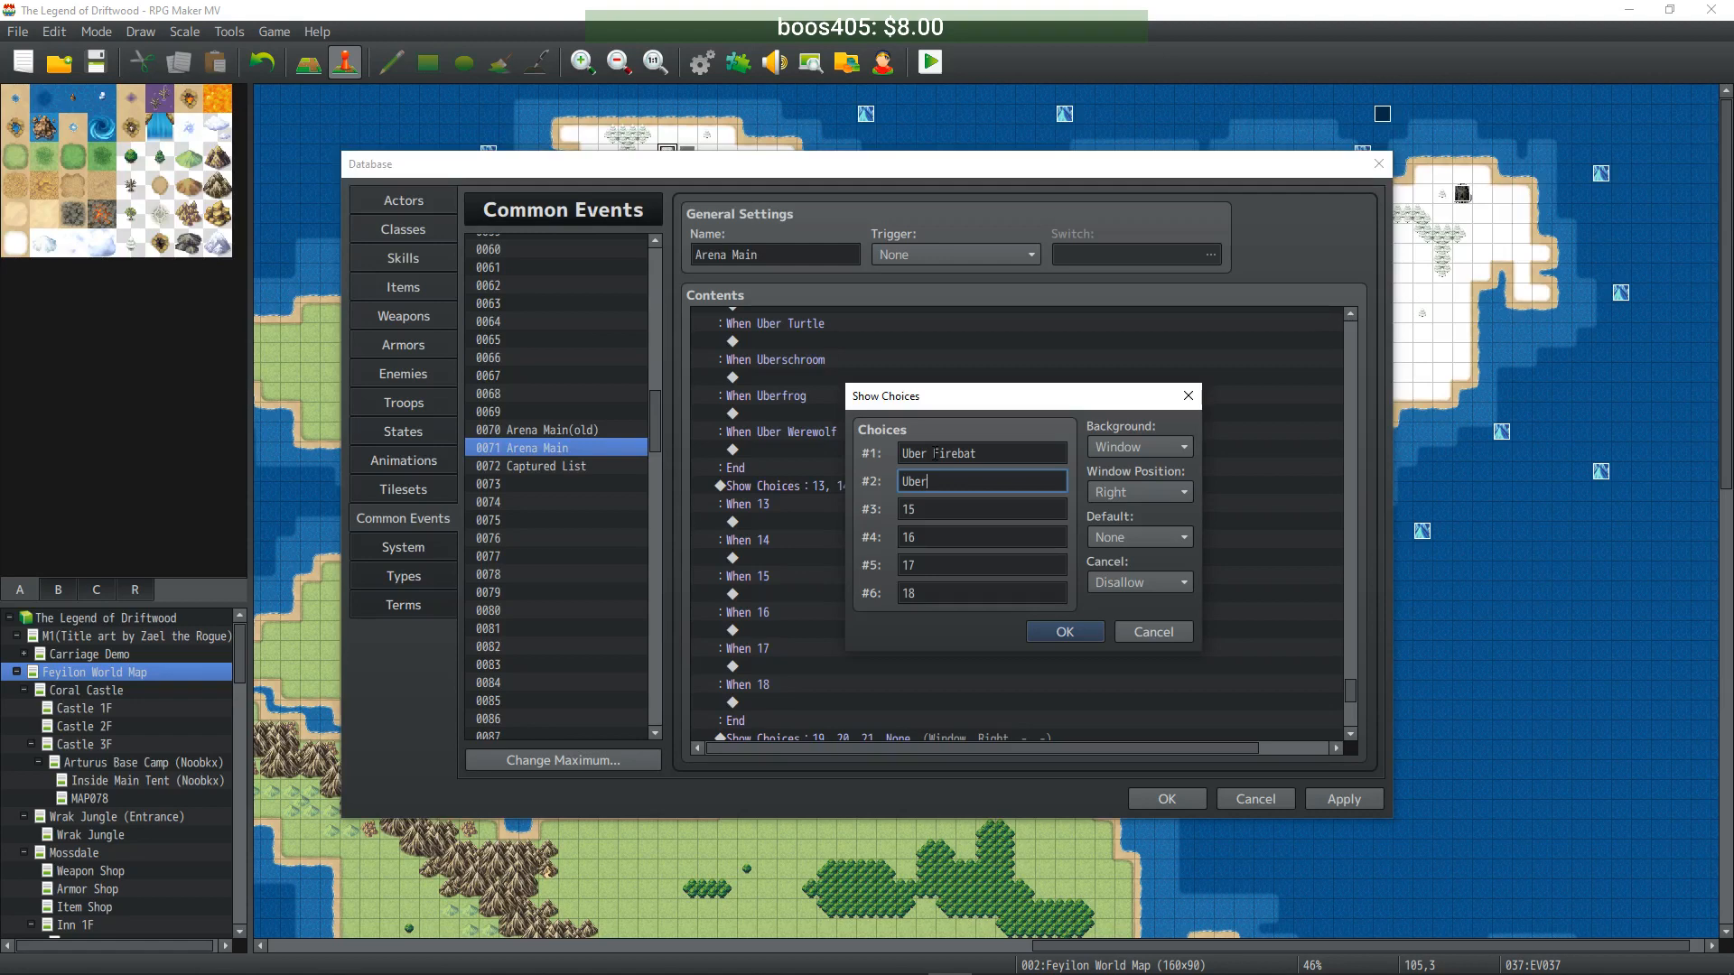
text( Pirana)
key(Tab)
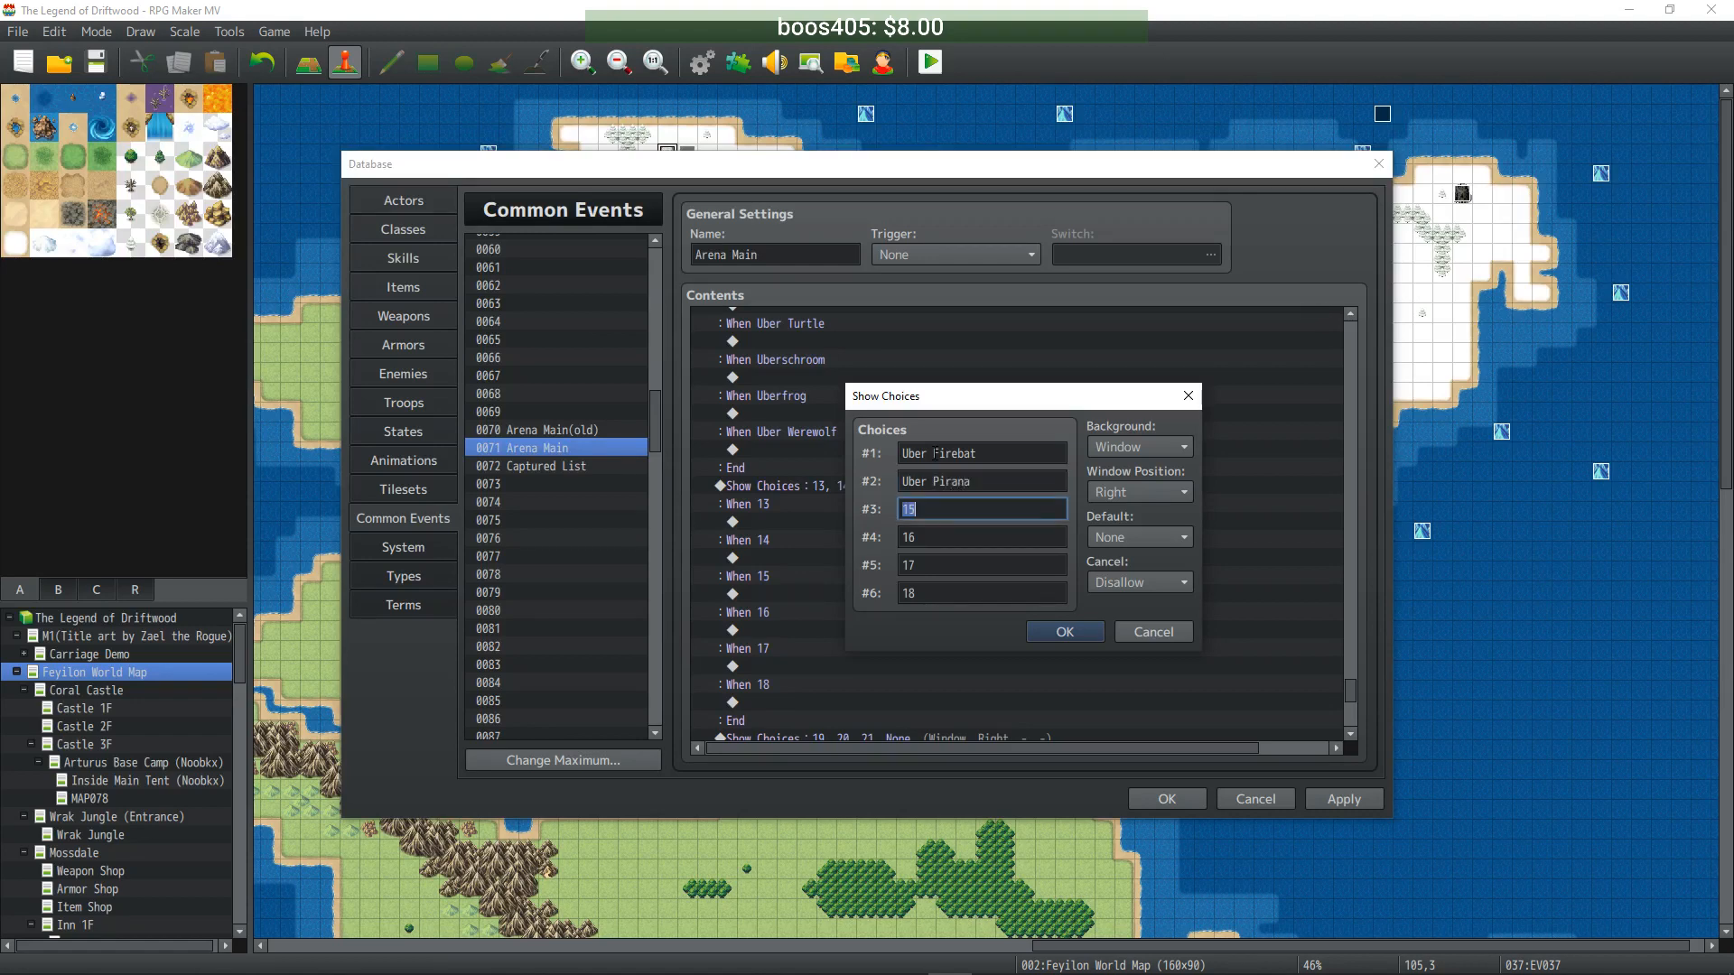
text(Uber Iceworm)
- Name choices four to six Uber Moth, Uber Icebat and Uber Dog, and confirm
key(Tab)
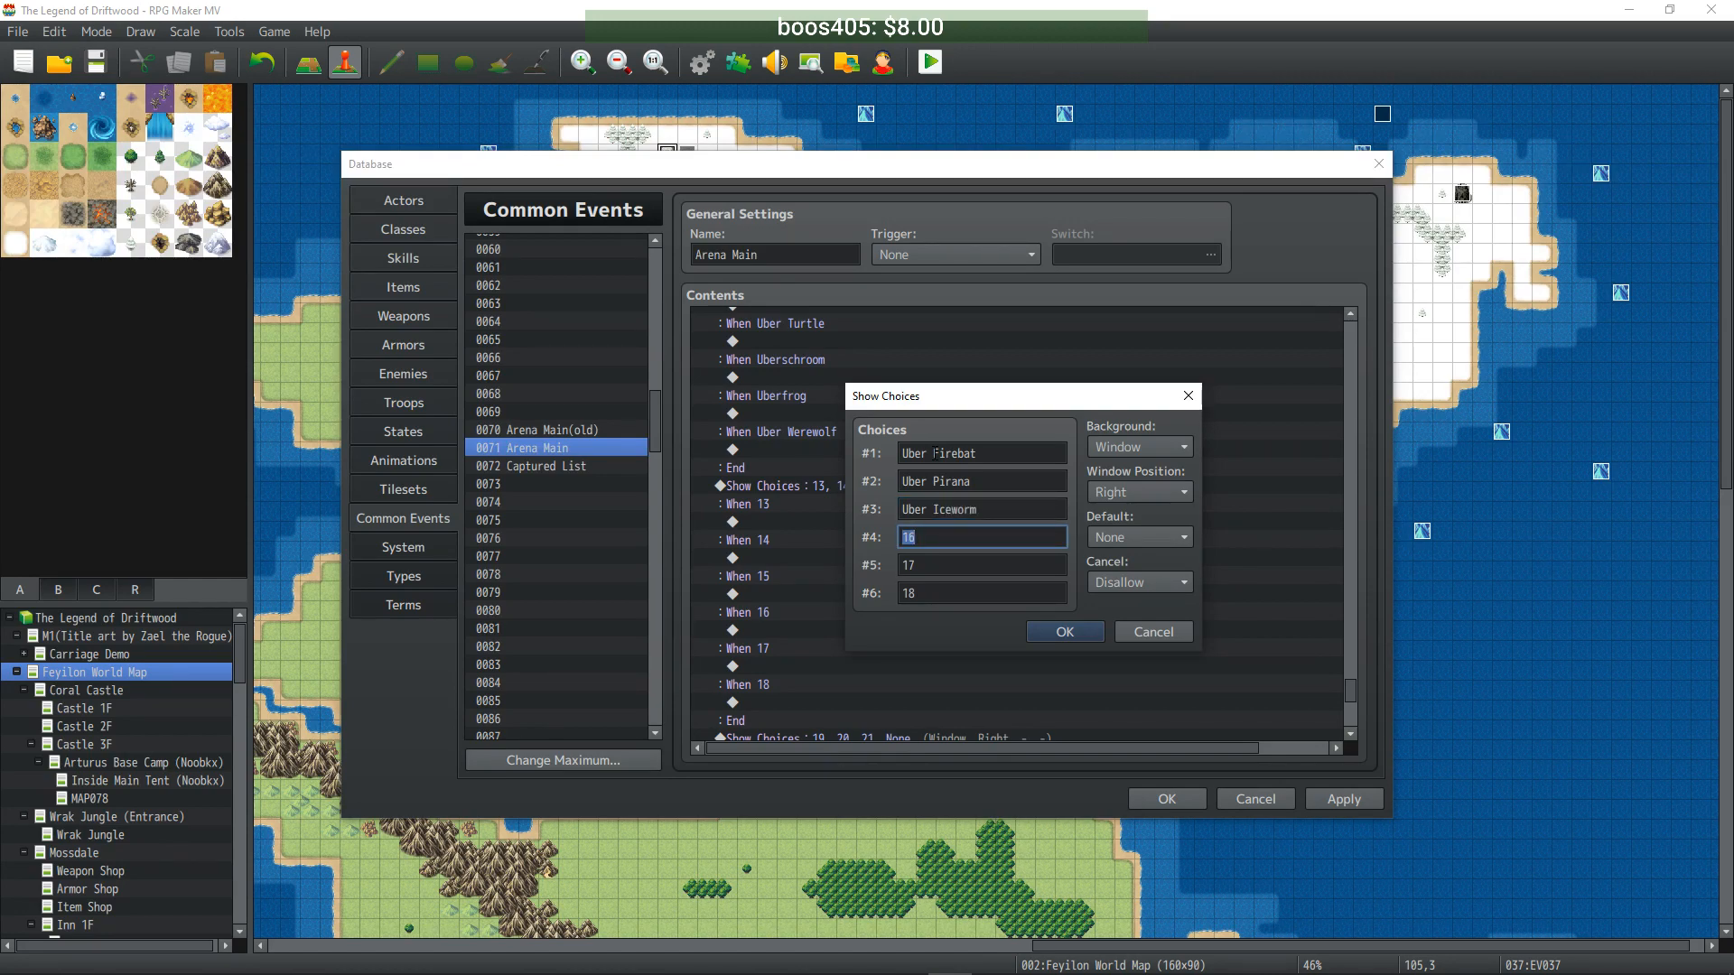
text(Uber Moth)
key(Tab)
text(Uber Icebat)
key(Tab)
text(Uber D)
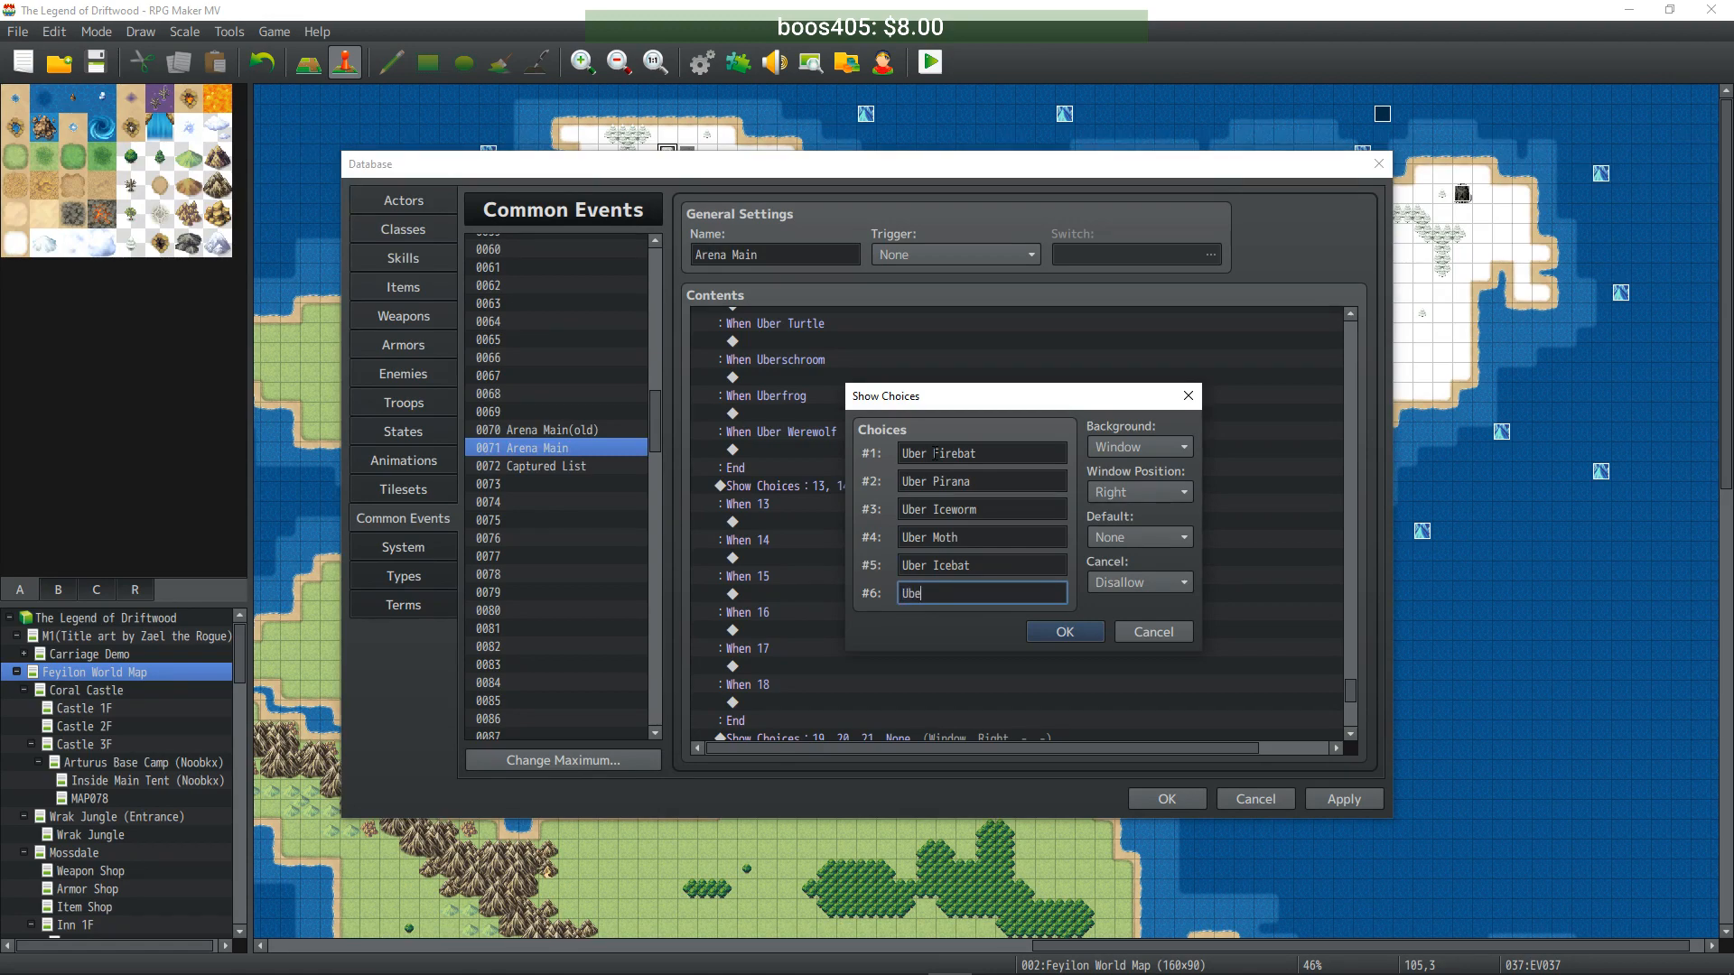
text(og)
click(1059, 632)
scroll(1038, 626, down, 5)
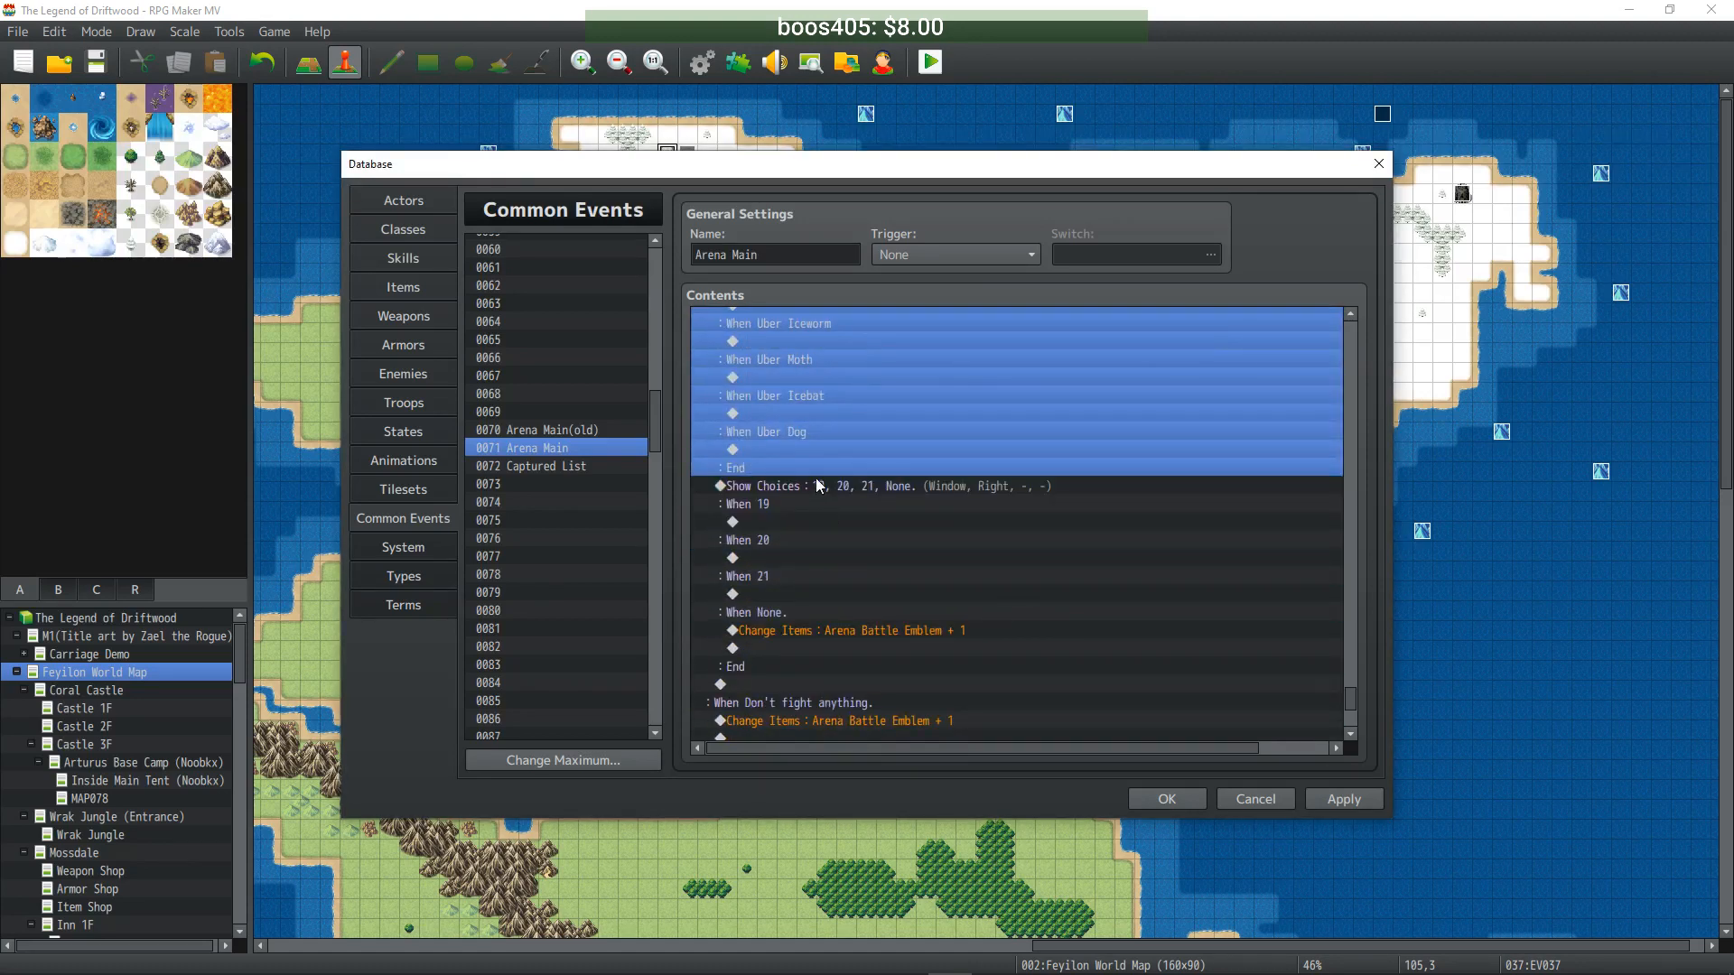
- Name the final page's choices Uber Dodo, Uber Spectre and Uber Temptress, then apply the edits
double_click(817, 486)
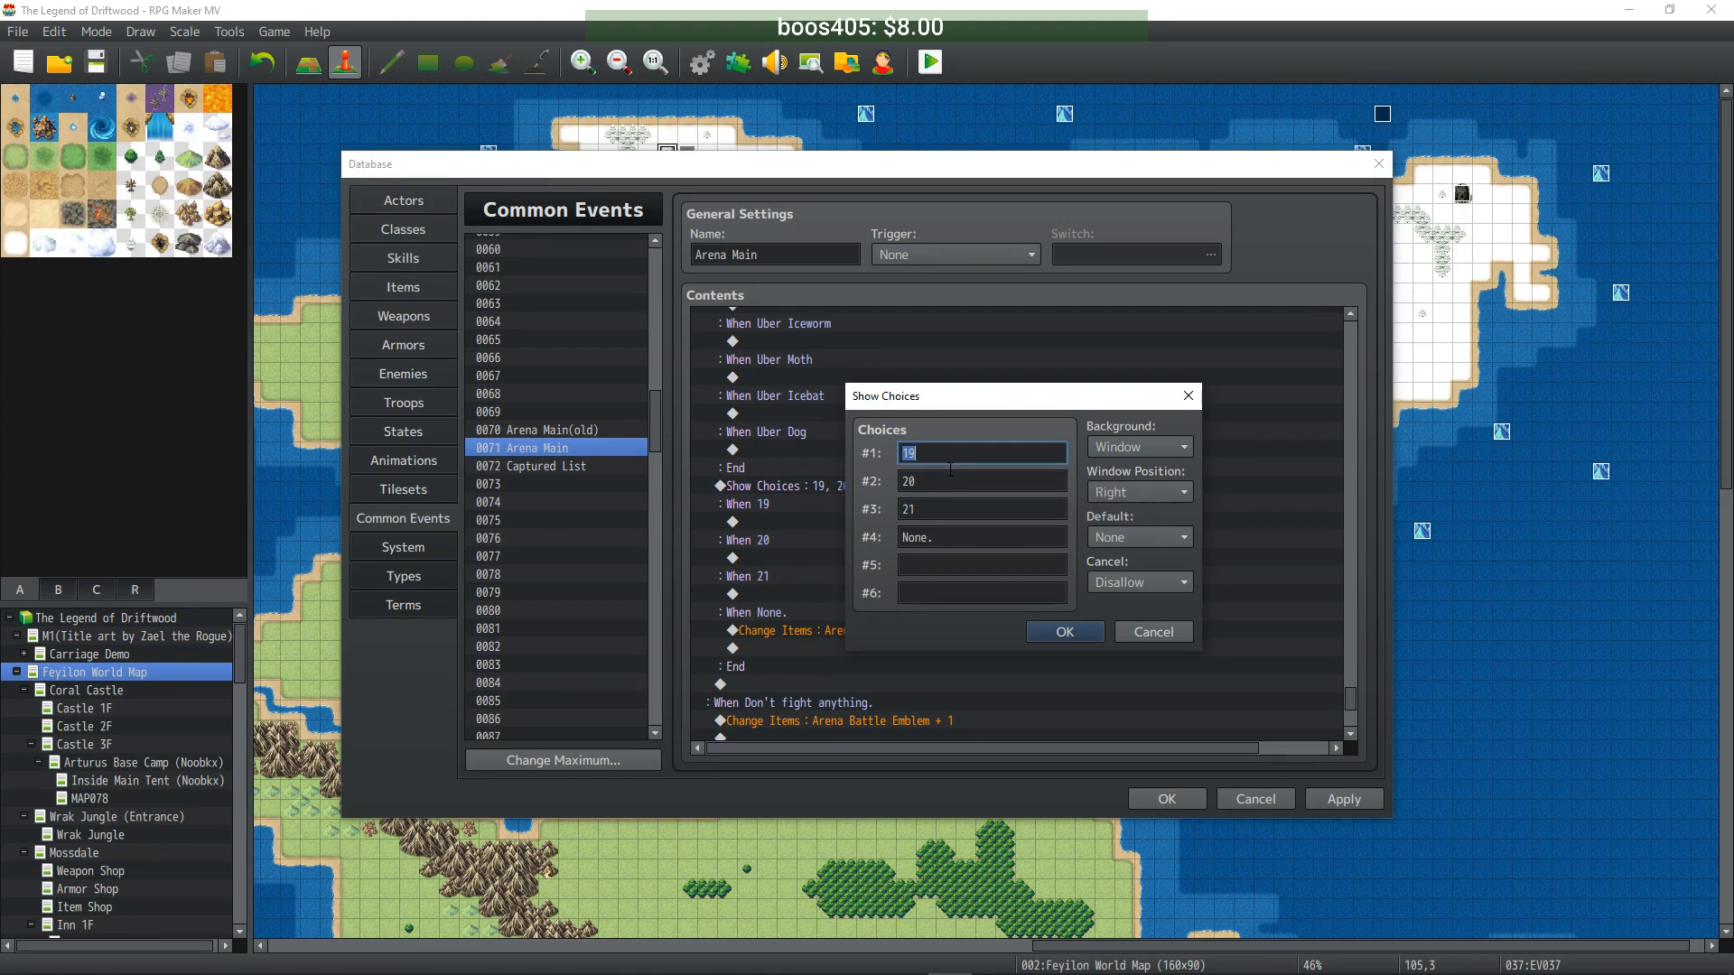
text(Uber Dodo)
key(Tab)
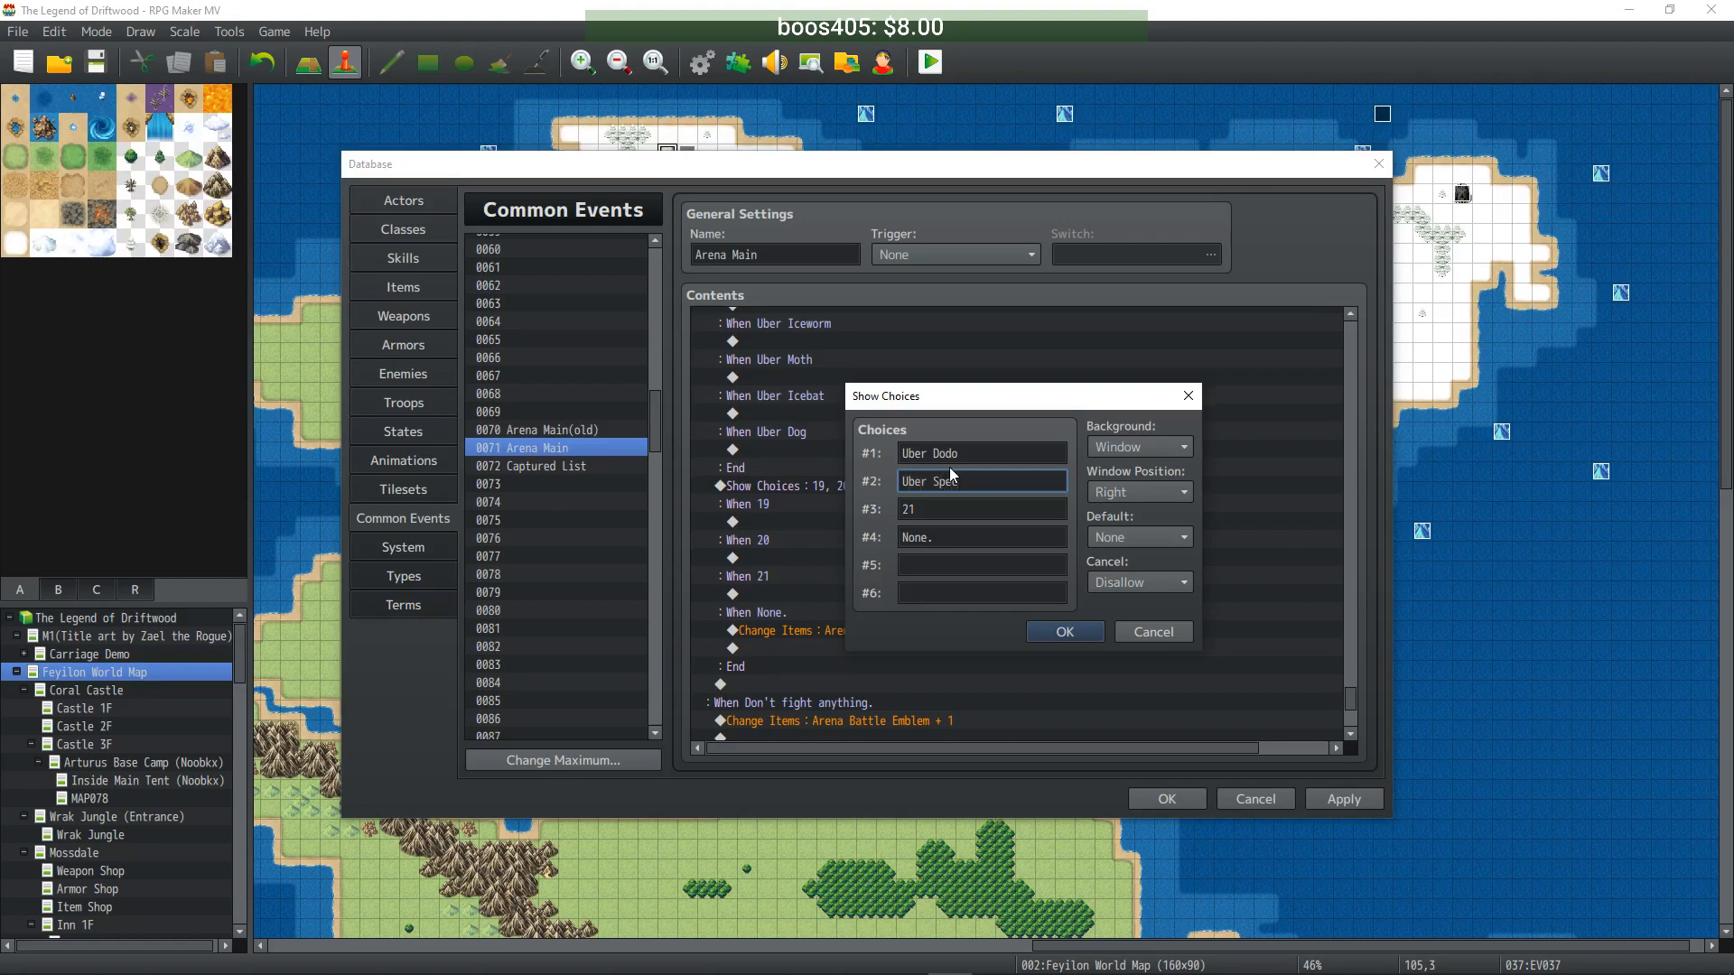
key(Tab)
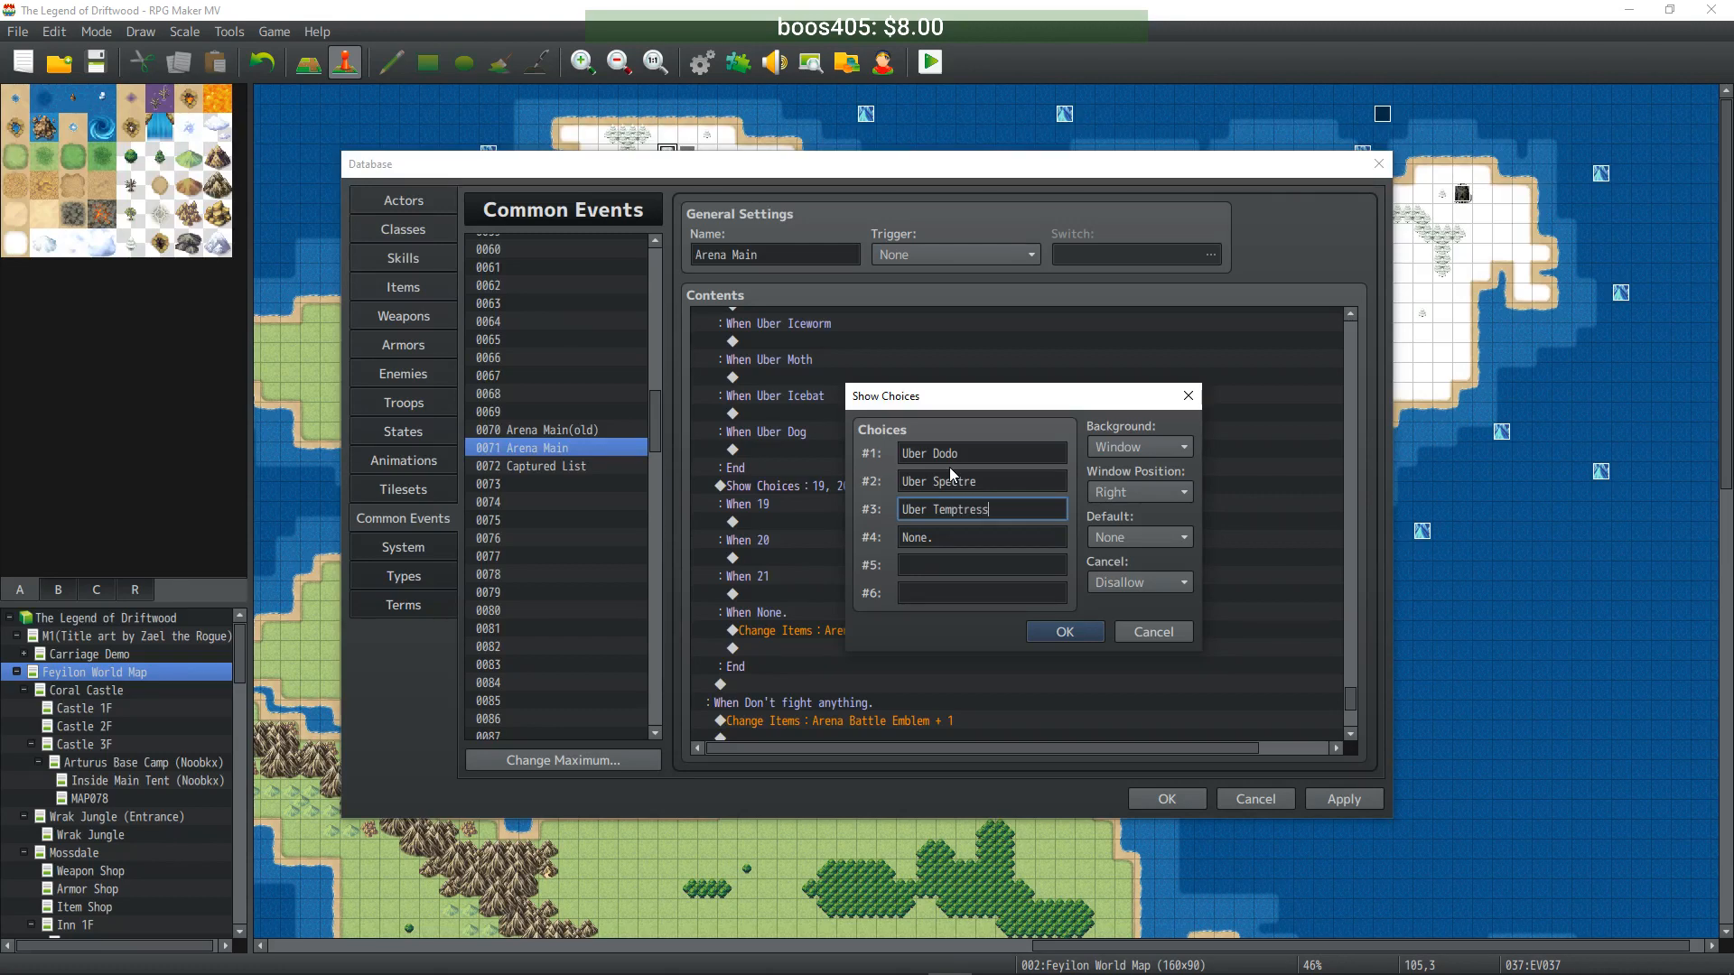
key(Tab)
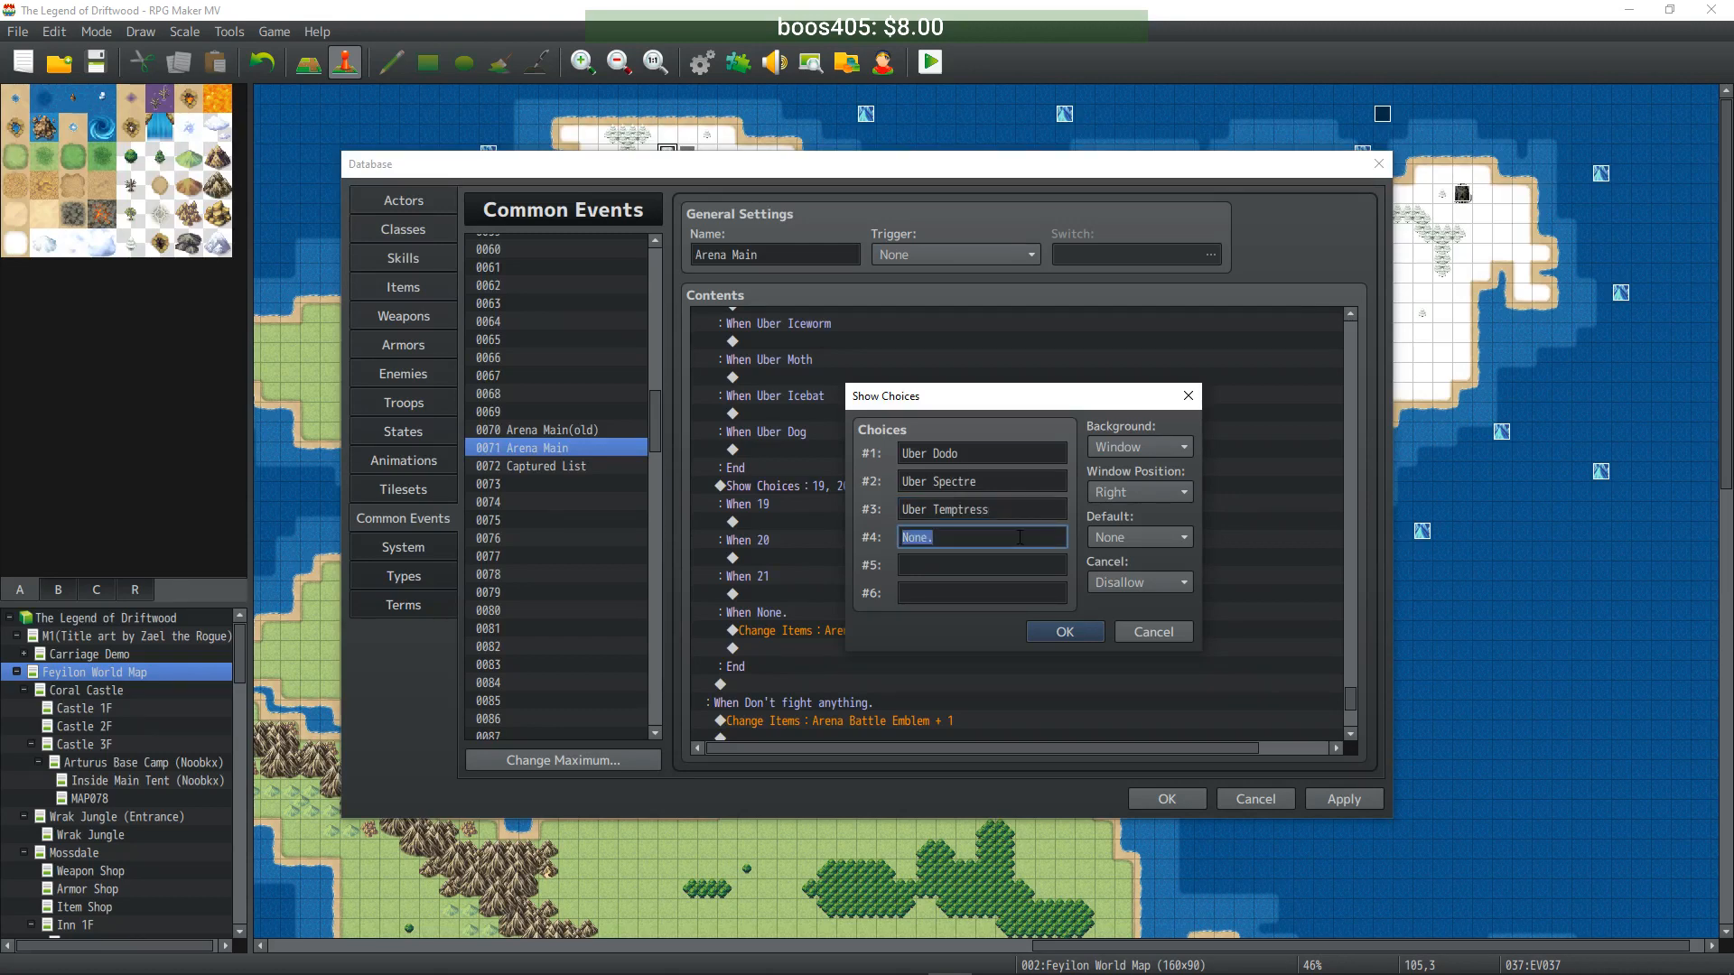
click(1040, 631)
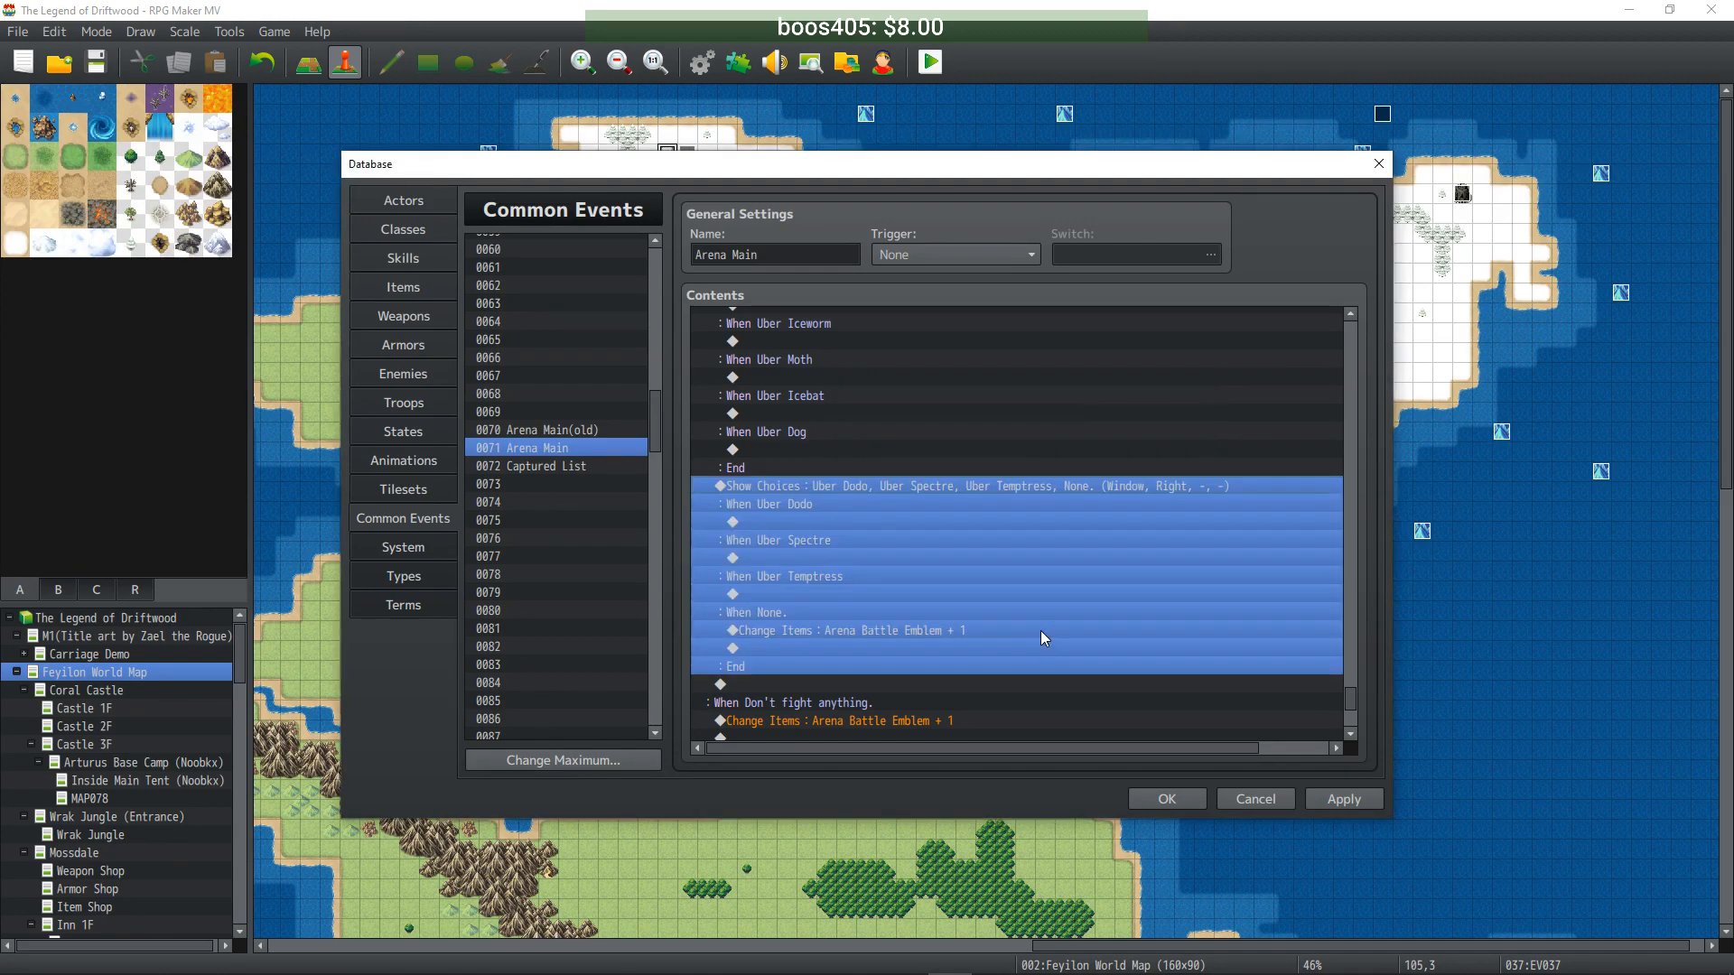
click(1379, 801)
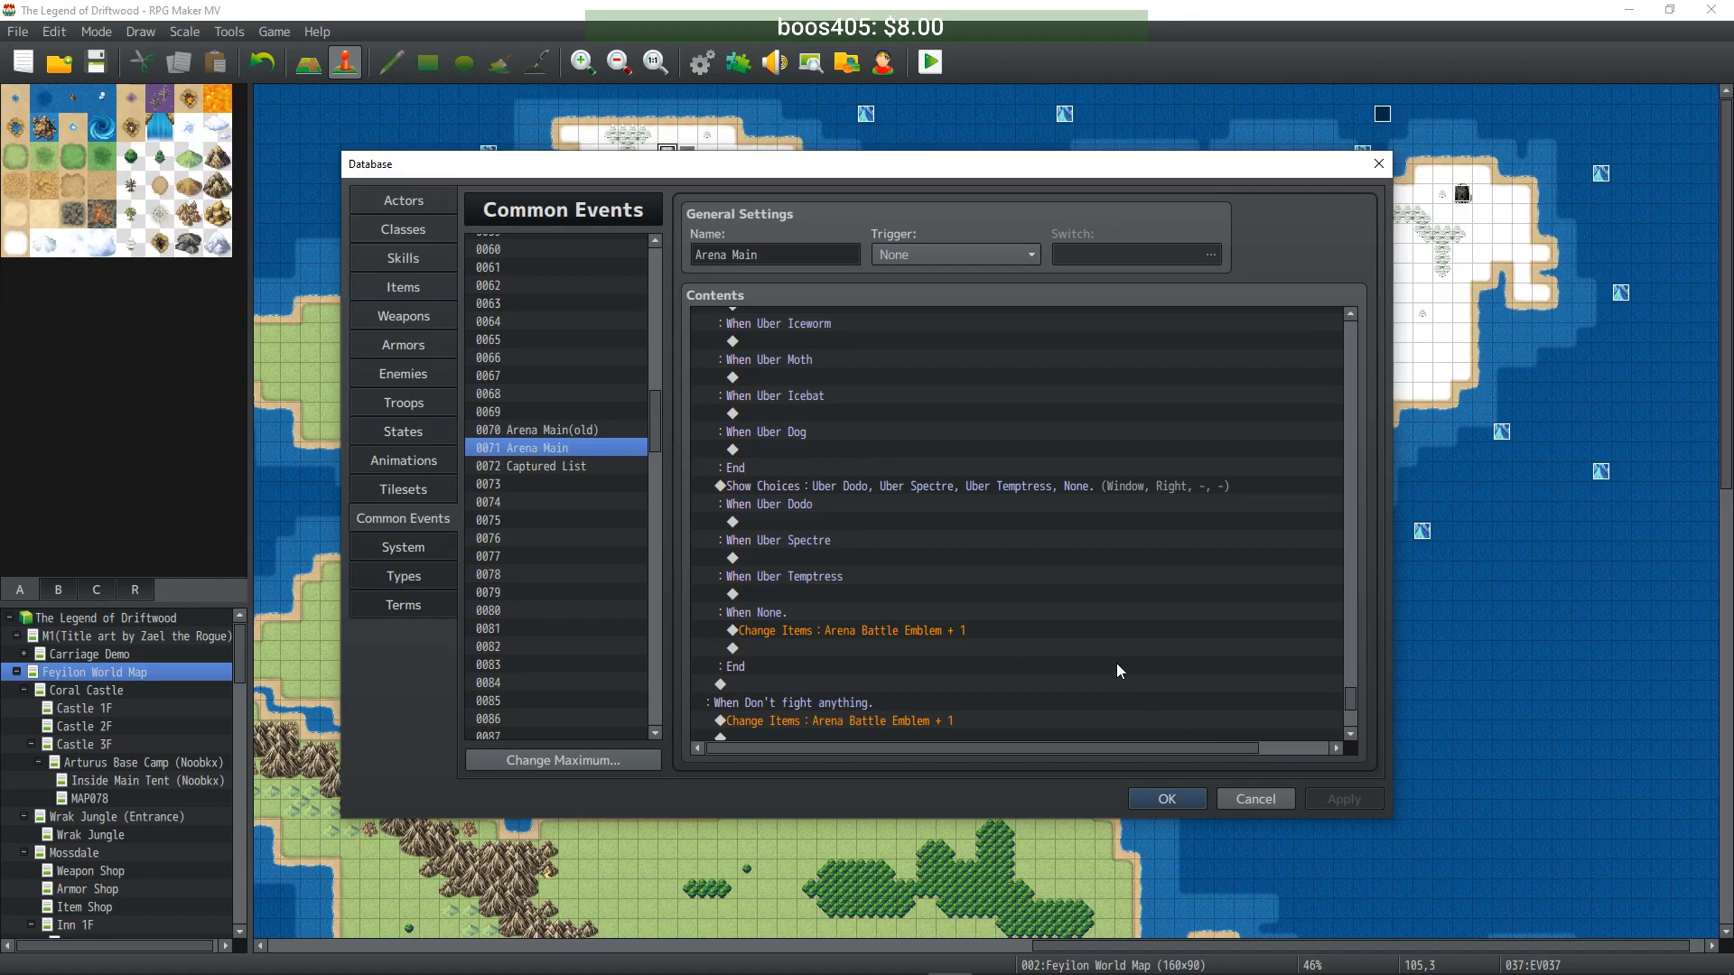
scroll(1055, 632, up, 10)
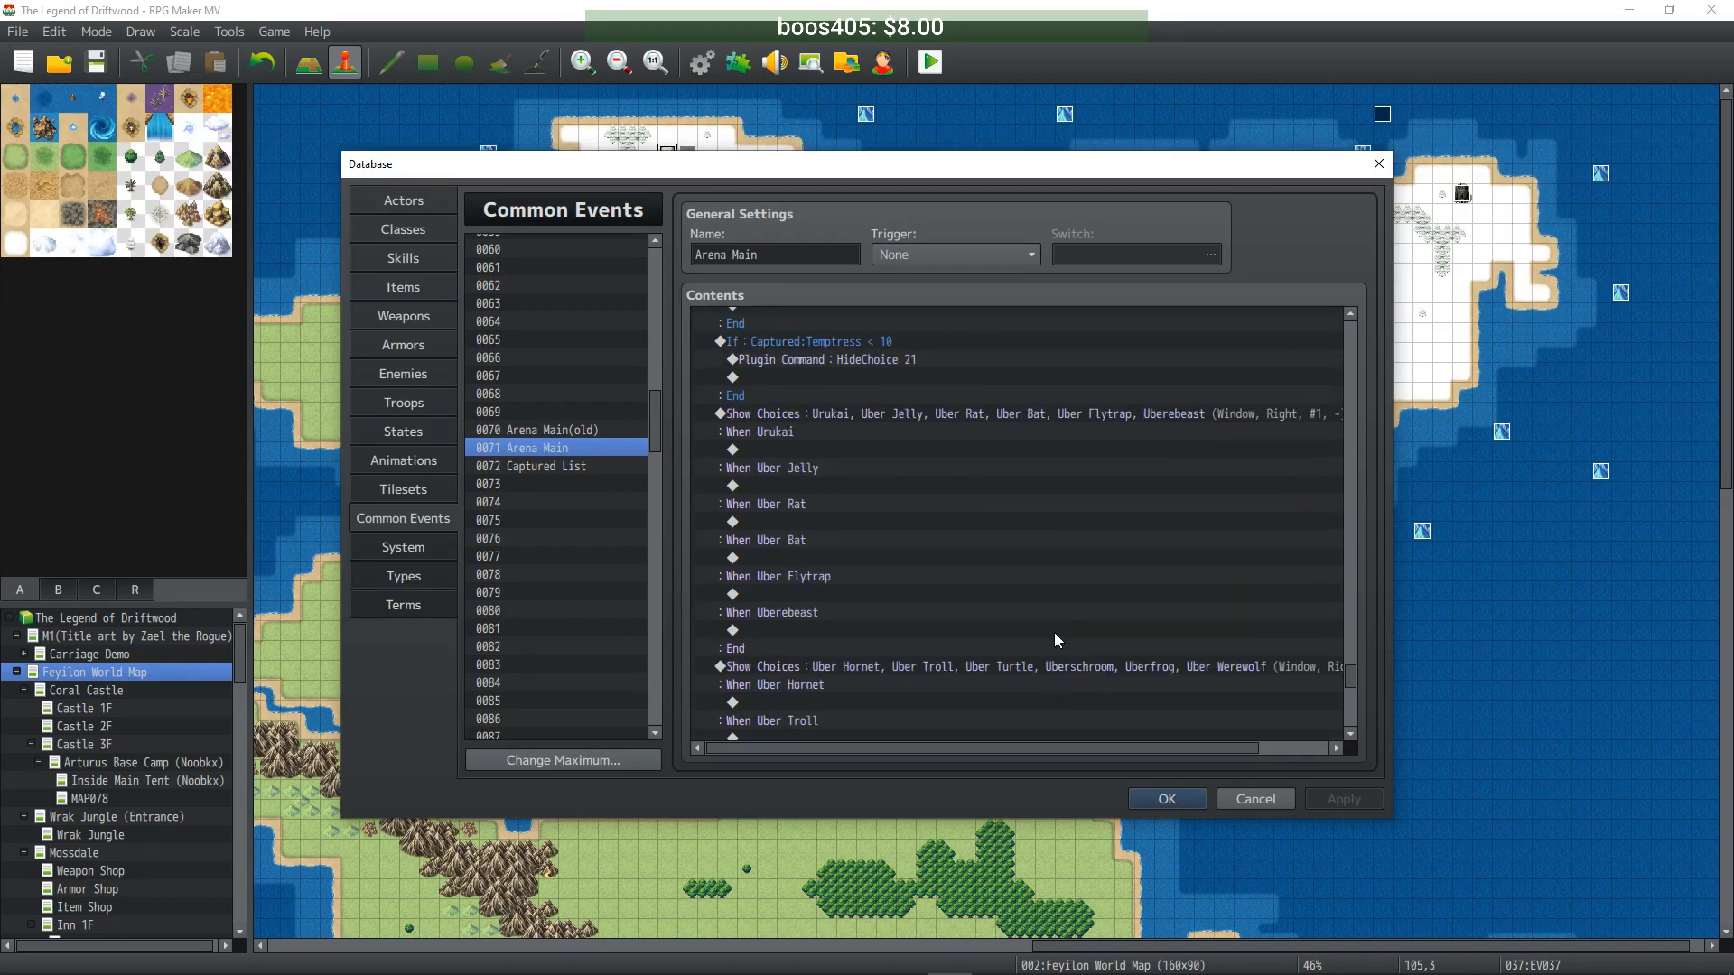
scroll(1054, 632, up, 15)
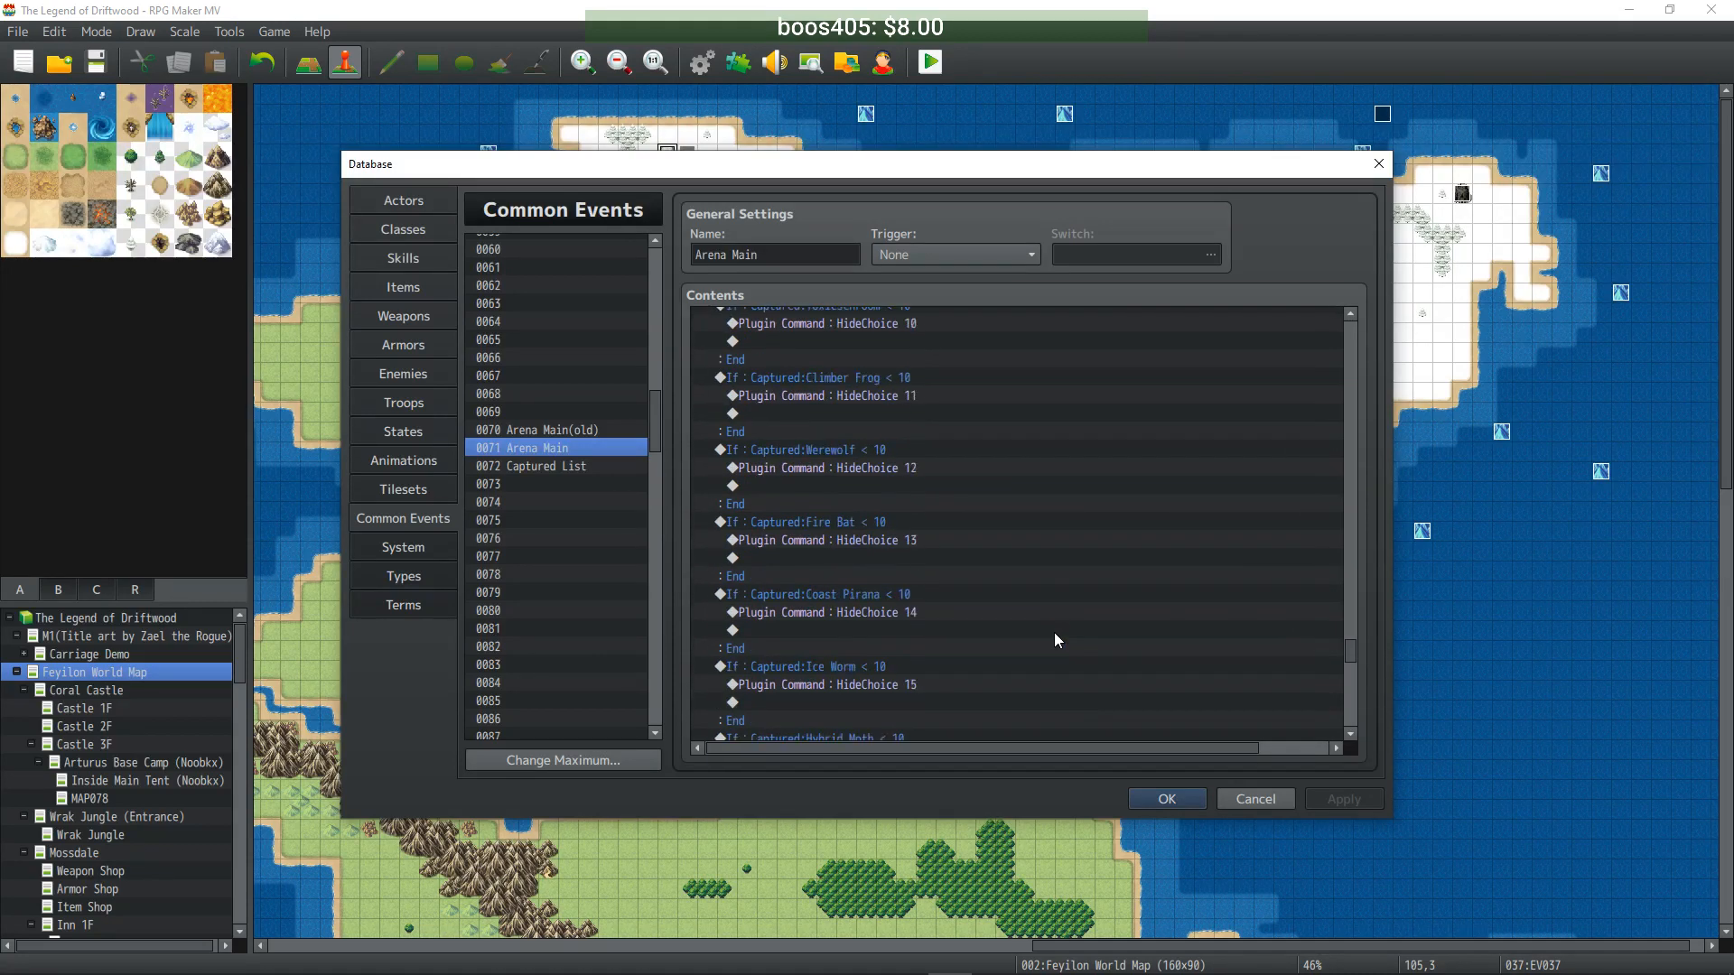
scroll(1054, 632, up, 10)
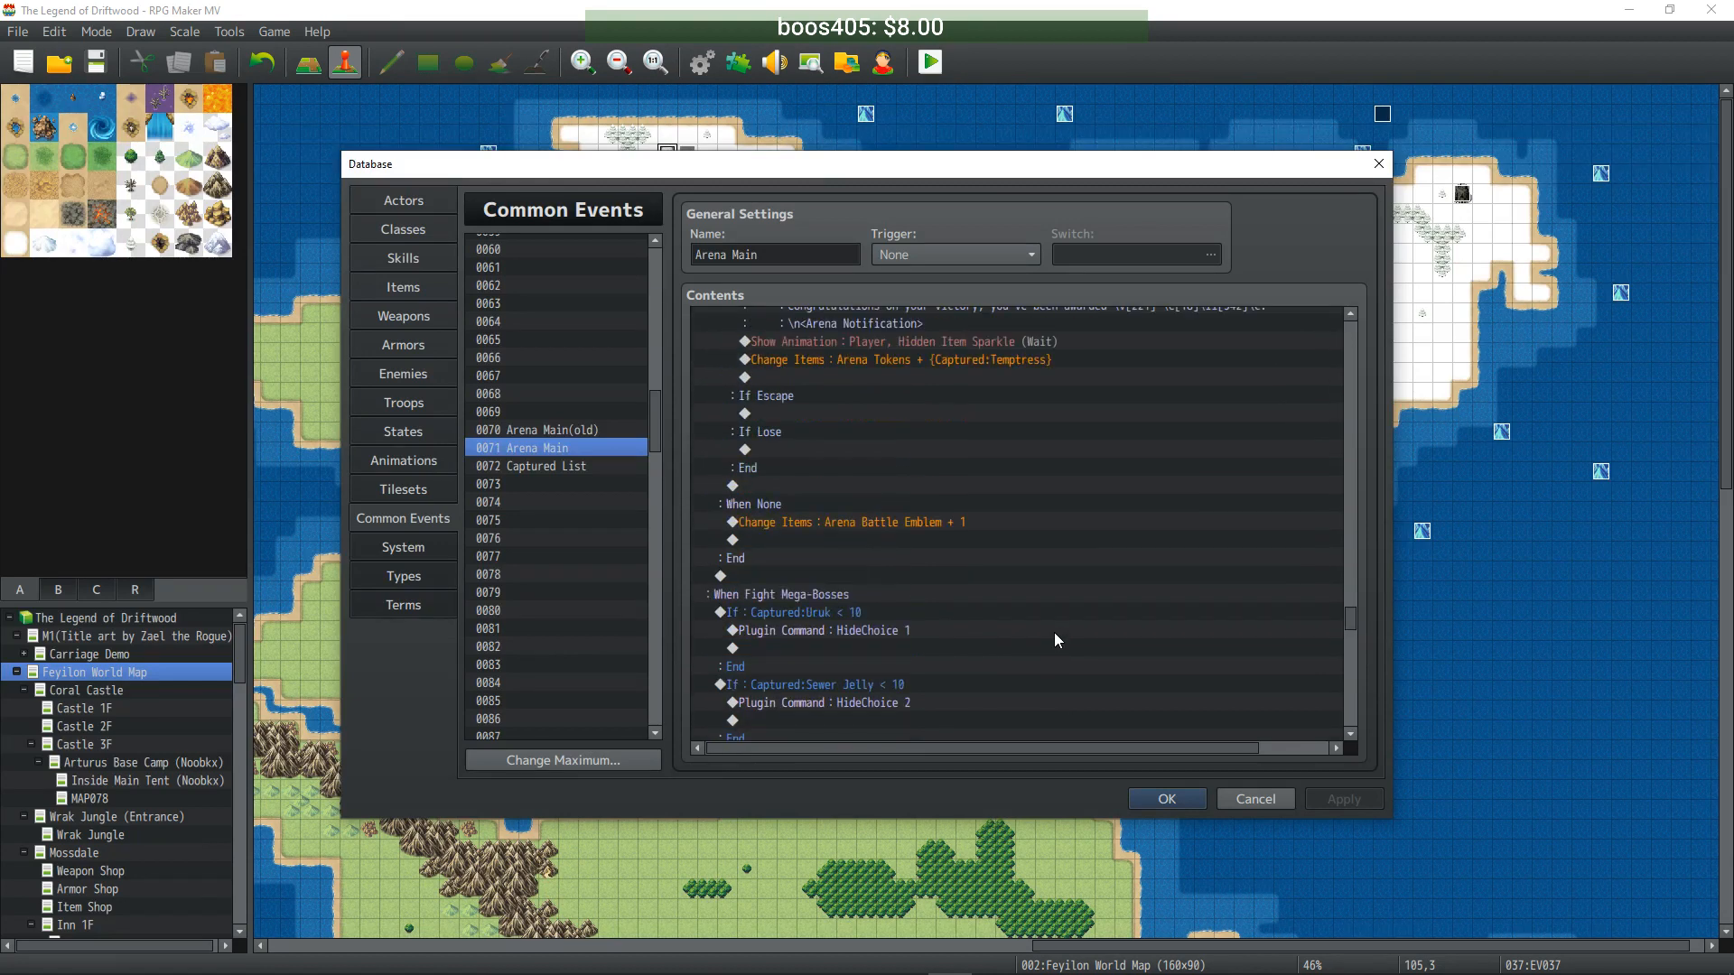
scroll(1051, 637, down, 2)
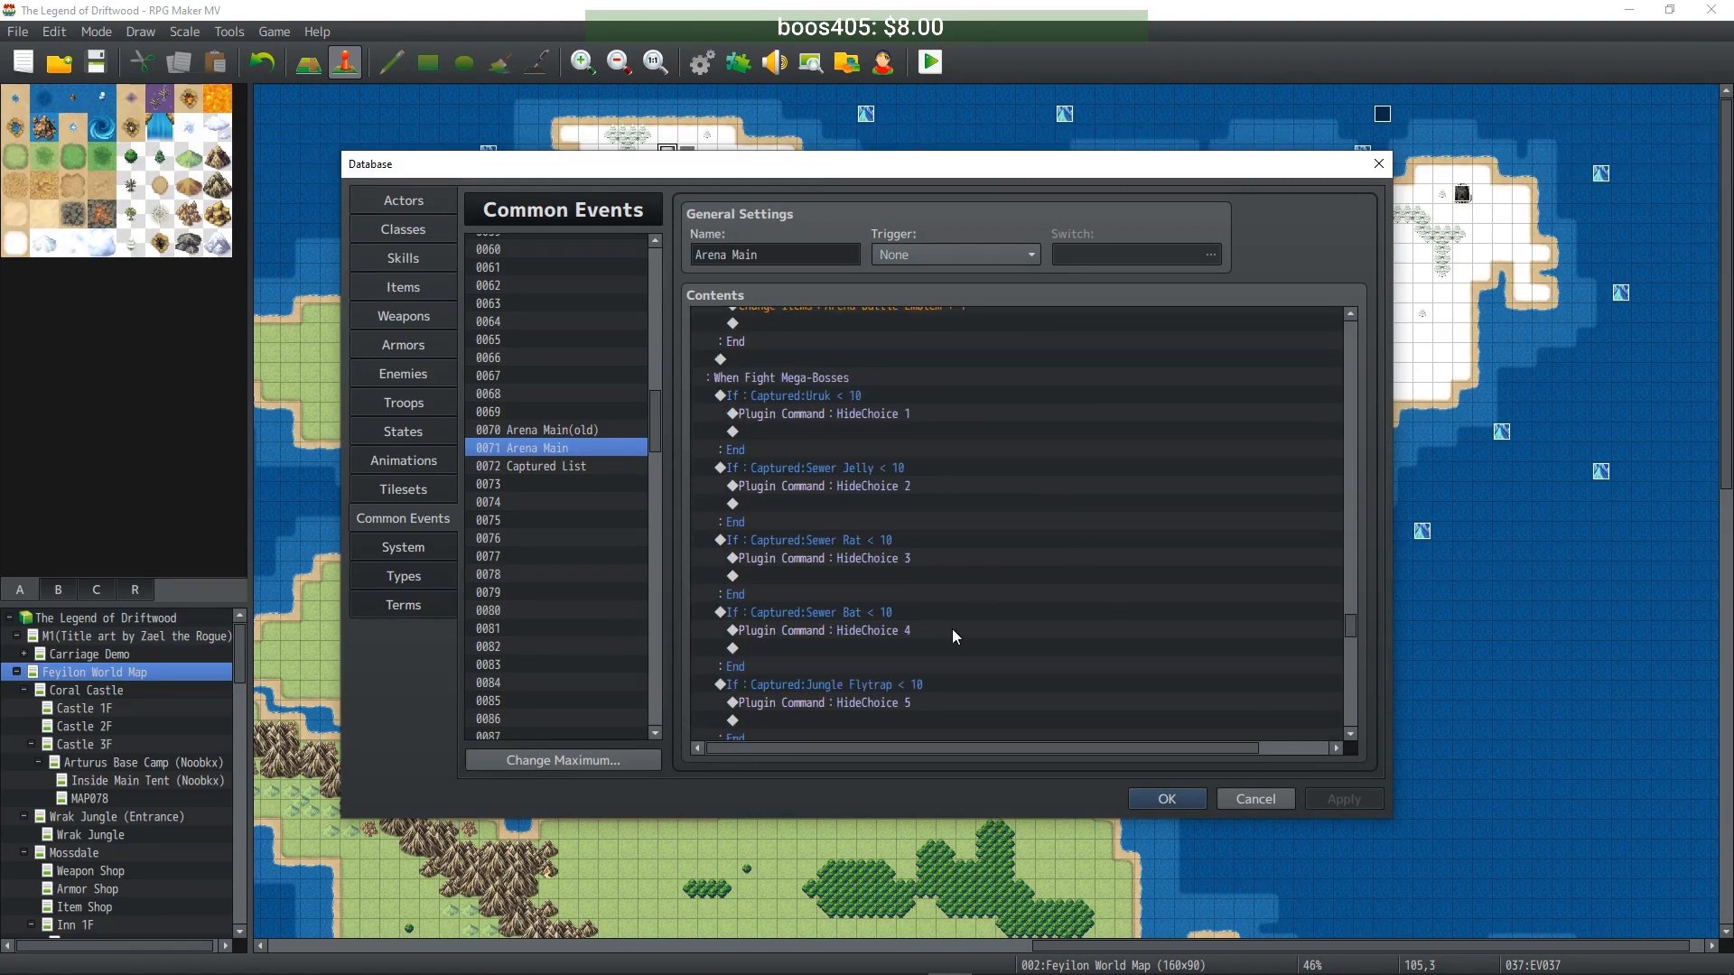
scroll(976, 542, up, 4)
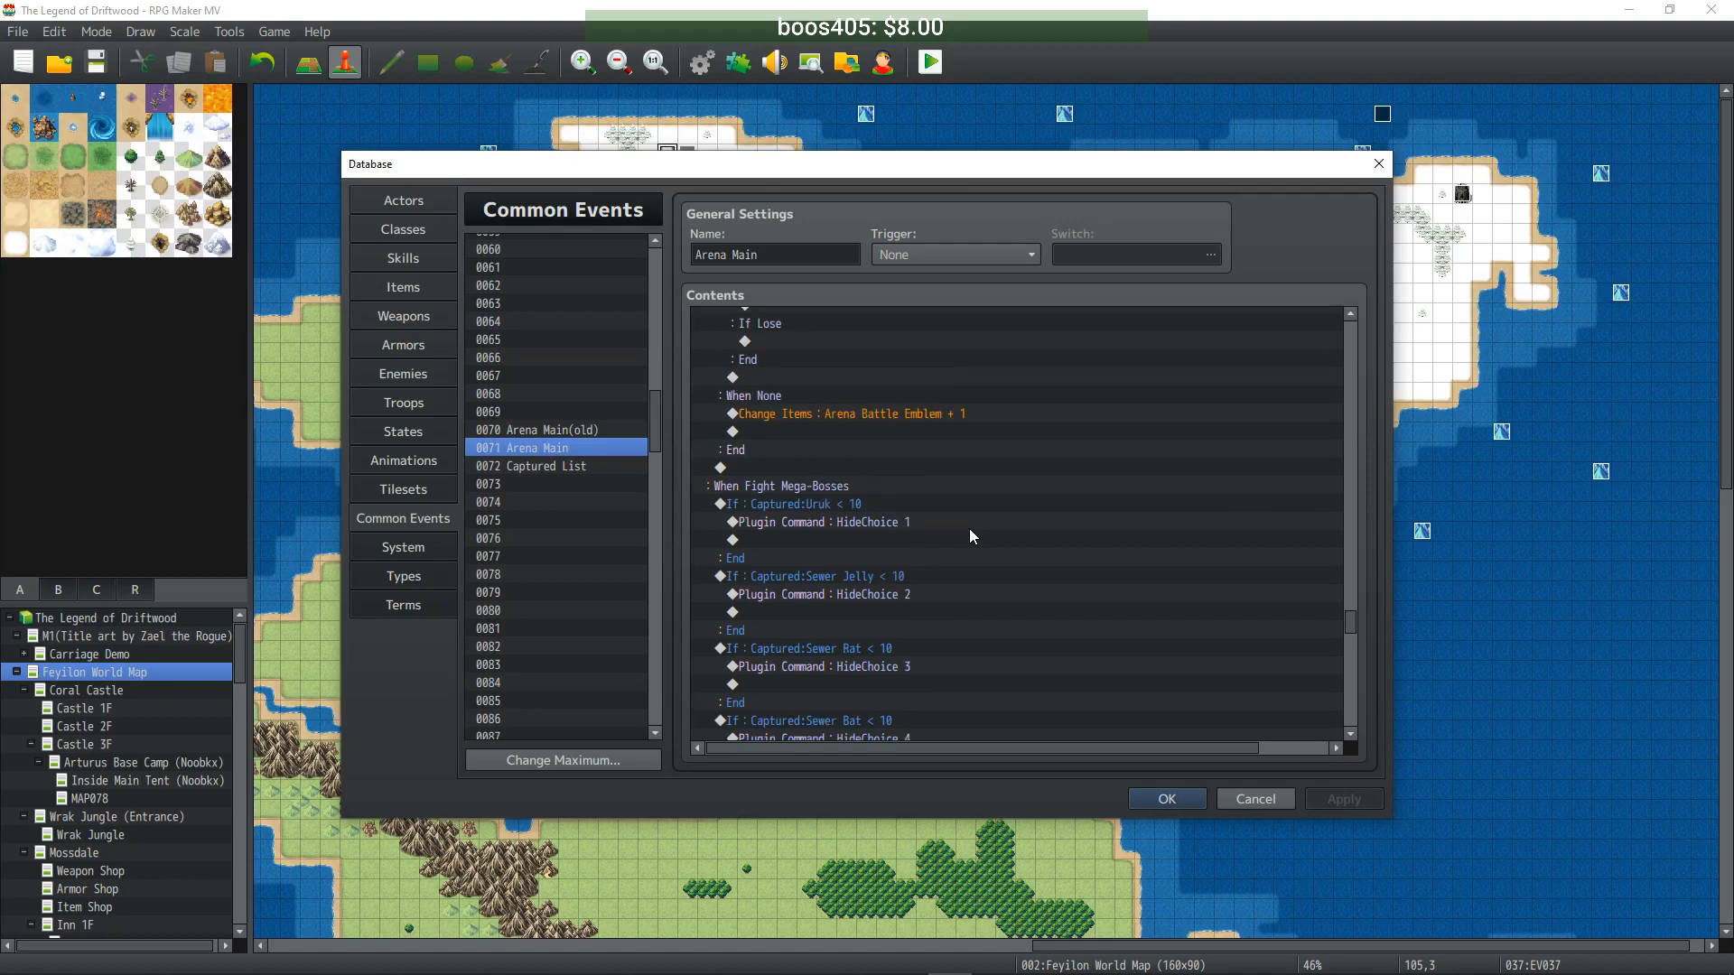
scroll(970, 538, up, 7)
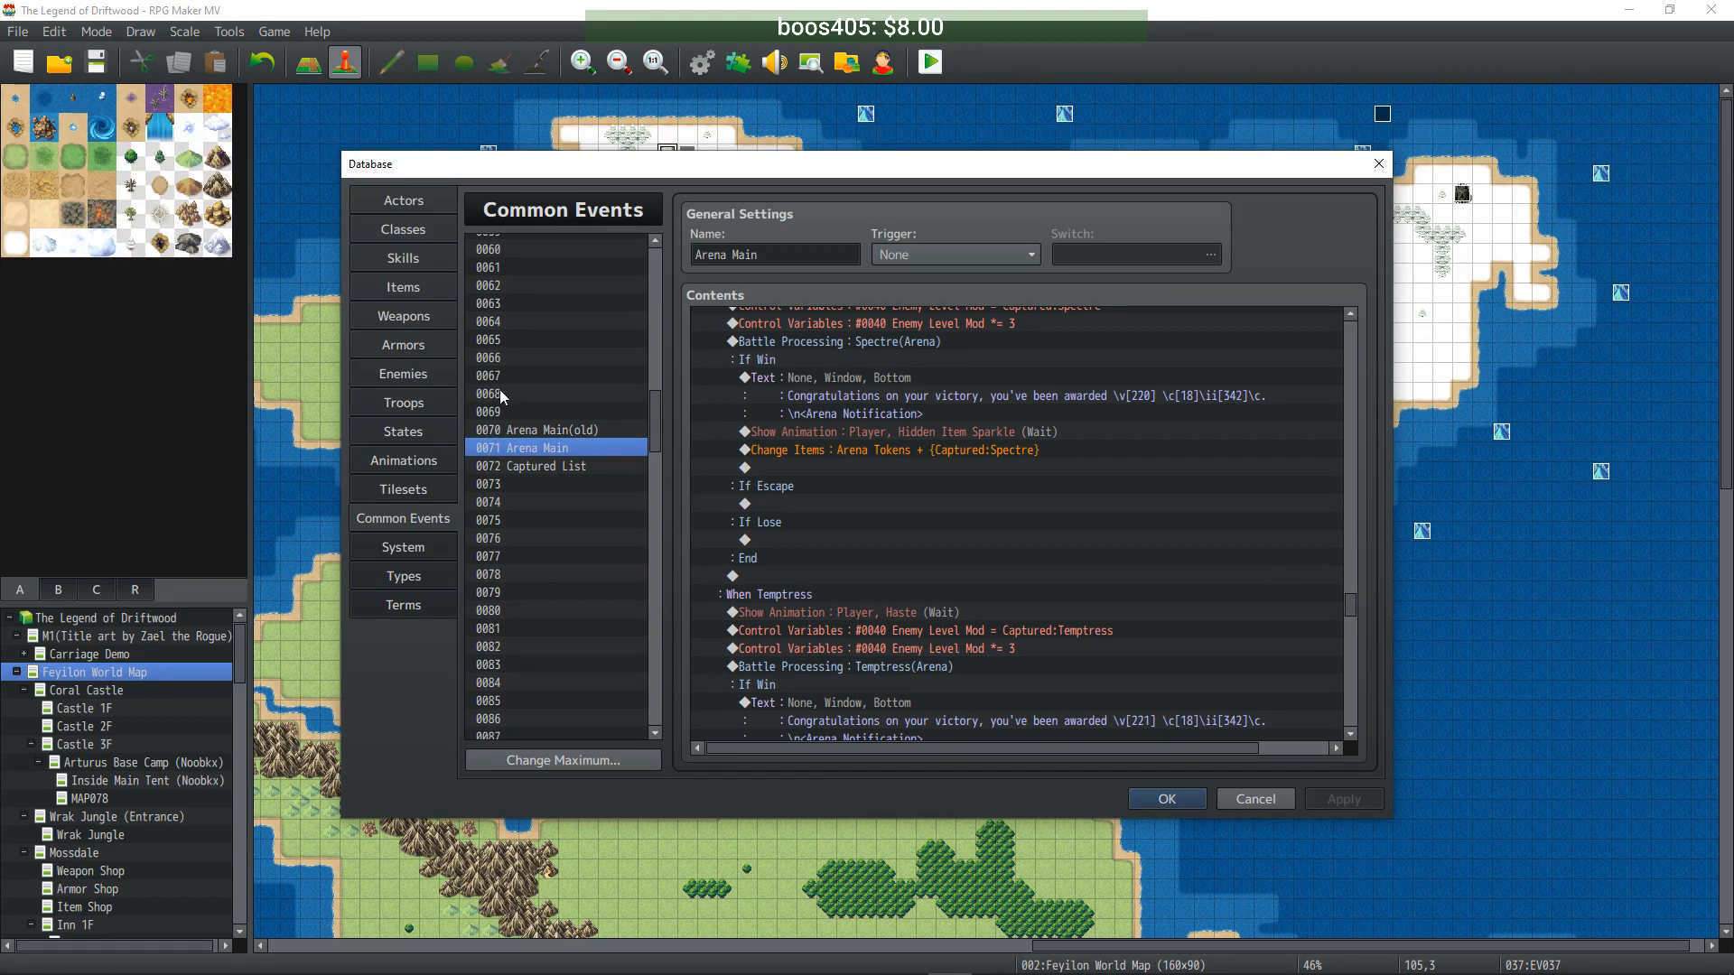
click(417, 403)
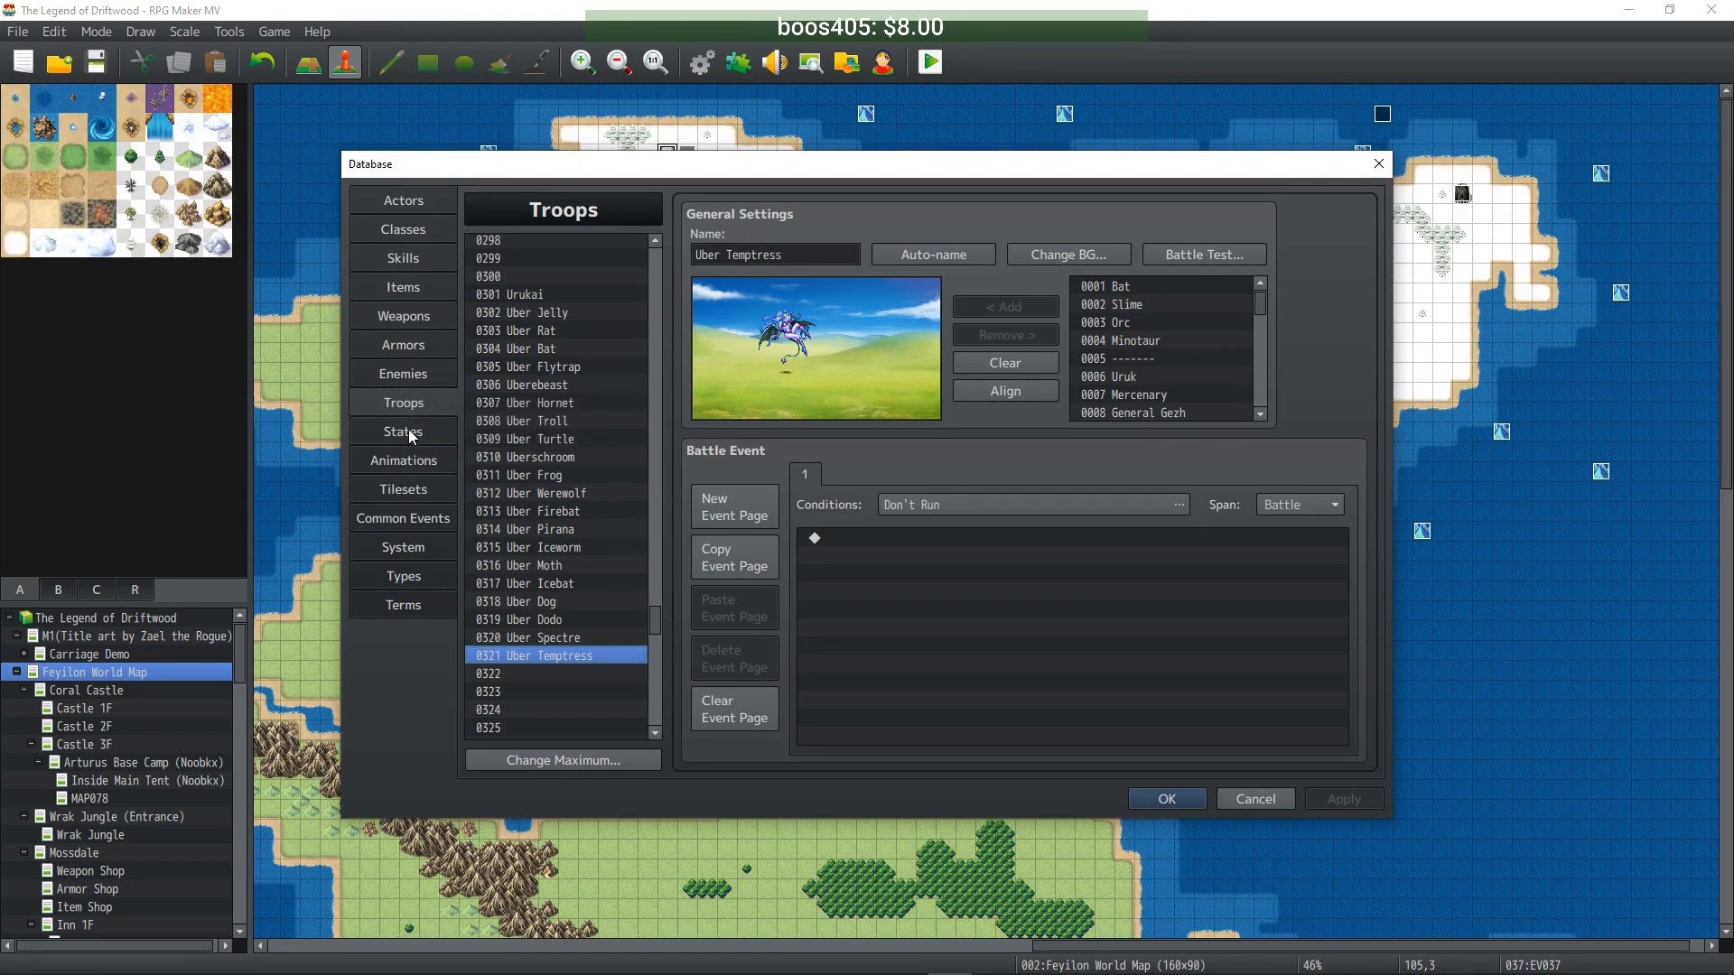
click(419, 518)
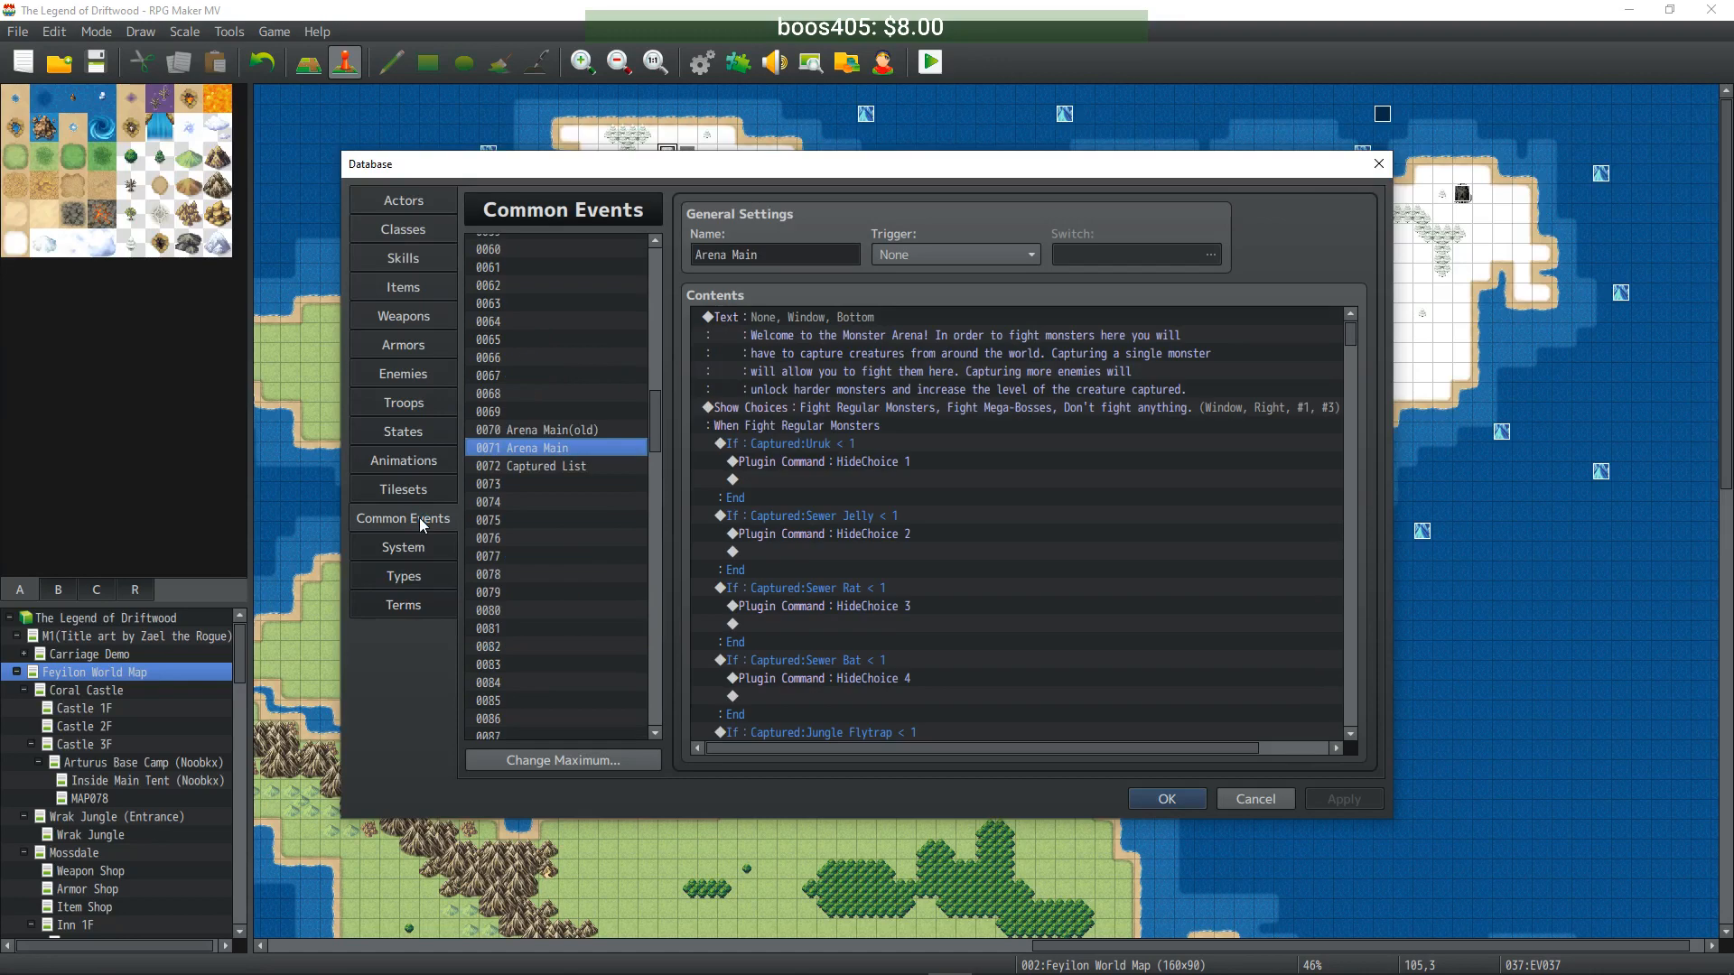
- Select the Temptress battle block from the Haste animation through End
drag(1351, 336, 1366, 686)
scroll(1145, 596, up, 8)
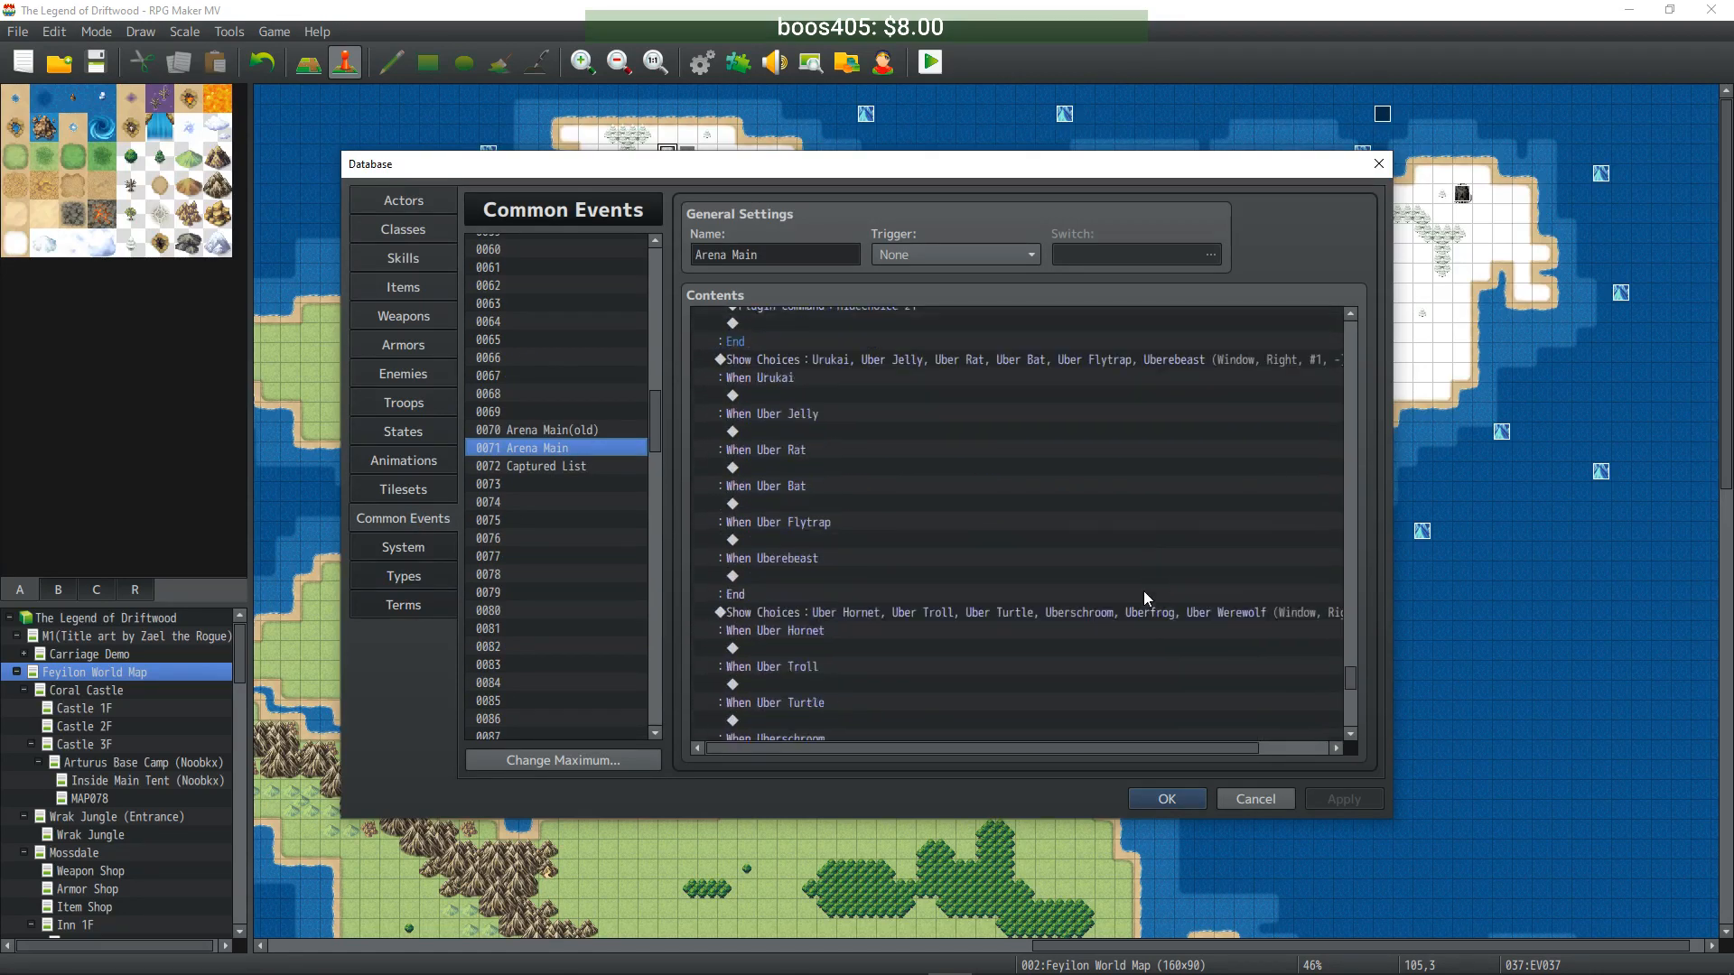
scroll(1097, 566, up, 19)
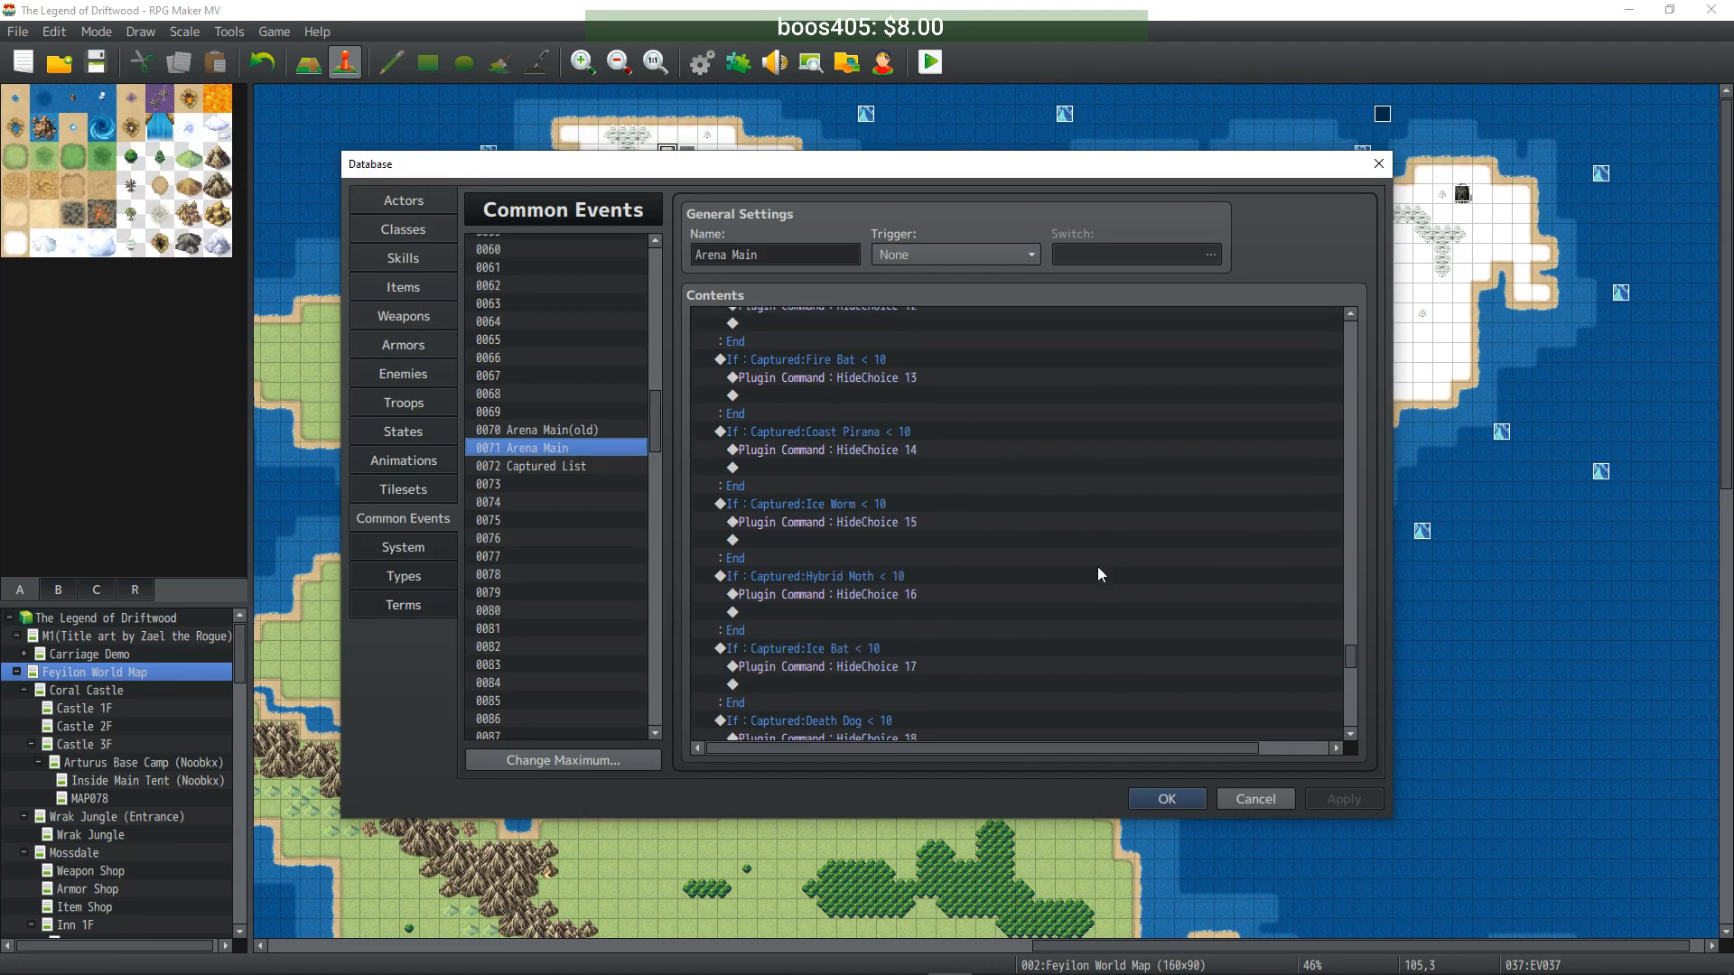
scroll(1098, 562, up, 15)
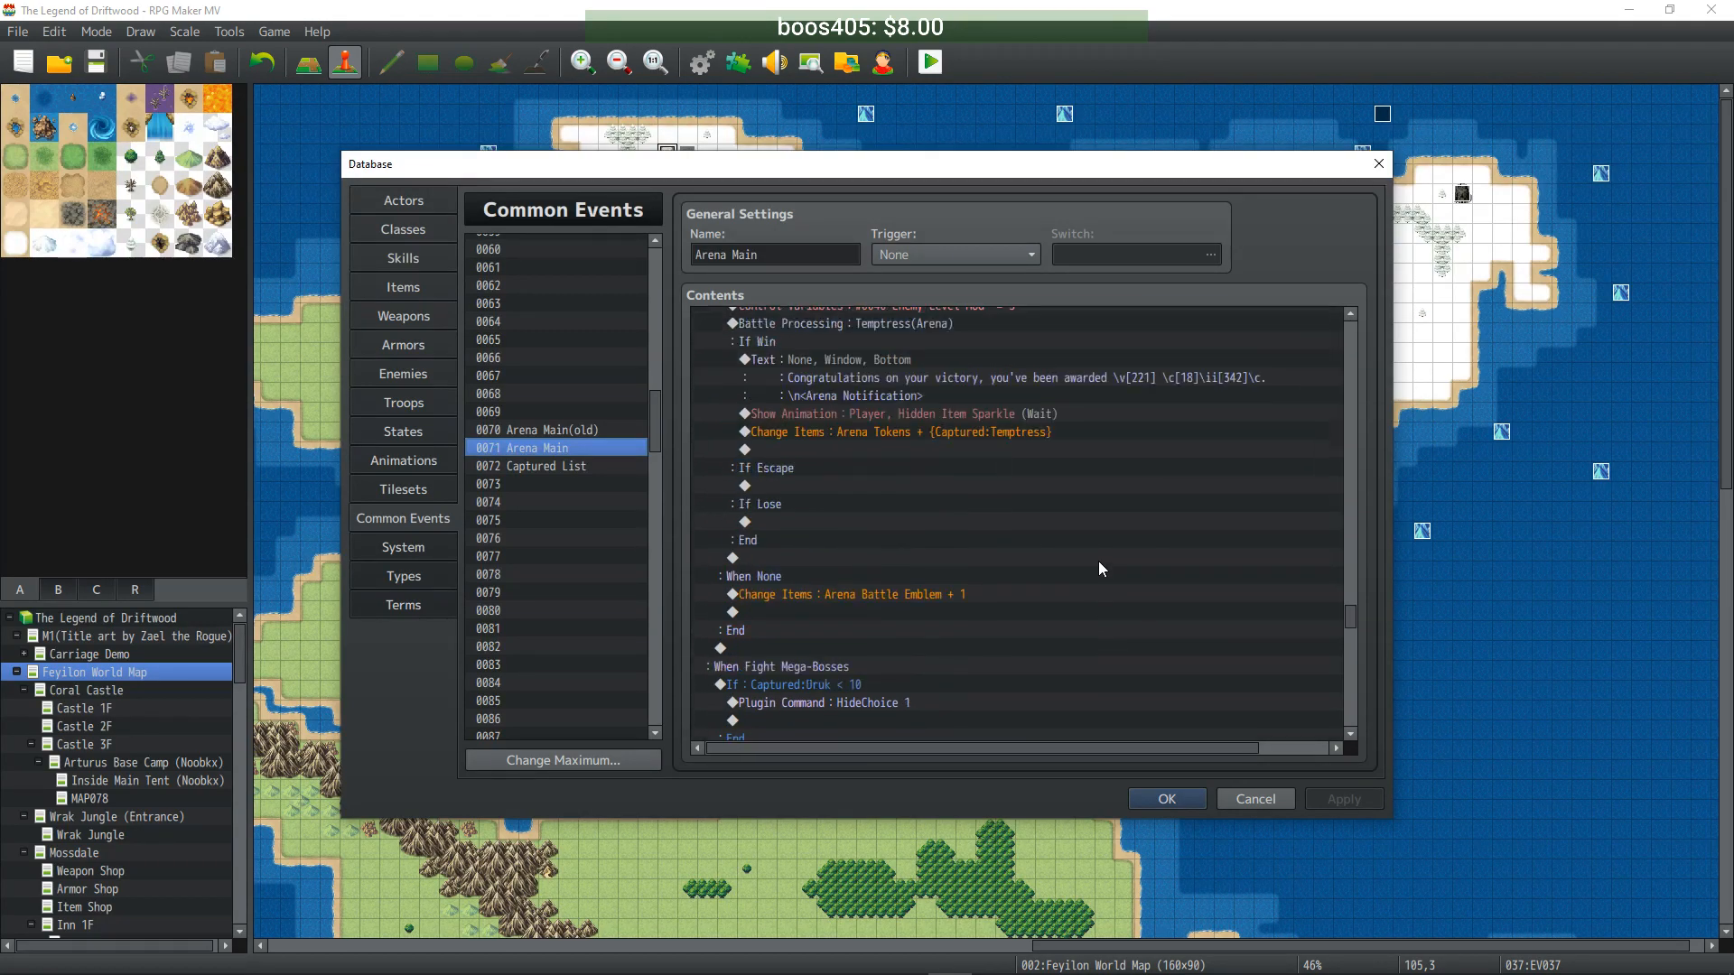
click(880, 403)
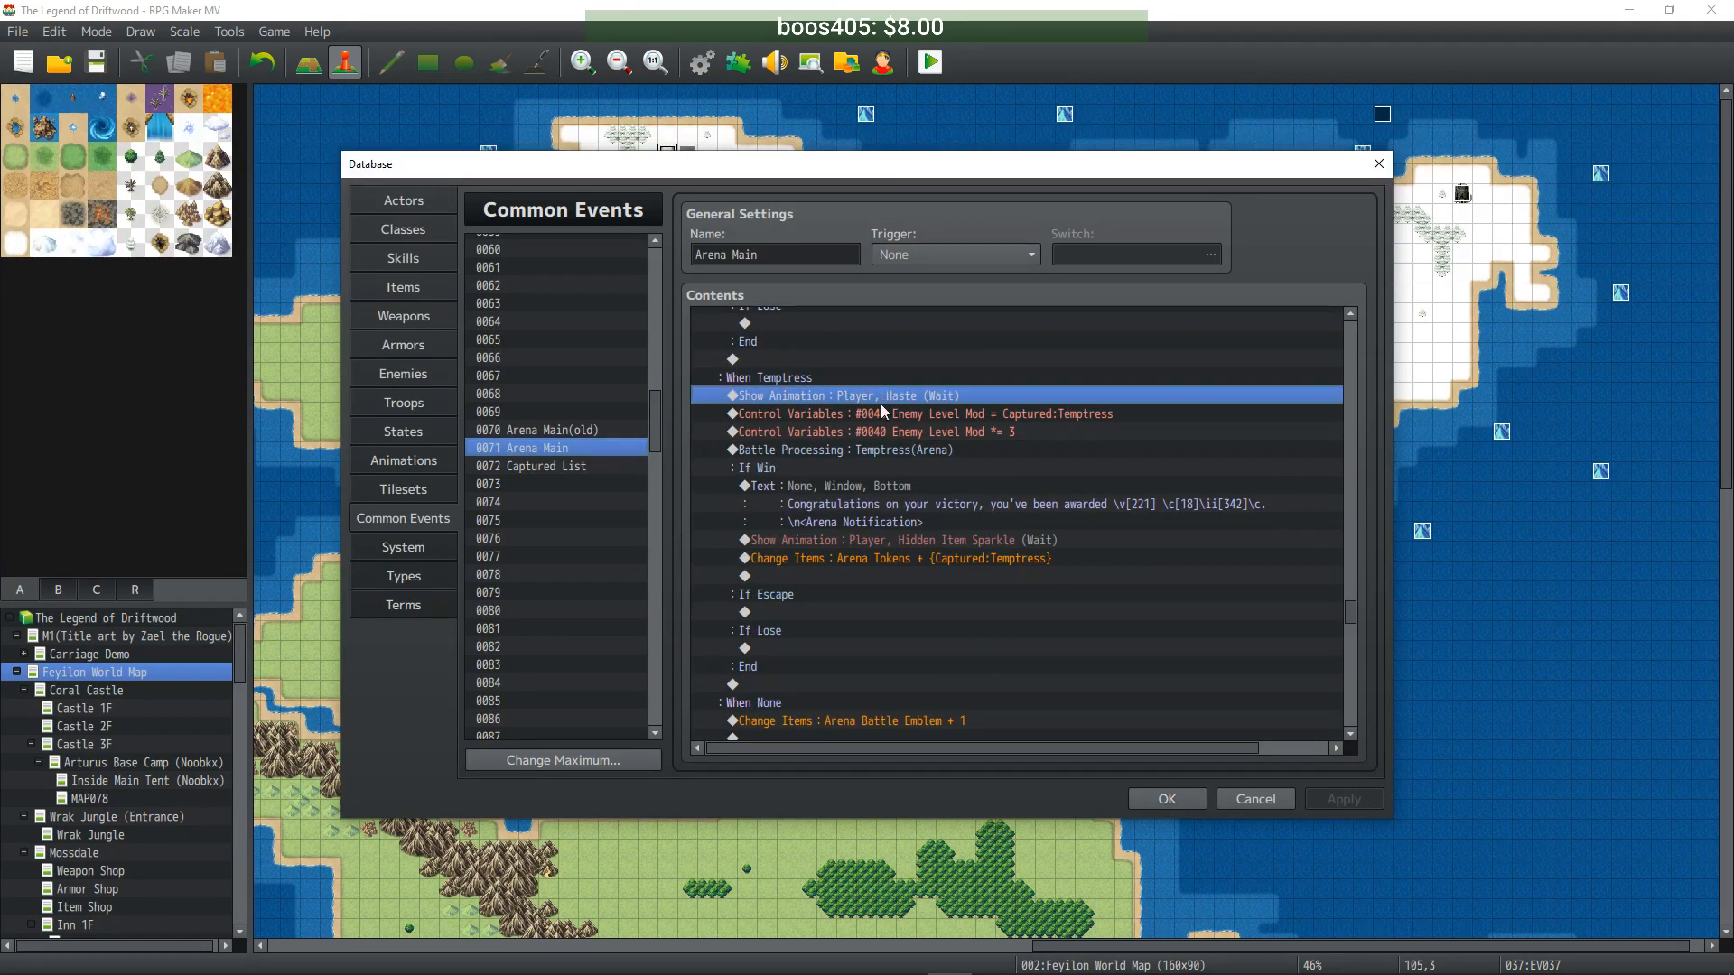
shift+click(892, 545)
click(936, 431)
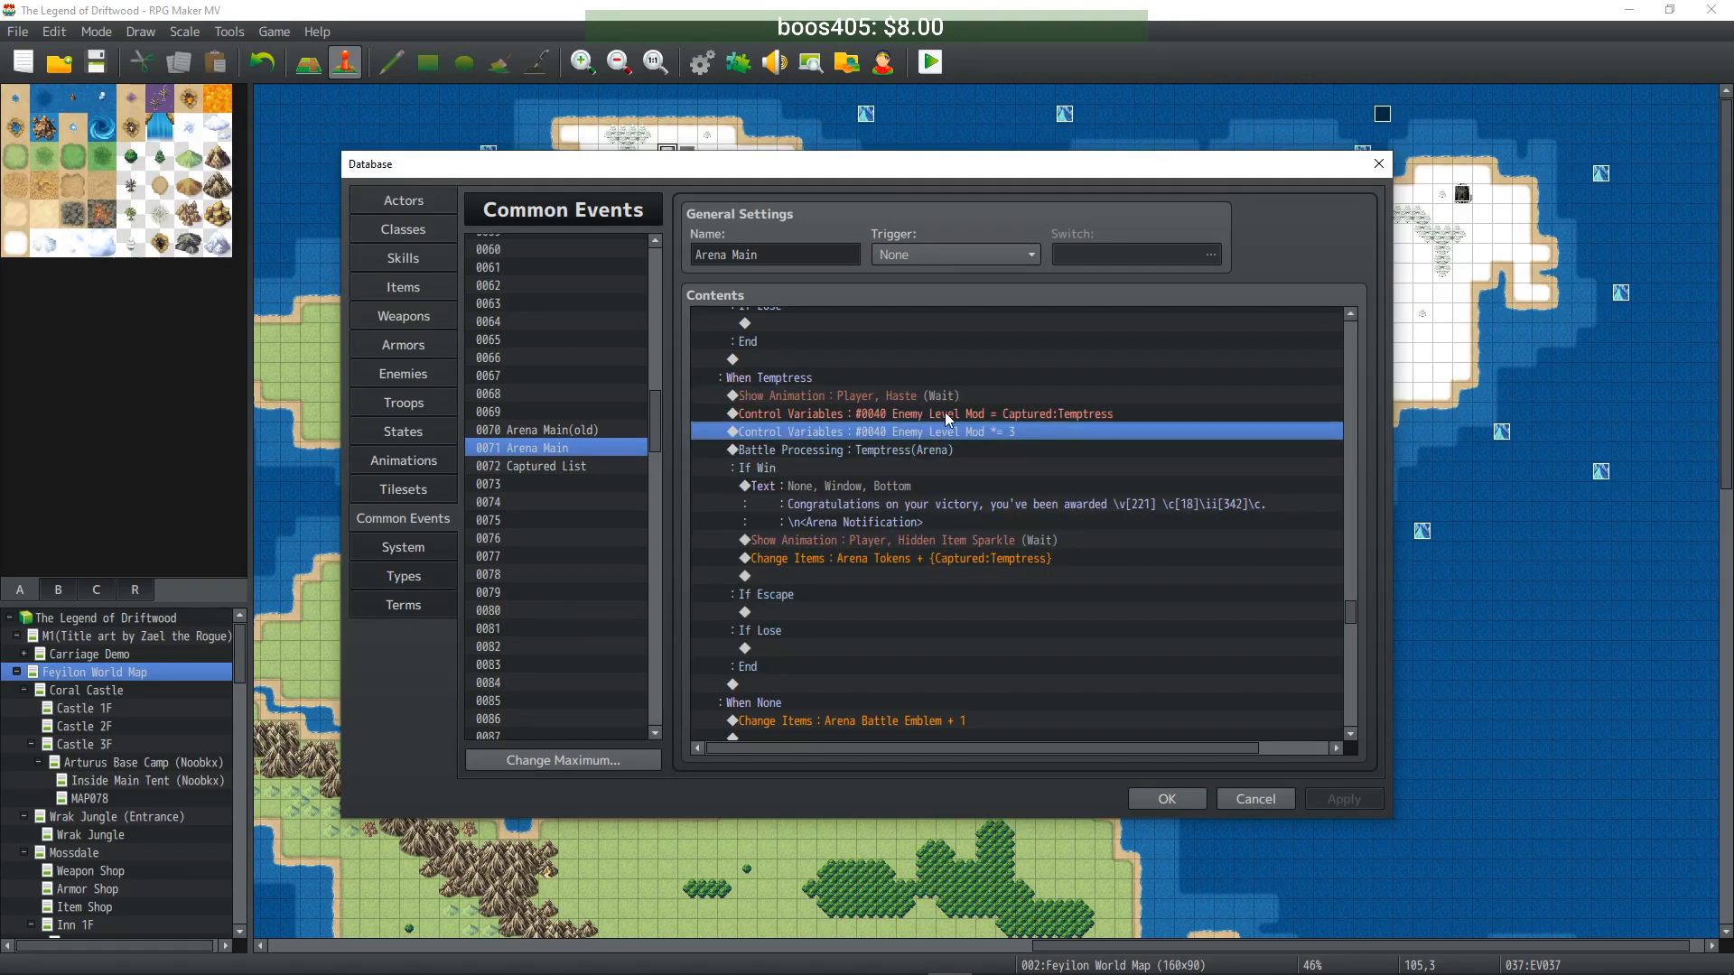
click(1043, 414)
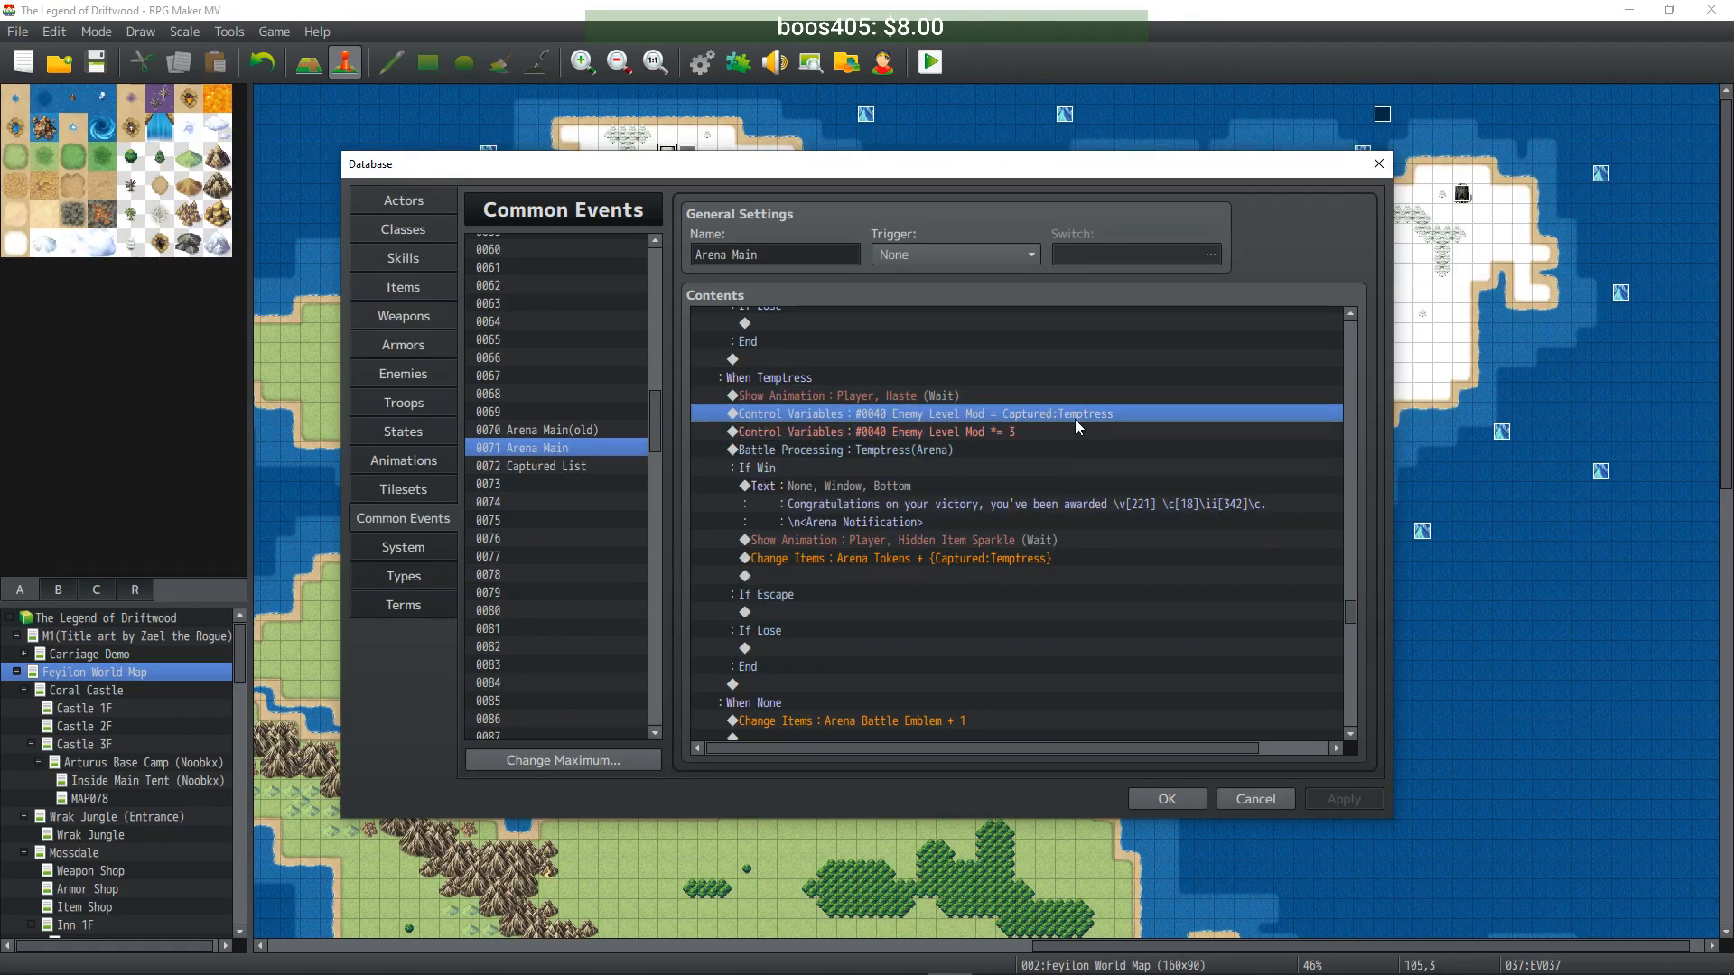
click(971, 431)
click(994, 413)
click(970, 425)
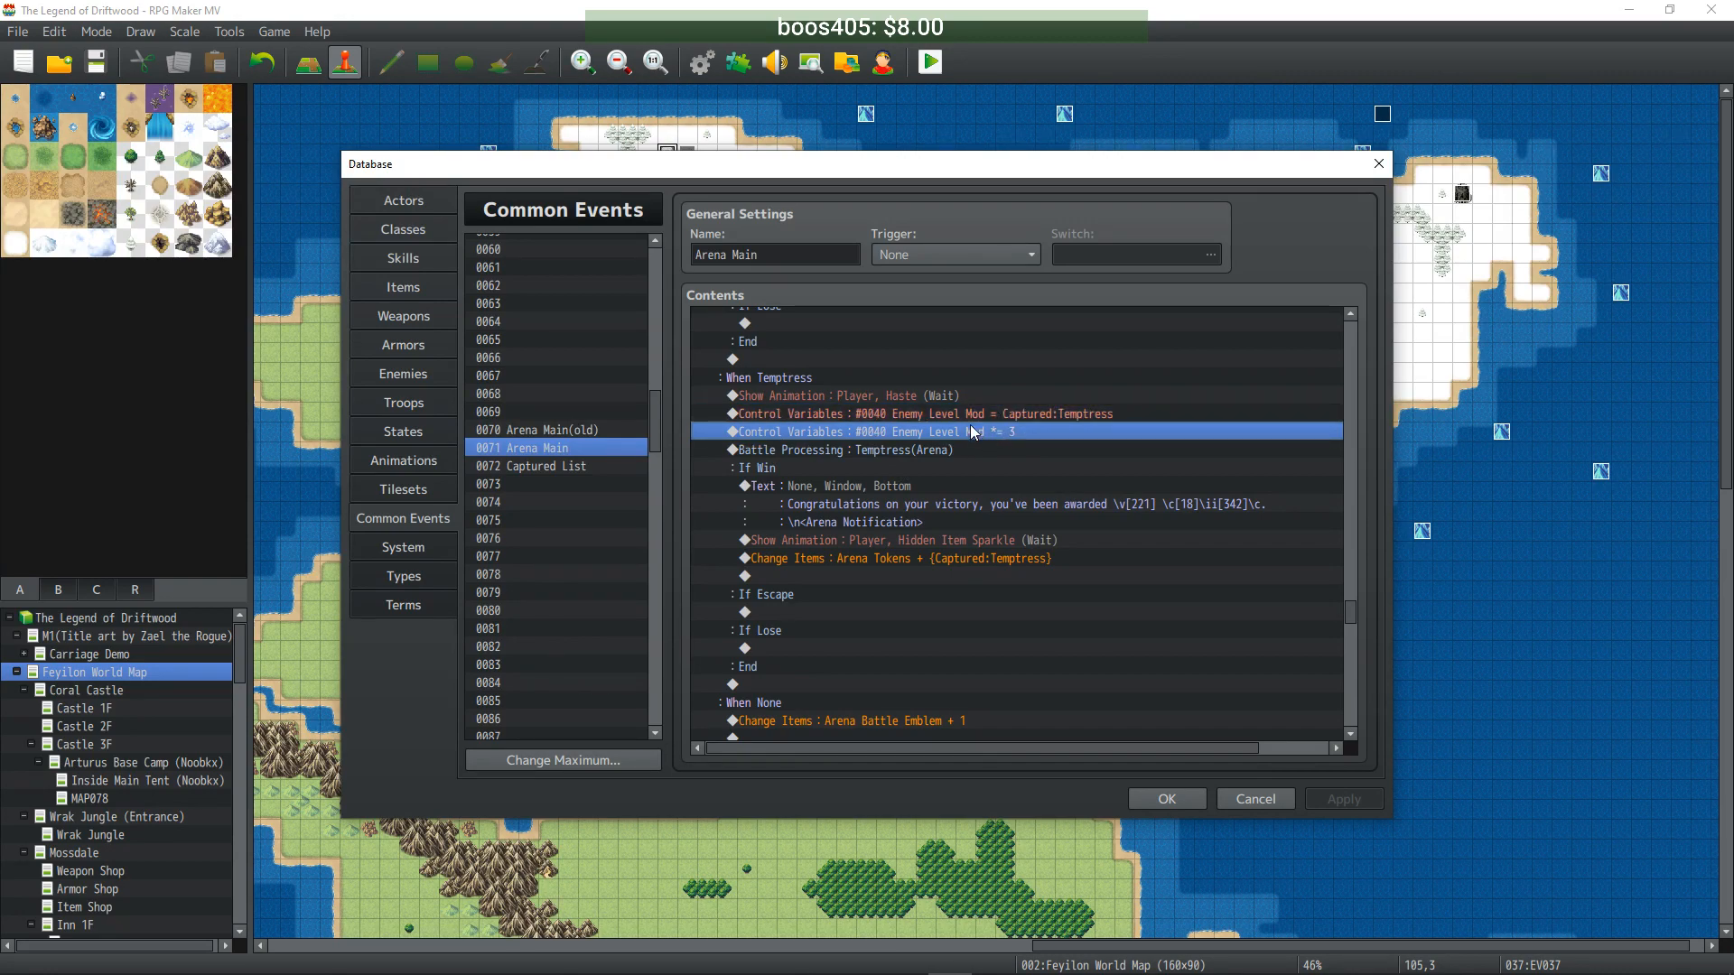
click(899, 397)
shift+click(885, 545)
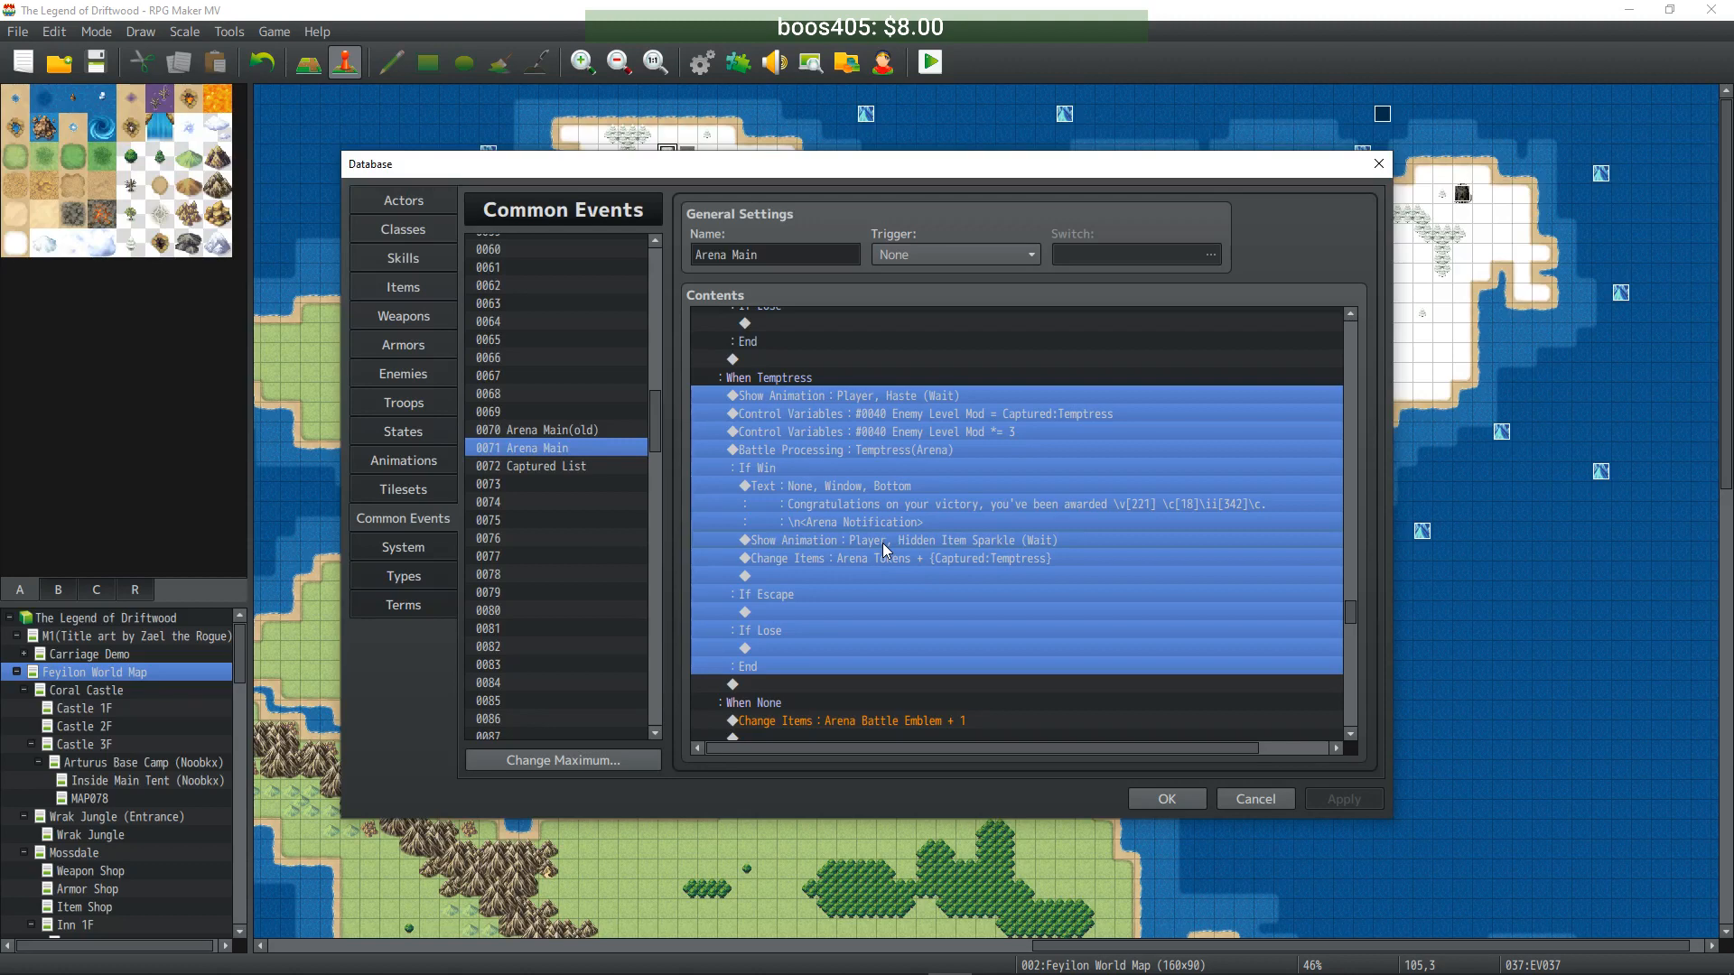
- Paste the copied Temptress block into the empty line under When Urukai
scroll(867, 496, down, 8)
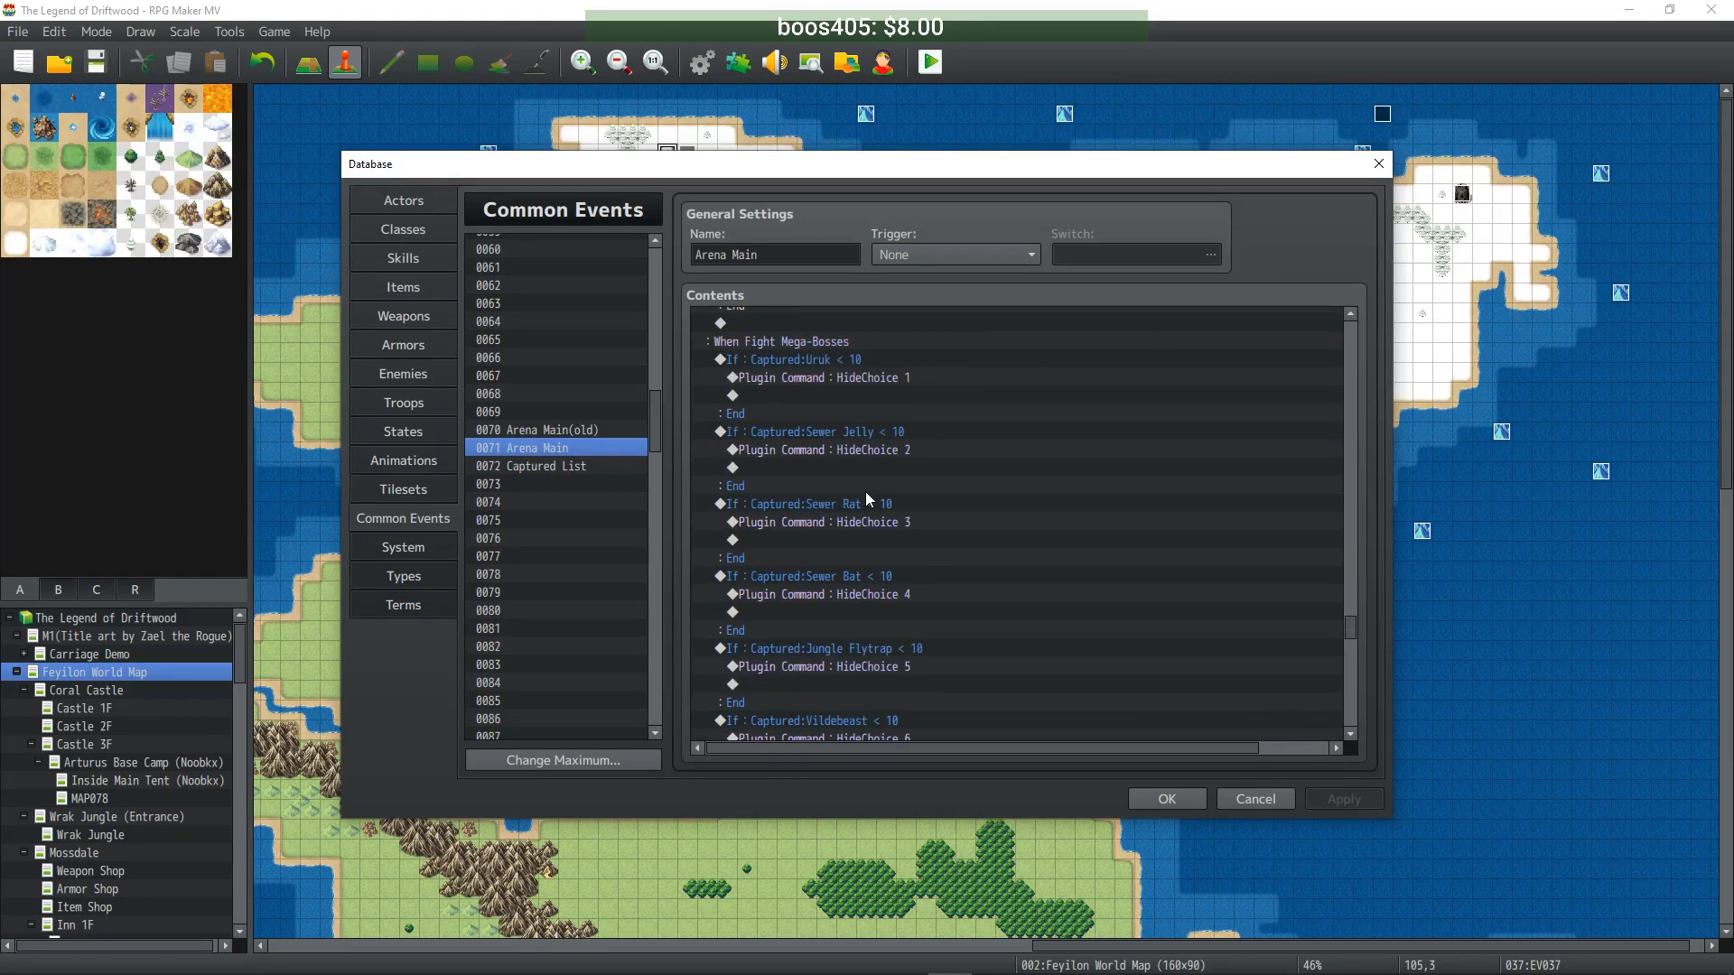
scroll(851, 412, down, 8)
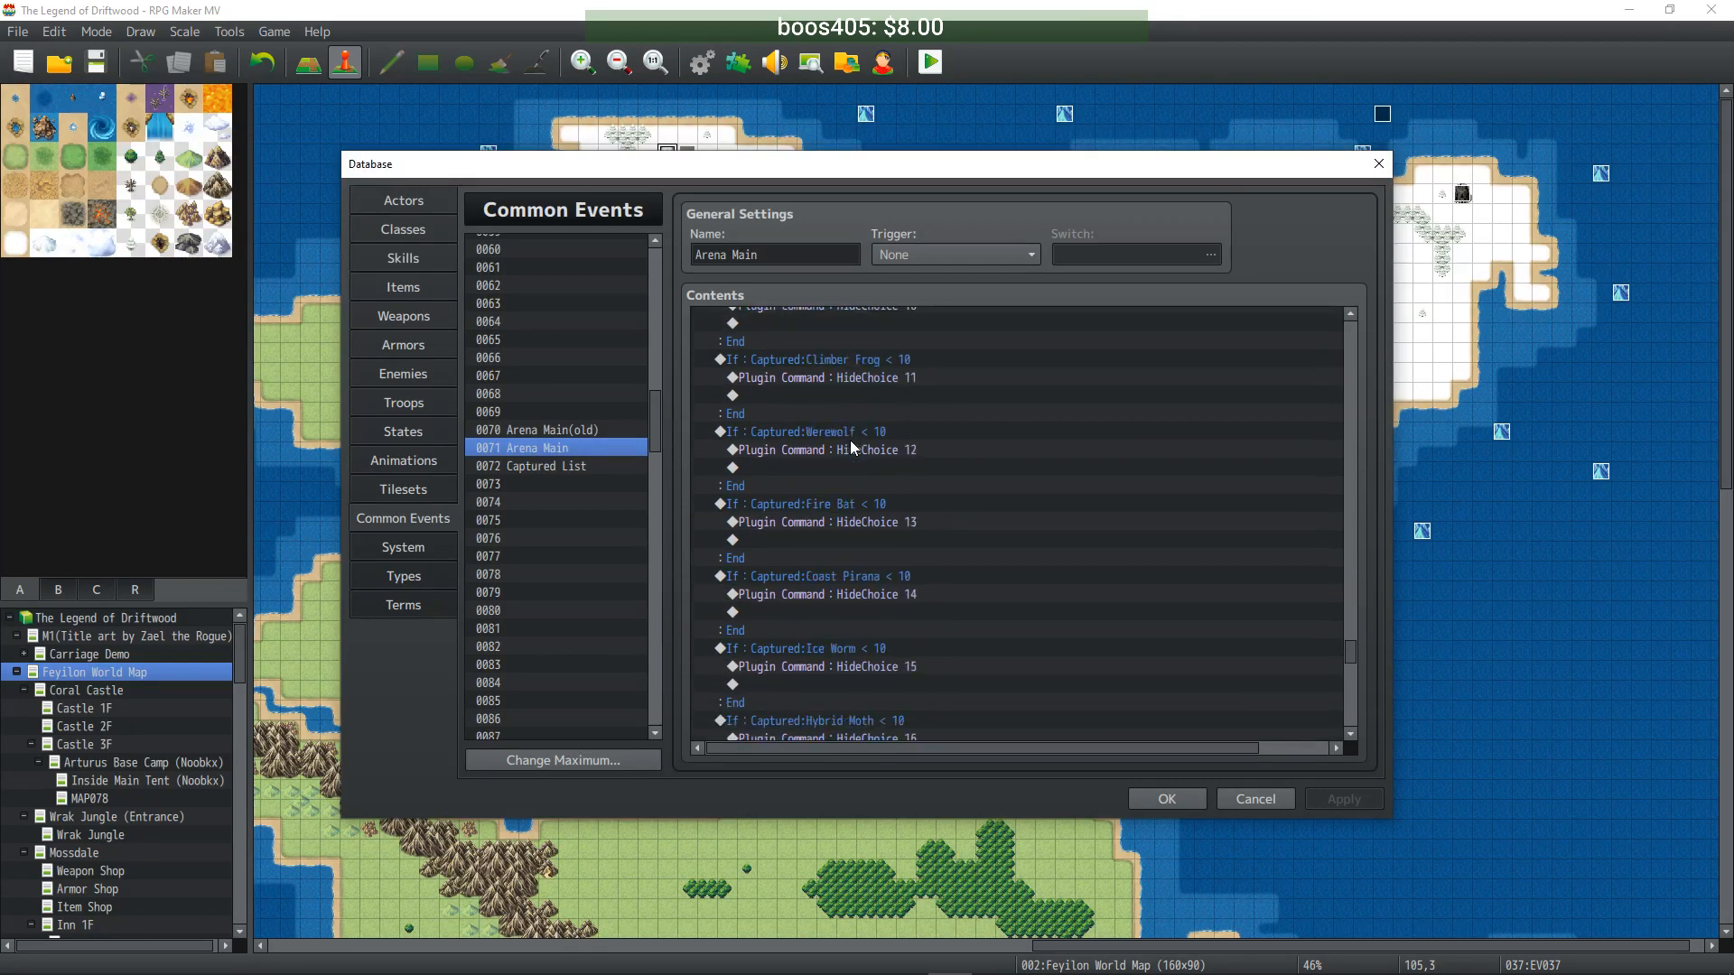
scroll(848, 443, up, 7)
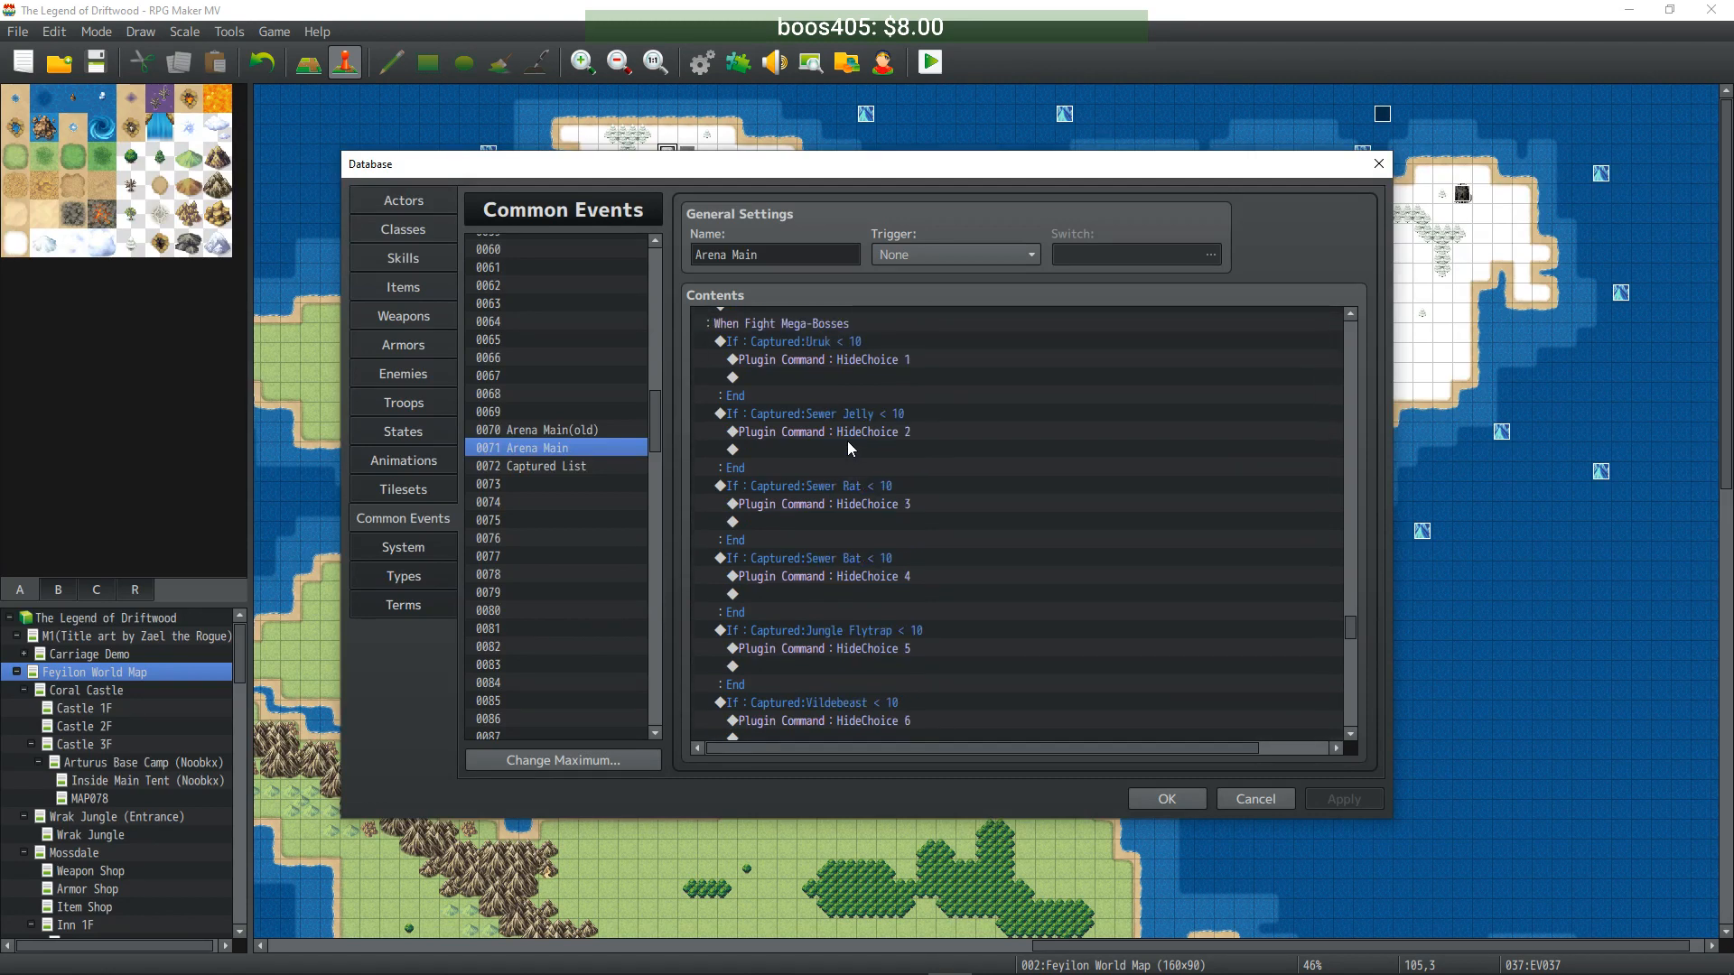
scroll(847, 441, down, 20)
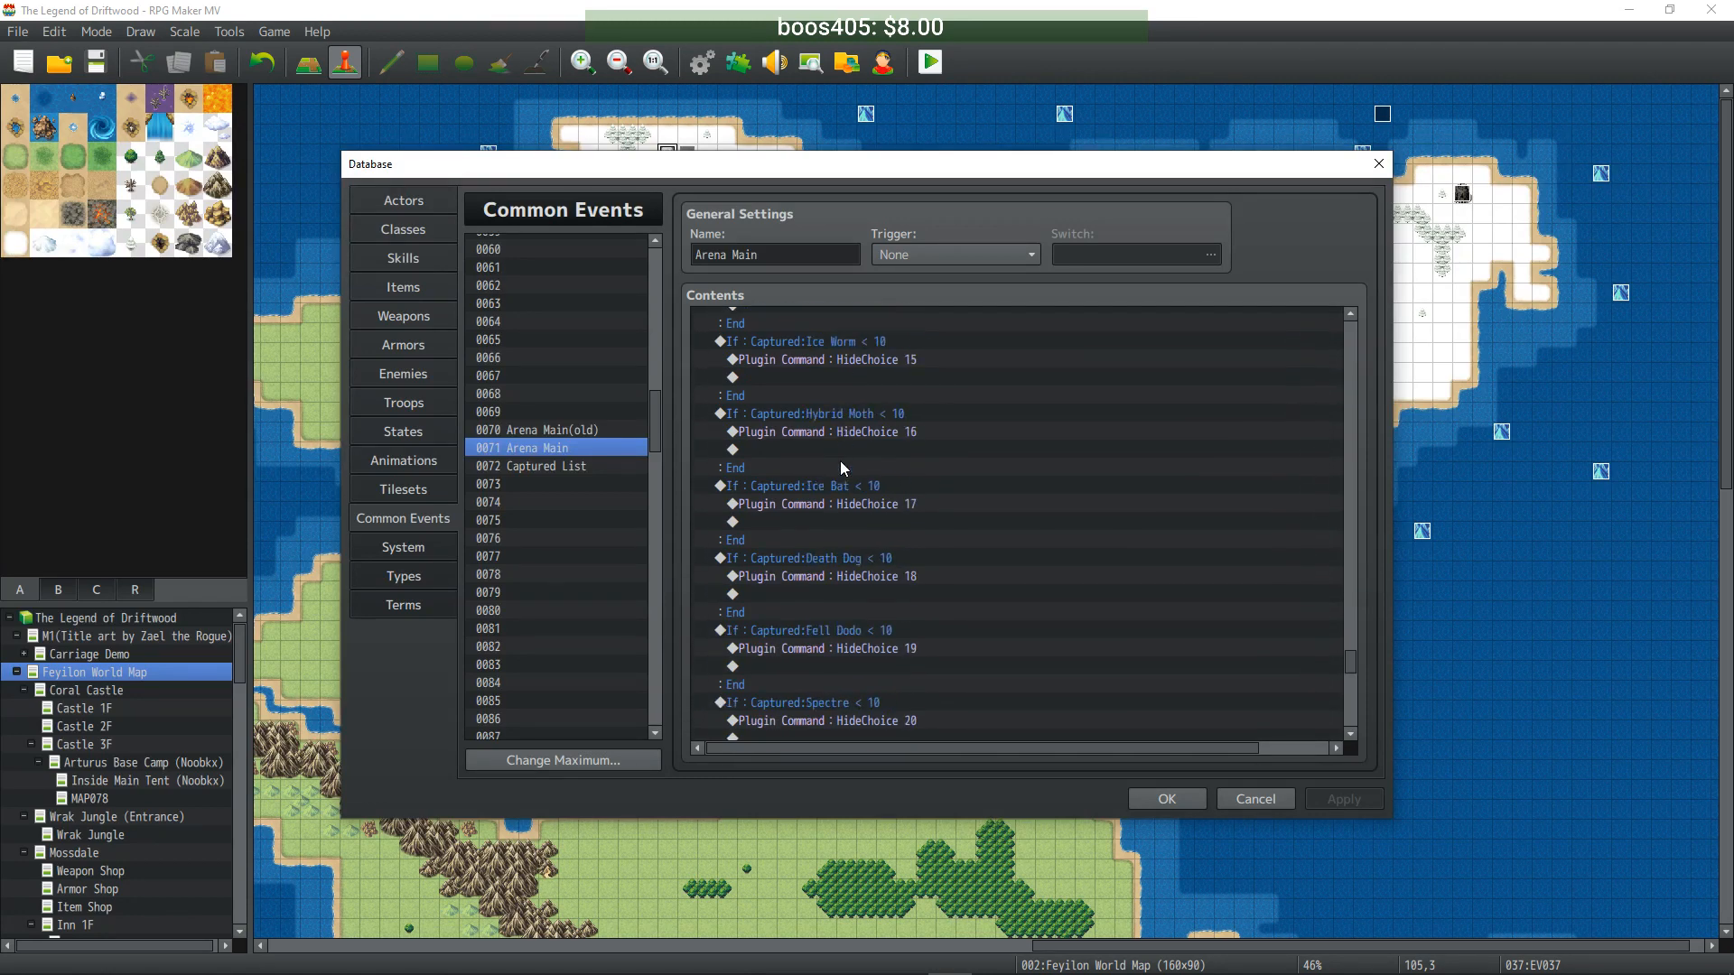
scroll(842, 459, down, 4)
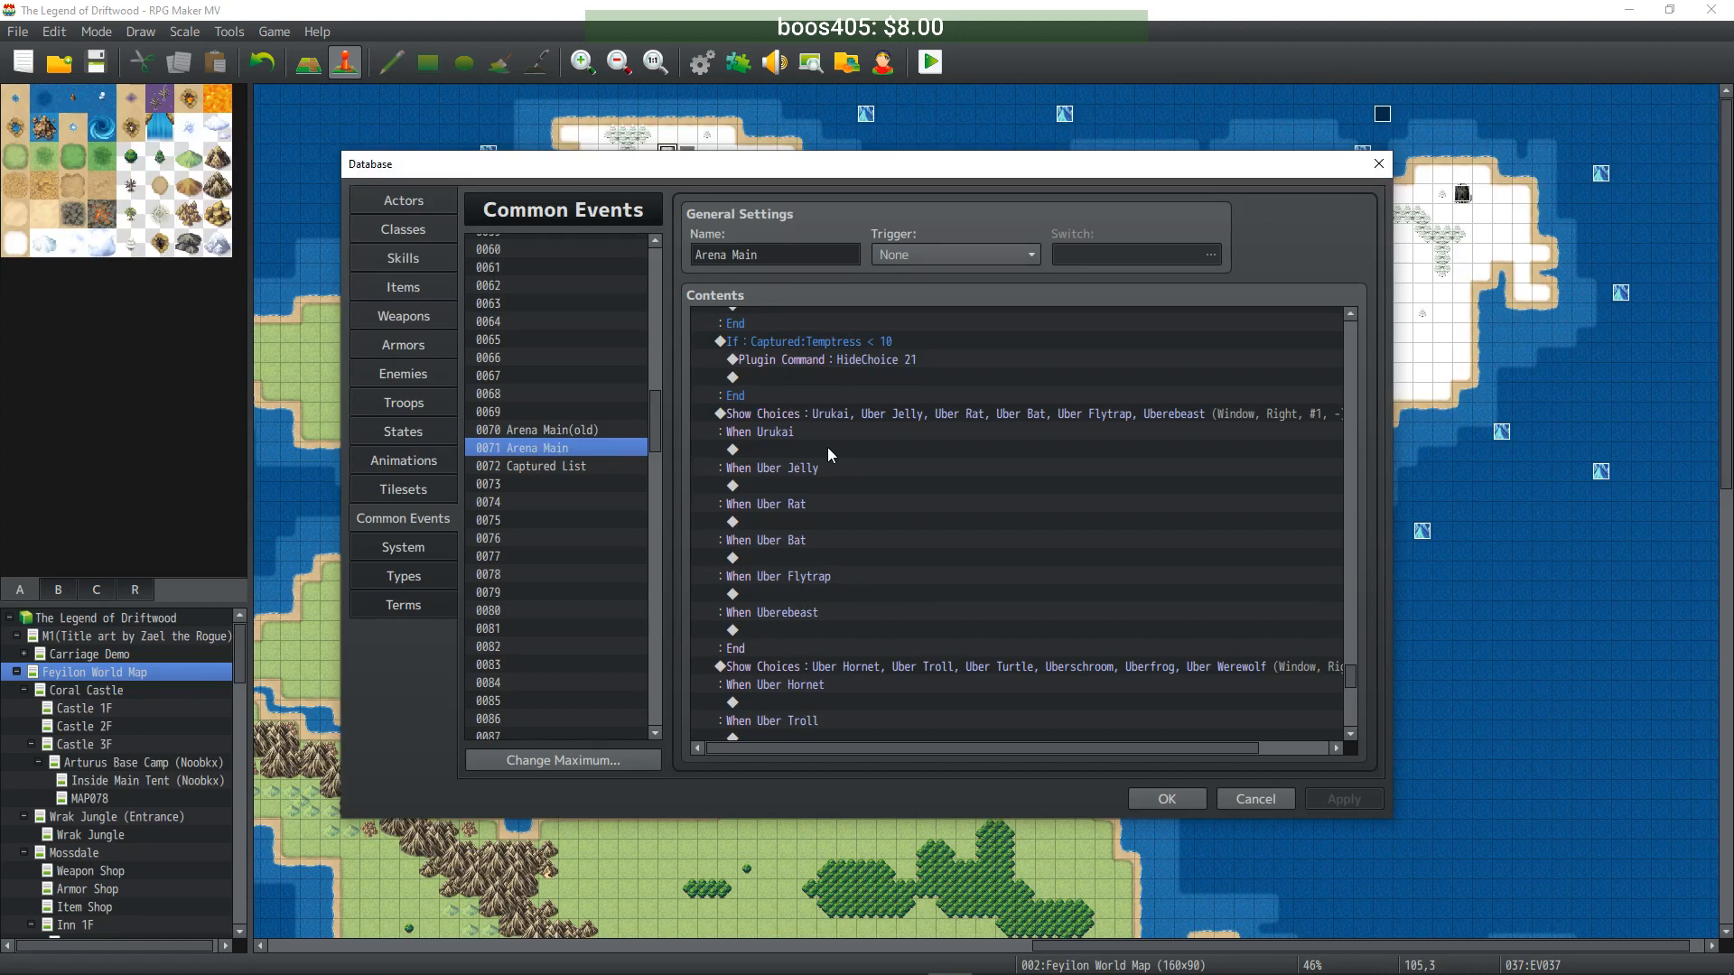
scroll(827, 447, down, 1)
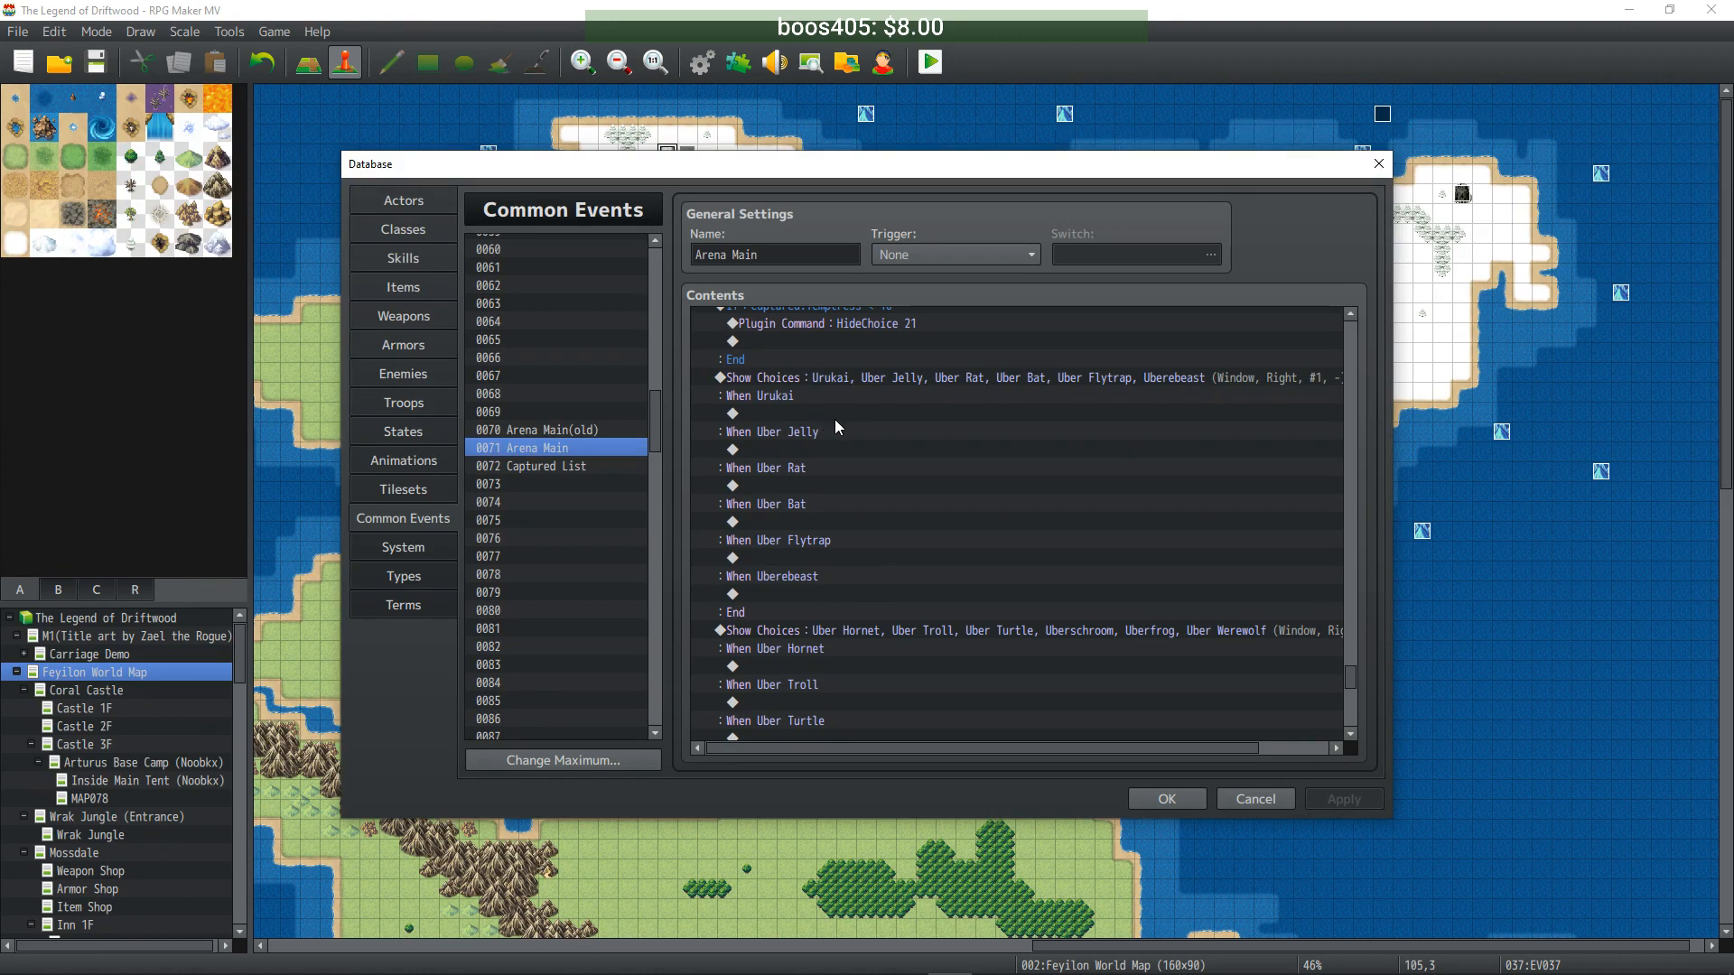
click(837, 416)
key(ctrl+v)
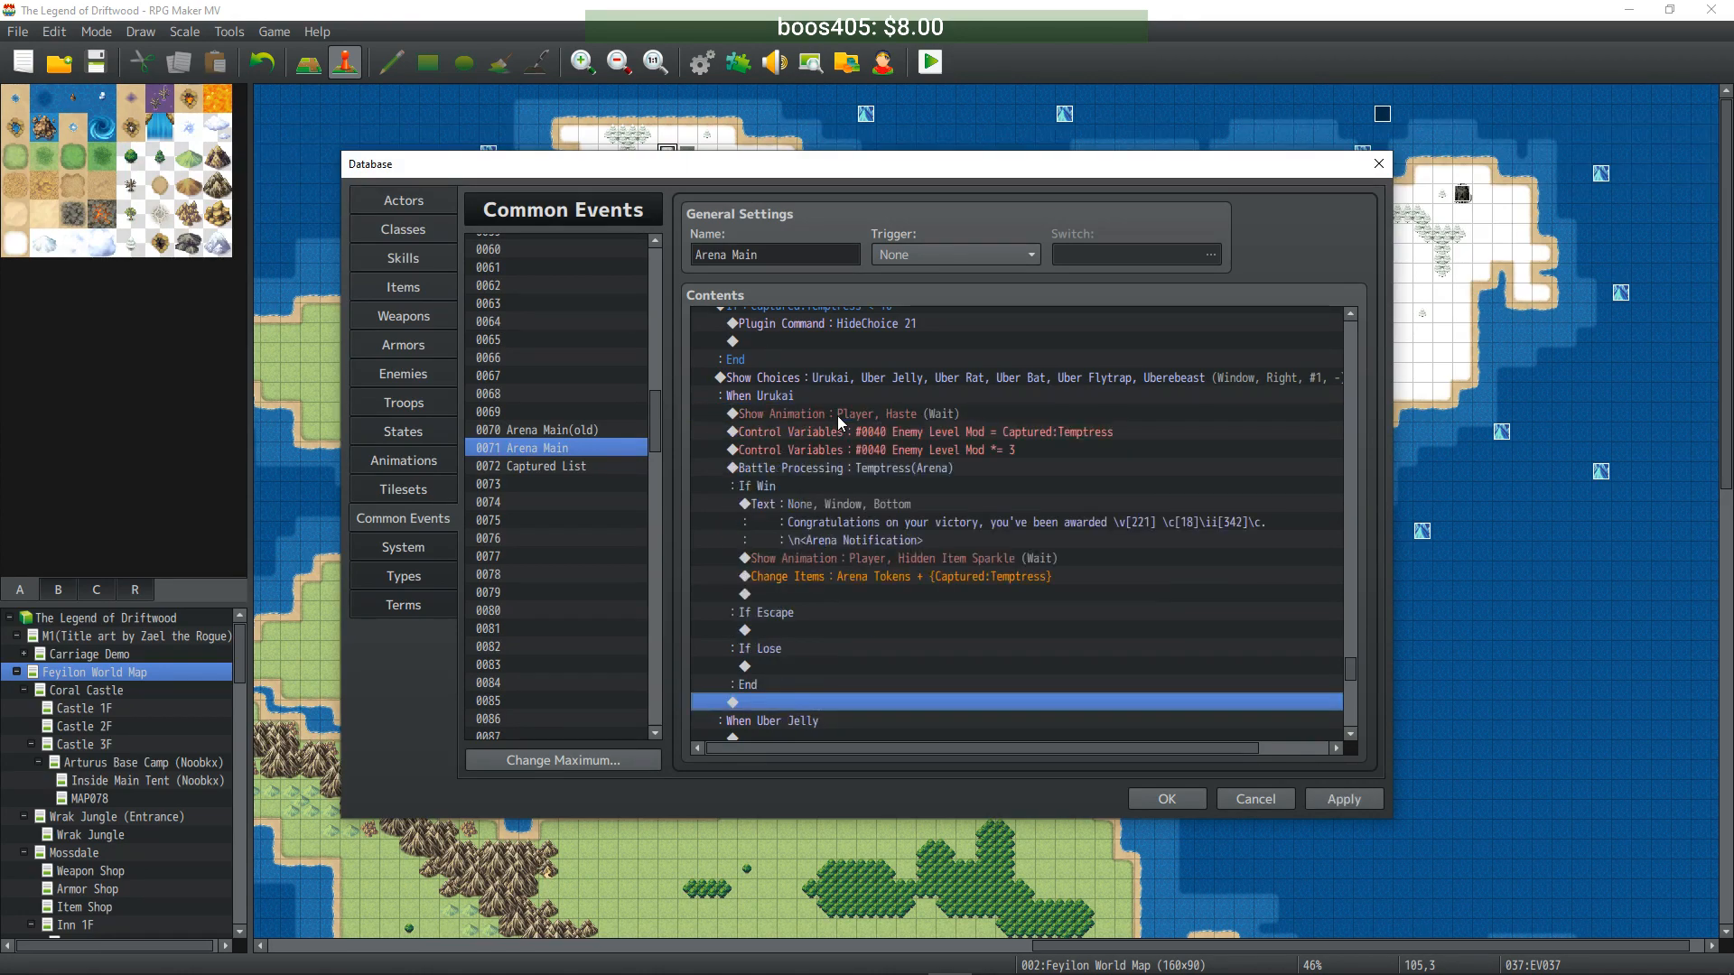
- Delete both Control Variables lines and switch the Battle Processing troop to 0301 Urukai
click(887, 430)
key(Delete)
key(Delete)
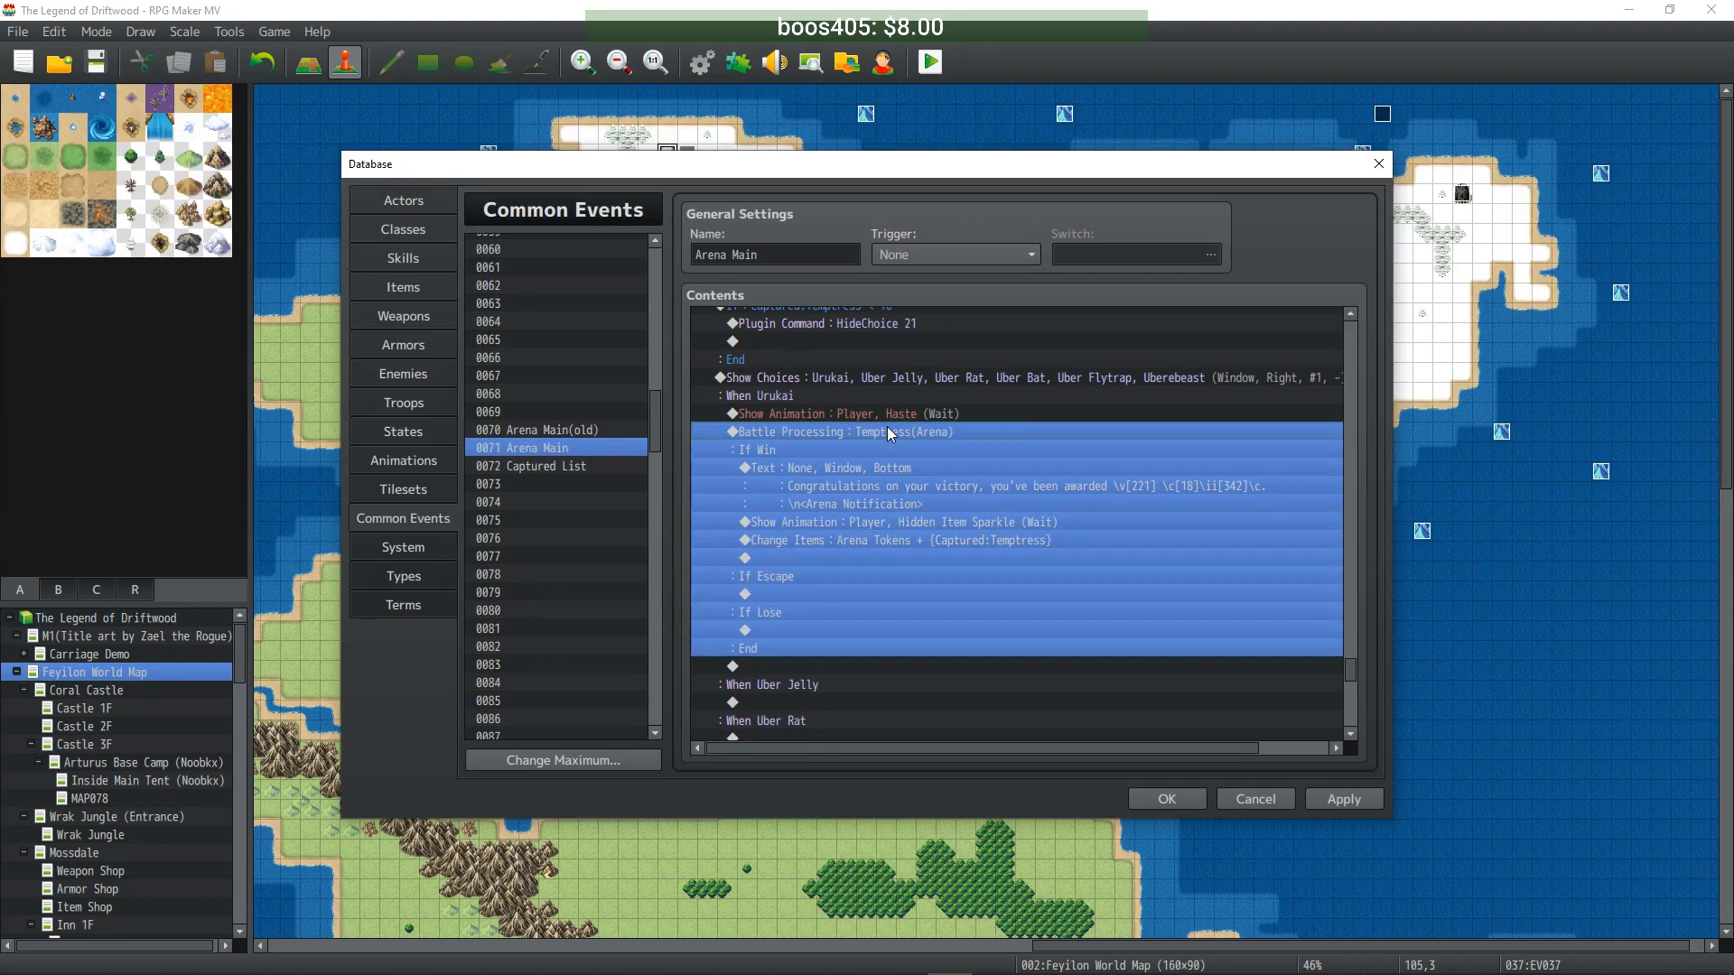
right_click(890, 432)
click(924, 467)
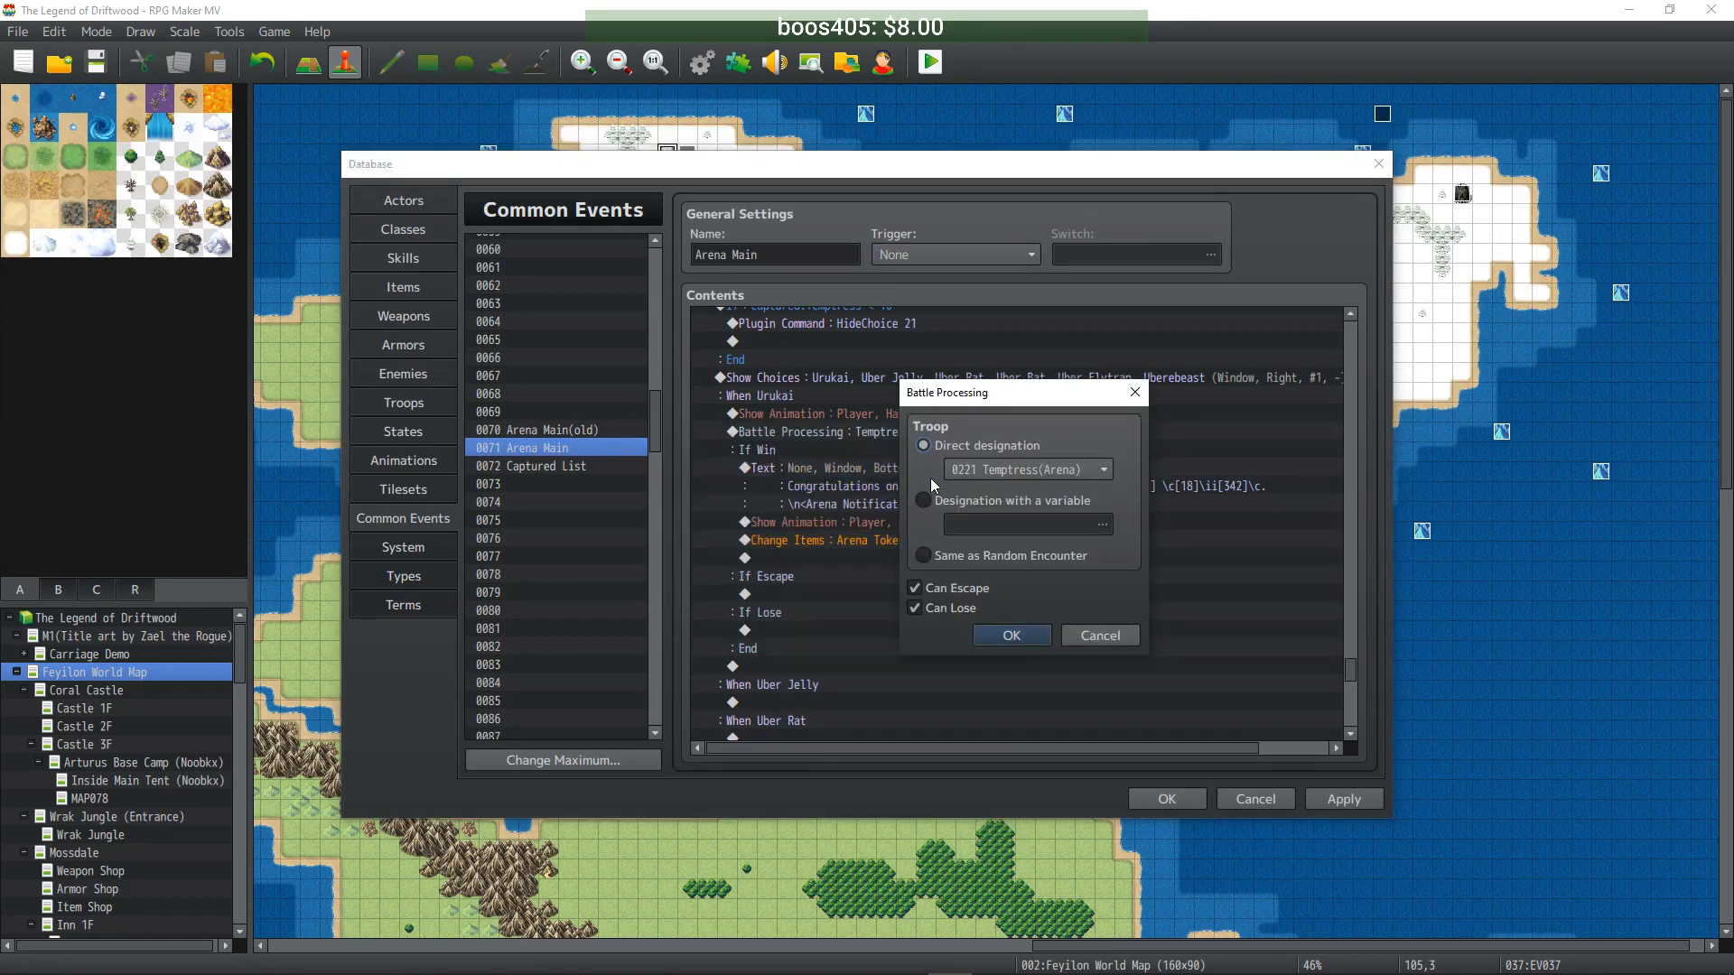
click(1103, 466)
drag(1248, 491, 1243, 856)
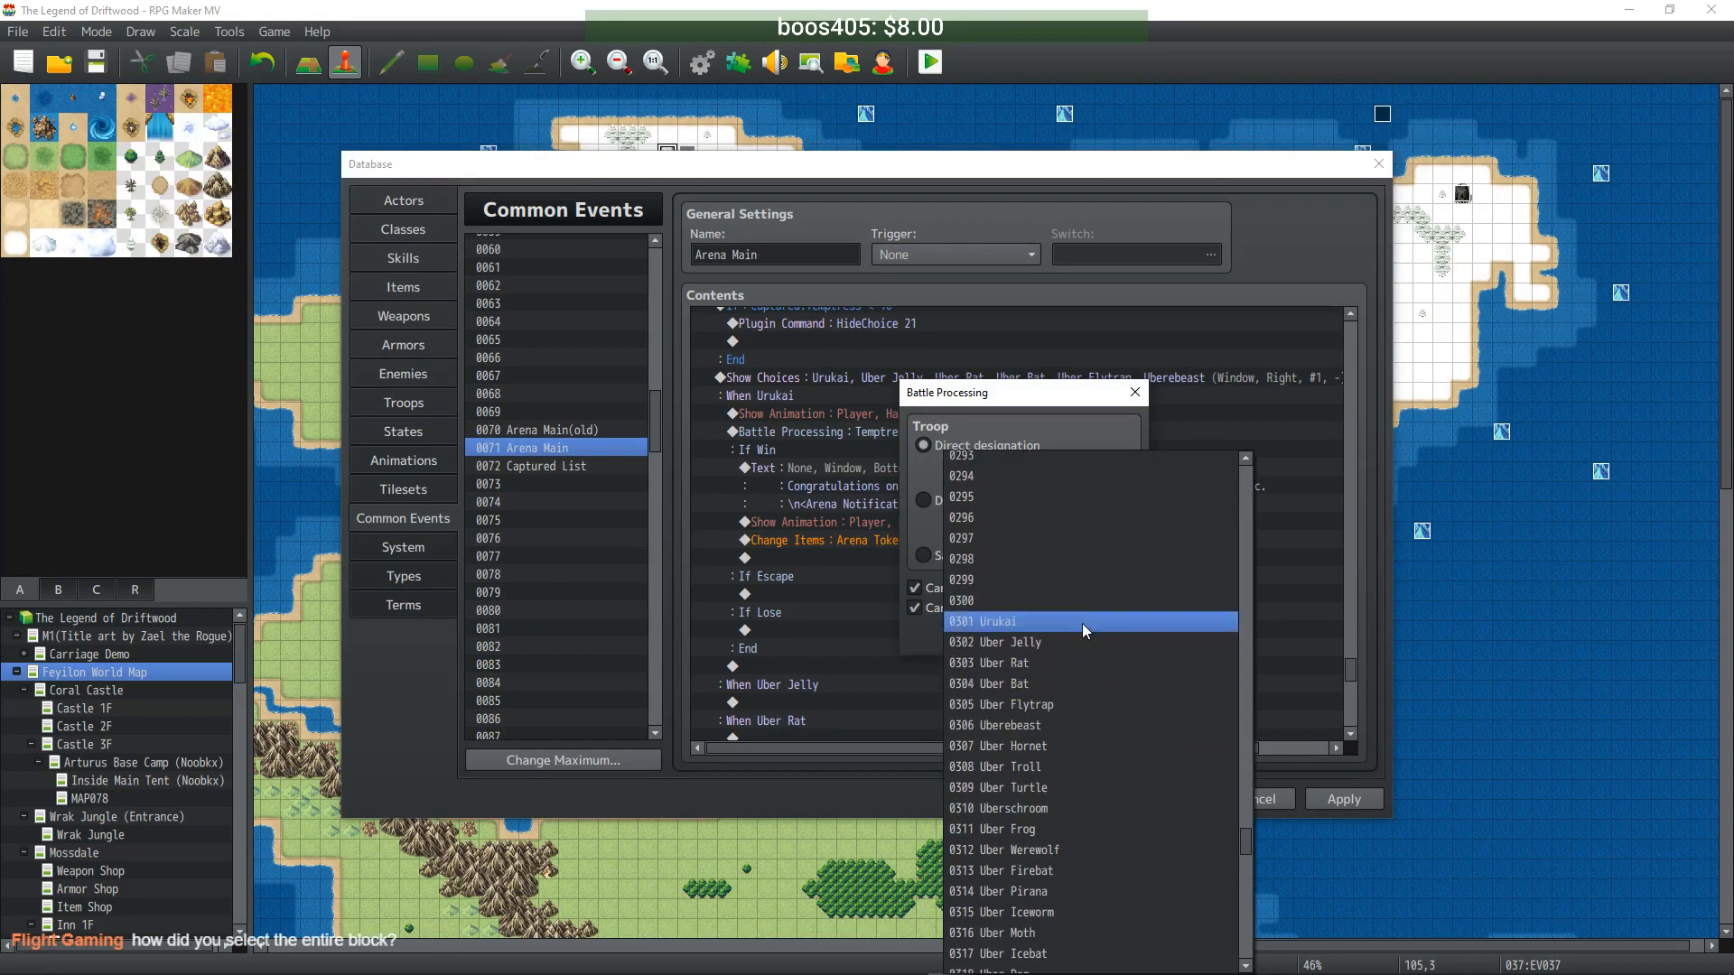
click(1079, 623)
click(1012, 635)
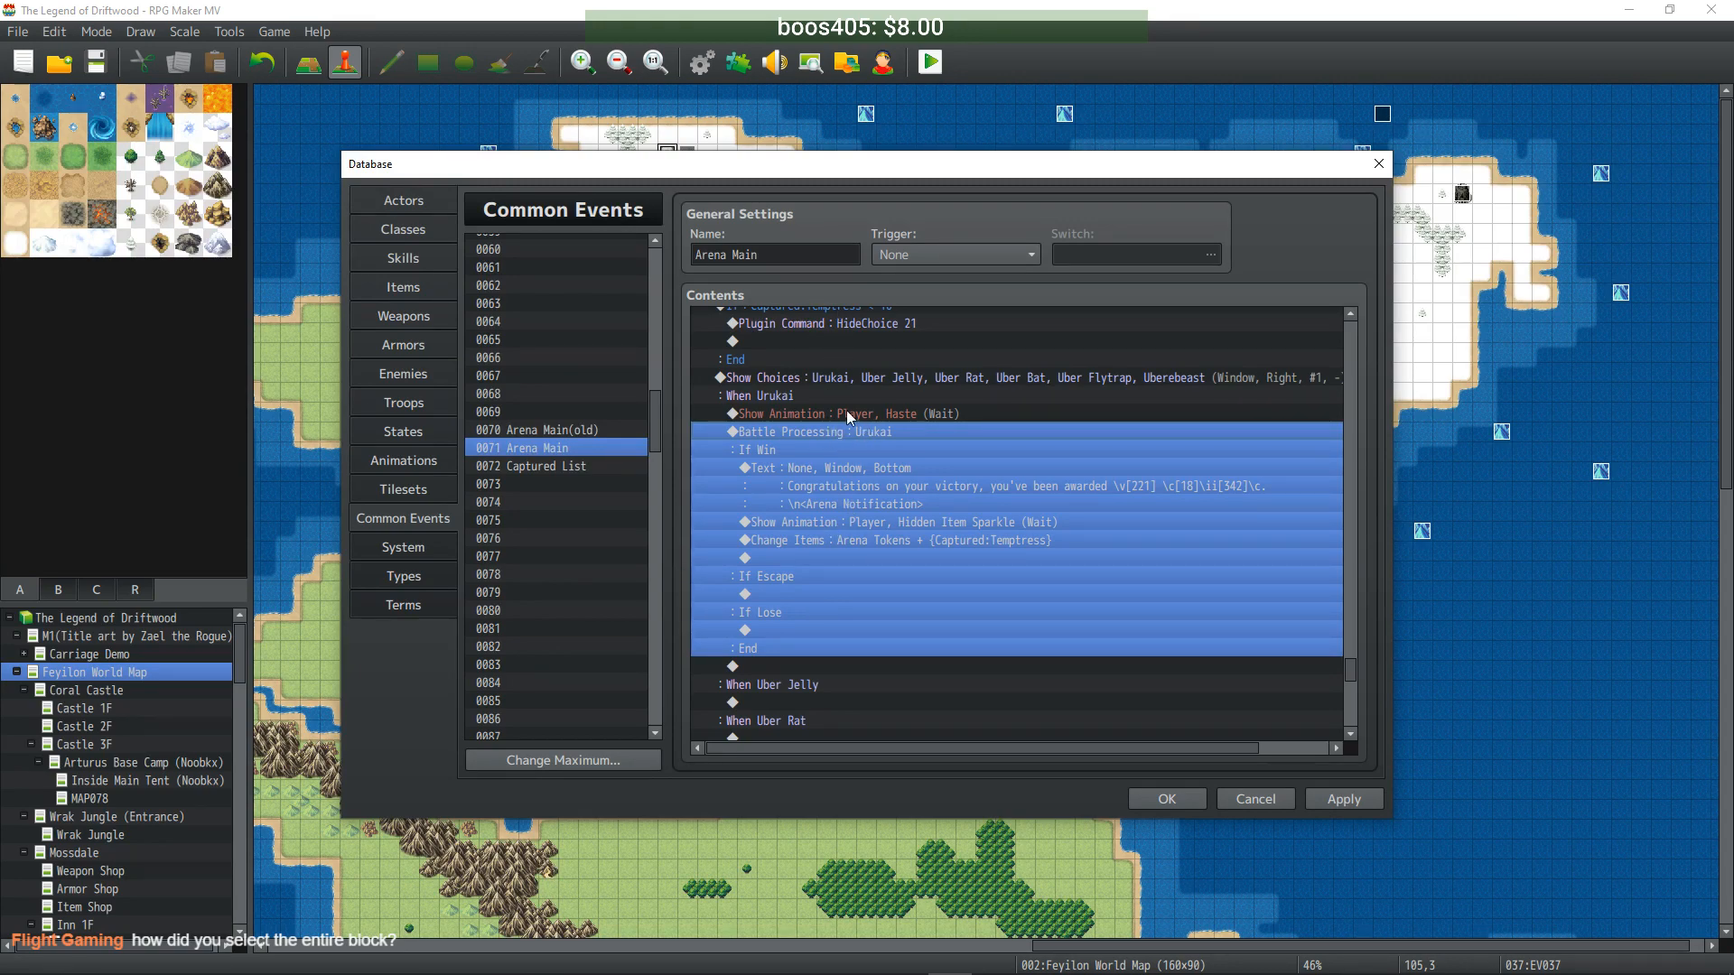
click(932, 390)
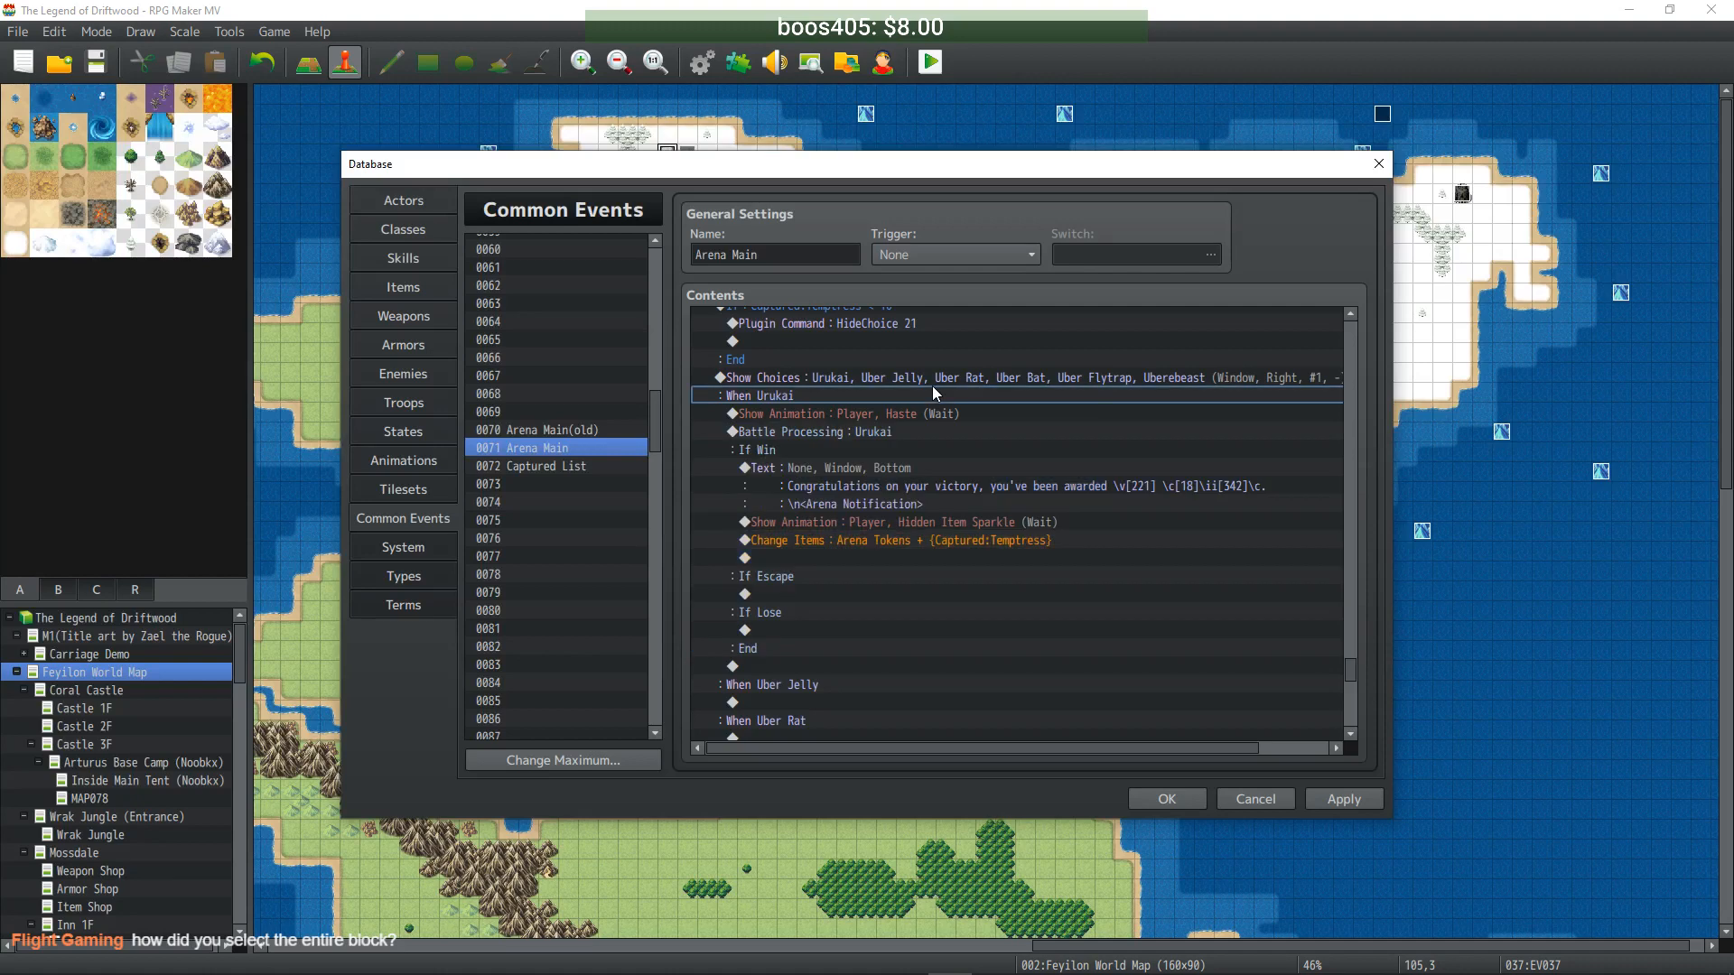
click(815, 415)
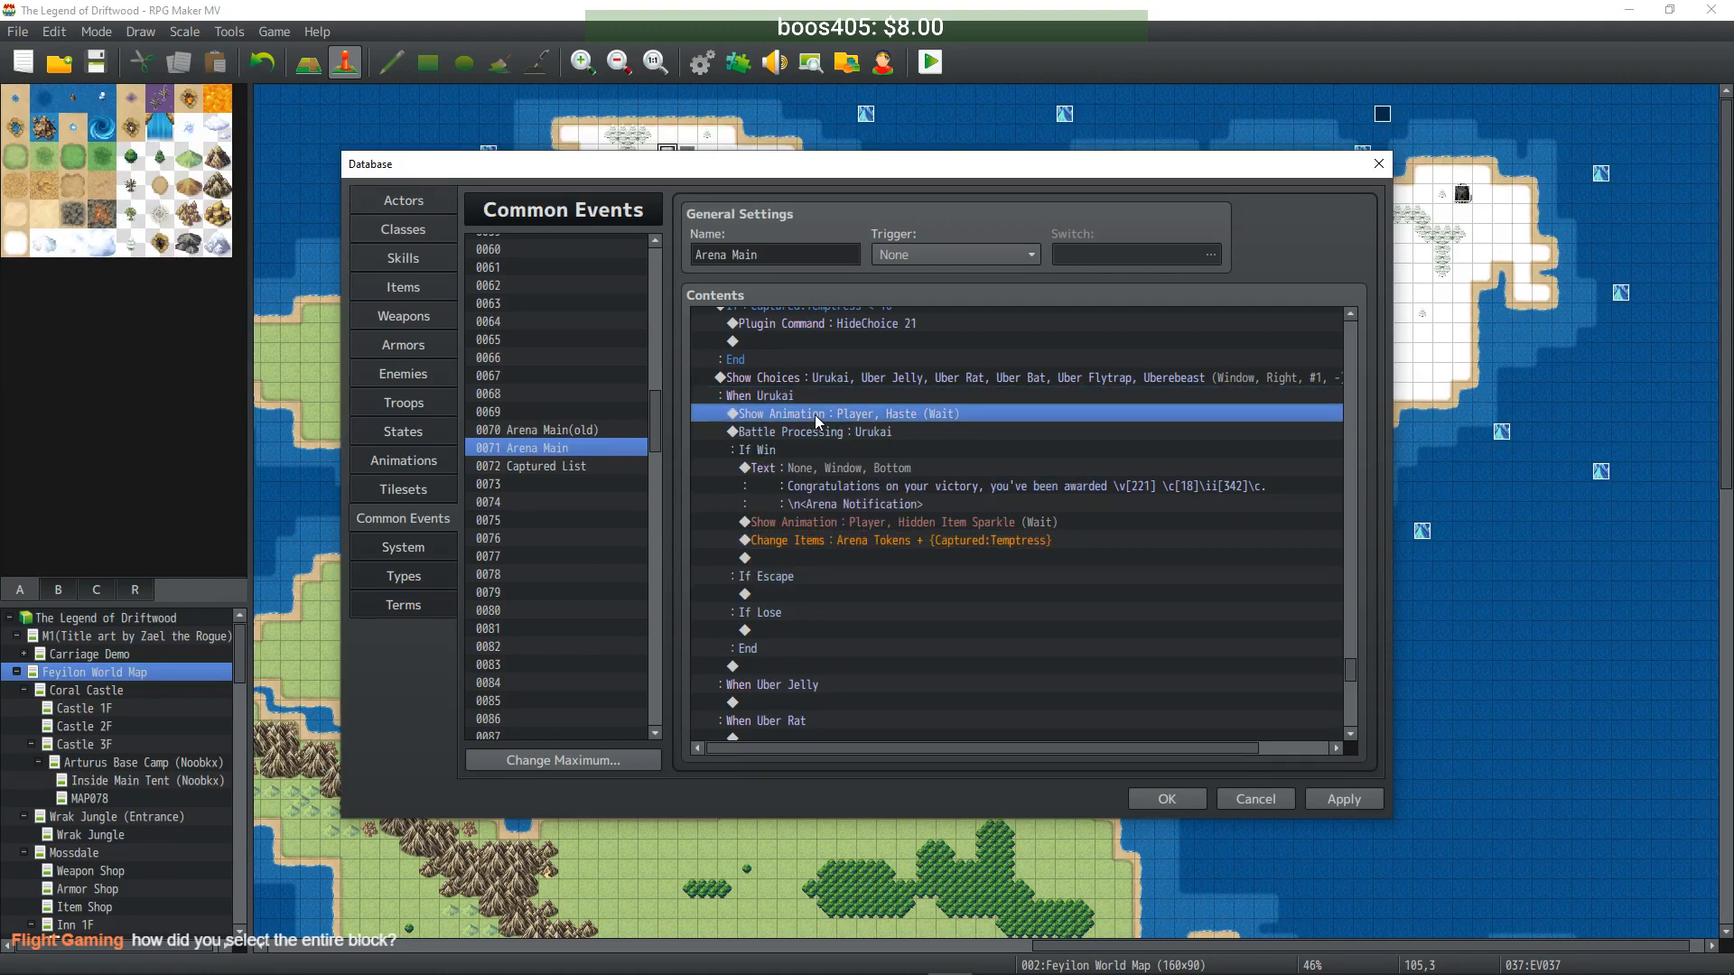
shift+click(811, 661)
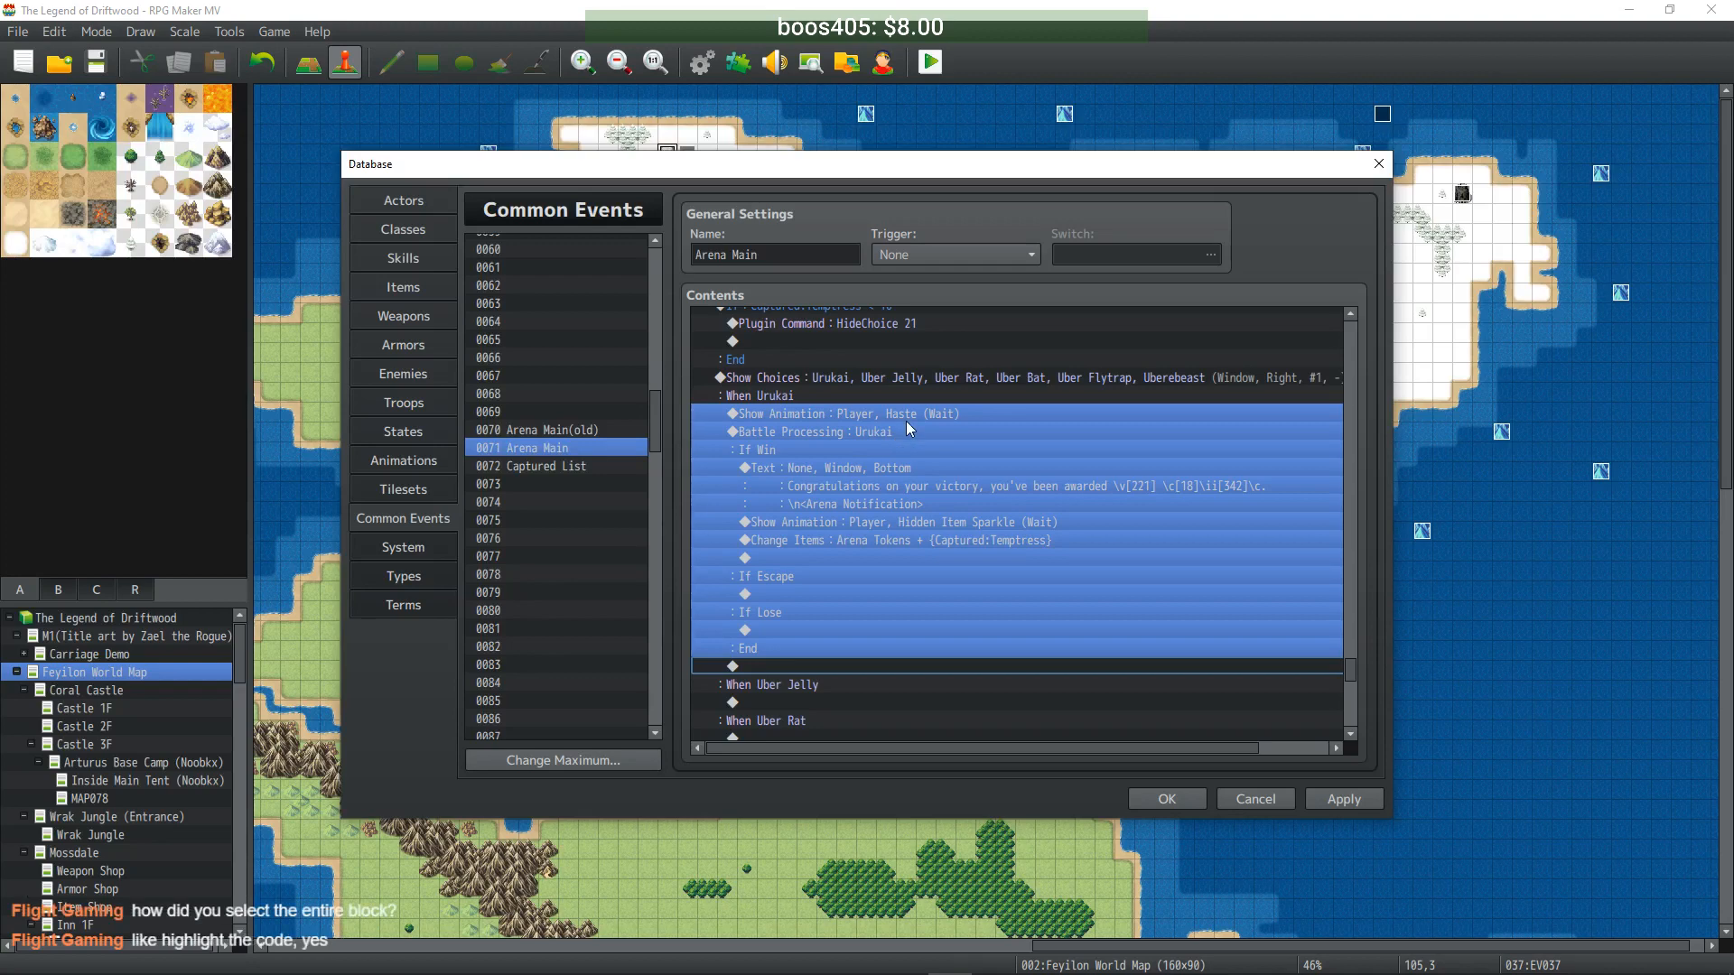
click(978, 469)
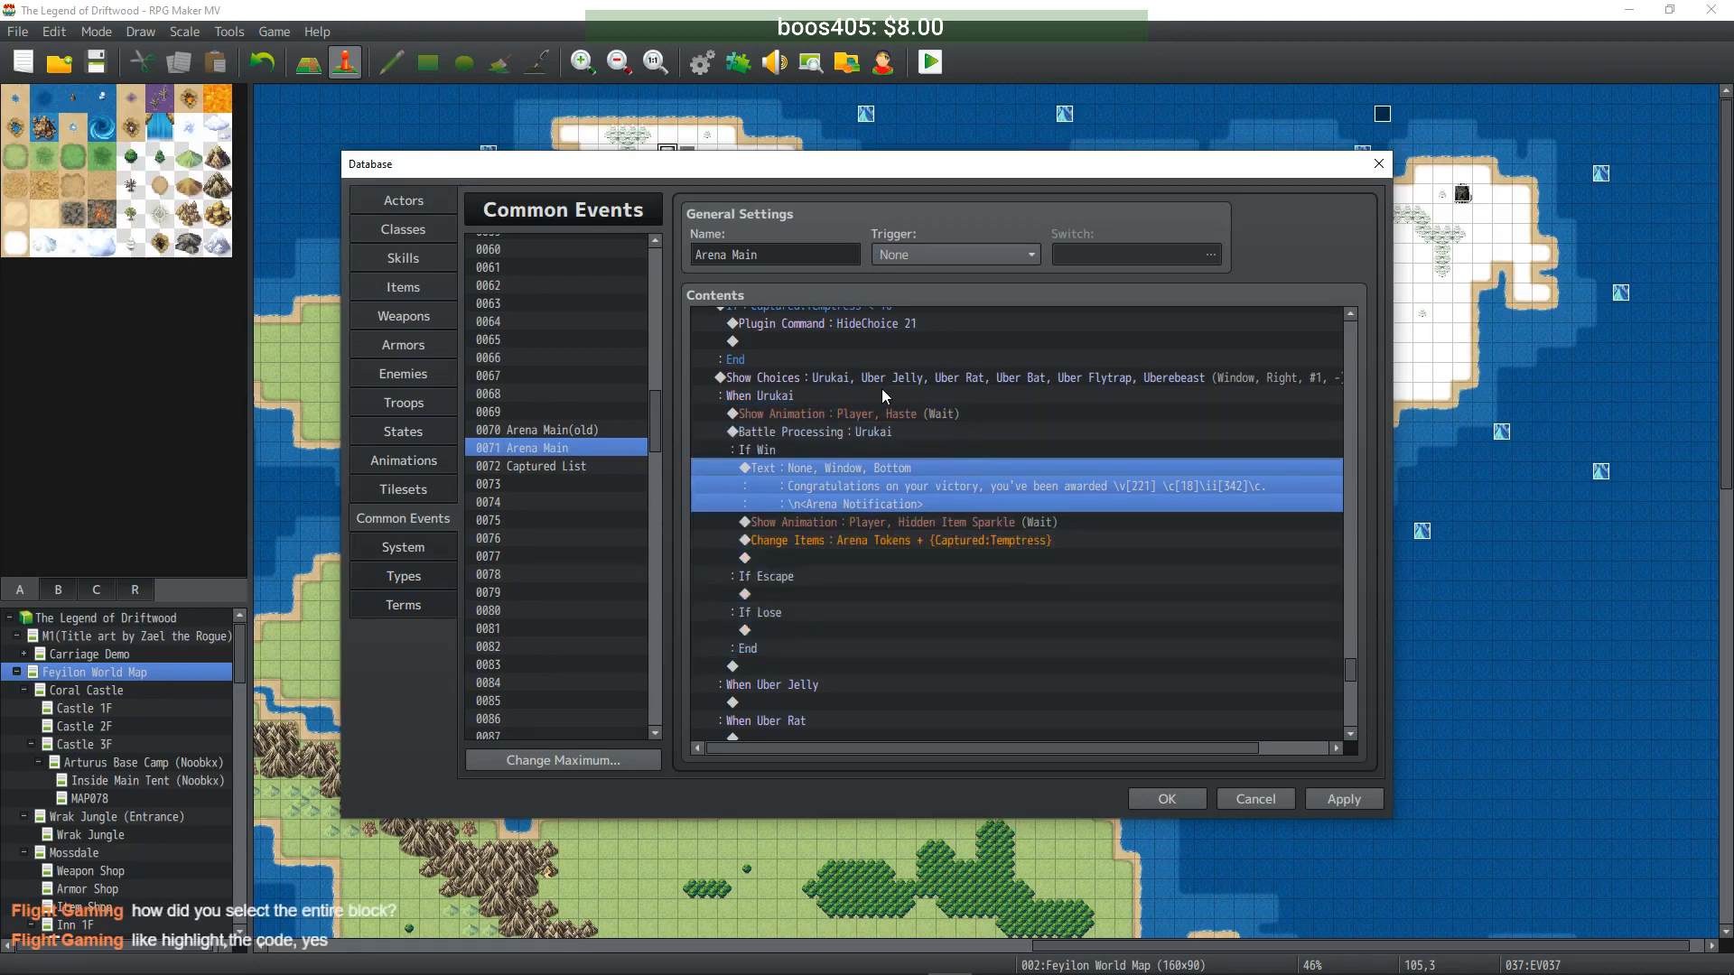
click(887, 378)
scroll(952, 452, down, 4)
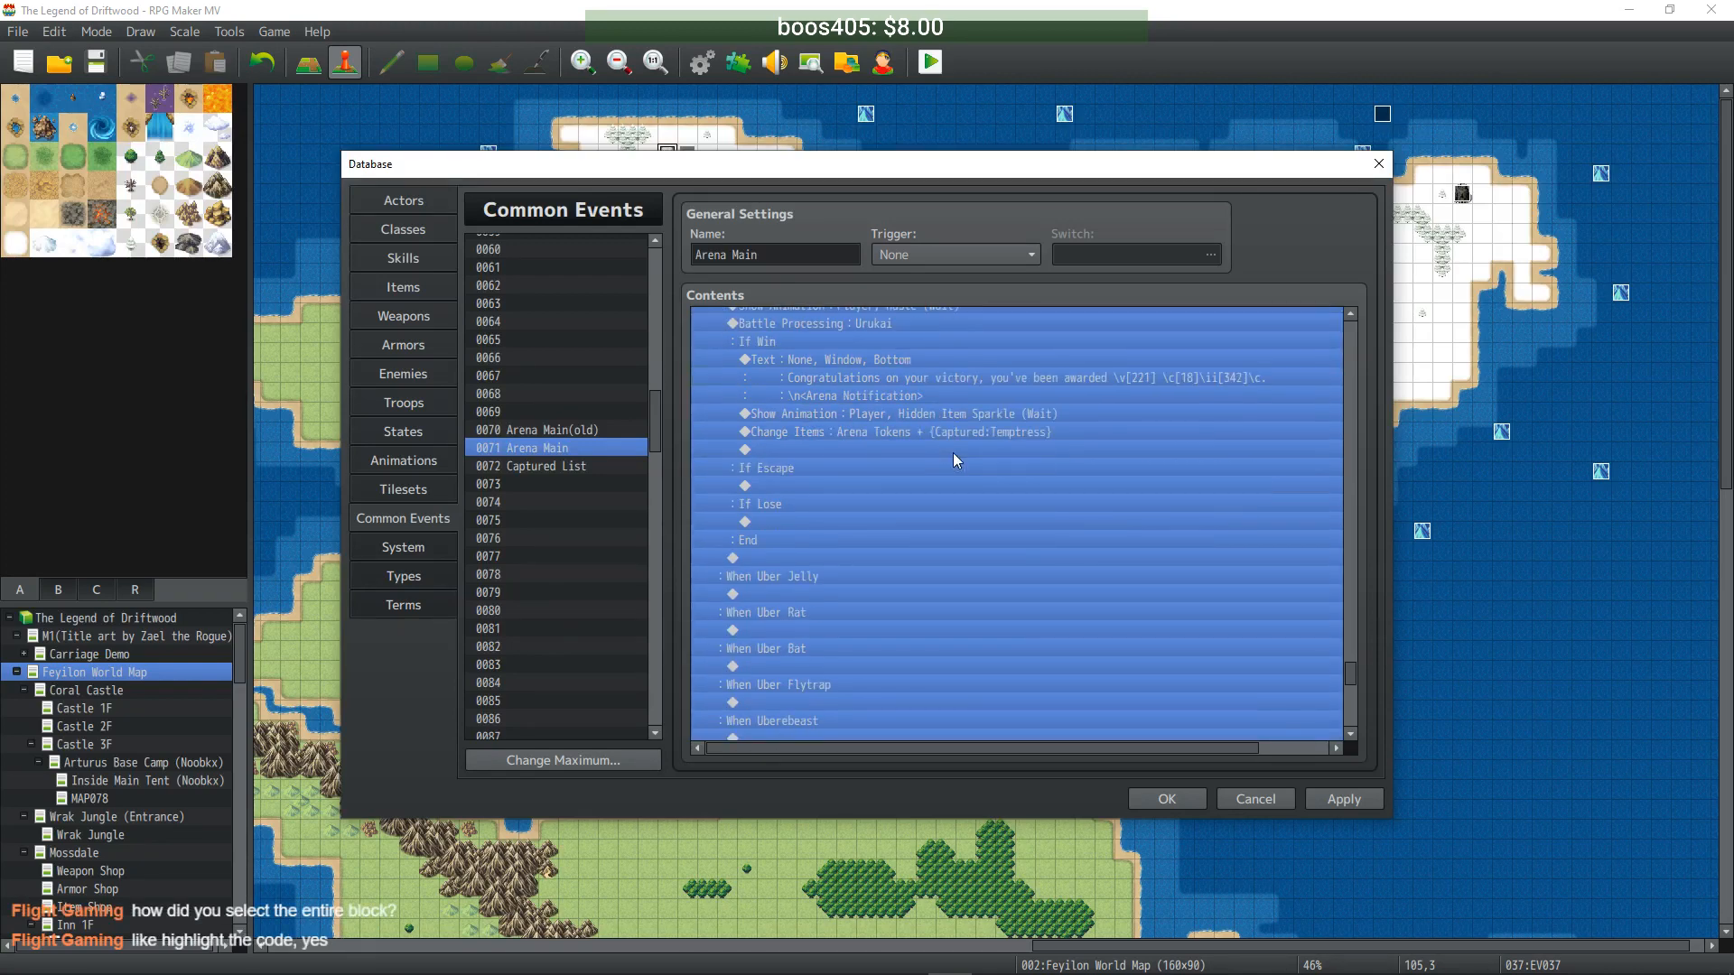
scroll(945, 457, up, 4)
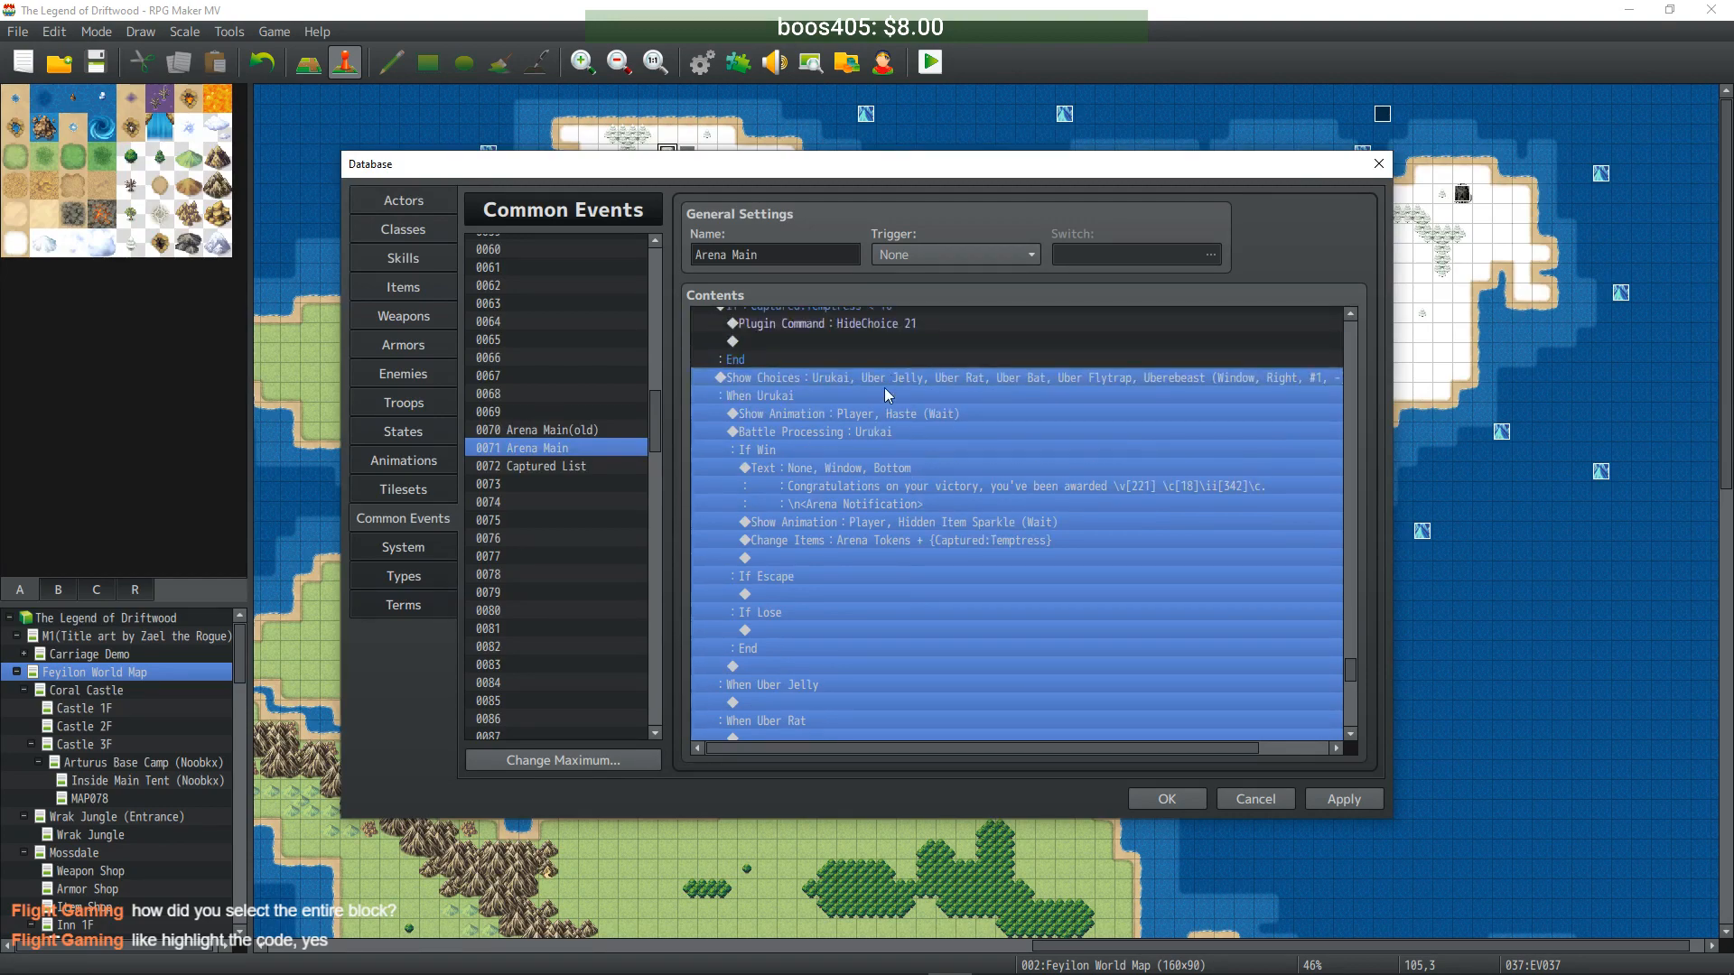
click(880, 395)
click(865, 417)
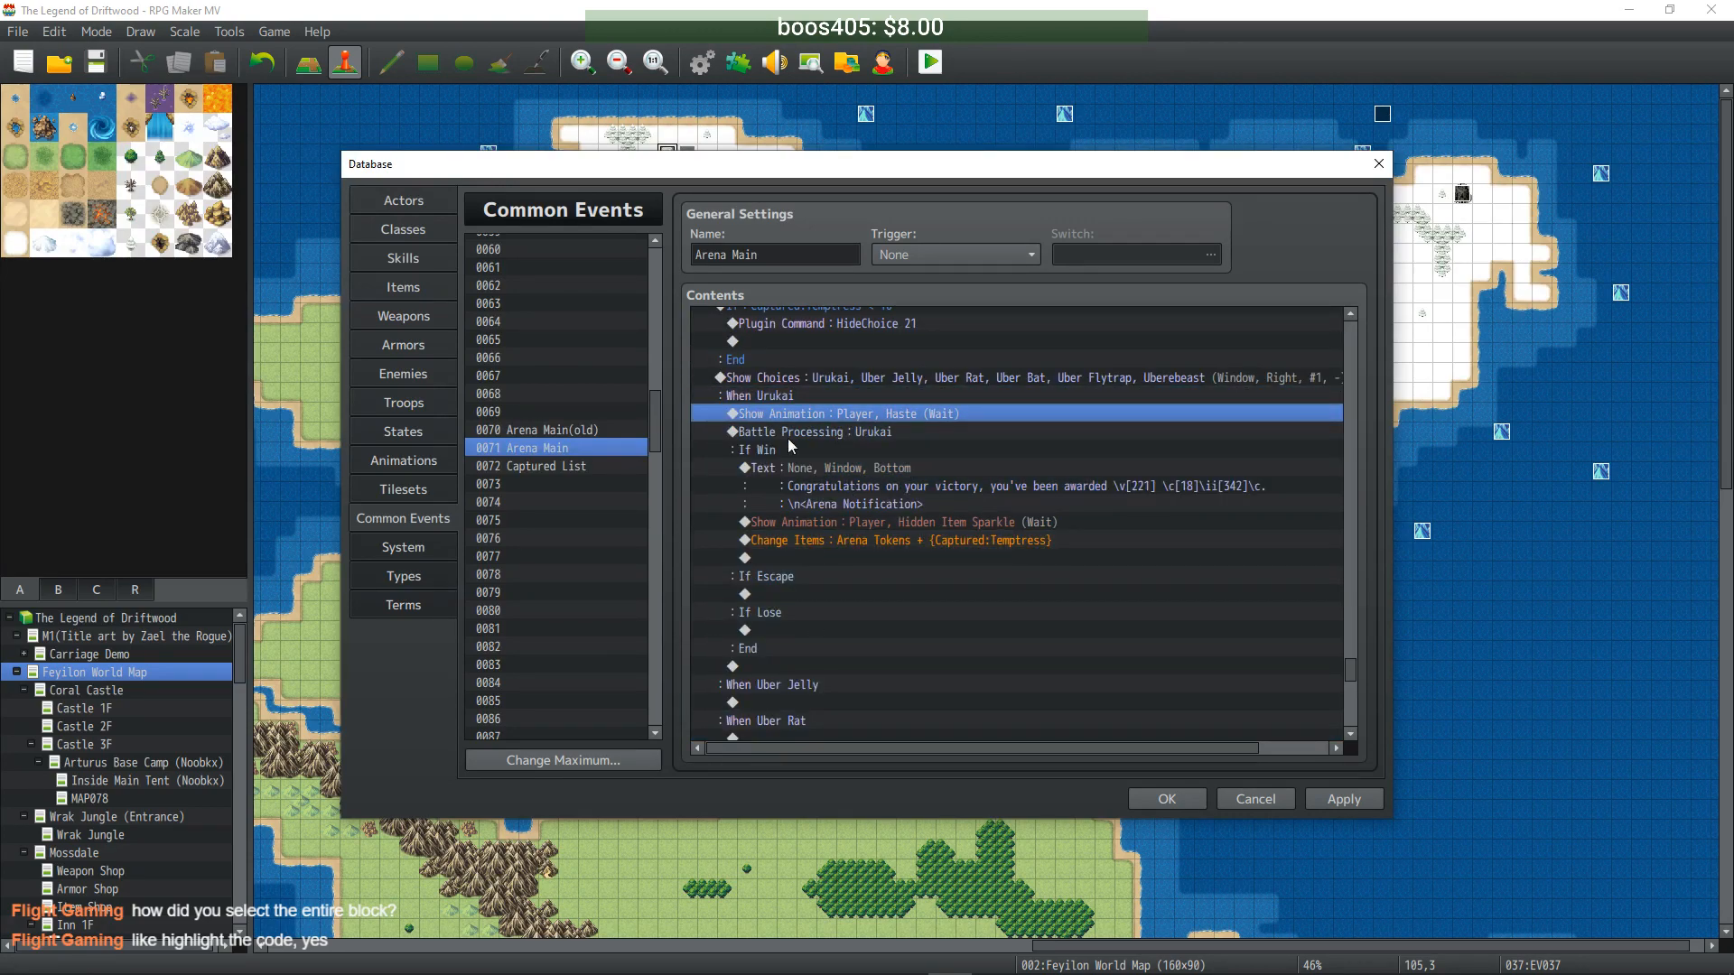
click(797, 396)
click(810, 417)
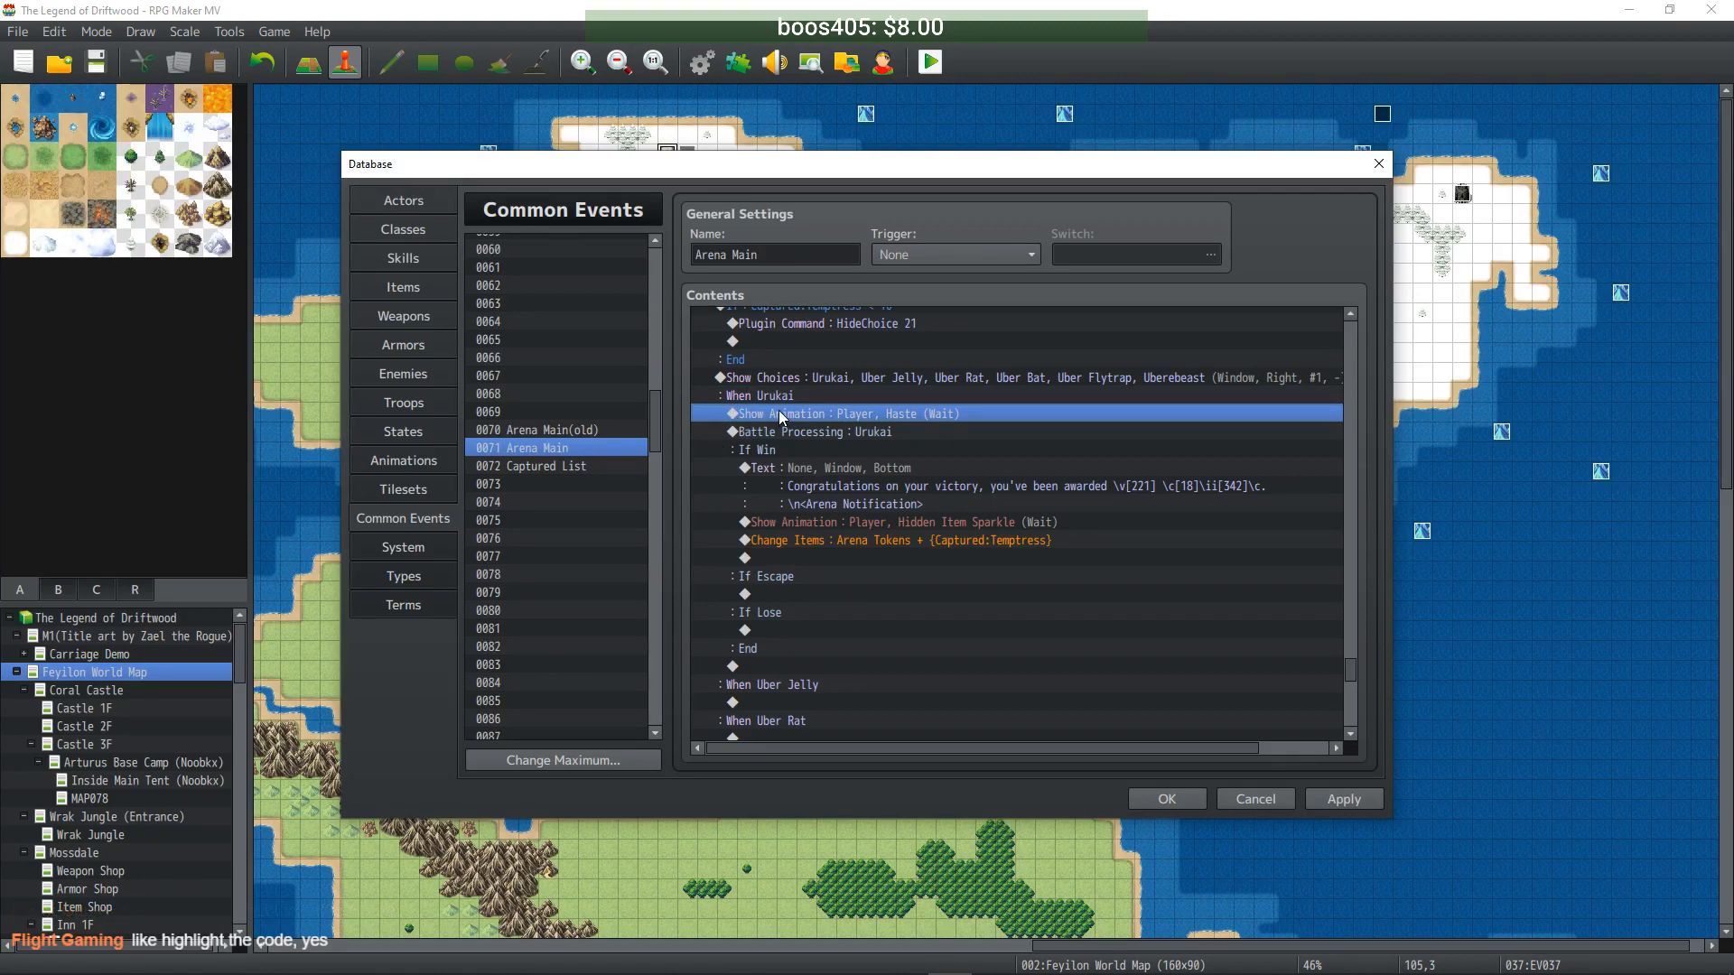
shift+click(800, 569)
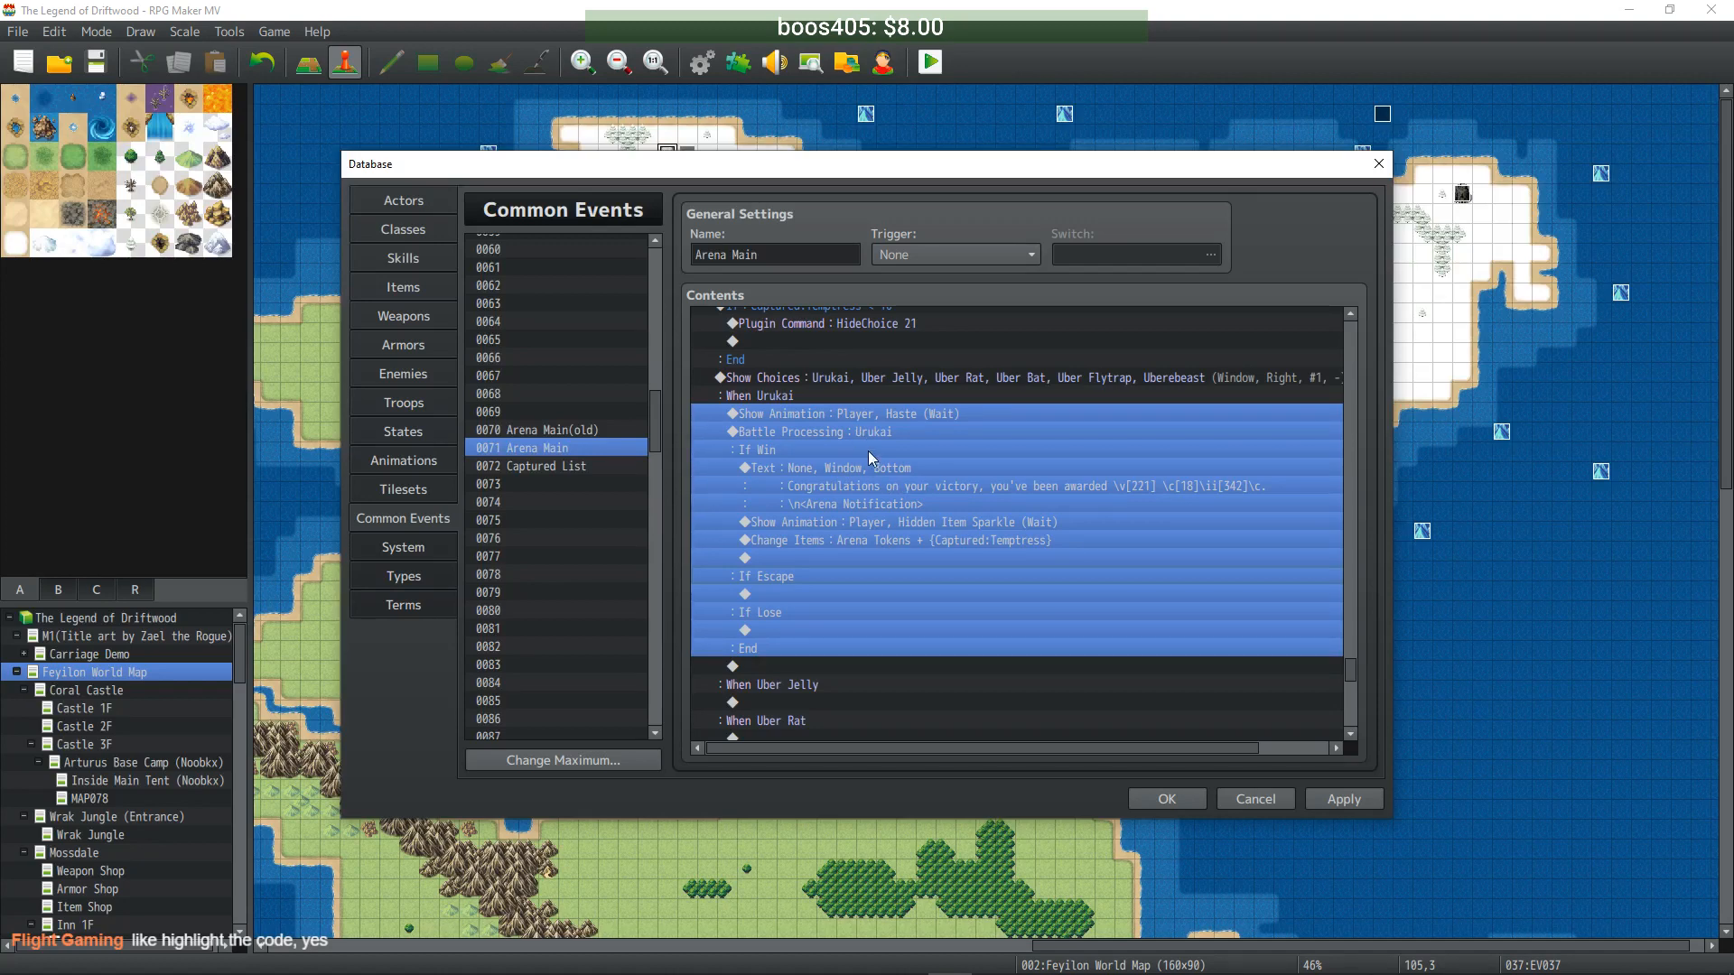
click(898, 452)
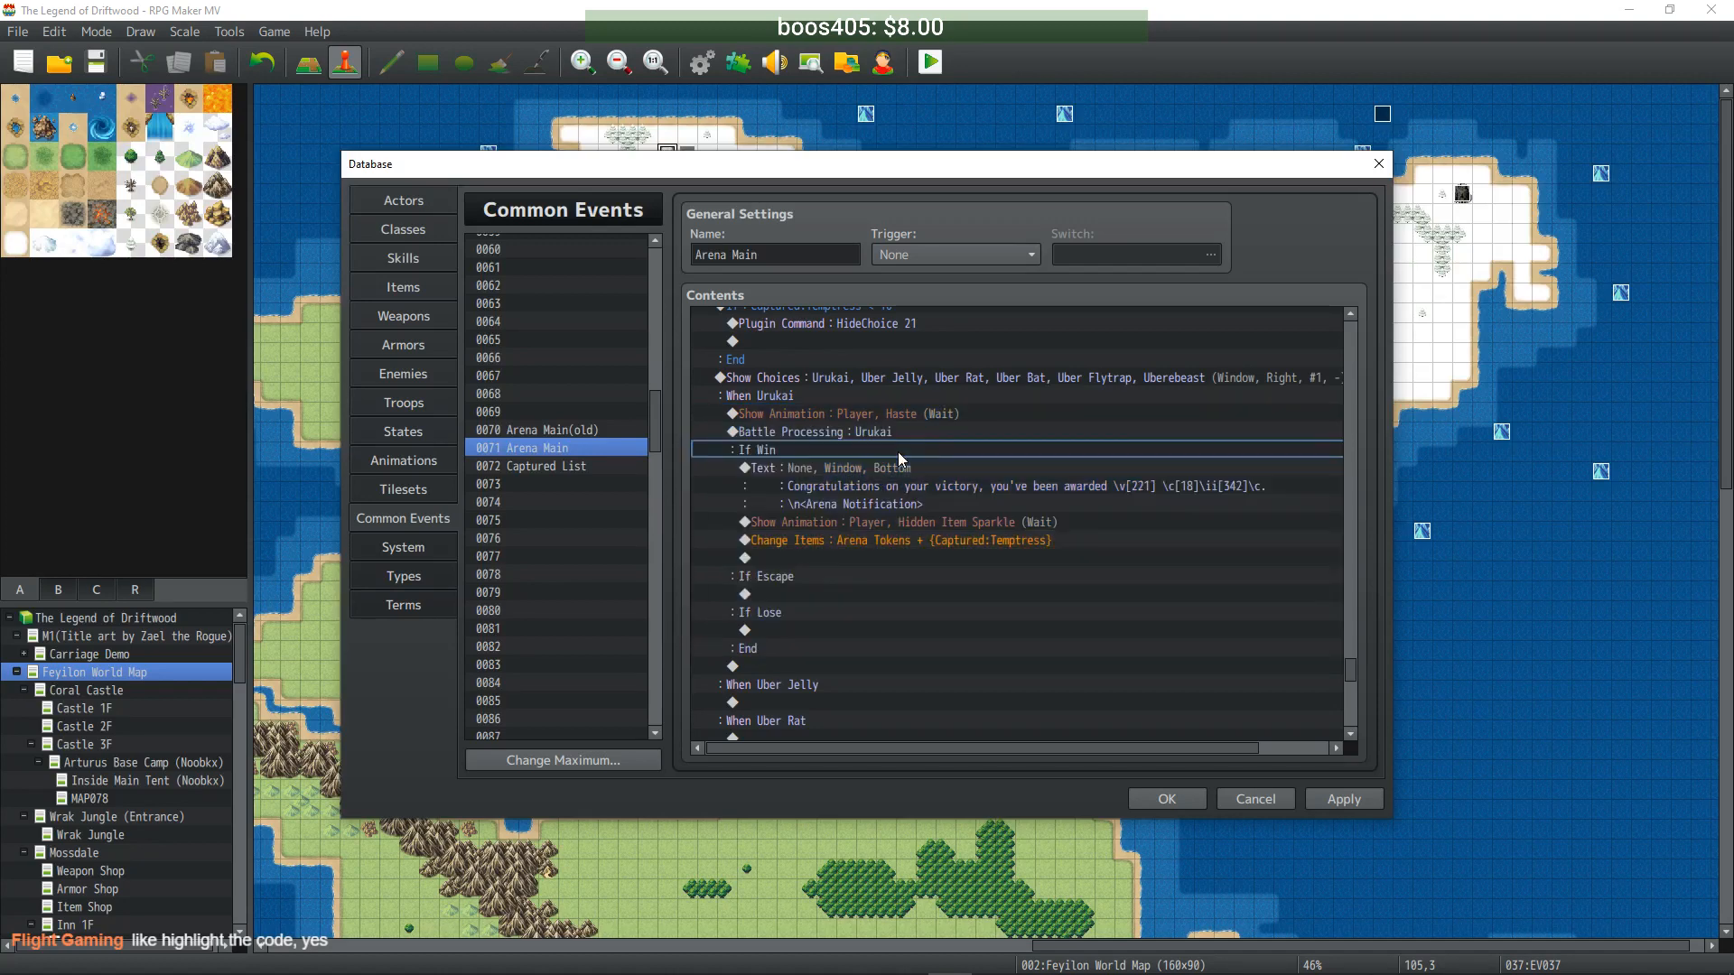
click(896, 431)
click(875, 461)
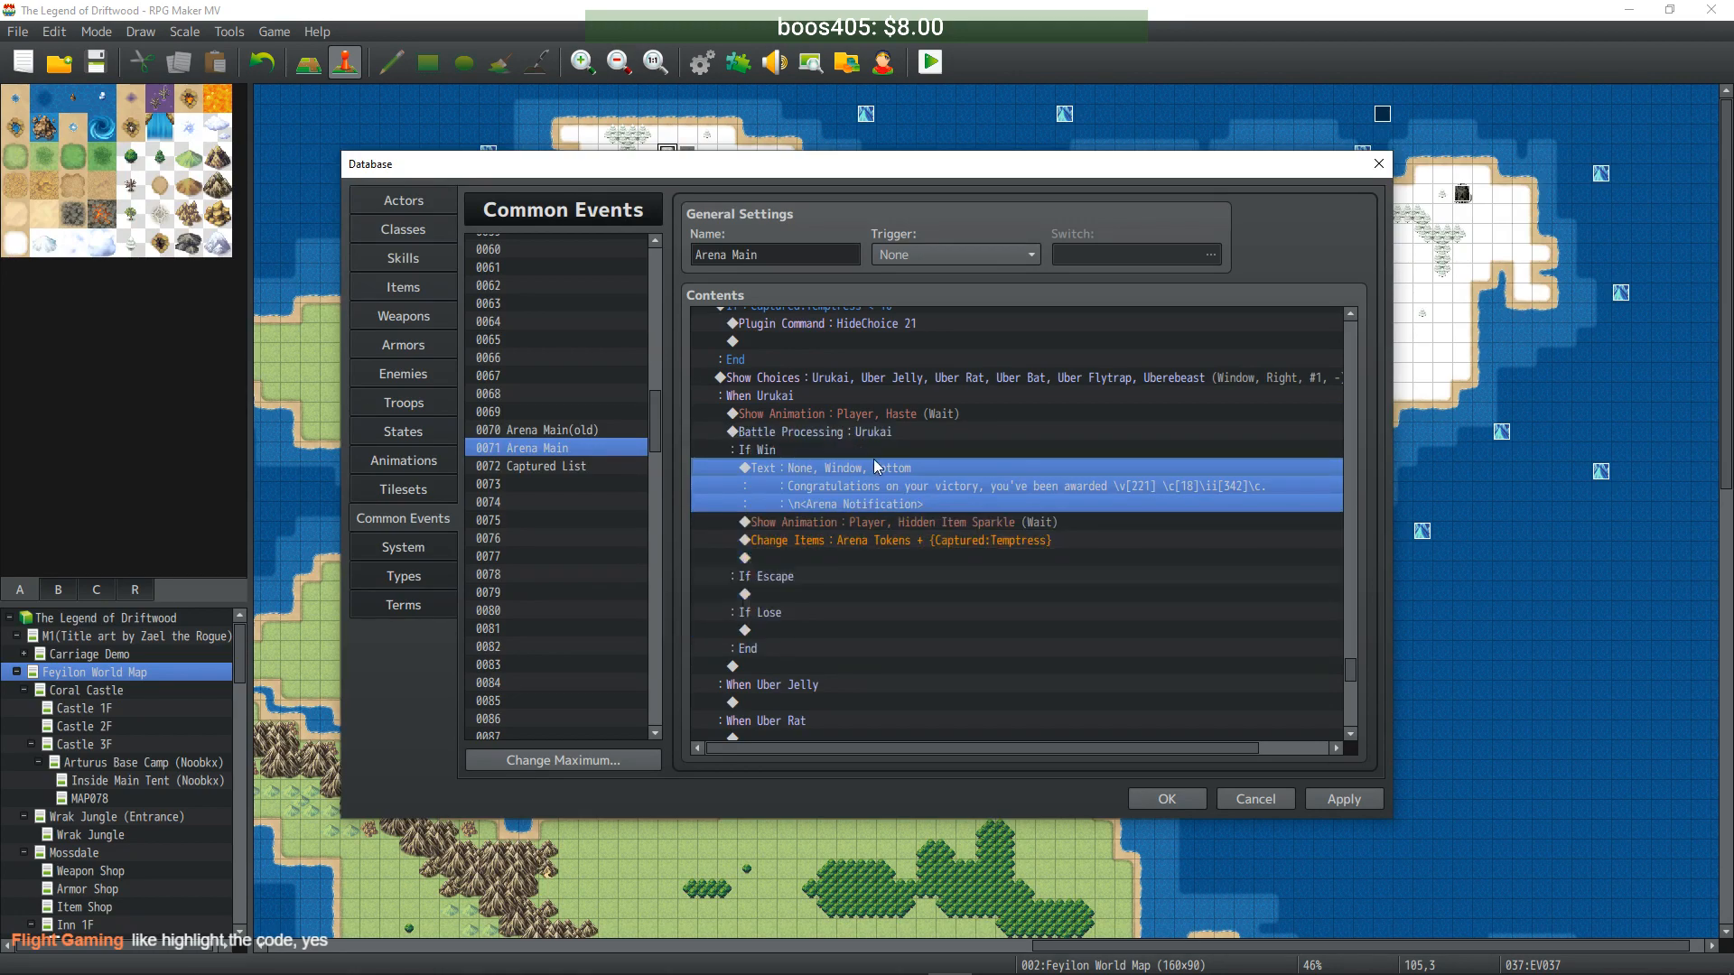
click(924, 541)
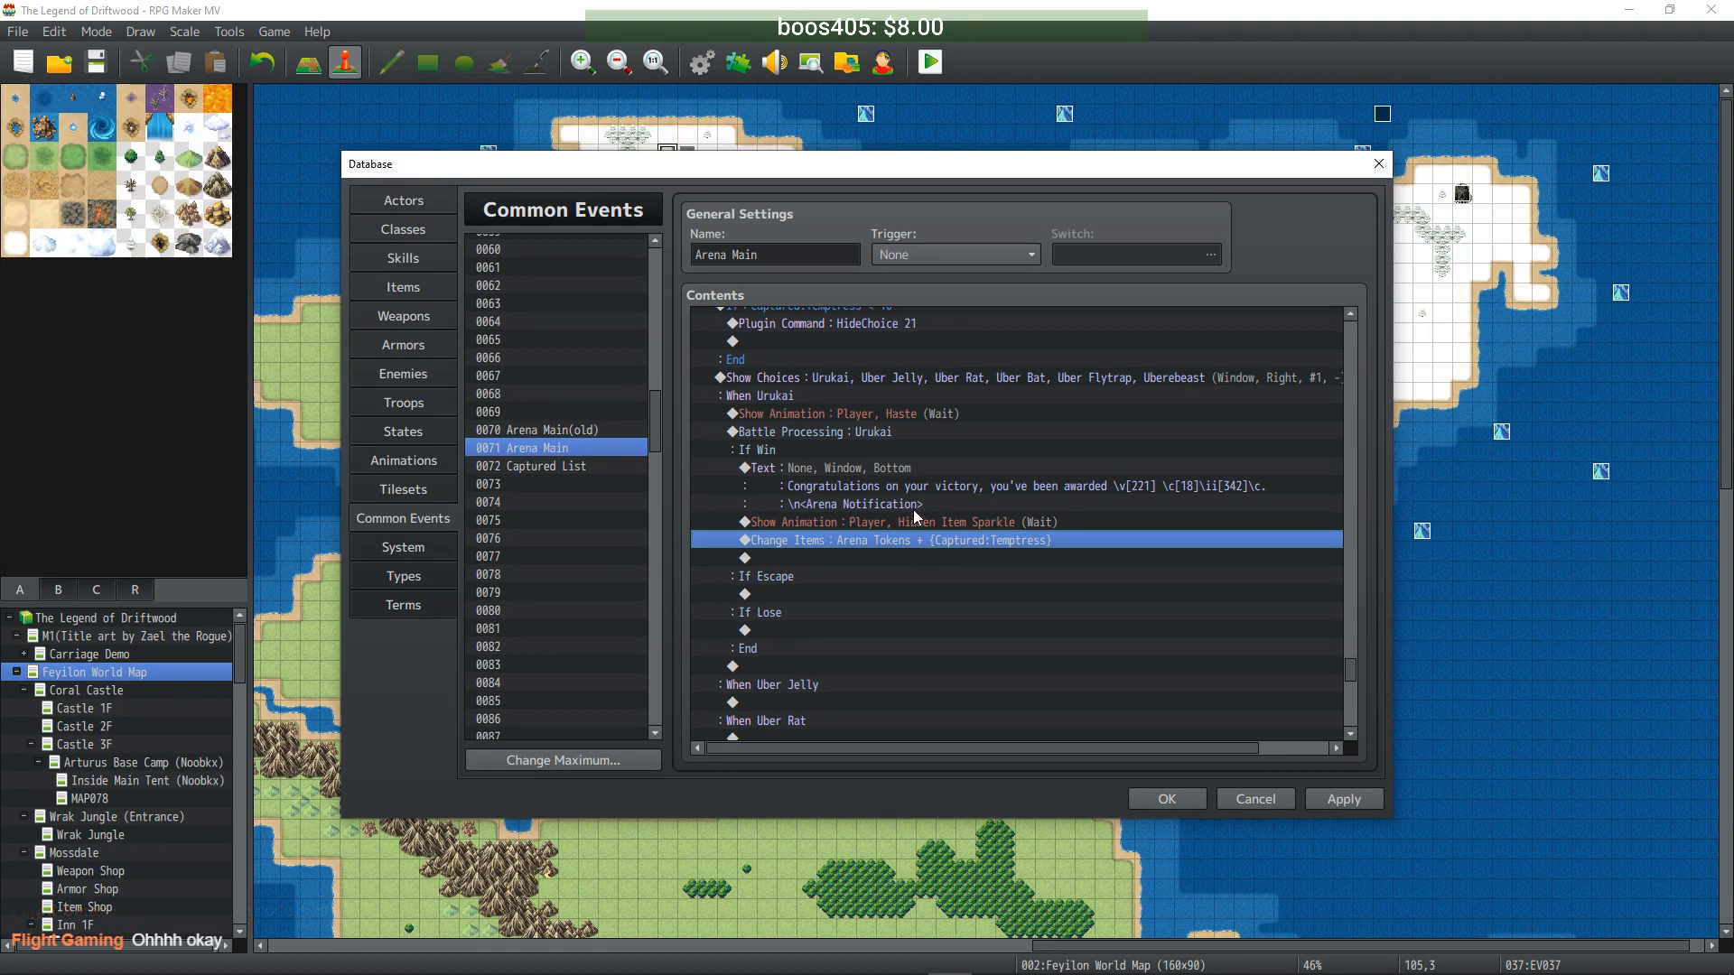
- Delete the Arena Tokens reward and victory message from the Urukai branch, then apply
key(Delete)
click(883, 466)
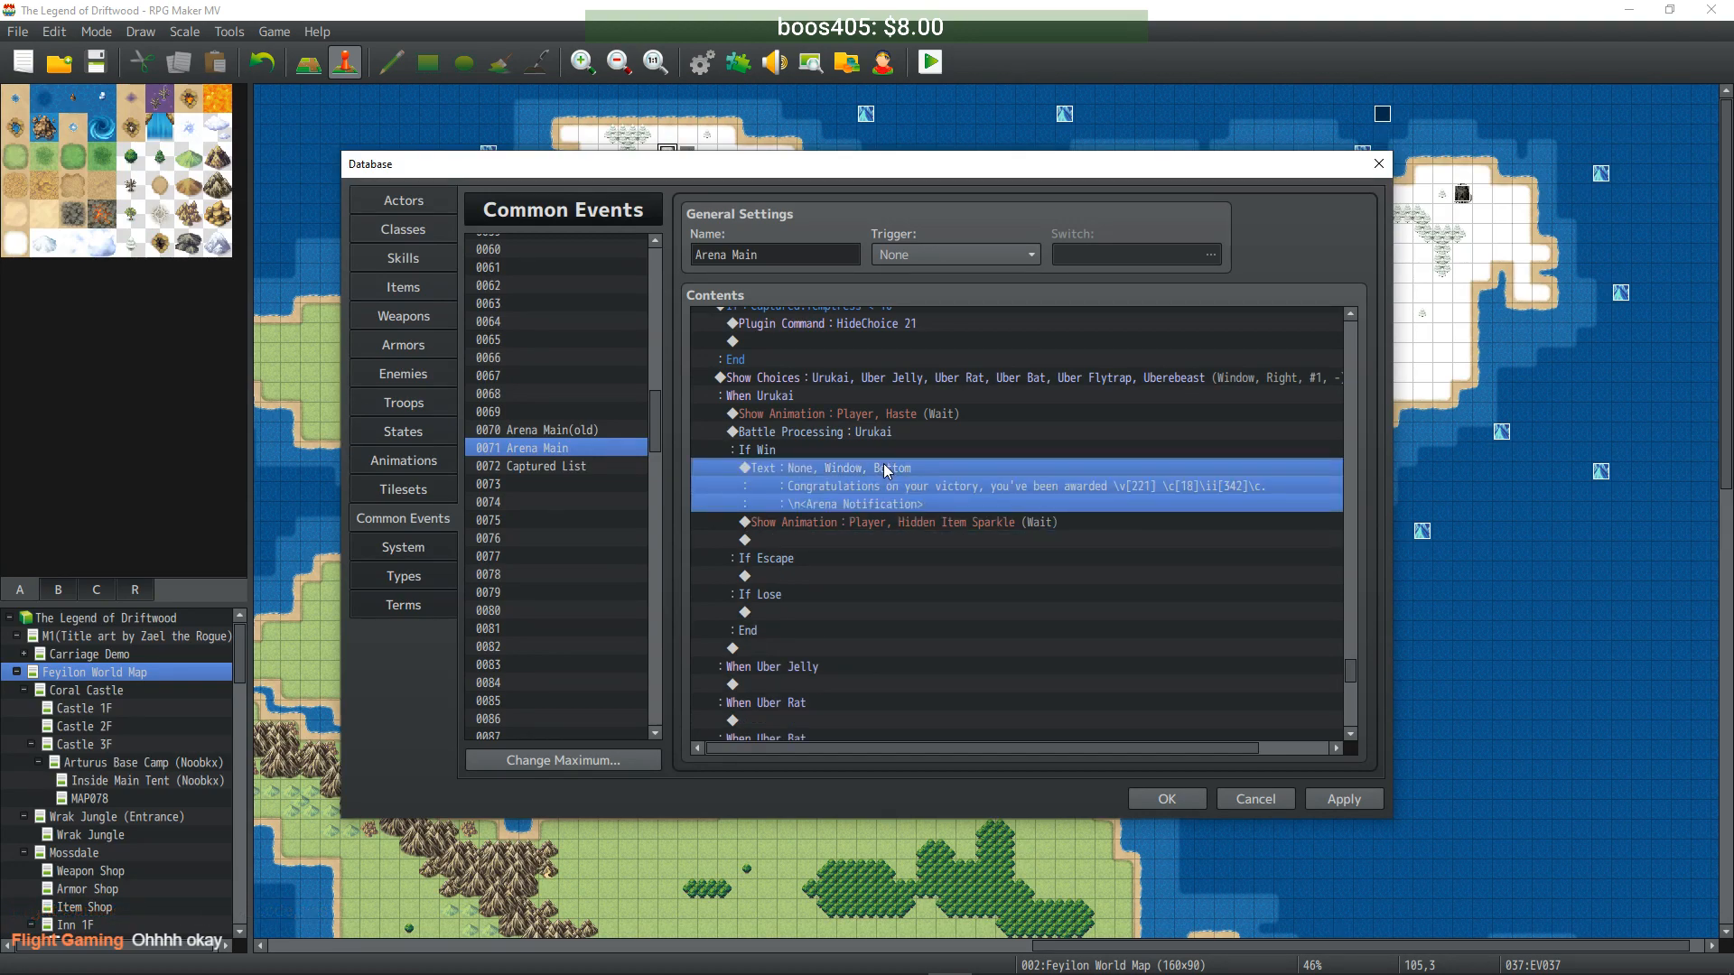
key(Delete)
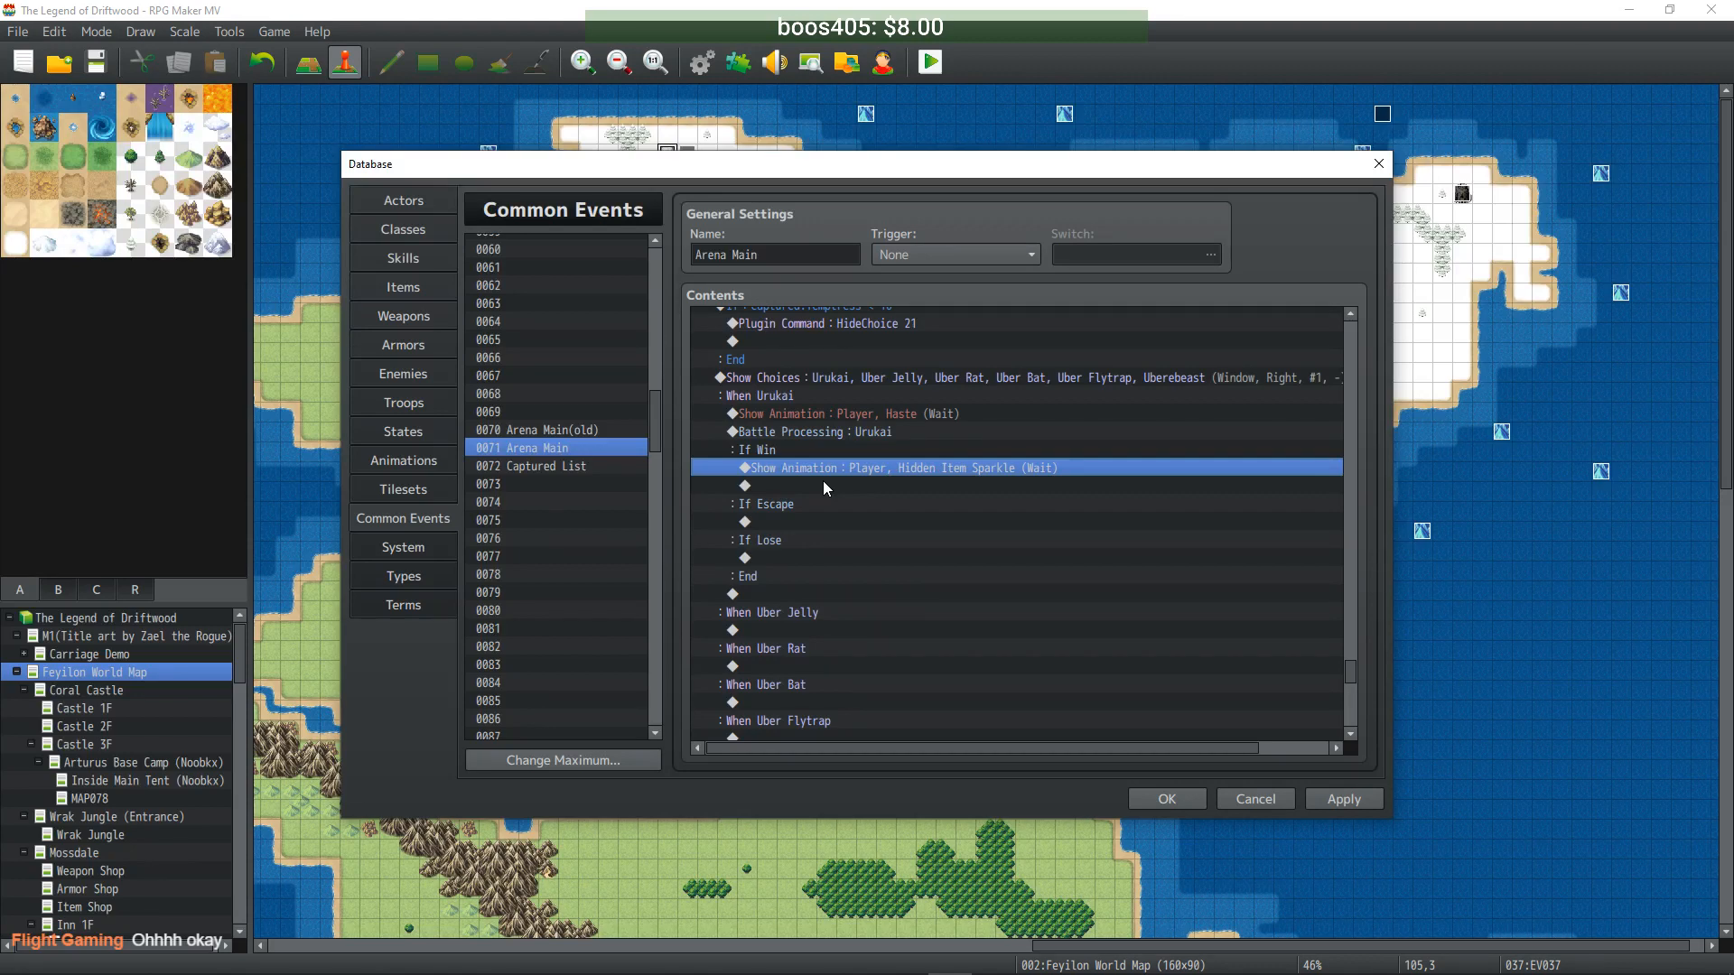
click(1368, 801)
- Copy the Urukai commands from Haste animation to End and paste them under When Uber Jelly
click(838, 413)
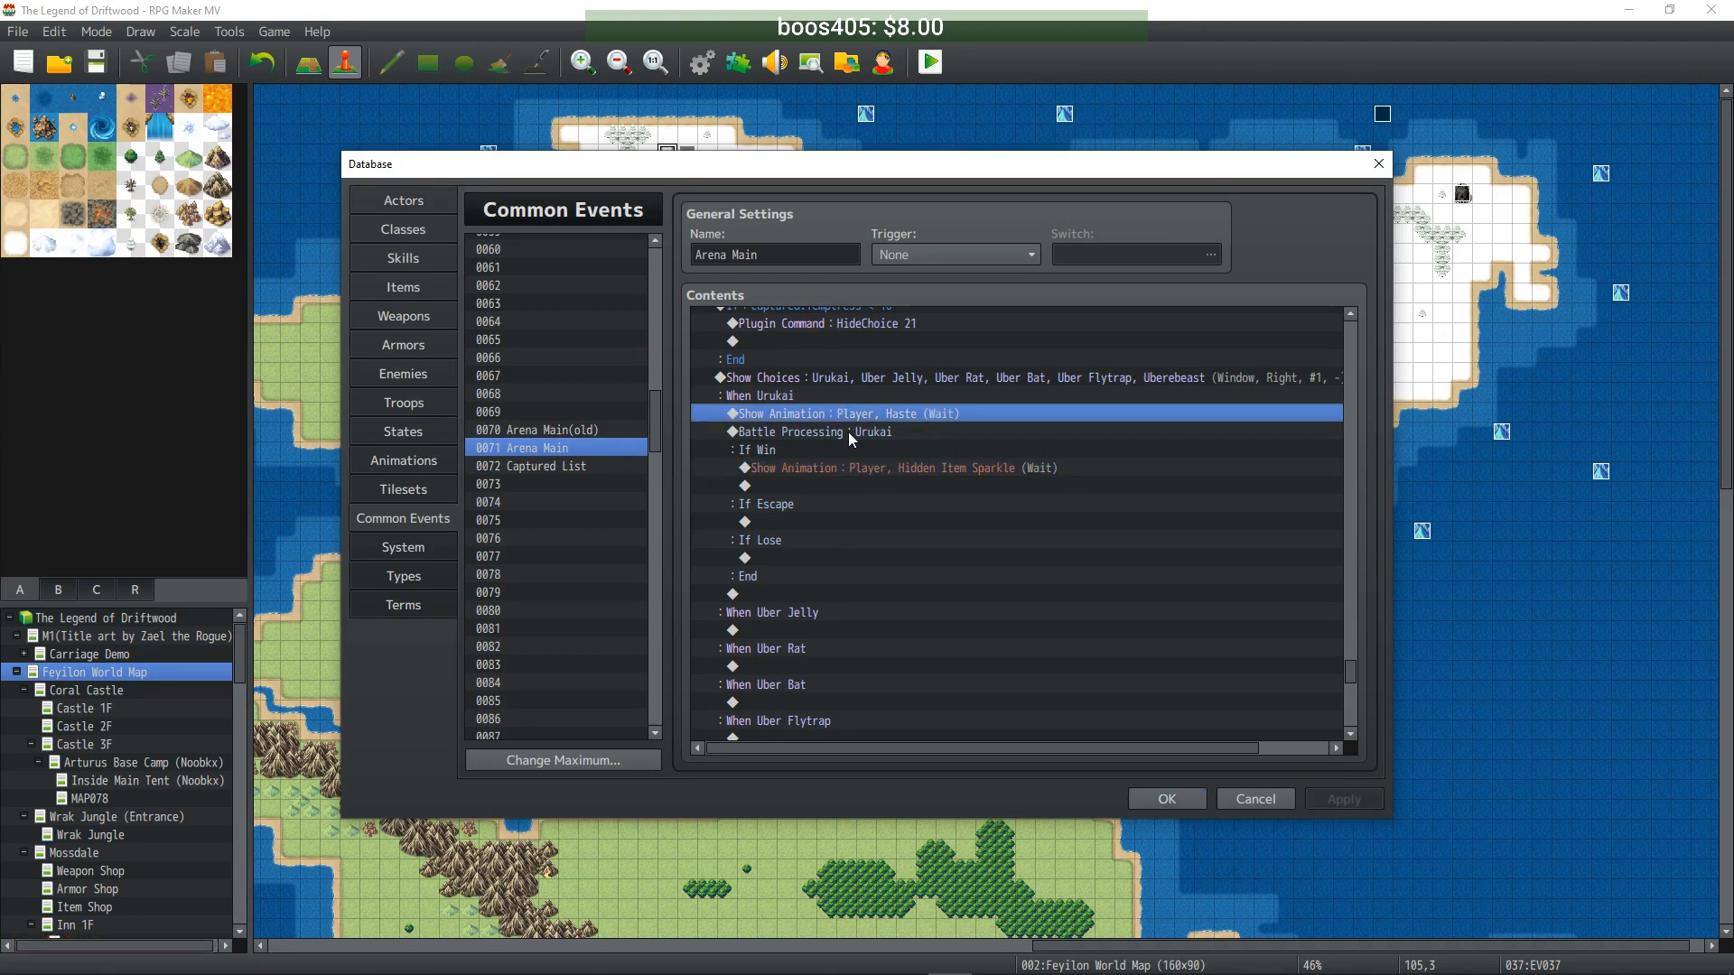
drag(832, 417, 851, 442)
click(869, 430)
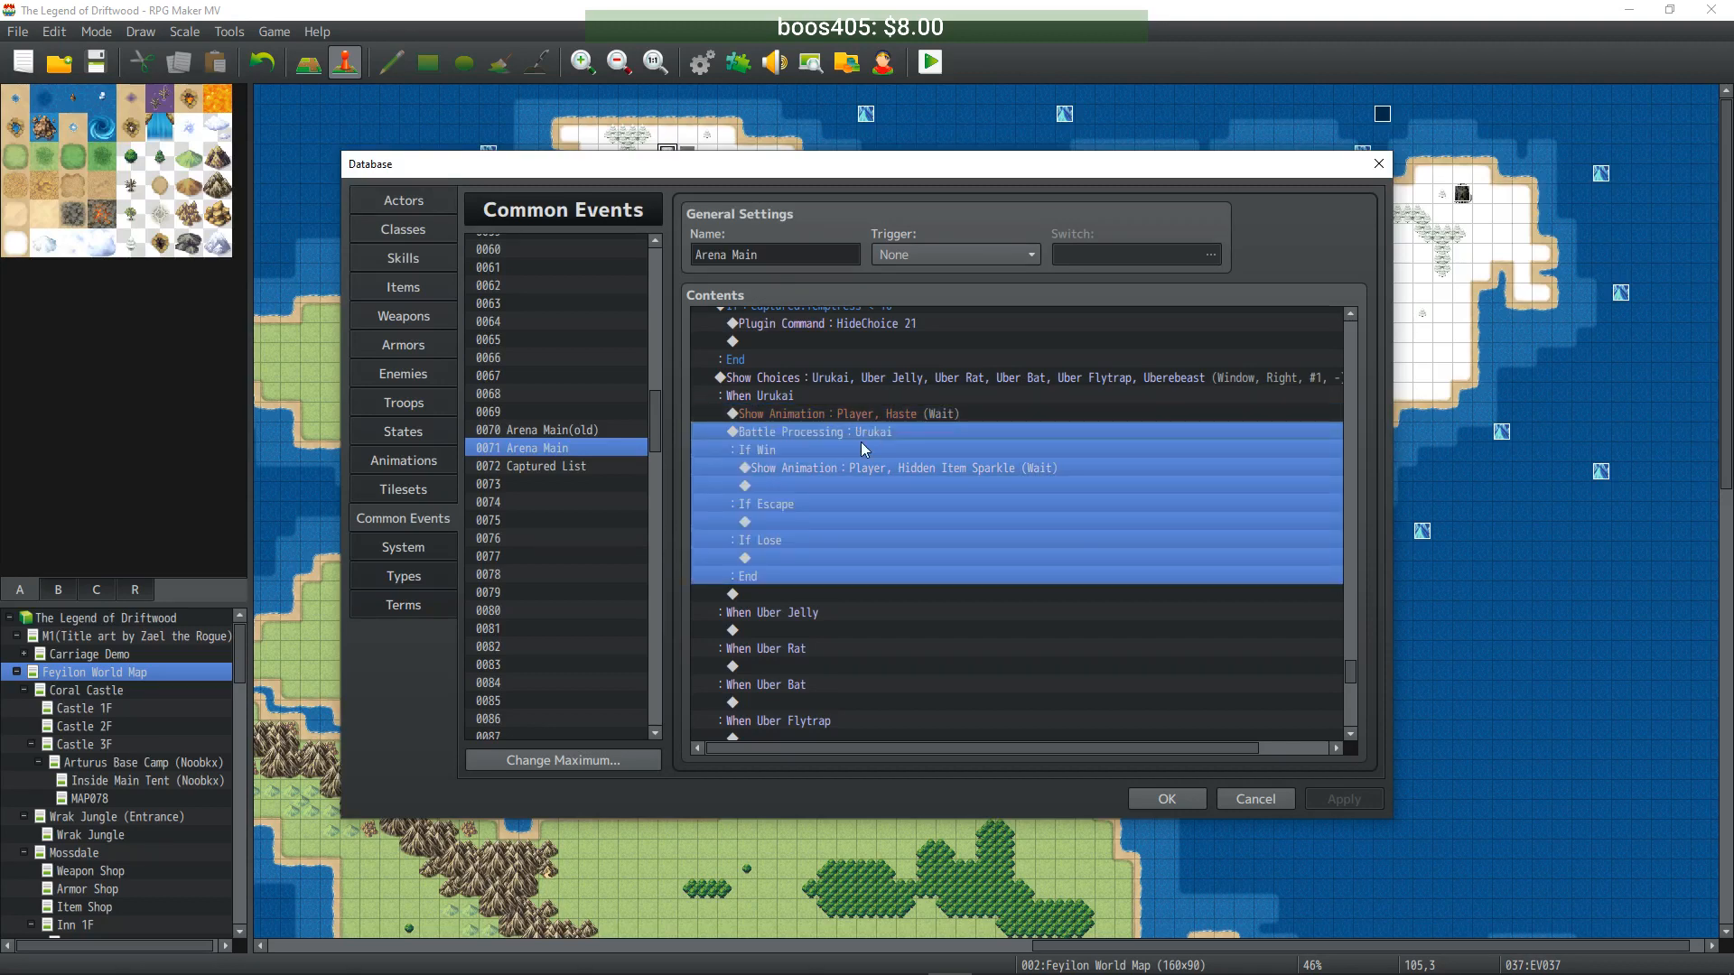
click(856, 467)
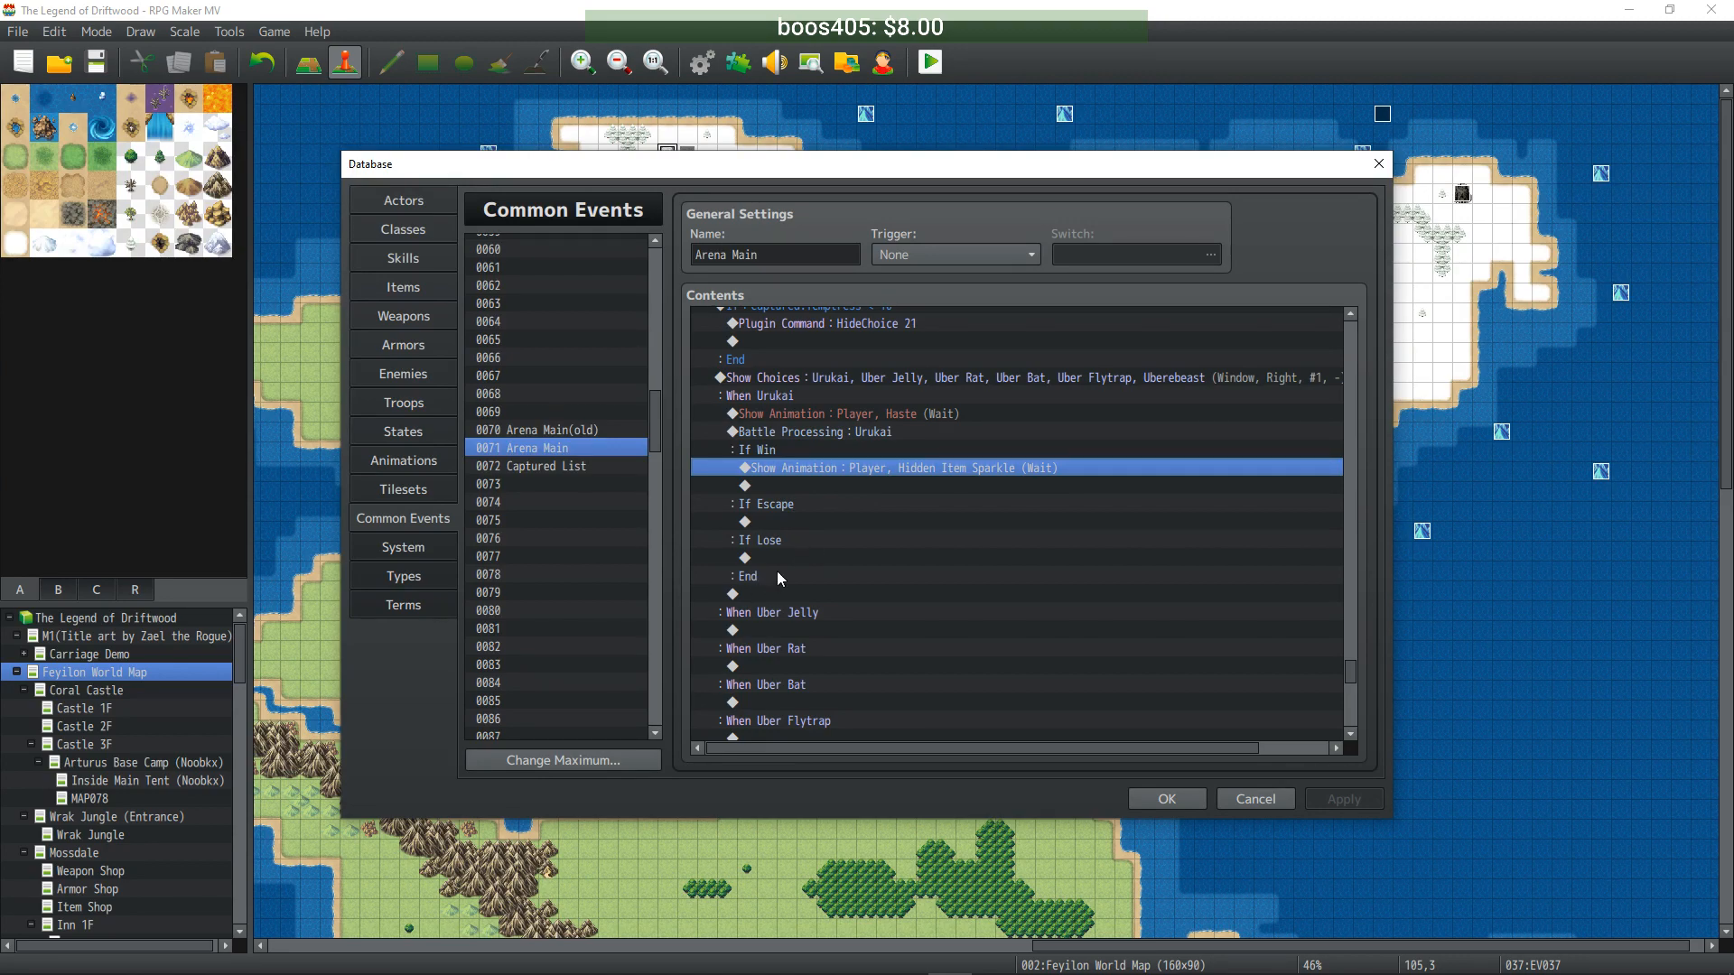
drag(809, 406, 807, 468)
click(816, 630)
key(ctrl+v)
- Set the pasted Battle Processing under When Uber Jelly to fight the Uber Jelly troop
click(867, 553)
click(874, 571)
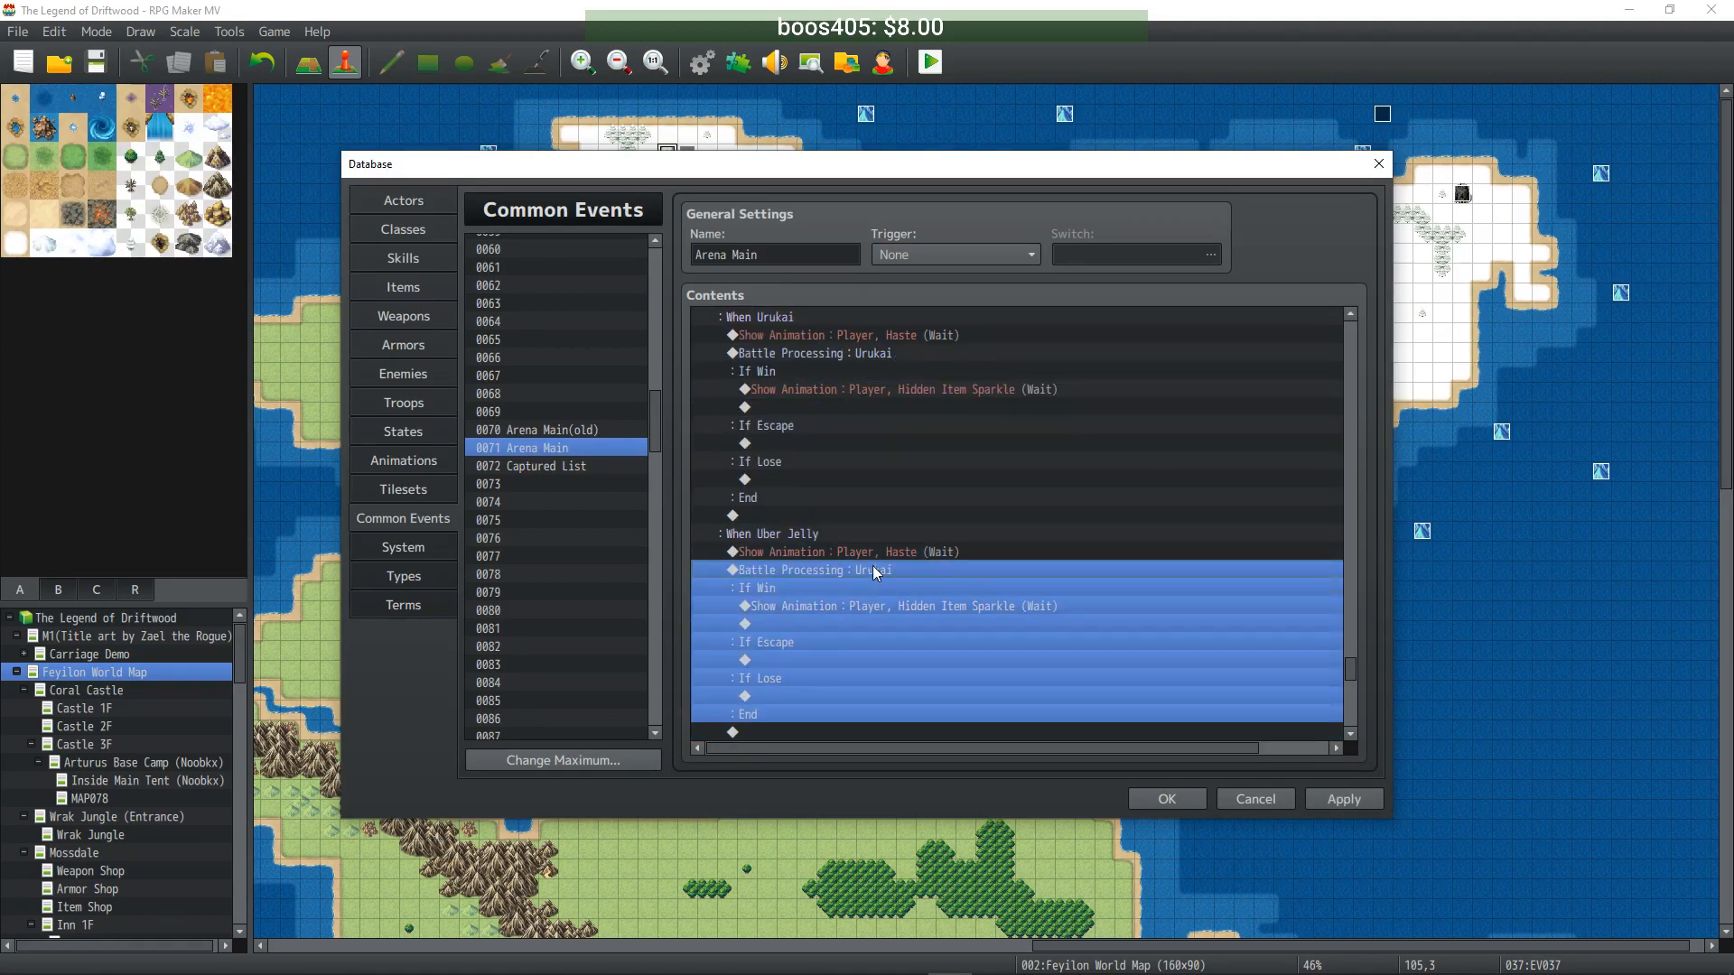
double_click(874, 570)
click(1053, 462)
click(1049, 479)
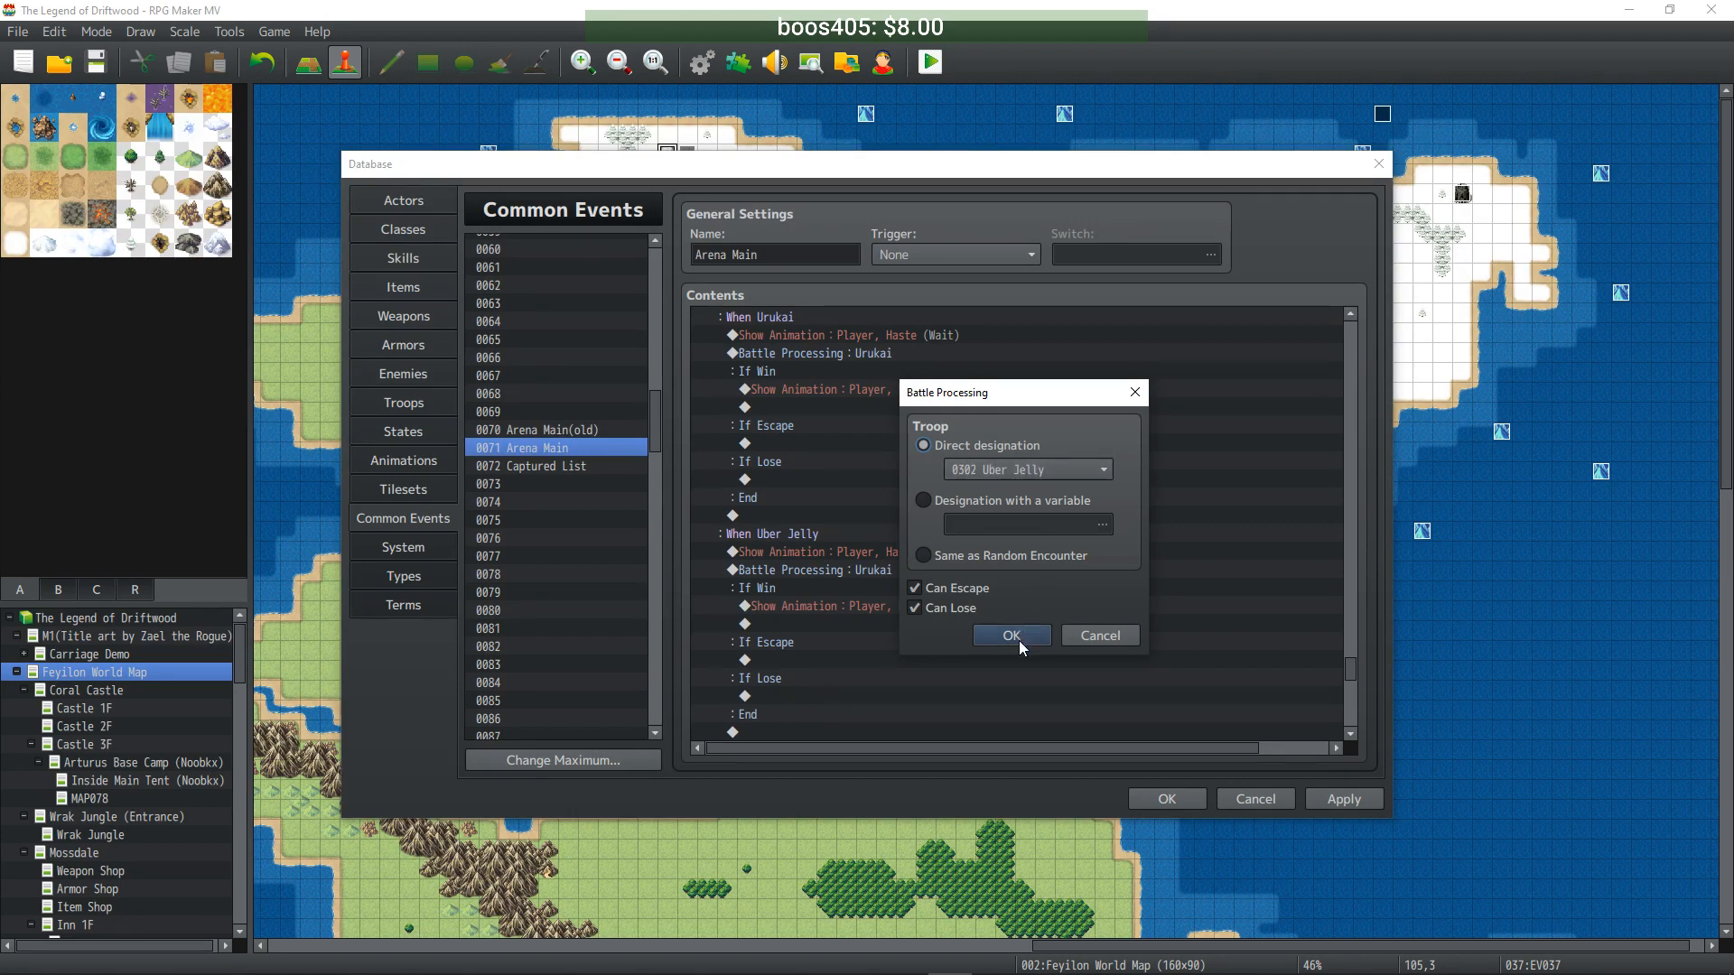
click(1012, 635)
- Copy the Uber Jelly battle block under When Uber Rat and set its troop to Uber Rat
scroll(955, 558, down, 2)
click(894, 462)
shift+click(891, 496)
scroll(890, 495, down, 2)
key(ctrl+c)
click(847, 587)
key(ctrl+v)
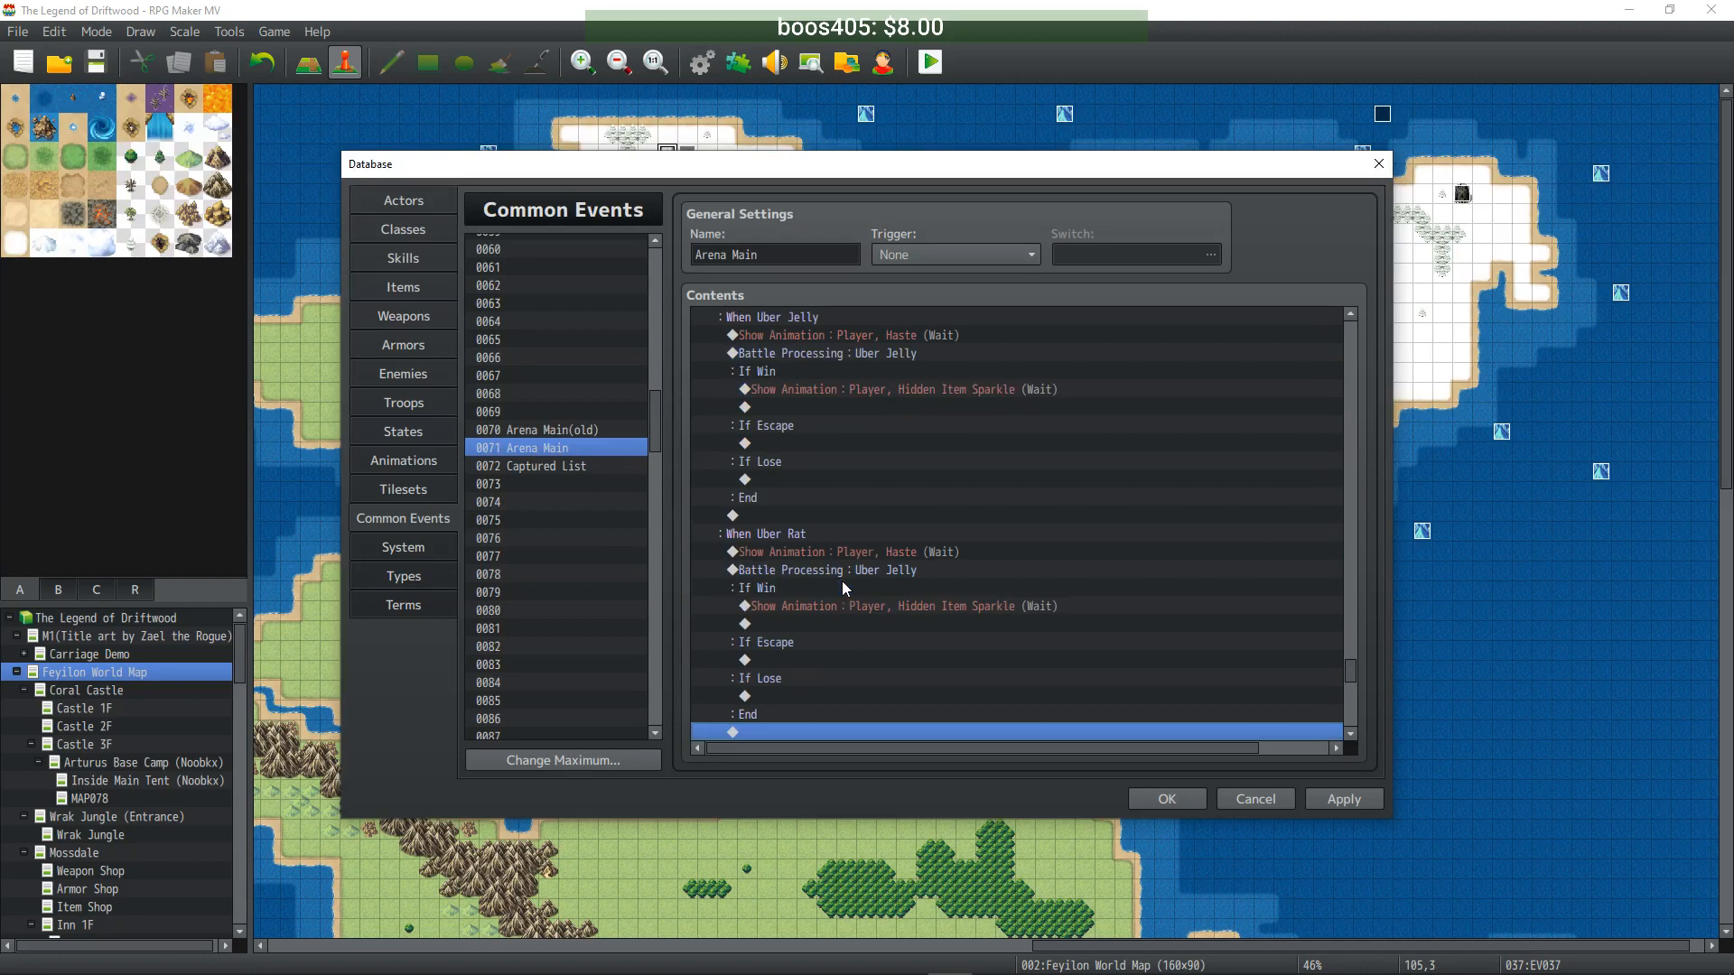
click(869, 551)
double_click(874, 570)
click(990, 468)
click(994, 488)
click(995, 626)
- Paste the Uber Rat battle block under When Uber Bat and set its troop to Uber Bat
scroll(874, 528, down, 2)
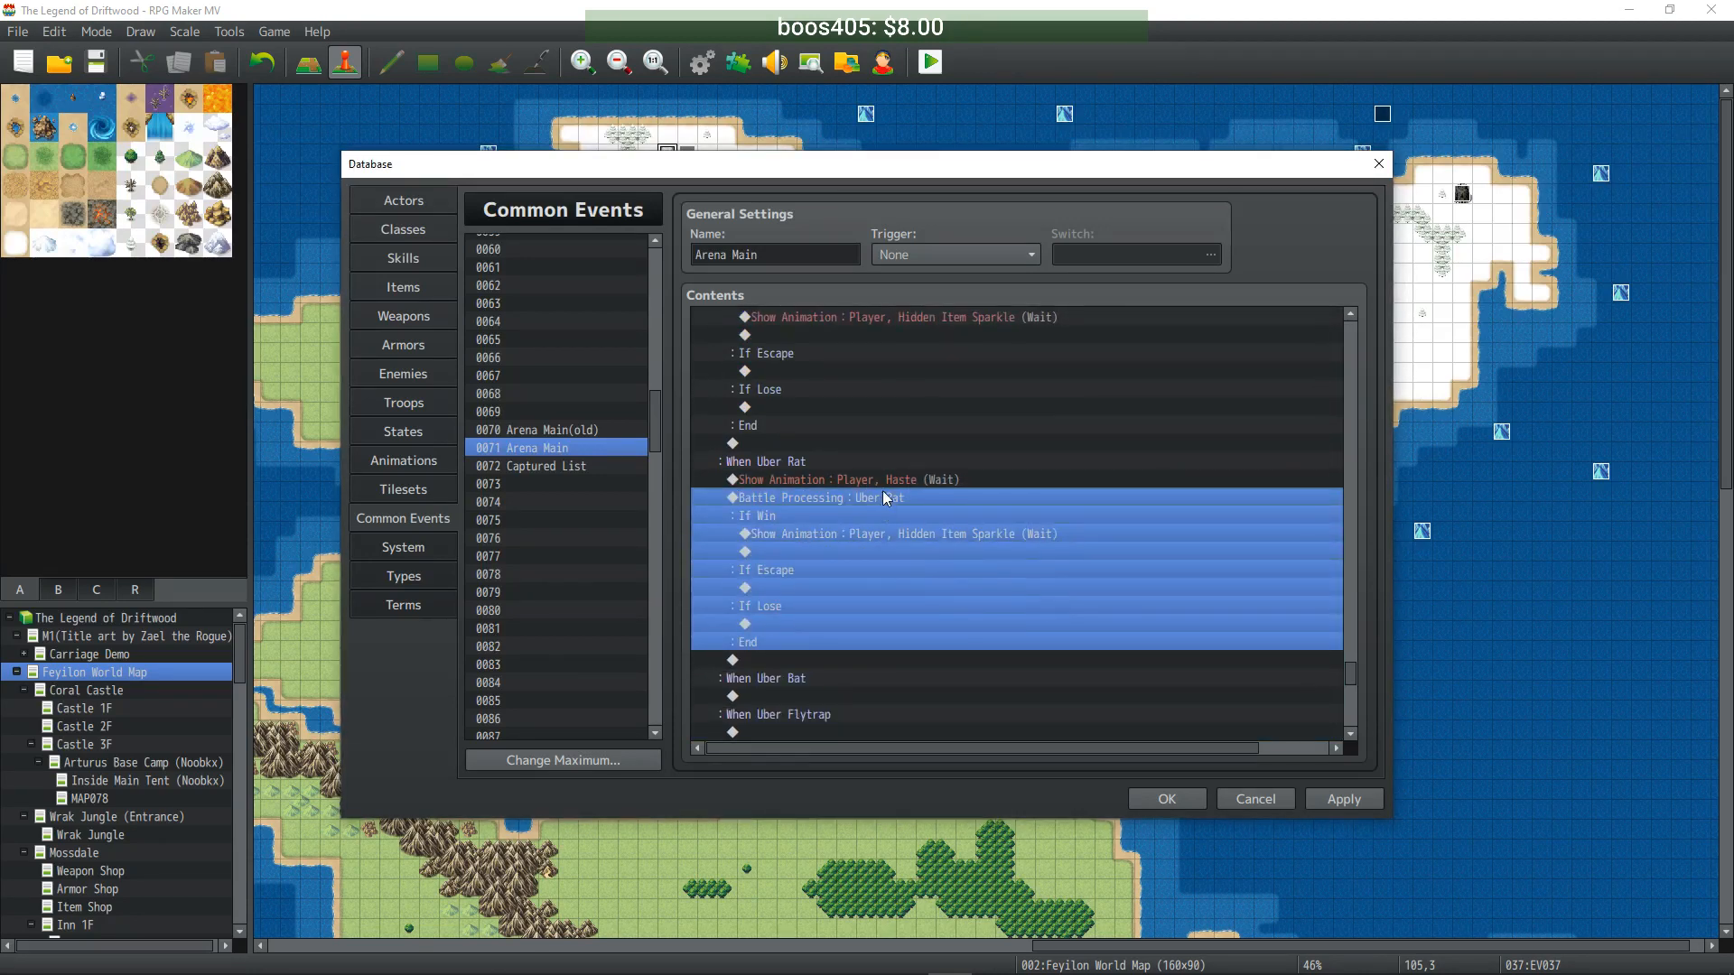
click(881, 480)
shift+click(876, 515)
scroll(874, 517, down, 2)
click(828, 584)
key(ctrl+v)
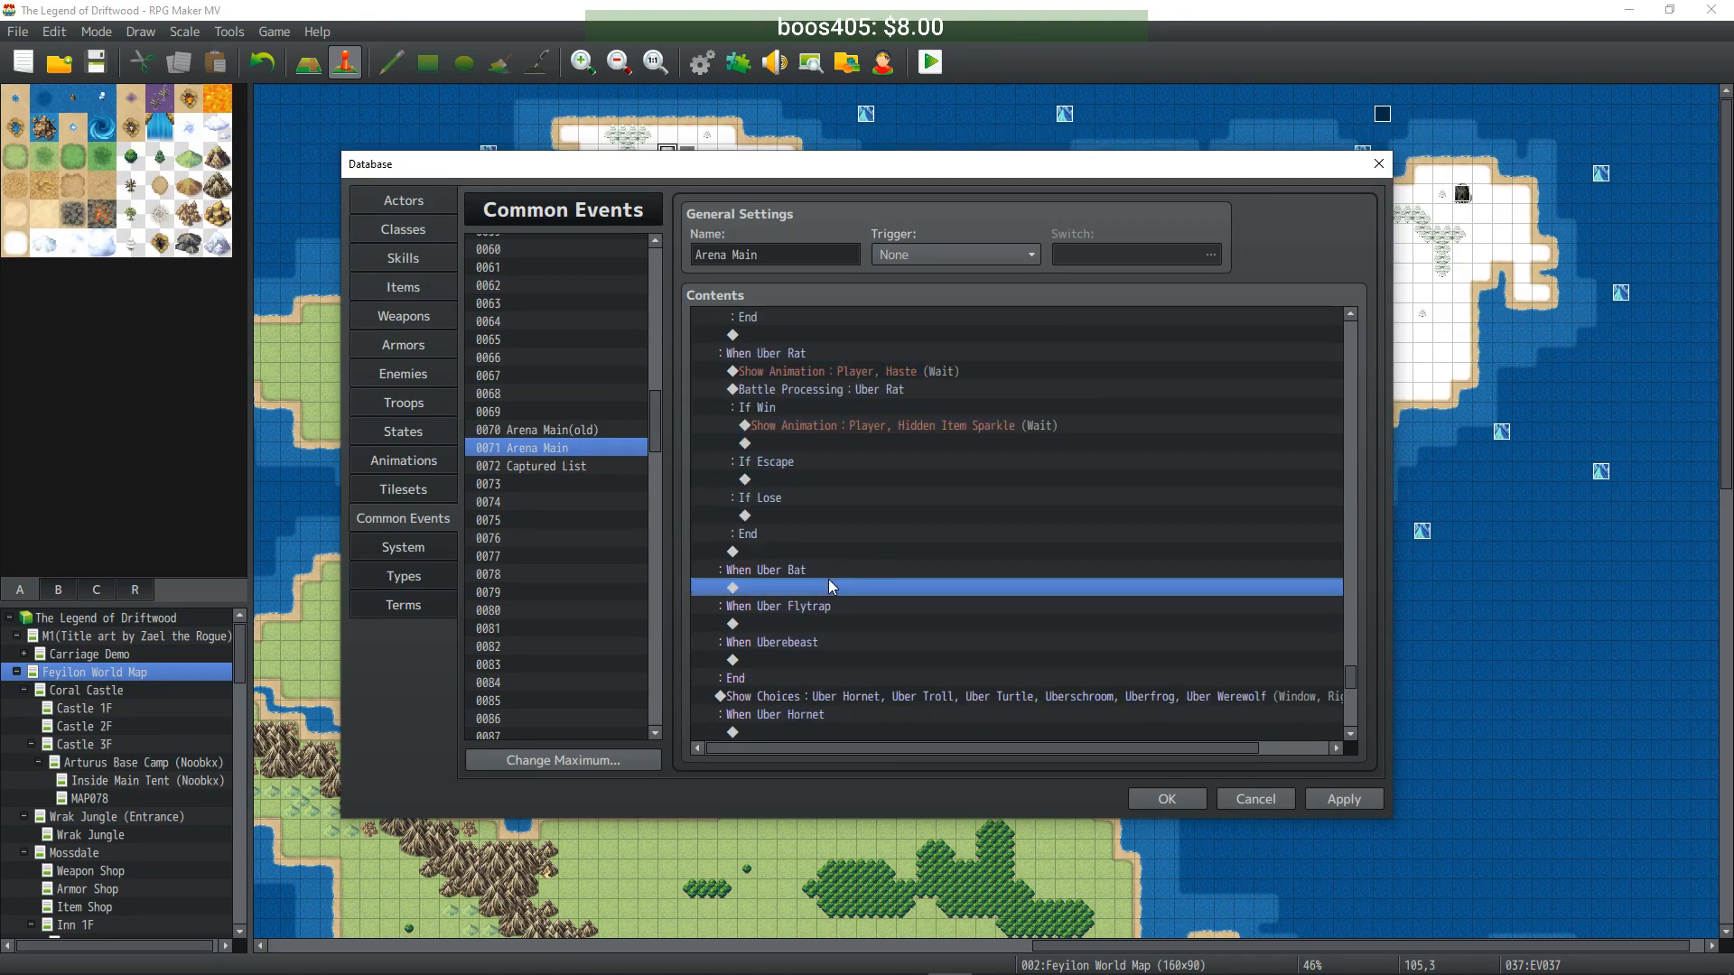
click(848, 554)
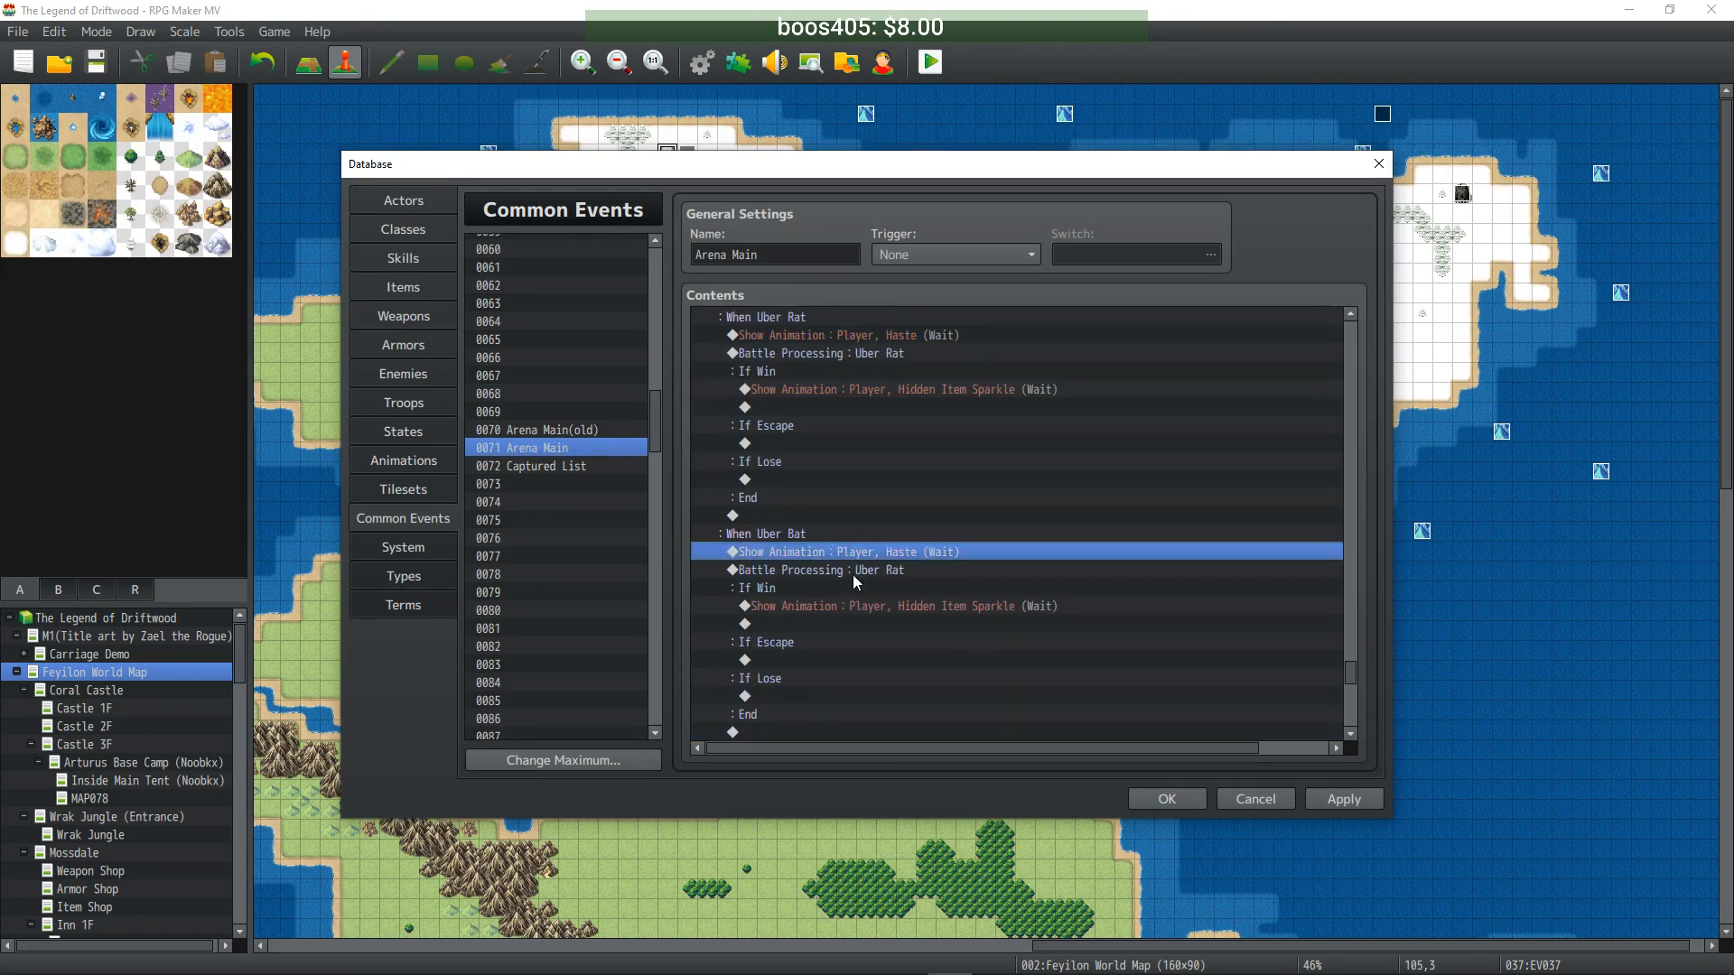
double_click(853, 570)
scroll(972, 468, down, 1)
click(1012, 635)
- Paste the Uber Bat battle block under When Uber Flytrap with troop 0305 Uber Flytrap
click(913, 554)
shift+click(896, 593)
scroll(896, 592, down, 3)
click(859, 592)
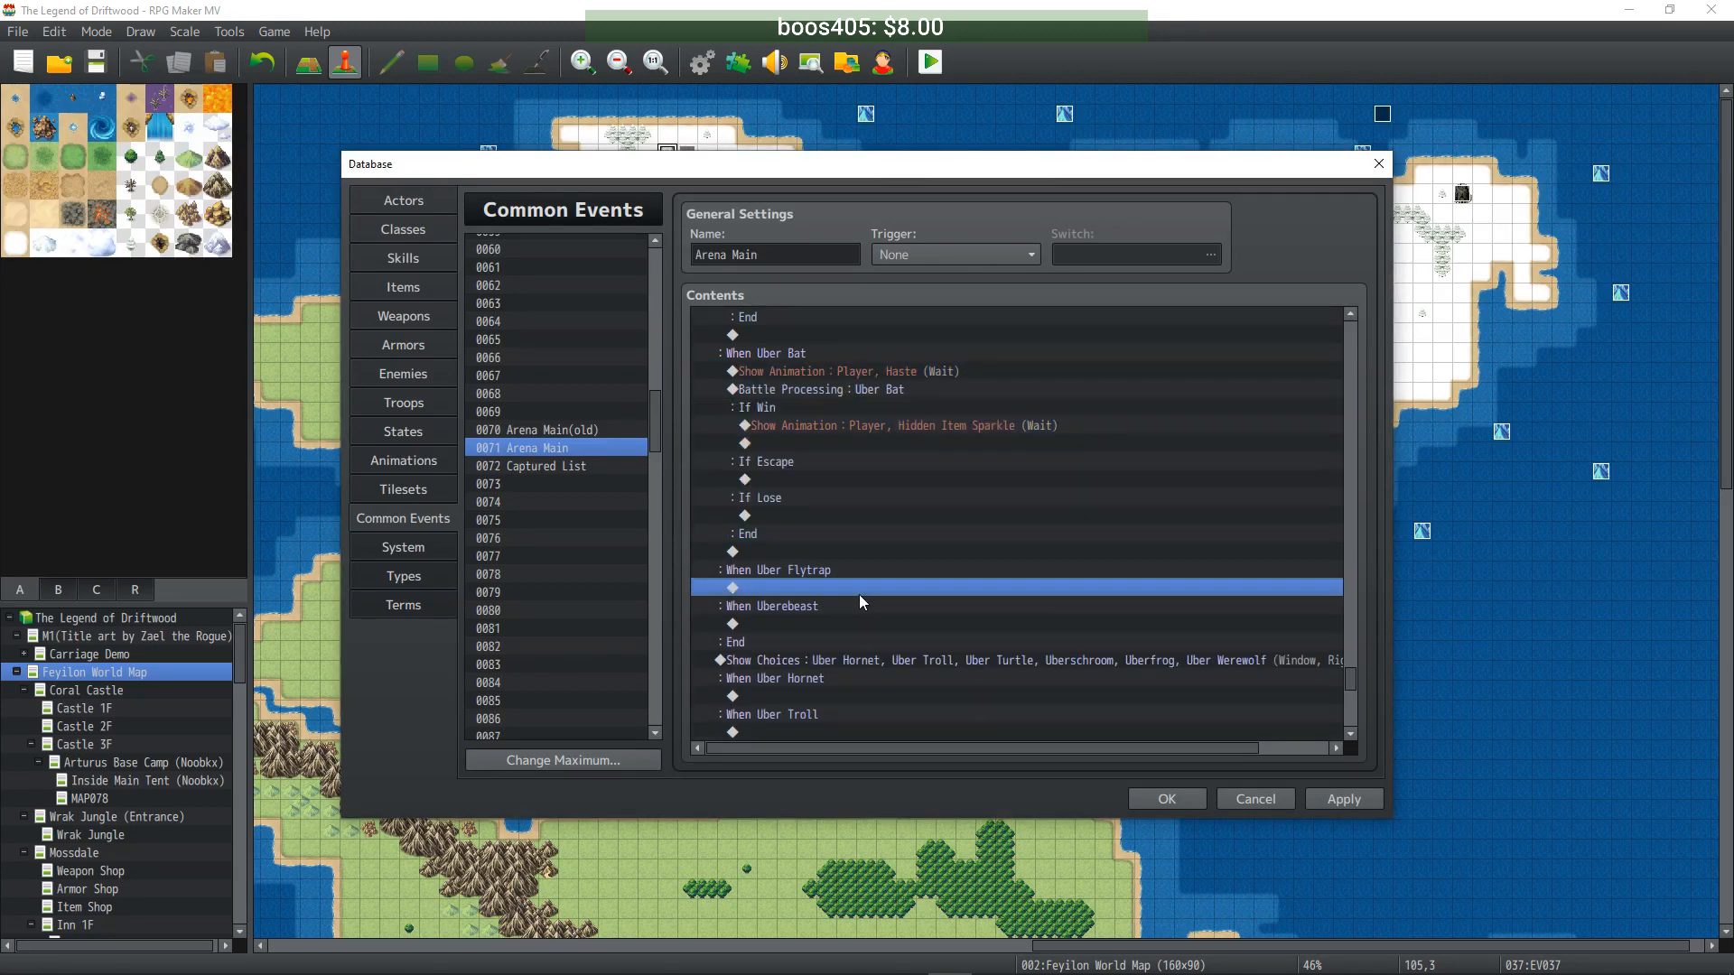
key(ctrl+v)
double_click(881, 567)
scroll(1028, 474, down, 1)
click(1012, 635)
- Paste the battle block under When Uberebeast and set its troop to 0306 Uberebeast
scroll(940, 592, down, 3)
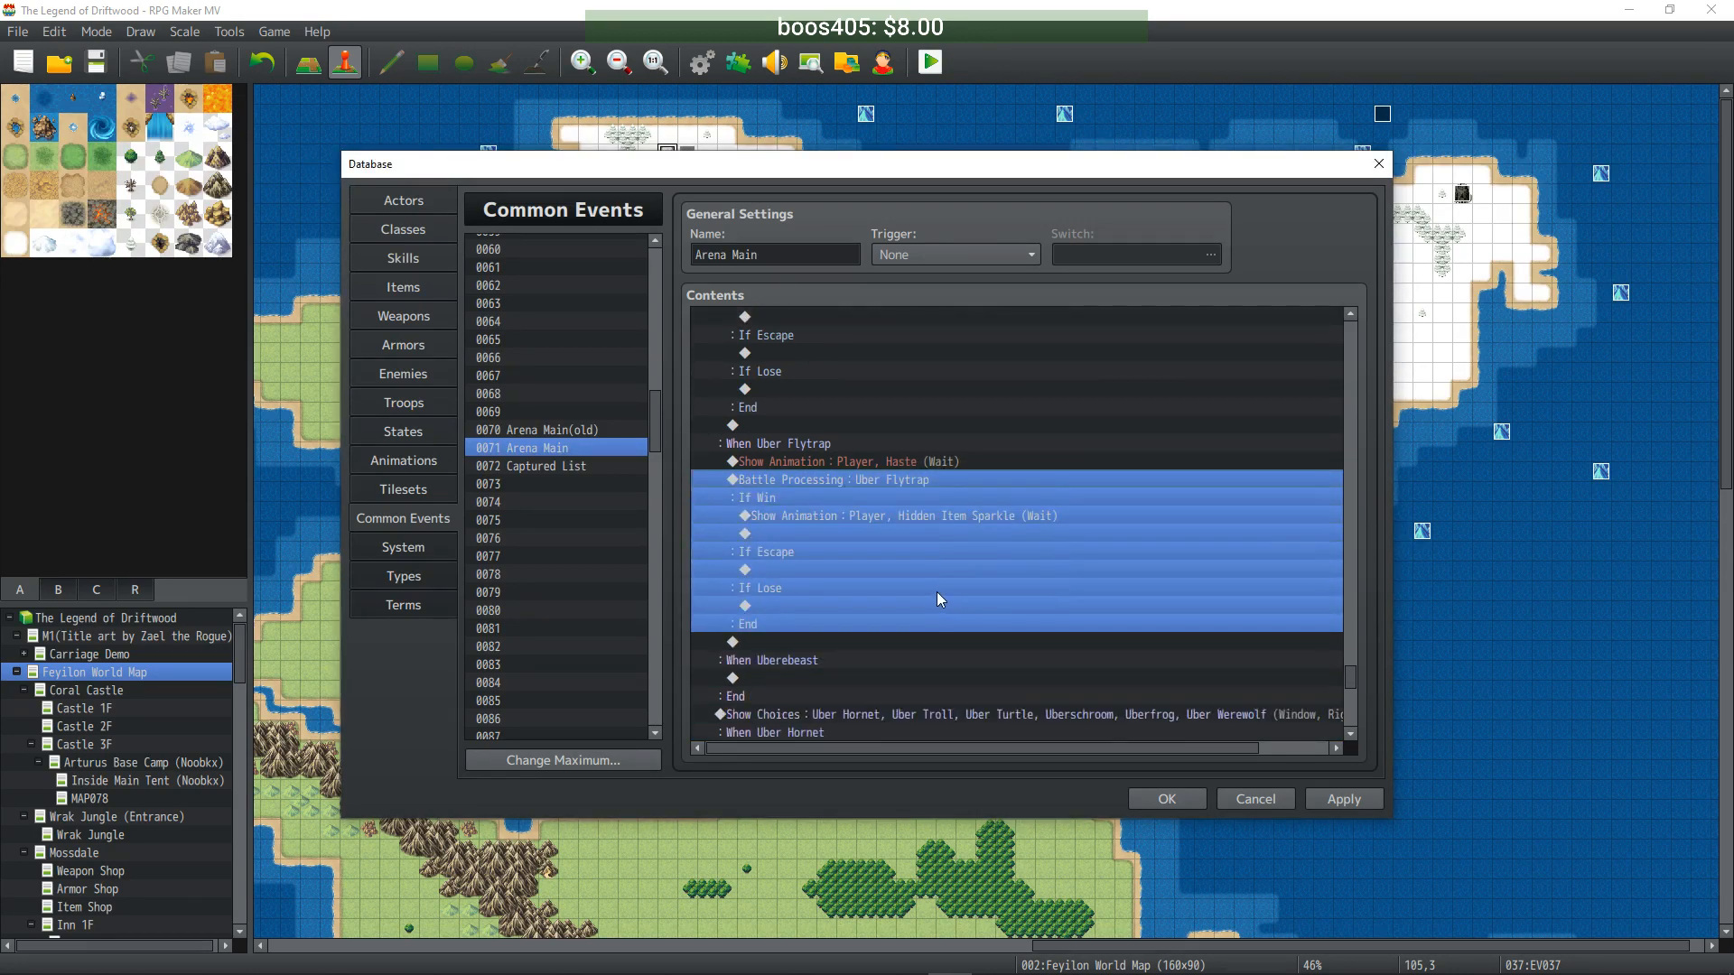
click(848, 588)
key(ctrl+v)
scroll(858, 583, down, 1)
click(883, 553)
click(867, 514)
double_click(867, 514)
scroll(996, 475, down, 2)
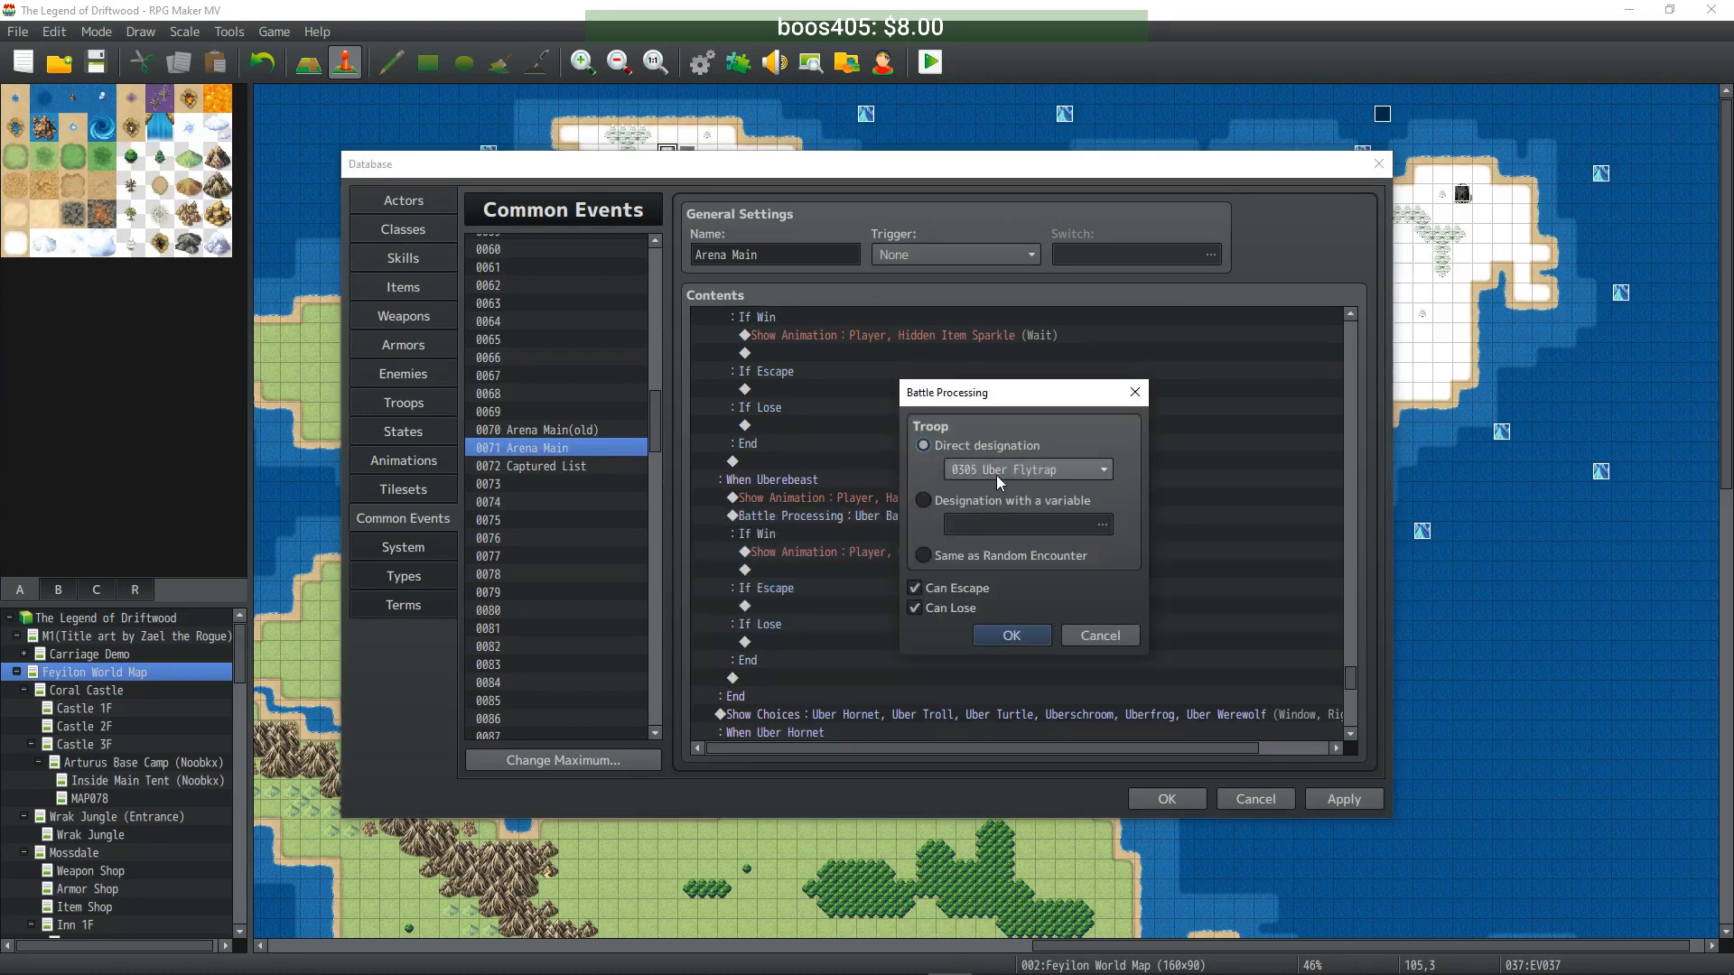
click(1005, 627)
- Copy the animation and battle block and paste it under When Uber Hornet
drag(916, 498, 896, 585)
scroll(896, 583, down, 5)
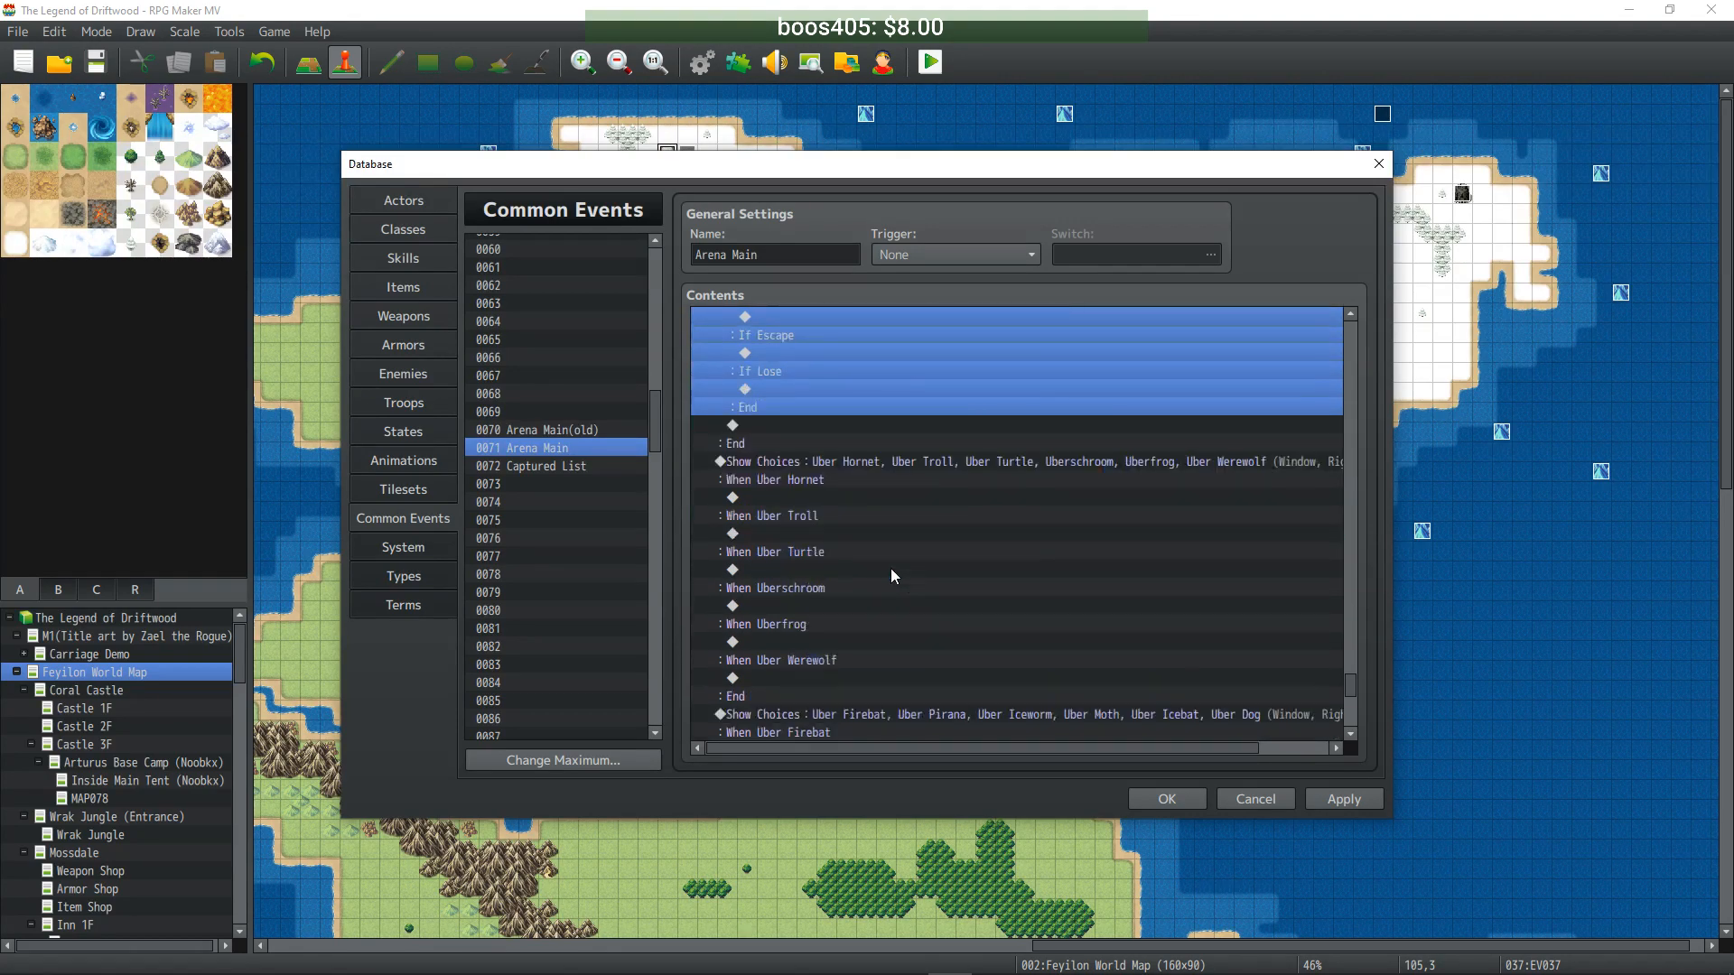
click(817, 499)
key(ctrl+v)
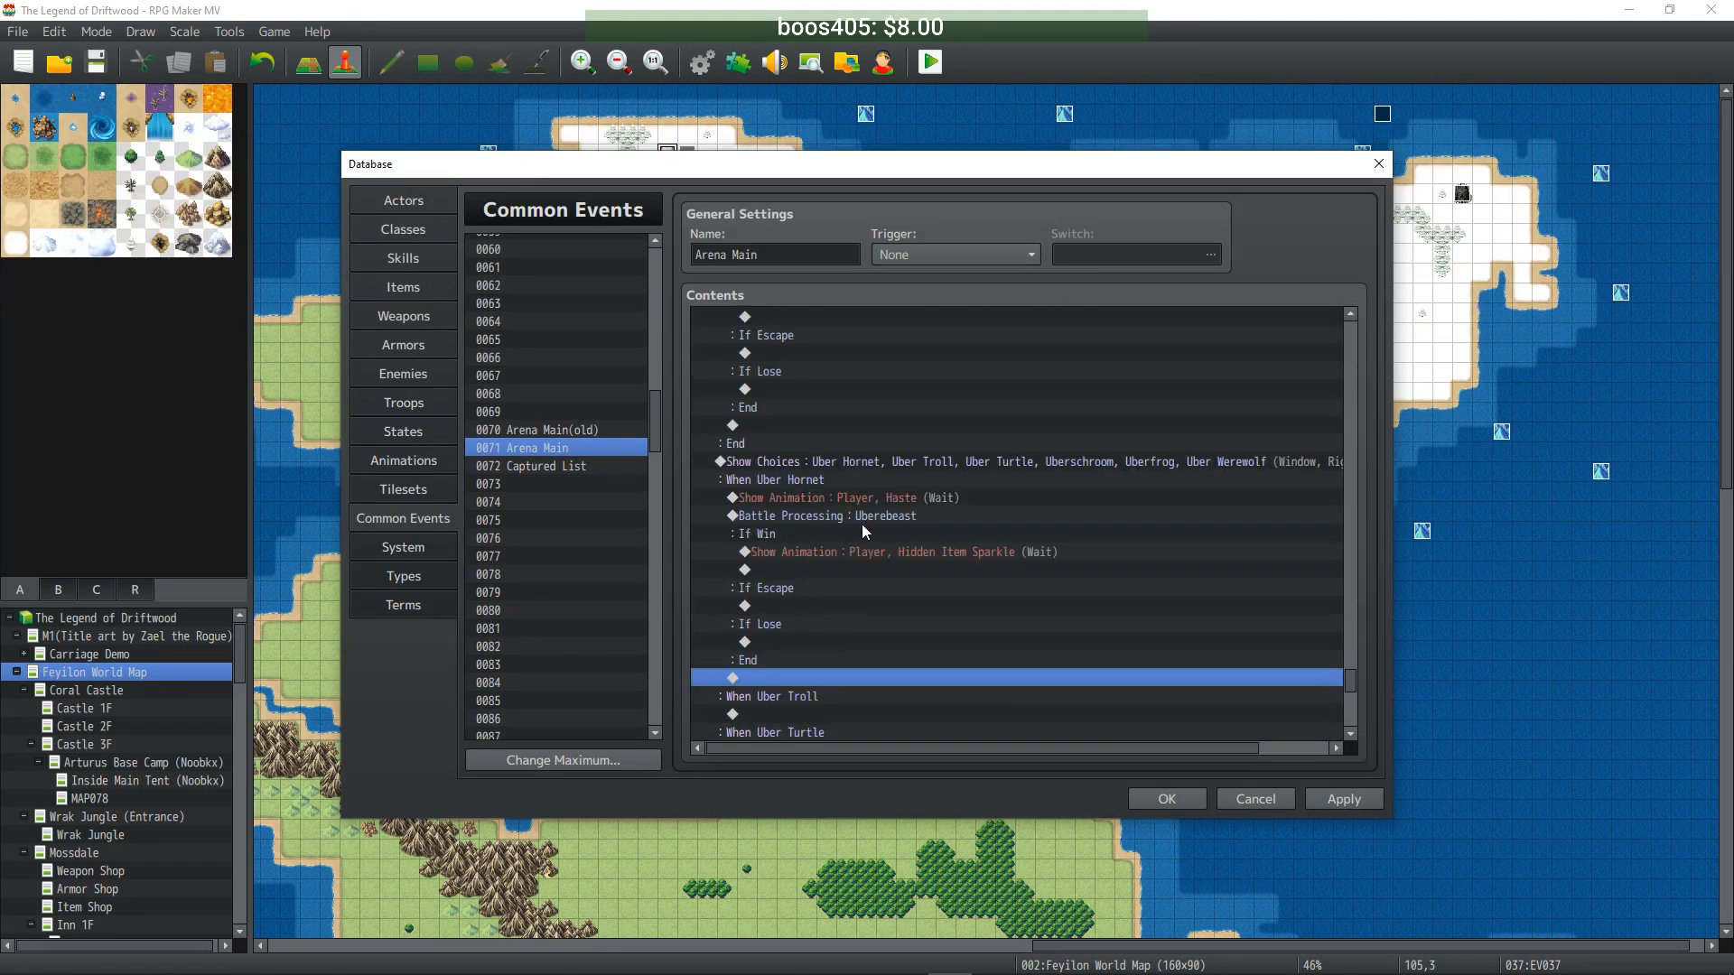
- Set the pasted Battle Processing under When Uber Hornet to the Uber Hornet troop
shift+click(861, 519)
double_click(861, 518)
scroll(968, 473, down, 1)
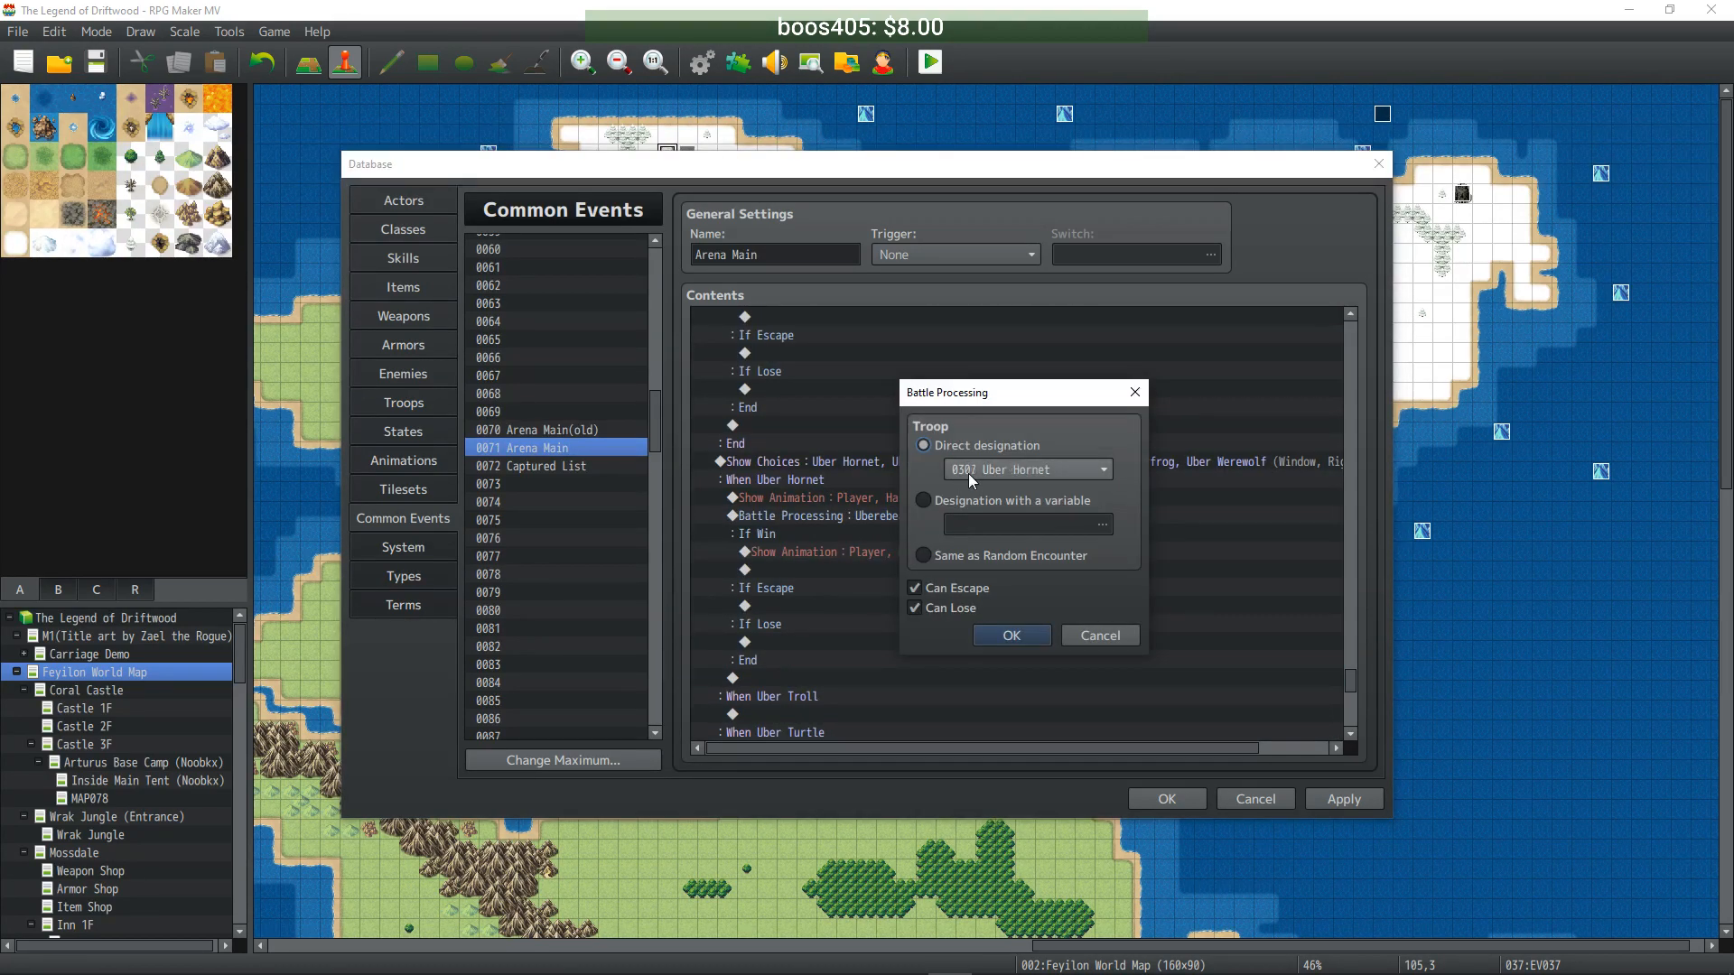
click(1017, 638)
- Paste the battle block under When Uber Troll and set its troop to Uber Troll
scroll(928, 610, down, 1)
click(805, 676)
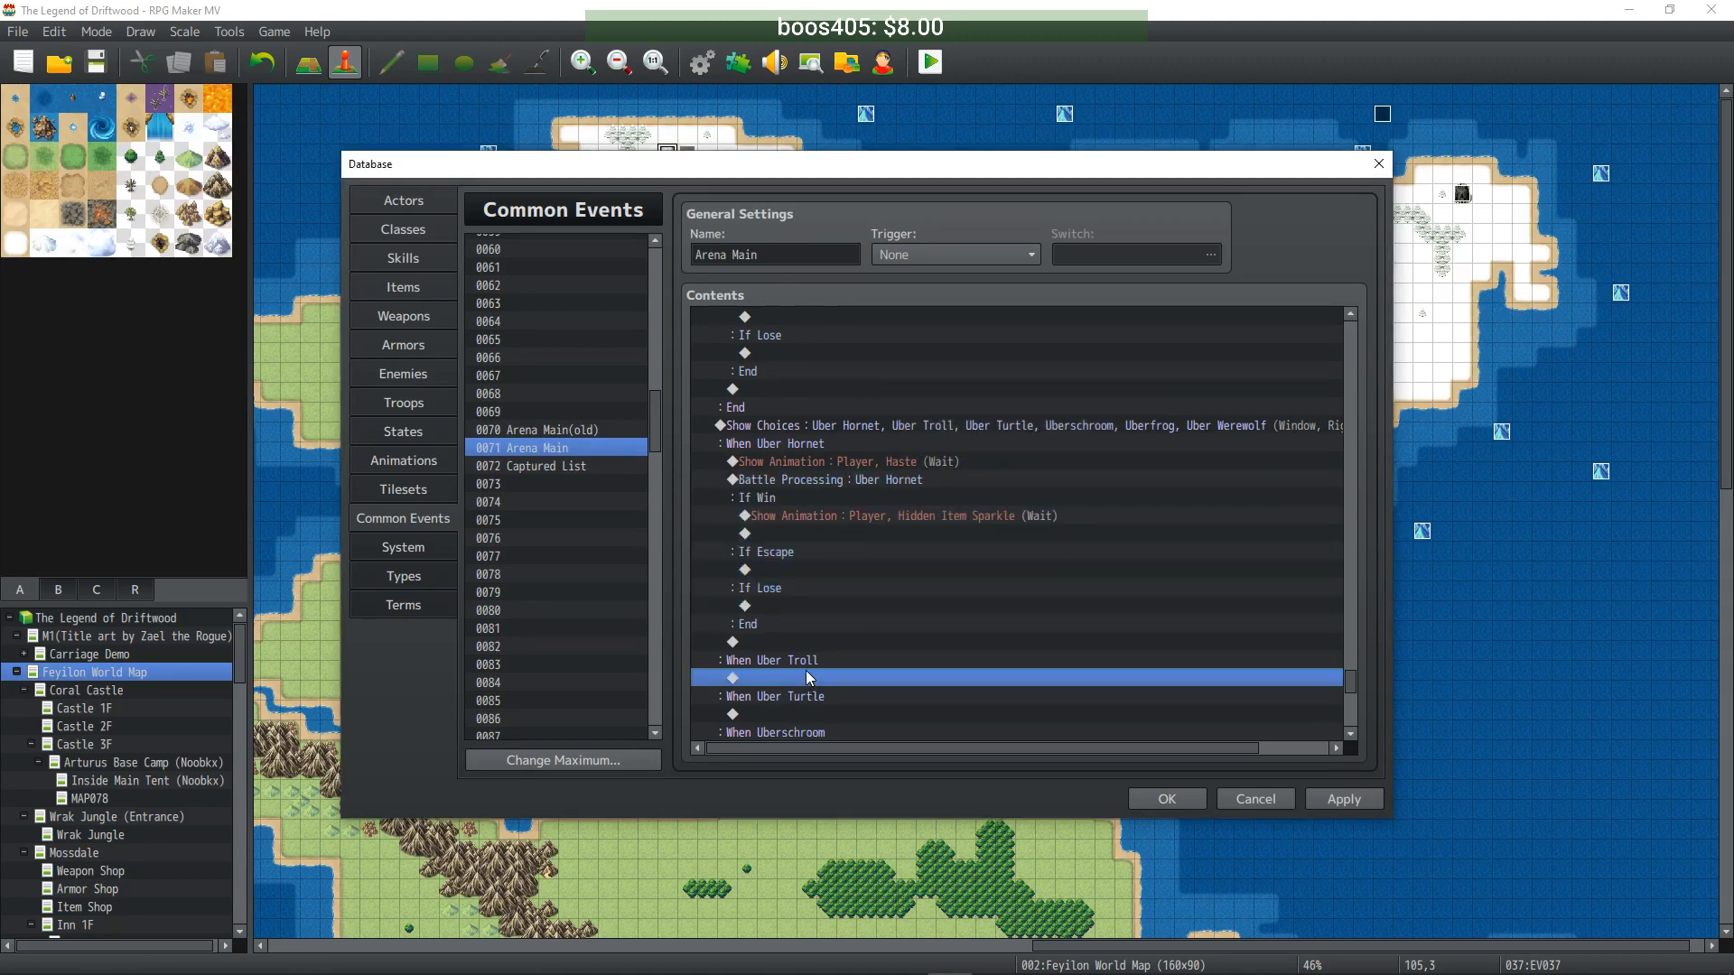
key(ctrl+v)
click(853, 499)
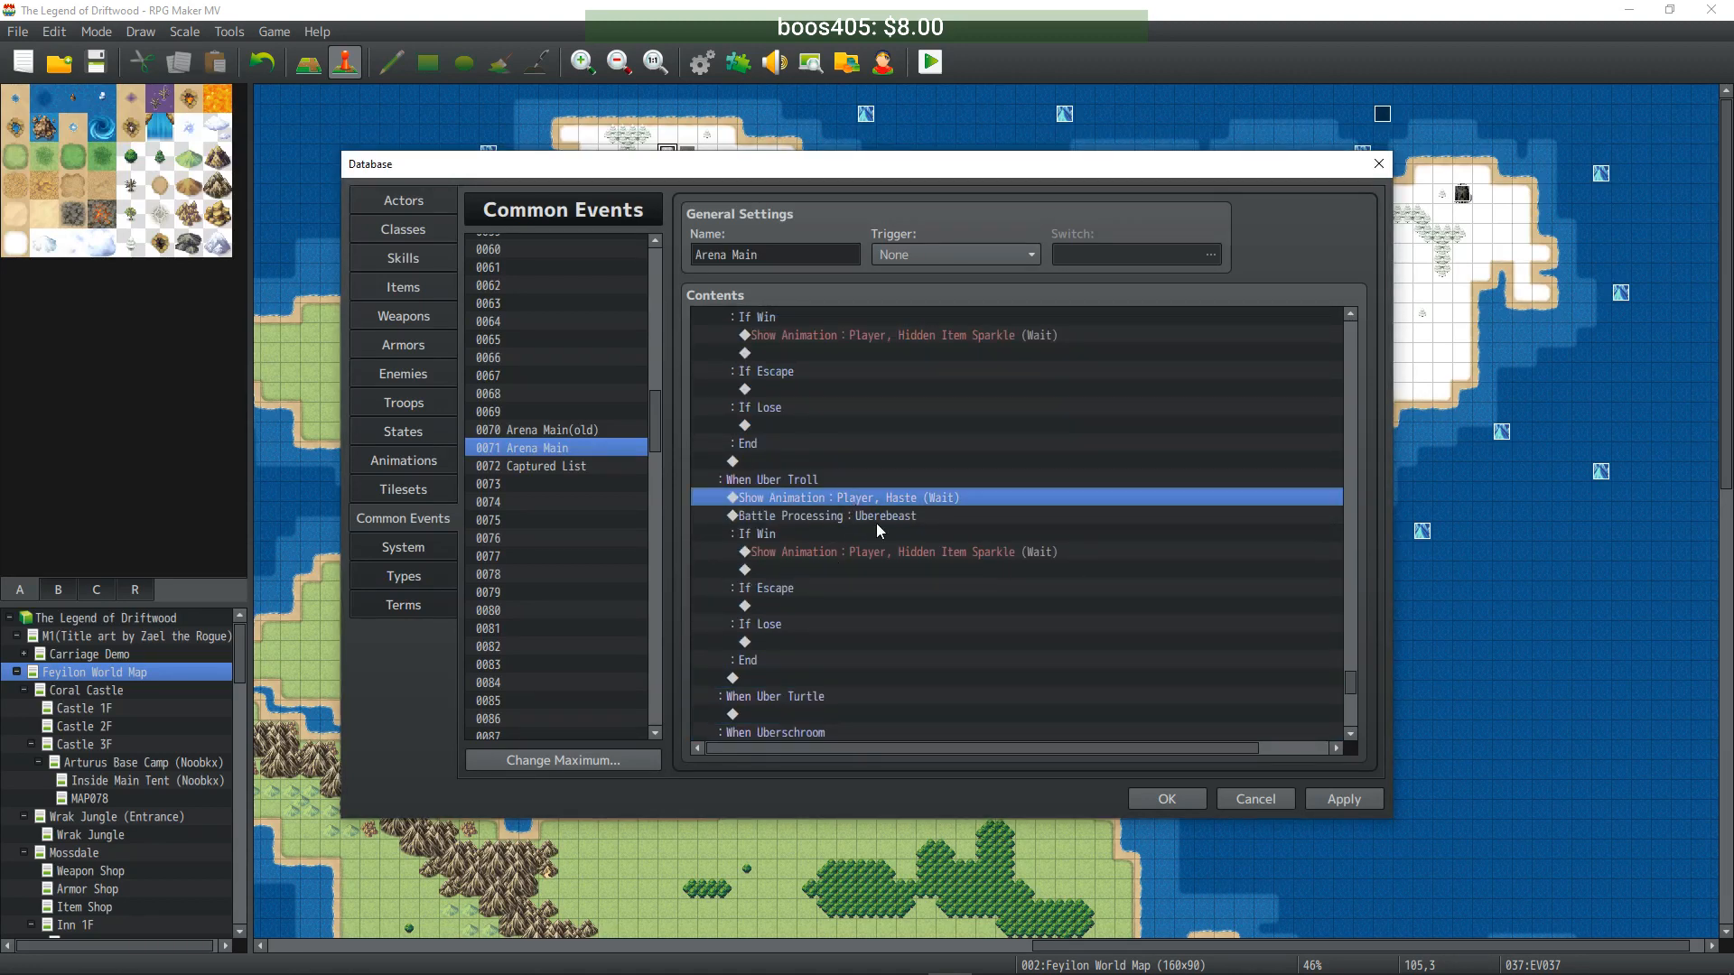
click(891, 557)
click(874, 516)
double_click(874, 517)
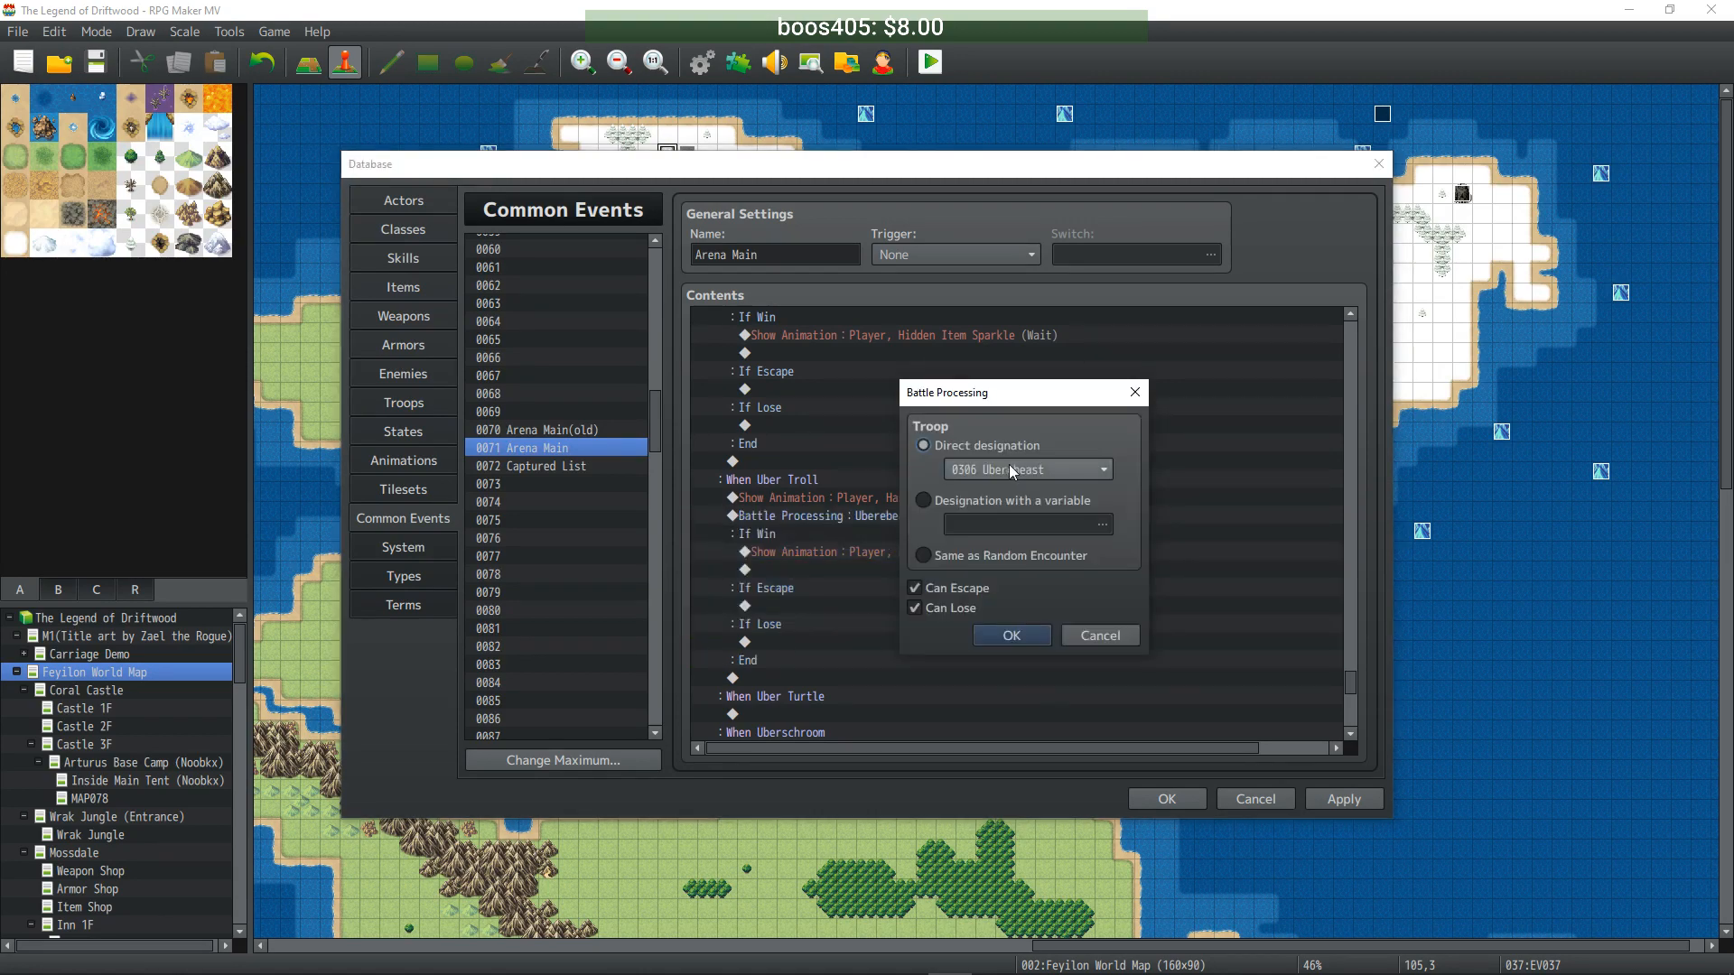
scroll(1015, 466, down, 1)
click(1011, 635)
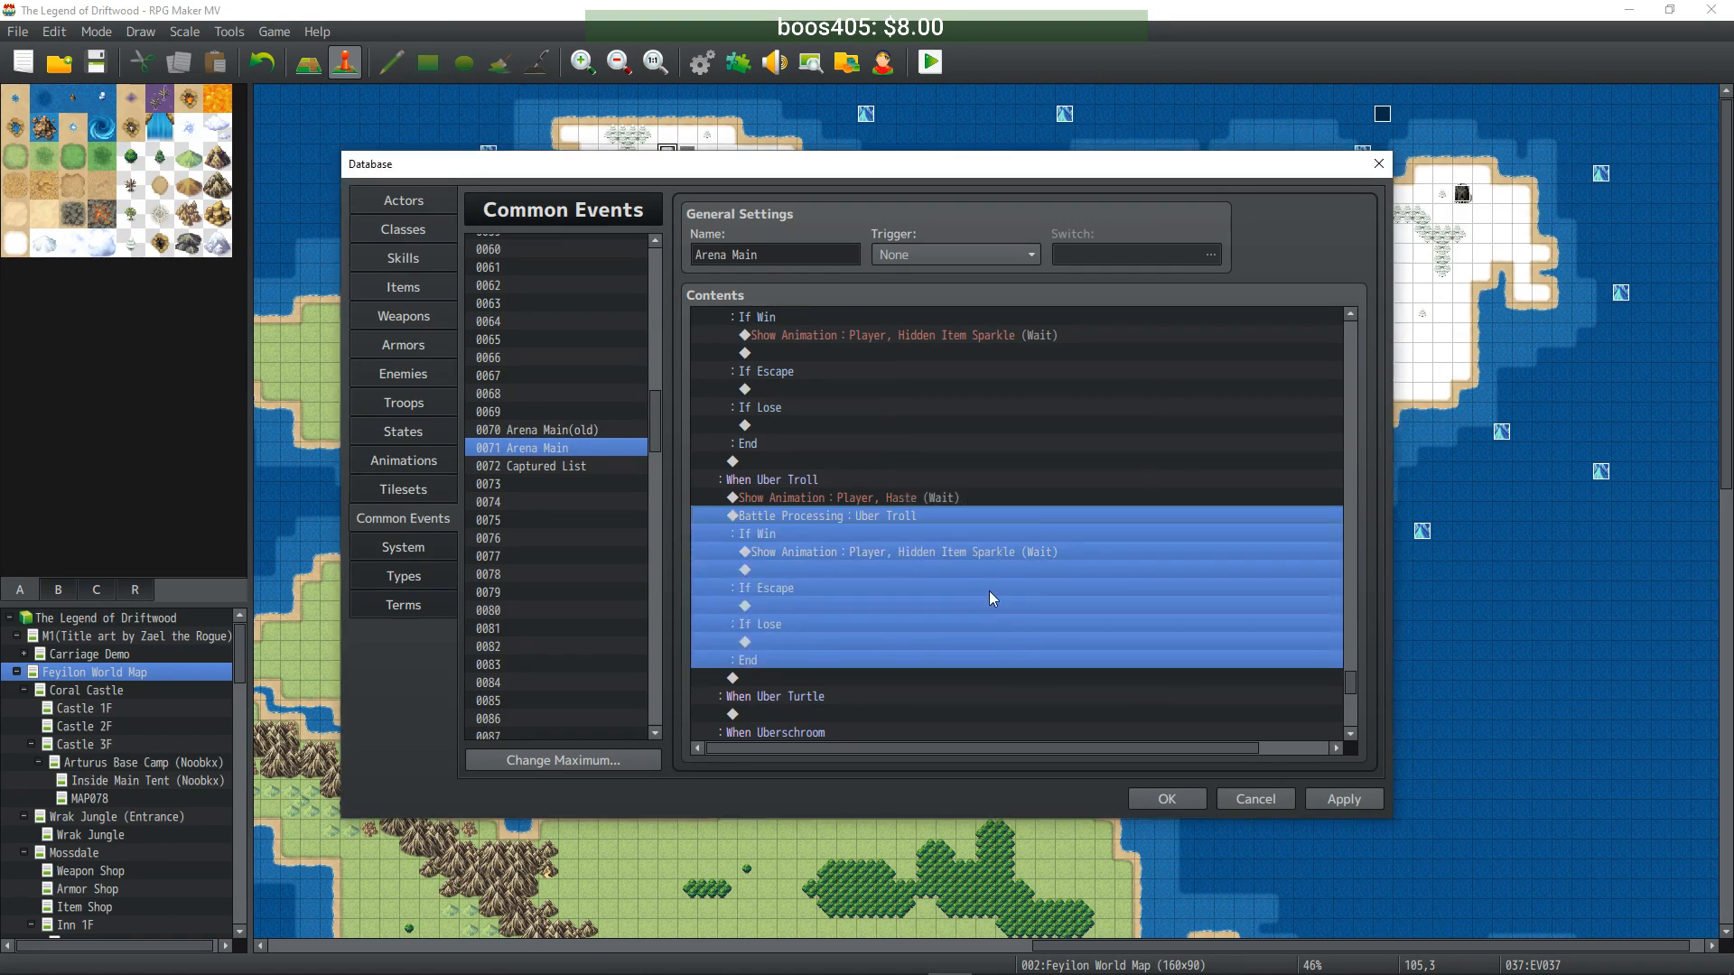
- Paste the battle block under When Uber Turtle and set its troop to Uber Turtle
scroll(966, 574, down, 1)
scroll(940, 551, down, 1)
click(843, 605)
key(ctrl+v)
scroll(861, 531, down, 1)
double_click(862, 516)
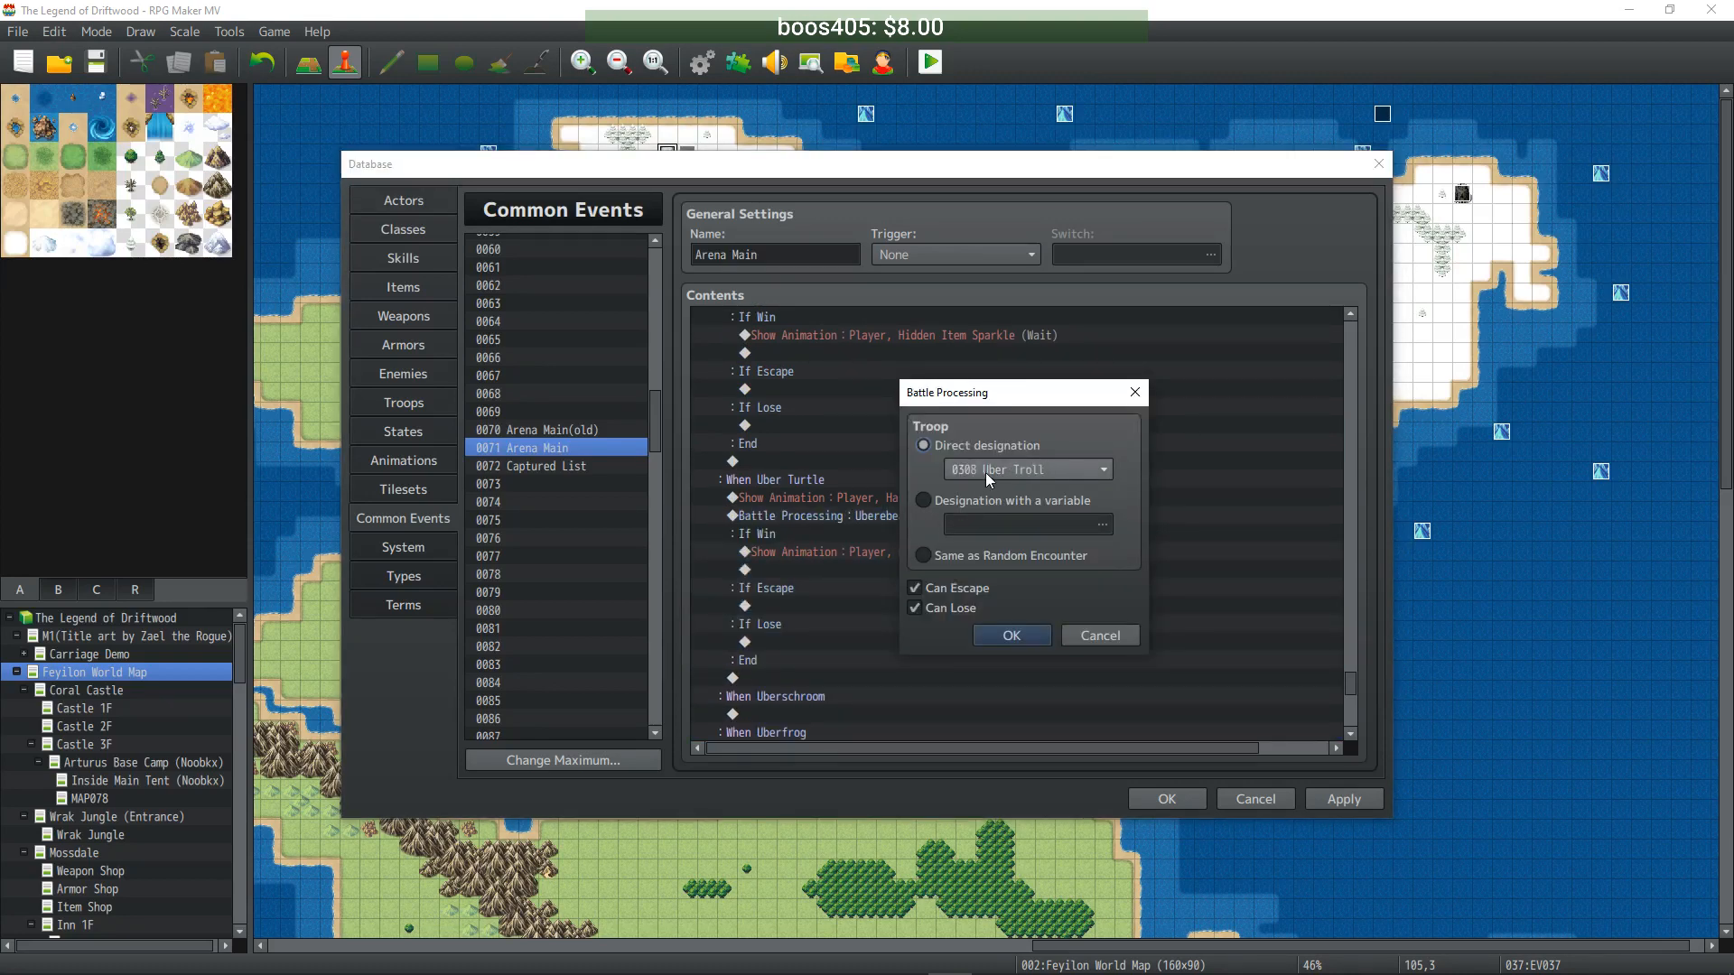
scroll(1000, 475, down, 1)
click(1011, 635)
- Paste the battle block under When Uberschroom and set its troop to Uberschroom
scroll(946, 593, down, 3)
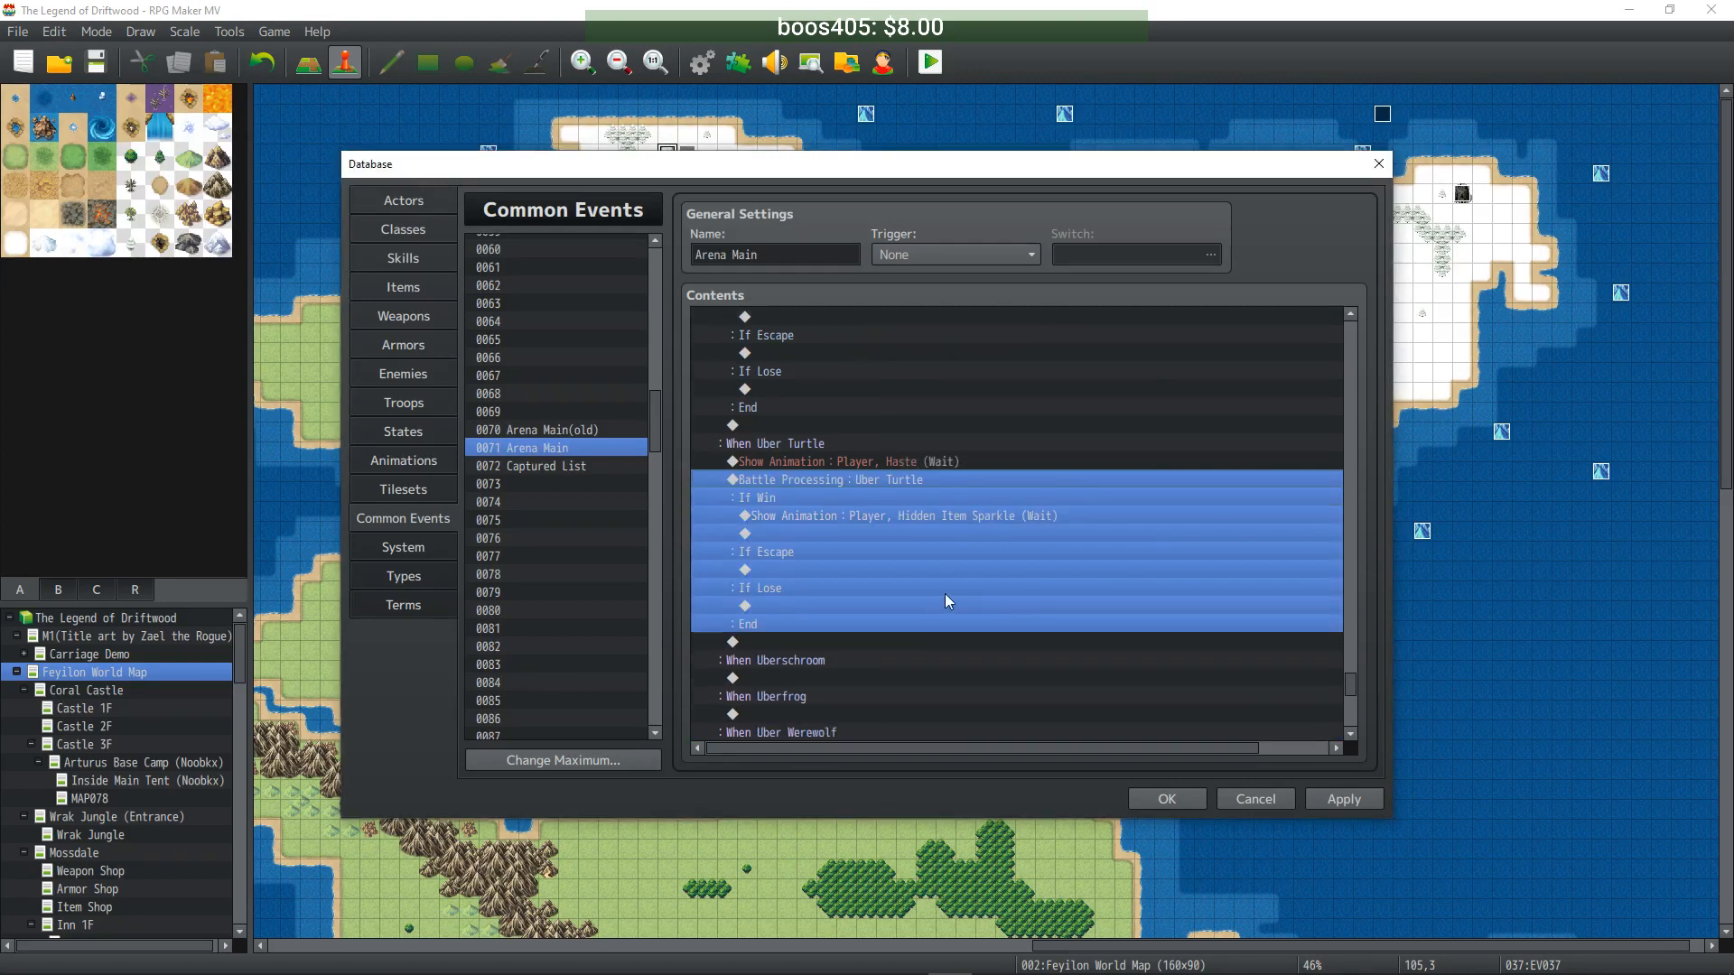
click(836, 553)
key(ctrl+v)
scroll(851, 592, down, 2)
scroll(853, 592, up, 2)
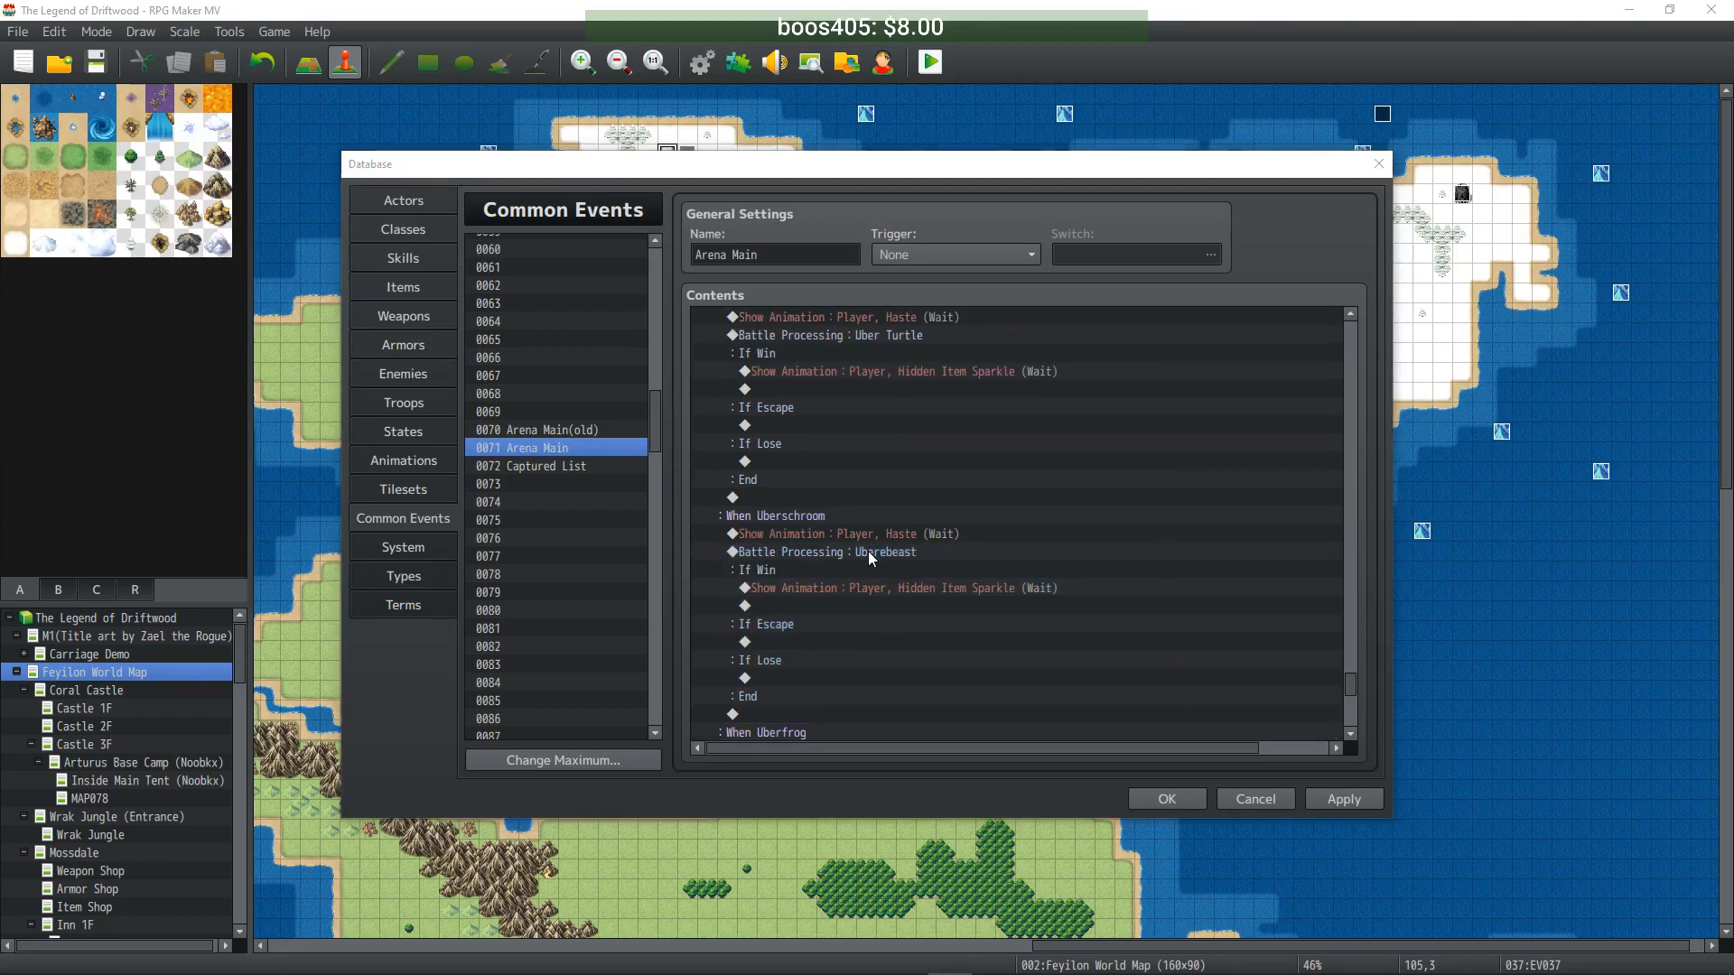
double_click(868, 551)
scroll(999, 468, down, 1)
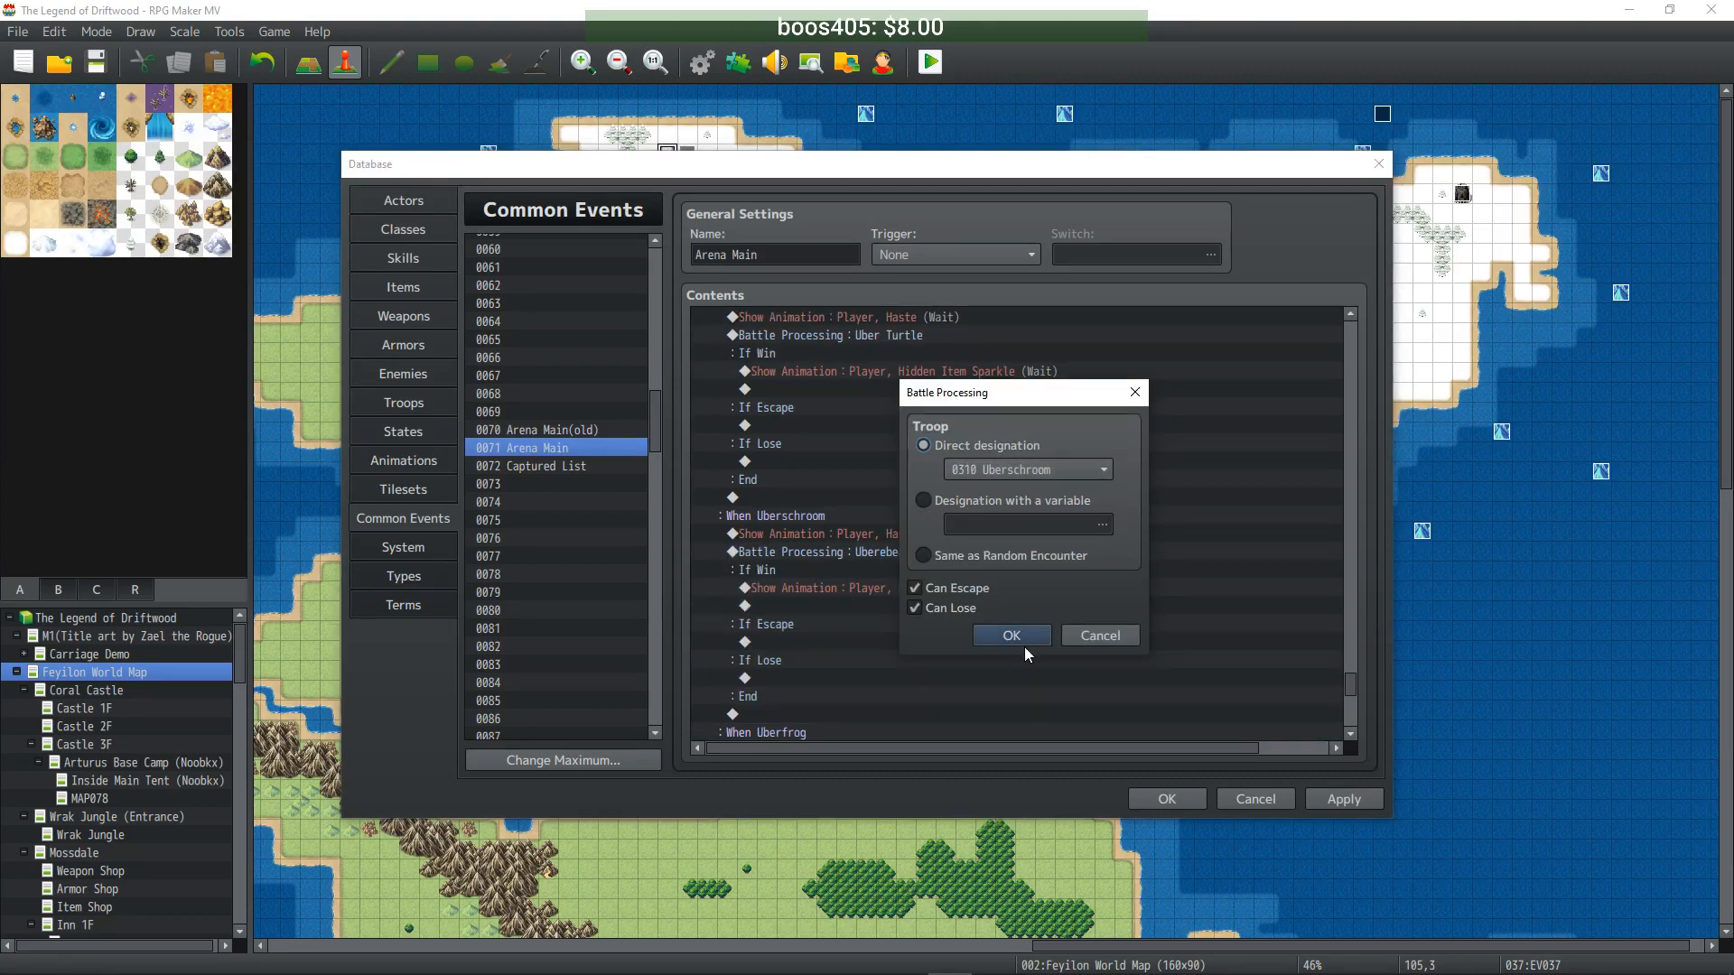
click(1022, 637)
- Paste the battle block under When Uberfrog and set its troop to Uber Frog
scroll(980, 604, down, 2)
scroll(981, 604, down, 1)
click(832, 567)
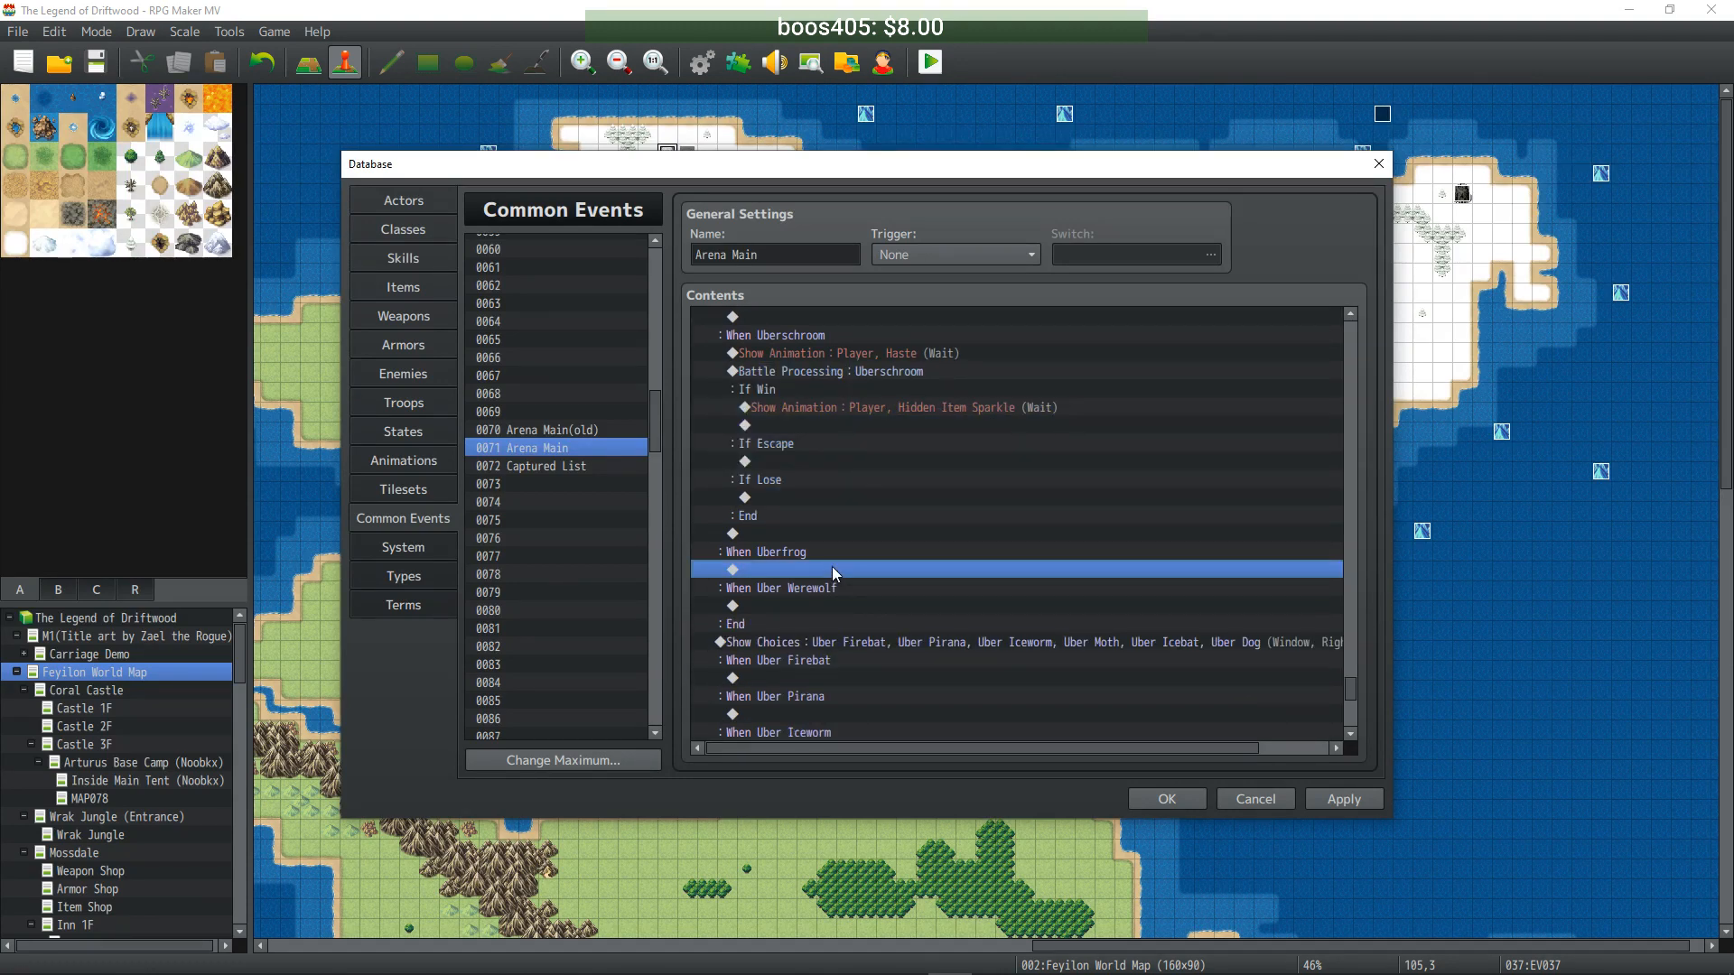
key(ctrl+v)
scroll(854, 555, down, 2)
double_click(843, 465)
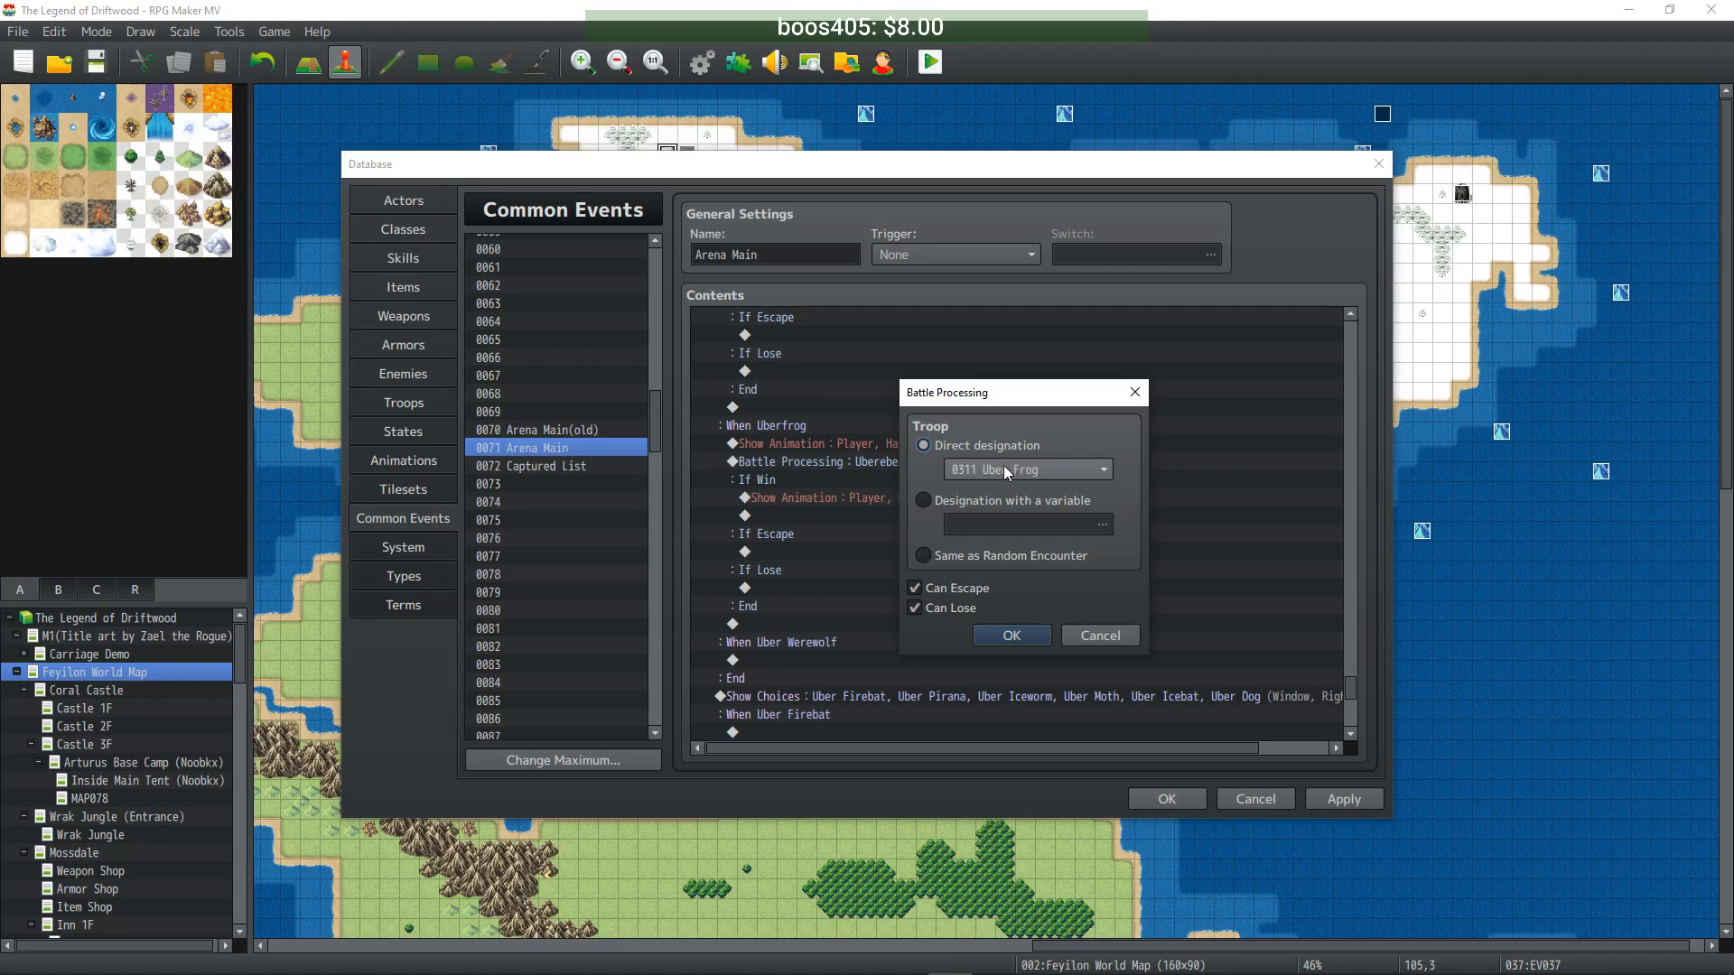
click(1012, 635)
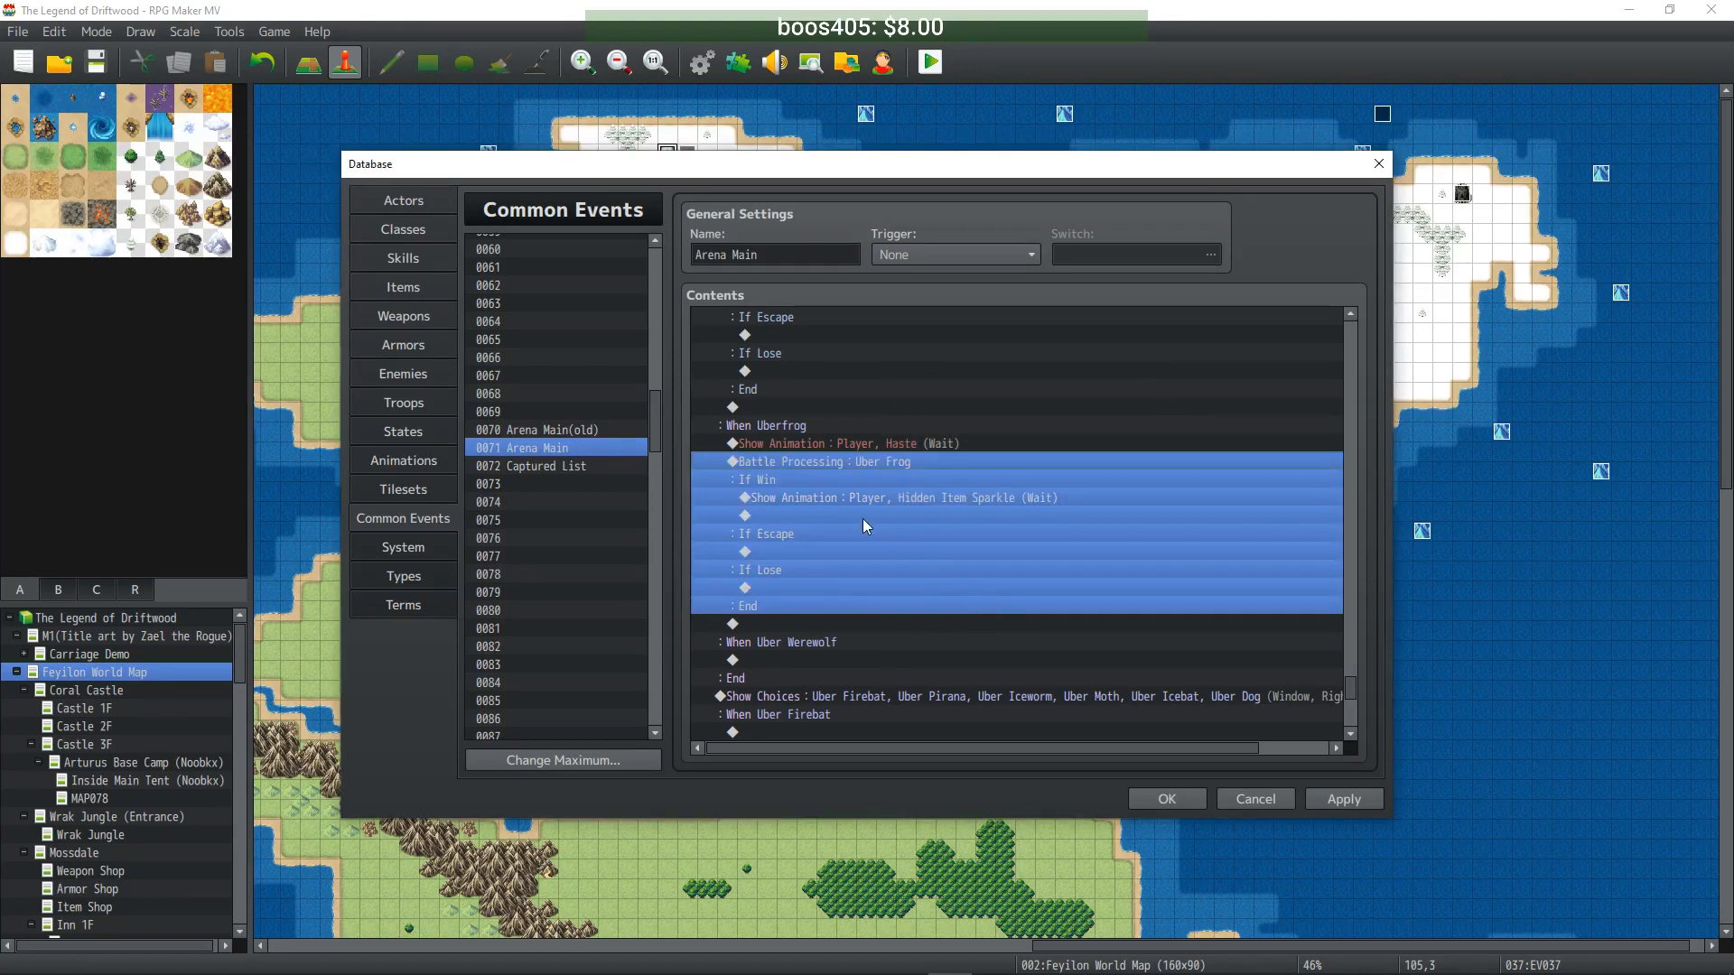
click(789, 429)
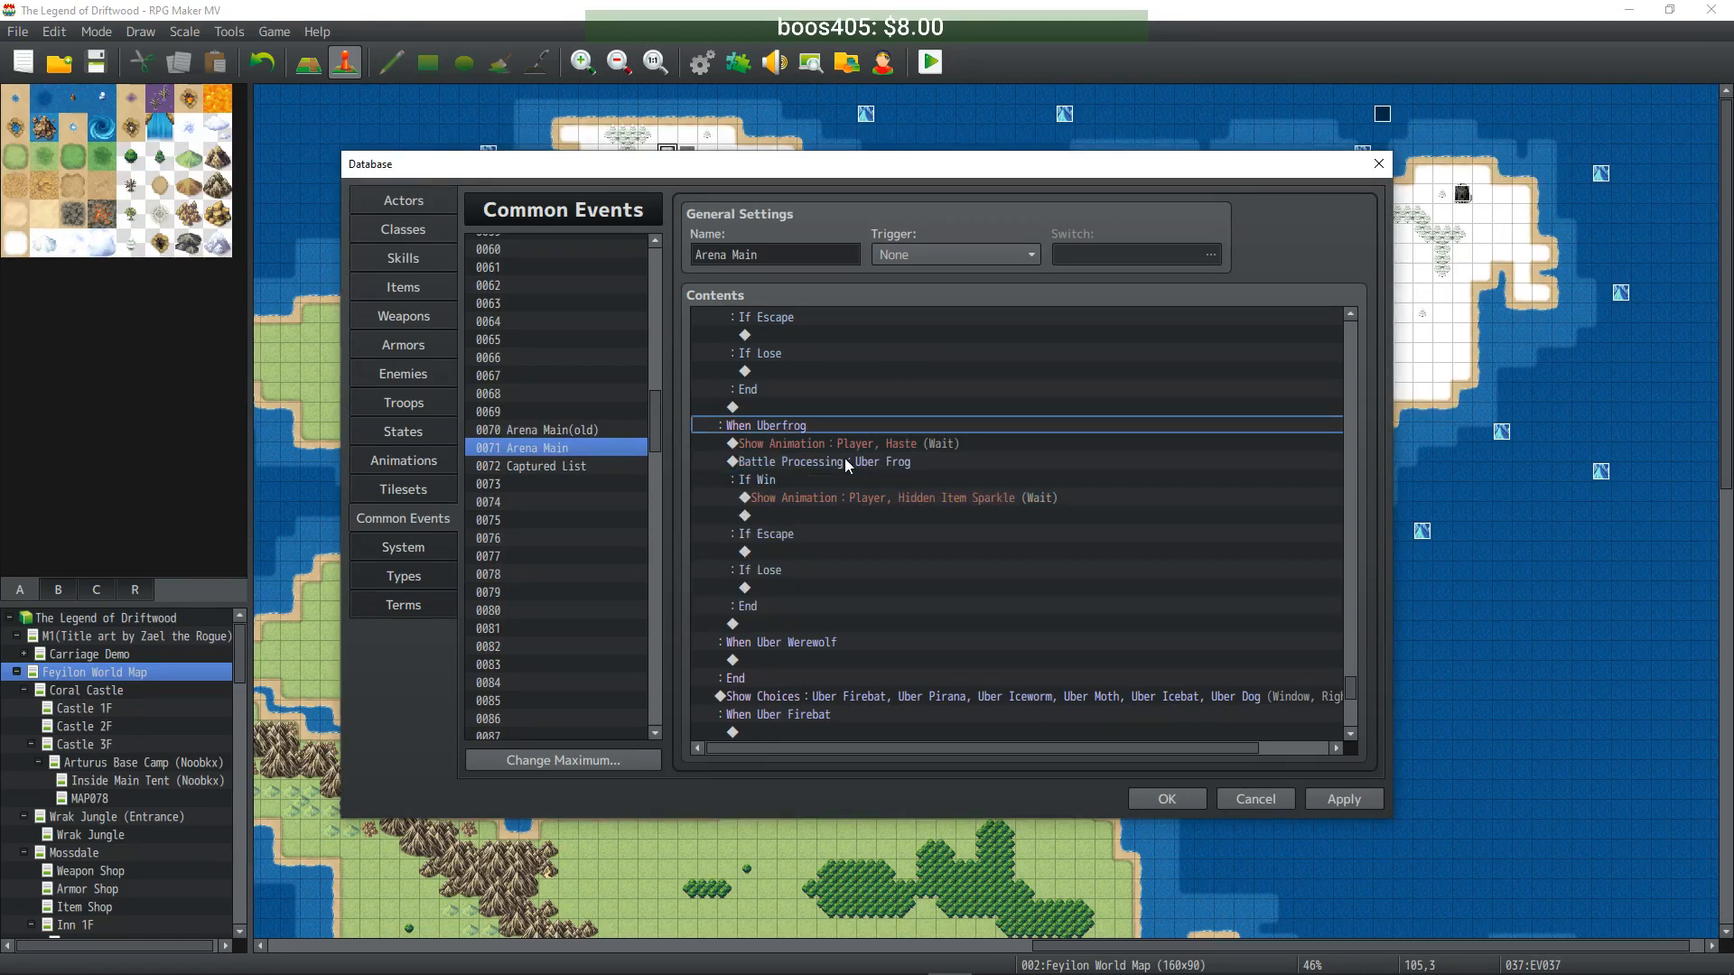
- Paste the battle block under When Uber Werewolf and set its troop to Uber Werewolf
scroll(822, 533, down, 2)
click(815, 582)
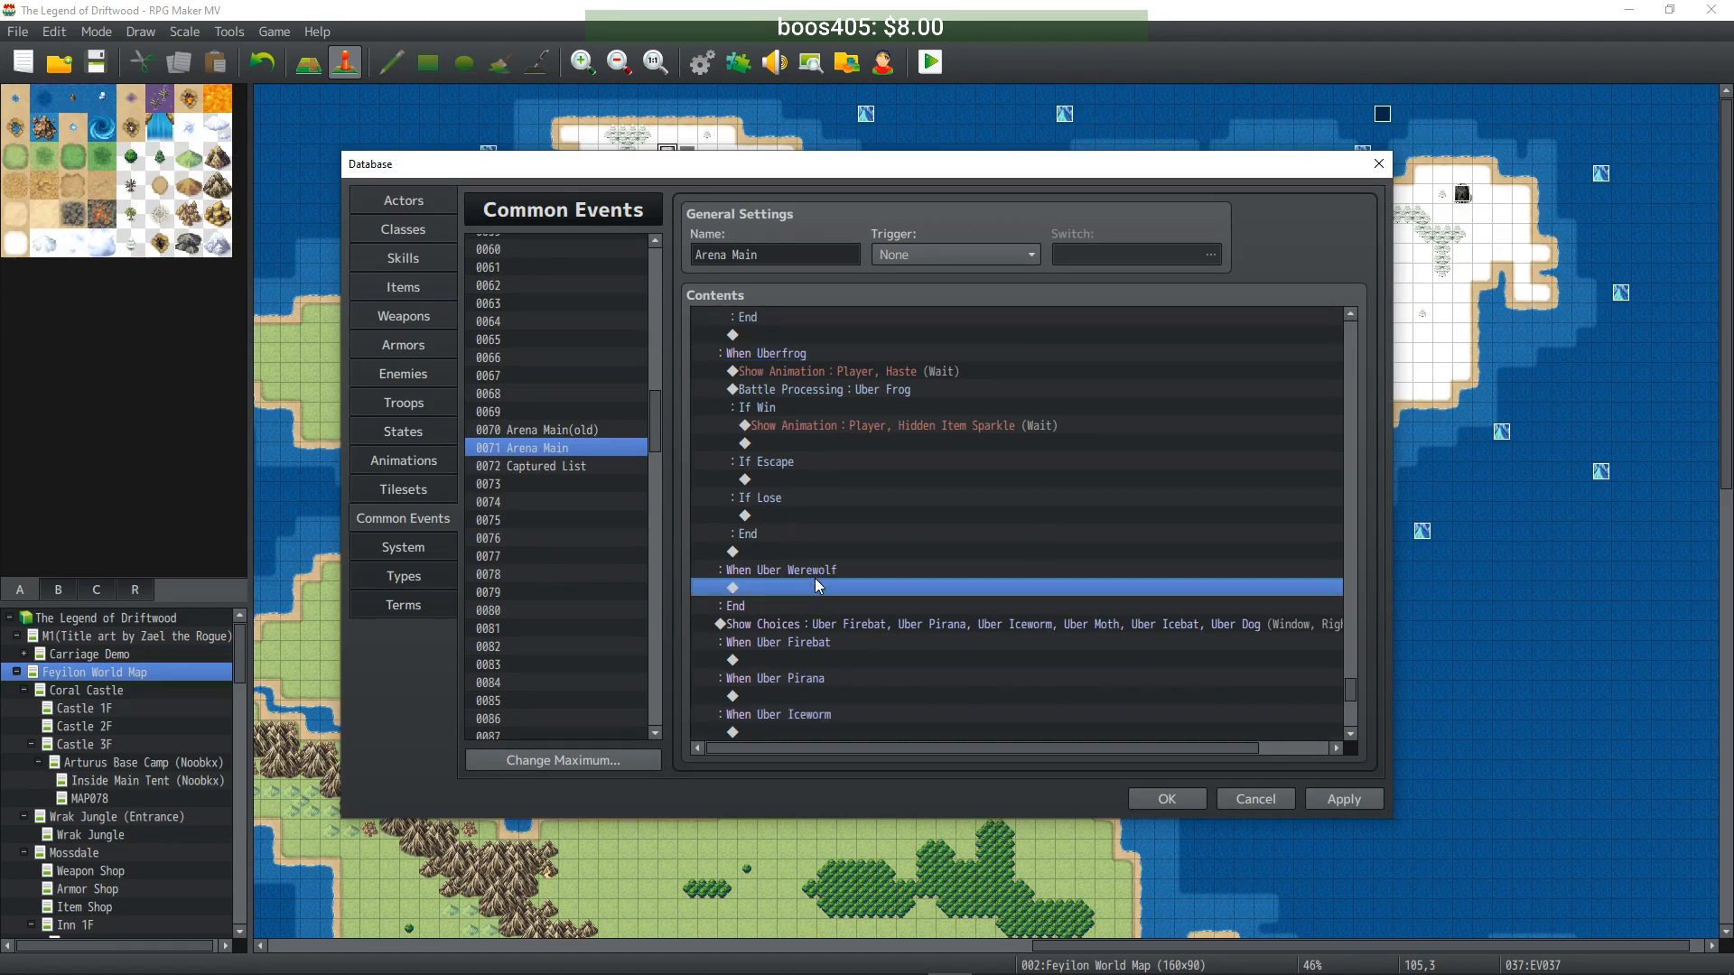
key(ctrl+v)
scroll(837, 566, down, 3)
click(831, 496)
click(831, 517)
double_click(830, 517)
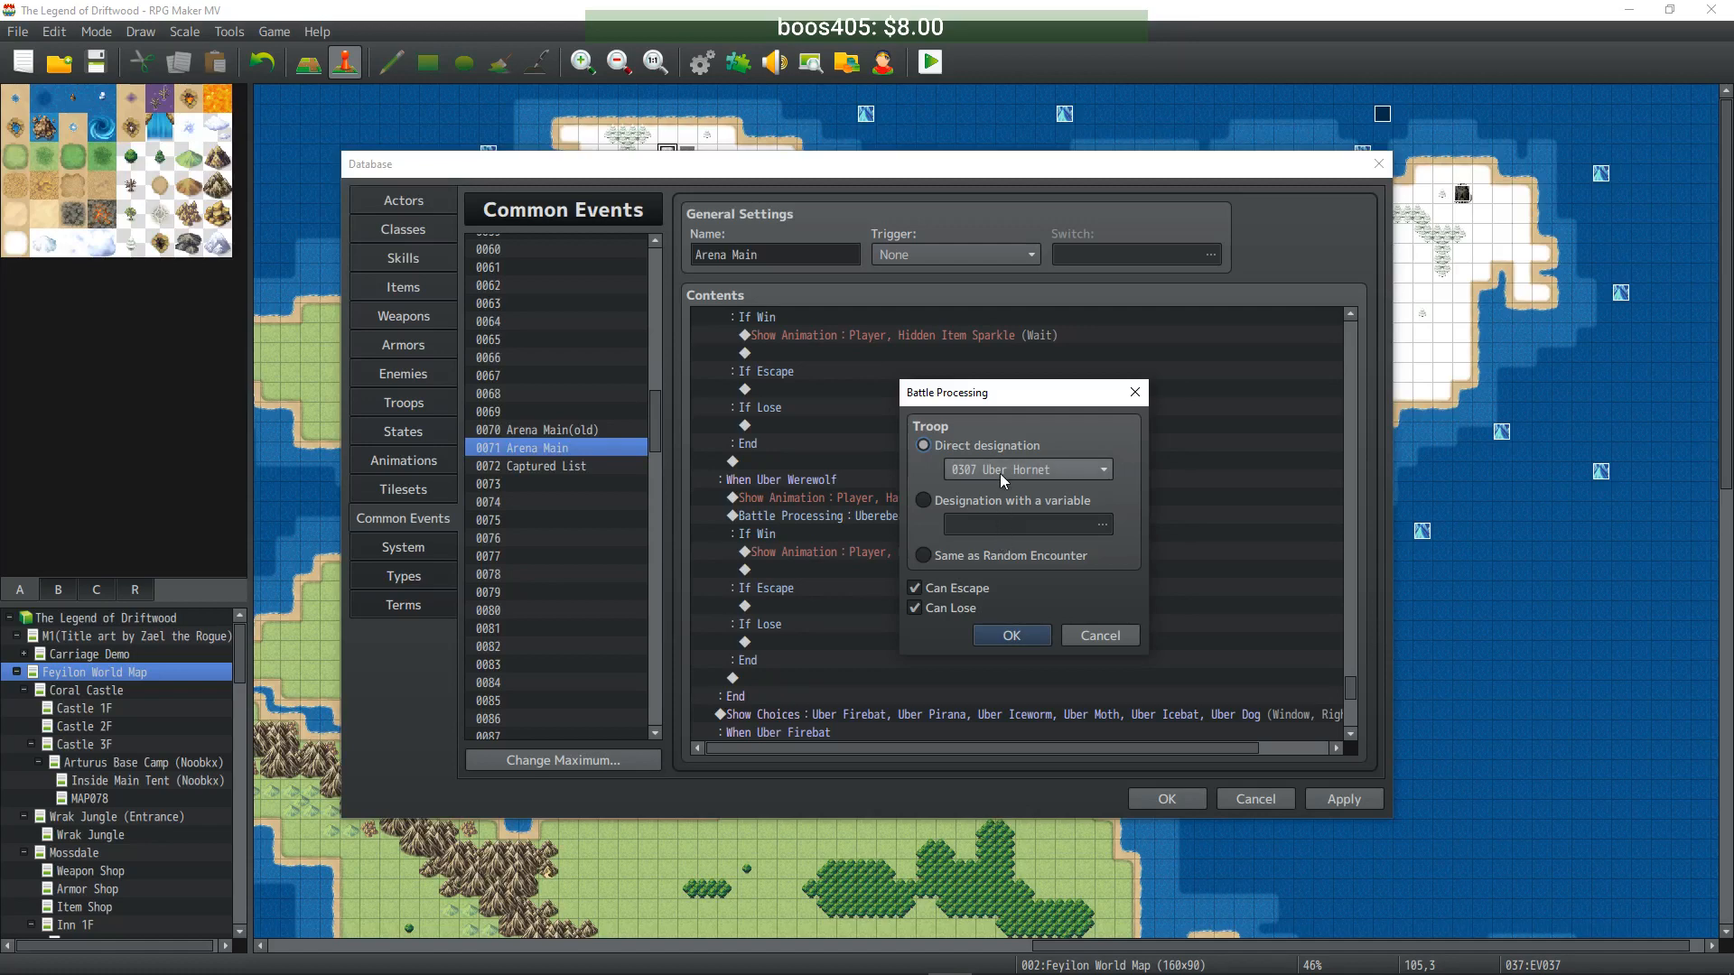
scroll(999, 473, down, 1)
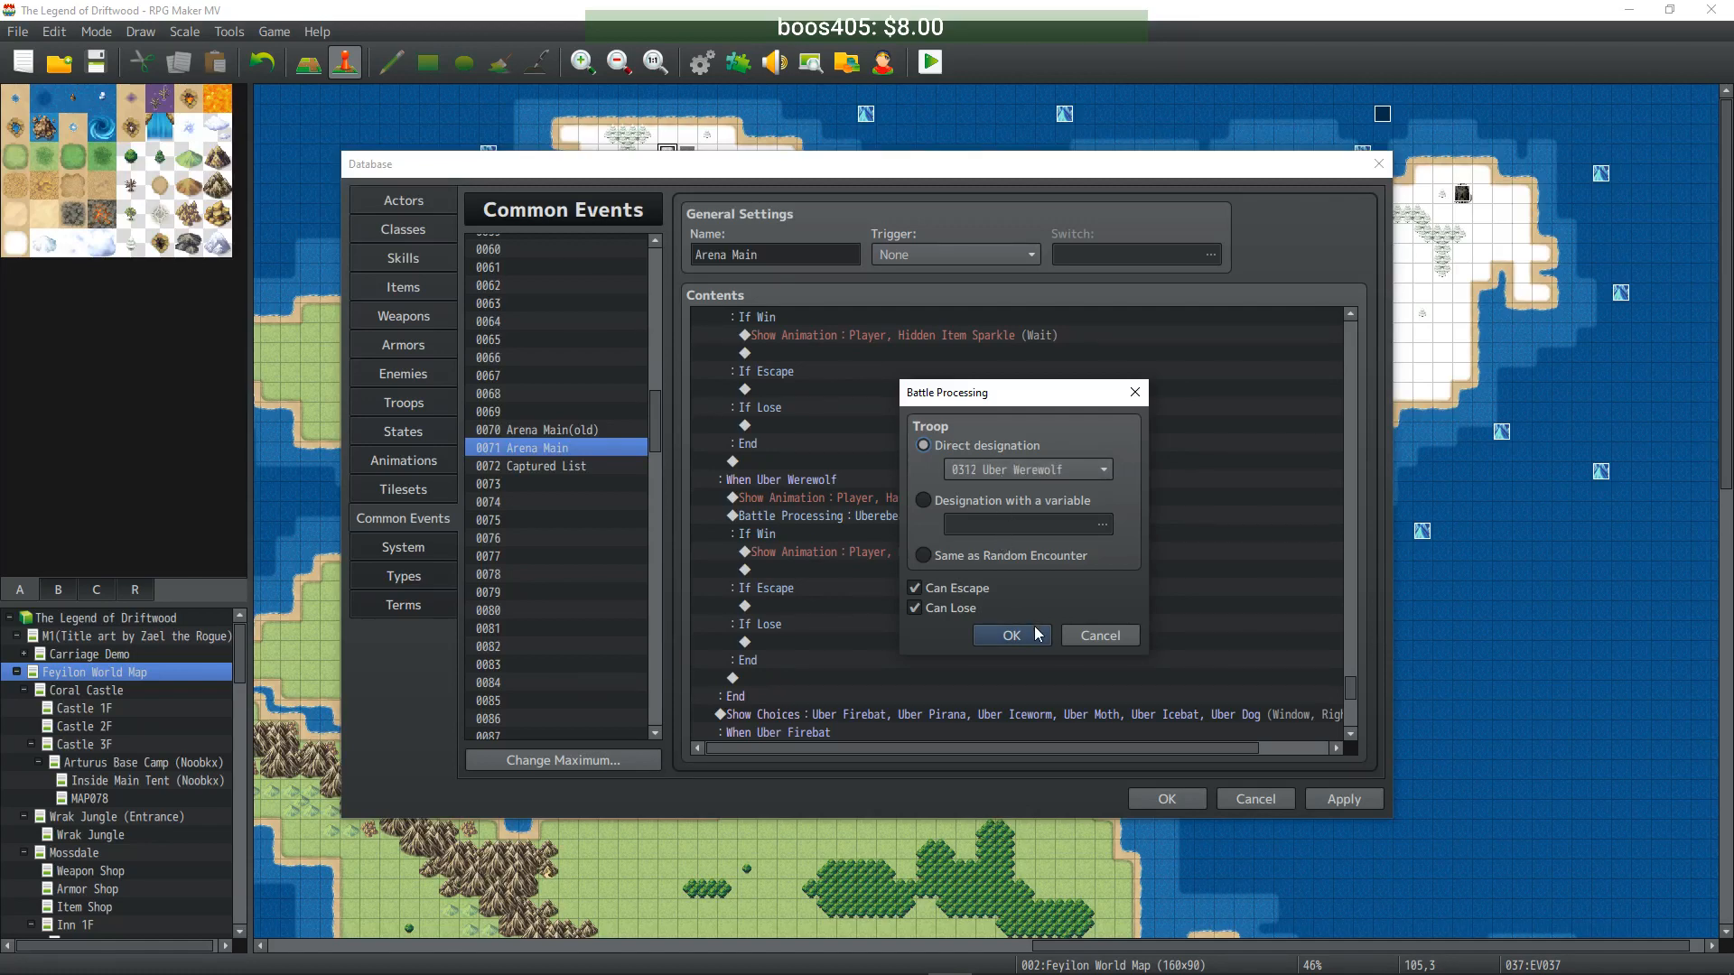
click(1029, 634)
- Rename the fifth Show Choices option from Uberfrog to Uber frog and apply the common event
scroll(1039, 614, up, 15)
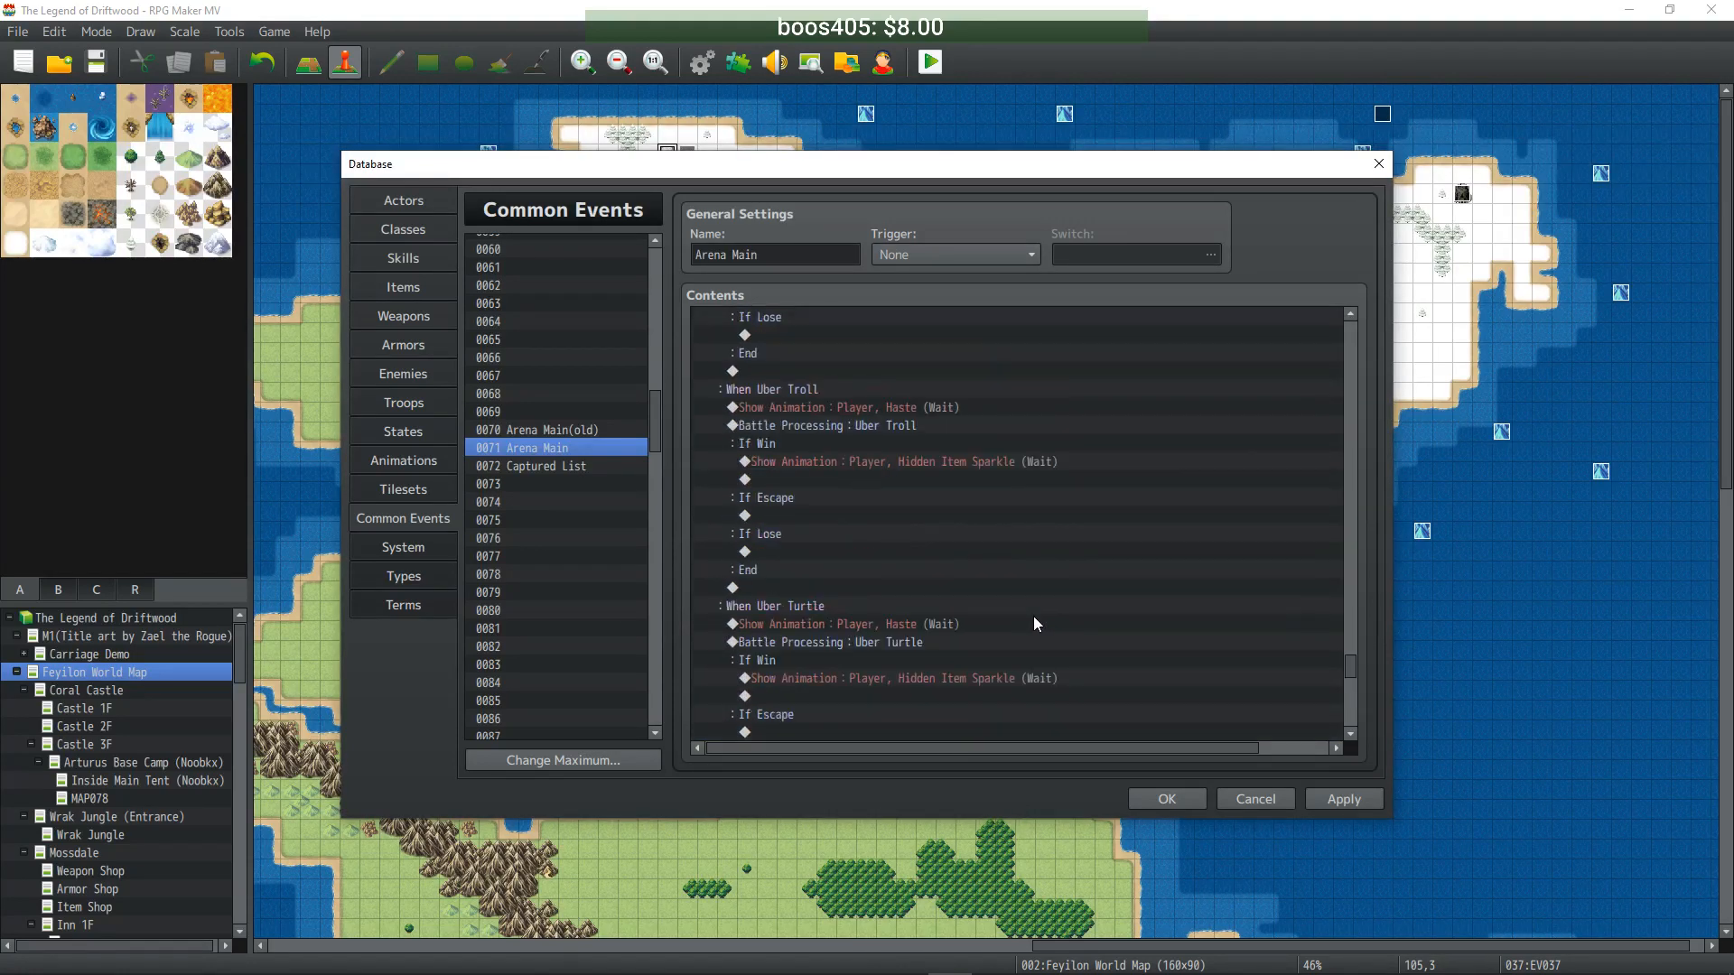
double_click(832, 515)
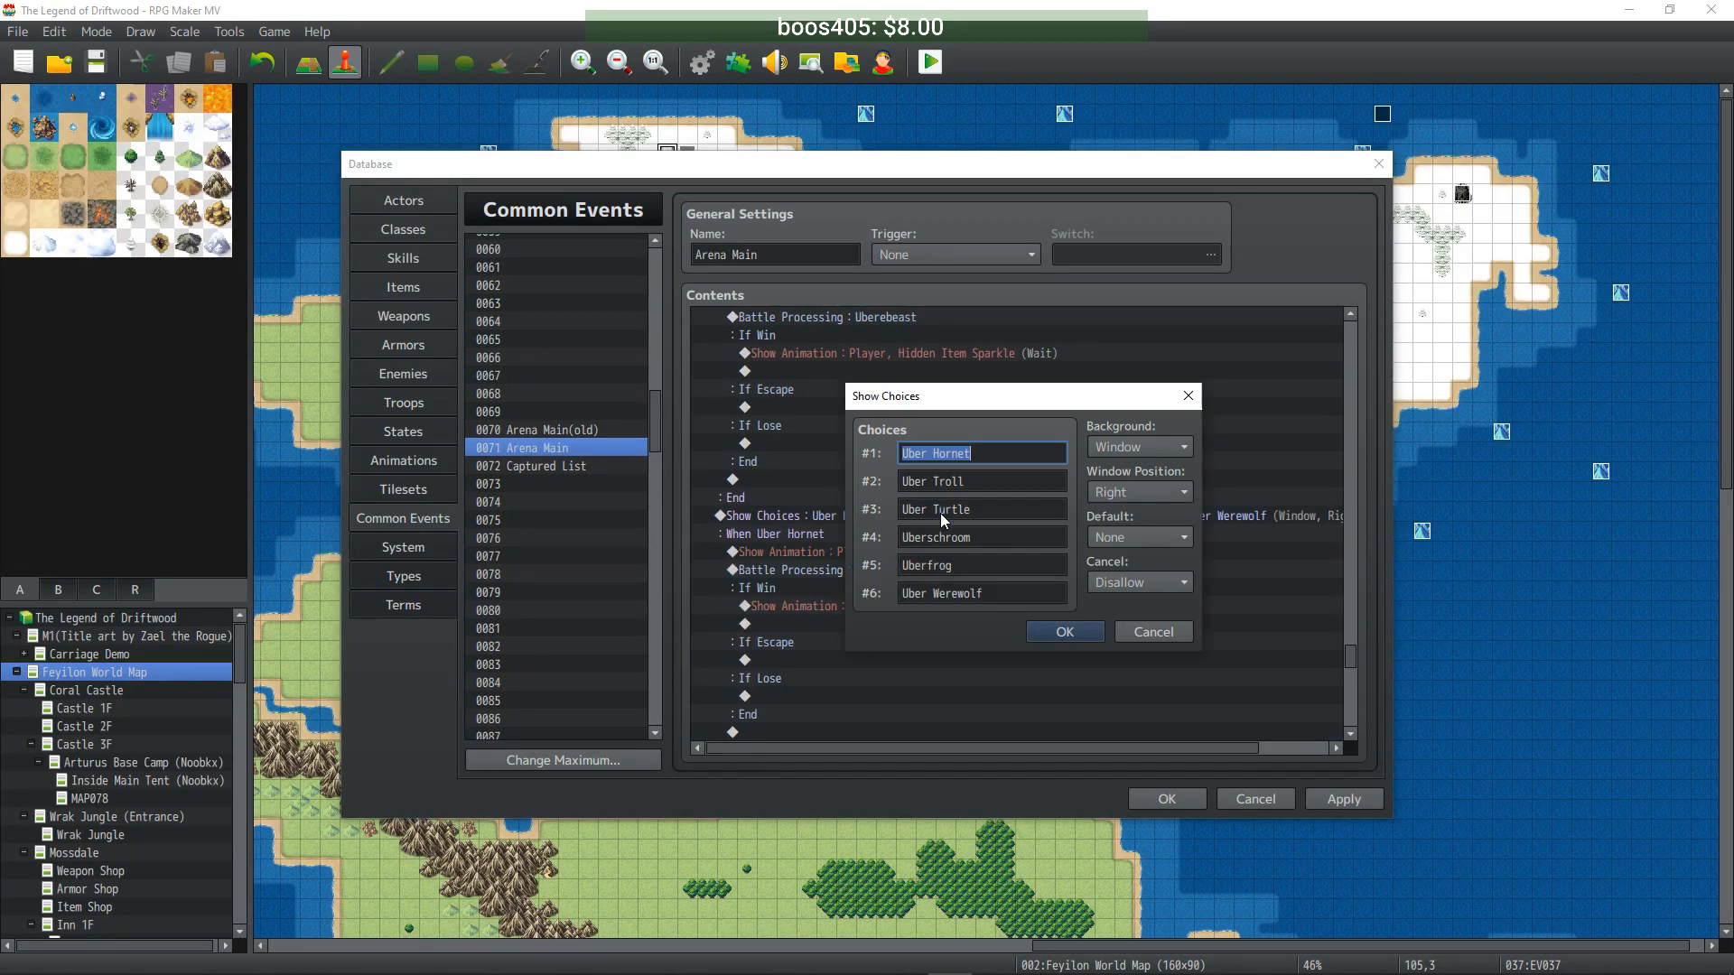
double_click(931, 567)
click(928, 565)
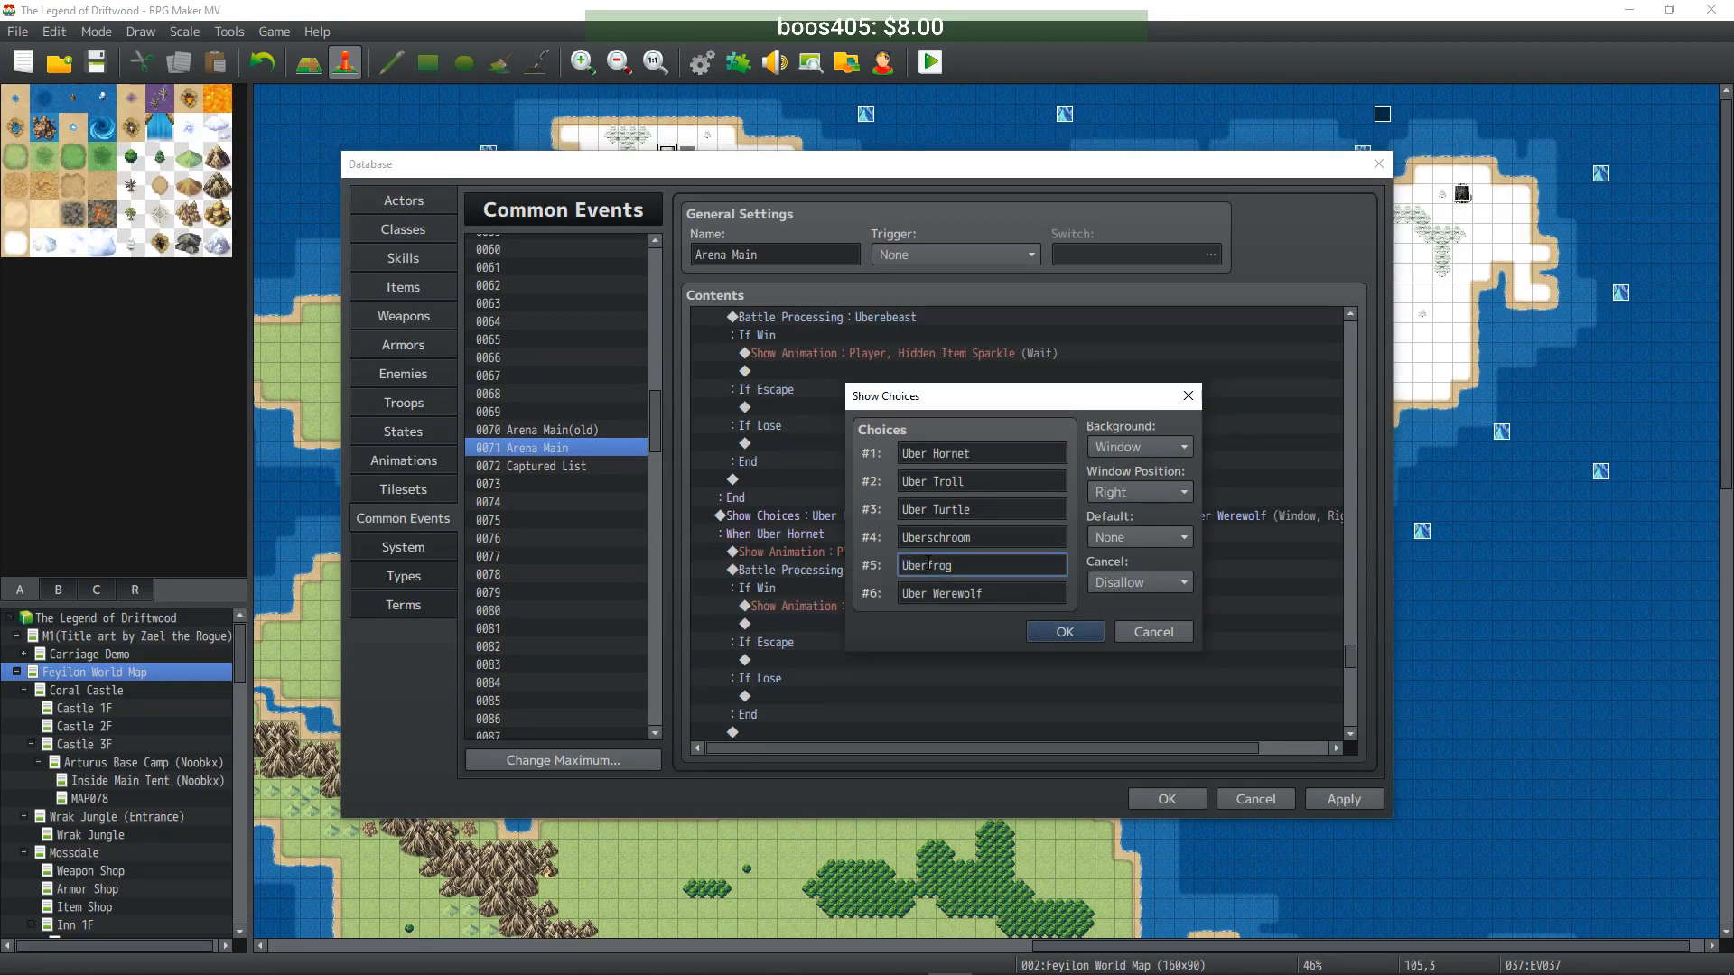
click(1030, 631)
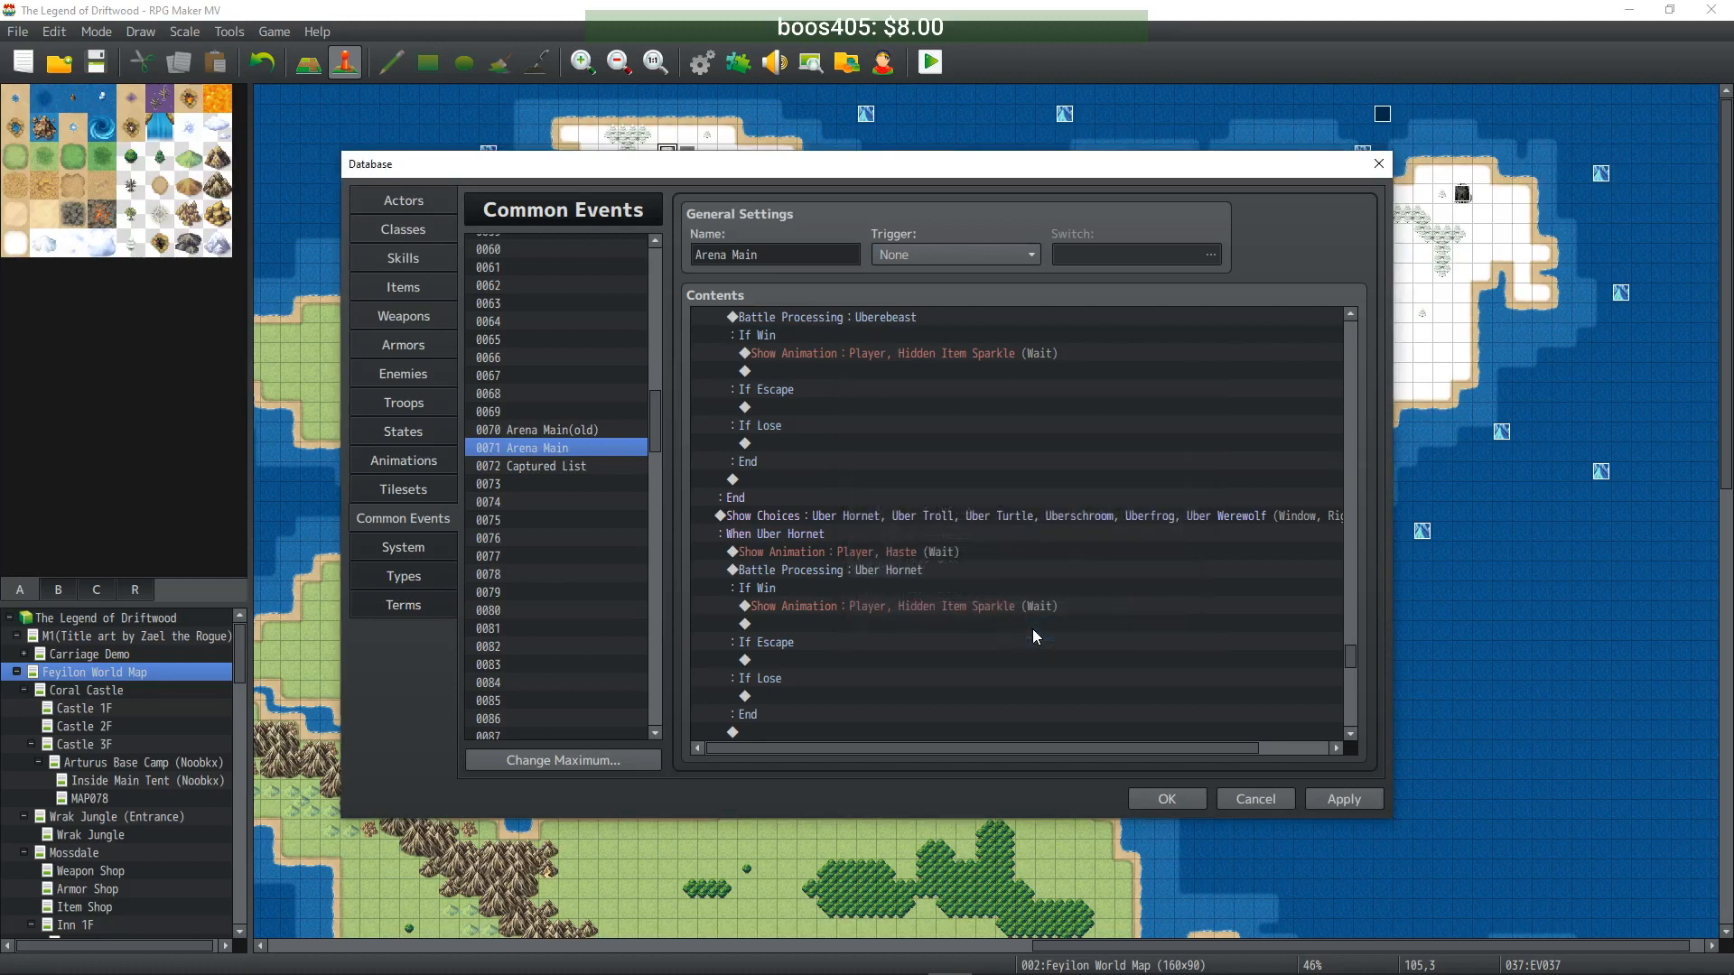
click(1350, 800)
scroll(1028, 613, down, 14)
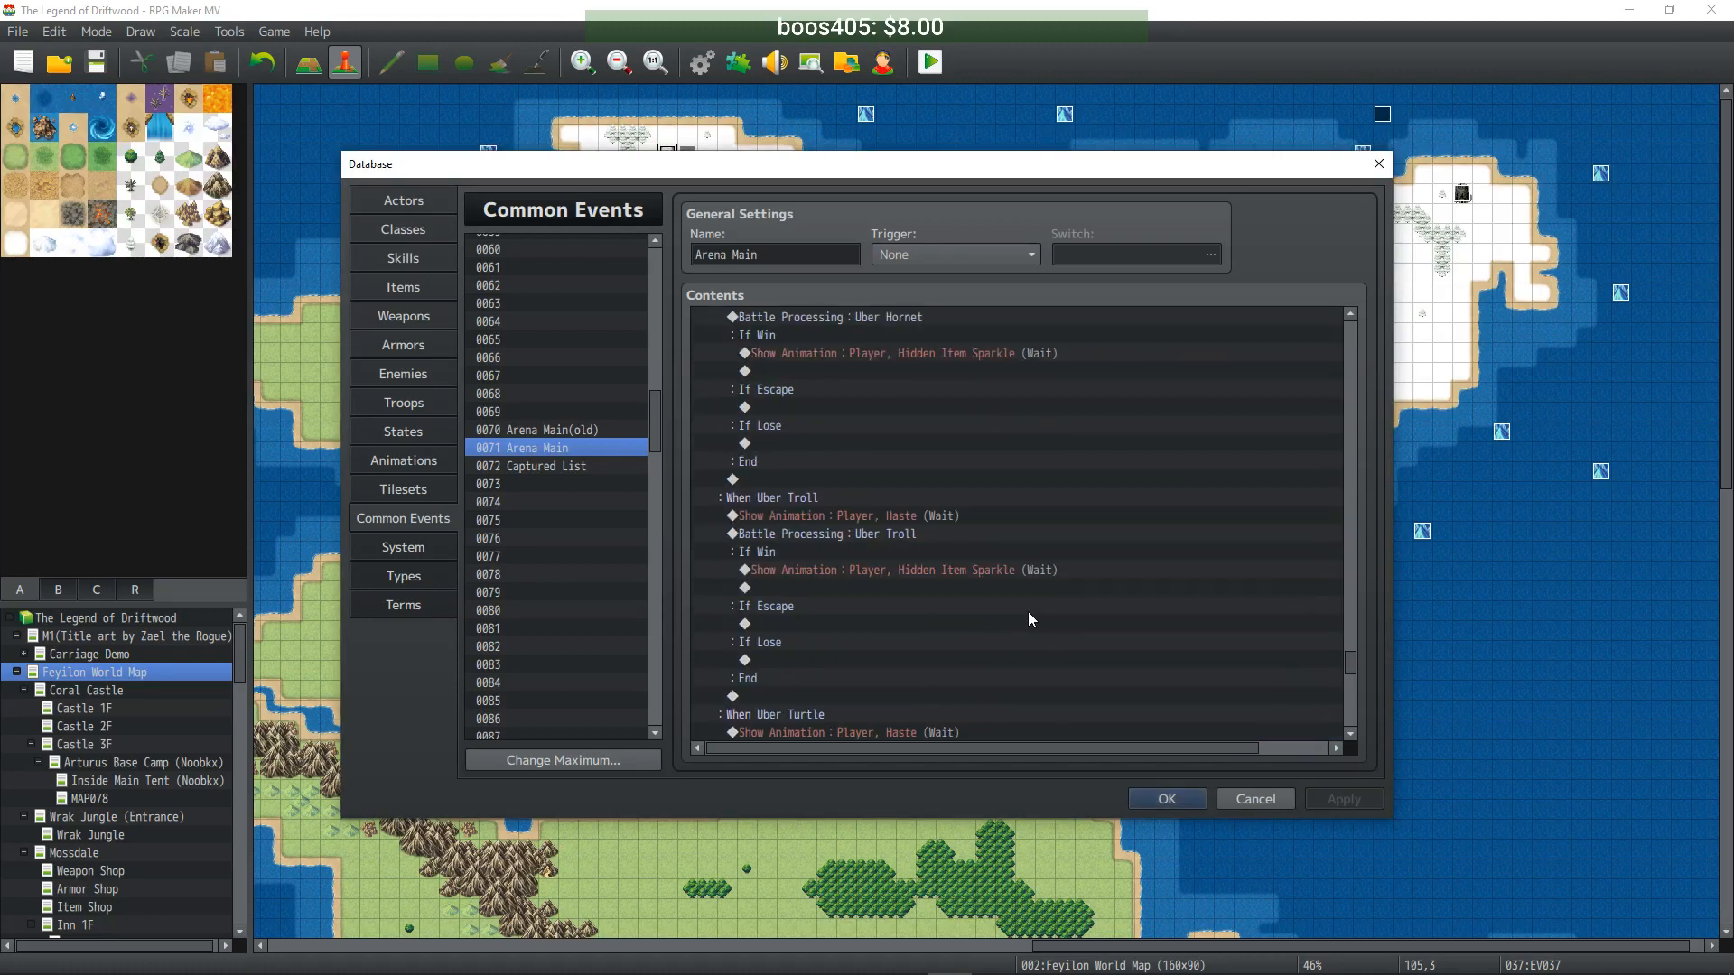
scroll(957, 576, down, 5)
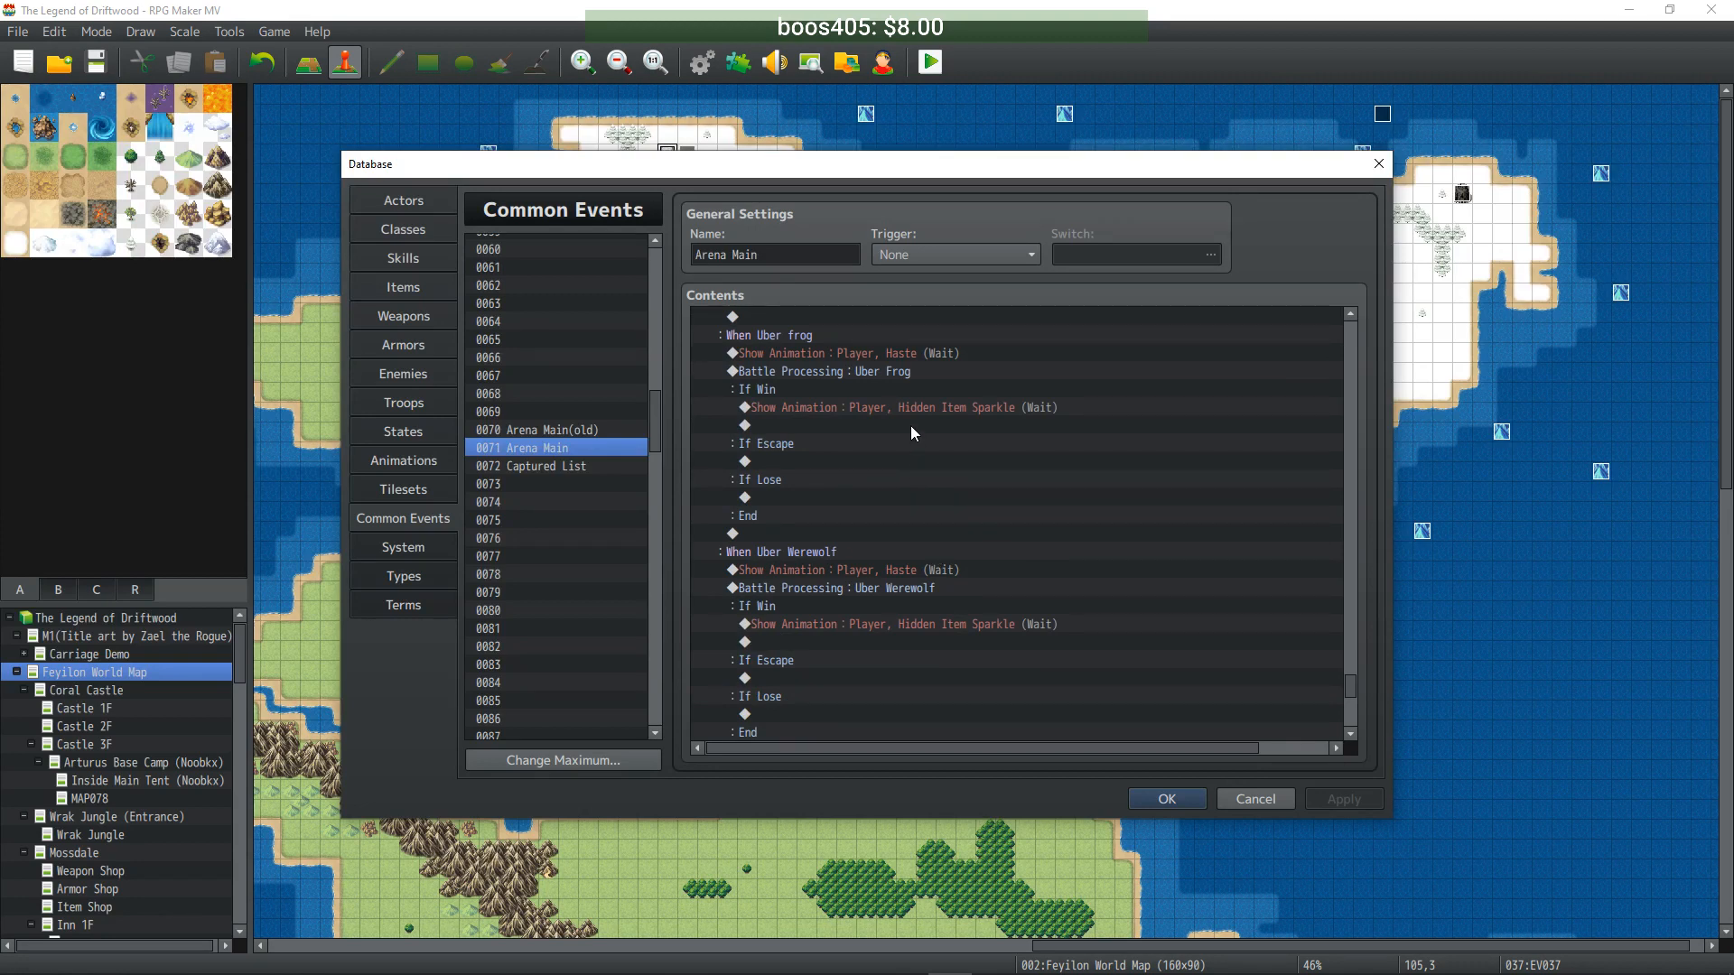
scroll(908, 425, down, 3)
- Reuse the Uber Werewolf battle block under When Uber Firebat, battling the Uber Firebat troop
click(856, 389)
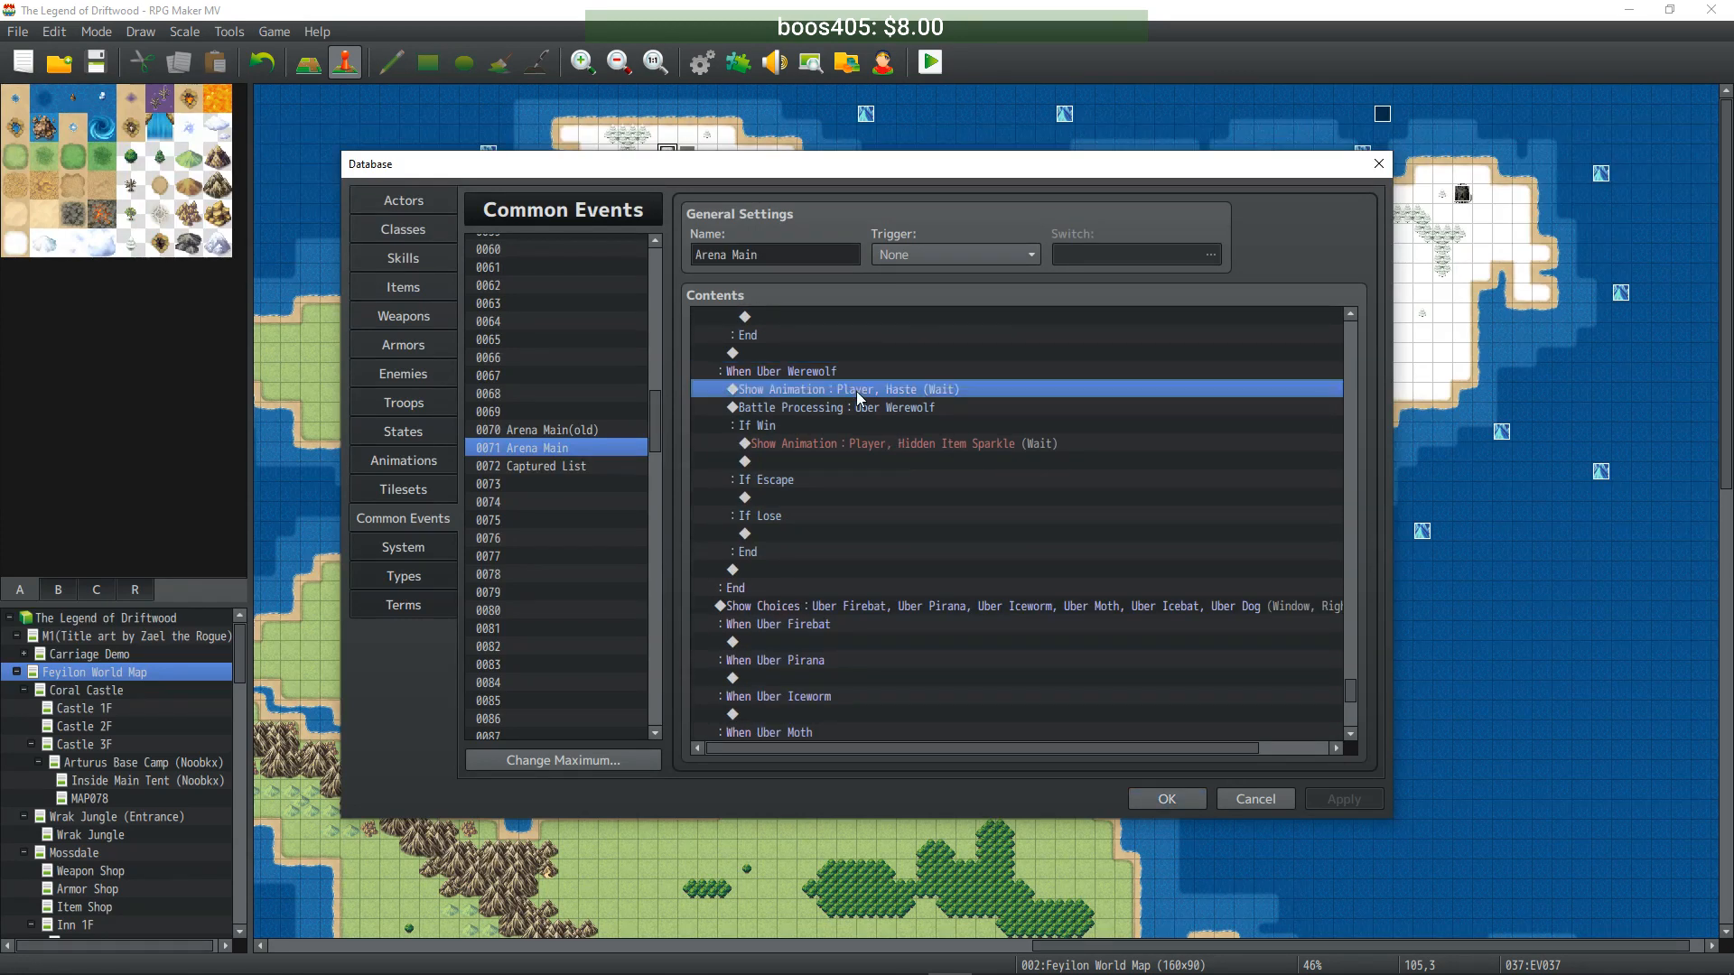
drag(856, 392, 858, 423)
scroll(853, 501, down, 2)
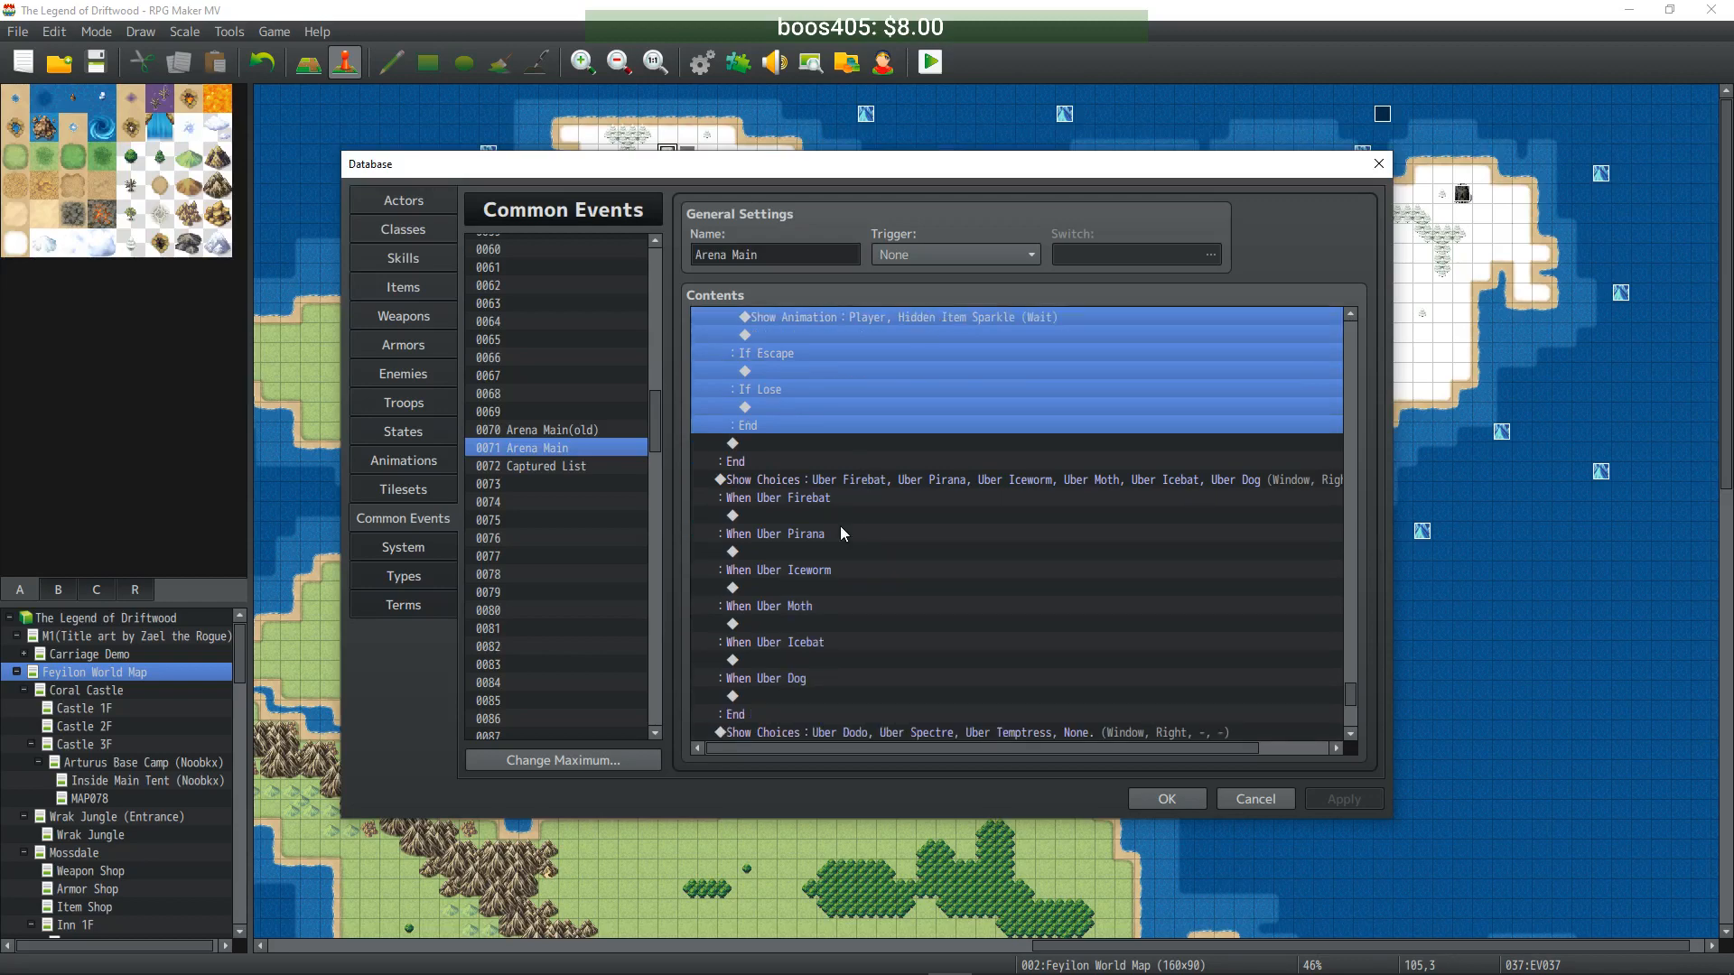
click(825, 515)
key(ctrl+v)
double_click(849, 531)
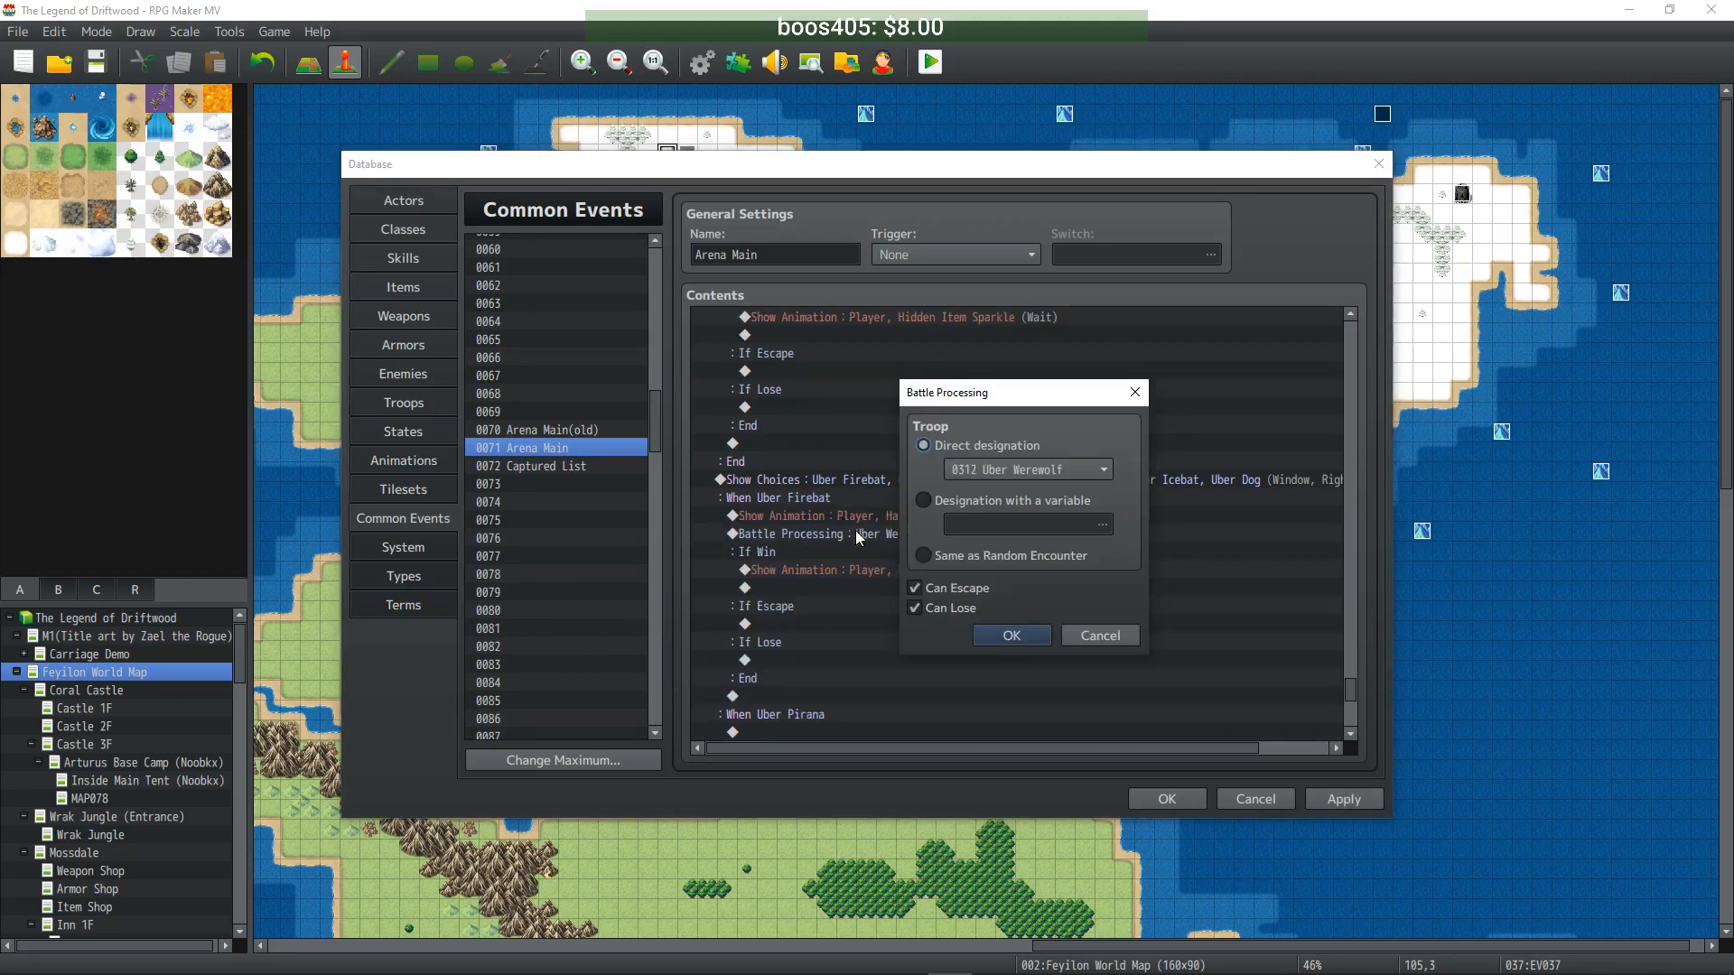
scroll(999, 477, down, 1)
click(1025, 631)
- Add a battle against the Uber Pirana troop under When Uber Pirana
scroll(984, 600, down, 2)
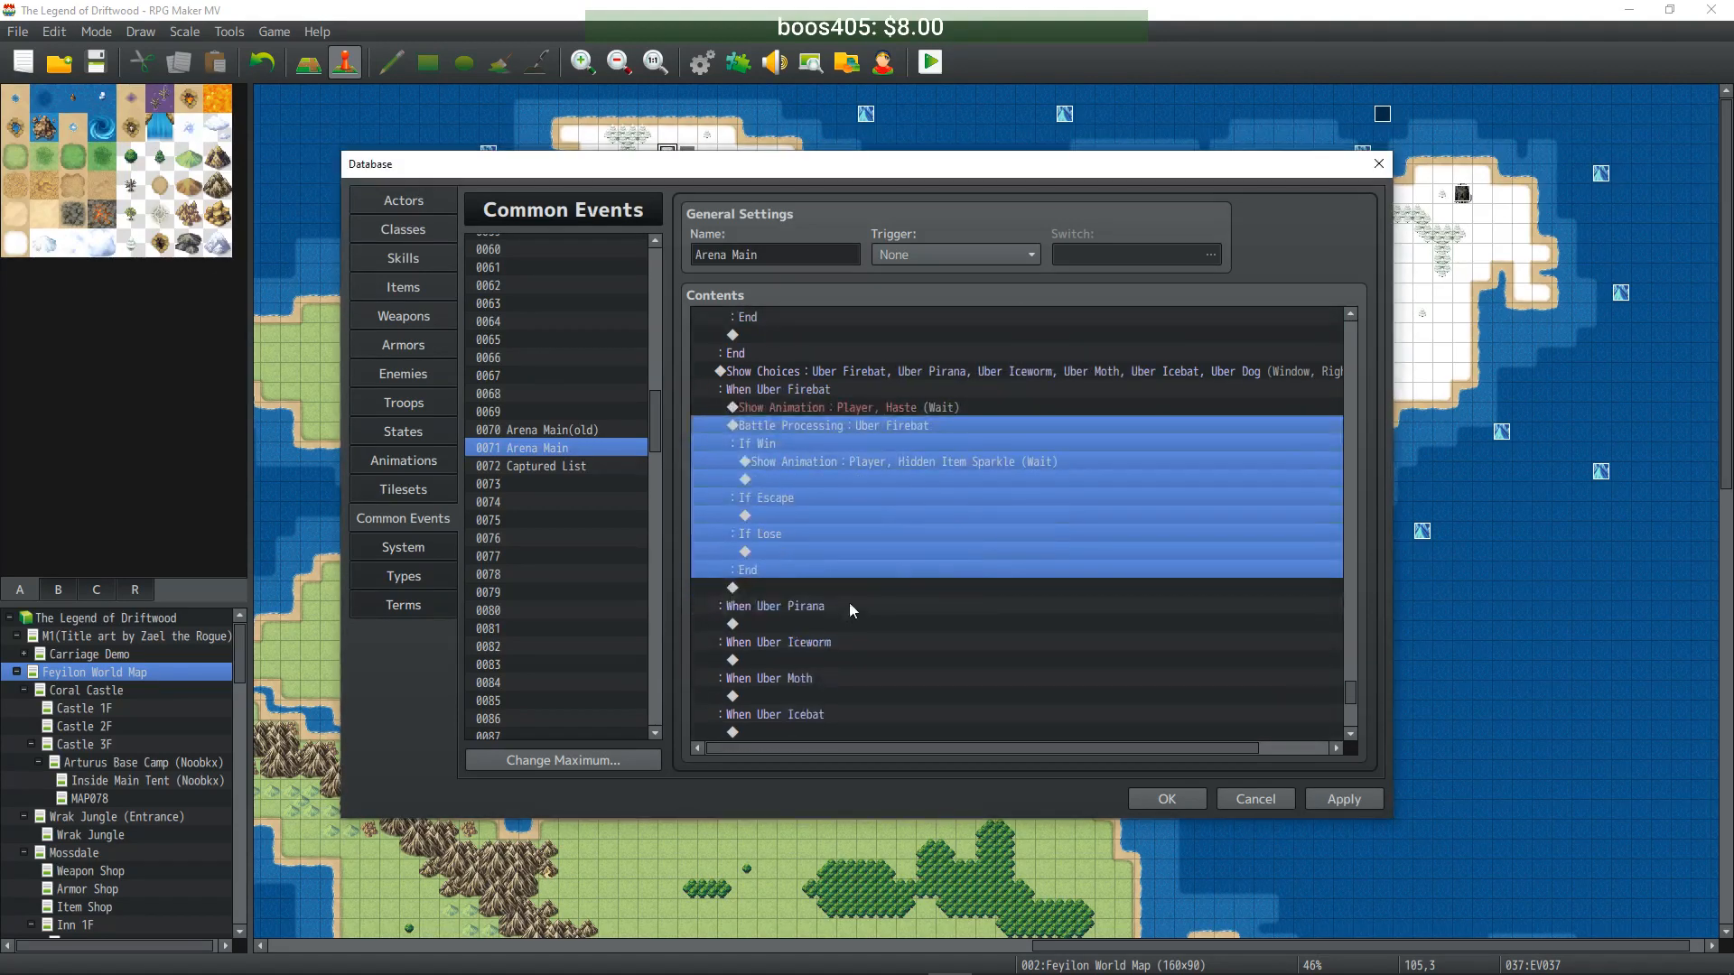
click(839, 623)
key(ctrl+v)
scroll(840, 620, down, 2)
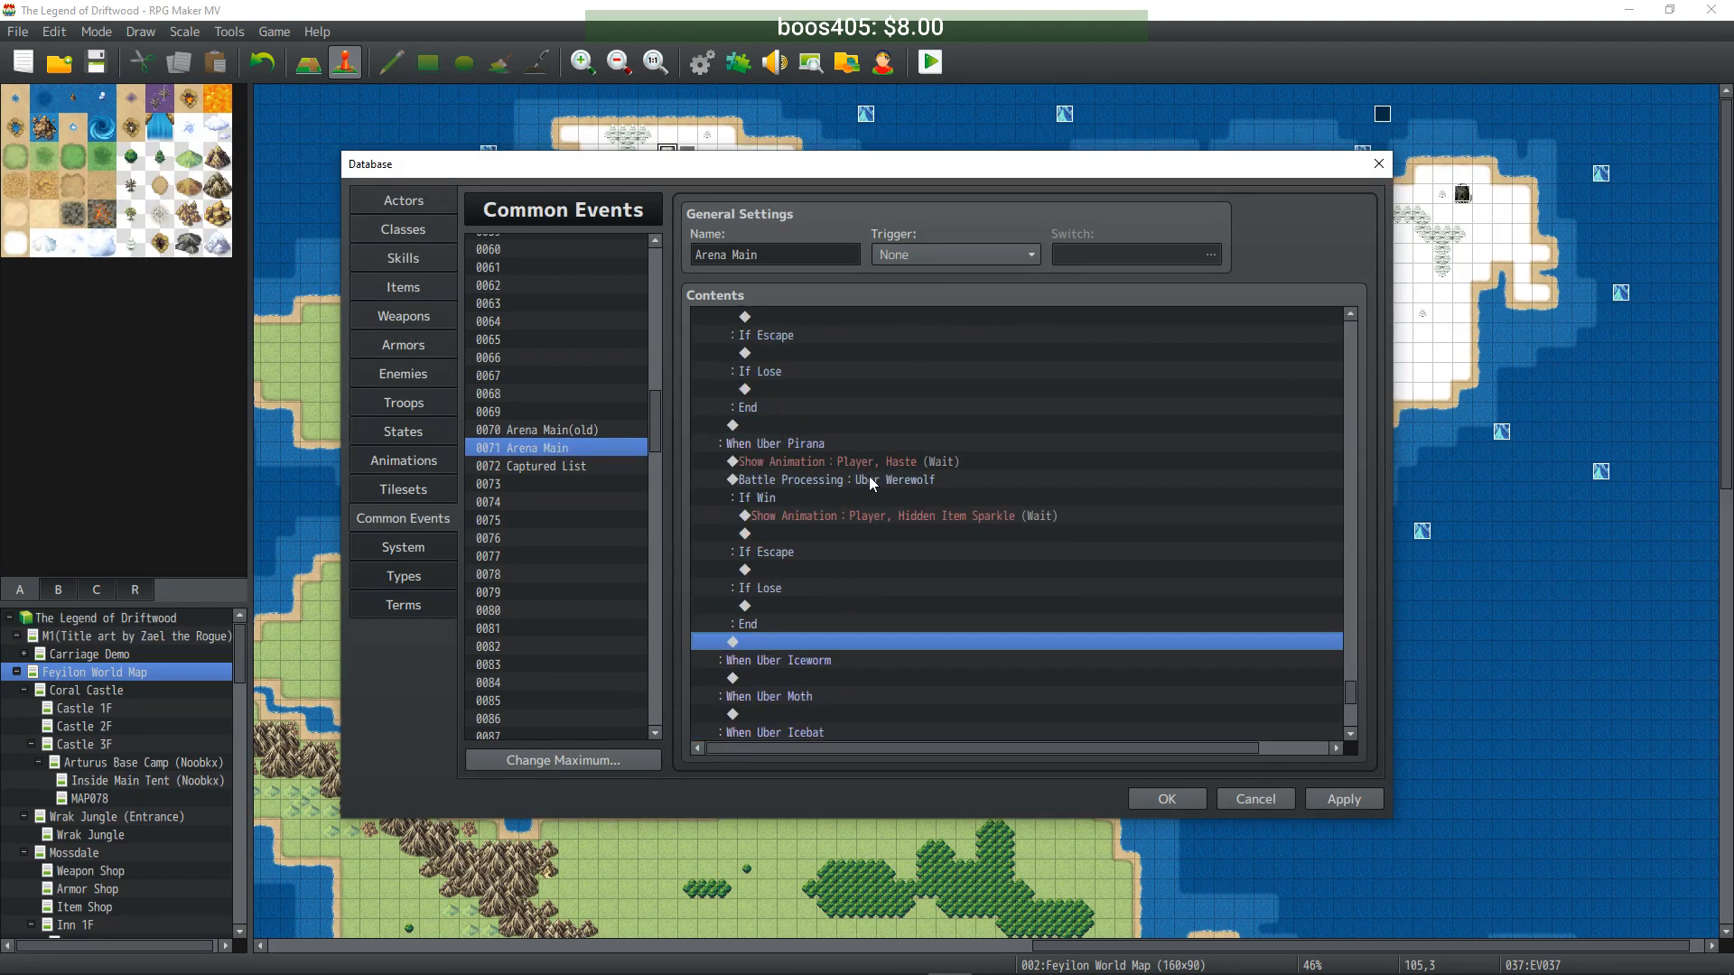
double_click(855, 478)
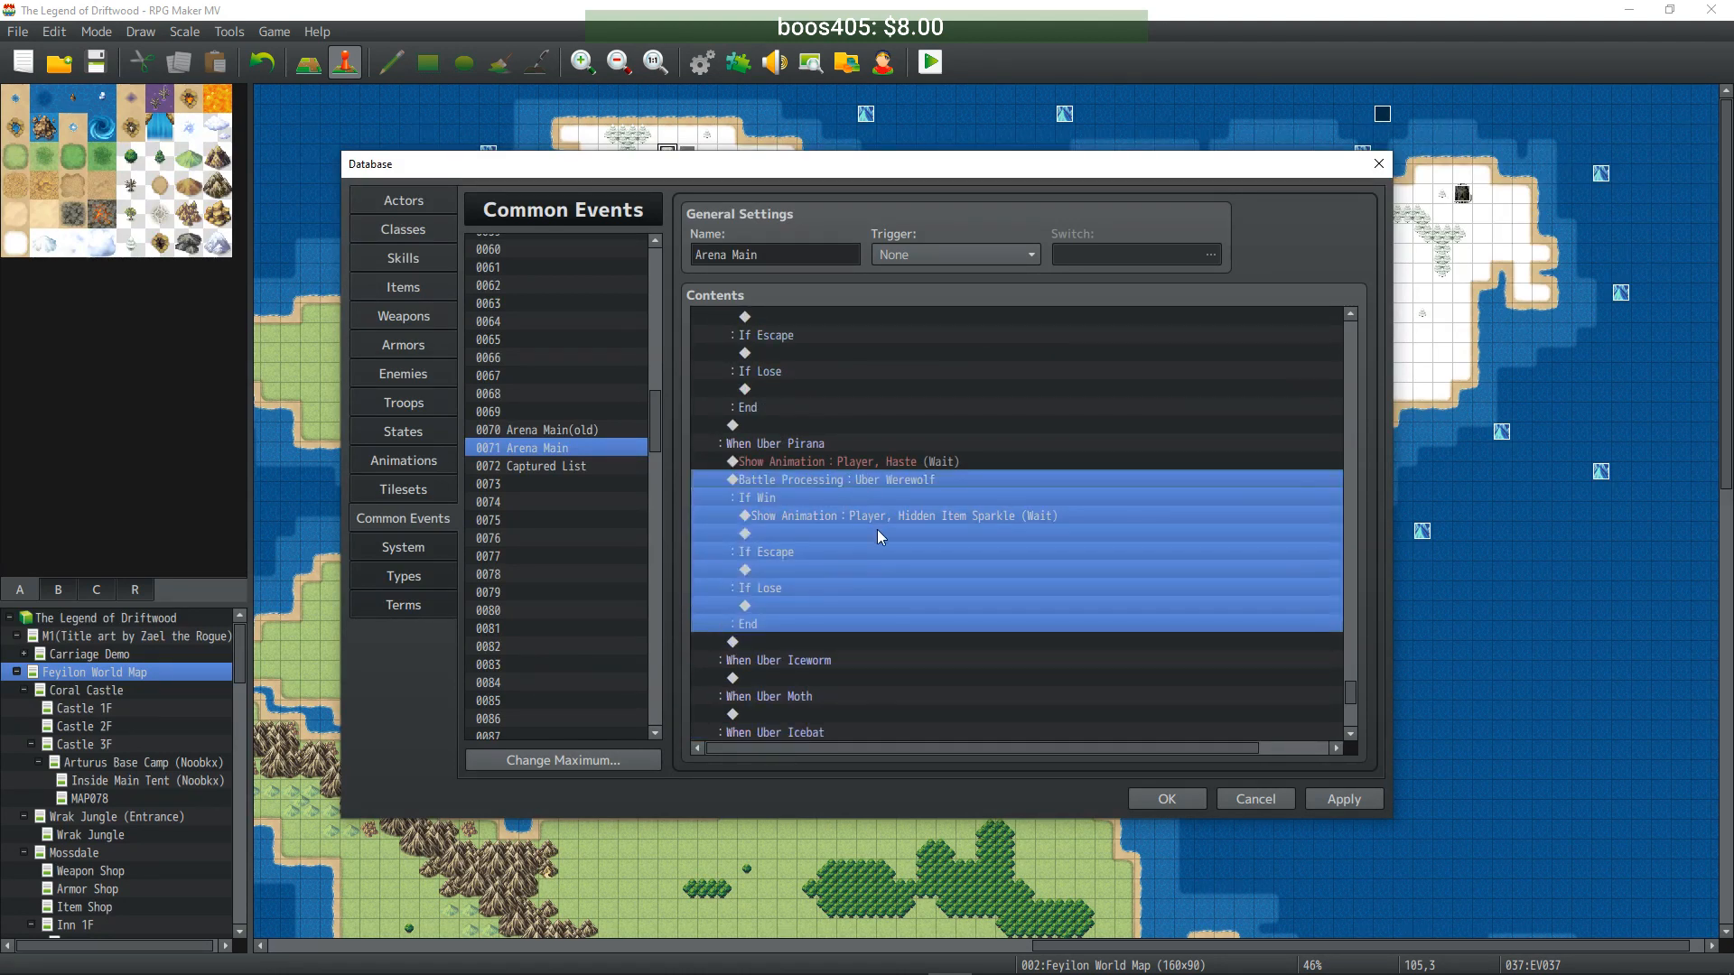
scroll(994, 474, down, 2)
click(1005, 633)
- Add a battle against the Uber Iceworm troop under When Uber Iceworm
scroll(958, 623, down, 2)
click(834, 552)
key(ctrl+v)
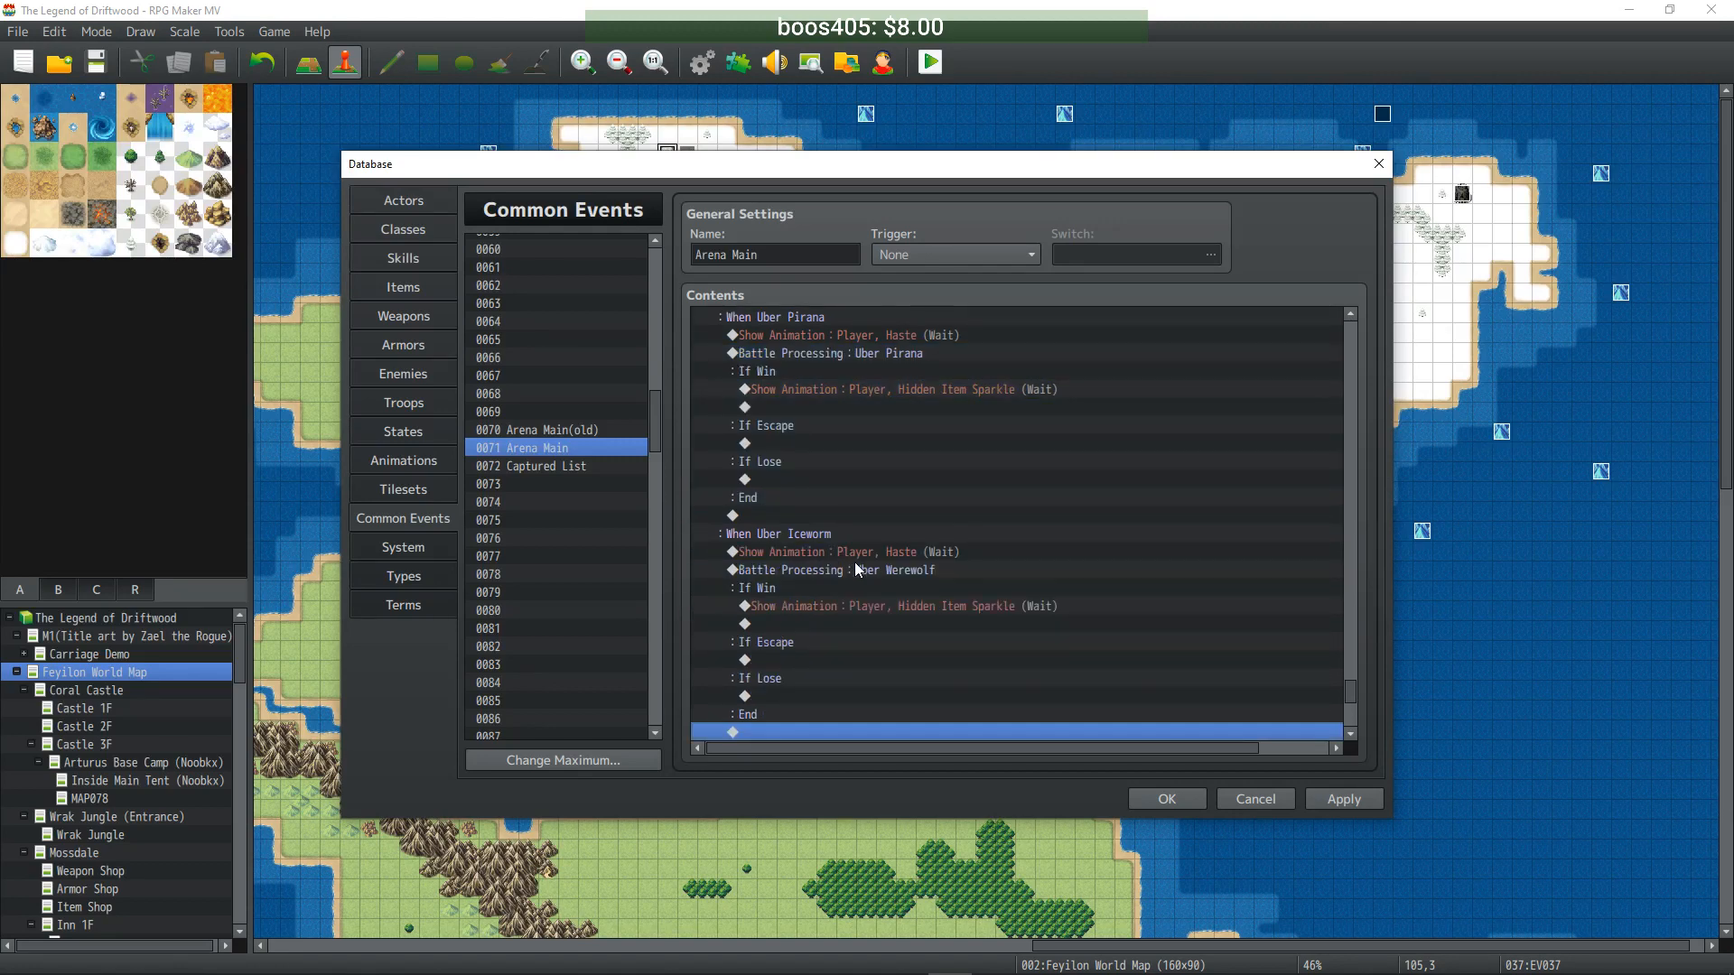
double_click(873, 549)
scroll(1039, 474, down, 1)
click(1029, 640)
- Add a battle against the Uber Moth troop under When Uber Moth
scroll(1004, 615, down, 2)
click(842, 658)
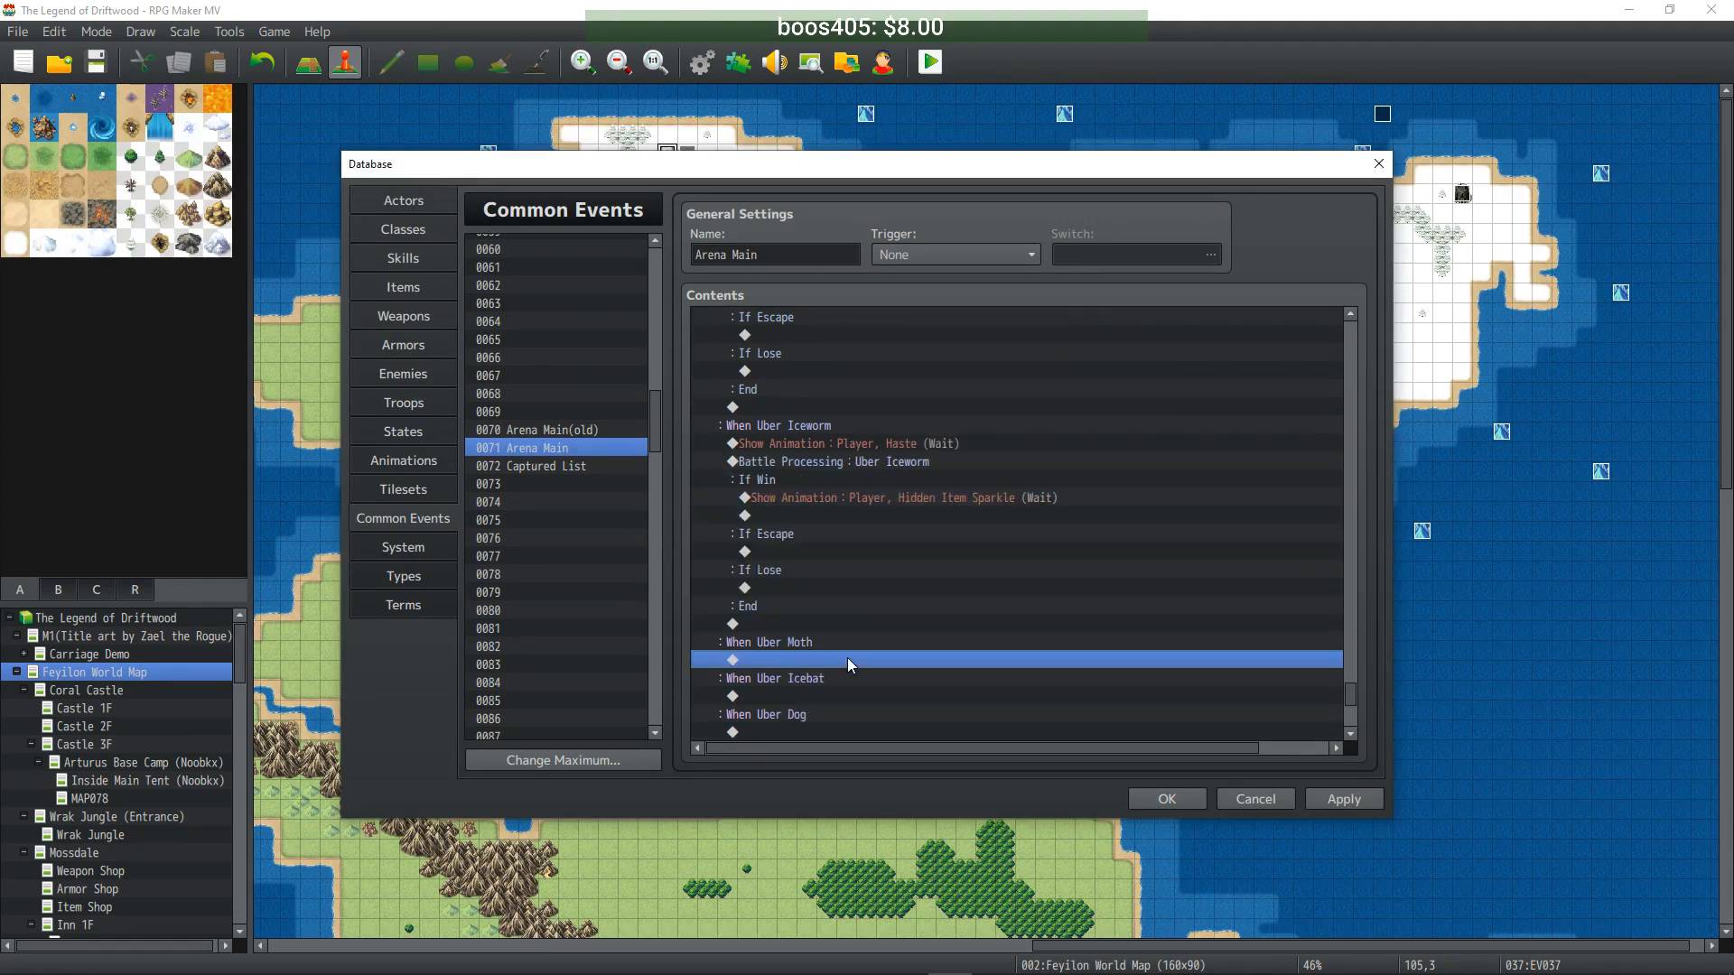
key(ctrl+v)
double_click(894, 462)
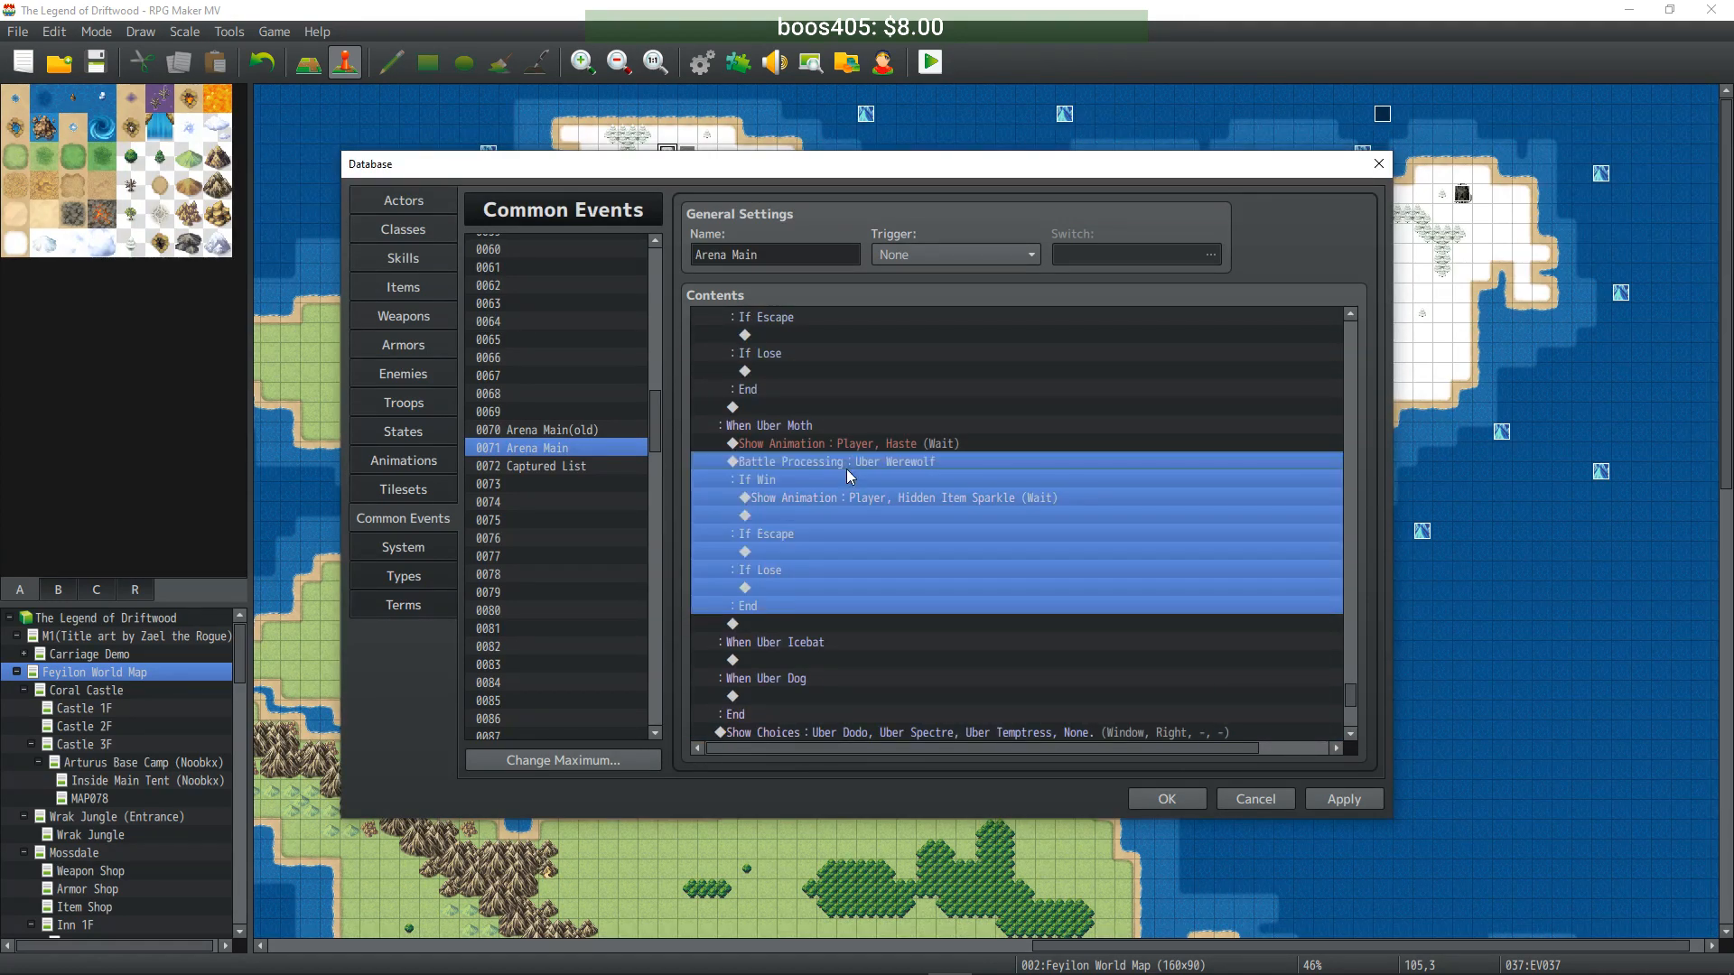
scroll(1002, 473, down, 1)
click(1009, 636)
- Add a battle against the Uber Icebat troop under When Uber Icebat
scroll(886, 594, down, 2)
click(865, 571)
key(ctrl+v)
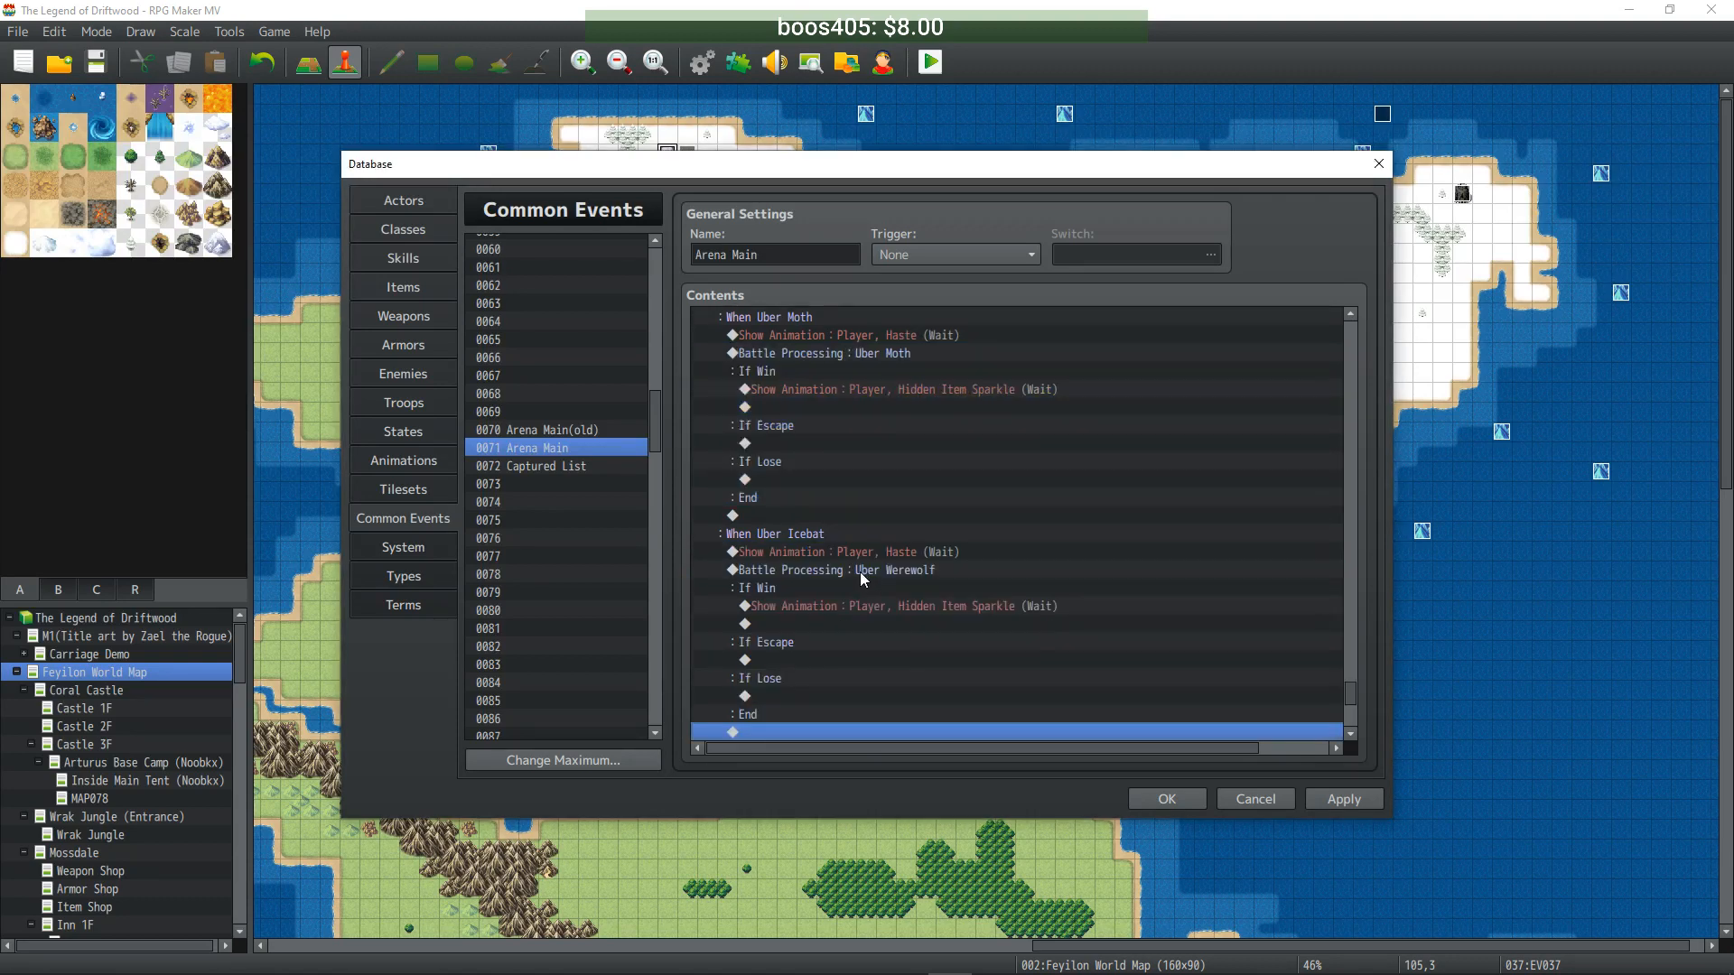
scroll(858, 575, down, 2)
double_click(857, 486)
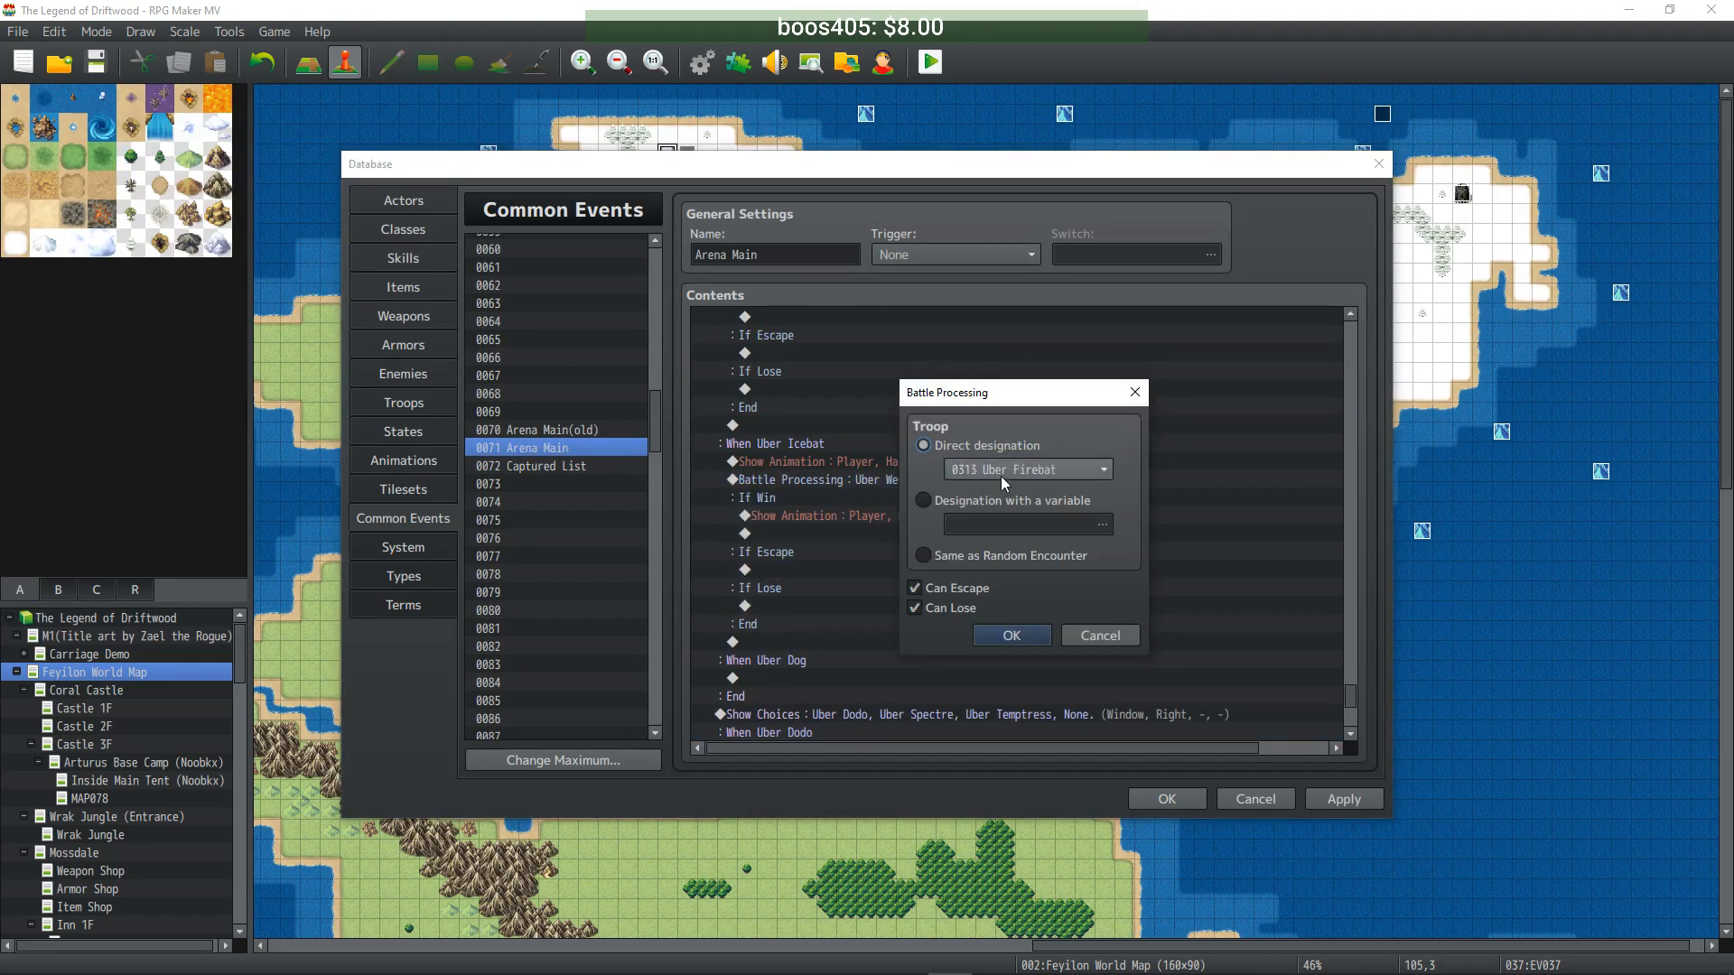
scroll(1000, 475, down, 1)
click(1011, 636)
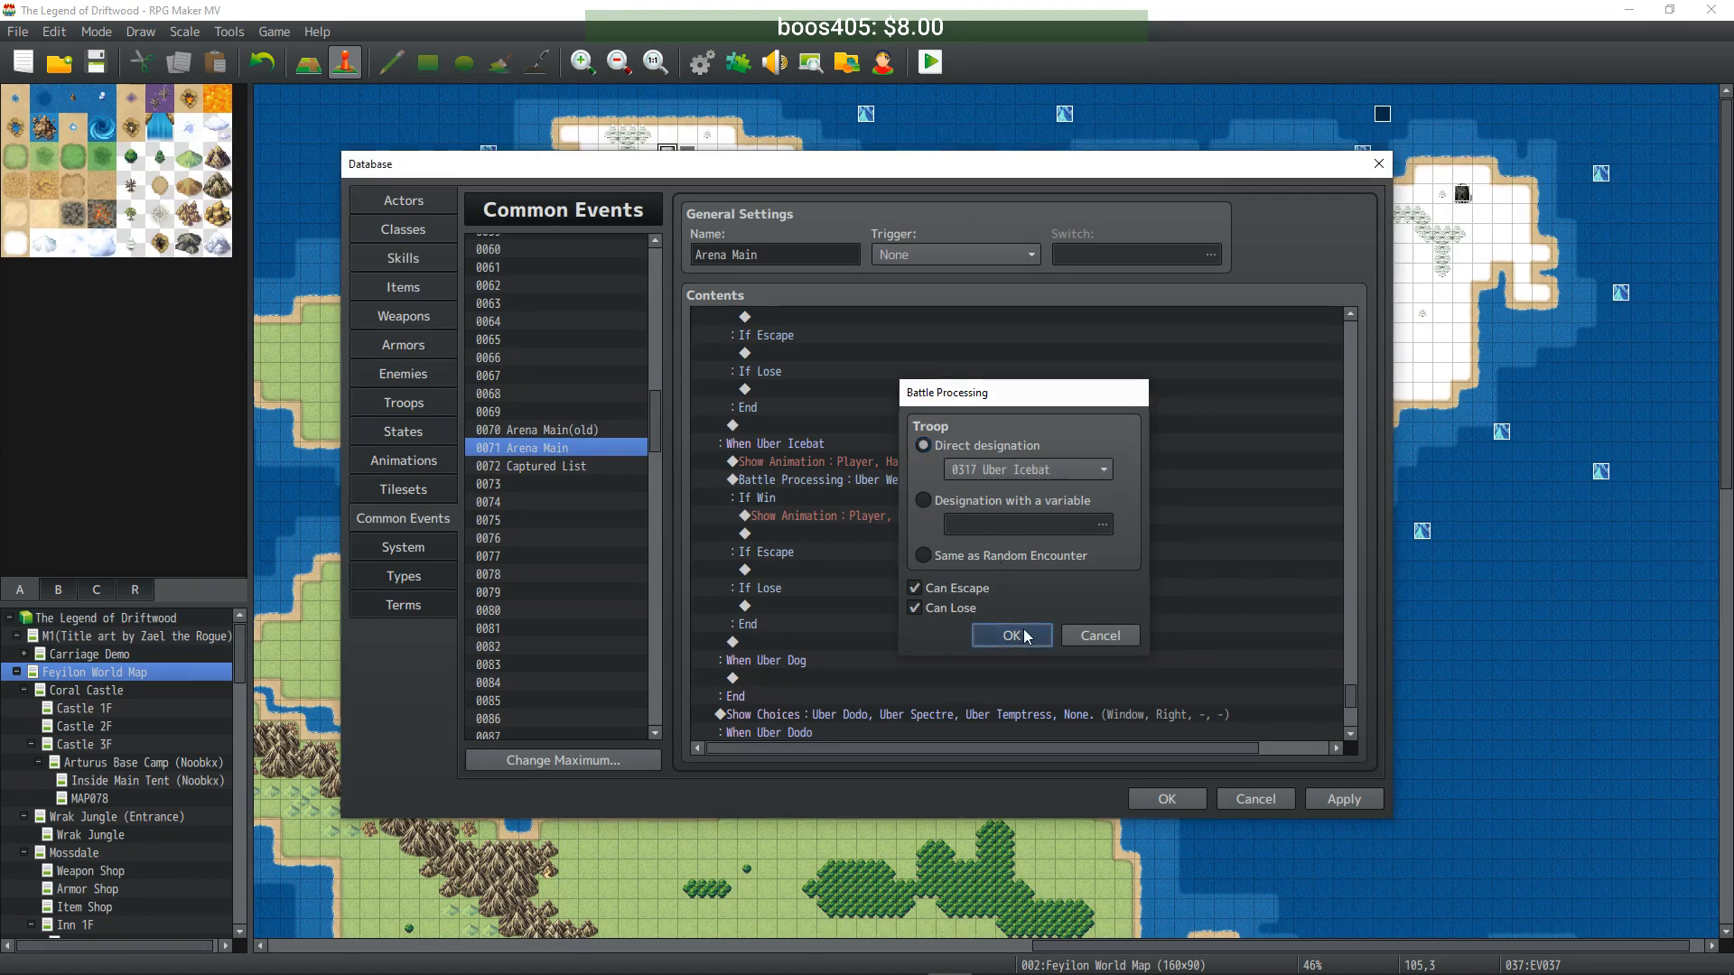
- Add a battle against the Uber Dog troop under When Uber Dog
scroll(992, 603, down, 2)
click(846, 609)
key(ctrl+v)
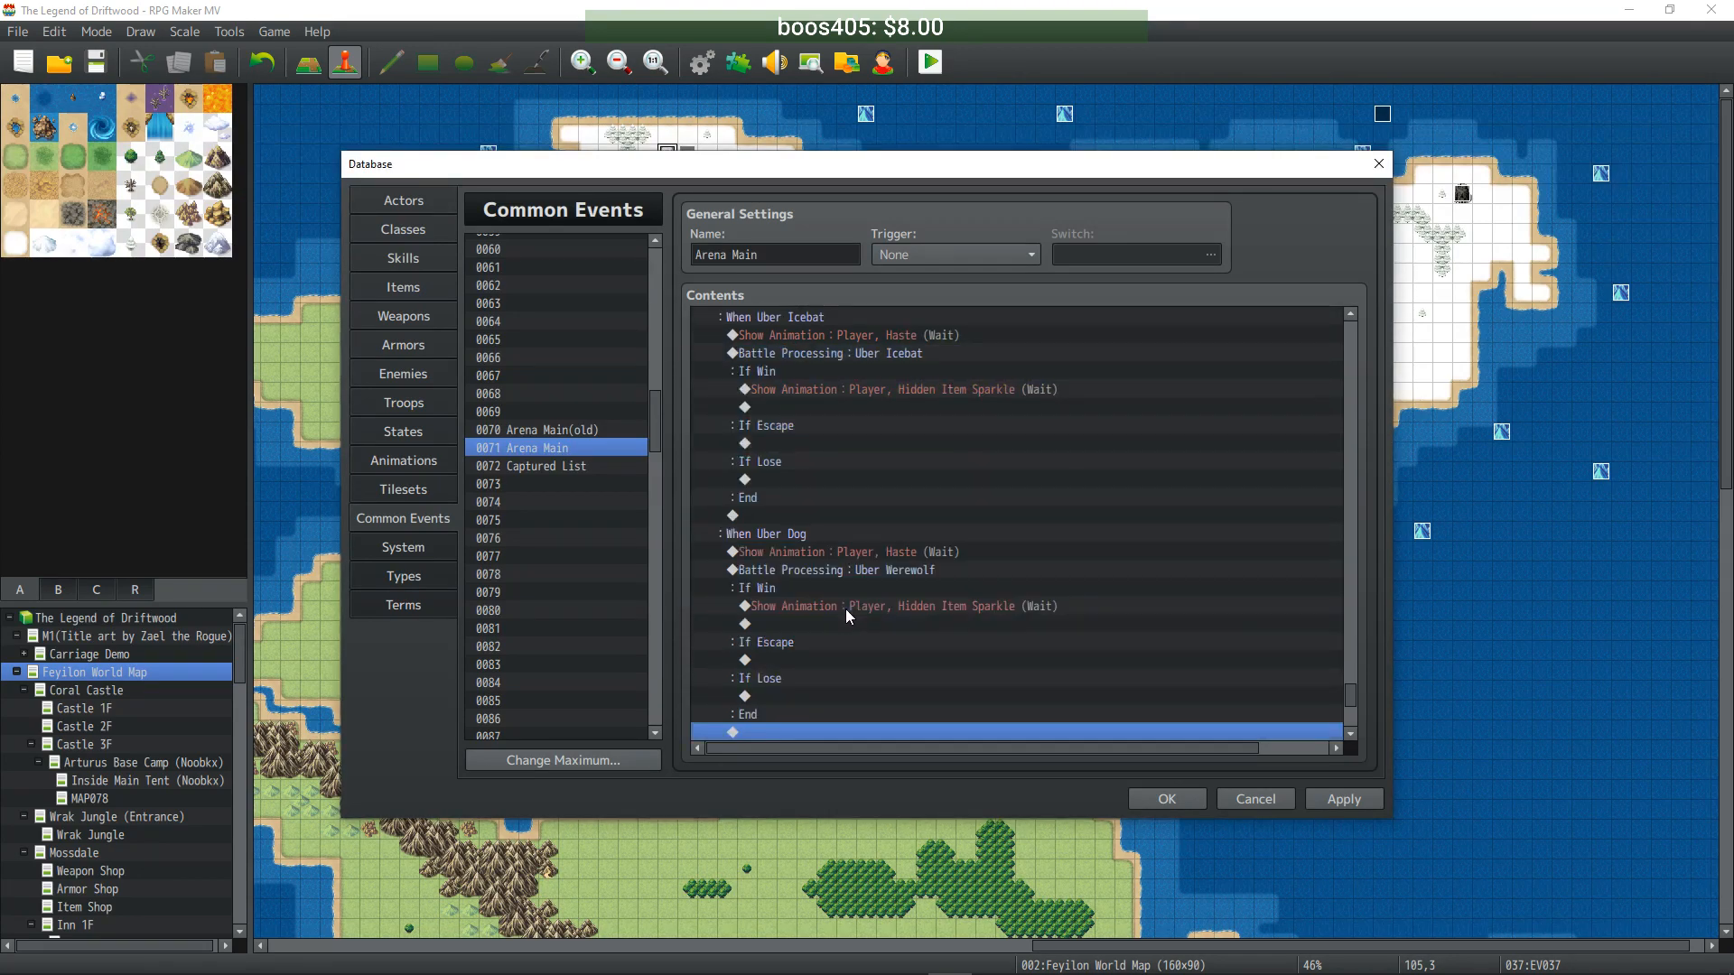
scroll(858, 590, down, 1)
click(869, 521)
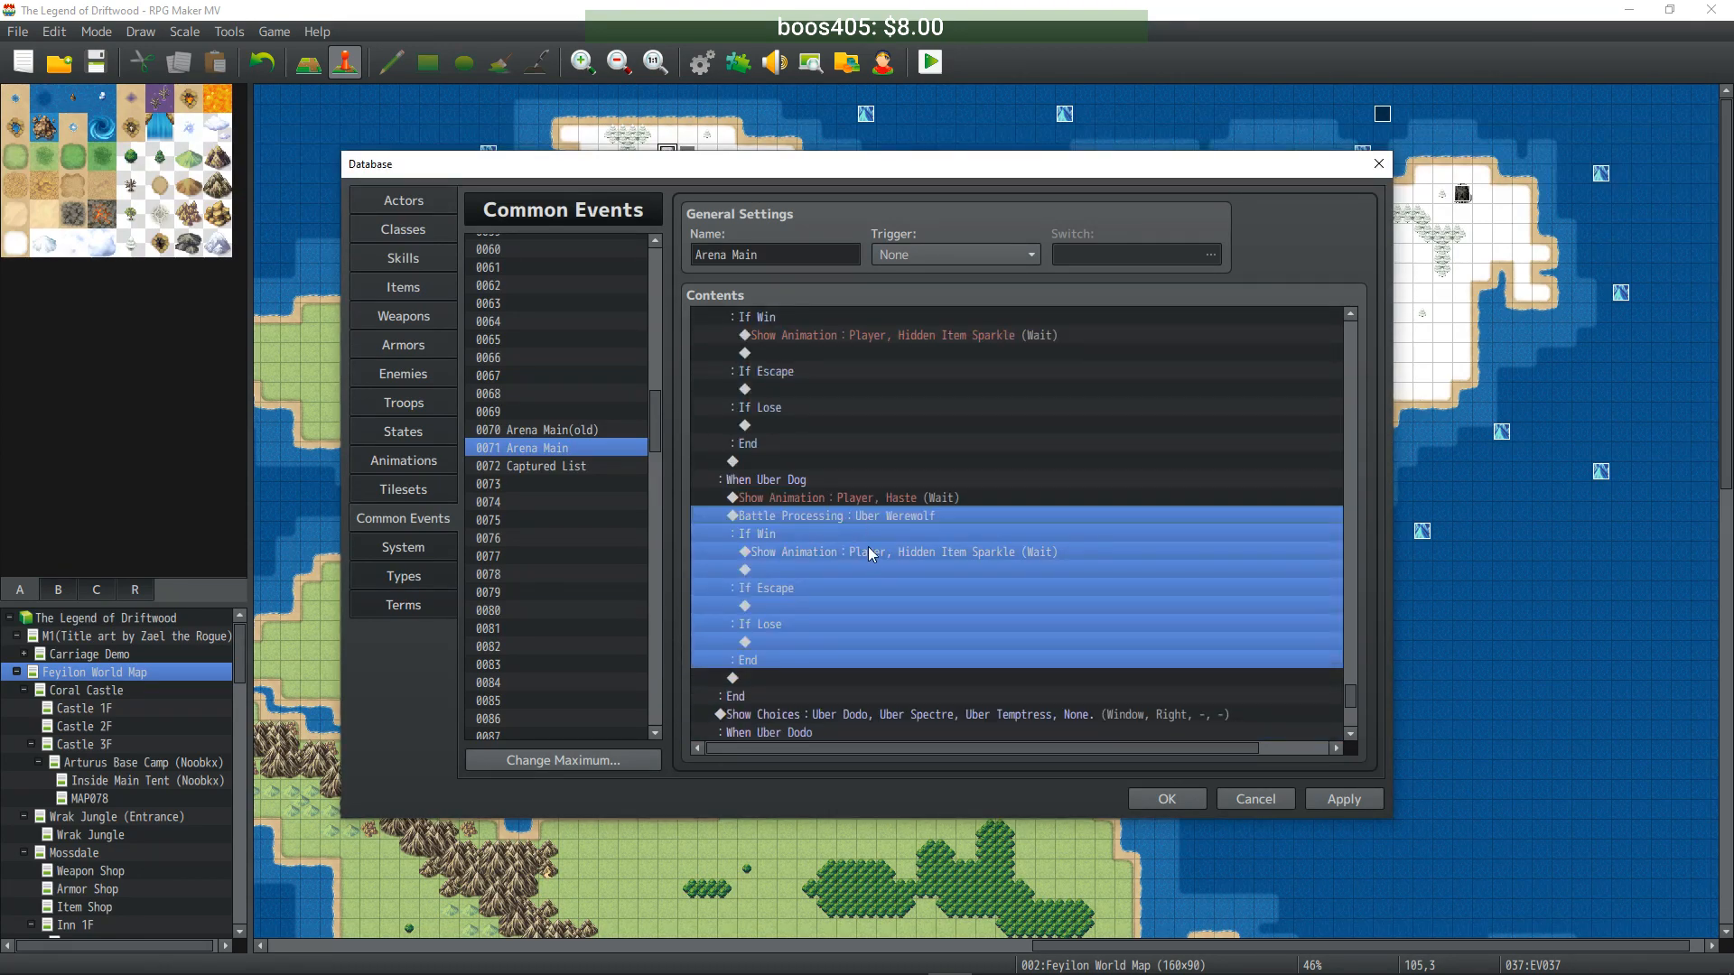
key(Return)
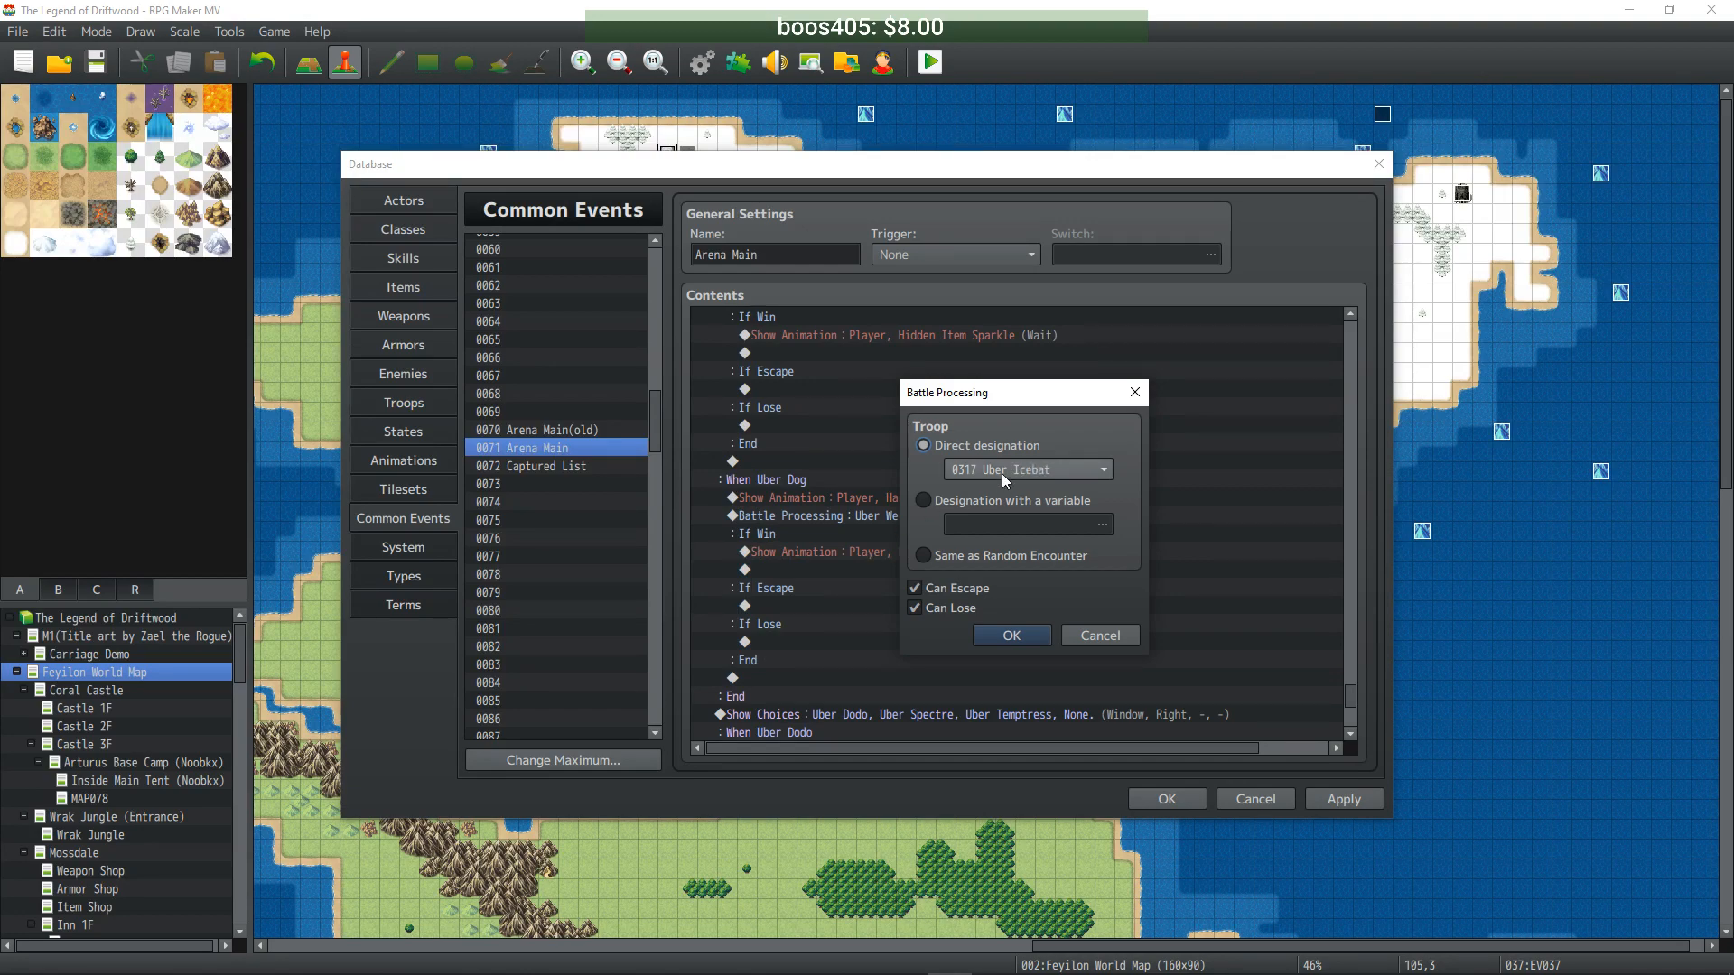
click(1011, 636)
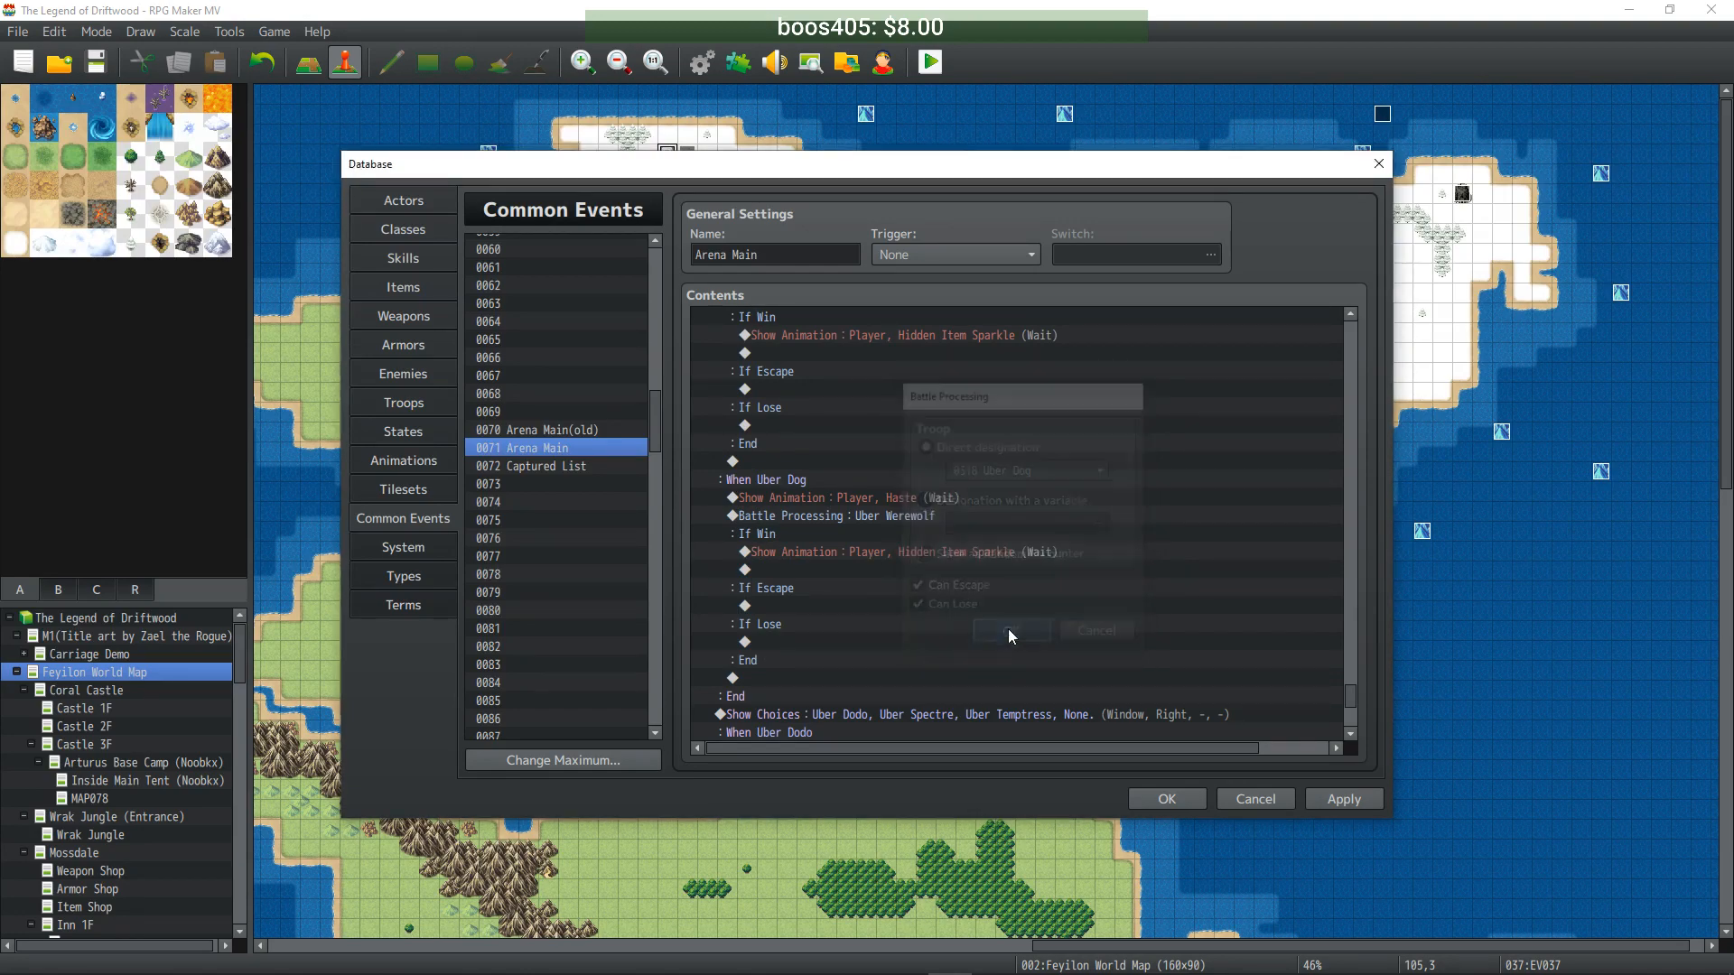
scroll(988, 595, down, 1)
- Add a battle against the Uber Dodo troop under When Uber Dodo
scroll(951, 567, down, 2)
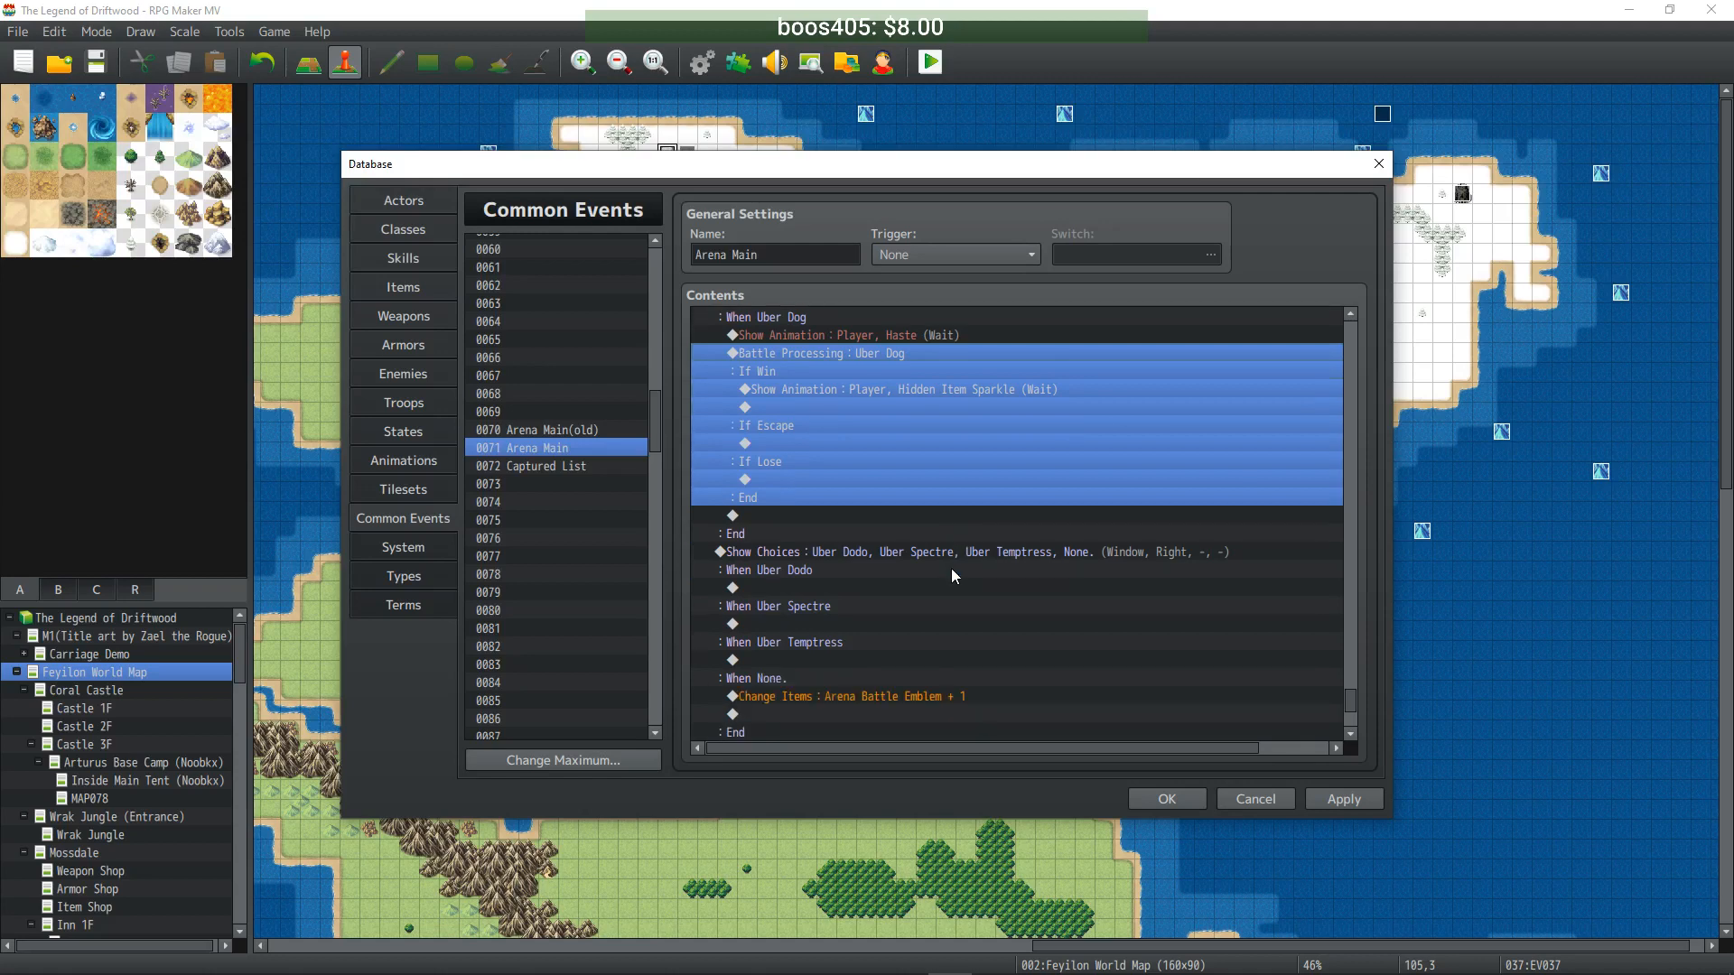
click(844, 560)
click(844, 551)
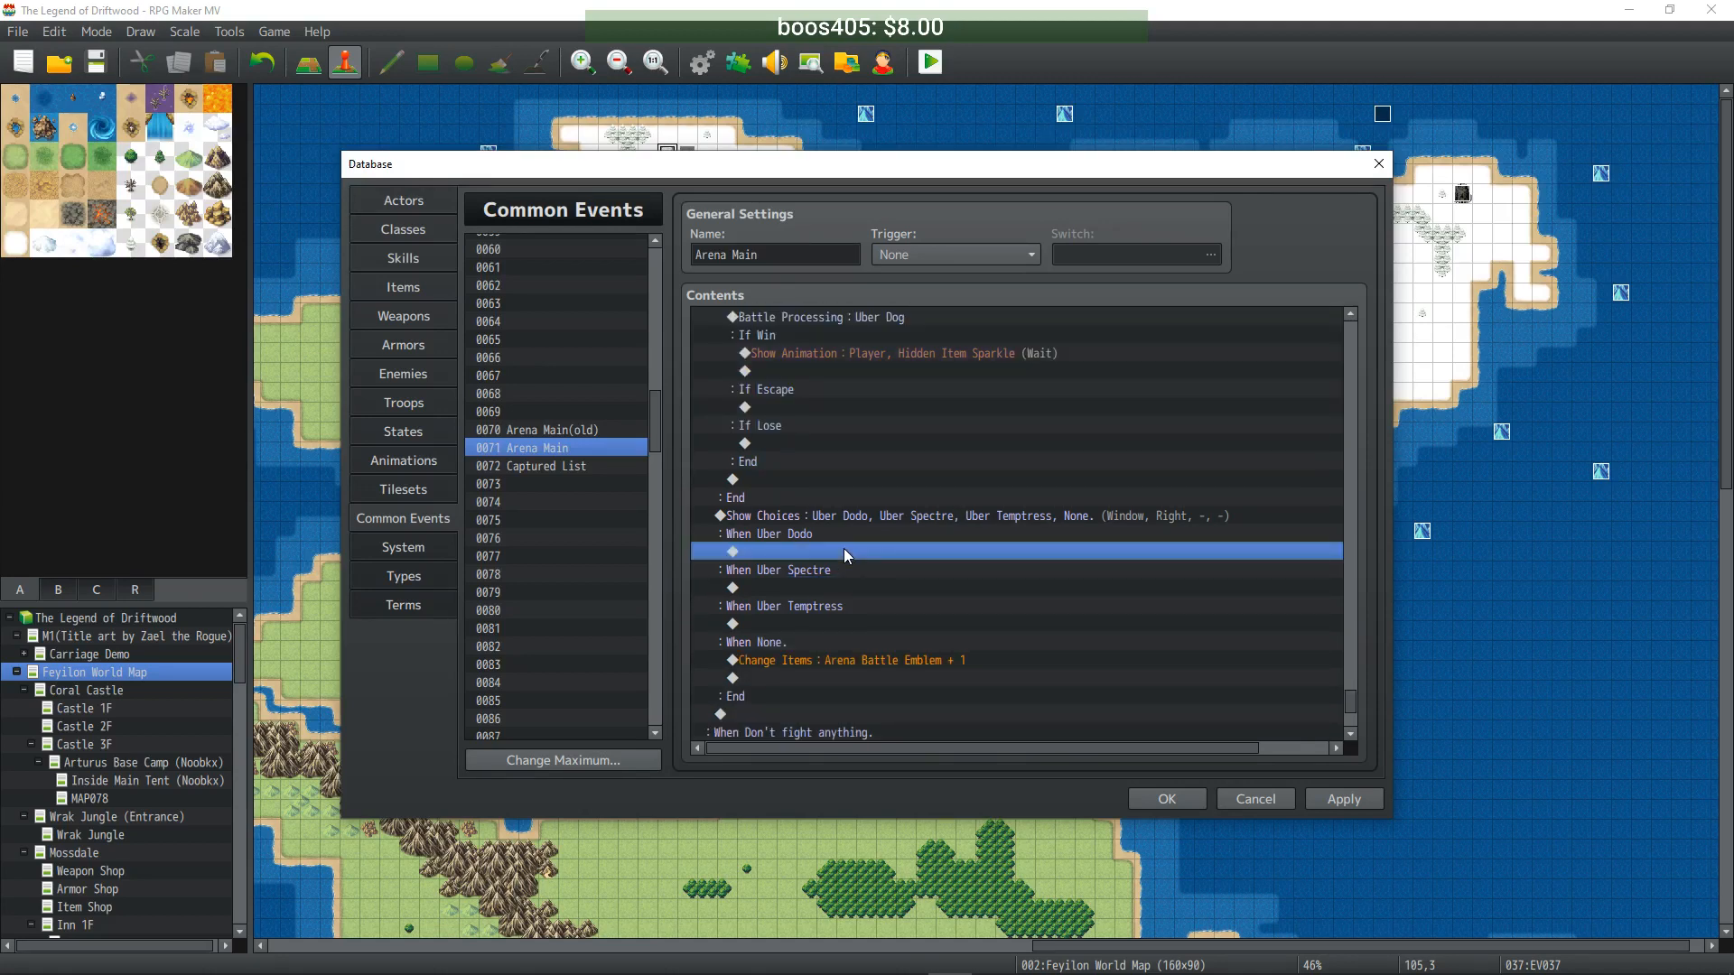
key(ctrl+v)
scroll(849, 548, down, 1)
click(882, 516)
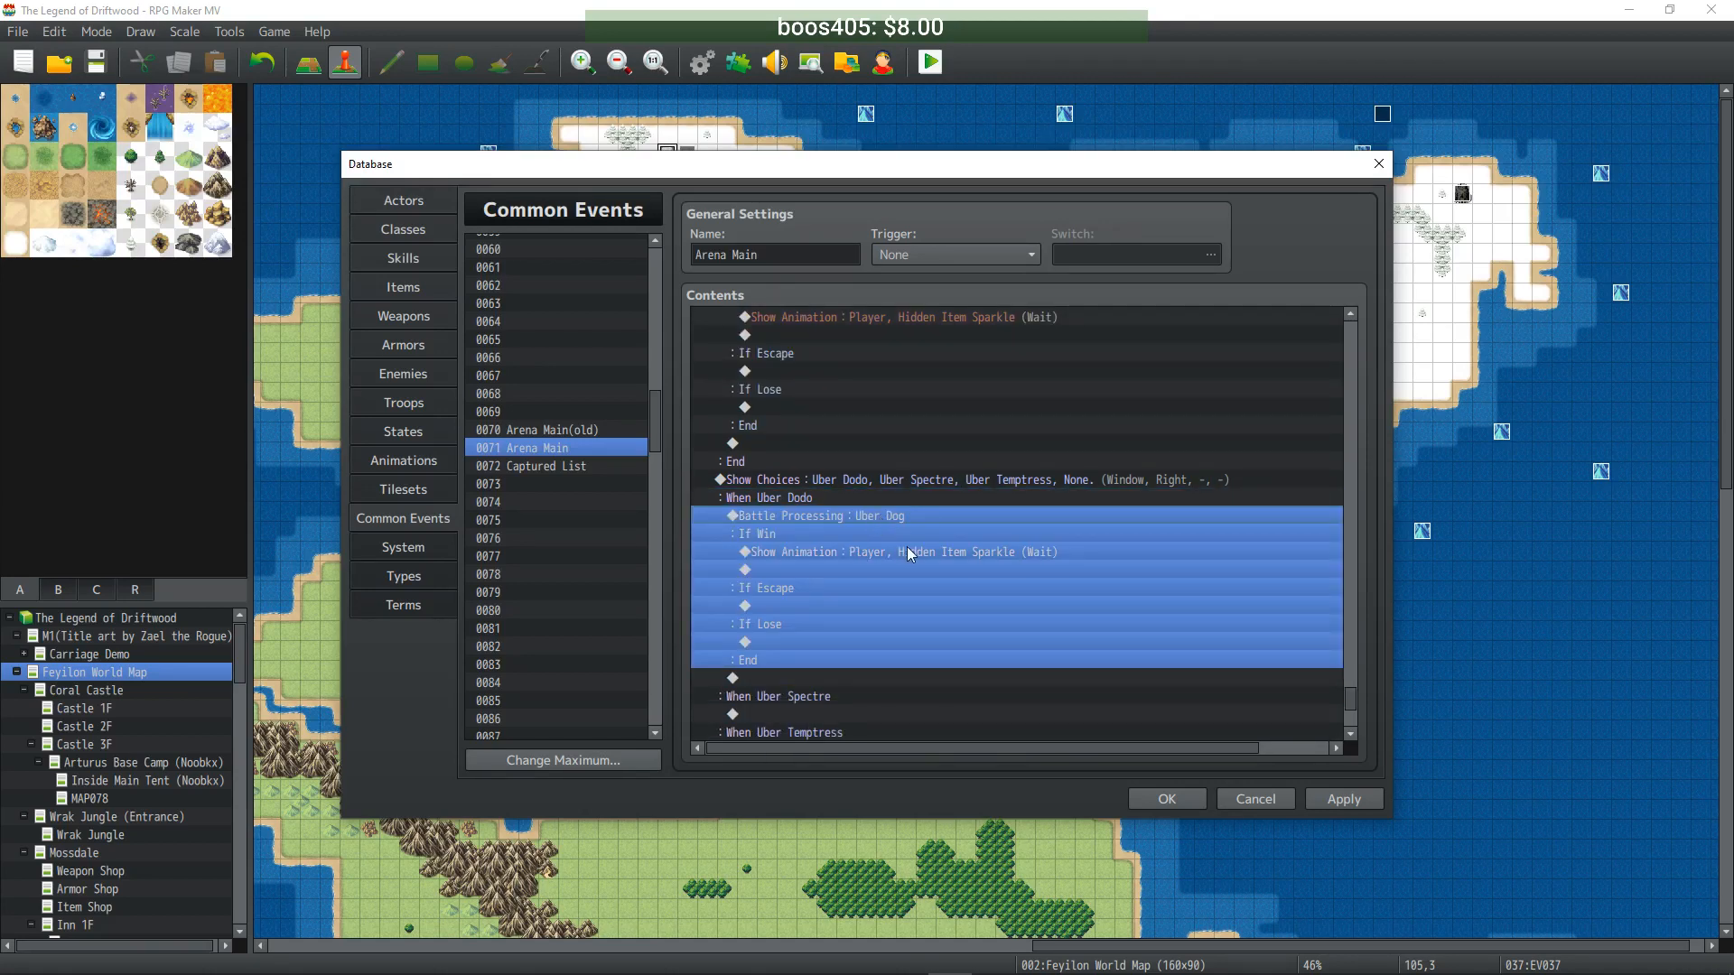
double_click(913, 533)
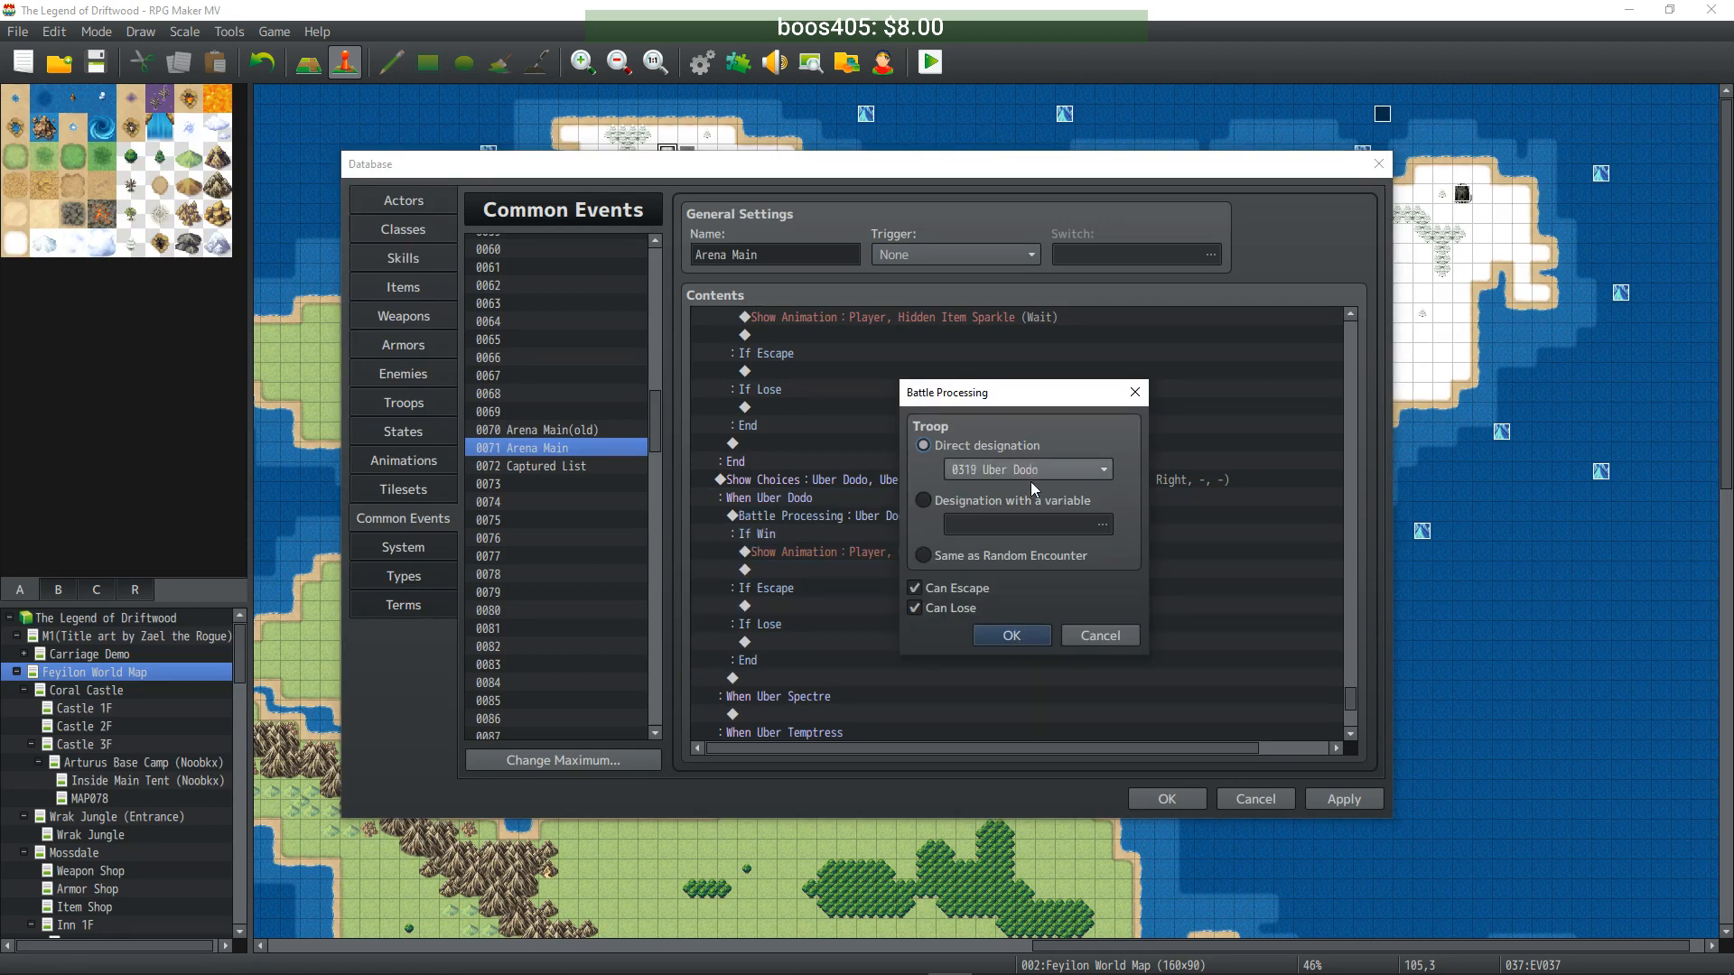
drag(1008, 392, 1136, 520)
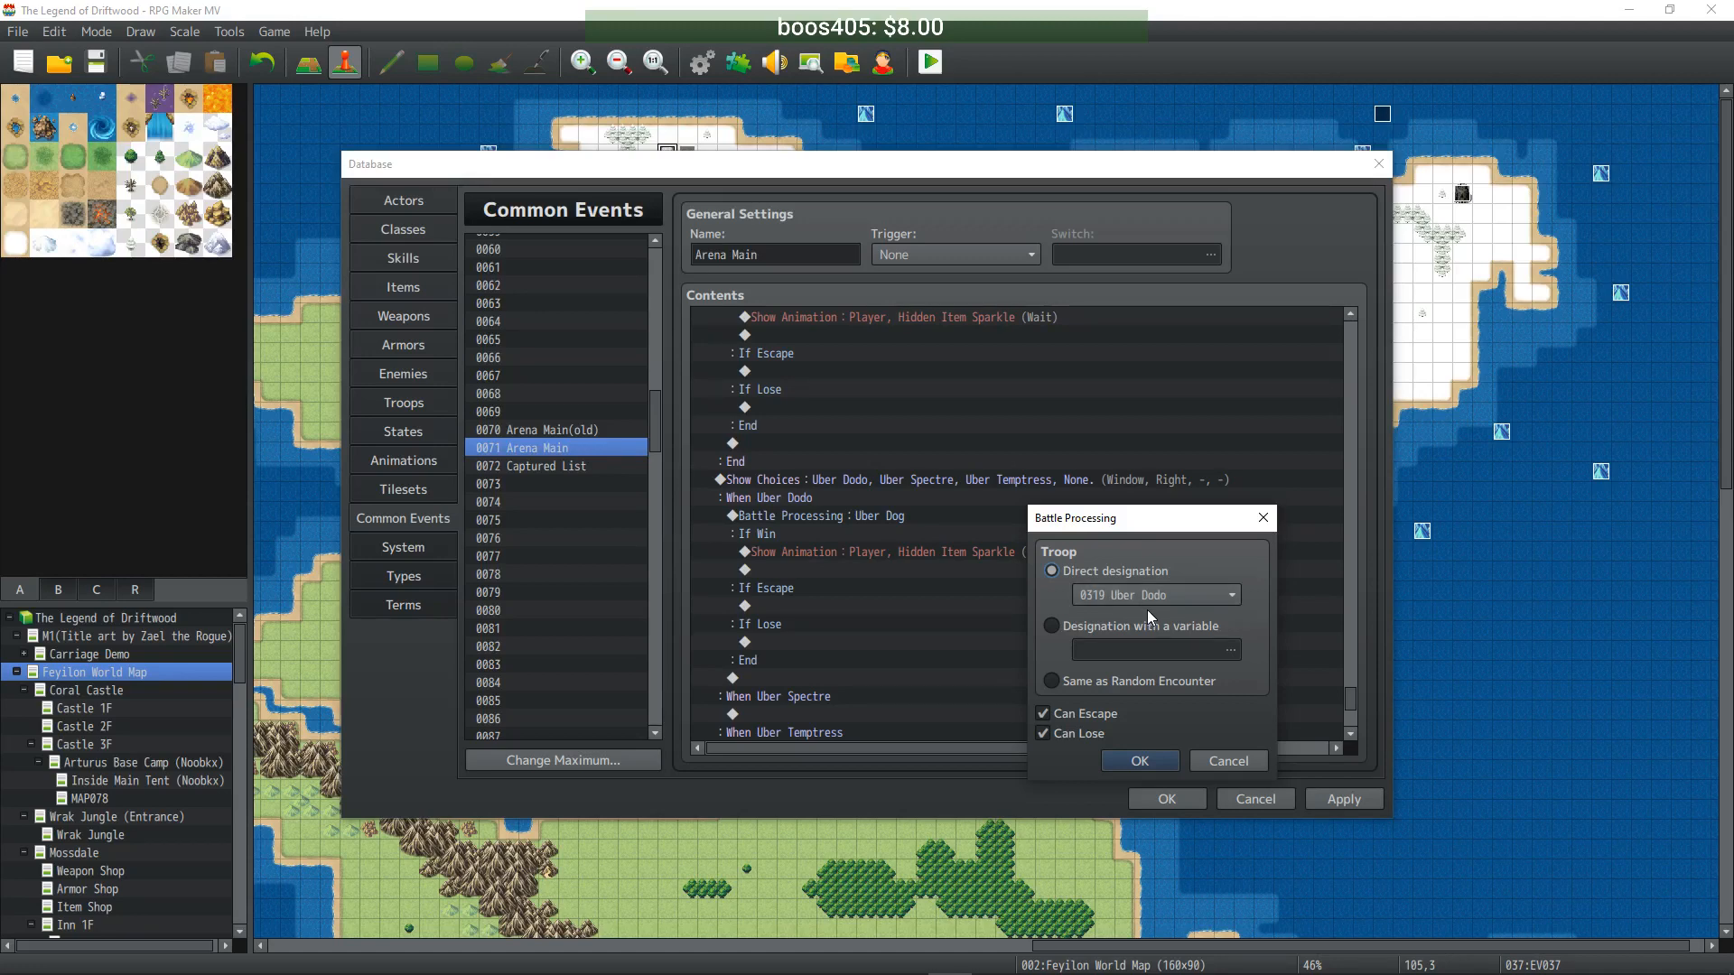
click(1138, 760)
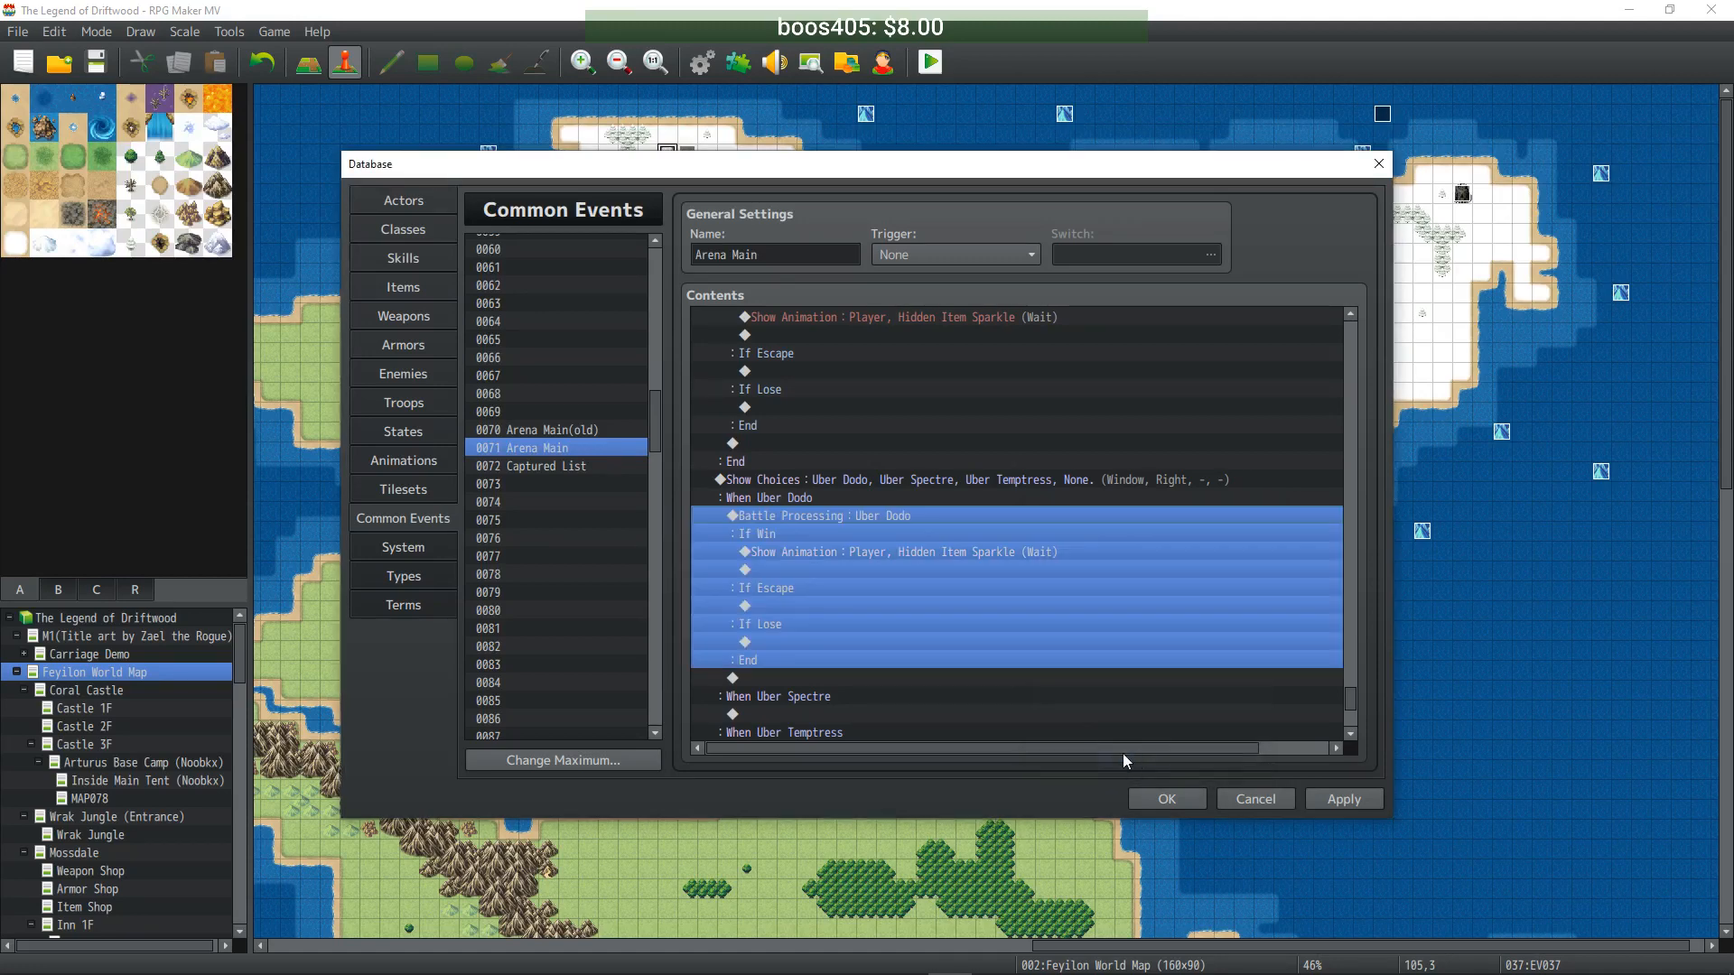
scroll(903, 539, down, 1)
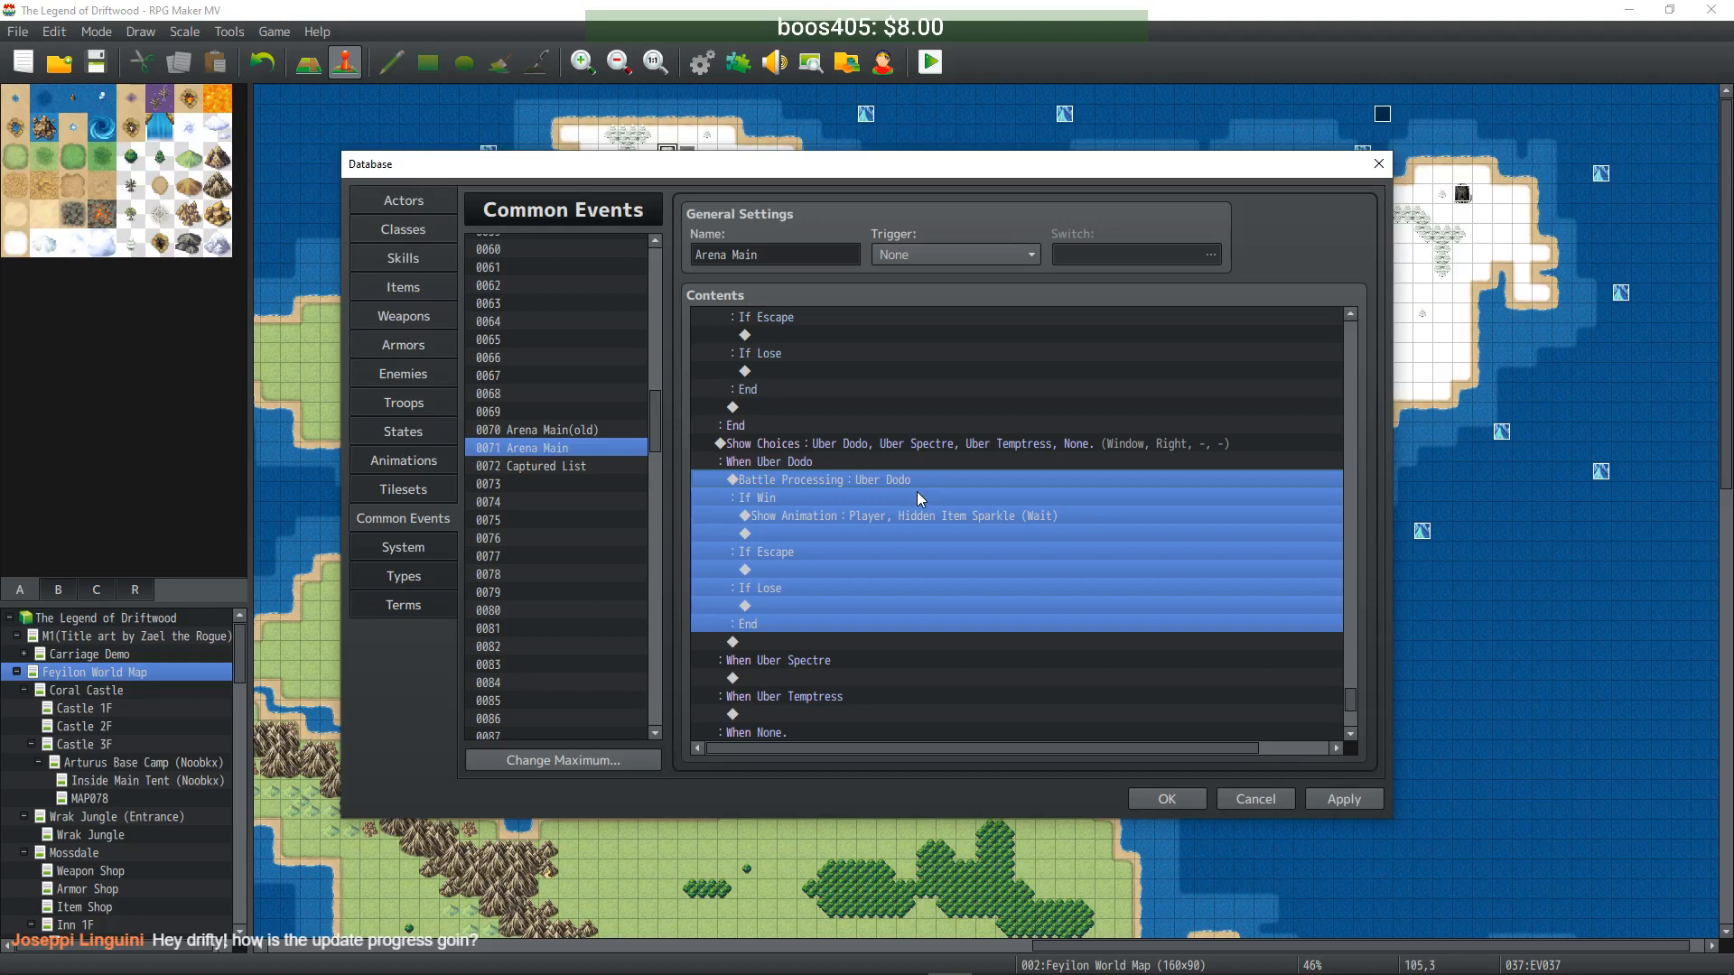
- Add a battle against the Uber Spectre troop under When Uber Spectre
scroll(919, 492, down, 2)
click(799, 606)
key(ctrl+v)
double_click(859, 533)
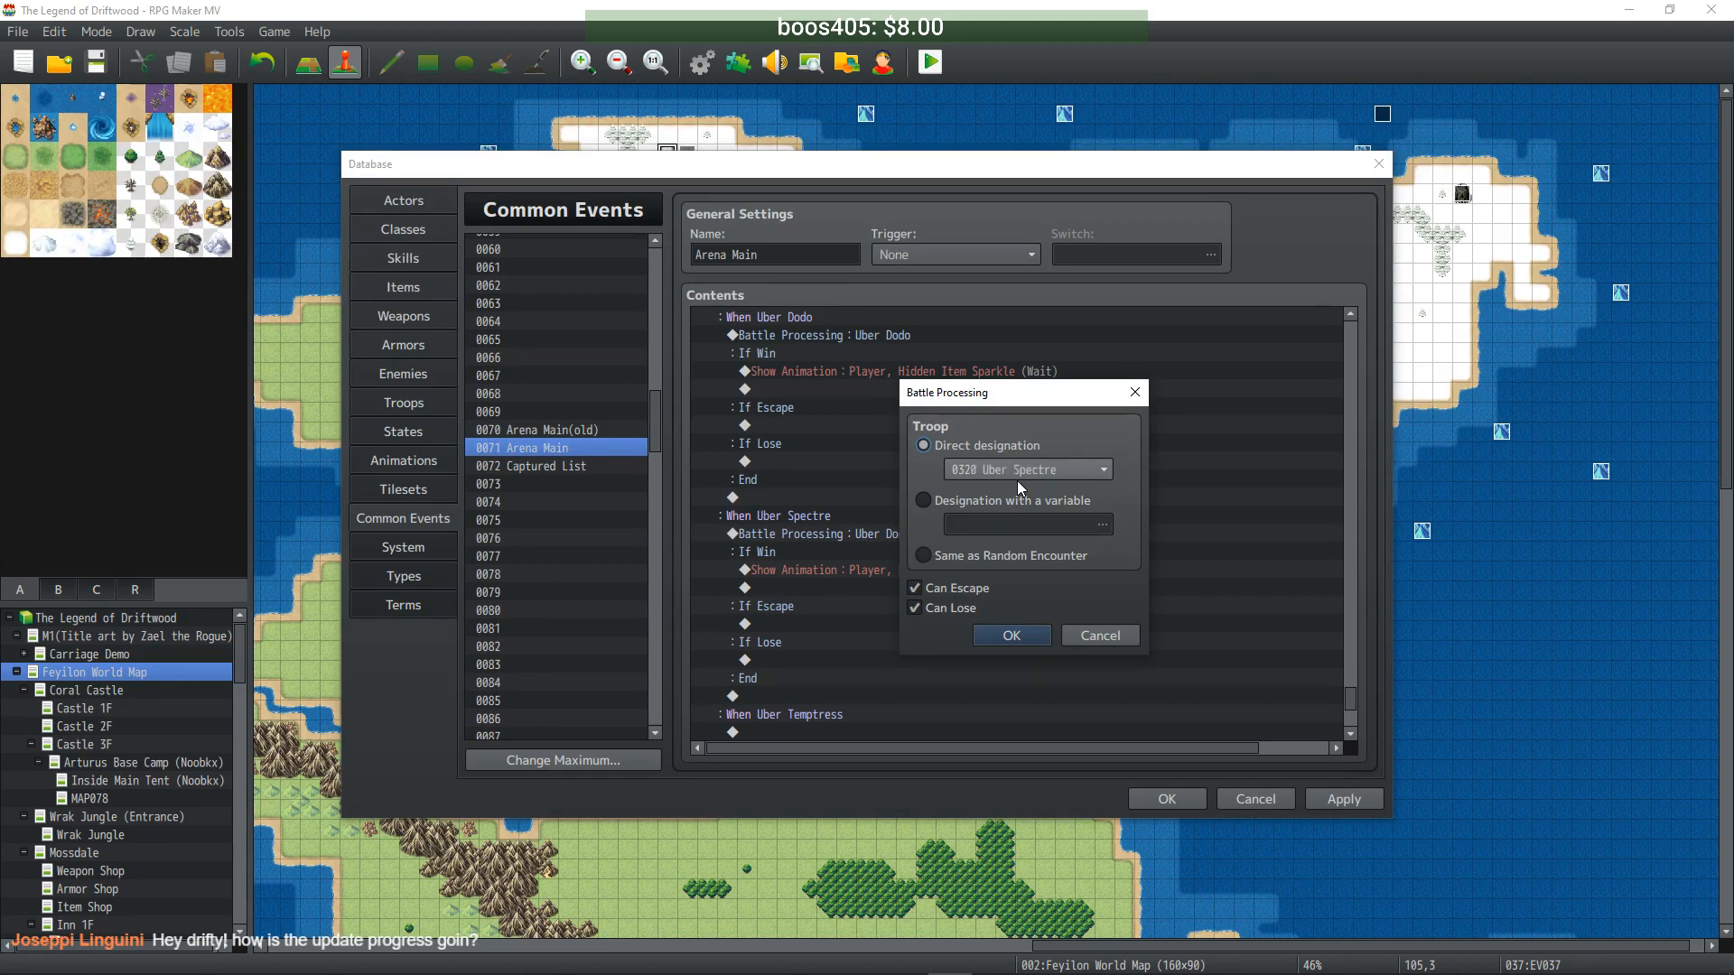
click(1013, 637)
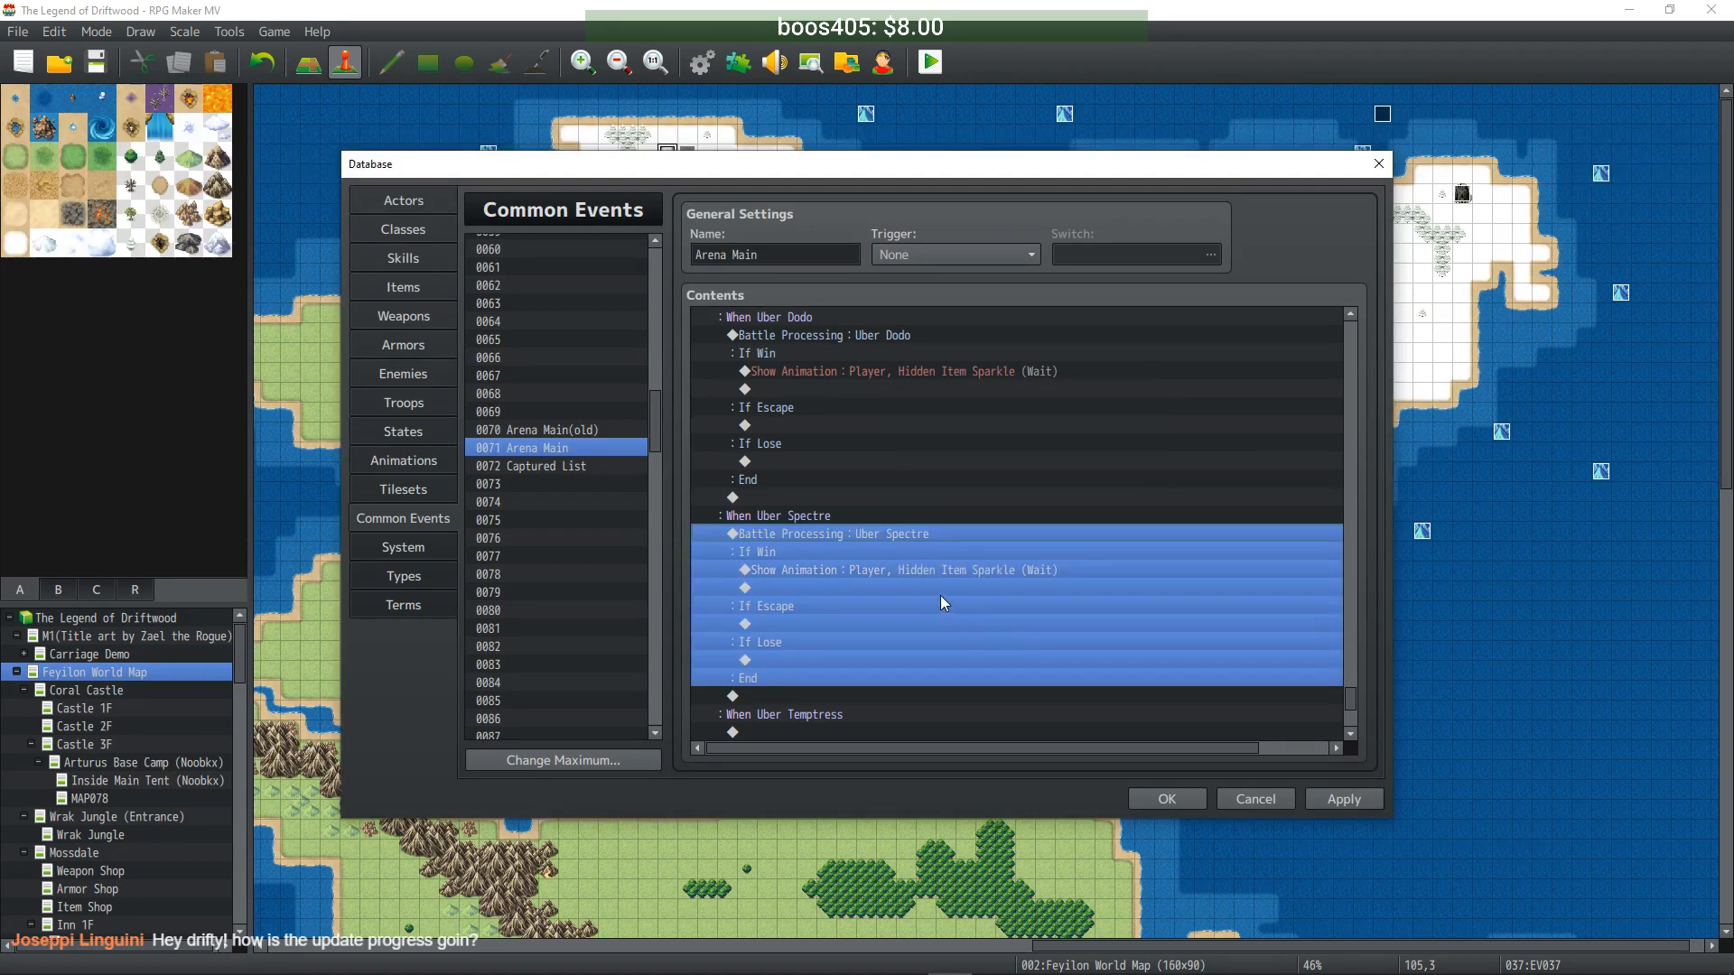
- Add a battle against the Uber Temptress troop under When Uber Temptress
scroll(936, 582, down, 3)
click(869, 587)
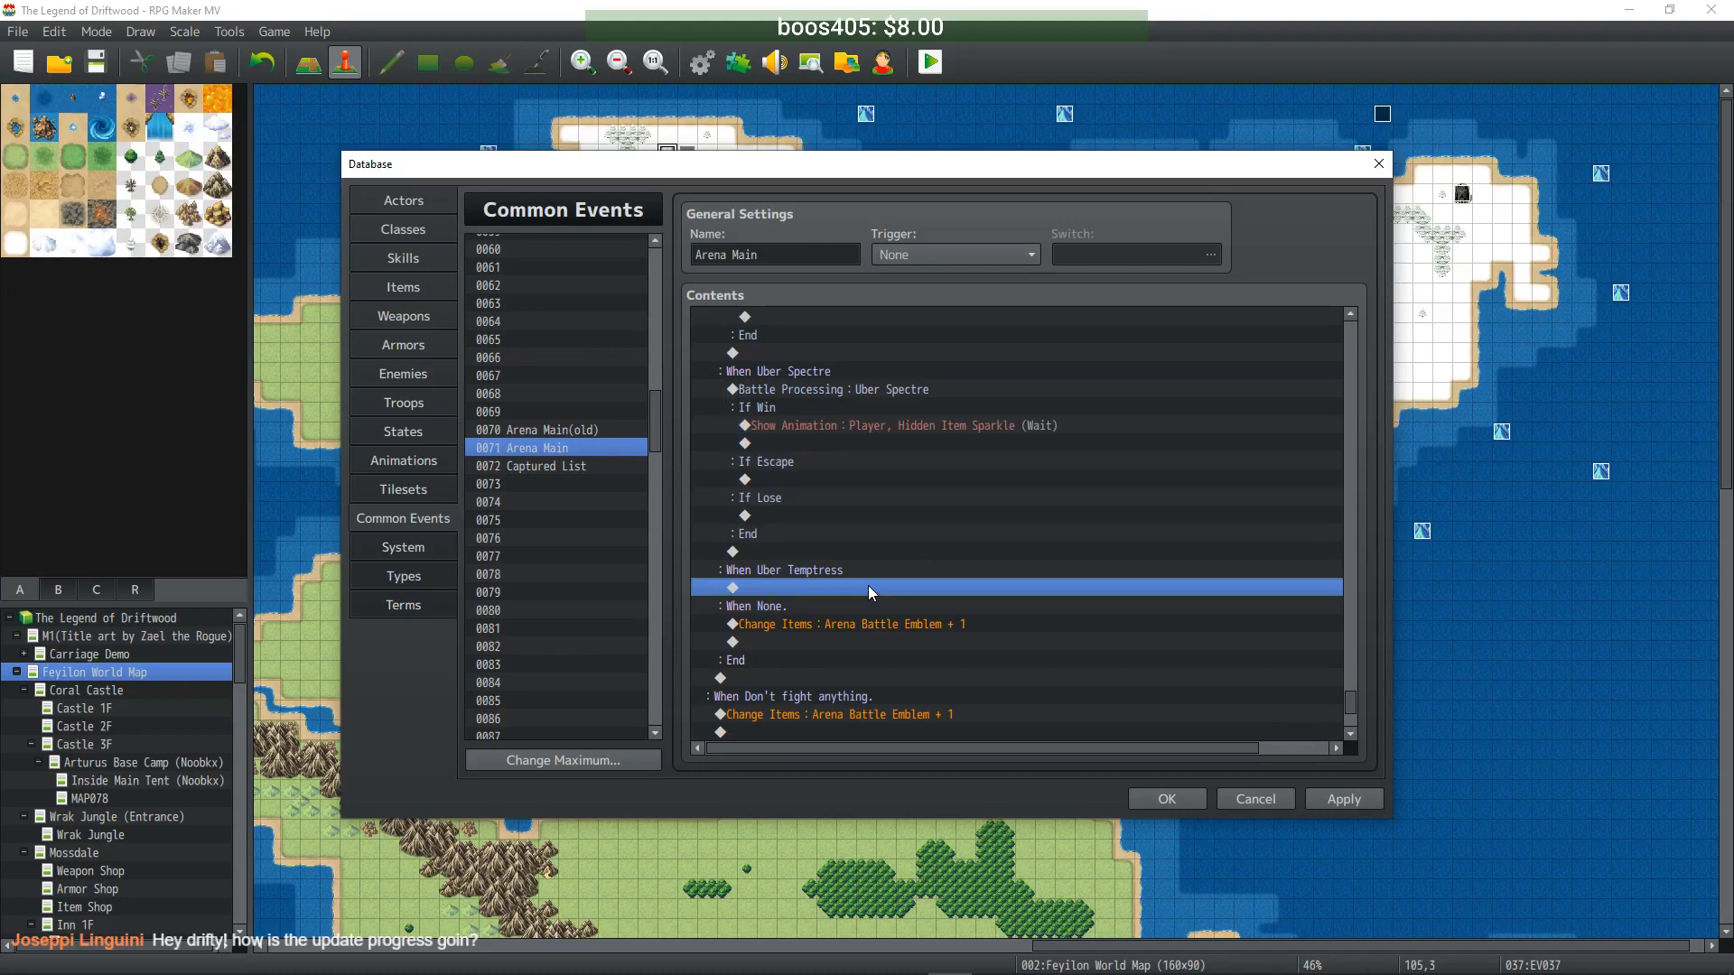
key(ctrl+v)
click(887, 502)
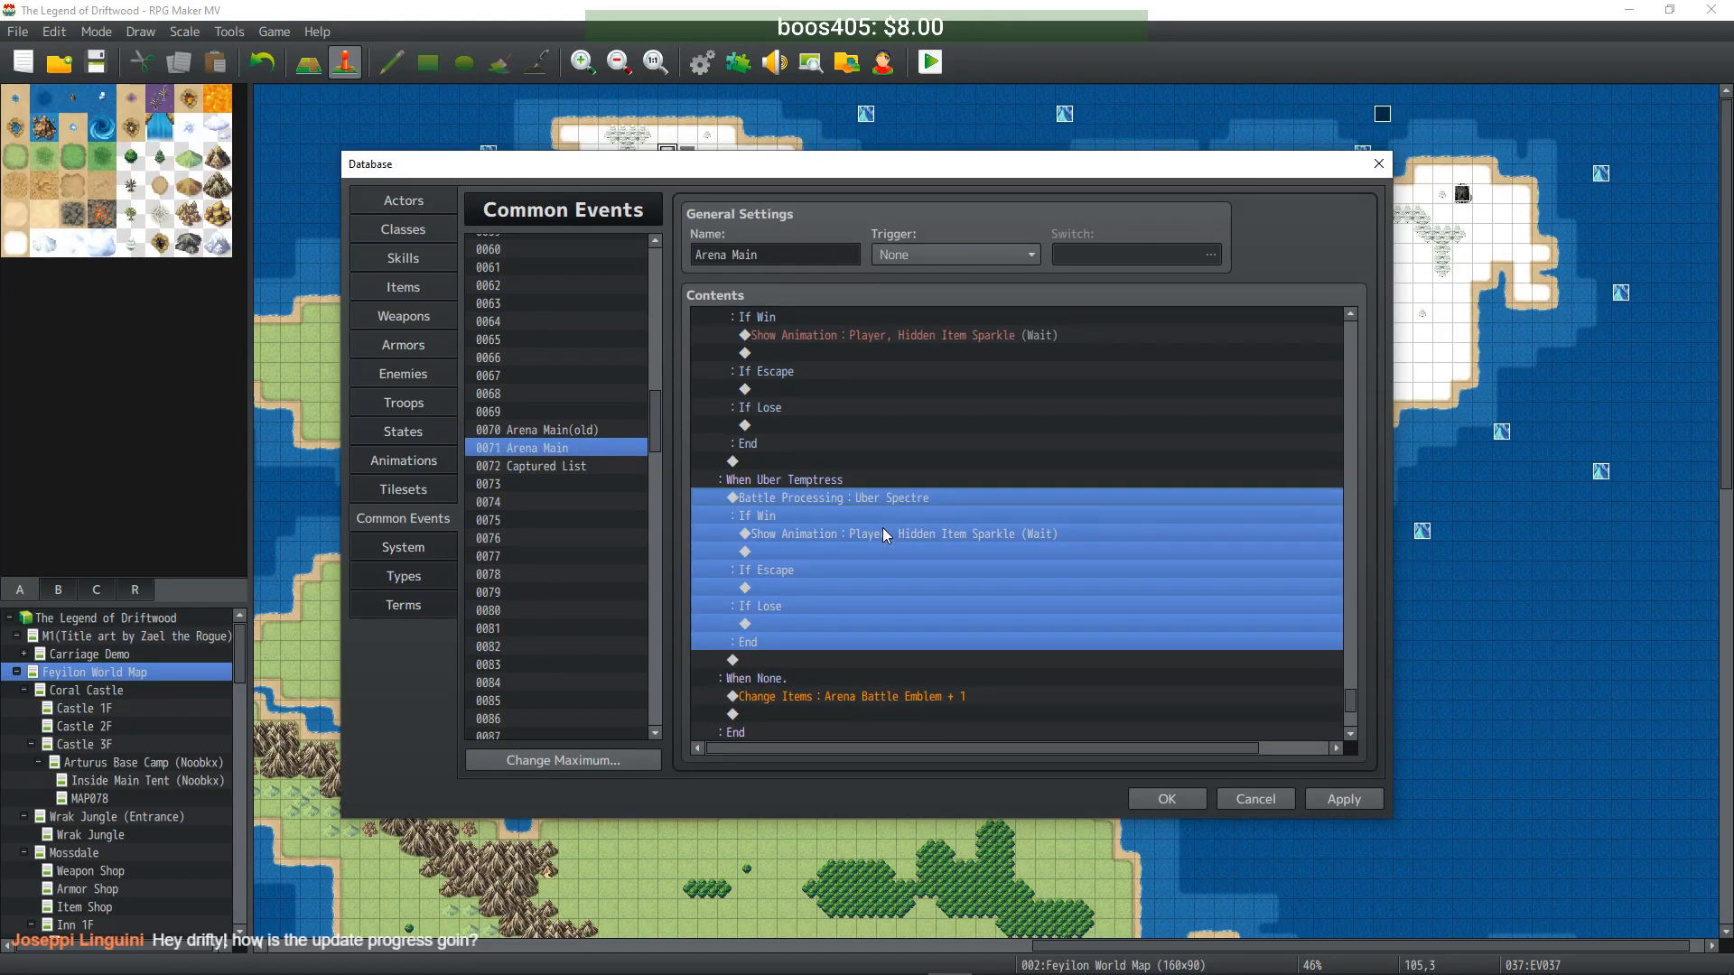
key(Return)
scroll(1016, 468, down, 1)
click(999, 626)
- Review the Don't fight anything and None branches, then apply the Arena Main changes
scroll(909, 547, down, 1)
scroll(868, 553, down, 3)
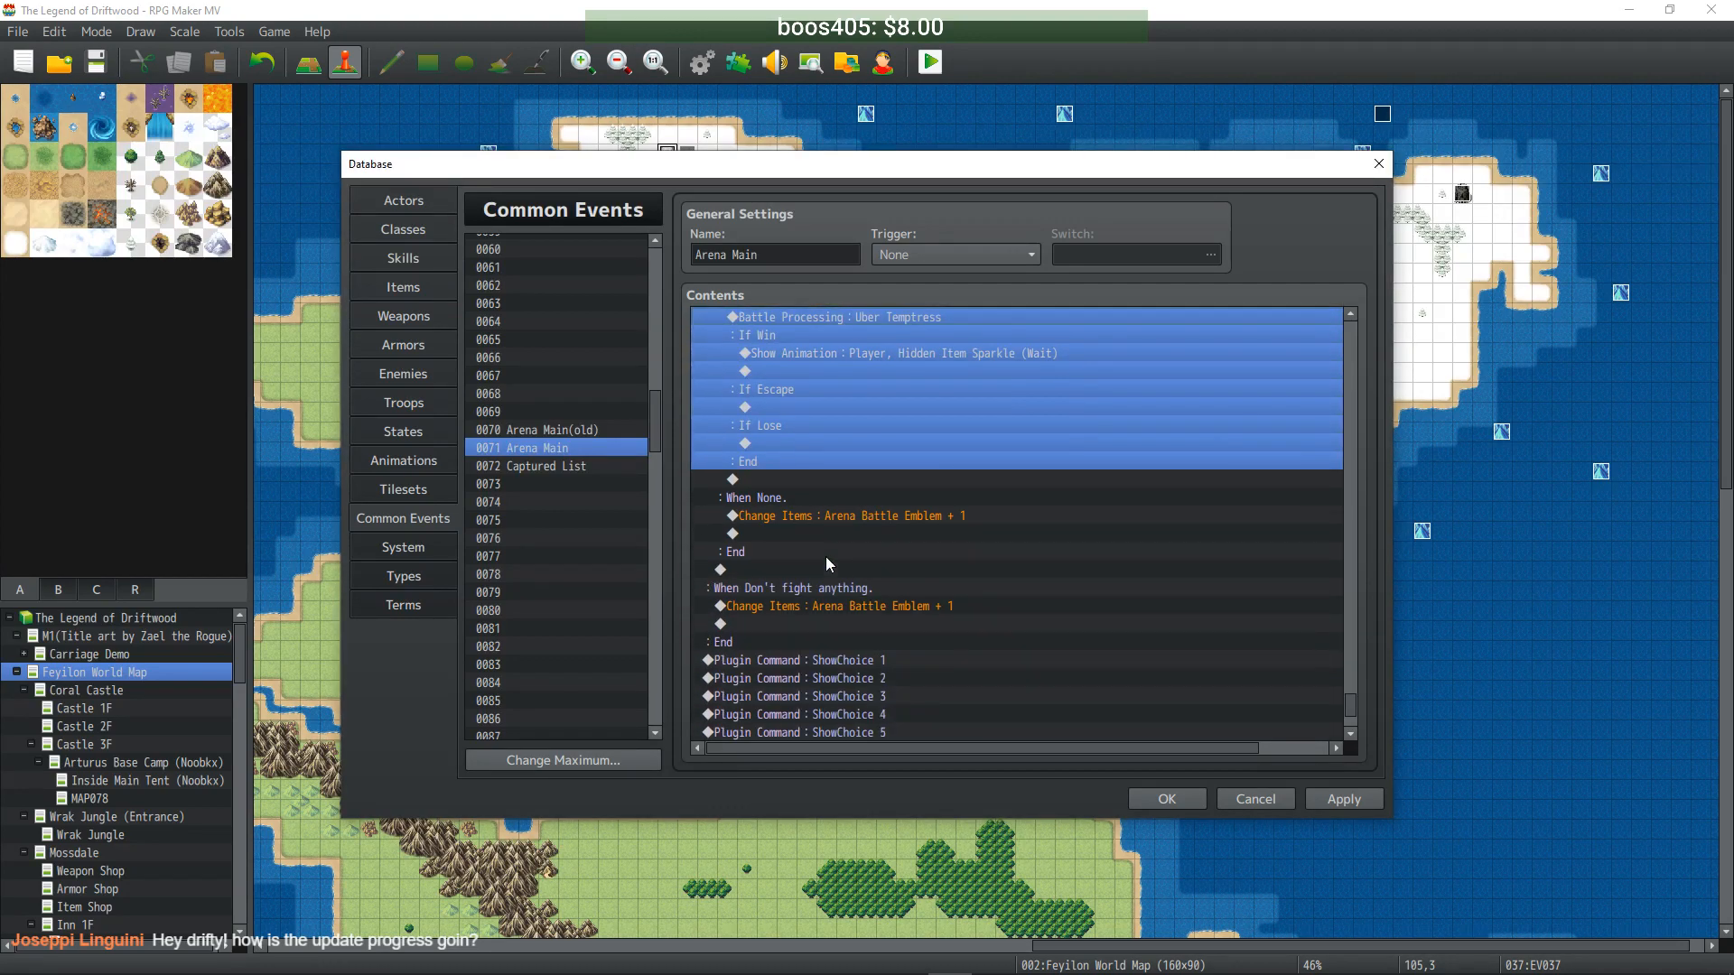
click(818, 551)
click(827, 480)
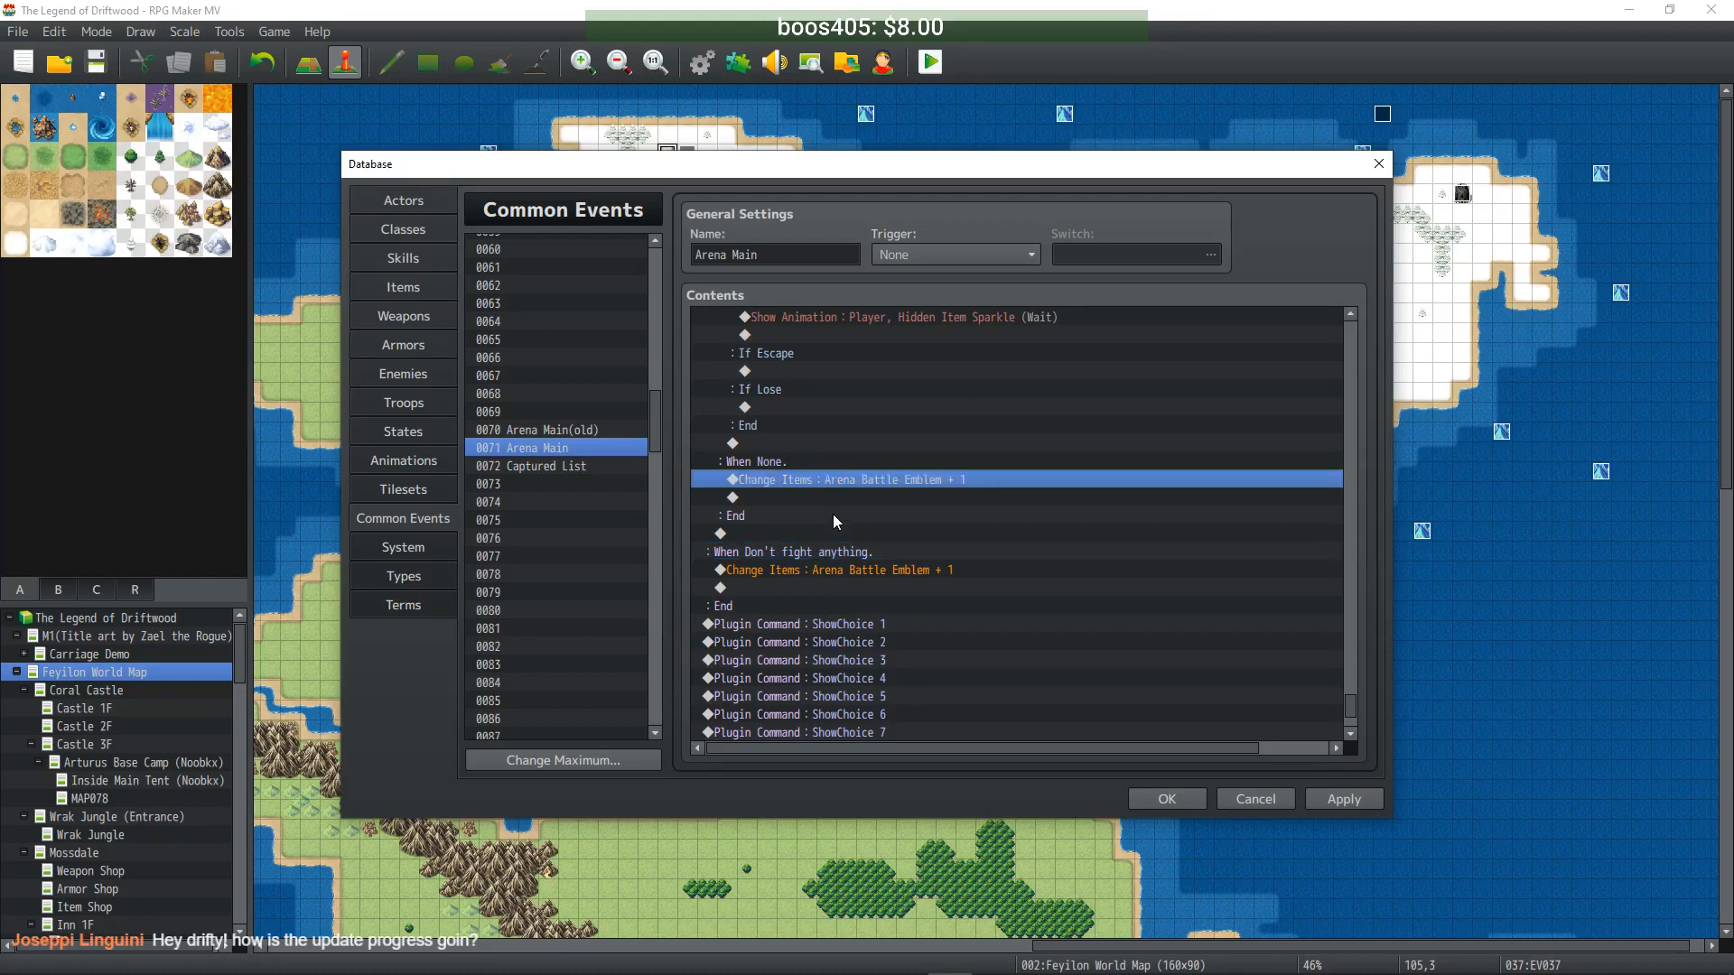
click(1352, 799)
scroll(1045, 644, down, 5)
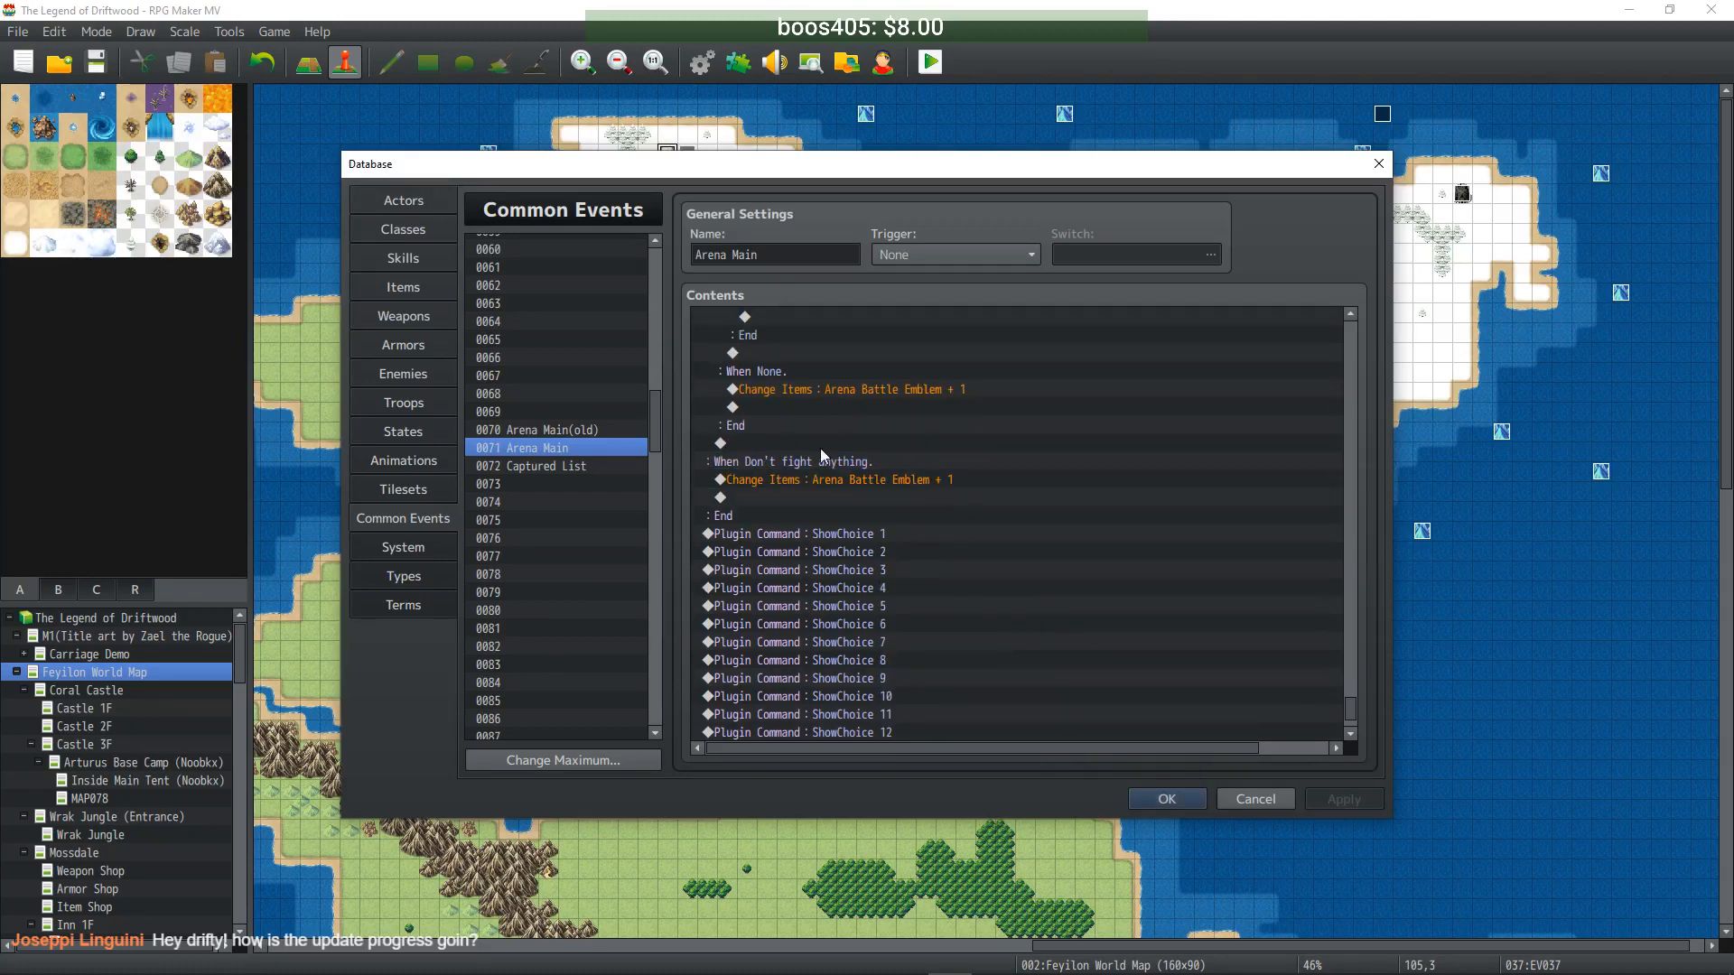
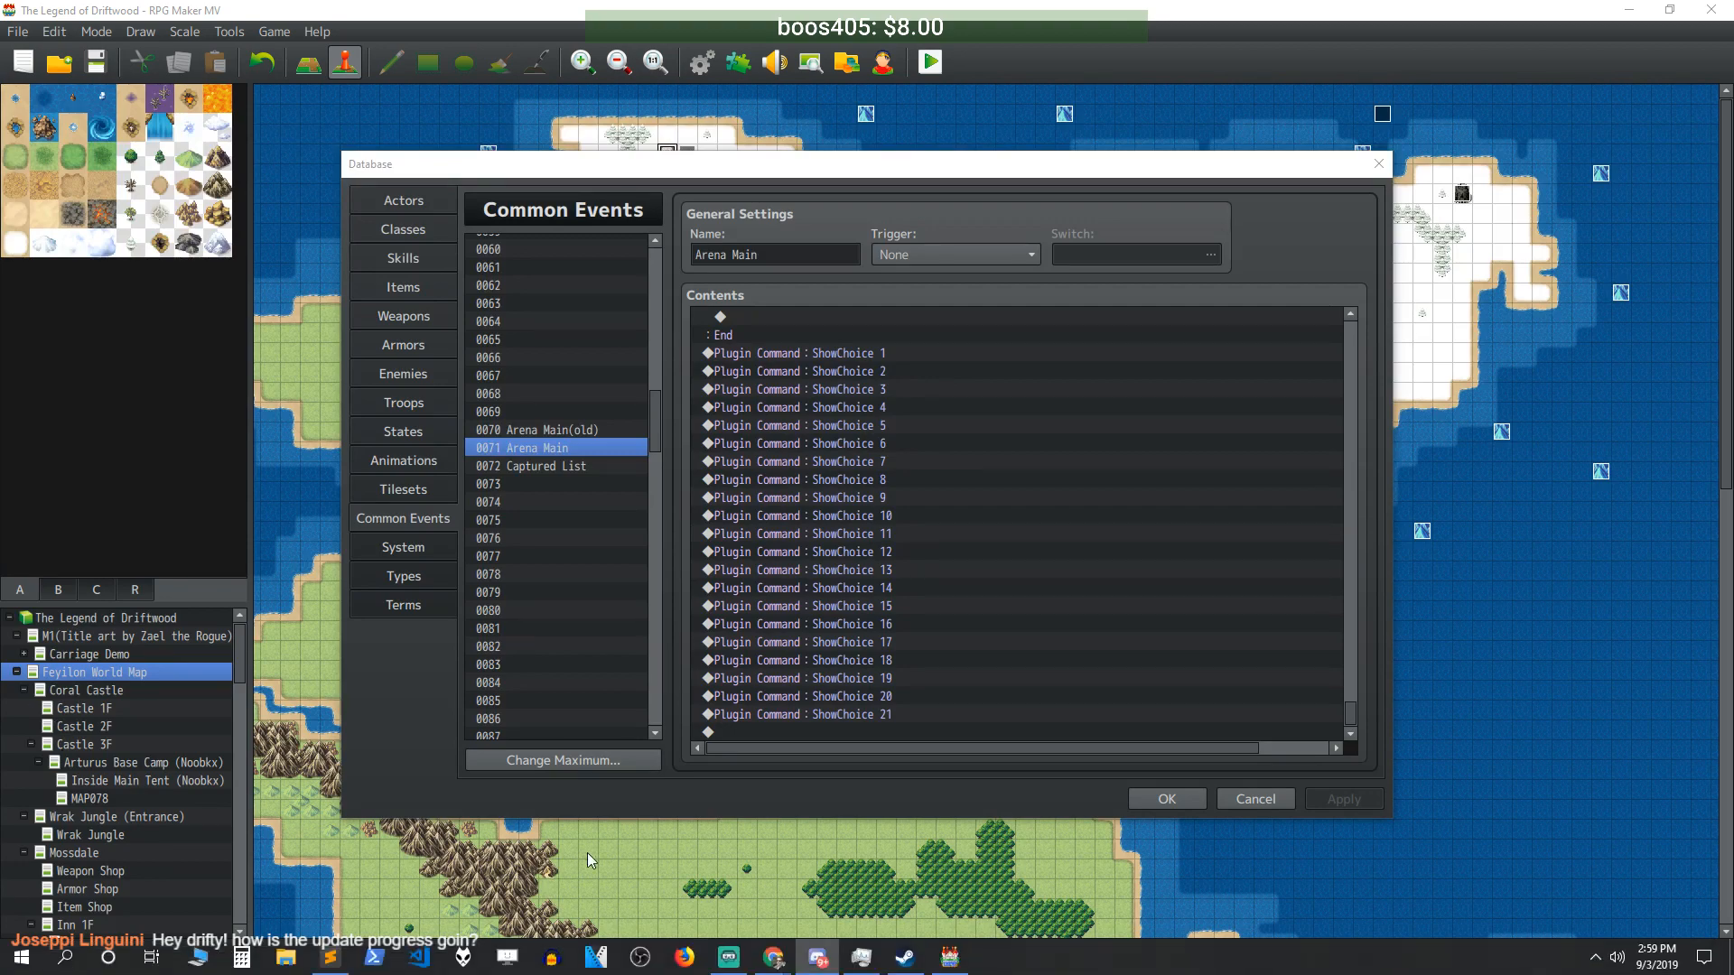
- Close the database and start a maximized playtest
click(1167, 801)
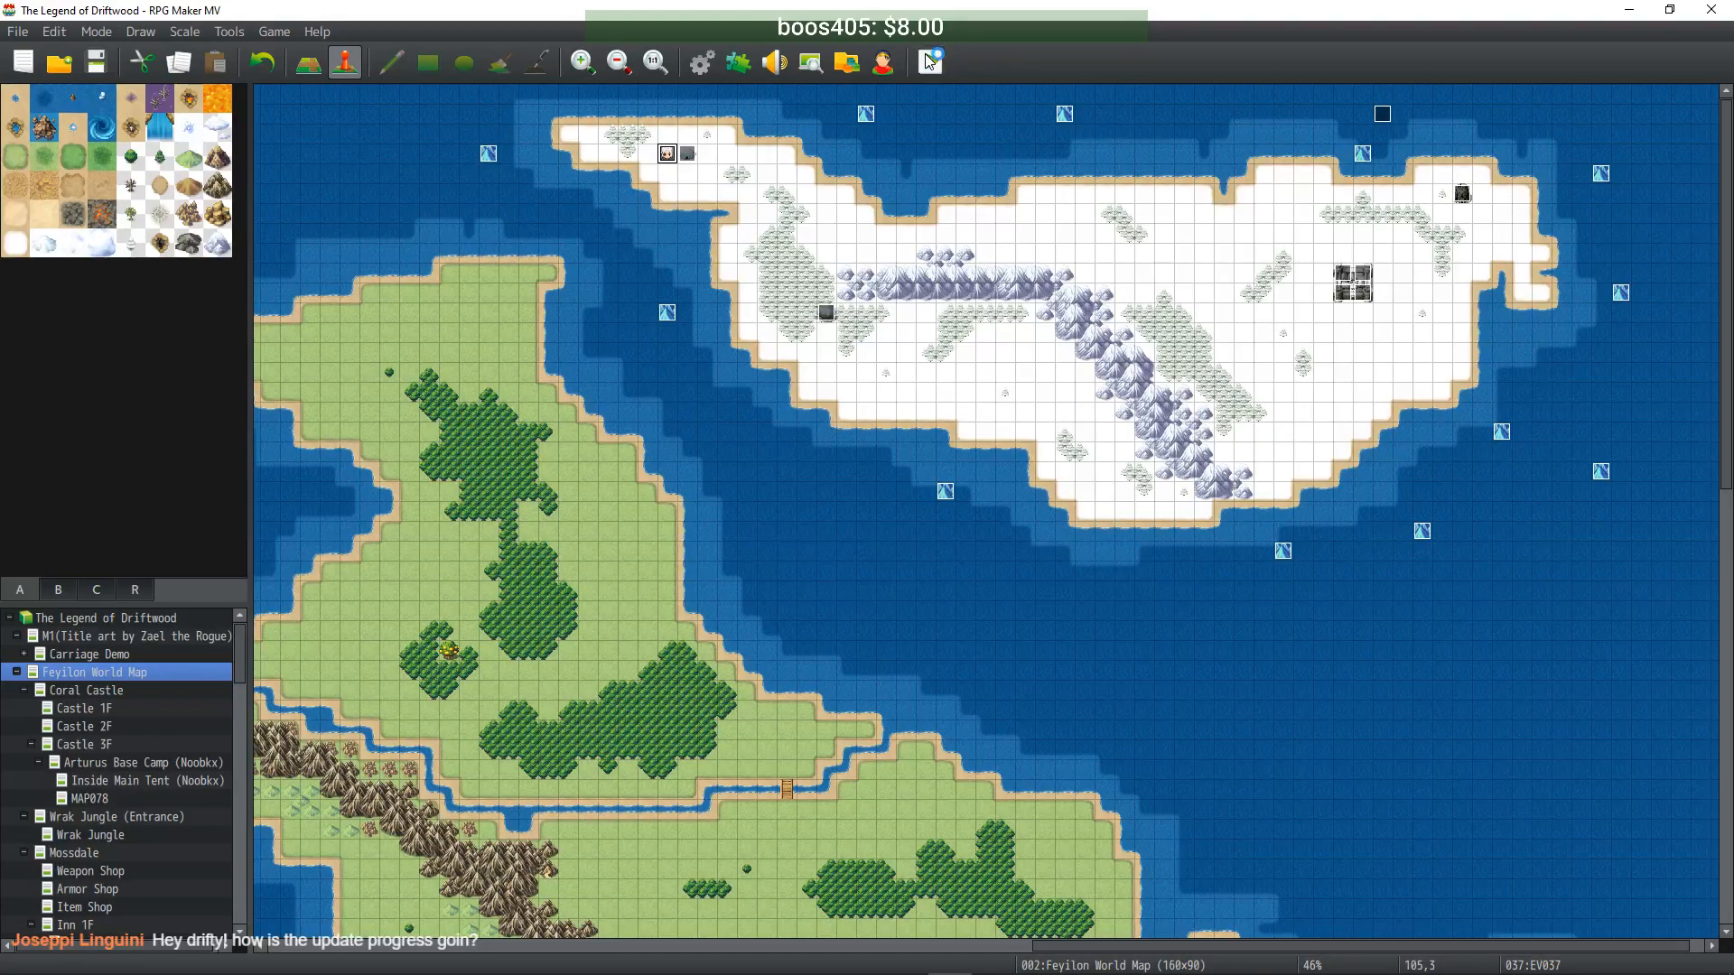
key(ctrl+r)
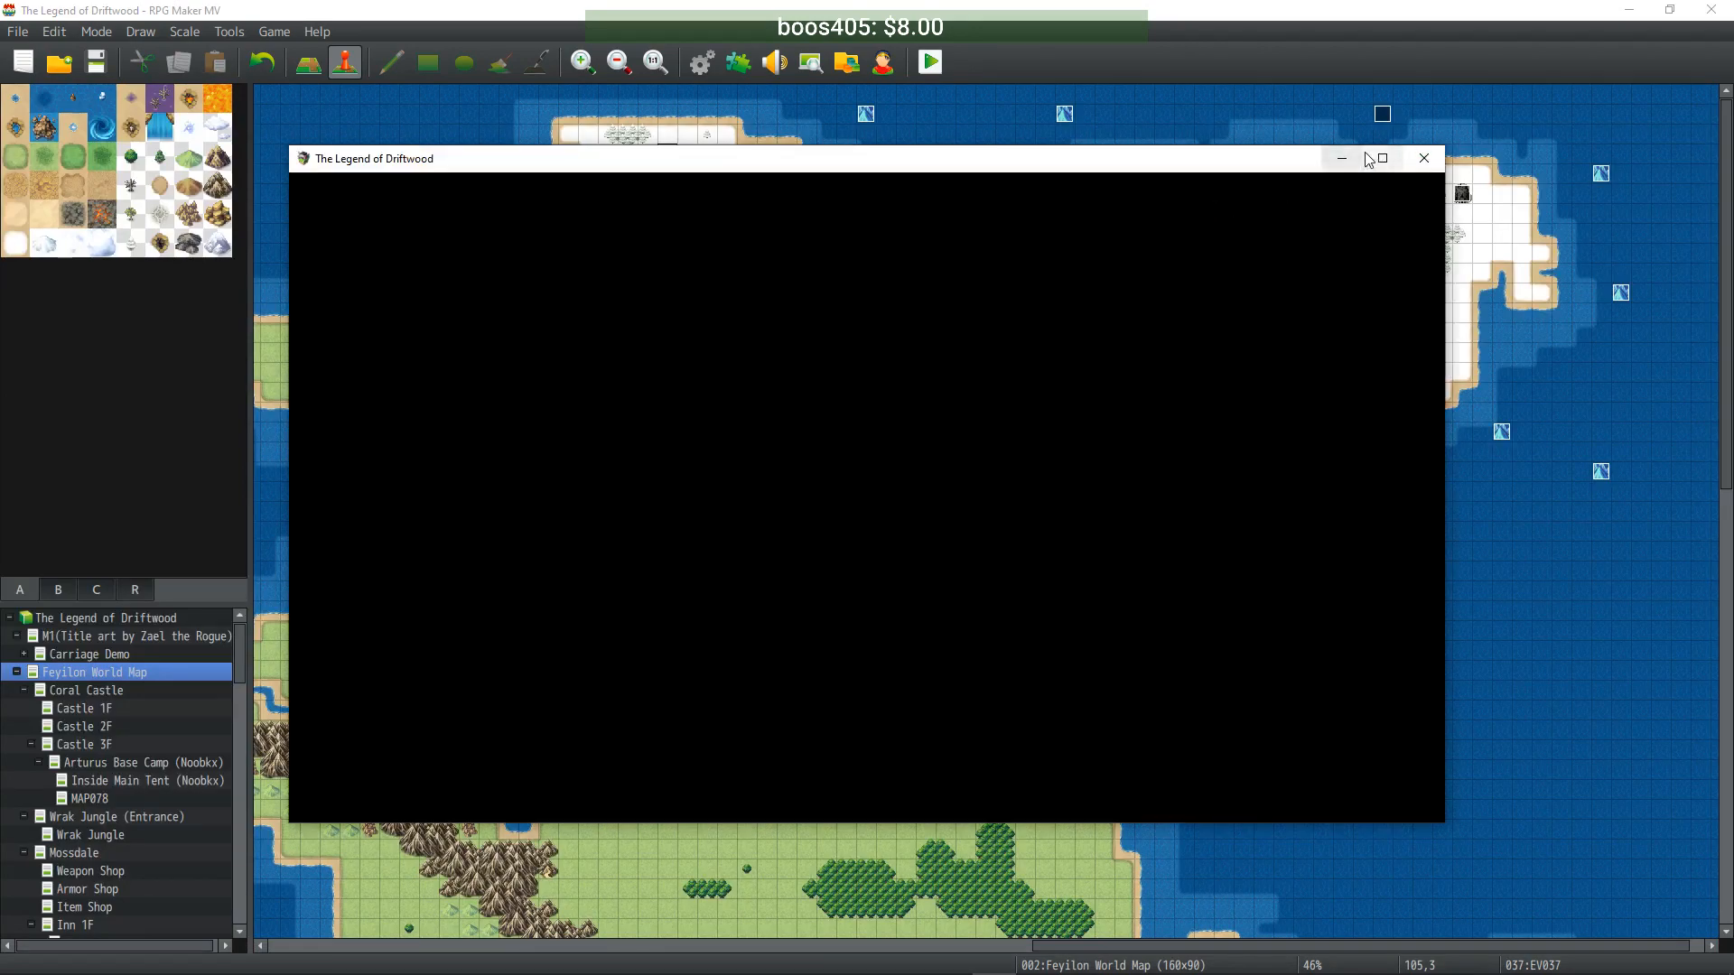
click(1369, 159)
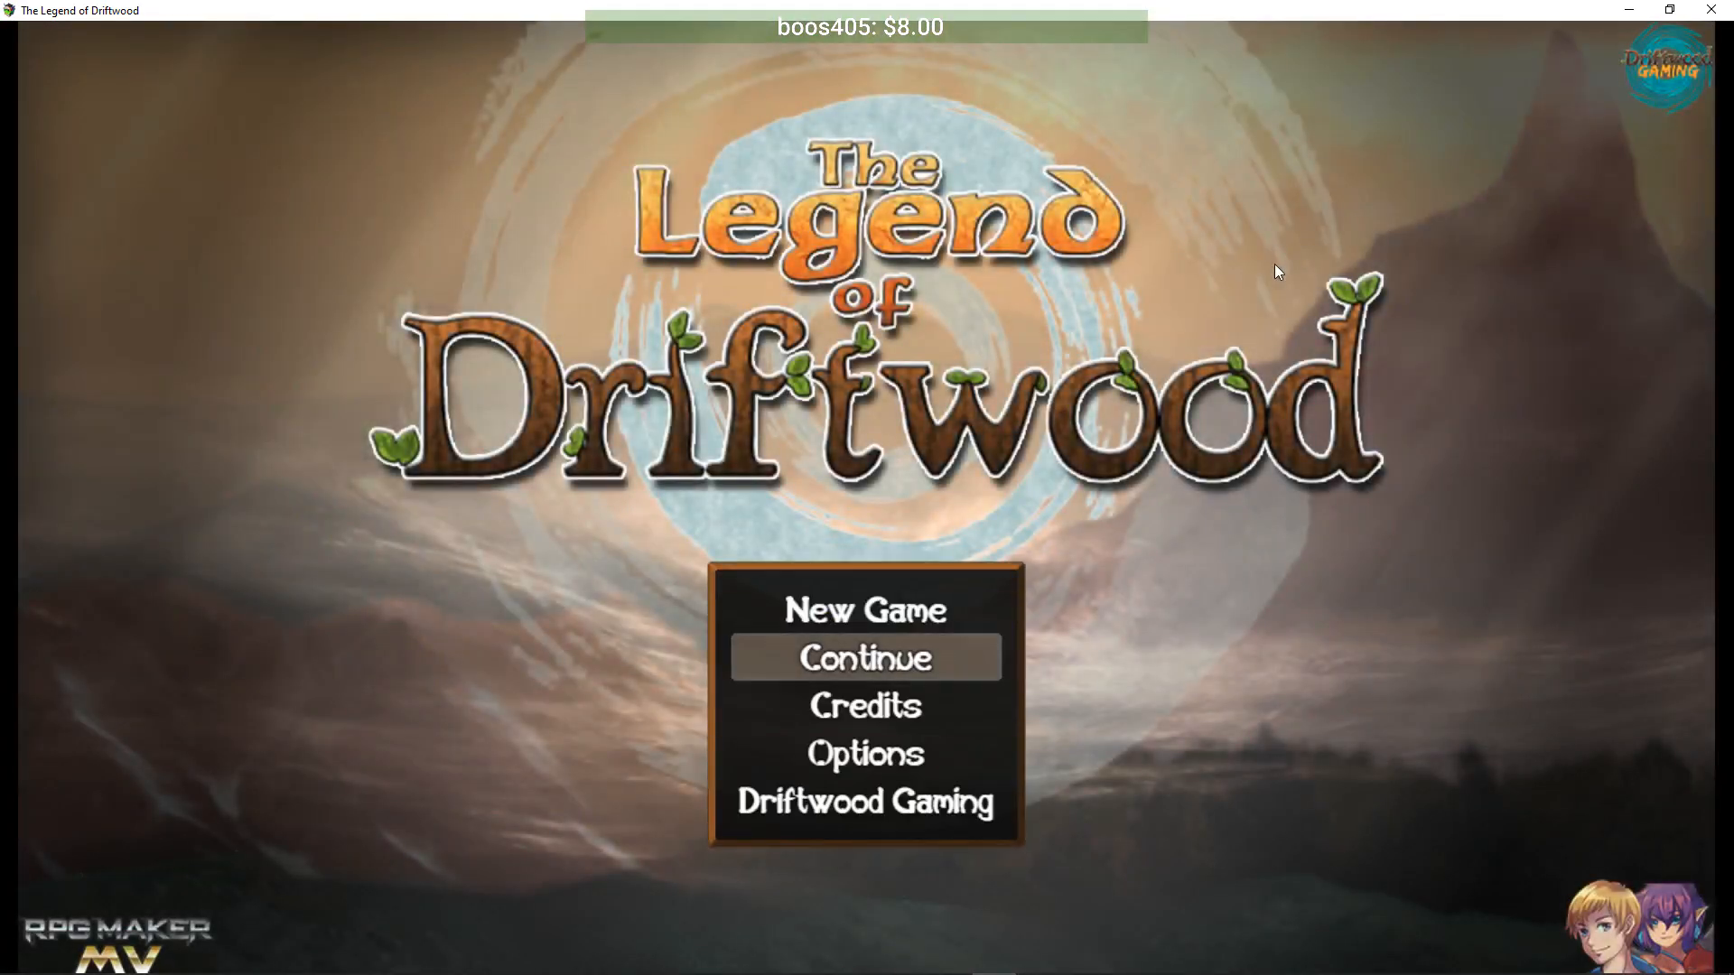
- Continue from save File 22 at the cave teleporter and open the game menu
key(Return)
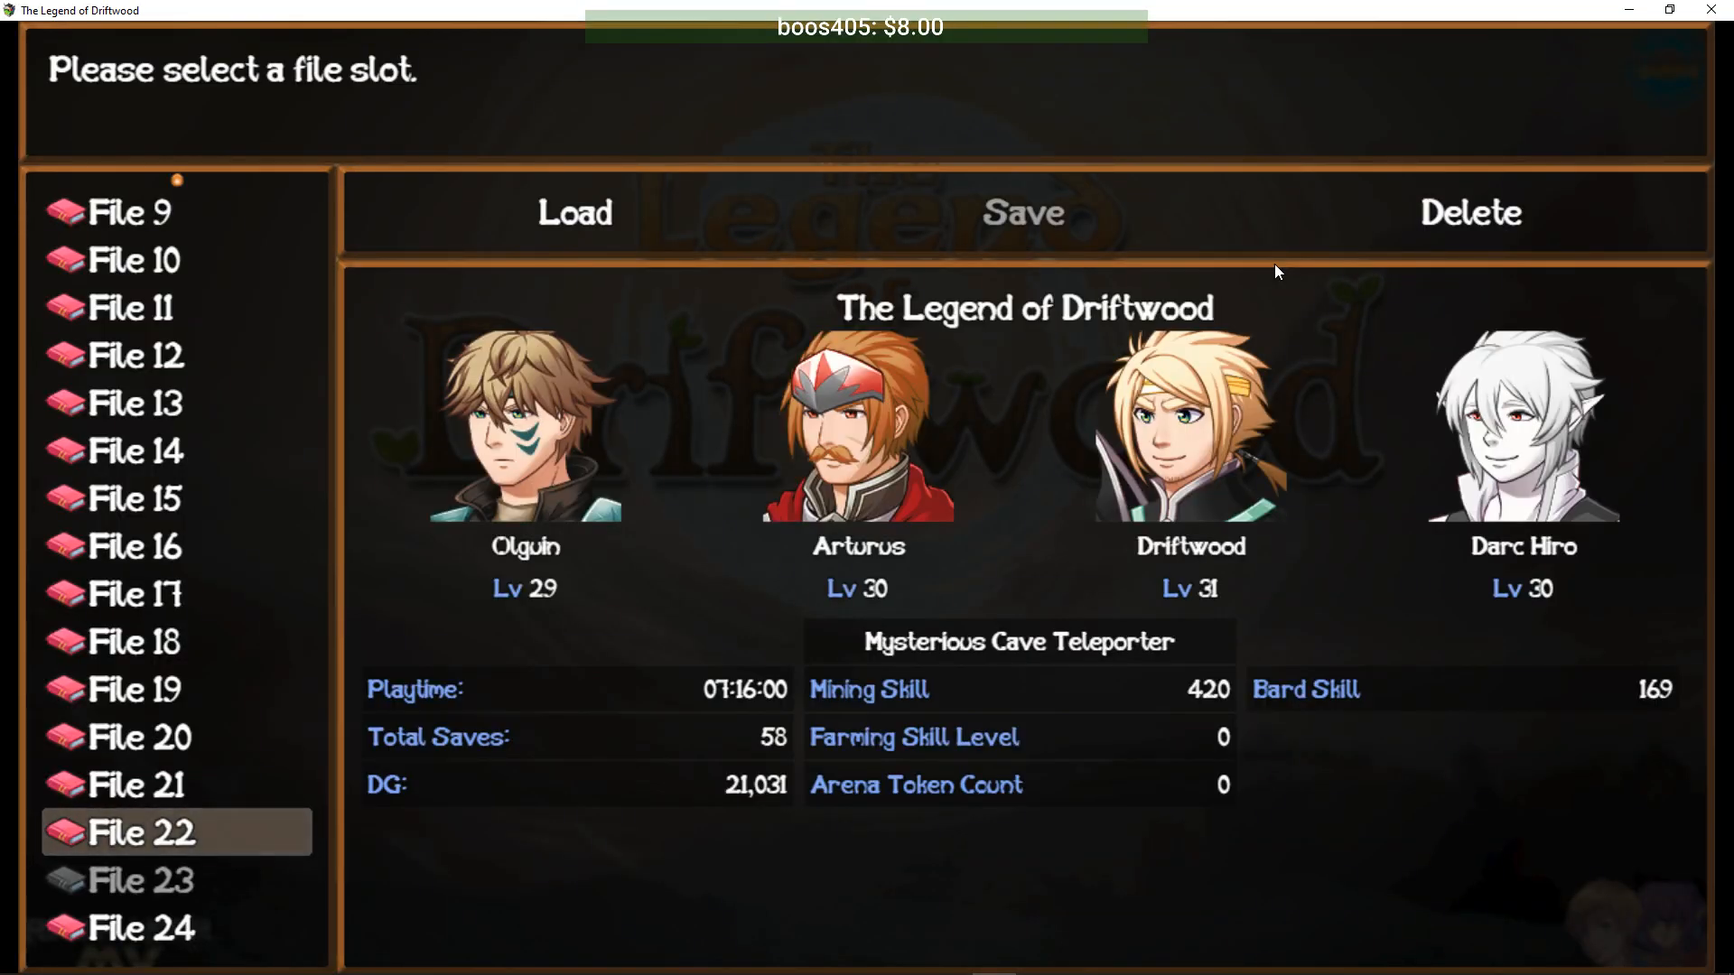
key(Return)
key(Return)
key(Return)
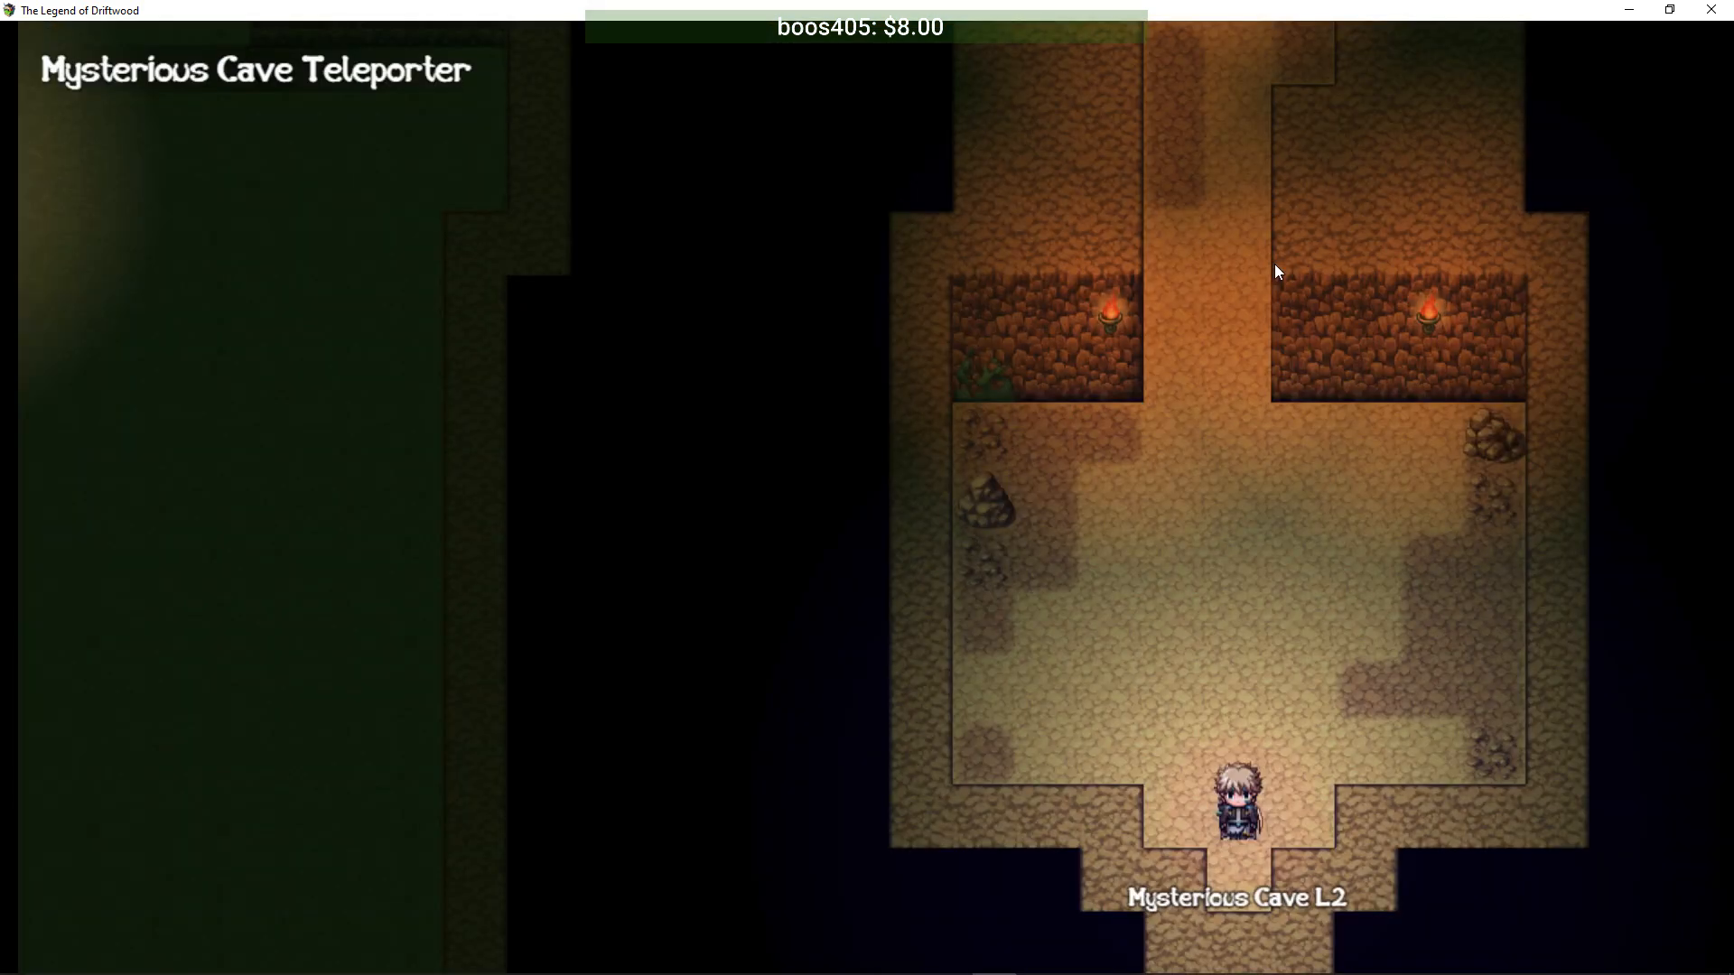
key(Escape)
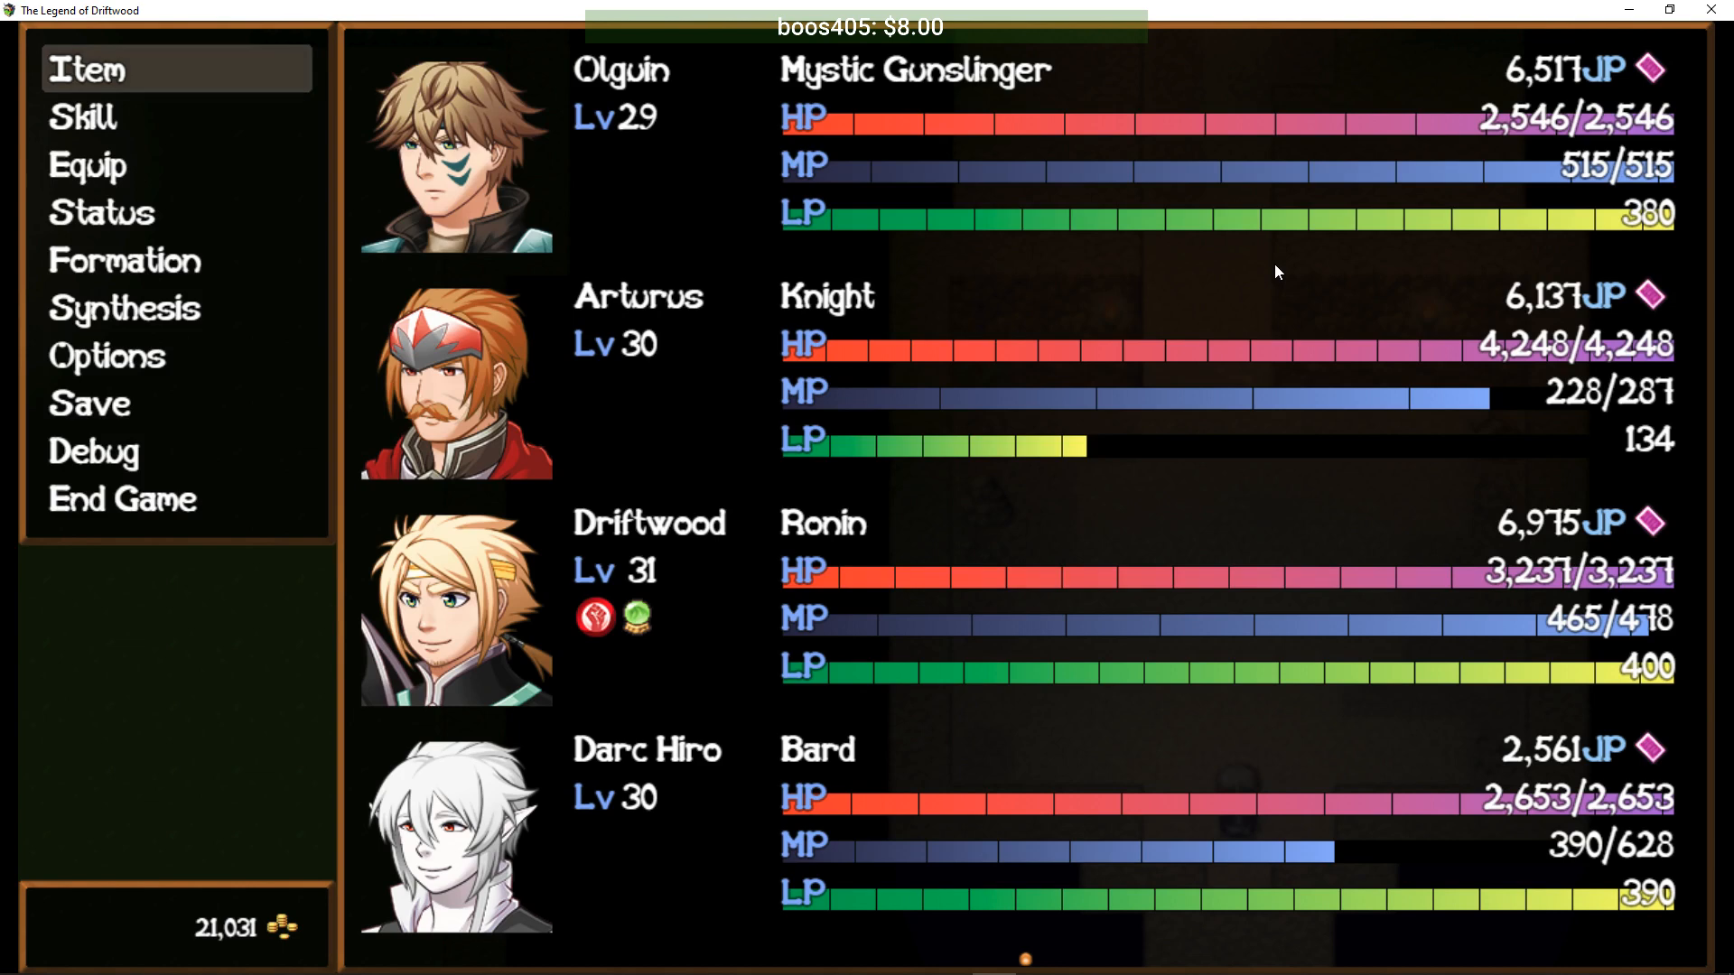
- Check the party Formation screen, then close the menu
key(Down)
key(Down)
key(Down)
key(Down)
key(Down)
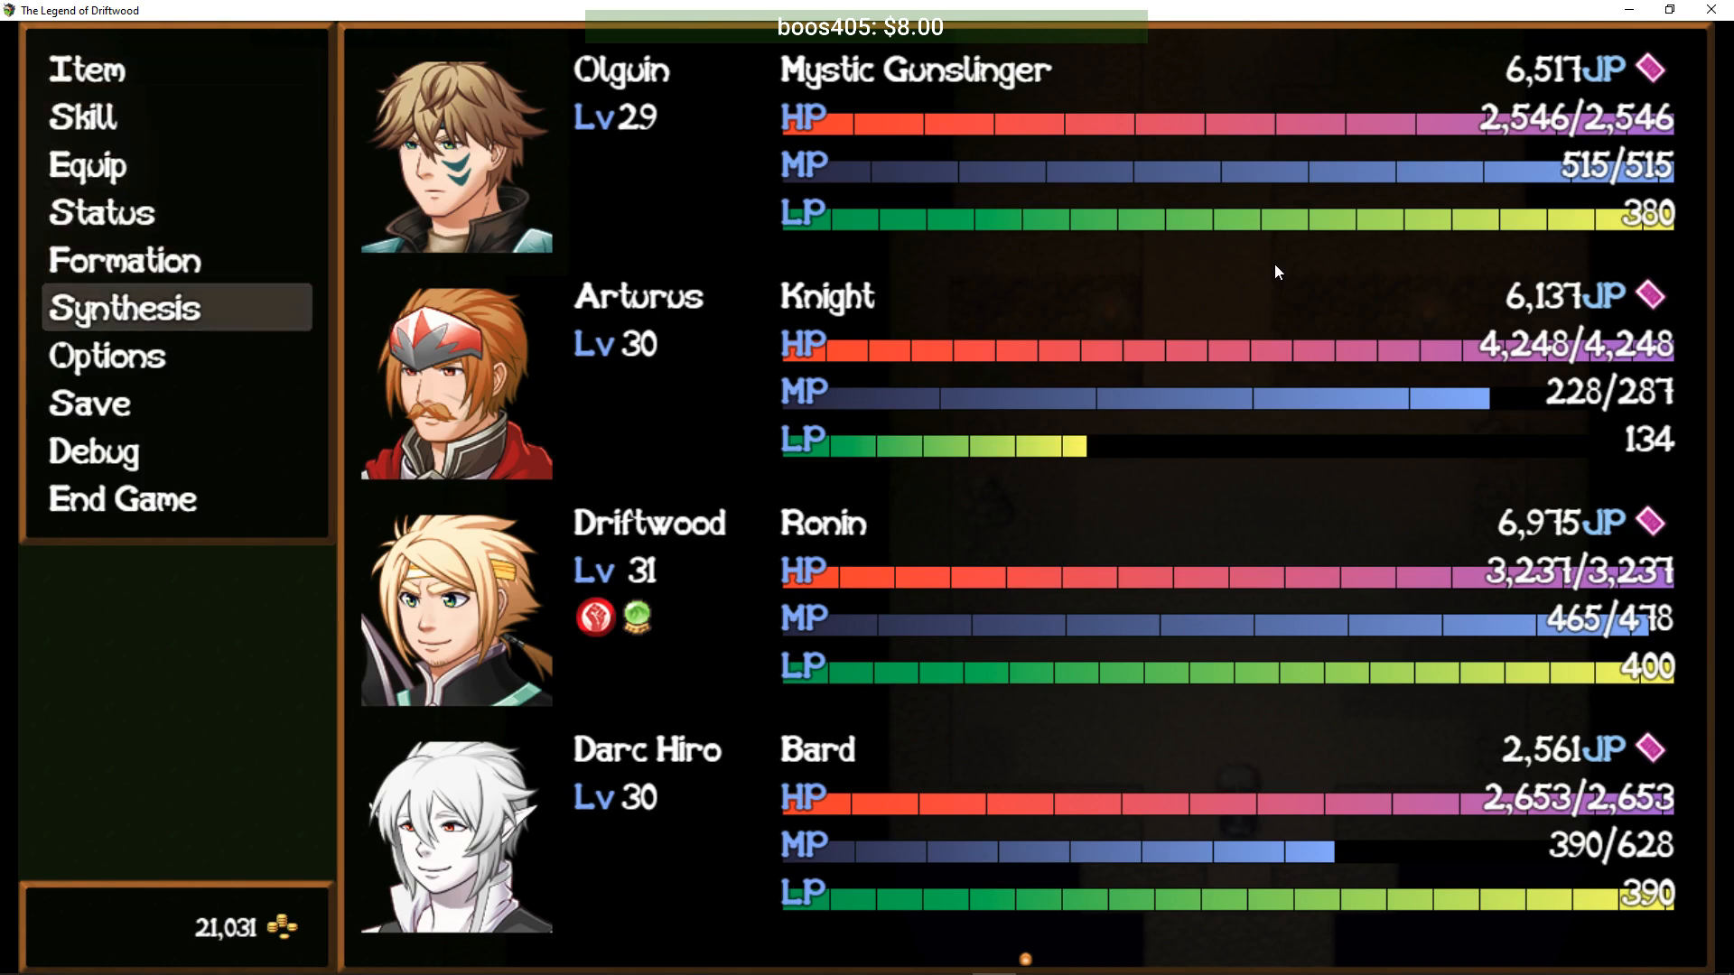
key(Up)
key(Return)
key(Down)
key(Down)
key(Down)
key(Down)
key(Escape)
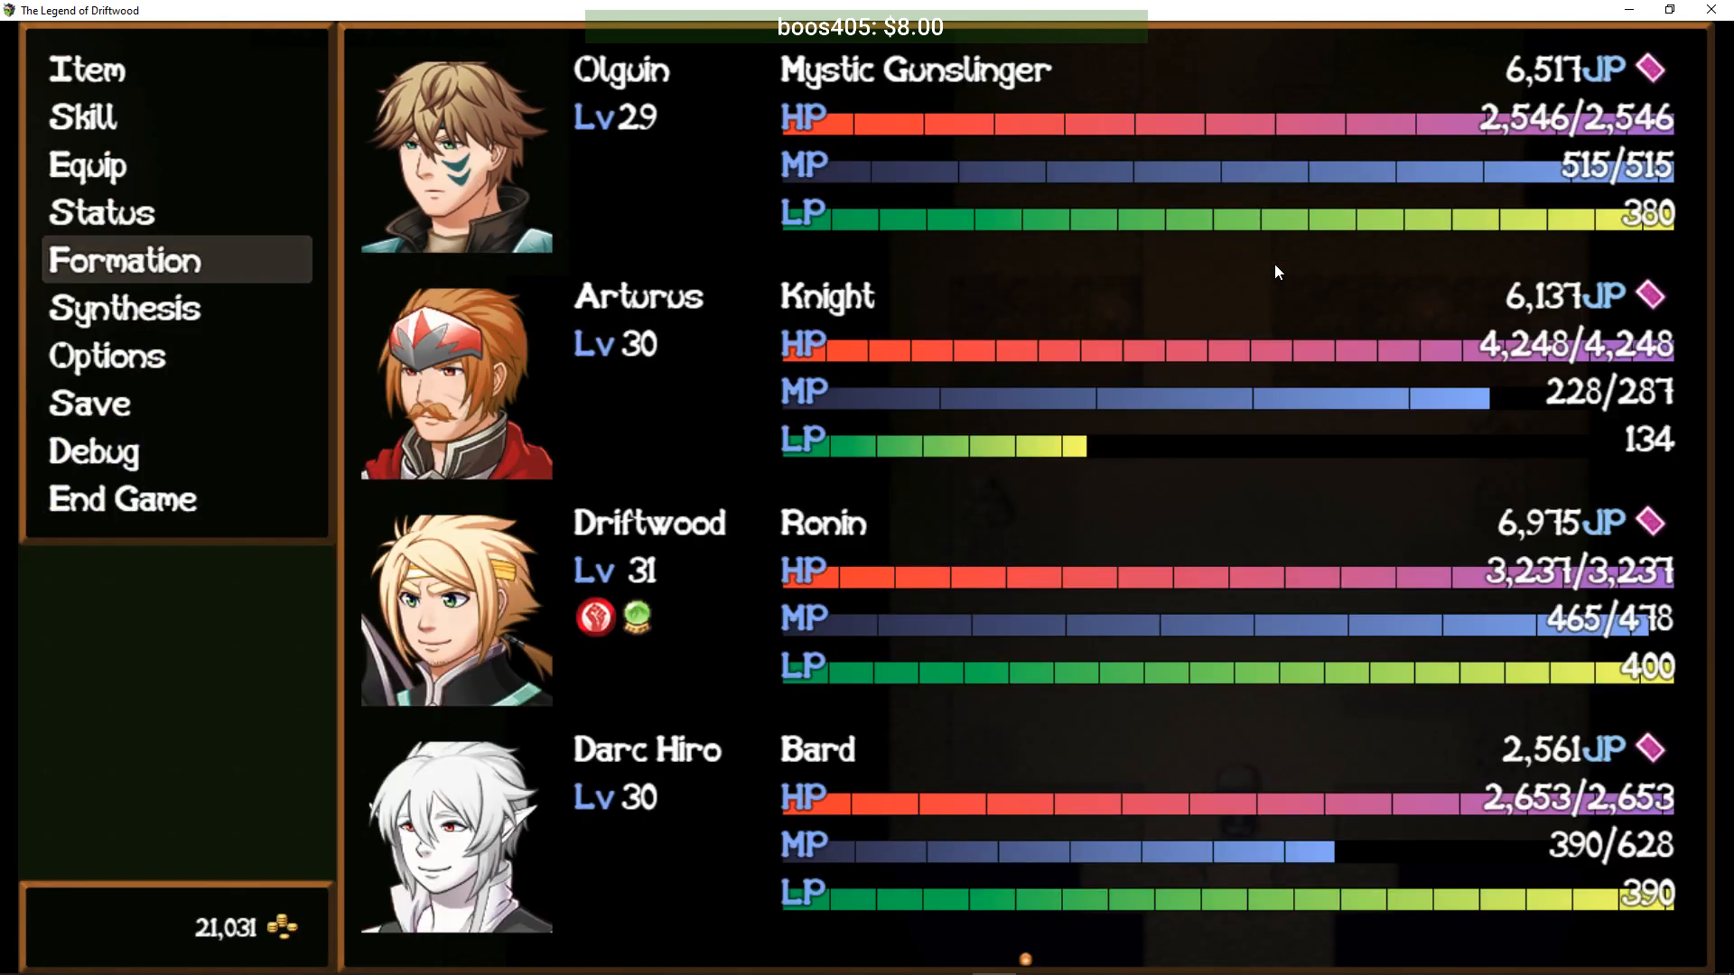
key(Escape)
- Walk the party from the teleporter through Mysterious Cave L2 to the stairs down
key(Down)
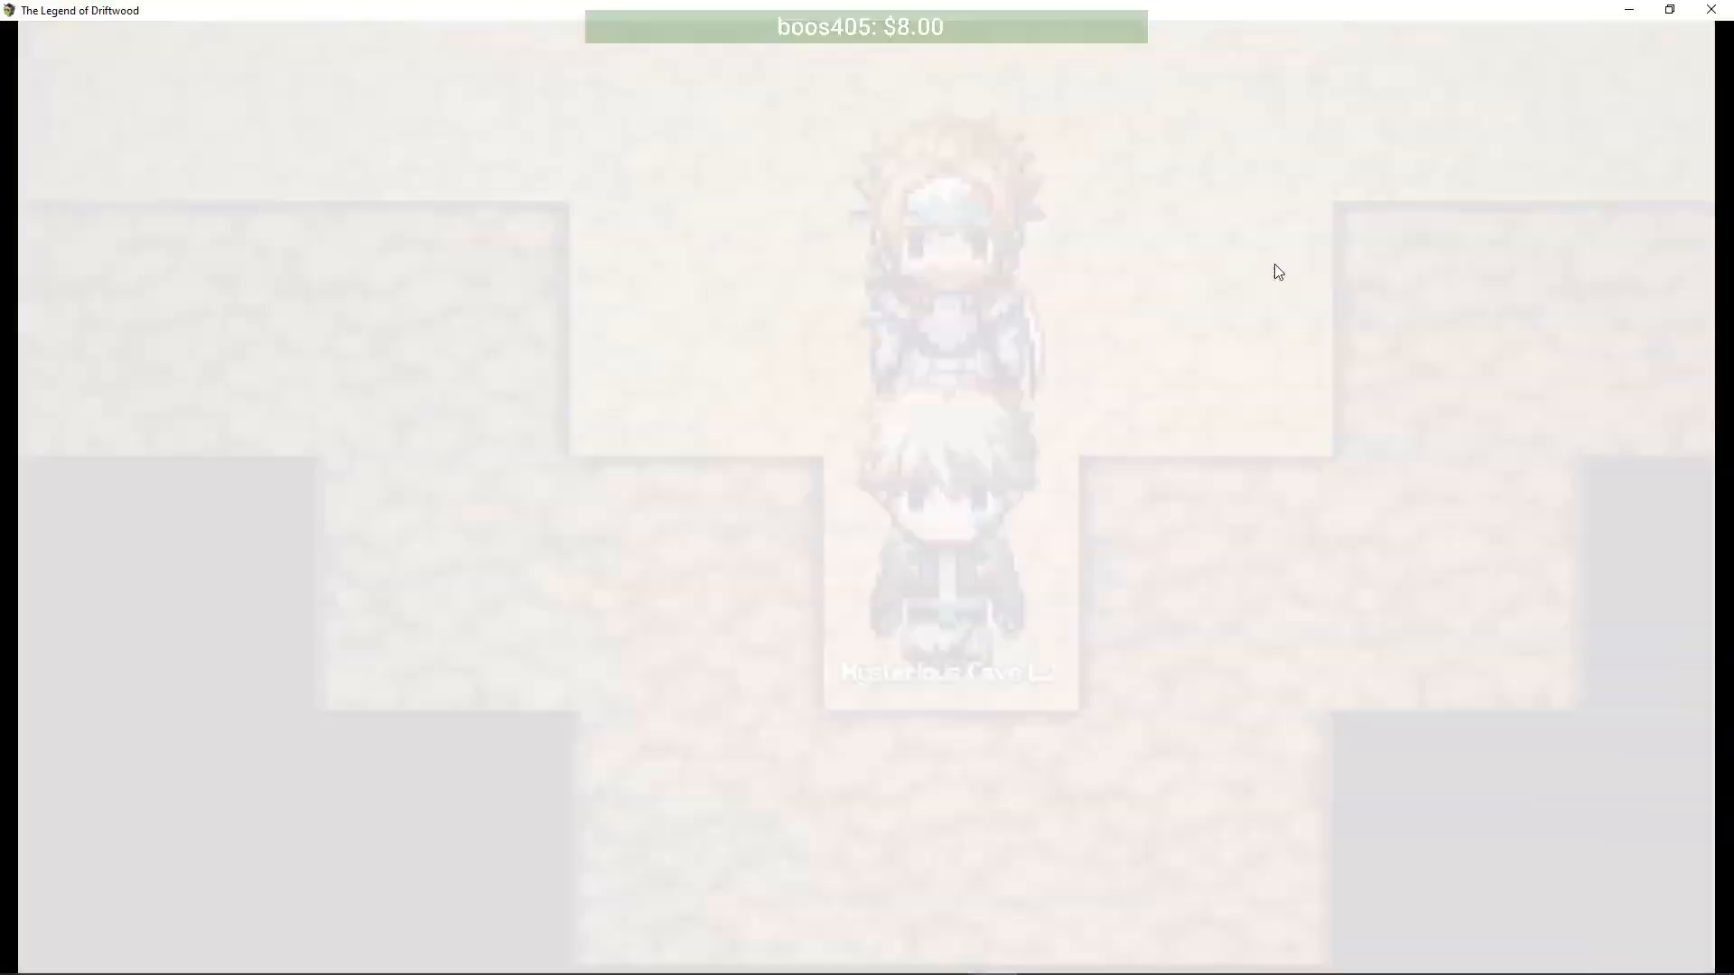
key(Down)
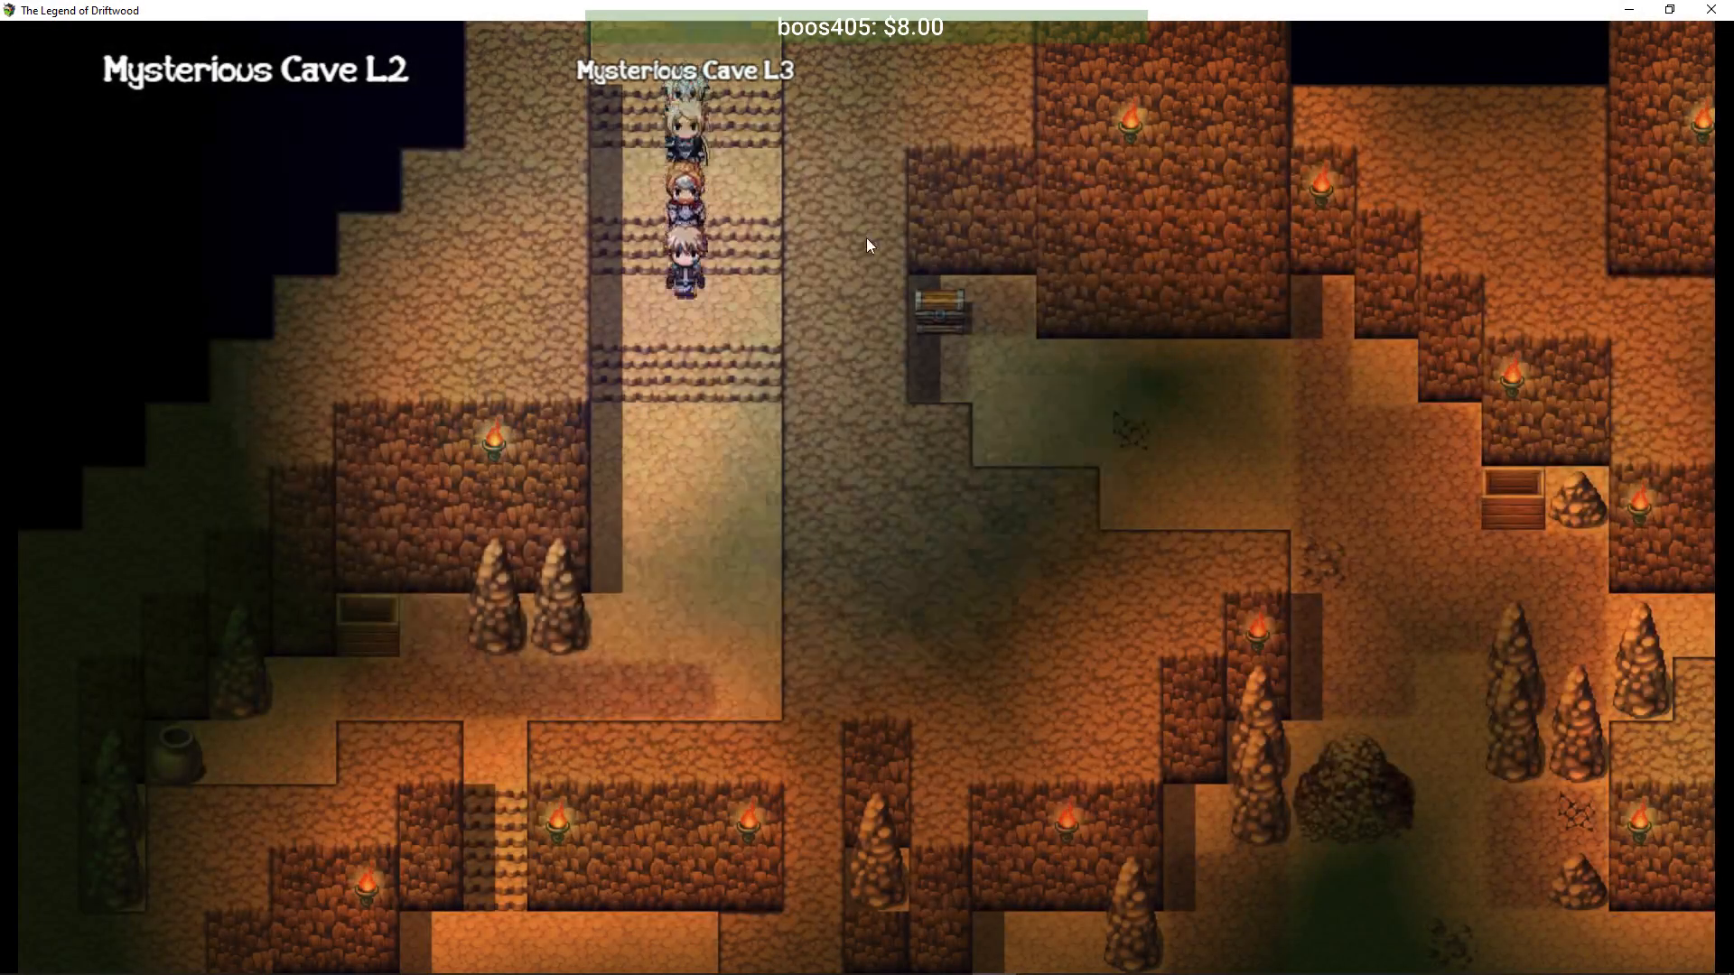
key(Down)
key(Left)
key(Down)
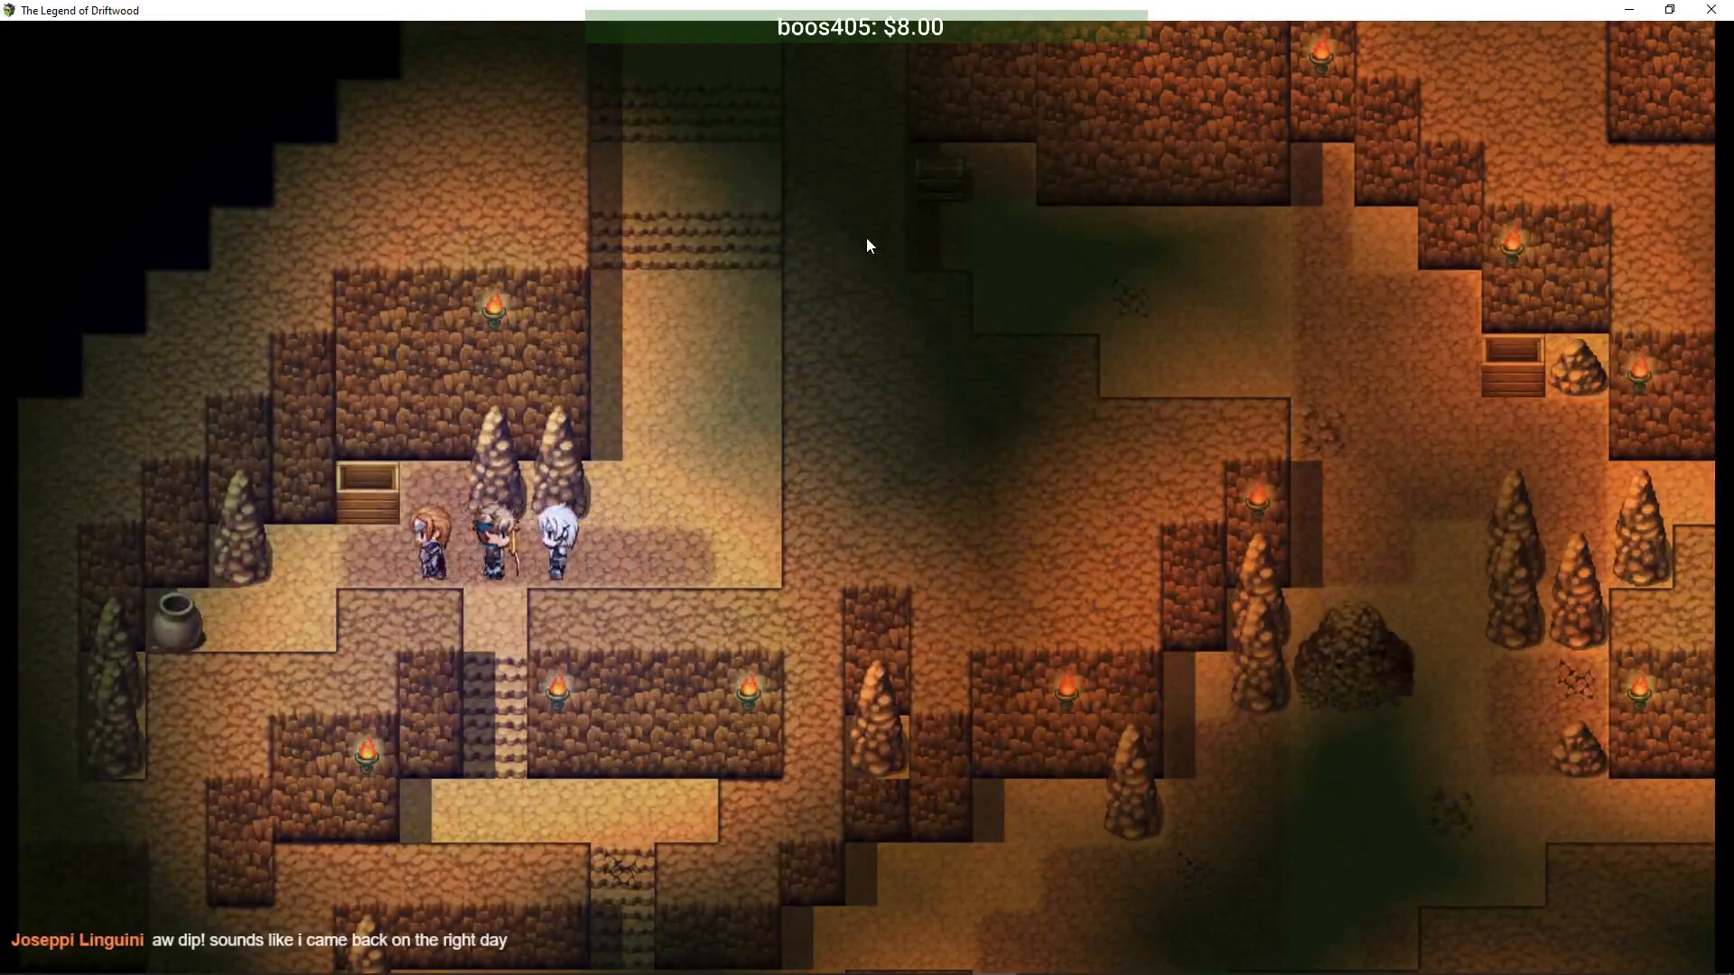
key(Right)
key(Down)
key(Right)
key(Down)
key(Right)
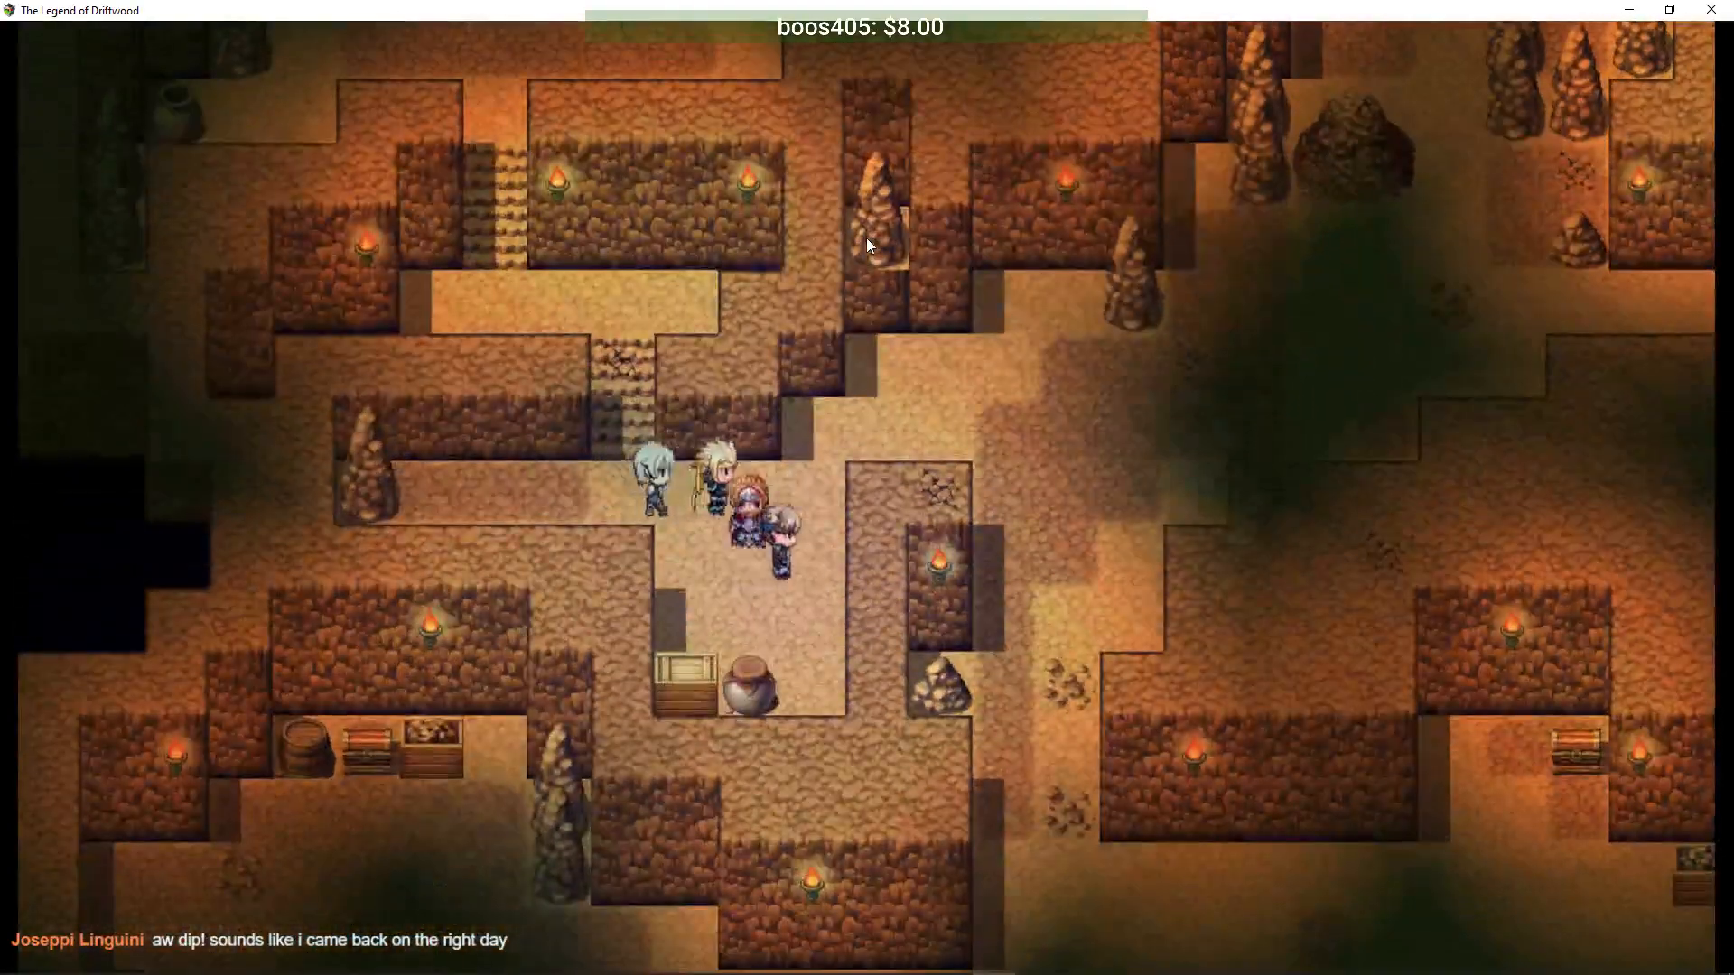
key(Up)
key(Right)
key(Down)
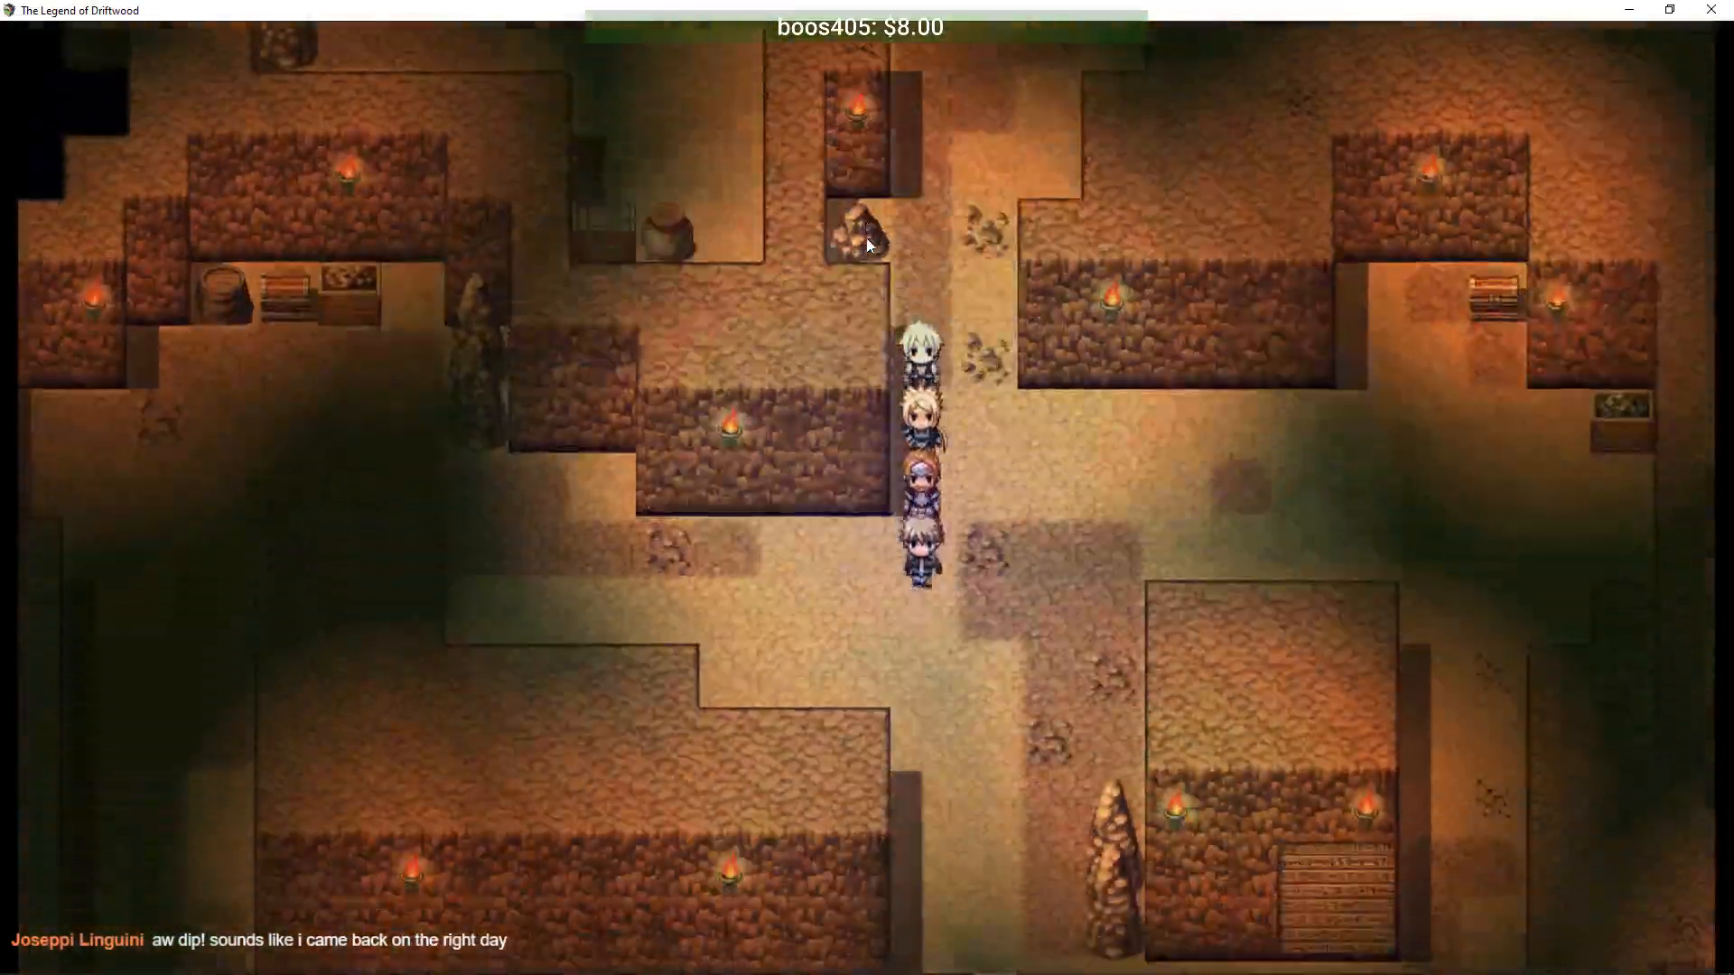
key(Right)
key(Down)
key(Left)
key(Down)
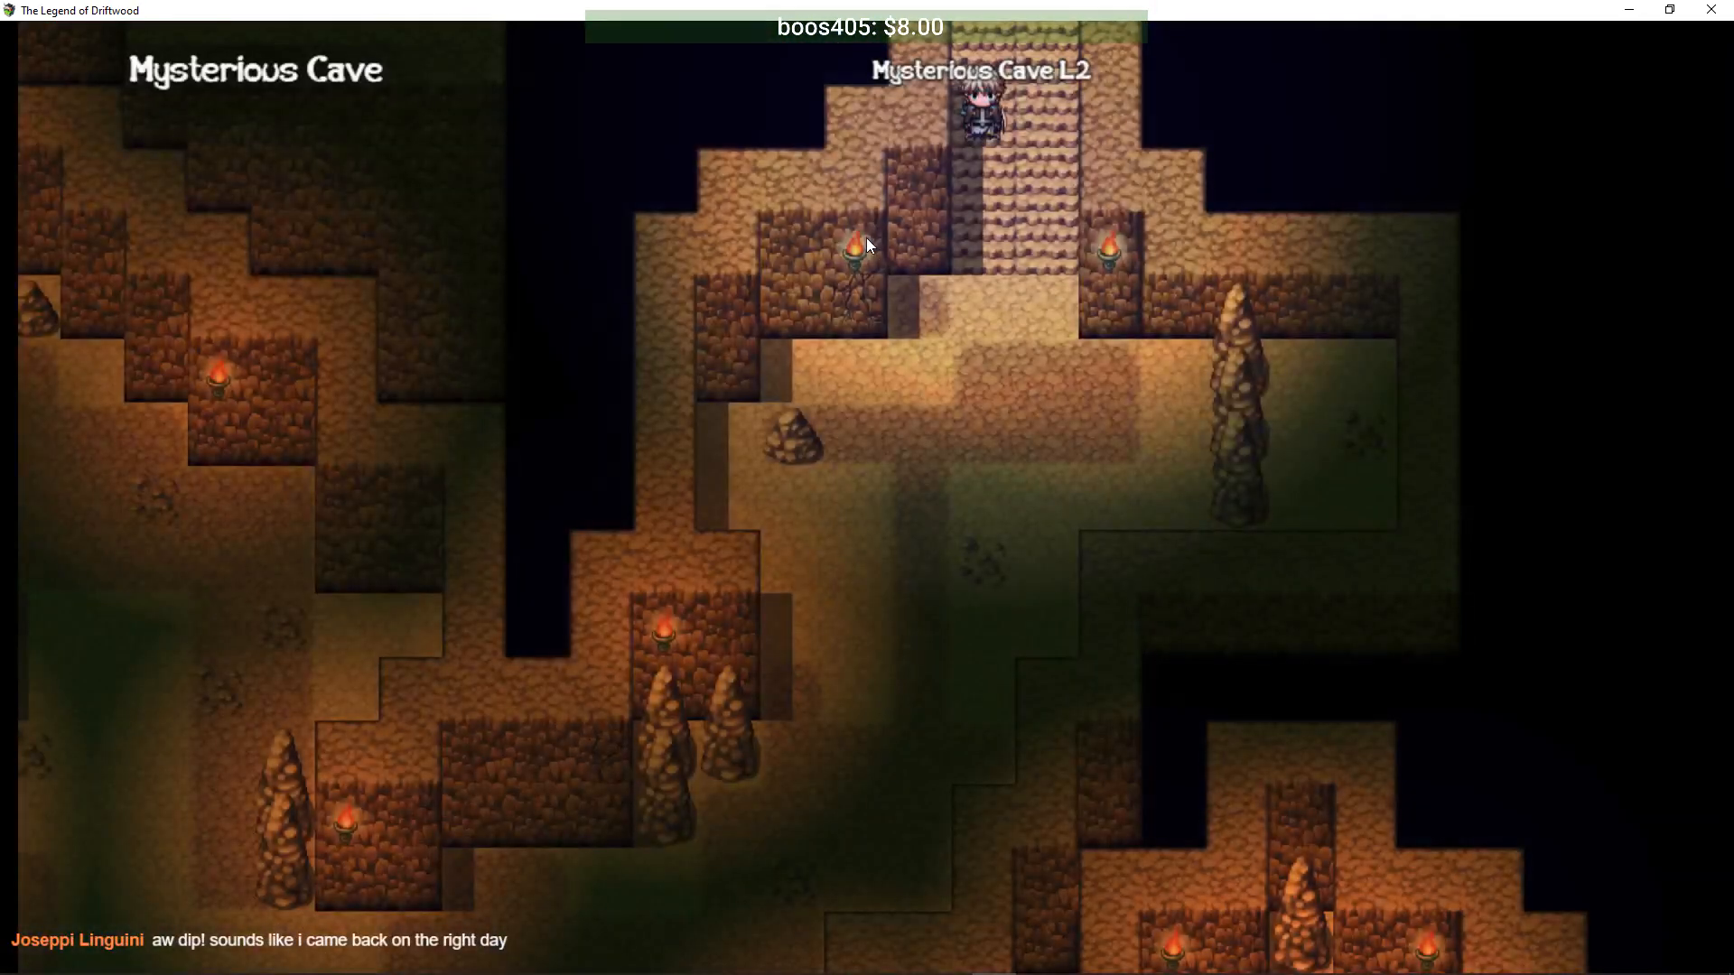
- Walk through Mysterious Cave out to Feyilon, using another Greater Repel, then return to the editor
key(Down)
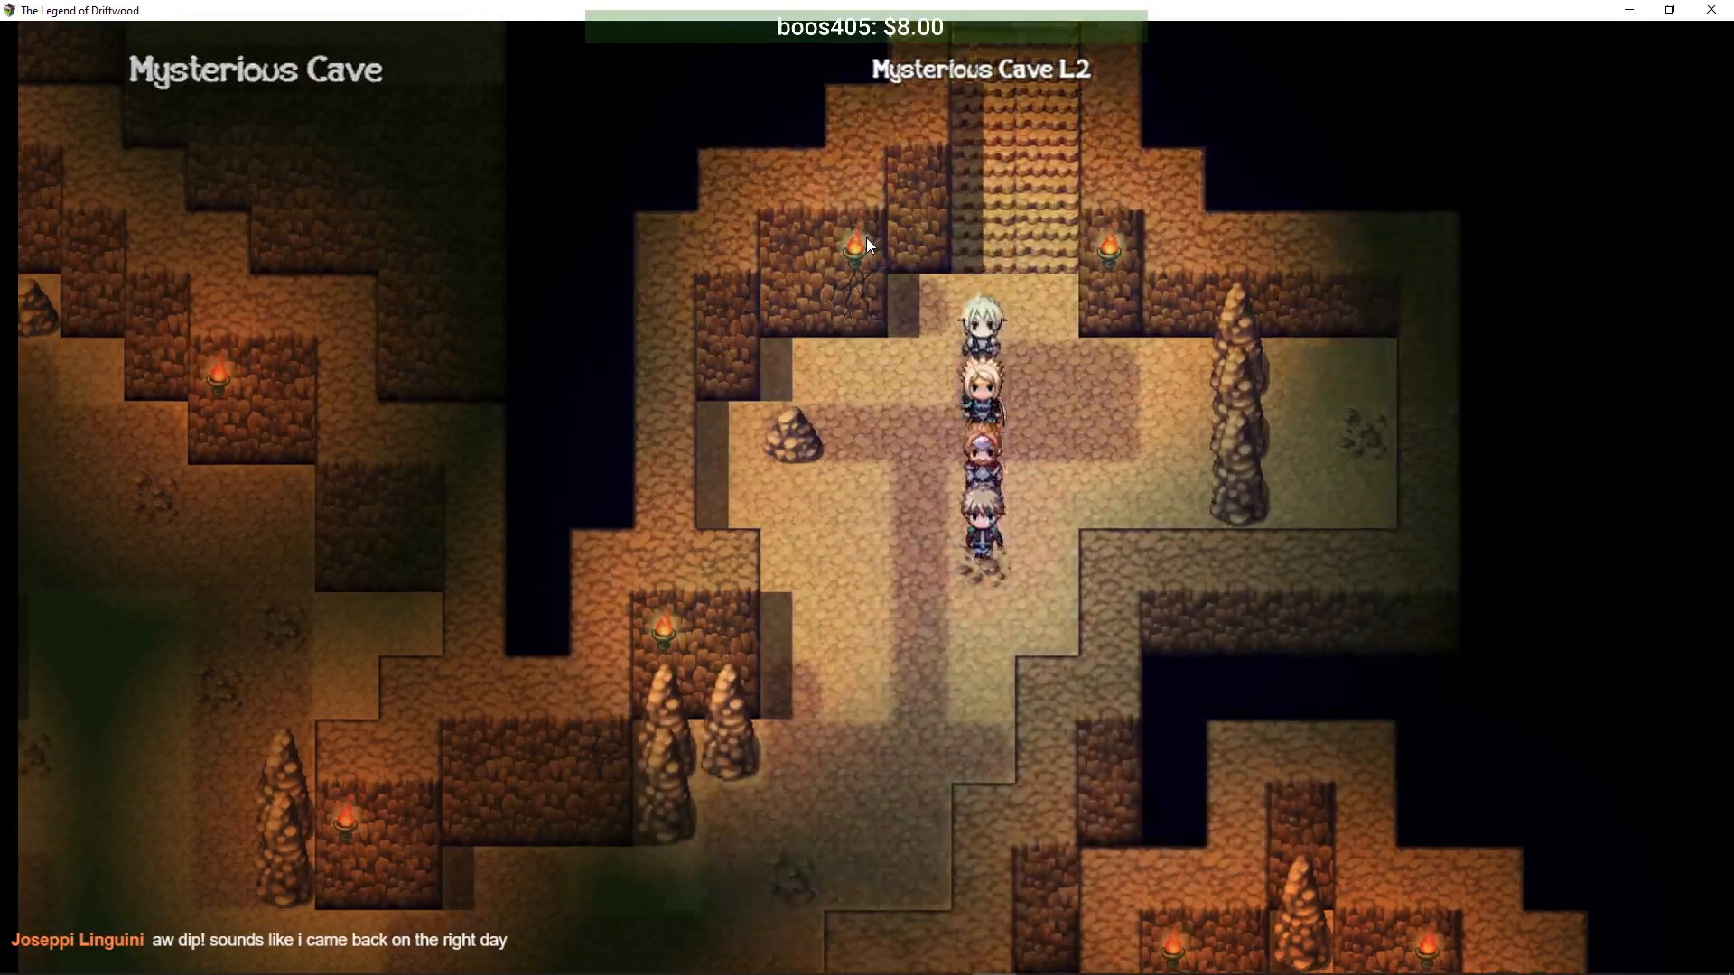
key(Left)
key(Down)
key(Left)
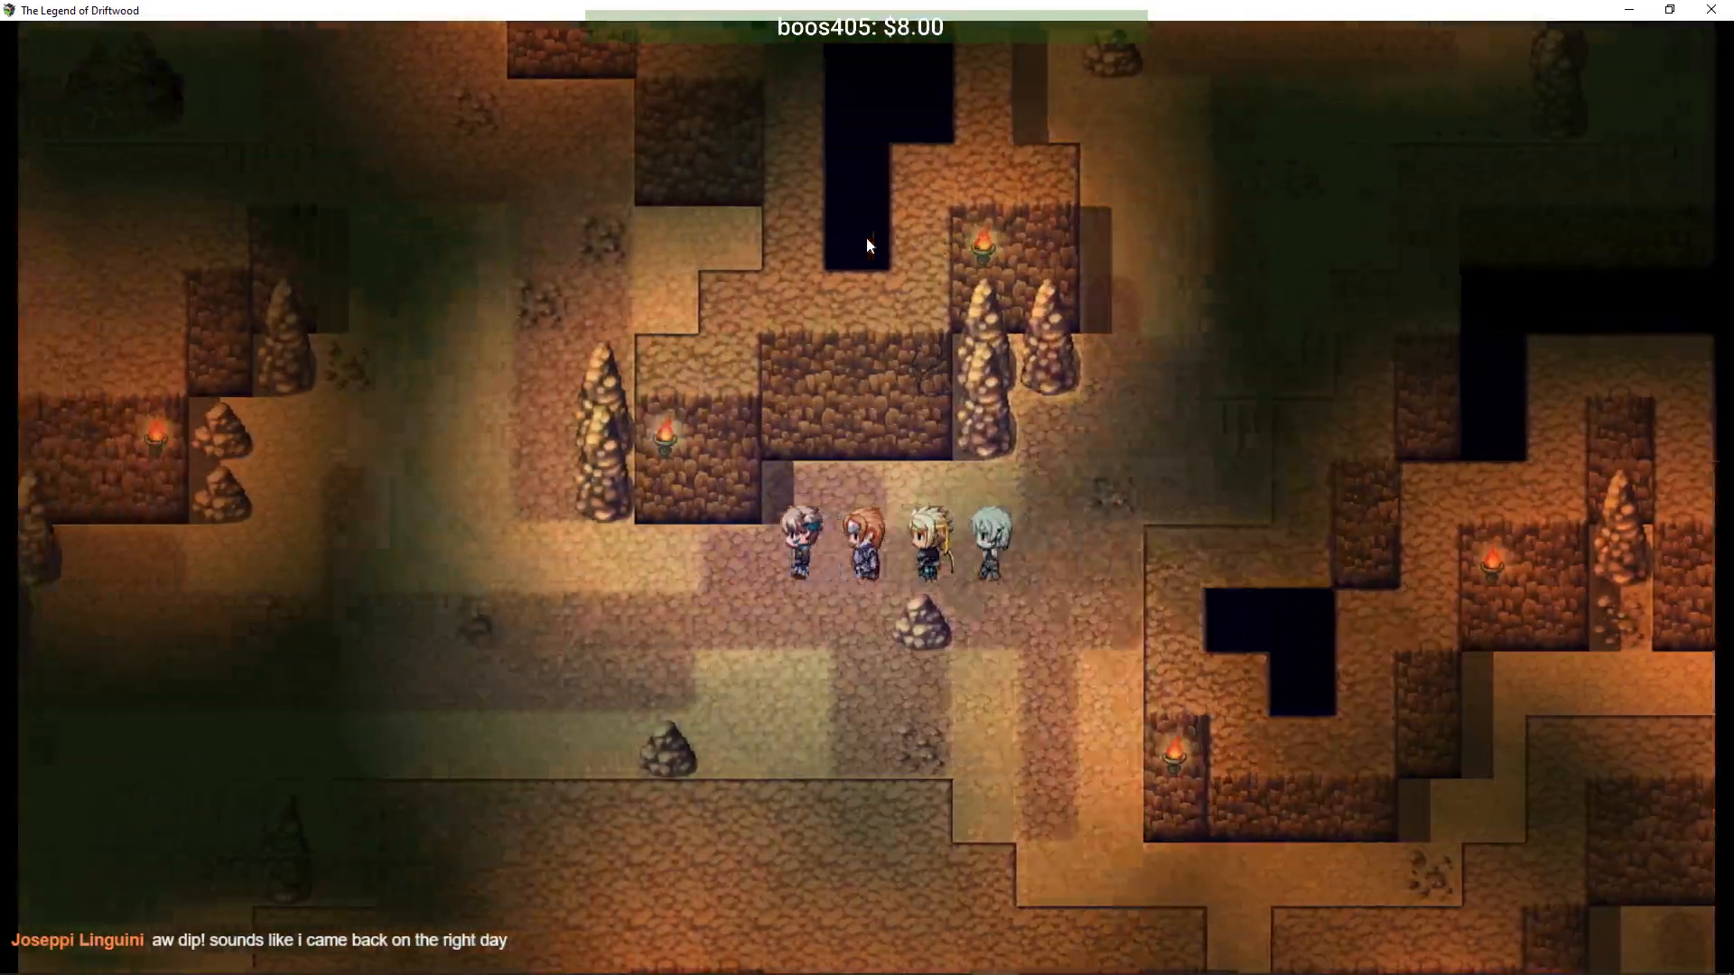
key(Down)
key(Left)
key(Down)
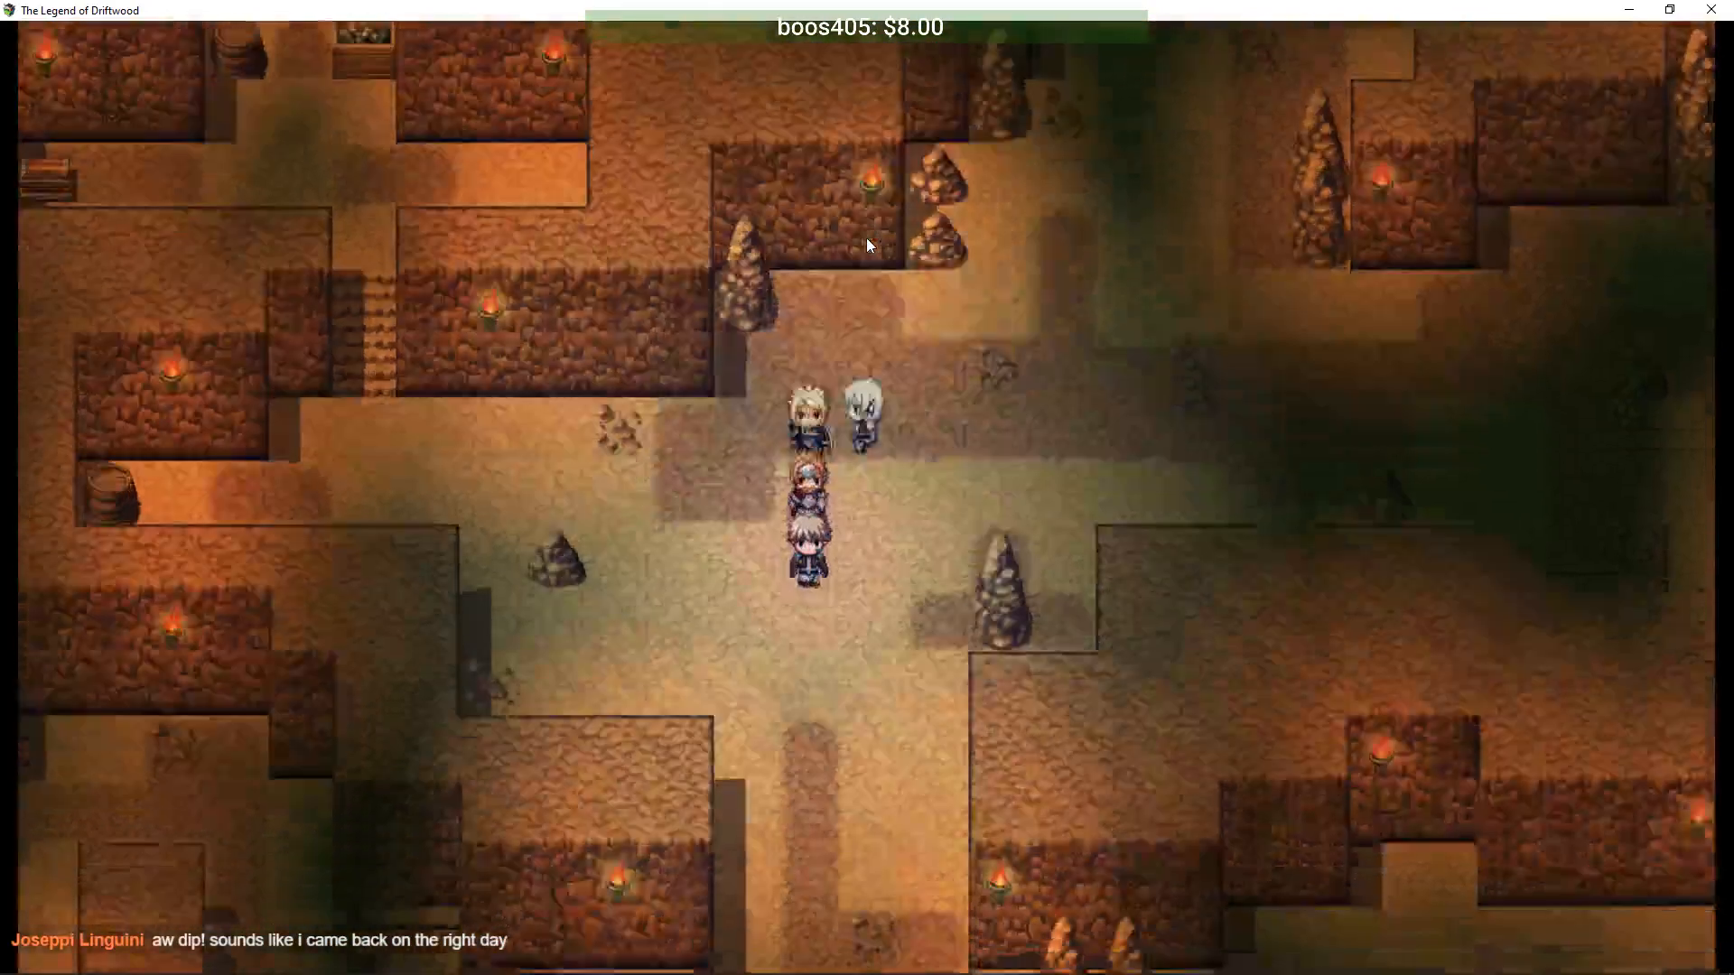
key(Return)
key(Down)
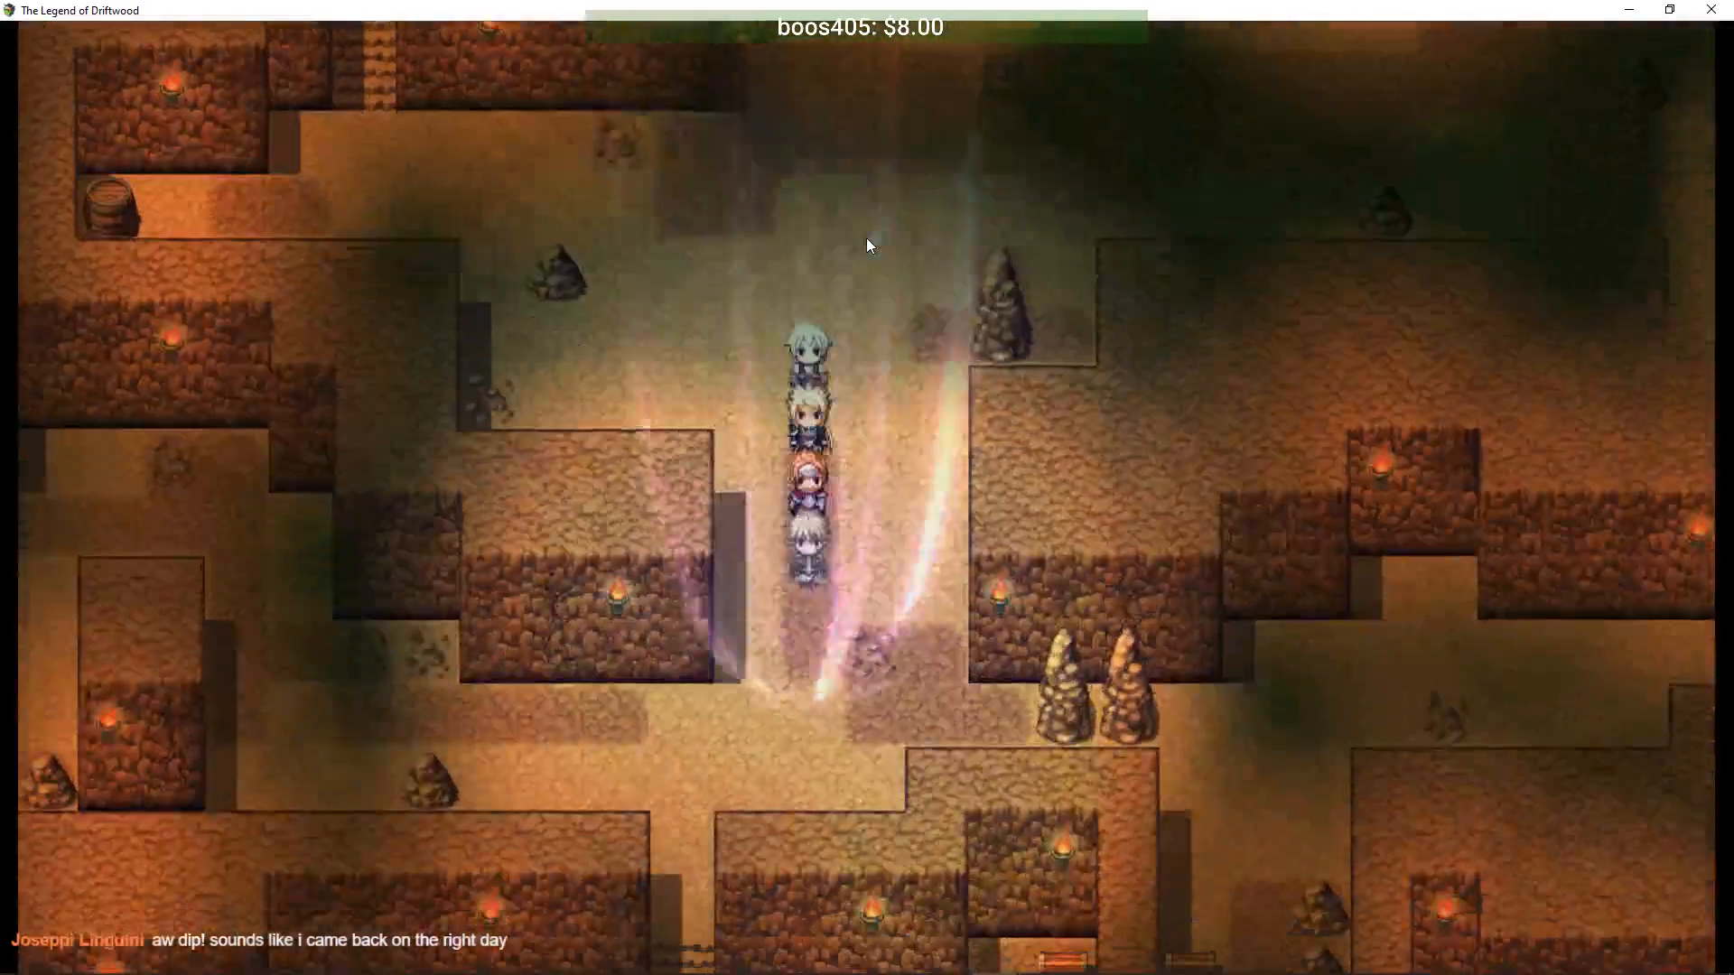
key(Left)
key(Down)
key(Left)
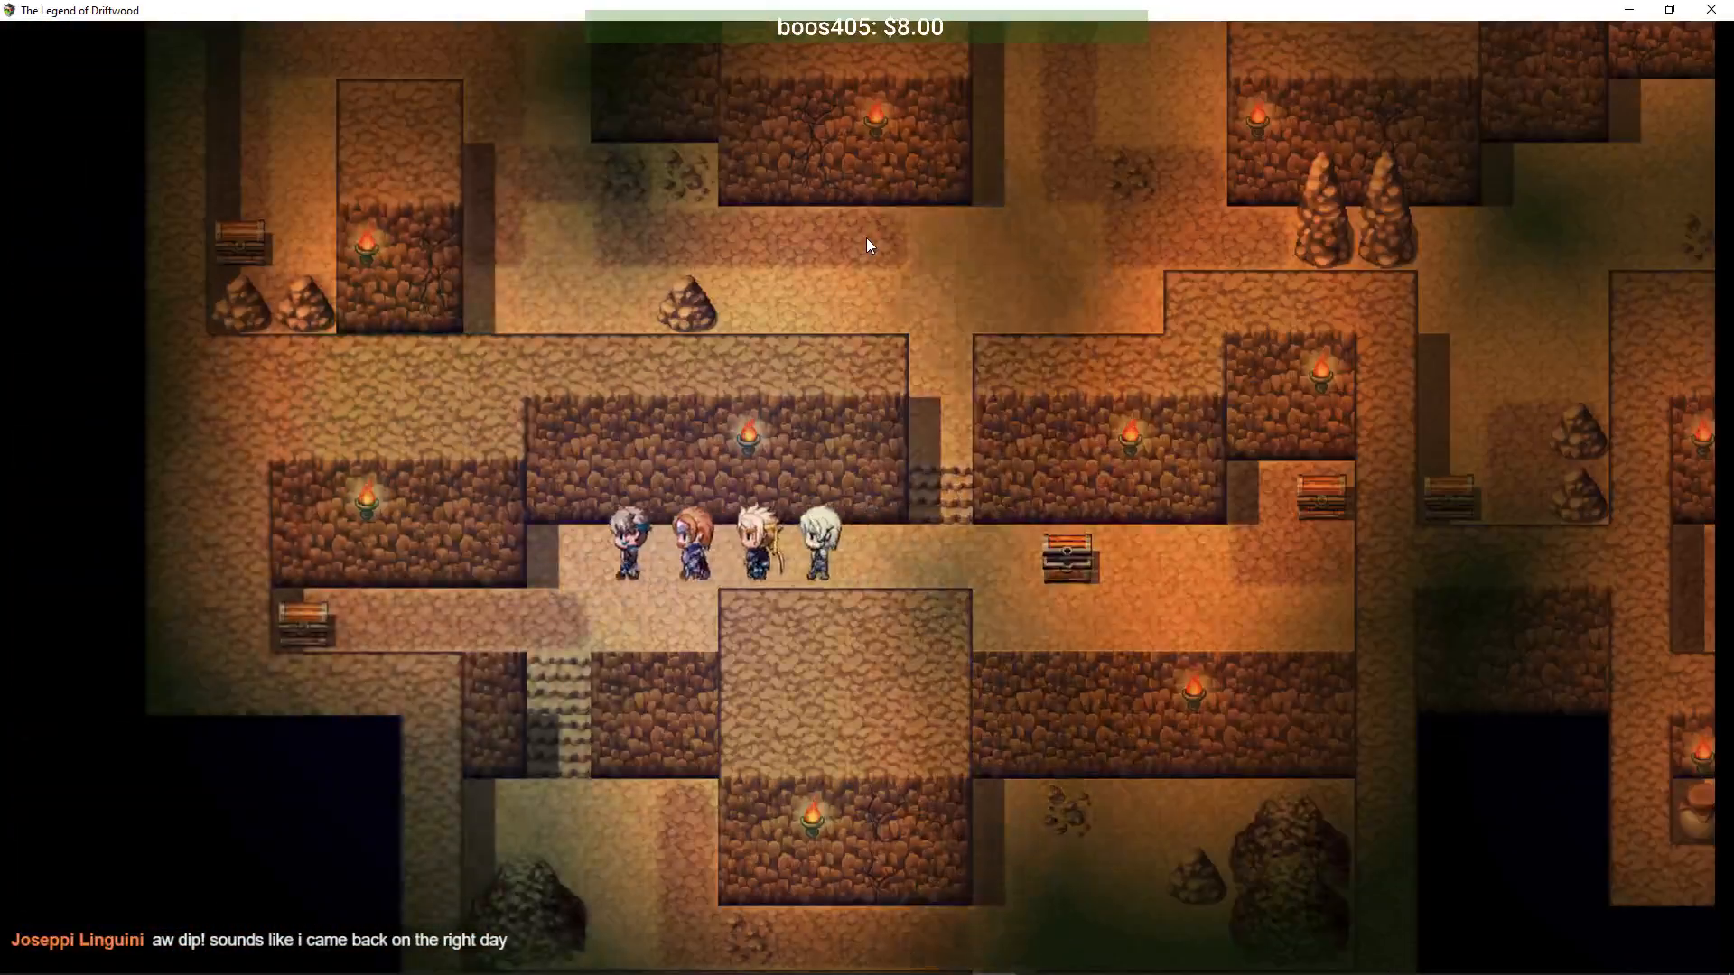
key(Down)
key(Left)
key(Down)
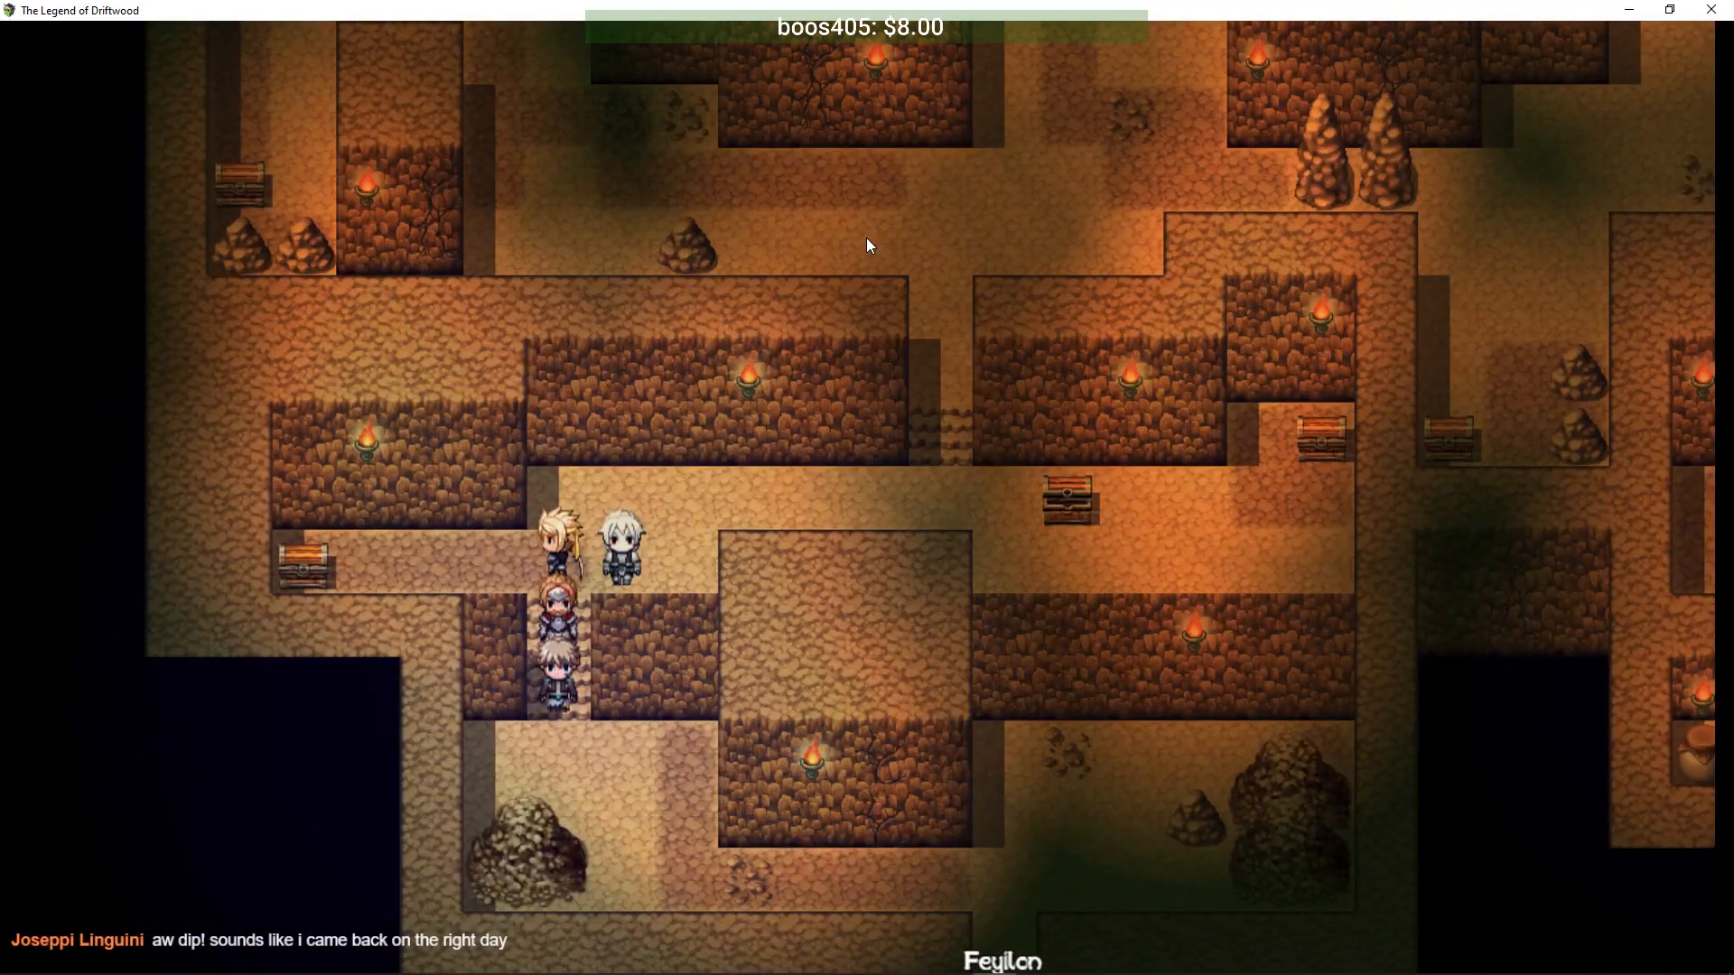
key(Down)
key(Right)
key(Down)
key(Right)
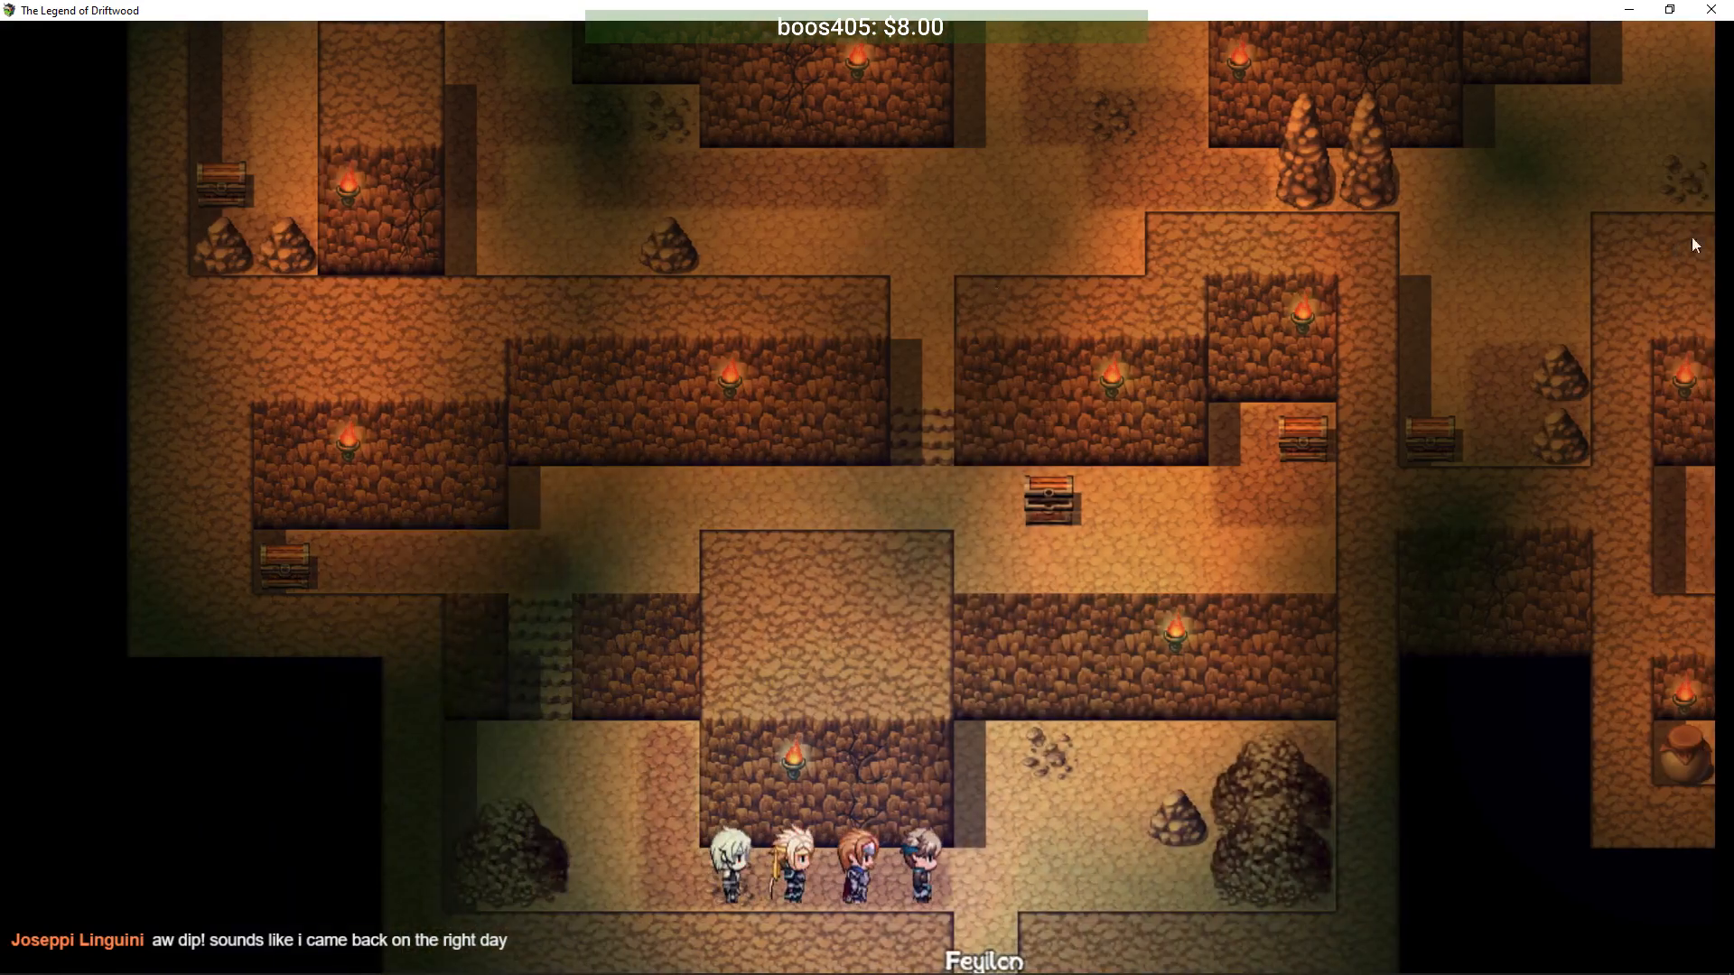
click(1629, 10)
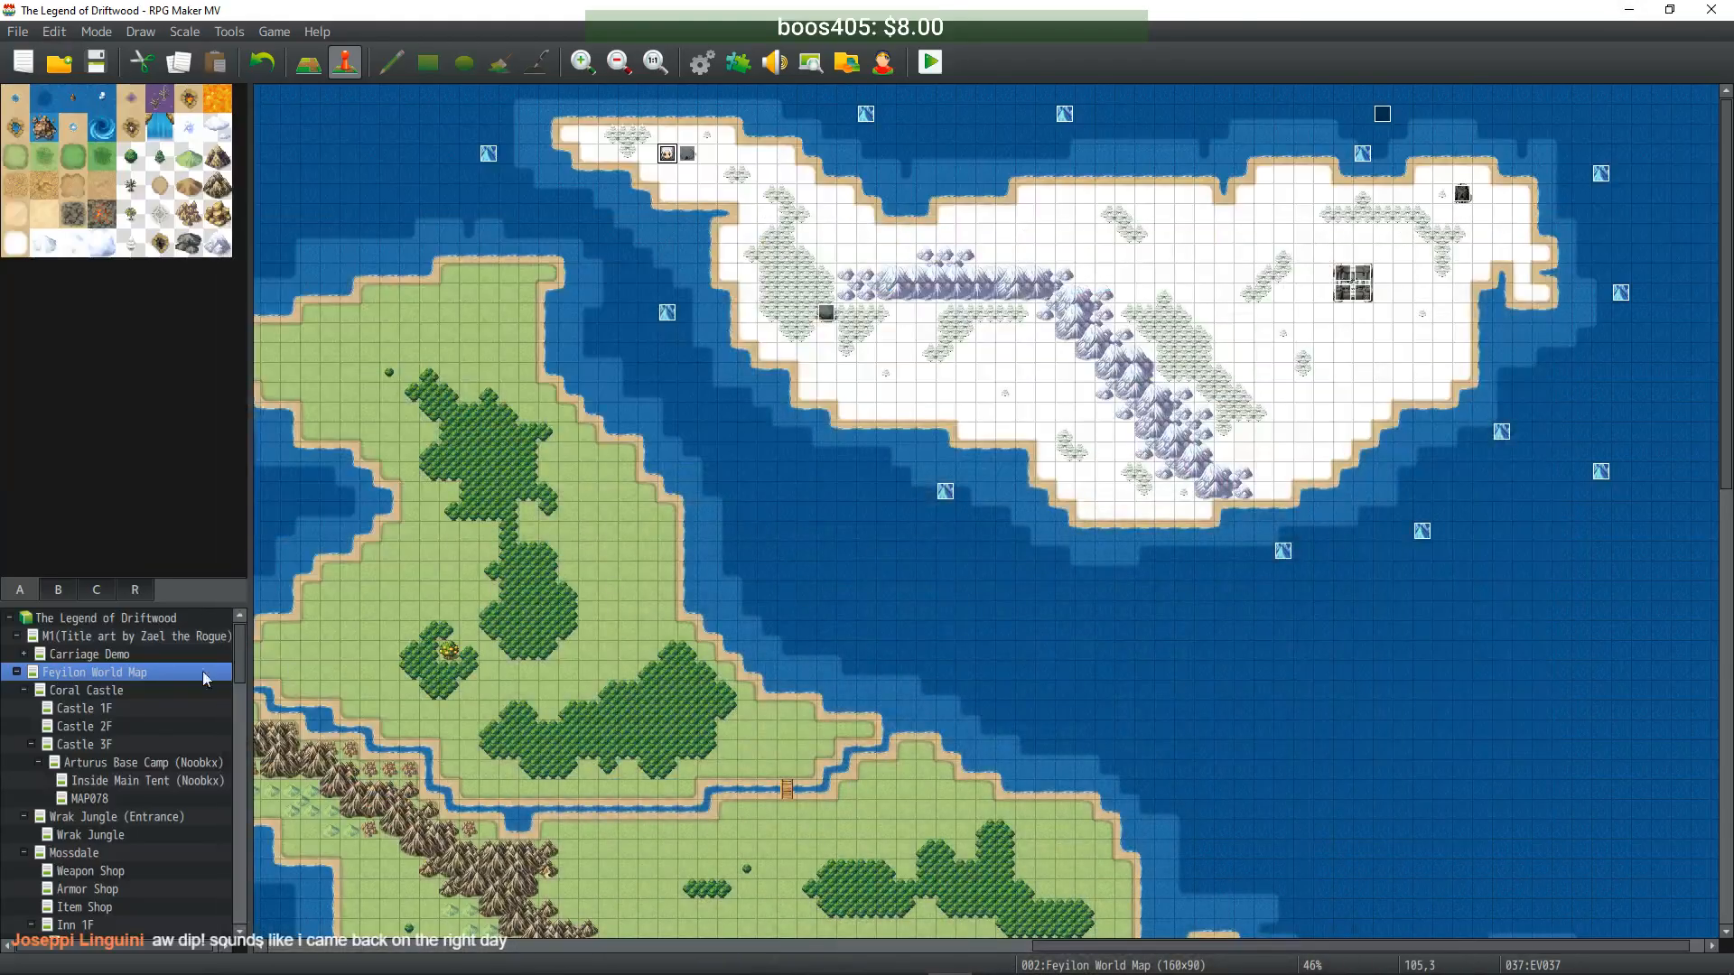
- Browse the map list from Arena Igloo up to the Mysterious Cave(JDM) map
drag(240, 650, 231, 908)
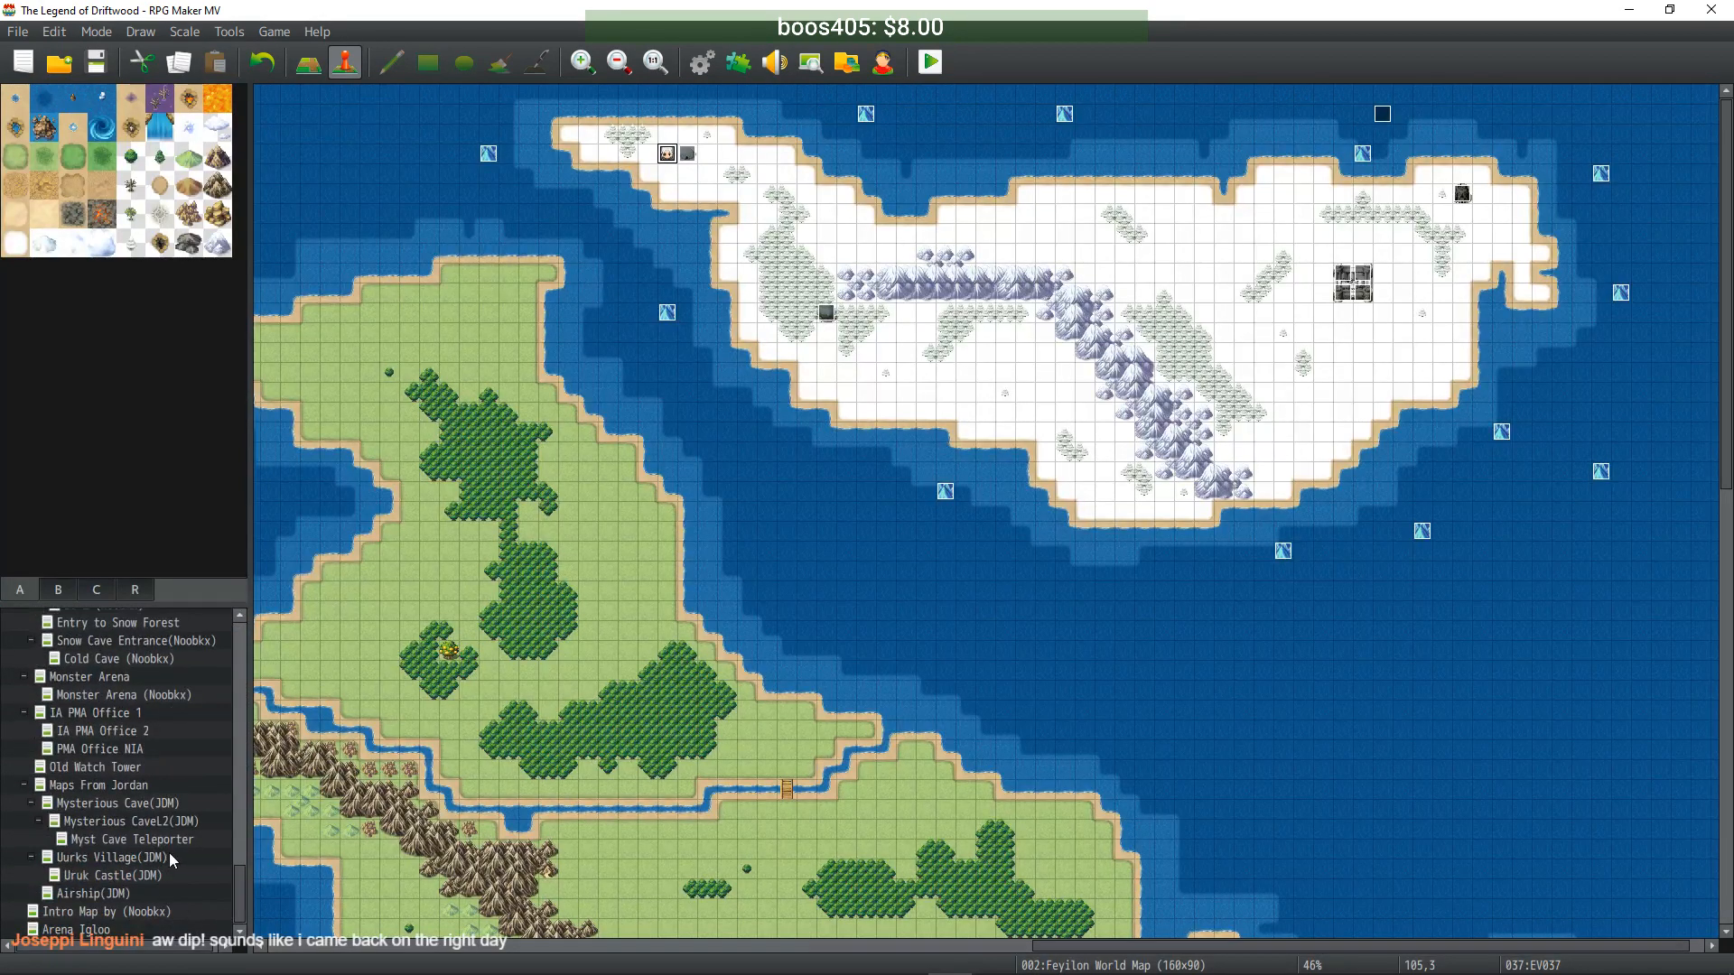
click(108, 925)
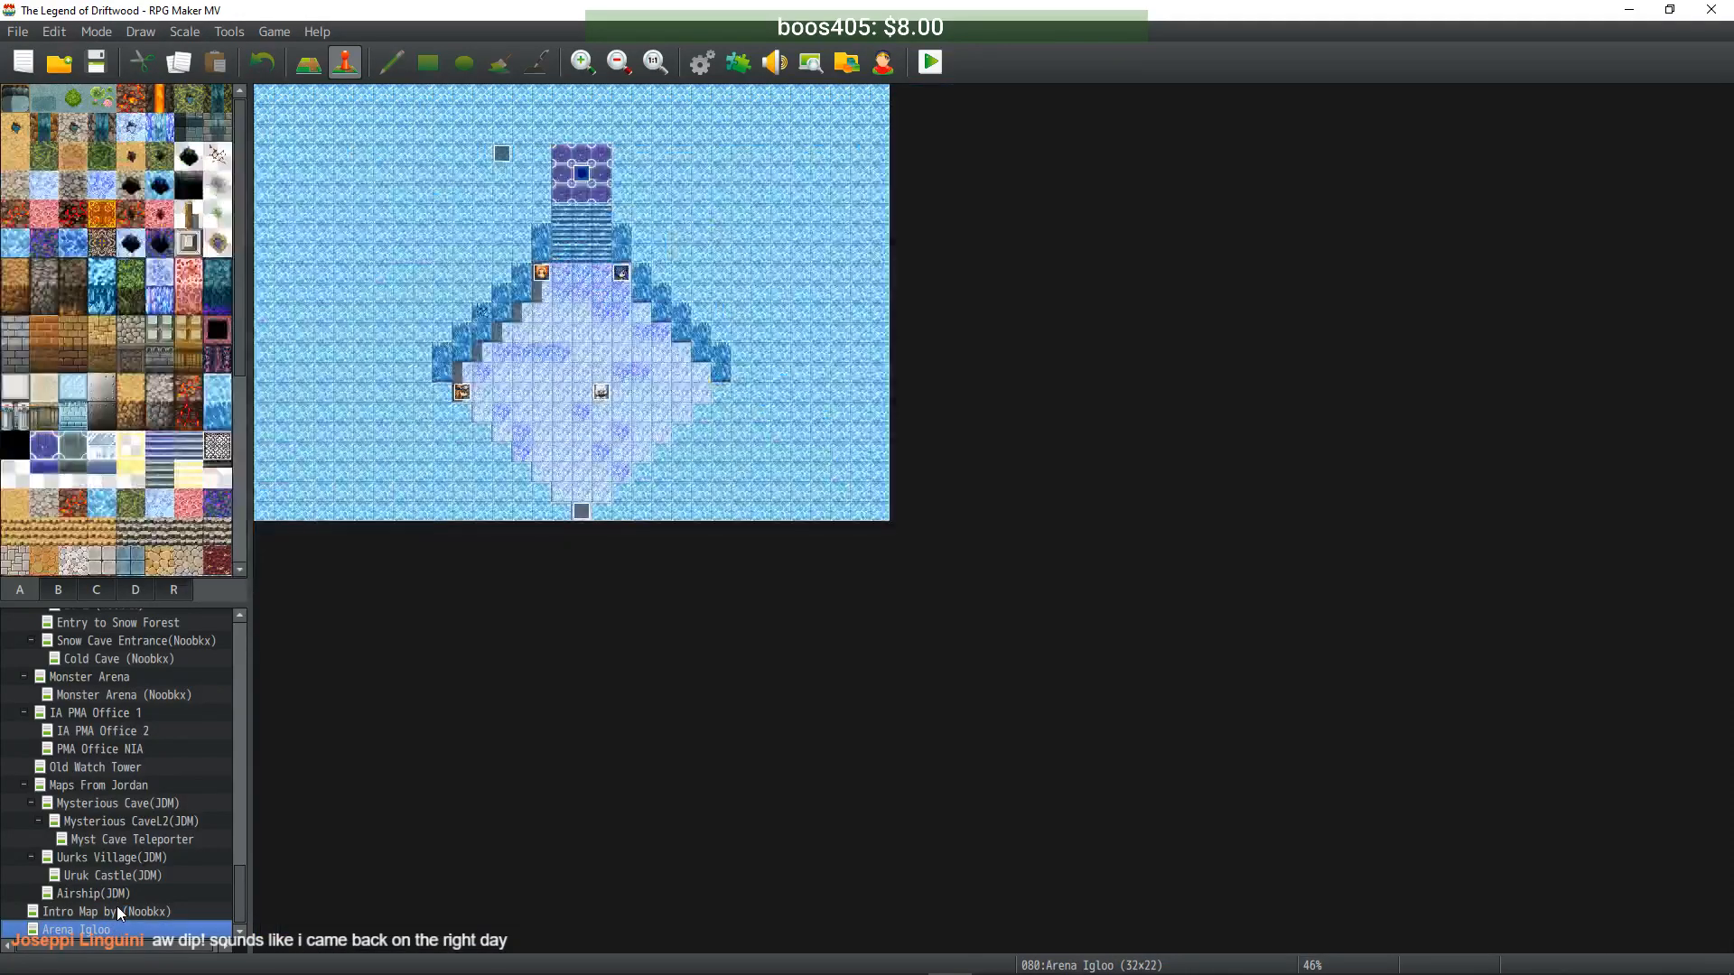
click(118, 912)
click(121, 892)
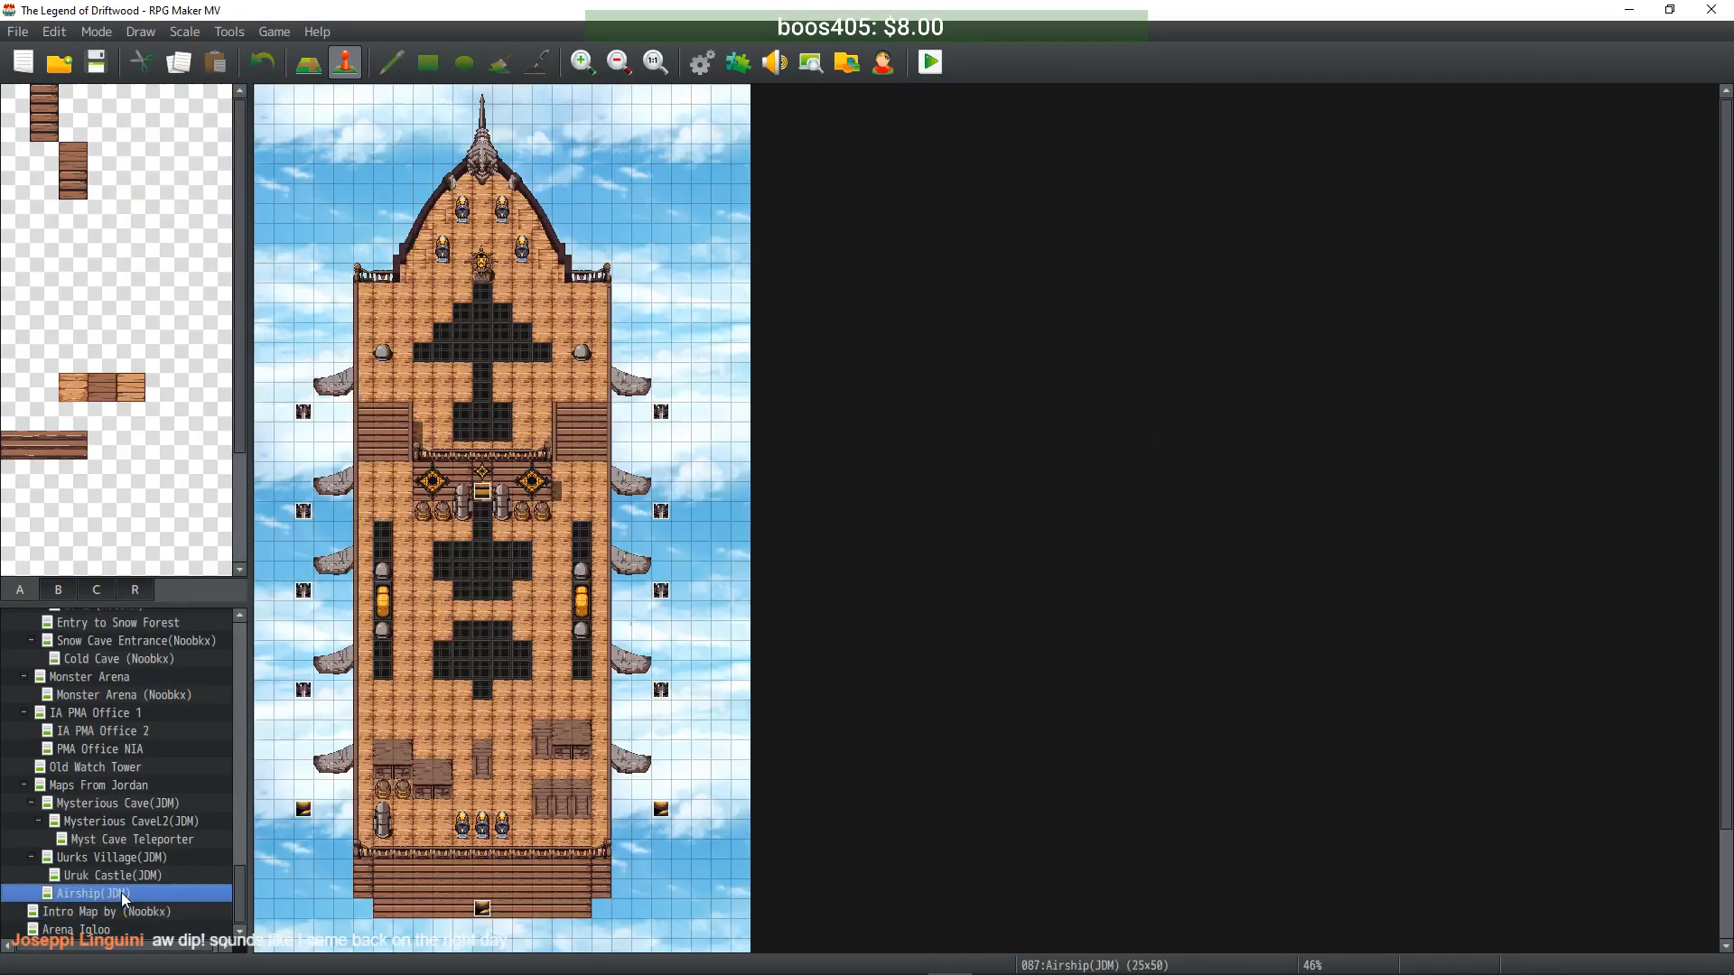
click(122, 876)
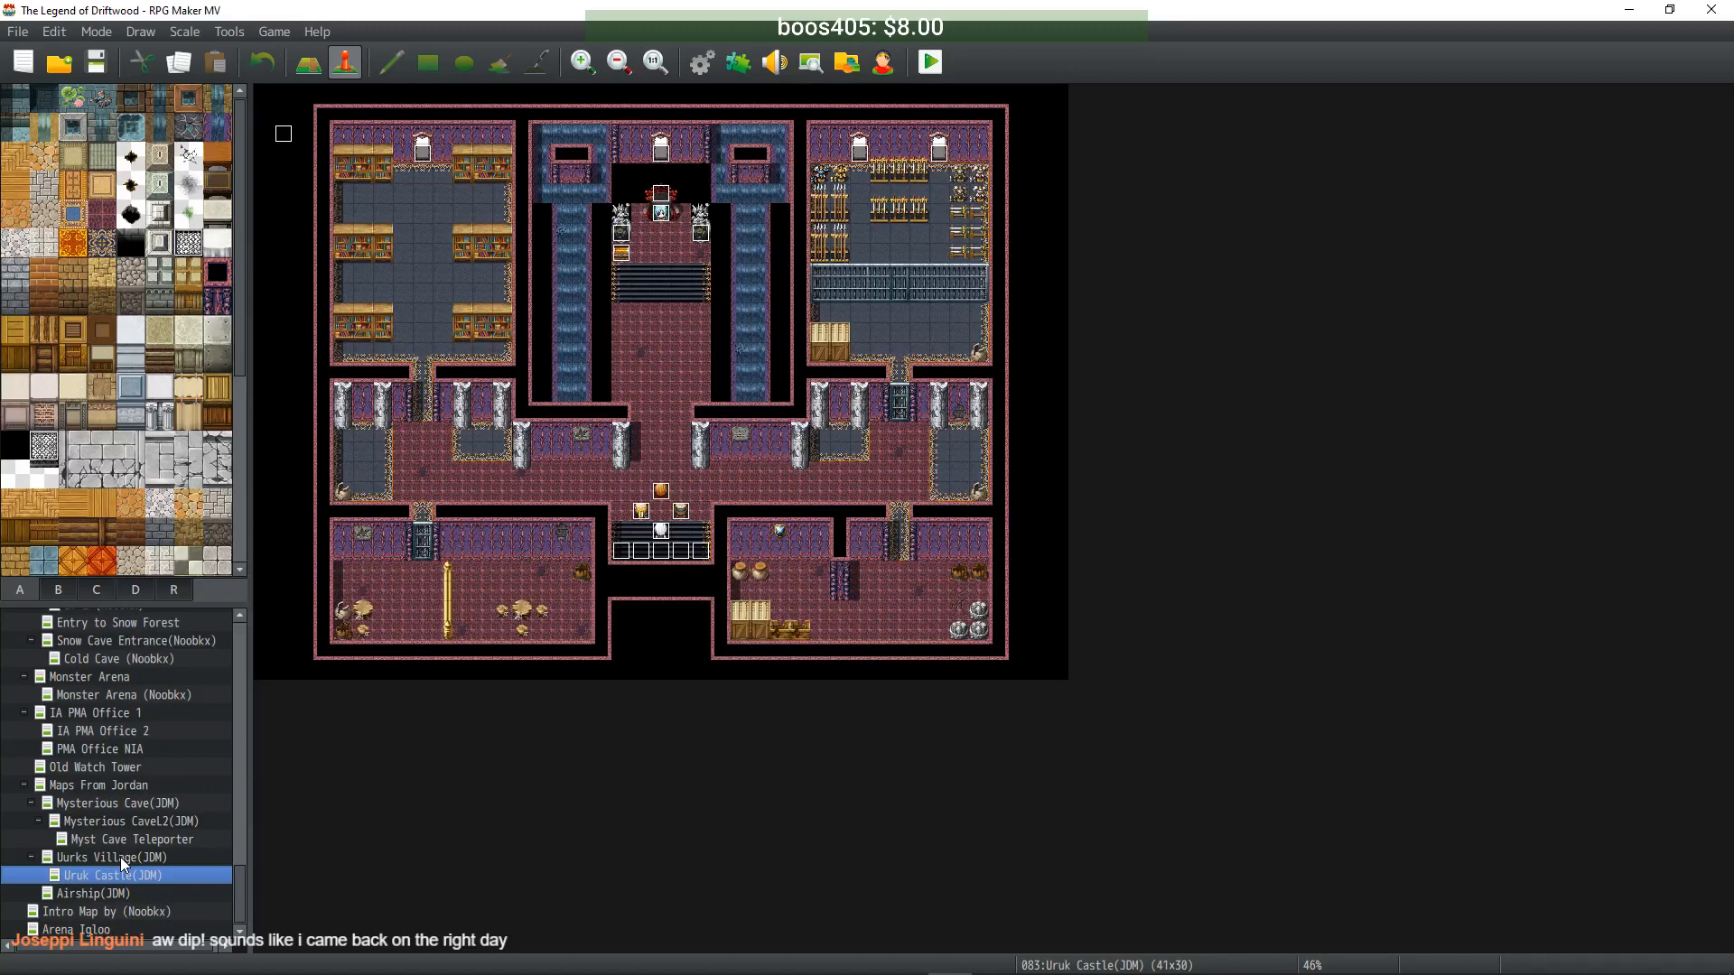
click(124, 858)
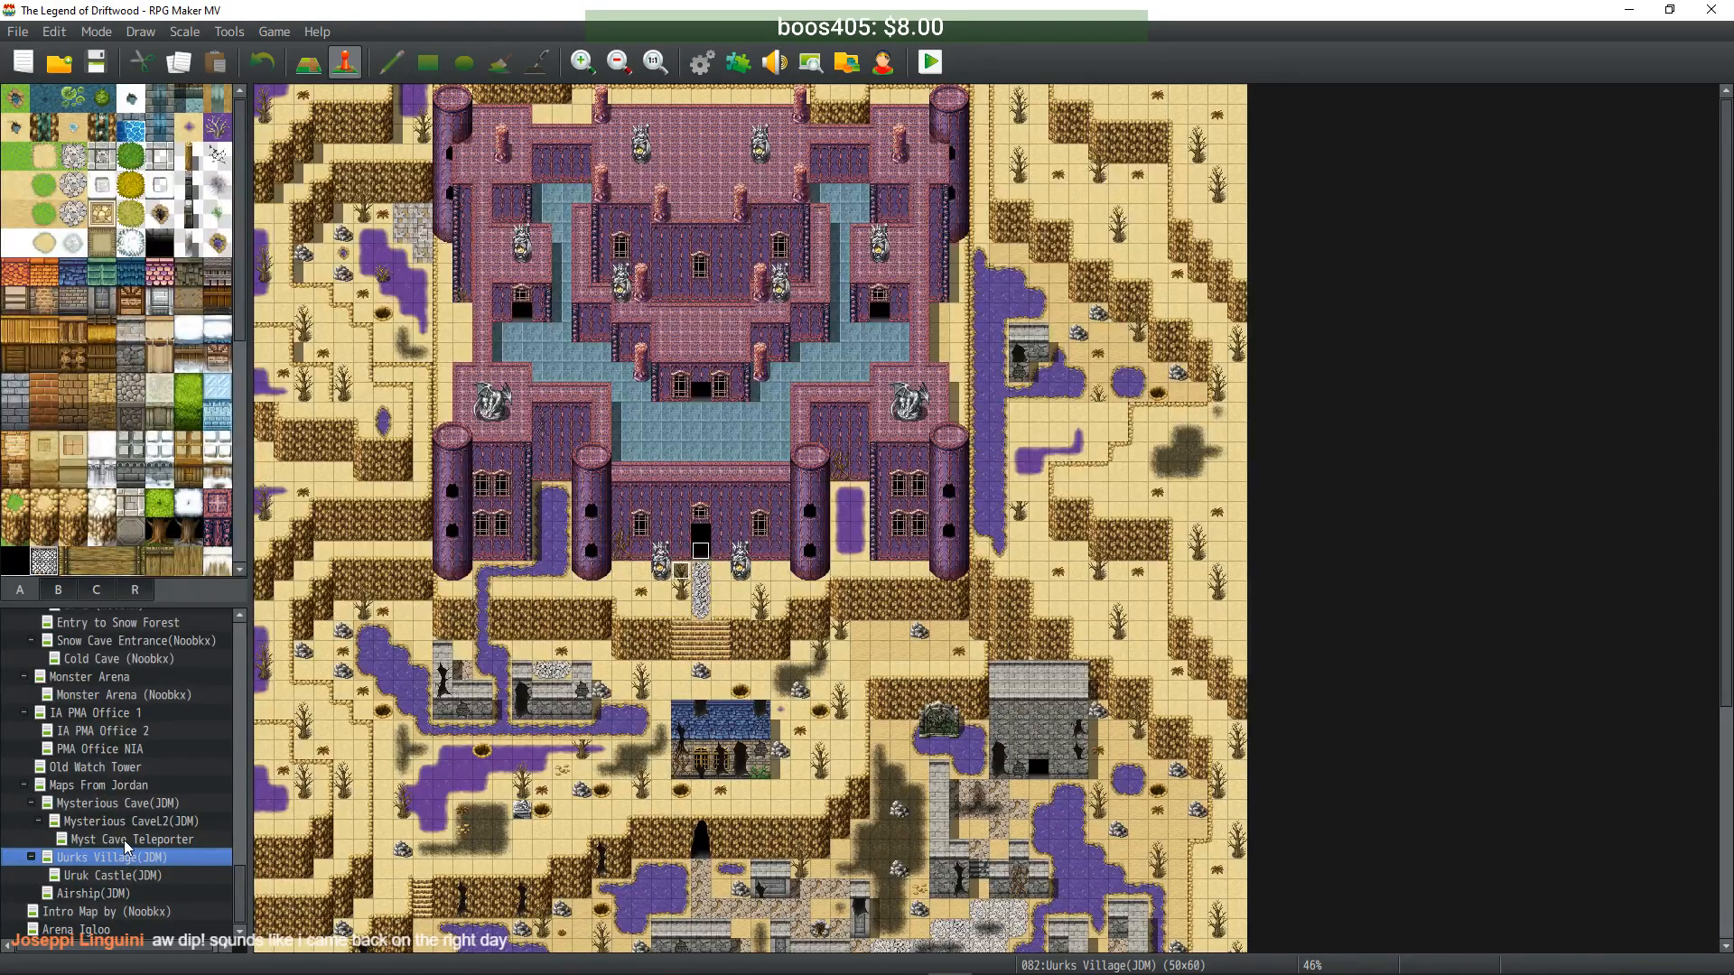
click(122, 840)
click(127, 804)
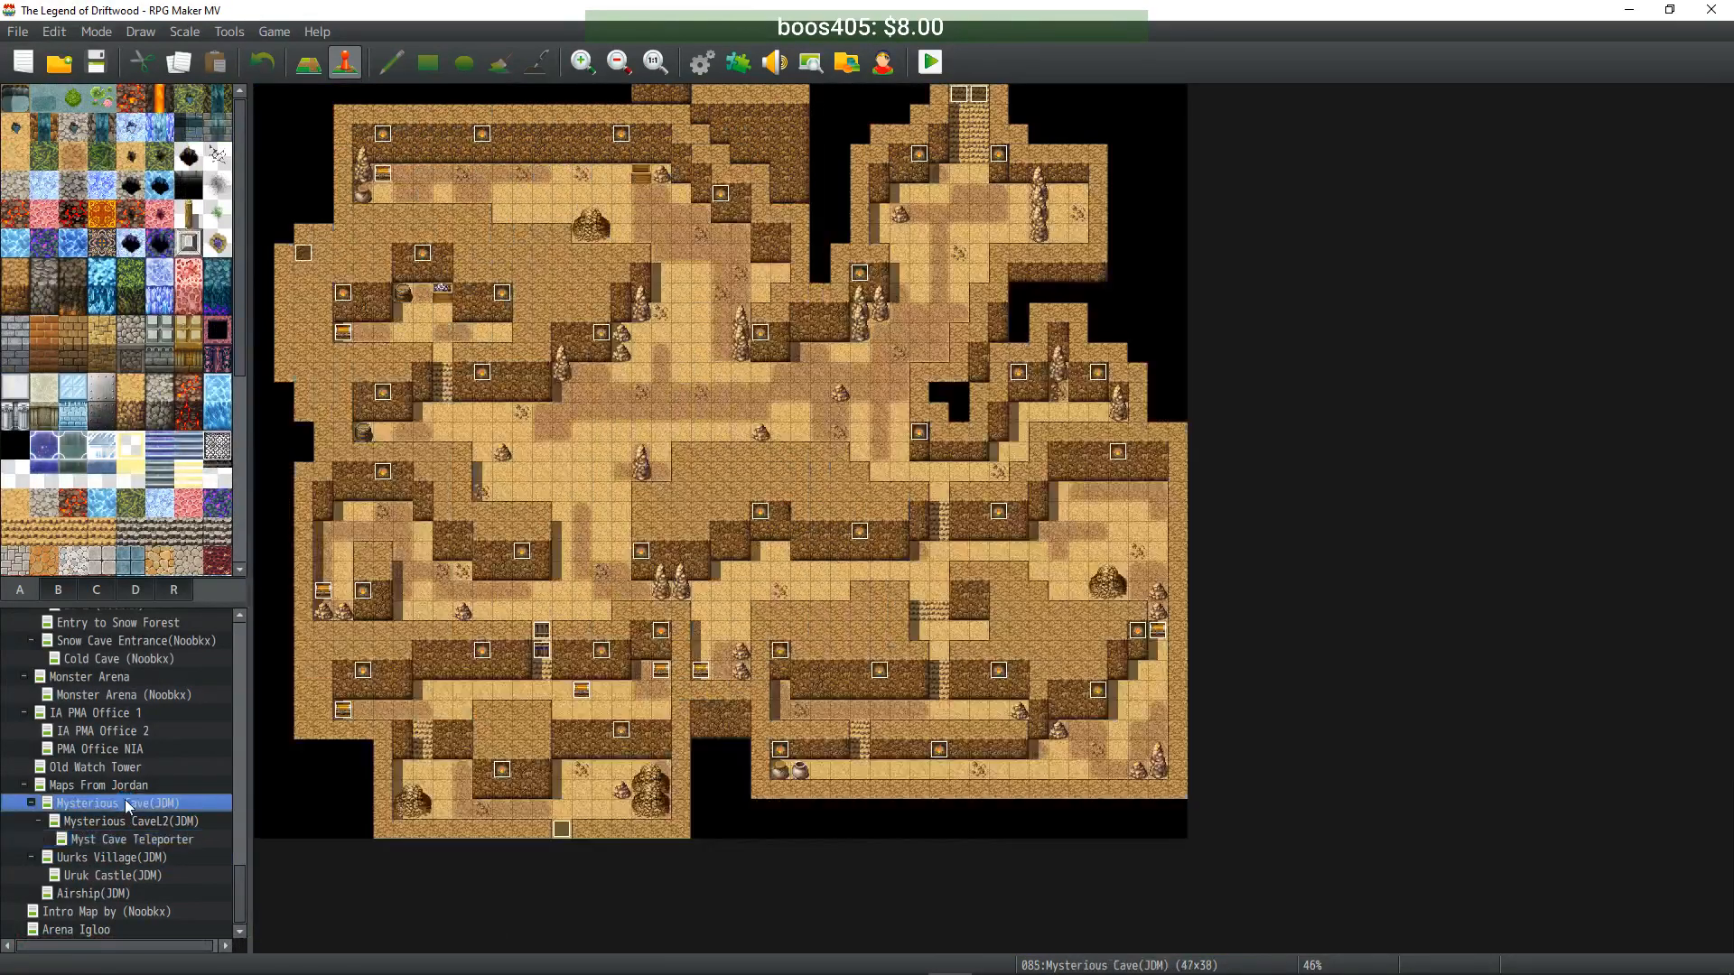
- Inspect the treasure chest event's Skull Key item change, then return to the running playtest
double_click(582, 691)
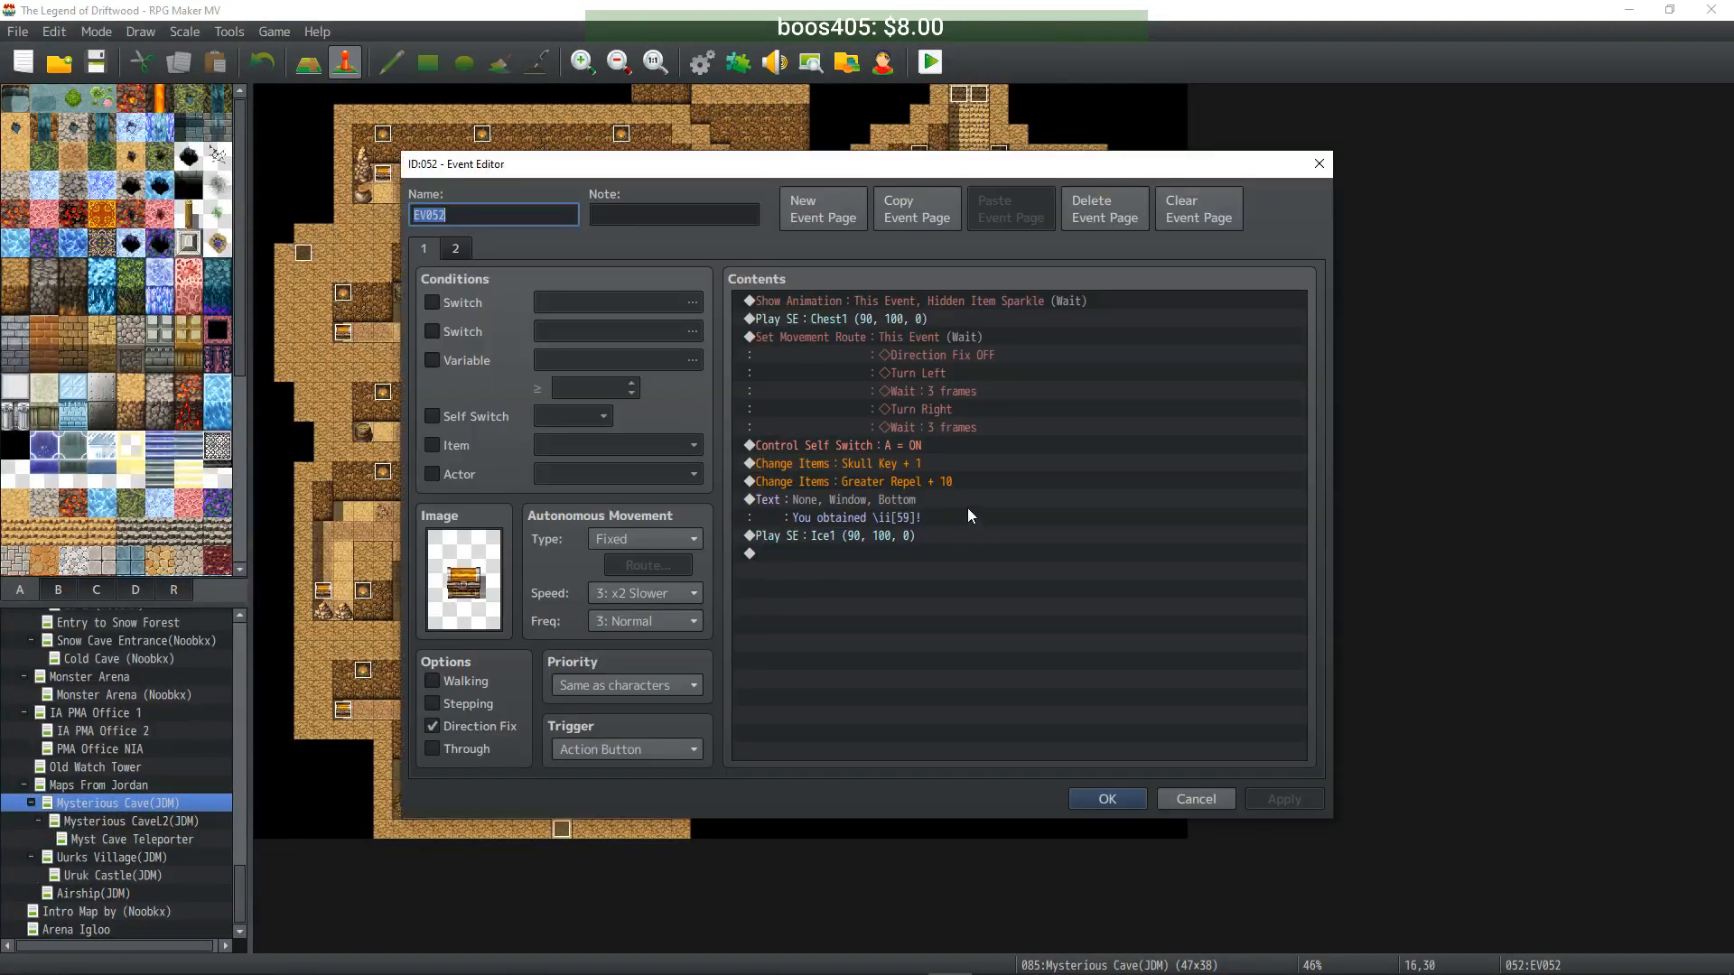
click(923, 468)
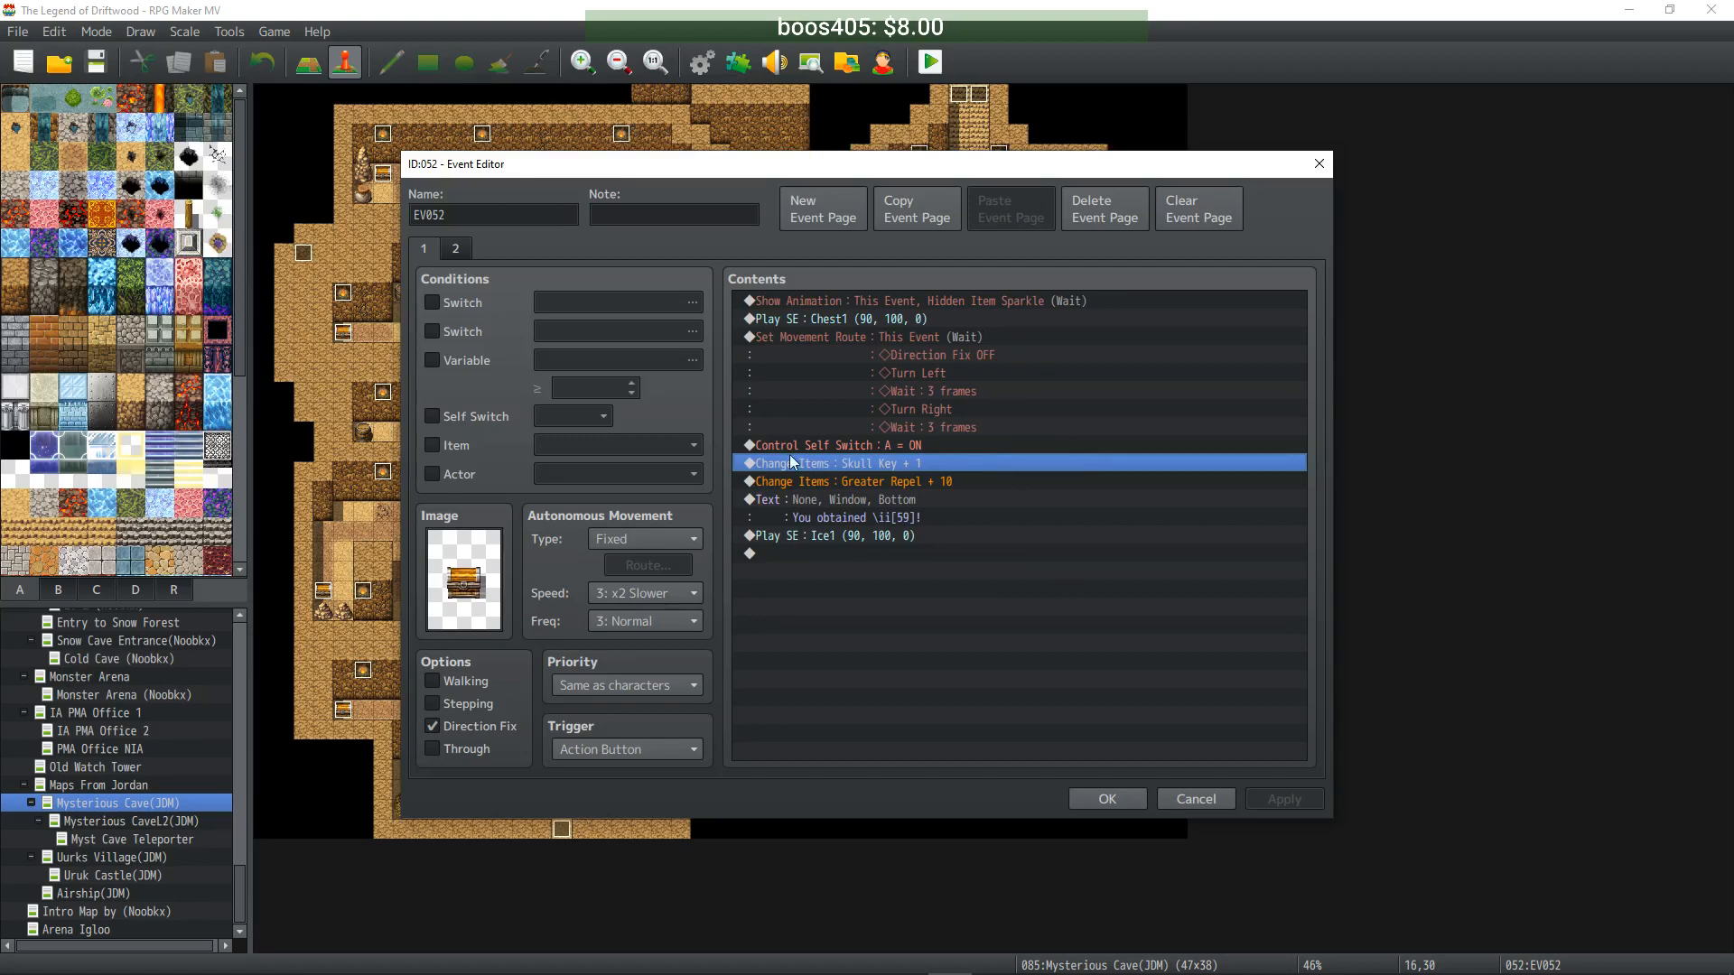
click(1104, 803)
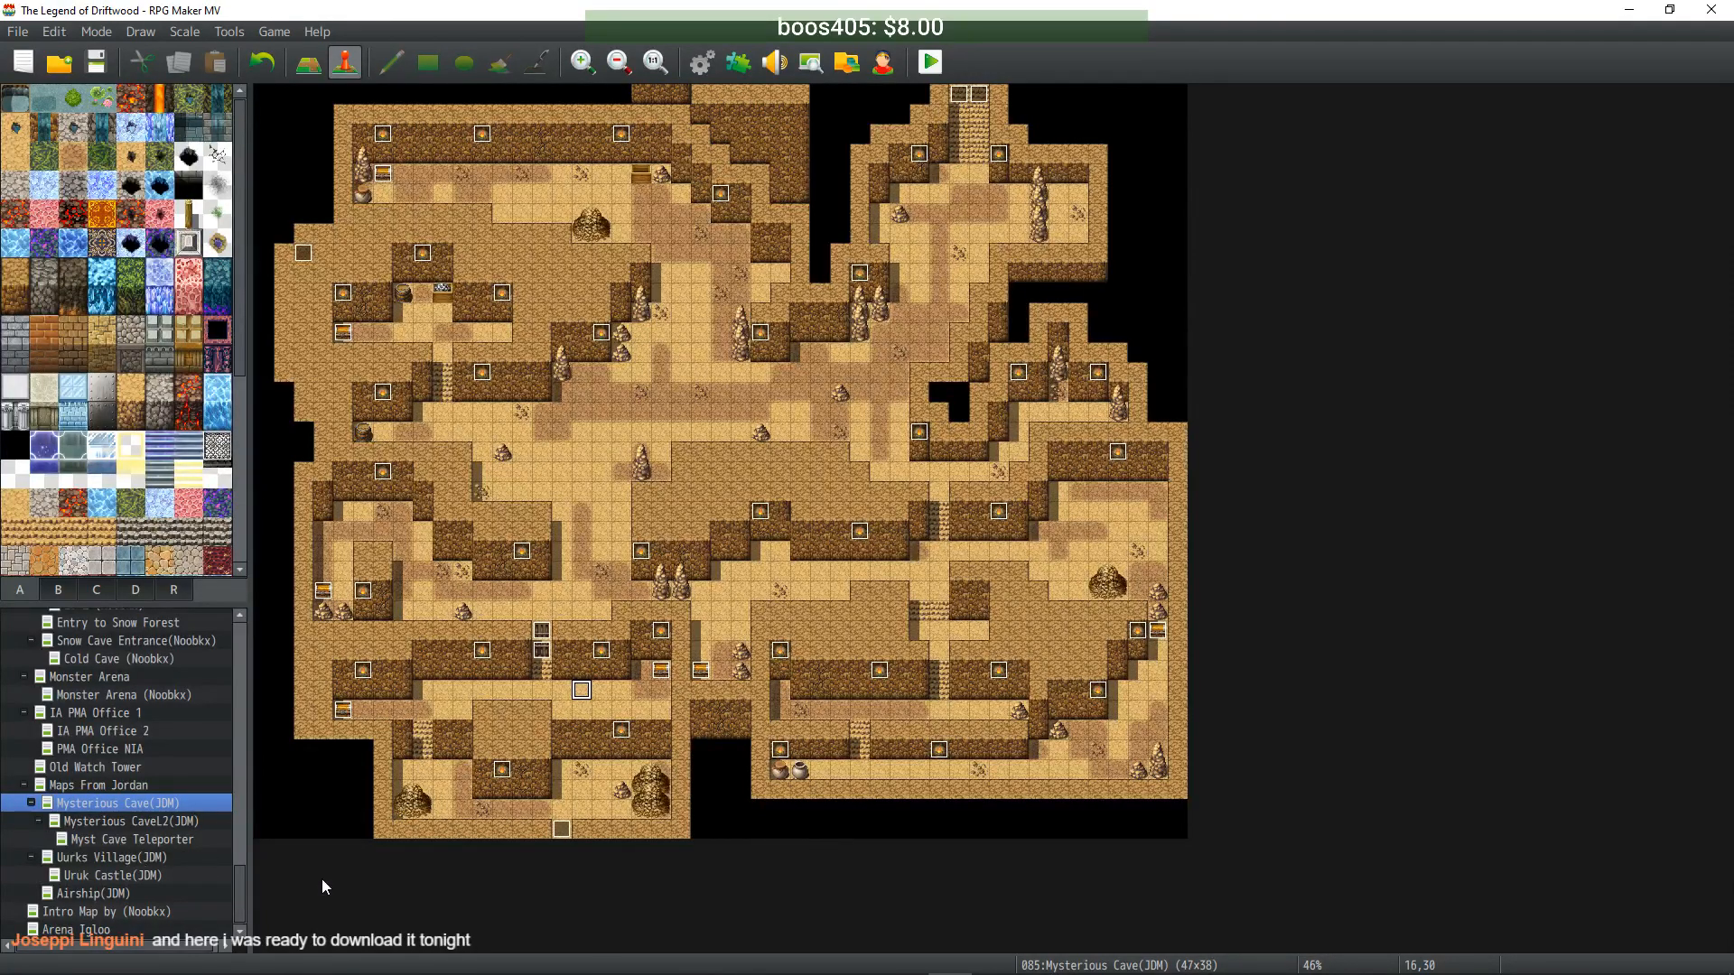
click(1000, 963)
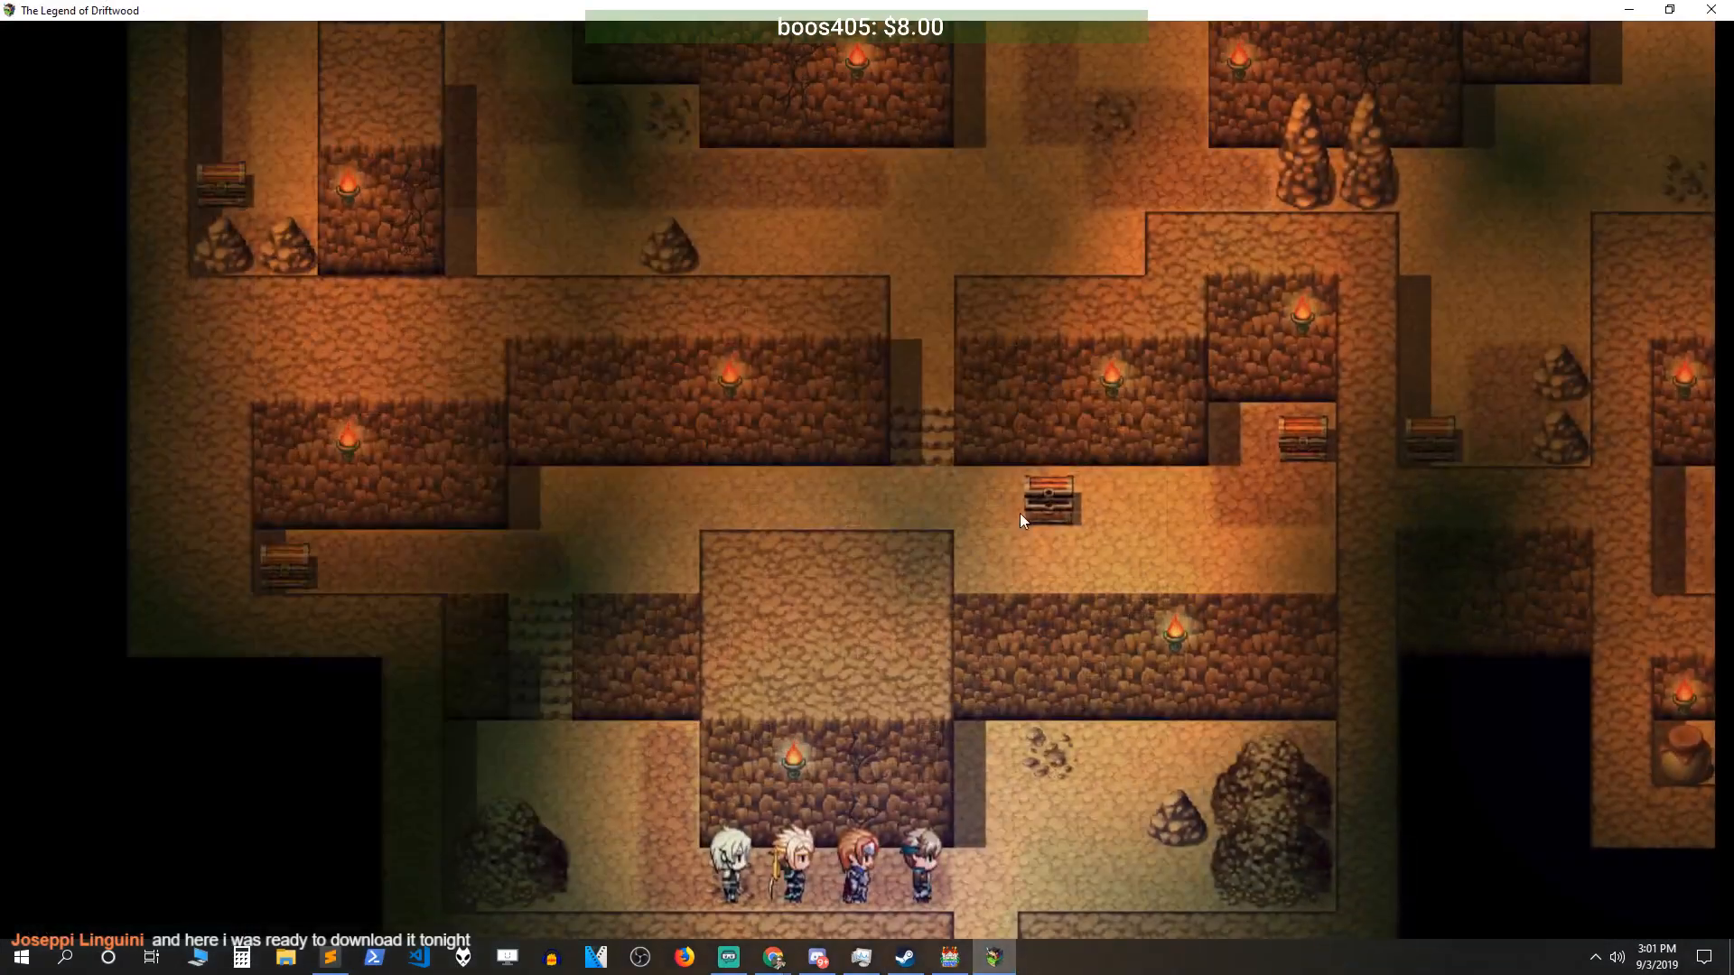
- Walk the party out of the cave and board the ship on the shore
key(Right)
key(Down)
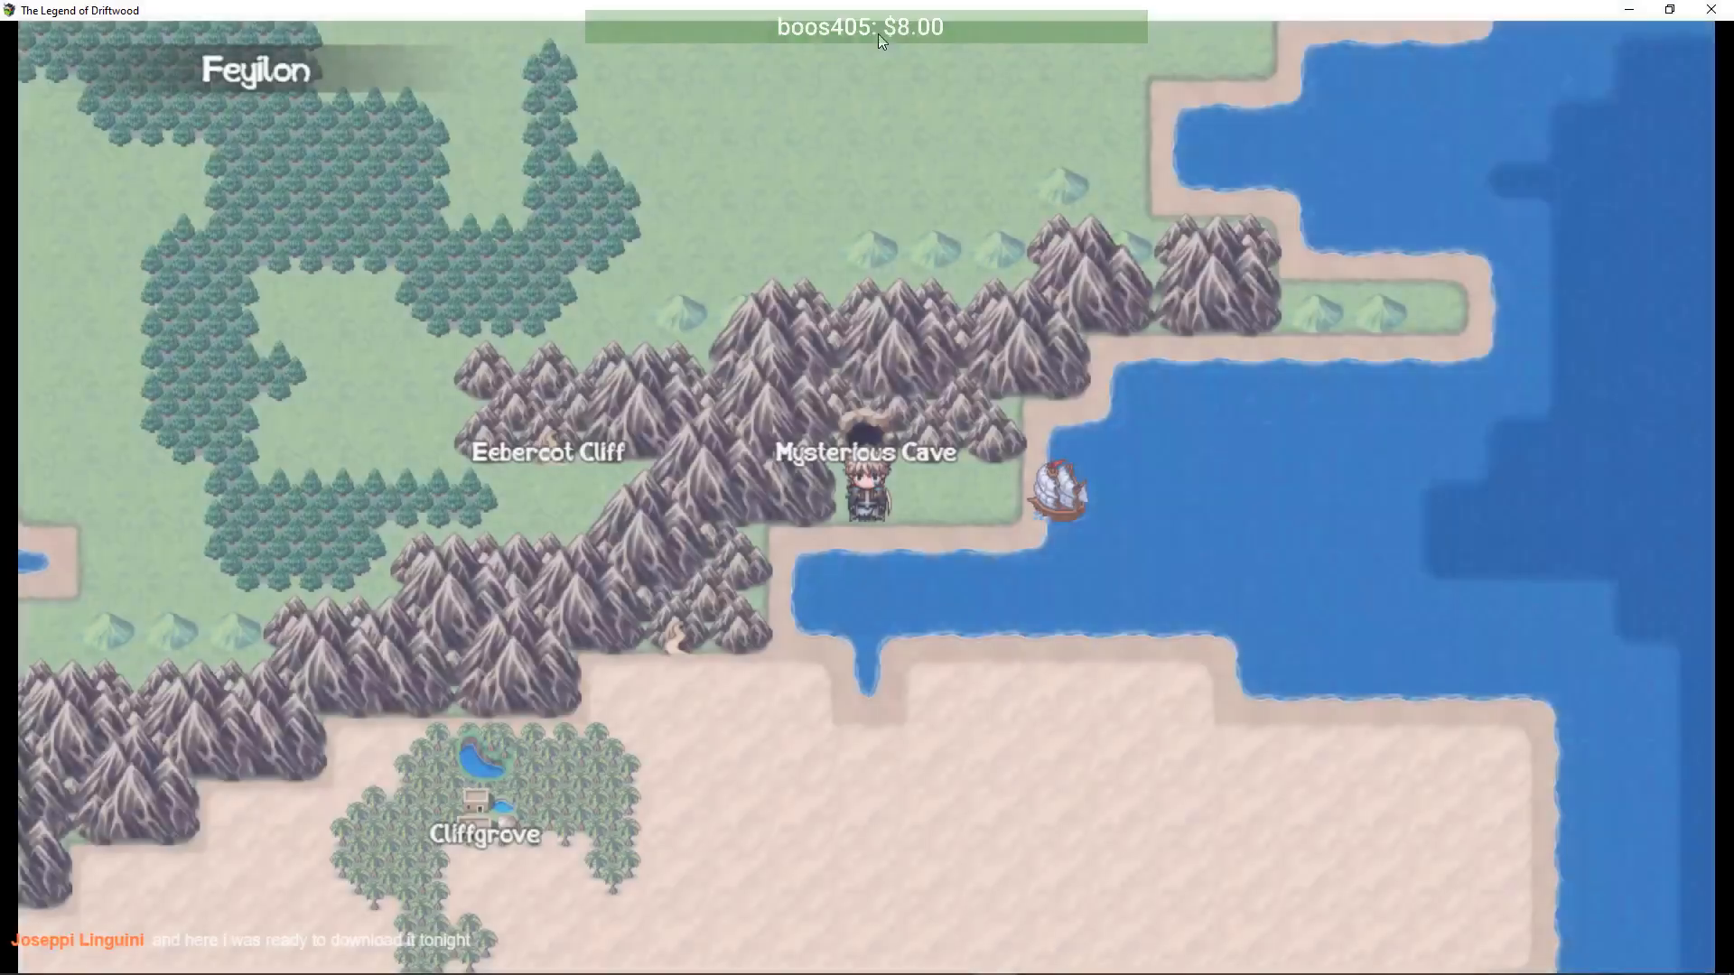
key(Right)
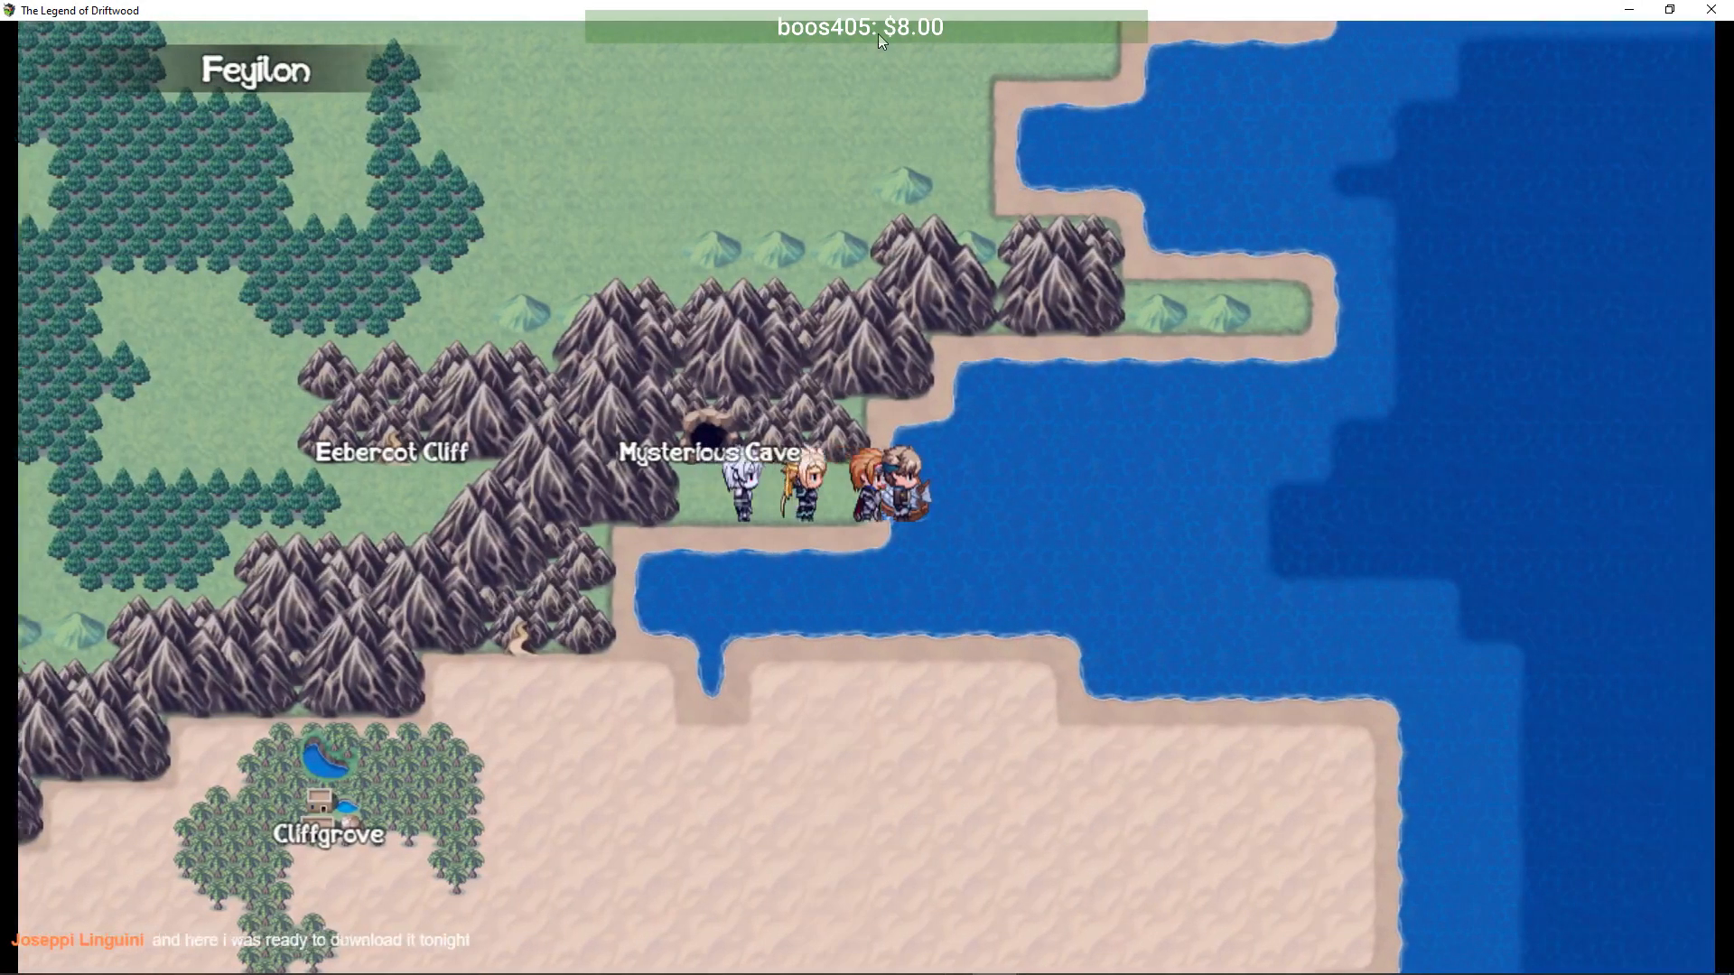
key(Return)
key(Right)
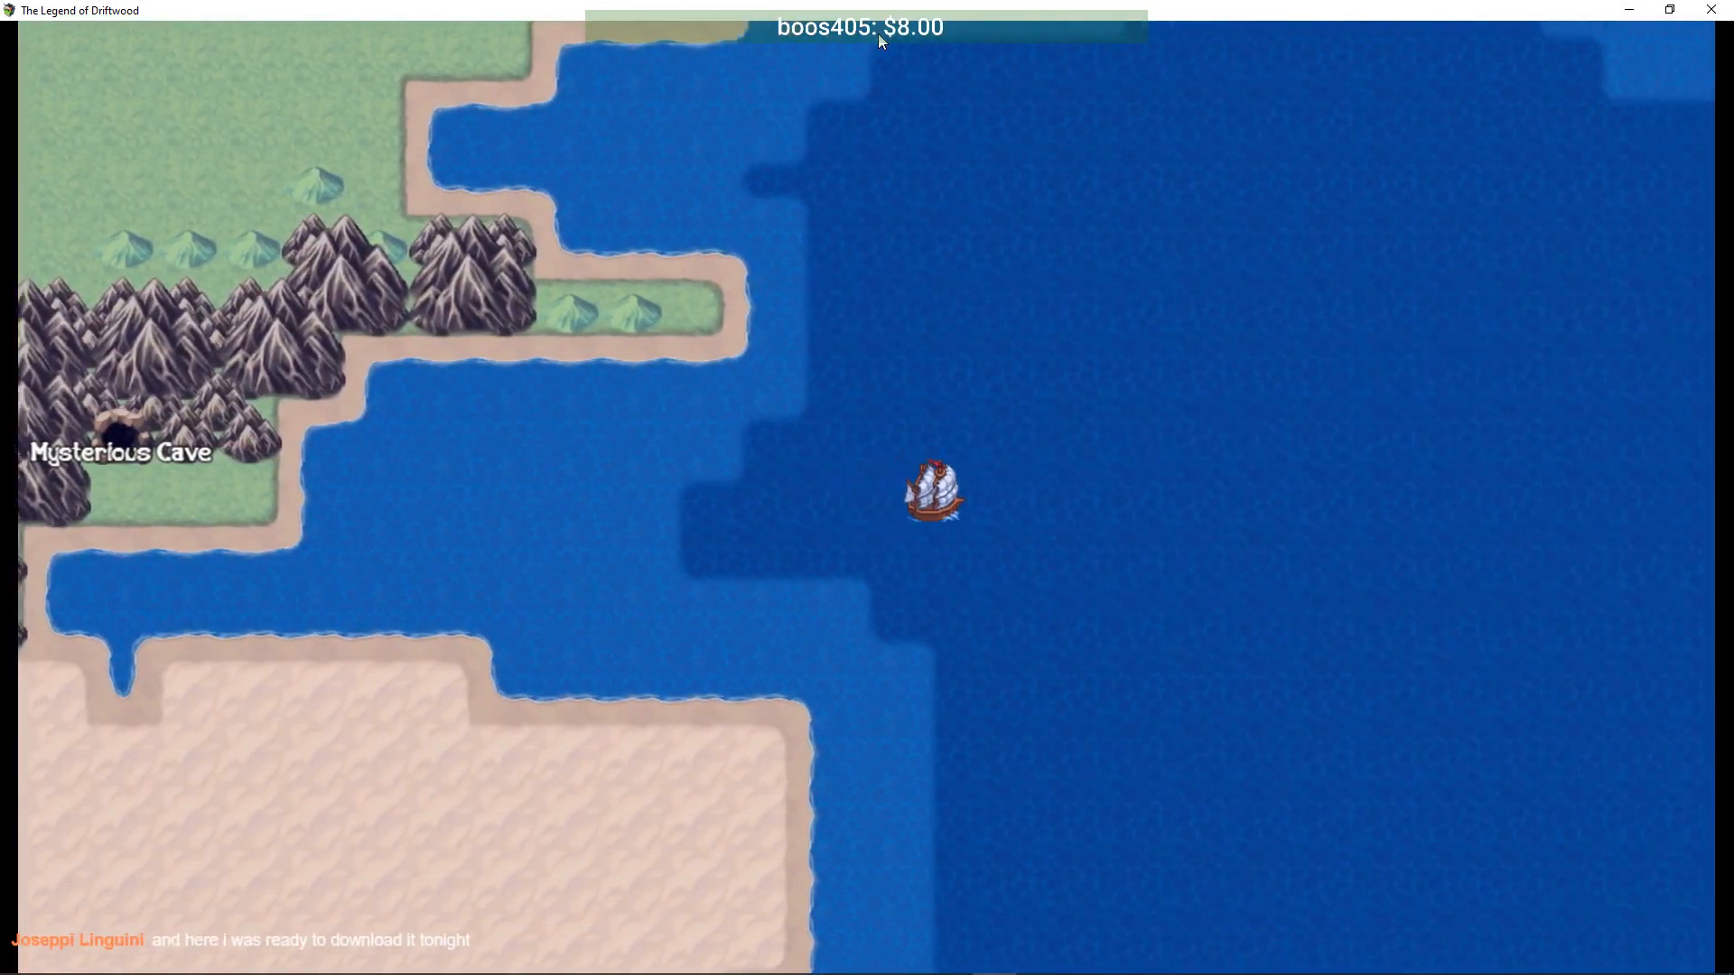
- Sail north and east past the islands and land on the snow below Monster Arena
key(Right)
key(Up)
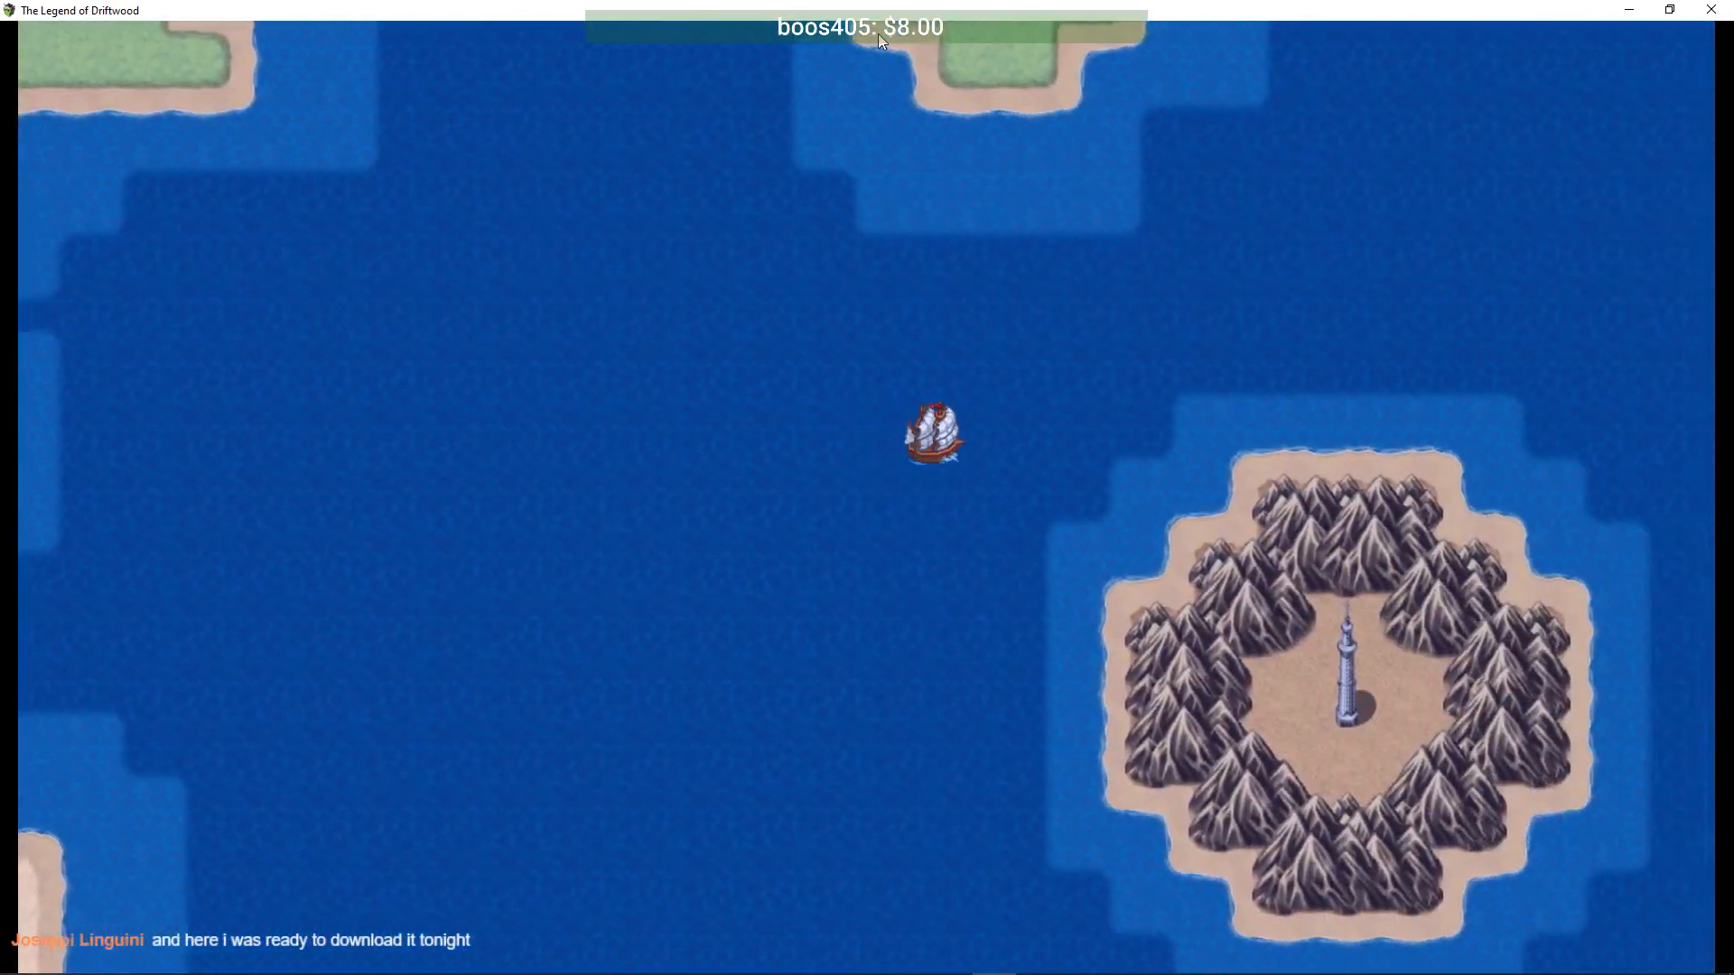
key(Right)
key(Up)
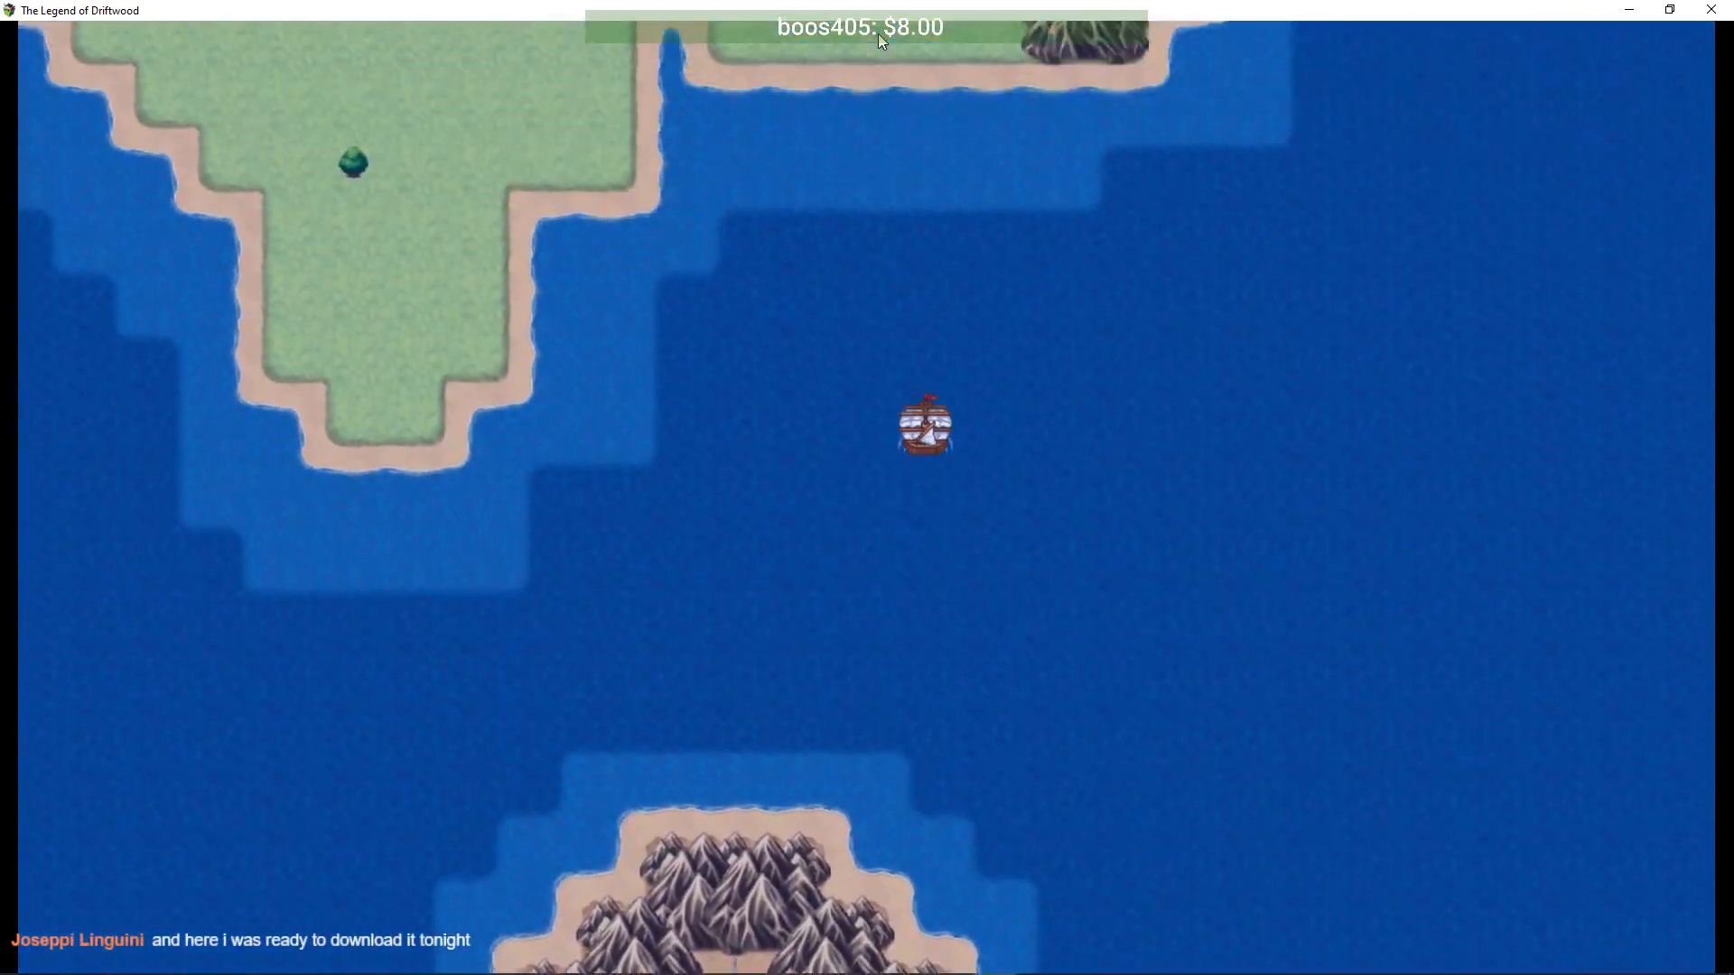
key(Up)
key(Right)
key(Up)
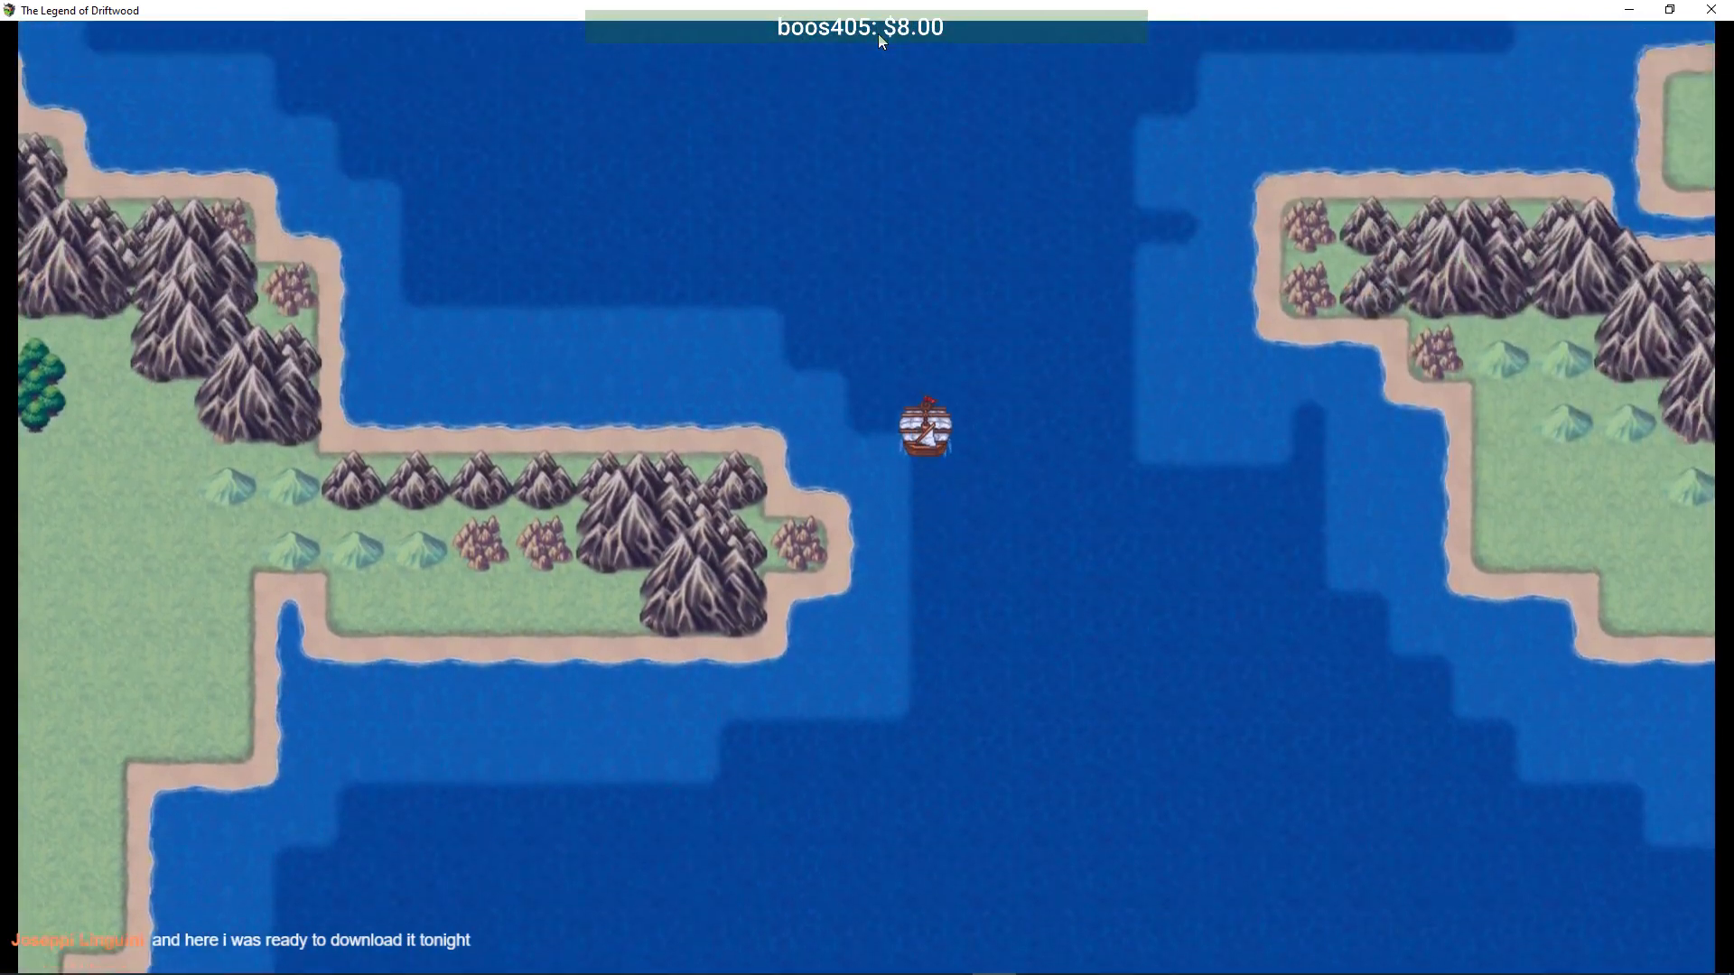
key(Up)
key(Right)
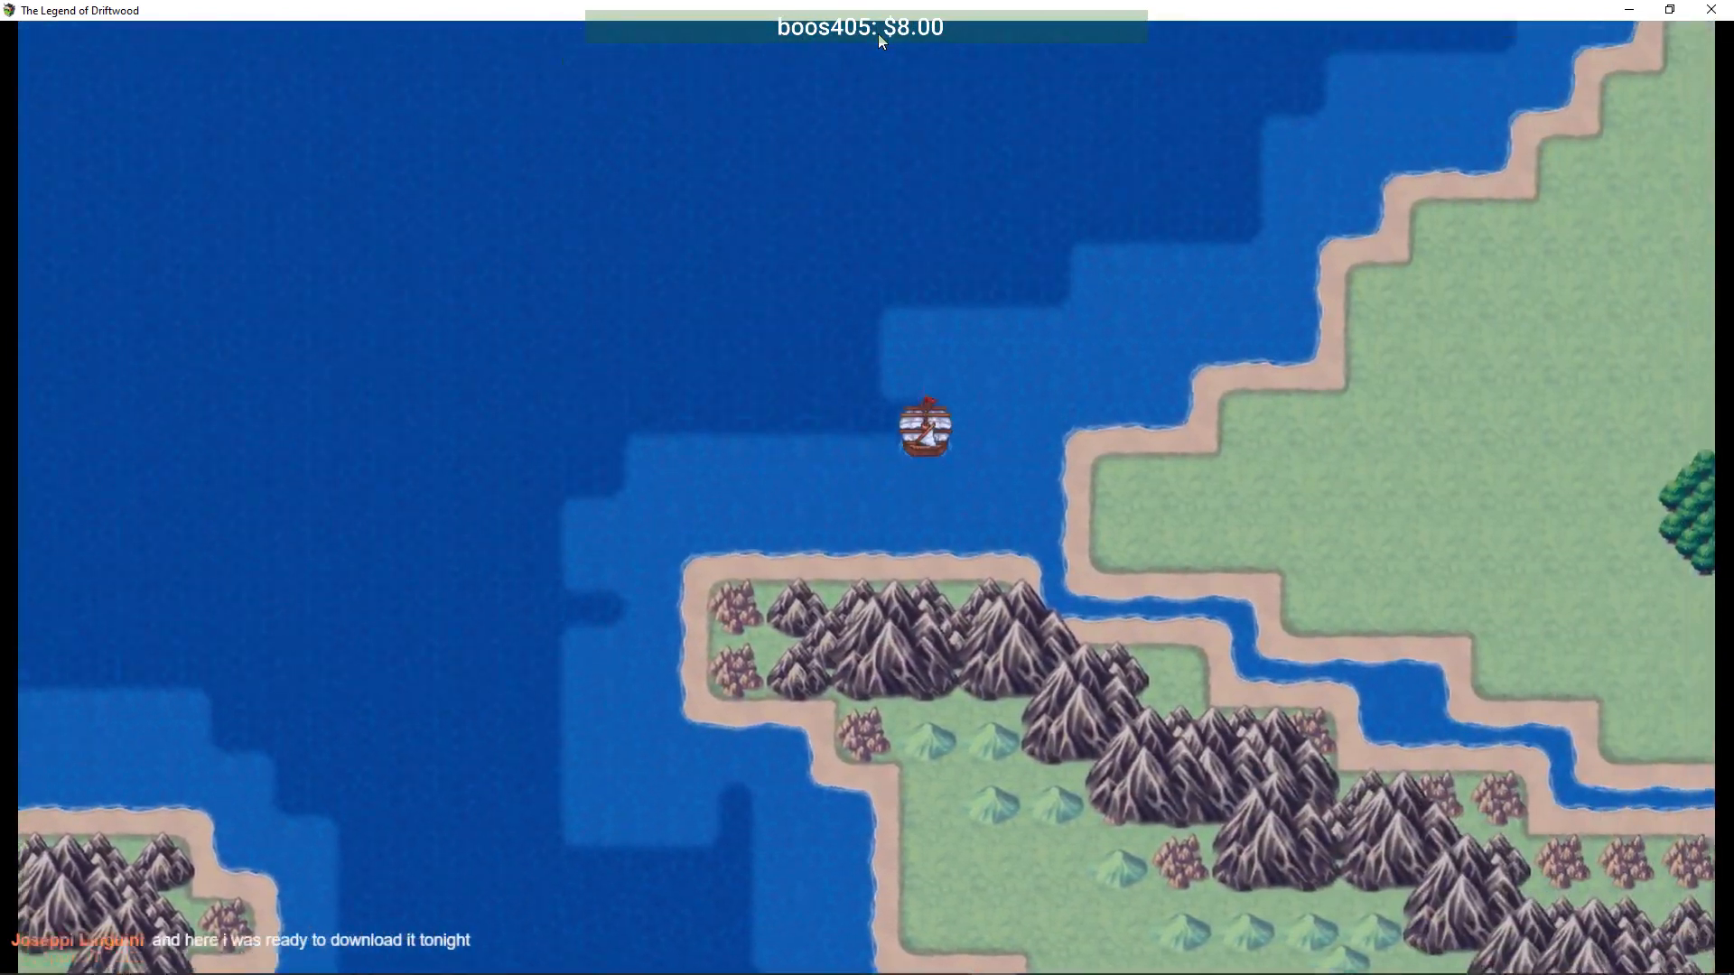
key(Up)
key(Right)
key(Up)
key(Left)
key(Up)
key(Right)
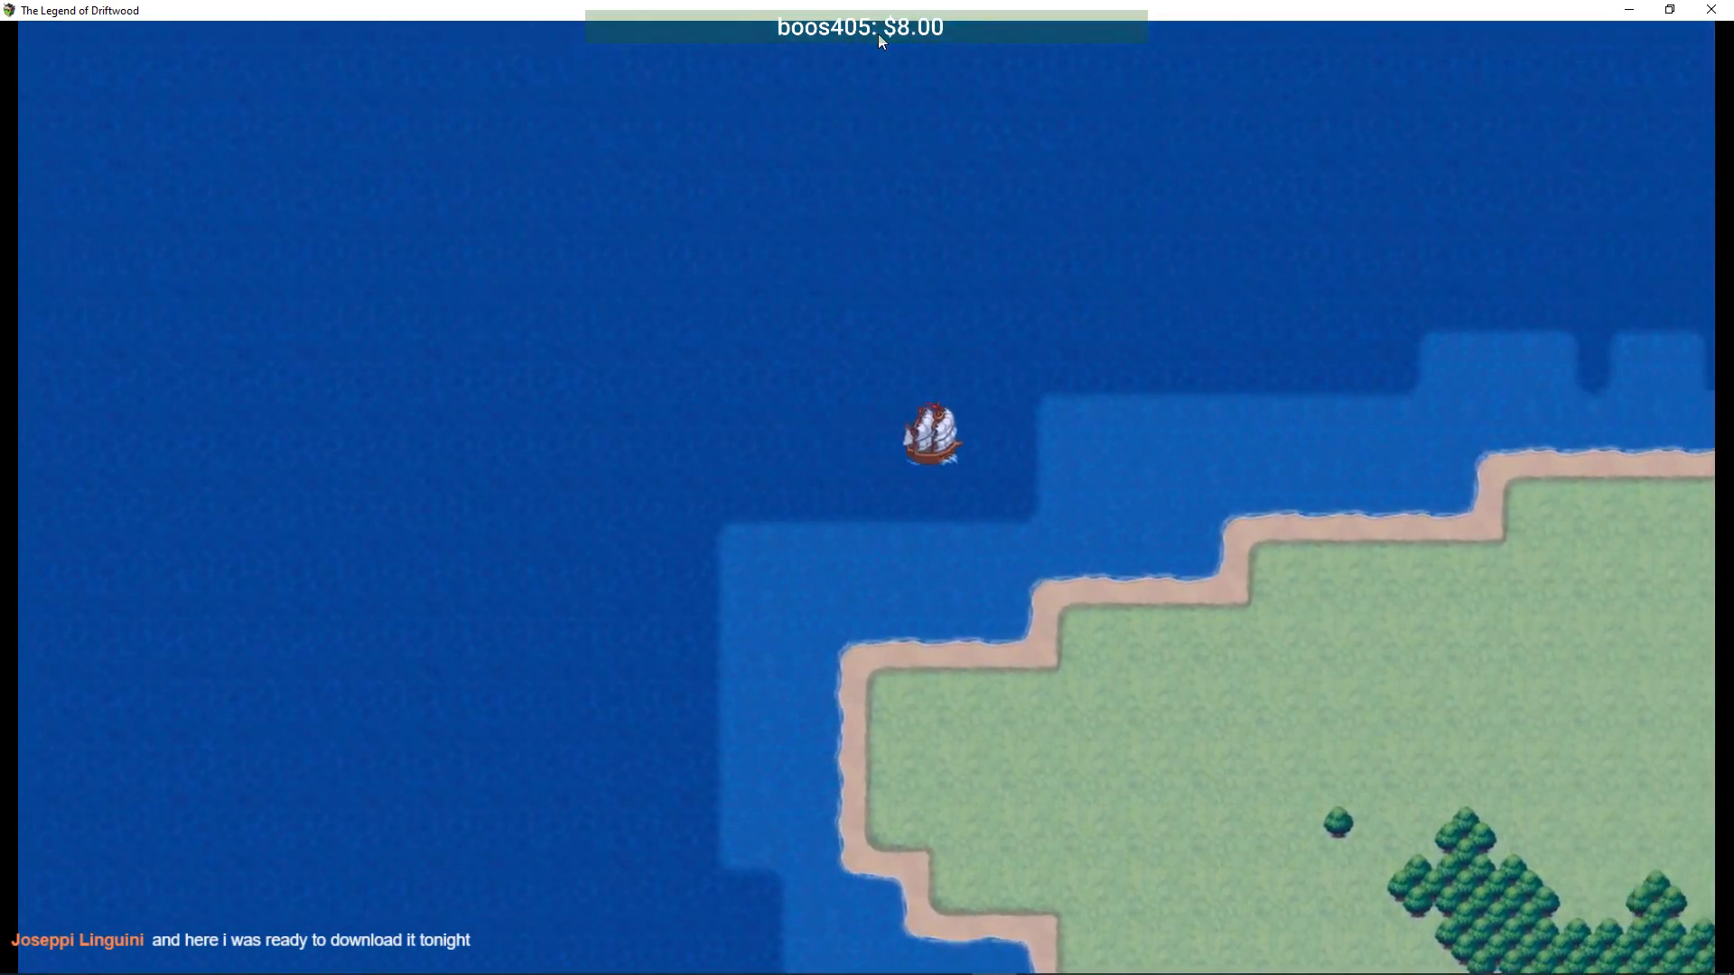
key(Right)
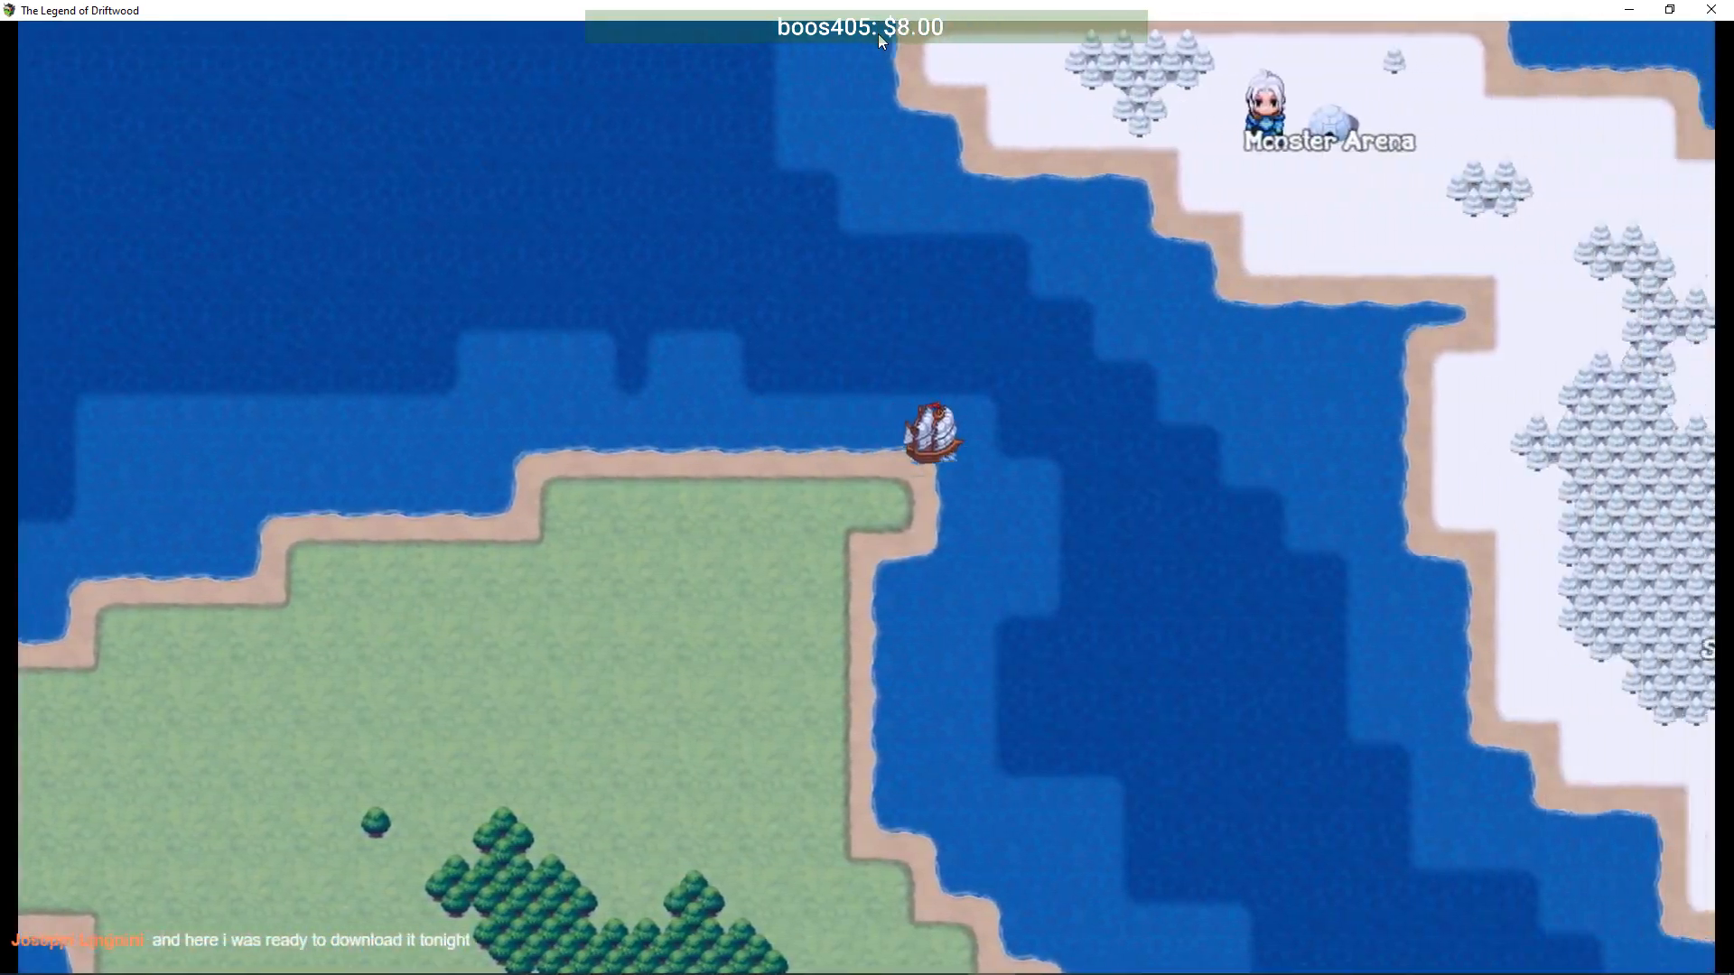
key(Up)
key(Return)
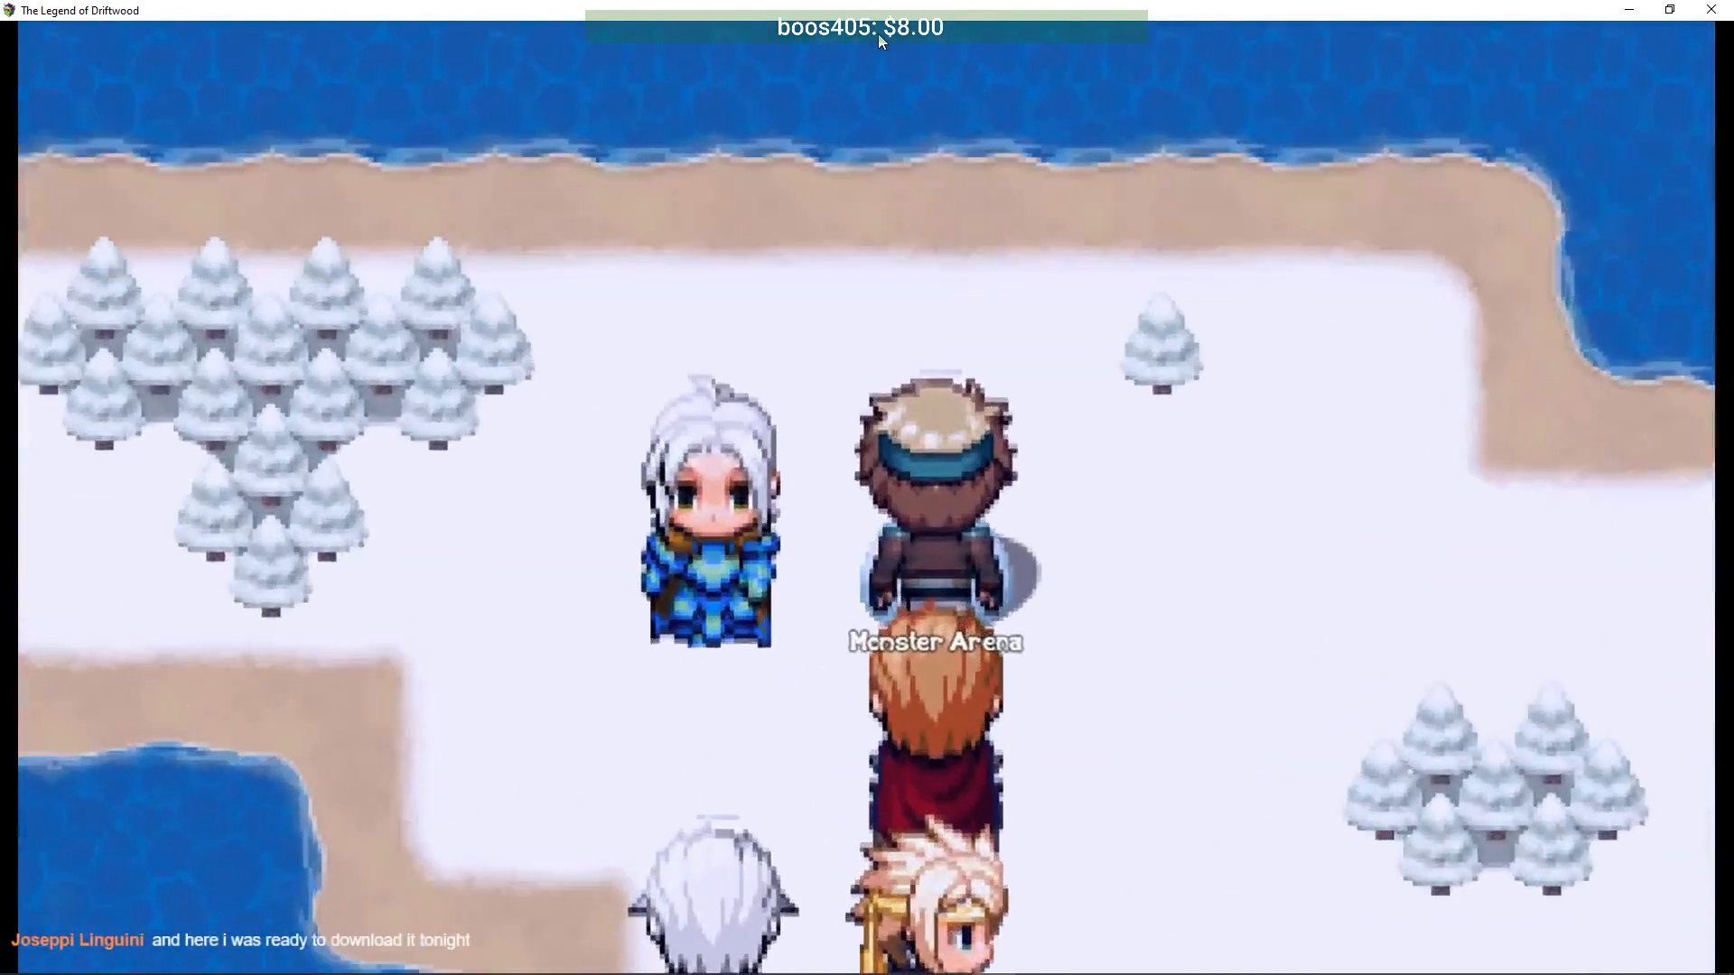
- Save the game to File 22 from the menu
key(Escape)
key(Up)
key(Up)
key(Return)
key(Return)
key(Return)
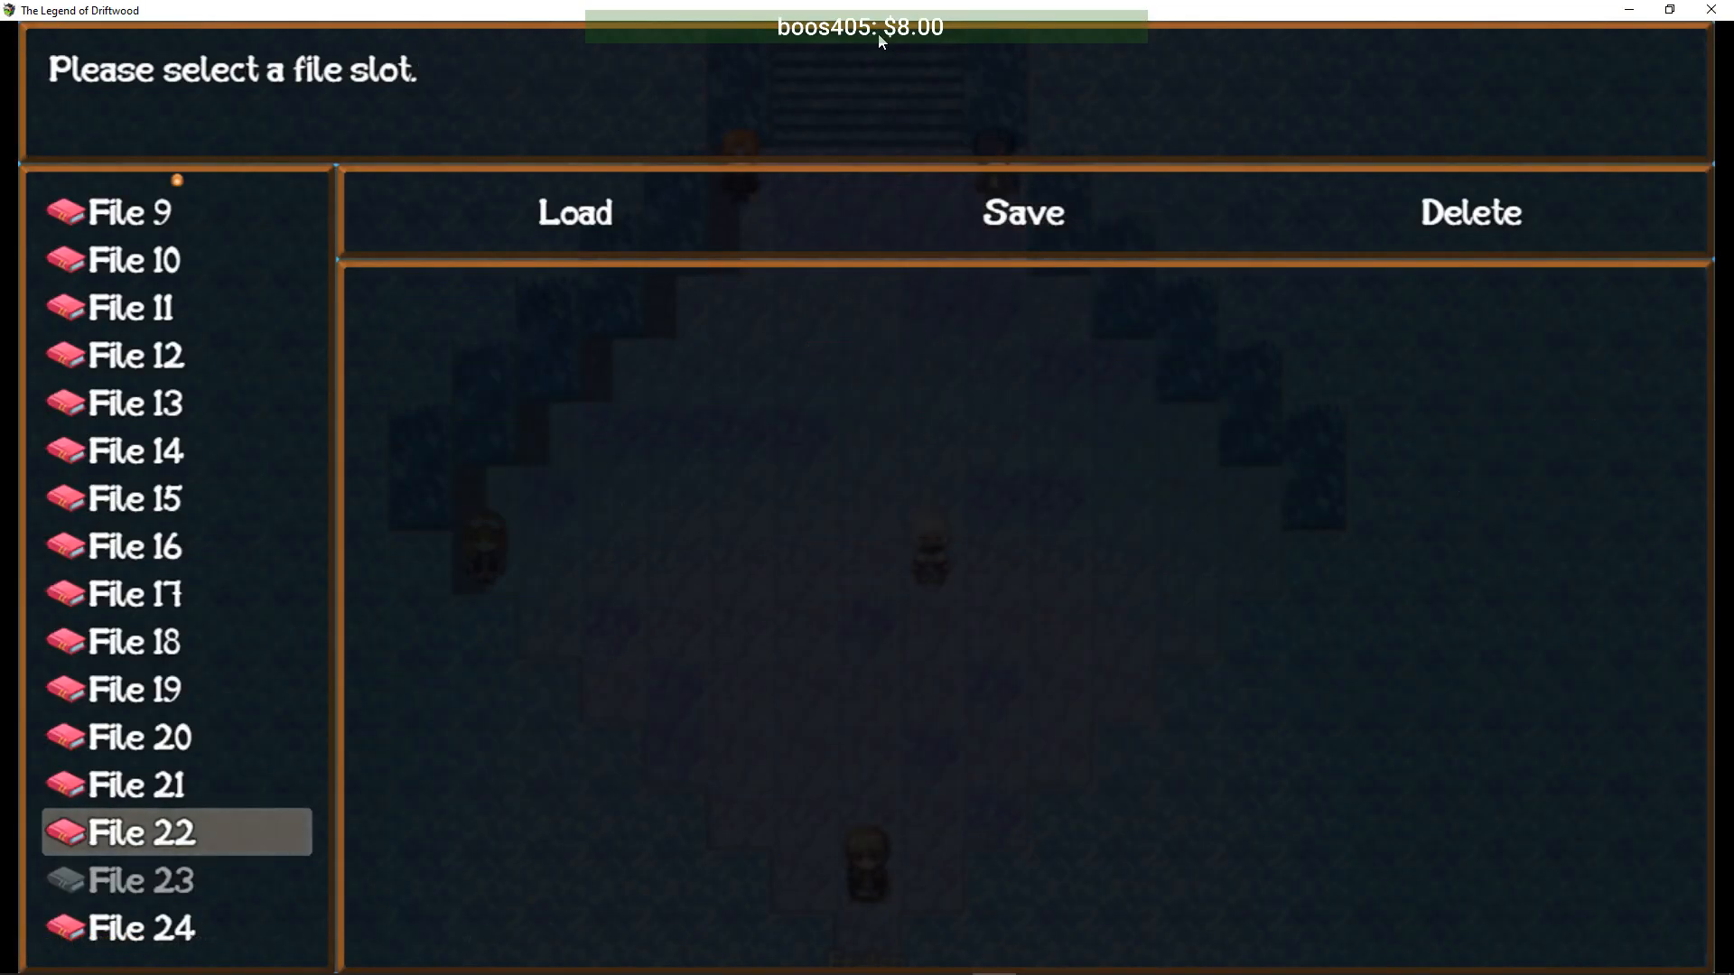
key(Escape)
key(Escape)
- Heal at the arena medic, talk to the Arena Distributor, and walk up to the portal
key(Up)
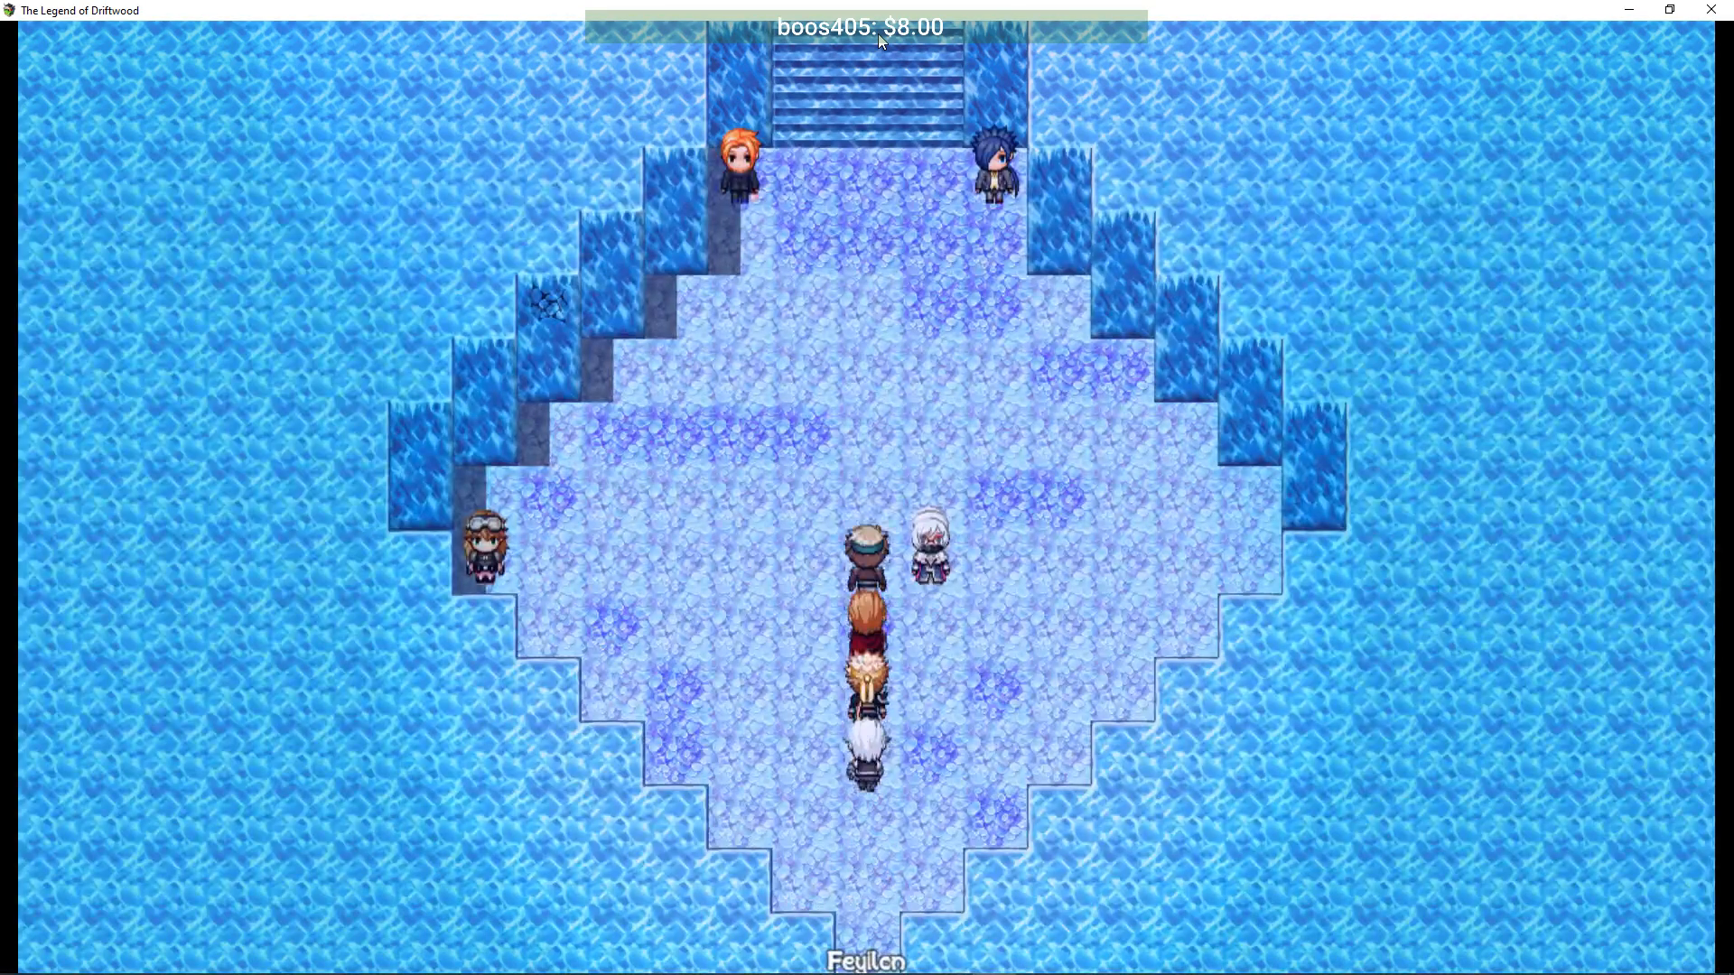
key(Return)
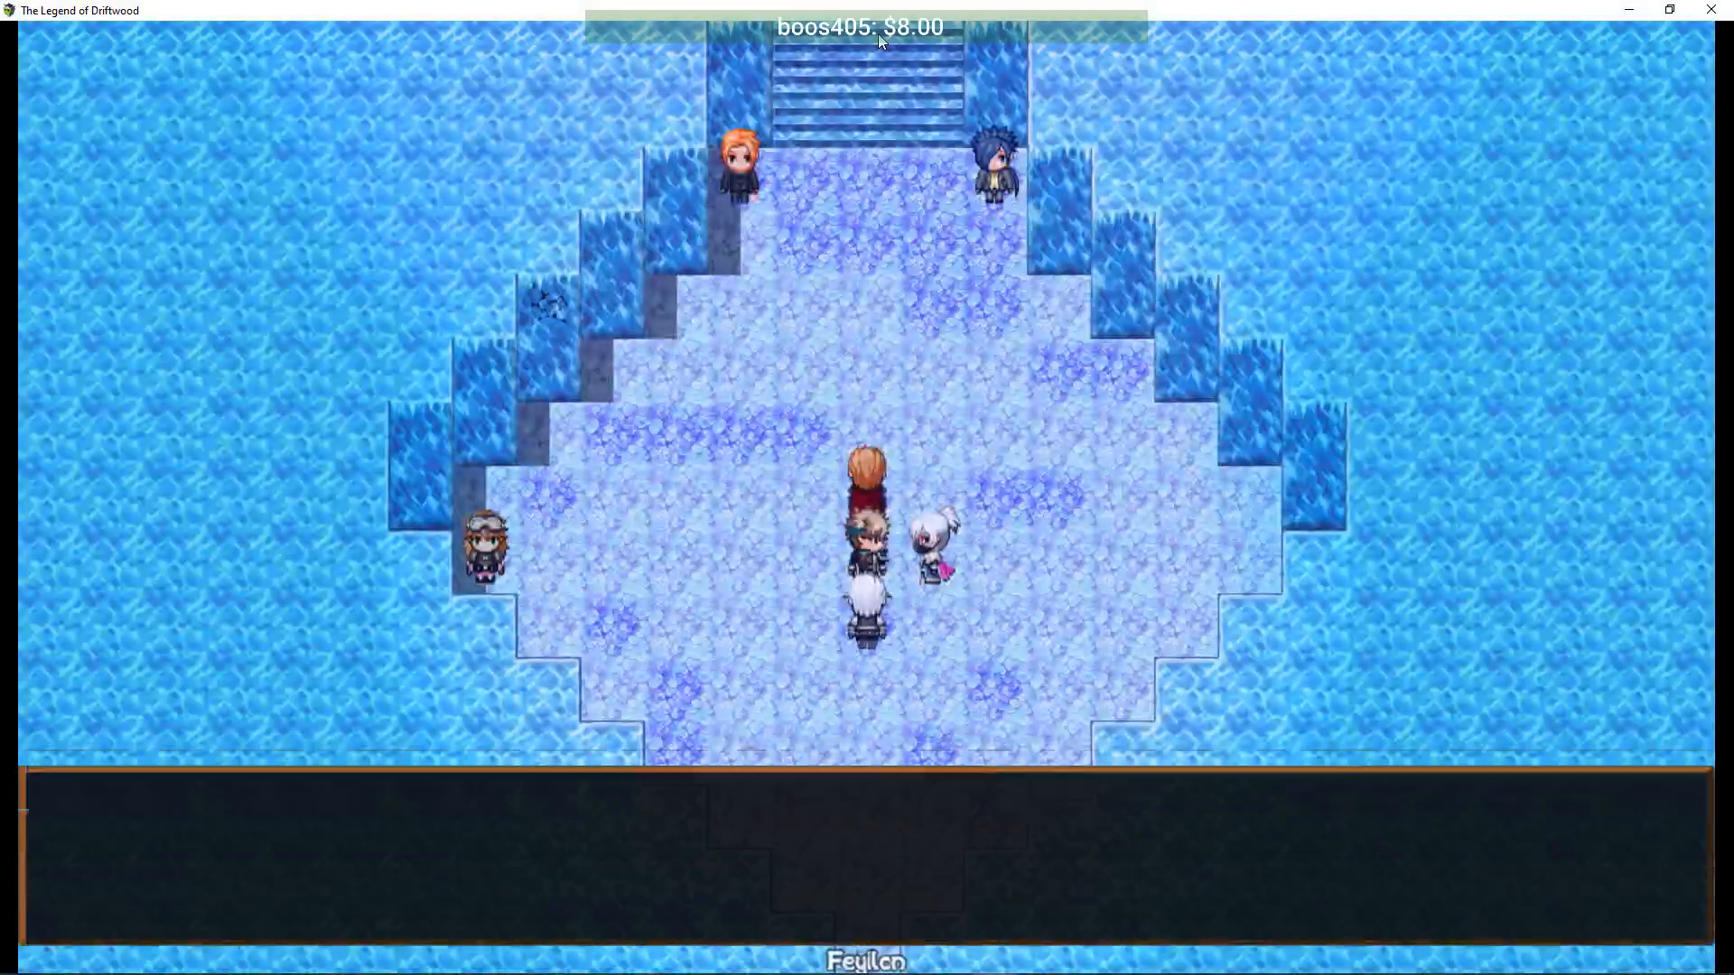
key(Return)
key(Up)
key(Up)
key(Return)
key(Return)
key(Return)
key(Left)
key(Up)
key(Left)
key(Up)
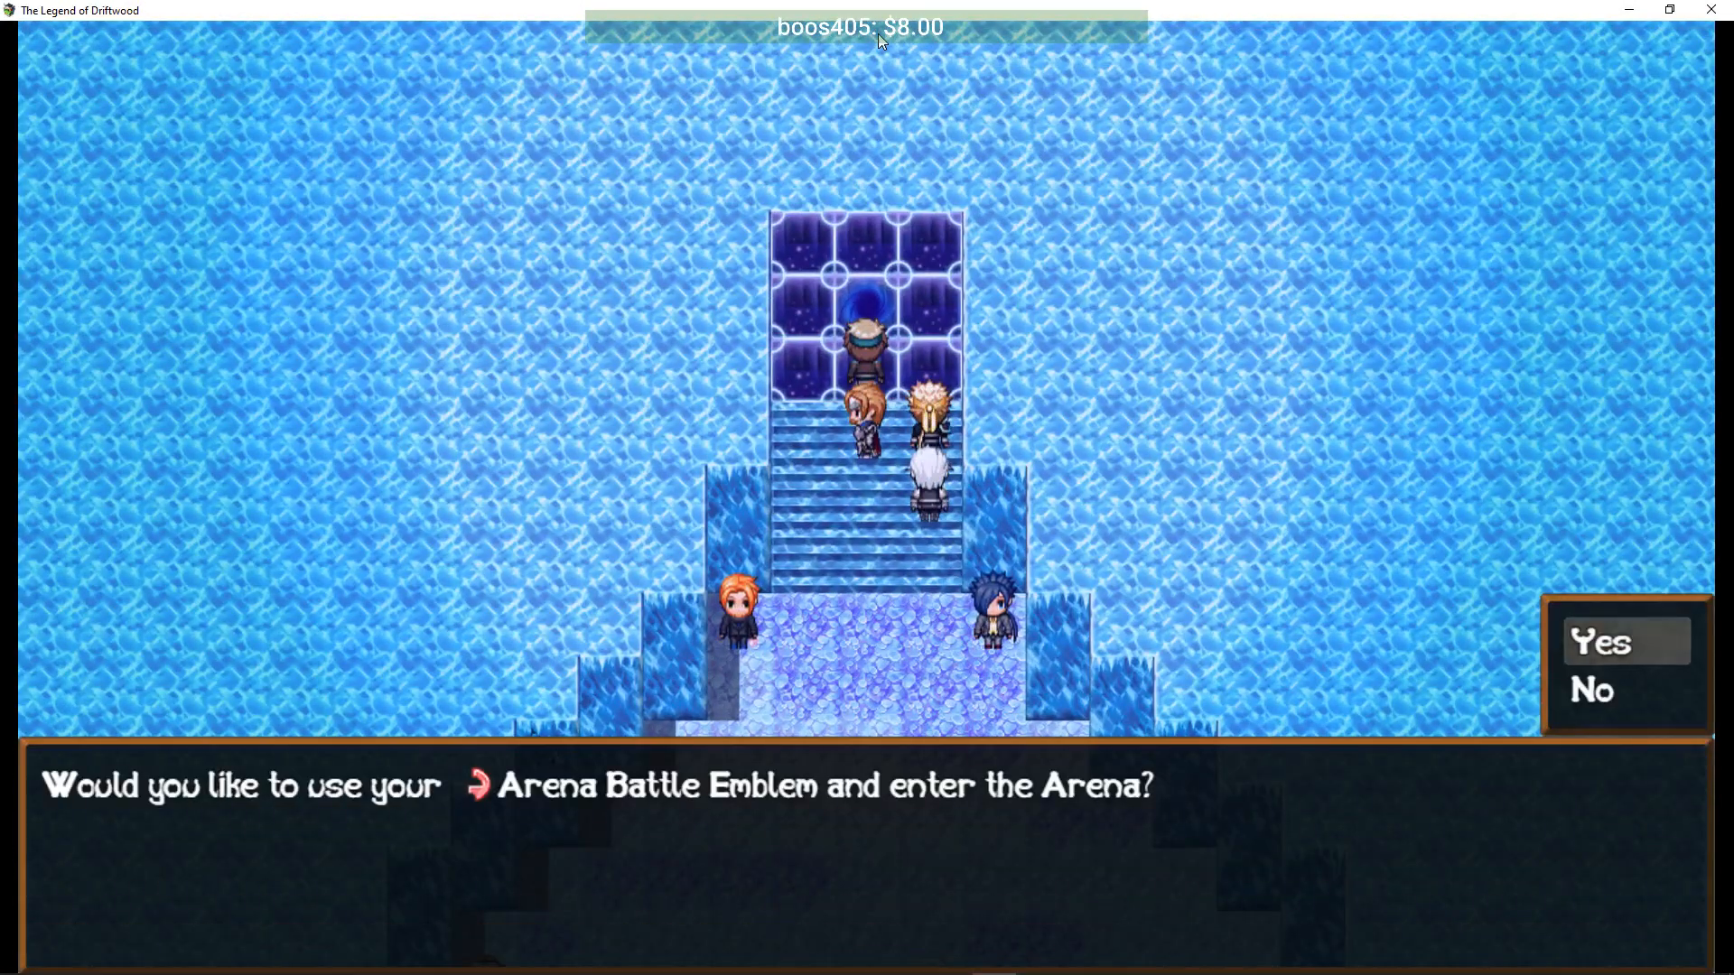
- Use the Arena Battle Emblem, choose Fight Mega-Bosses, and pick Uber Iceworm
key(Return)
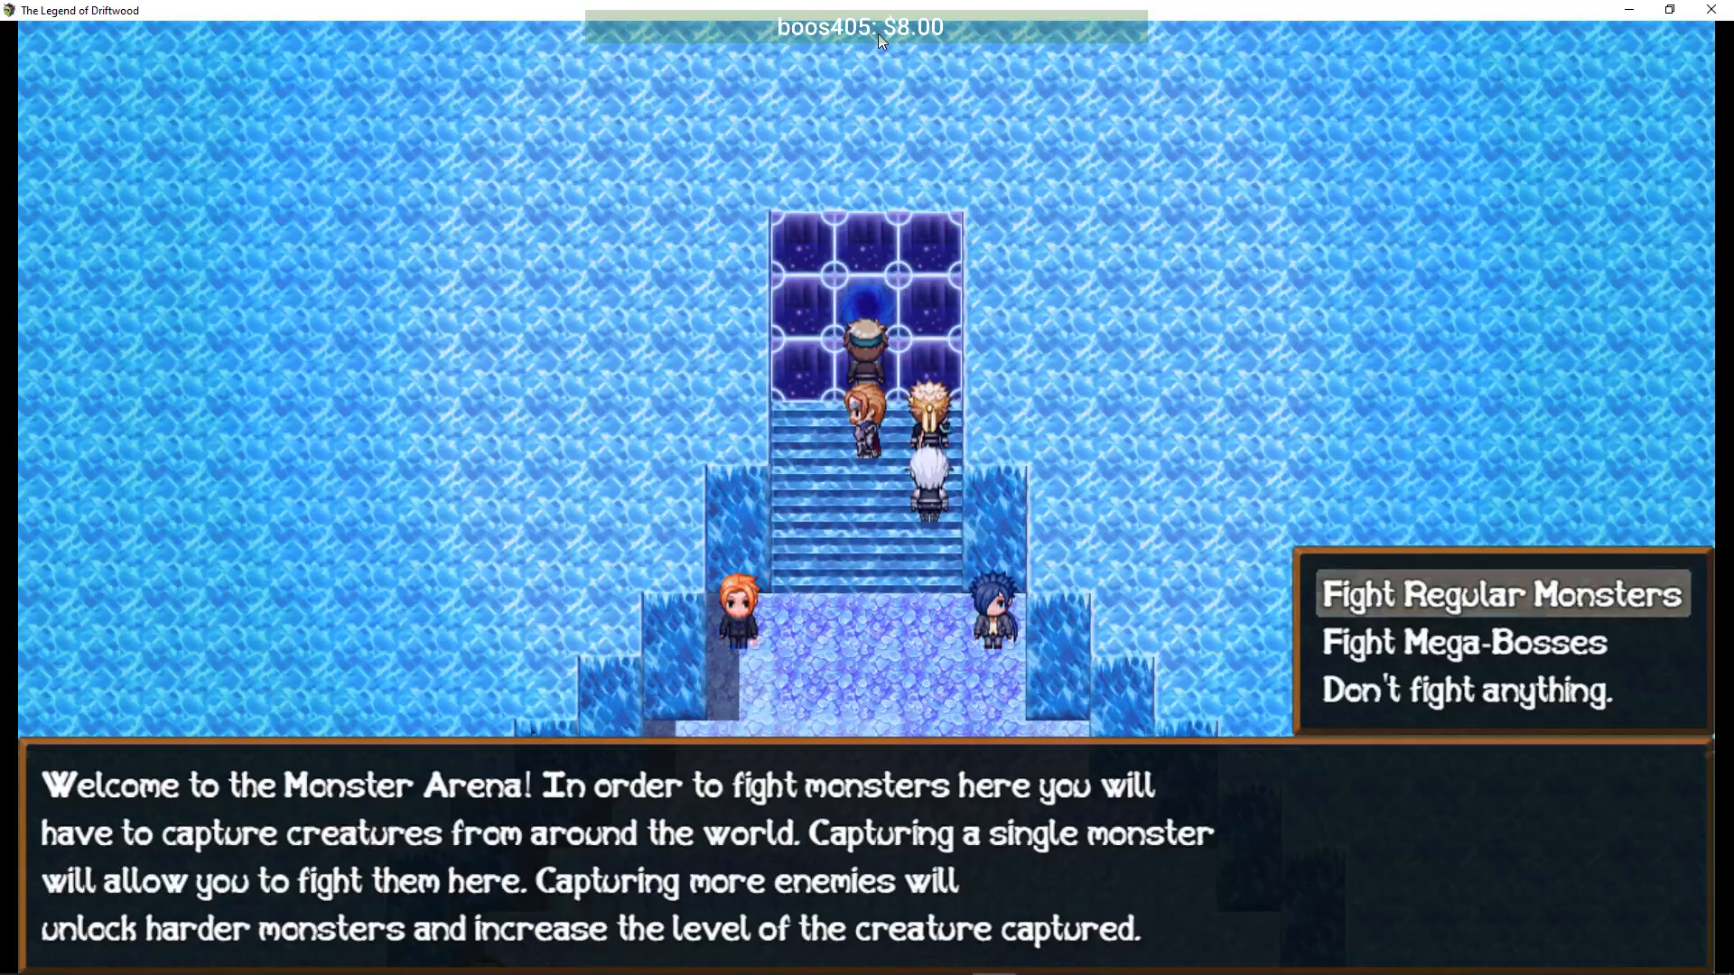
key(Return)
key(Down)
key(Down)
key(Down)
key(Down)
key(Down)
key(Down)
key(Down)
key(Up)
key(Return)
key(Return)
key(Down)
key(Return)
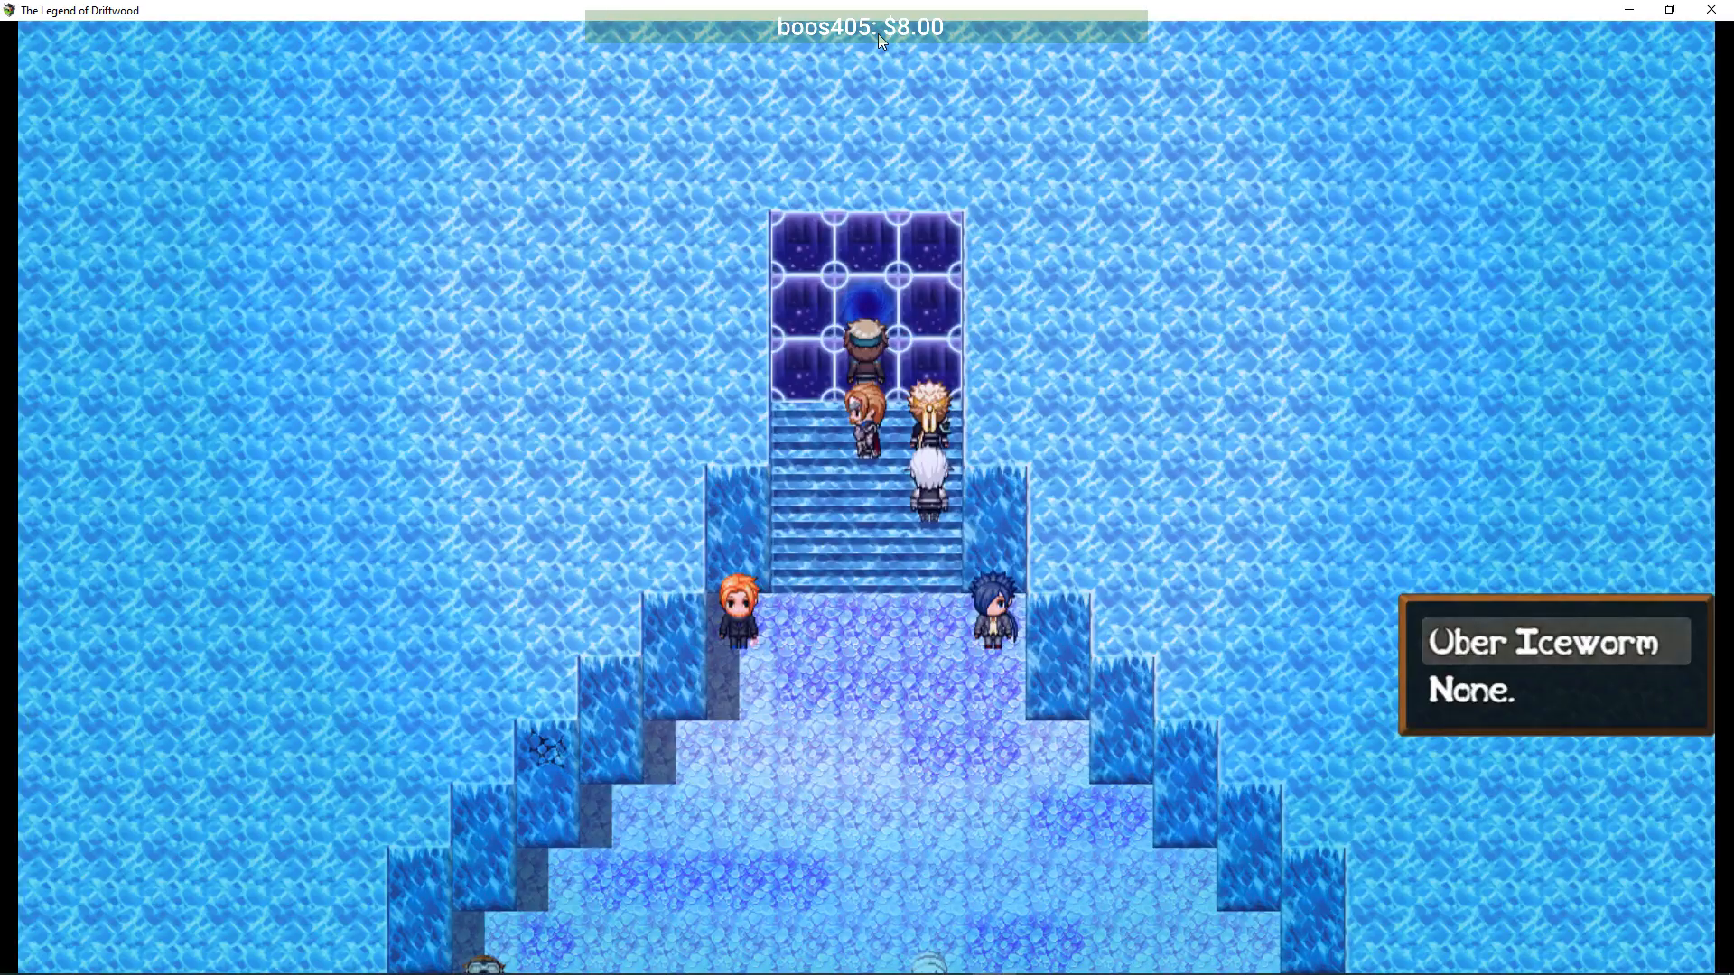
key(Return)
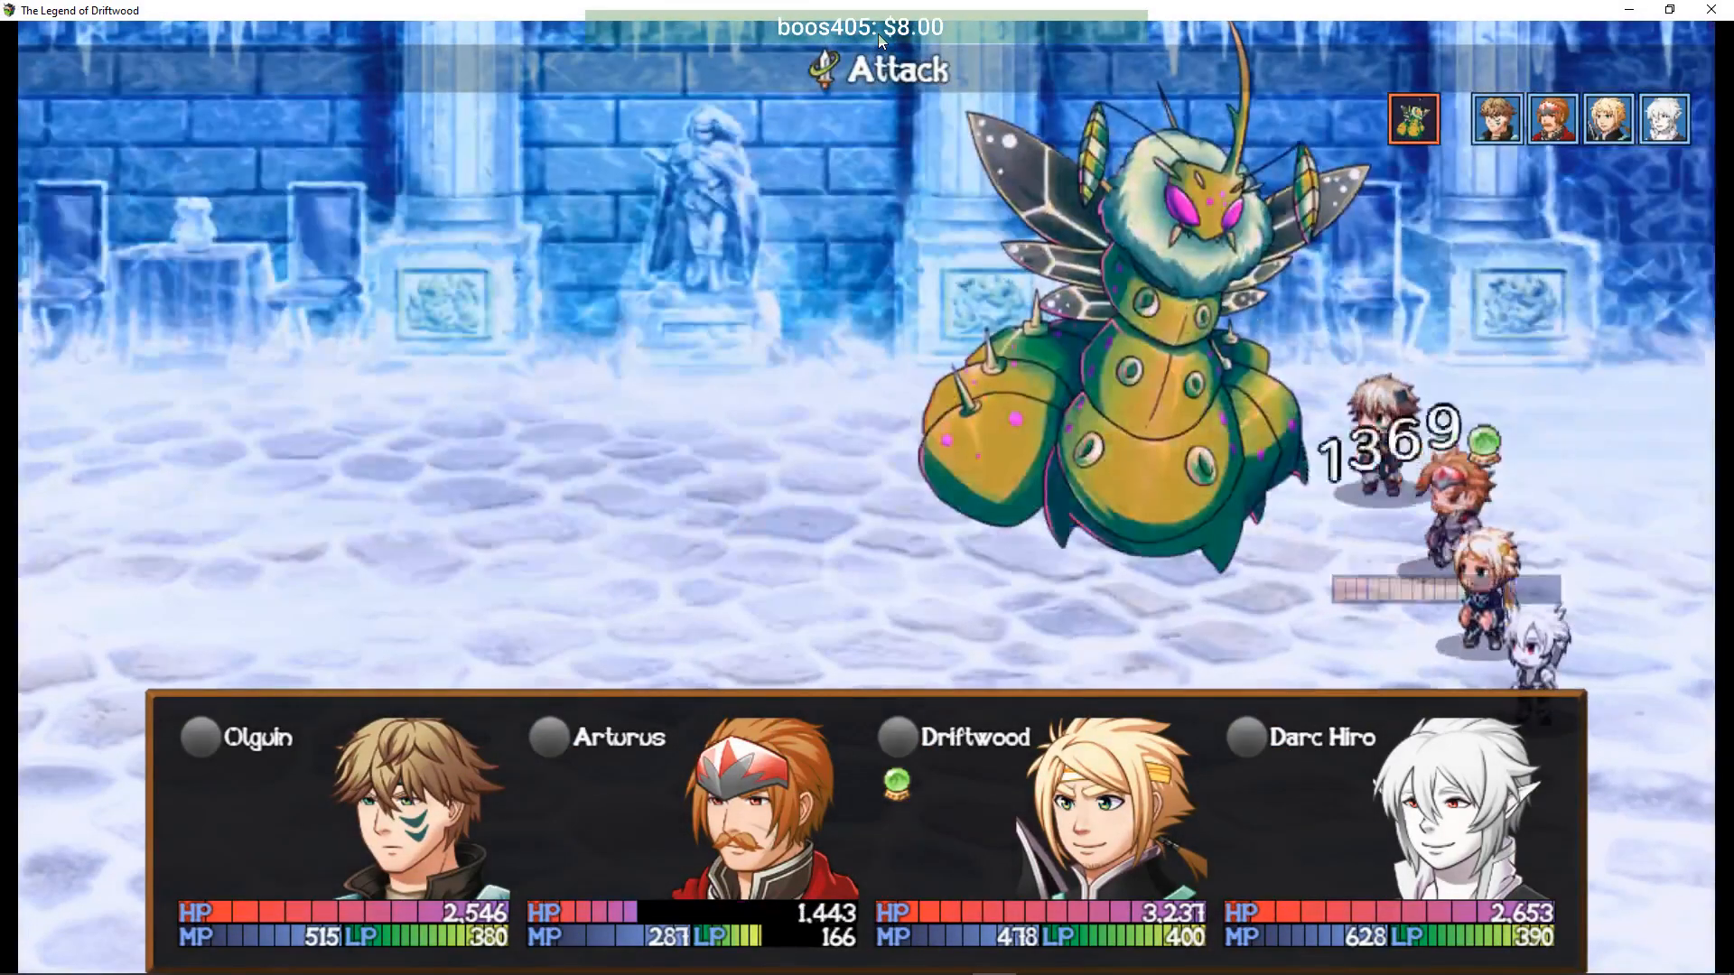
- Have Olguin cast Flame Shot III on the boss and Arturus use Knight's Valor
key(Down)
key(Return)
key(Down)
key(Down)
key(Down)
key(Down)
key(Down)
key(Down)
key(Down)
key(Up)
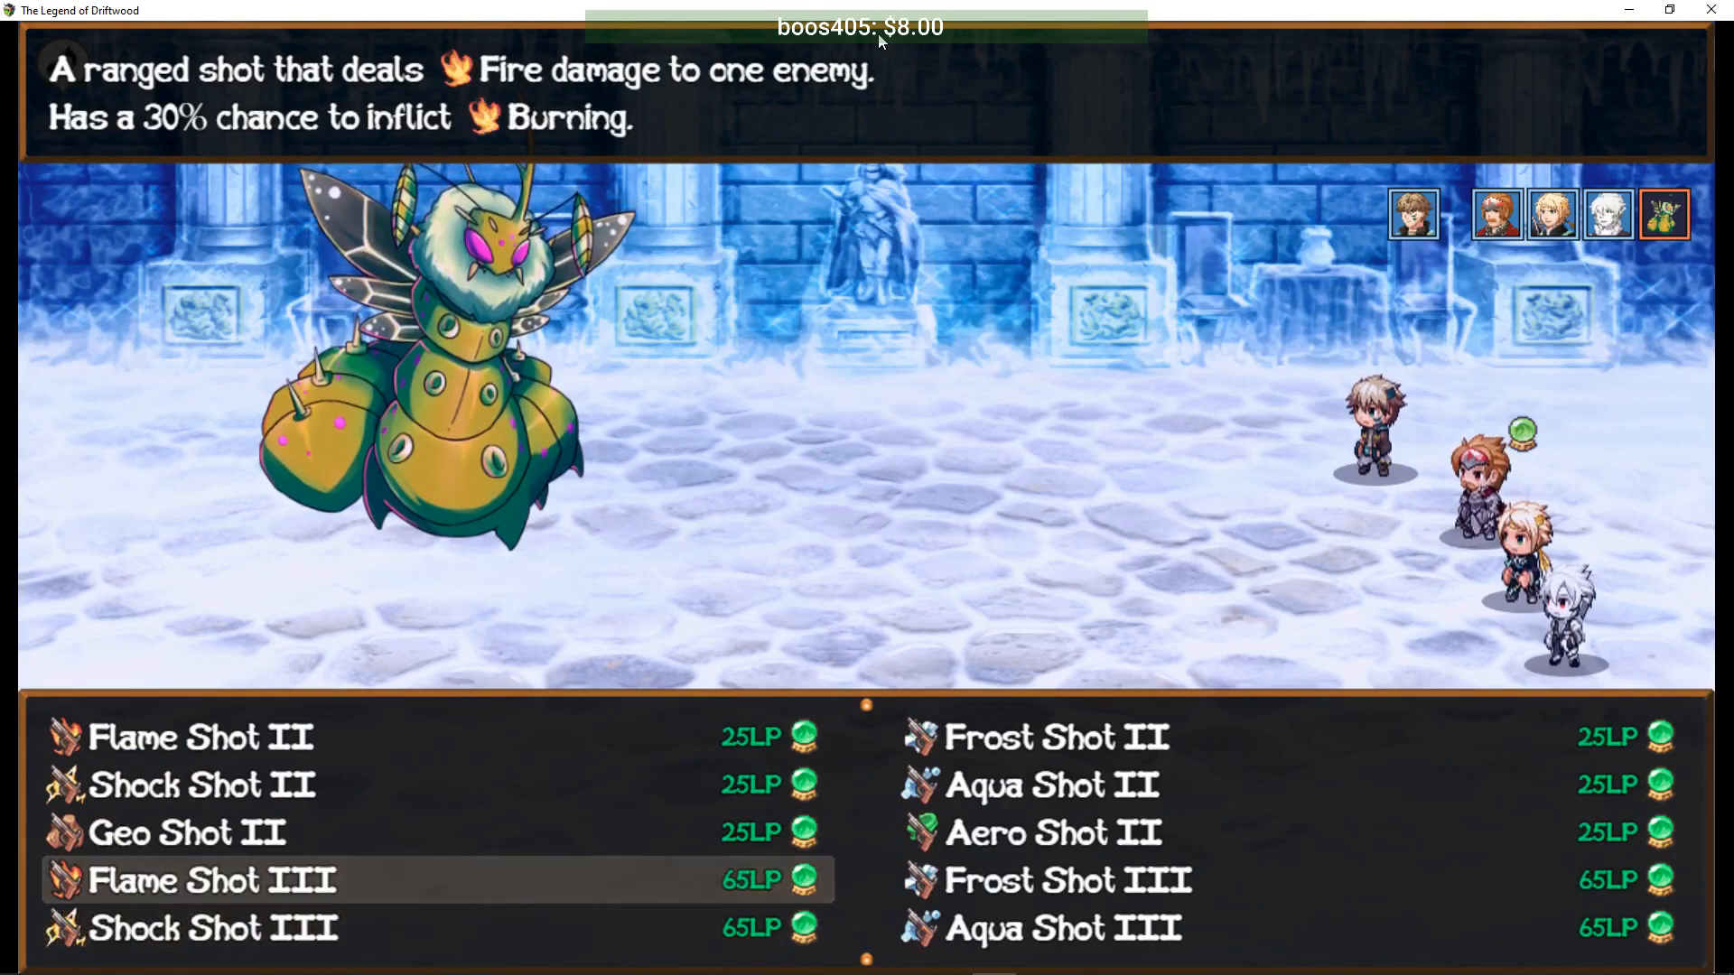
key(Return)
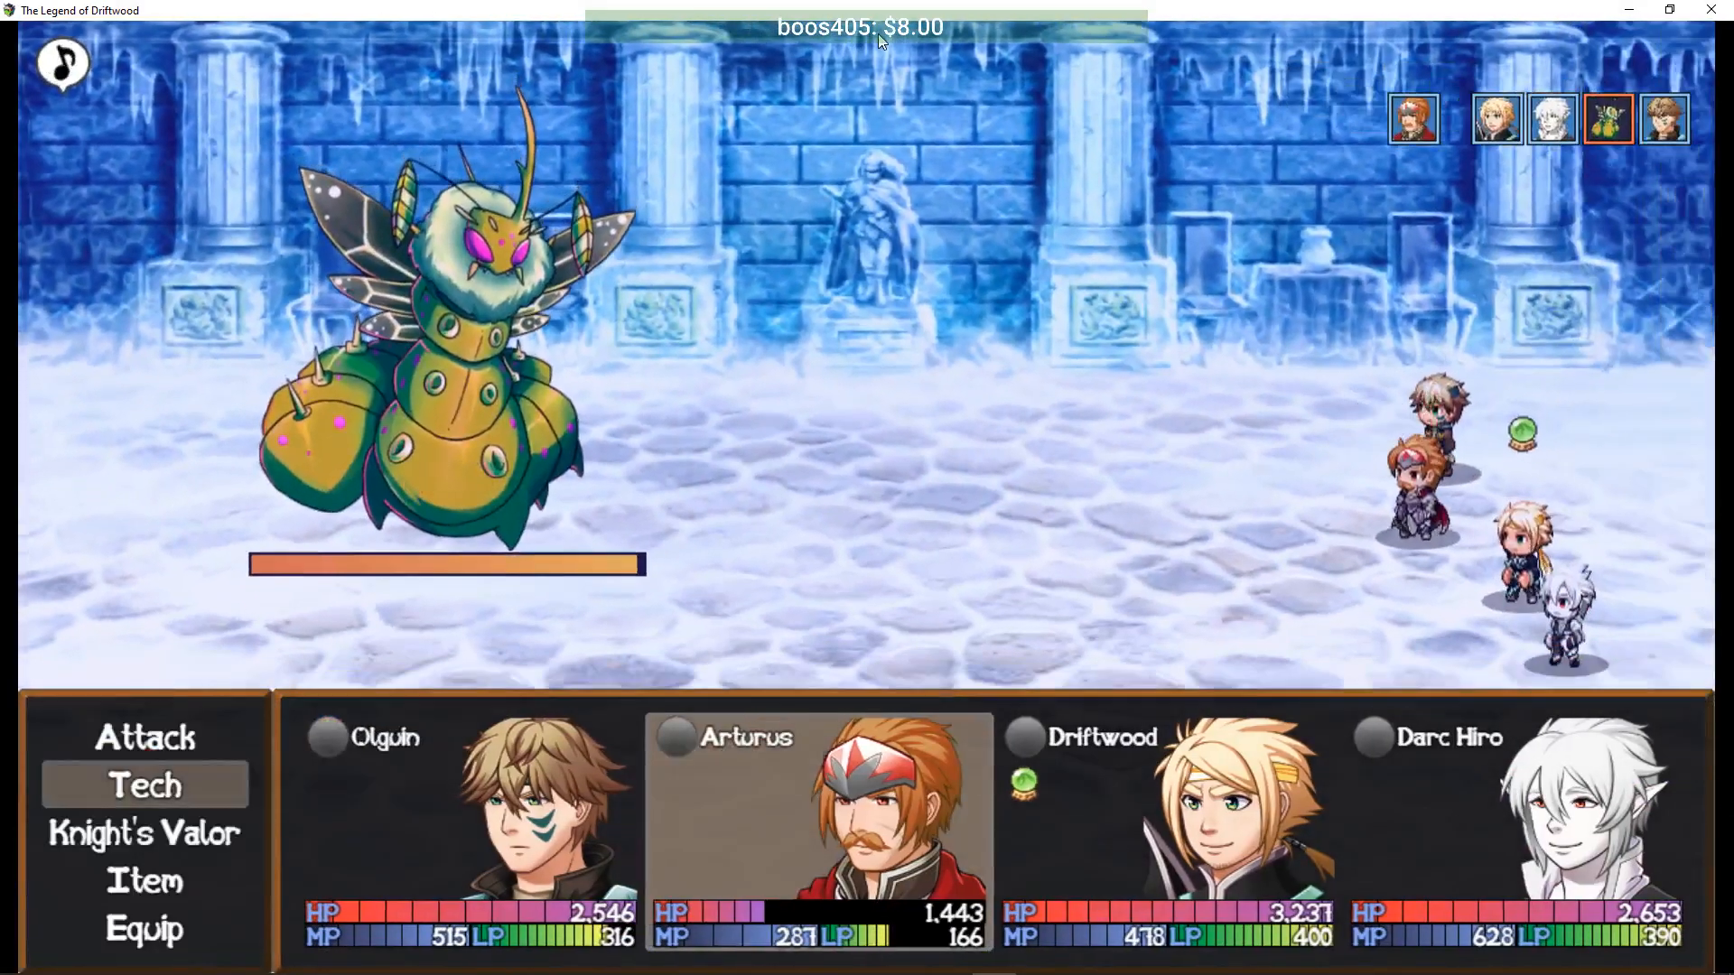
key(Down)
key(Return)
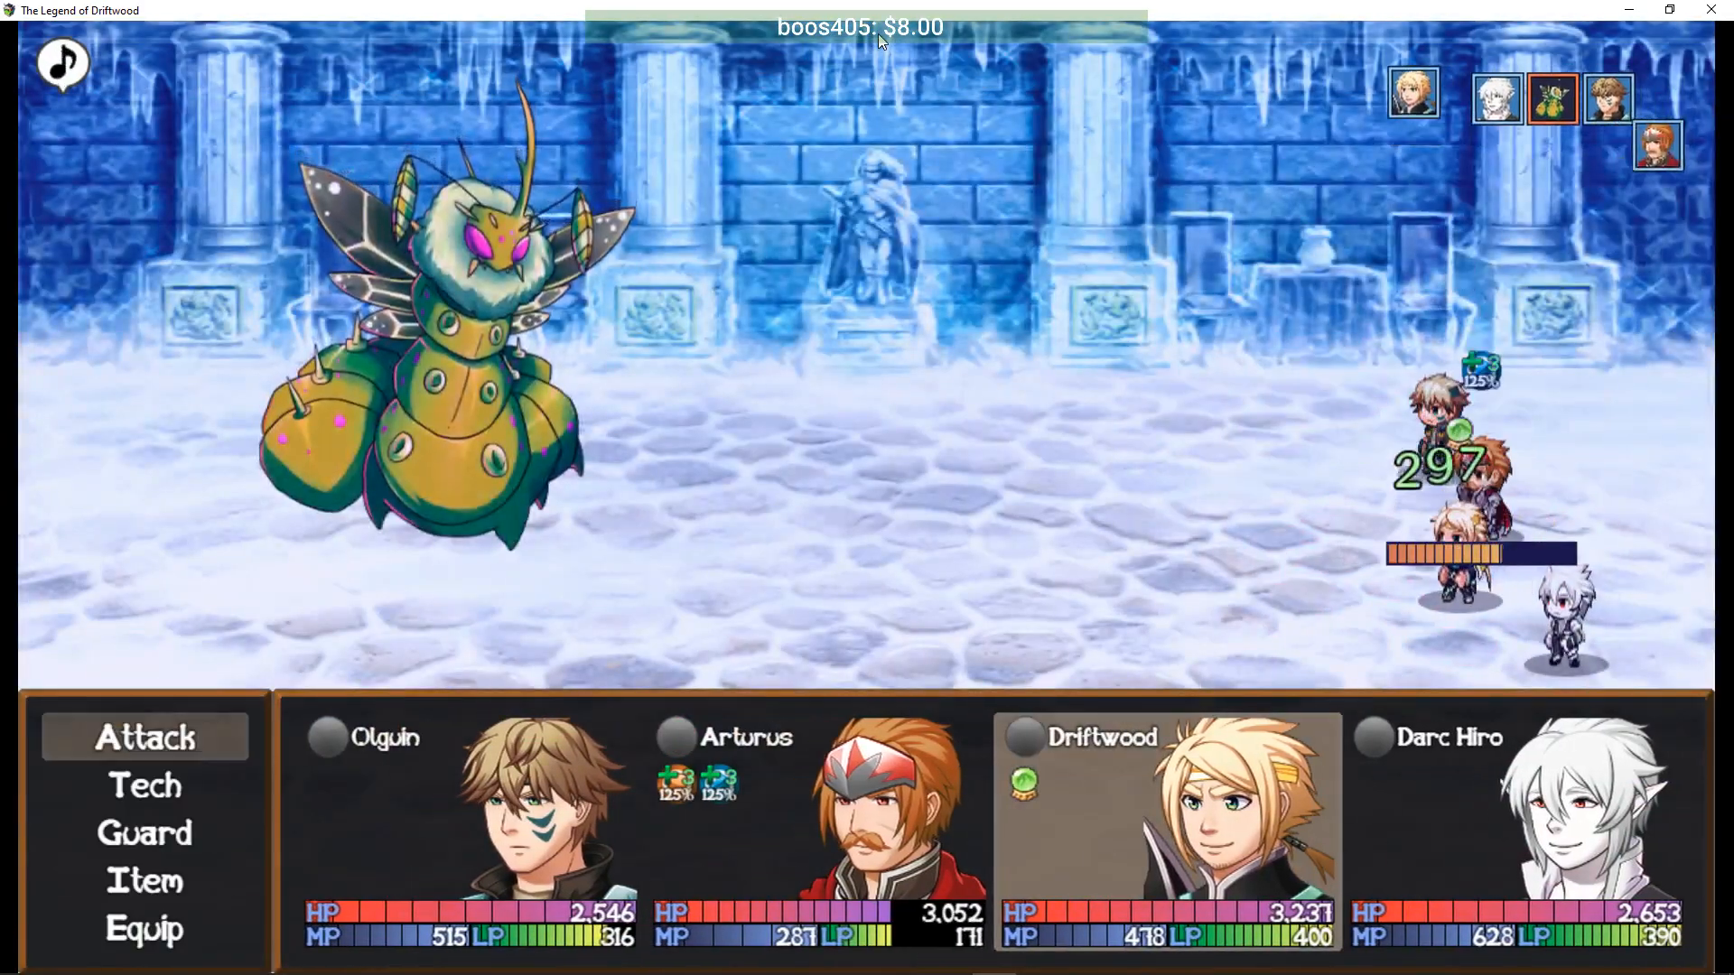
- Have Driftwood cast Tachi: Kasai on the boss and Darc Hiro sing Defender's Minne
key(Down)
key(Return)
key(Down)
key(Down)
key(Return)
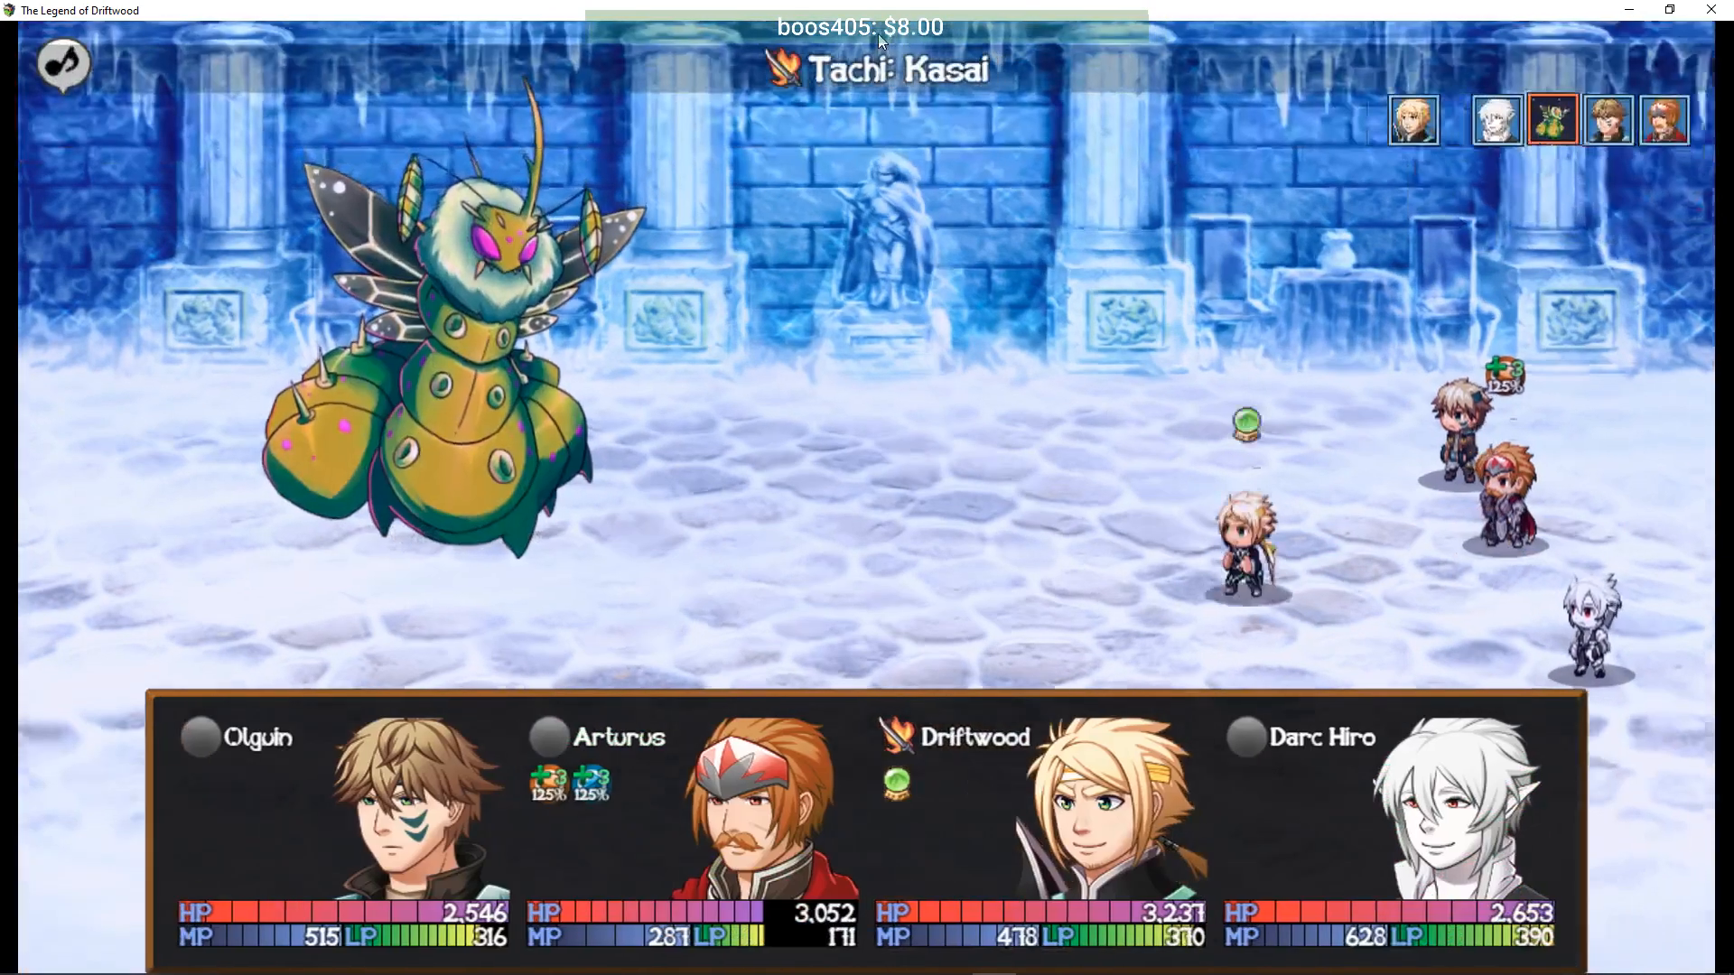
key(Return)
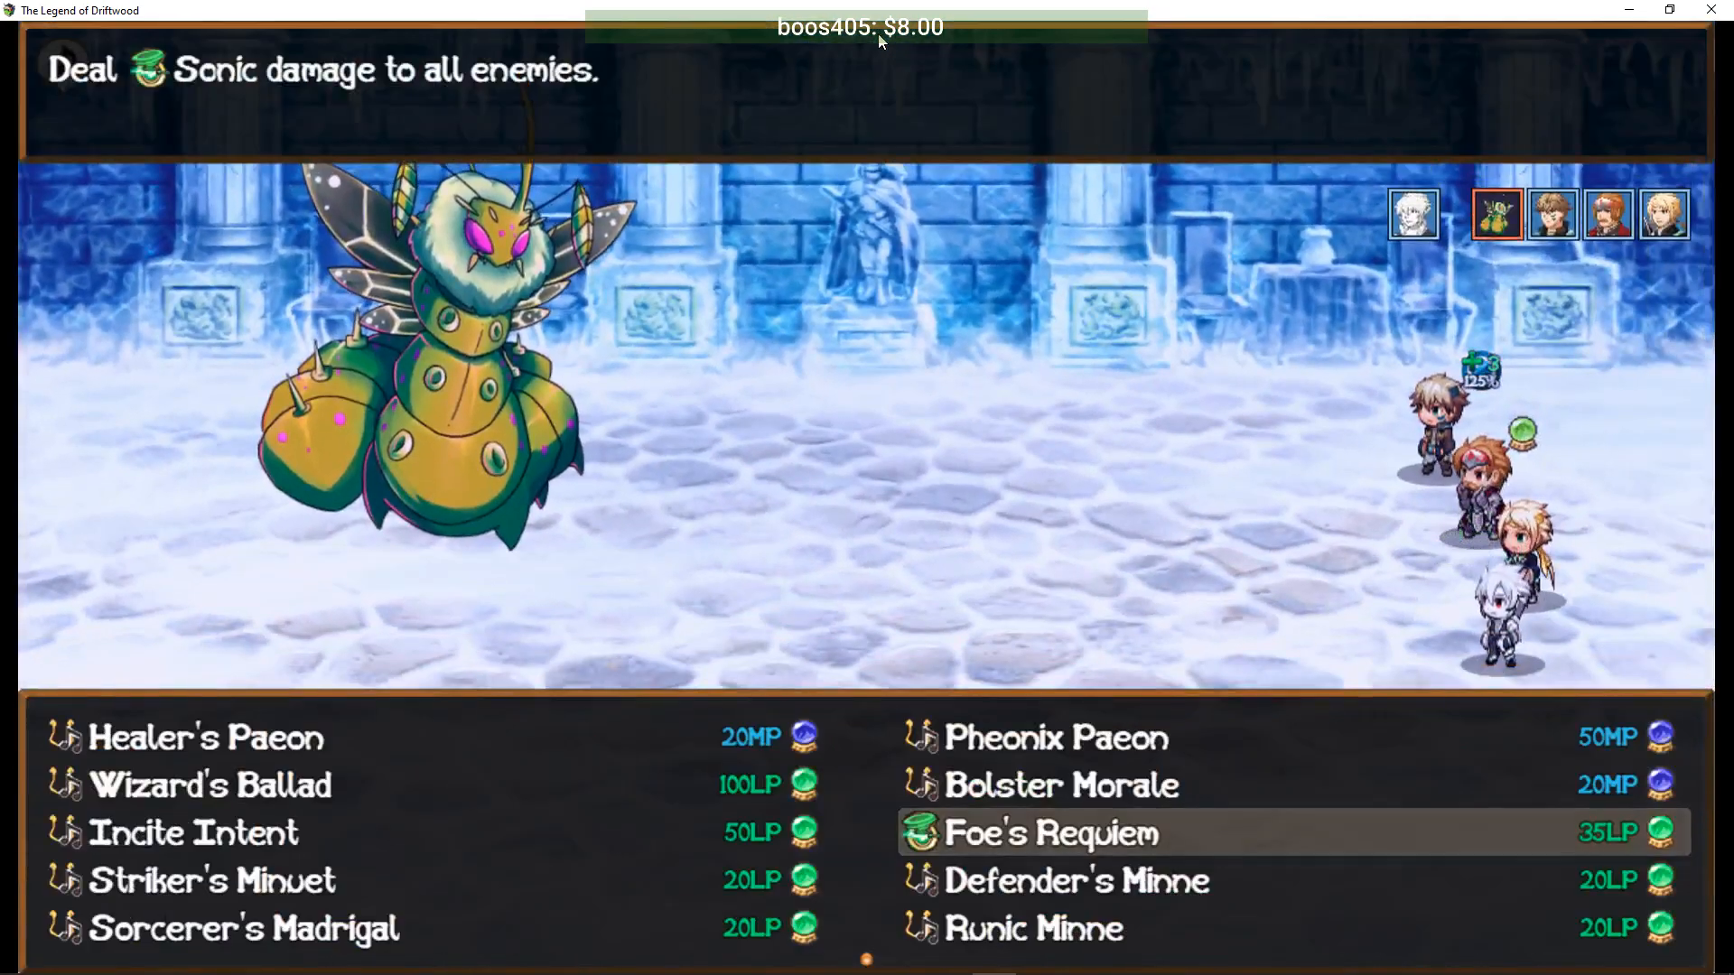
key(Down)
key(Return)
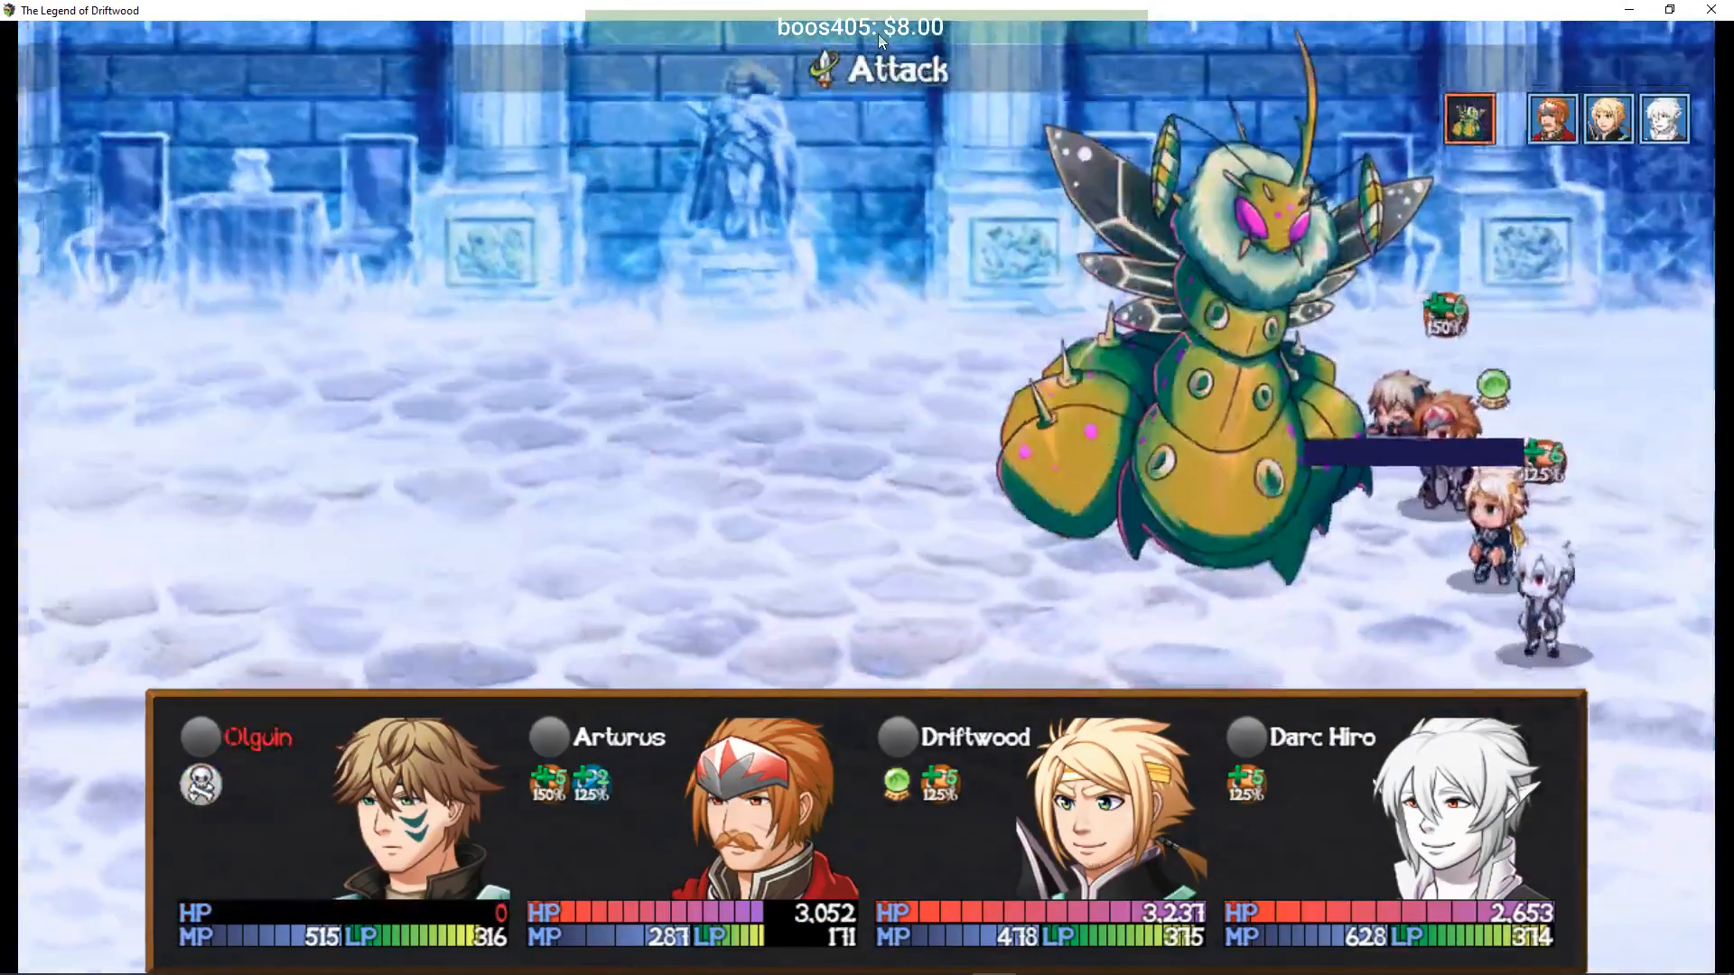
- Have Arturus use Enmity to draw the boss's attacks
key(Up)
key(Return)
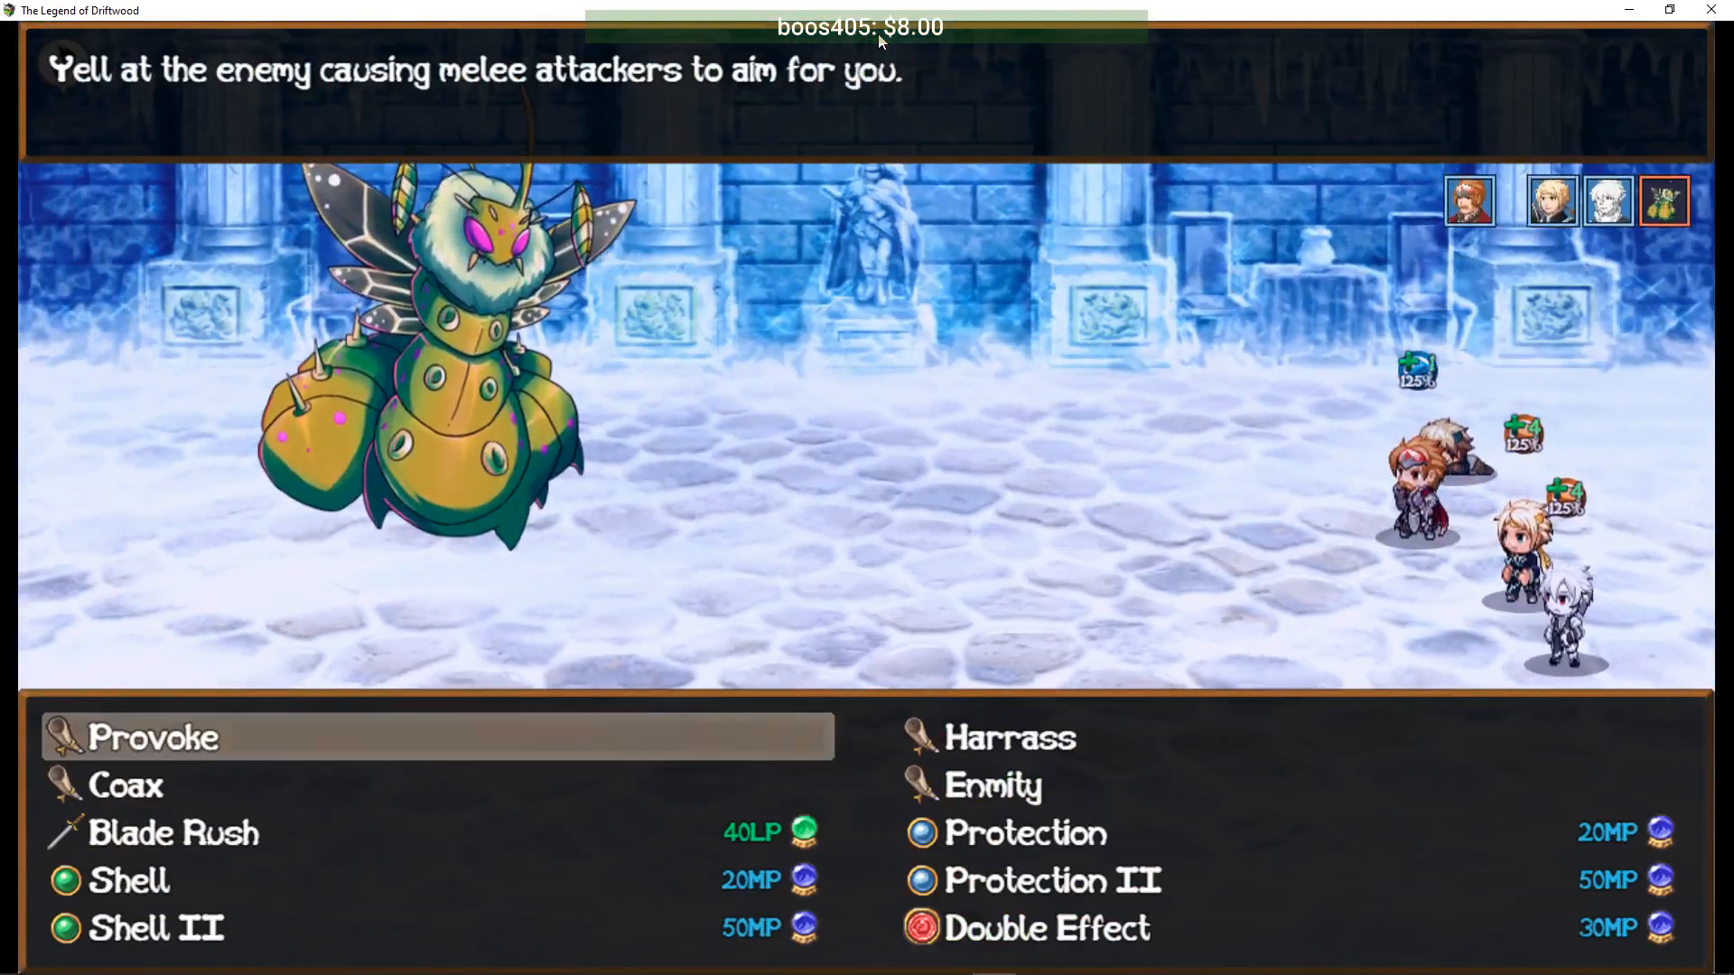
key(Right)
key(Down)
key(Return)
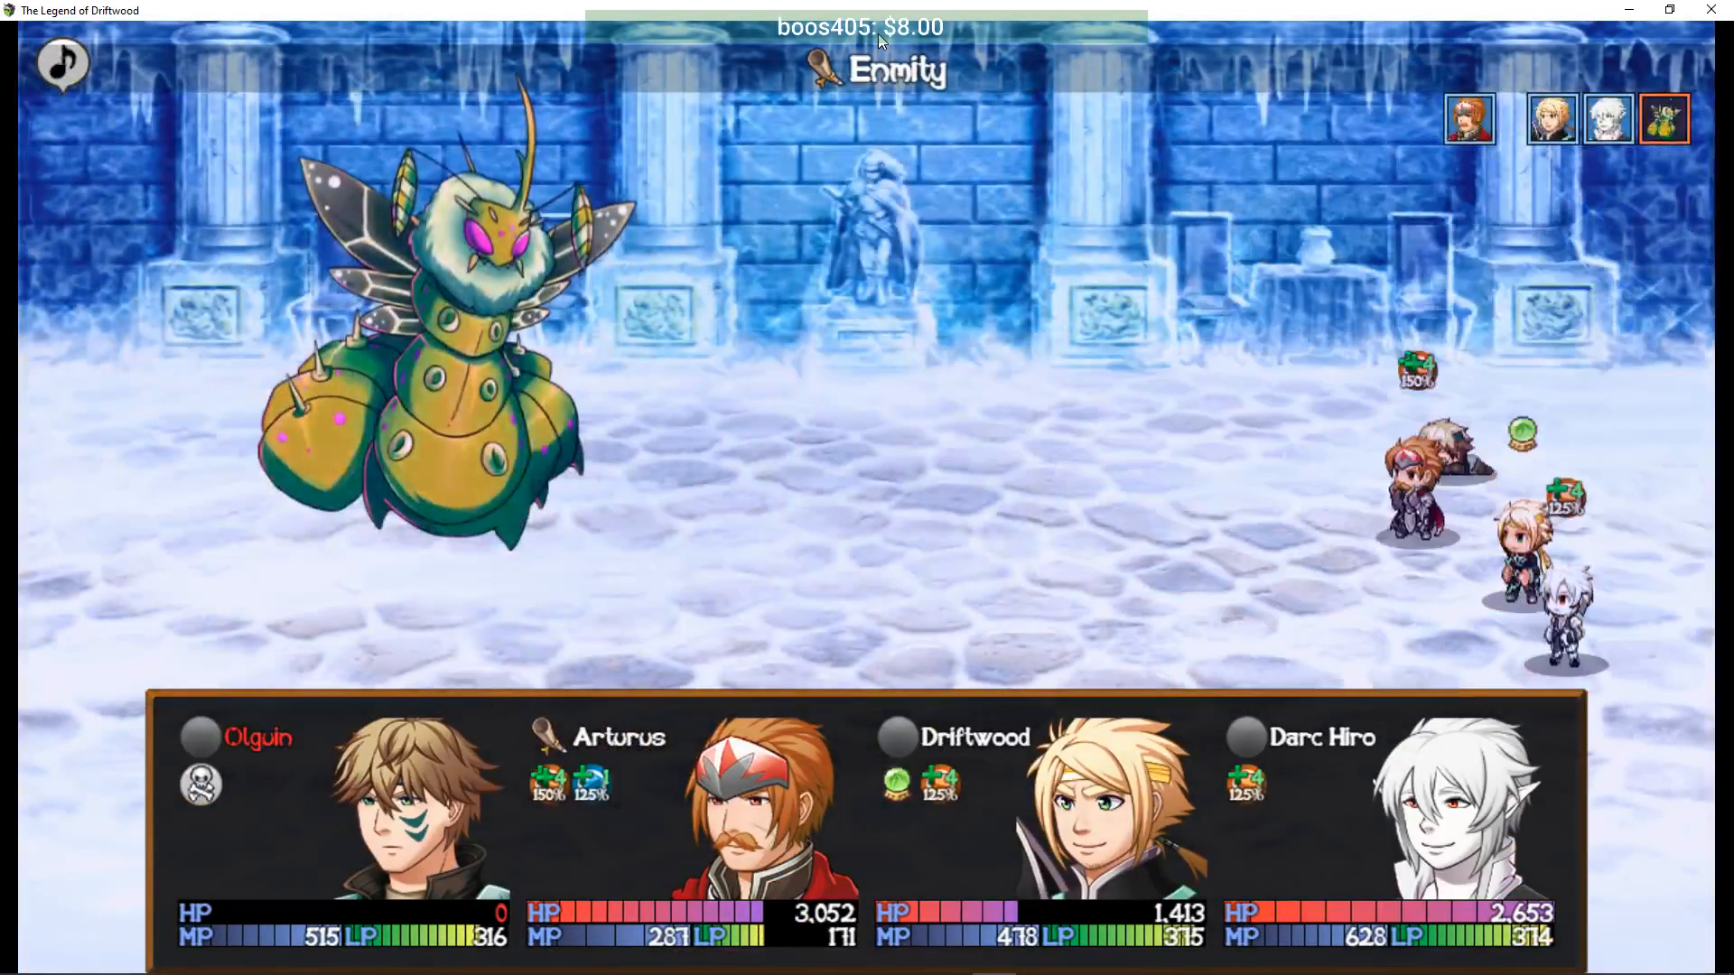
- Compare Slice with Offensive Stance, then have Driftwood hit the Uber Iceworm with Slice
key(Return)
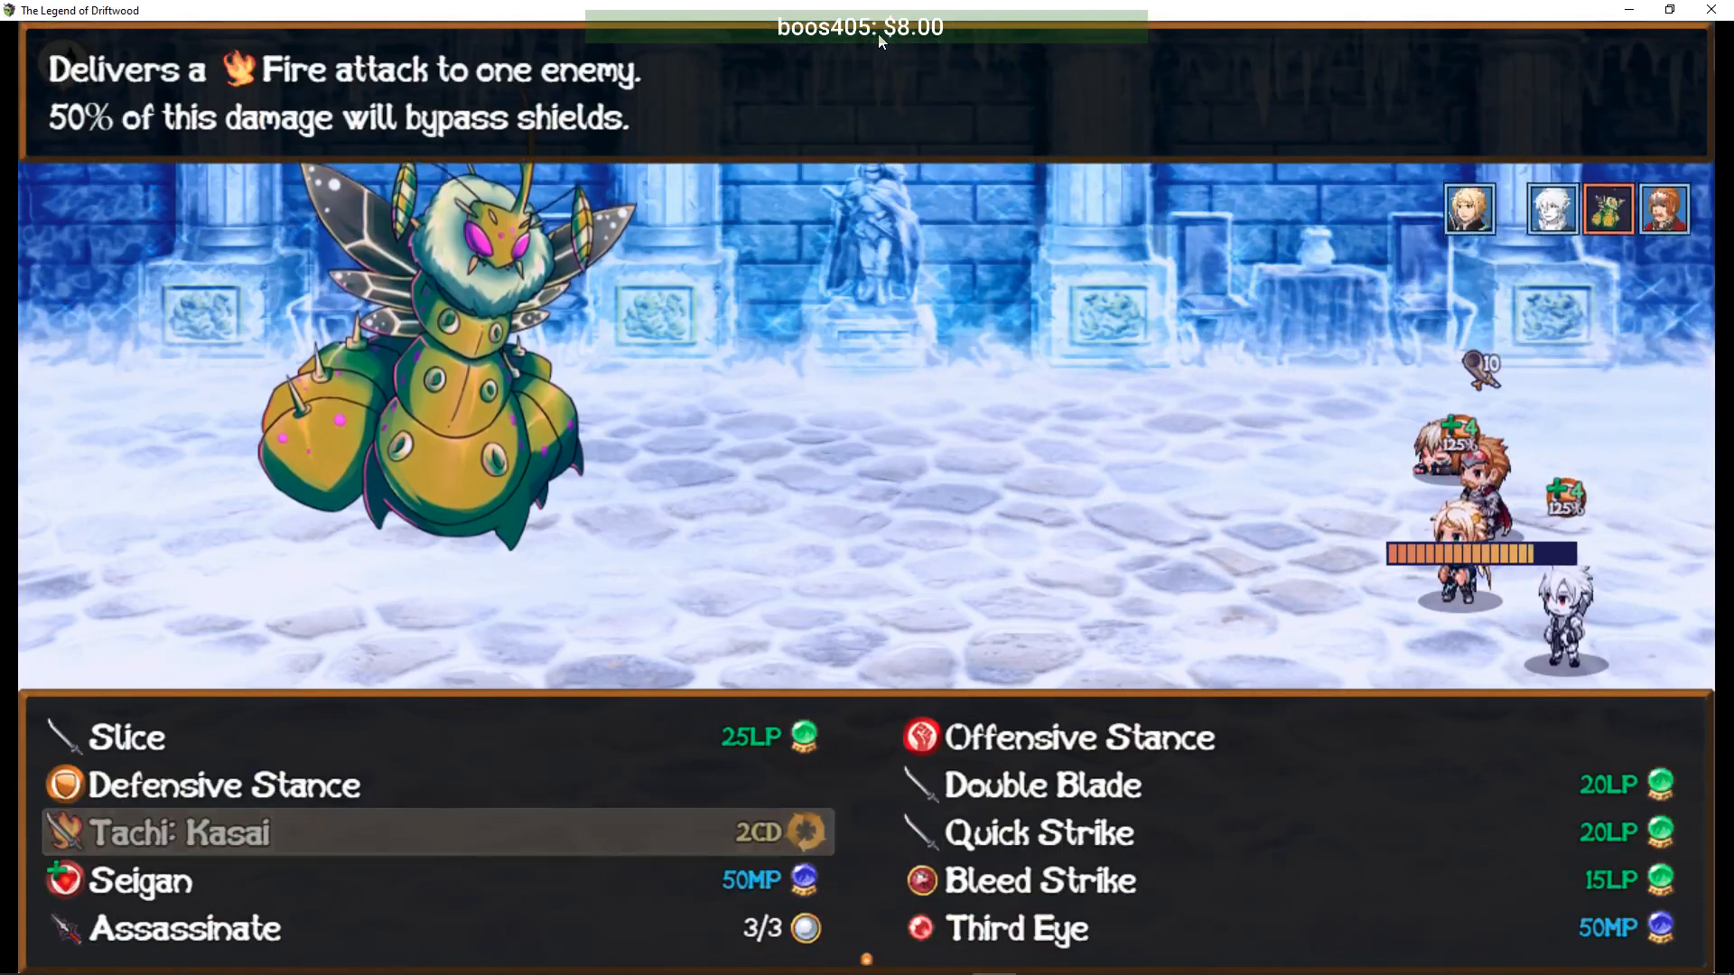
key(Down)
key(Down)
key(Down)
key(Right)
key(Down)
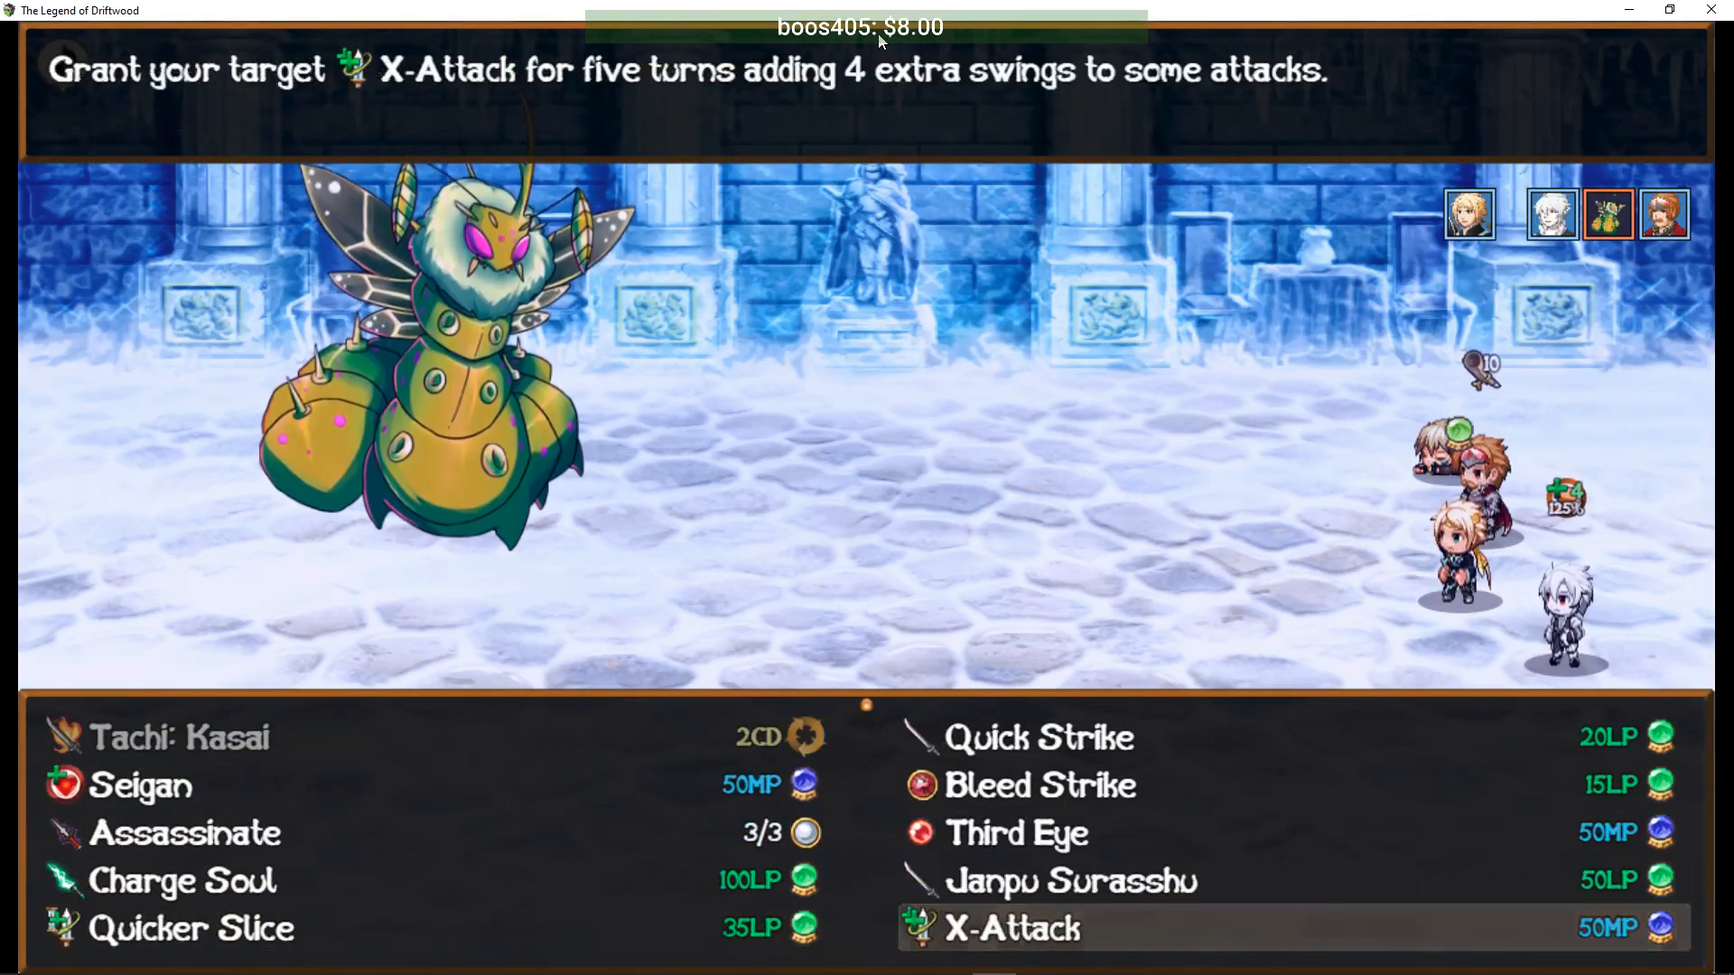
key(Up)
key(Down)
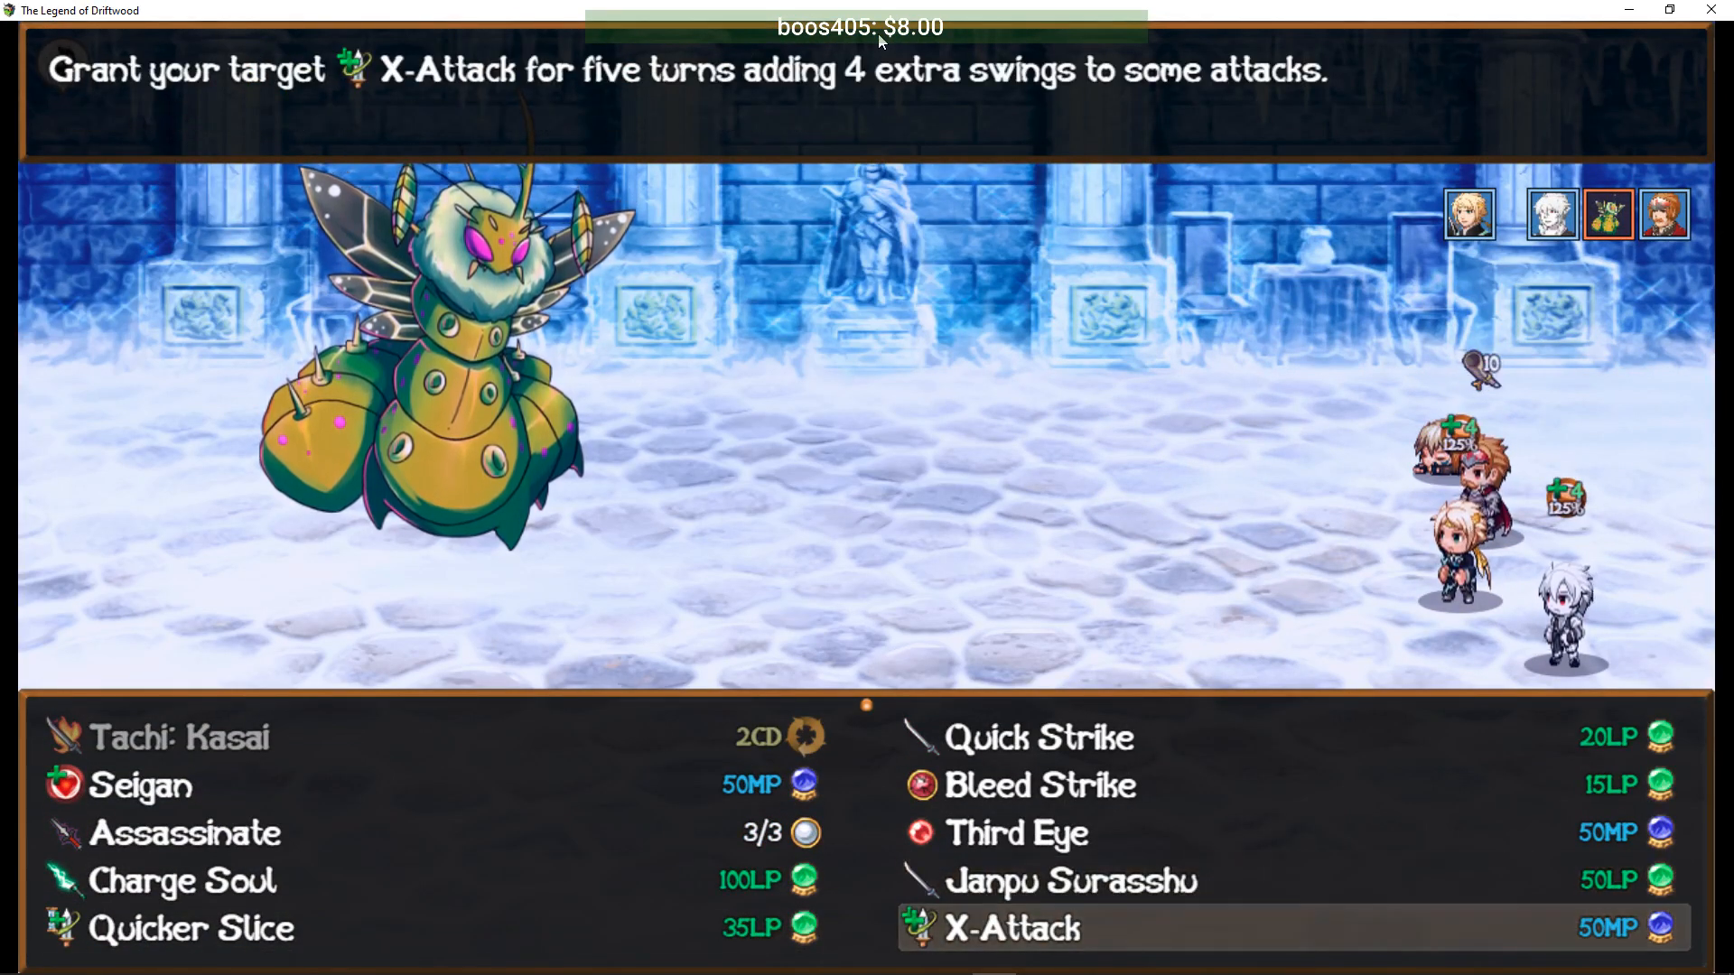
key(Up)
key(Up)
key(Up)
key(Up)
key(Up)
key(Up)
key(Left)
key(Right)
key(Left)
key(Right)
key(Left)
key(Right)
key(Left)
key(Right)
key(Left)
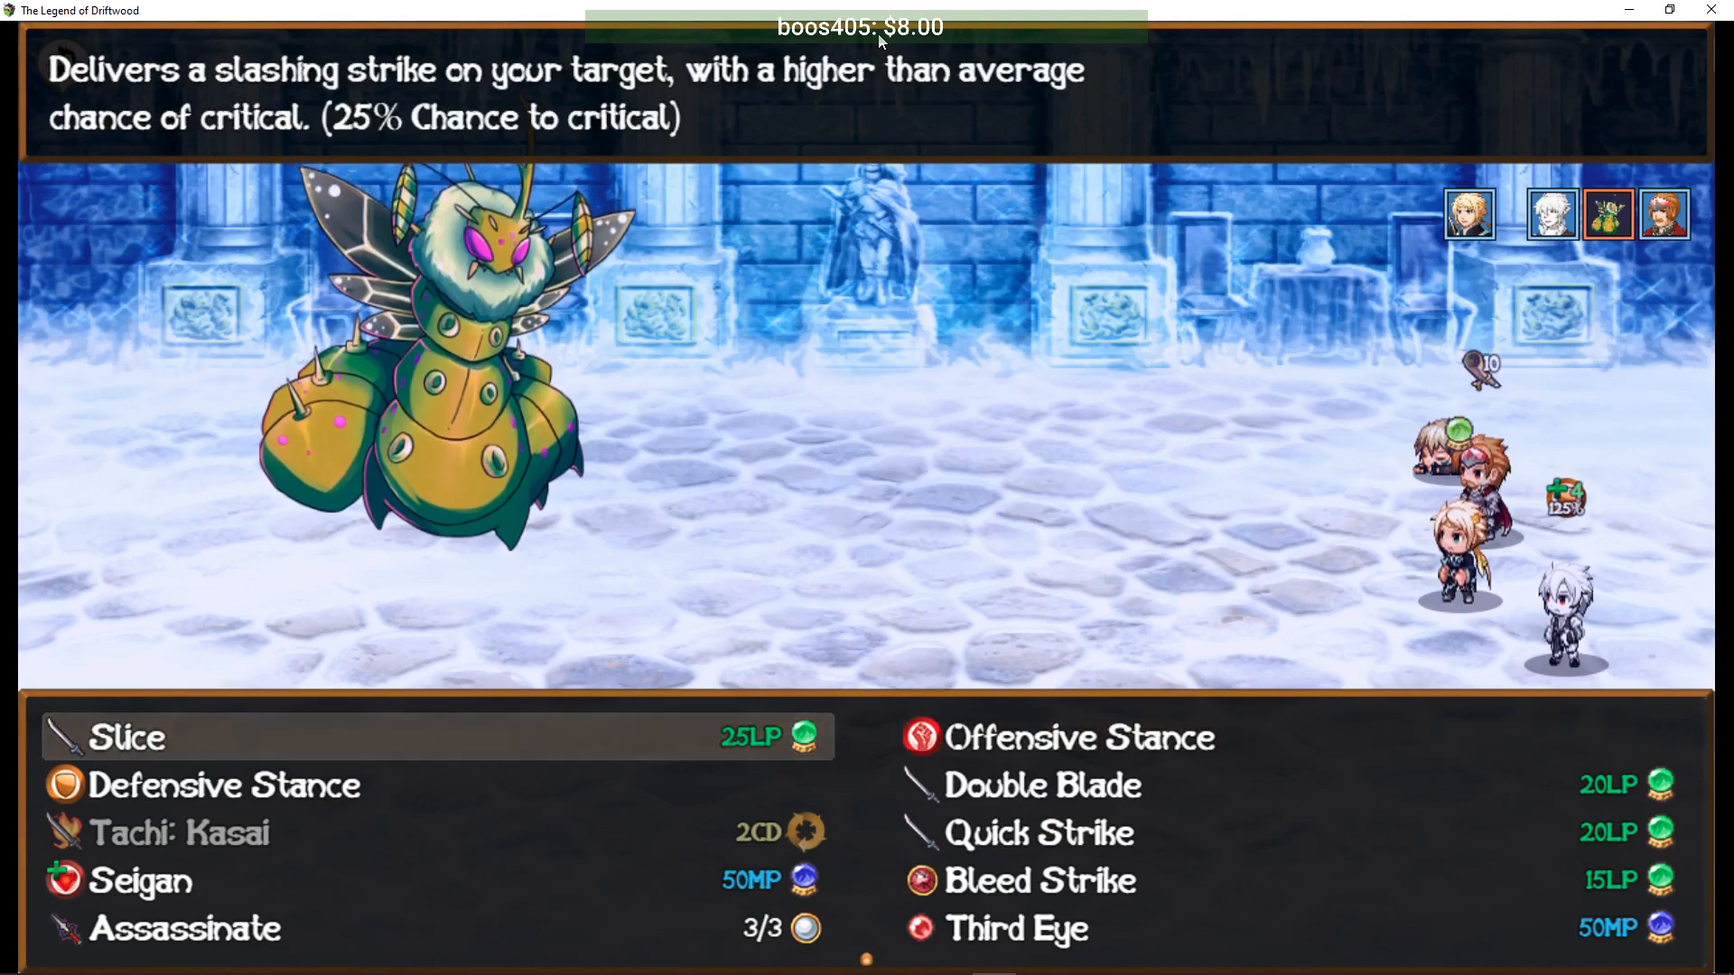
key(Return)
key(Return)
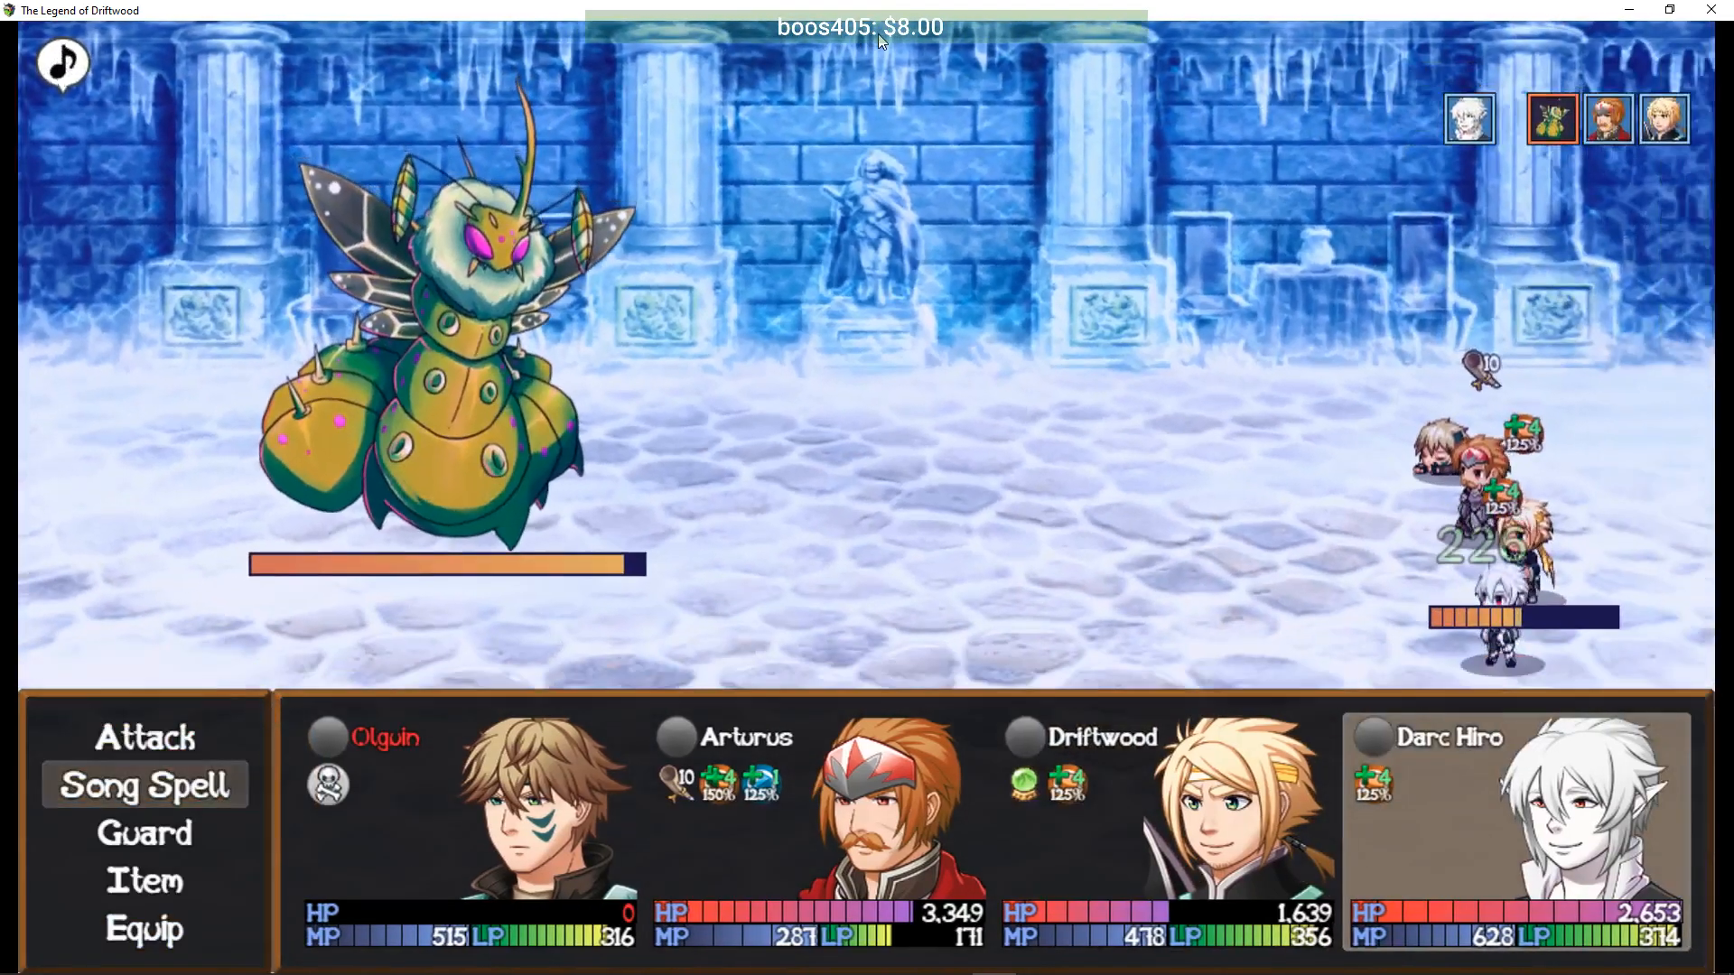
- Have Darc Hiro sing Striker's Minuet for all allies
key(Return)
key(Left)
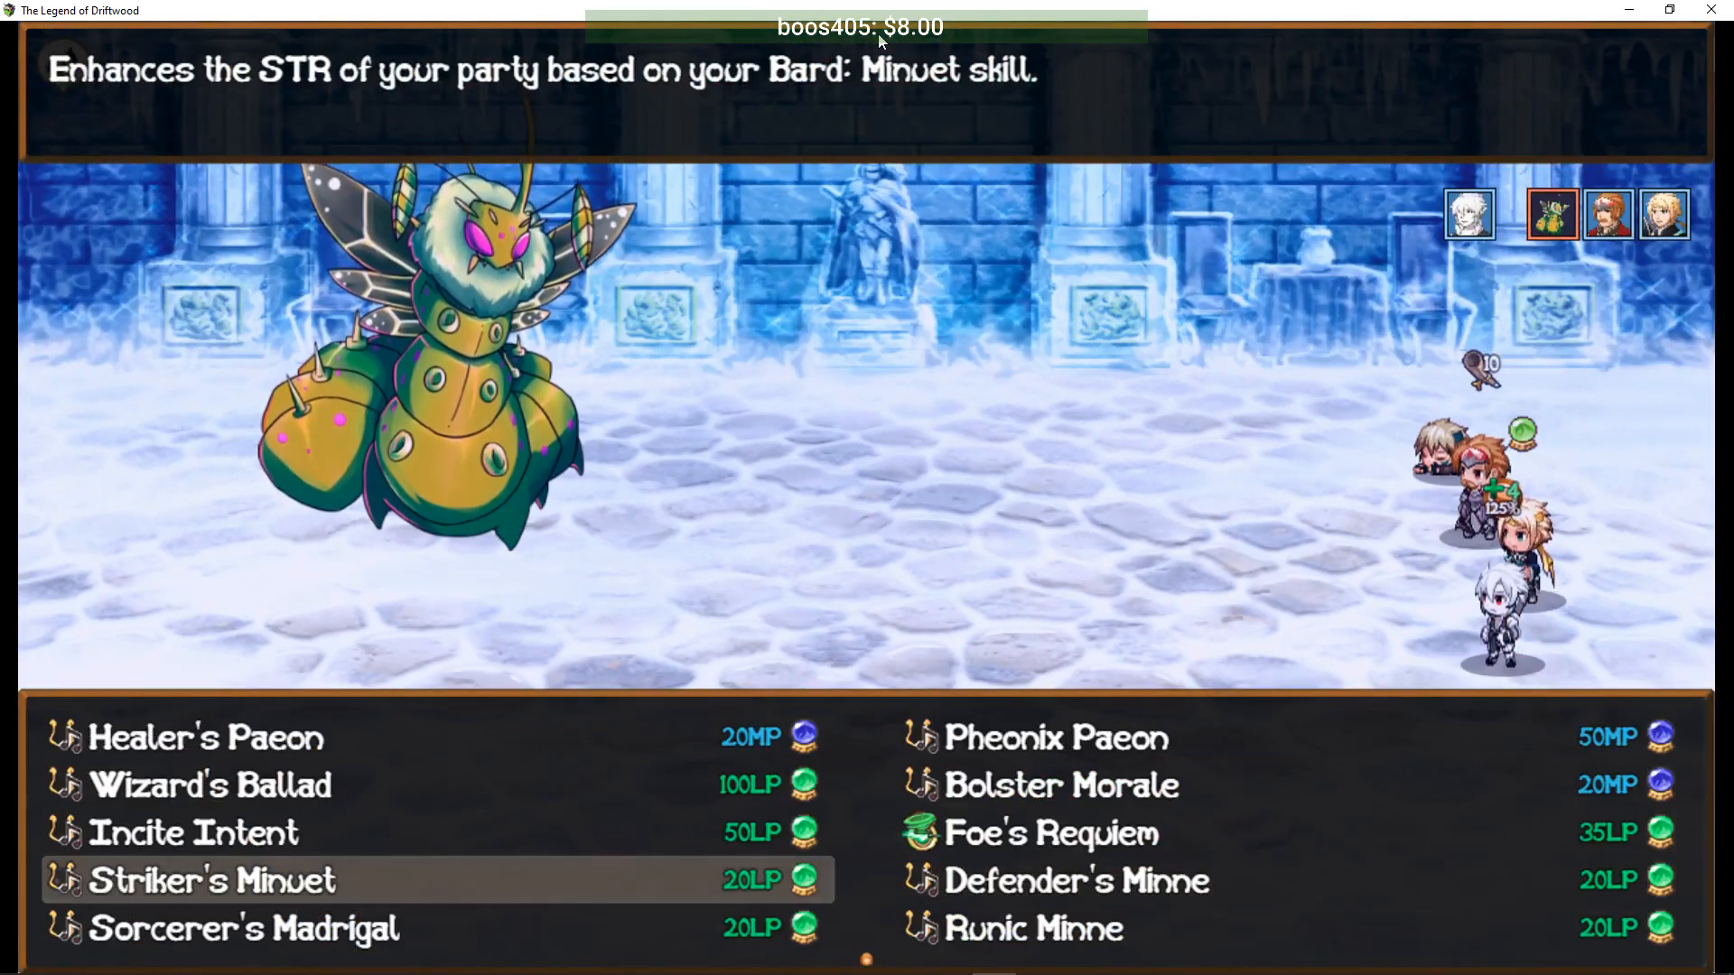
key(Return)
key(Return)
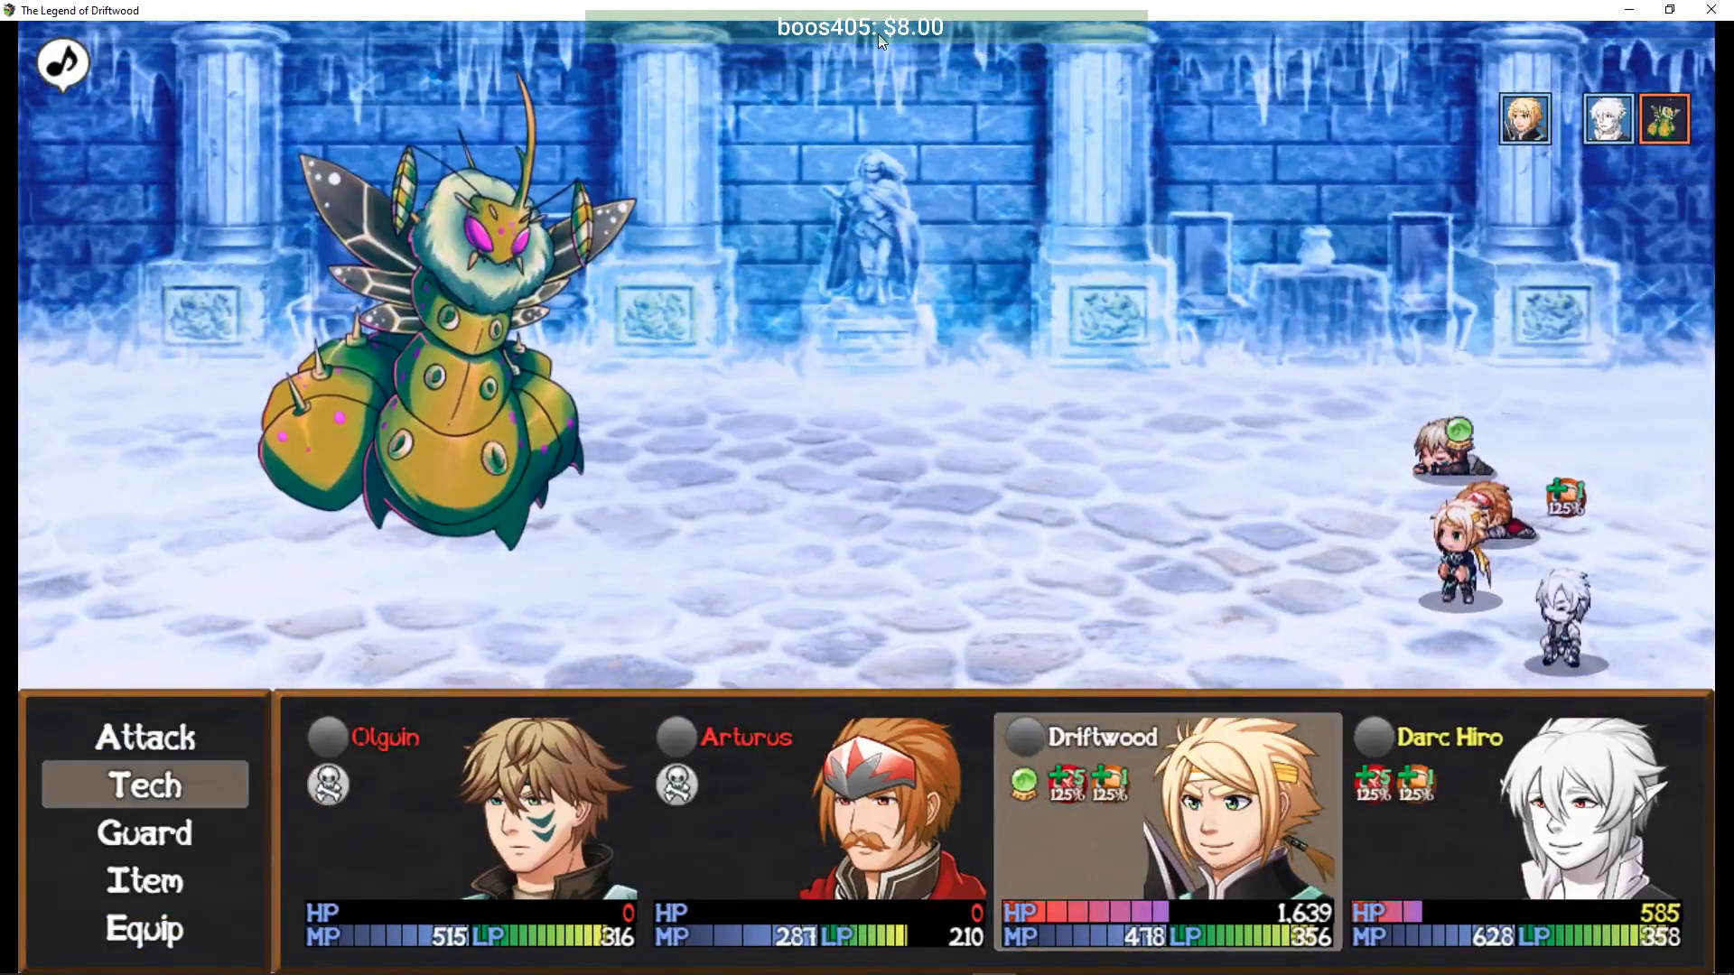
- Retreat from the battle through the party options
key(Escape)
key(Down)
key(Down)
key(Return)
key(Return)
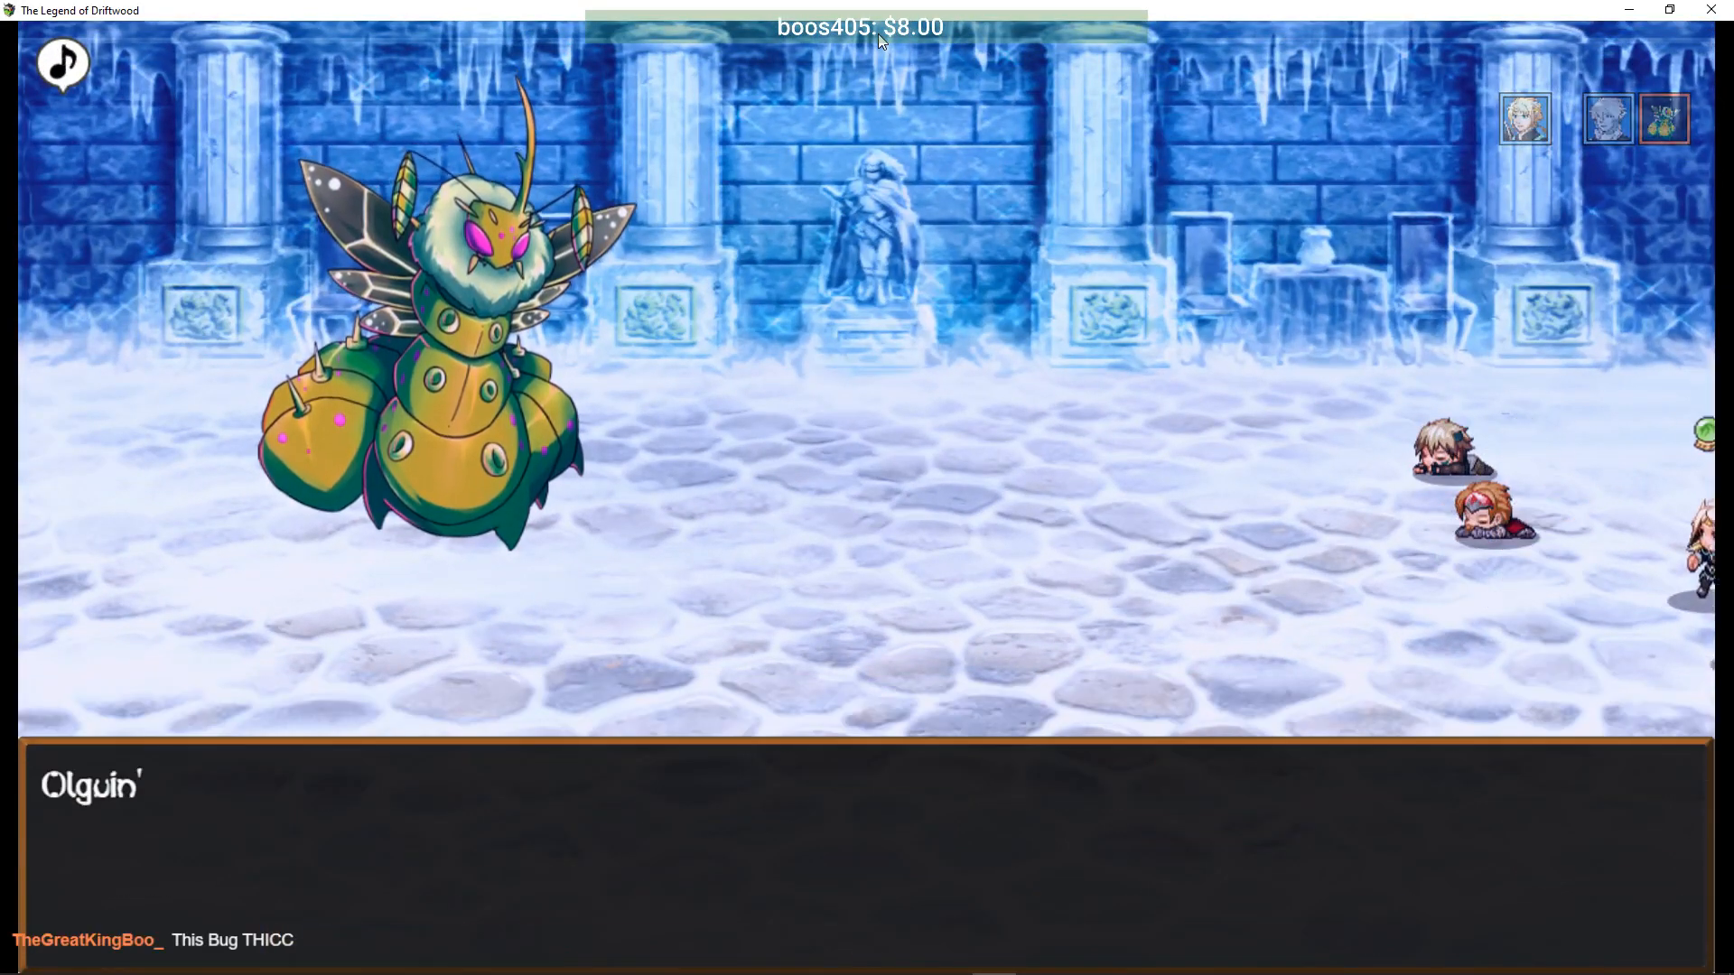
- Get a Full Recover for the party from the Arena Medic
key(Down)
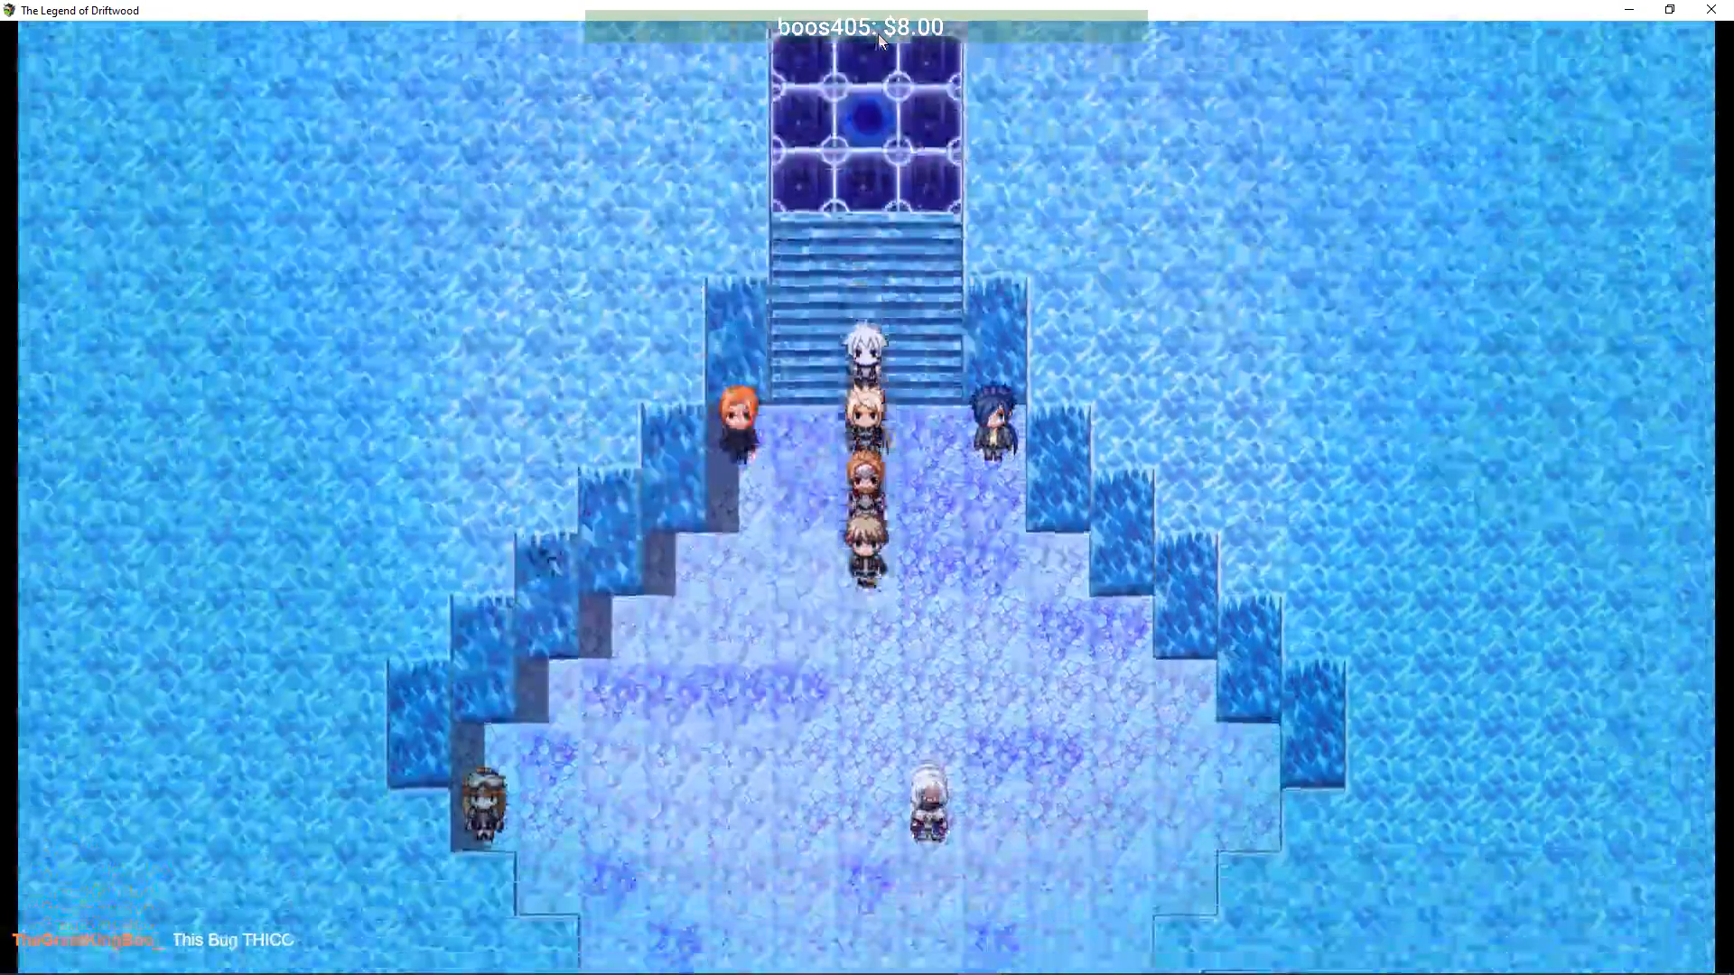
key(Right)
key(Return)
key(Return)
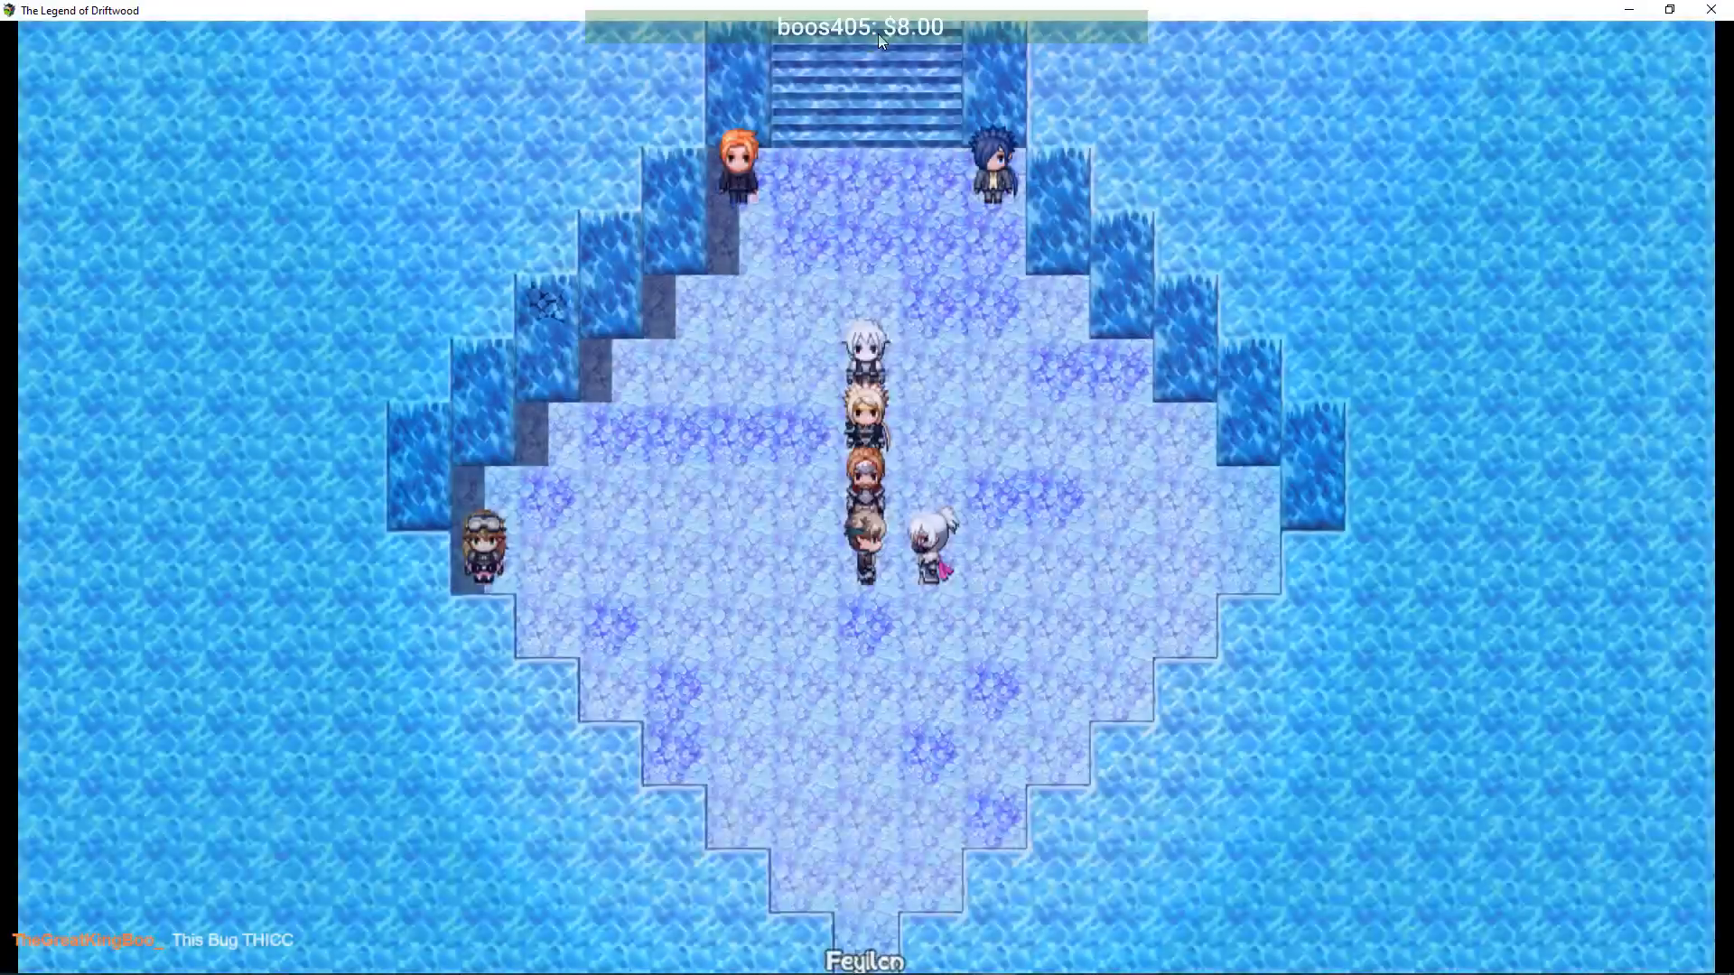
key(Return)
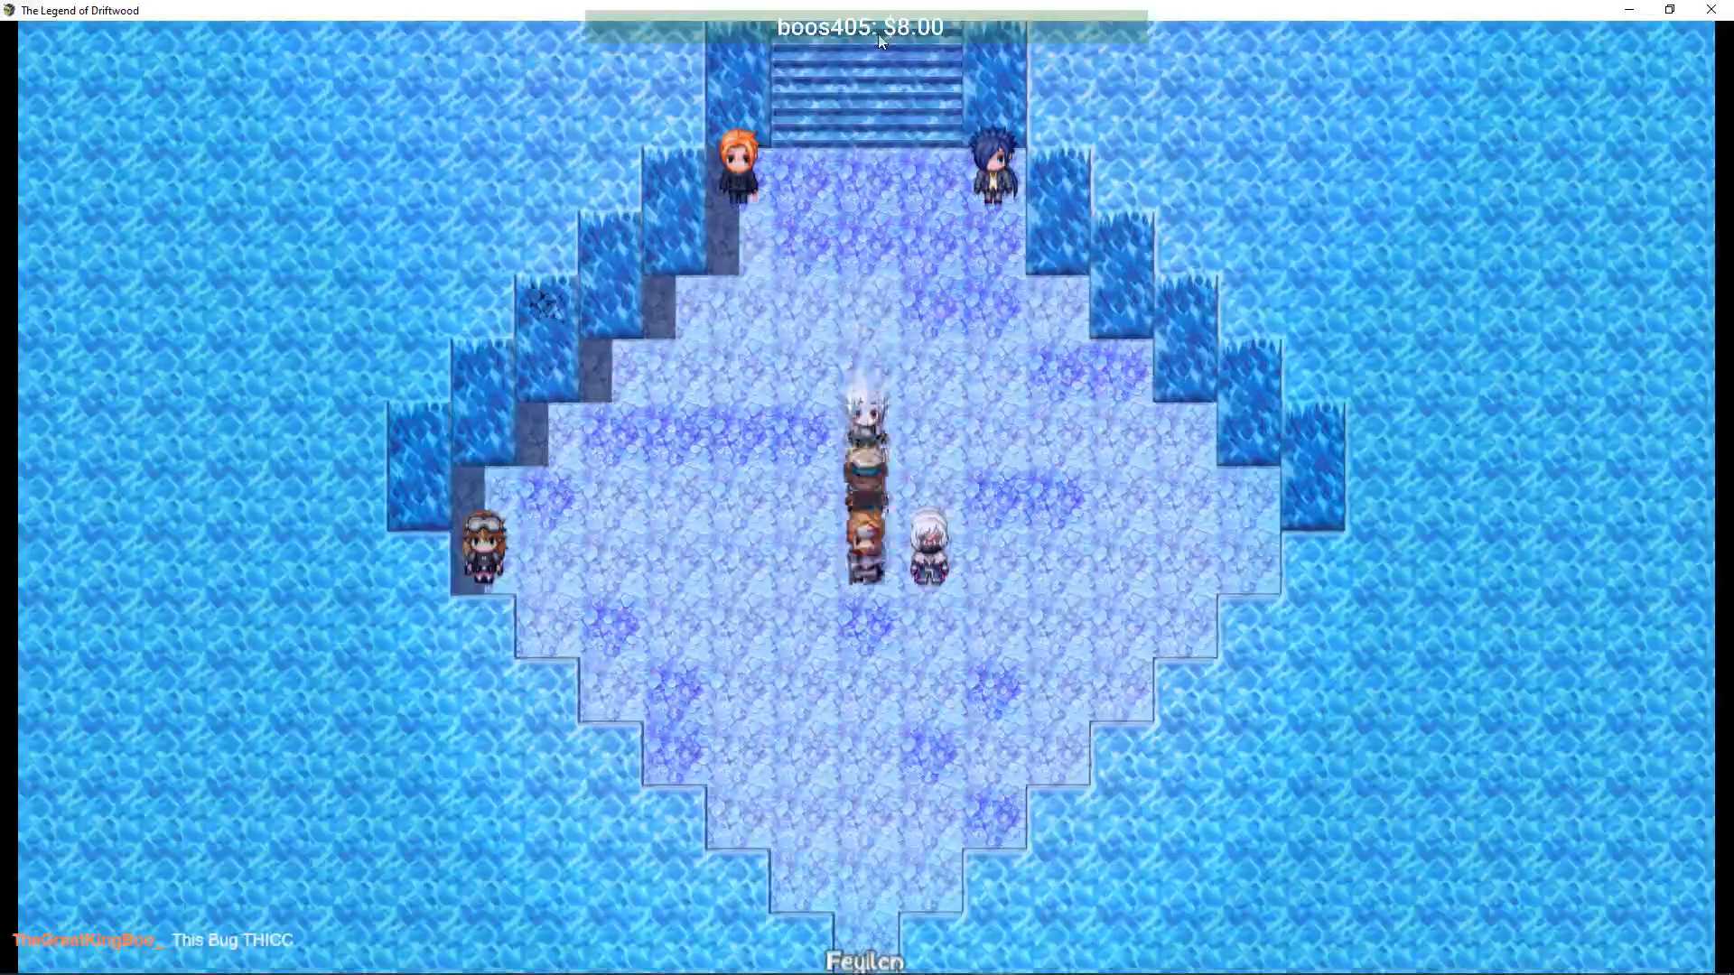
key(Up)
key(Return)
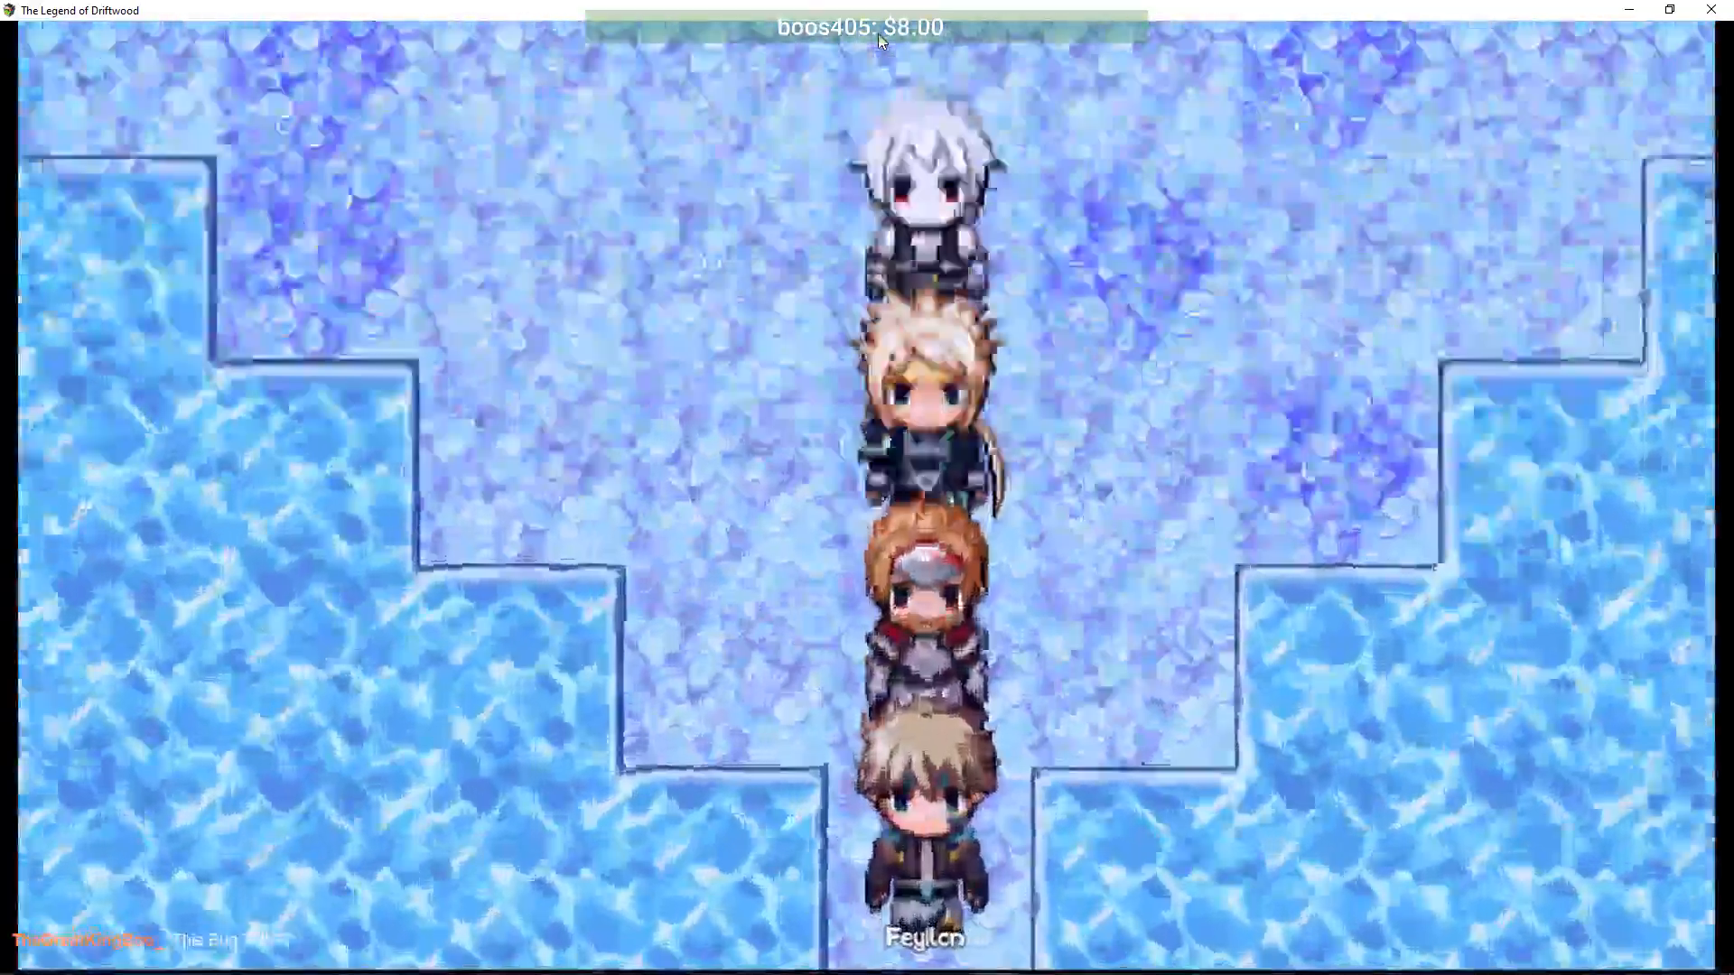
- Walk onto the arena portal and start the Mega-Boss fight against the Uber Iceworm
key(Left)
key(Up)
key(Escape)
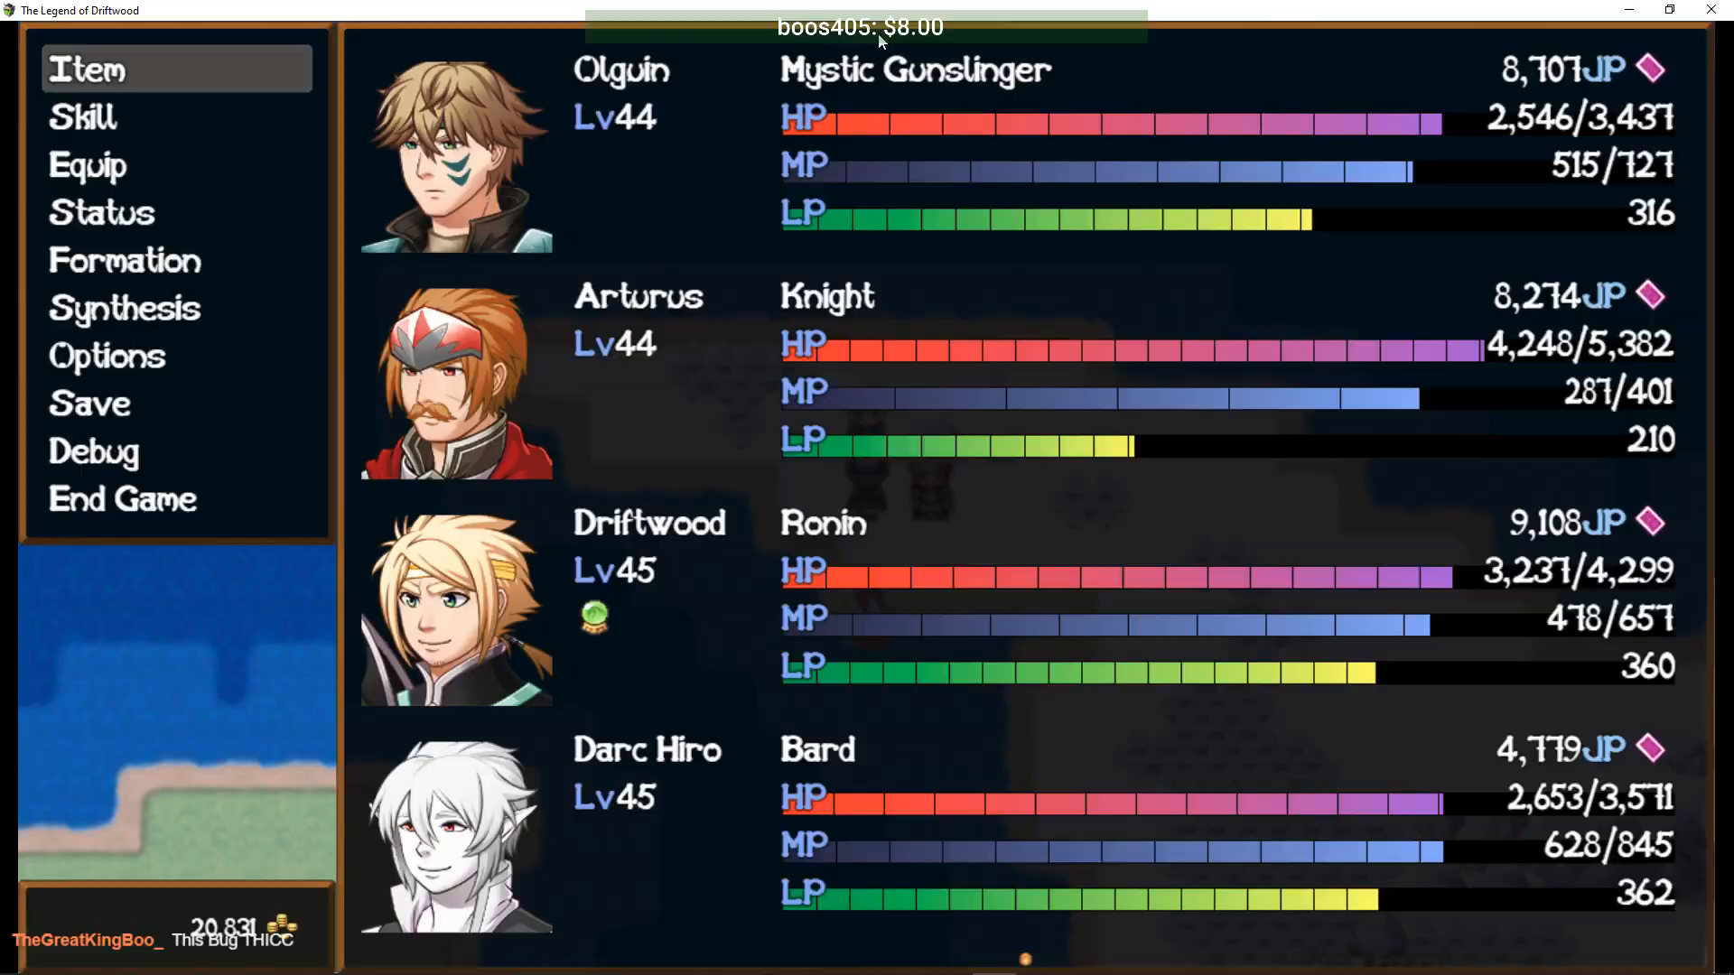
key(Escape)
key(Up)
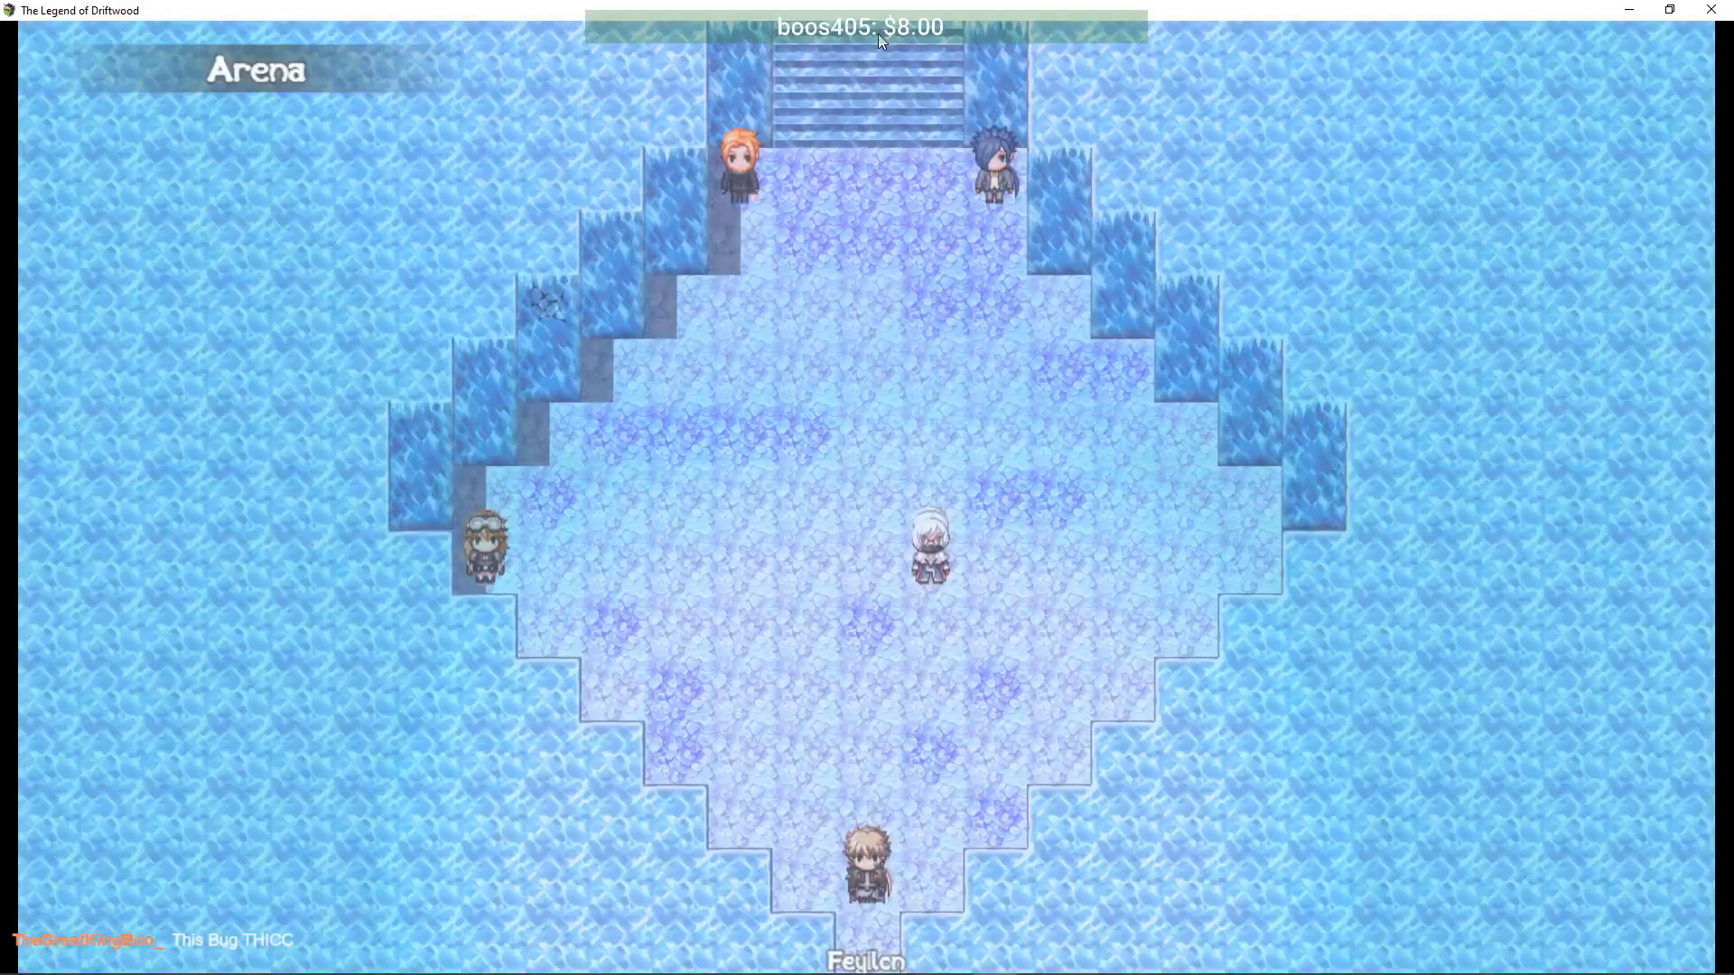
key(Up)
key(Up)
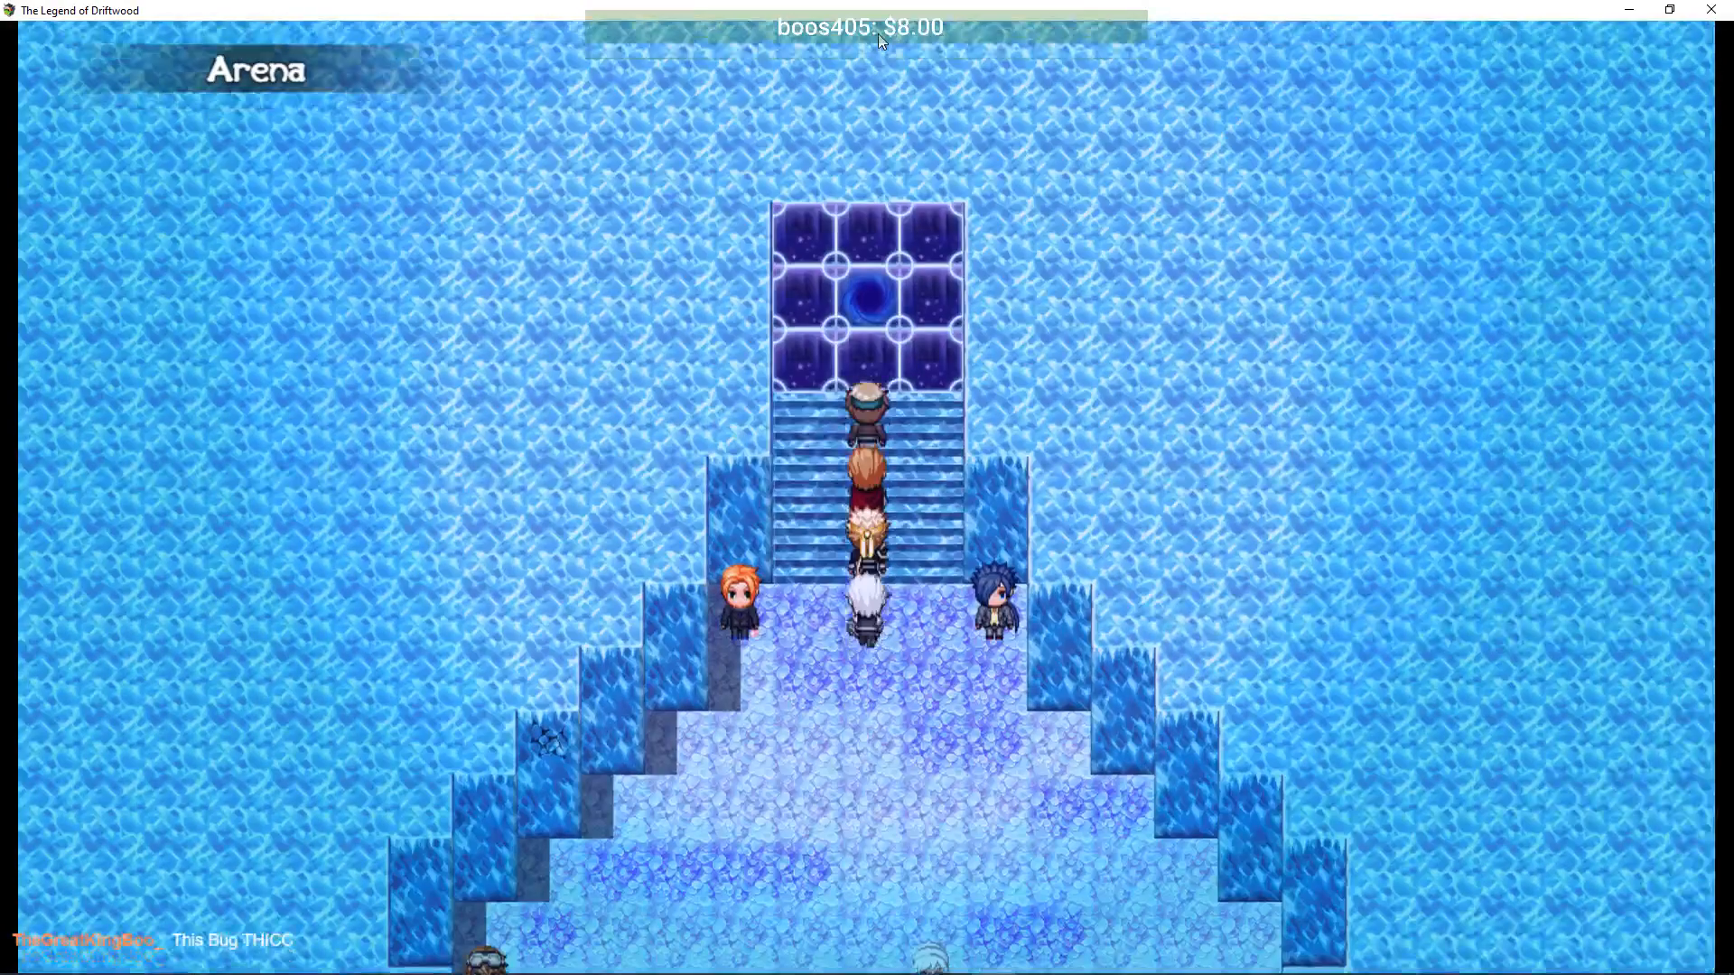
key(Return)
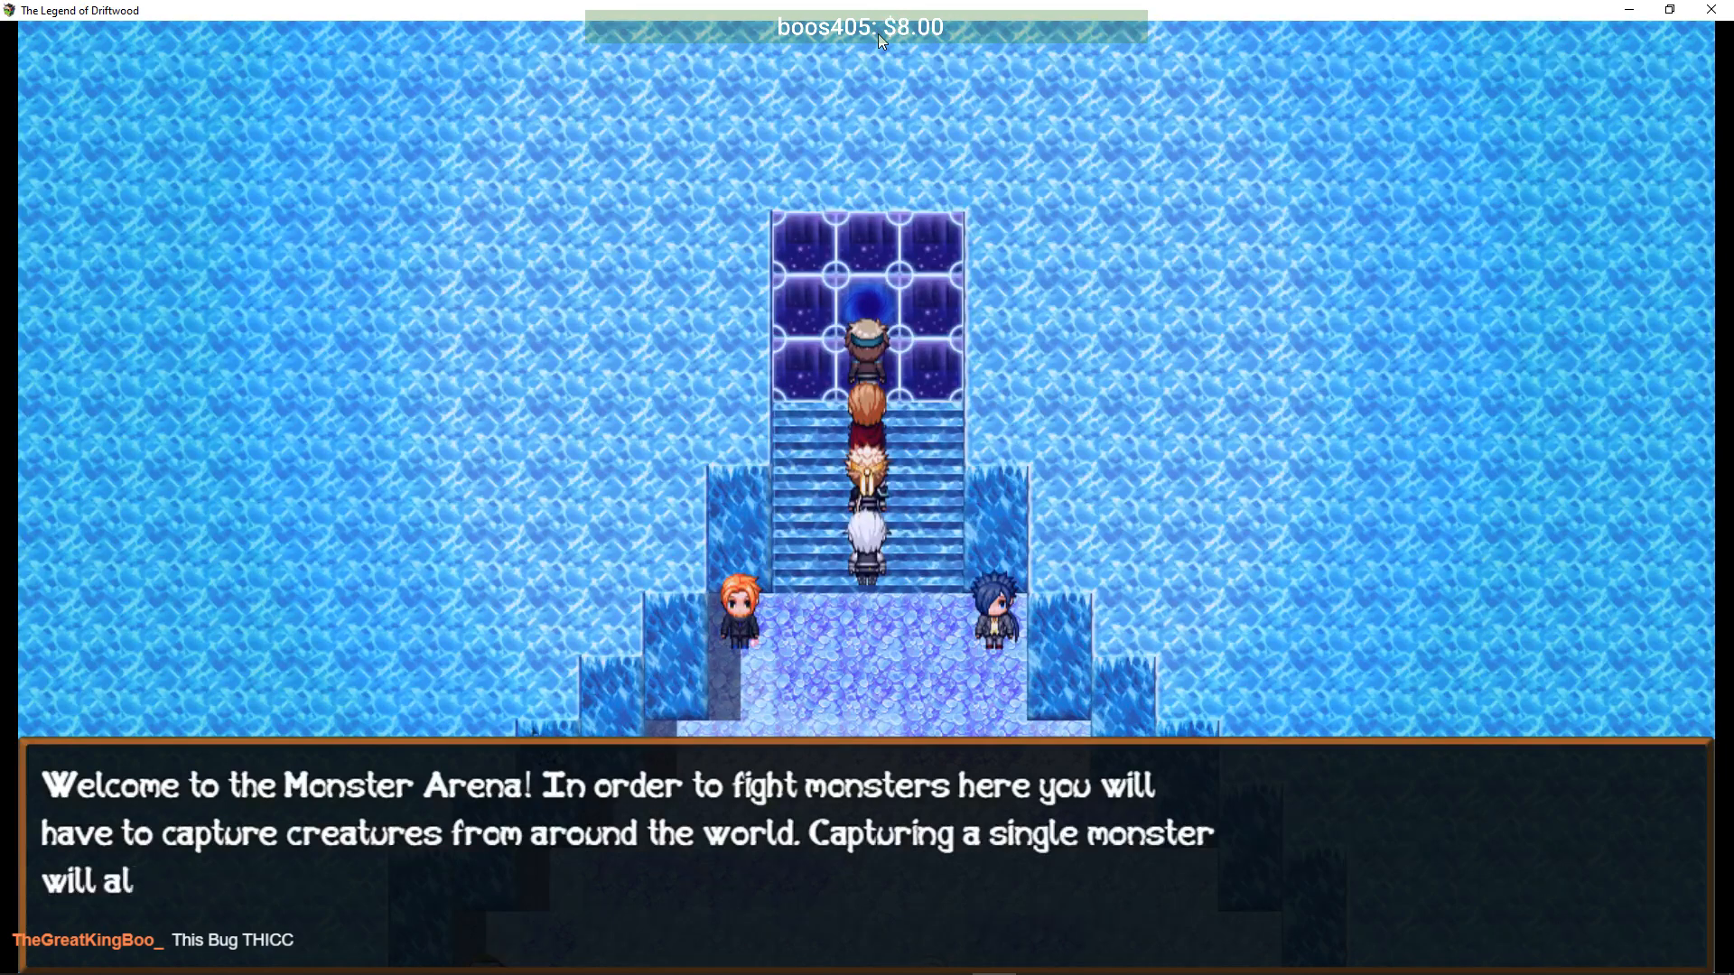
key(Down)
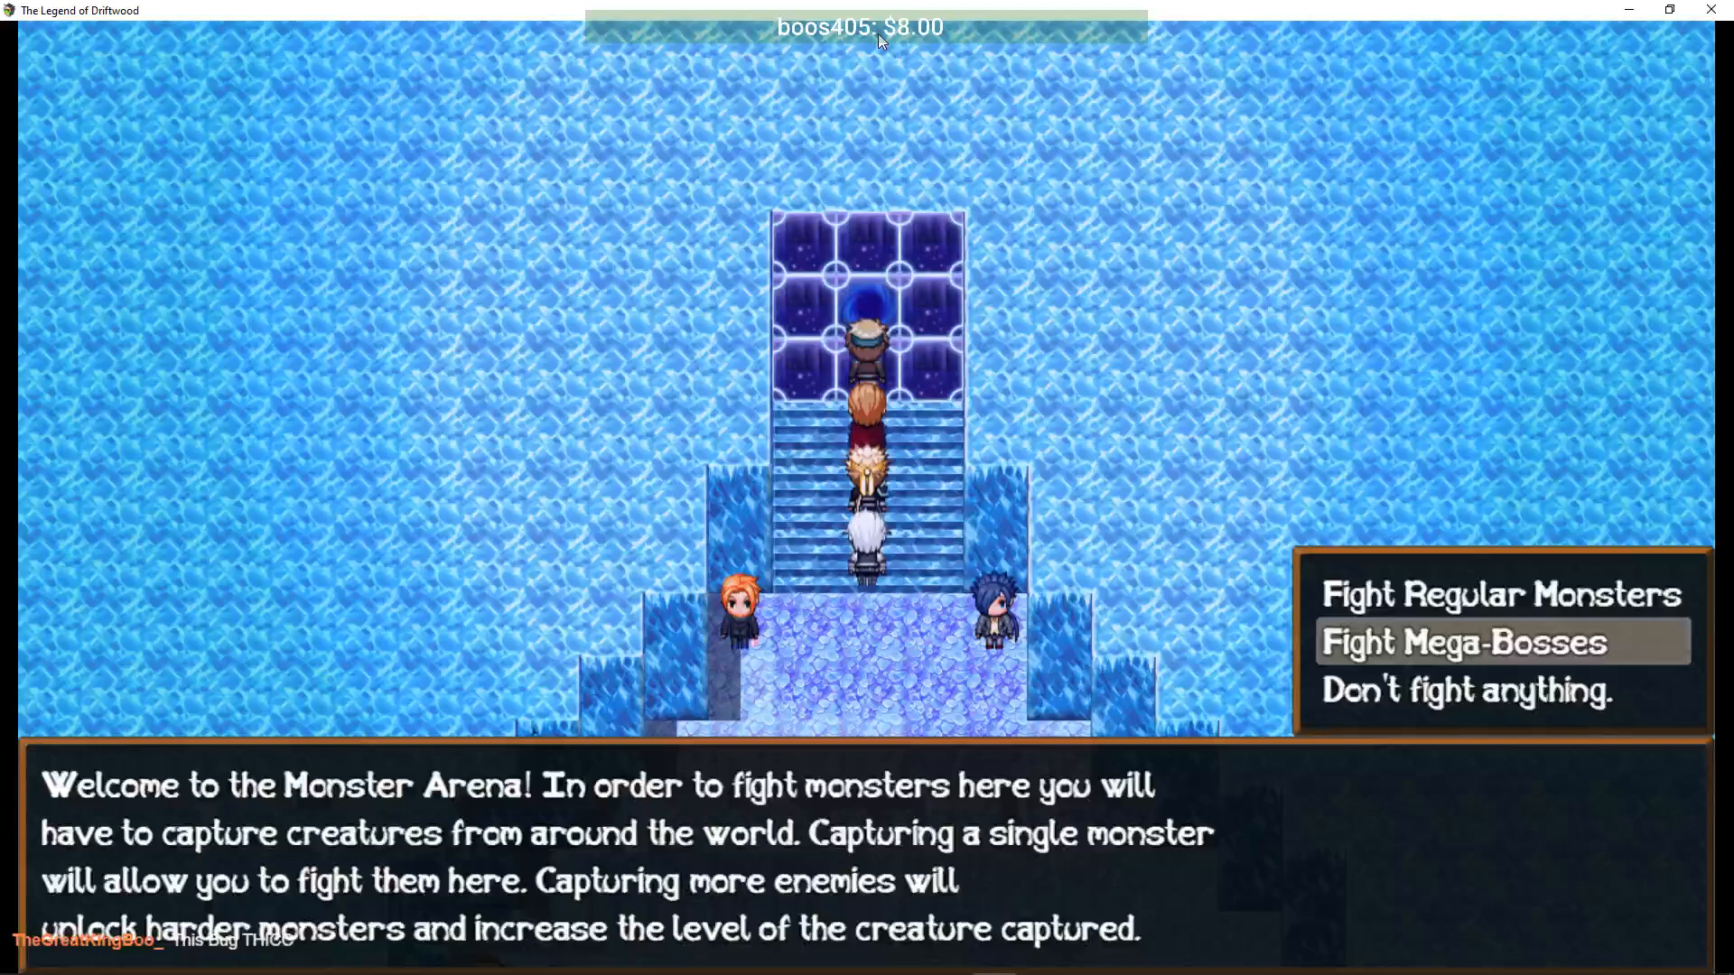
key(Return)
key(Return)
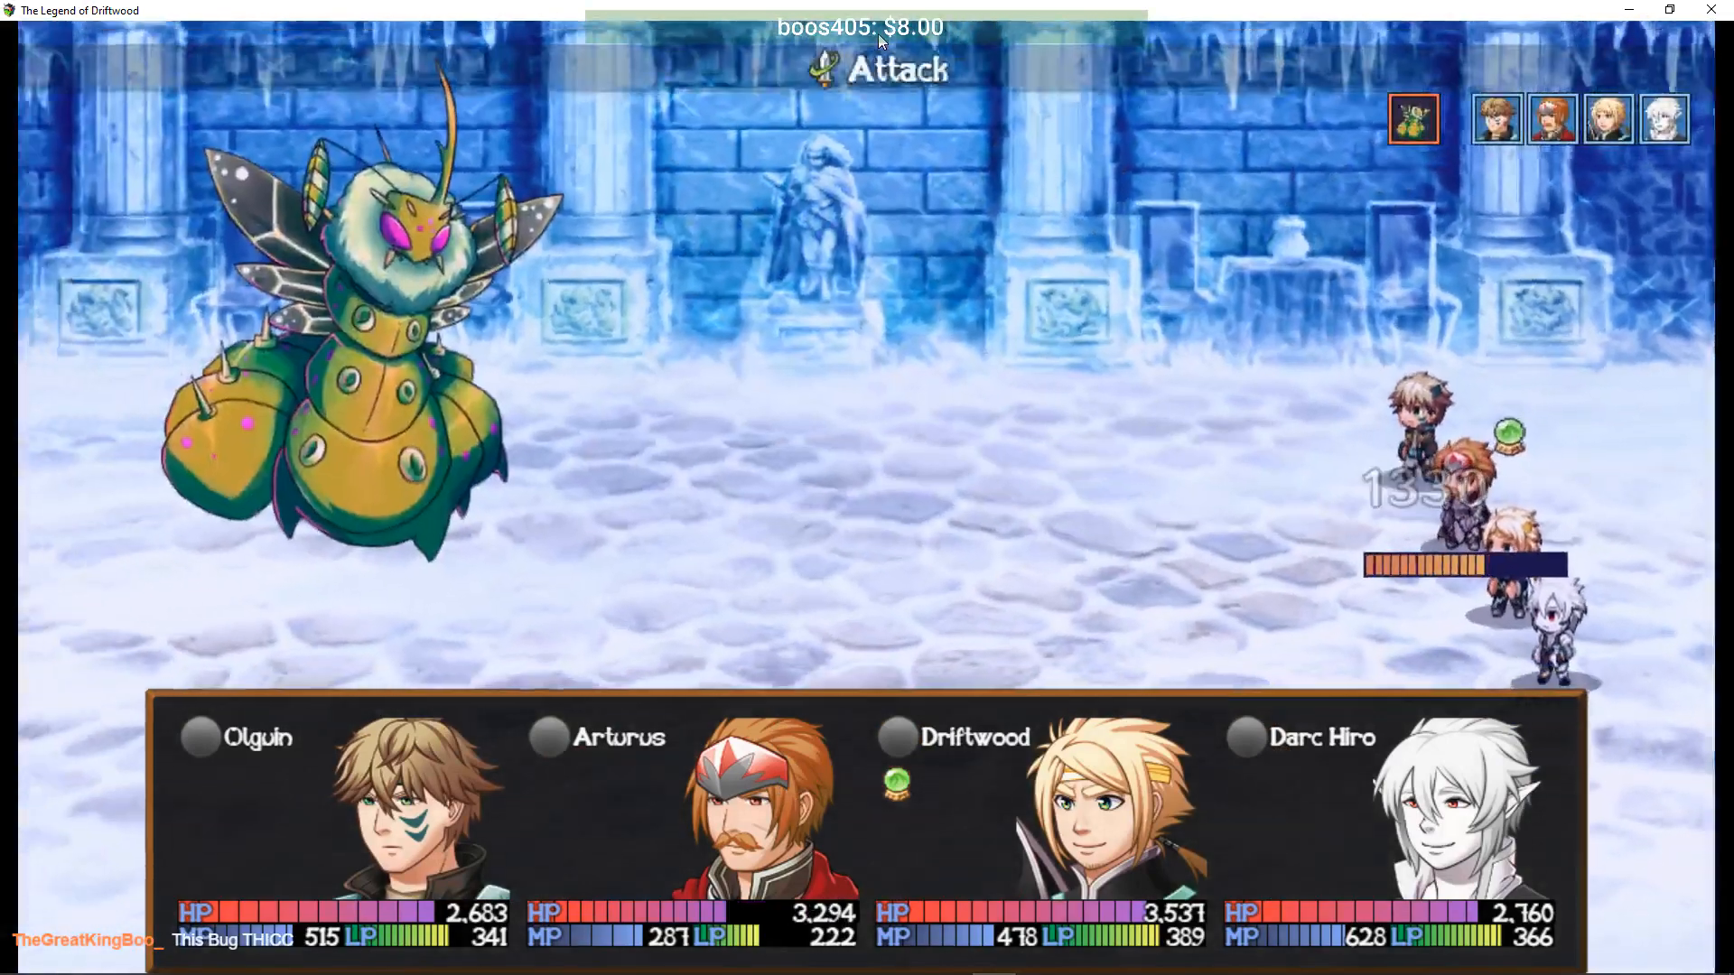
- Target the Uber Iceworm to read its Lv30 level banner
key(Return)
key(Escape)
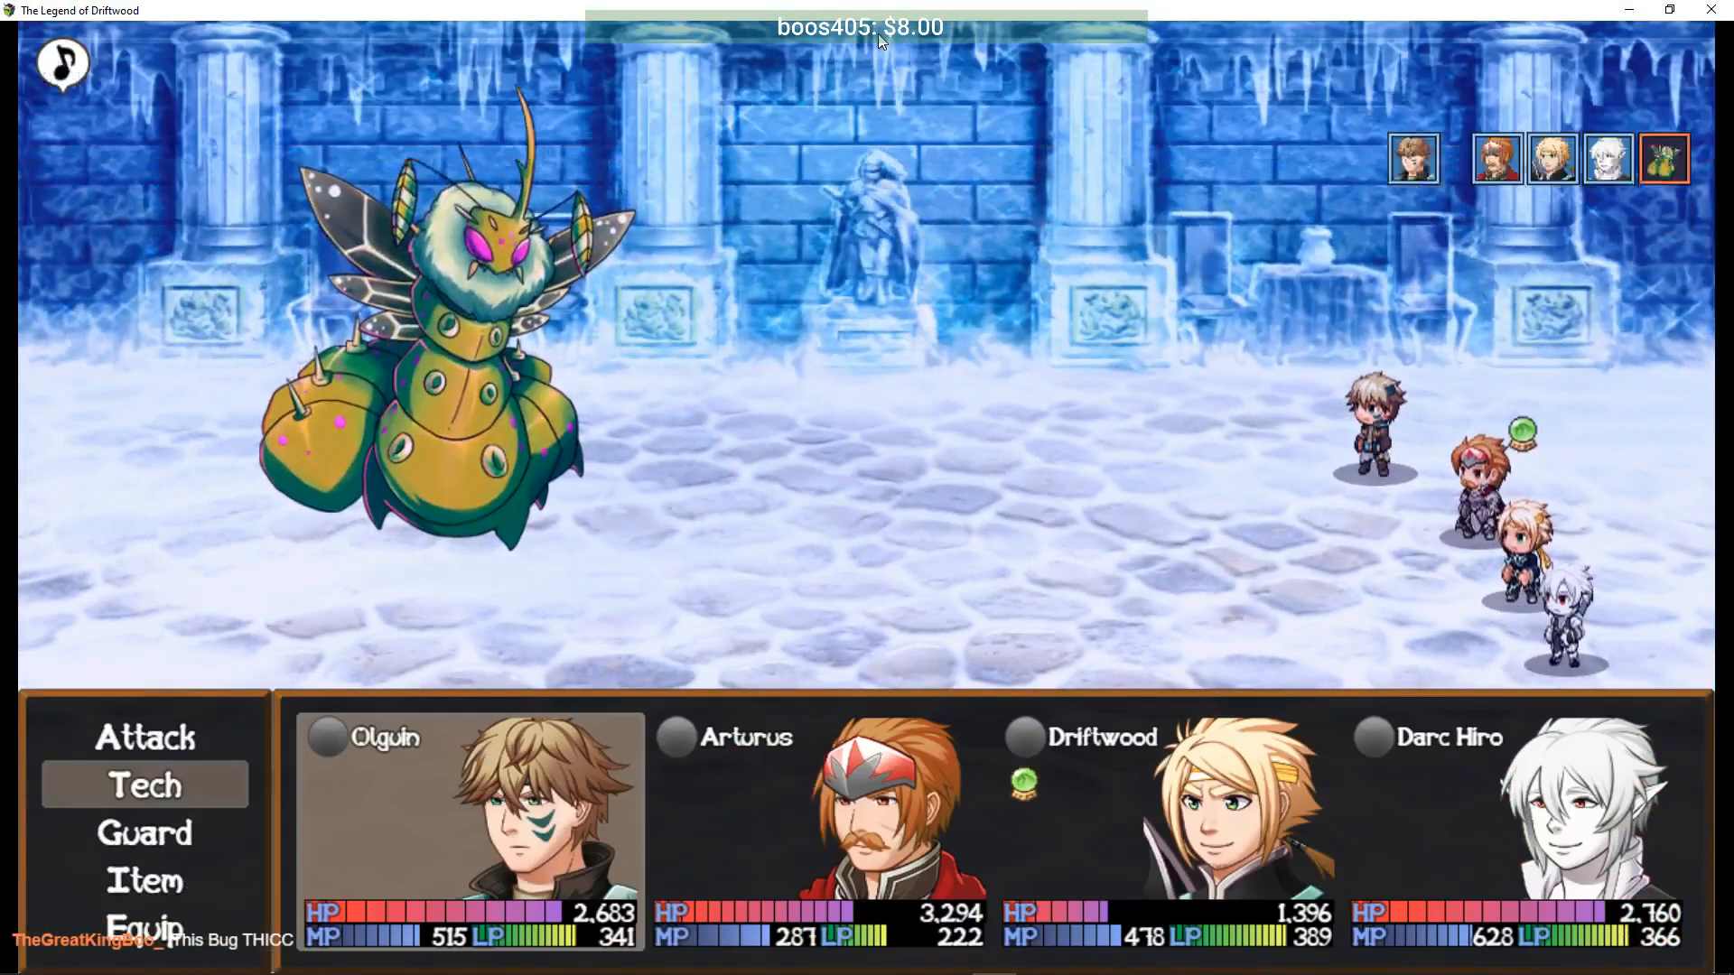
key(Return)
key(Return)
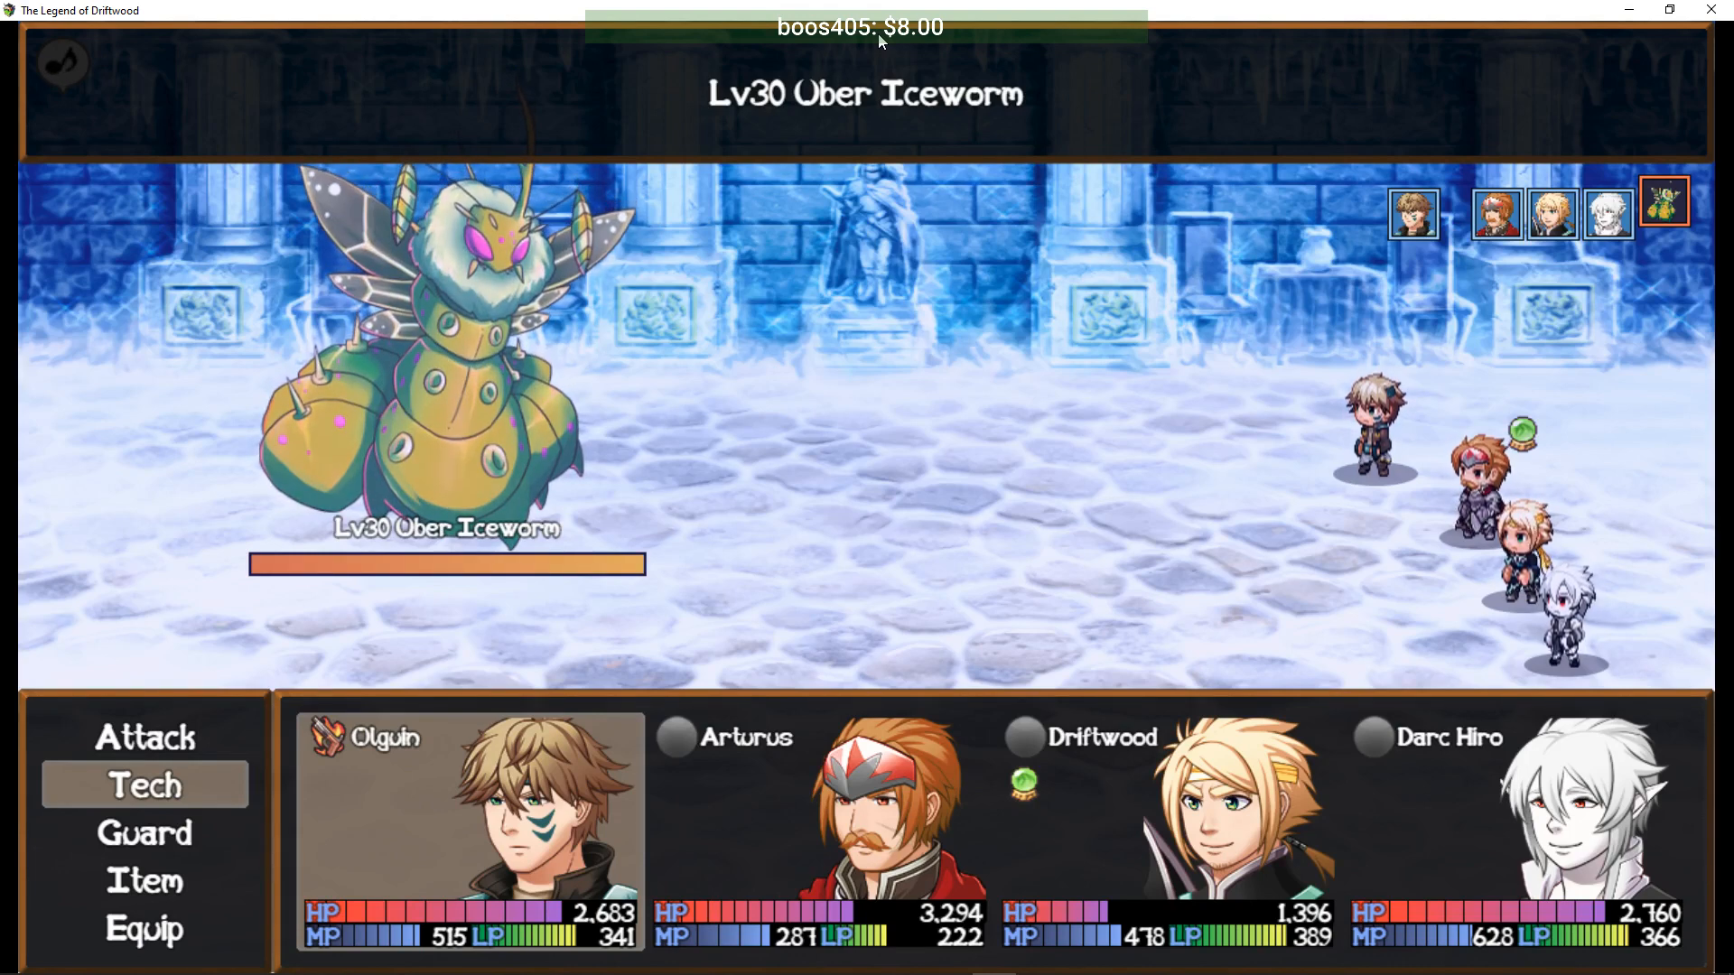
- Retreat from the battle, walk back down the stairs and close the playtest window
key(Return)
key(Right)
key(Up)
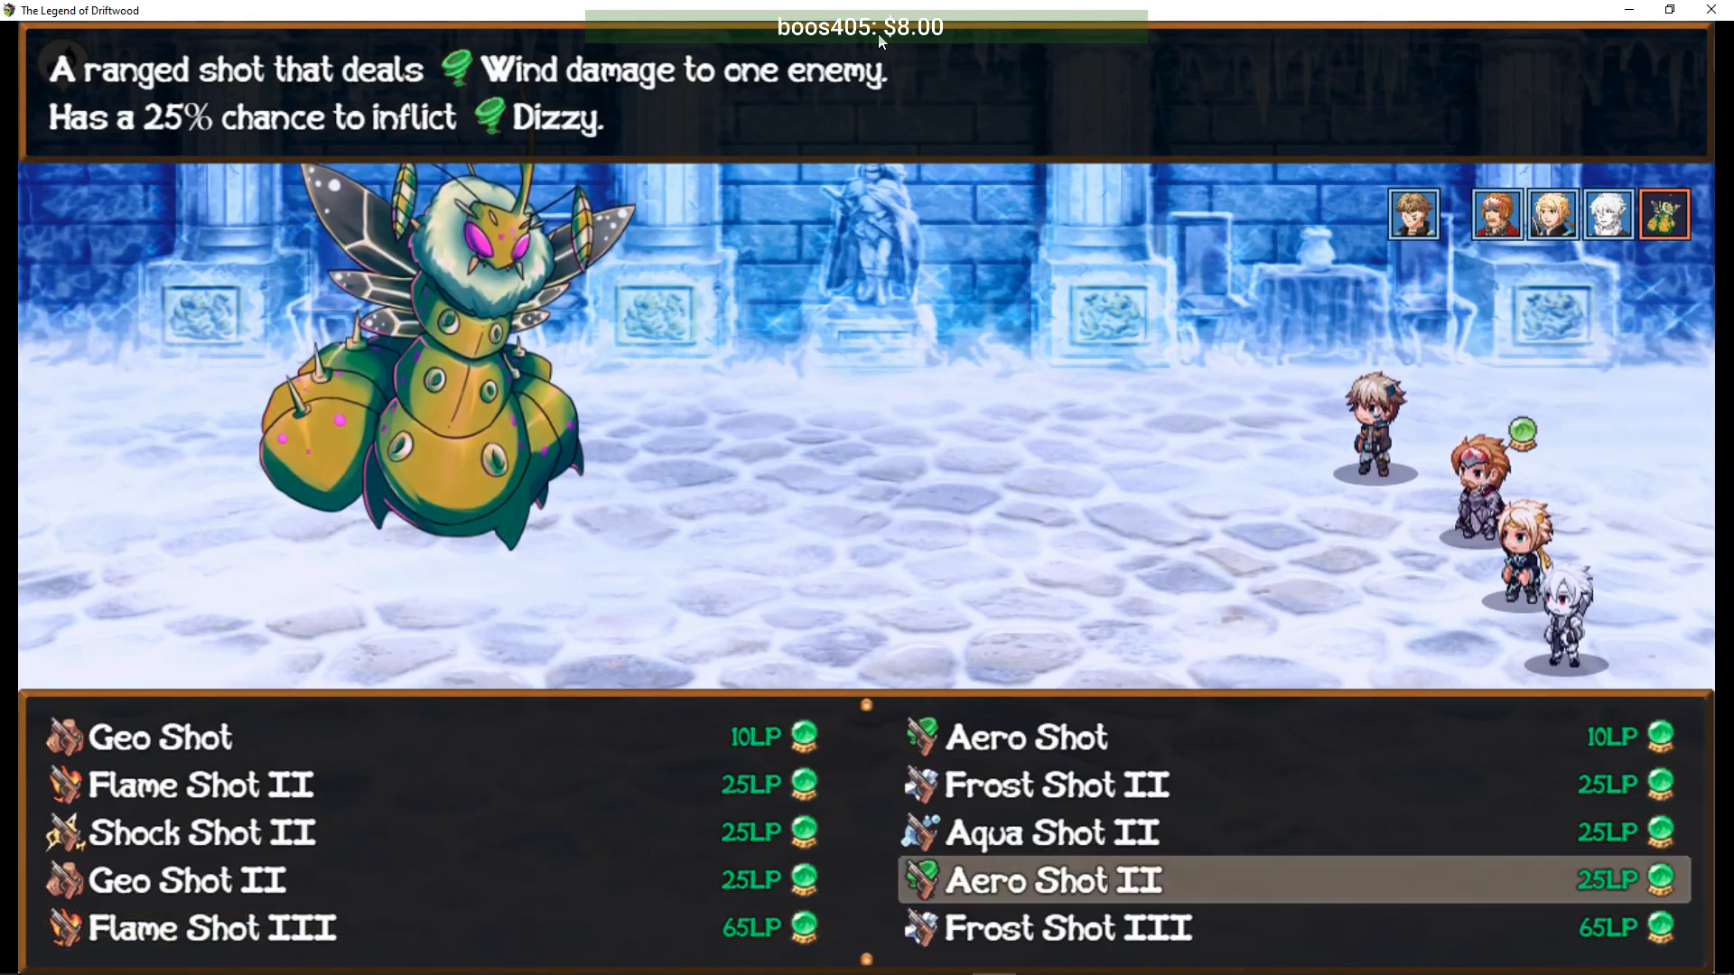
key(Escape)
key(Escape)
key(Down)
key(Down)
key(Return)
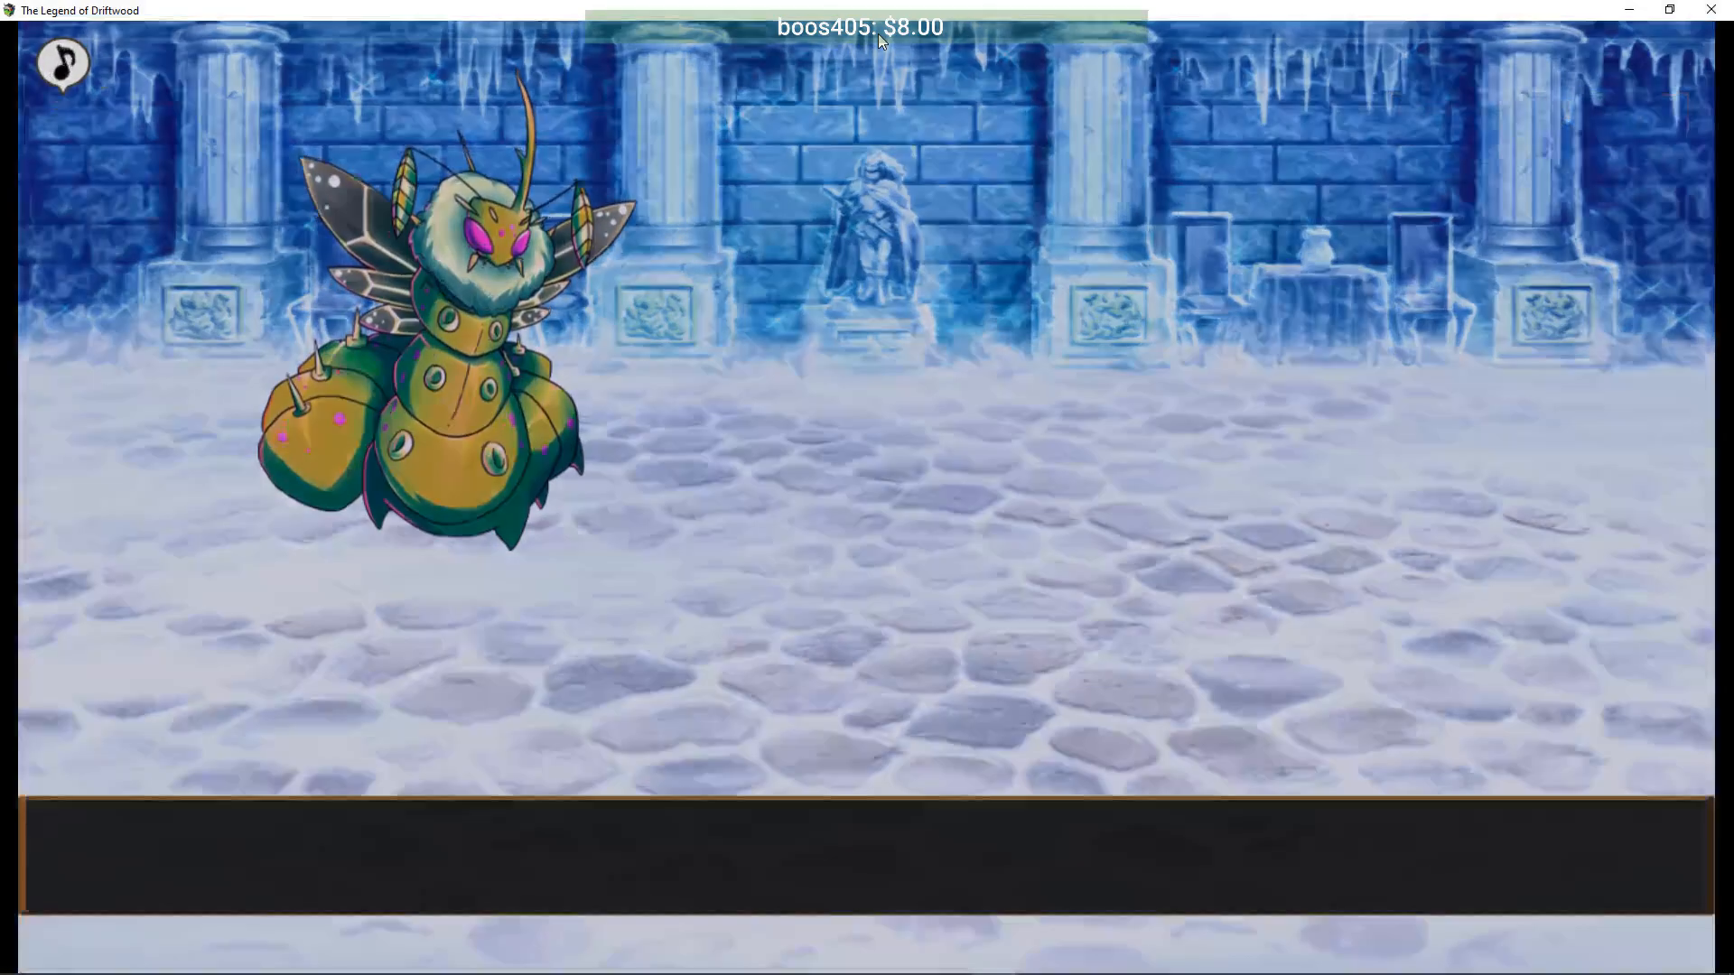
key(Down)
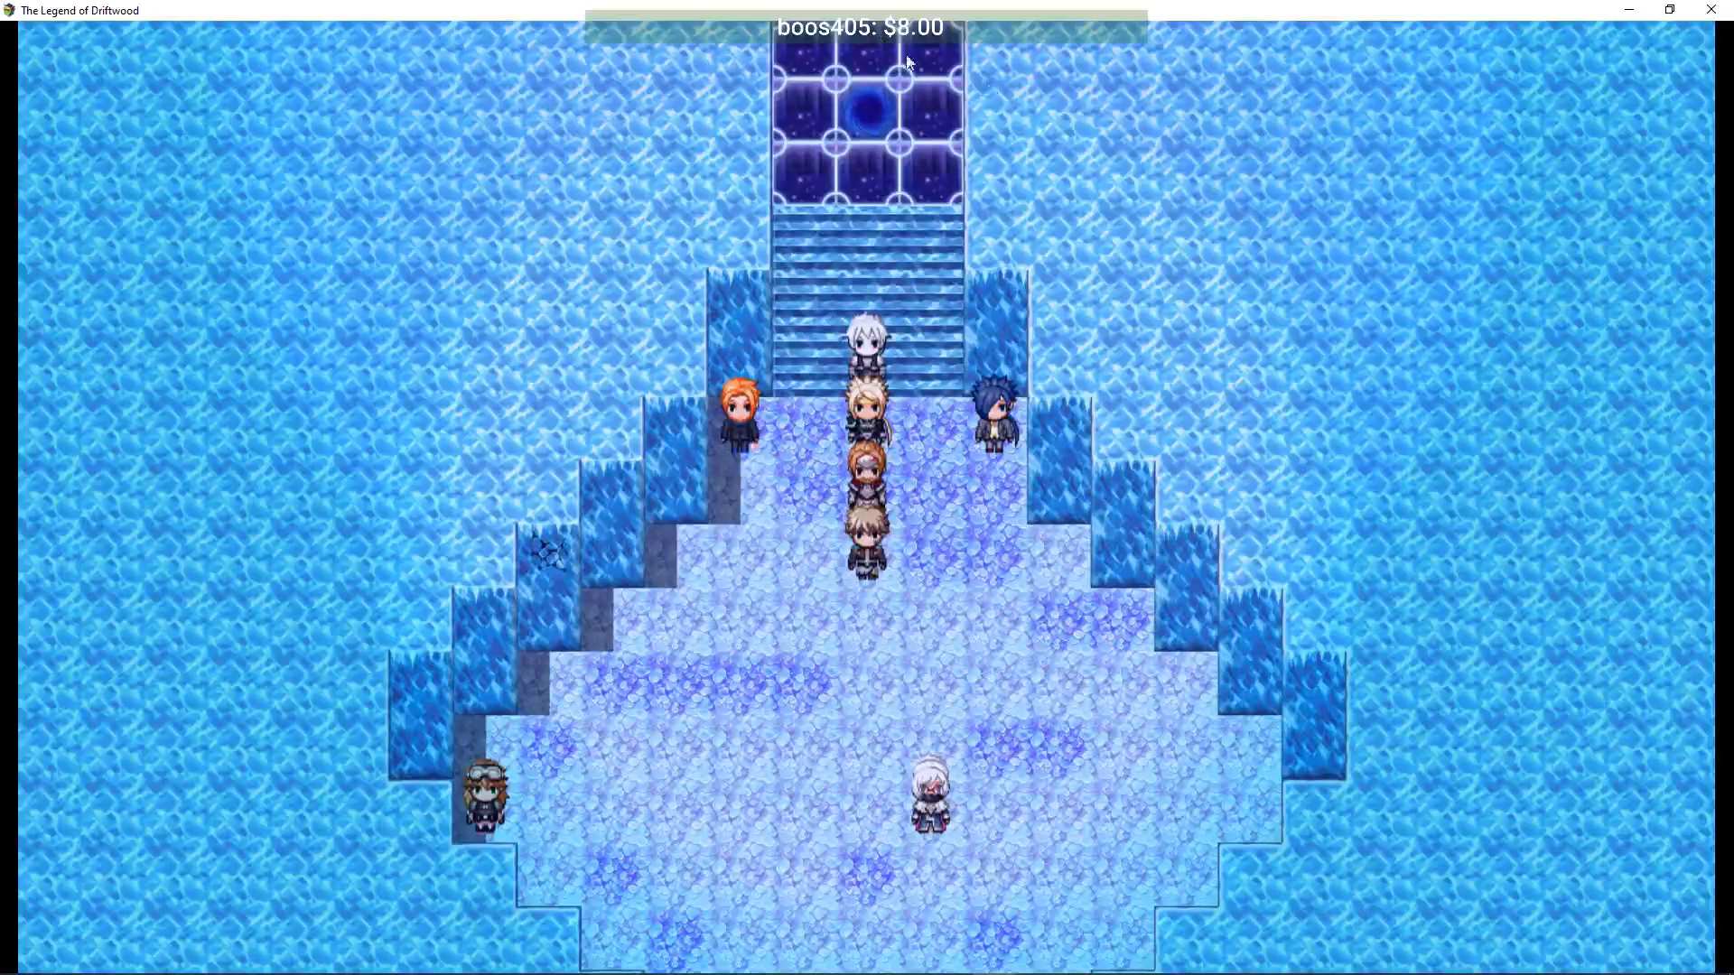
click(1711, 9)
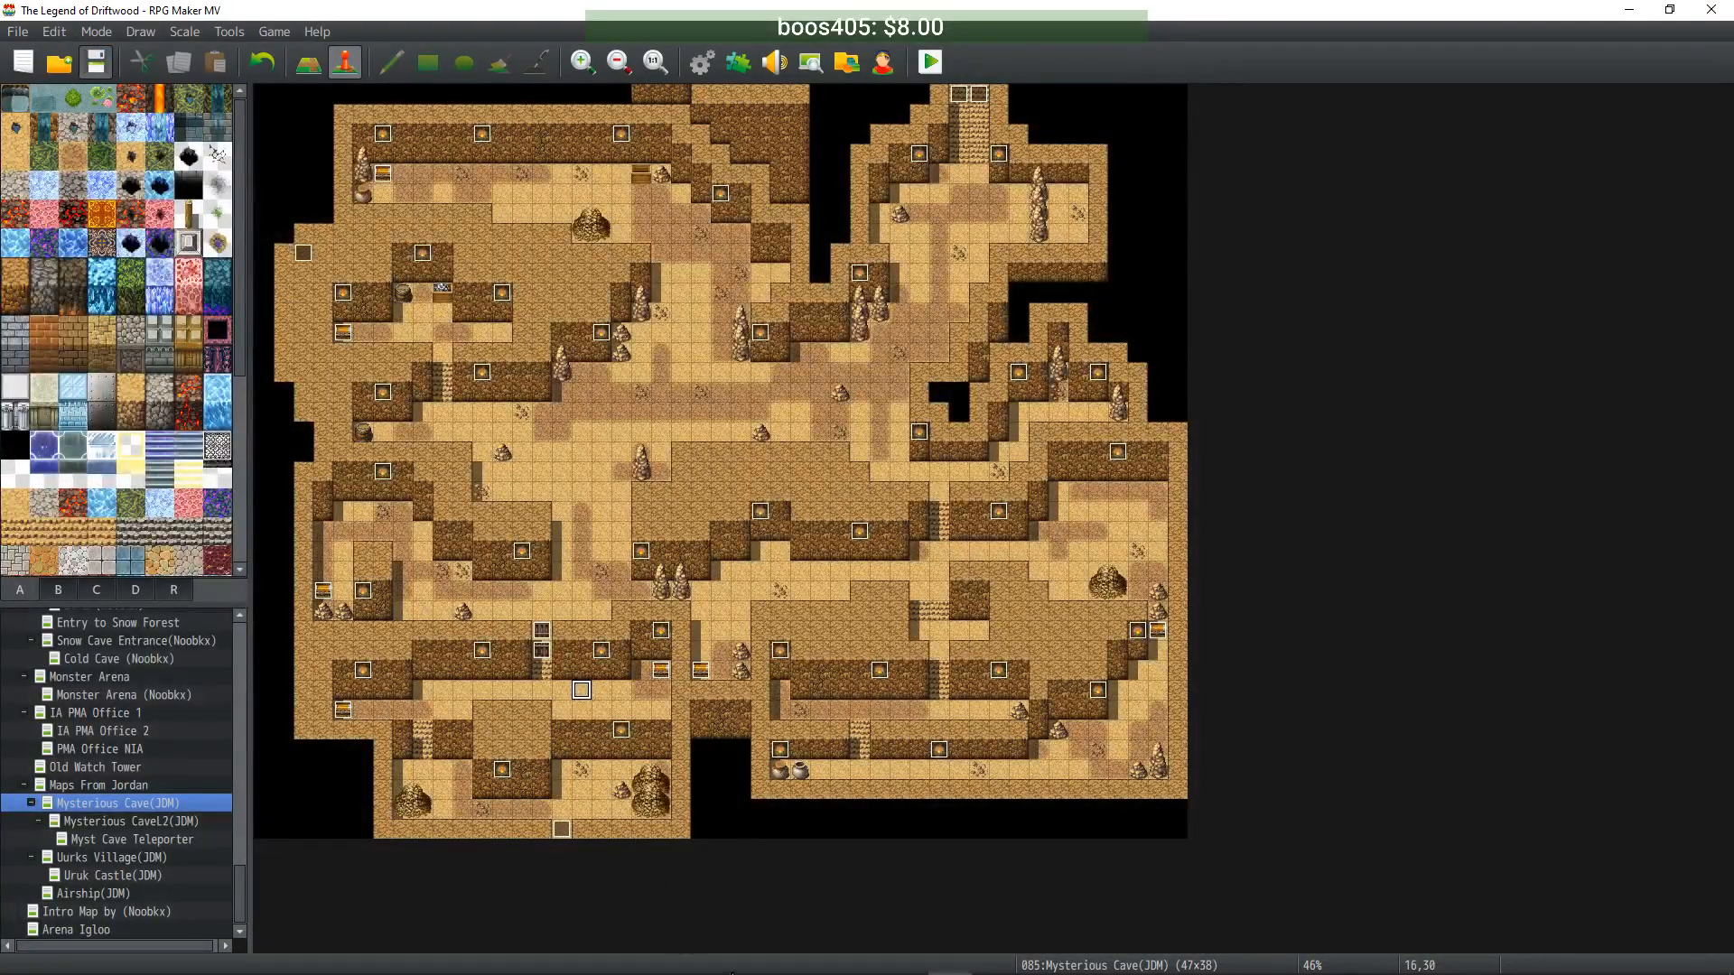
- Review Arena Igloo's map note 'Enemy Level Base Variable: 40', then open the Plugin Manager
click(115, 928)
double_click(120, 929)
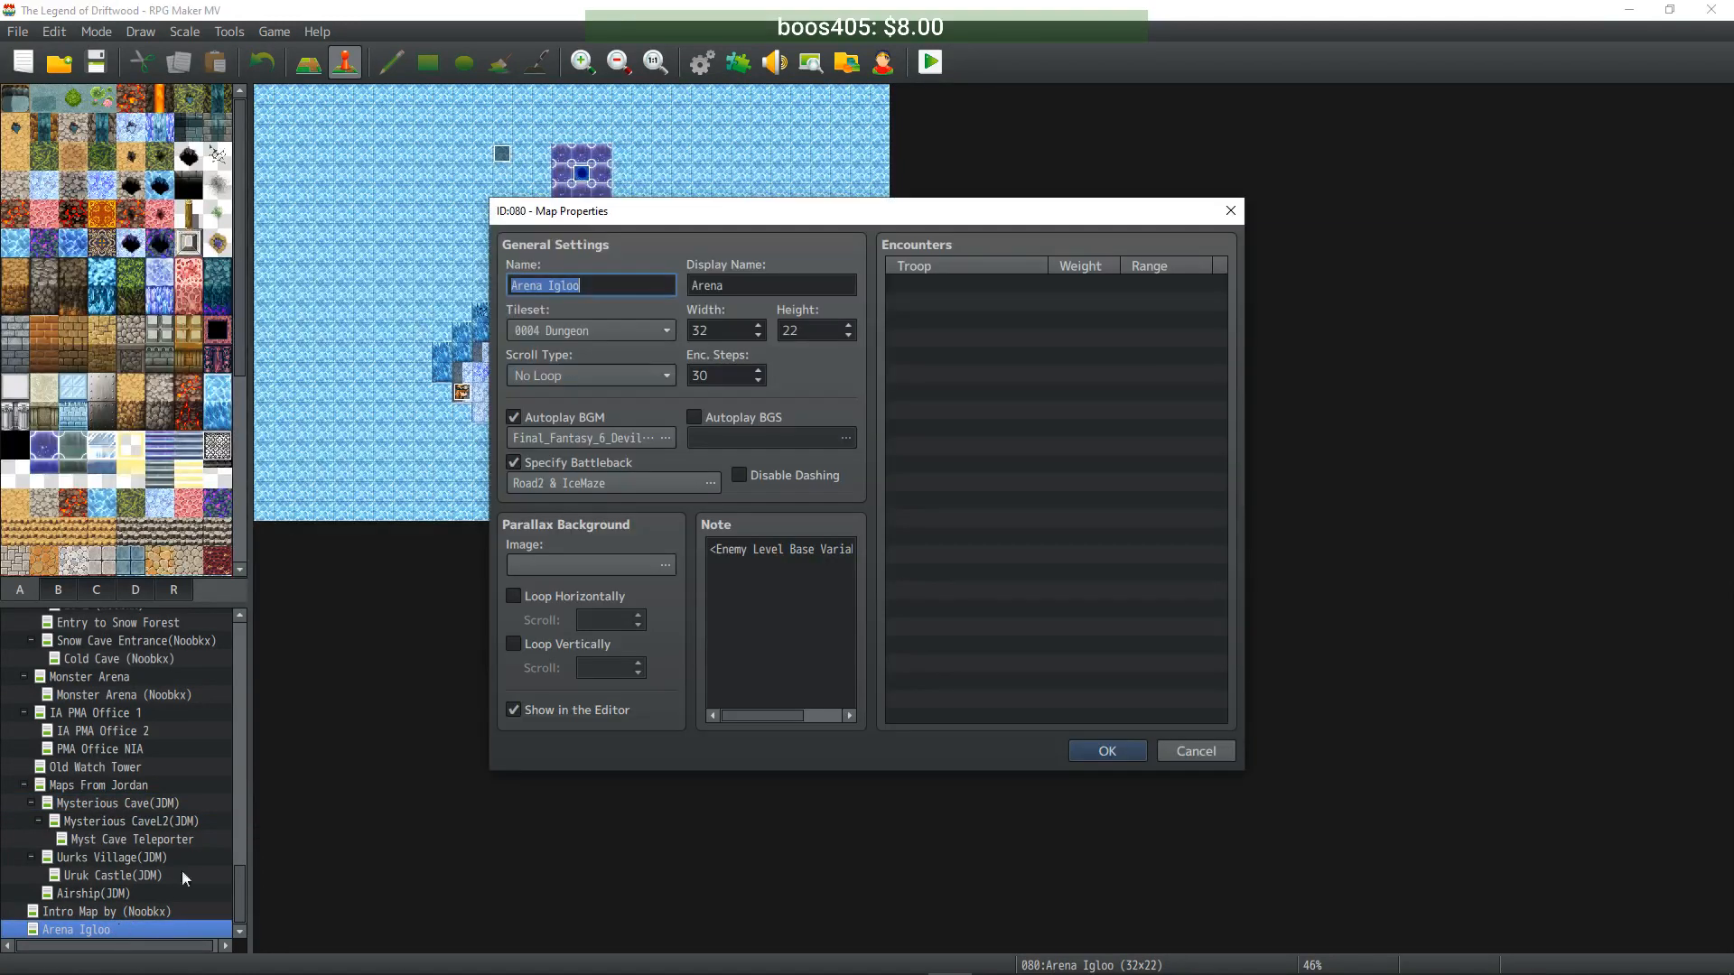
click(727, 582)
click(742, 553)
drag(752, 554, 901, 550)
click(826, 557)
click(822, 548)
click(813, 549)
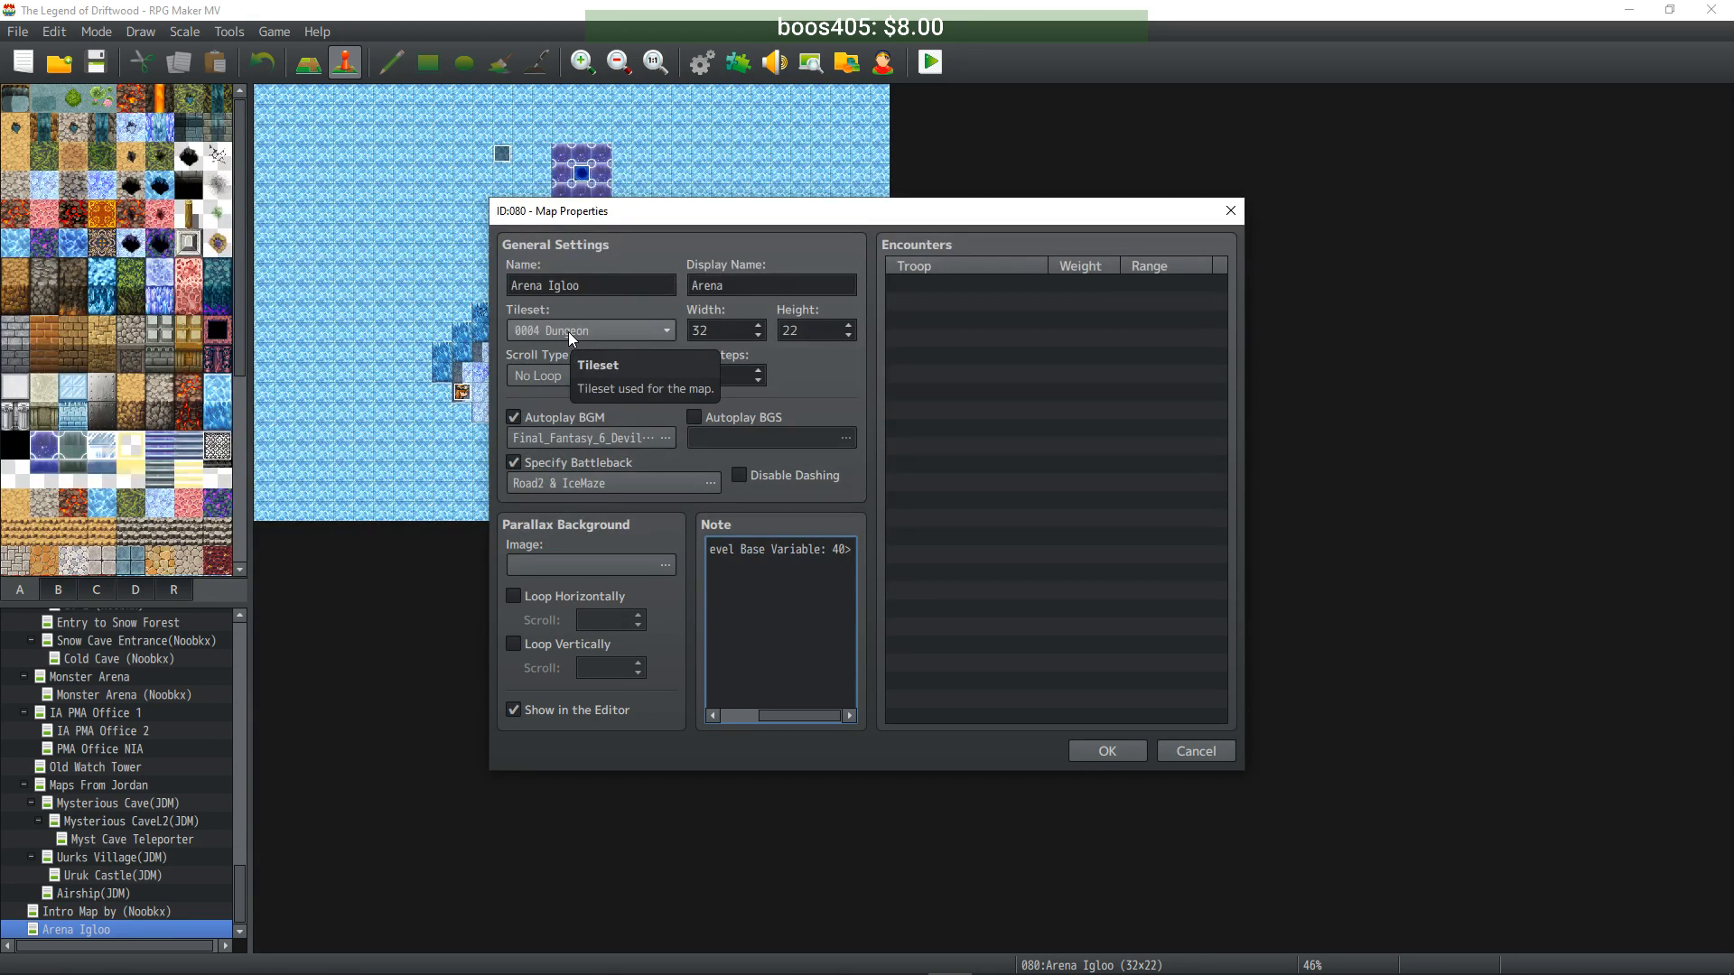
click(1112, 755)
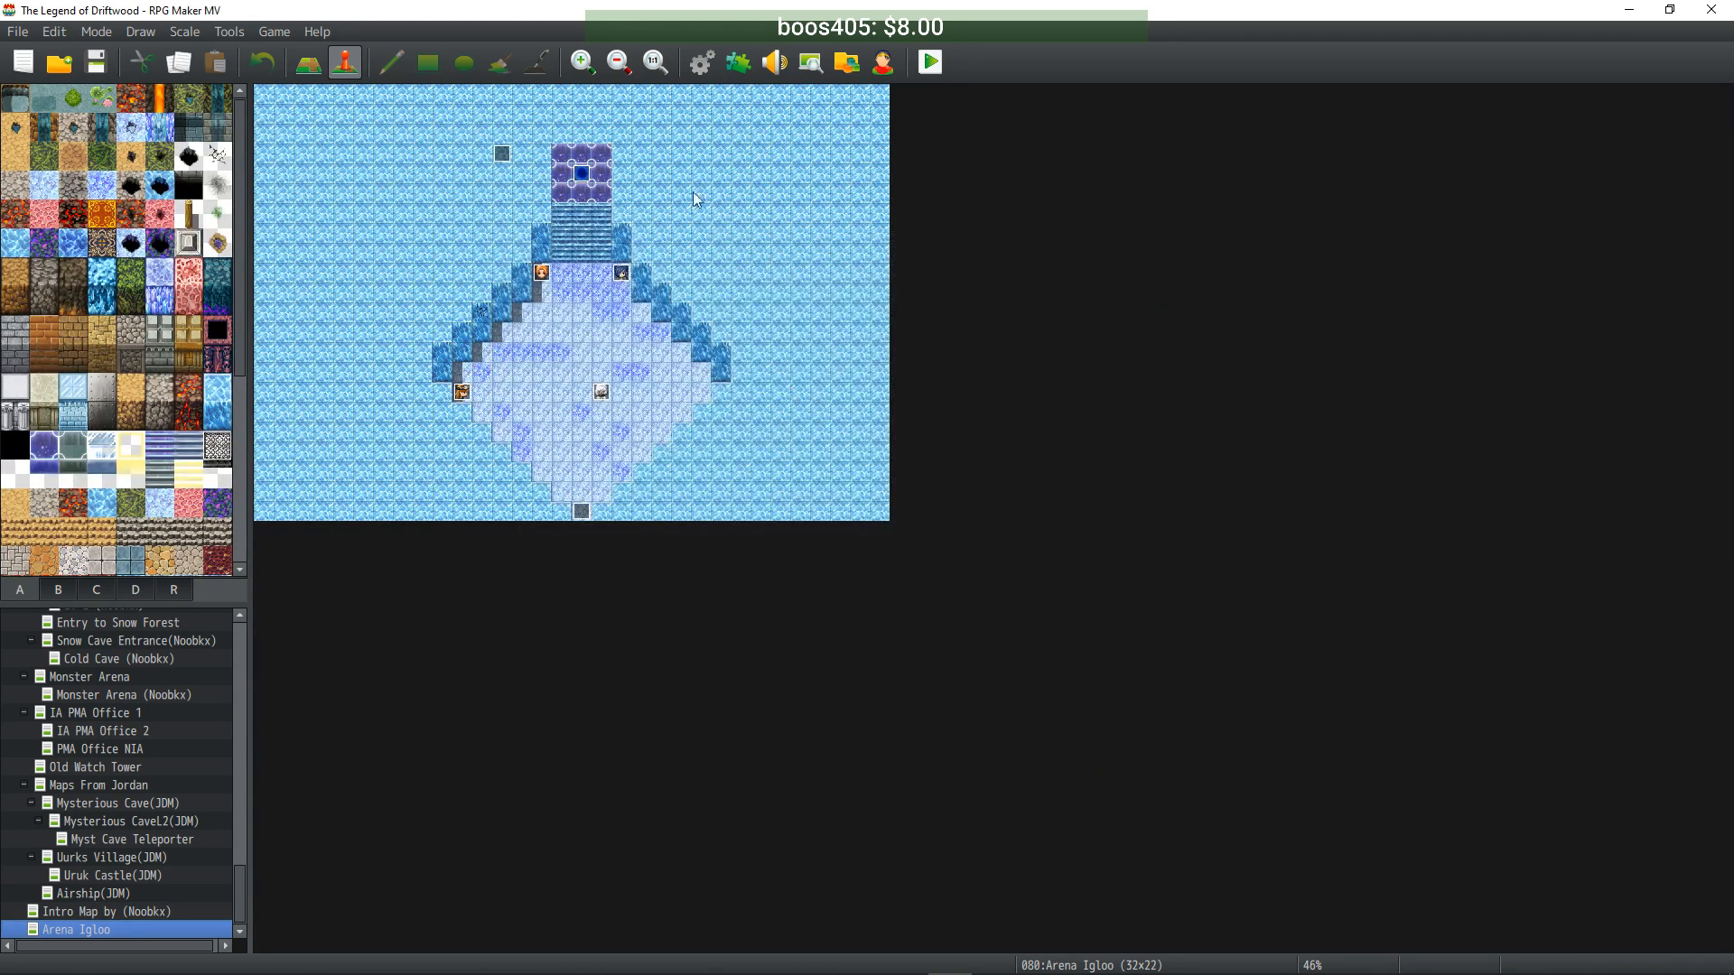
click(741, 63)
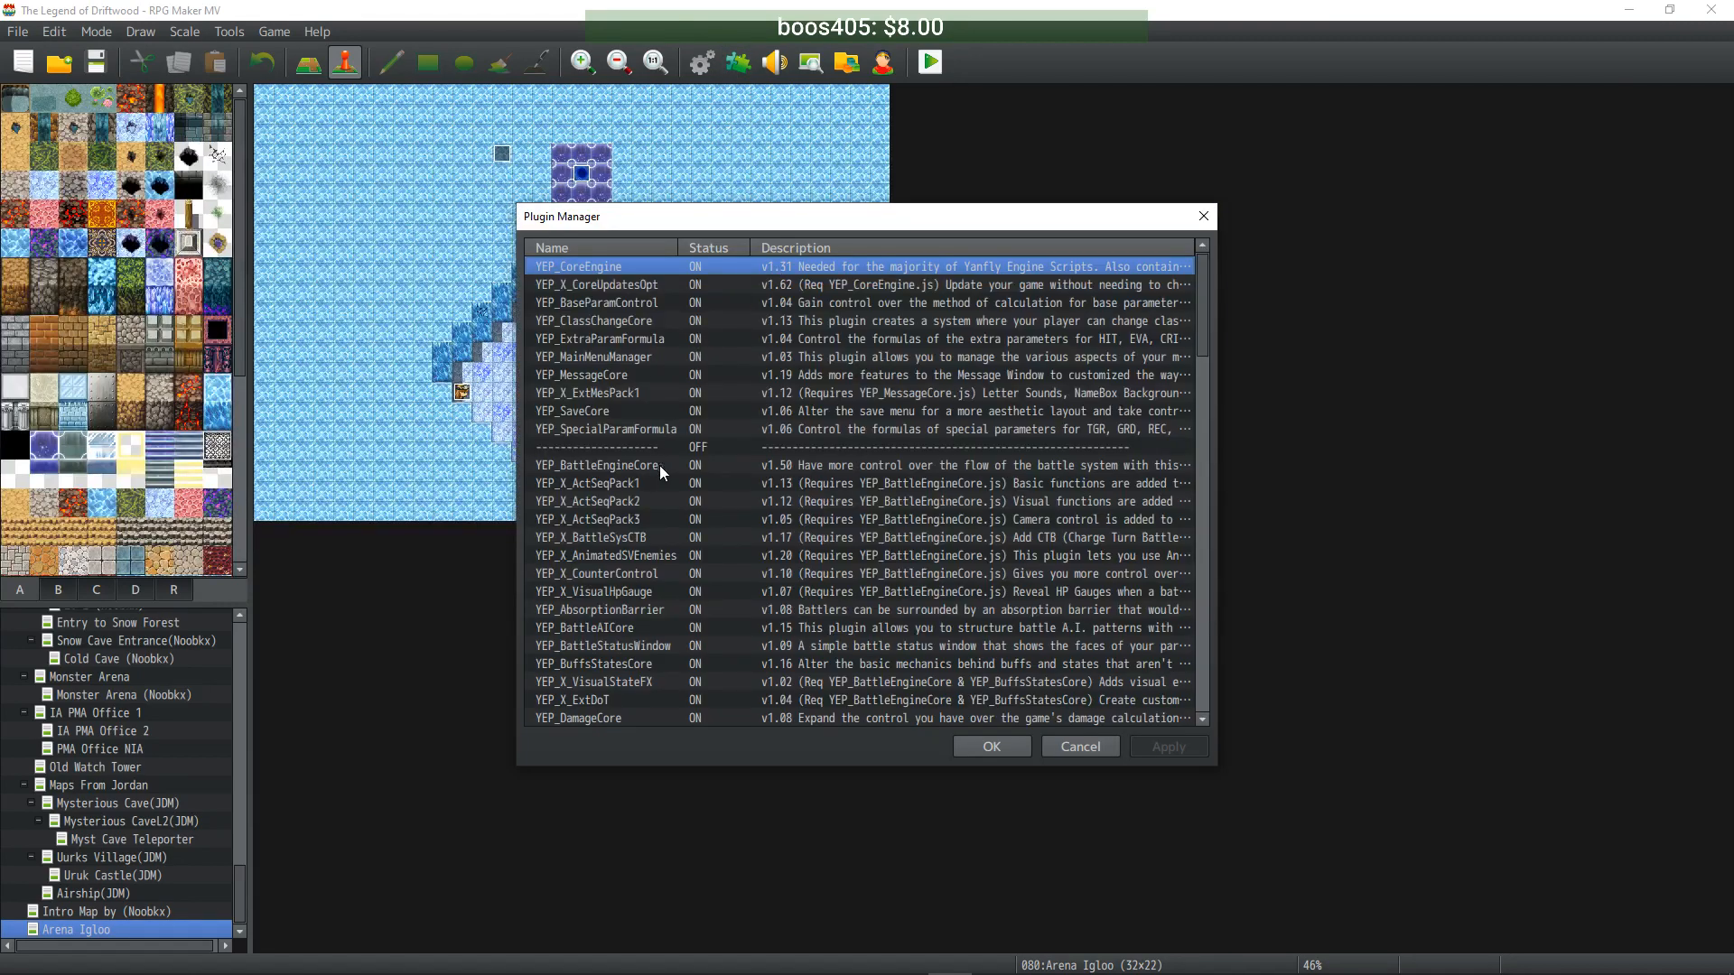
- Compare the YEP_EnemyLevels and YEP_X_MapEnemyLevels entries, then open YEP_EnemyLevels settings
scroll(675, 484, down, 5)
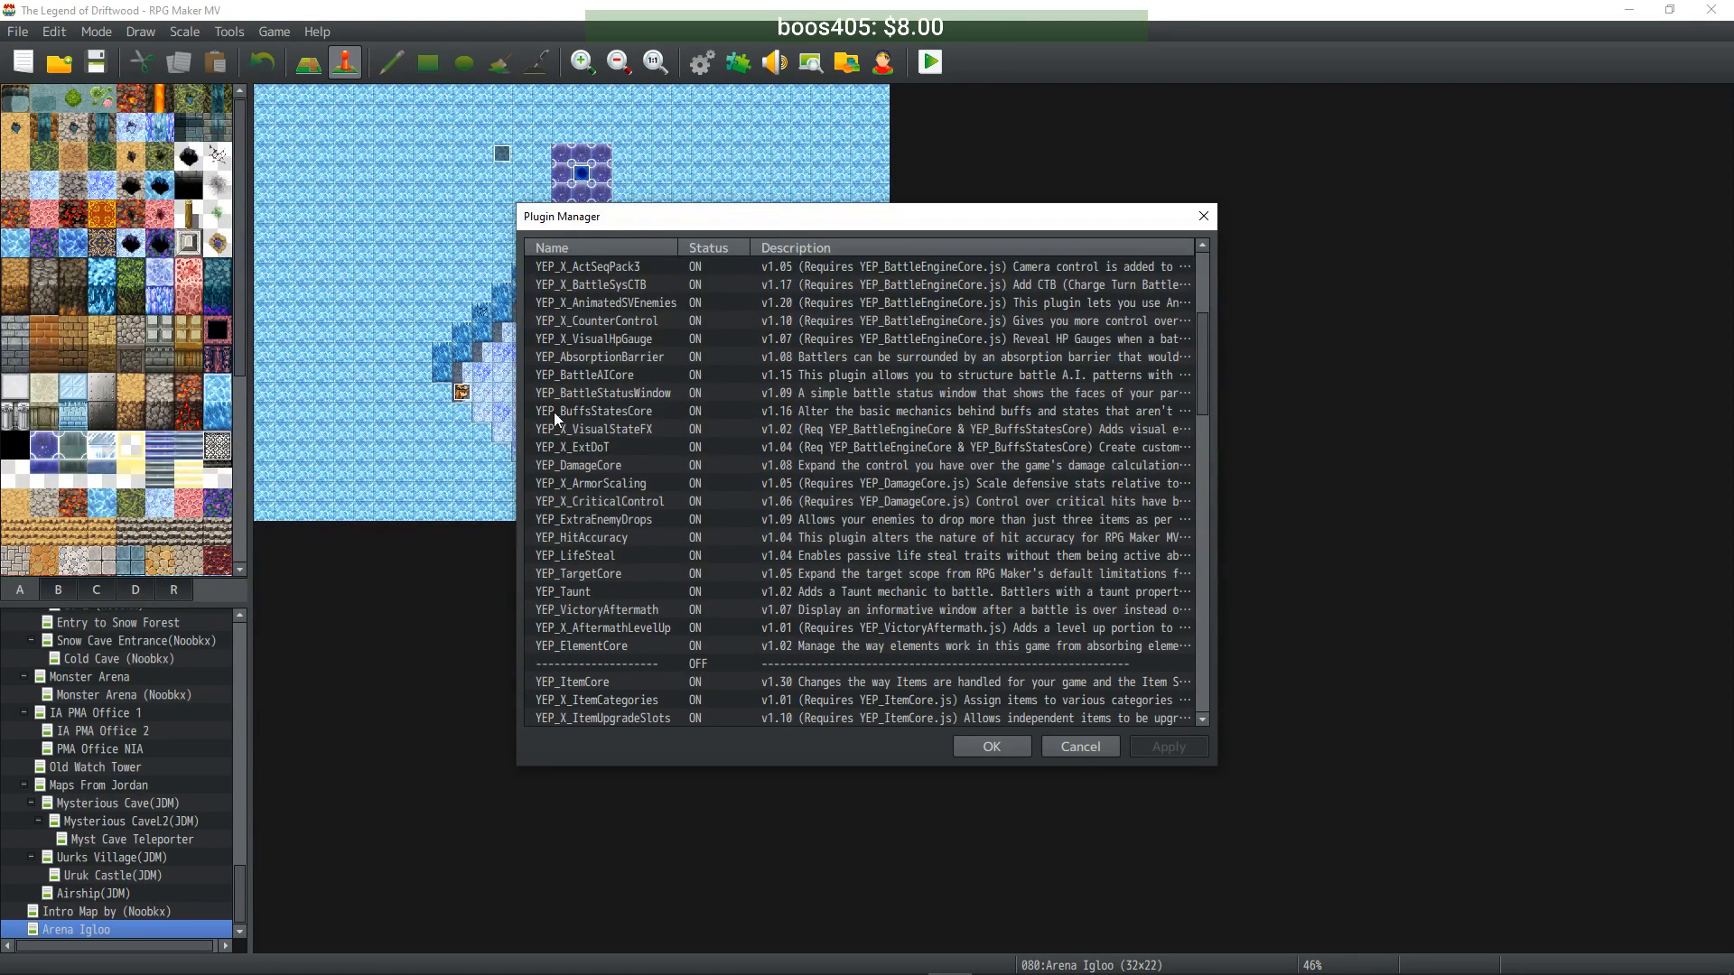
scroll(643, 530, down, 5)
scroll(642, 515, down, 2)
scroll(642, 513, down, 2)
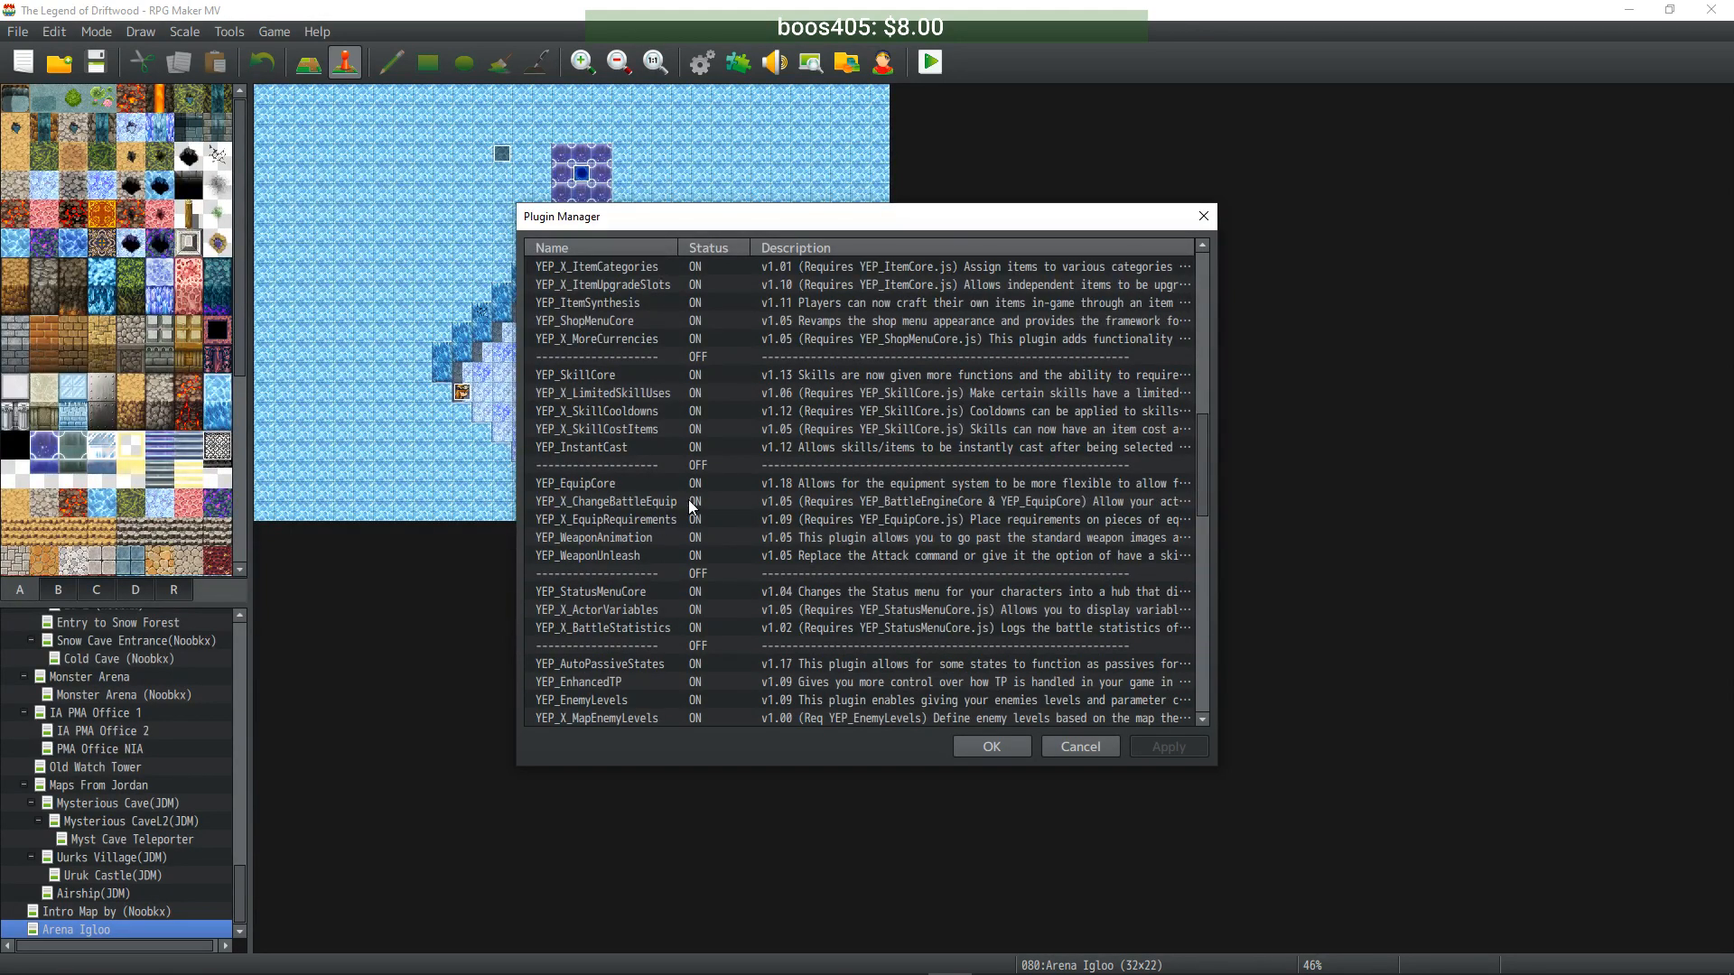
scroll(692, 540, down, 4)
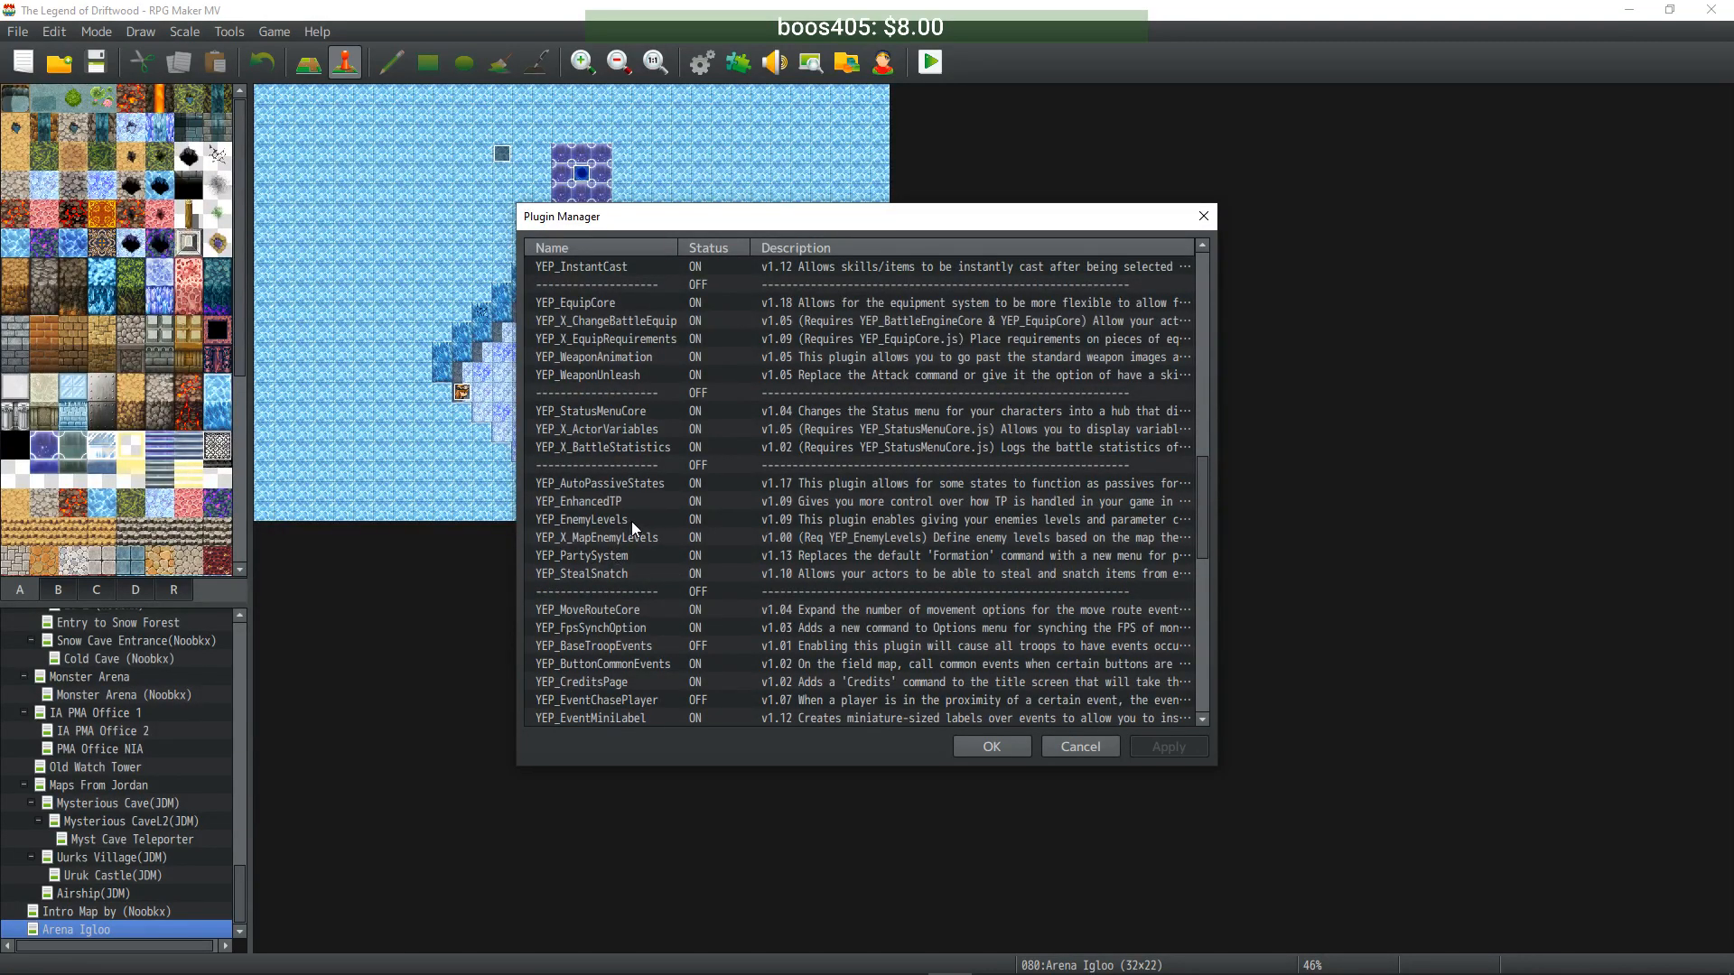
click(632, 522)
click(643, 539)
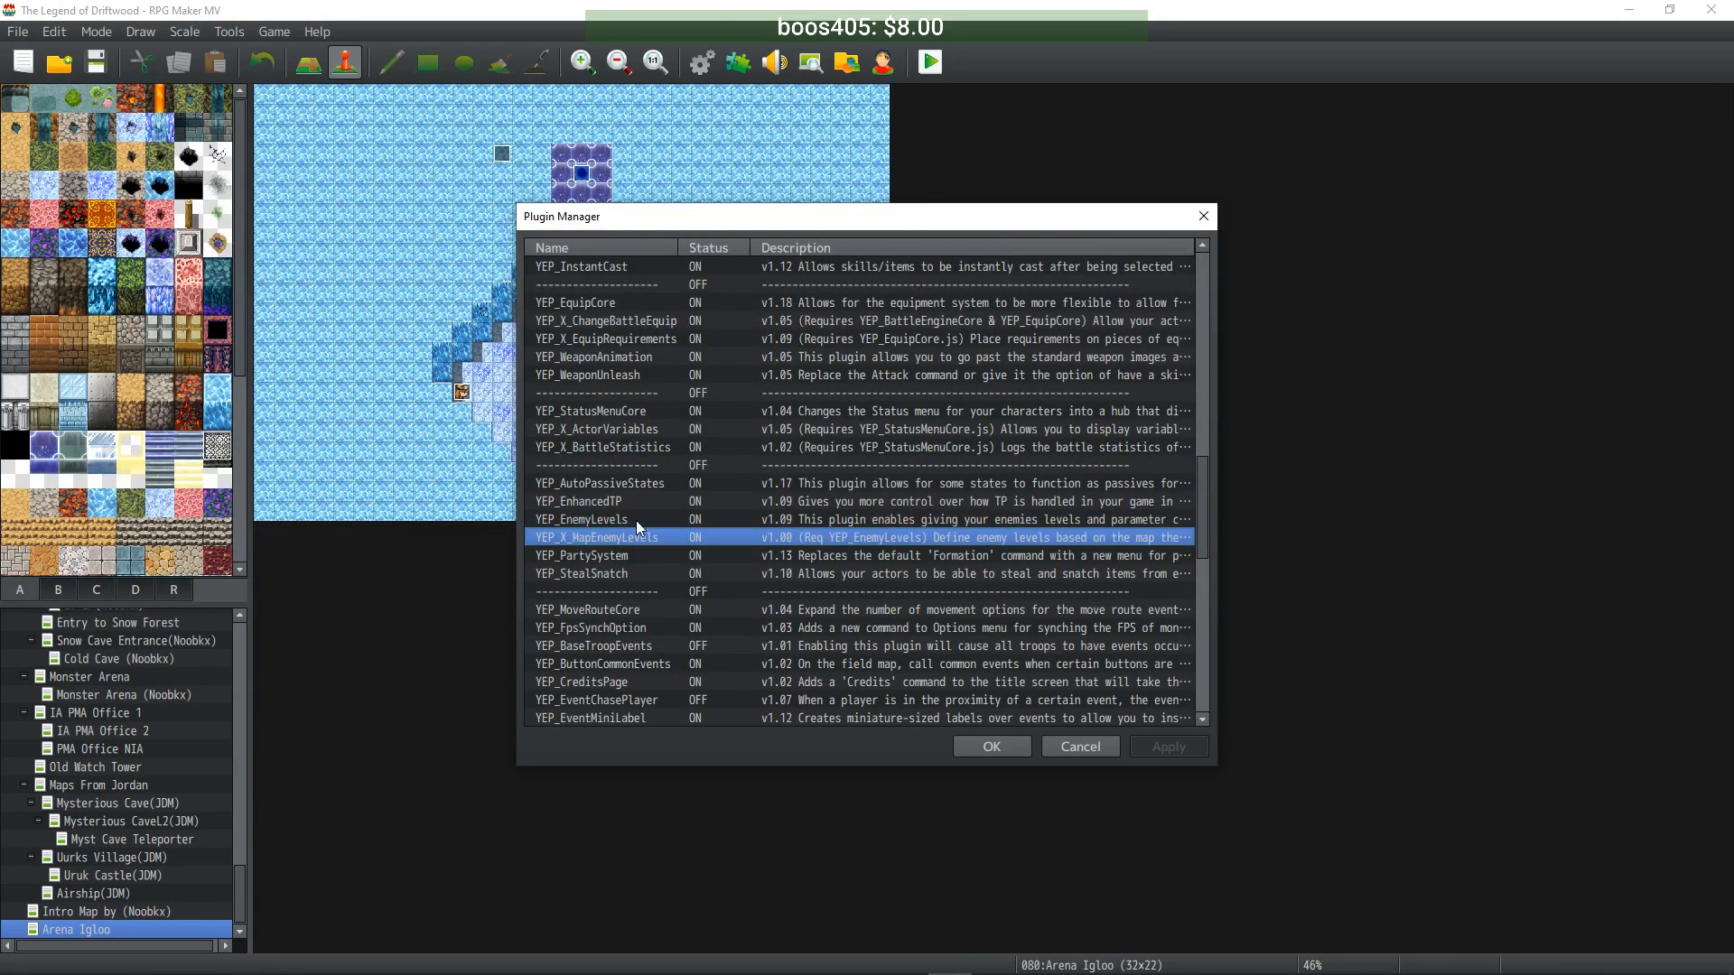
click(632, 524)
click(633, 537)
click(632, 520)
click(633, 534)
click(635, 520)
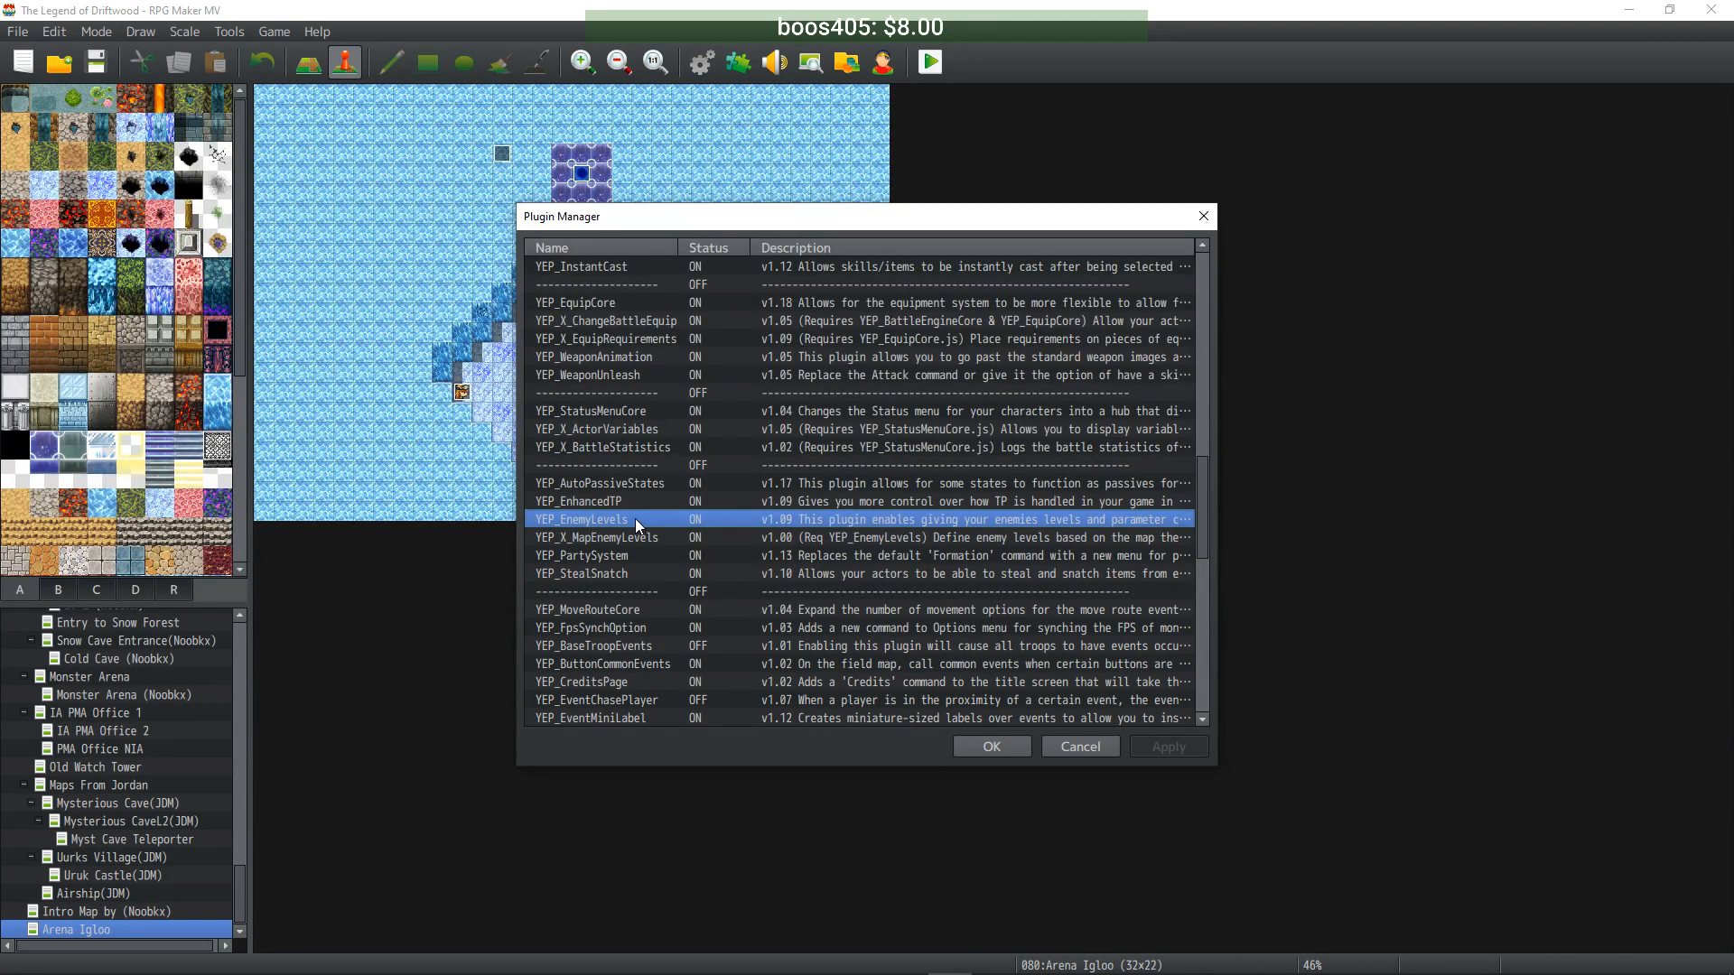
double_click(637, 519)
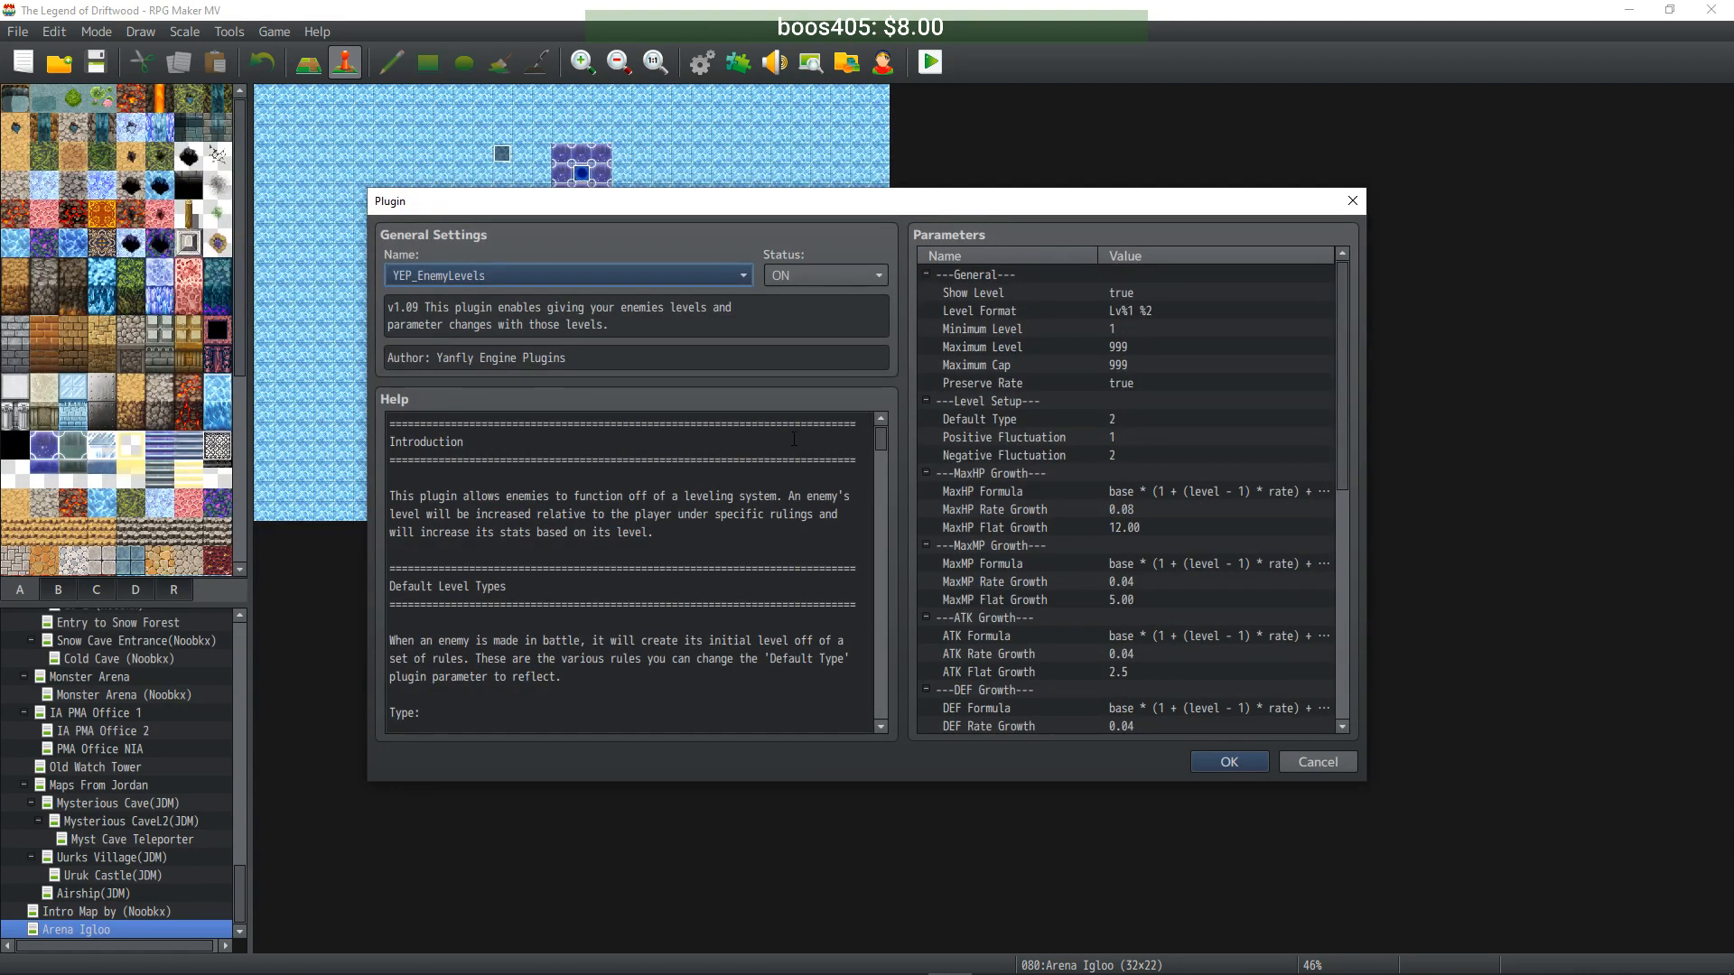
scroll(736, 517, down, 7)
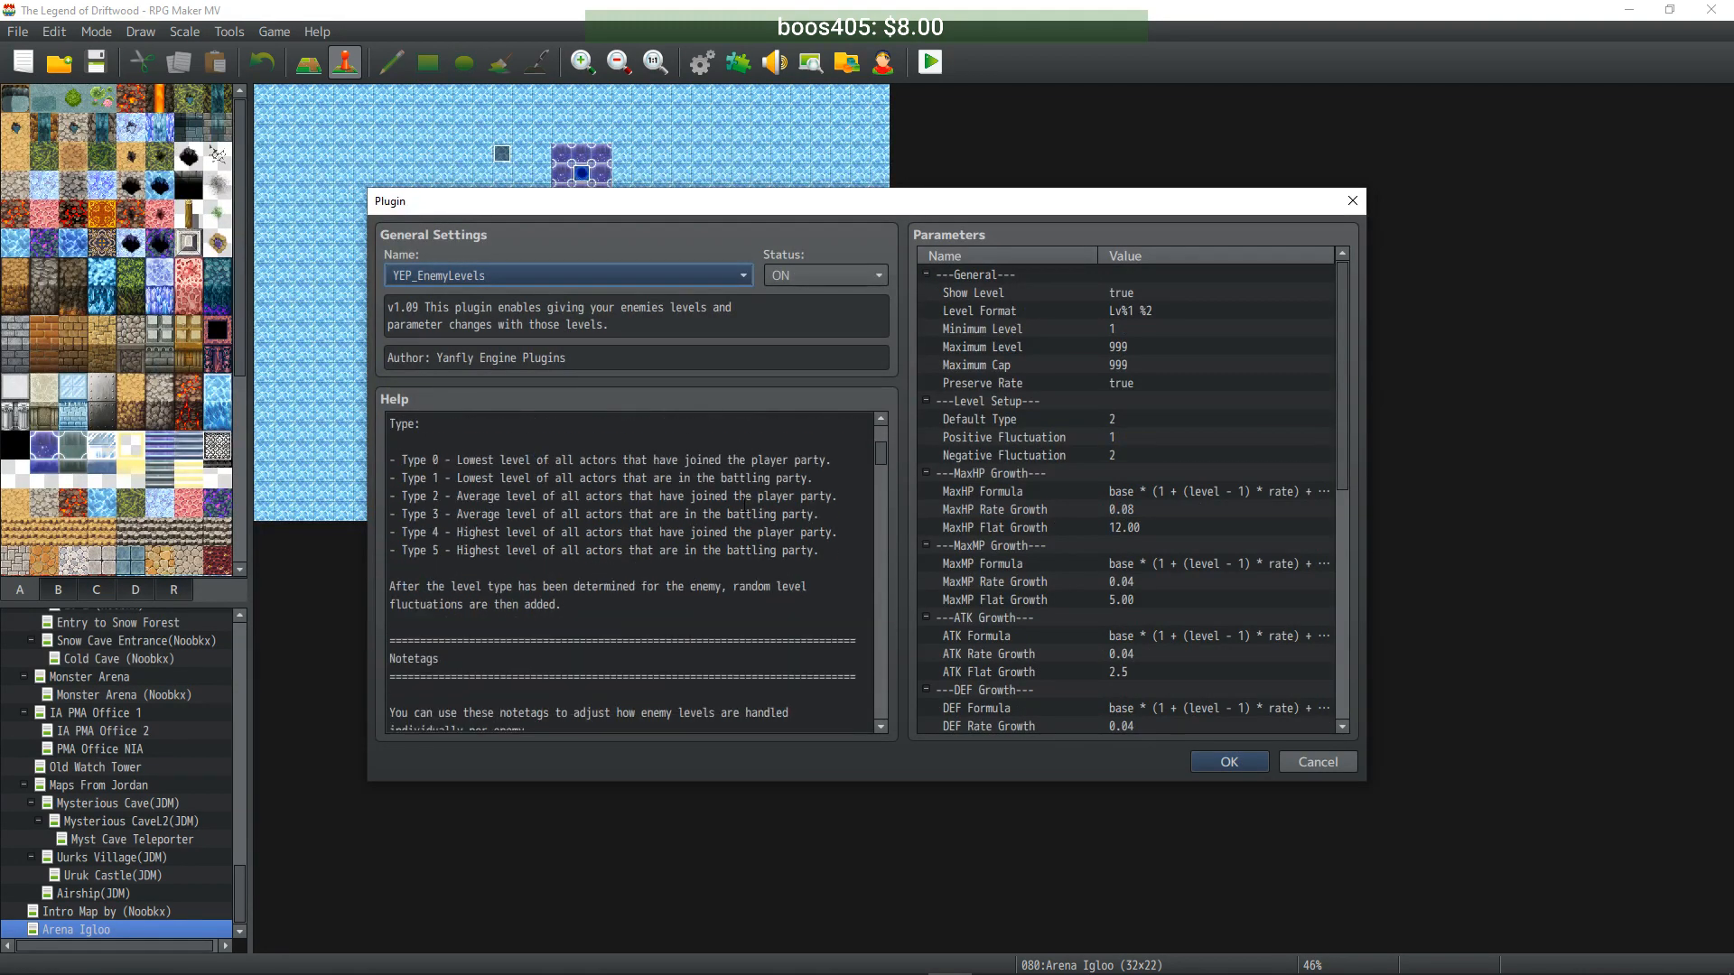
scroll(744, 503, down, 2)
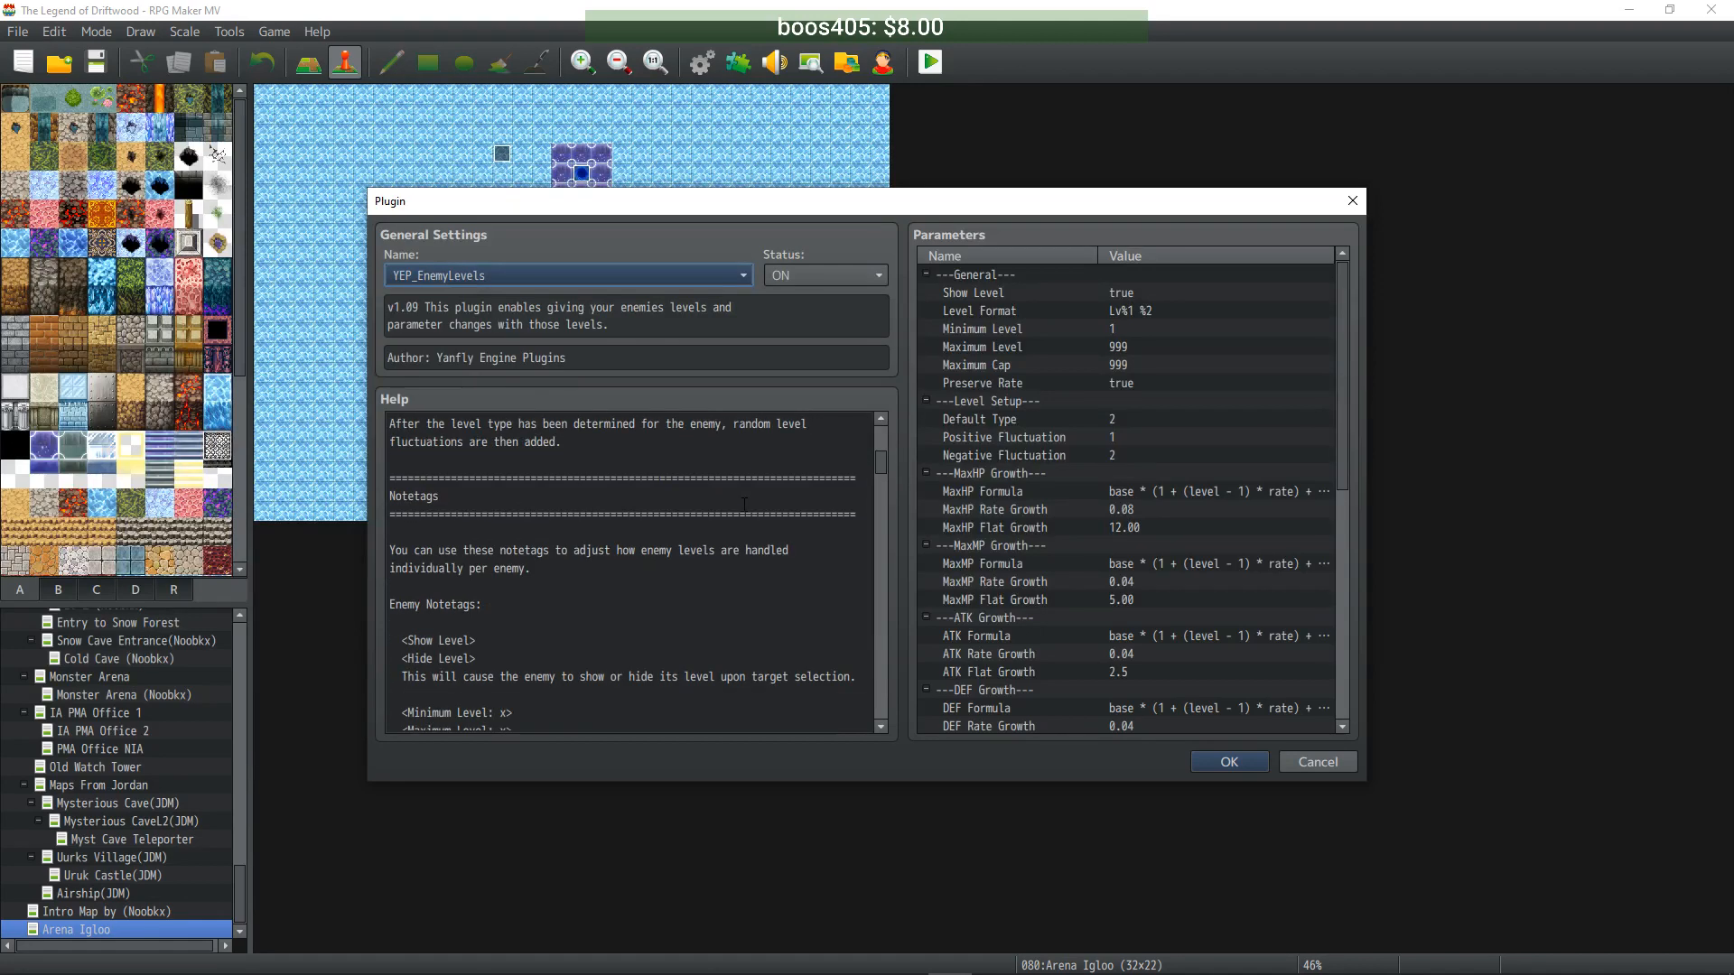
scroll(744, 503, down, 2)
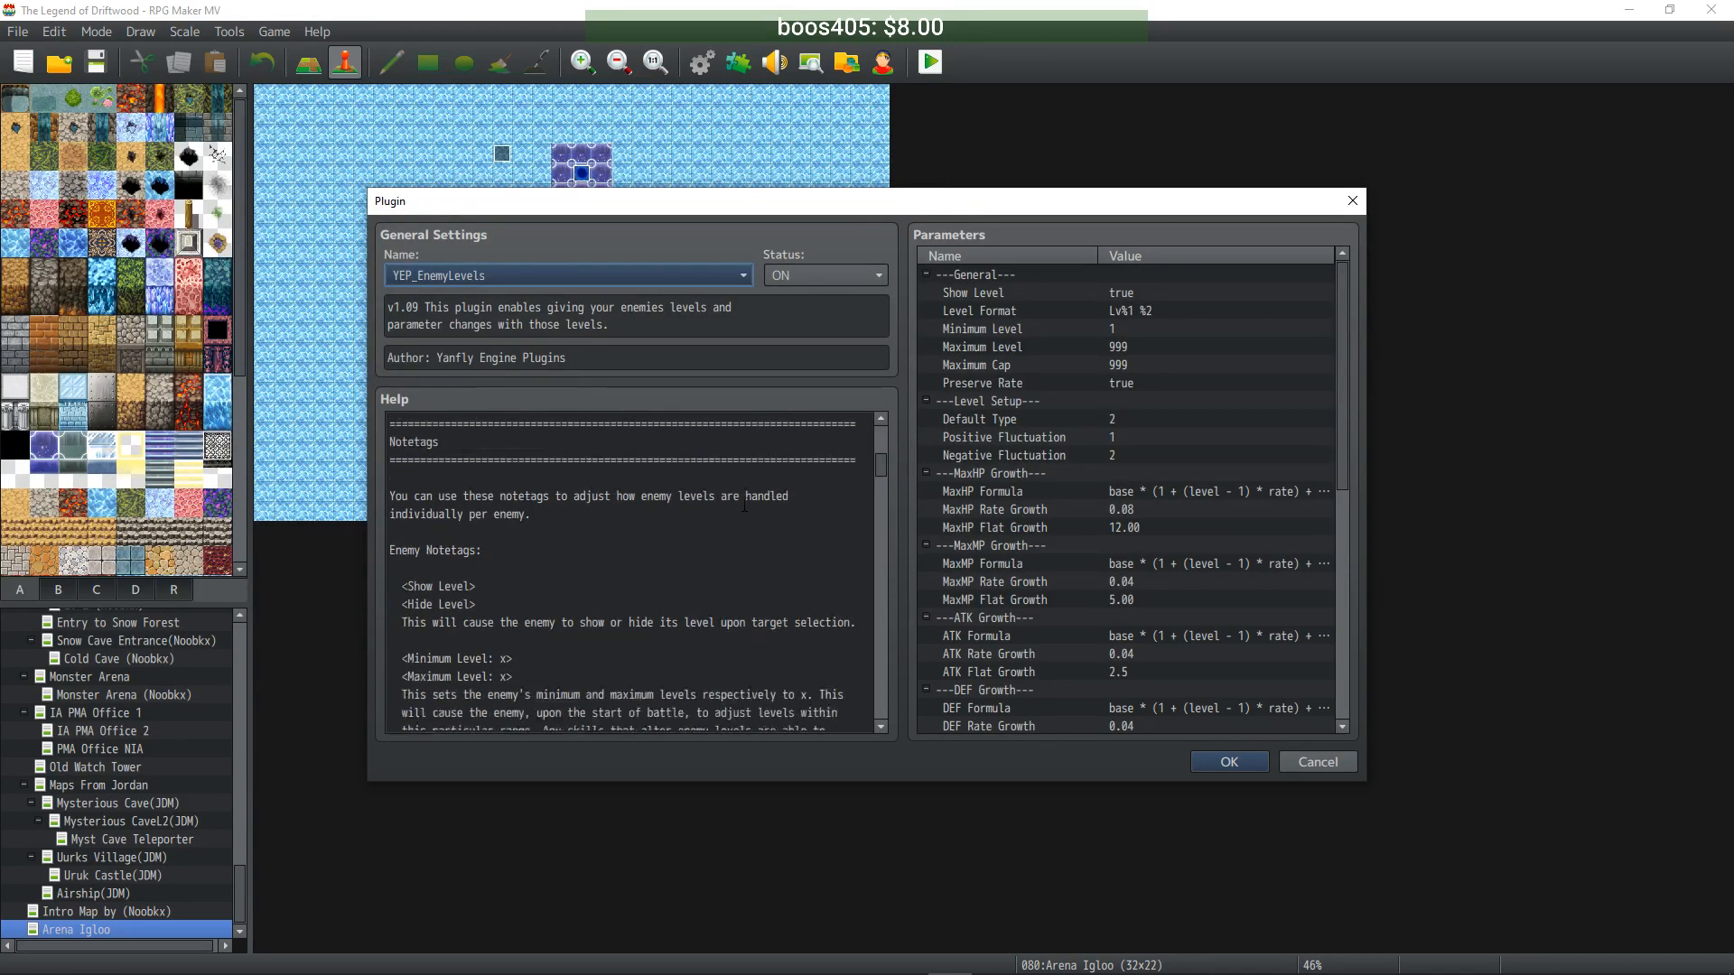
scroll(744, 504, down, 4)
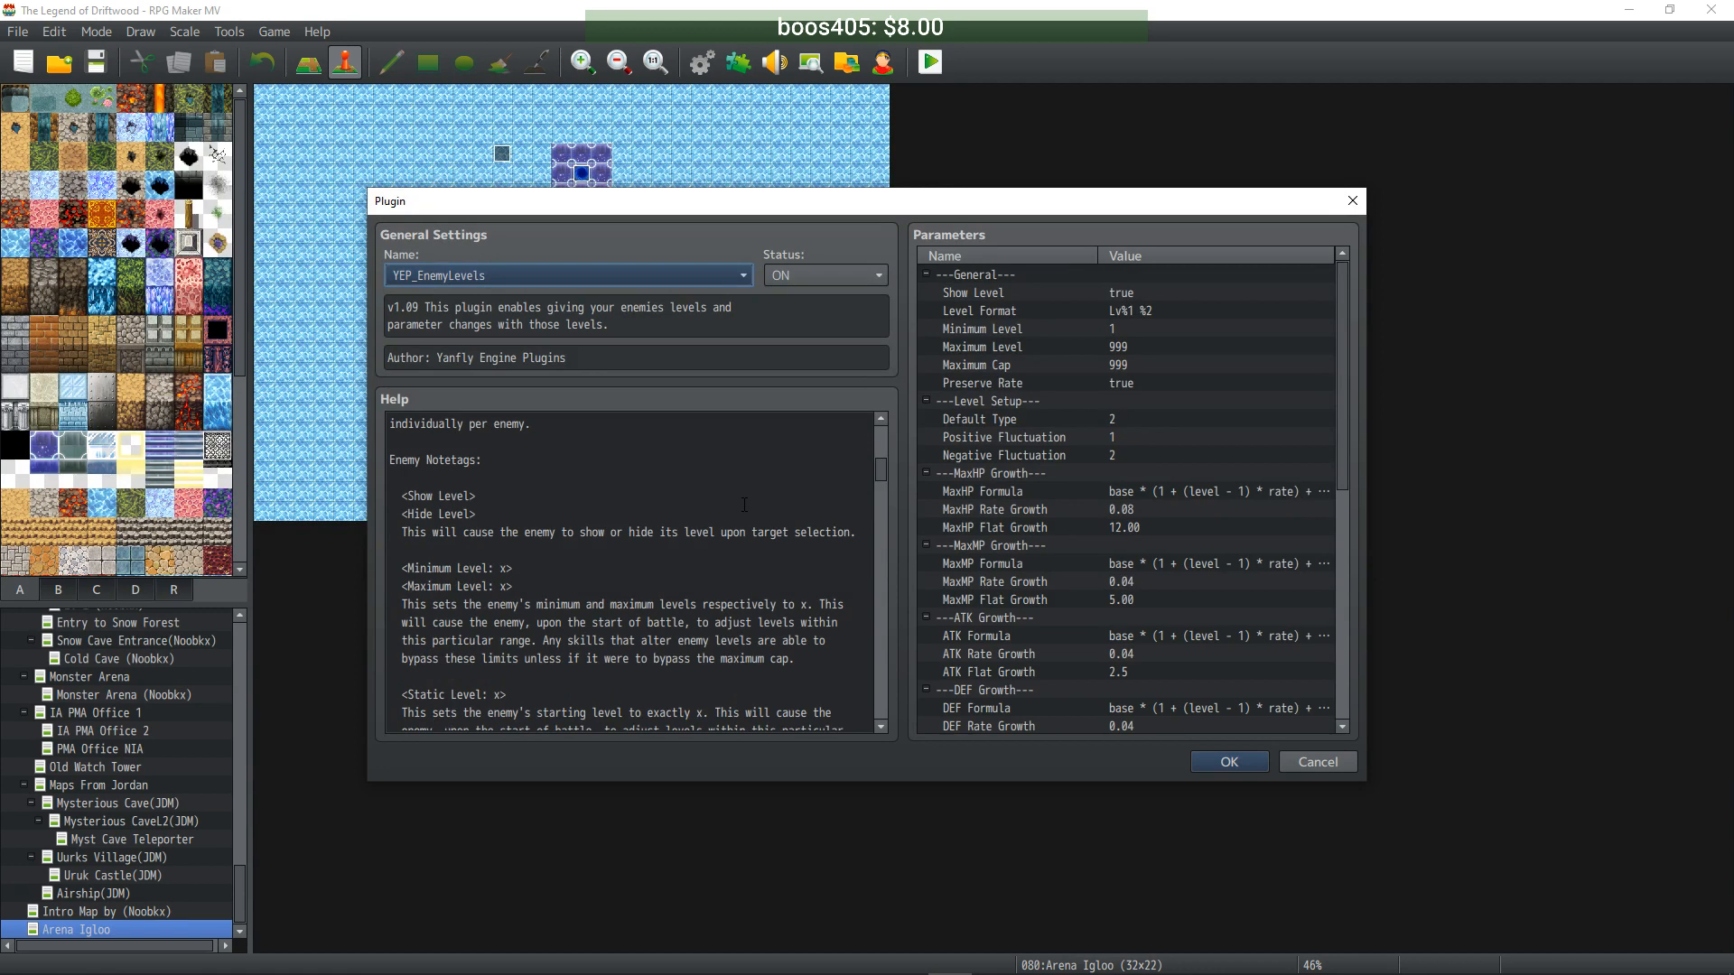
scroll(547, 506, up, 1)
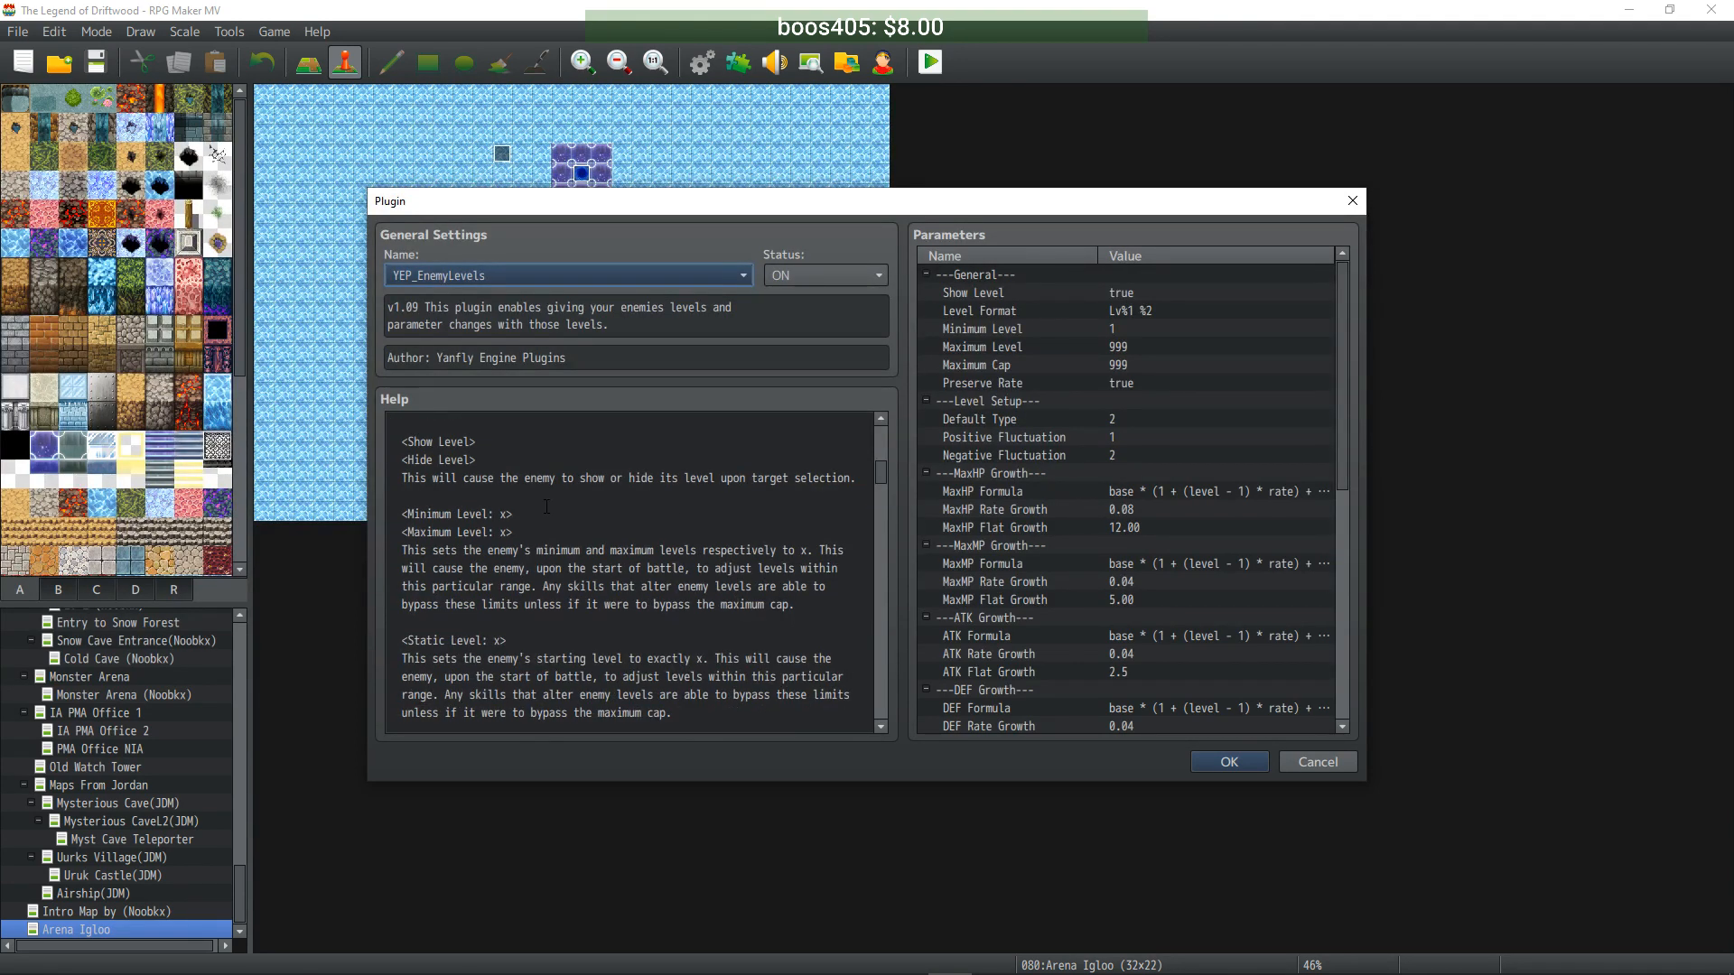
scroll(584, 524, down, 3)
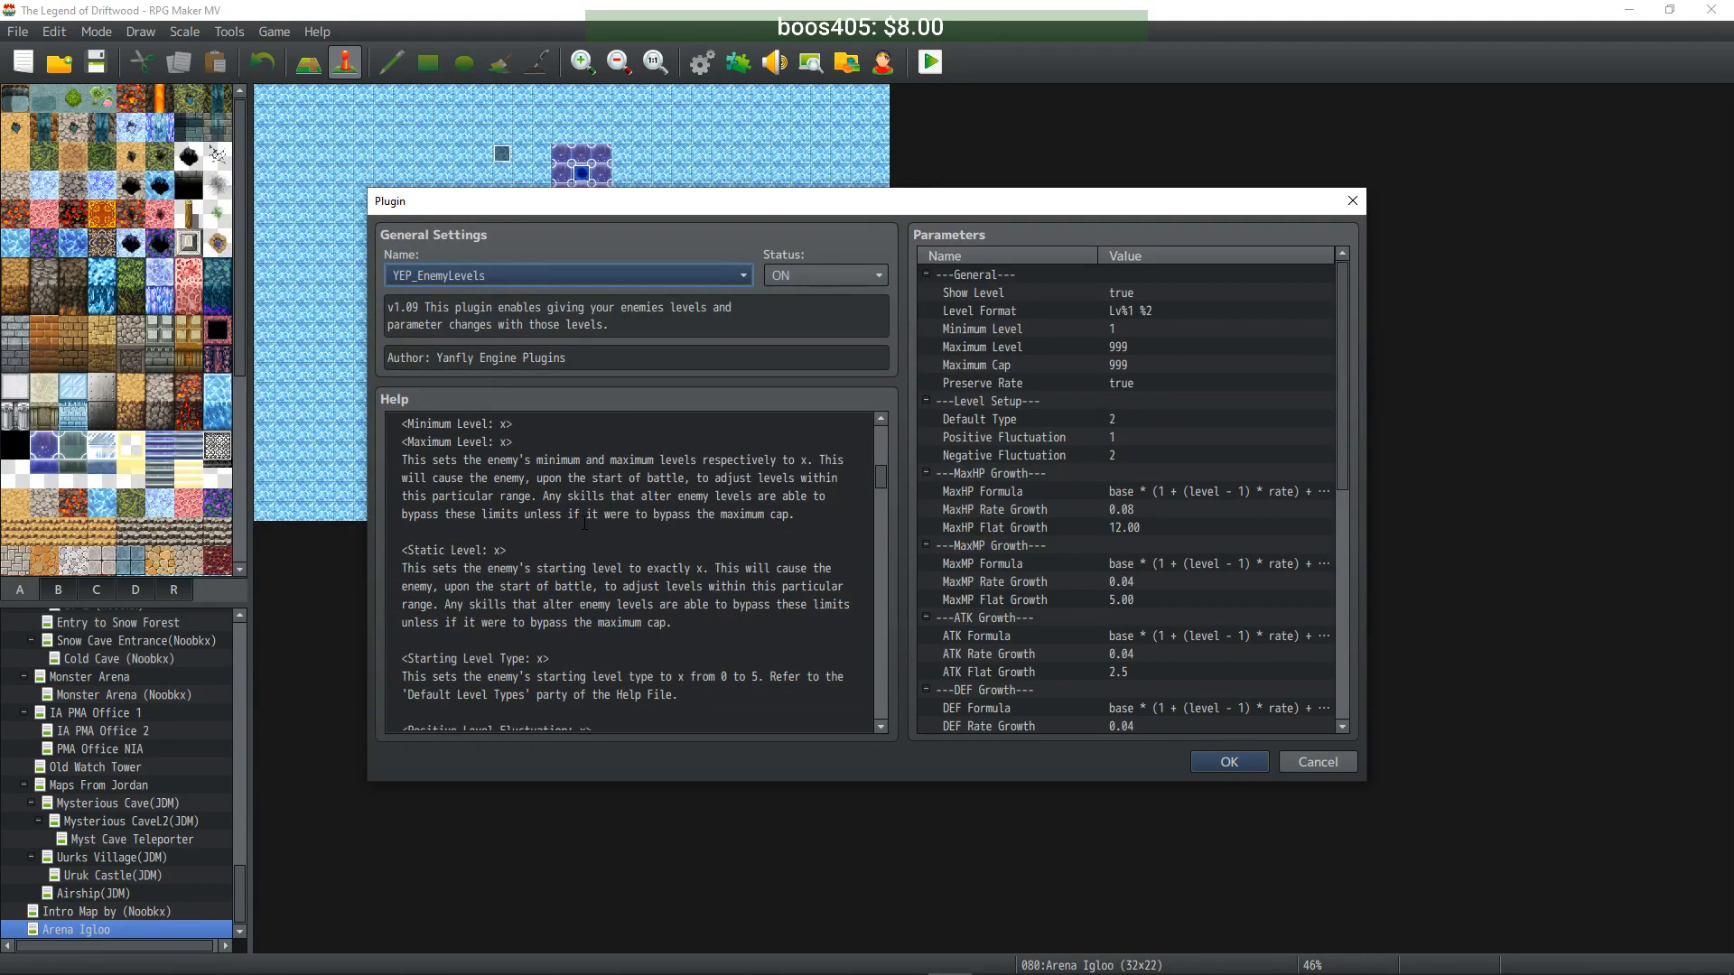
scroll(584, 524, down, 3)
click(1318, 762)
click(612, 539)
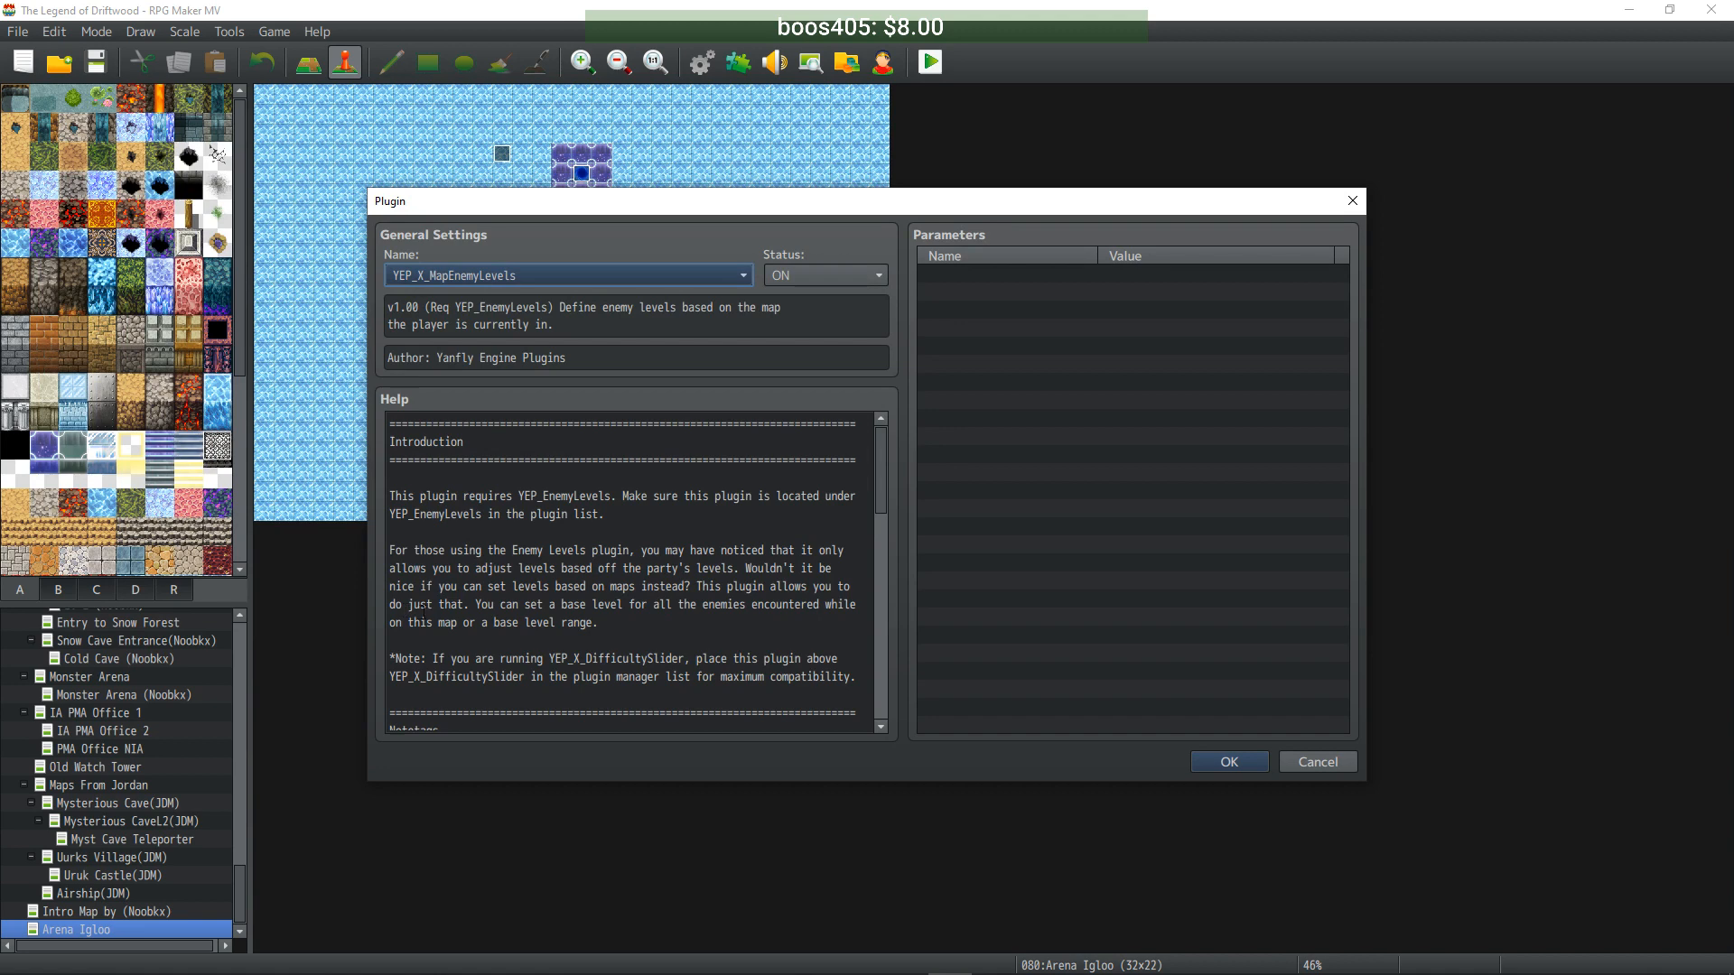
scroll(540, 631, down, 5)
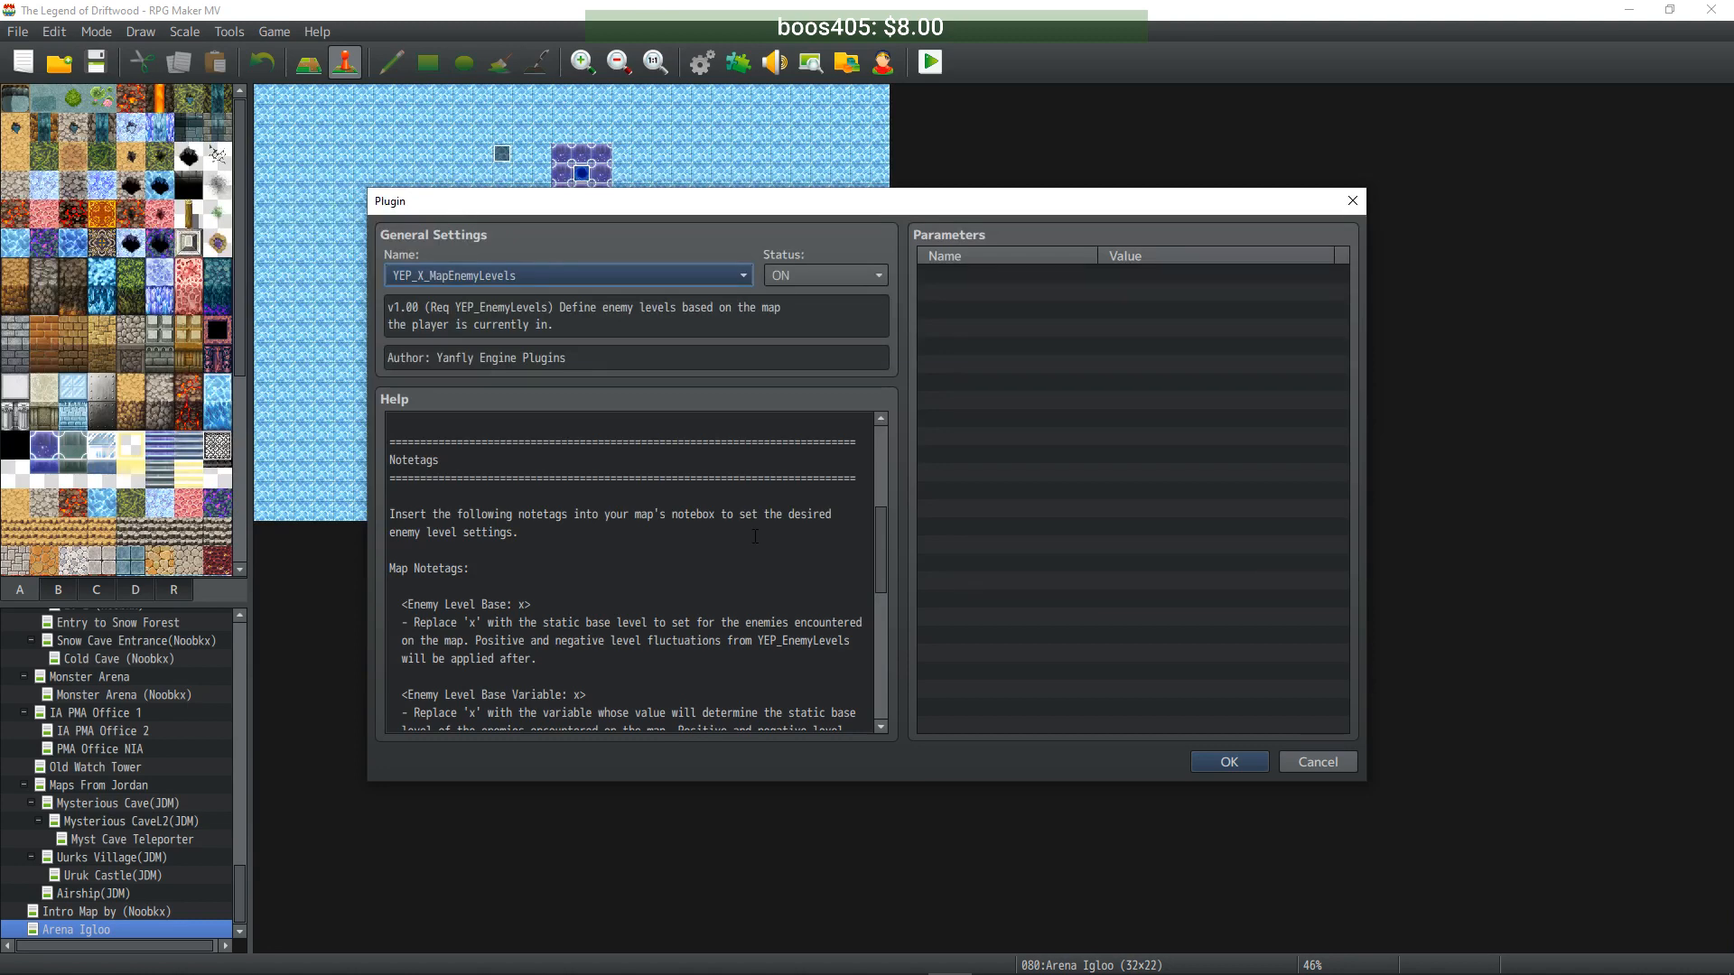
scroll(755, 537, down, 2)
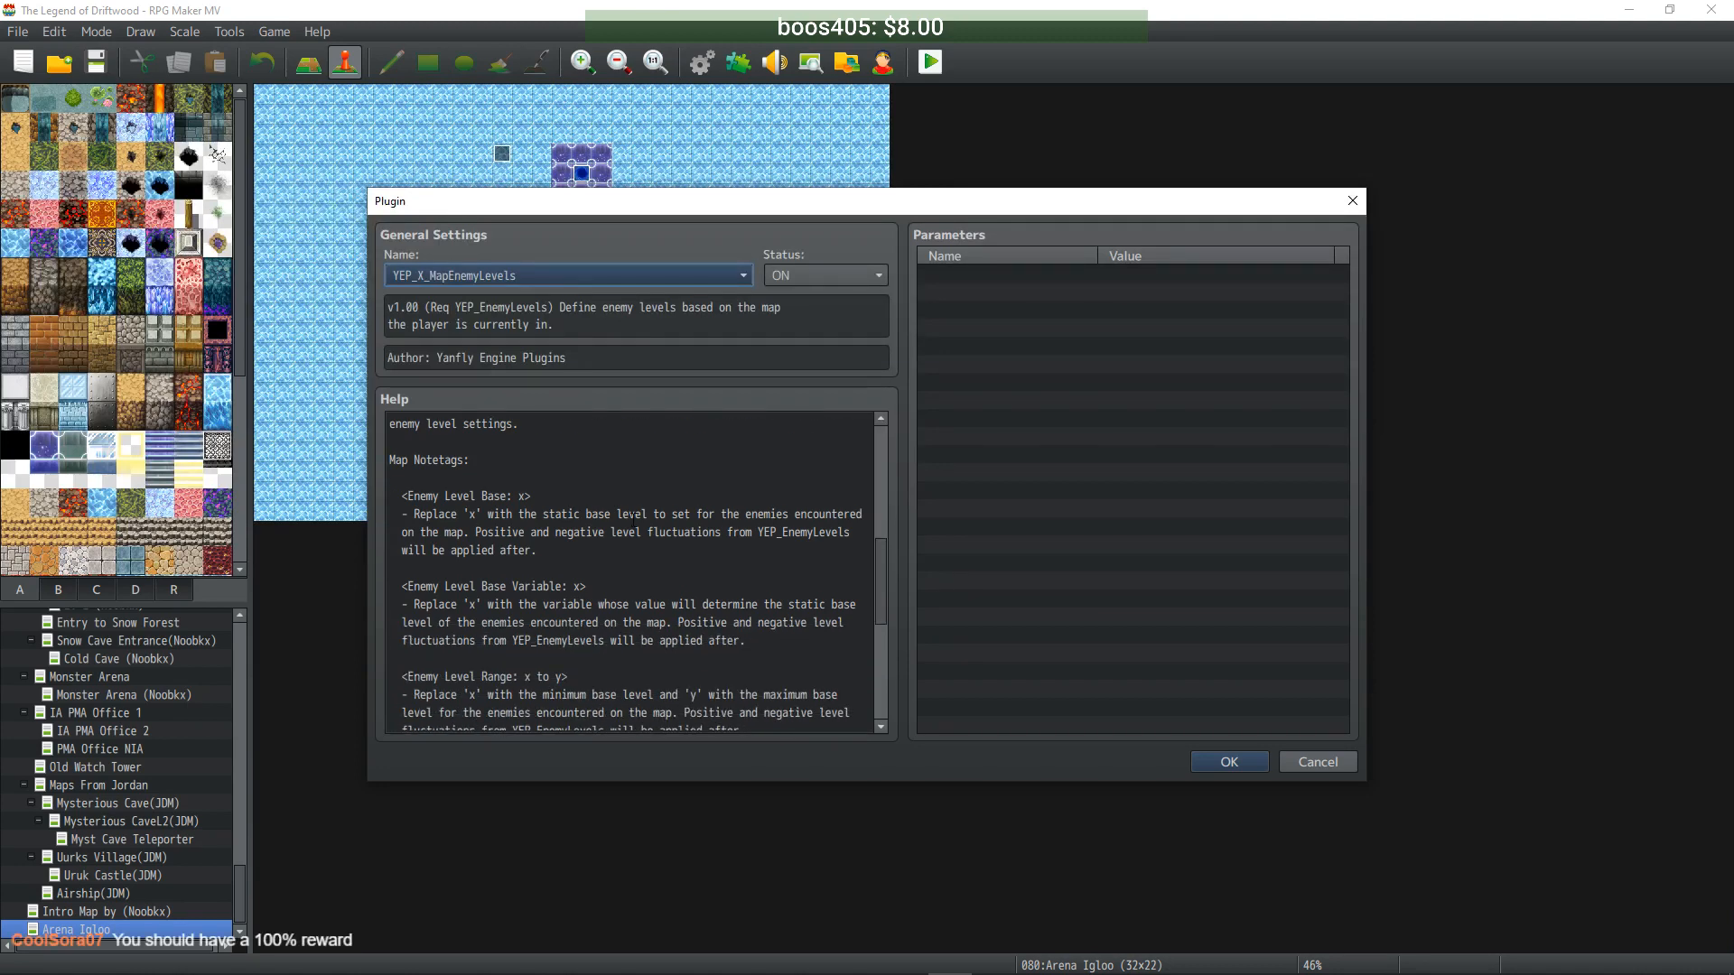
scroll(634, 520, down, 1)
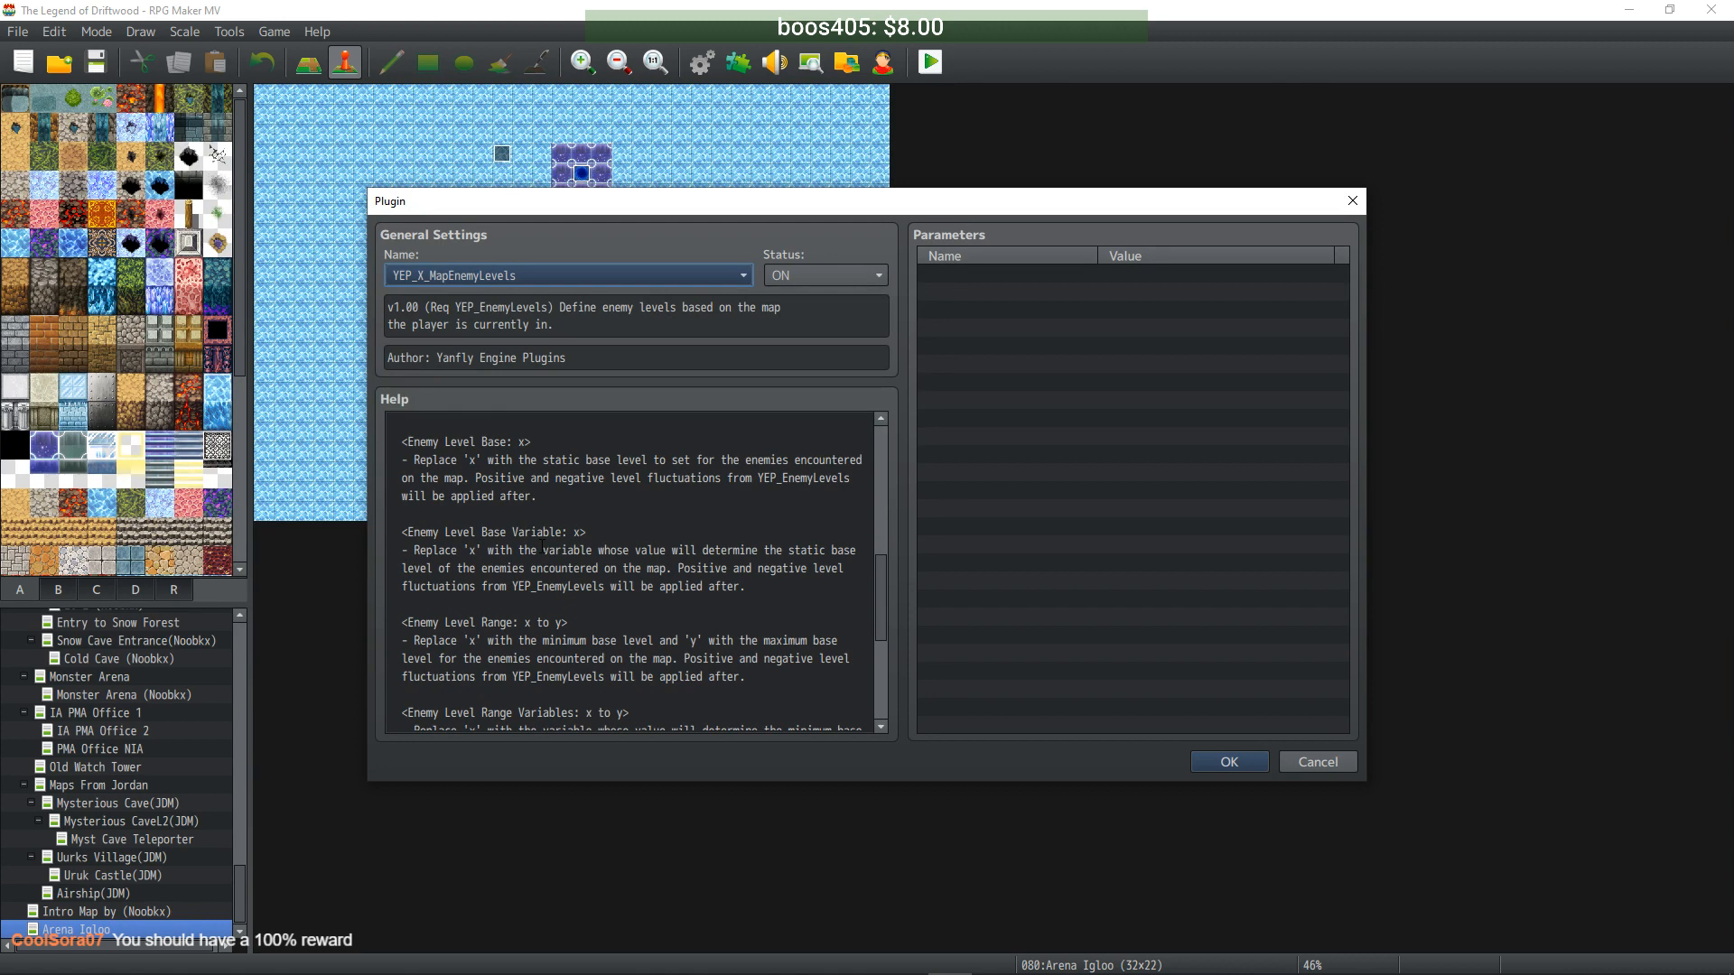
scroll(544, 549, down, 5)
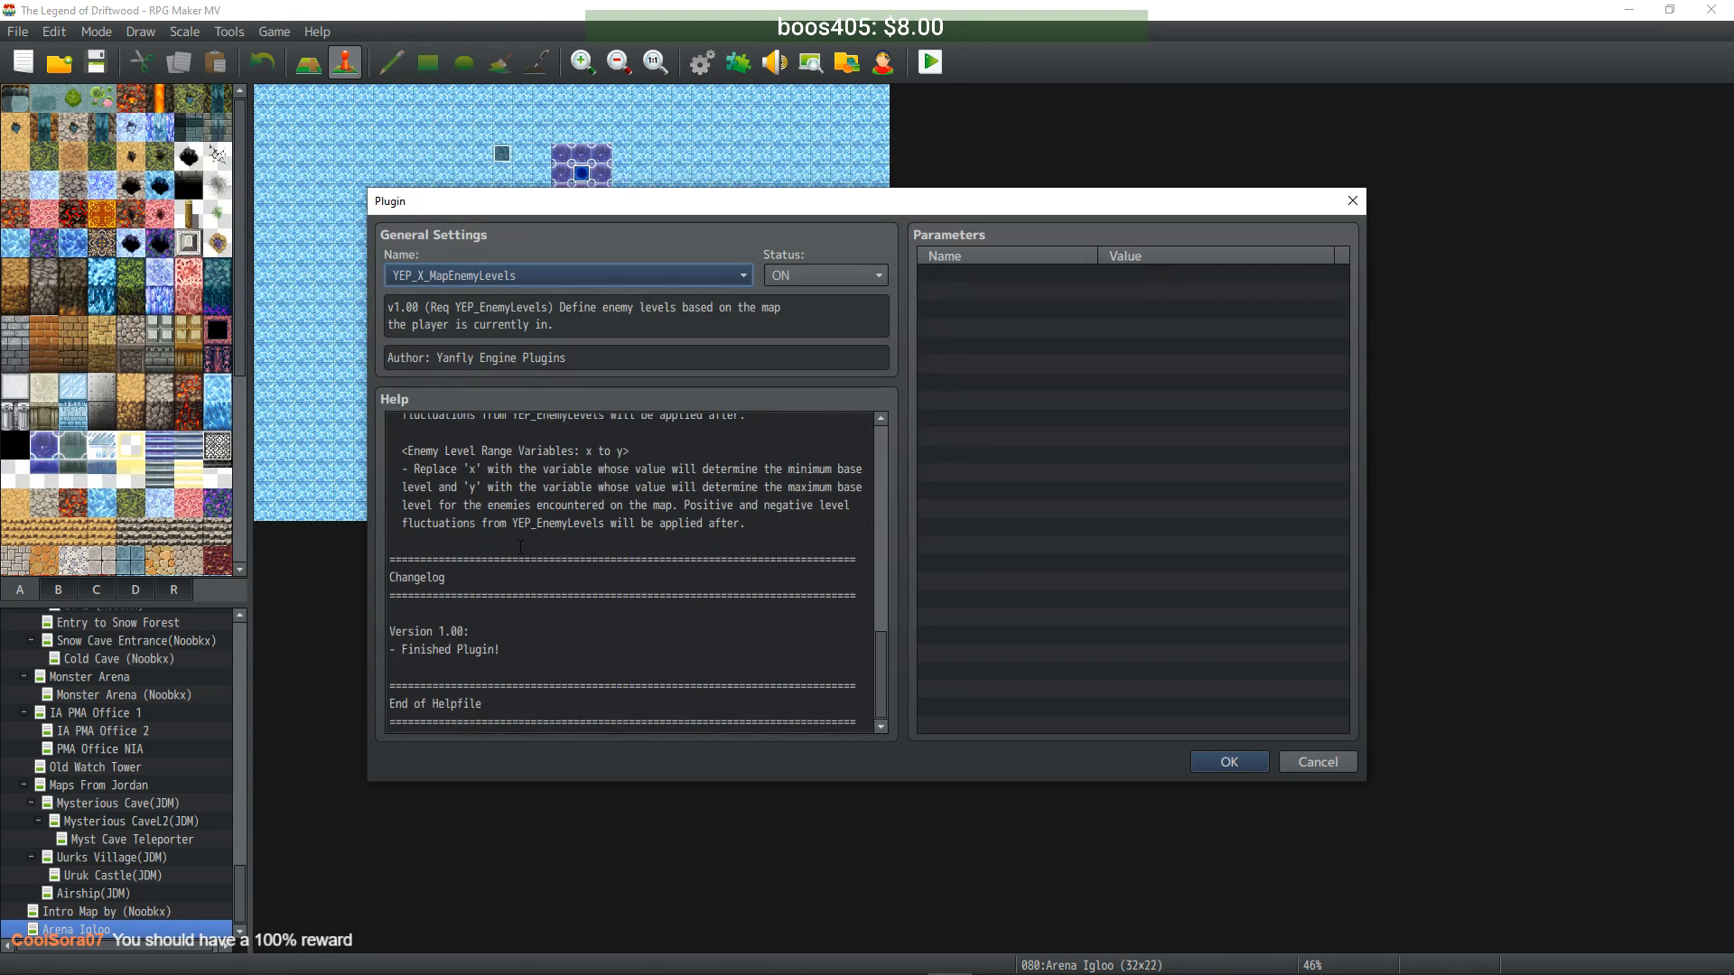
scroll(520, 547, up, 6)
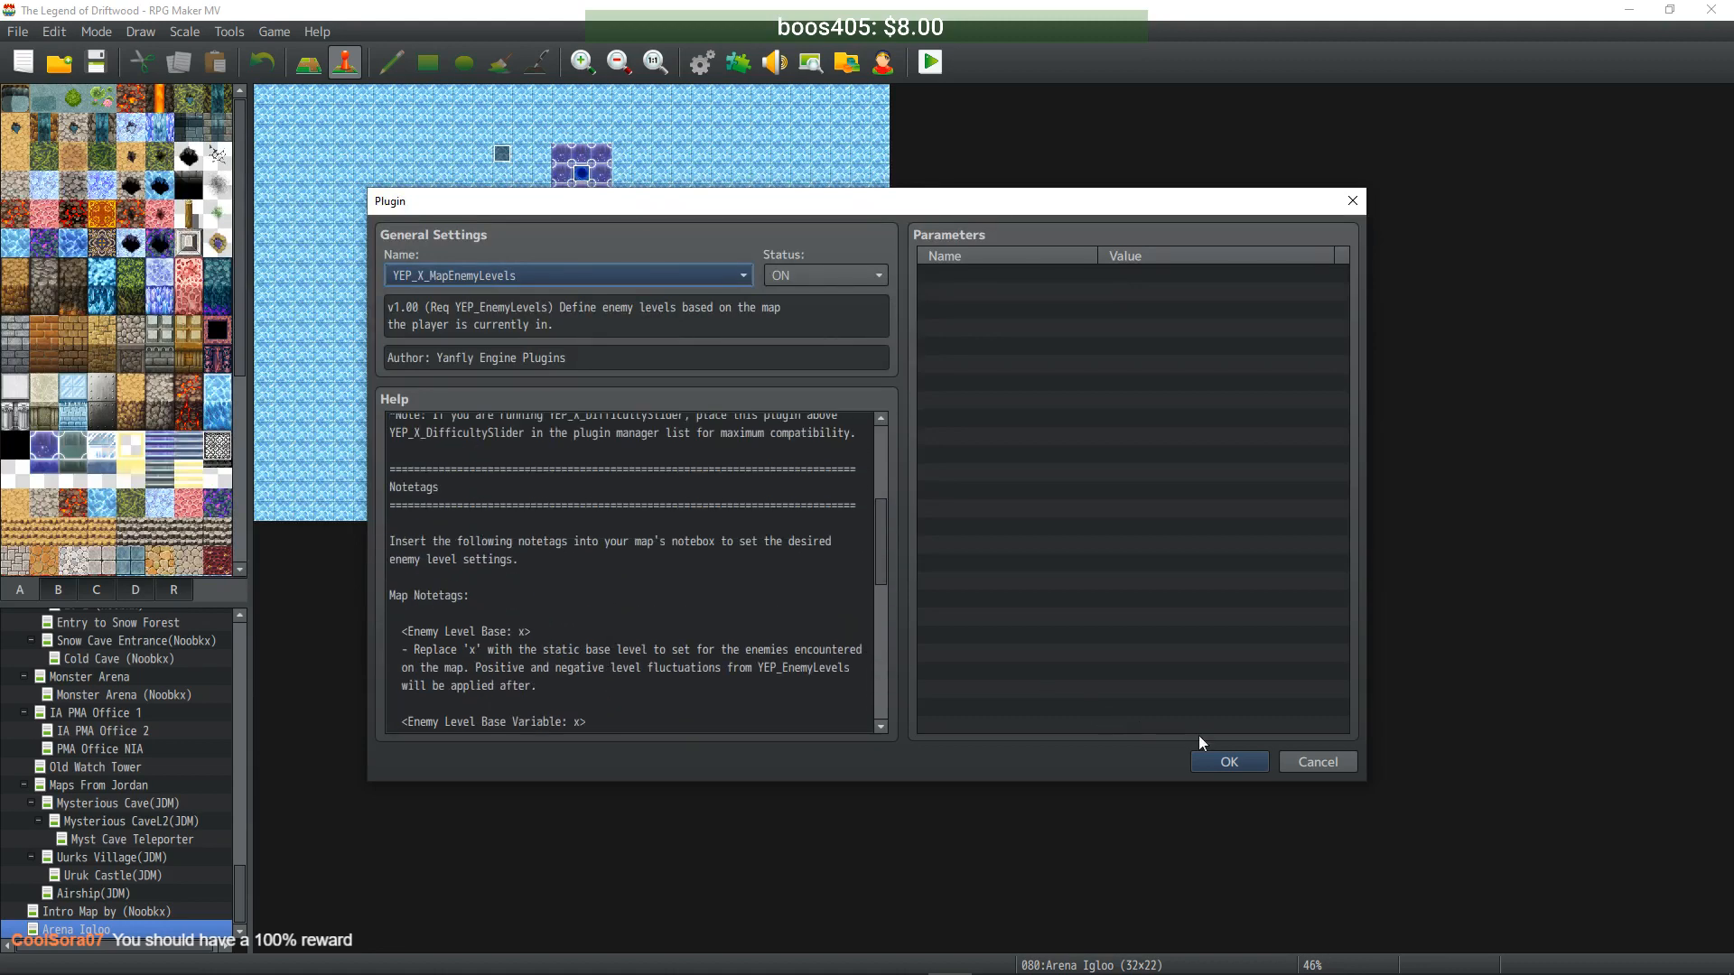
click(1325, 767)
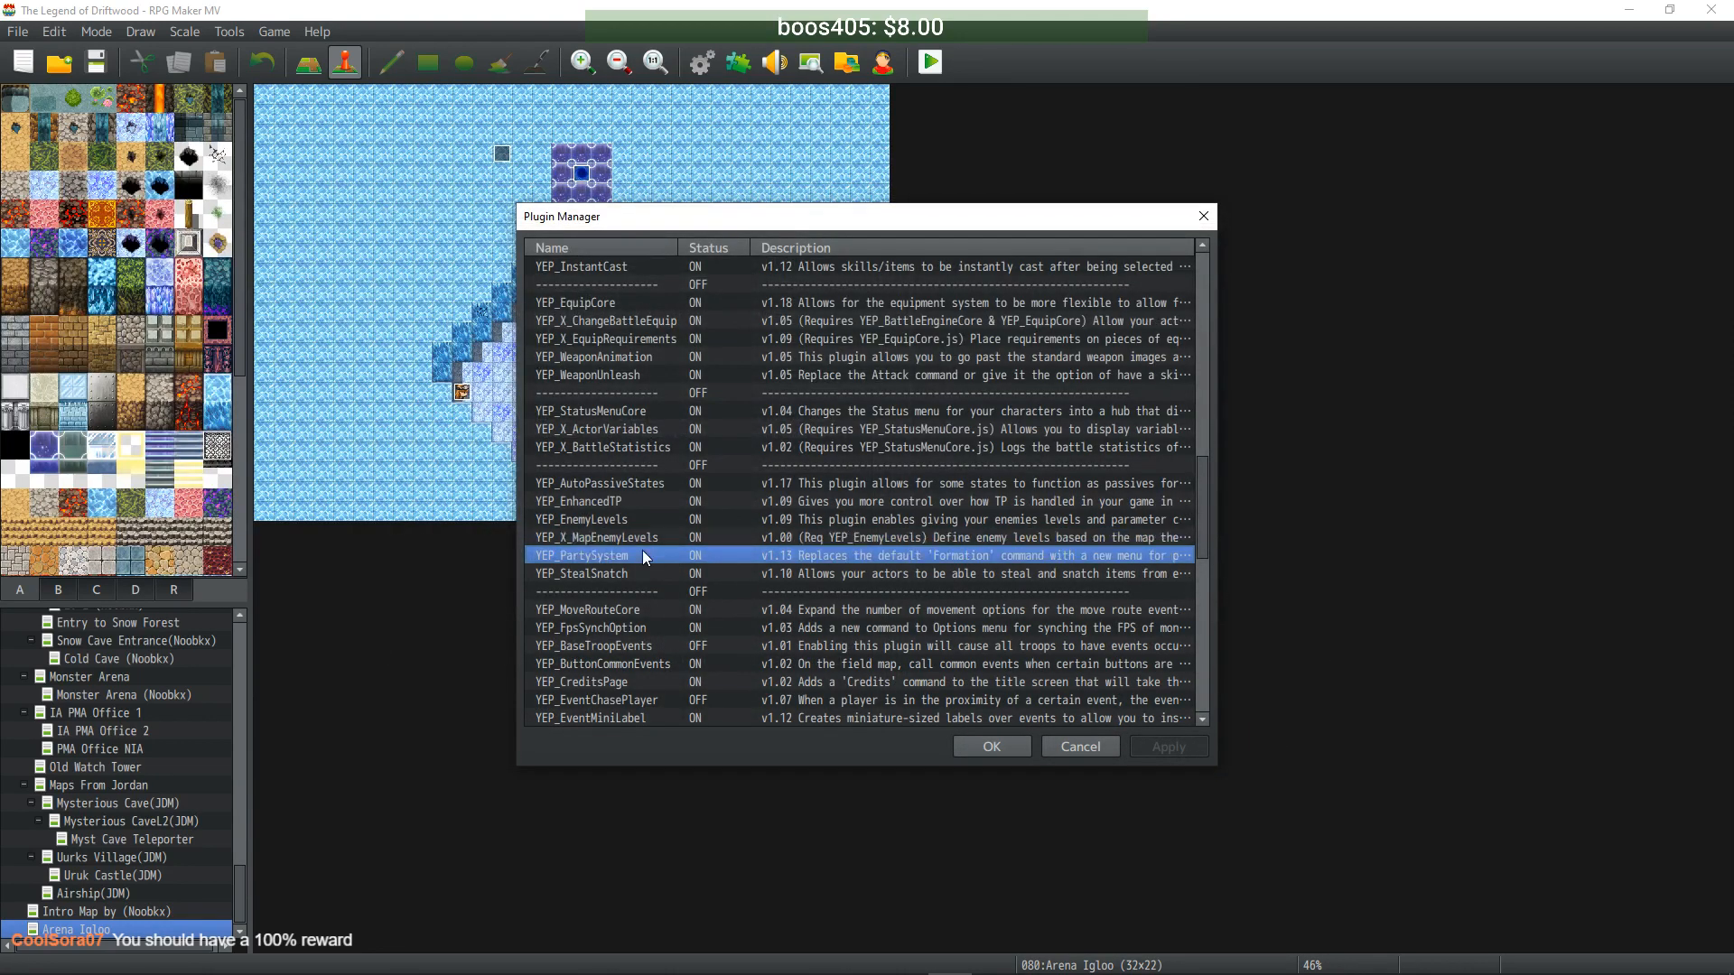
- Reopen the YEP_EnemyLevels plugin settings and look through its help text
click(640, 519)
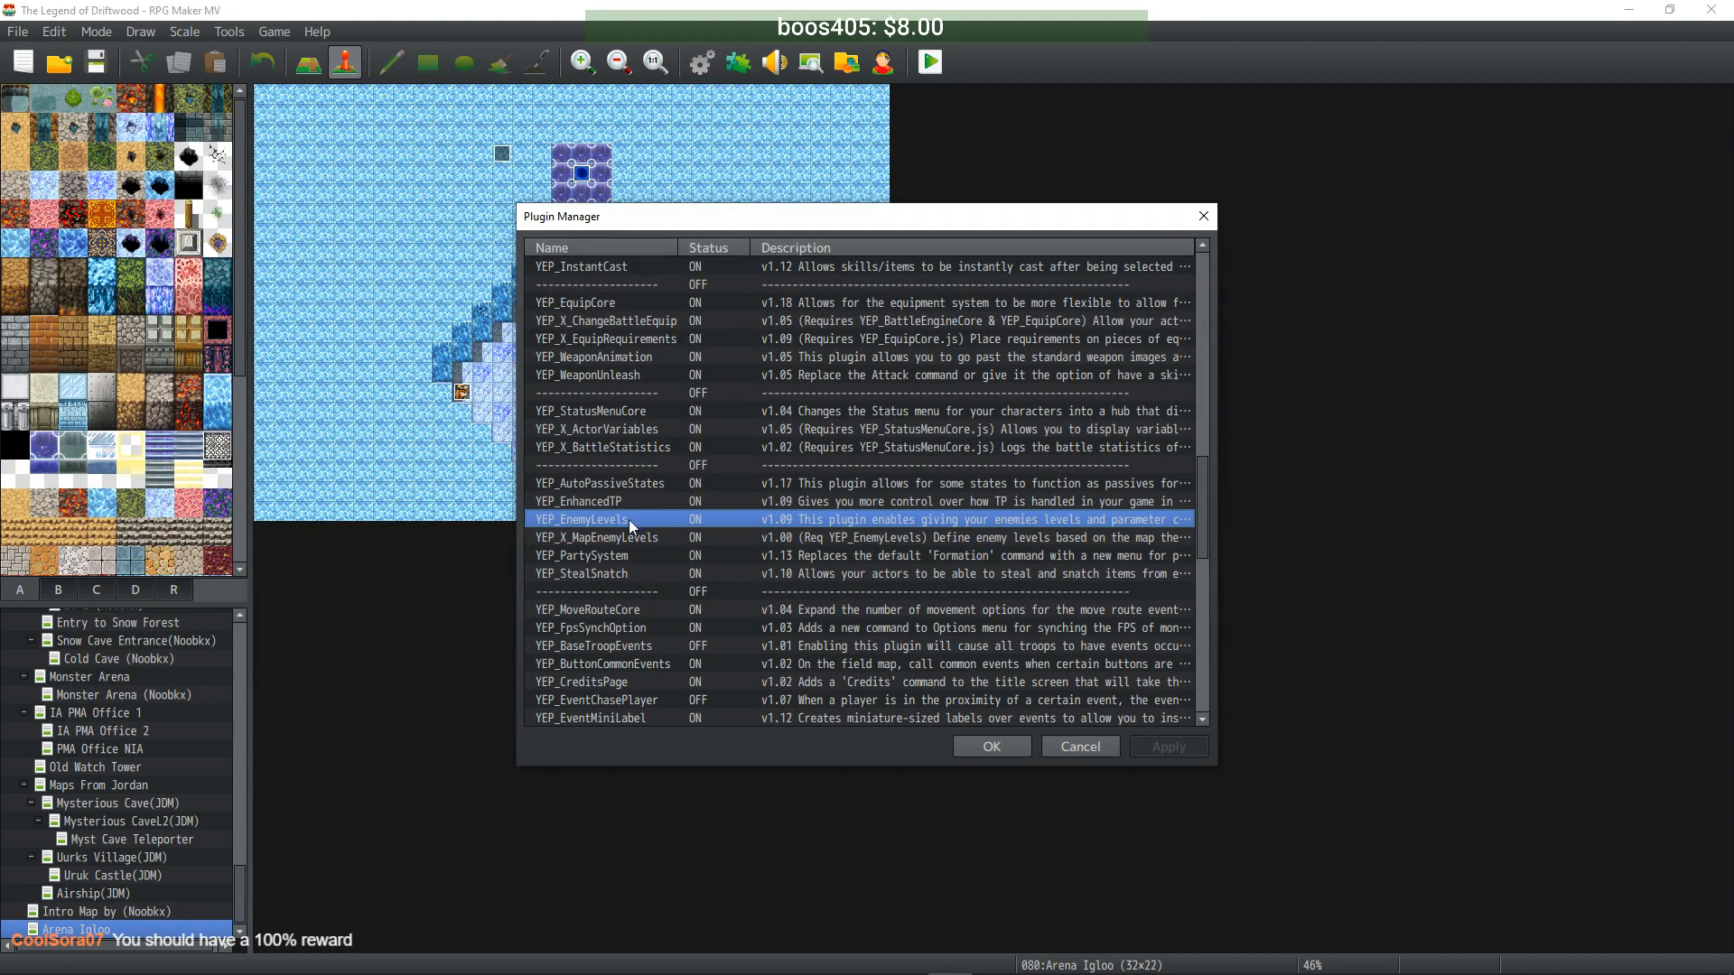
double_click(613, 521)
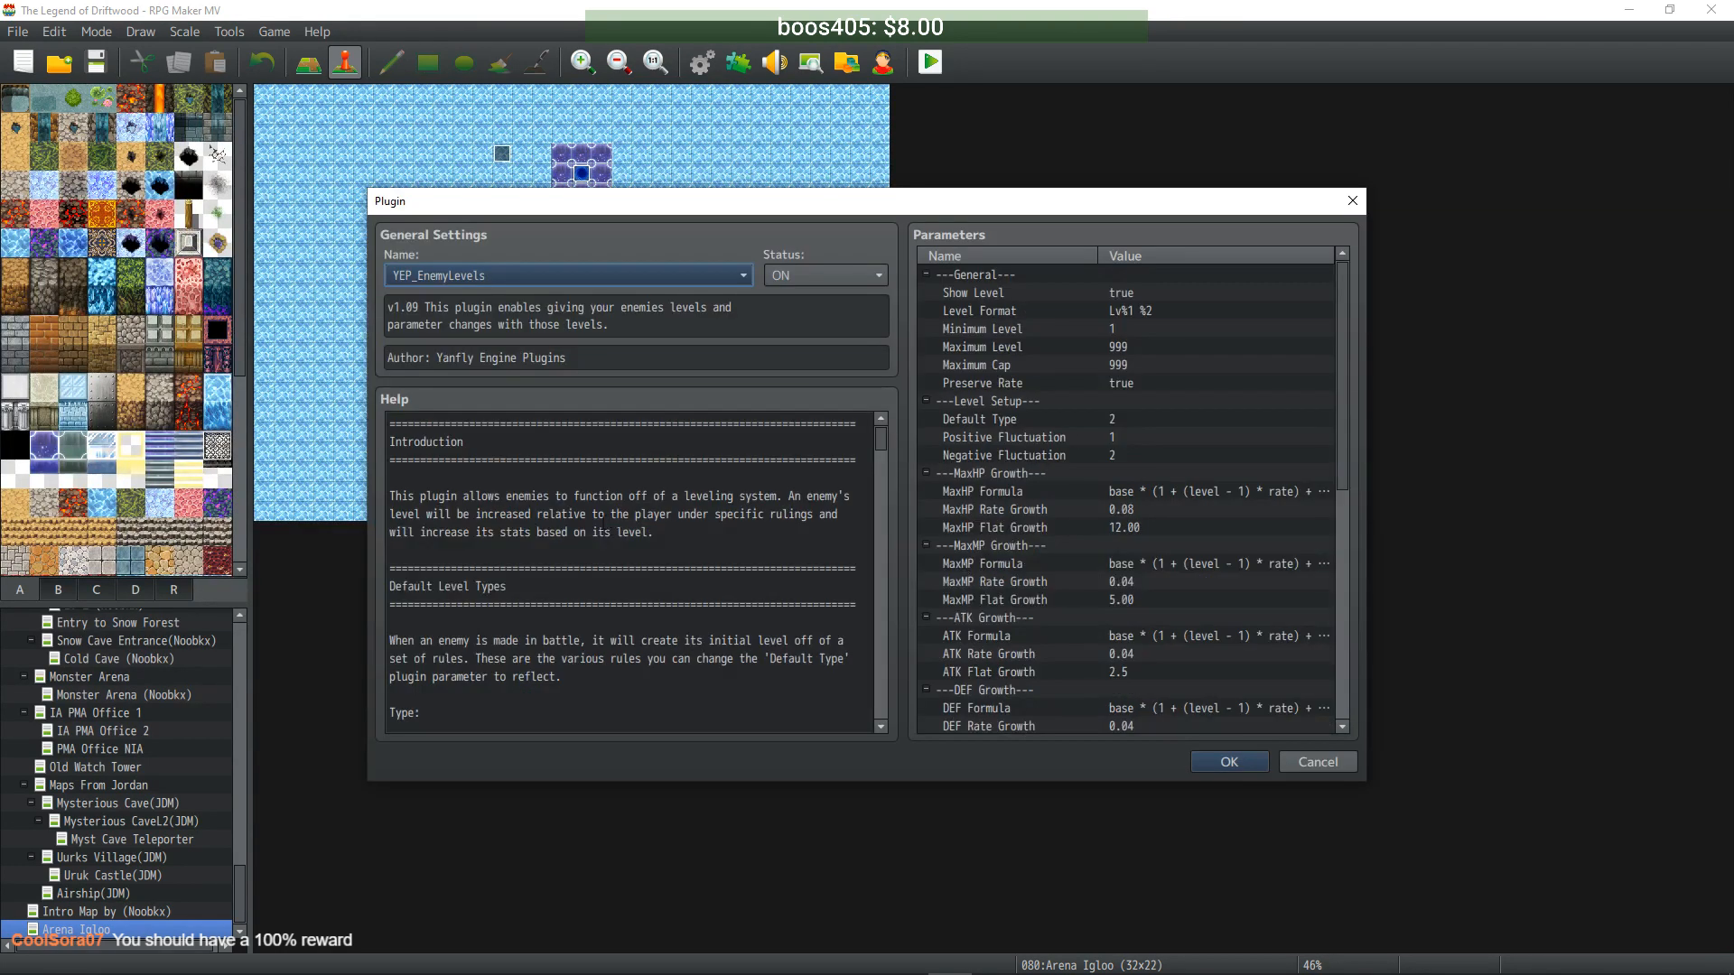
drag(881, 440, 883, 504)
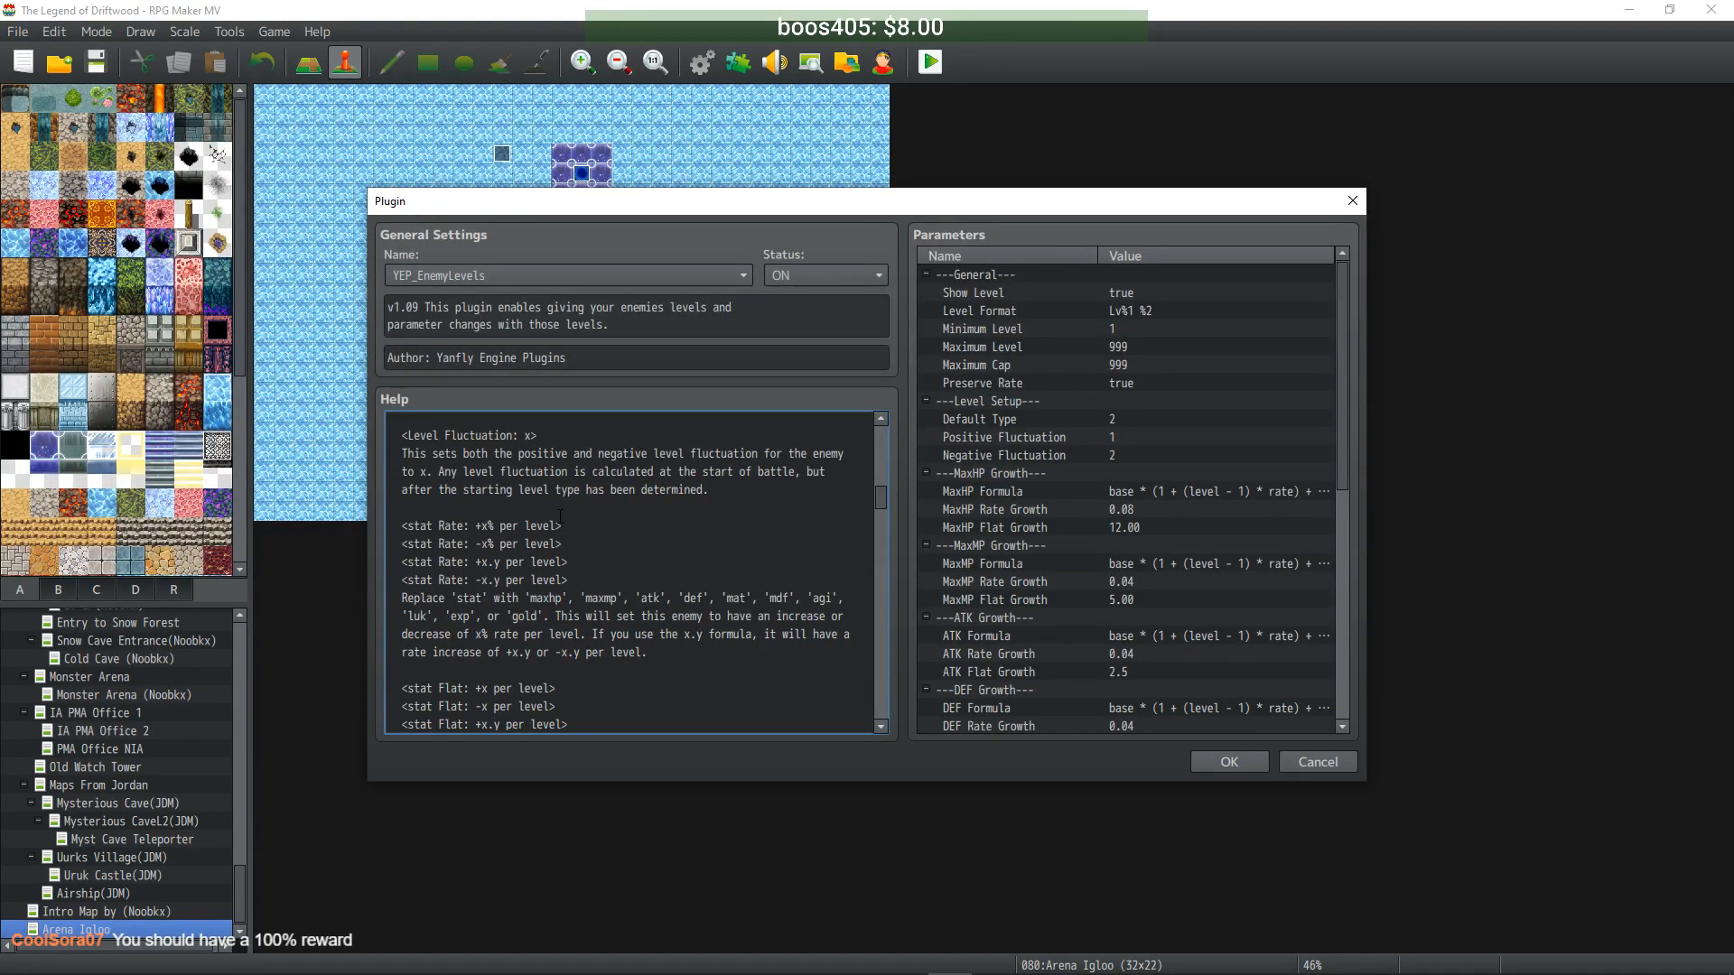
scroll(559, 516, up, 4)
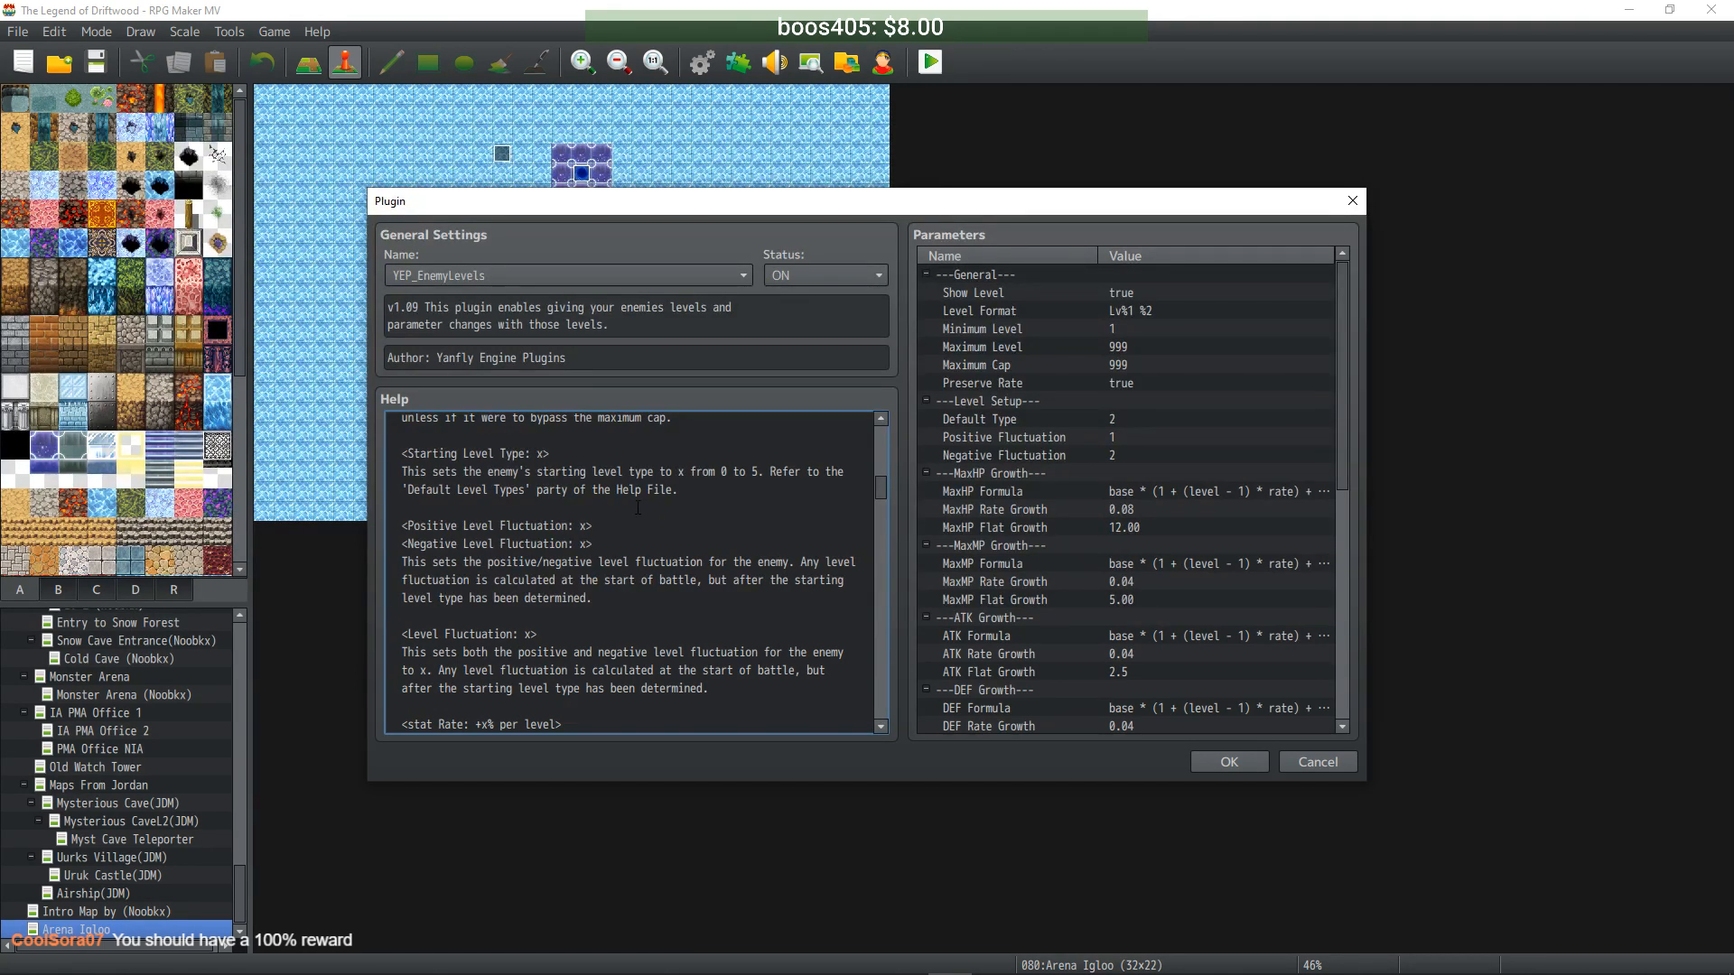
scroll(622, 513, down, 1)
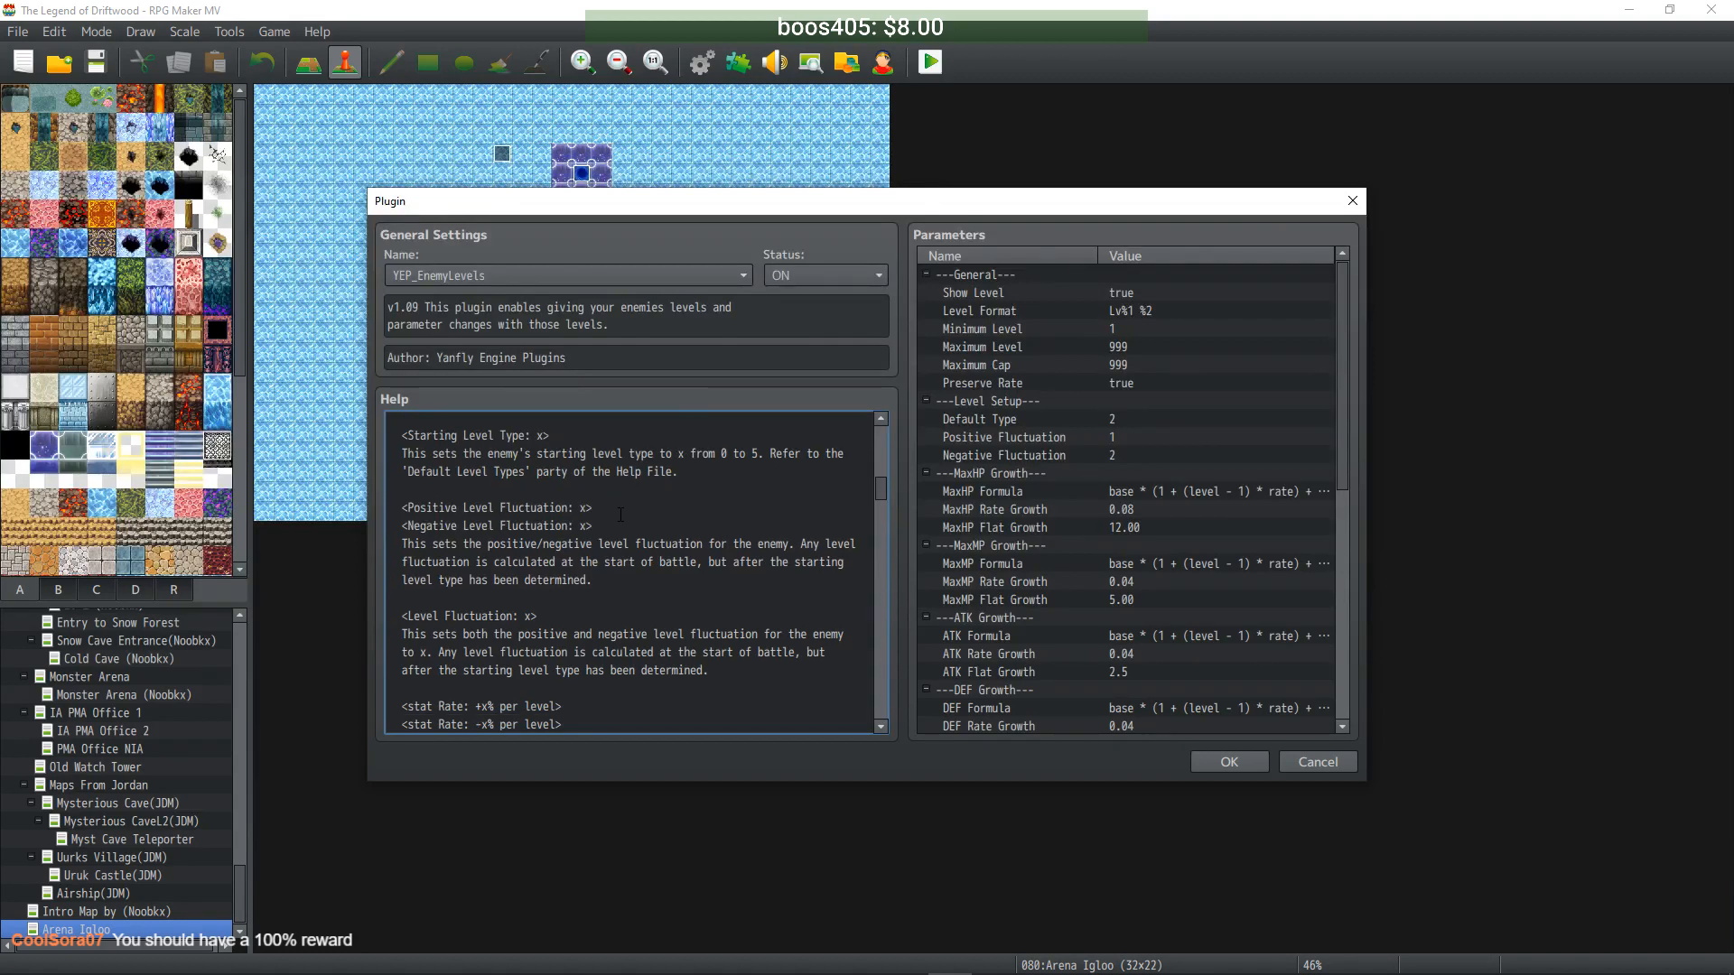
- Copy the <Minimum Level> and <Maximum Level> notetags from the help, then close with OK
drag(573, 614, 402, 616)
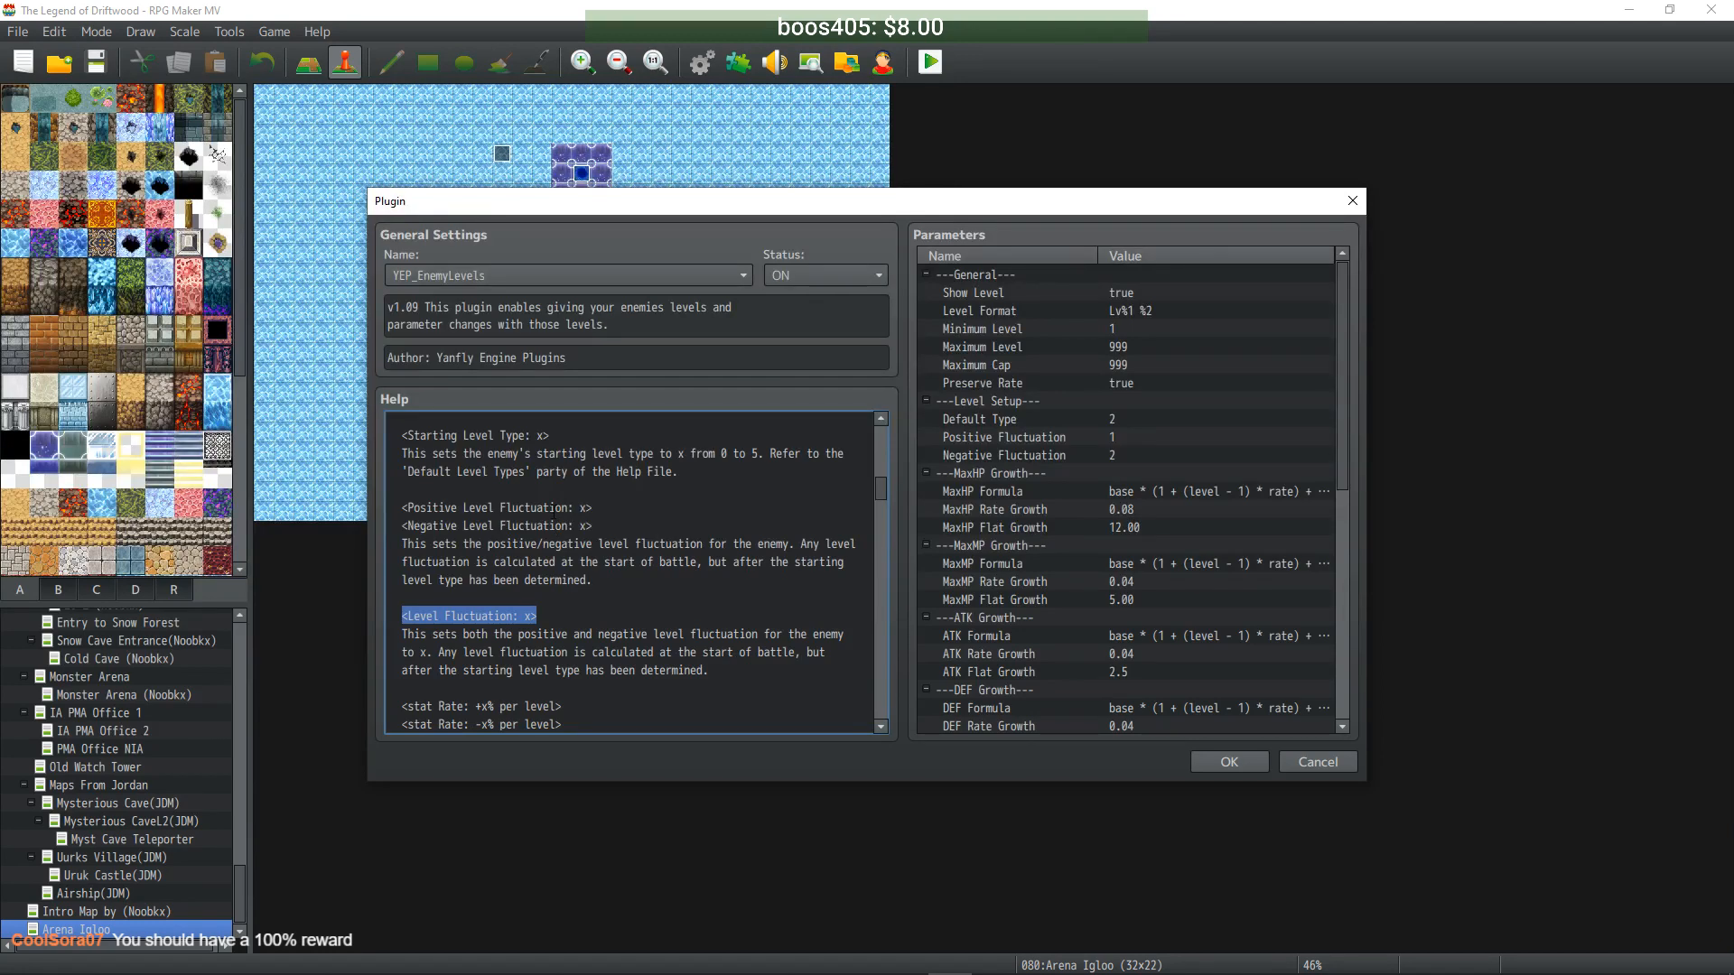
scroll(552, 510, down, 2)
scroll(551, 512, up, 5)
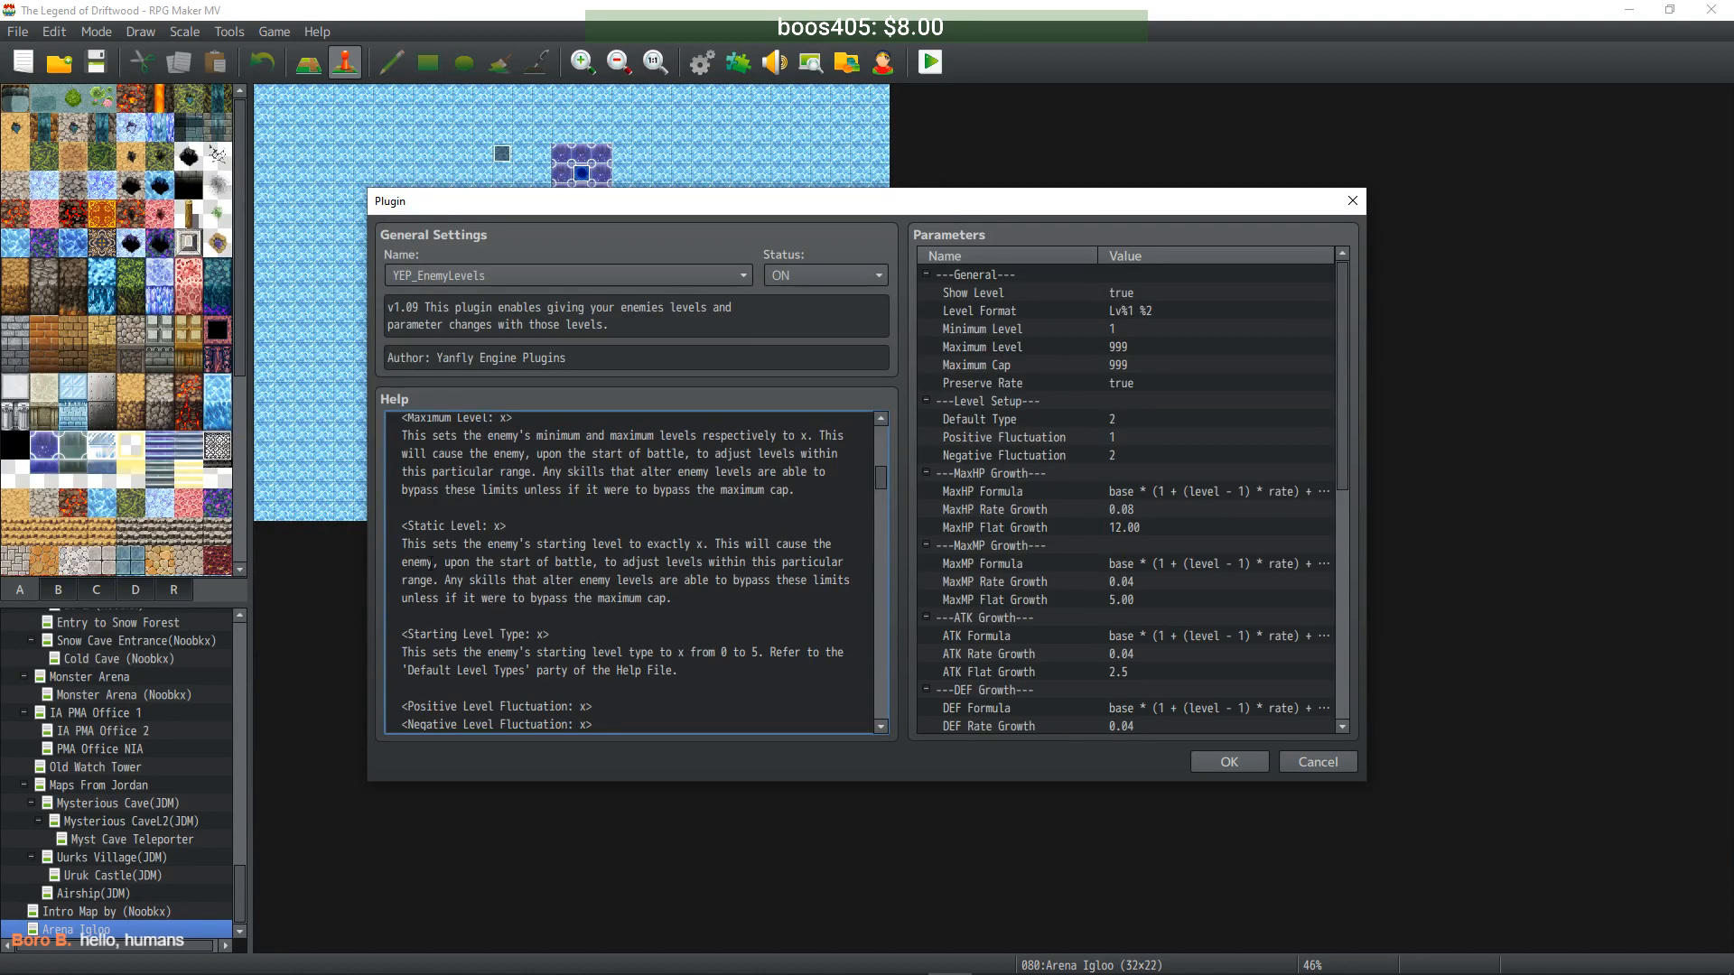
scroll(437, 567, up, 2)
drag(513, 489, 392, 468)
right_click(435, 472)
click(468, 509)
scroll(469, 508, up, 3)
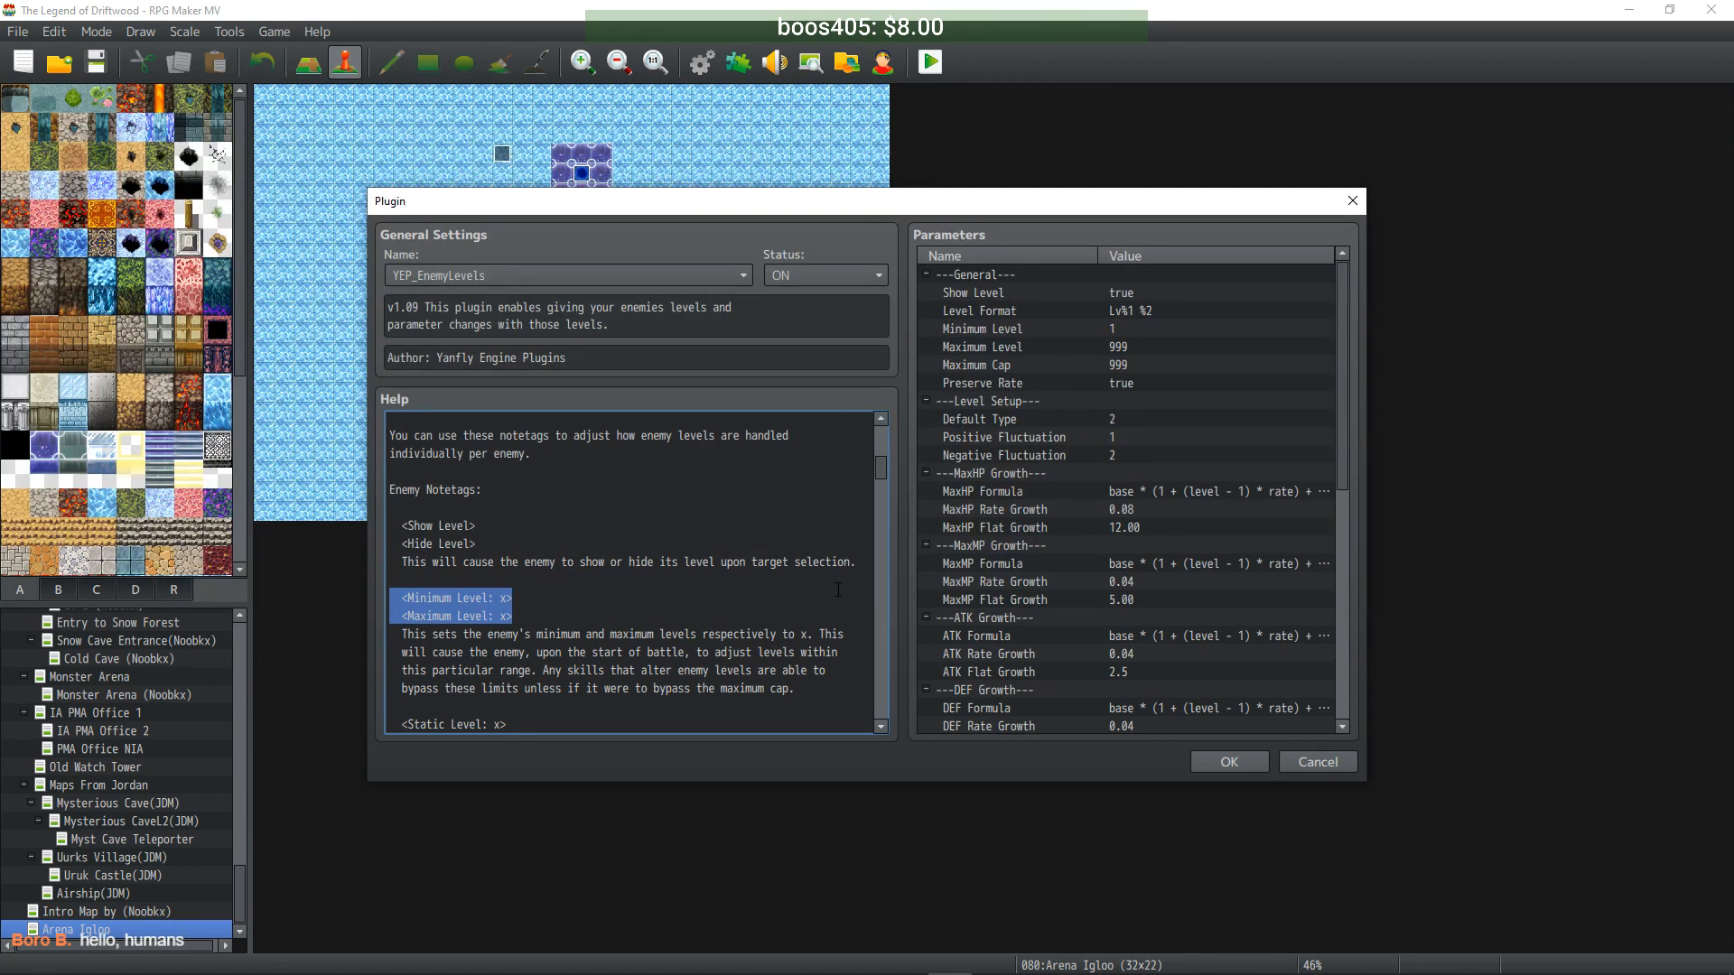
click(1201, 757)
- In the Enemies database, paste the Minimum/Maximum Level notetags at the end of Uber Temptress's note
click(984, 747)
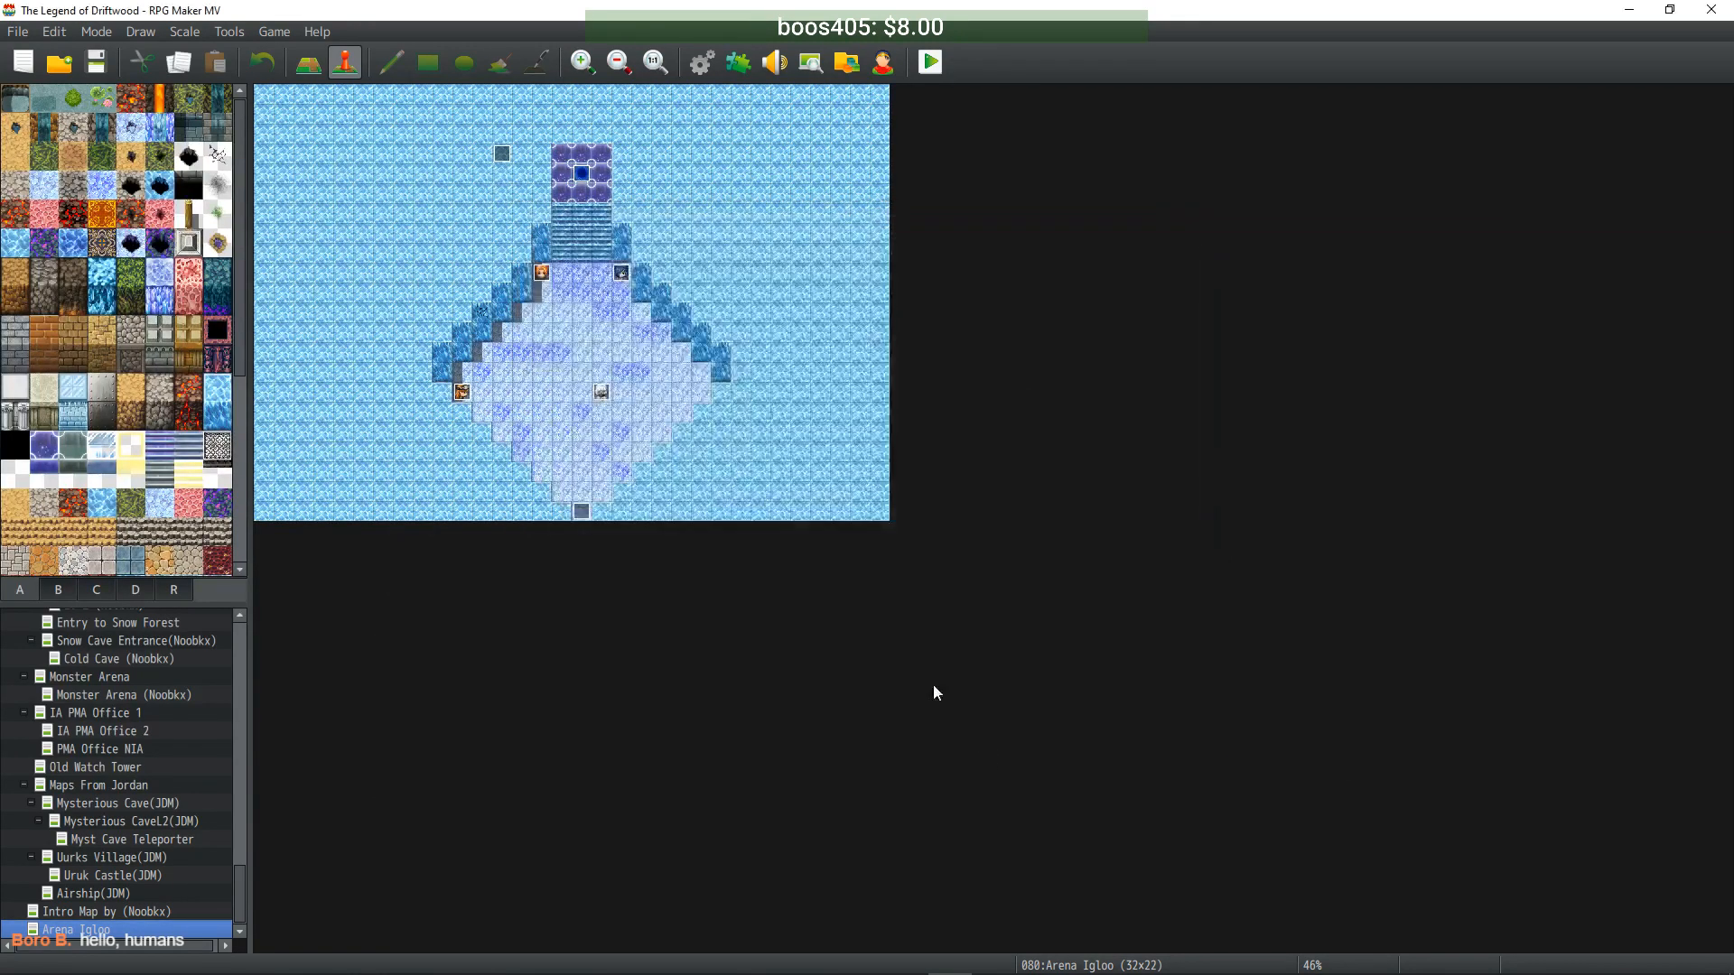
key(F9)
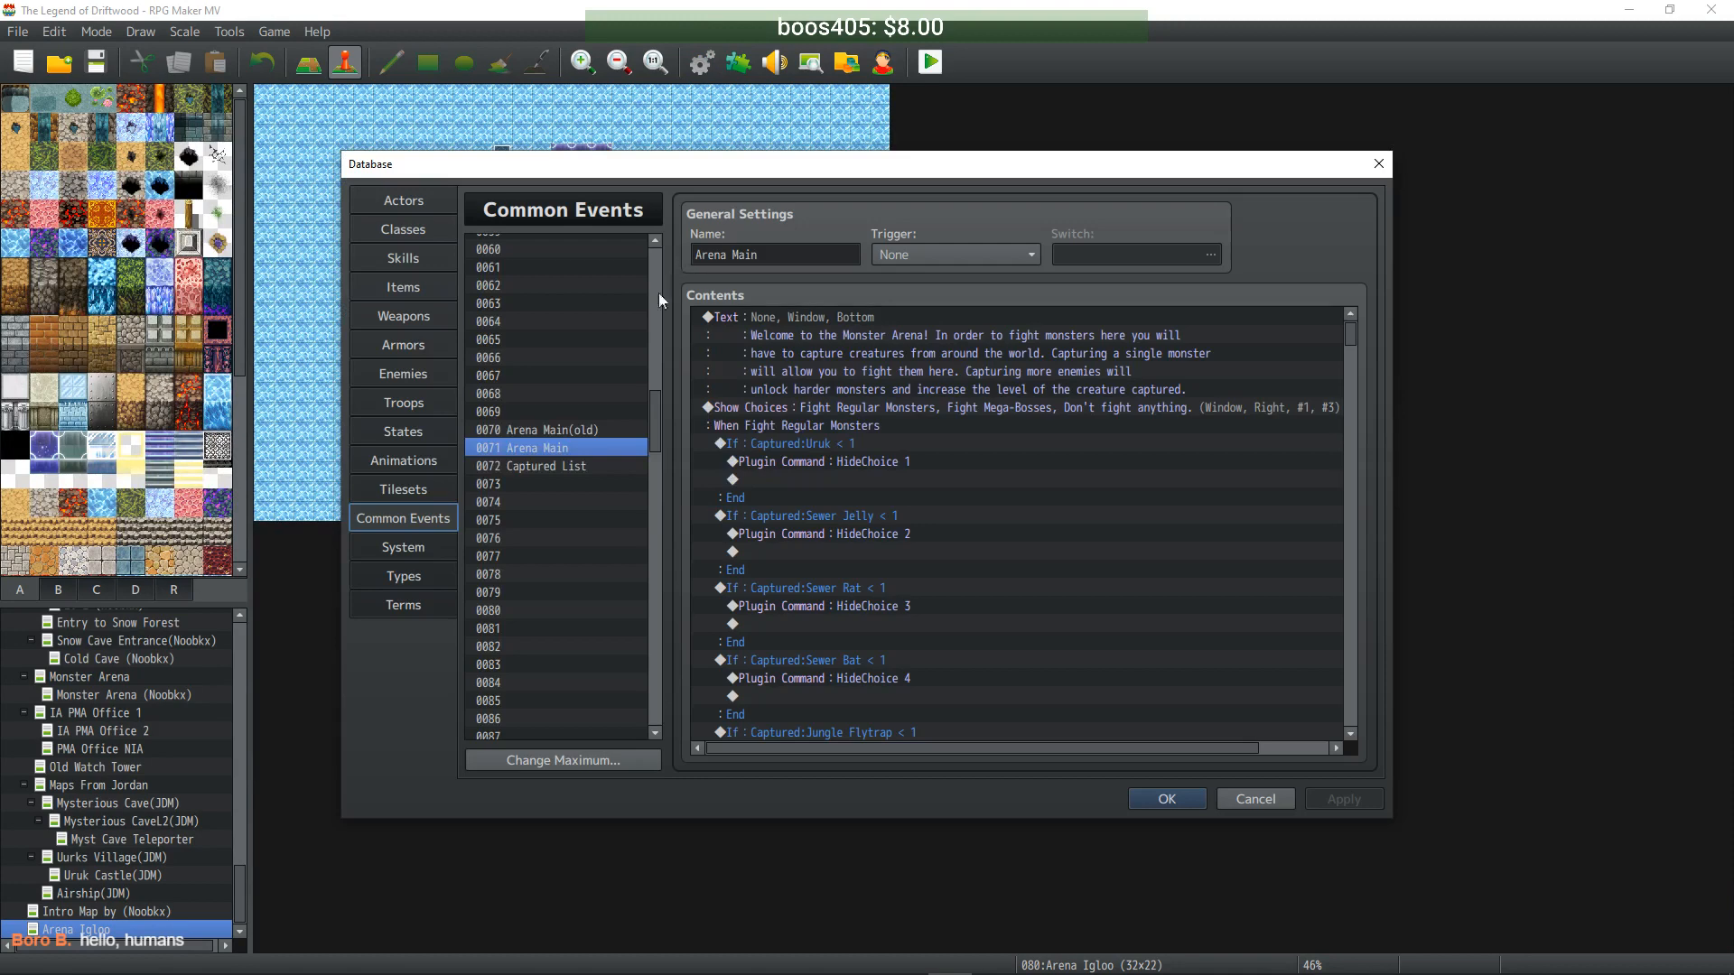
click(420, 375)
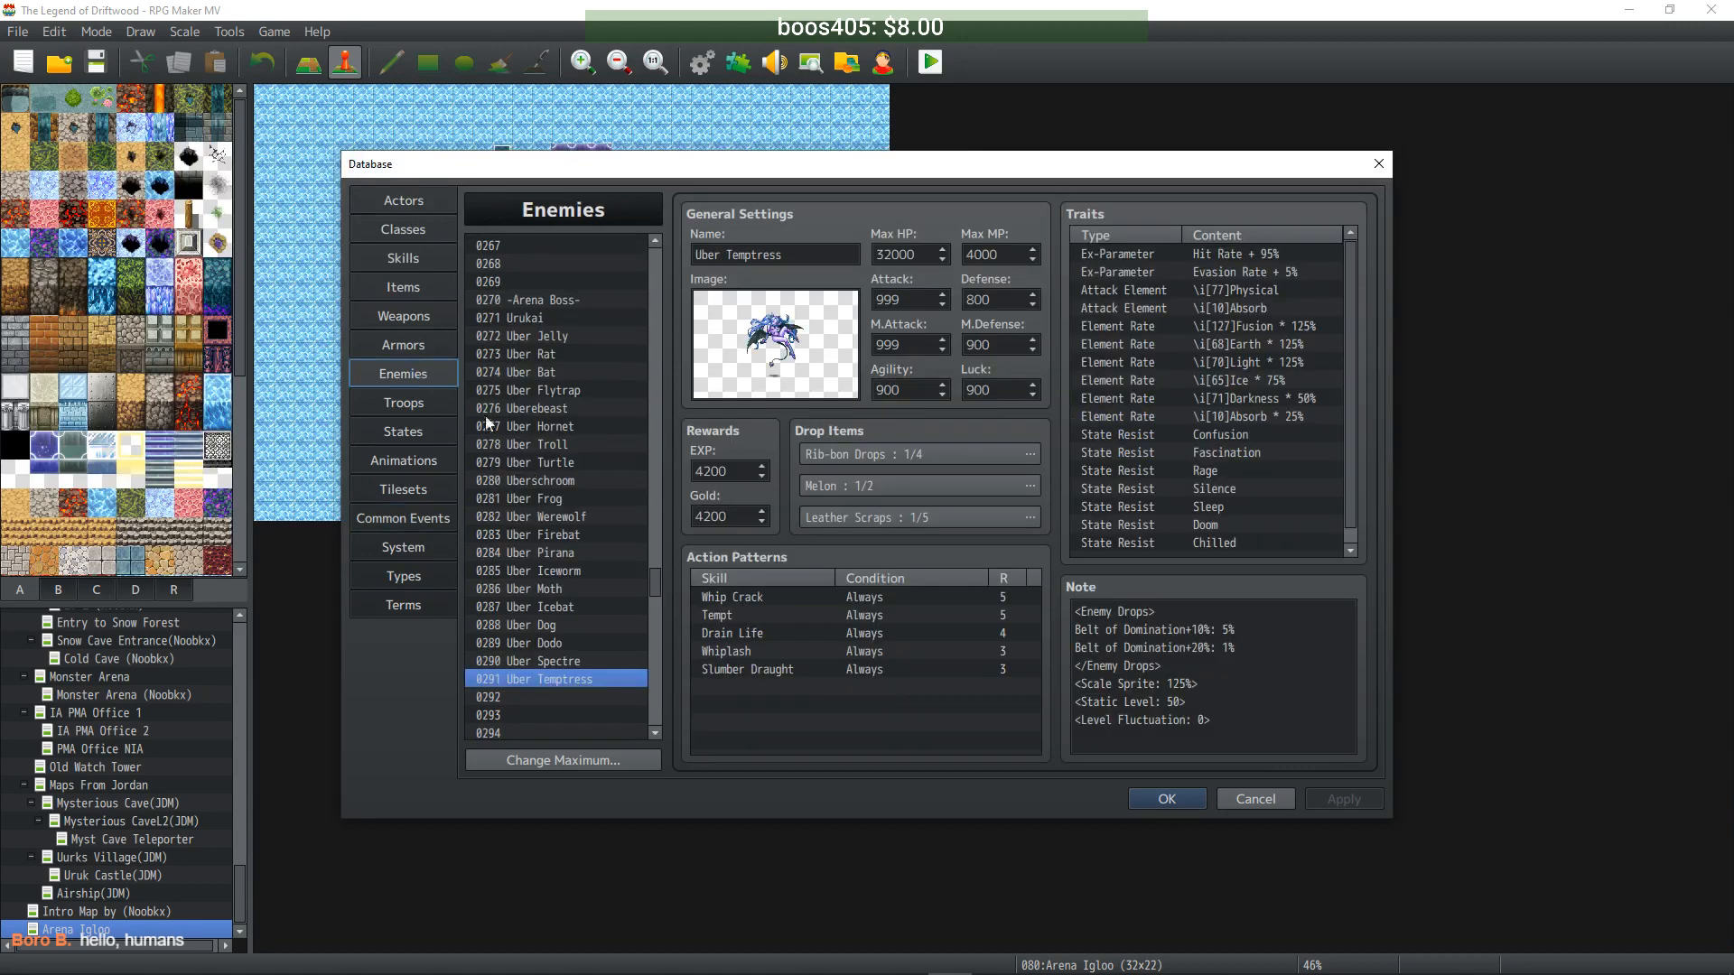
click(1244, 705)
key(ctrl+a)
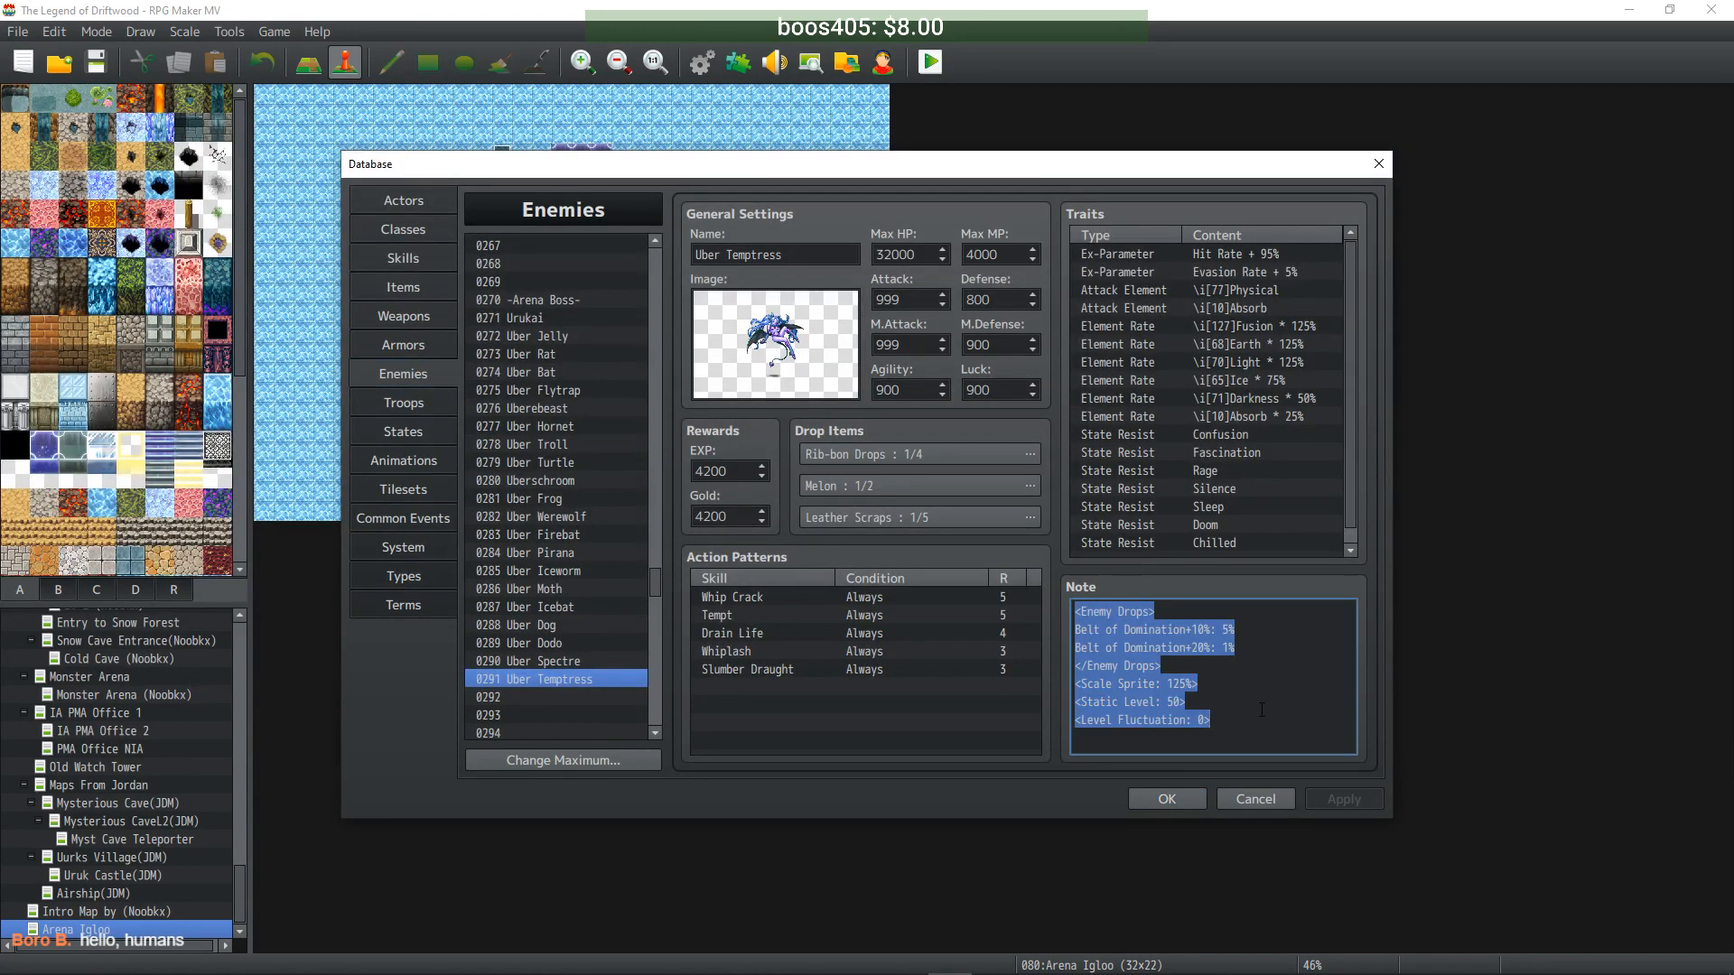
click(1265, 726)
key(ctrl+v)
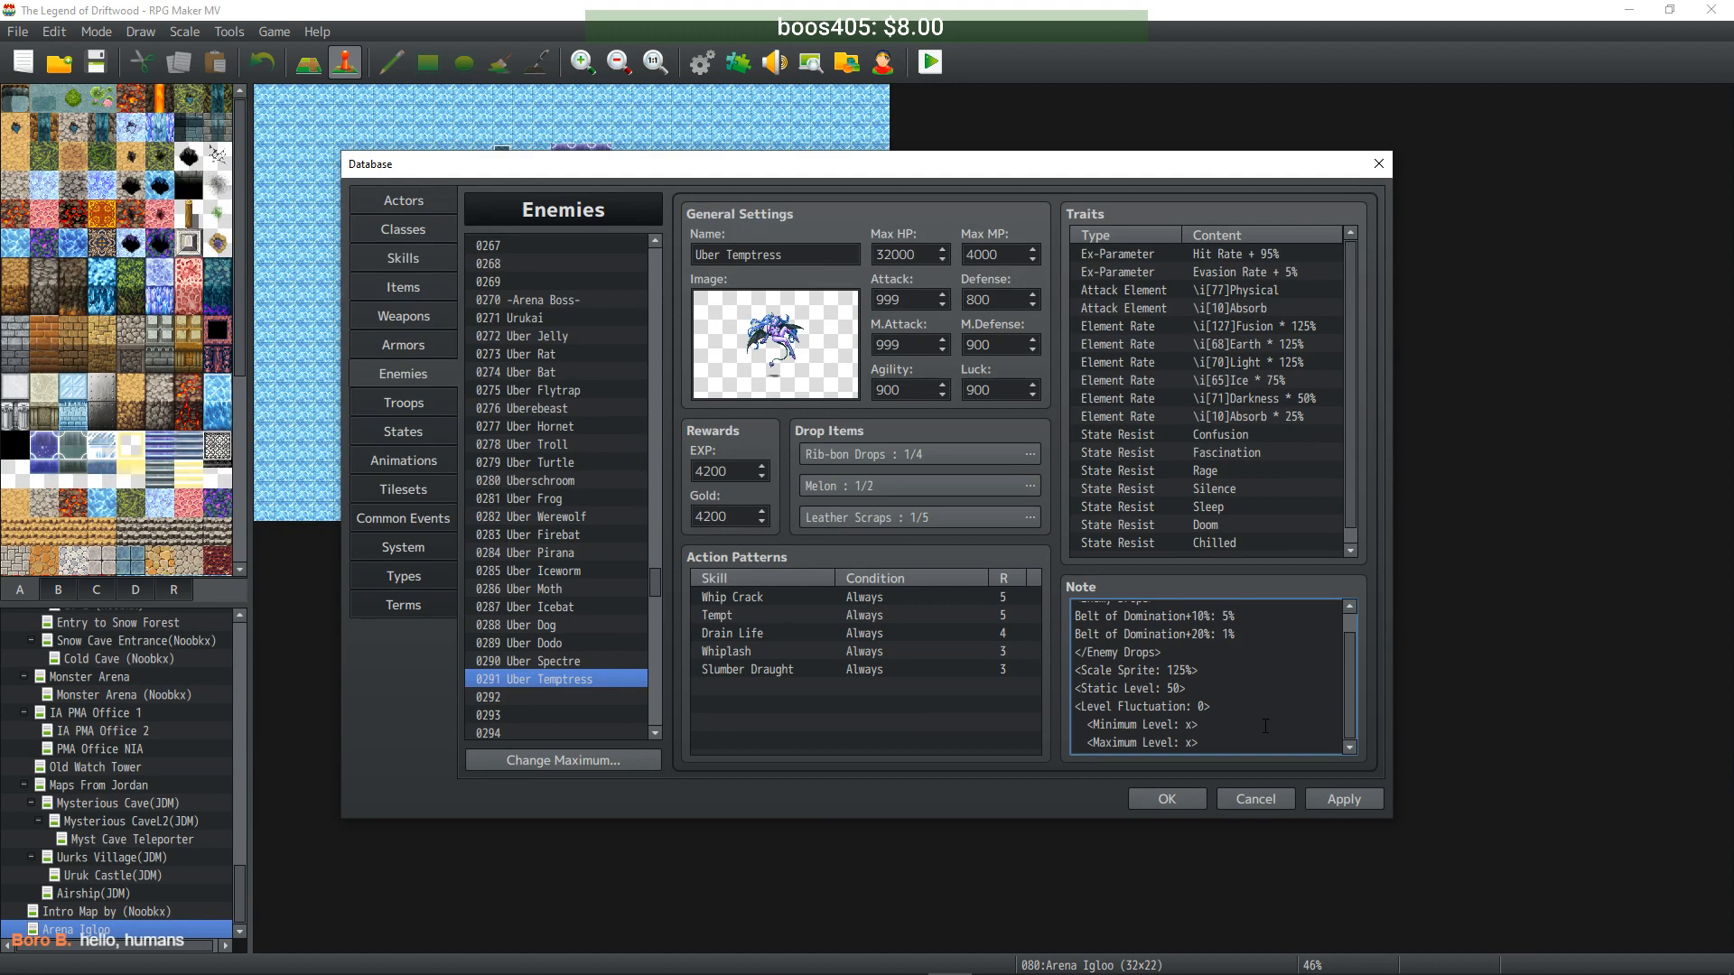
- Replace the x placeholders so Uber Temptress has Minimum Level 50 and Maximum Level 50
click(1086, 723)
key(BackSpace)
key(BackSpace)
key(BackSpace)
key(BackSpace)
key(BackSpace)
text(50)
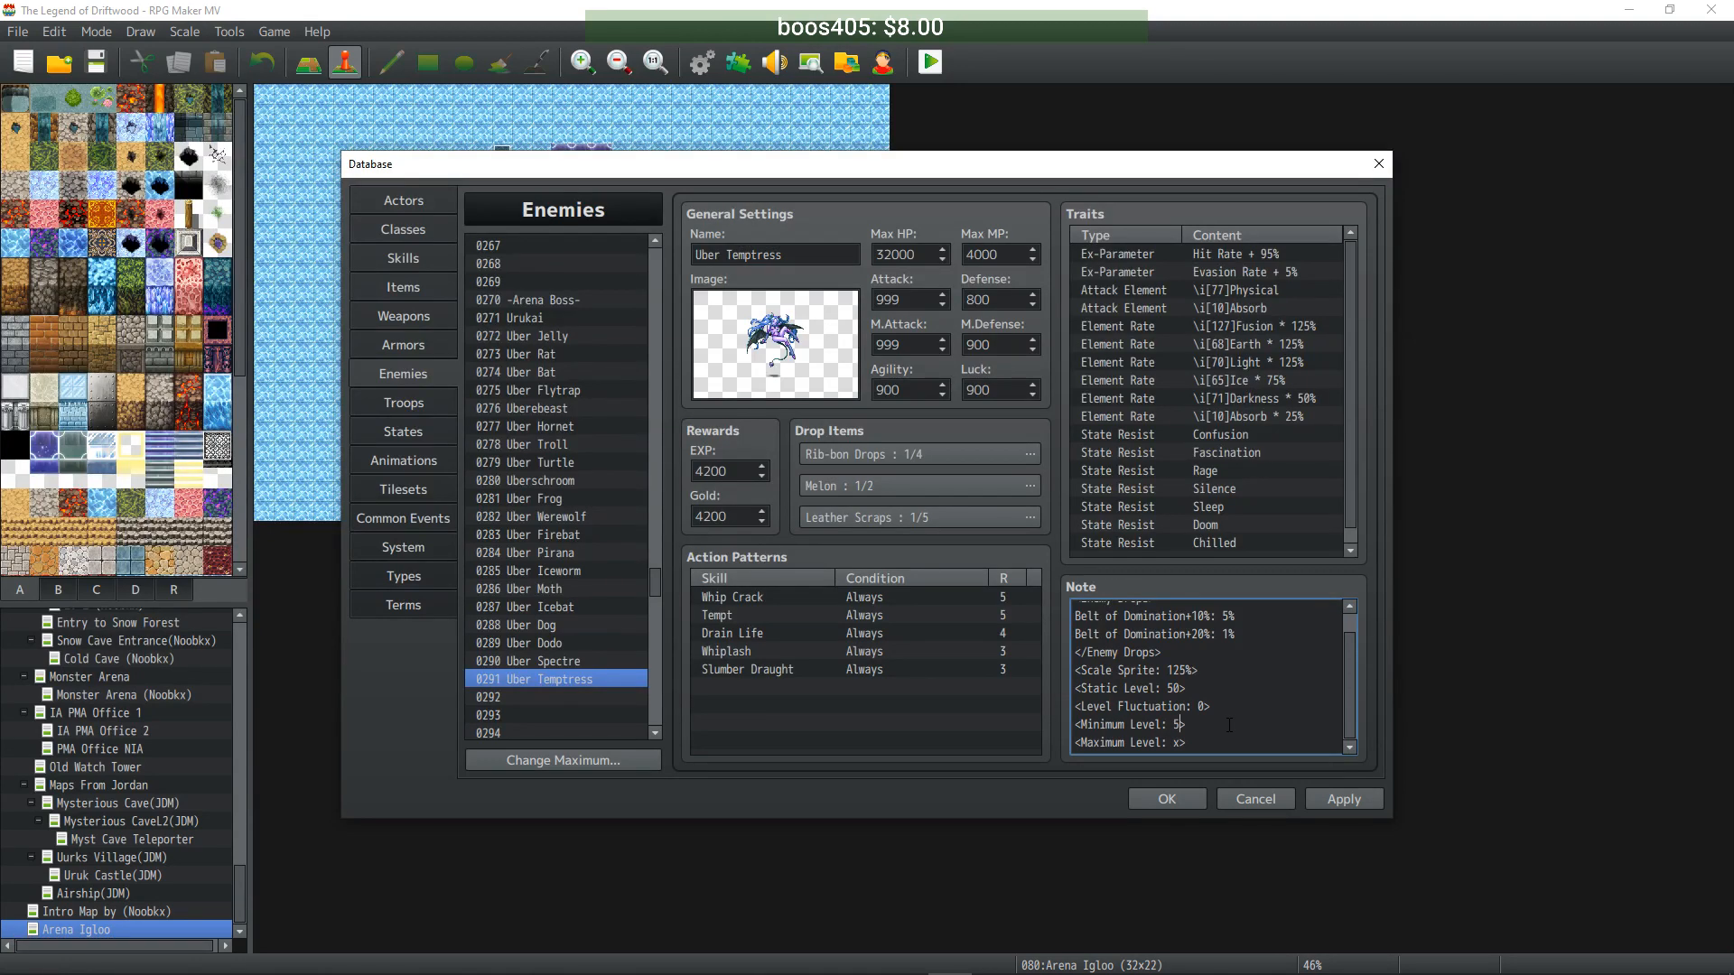
key(BackSpace)
text(50)
drag(1203, 740, 1067, 727)
key(ctrl+c)
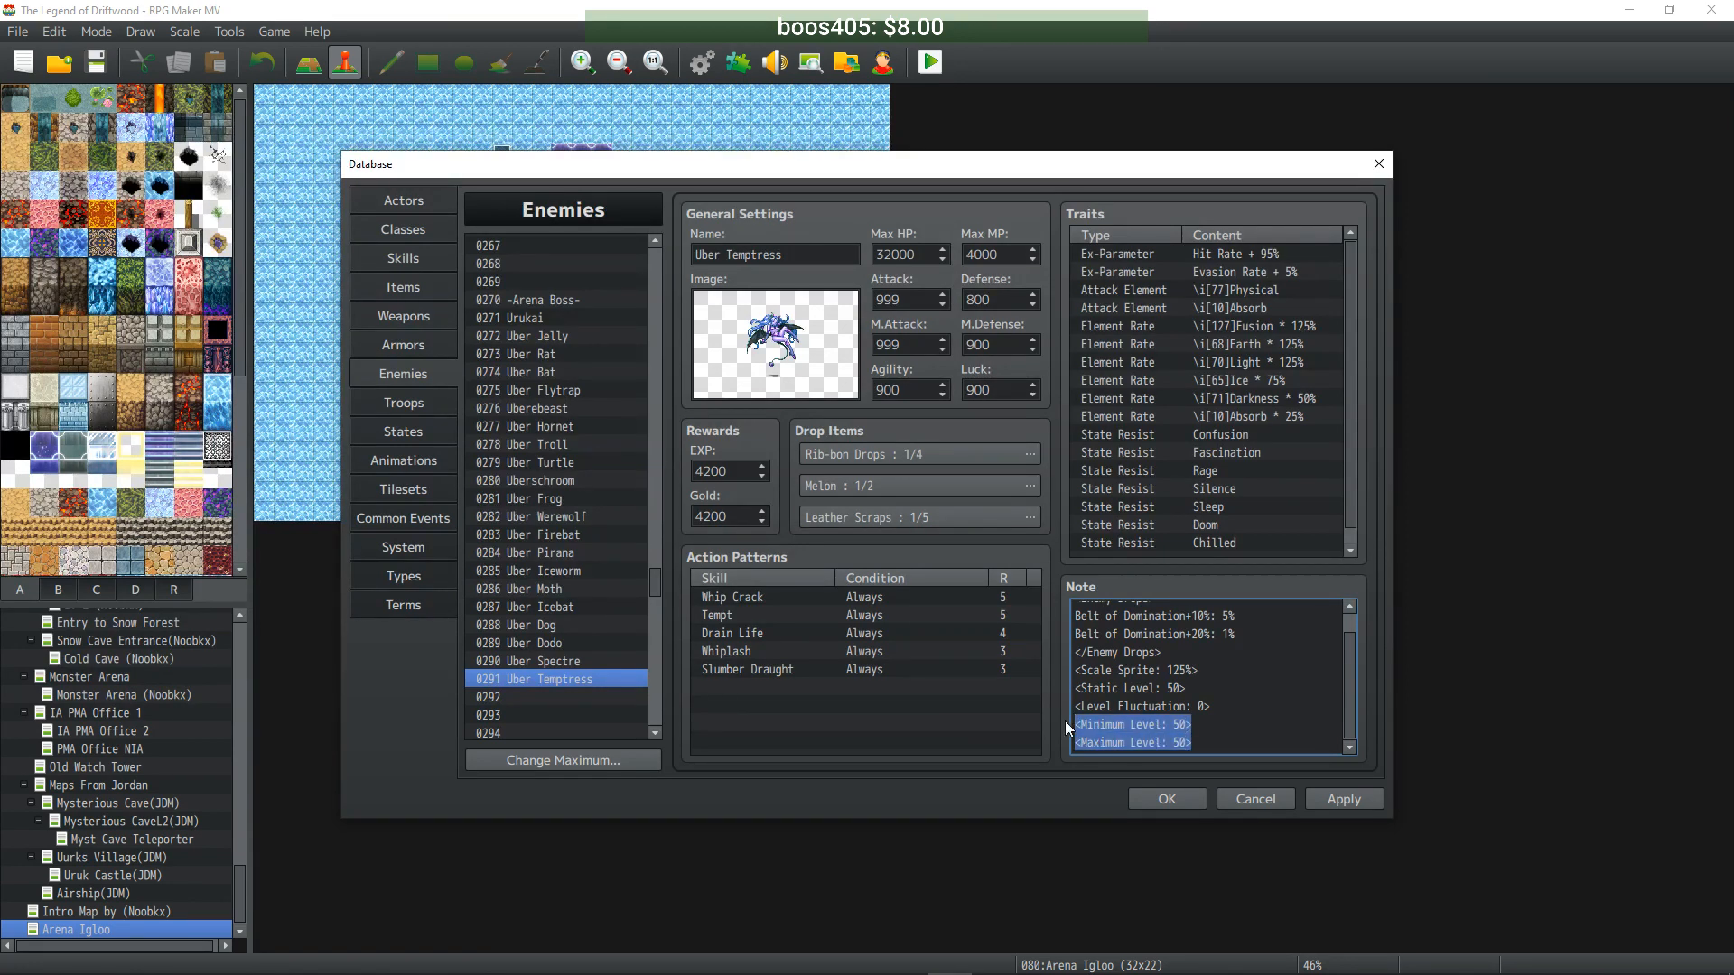
- Open the Uber Spectre enemy entry and select its note text
click(578, 661)
click(1229, 712)
scroll(1229, 711, down, 5)
- Paste the <Minimum Level: 50>/<Maximum Level: 50> notetags into Uber Spectre, Uber Dodo and Uber Dog's notes
click(1232, 743)
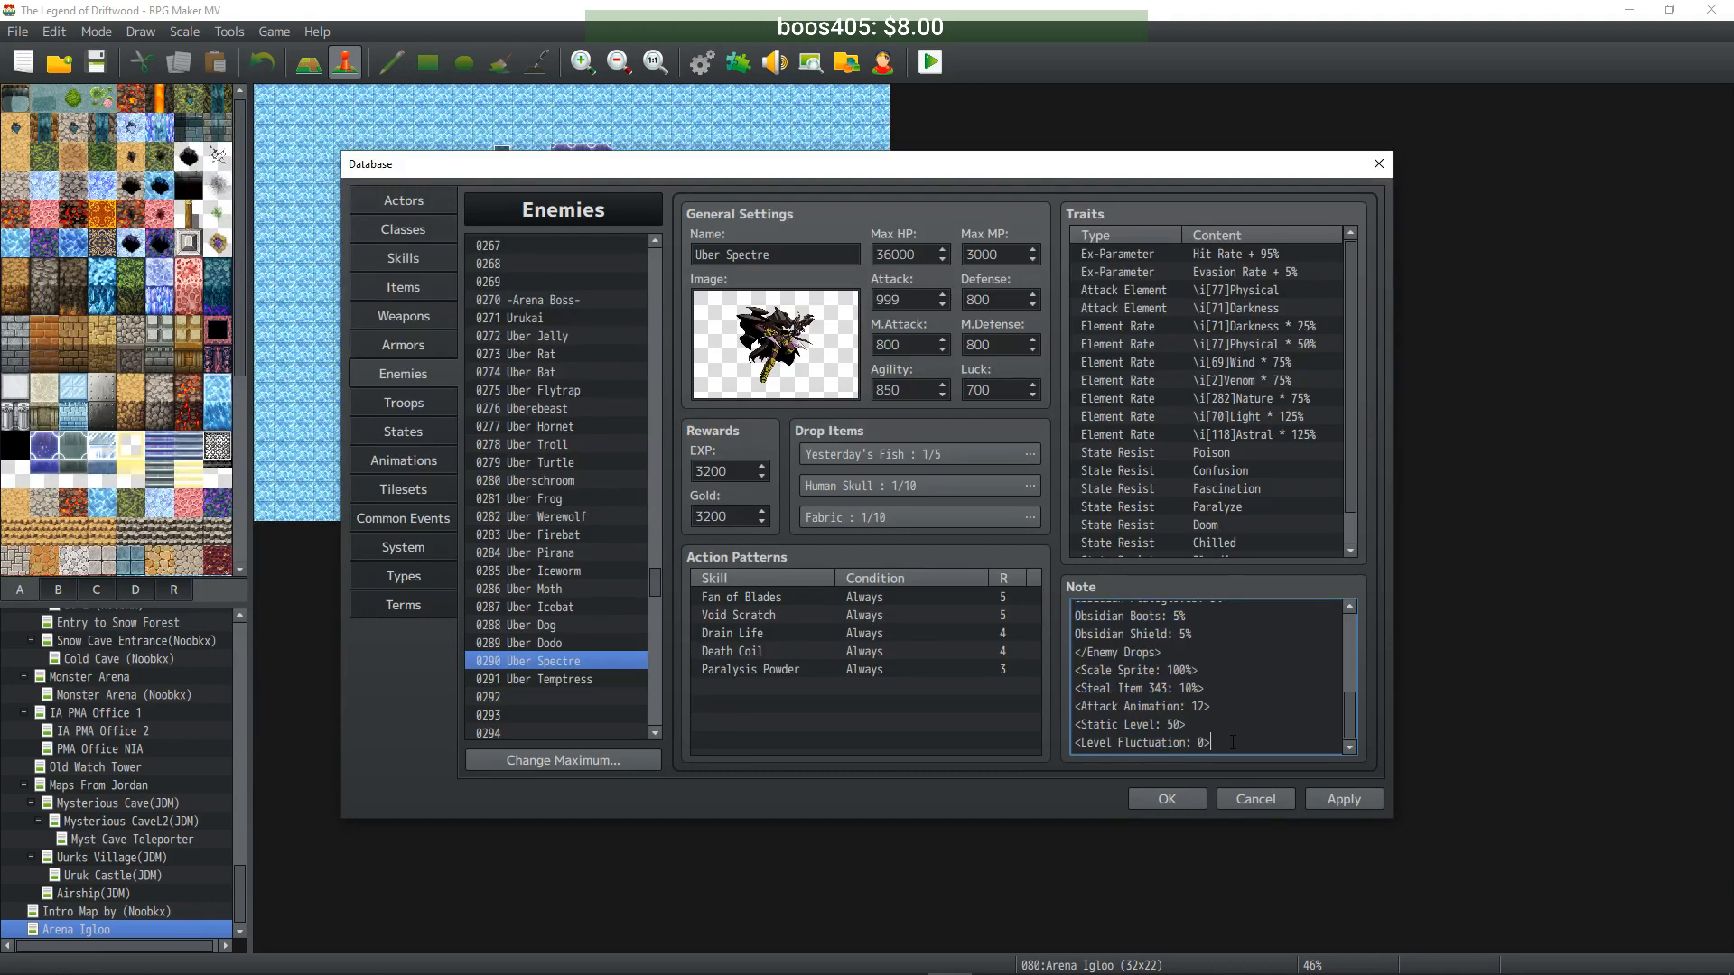
key(Return)
key(ctrl+v)
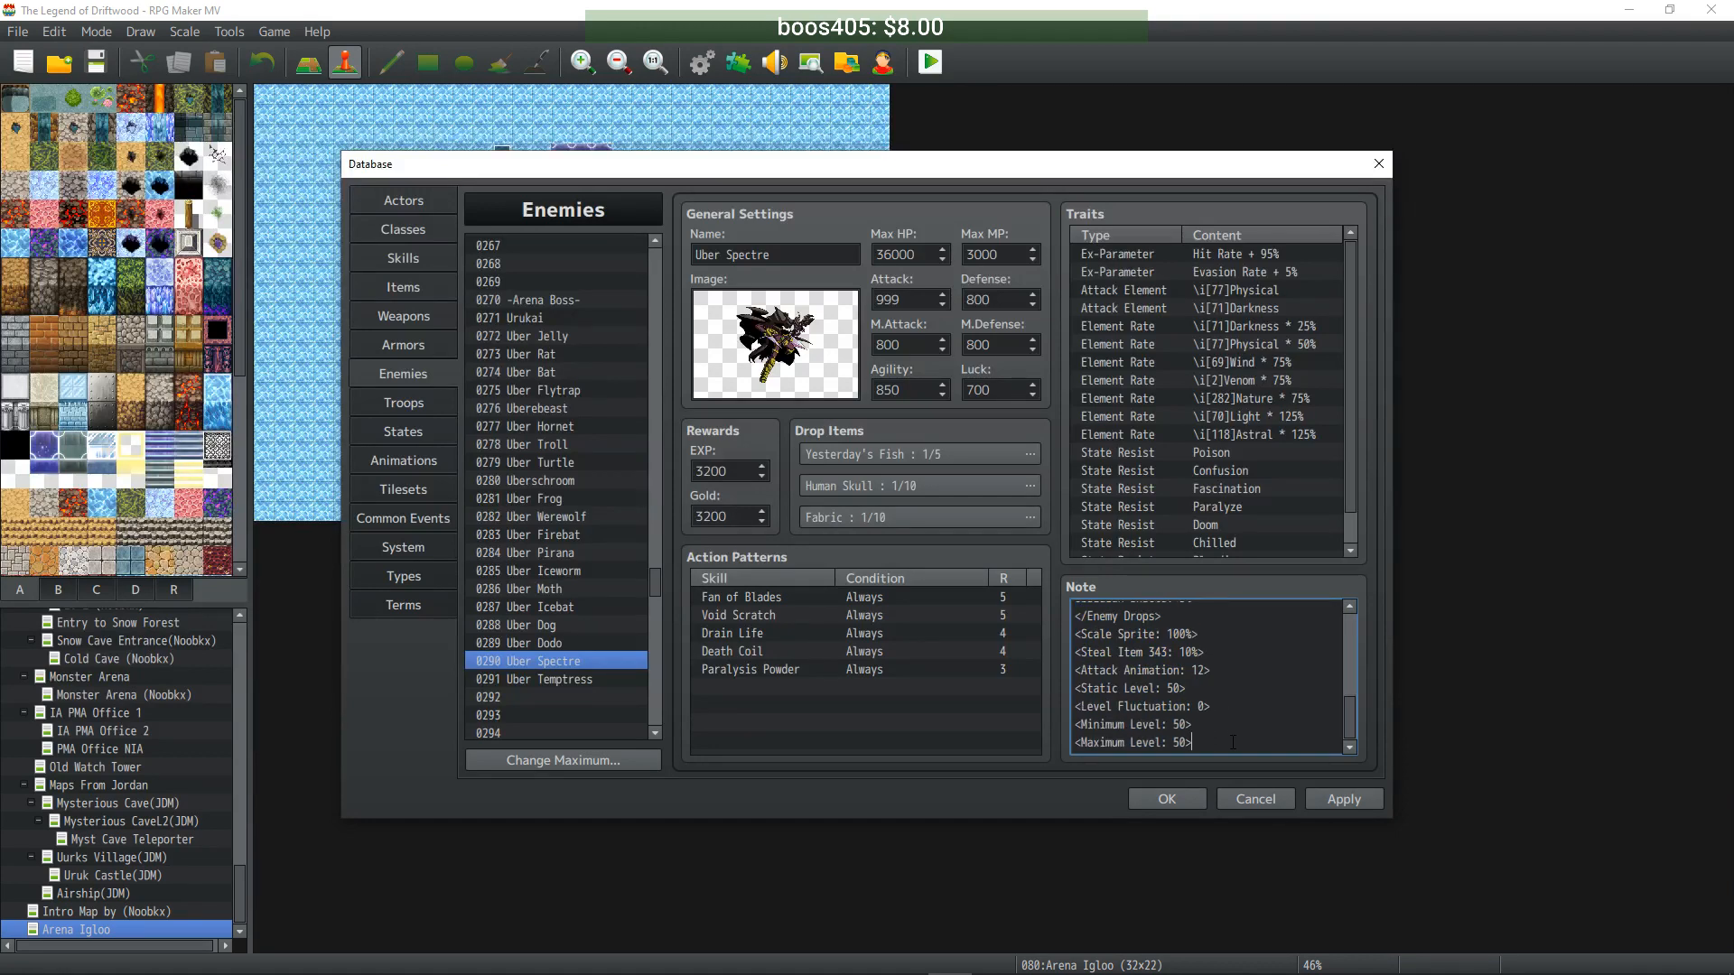
click(559, 642)
click(1265, 684)
key(ctrl+v)
click(555, 627)
click(1247, 682)
key(Return)
key(ctrl+v)
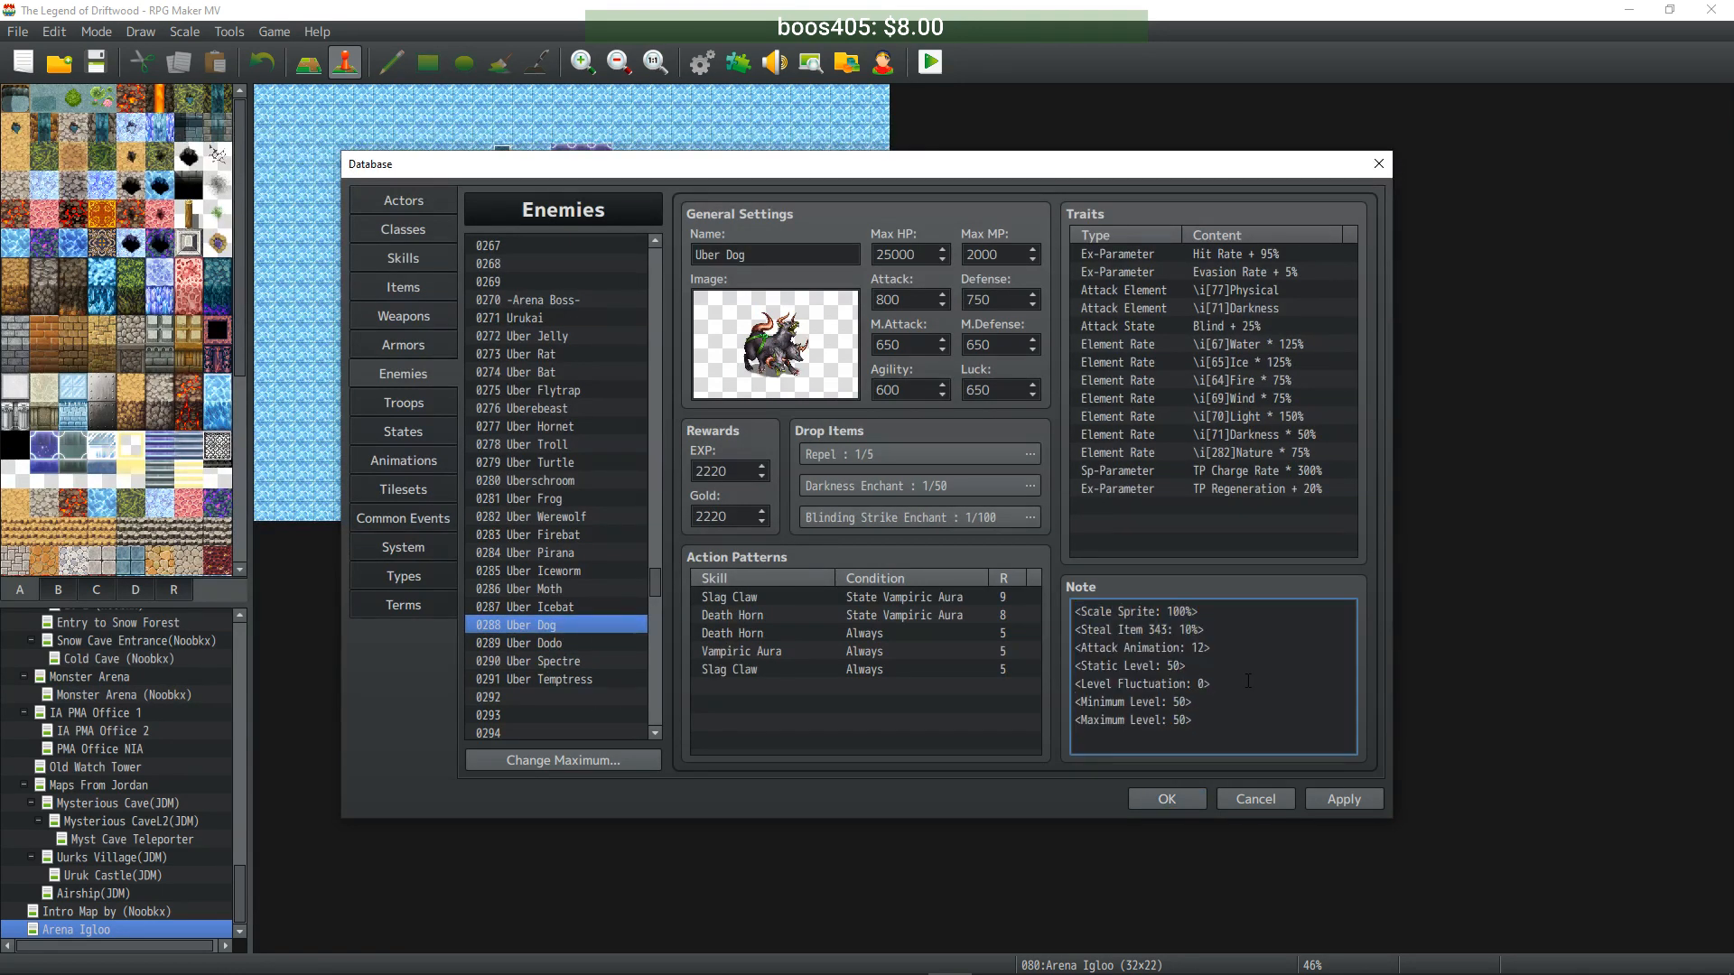
- Add the level 50 min/max notetags to Uber Icebat, Uber Moth and Uber Iceworm
click(542, 607)
click(1188, 714)
key(ctrl+a)
click(1260, 737)
key(Return)
key(ctrl+v)
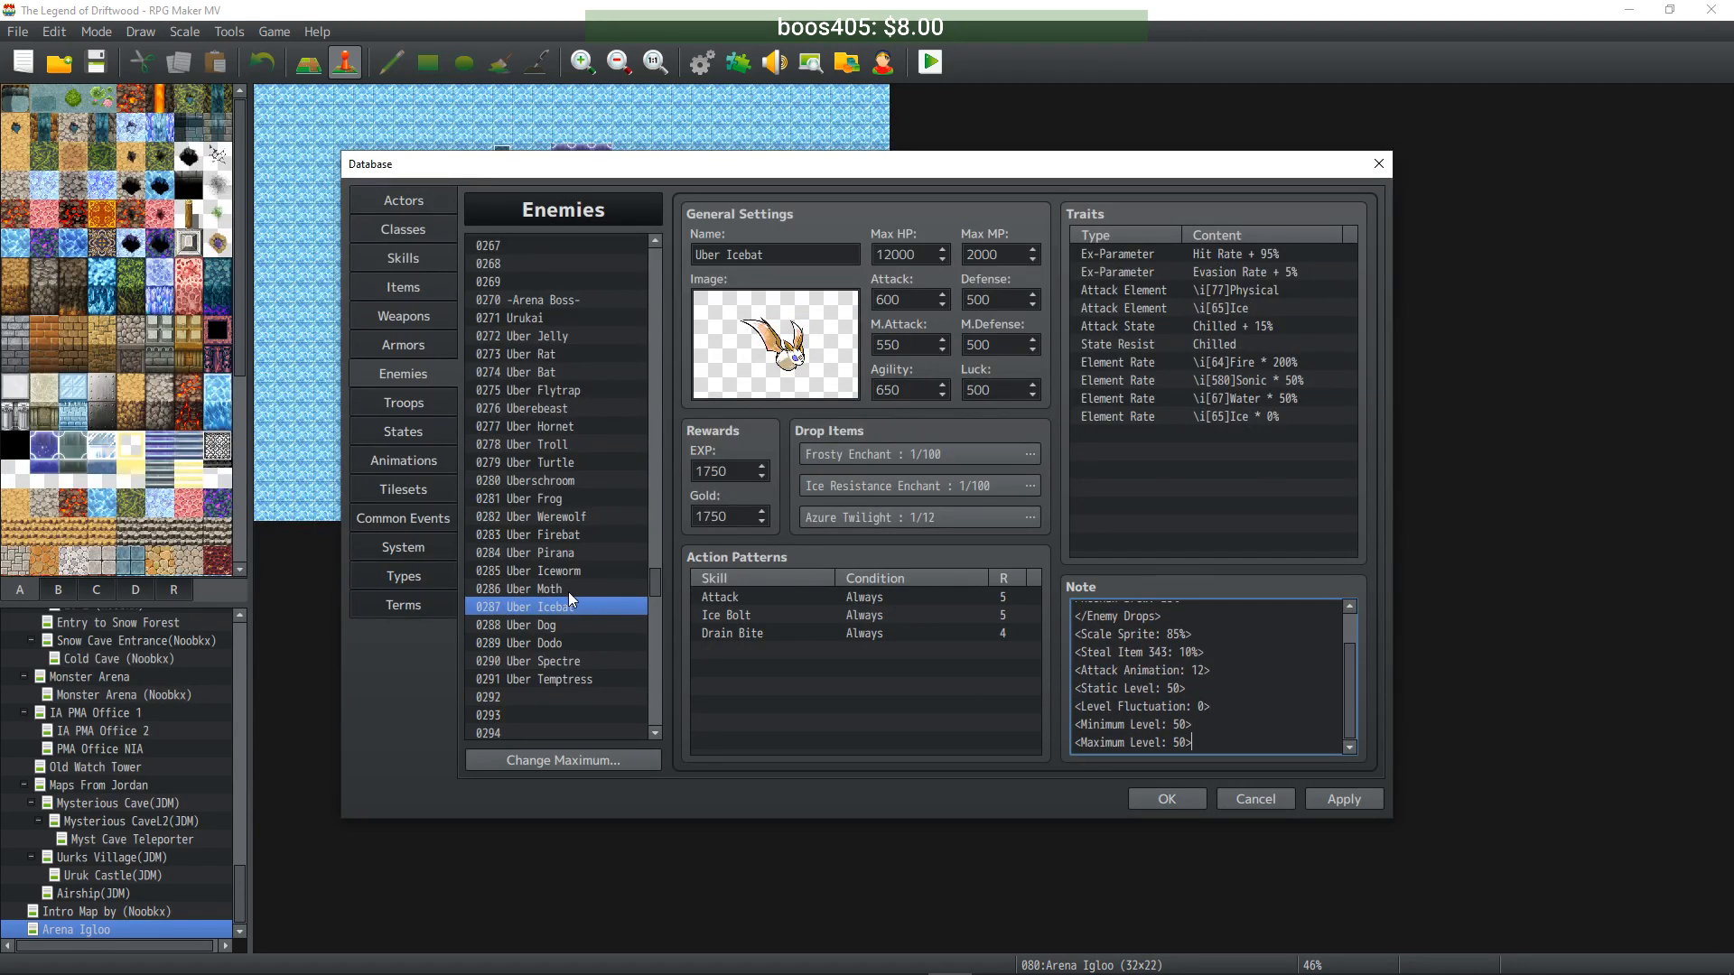
click(567, 590)
click(1247, 736)
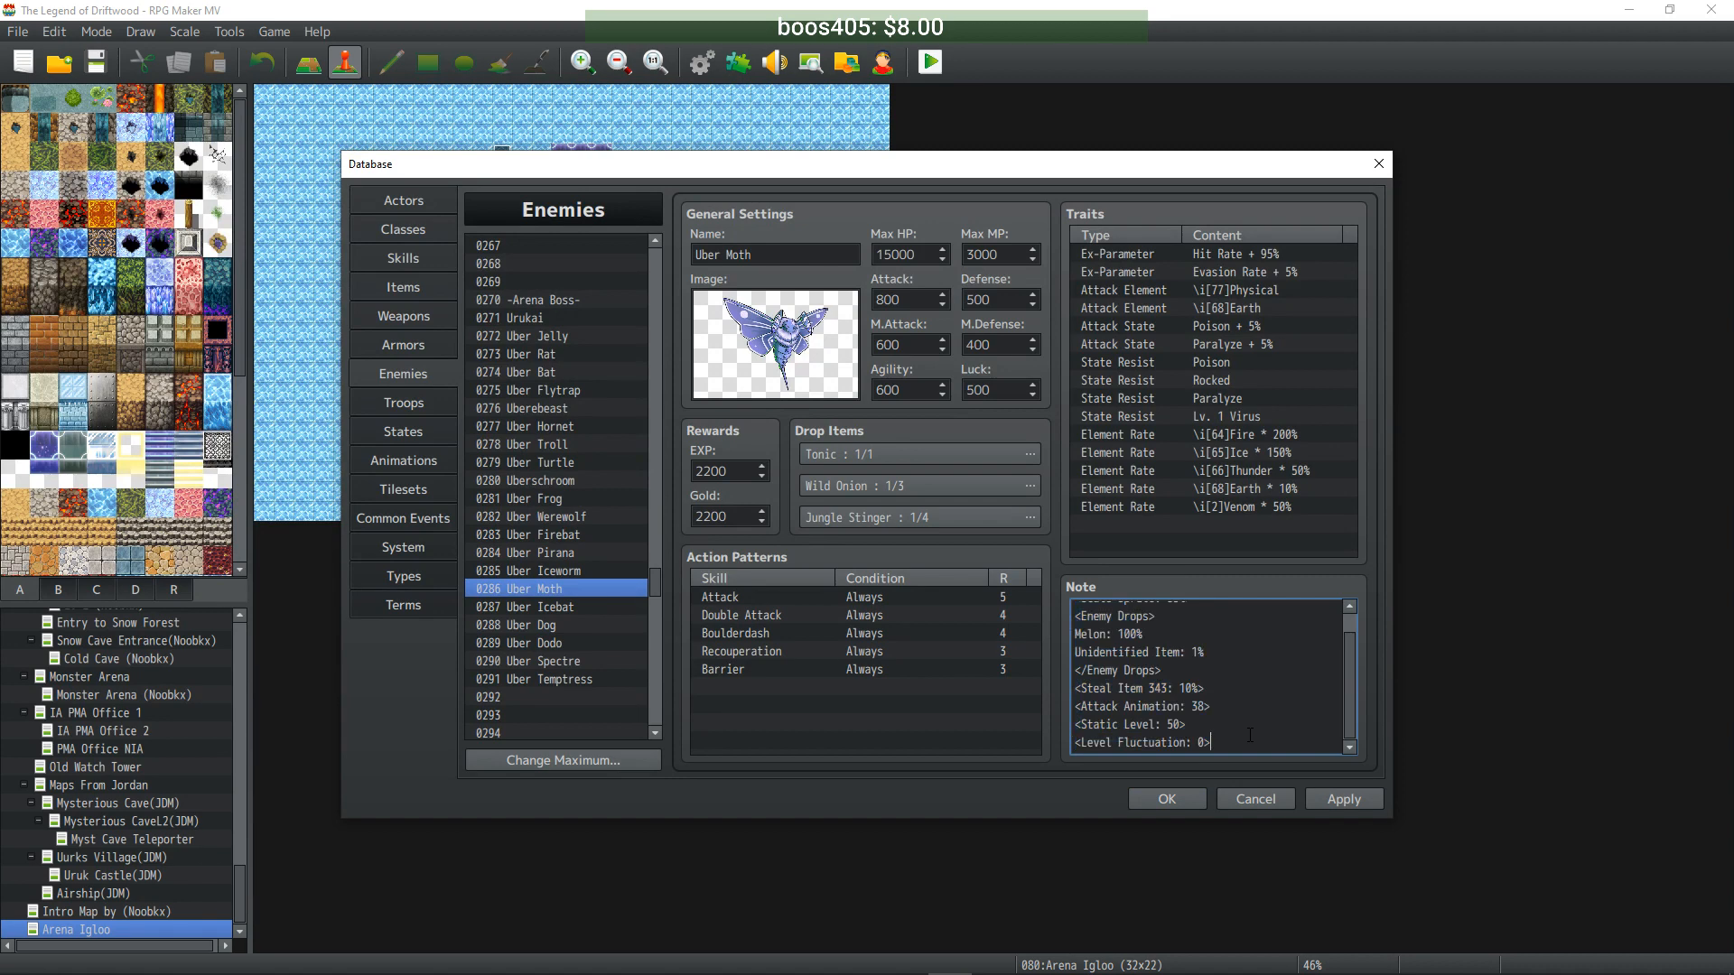
key(Return)
key(ctrl+v)
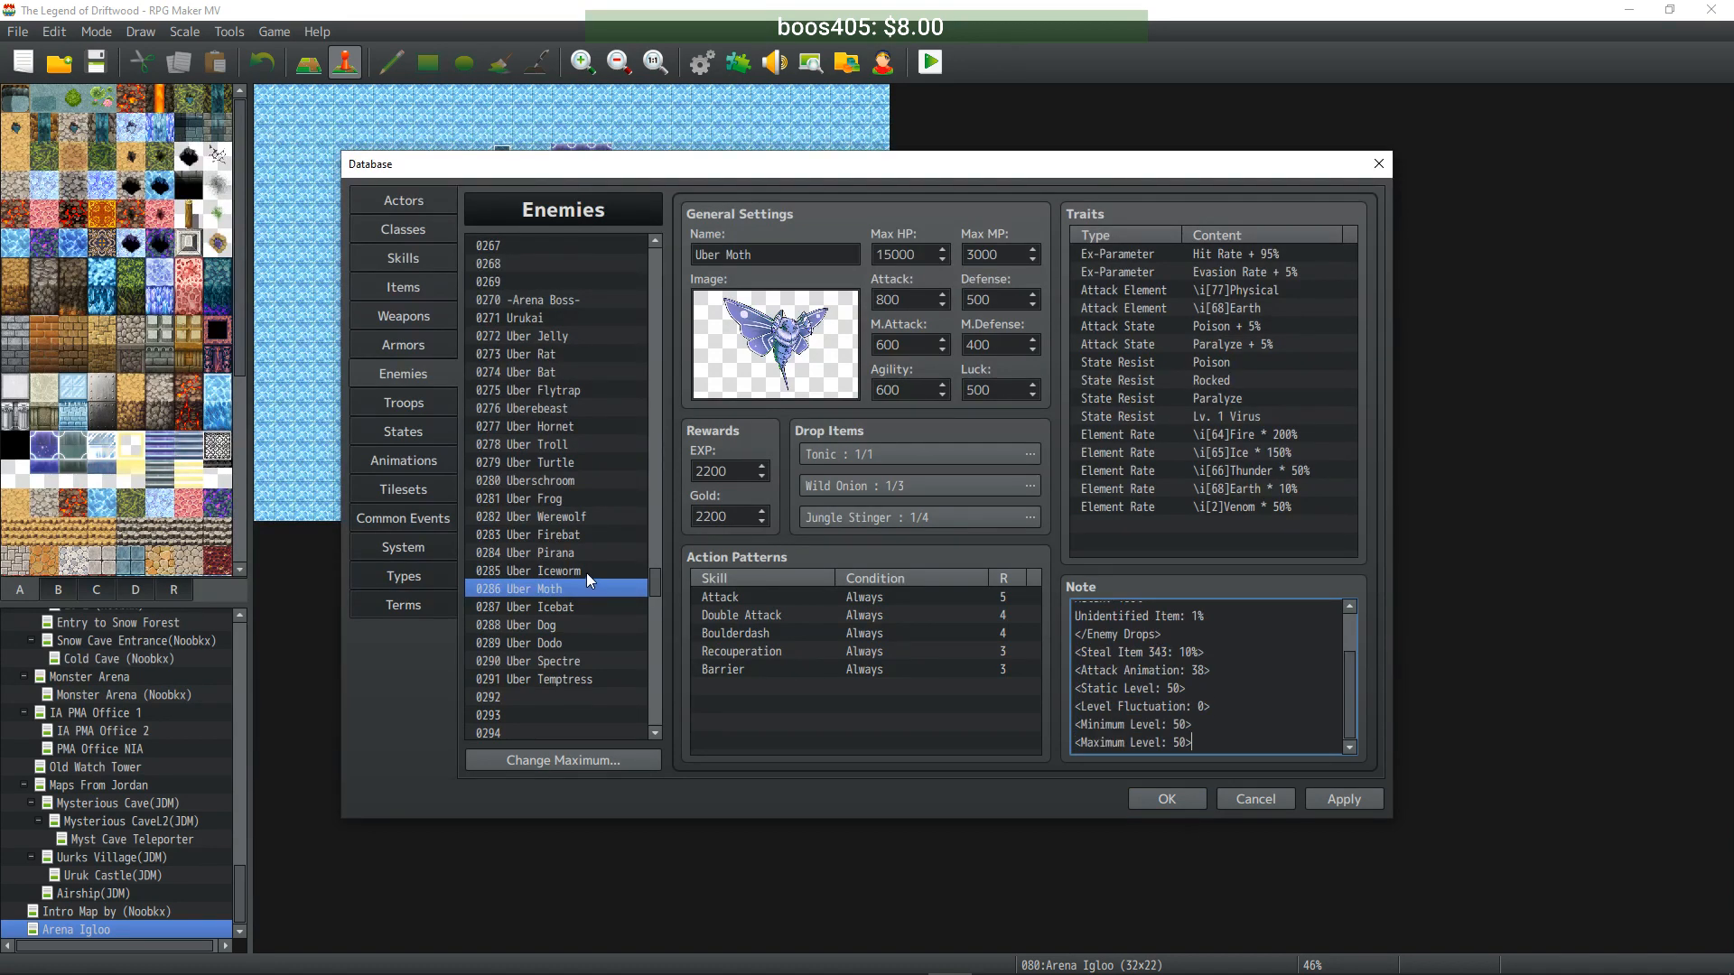
click(587, 573)
click(1237, 743)
key(Return)
key(ctrl+v)
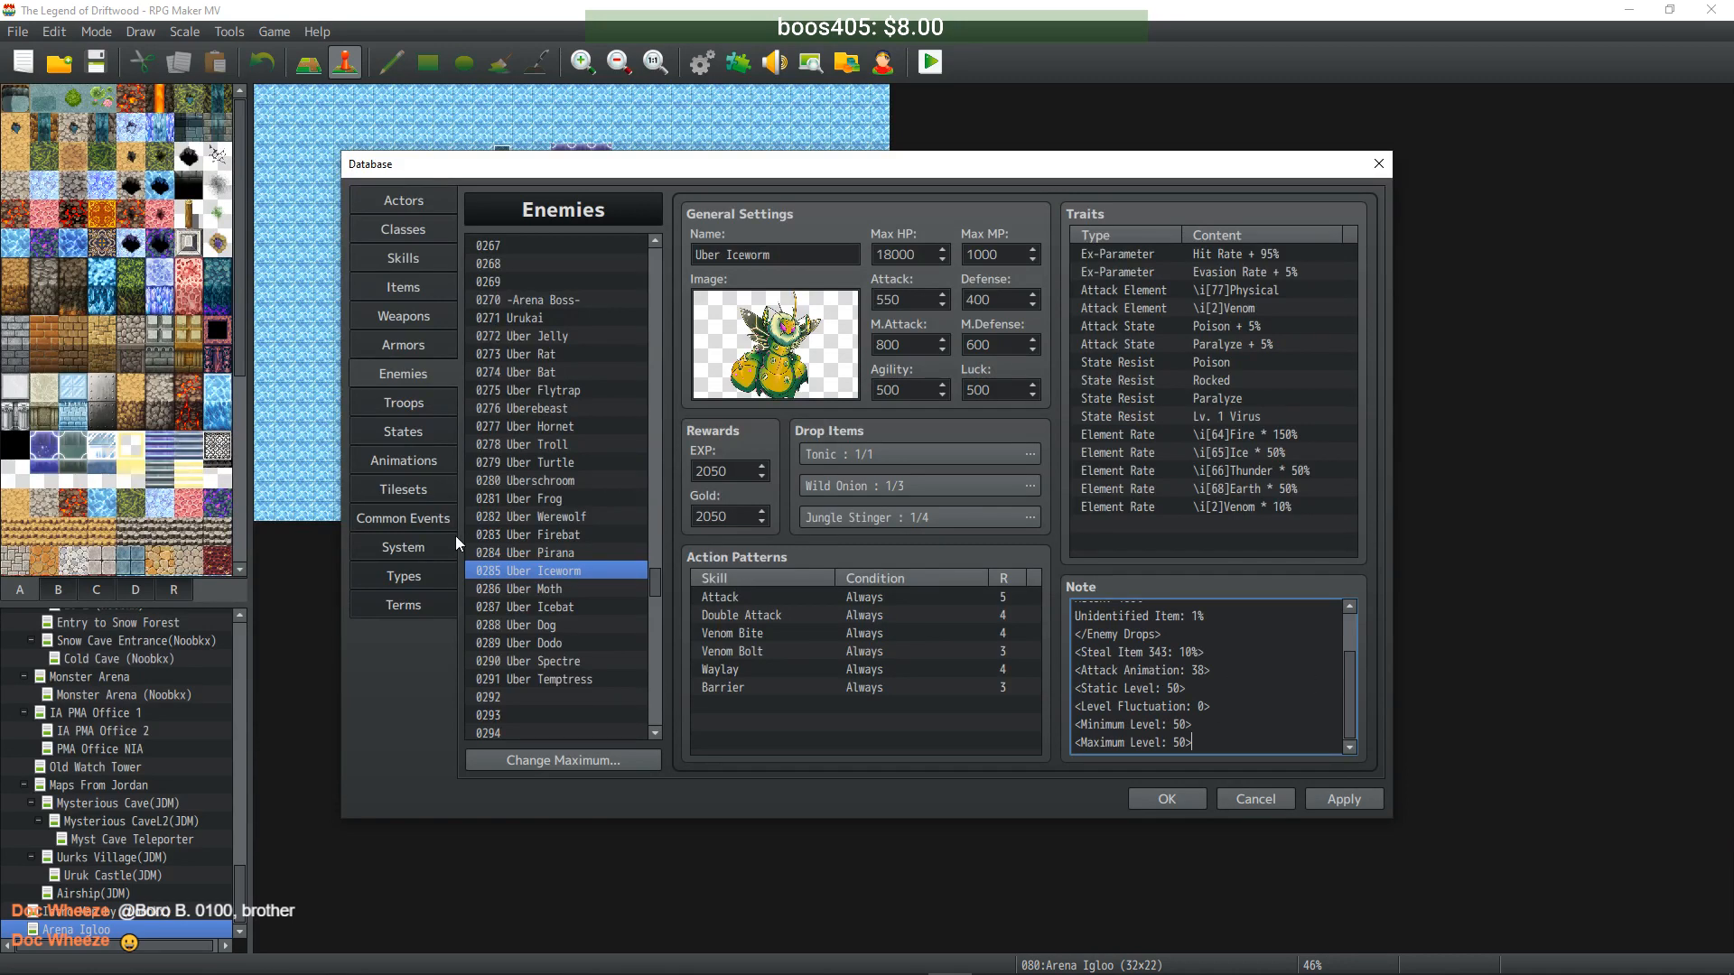
- Append the level 50 min/max notetags to Uber Pirana and Uber Firebat's notes
click(546, 552)
click(1290, 692)
key(Return)
key(ctrl+v)
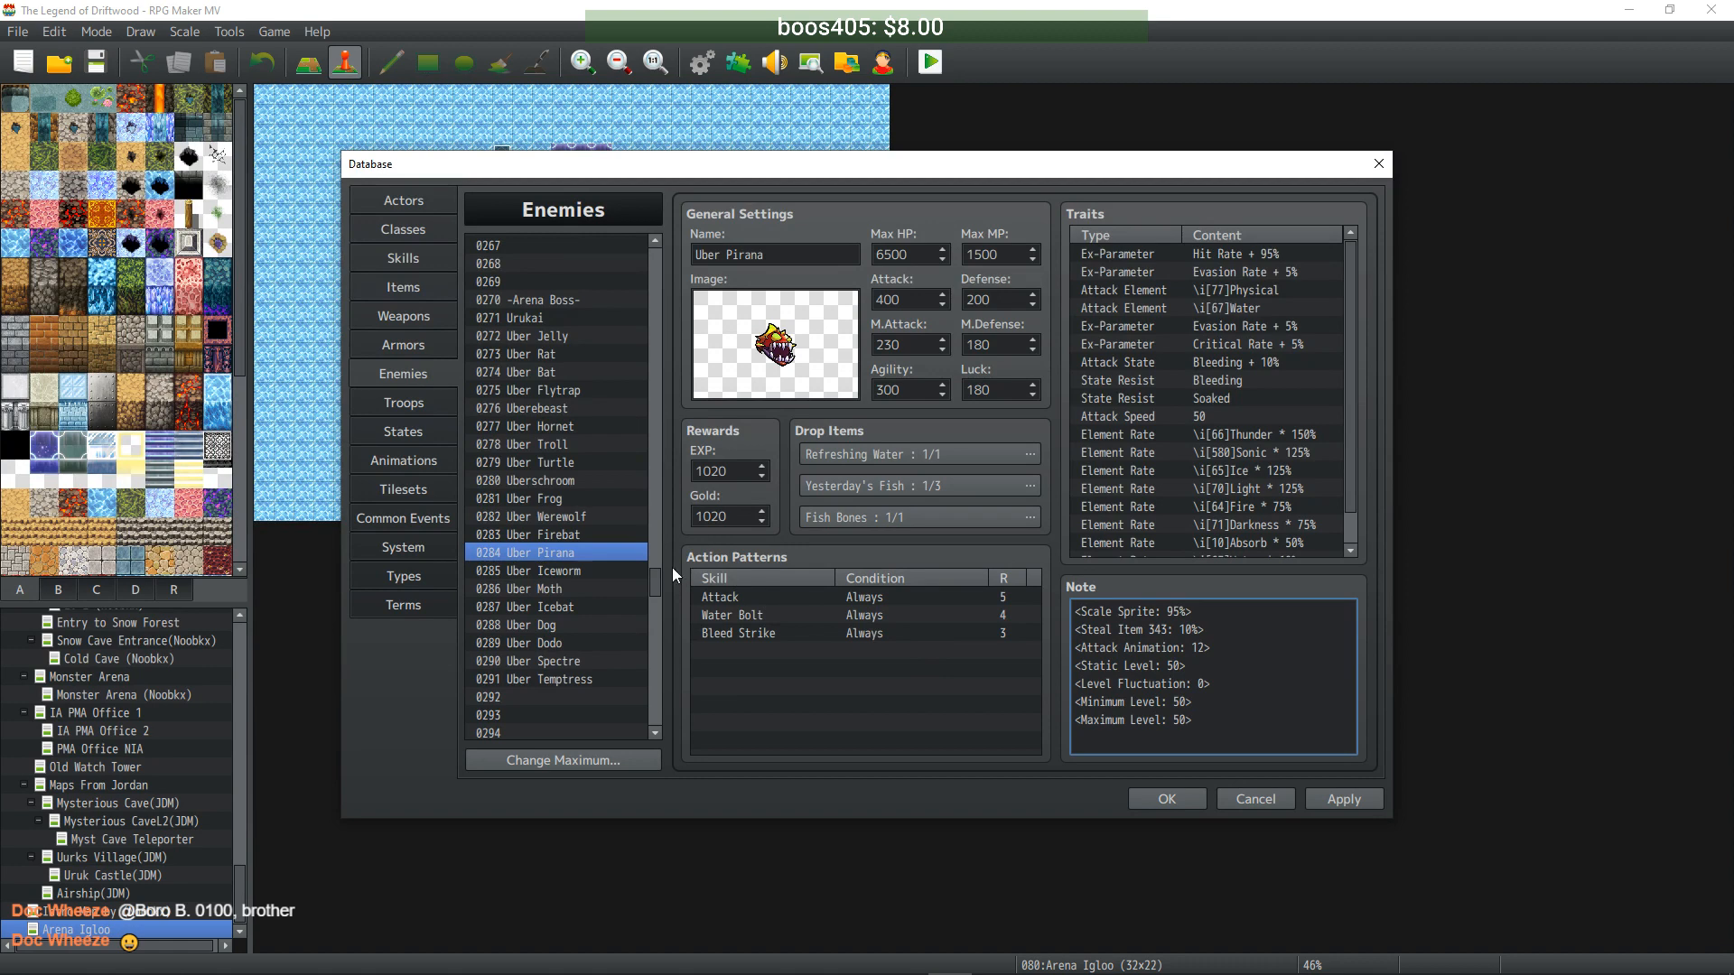
click(562, 533)
scroll(1237, 726, down, 2)
click(1222, 730)
click(1228, 734)
key(Return)
key(ctrl+v)
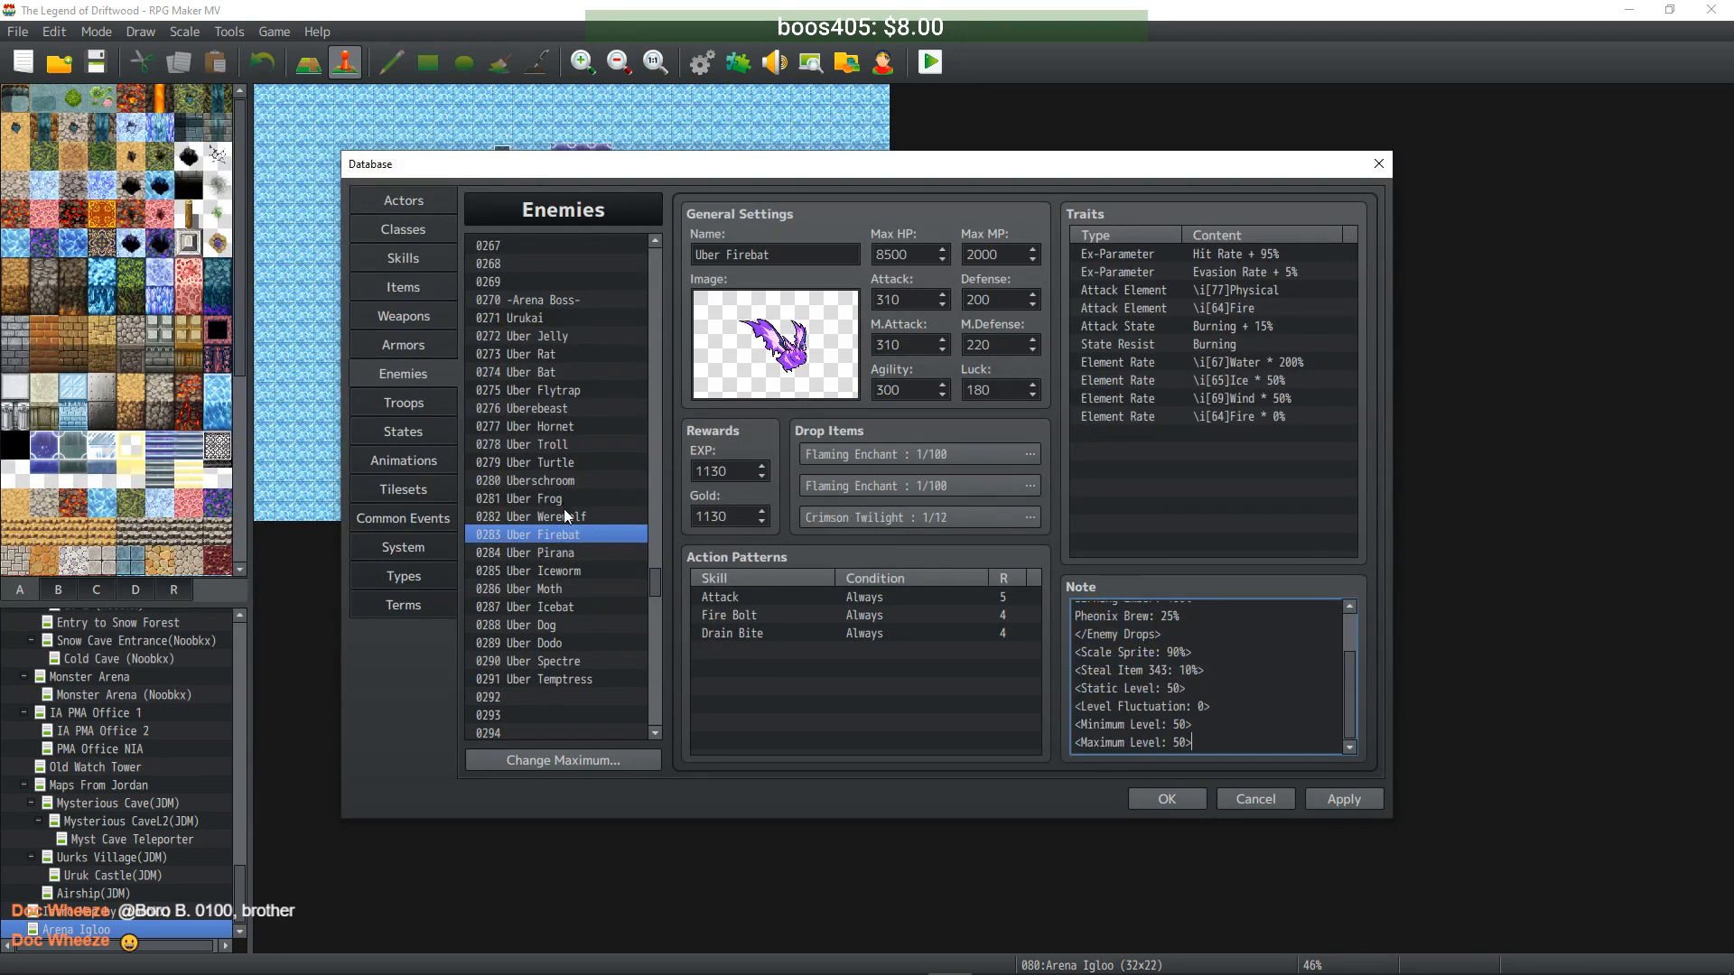
- Paste the level 50 min/max notetags into Uber Werewolf, Uber Frog and Uberschroom
click(569, 518)
click(1246, 684)
key(ctrl+v)
click(573, 500)
click(1206, 681)
click(1230, 685)
key(ctrl+v)
click(556, 481)
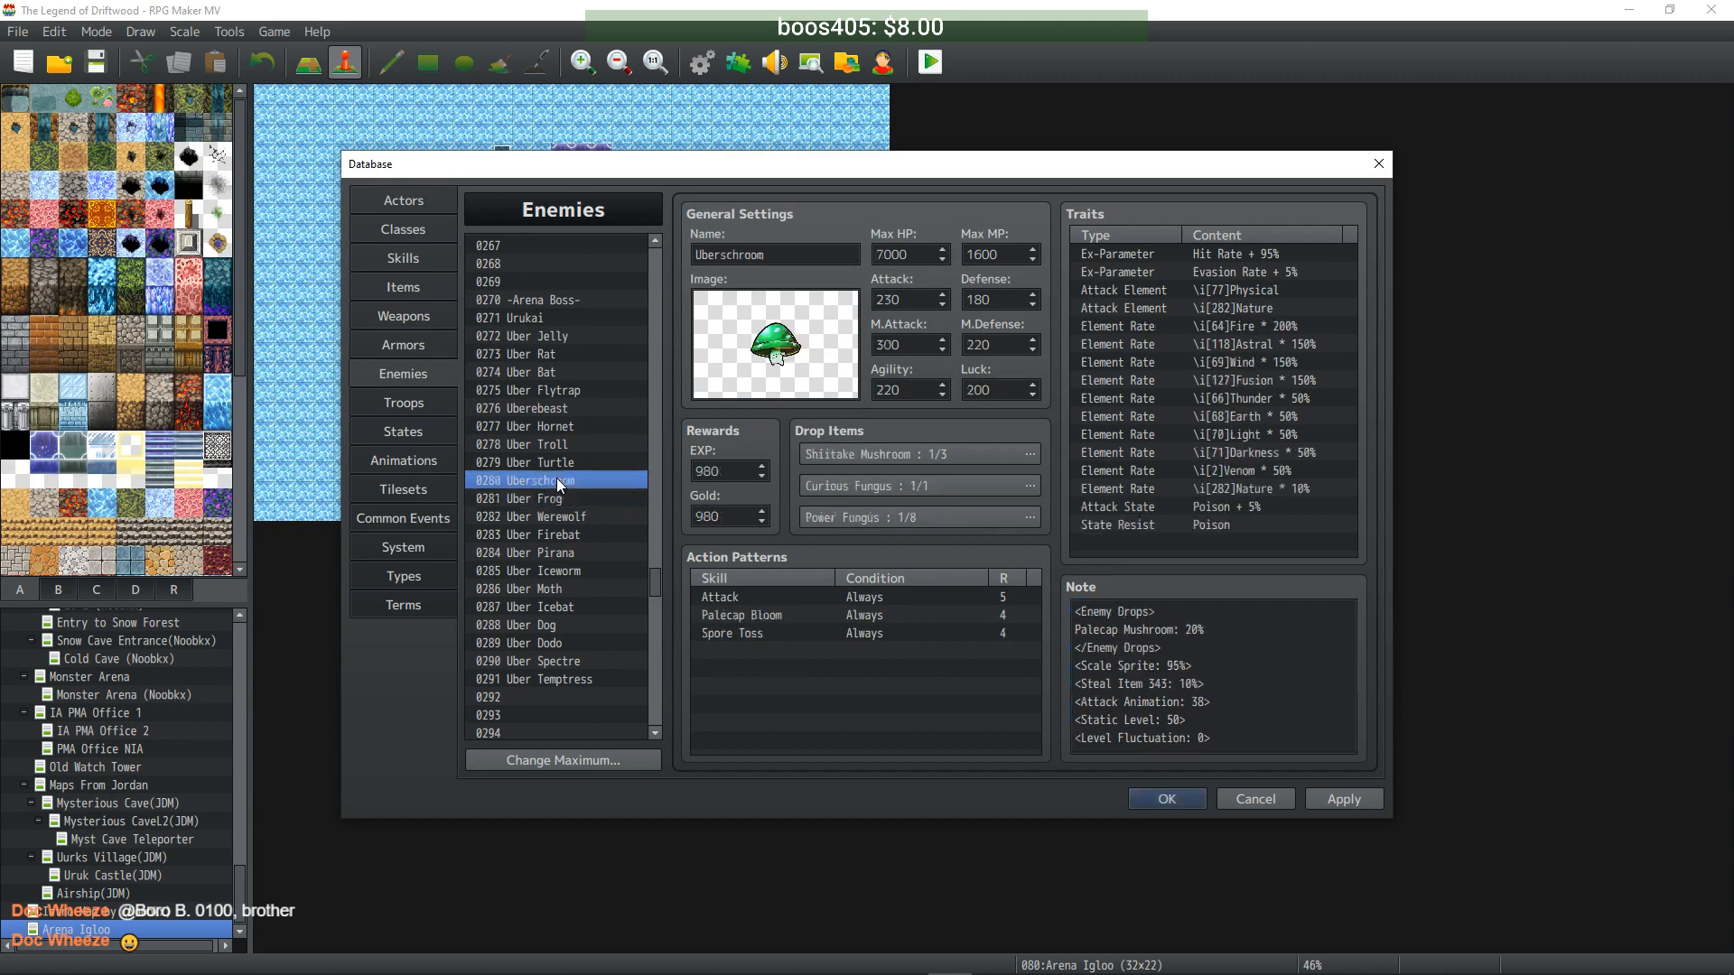
click(1238, 739)
click(1238, 738)
key(ctrl+v)
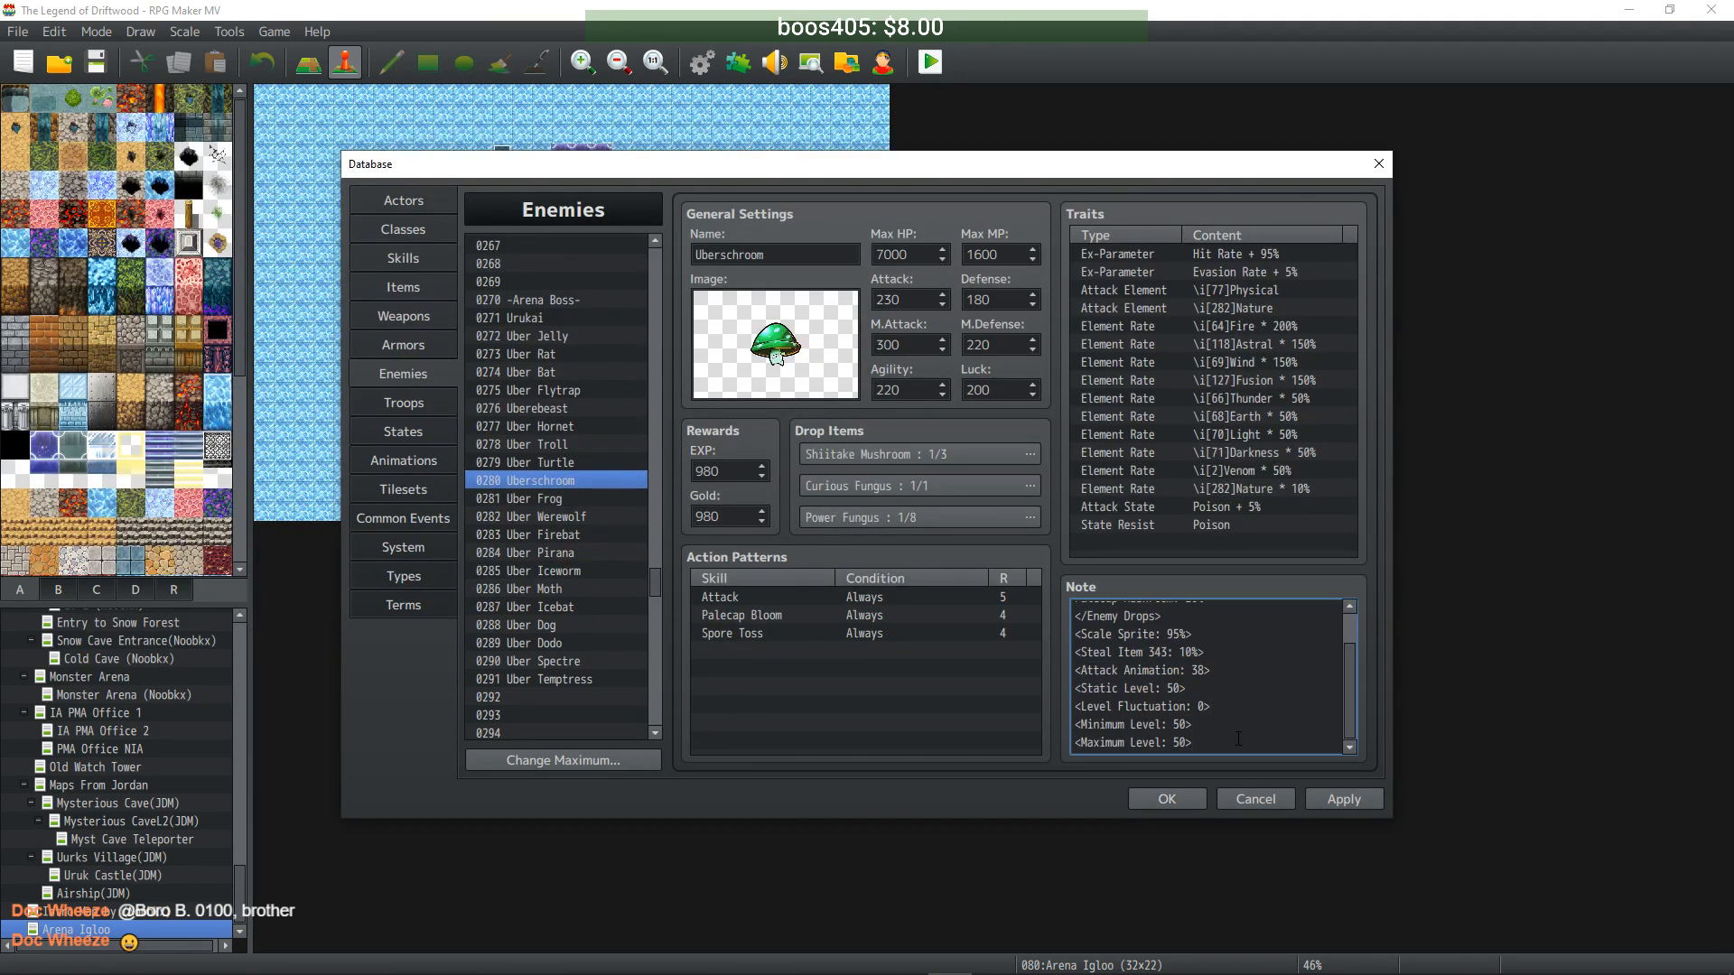
- Add the level 50 min/max notetags to Uber Turtle, Uber Troll, Uber Hornet and Uberebeast
click(557, 462)
click(1251, 687)
click(1251, 686)
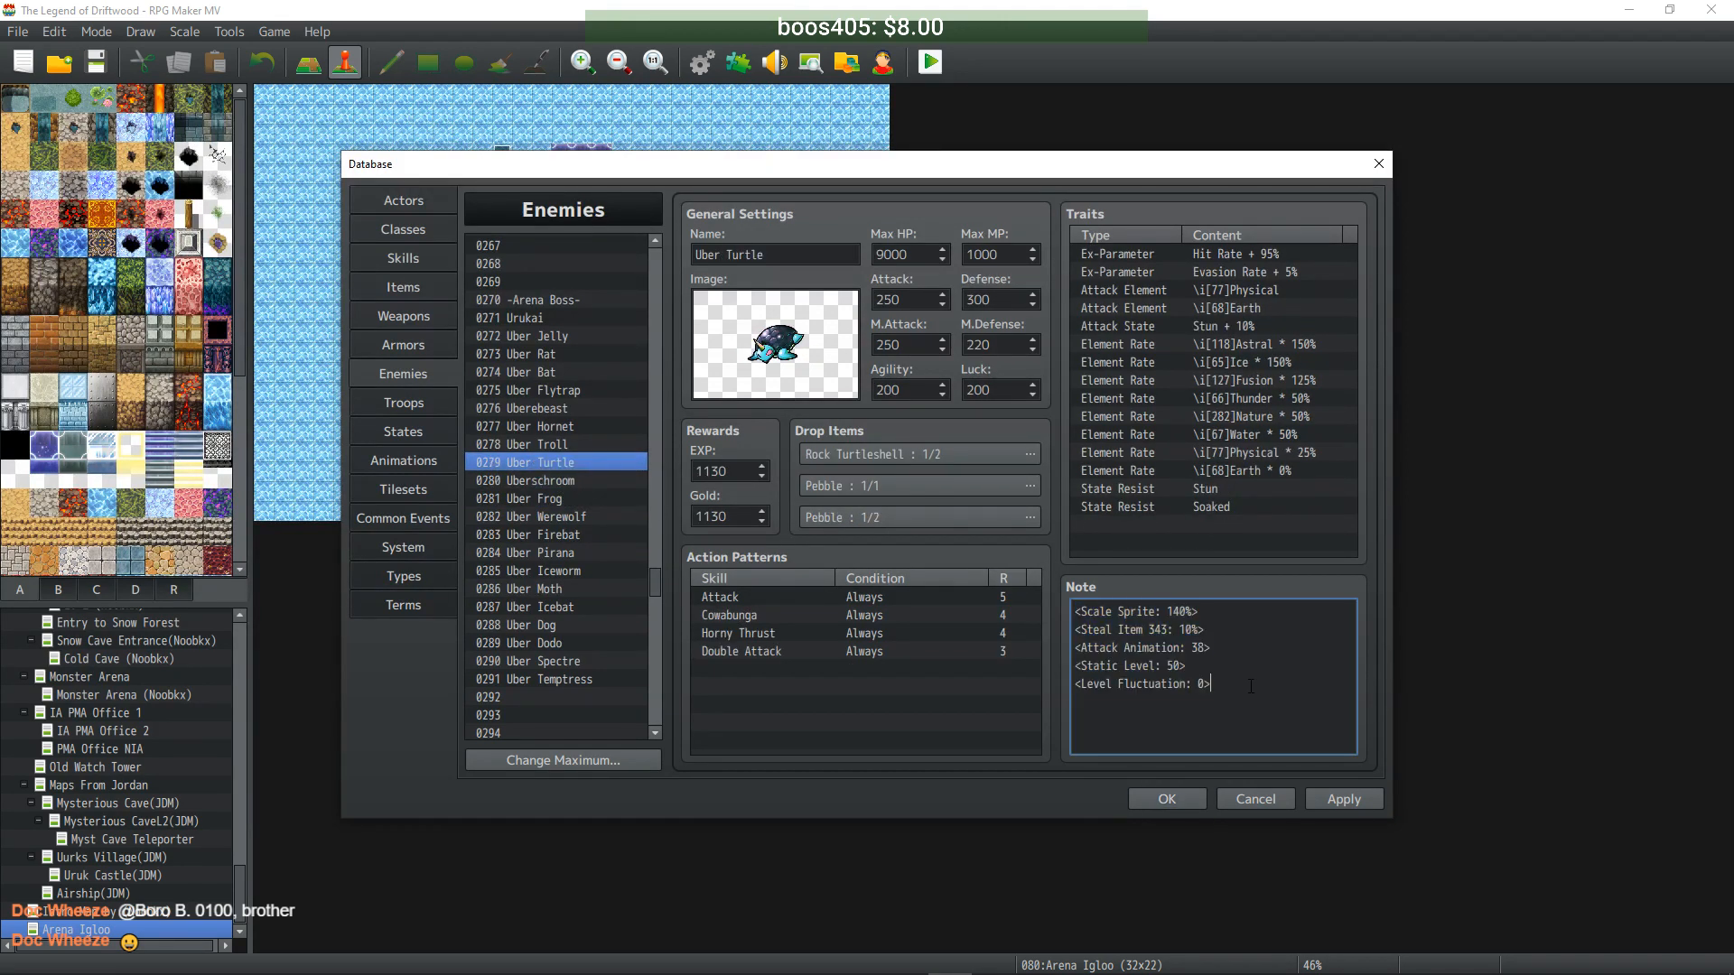
key(ctrl+v)
click(554, 446)
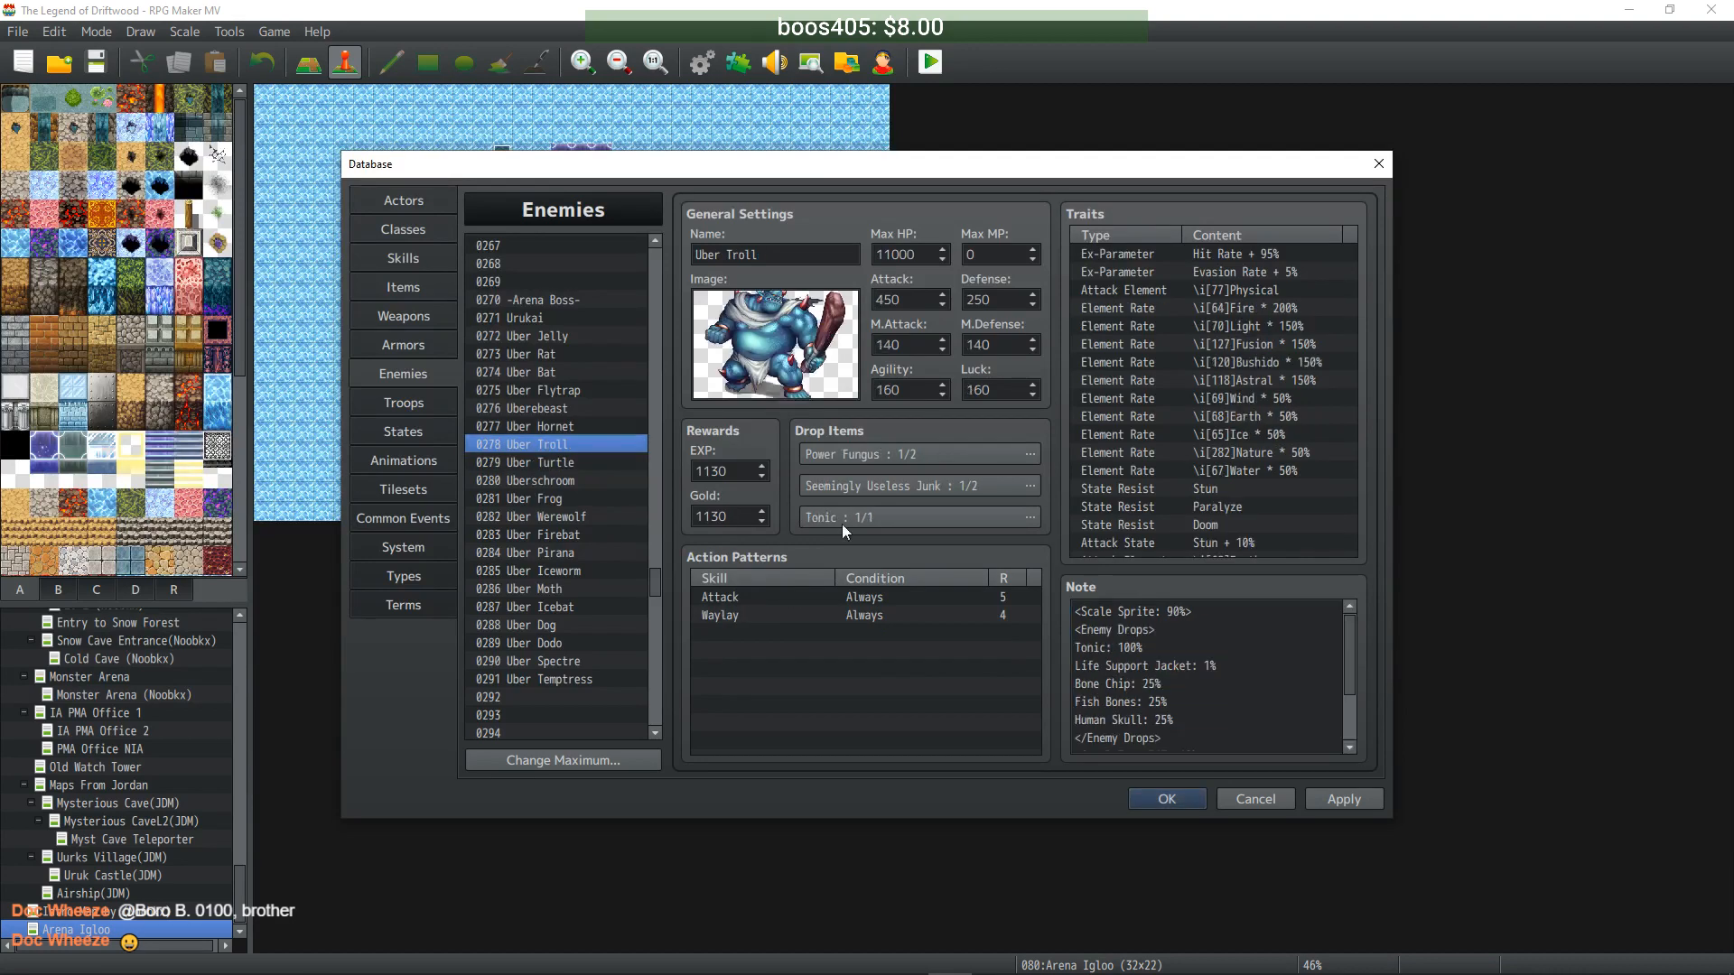
click(1214, 743)
key(ctrl+v)
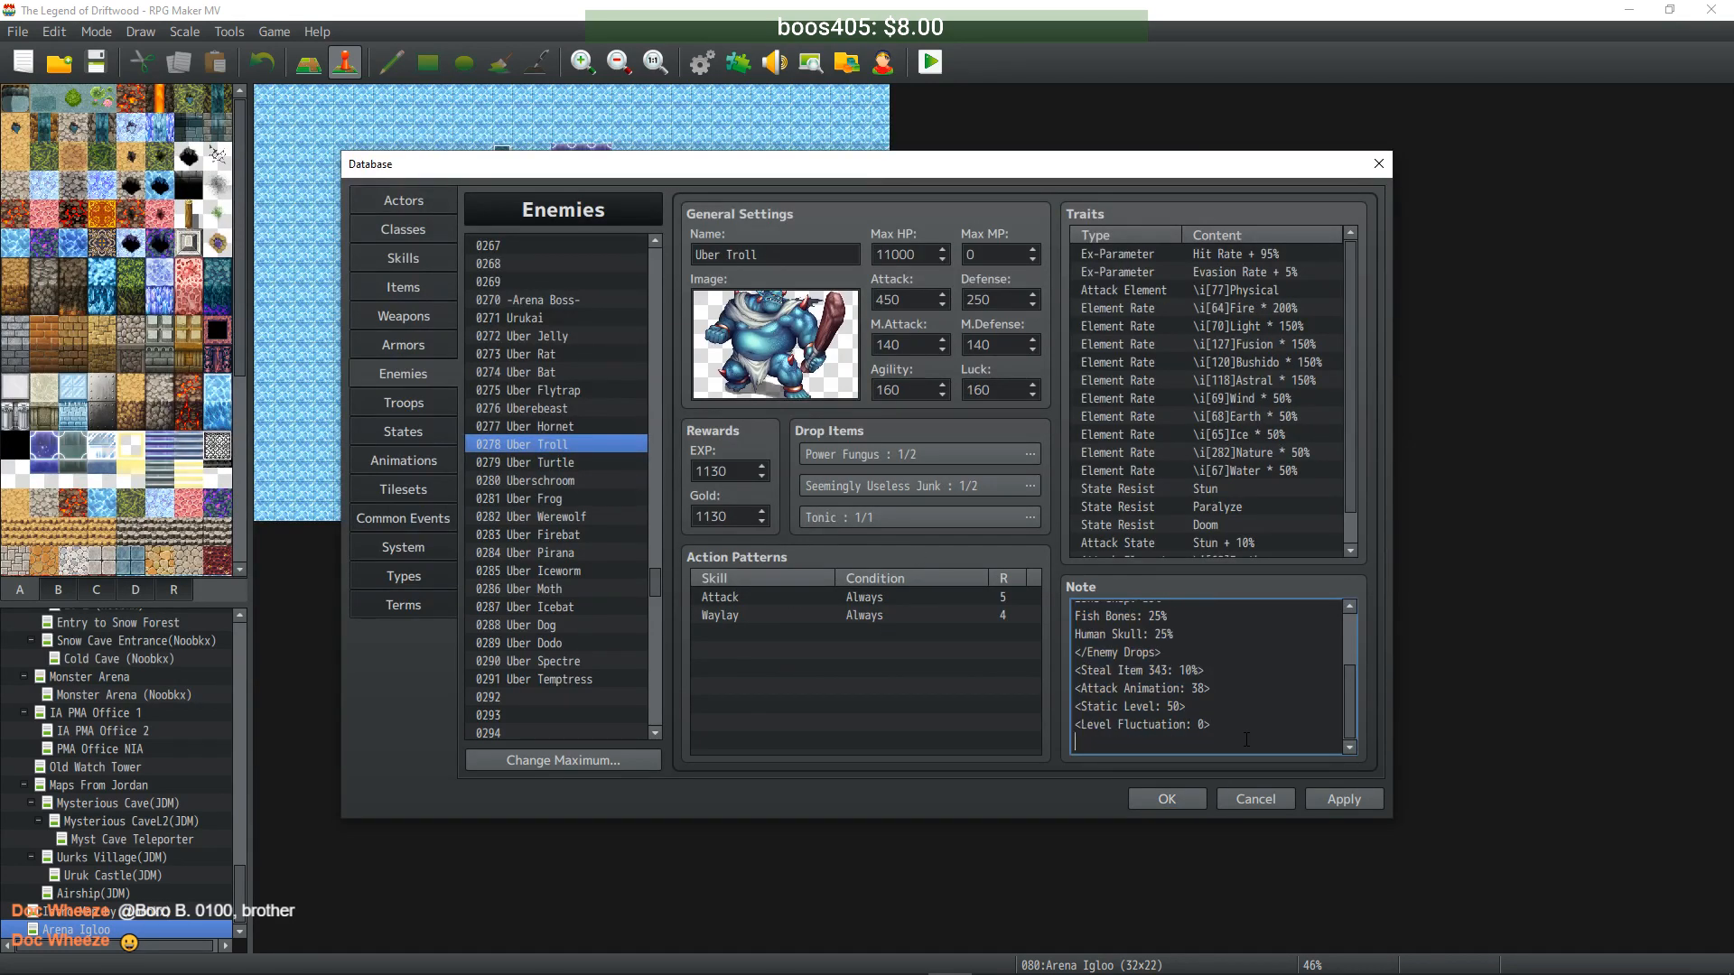
click(555, 426)
click(1253, 704)
click(1254, 704)
key(ctrl+v)
click(573, 408)
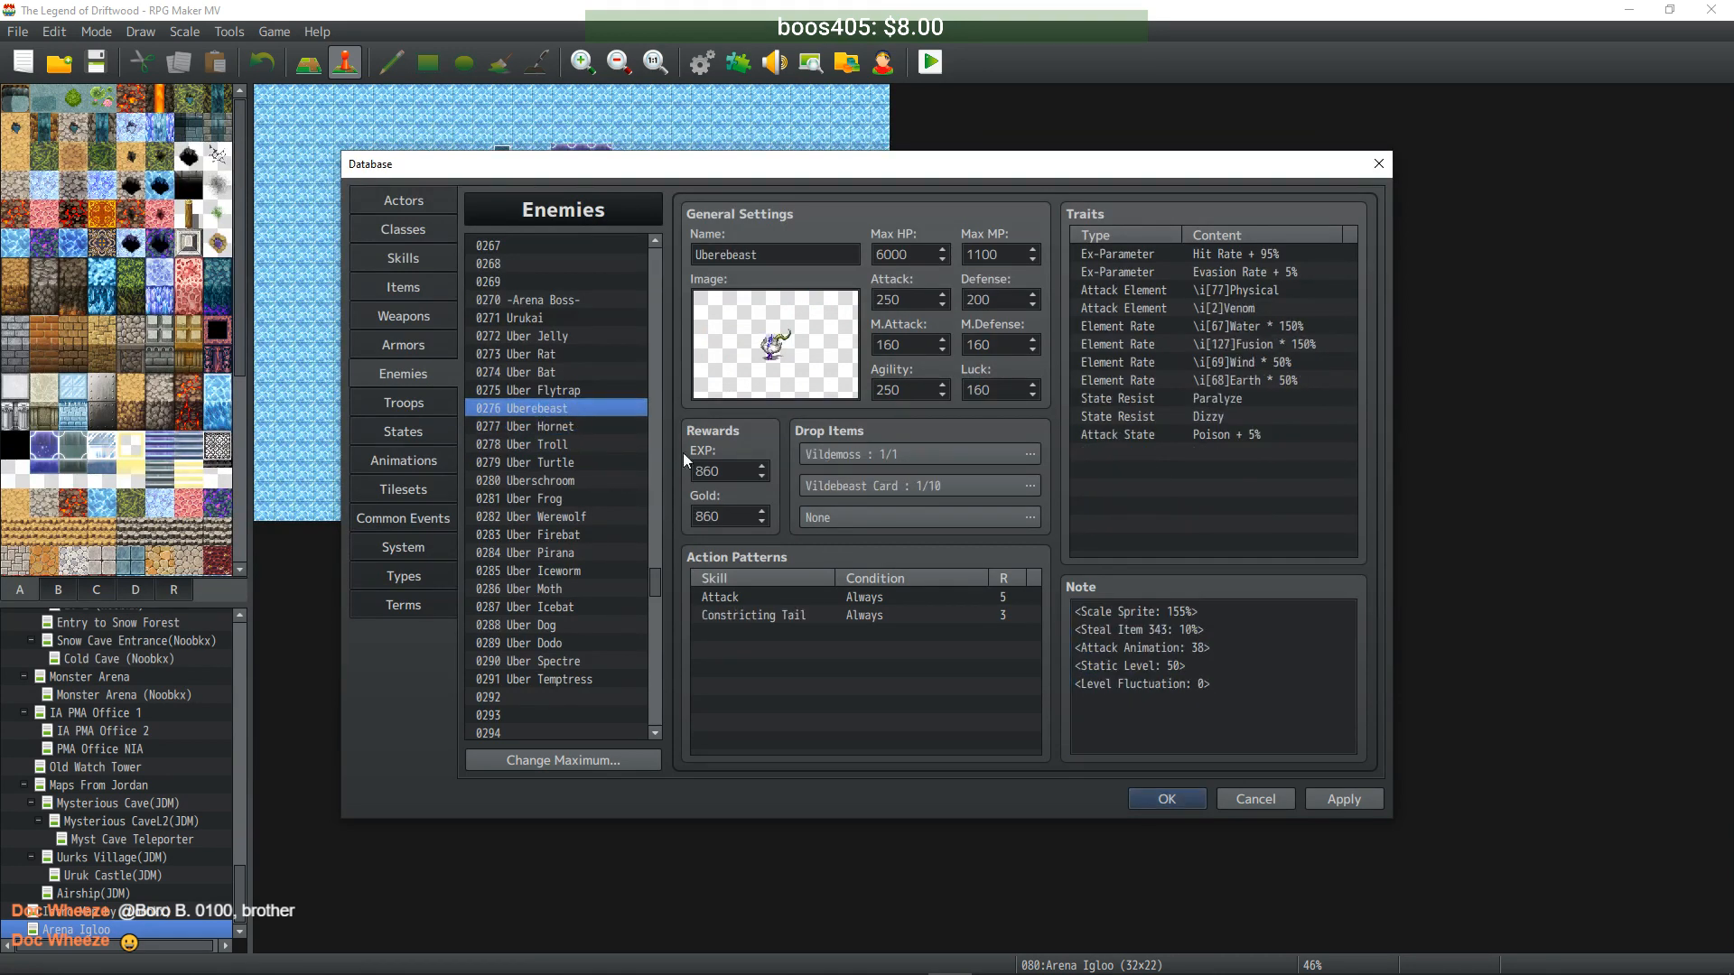
click(1240, 686)
key(ctrl+v)
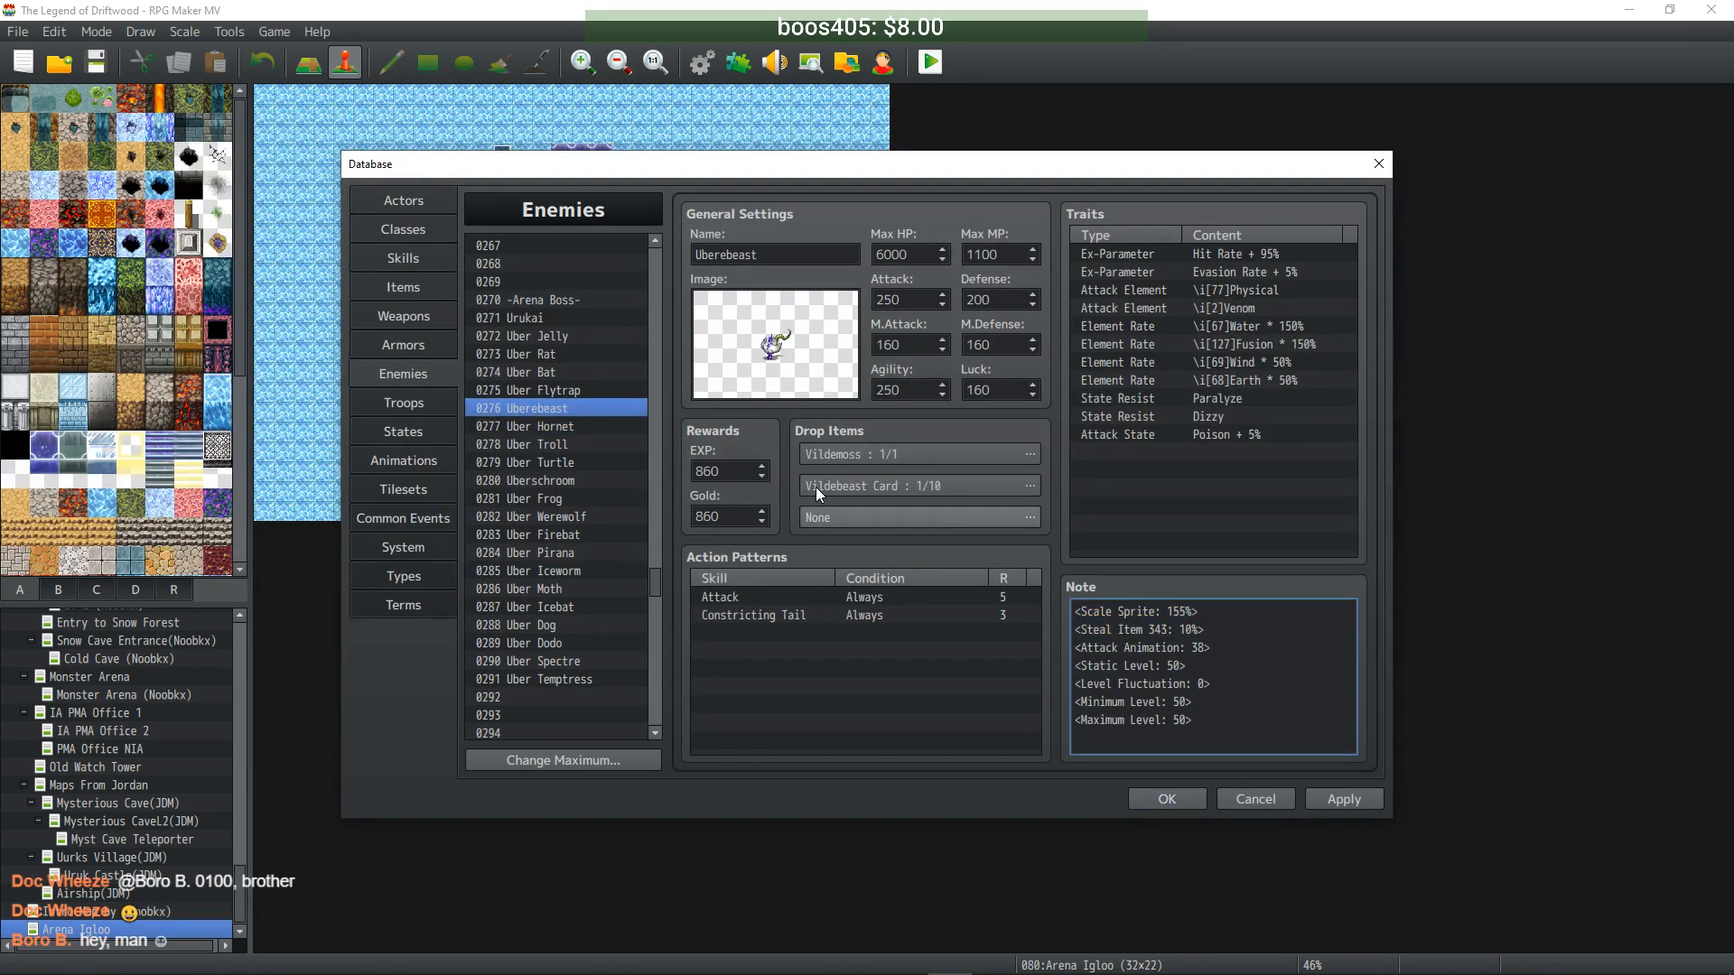
- Paste the level 50 min/max notetags into Uber Flytrap, Uber Bat, Uber Rat, Uber Jelly and Urukai
click(555, 390)
click(1220, 734)
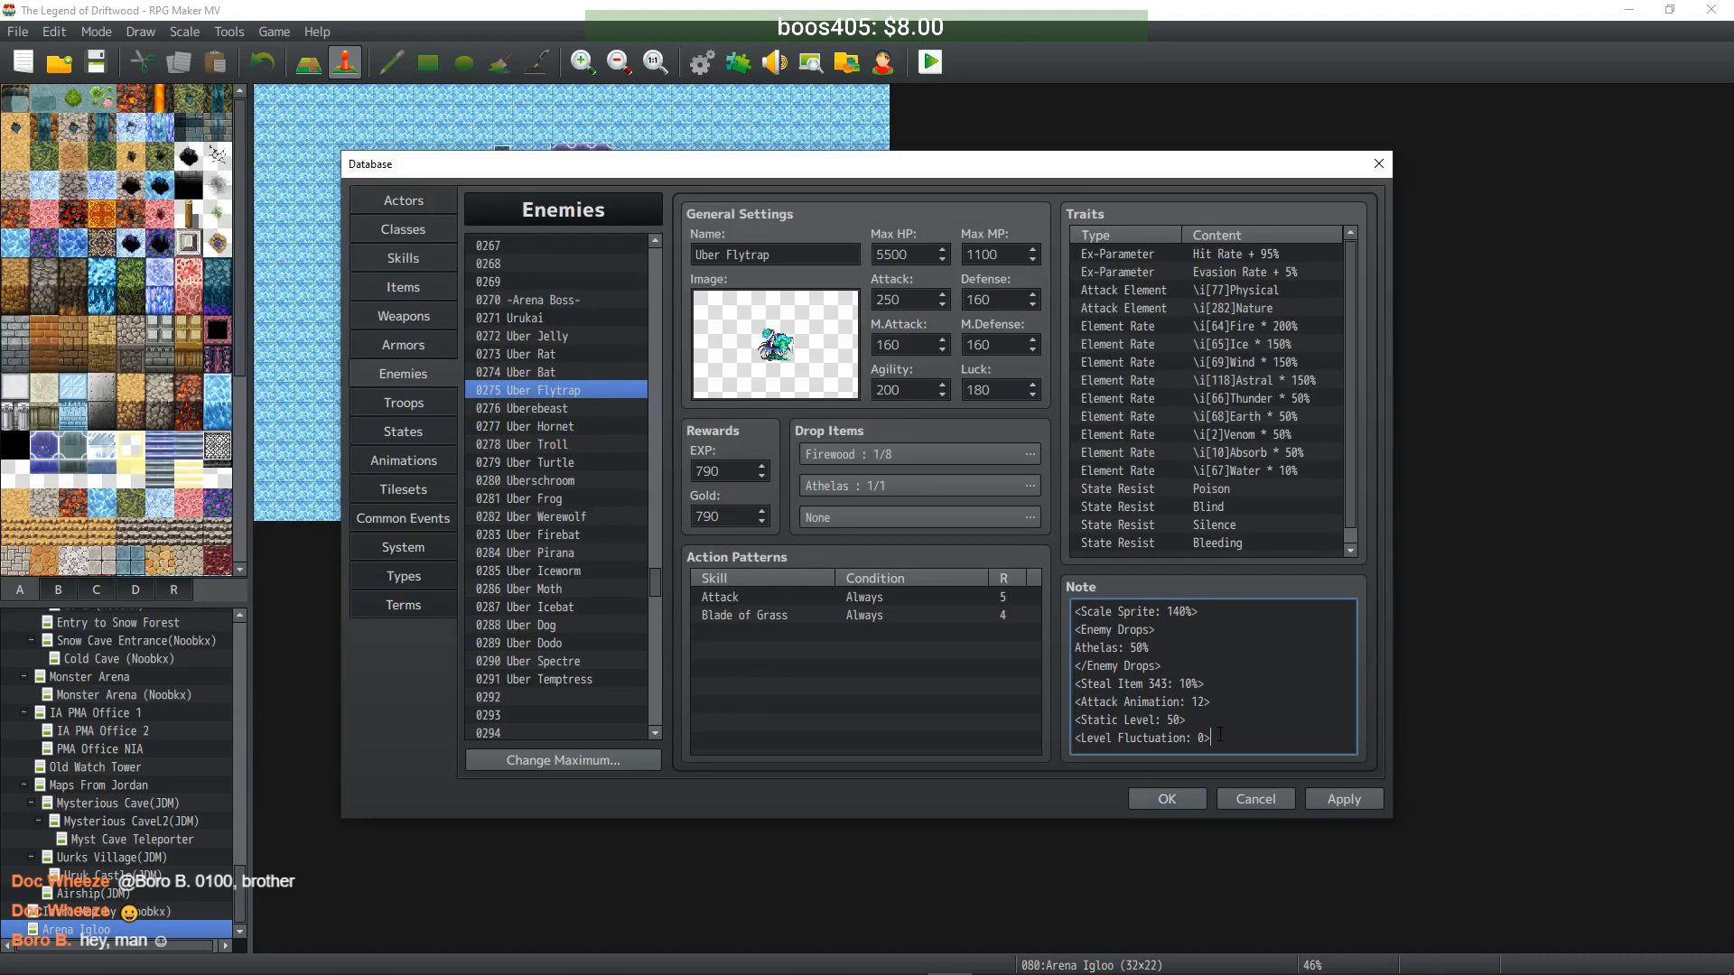
text(<Minimum Level: 50> <Maximum Level: 50>)
click(552, 372)
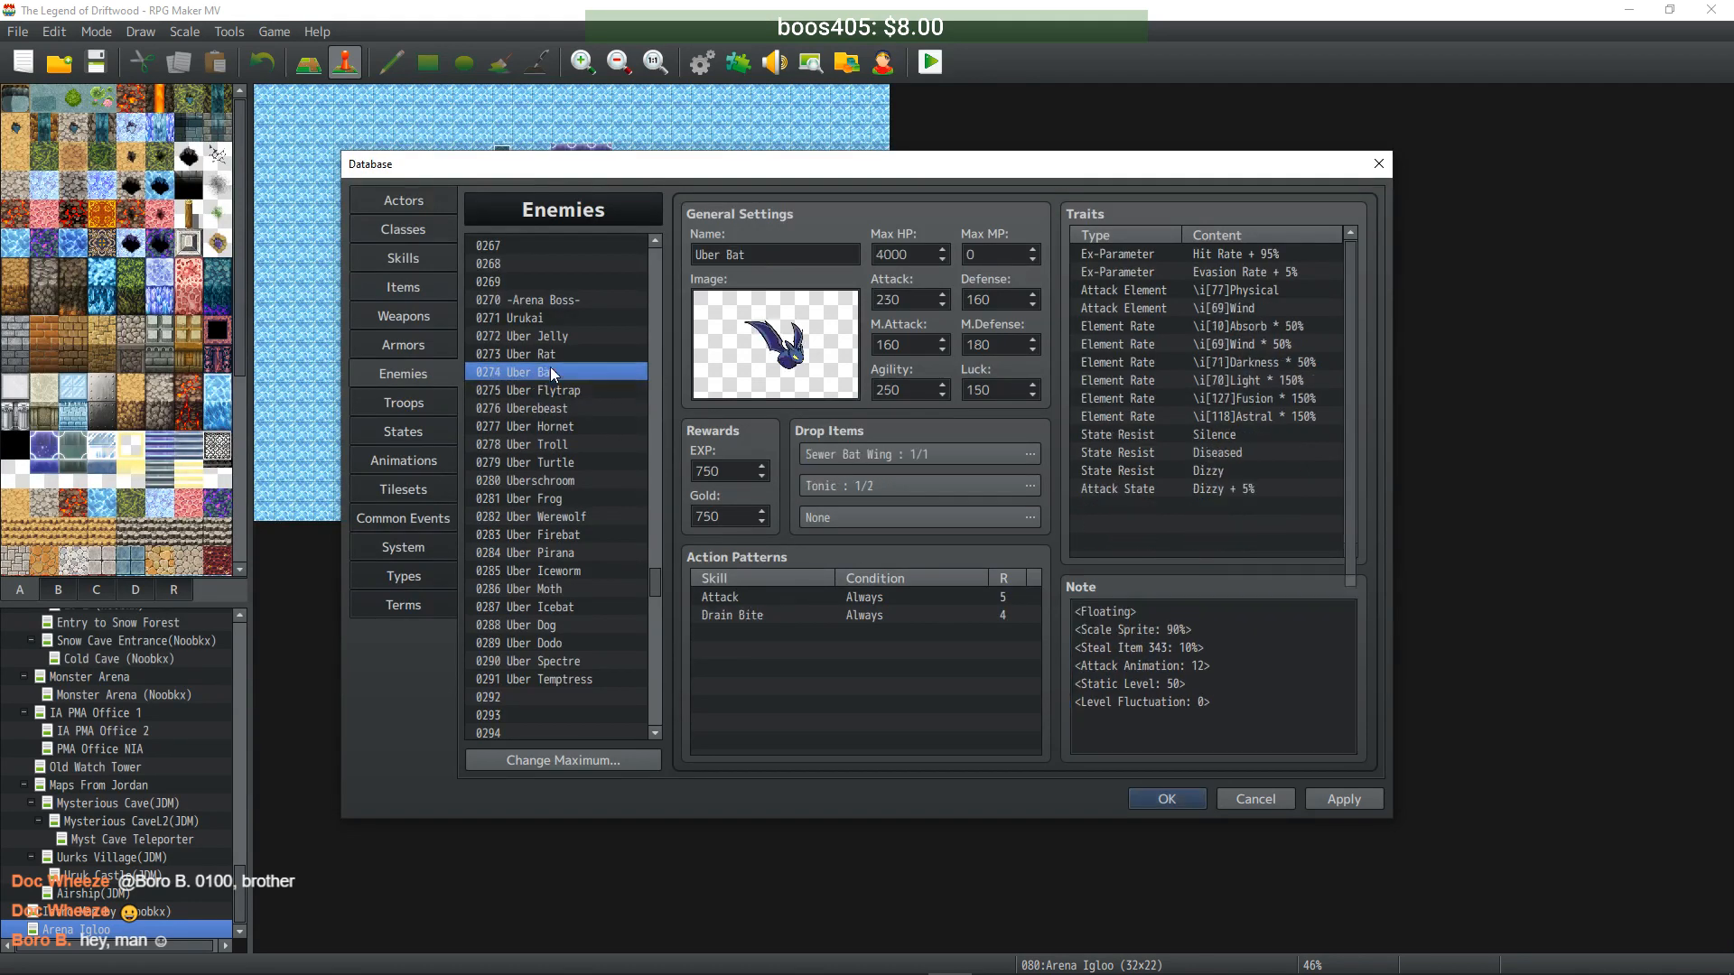
click(1245, 711)
text(<Minimum Level: 50> <Maximum Level: 50>)
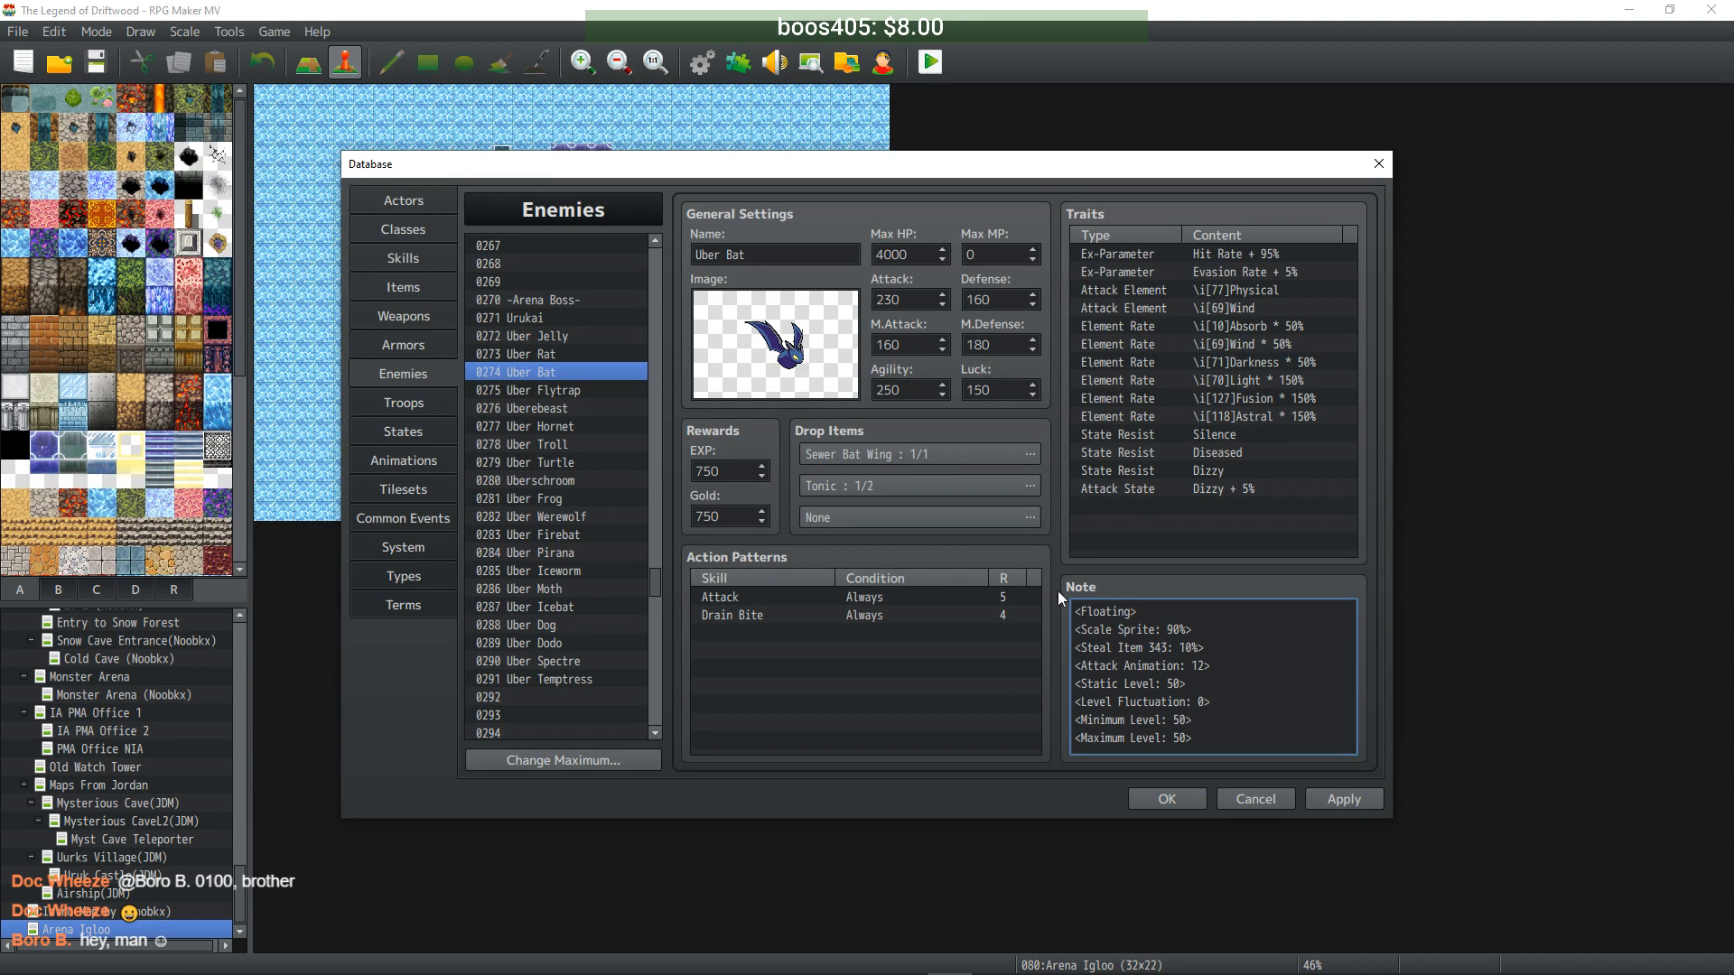
click(572, 354)
click(1264, 702)
text(<Minimum Level: 50> <Maximum Level: 50>)
click(574, 336)
click(1241, 691)
text(<Minimum Level: 50> <Maximum Level: 50>)
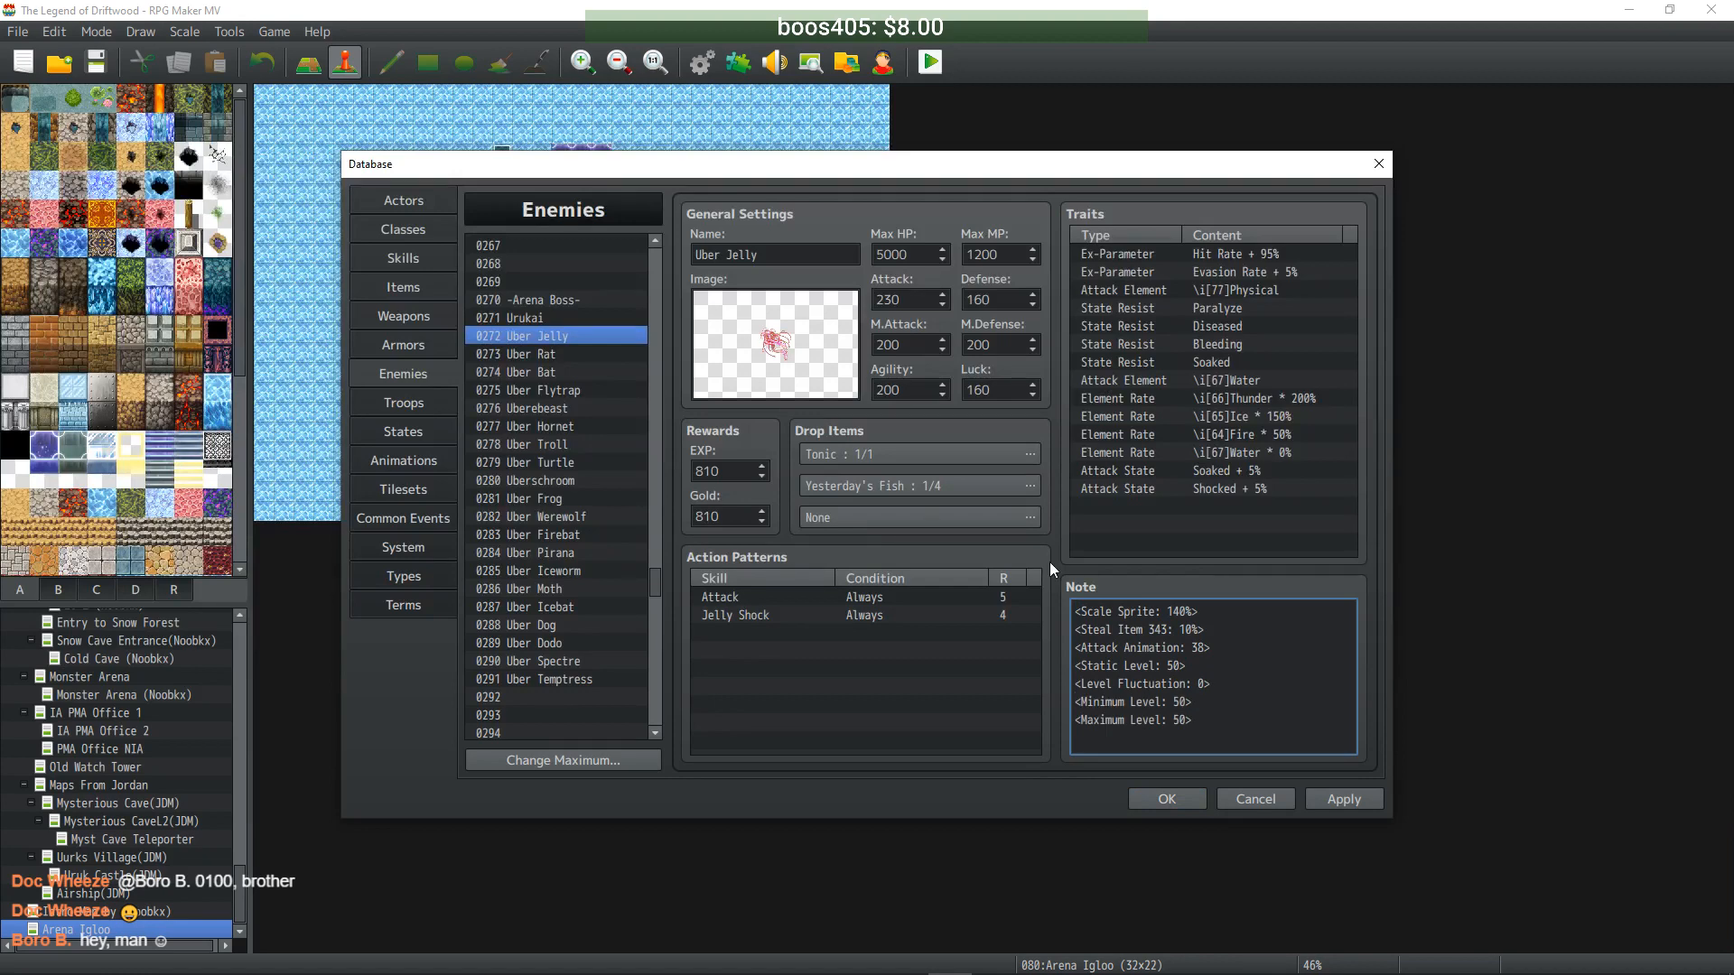
click(550, 322)
scroll(1307, 736, down, 2)
click(1264, 723)
text(<Minimum Level: 50> <Maximum Level: 50>)
- Apply the enemy note changes, close the database and save the project
click(1367, 800)
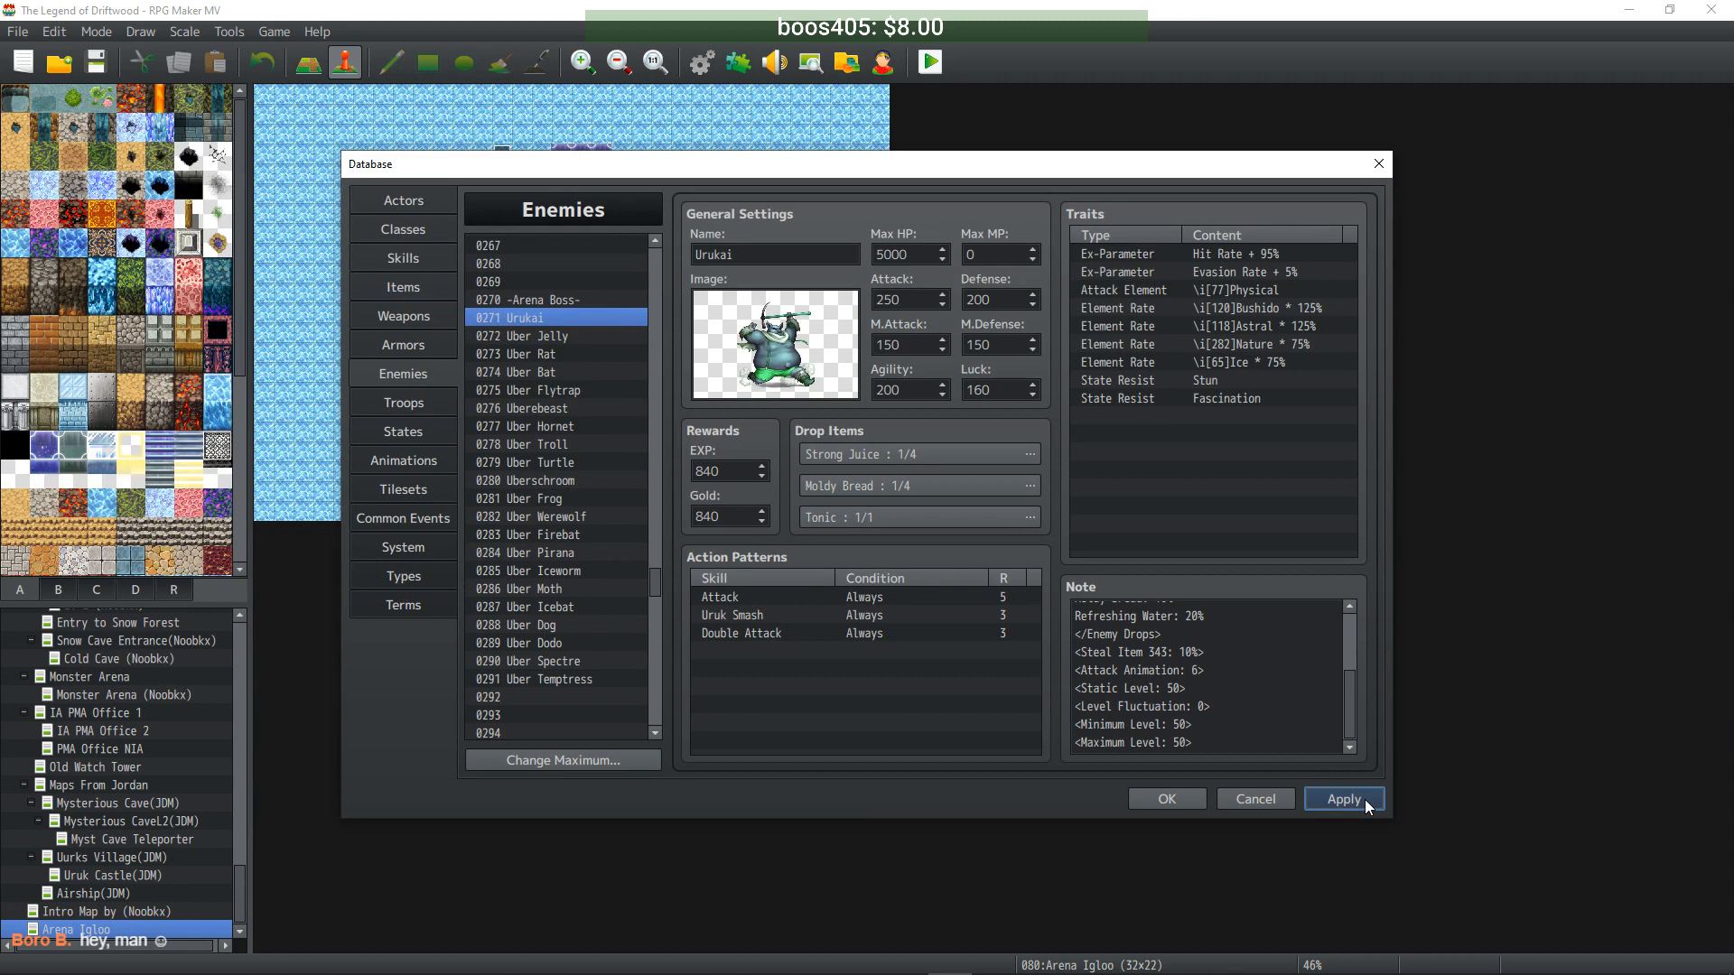
click(1192, 804)
click(94, 61)
click(930, 62)
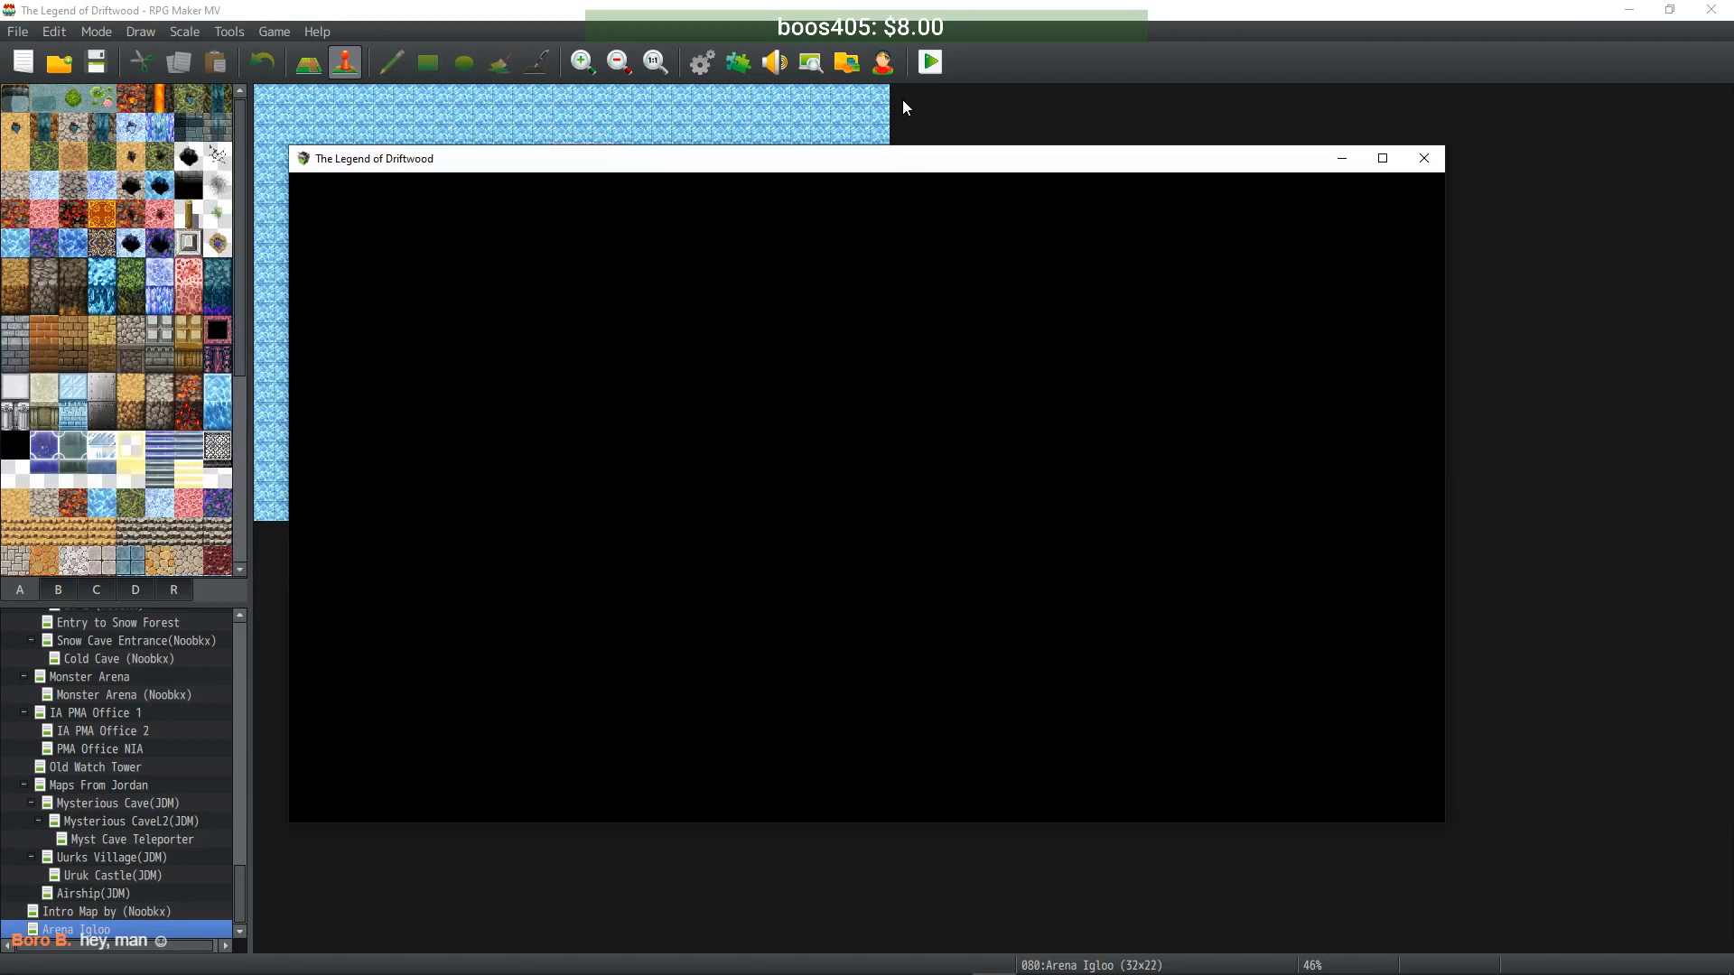
key(Return)
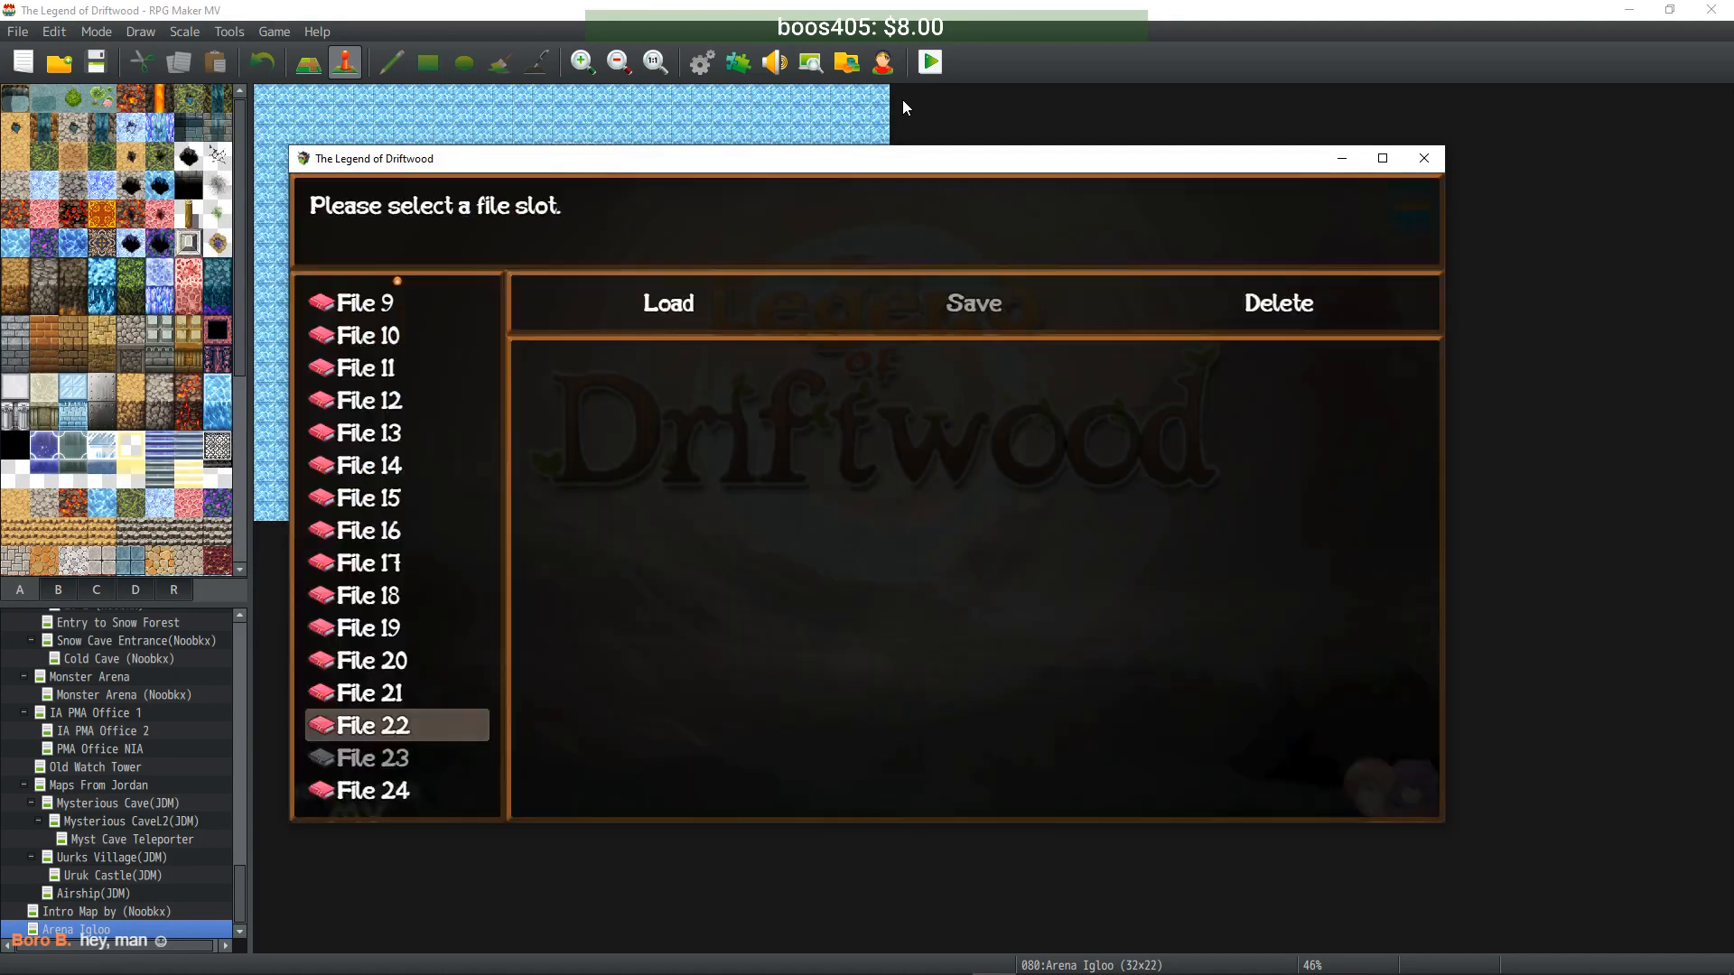
key(Return)
key(Return)
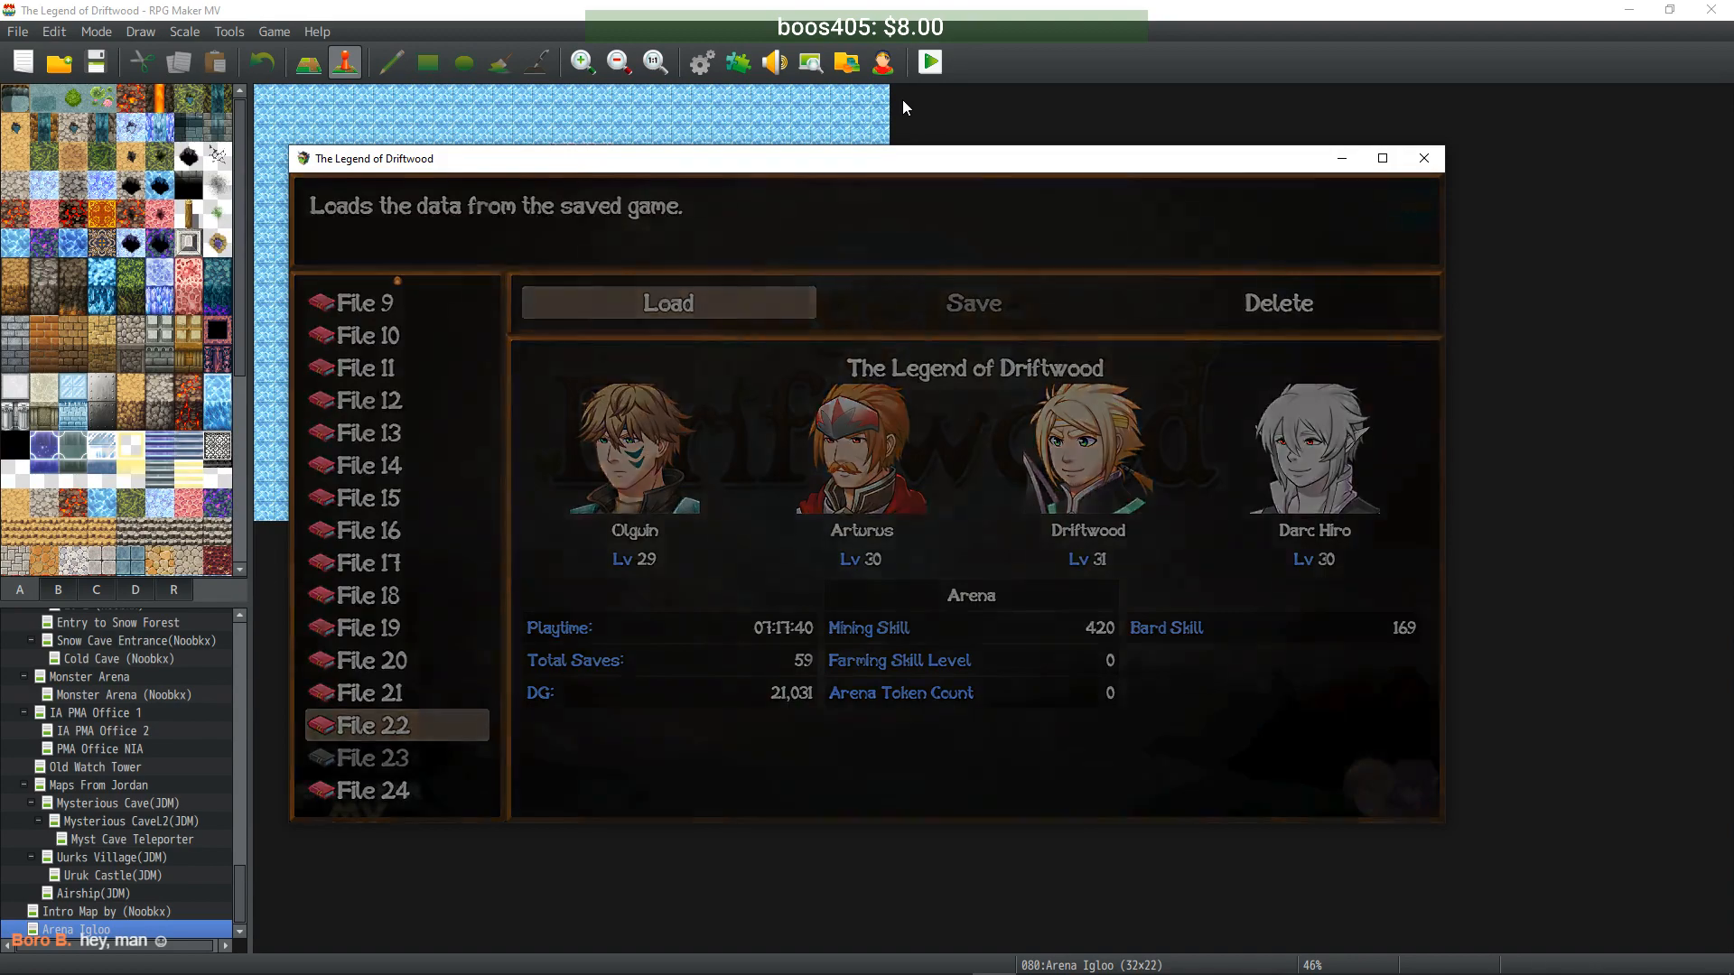
key(Up)
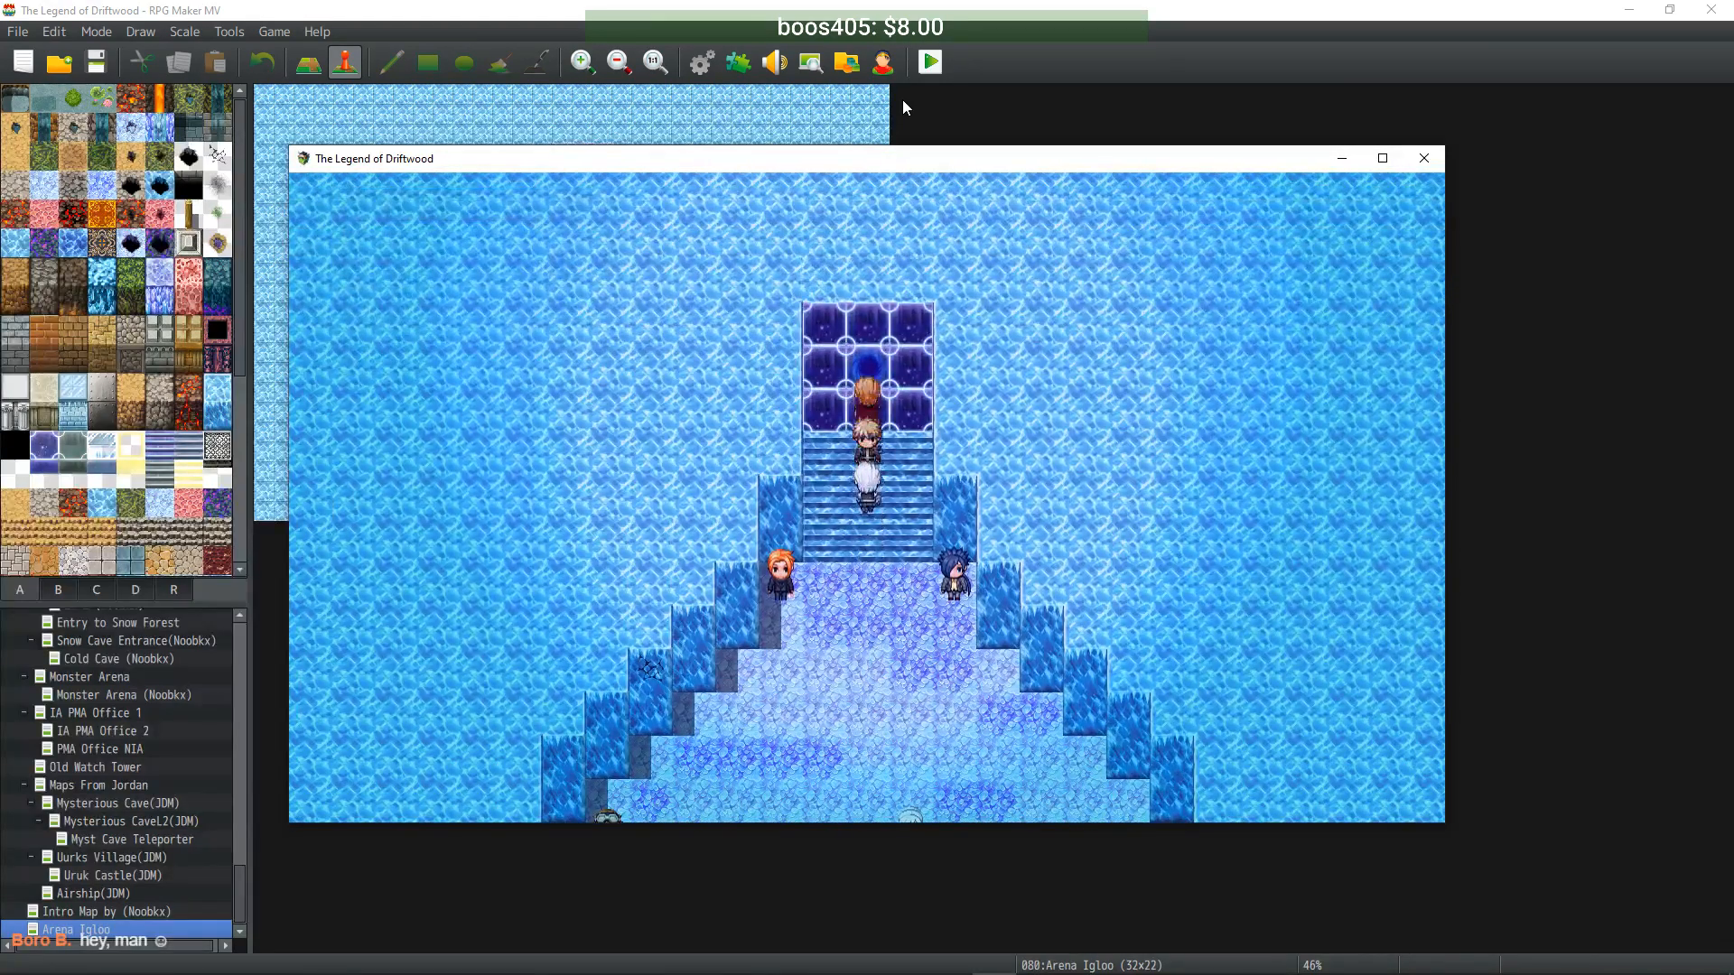
key(Return)
key(Return)
key(Up)
key(Return)
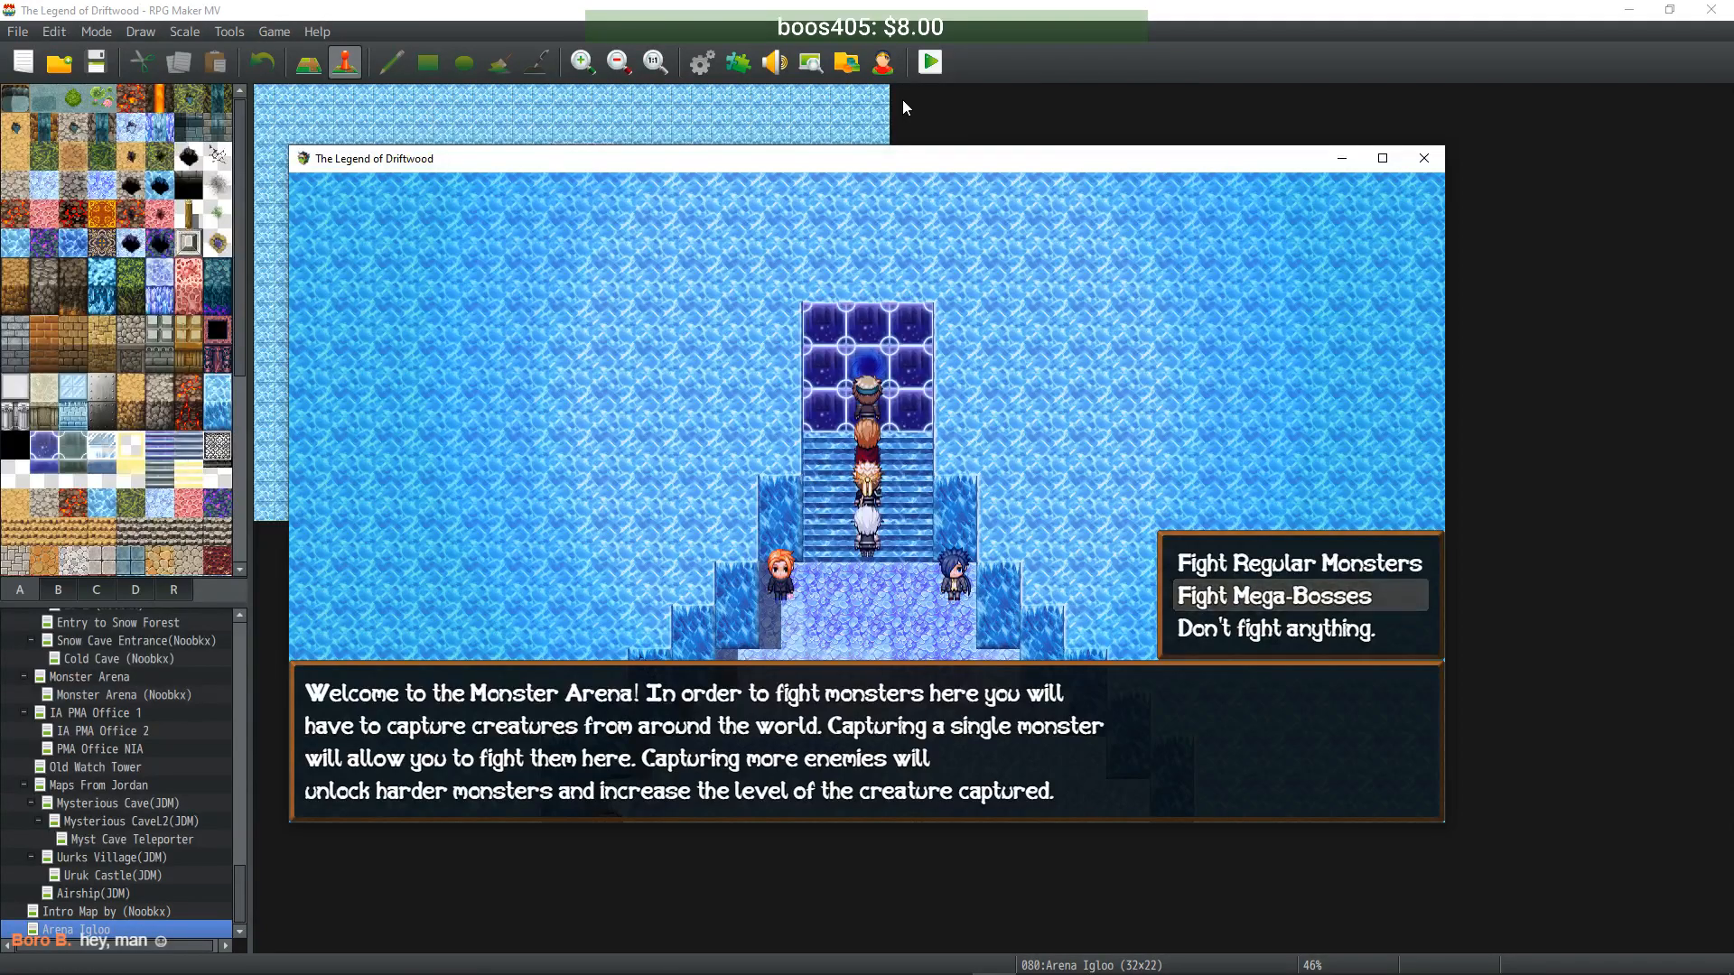
key(Return)
key(Return)
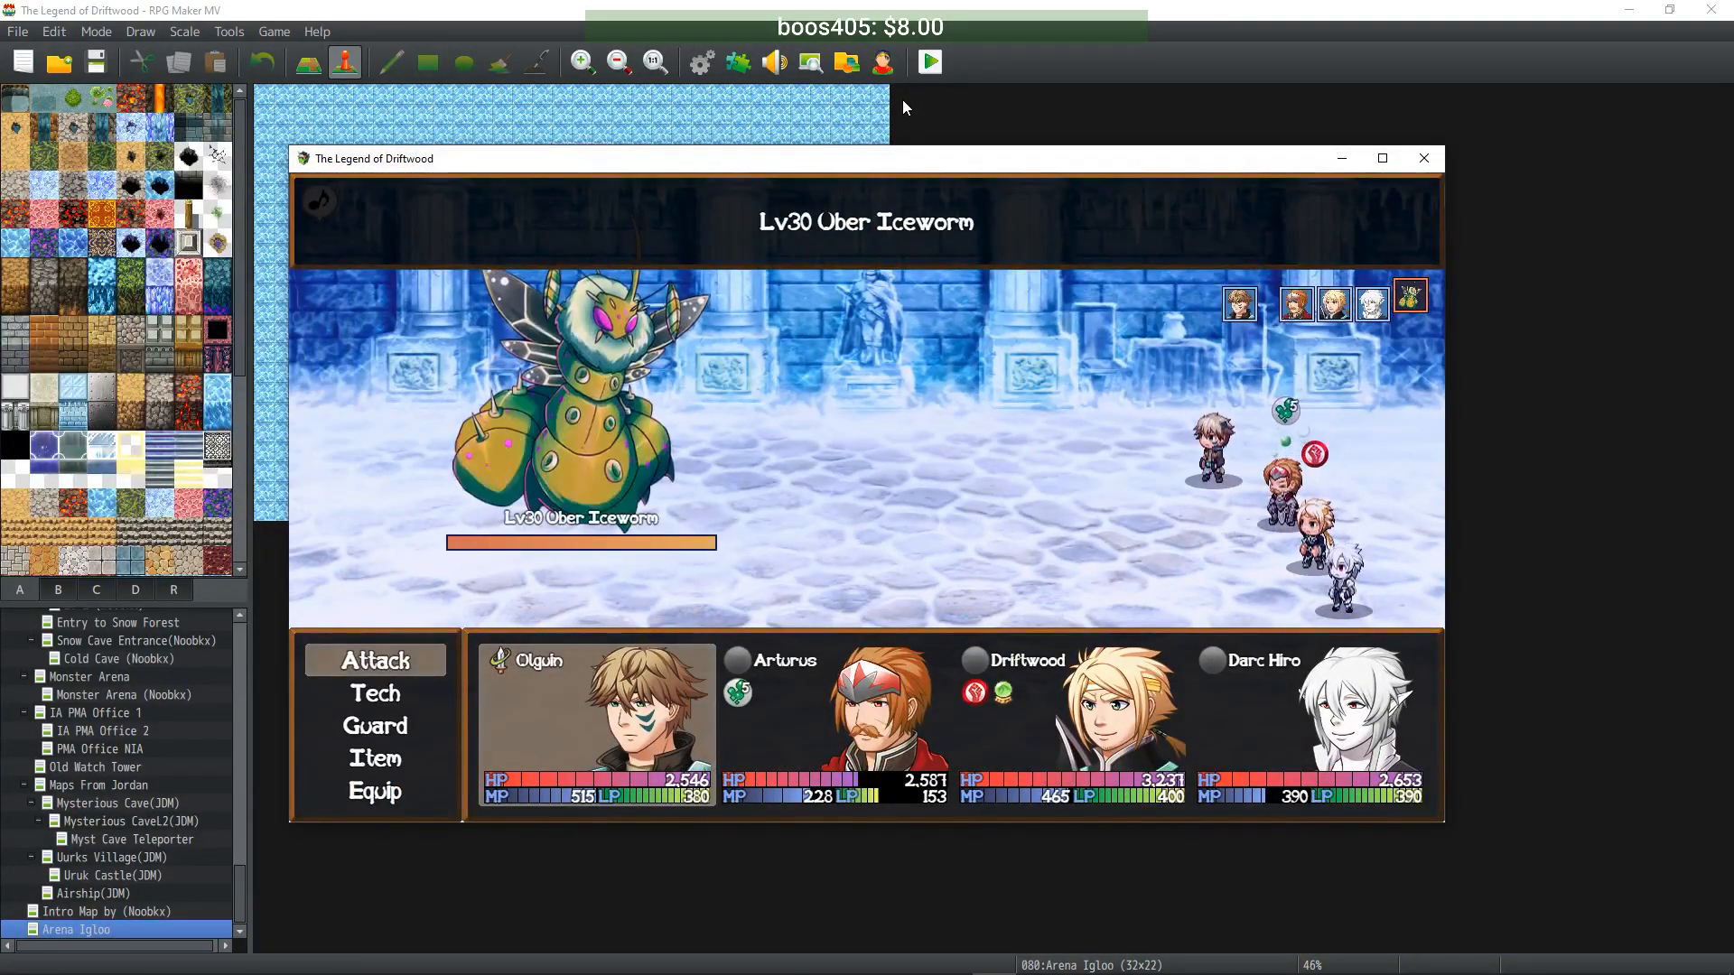
click(1424, 158)
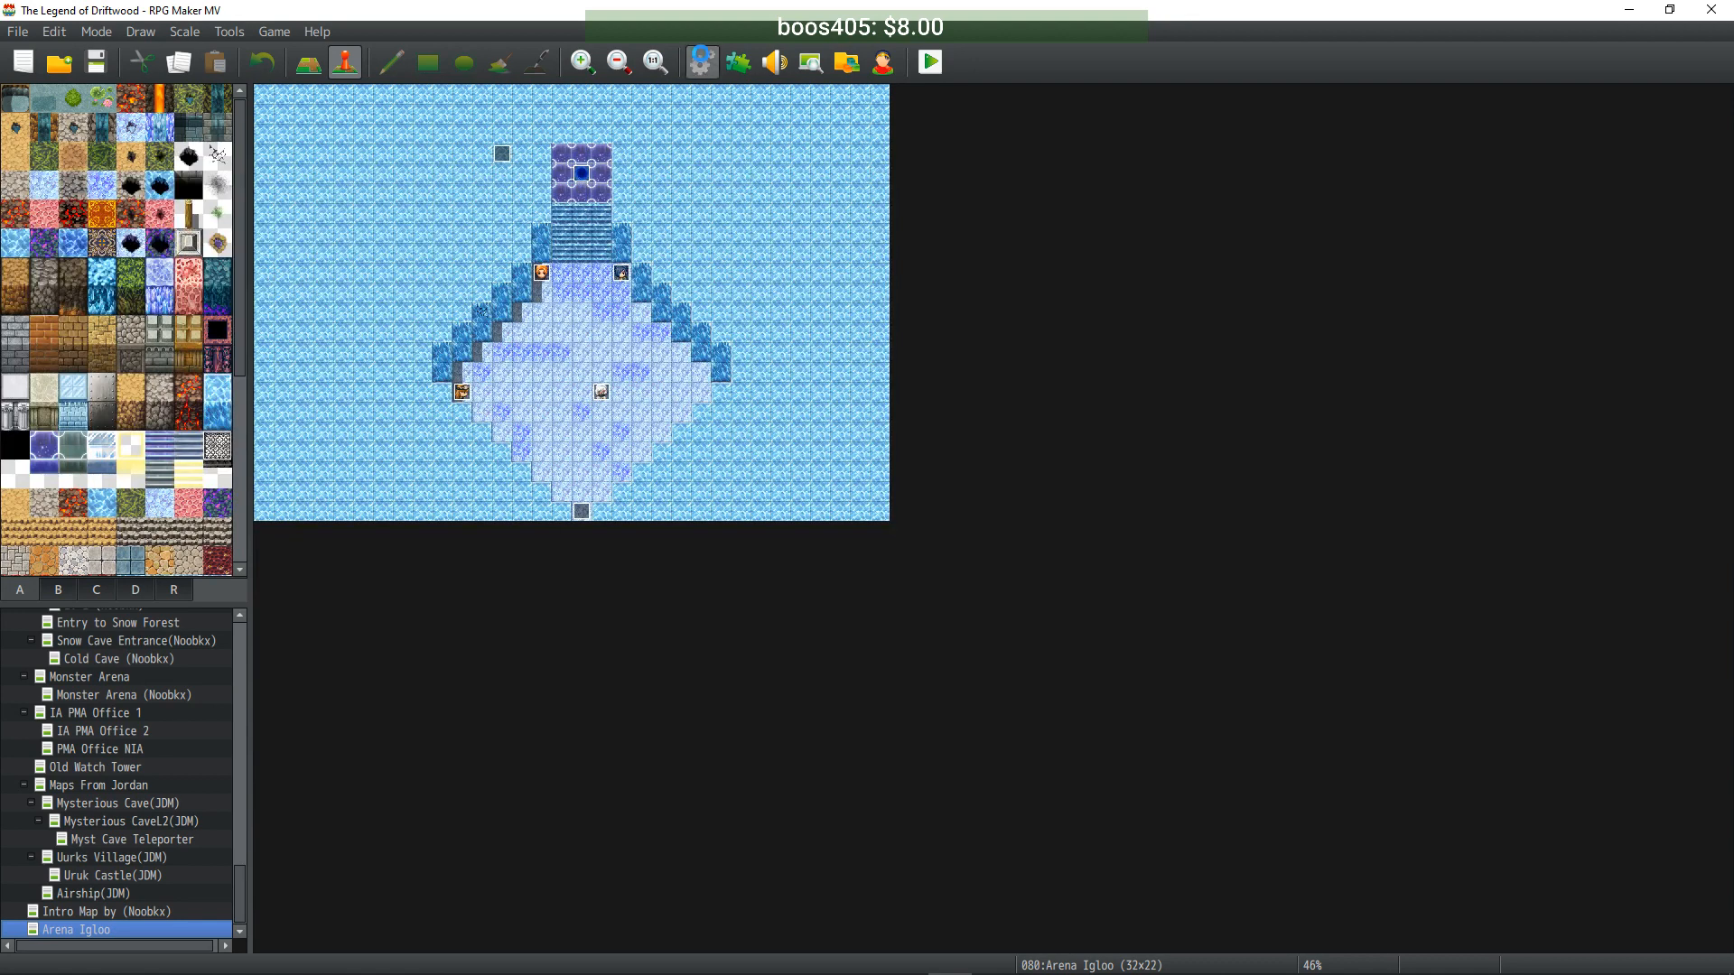
- Open the database on the Common Events list and scroll through the Arena Main contents
click(701, 62)
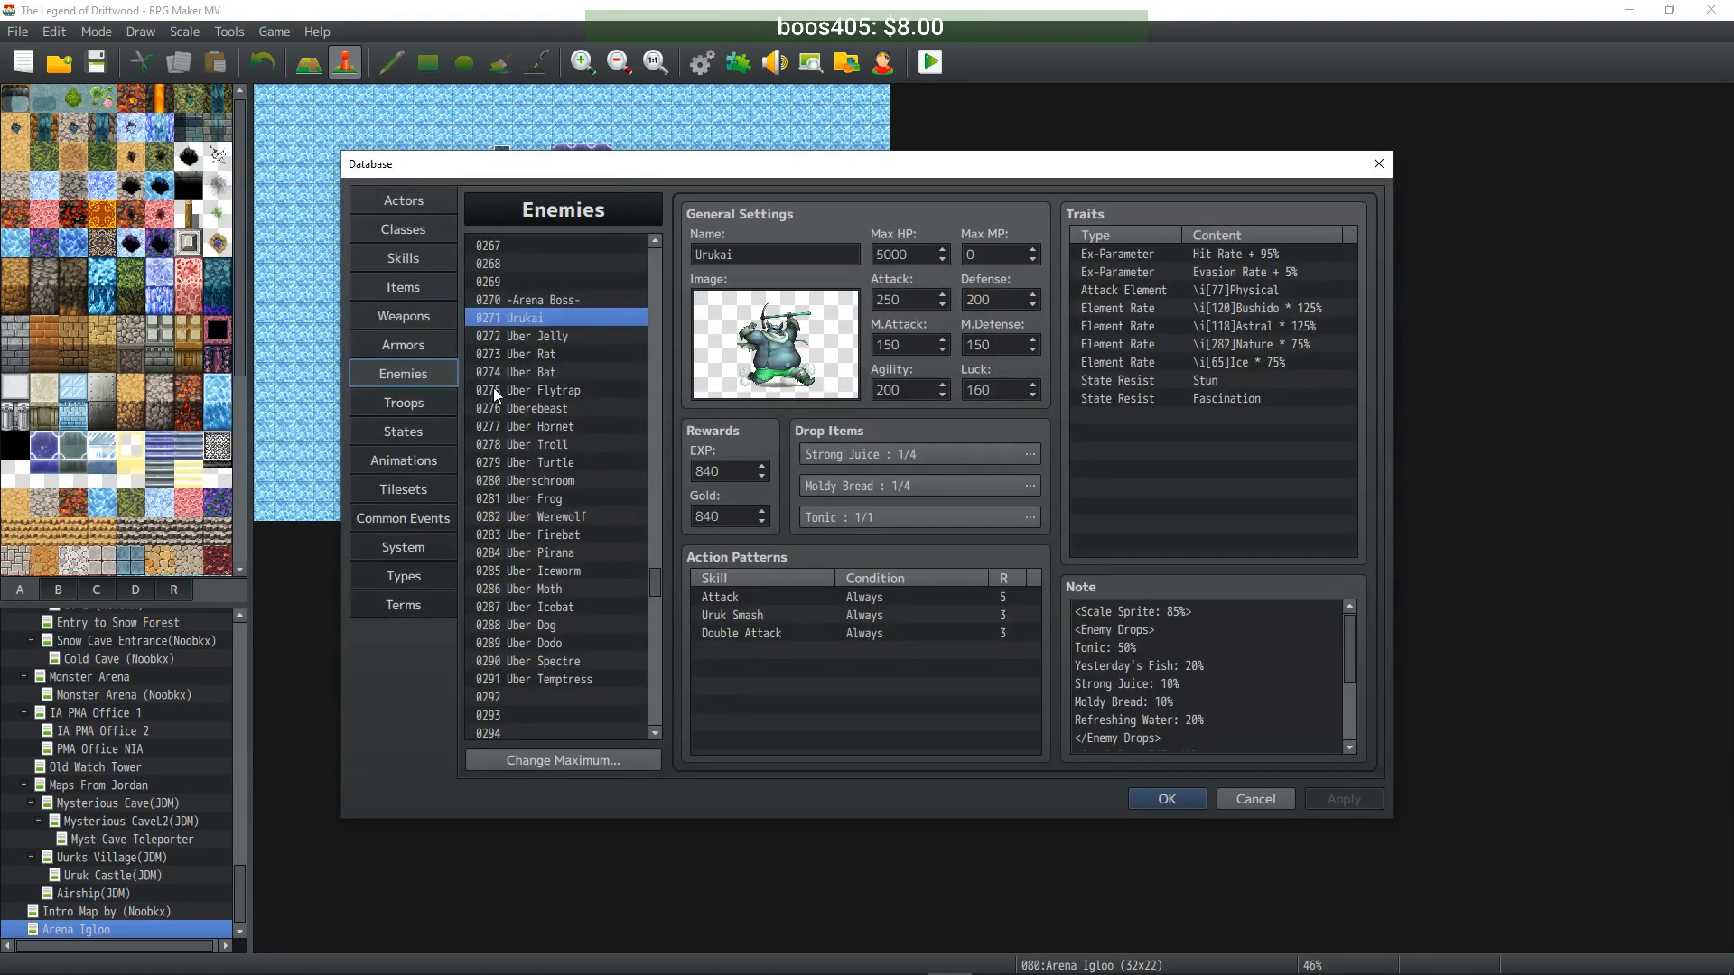
click(415, 518)
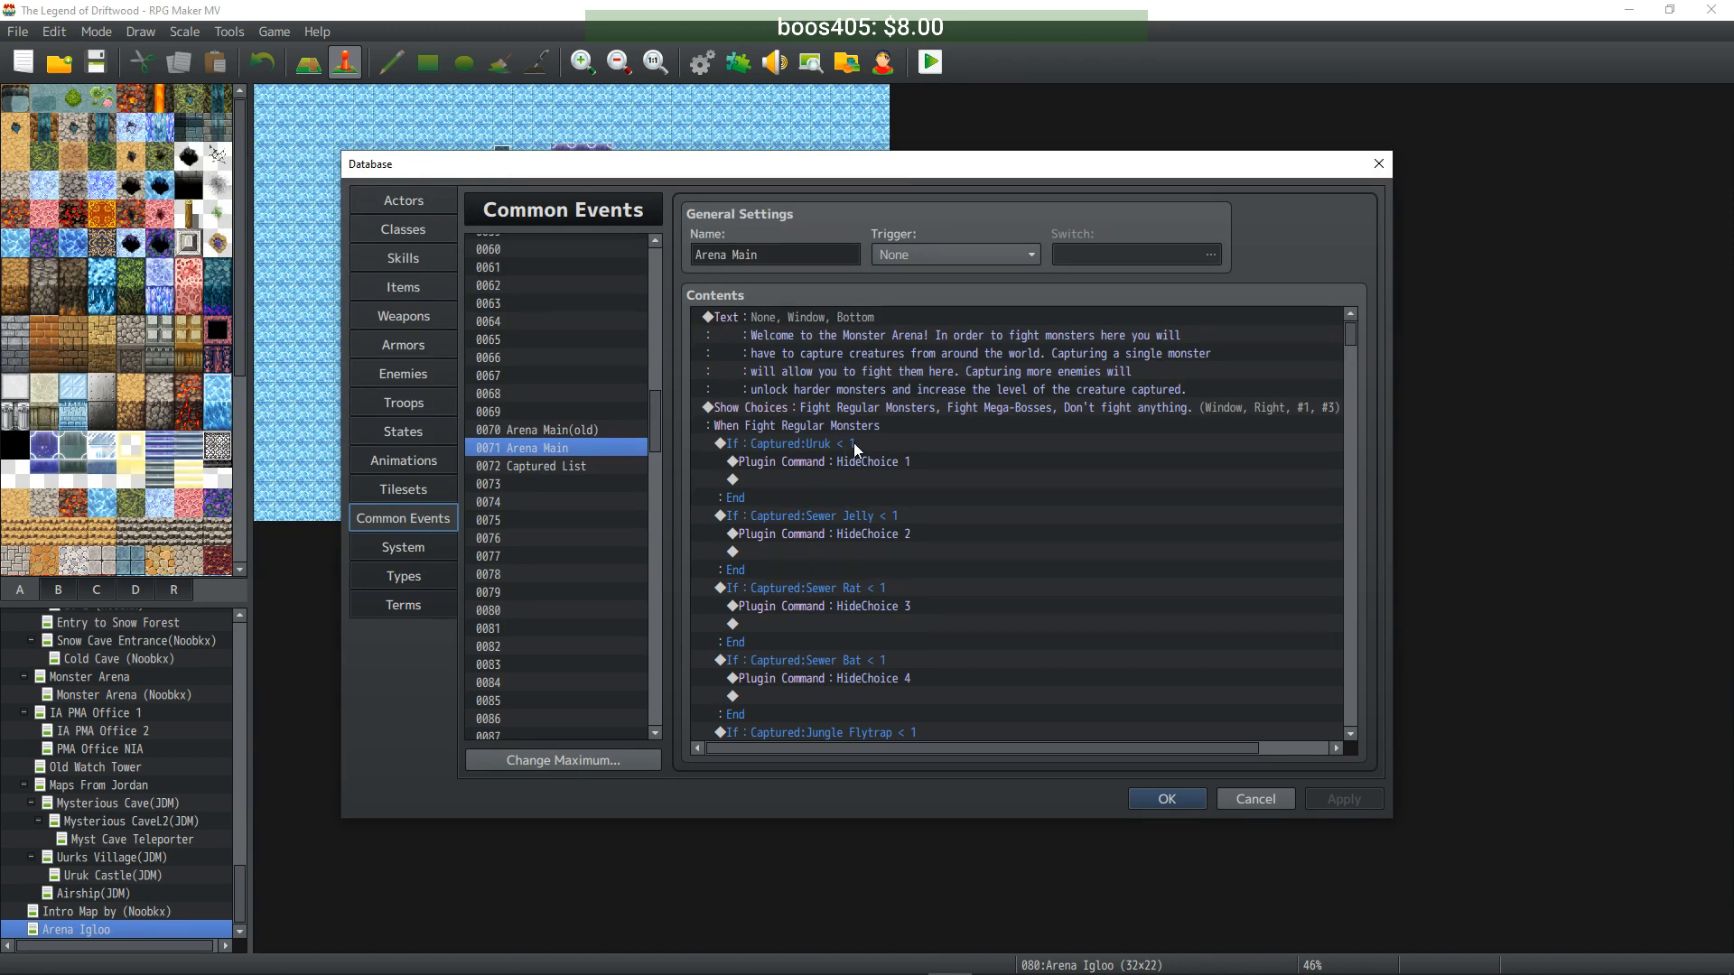
scroll(859, 438, down, 5)
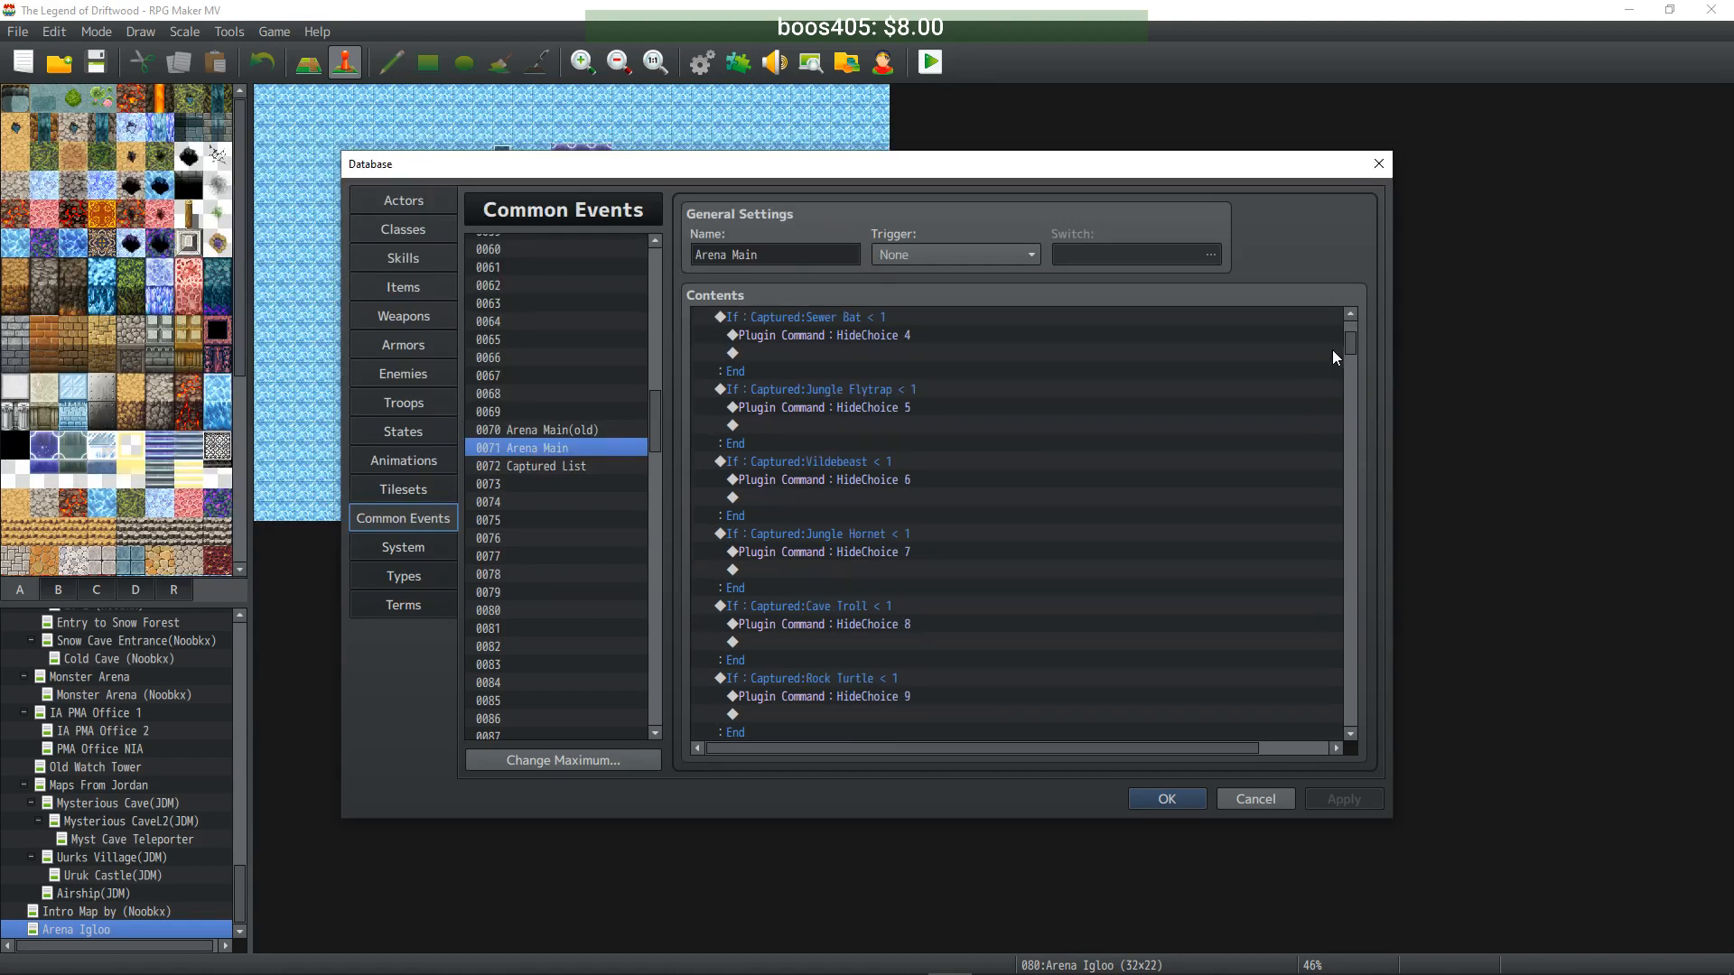
drag(1352, 345, 1355, 422)
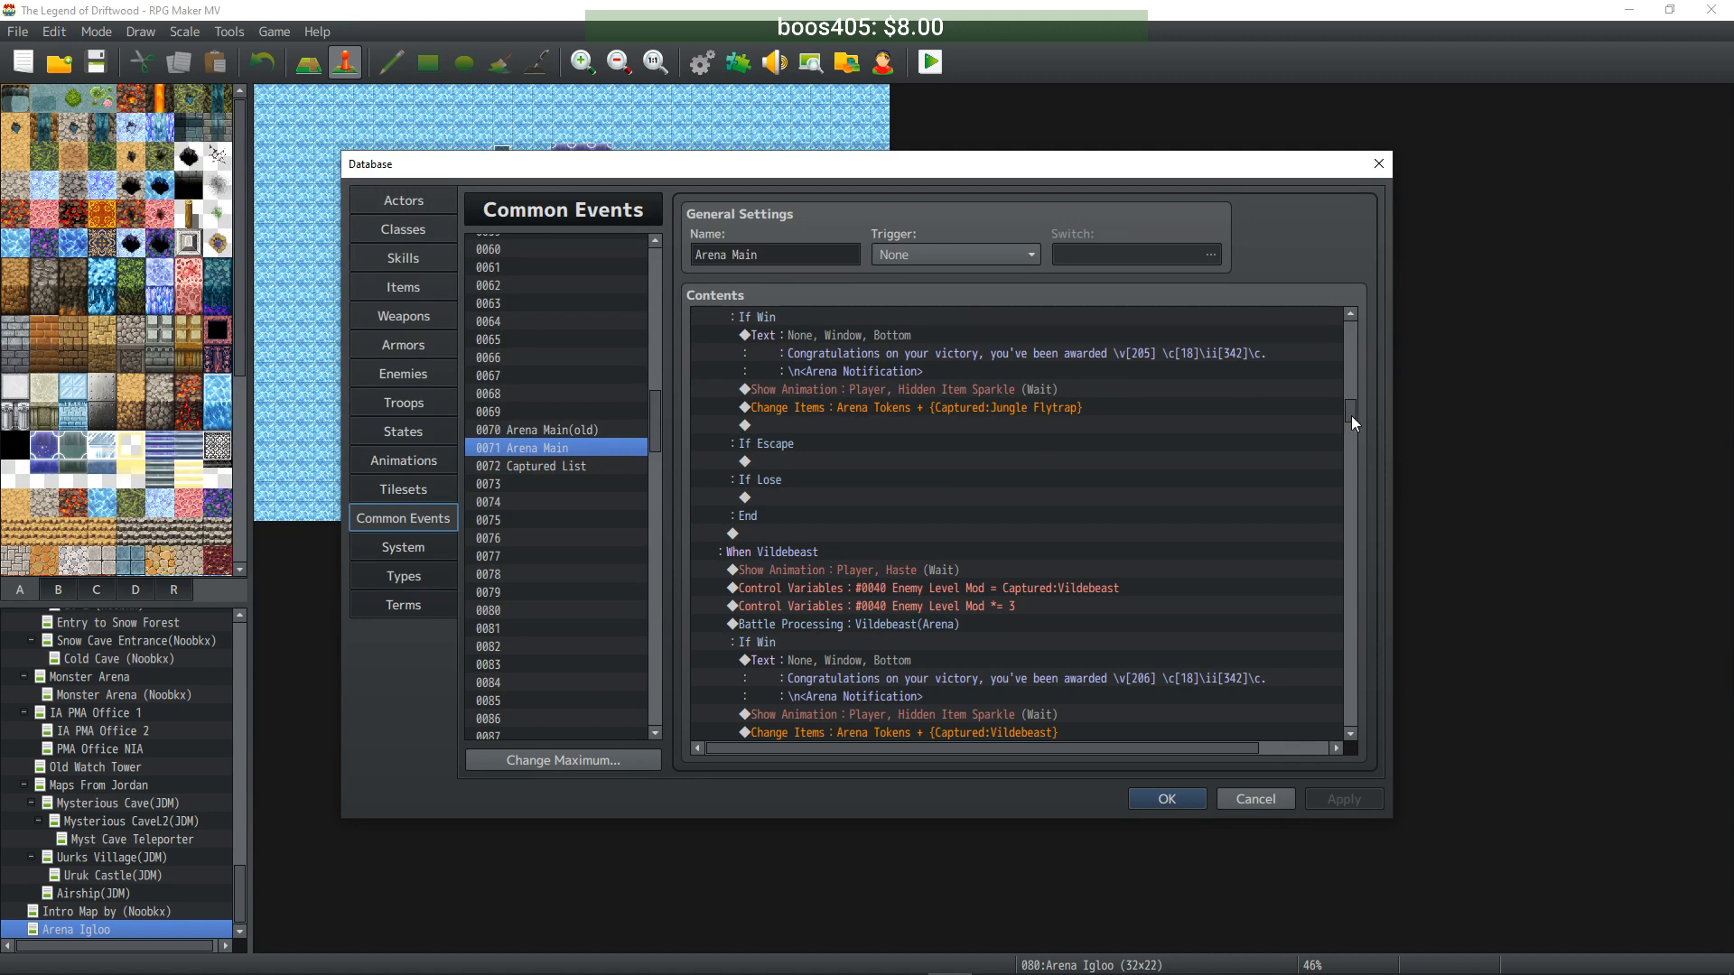
drag(1351, 416, 1335, 302)
- Inspect the welcome message, Fight Regular Monsters and HideChoice 1 commands, then close the database
right_click(905, 316)
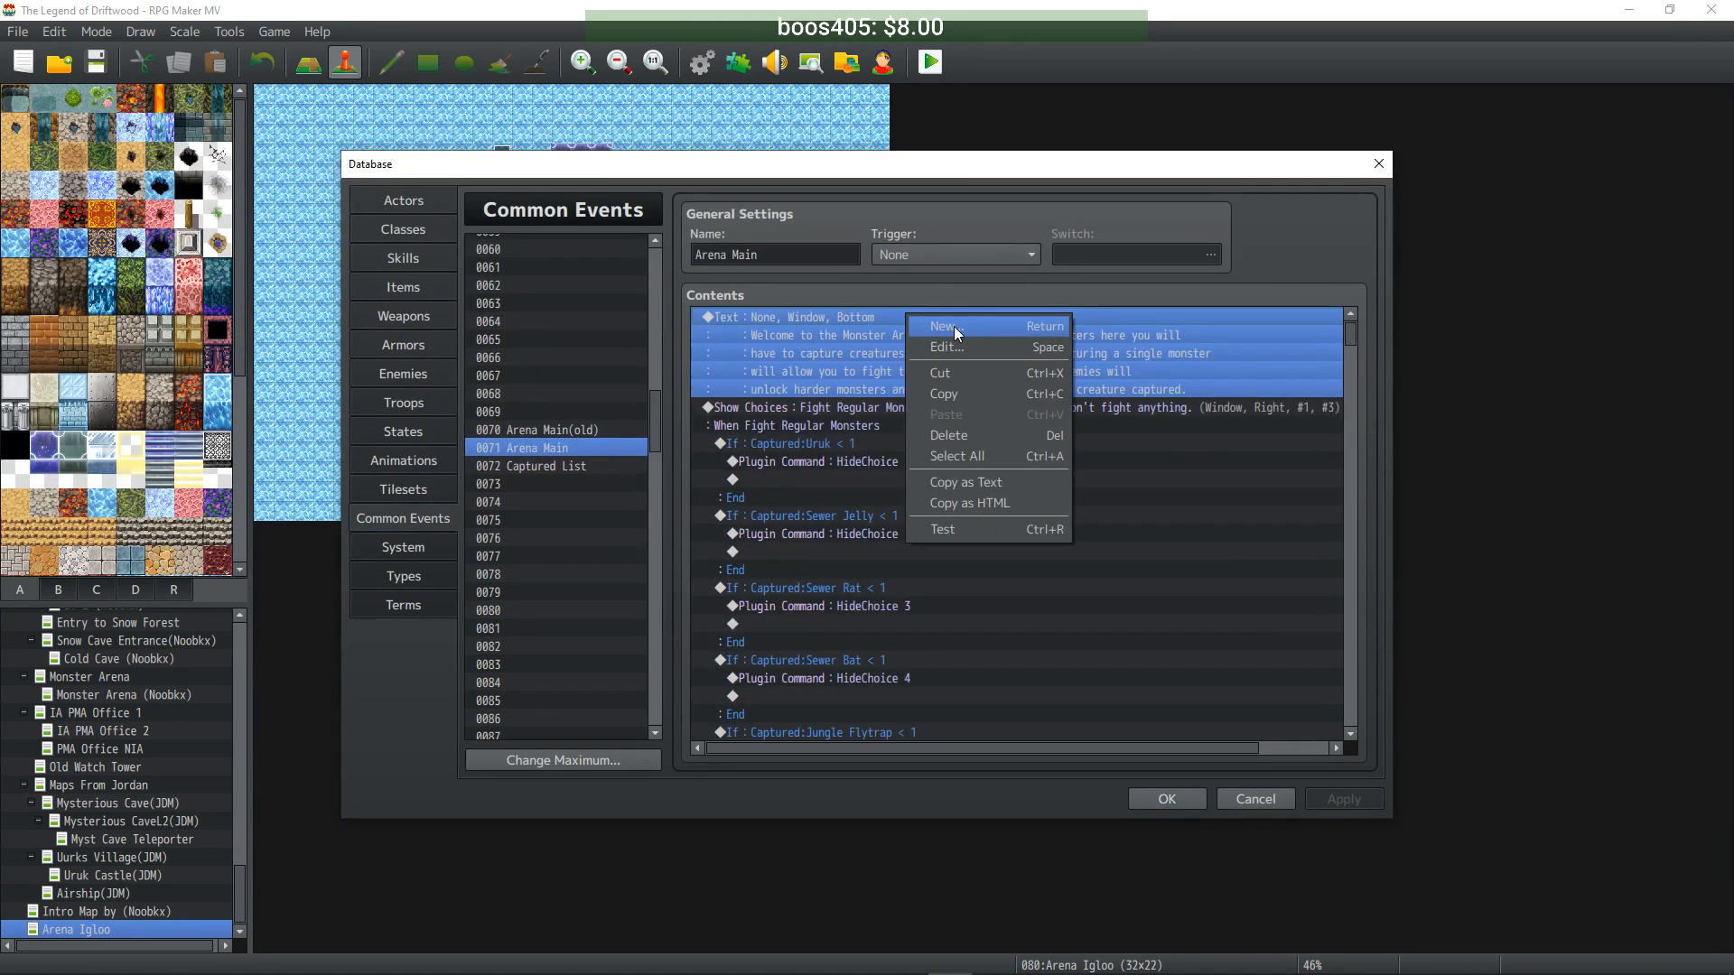
click(778, 427)
right_click(786, 476)
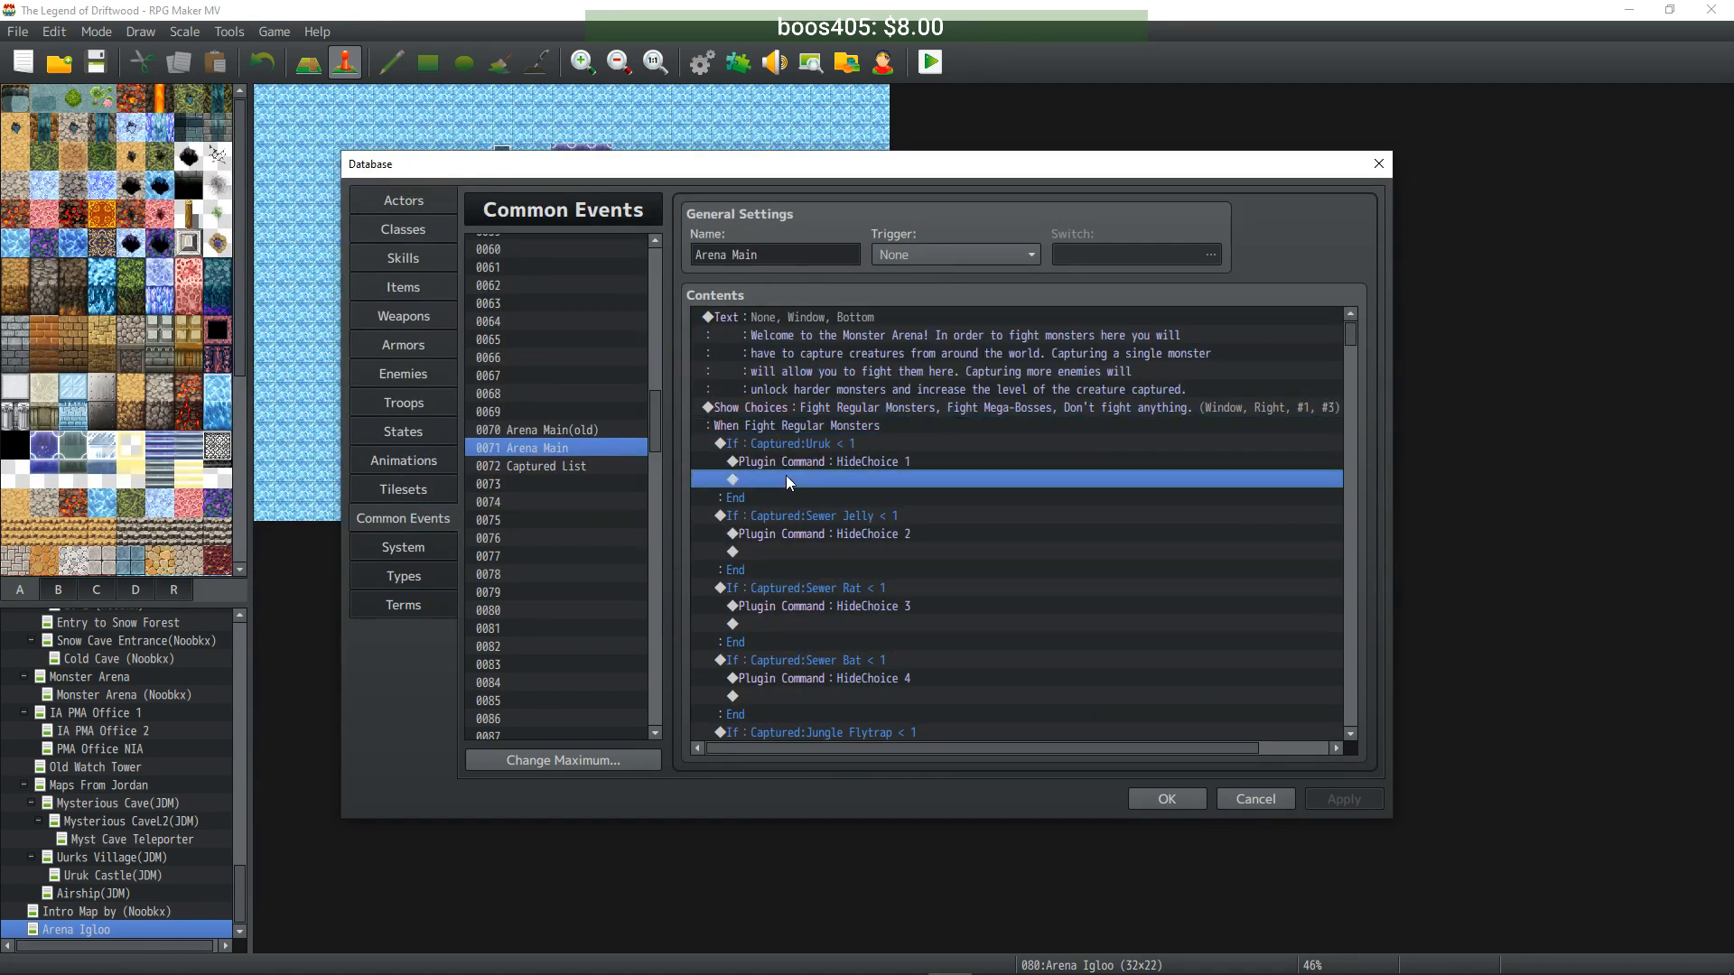
click(753, 461)
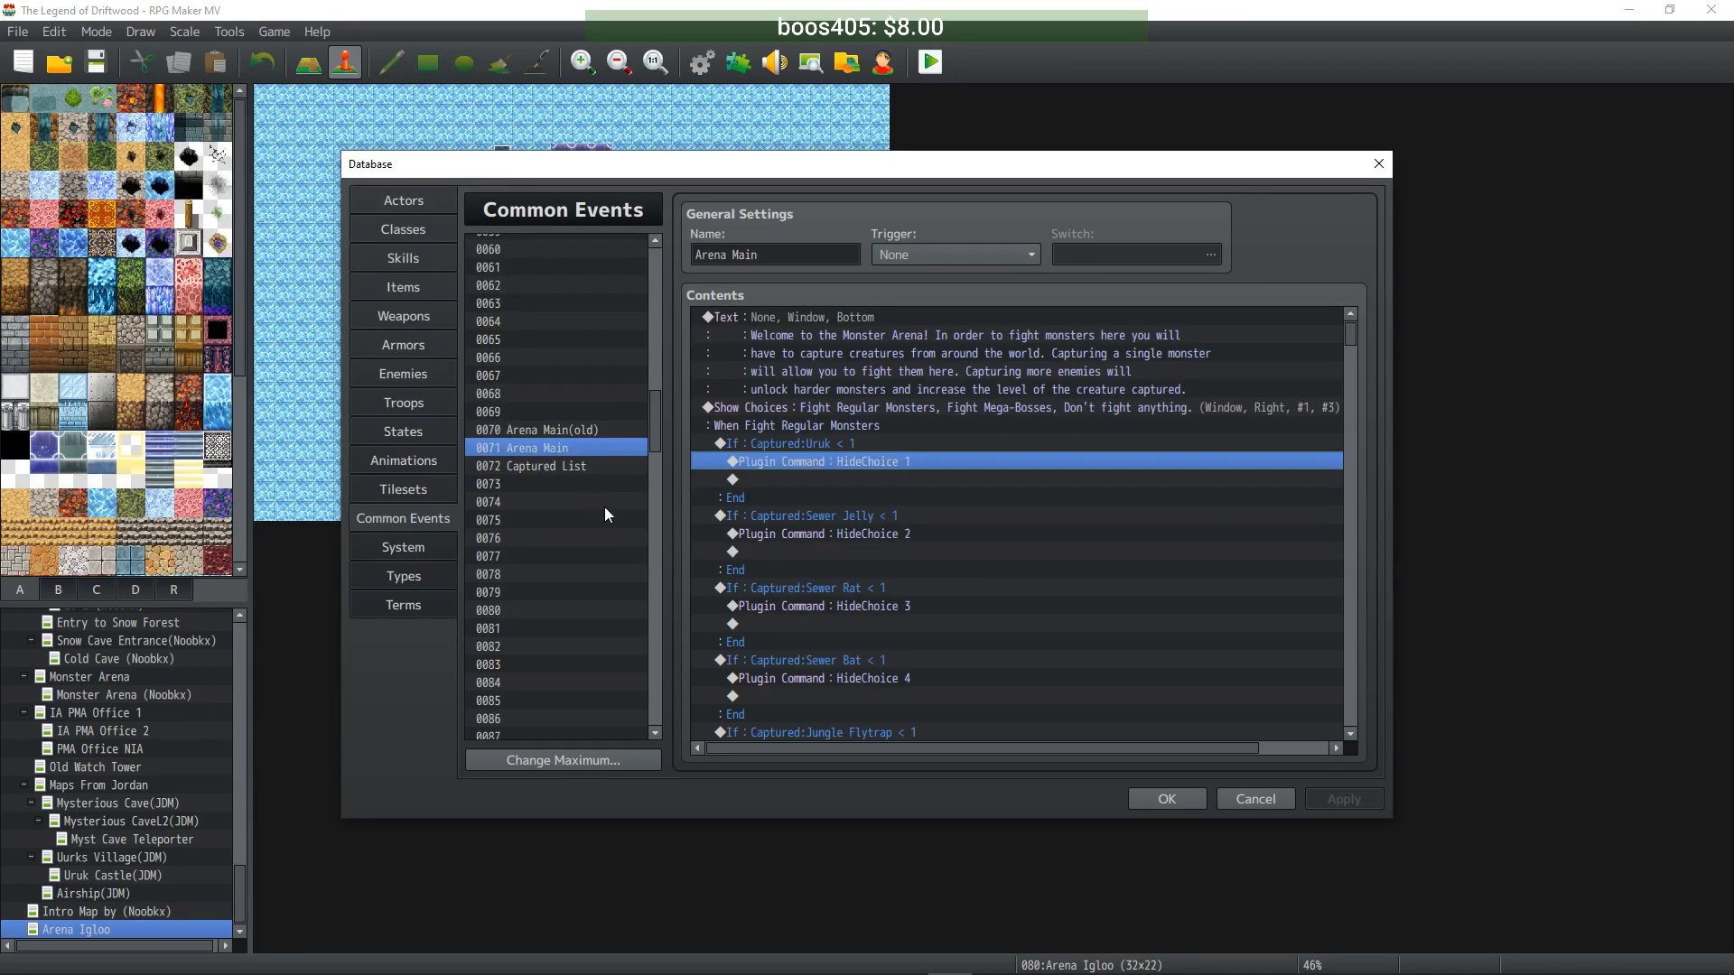
click(1149, 800)
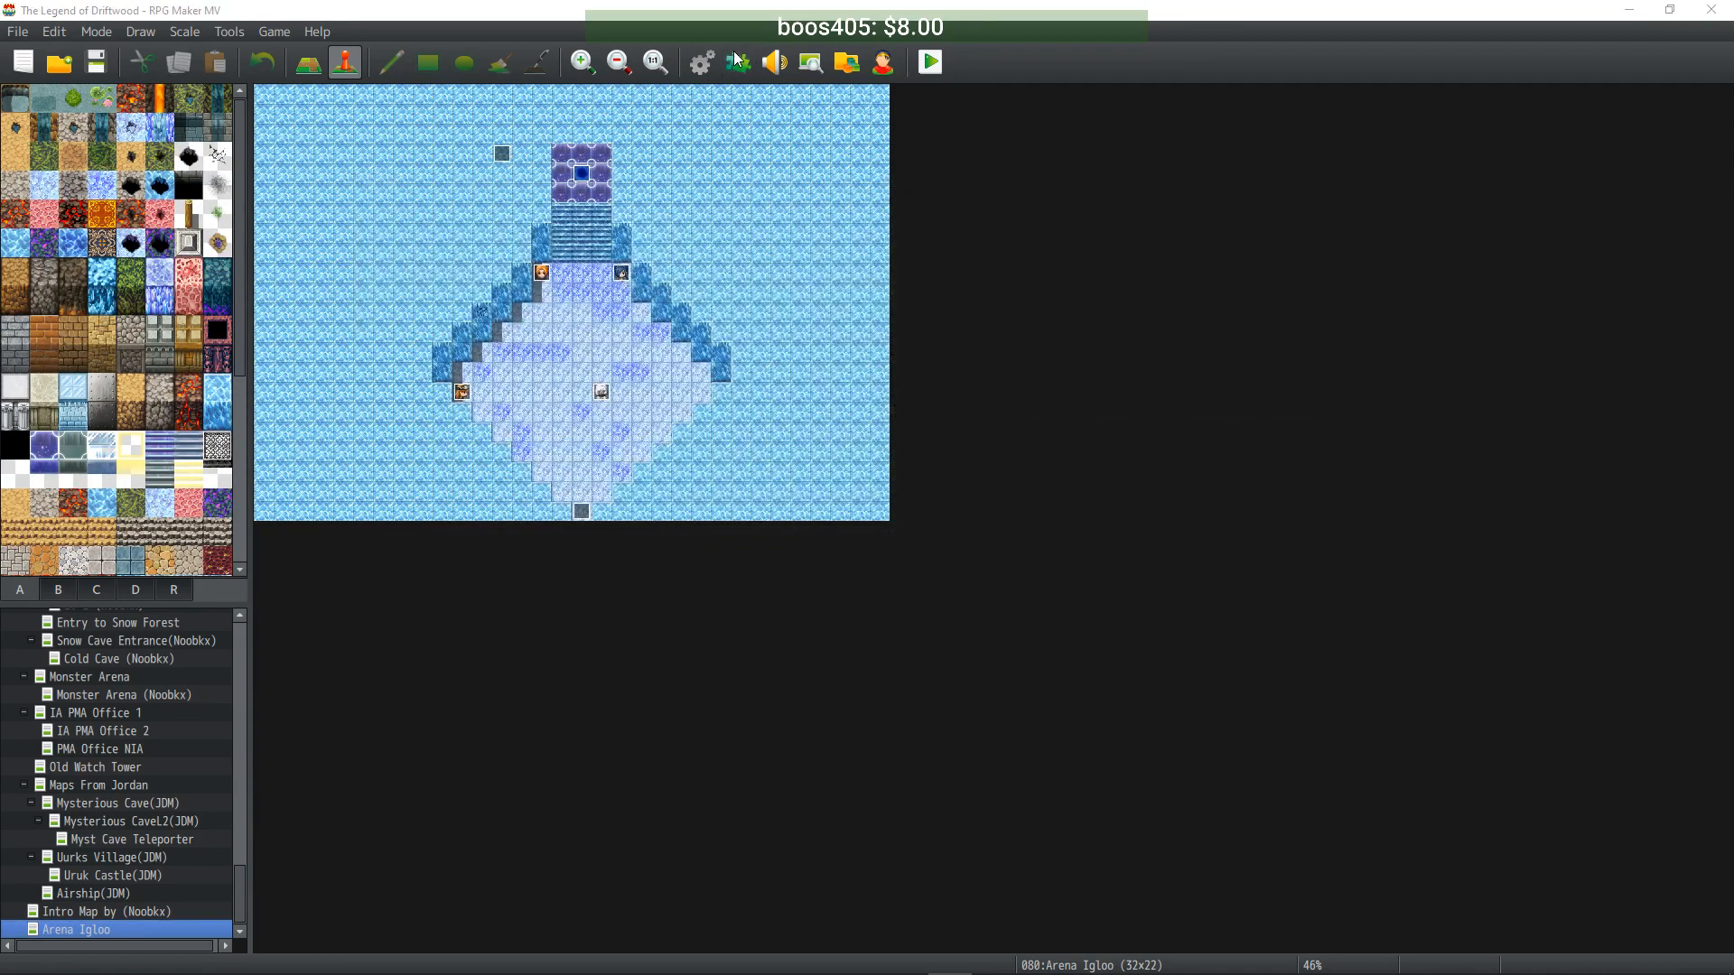
click(738, 61)
scroll(627, 423, down, 15)
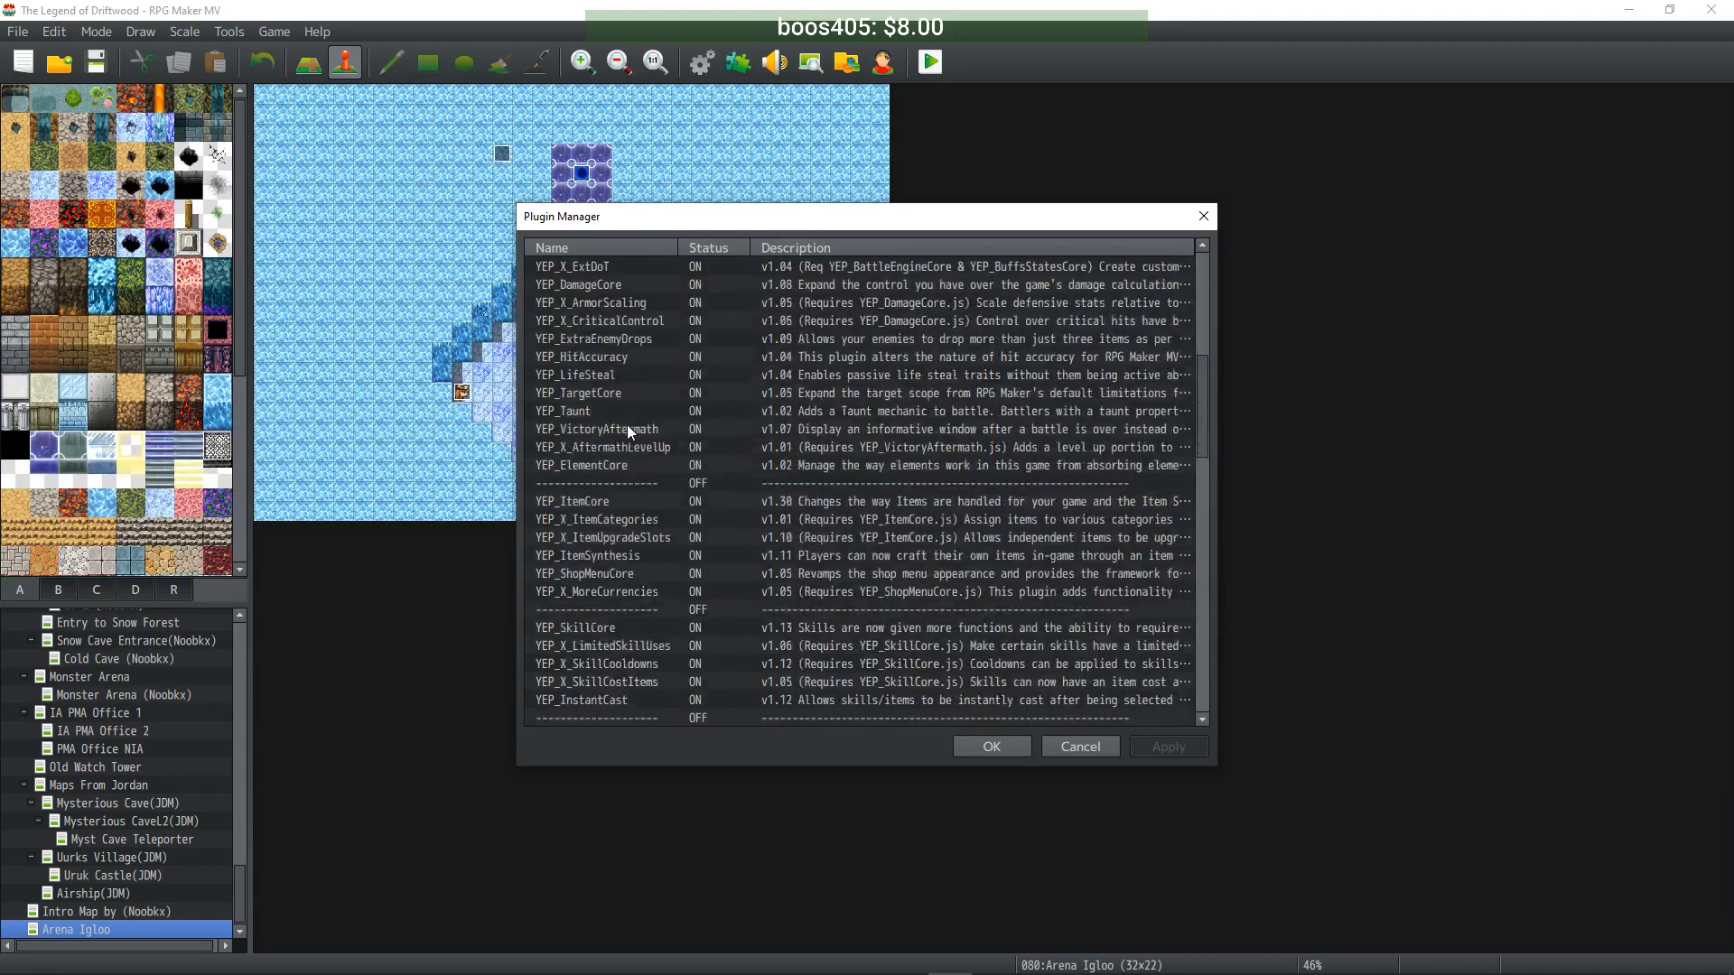
scroll(625, 540, down, 2)
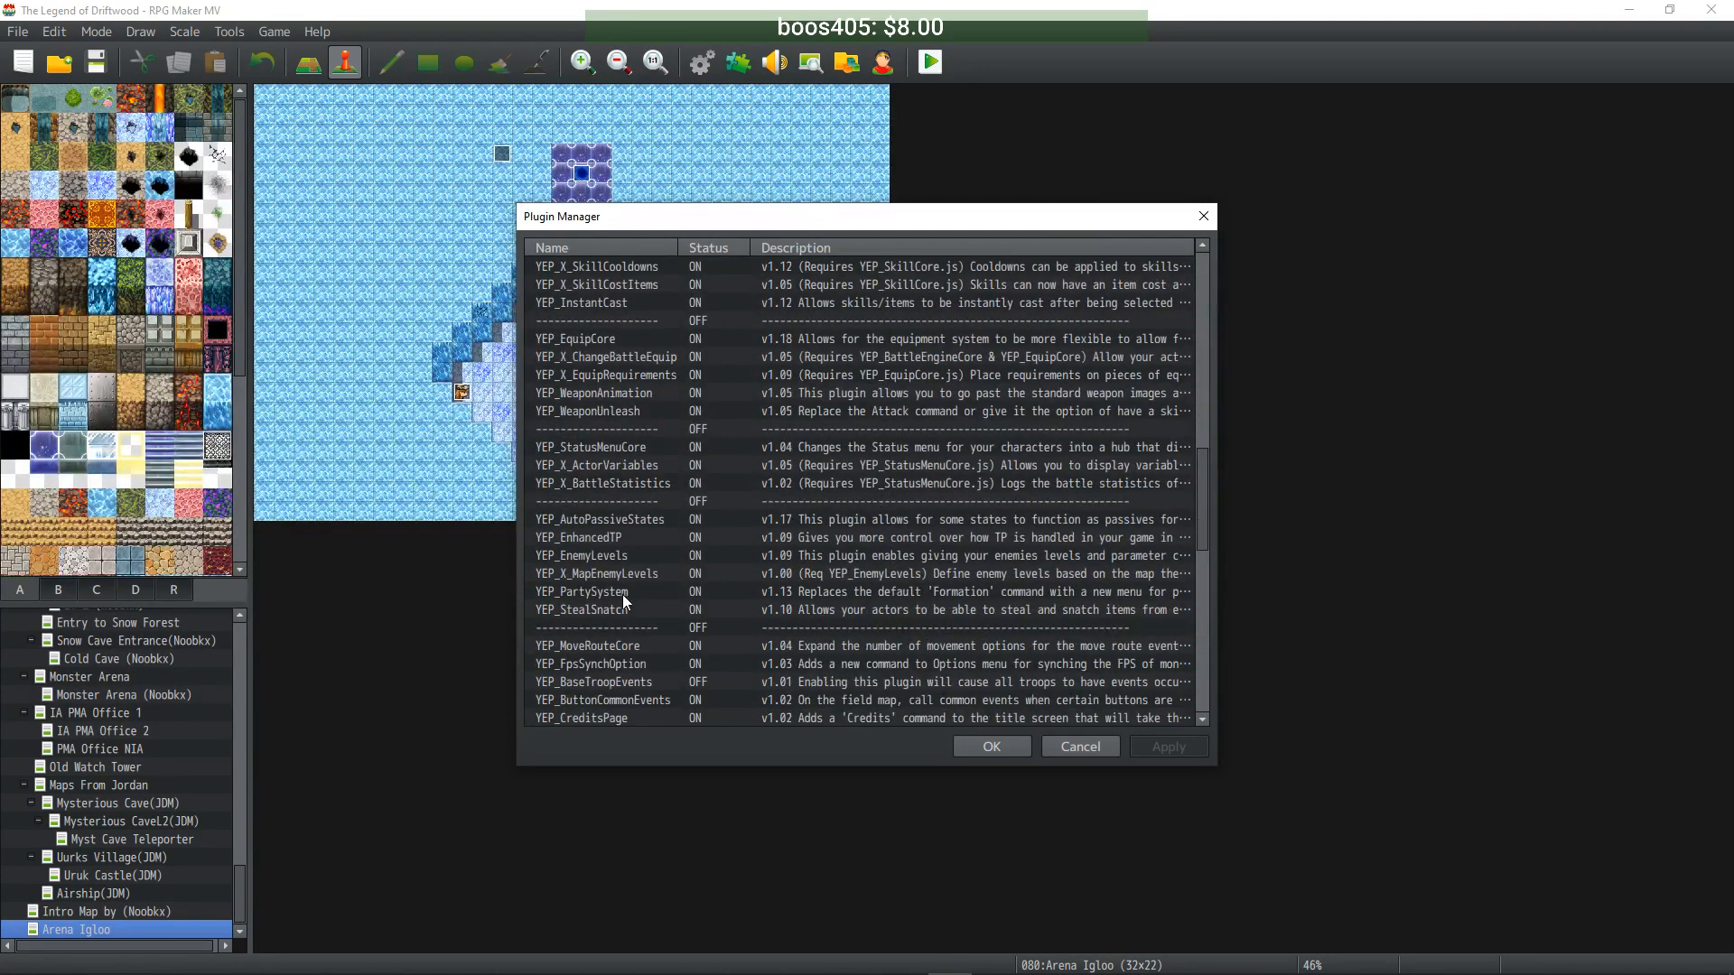
double_click(621, 573)
scroll(651, 550, down, 2)
scroll(674, 524, up, 2)
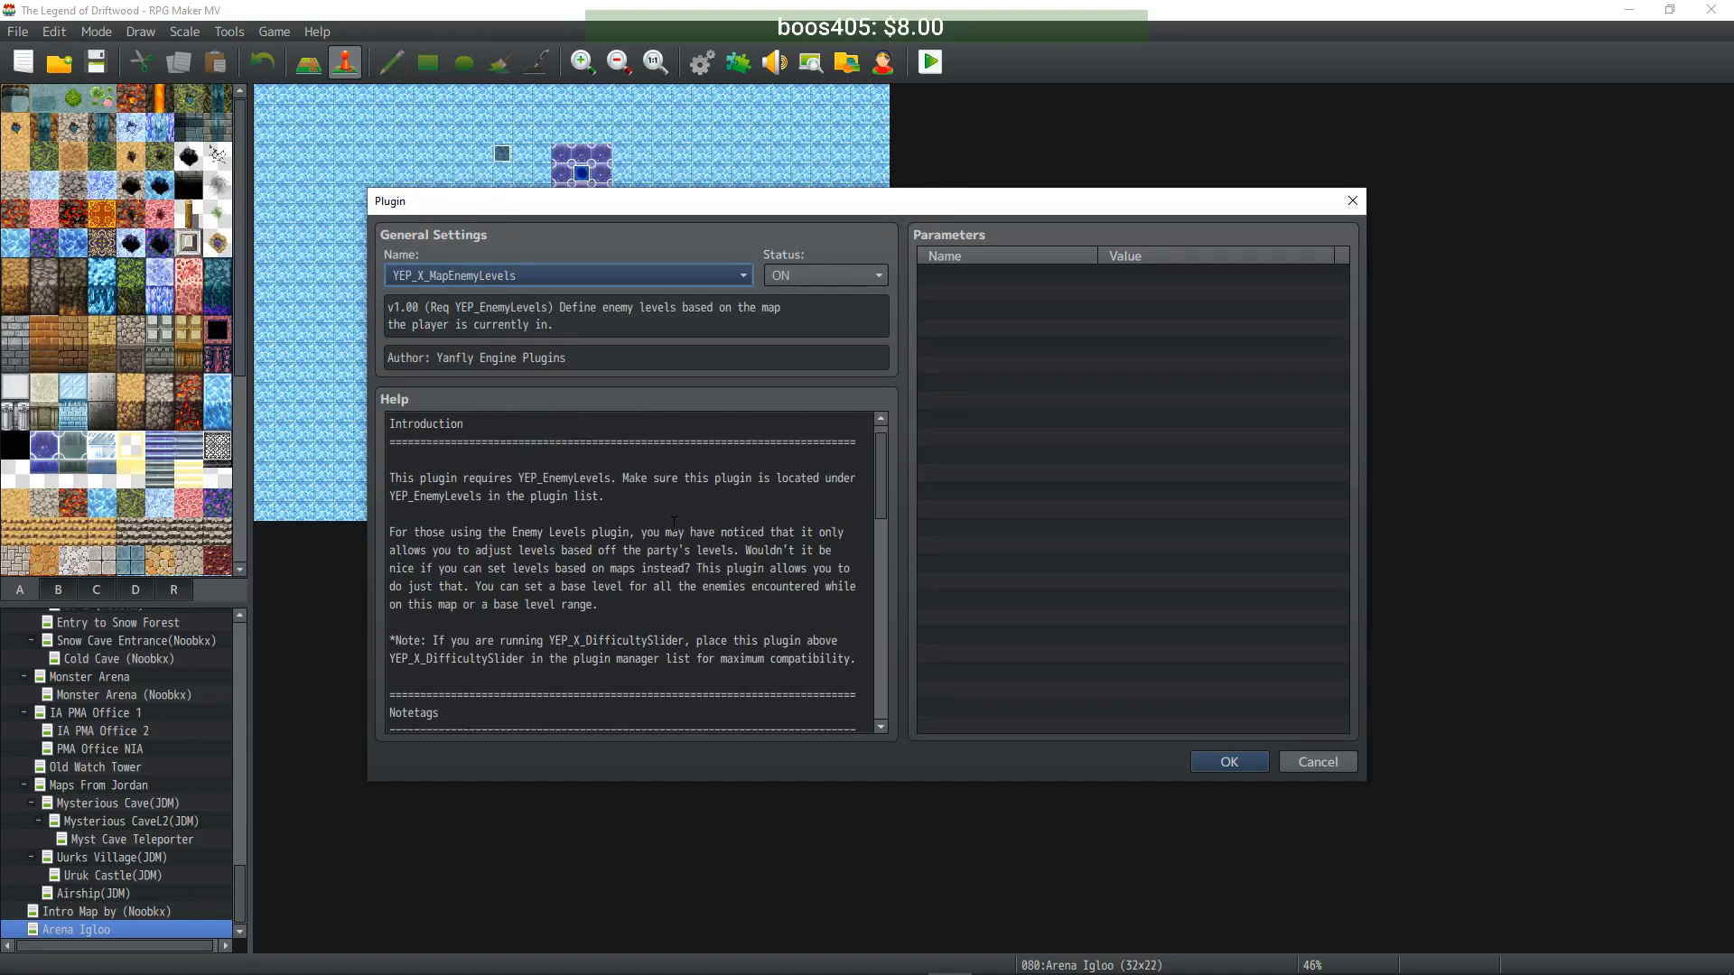
scroll(674, 524, down, 6)
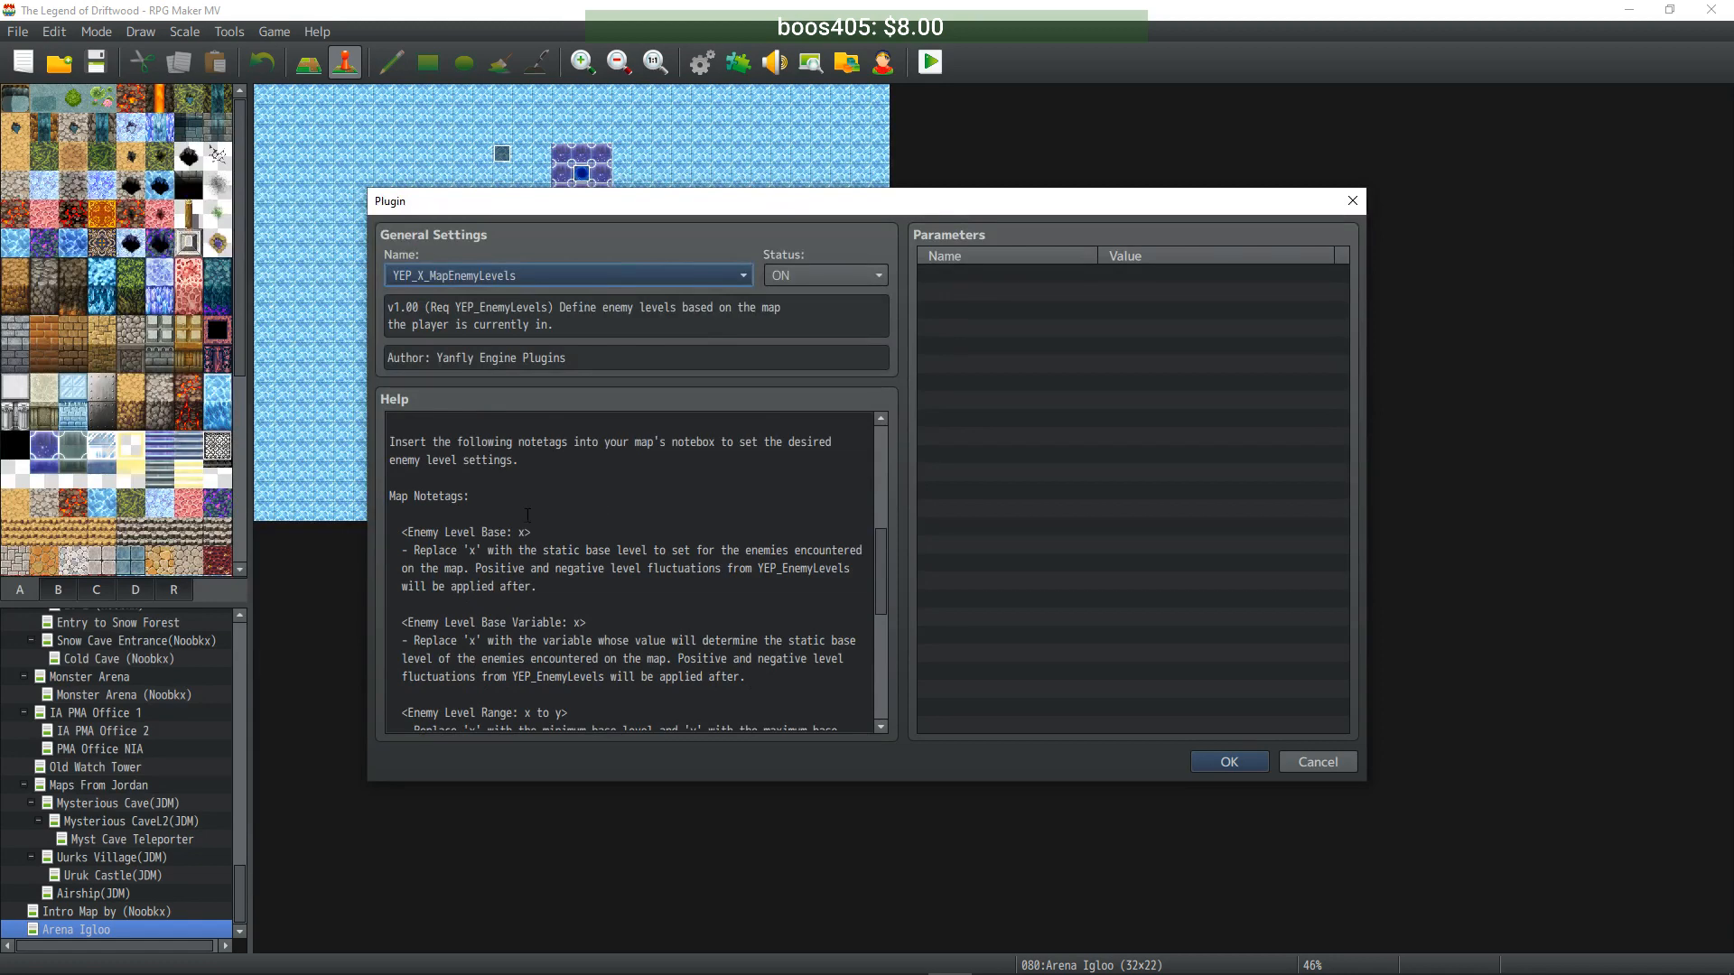
drag(589, 623, 409, 615)
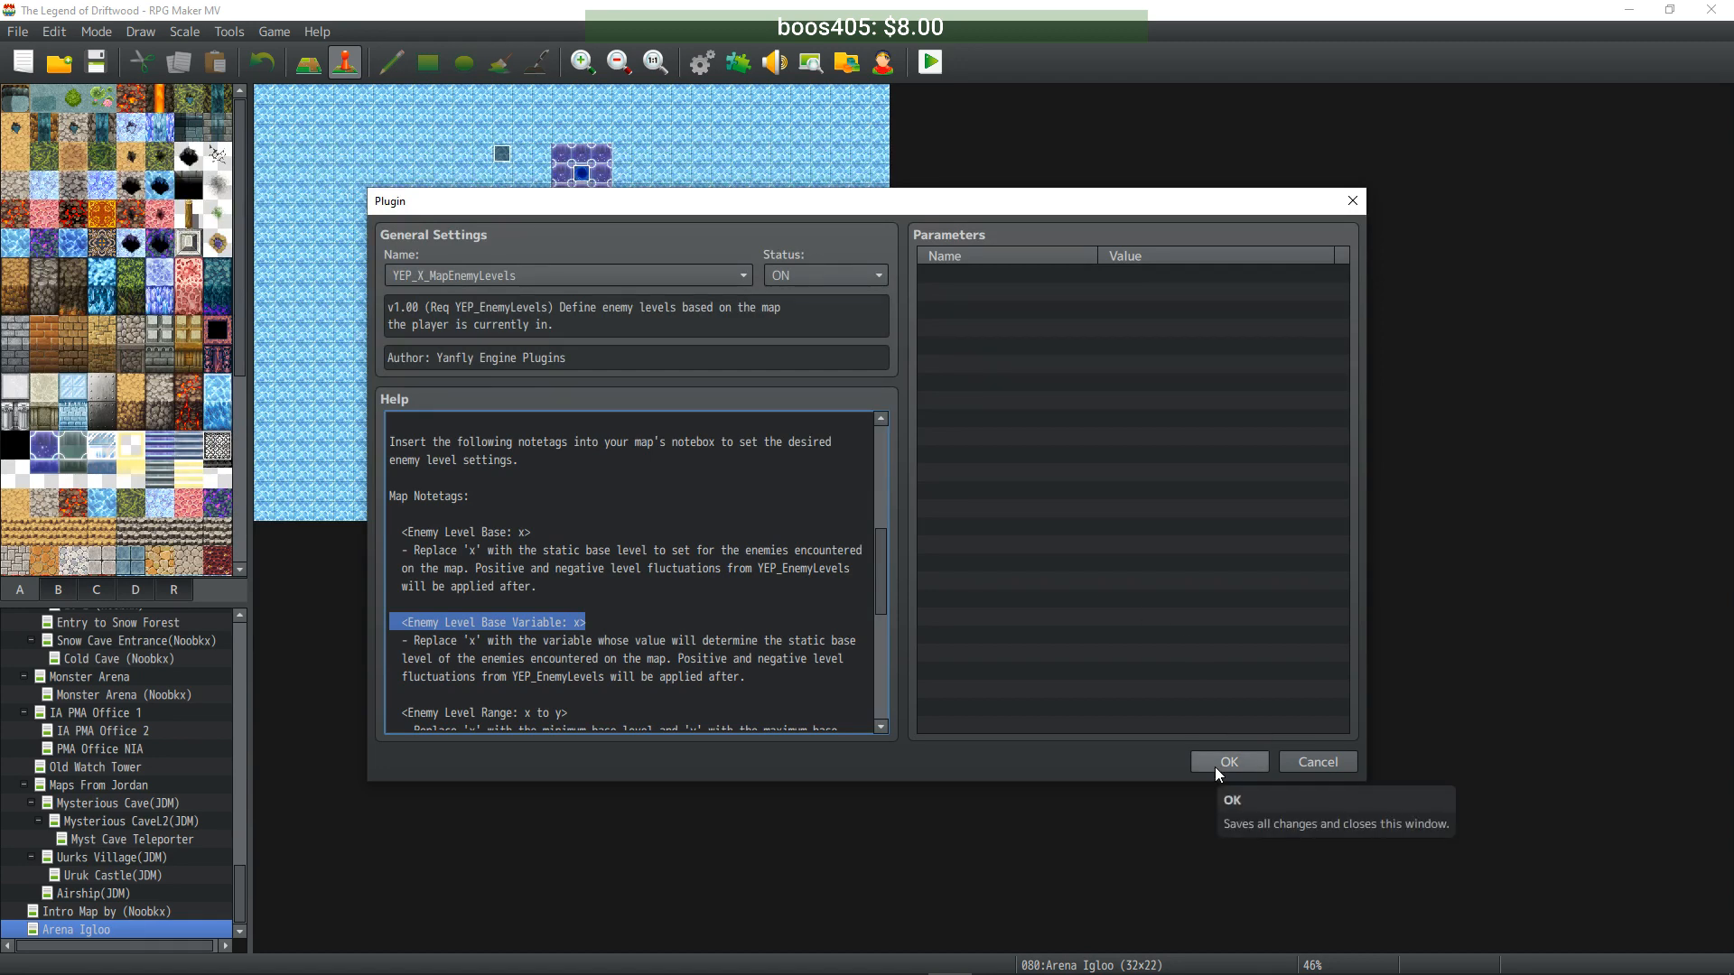
drag(594, 623, 473, 610)
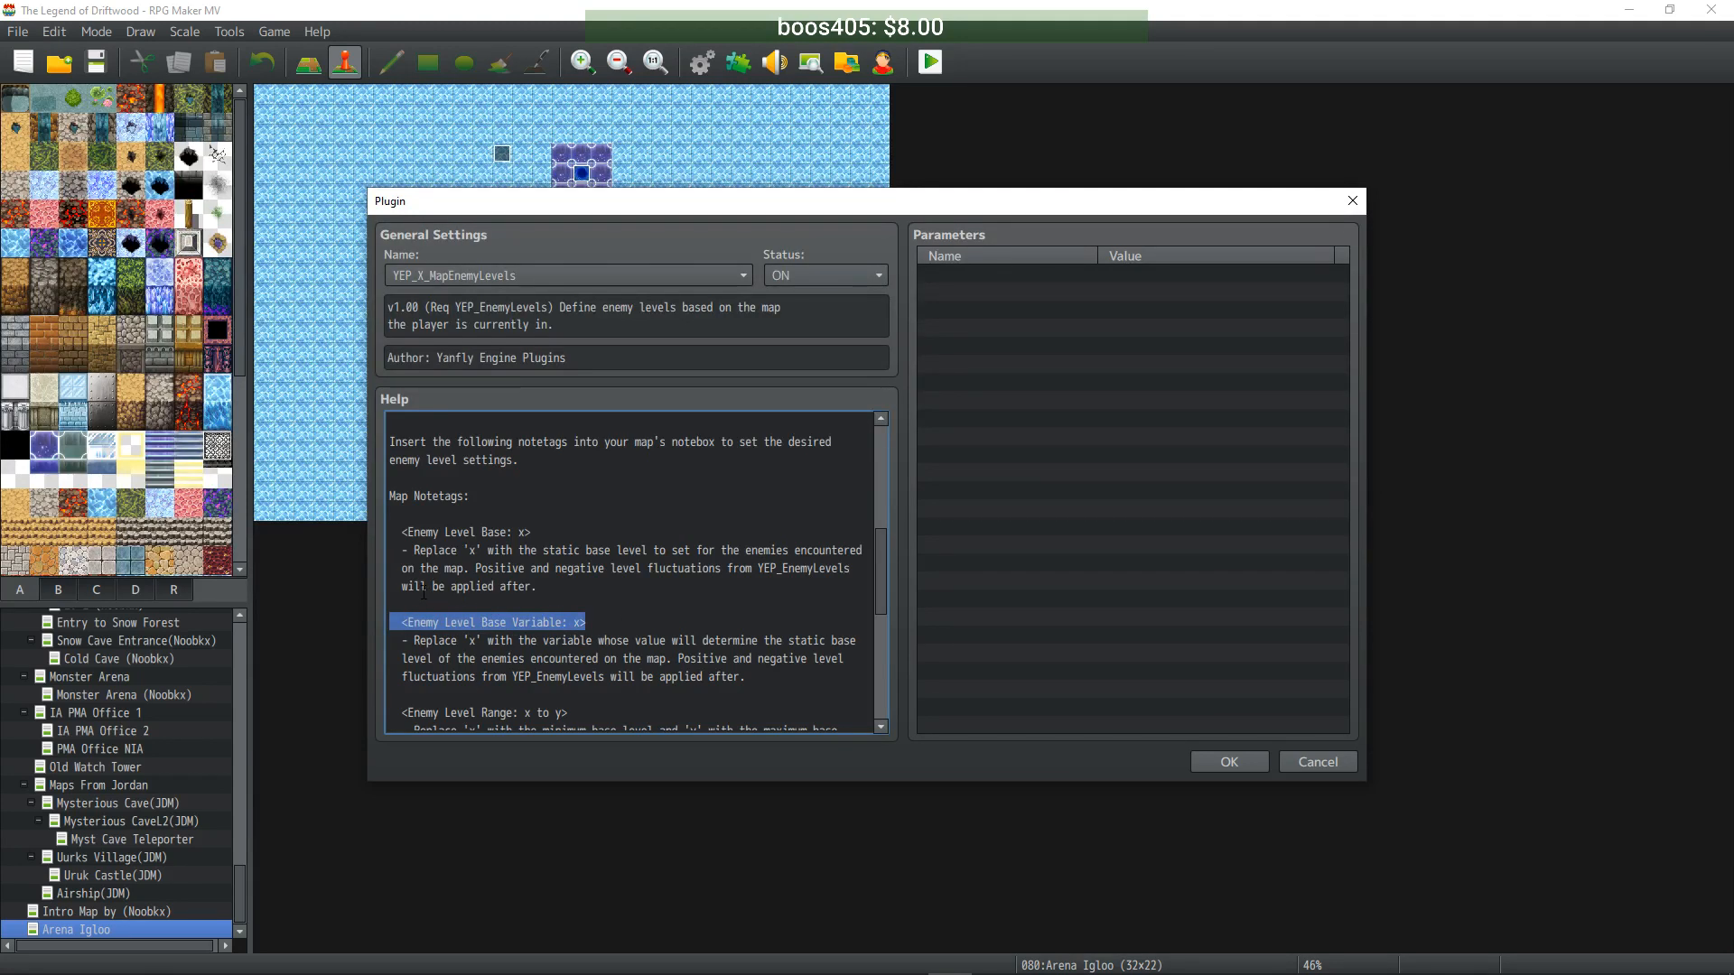
click(604, 623)
drag(575, 622, 467, 623)
click(609, 624)
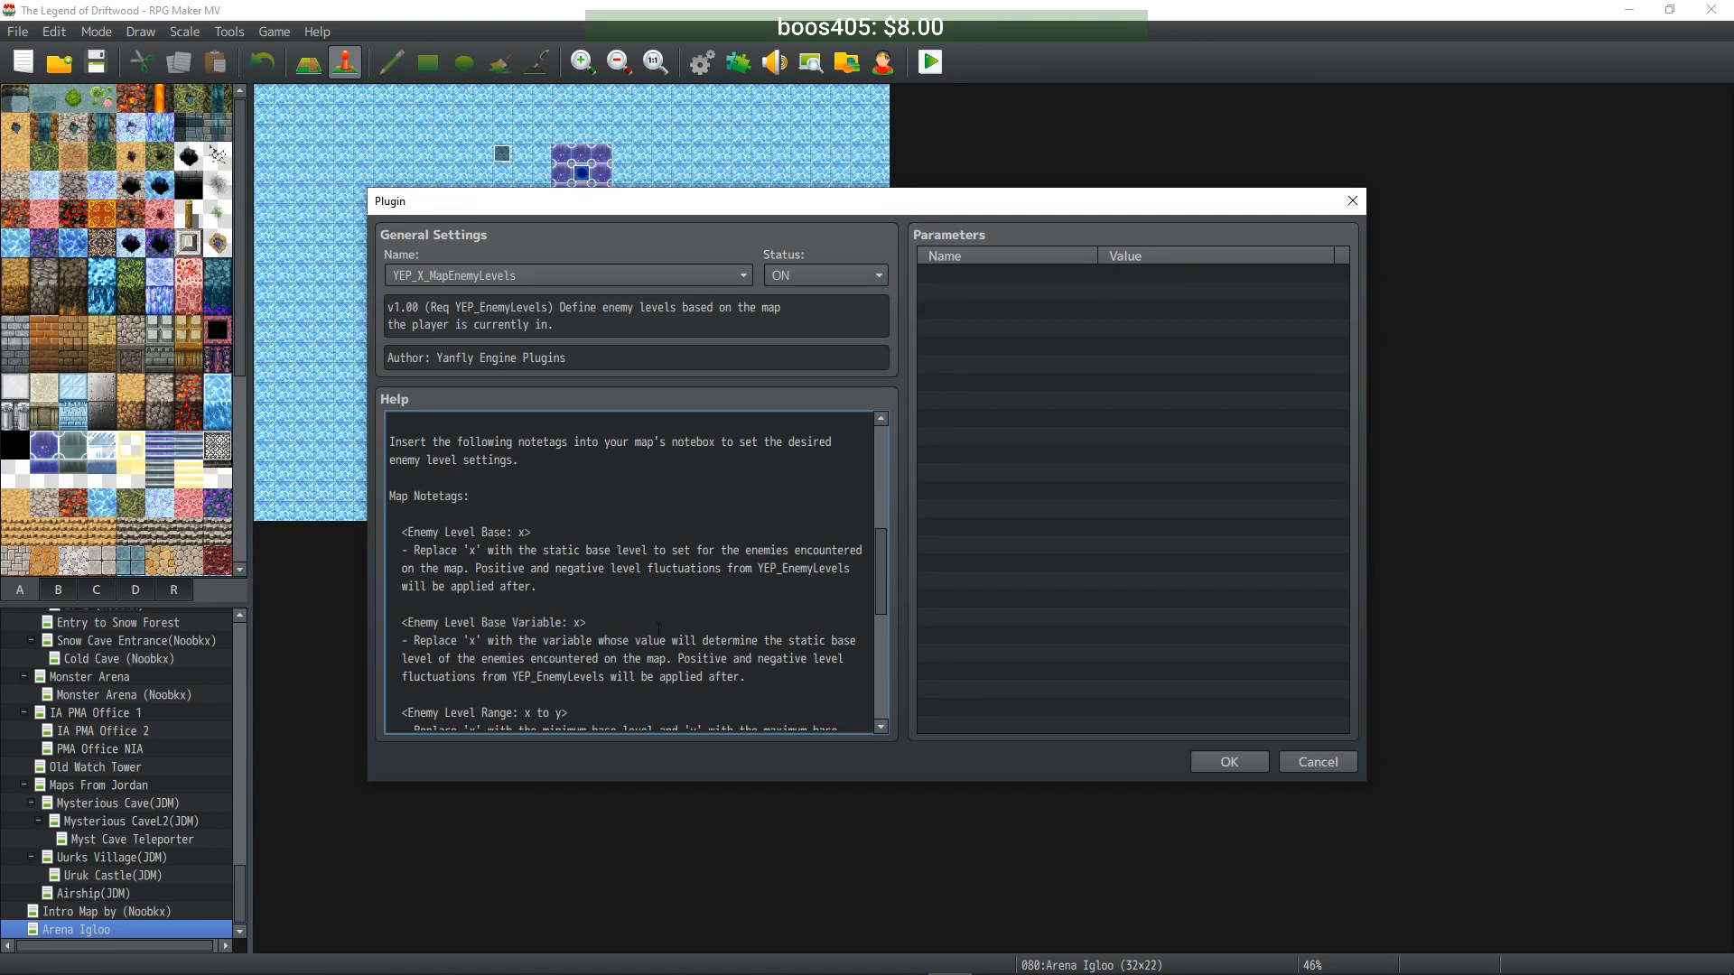
click(1201, 762)
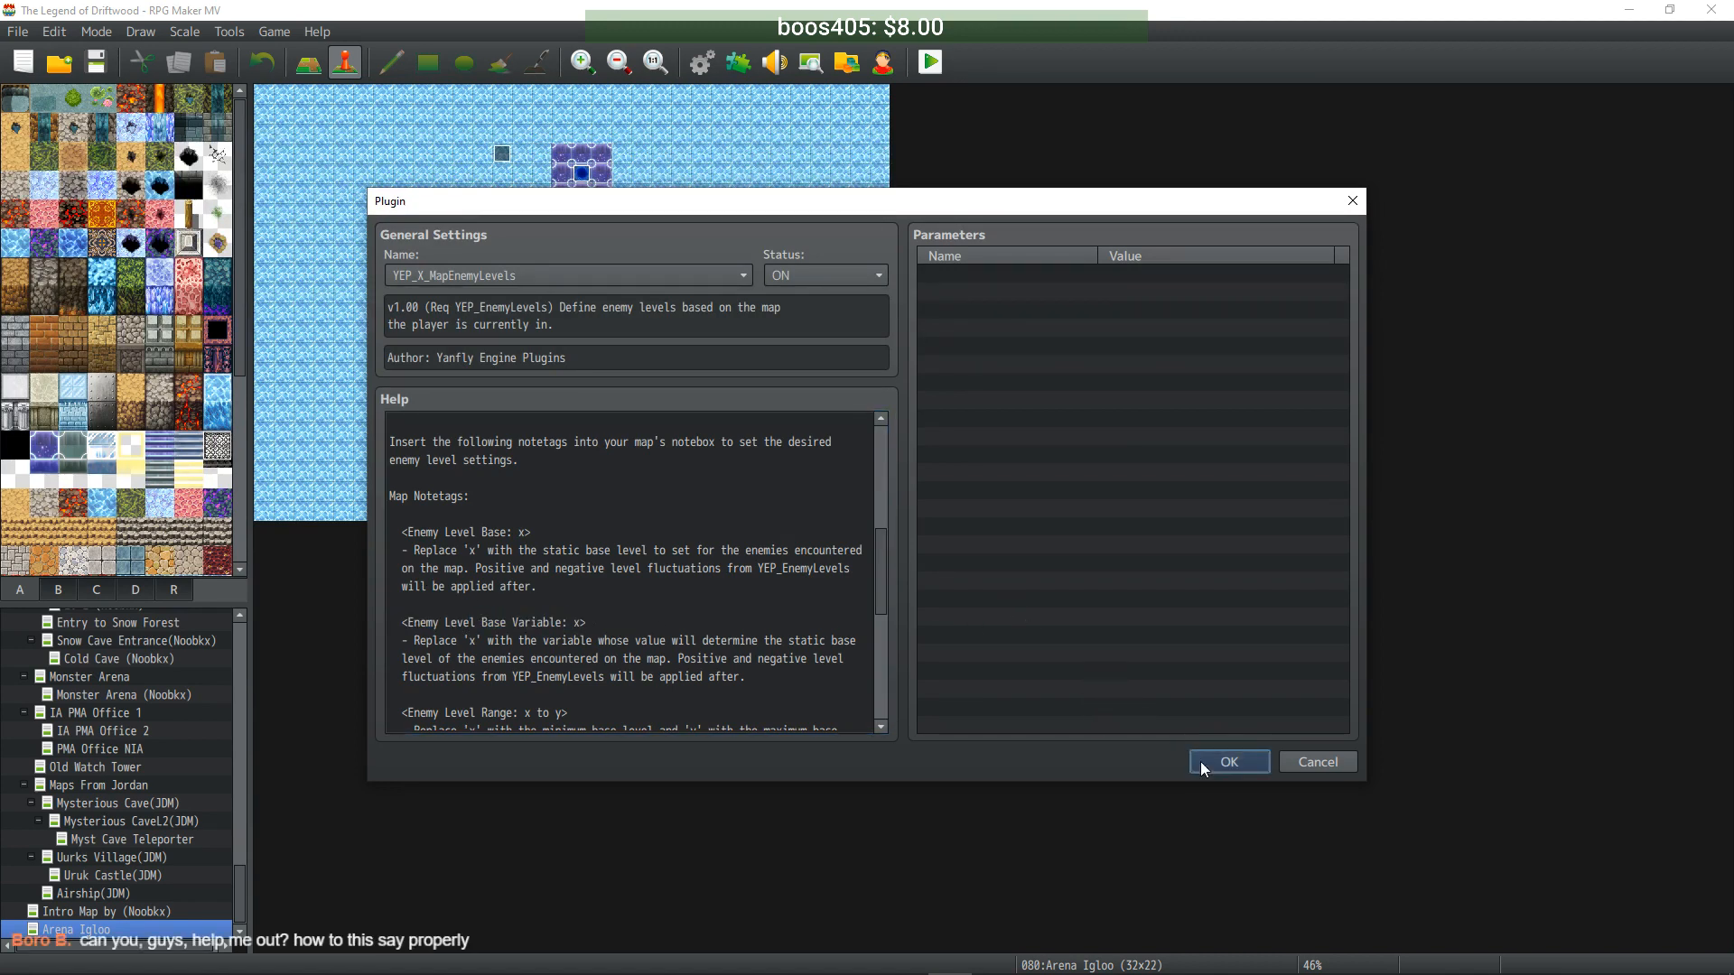
click(969, 747)
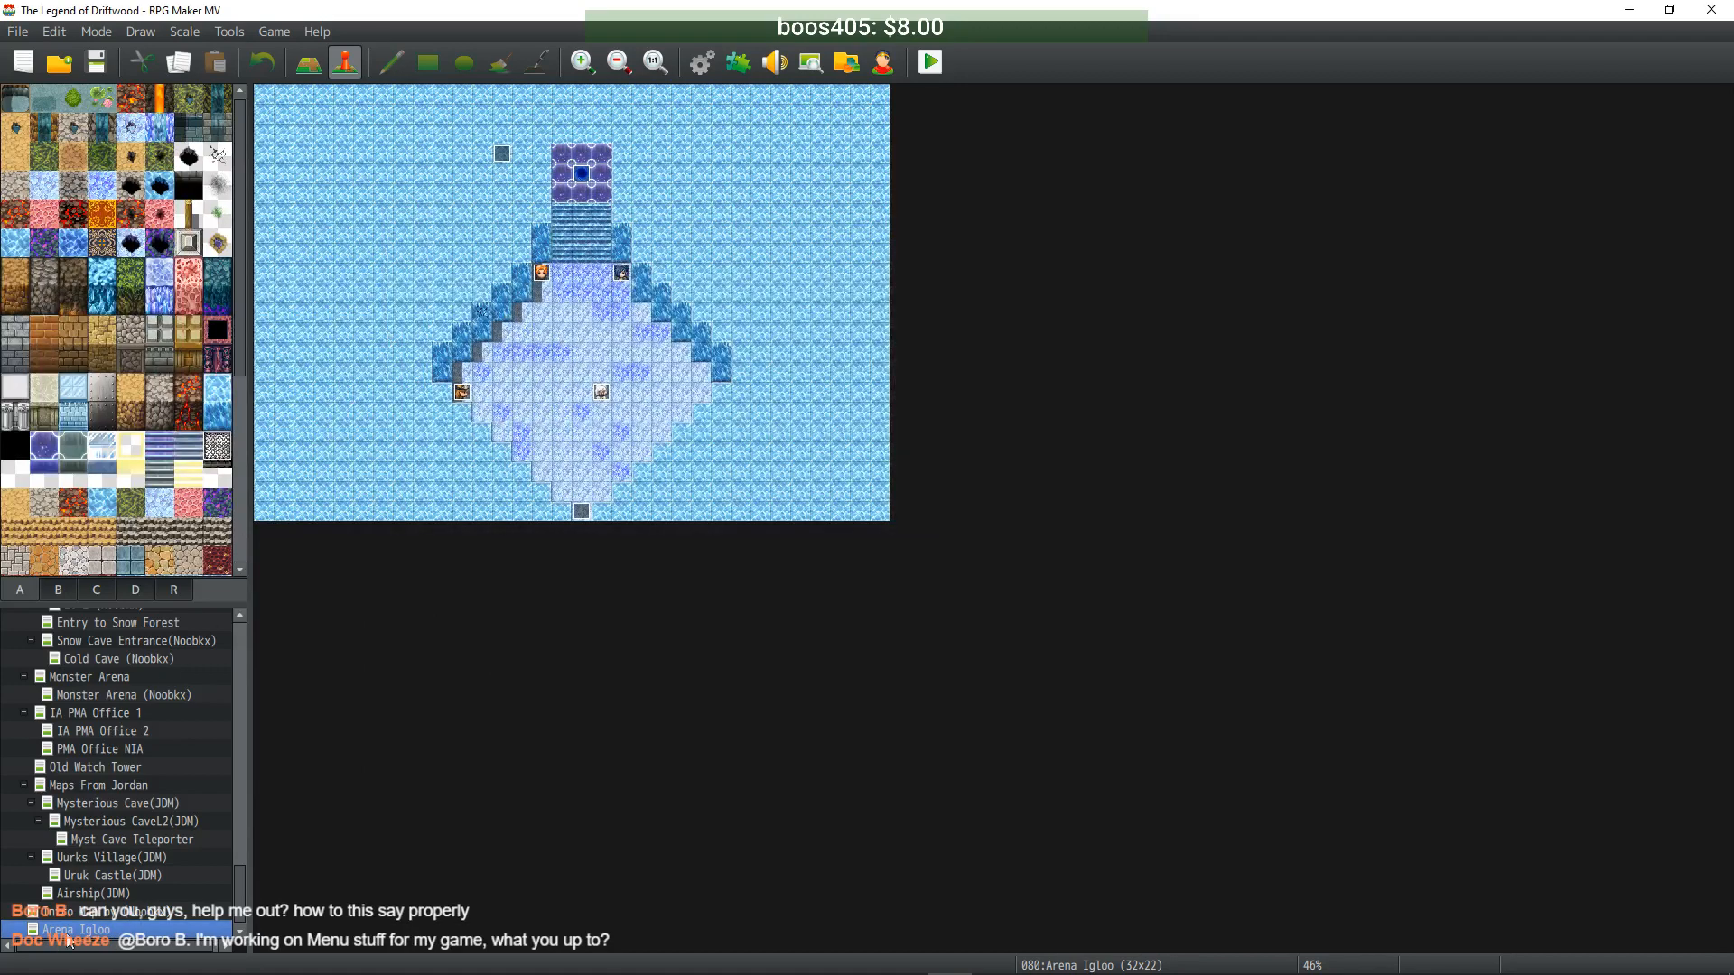
double_click(99, 930)
click(849, 549)
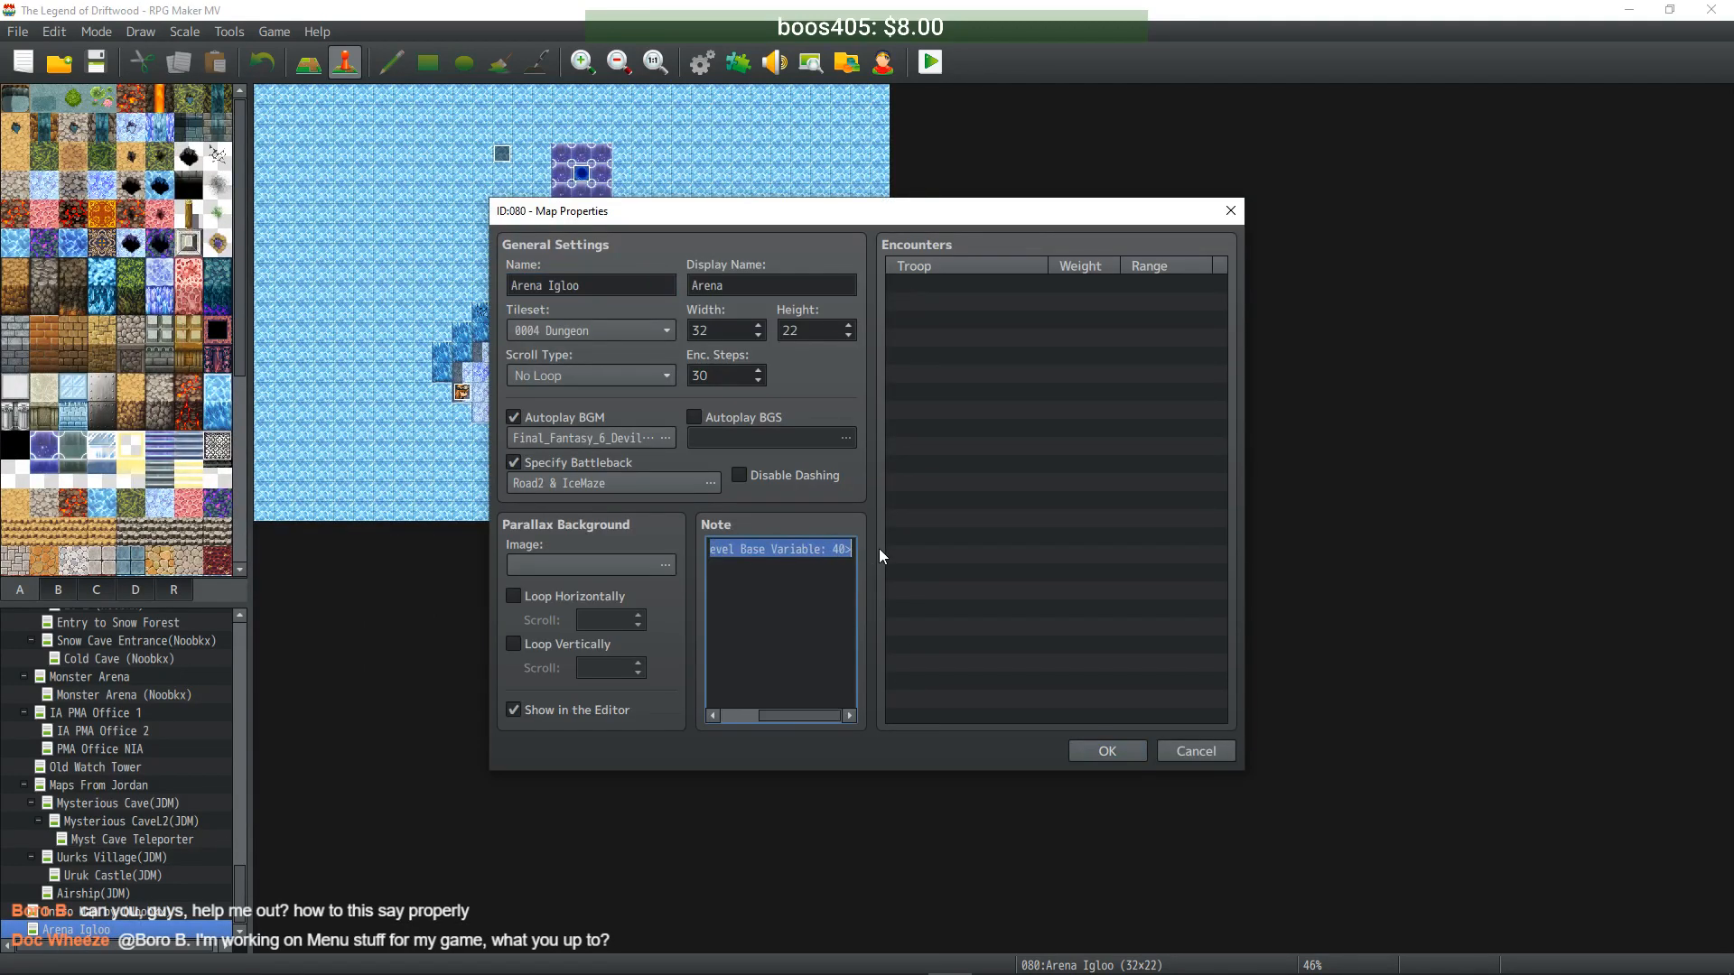
click(1107, 750)
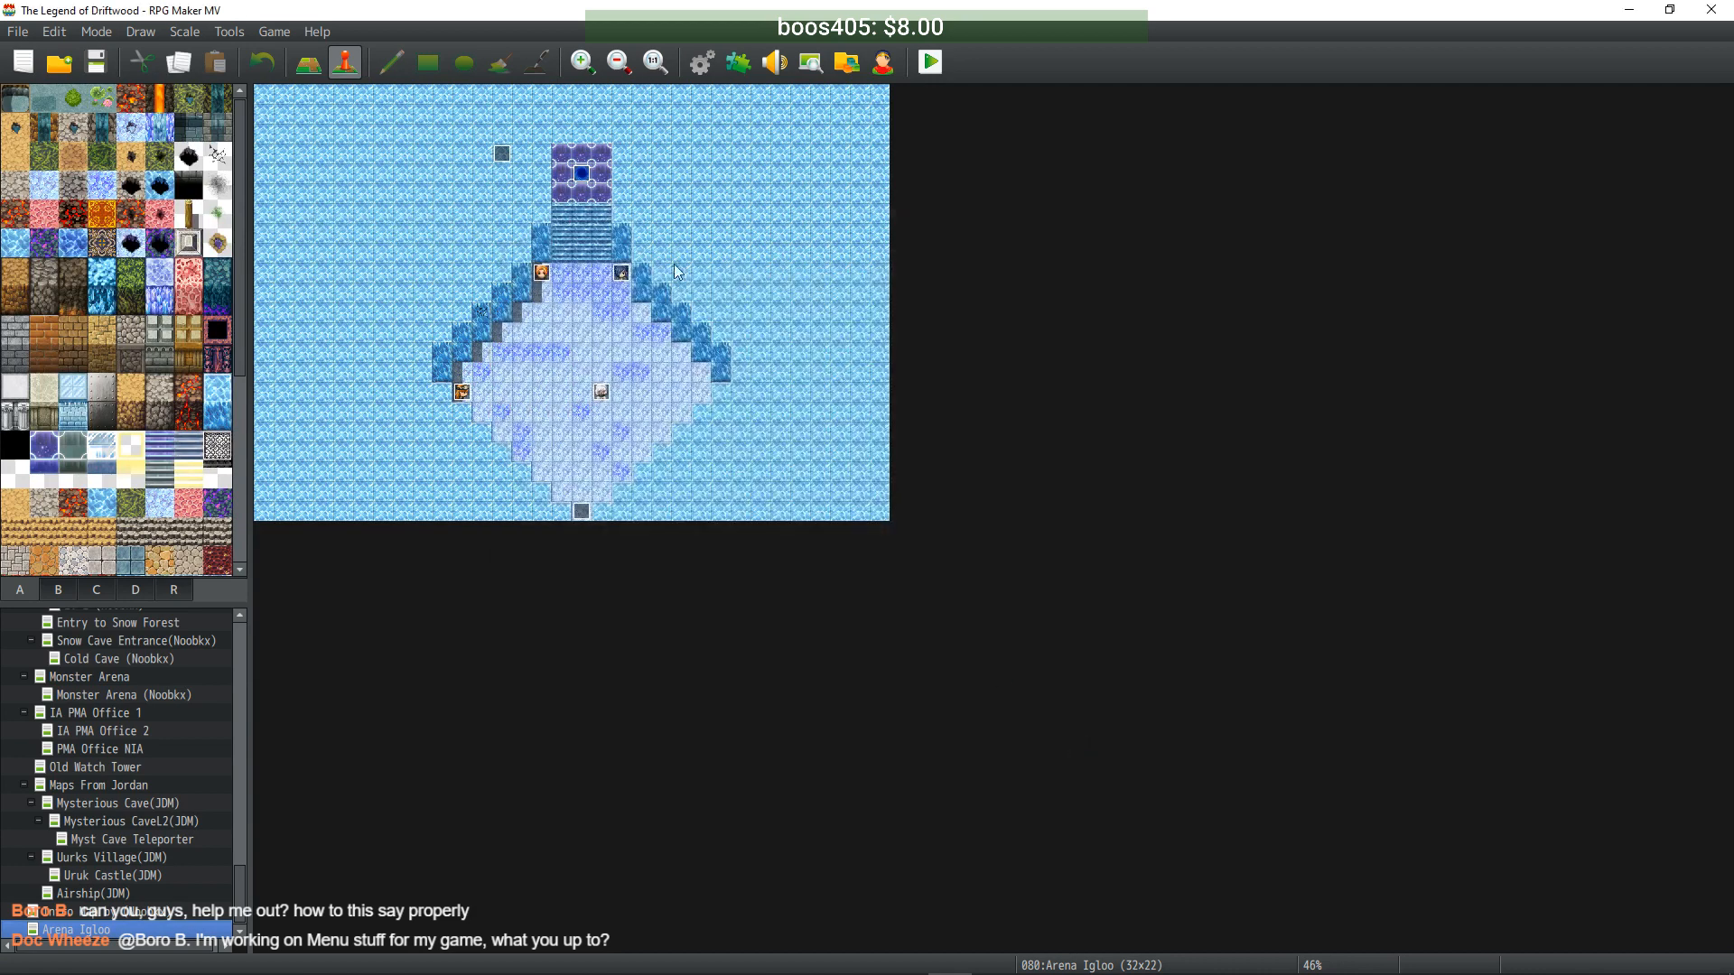
- Open the database on Arena Main and compare the Enemy Level Mod = Captured:Uruk and *= 3 commands
click(703, 63)
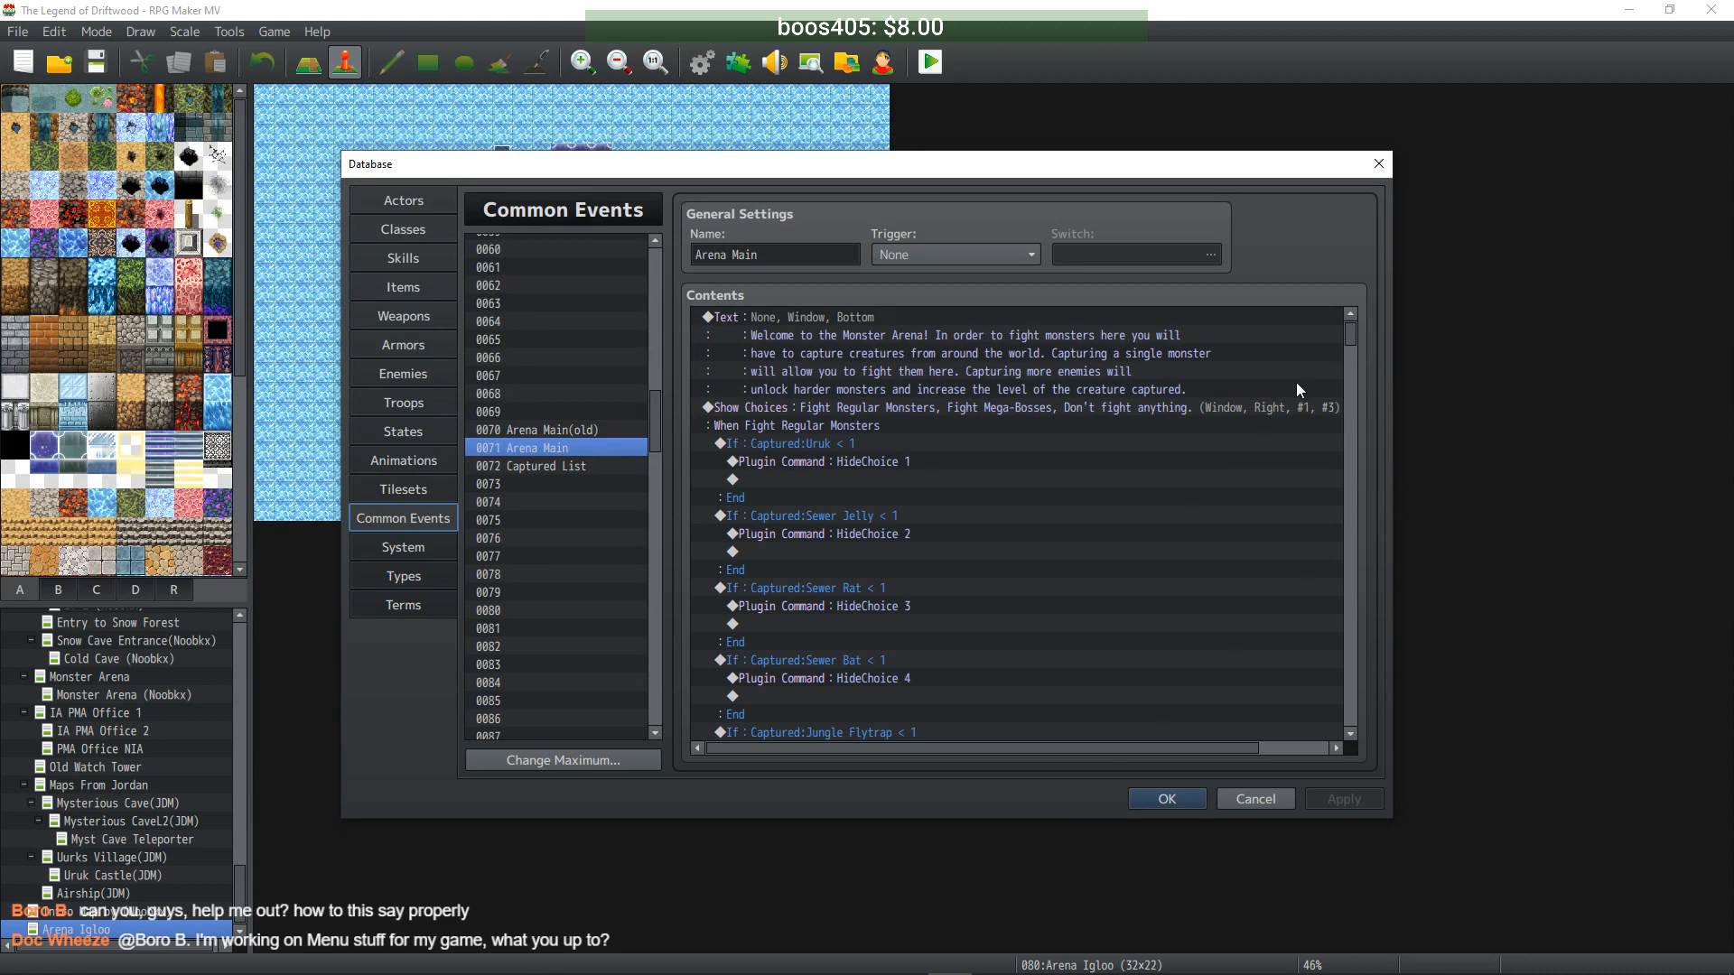
scroll(1297, 382, down, 6)
drag(1355, 340, 1353, 372)
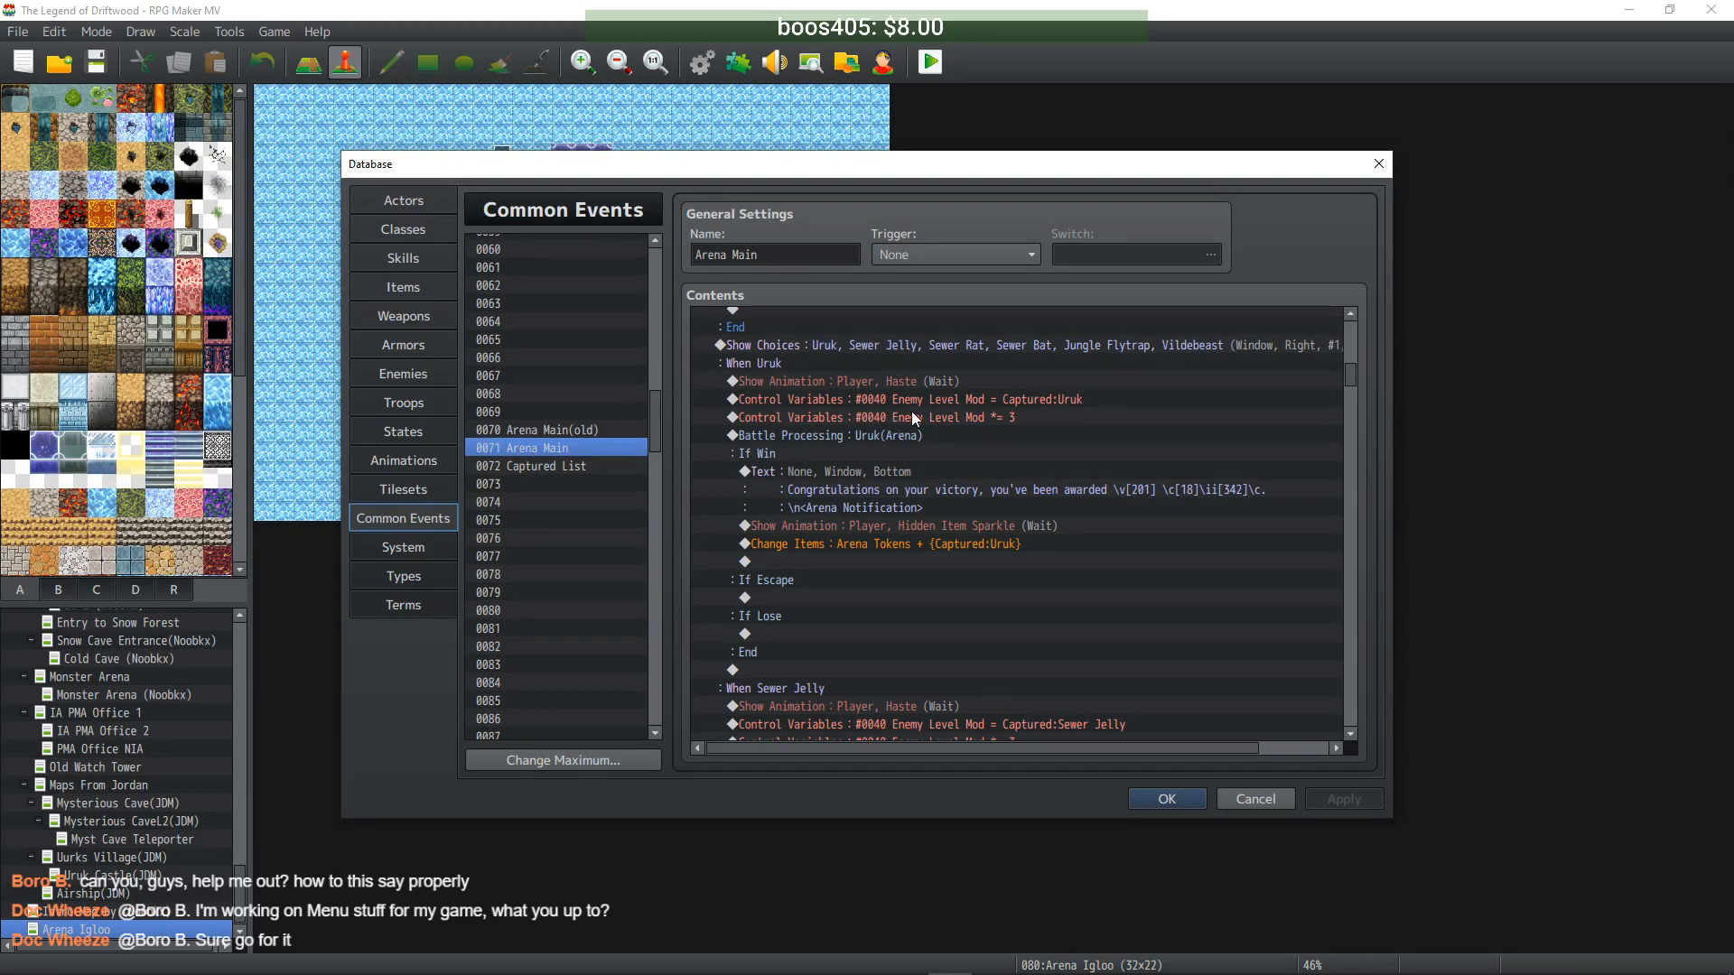
click(947, 395)
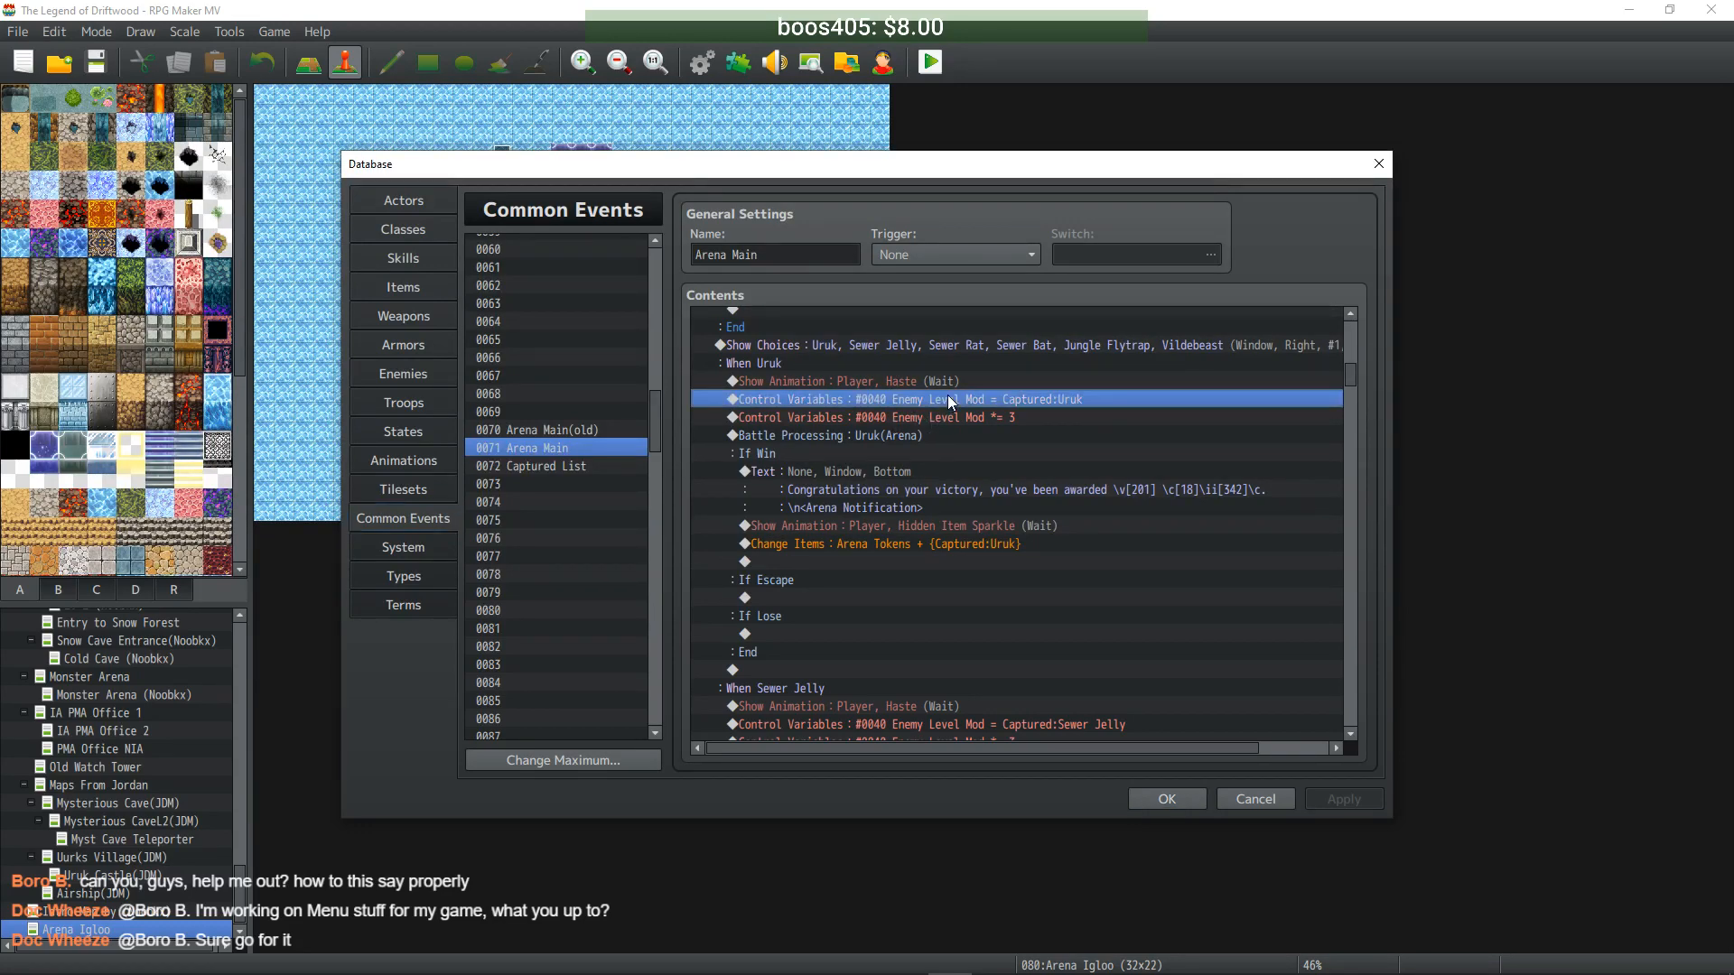
click(1011, 416)
click(1006, 397)
click(1001, 416)
click(1009, 400)
click(1004, 417)
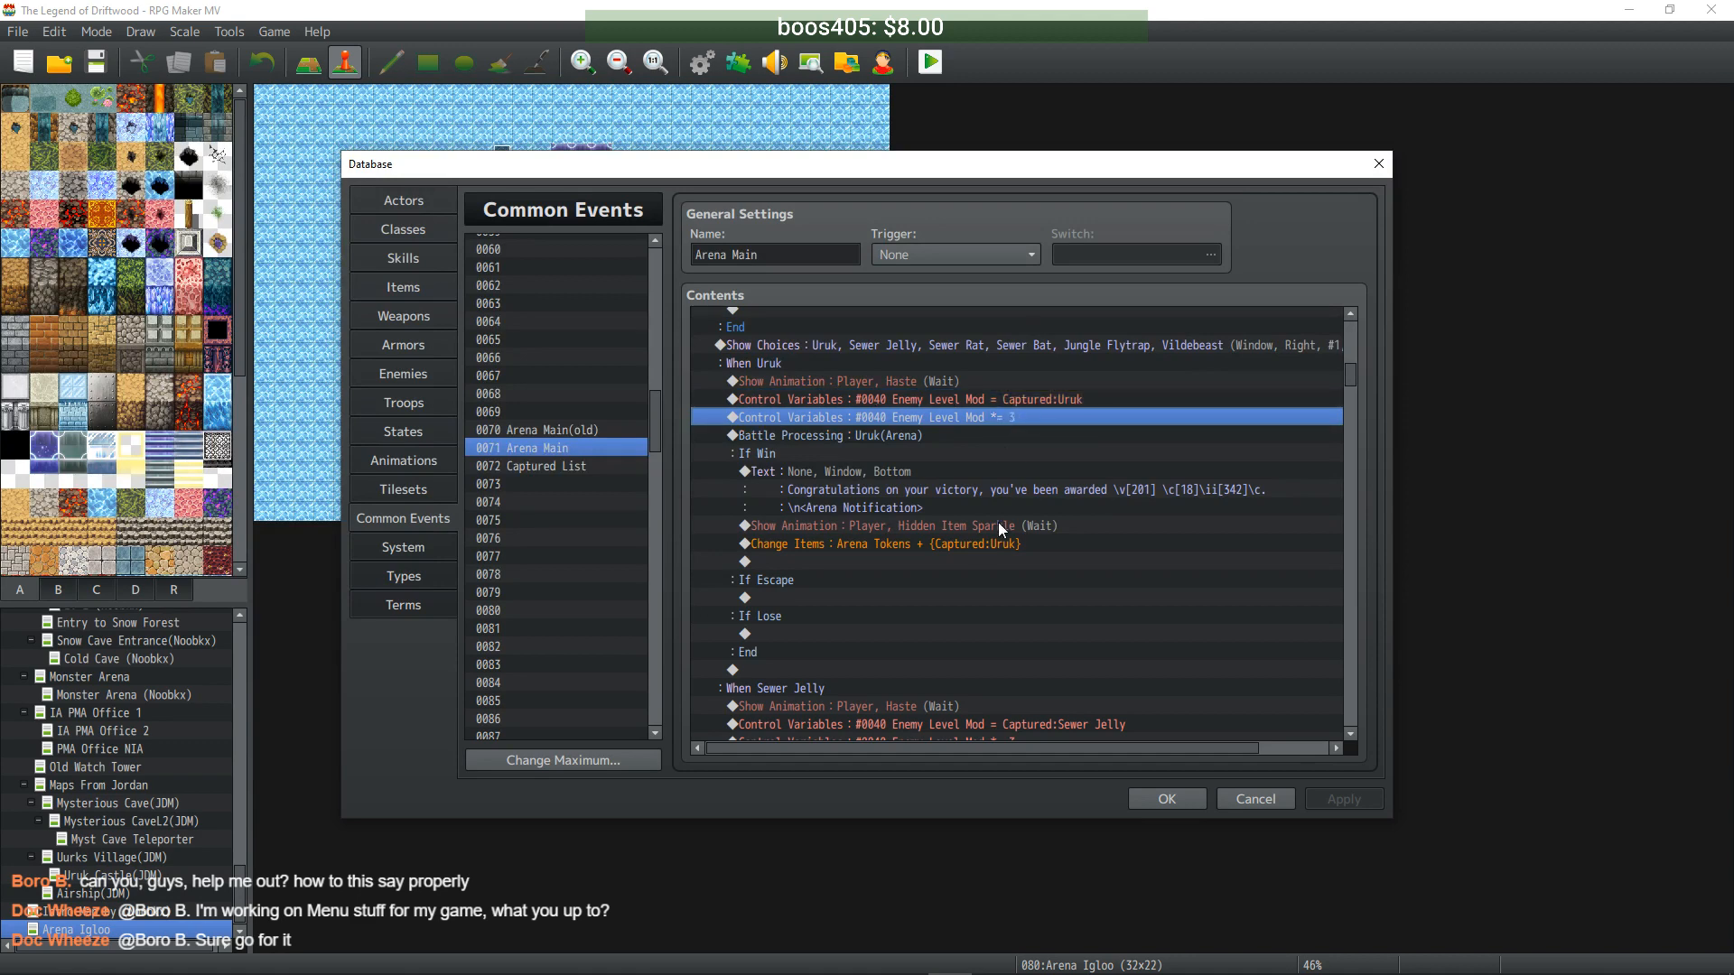
- Scroll past the Sewer Jelly level multiplier down to the 'When Fight Mega-Bosses' branch
scroll(997, 569, down, 2)
click(997, 597)
click(999, 616)
scroll(998, 597, down, 4)
scroll(997, 564, down, 10)
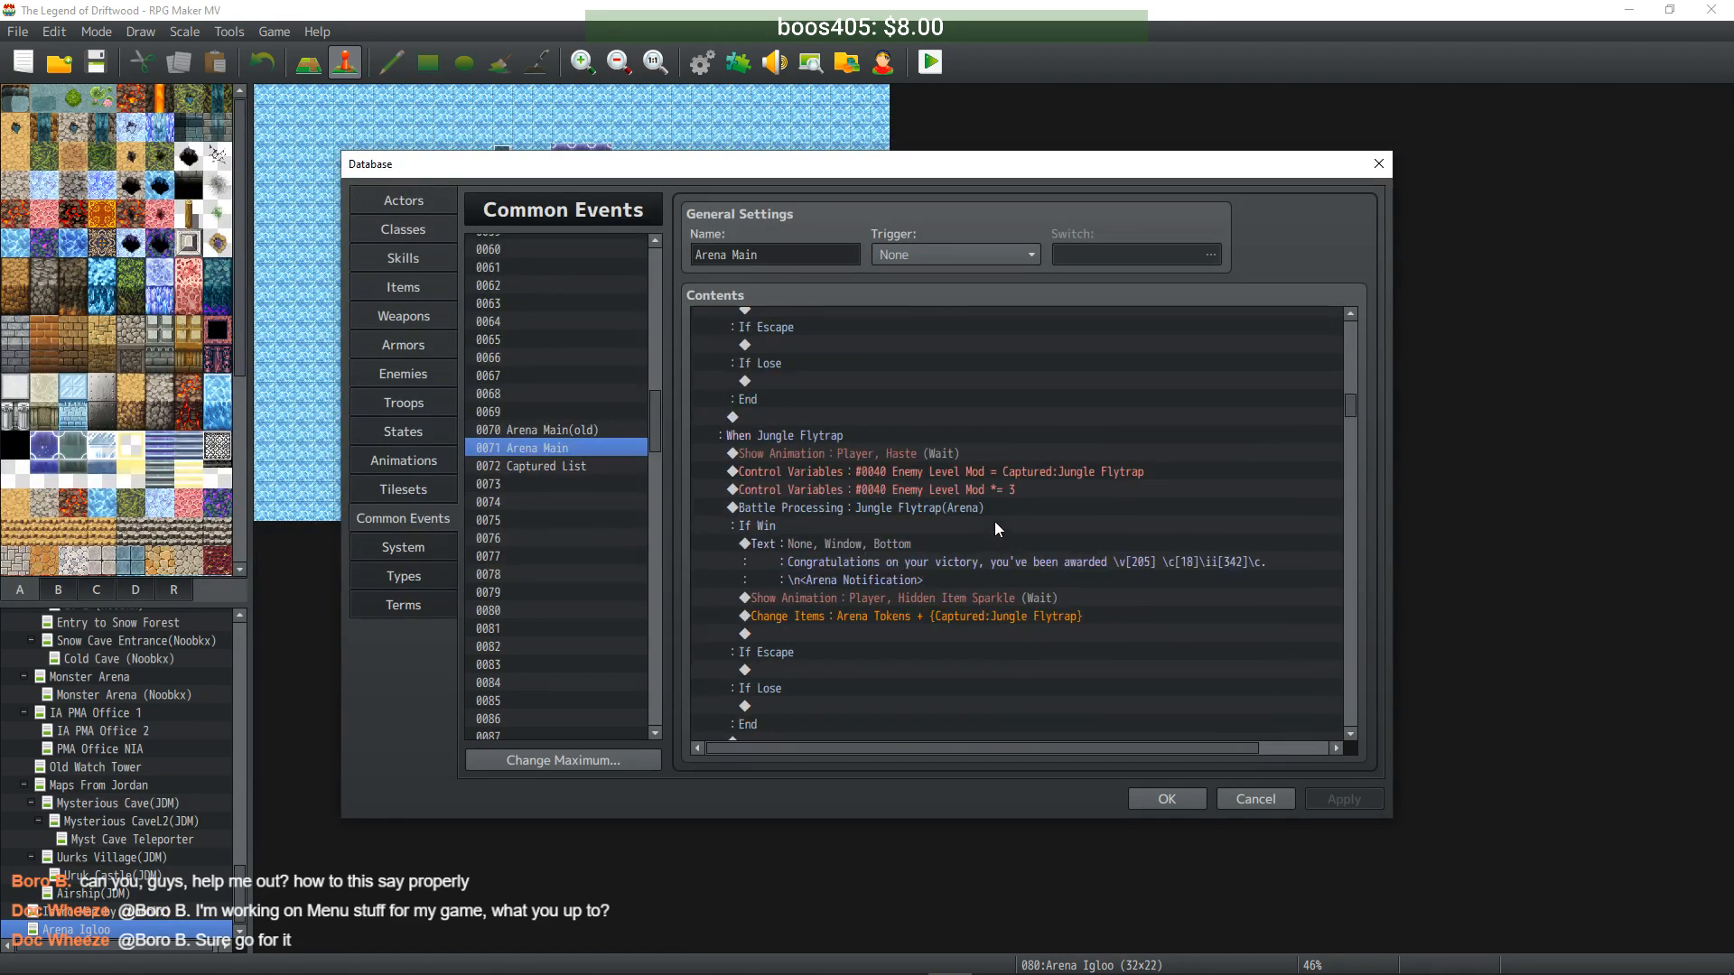
scroll(994, 520, down, 10)
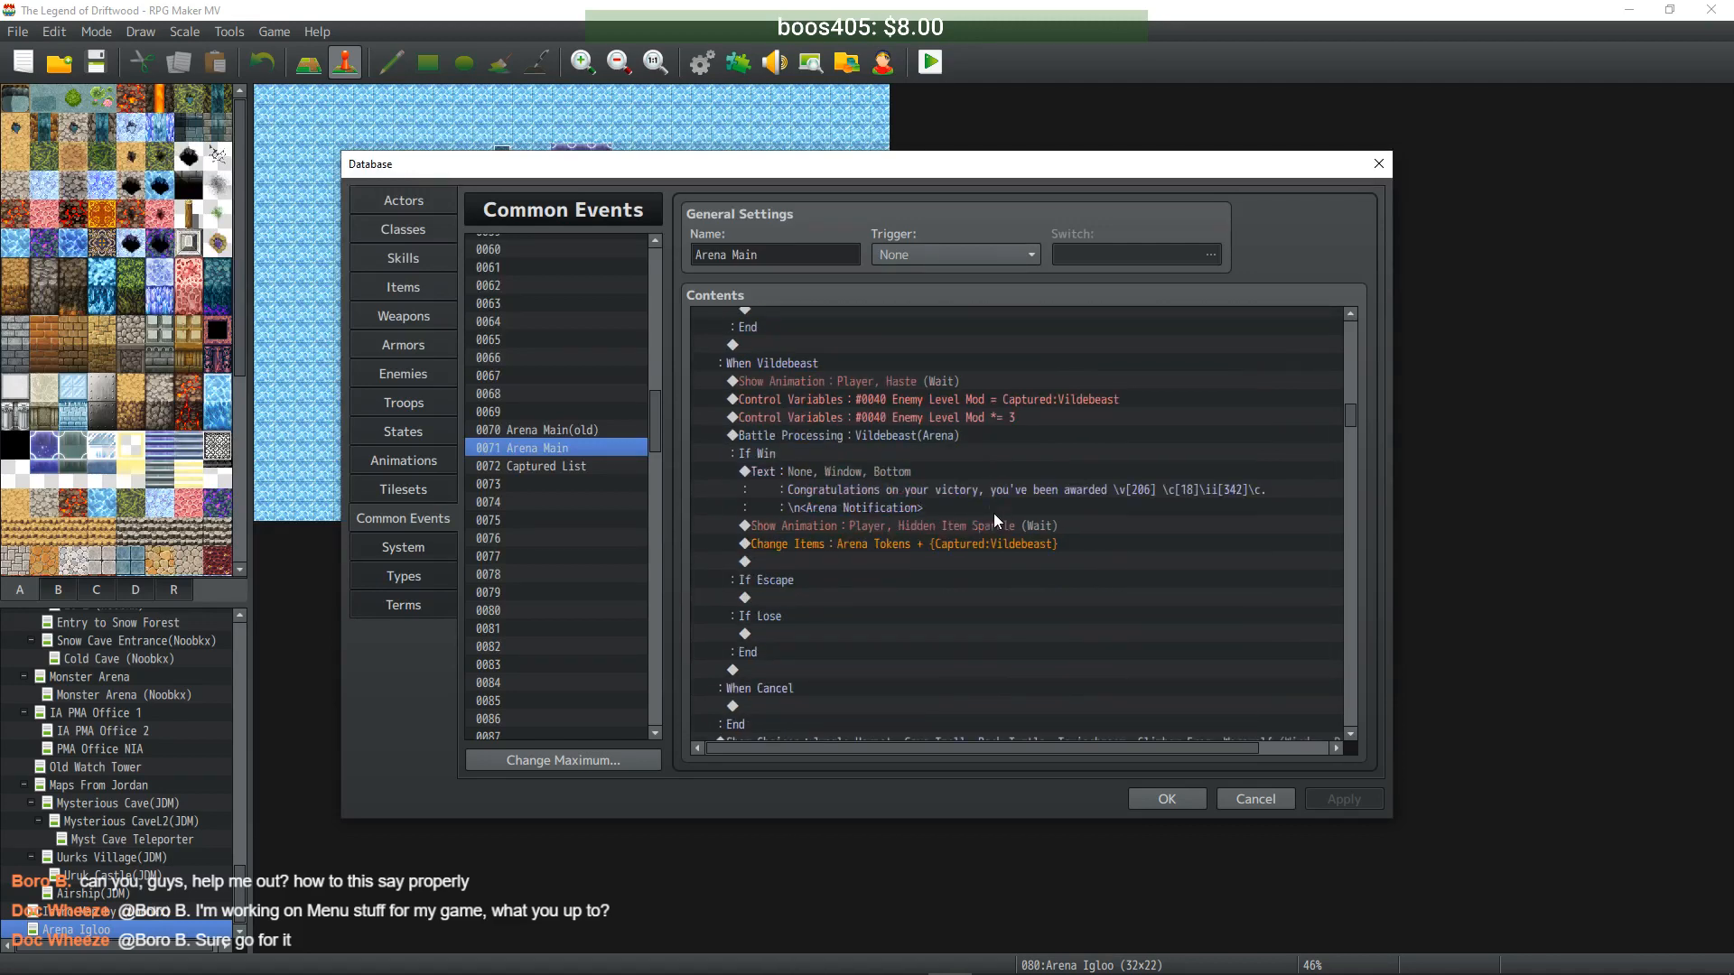
scroll(993, 507, down, 10)
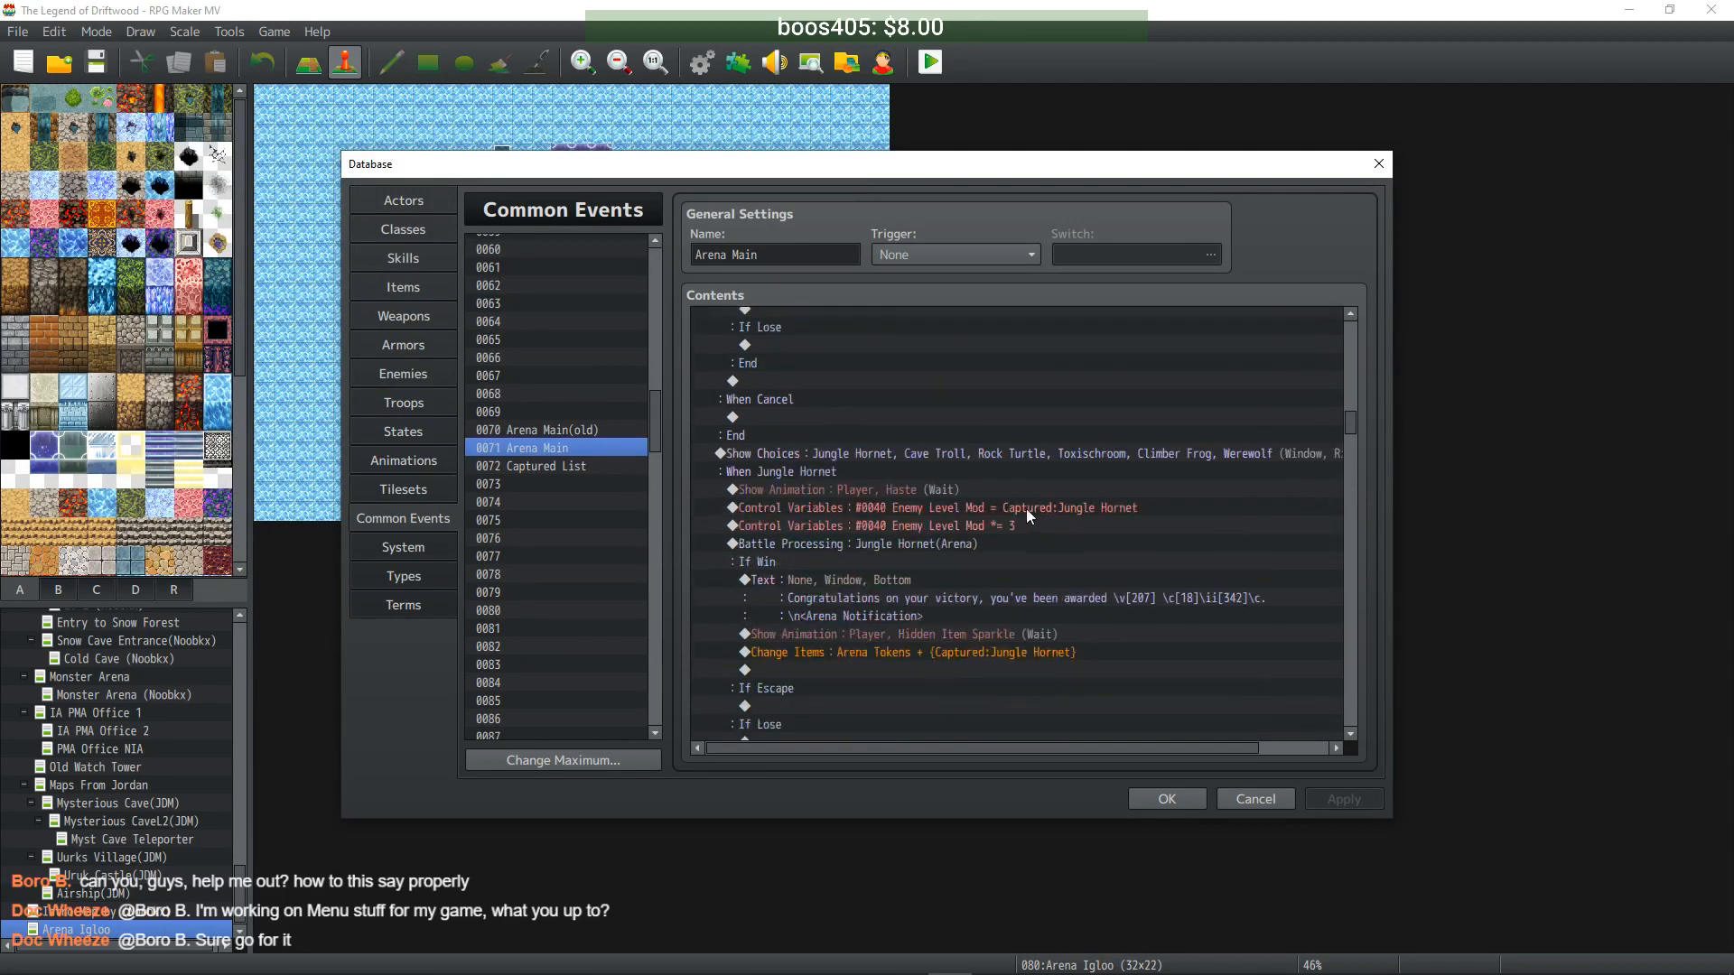
scroll(1025, 496, down, 6)
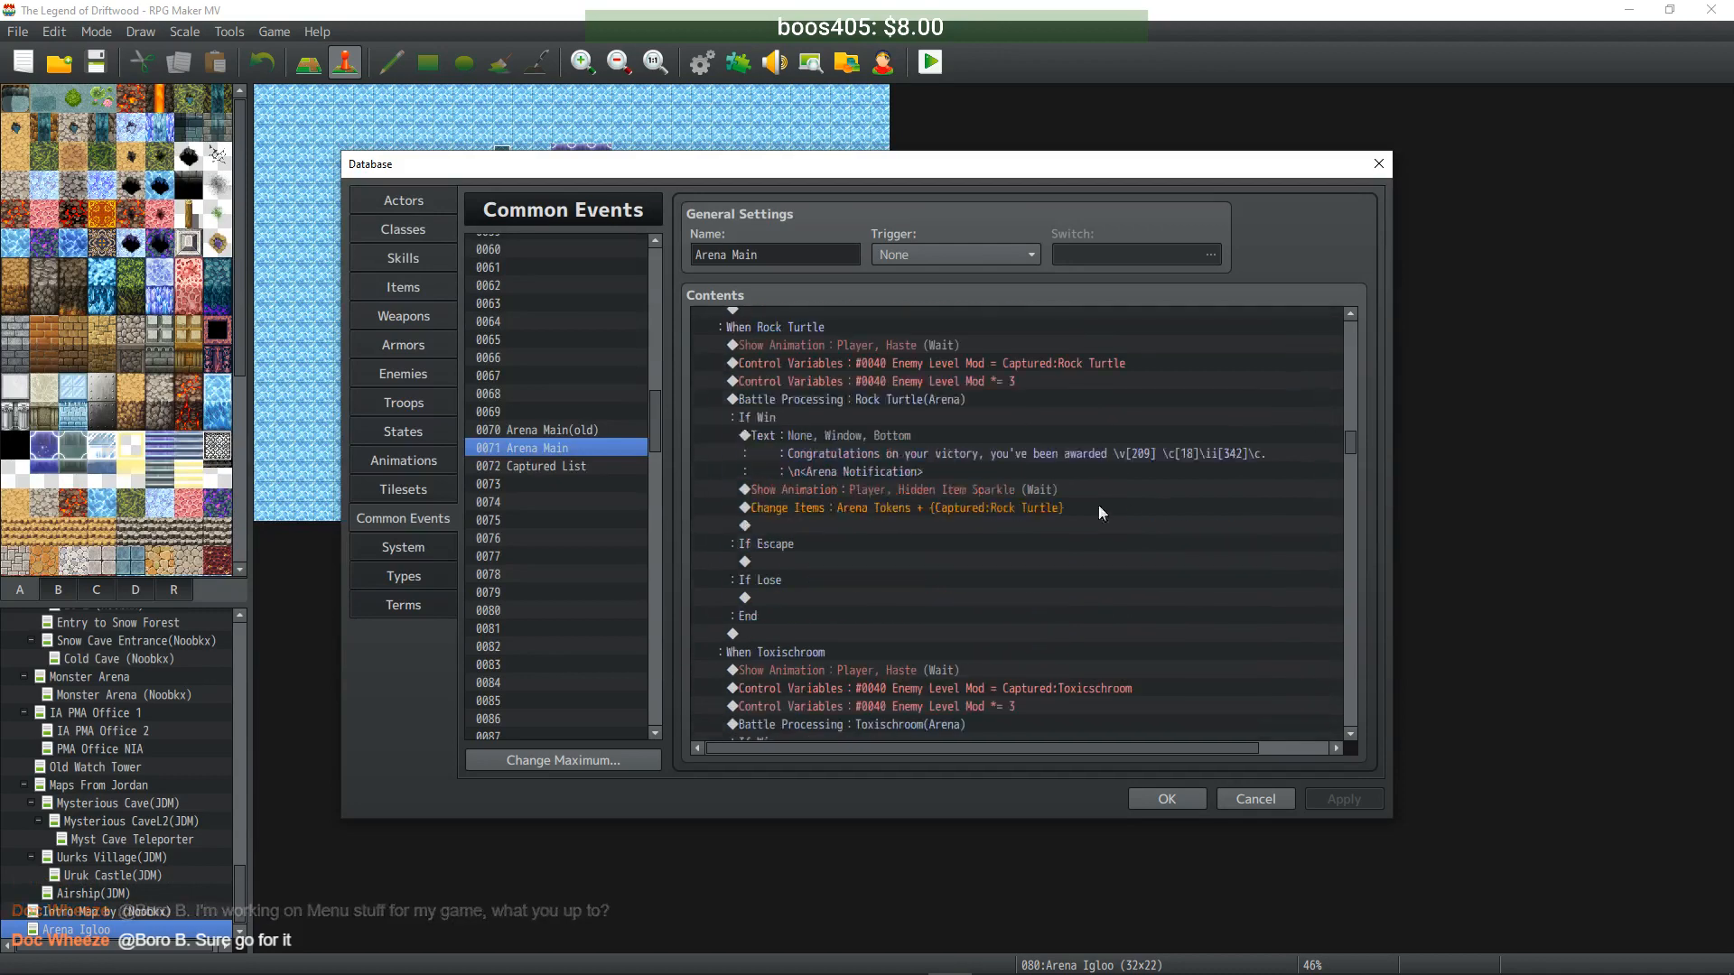
drag(1352, 453, 1352, 563)
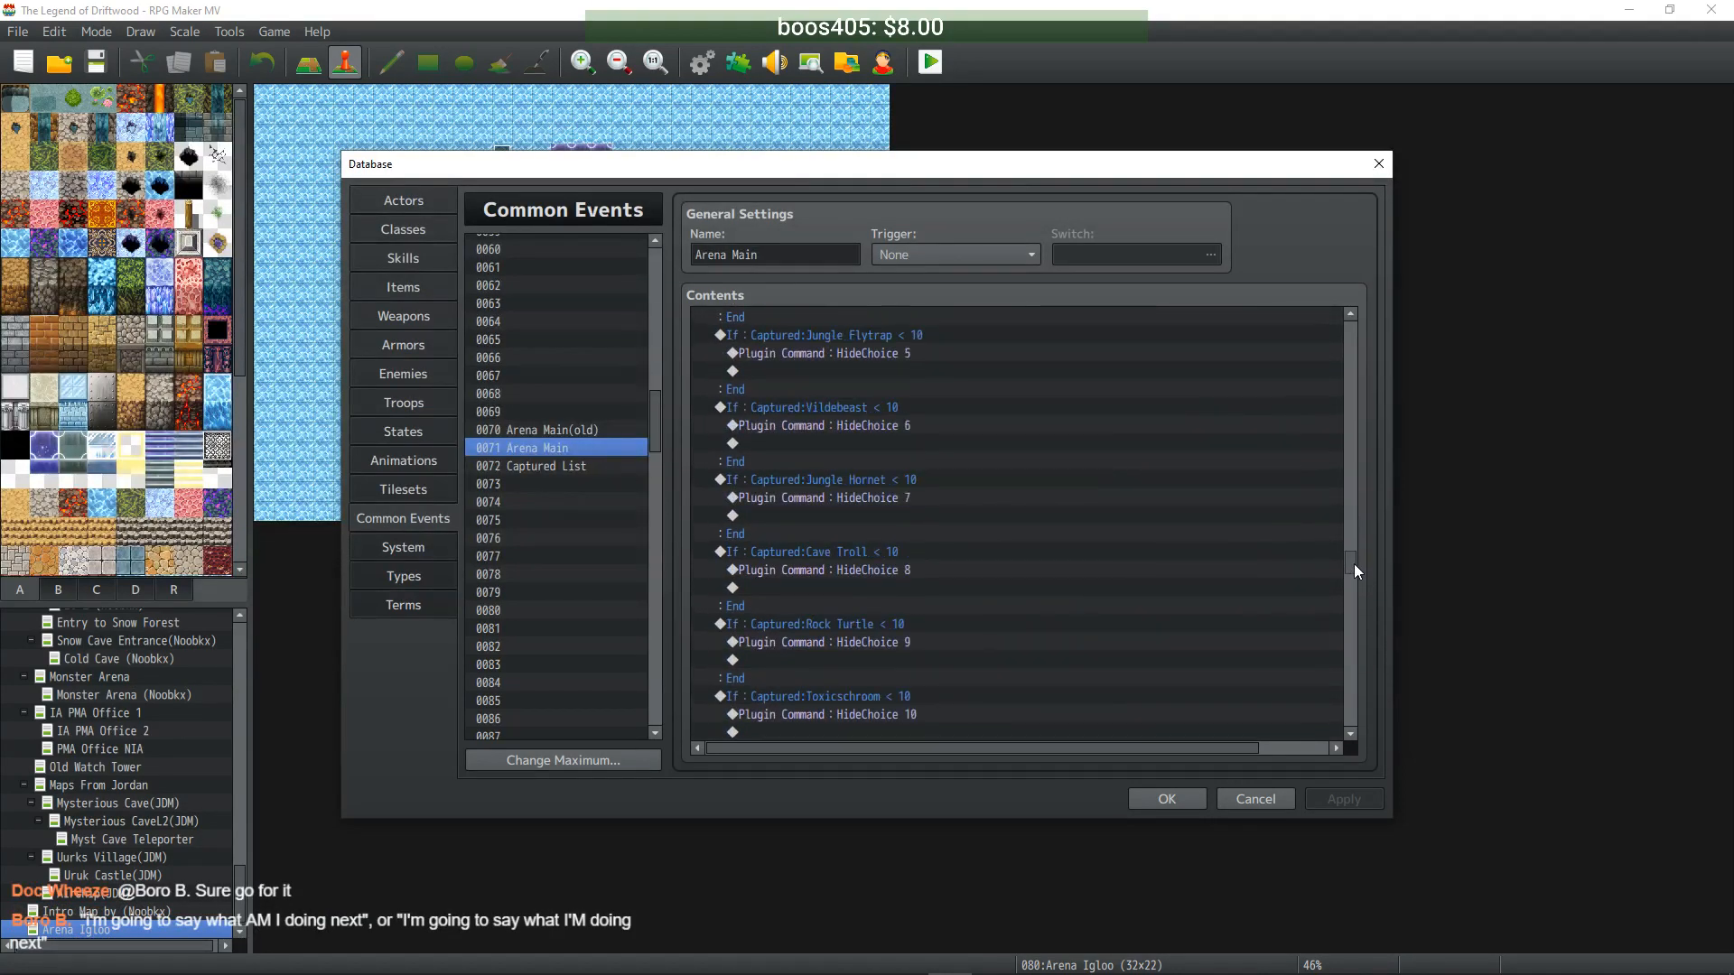
scroll(1235, 556, up, 8)
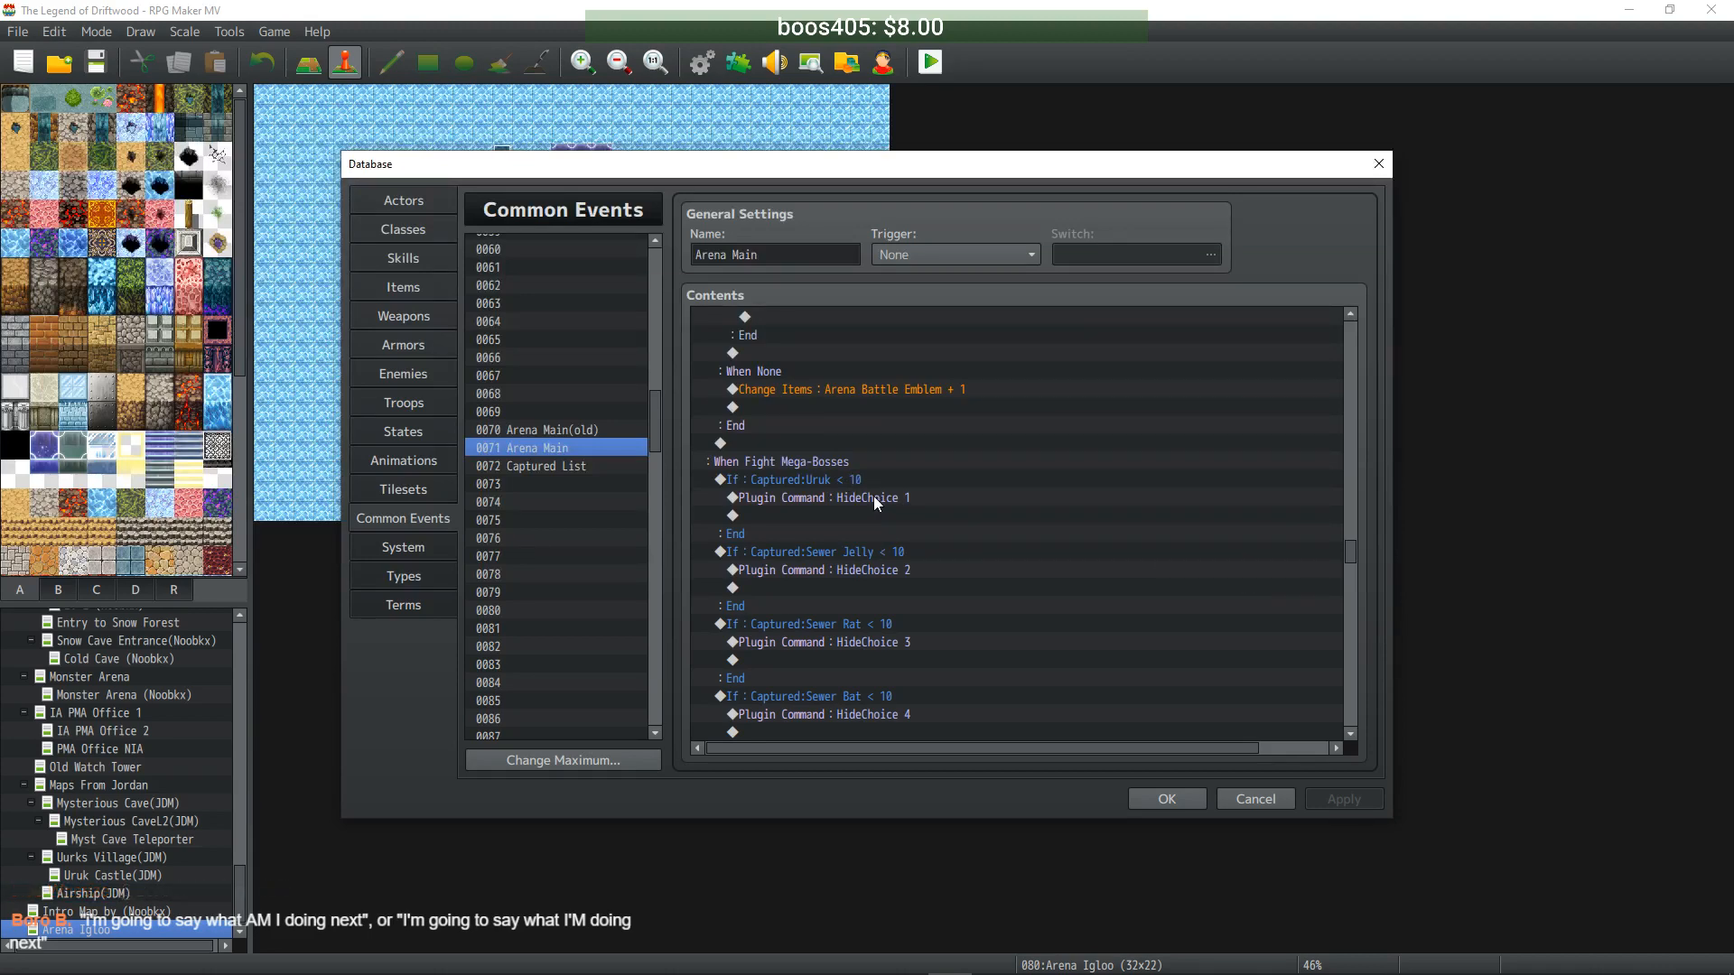
- Insert a Control Variables command setting 0040 Enemy Level Mod to constant 50 at the Captured:Uruk < 10 condition
click(831, 479)
right_click(831, 480)
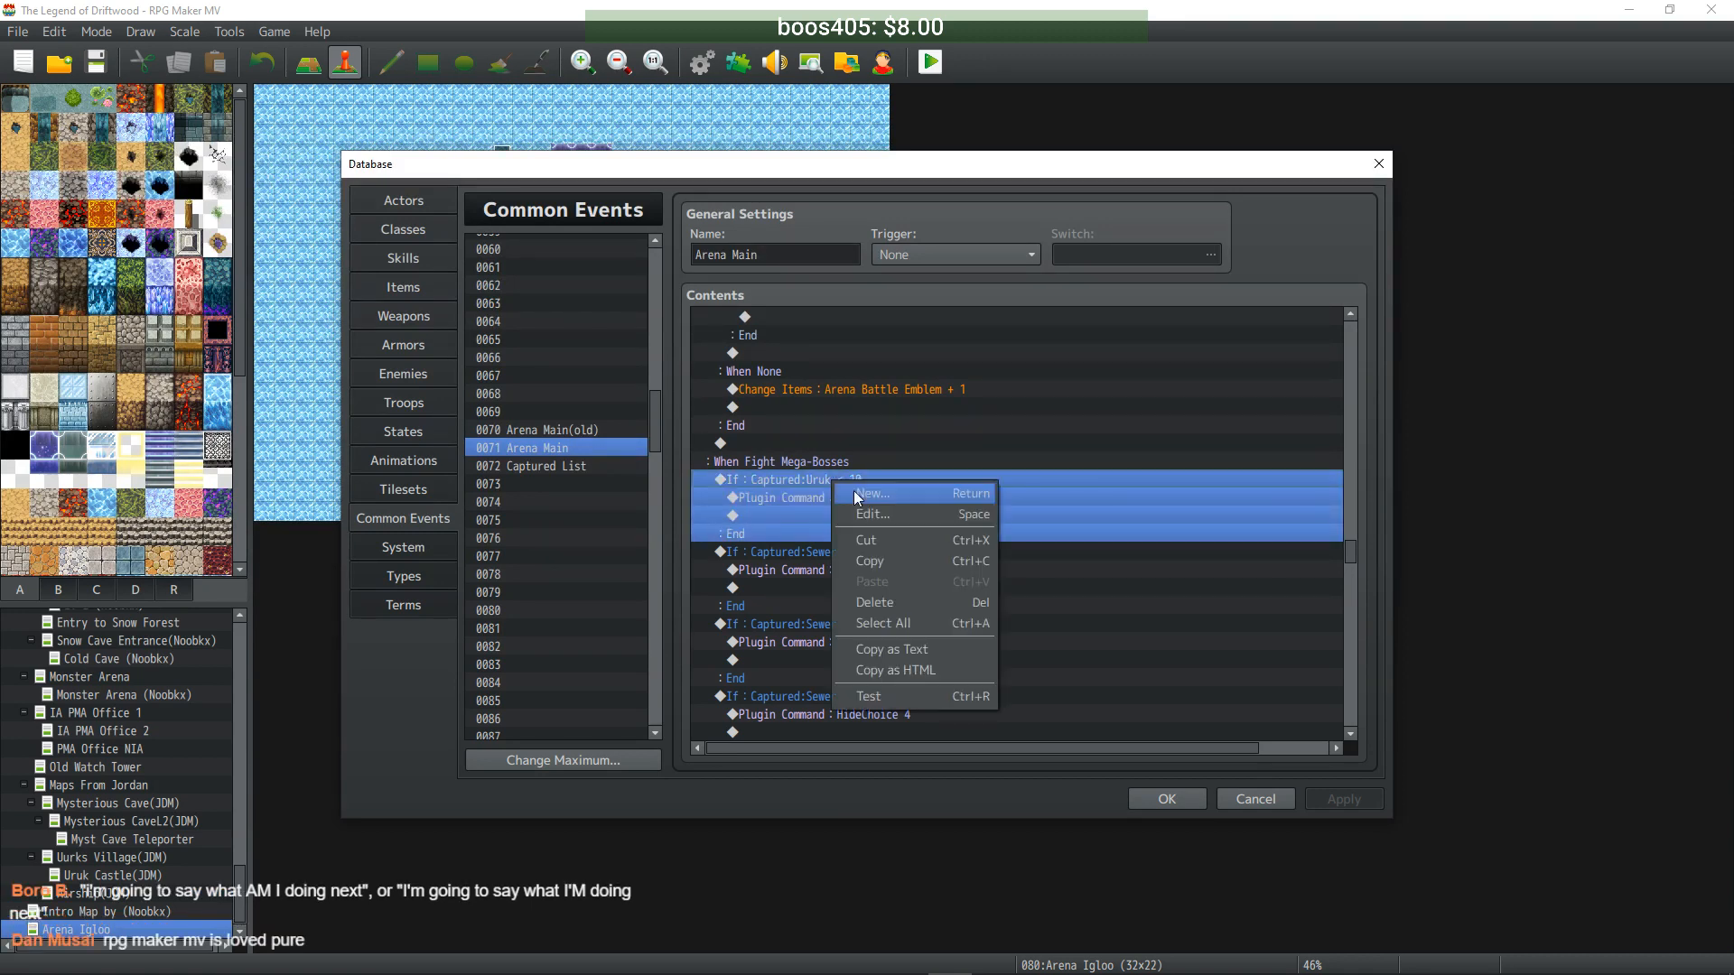
click(874, 493)
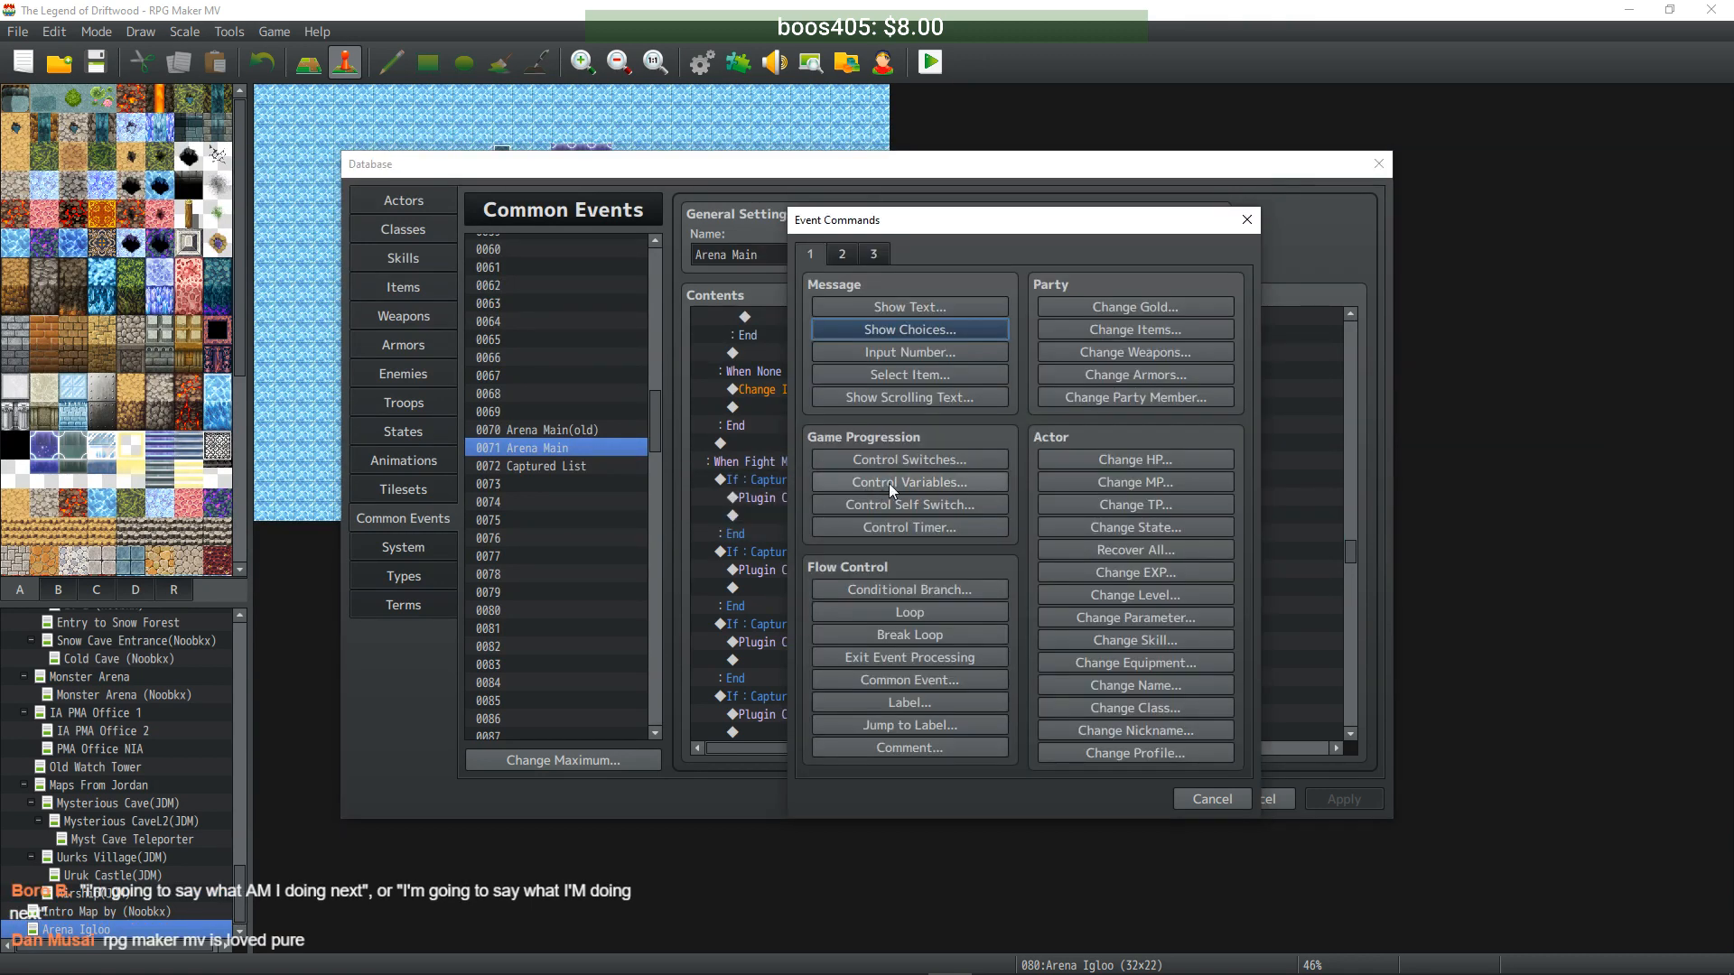
click(930, 486)
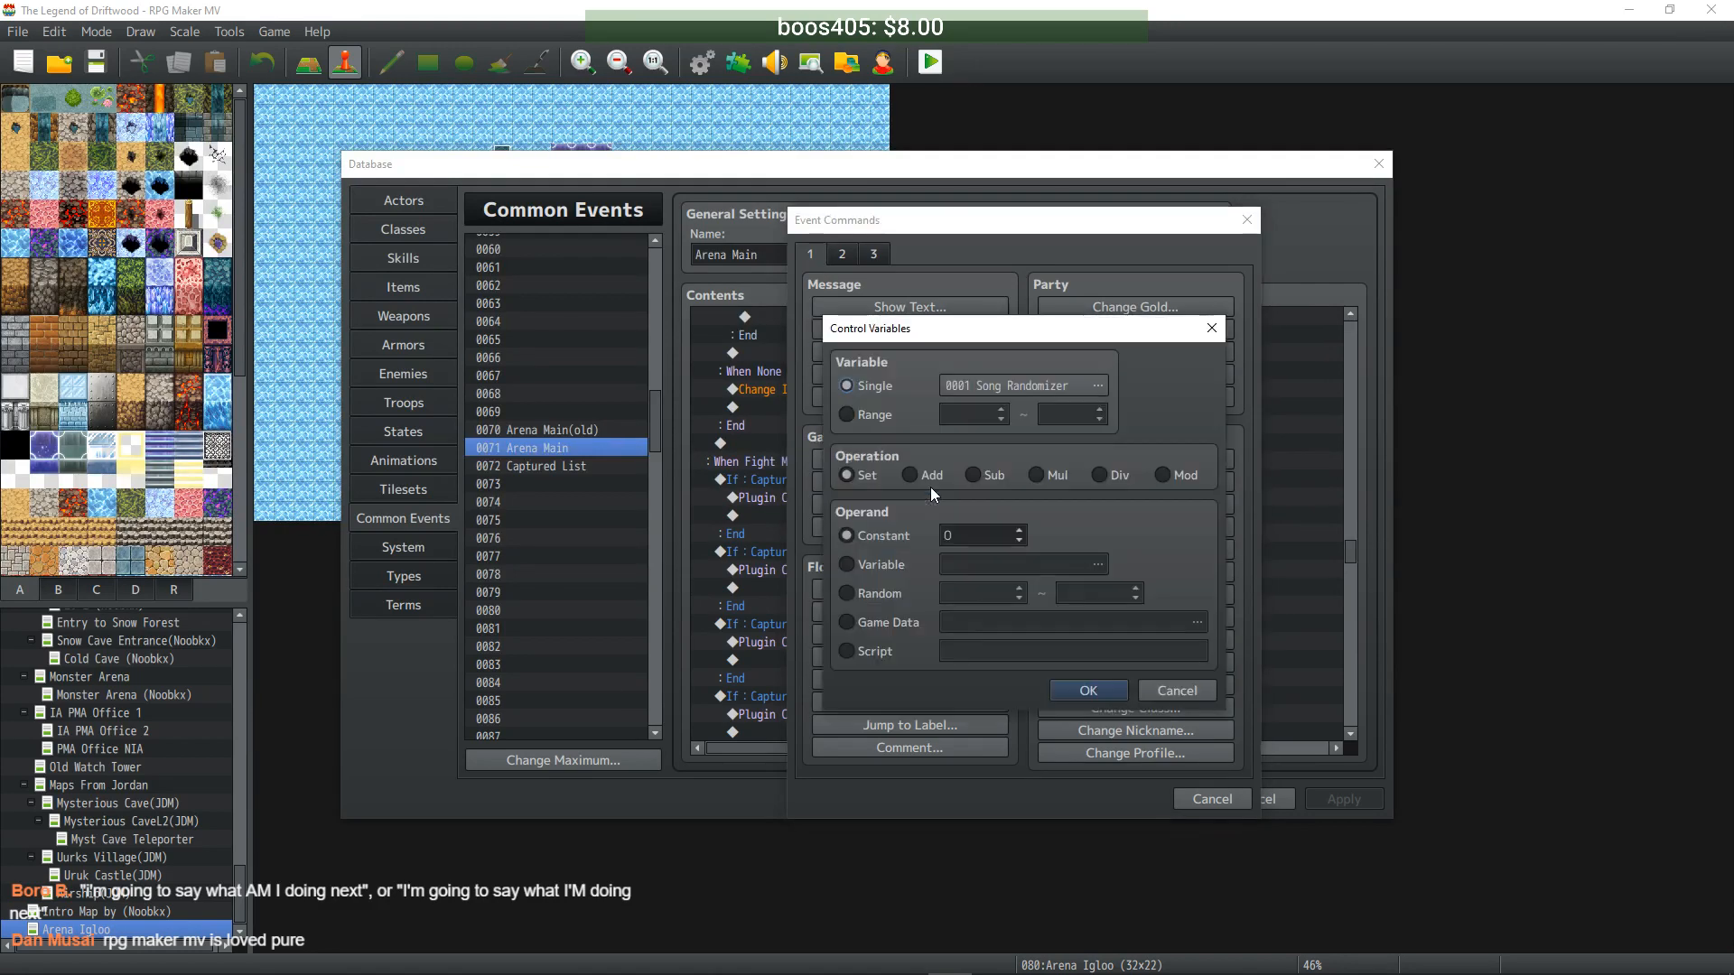
click(1039, 392)
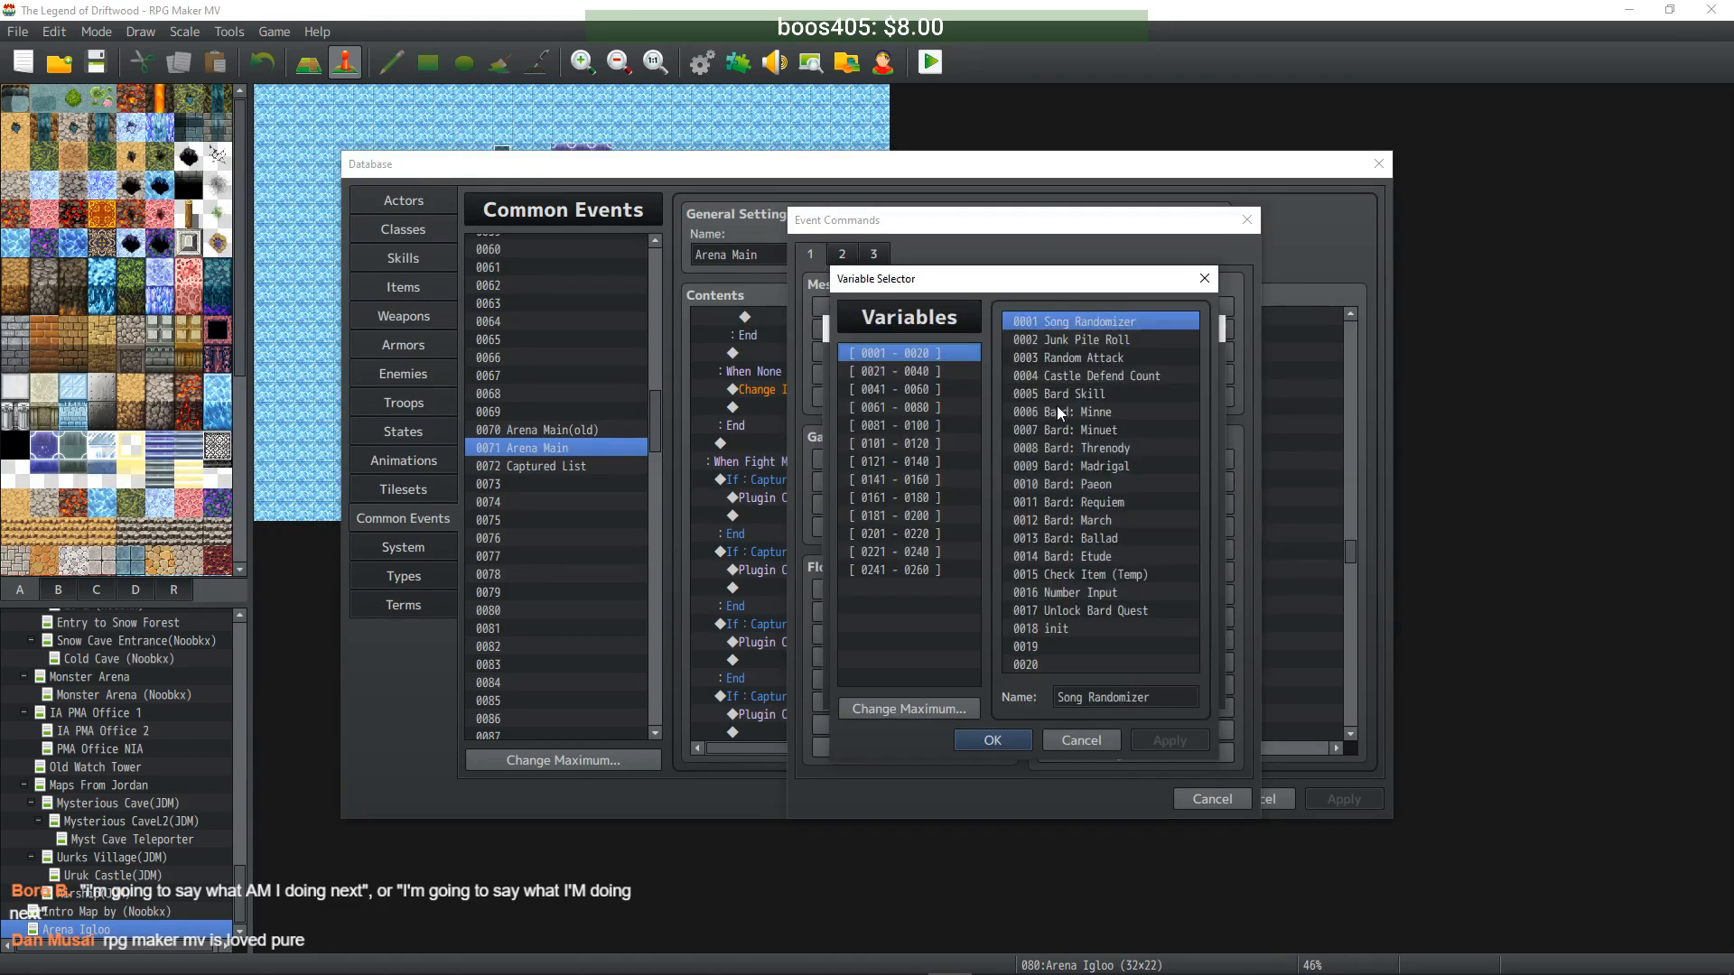
click(936, 371)
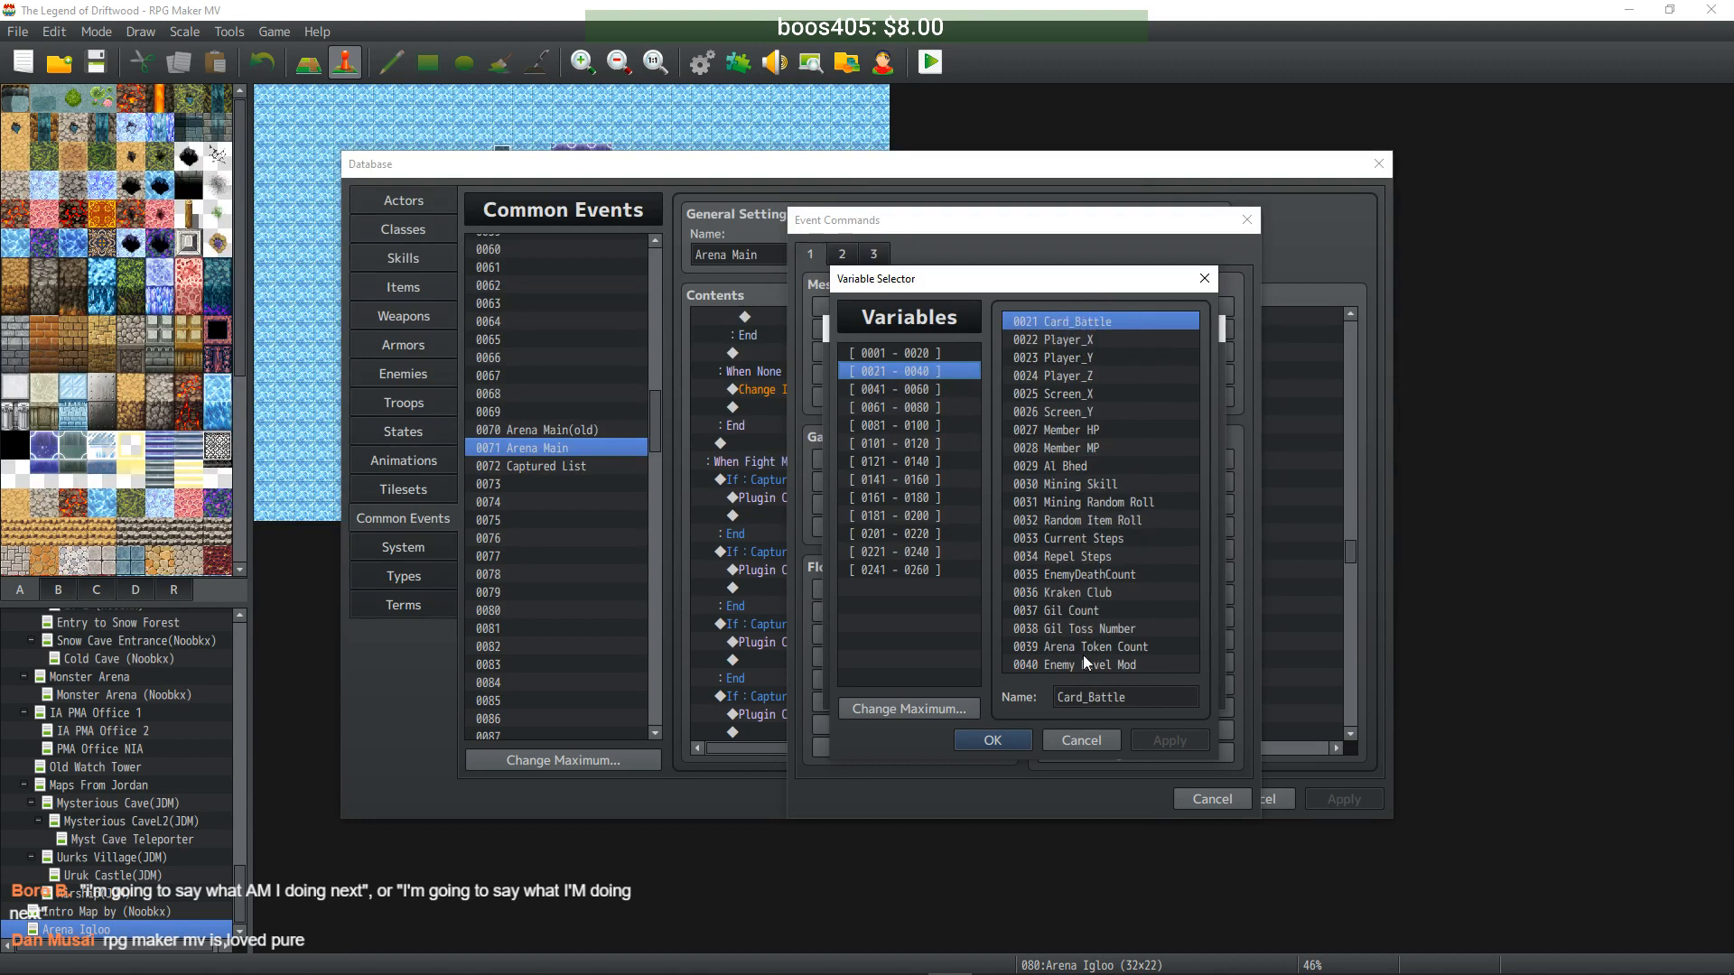
click(1084, 663)
click(990, 740)
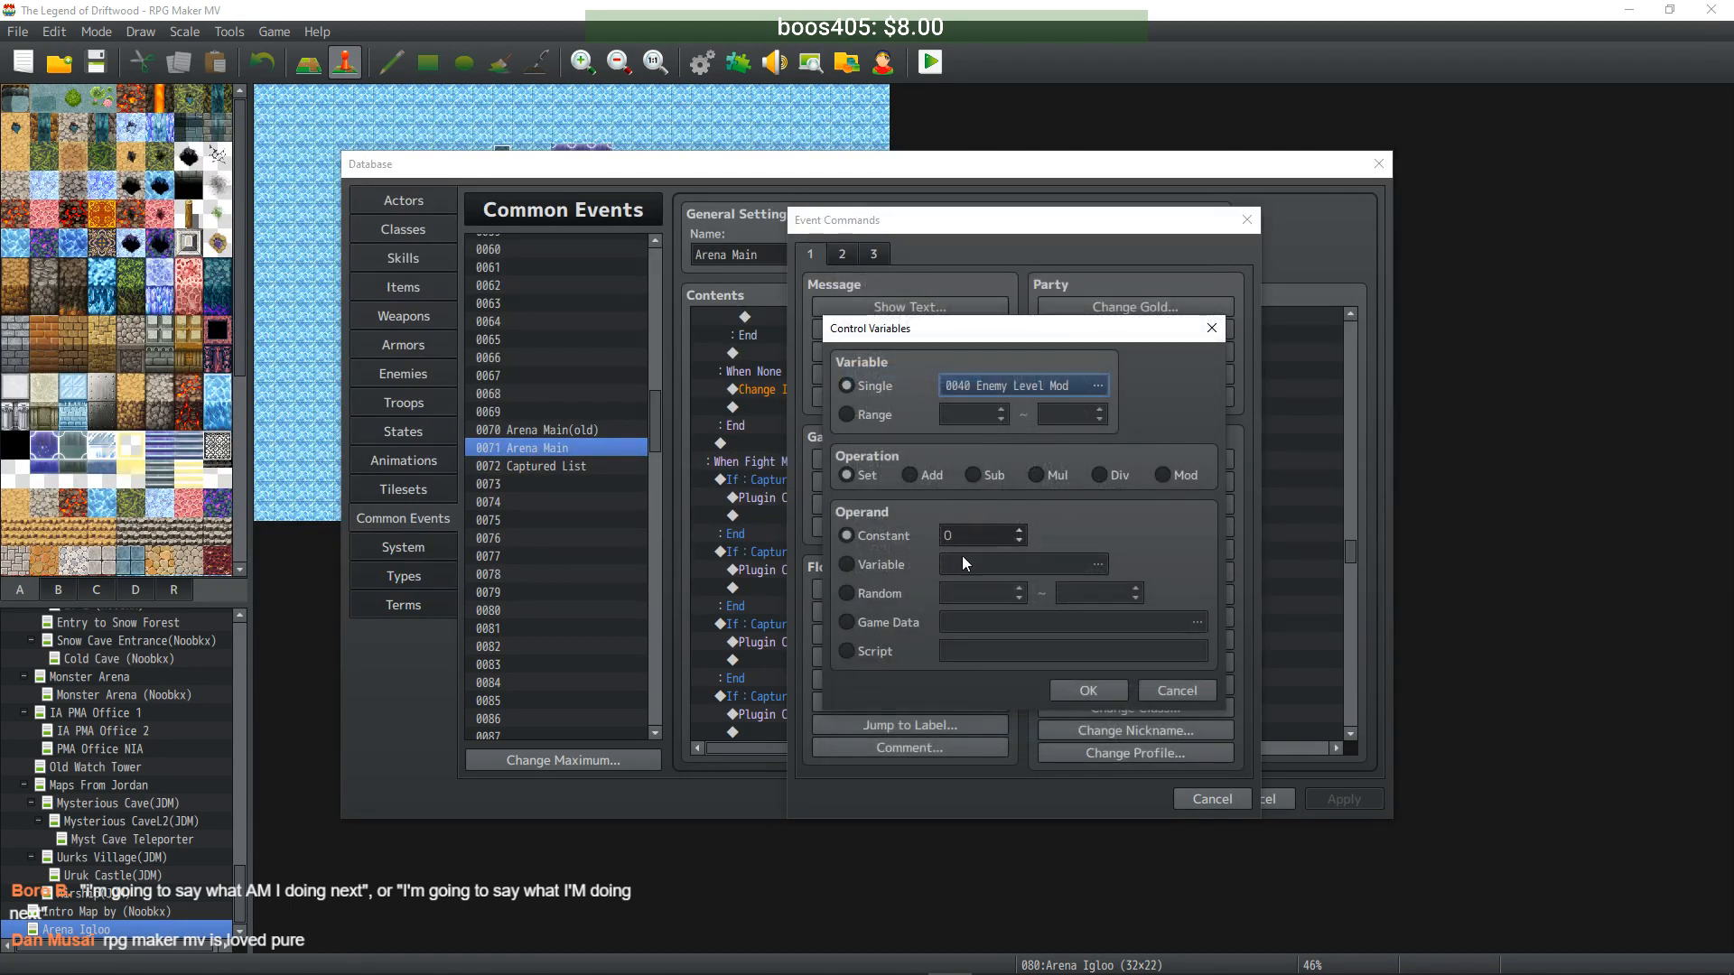
double_click(971, 536)
text(540)
key(BackSpace)
key(BackSpace)
text(0)
click(1090, 691)
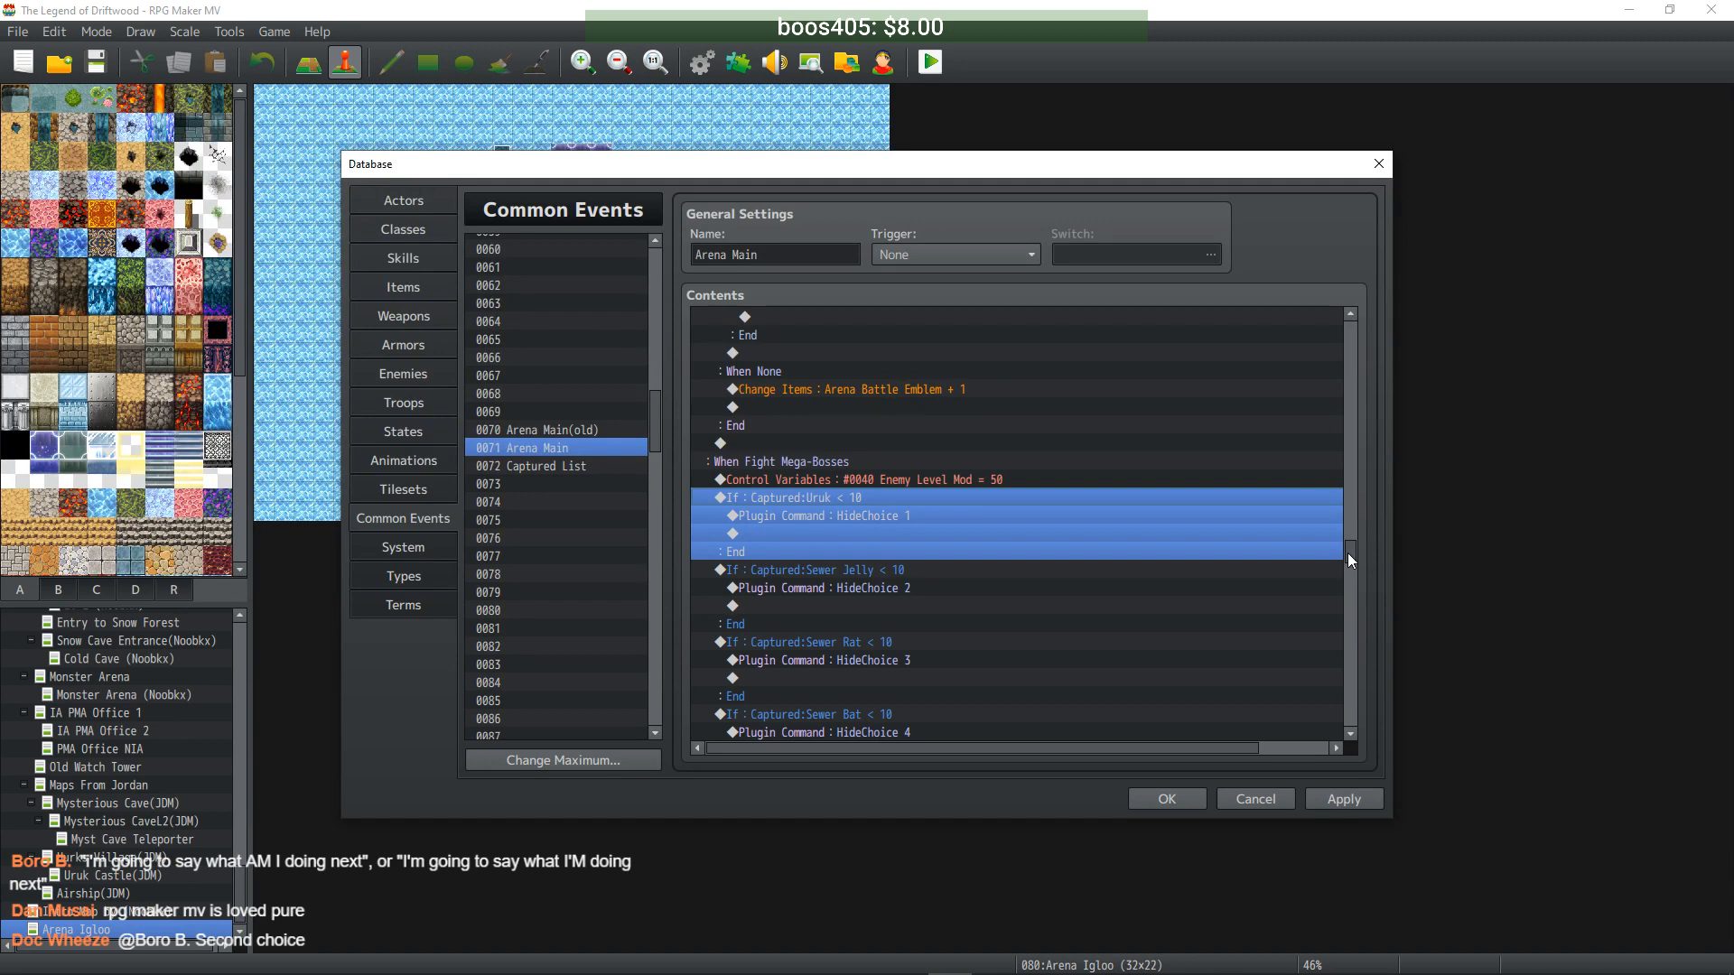
- Review the Ice Worm fight's Captured:Ice Worm and *= 3 Enemy Level Mod lines, then apply and close the database
drag(1349, 559, 1361, 728)
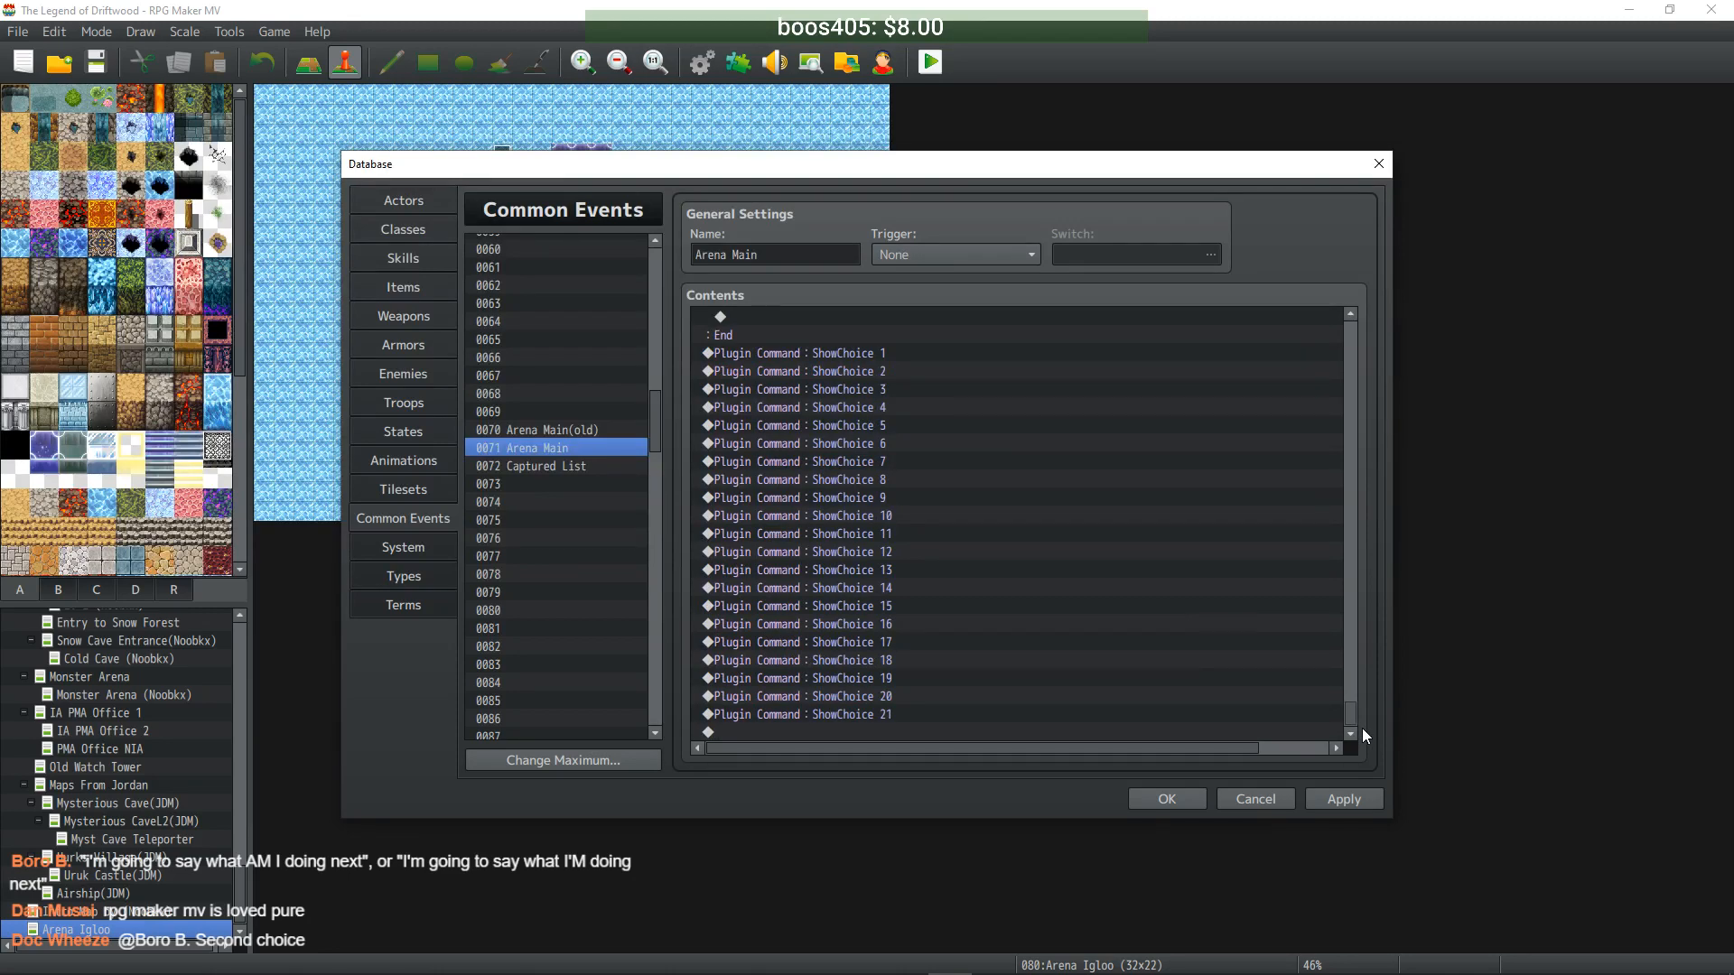
drag(1360, 728, 1235, 490)
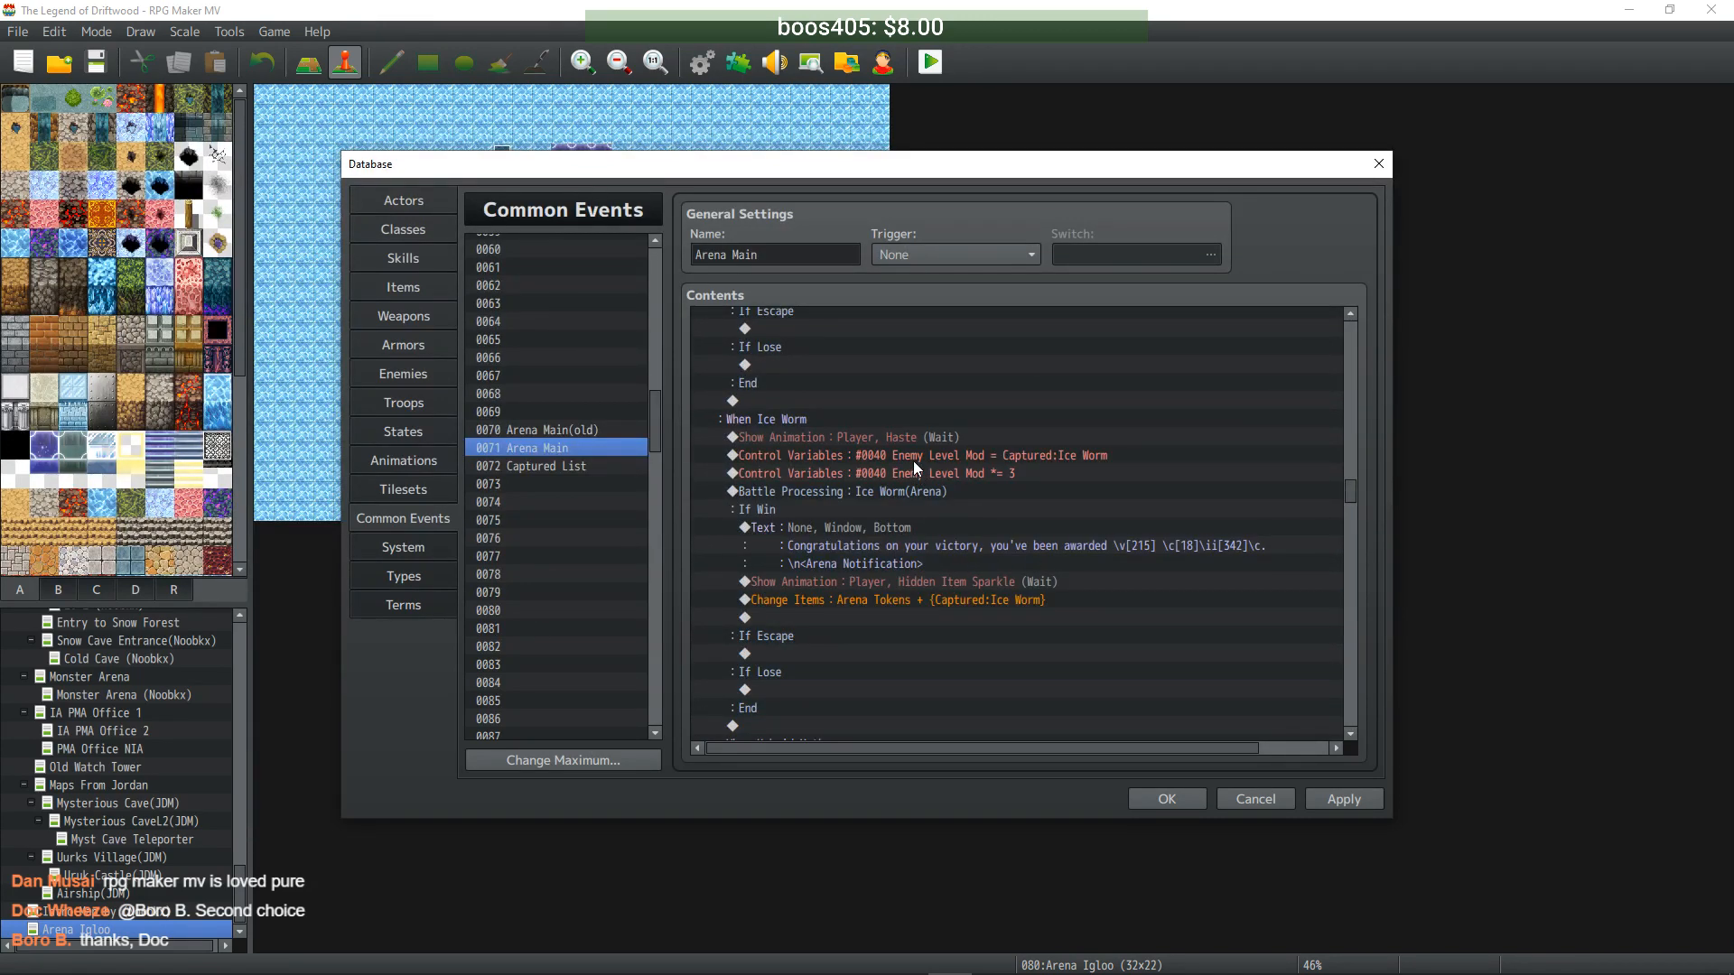
click(929, 437)
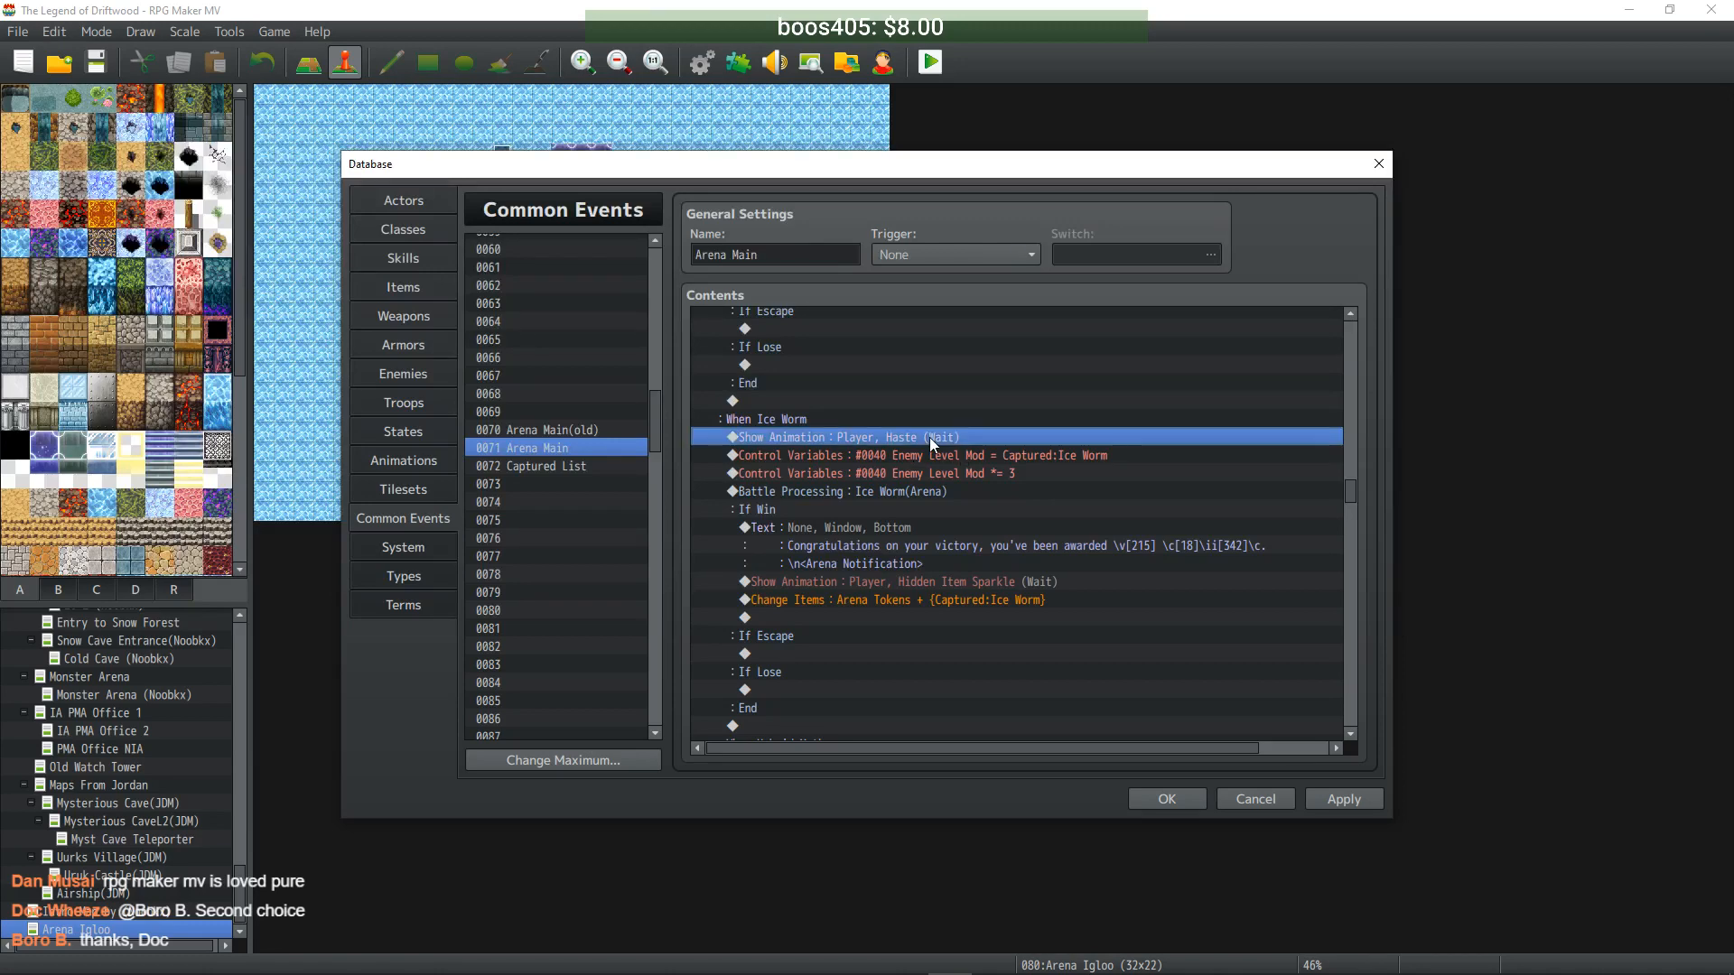
click(928, 457)
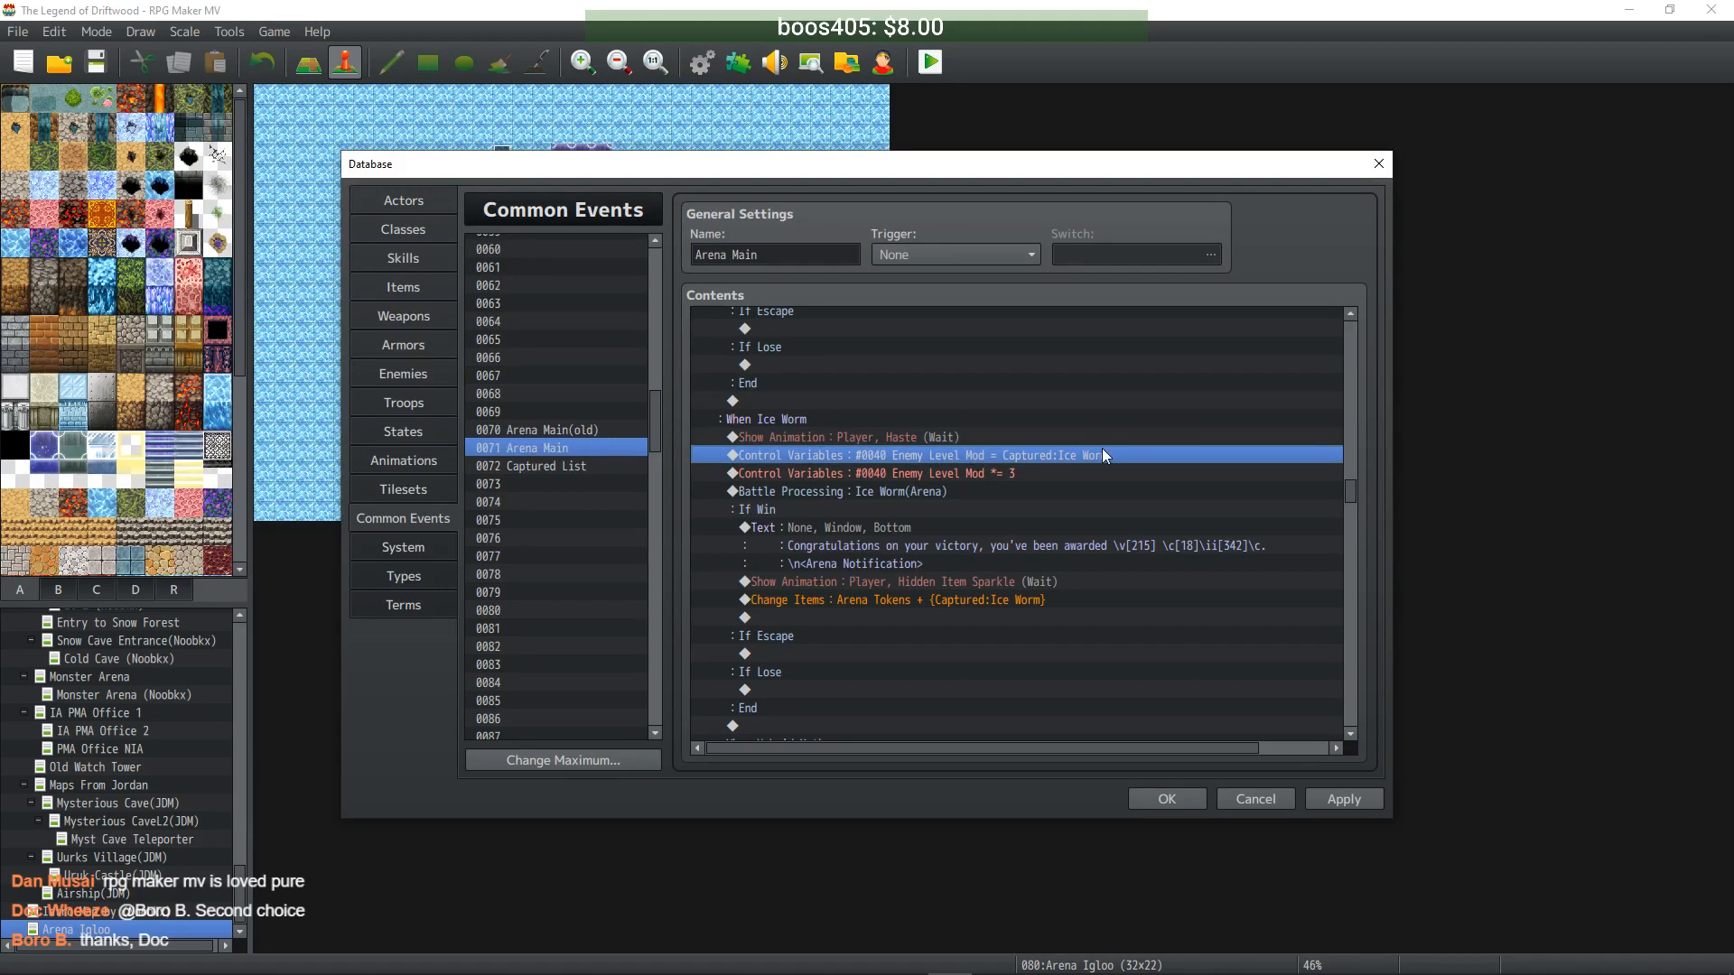
click(983, 474)
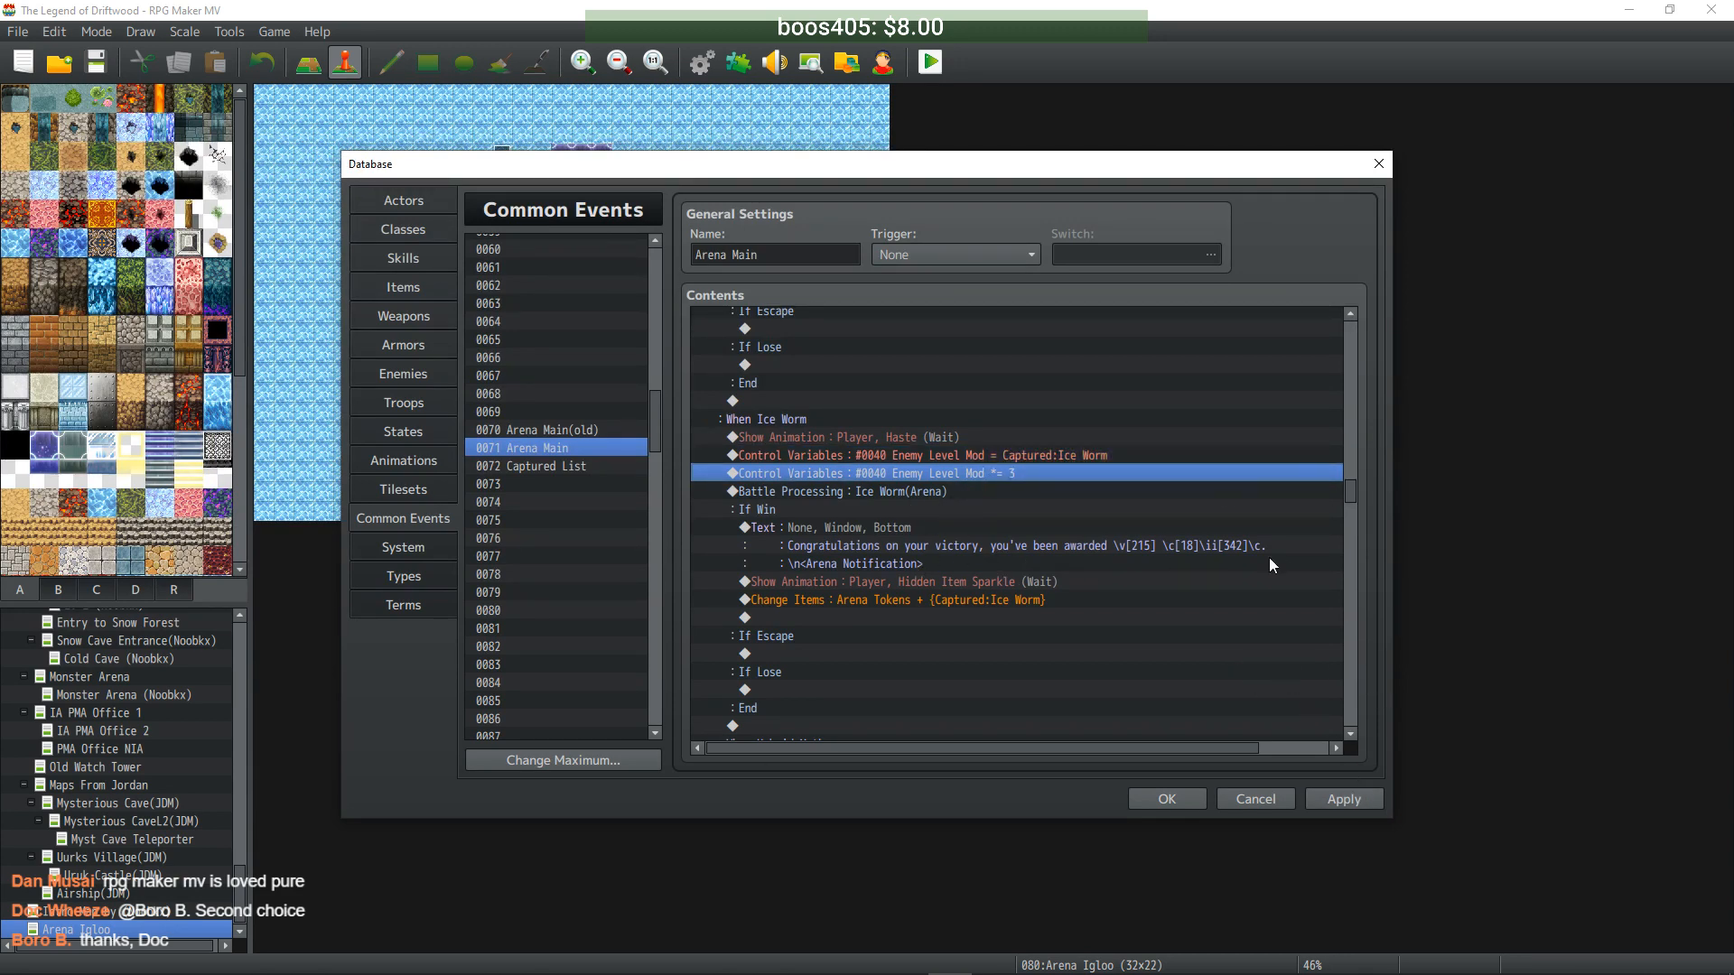
click(1344, 801)
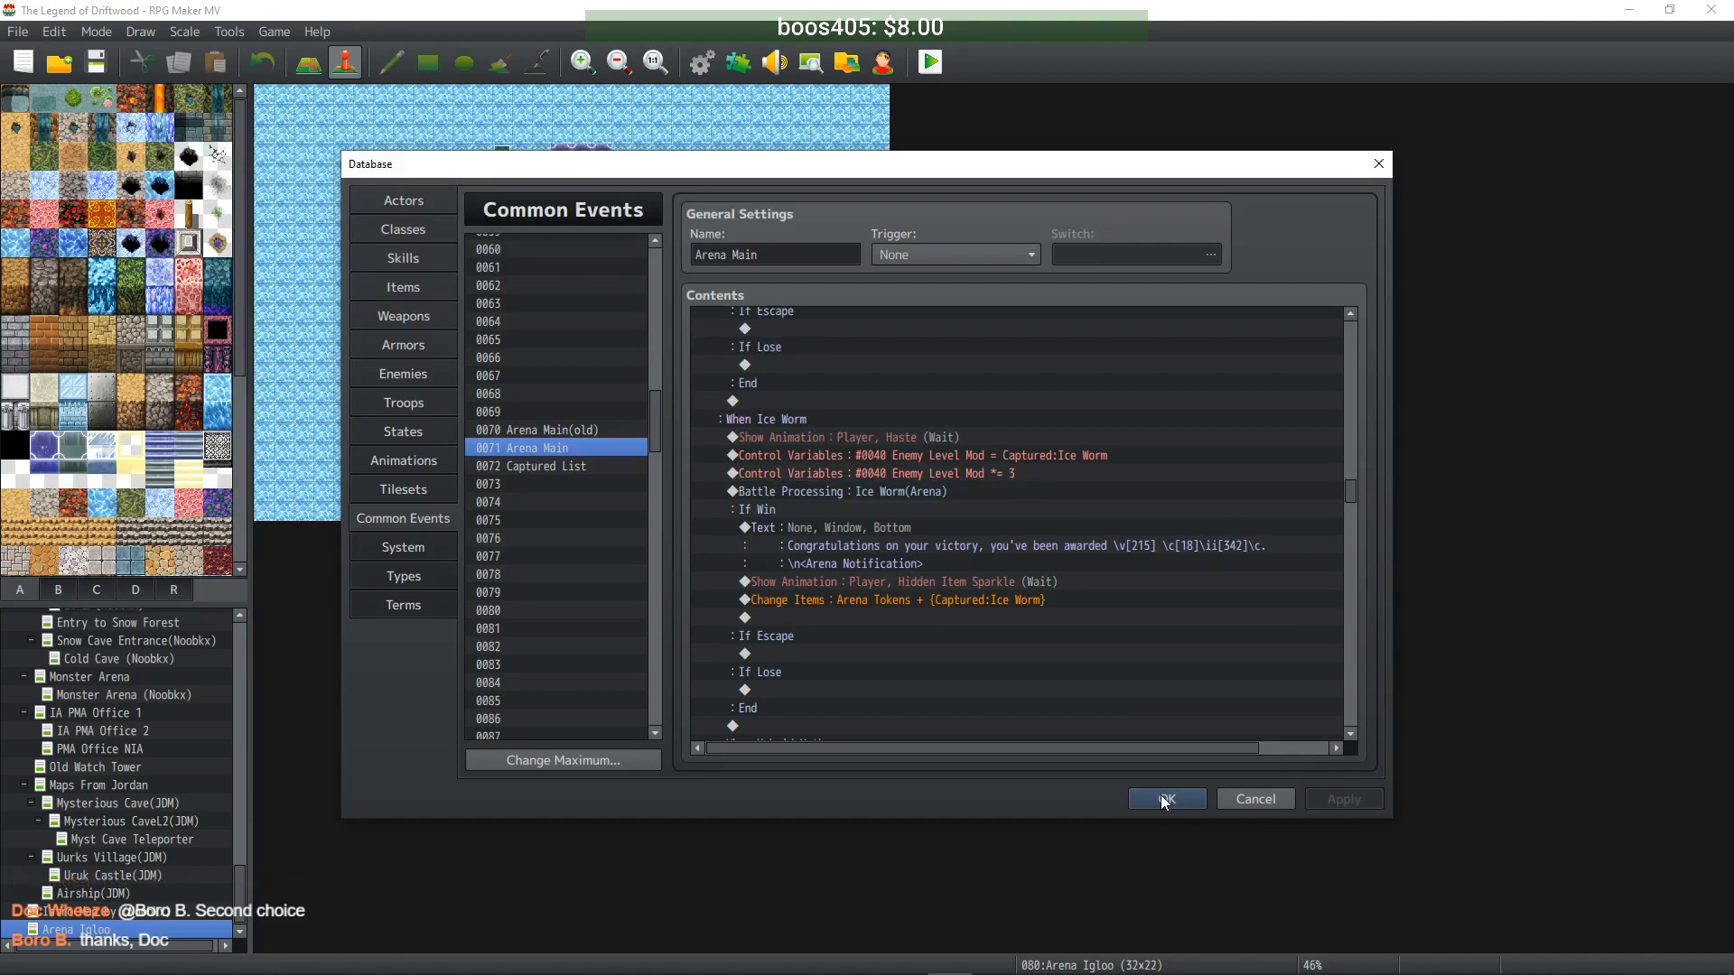
click(1161, 800)
- Reopen the database to verify Urukai's level 50 notetags, then close it
click(702, 61)
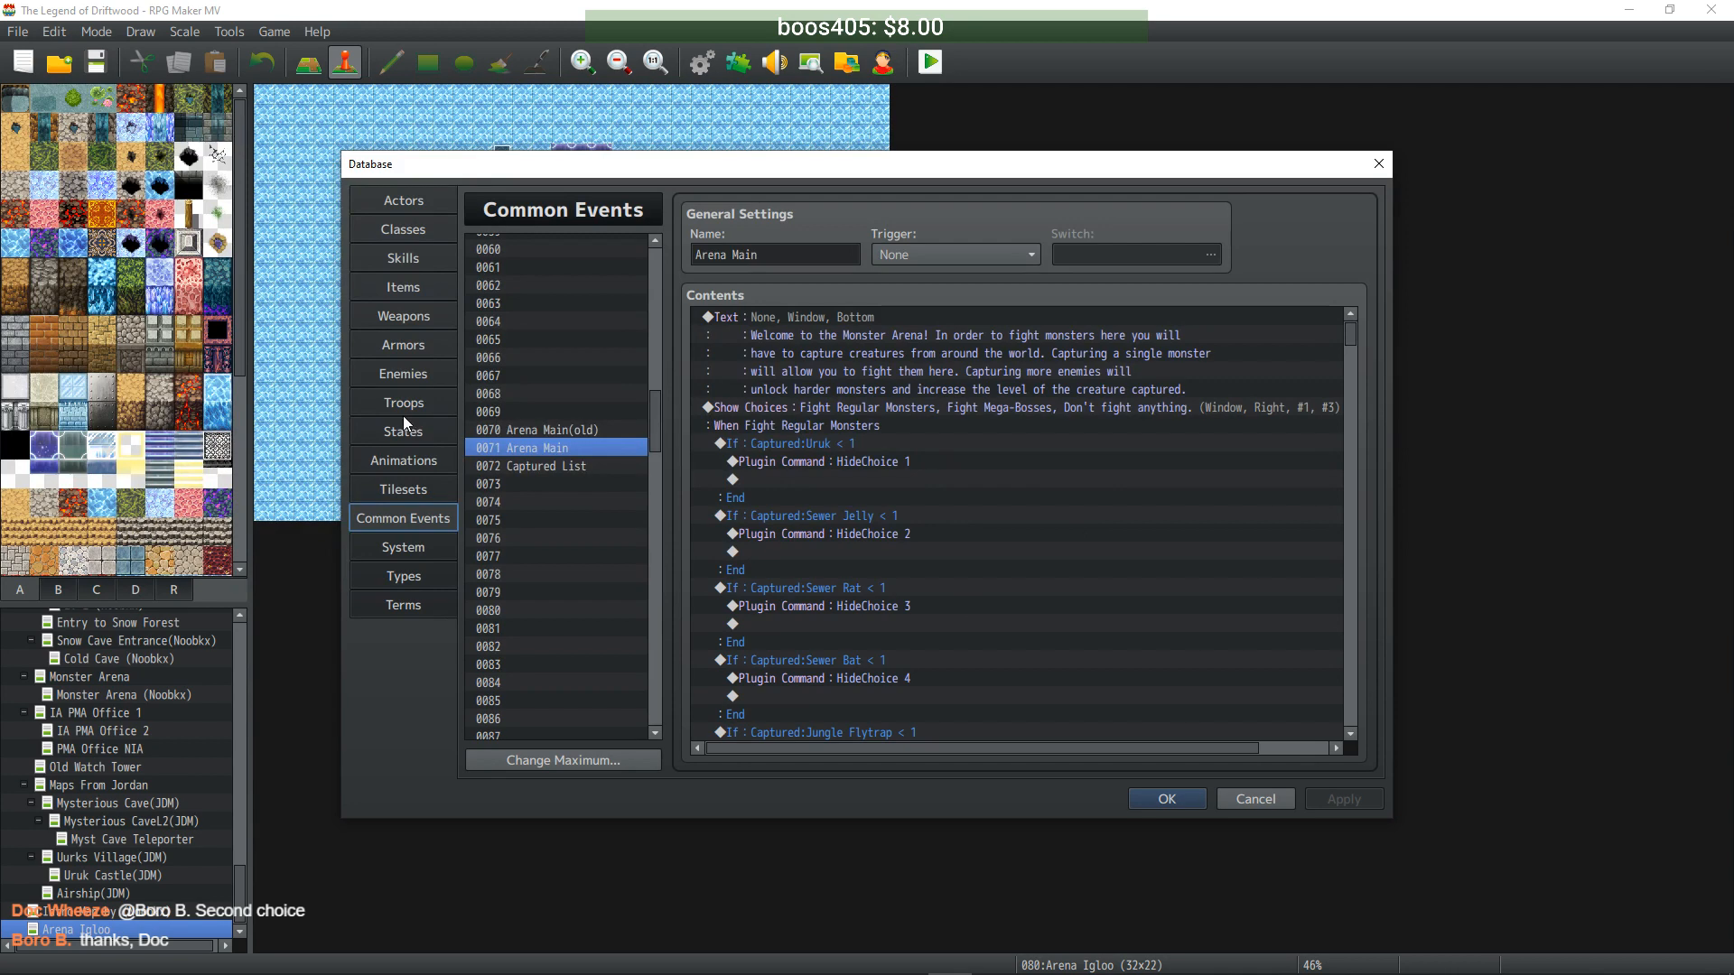
click(403, 373)
click(1180, 706)
click(1191, 687)
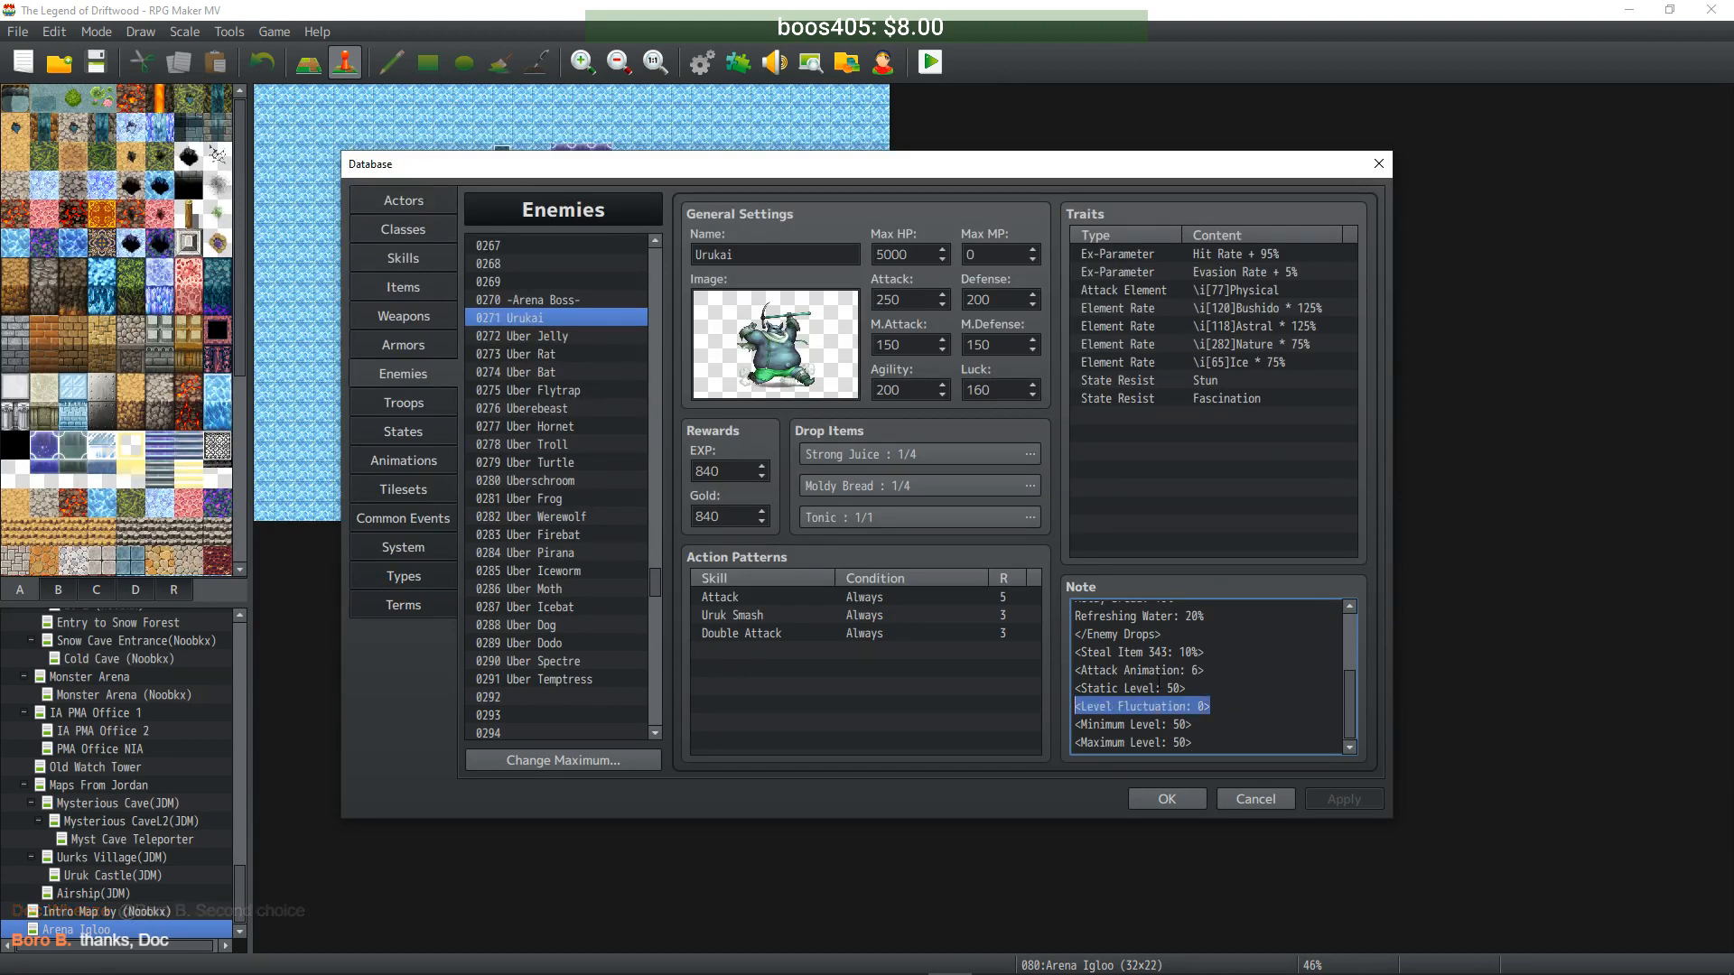
click(1187, 800)
click(736, 63)
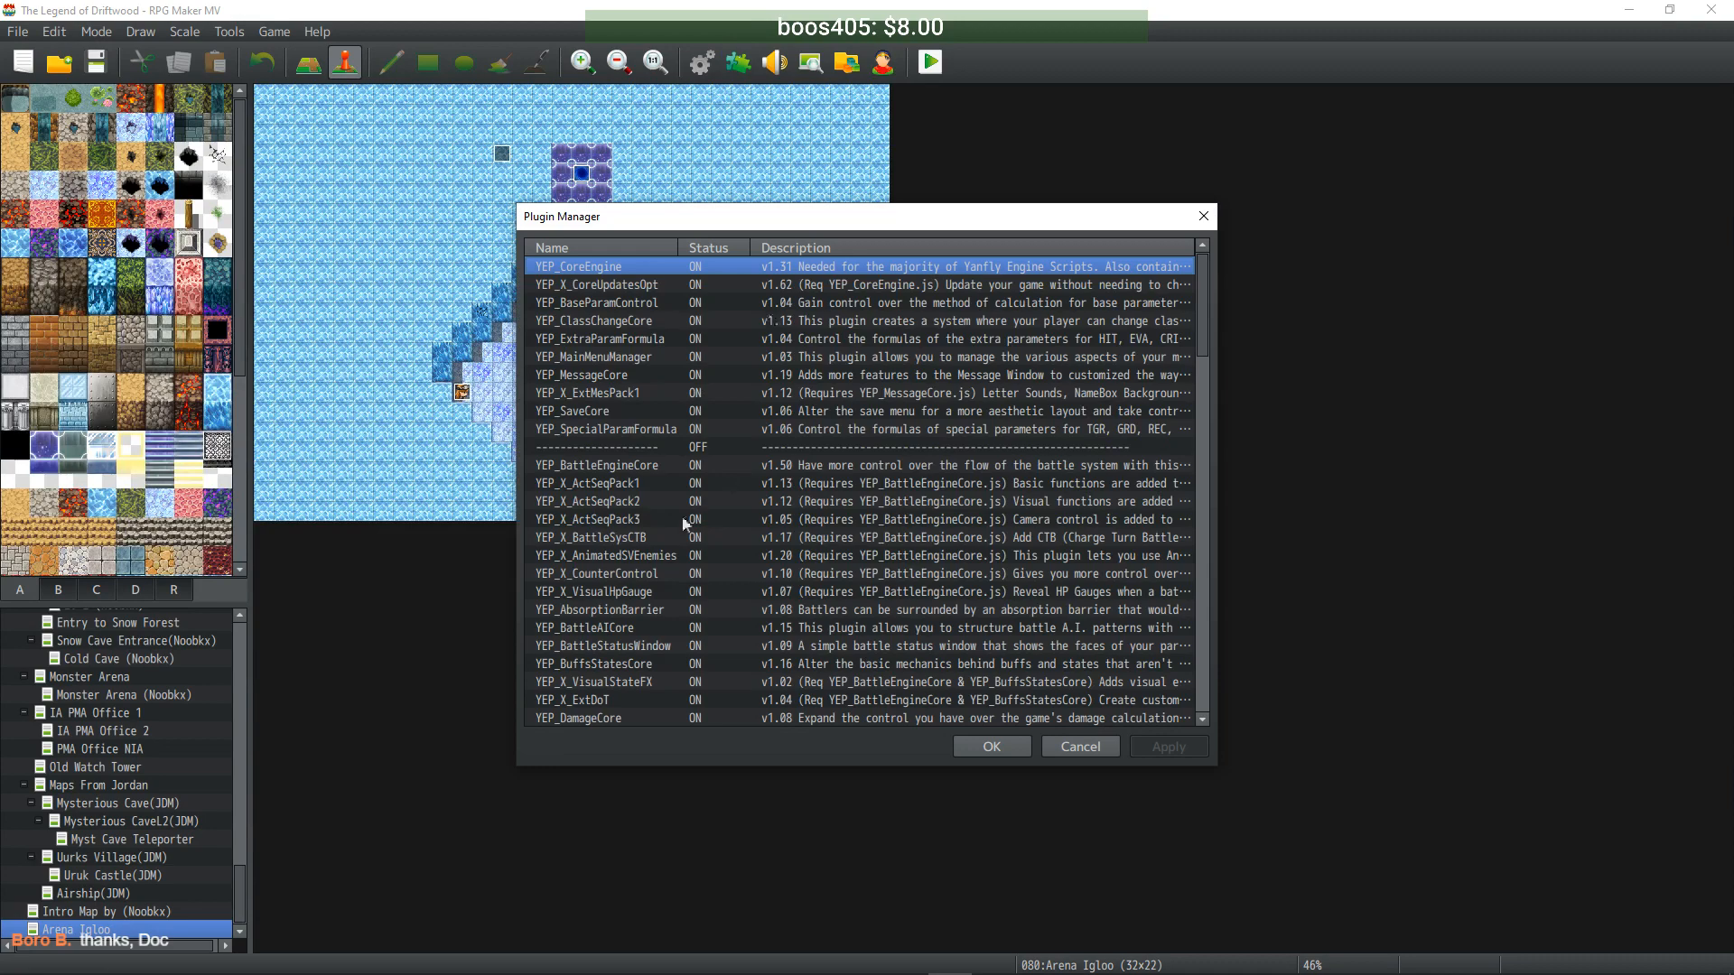
drag(1202, 323, 1201, 447)
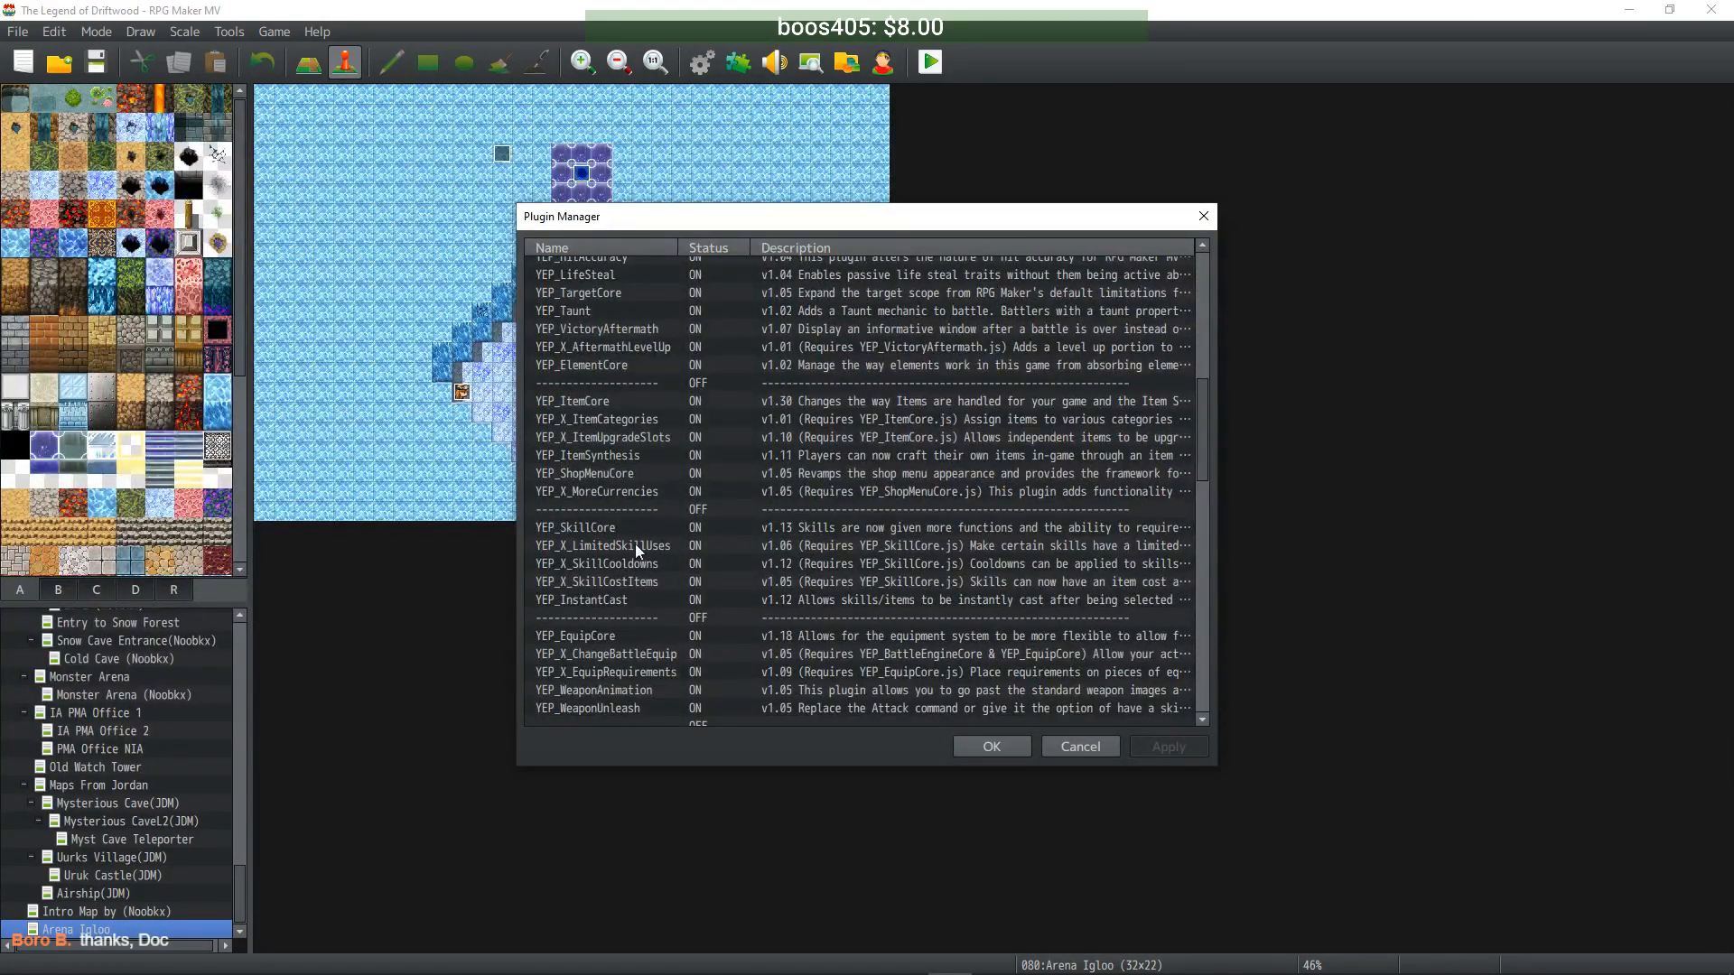
scroll(627, 623, down, 4)
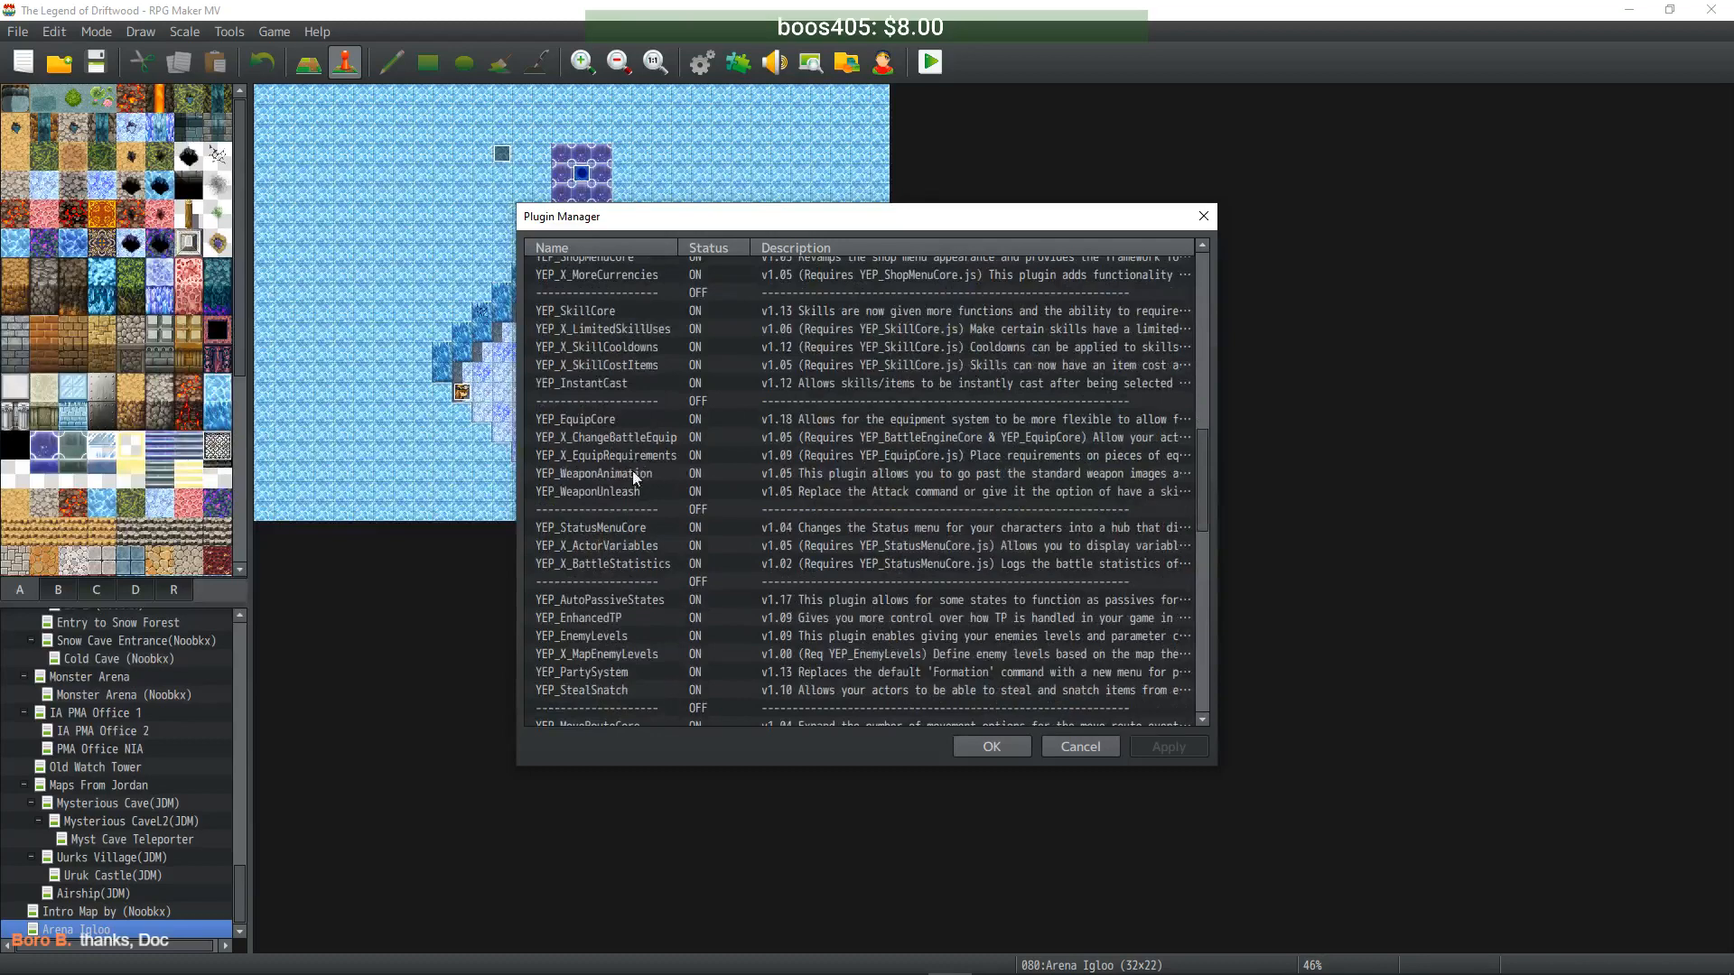
double_click(623, 636)
click(1118, 440)
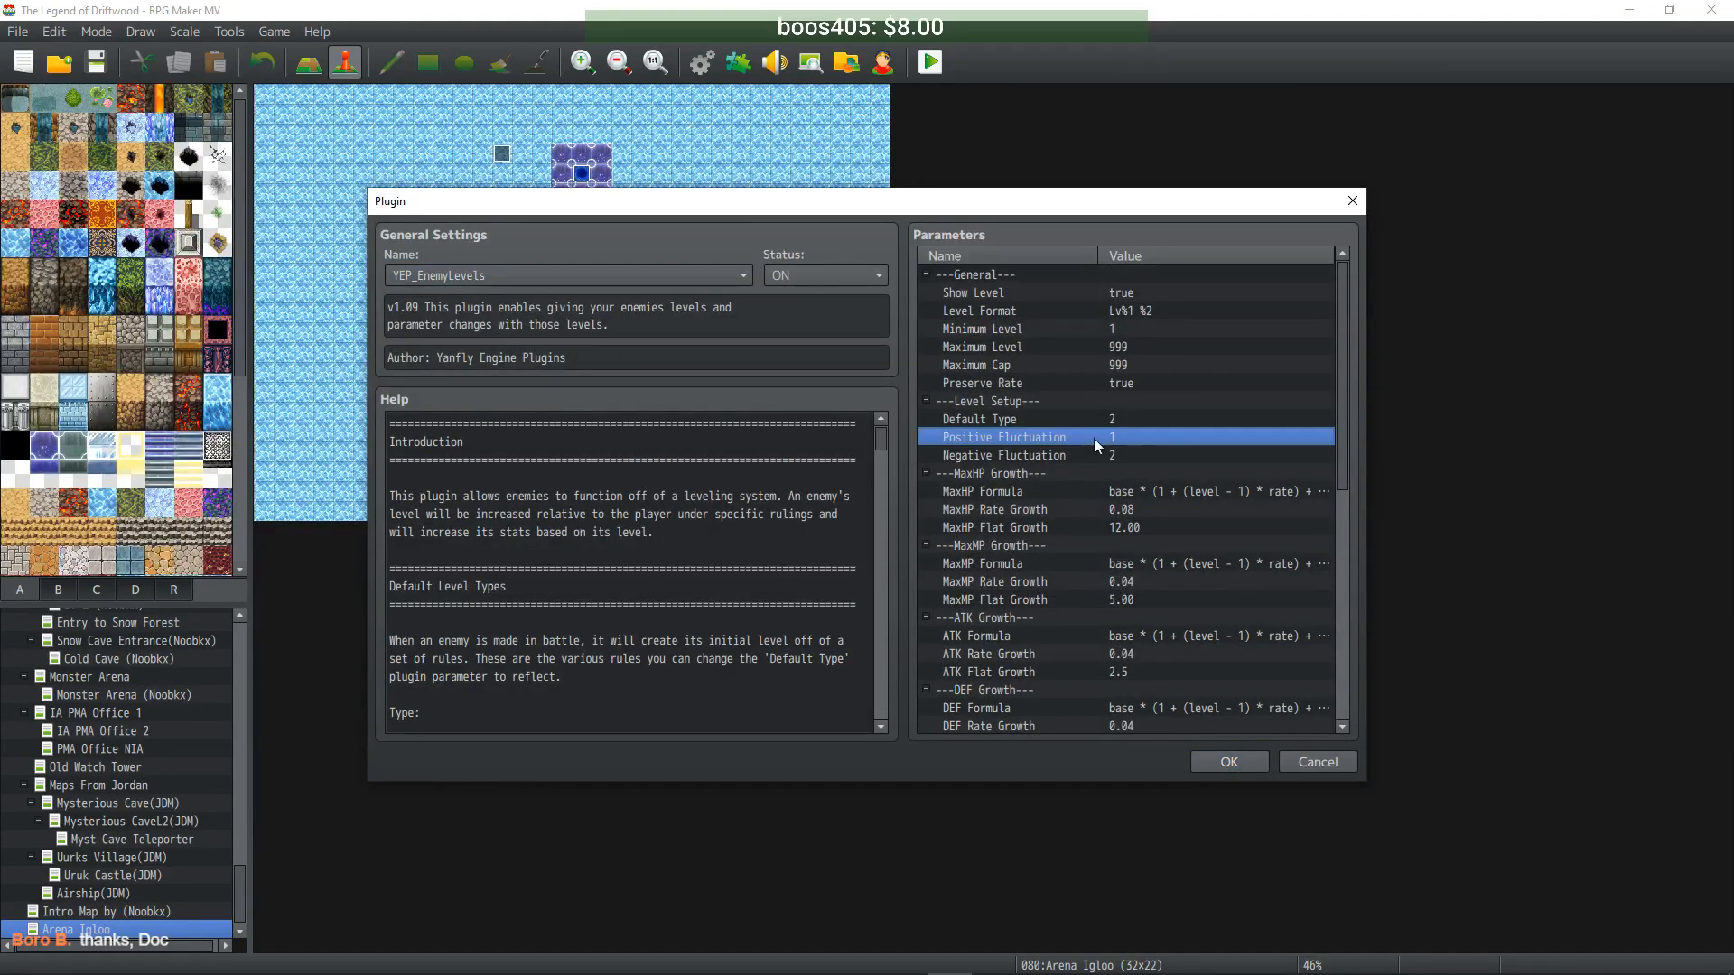
click(1140, 456)
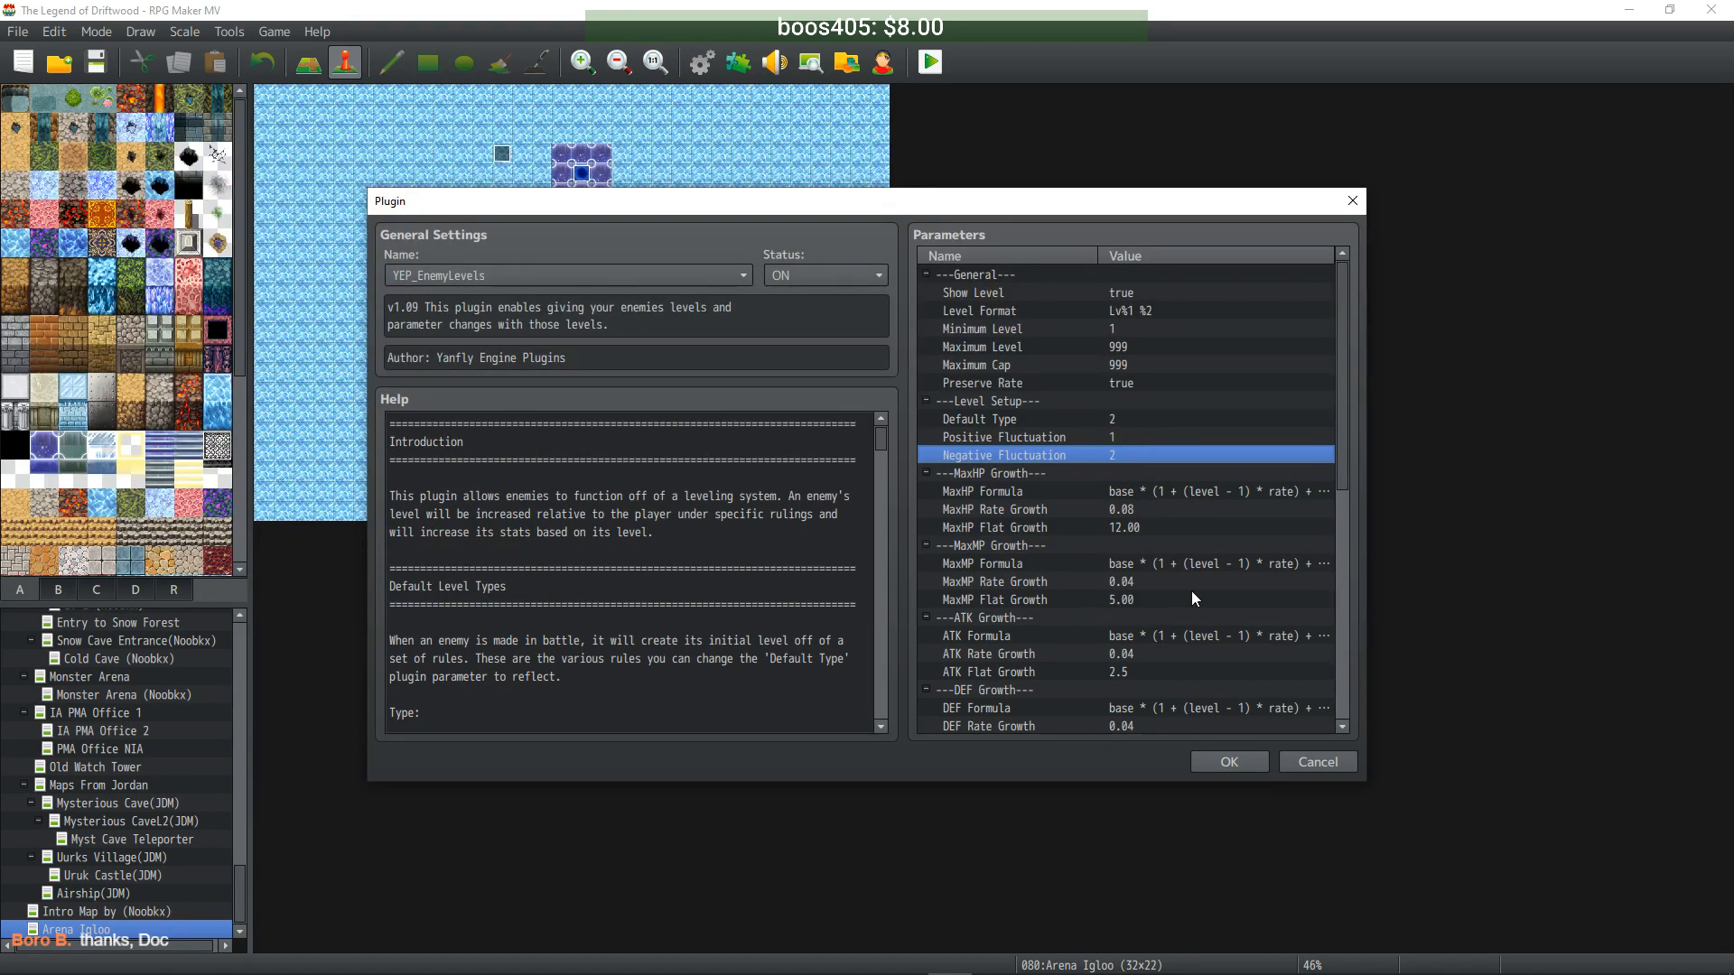
click(1229, 761)
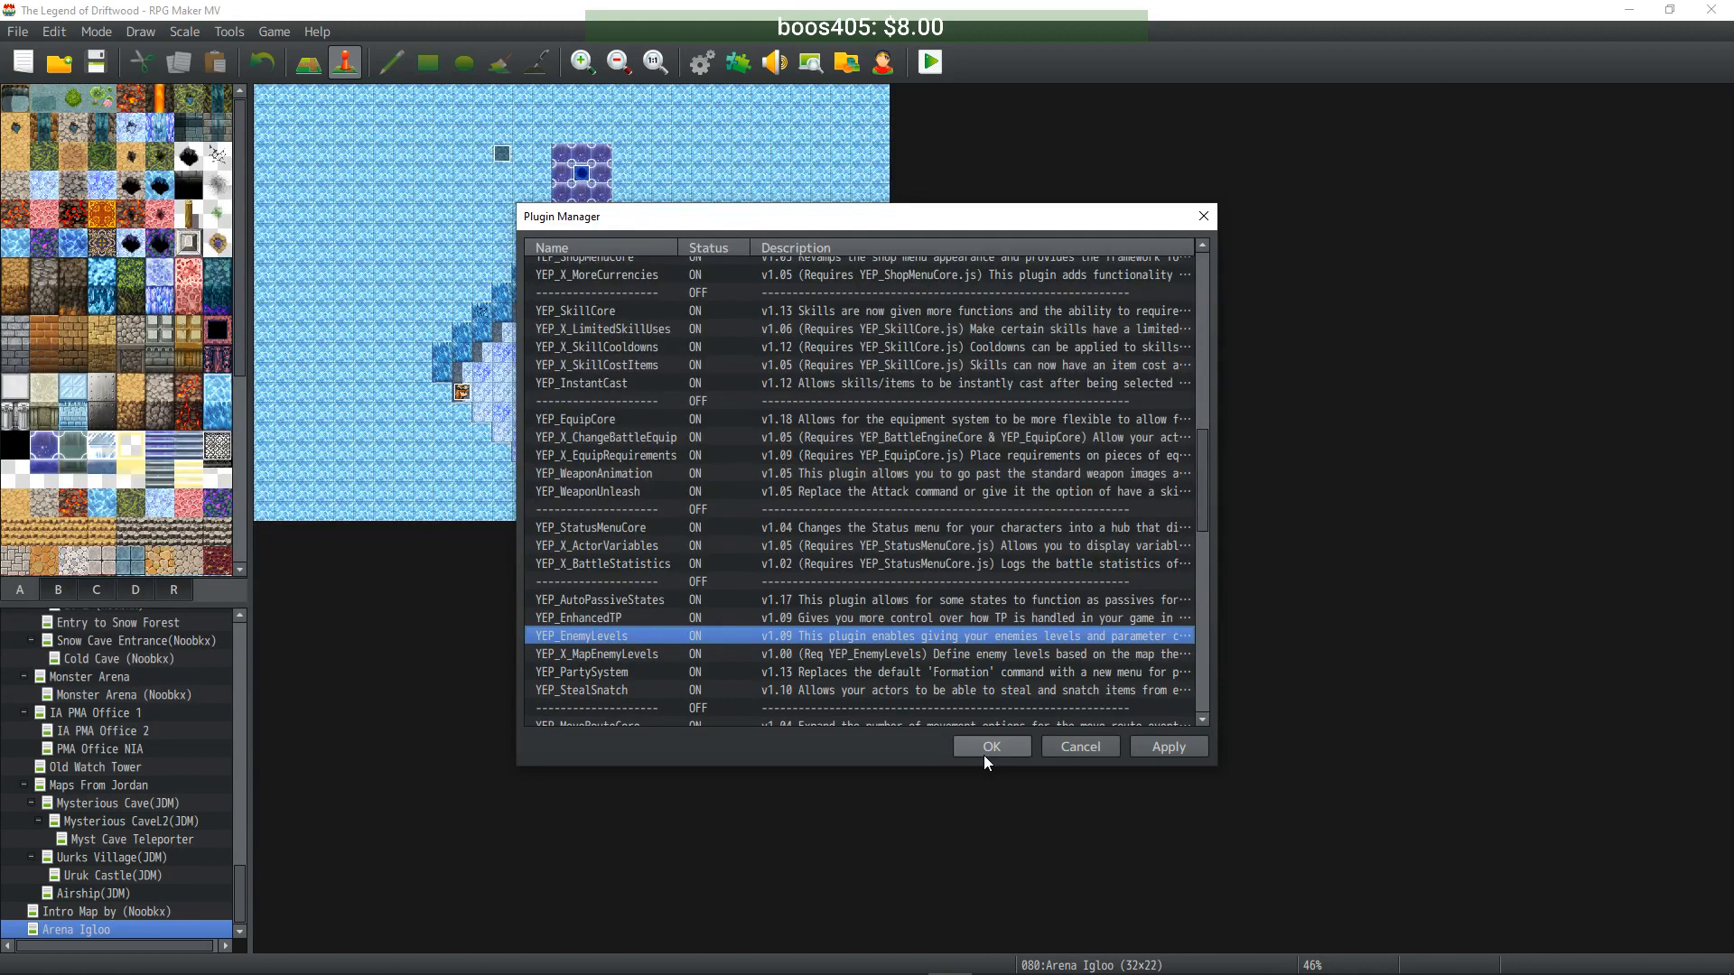
click(984, 755)
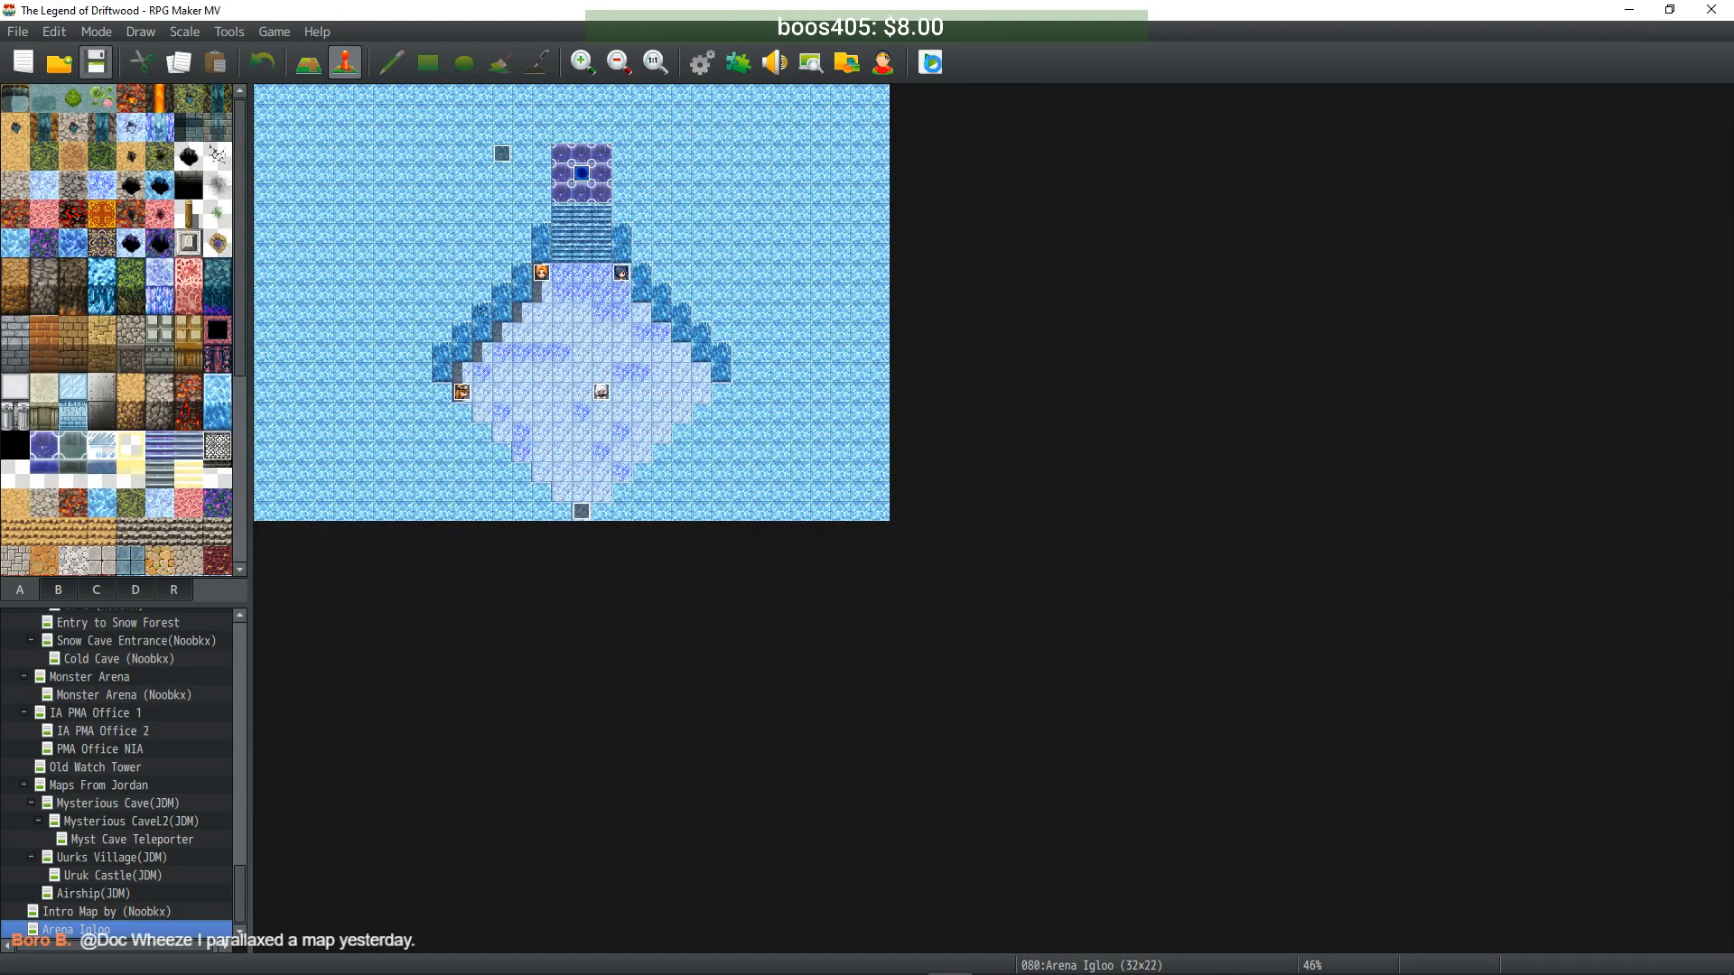
click(931, 62)
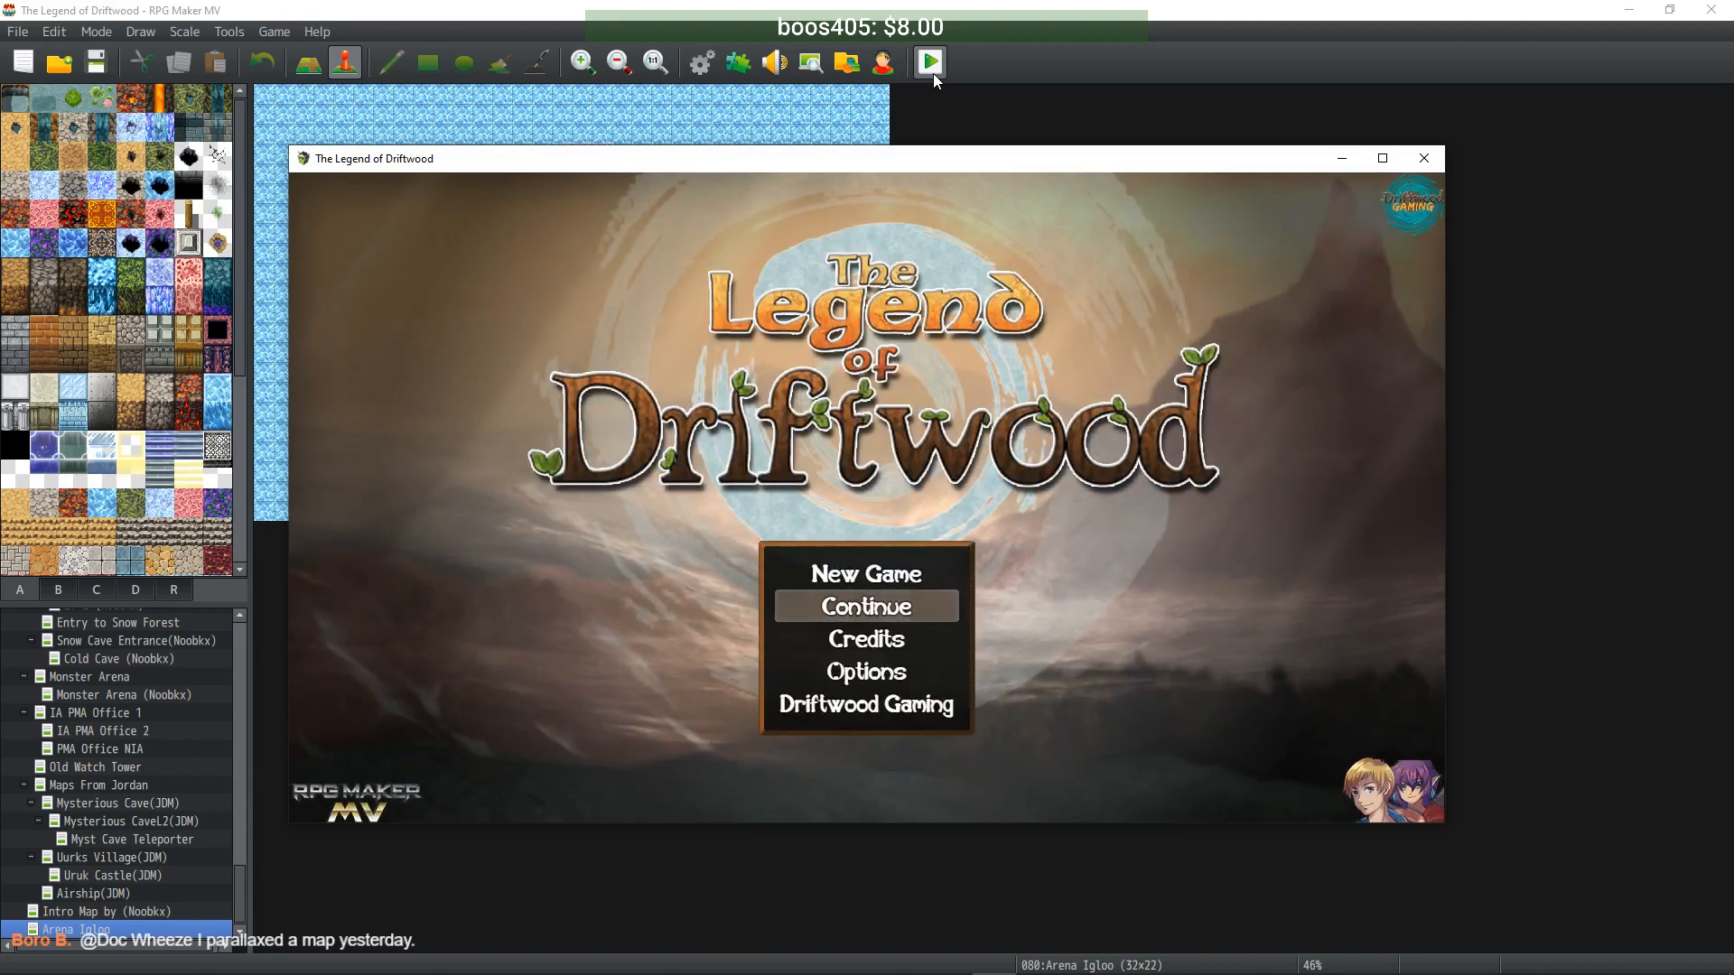
- Load the File 22 save and have the Arena Medic fully heal the party
key(Return)
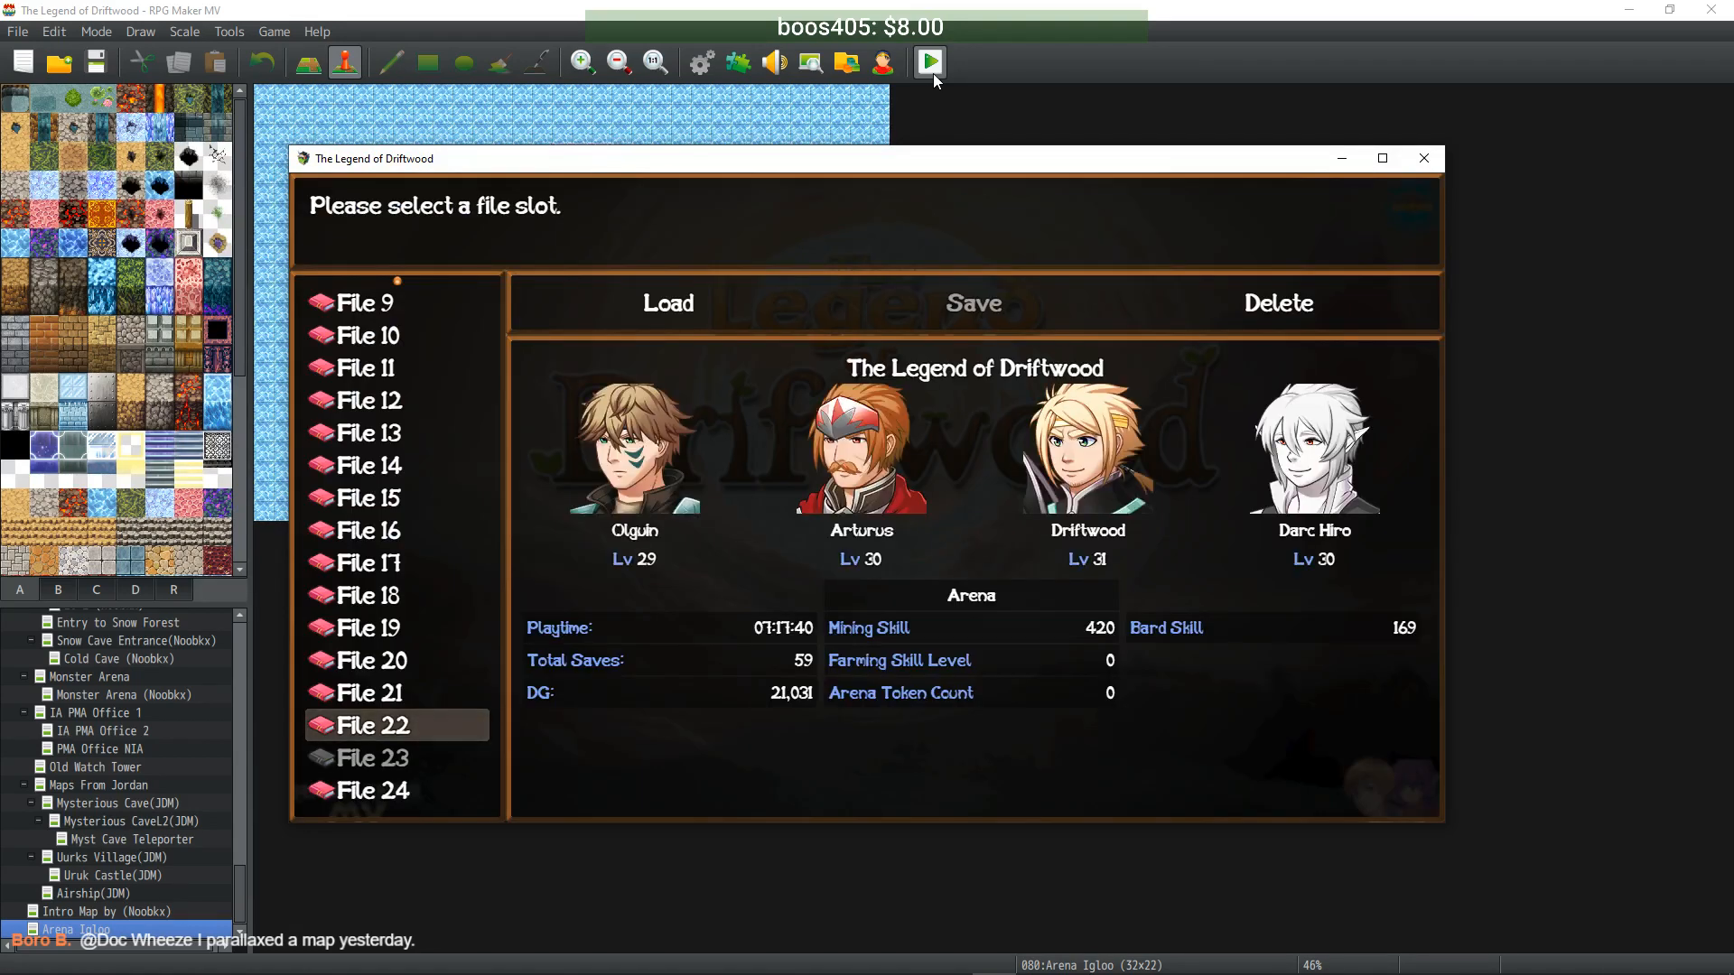
key(Return)
key(Return)
key(Return)
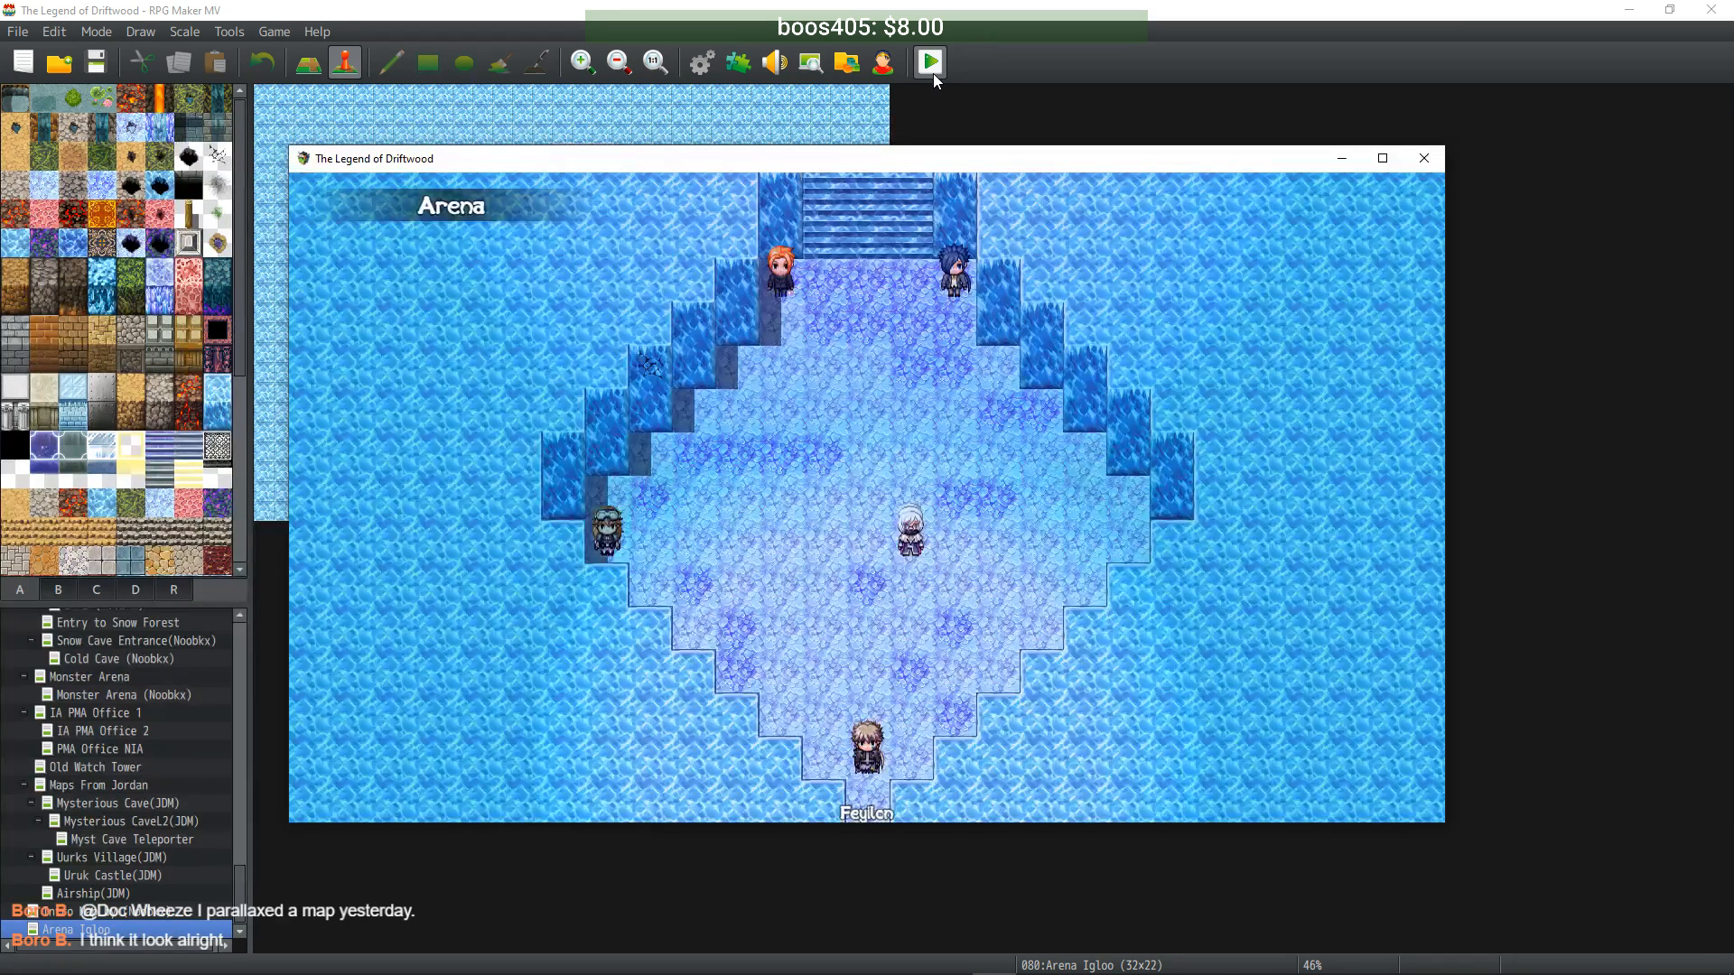
key(Up)
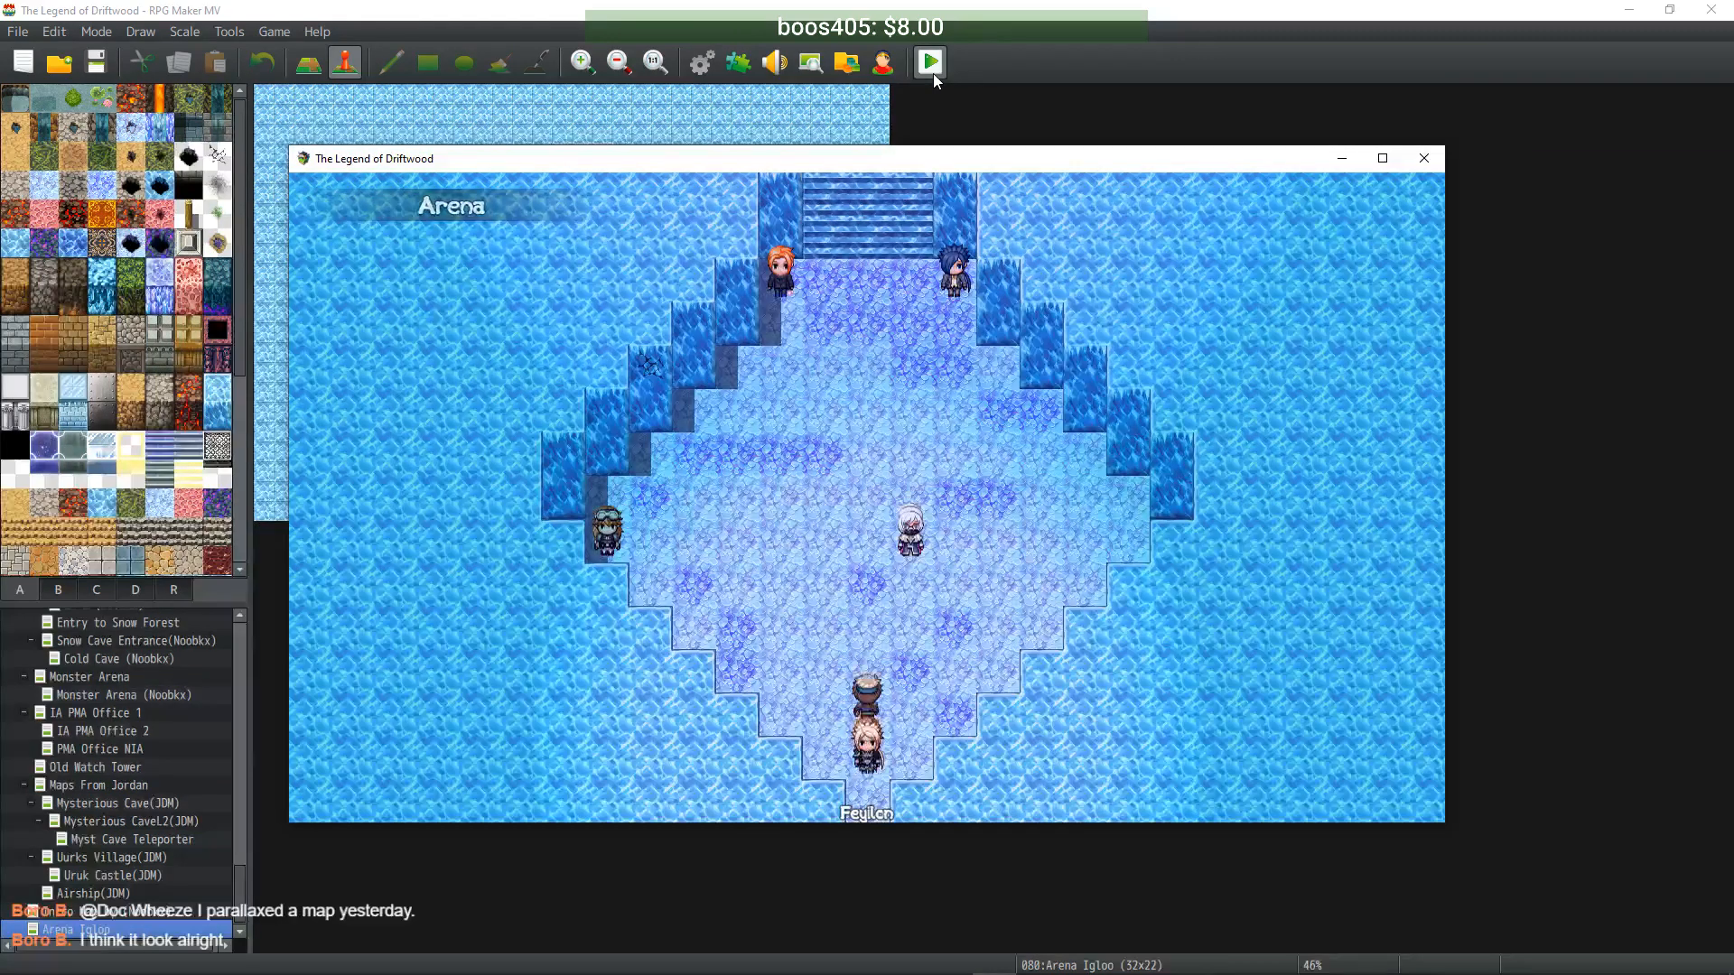
key(Right)
key(Return)
key(Return)
key(Return)
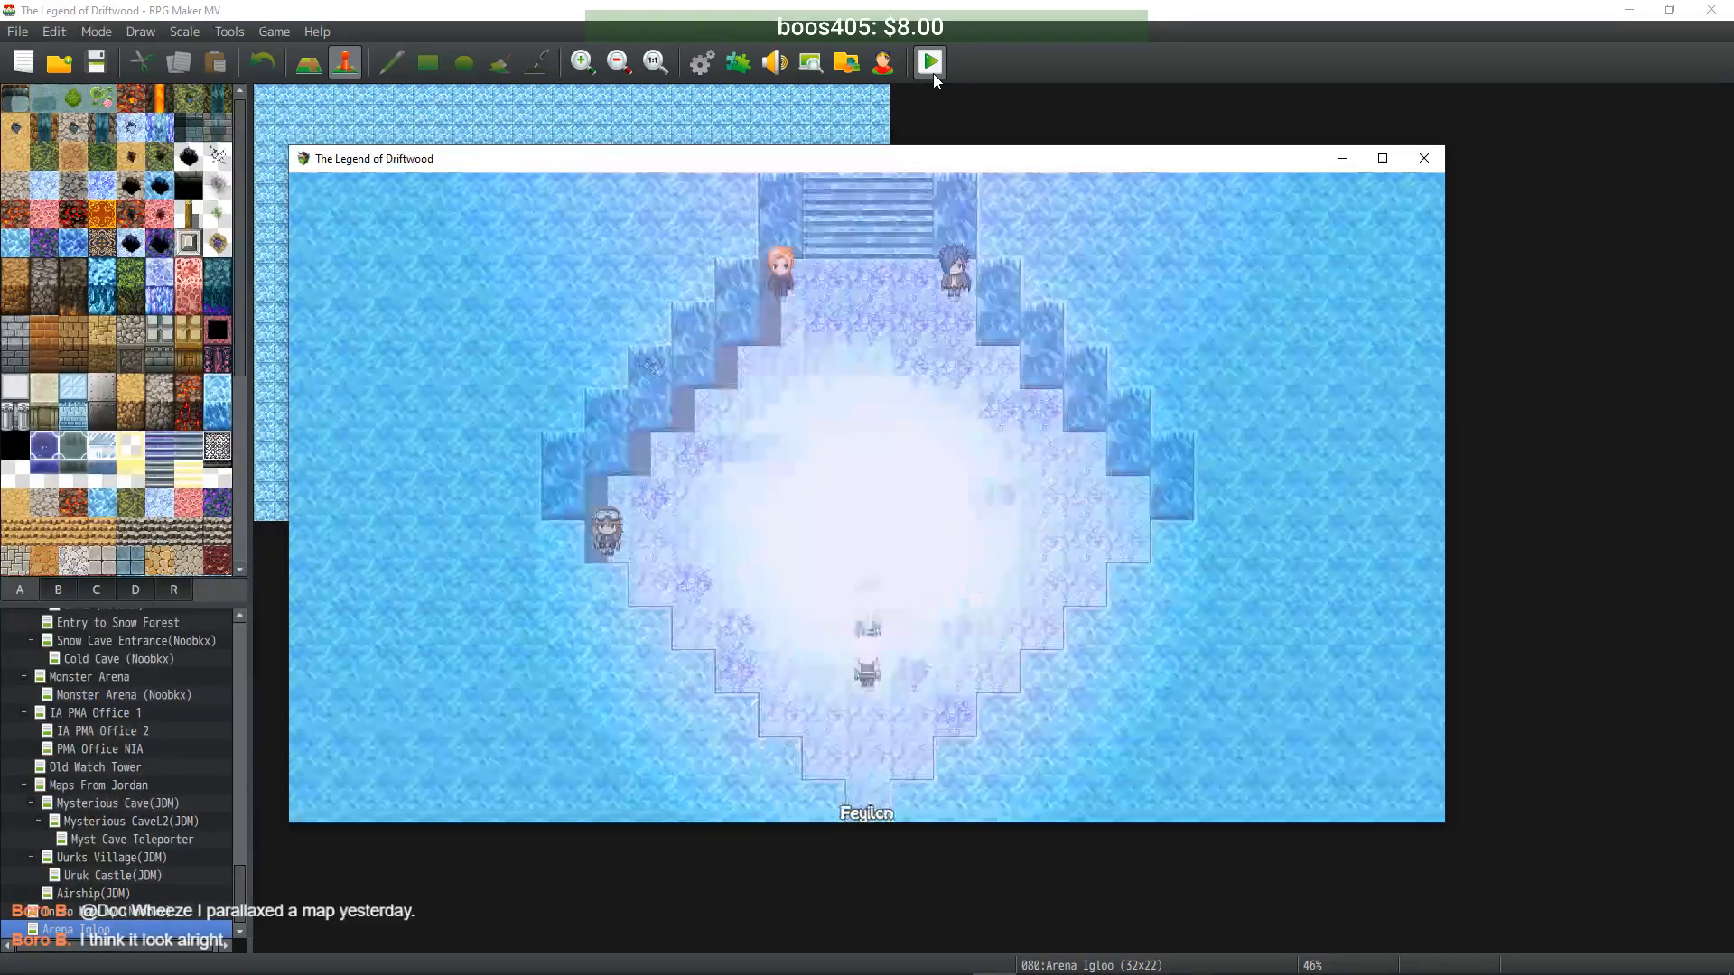
key(Return)
key(Up)
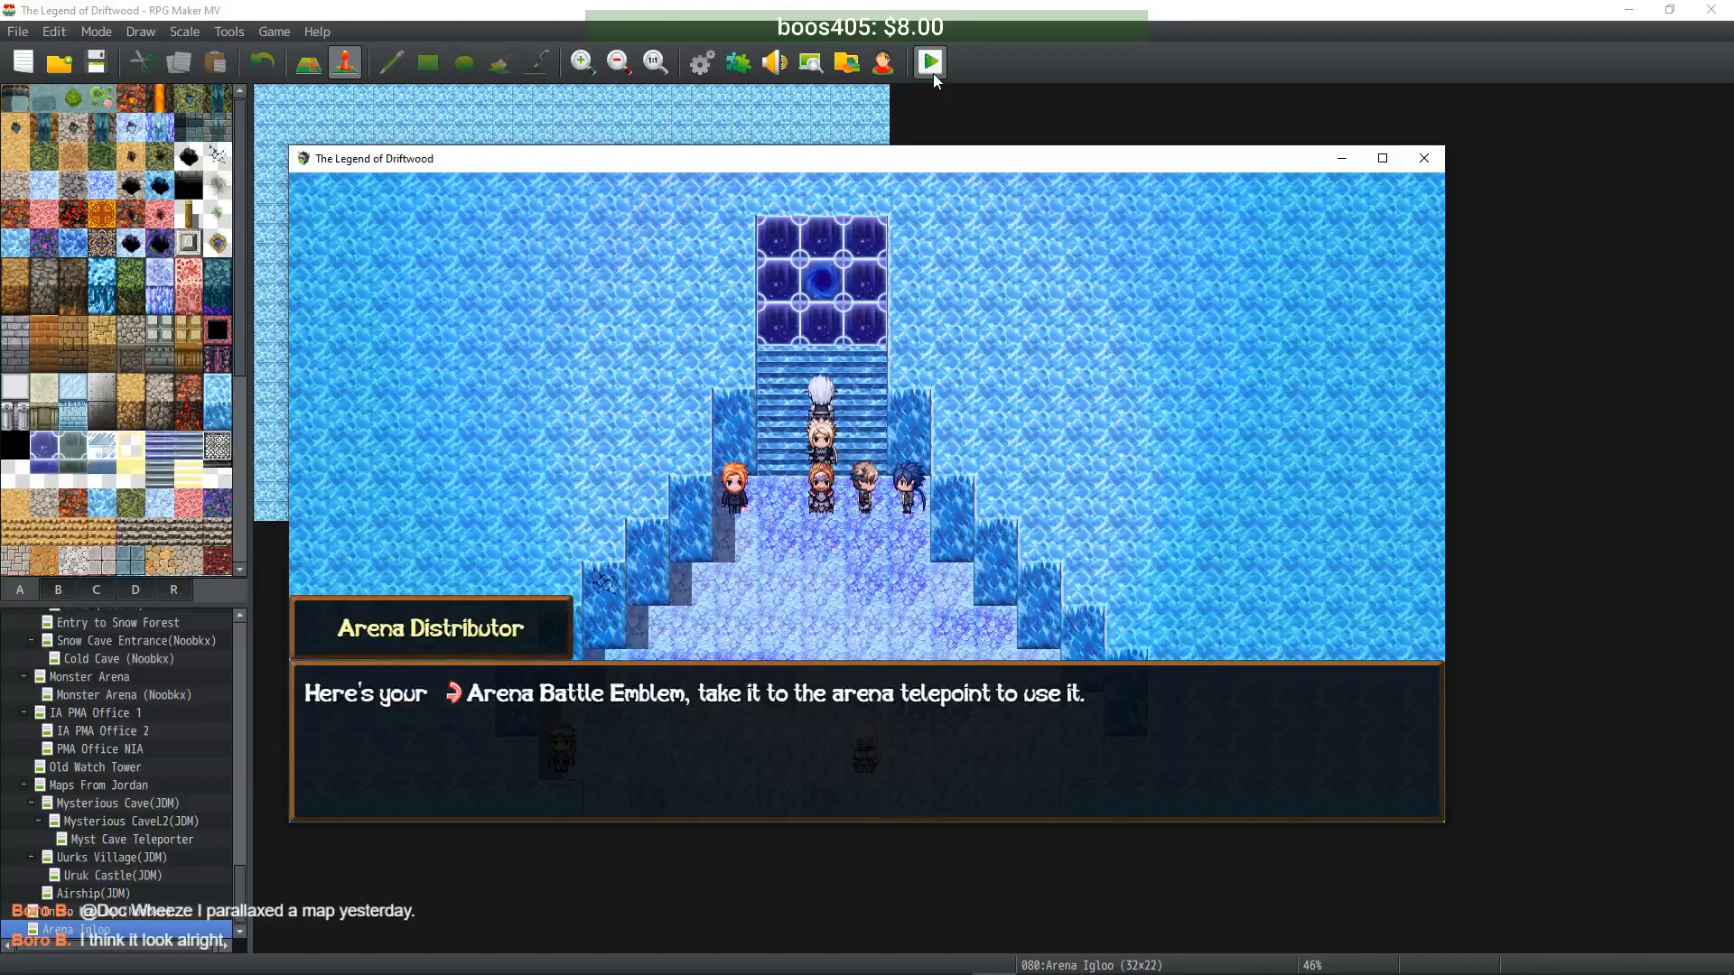
- Teleport into the arena and choose to fight the Uber Iceworm
key(Return)
key(Up)
key(Return)
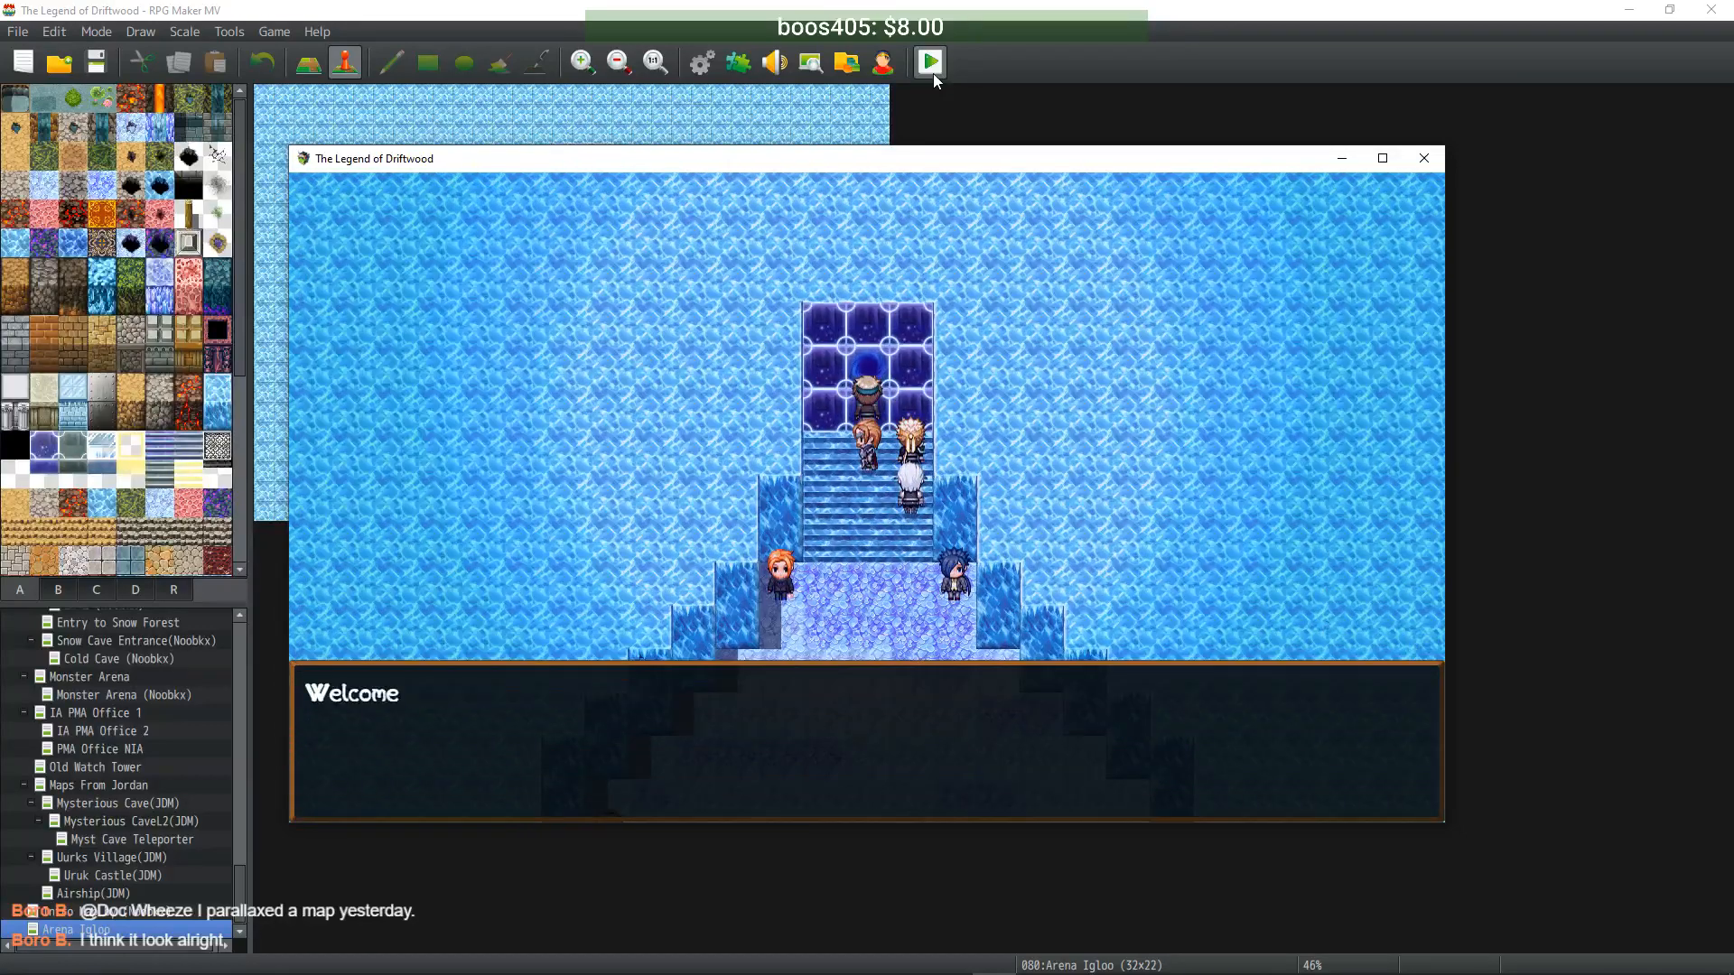
key(Return)
key(Return)
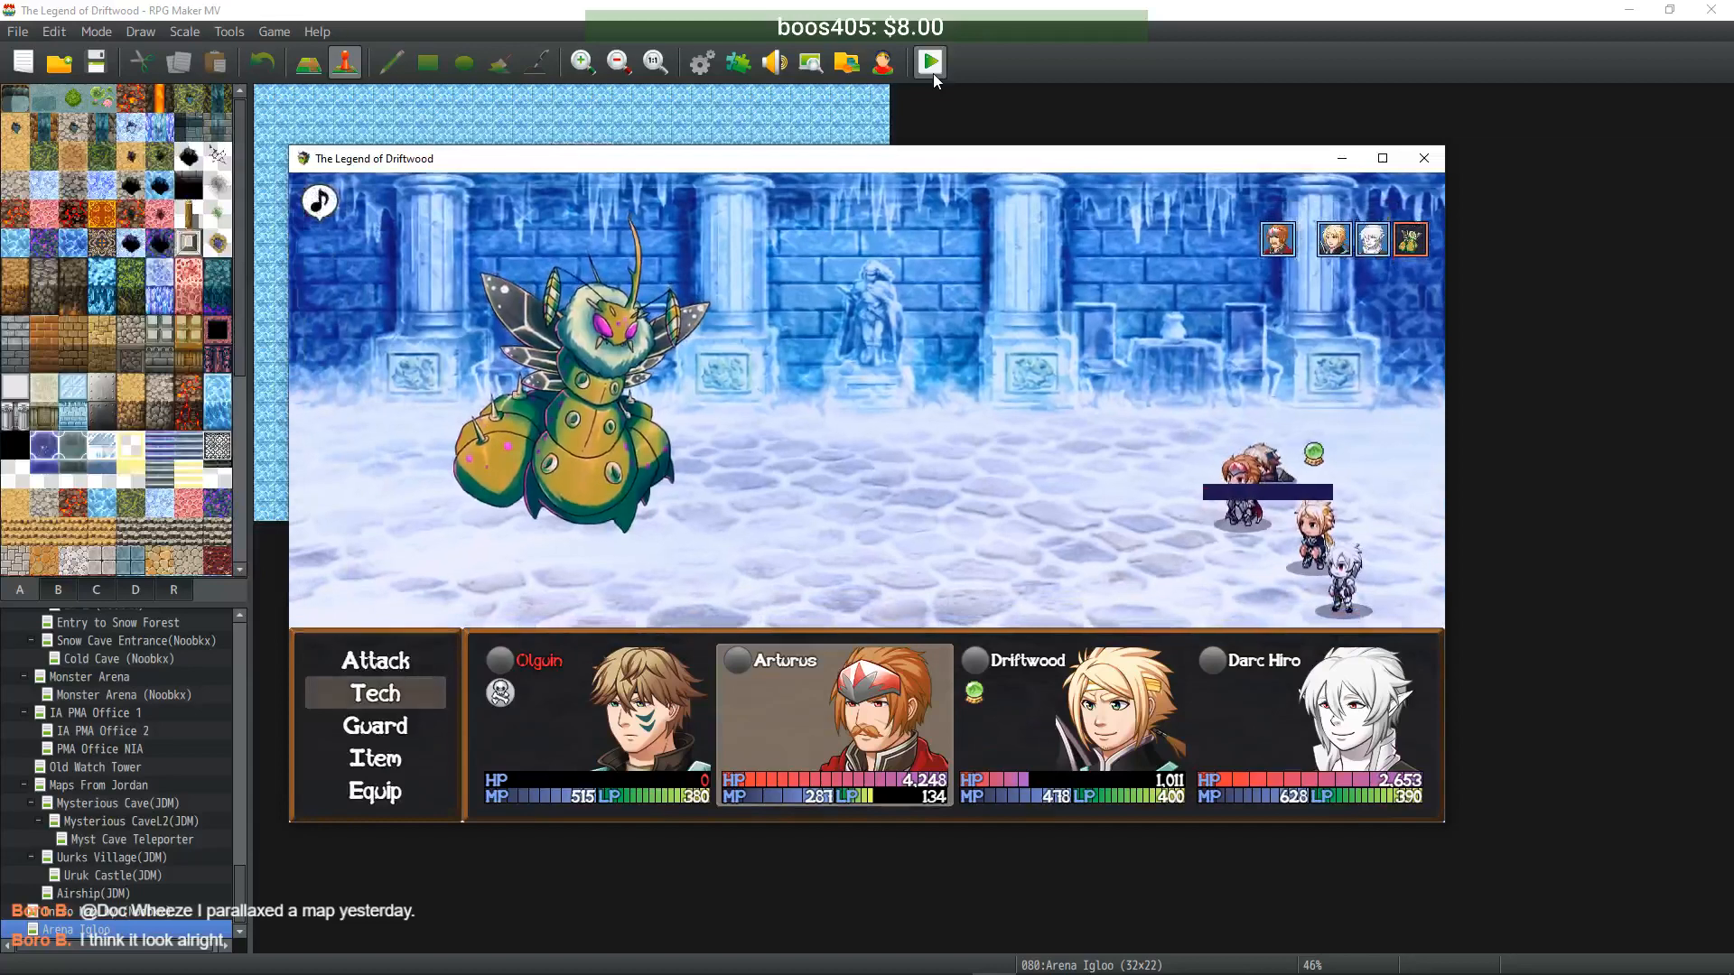
- In battle, use Protection II and browse the next character's tech list to Defensive Stance
key(Return)
key(Return)
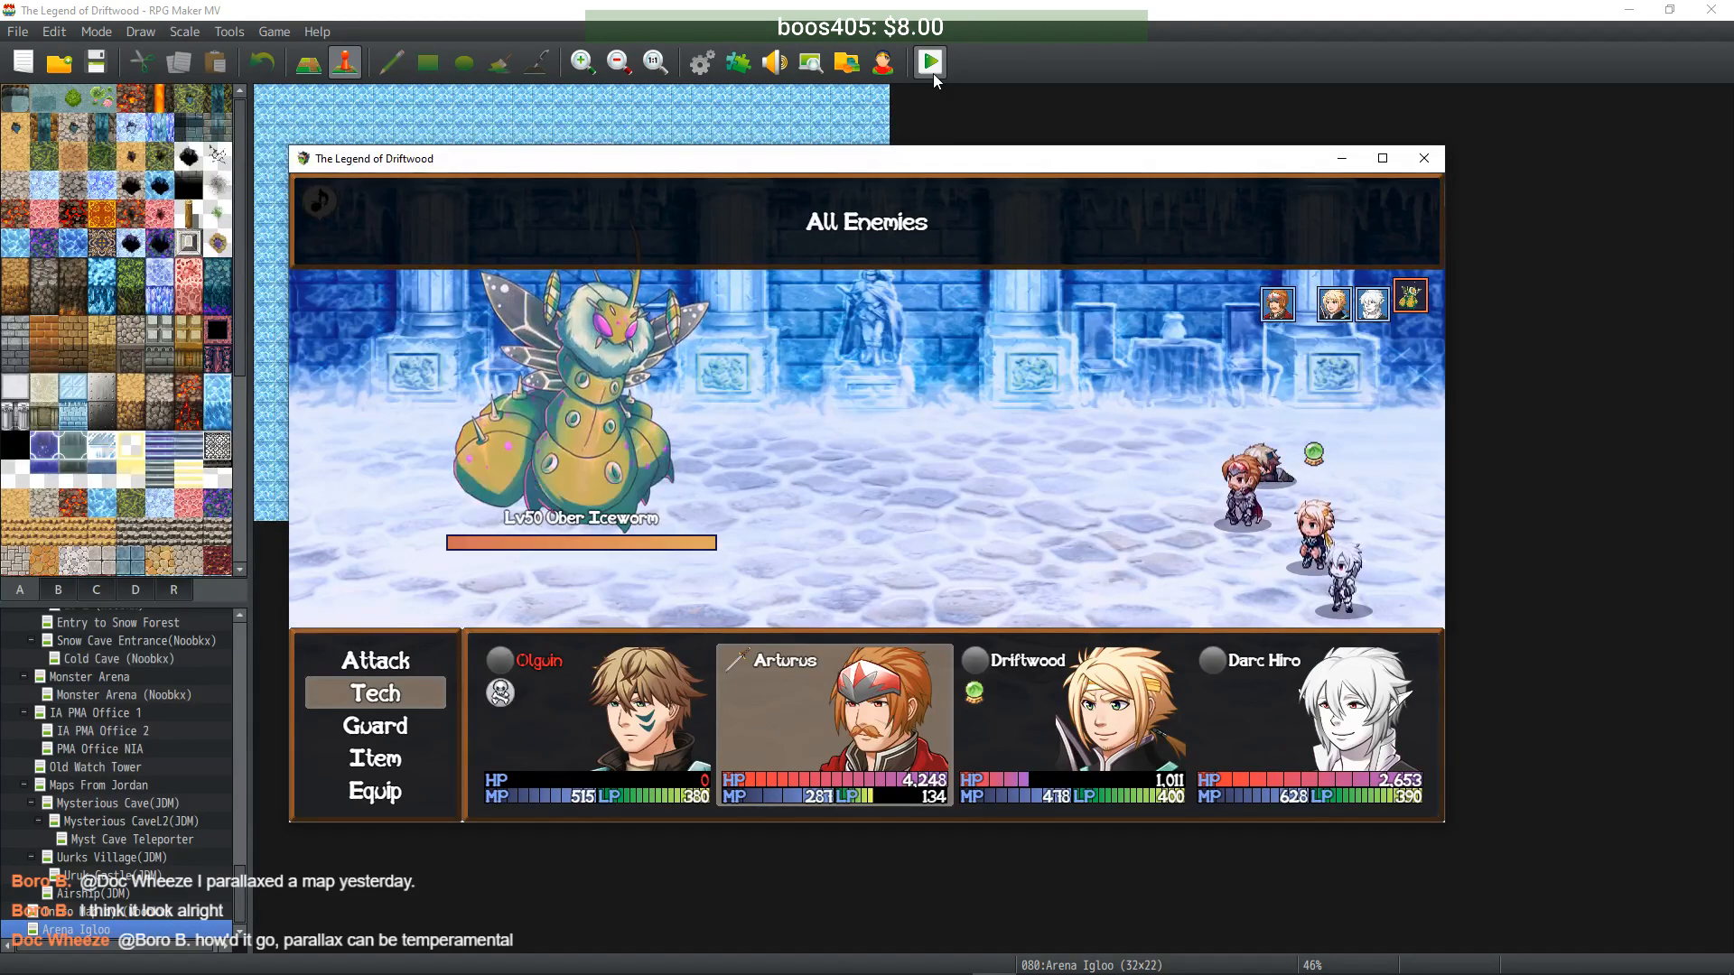
key(Escape)
key(Down)
key(Down)
key(Right)
key(Up)
key(Return)
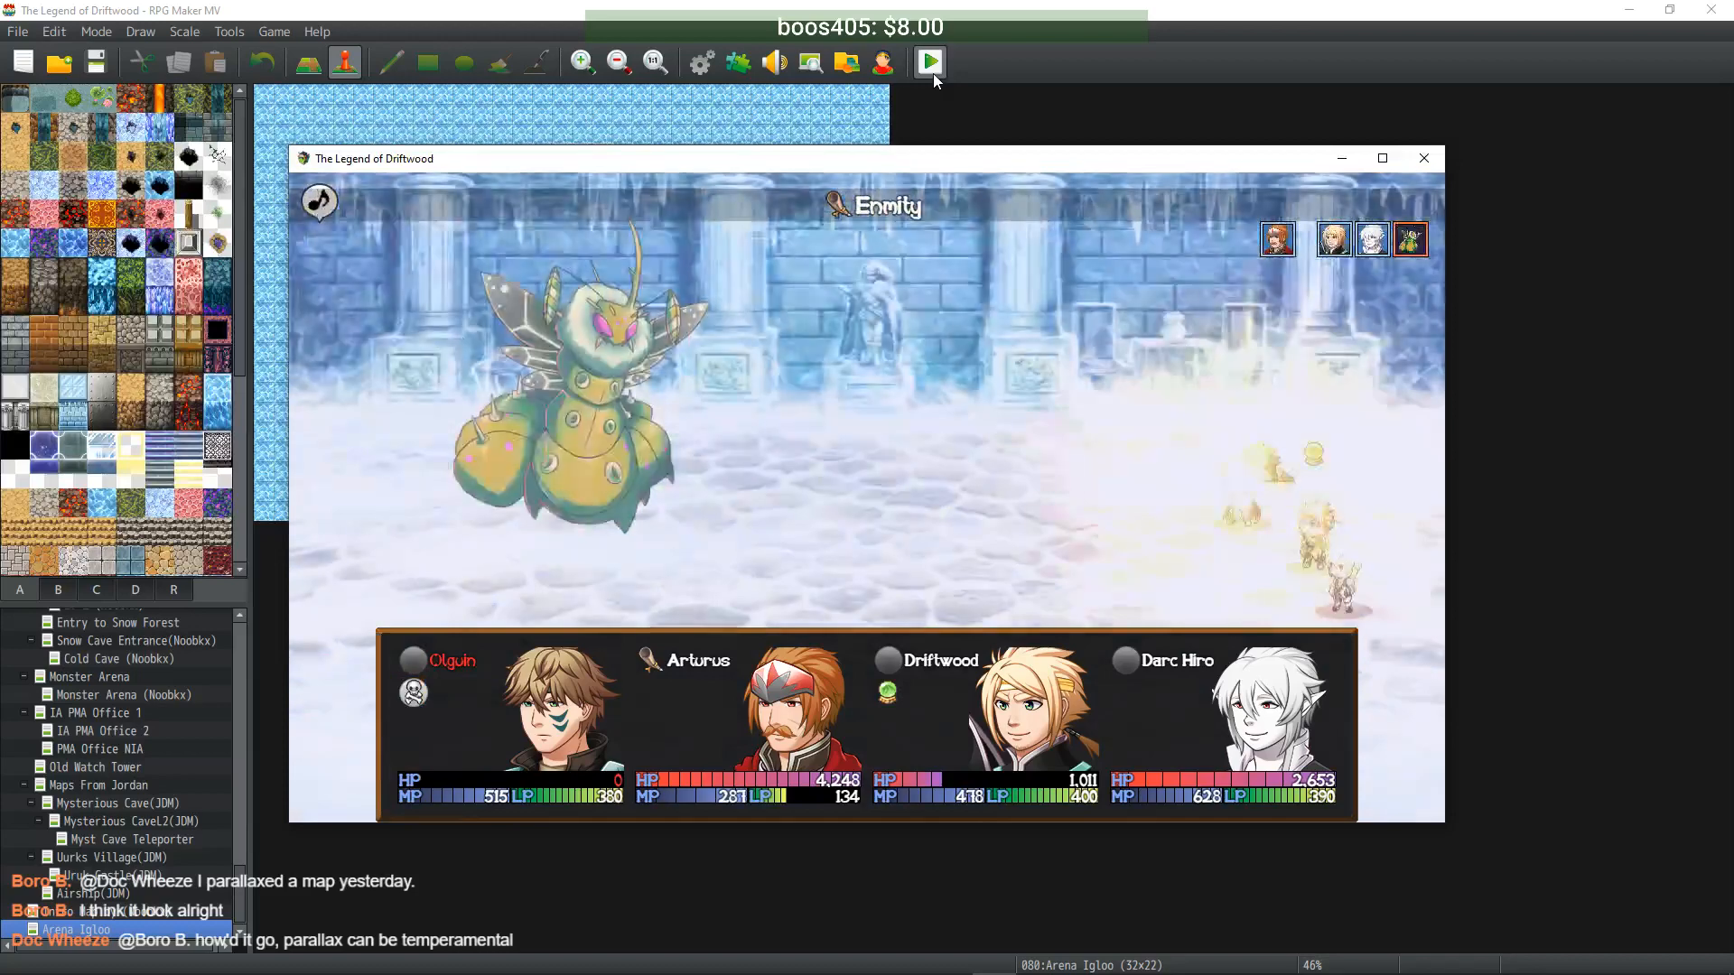
key(Down)
key(Return)
key(Escape)
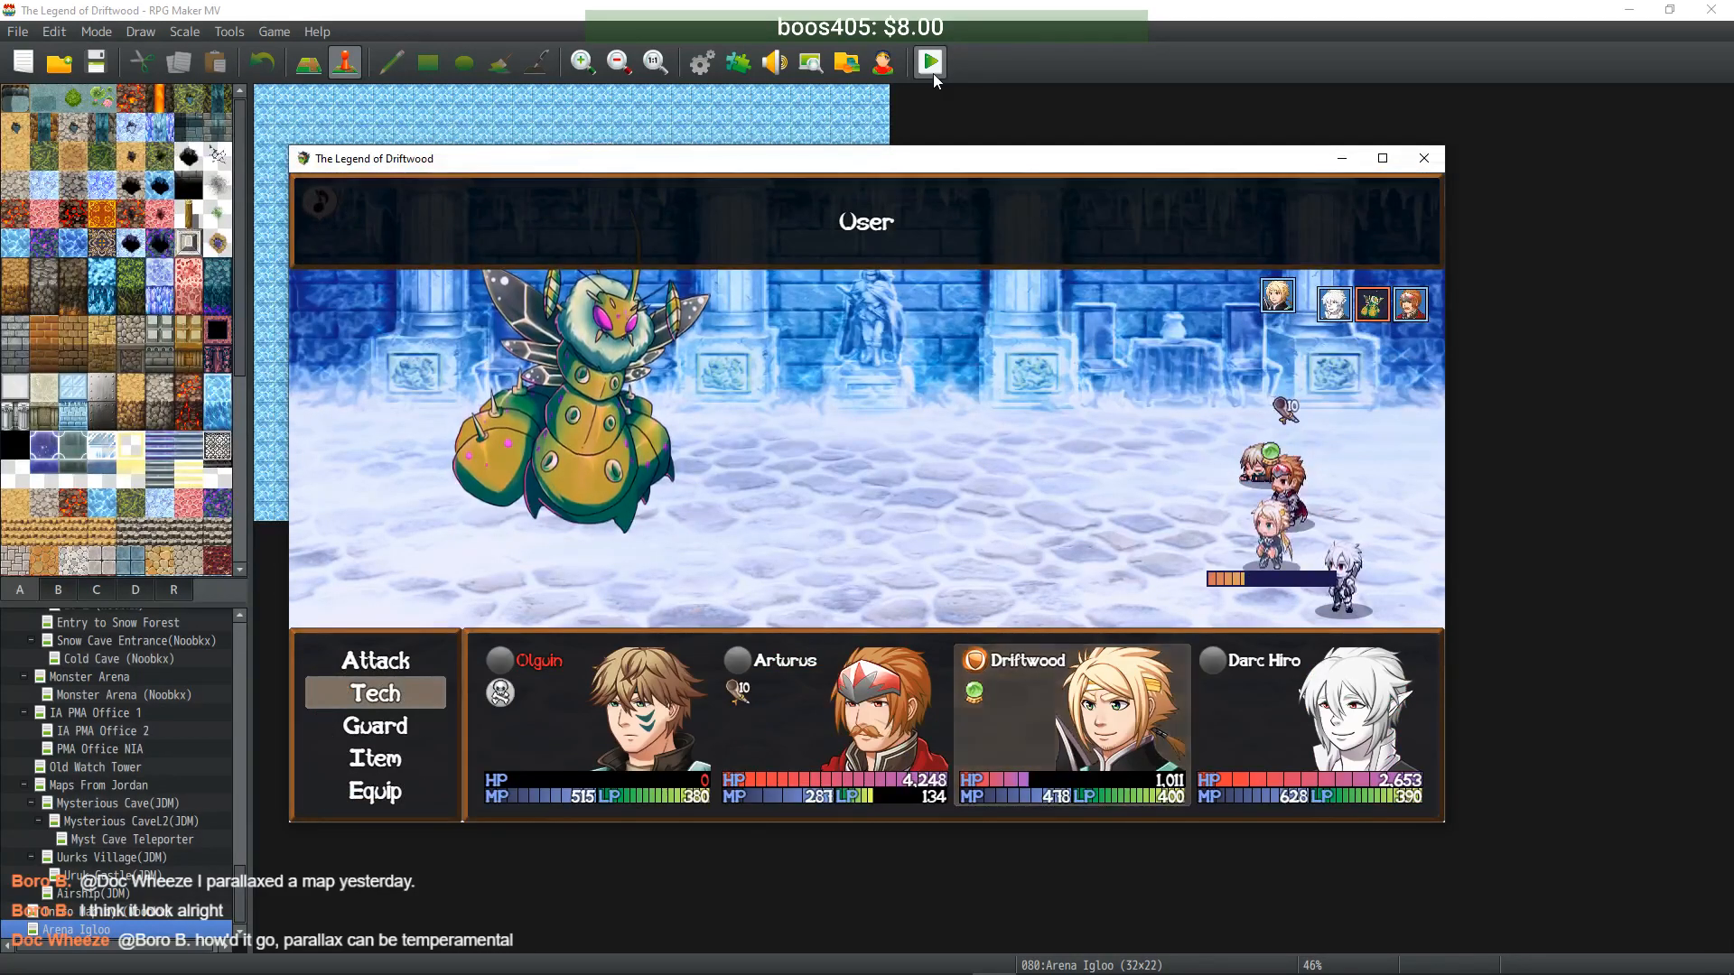
key(Return)
key(Down)
key(Escape)
key(Escape)
- Retreat from the battle, get healed by the Arena Medic, and walk down off the arena
key(Down)
key(Down)
key(Return)
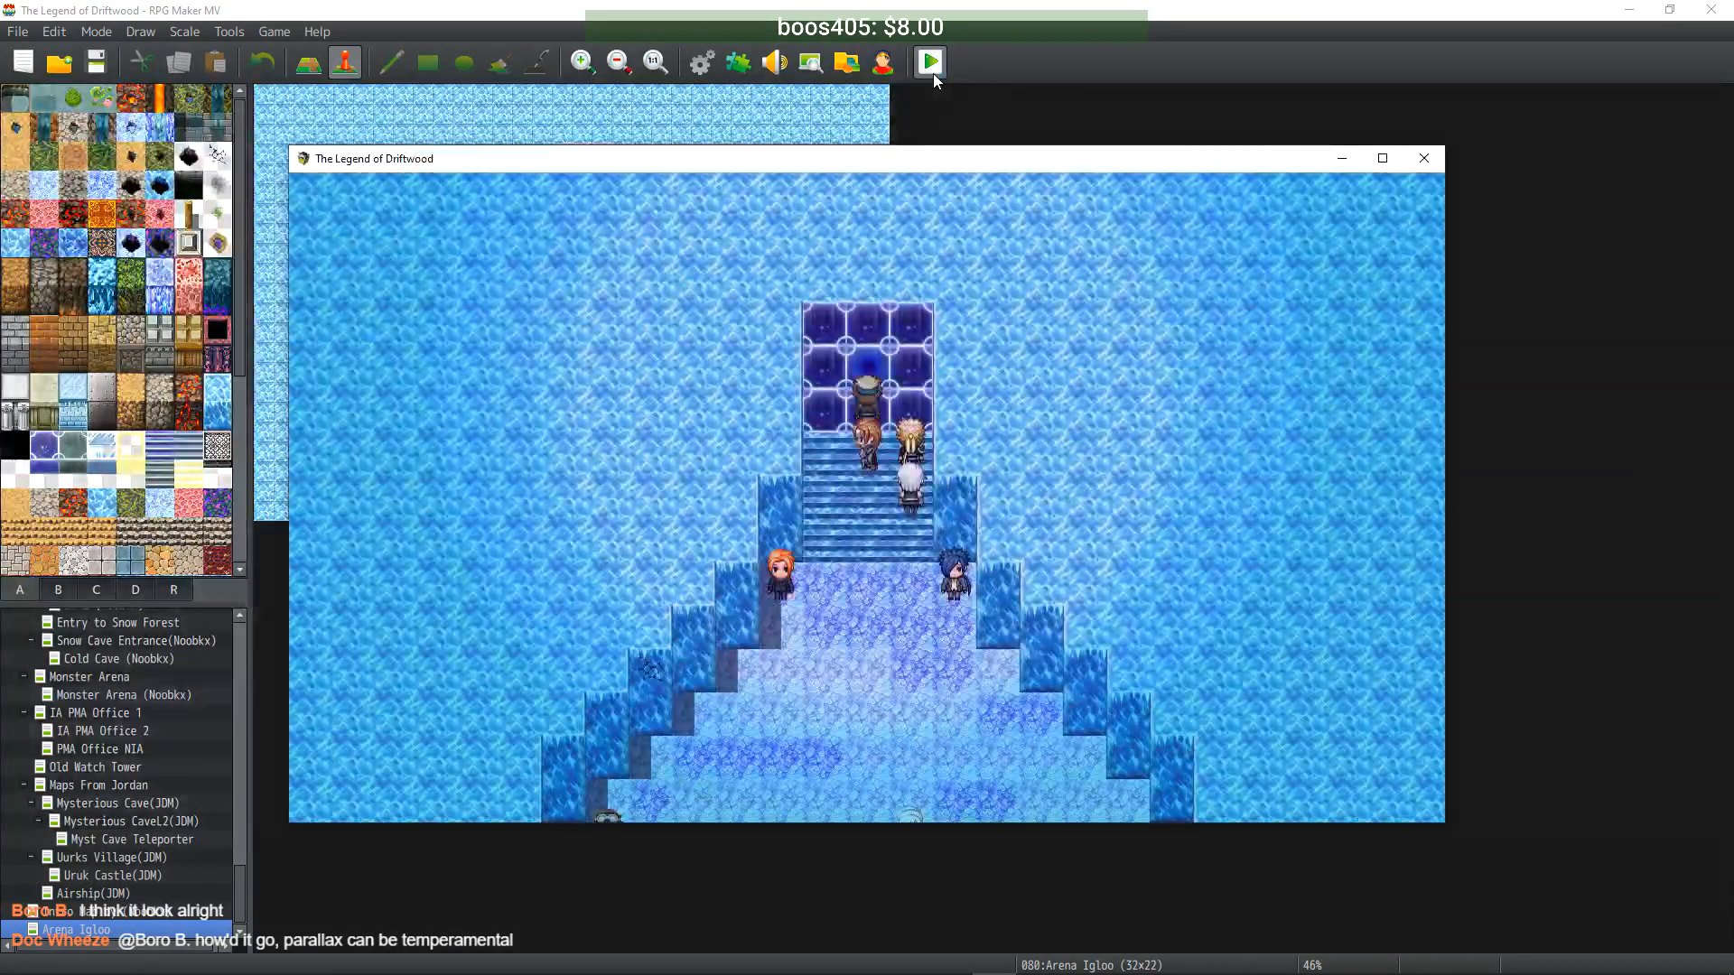
key(Return)
key(Return)
key(Down)
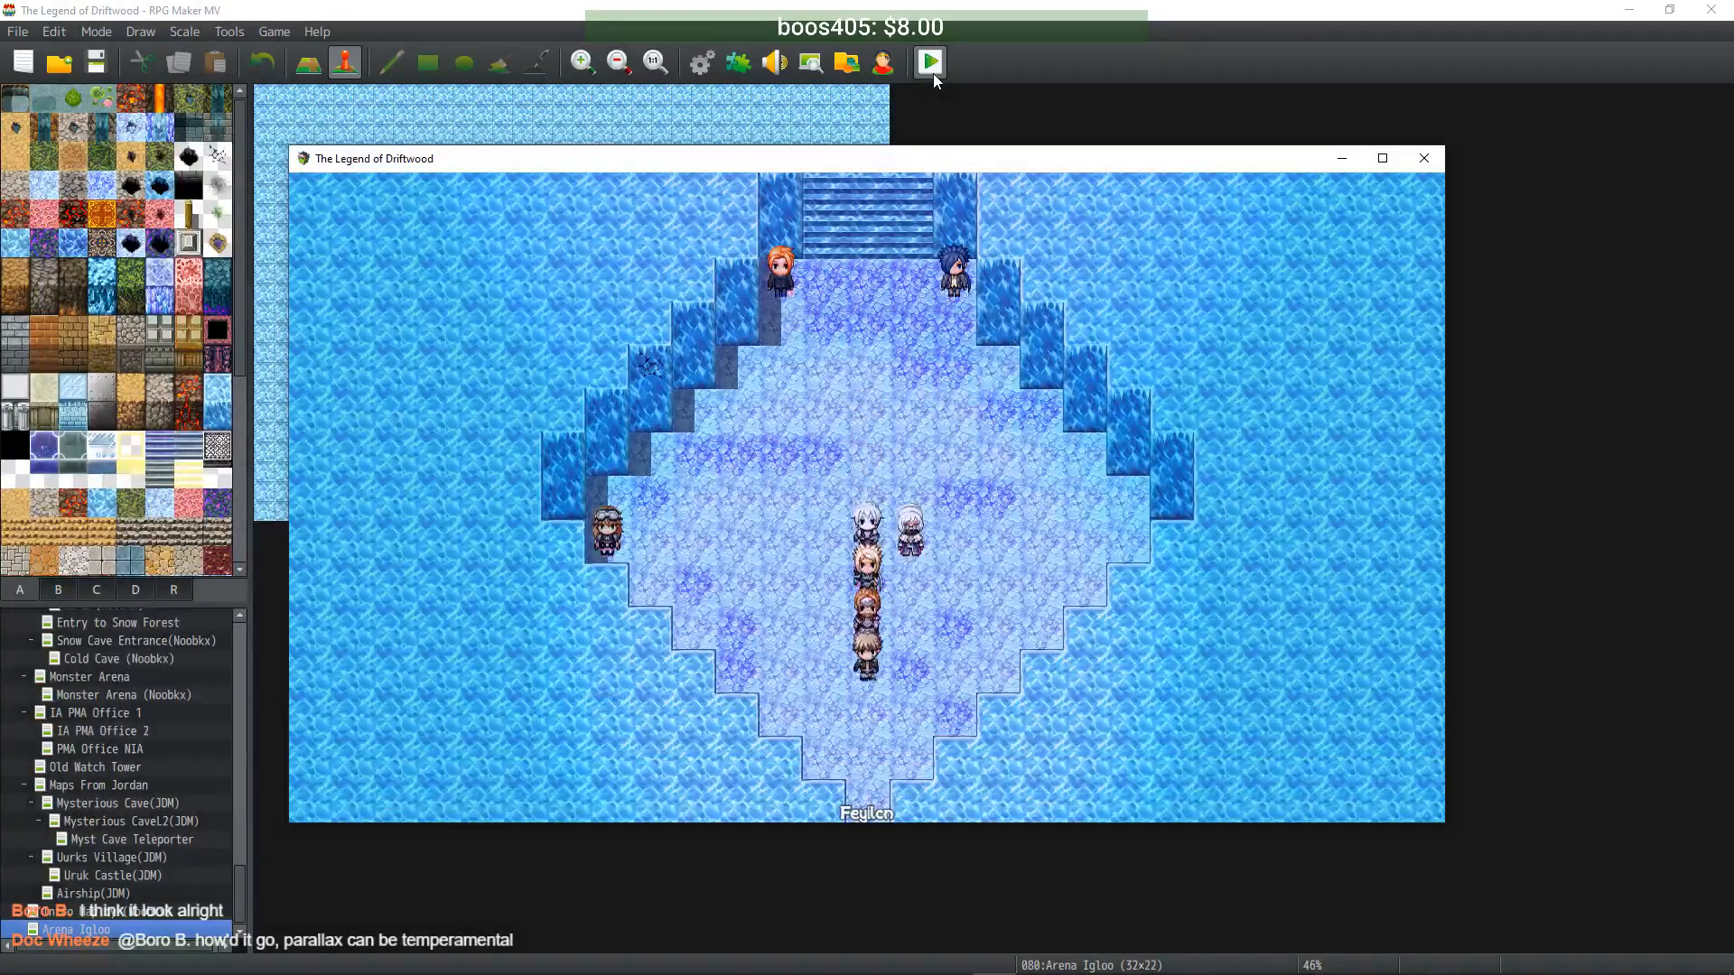
key(Down)
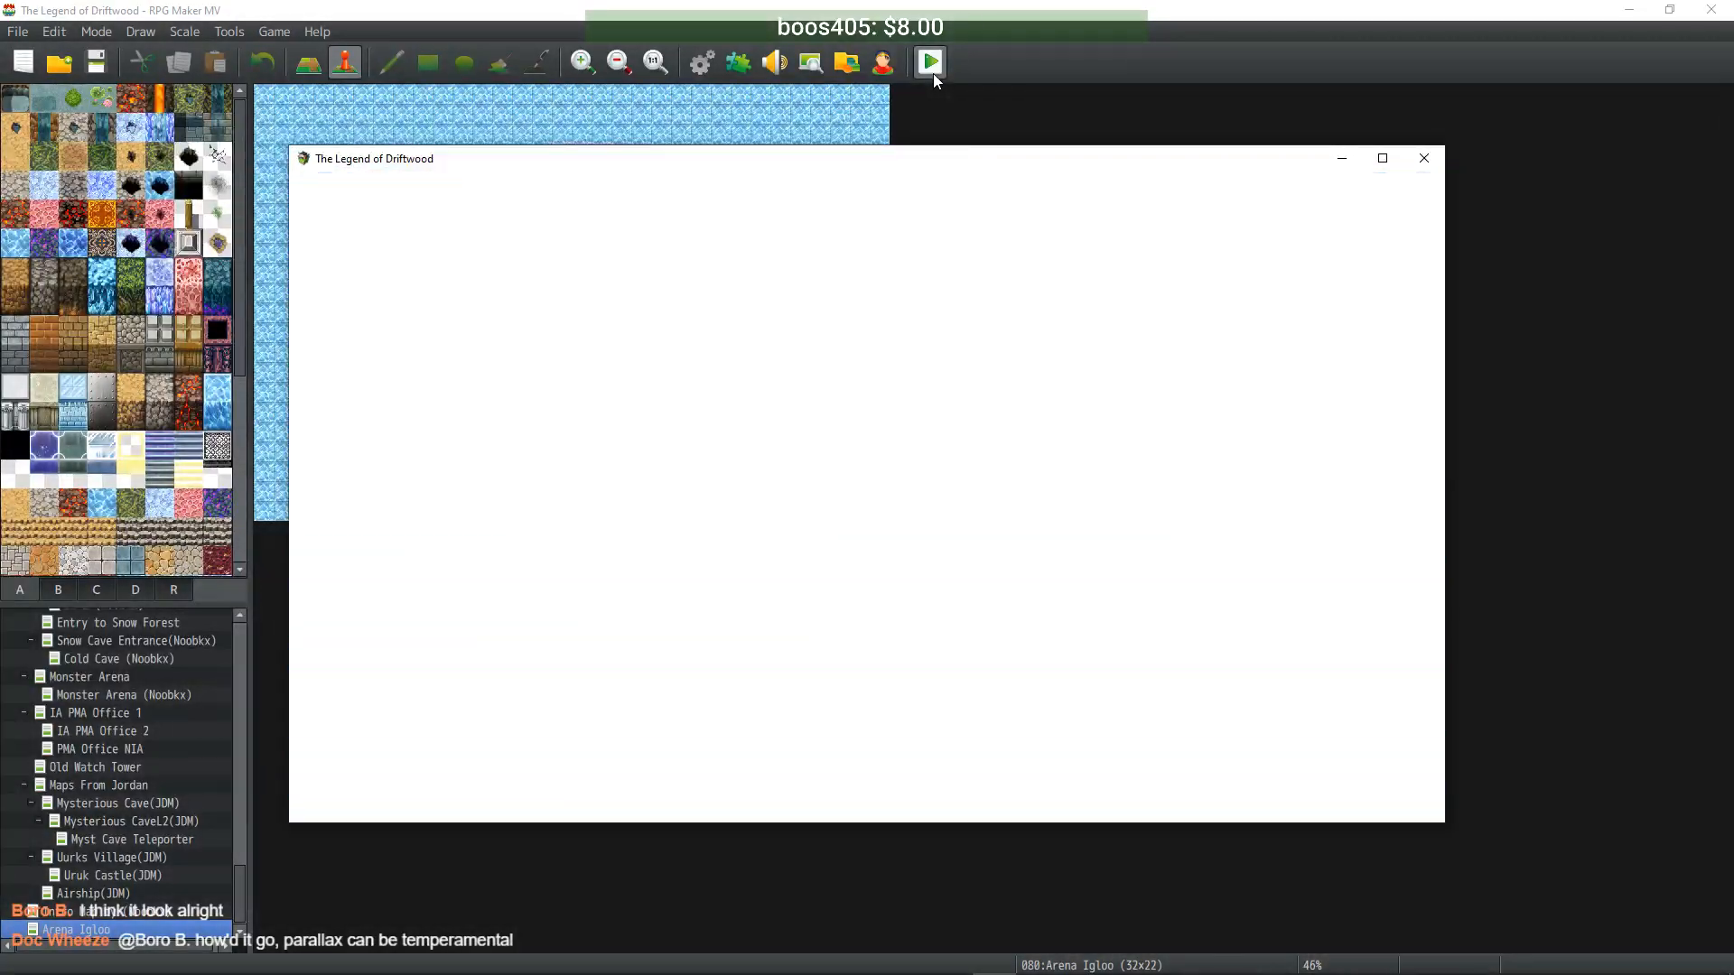
- Check the party menu and take the full recovery before approaching the stairs
key(Escape)
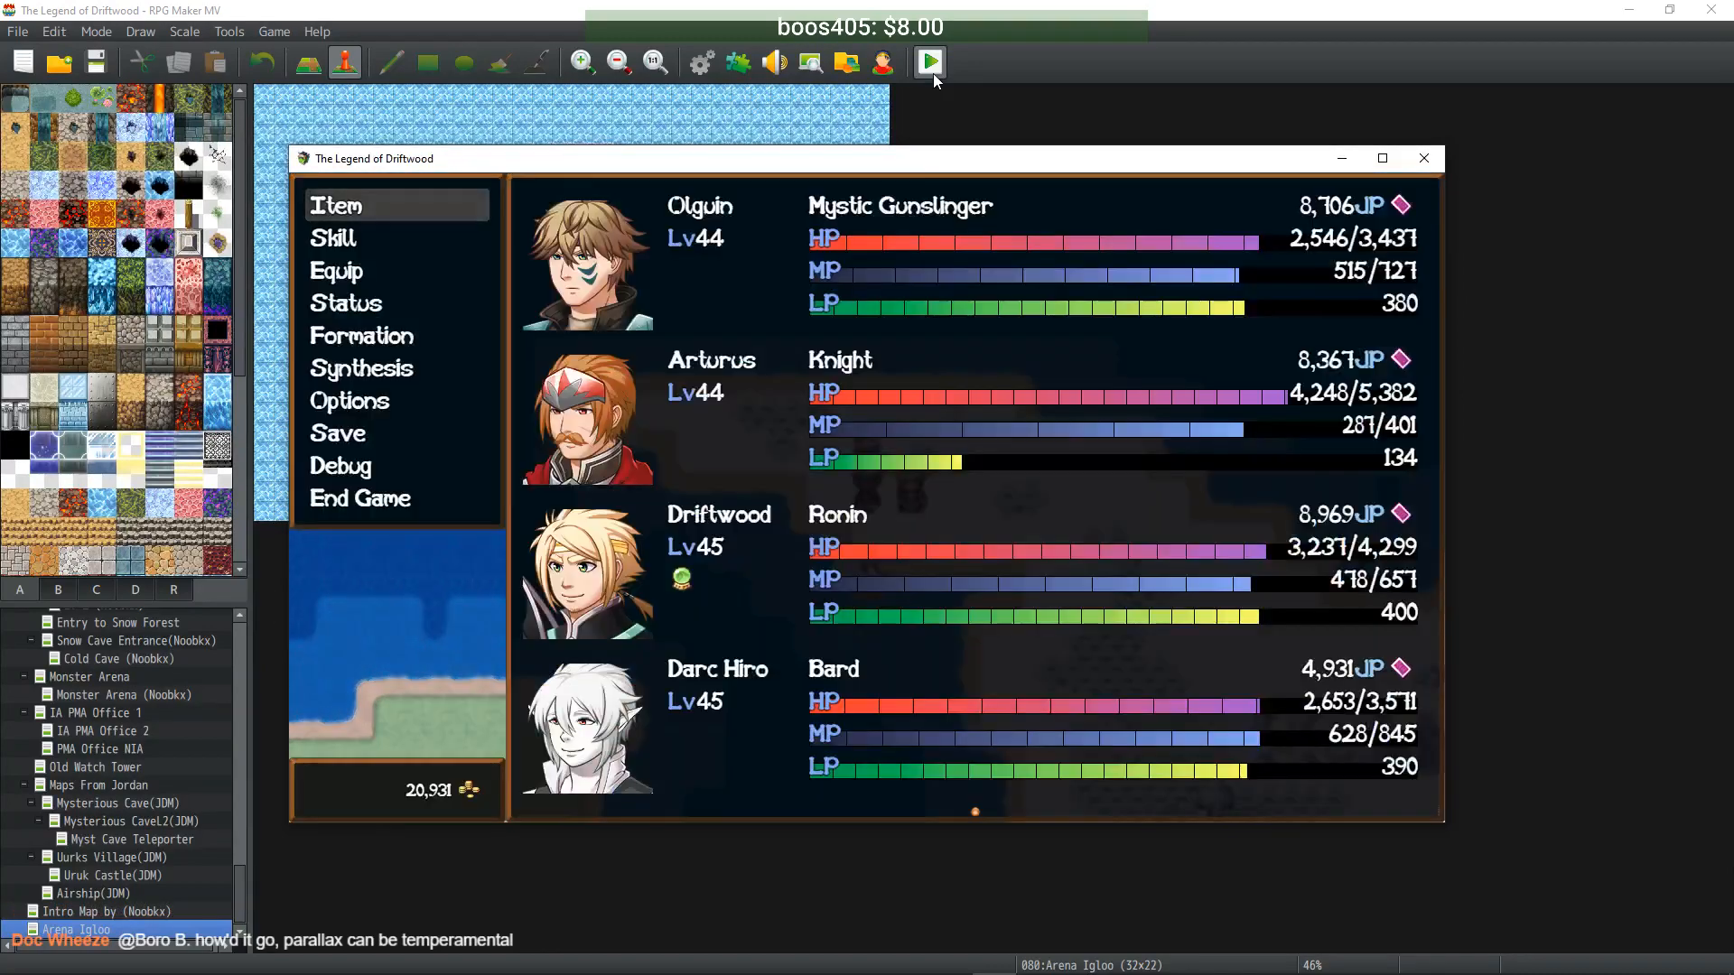
key(Escape)
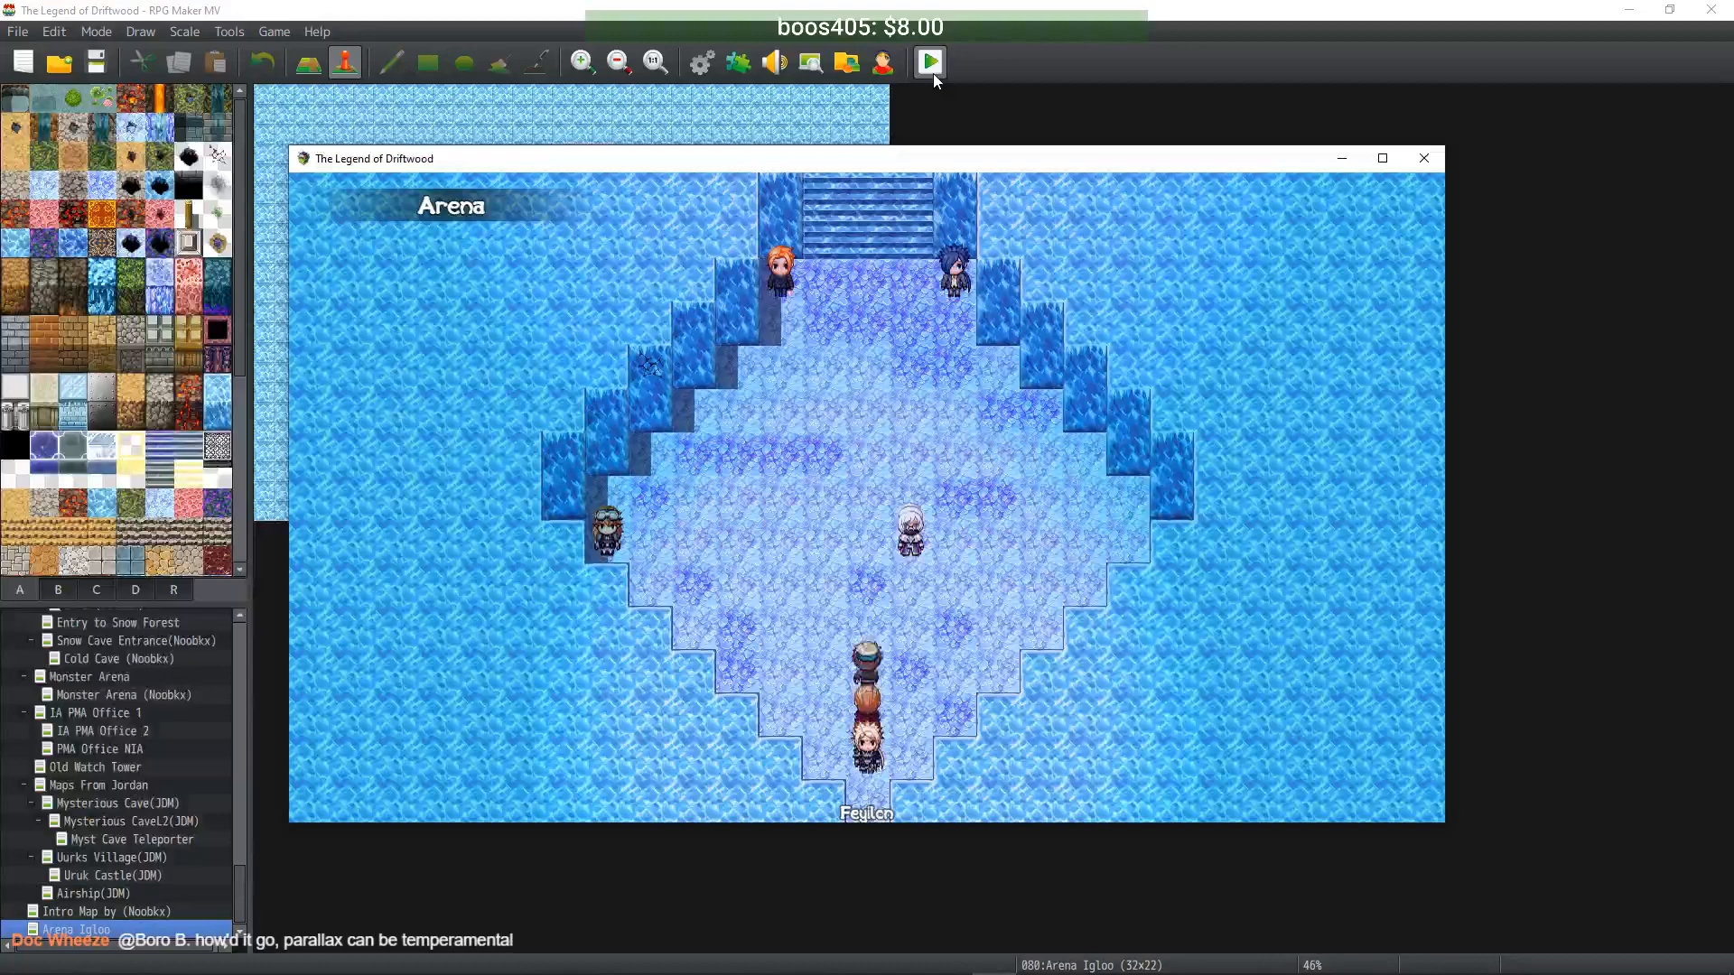
key(Return)
key(Return)
key(Up)
key(Up)
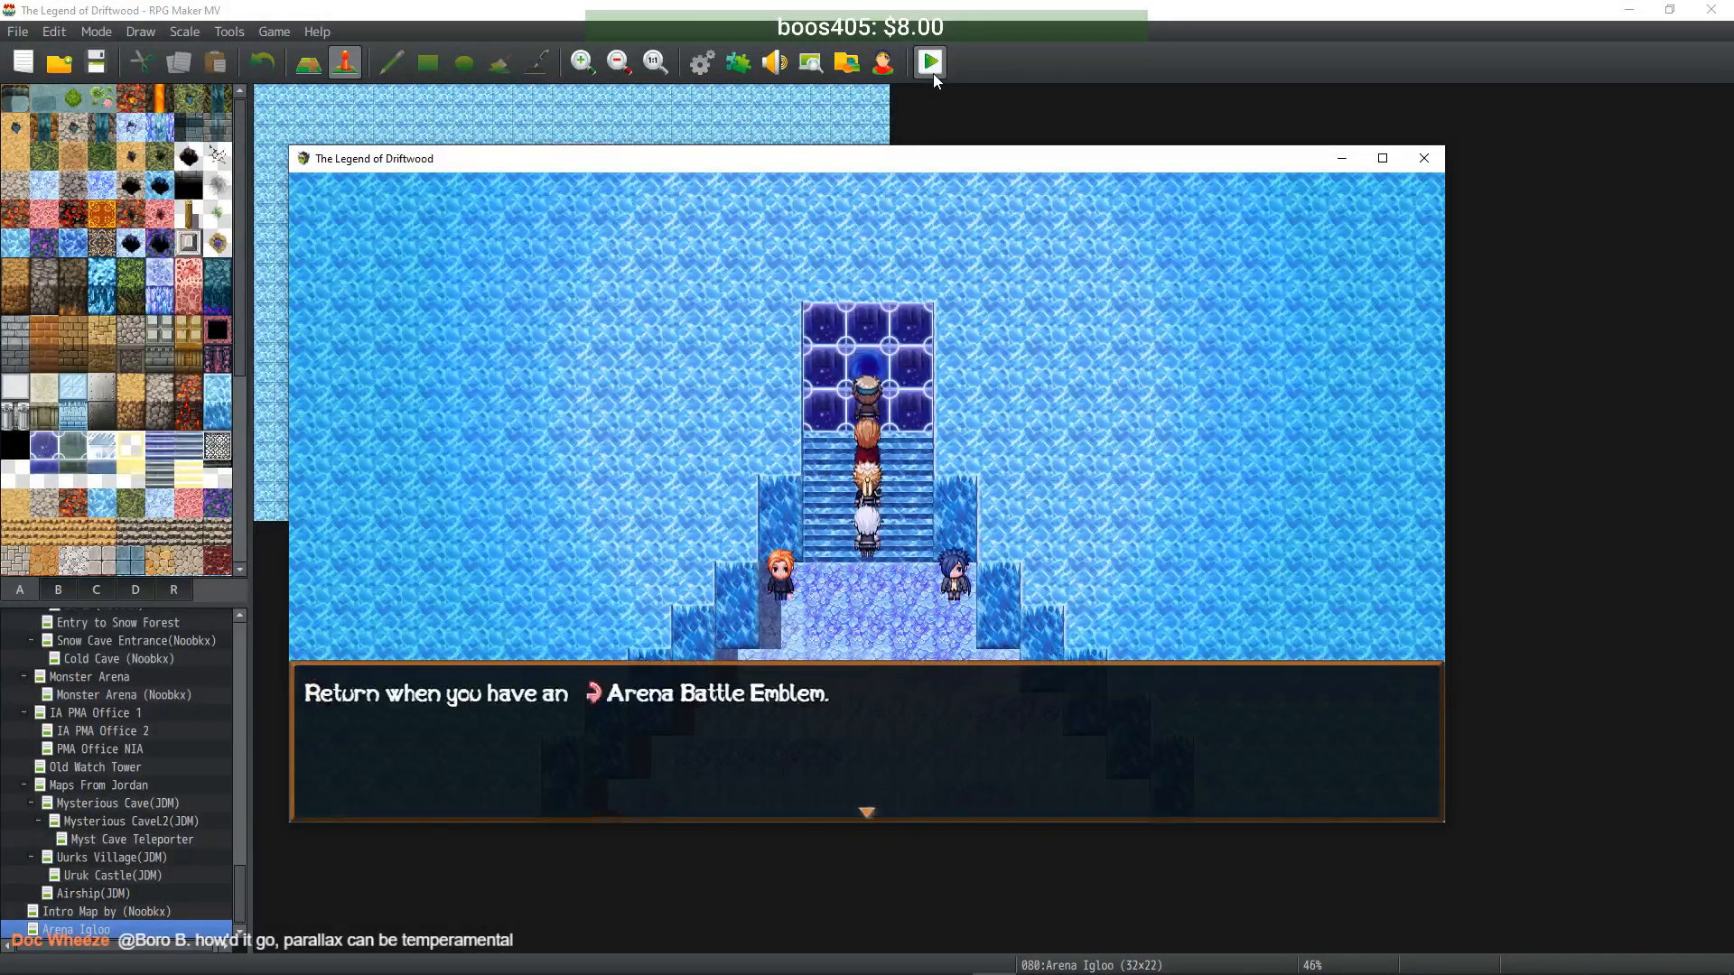
- Talk to the Arena Distributor, decline the emblem purchase, and walk onto the portal tiles
key(Return)
key(Down)
key(Right)
key(Return)
key(Return)
key(Return)
key(Left)
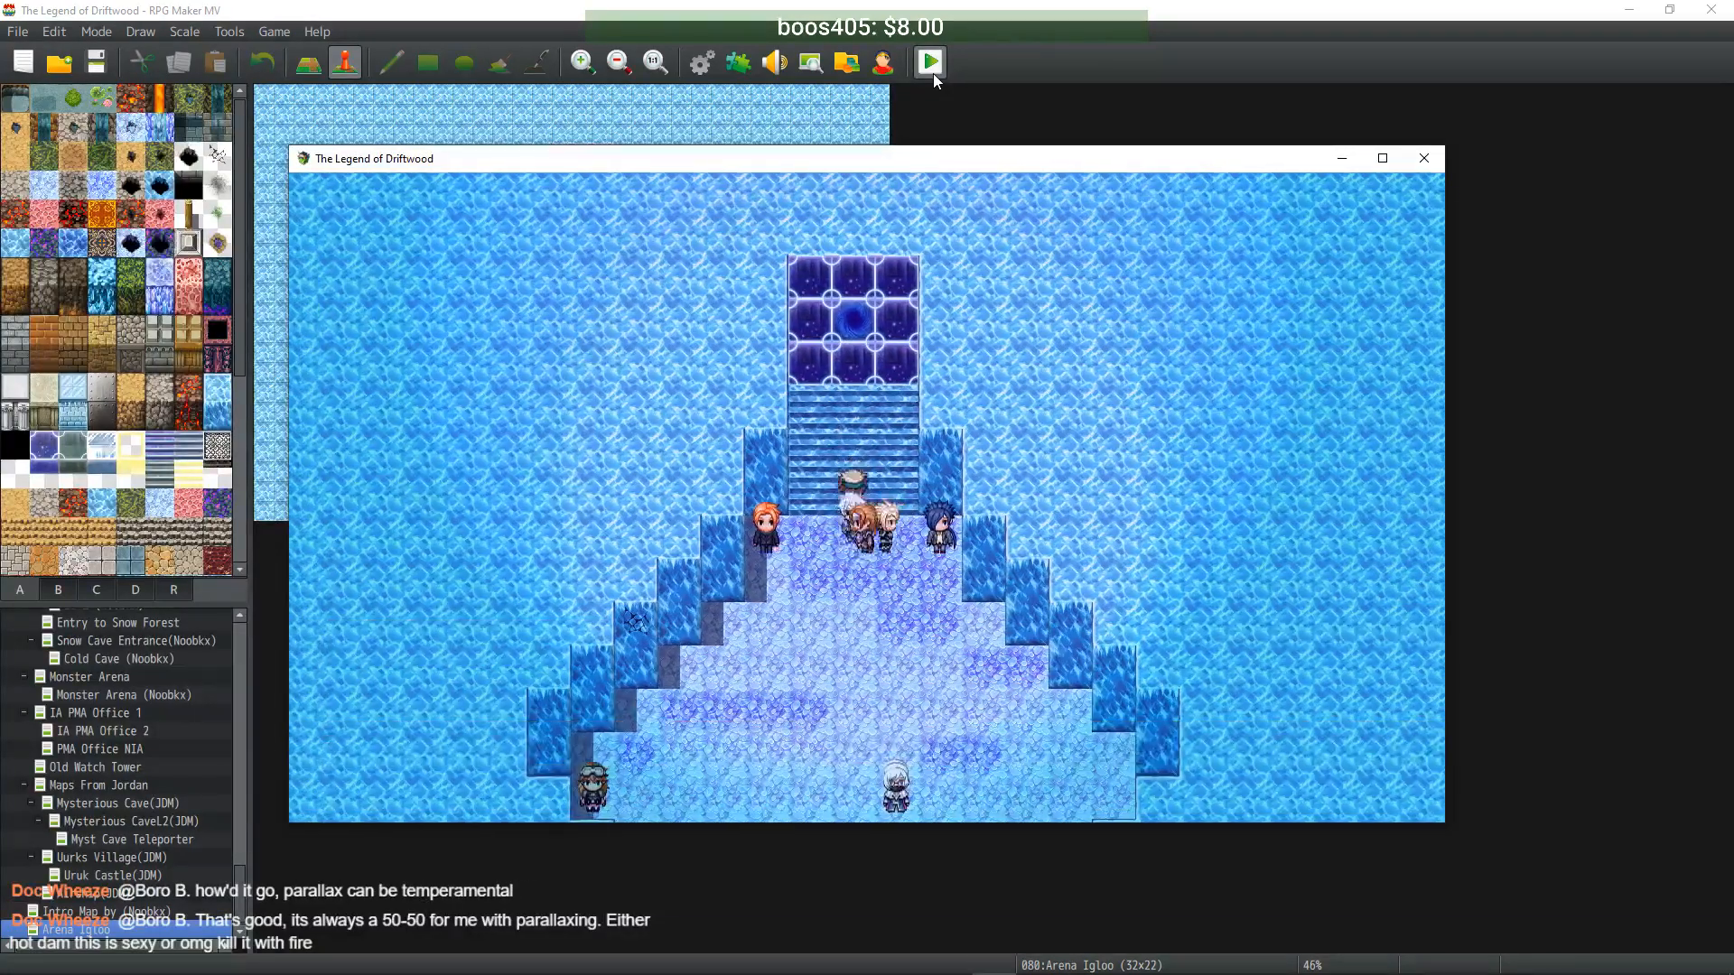
key(Up)
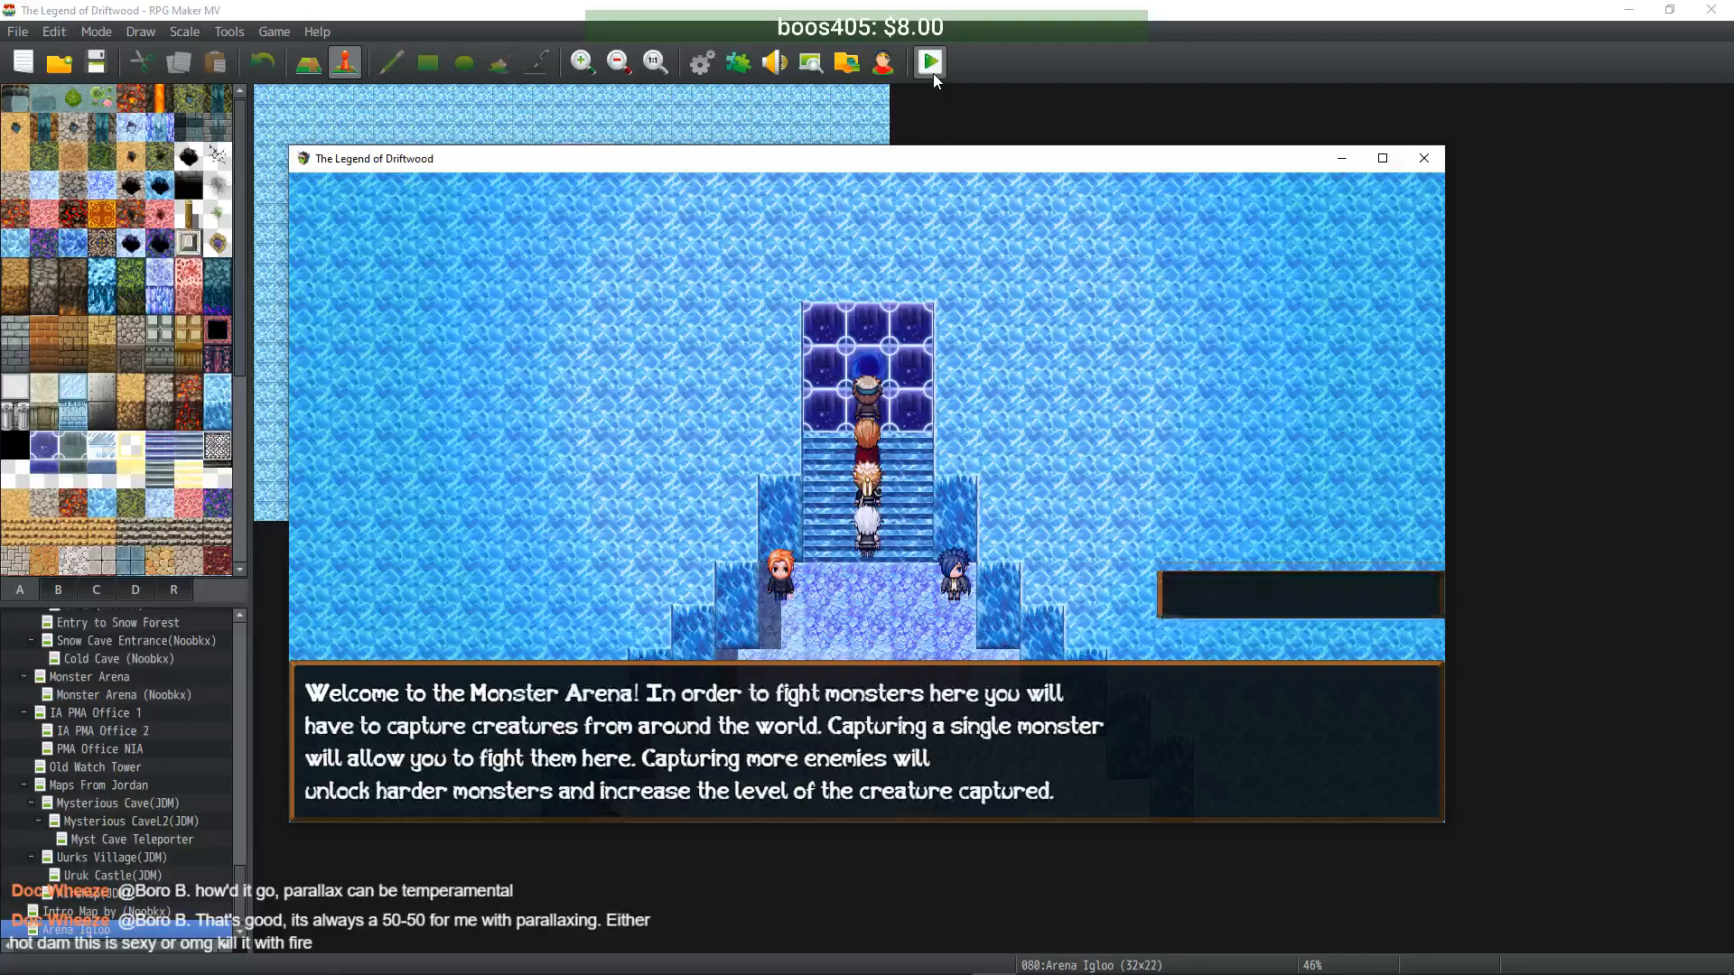
- Pick the Uber Iceworm Mega-Boss and have the first fighter use Flame Shot II
key(Return)
key(Return)
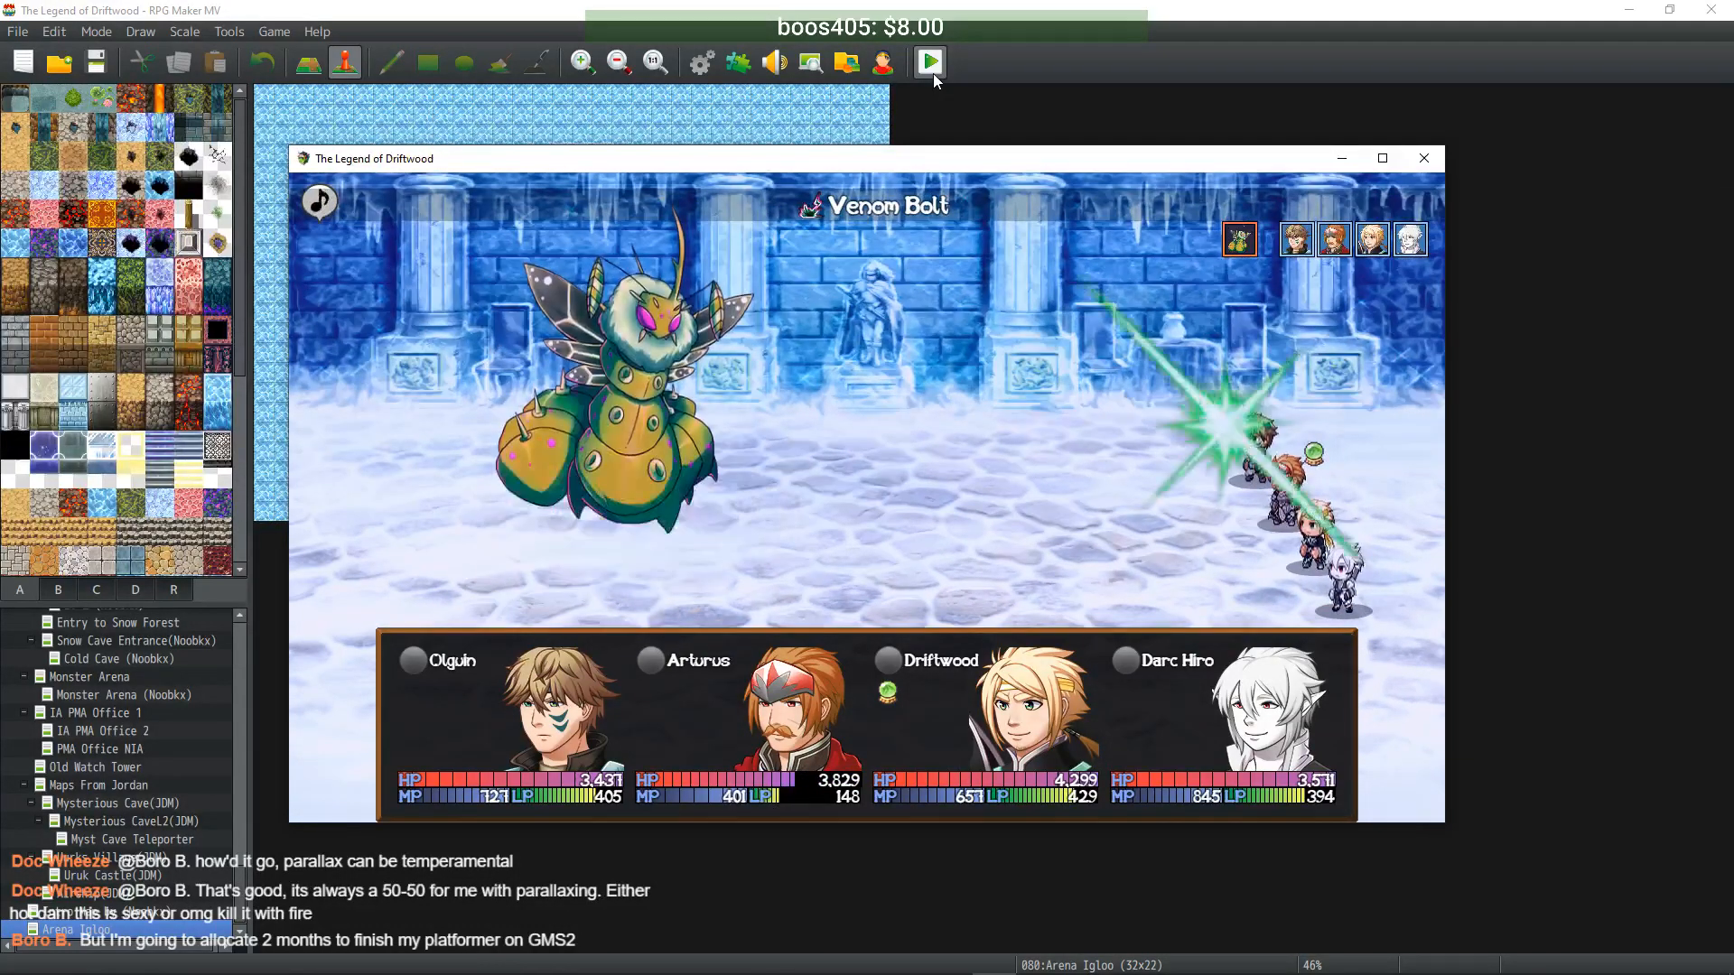
key(Down)
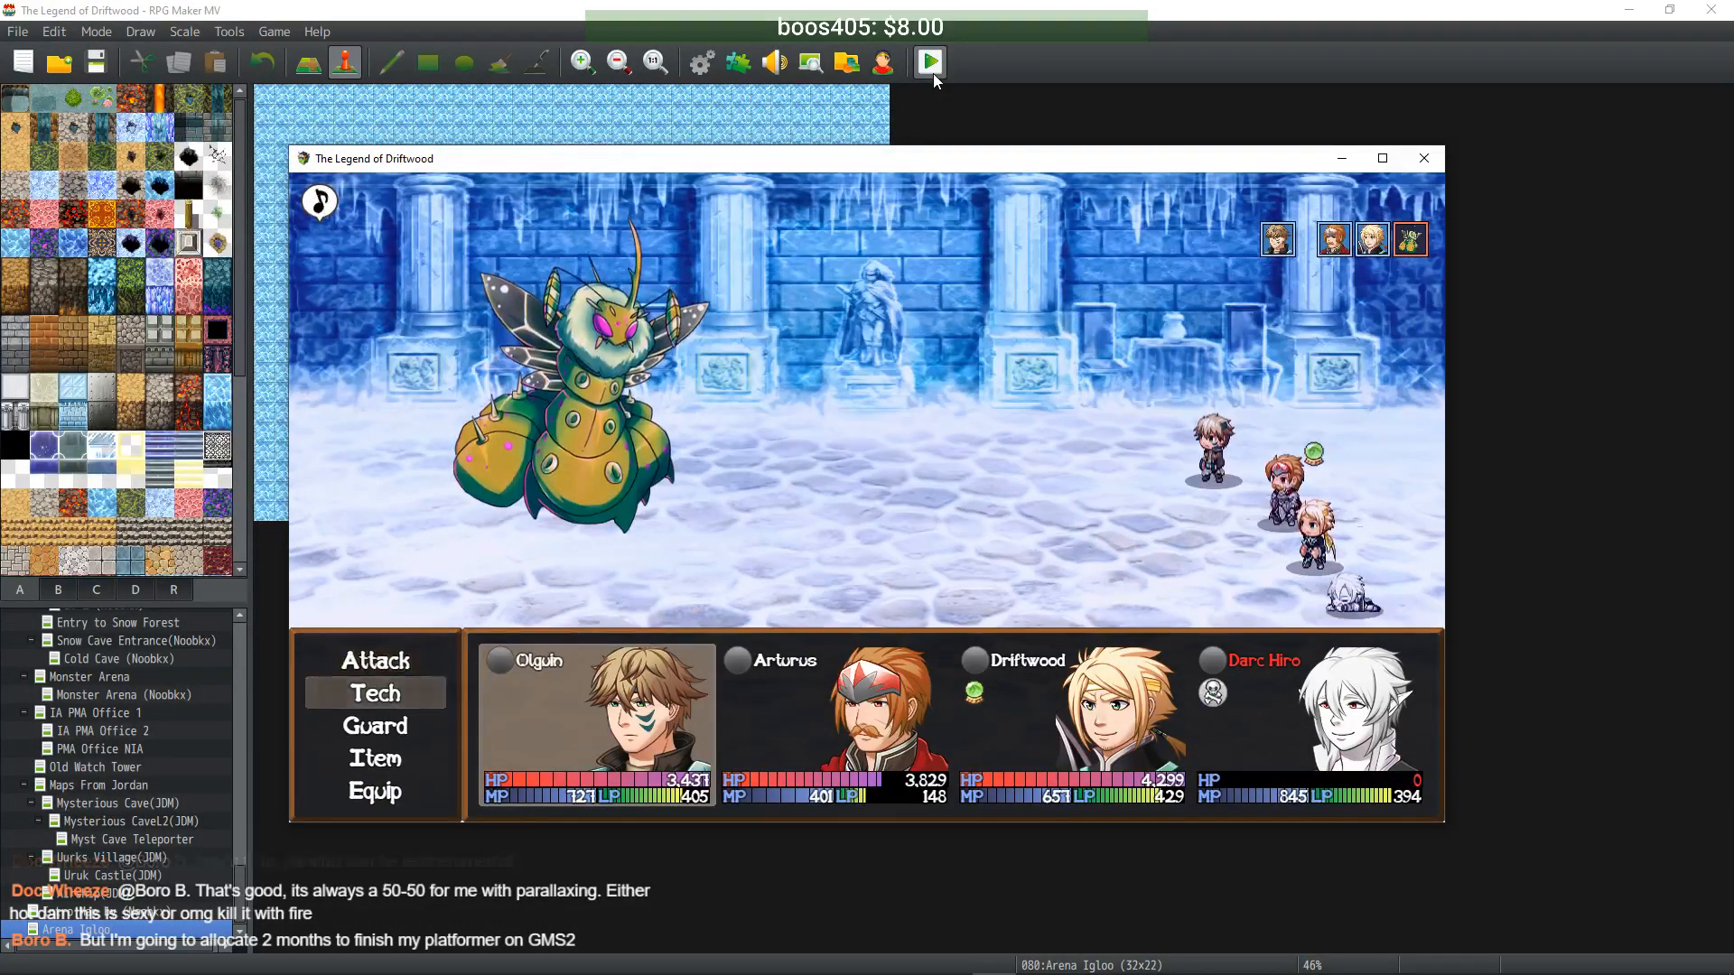
key(Return)
key(Down)
key(Down)
key(Down)
key(Down)
key(Up)
key(Return)
key(Return)
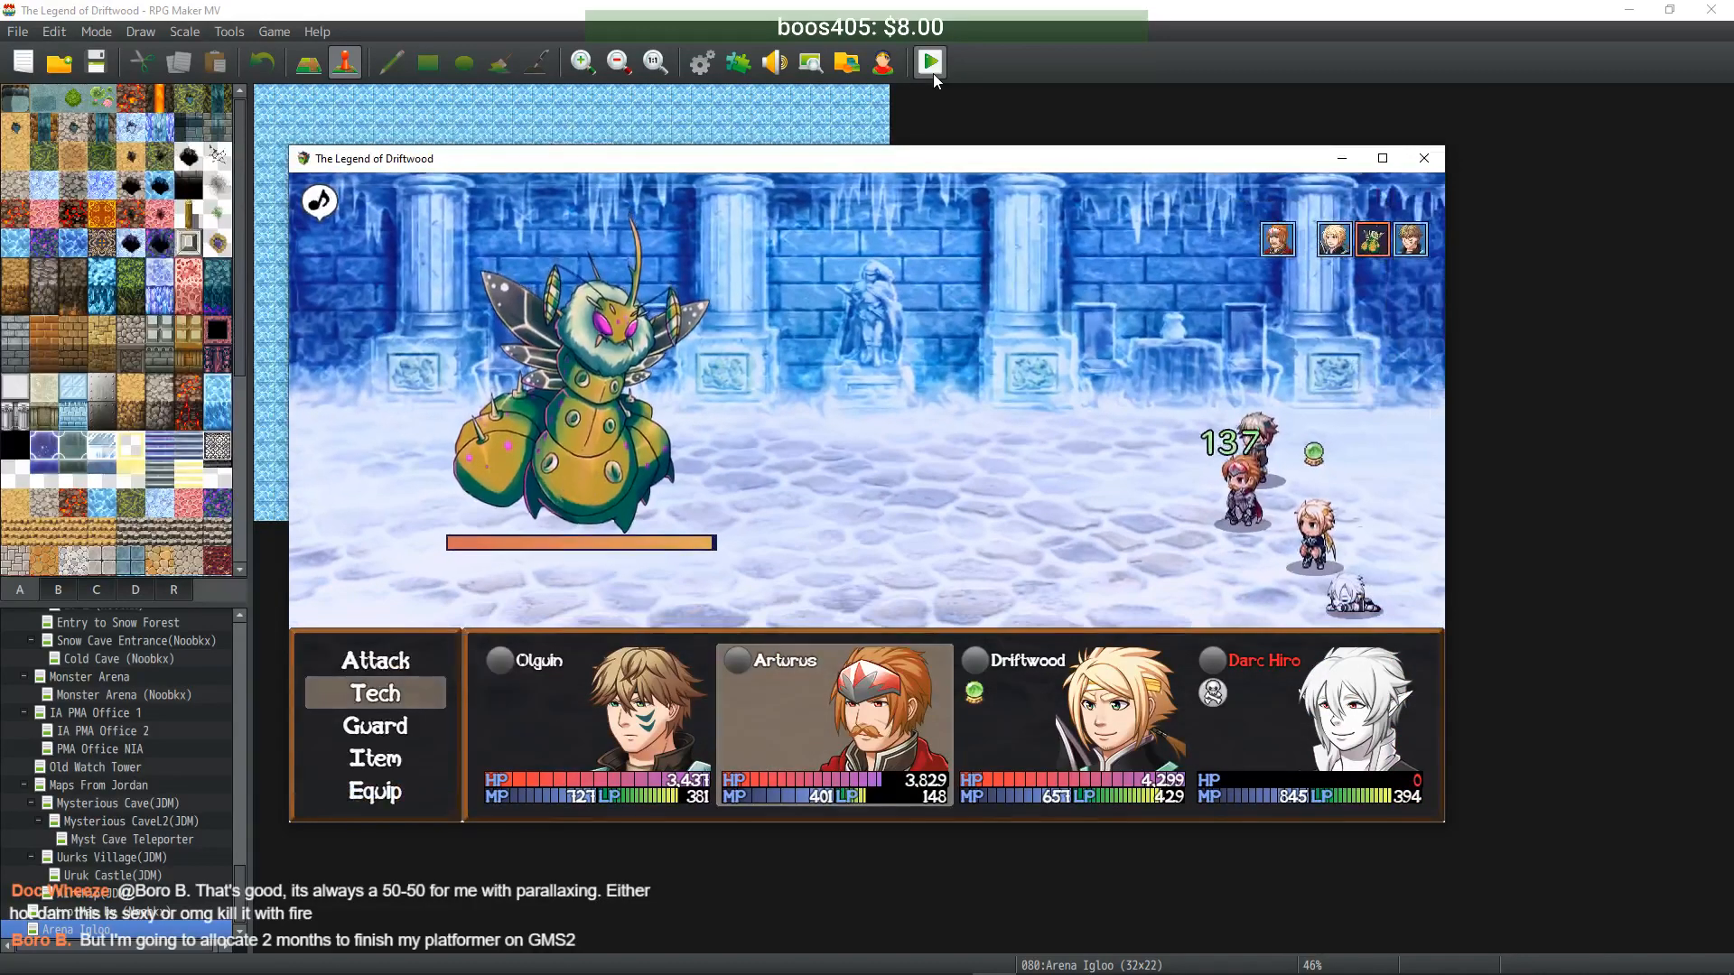
- Have the second fighter use Enmity on themselves instead of Protection
key(Return)
key(Down)
key(Return)
key(Escape)
key(Up)
key(Return)
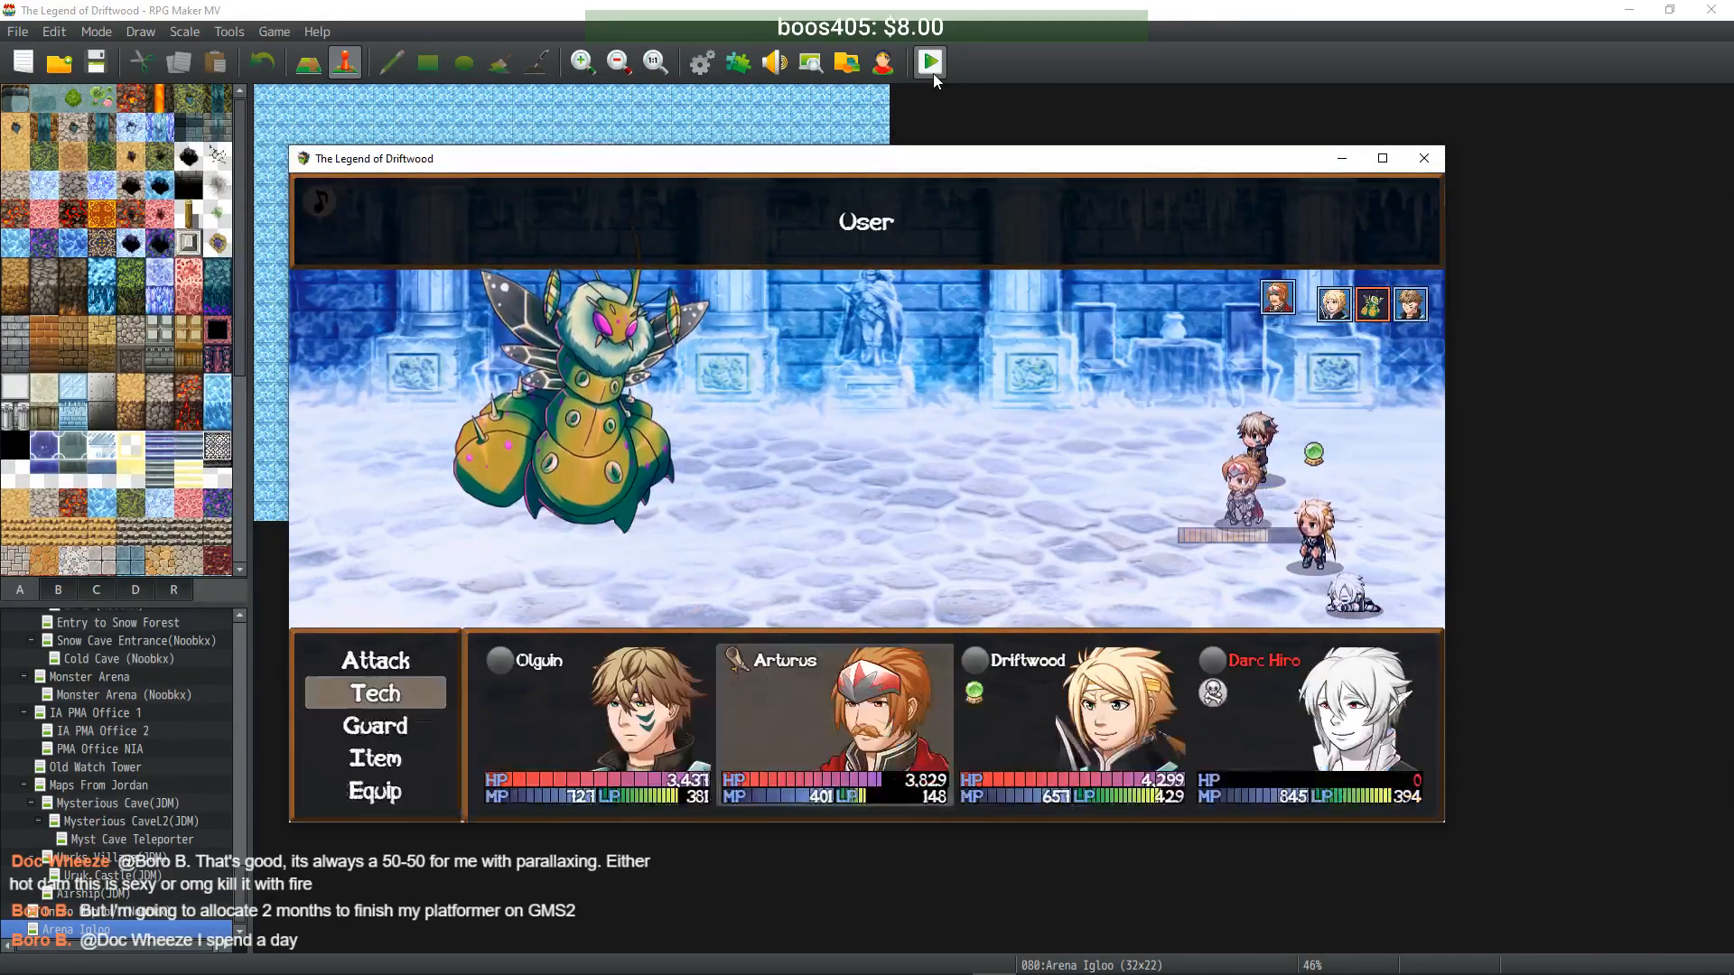
key(Return)
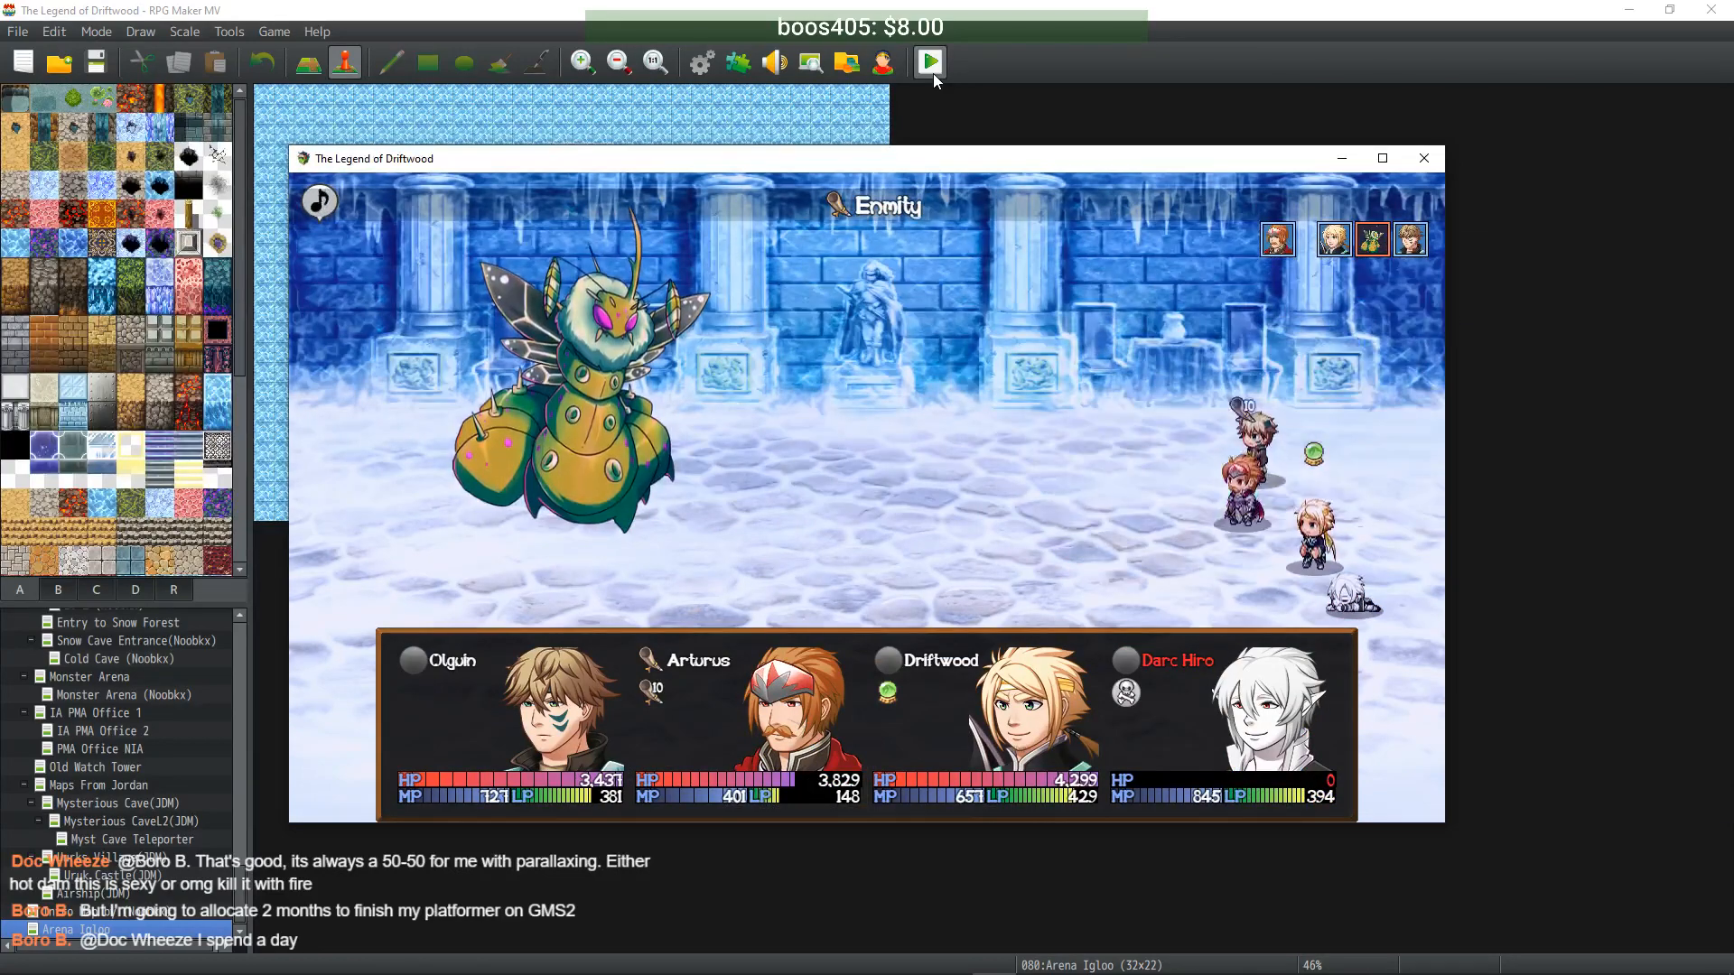
- Have the third fighter use Tachi: Kasai on the wasp, then retreat from battle
key(Return)
key(Down)
key(Return)
key(Return)
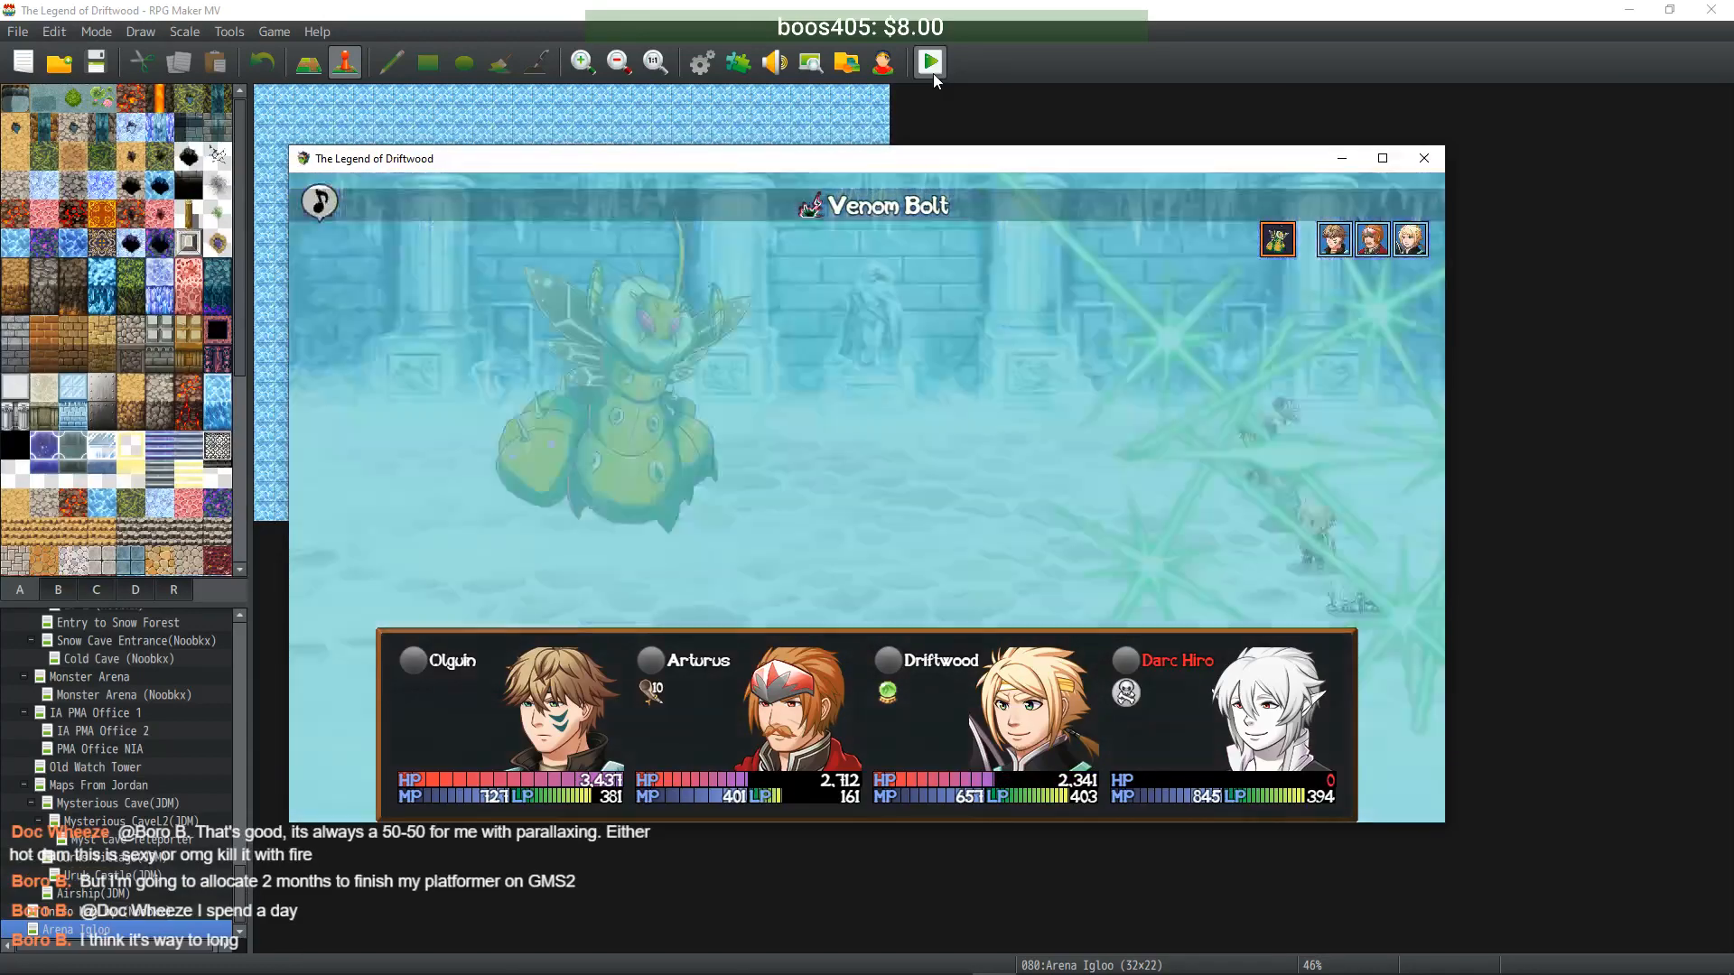
key(Down)
key(Down)
key(Return)
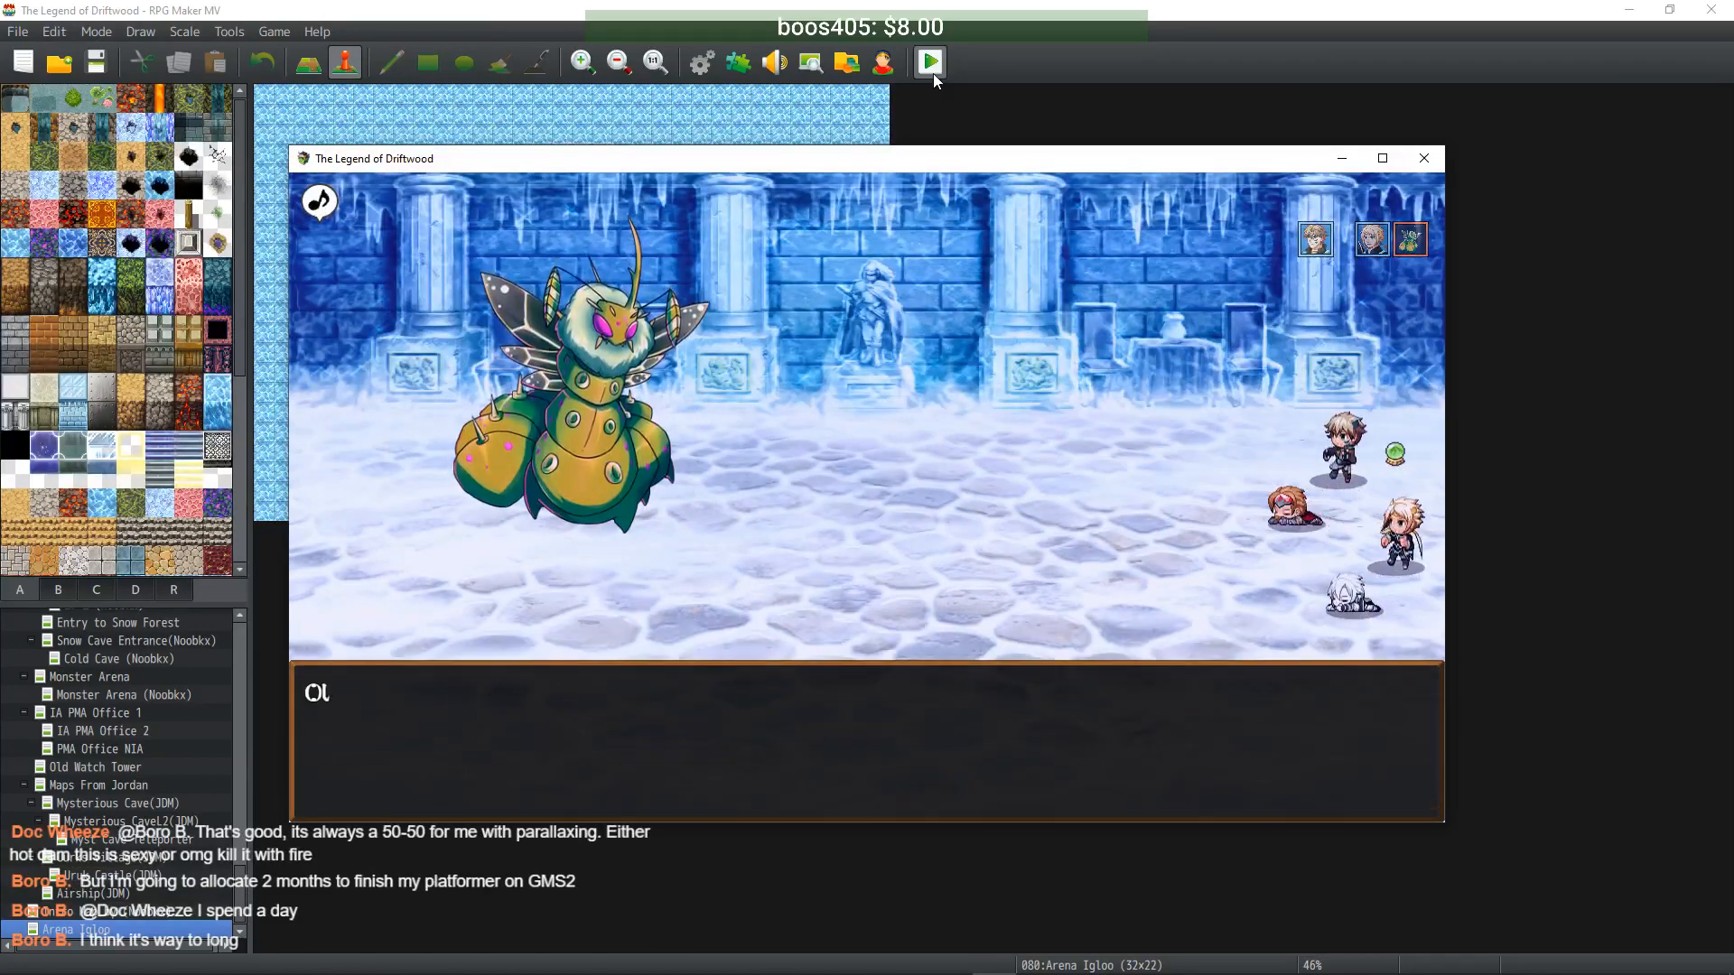
- Walk out of the igloo and accept the Arena Medic's healing
key(Down)
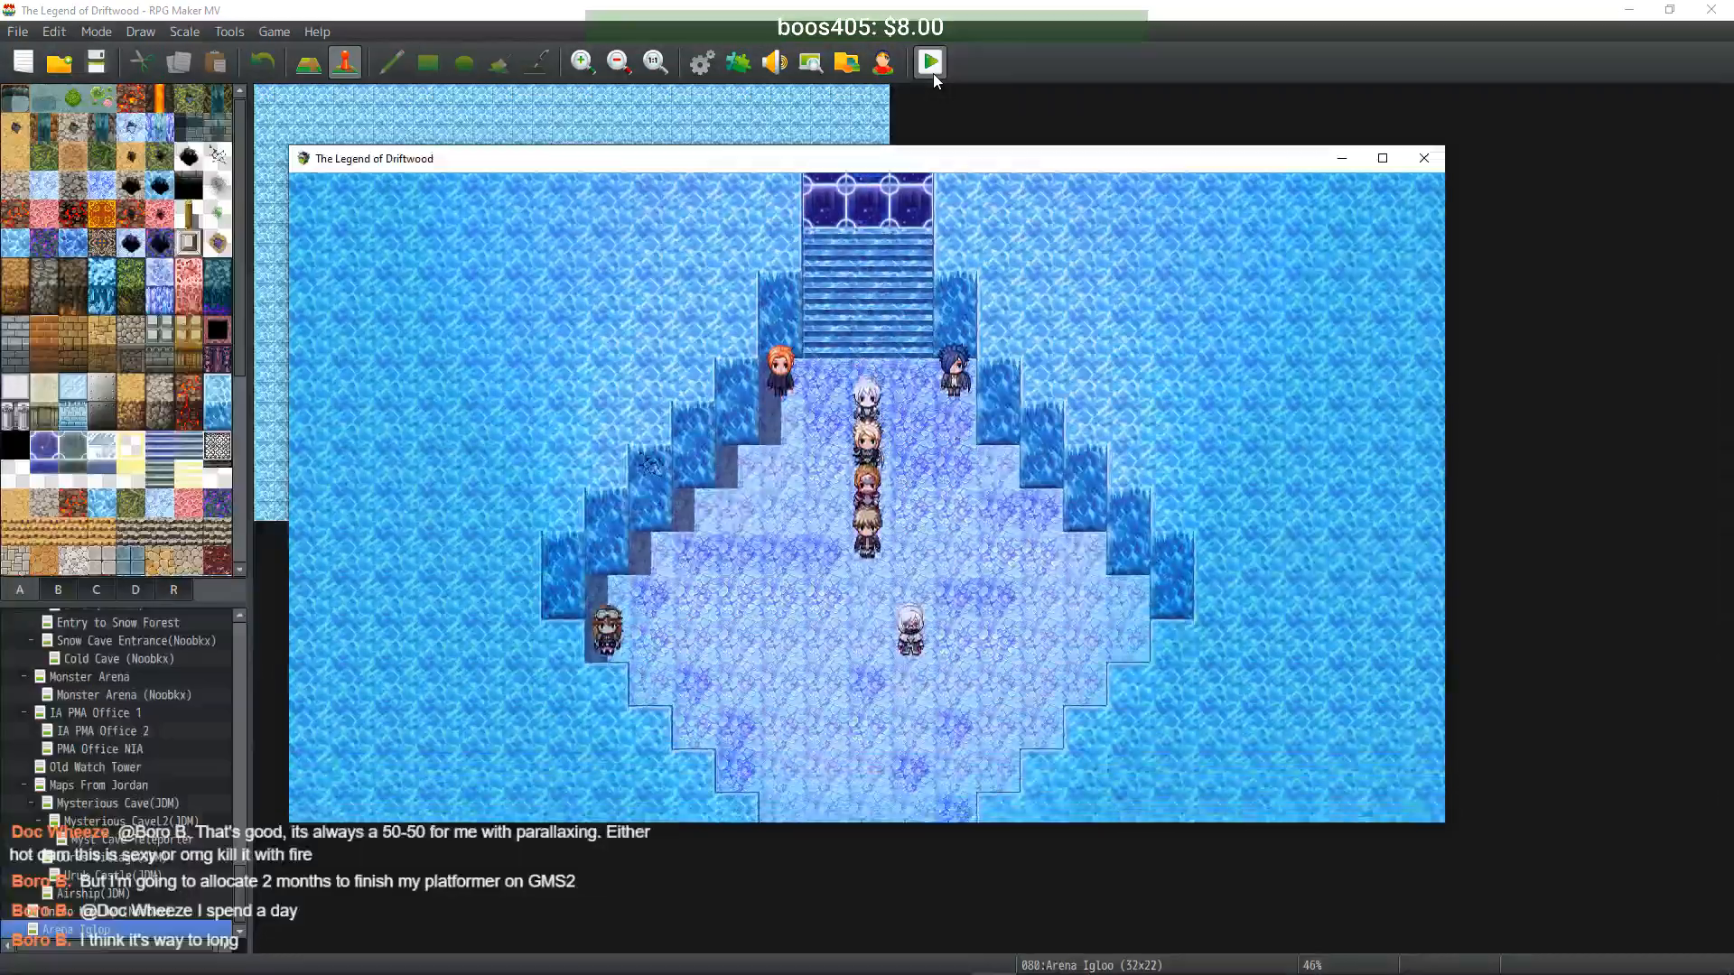
key(Down)
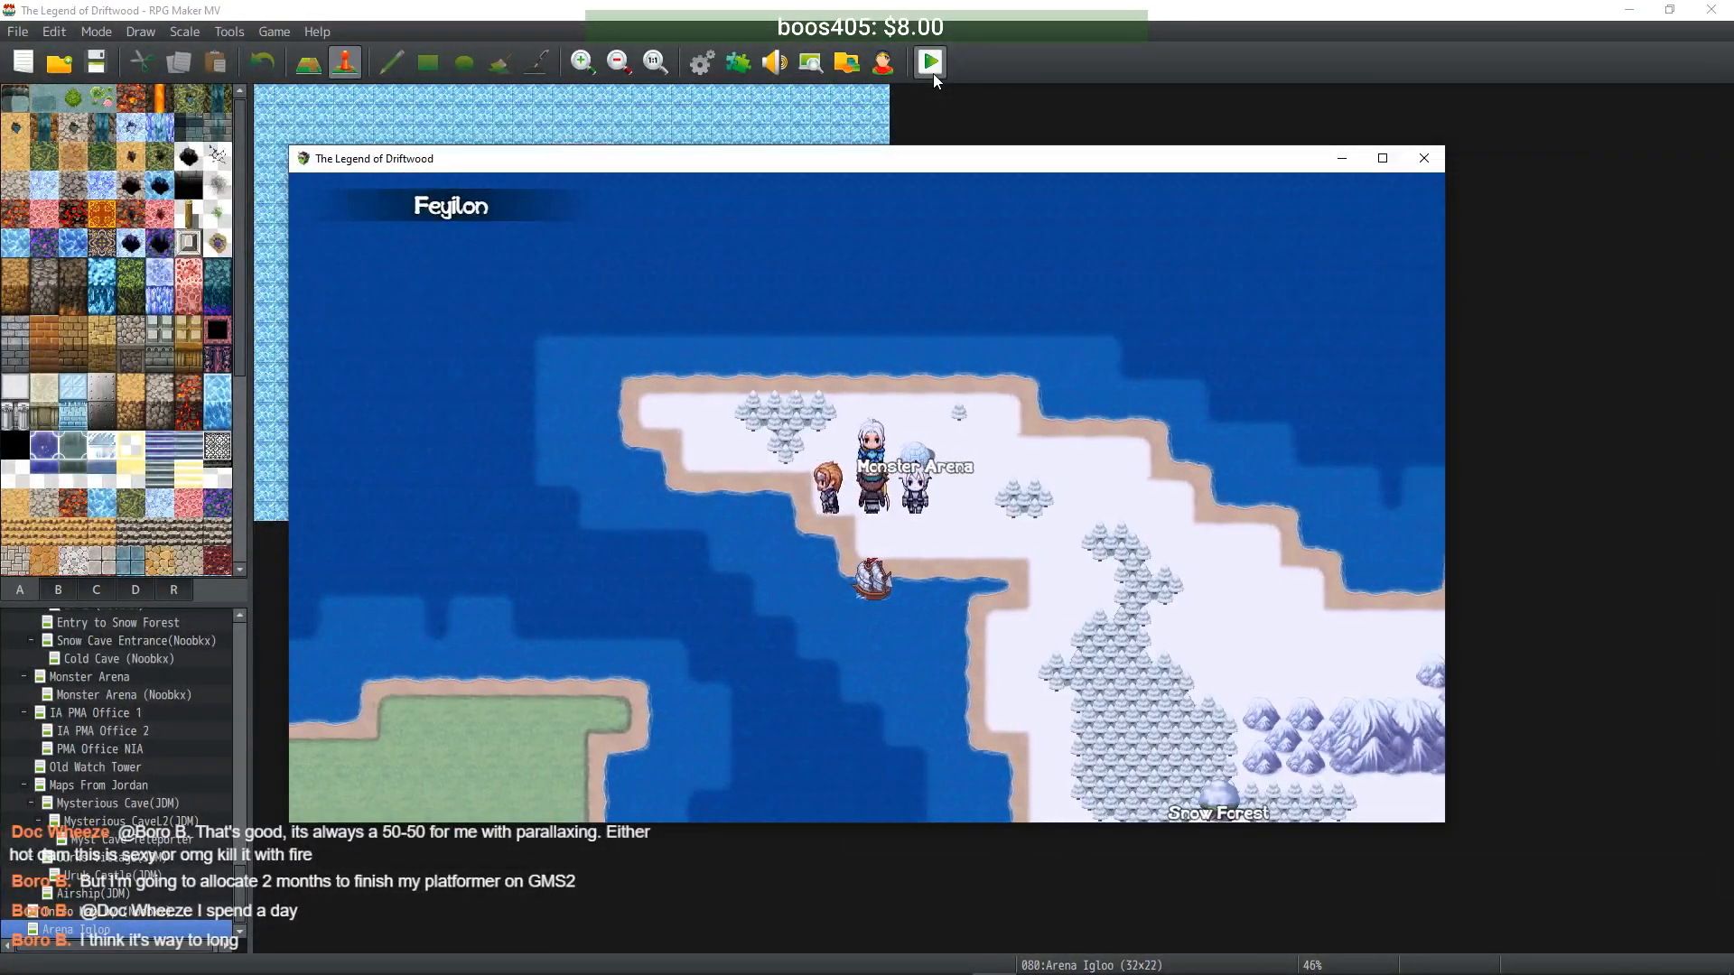
key(Escape)
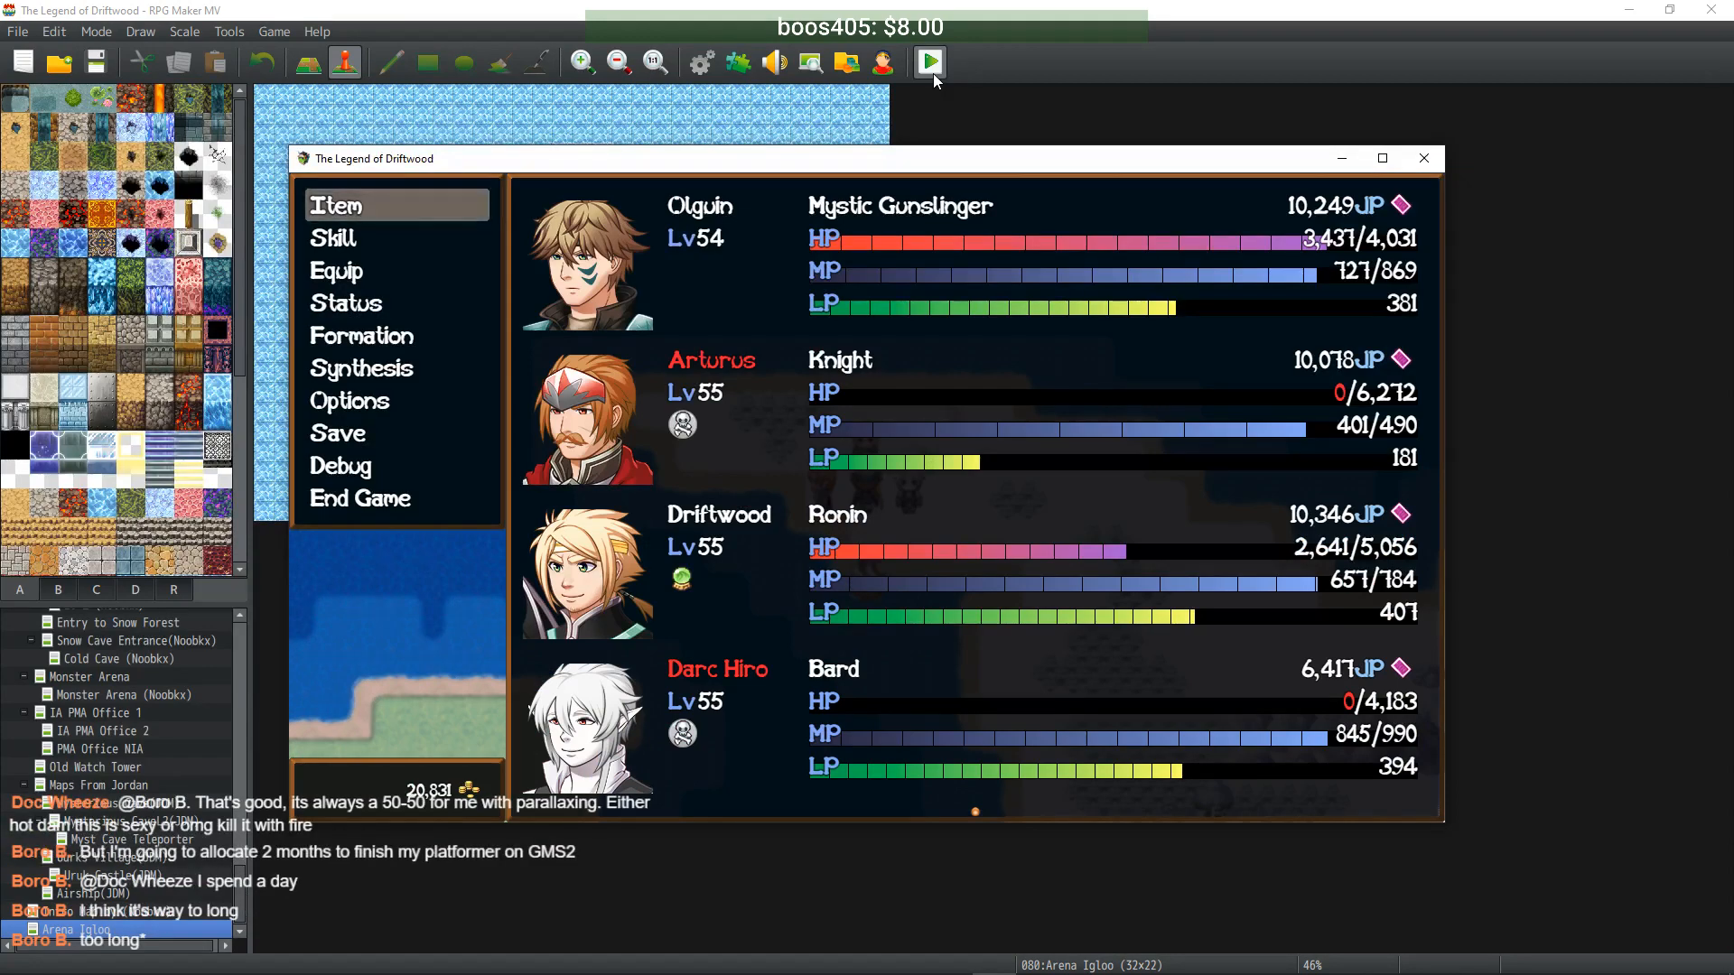
key(Escape)
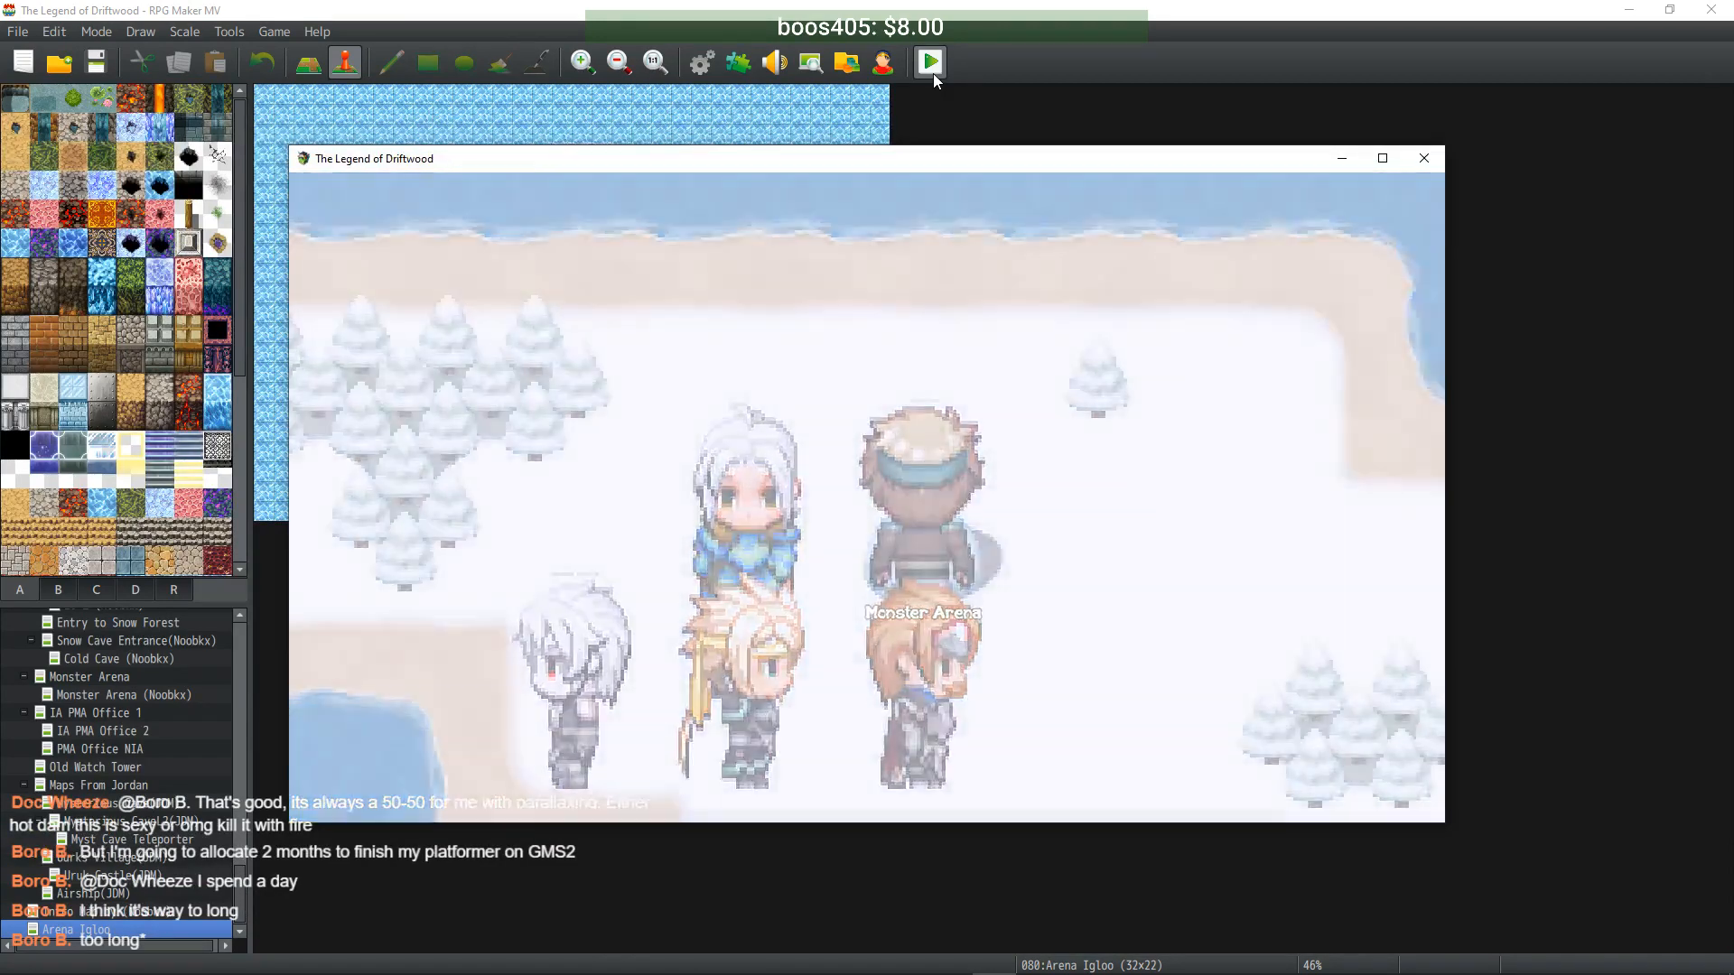
key(Return)
- Buy an Arena Battle Emblem from the Distributor and walk onto the teleporter
key(Return)
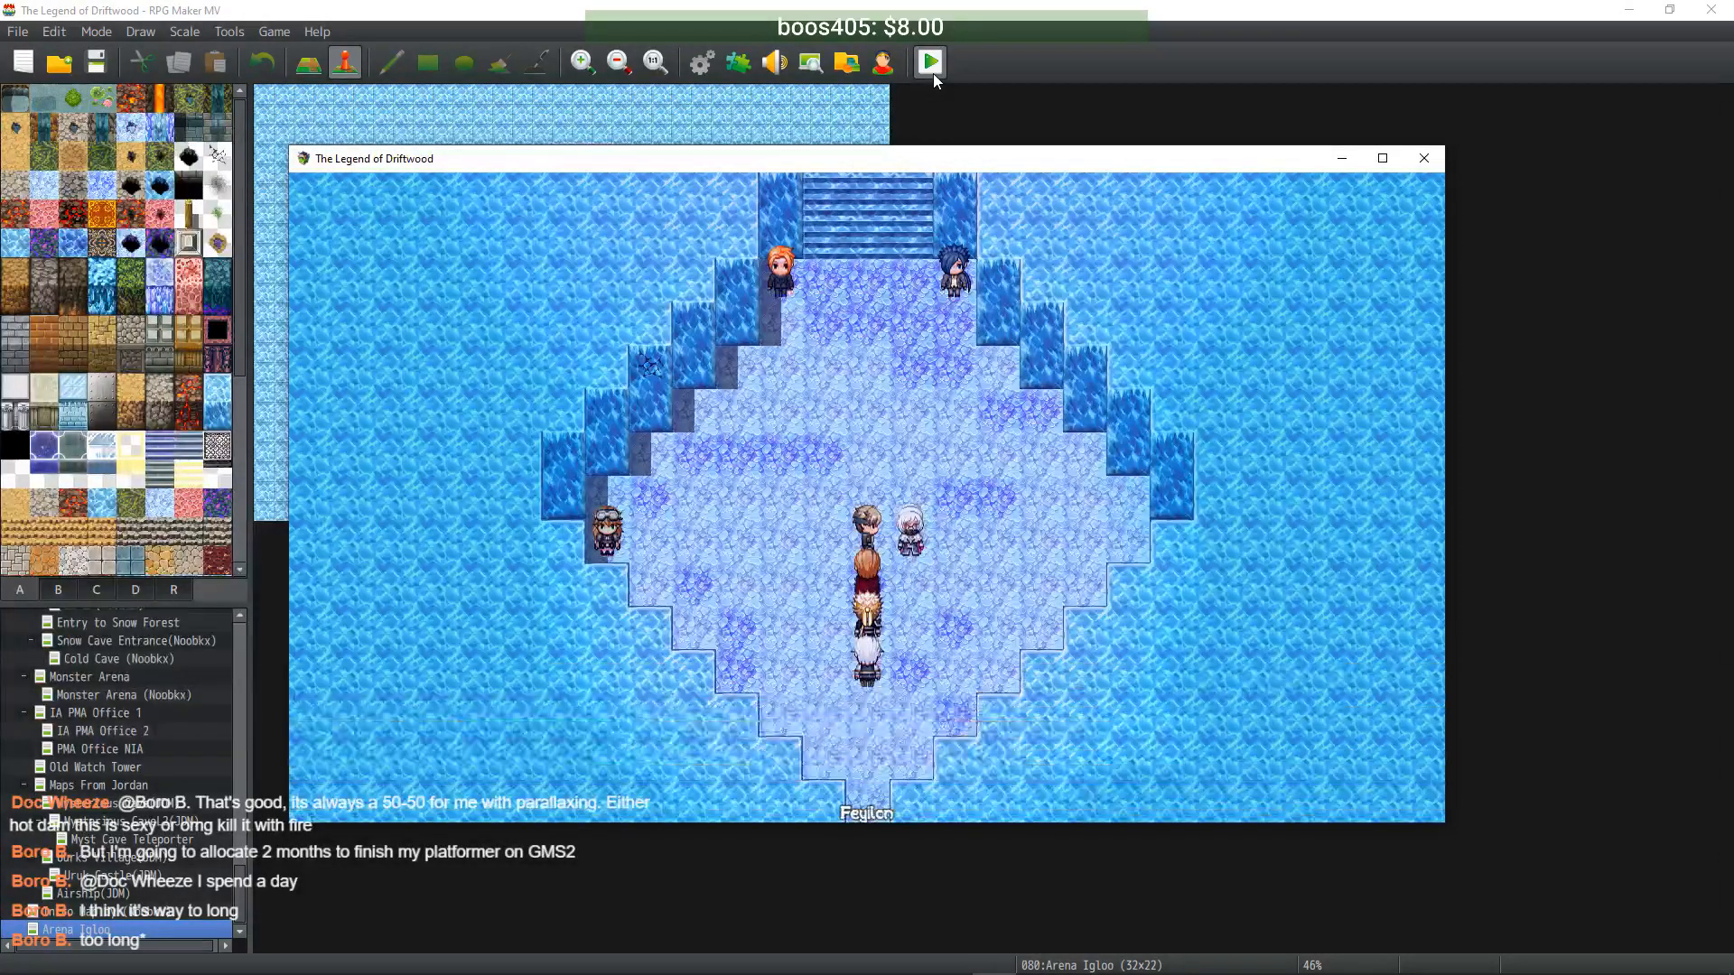
key(Escape)
key(Escape)
key(Up)
key(Return)
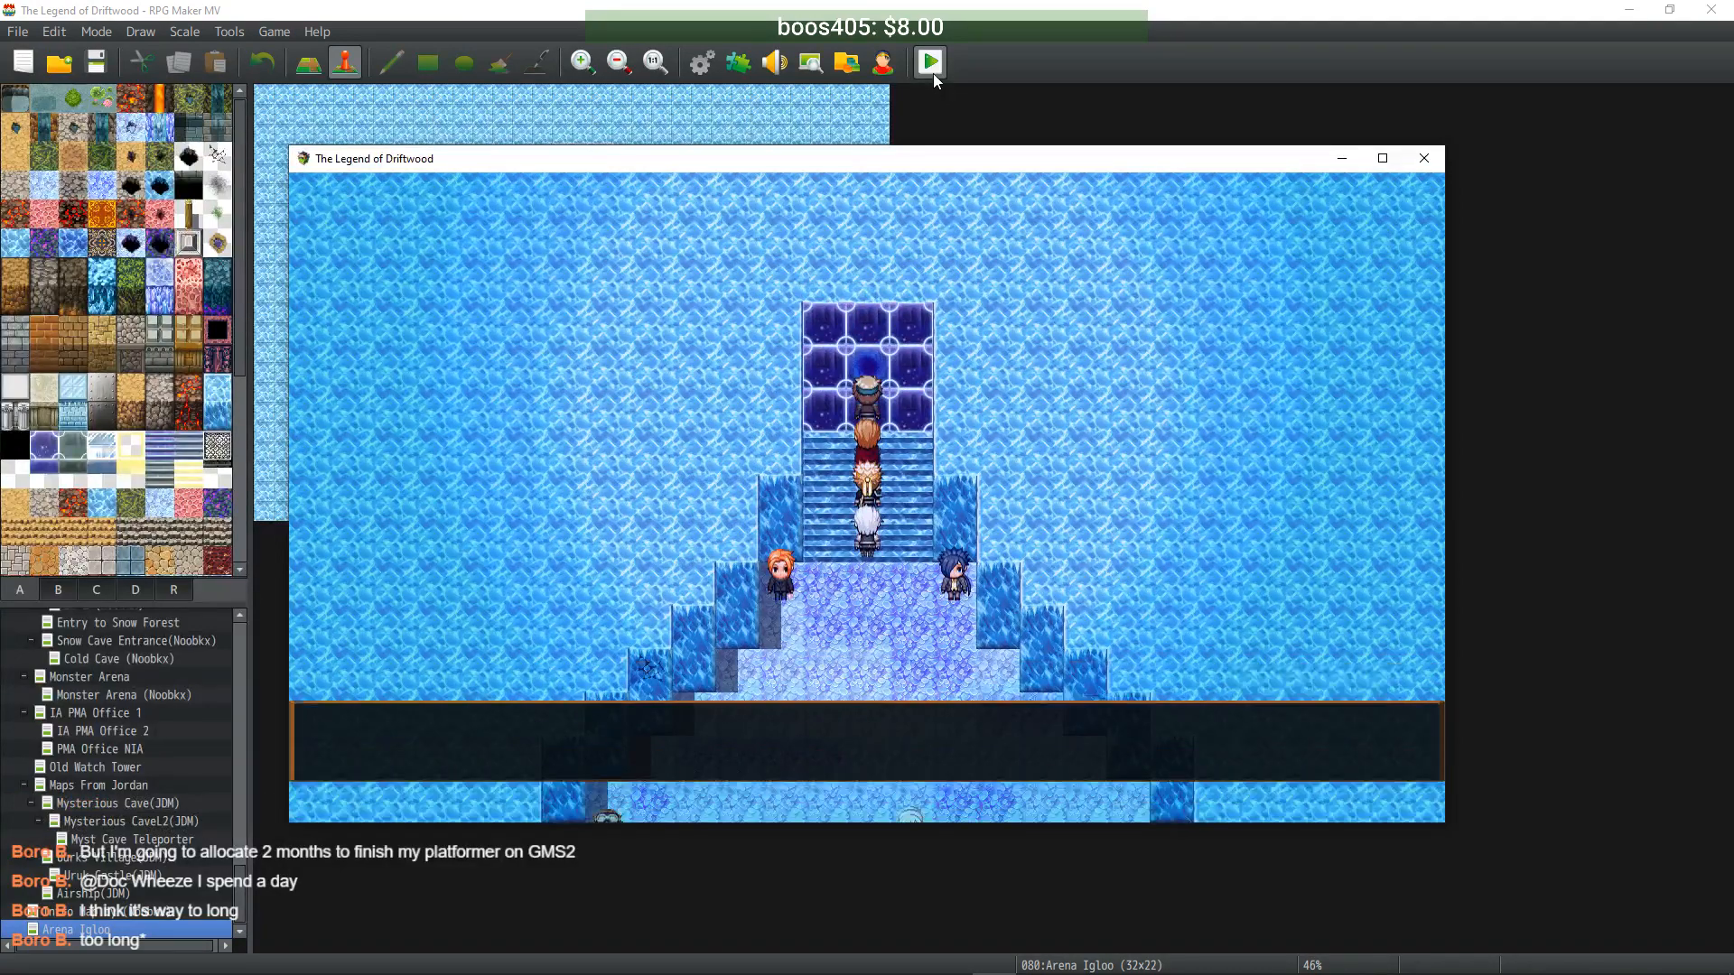
key(Return)
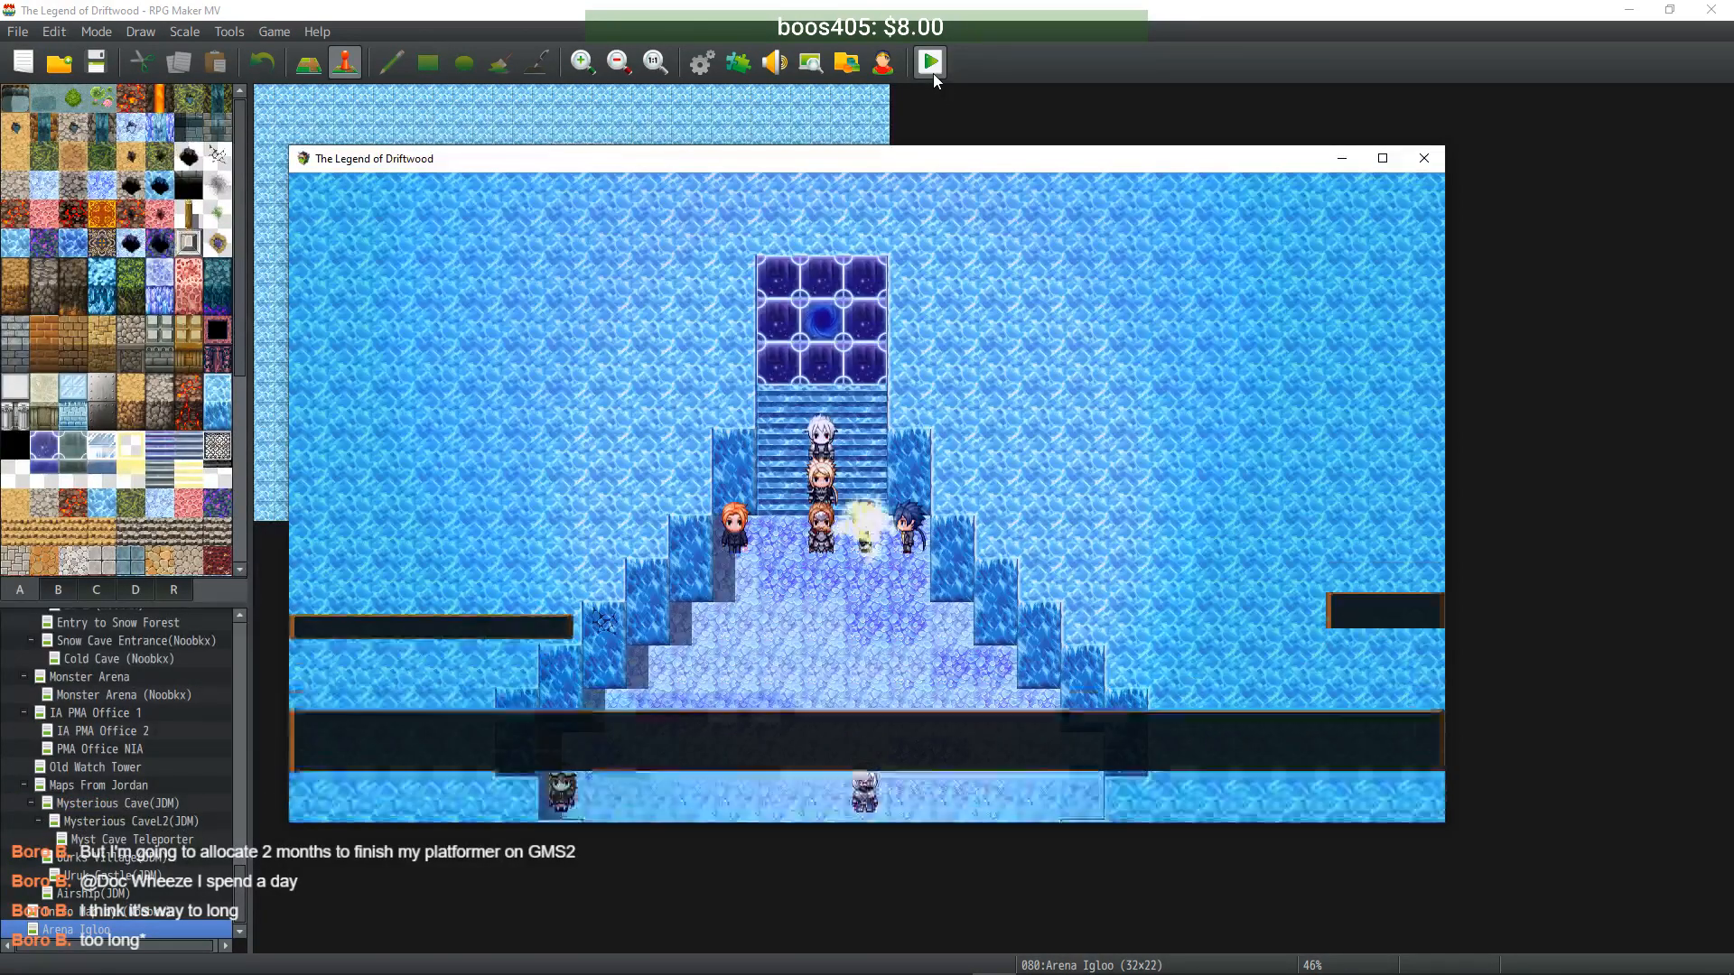
key(Return)
key(Up)
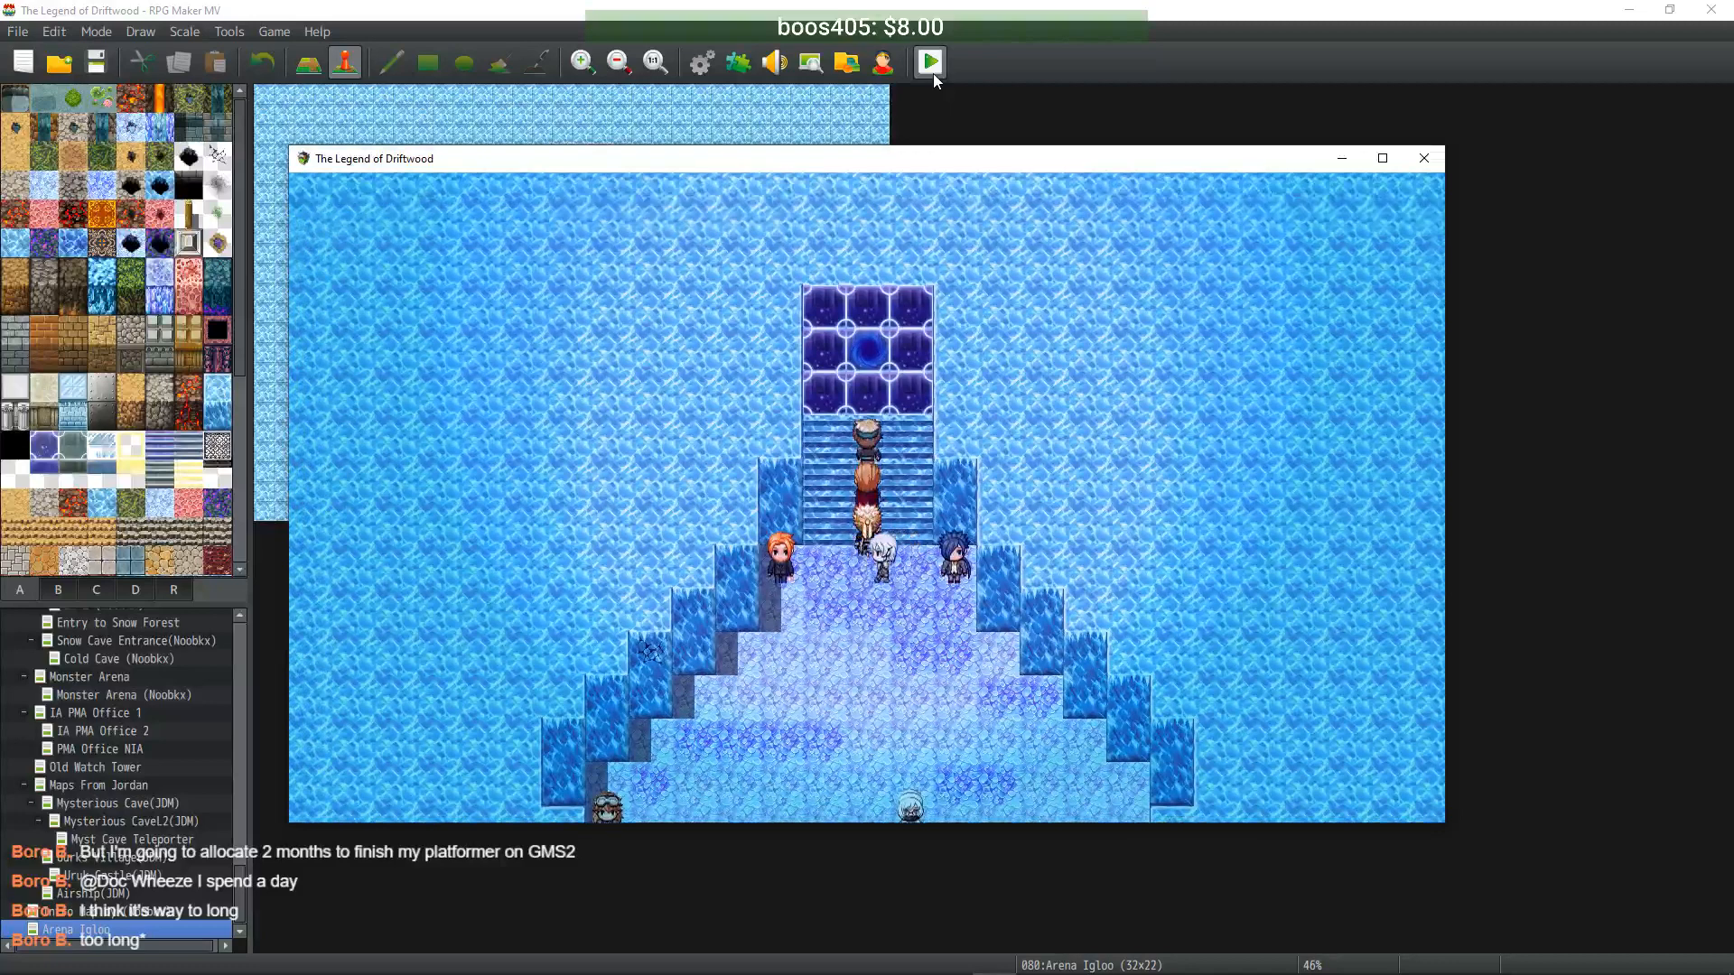
key(Return)
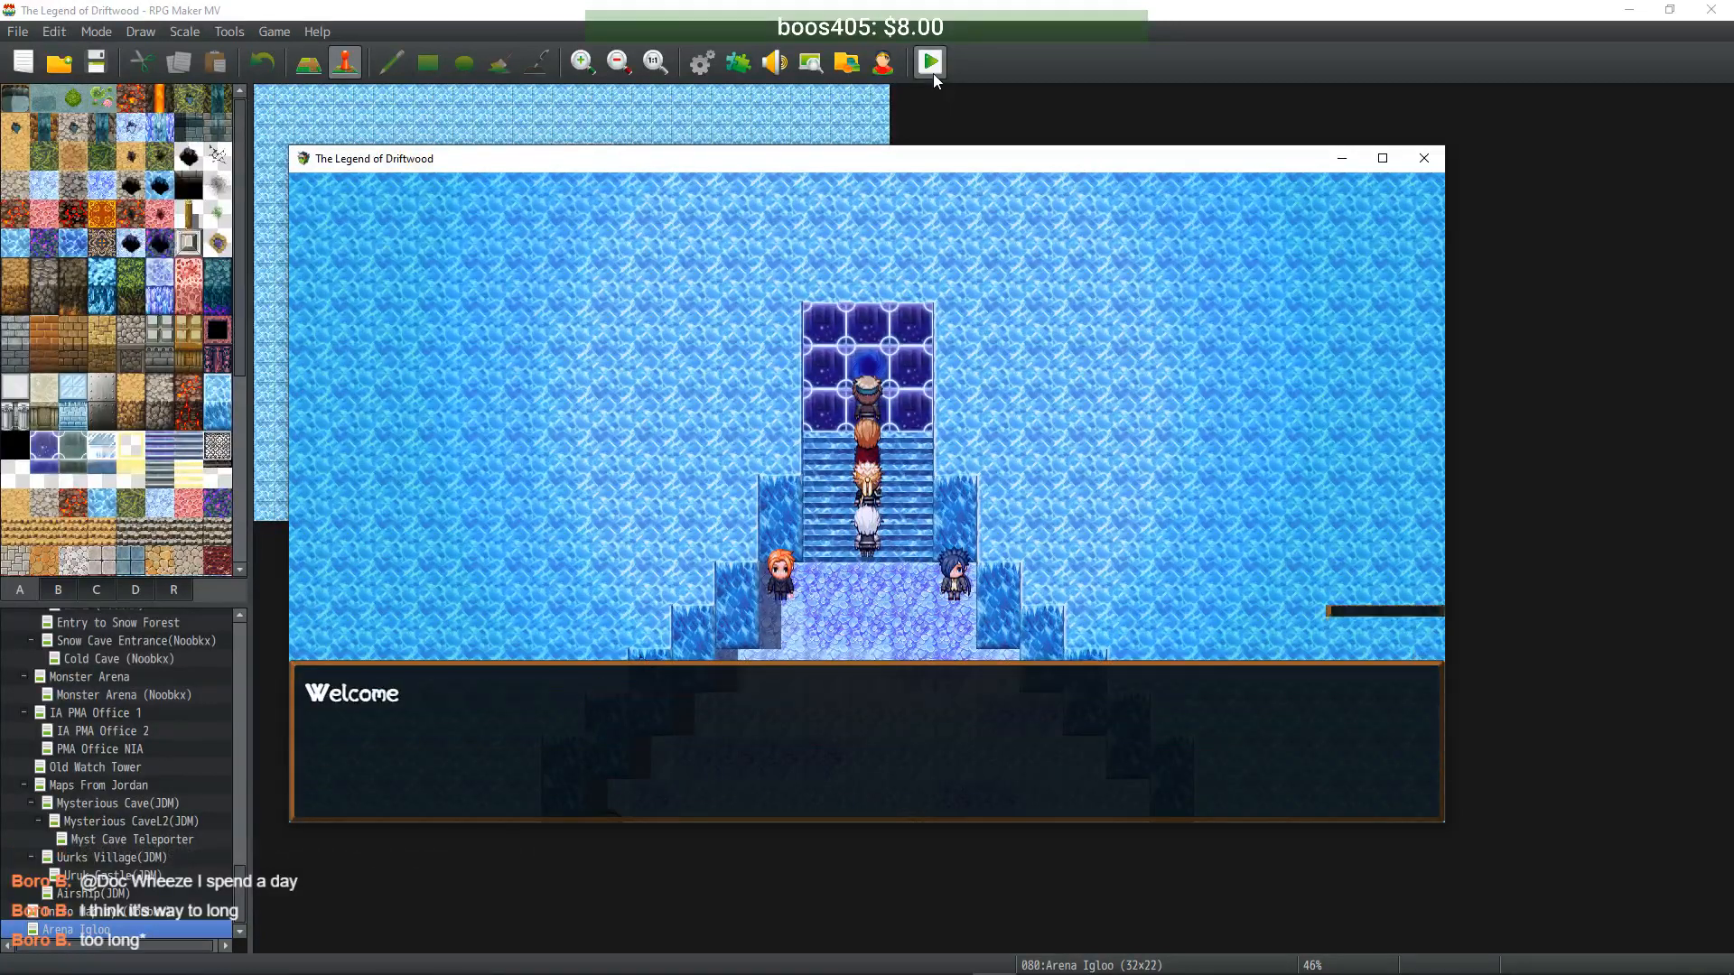
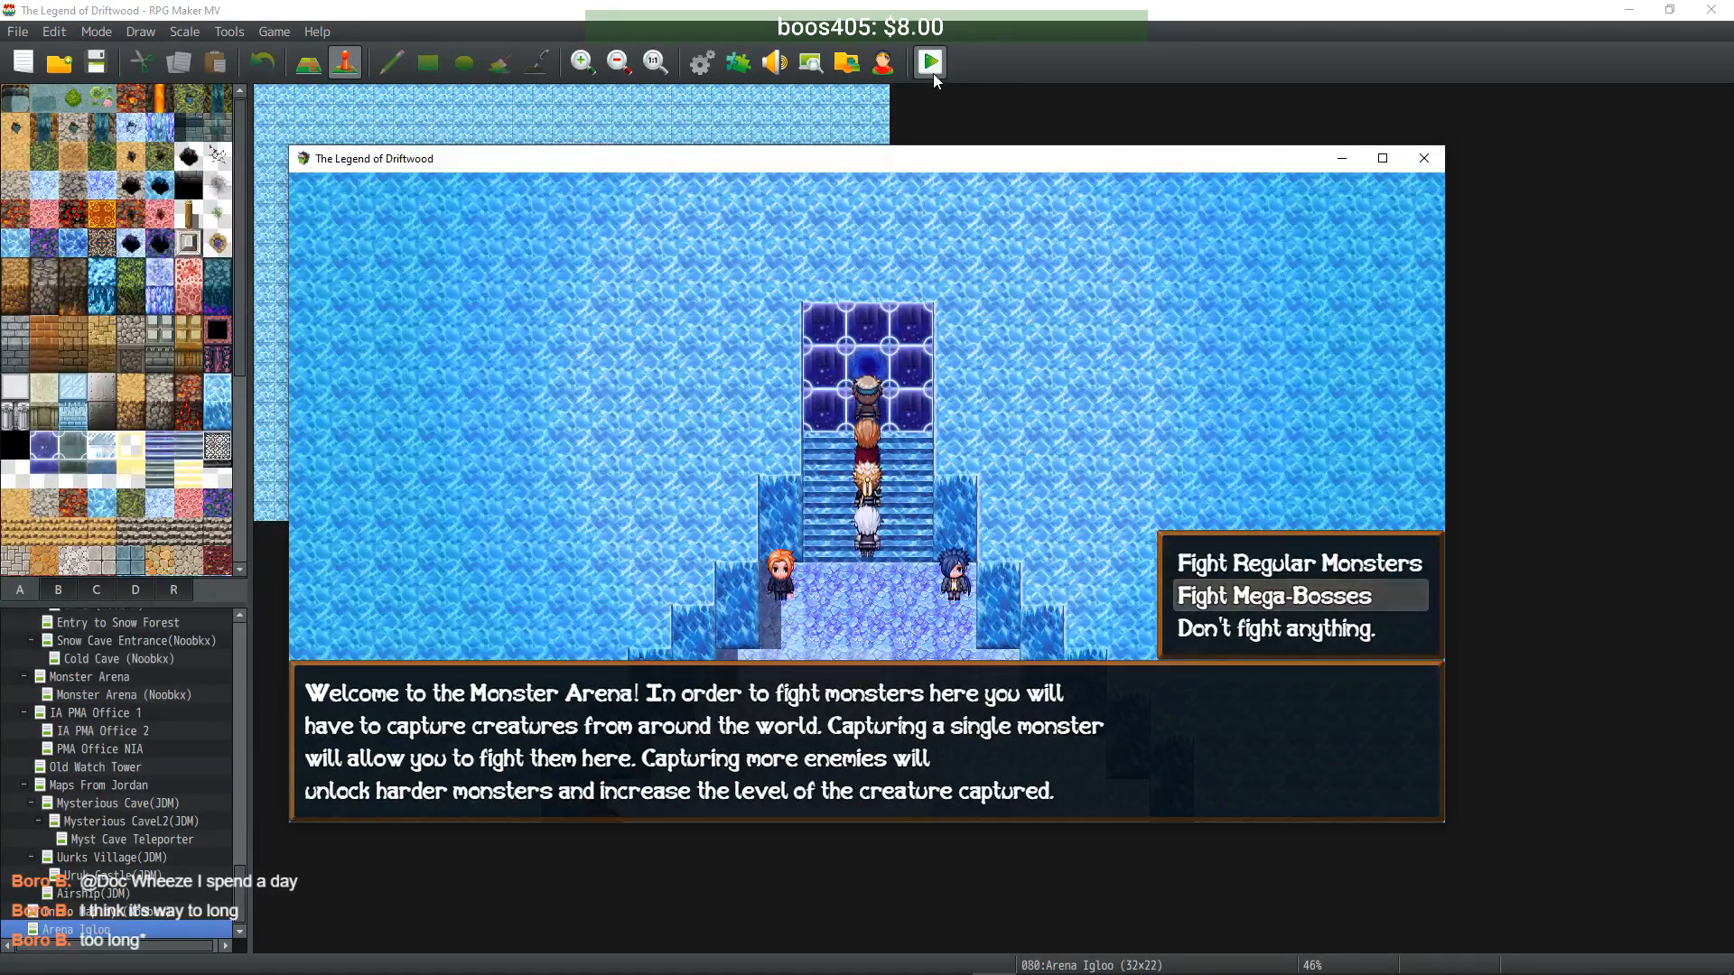
- Choose Fight Mega-Bosses and pick the Uber Iceworm as the arena opponent
key(Return)
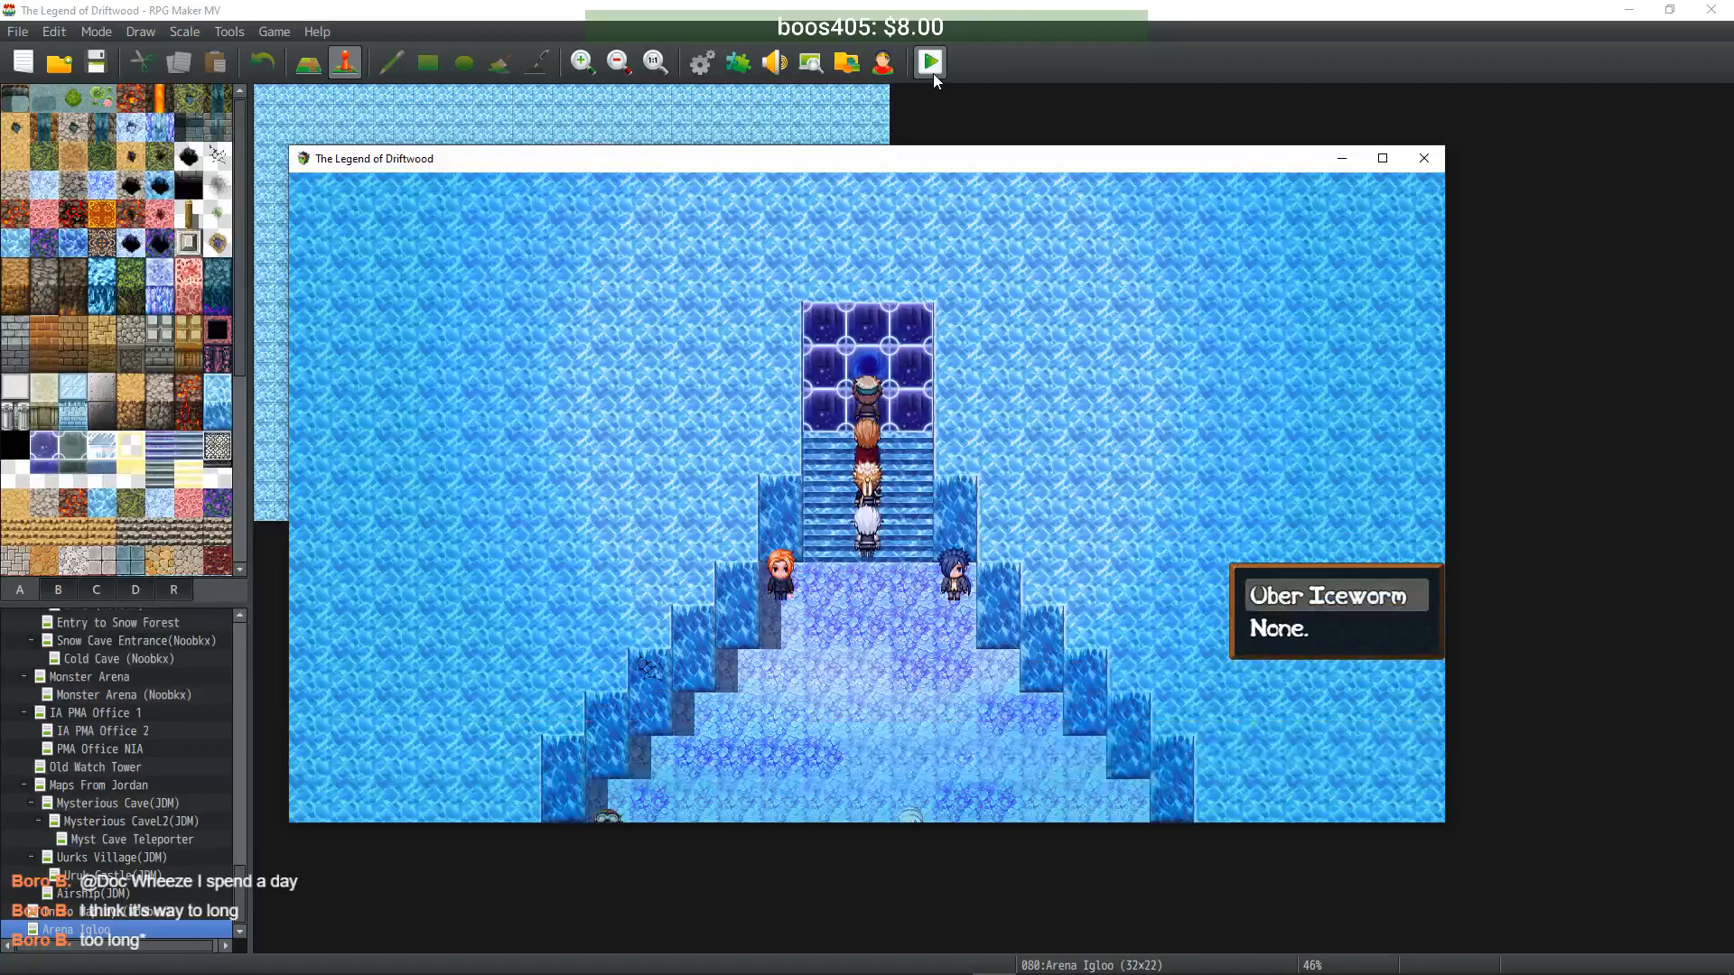
key(Return)
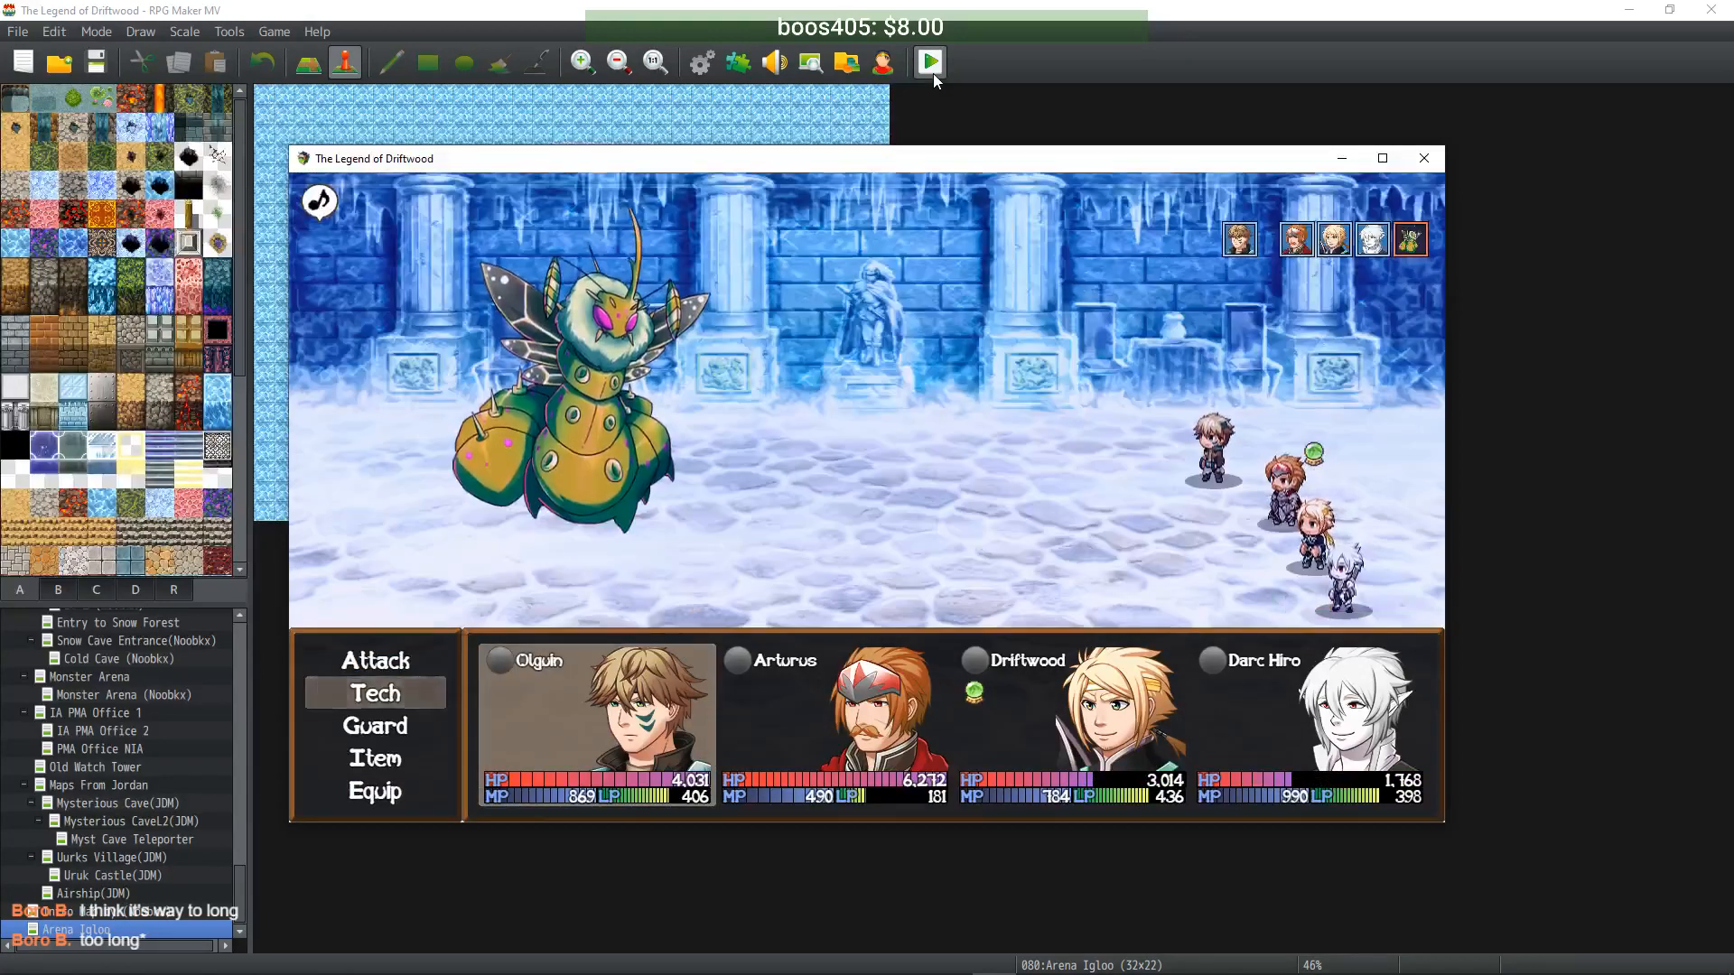
- Olguin casts Flame Shot II, Arturus uses Enmity, Driftwood Seigan, and the bard sings Healer's Paeon
key(Return)
key(Return)
key(Return)
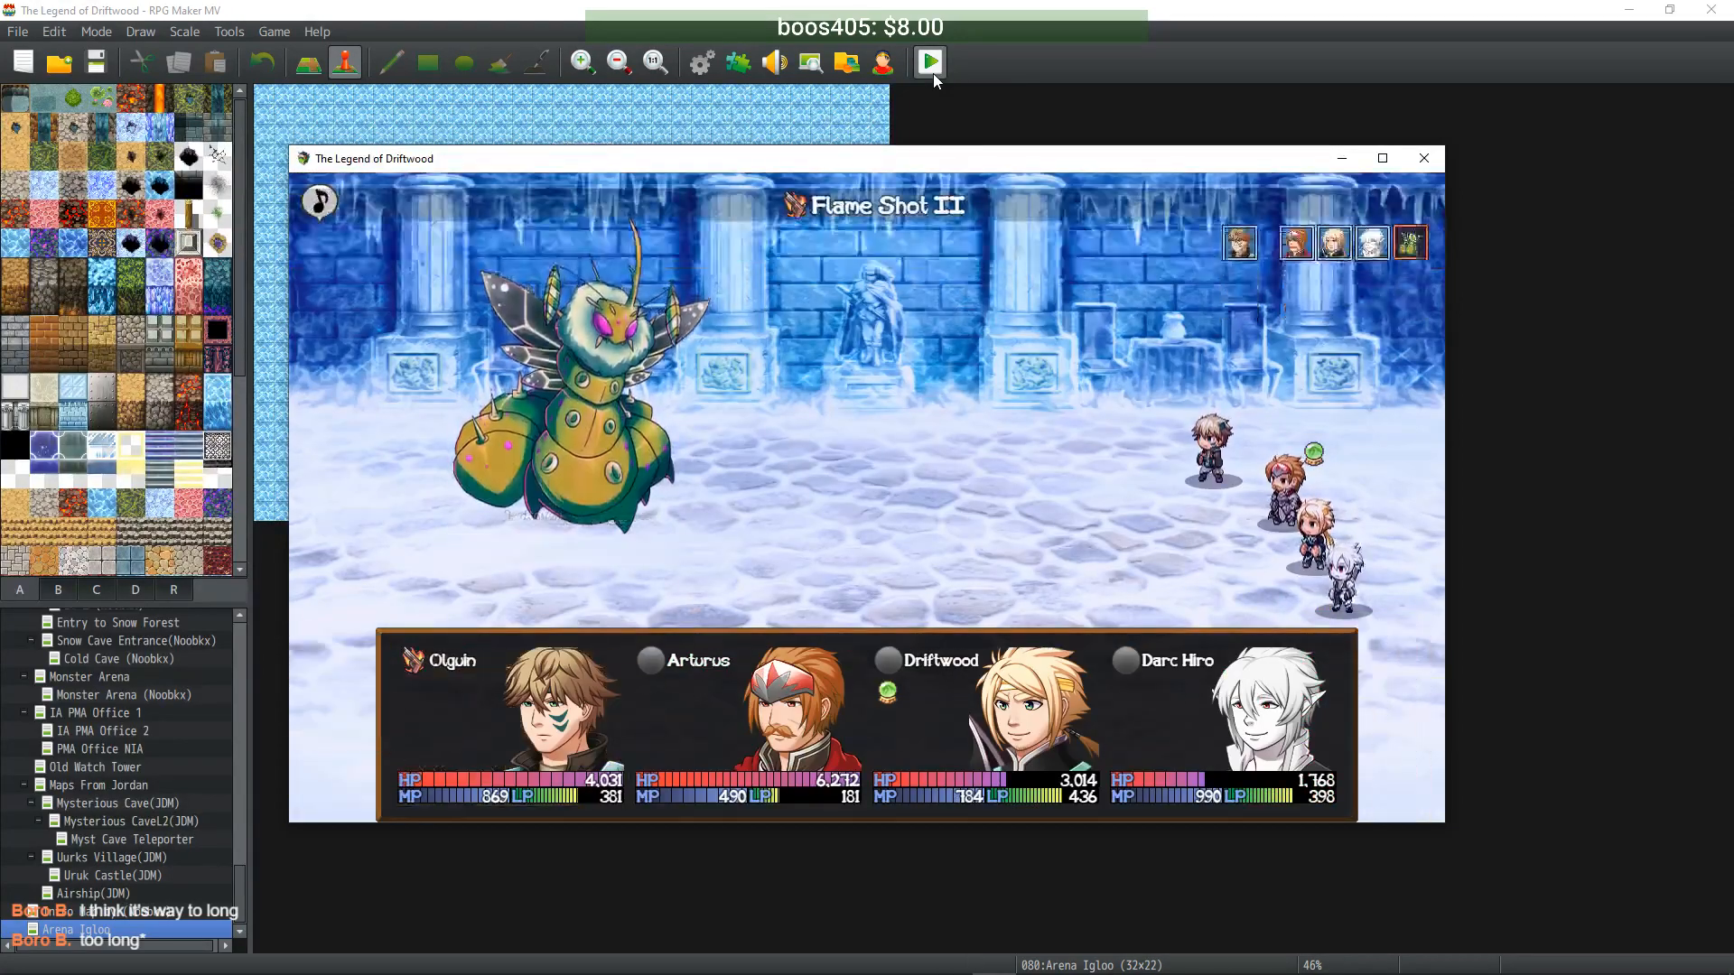
key(Return)
key(Down)
key(Up)
key(Return)
key(Return)
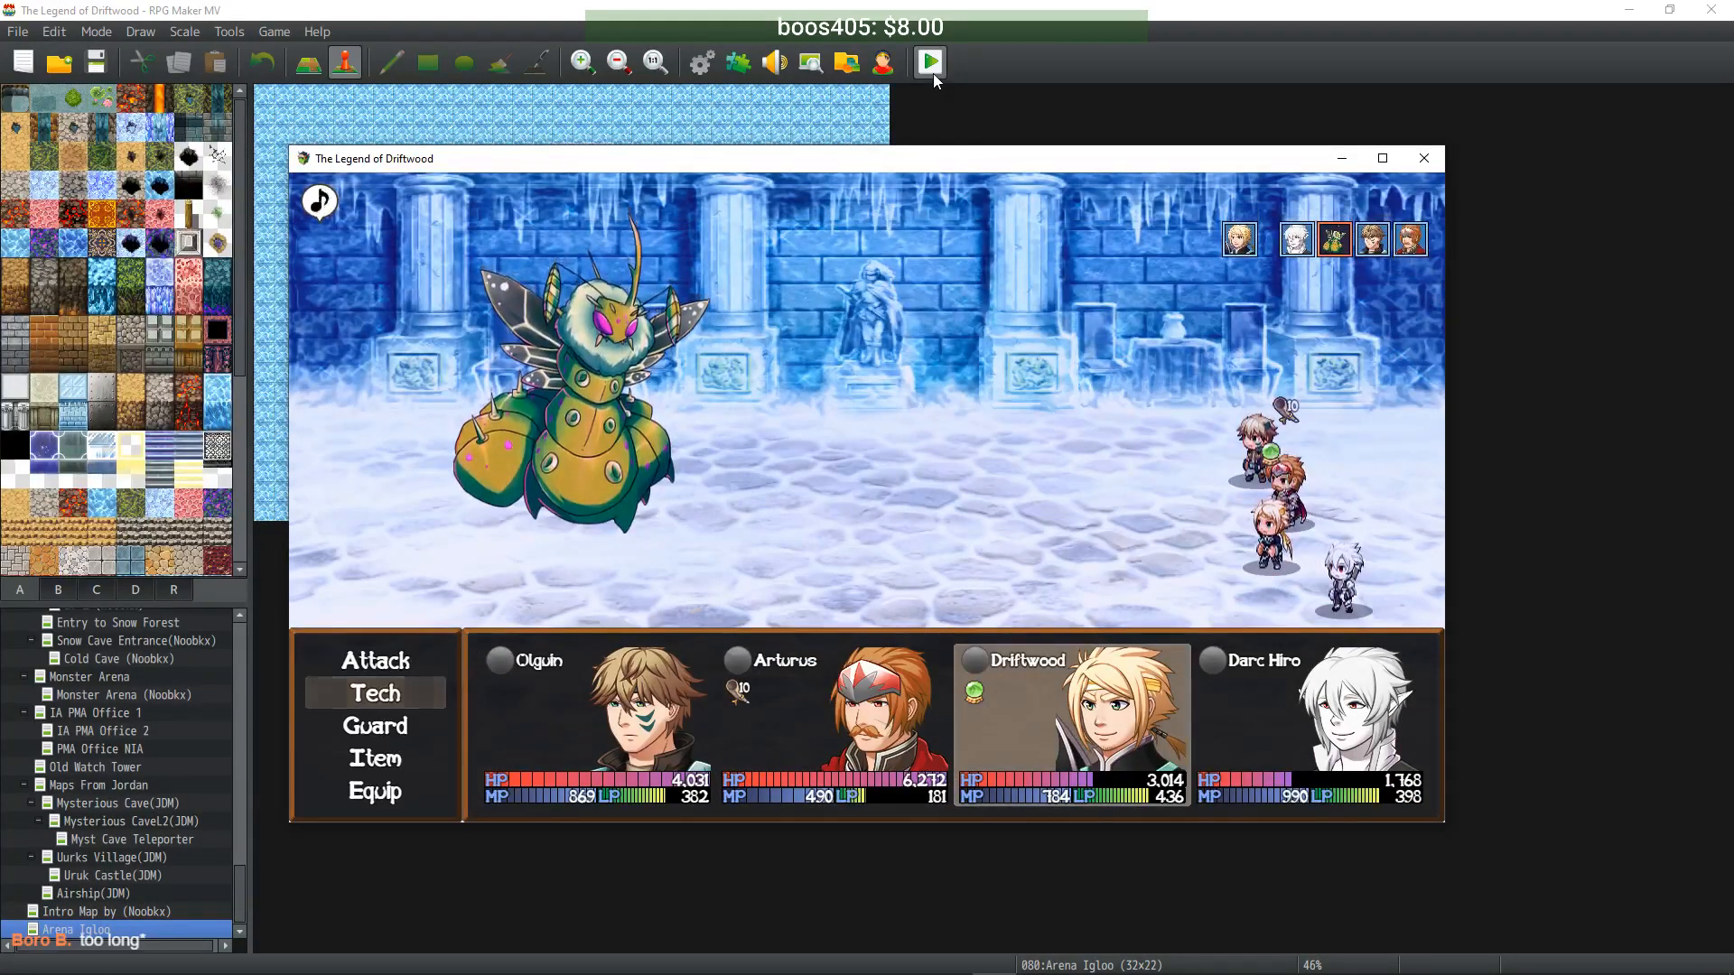
key(Return)
key(Right)
key(Return)
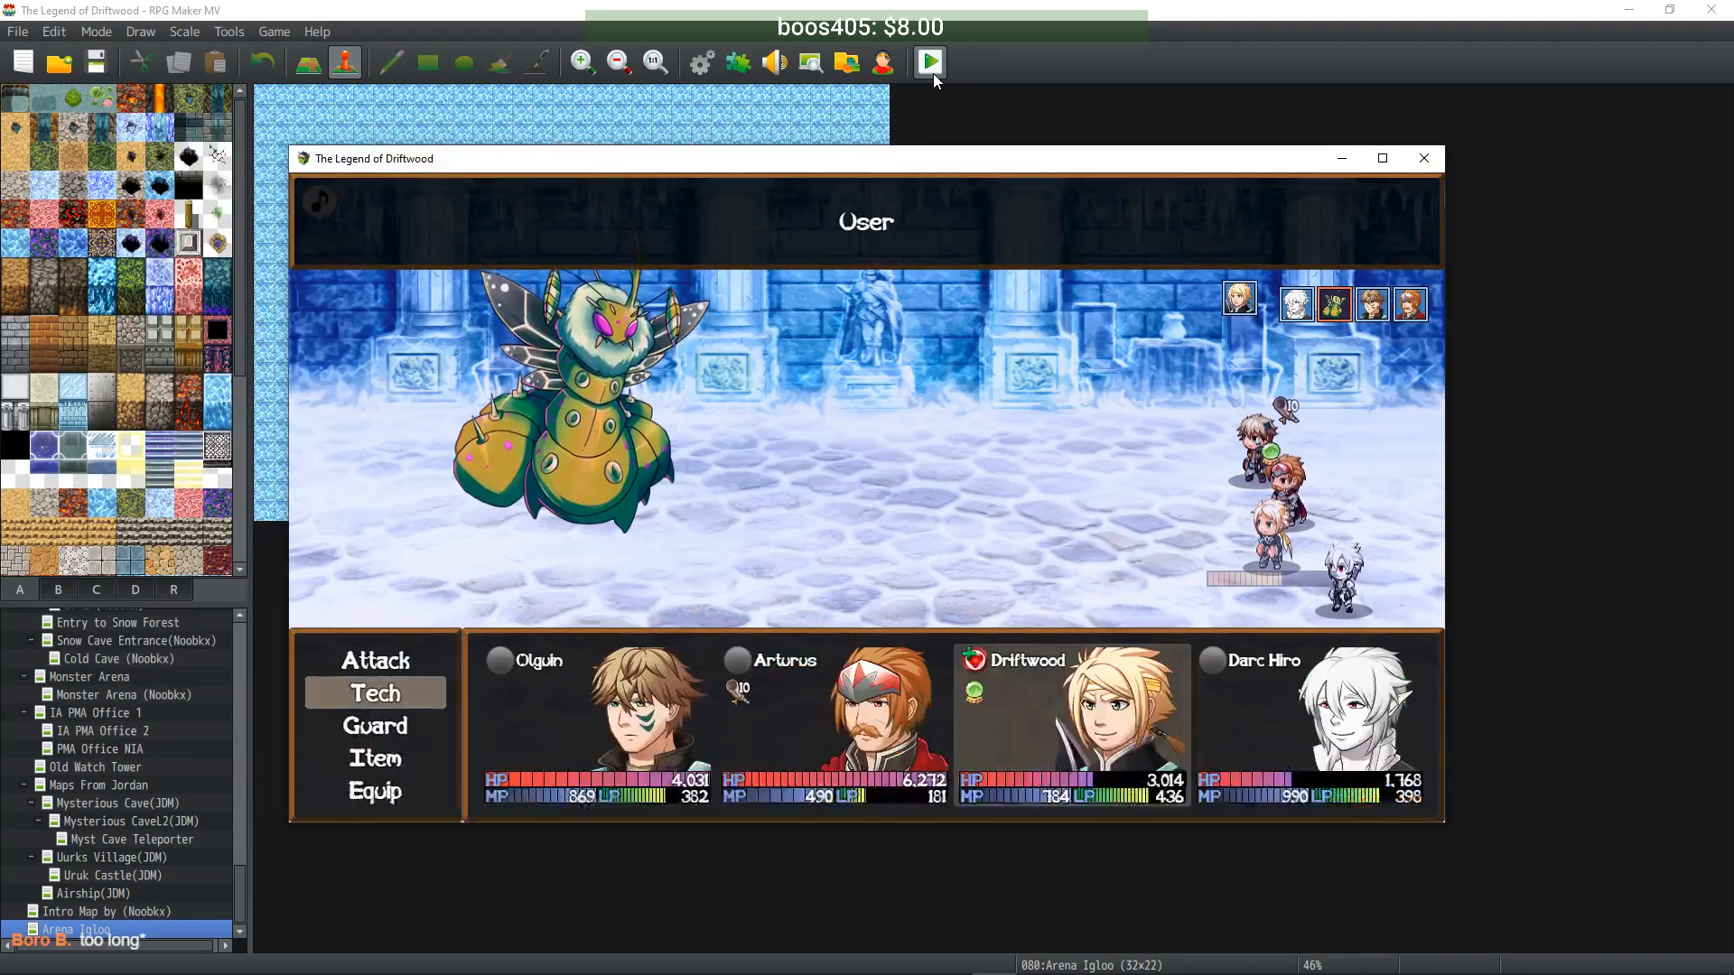
key(Return)
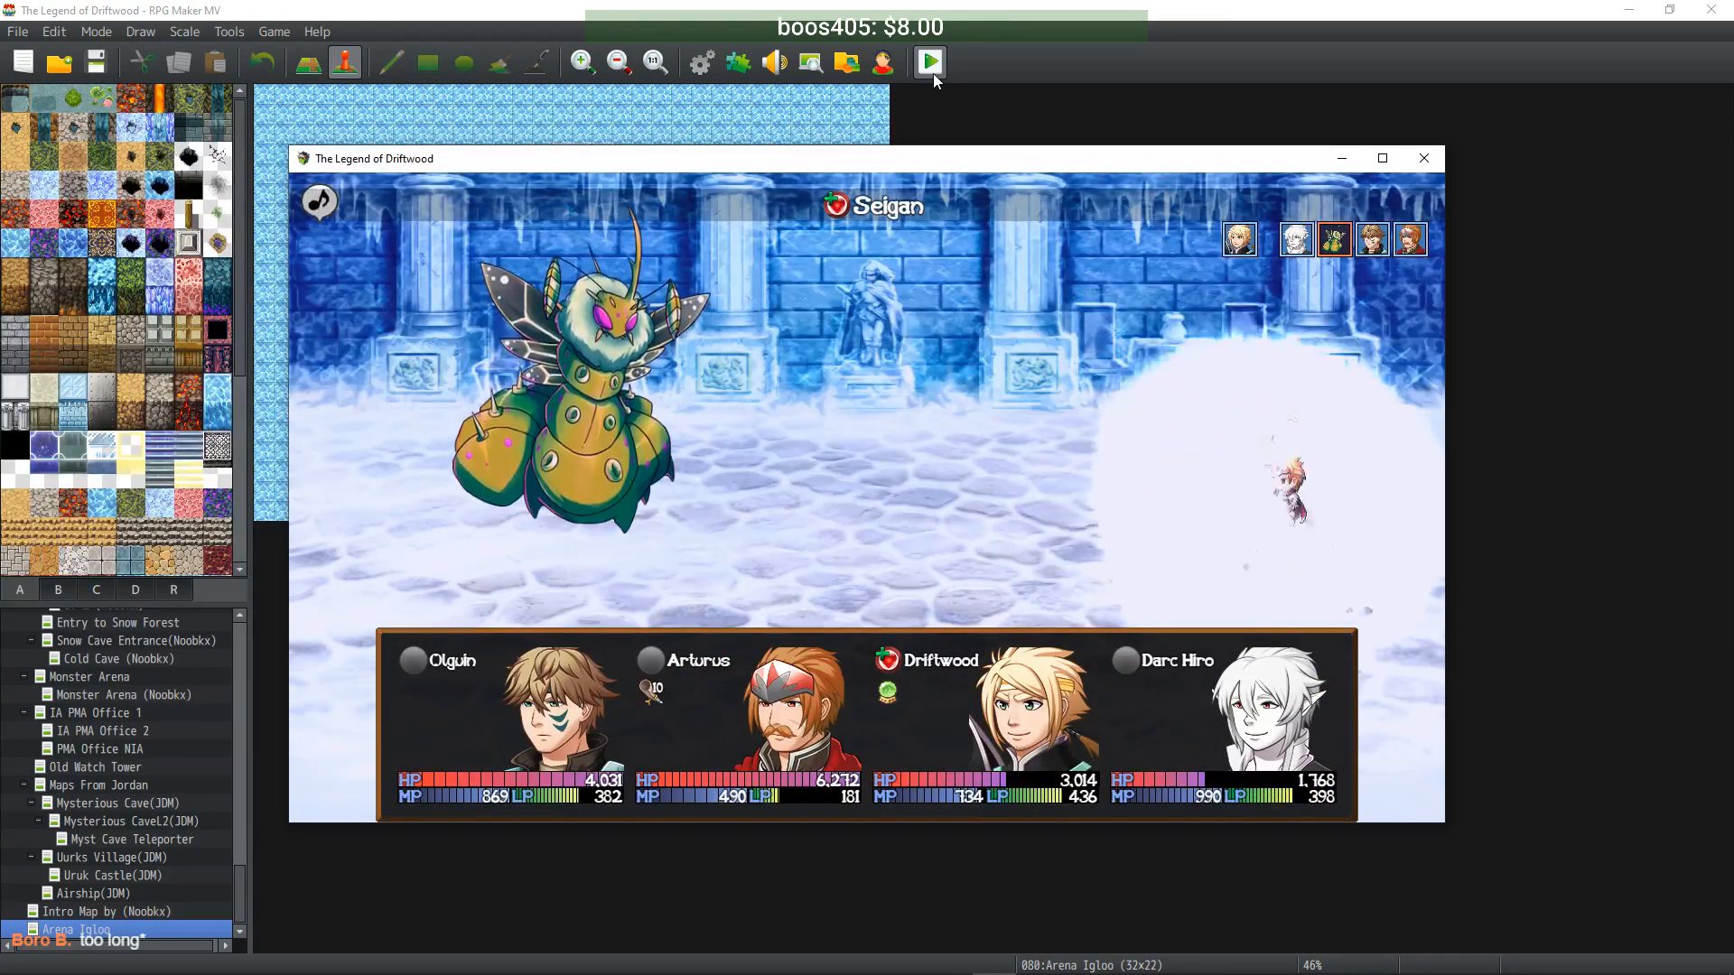
key(Return)
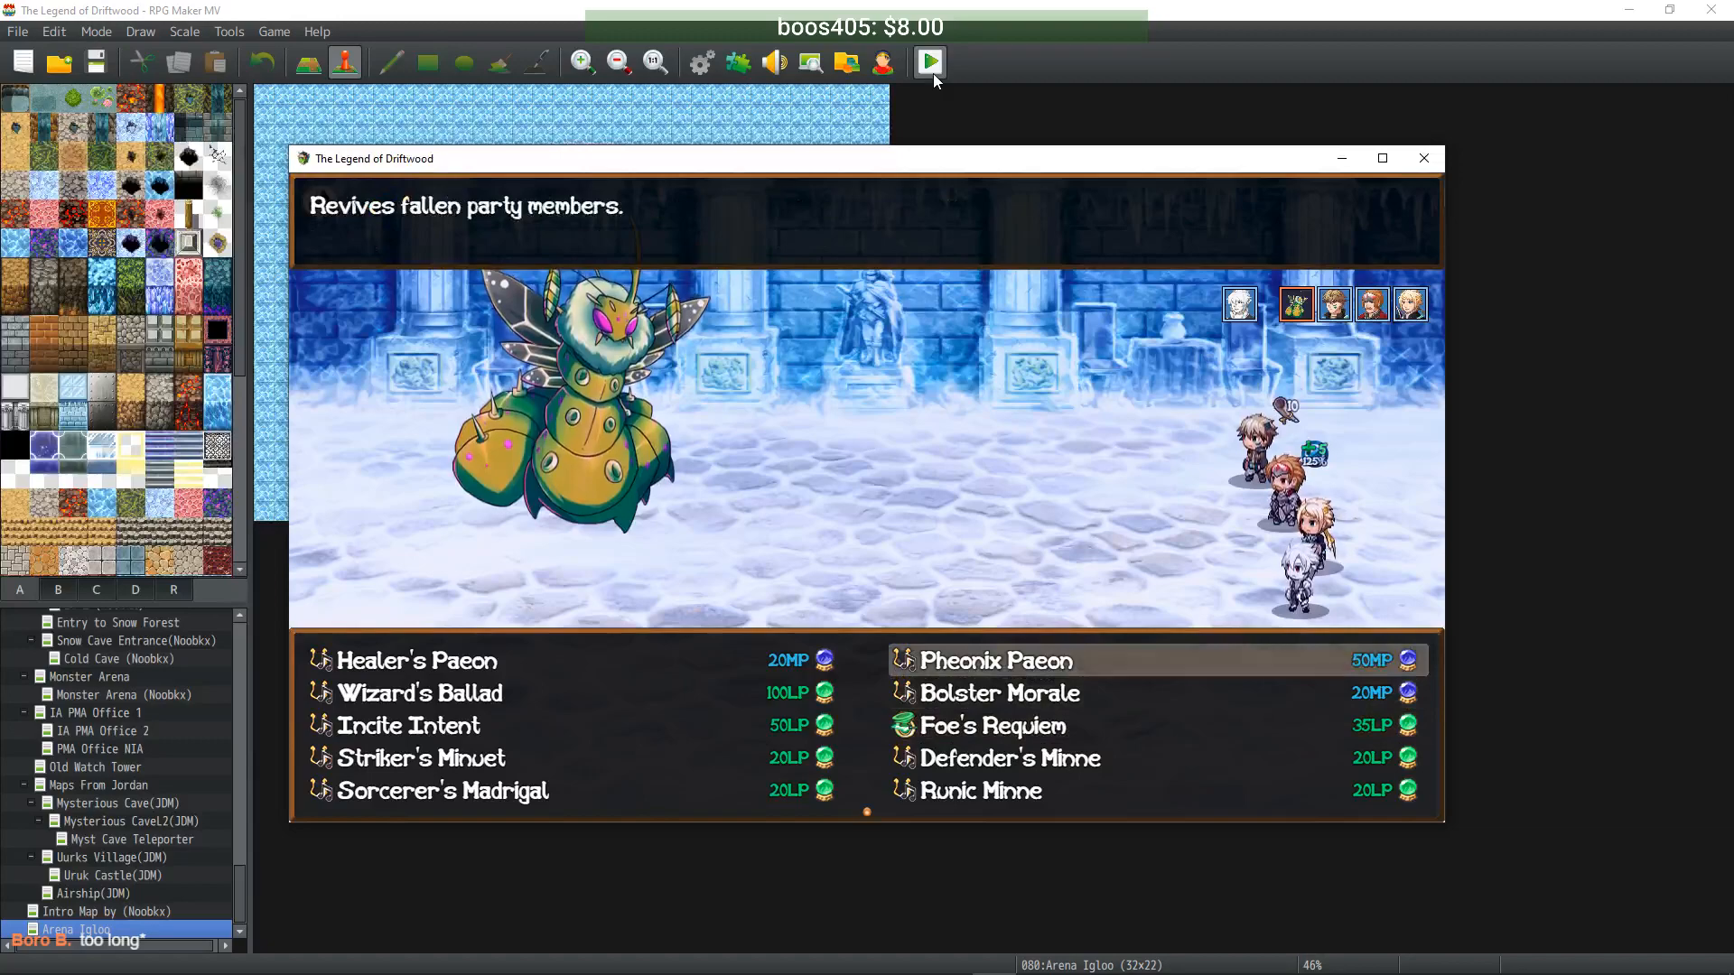
key(Left)
key(Return)
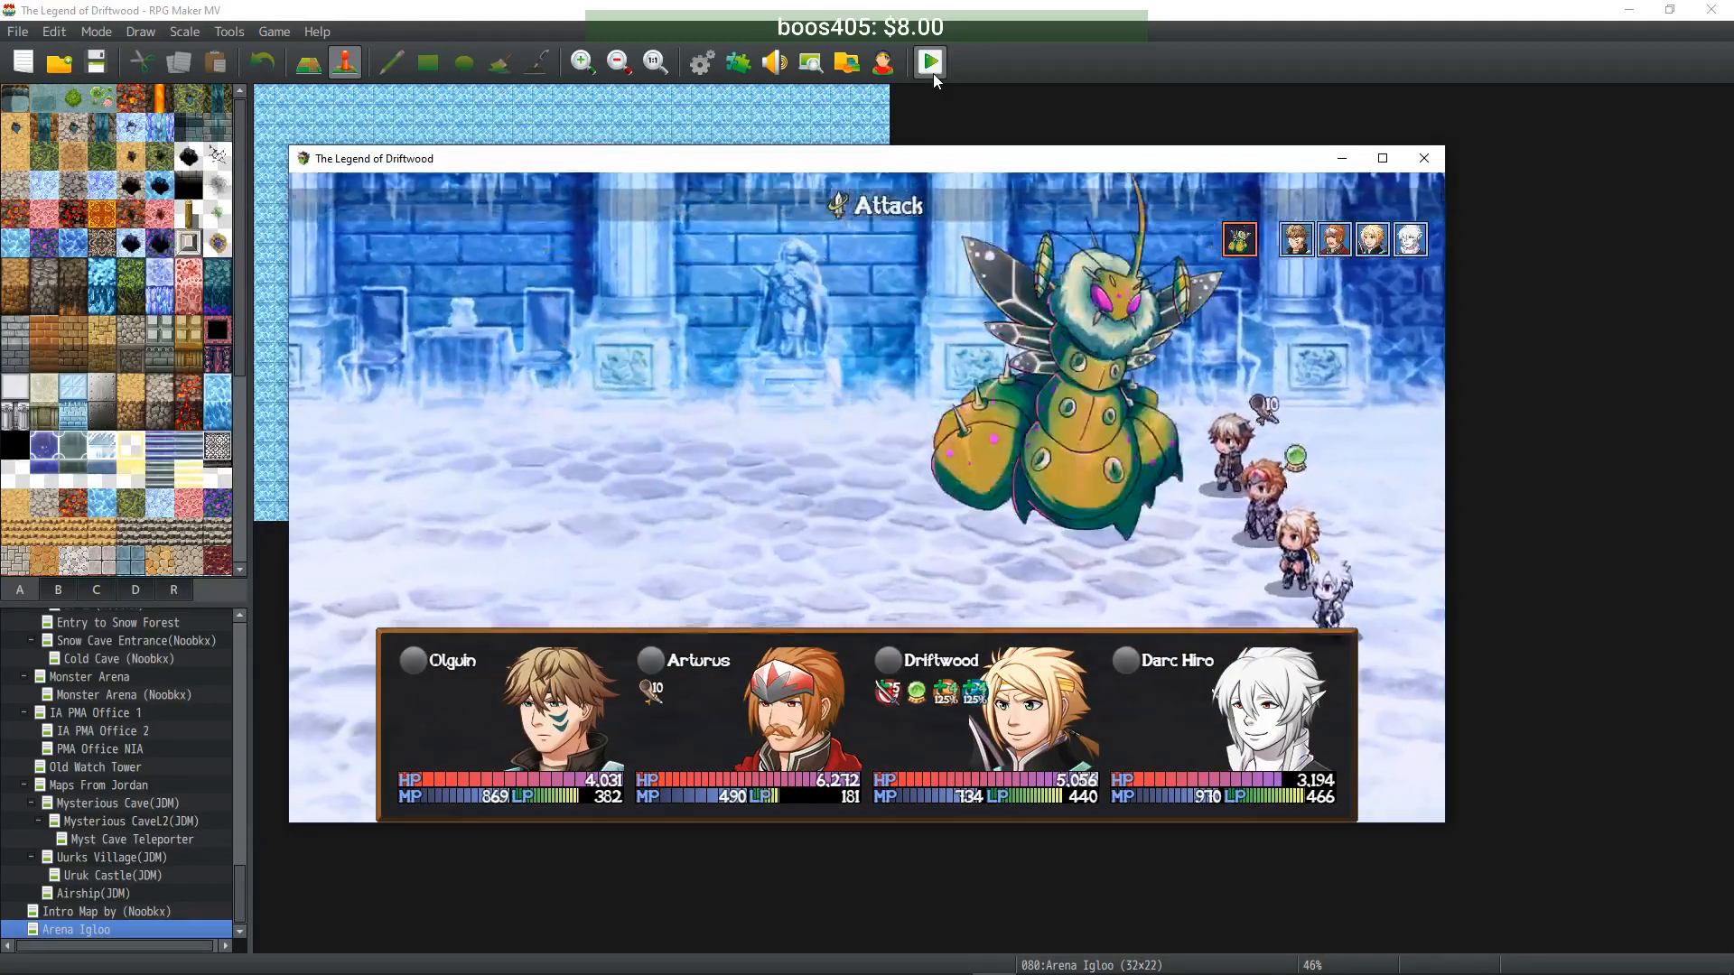
- Have Olguin fire Flame Shot III at the Iceworm and Arturus cast Protection II
key(Return)
key(Return)
key(Escape)
key(Down)
key(Down)
key(Down)
key(Return)
key(Return)
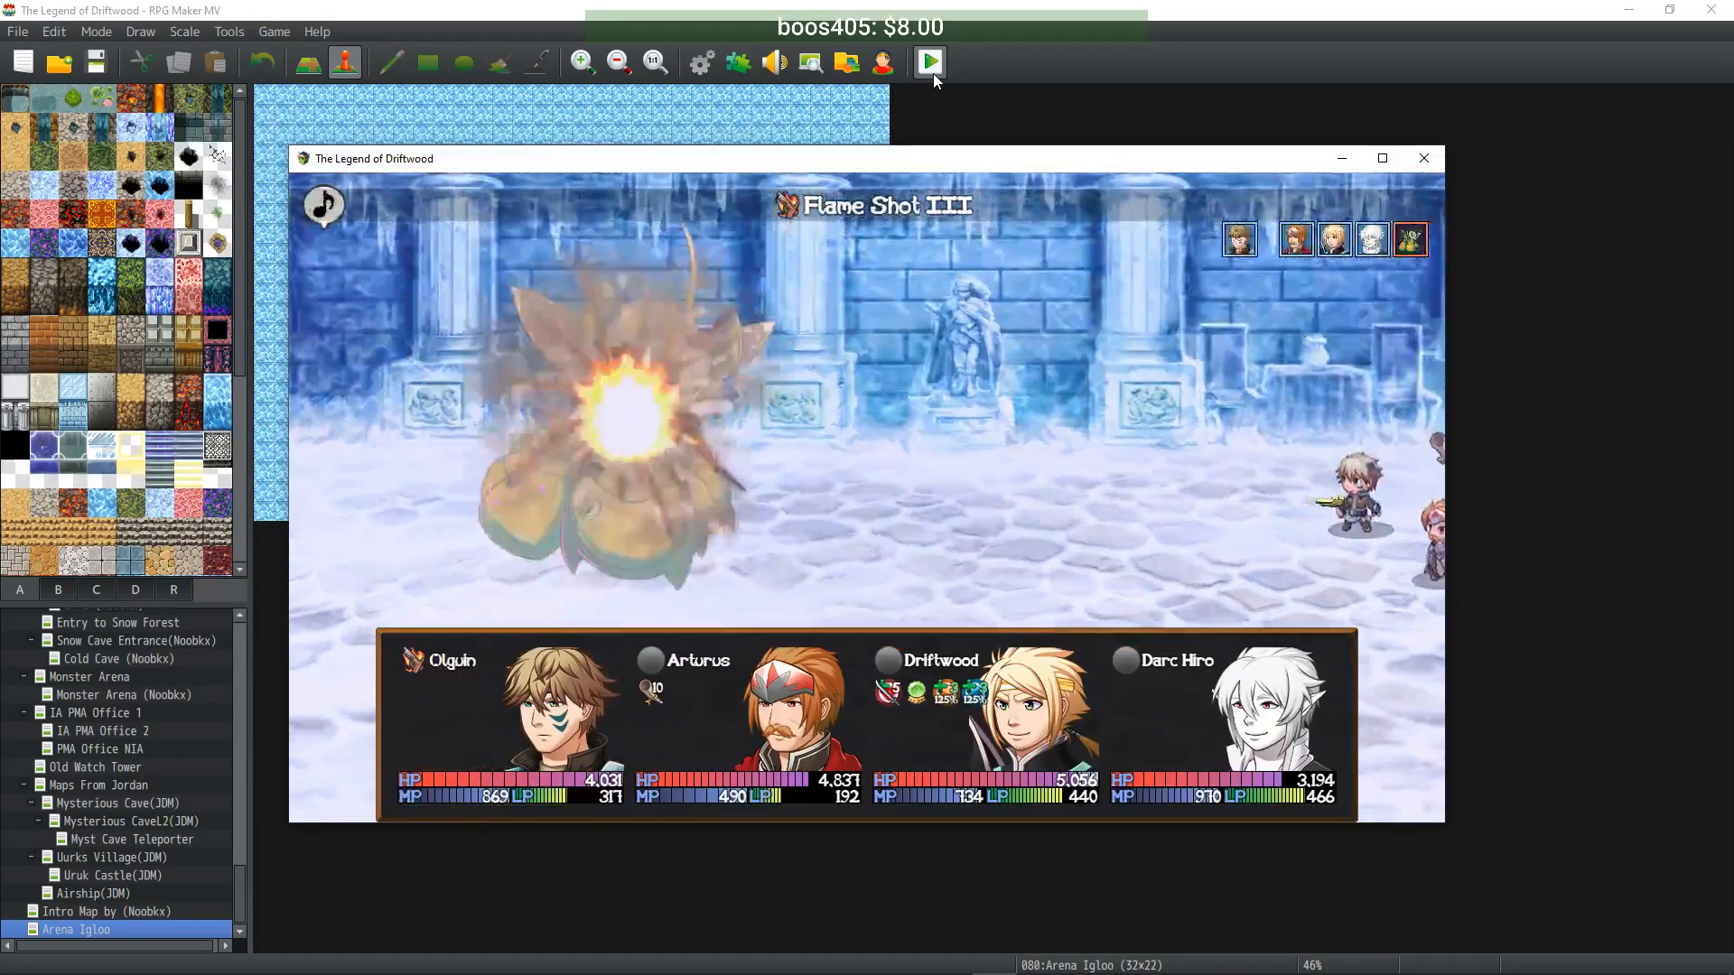
key(Return)
key(Down)
key(Down)
key(Return)
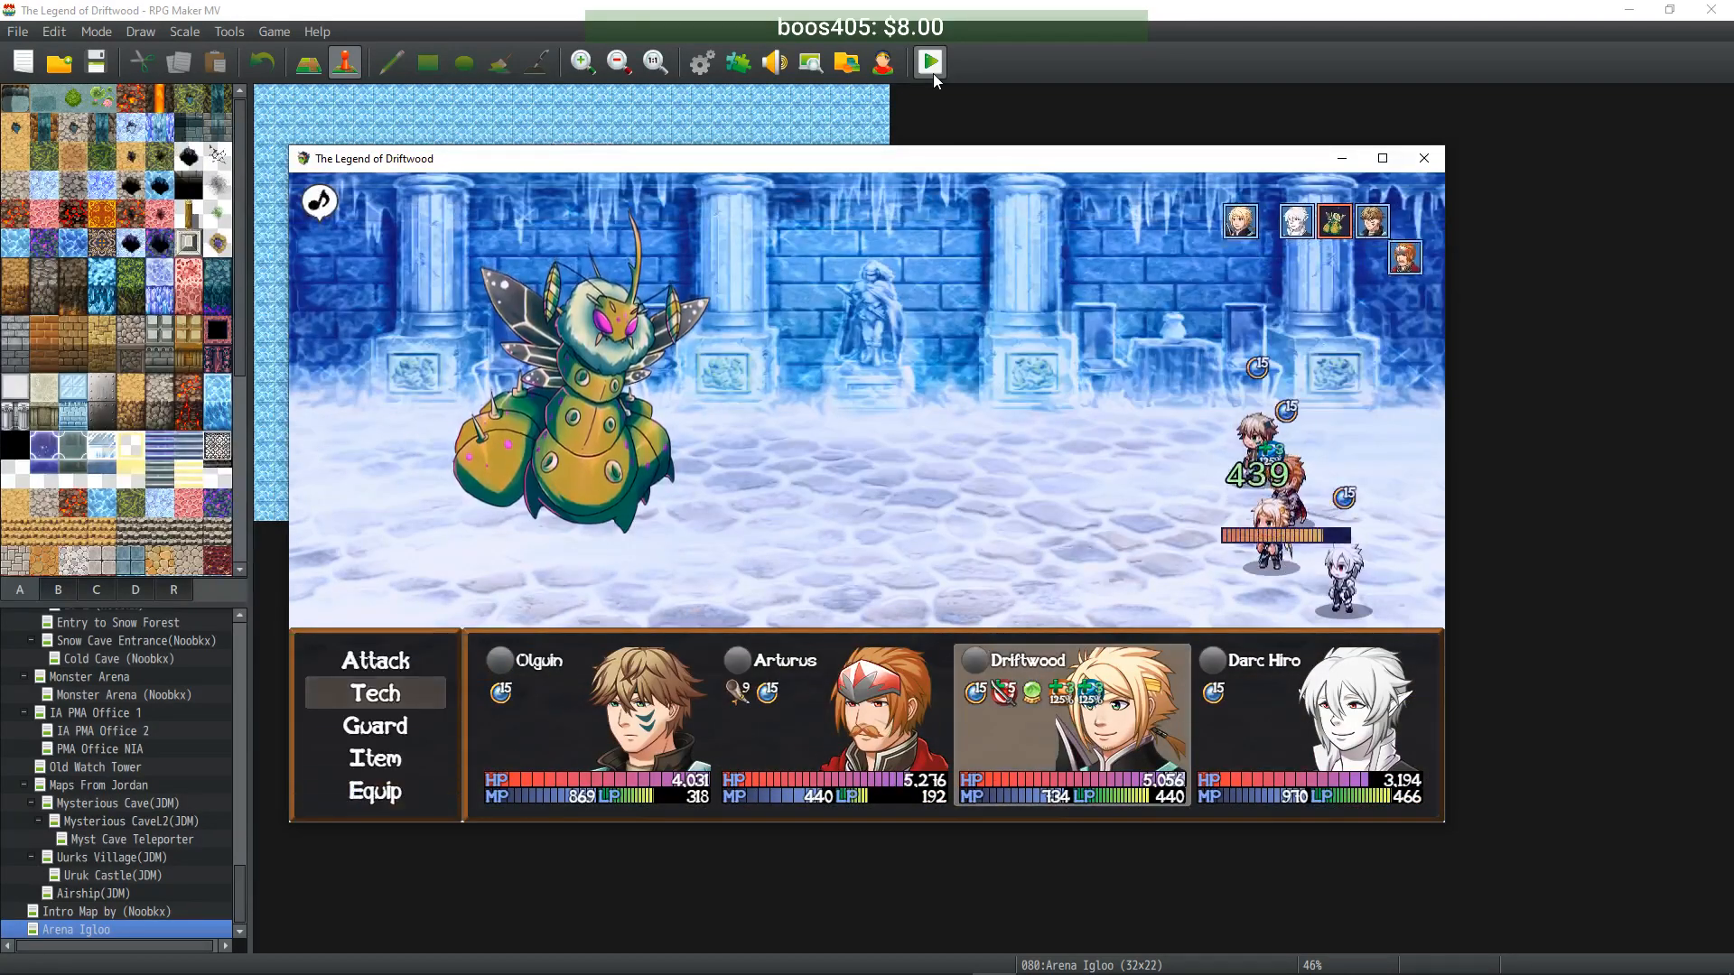
- Have Driftwood use Bleed Strike on the Iceworm and the bard sing Healer's Paeon
key(Return)
key(Up)
key(Right)
key(Left)
key(Down)
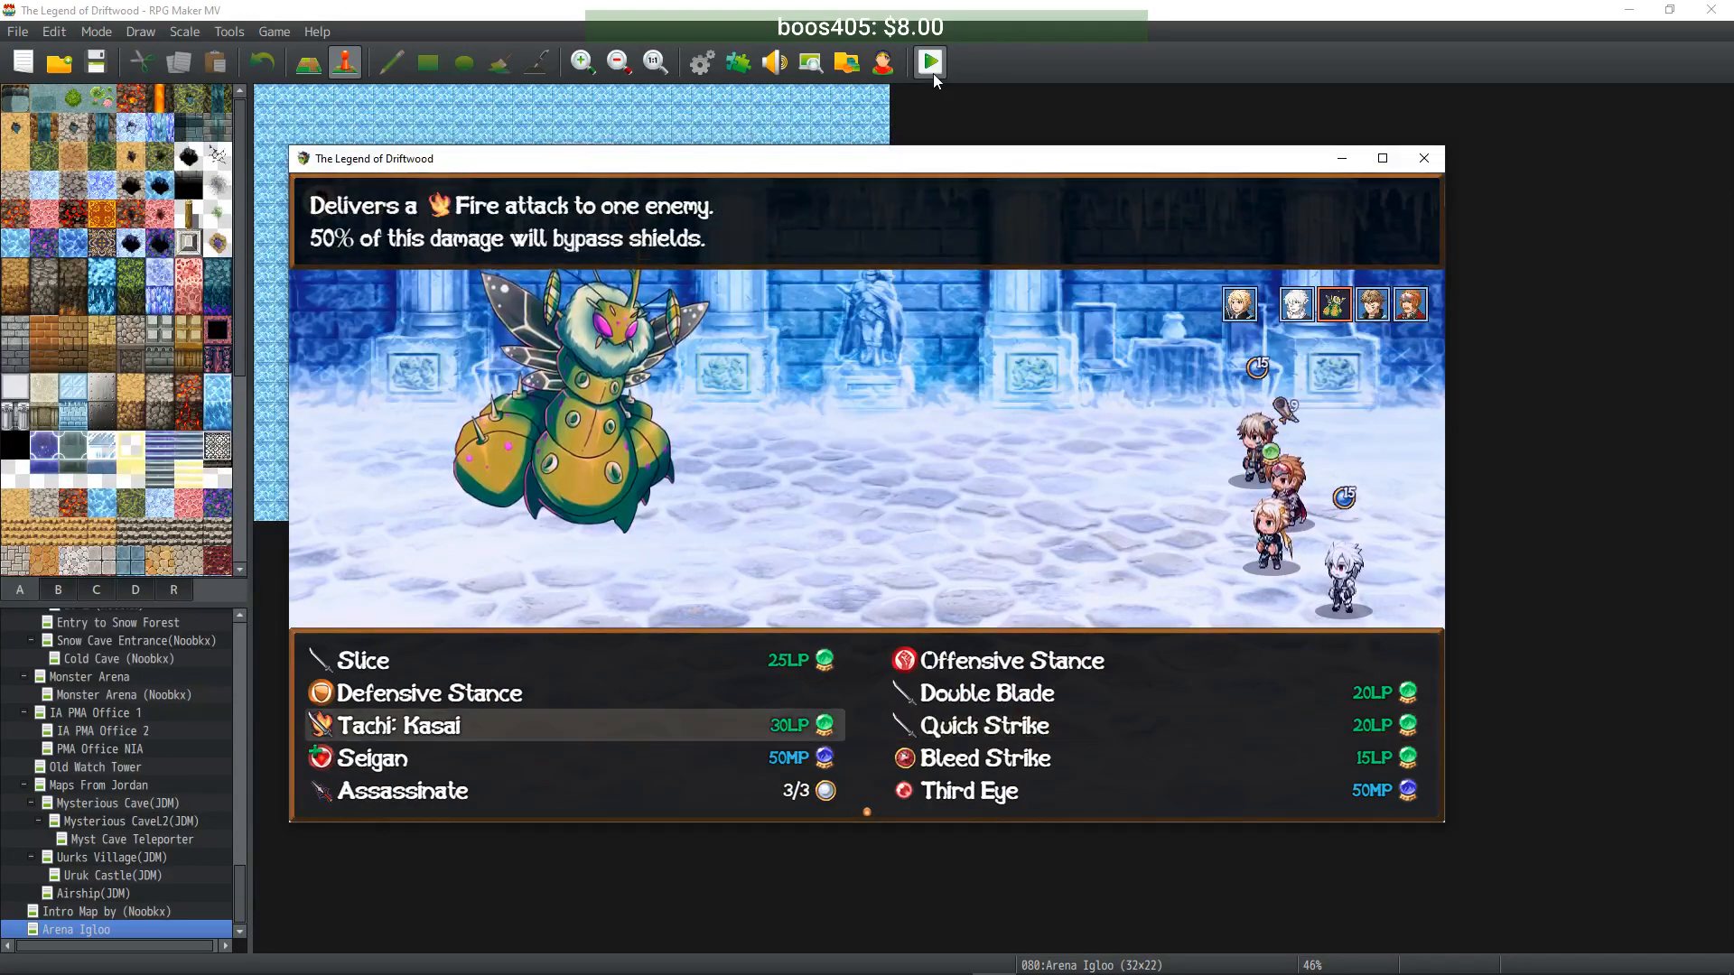
key(Down)
key(Up)
key(Right)
key(Return)
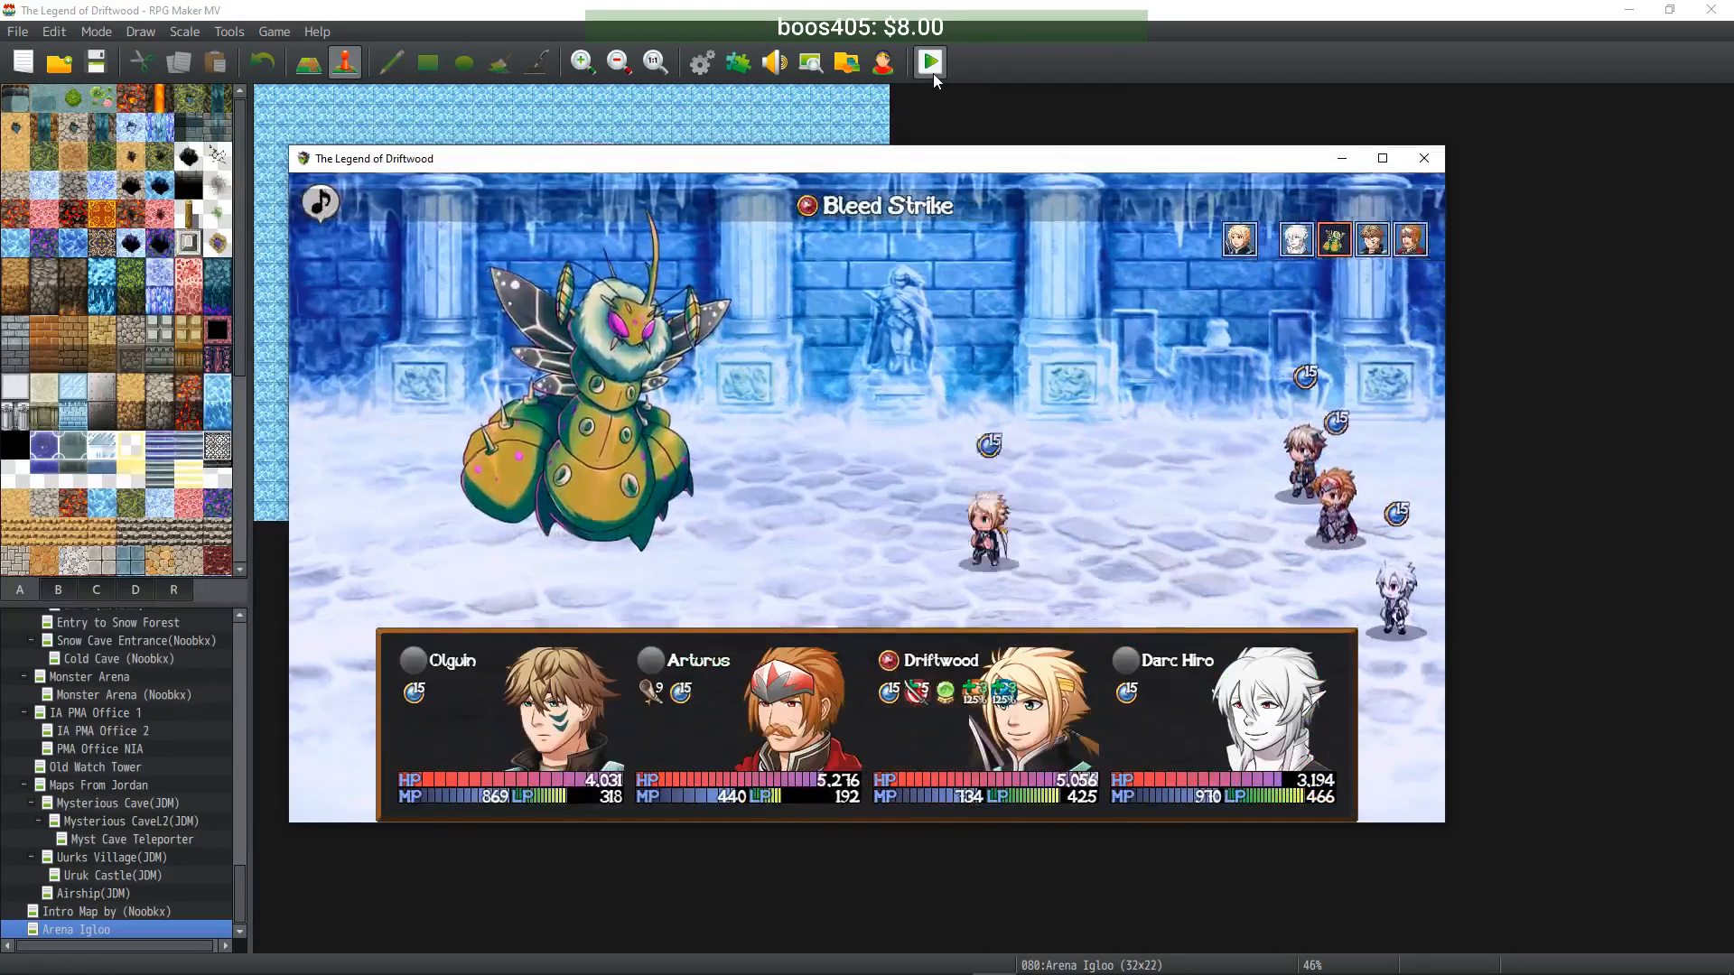
key(Return)
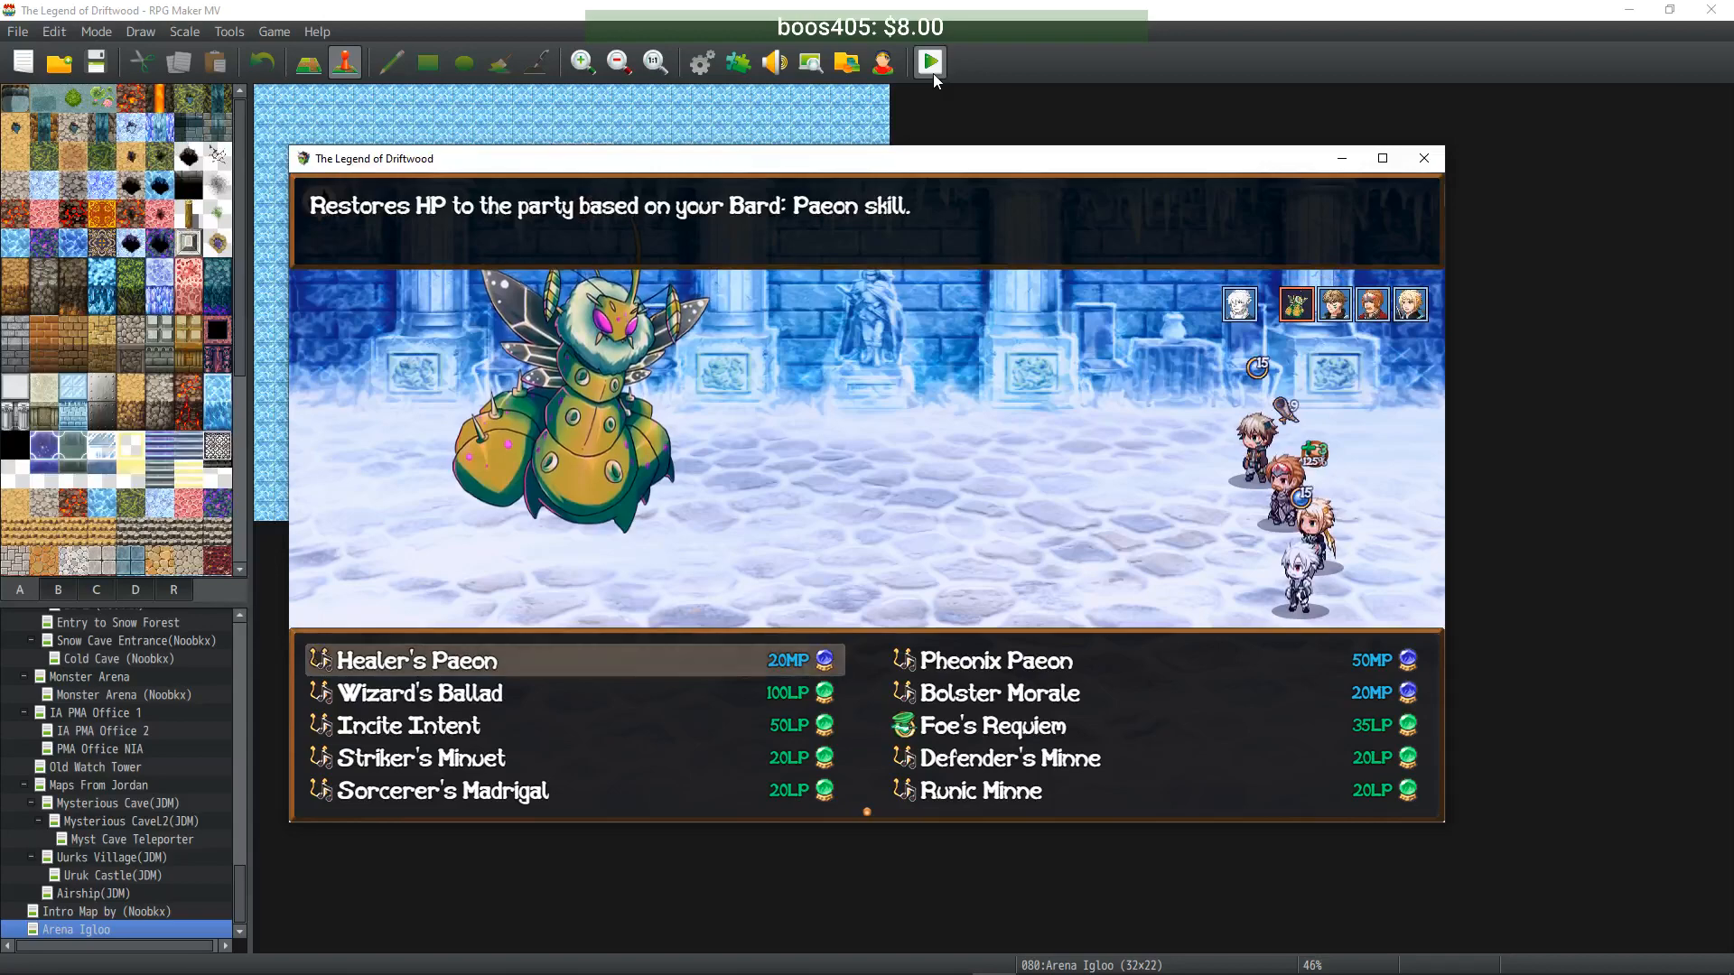
key(Return)
key(Return)
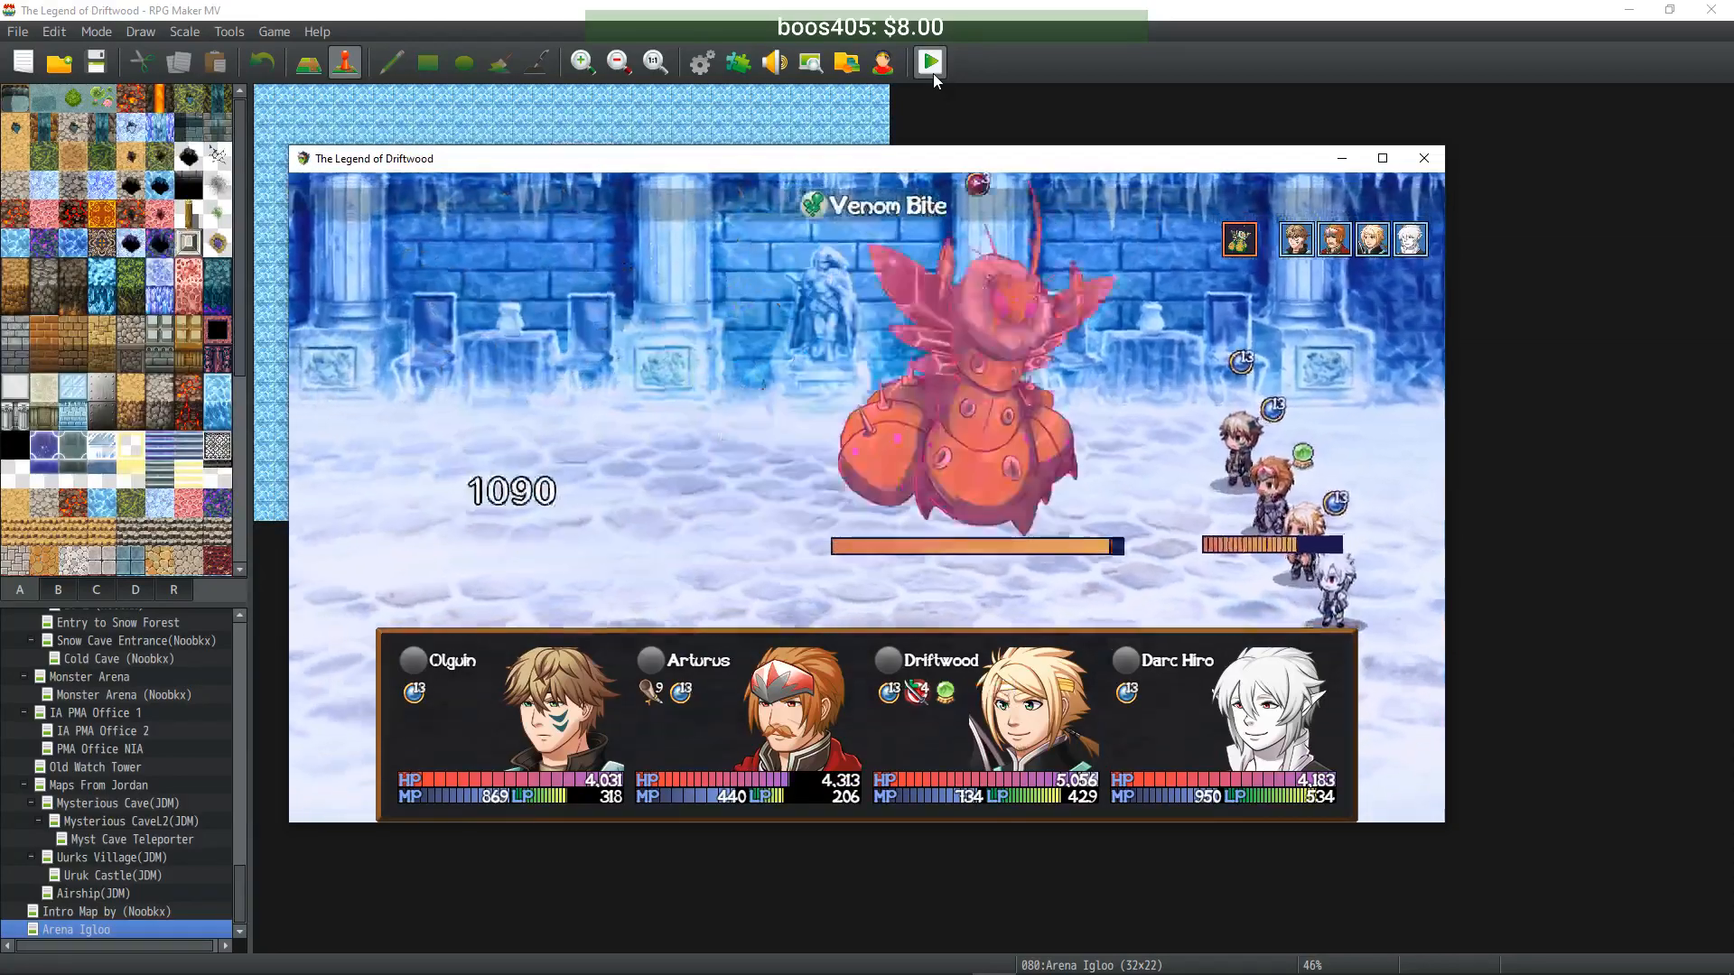
- Have Olguin fire Frost Shot III and Driftwood ready Assassinate against the Iceworm
key(Return)
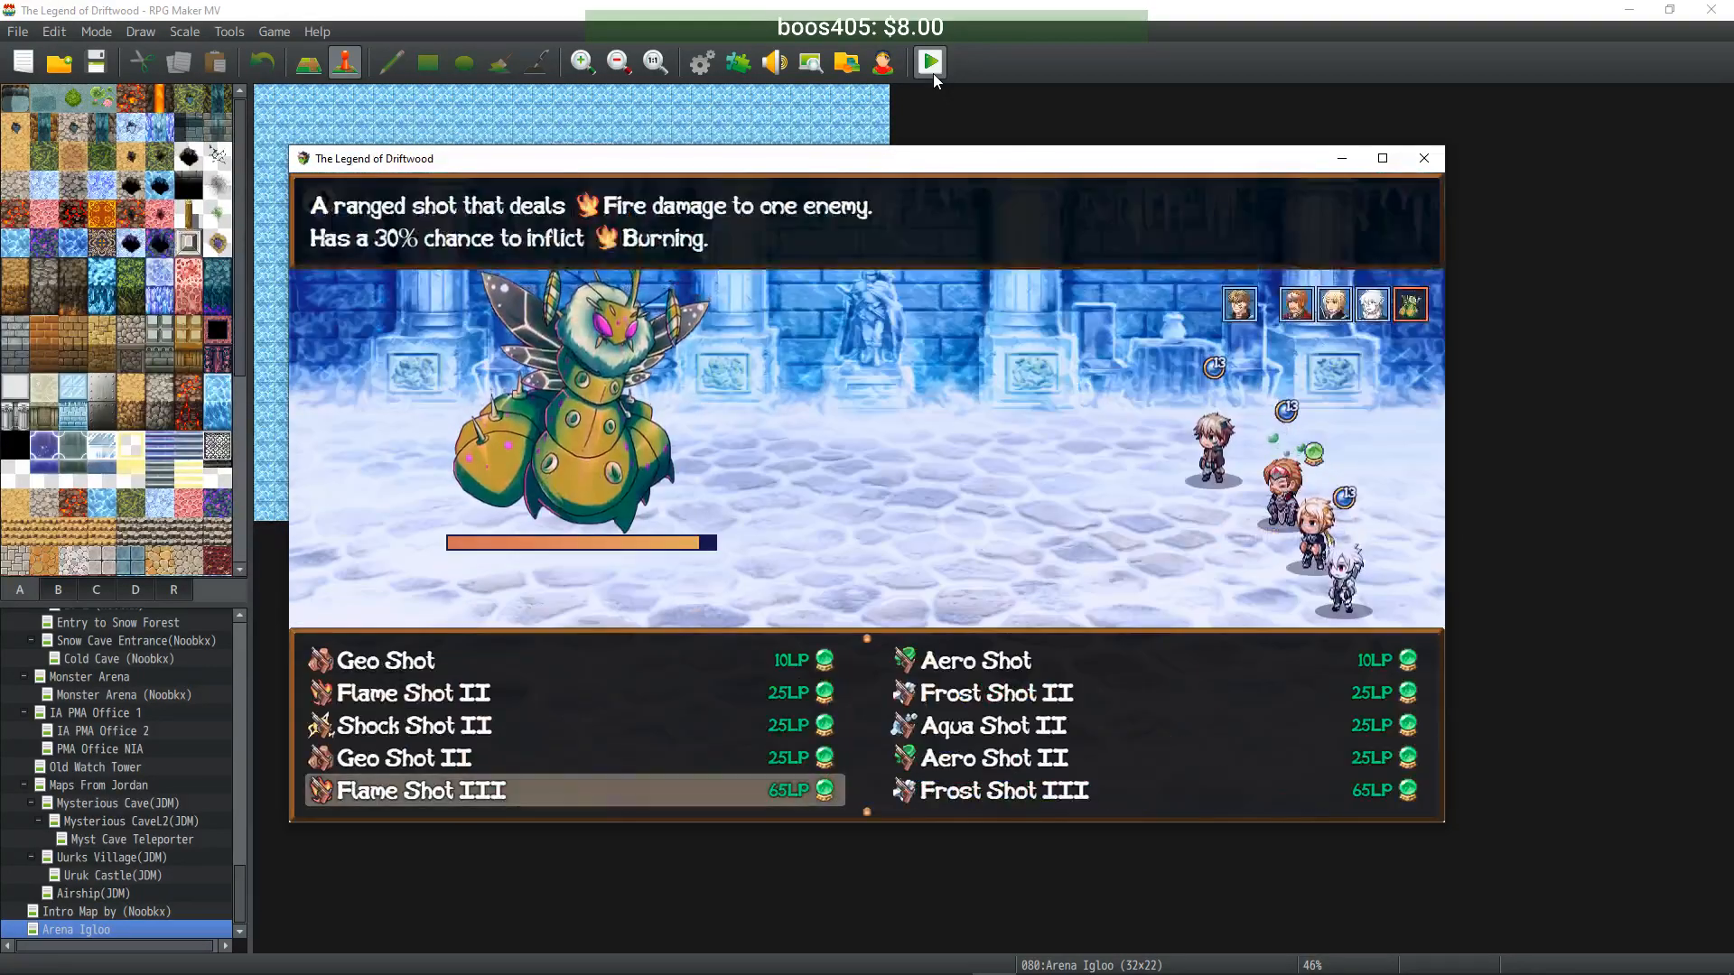
key(Right)
key(Return)
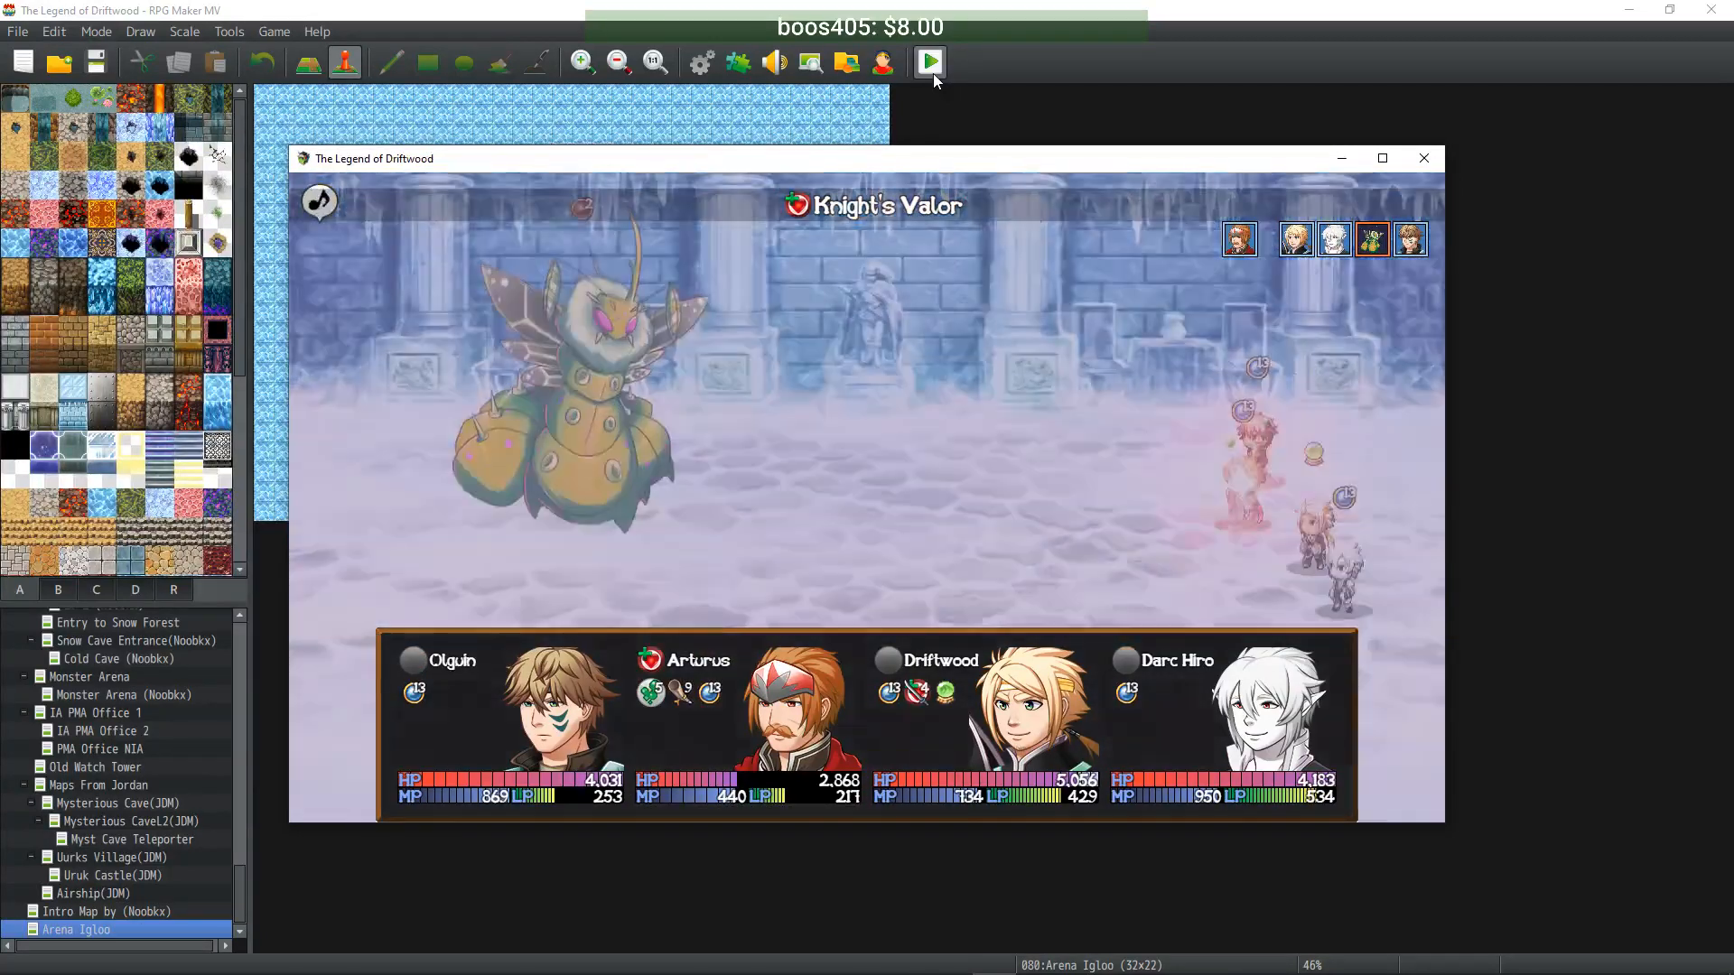
key(Return)
key(Left)
key(Down)
key(Return)
- Assassinate the Iceworm, cast Flame Shot III, Knight's Valor, Assassinate again and Defender's Minne
key(Return)
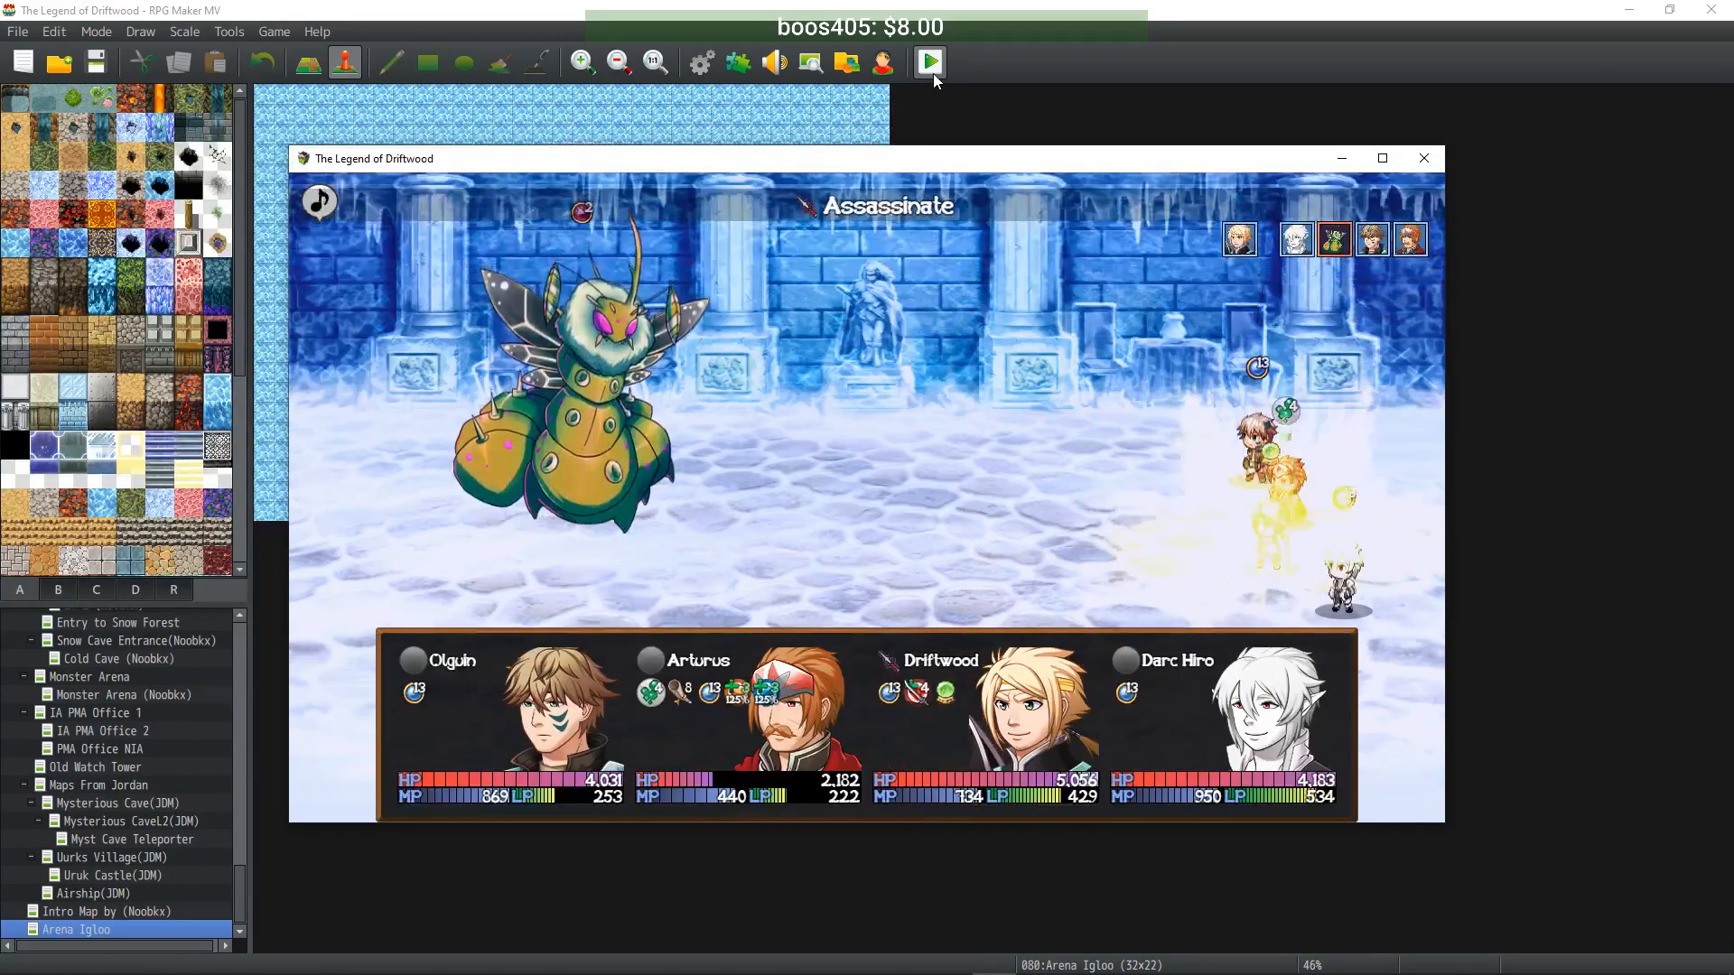
key(Return)
key(Return)
key(Return)
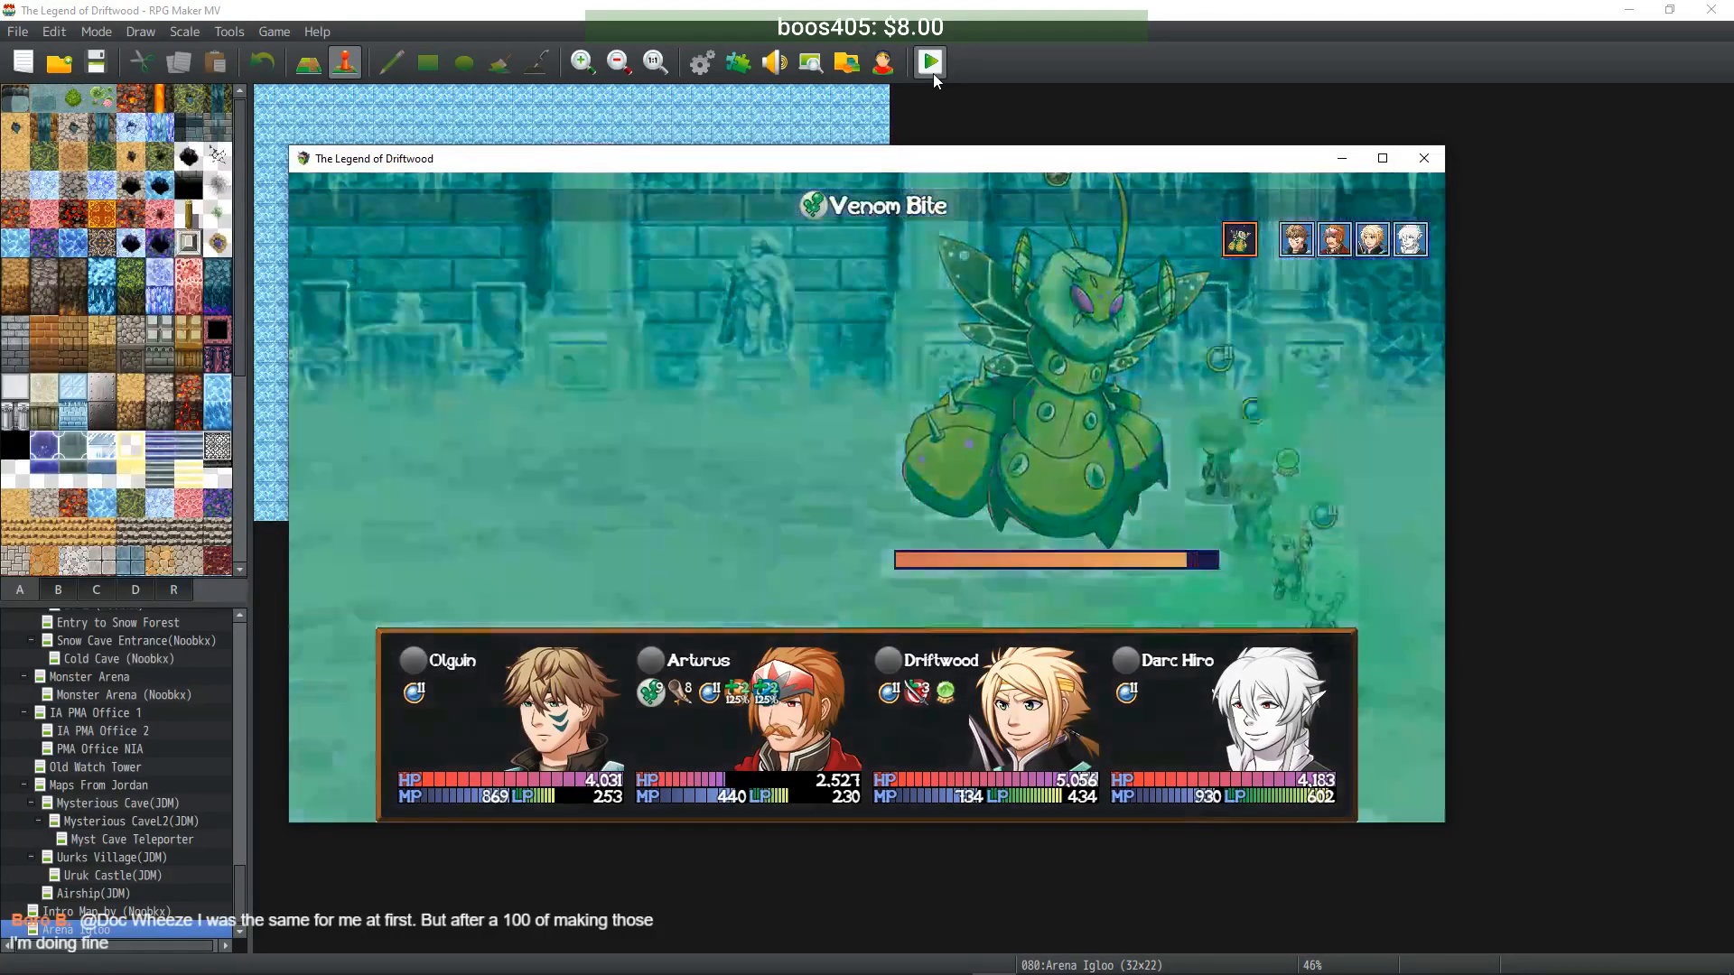
key(Return)
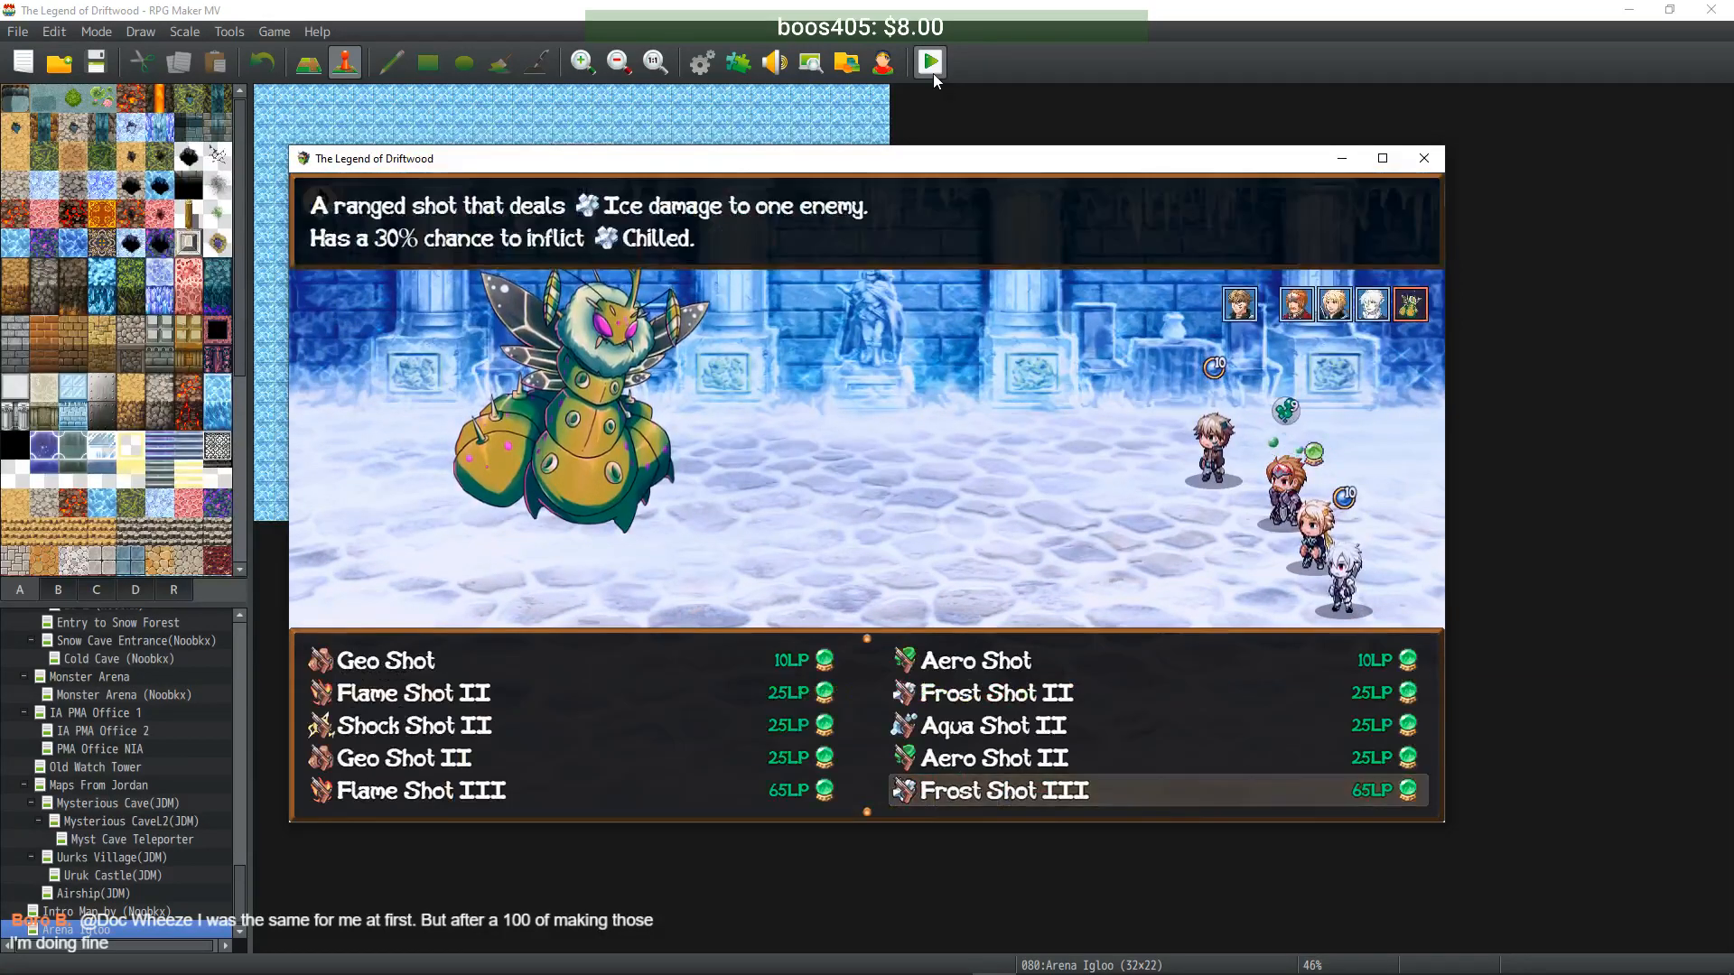
key(Left)
key(Return)
key(Return)
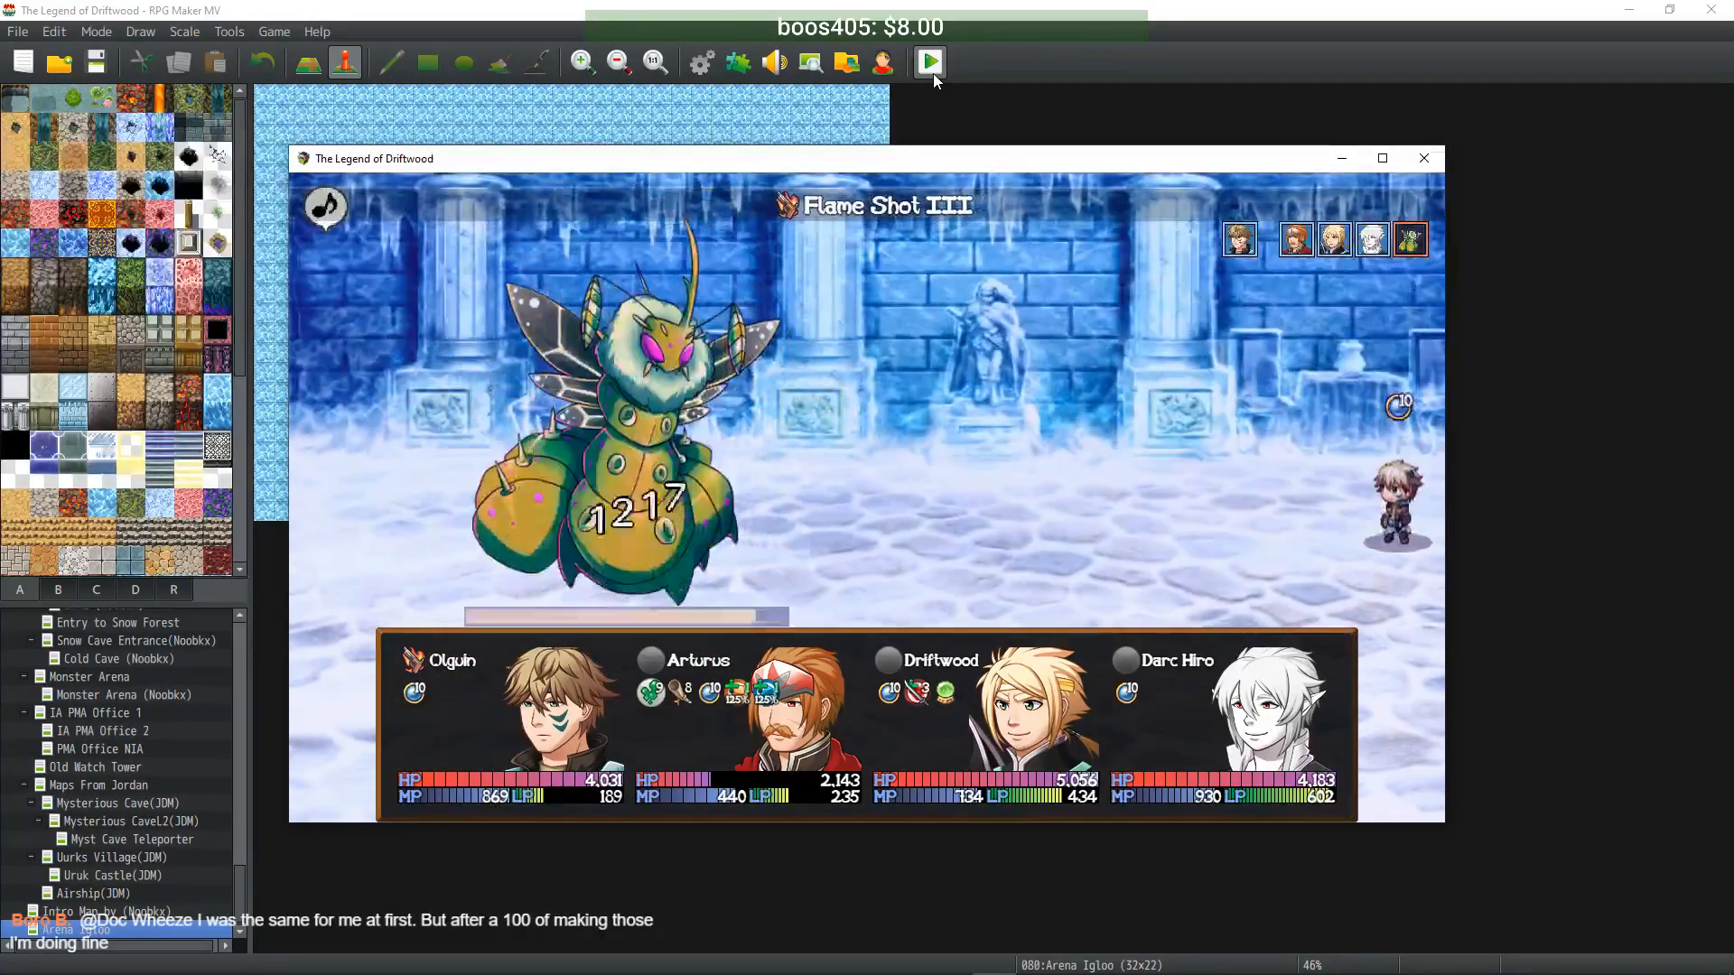
key(Return)
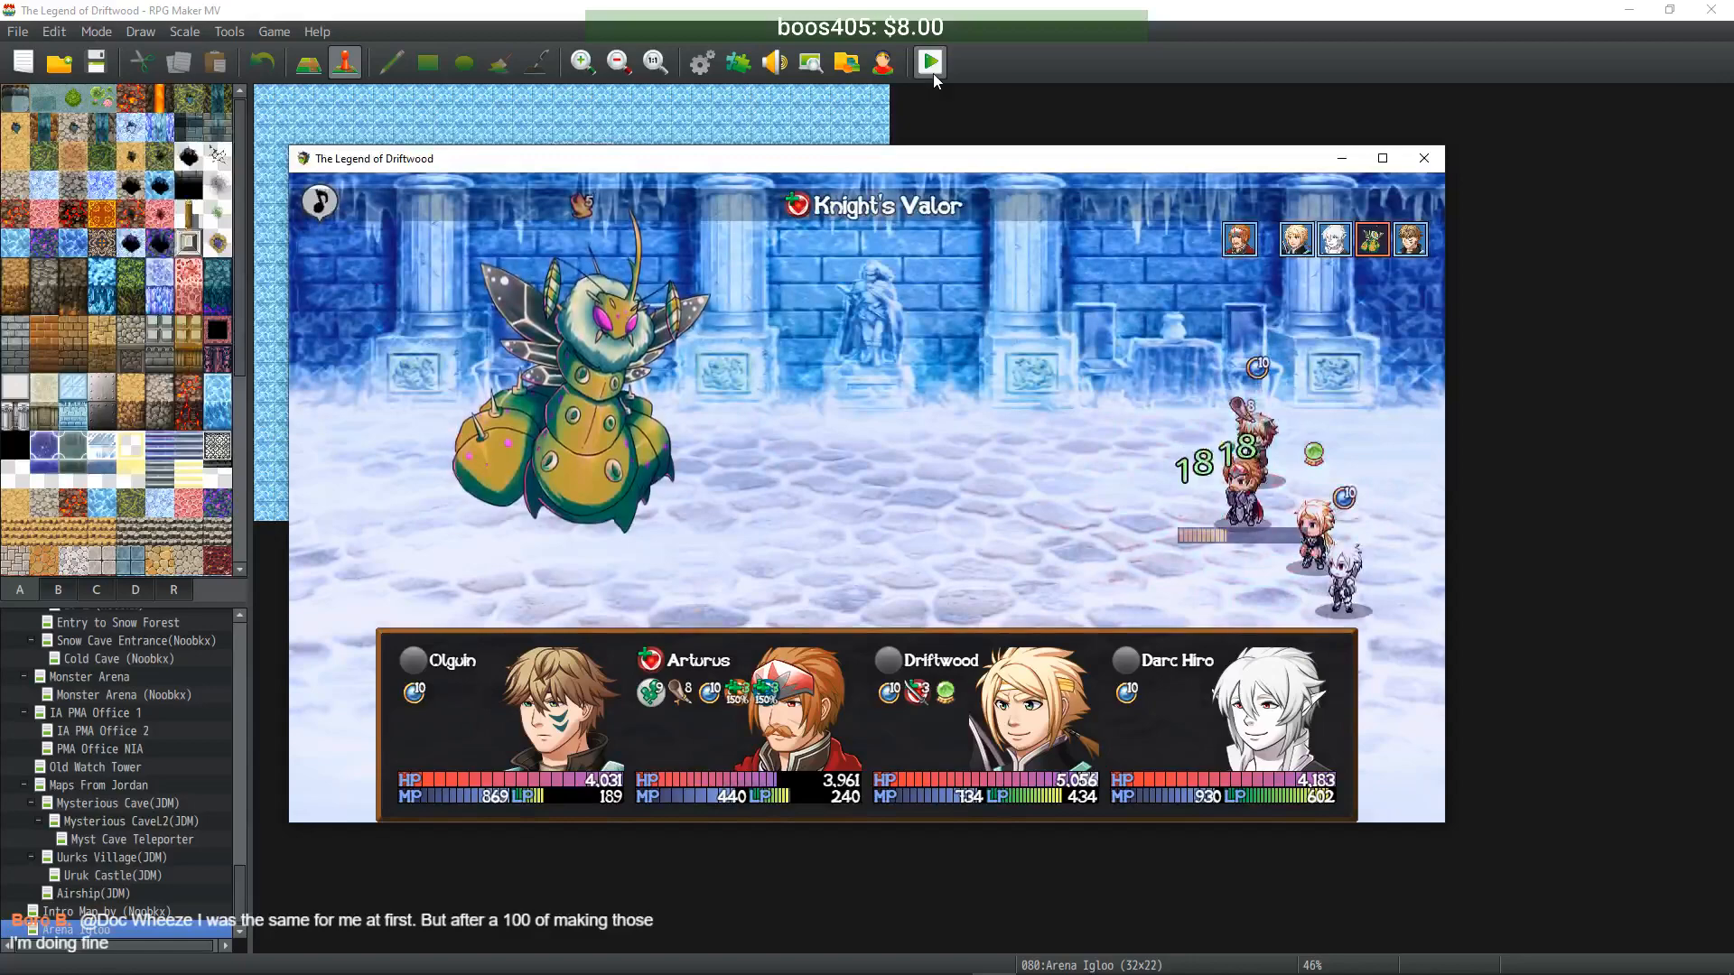
key(Return)
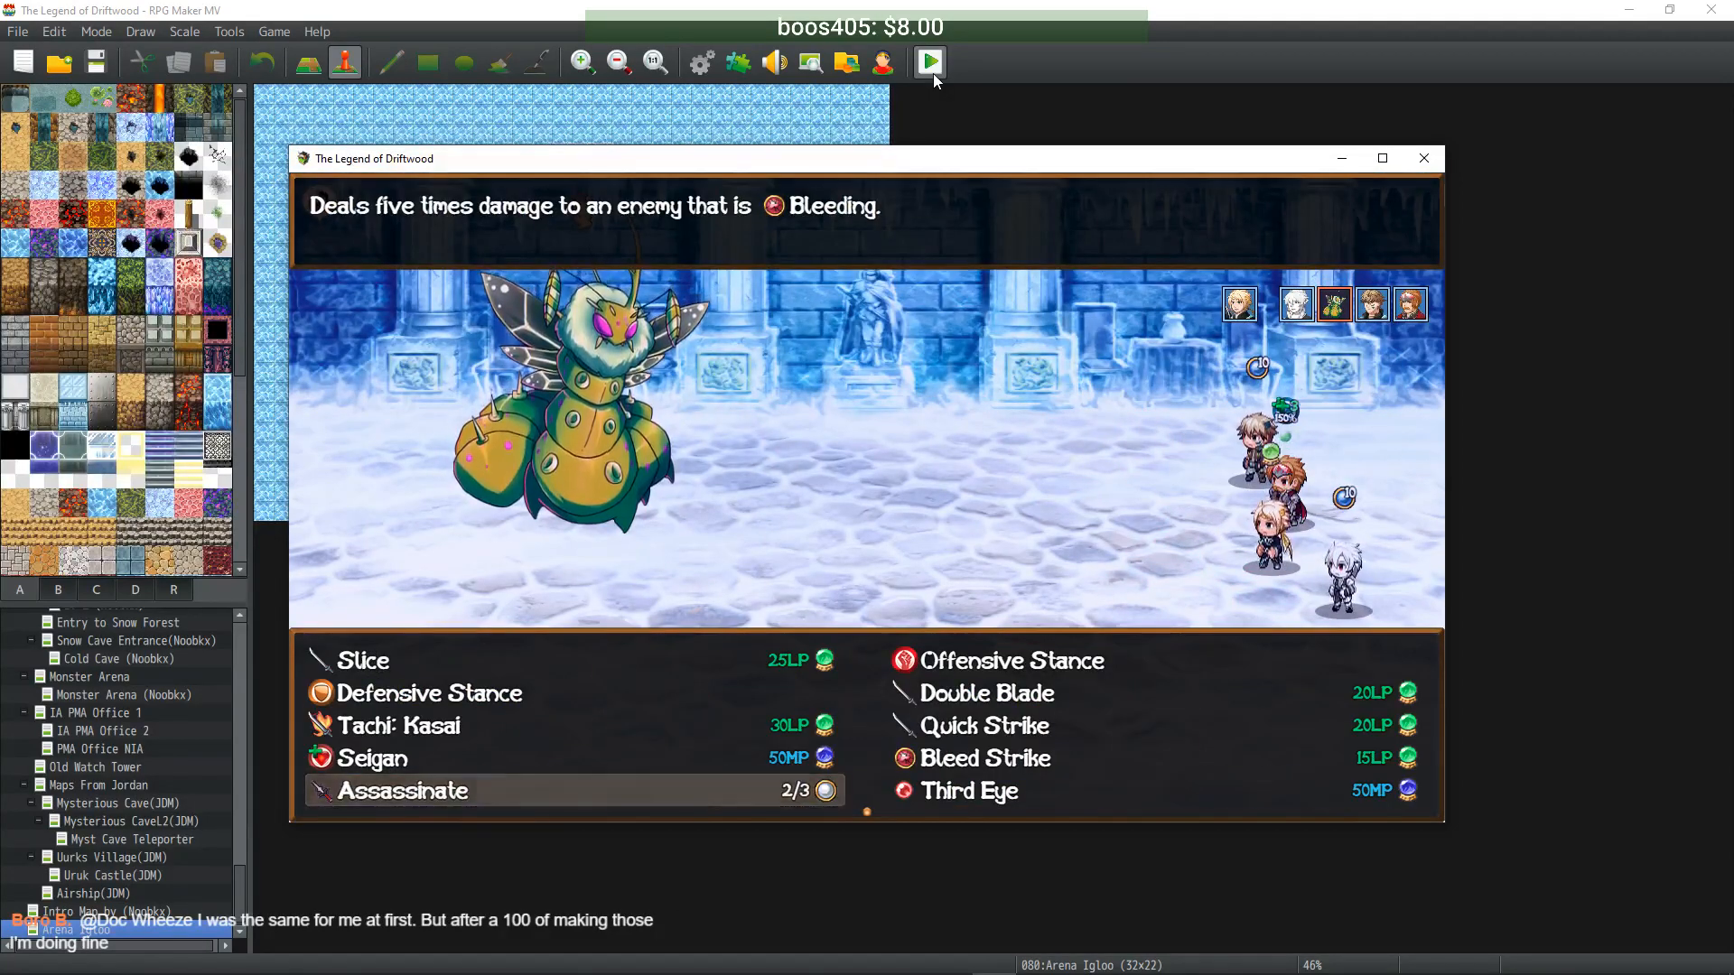
key(Return)
key(Return)
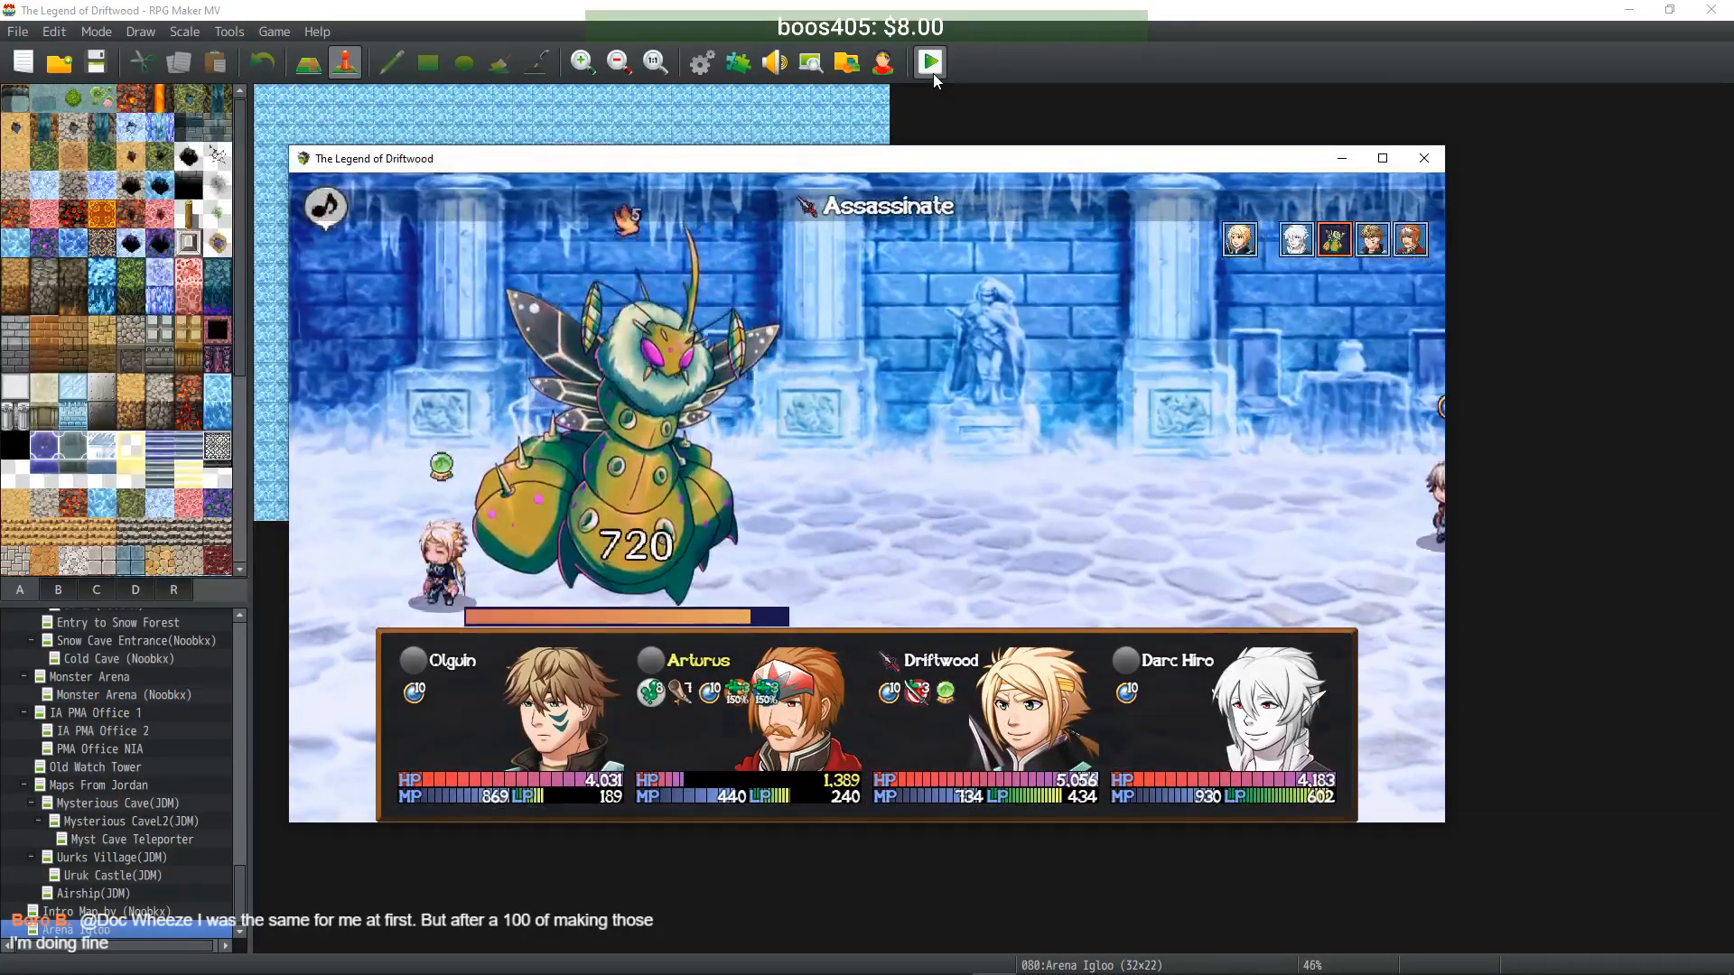
key(Return)
key(Down)
key(Down)
key(Down)
key(Return)
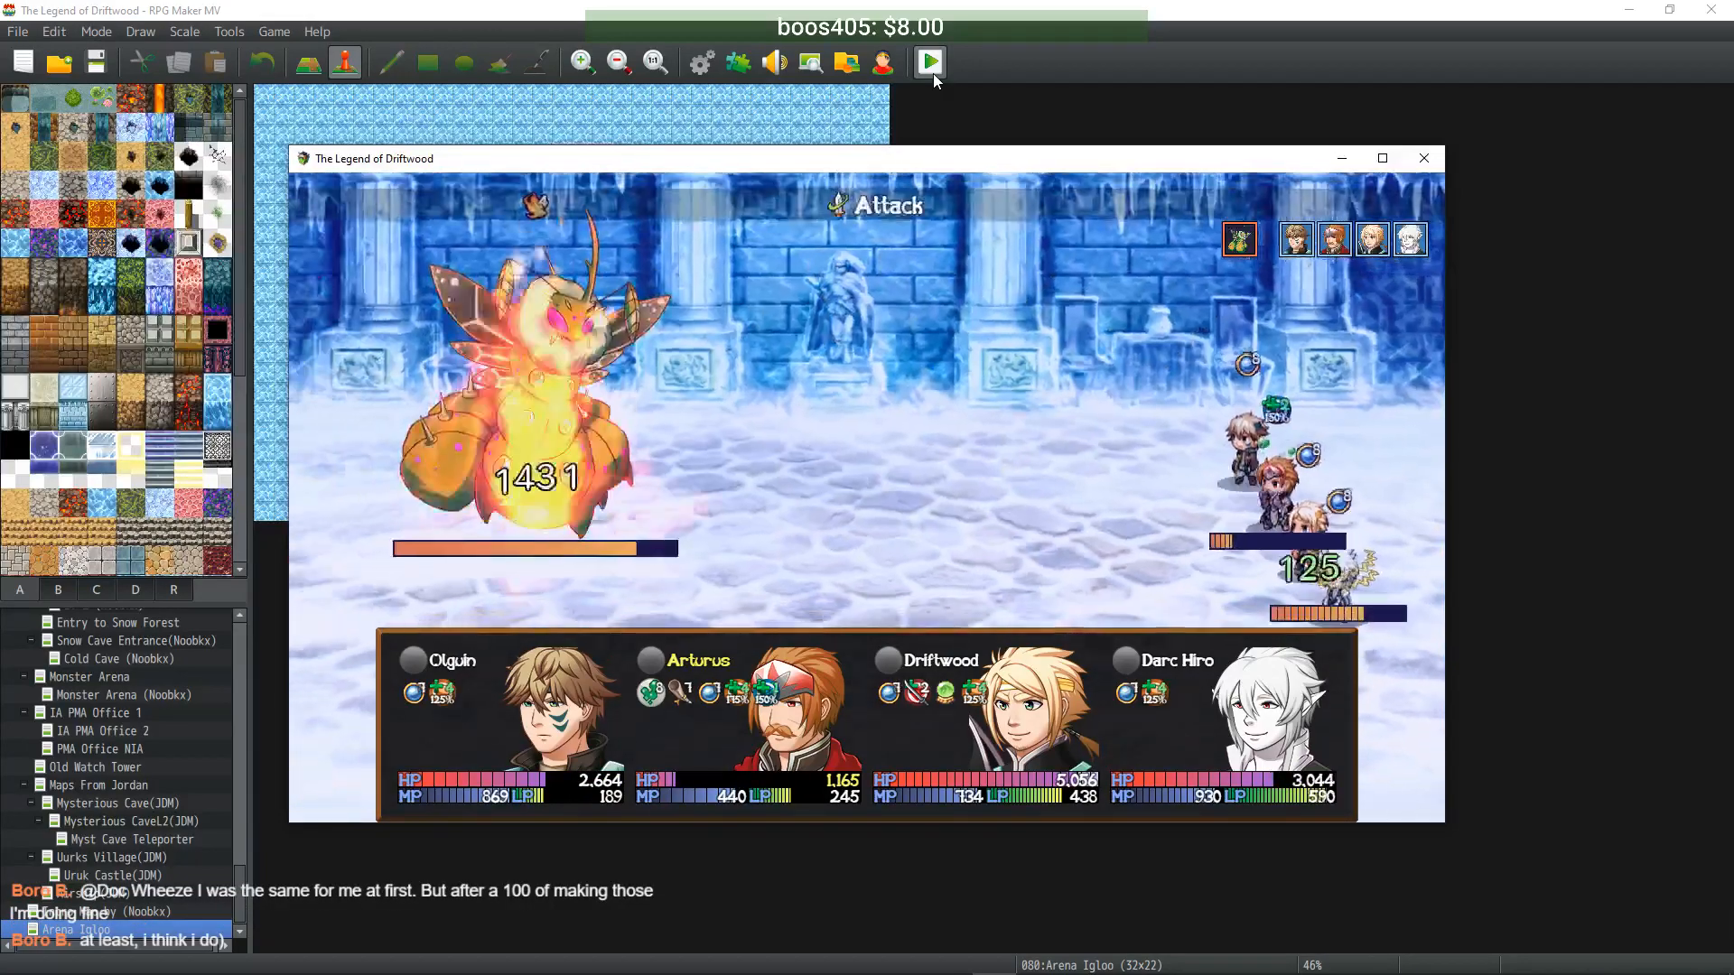
- Give Strong Juice to Arturus and have Driftwood use Bleed Strike on the Iceworm
key(Return)
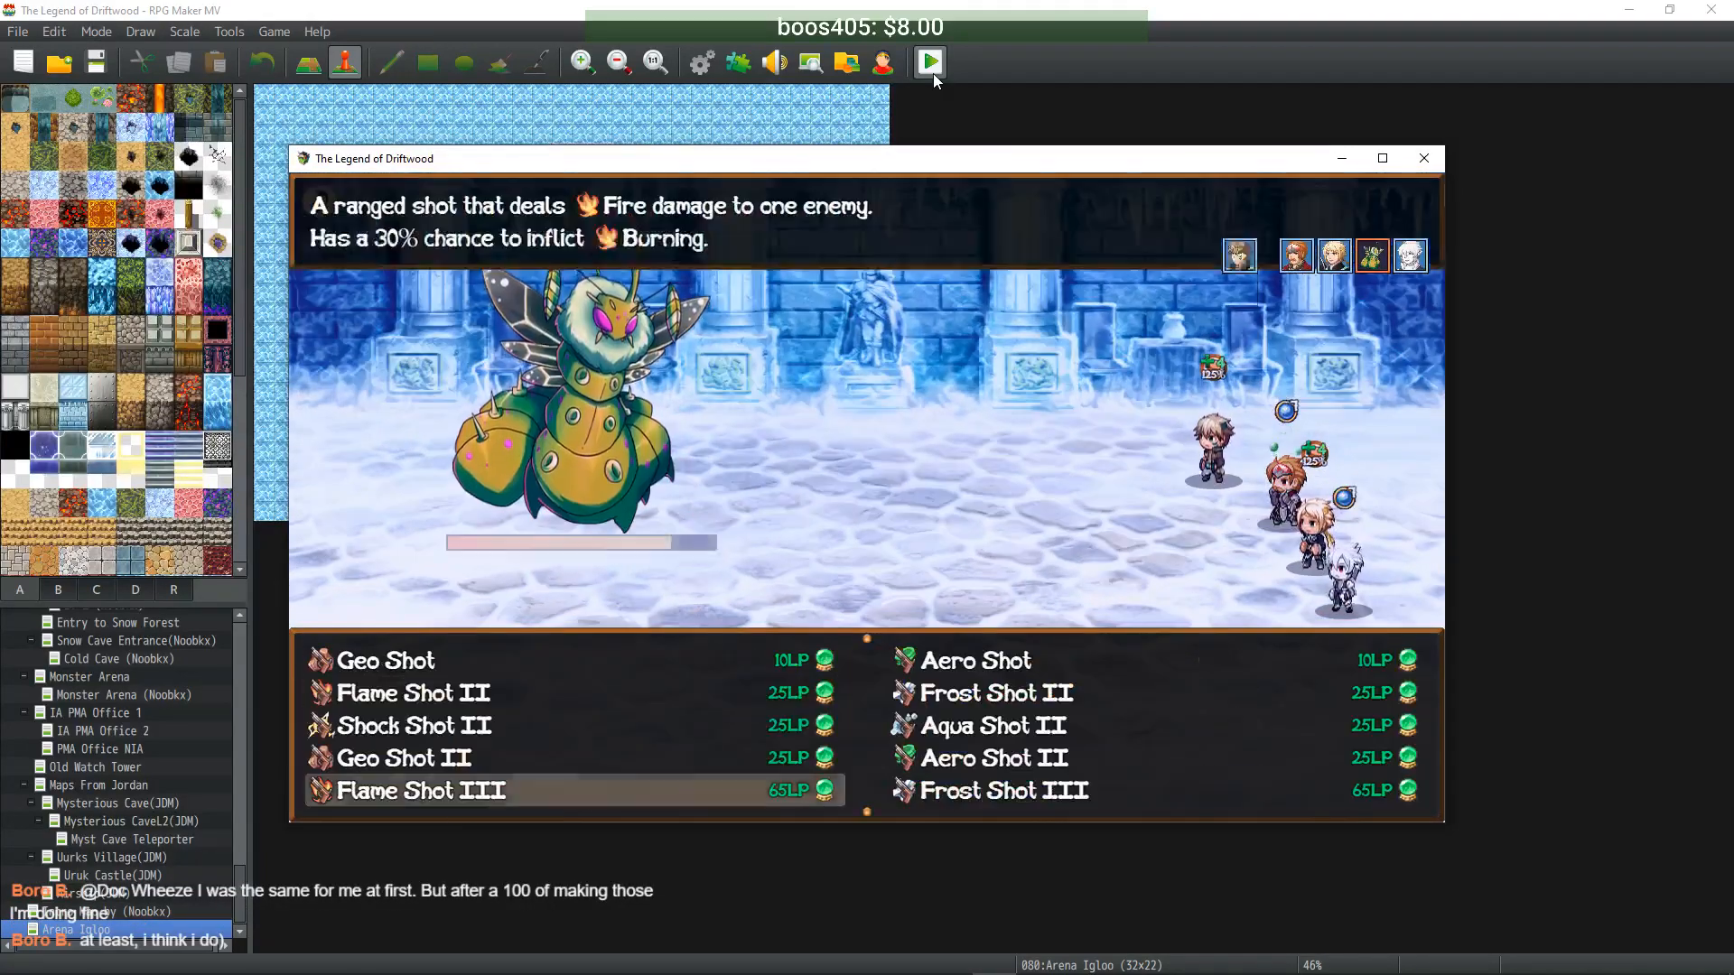
key(Escape)
key(Down)
key(Down)
key(Return)
key(Return)
key(Right)
key(Return)
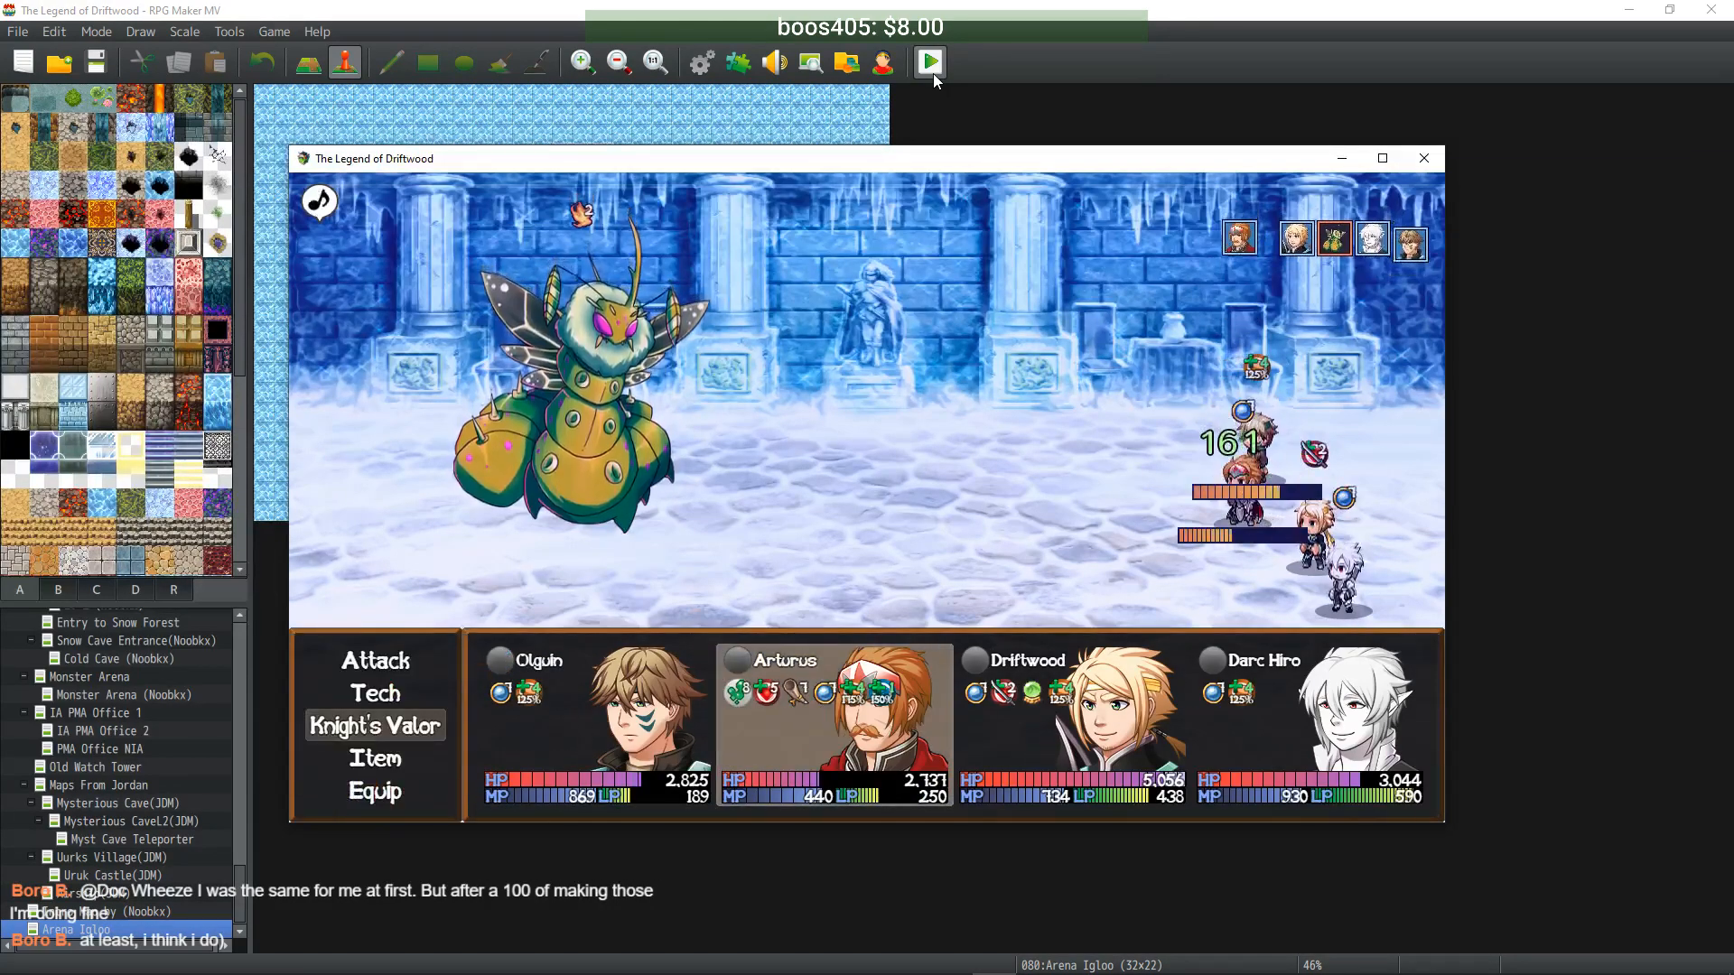
key(Return)
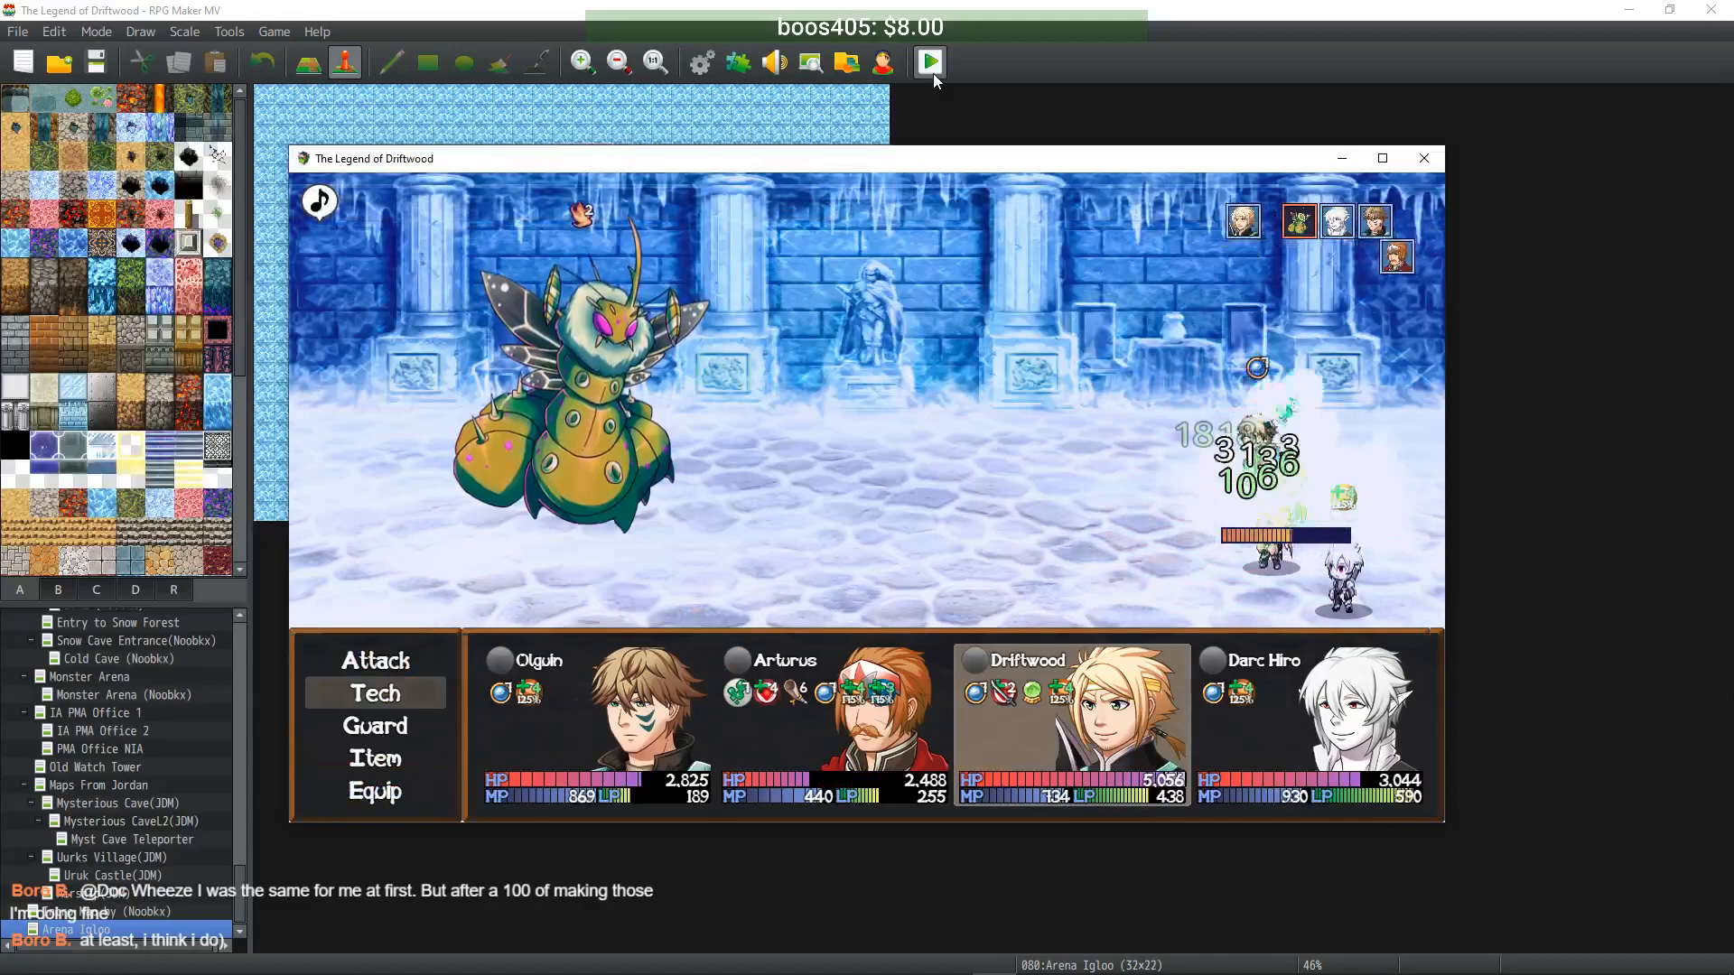
key(Return)
key(Right)
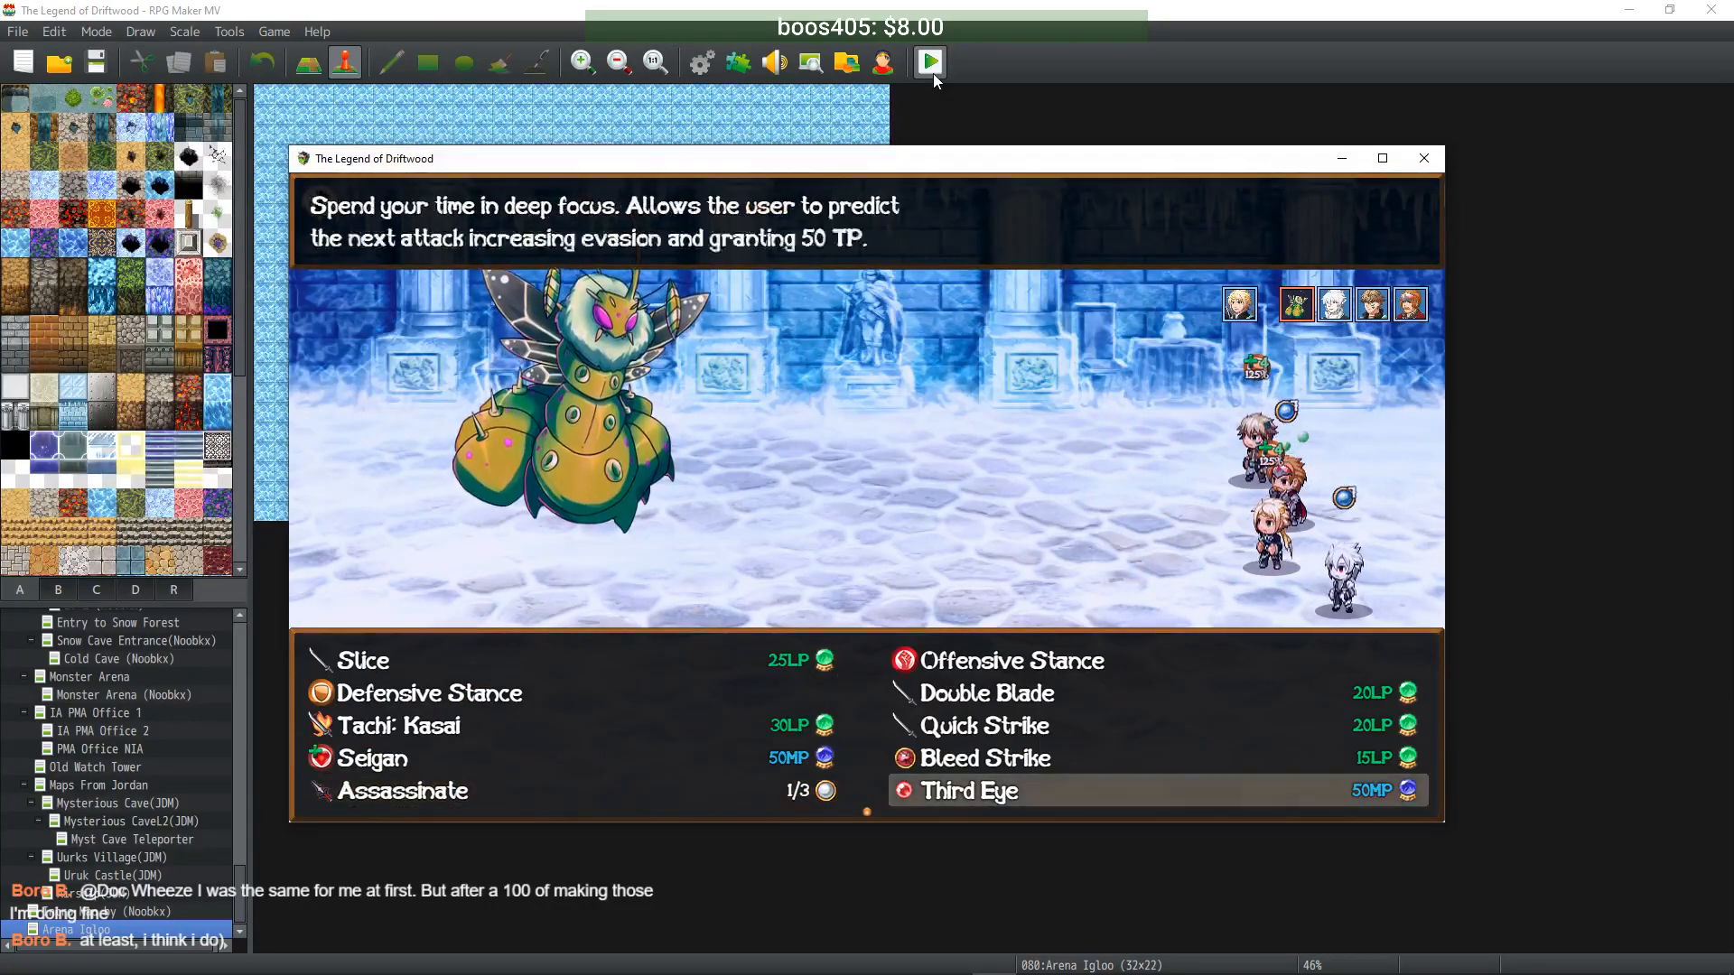
key(Up)
key(Return)
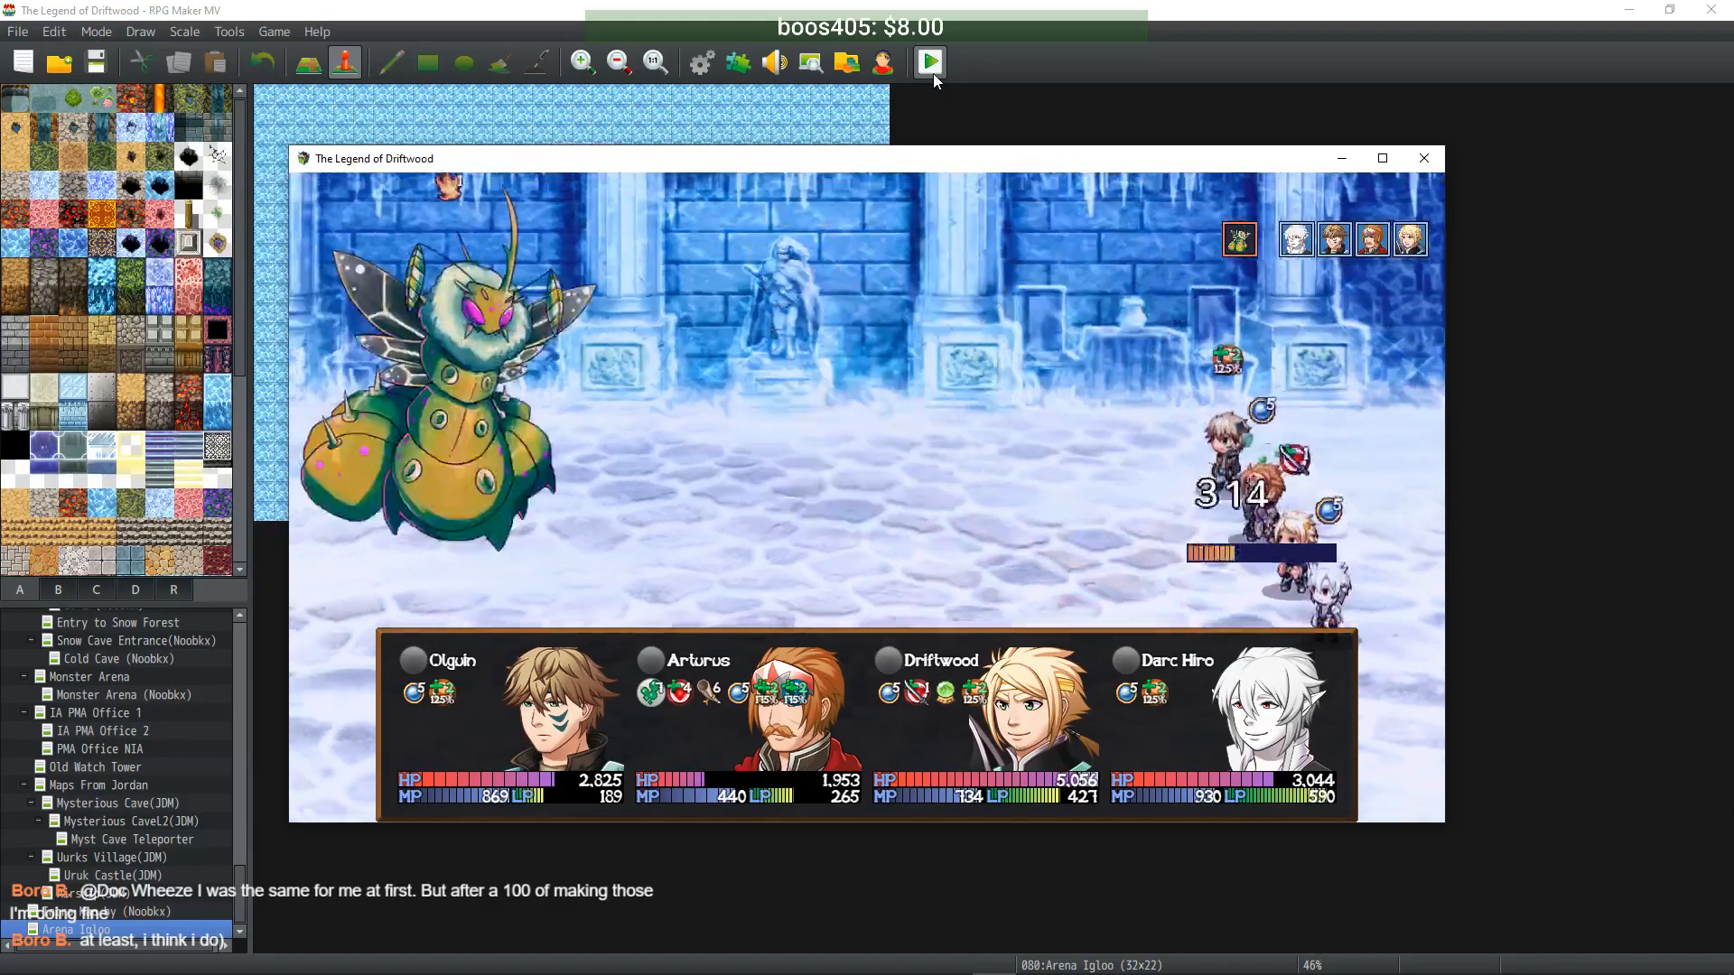
- Have the bard sing Healer's Paeon for the party
key(Return)
key(Left)
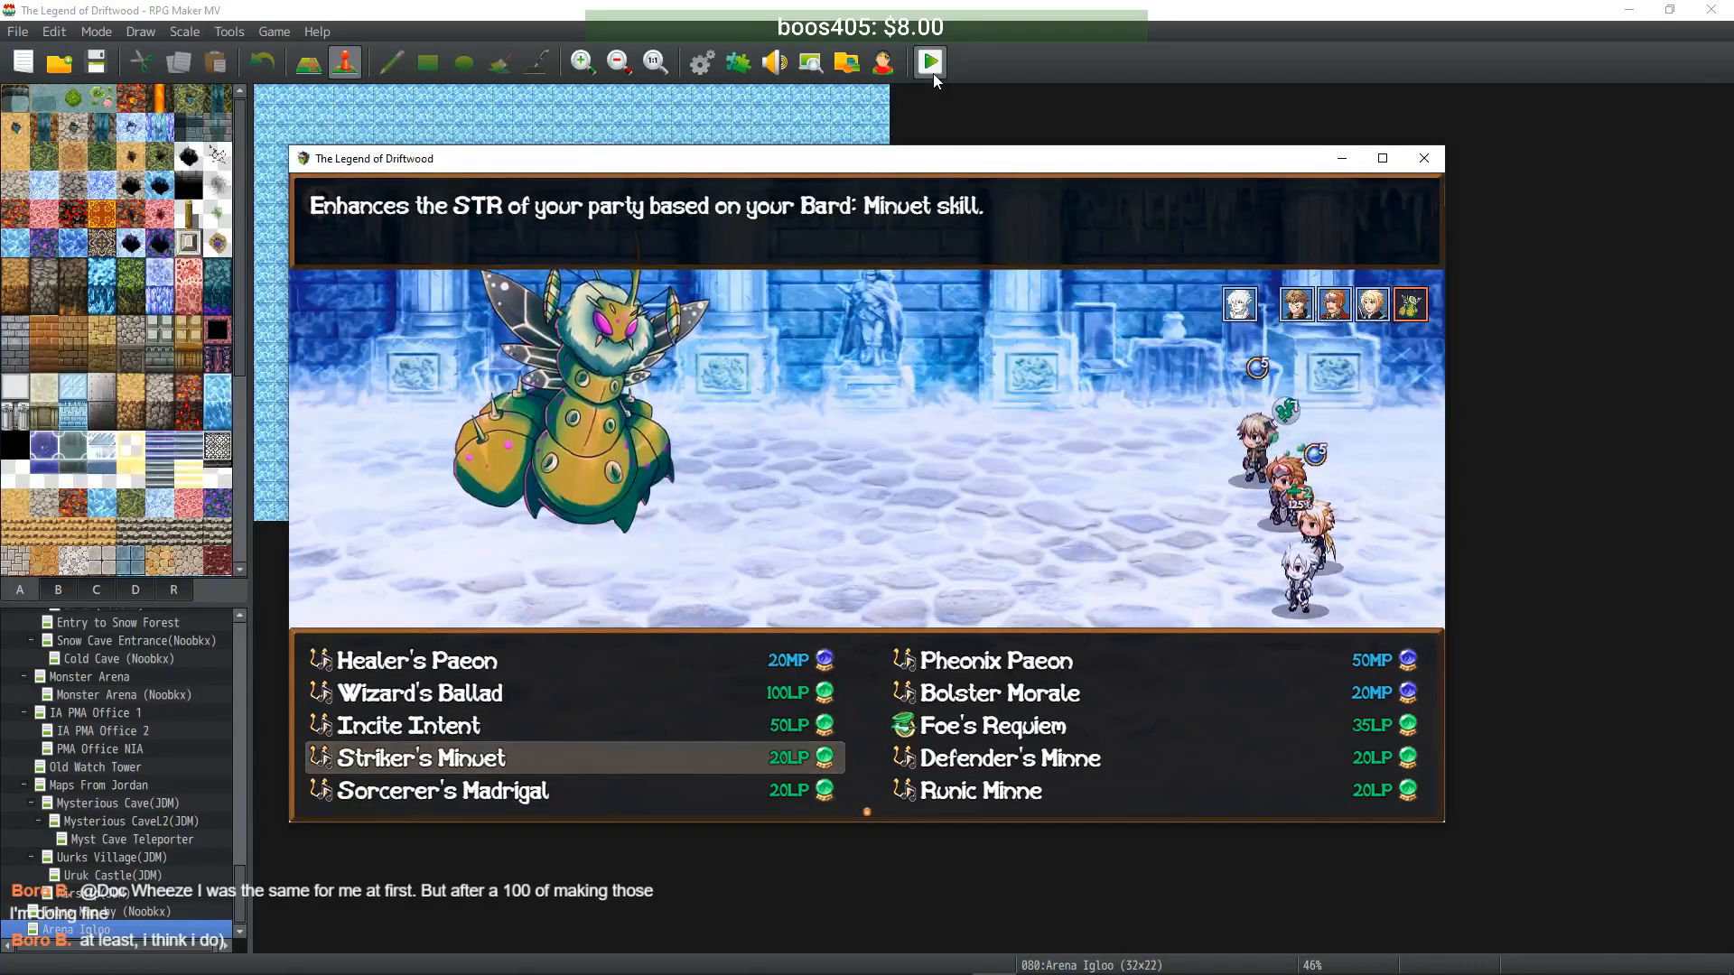
key(Right)
key(Up)
key(Up)
key(Down)
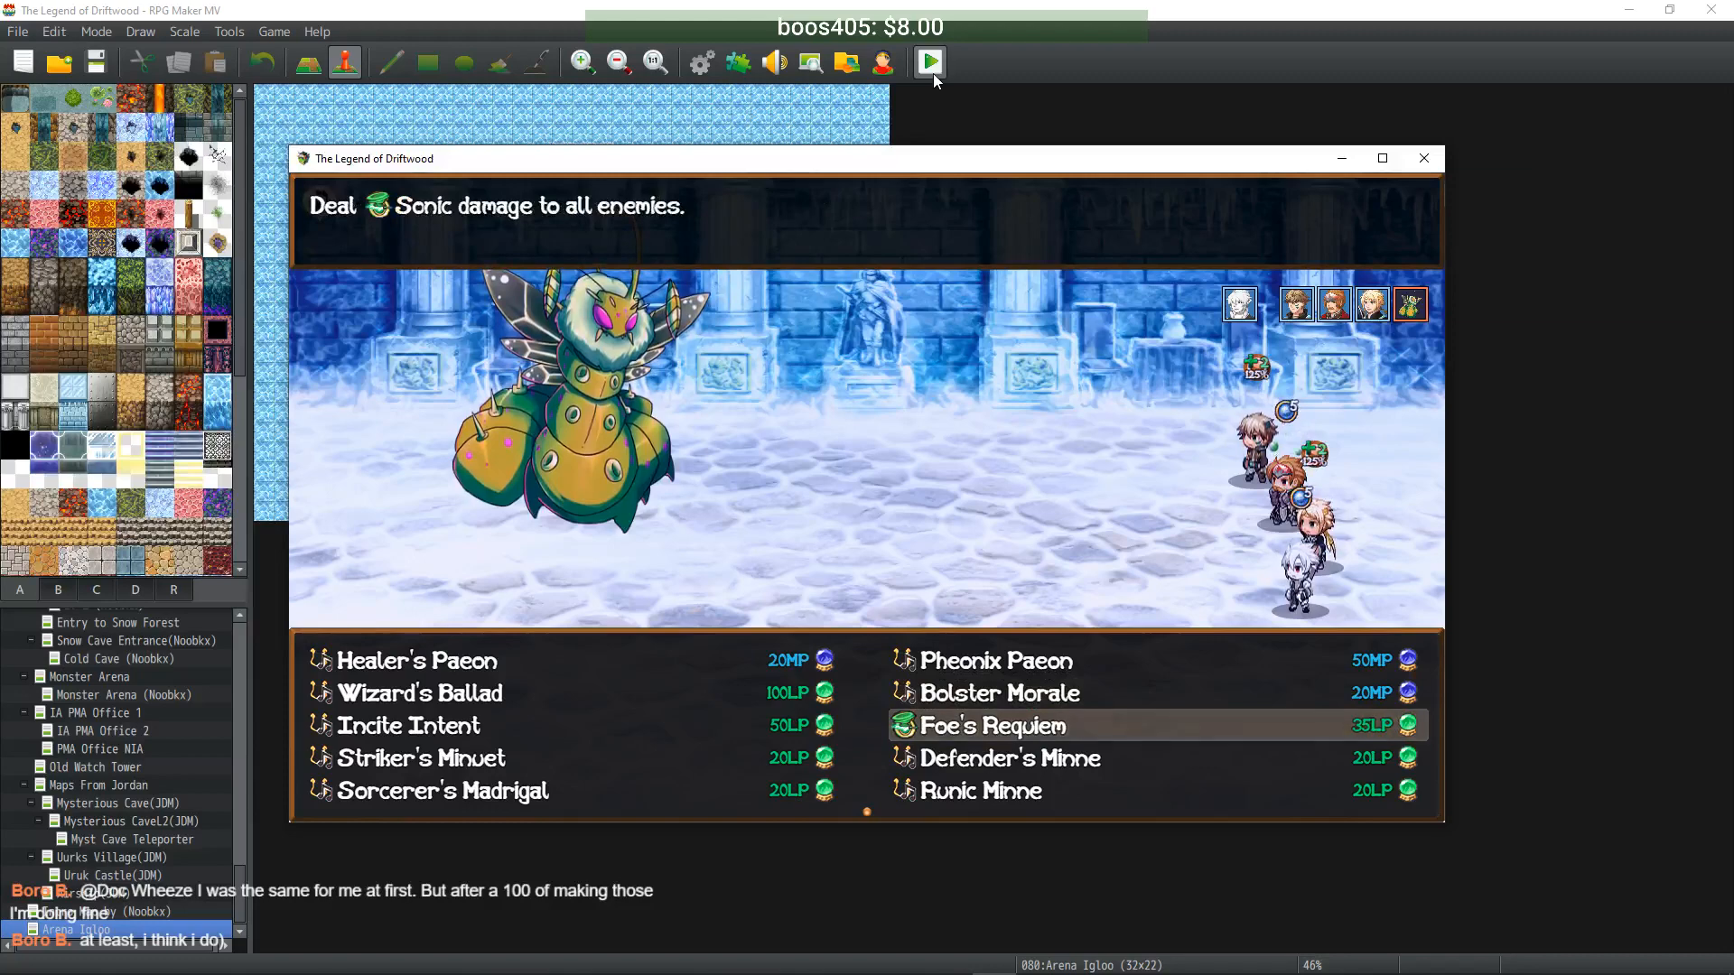
key(Left)
key(Up)
key(Up)
key(Return)
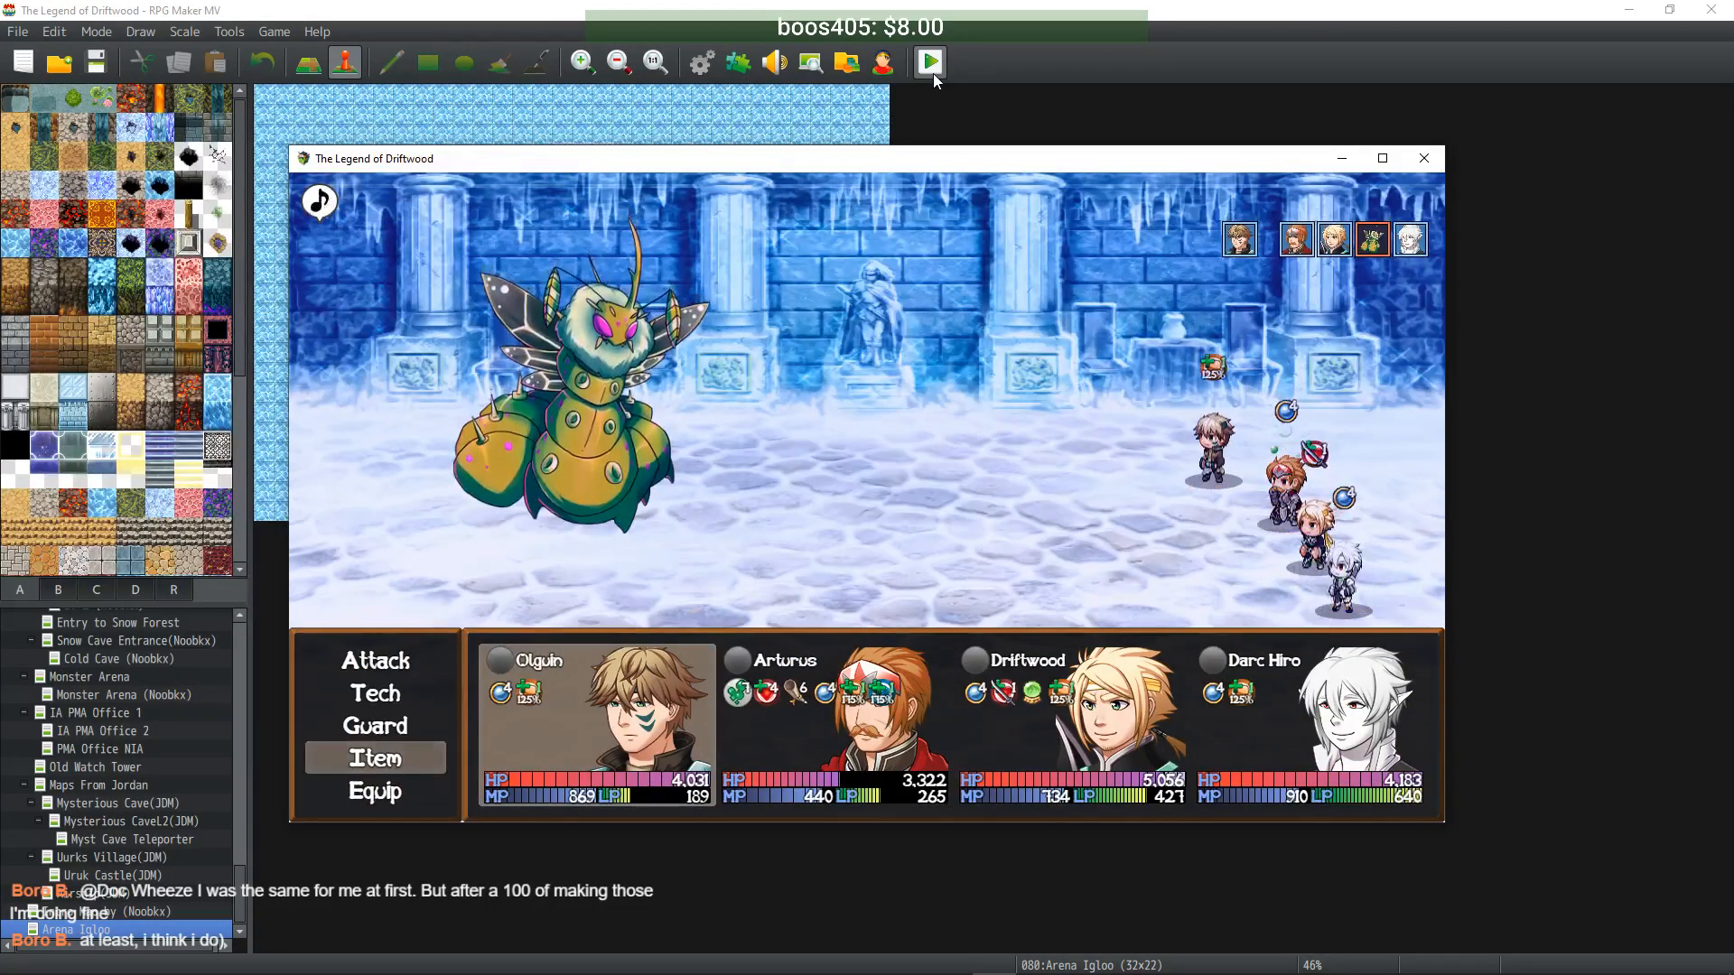
- Retreat the party from the Uber Iceworm battle
key(Escape)
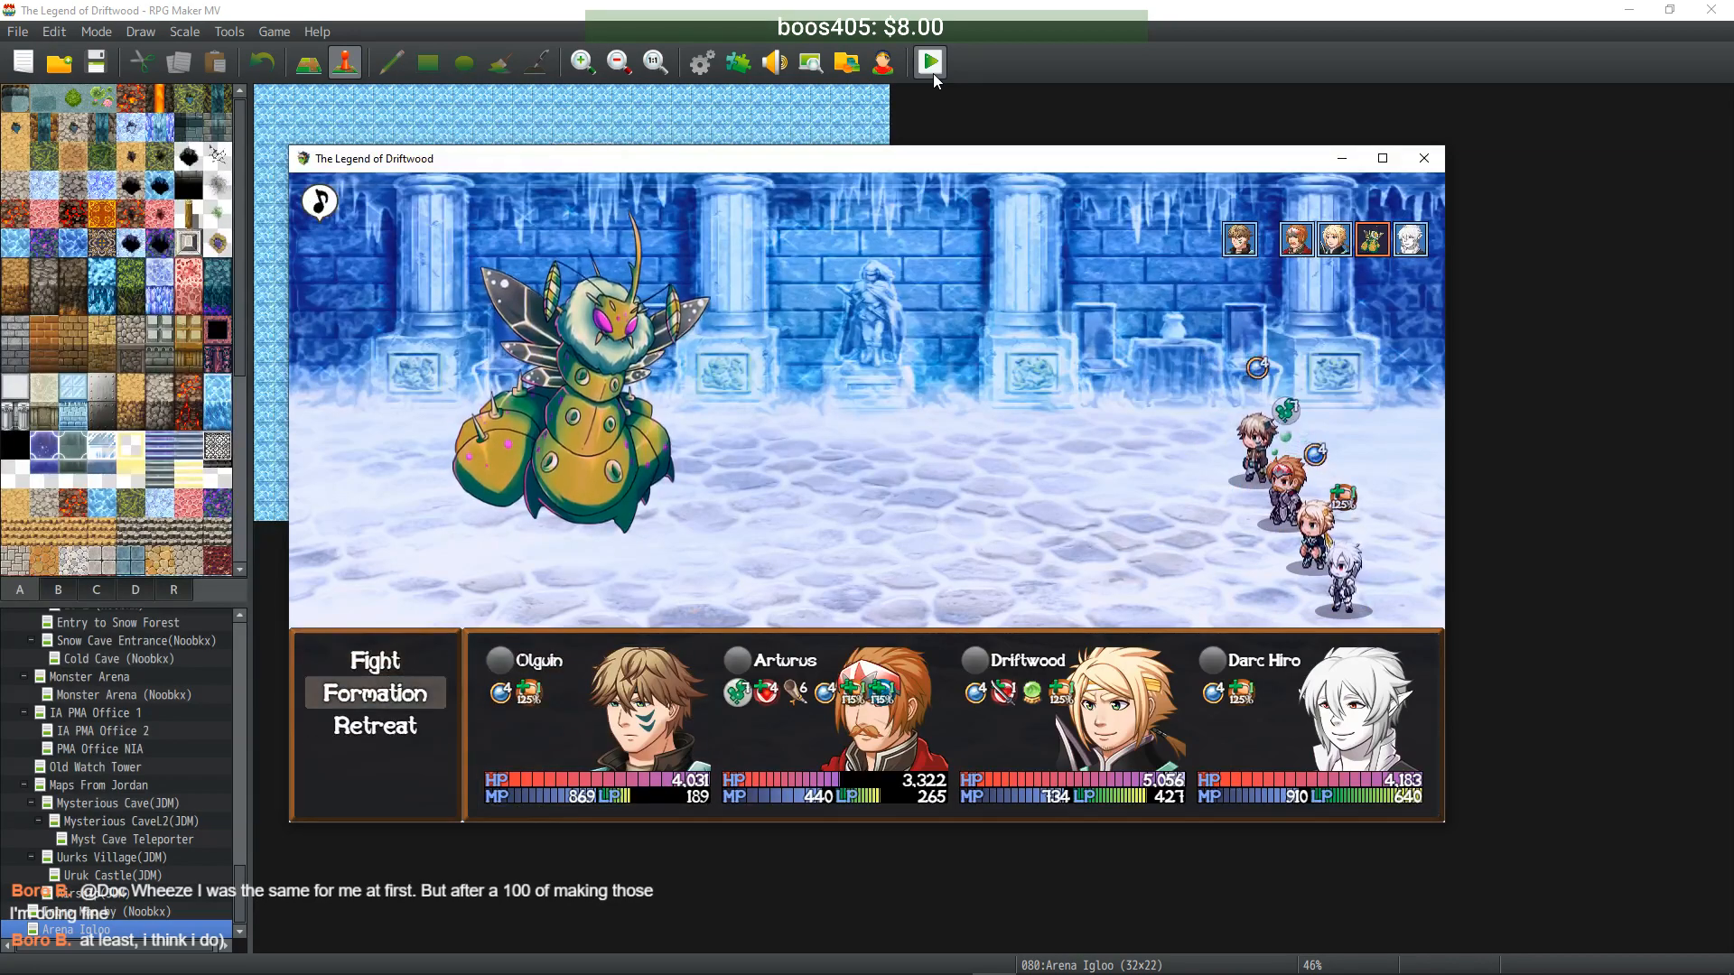
key(Down)
key(Return)
- Walk to the Arena Medic and fully recover the party
key(Down)
key(Right)
key(Return)
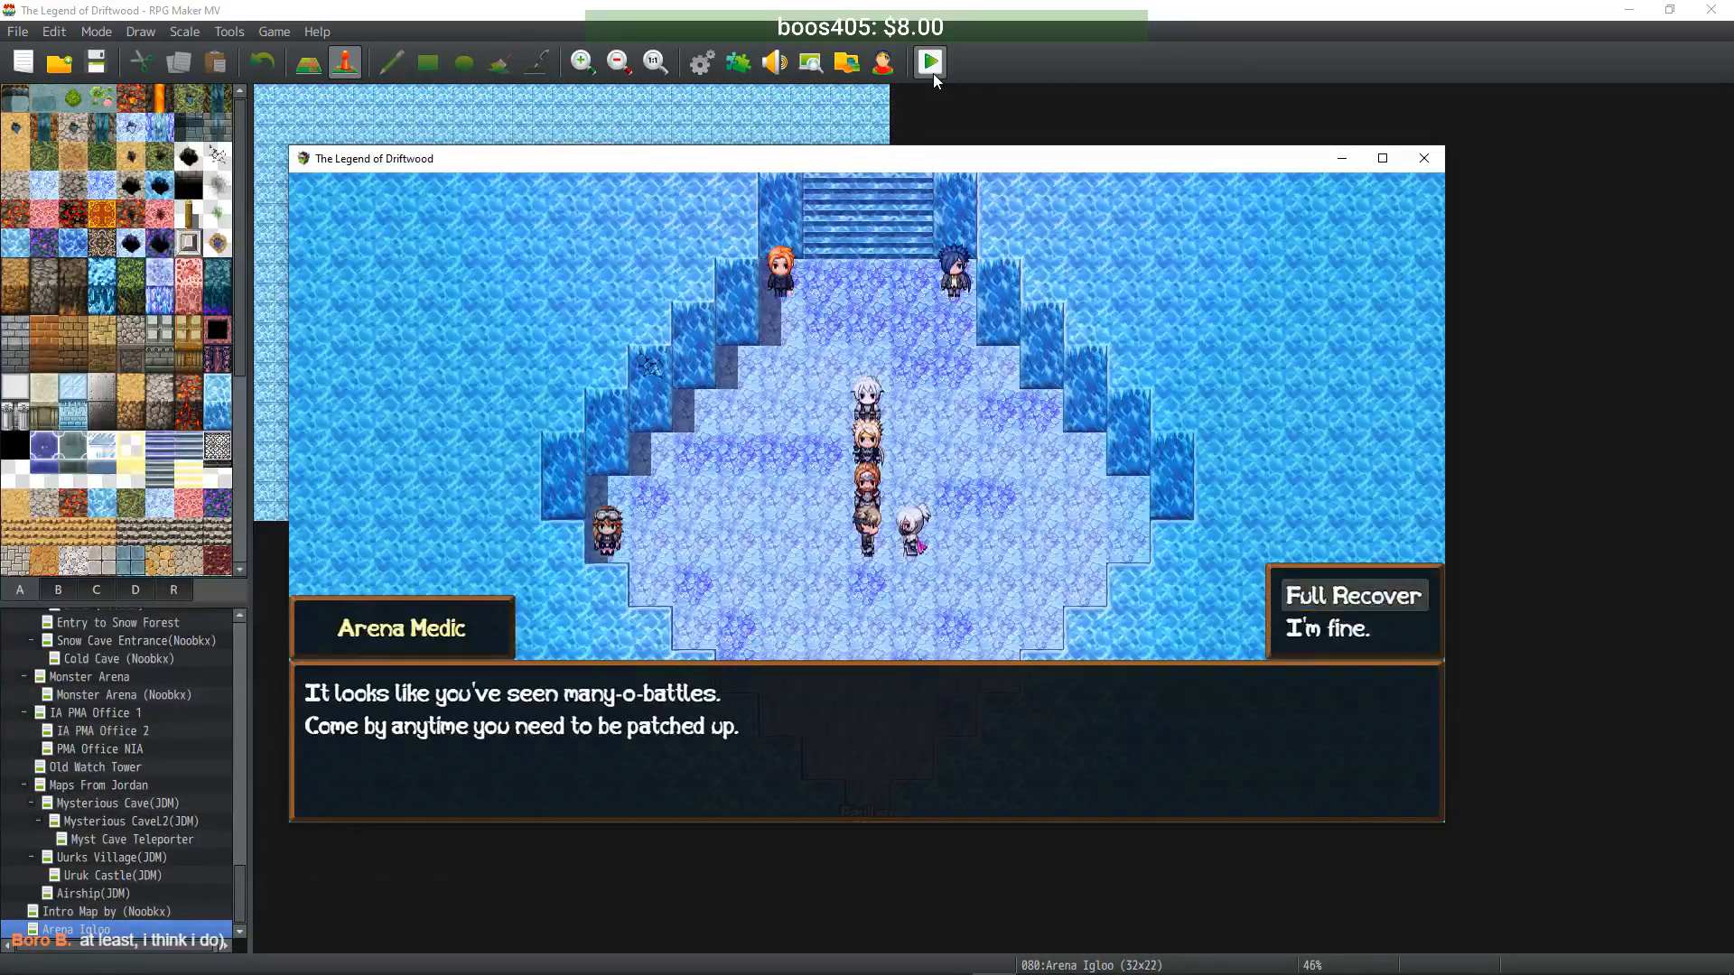
key(Return)
key(Return)
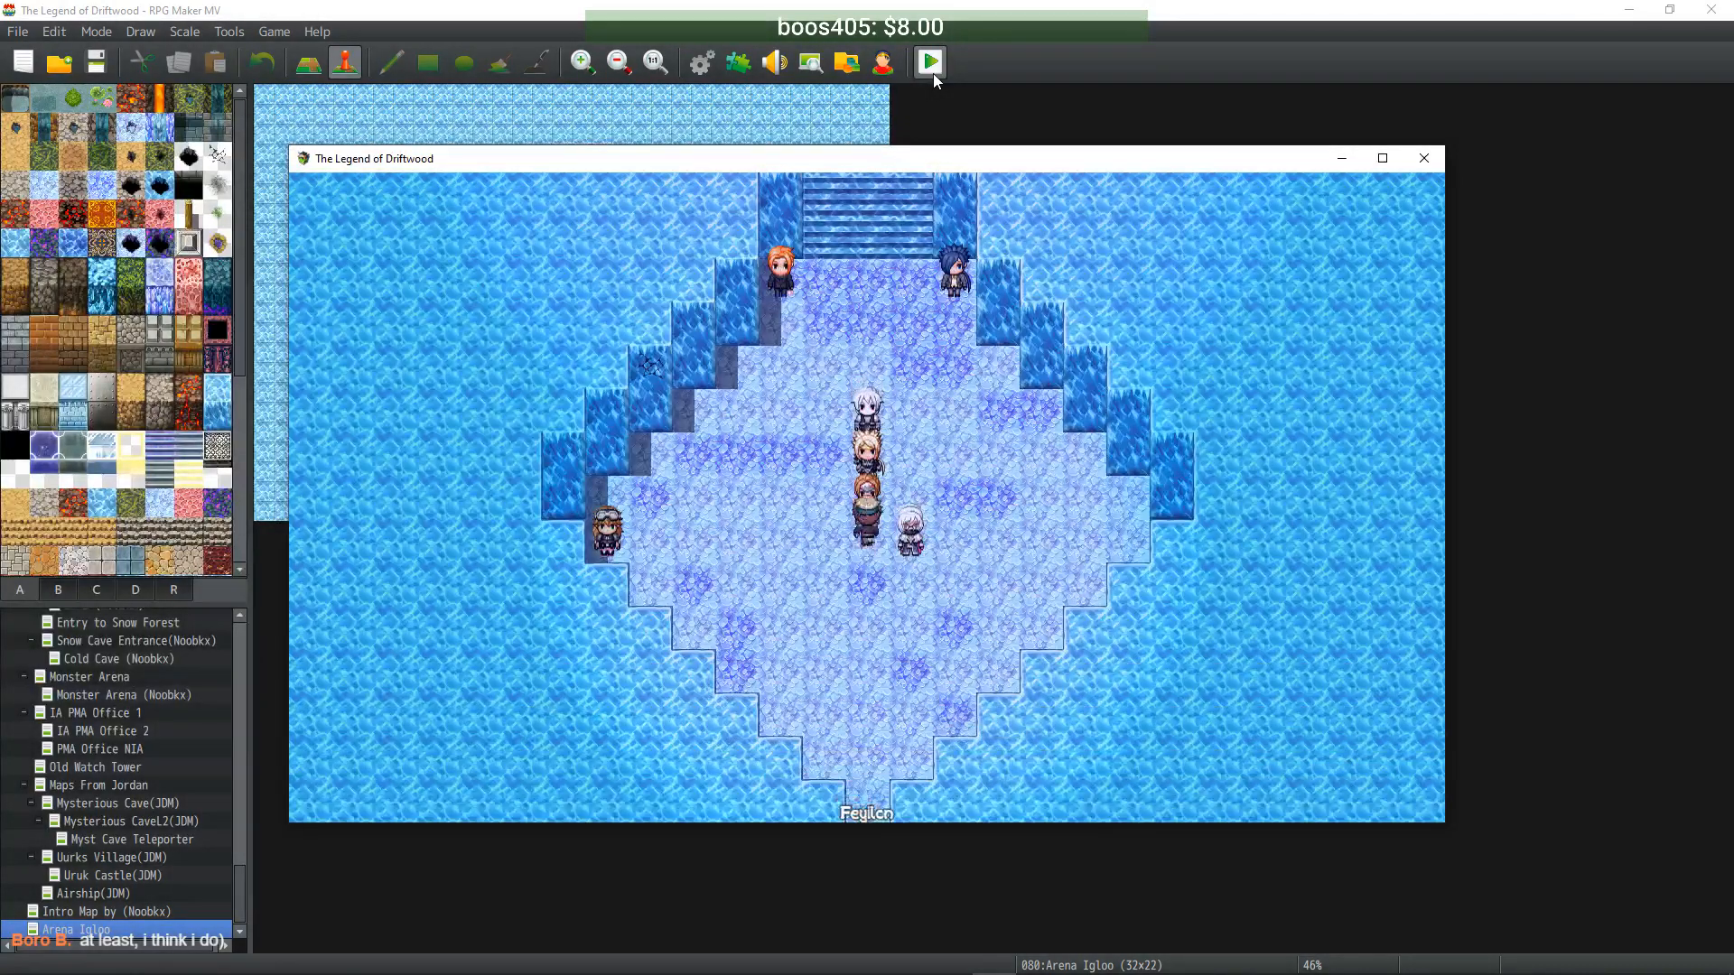
- Open the Debug screen from the game menu and browse down to the captured-monster variables
key(Escape)
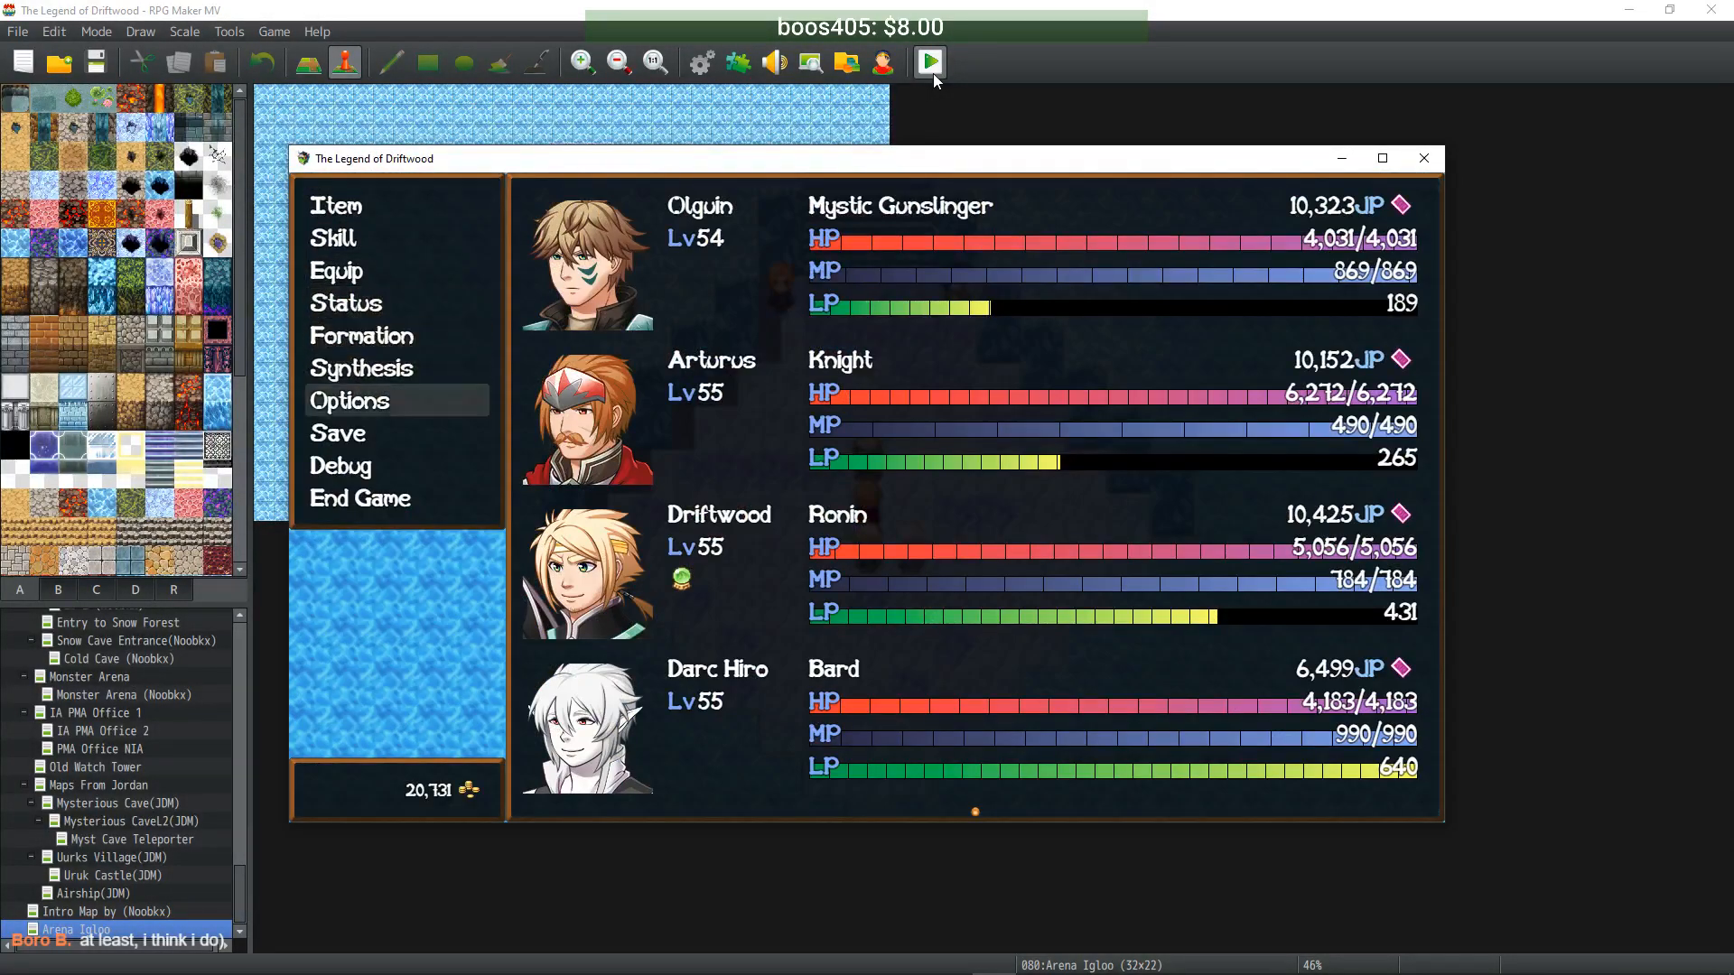
key(Down)
key(Down)
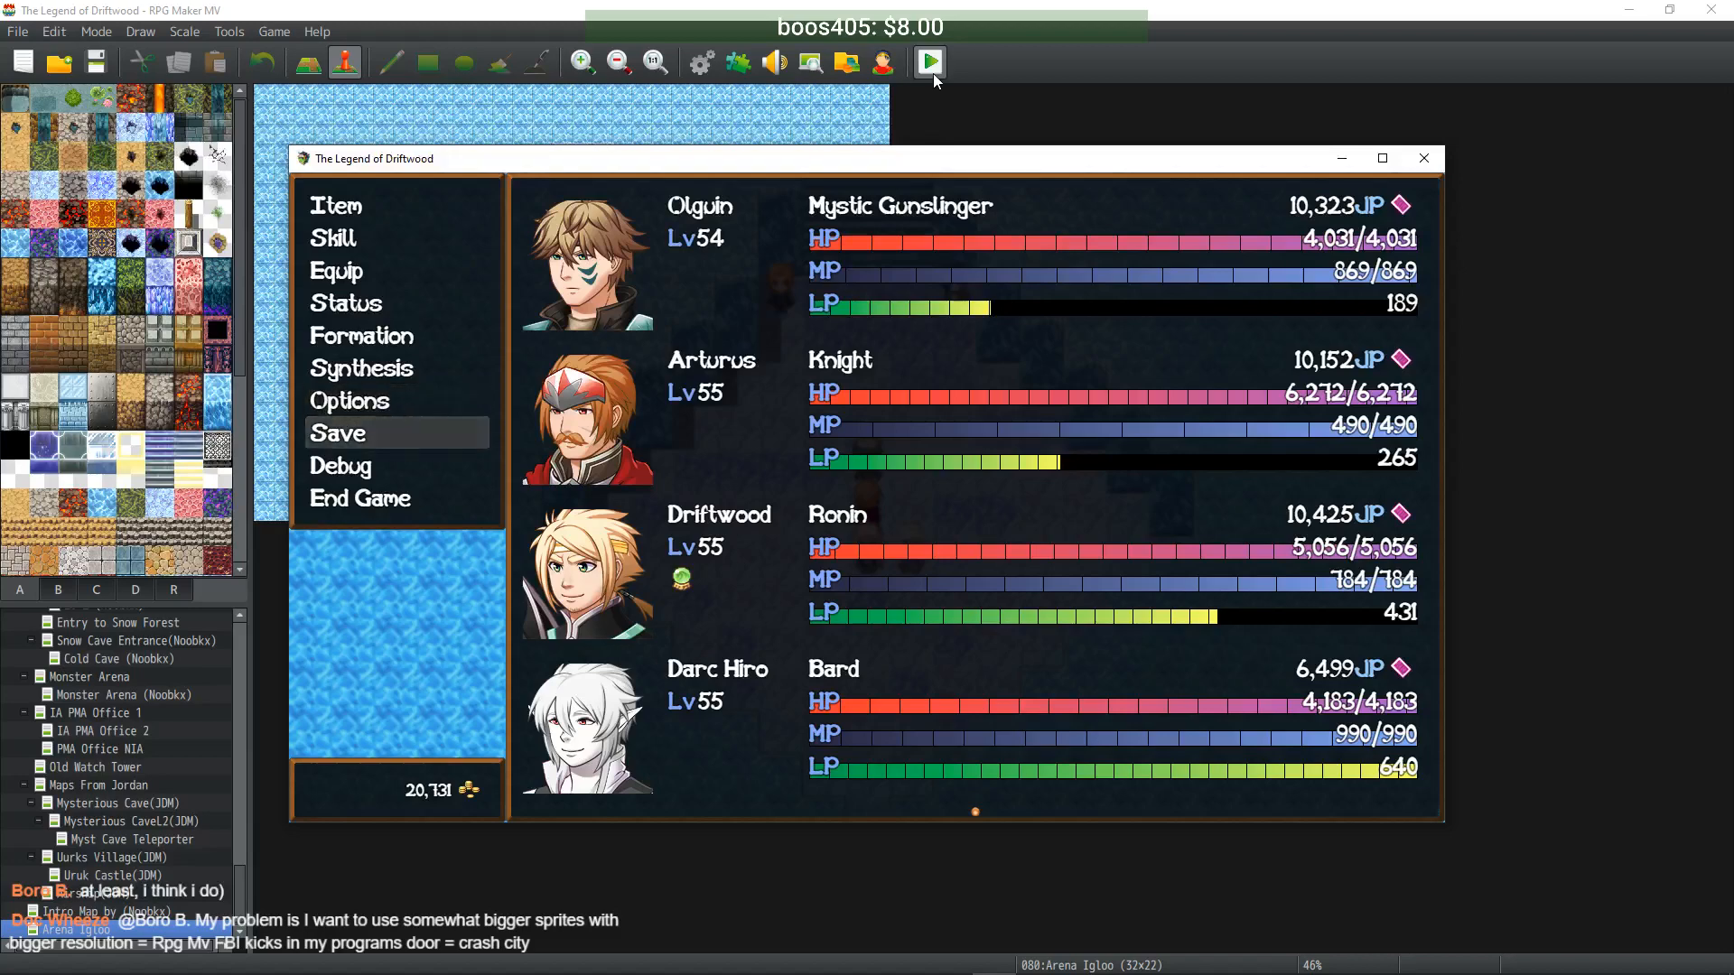
key(Down)
key(Return)
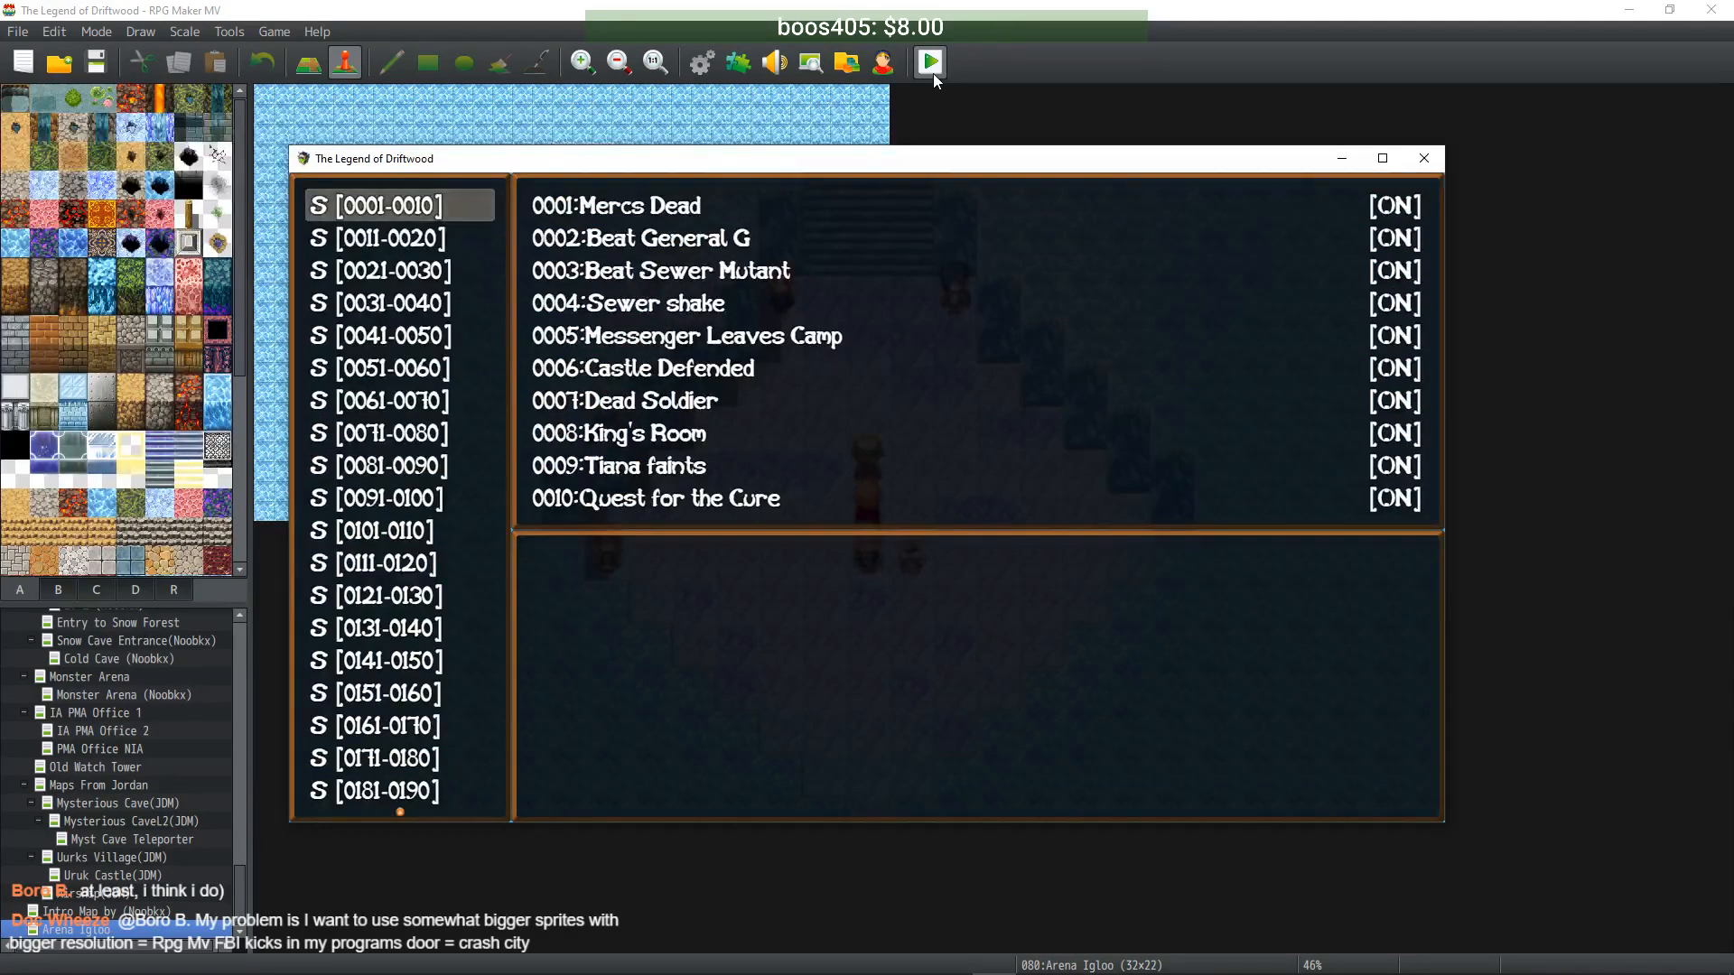
key(Down)
key(Down)
key(Down)
key(Down)
key(Down)
key(Down)
key(Down)
key(Down)
key(Down)
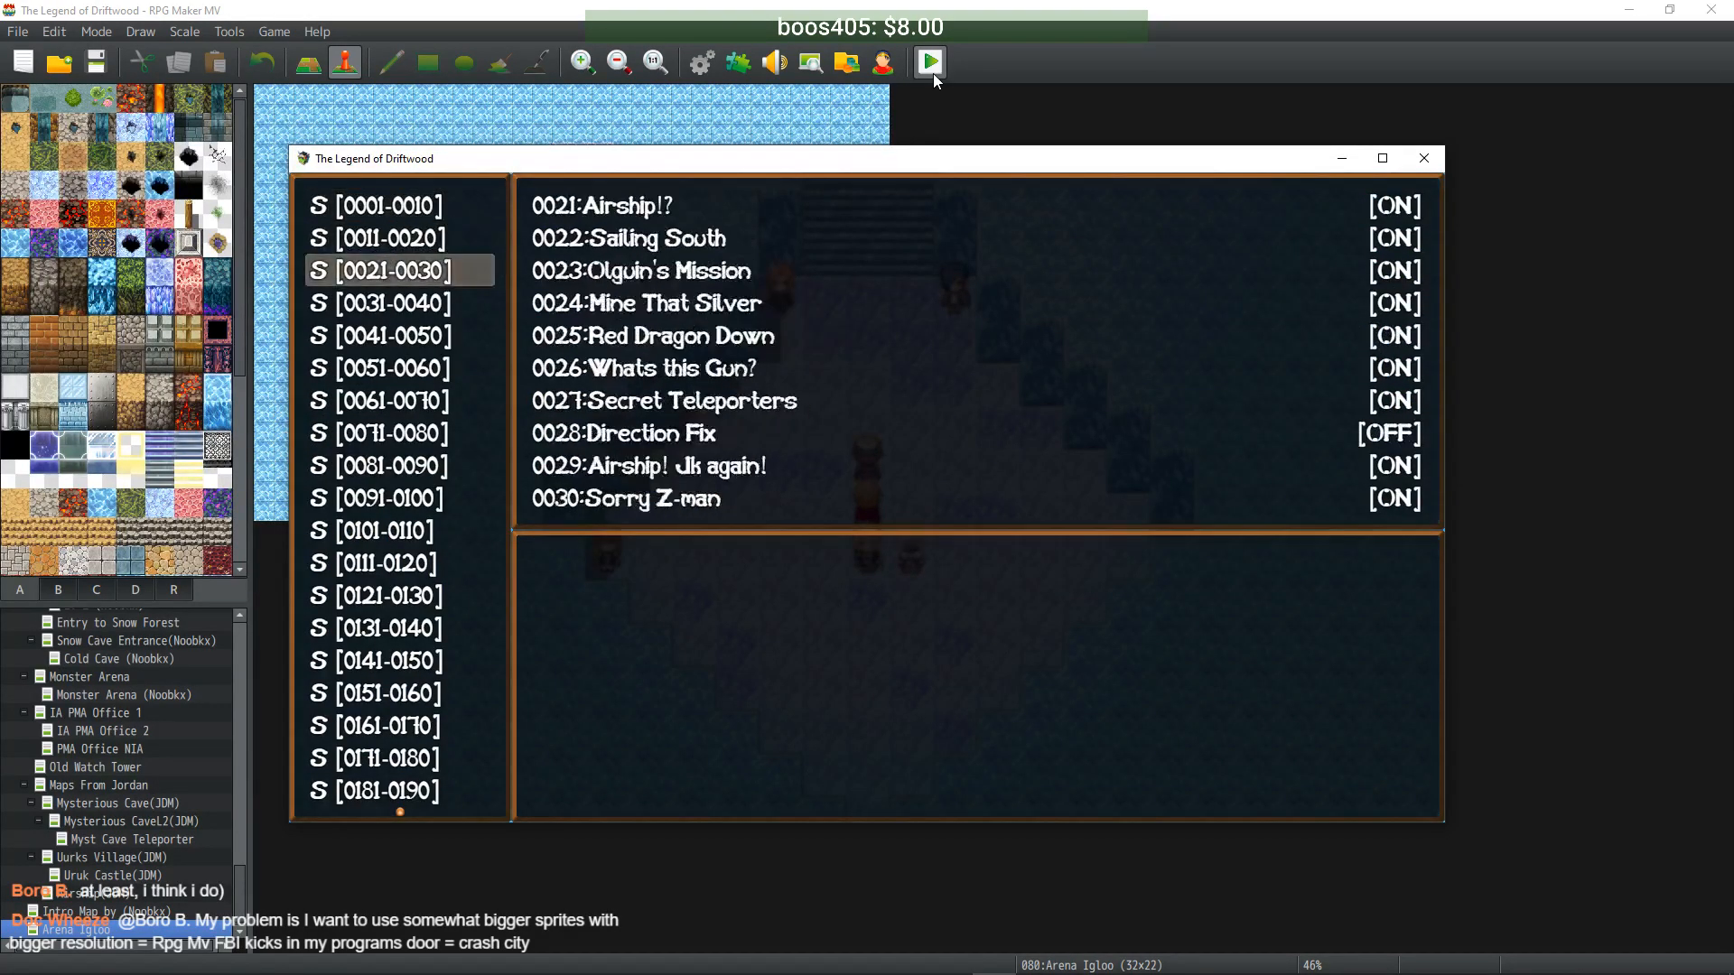
key(Return)
key(Down)
key(Down)
key(Down)
key(Escape)
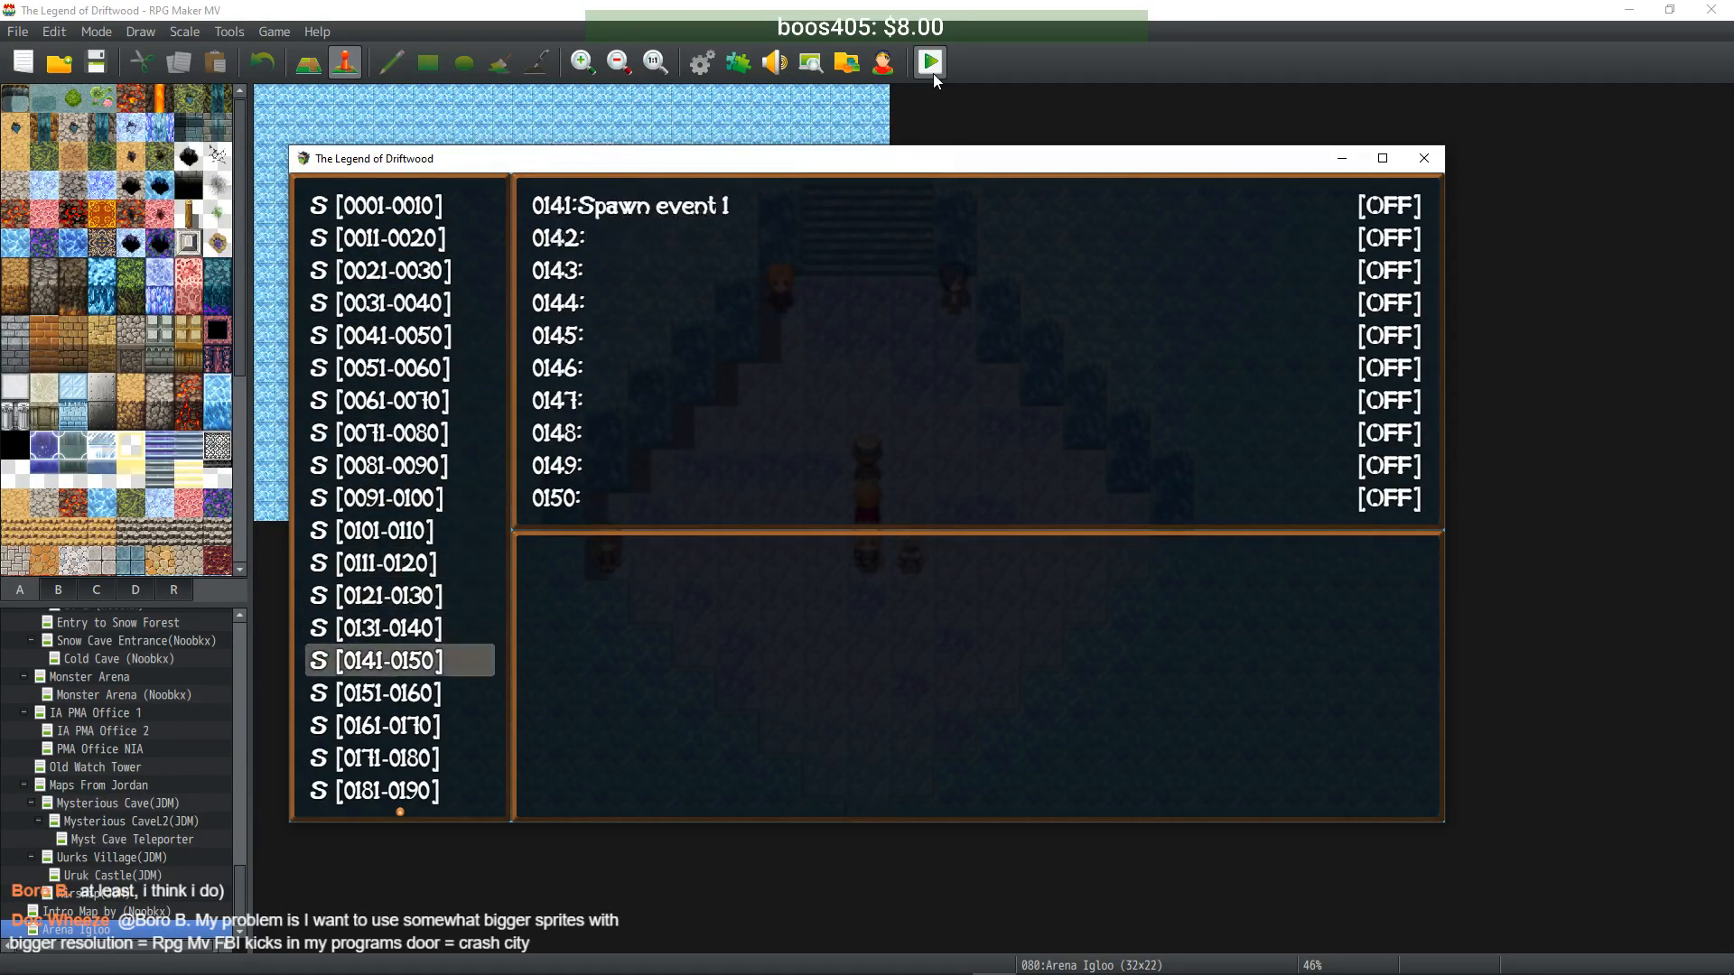
key(Down)
key(Down)
key(Down)
key(Down)
key(Down)
key(Down)
key(Down)
key(Down)
key(Down)
key(Down)
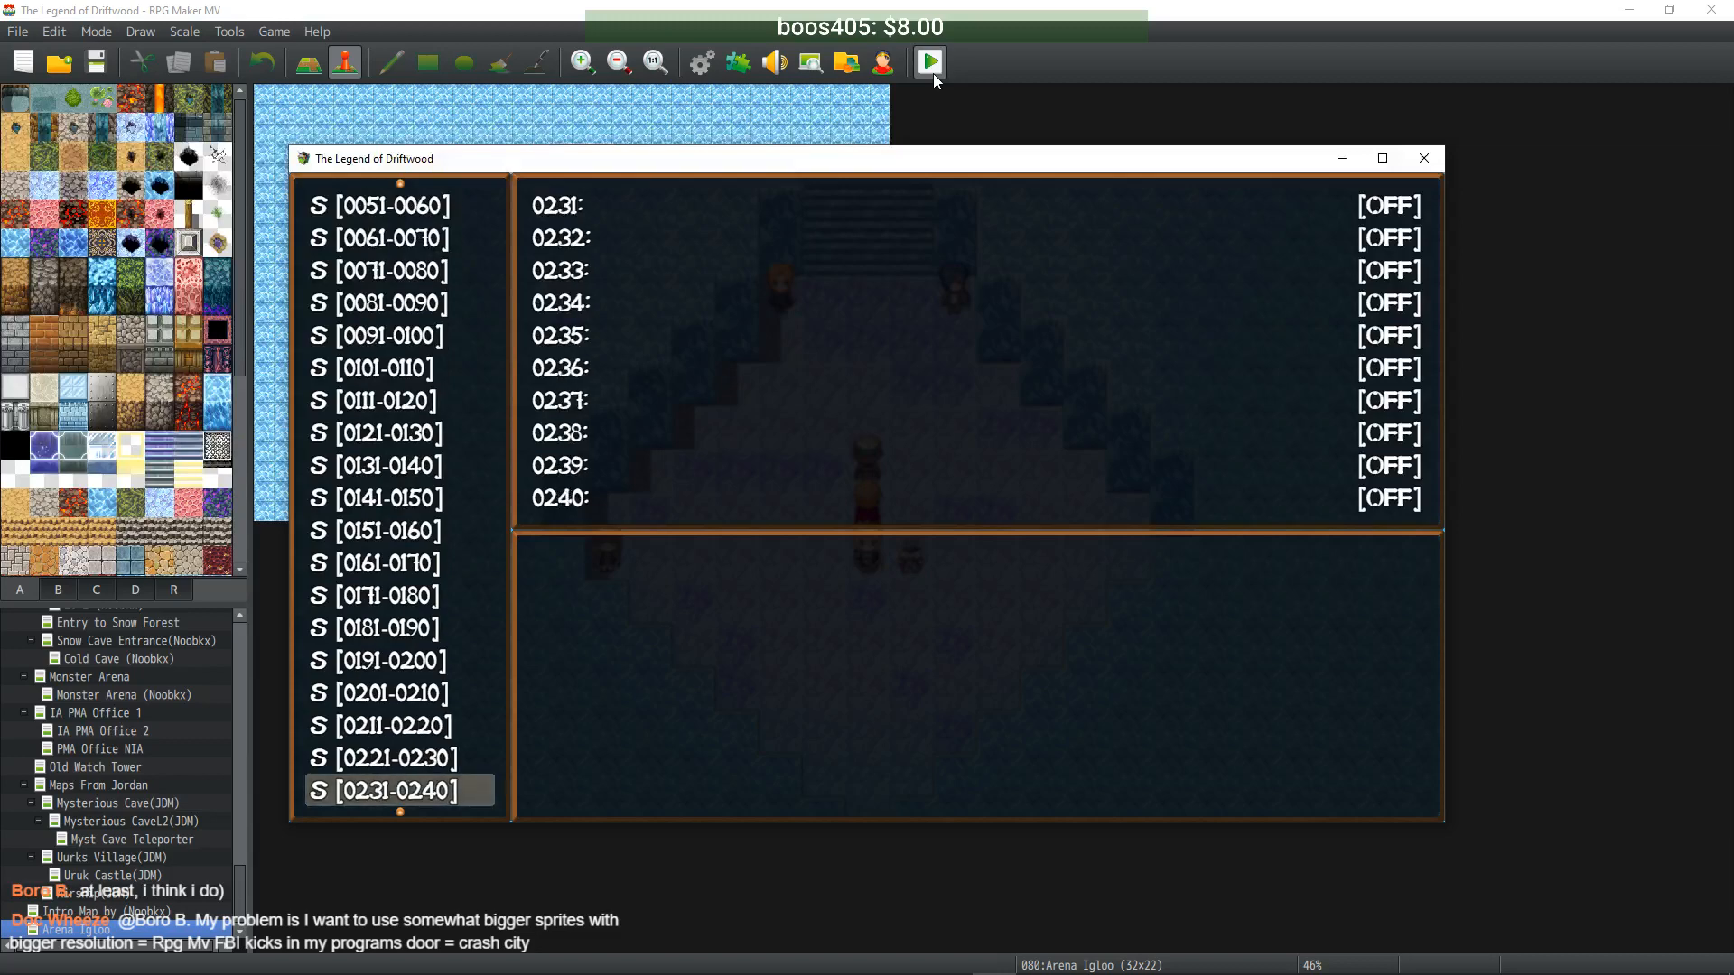
key(Down)
key(Down)
key(Down)
key(Up)
key(Down)
key(Down)
key(Down)
key(Down)
key(Down)
key(Down)
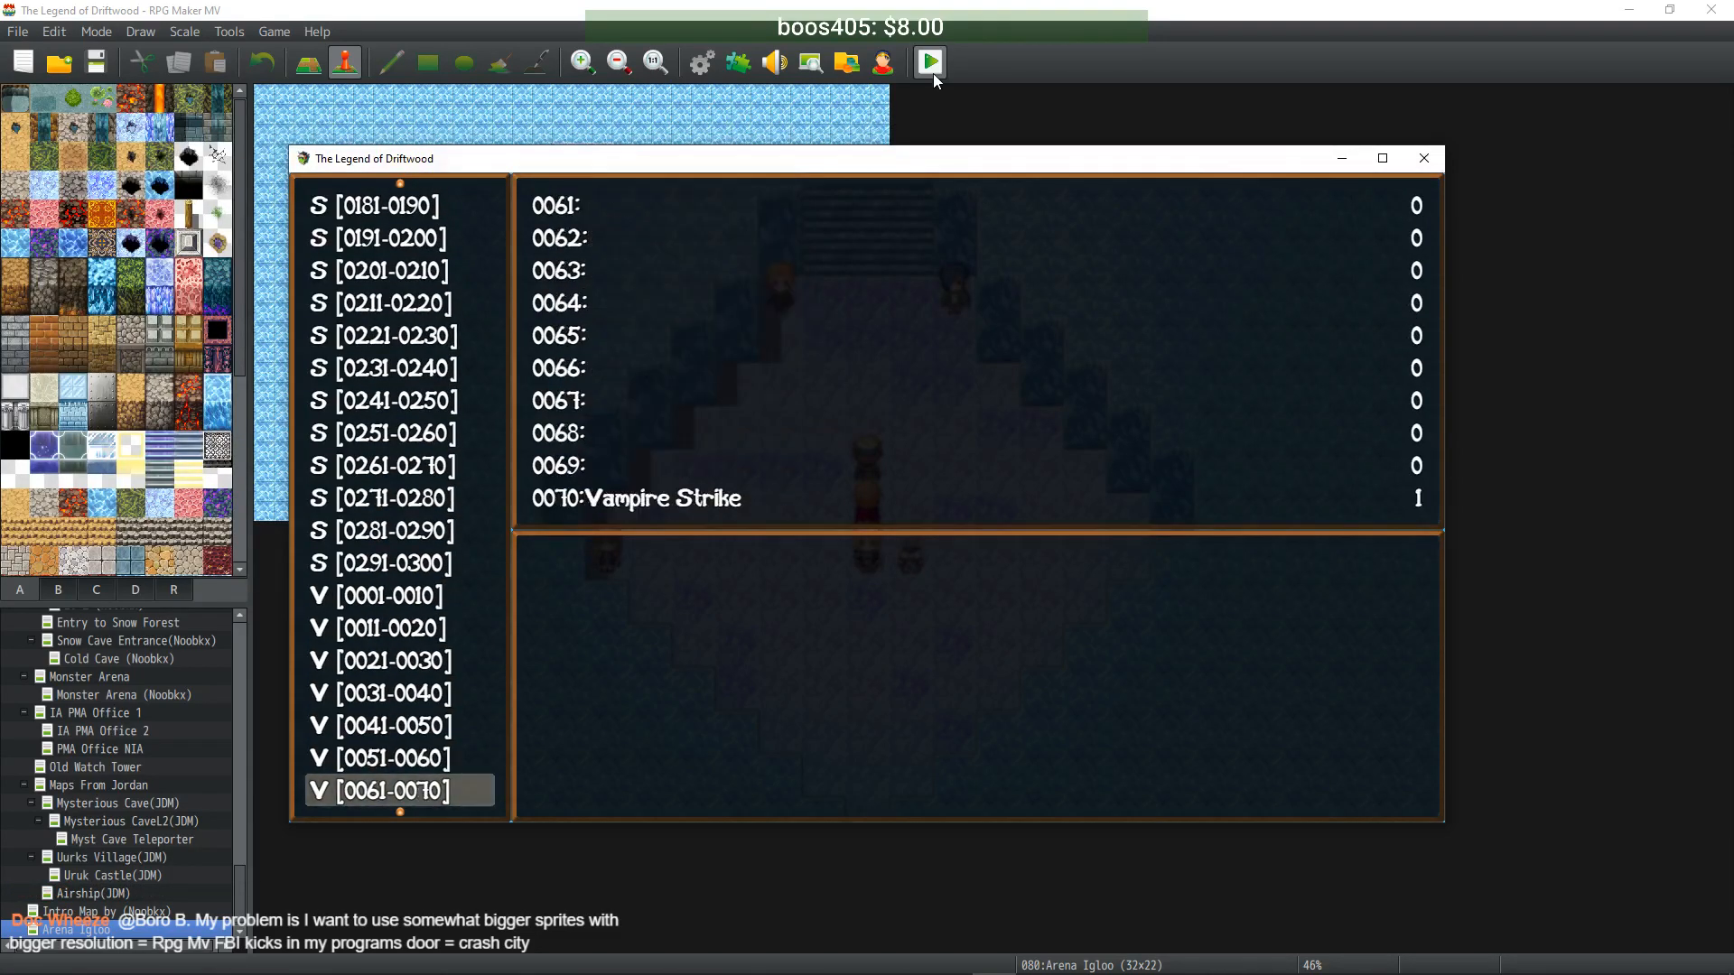
key(Down)
key(Down)
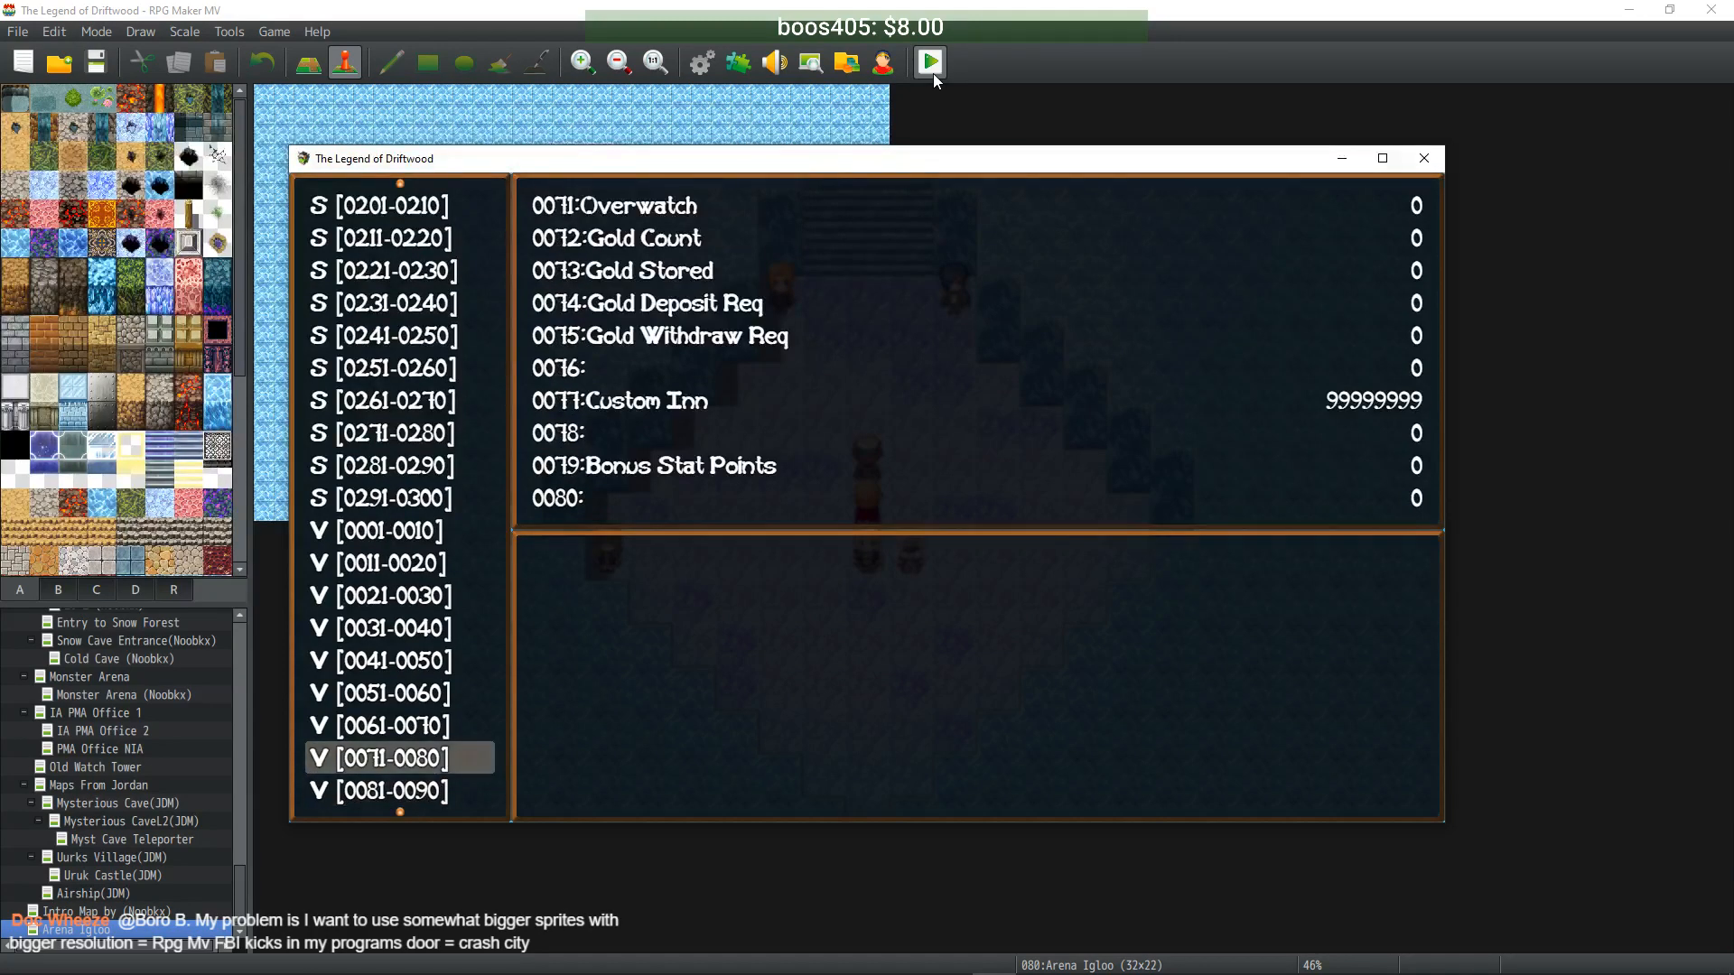
key(Down)
key(Down)
key(Down)
key(Down)
key(Down)
key(Down)
key(Down)
key(Down)
key(Down)
key(Down)
key(Down)
key(Down)
key(Down)
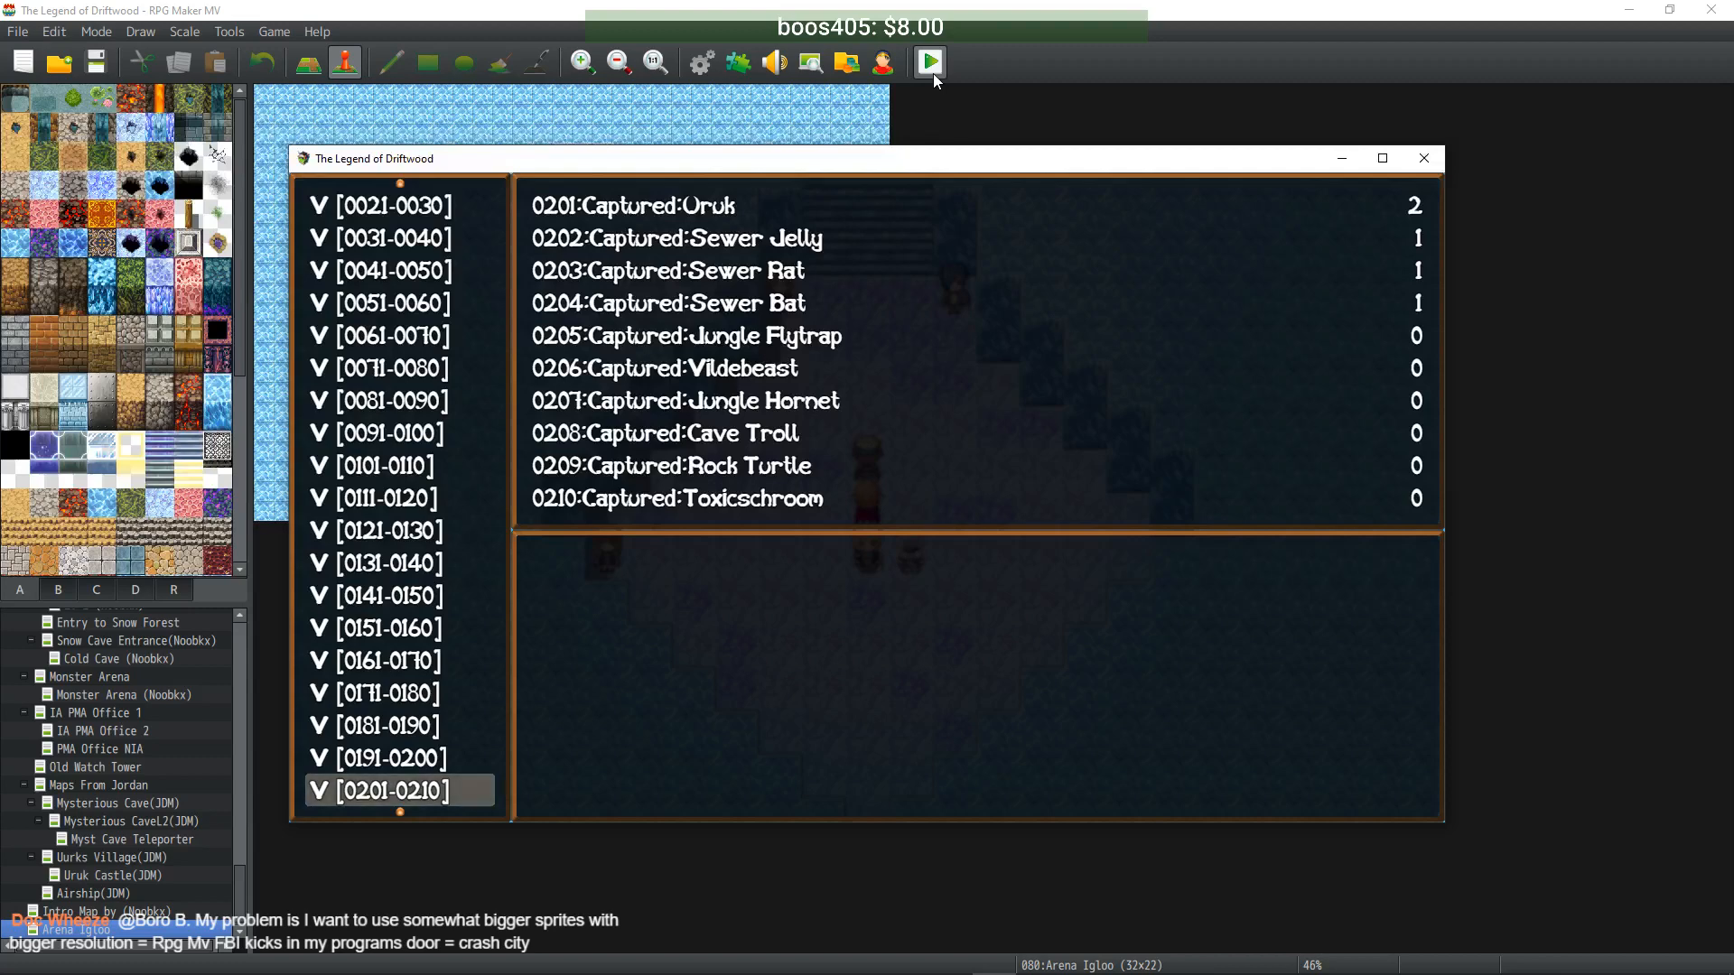
- Raise variable 0201 Captured:Oruk to 9 and leave the debug screen
key(Return)
key(Right)
key(Right)
key(Up)
key(Down)
key(Right)
key(Right)
key(Right)
key(Right)
key(Right)
key(Right)
key(Right)
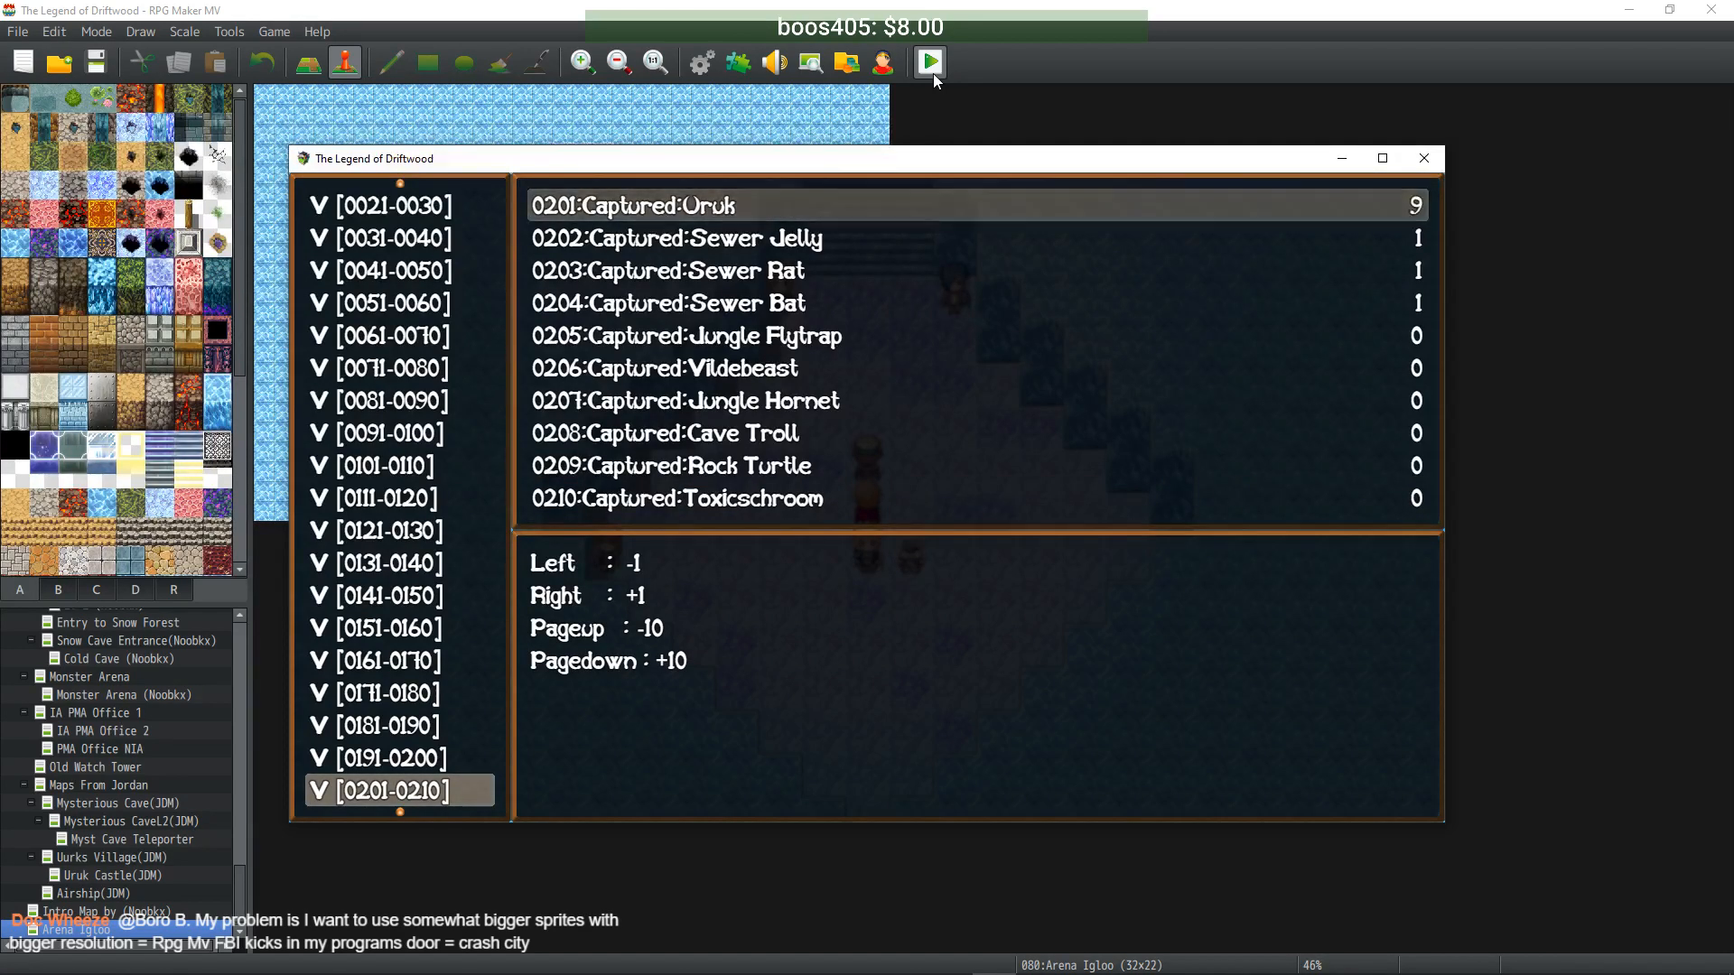
key(Escape)
key(Escape)
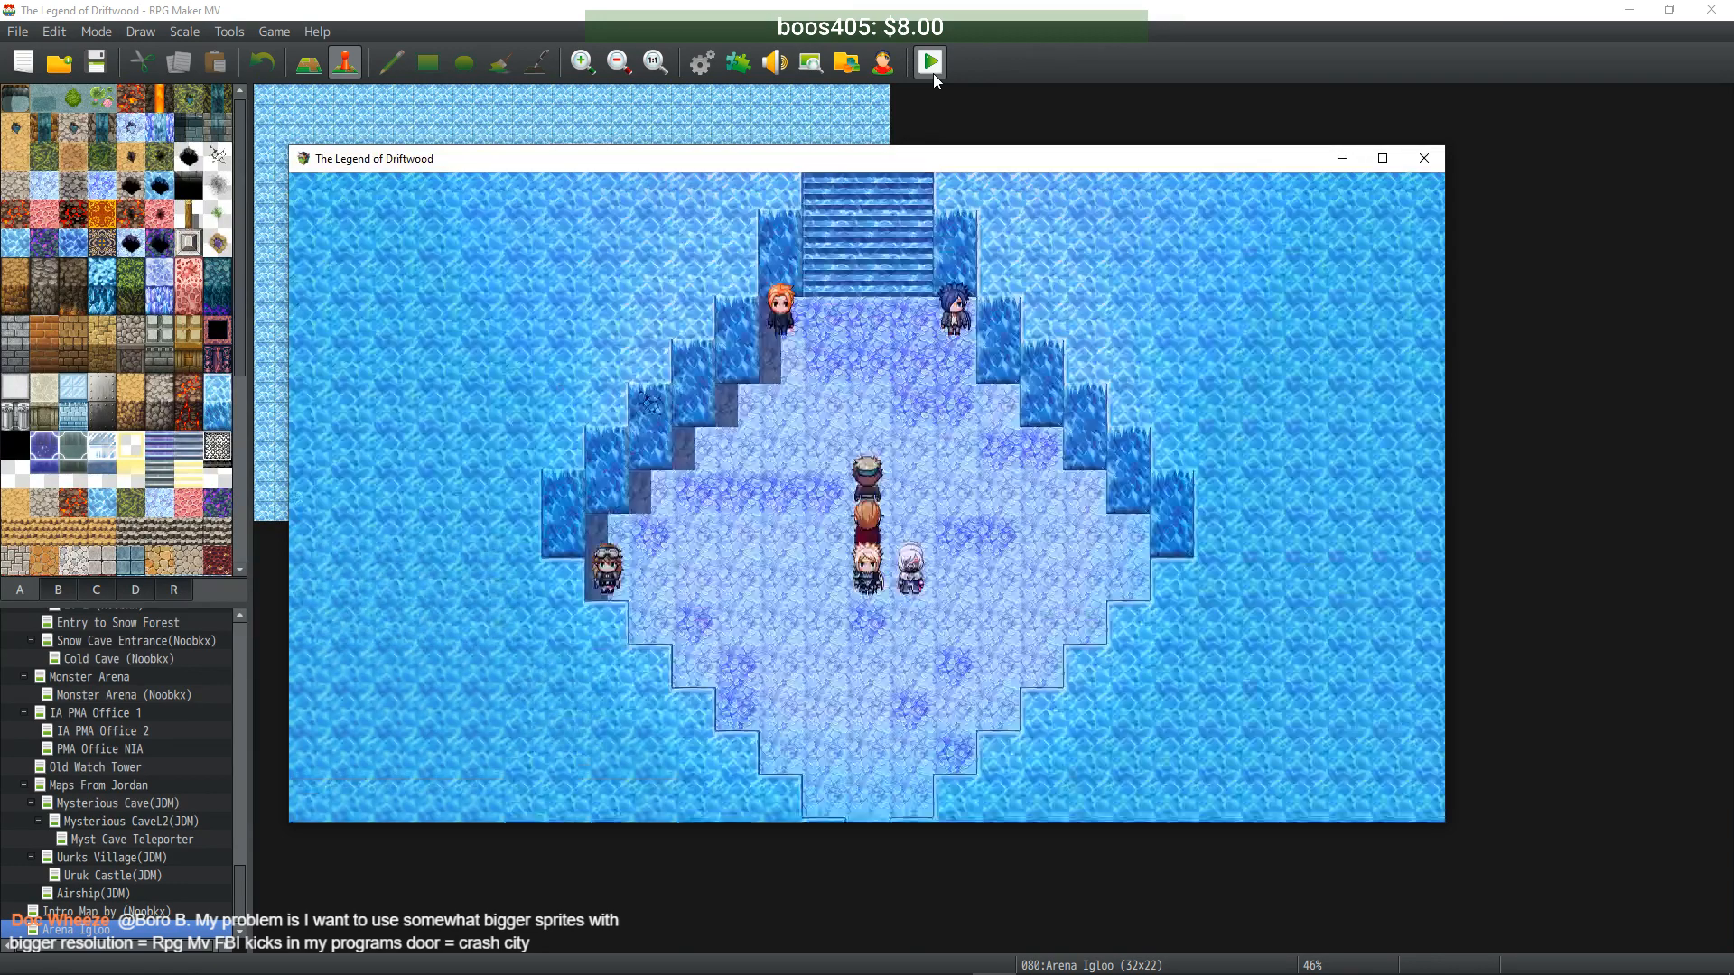
- Get an Arena Battle Emblem from the distributor and walk onto the teleporter
key(Return)
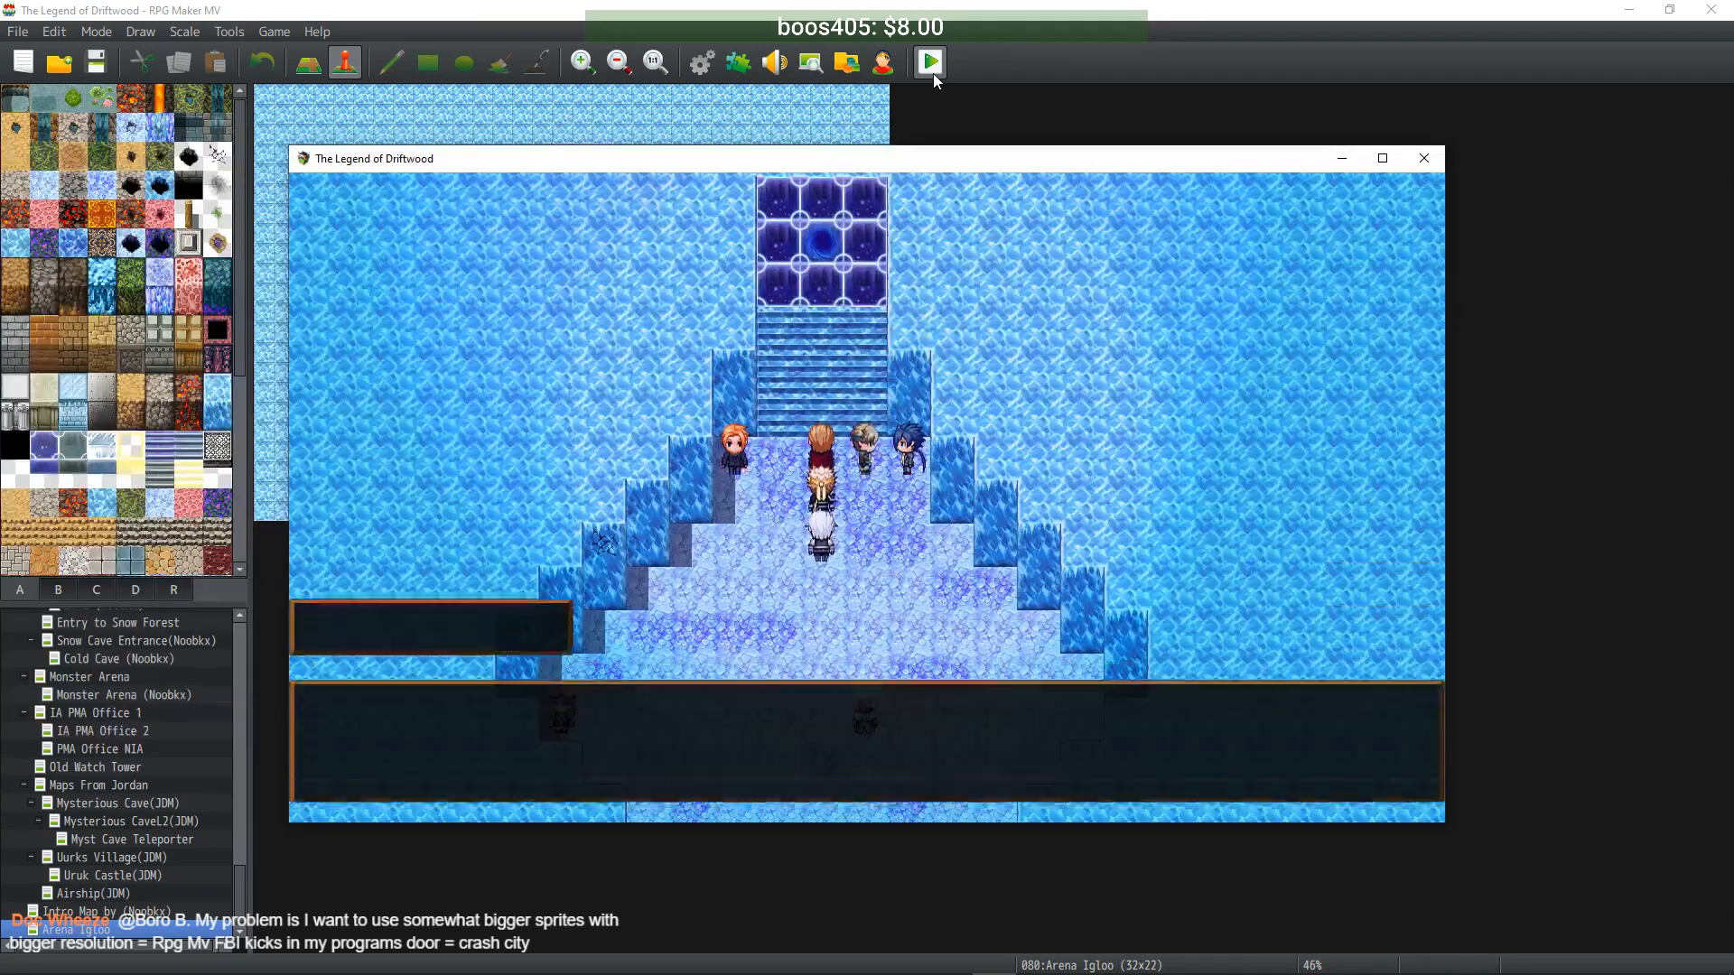
key(Return)
key(Up)
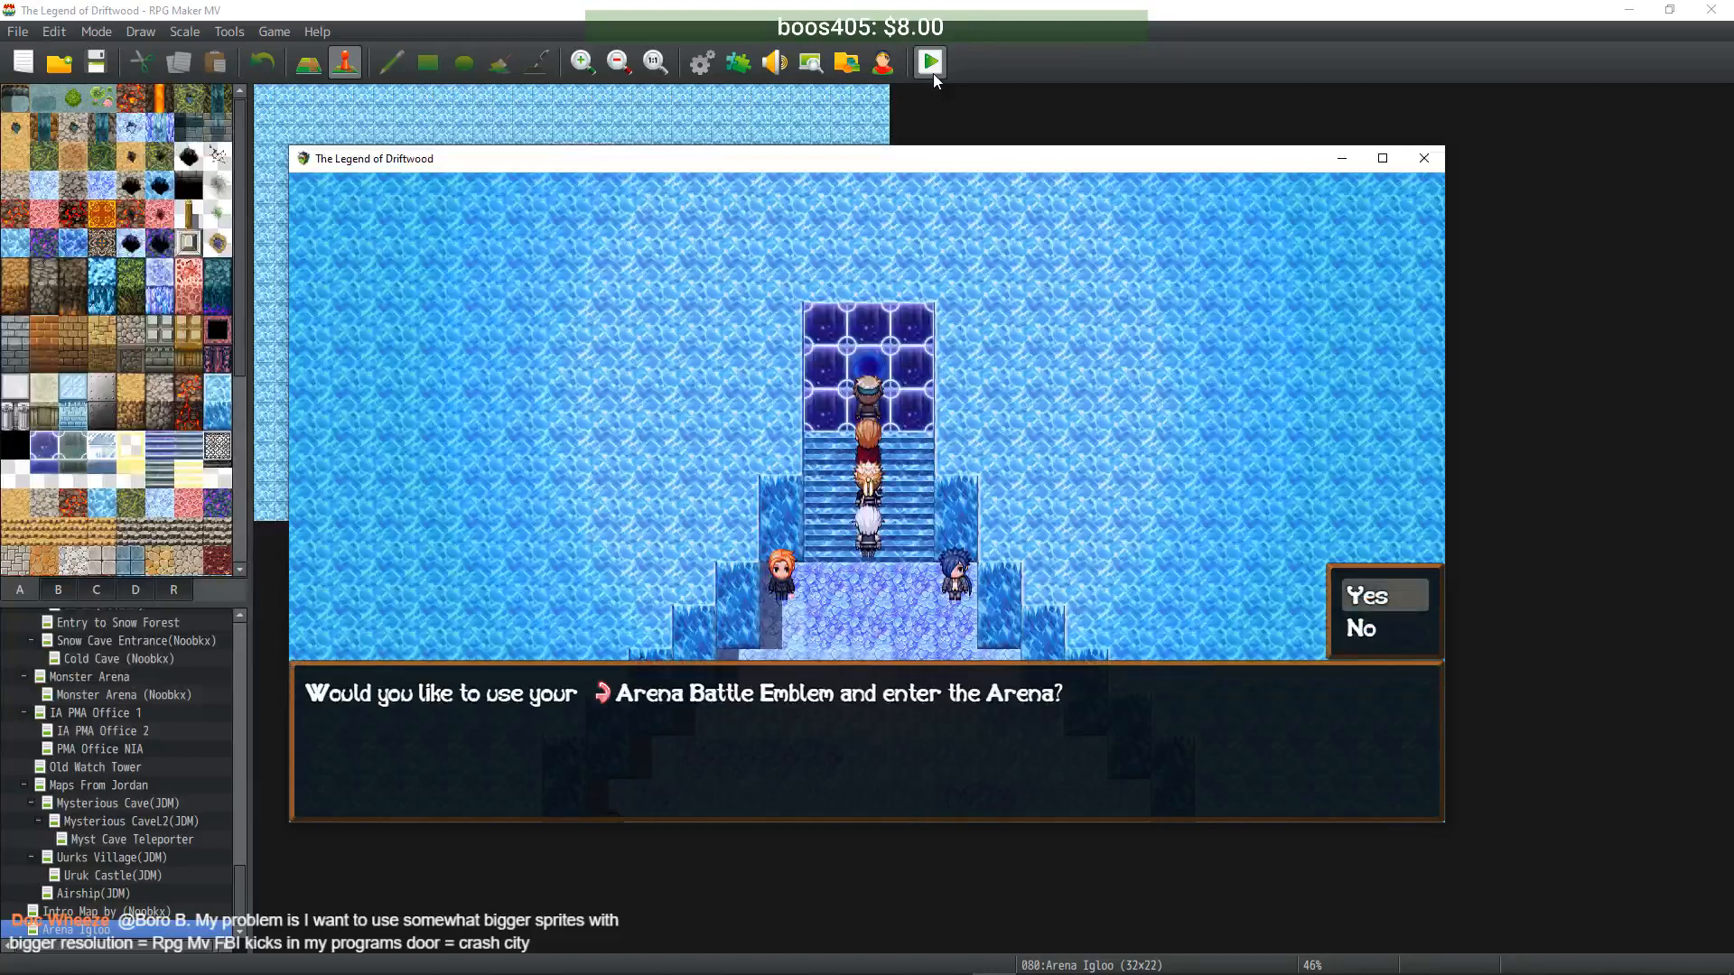
- Use the emblem to enter the arena, choose regular monsters, and pick Orukai as the opponent
key(Return)
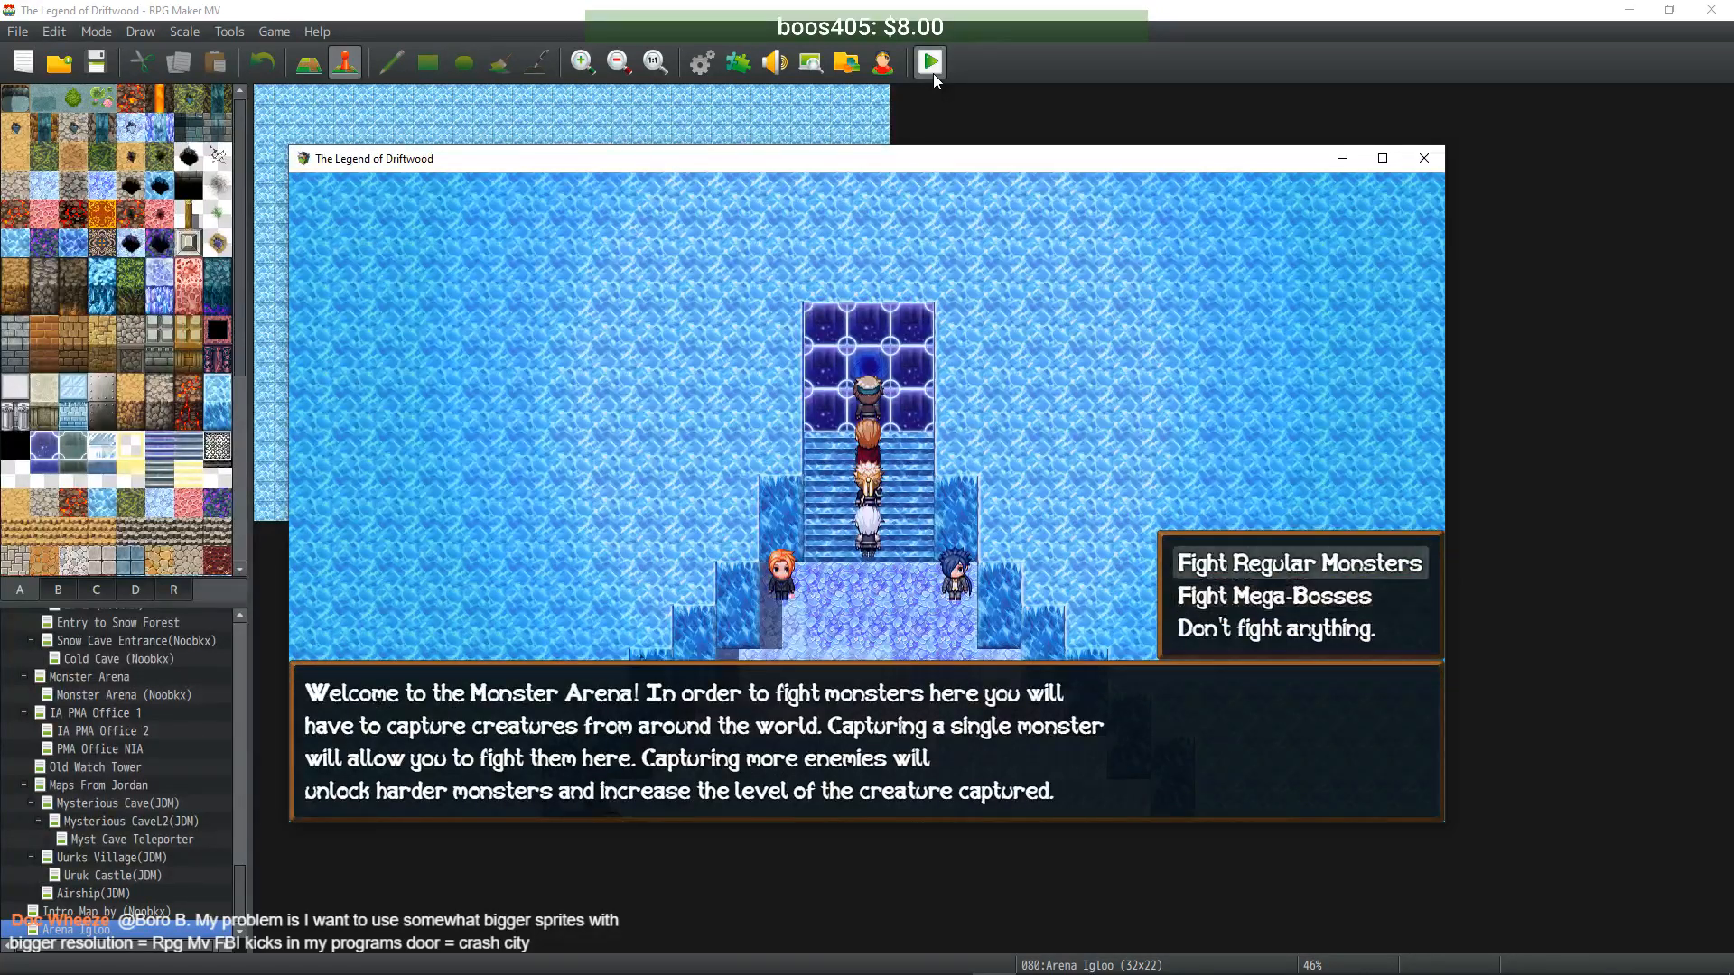
key(Return)
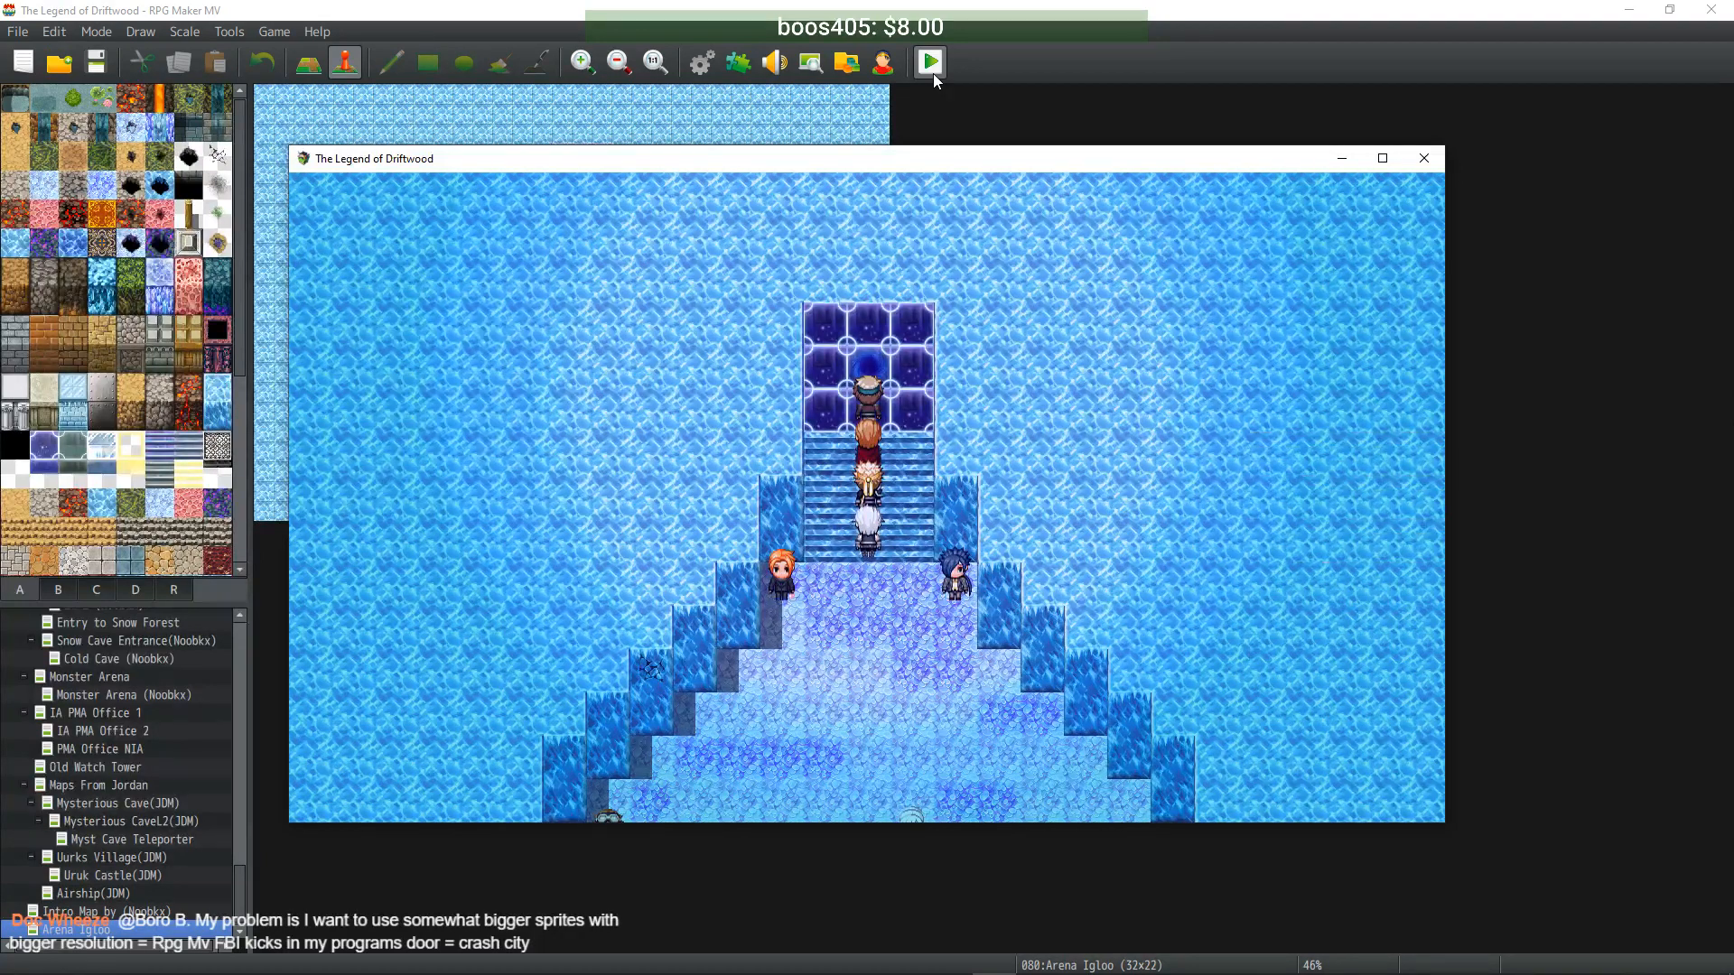
key(Return)
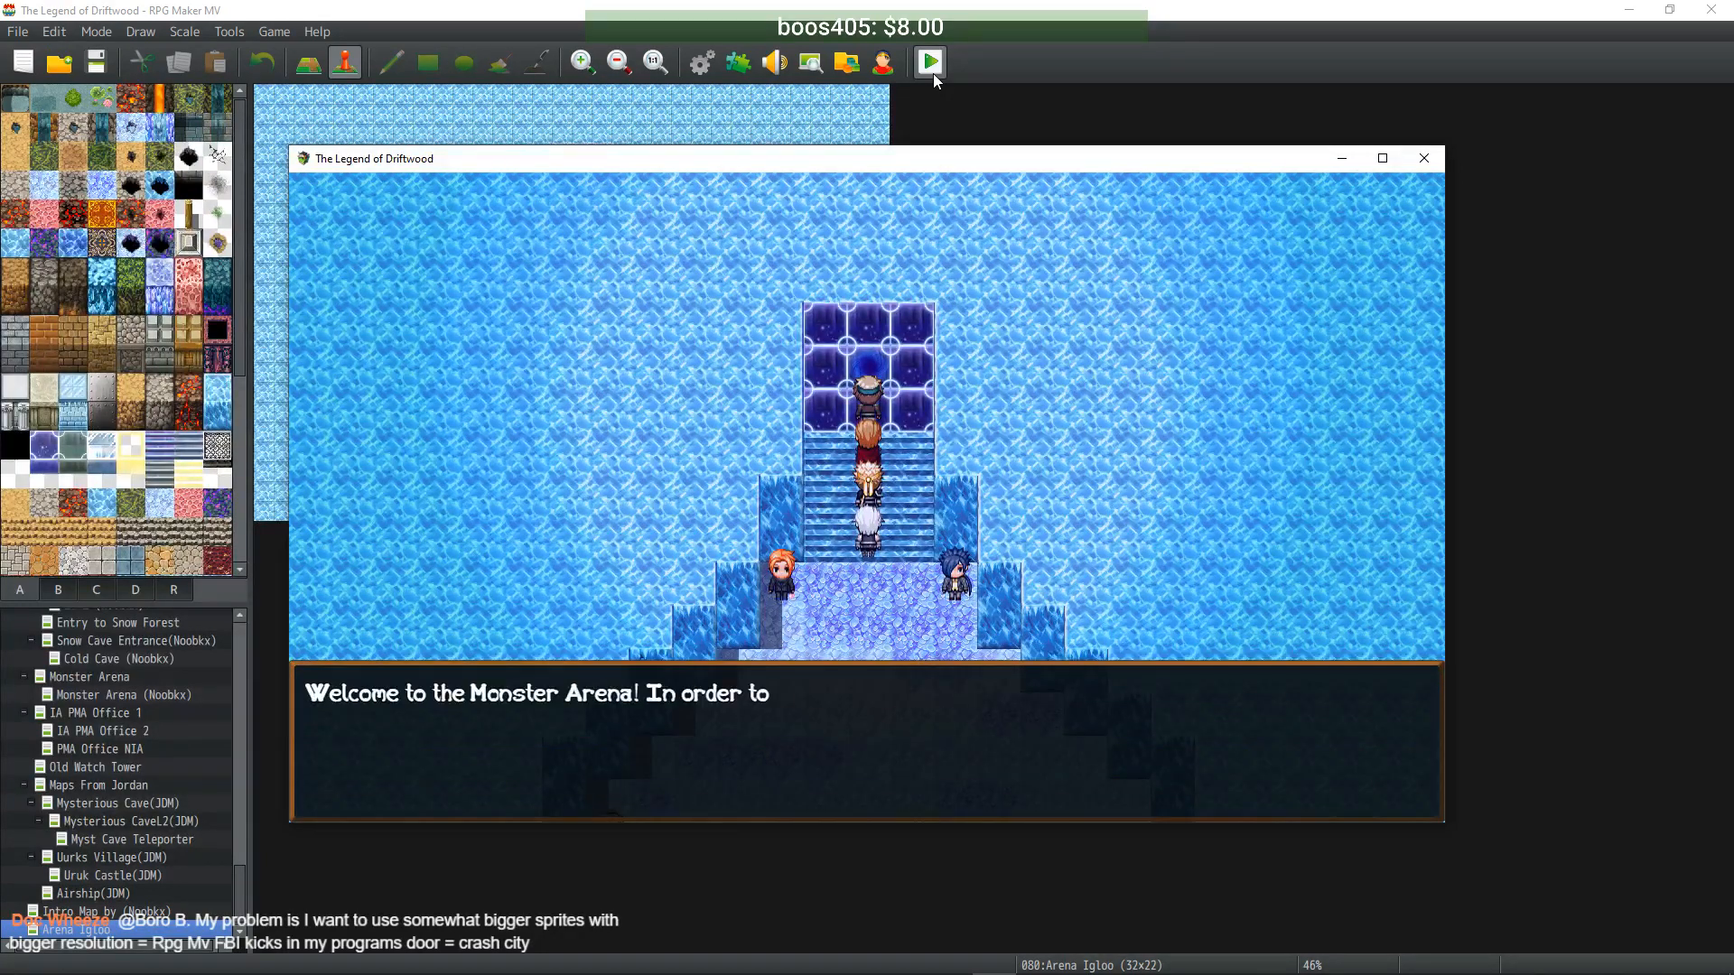
key(Return)
key(Return)
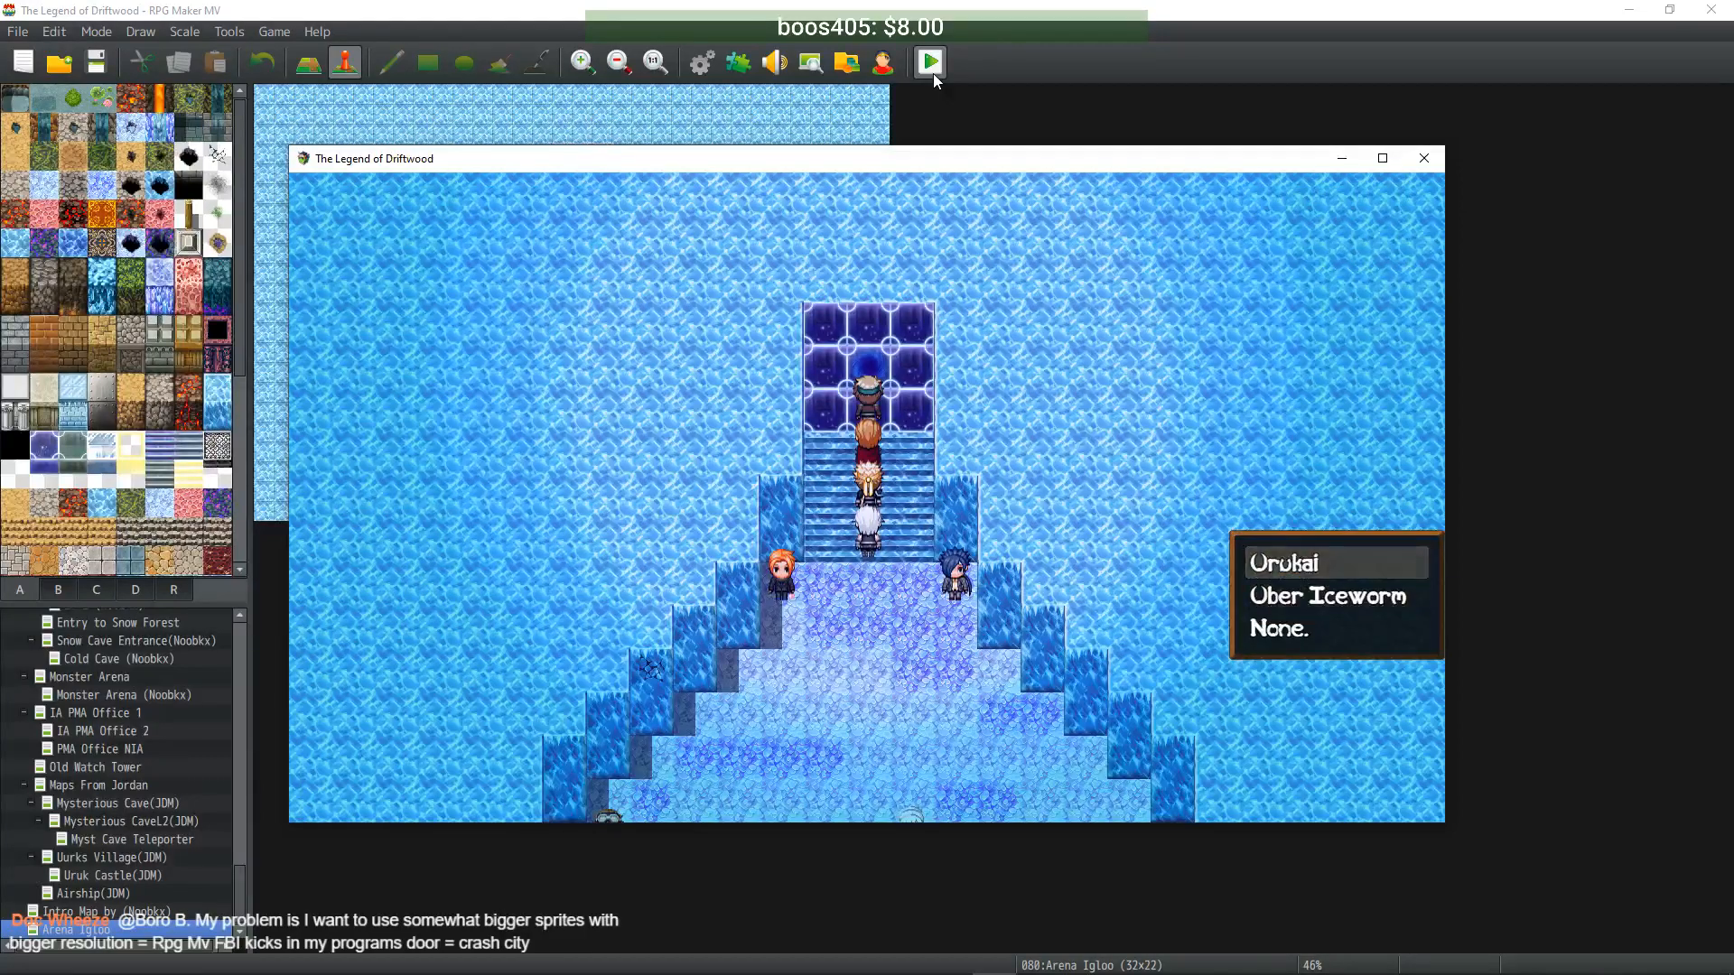
key(Return)
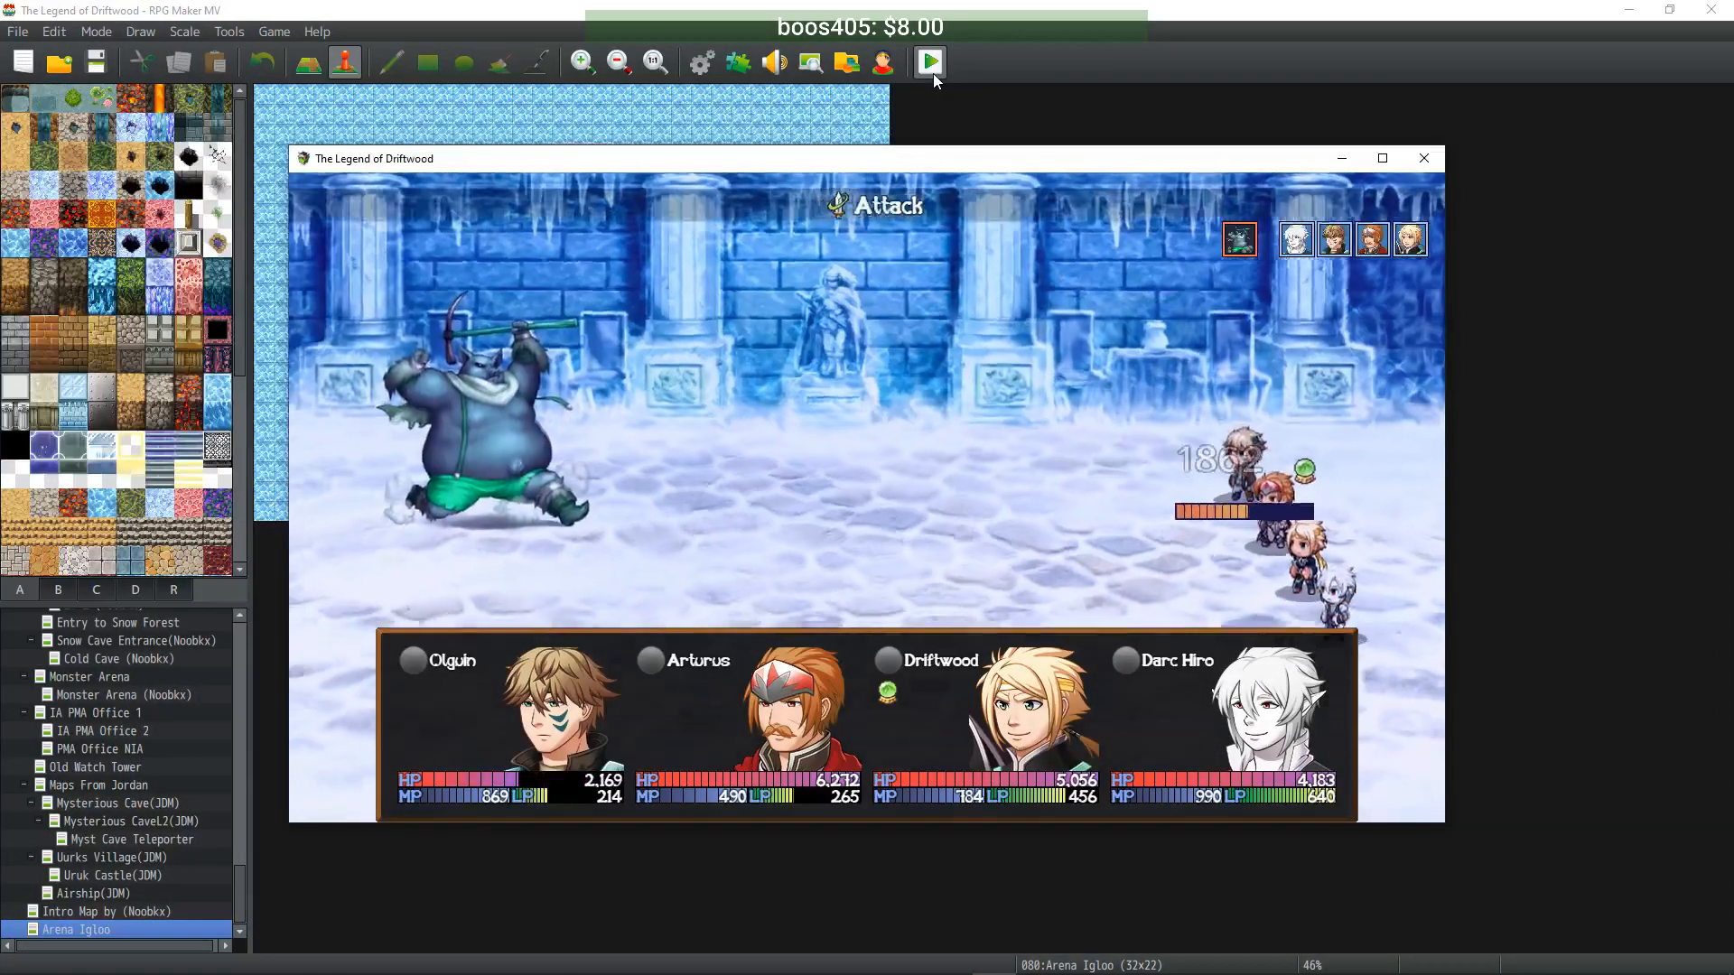
- Sing Healer's Paeon, fire Olguin's Flame Shot III, and have Arturus use Enmity
key(Return)
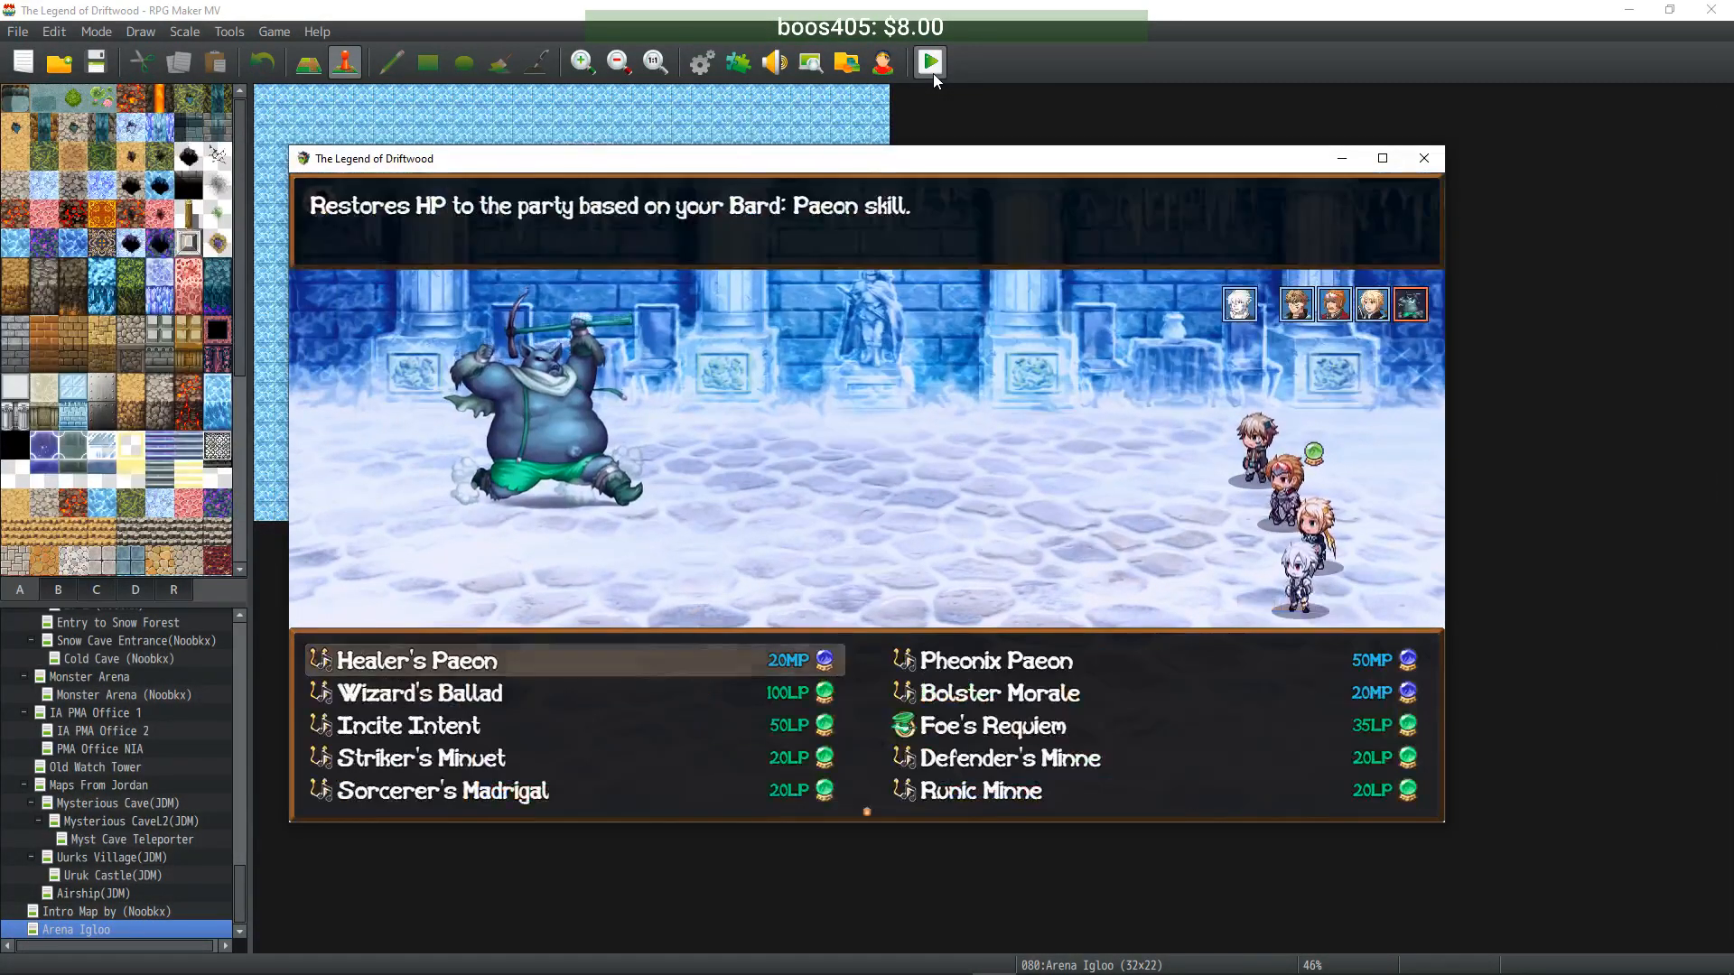
key(Return)
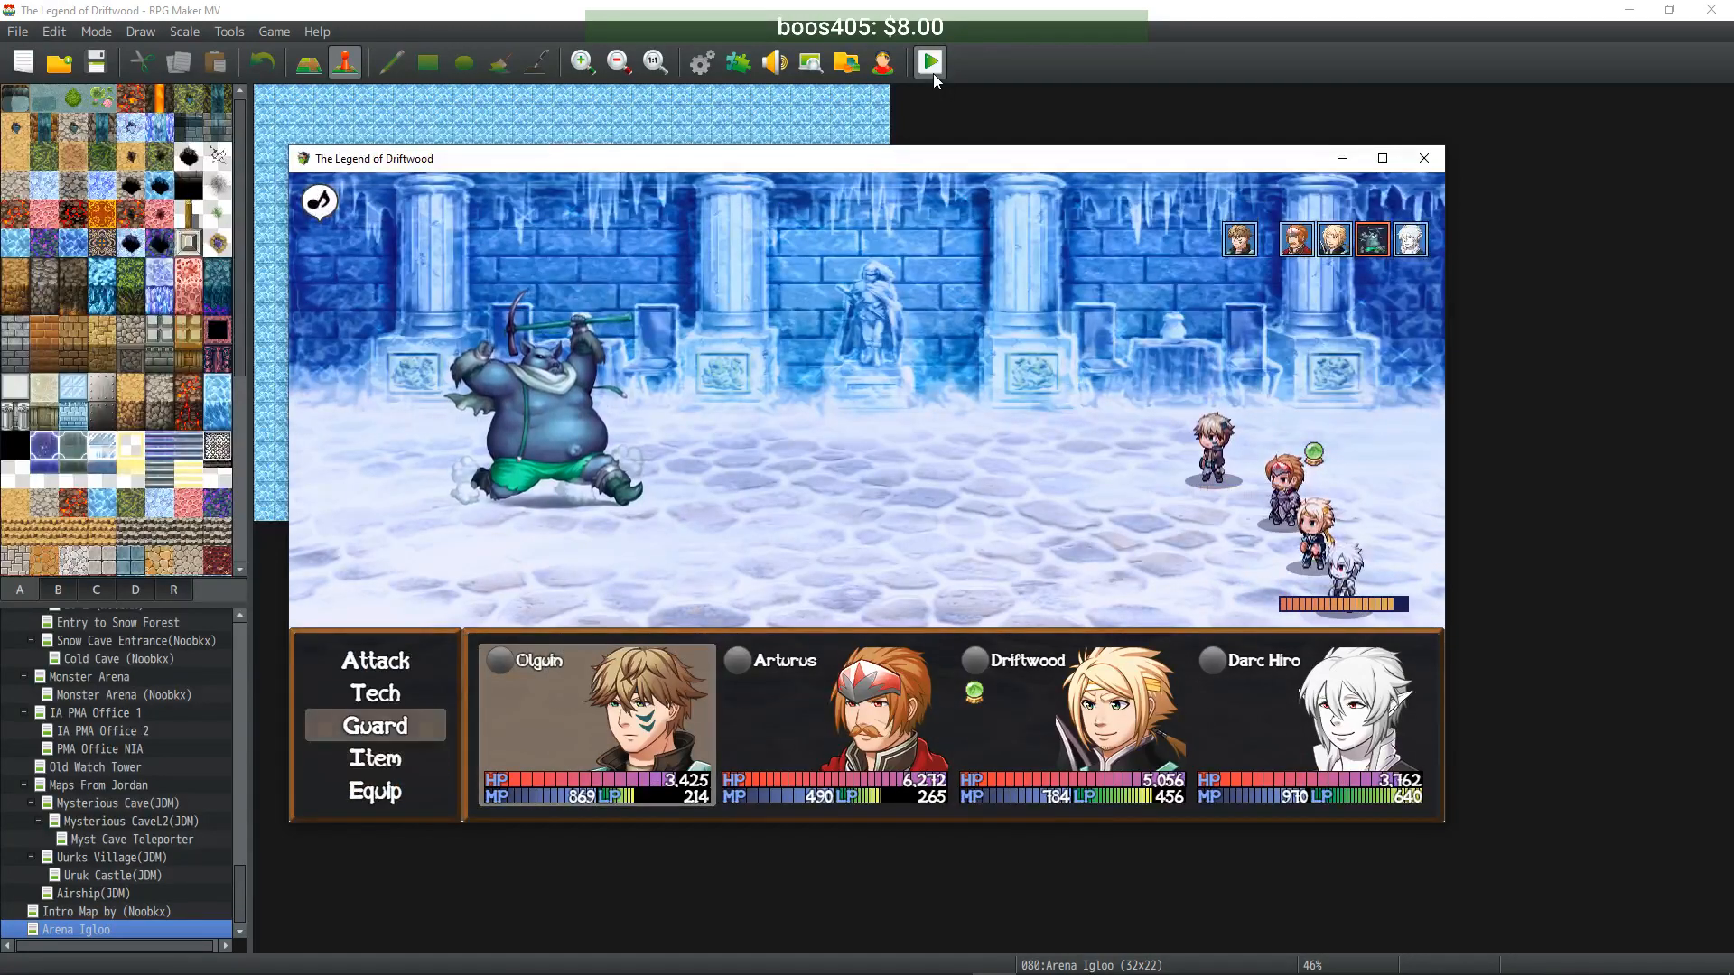
key(Up)
key(Up)
key(Return)
key(Return)
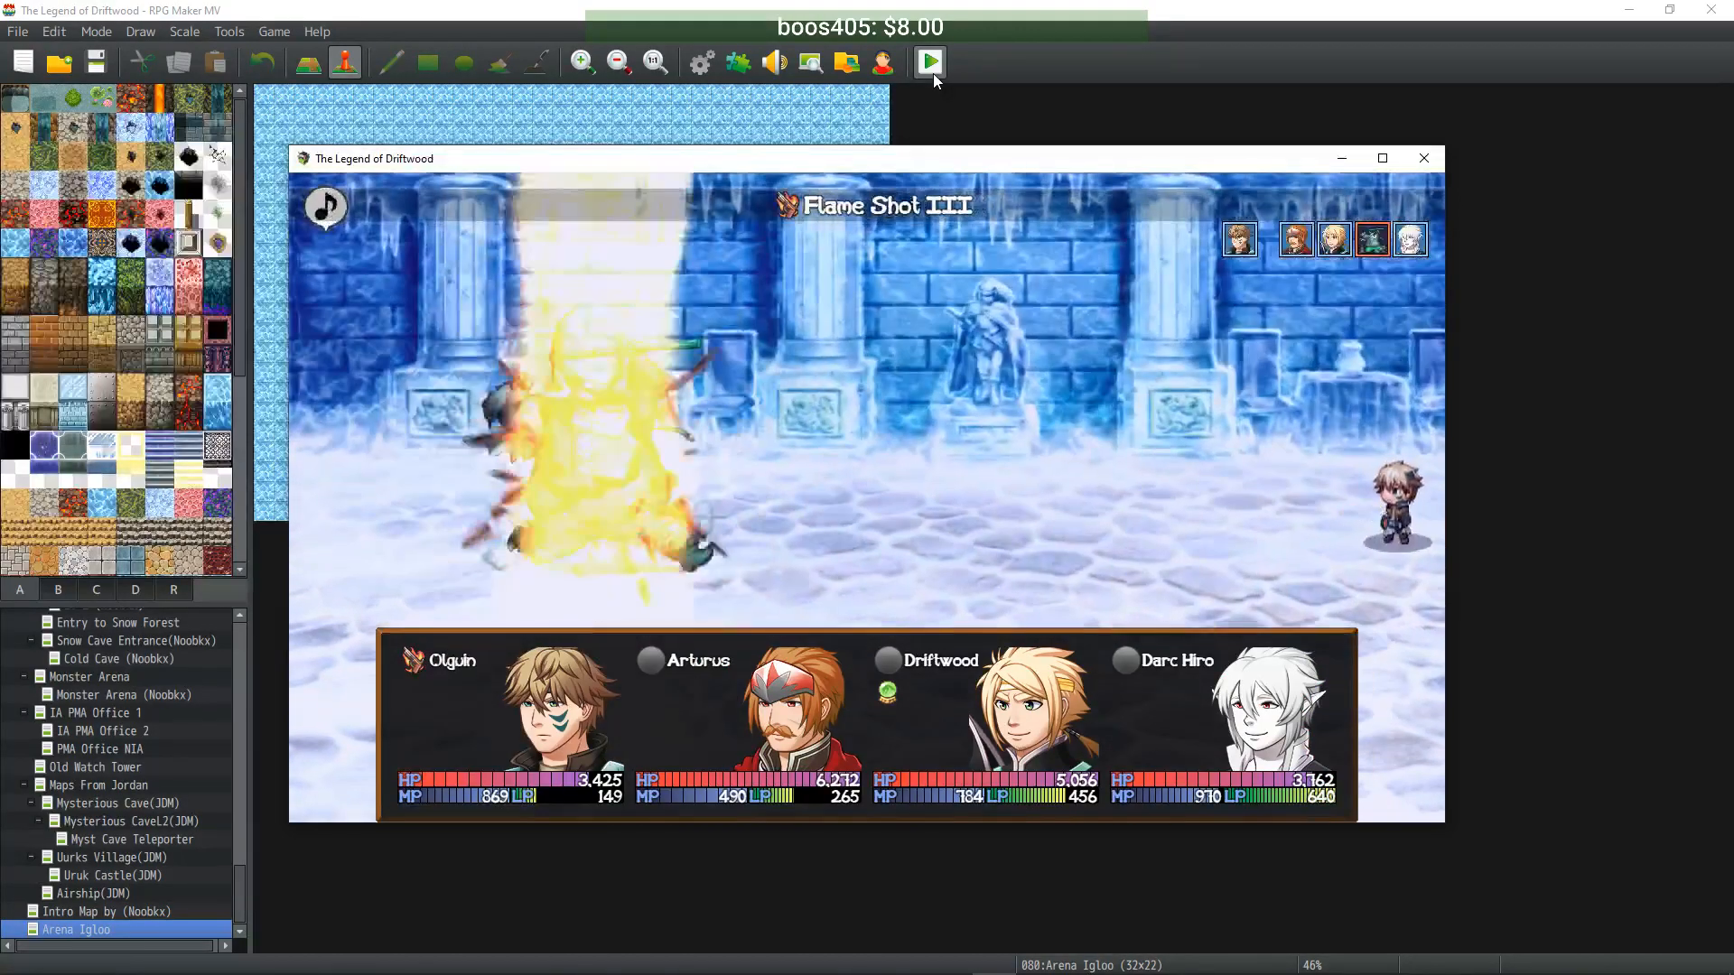
key(Up)
key(Return)
key(Right)
key(Down)
key(Up)
key(Up)
key(Return)
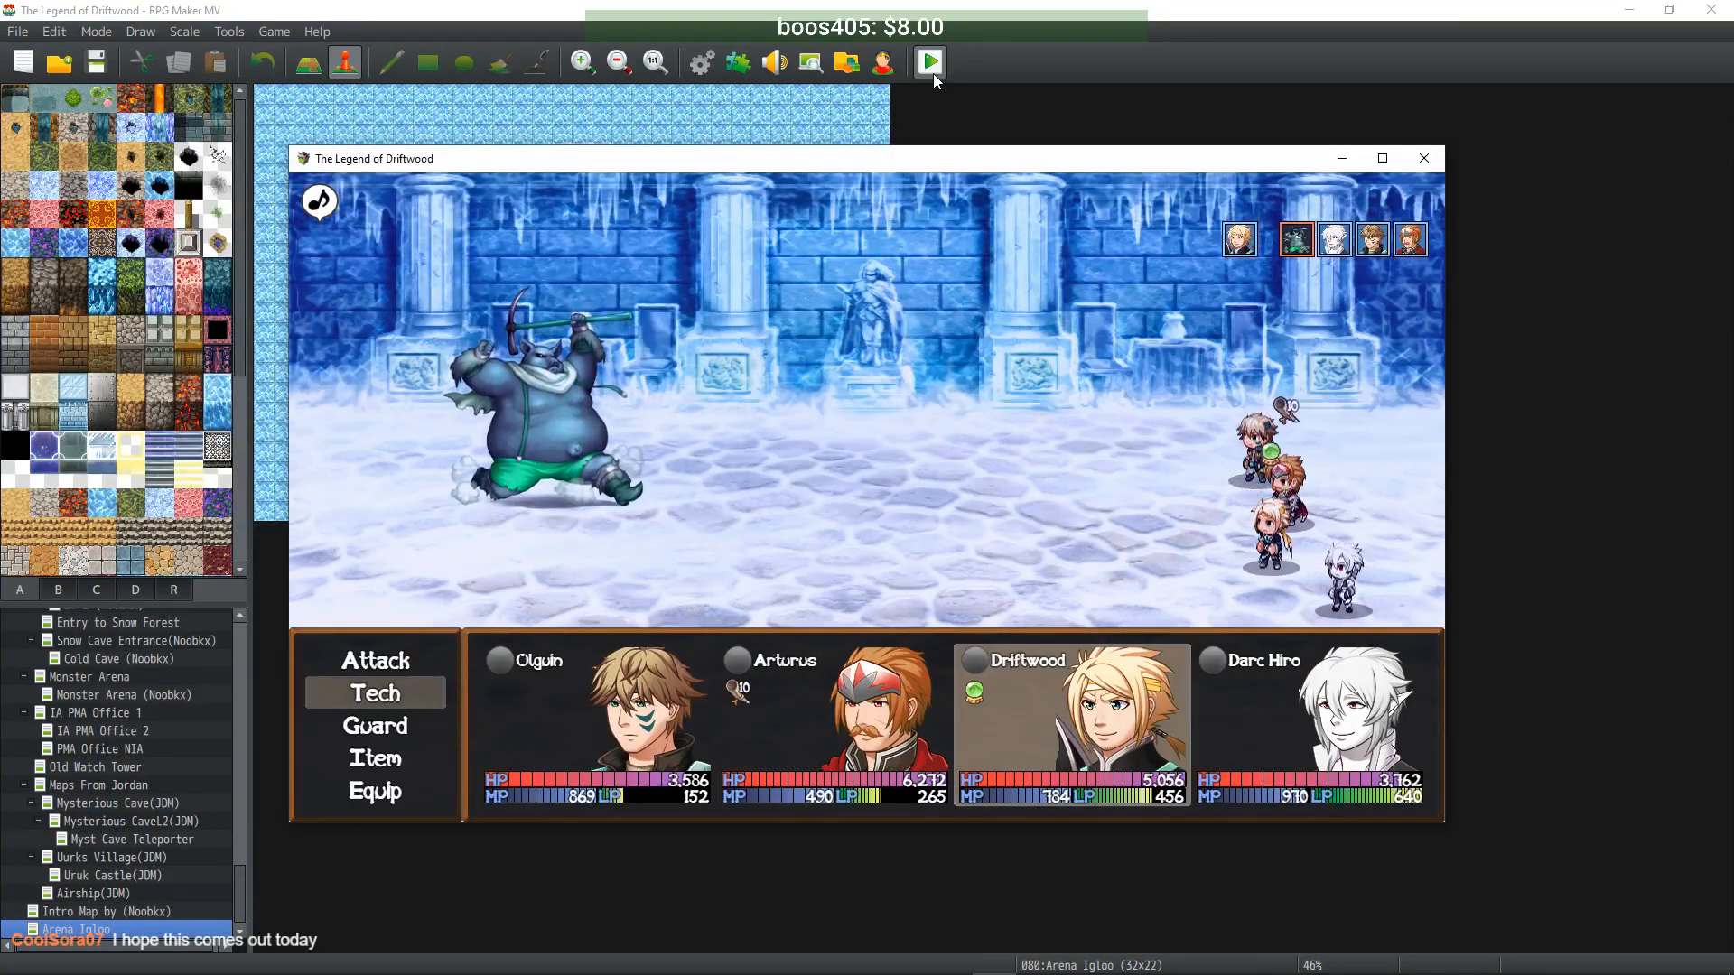
- Sing Healer's Paeon again, fire Flame Shot III, and use Assassinate on the Urukai
key(Return)
key(Return)
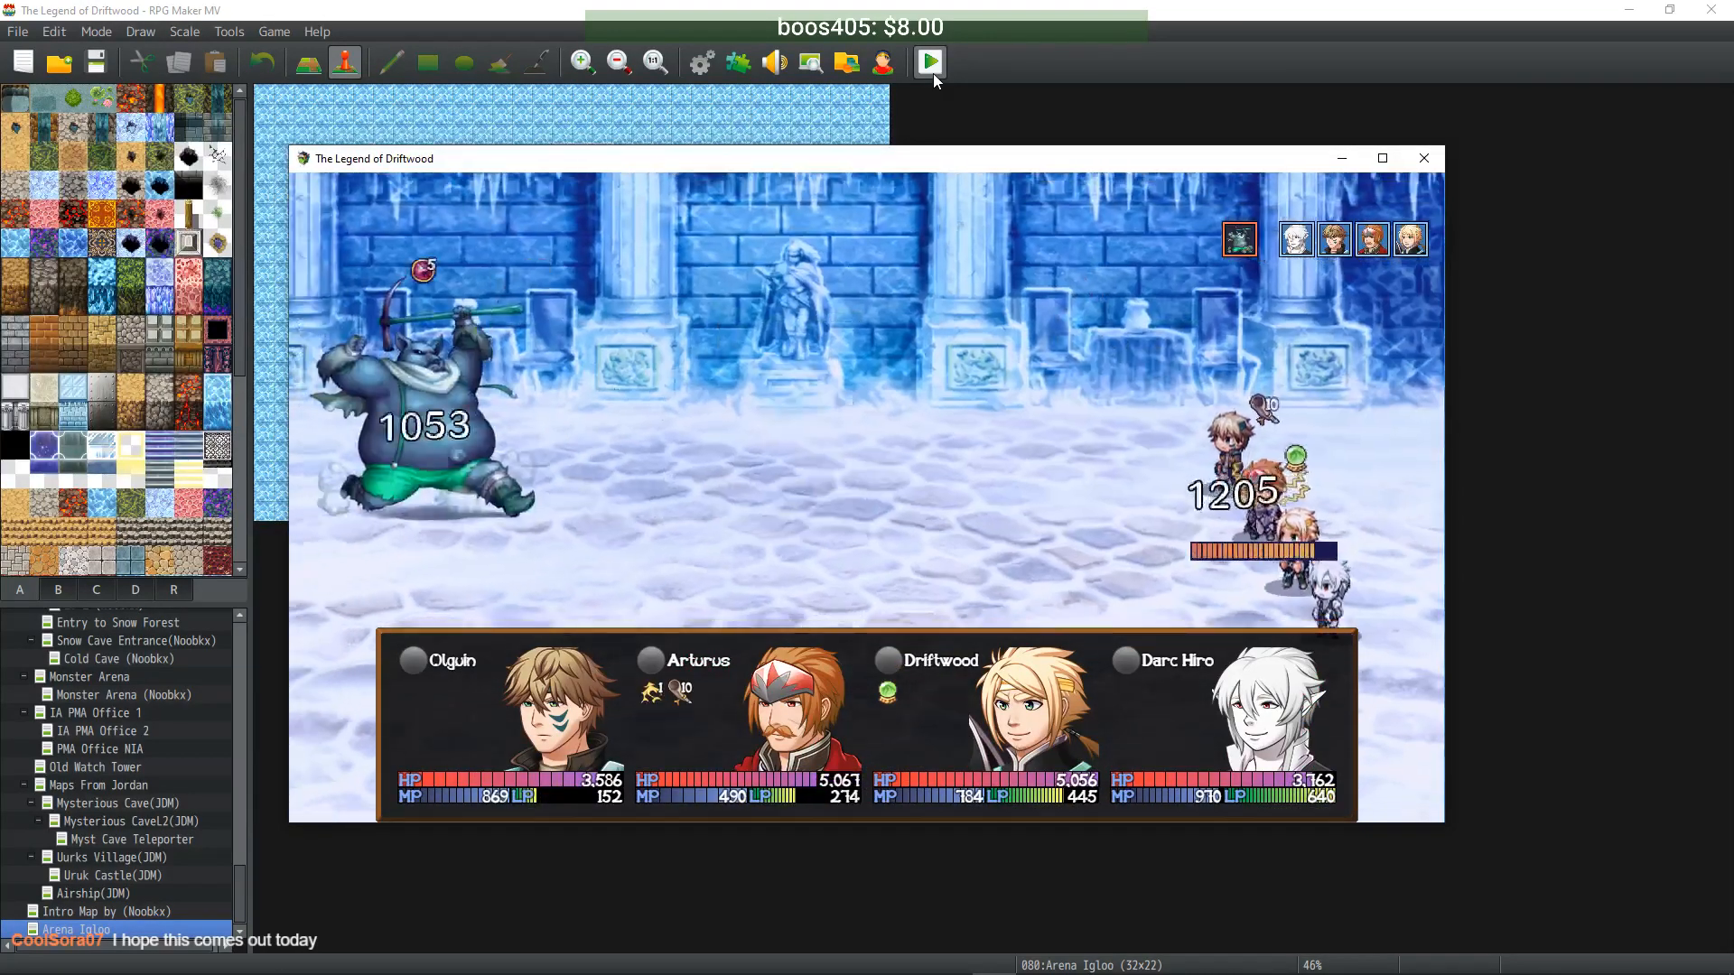
key(Return)
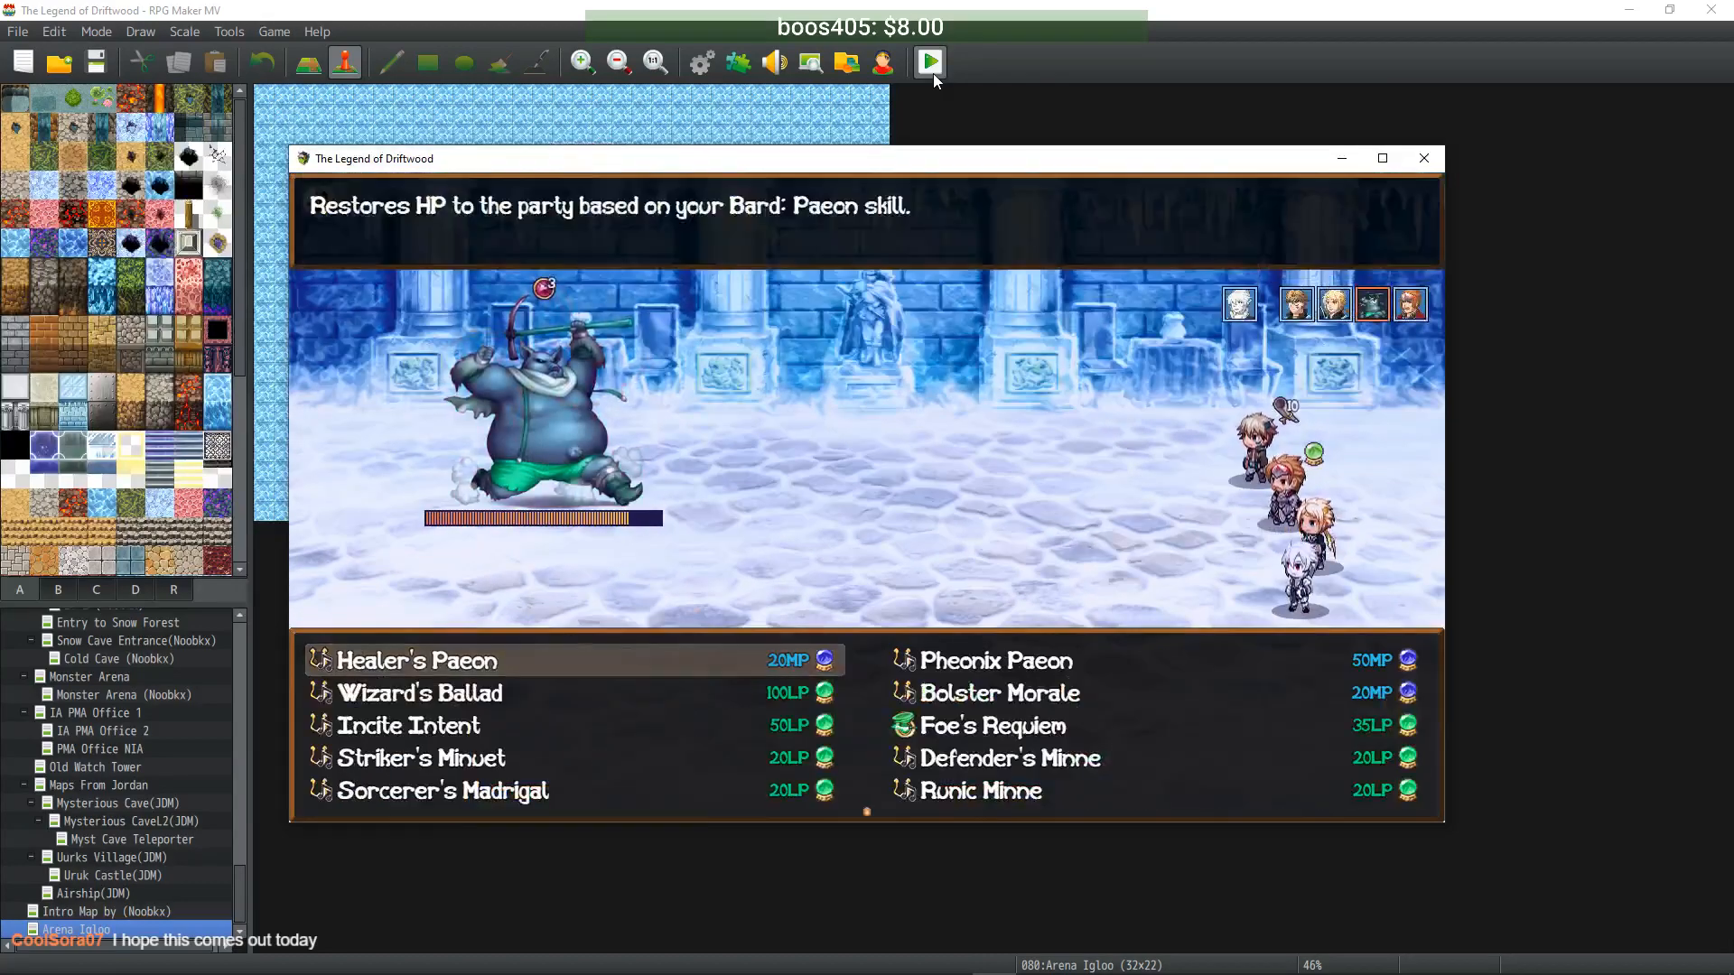
key(Return)
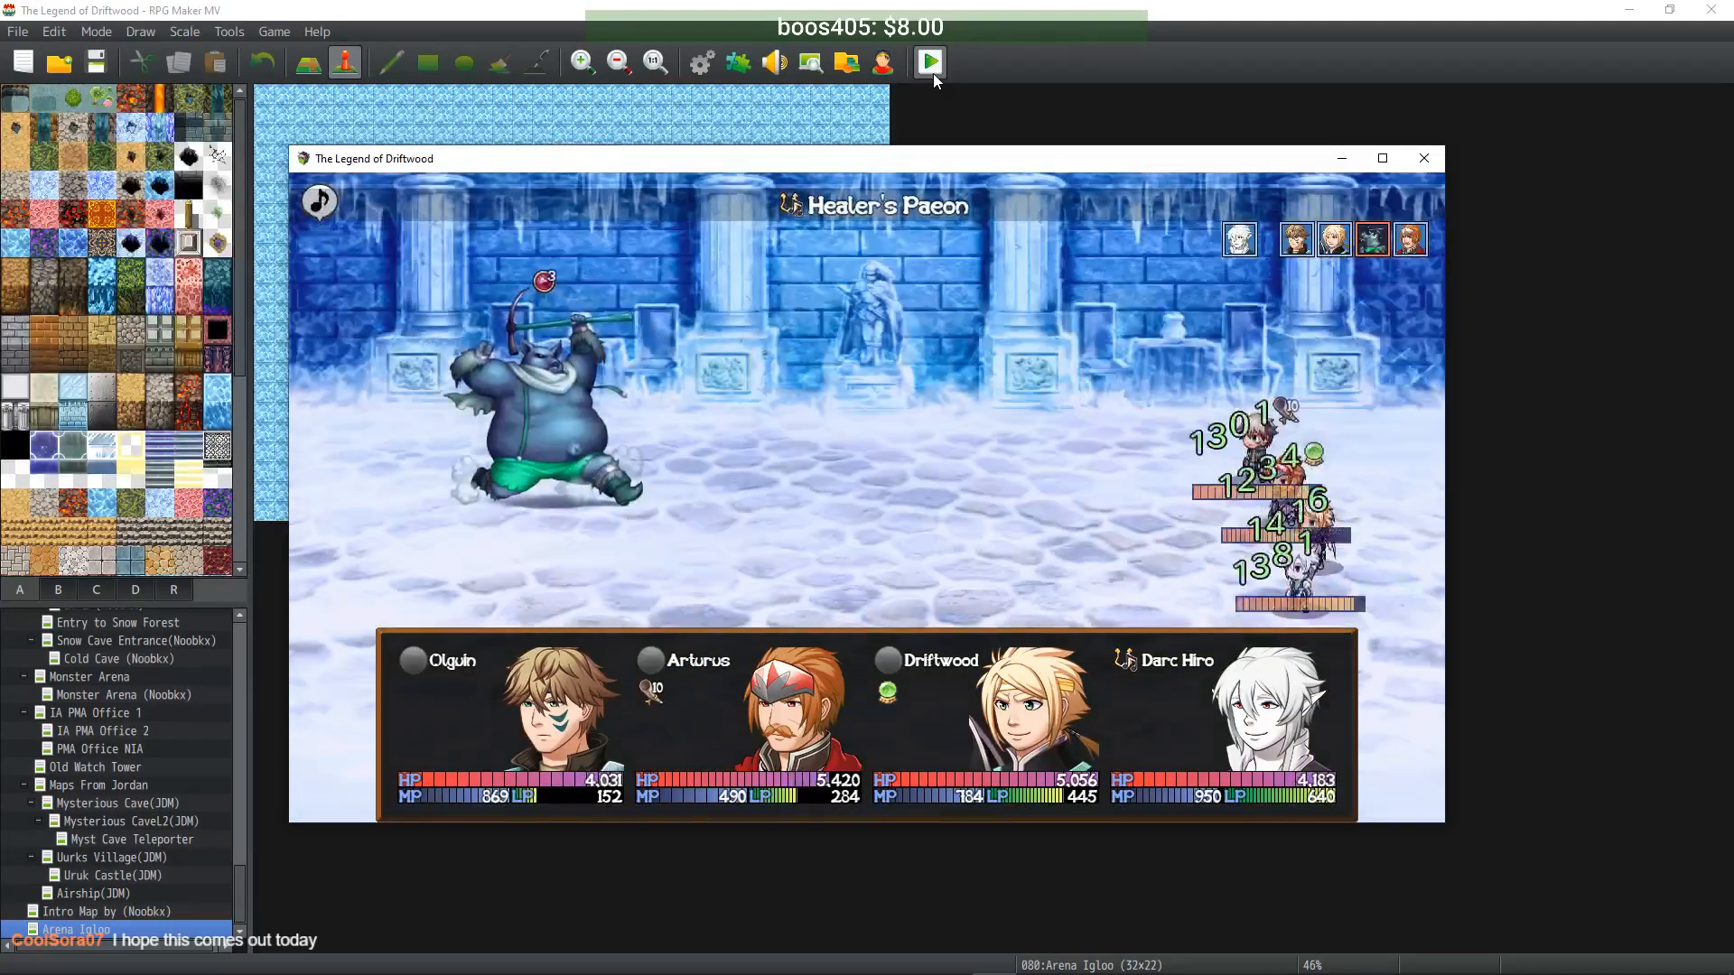
key(Return)
key(Right)
key(Left)
key(Return)
key(Return)
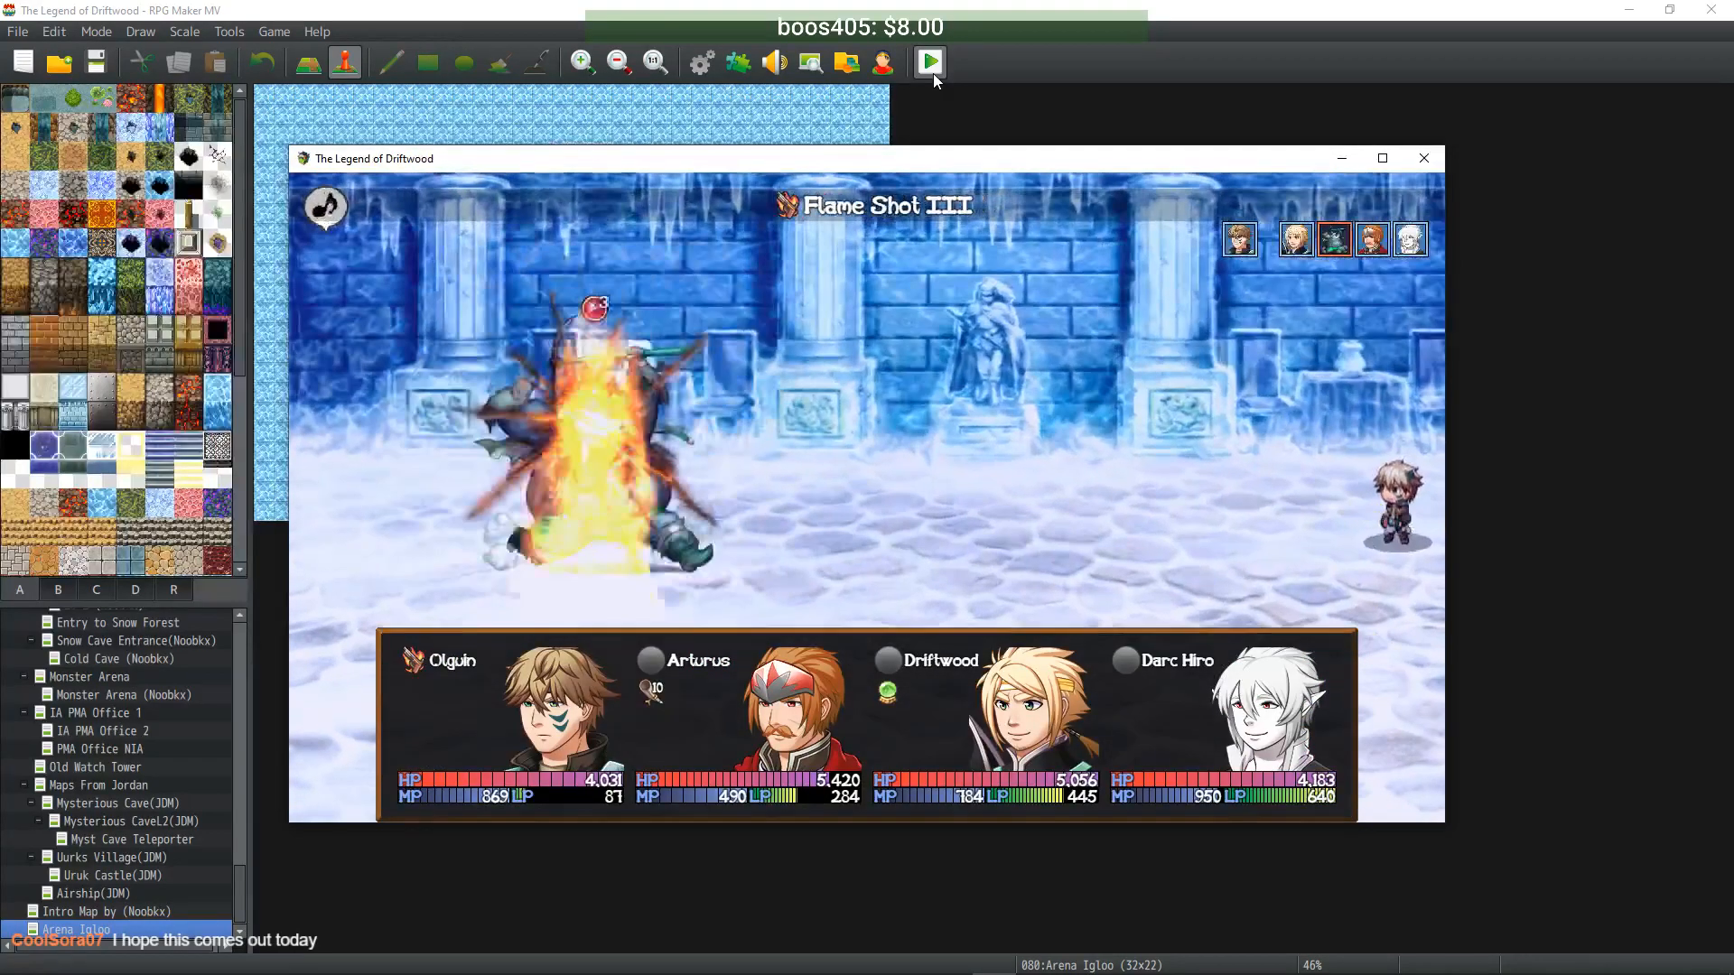
key(Return)
key(Left)
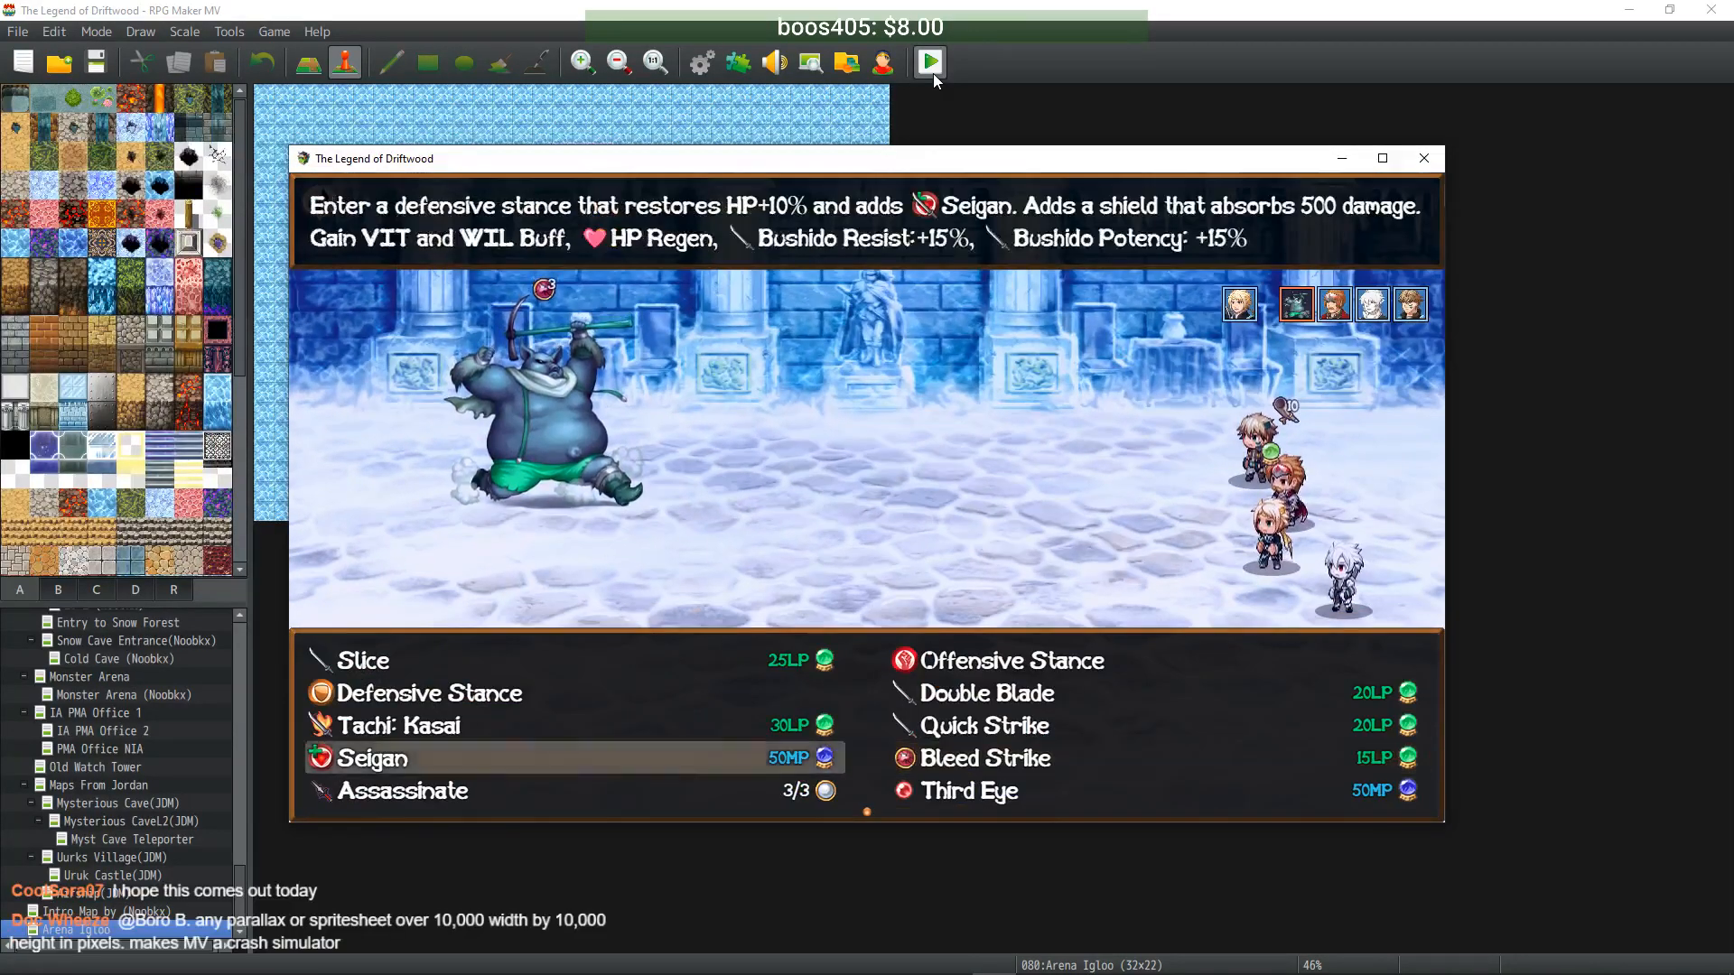
key(Down)
key(Return)
key(Return)
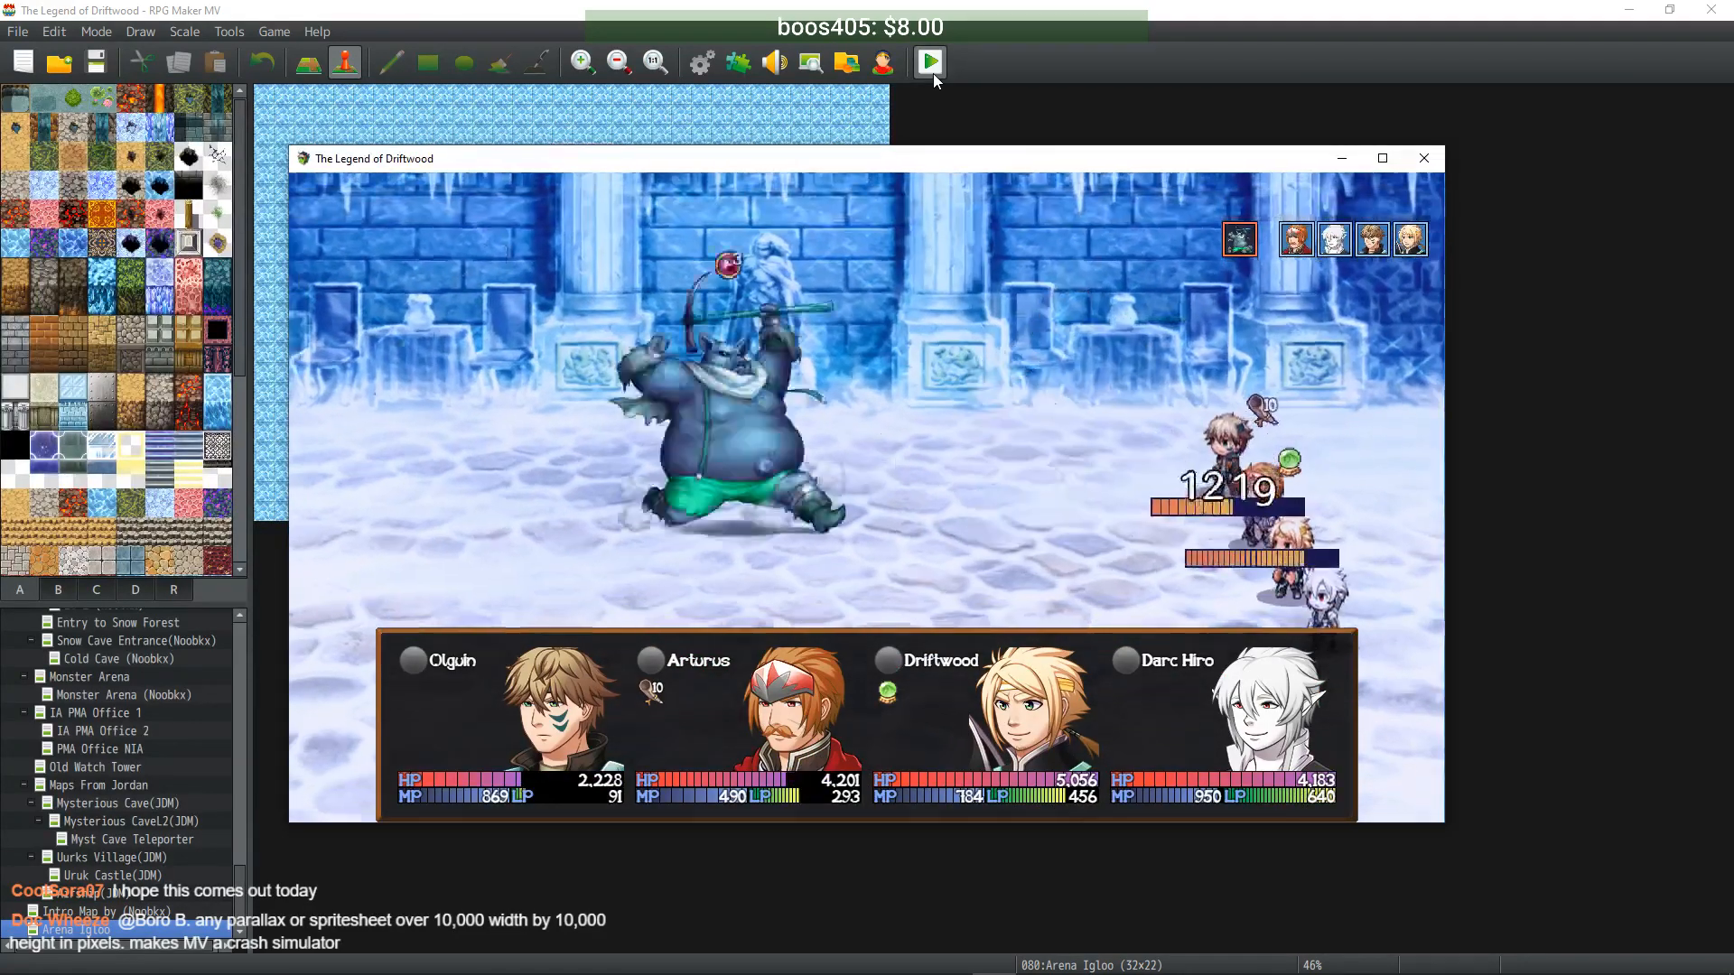
- Cast Protection II on the party and sing Healer's Paeon for all allies
key(Return)
key(Left)
key(Down)
key(Down)
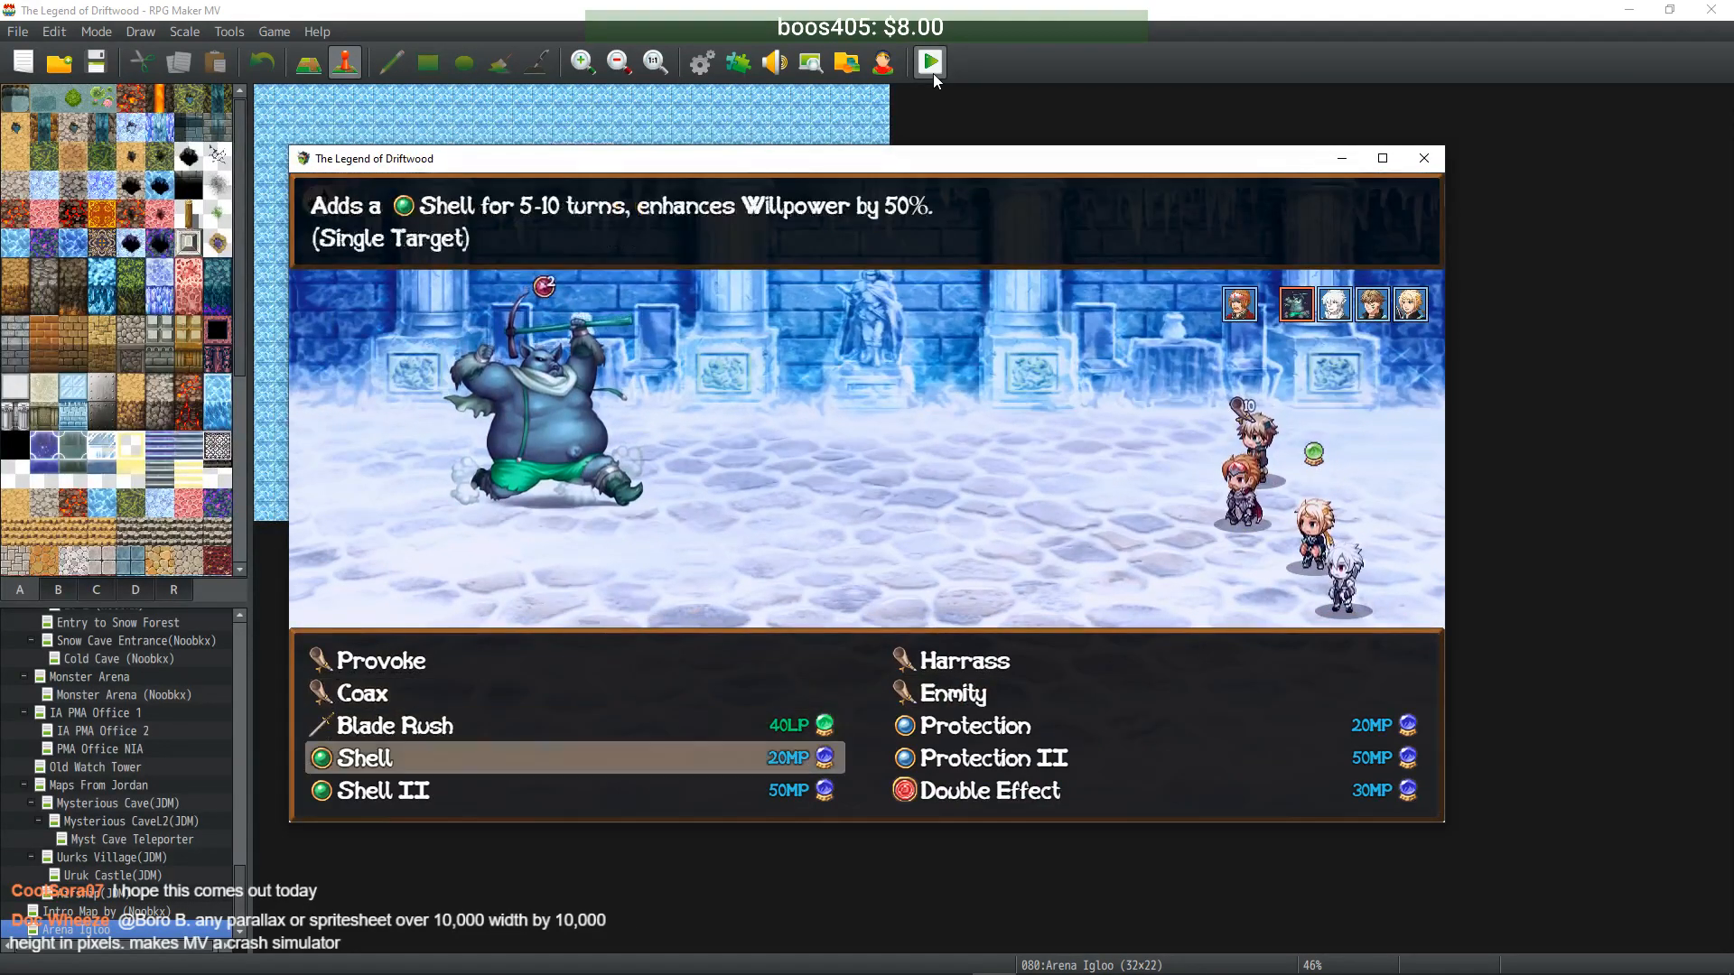
key(Right)
key(Return)
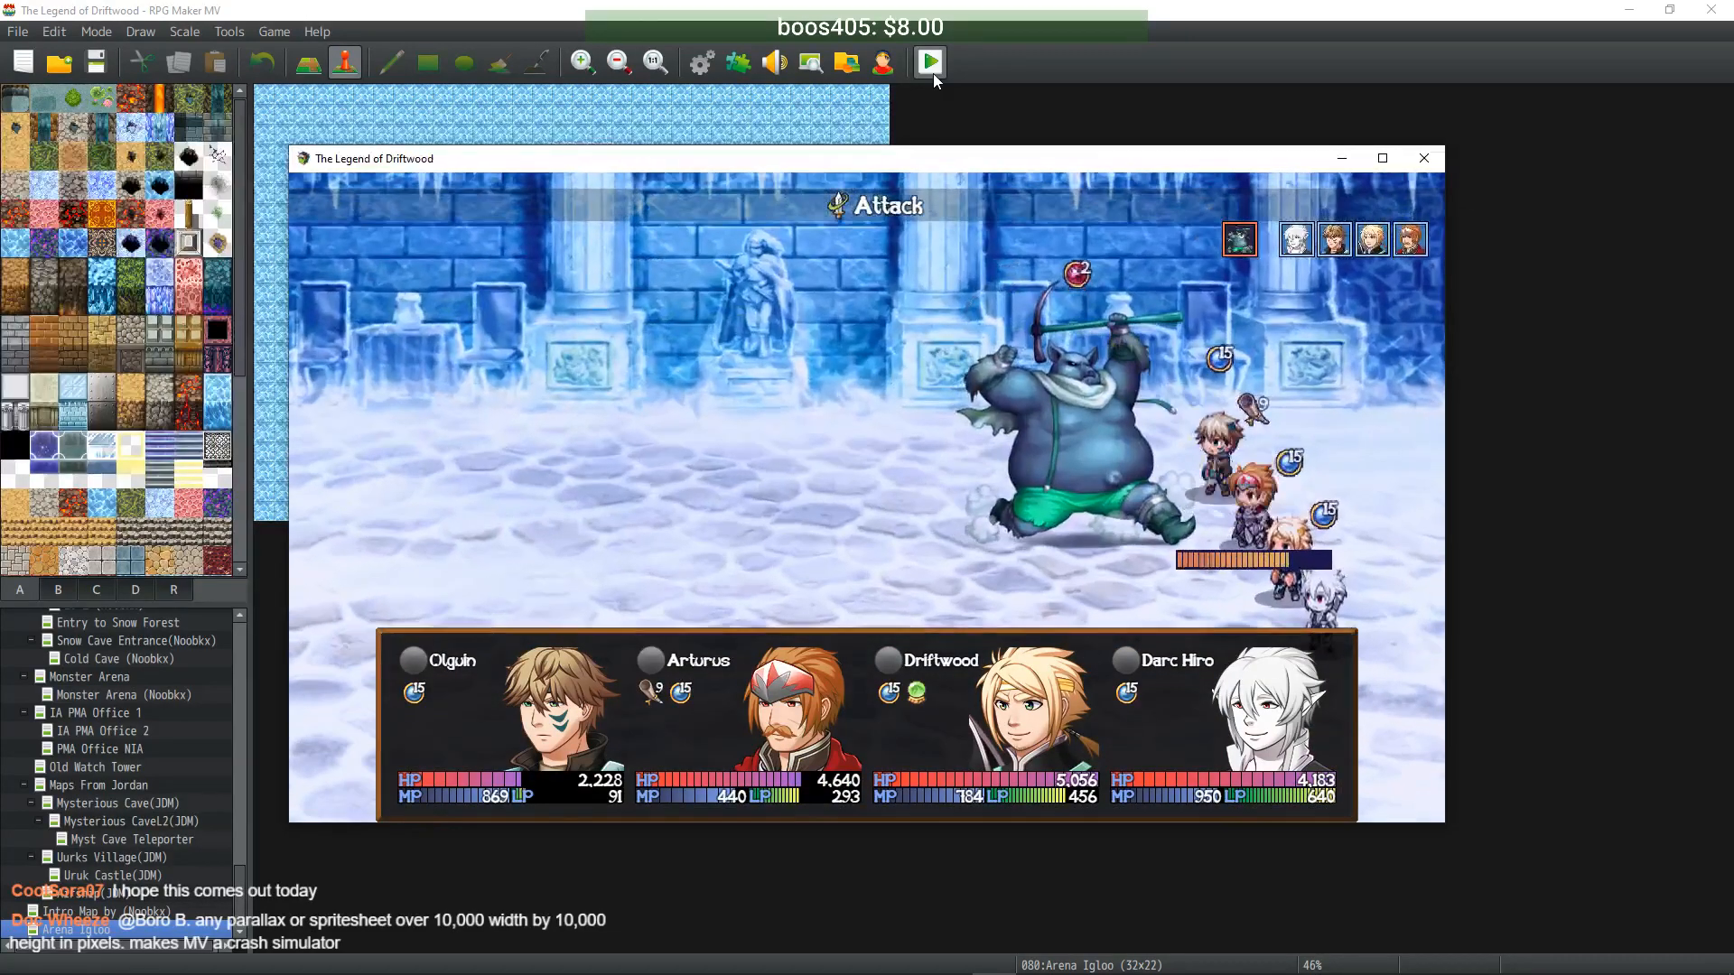
key(Return)
key(Return)
key(Return)
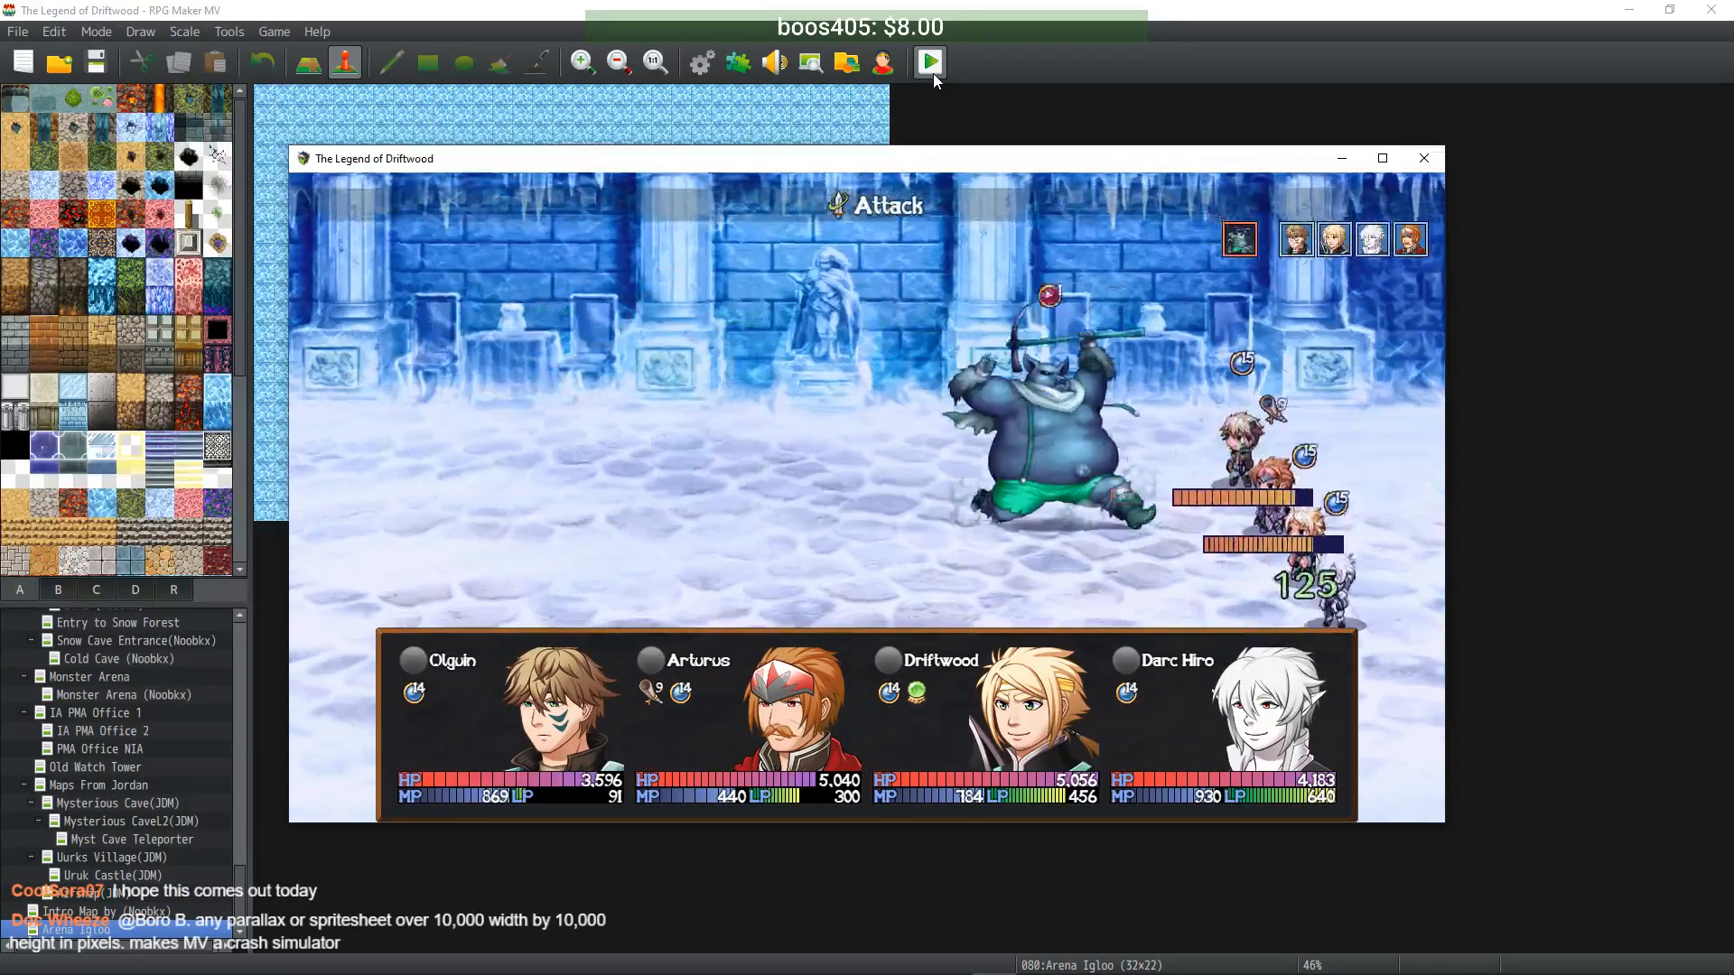
- Launch Frost Shot III at the Lv50 Urukai, use Assassinate, and sing Healer's Paeon
key(Return)
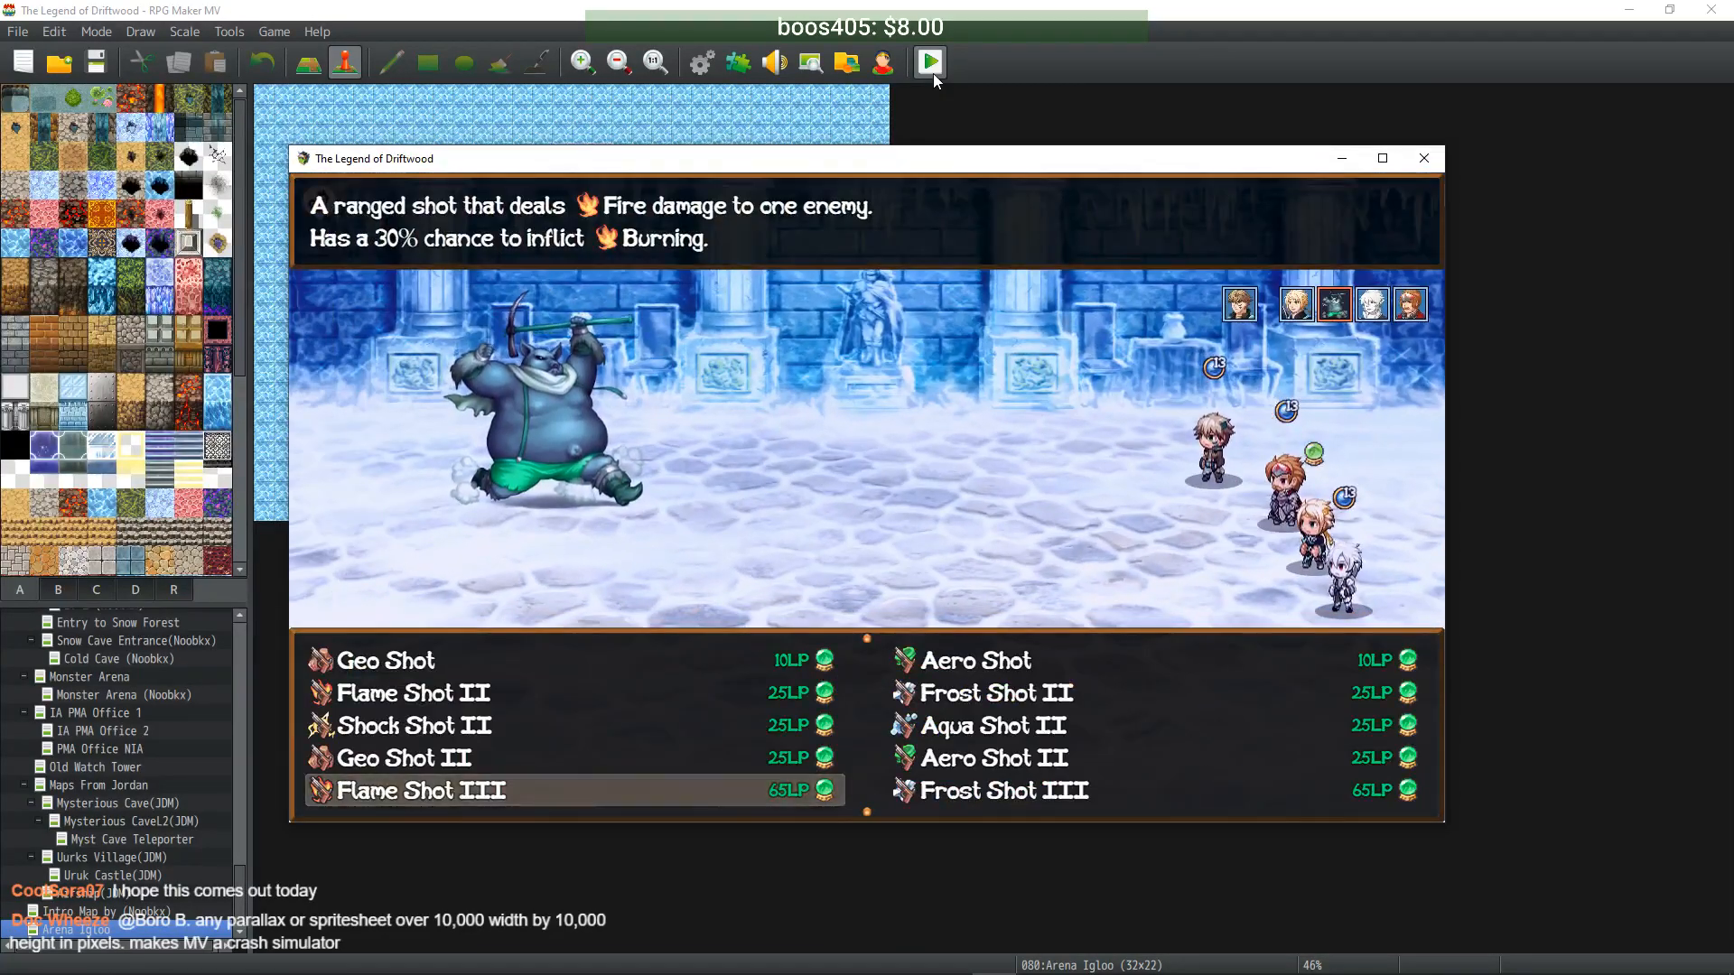
key(Right)
key(Return)
key(Return)
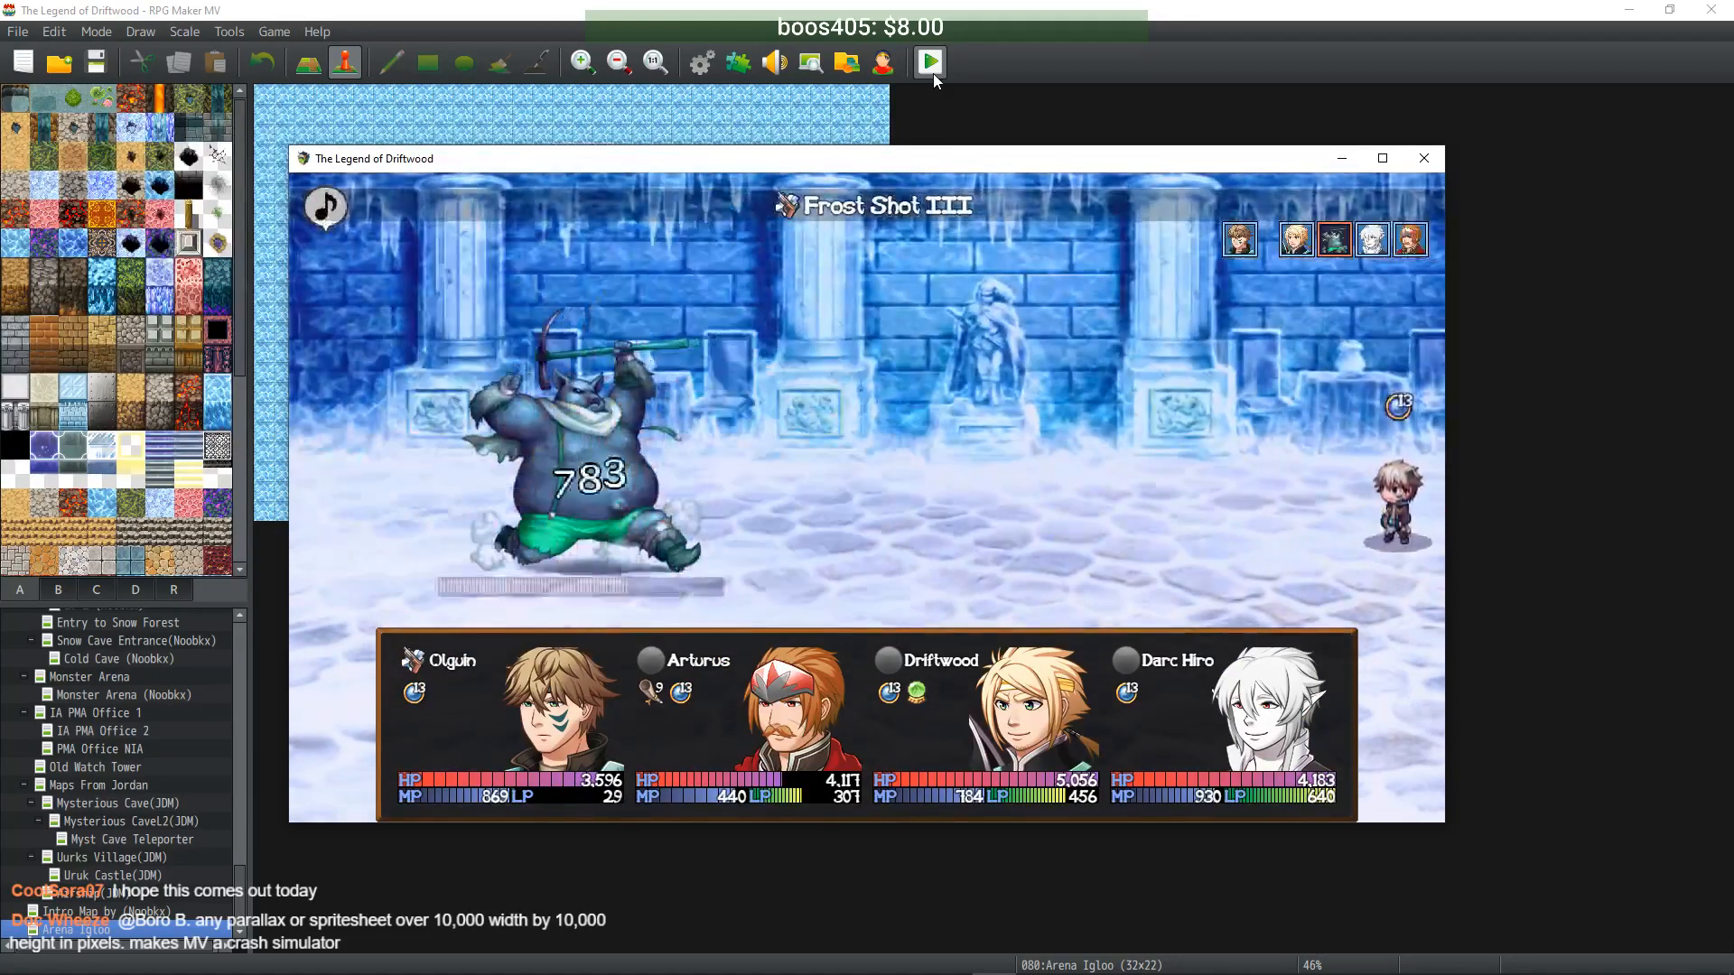
key(Return)
key(Return)
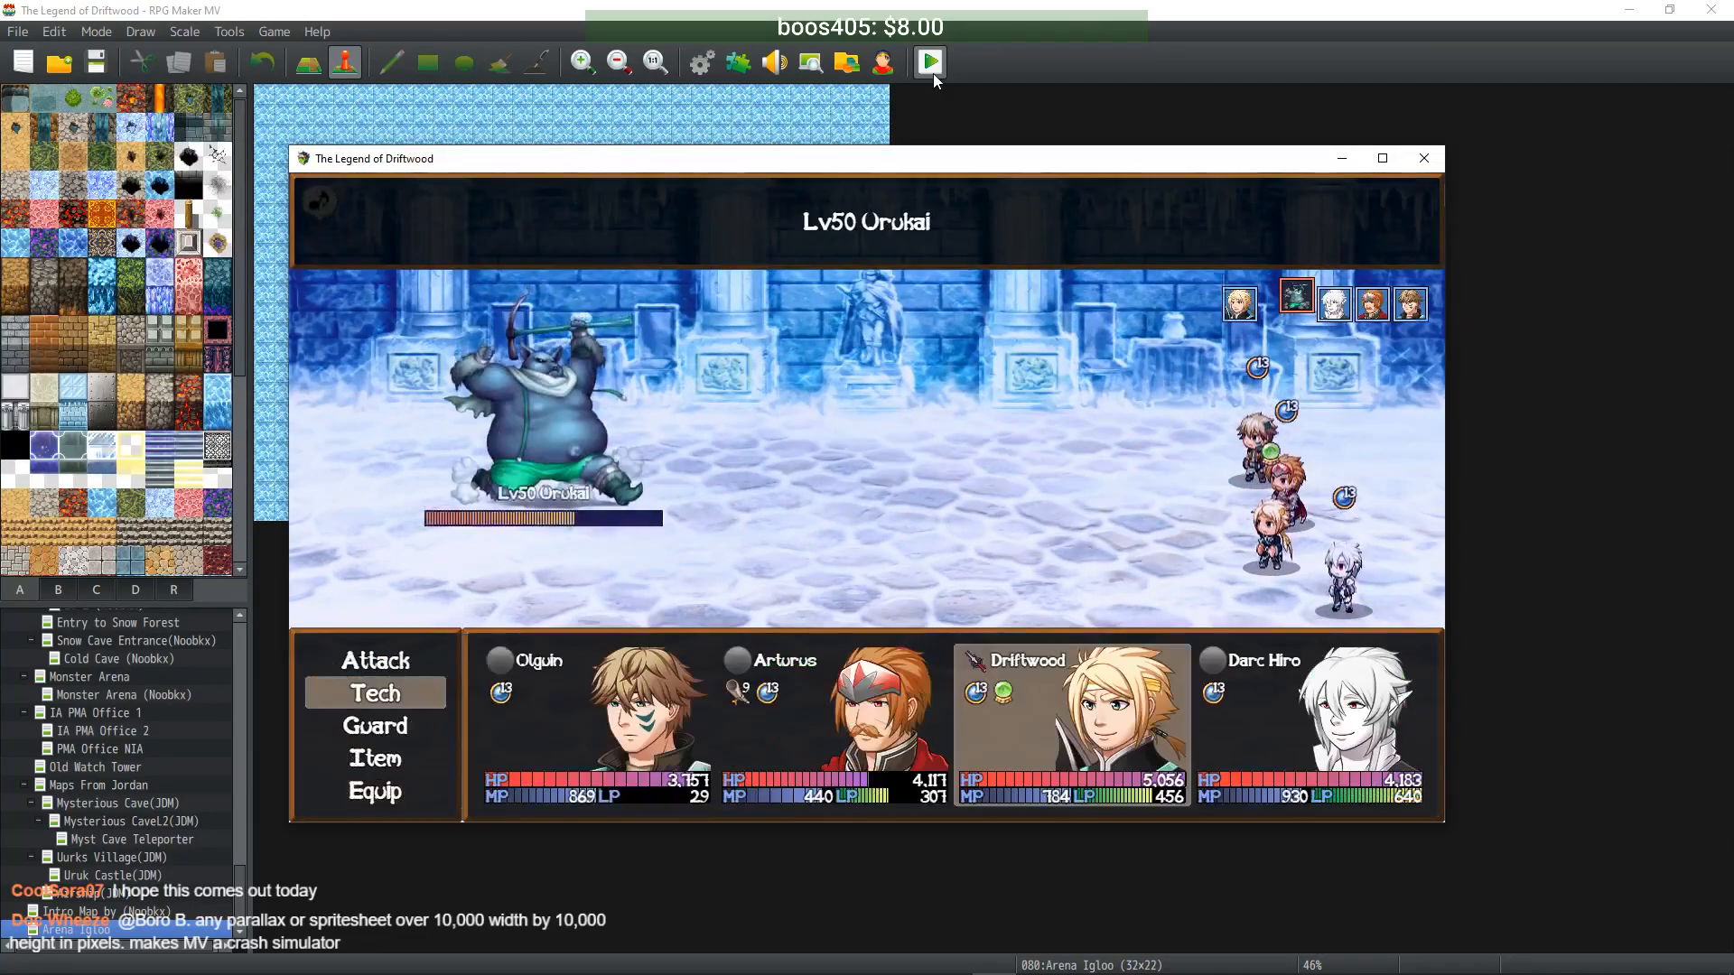
key(Return)
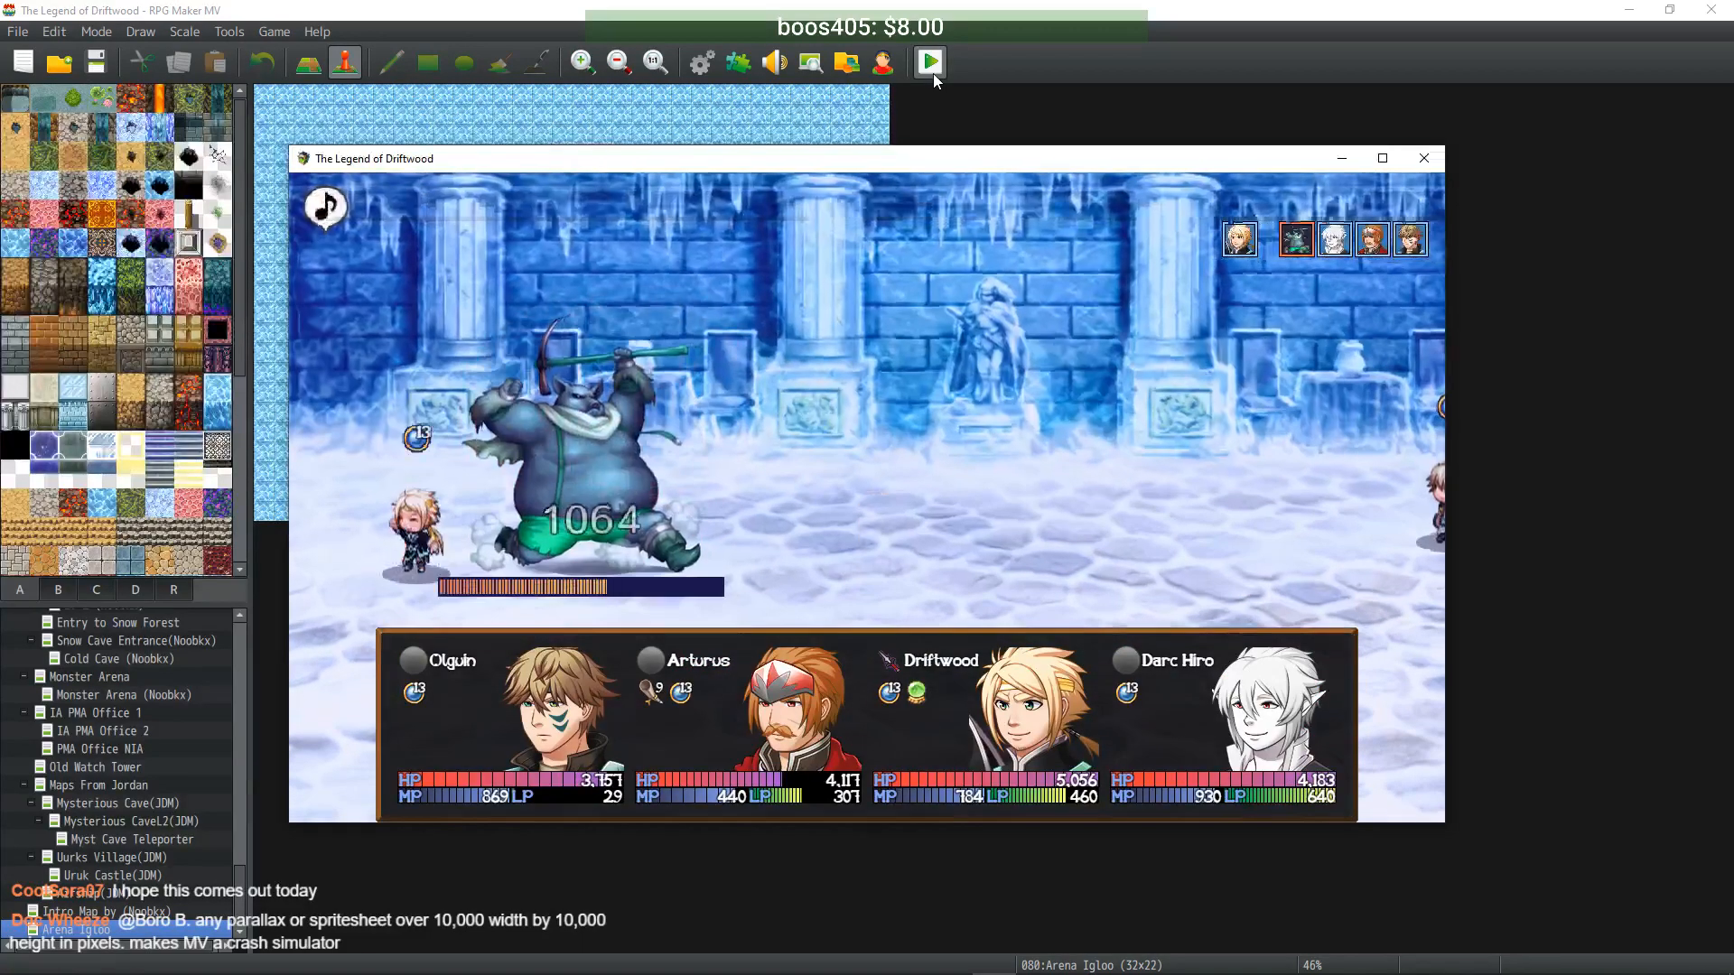
key(Return)
key(Return)
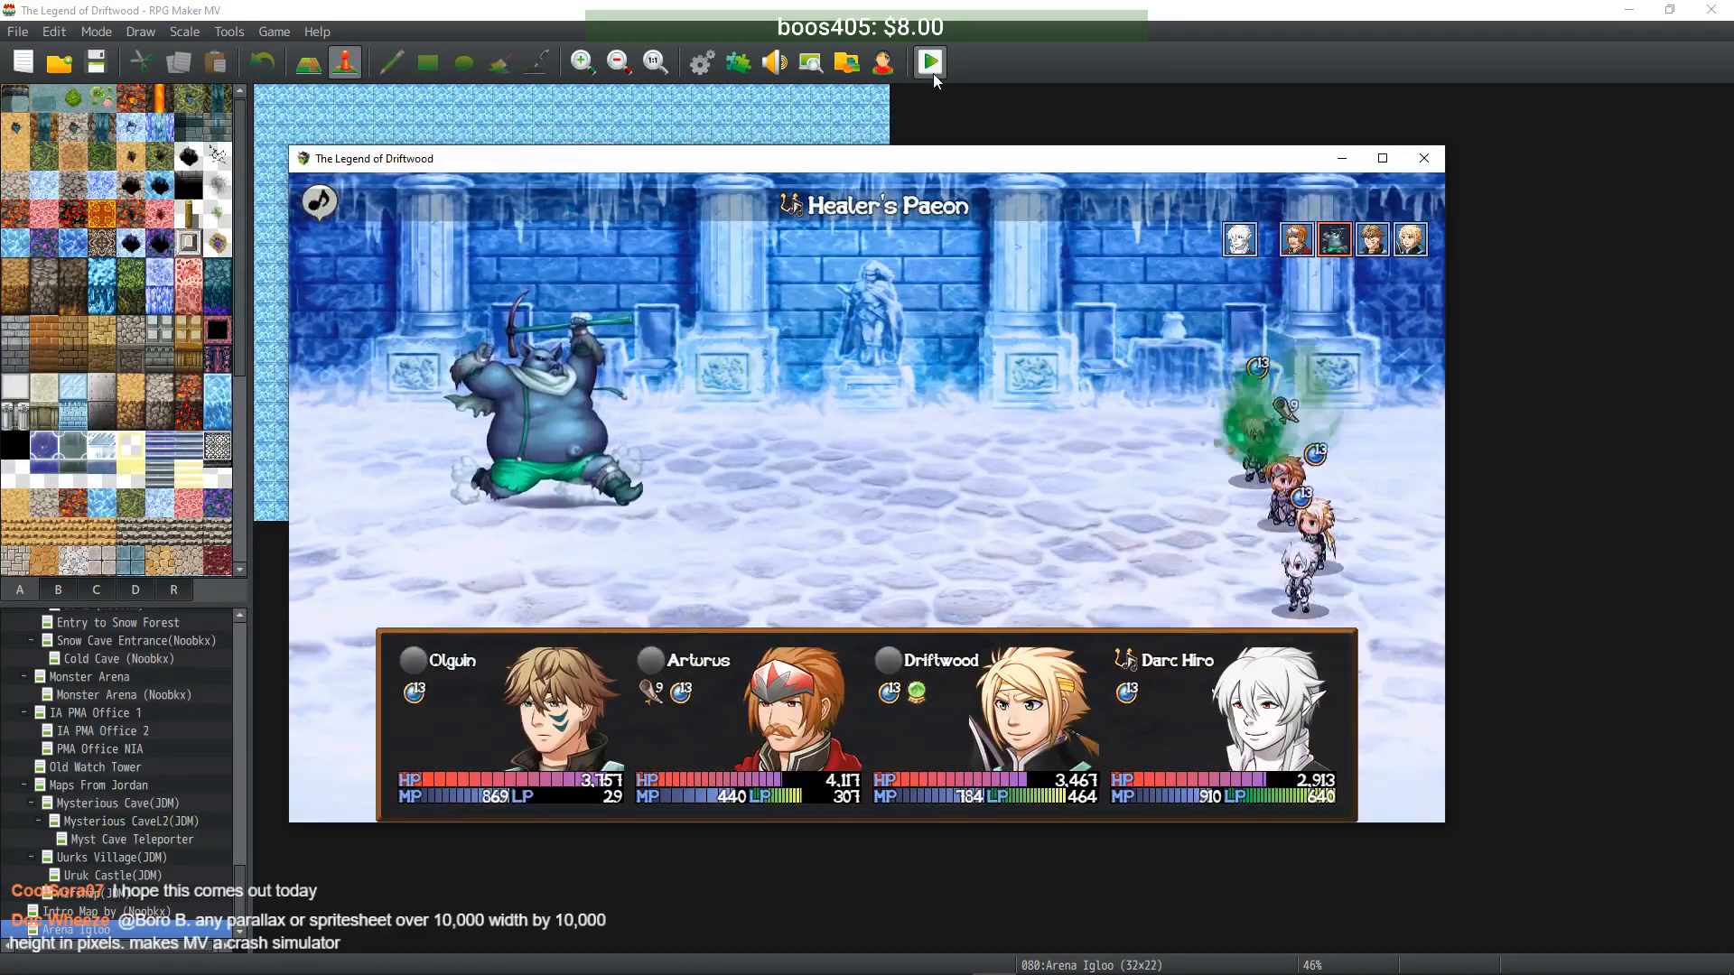
- Cast Double Effect, then have Olguin hit the Urukai with Flame Shot III
key(Return)
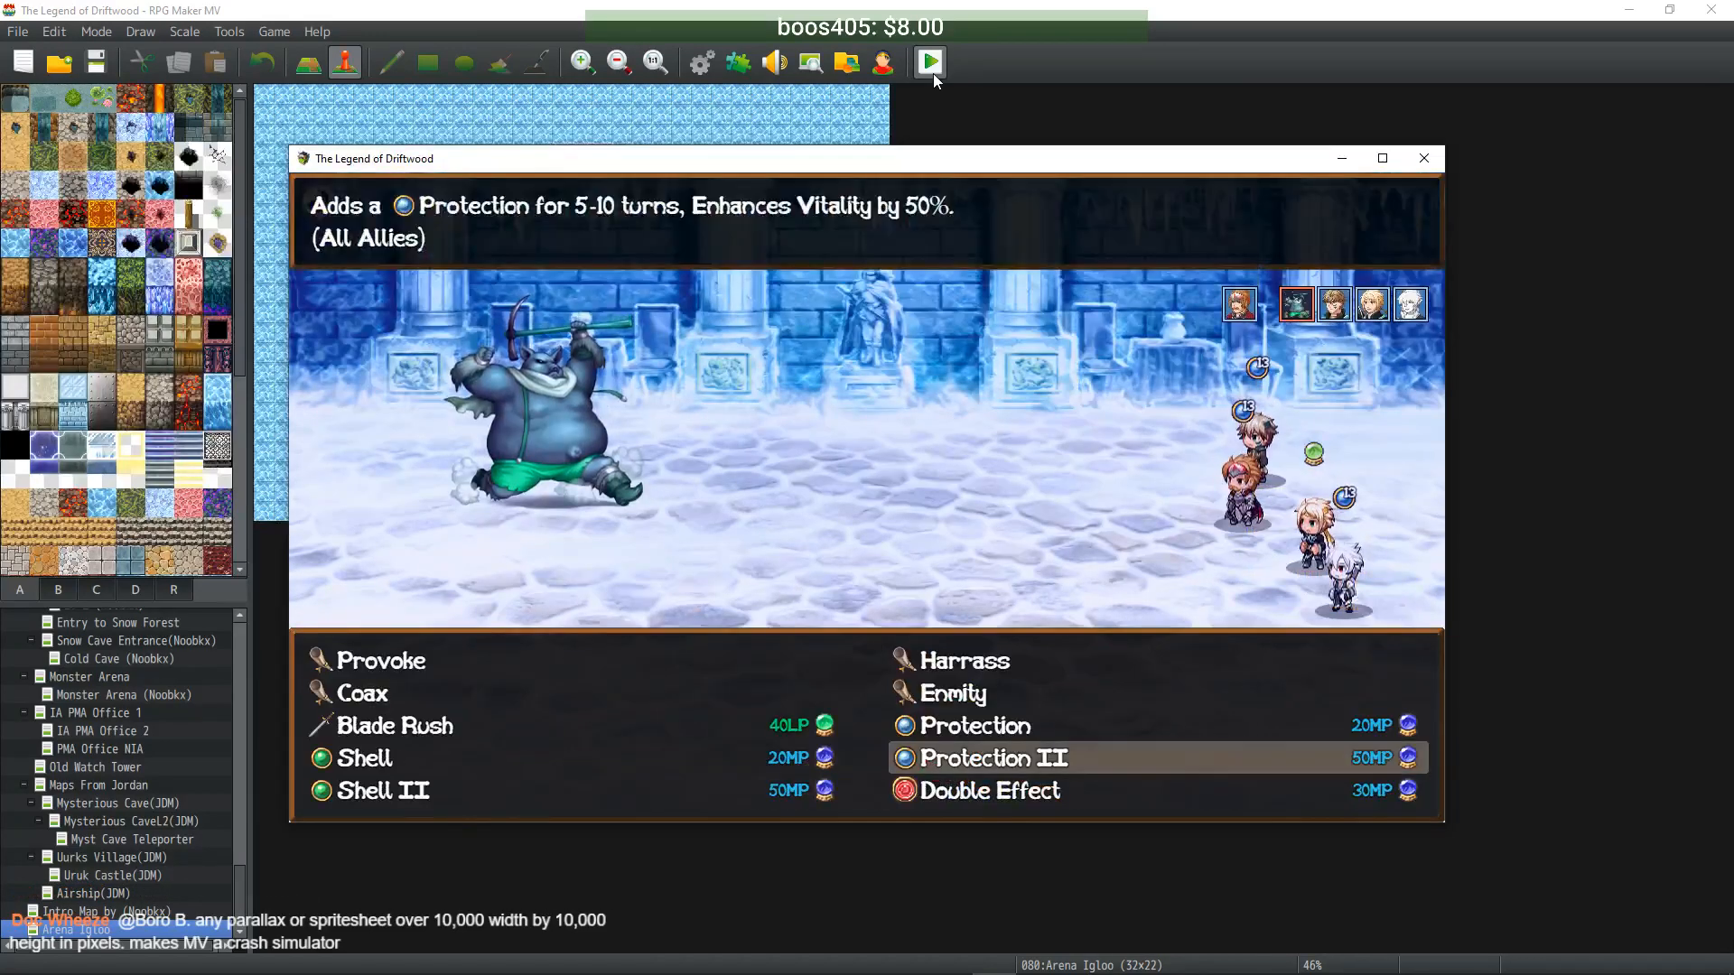
key(Down)
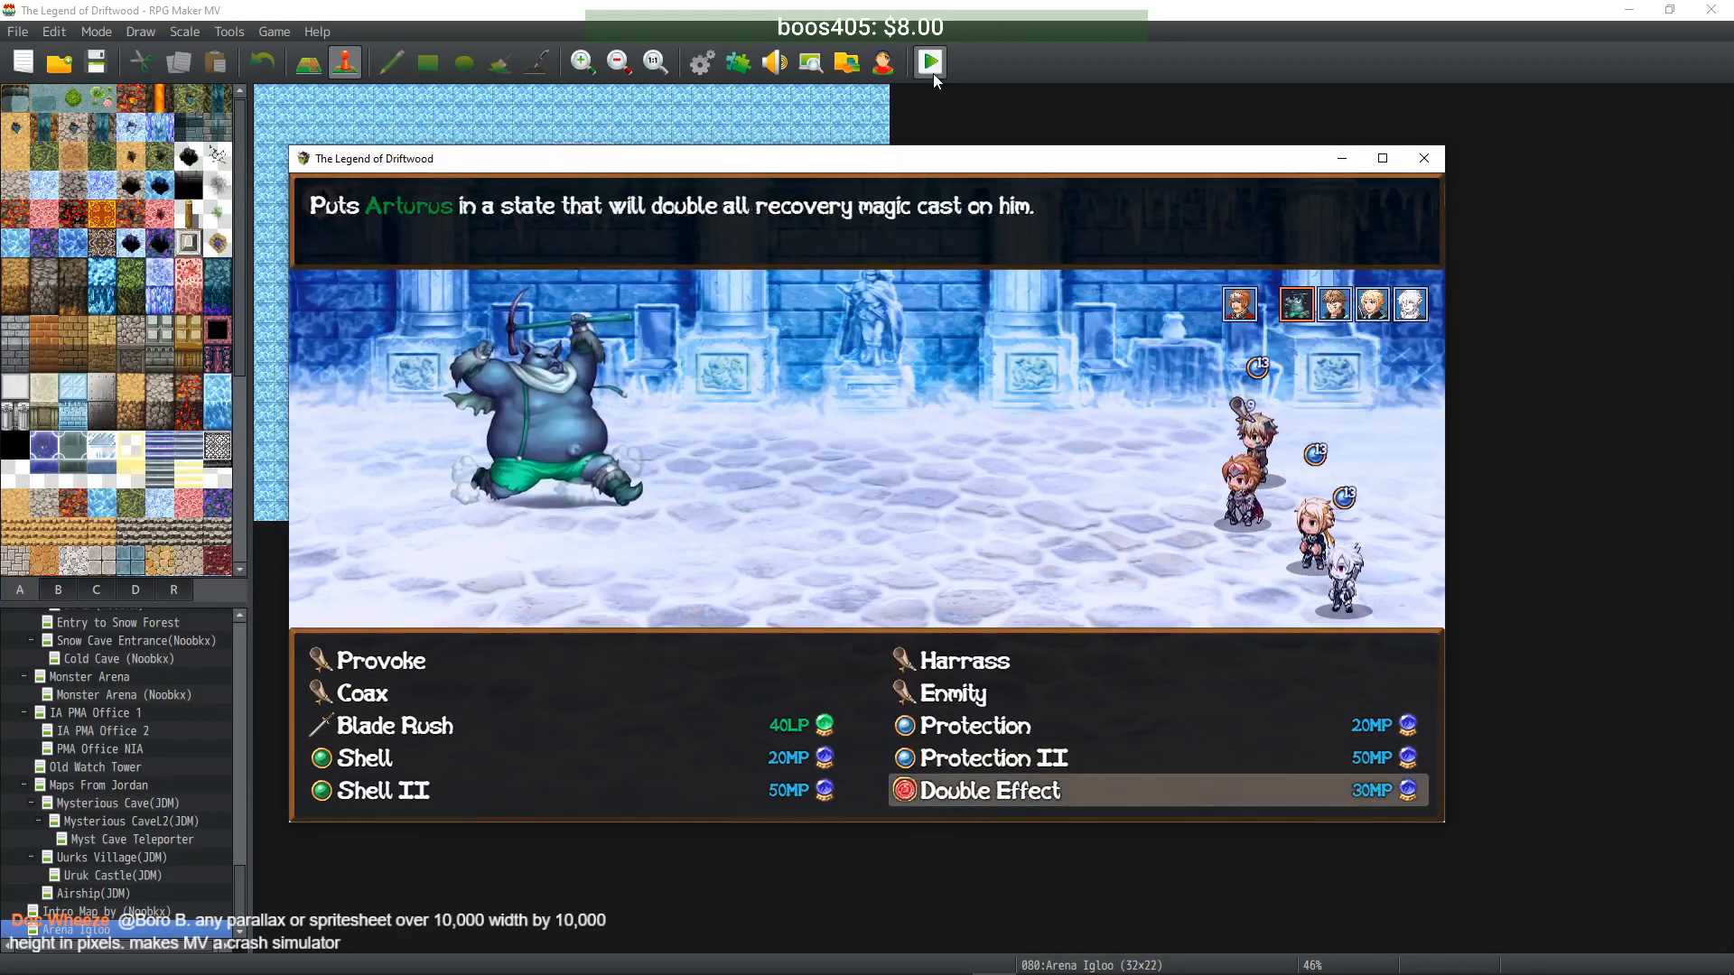
key(Return)
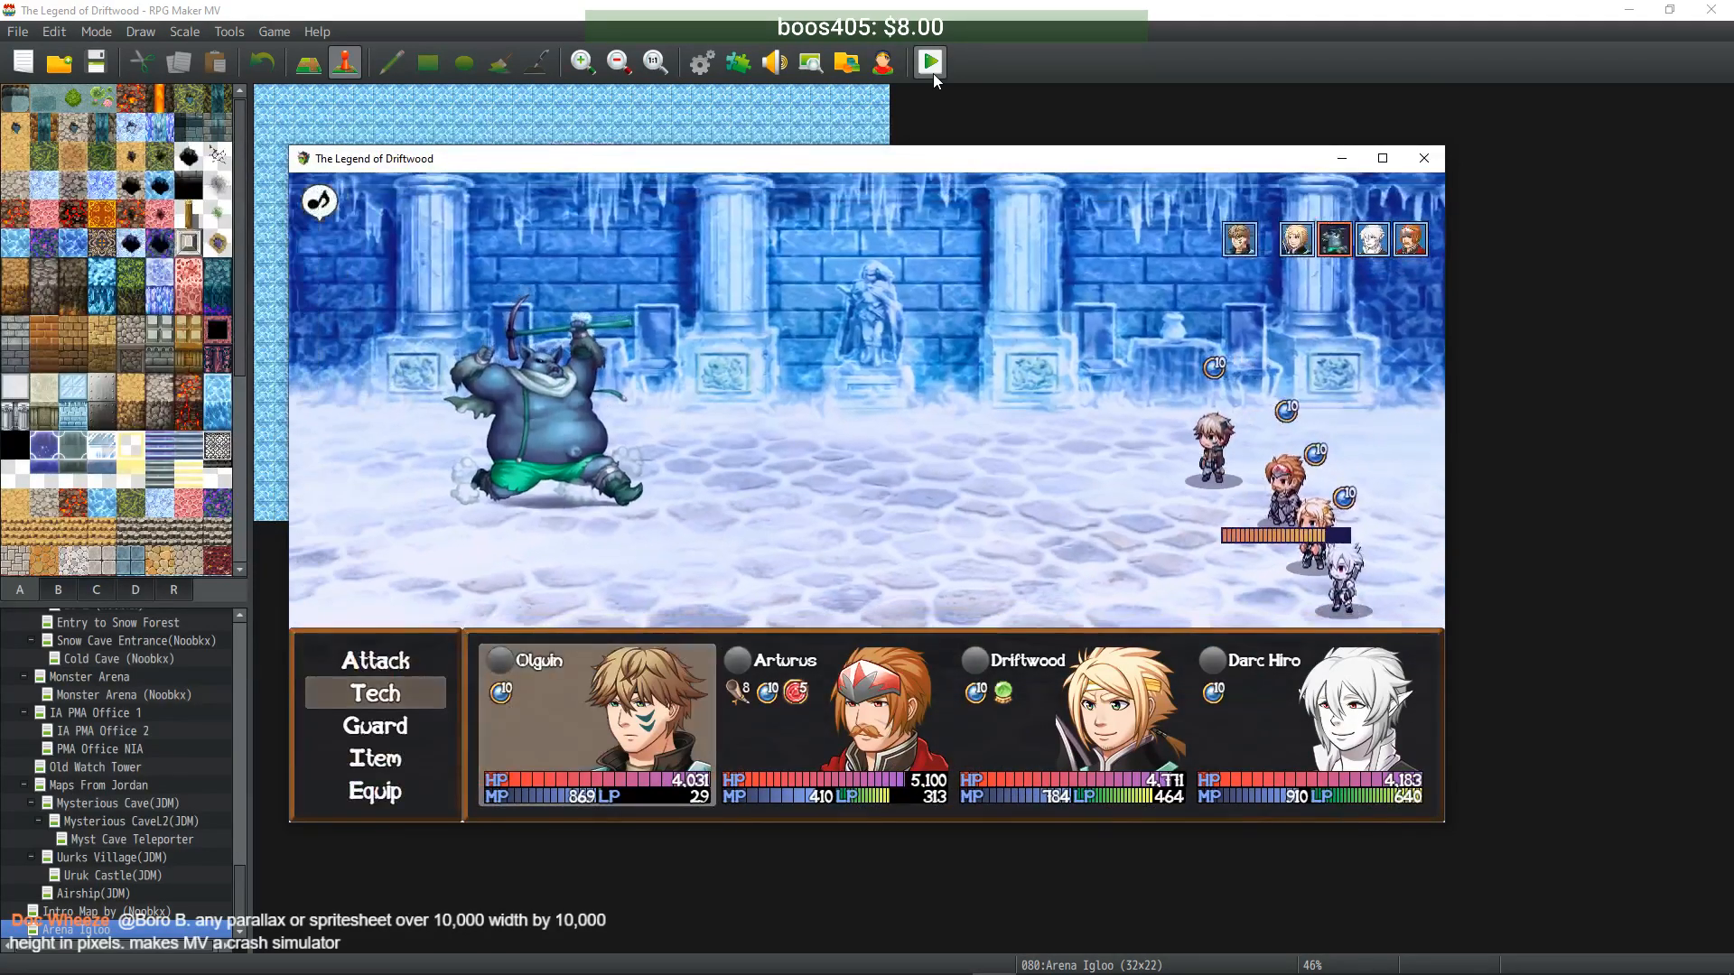
key(Return)
key(Left)
key(Return)
key(Return)
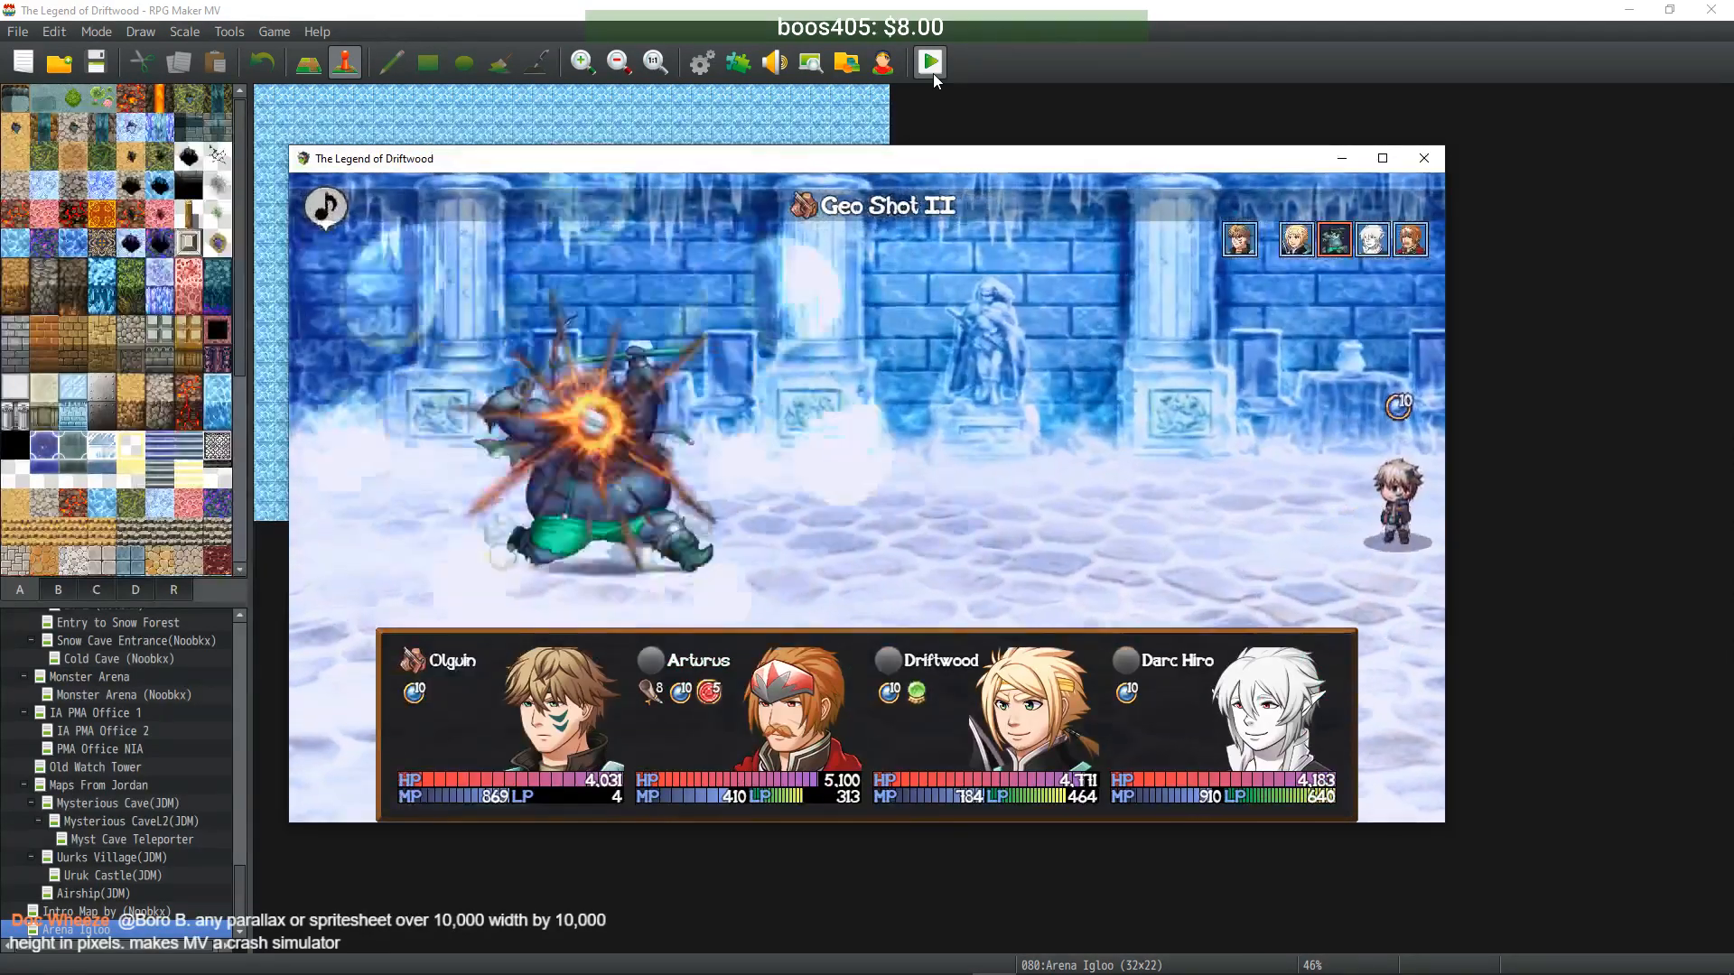
- Have Driftwood use Bleed Strike on the Urukai and Darc Hiro play Striker's Minuet
key(Return)
key(Up)
key(Up)
key(Down)
key(Right)
key(Escape)
key(Return)
key(Left)
key(Return)
key(Return)
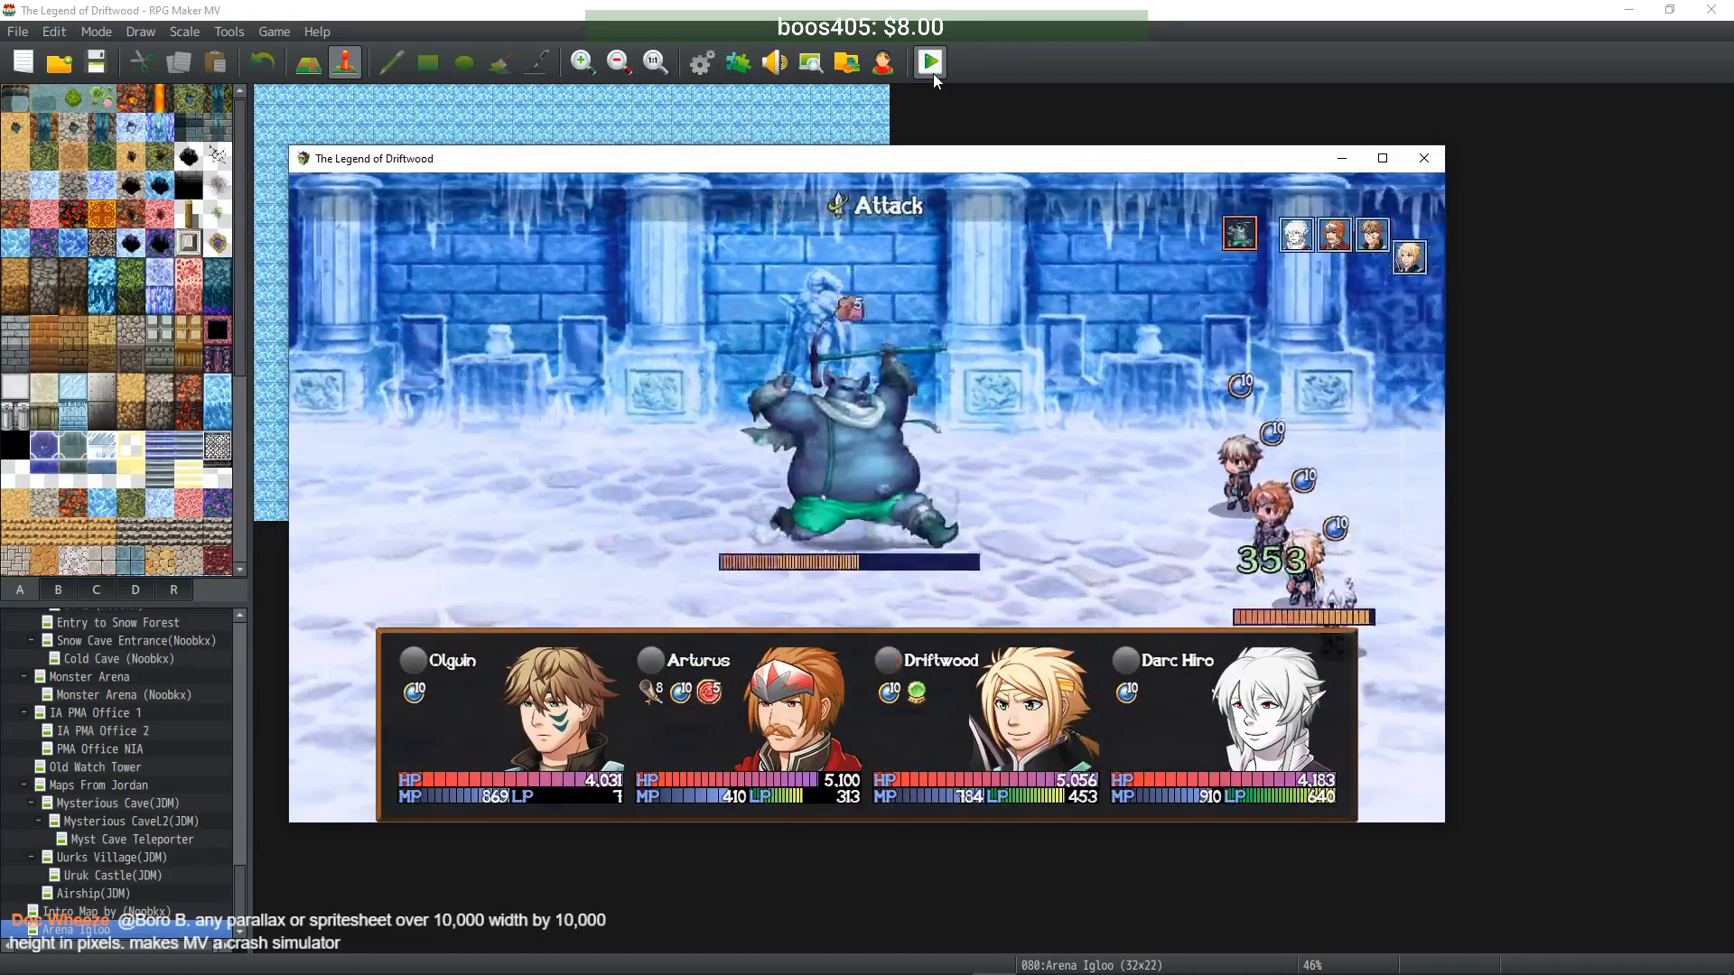
key(Return)
key(Down)
key(Down)
key(Down)
key(Return)
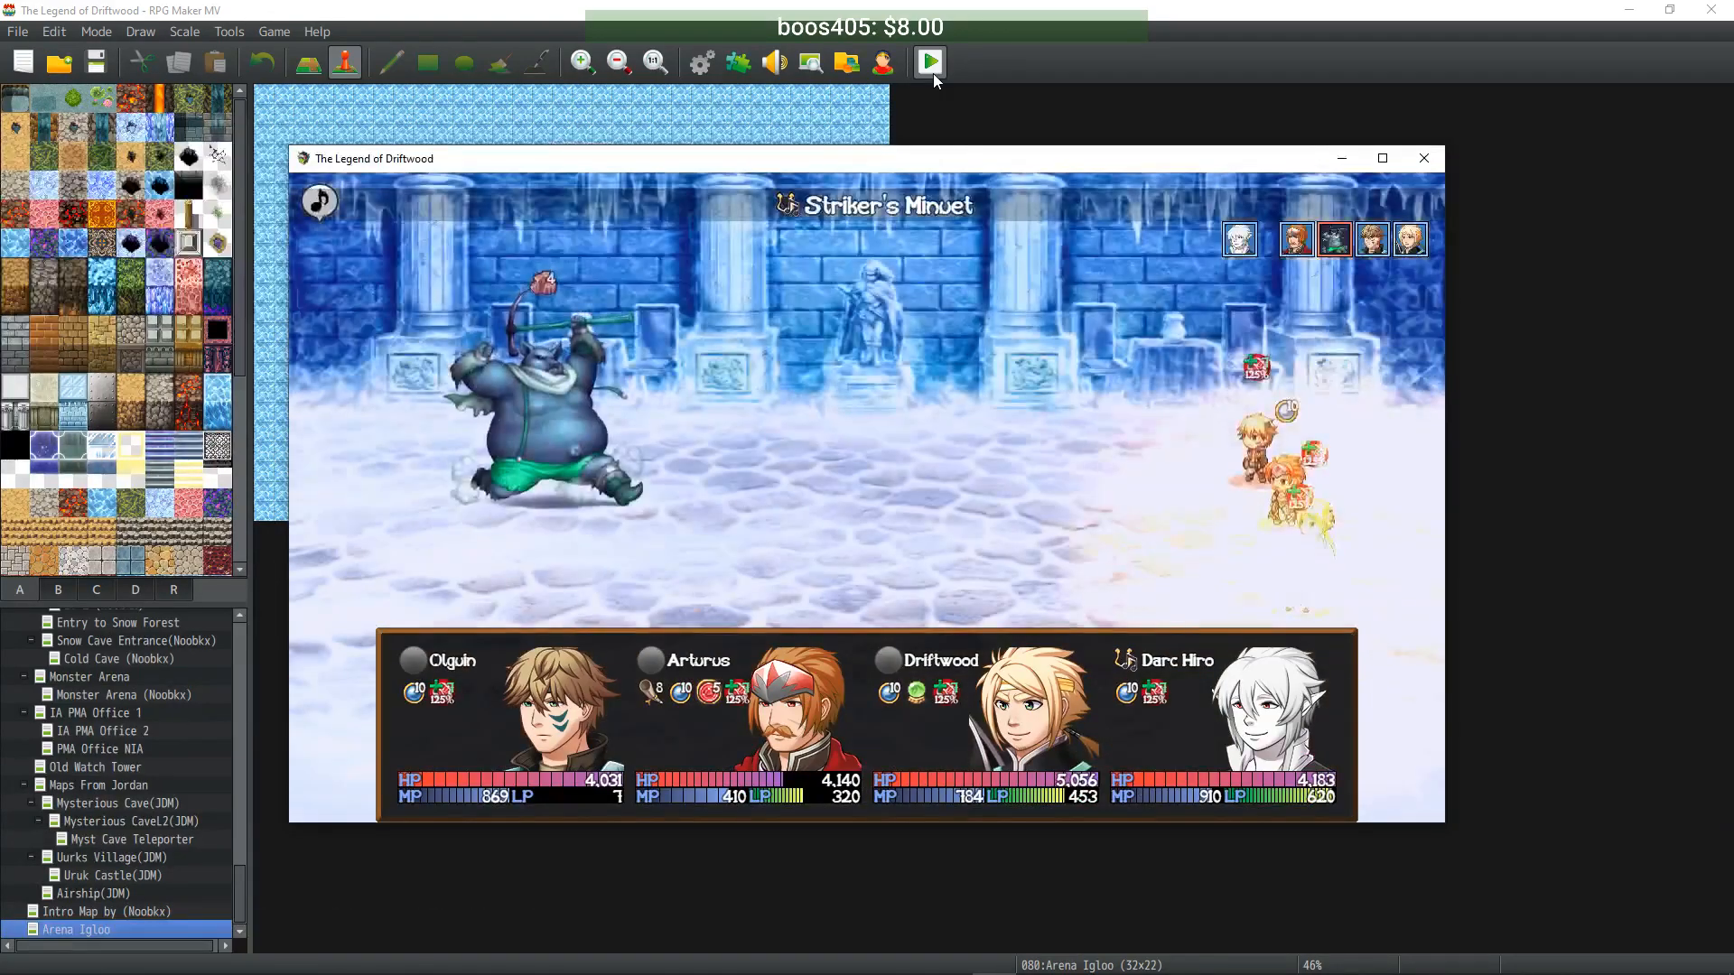
- Use Double Effect on Arturus, cast Healer's Paeon with Darc Hiro, and have Olguin attack
key(Down)
key(Return)
key(Return)
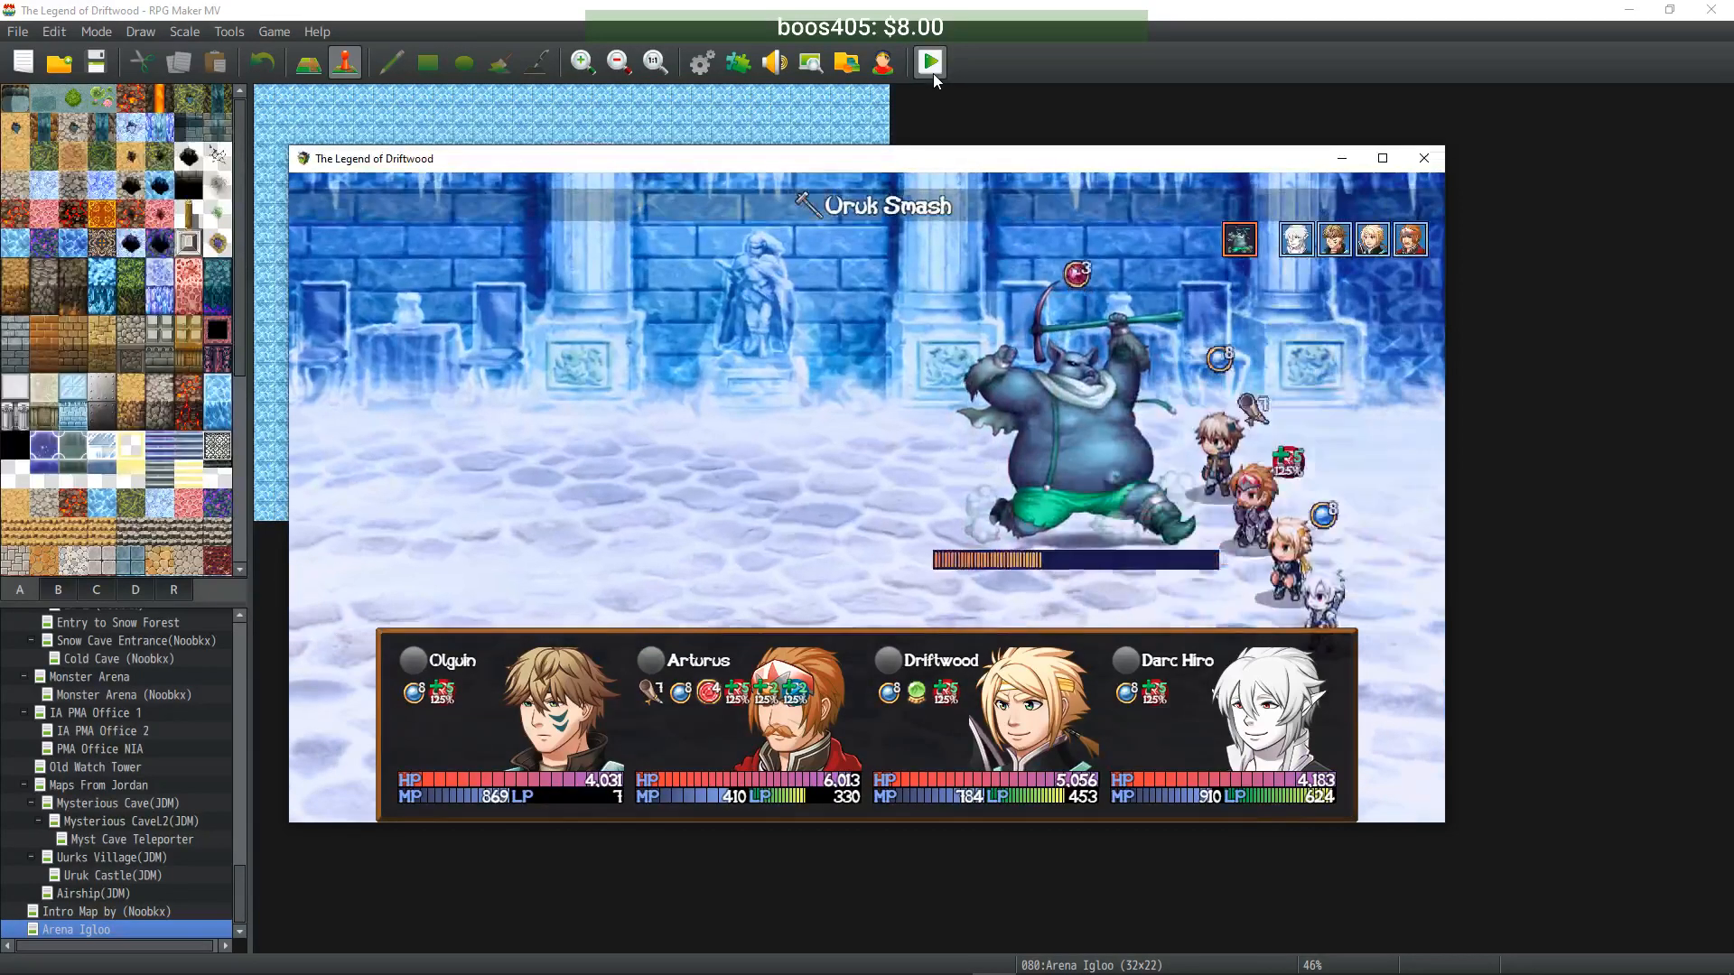
key(Return)
key(Up)
key(Up)
key(Up)
key(Return)
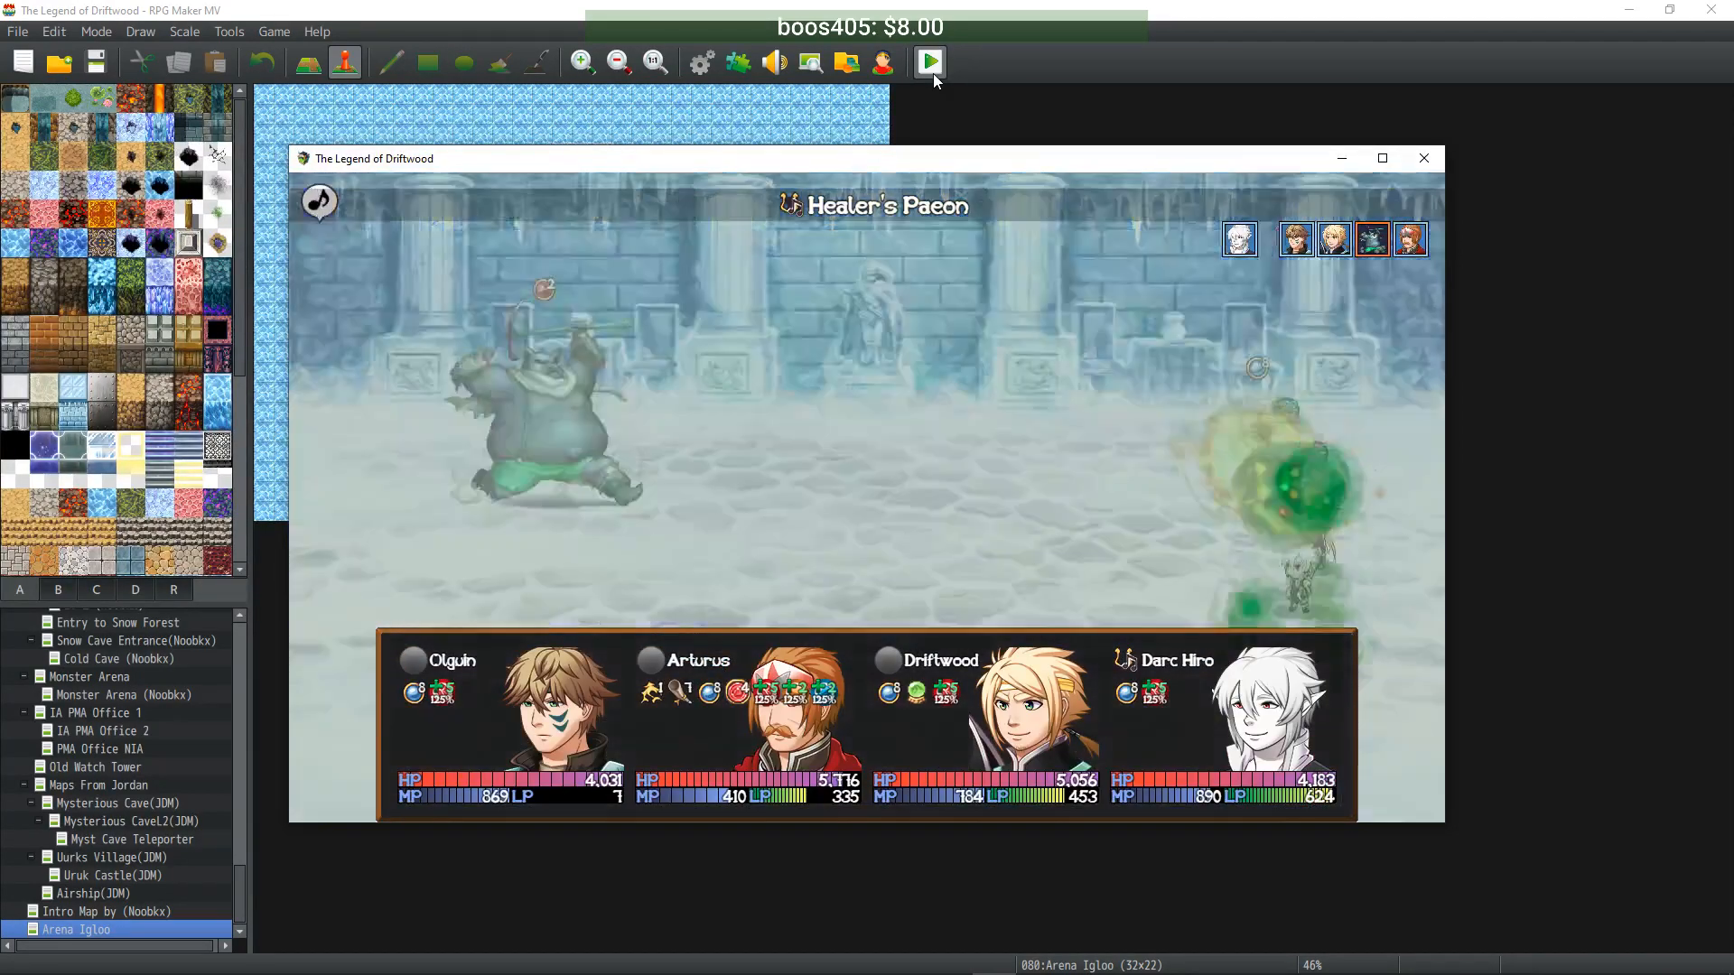
key(Return)
key(Up)
key(Up)
key(Up)
key(Up)
key(Up)
key(Escape)
key(Up)
key(Return)
key(Return)
key(Return)
- Unleash Driftwood's Tachi: Kasai, cast Healer's Paeon again, and have Arturus guard
key(Left)
key(Right)
key(Left)
key(Up)
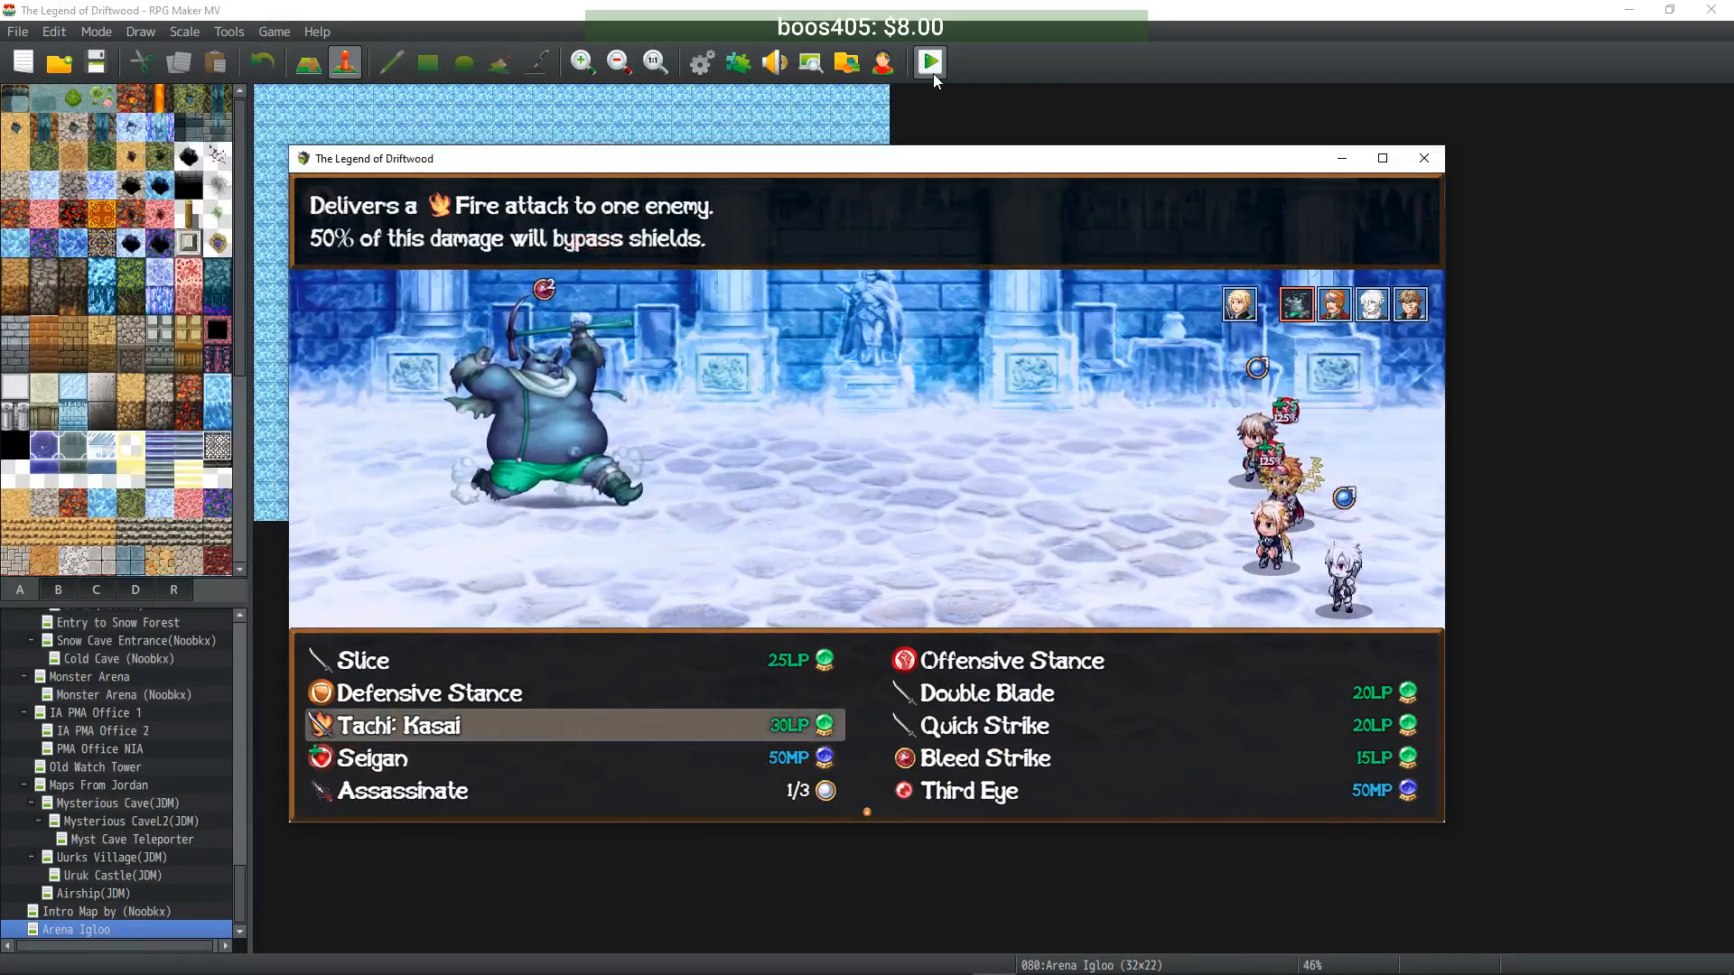
key(Return)
key(Return)
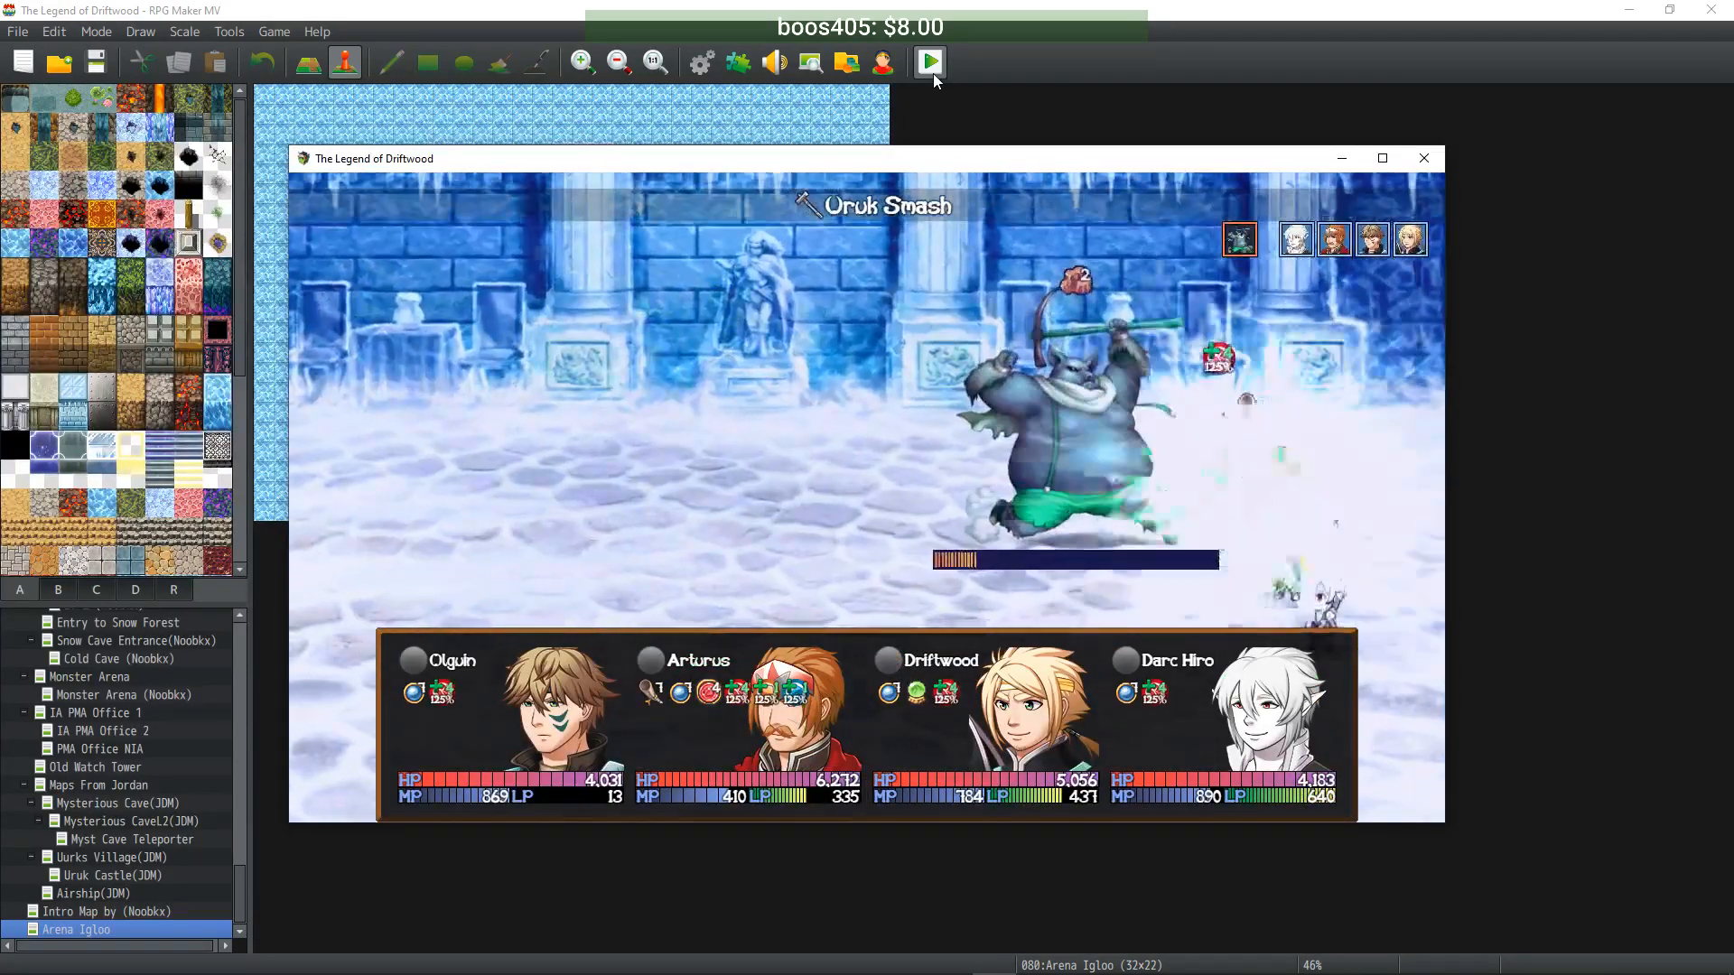
key(Return)
key(Return)
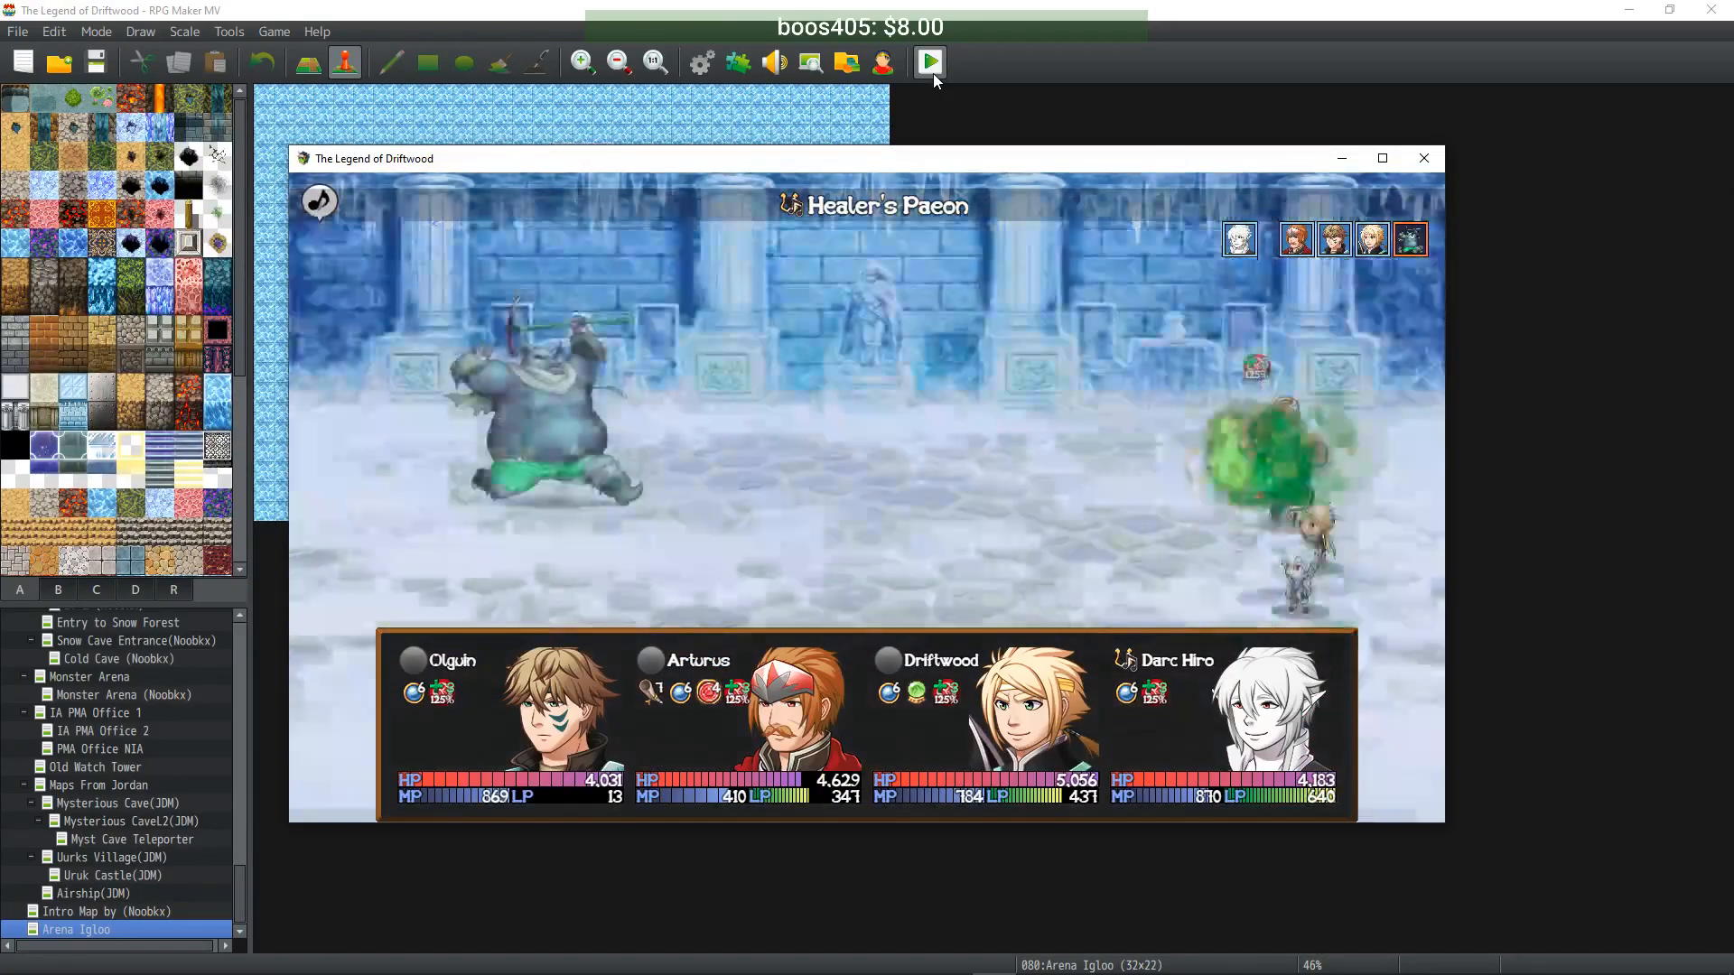
key(Return)
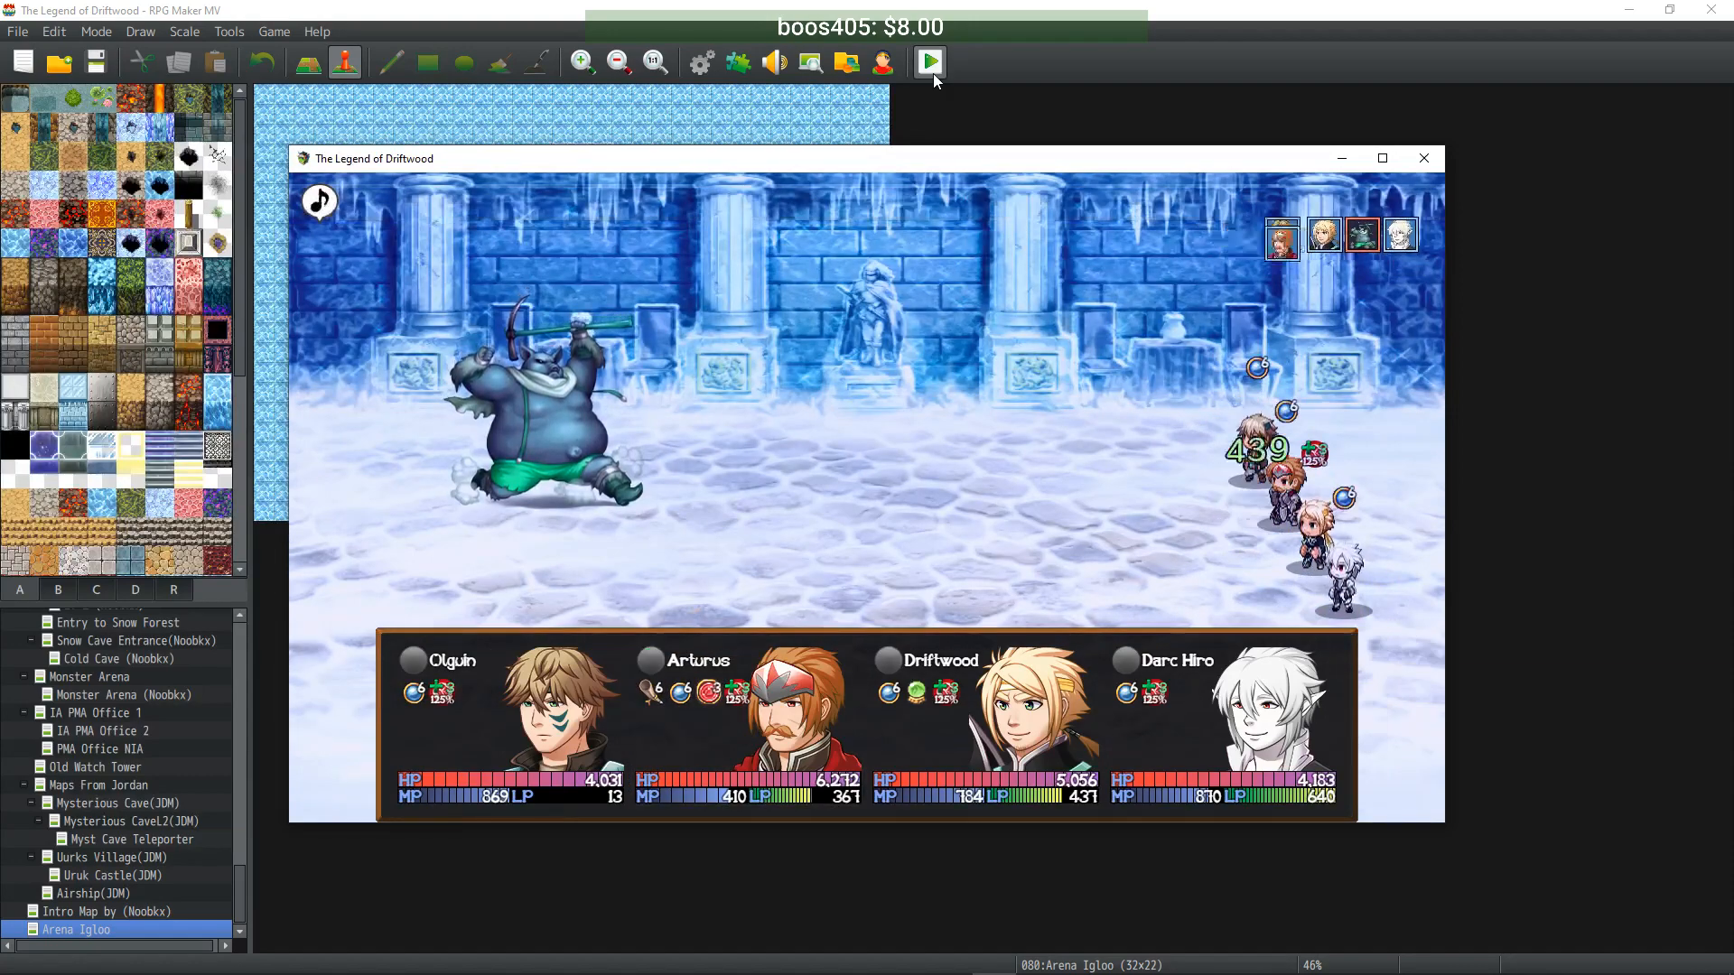
- Finish the Urukai with Olguin's Flame Shot and Driftwood's Slice
key(Down)
key(Return)
key(Return)
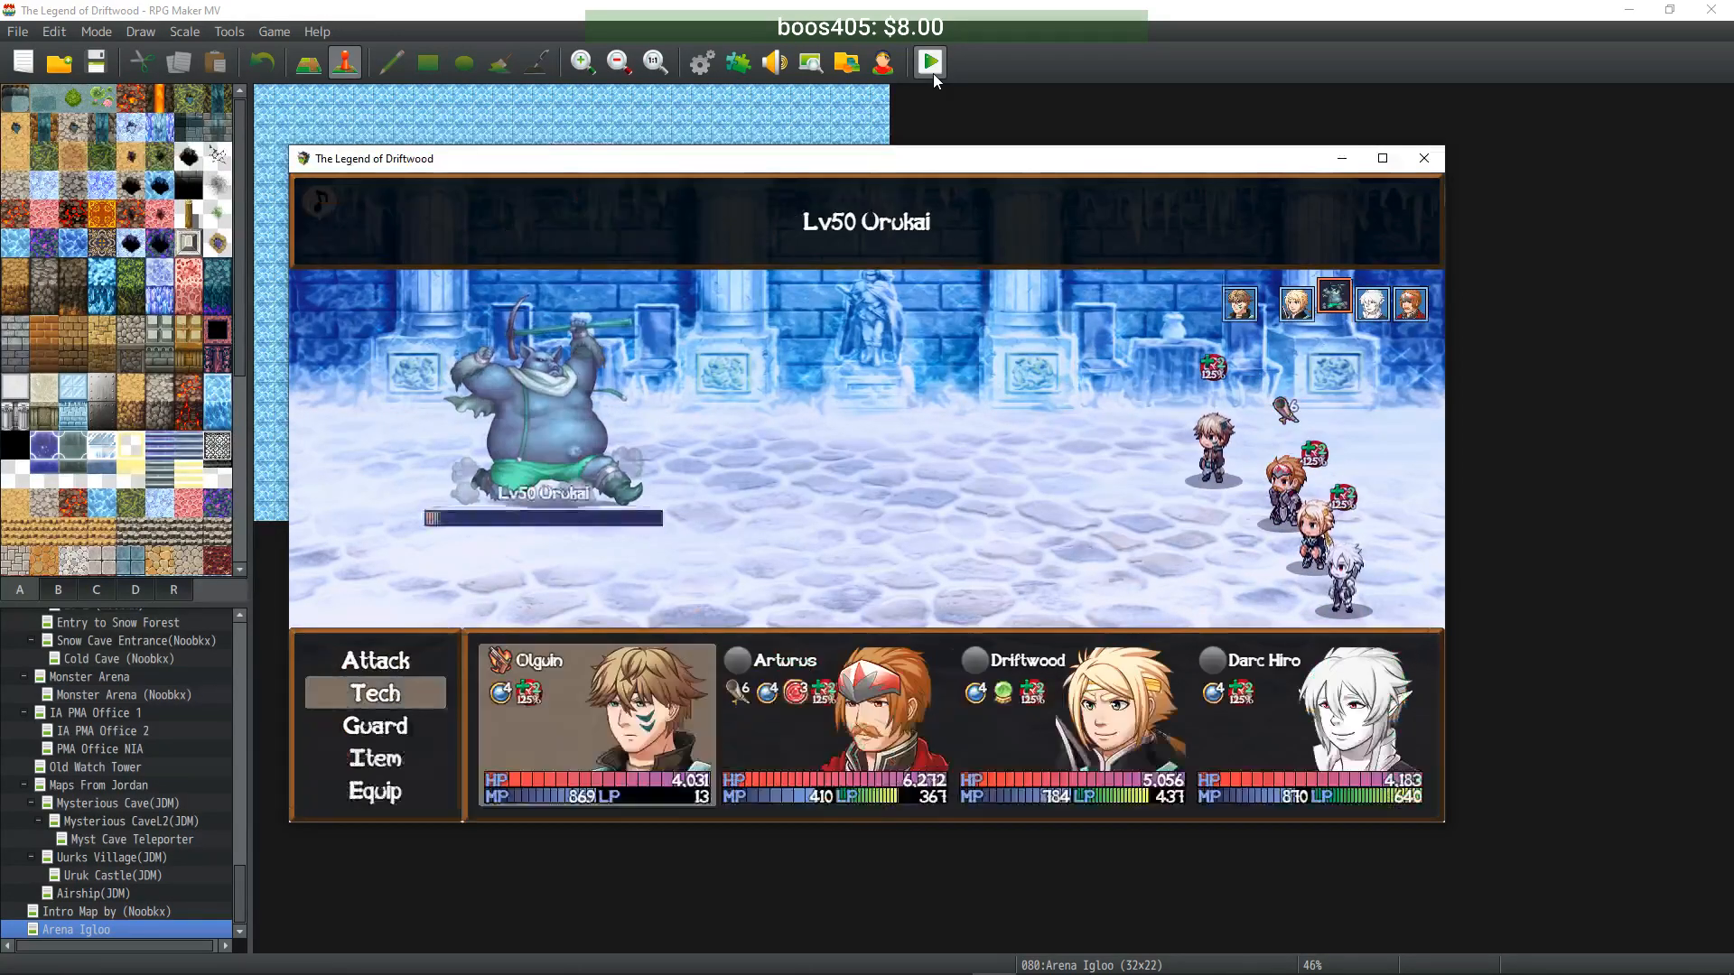
key(Return)
key(Return)
key(Up)
key(Up)
key(Return)
key(Return)
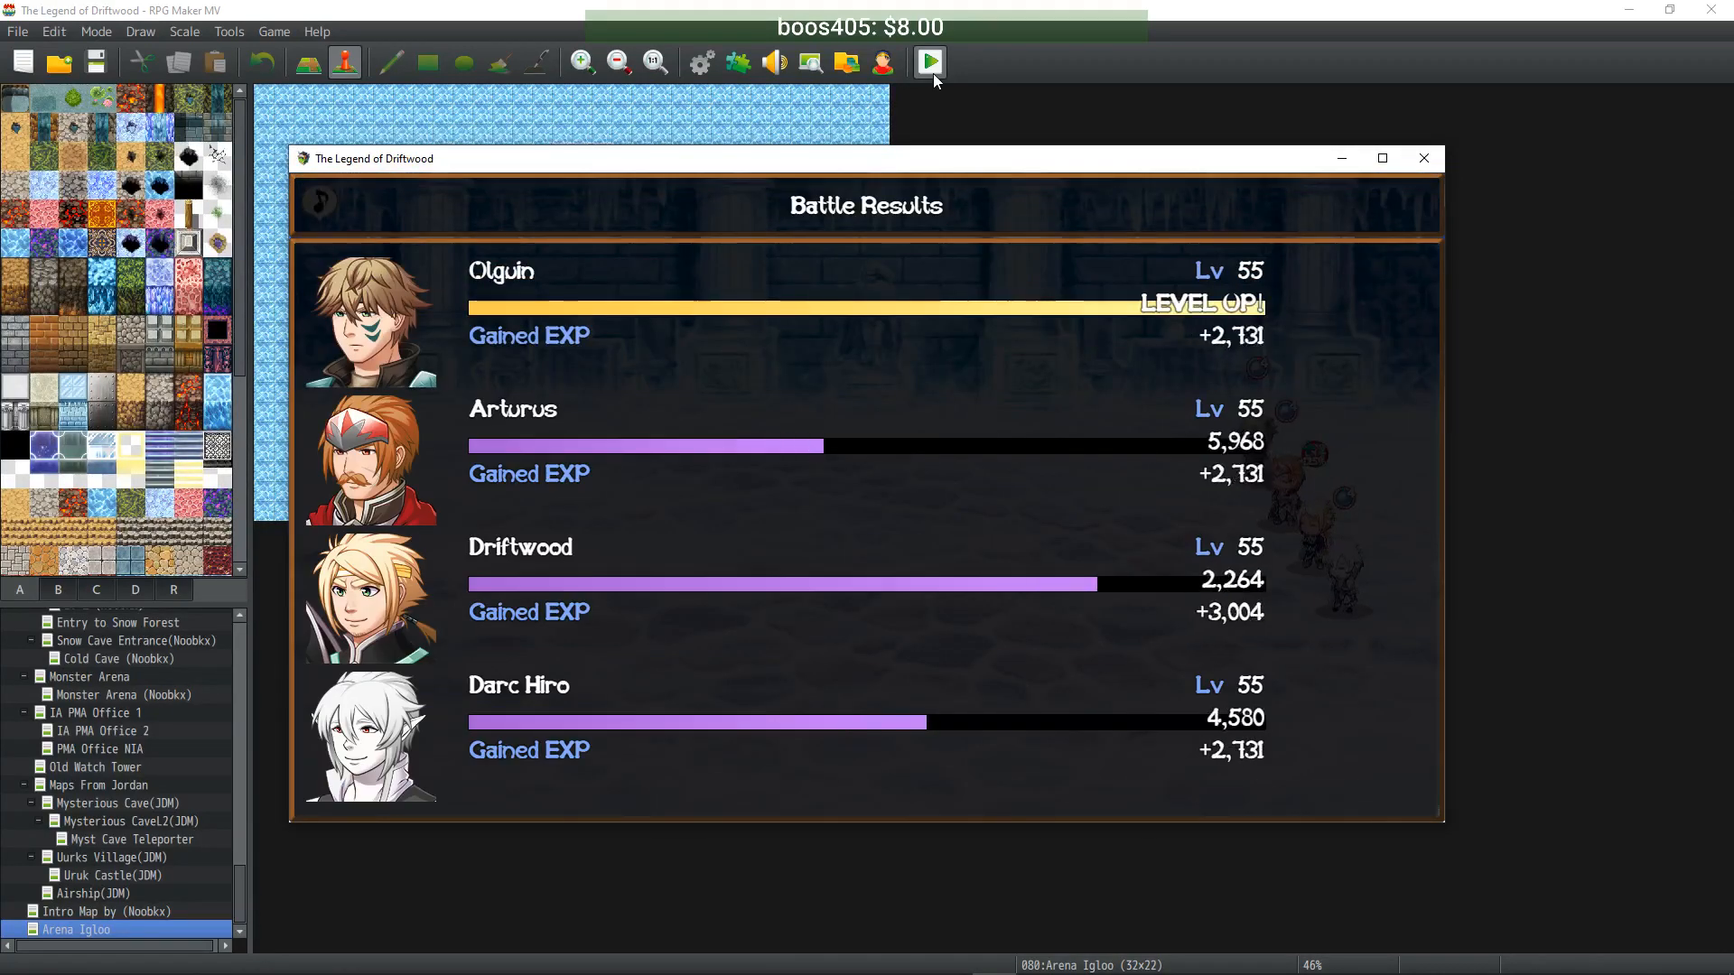
- Dismiss the EXP tally and Tonic spoils, check the game menu, then close the playtest window
key(Return)
key(Return)
key(Return)
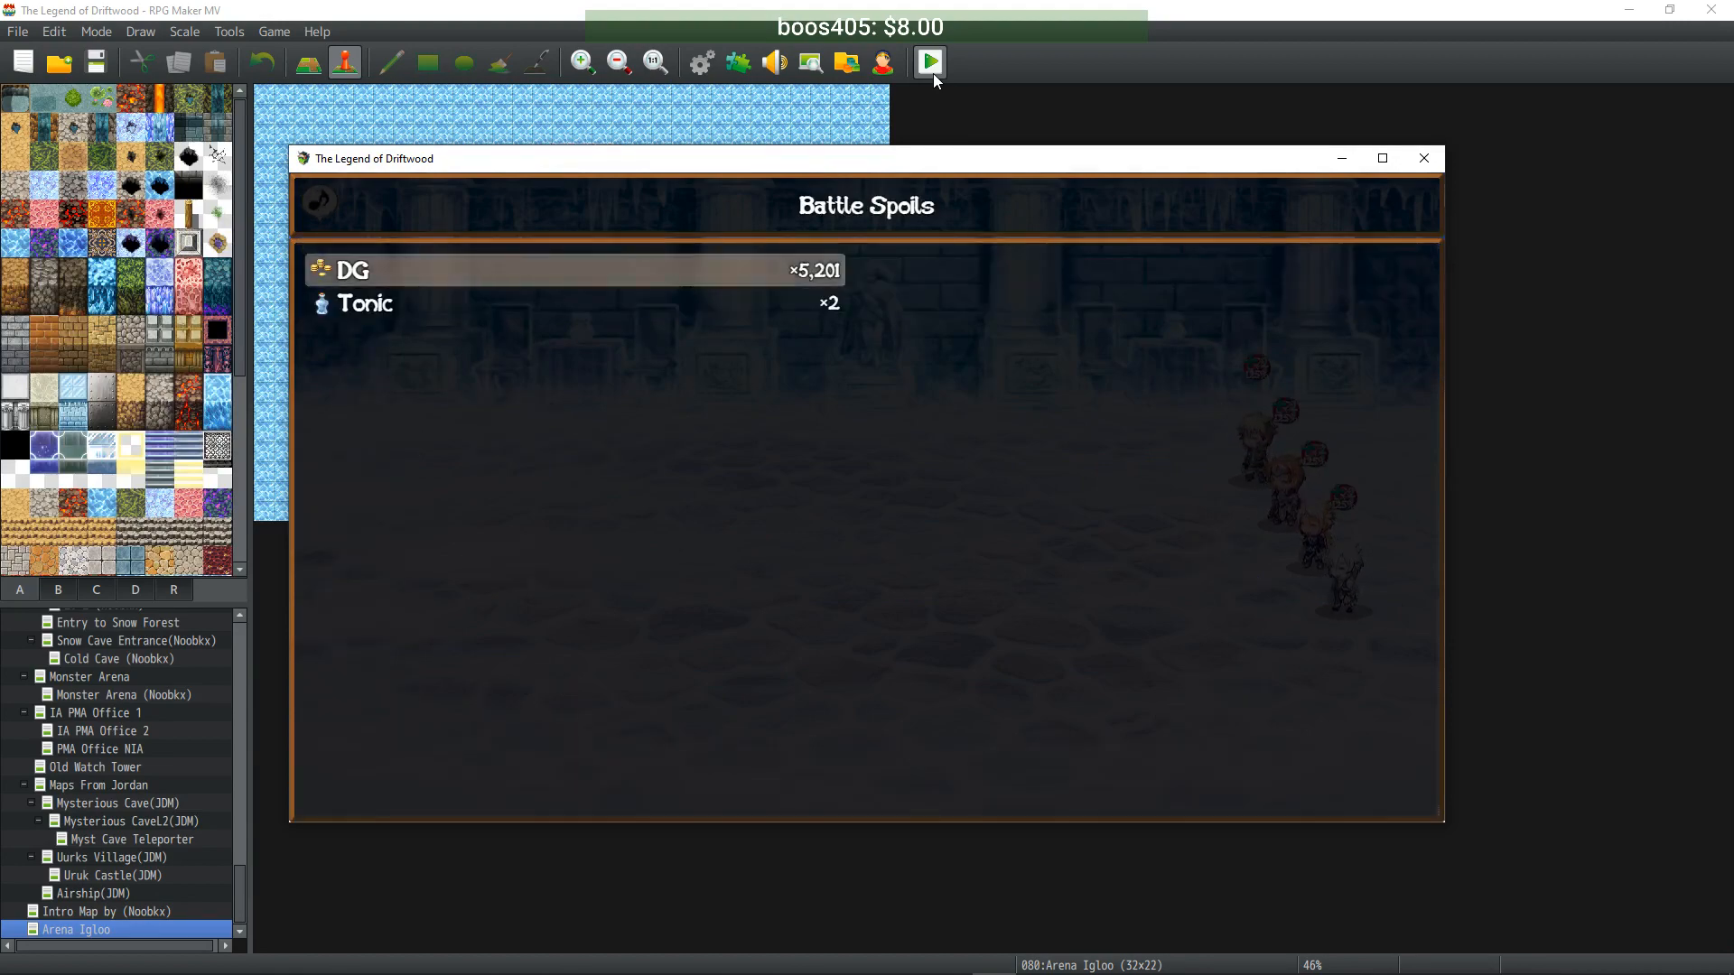
key(Return)
key(Escape)
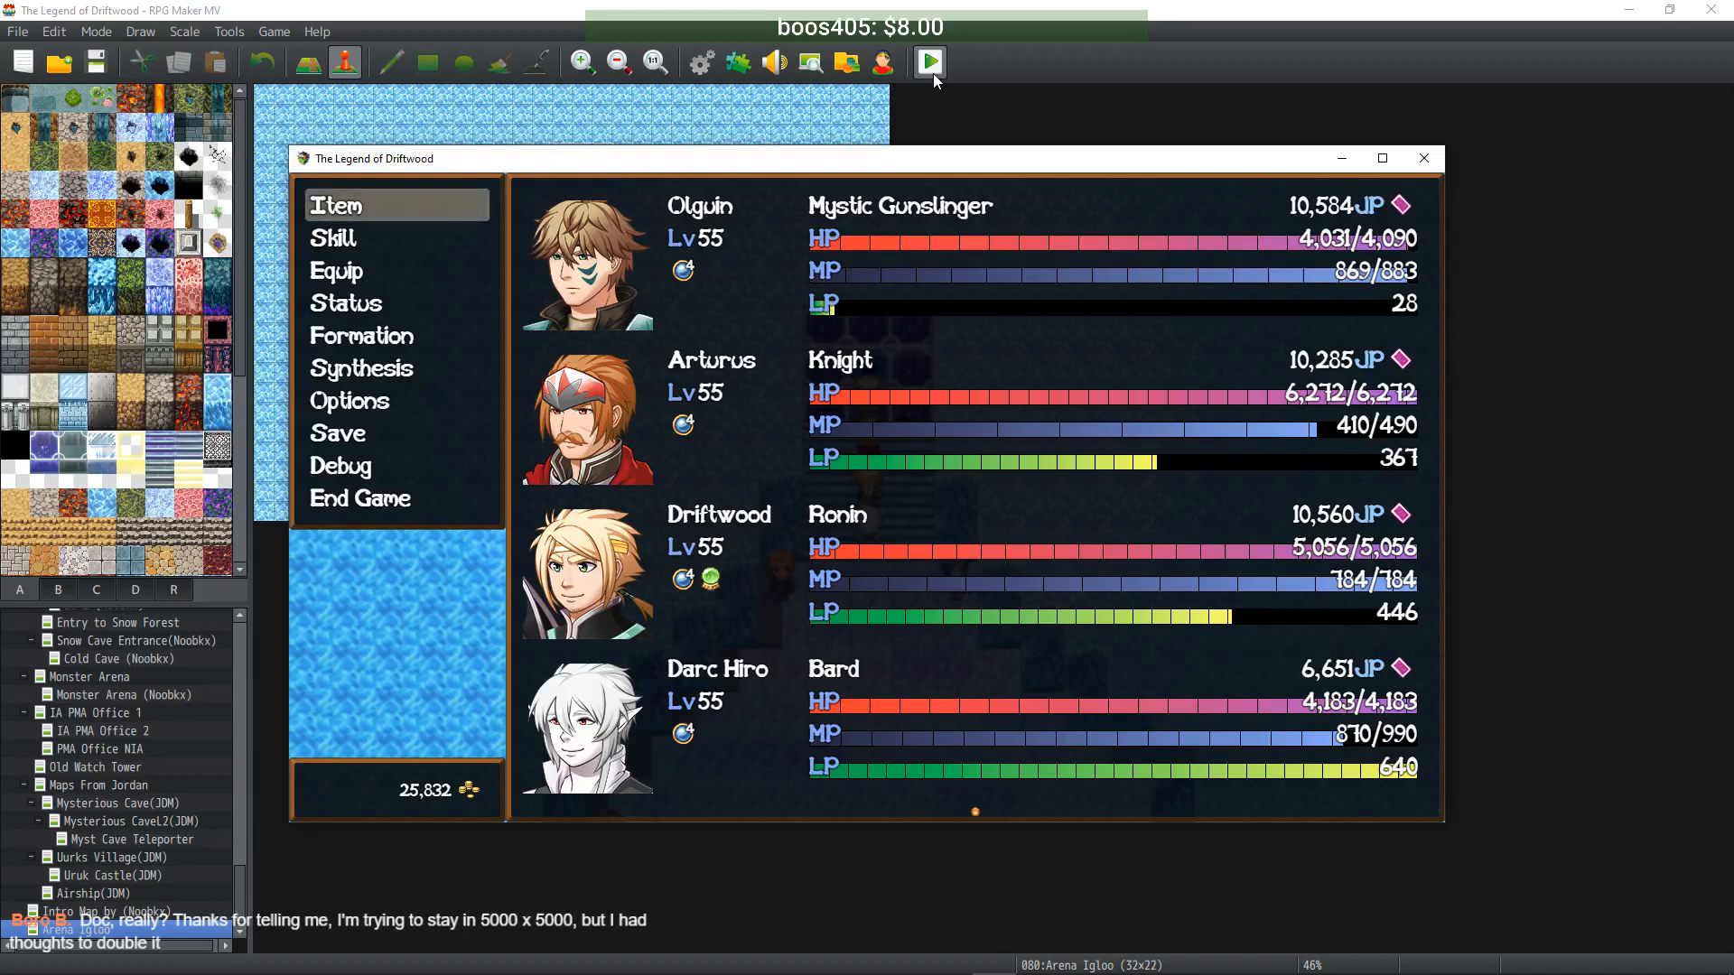
key(Escape)
key(Escape)
key(Up)
key(Up)
key(Up)
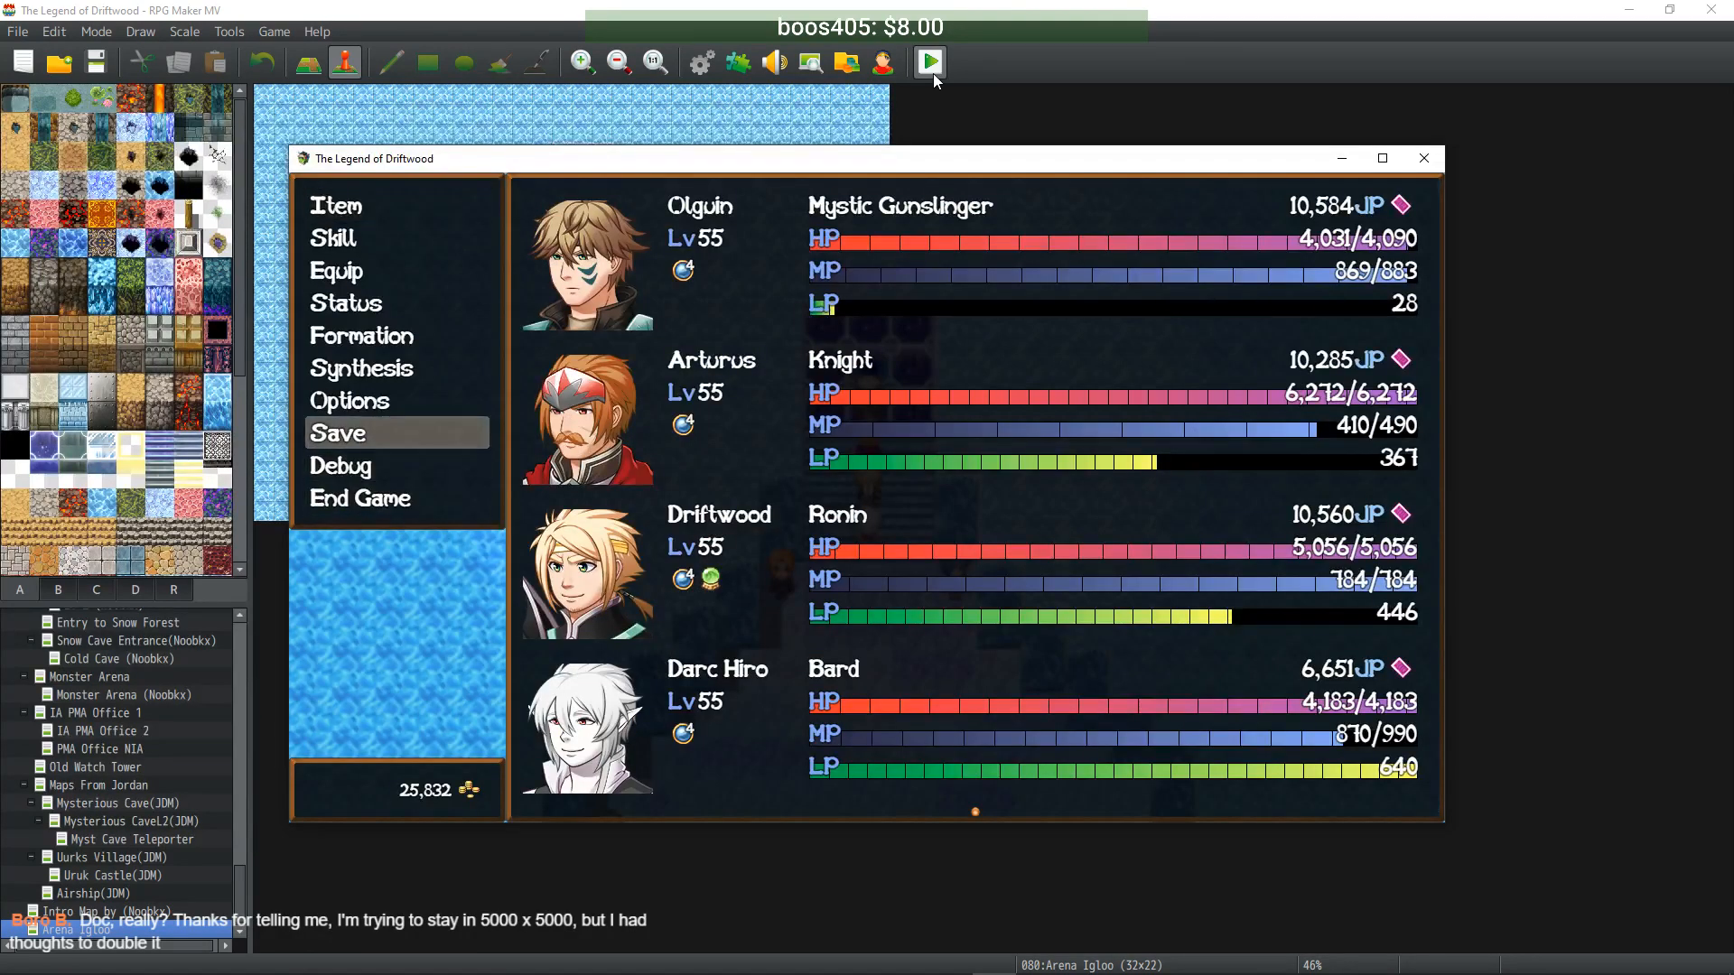
click(1418, 159)
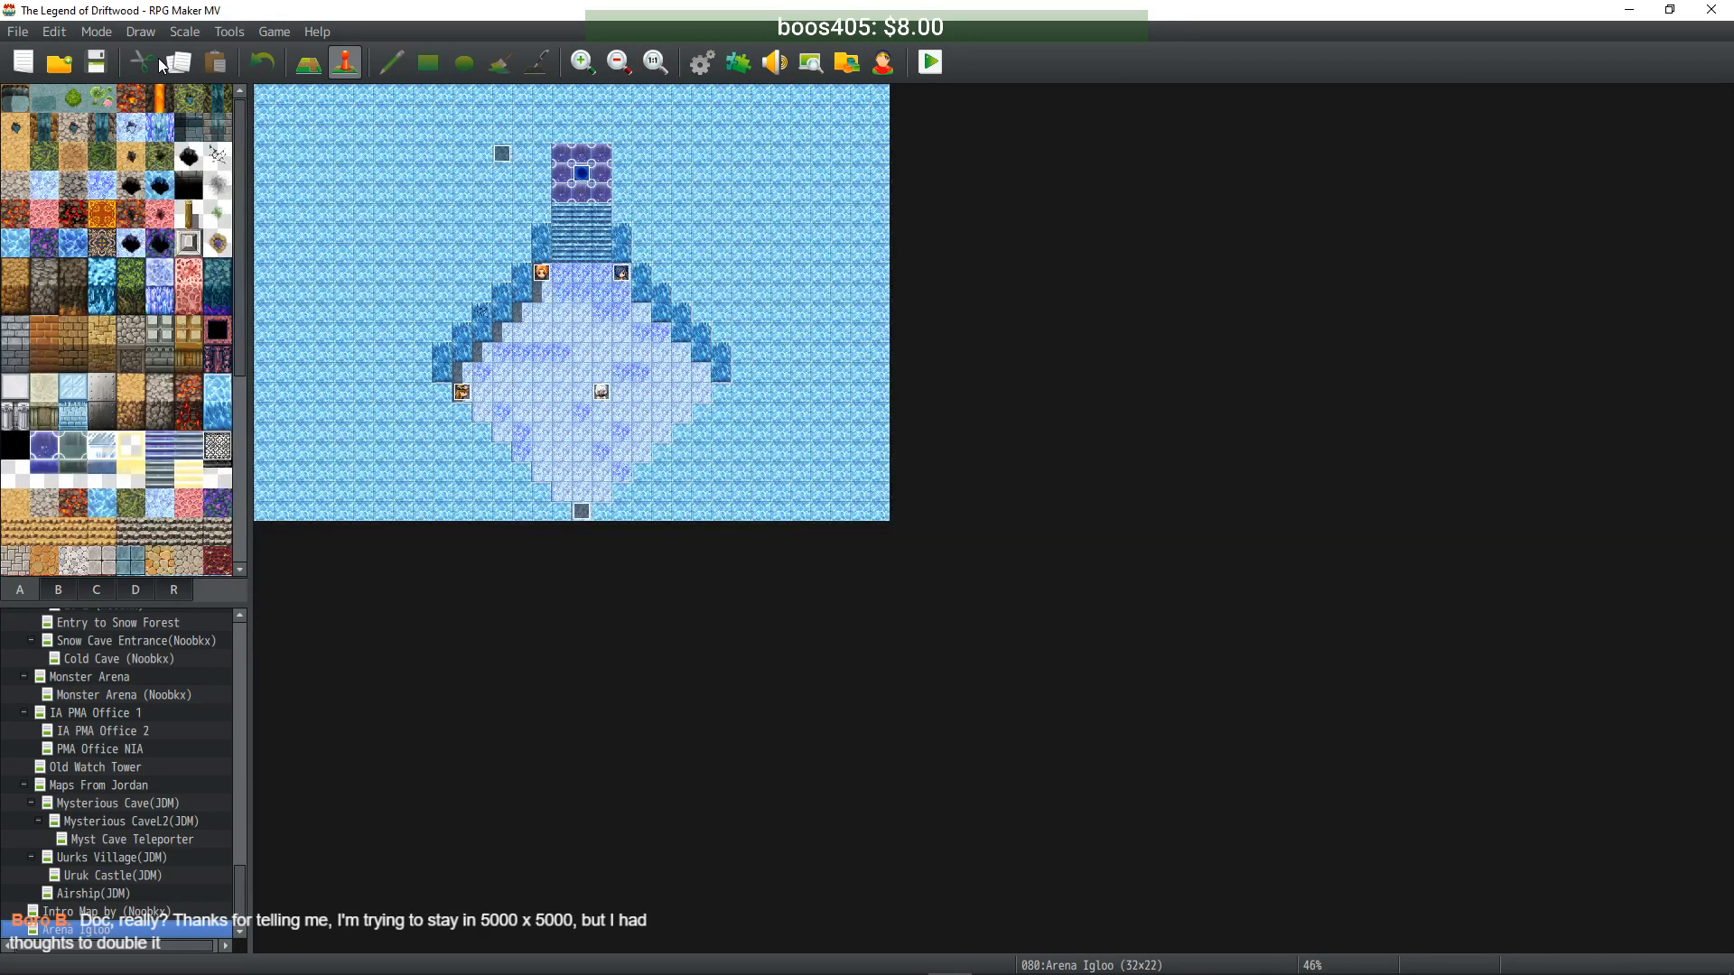
- Open the Database at enemy Uber Jelly's note, then switch to the Items list
click(705, 74)
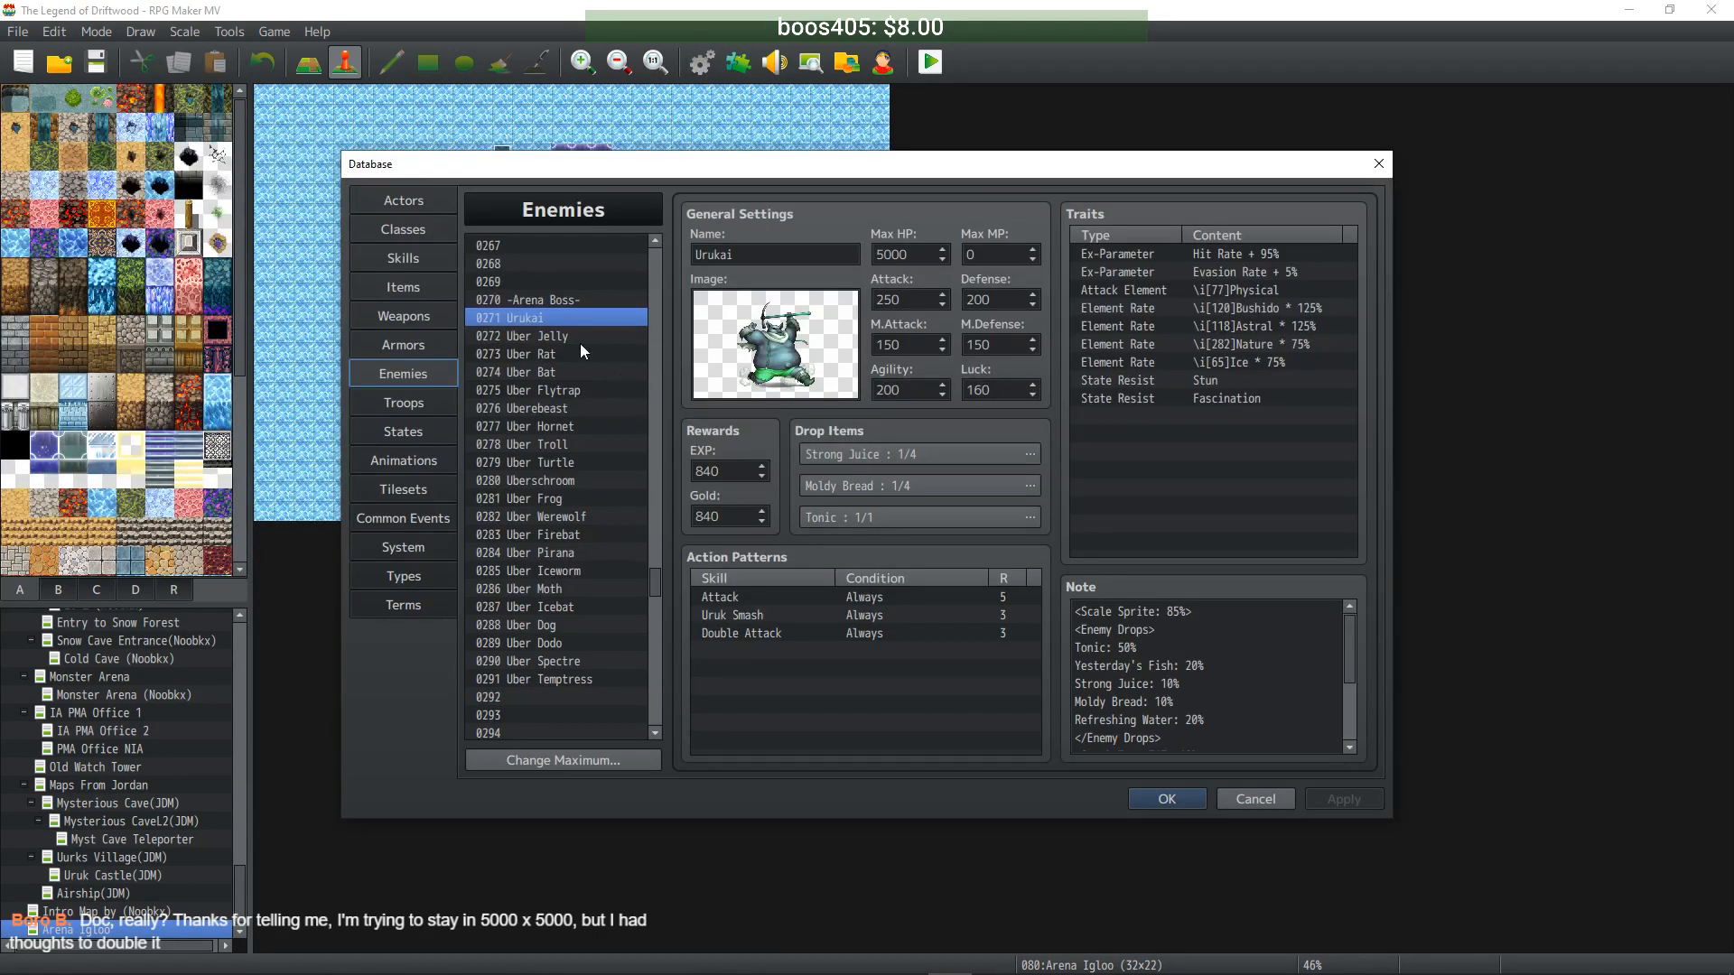
click(587, 338)
click(1203, 720)
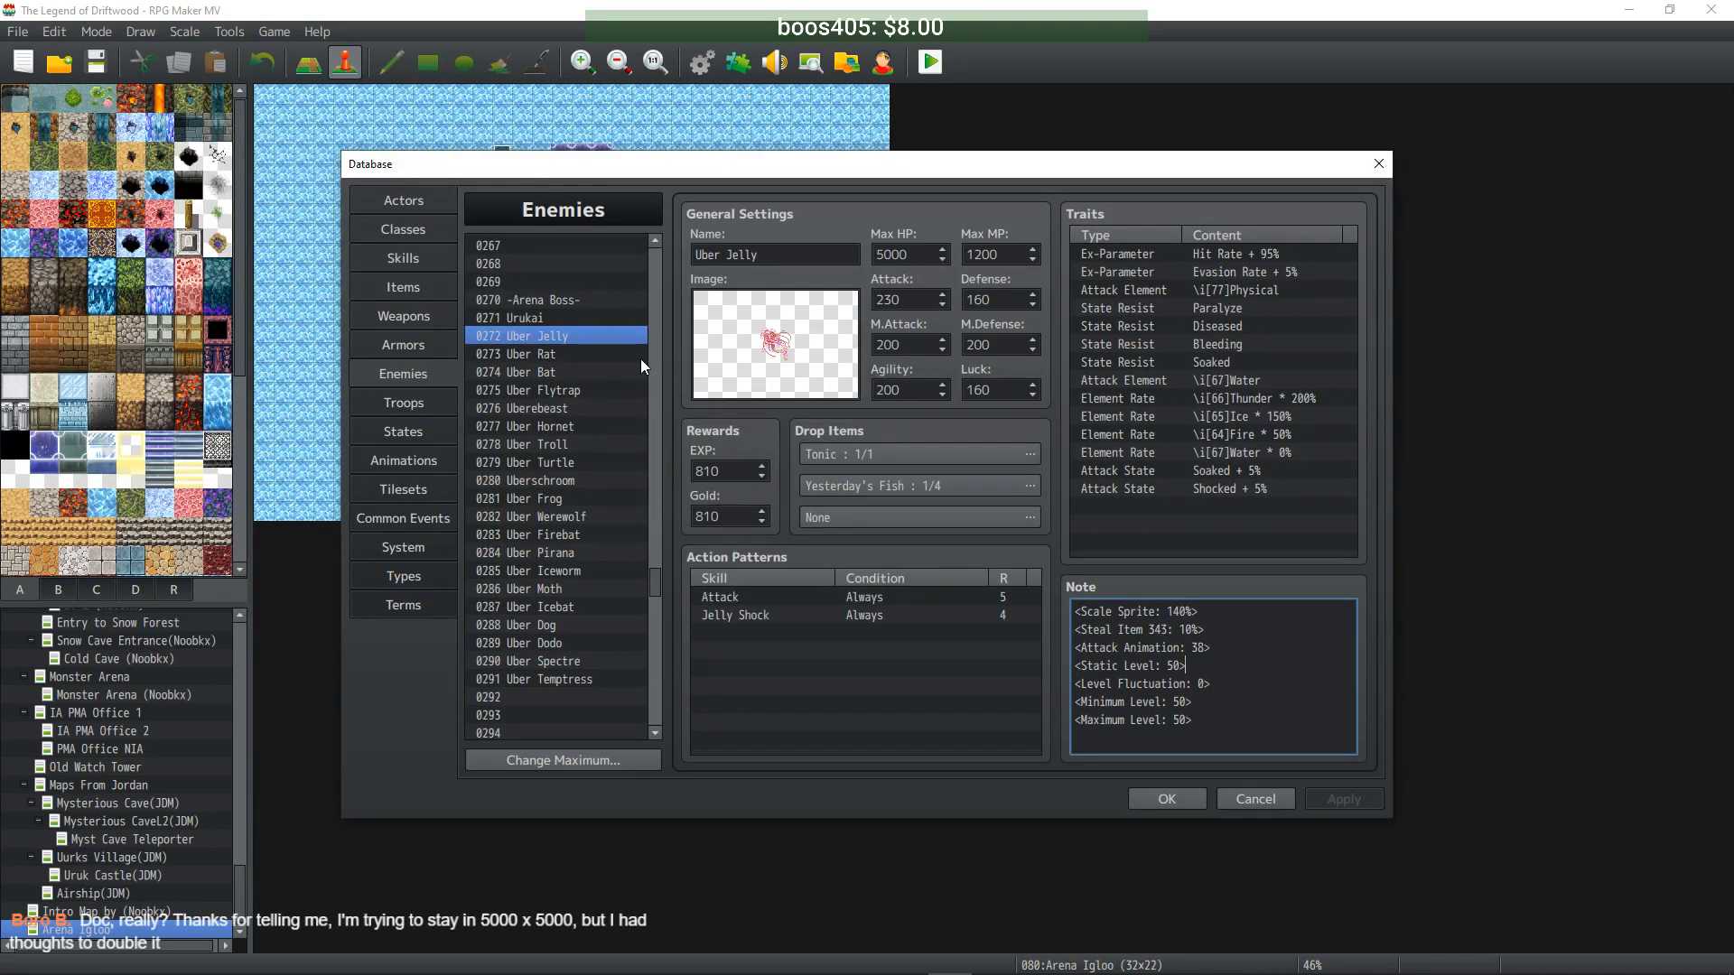
click(410, 284)
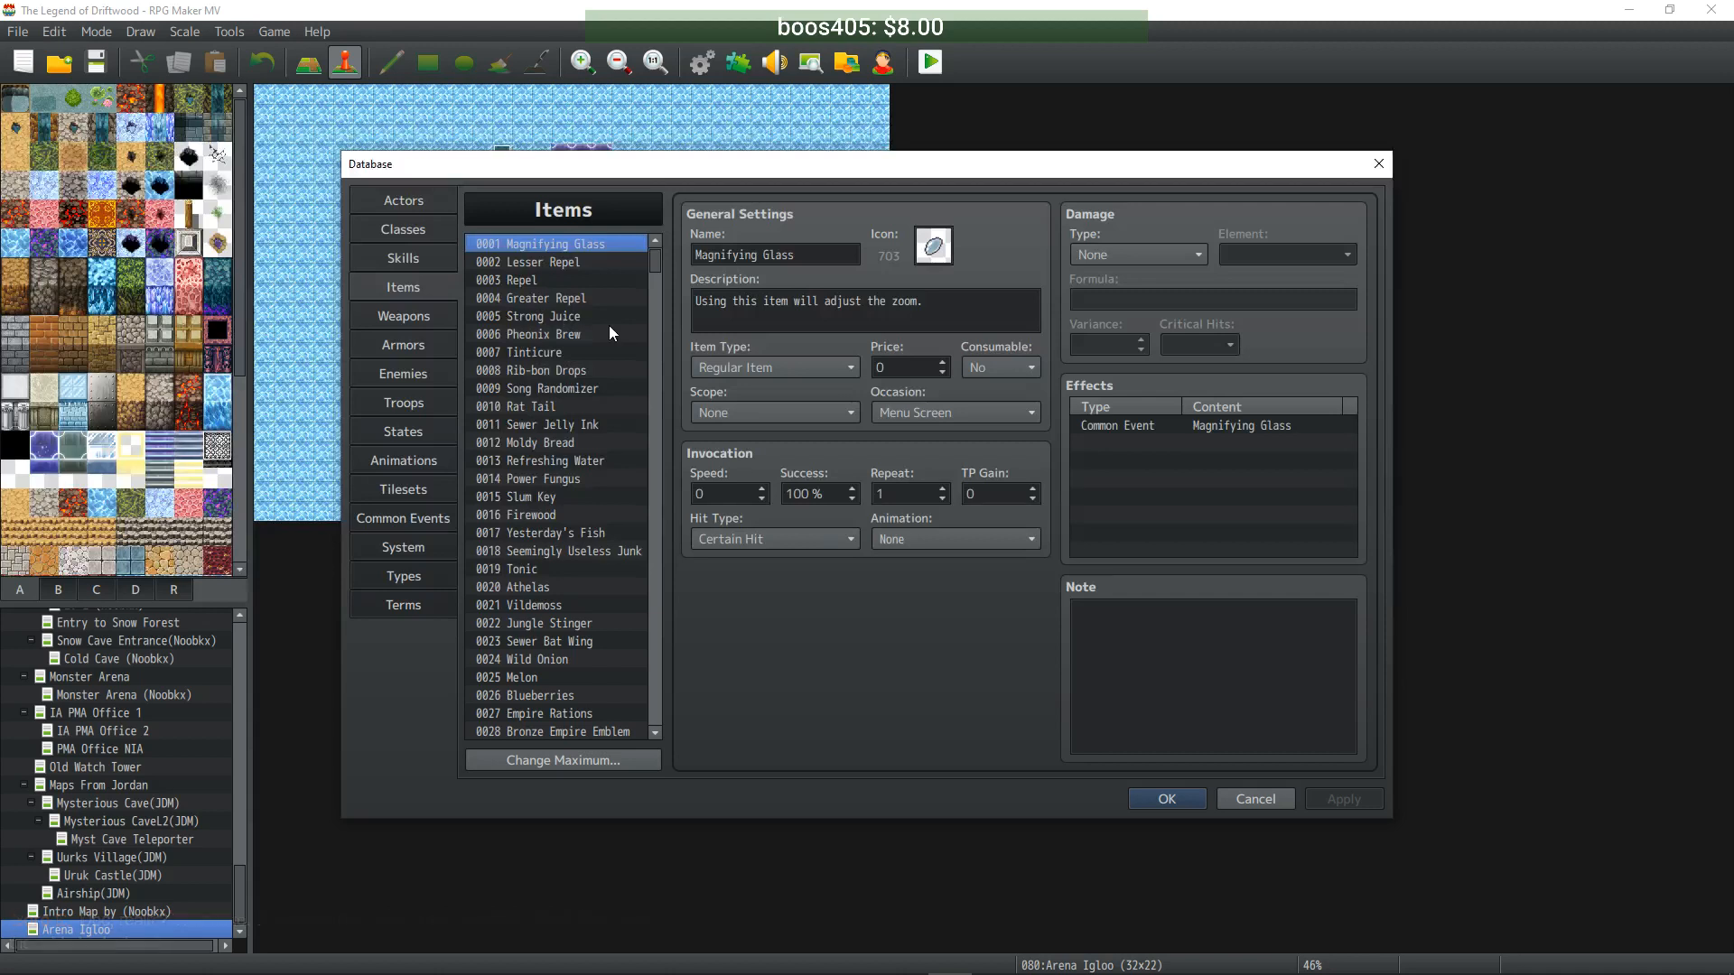
- Scroll to the Twilight items and review Fuzzy, Crimson, Azure, Golden, Teal, Amber and Airborne Twilight
scroll(634, 295, down, 1)
scroll(634, 295, down, 5)
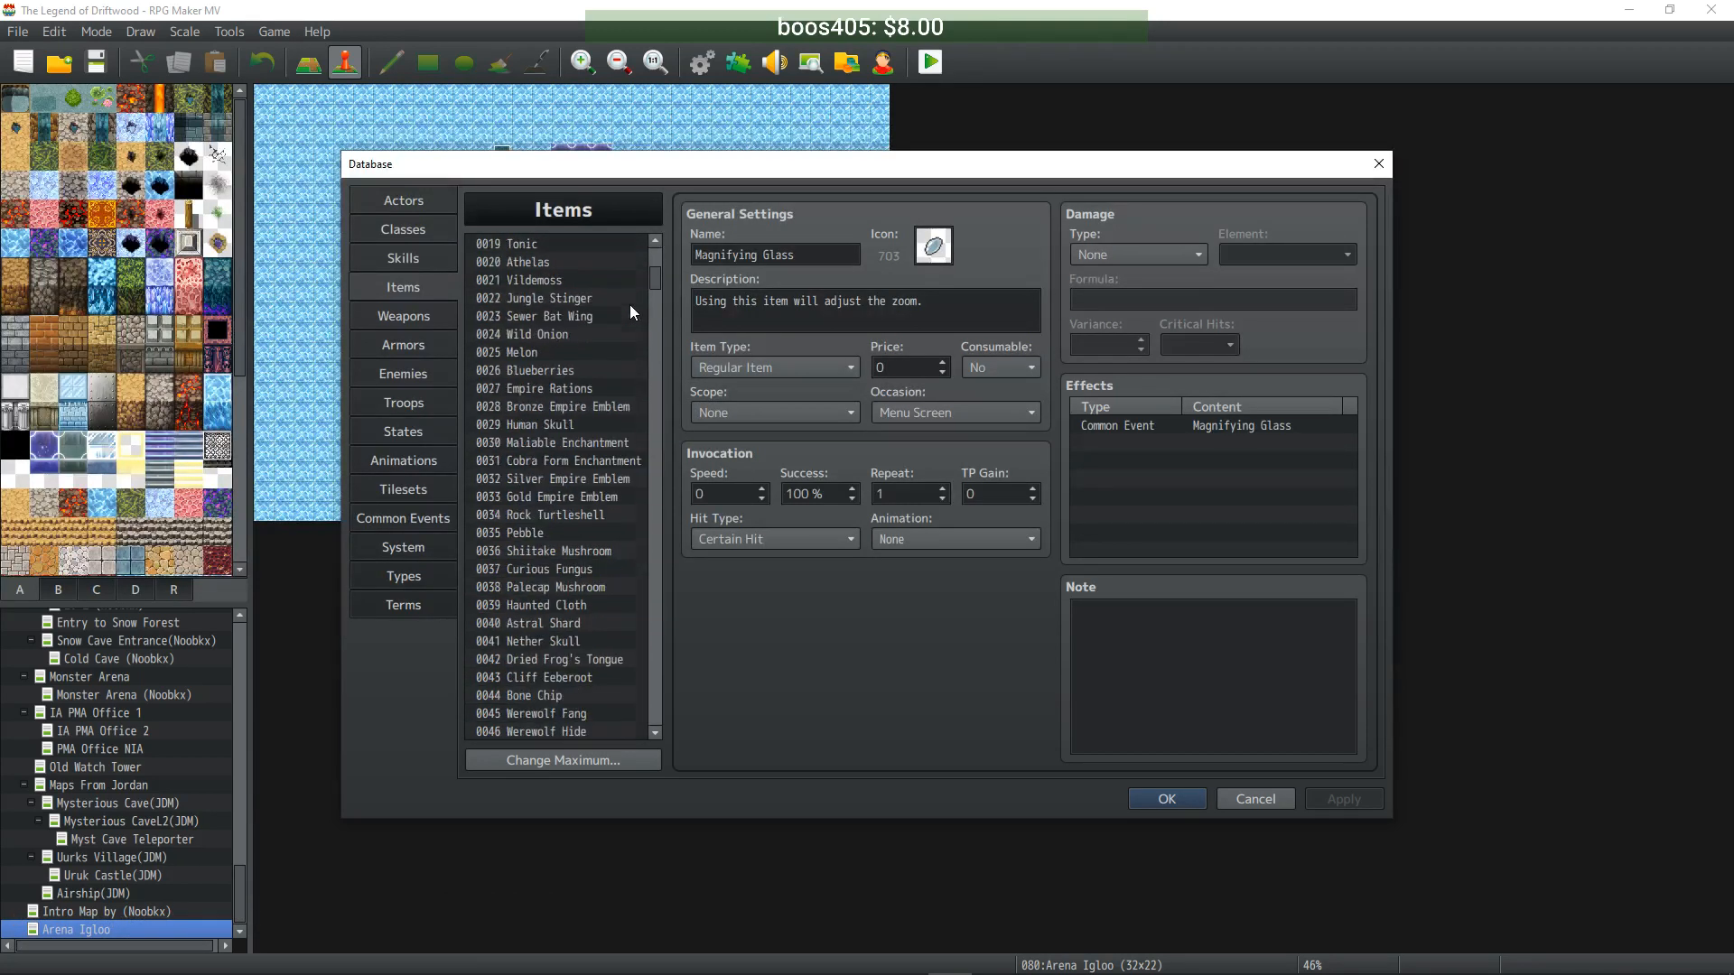
scroll(631, 306, down, 5)
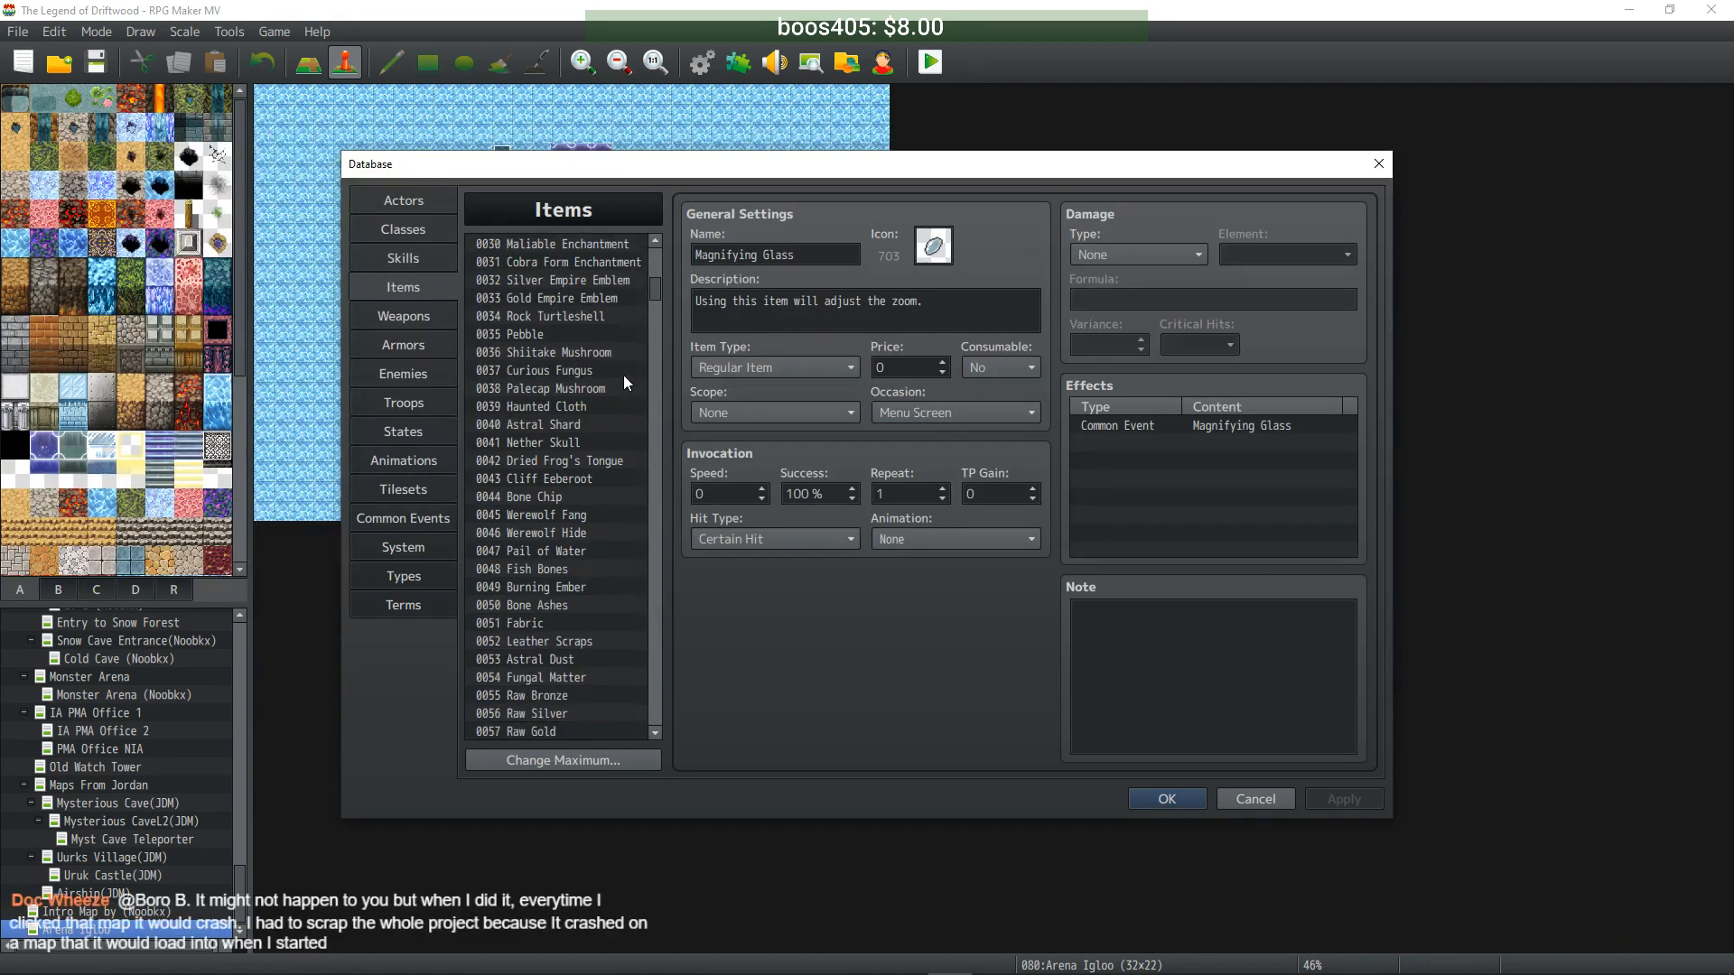
scroll(619, 374, down, 16)
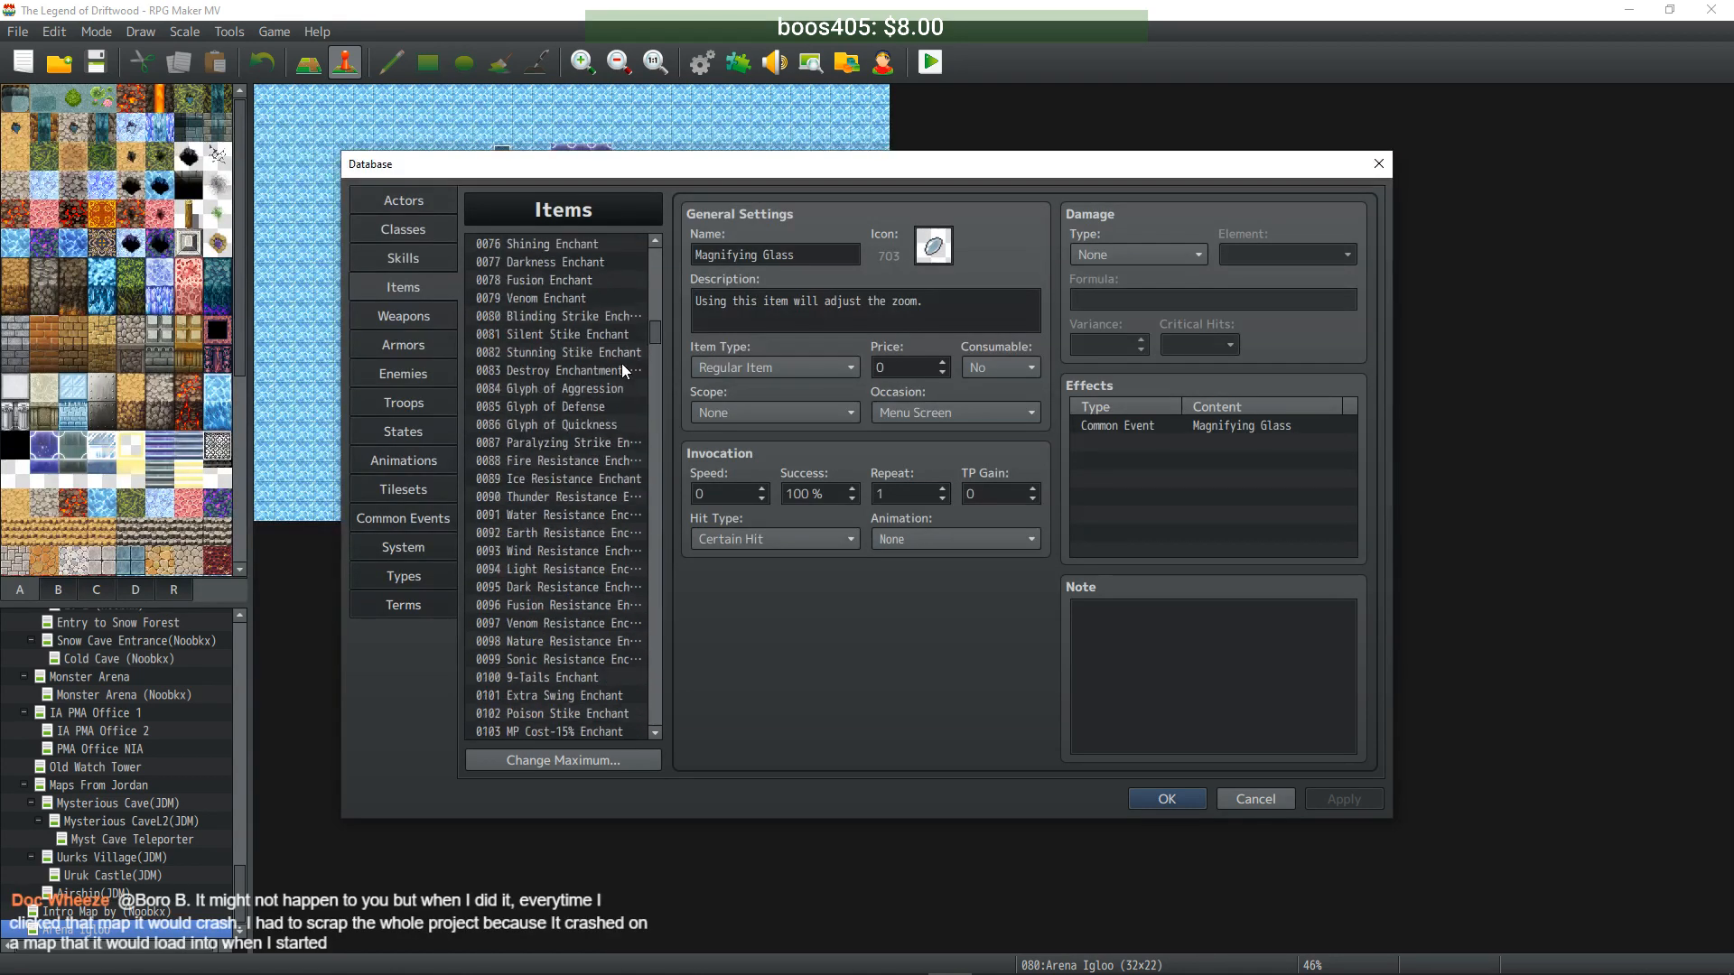
scroll(621, 363, up, 4)
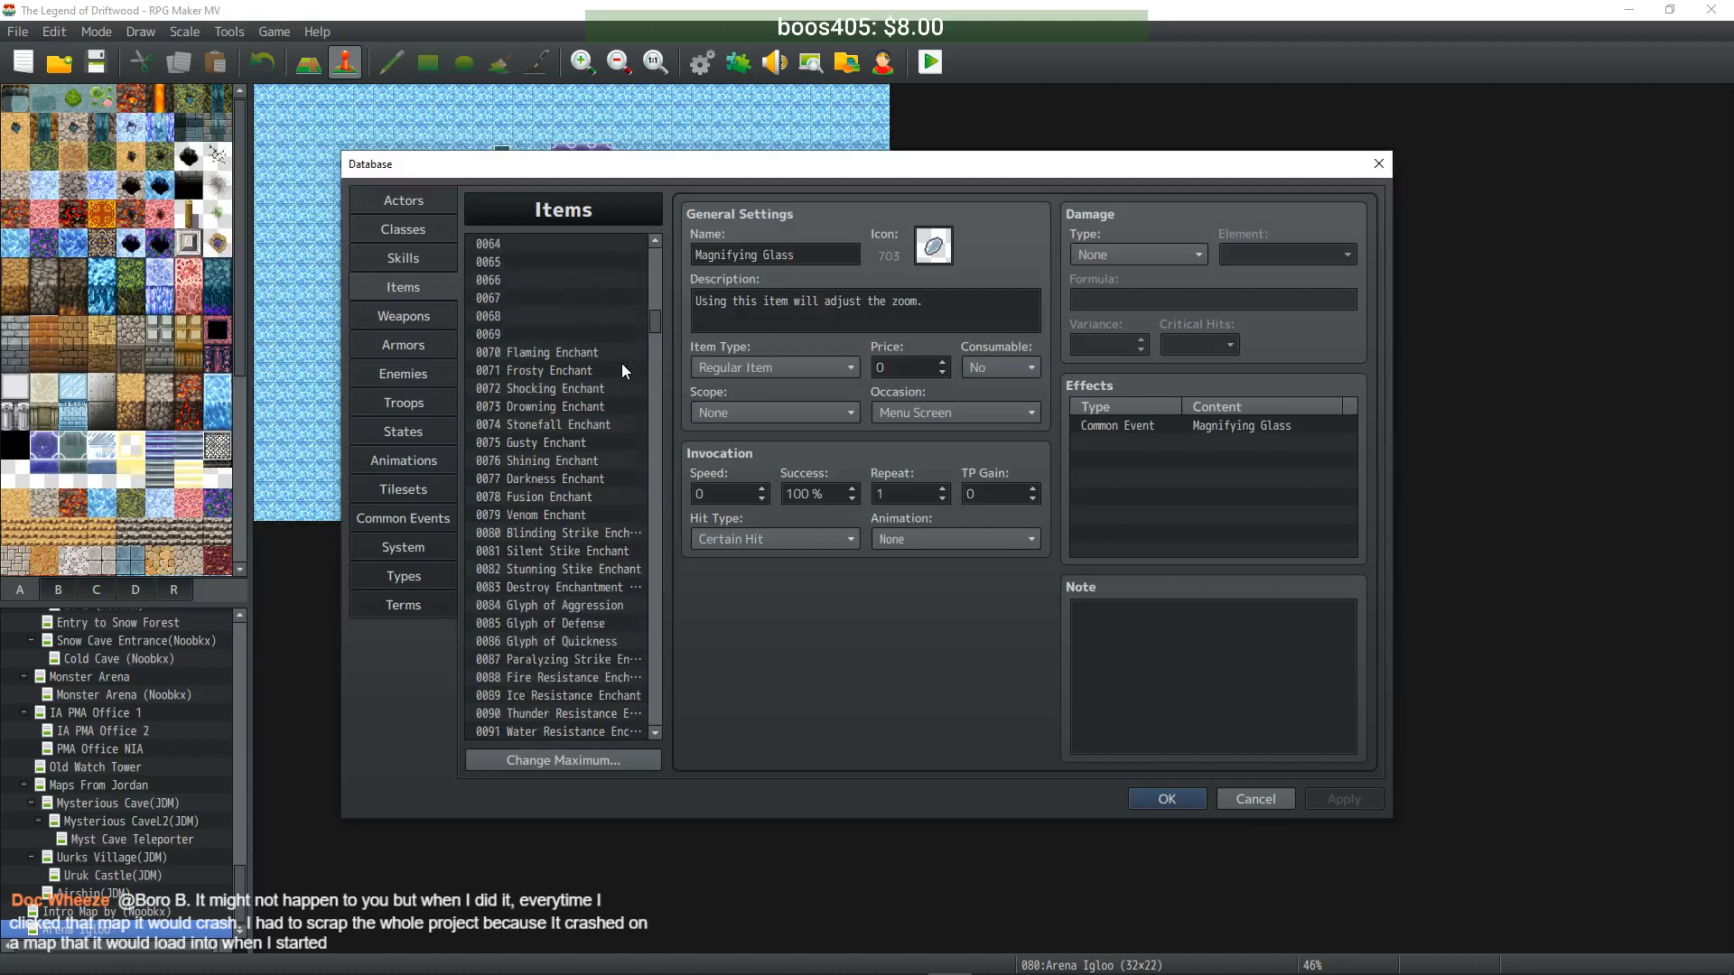
scroll(621, 363, up, 1)
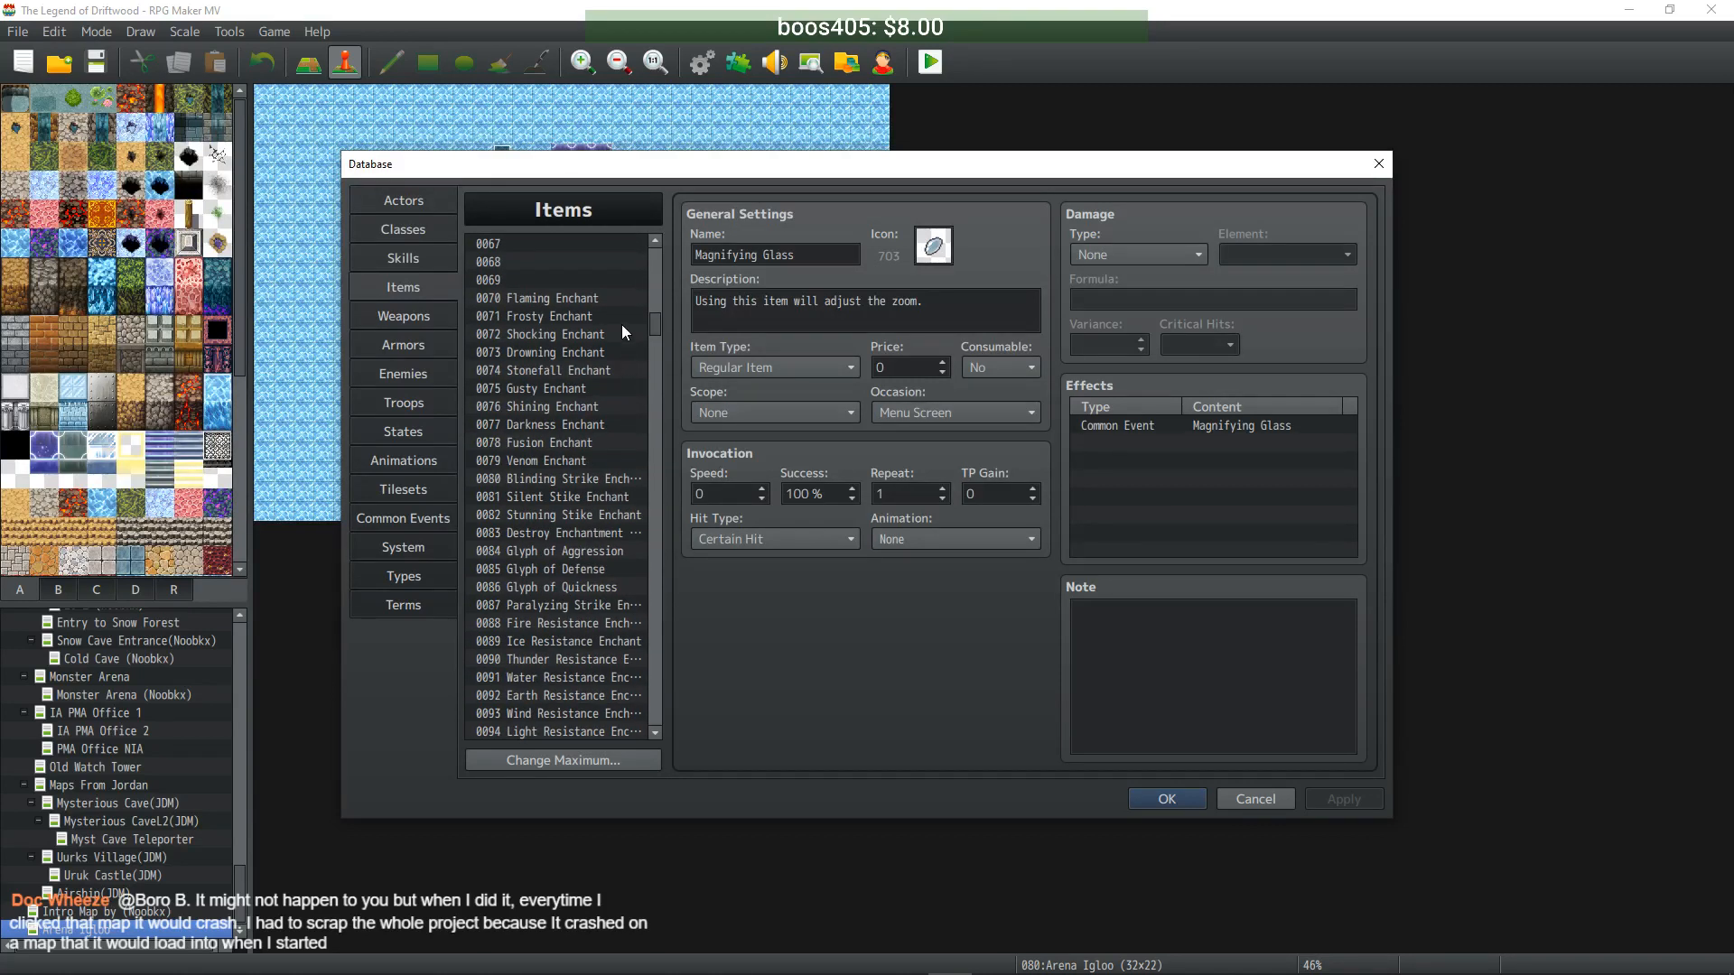
scroll(598, 315, down, 1)
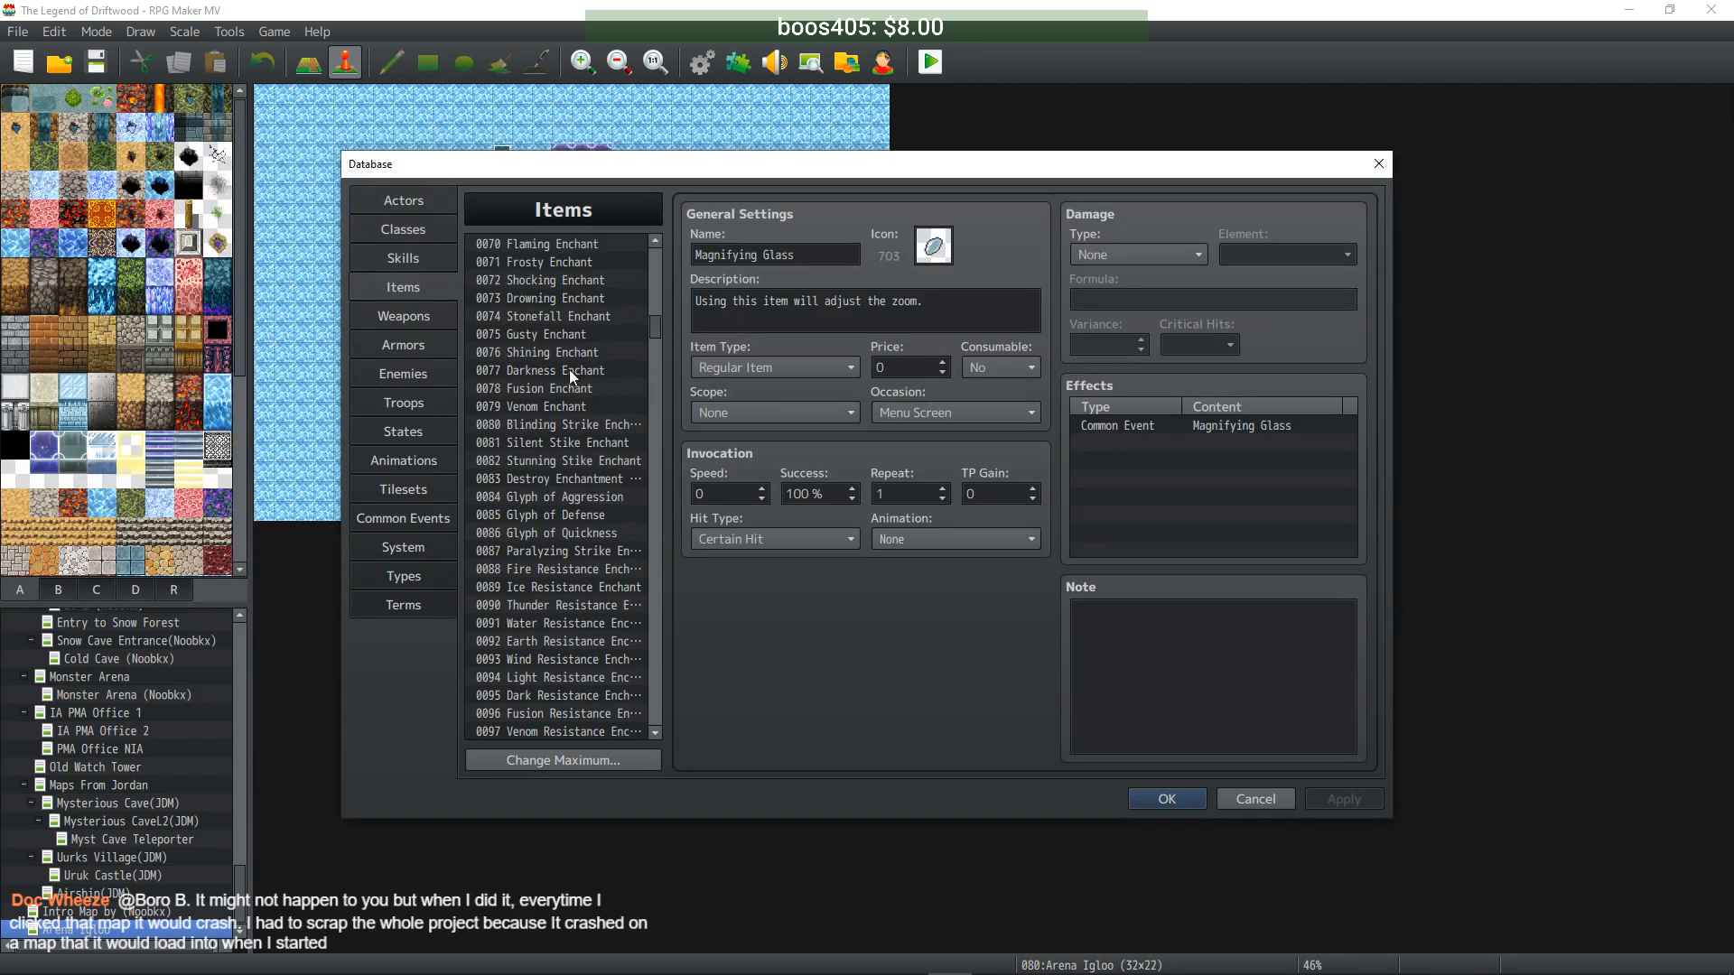
scroll(575, 611, down, 4)
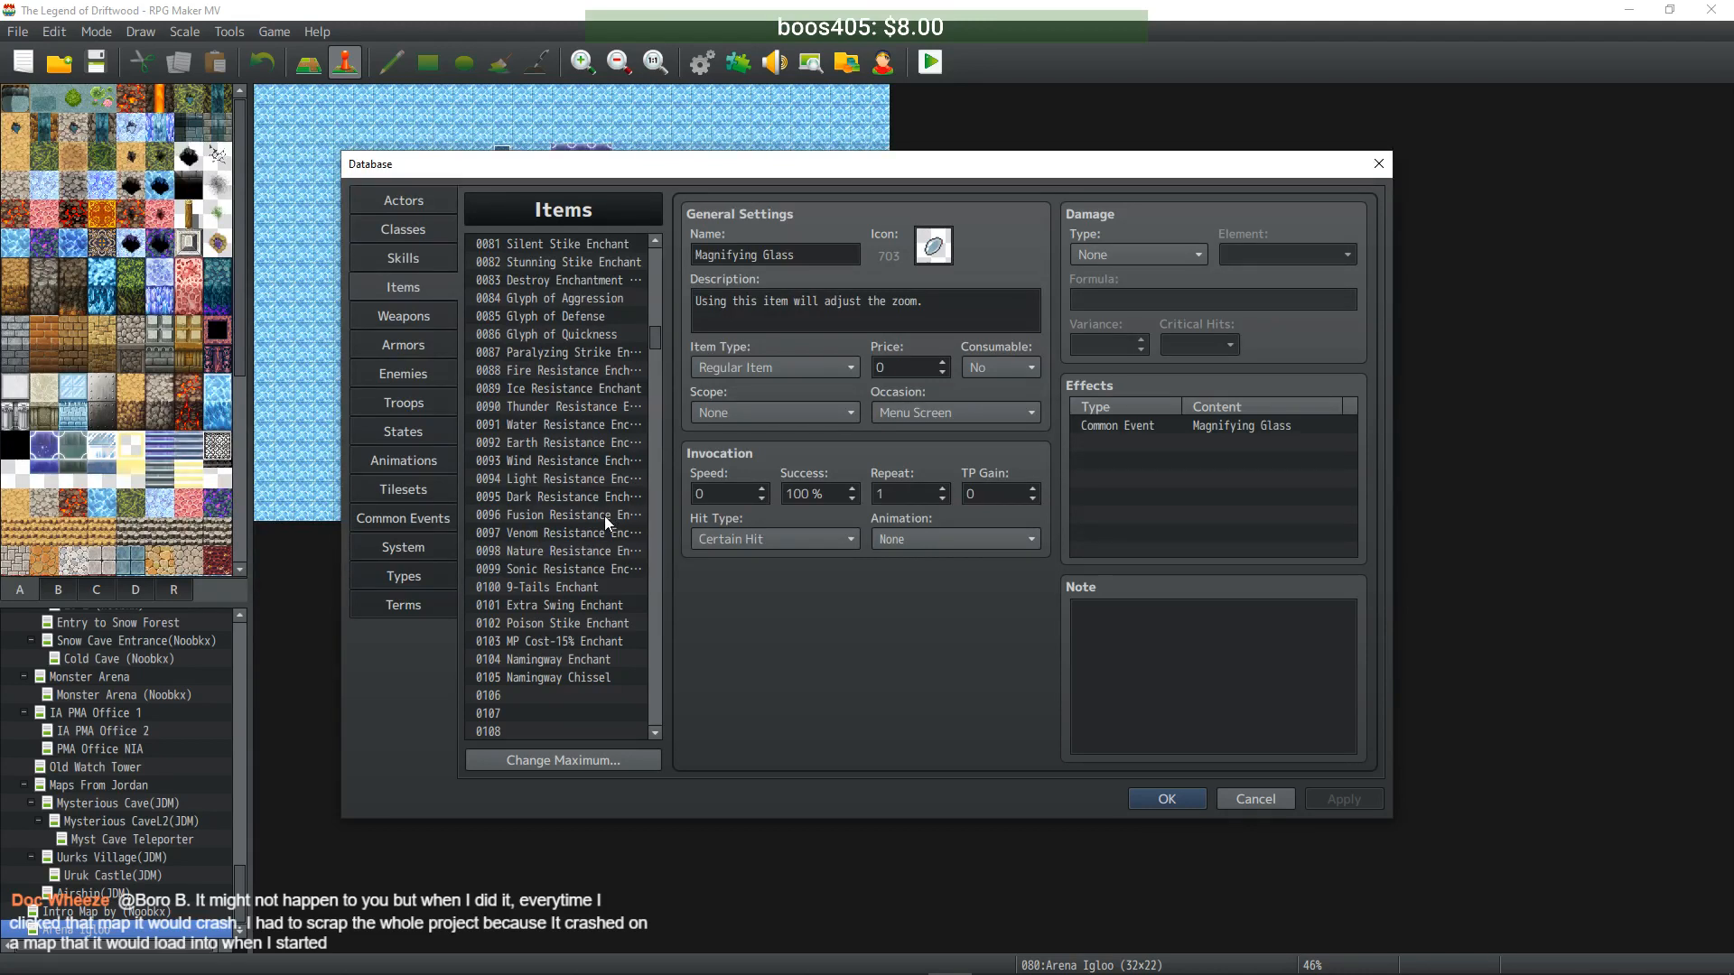
scroll(569, 370, down, 8)
scroll(561, 388, down, 10)
scroll(560, 390, down, 2)
click(566, 371)
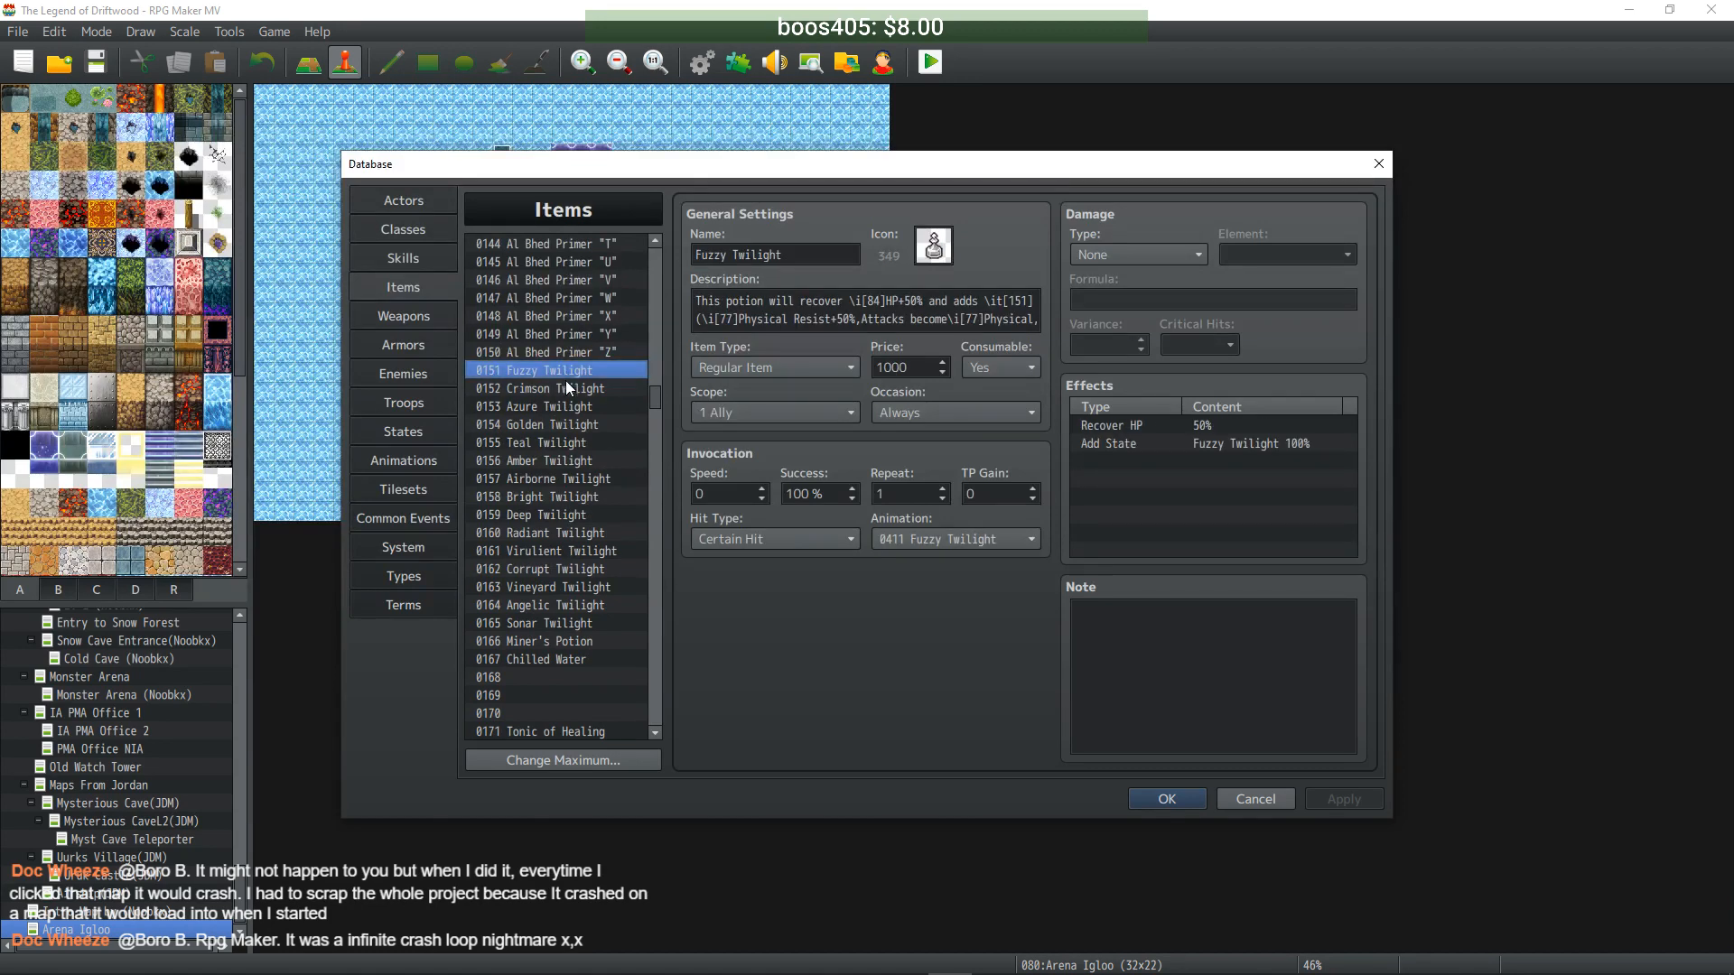
click(566, 386)
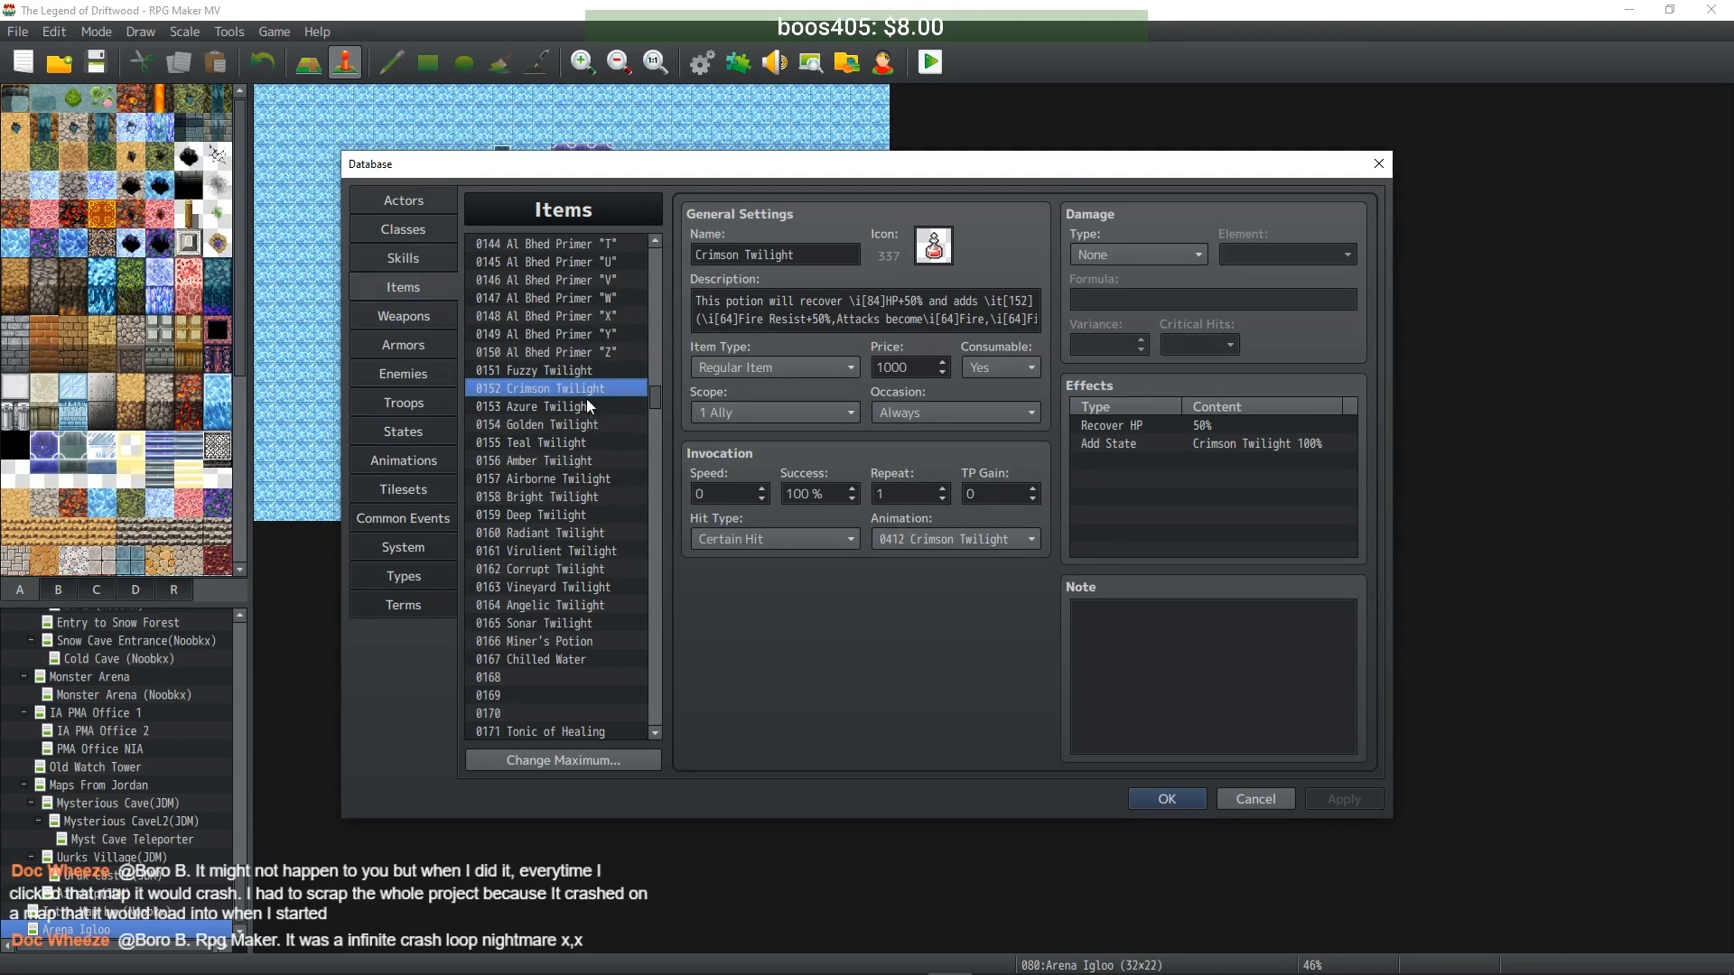
click(587, 406)
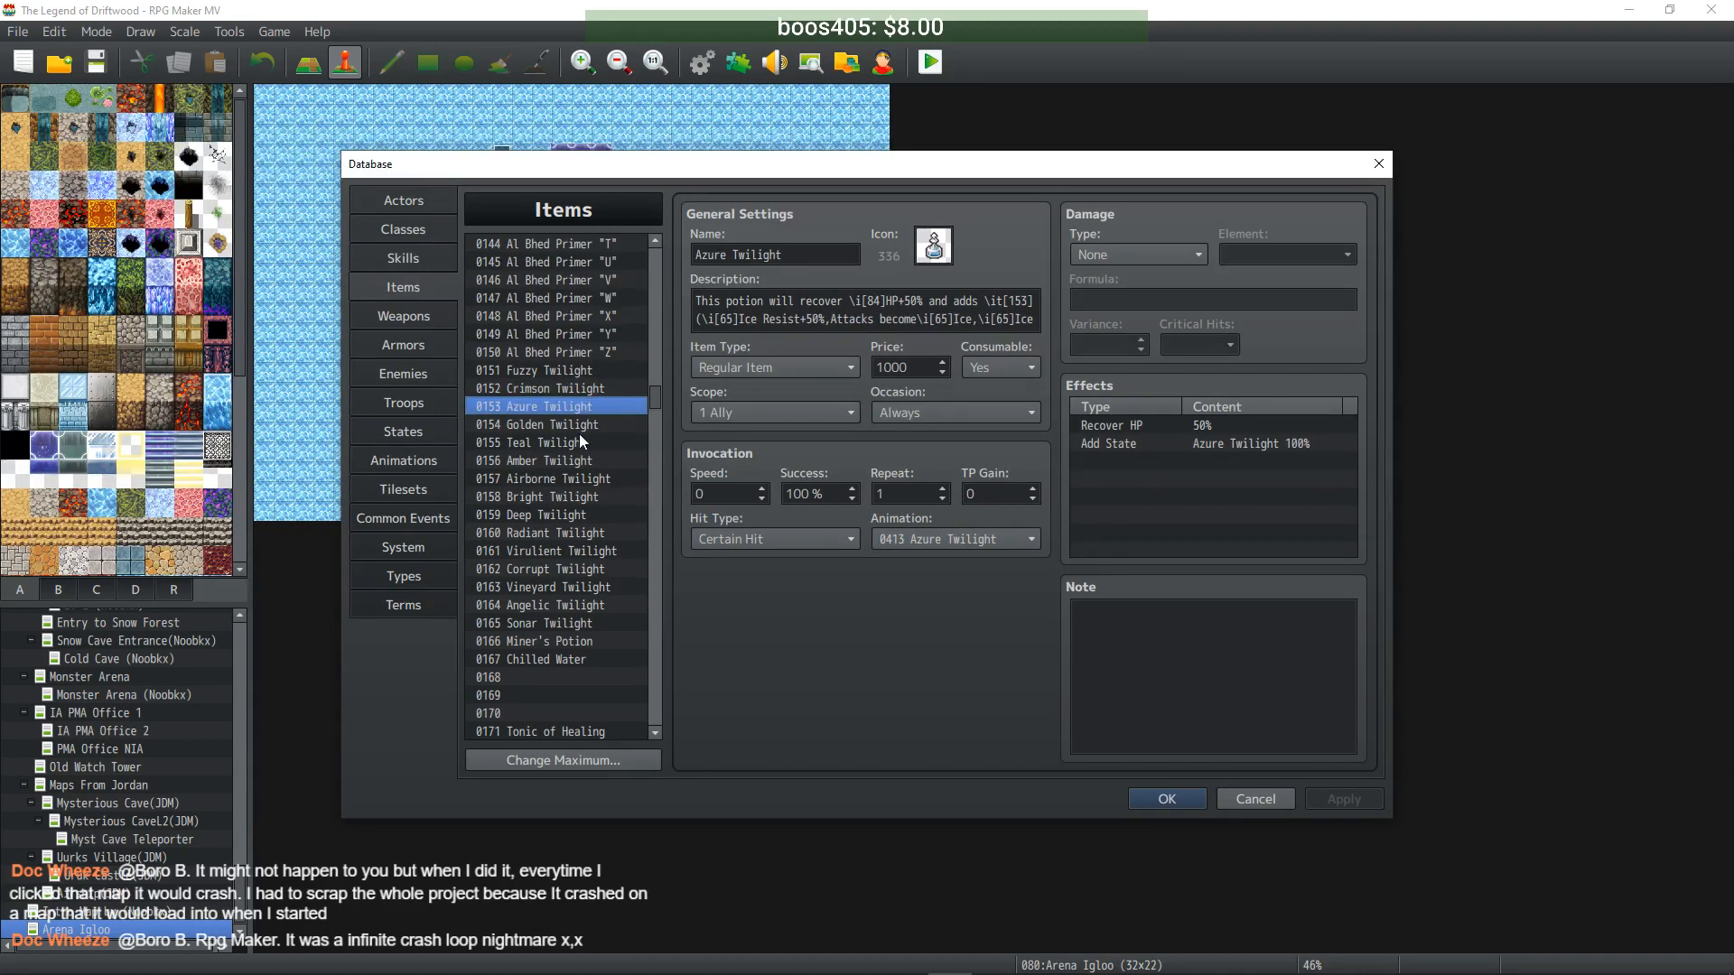
click(581, 424)
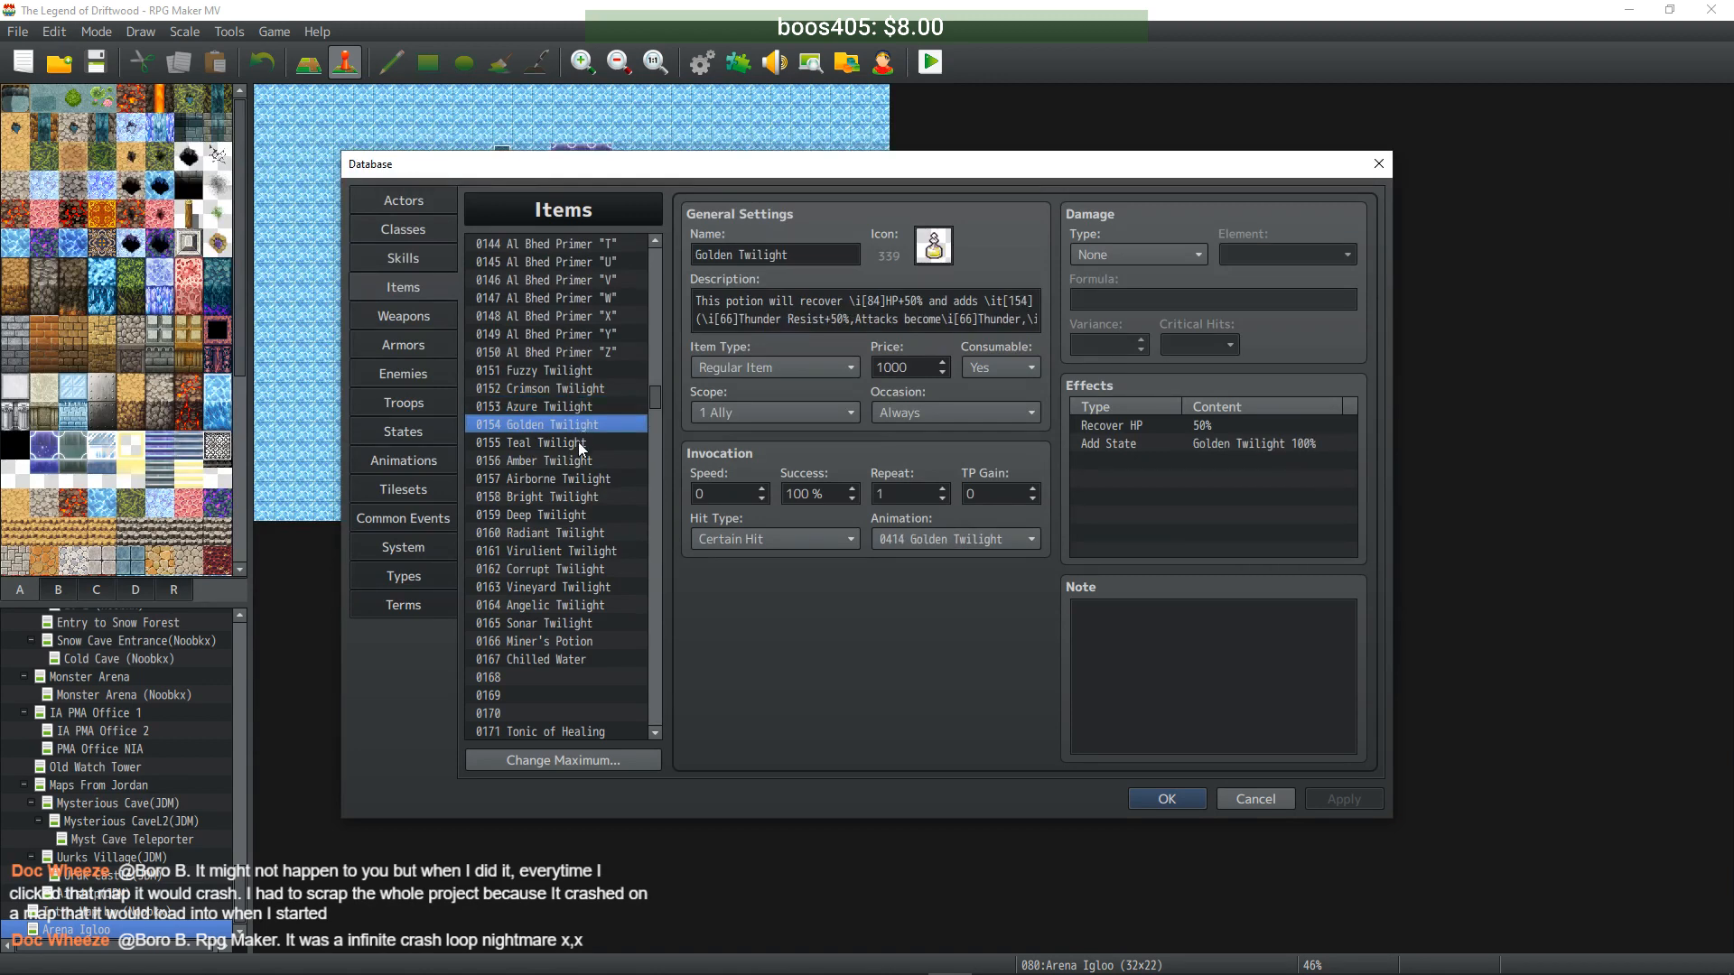
click(578, 442)
click(573, 463)
click(574, 479)
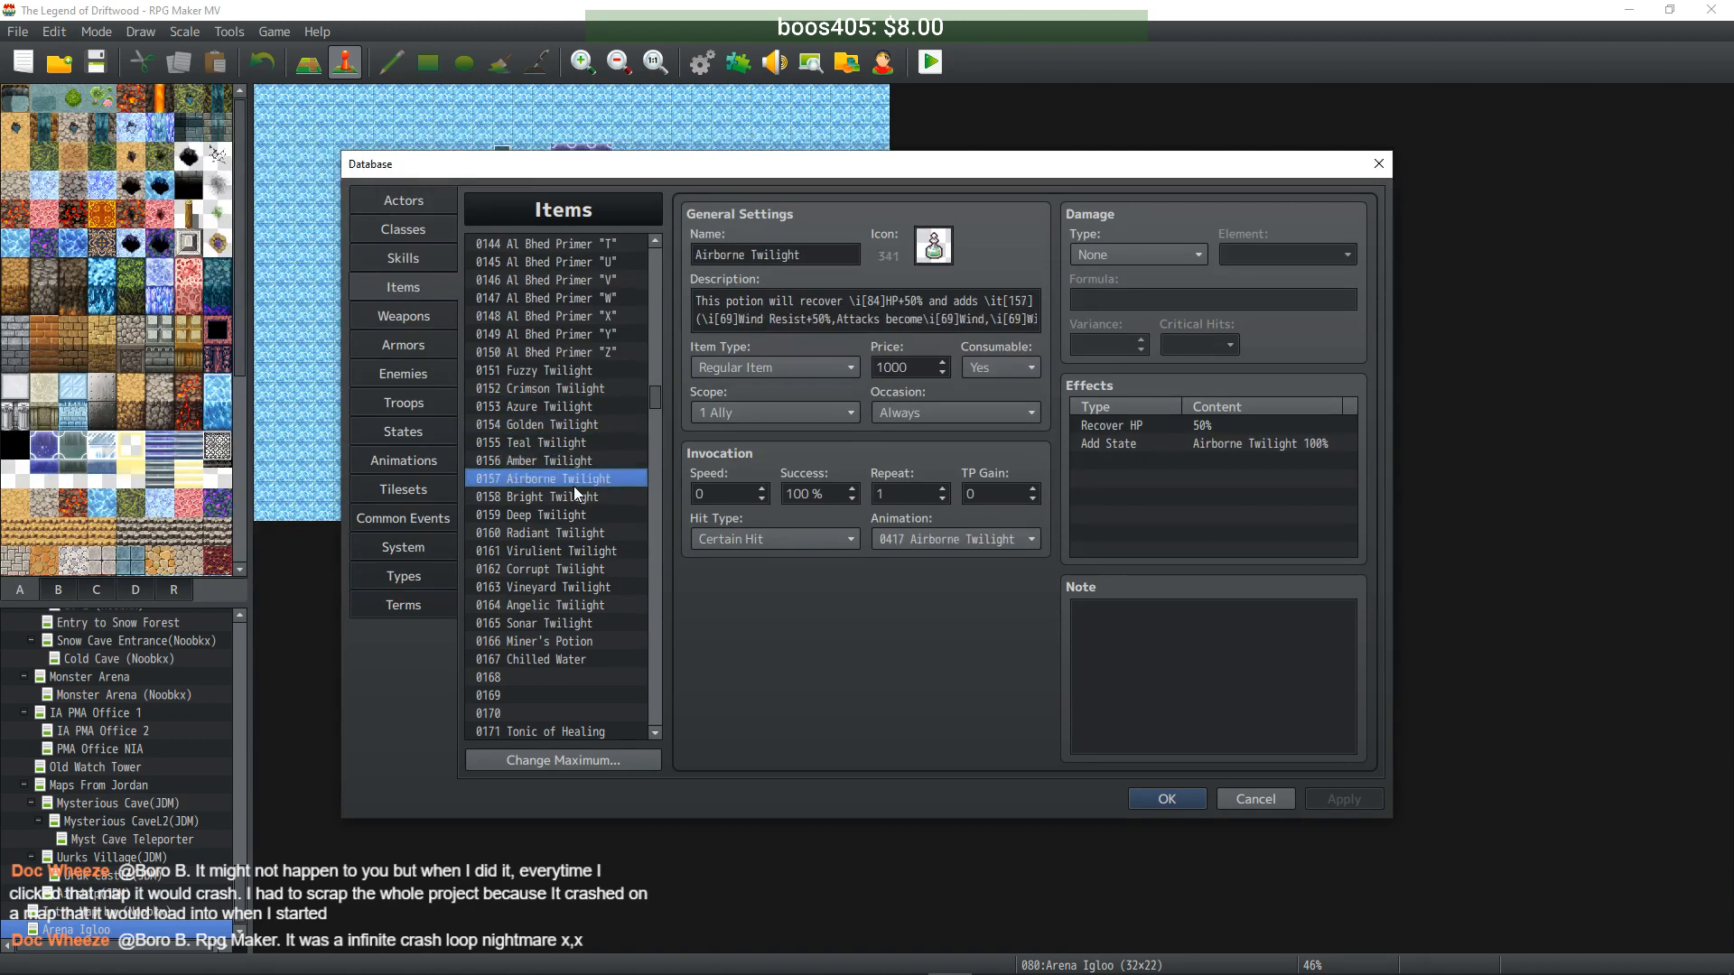
- Review Bright through Sonar Twilight, plus Miner's Potion and Chilled Water
click(576, 499)
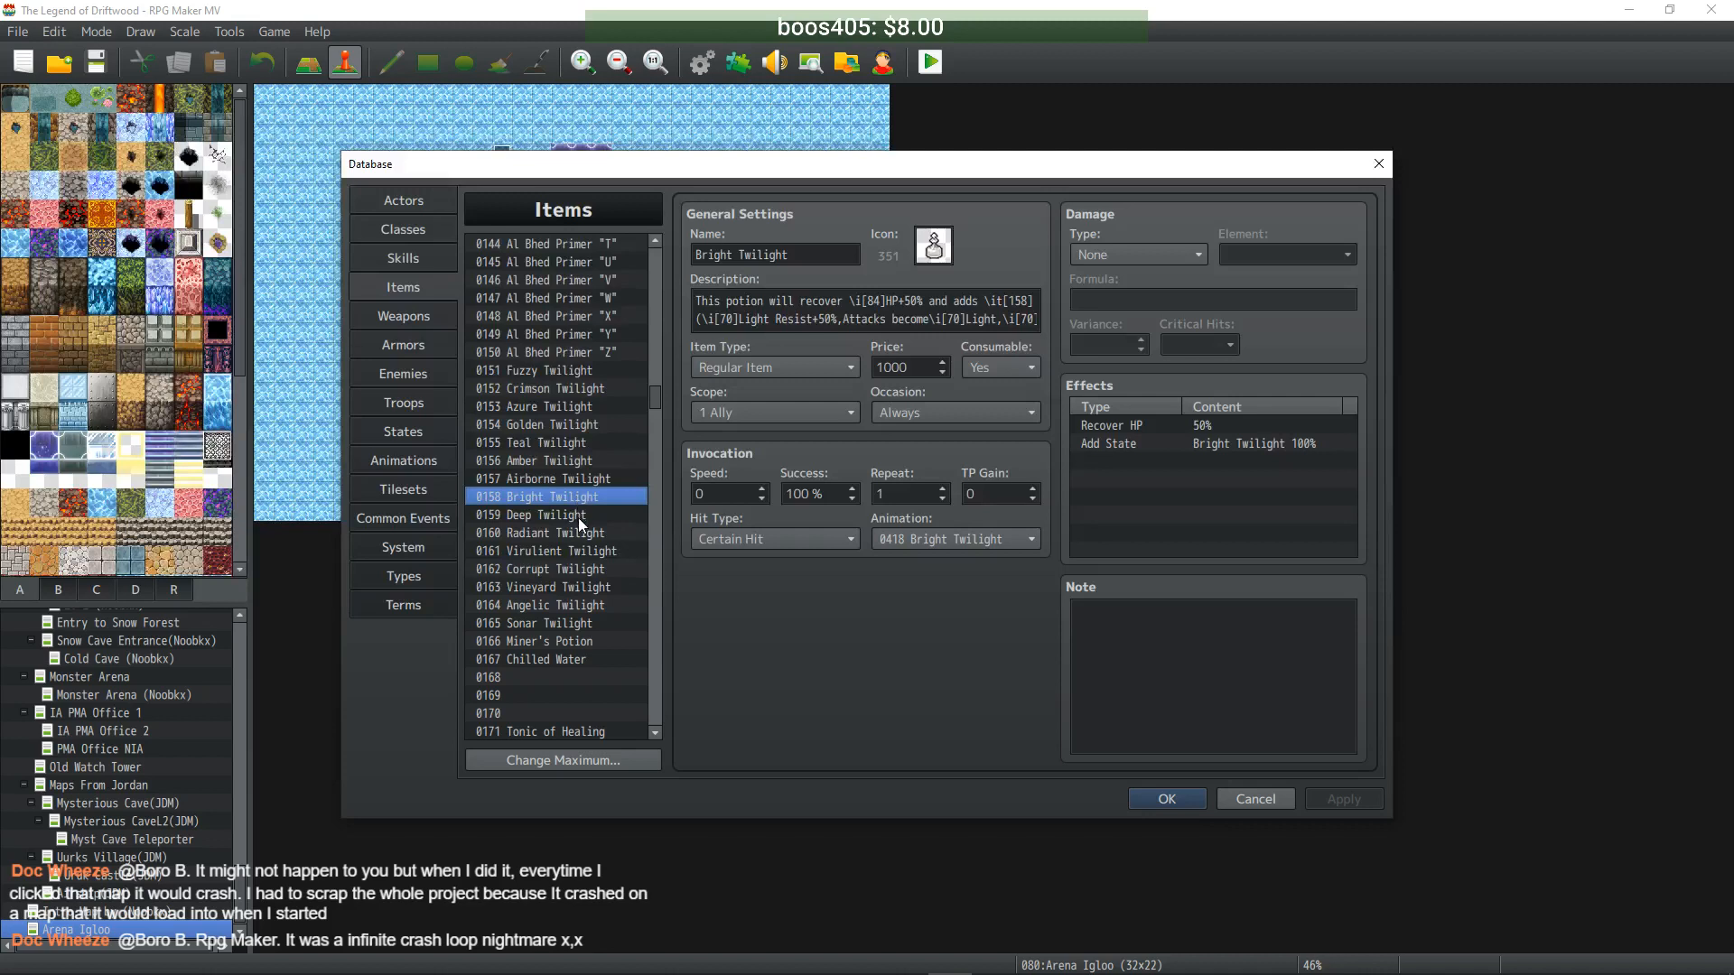
click(578, 515)
click(580, 533)
click(587, 551)
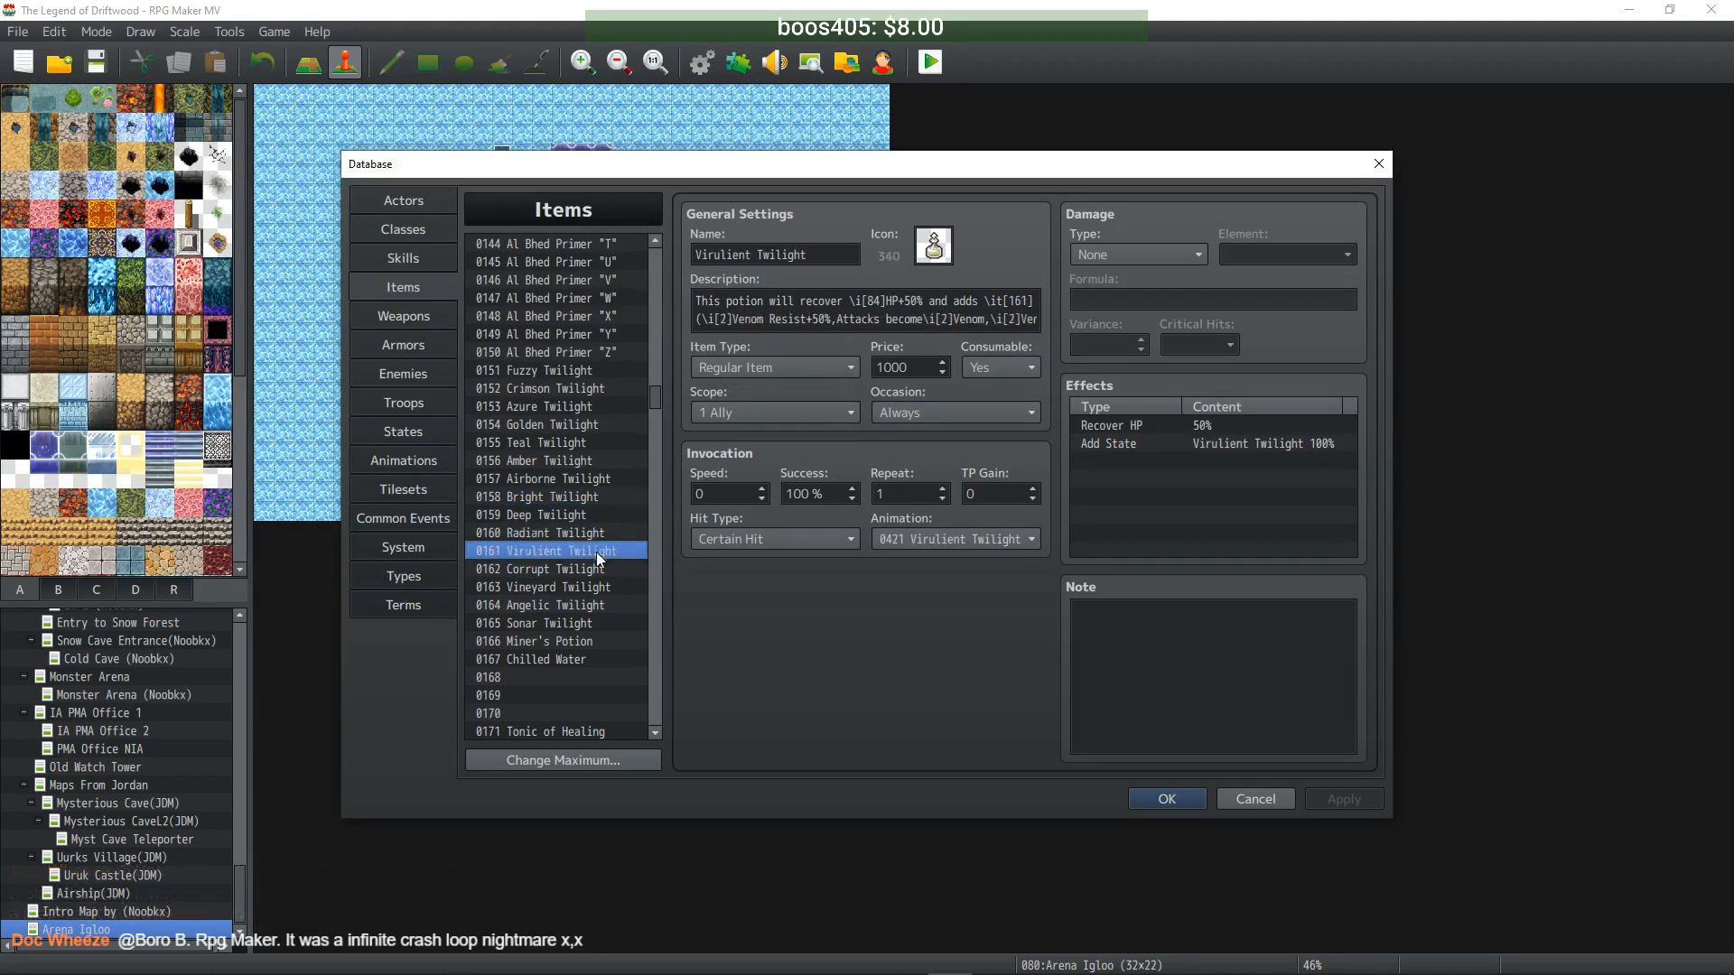
click(596, 570)
click(598, 587)
click(594, 605)
click(594, 623)
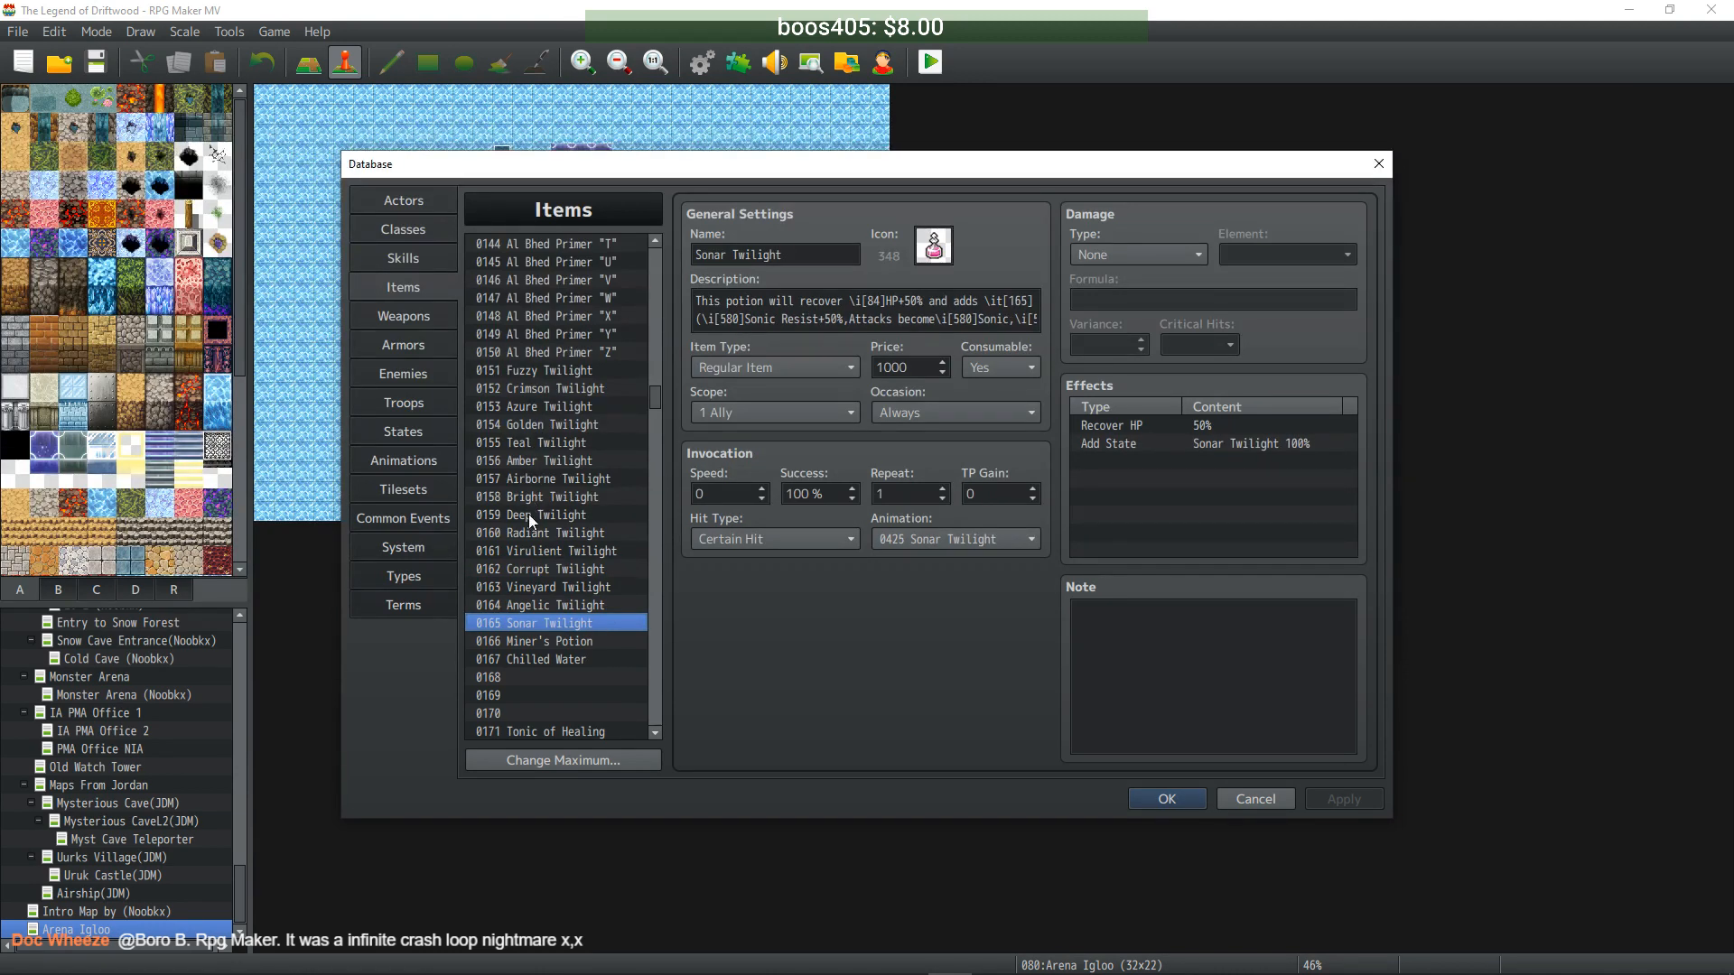
click(557, 643)
click(559, 661)
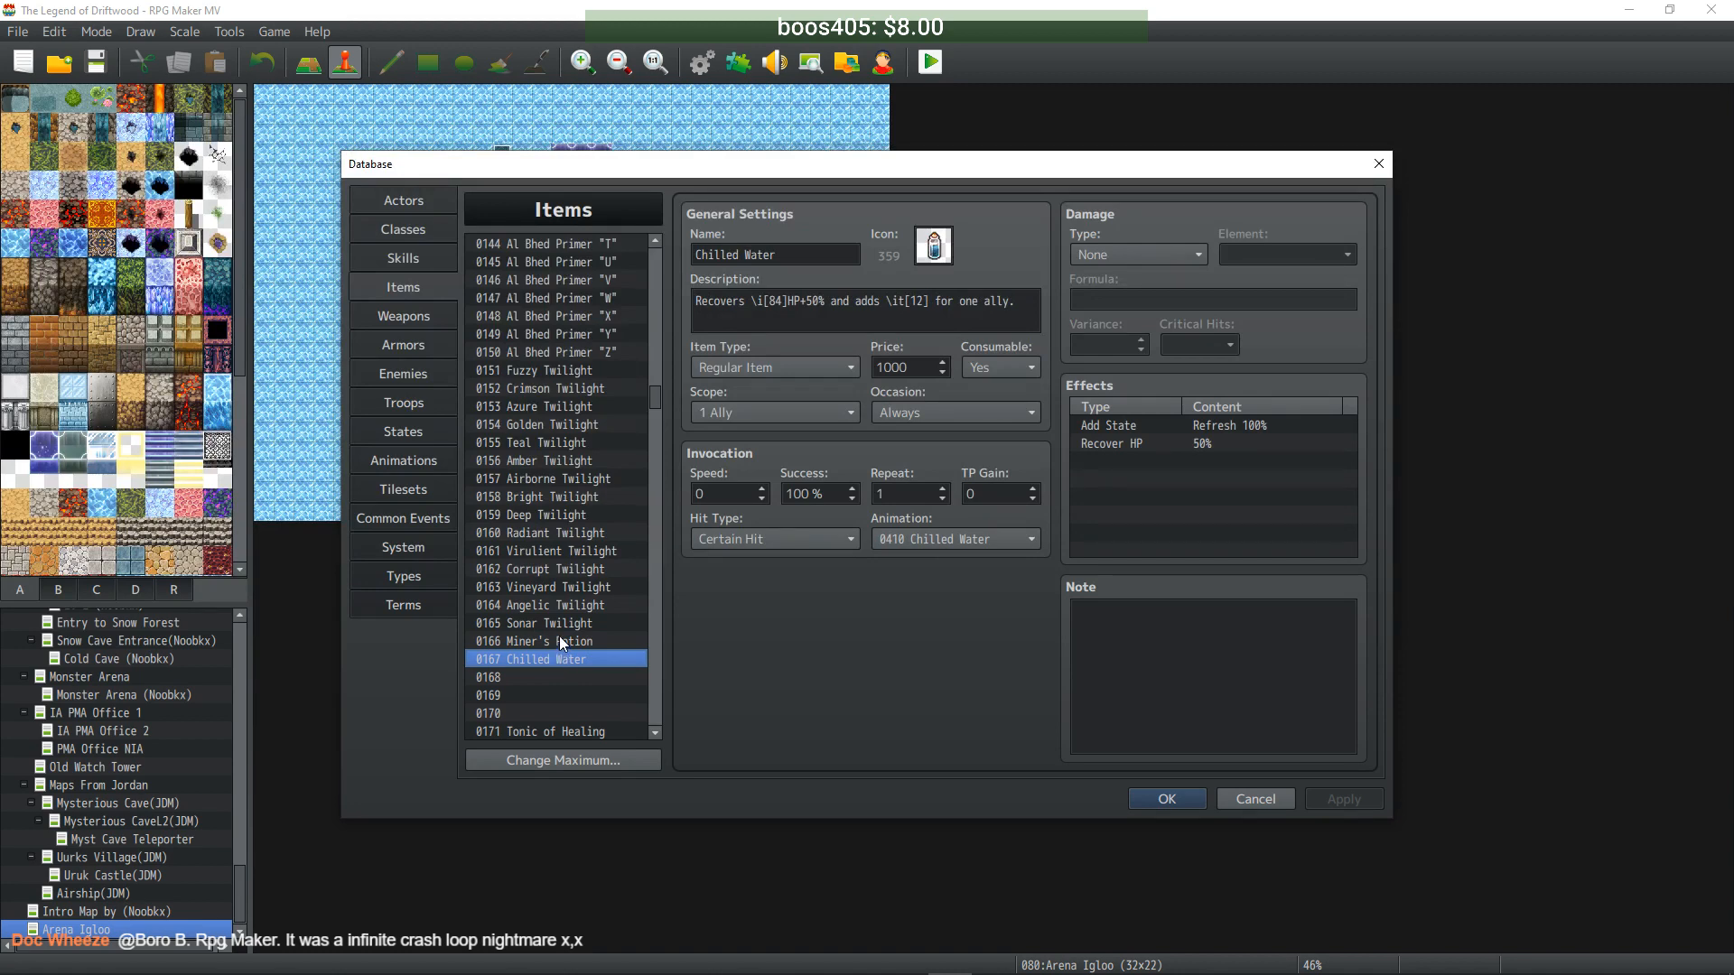
- Review the Full-Tonics of Healing, Focus and Energy
scroll(561, 631, down, 2)
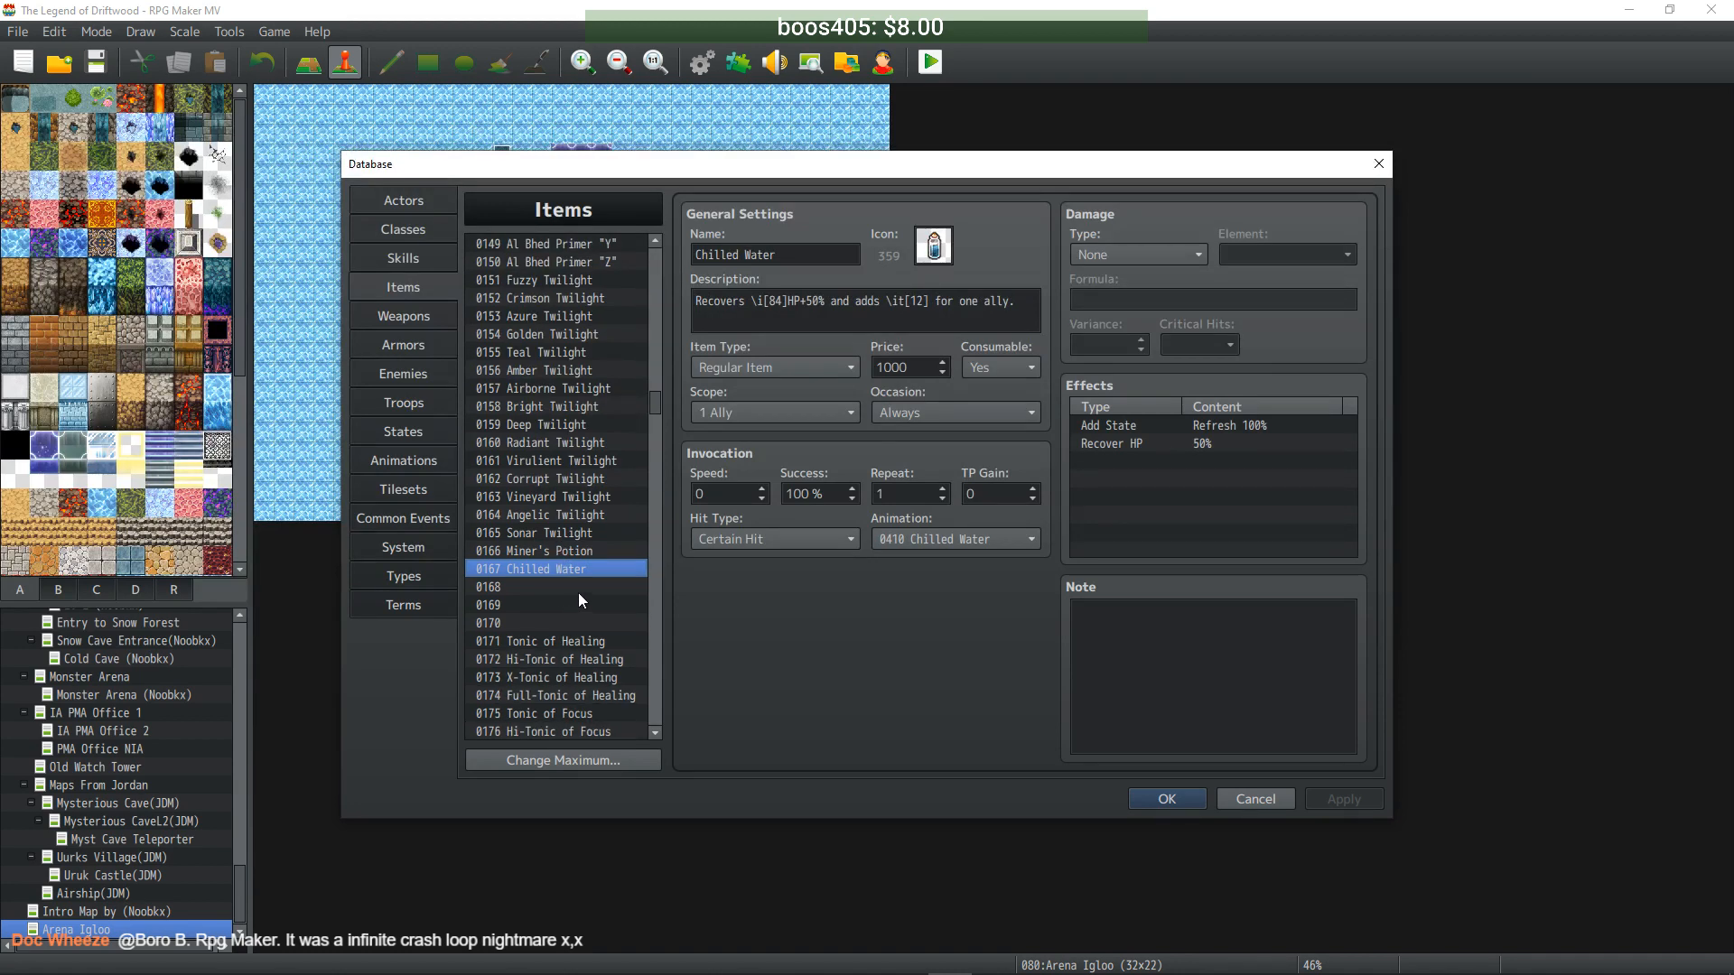
scroll(587, 592, down, 1)
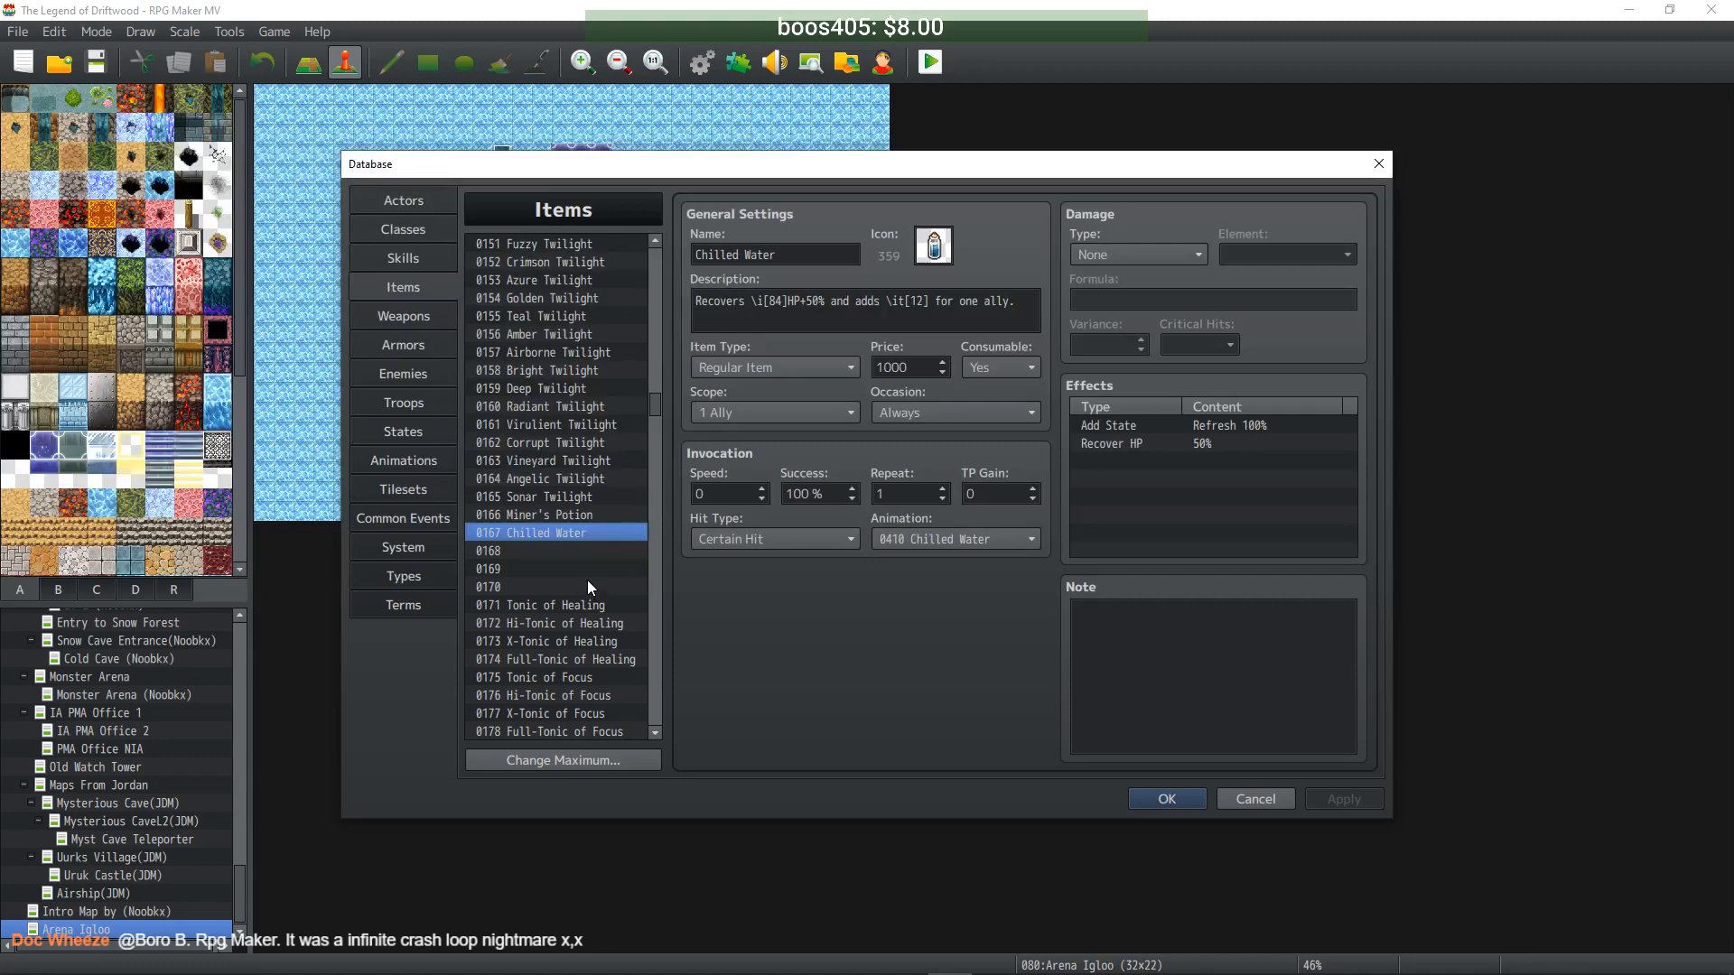
scroll(587, 578, down, 2)
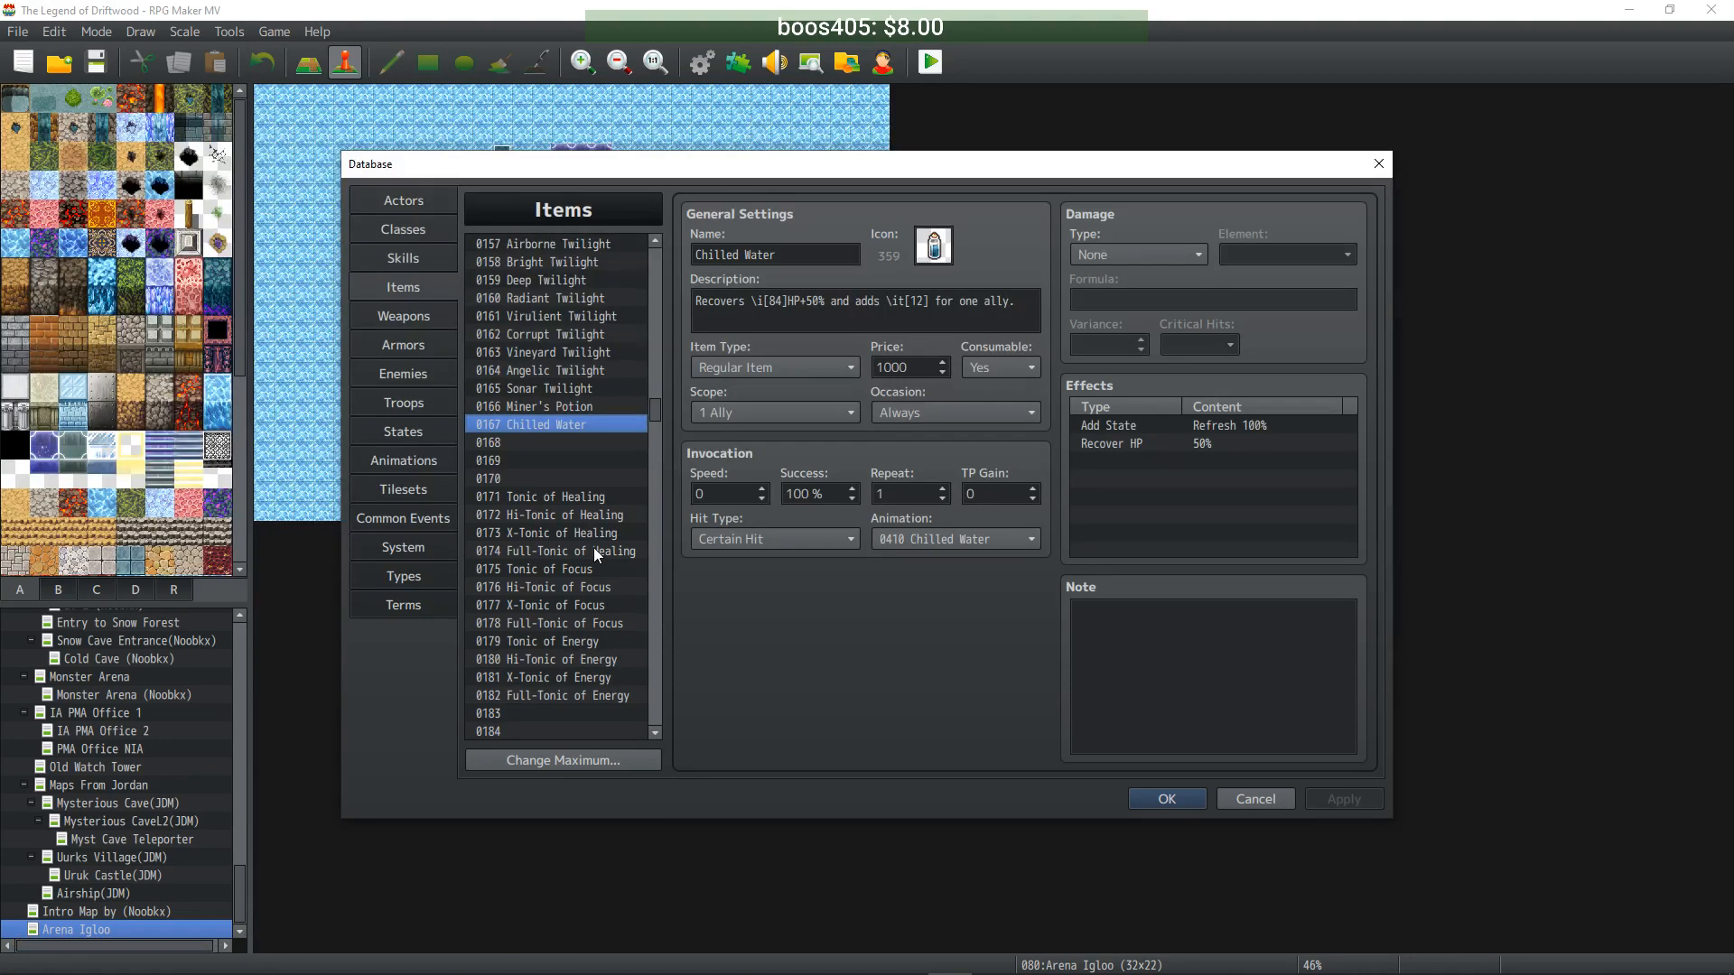
click(593, 547)
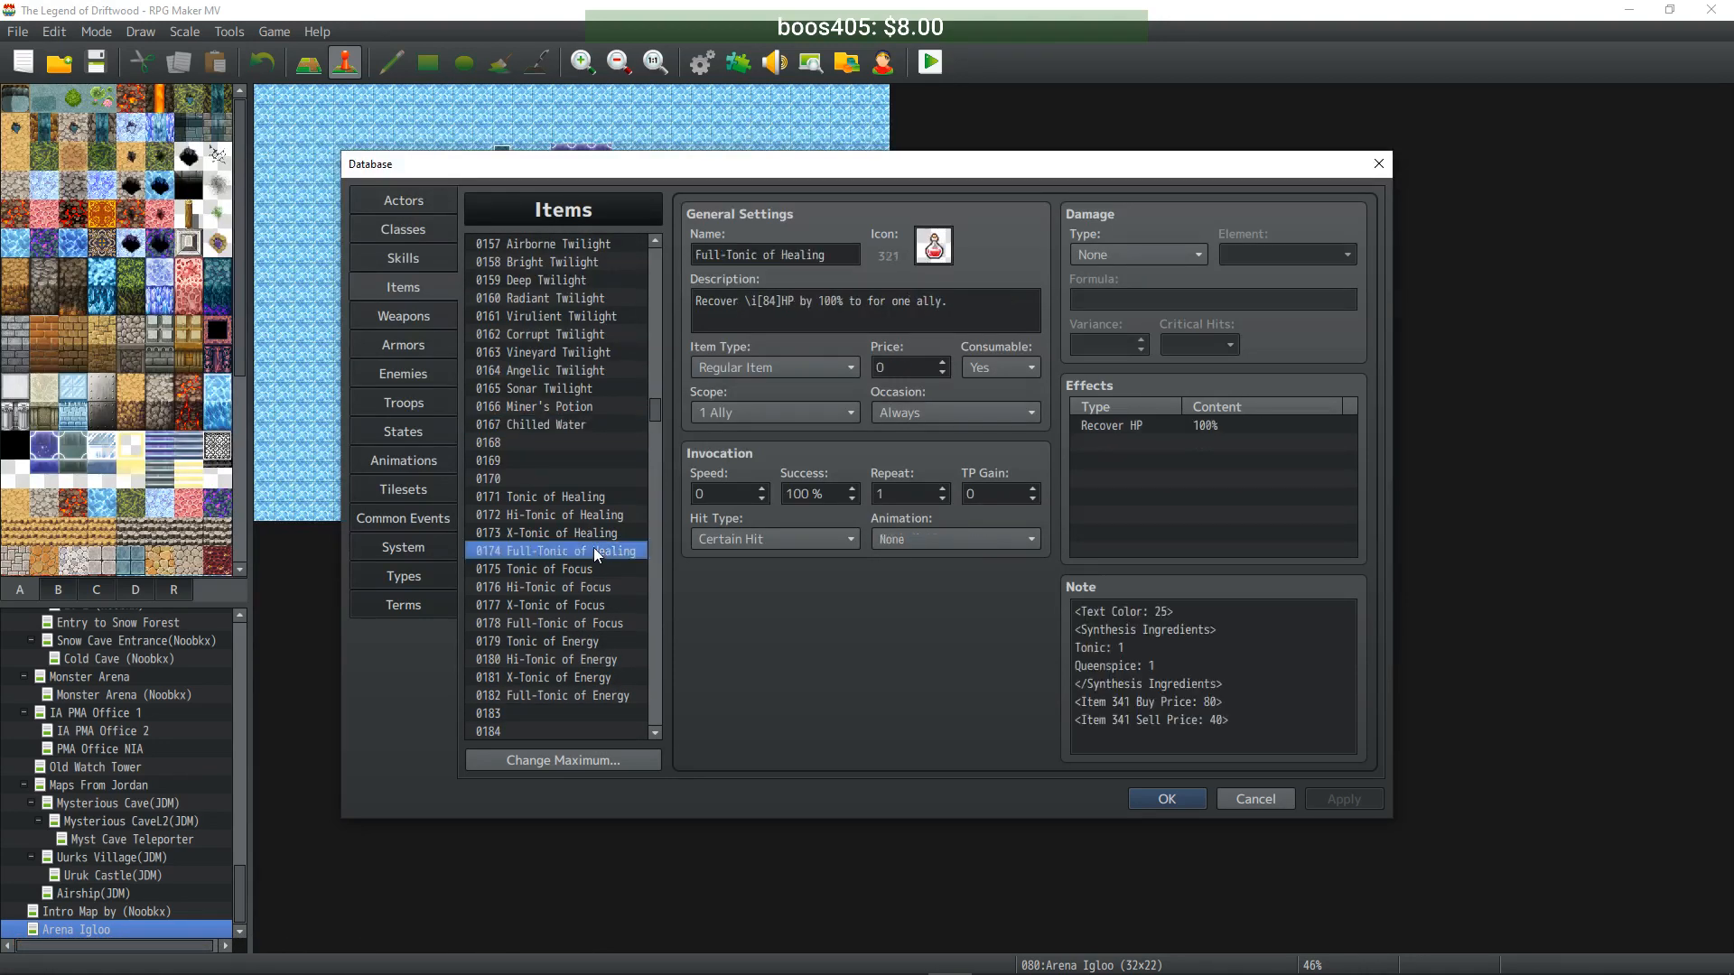
click(577, 622)
click(587, 701)
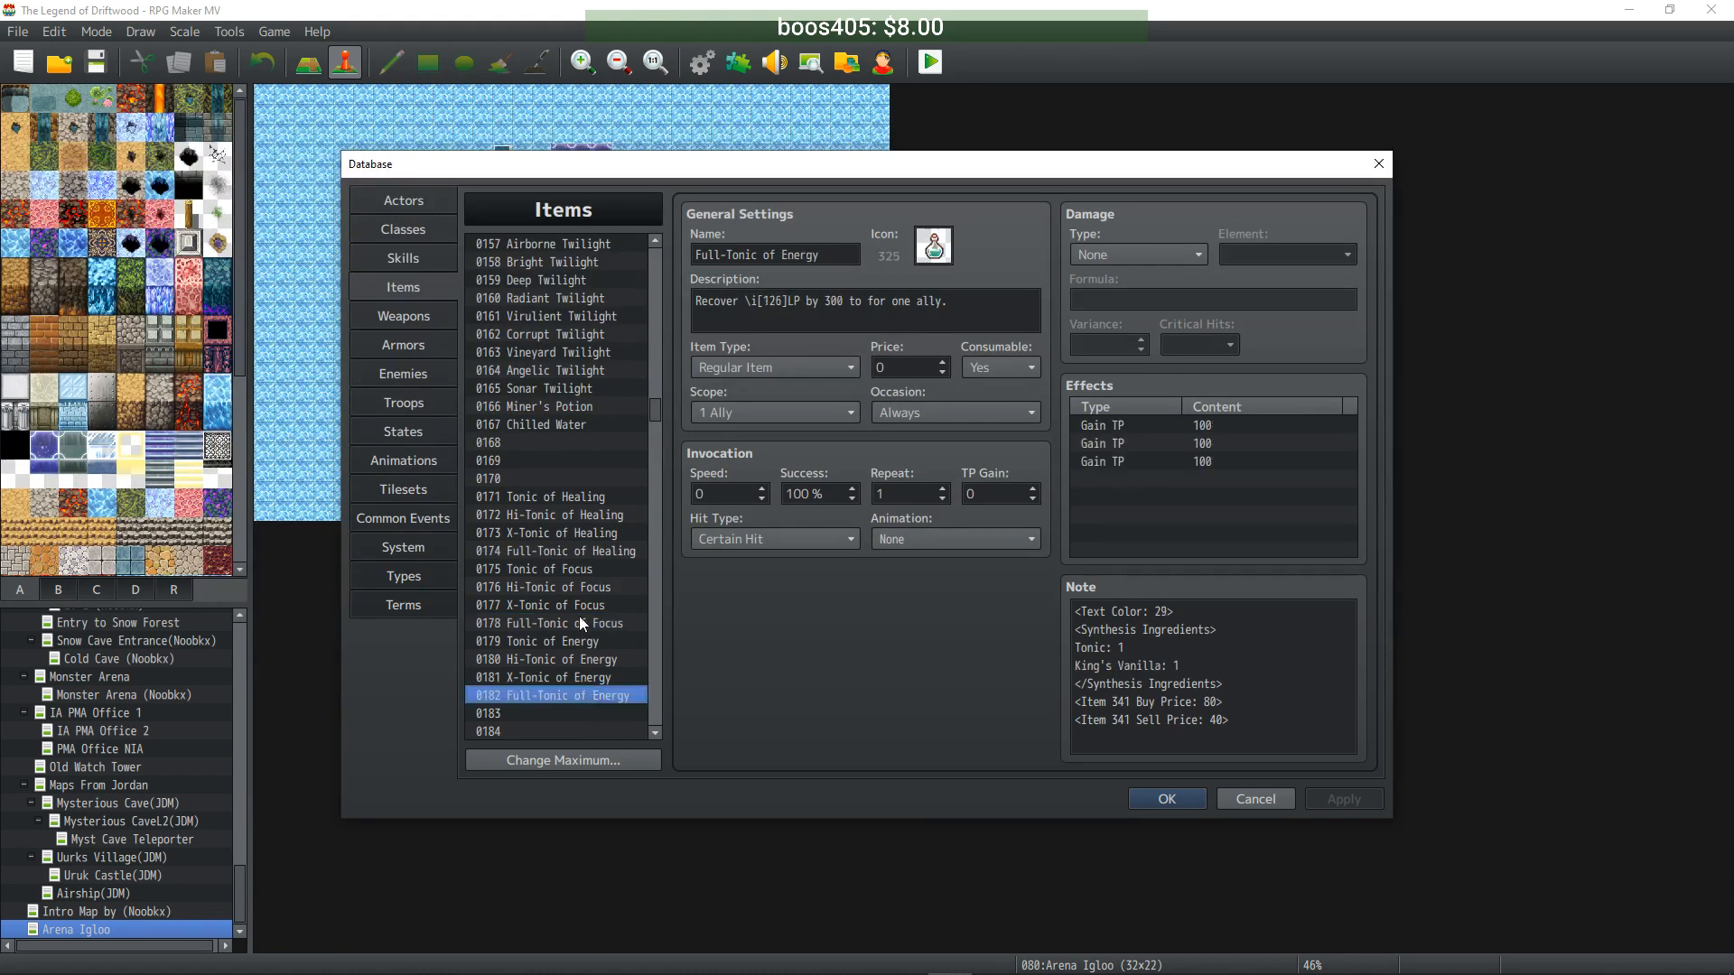
- Return to the Fuzzy Twilight item, then switch to the Enemies tab
scroll(580, 638, down, 5)
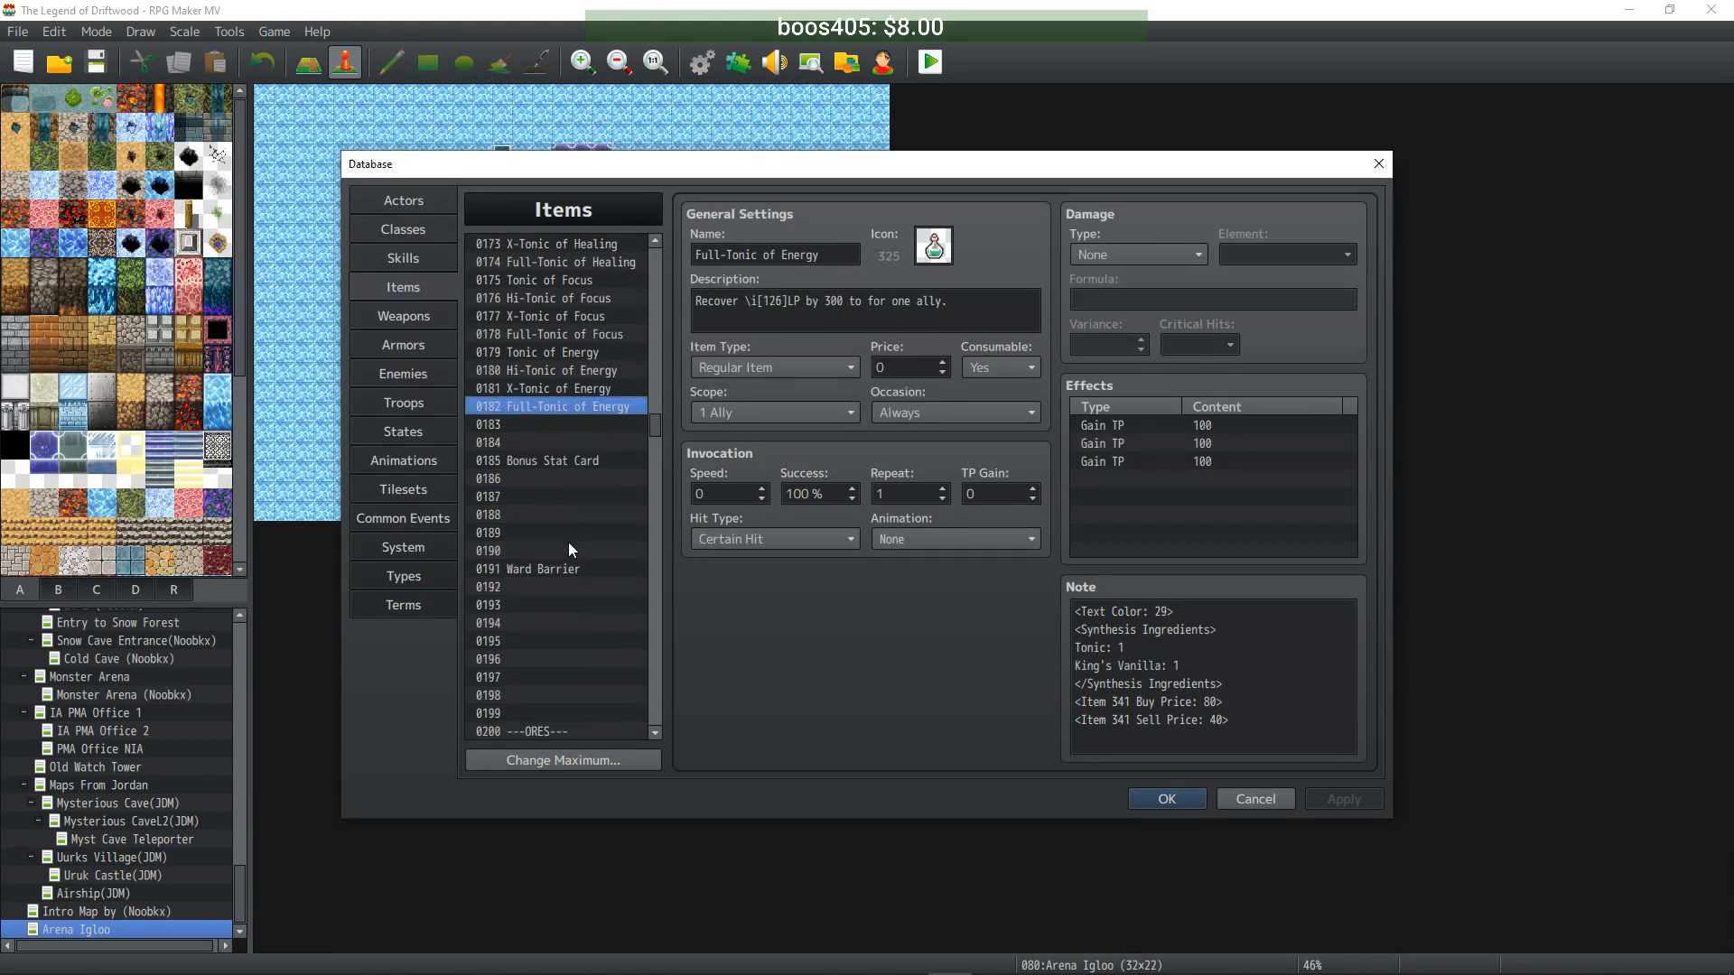
scroll(569, 549, down, 1)
scroll(566, 526, up, 10)
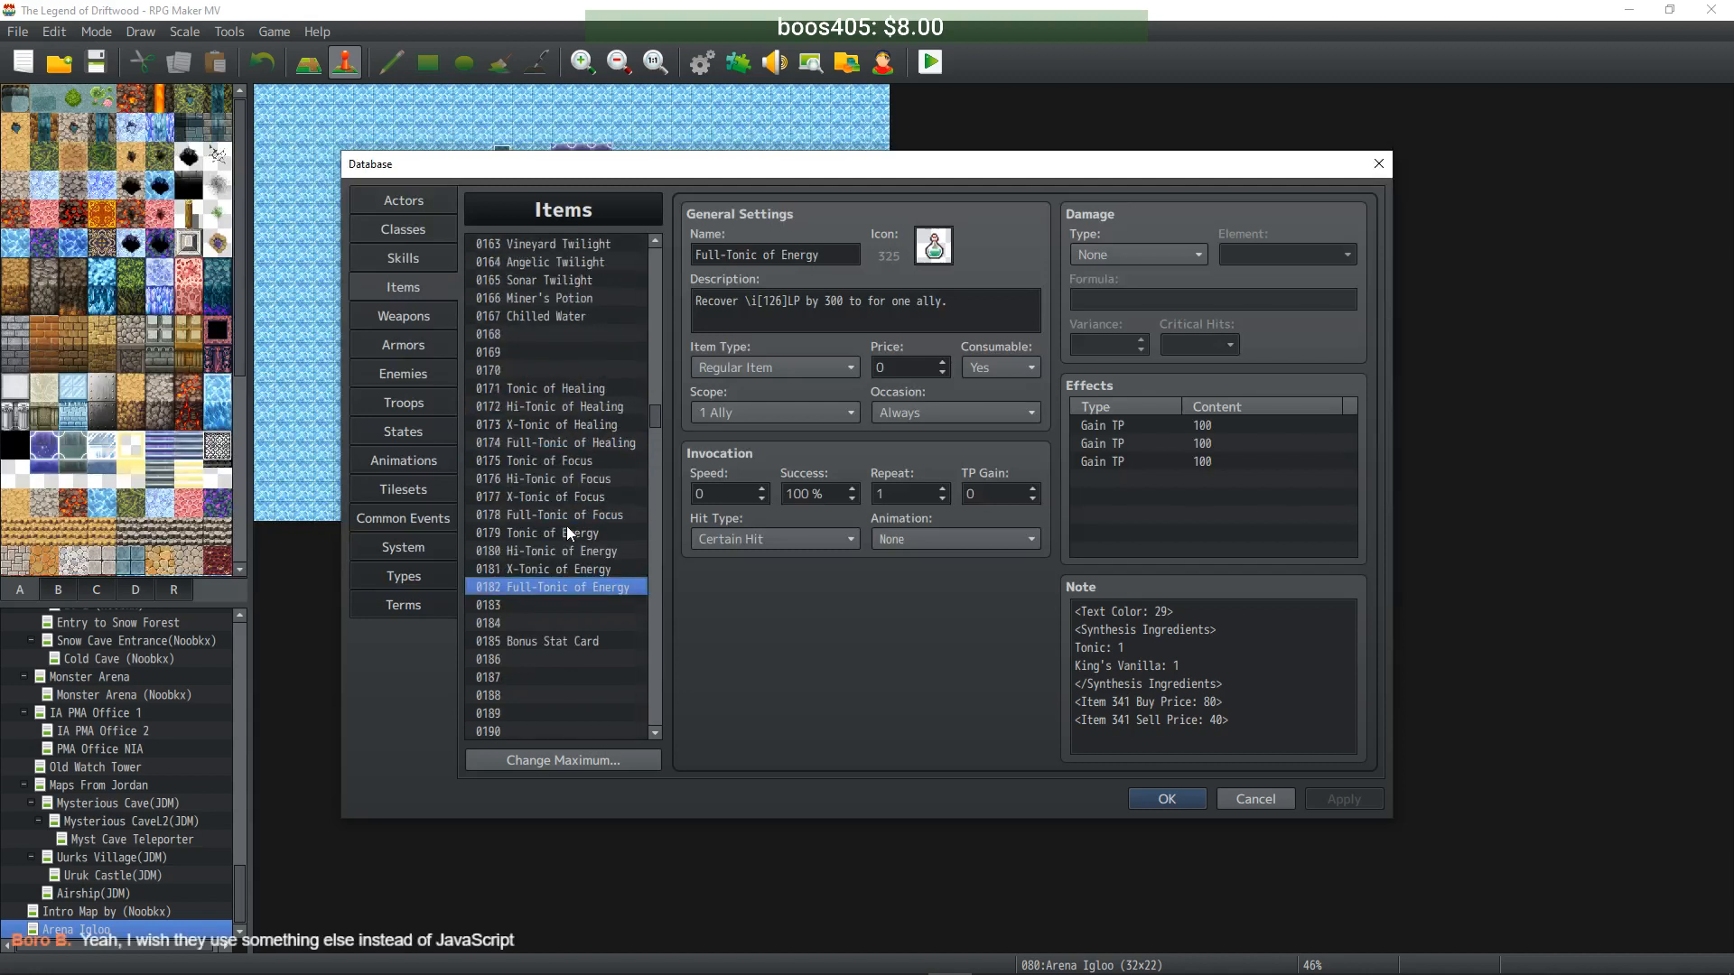
scroll(567, 533, up, 1)
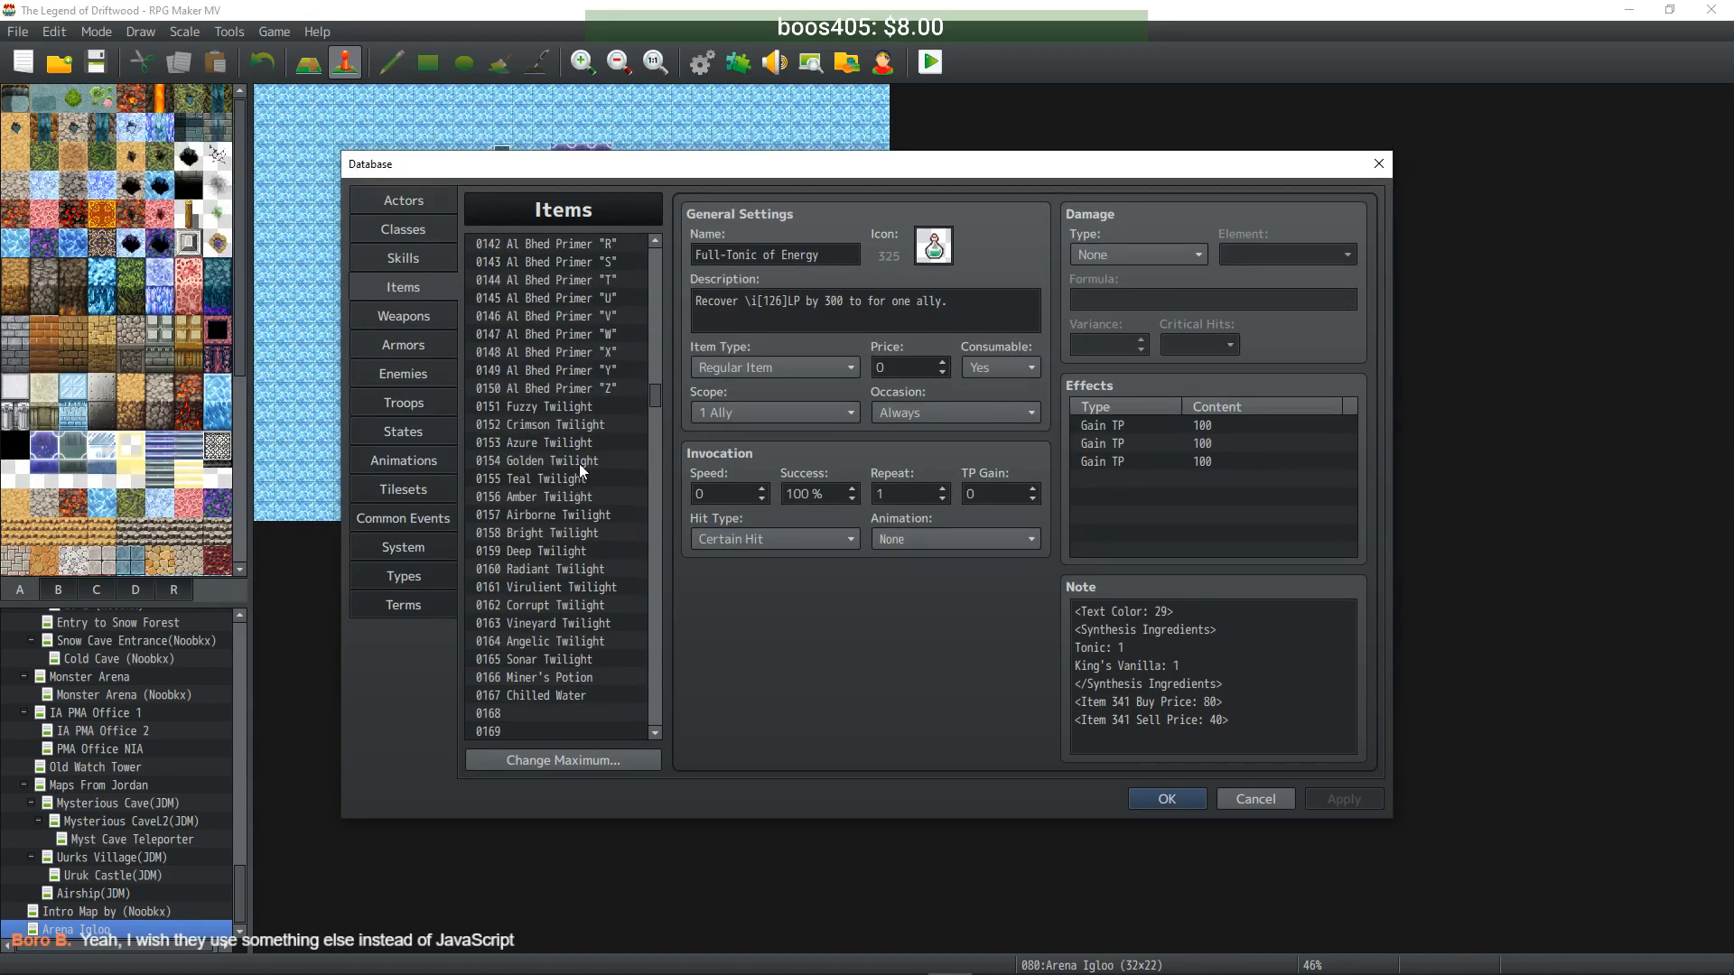
scroll(578, 464, down, 2)
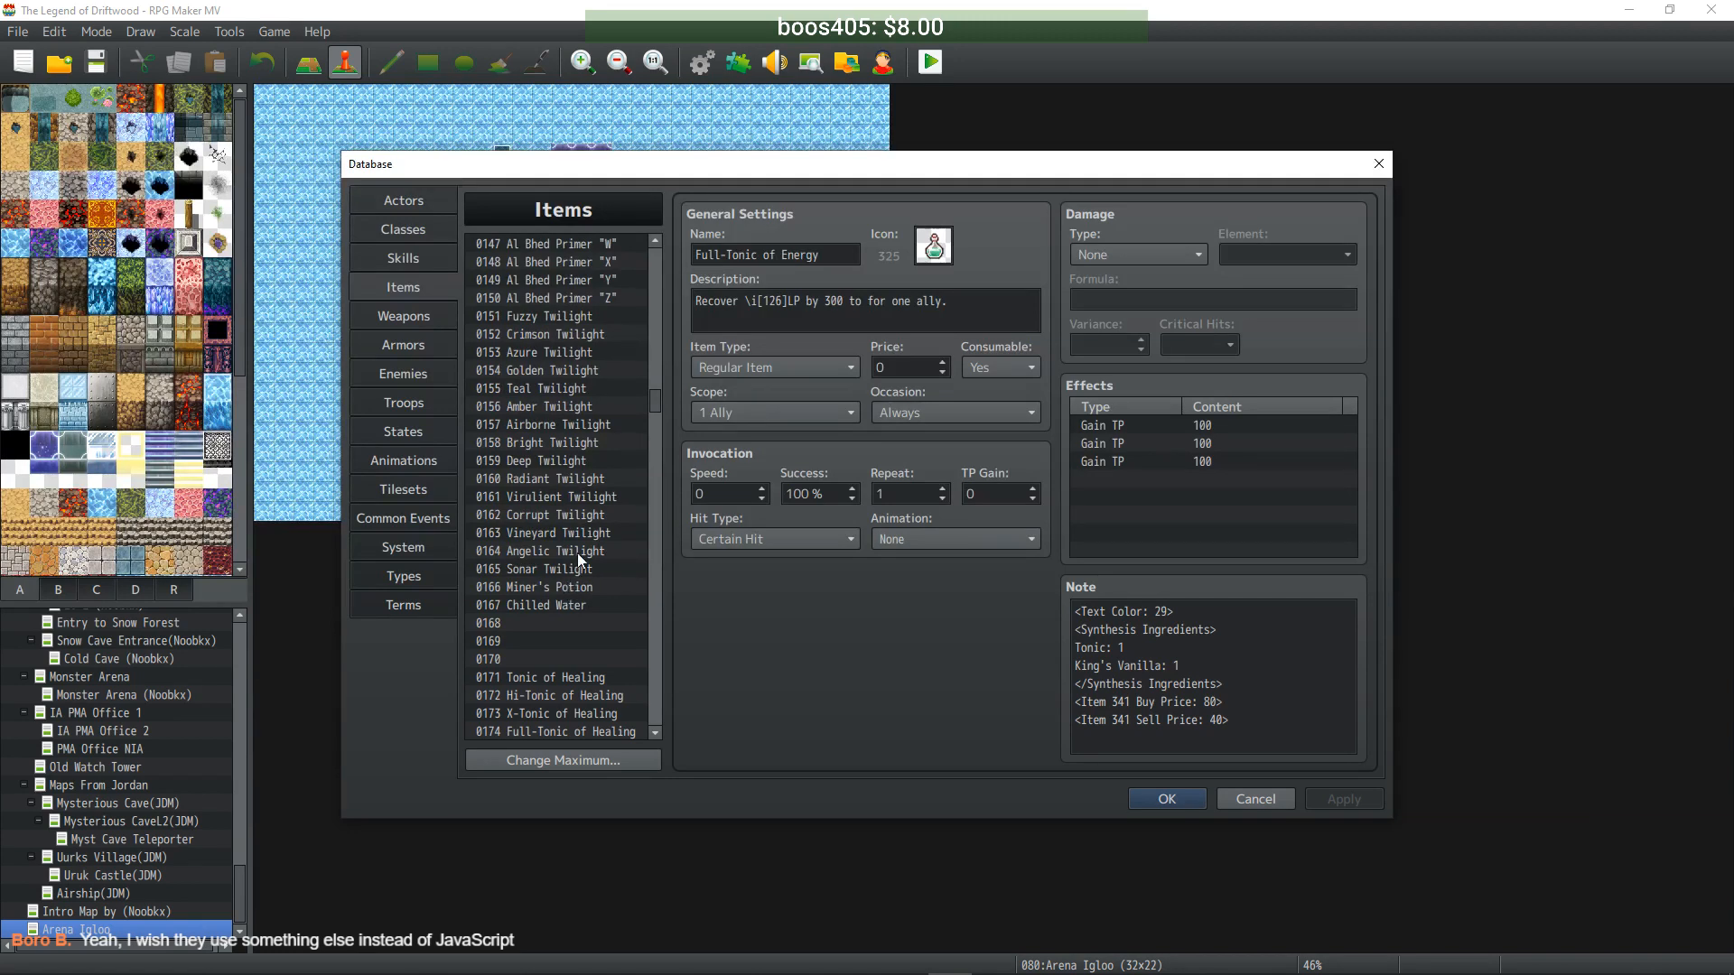
scroll(578, 547, up, 1)
click(571, 337)
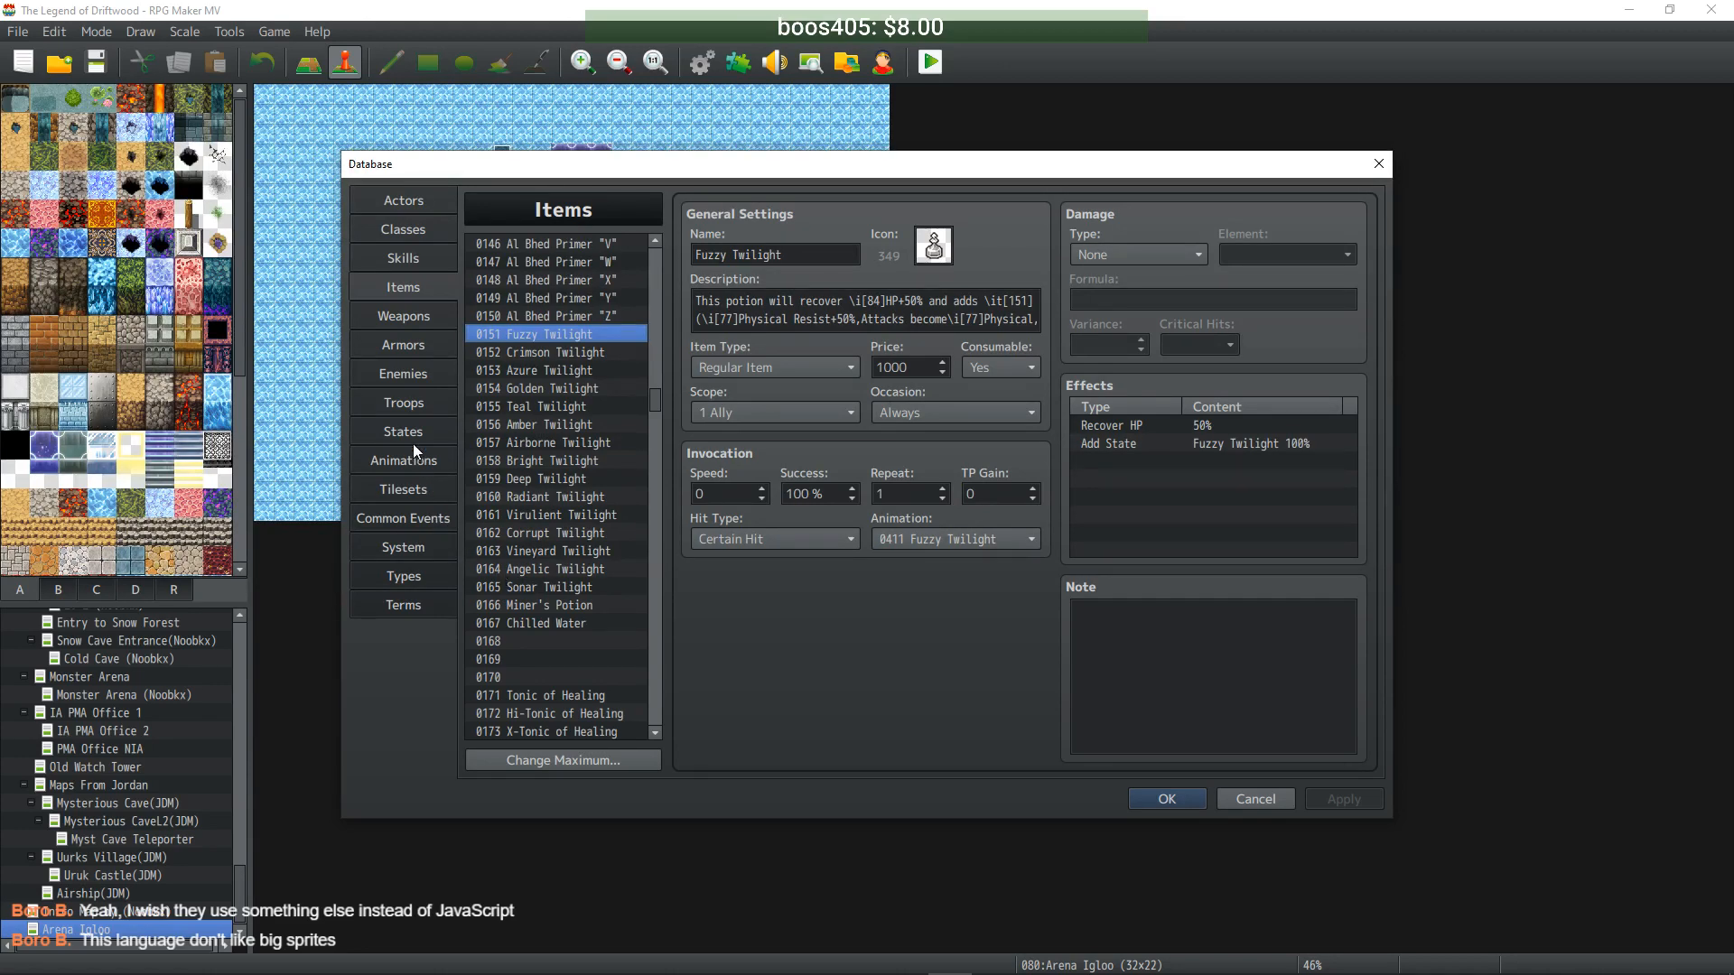
click(431, 380)
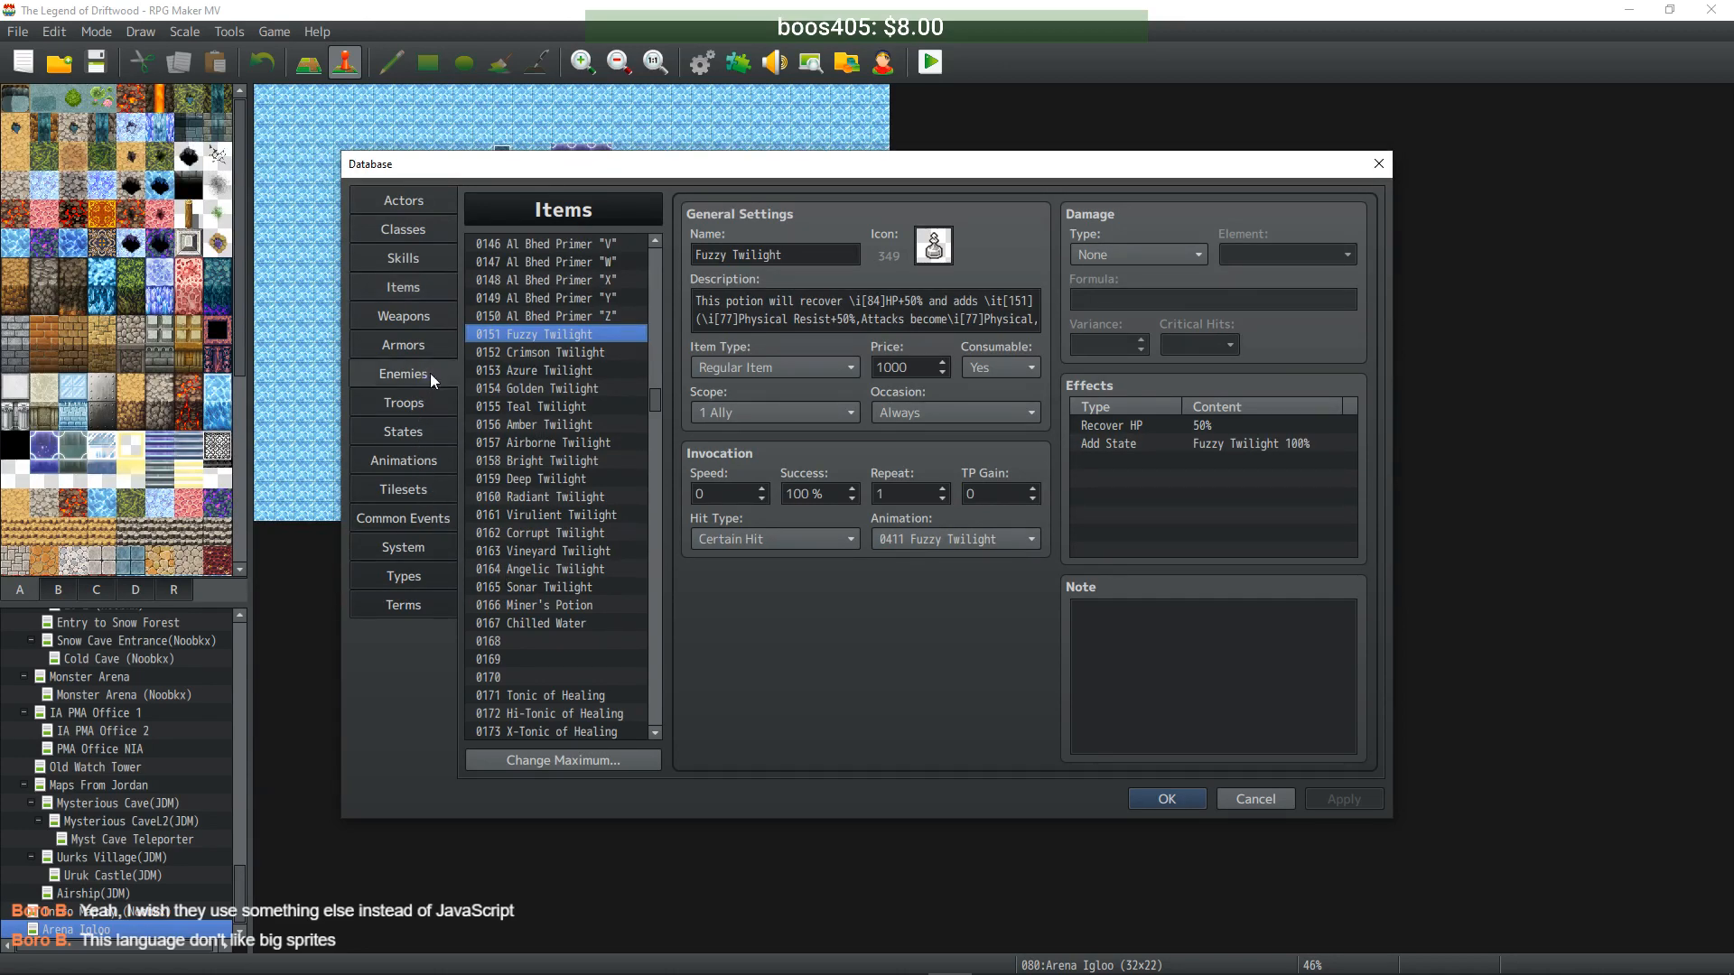
- Copy the </Enemy Drops> line from Hybrid Moth's note
click(1214, 719)
click(1214, 720)
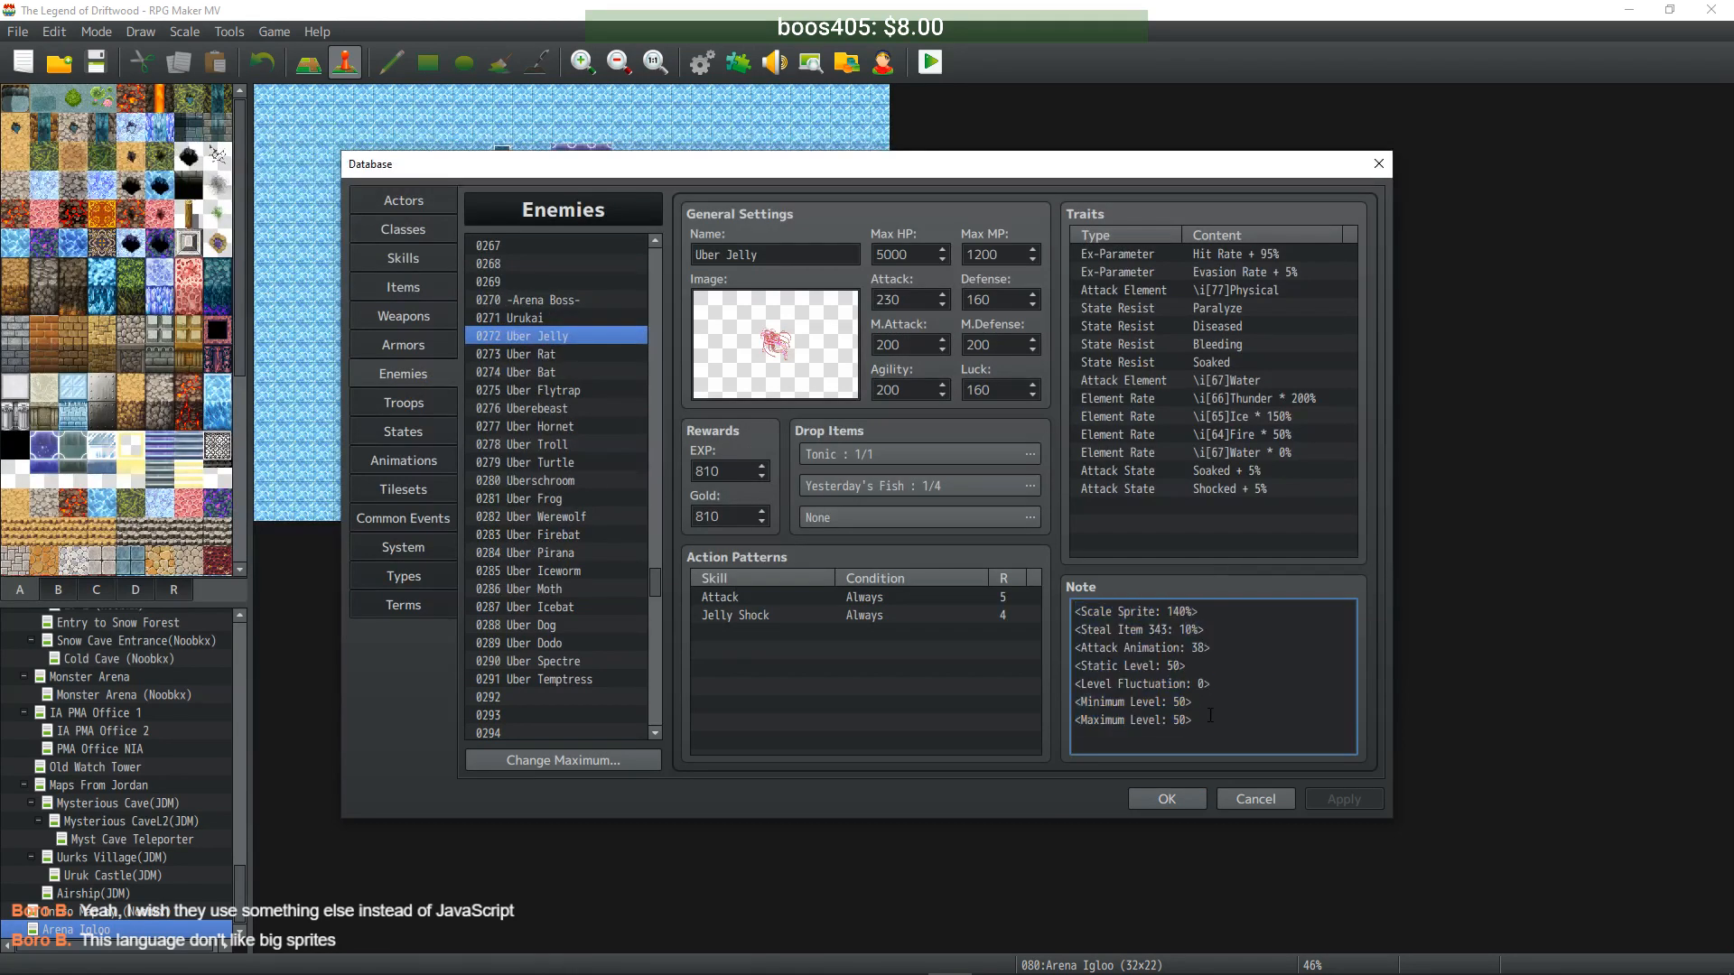
scroll(583, 398, up, 20)
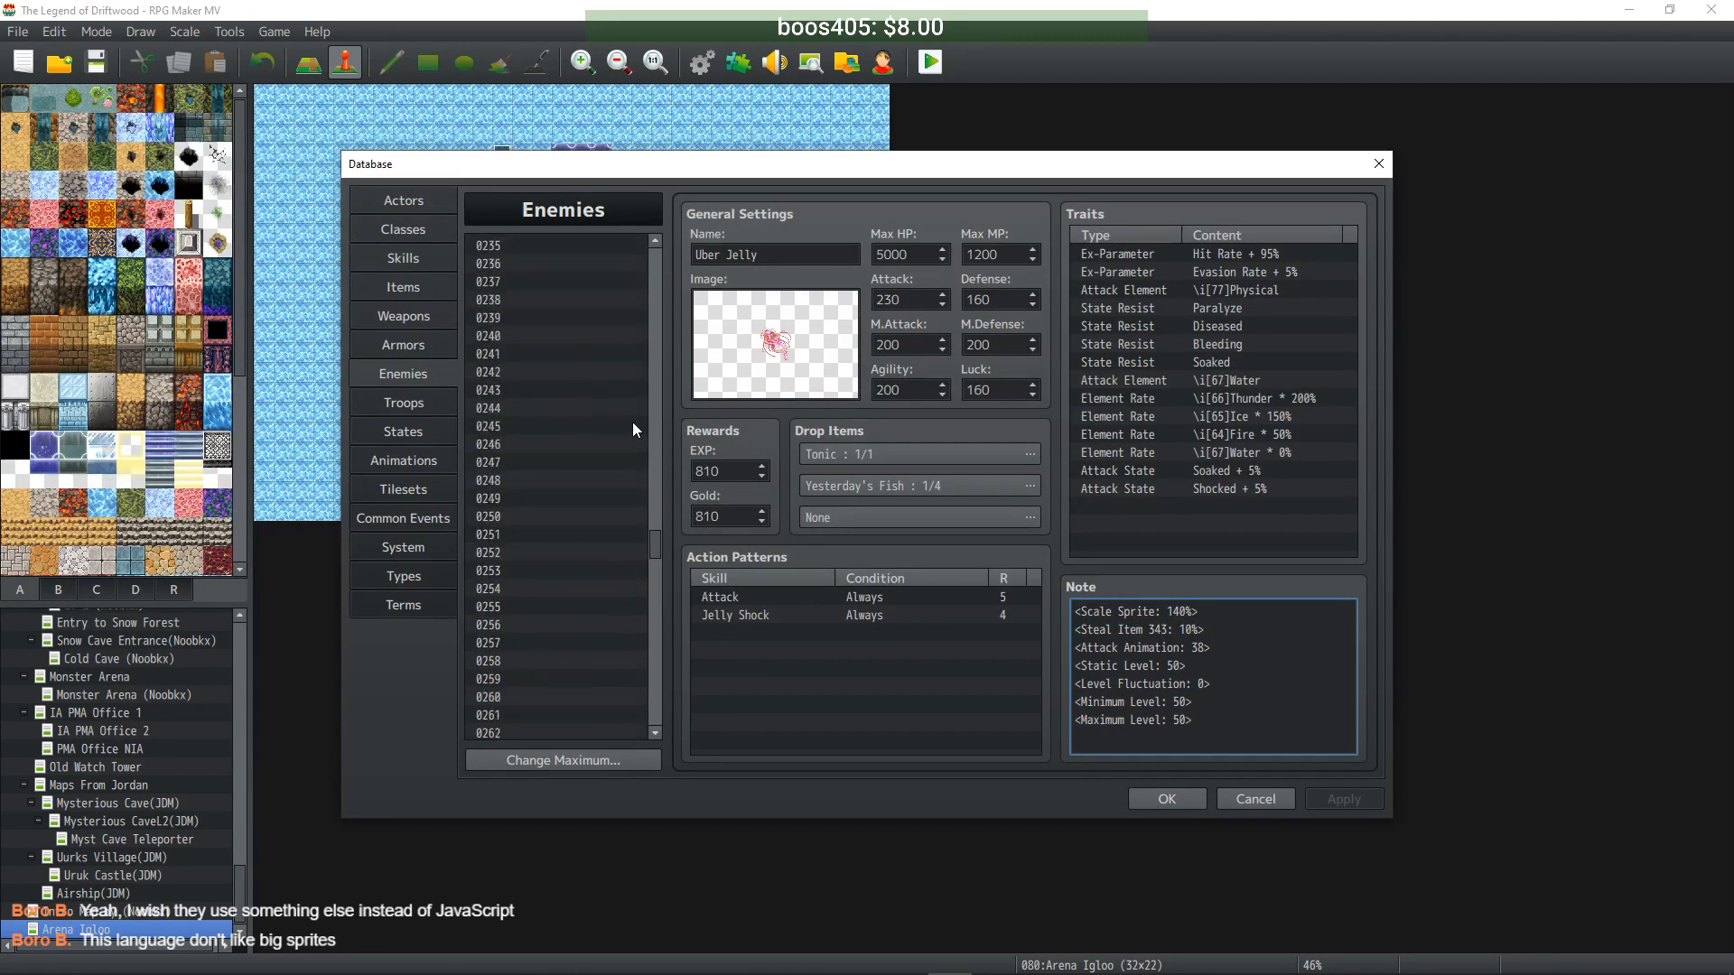
scroll(652, 397, up, 9)
click(587, 372)
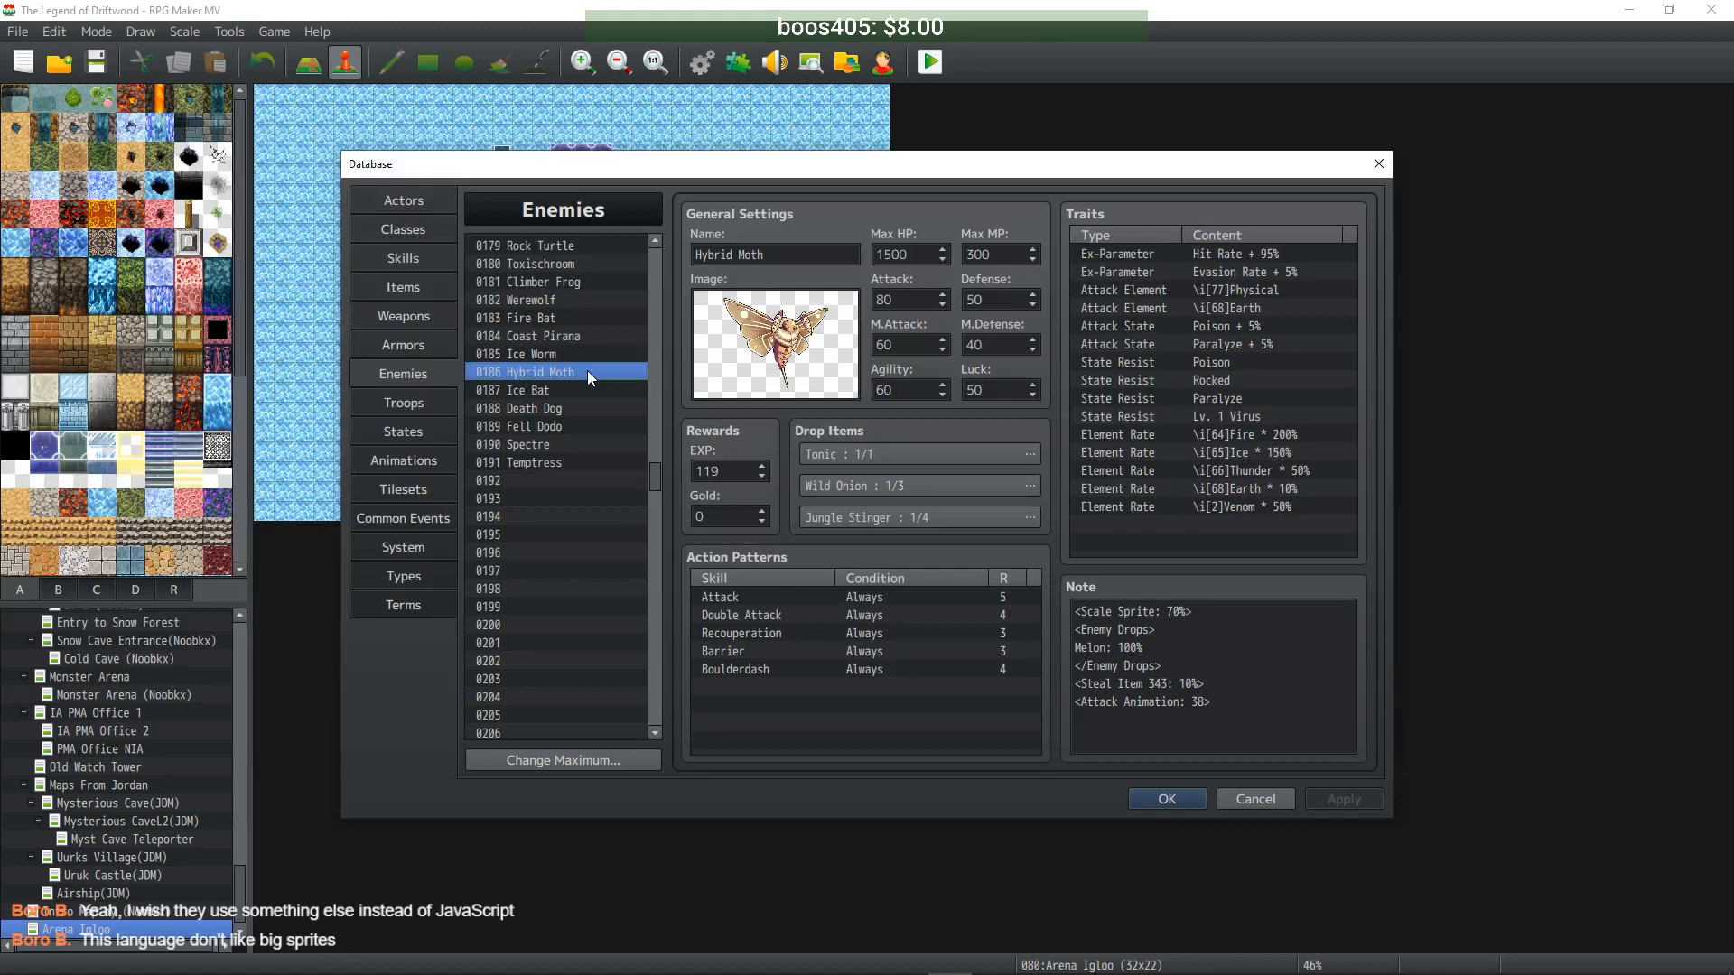
click(1174, 669)
drag(1173, 668, 1070, 665)
key(ctrl+c)
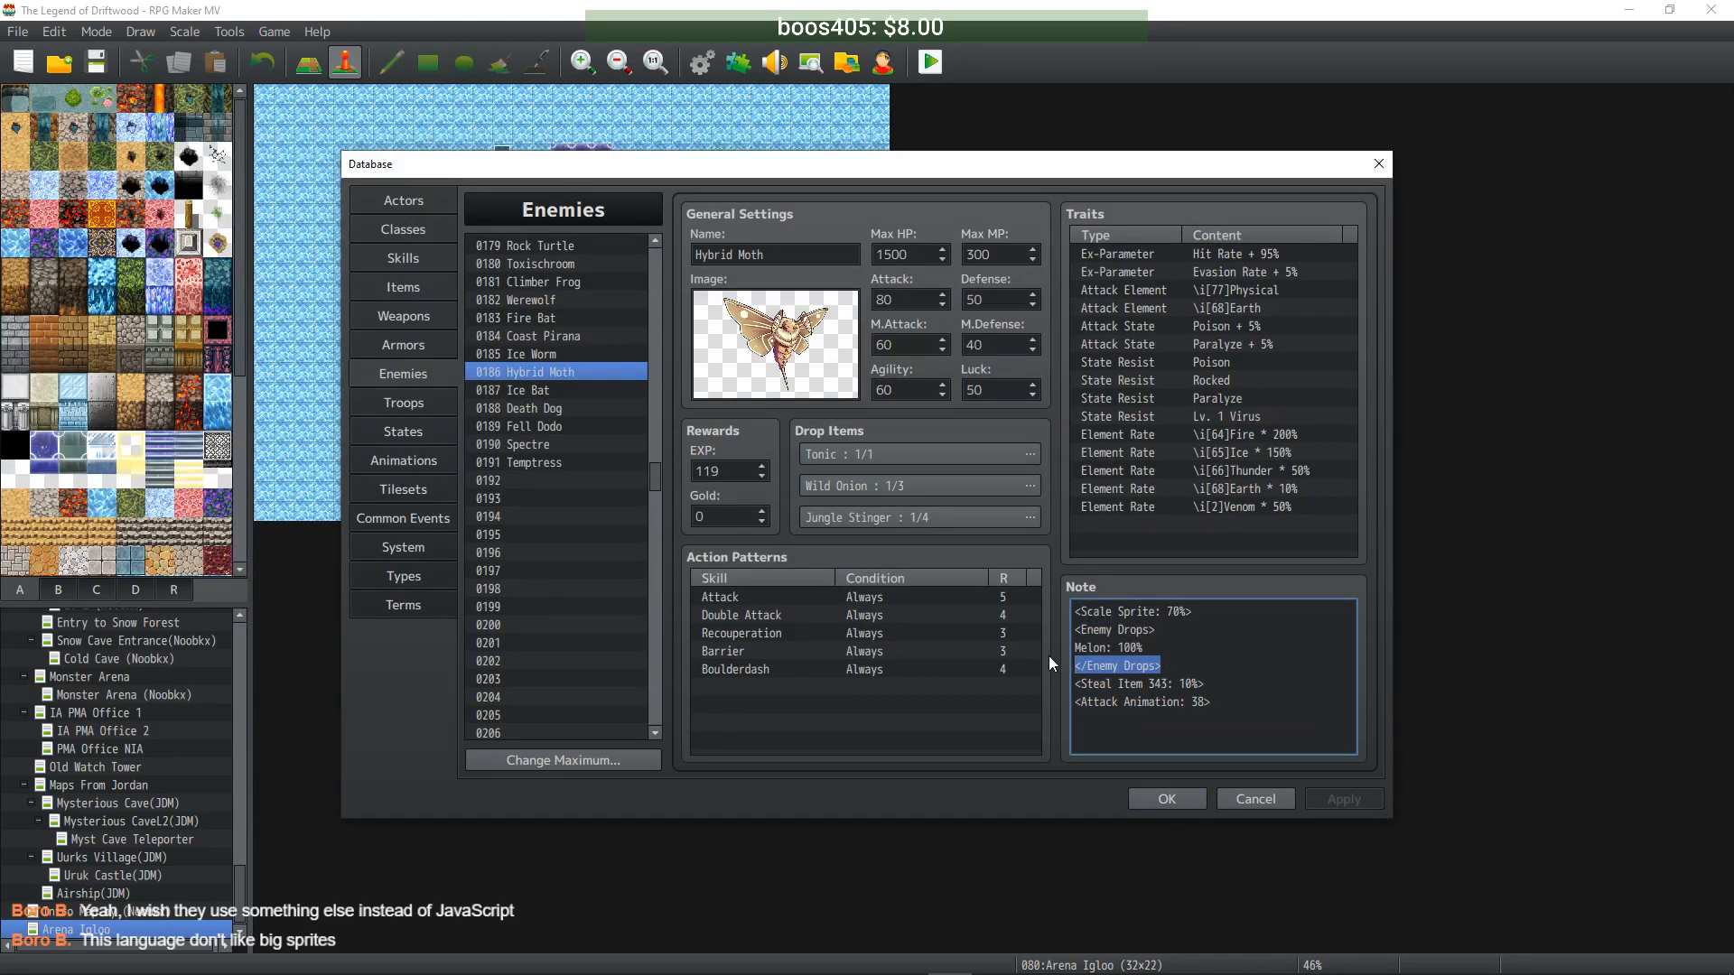
scroll(573, 509, down, 11)
scroll(576, 520, down, 15)
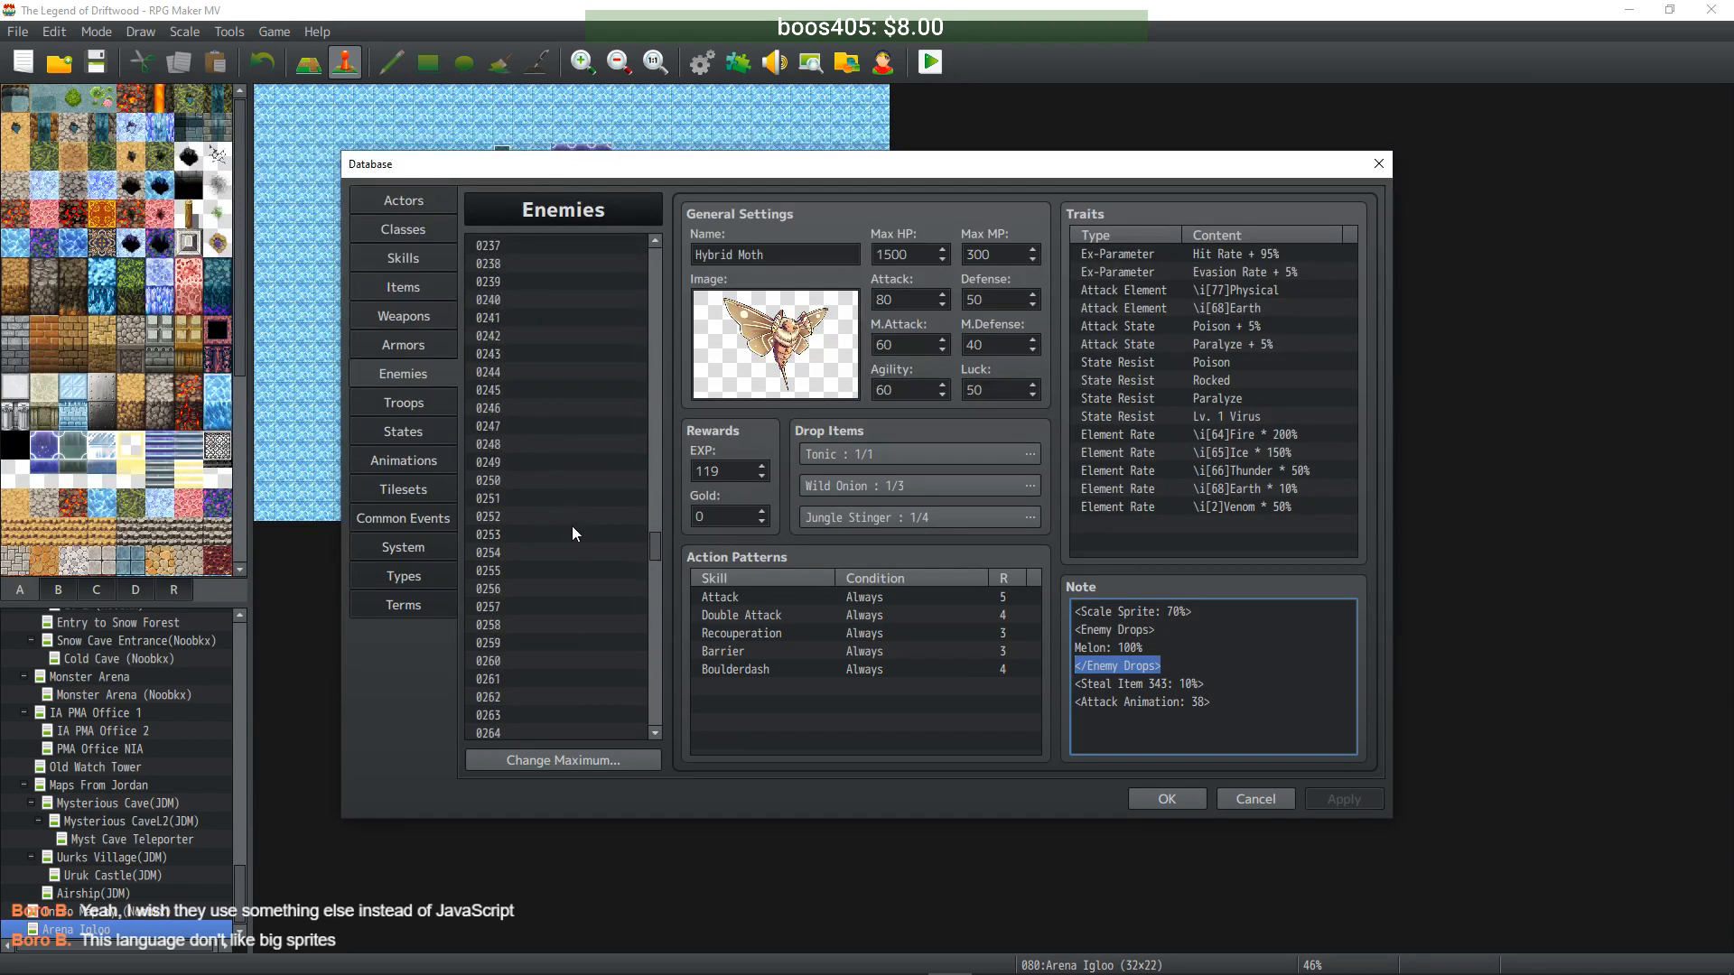
- Paste the </Enemy Drops> line twice at the end of Urukai's note
click(567, 463)
scroll(1174, 658, down, 3)
click(1228, 741)
click(1228, 740)
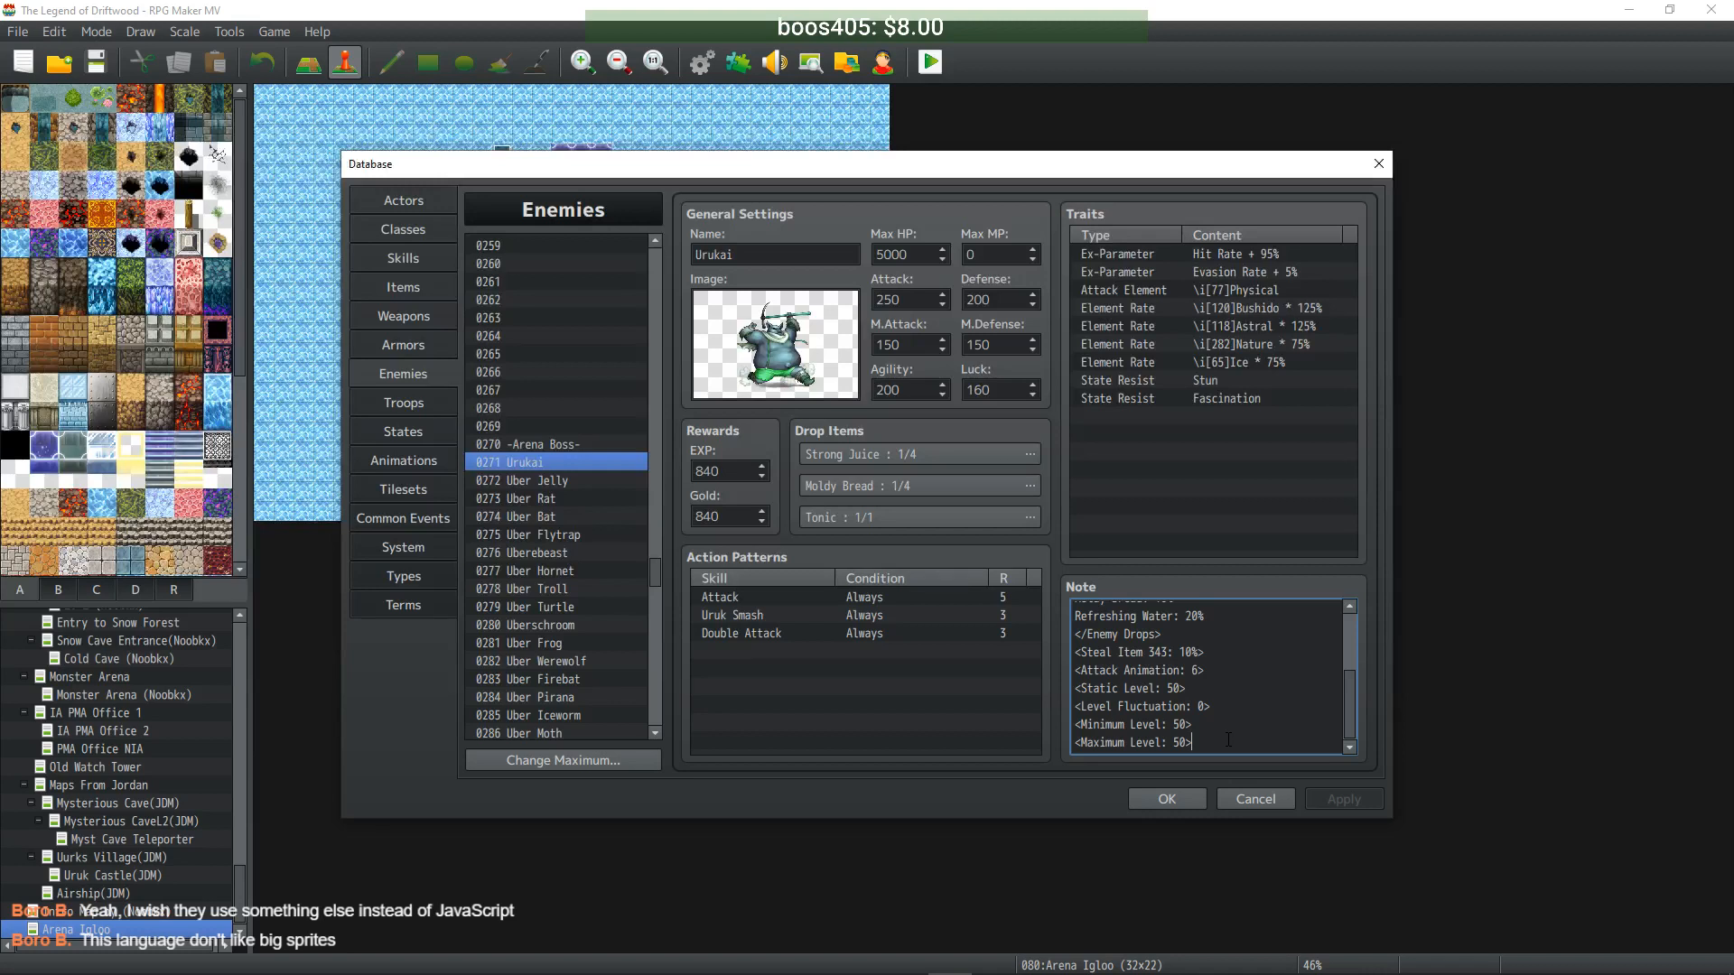
key(Return)
key(ctrl+v)
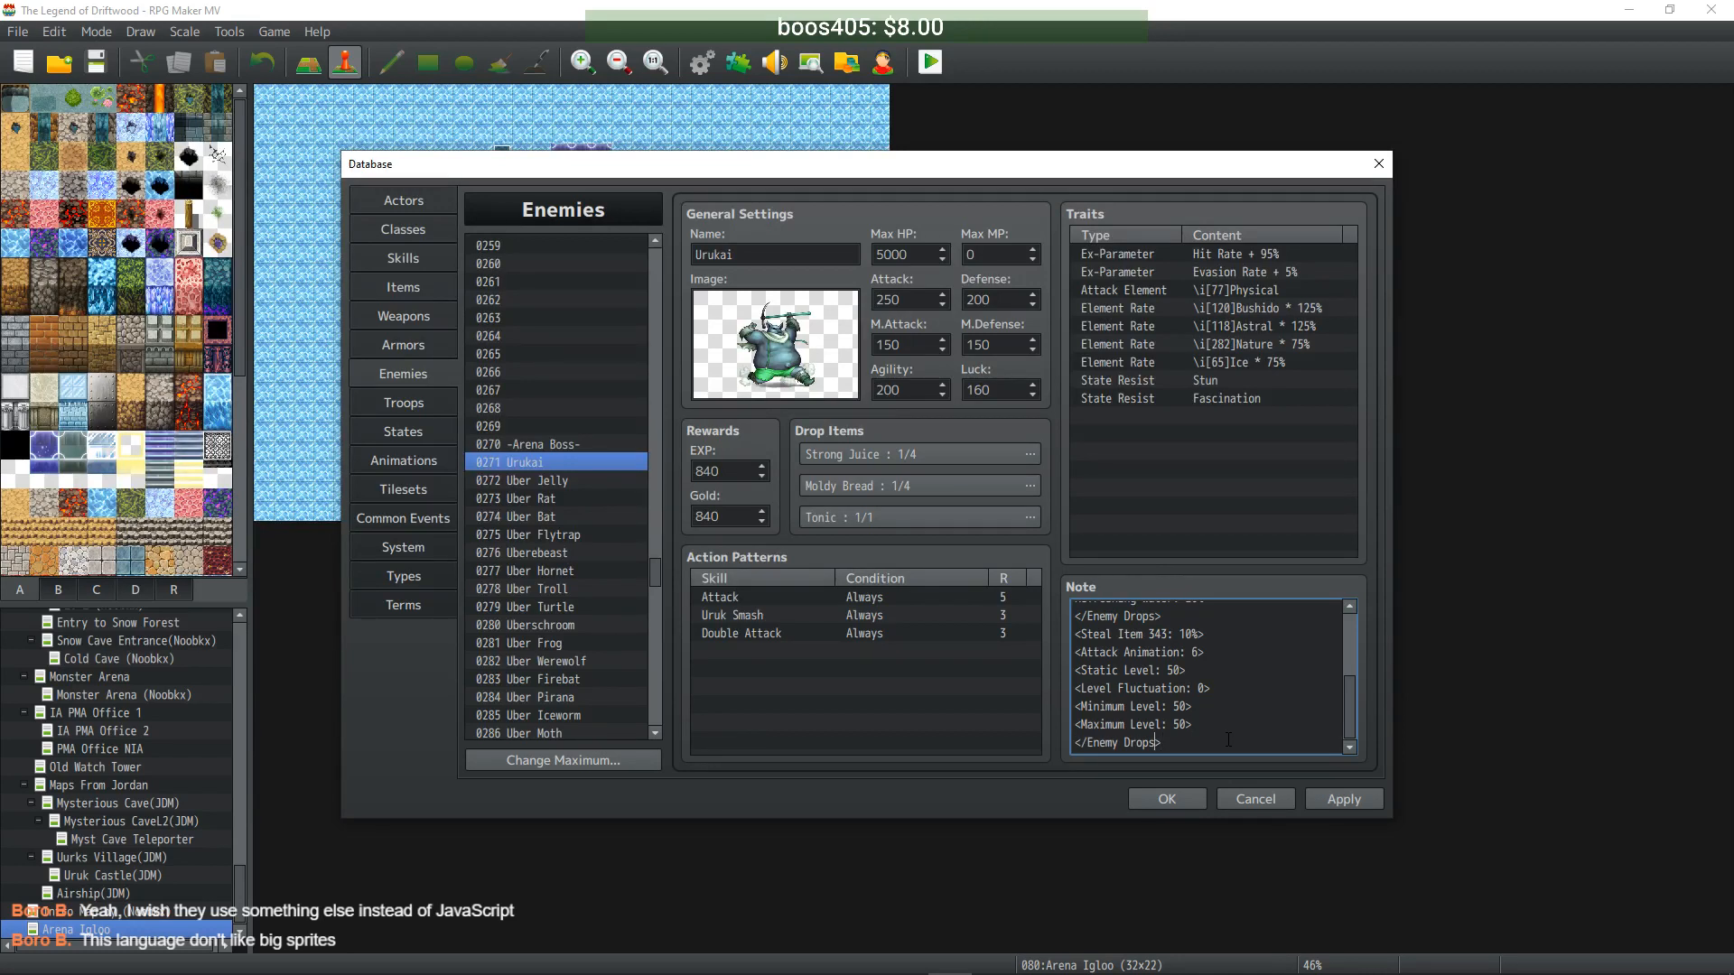
key(Return)
key(Up)
key(ctrl+v)
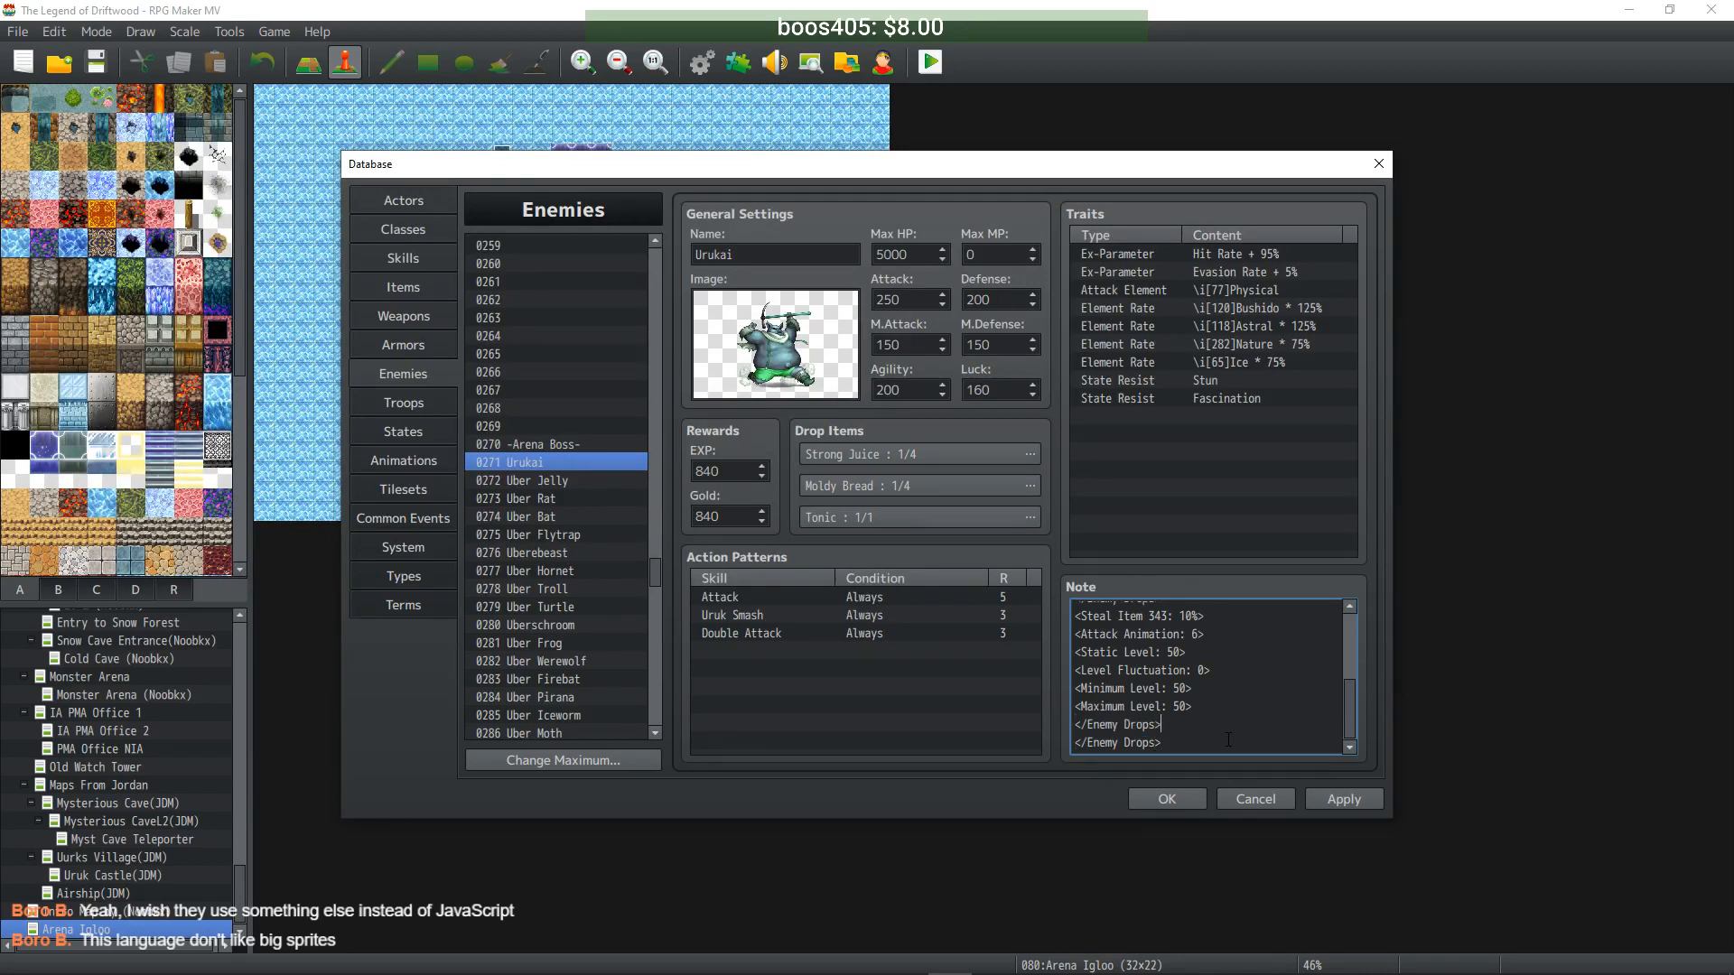
- Make the first copy an opening <Enemy Drops> tag, add an empty line between, and apply
key(Home)
key(Right)
key(Right)
key(BackSpace)
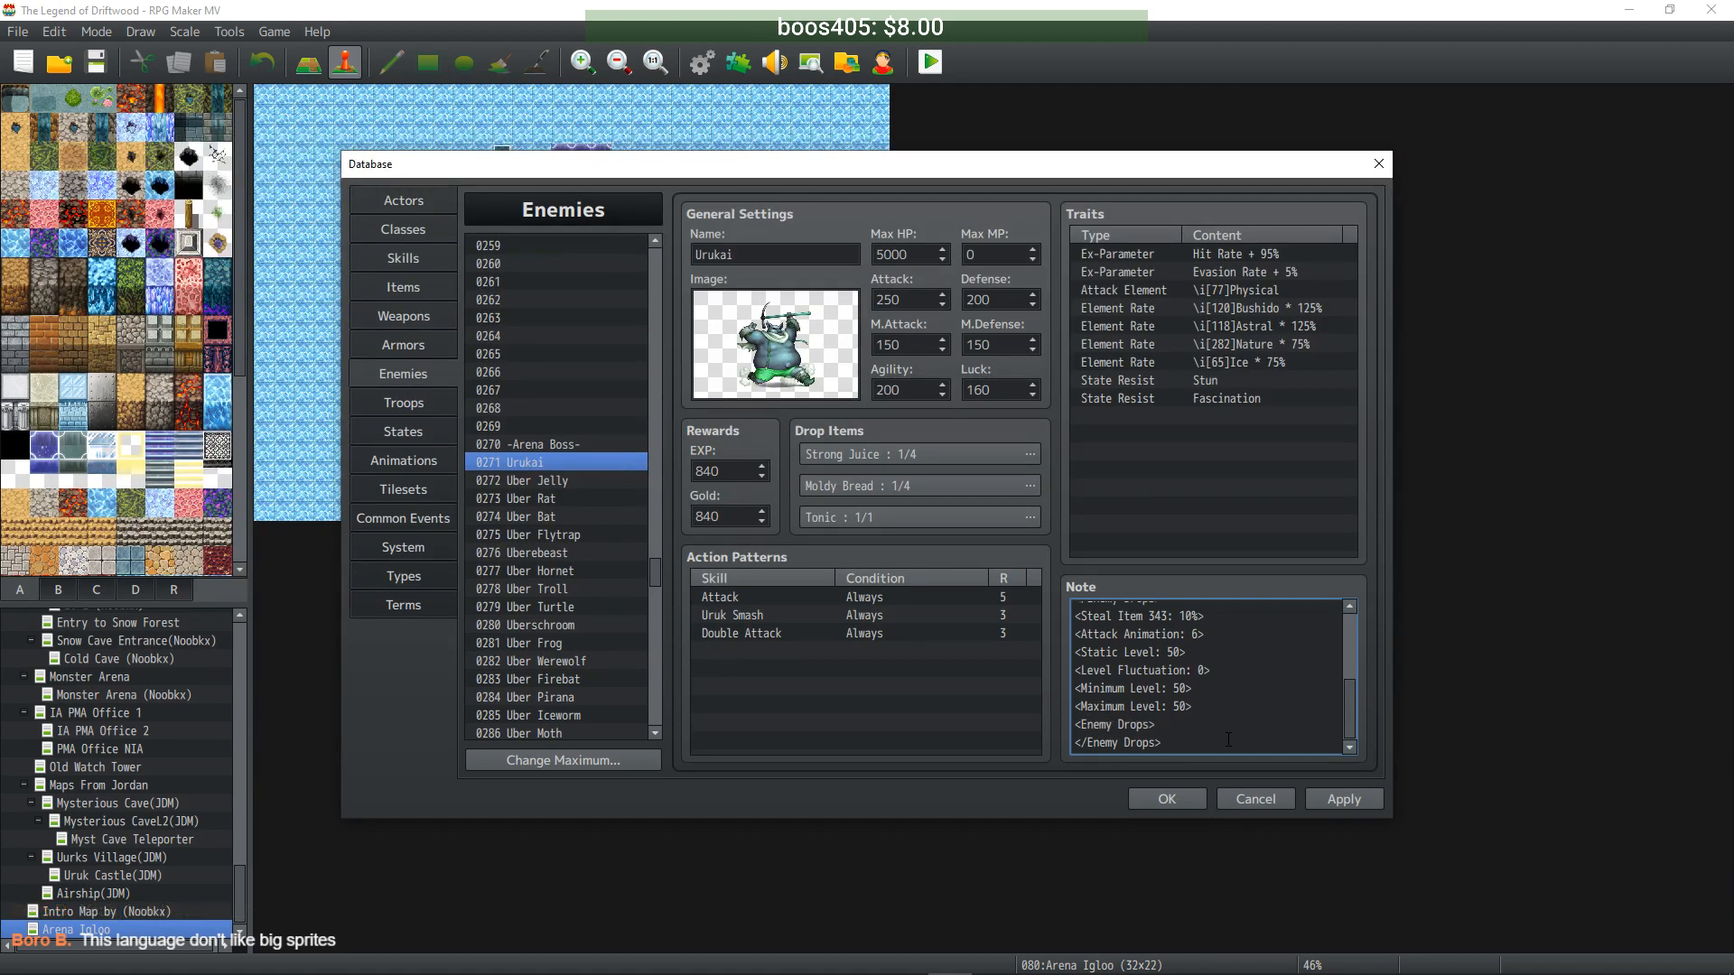
key(End)
key(Return)
click(1342, 804)
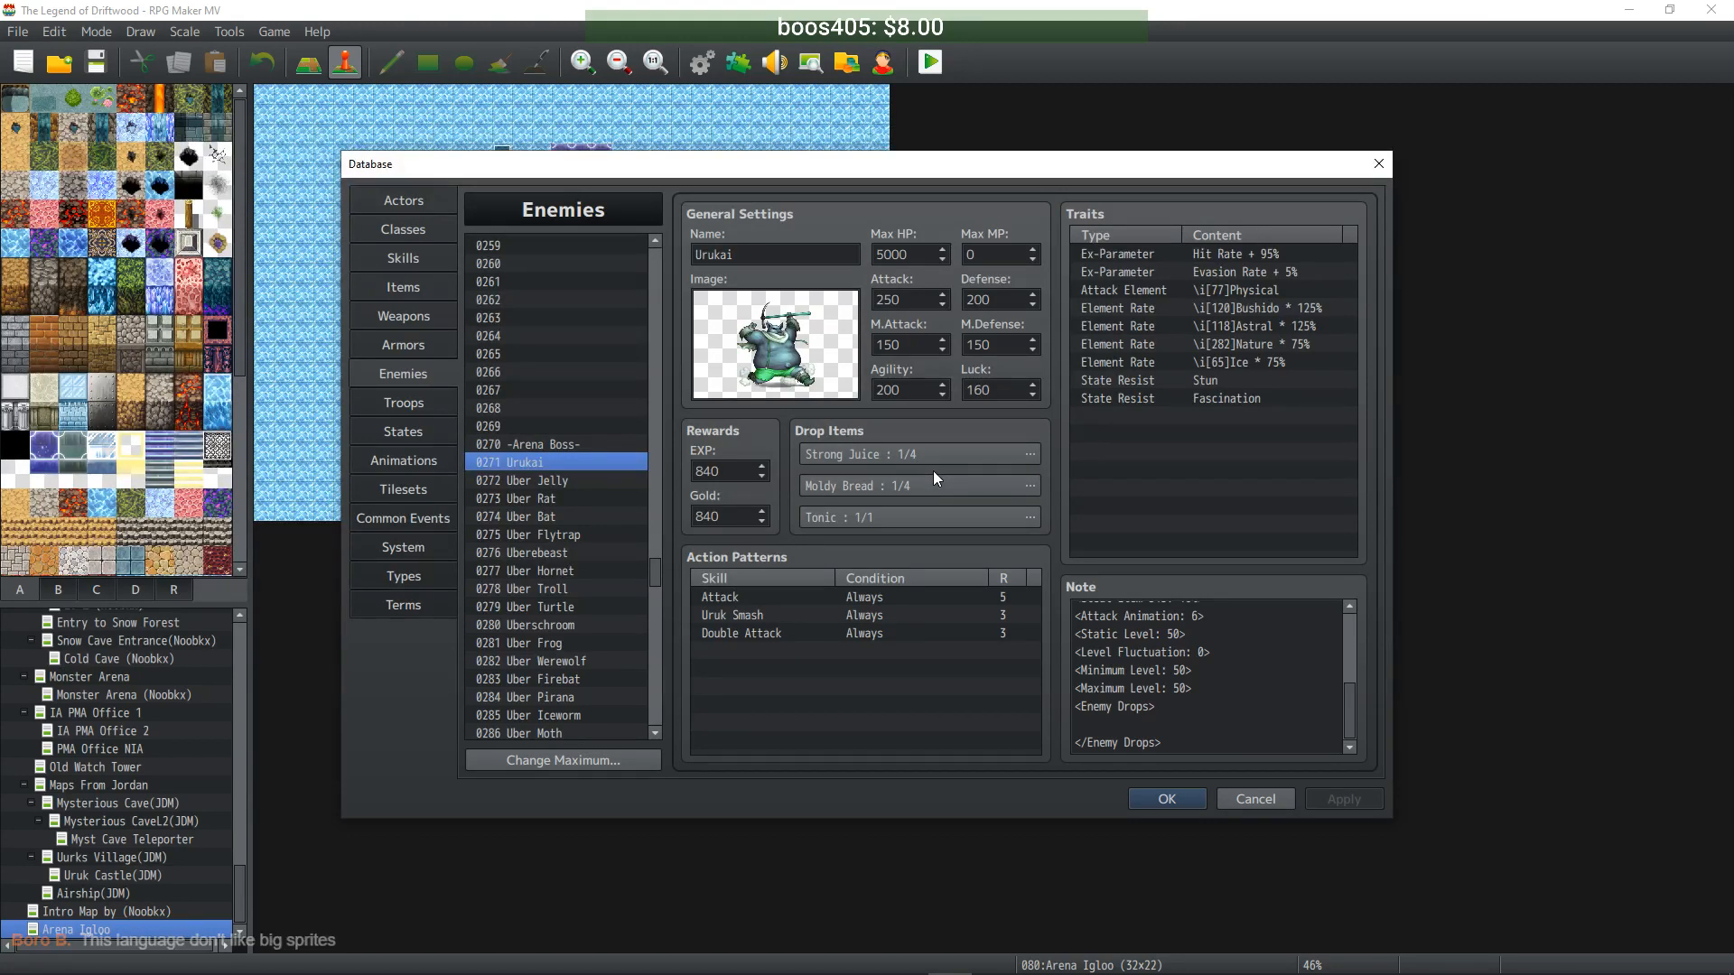
- Return to Urukai and select the Enemy Drops block in its note text
click(555, 484)
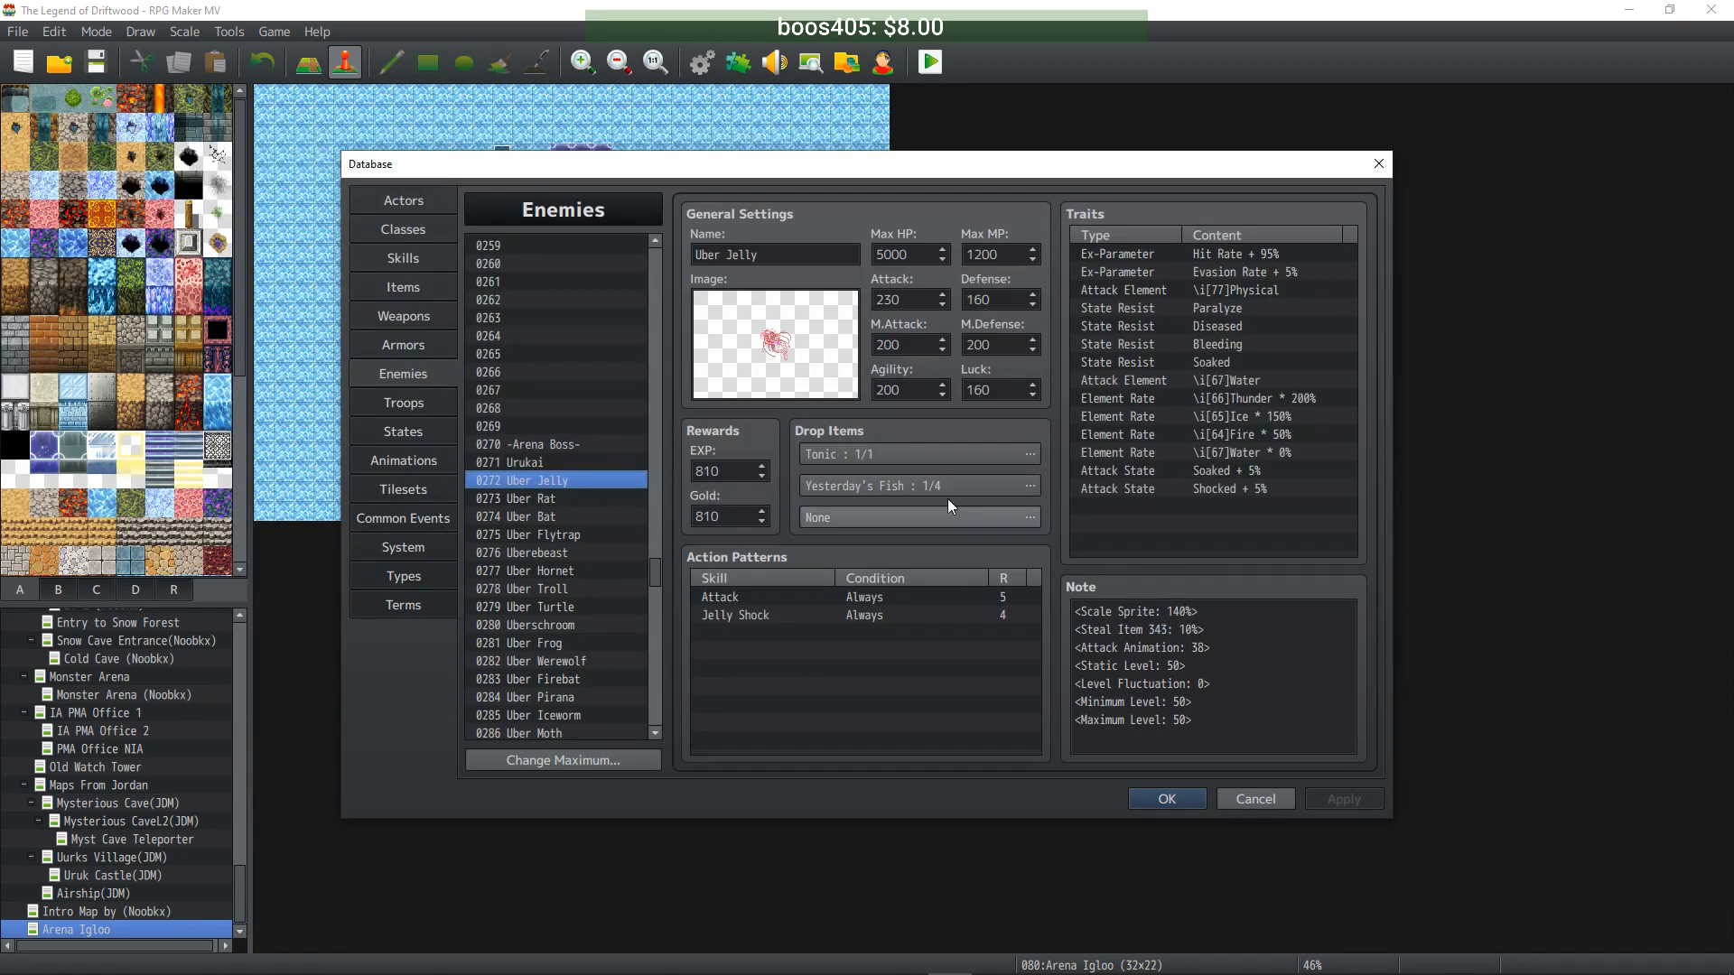
click(571, 459)
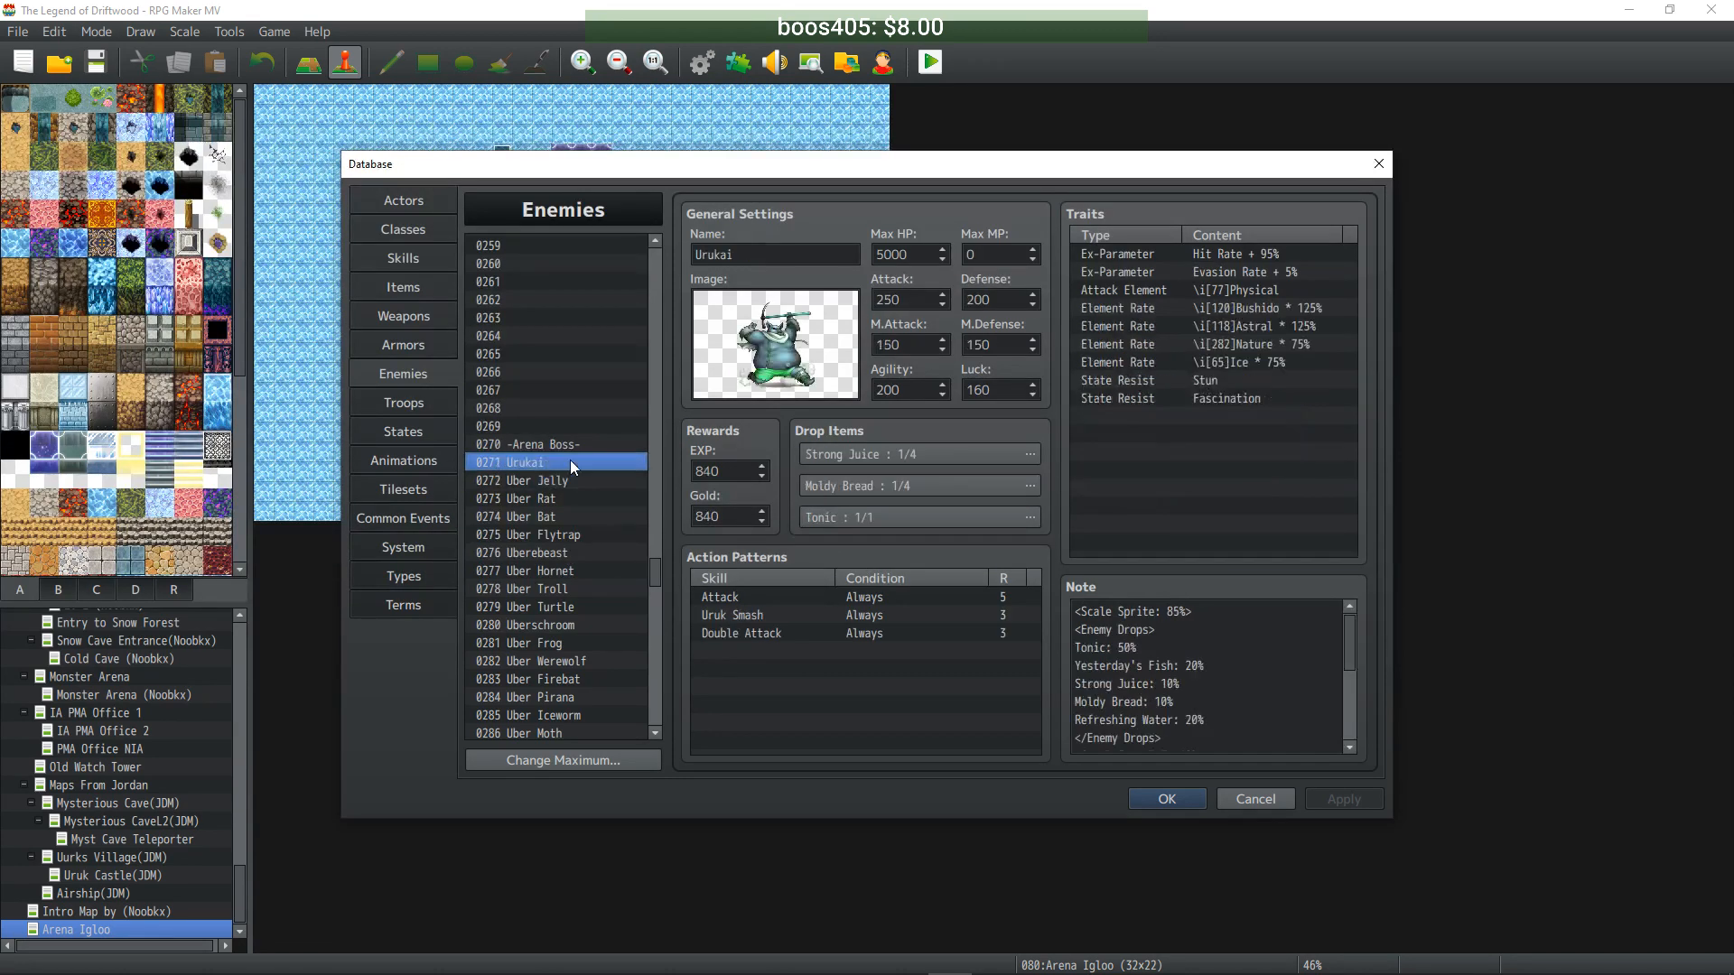
scroll(1192, 678, down, 3)
click(1193, 739)
key(ctrl+a)
drag(1193, 740, 1051, 698)
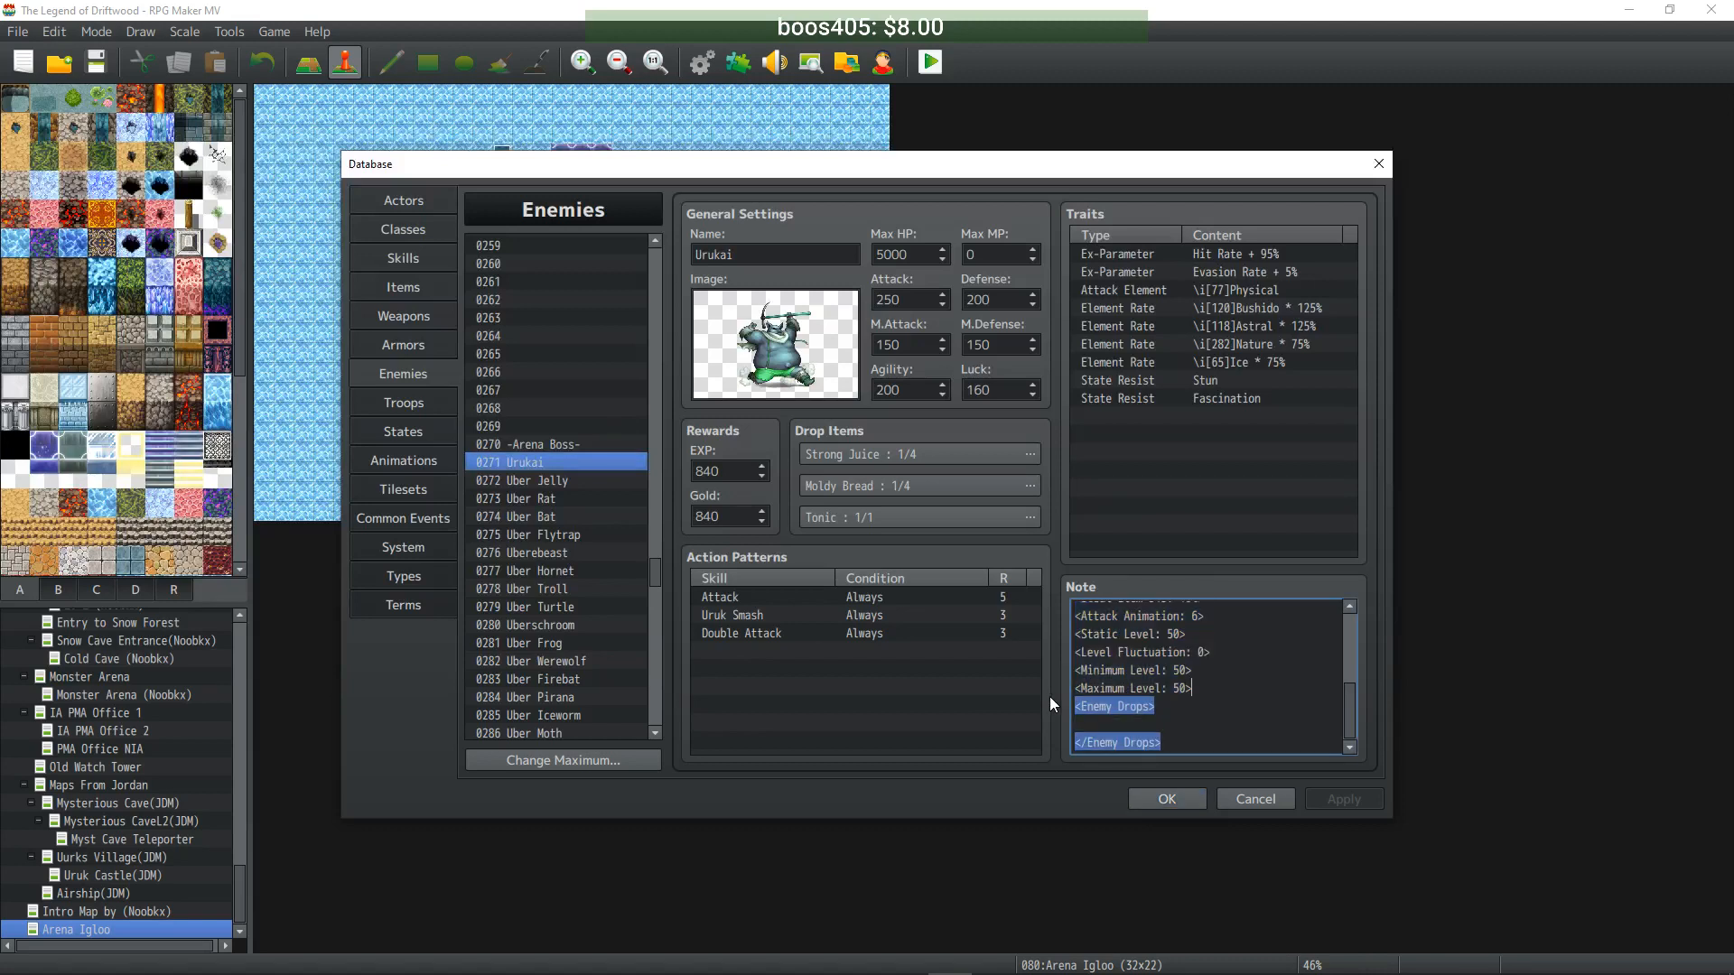
- Set Urukai's Strong Juice, Moldy Bread and Tonic drops to None
click(1035, 452)
click(751, 416)
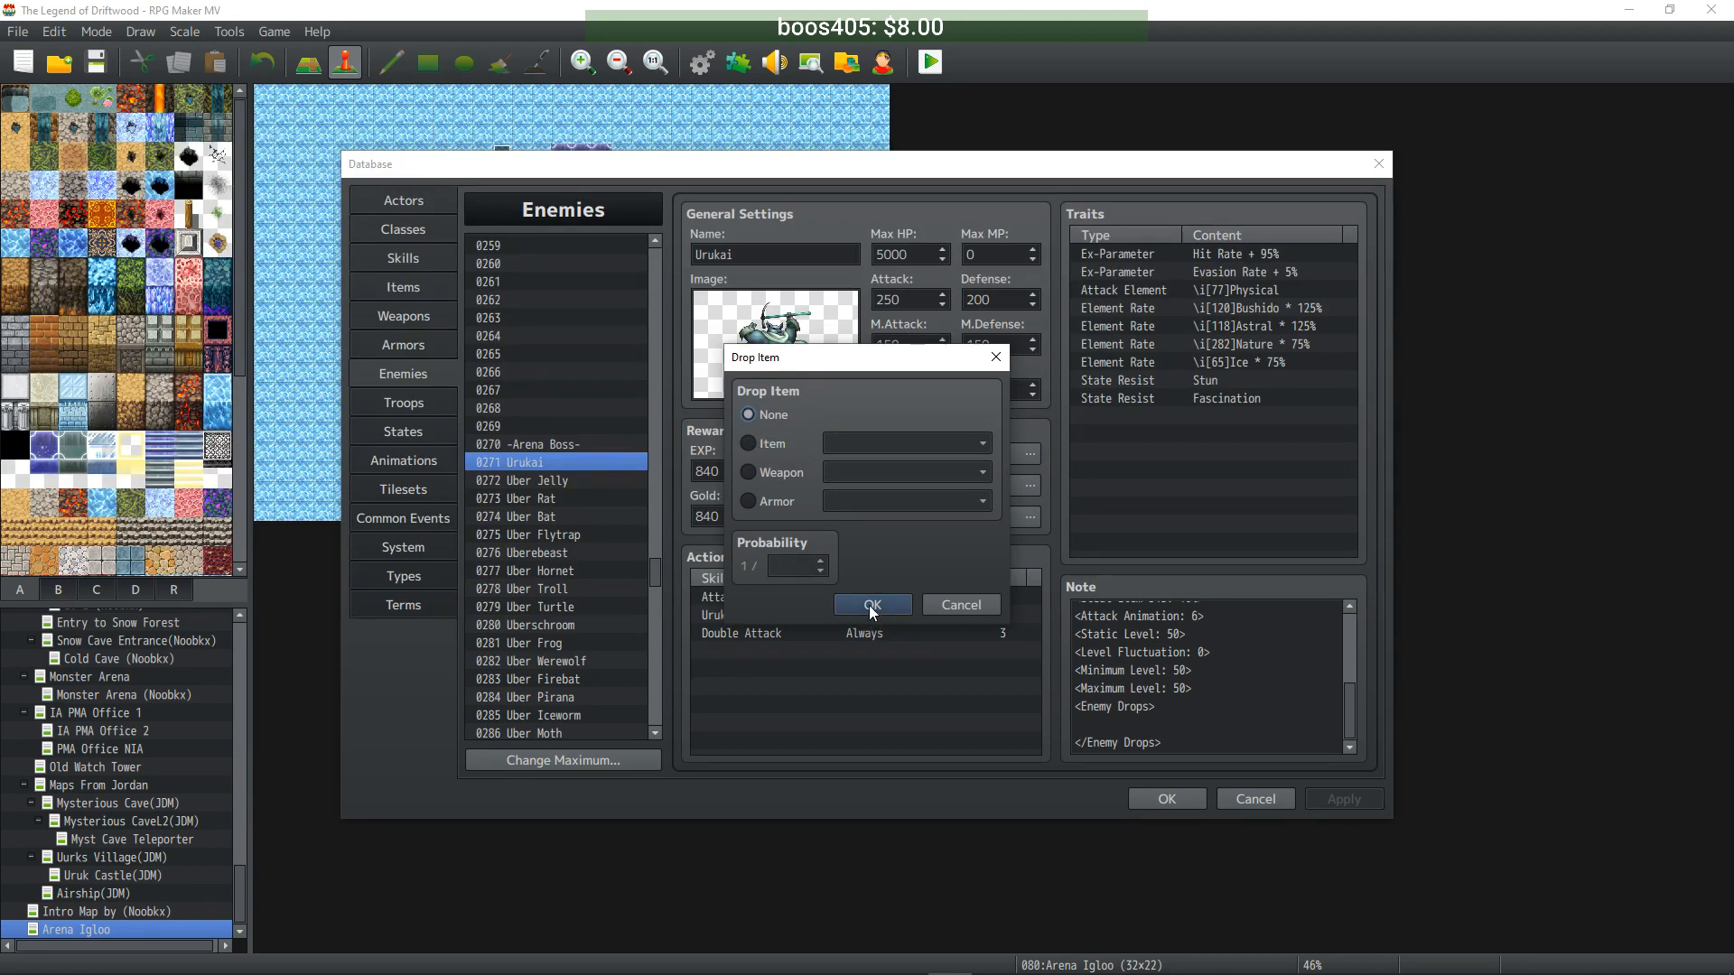
click(870, 605)
click(1029, 485)
click(749, 416)
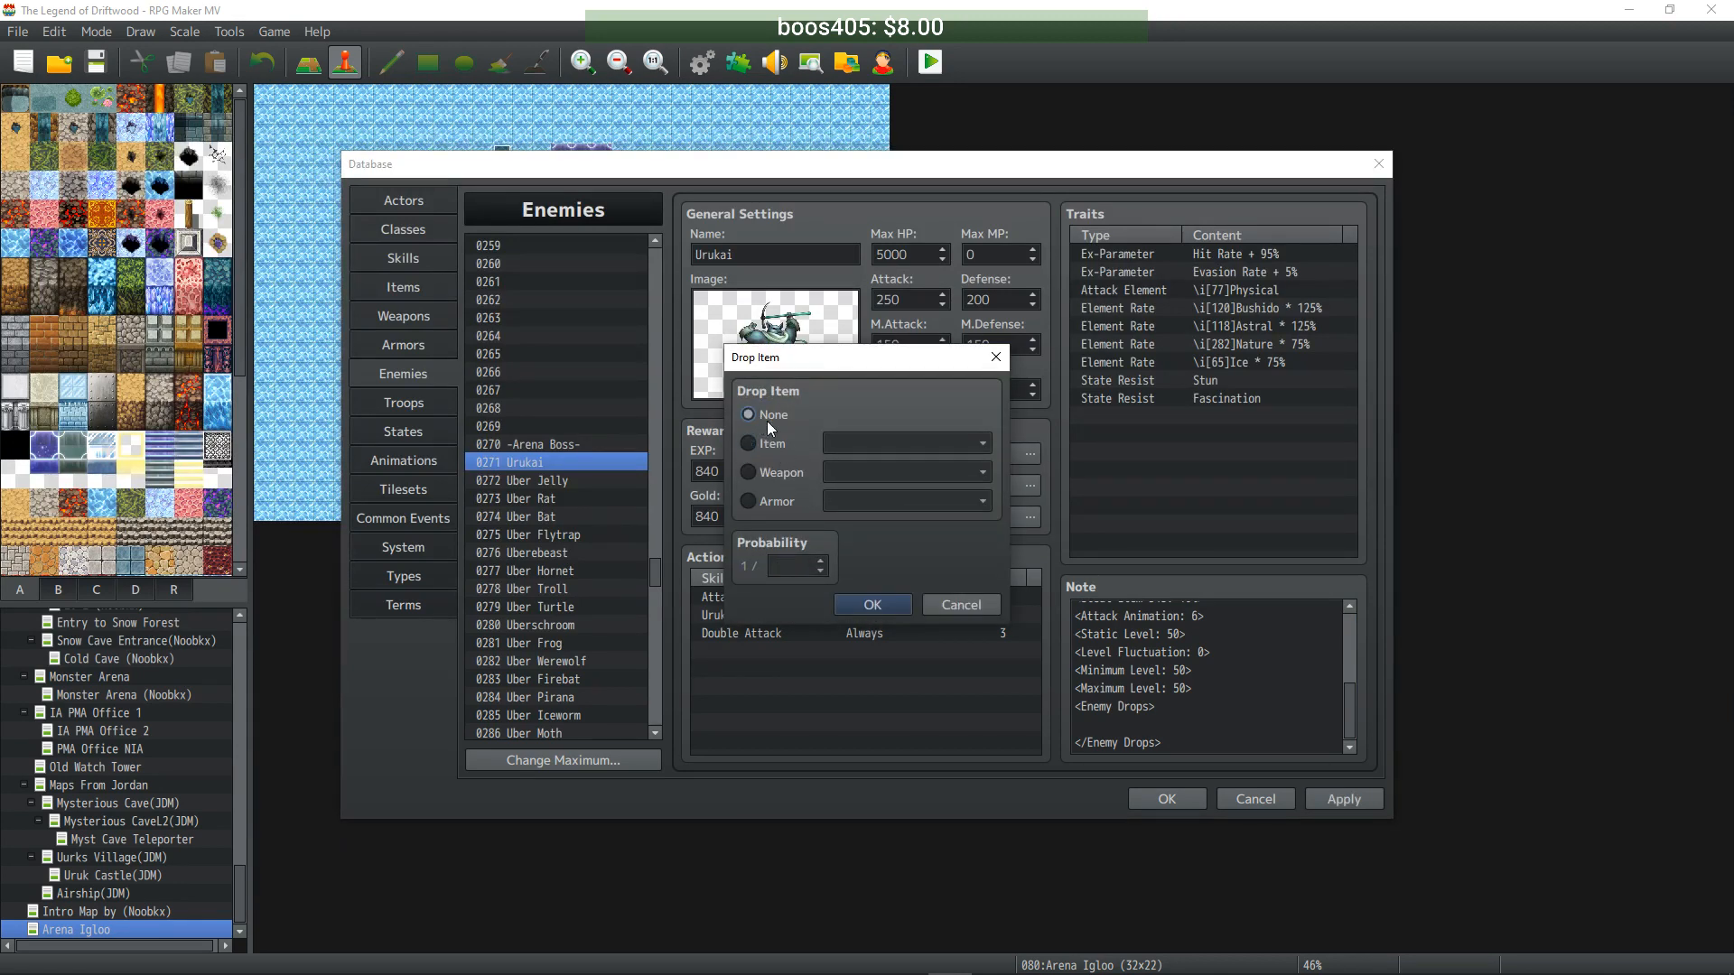
click(873, 604)
double_click(946, 509)
click(749, 415)
click(872, 604)
- Clear Uber Jelly's Tonic and Yesterday's Fish drops
click(587, 481)
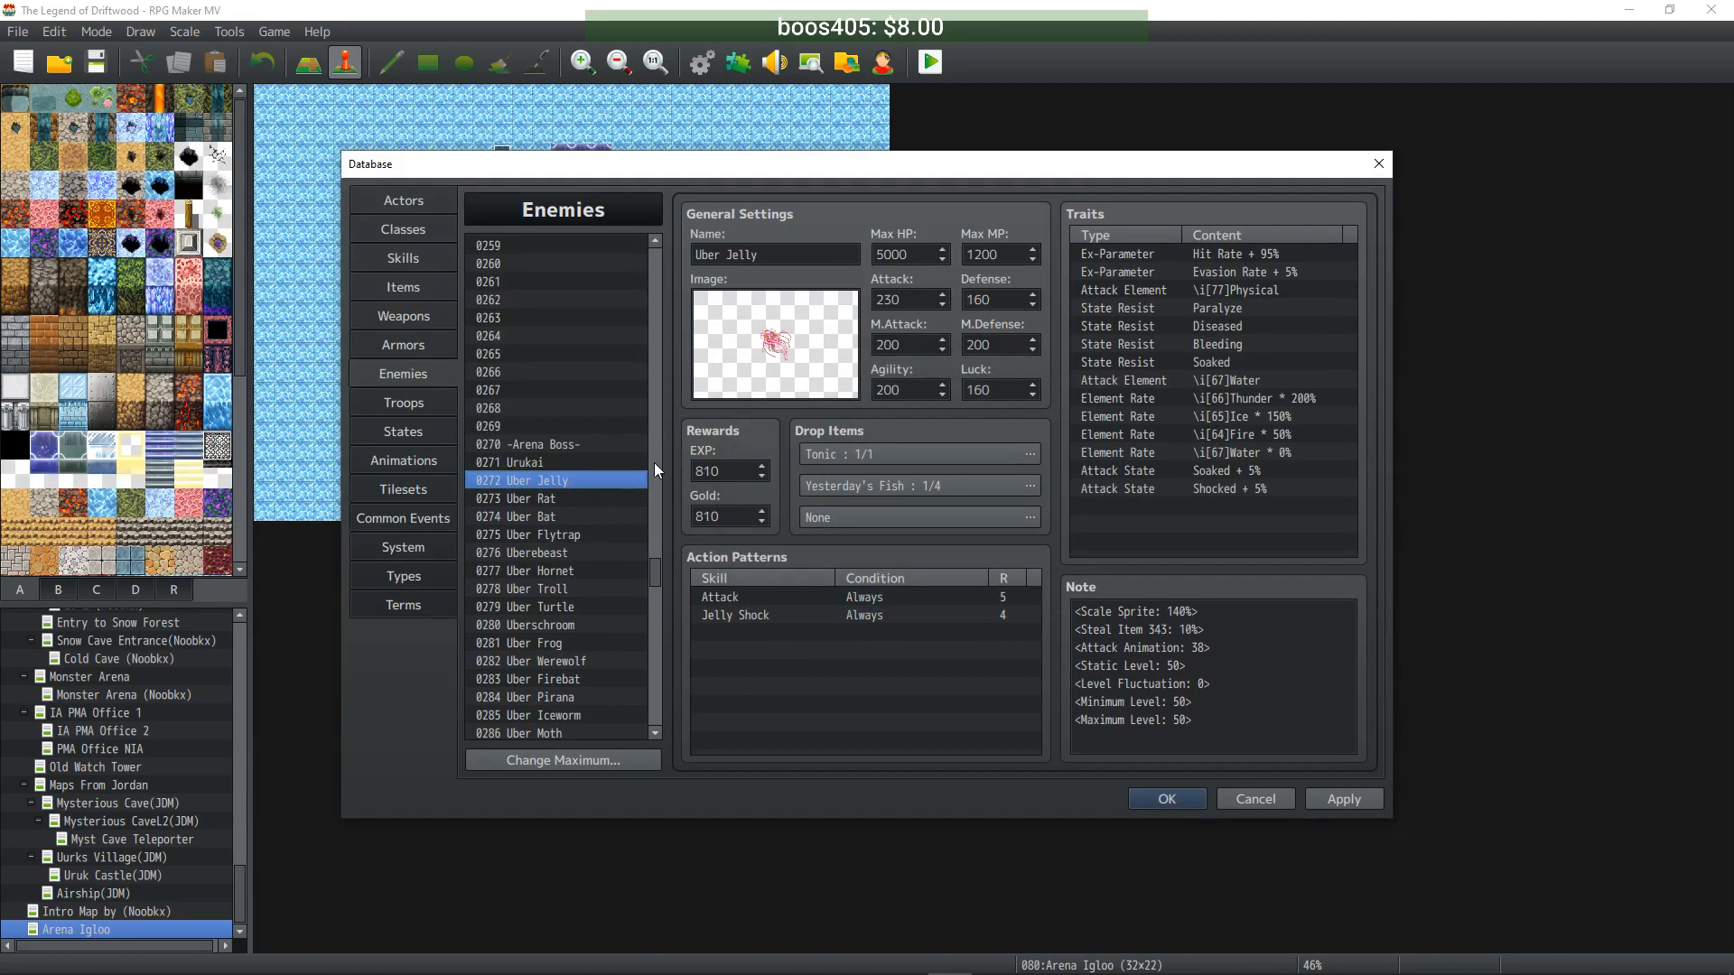
double_click(874, 454)
click(749, 415)
click(872, 604)
double_click(870, 485)
click(748, 416)
click(876, 603)
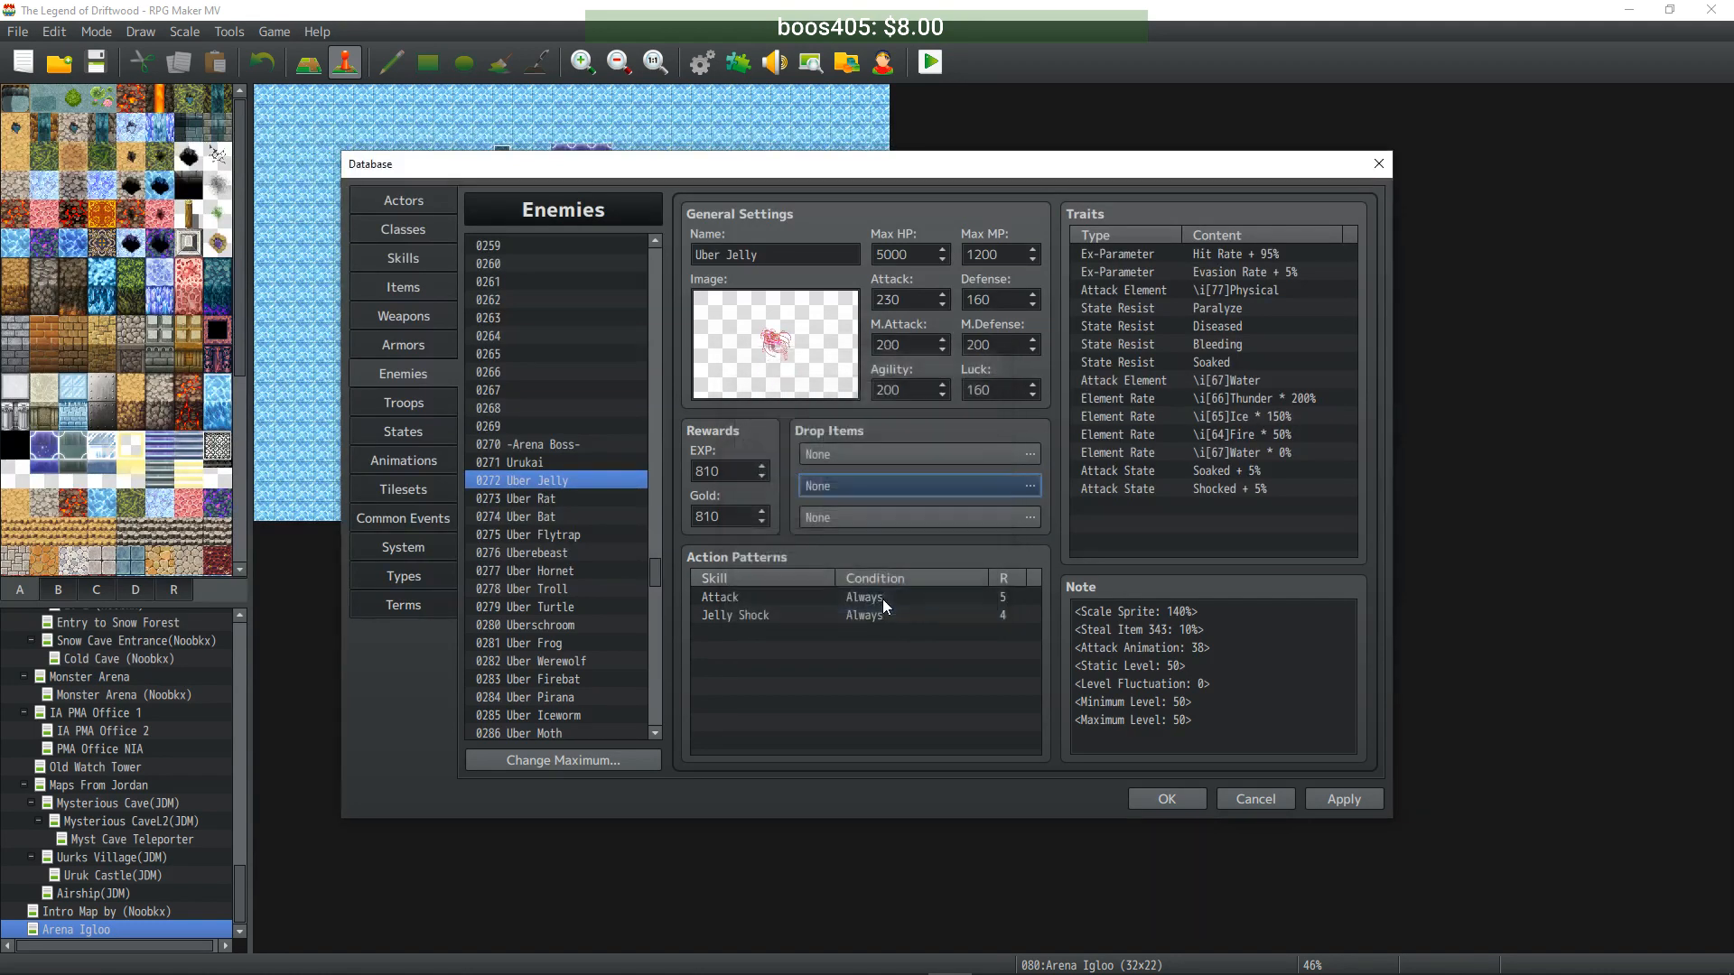
- Clear Uber Rat's Rat Tail and Tonic drops
click(527, 496)
double_click(903, 454)
click(749, 415)
click(872, 604)
double_click(880, 485)
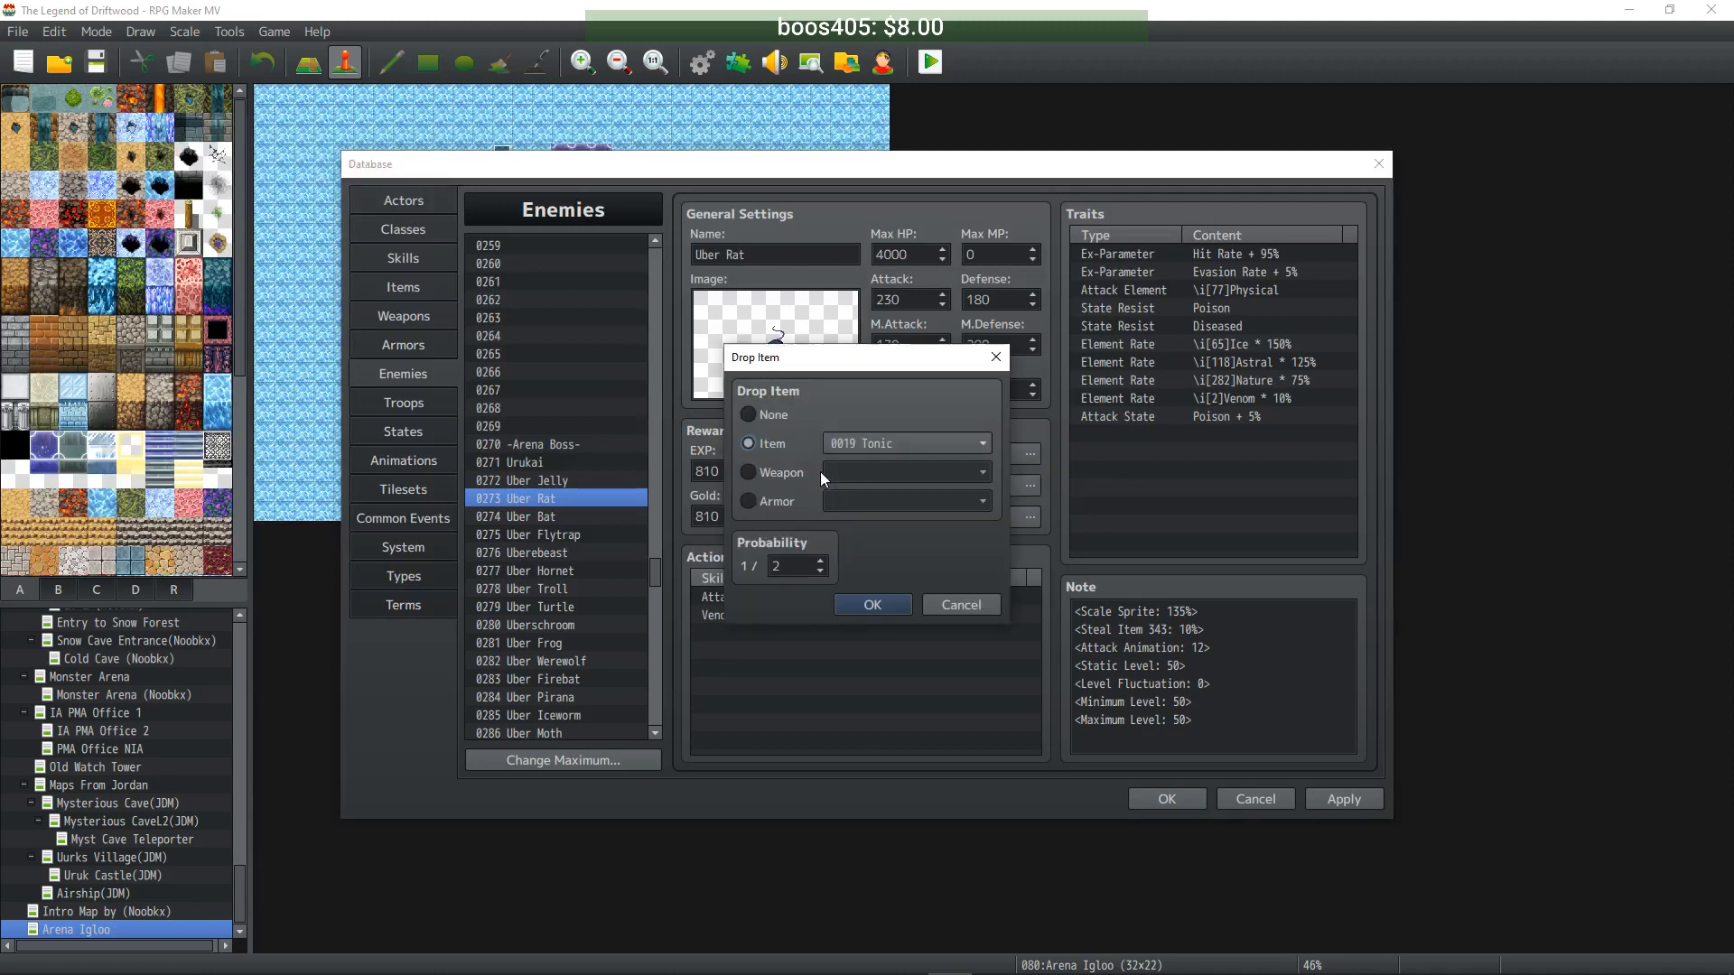
click(750, 415)
click(882, 601)
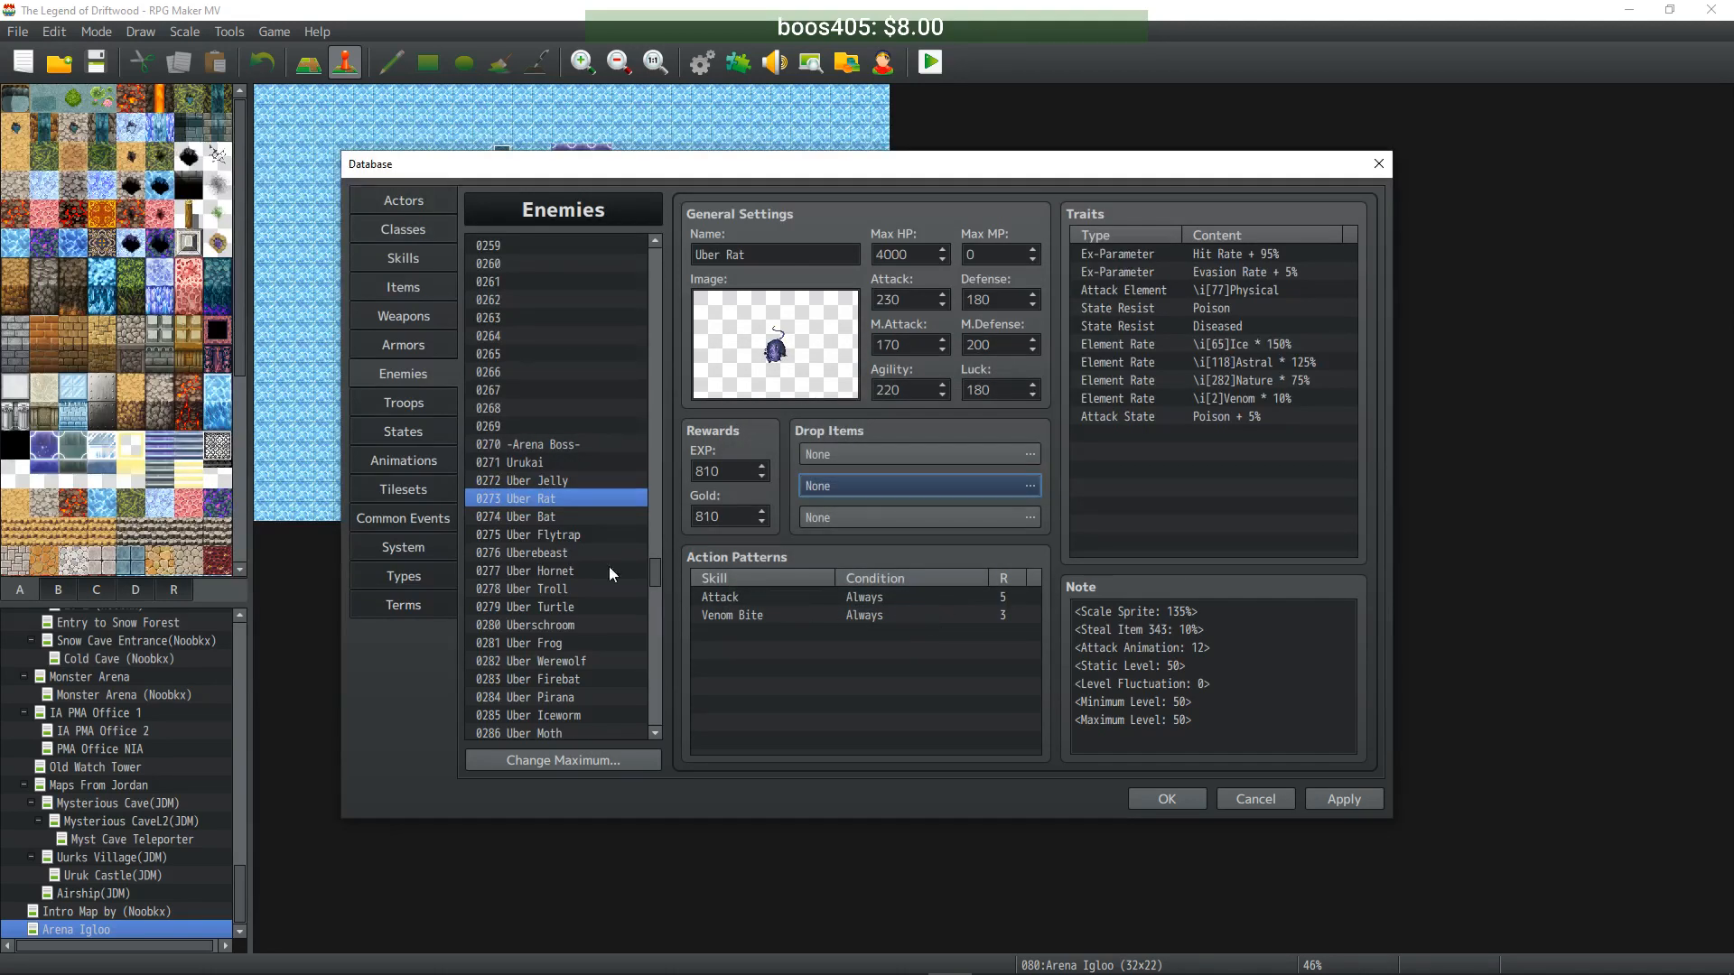
- Clear Uber Bat's Sewer Bat Wing and Tonic drops
click(518, 515)
double_click(903, 454)
click(754, 415)
click(885, 600)
double_click(881, 493)
click(750, 415)
click(874, 599)
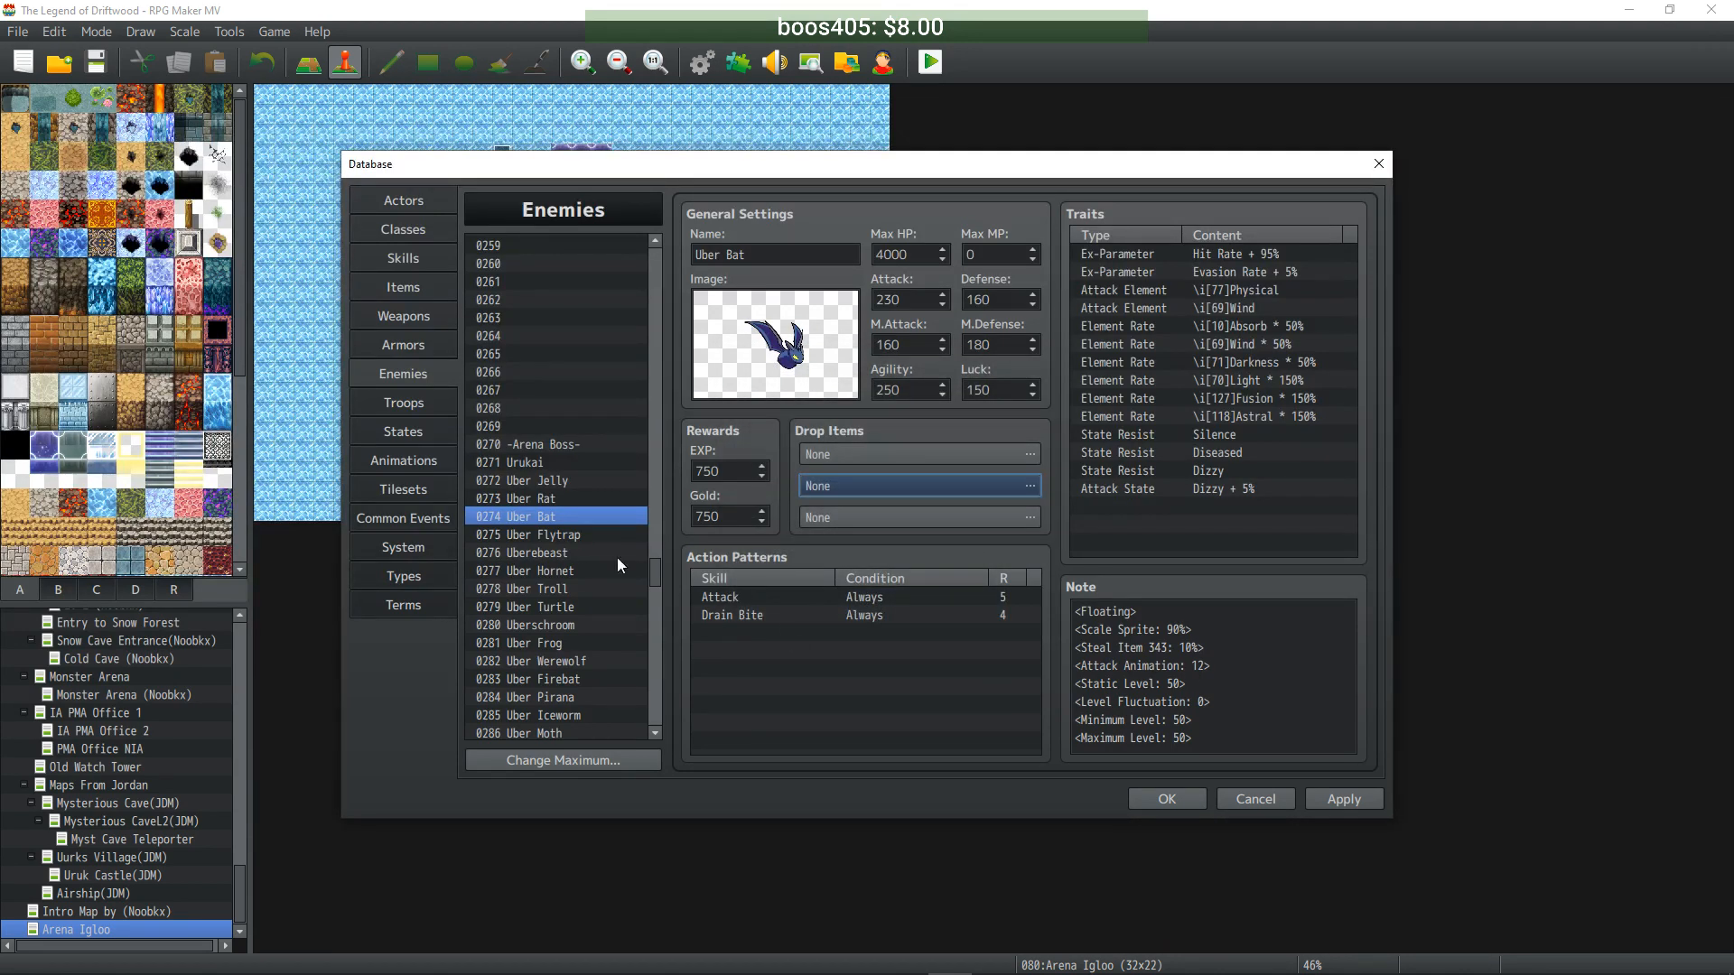
- Set both of Uber Flytrap's drop items to None
click(528, 535)
double_click(869, 453)
click(781, 415)
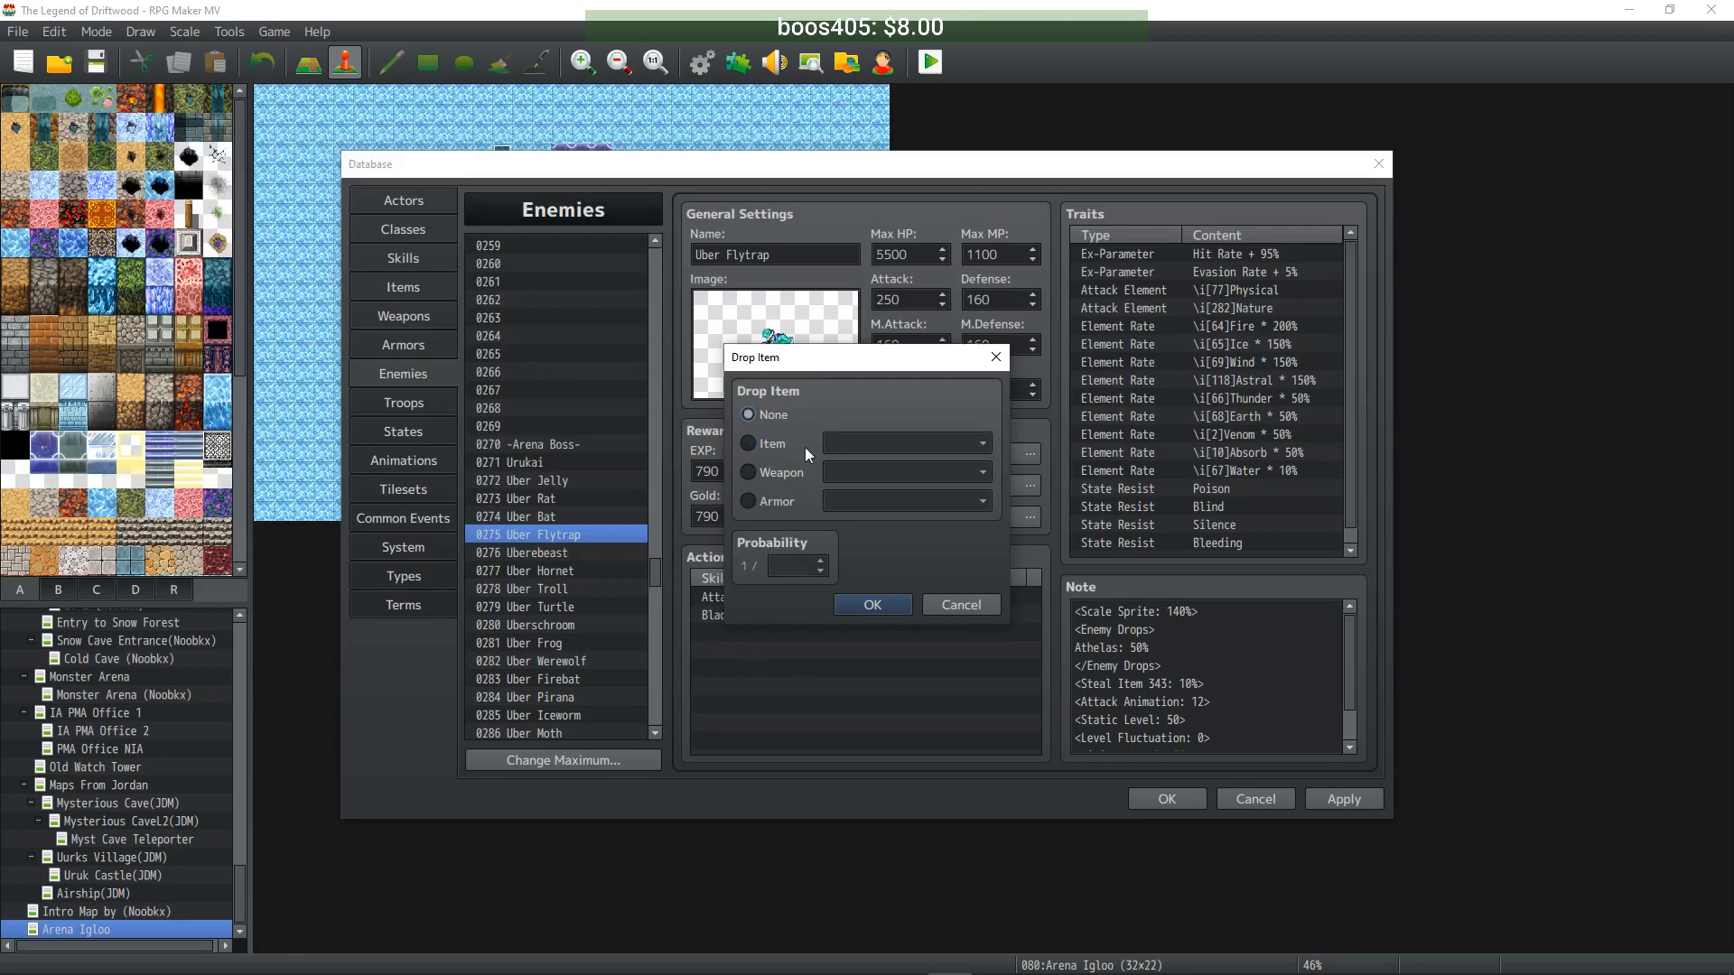
click(864, 605)
double_click(856, 481)
click(751, 416)
click(865, 600)
- Clear Uberebeast's Vildemoss and Vildebeast Card drops
click(572, 552)
double_click(869, 454)
click(774, 414)
click(876, 604)
double_click(853, 480)
click(774, 417)
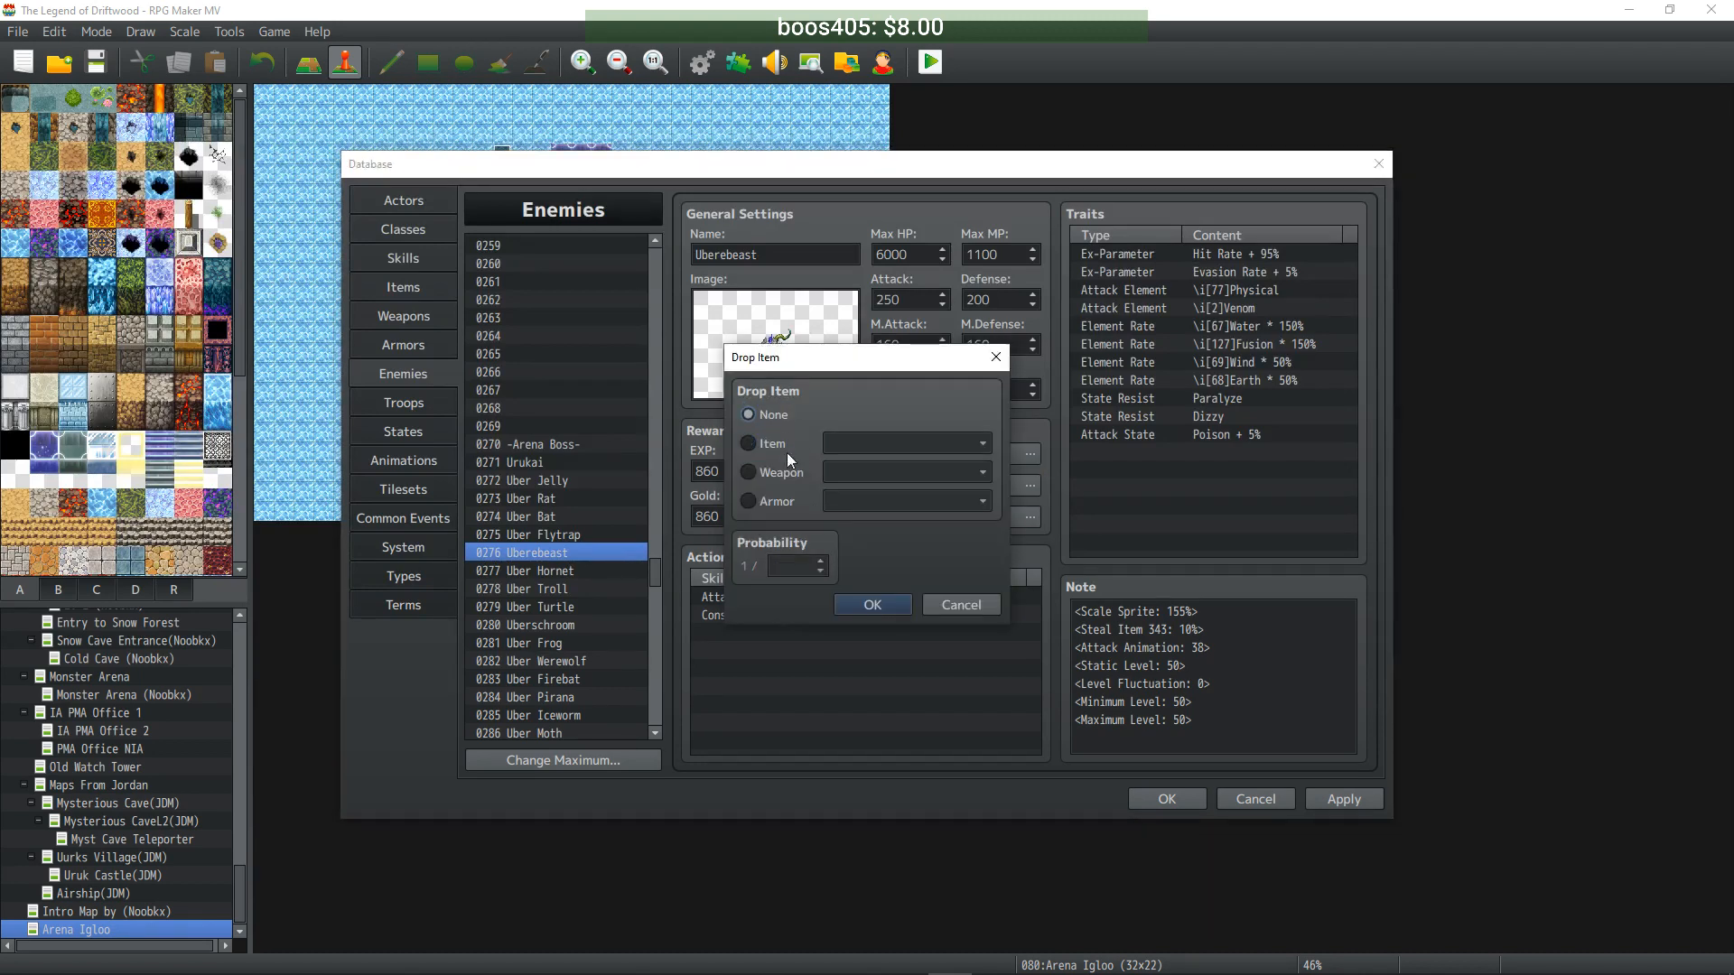
click(879, 602)
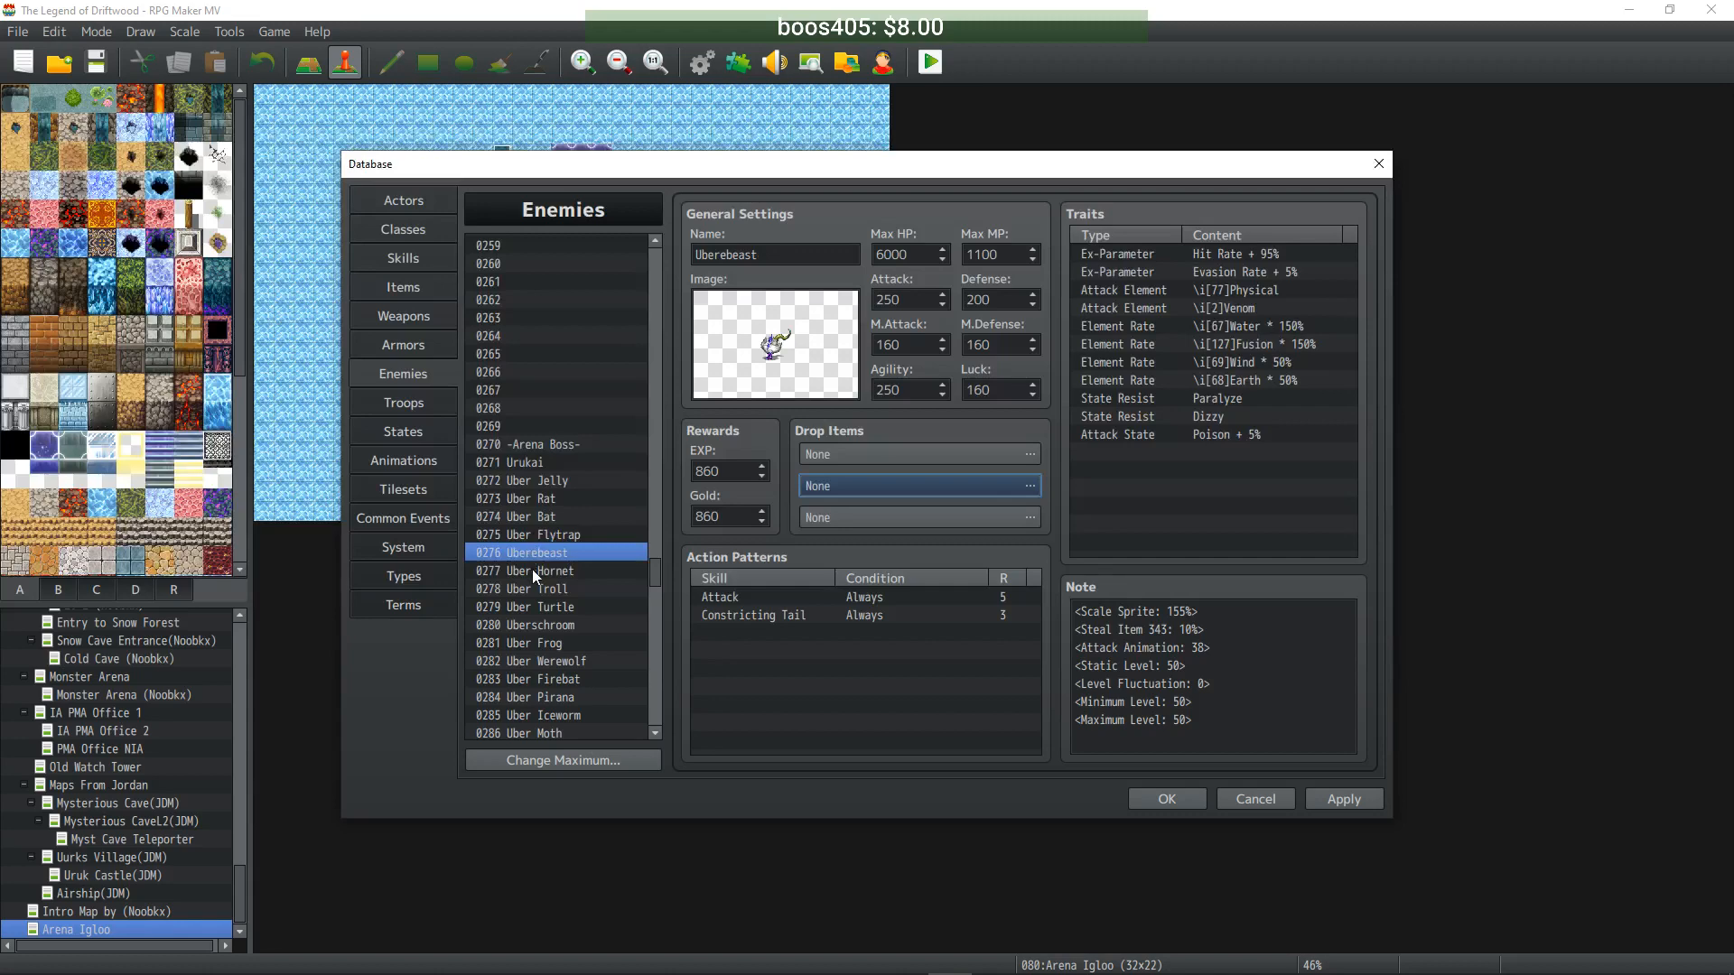
- Set Uber Hornet's first drop item to None
click(533, 571)
double_click(840, 459)
click(766, 414)
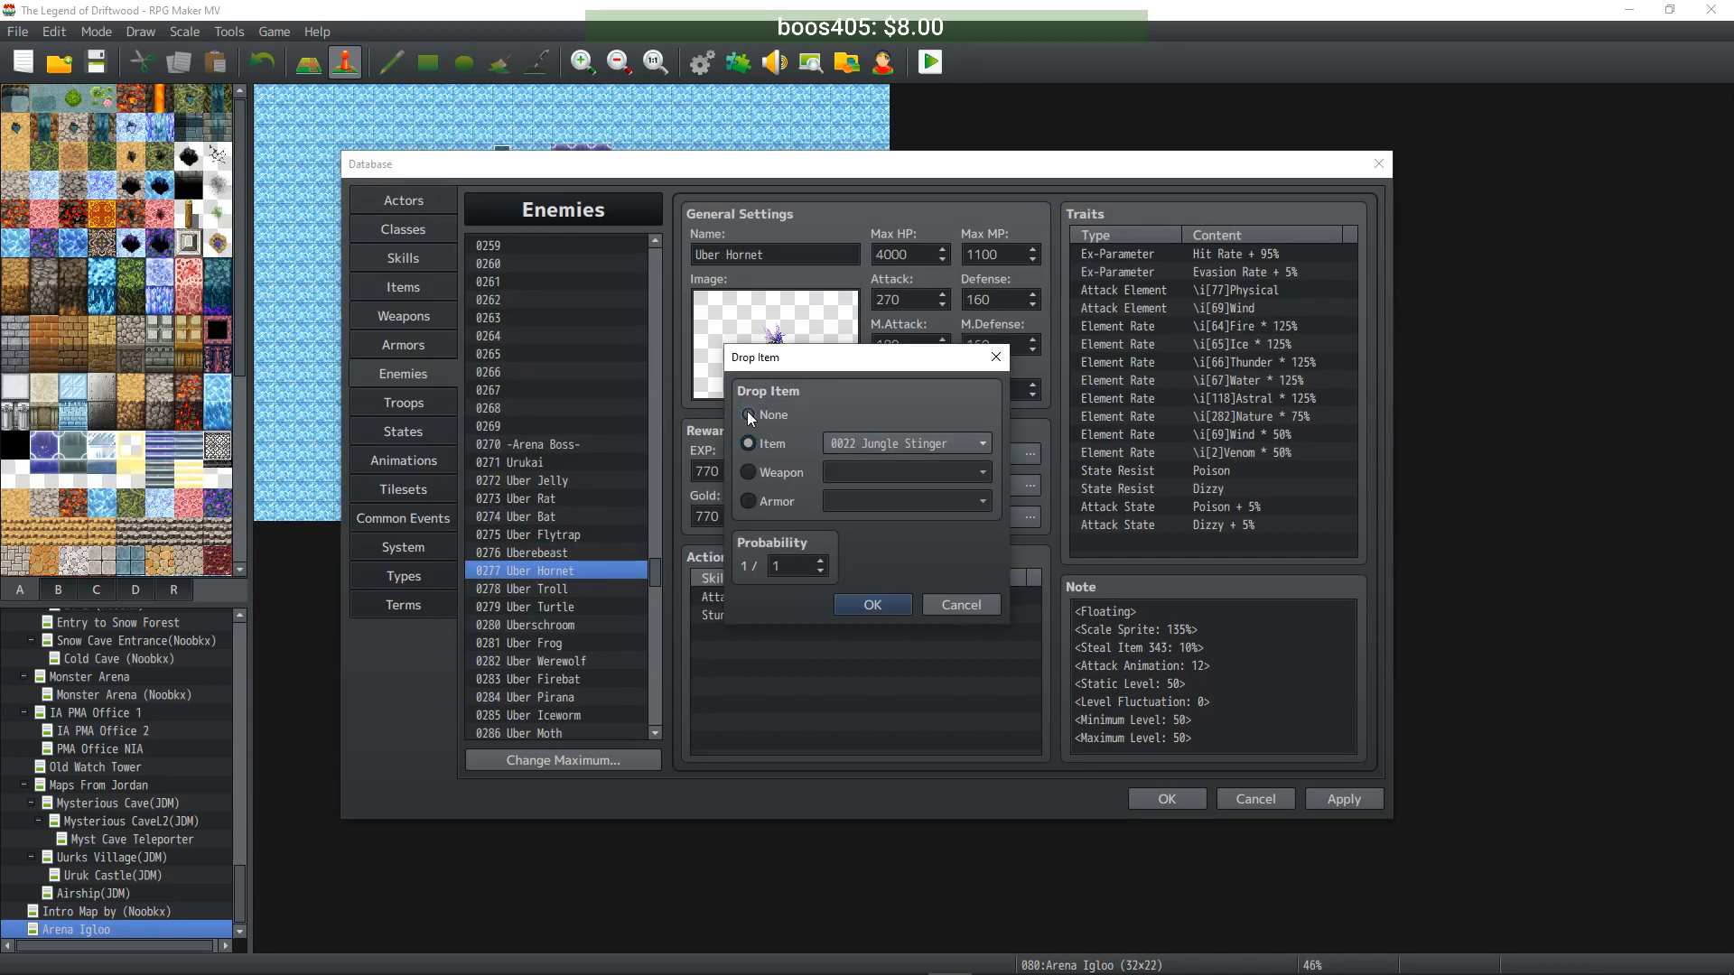
click(854, 602)
- Clear Uber Troll's Power Fungus, Seemingly Useless Junk and Tonic drops
click(571, 588)
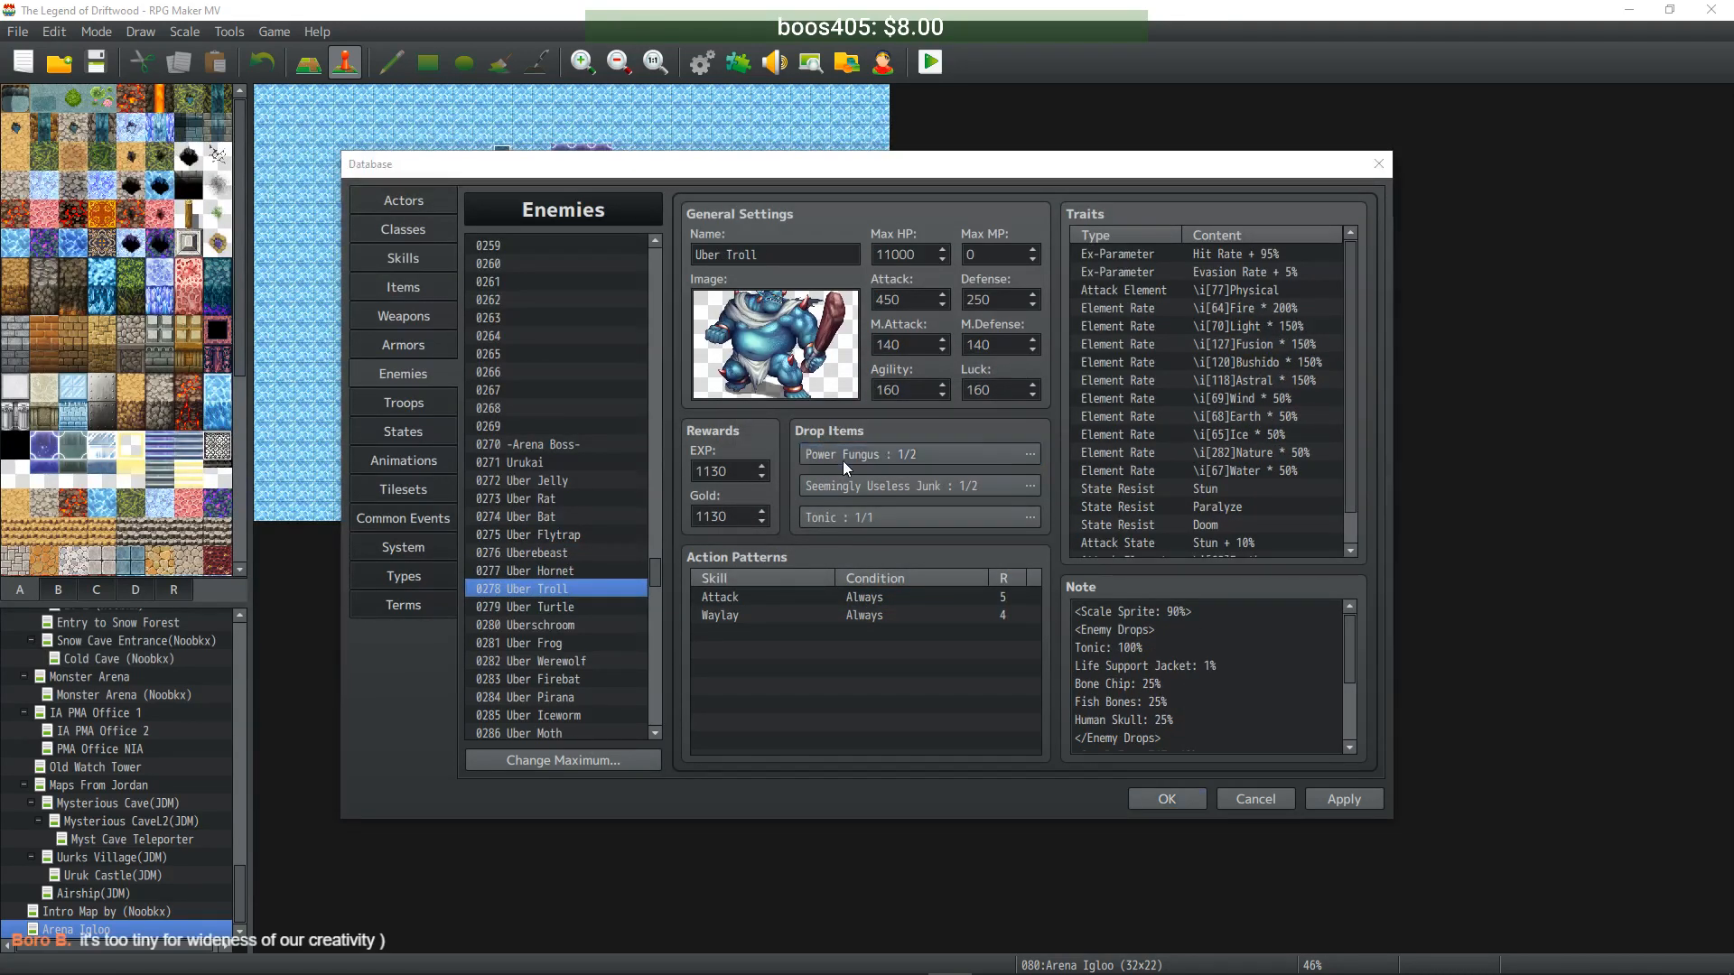
double_click(843, 461)
click(752, 416)
click(871, 603)
double_click(869, 488)
click(767, 414)
click(883, 609)
click(860, 518)
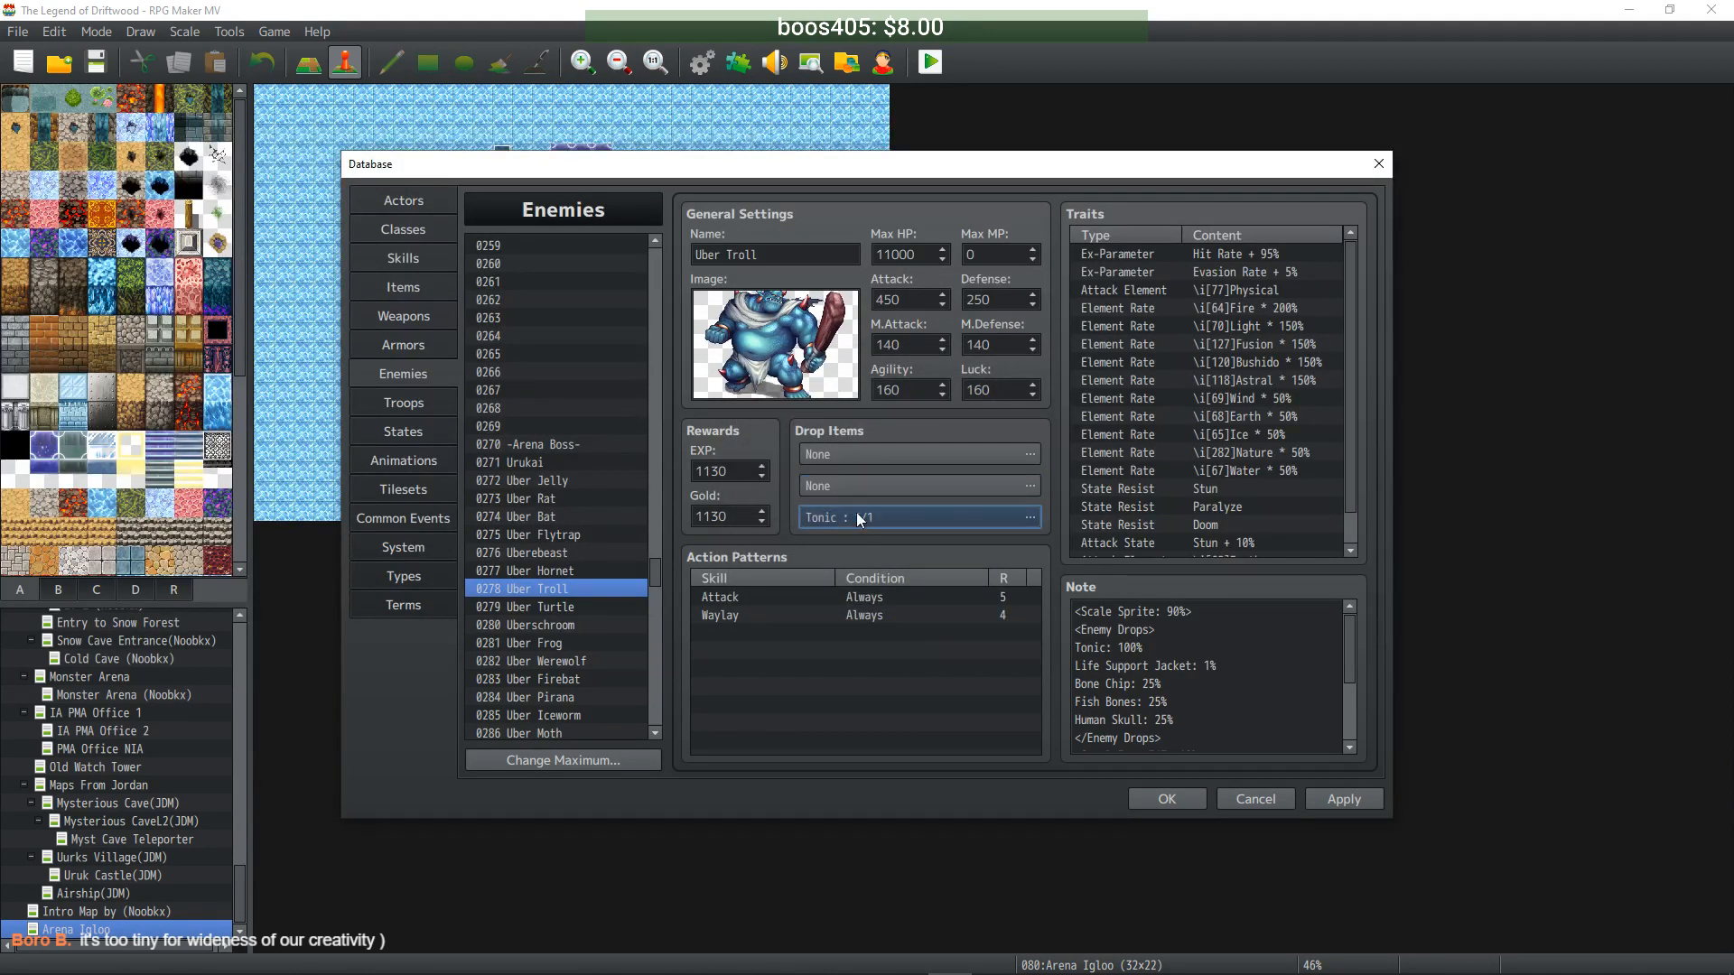
double_click(859, 517)
click(767, 415)
click(871, 604)
- Clear Uber Turtle's Rock Turtleshell drop and both Pebble drops
click(578, 608)
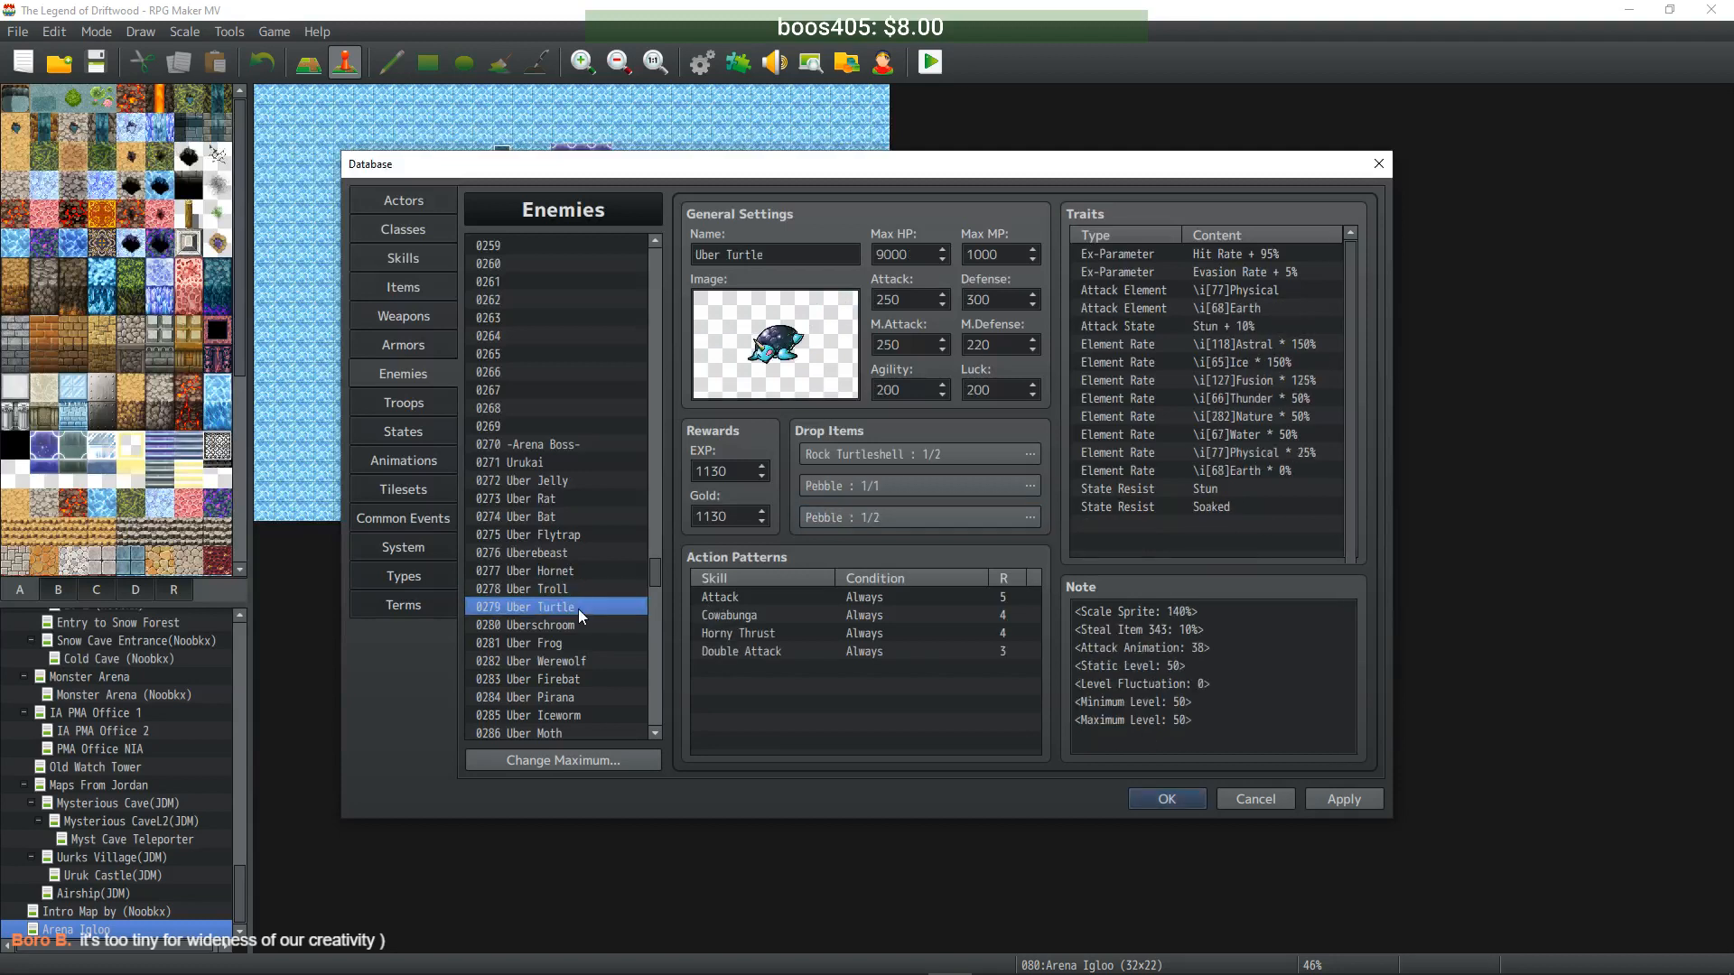
double_click(869, 454)
click(751, 415)
click(881, 603)
double_click(844, 482)
click(751, 415)
click(871, 603)
double_click(816, 515)
click(751, 414)
click(872, 603)
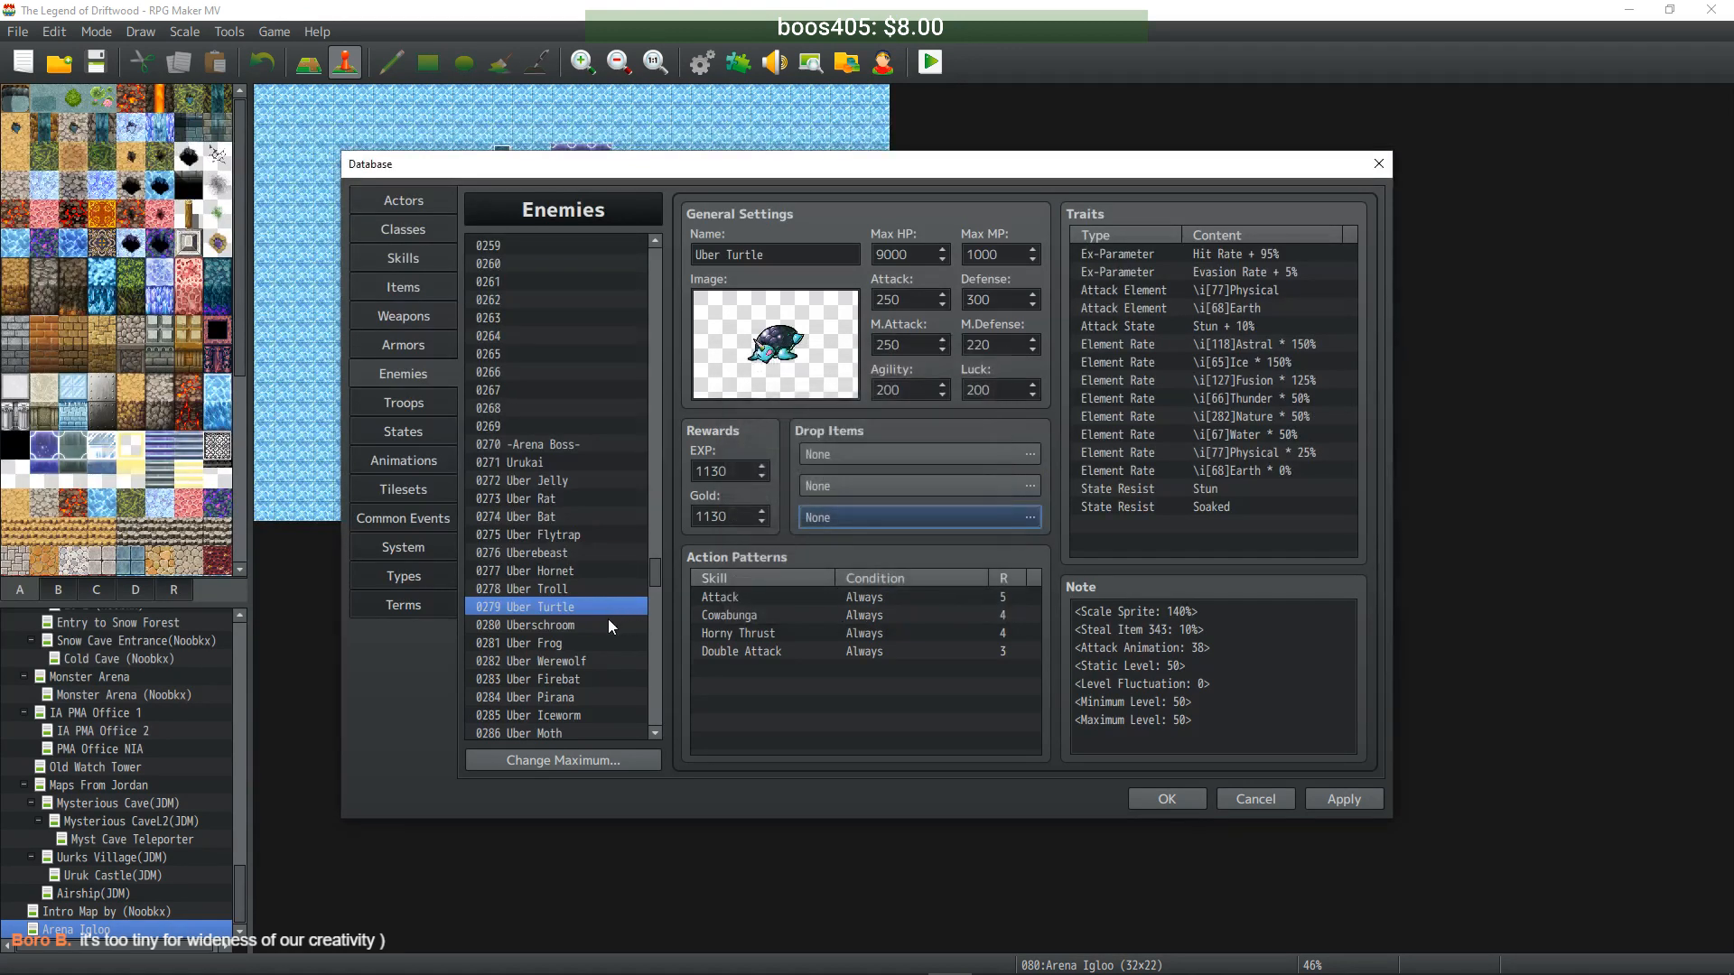
- Set all three of Uberschroom's drop items to None
click(609, 623)
double_click(869, 456)
click(749, 414)
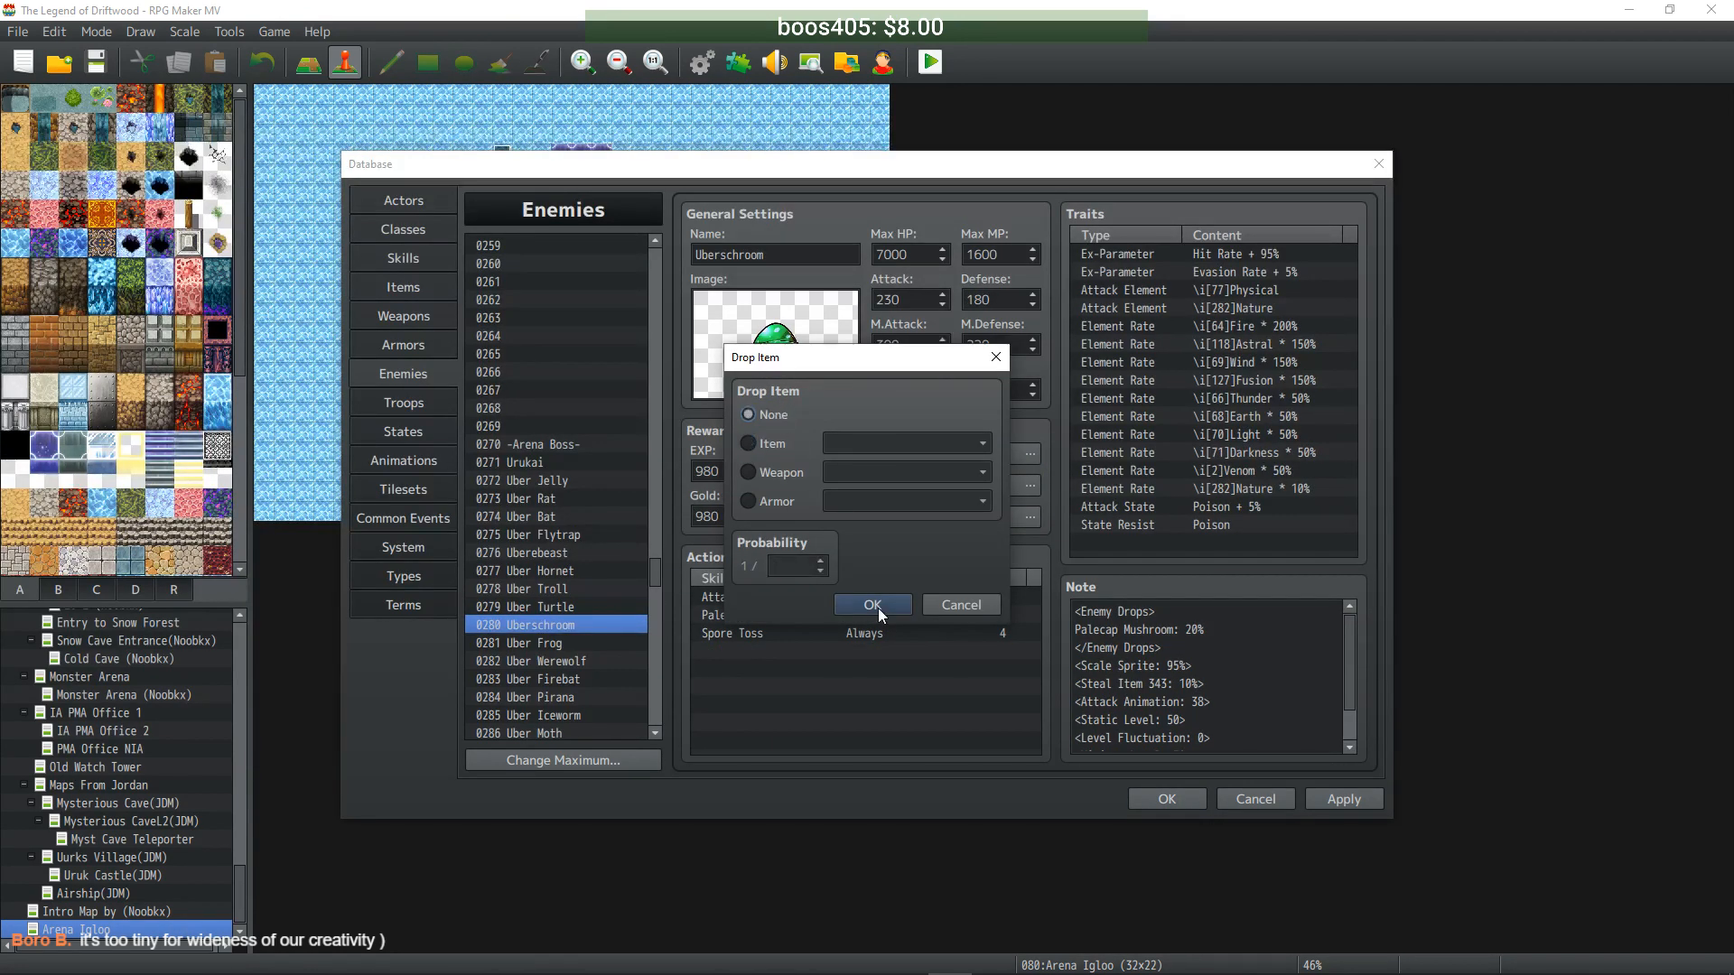
click(871, 604)
double_click(863, 482)
click(750, 414)
click(873, 603)
double_click(871, 519)
click(766, 417)
click(868, 603)
- Clear Uber Frog's Refreshing Water, Yesterday's Fish and Dried Frog's Tongue drops
click(545, 643)
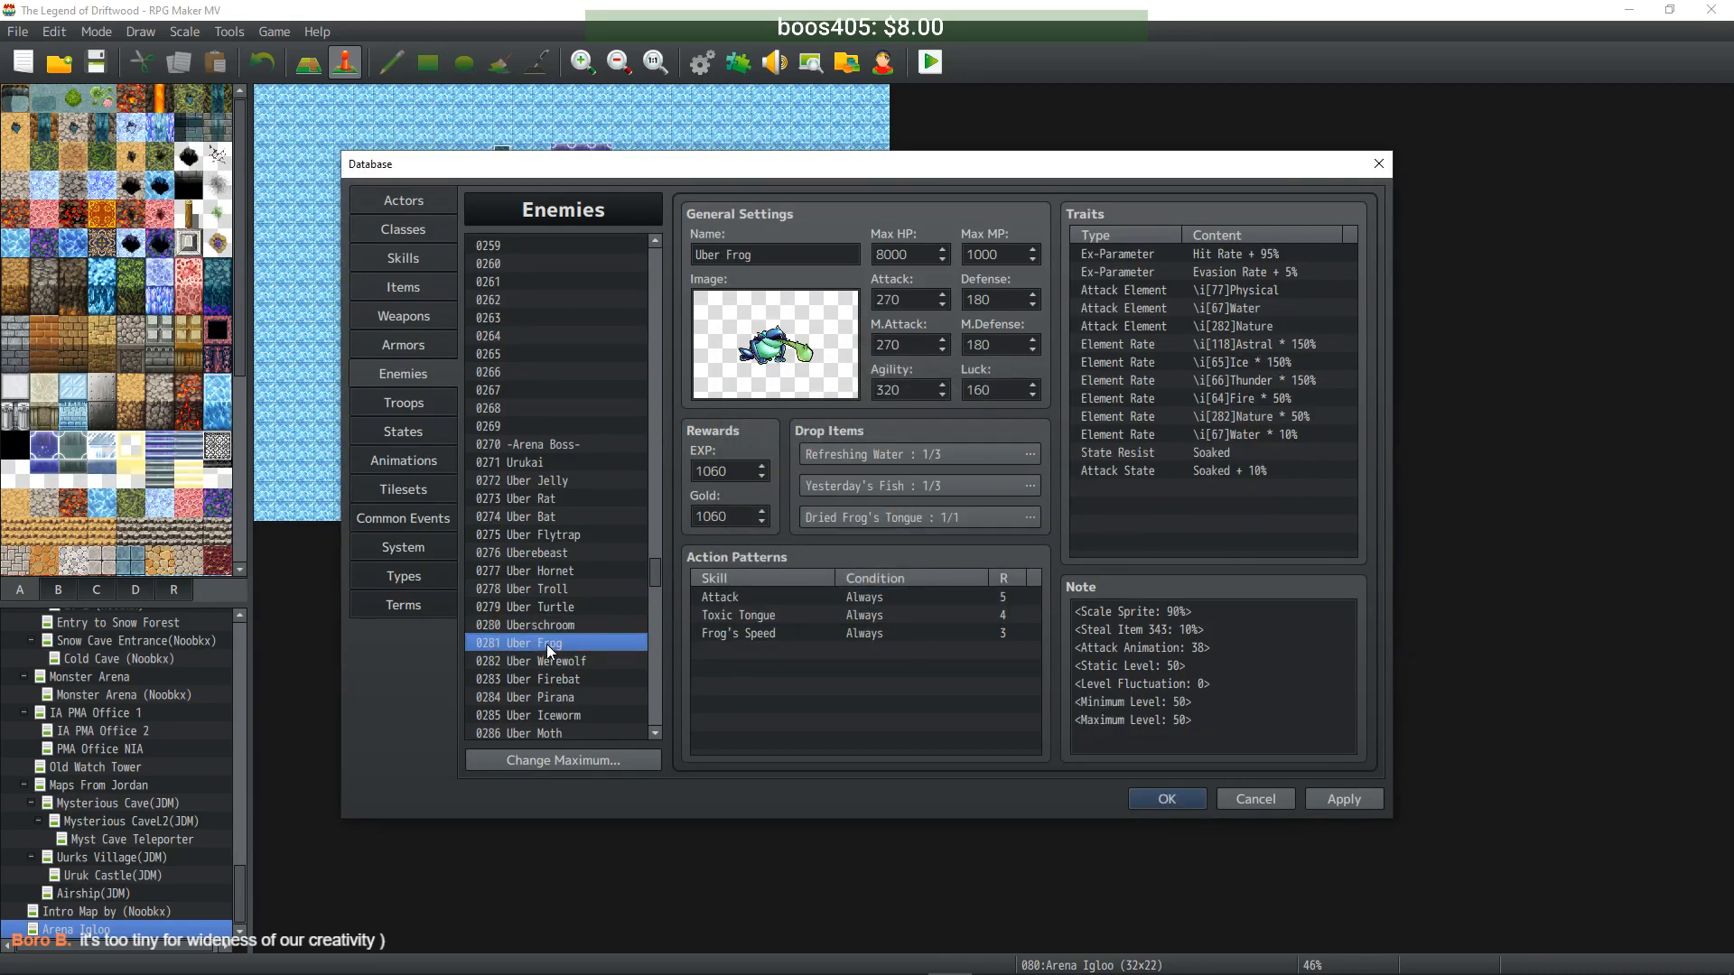
double_click(894, 456)
click(872, 604)
double_click(894, 485)
click(767, 417)
click(873, 604)
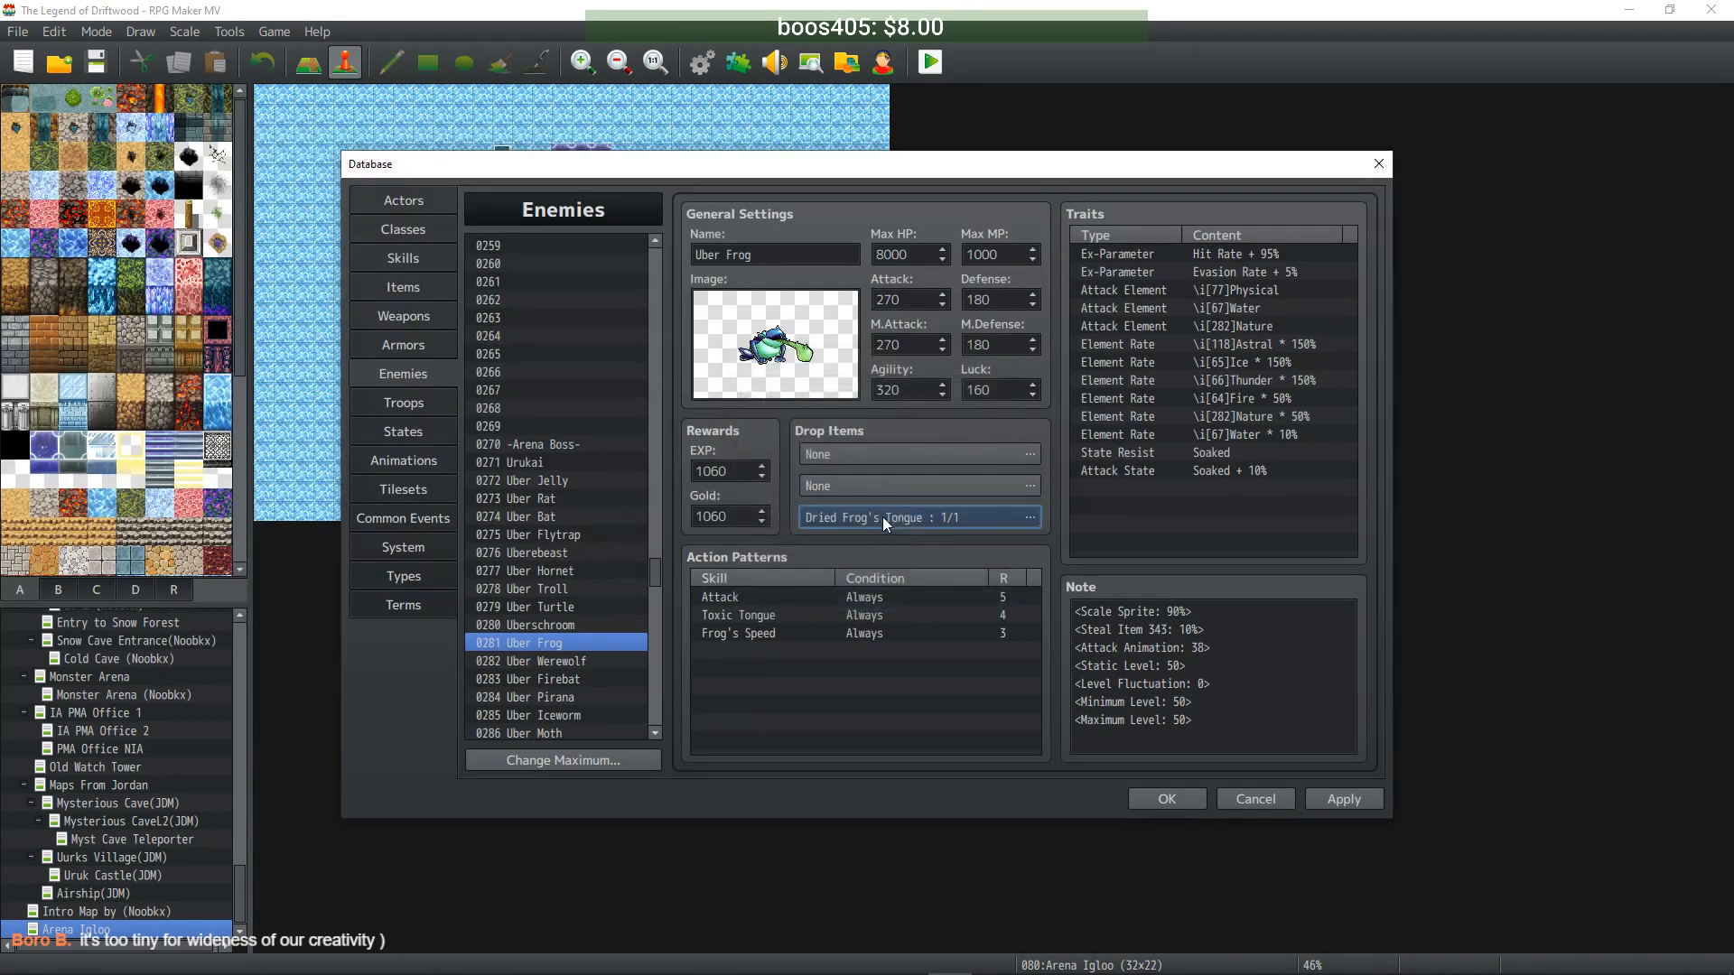
double_click(881, 516)
click(767, 416)
click(873, 604)
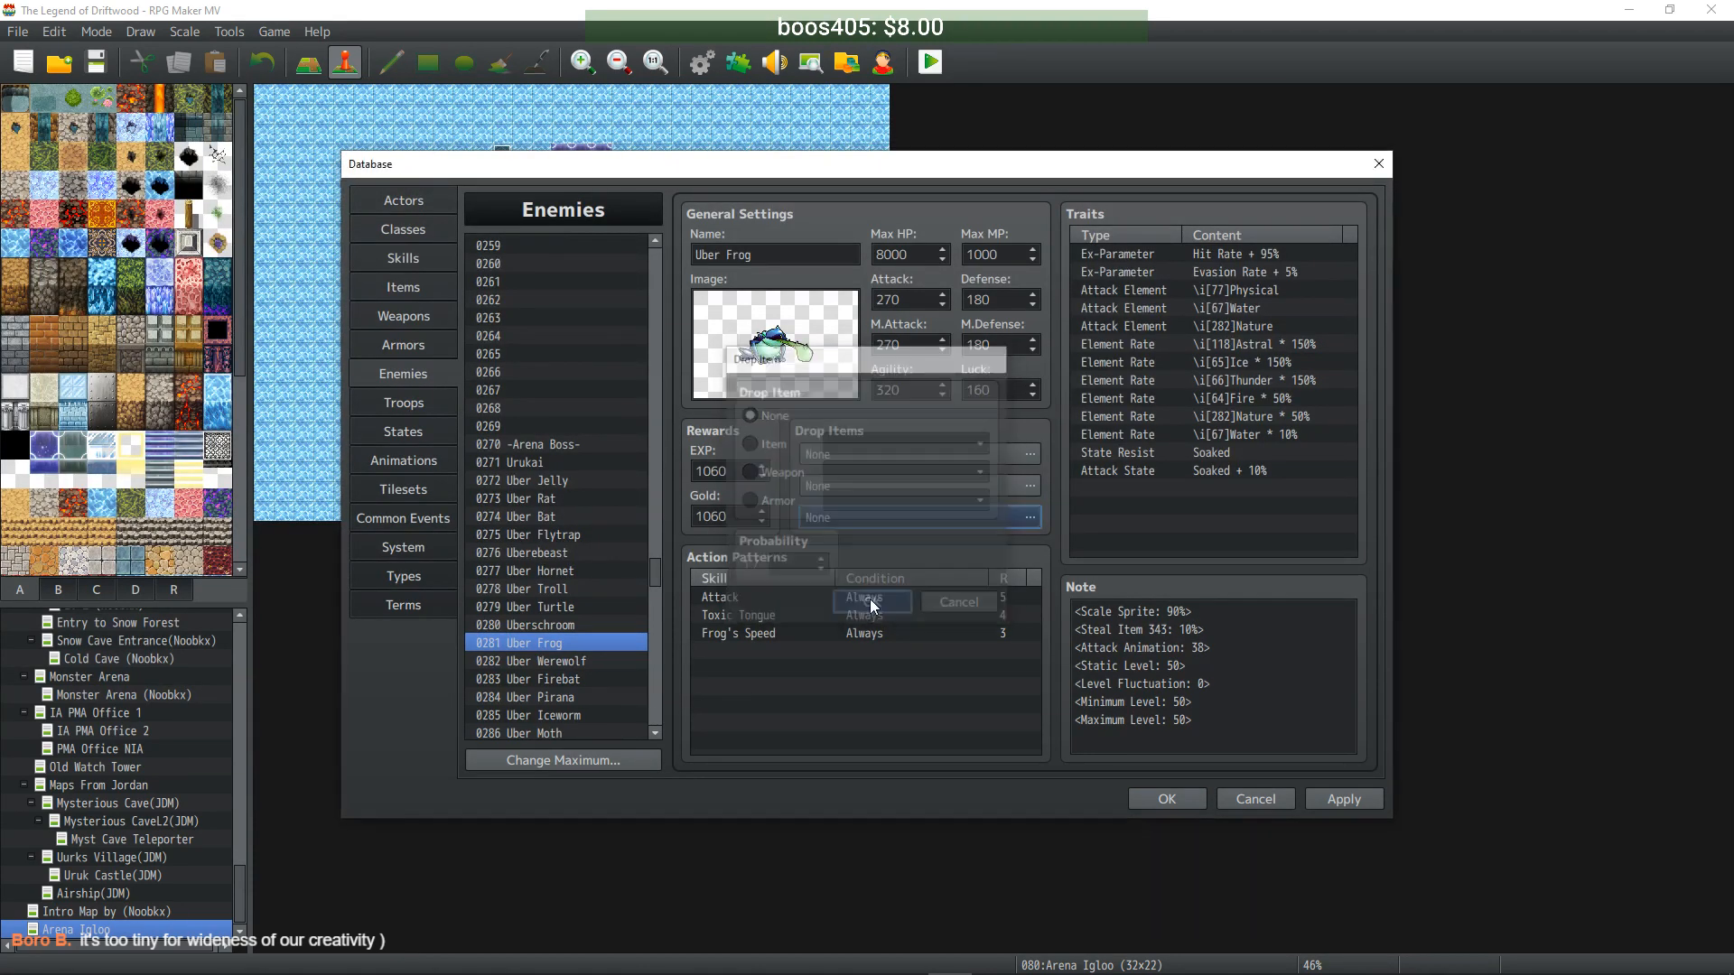
- Clear Uber Werewolf's Werewolf Fang, Werewolf Hide and third drop
click(562, 662)
double_click(876, 458)
click(768, 417)
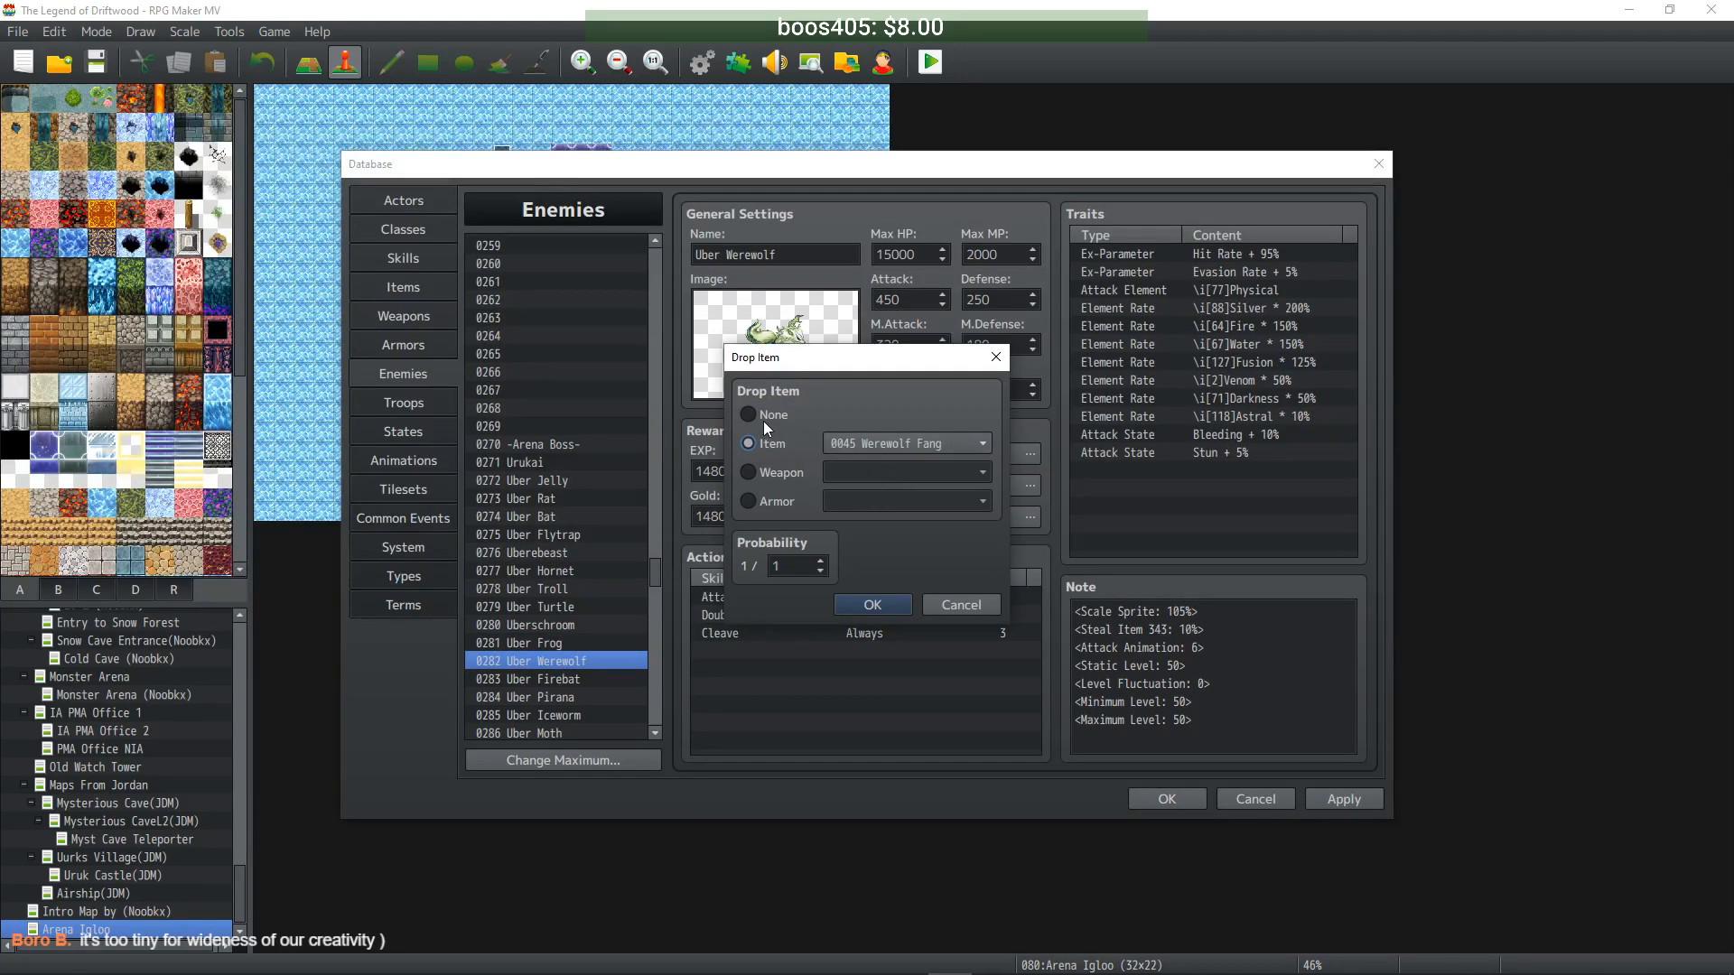
click(872, 604)
double_click(886, 494)
click(770, 415)
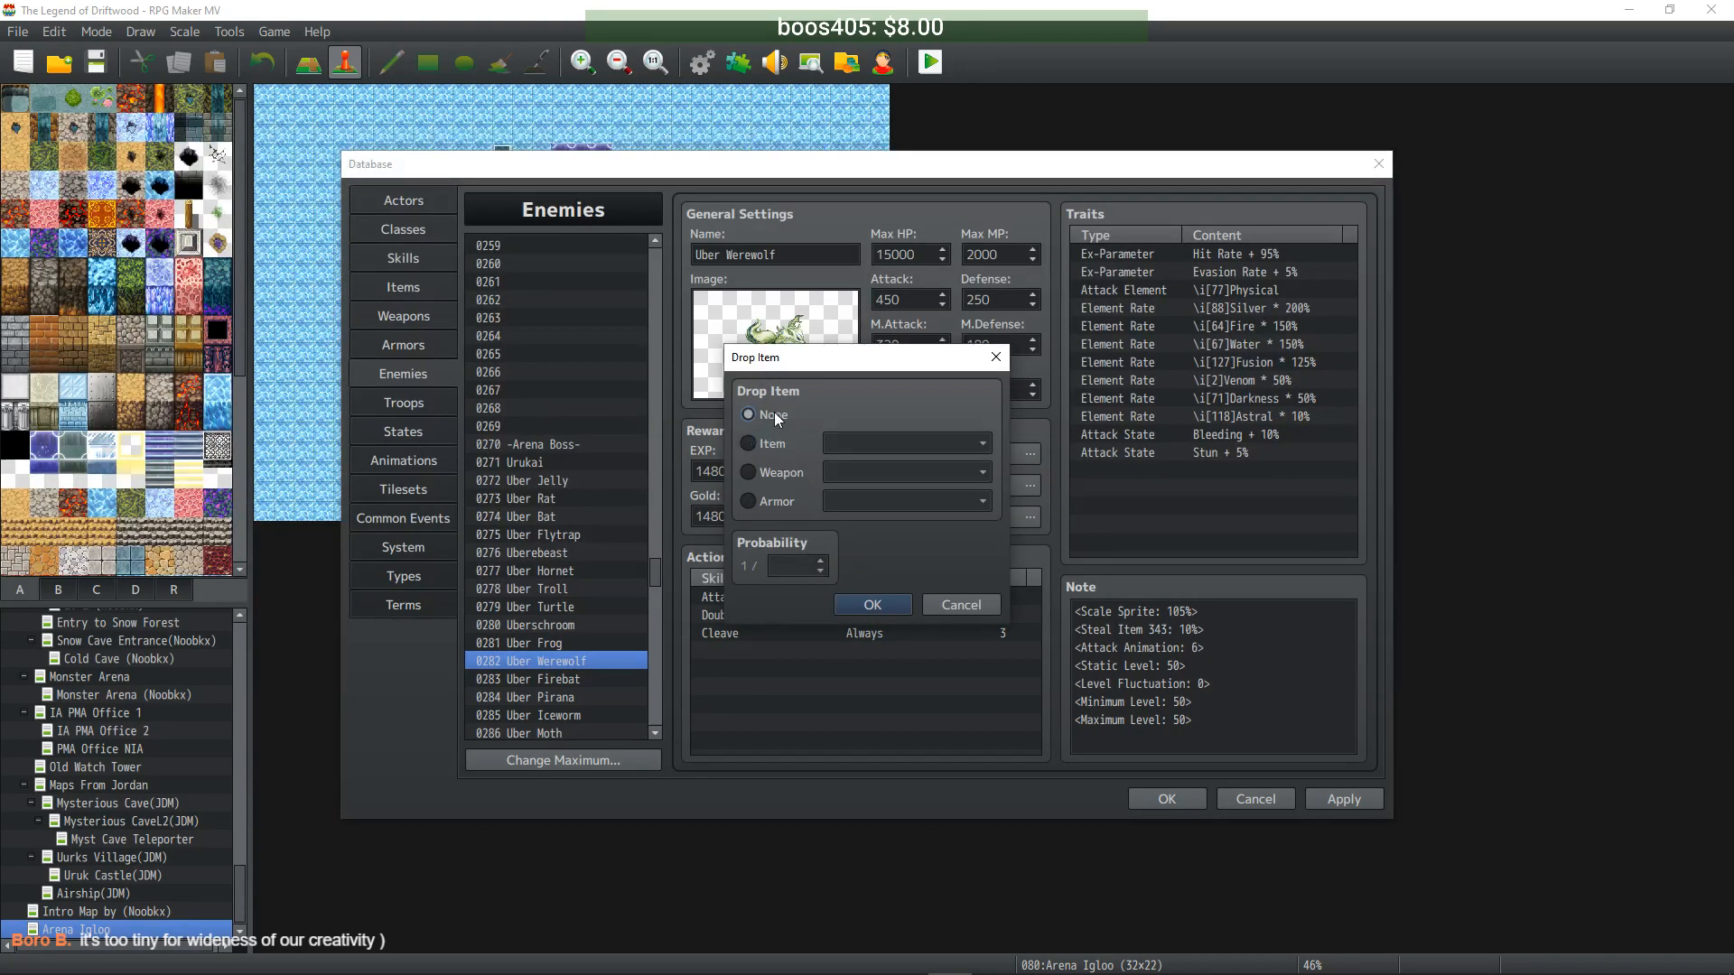
click(872, 604)
double_click(874, 522)
click(769, 416)
click(872, 602)
- Clear Uber Firebat's two Flaming Enchant drops and its Crimson Twilight drop
click(544, 680)
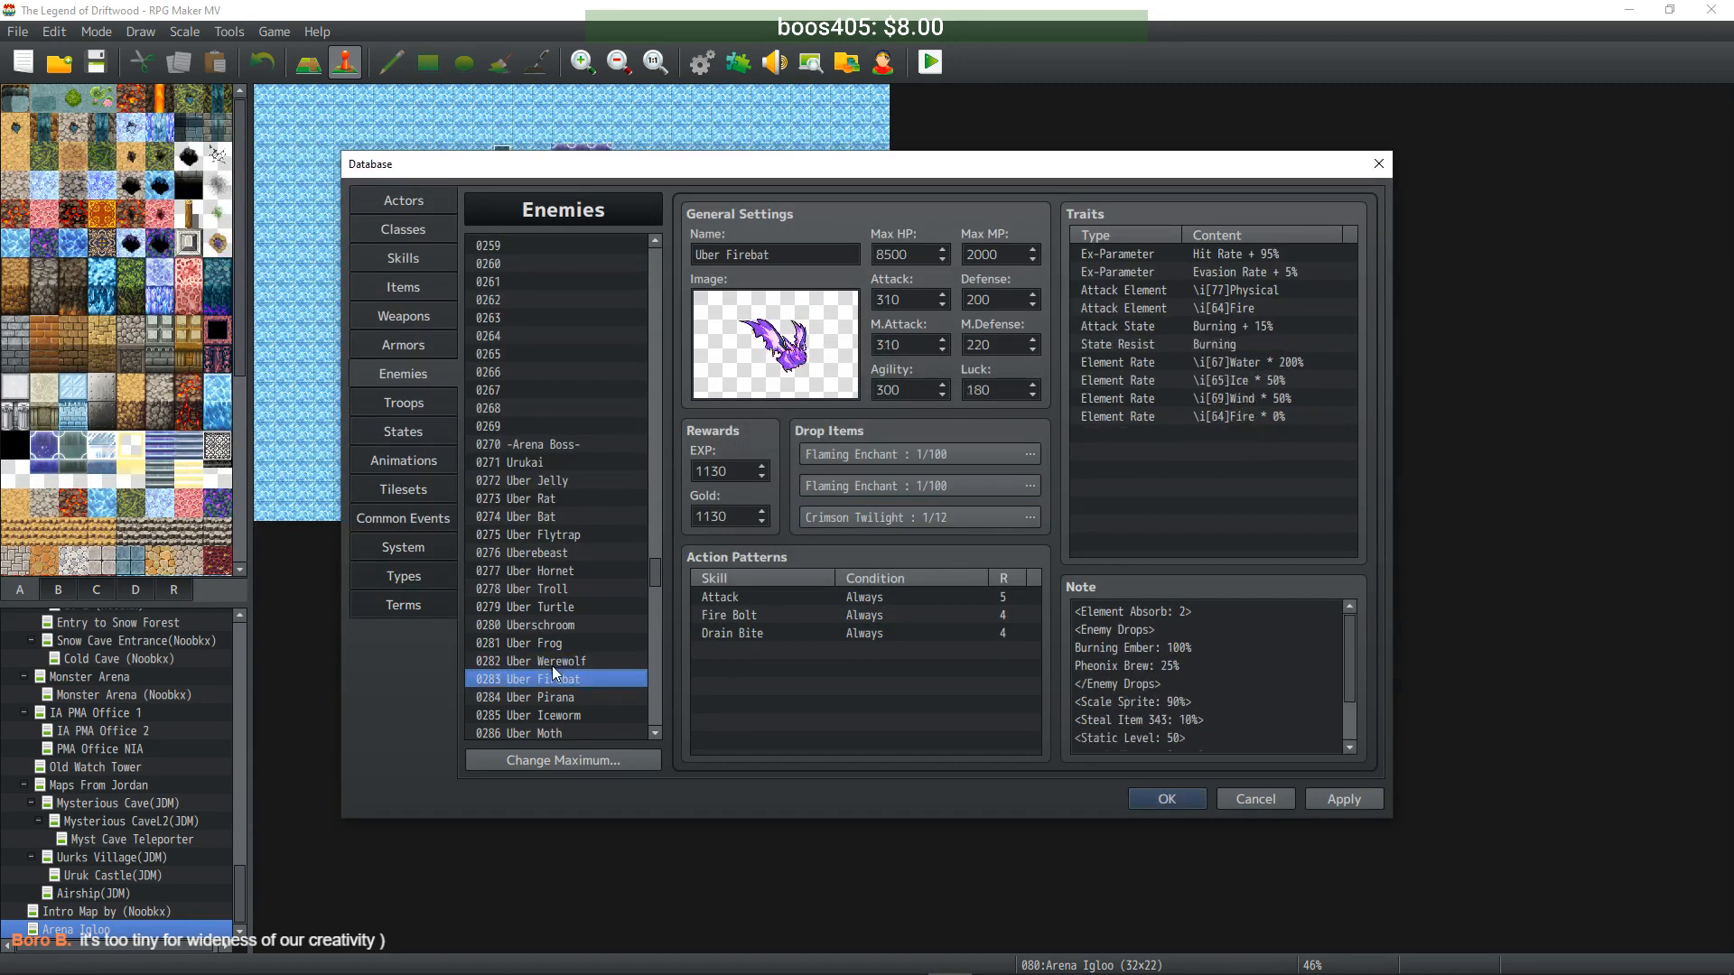
double_click(851, 456)
click(779, 412)
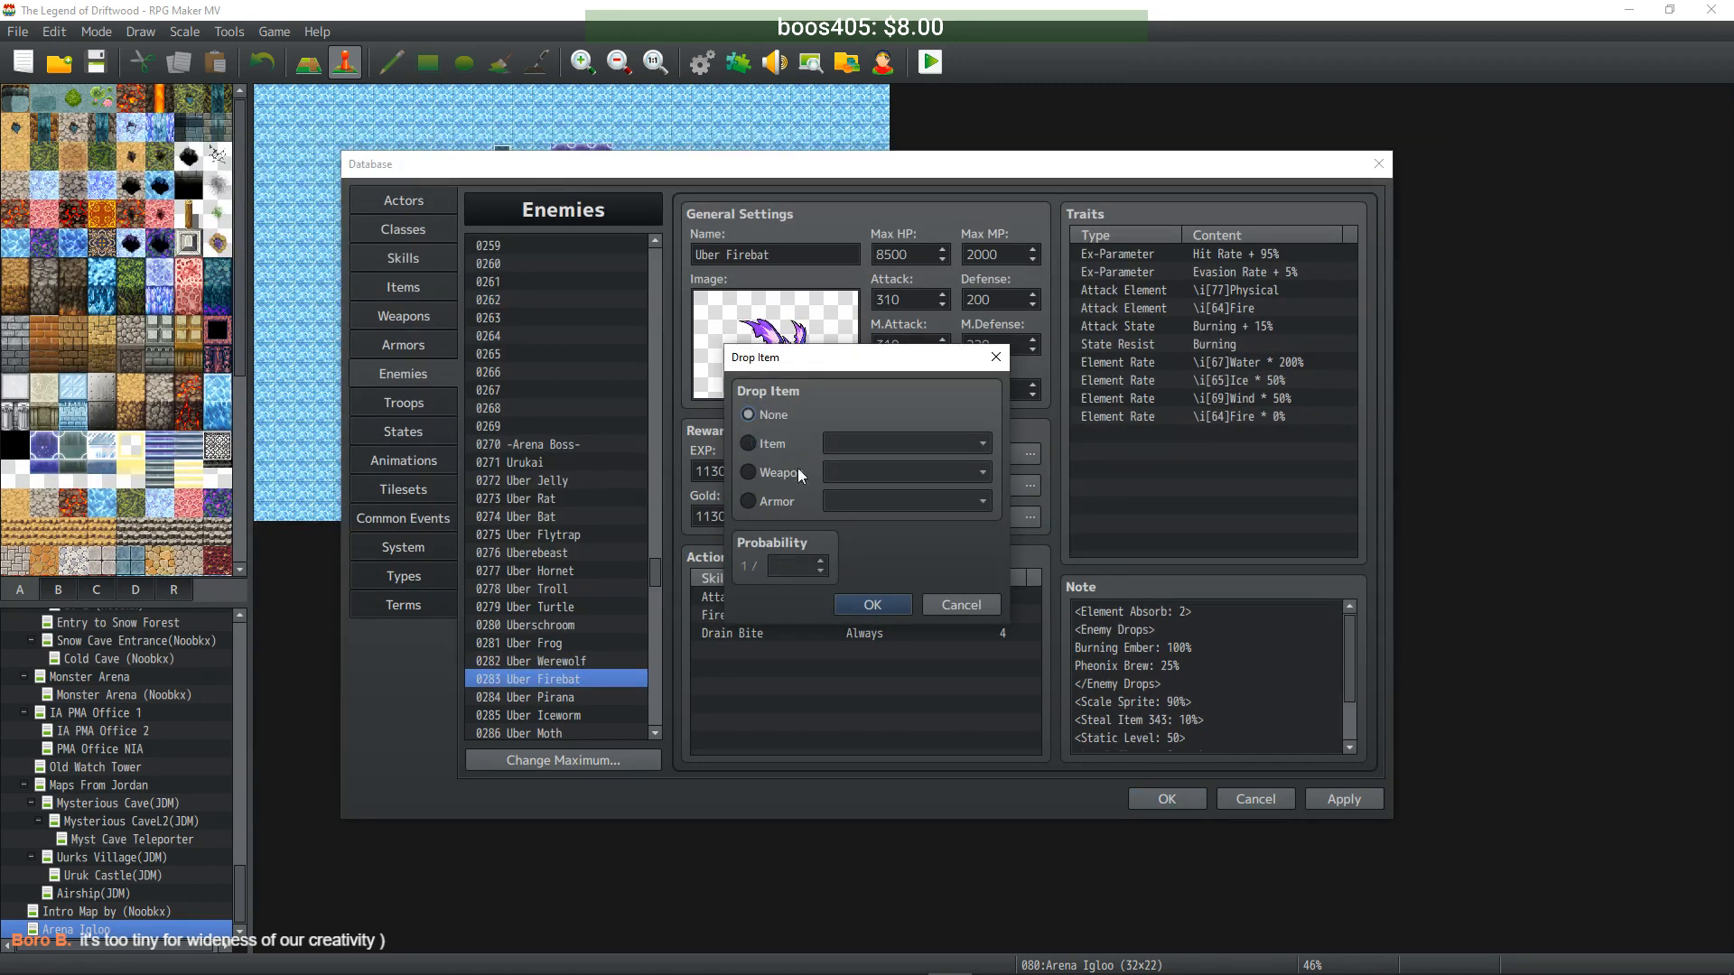
click(896, 607)
double_click(902, 495)
click(776, 413)
click(882, 607)
click(897, 513)
double_click(897, 513)
click(763, 411)
click(875, 605)
- Clear Uber Pirana's Refreshing Water, Yesterday's Fish and Fish Bones drops
click(593, 697)
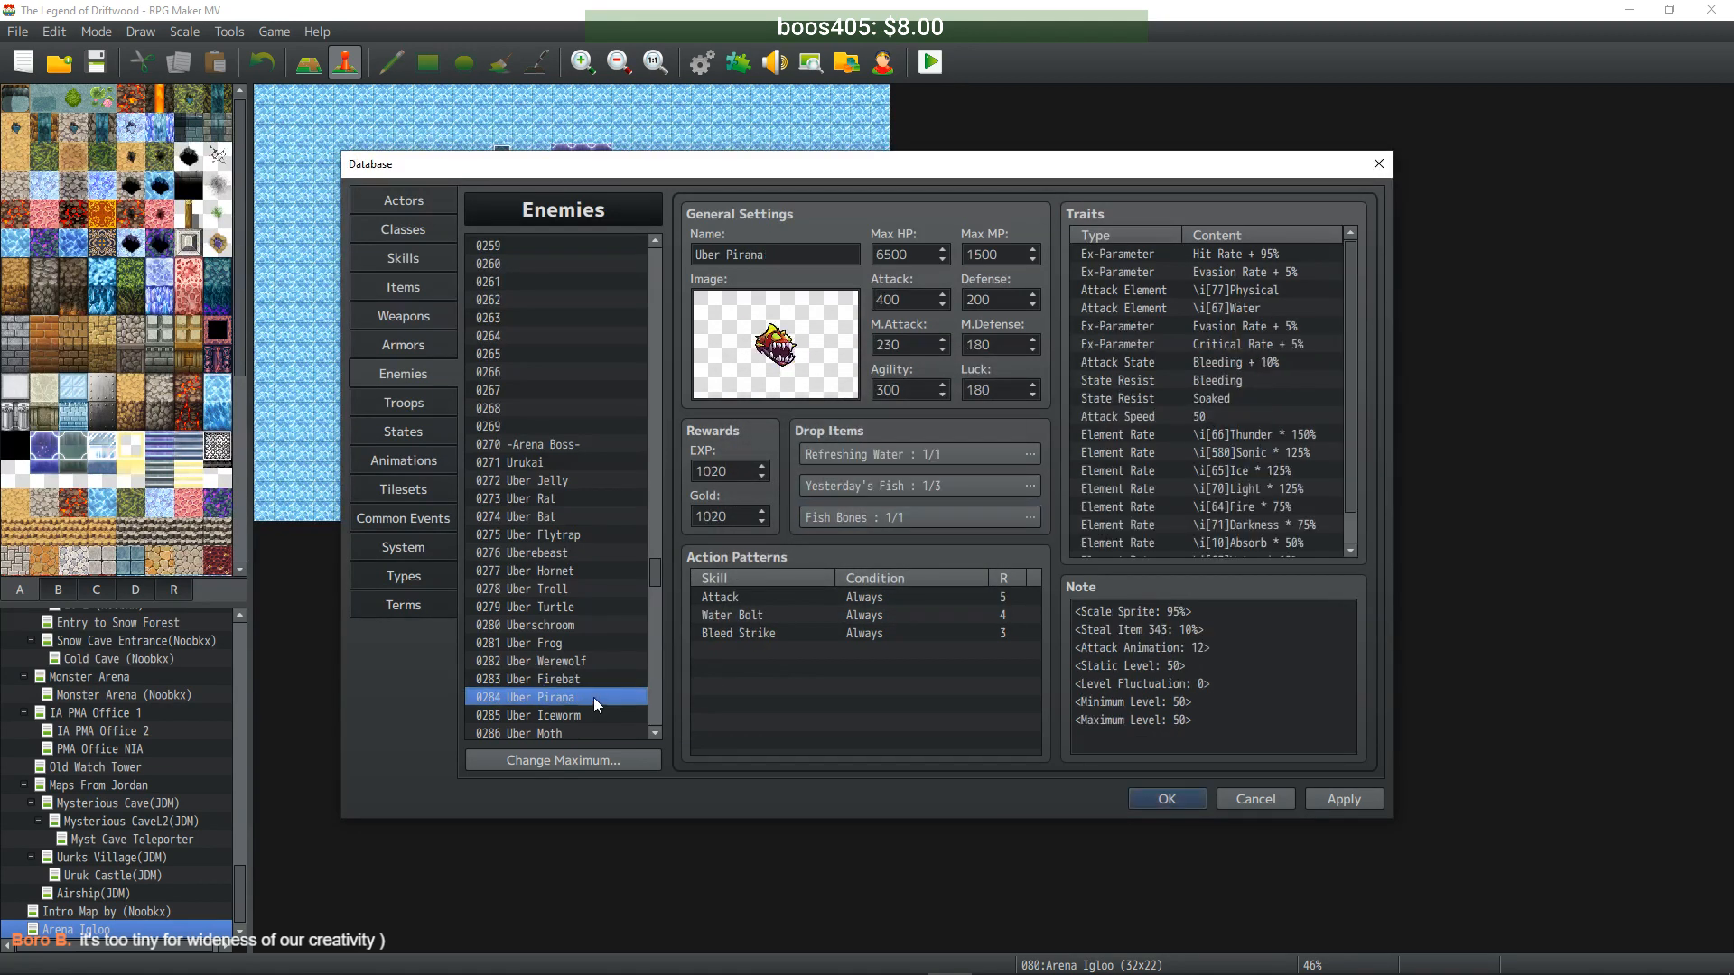
double_click(918, 453)
click(776, 415)
click(873, 605)
double_click(878, 479)
click(778, 416)
click(872, 604)
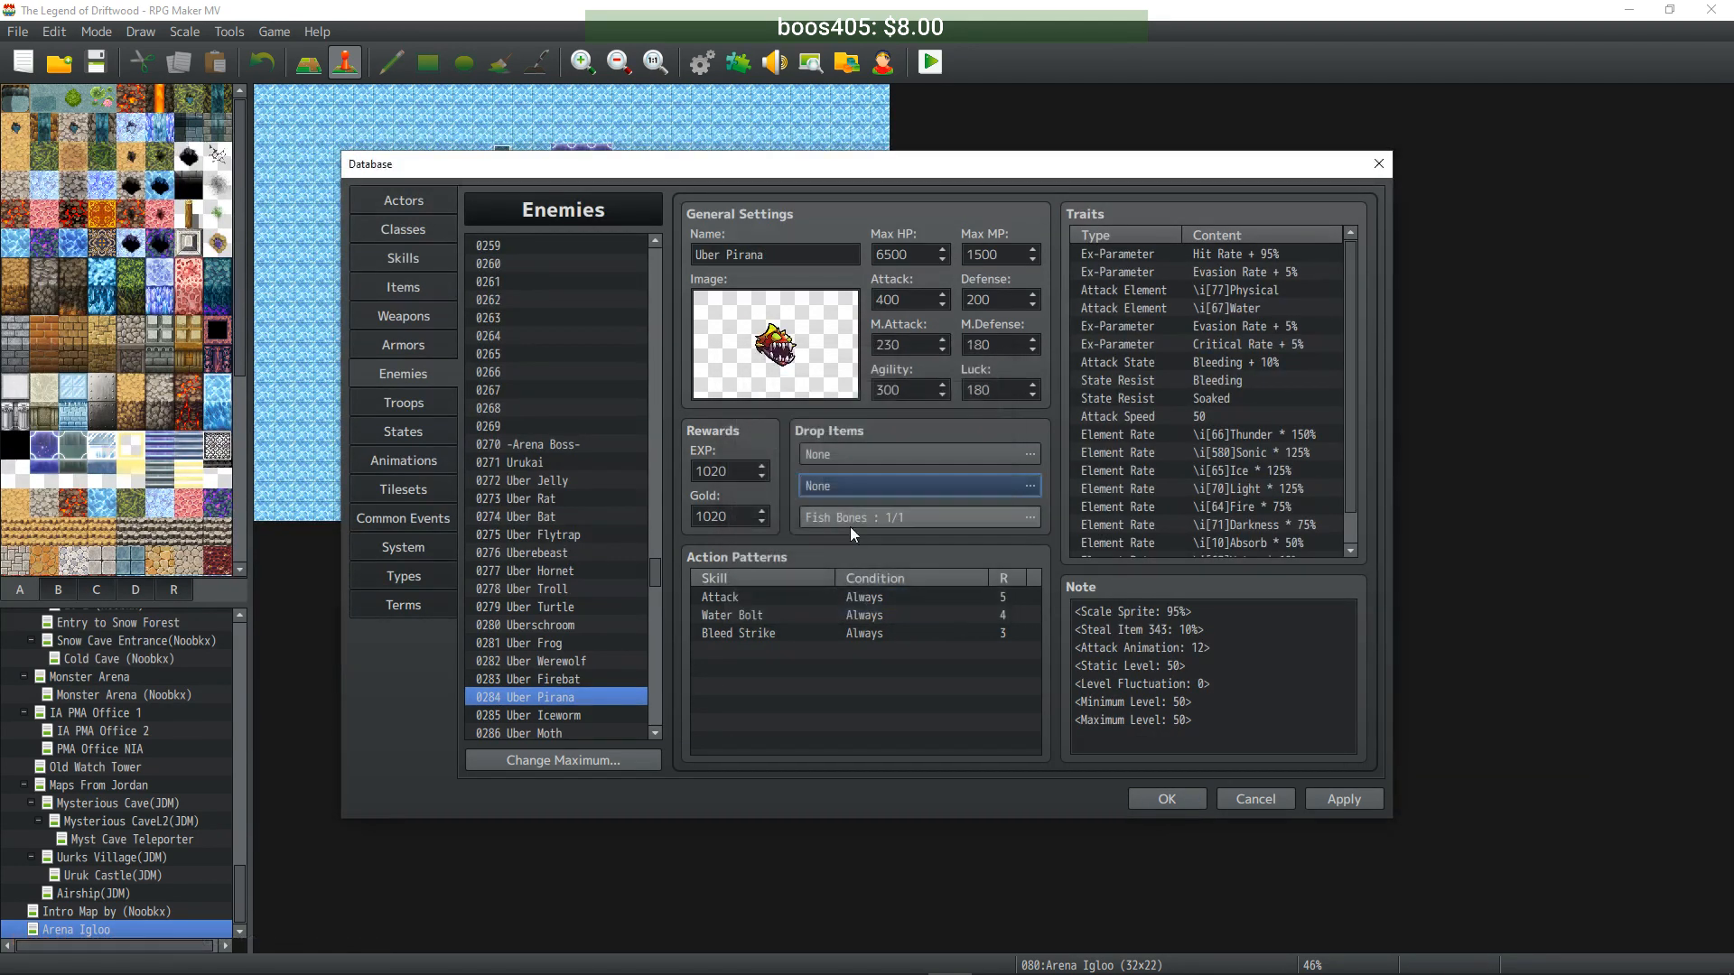
double_click(813, 485)
click(748, 414)
click(892, 610)
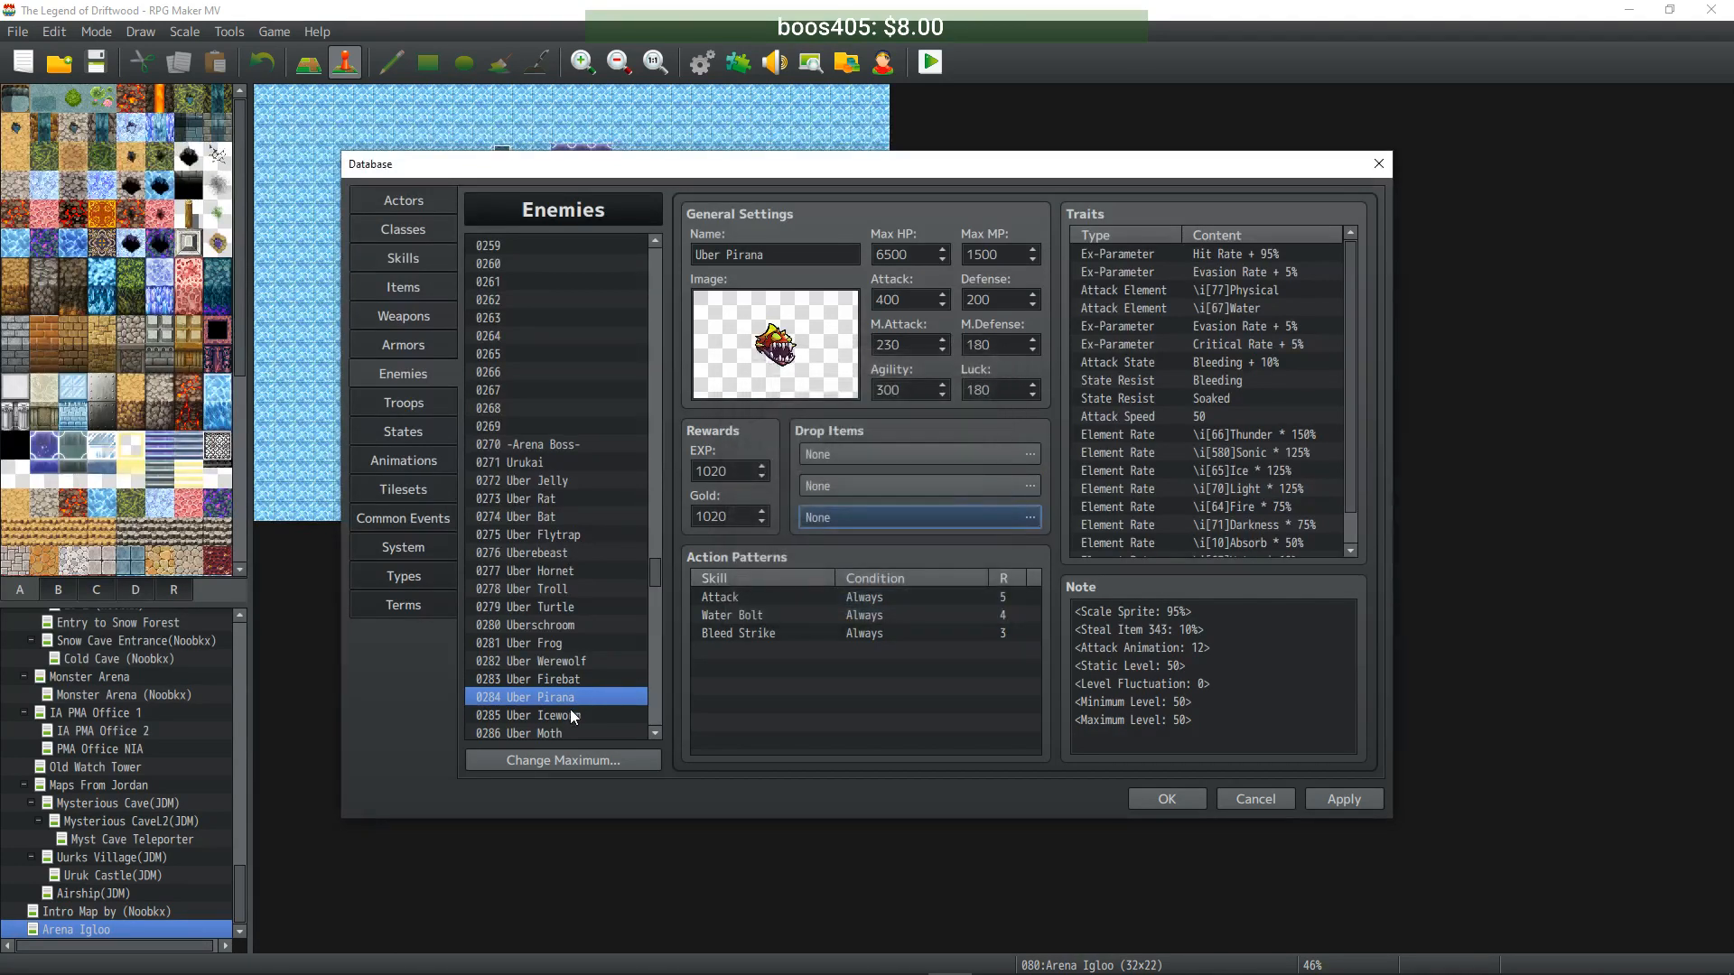
- Set all three of Uber Iceworm's drop items to None
click(570, 715)
double_click(843, 452)
click(777, 413)
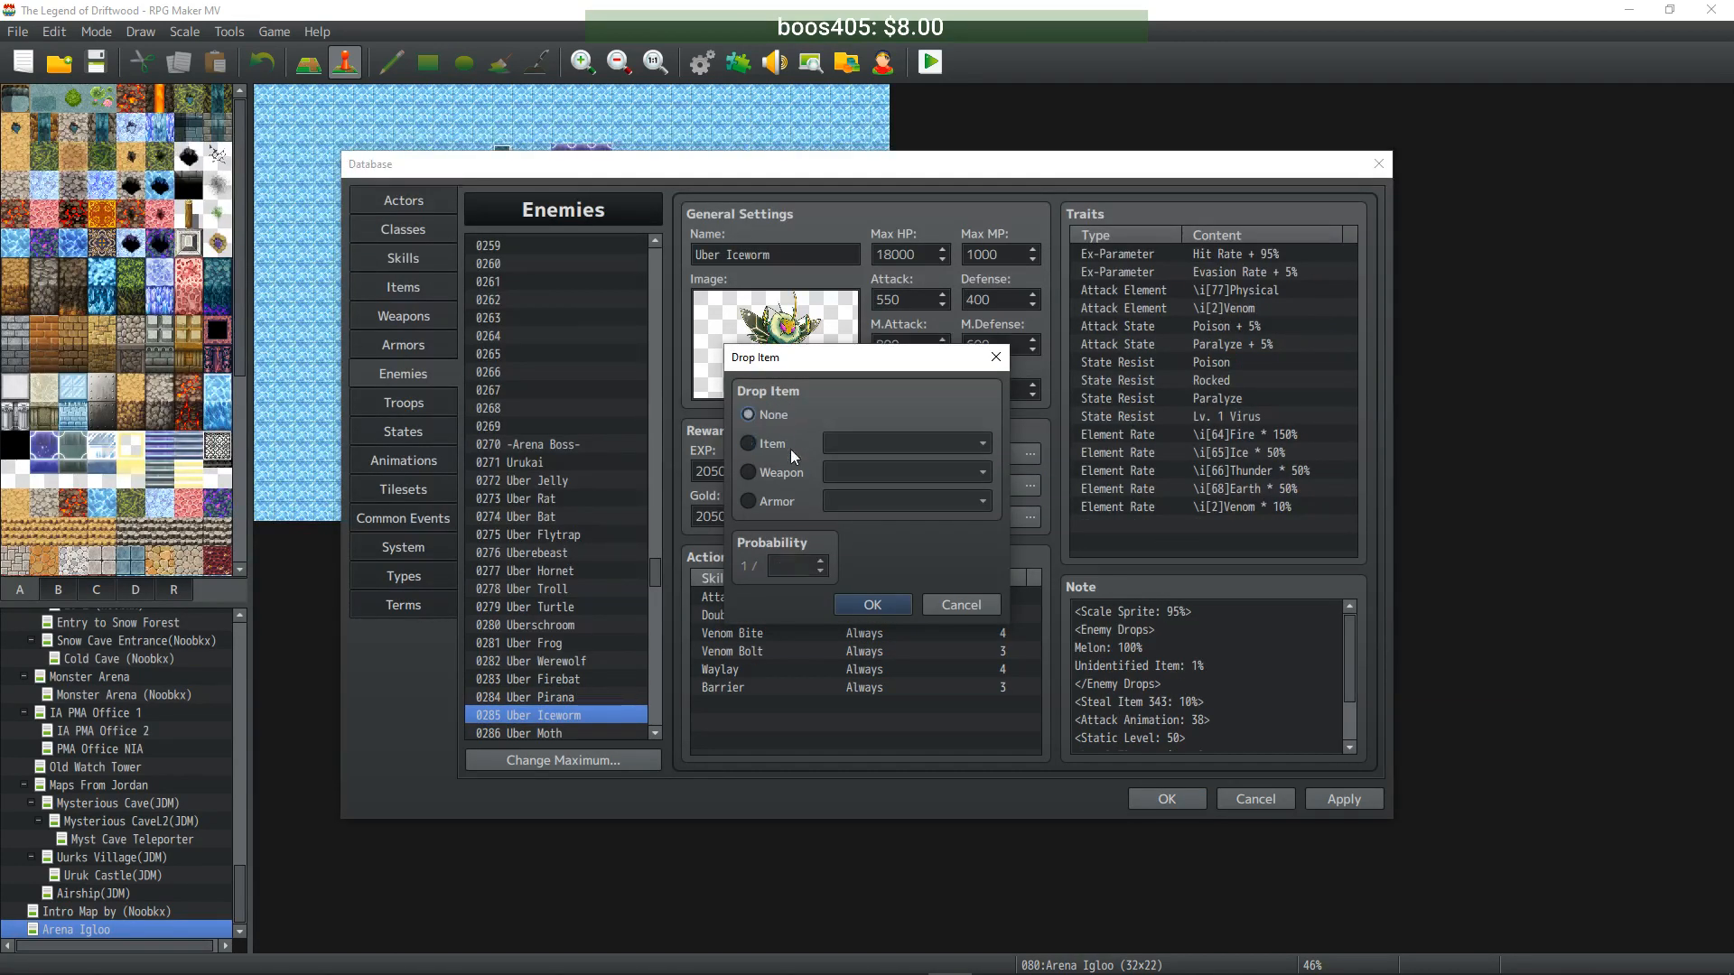
click(872, 604)
double_click(867, 493)
click(775, 414)
click(872, 604)
double_click(867, 517)
click(775, 414)
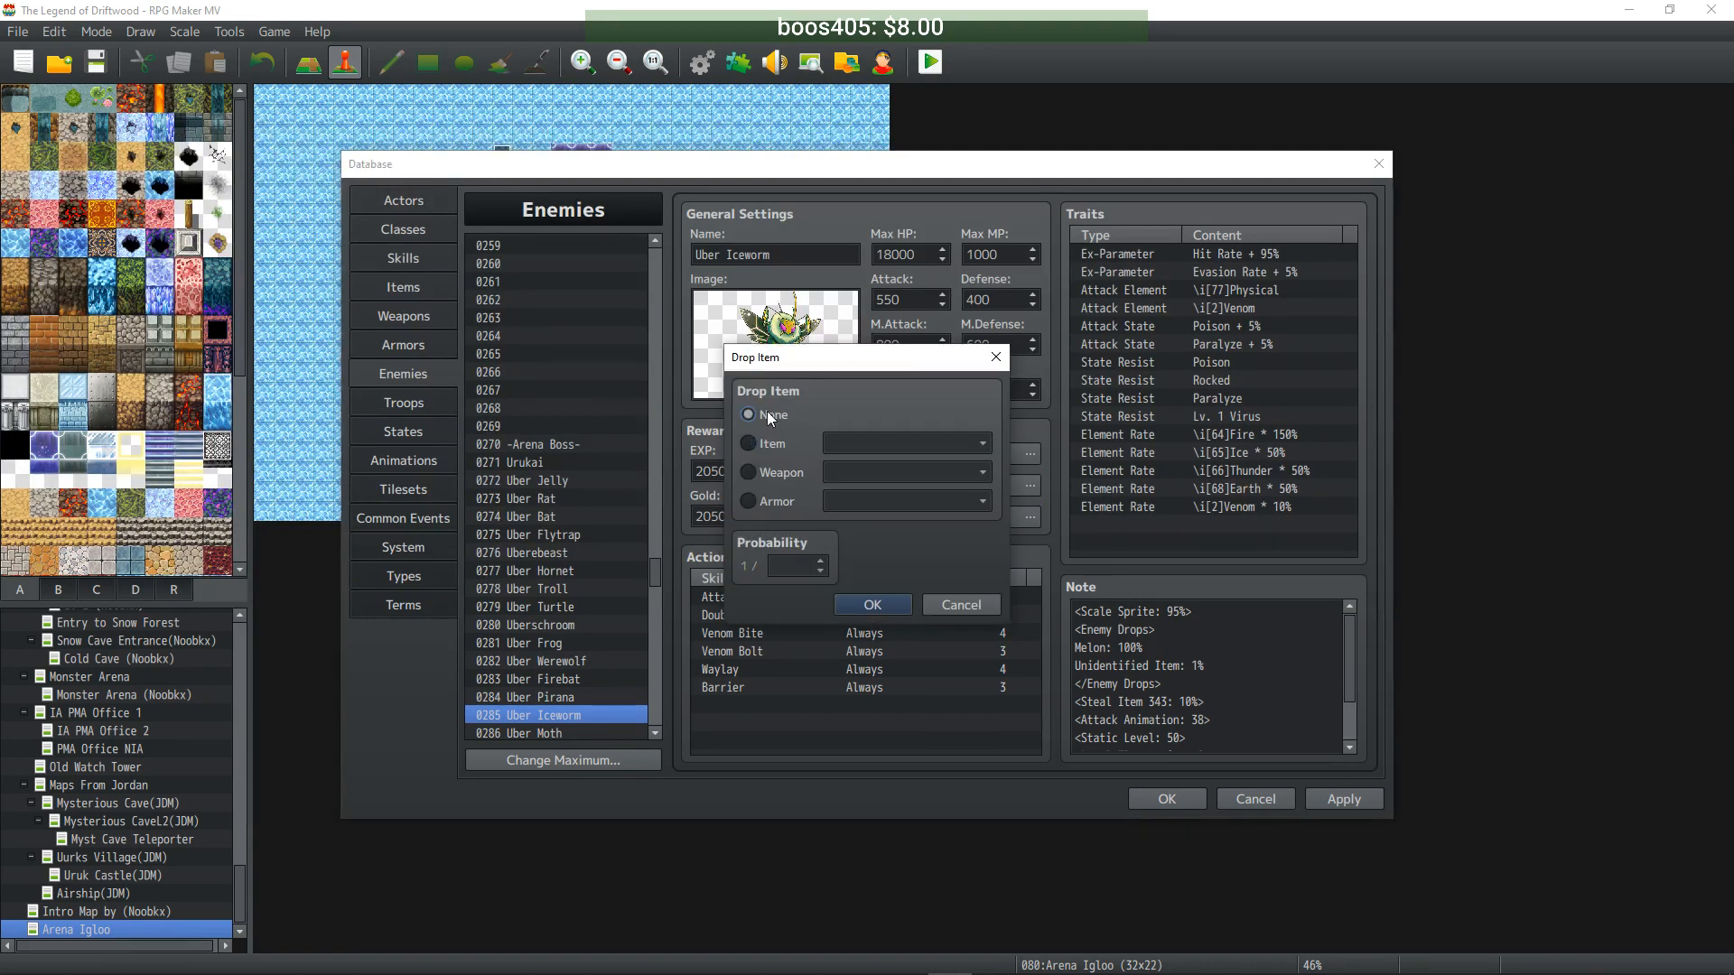
click(872, 605)
- Set Uber Moth's Tonic, Wild Onion and Jungle Stinger drops to None
scroll(560, 642, down, 2)
click(575, 643)
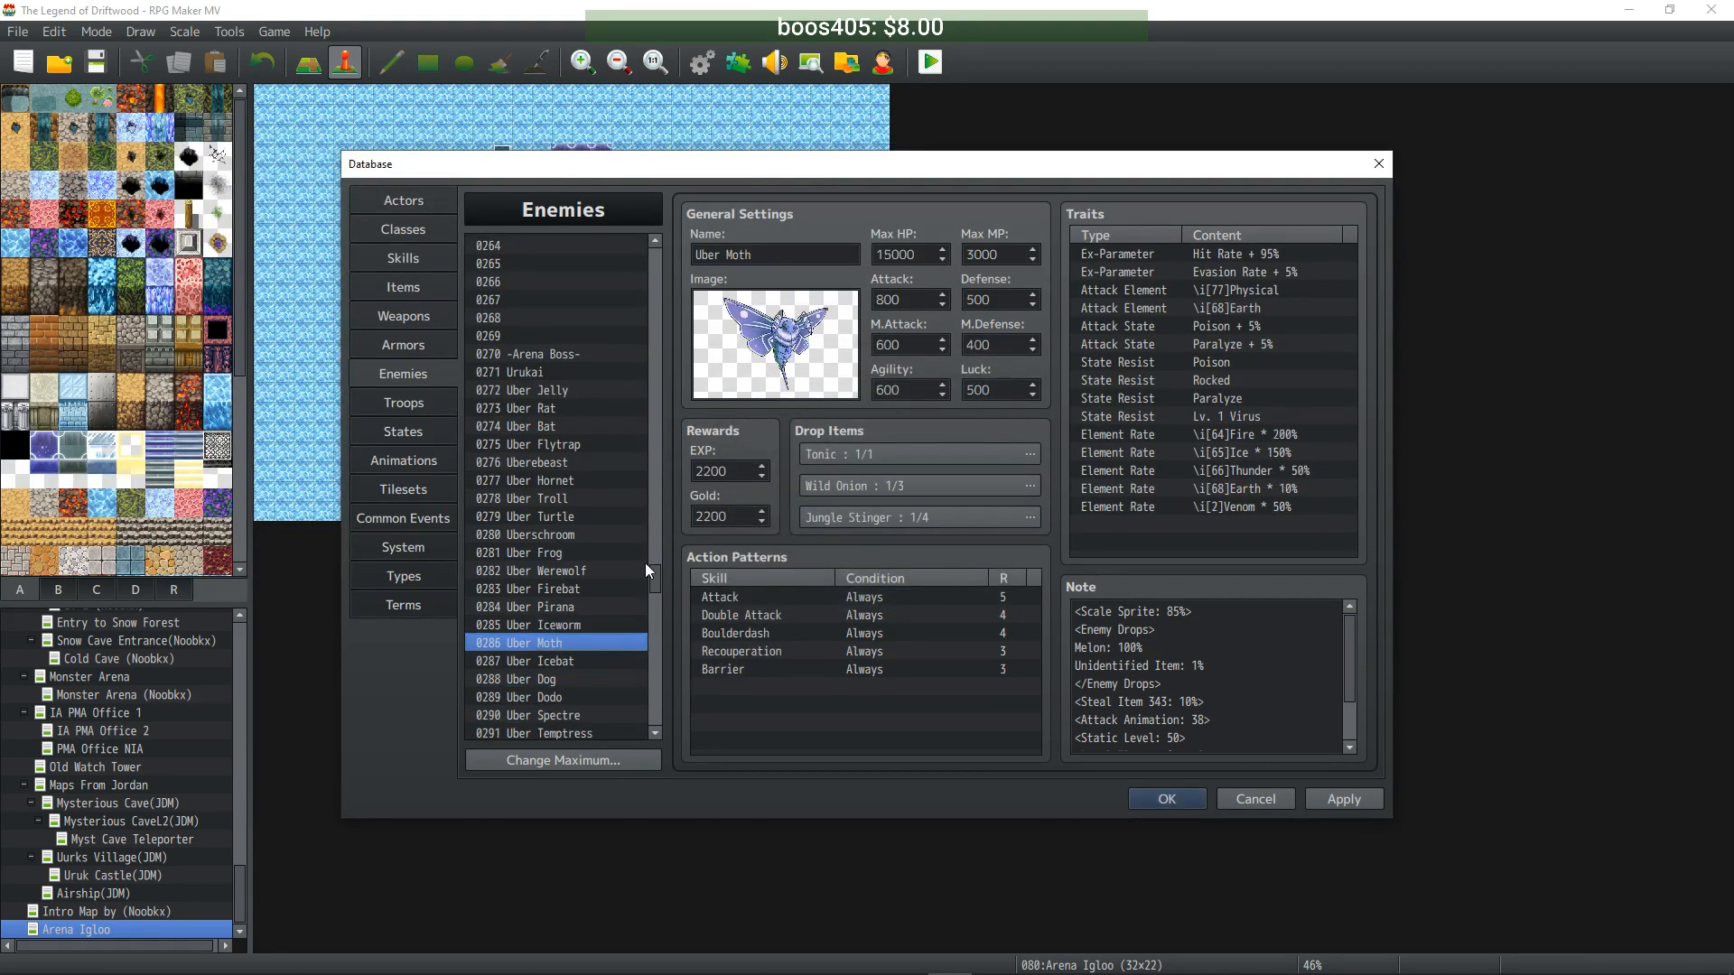
double_click(852, 457)
click(788, 418)
click(870, 604)
double_click(867, 494)
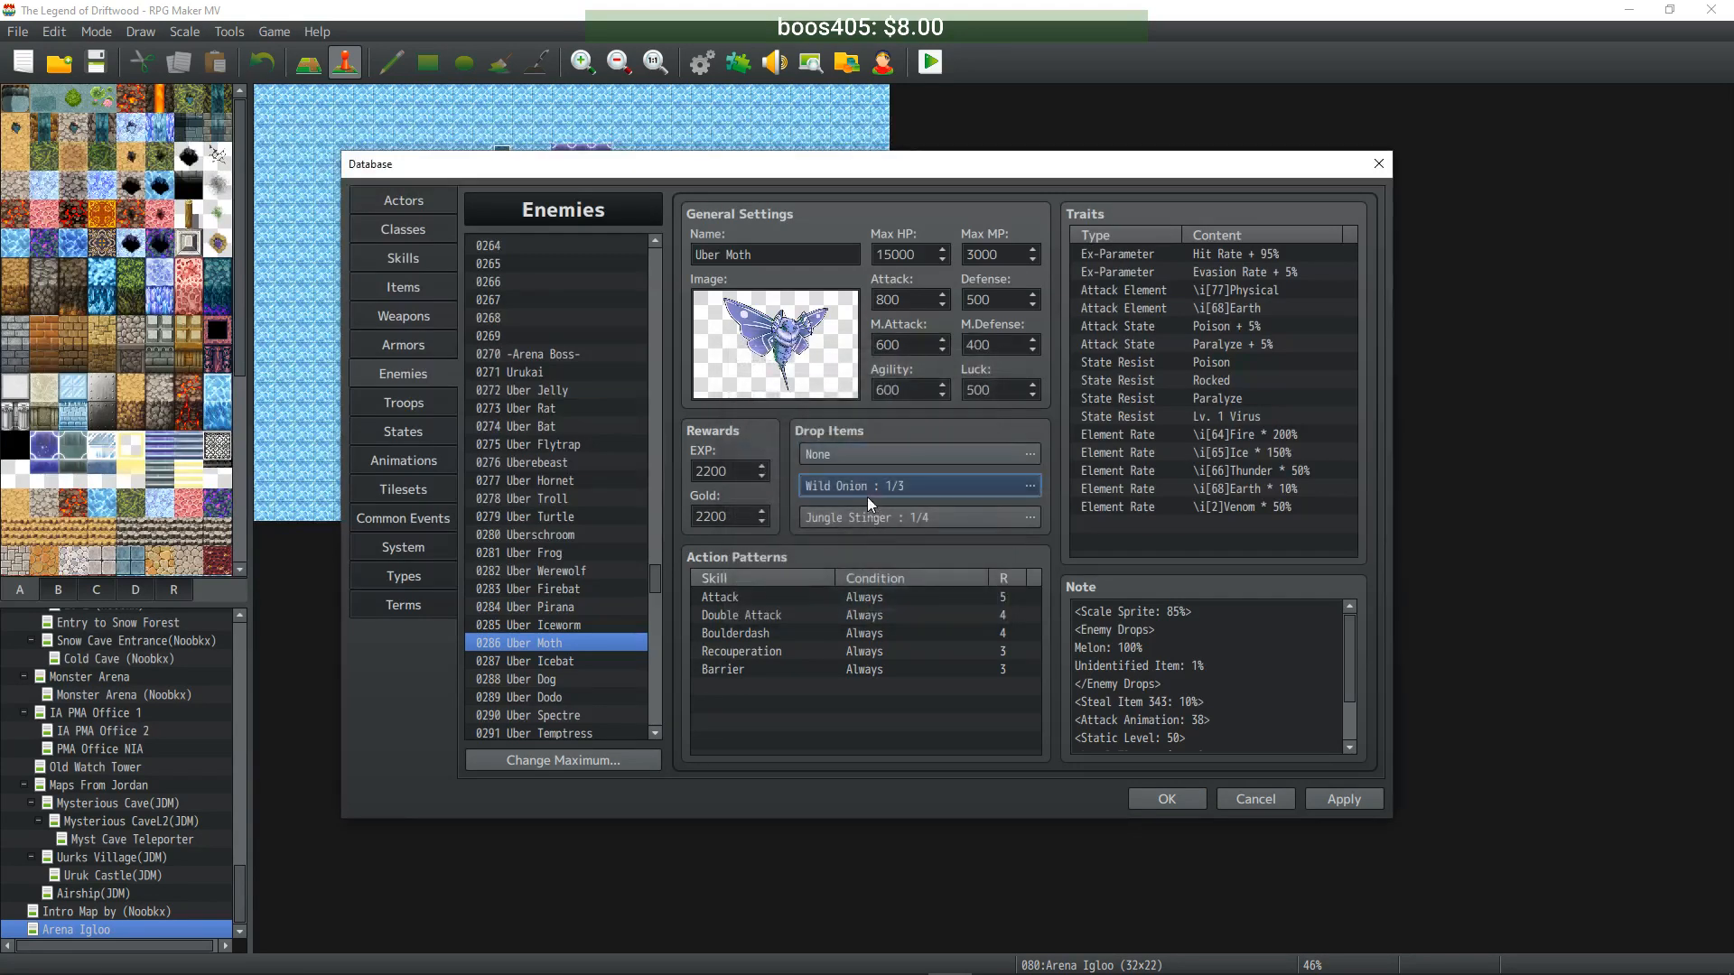
click(787, 417)
click(872, 604)
double_click(863, 520)
click(778, 415)
click(872, 604)
- Set Uber Icebat's Frosty Enchant, Ice Resistance Enchant and Azure Twilight drops to None
click(527, 660)
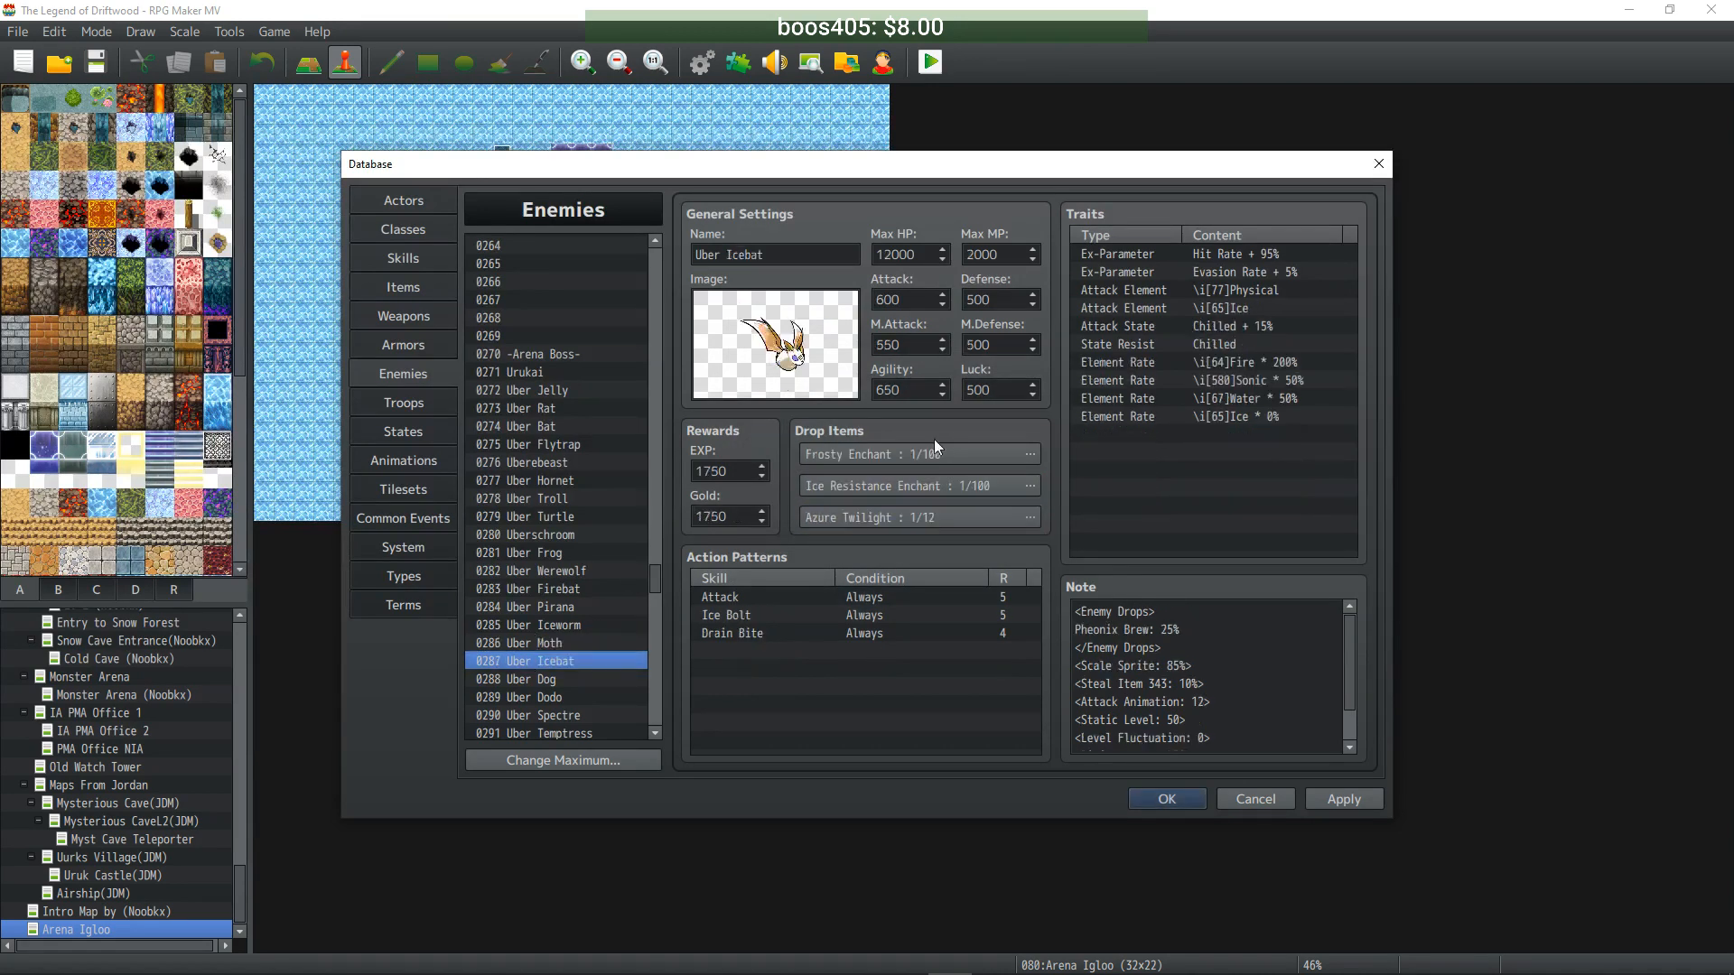
double_click(946, 454)
click(776, 416)
click(872, 604)
double_click(881, 488)
click(777, 419)
click(863, 604)
click(838, 517)
double_click(838, 516)
click(773, 416)
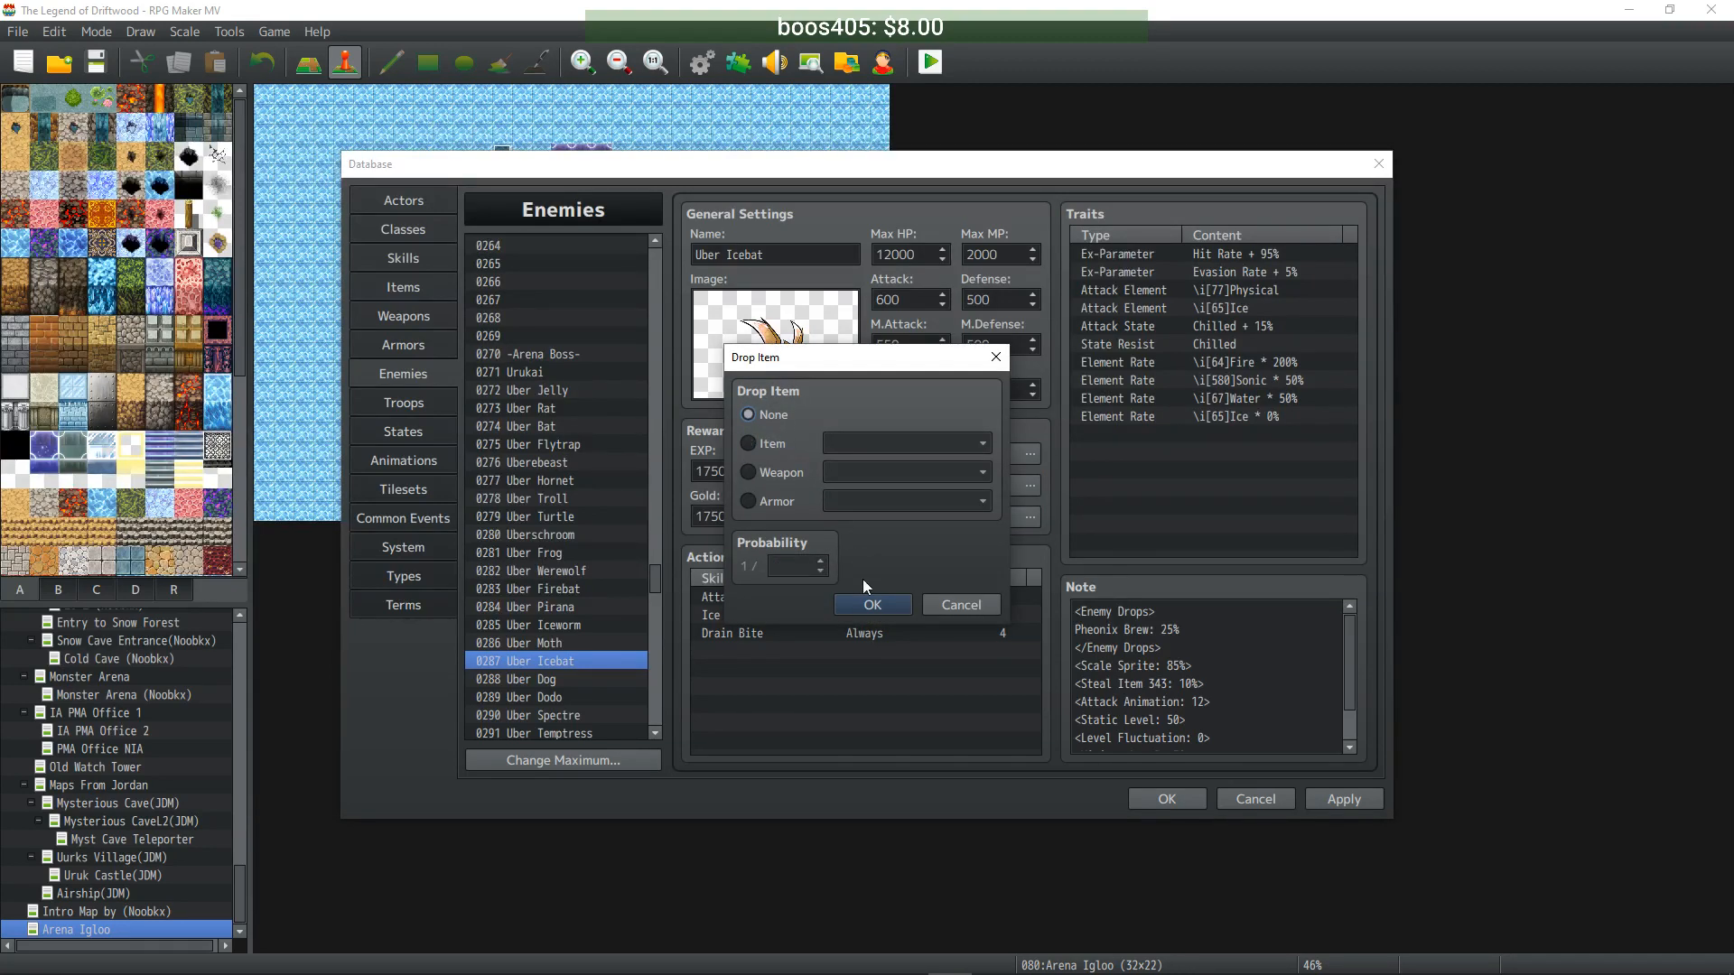
click(872, 604)
- Set Uber Dog's Repel, Darkness Enchant and Blinding Strike Enchant drops to None
click(597, 679)
double_click(870, 454)
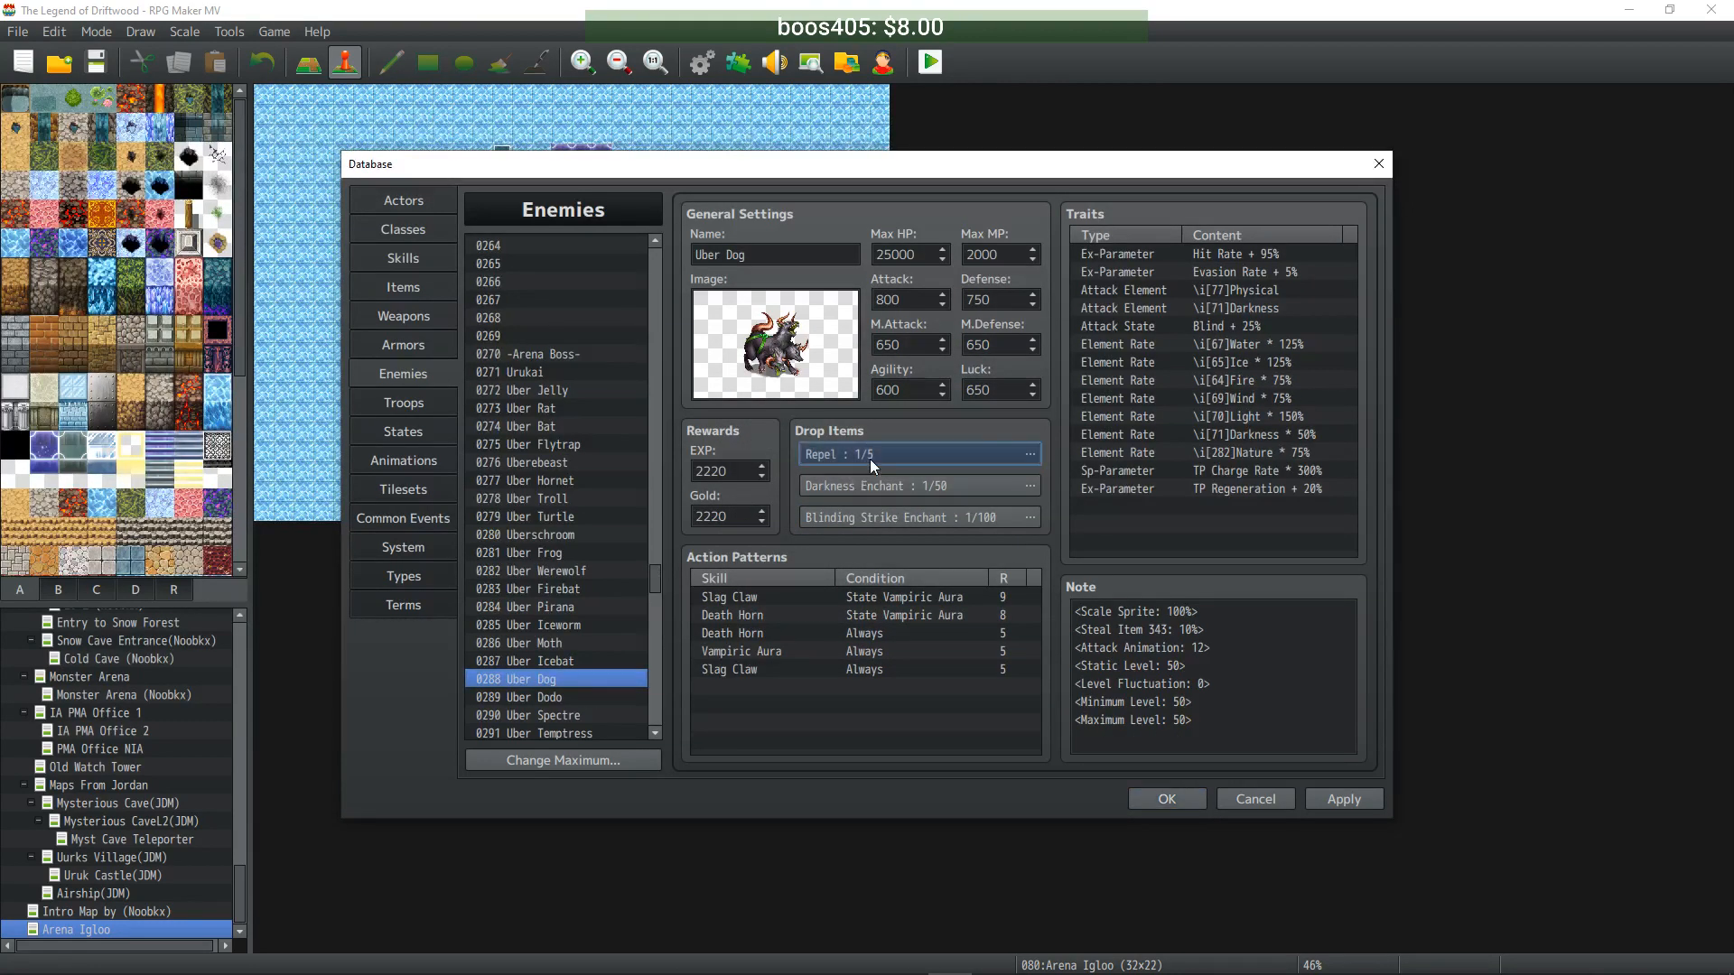
click(775, 417)
click(872, 604)
double_click(858, 485)
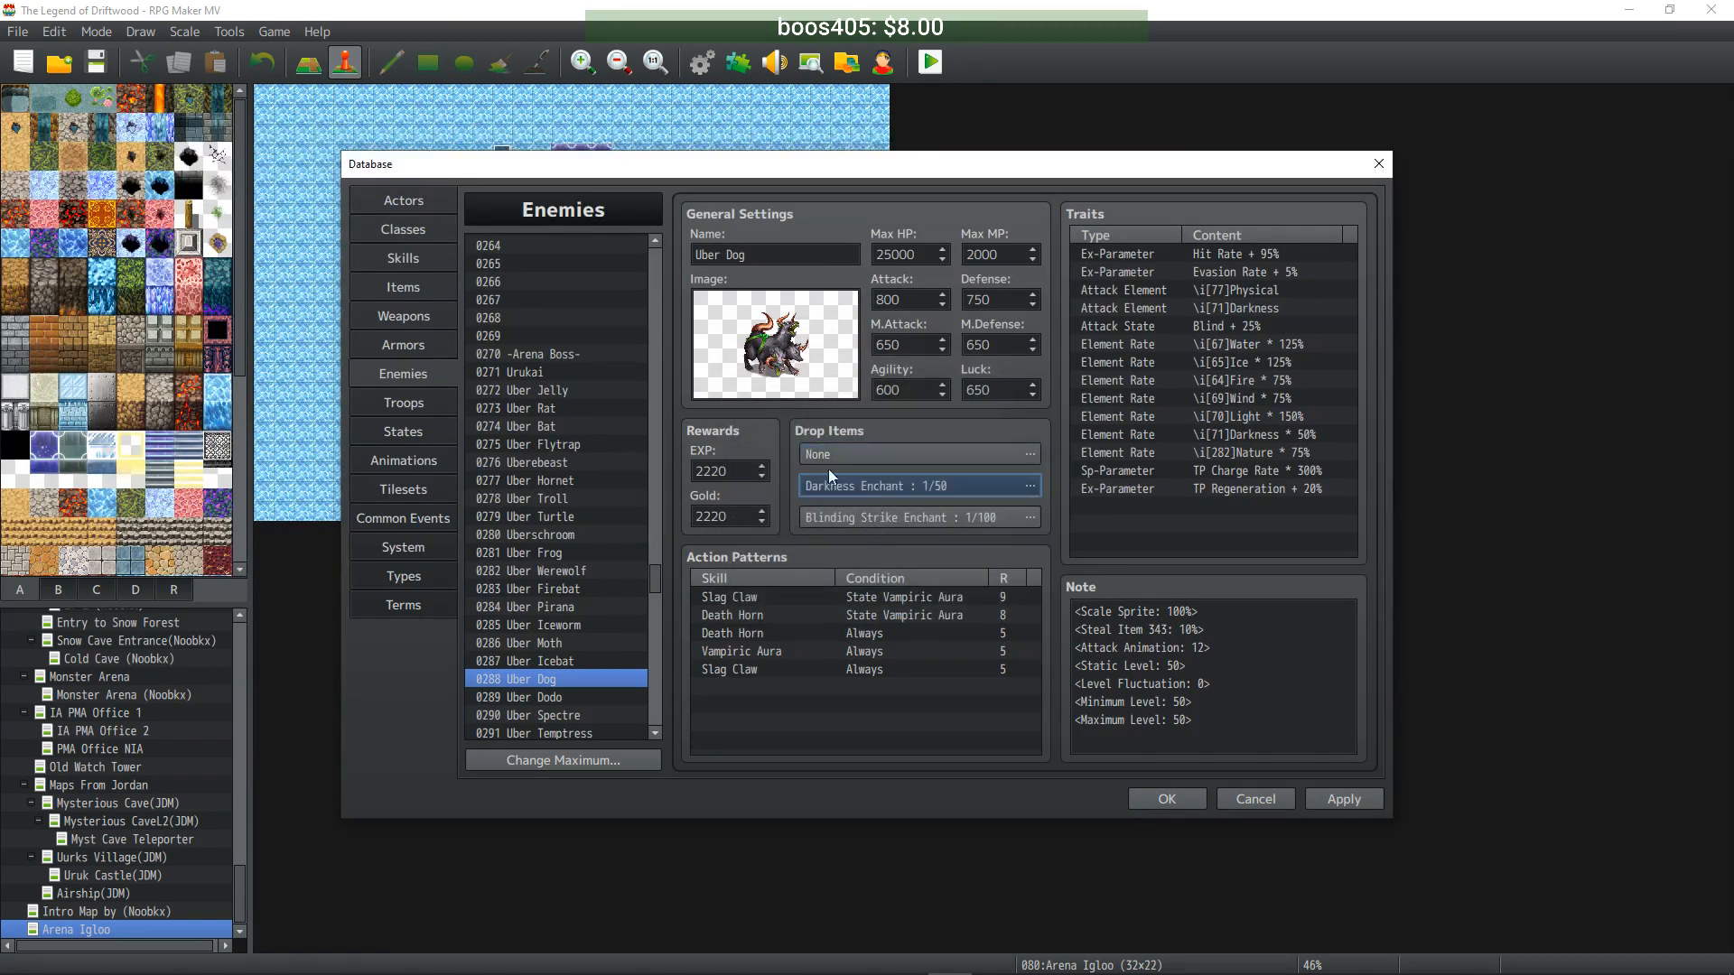
click(774, 416)
click(872, 604)
double_click(888, 518)
click(773, 416)
click(872, 604)
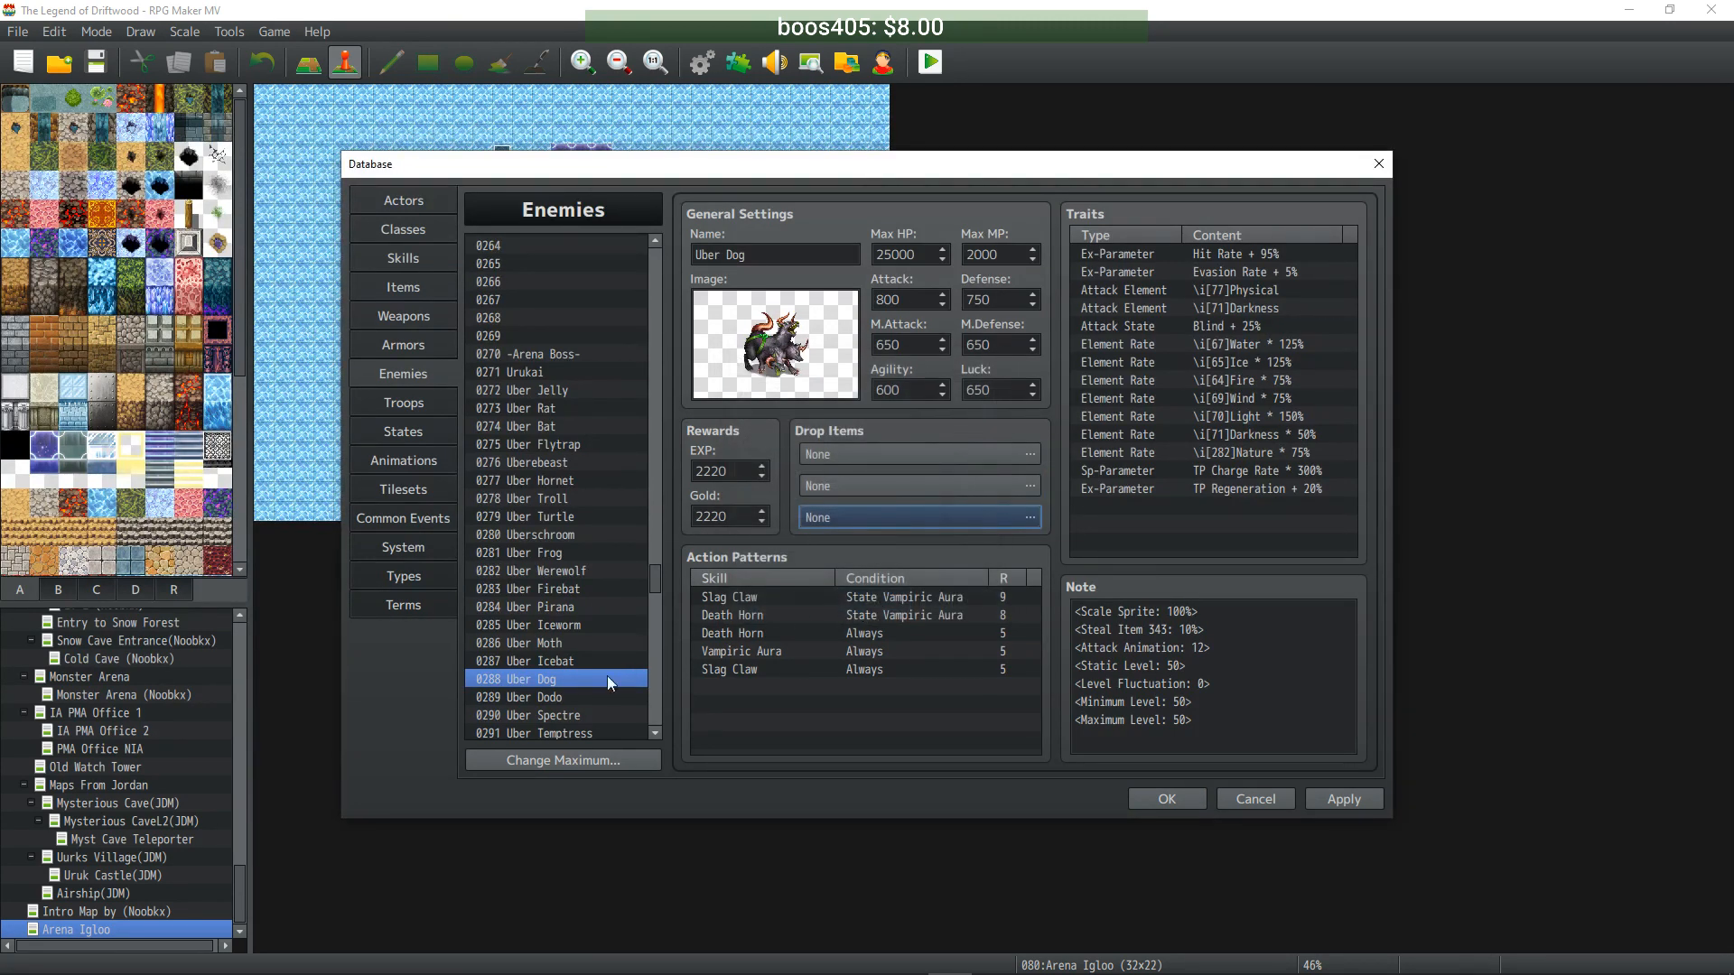
- Set Uber Dodo's Tinticure, Venom Enchant and MP Cost-15% Enchant drops to None
click(542, 714)
click(555, 700)
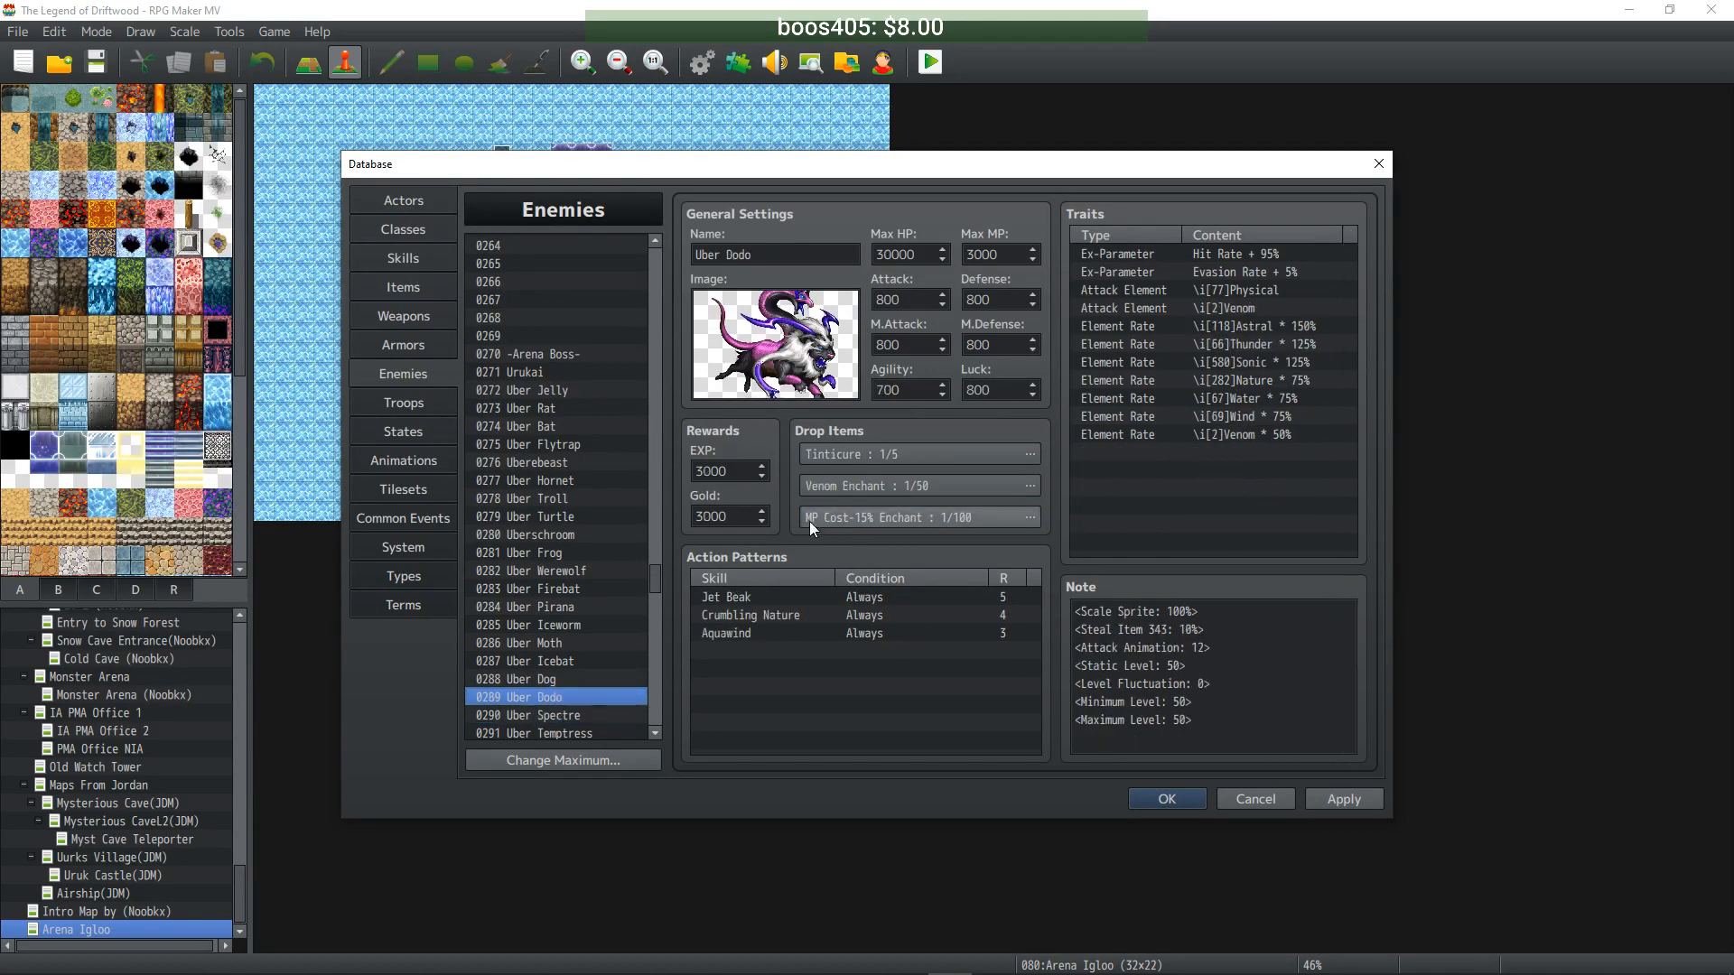
double_click(875, 453)
click(774, 416)
click(873, 604)
double_click(874, 486)
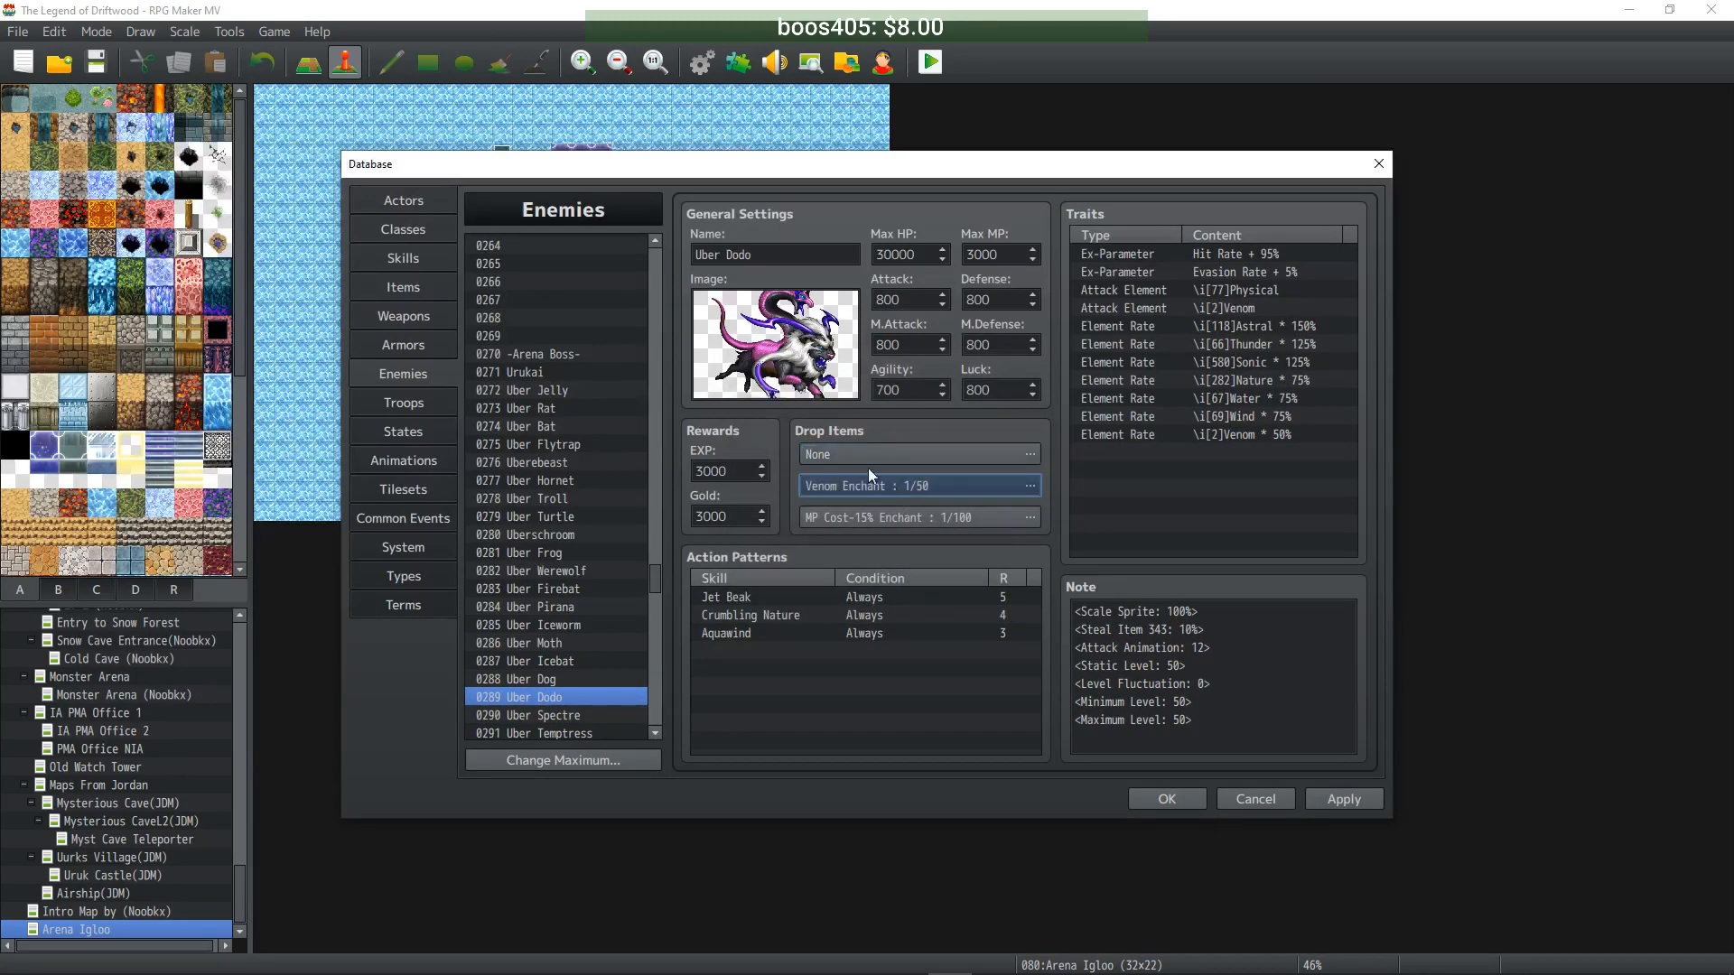
click(773, 416)
click(872, 605)
double_click(877, 519)
click(770, 420)
click(873, 605)
- Set Uber Spectre's Yesterday's Fish, Human Skull and Fabric drops to None
scroll(567, 631, down, 2)
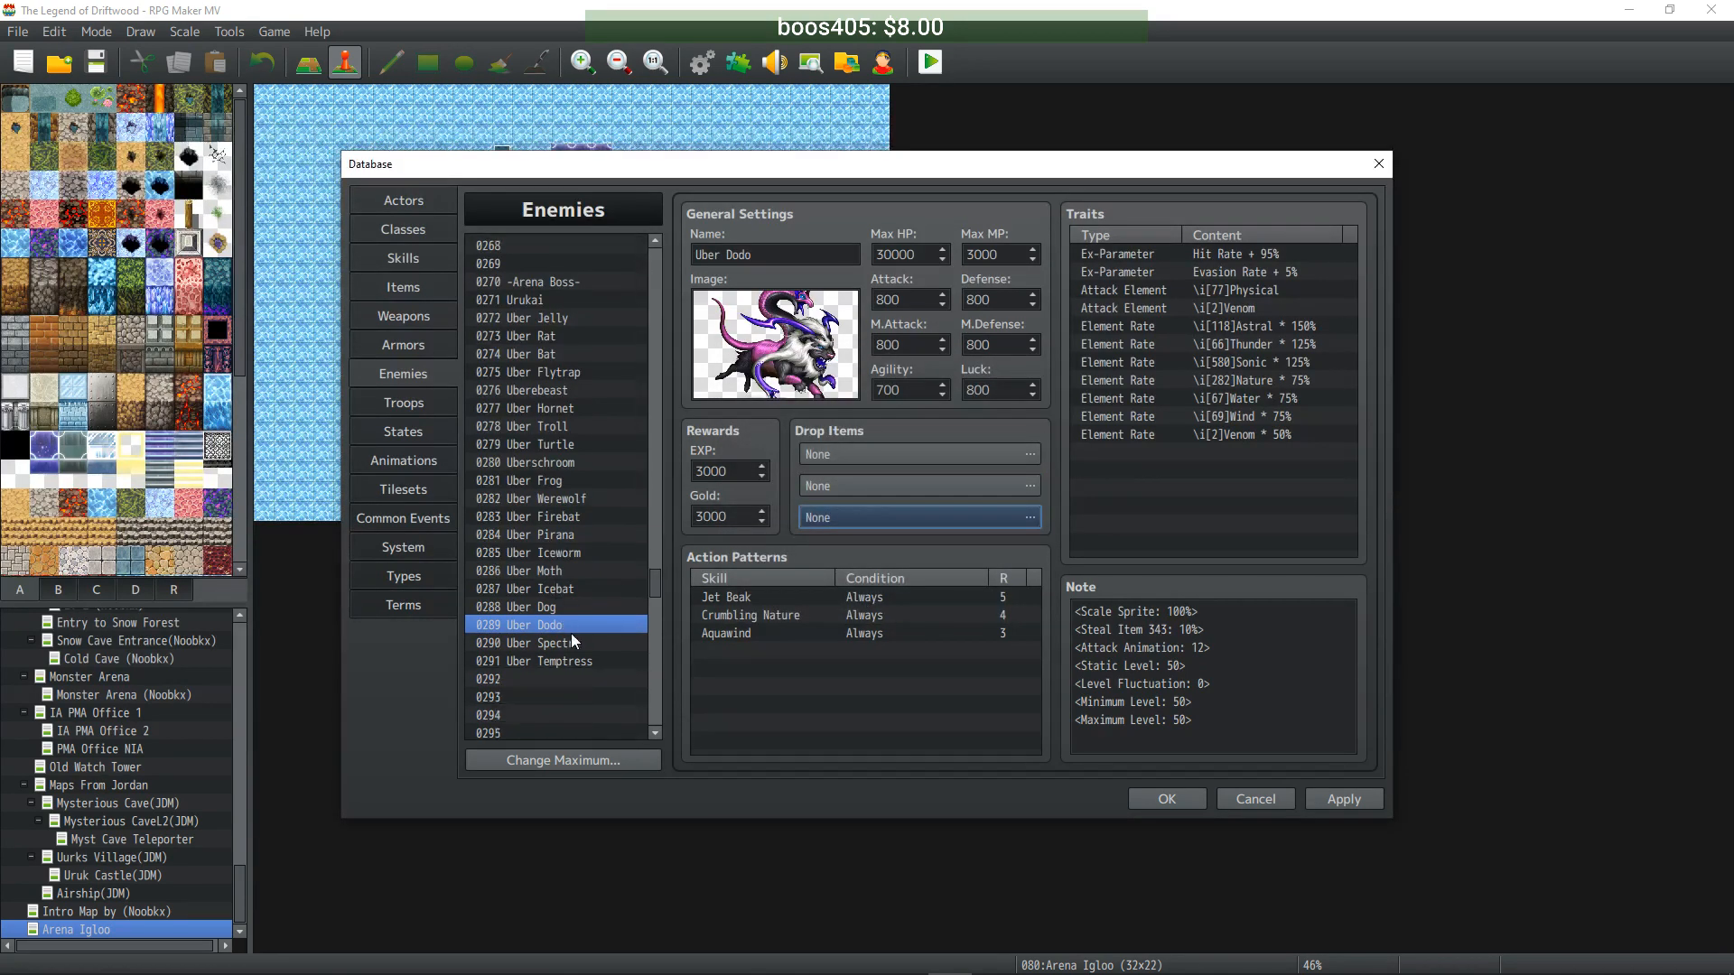
click(577, 641)
double_click(815, 458)
click(768, 419)
click(872, 605)
double_click(856, 482)
click(774, 417)
double_click(866, 521)
click(766, 423)
click(887, 604)
- Set Uber Temptress's Rib-bon Drops, Melon and Leather Scraps drops to None
click(641, 661)
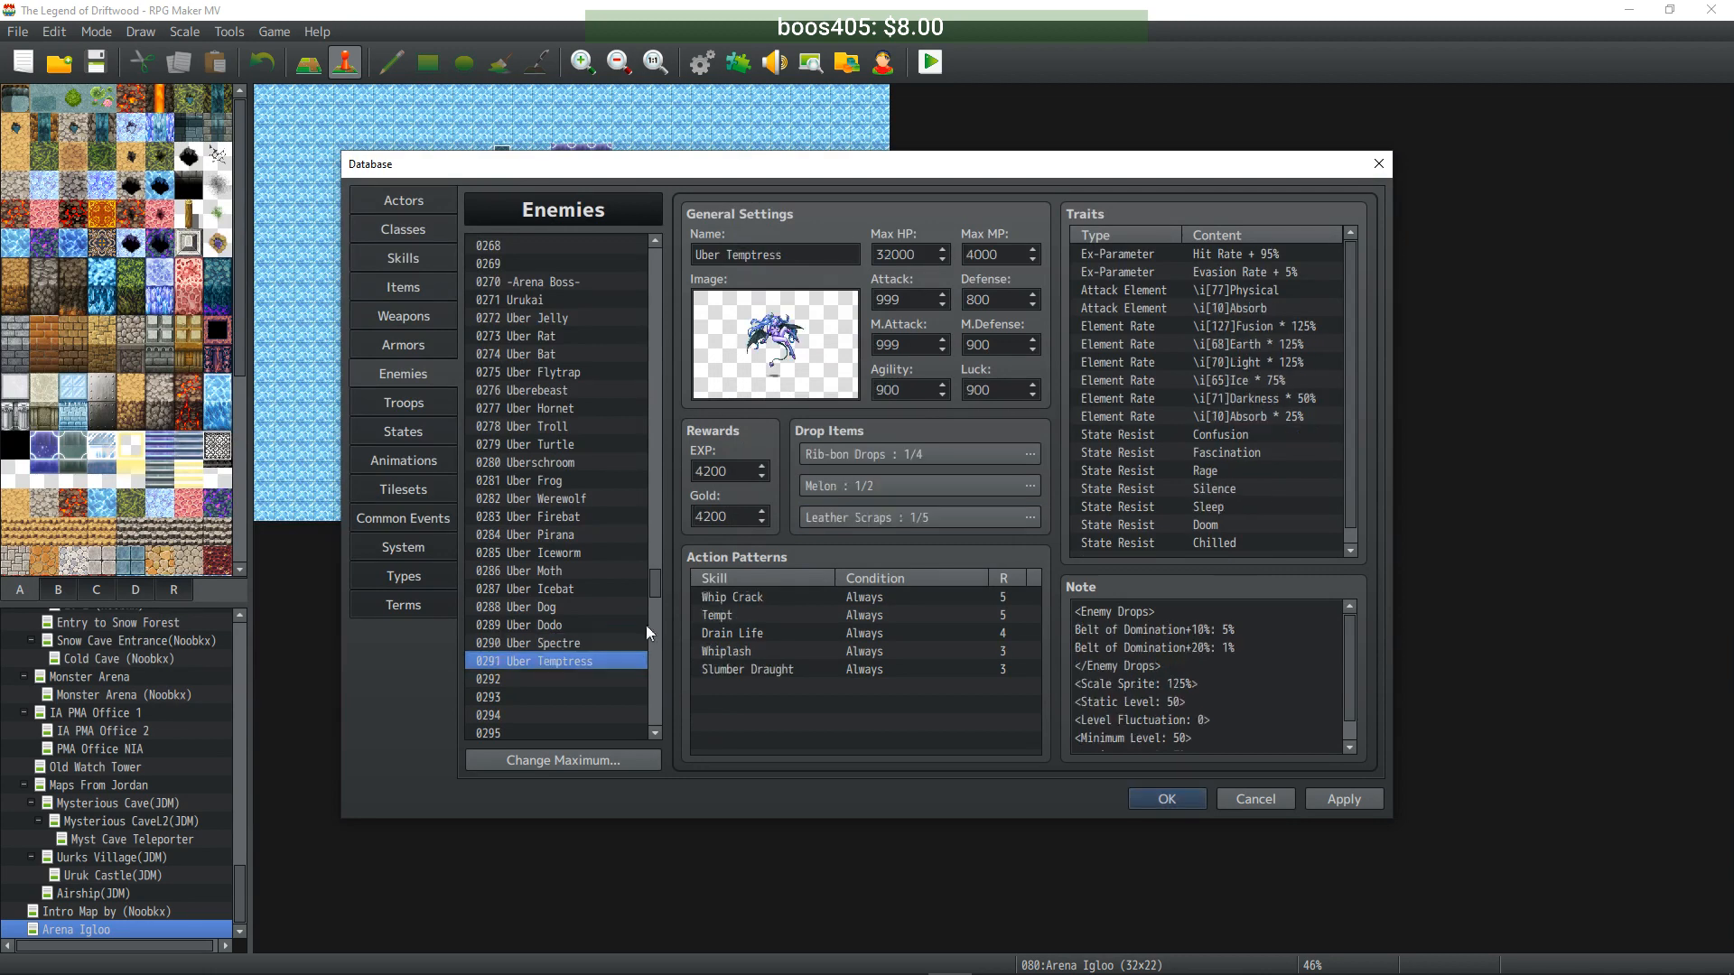
double_click(854, 456)
click(768, 415)
click(873, 605)
double_click(840, 478)
click(777, 413)
click(873, 605)
double_click(890, 518)
click(766, 418)
click(872, 605)
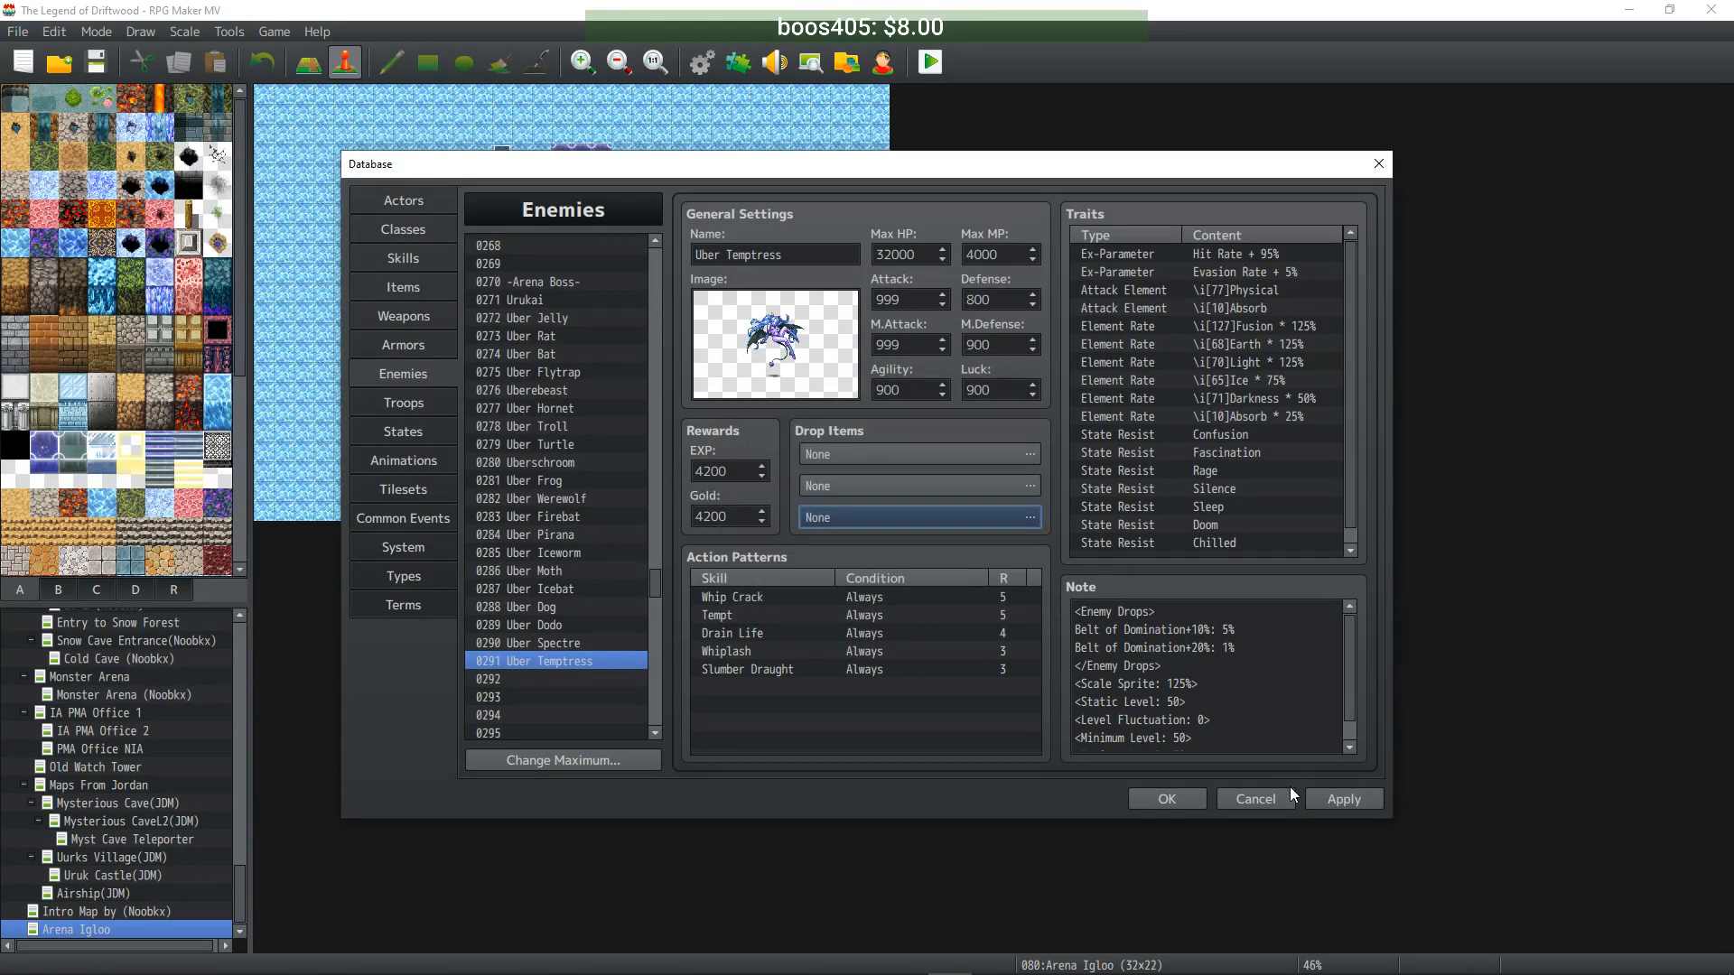
- Apply the cleared drop changes and select the 0271 Urukai enemy
click(1345, 801)
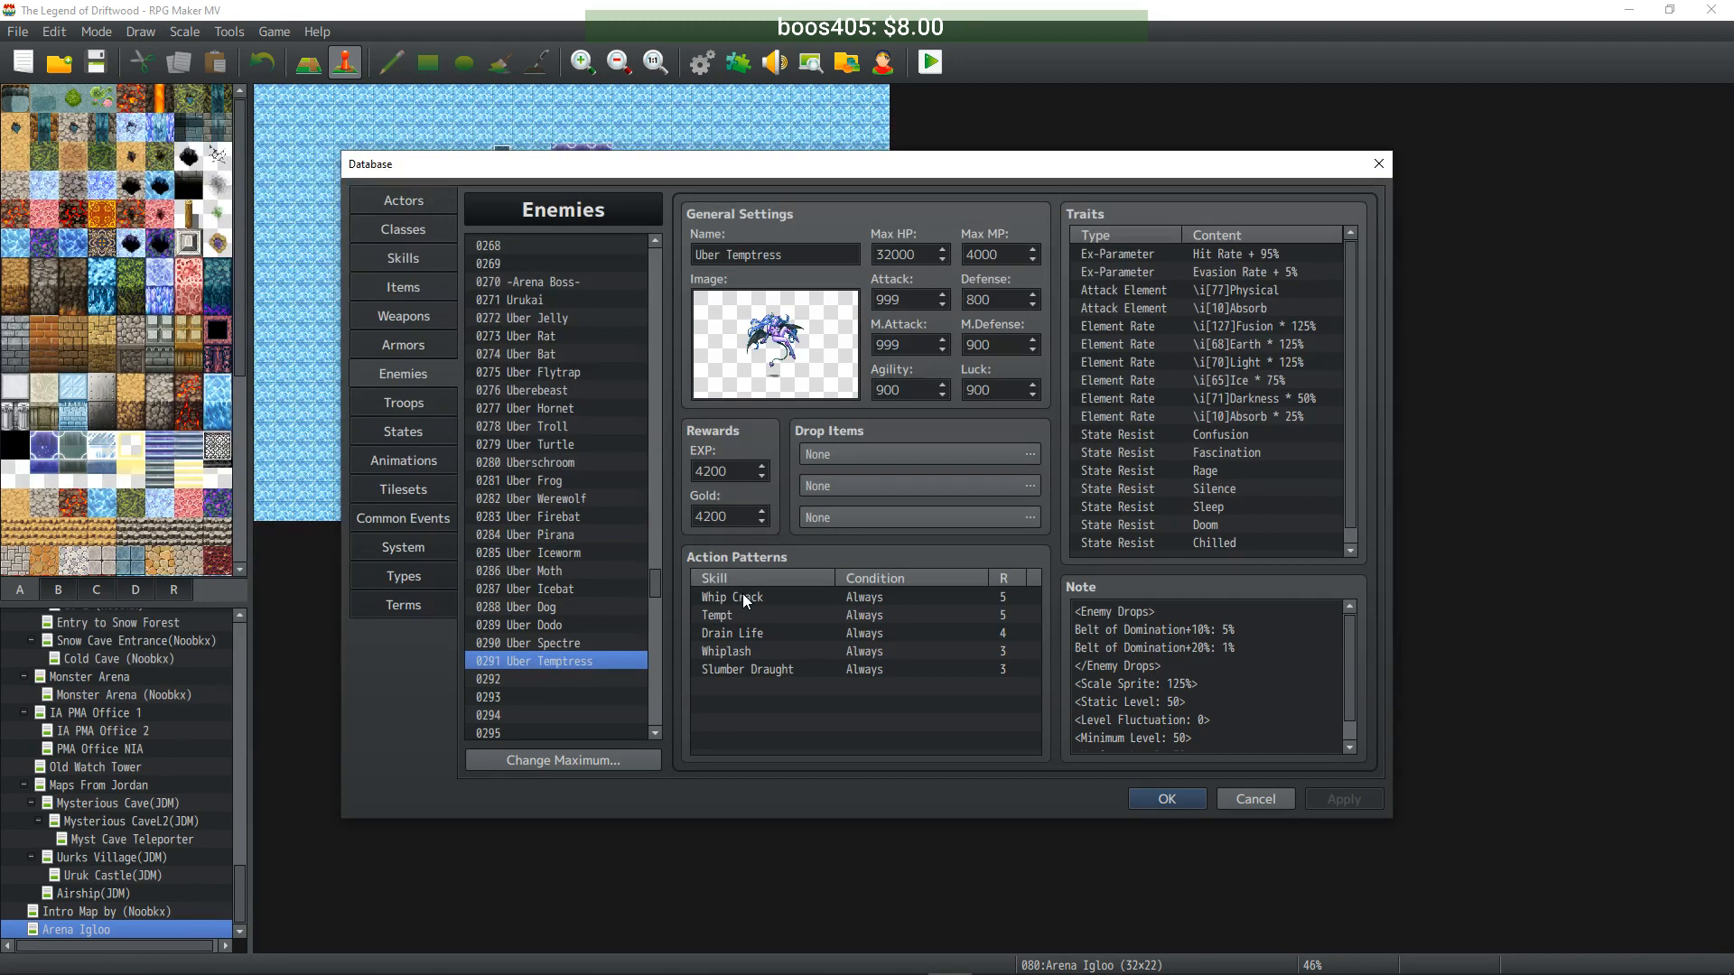
click(540, 303)
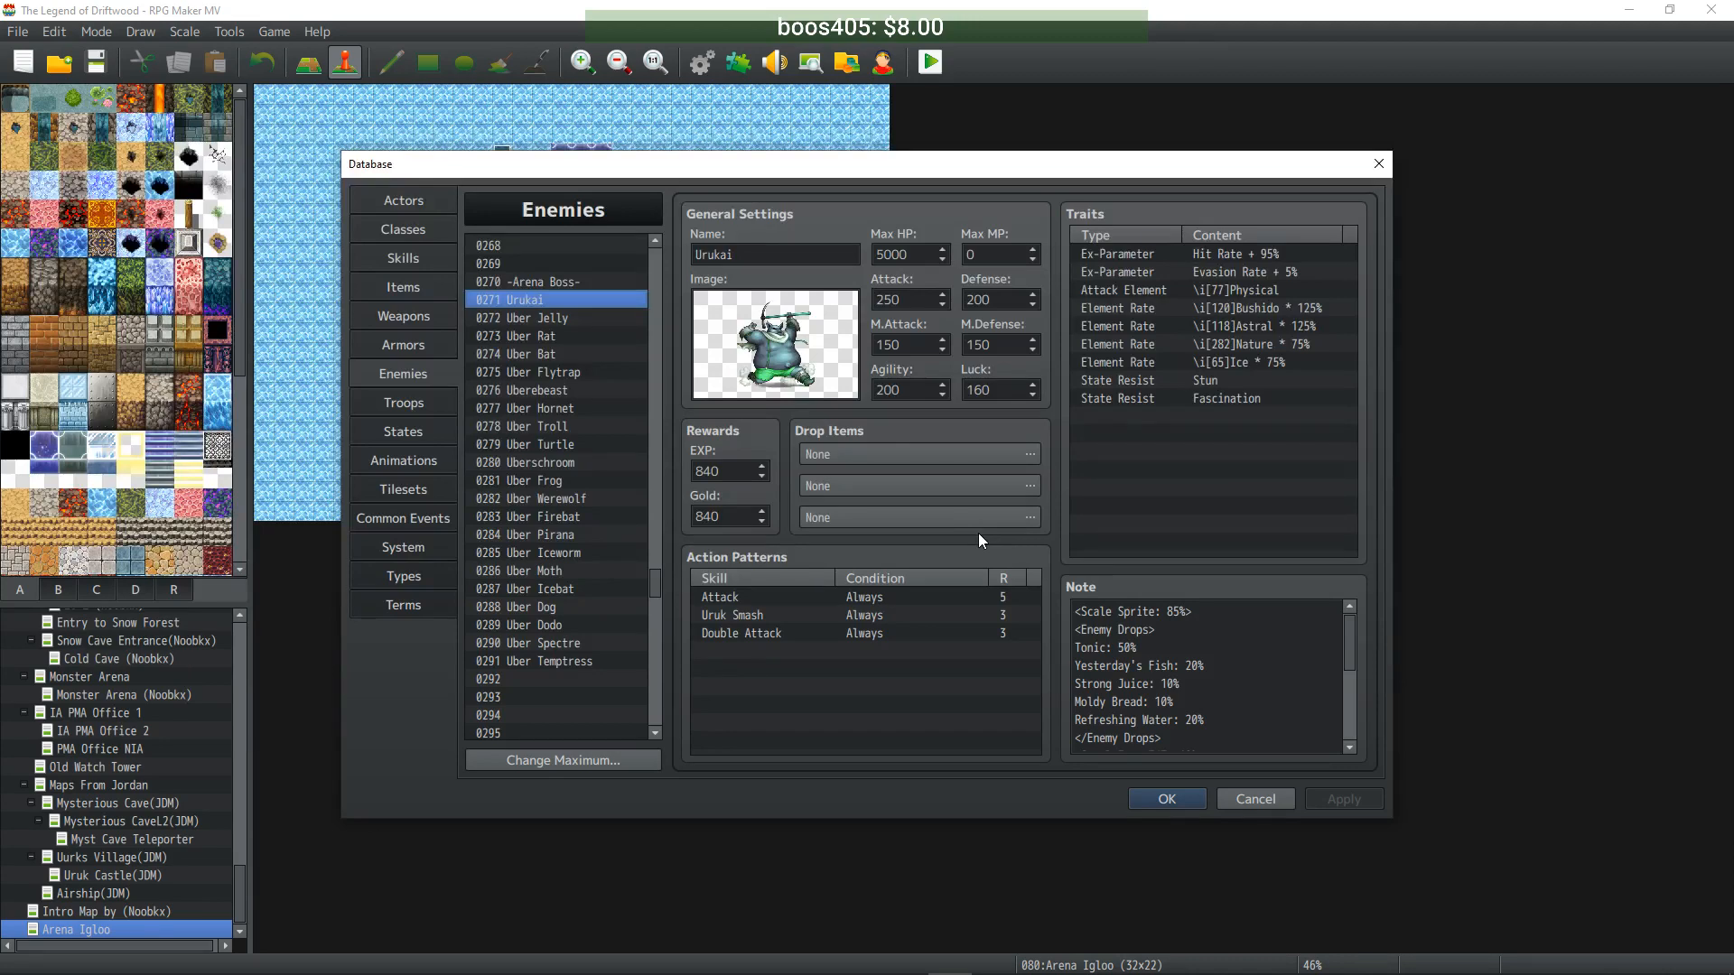
click(547, 663)
click(558, 643)
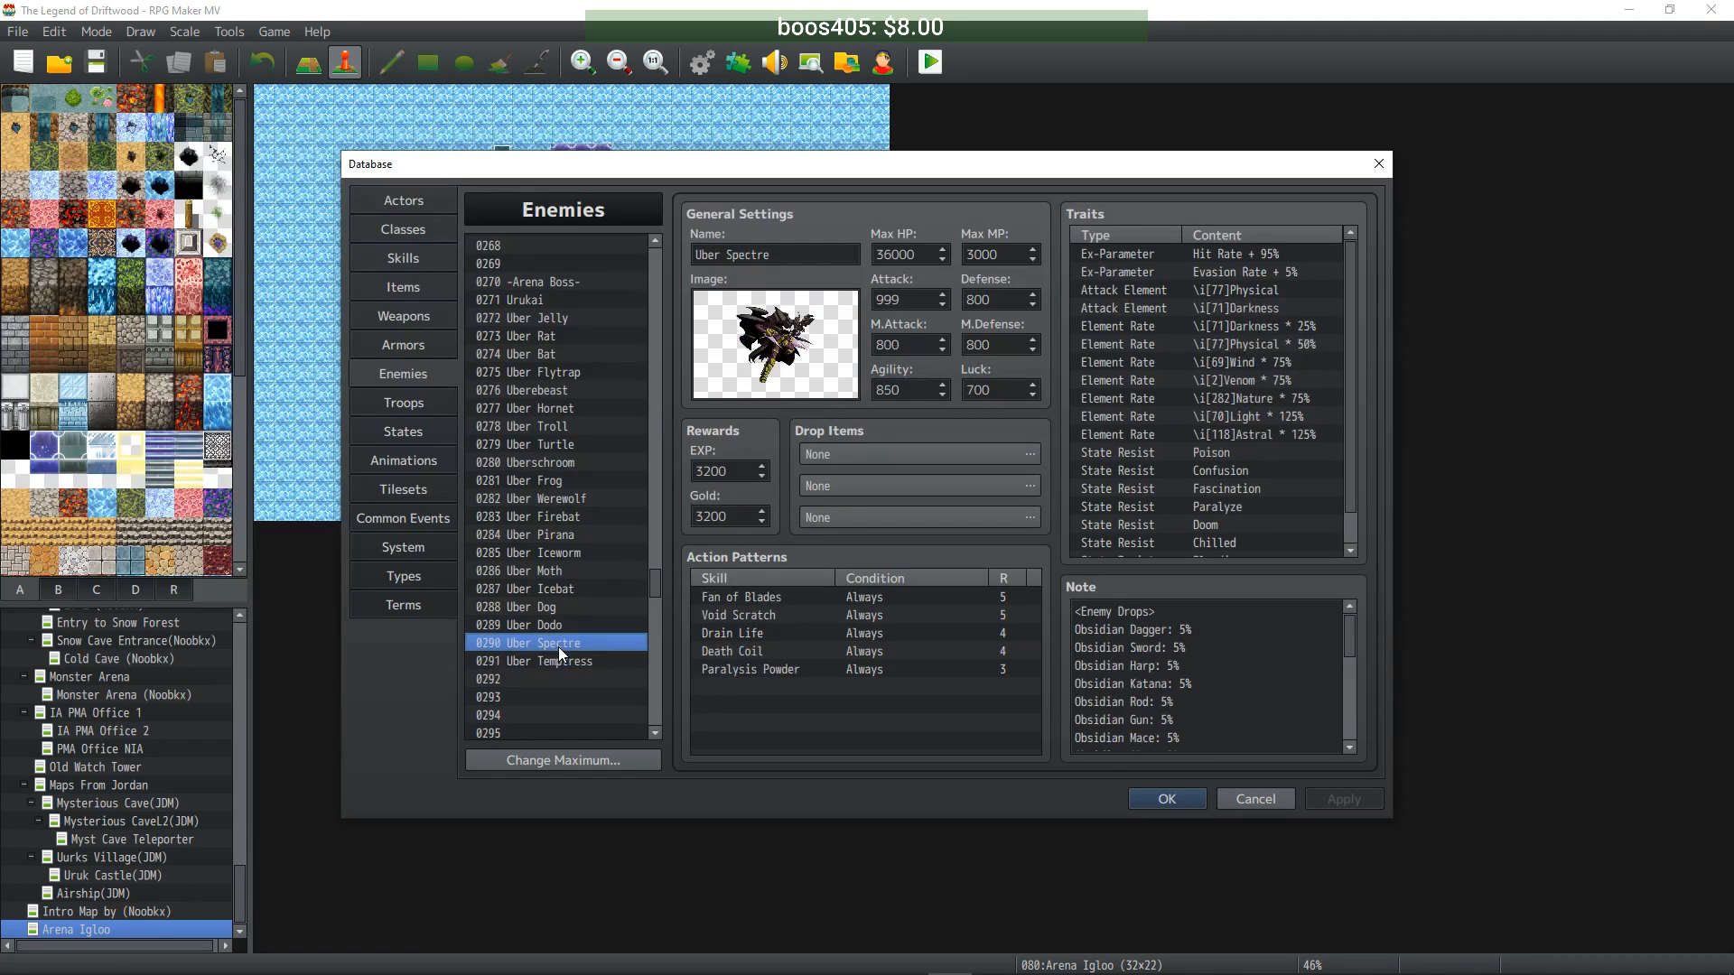
click(559, 625)
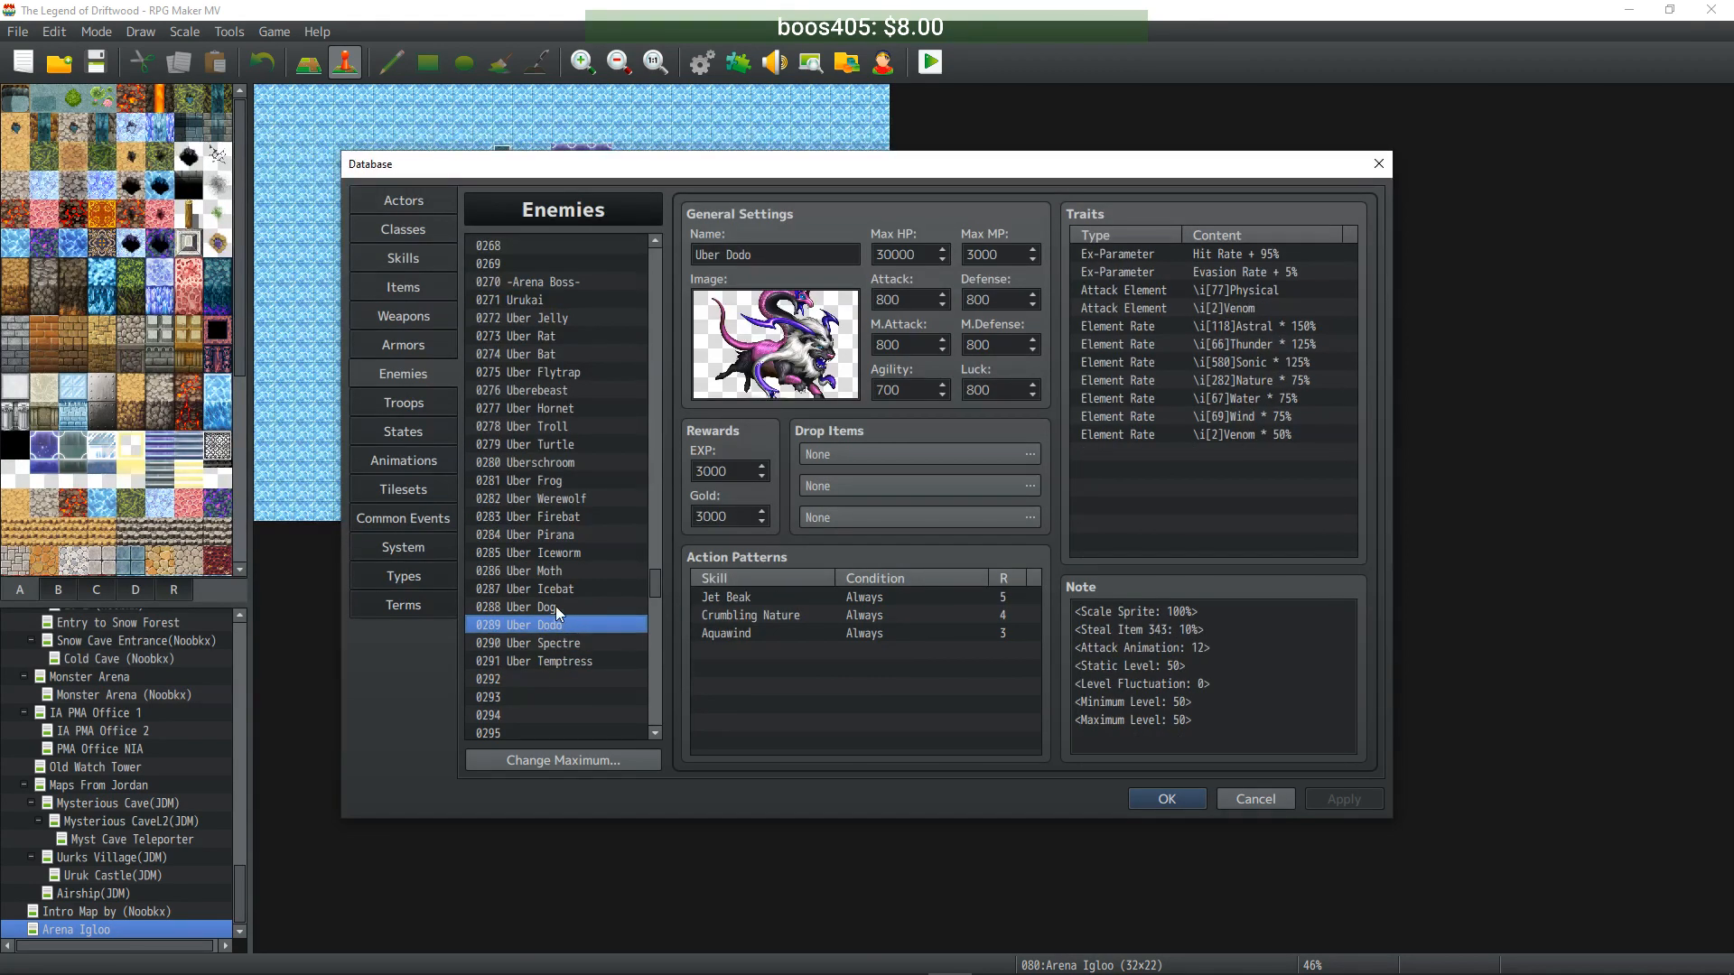
click(535, 301)
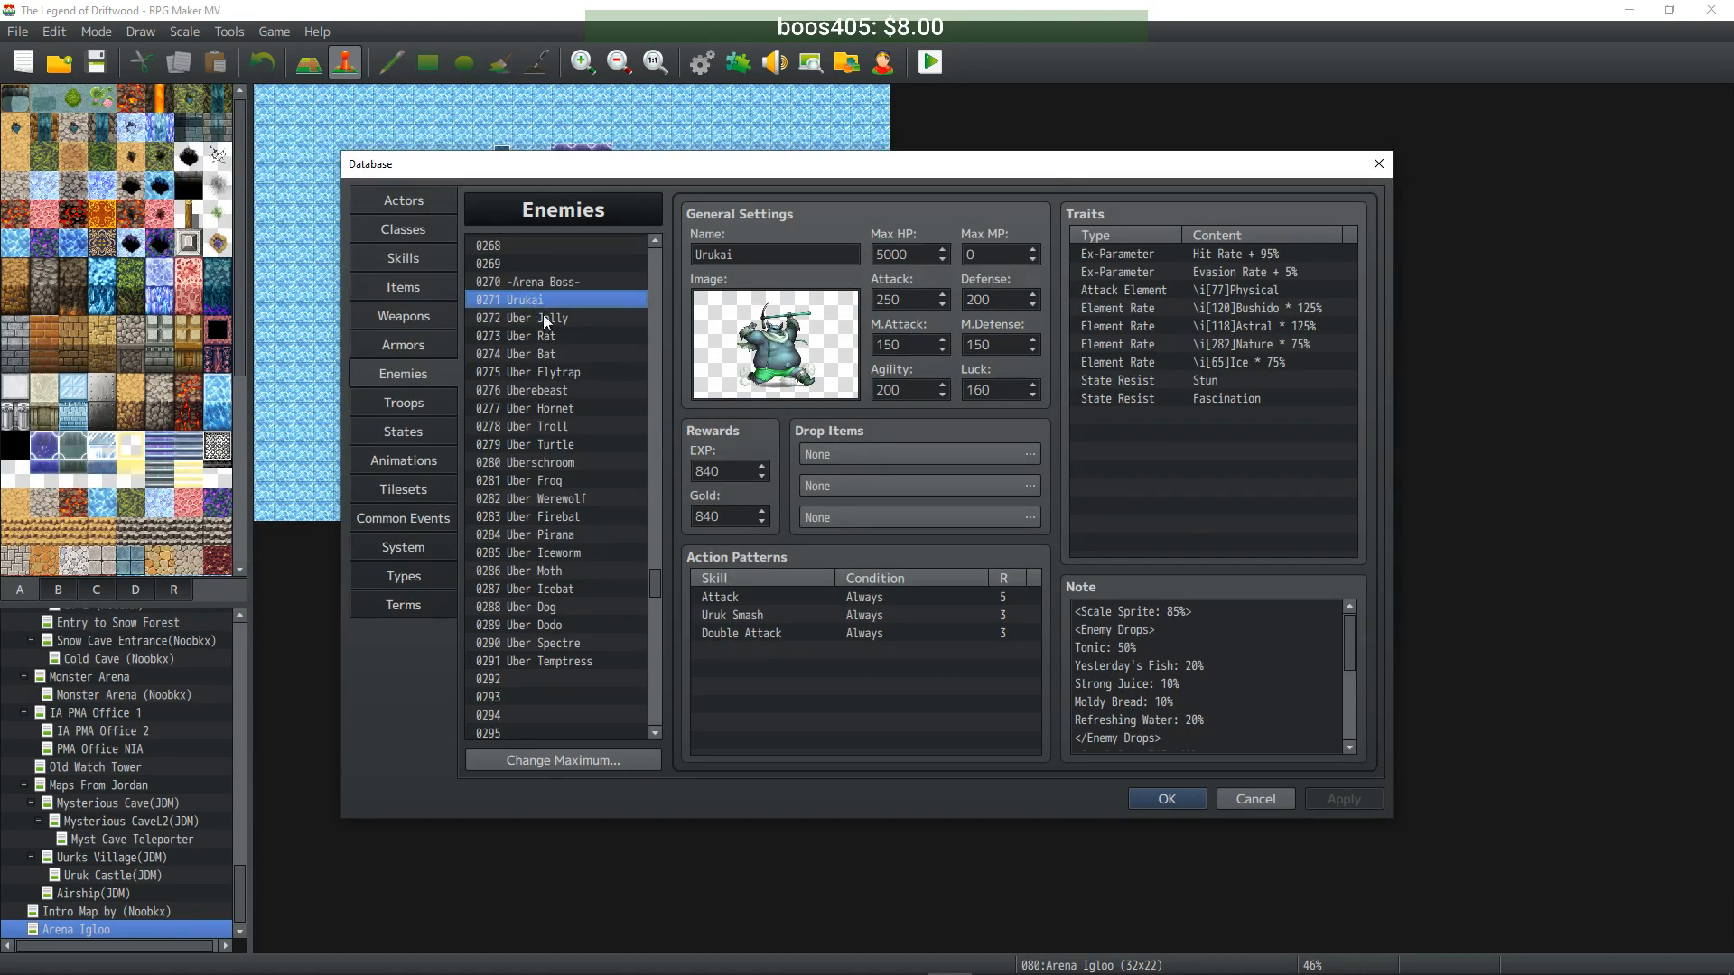
click(545, 640)
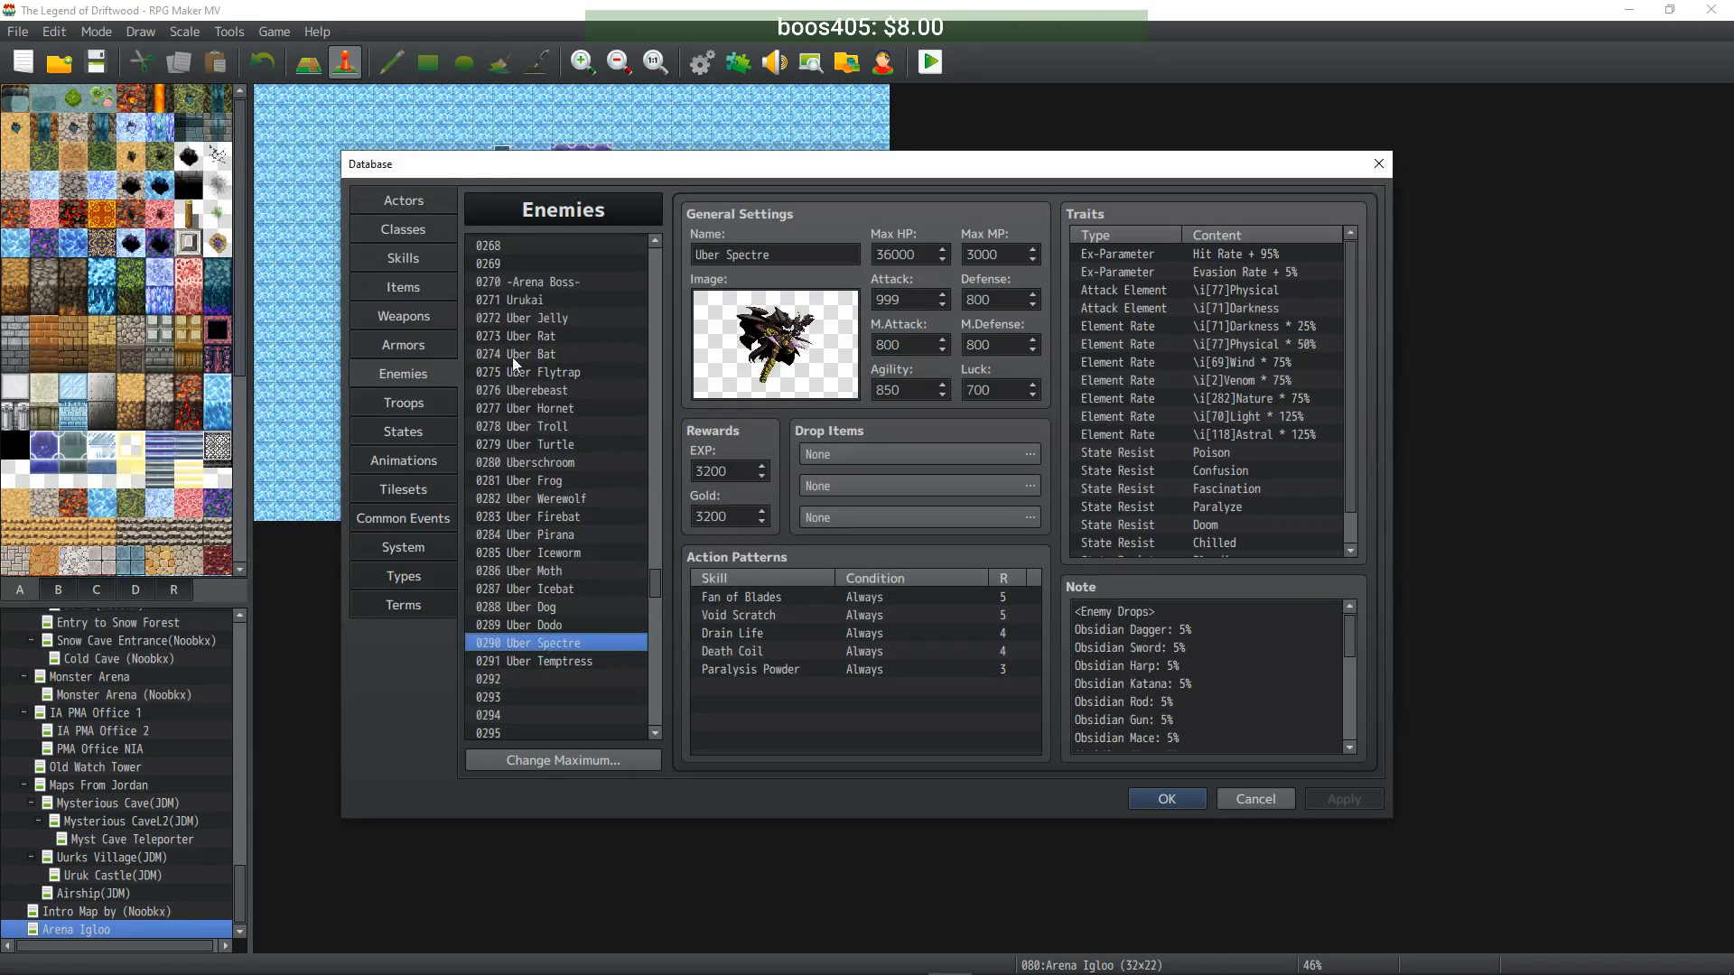
click(524, 300)
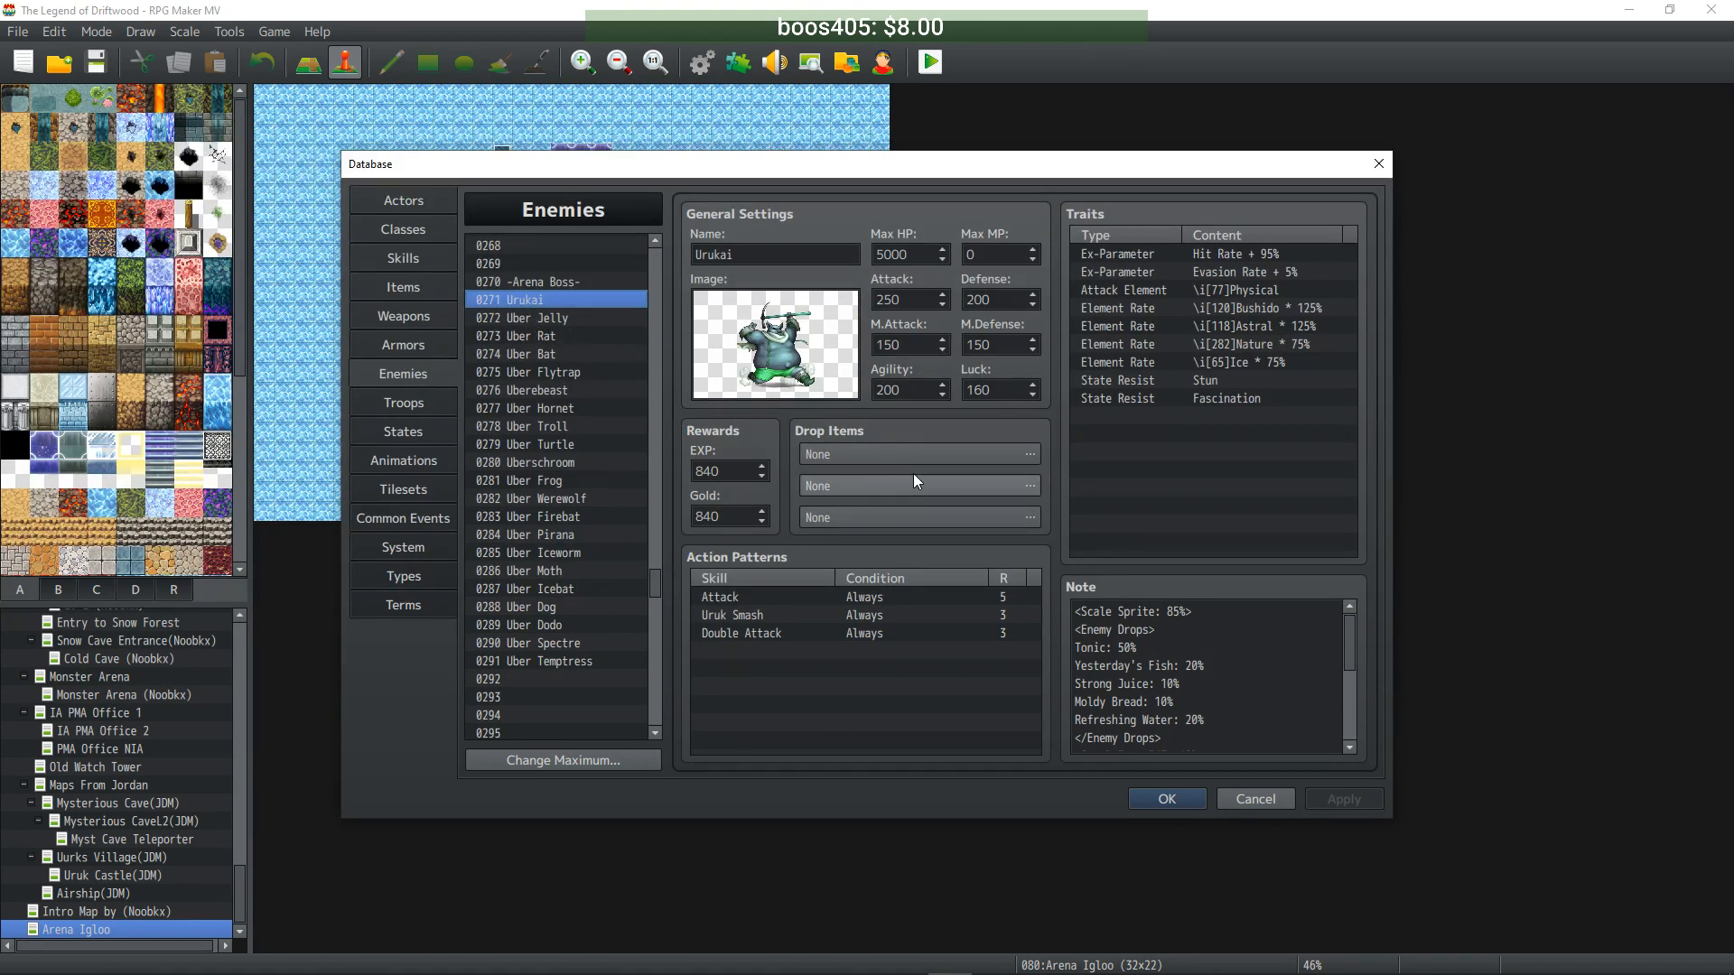
click(1180, 649)
- Delete the <Enemy Drops> block from the Urukai and Uber Flytrap notes
click(1180, 649)
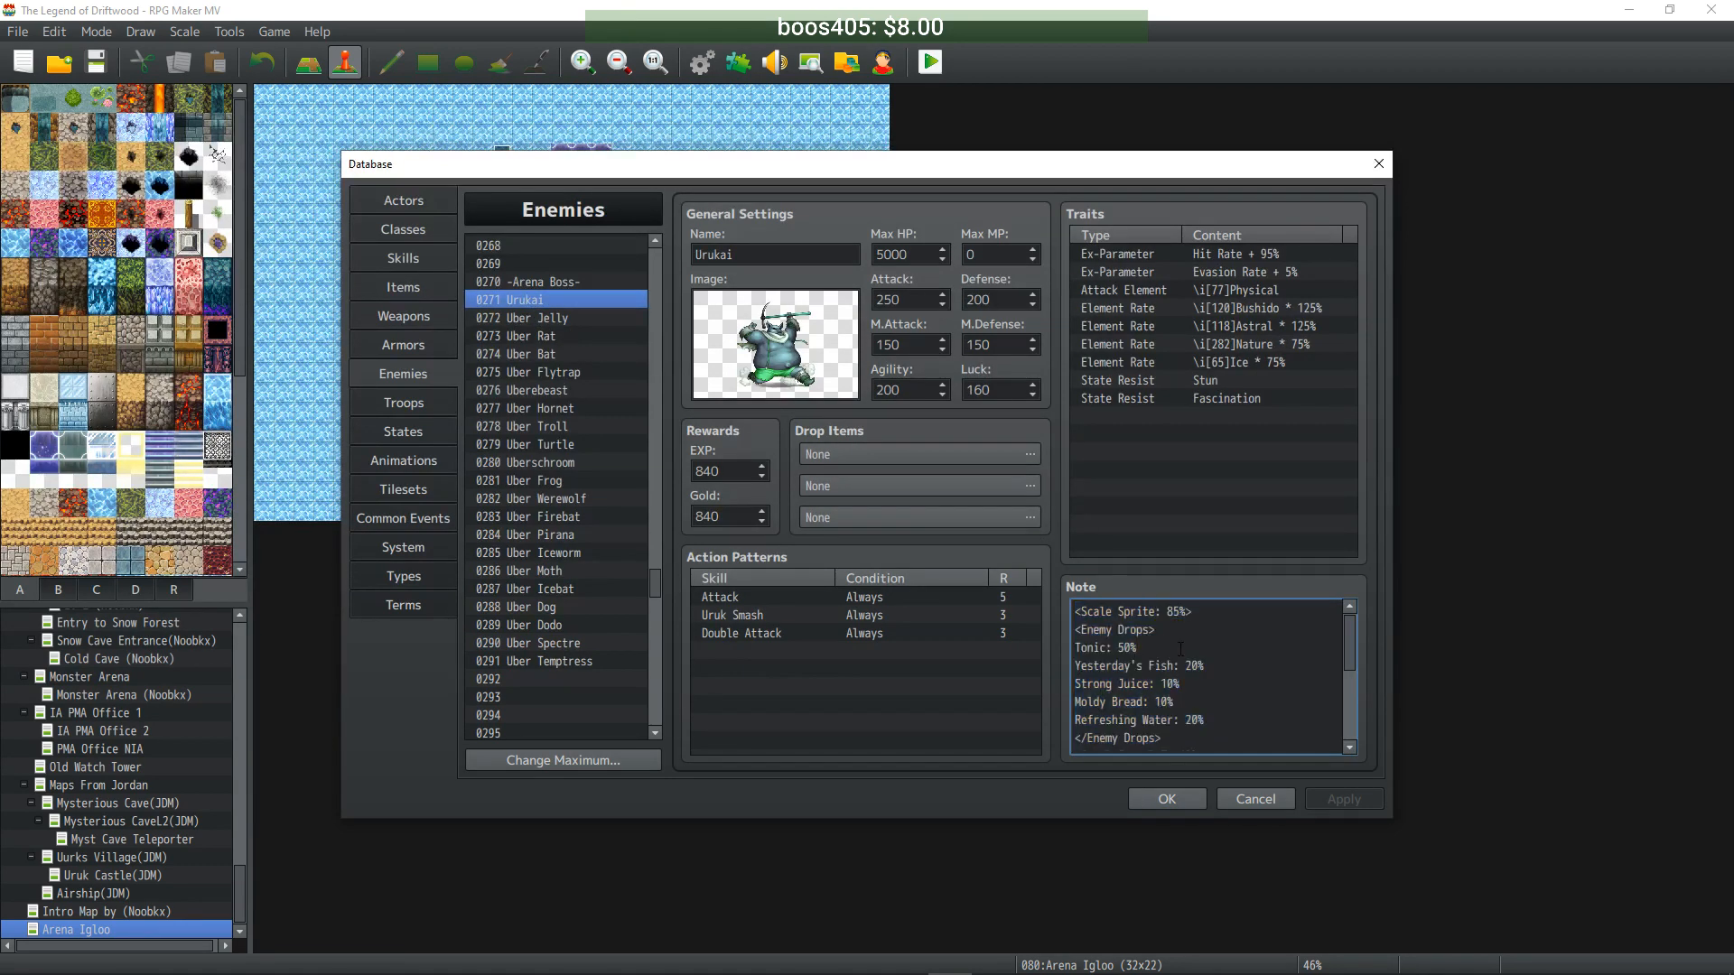
drag(1173, 736, 1037, 631)
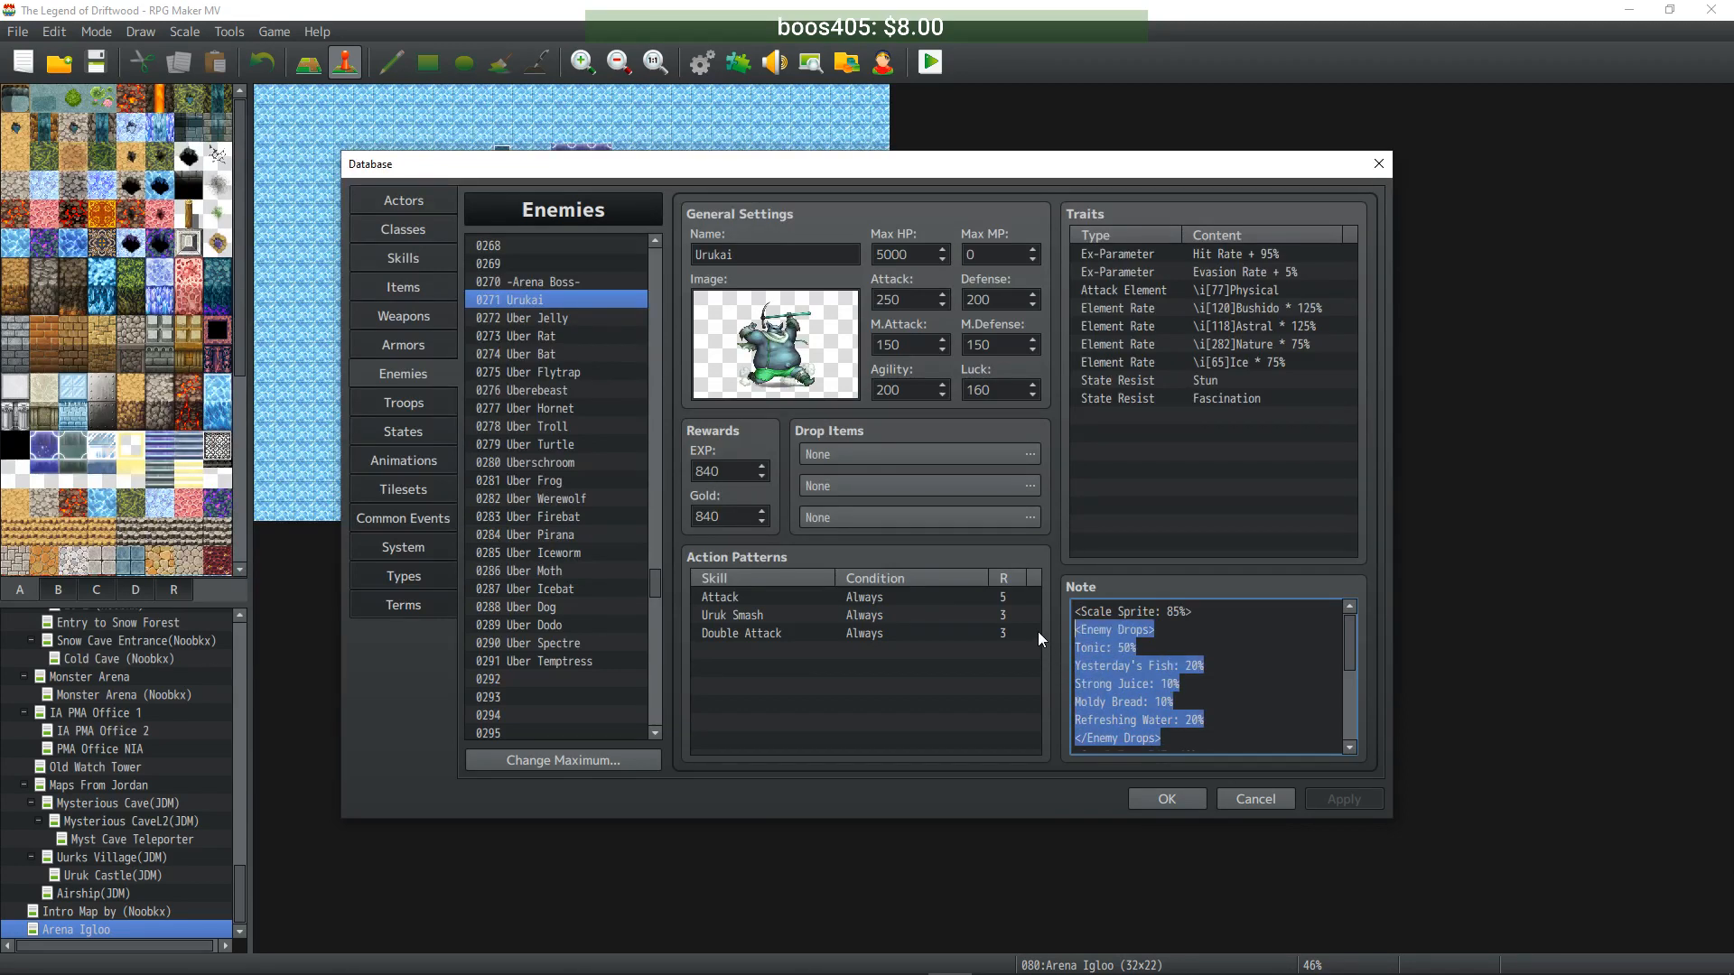
key(BackSpace)
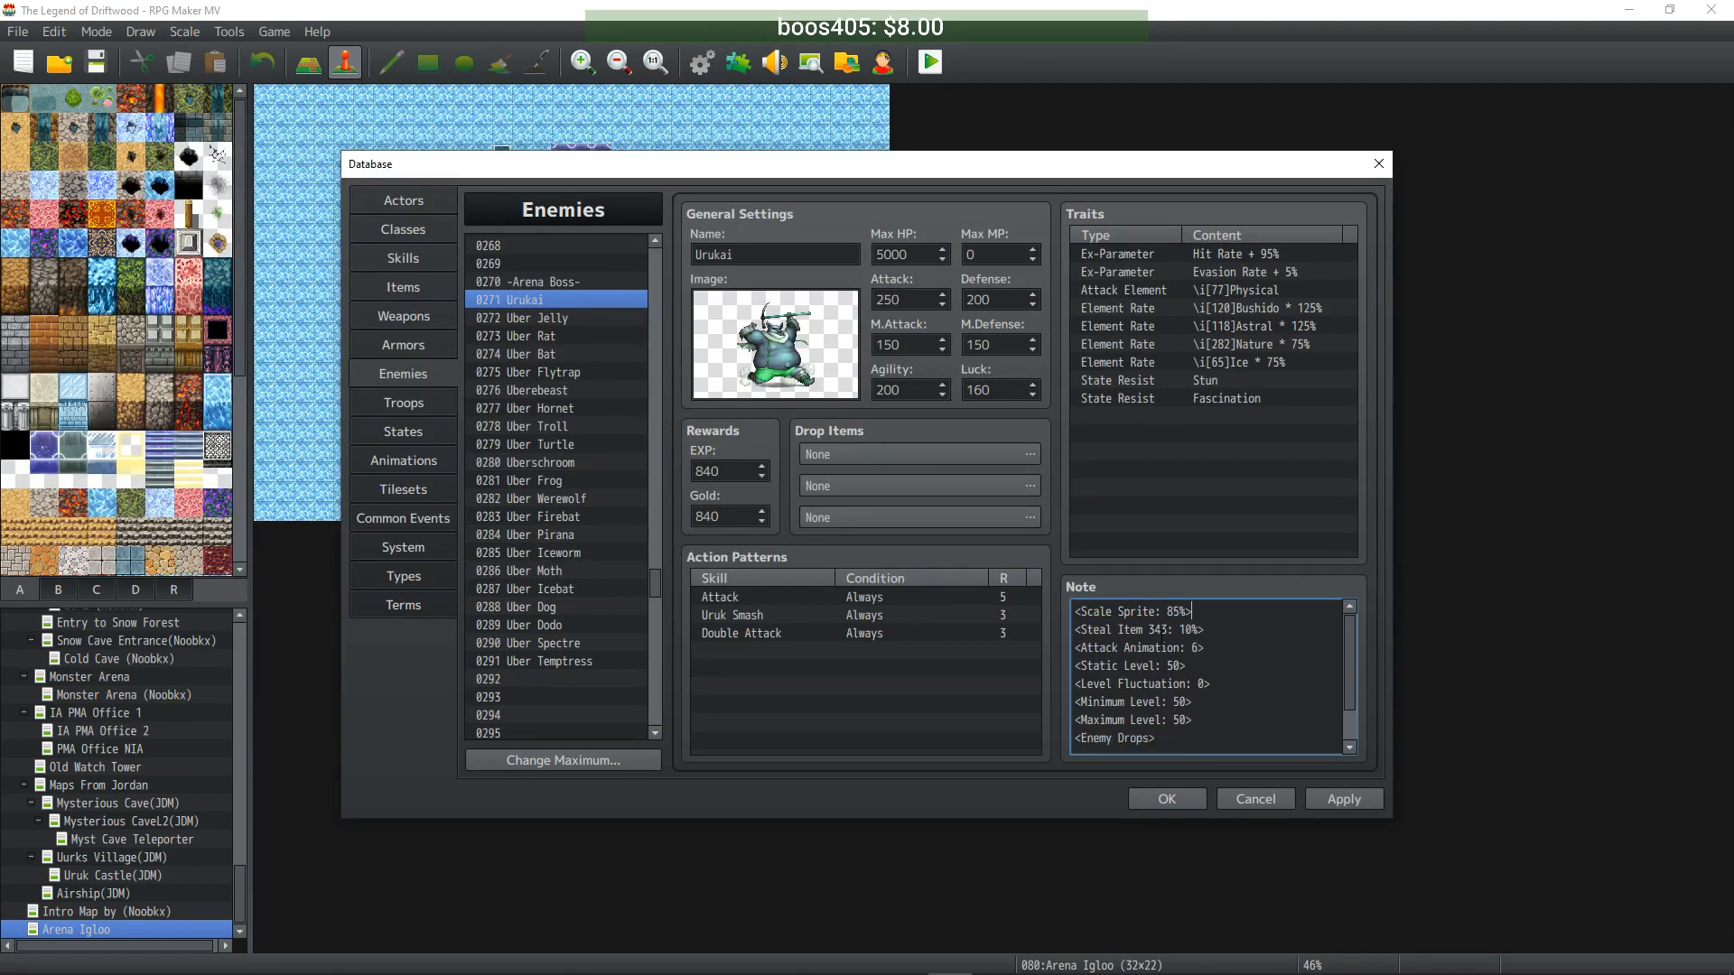
click(547, 319)
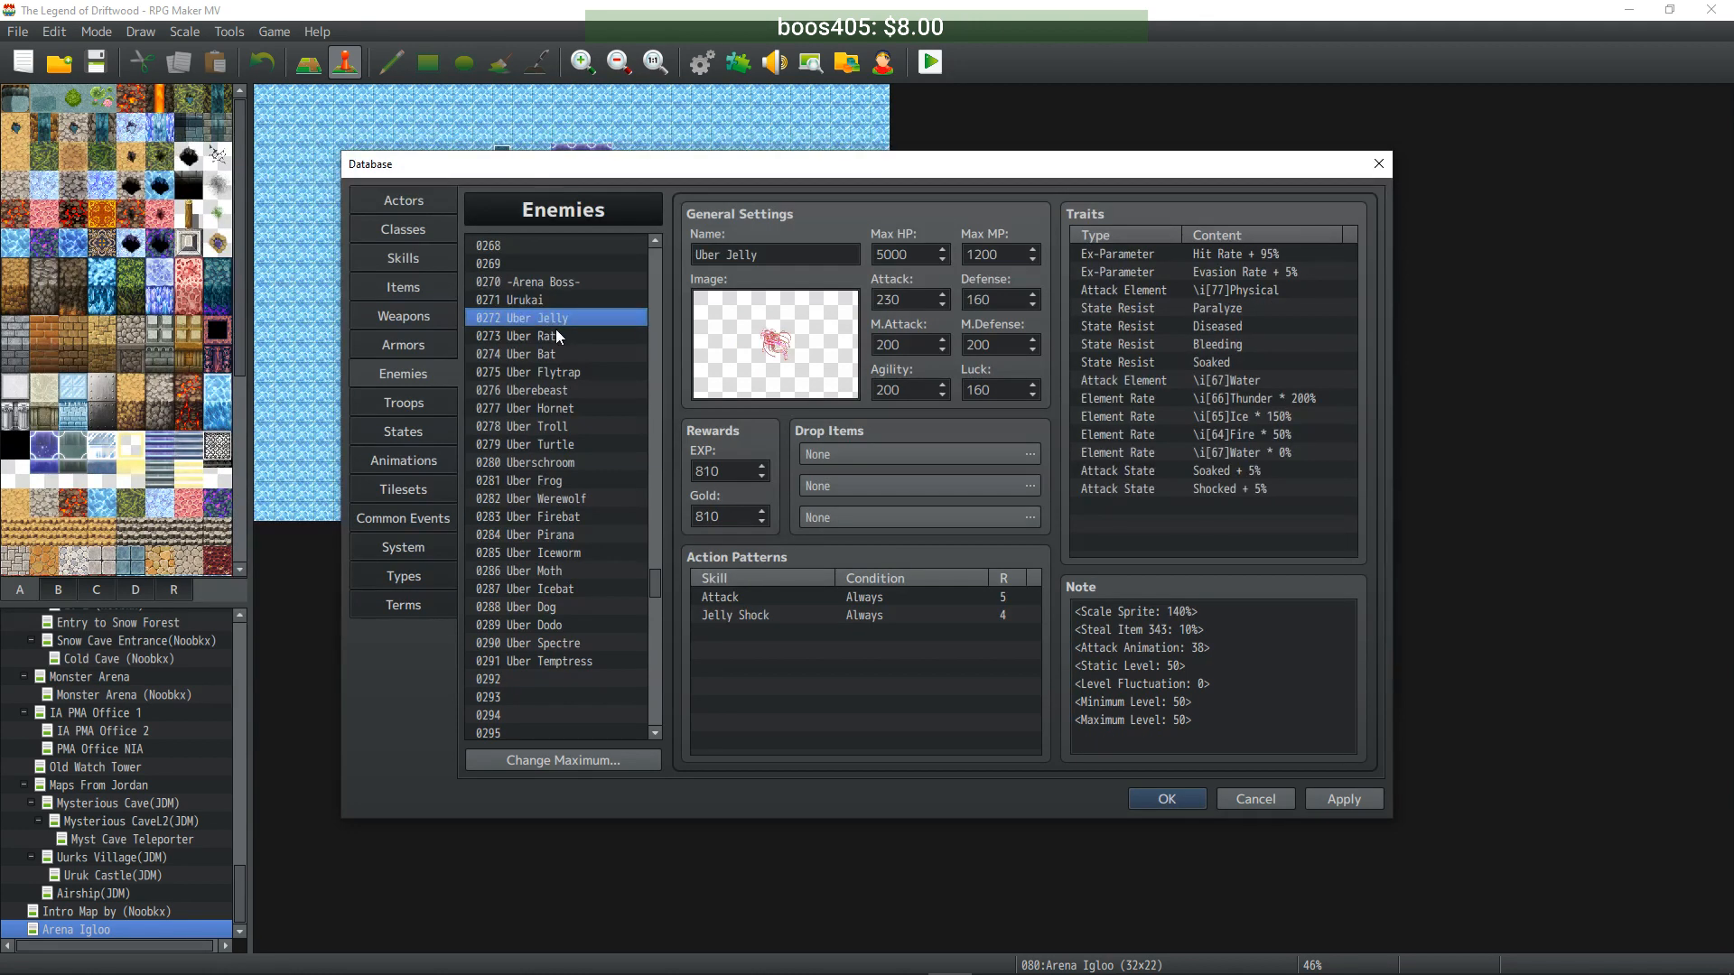
click(556, 331)
click(552, 353)
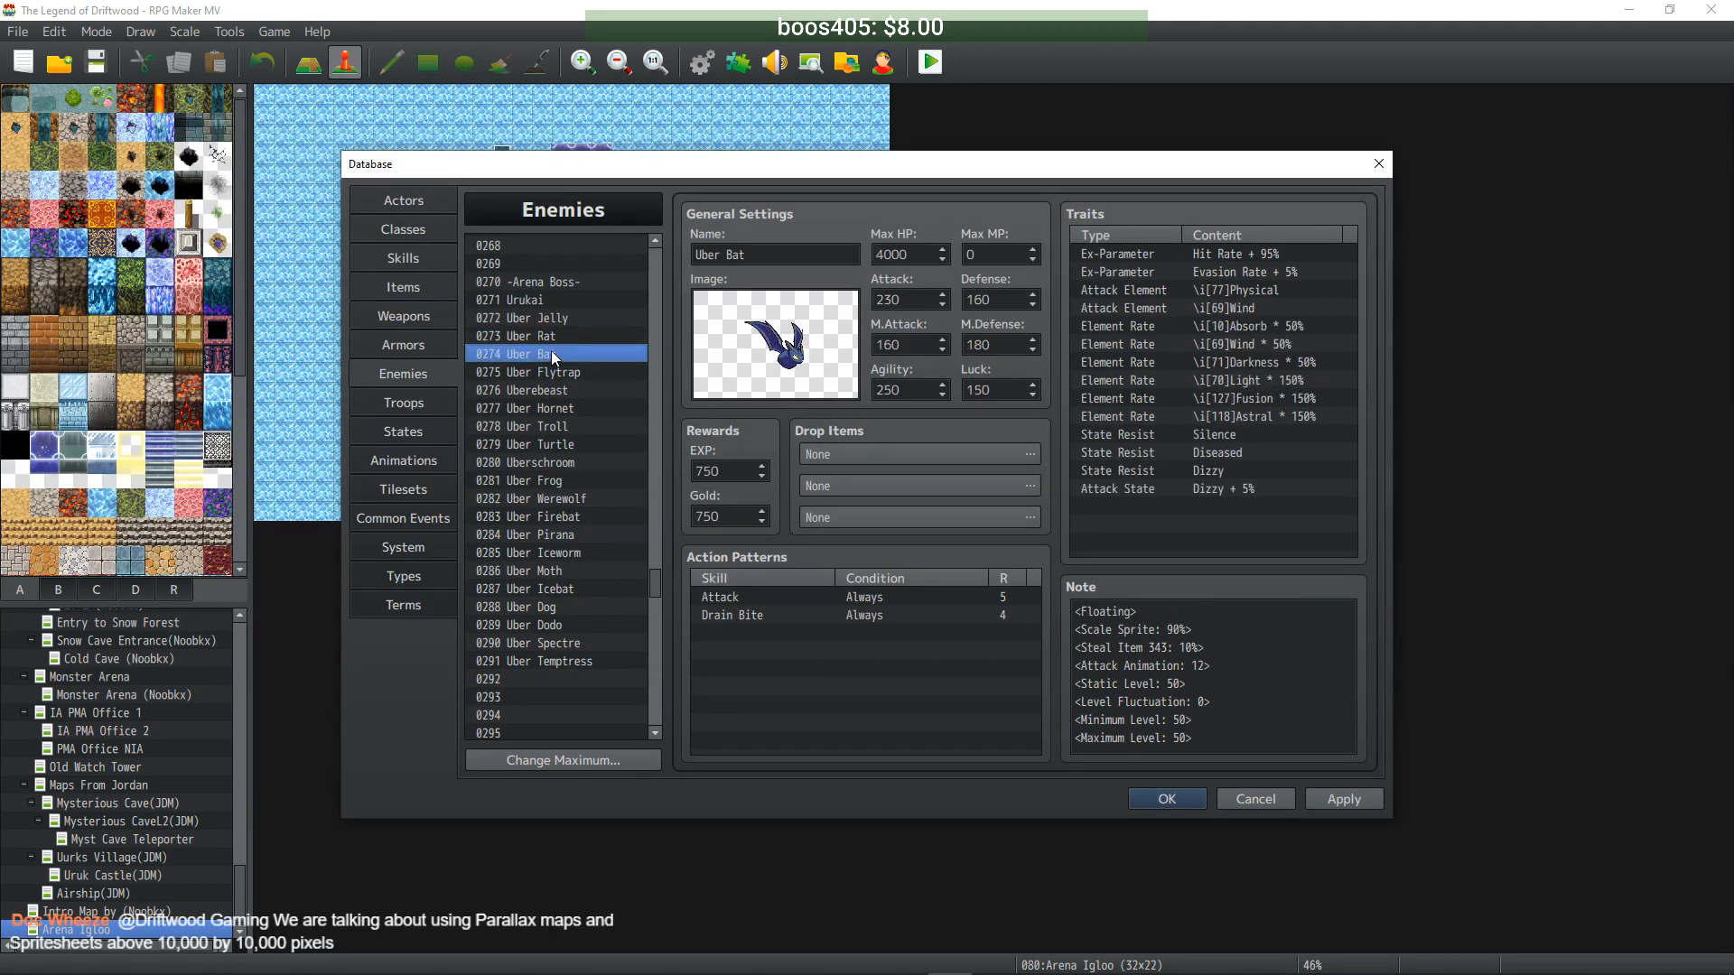
click(548, 371)
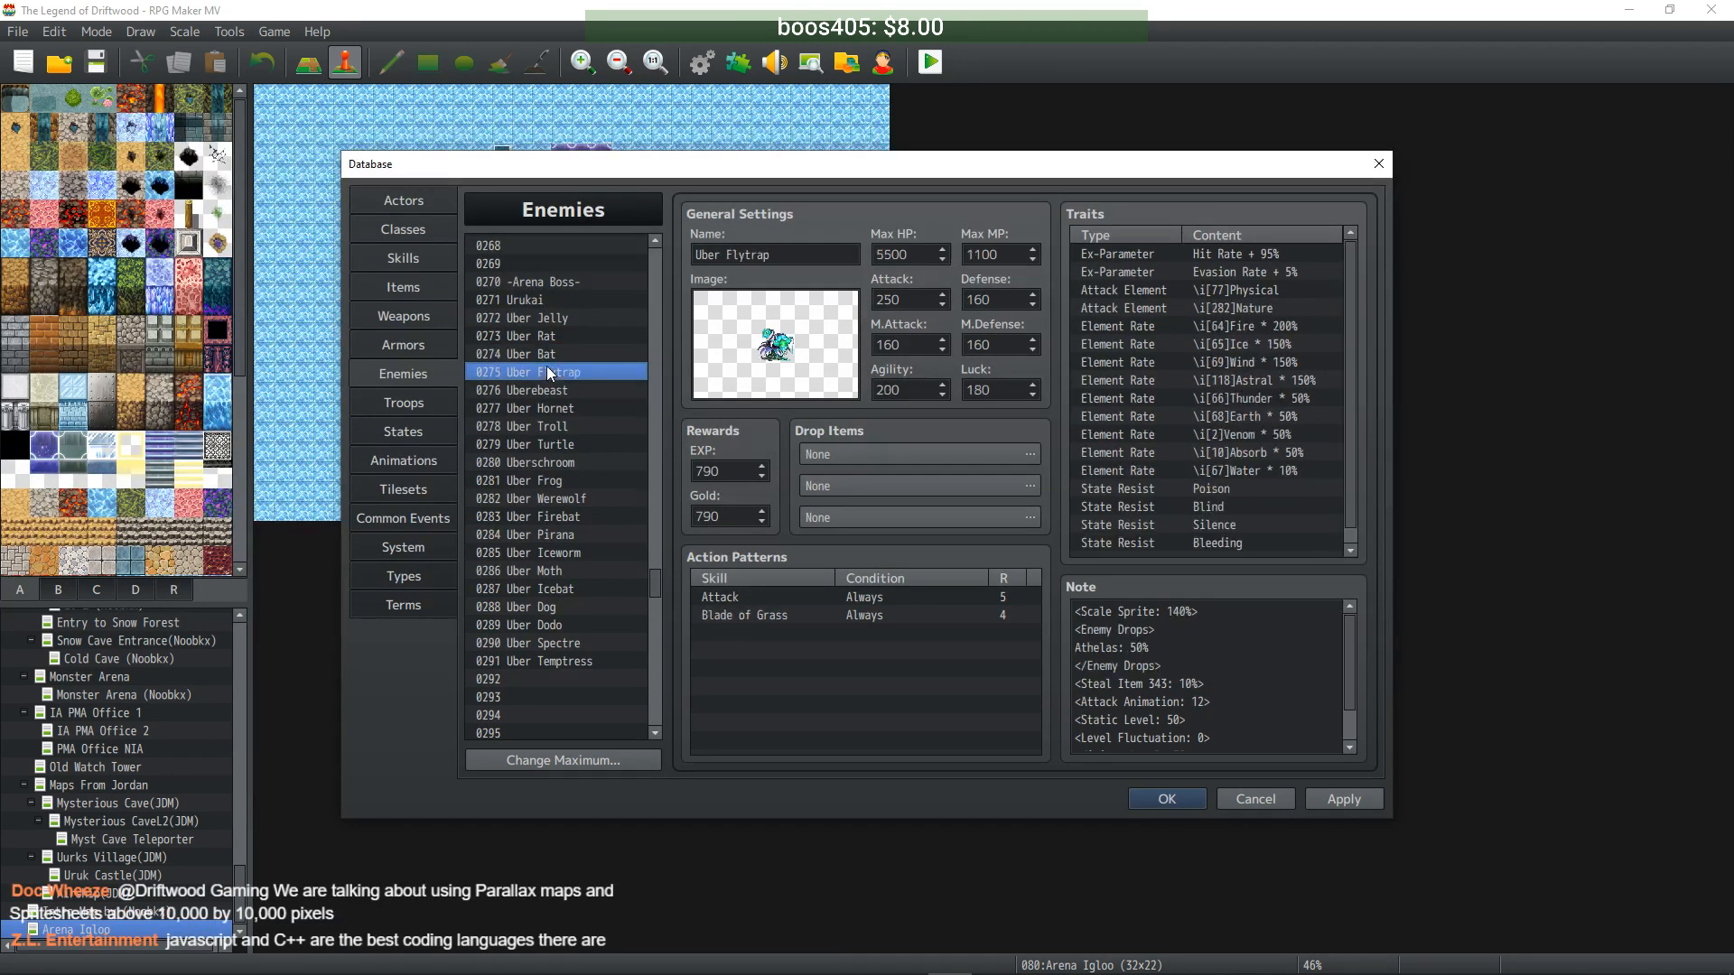
click(1180, 657)
drag(1178, 665, 1037, 628)
key(BackSpace)
key(BackSpace)
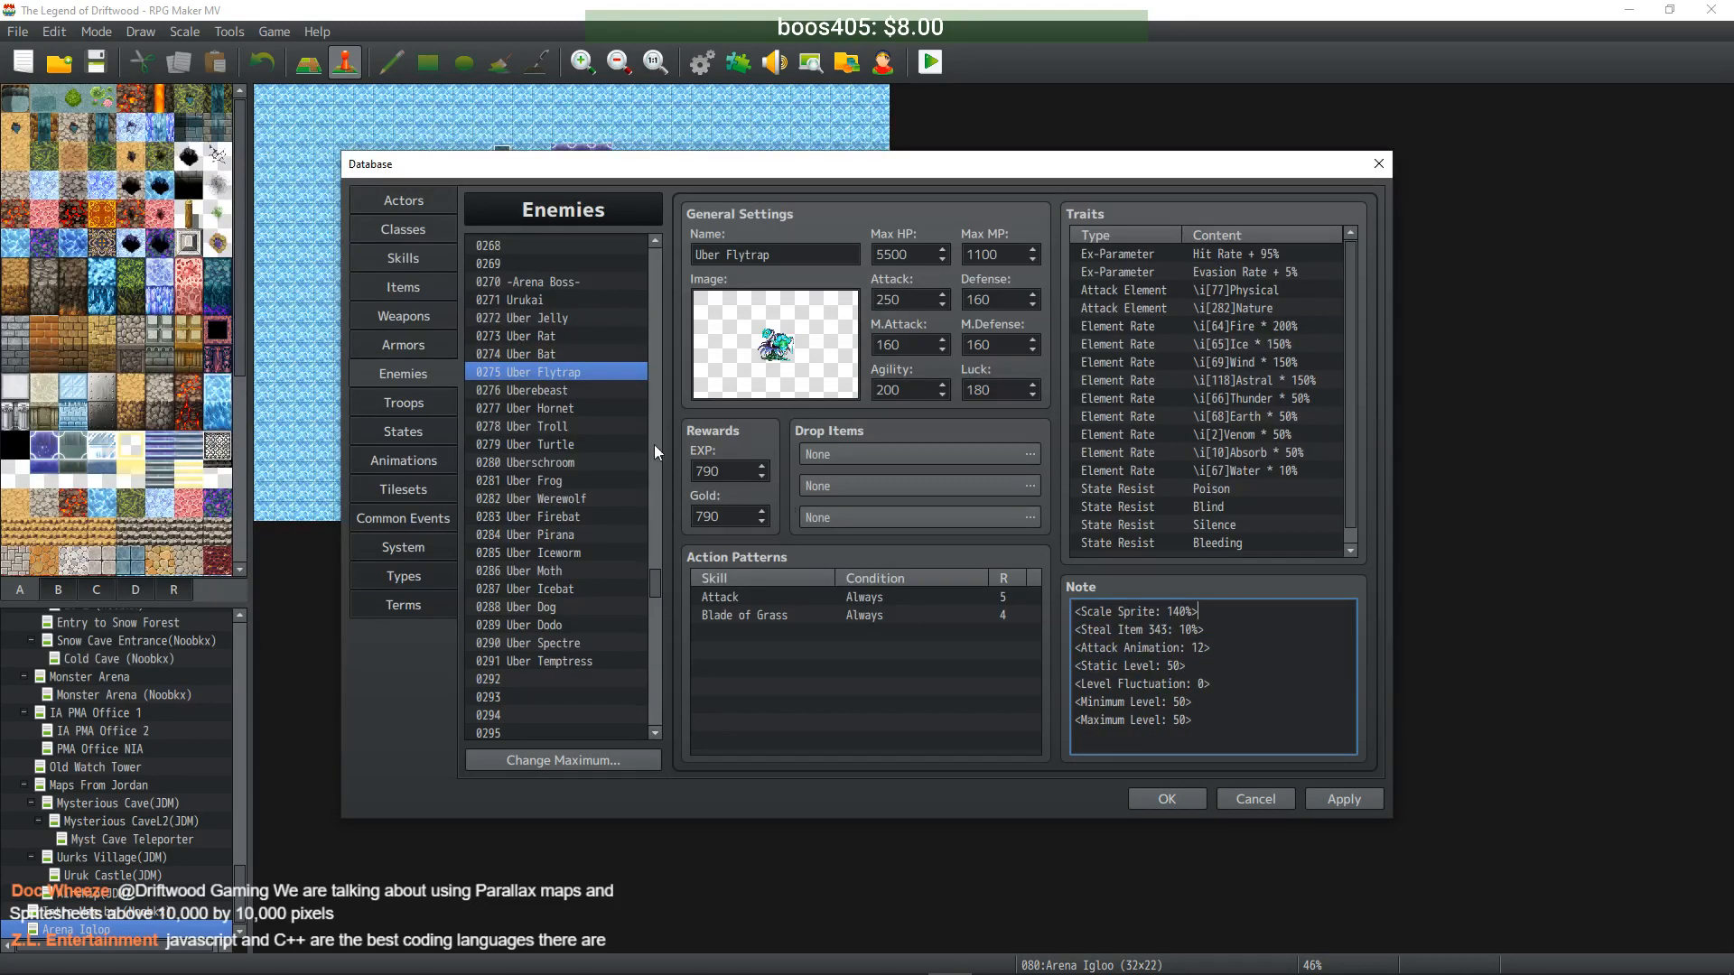
- Delete the <Enemy Drops> lines from the Uber Troll and Uberschroom notes
click(572, 391)
click(560, 411)
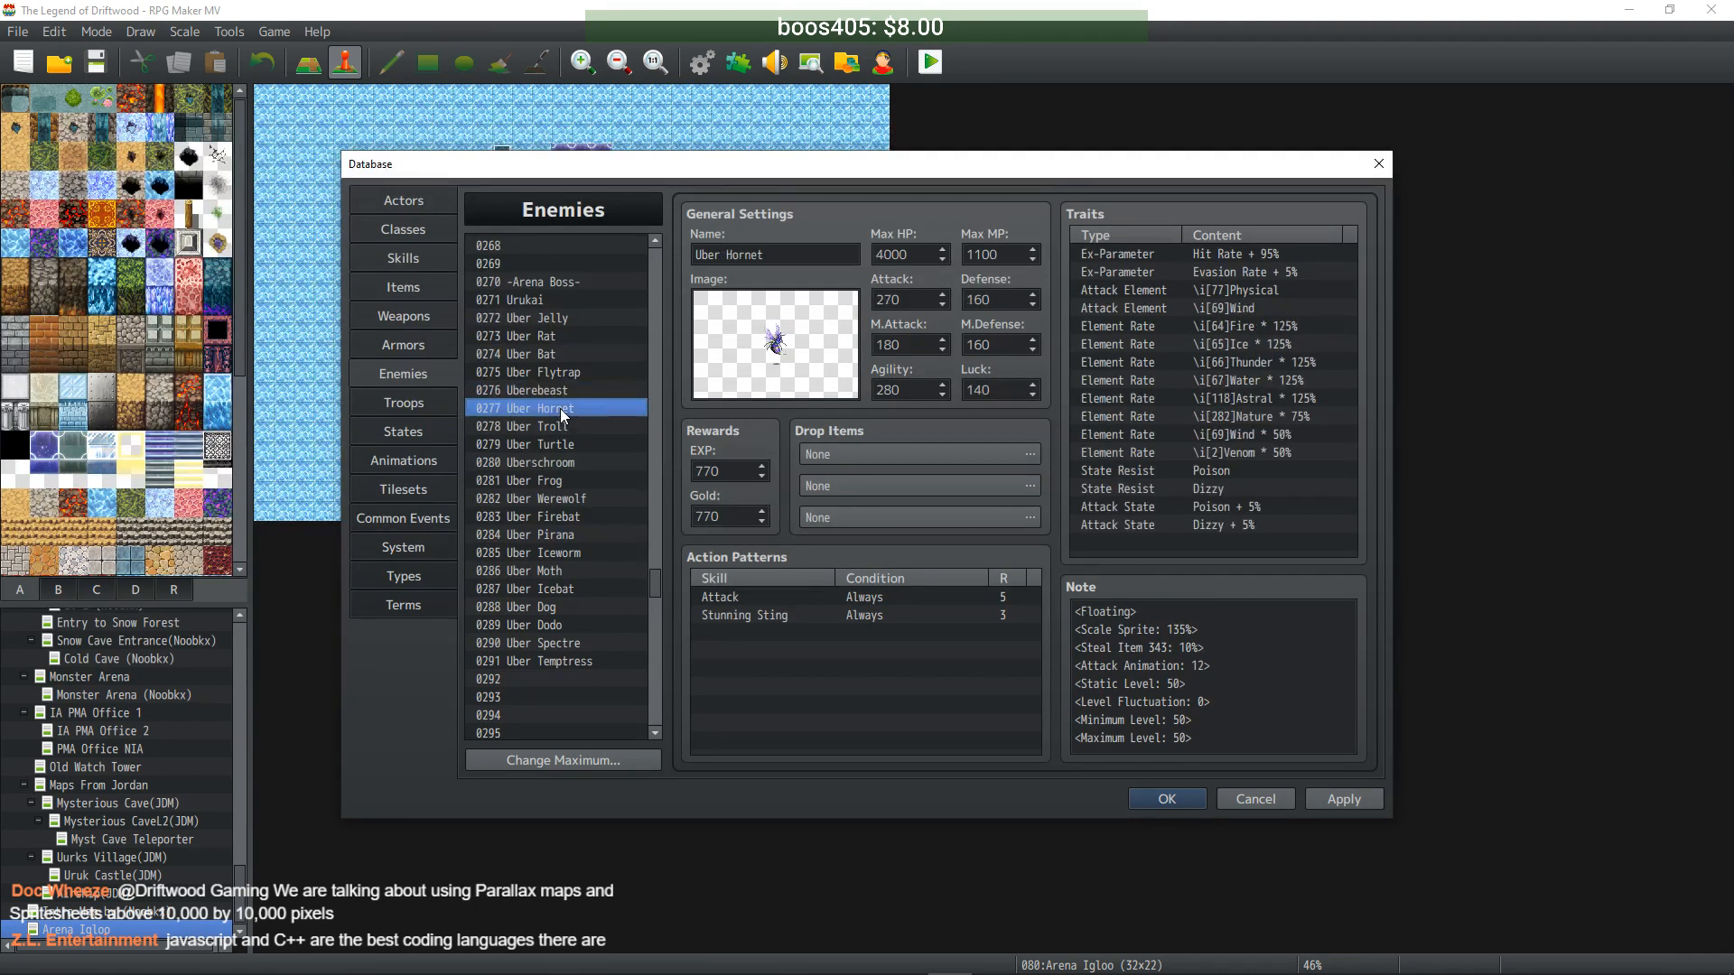
click(537, 421)
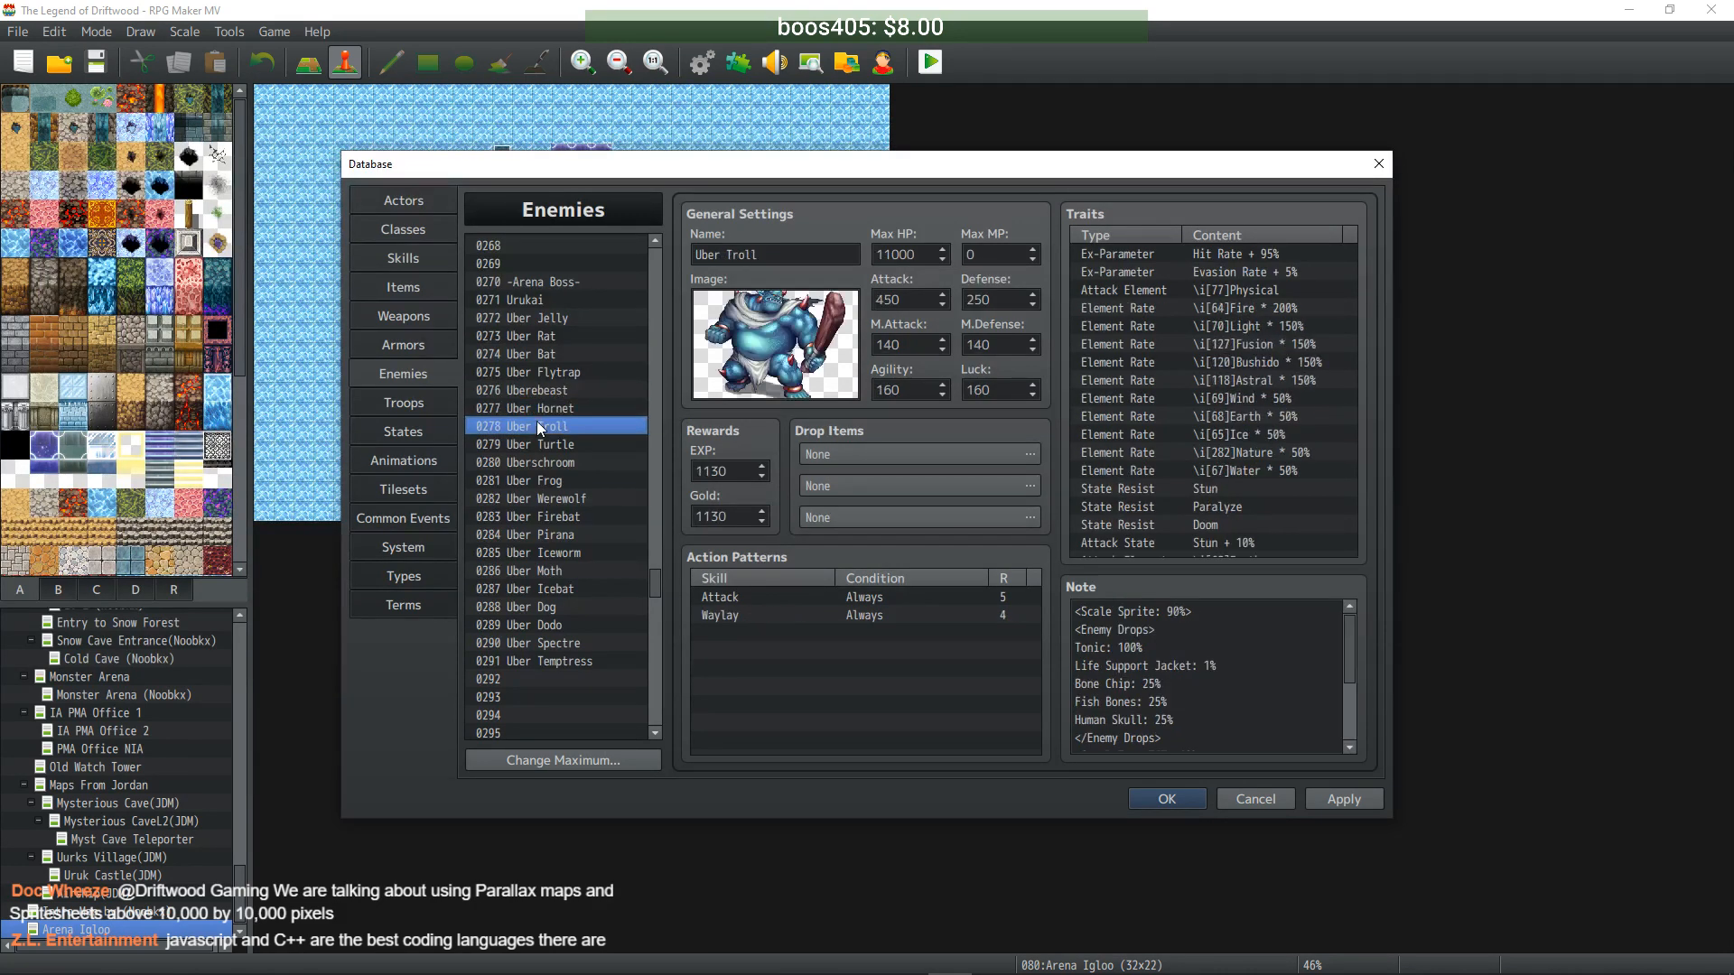
click(1182, 647)
drag(1166, 739, 1053, 634)
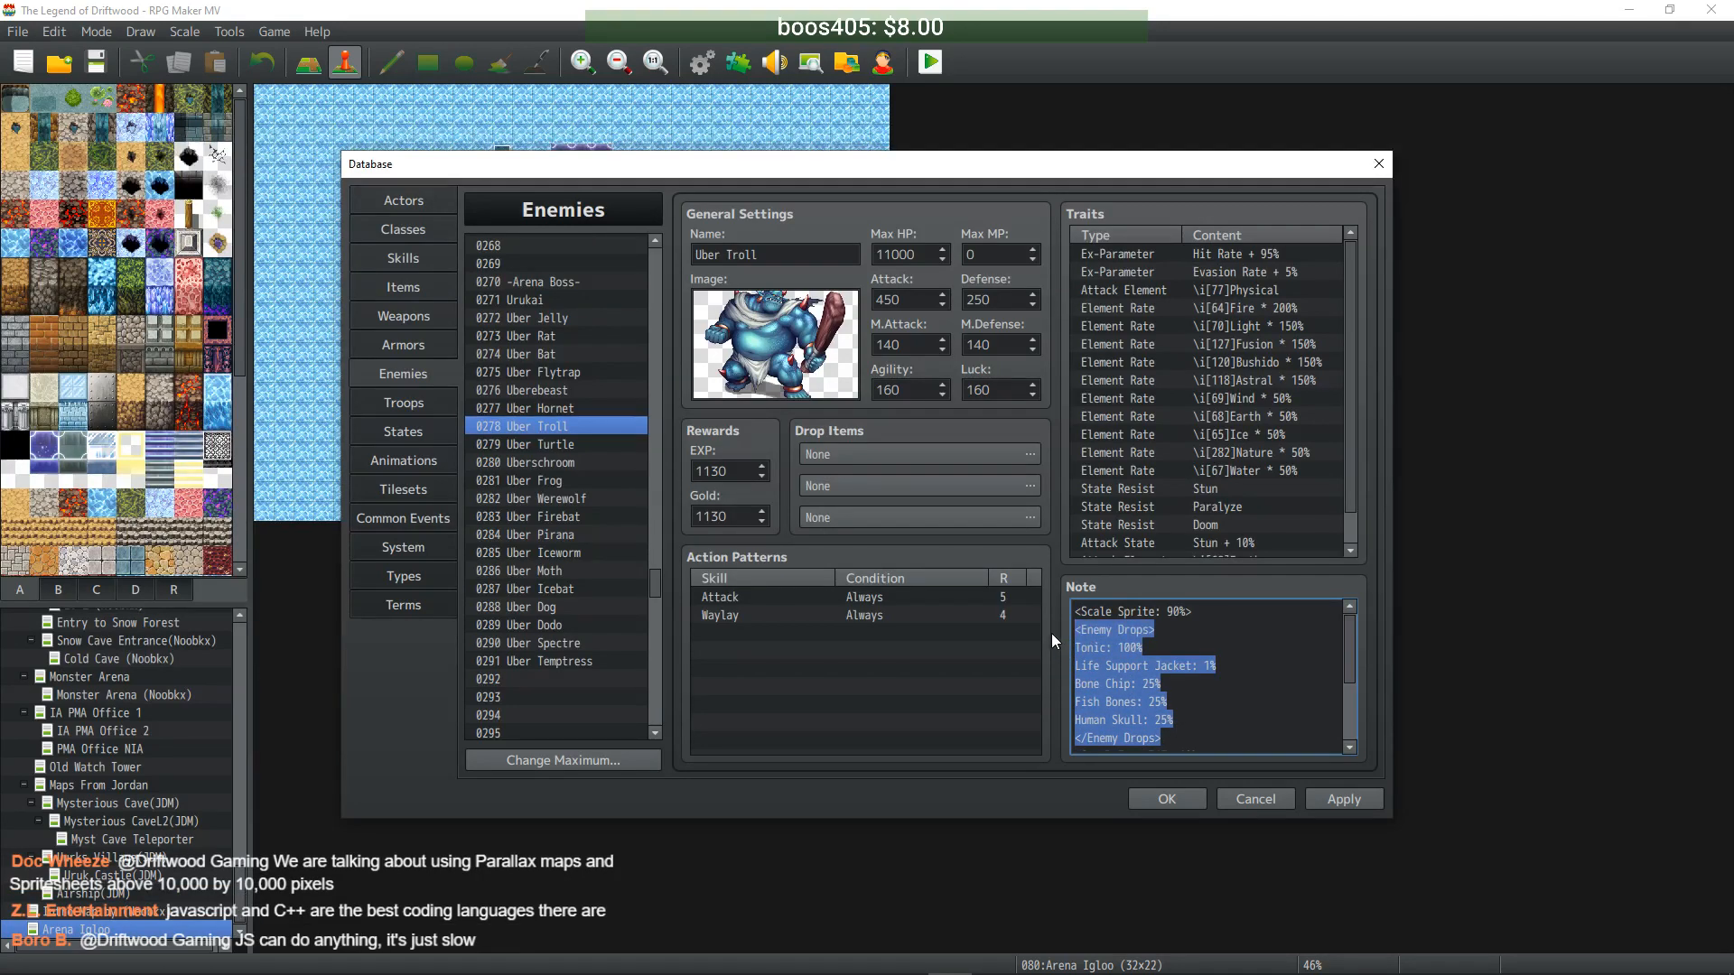
key(BackSpace)
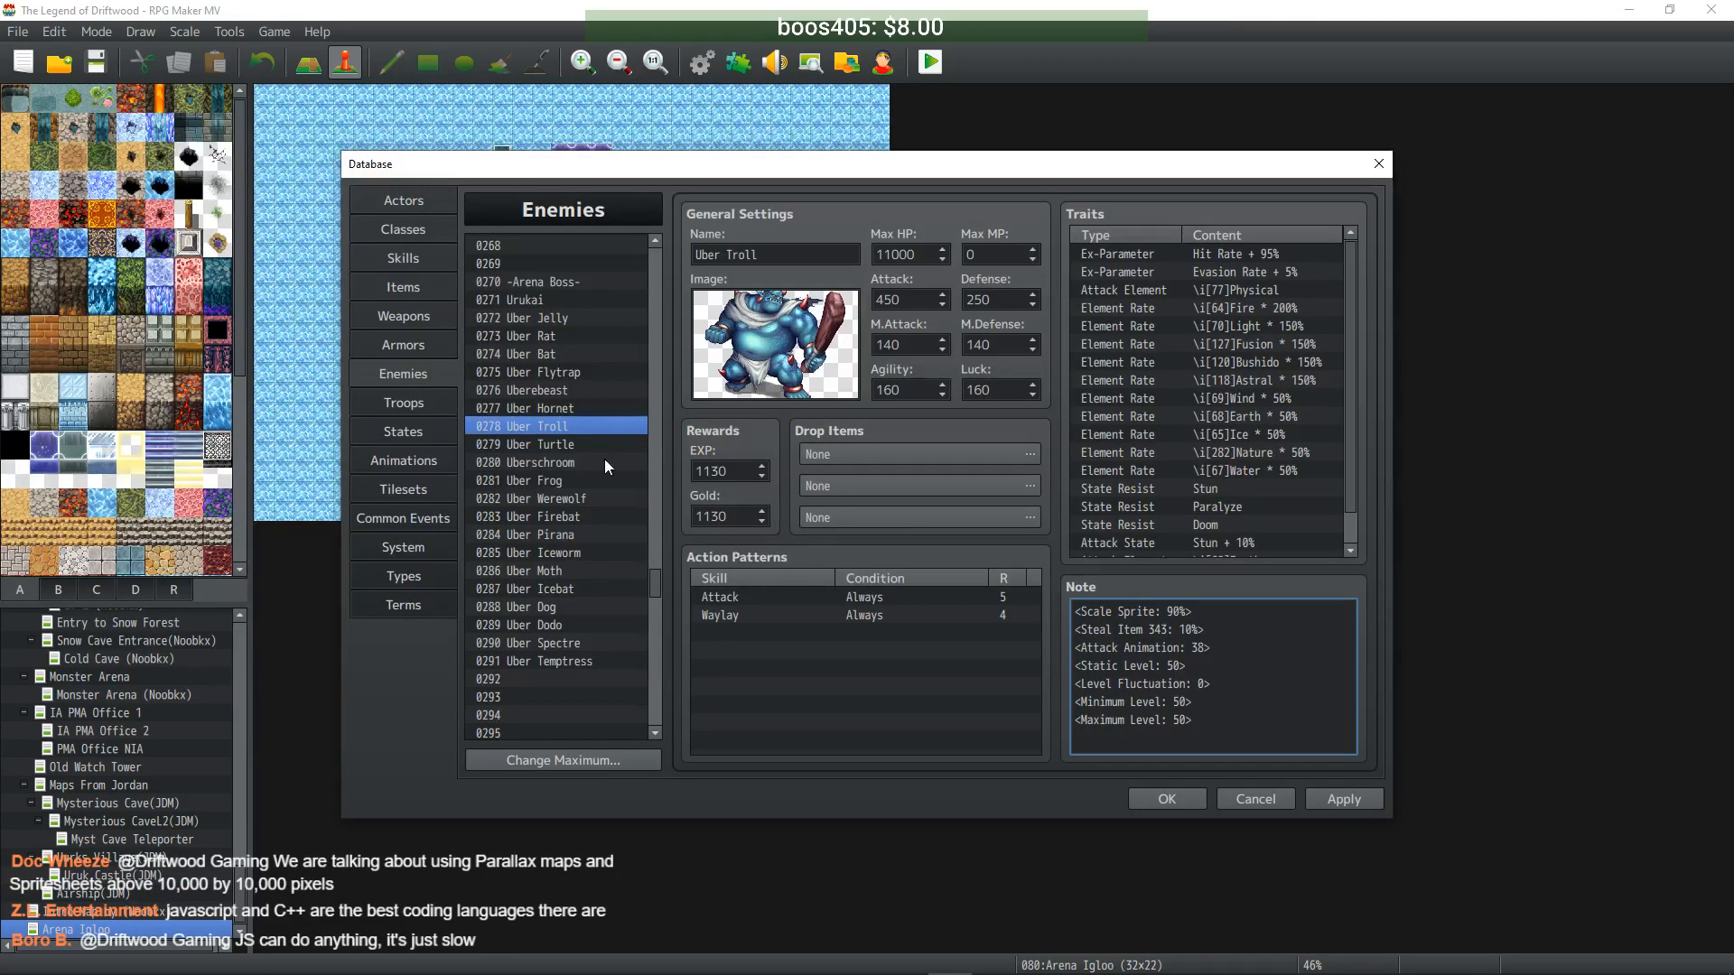
click(582, 445)
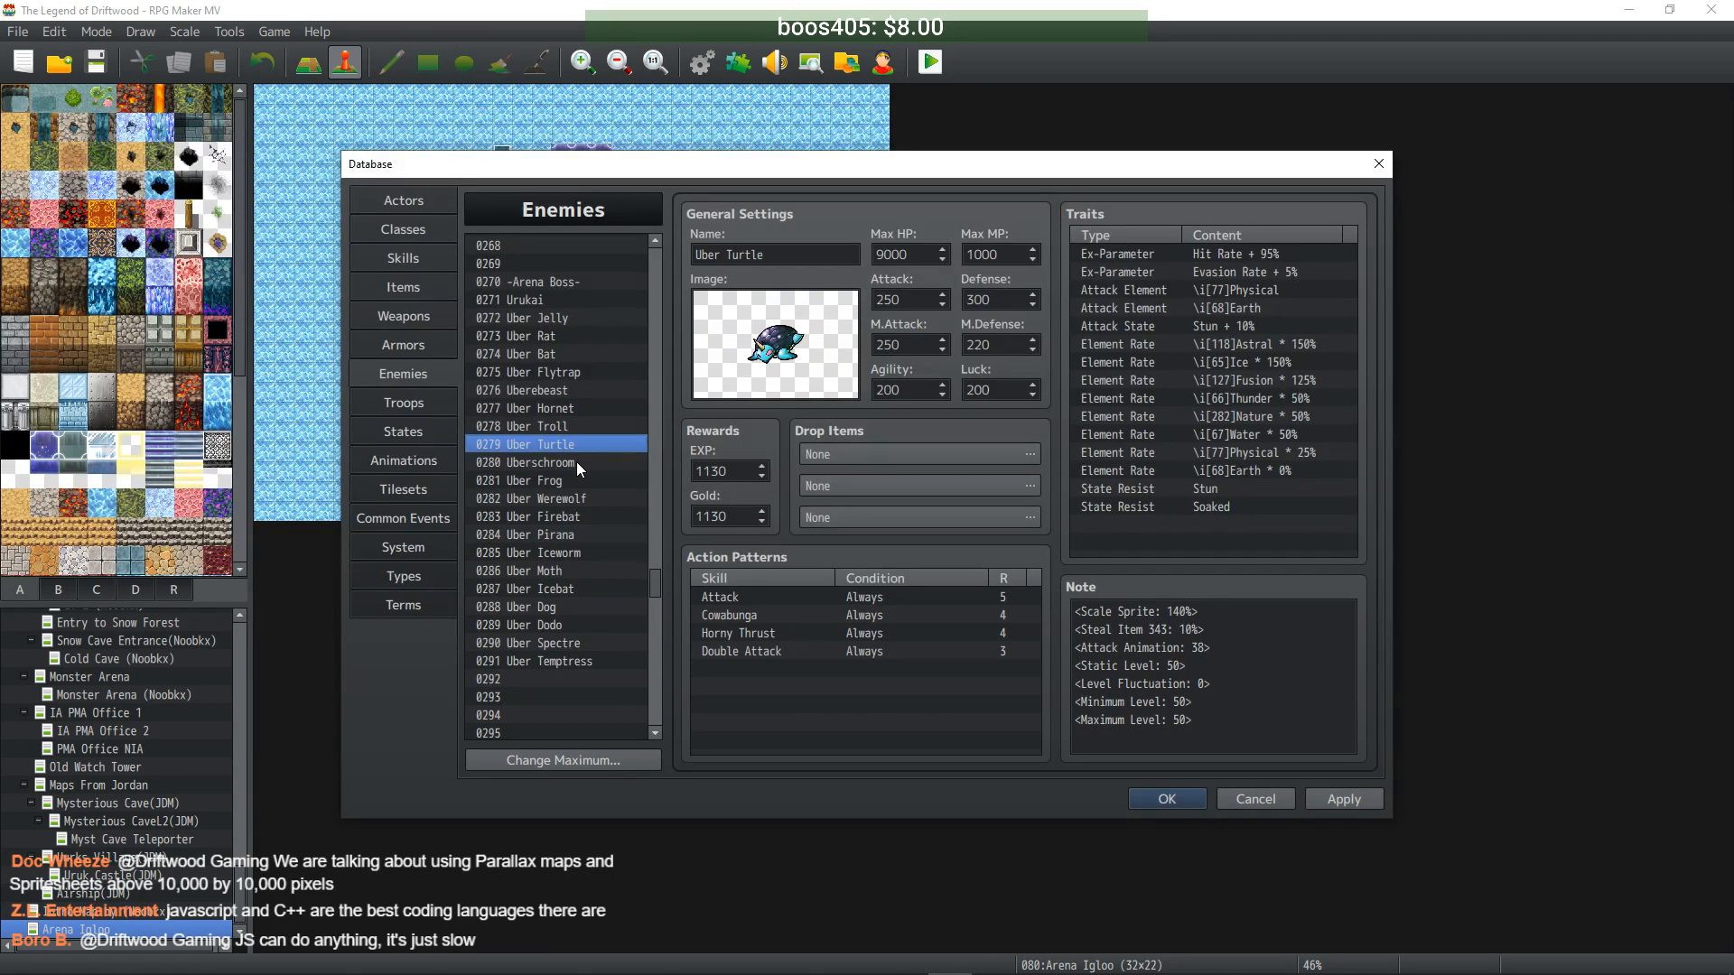
click(576, 462)
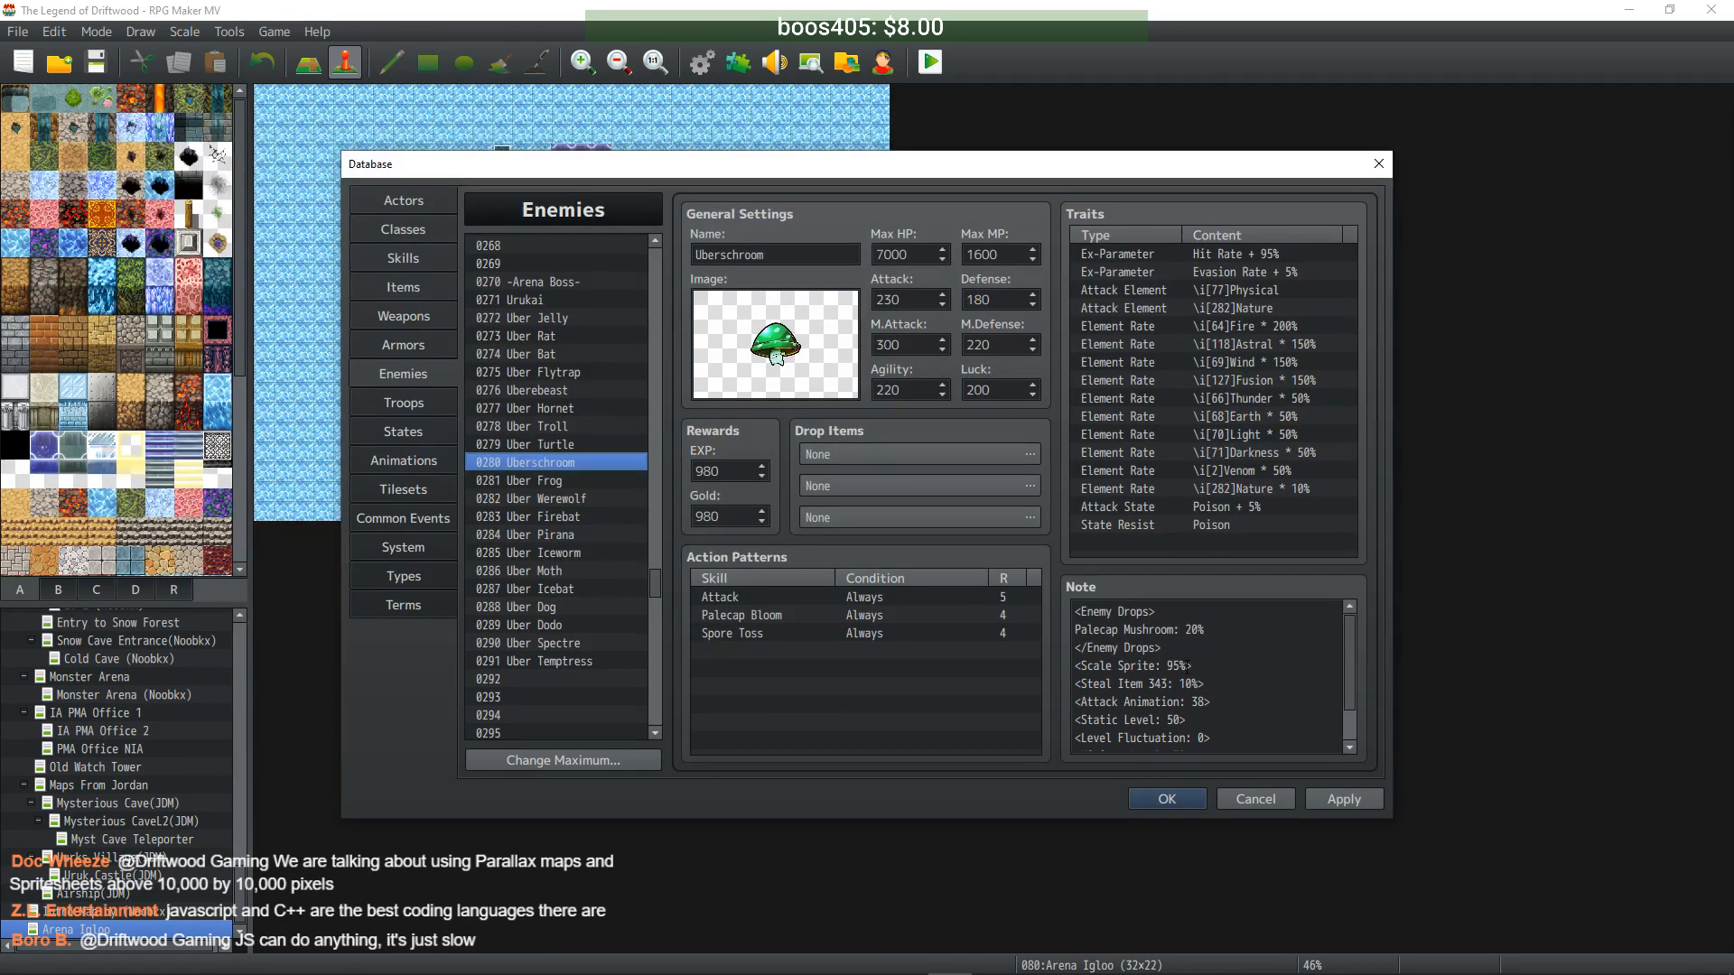
click(1194, 656)
drag(1165, 649, 1021, 599)
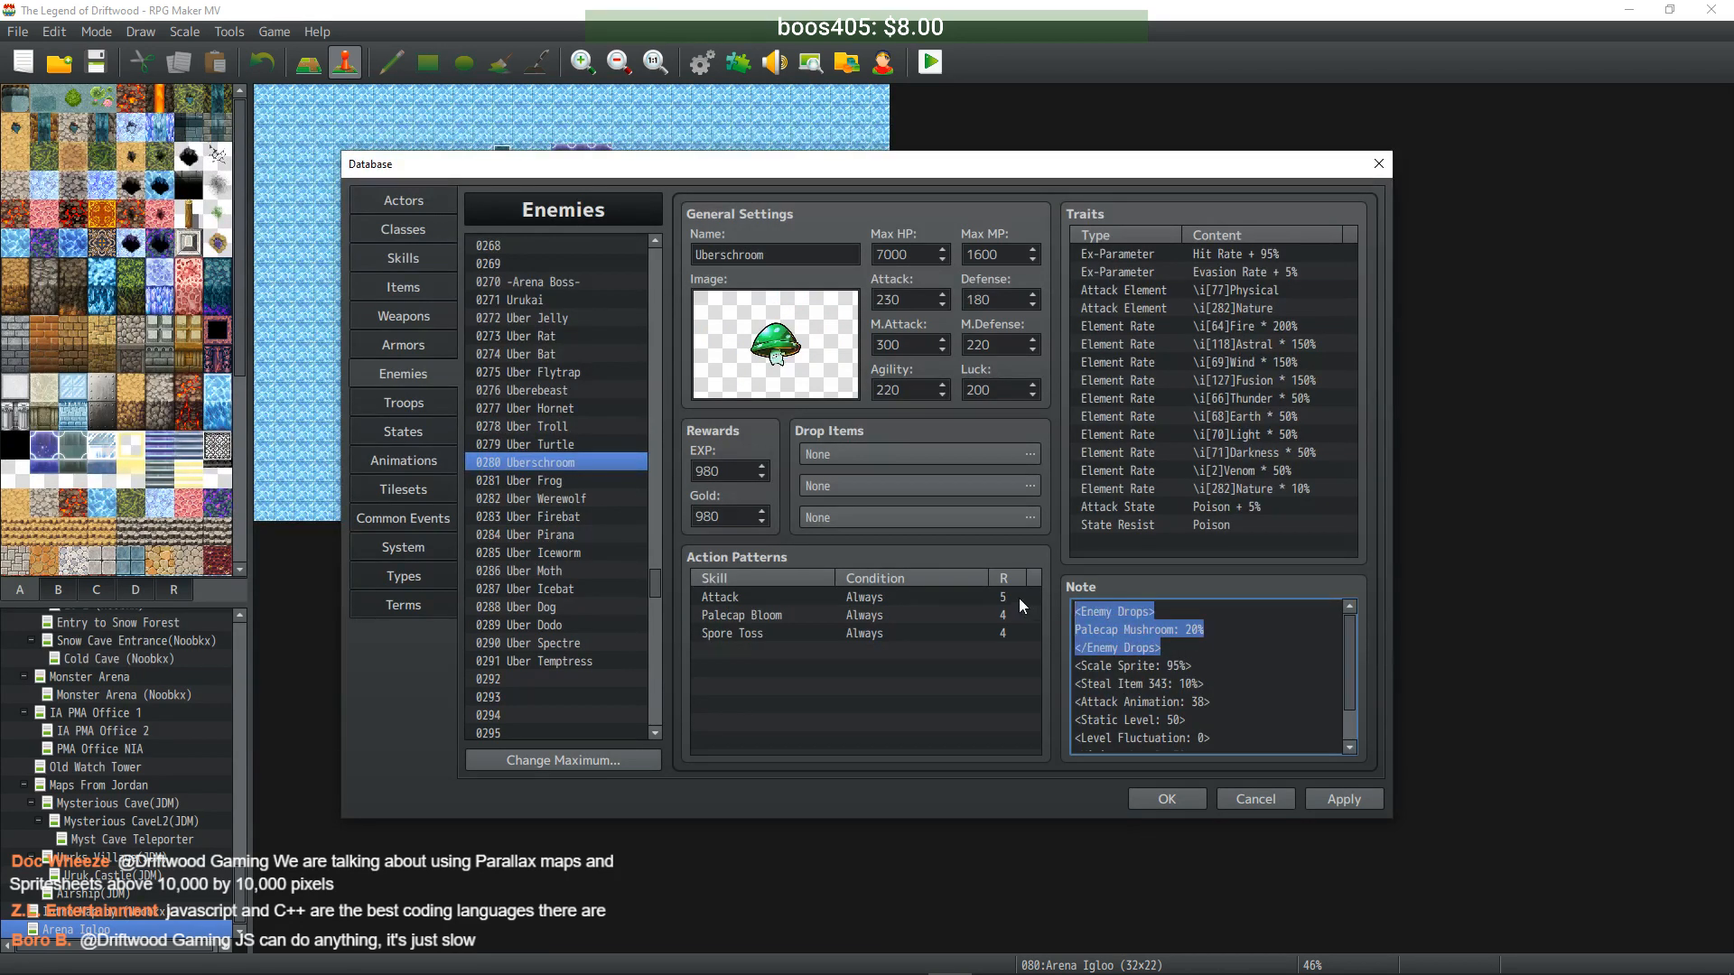
key(BackSpace)
key(Delete)
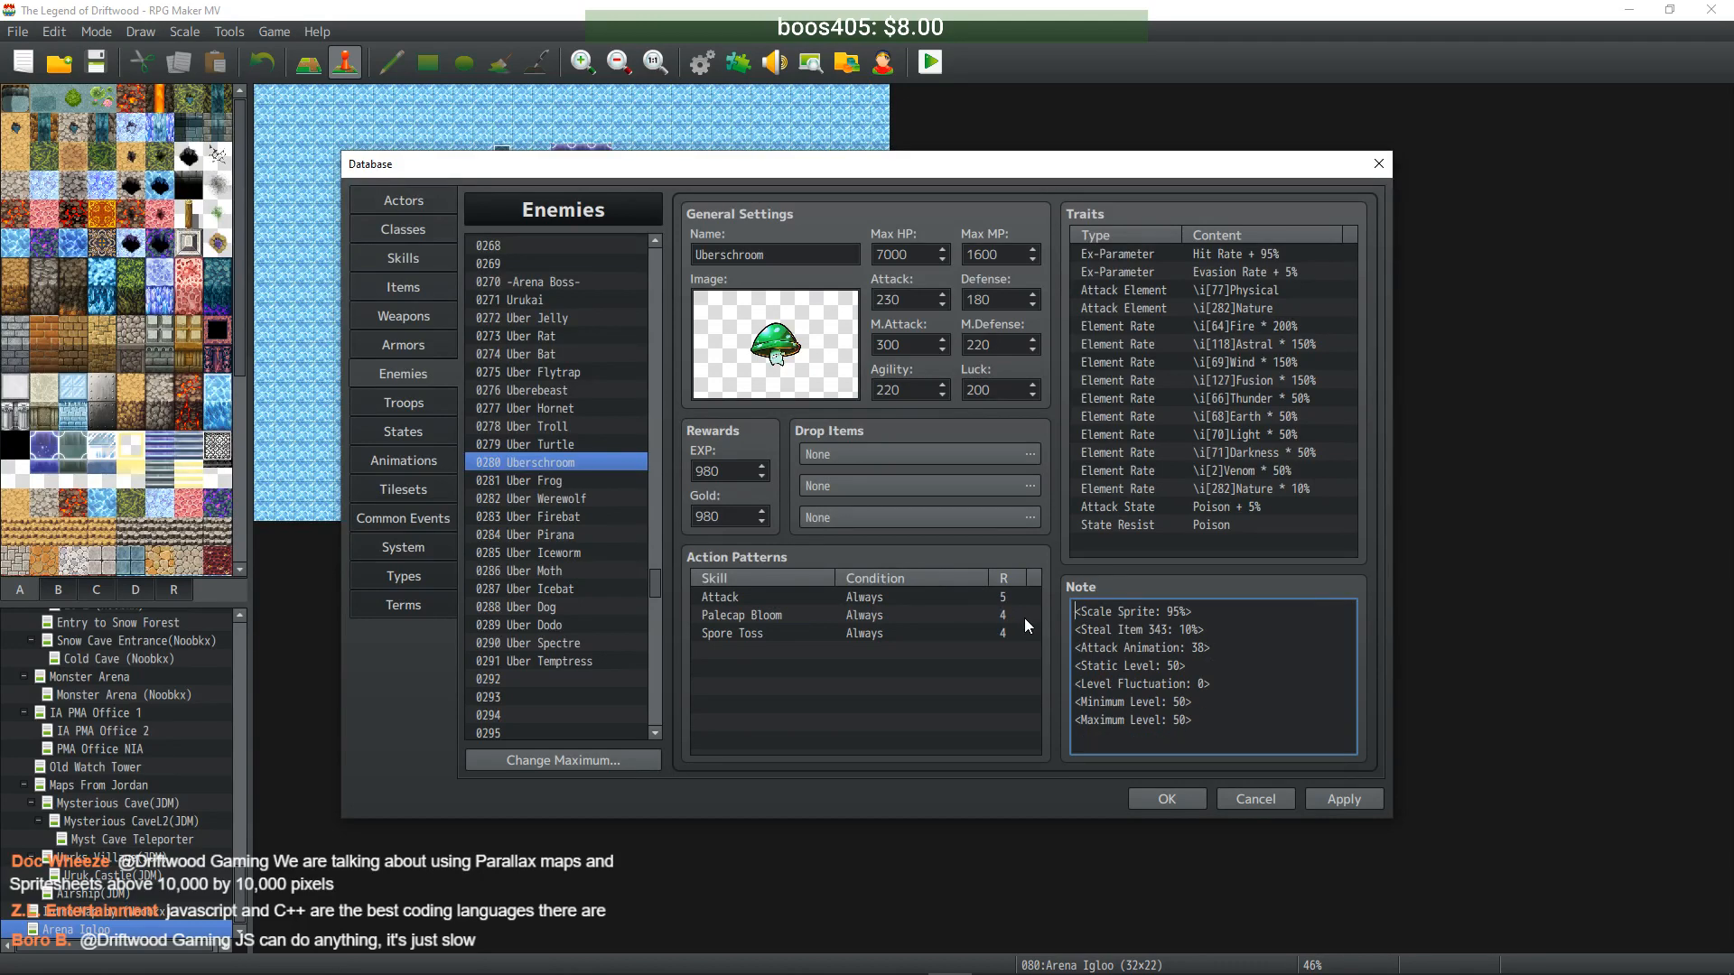
- Delete the <Enemy Drops> block from the Uber Firebat and Uber Iceworm notes
click(578, 483)
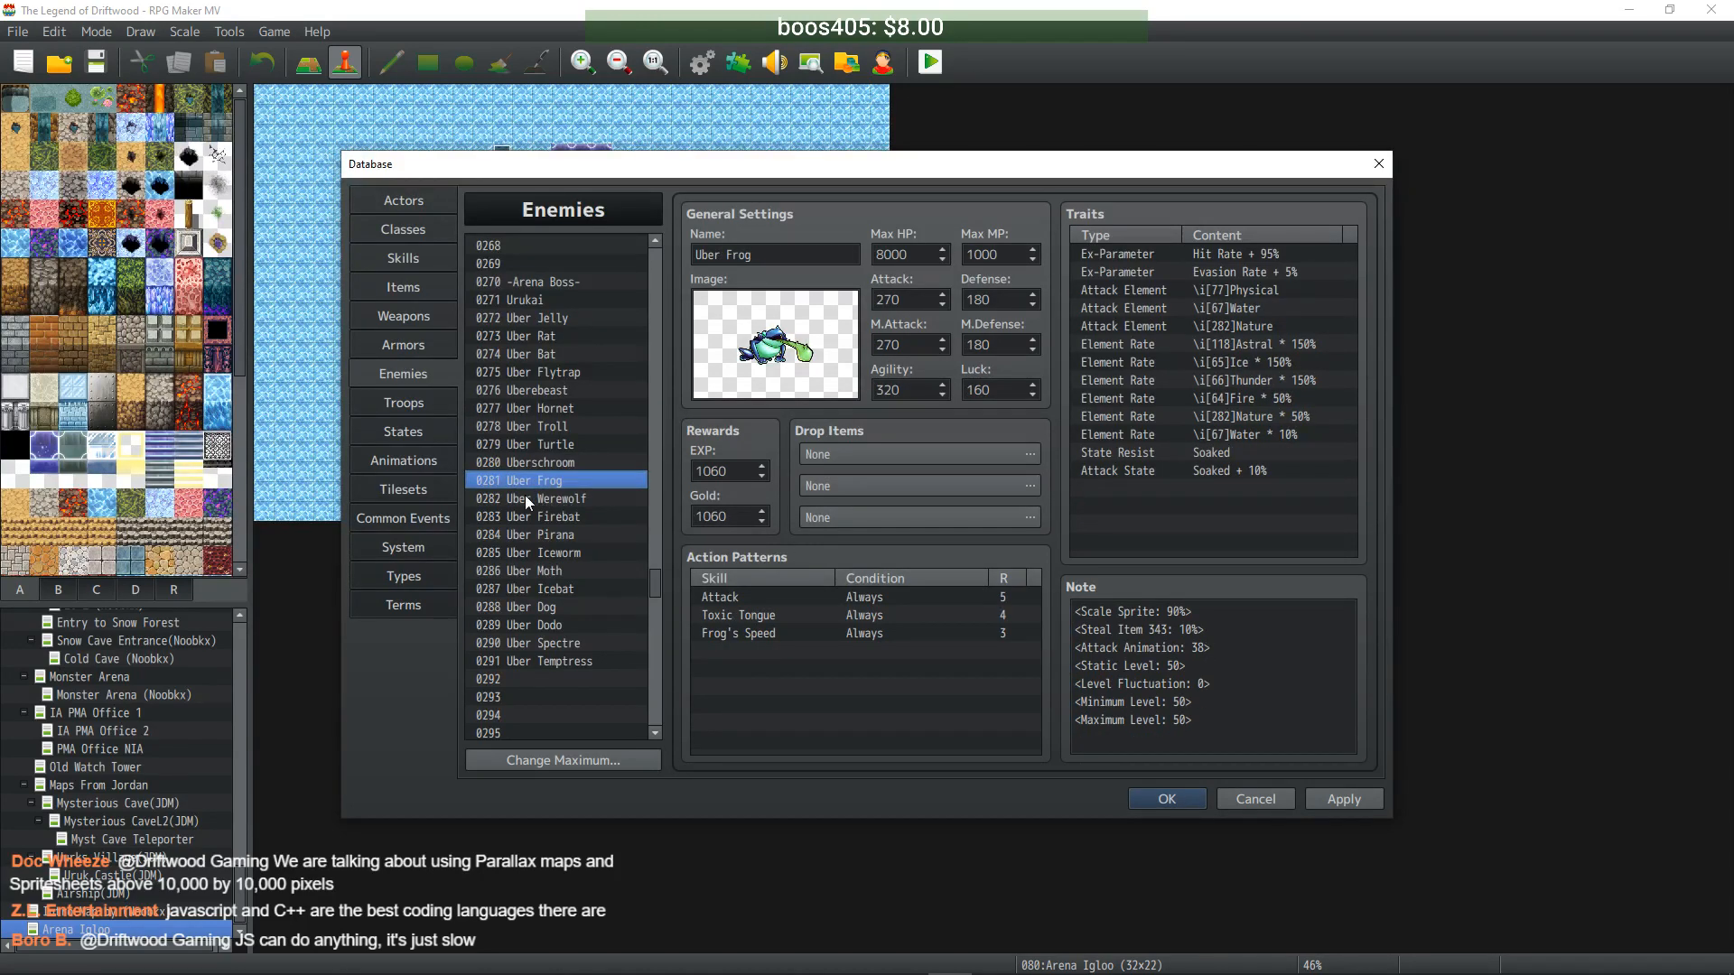
click(553, 518)
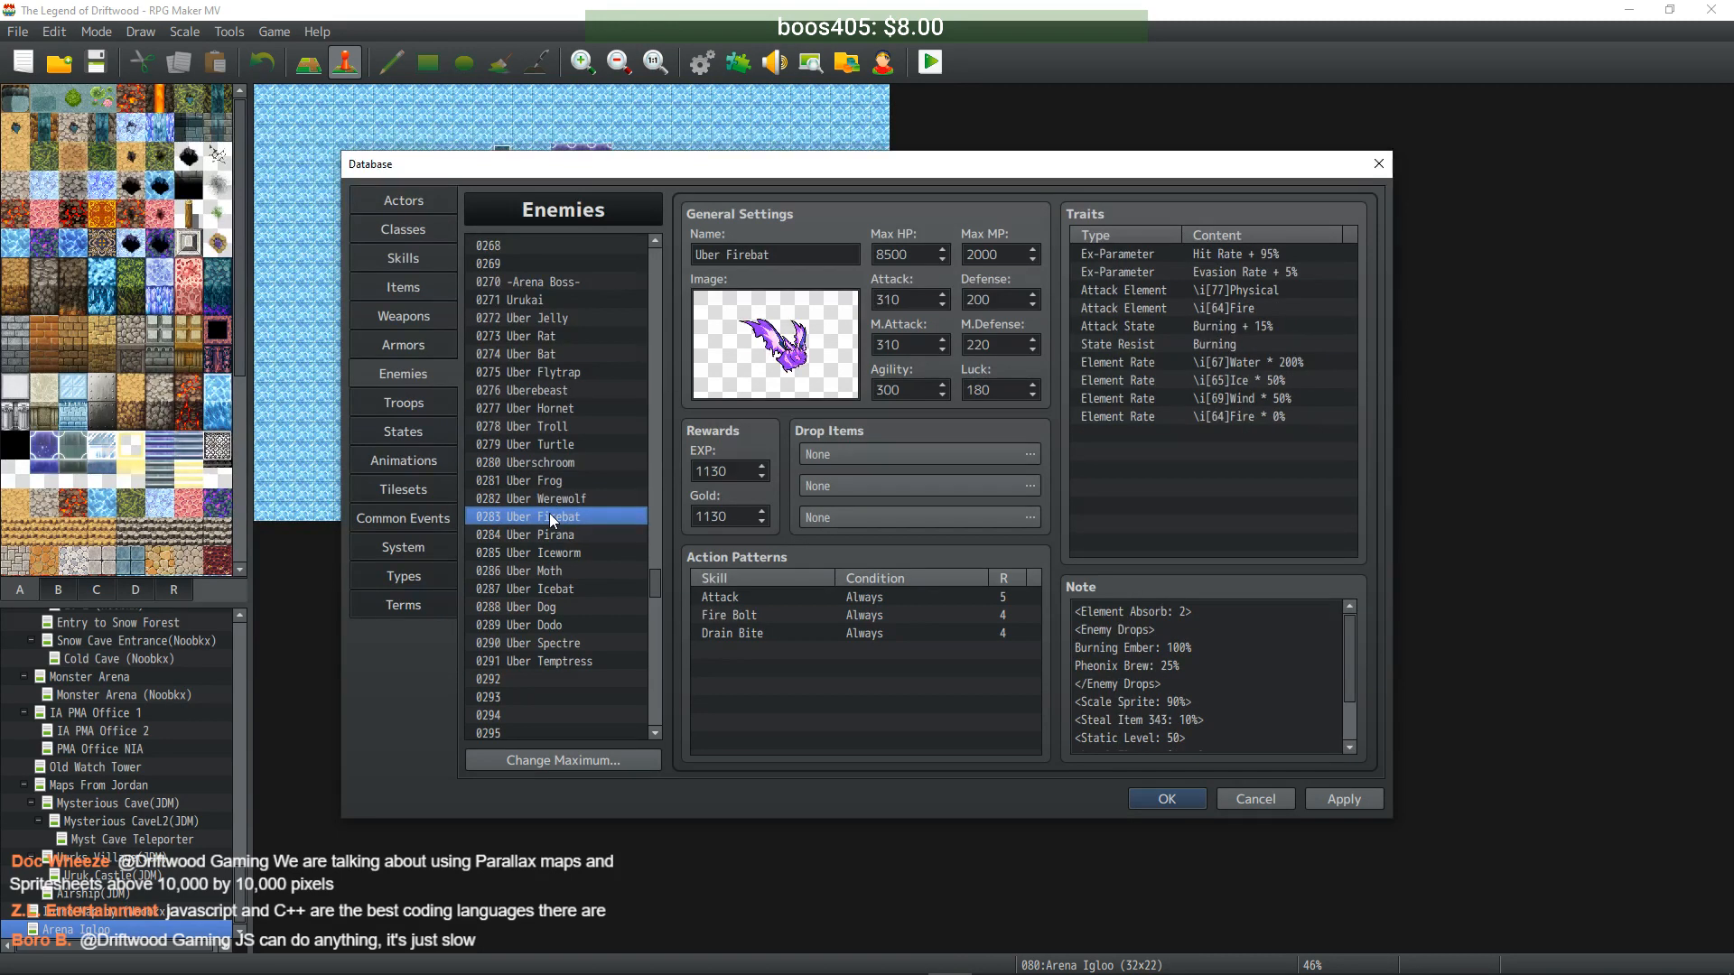
click(1200, 641)
key(ctrl+a)
drag(1167, 684, 1011, 631)
key(Delete)
key(BackSpace)
click(583, 536)
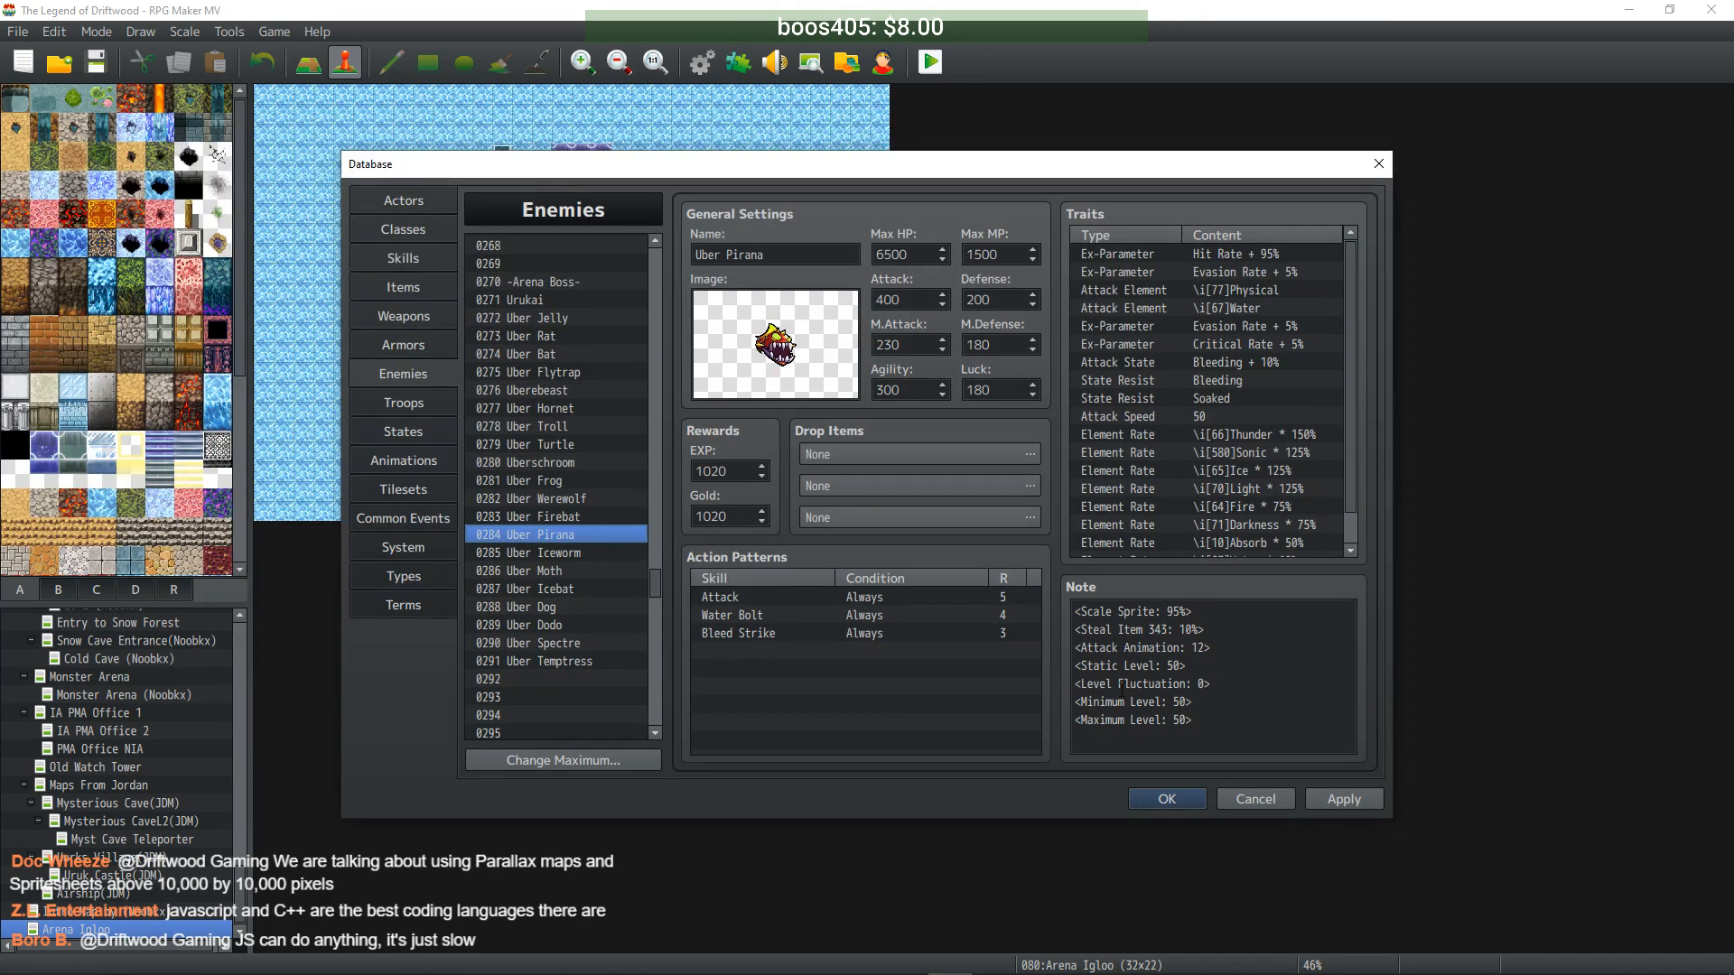
click(562, 553)
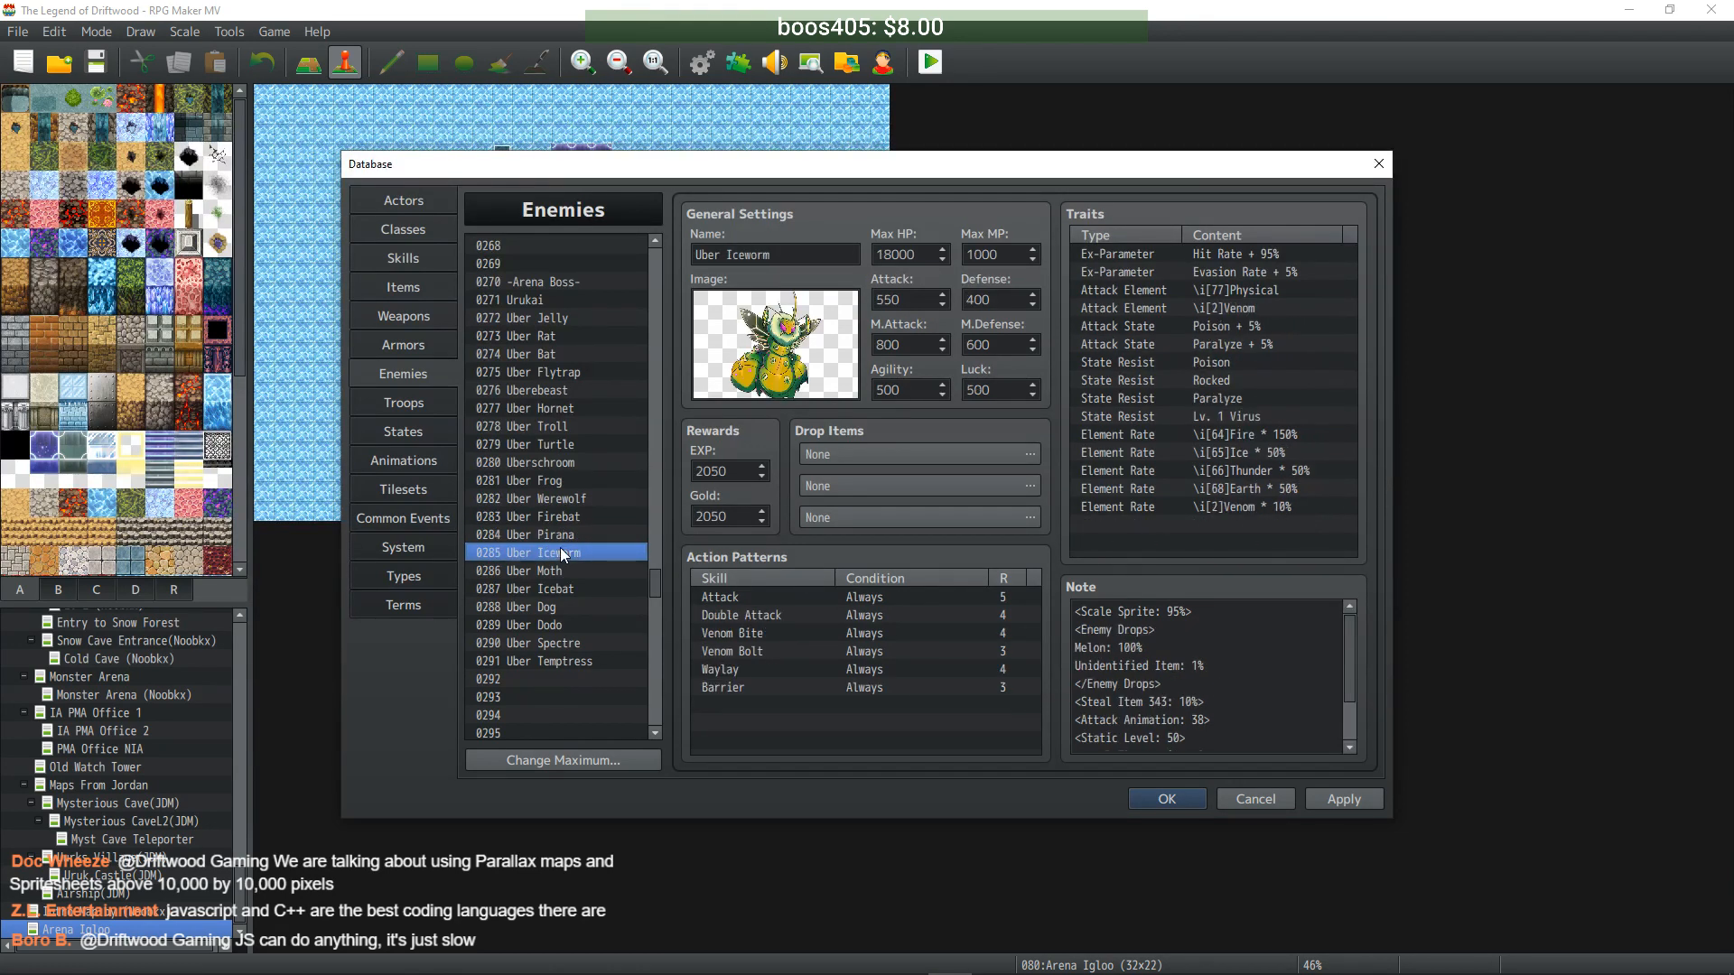
click(1158, 684)
drag(1158, 683, 1044, 625)
key(BackSpace)
key(BackSpace)
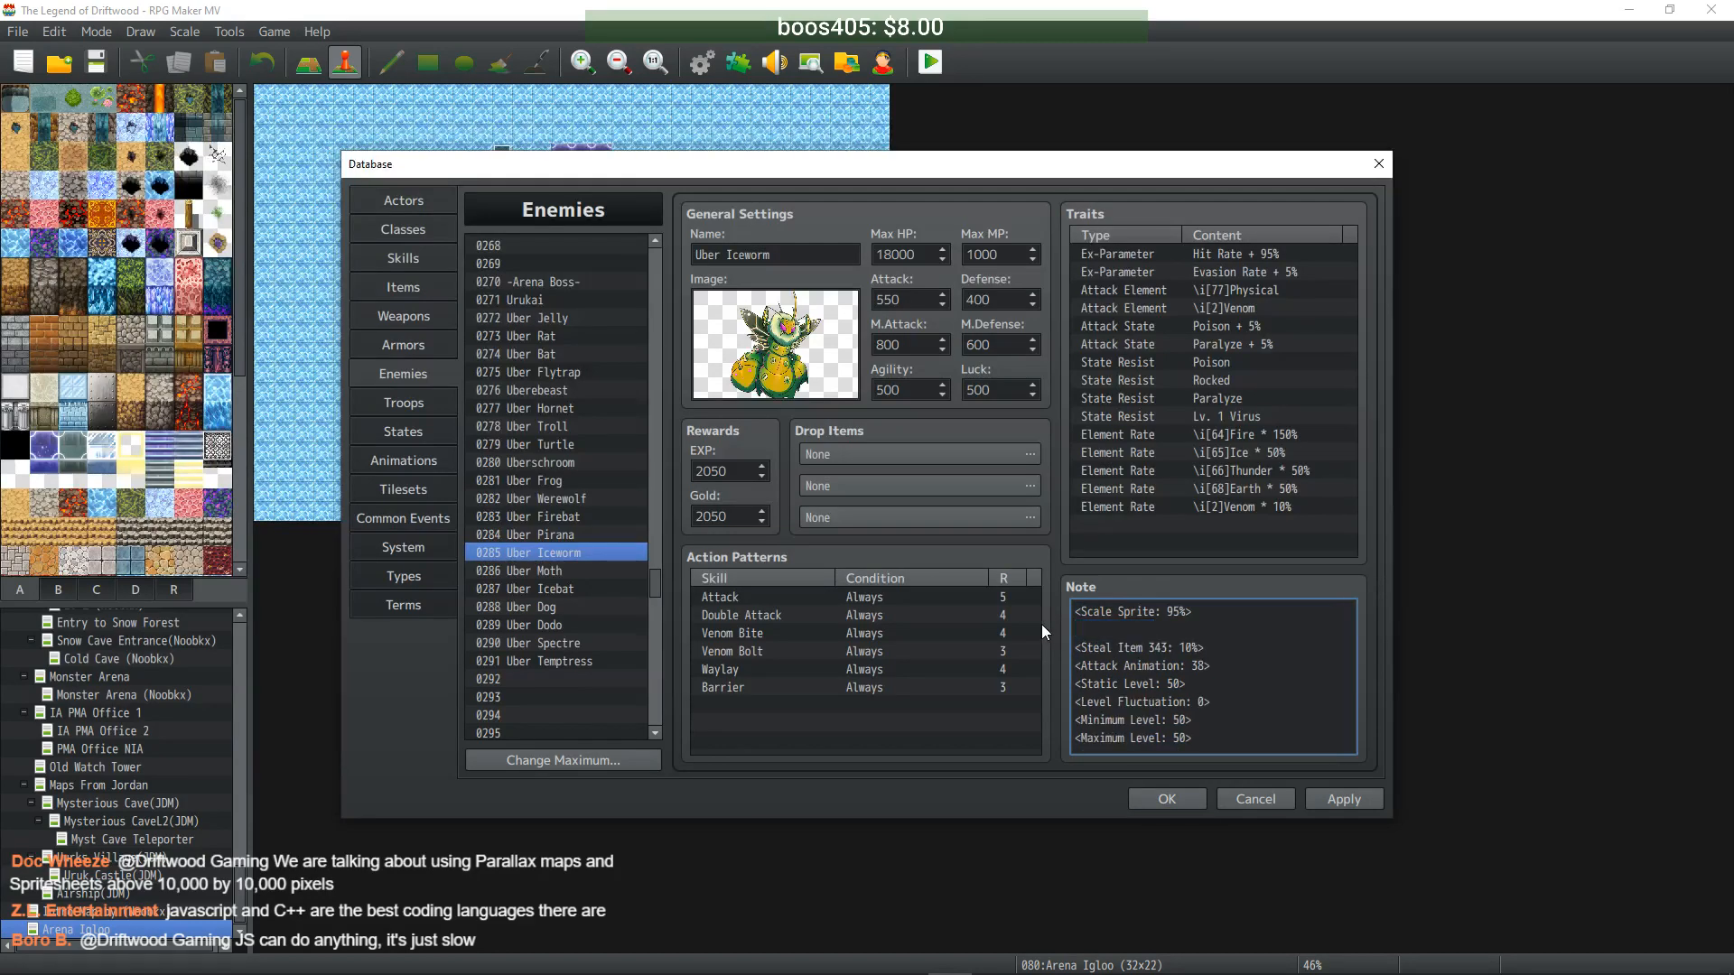
- Delete the <Enemy Drops> block from the Uber Moth and Uber Icebat notes
click(578, 569)
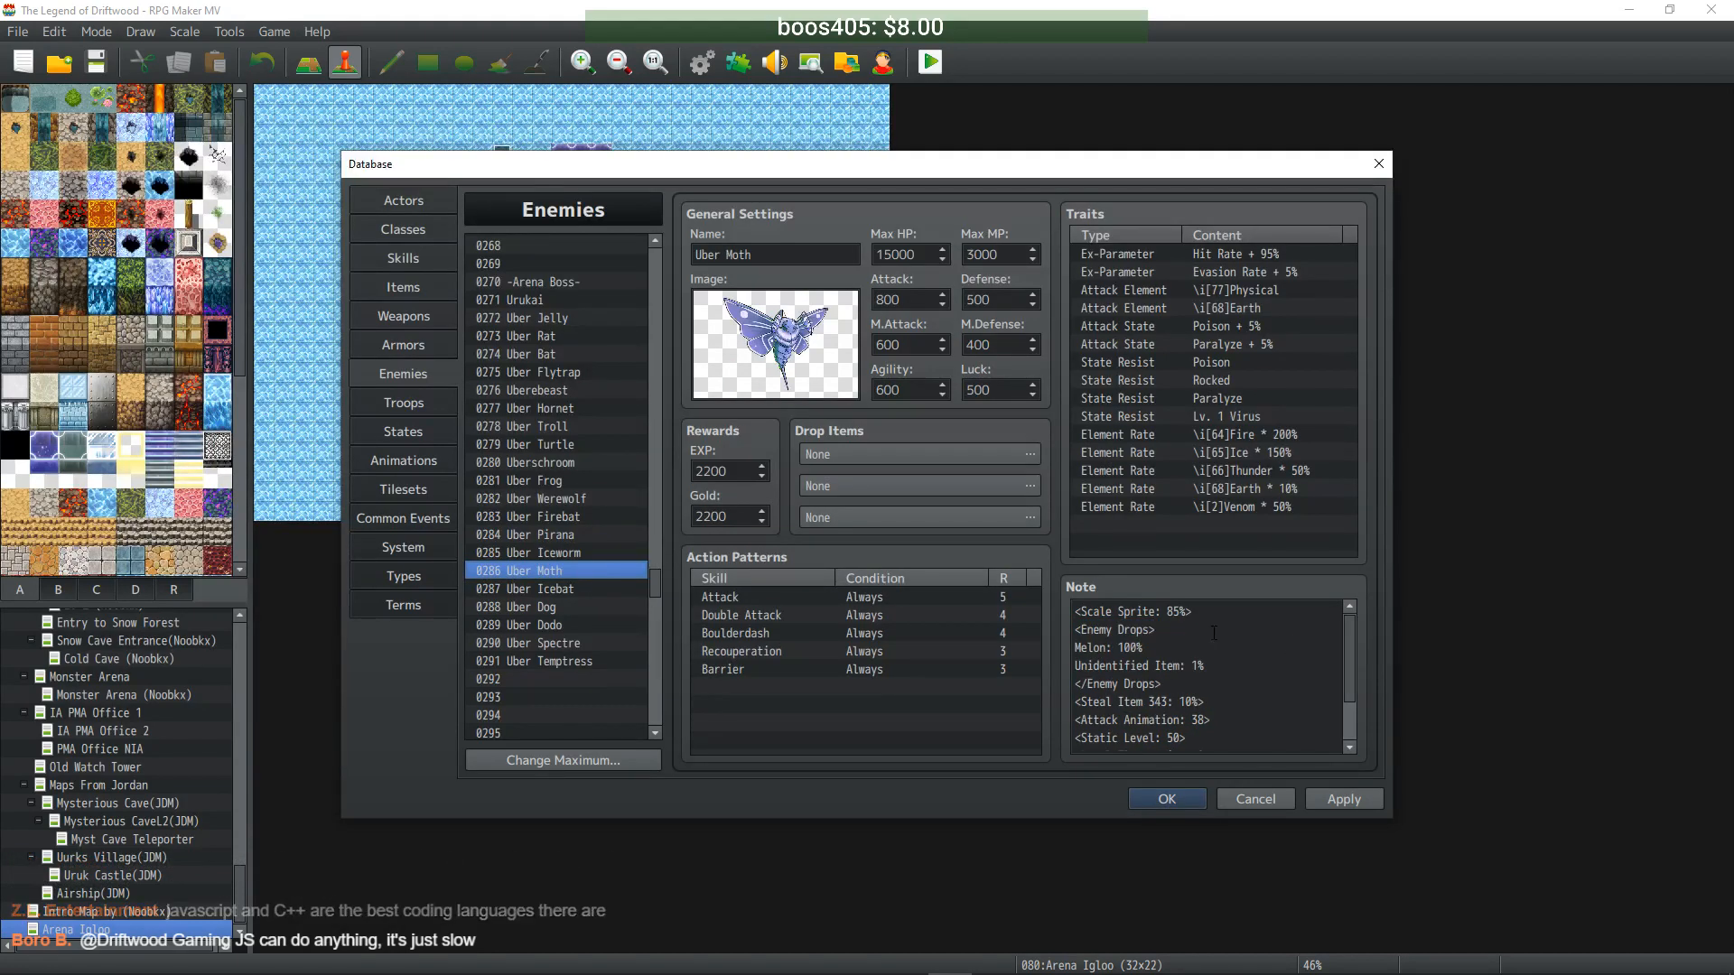
click(1184, 684)
drag(1184, 684, 1023, 635)
key(BackSpace)
key(BackSpace)
click(539, 589)
drag(1178, 650, 1021, 605)
key(BackSpace)
key(Delete)
- Delete the <Enemy Drops> block from Uber Spectre's note and apply the changes
click(540, 608)
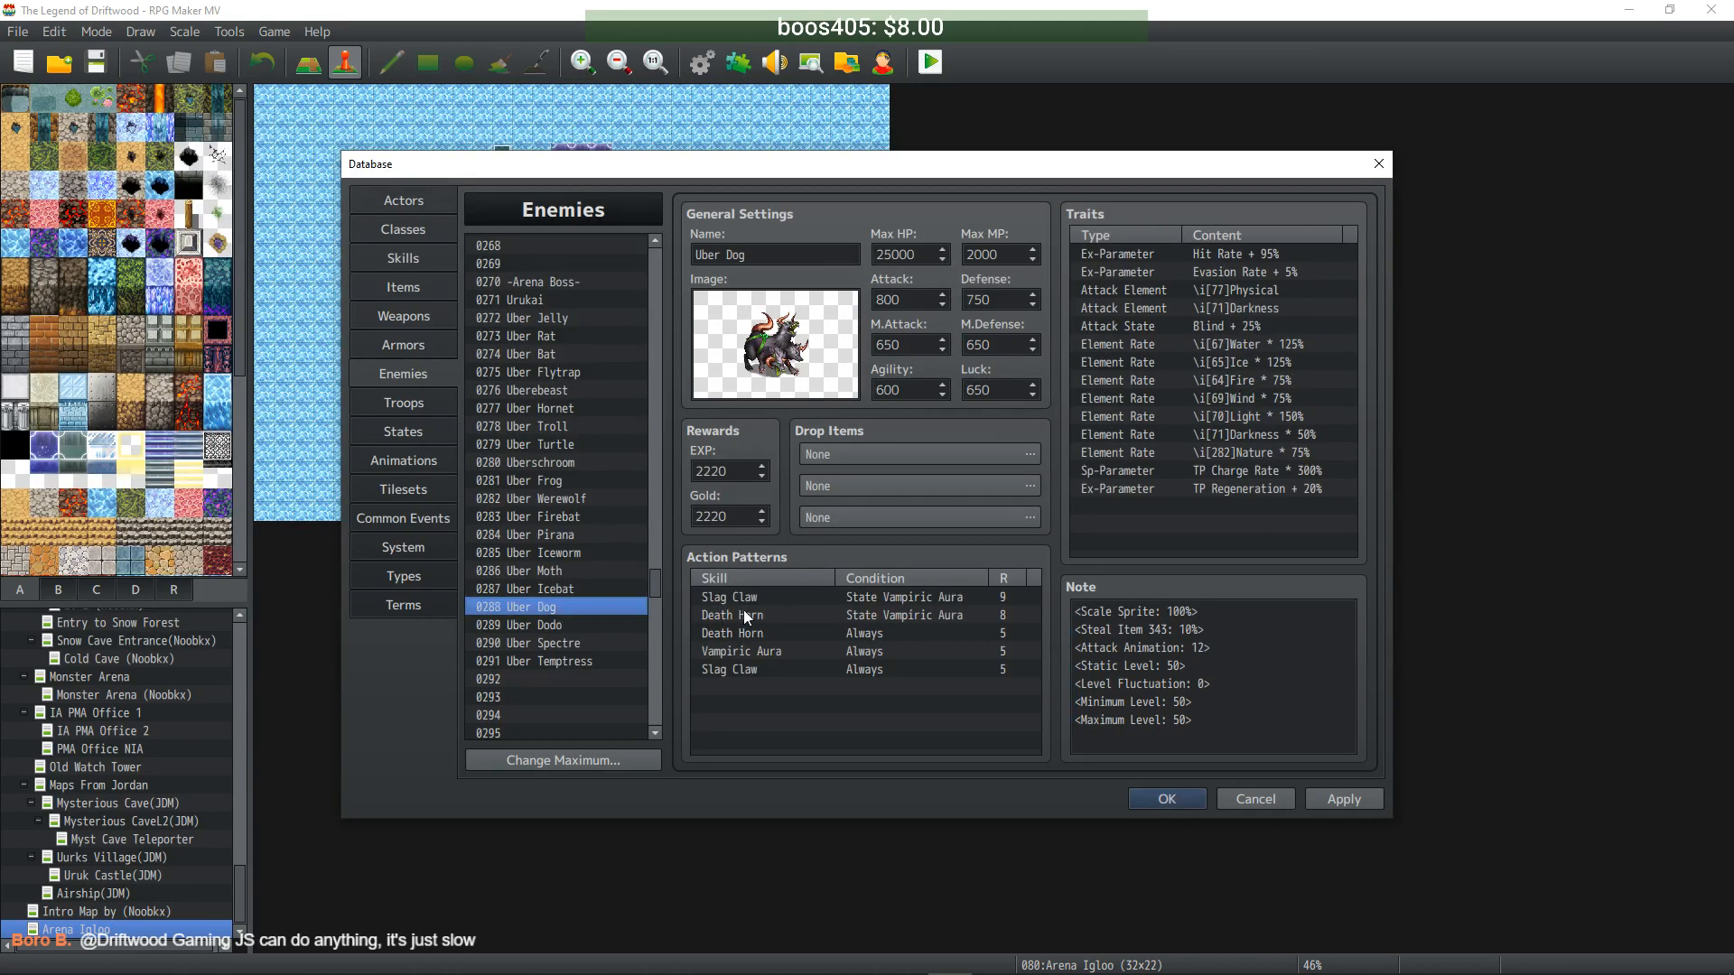
click(578, 627)
click(576, 642)
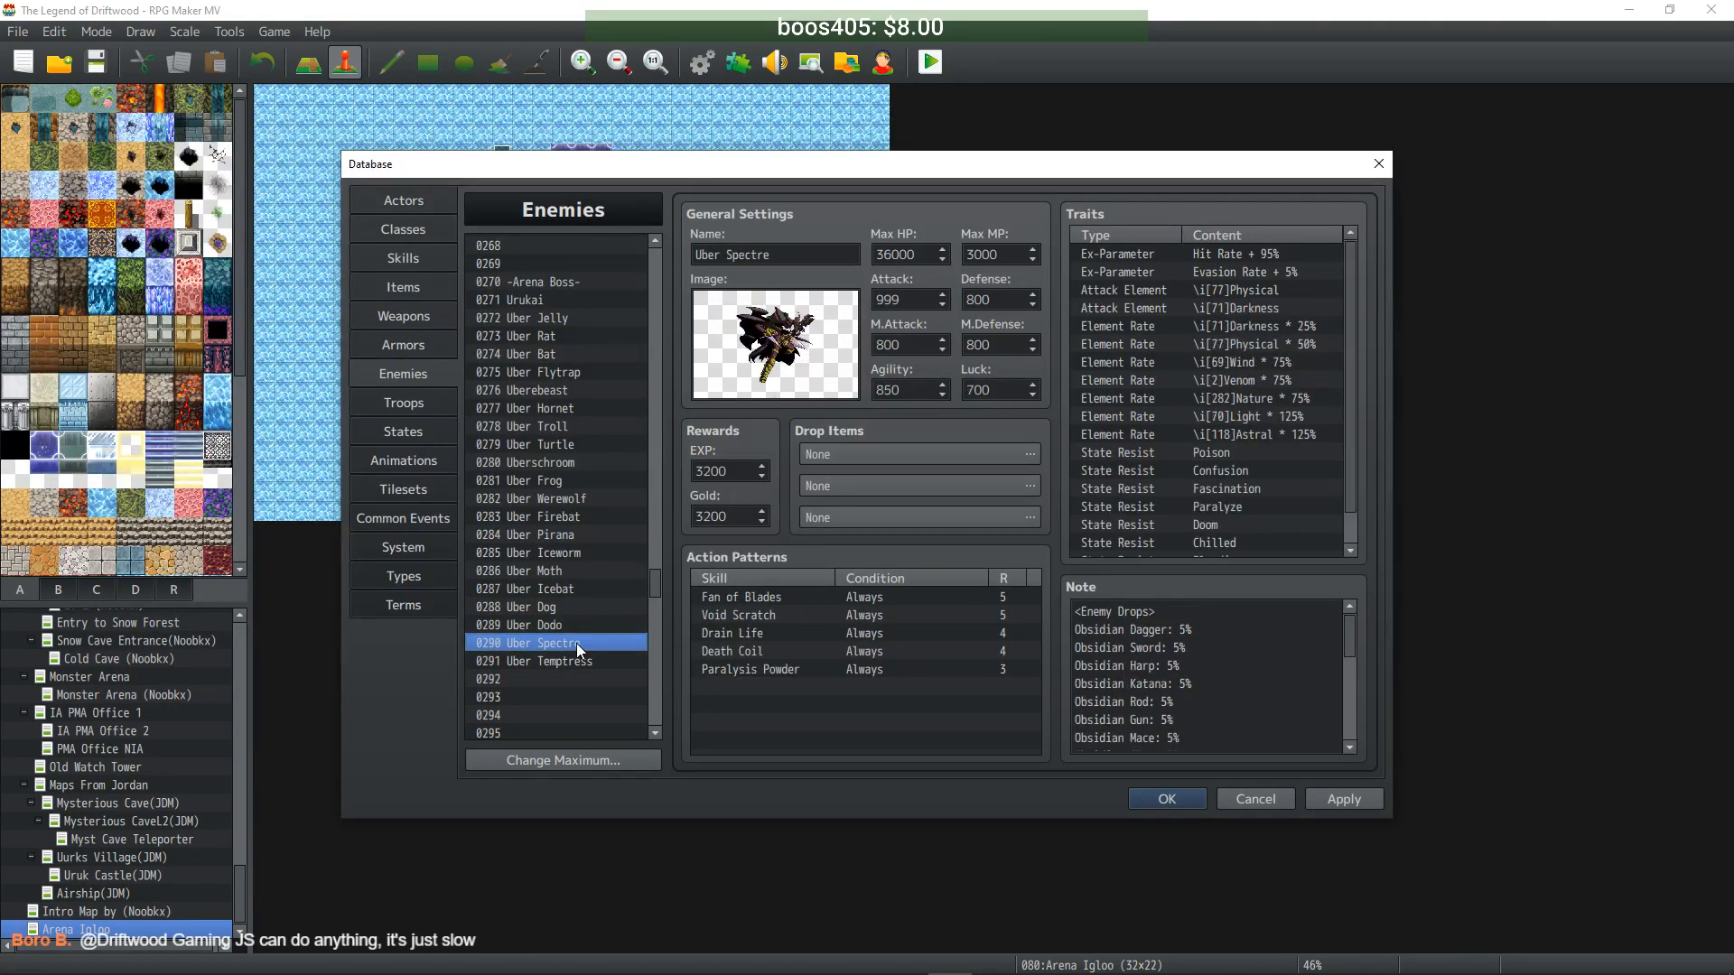
click(1076, 612)
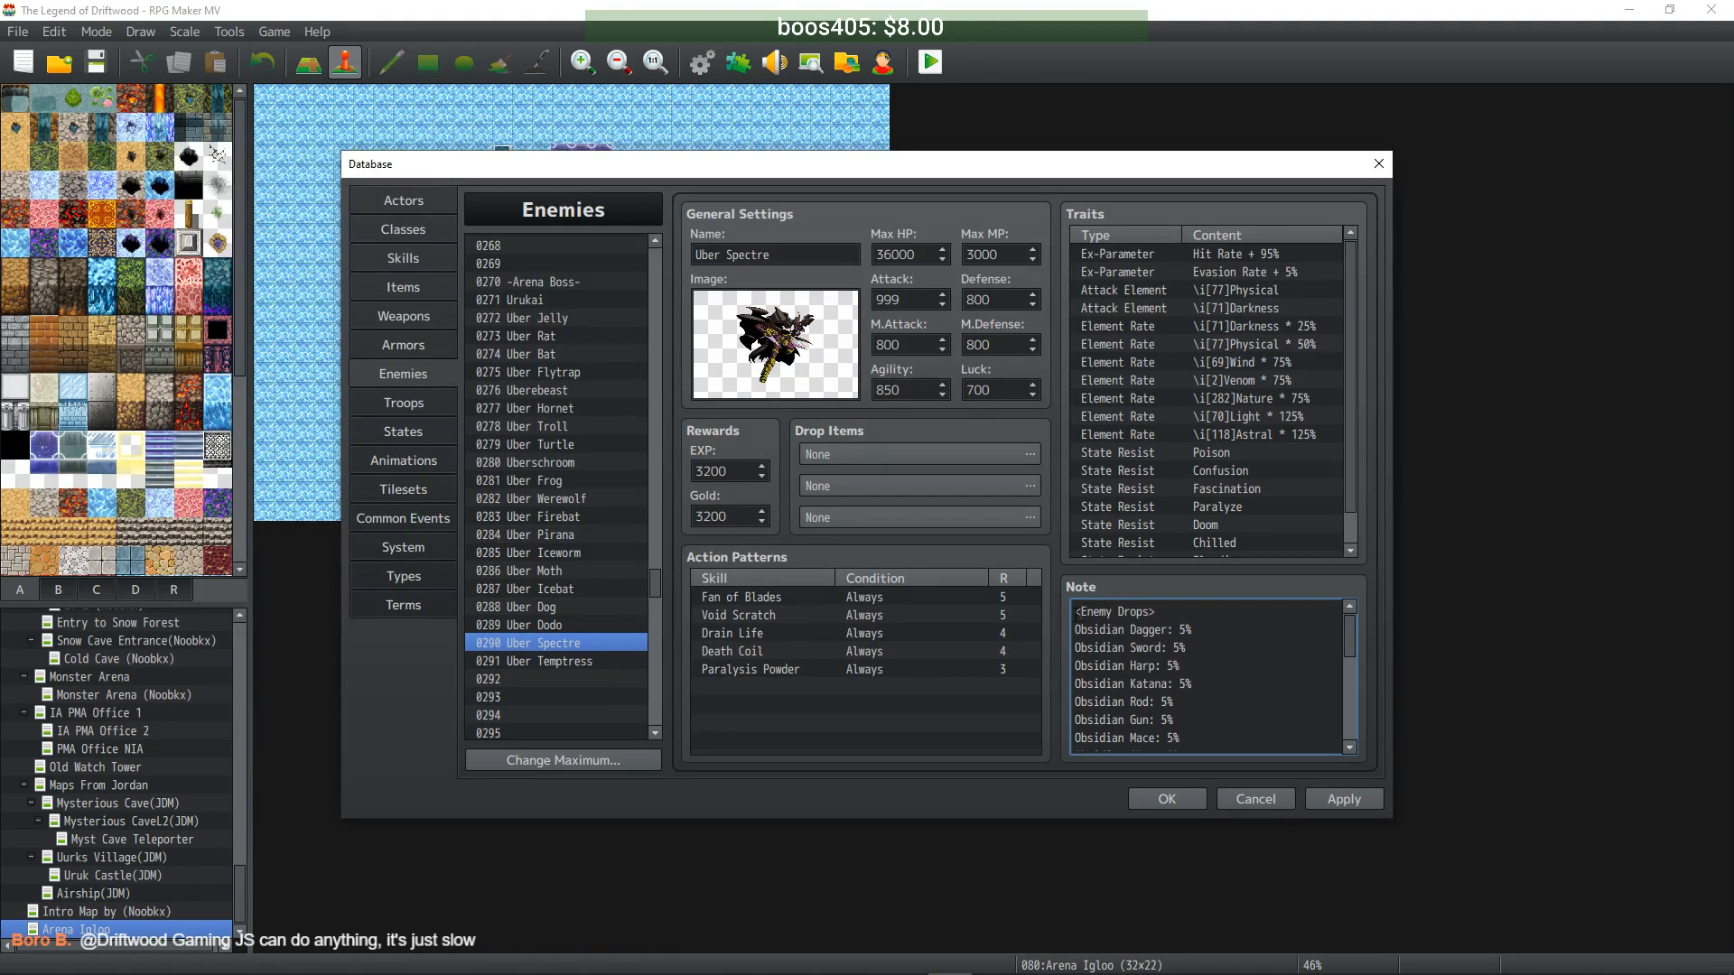
drag(1076, 611, 1209, 675)
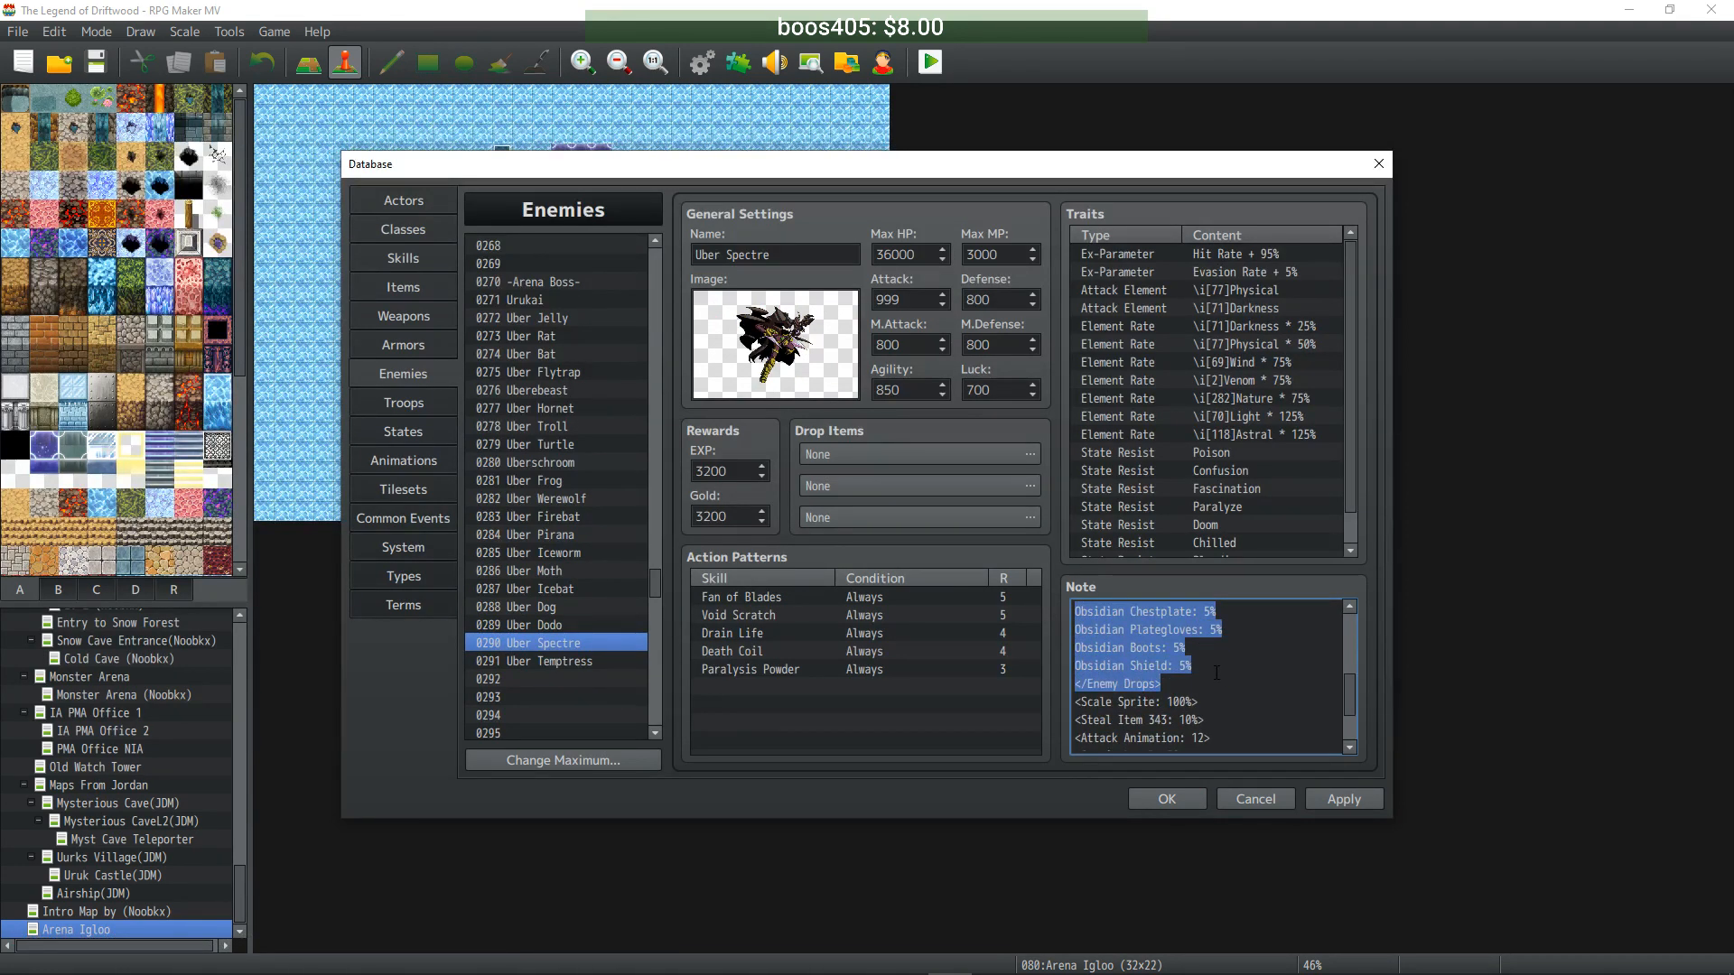
key(BackSpace)
key(Delete)
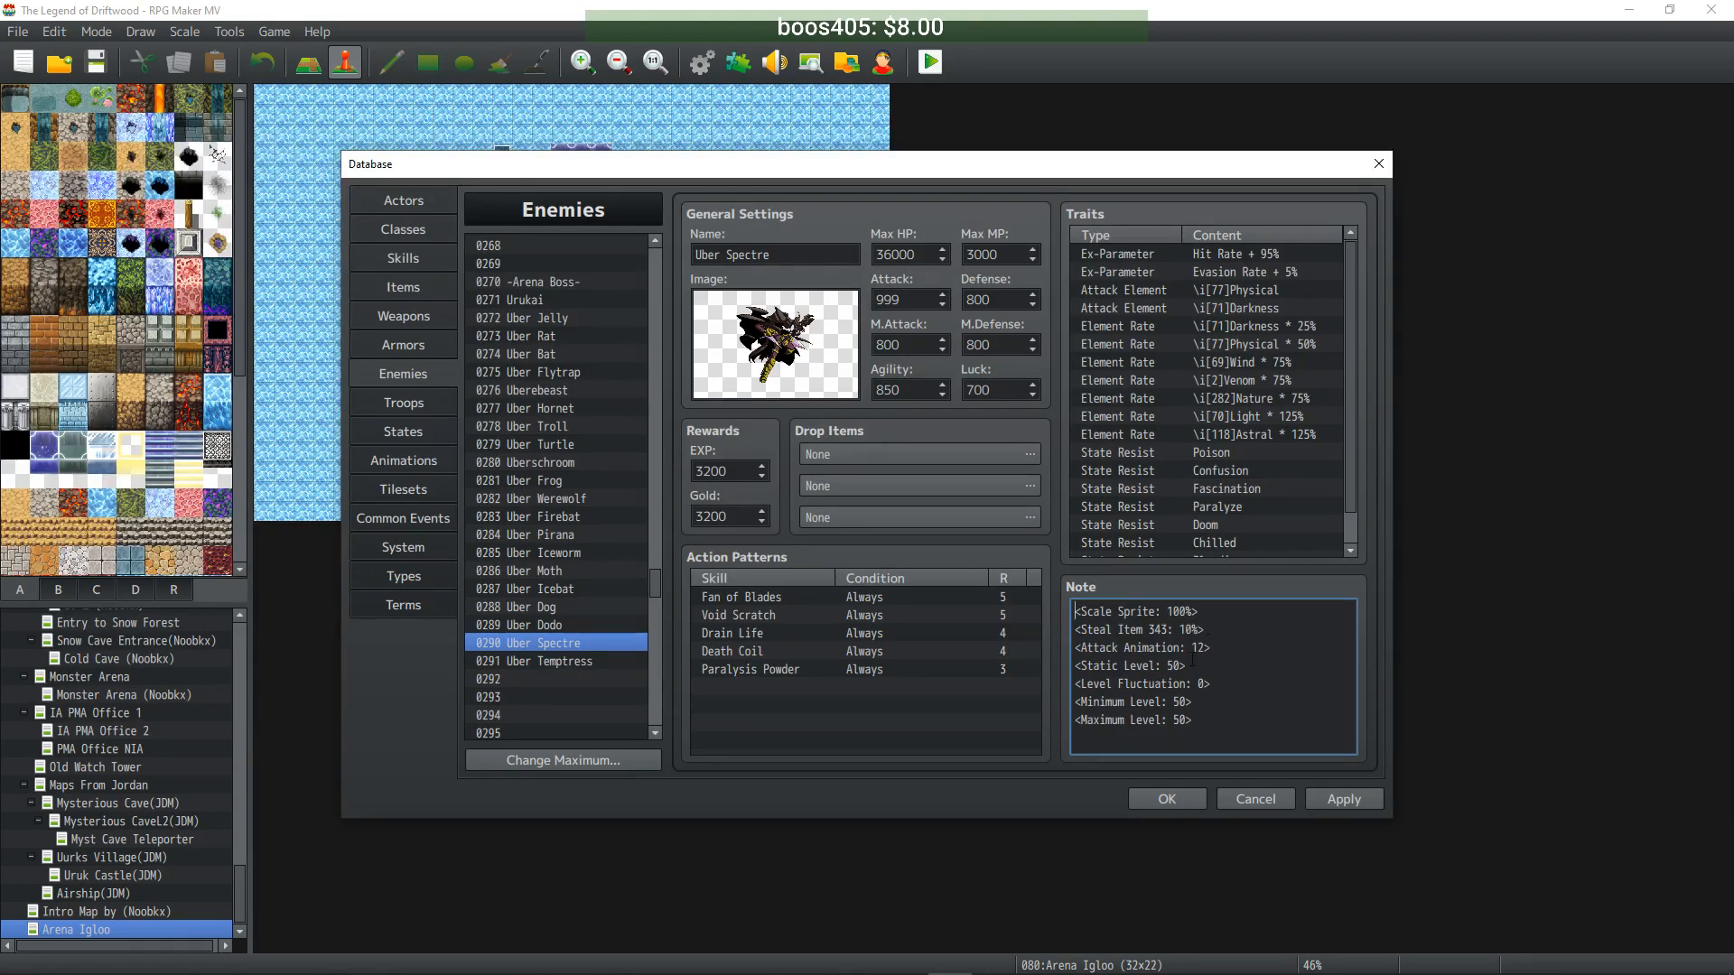
click(1346, 799)
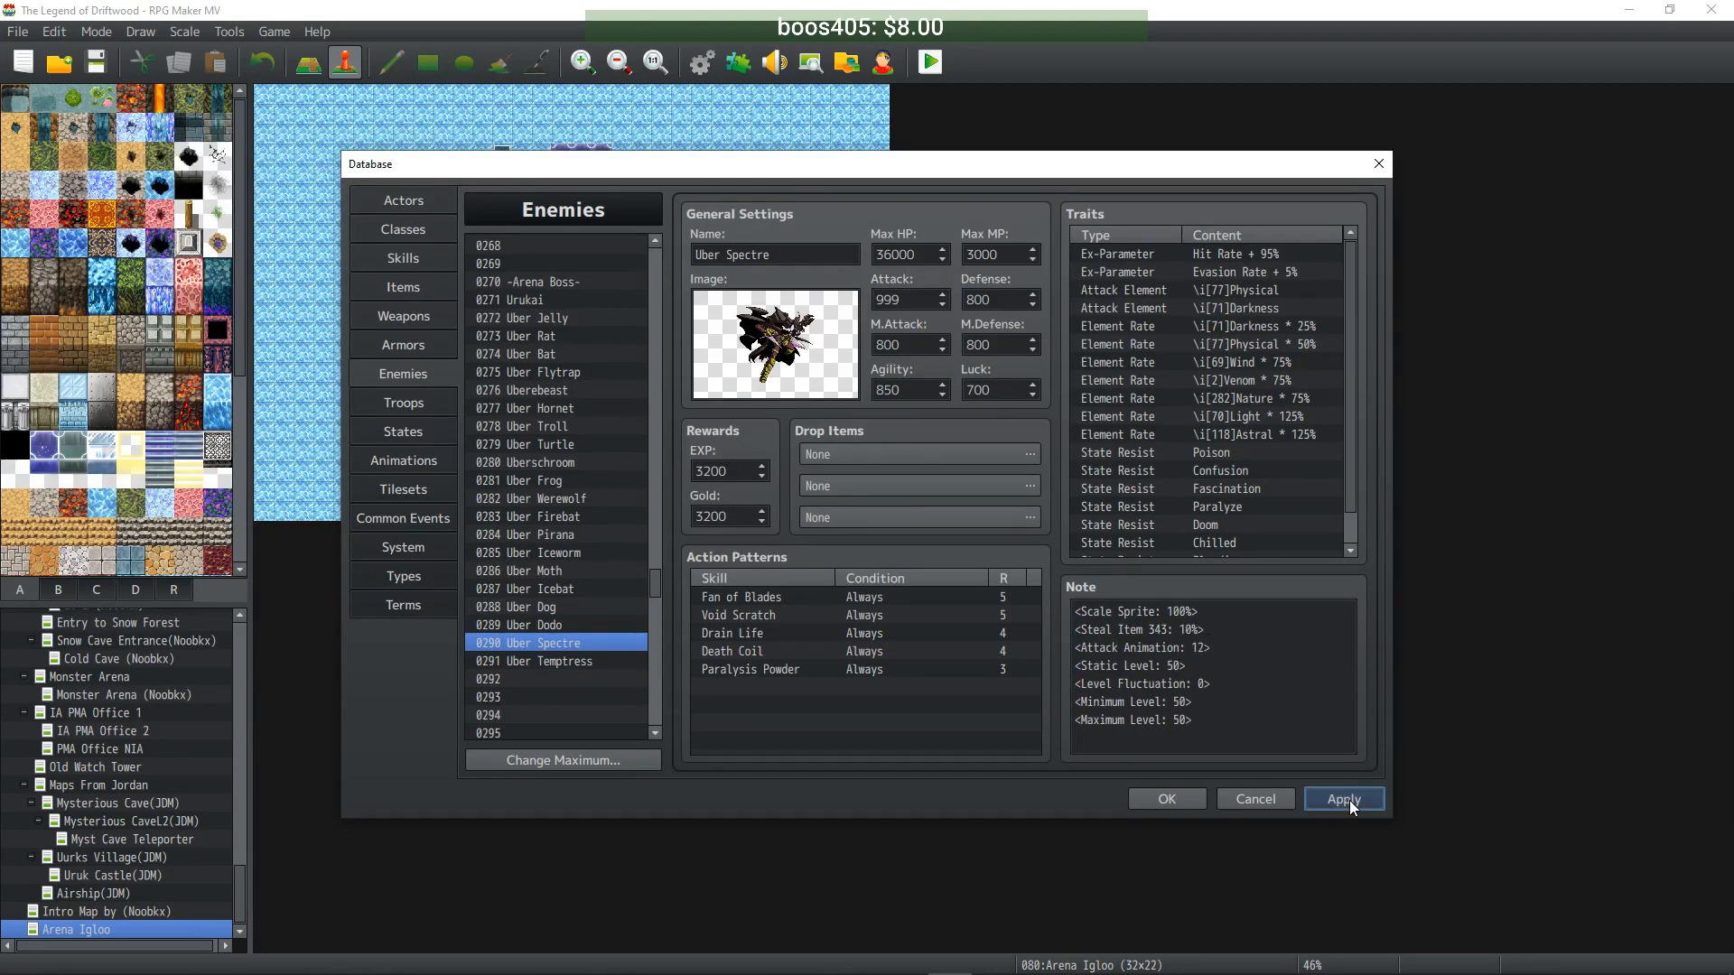
- Delete the <Enemy Drops> block from Uber Temptress's note and apply
click(592, 661)
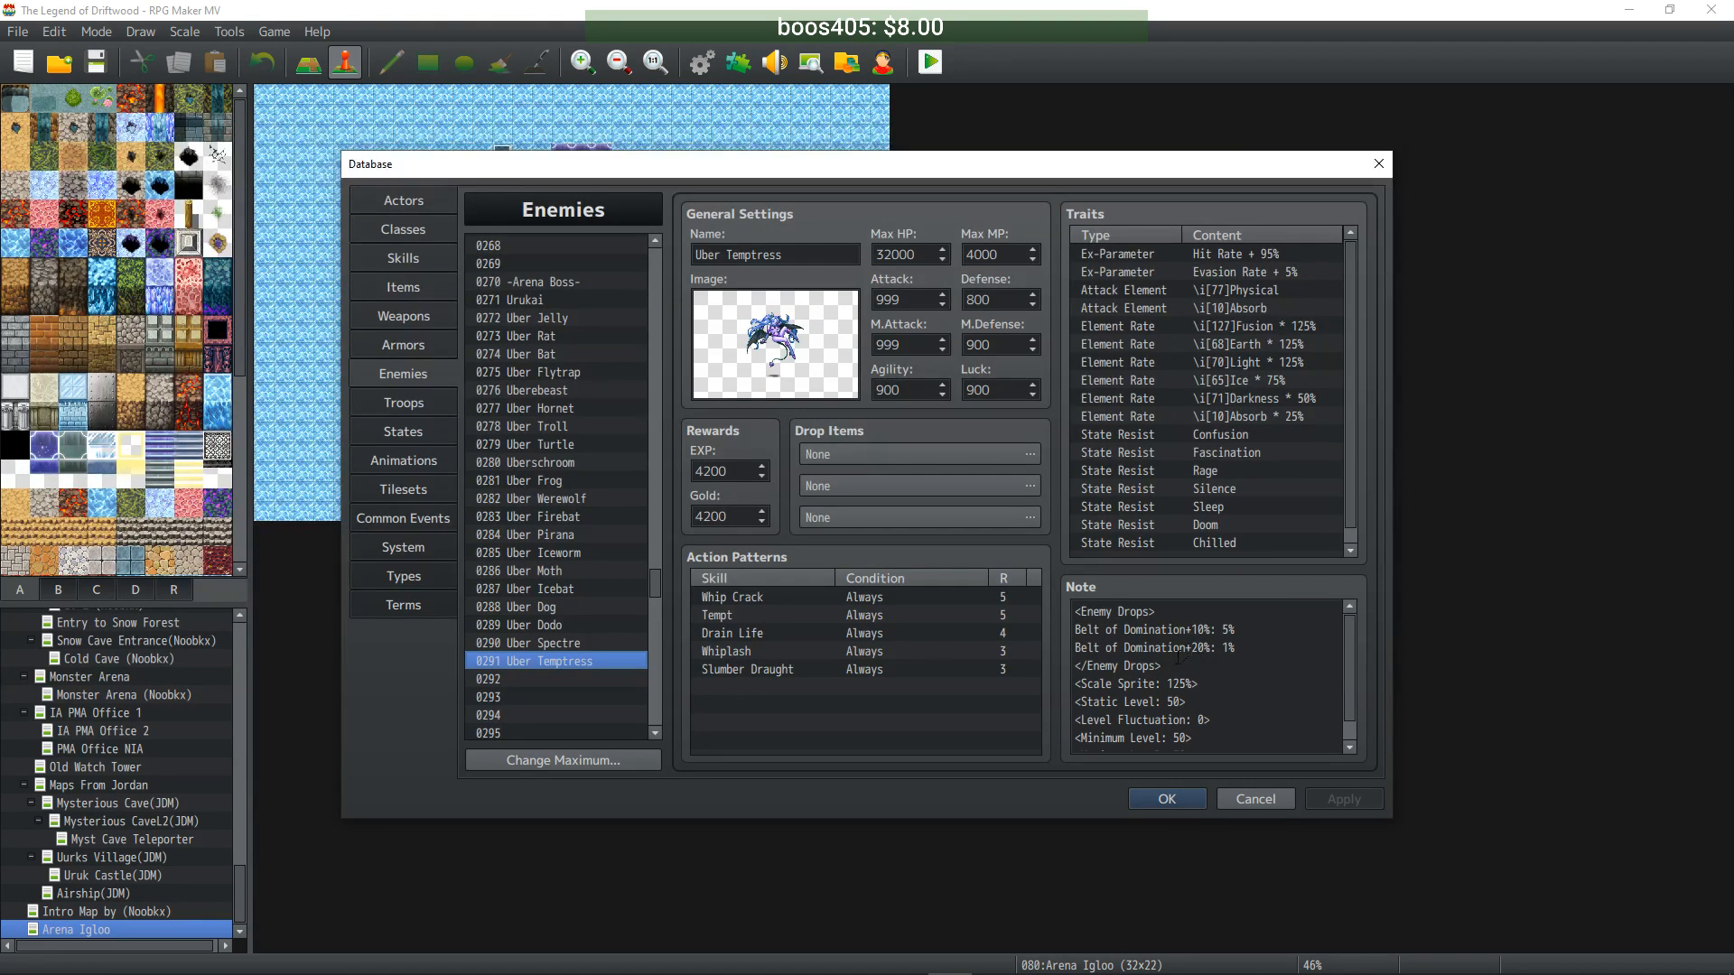
drag(1074, 683, 1032, 589)
key(Delete)
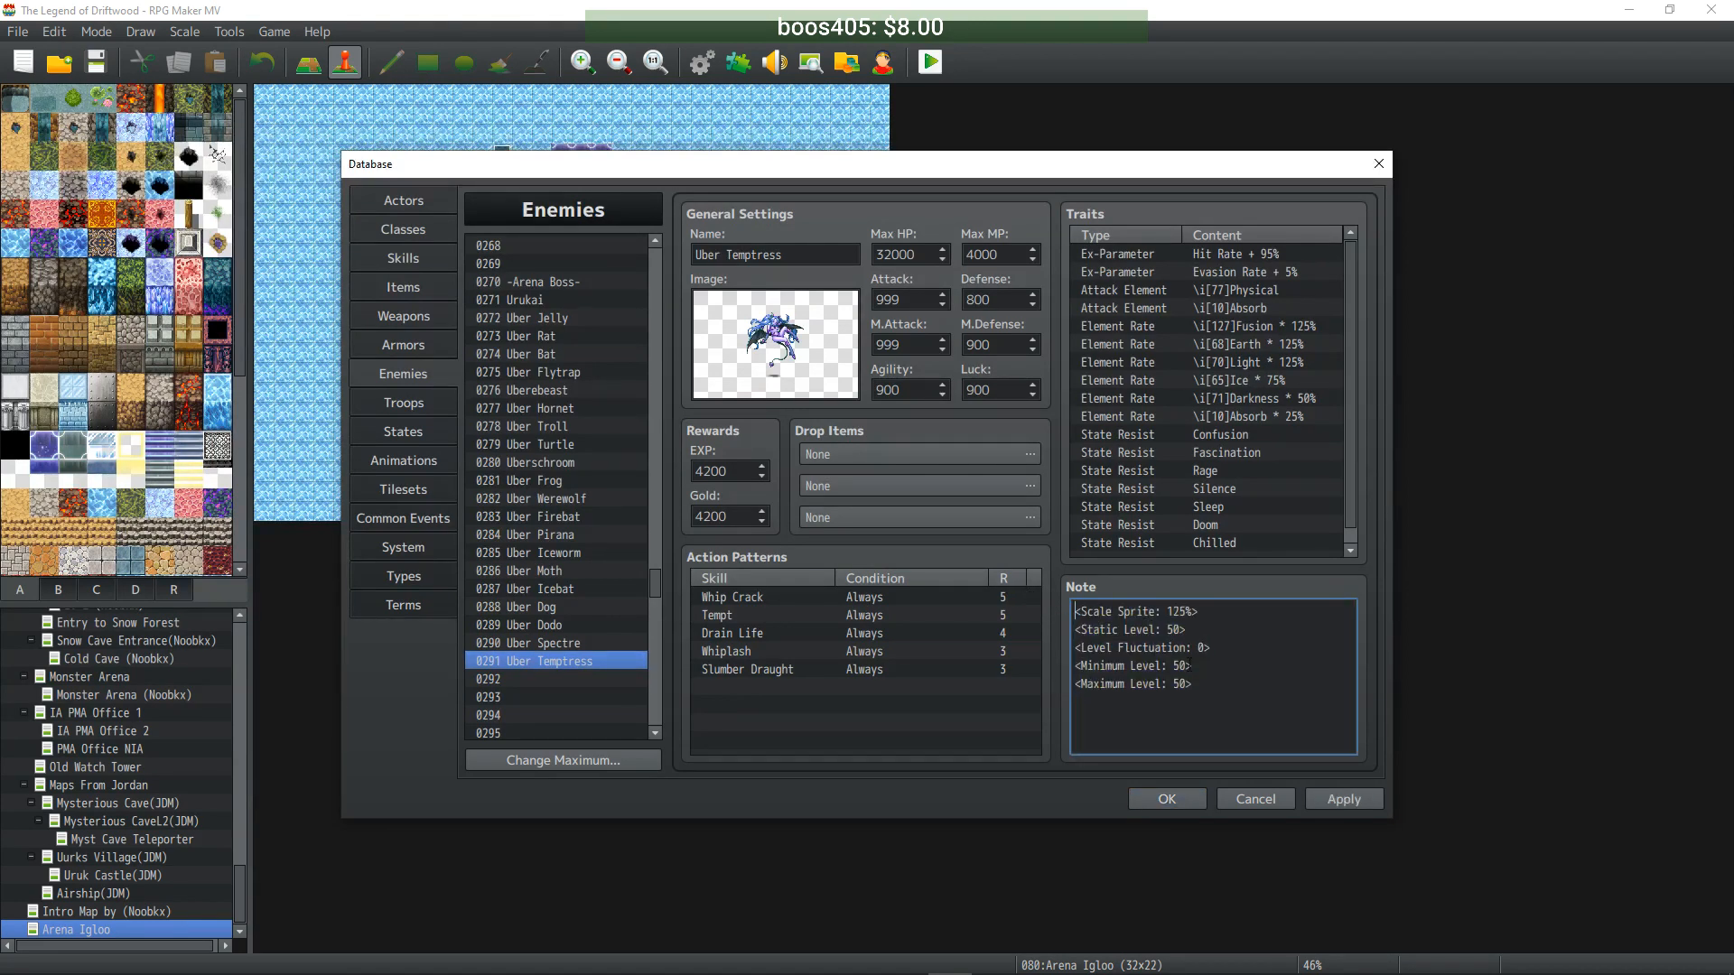
click(1338, 804)
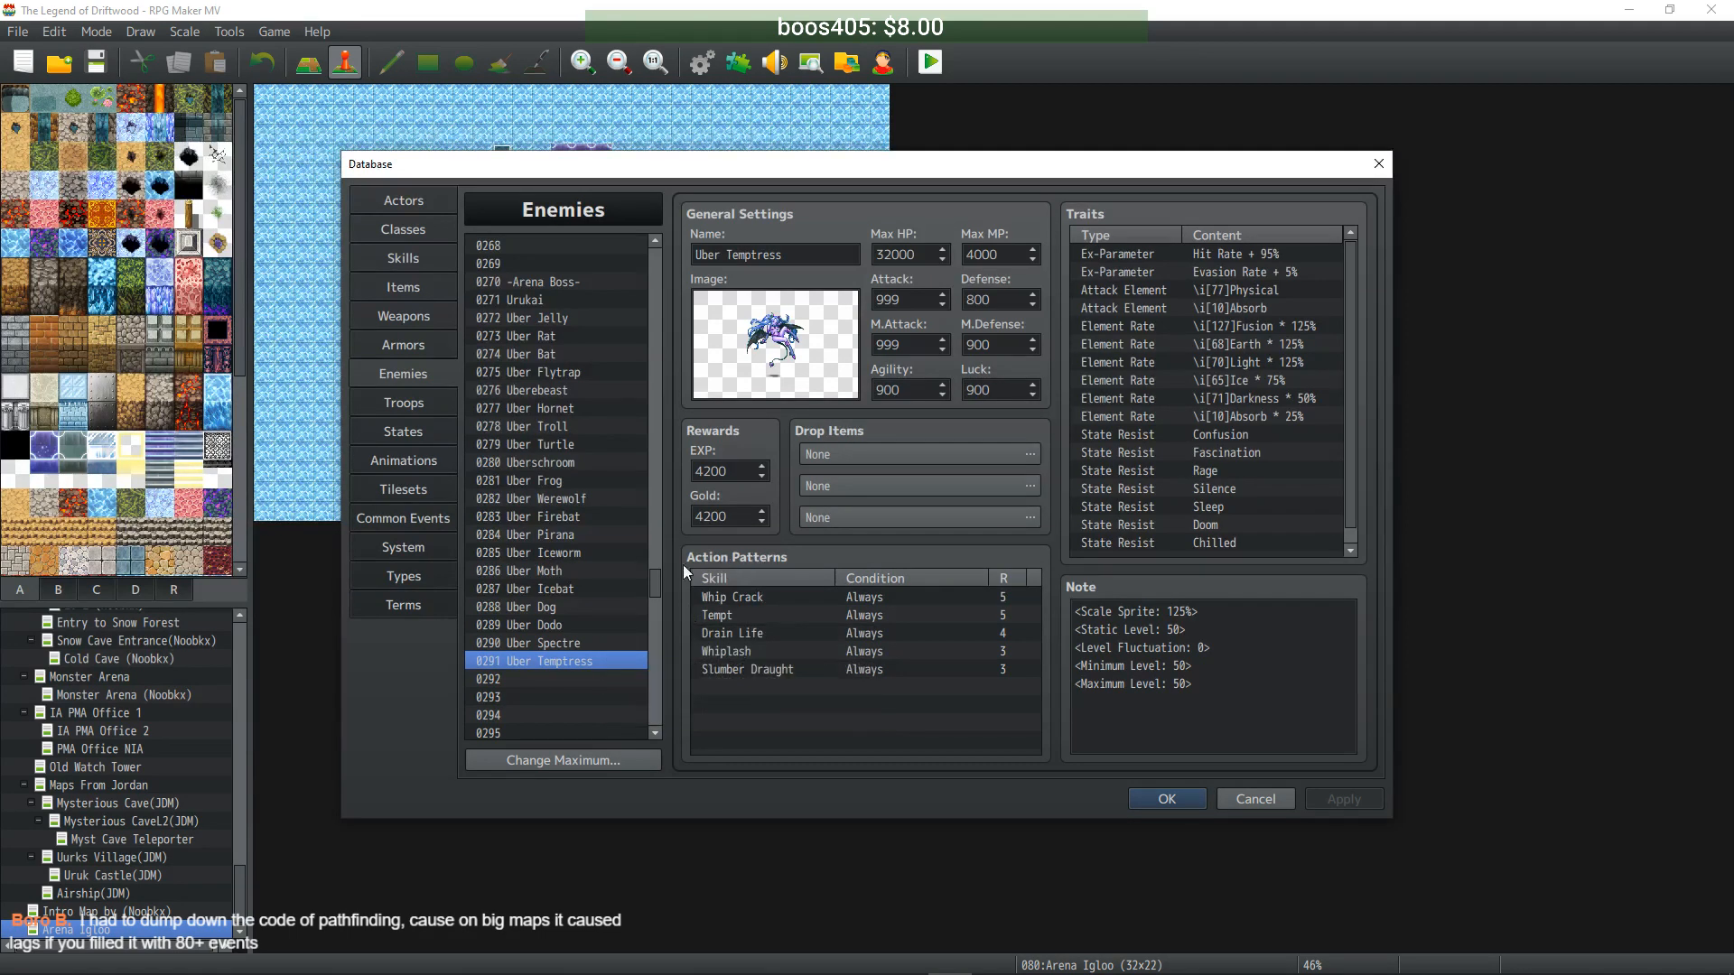
- Select 0271 Urukai in the Enemies list, glancing briefly at Uber Jelly first
click(535, 299)
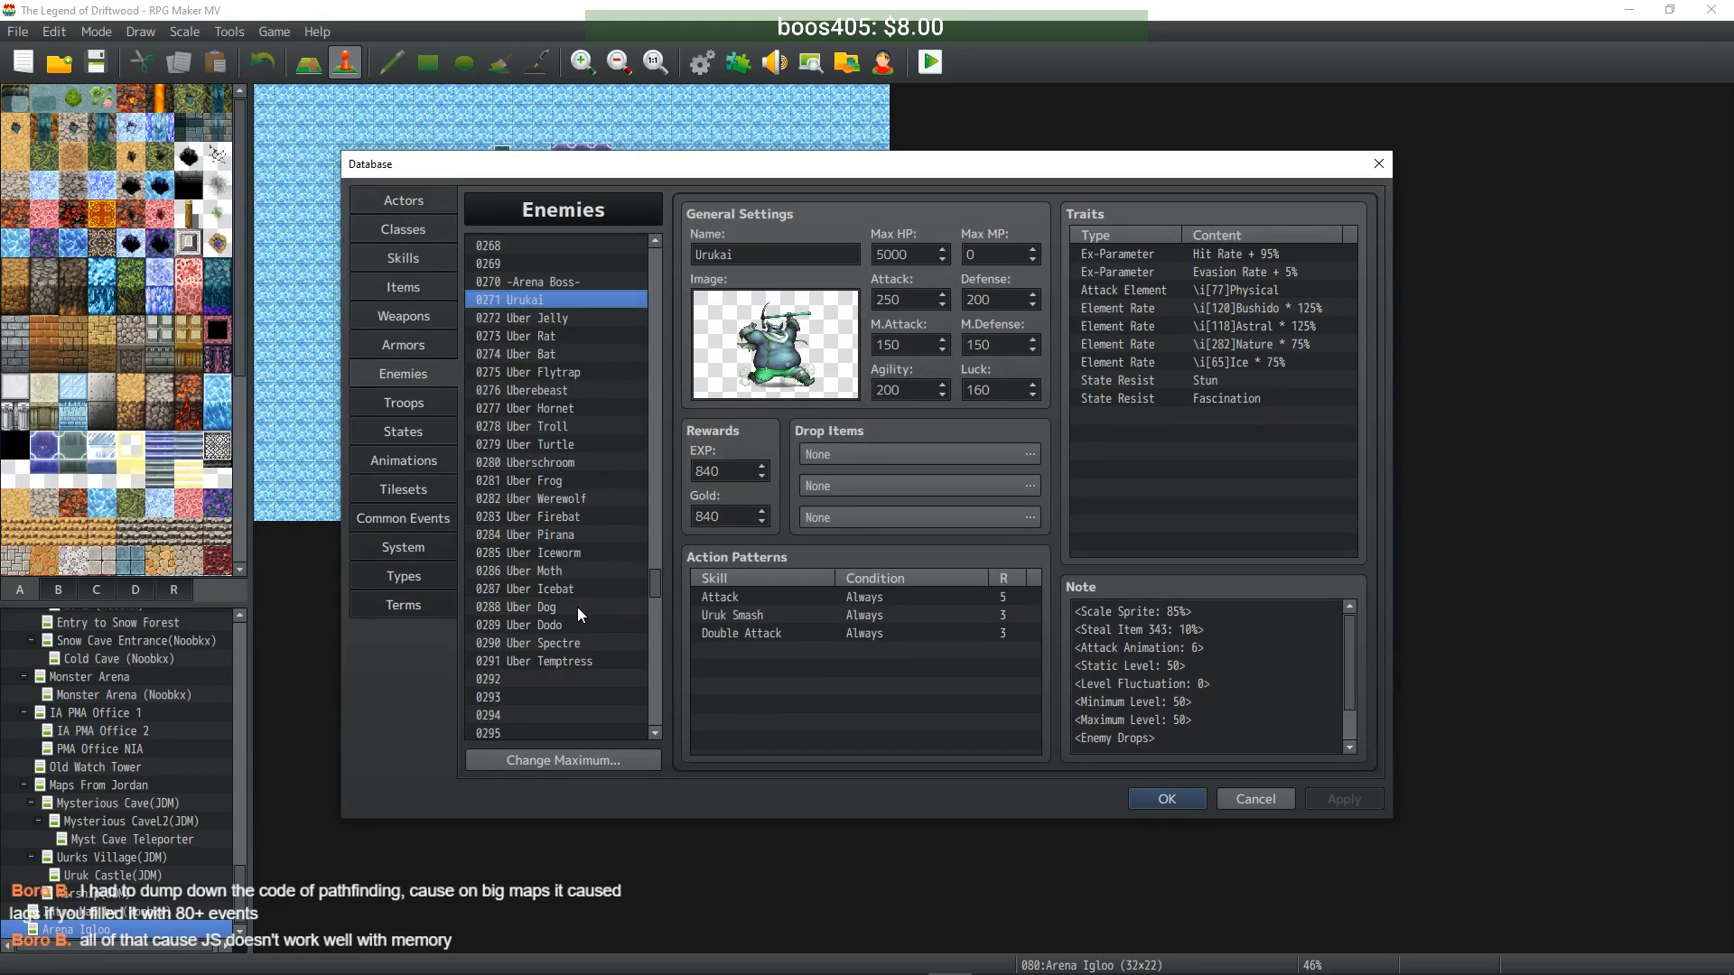
click(562, 318)
click(561, 298)
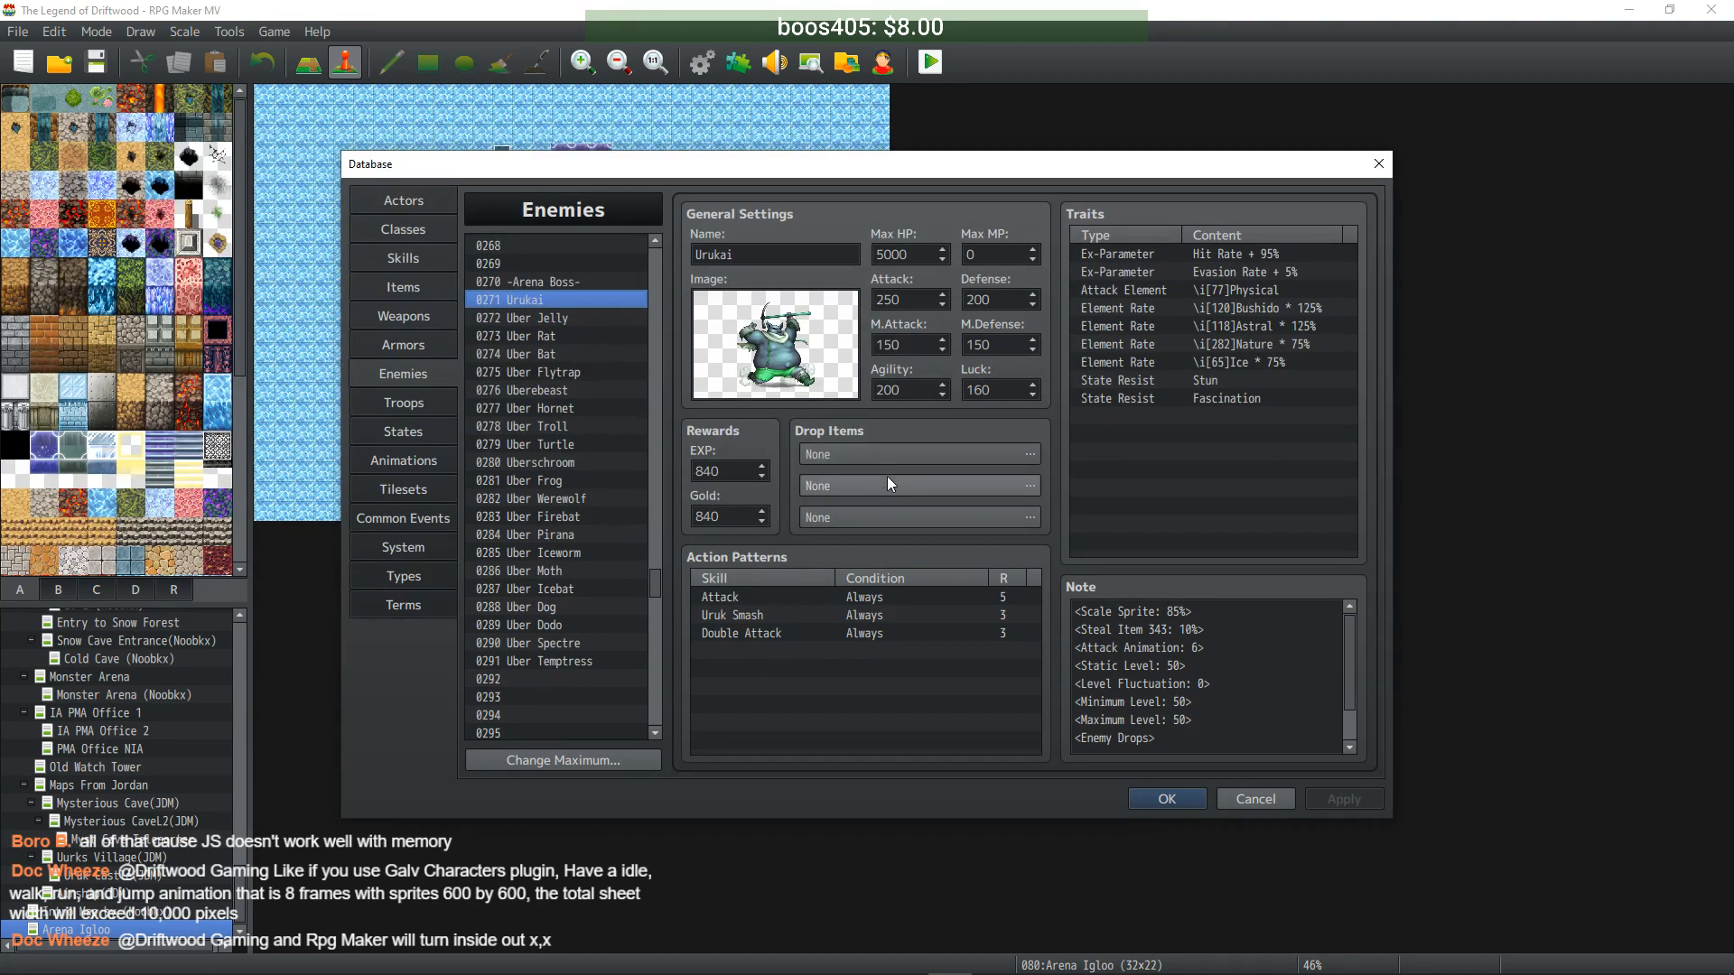
- Make Urukai's first drop item Fuzzy Twilight at a 1/1 chance
click(1028, 455)
click(777, 442)
click(982, 442)
drag(1070, 481, 1062, 631)
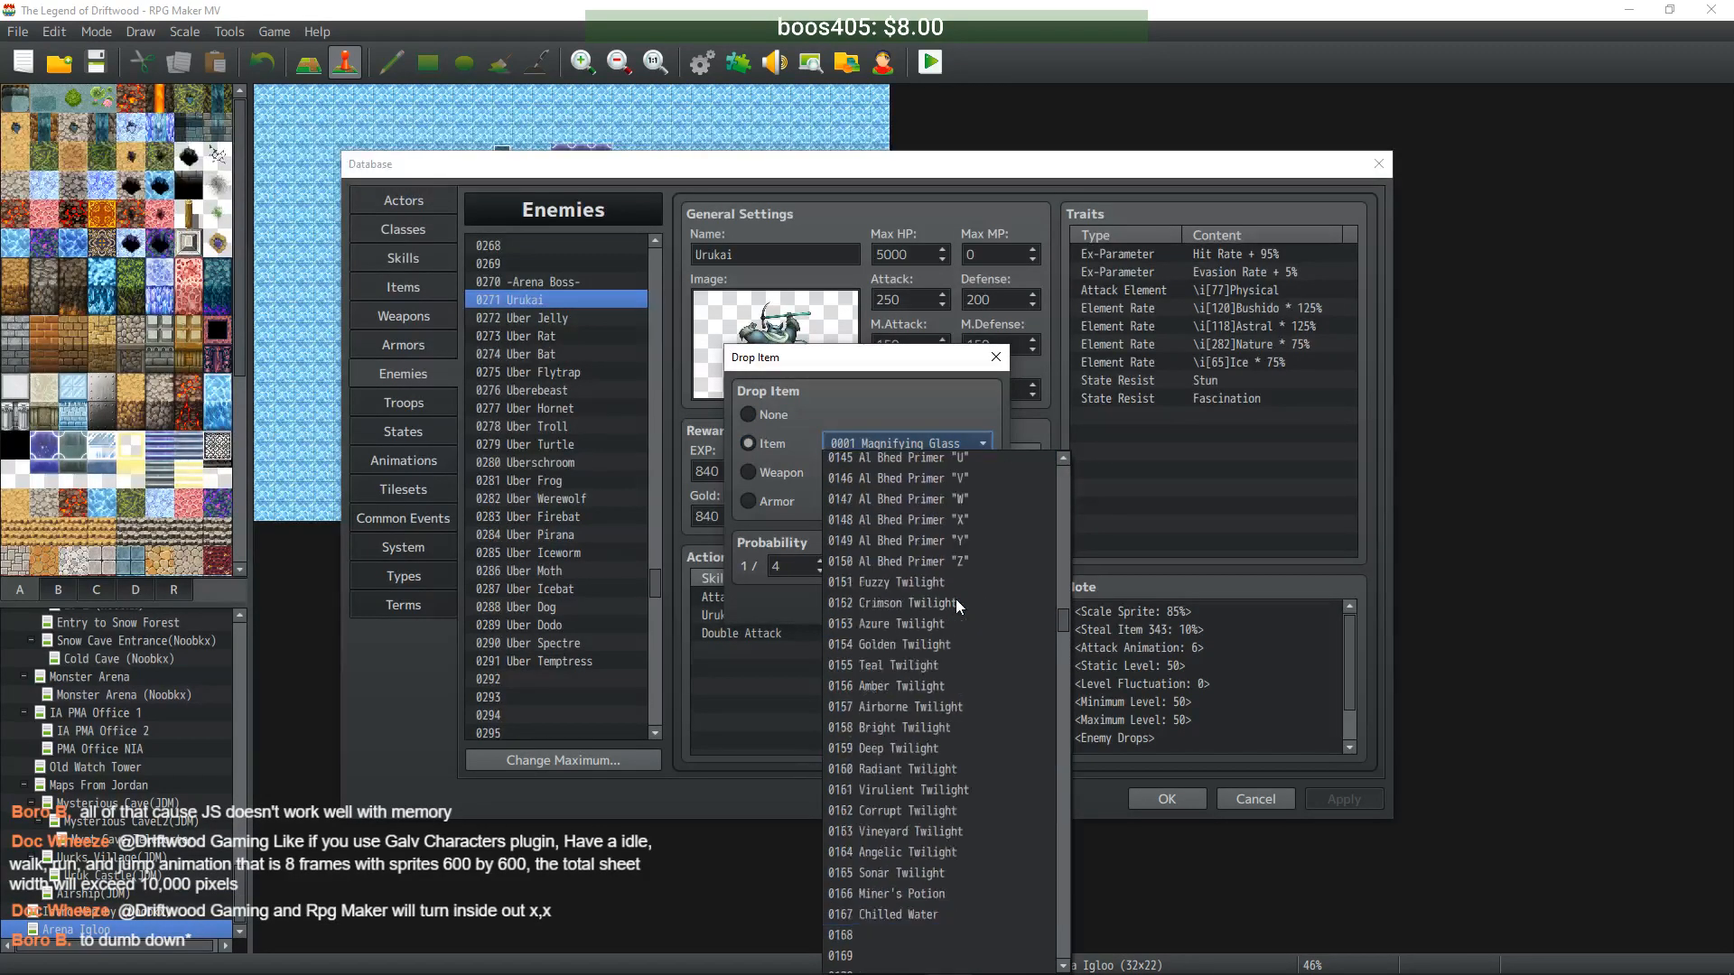
scroll(955, 600, up, 1)
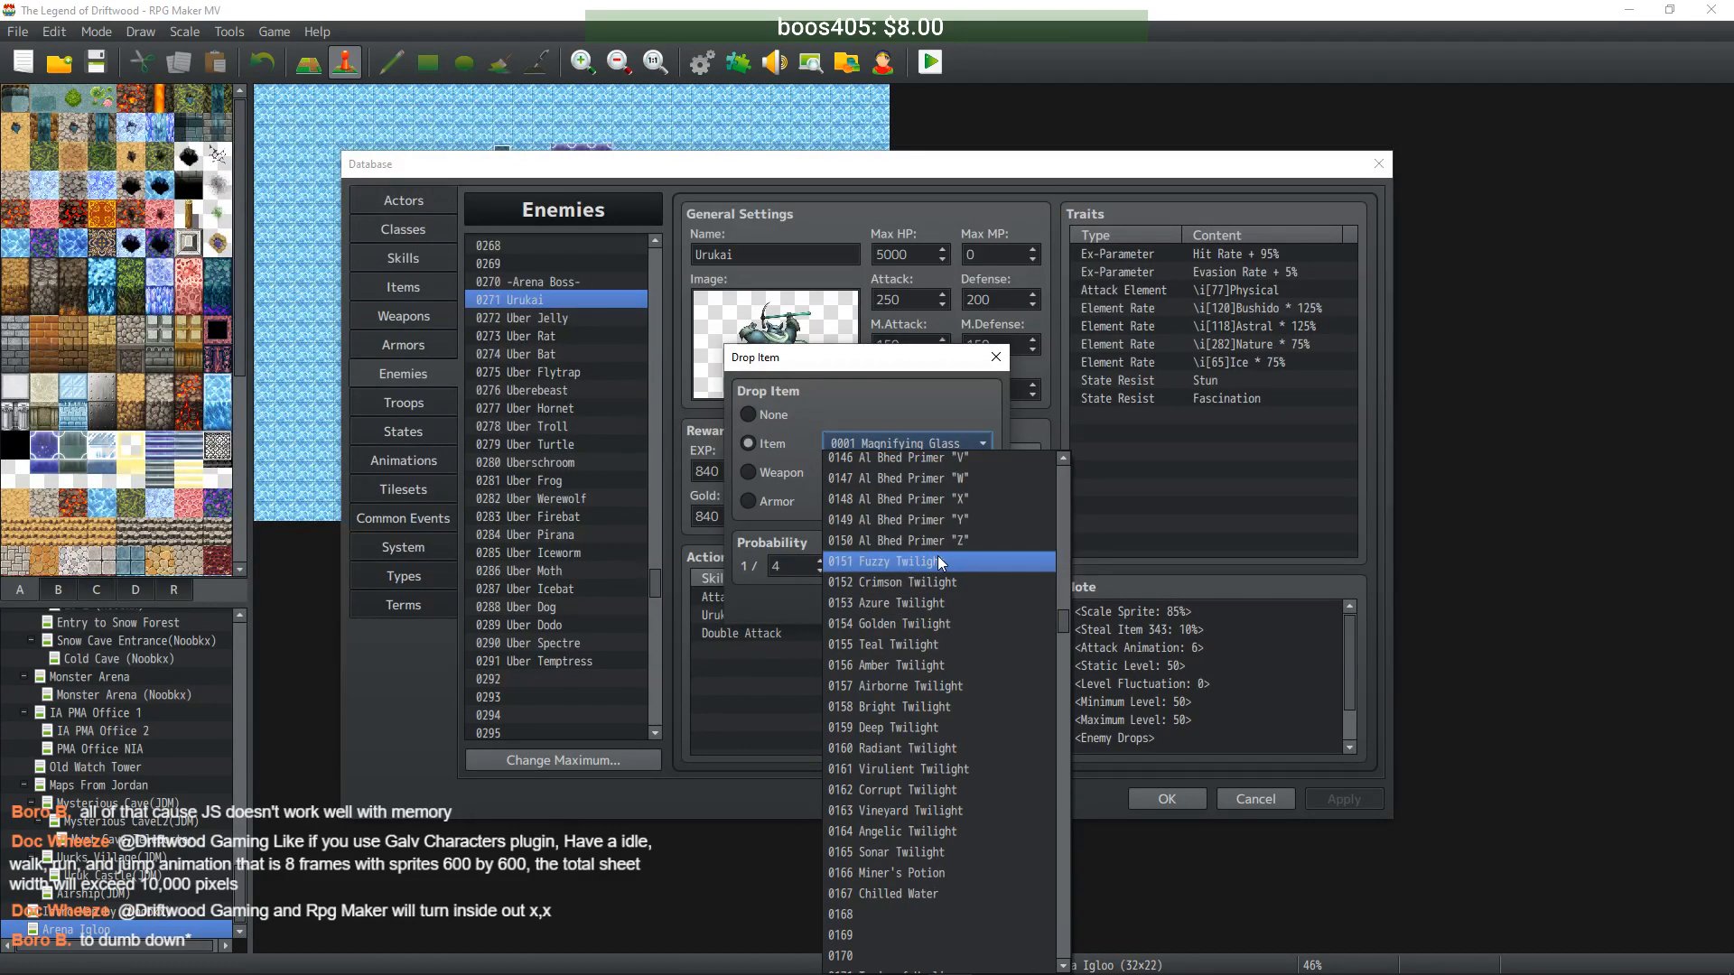
click(940, 563)
double_click(788, 561)
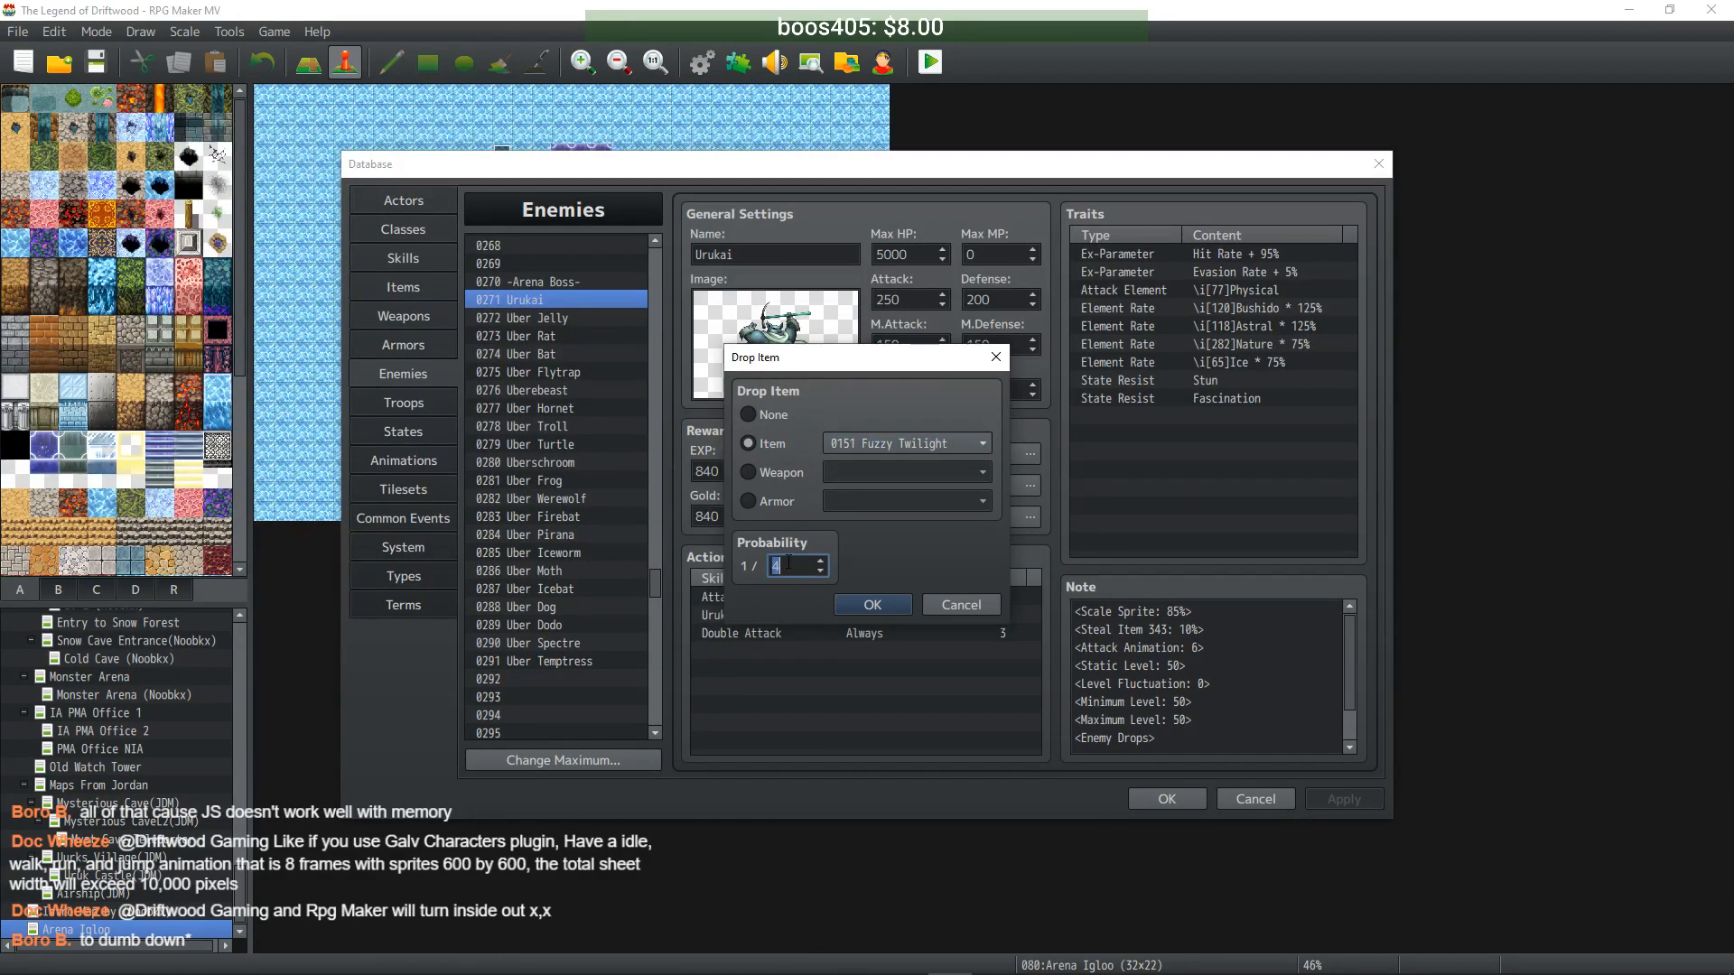
text(1)
click(876, 611)
- Set Uber Jelly's first drop item to Crimson Twilight
click(551, 316)
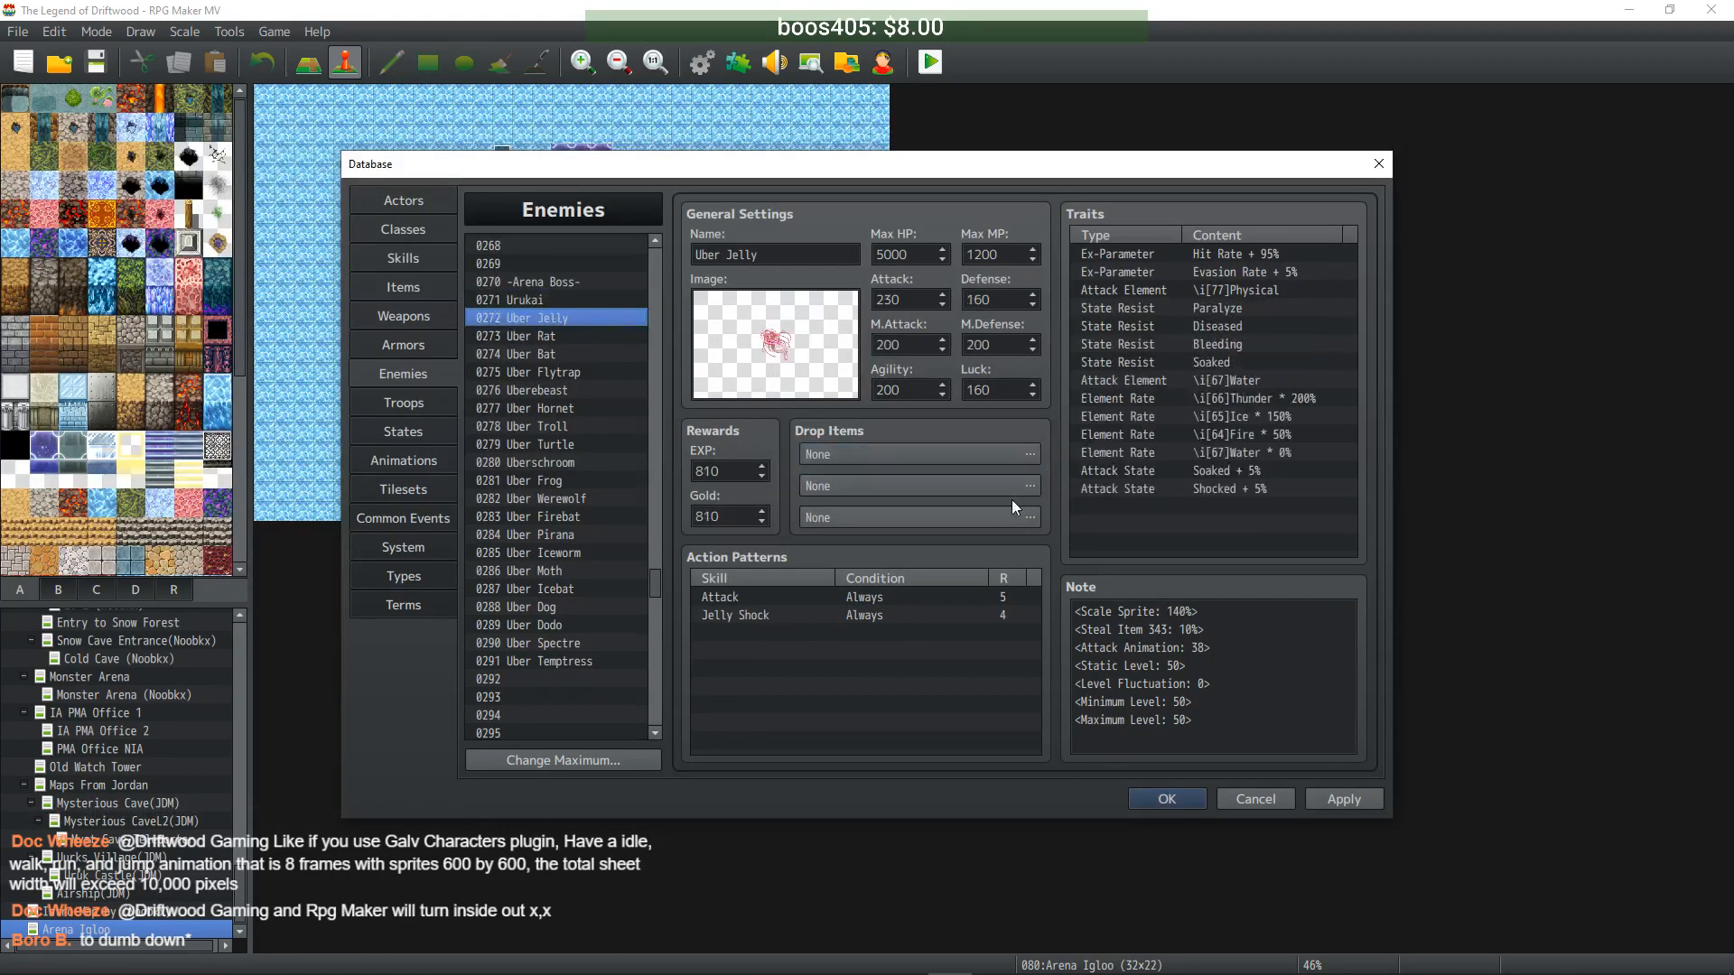
double_click(995, 455)
click(769, 445)
click(927, 436)
drag(1062, 480, 1070, 654)
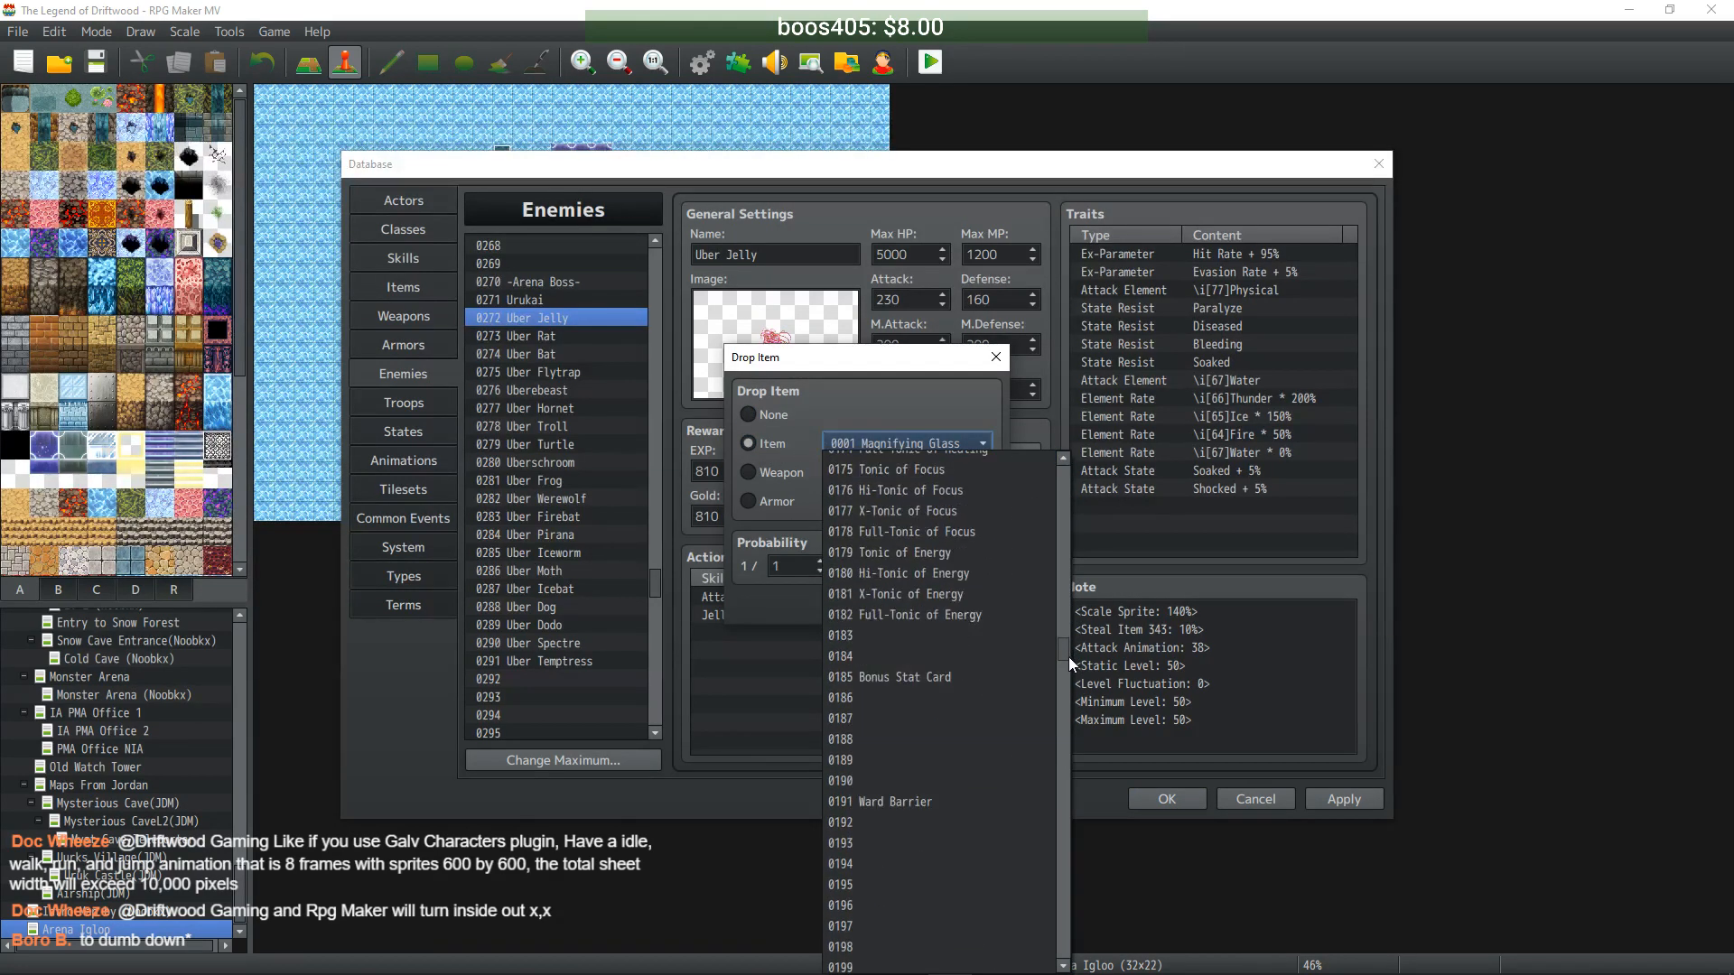
scroll(962, 625, up, 10)
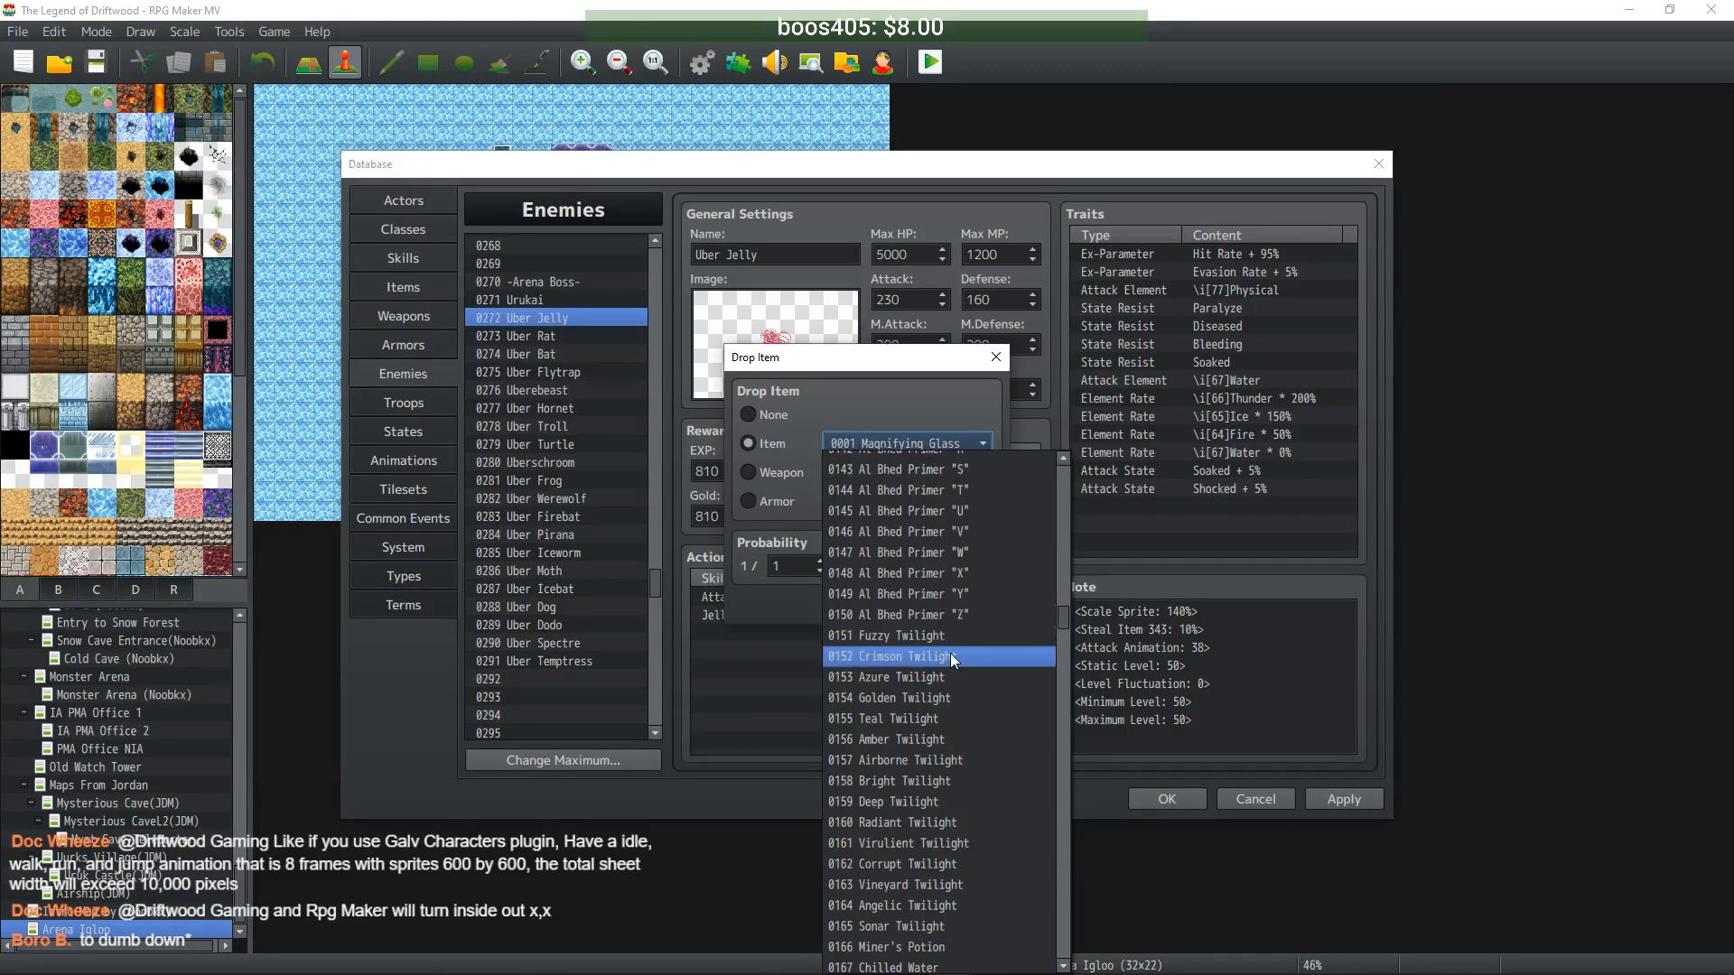
click(947, 654)
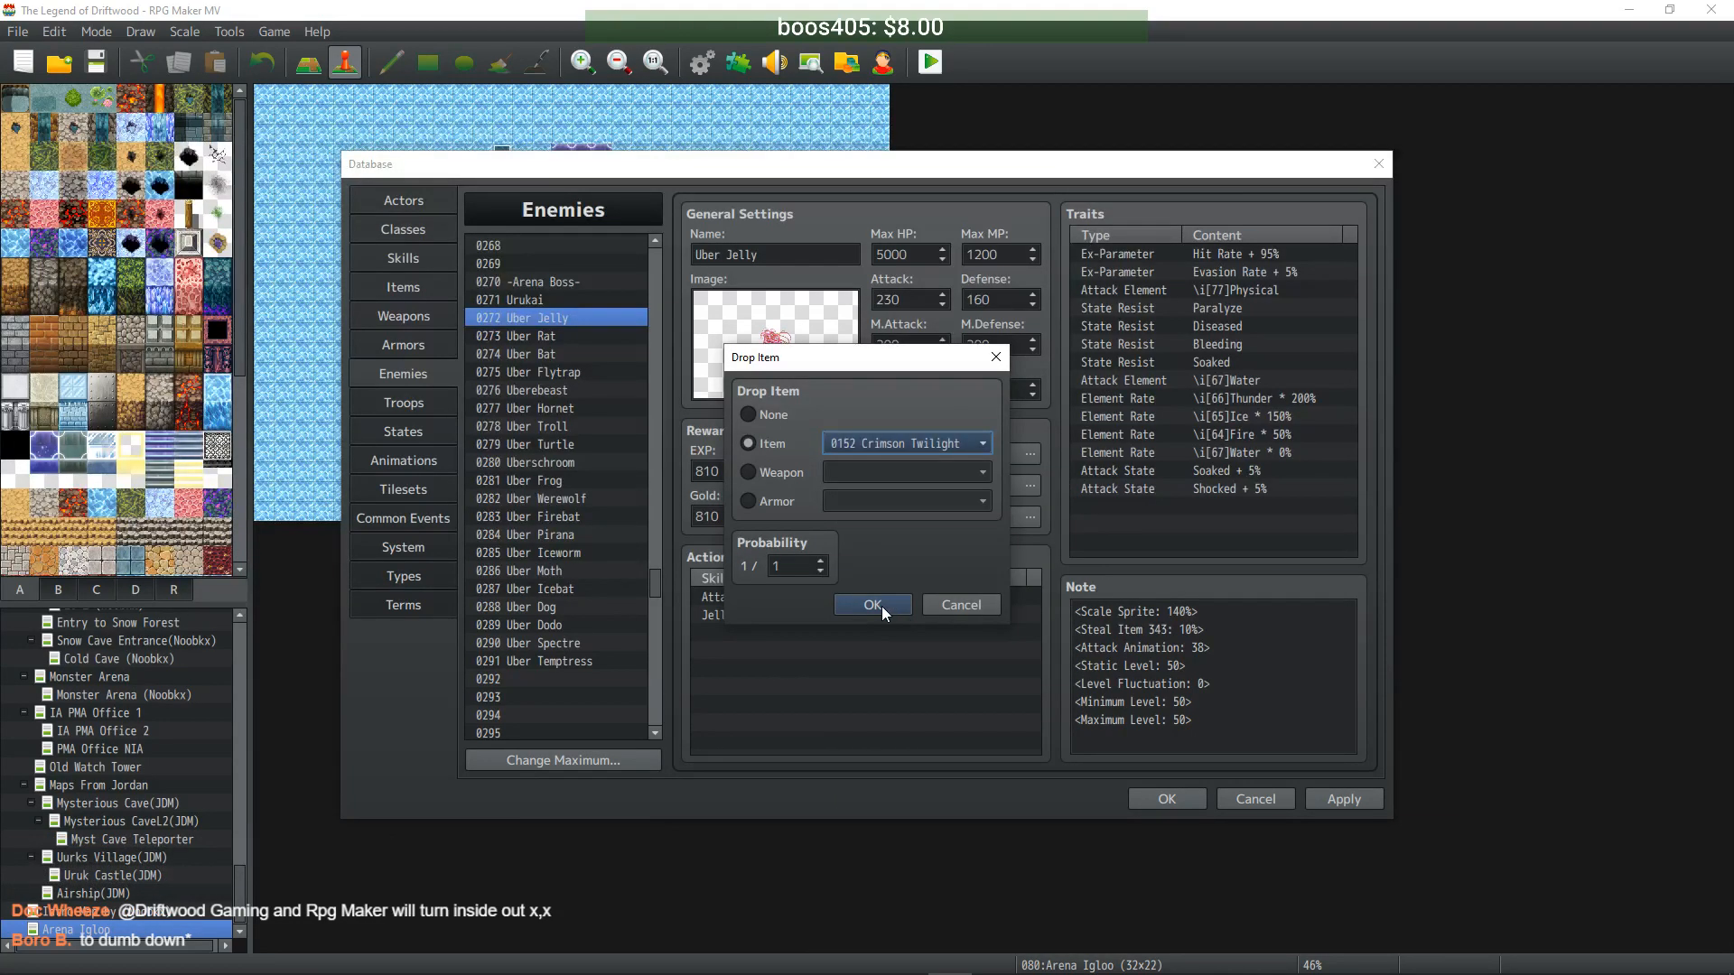
click(873, 605)
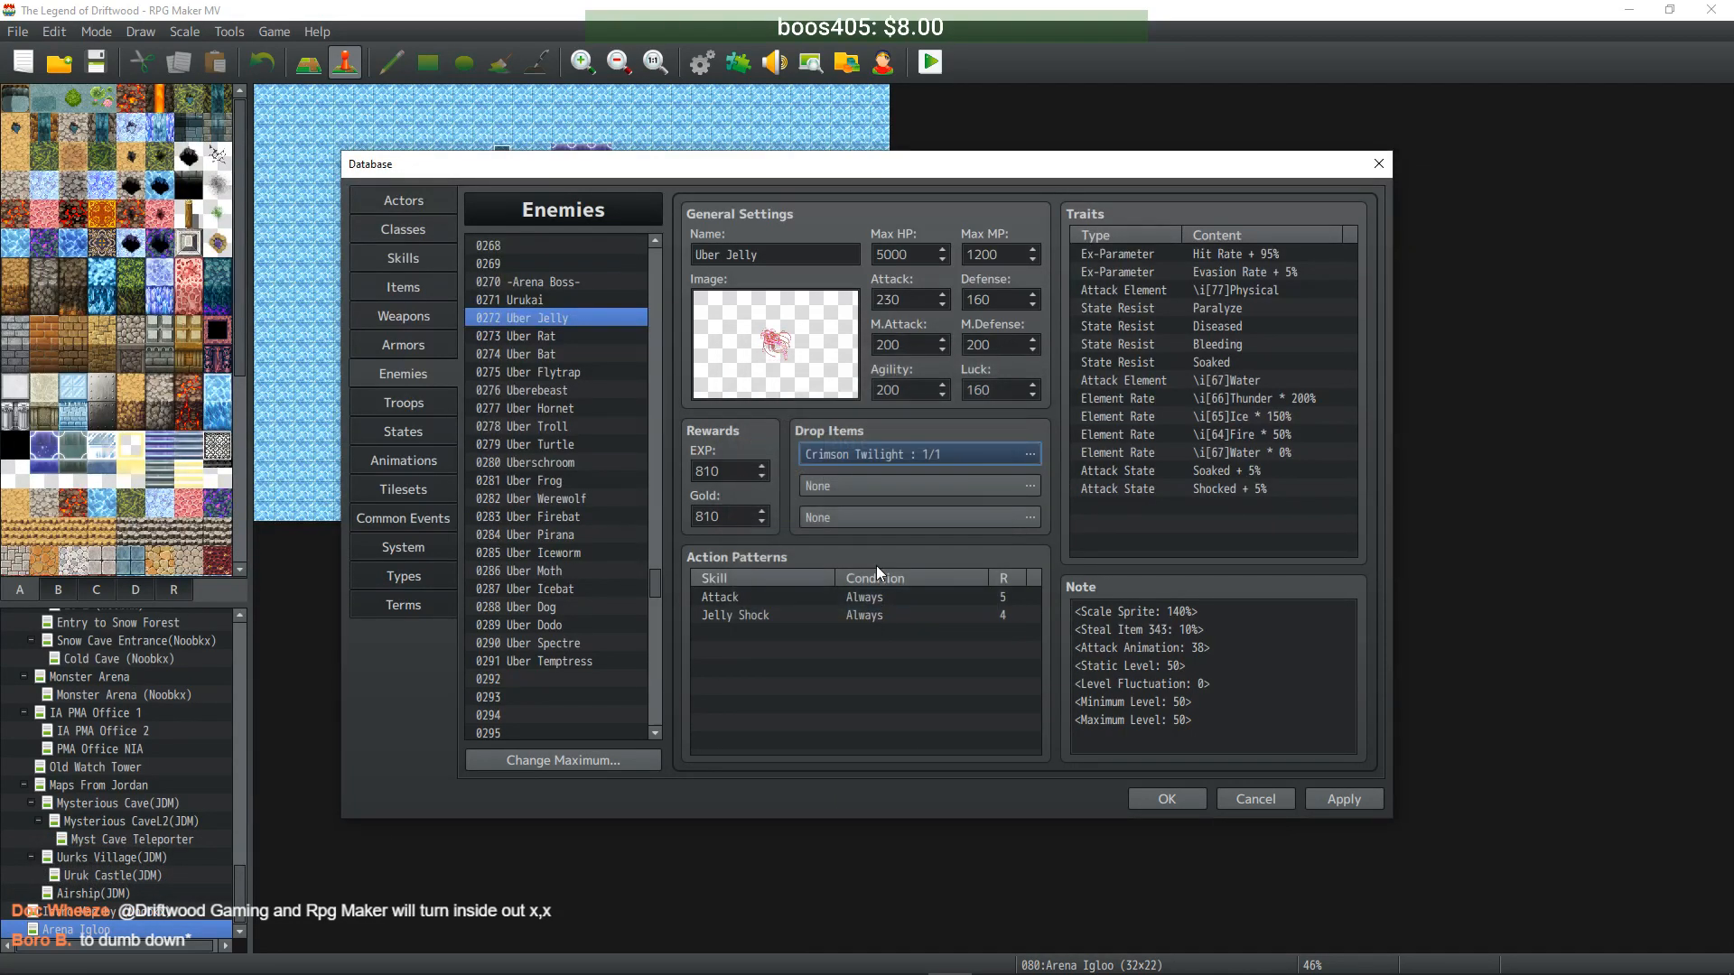
- Set Uber Rat's first drop item to Azure Twilight
click(571, 334)
click(1025, 455)
click(771, 445)
click(956, 450)
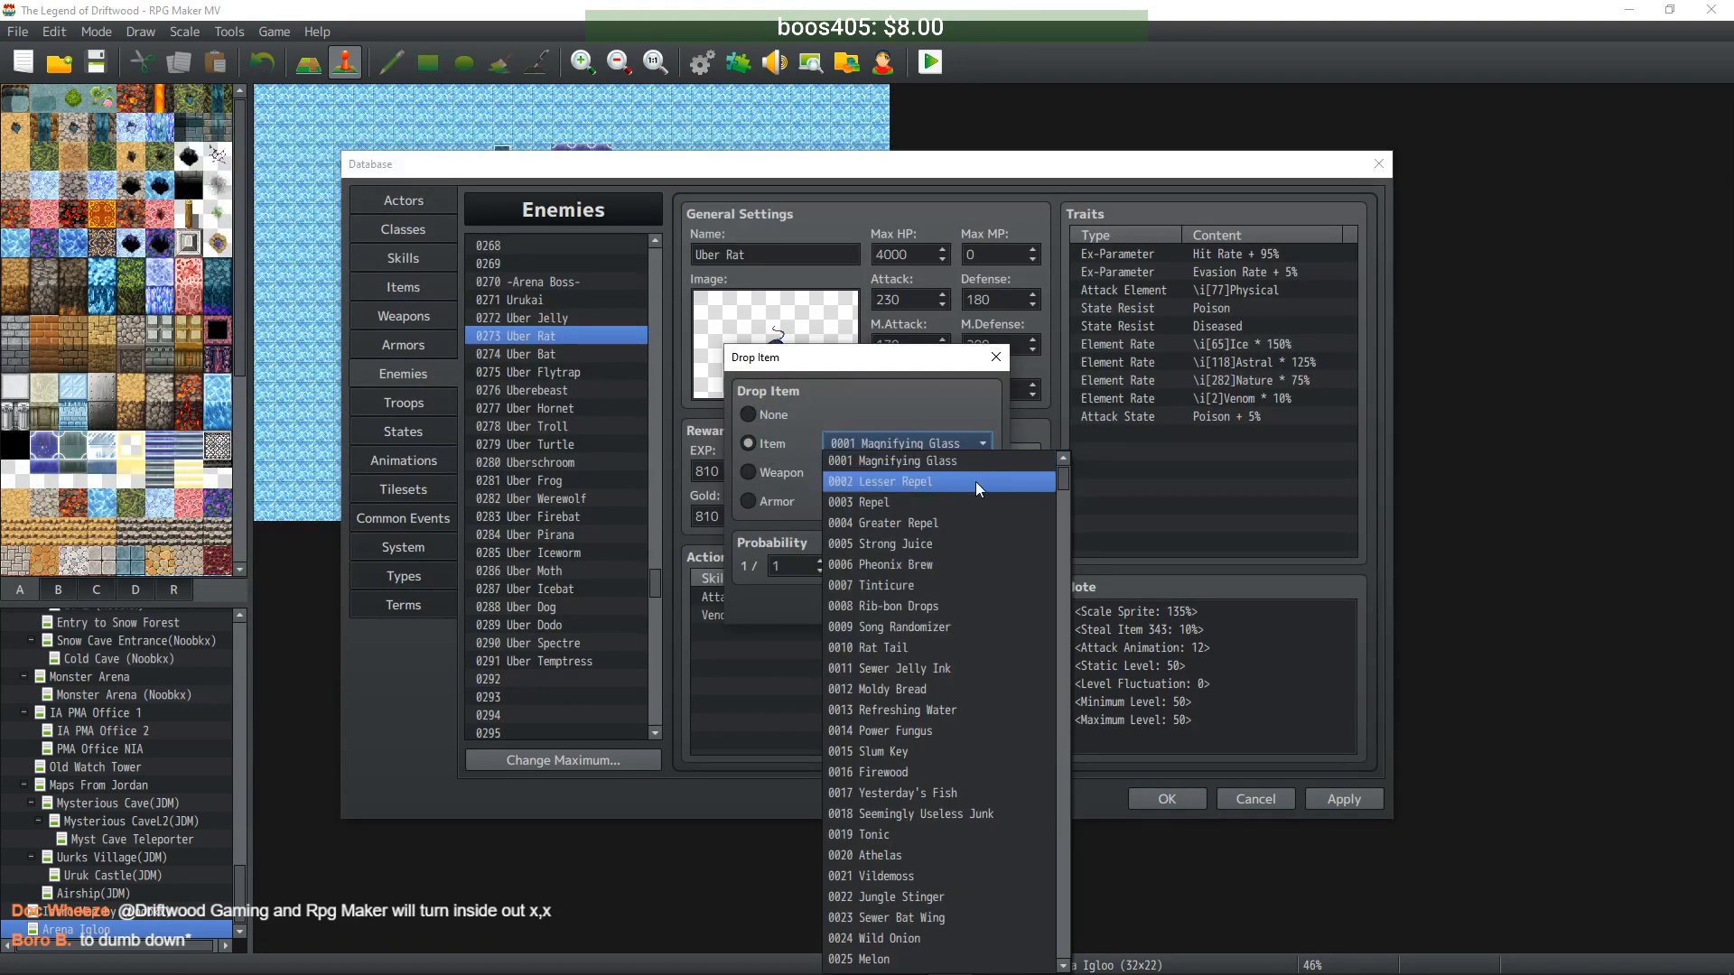
drag(1064, 472, 1060, 621)
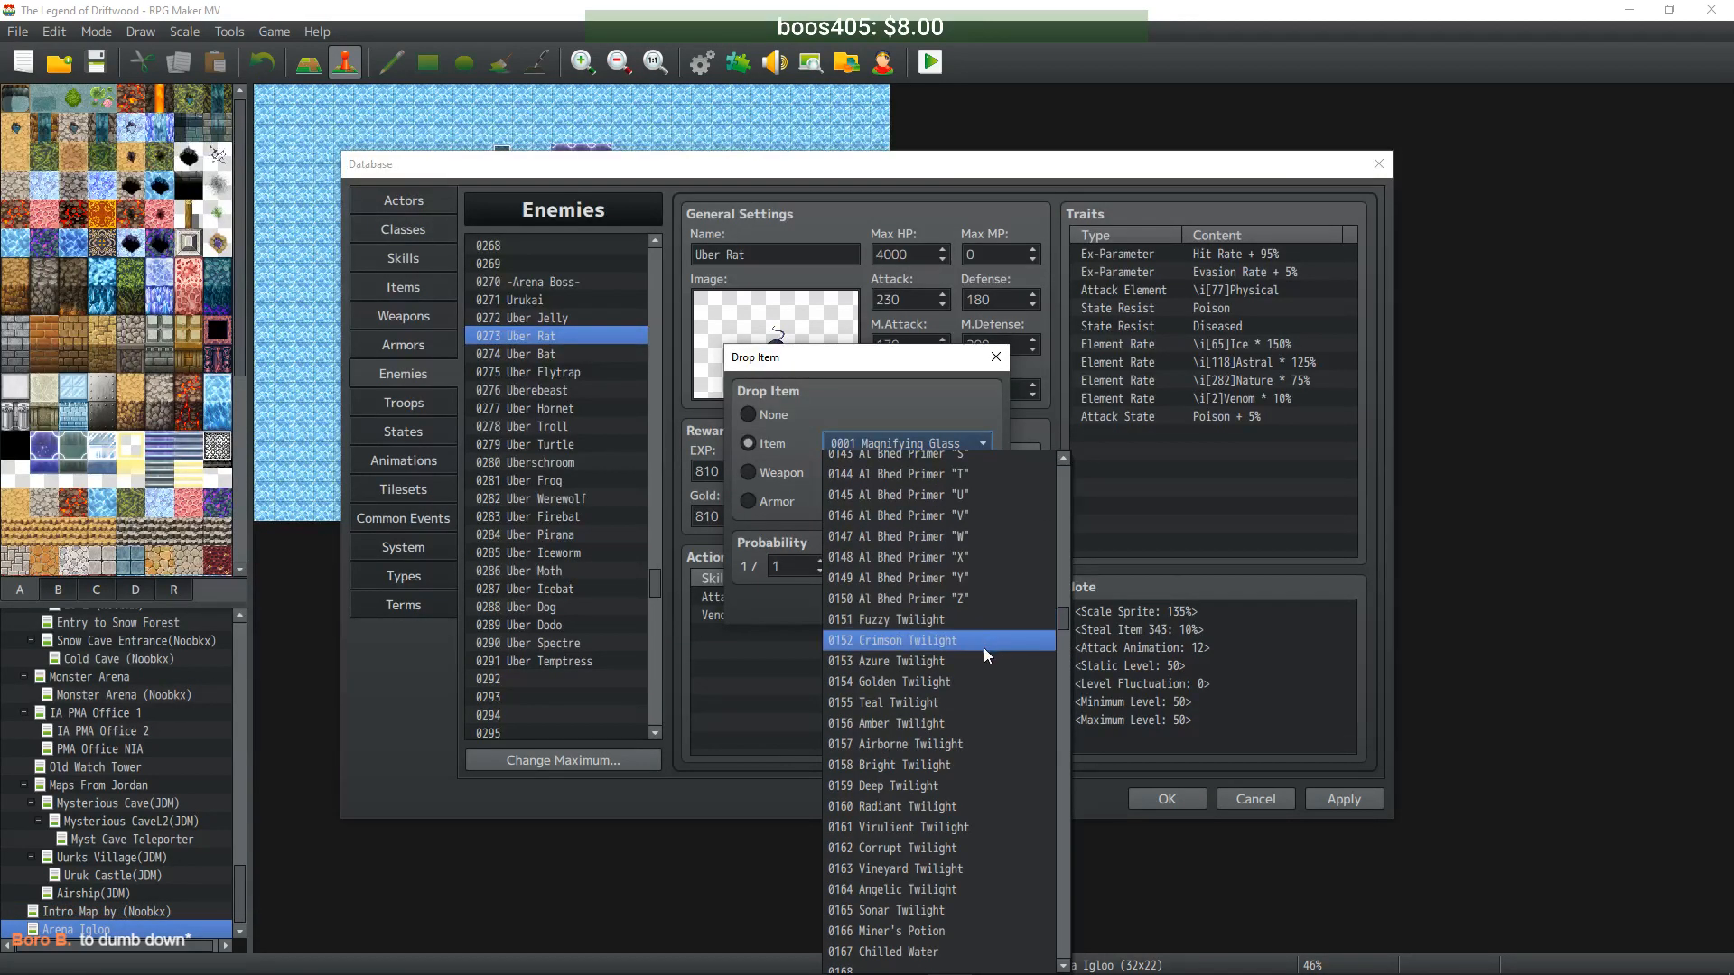
click(958, 661)
click(869, 598)
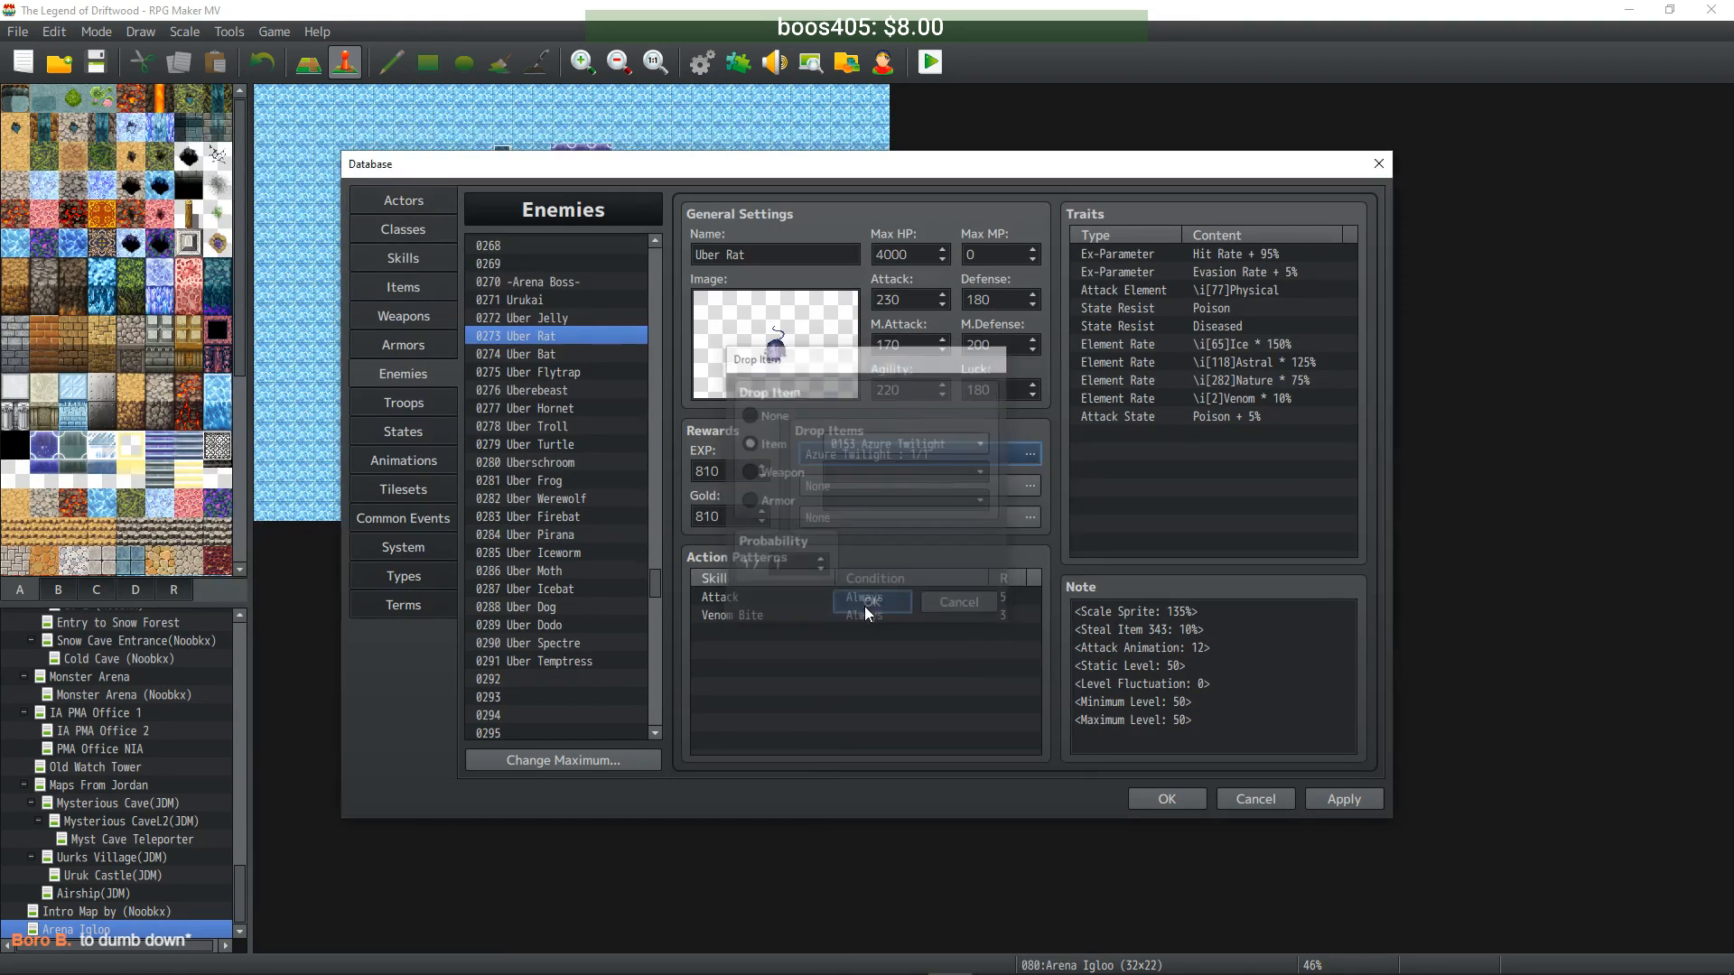
- Set Uber Bat's first drop item to Golden Twilight
click(571, 353)
double_click(982, 454)
click(770, 442)
click(898, 442)
click(1064, 528)
drag(1064, 527, 1068, 616)
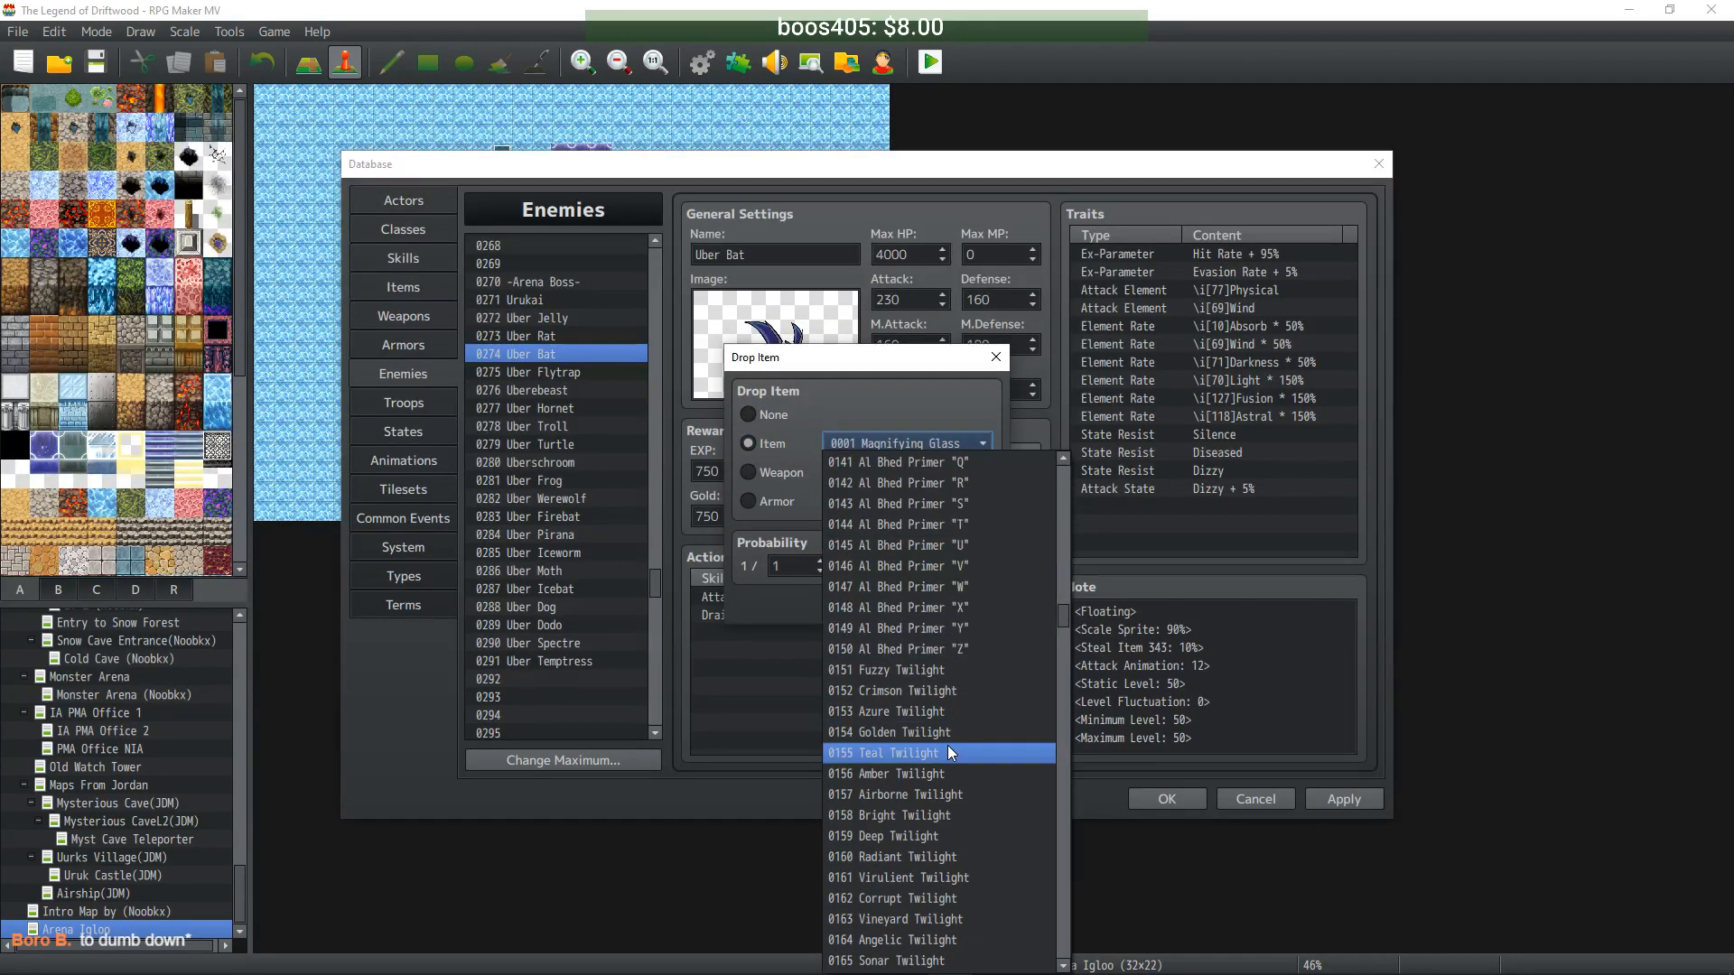
click(949, 731)
click(874, 602)
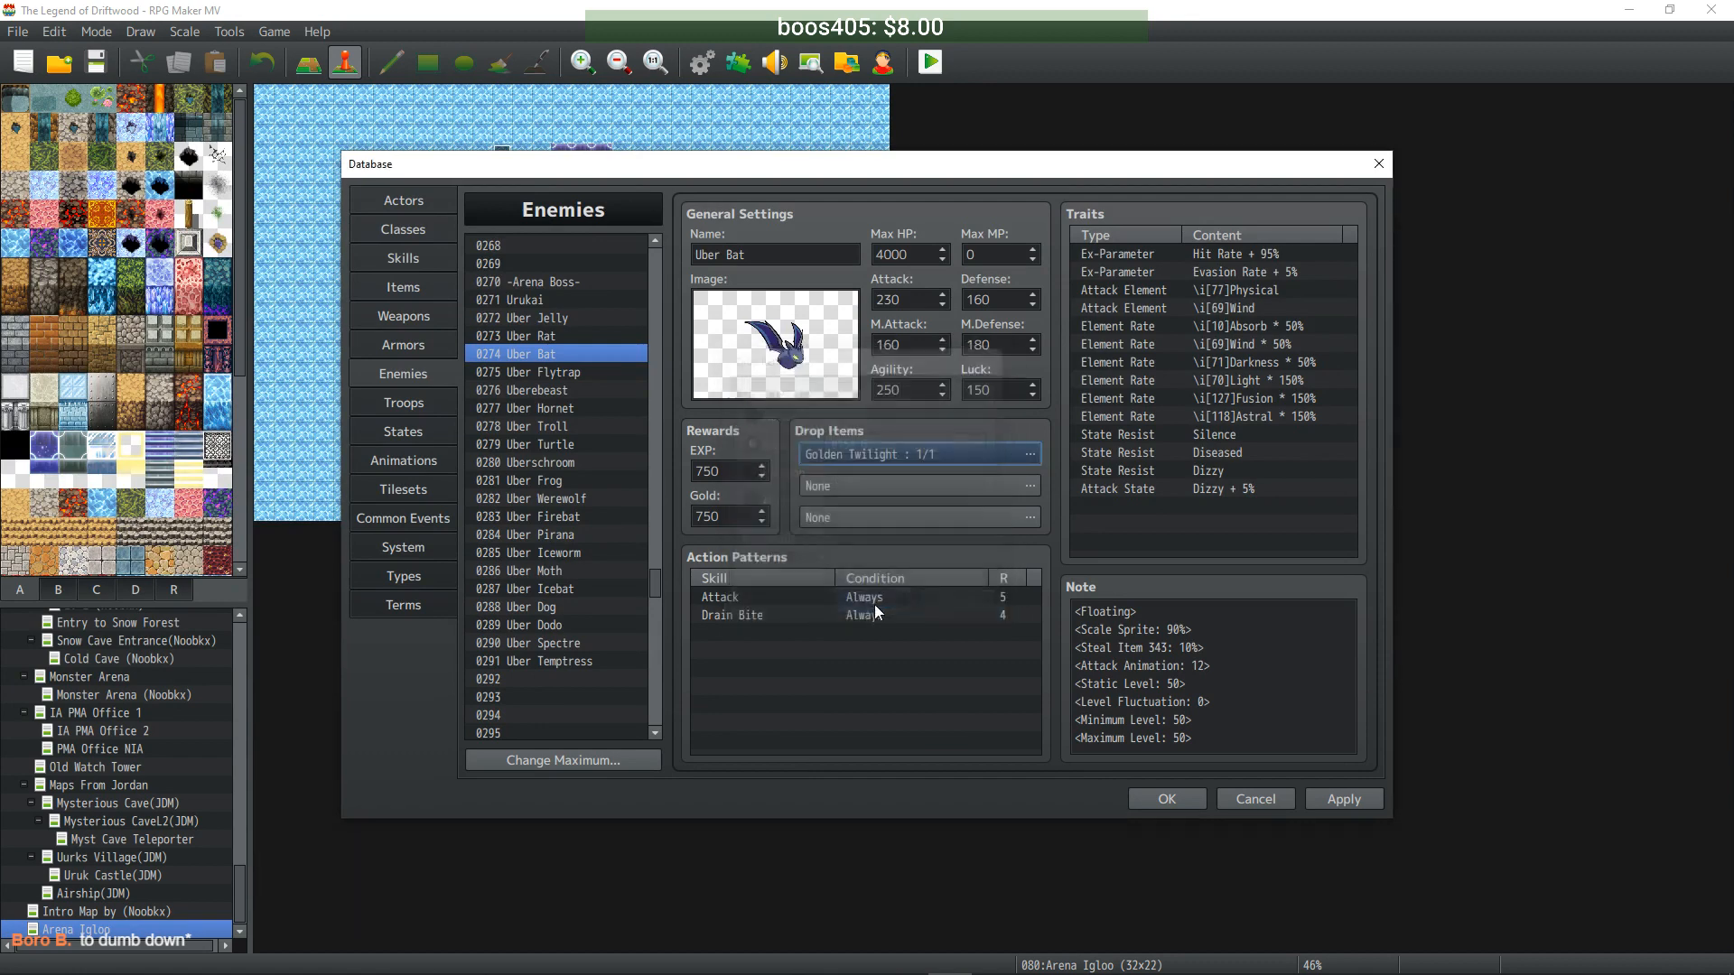
- Give Uber Flytrap a Teal Twilight drop with probability 1/1
click(569, 373)
double_click(901, 455)
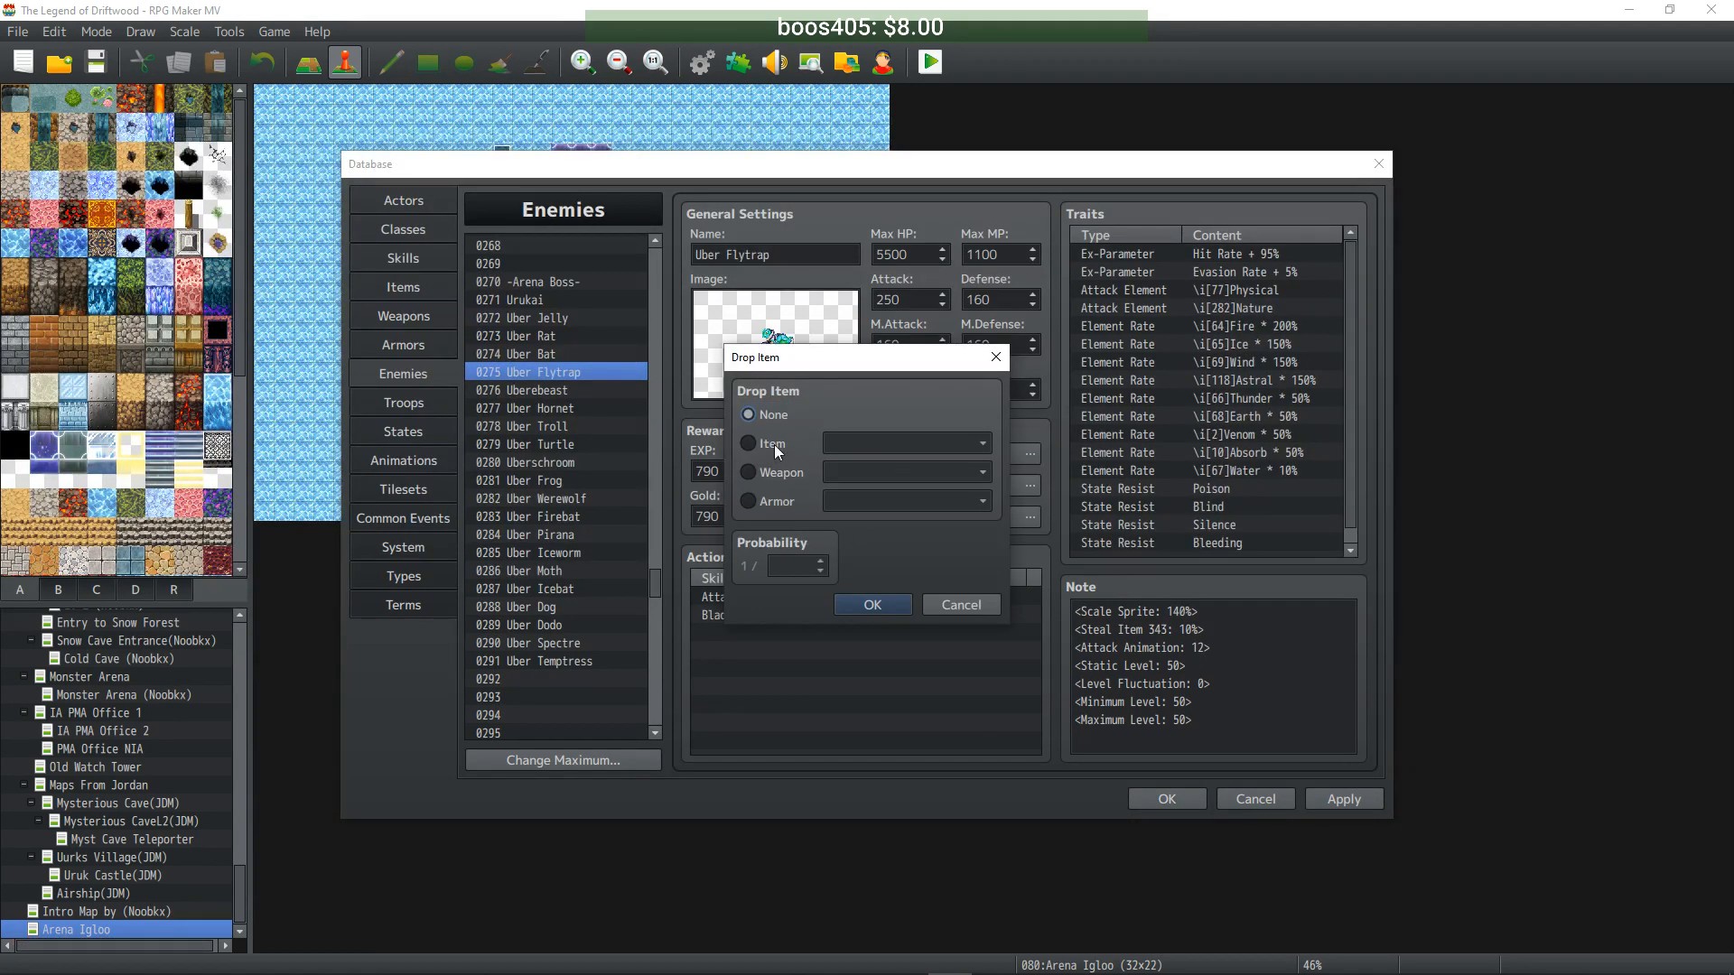
click(775, 447)
click(966, 444)
drag(1062, 476, 1062, 632)
click(945, 534)
double_click(795, 565)
text(1)
click(873, 605)
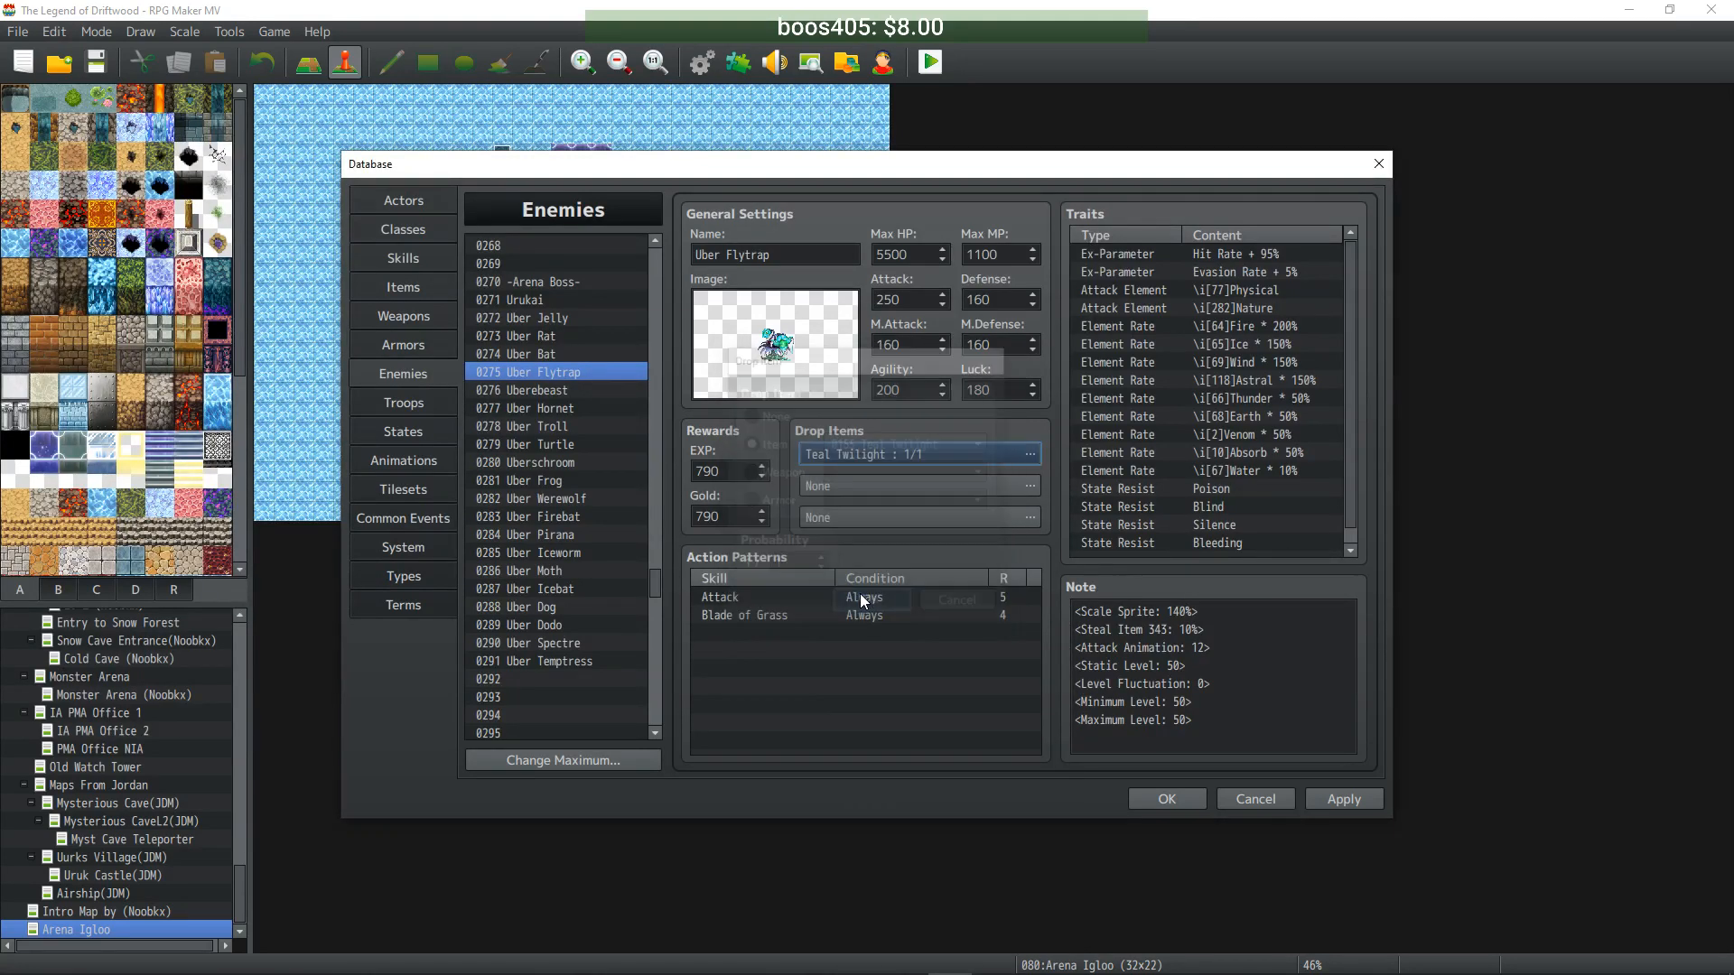
click(583, 389)
- Set Uberebeast's first drop item to Amber Twilight
double_click(900, 454)
click(795, 441)
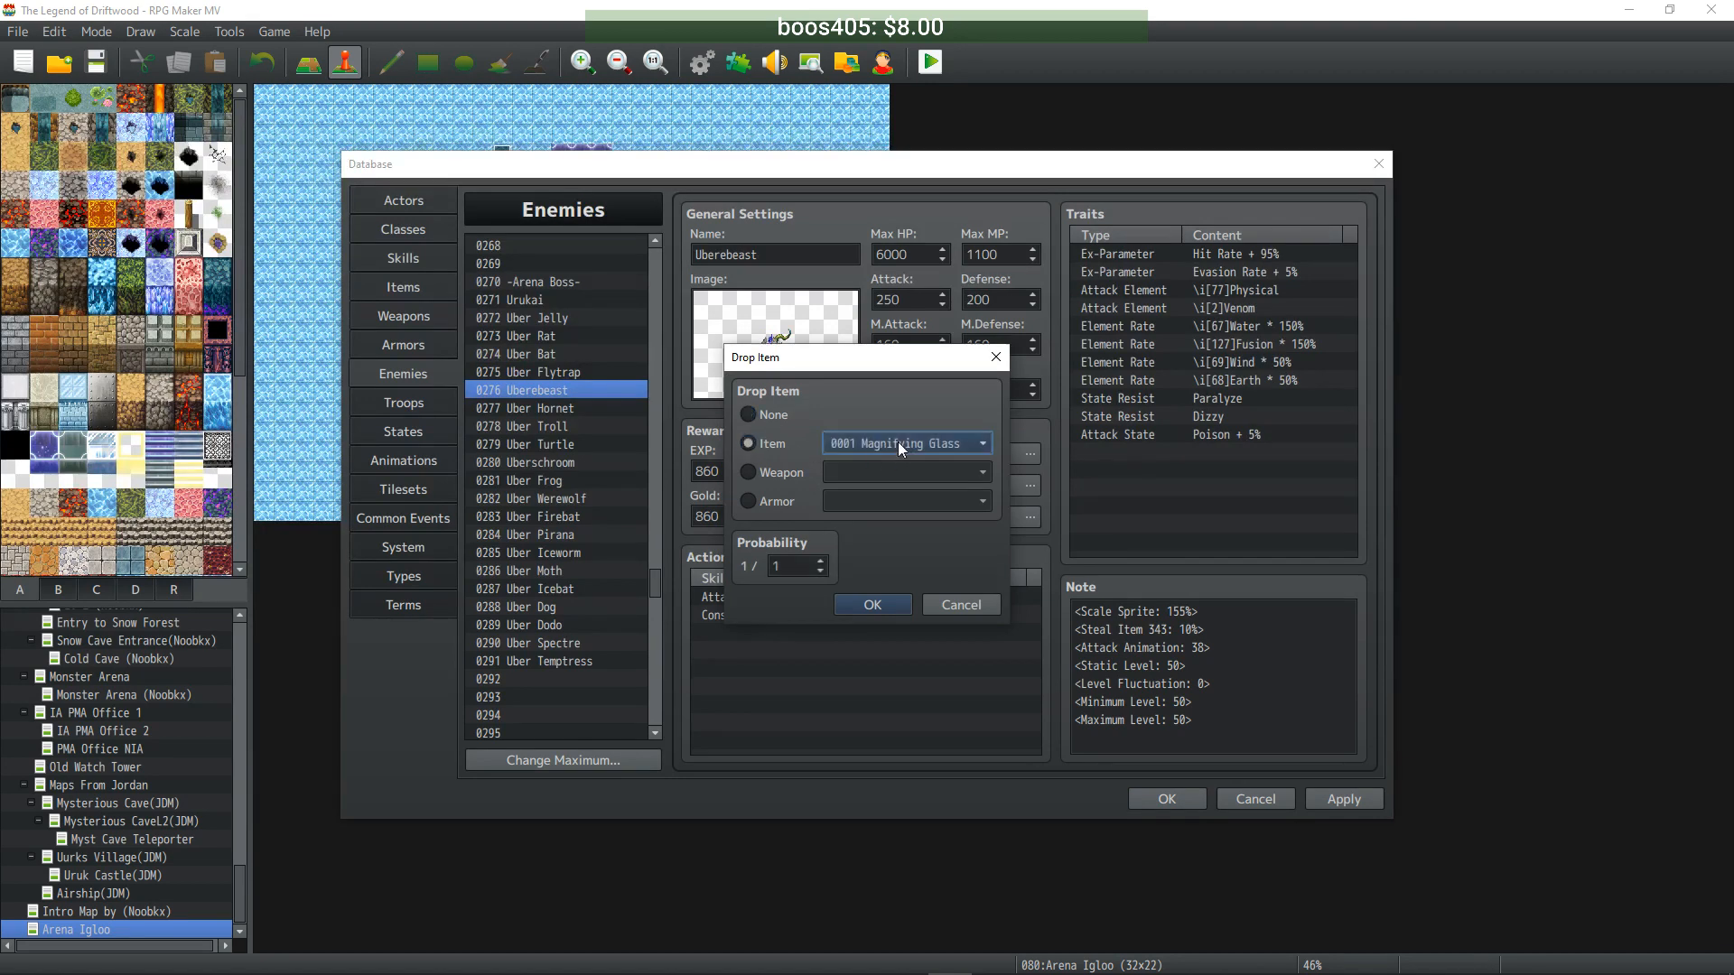
click(897, 441)
drag(1063, 465, 1069, 621)
click(945, 692)
click(898, 603)
- Set Uber Hornet's first drop item to Airborne Twilight
click(571, 407)
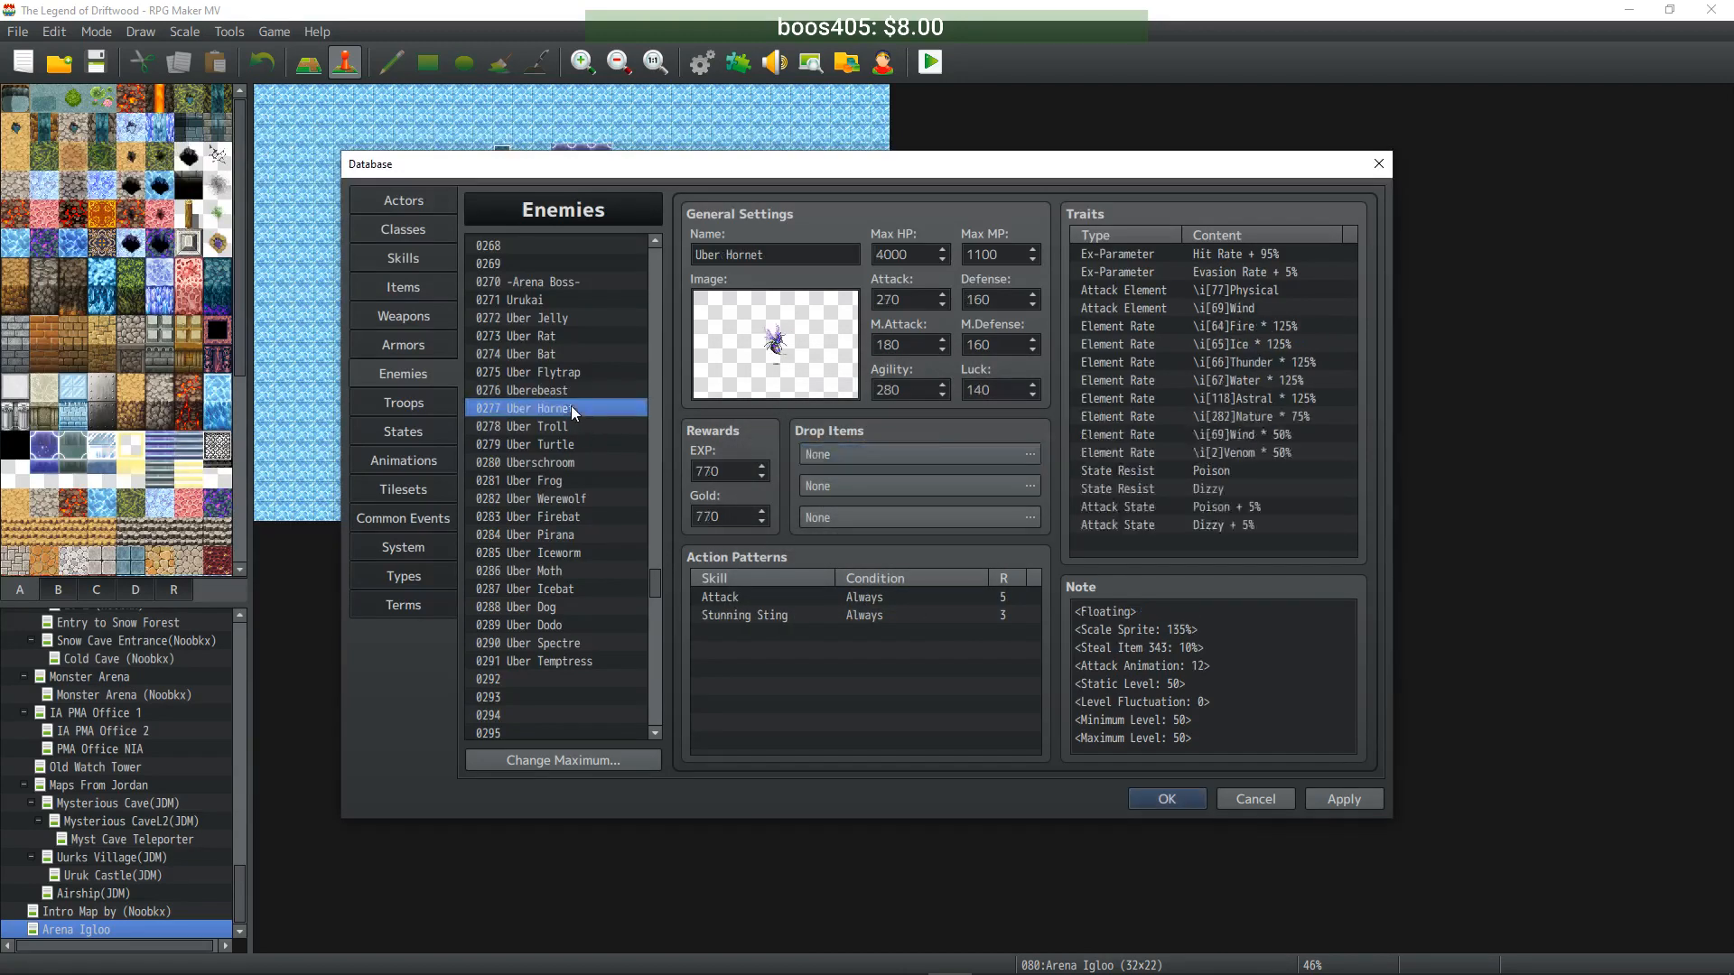
double_click(889, 447)
click(774, 443)
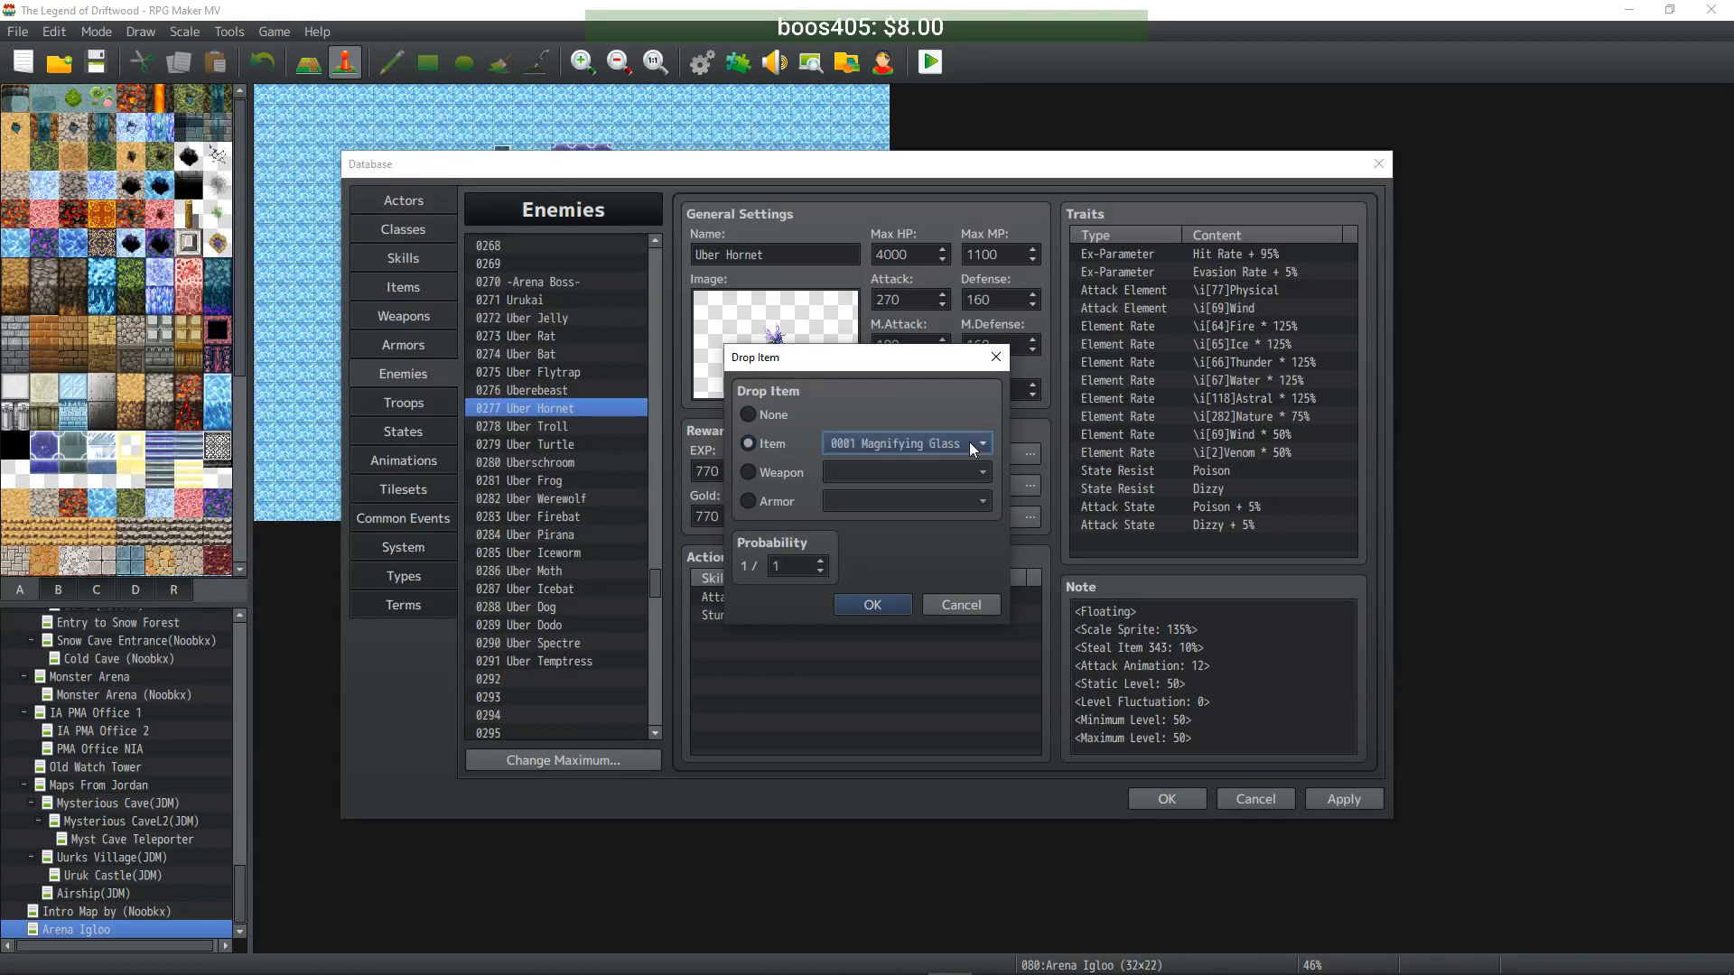
click(968, 442)
drag(1064, 479, 1066, 630)
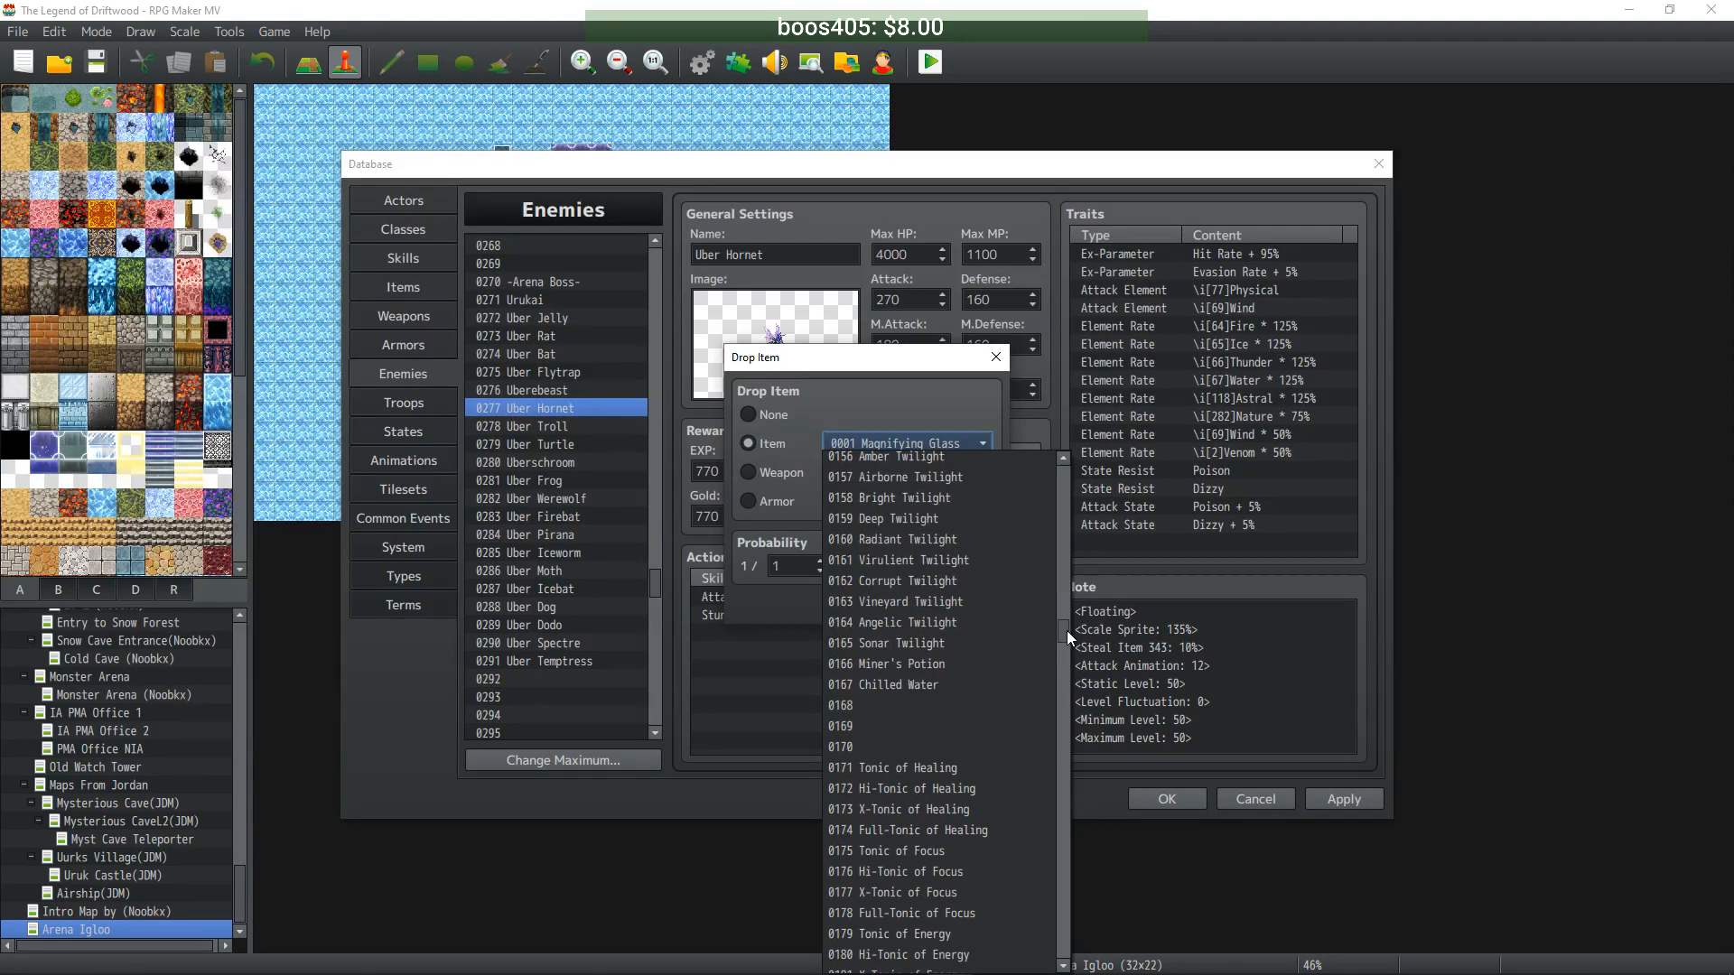
click(923, 481)
click(868, 601)
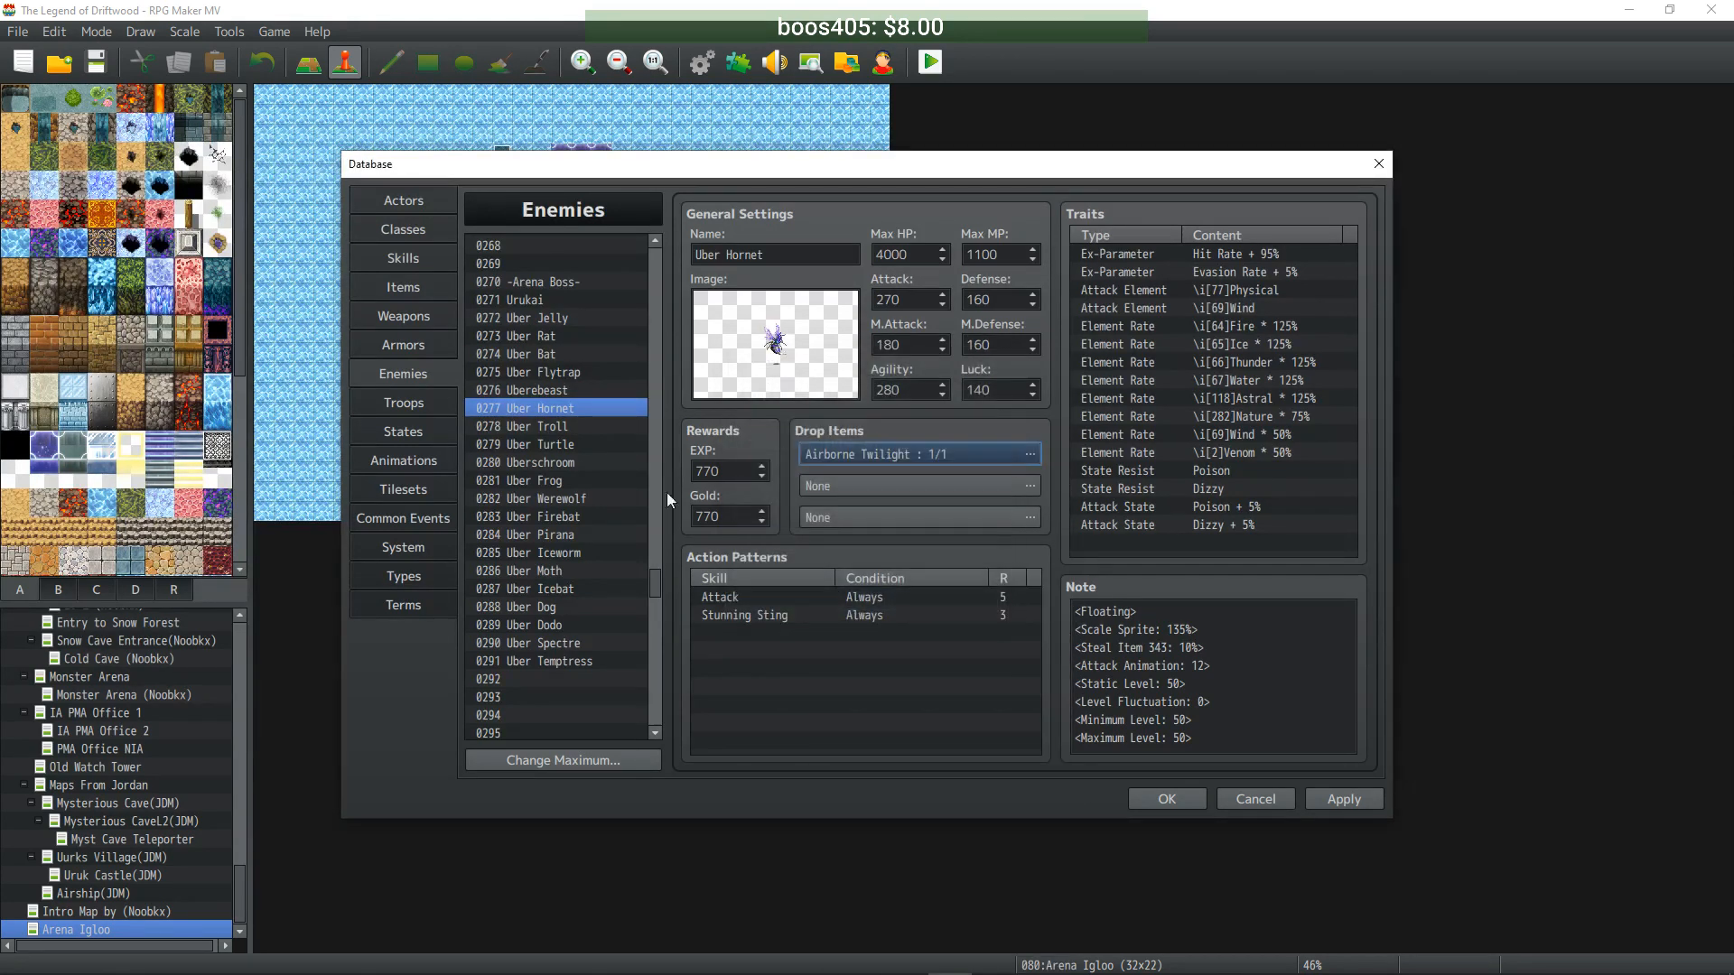
- Give Uber Troll a Bright Twilight drop at a 1/1 chance
click(527, 423)
right_click(929, 451)
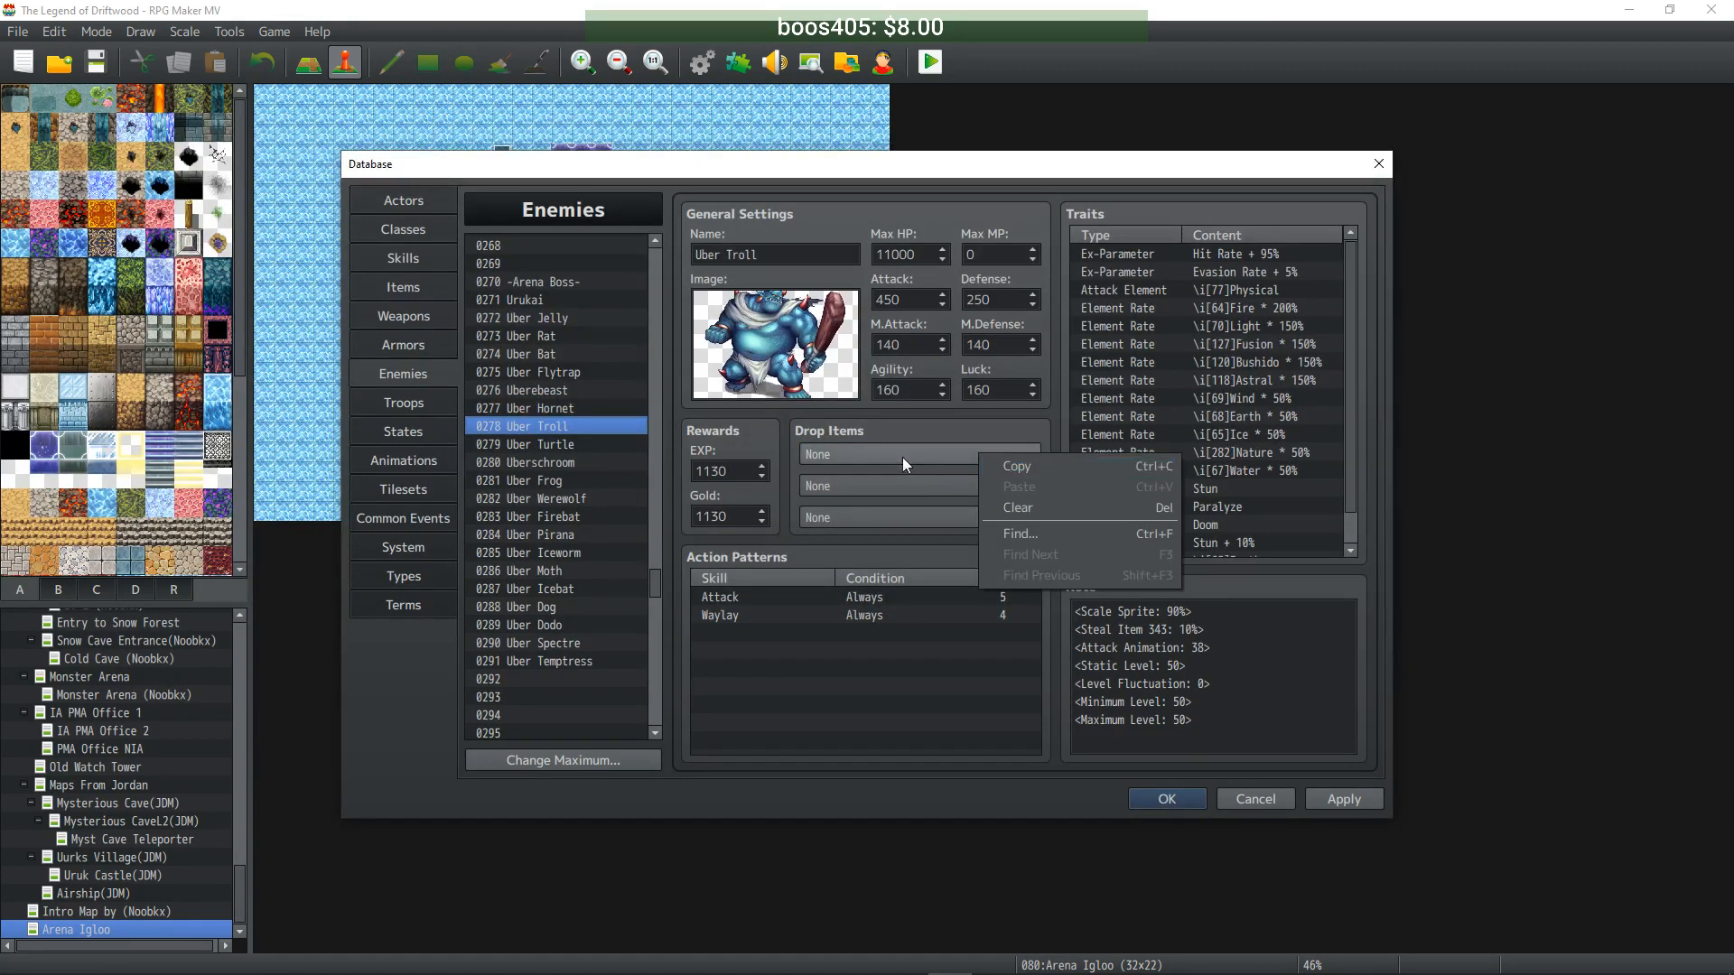
double_click(932, 456)
click(773, 443)
click(899, 441)
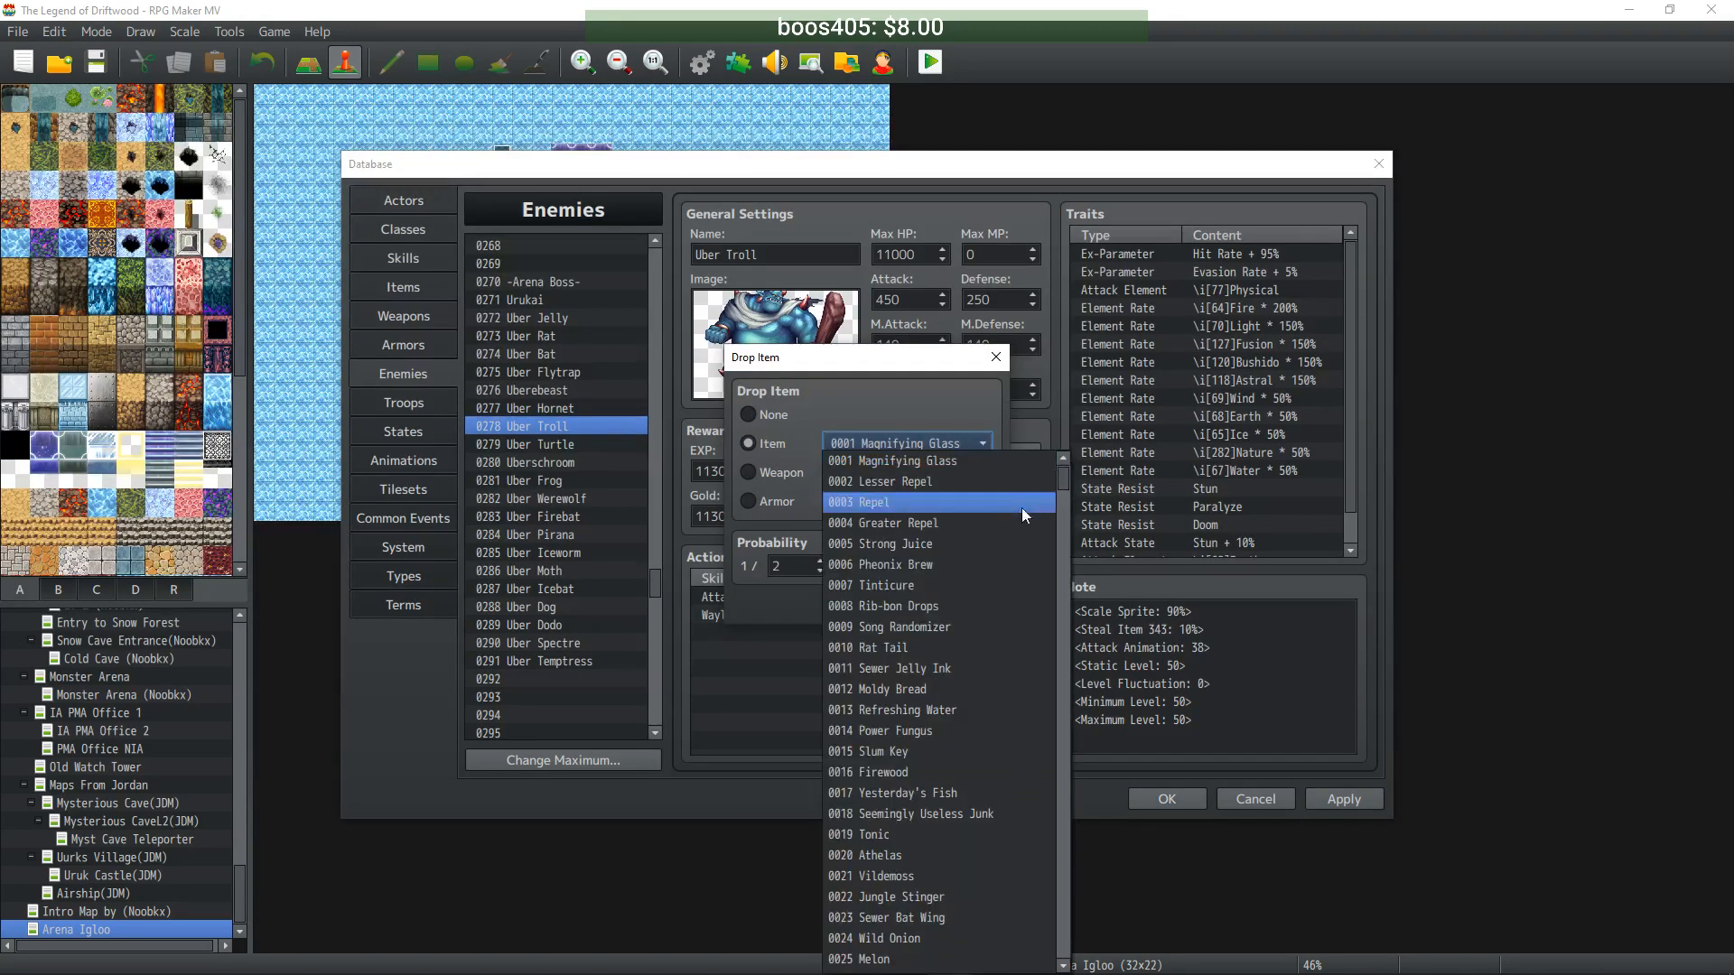
drag(1064, 481, 1062, 622)
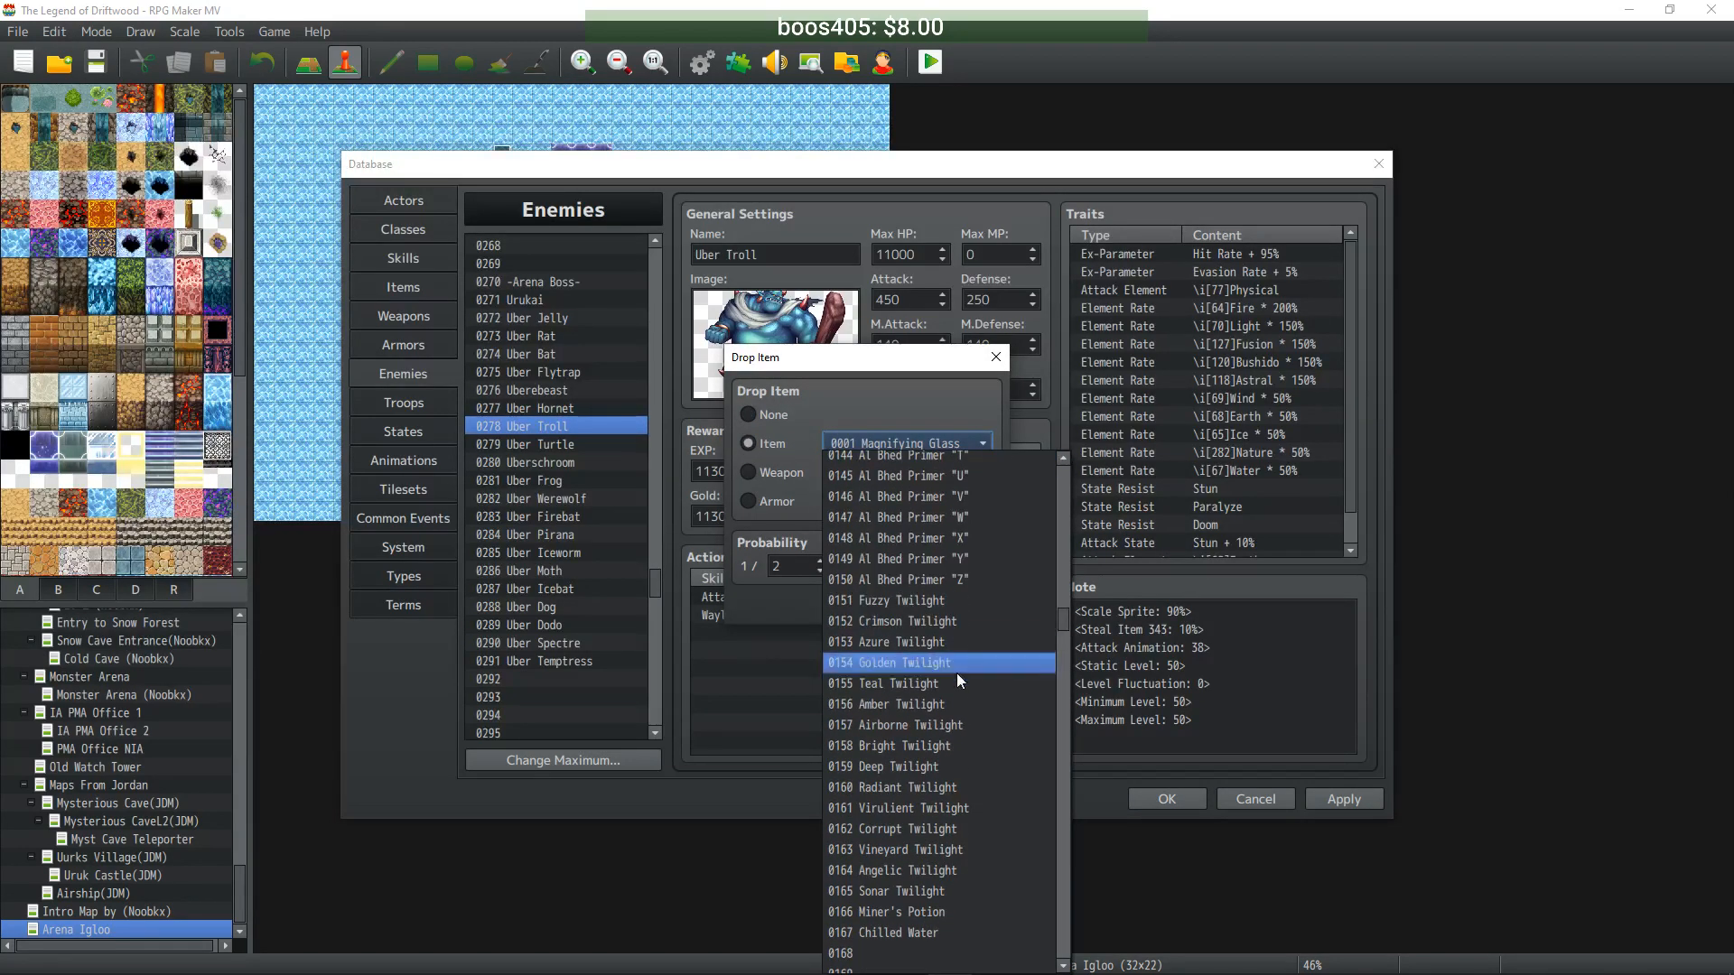
click(946, 746)
click(820, 571)
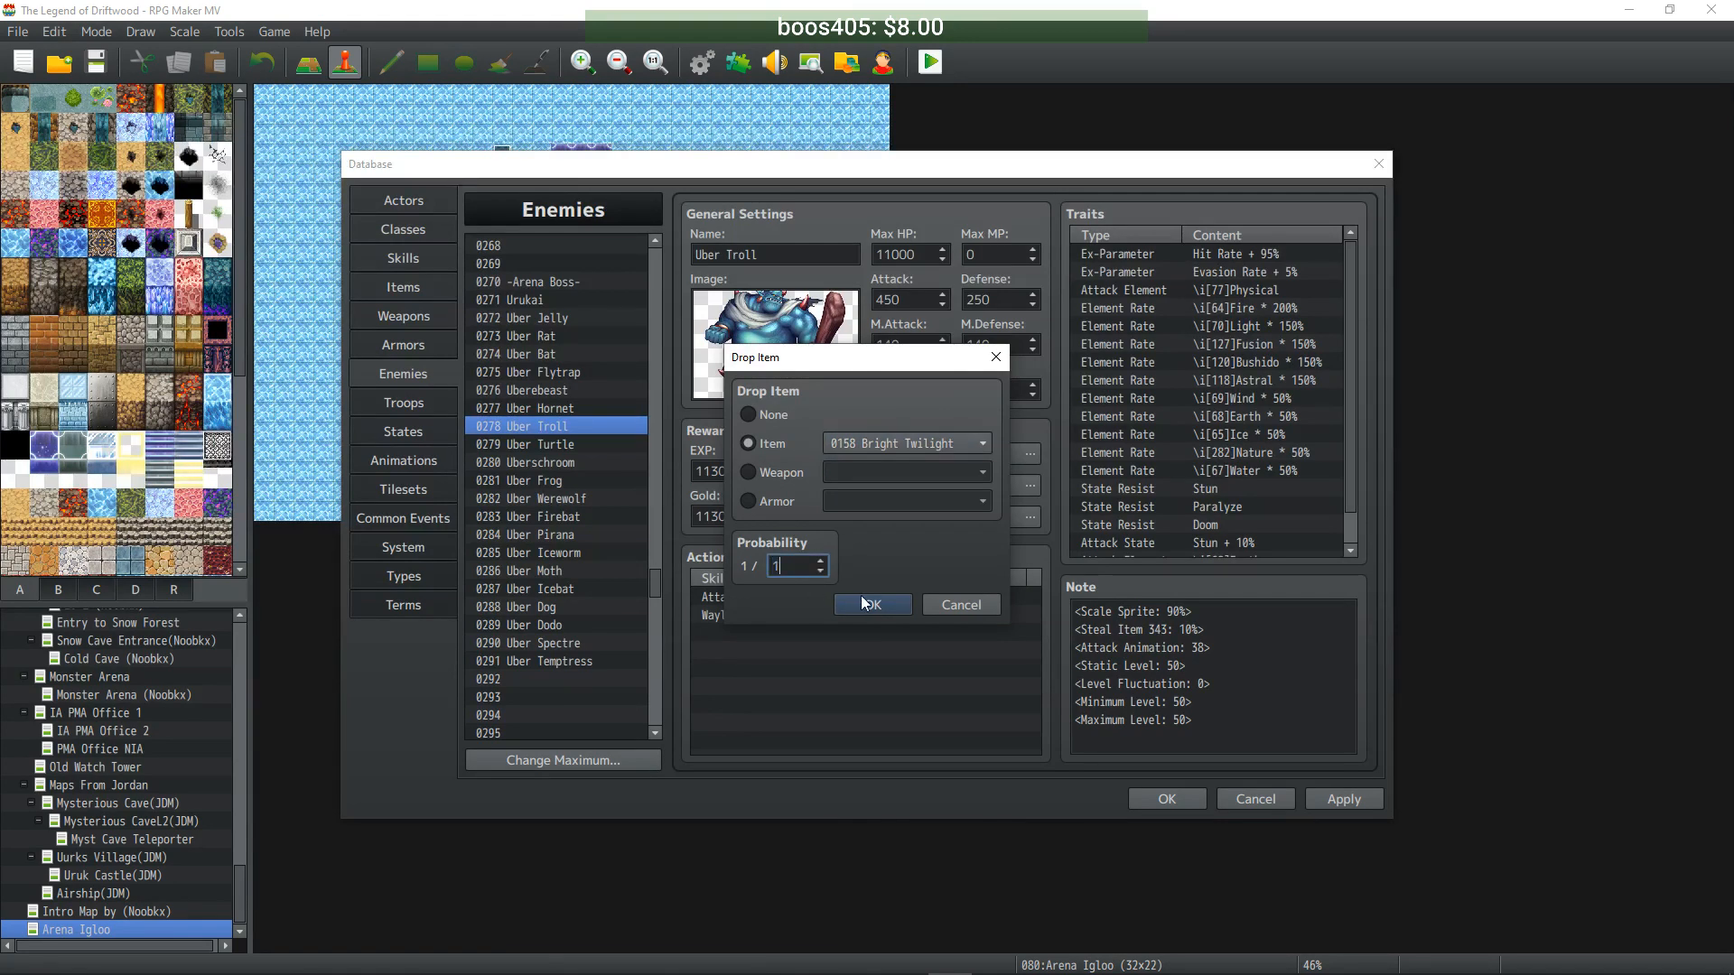
click(853, 603)
- Give Uber Turtle a Deep Twilight drop with probability 1
click(548, 447)
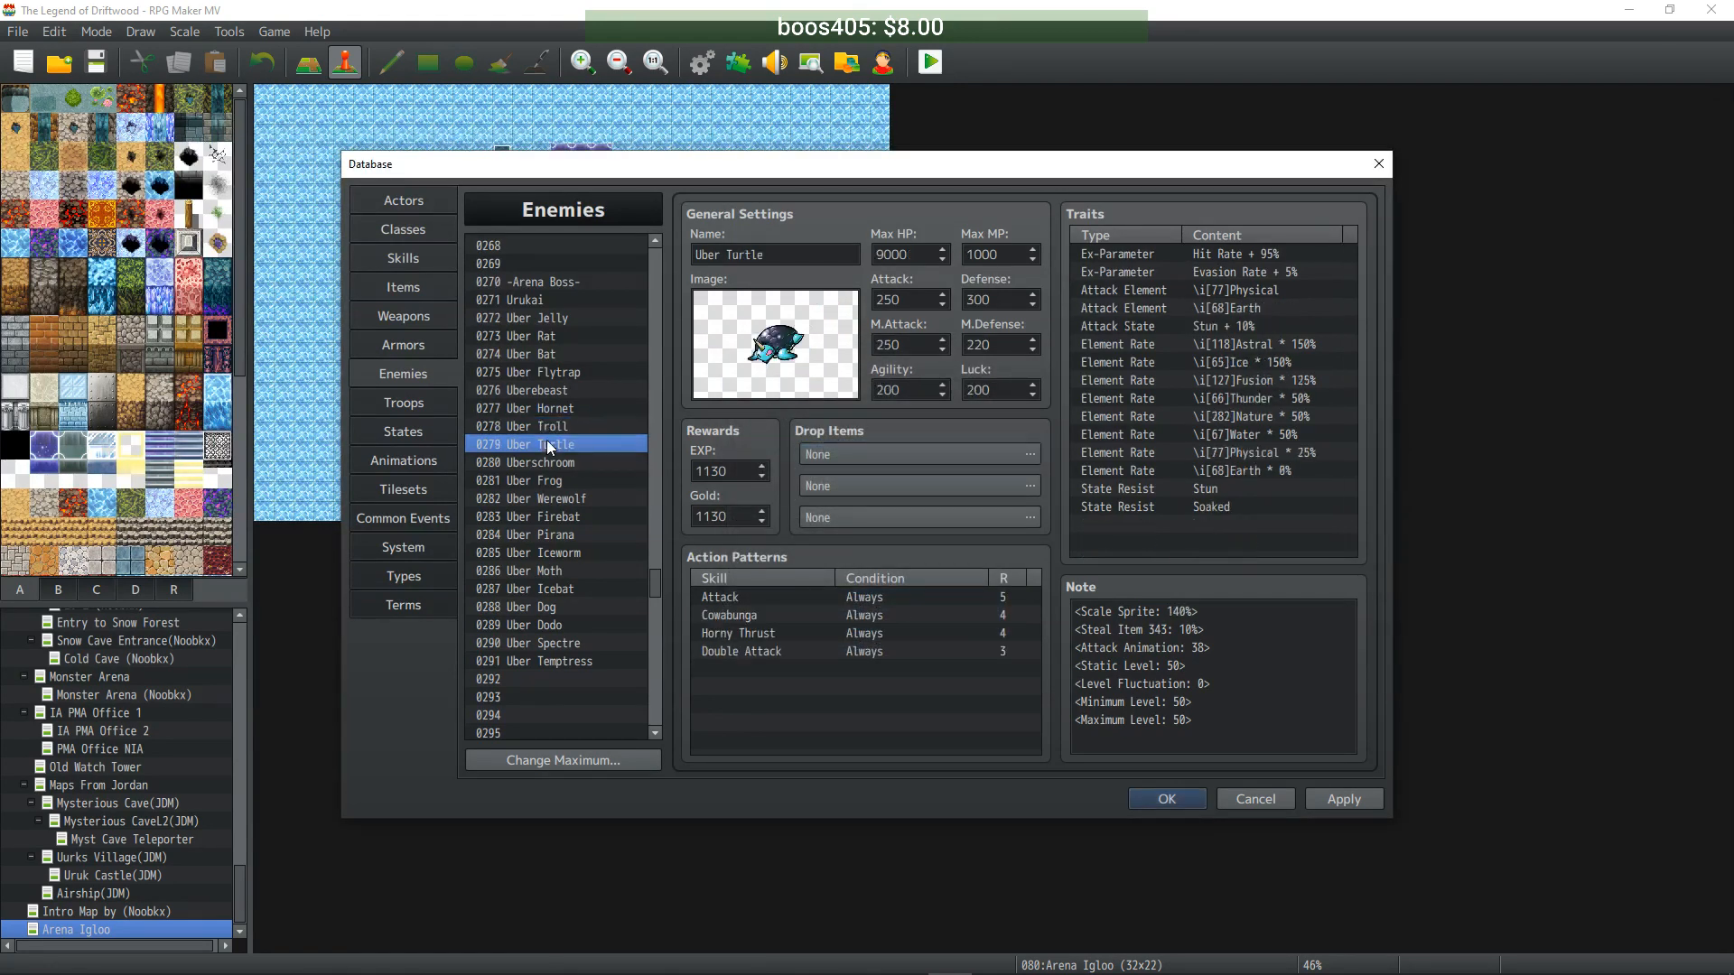
double_click(925, 453)
click(768, 442)
click(939, 444)
drag(1063, 479, 1069, 622)
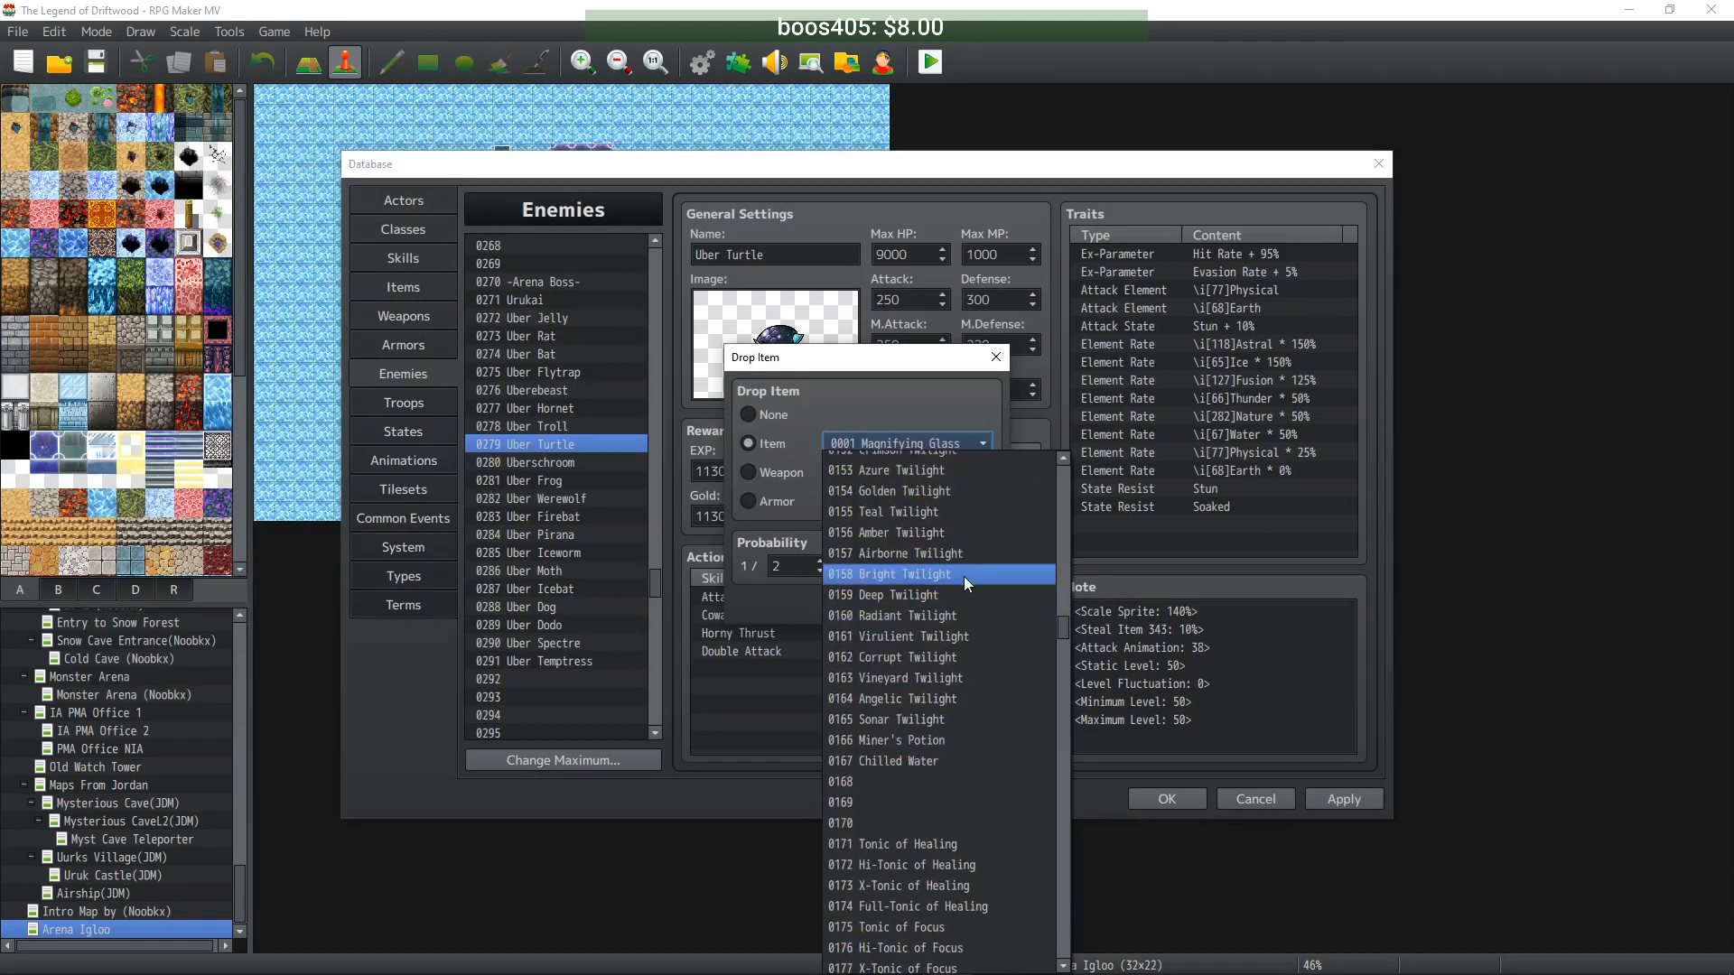
click(960, 594)
key(Tab)
text(1)
click(873, 604)
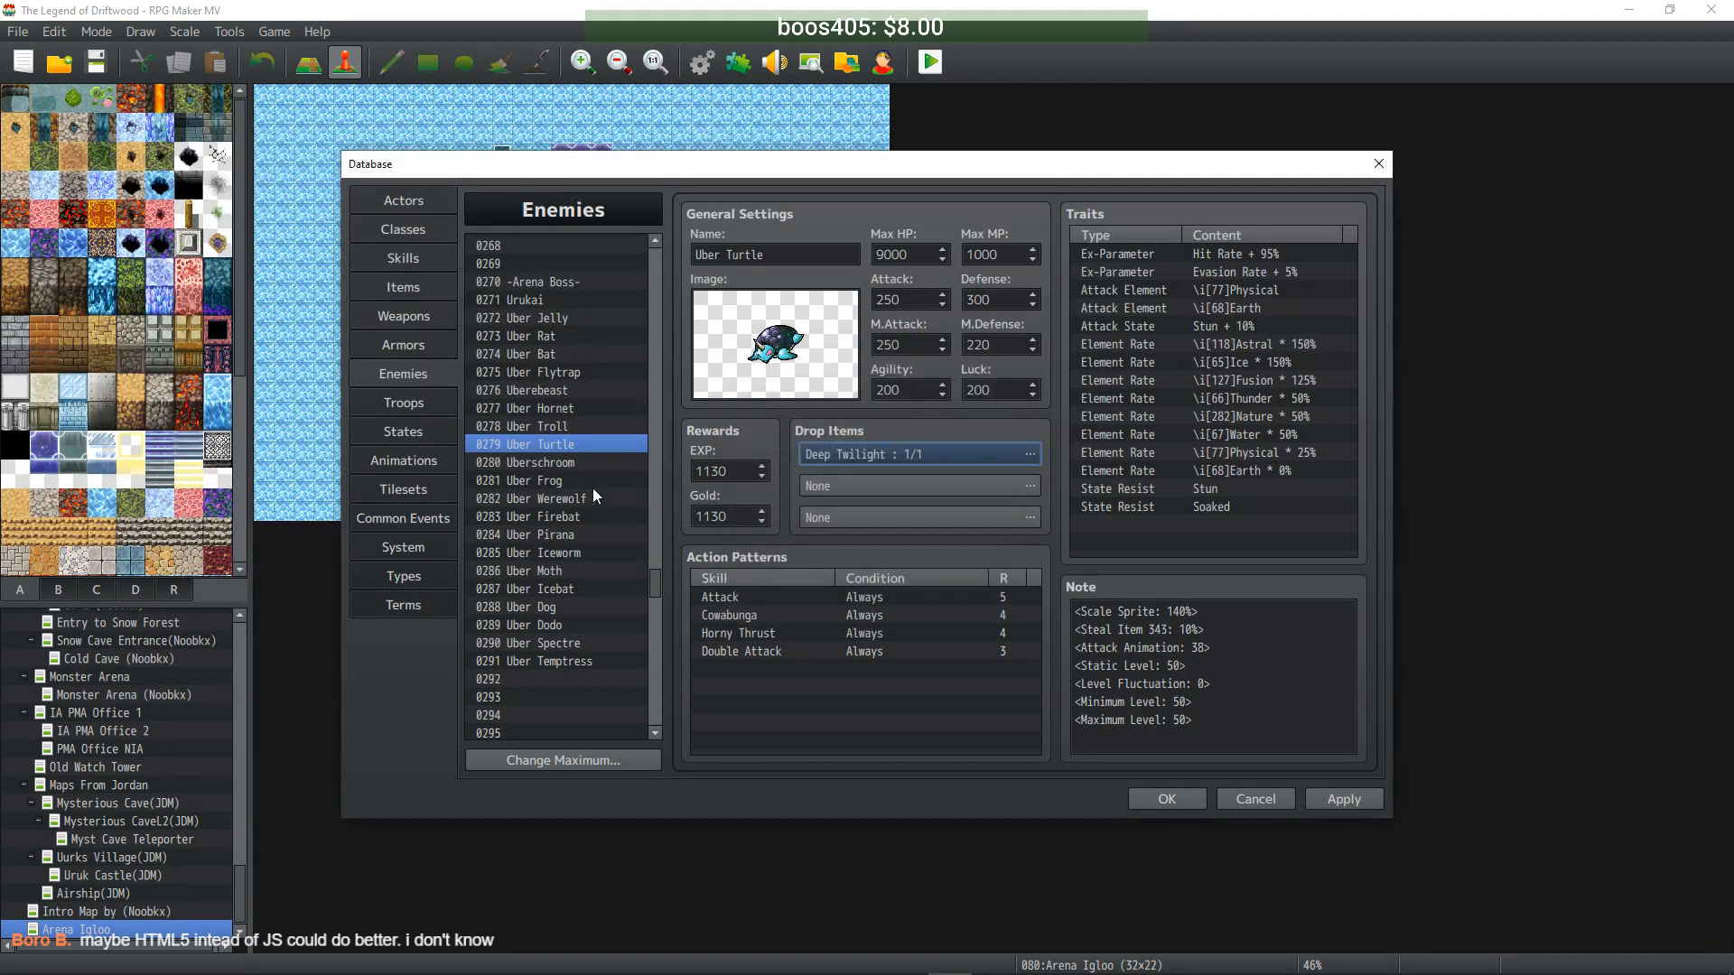
- Set Uberschroom's first drop item to Radiant Twilight
click(572, 463)
double_click(927, 457)
click(907, 444)
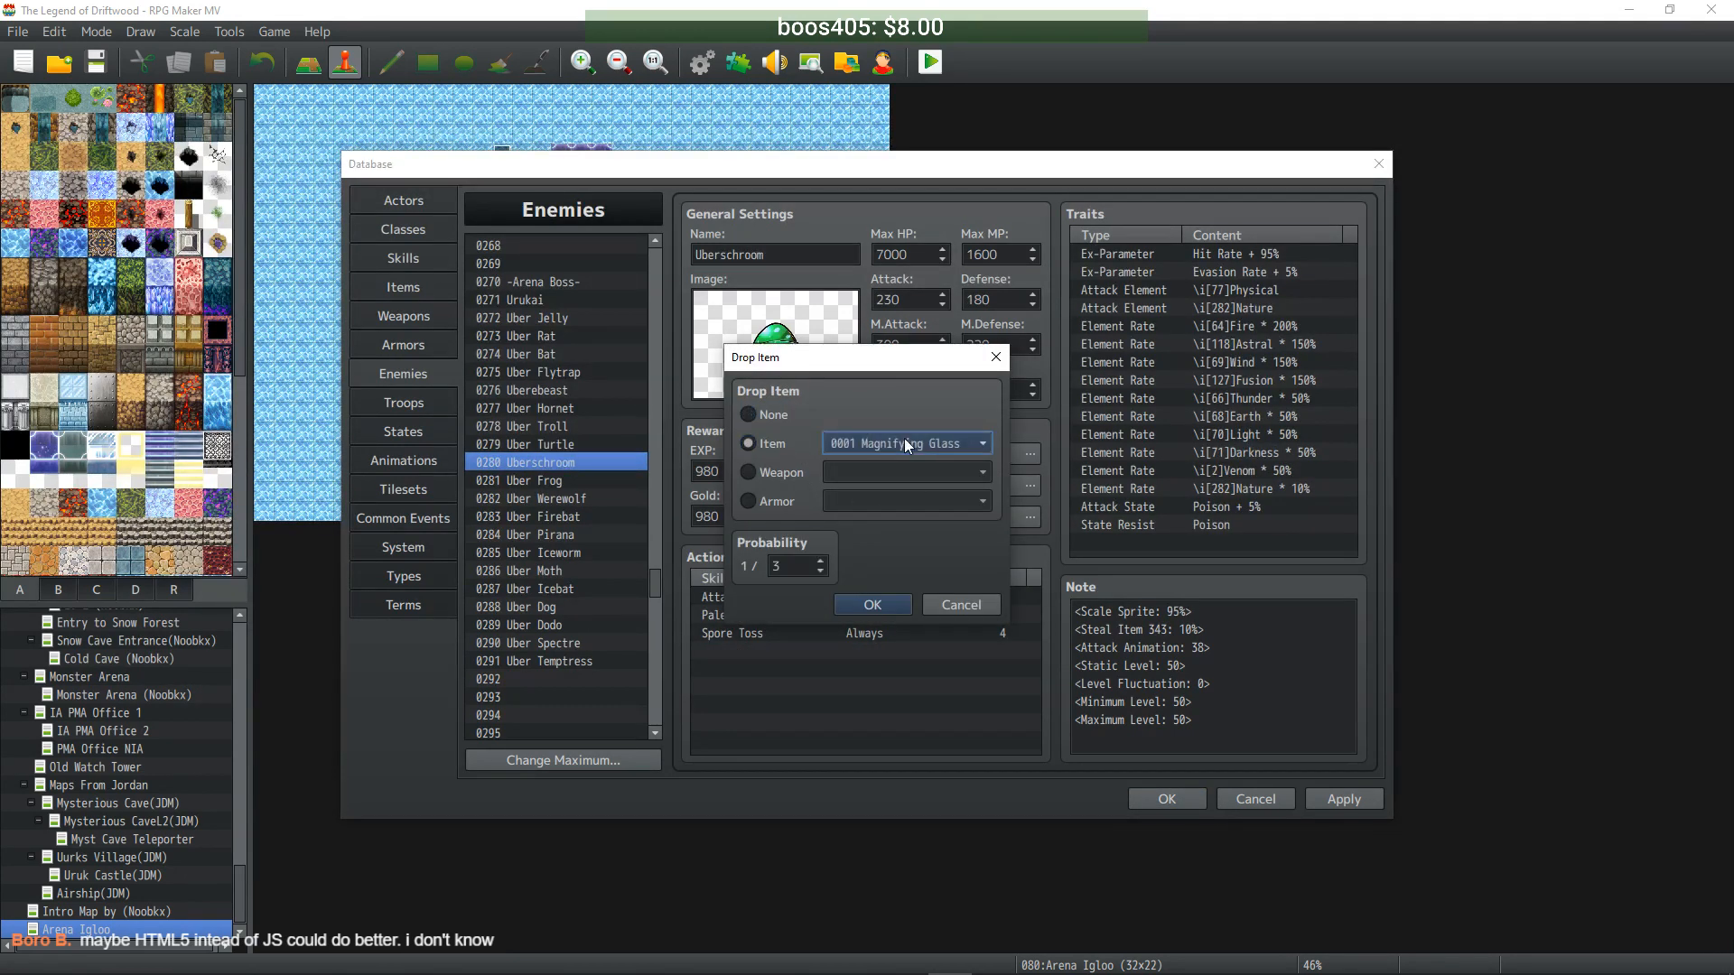
click(906, 445)
drag(1061, 480, 1064, 625)
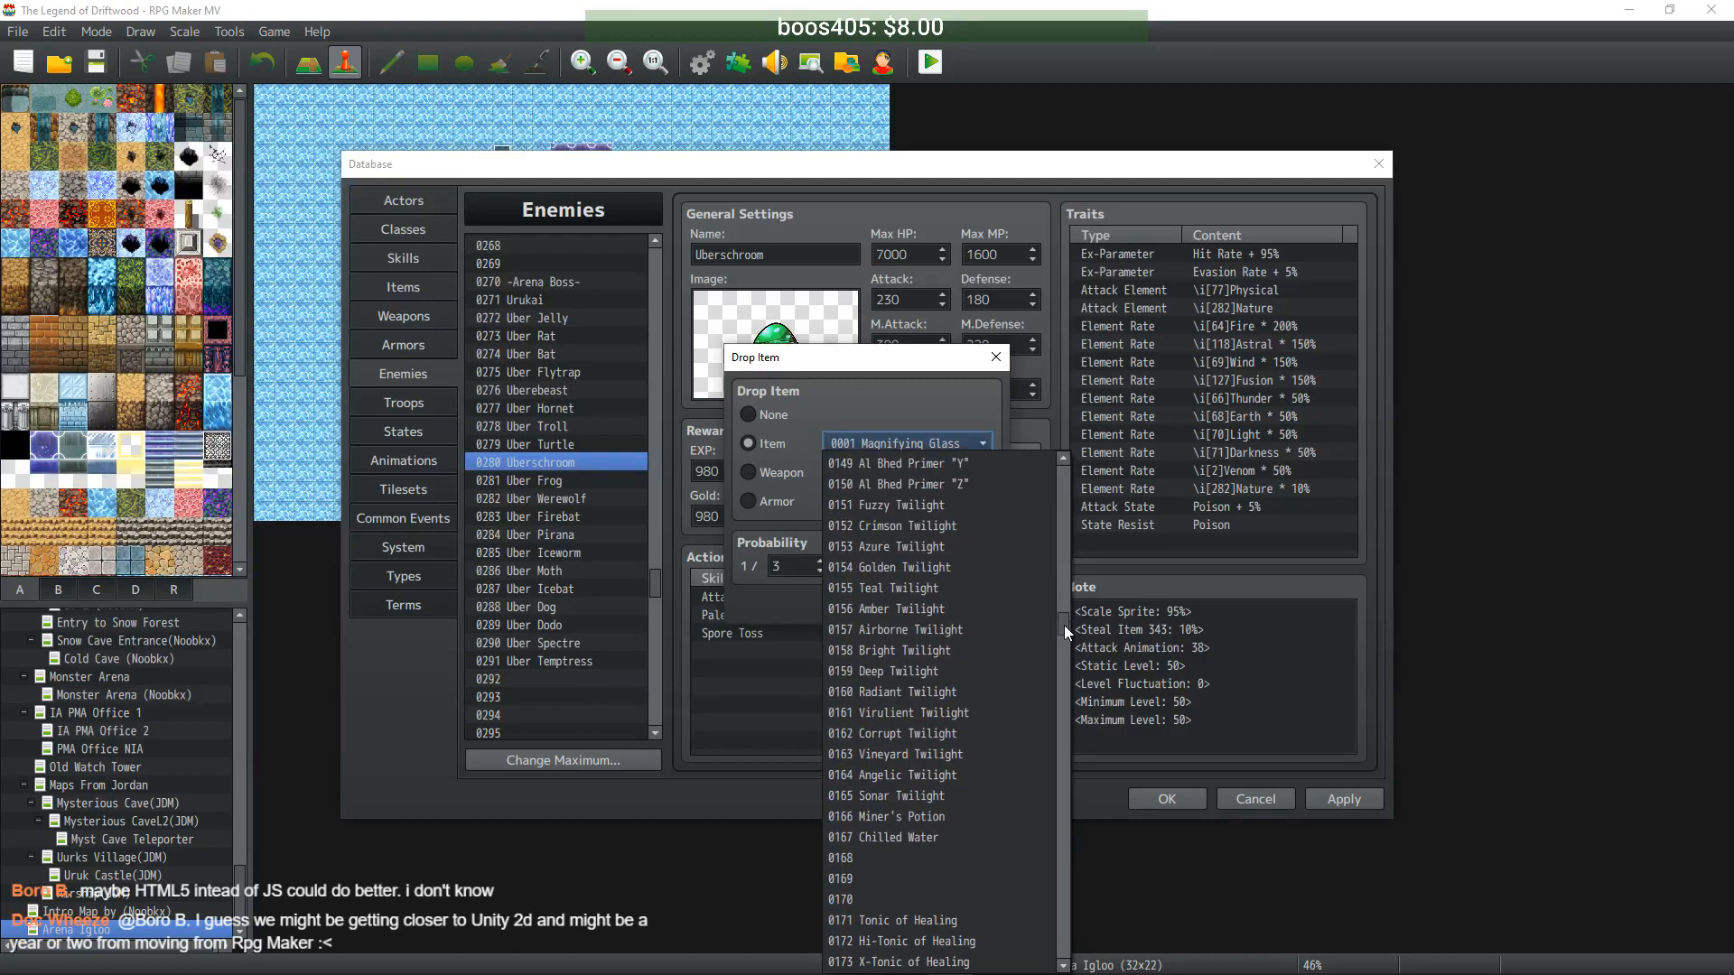
click(981, 690)
click(869, 605)
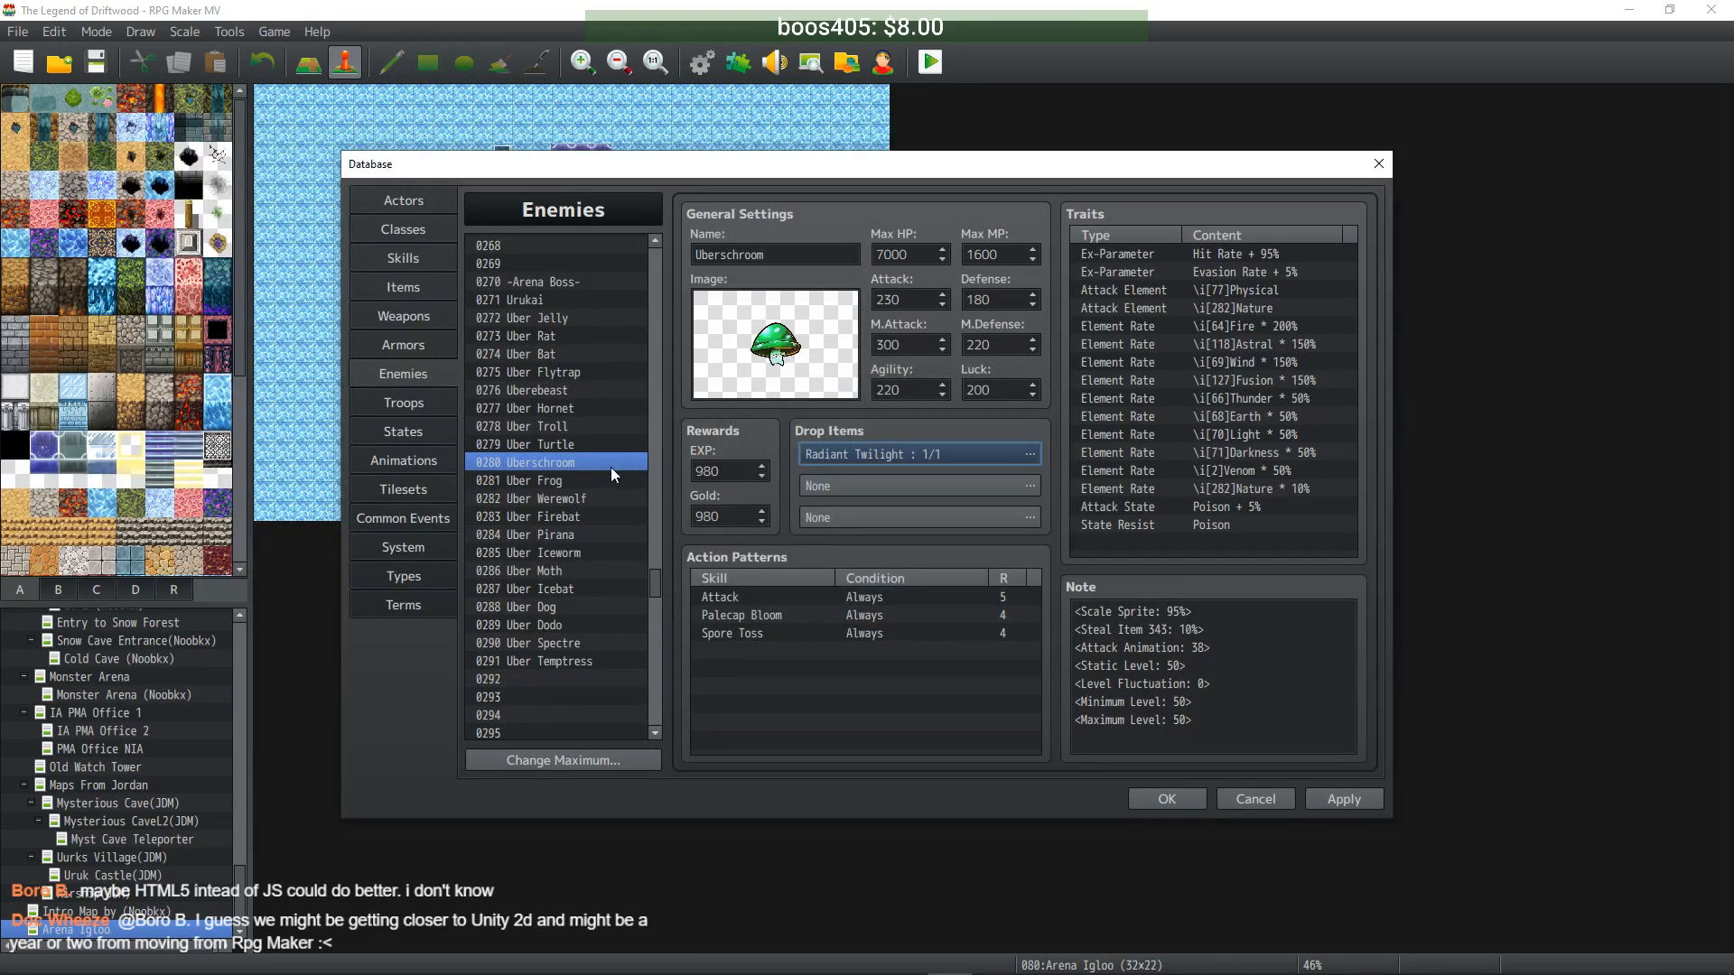
- Give Uber Frog a Virulent Twilight drop at 1/1 and check the result
click(588, 480)
double_click(870, 453)
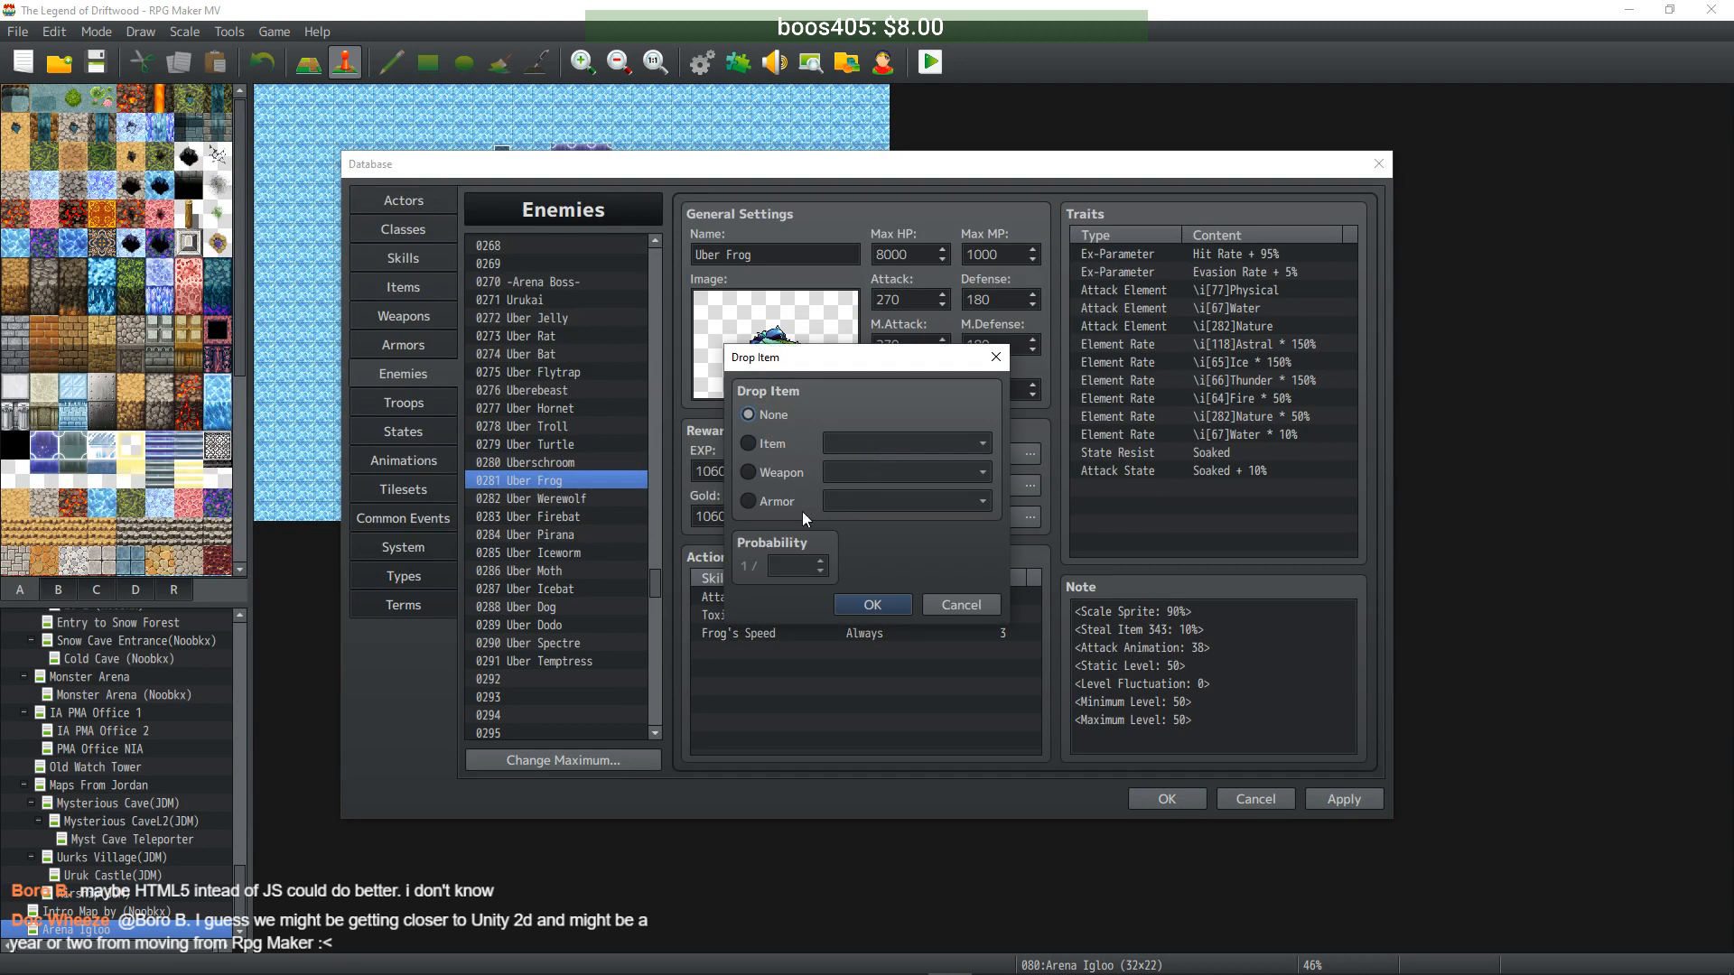
click(773, 442)
click(981, 442)
drag(1068, 483, 1064, 630)
click(923, 582)
double_click(792, 566)
text(1)
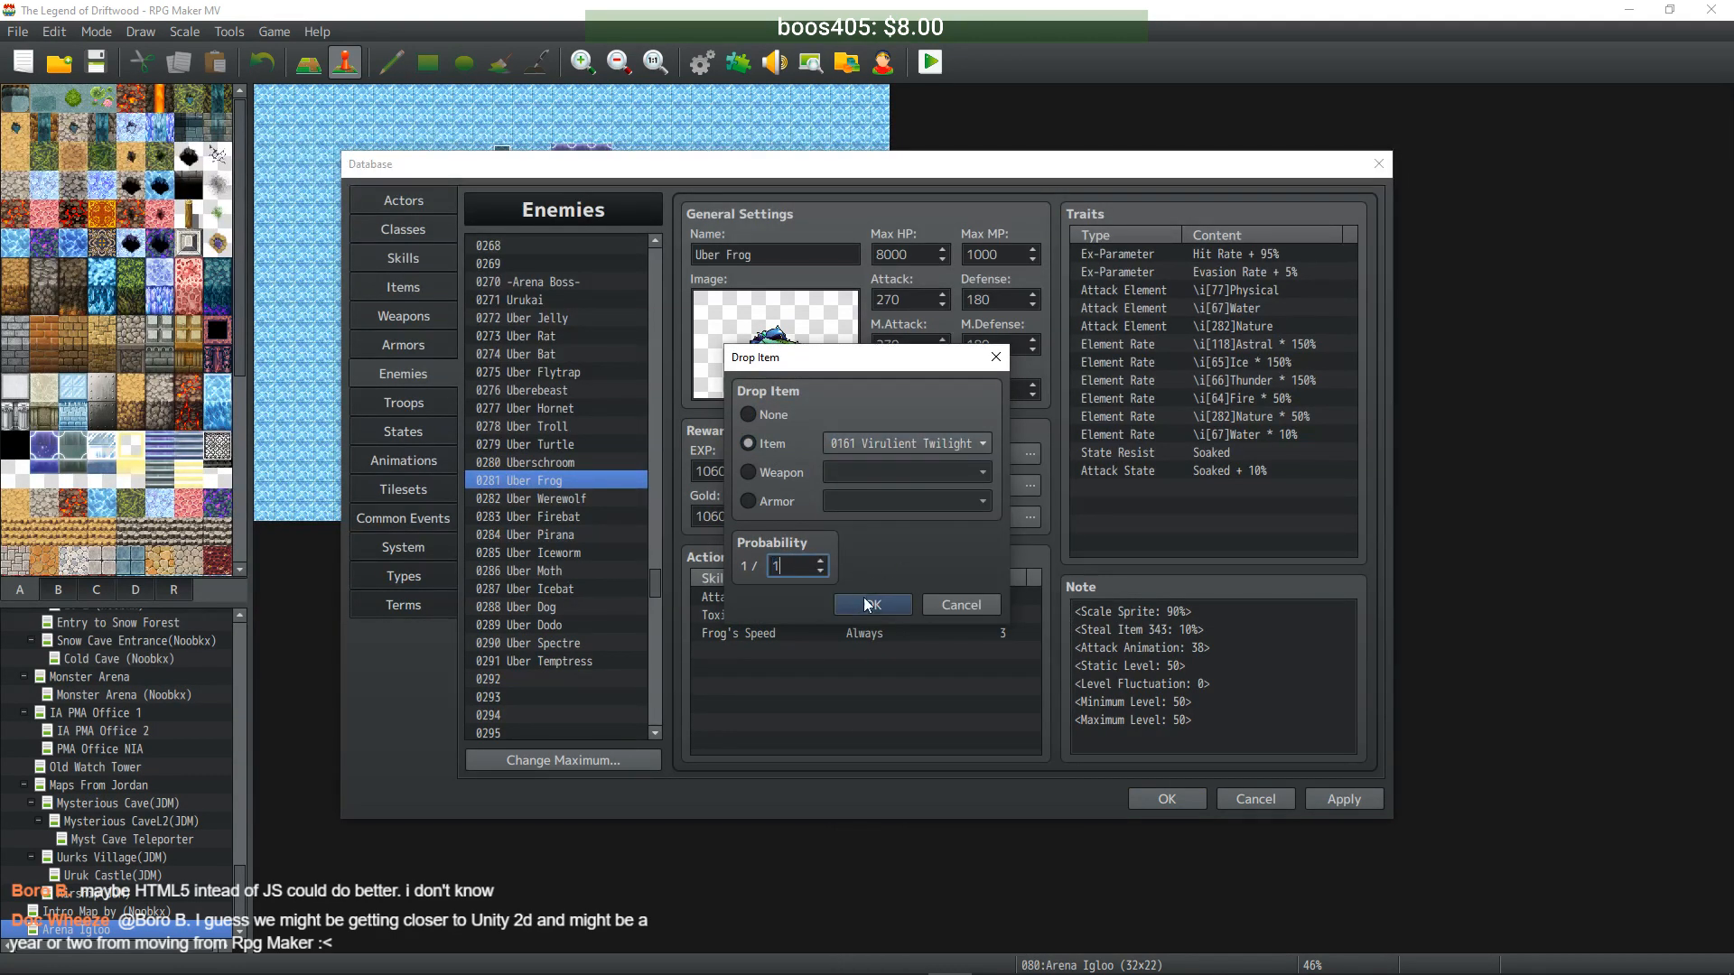
click(867, 603)
click(581, 462)
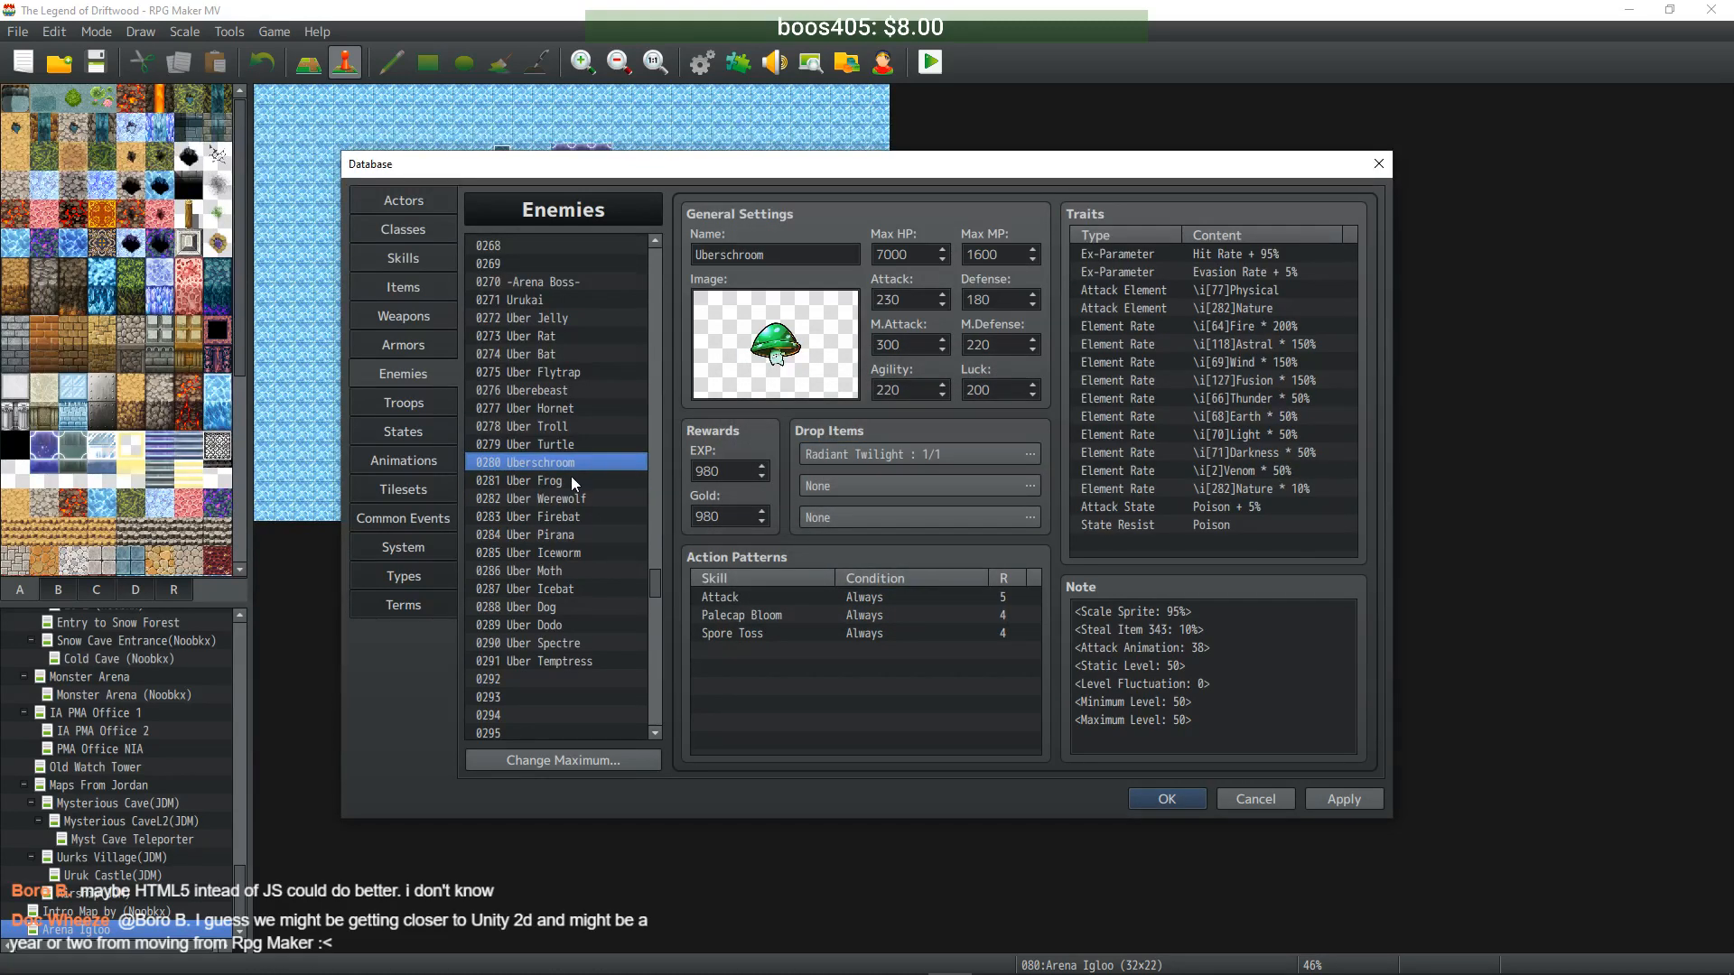
click(571, 479)
- Set Uber Werewolf's first drop item to Corrupt Twilight
click(565, 497)
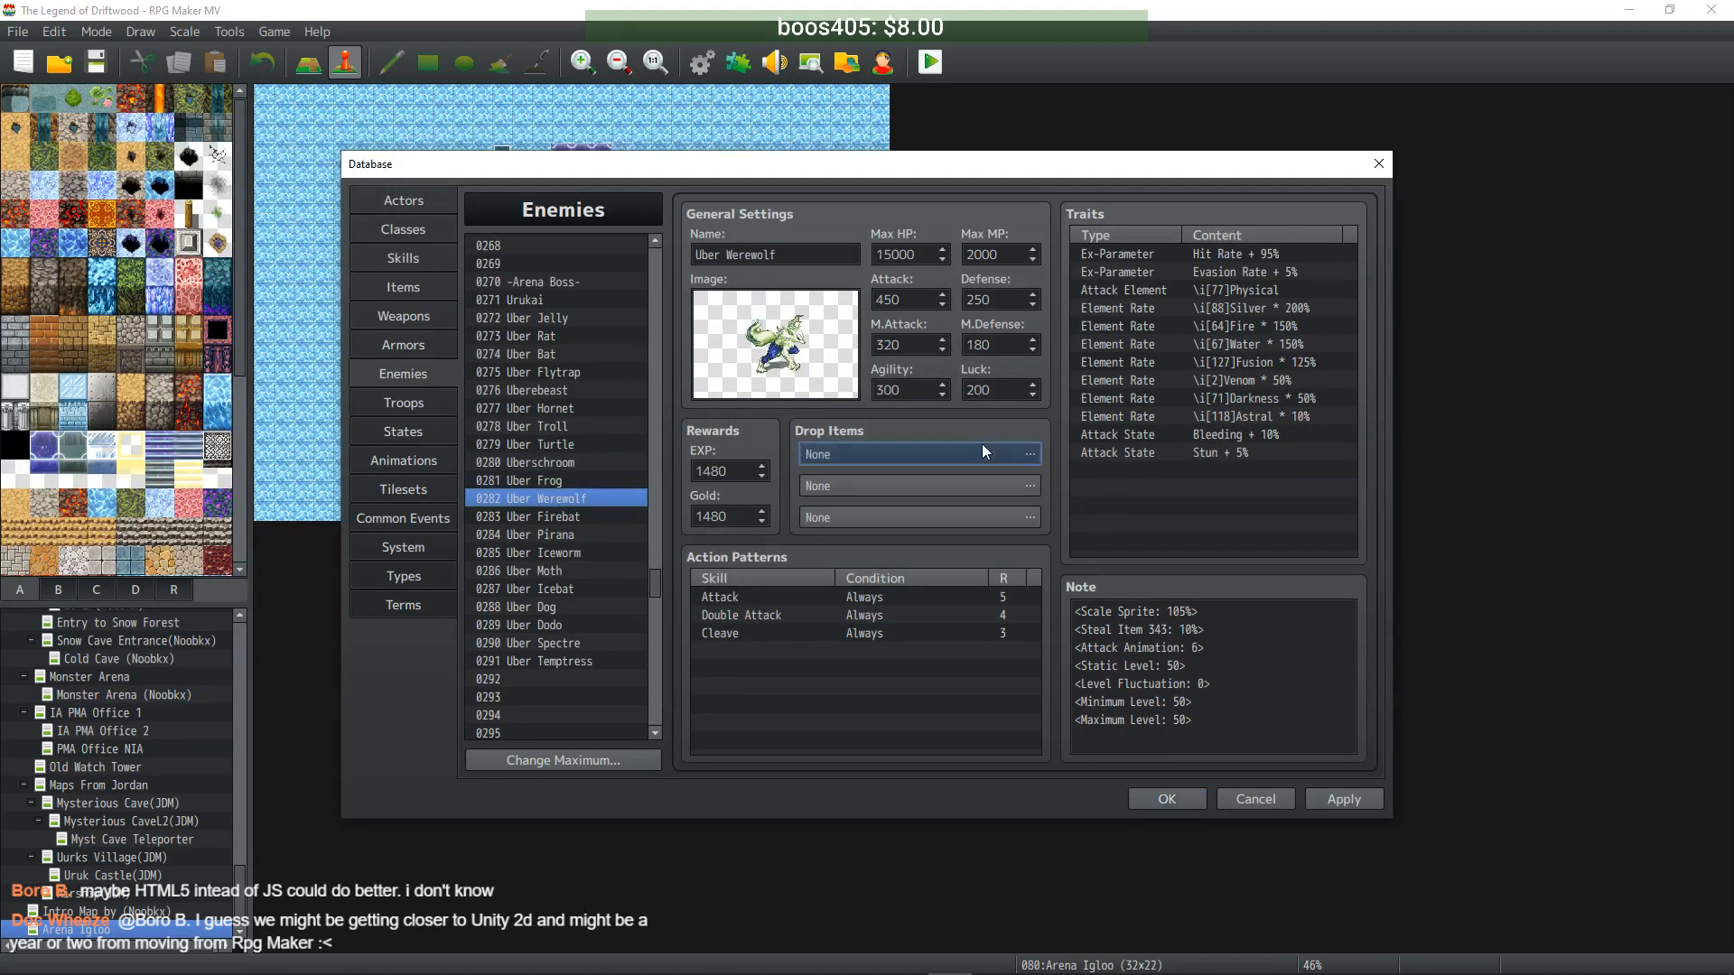
double_click(983, 453)
click(750, 444)
click(896, 442)
drag(1064, 475, 1070, 623)
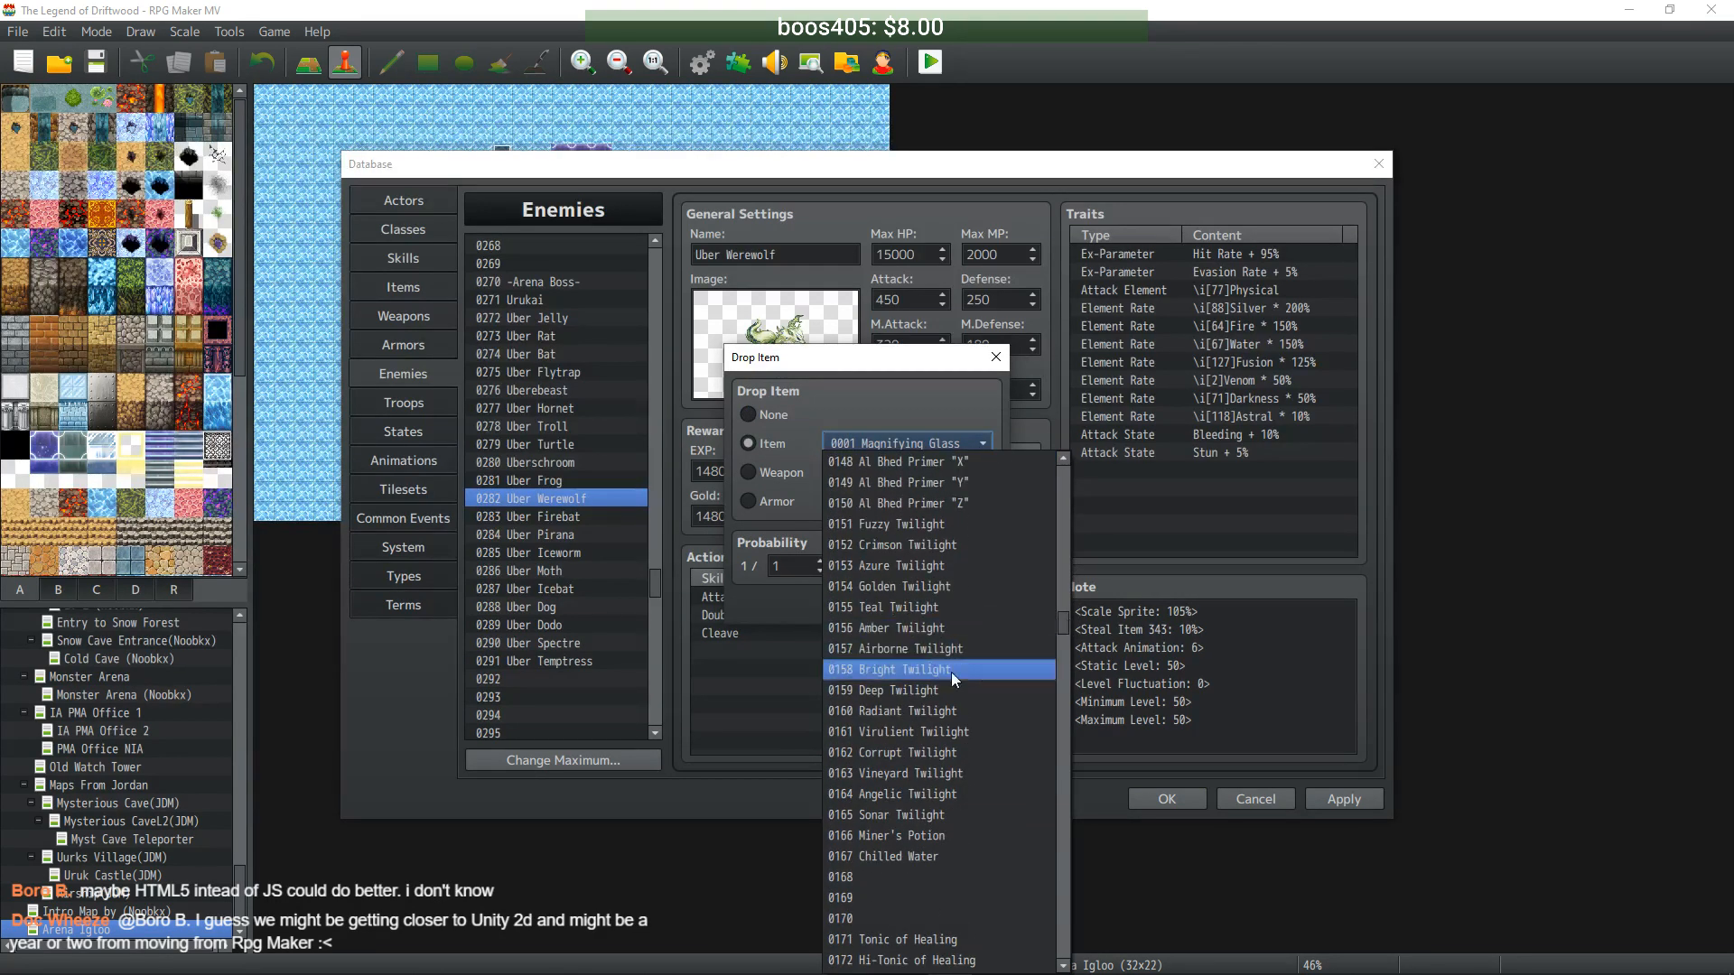
click(907, 753)
click(901, 601)
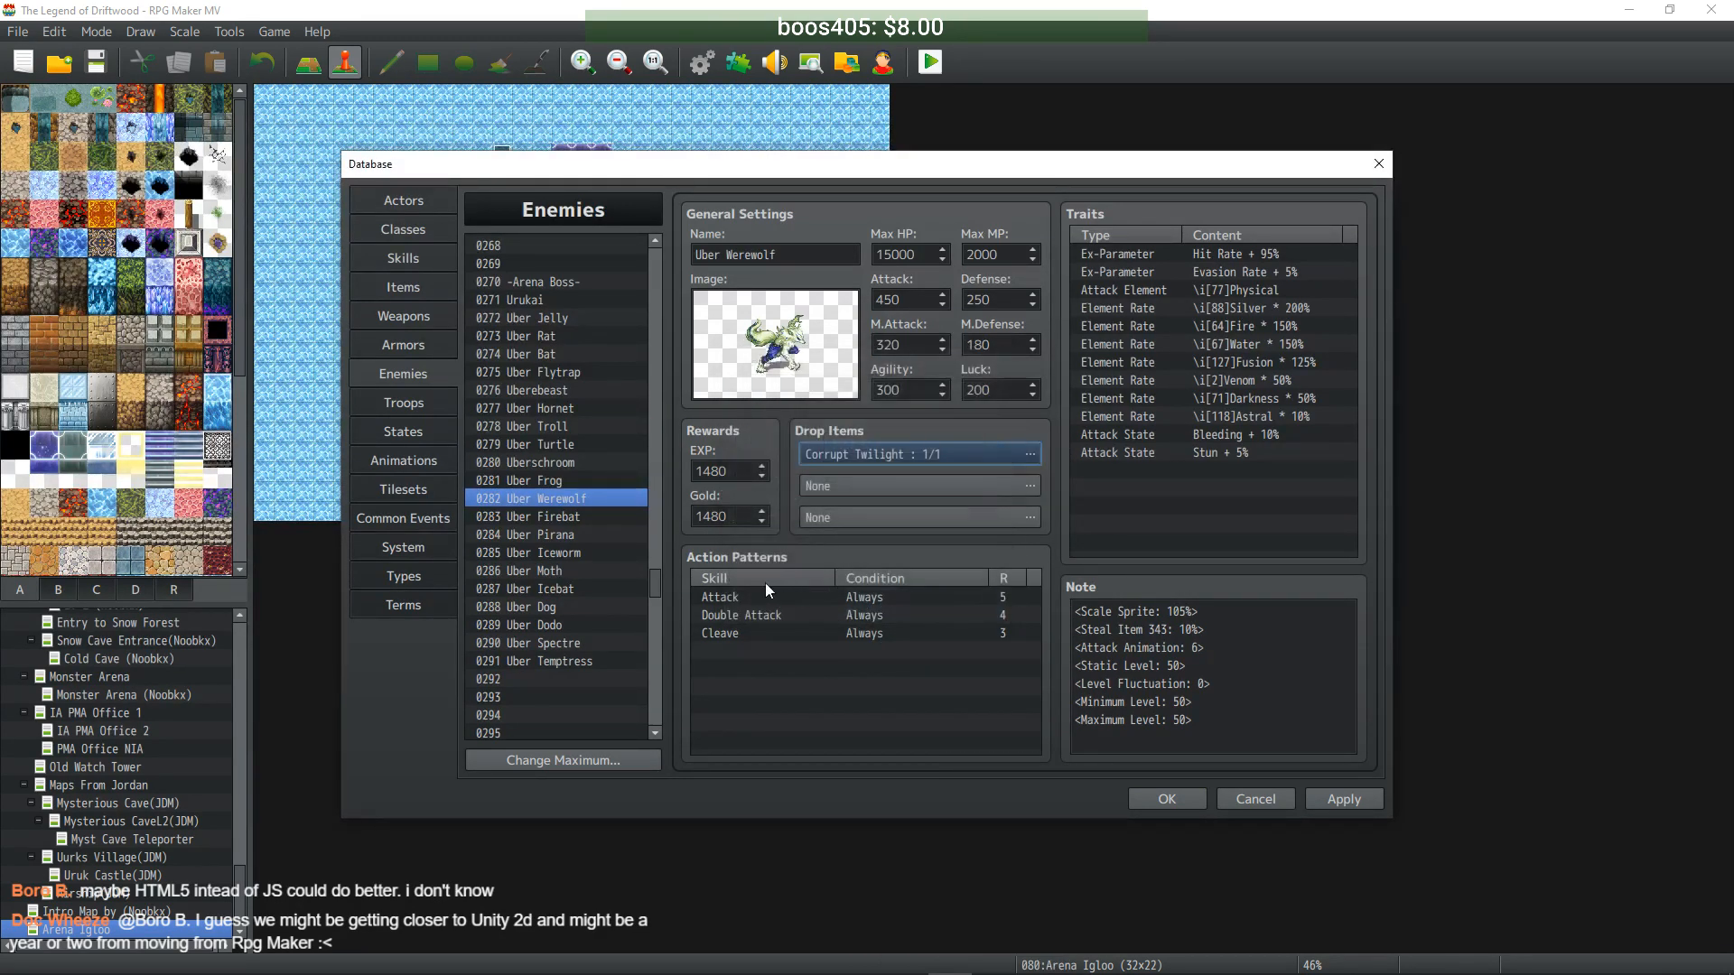
- Set Uber Firebat's first drop item to Vineyard Twilight
click(549, 517)
double_click(952, 455)
click(782, 442)
click(983, 443)
drag(1063, 470, 1062, 632)
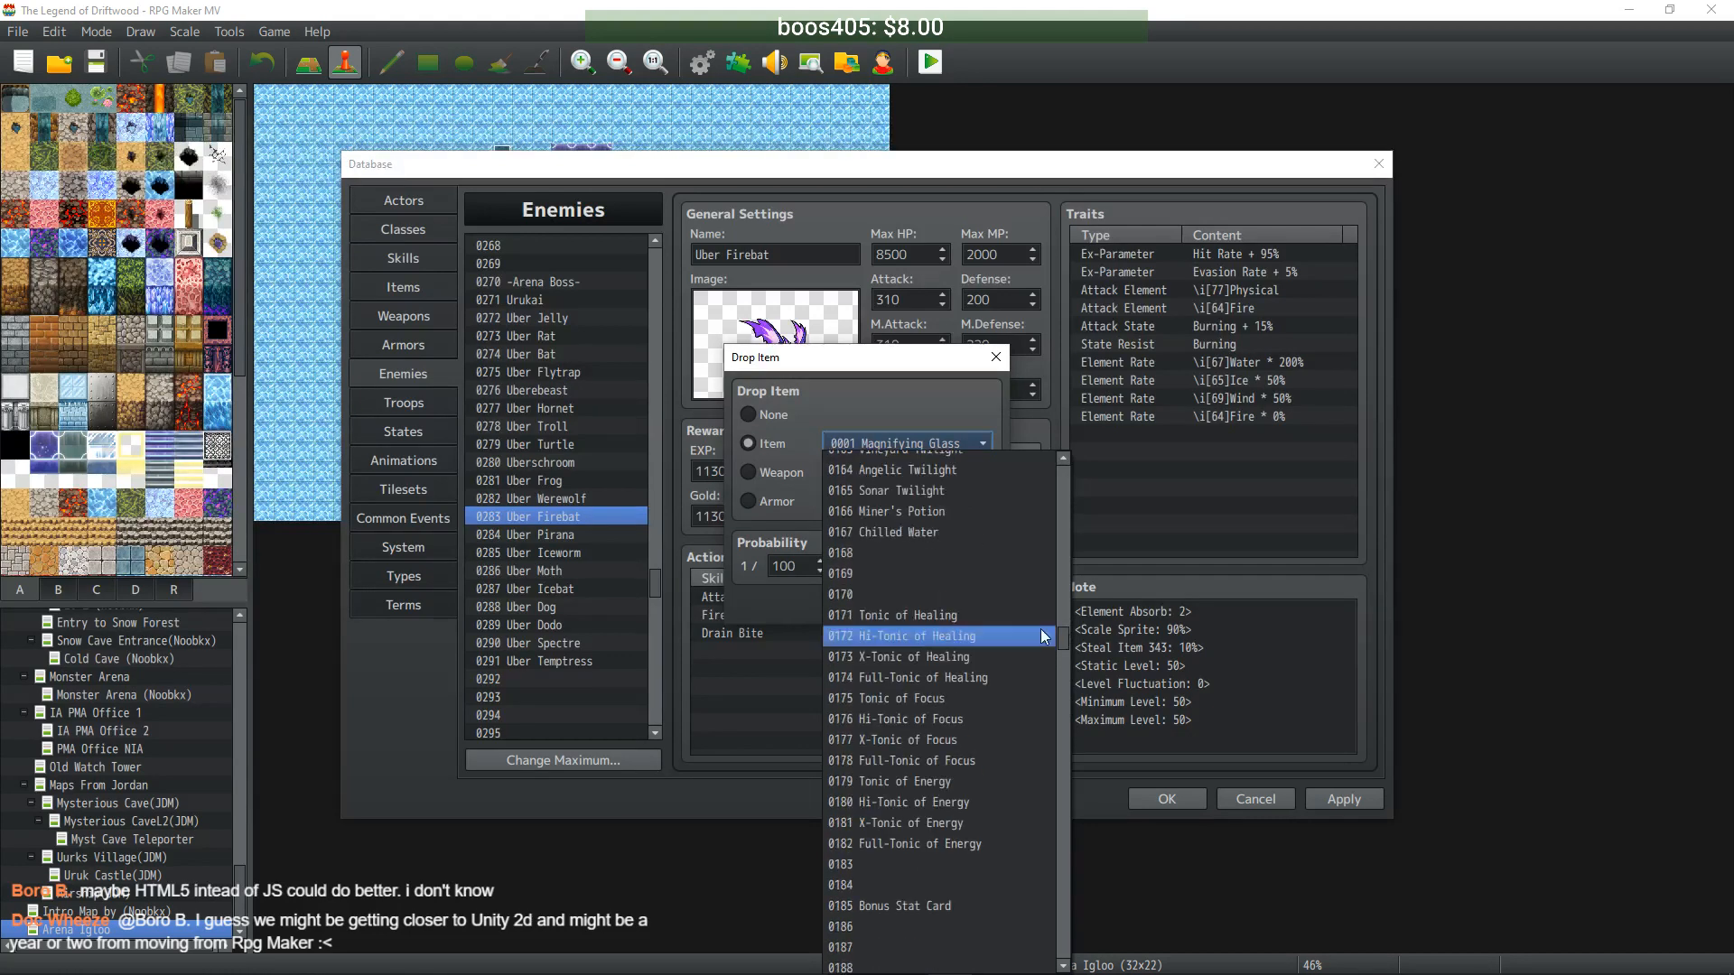
click(945, 552)
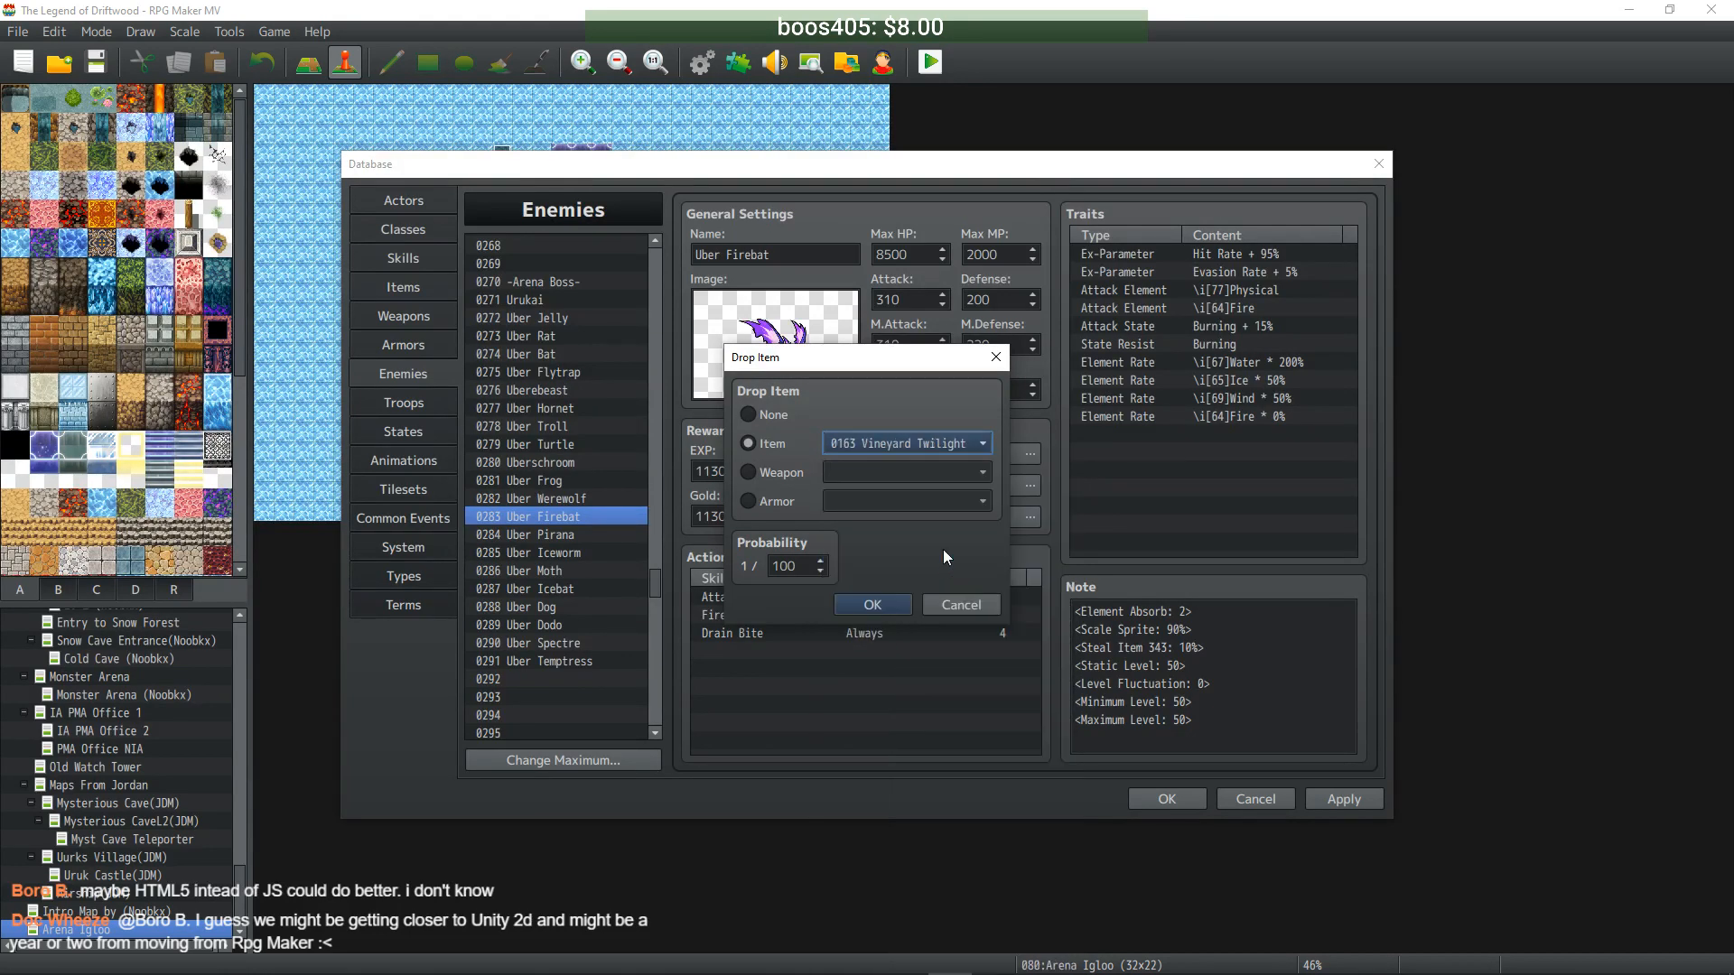
click(864, 603)
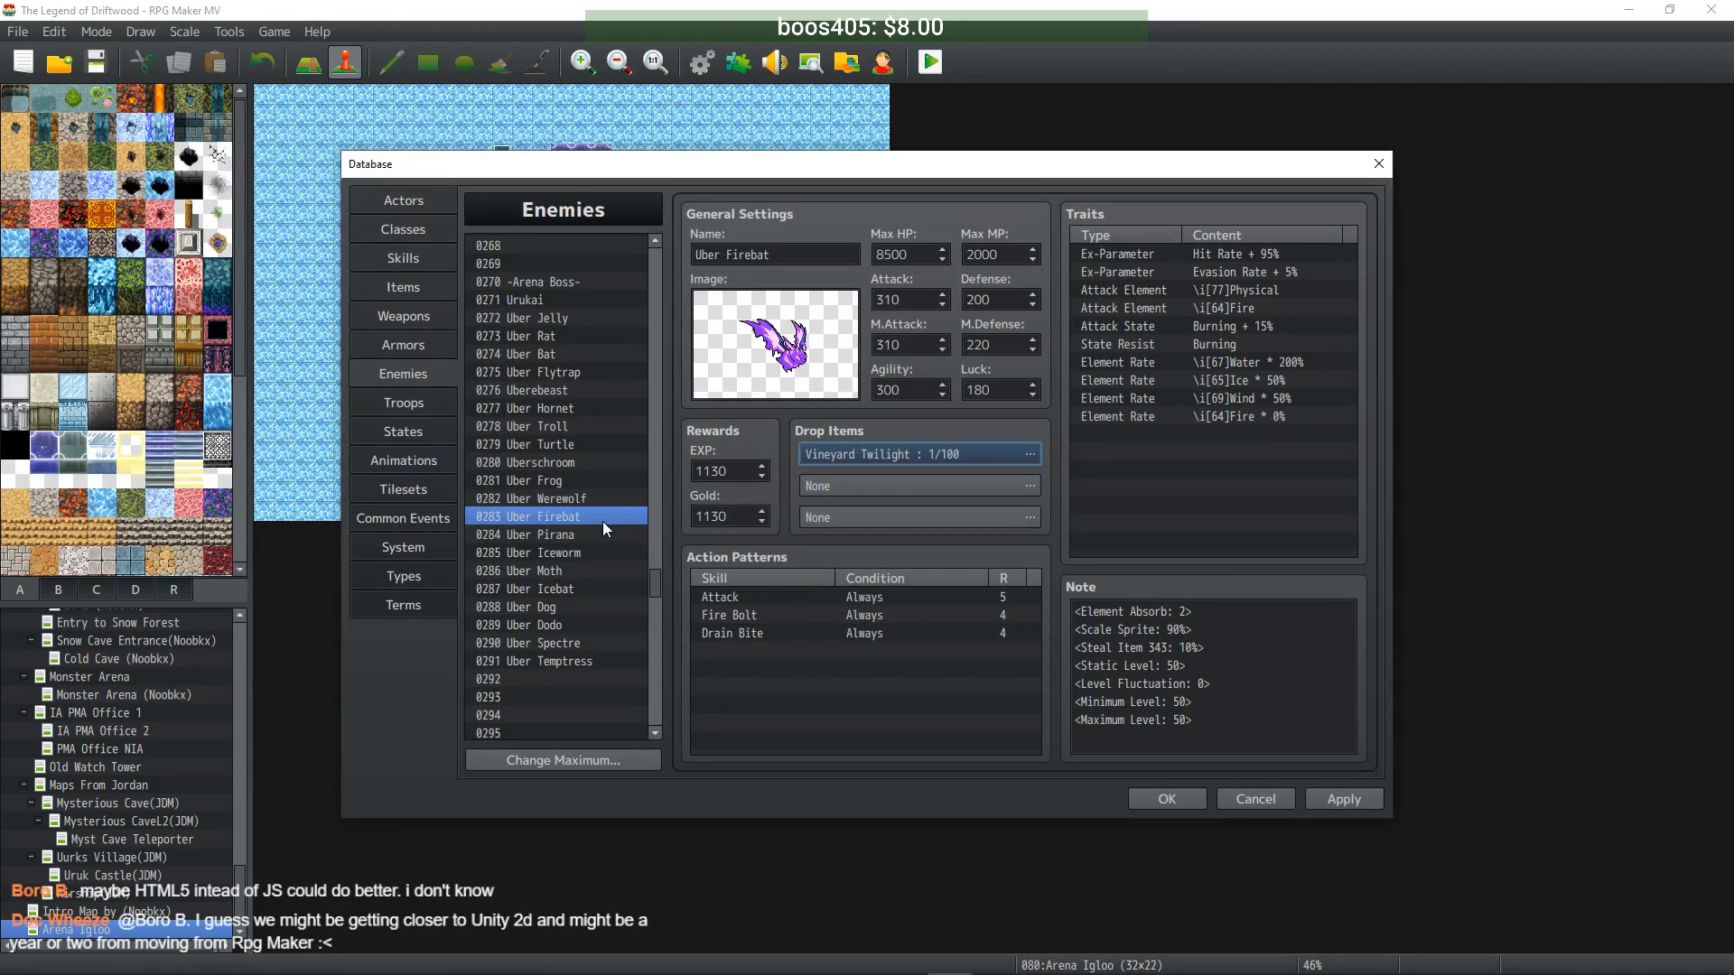
- Correct Uber Firebat's drop chance to 1/1, then review the Frog, Werewolf and Firebat drops
double_click(975, 459)
text(1)
click(876, 604)
click(564, 486)
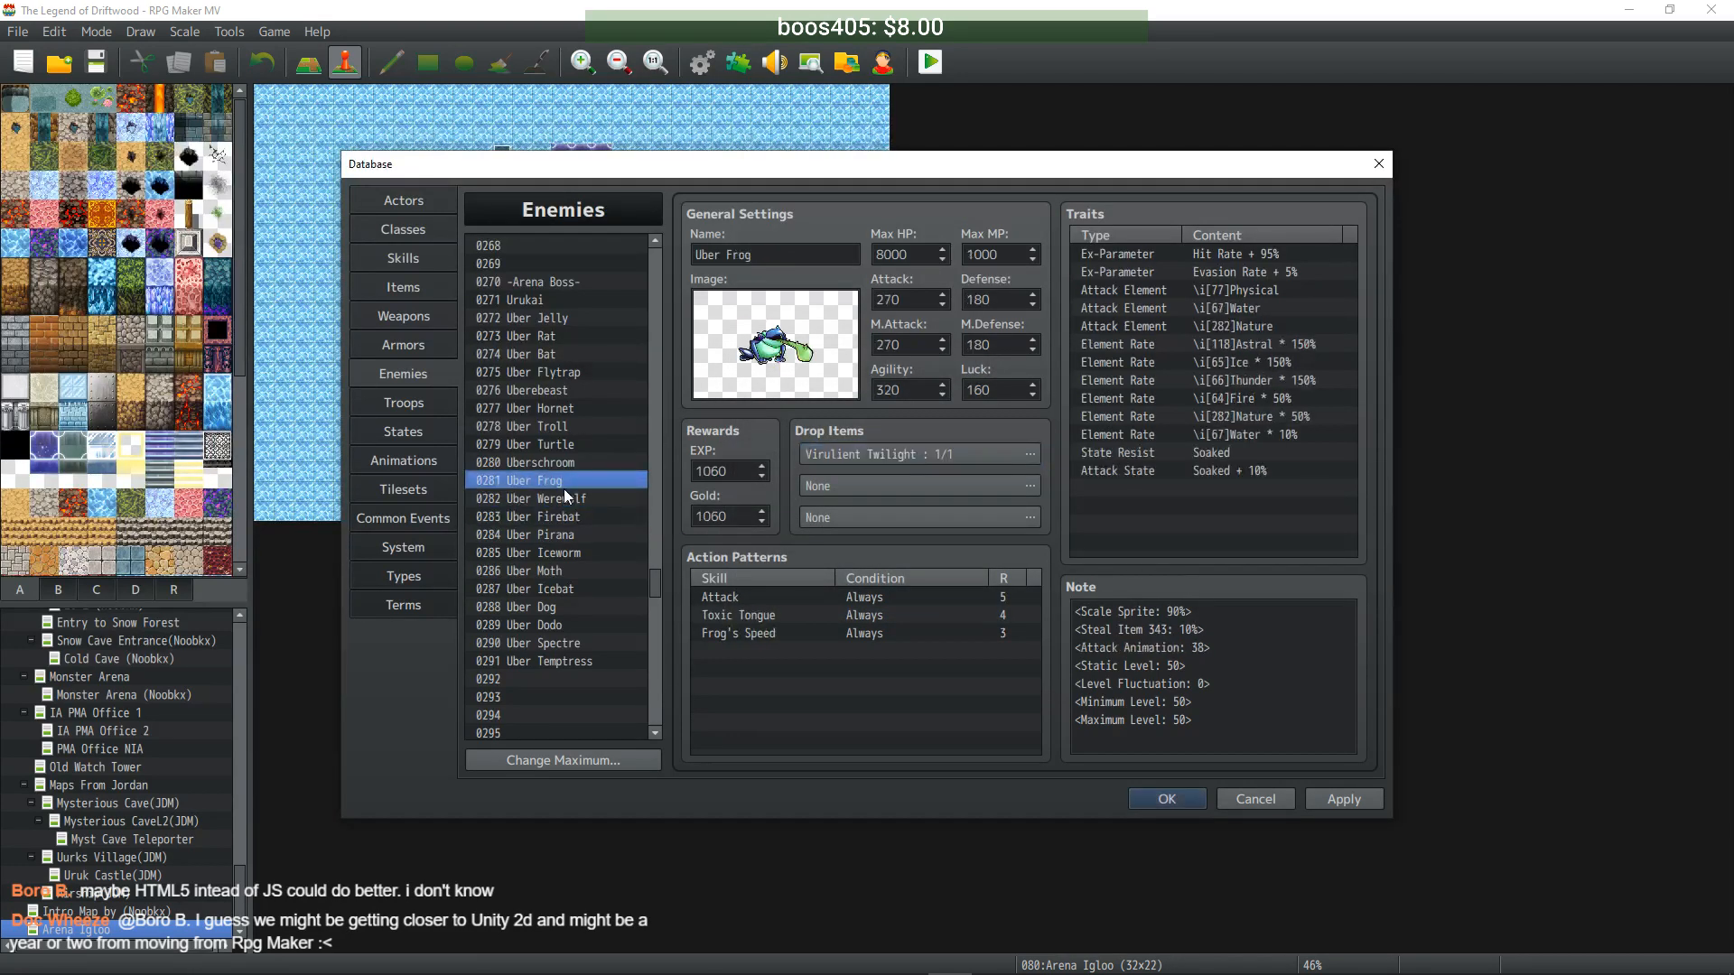
click(563, 501)
click(564, 518)
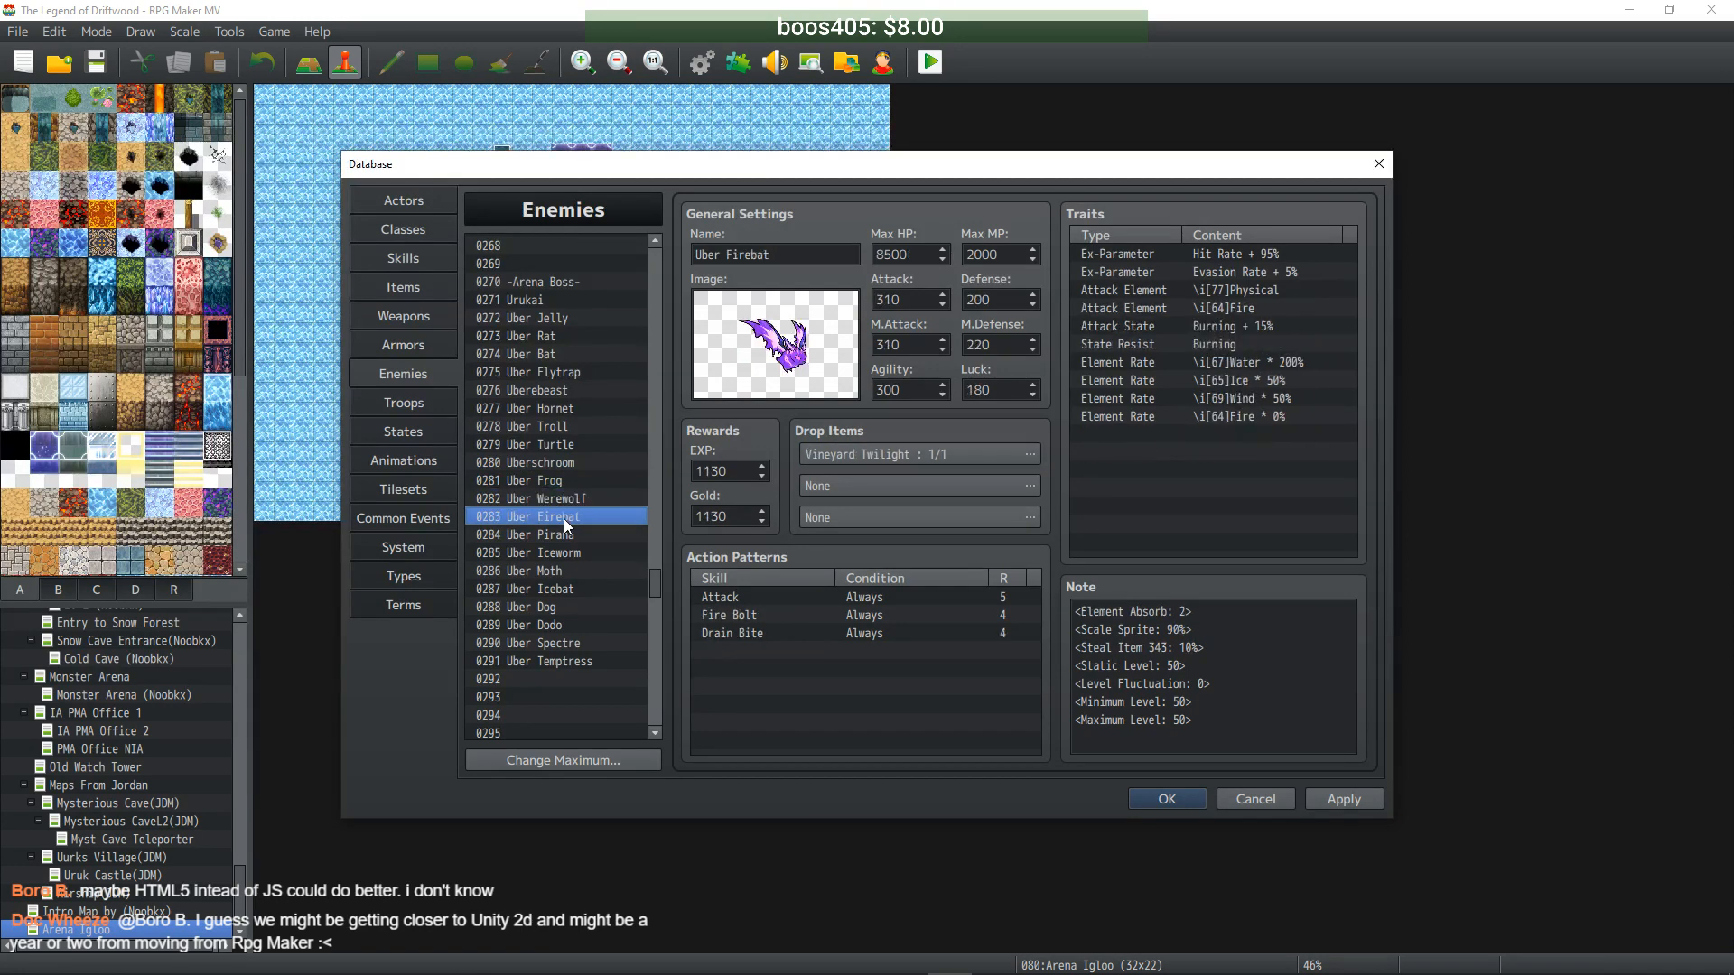
- Set Uber Pirana's first drop item to Angelic Twilight
click(567, 533)
double_click(874, 461)
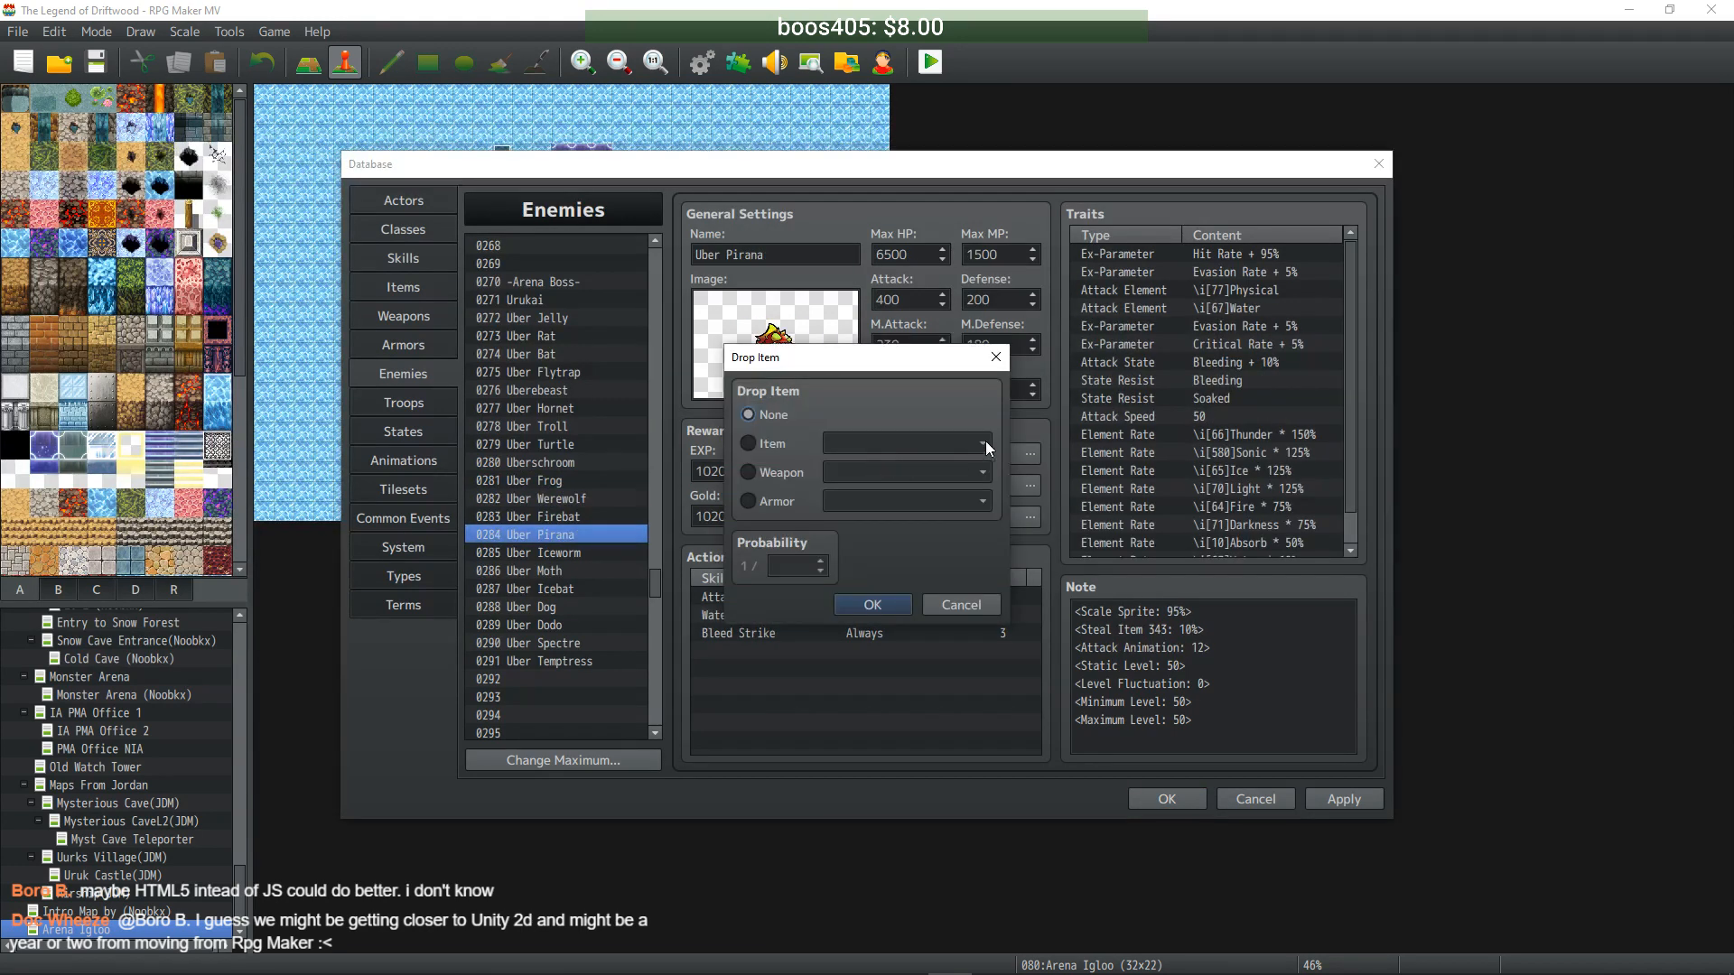
click(749, 444)
click(980, 445)
drag(1063, 477, 1064, 609)
scroll(970, 675, down, 4)
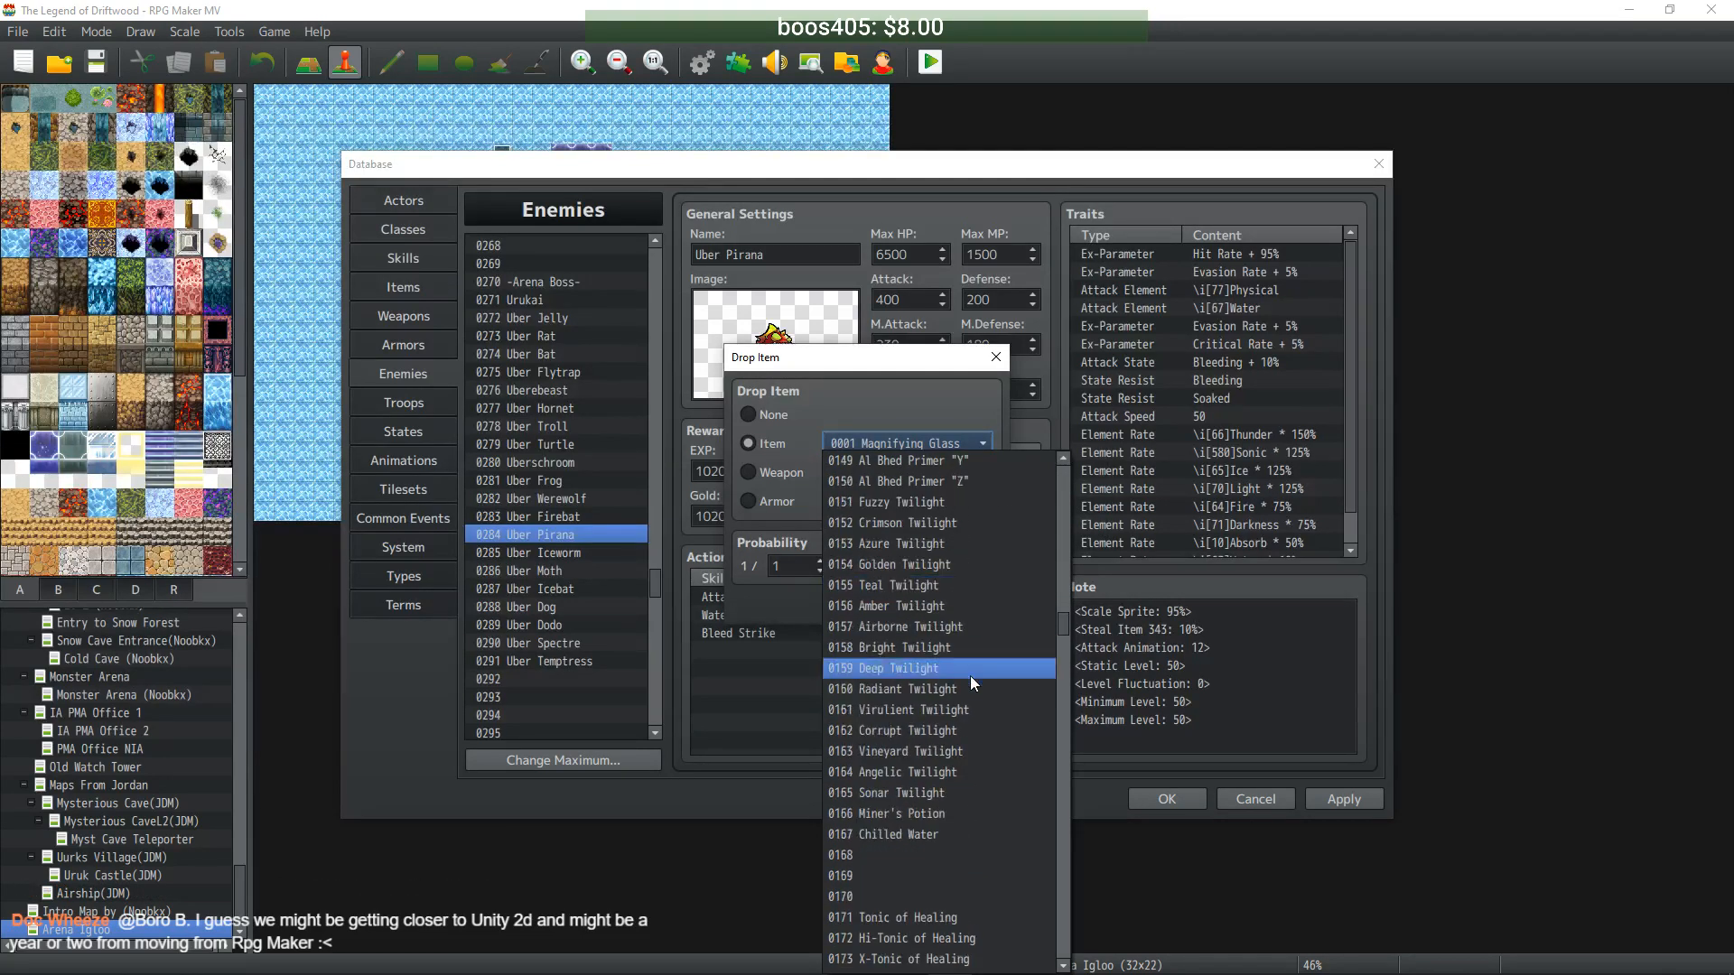
click(961, 772)
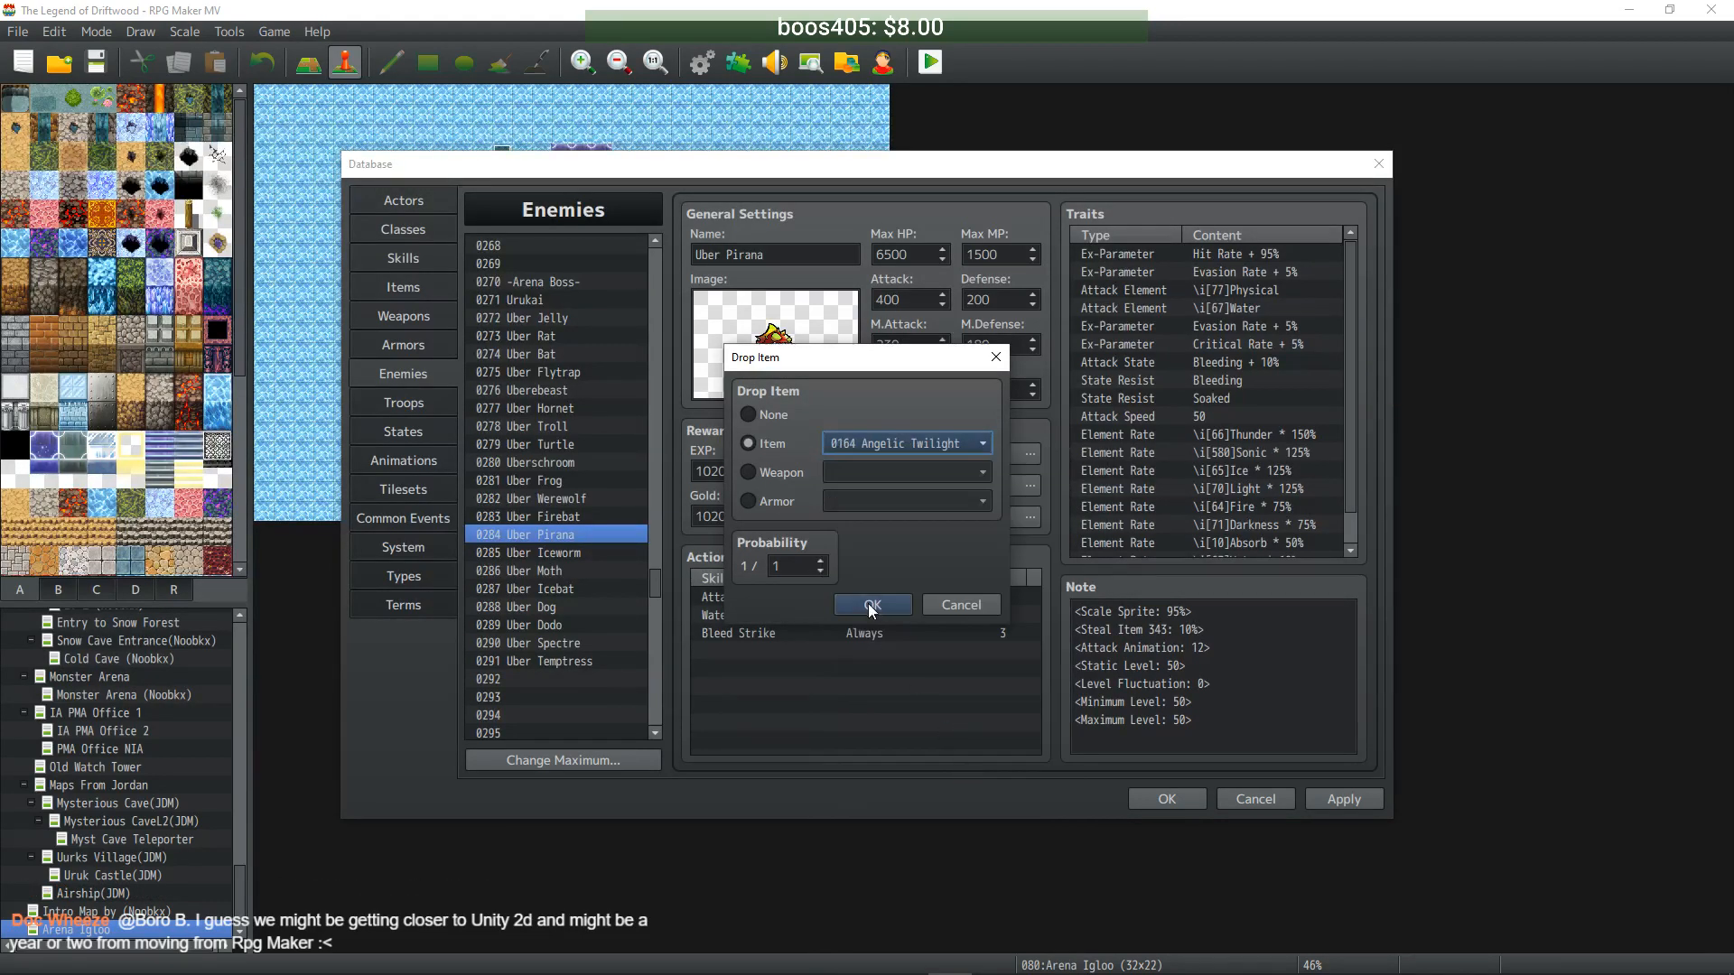
click(844, 603)
- Set Uber Iceworm's first drop item to Sonar Twilight
click(583, 553)
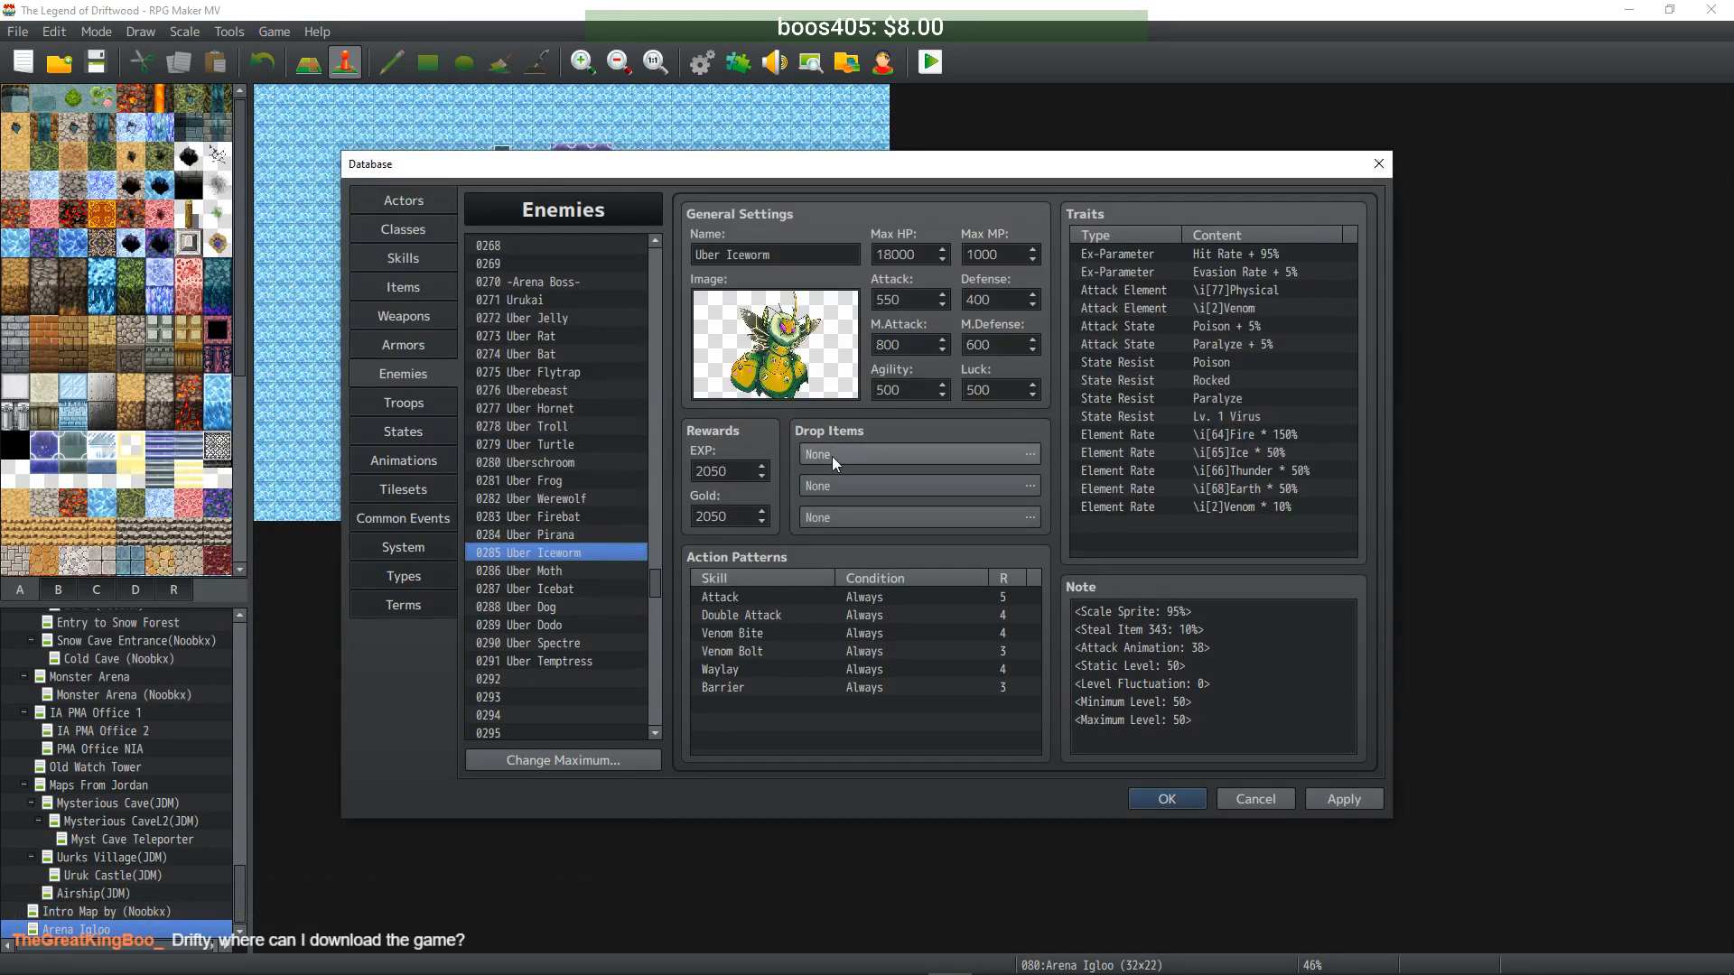
double_click(846, 461)
click(774, 445)
click(889, 446)
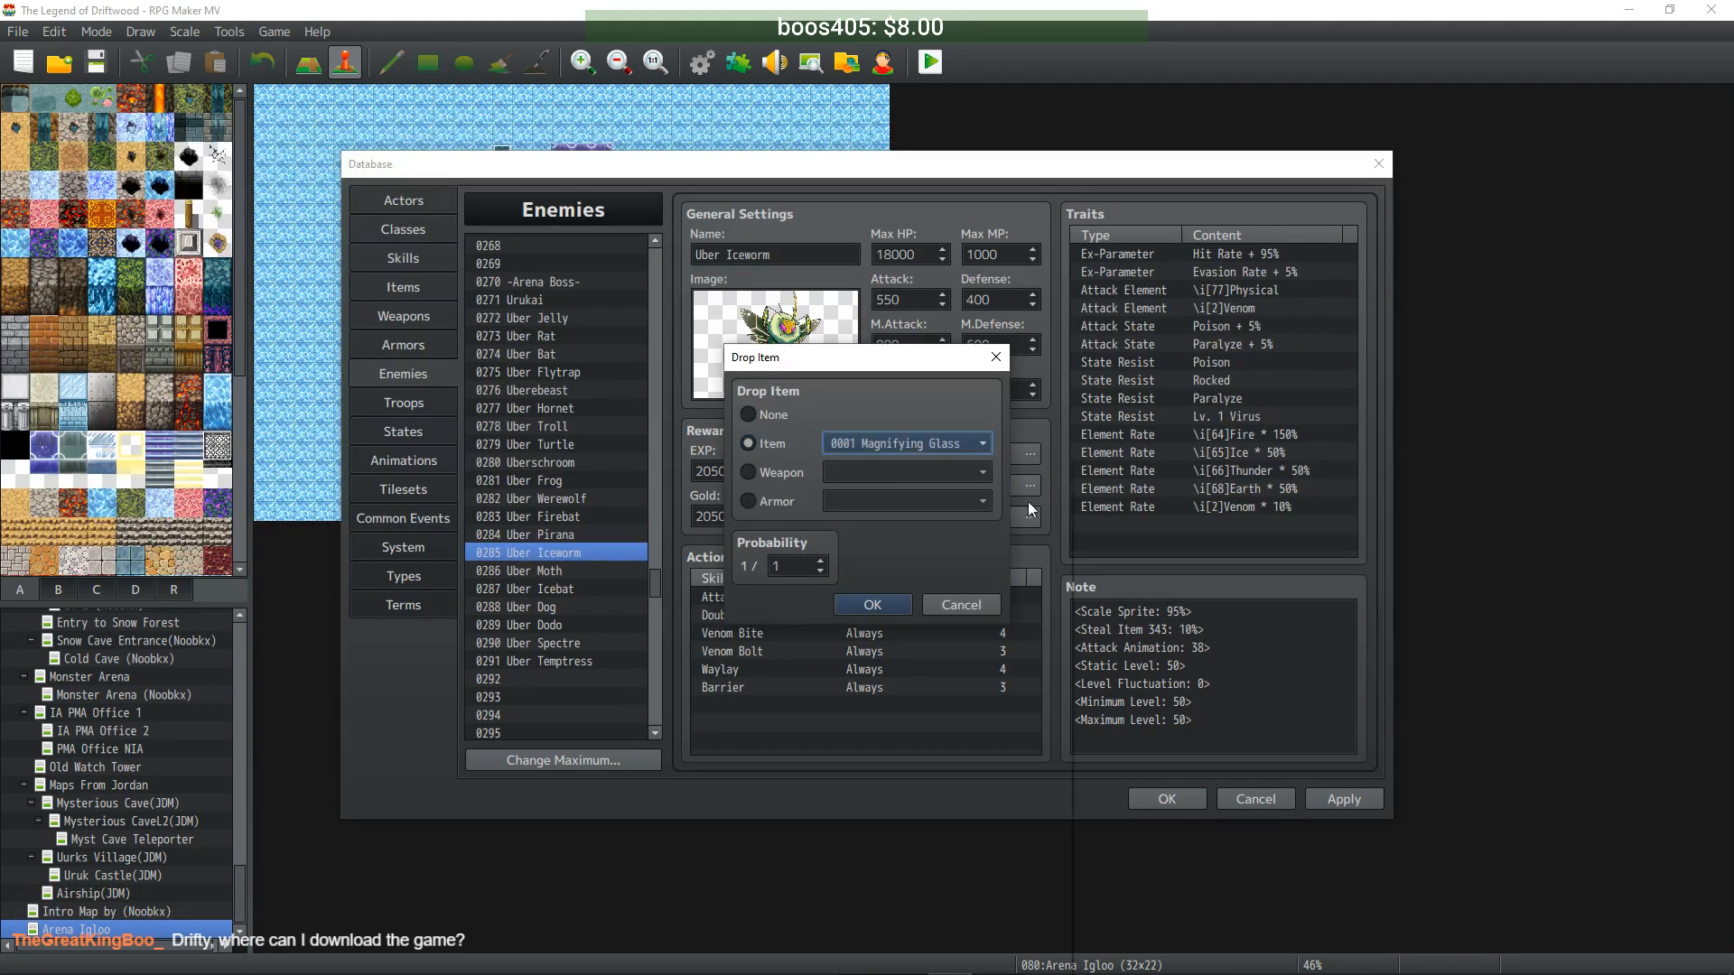
drag(1062, 486, 1070, 648)
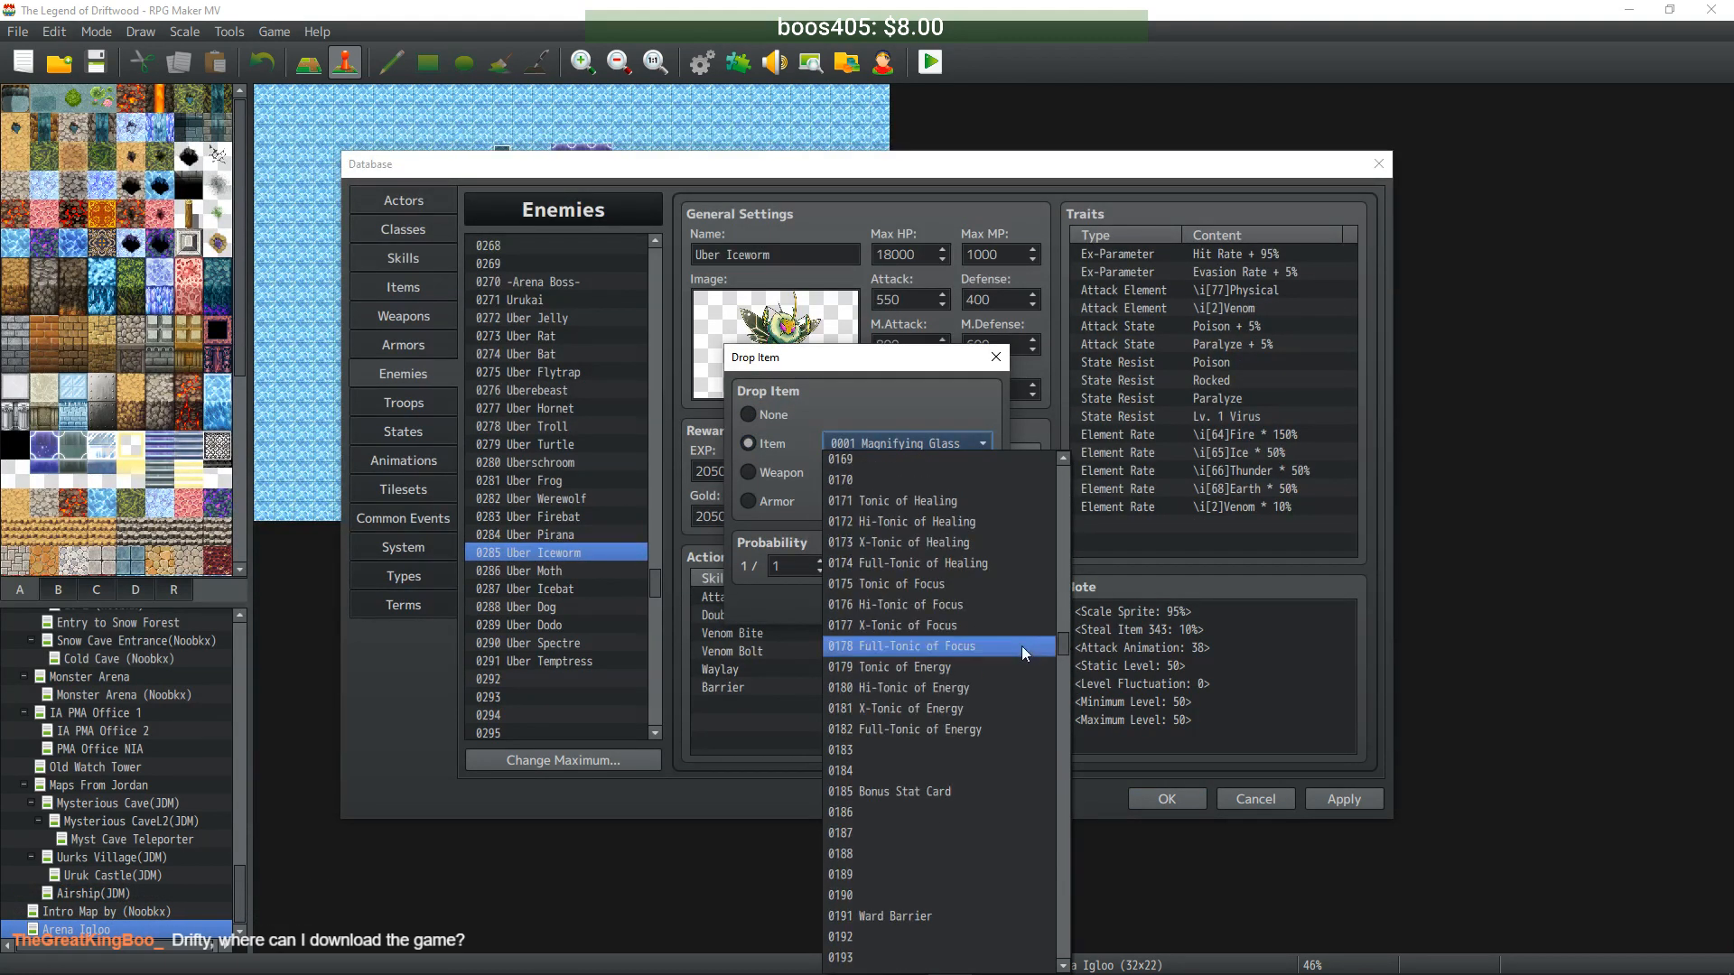
scroll(1019, 645, up, 4)
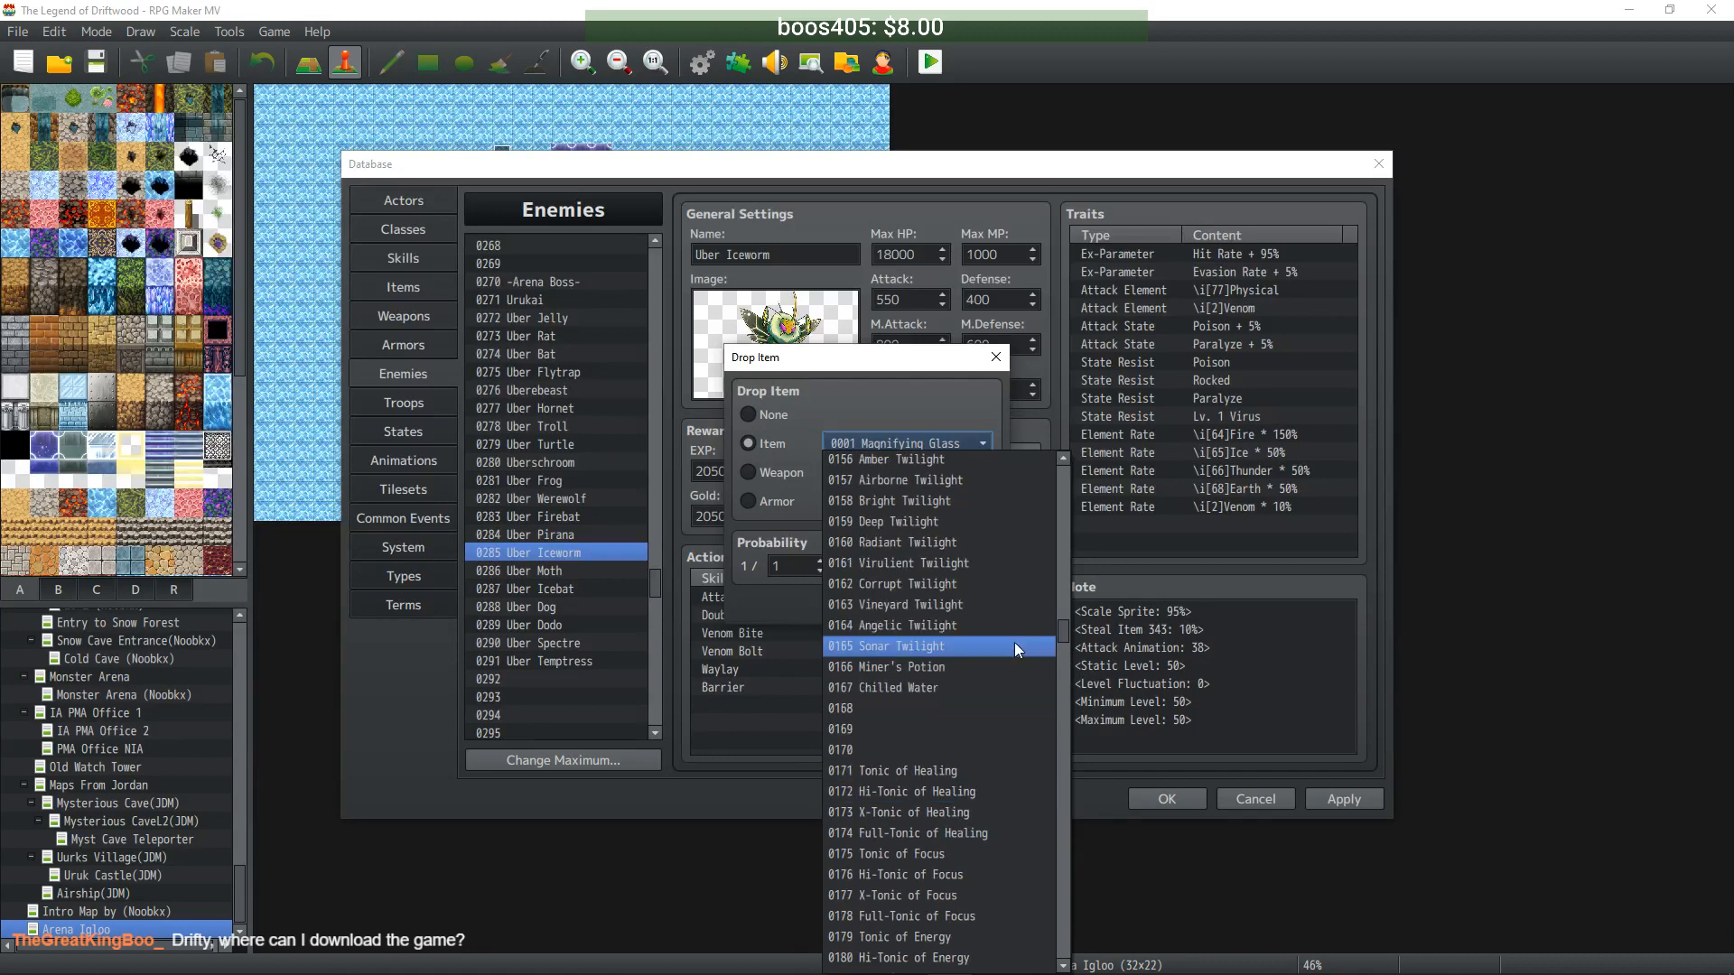
click(956, 640)
click(862, 601)
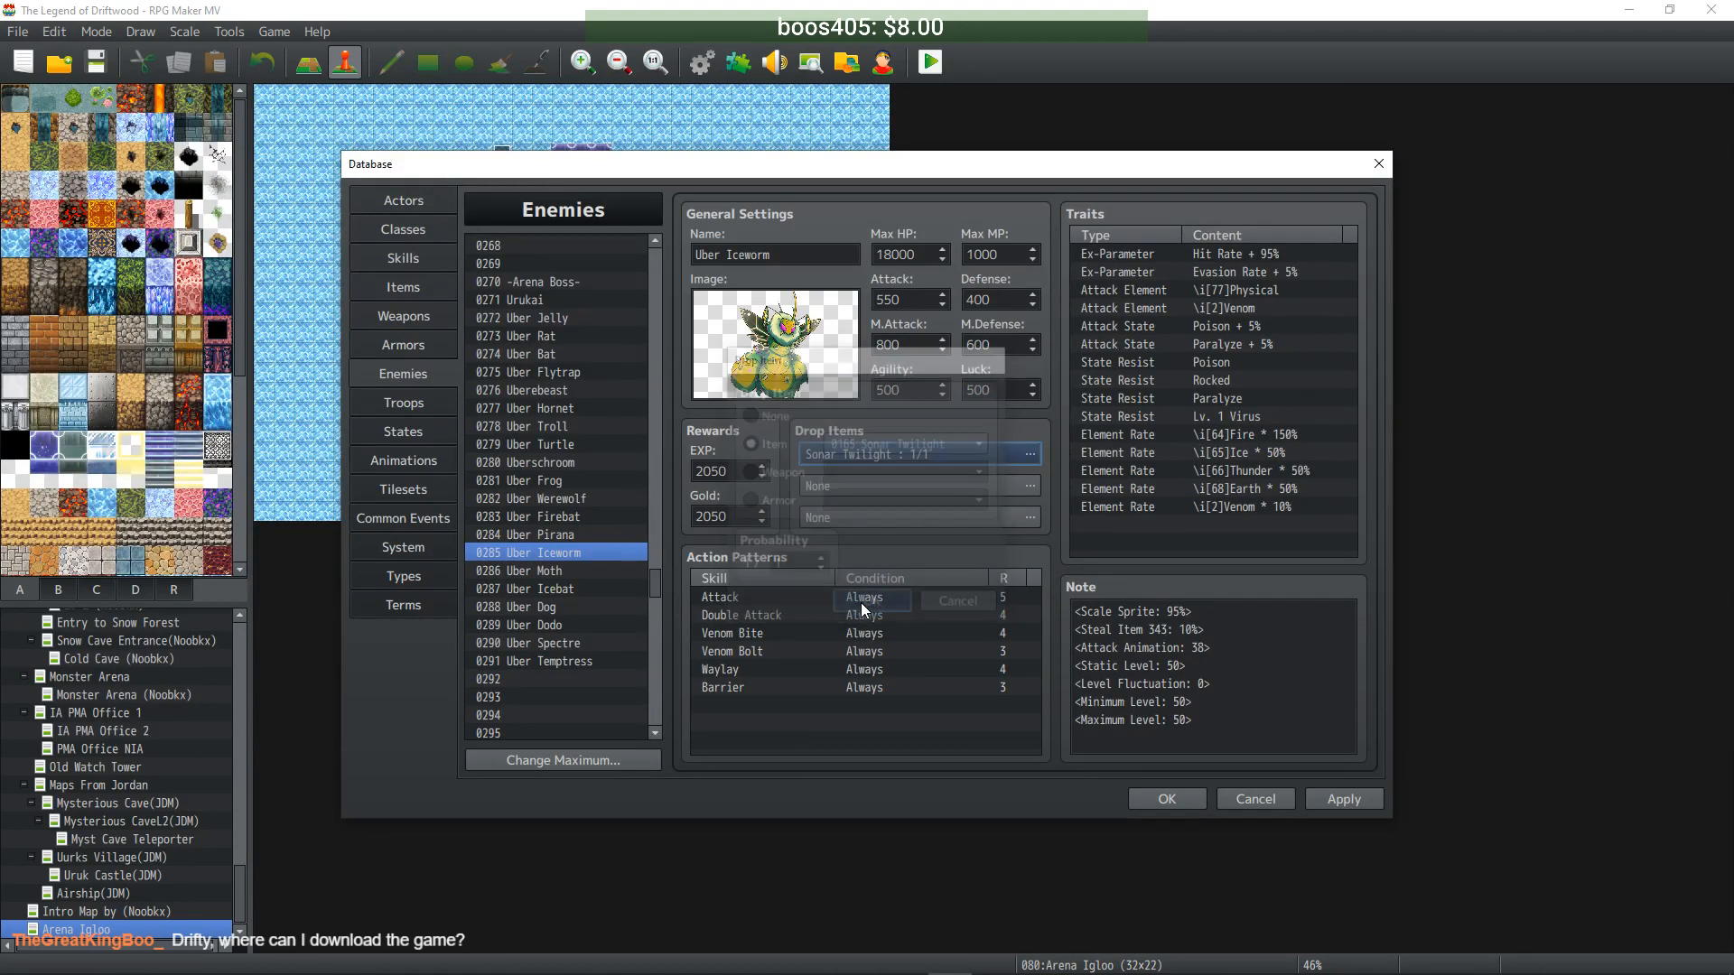
- Set Uber Moth's first drop item to Miner's Potion at 1/1
click(565, 571)
double_click(912, 459)
click(750, 443)
click(897, 443)
drag(1066, 484, 1059, 623)
click(952, 796)
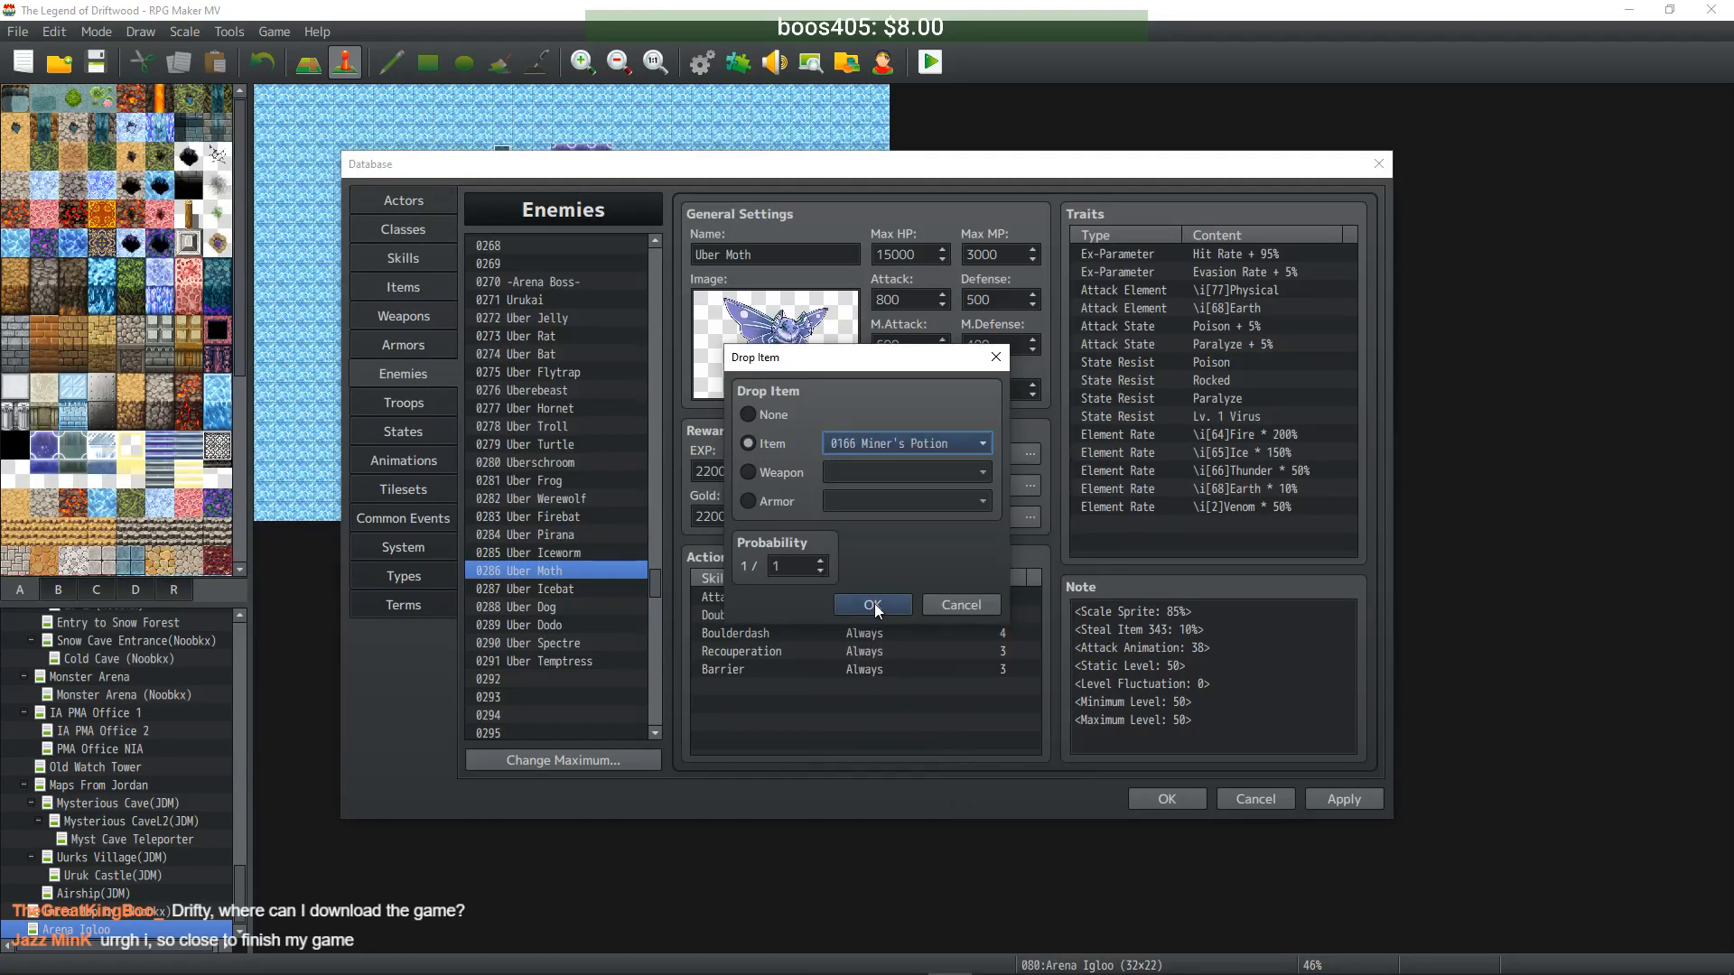
click(873, 604)
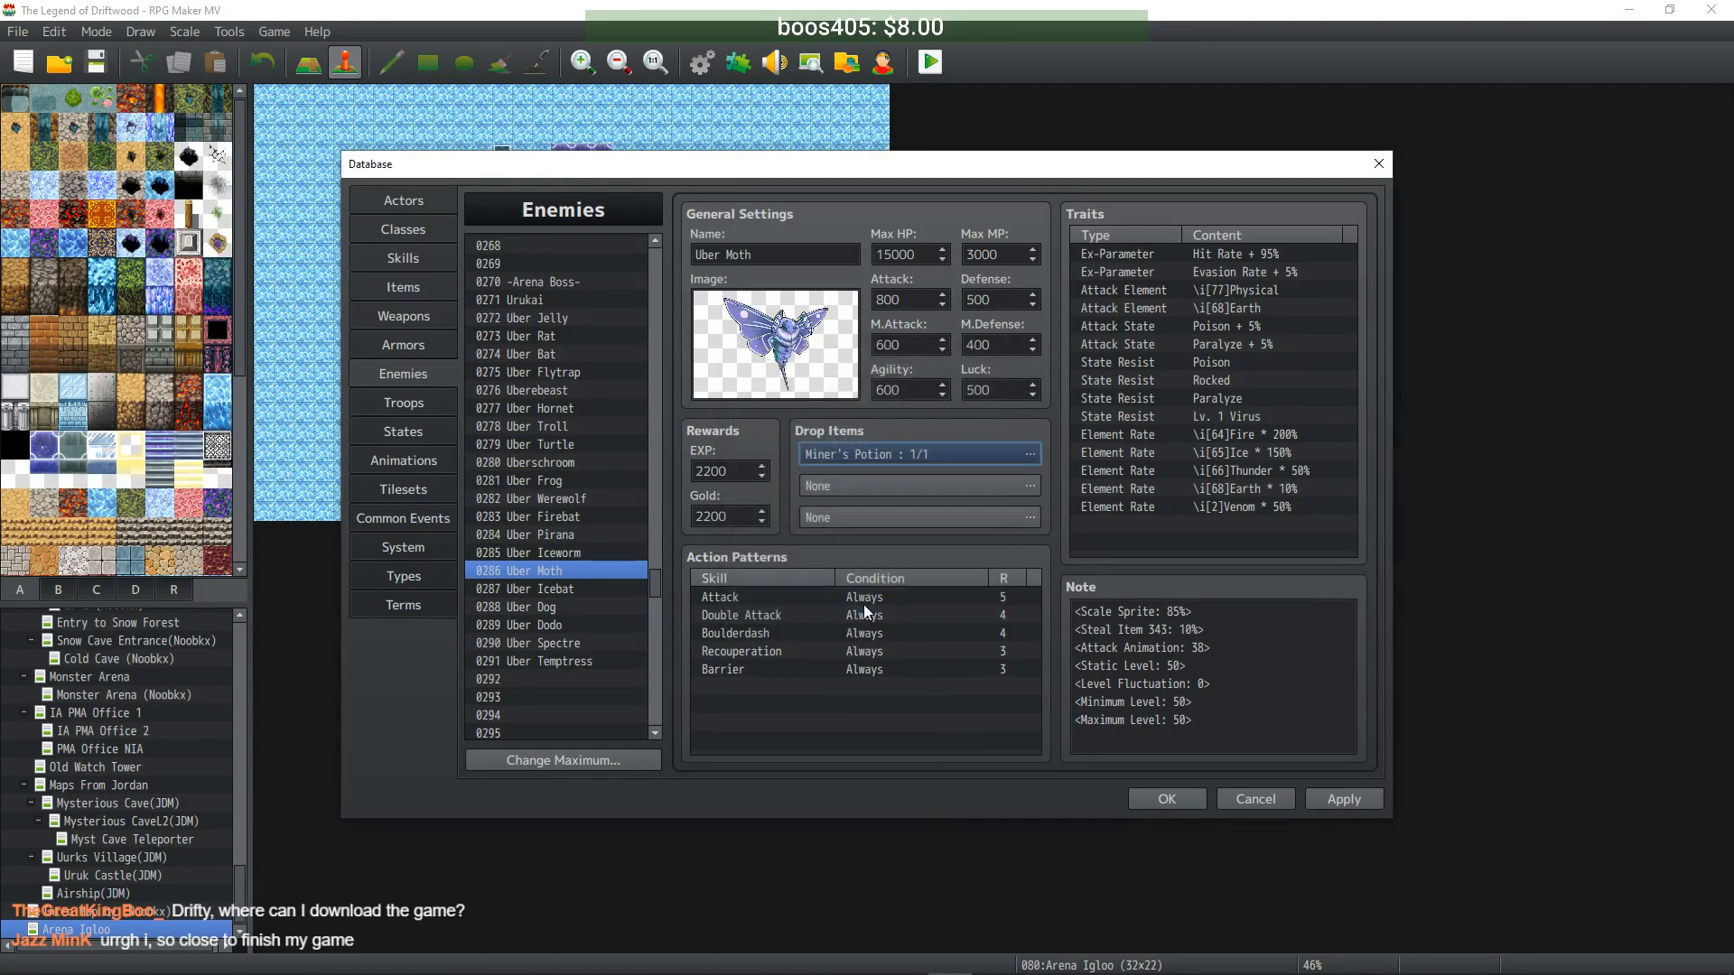
- Set Uber Icebat's first drop item to Chilled Water with probability 1/1
click(569, 588)
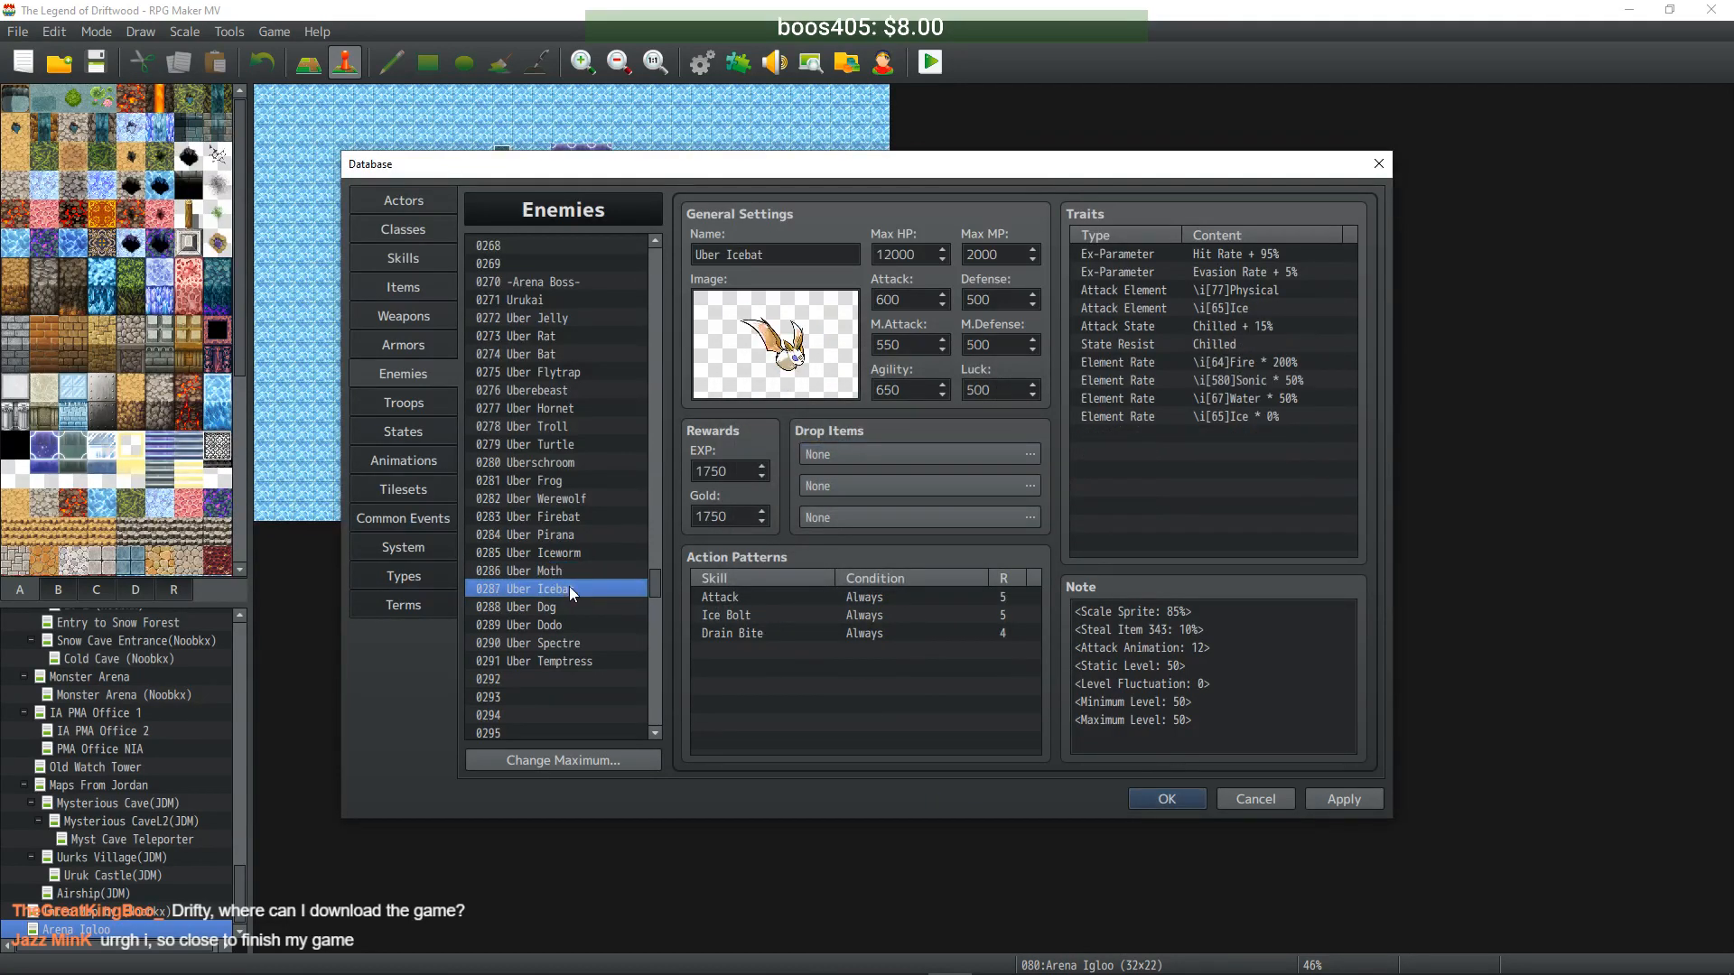
click(940, 452)
click(775, 443)
click(981, 444)
drag(1062, 479, 1064, 636)
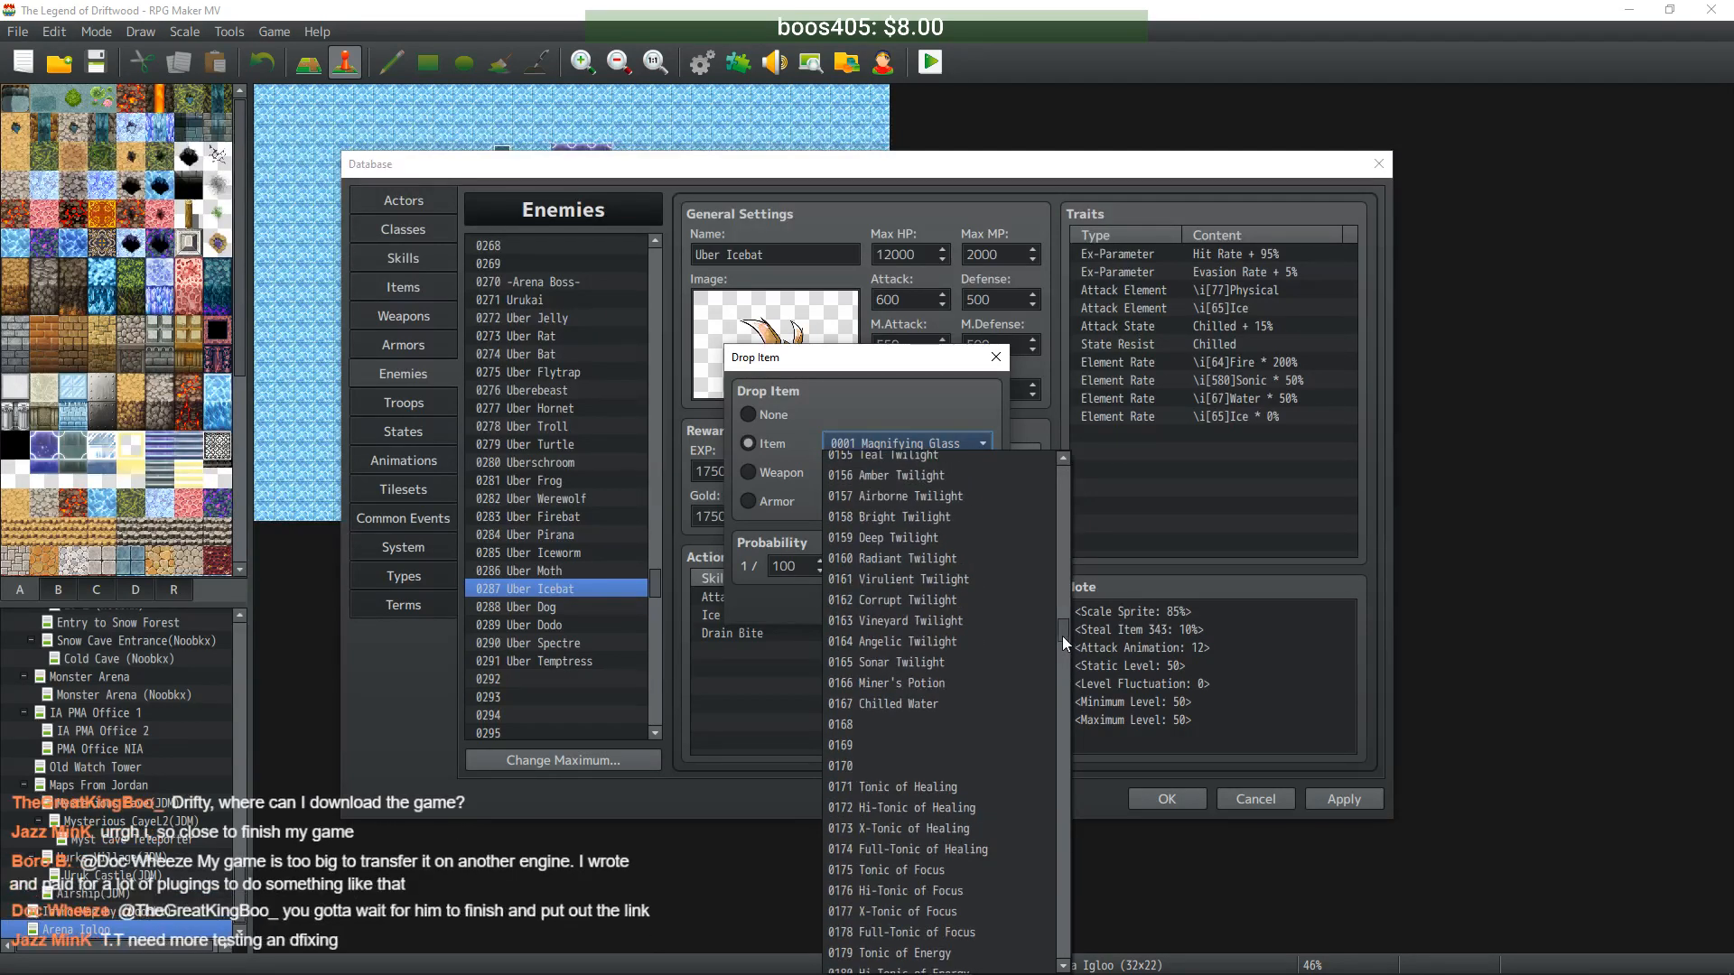
click(963, 706)
double_click(784, 566)
text(1)
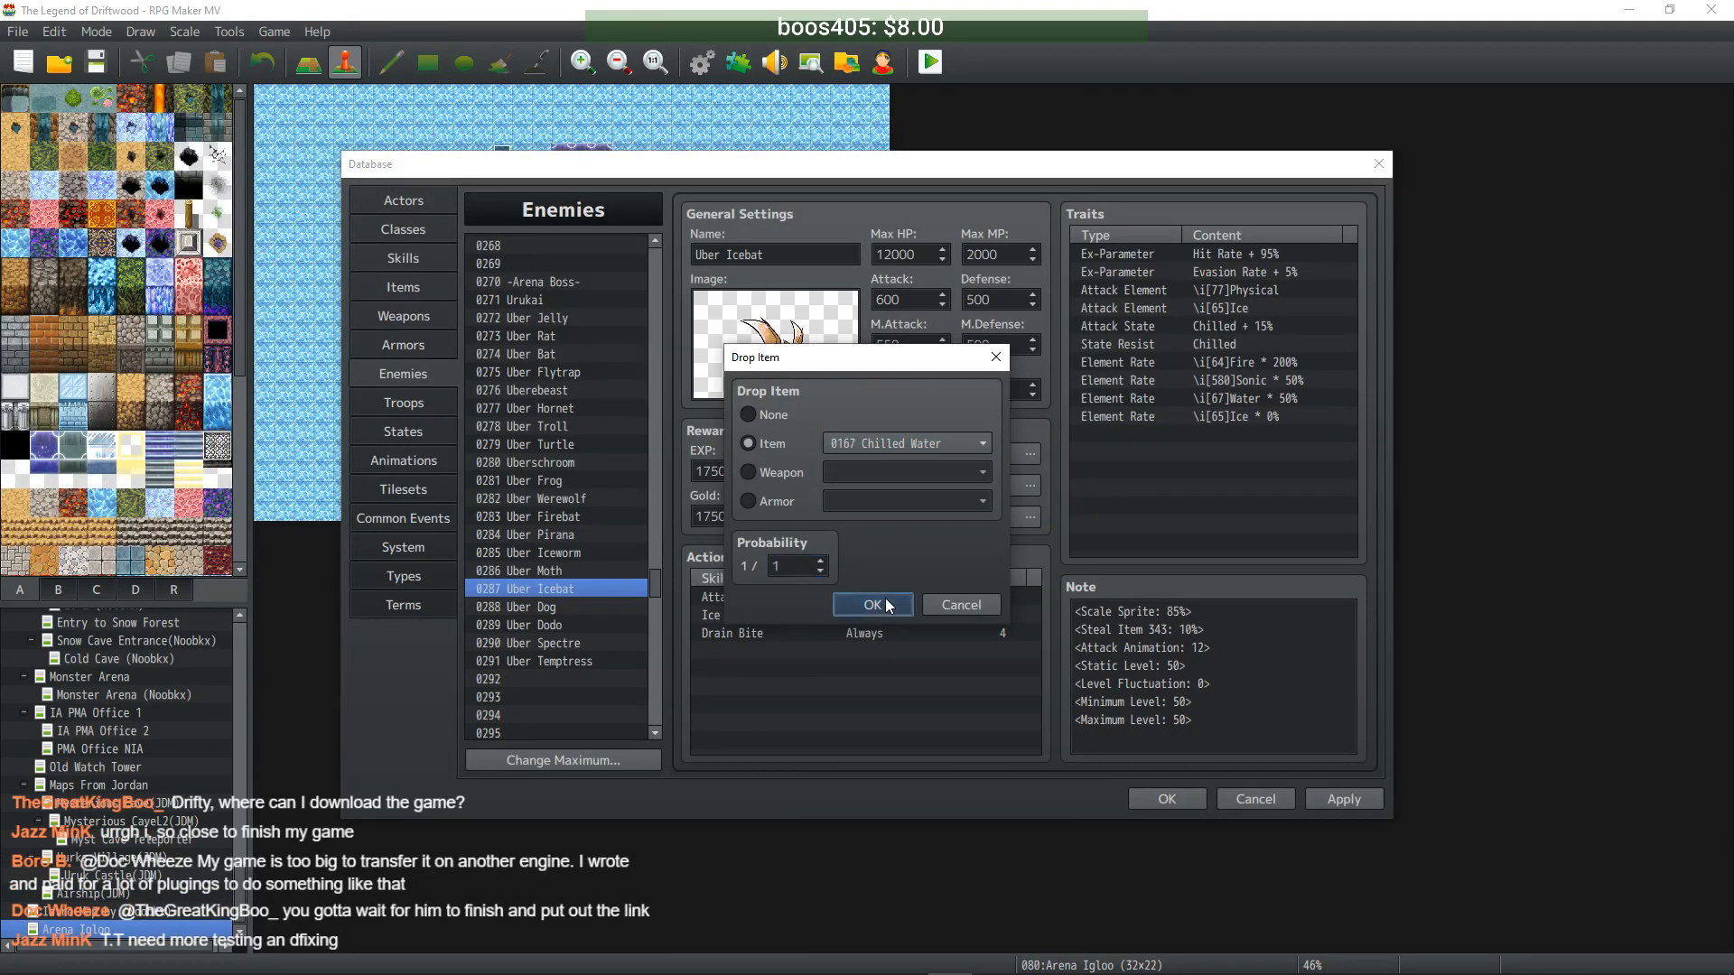
click(817, 602)
- Set Uber Dog's first drop item to Full-Tonic of Healing at 1/1
click(566, 606)
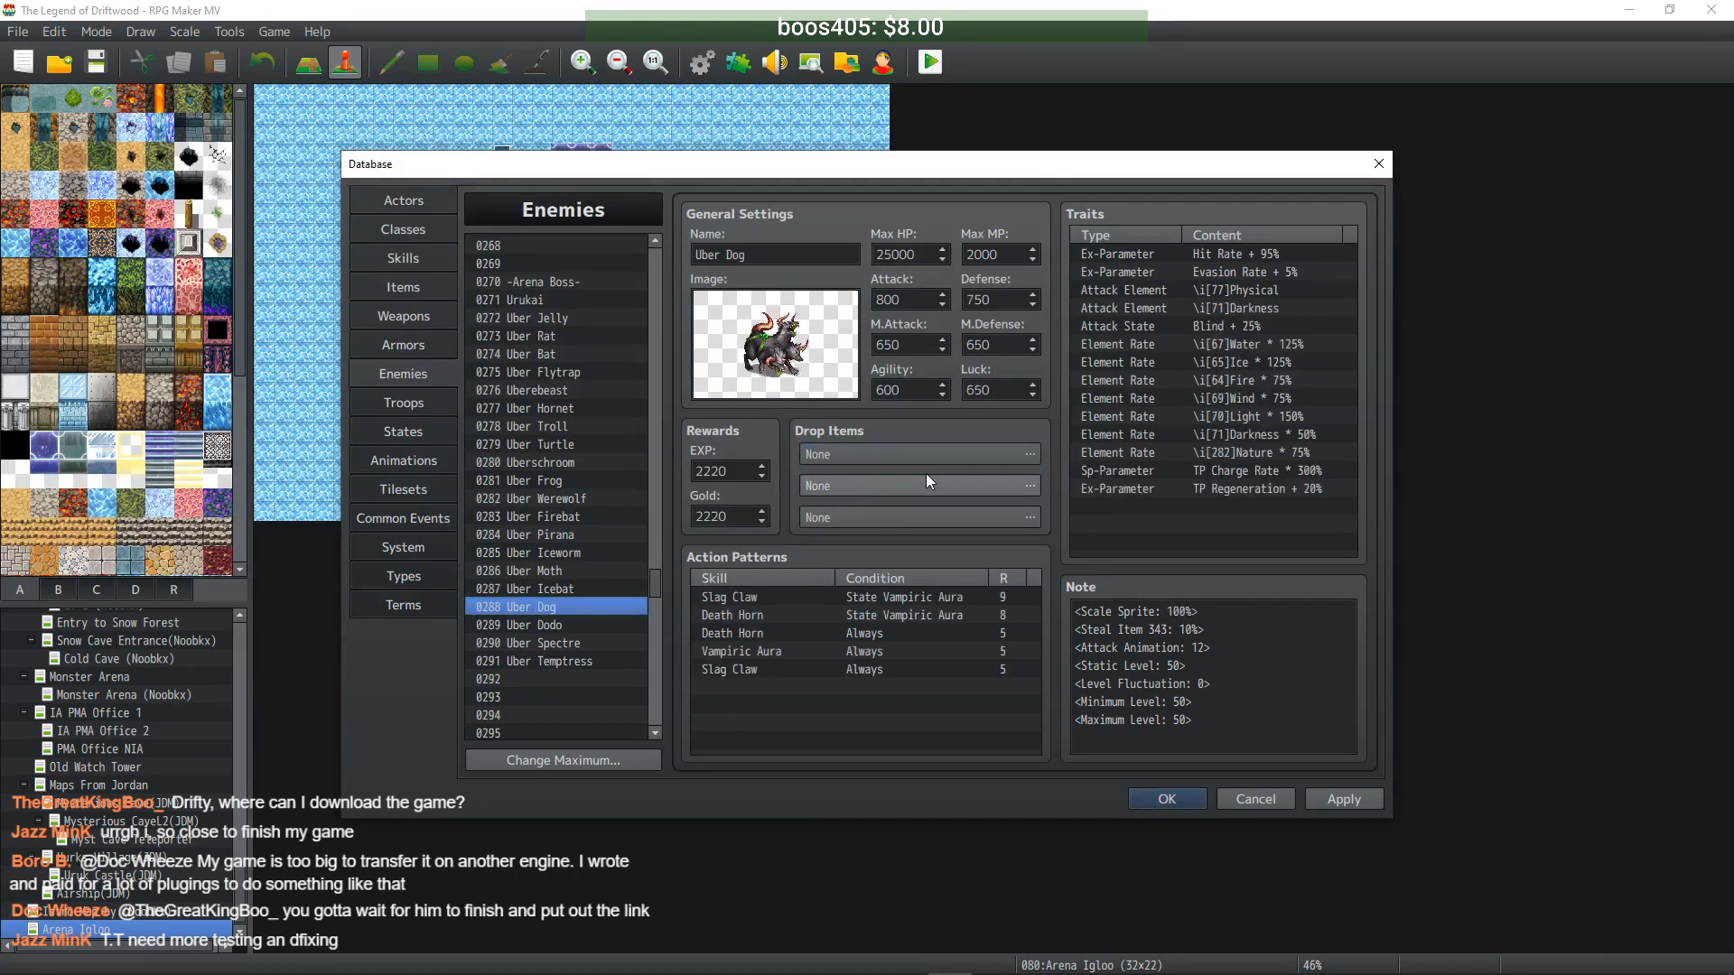
double_click(949, 456)
click(772, 443)
click(915, 442)
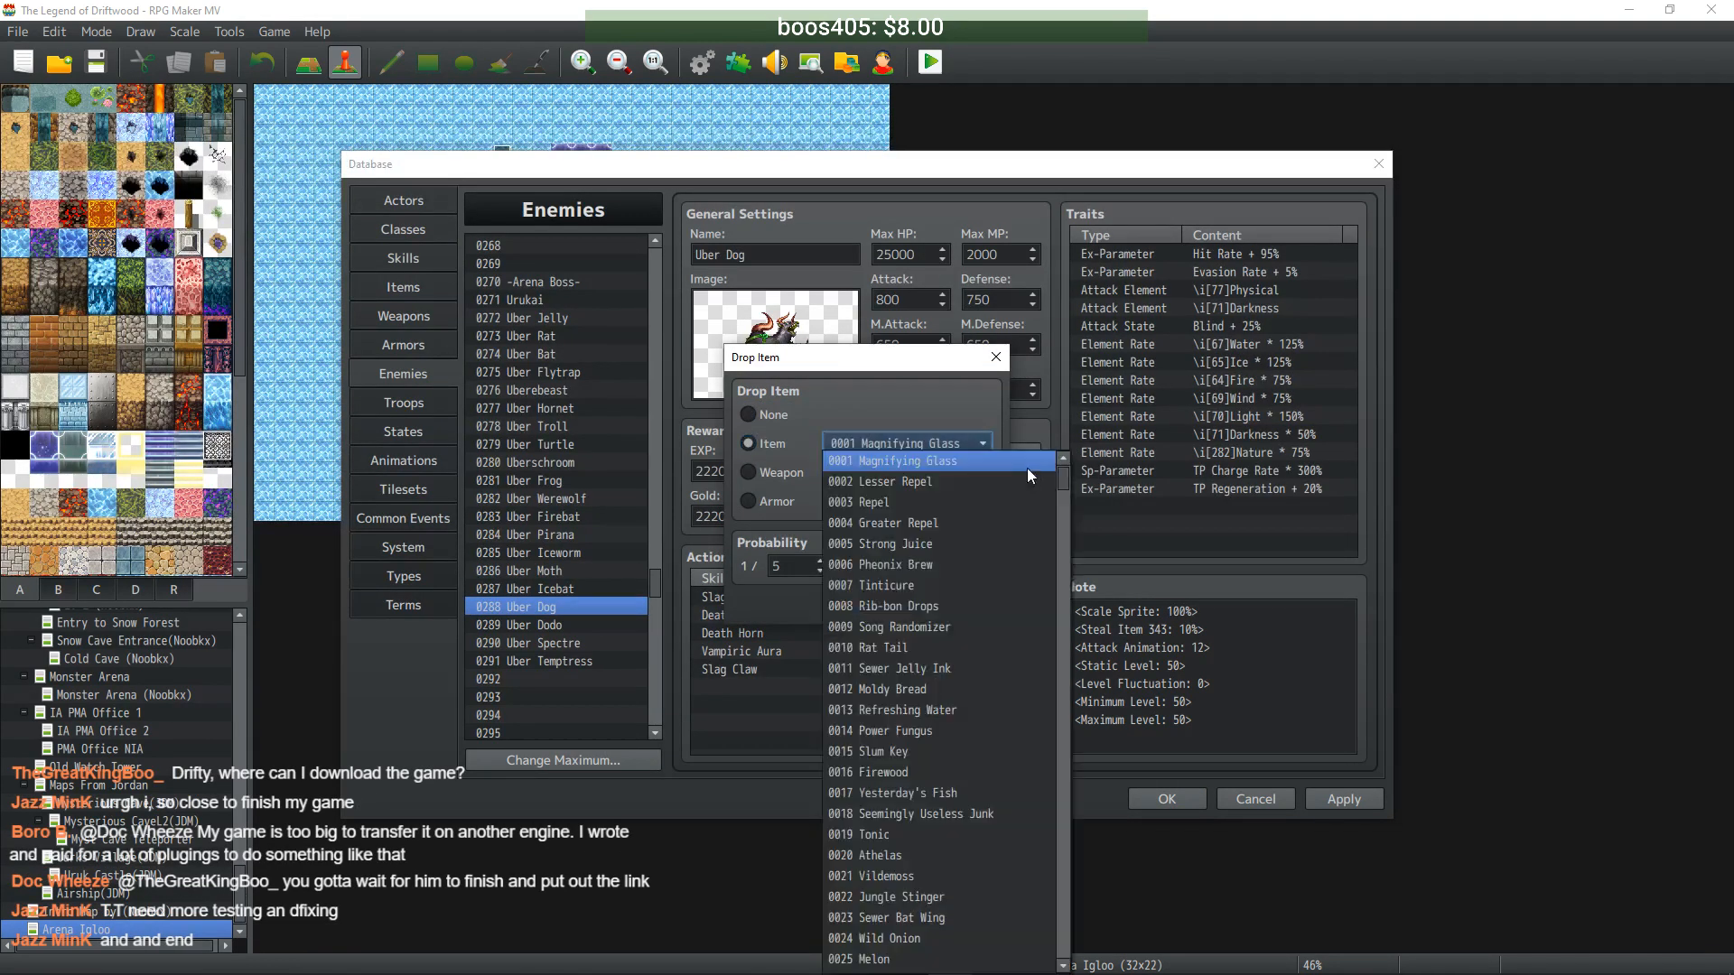
drag(1061, 479, 1054, 634)
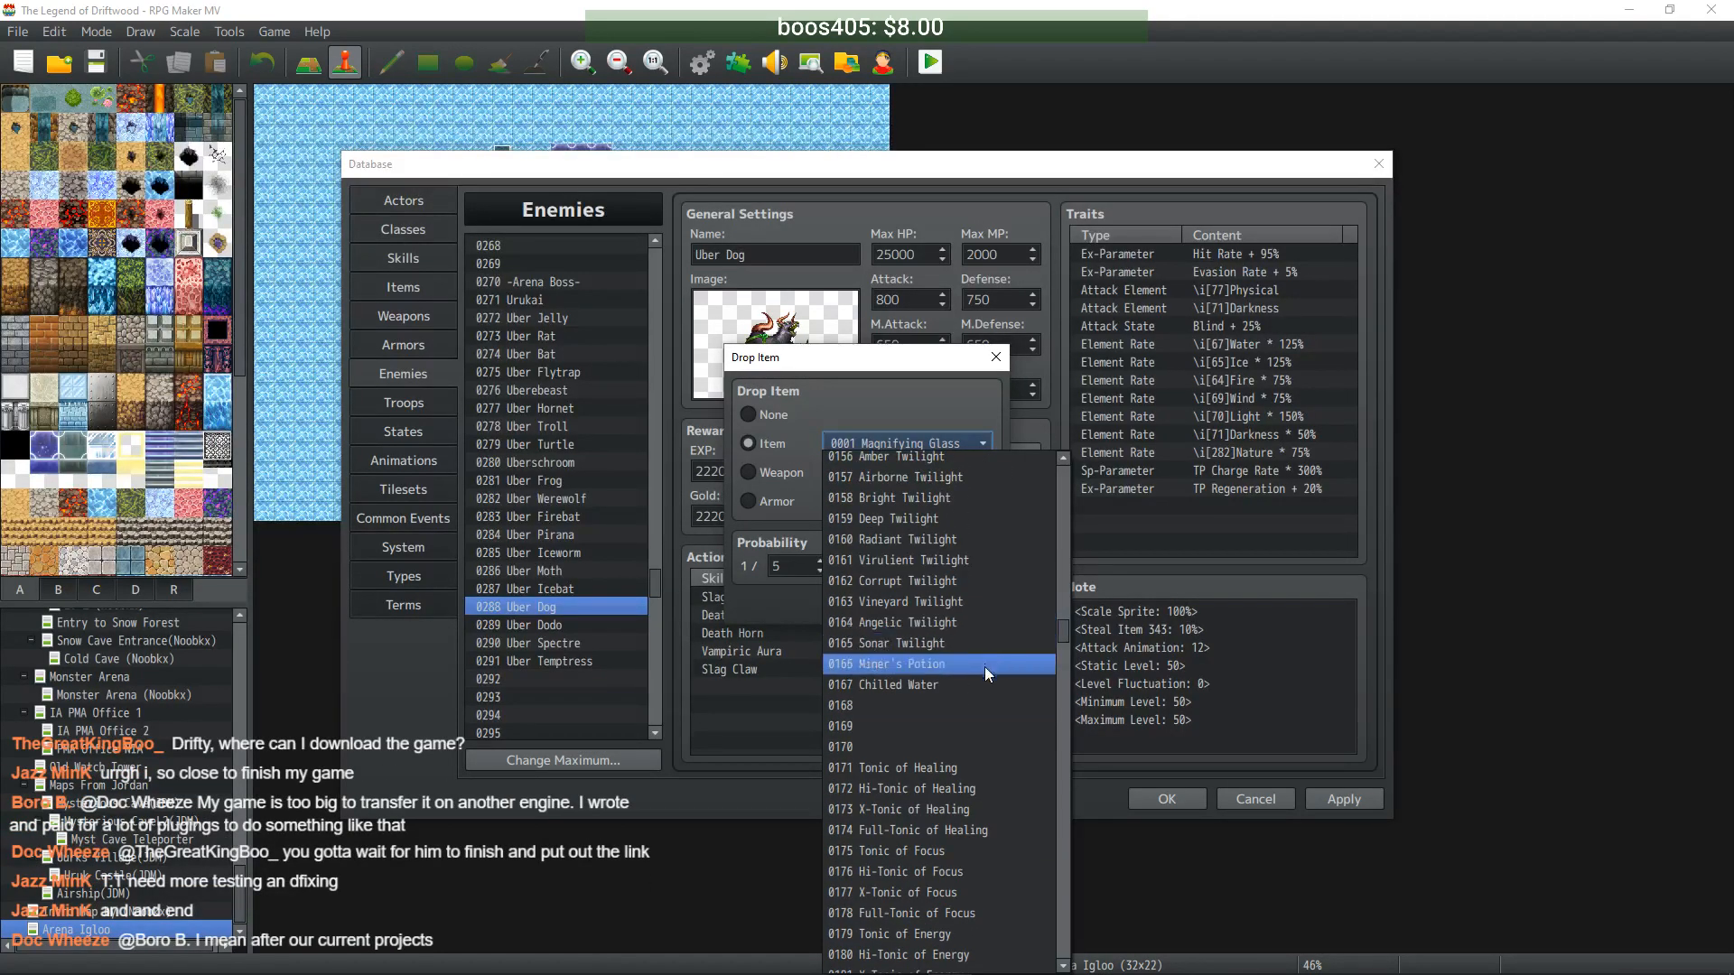
click(965, 728)
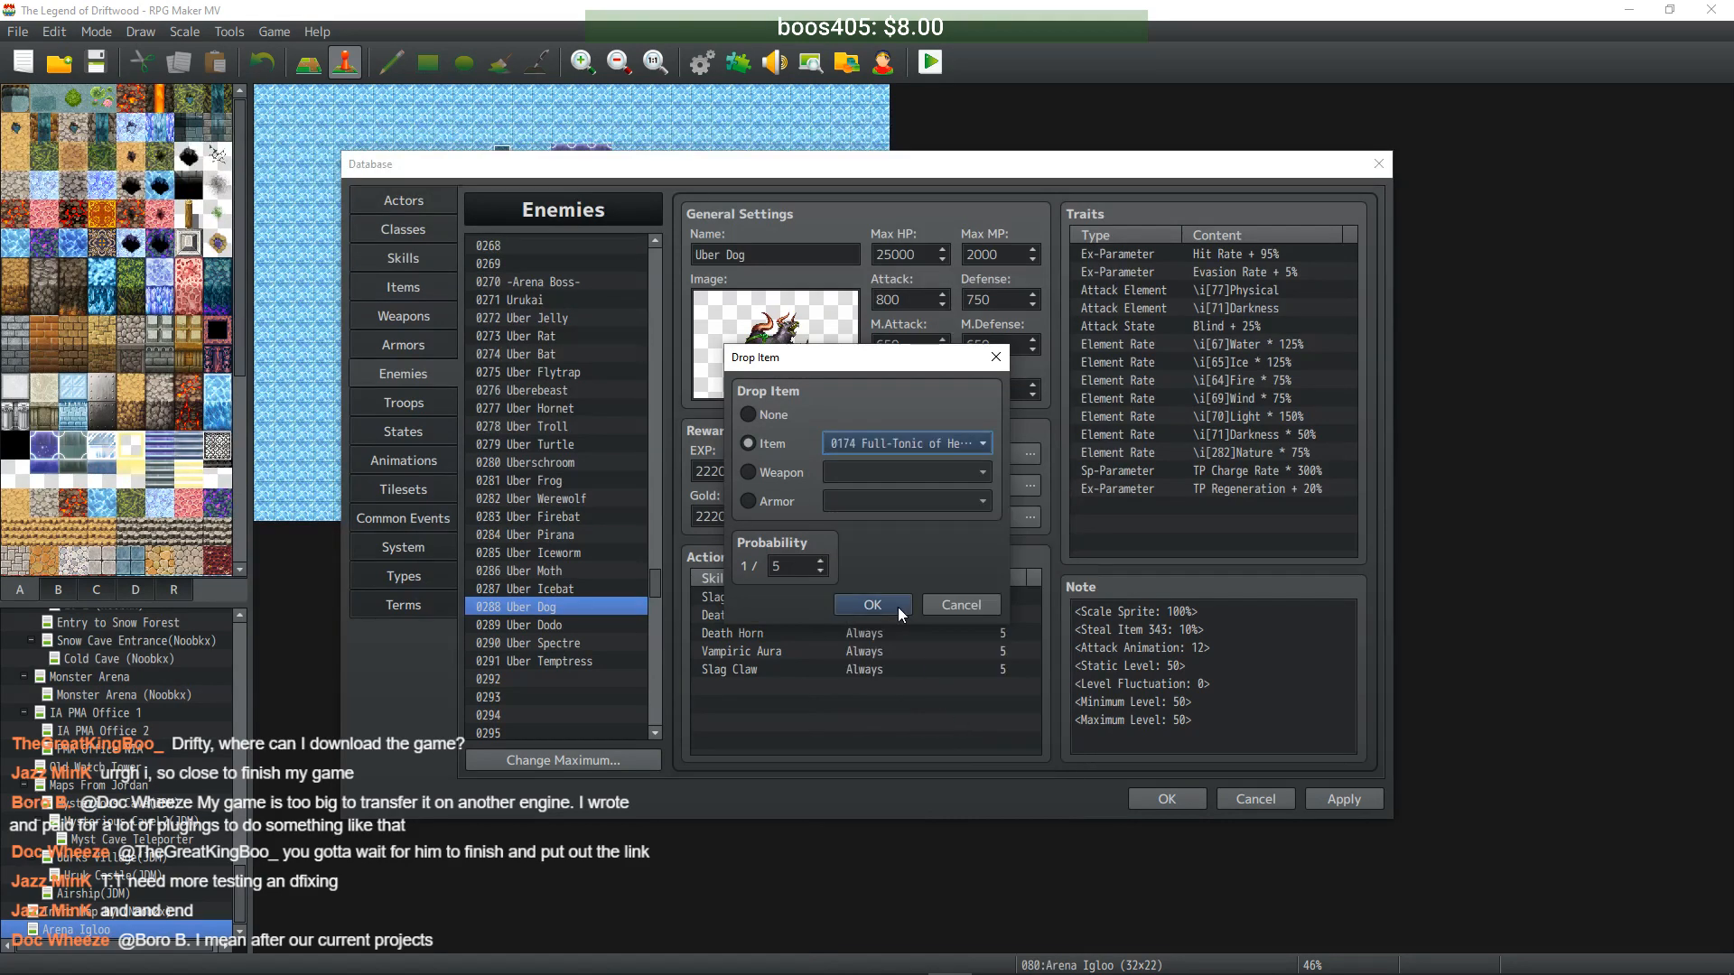
key(Tab)
text(1)
click(873, 605)
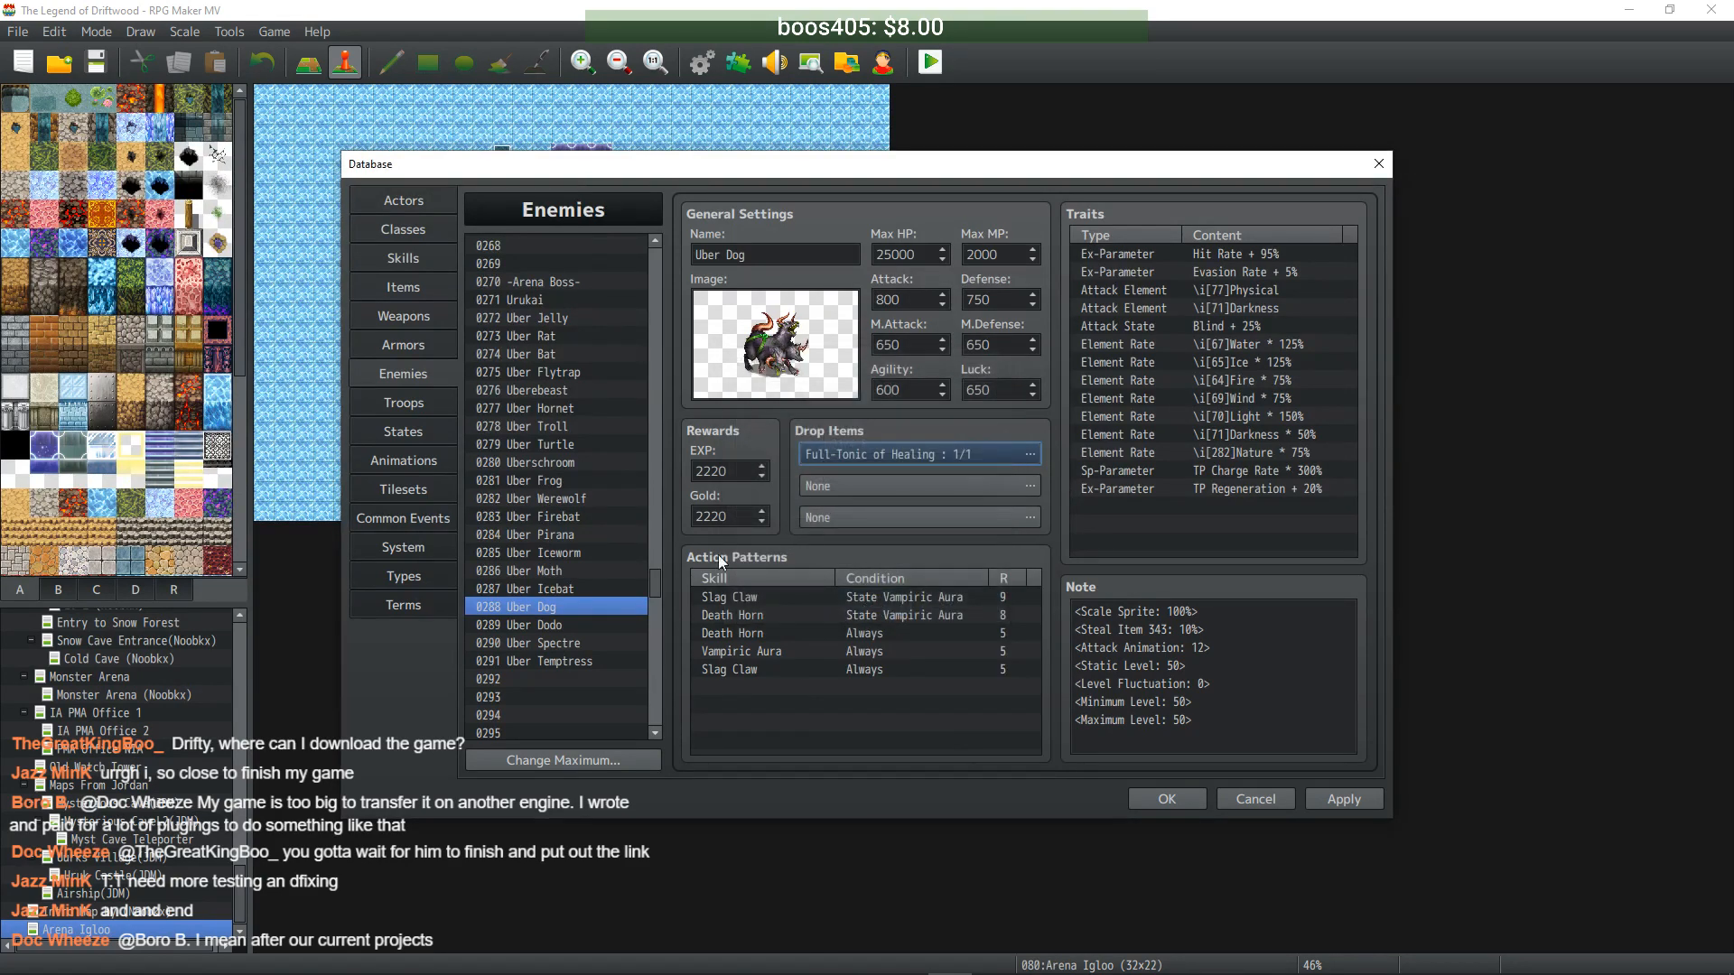
- Set Uber Dodo's first drop item to Full-Tonic of Focus at 1/1
click(554, 620)
double_click(874, 455)
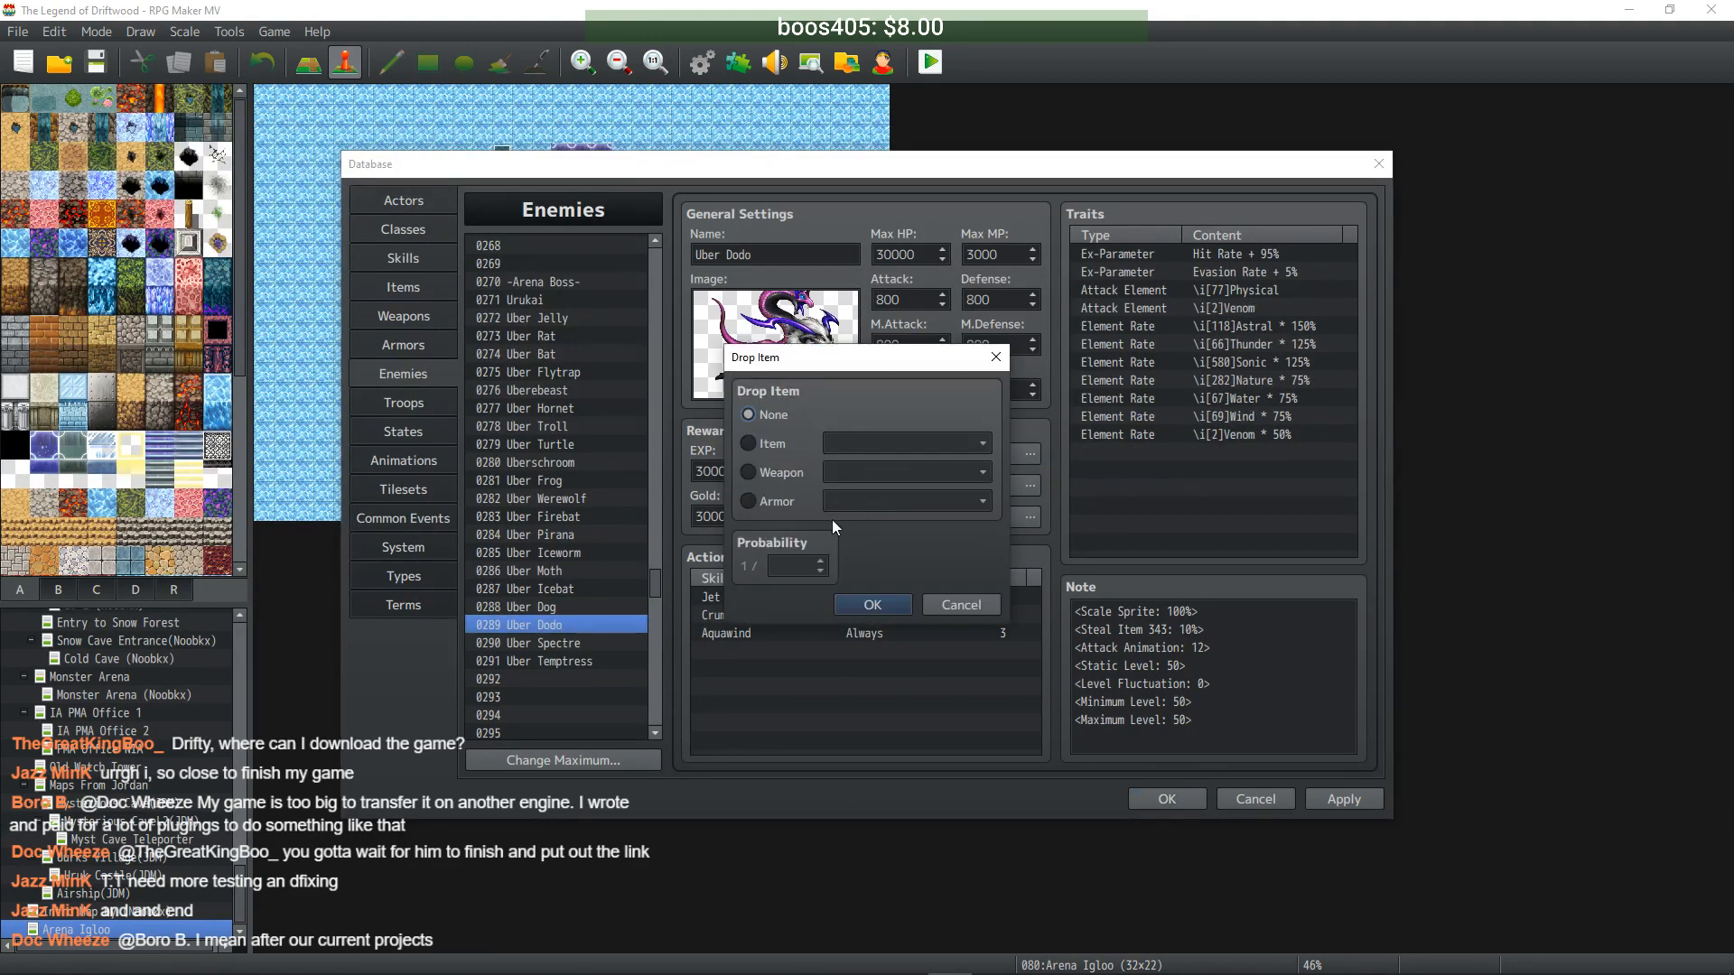
click(748, 443)
double_click(794, 564)
text(1)
click(913, 451)
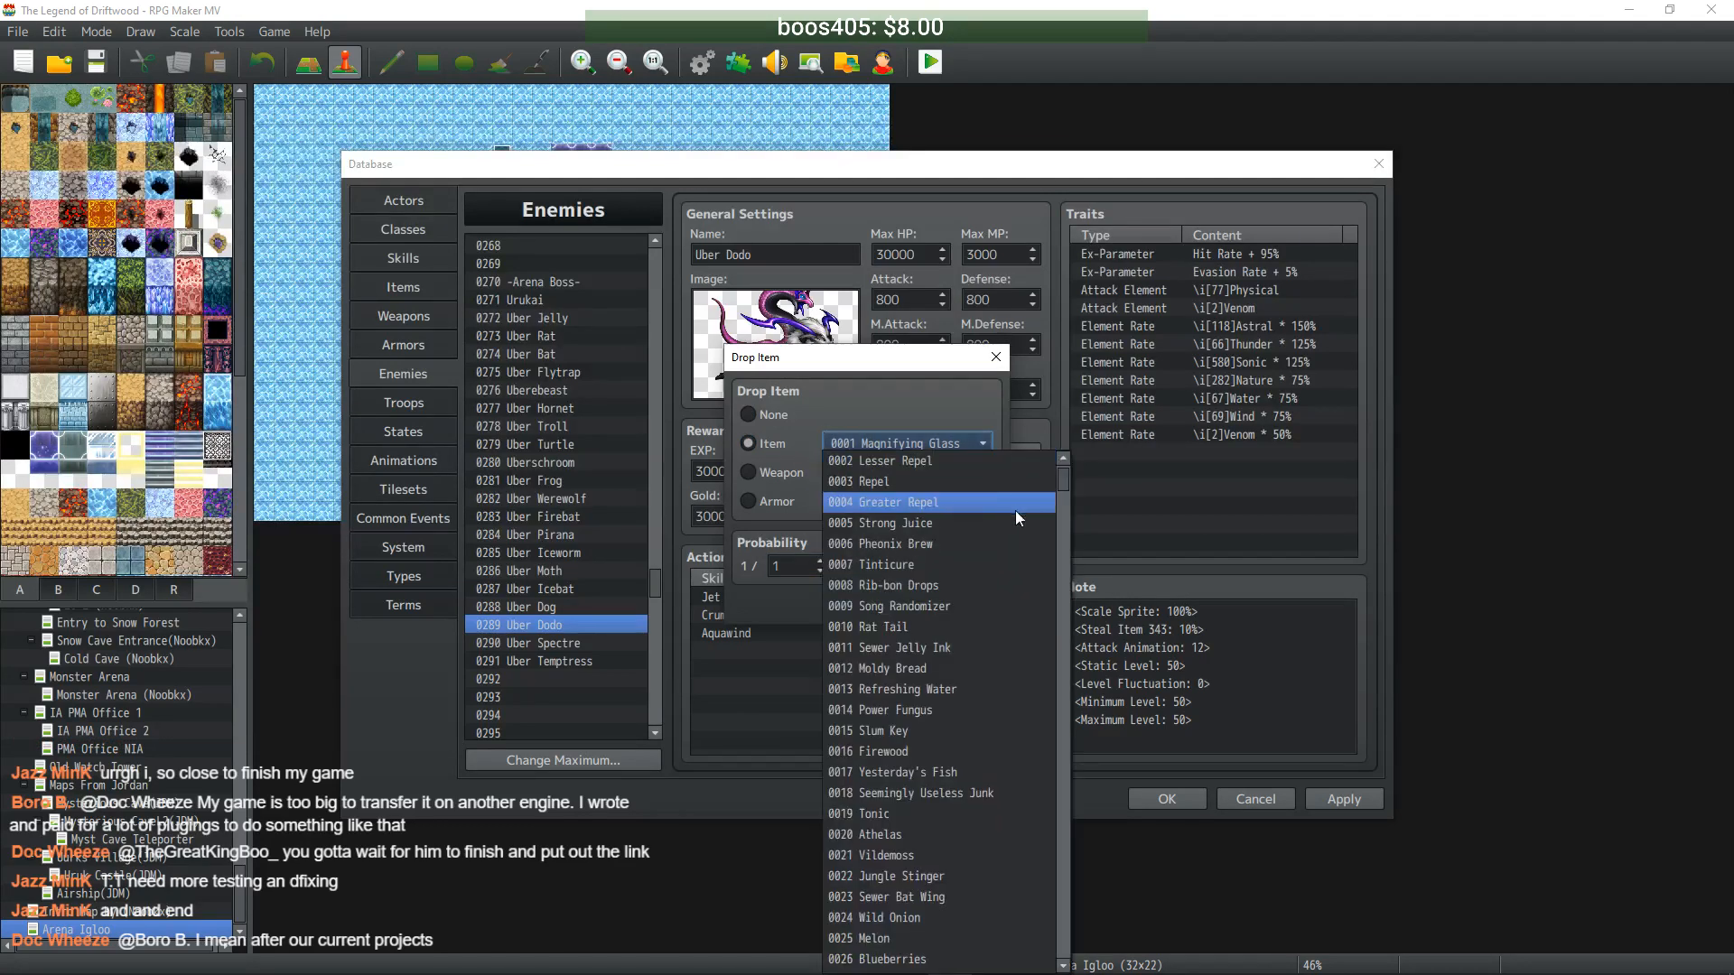
drag(1061, 479, 1064, 647)
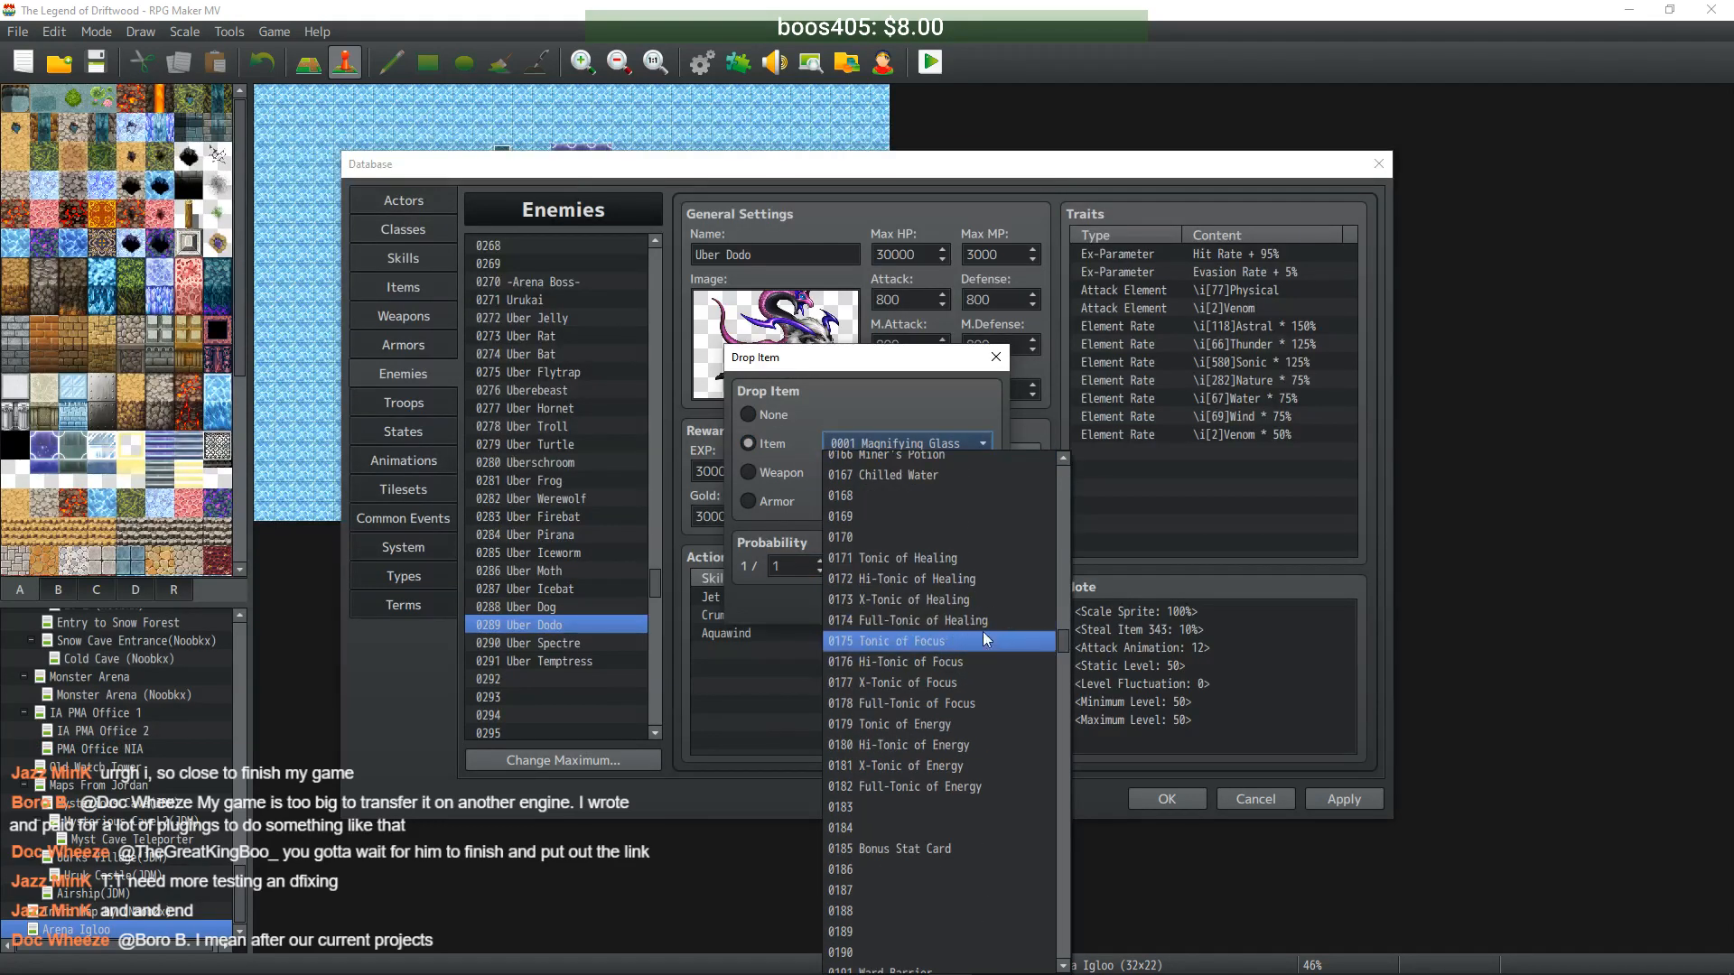
click(979, 702)
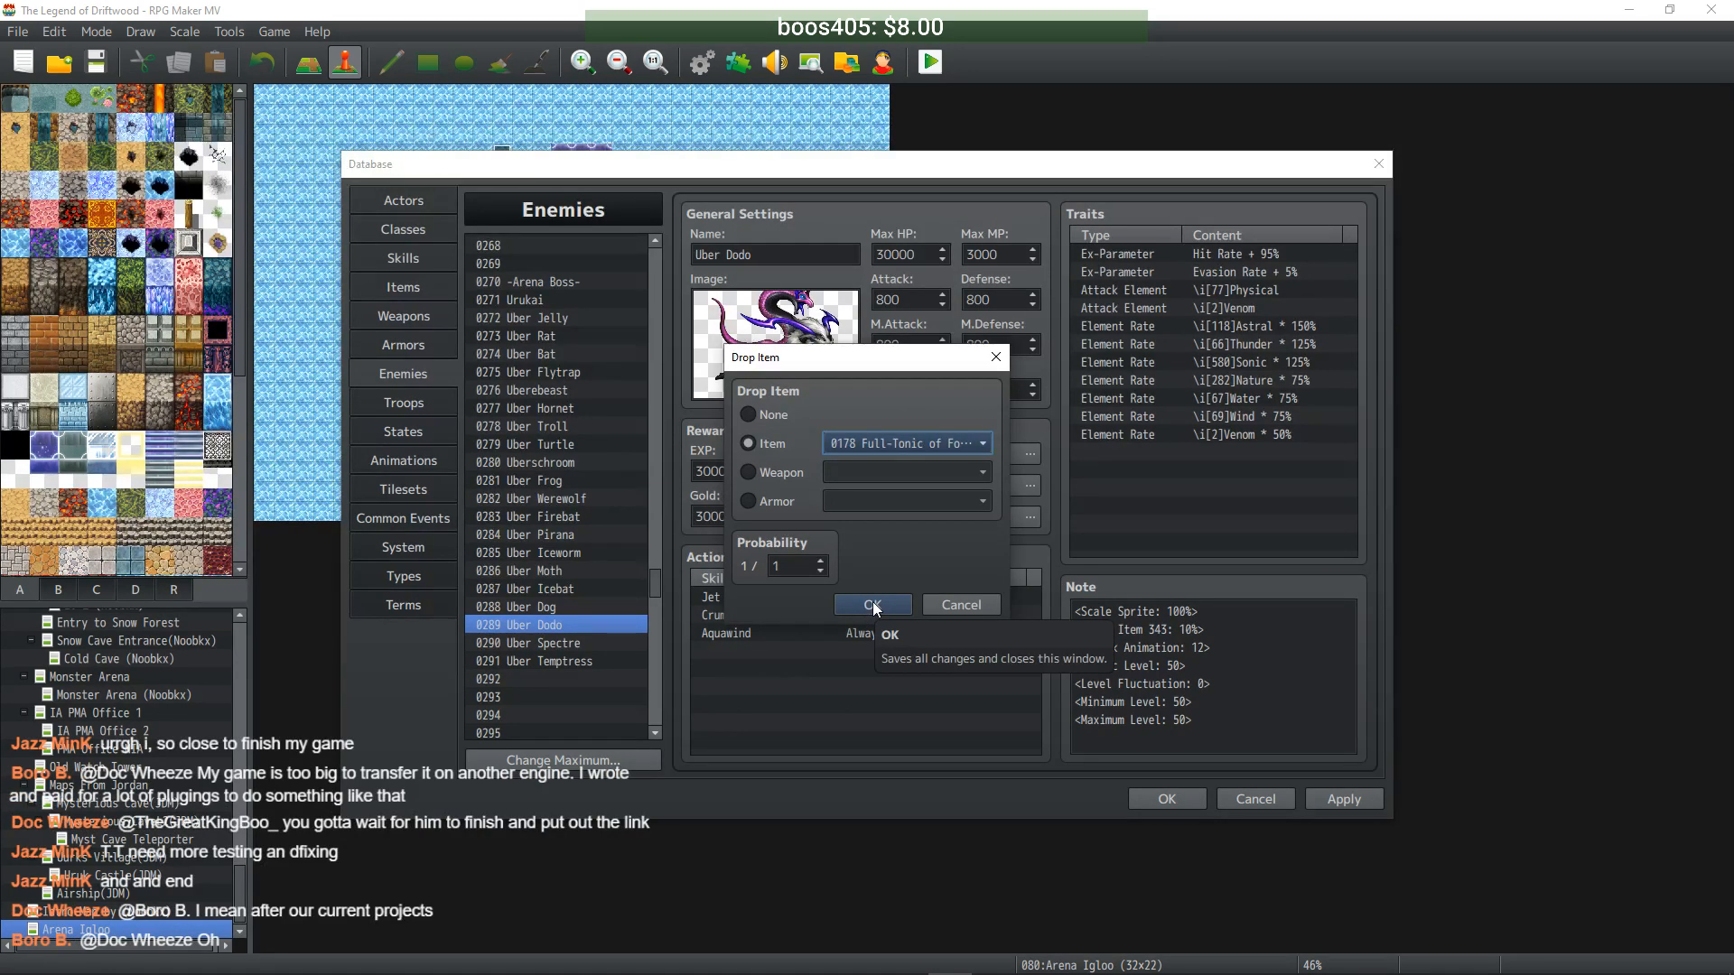
click(872, 601)
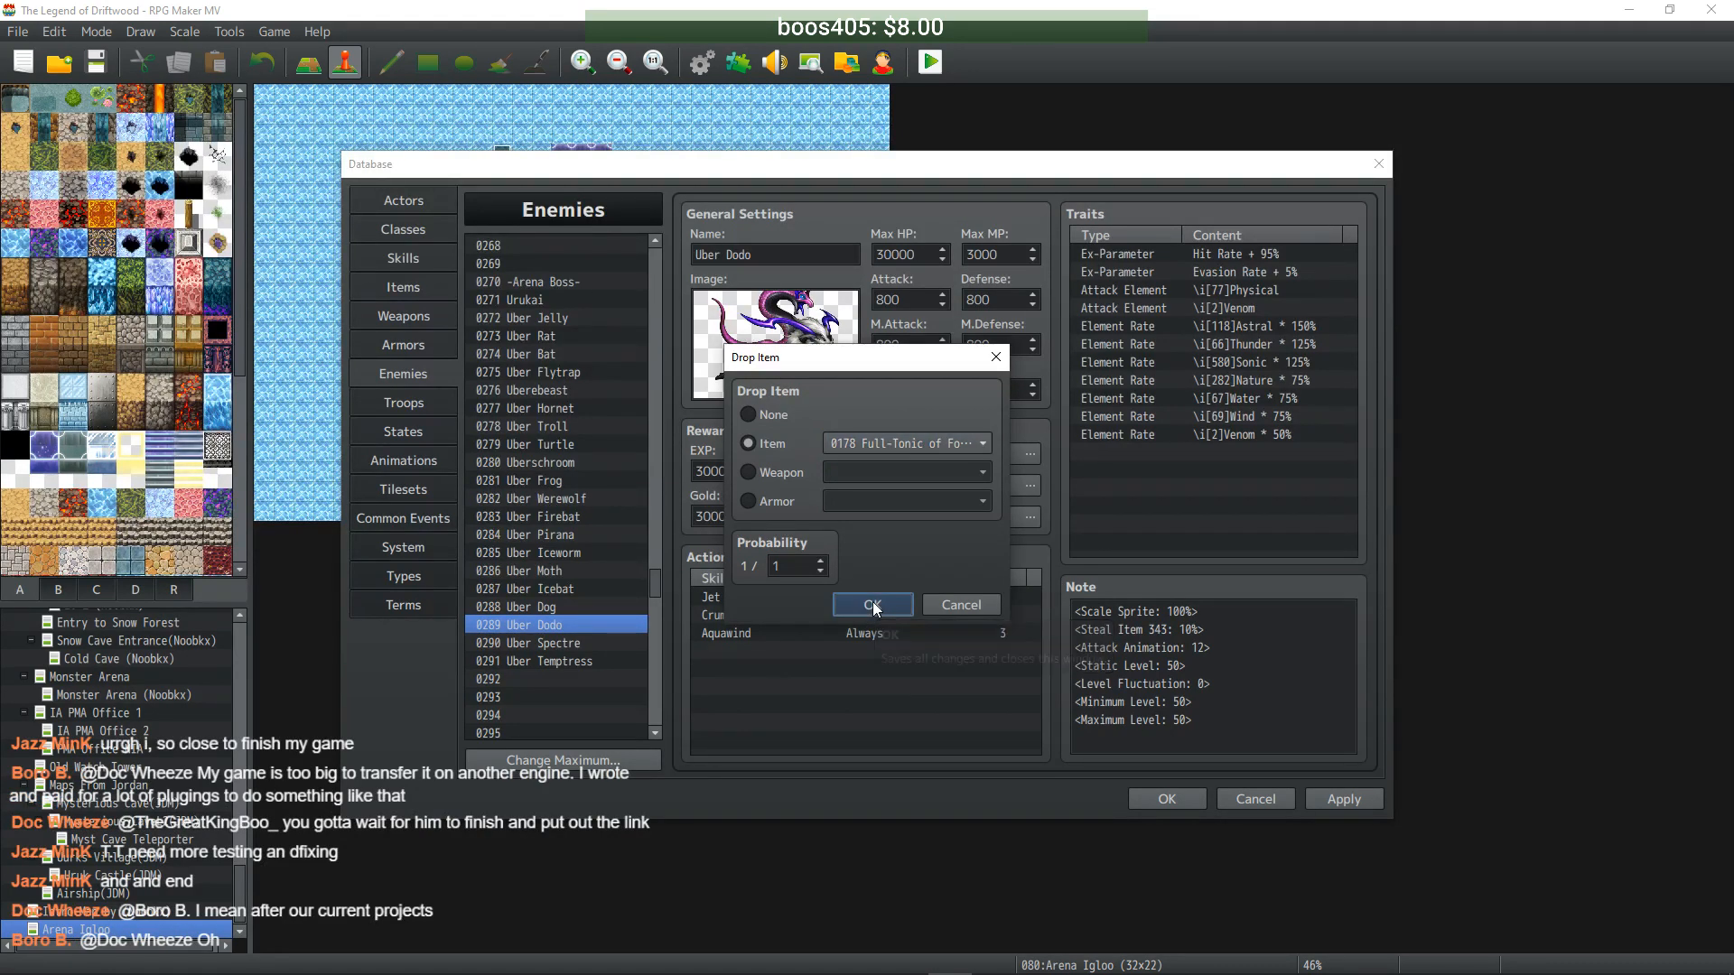
- Set Uber Spectre's first drop item to Full-Tonic of Energy at 1/1, then recheck Uber Dodo
click(580, 644)
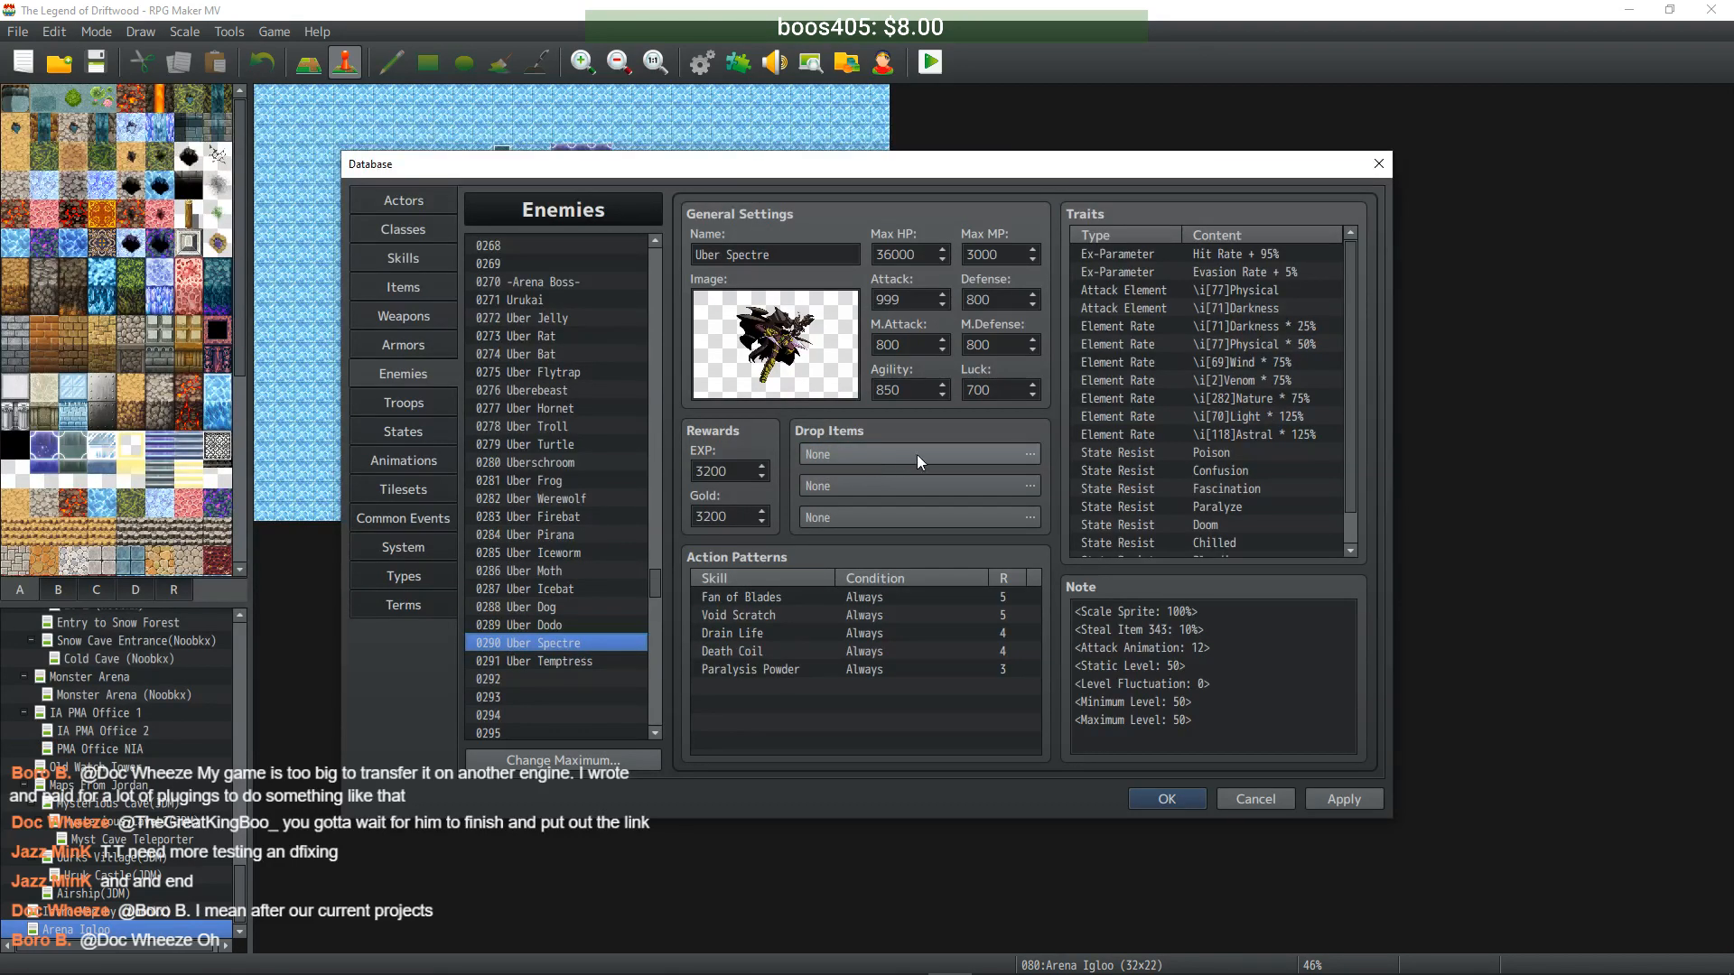
double_click(964, 451)
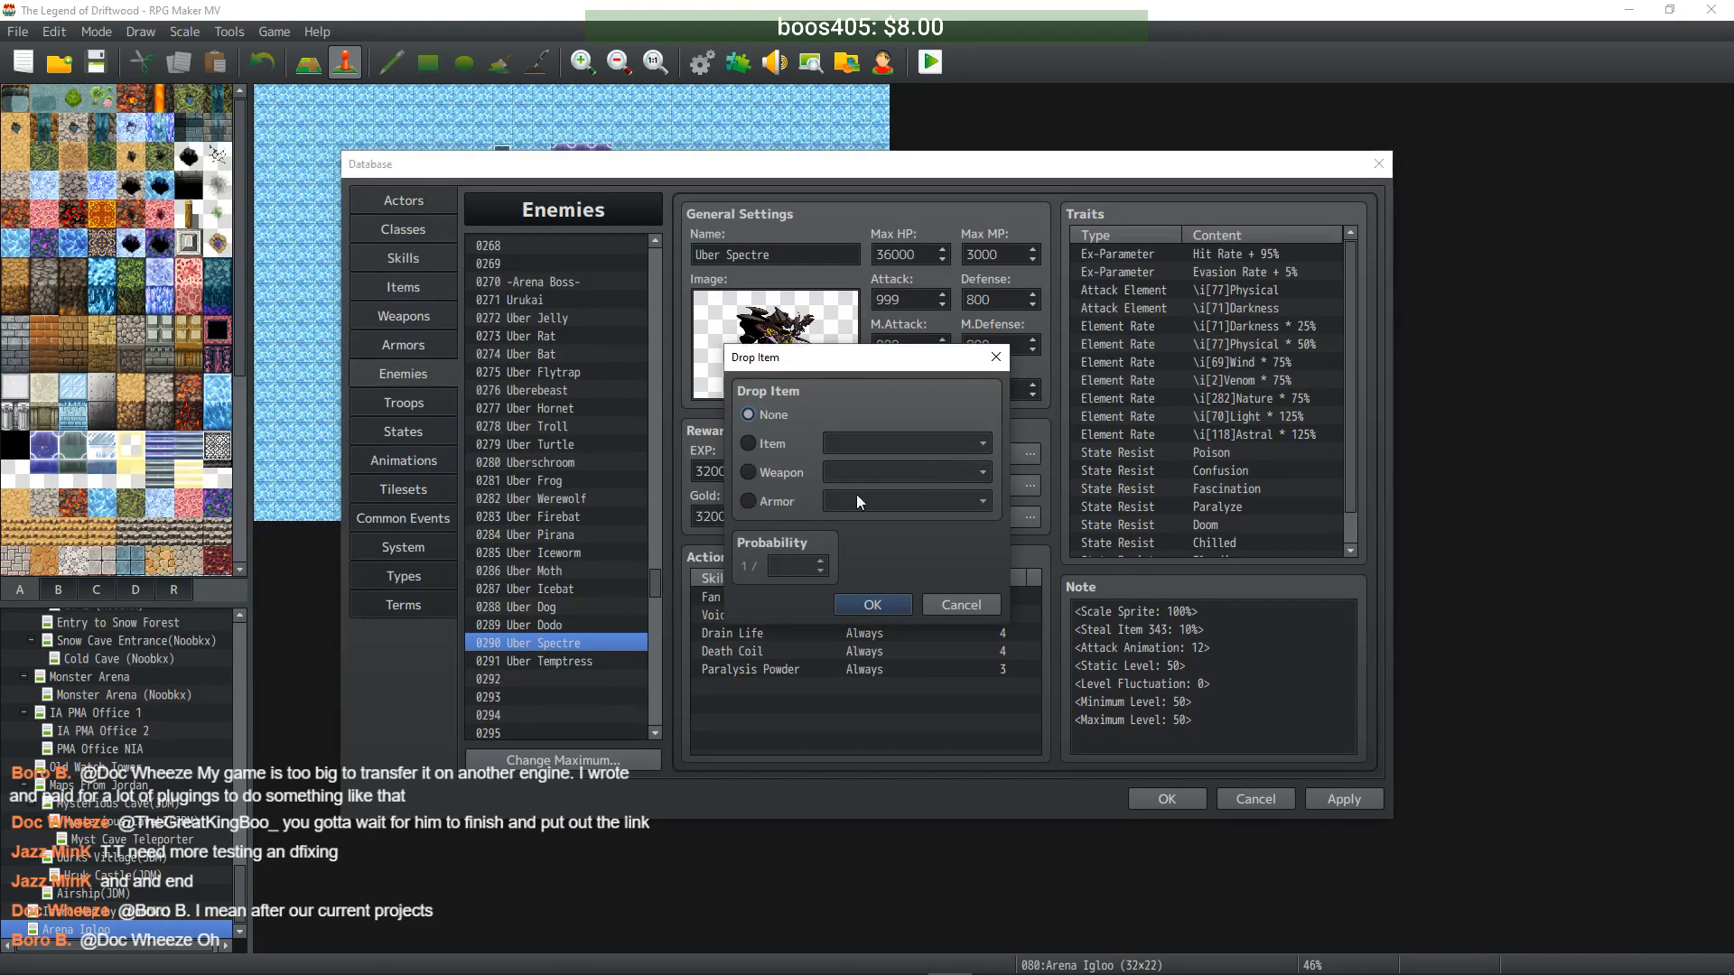
click(750, 444)
click(983, 444)
drag(1062, 480, 1064, 643)
click(973, 693)
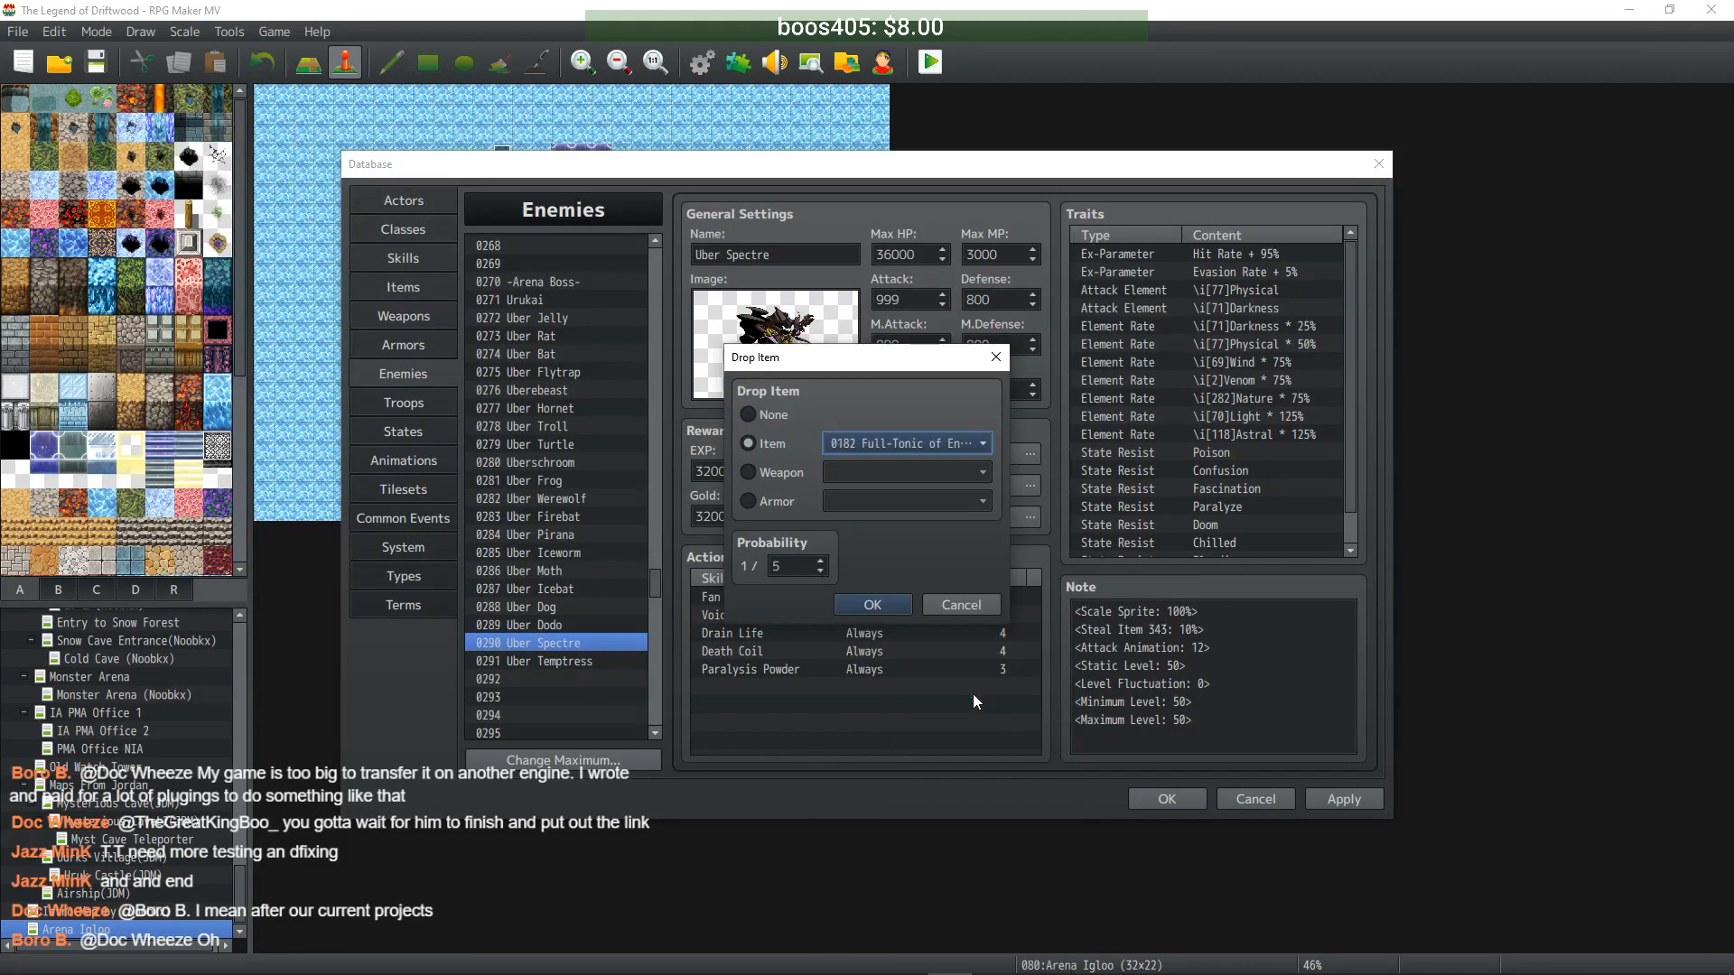
double_click(778, 566)
text(1)
click(872, 604)
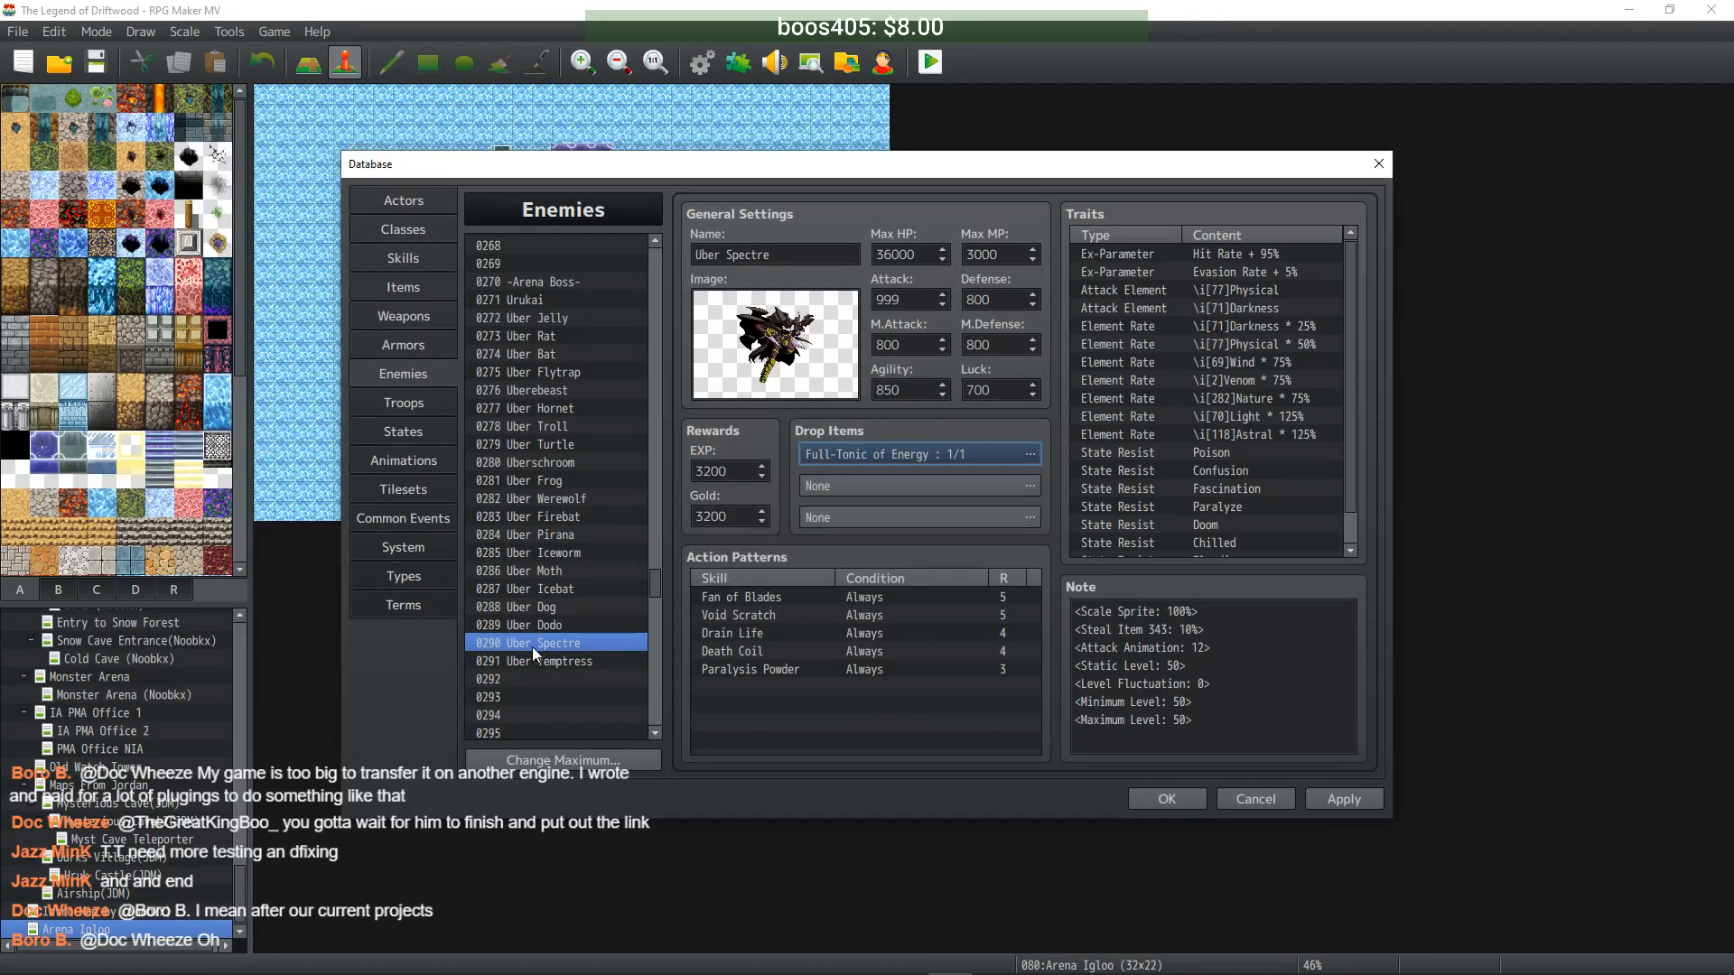
click(551, 630)
click(561, 637)
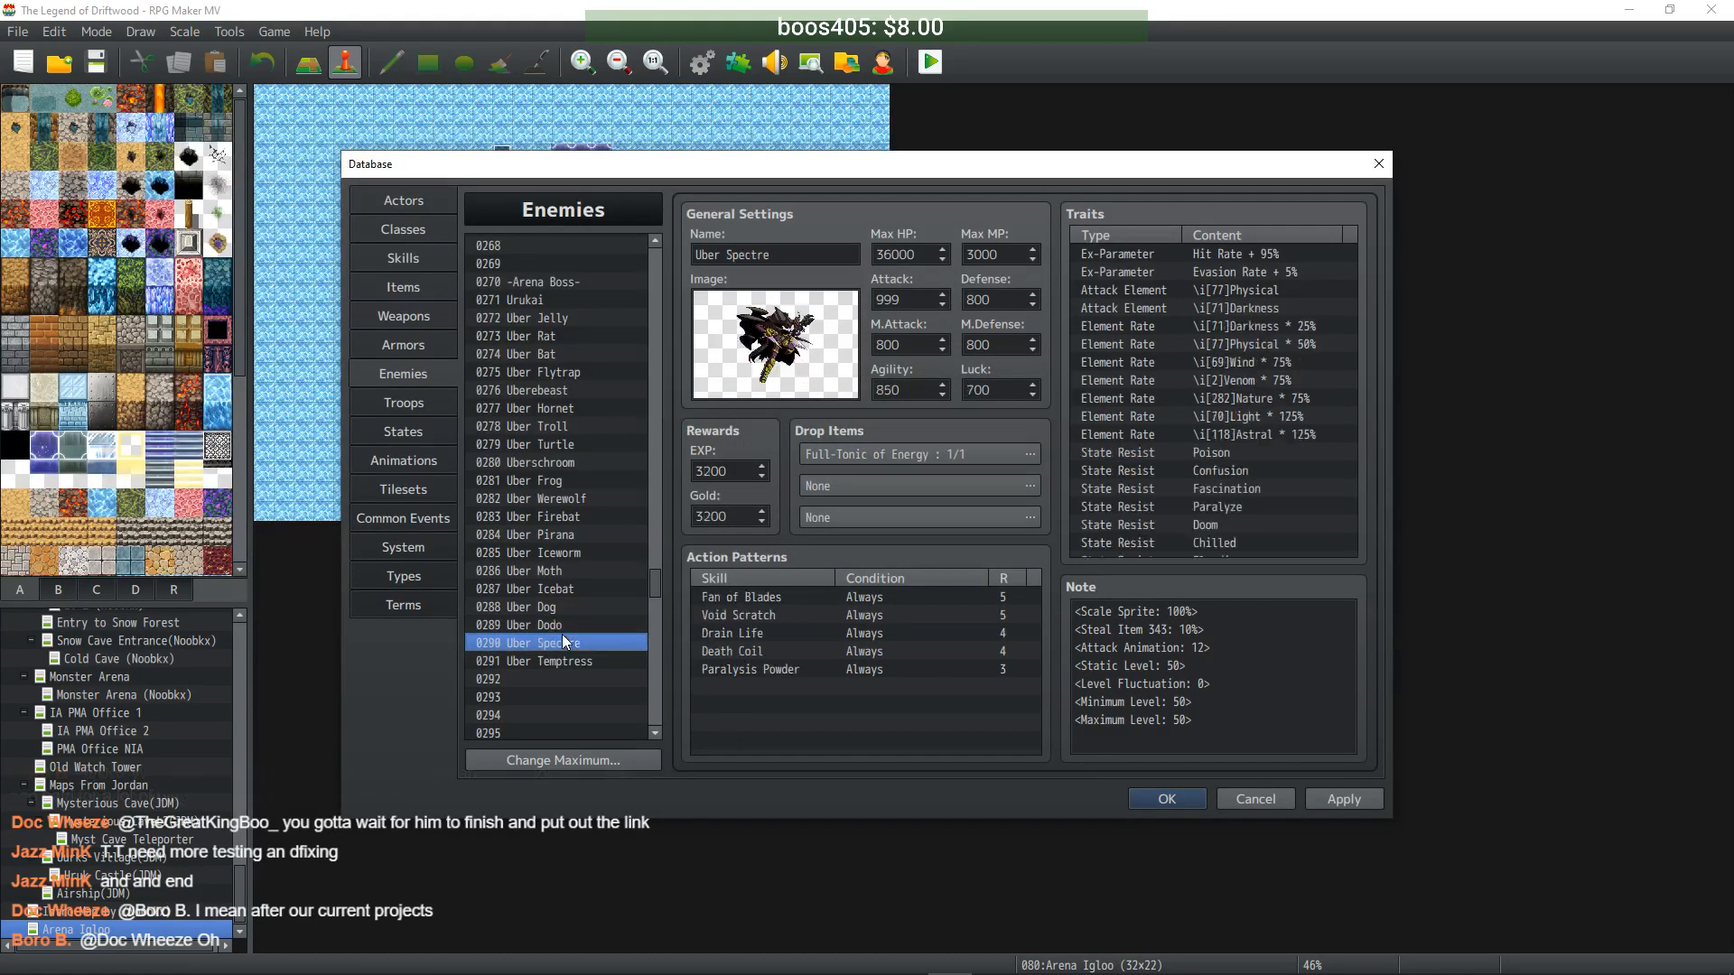
- Set Uber Temptress's first drop to Fuzzy Twilight at 1/1 and apply the changes
click(576, 661)
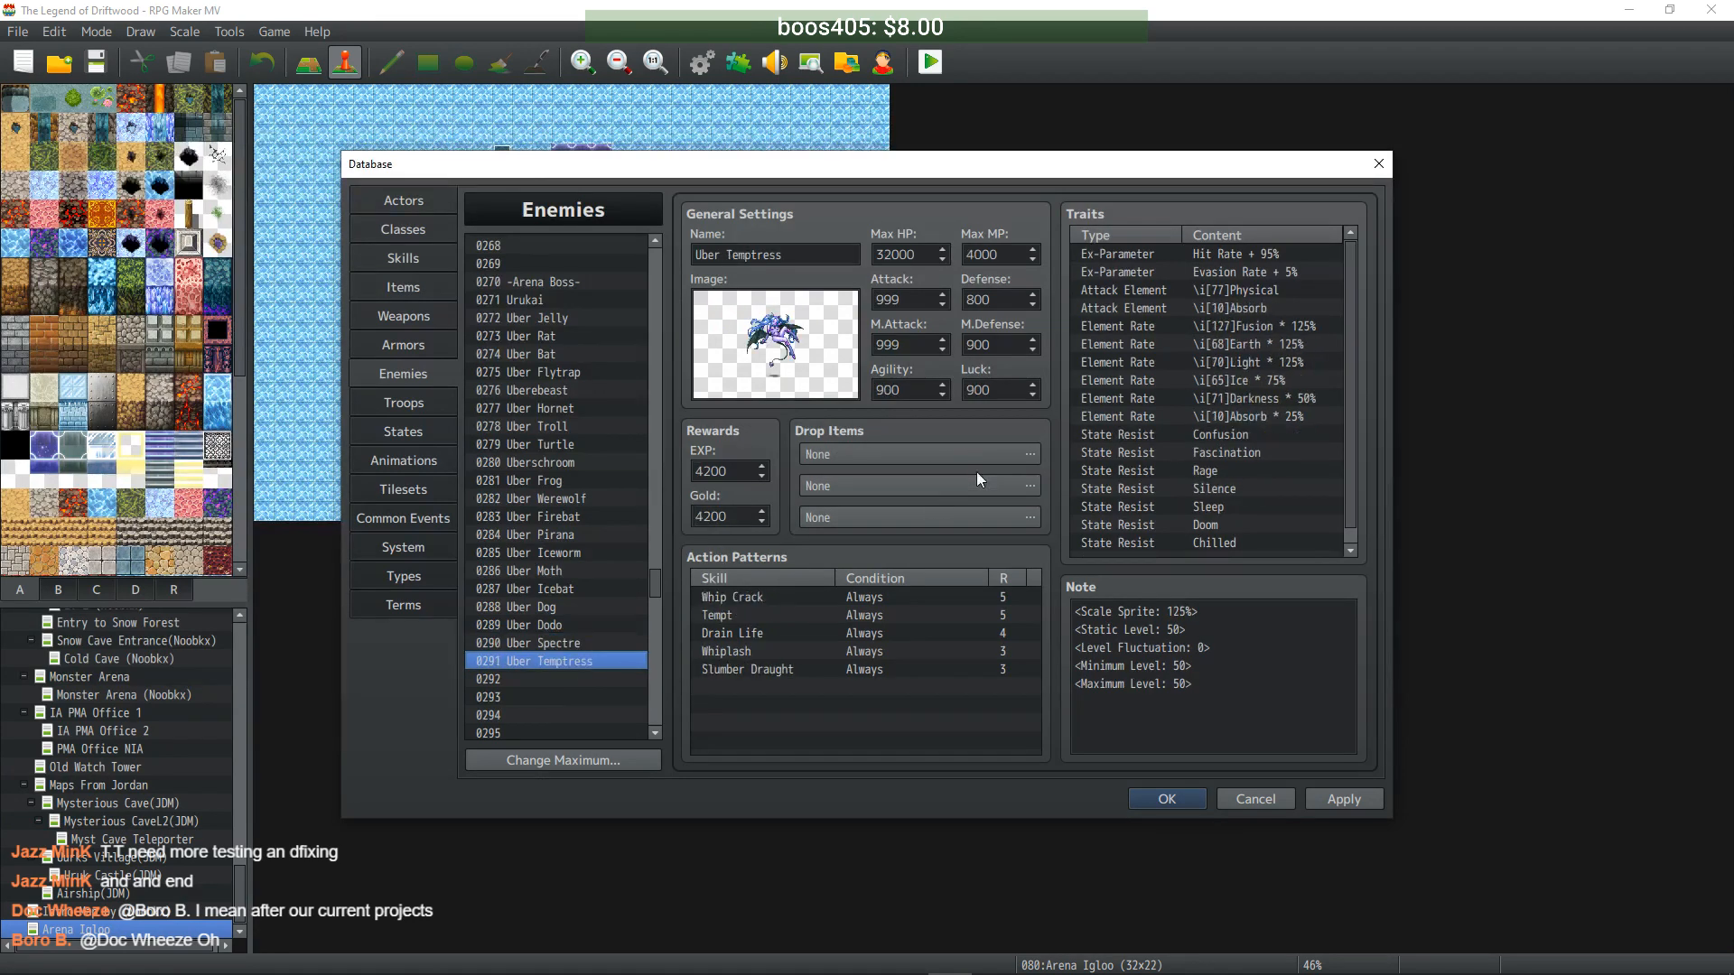
double_click(999, 455)
click(768, 443)
click(903, 443)
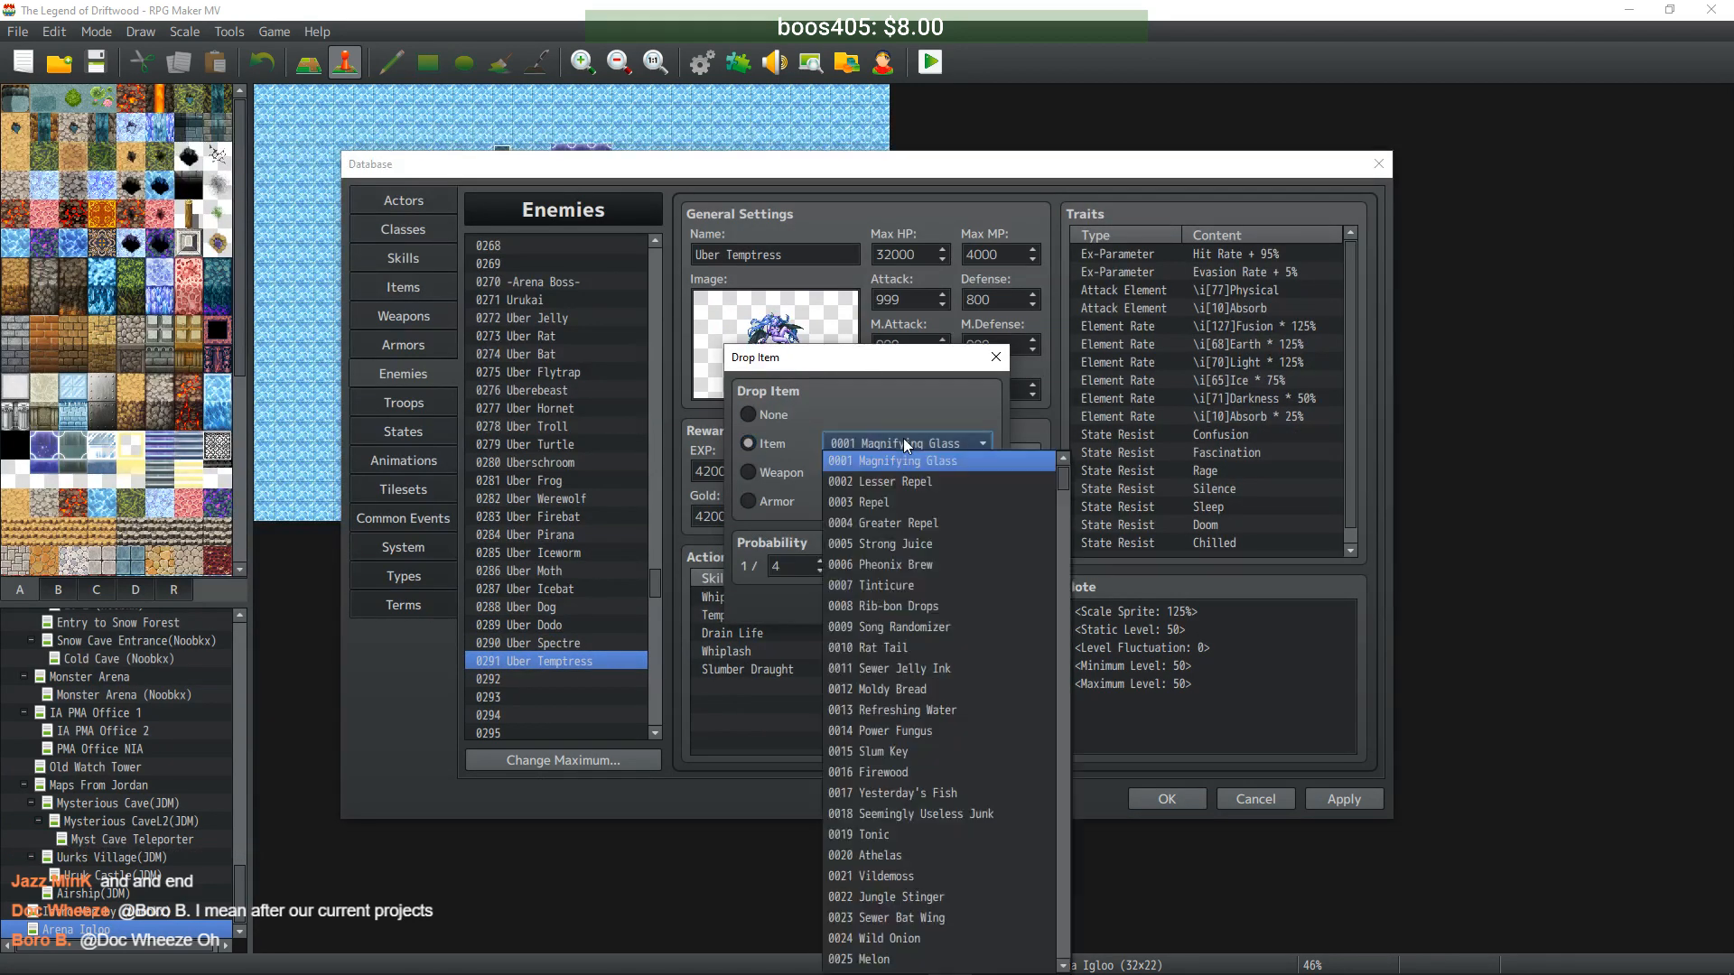
drag(1062, 505, 1068, 625)
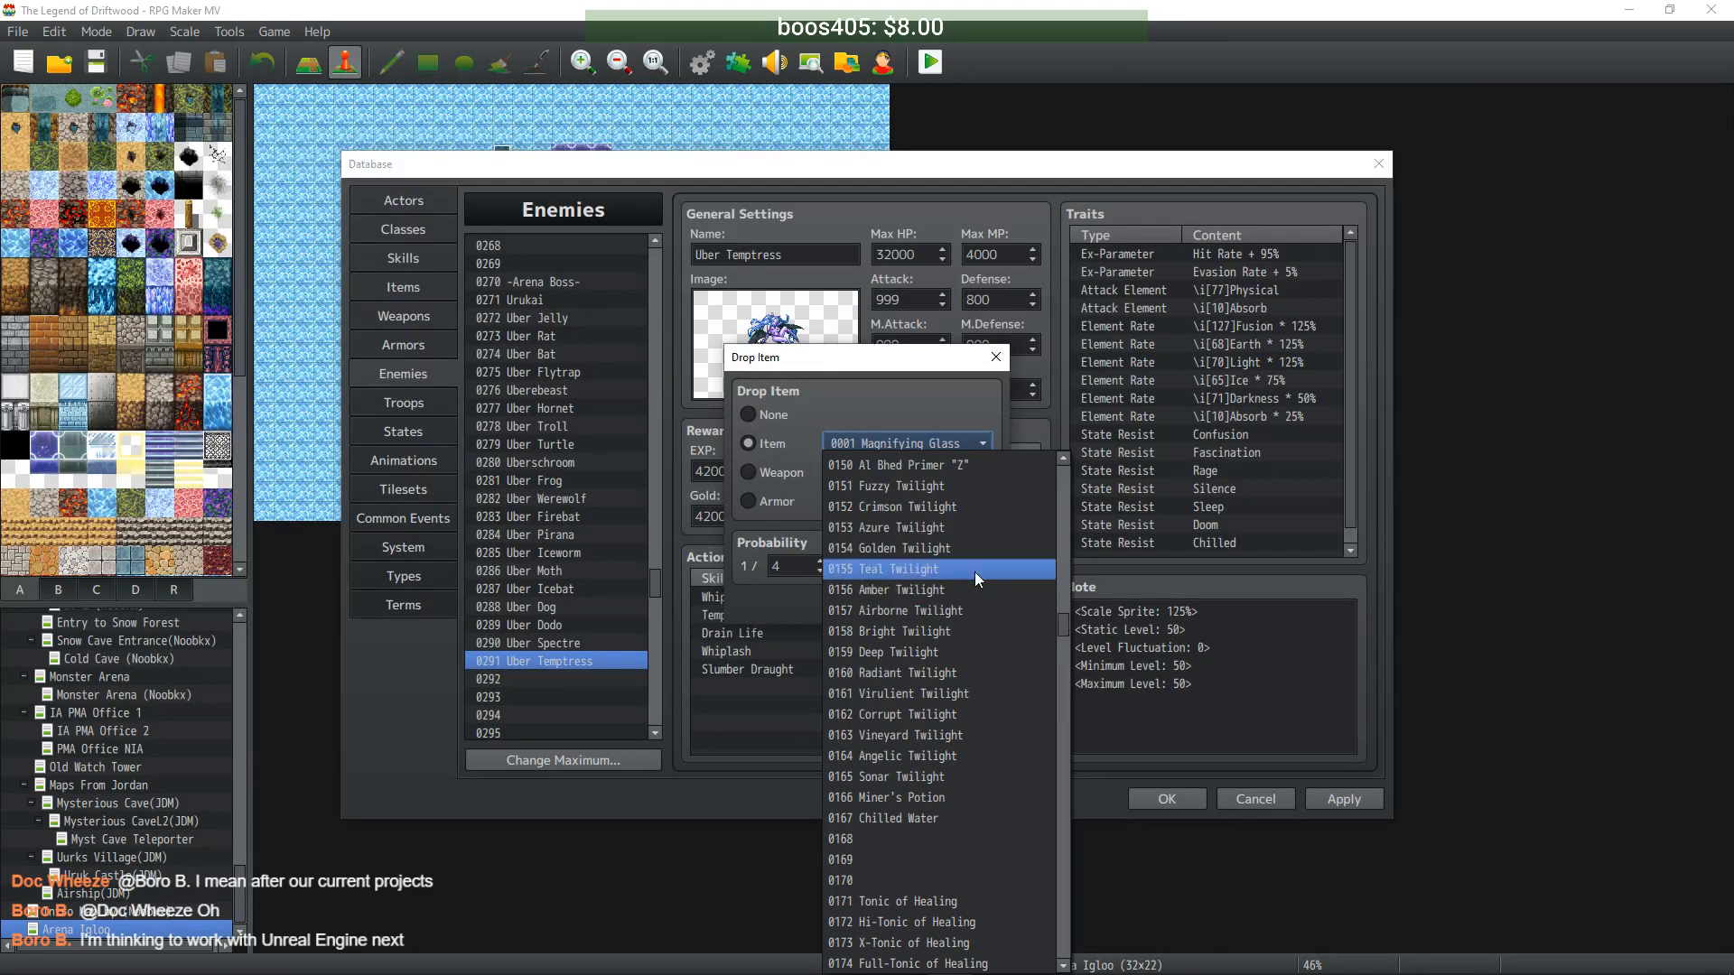
click(952, 489)
key(Tab)
text(1)
click(873, 604)
click(1362, 805)
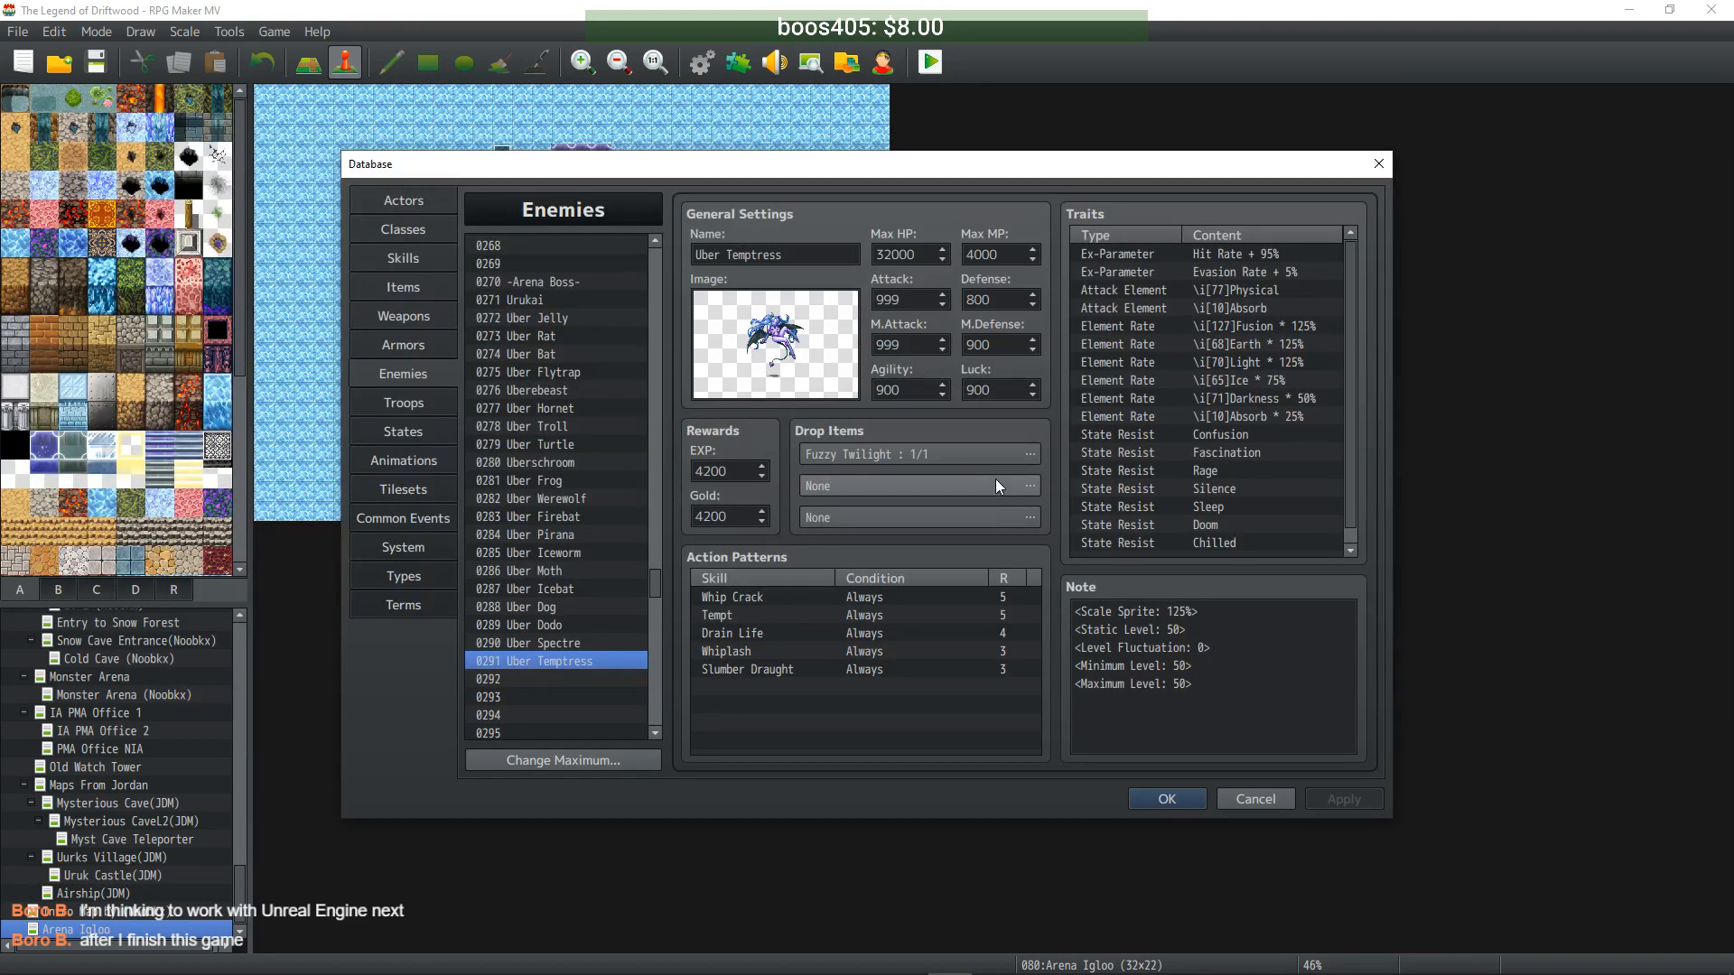
- Close the Database with OK, save the project with Ctrl+S, and reopen the Database with F9
click(1165, 800)
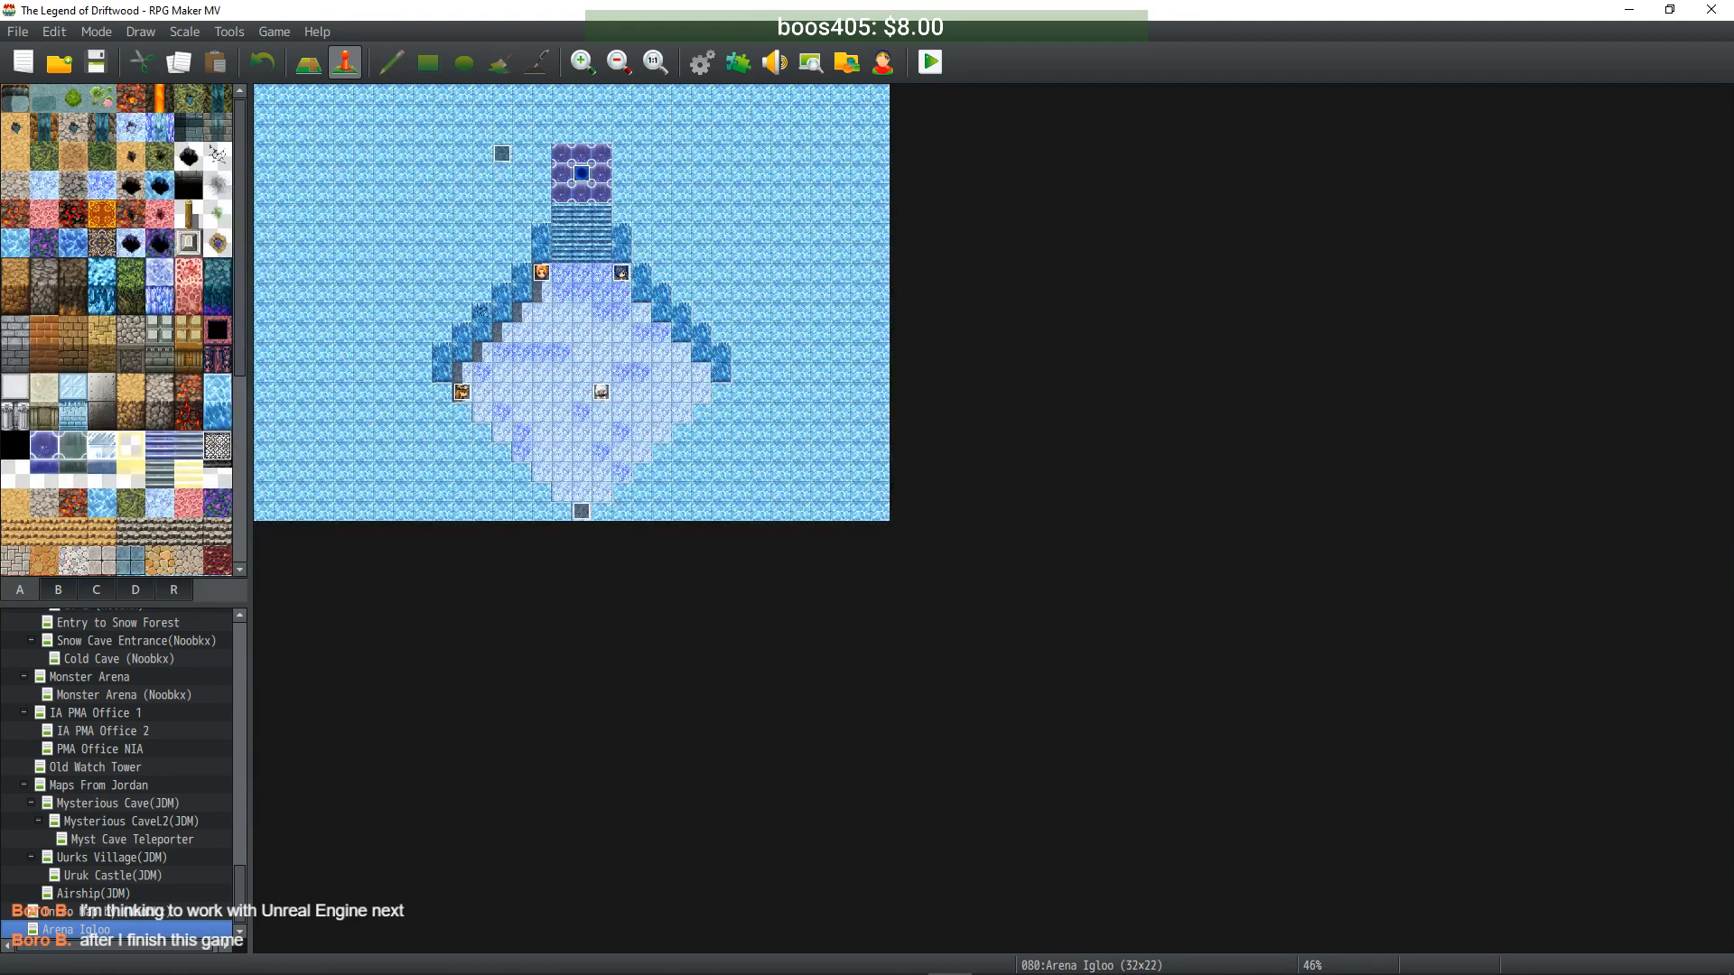
key(ctrl+s)
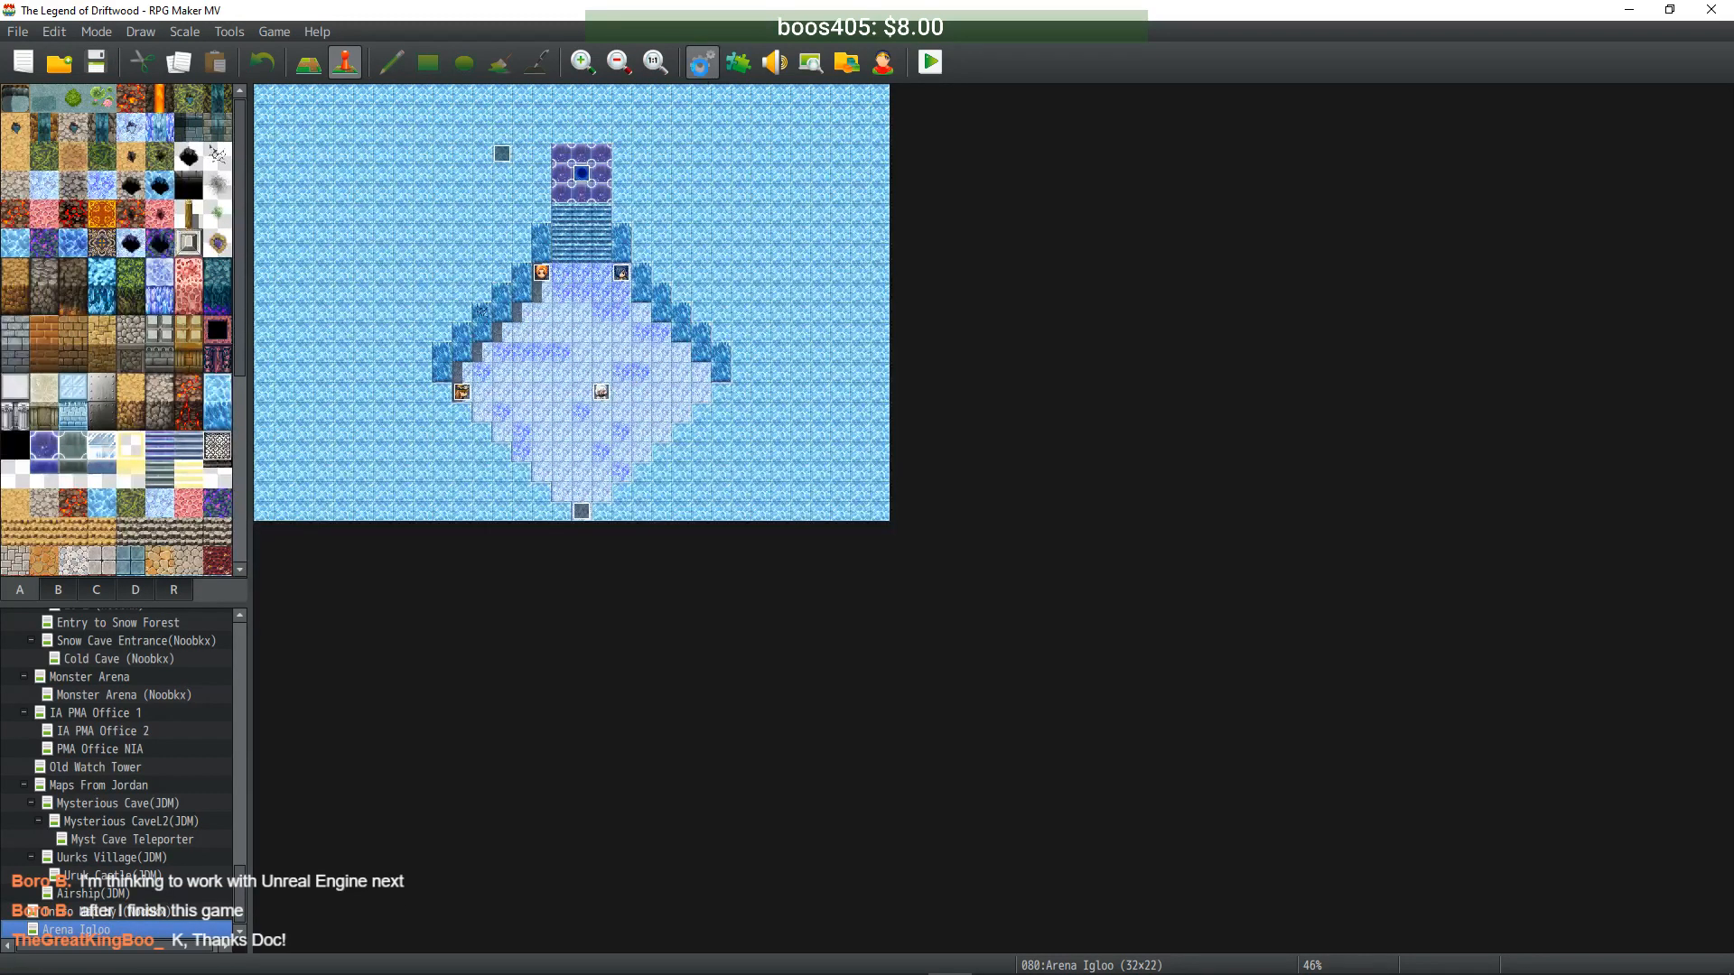
key(F9)
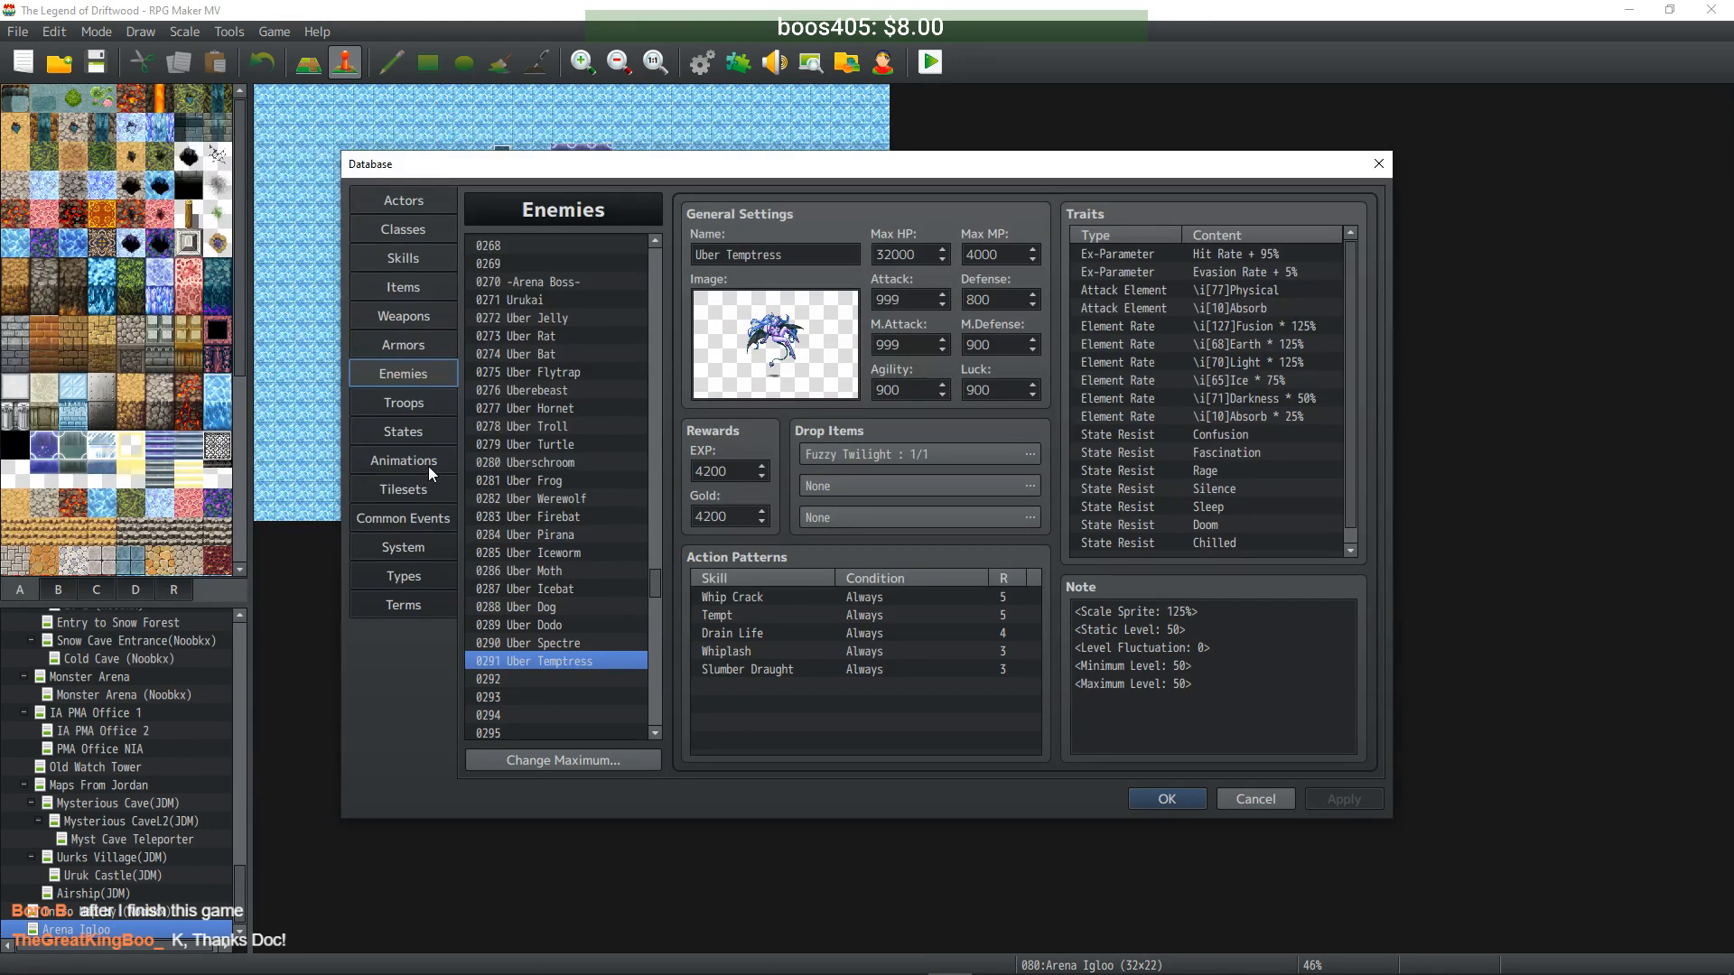
- Switch the Database to the Armors list and scroll down to Ring of Protection
click(416, 345)
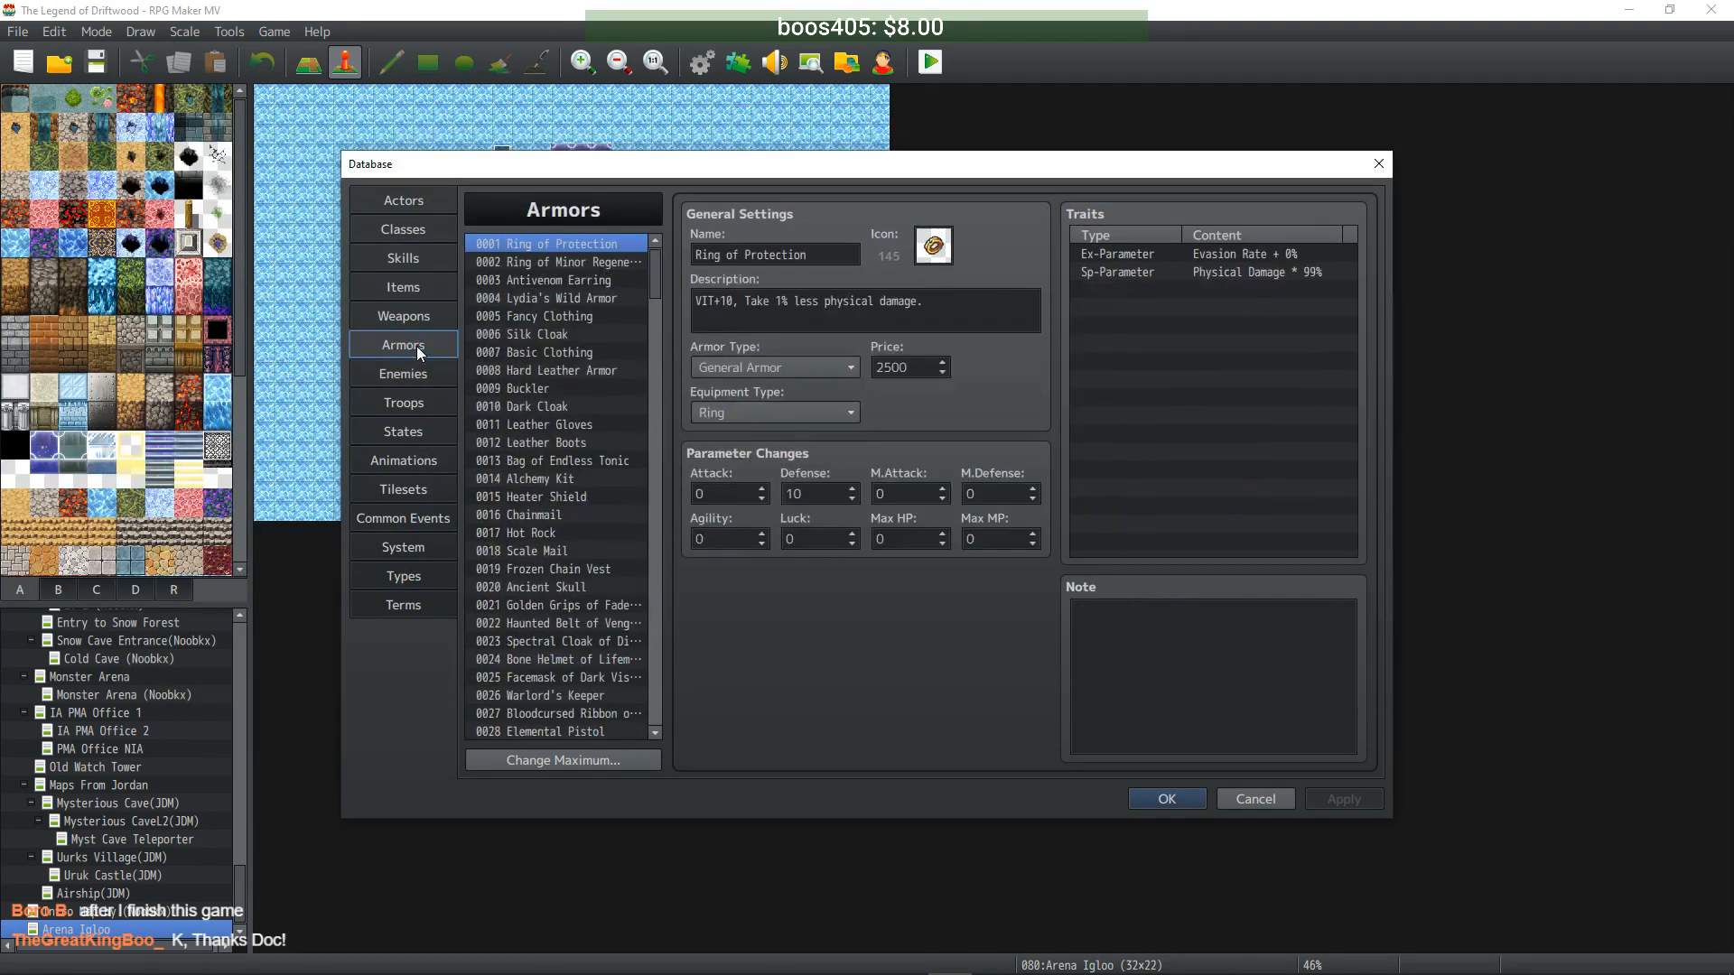
drag(652, 258, 646, 351)
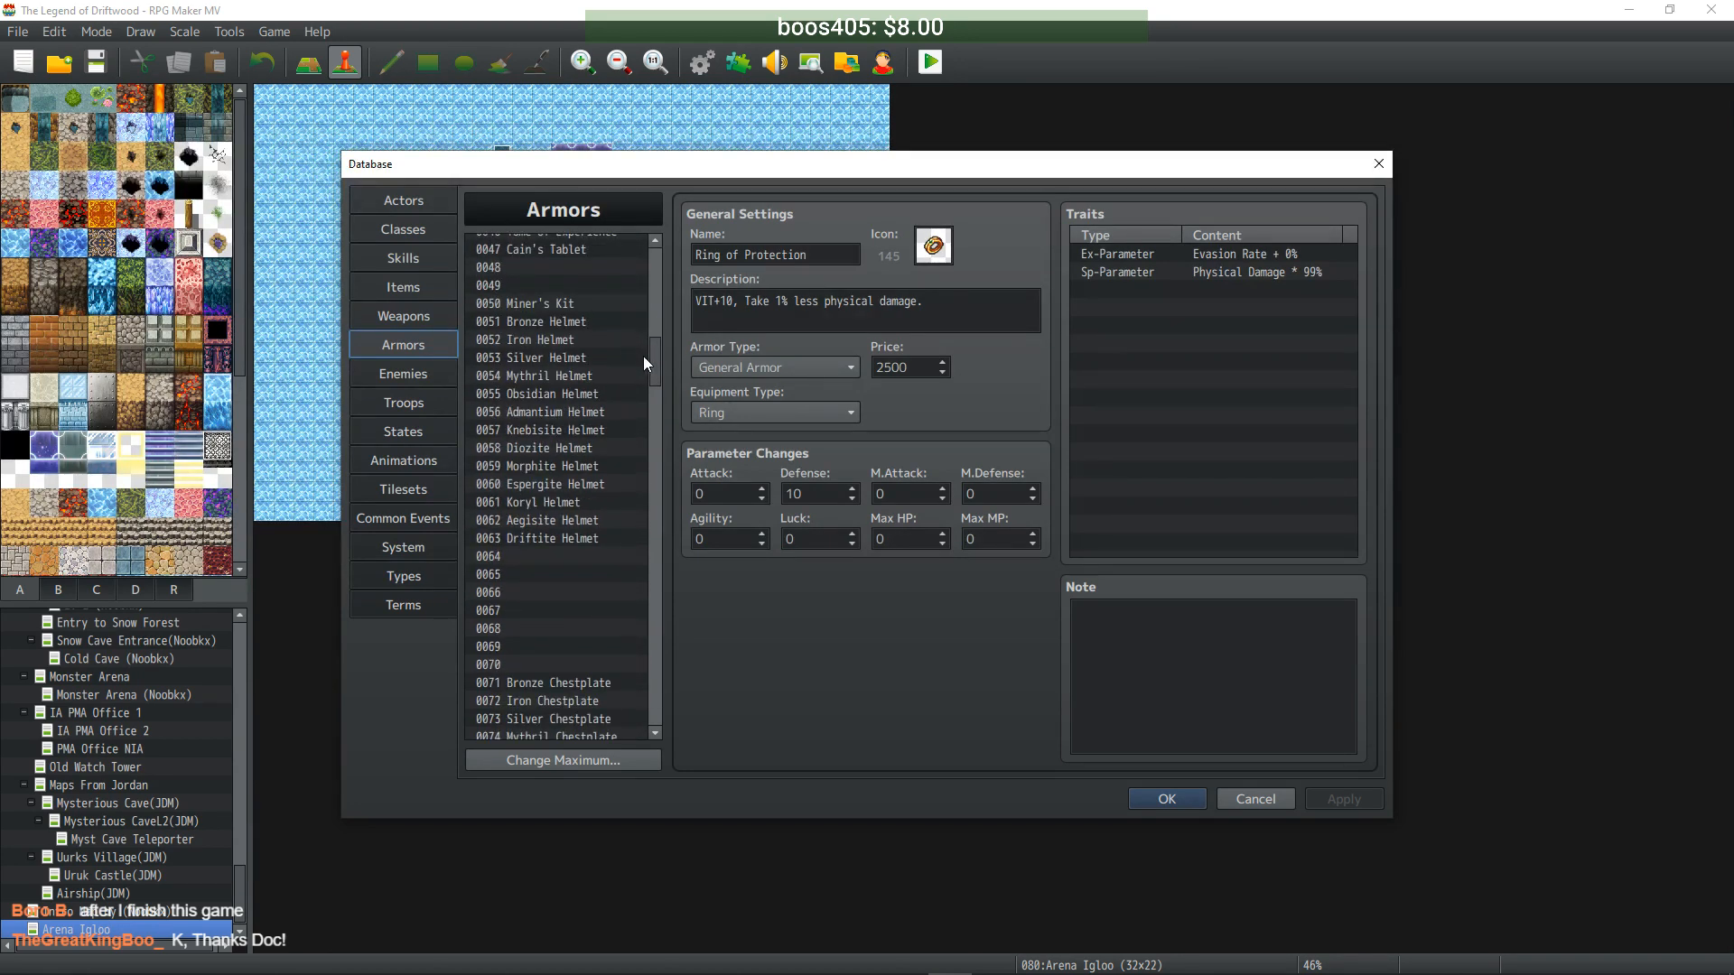
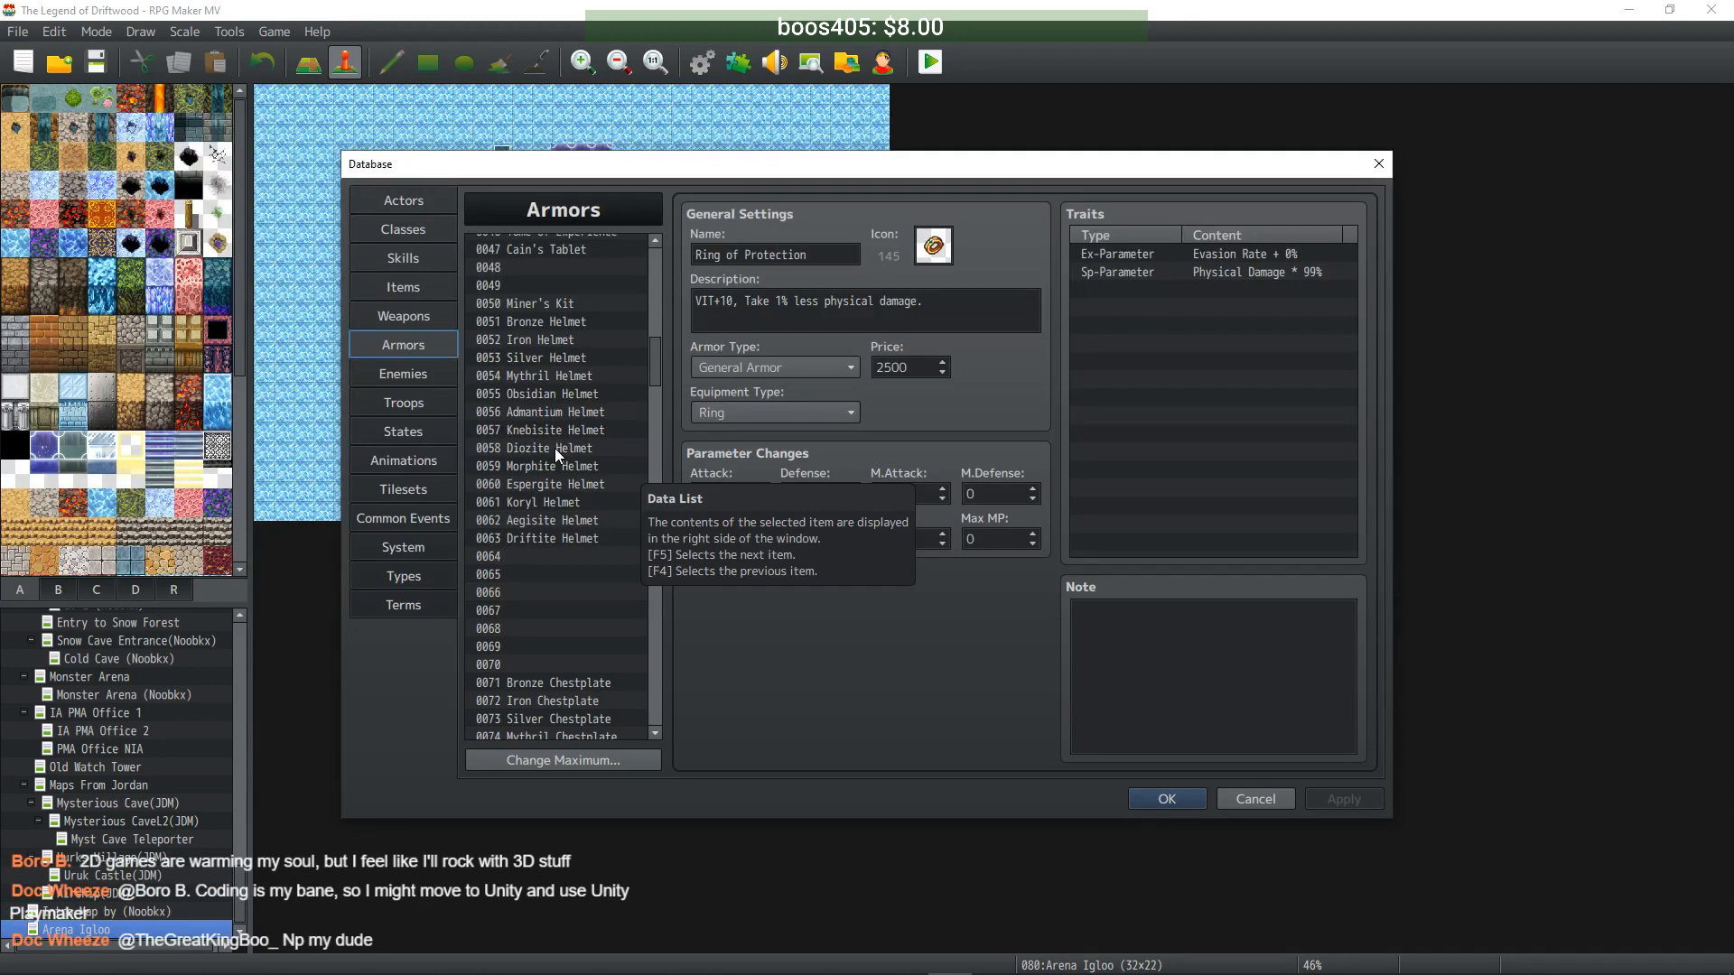
- Scroll through the Armors list, then review the Weapons list entries
drag(652, 369, 652, 616)
click(415, 320)
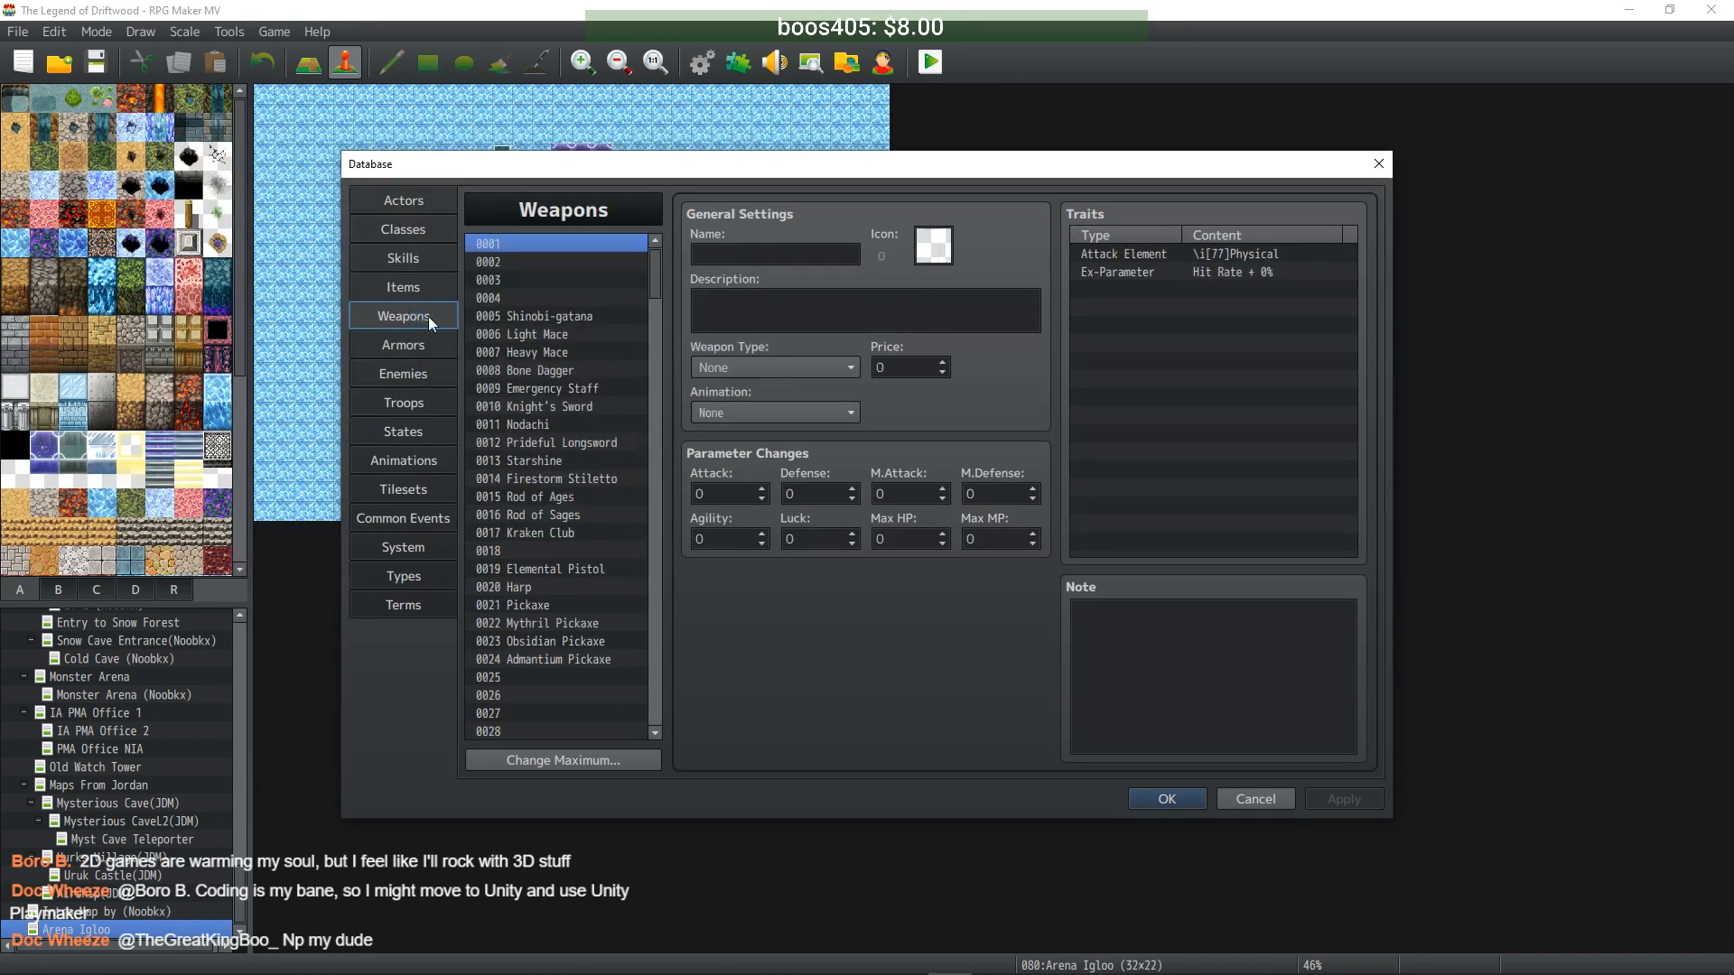
drag(653, 269, 658, 599)
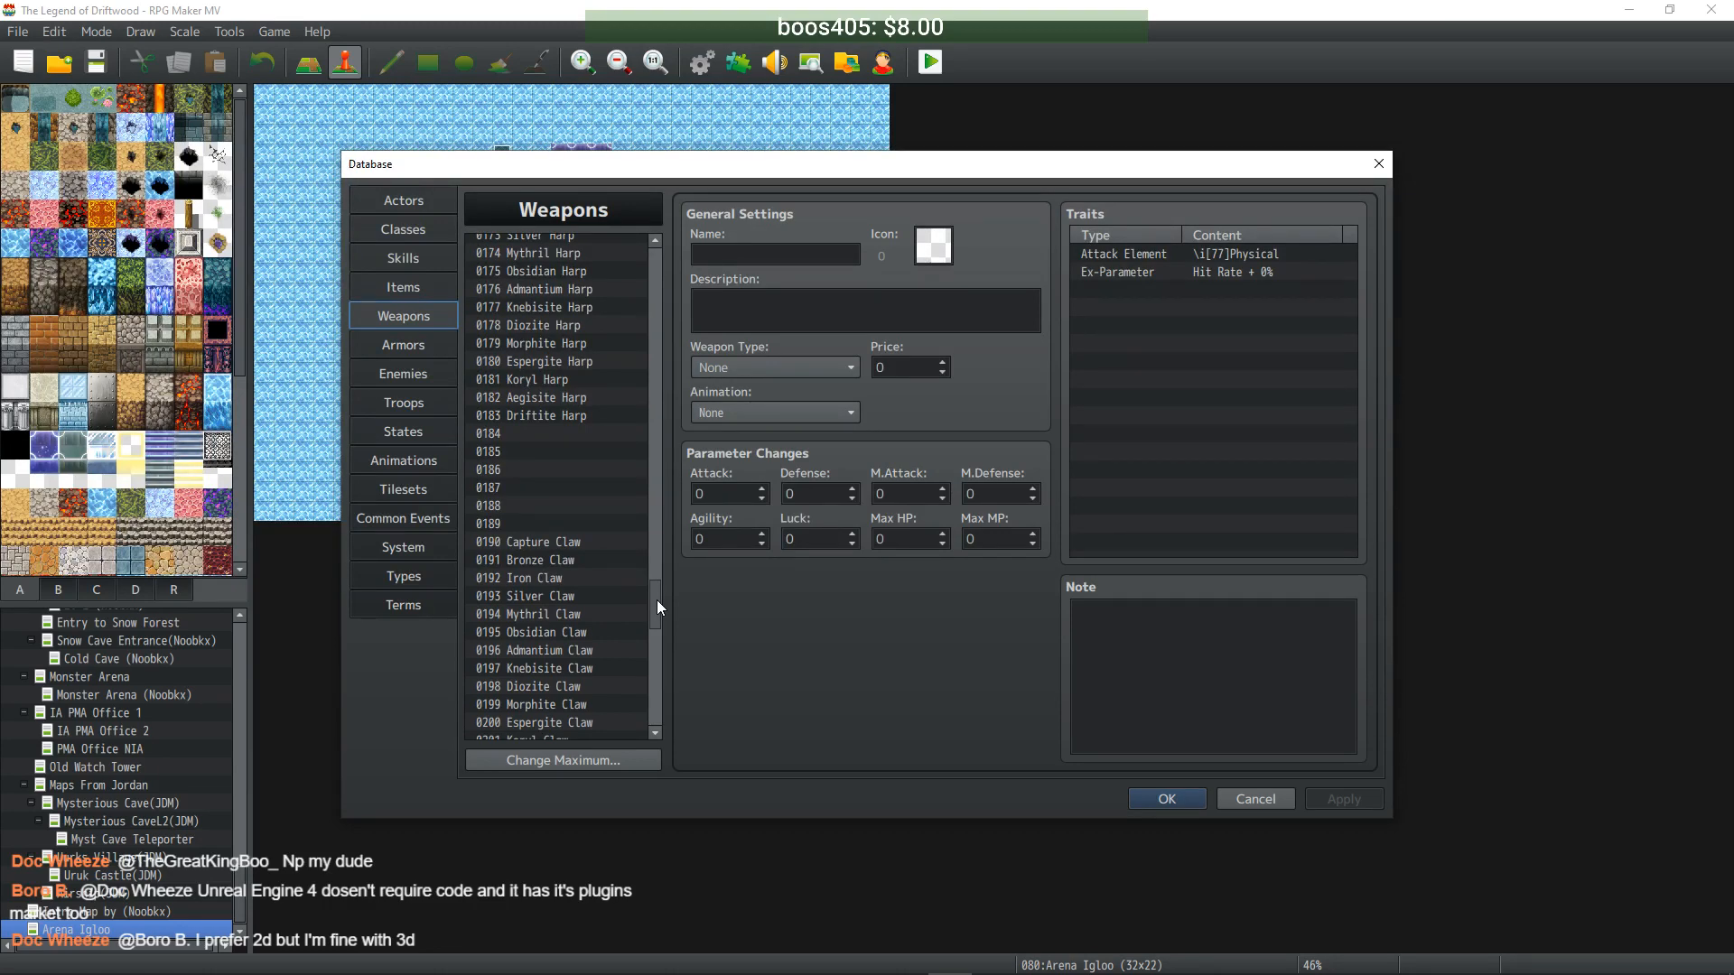
drag(658, 599, 632, 296)
- On the Enemies page, give Urukai a second drop of Diozite Dagger at 1/10
click(410, 370)
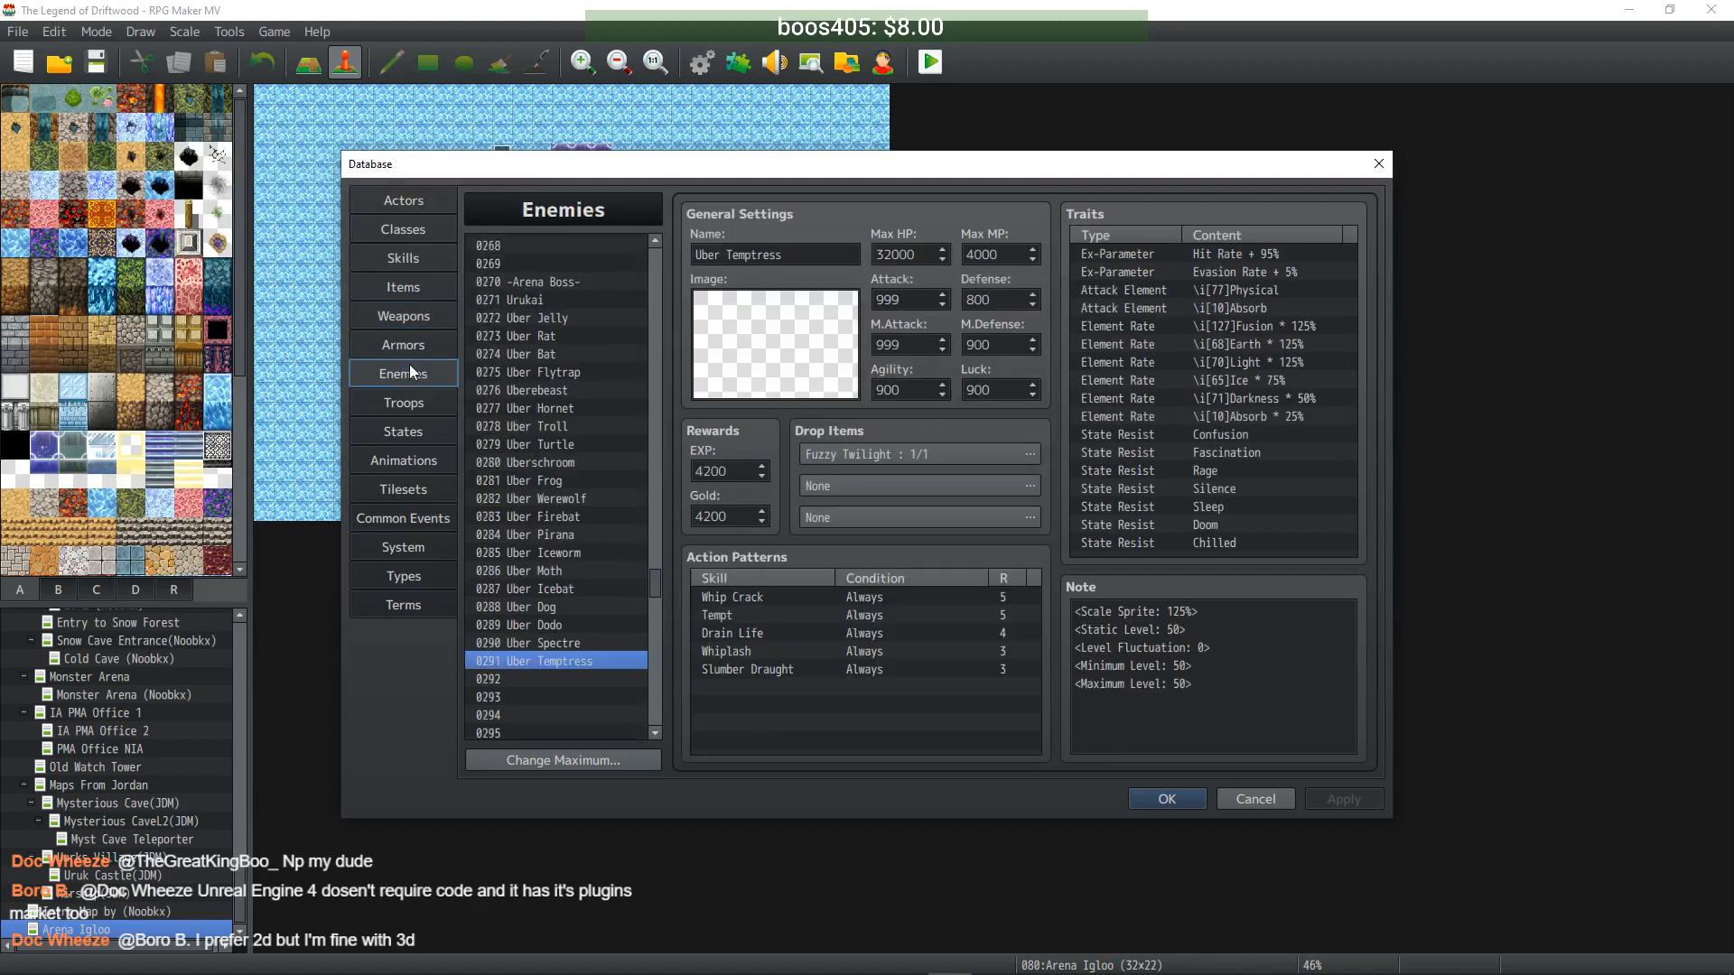
click(540, 298)
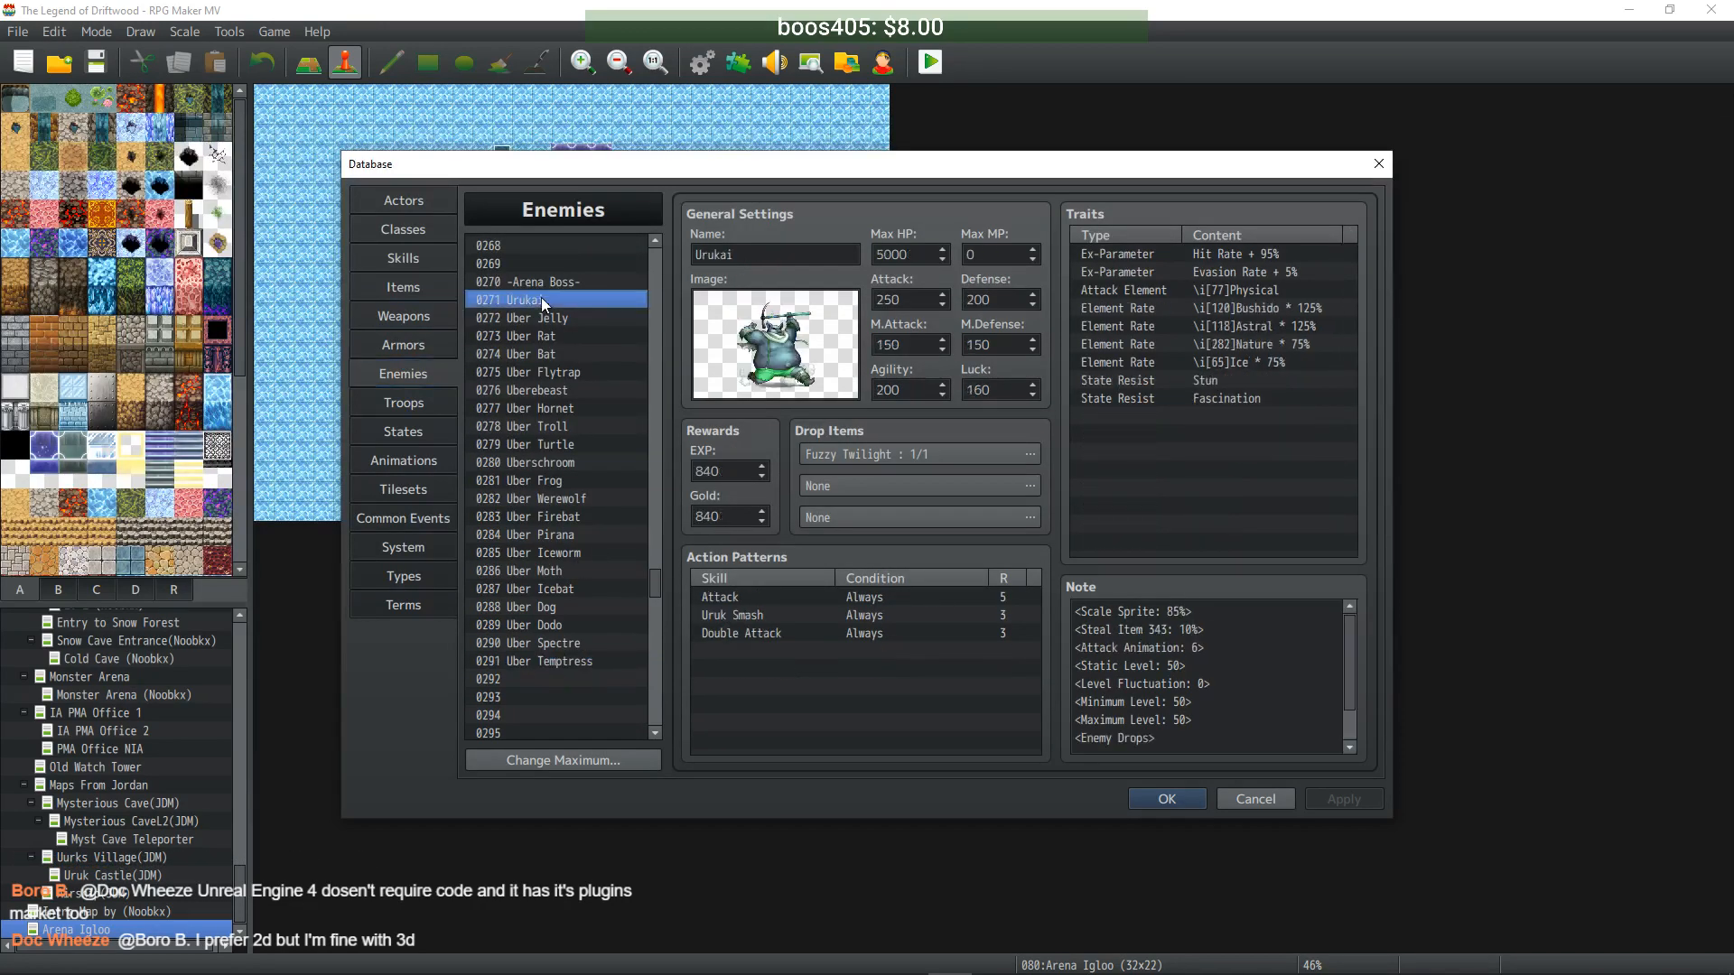
click(1030, 485)
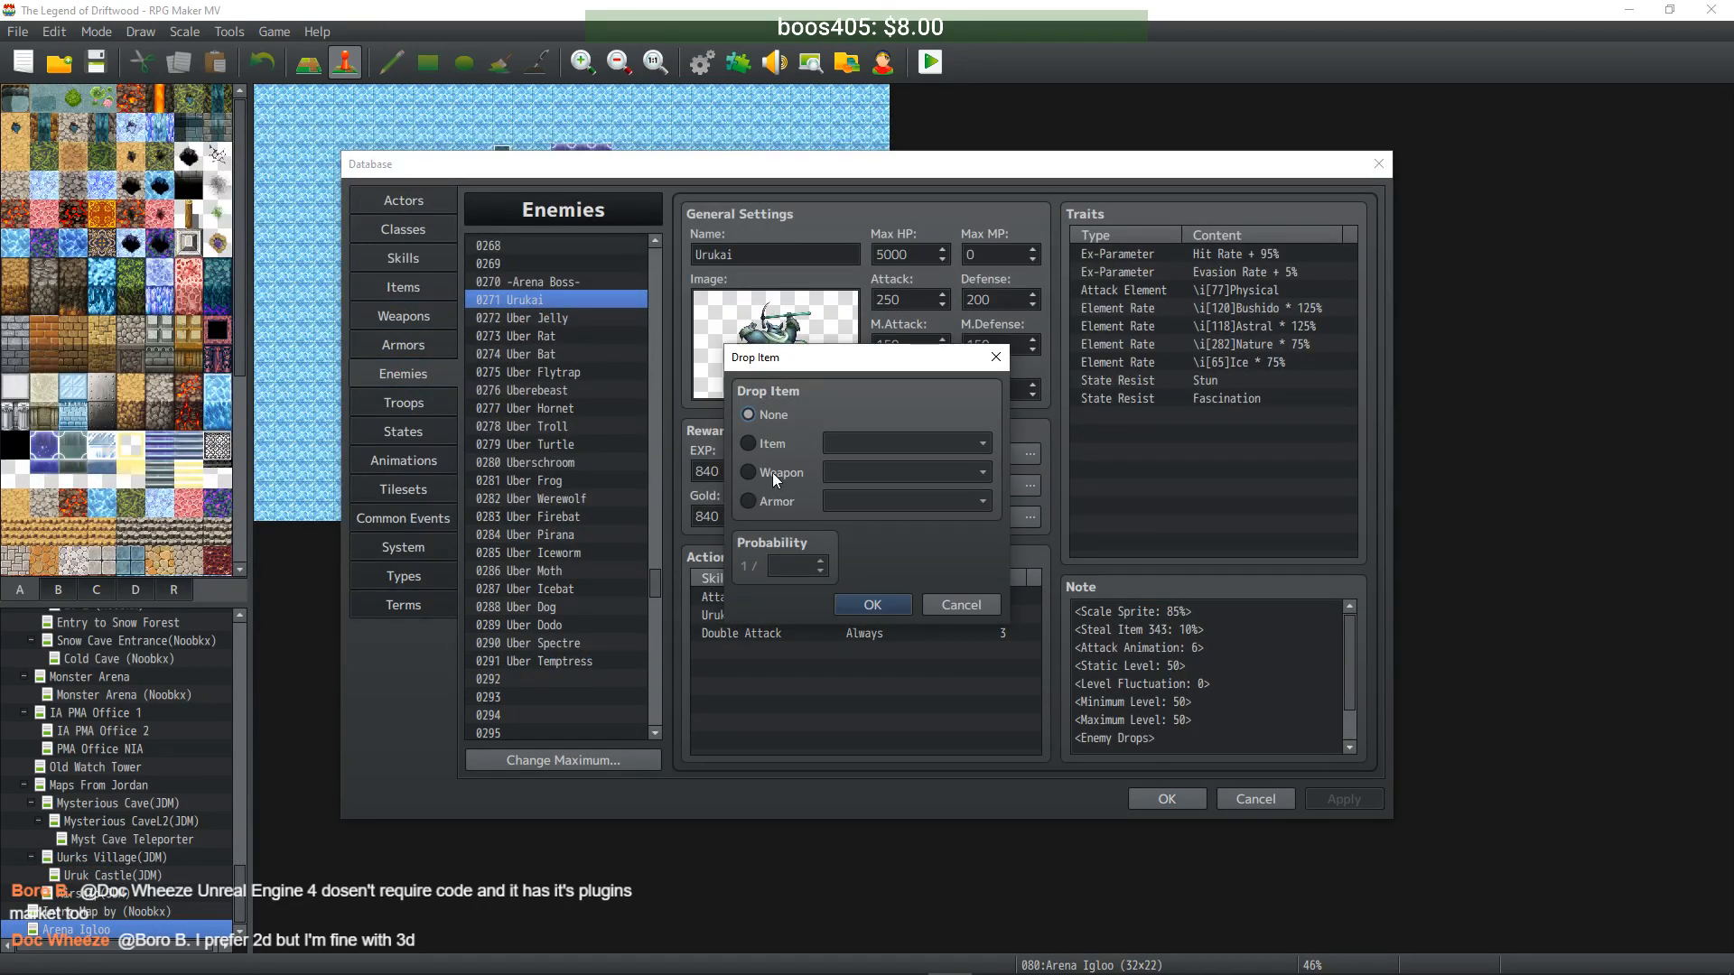
click(766, 499)
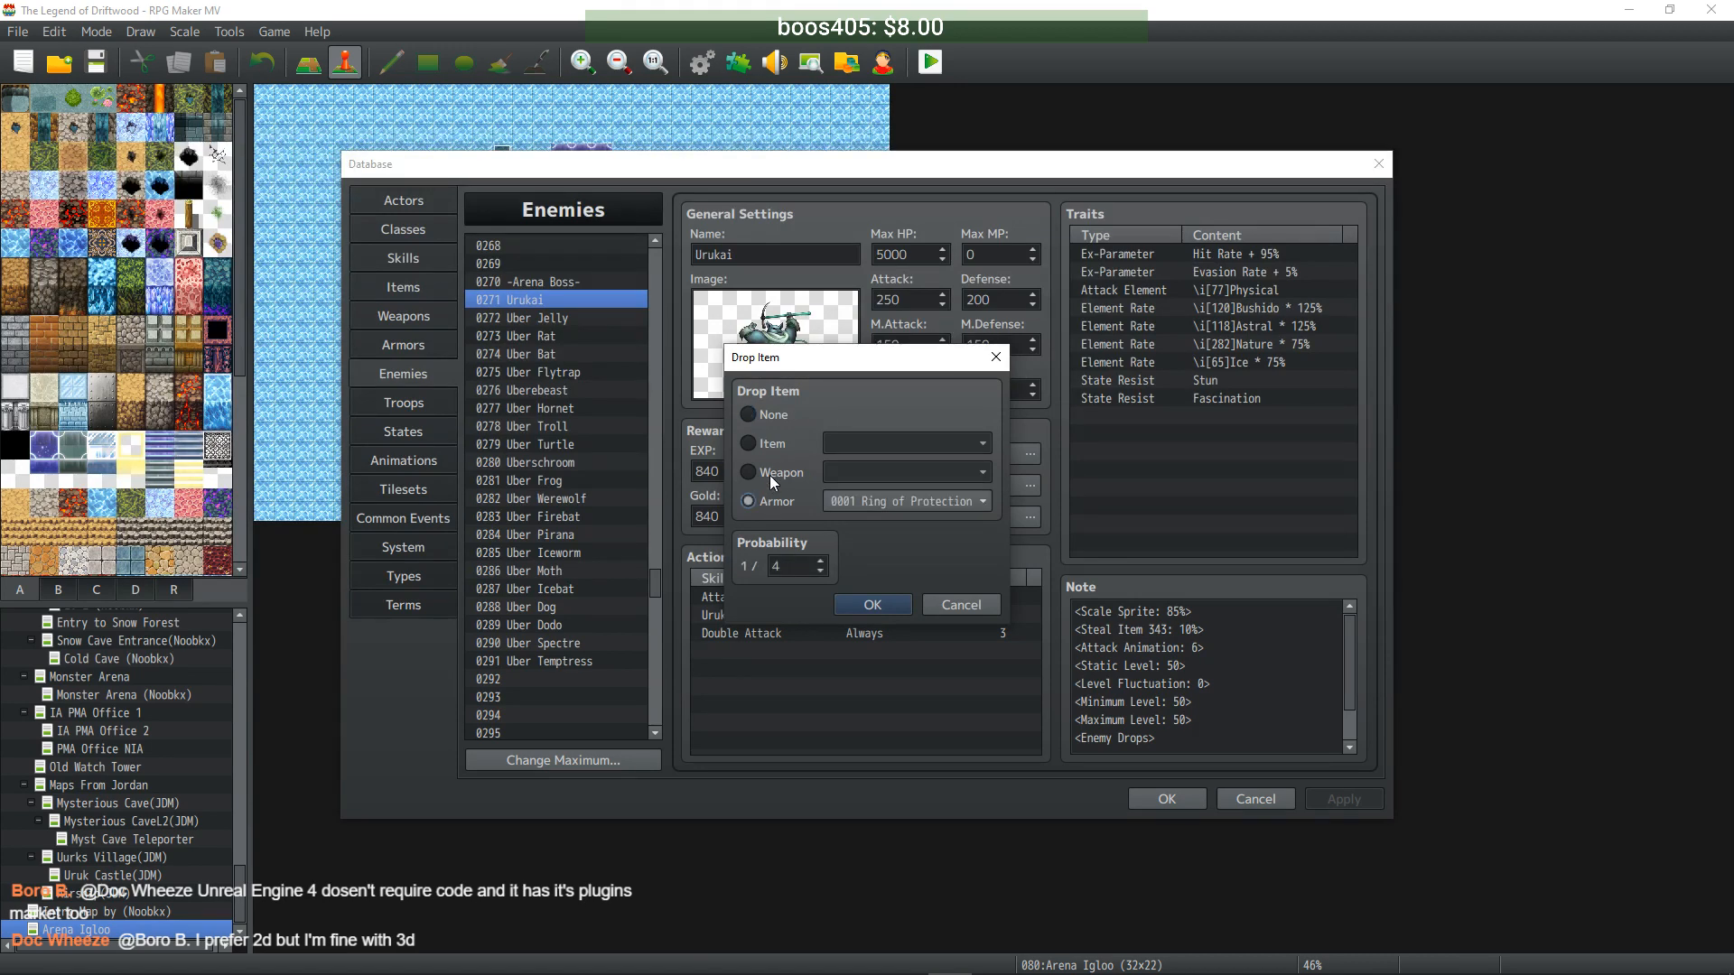
click(769, 474)
text(10)
click(858, 473)
scroll(893, 528, down, 11)
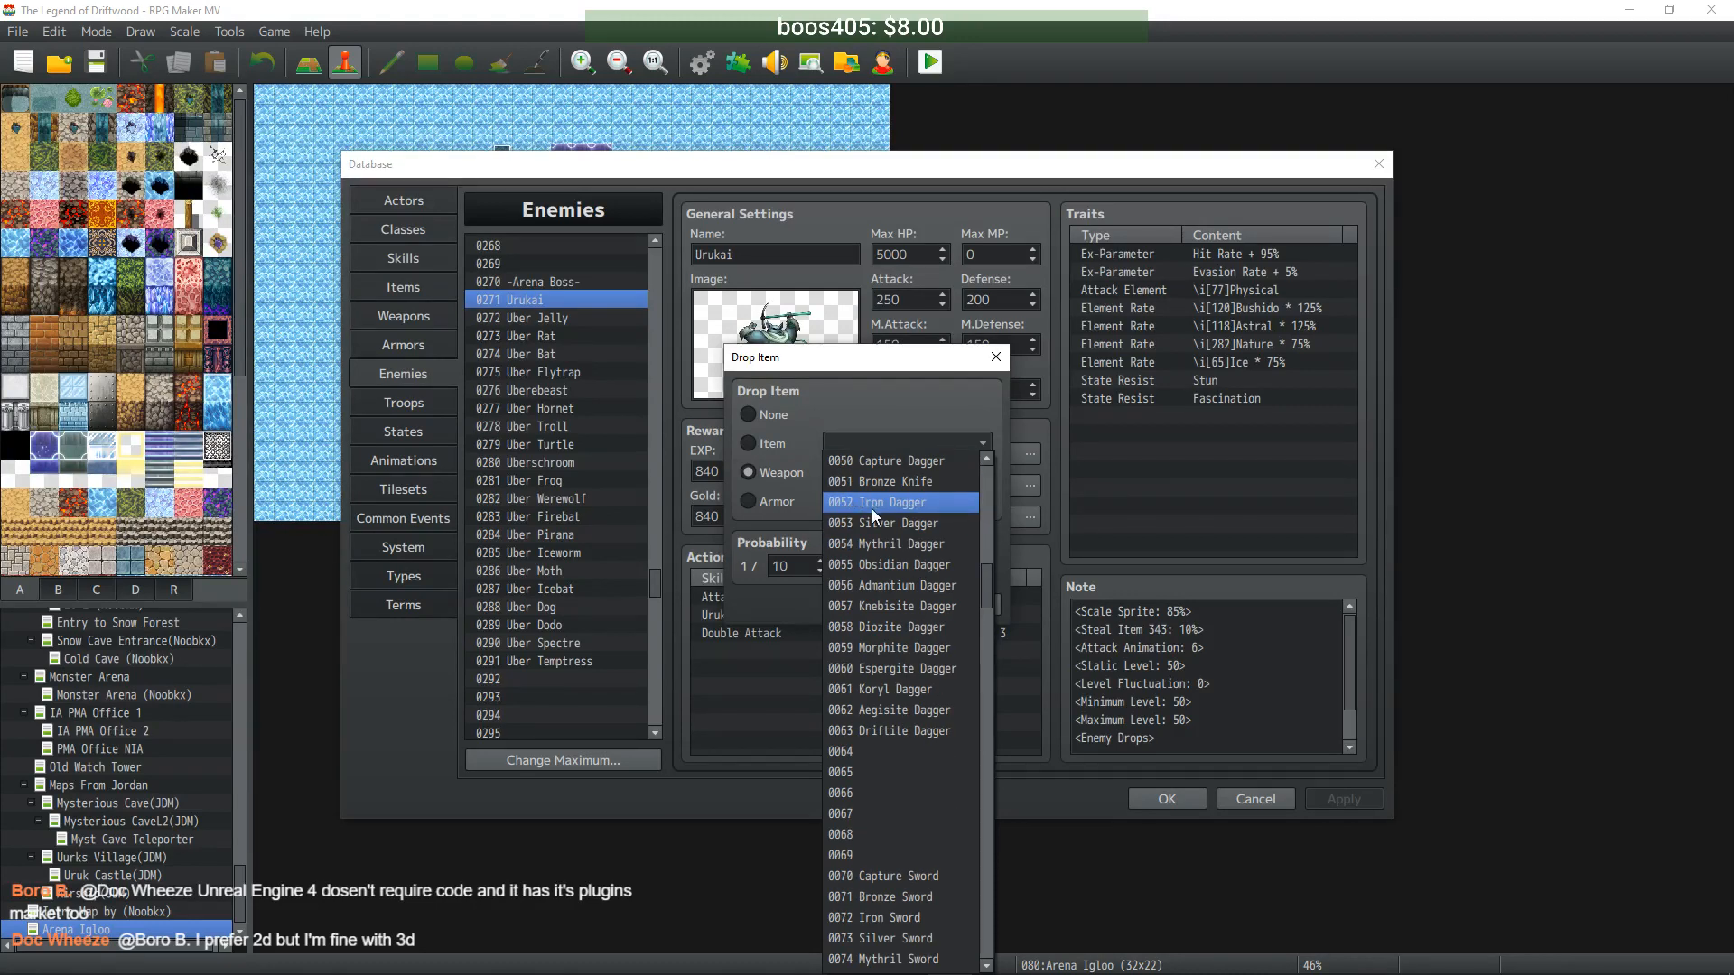
click(914, 627)
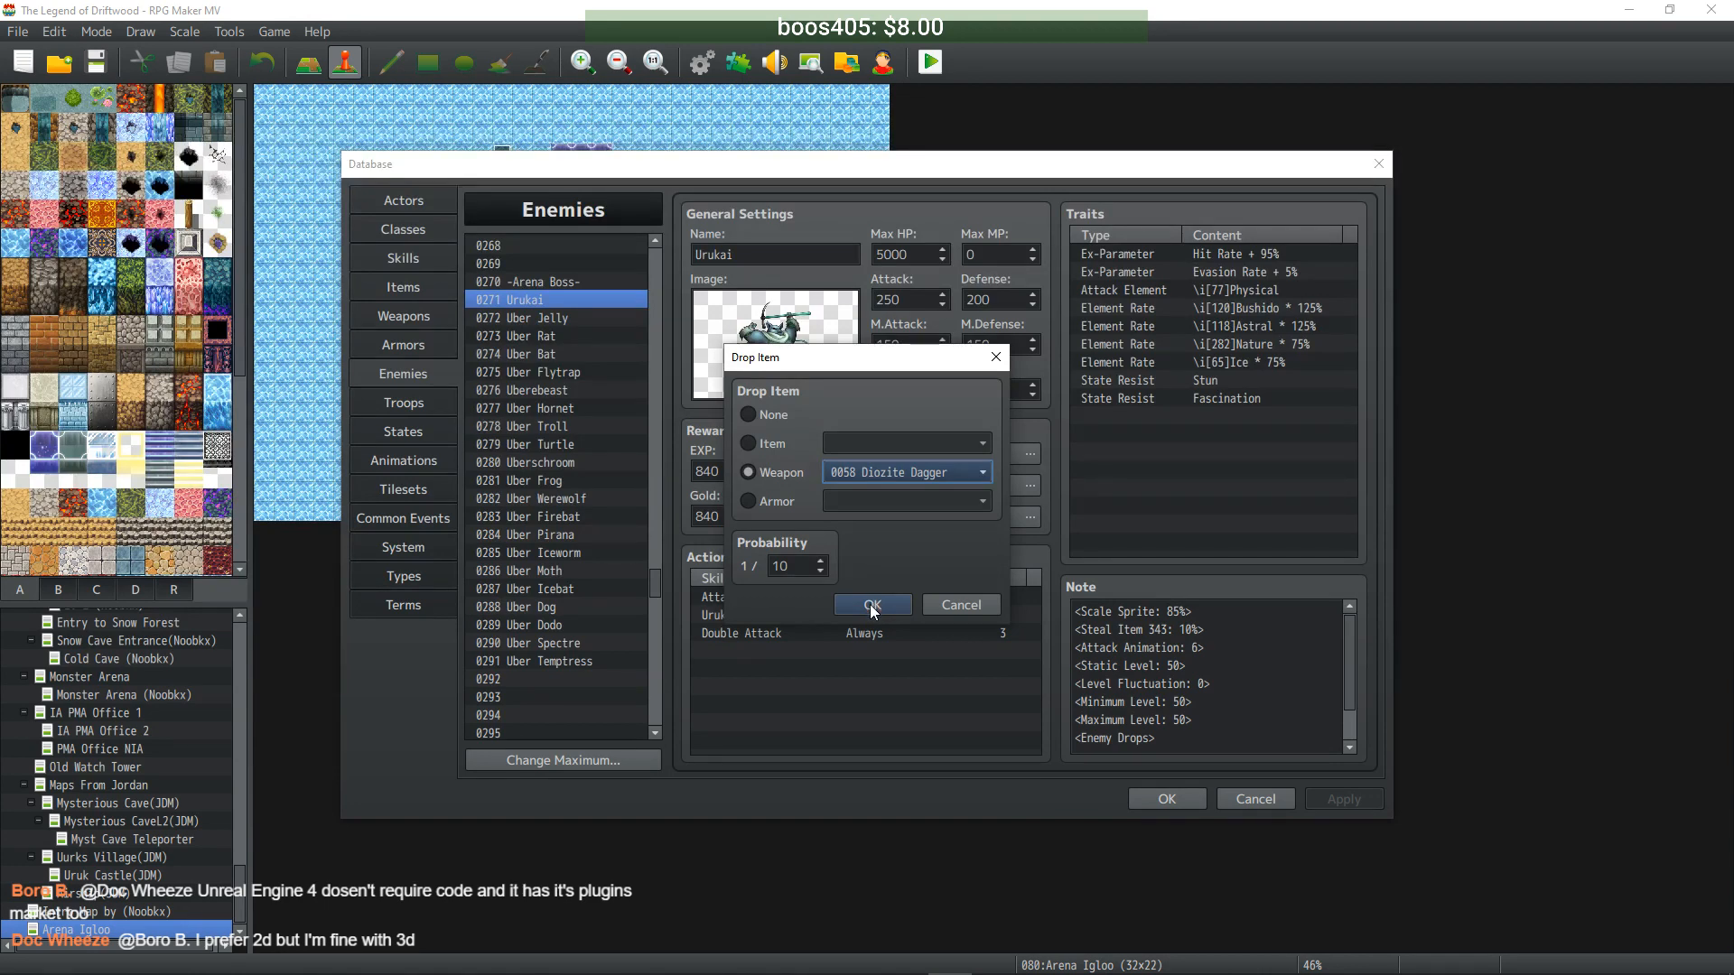
click(872, 605)
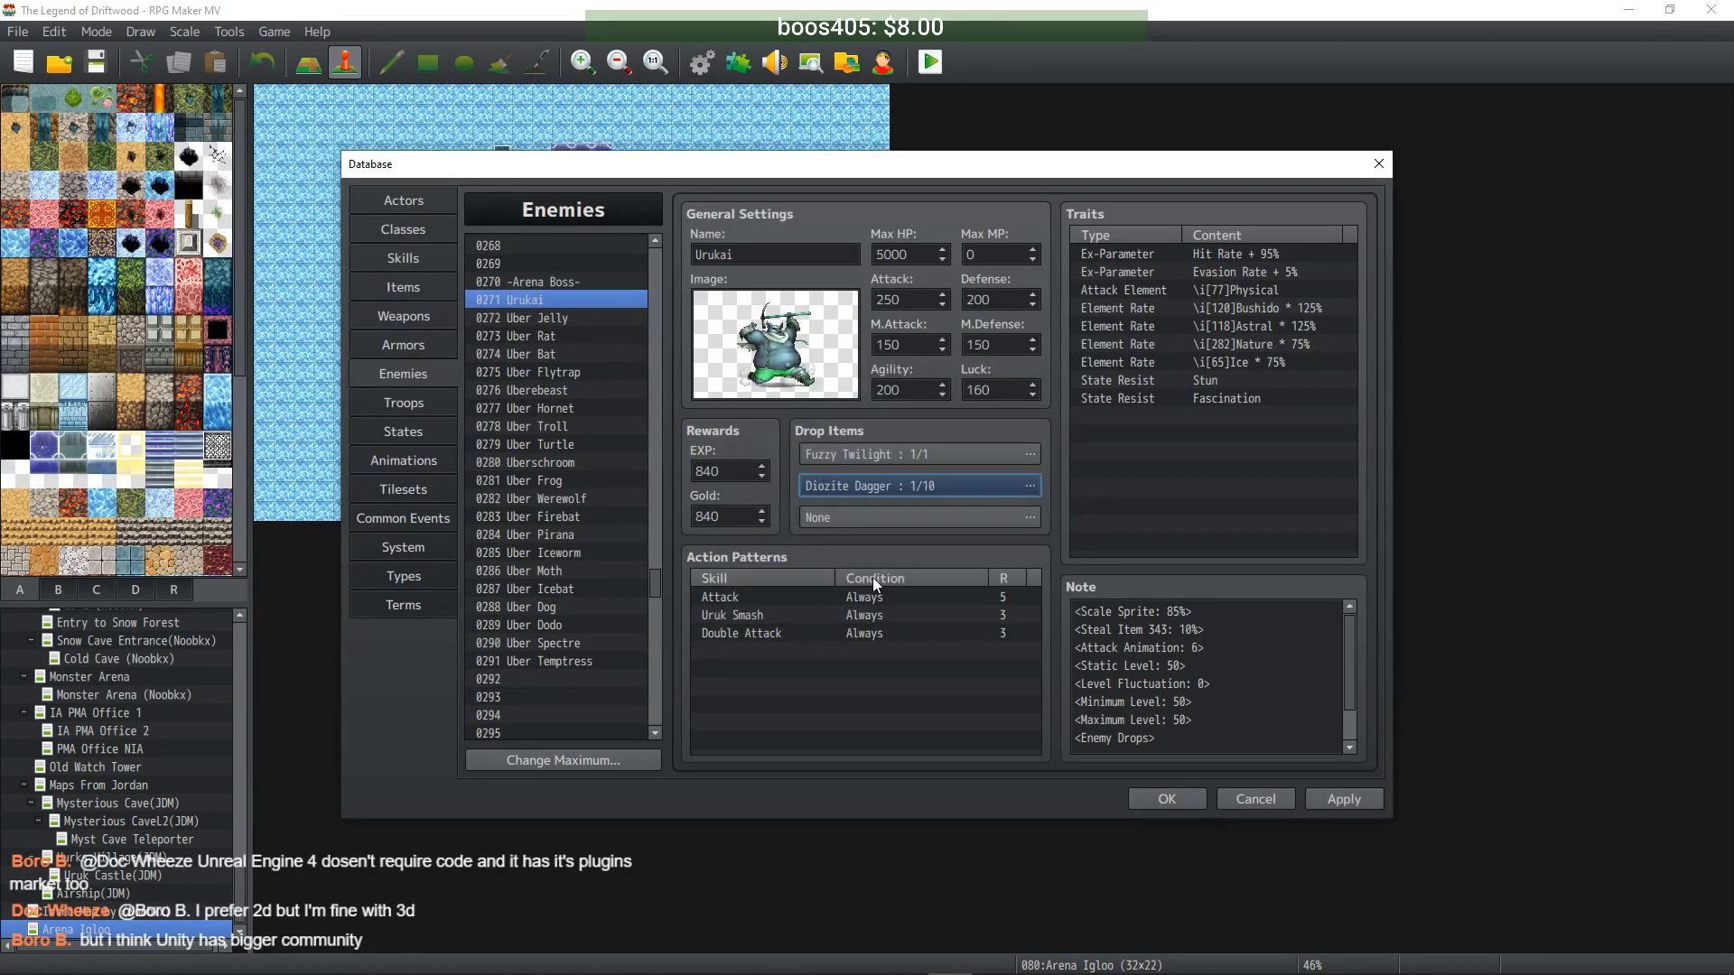
- Give Uber Jelly a second drop of Diozite Dagger at 1/10
click(554, 320)
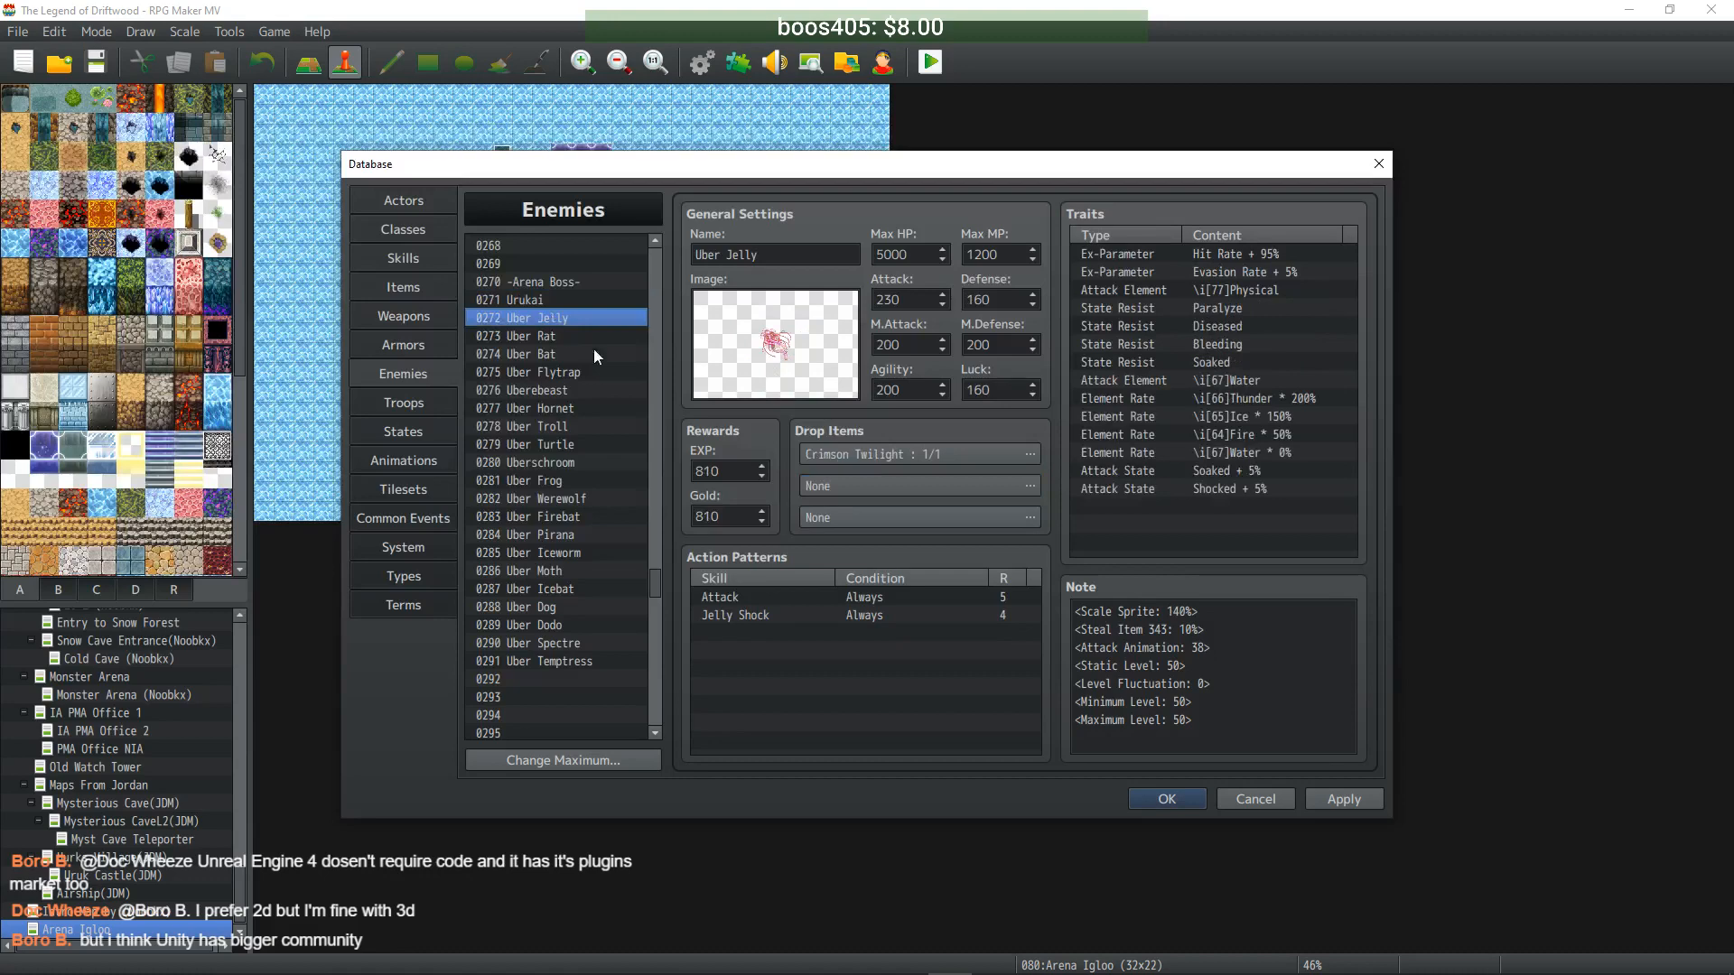
double_click(861, 485)
click(765, 444)
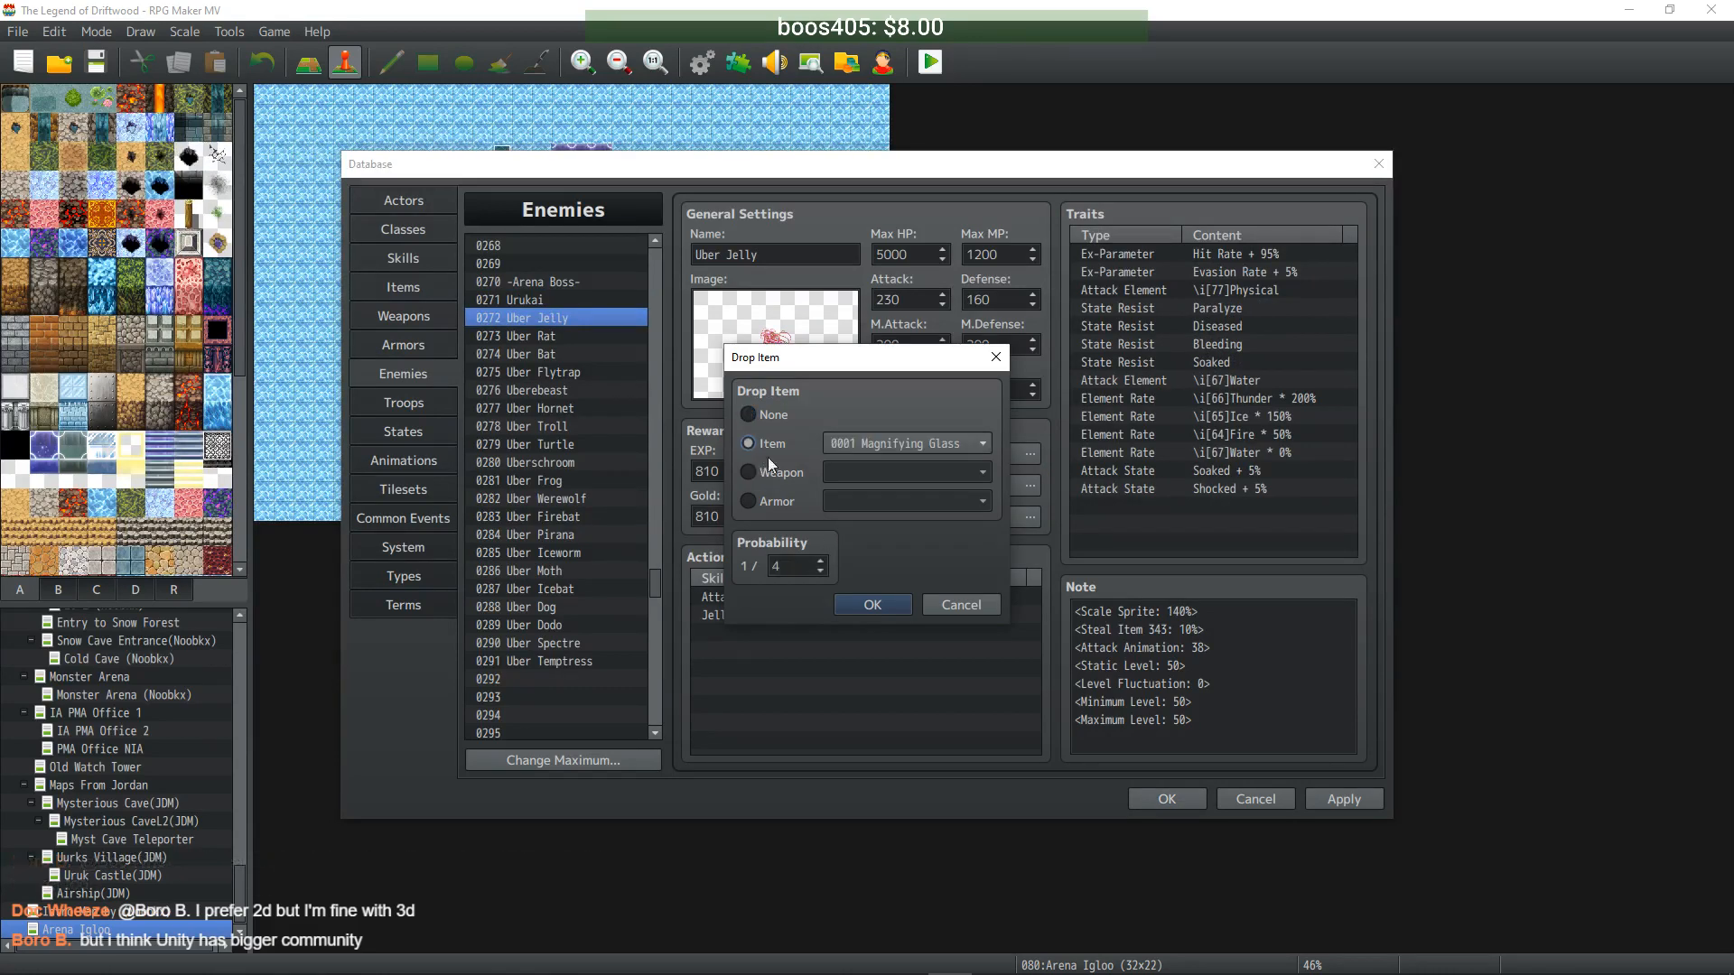
click(765, 472)
click(858, 471)
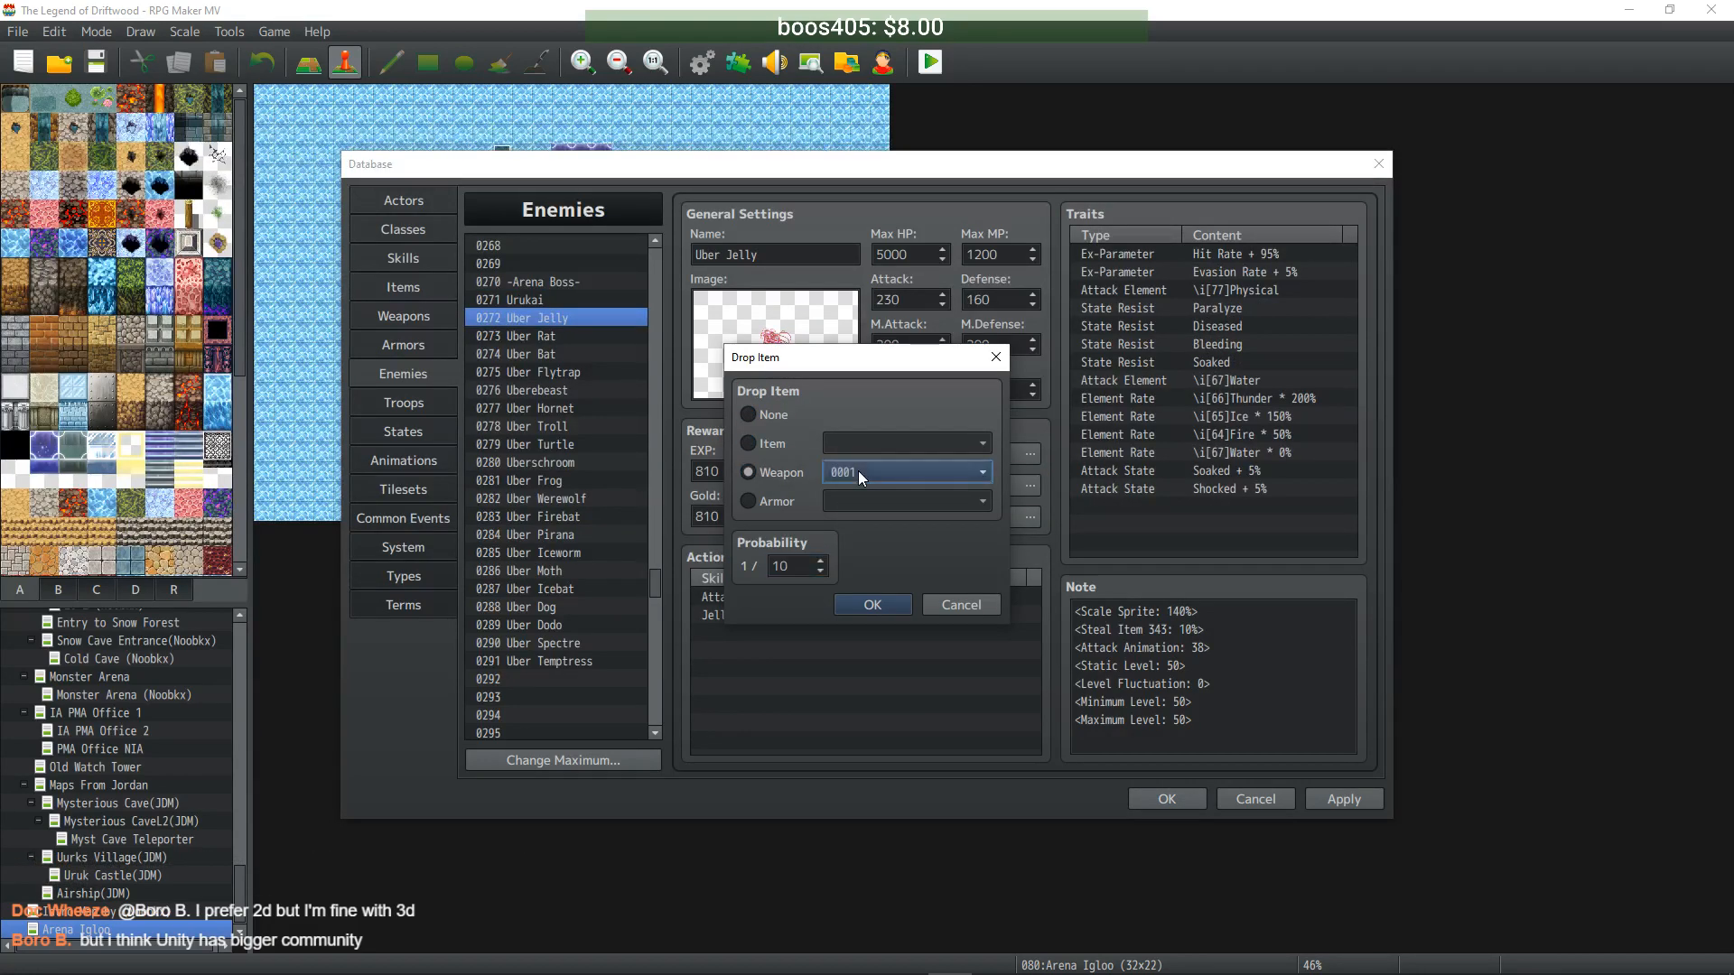
scroll(904, 547, down, 9)
scroll(906, 569, down, 5)
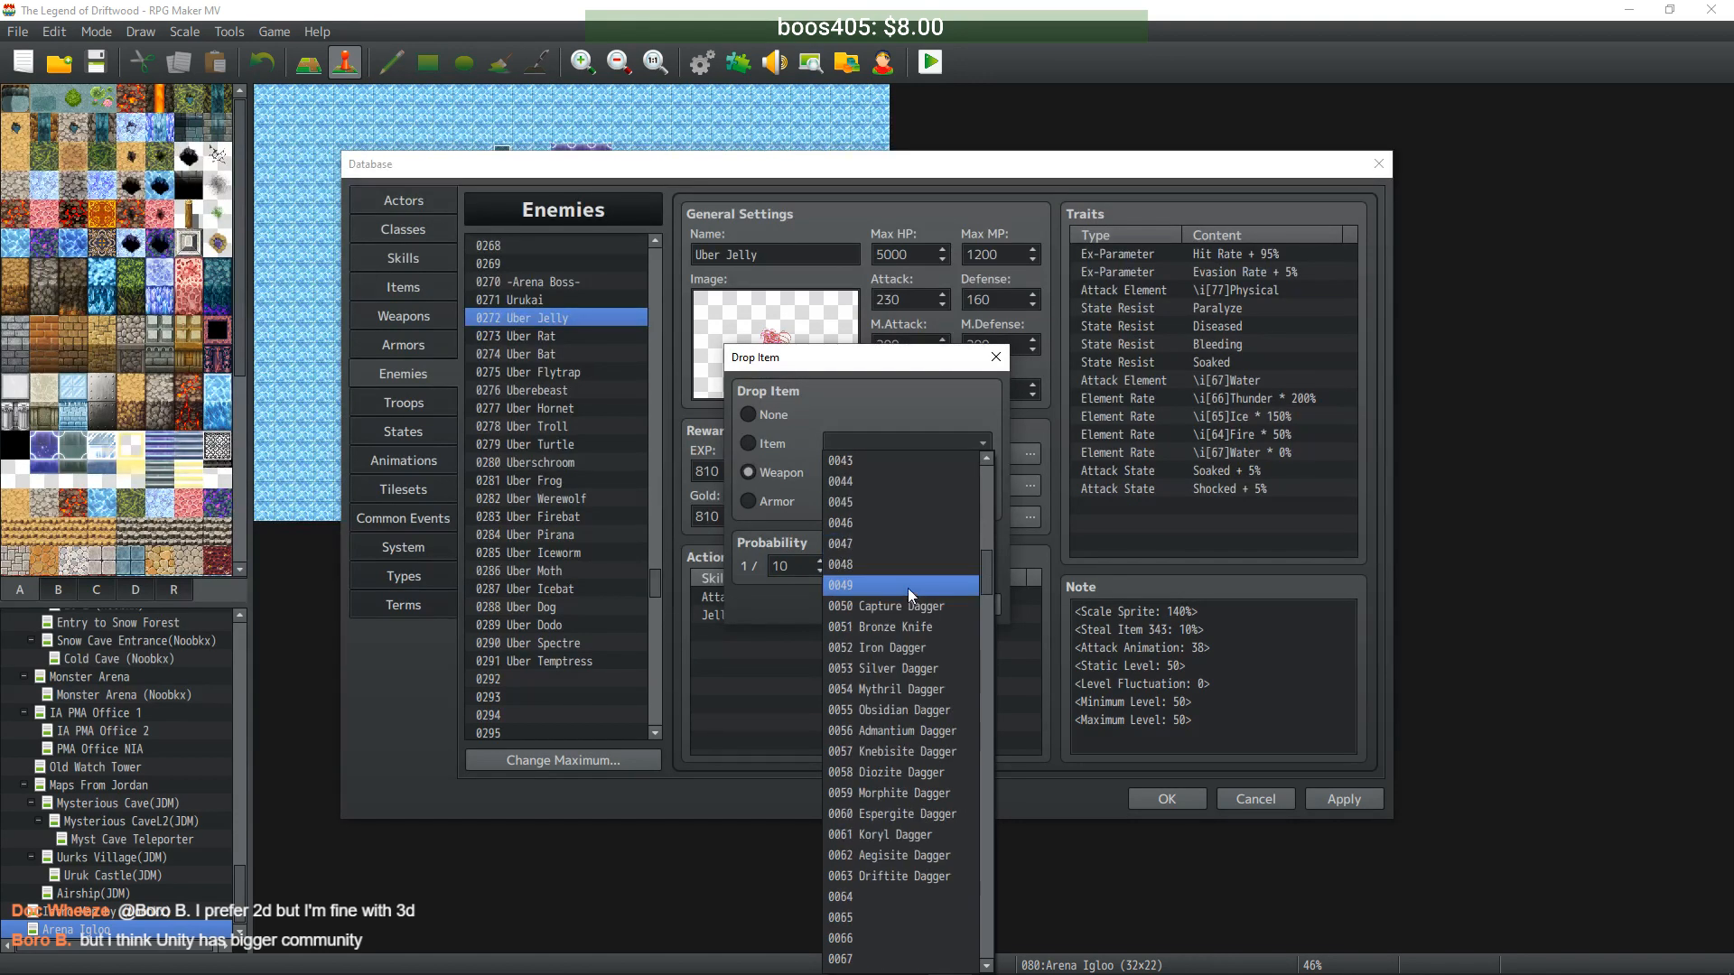
click(918, 770)
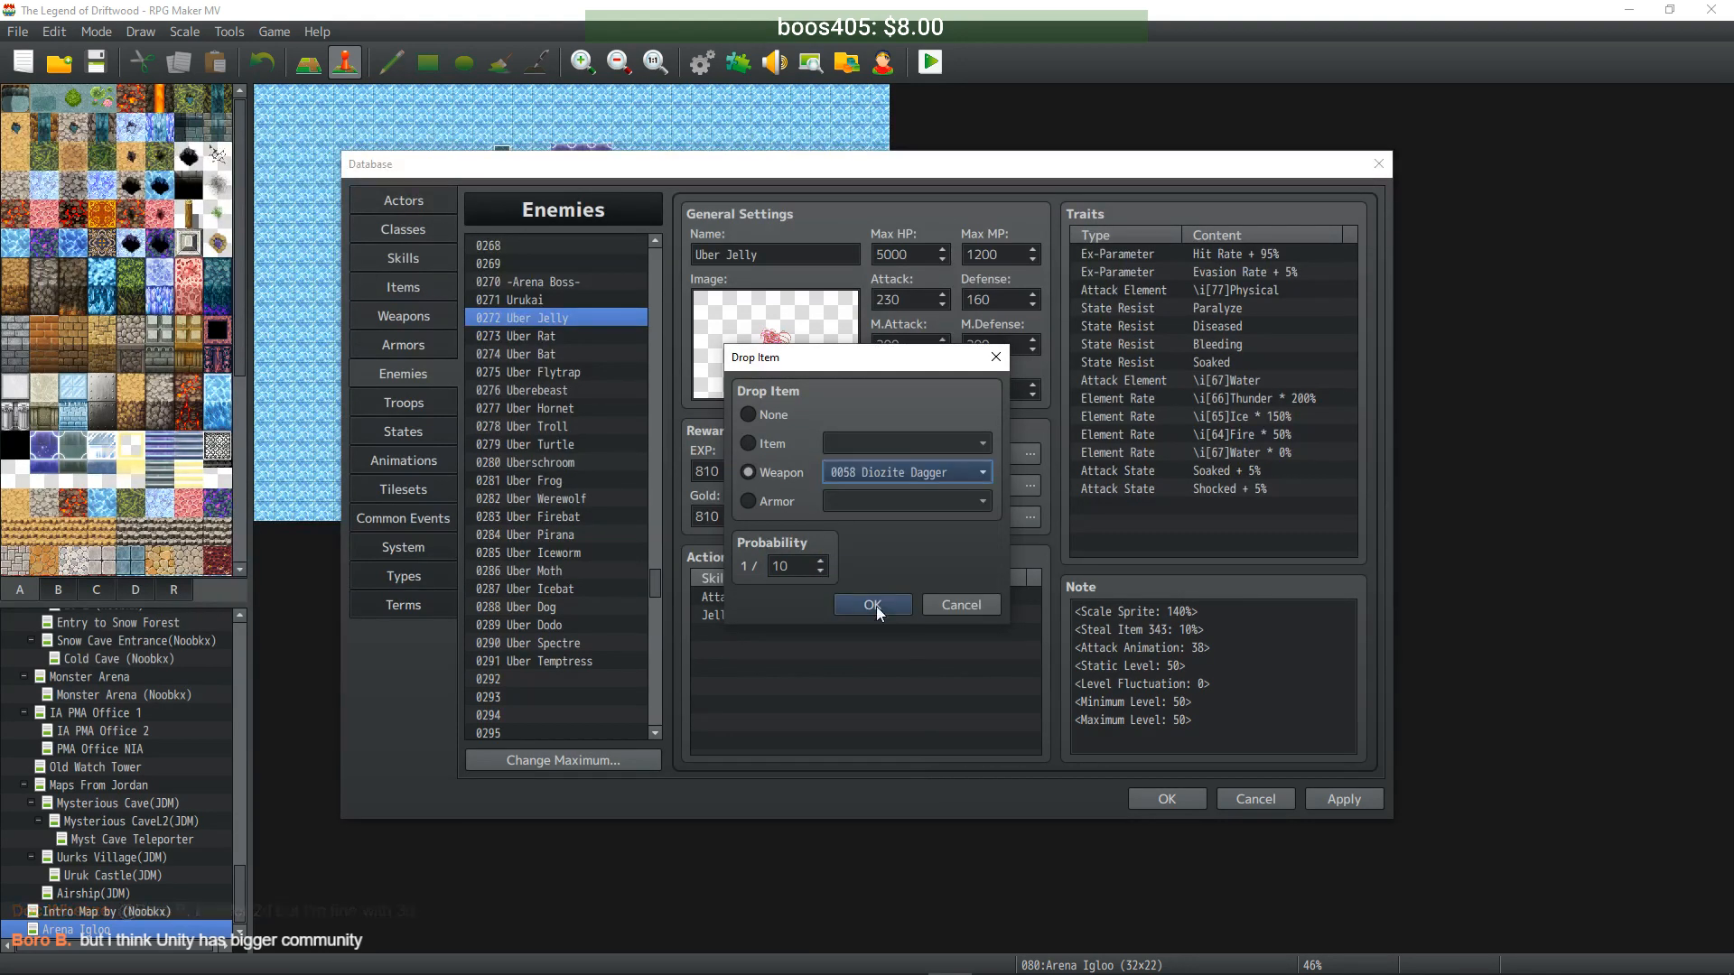
click(876, 596)
- Give Uber Rat a second drop of Diozite Sword at 1/10
click(548, 339)
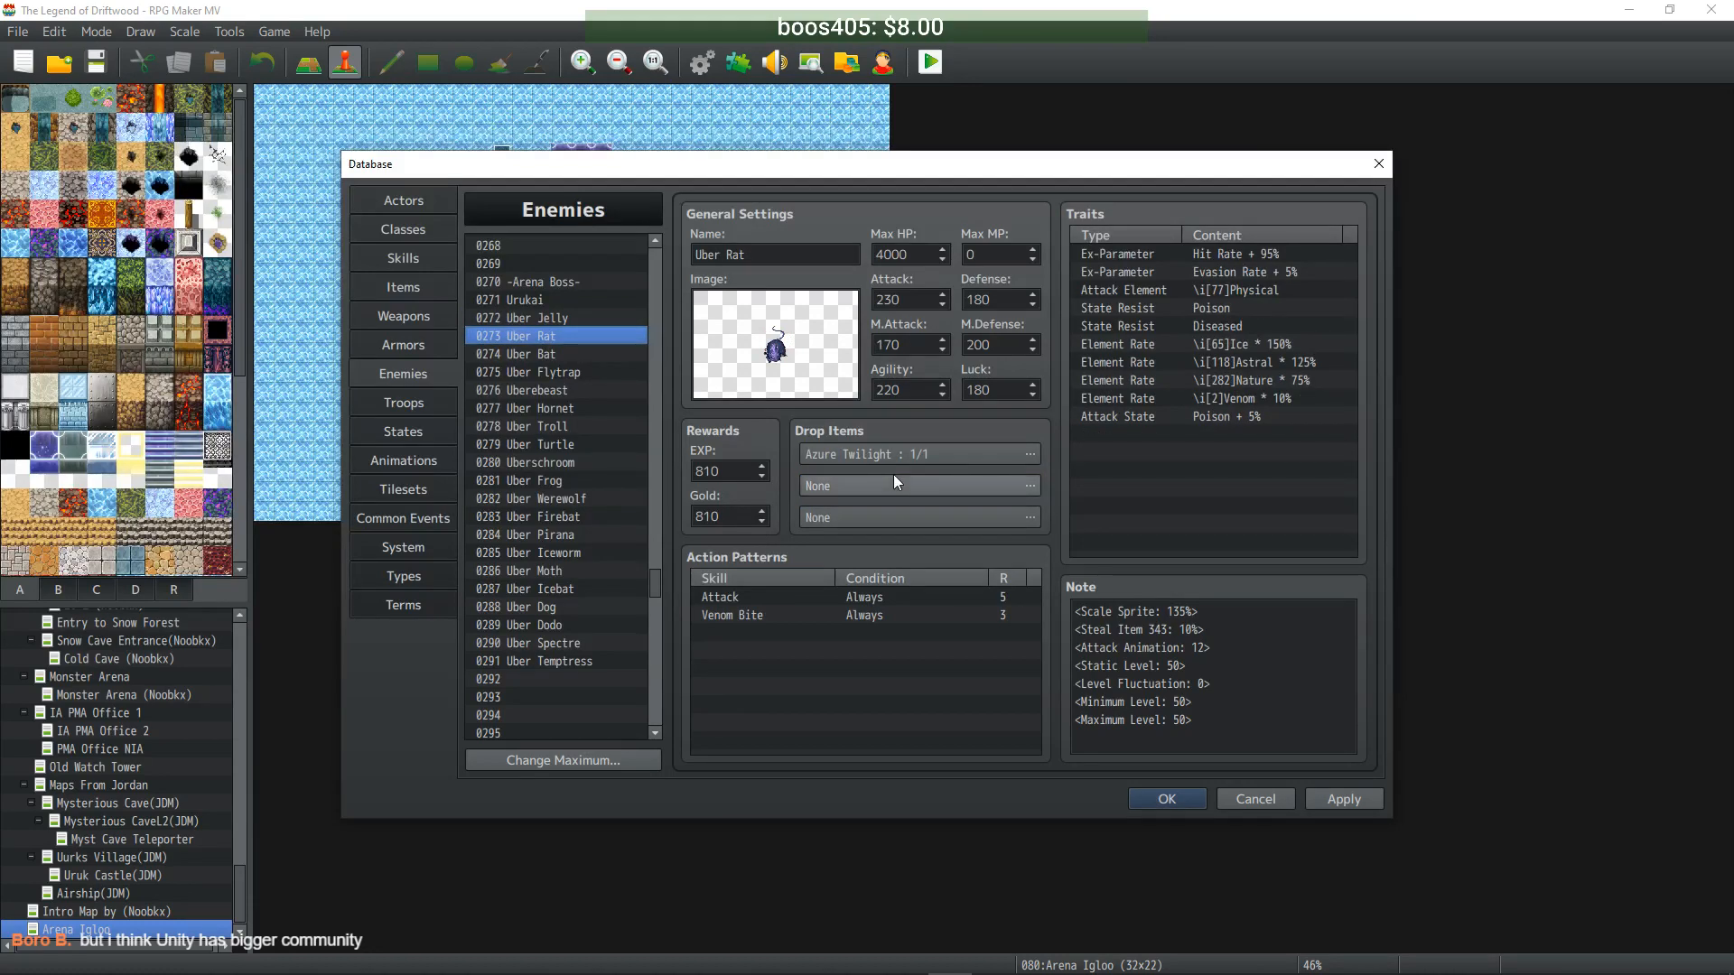
click(1027, 485)
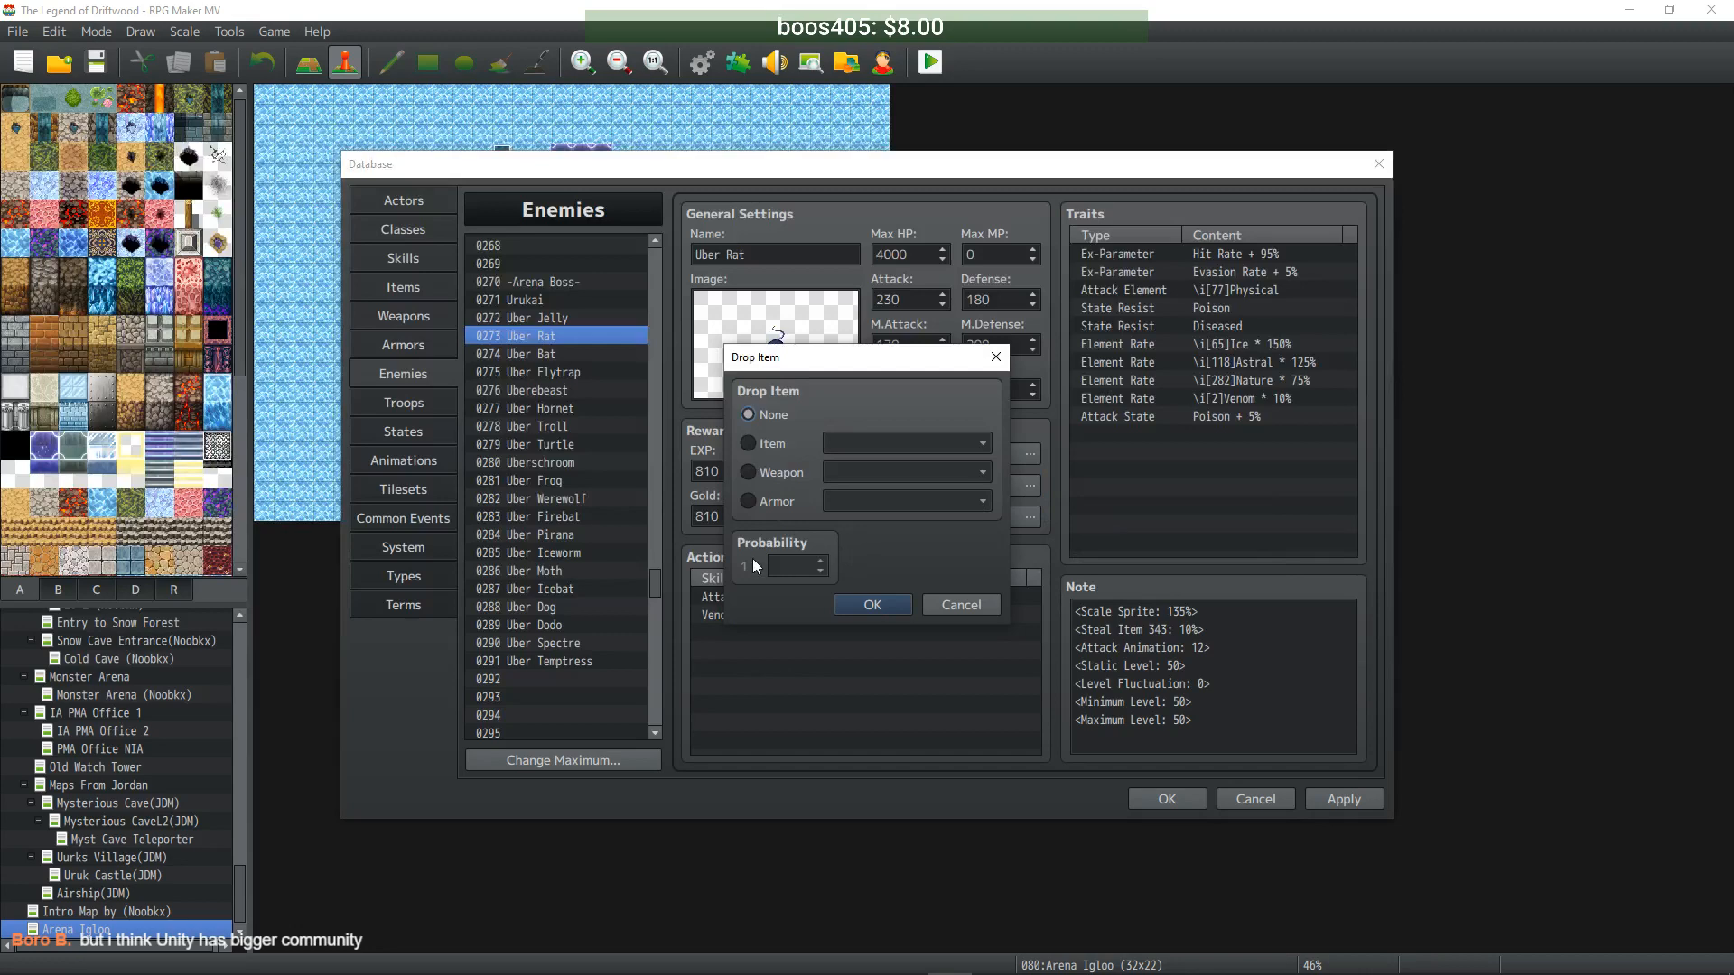
click(766, 474)
click(904, 473)
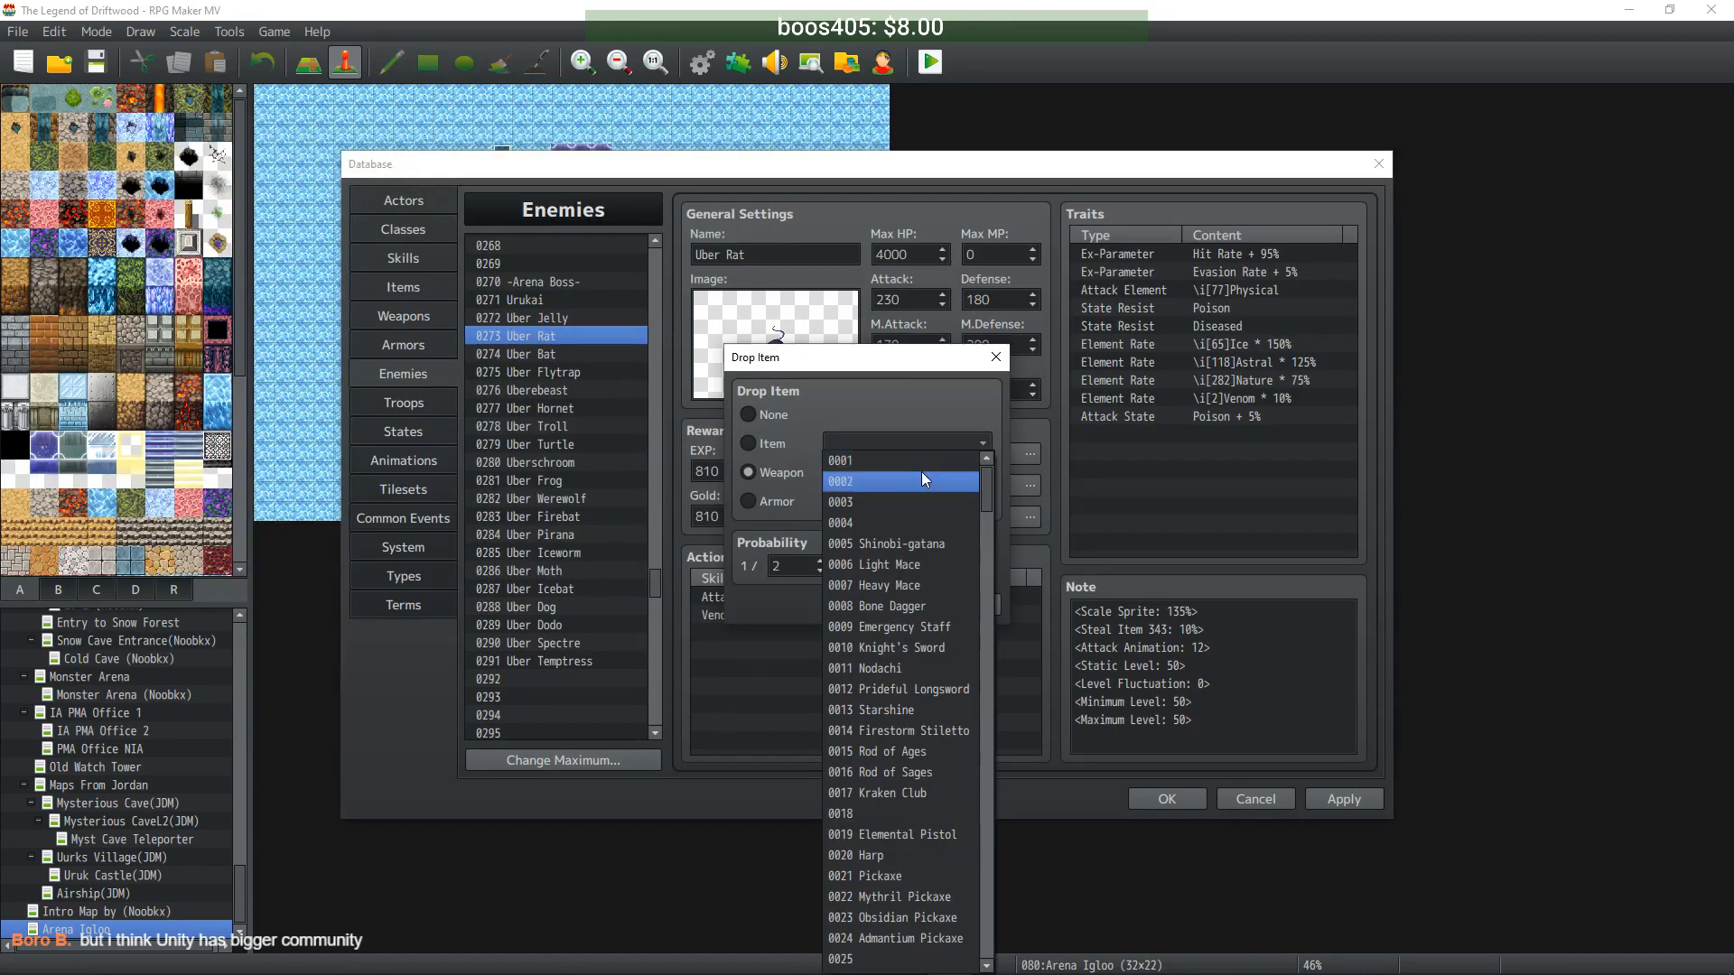
scroll(894, 563, down, 14)
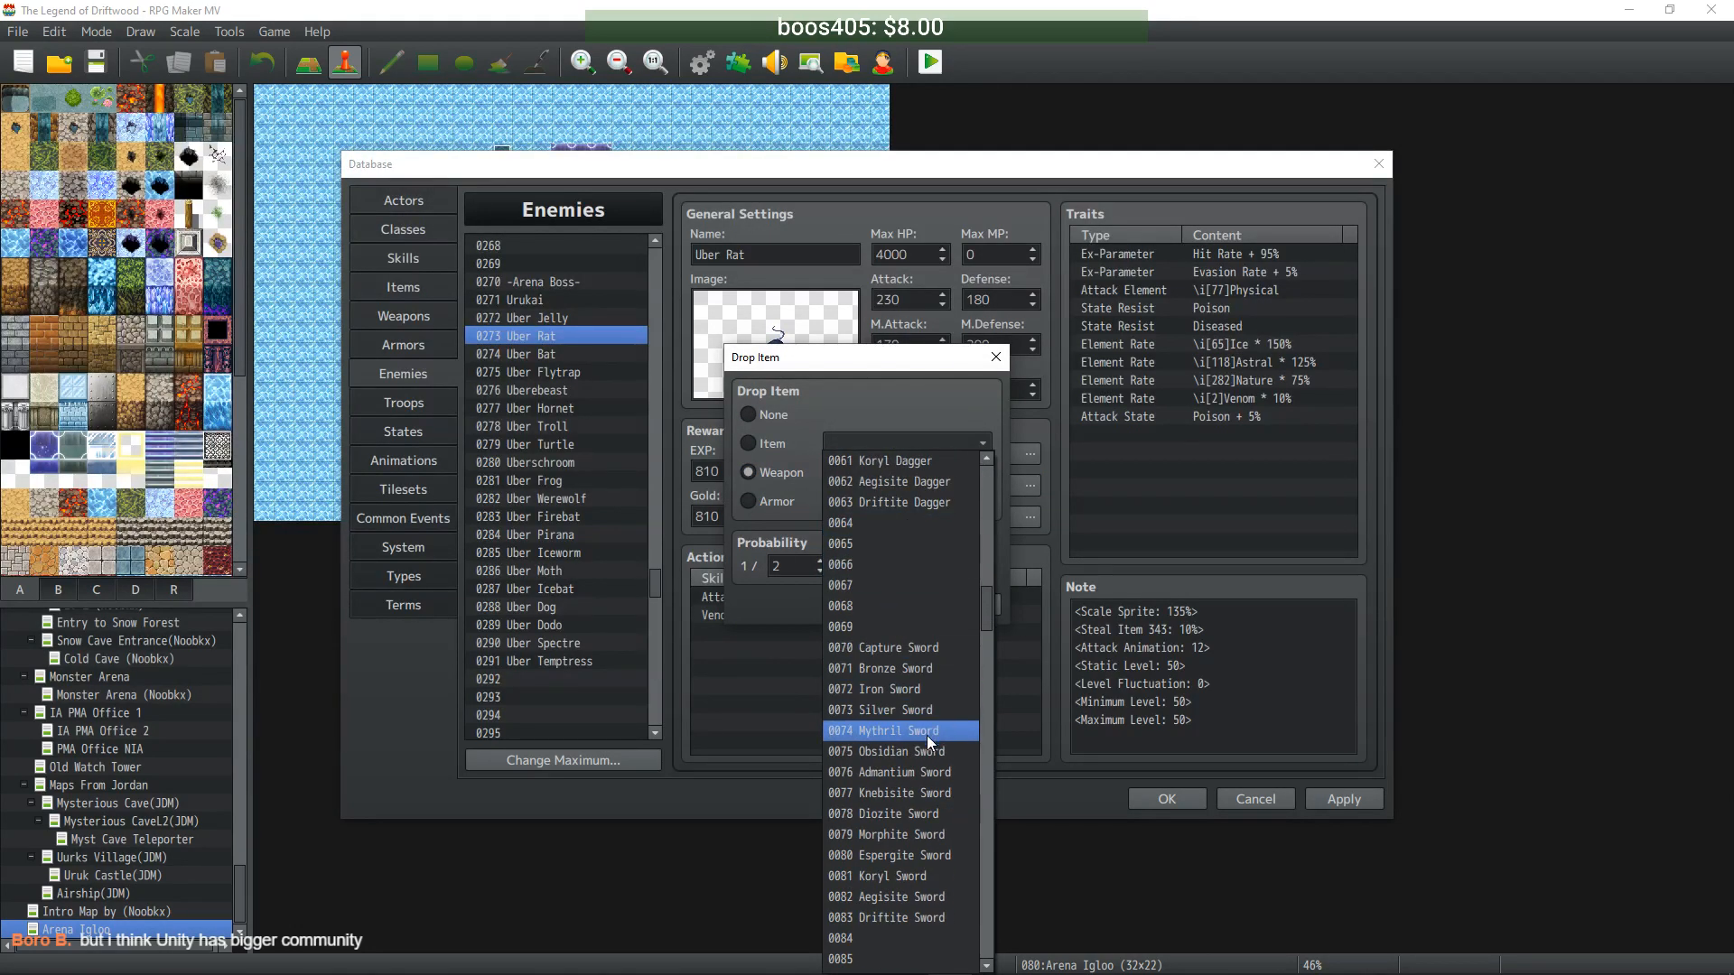
click(925, 818)
scroll(820, 558, up, 8)
click(872, 605)
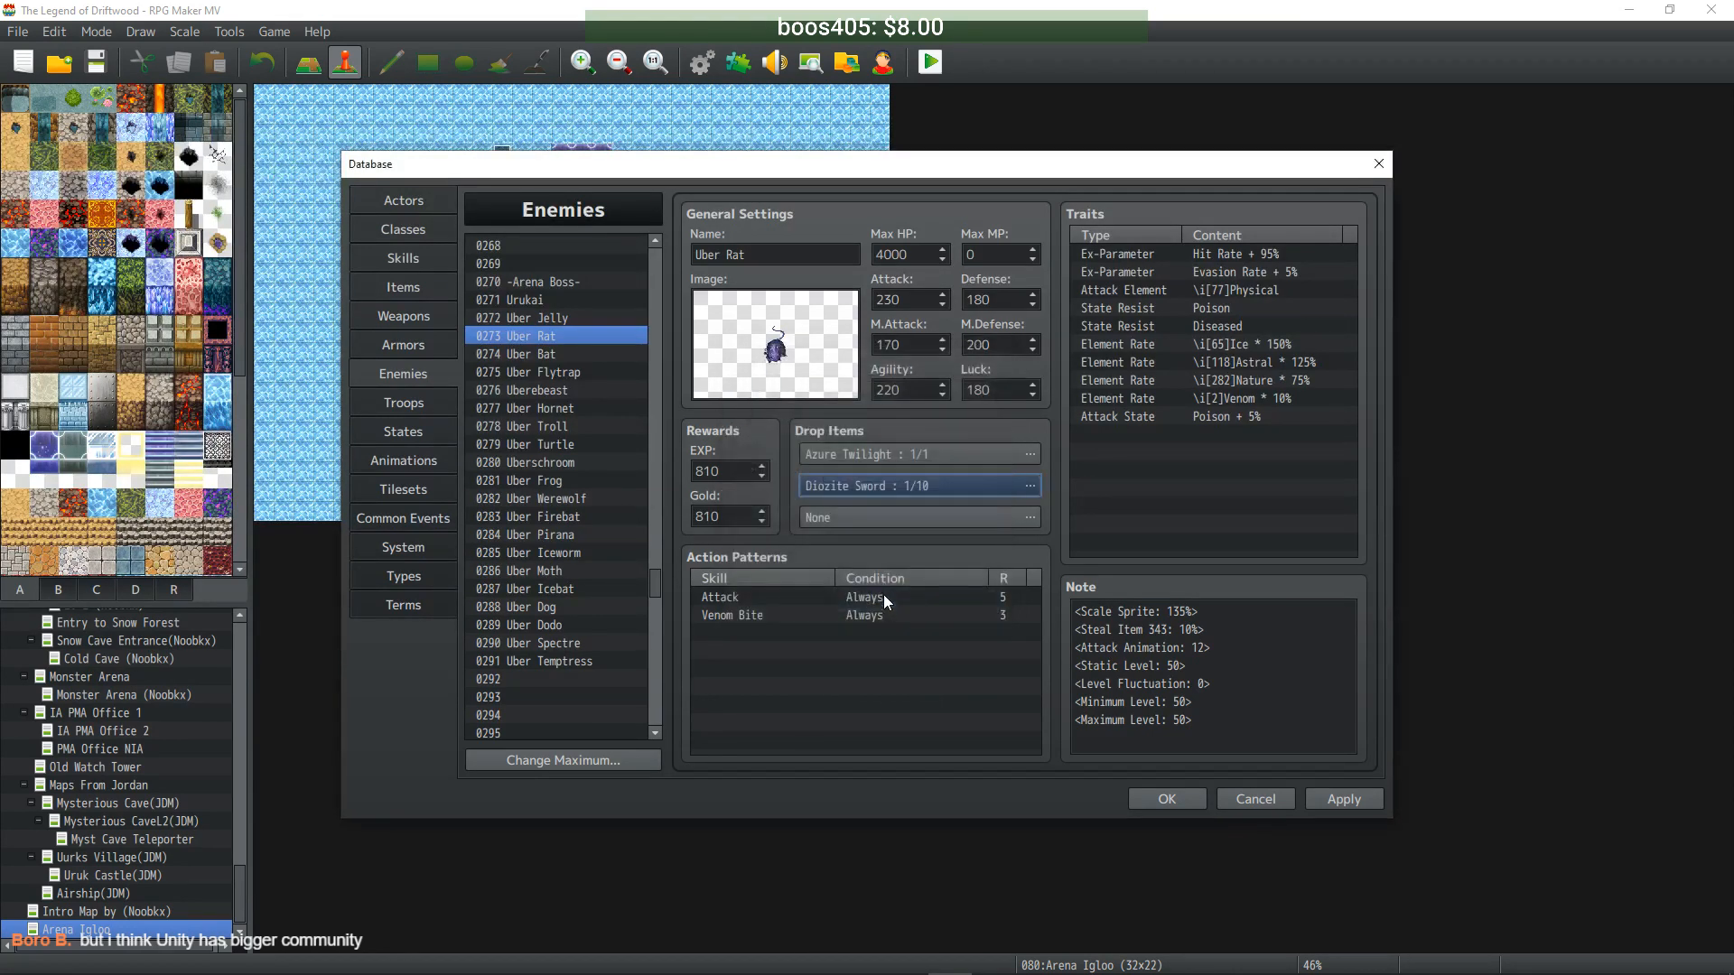
click(573, 354)
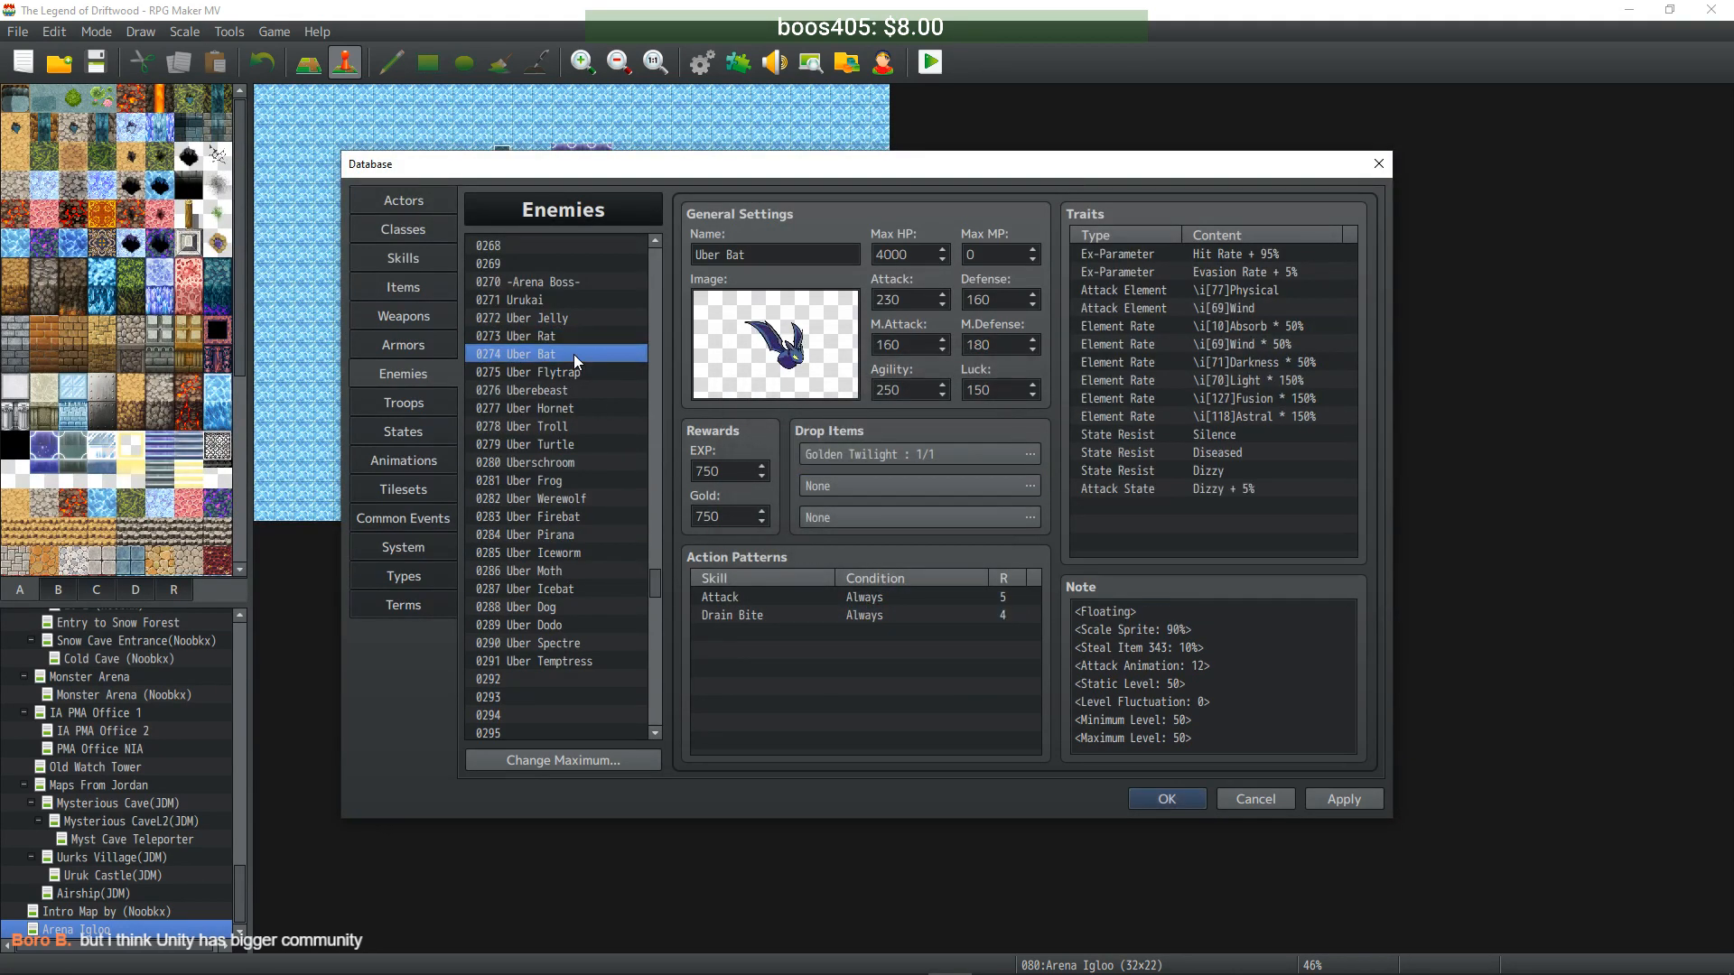
- Give Uber Bat a second drop of Diozite Sword at 1/10
double_click(853, 485)
click(780, 473)
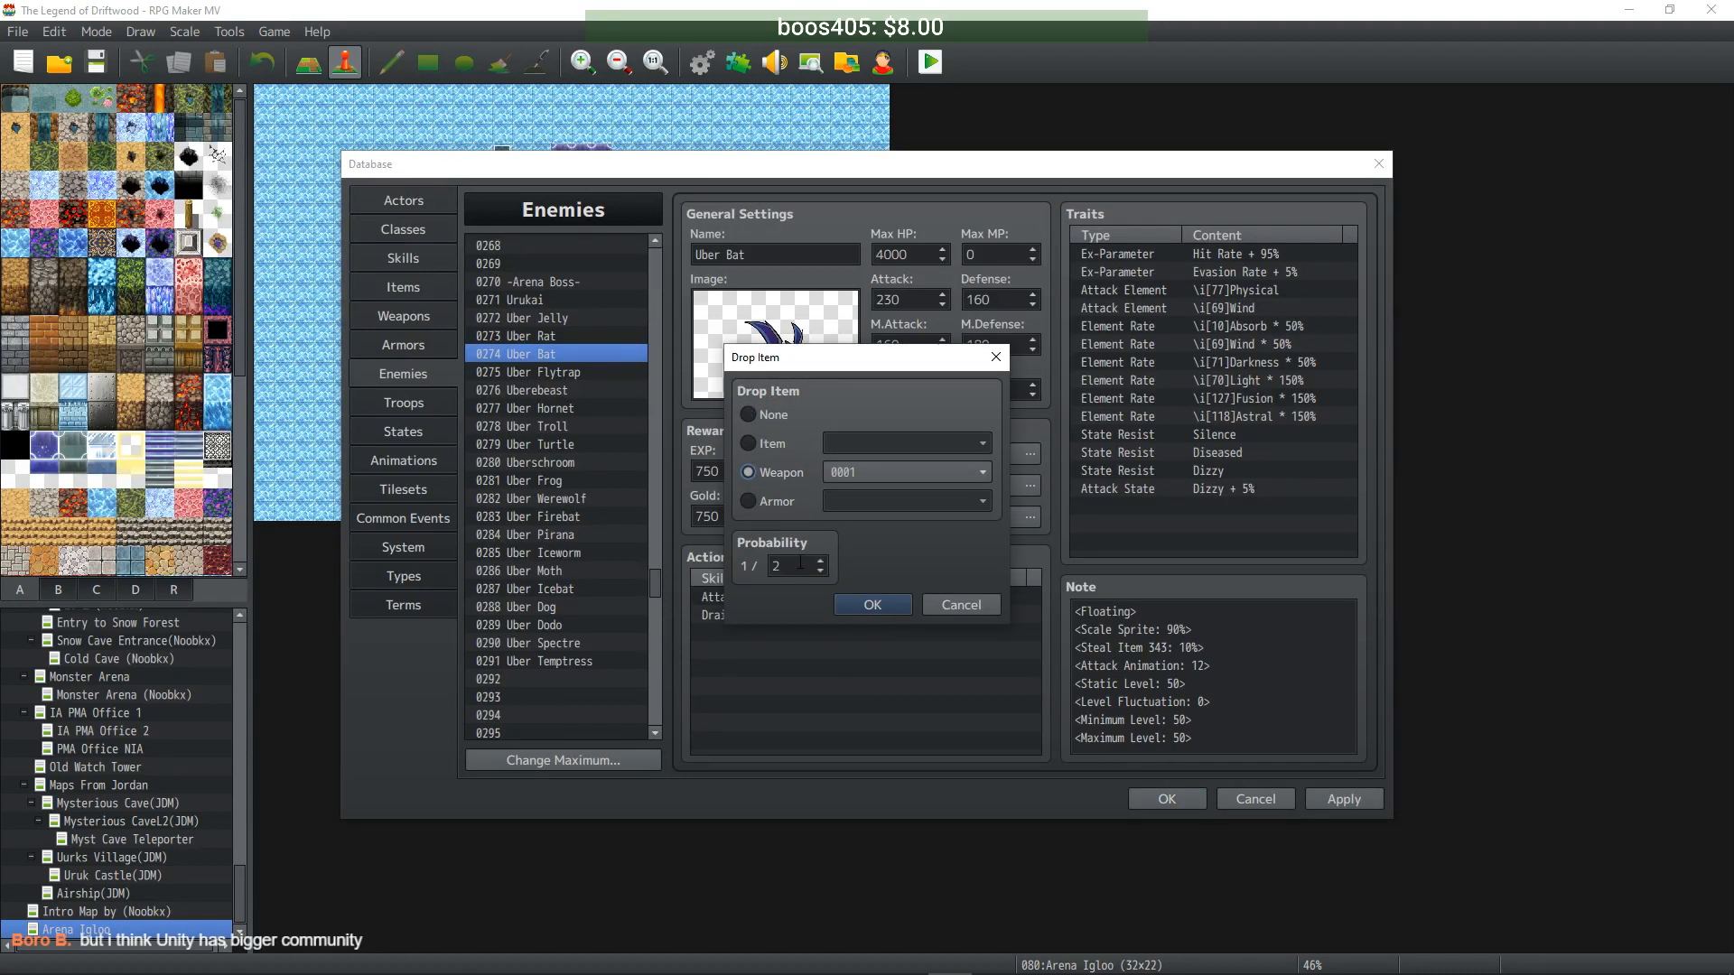
click(857, 473)
click(903, 543)
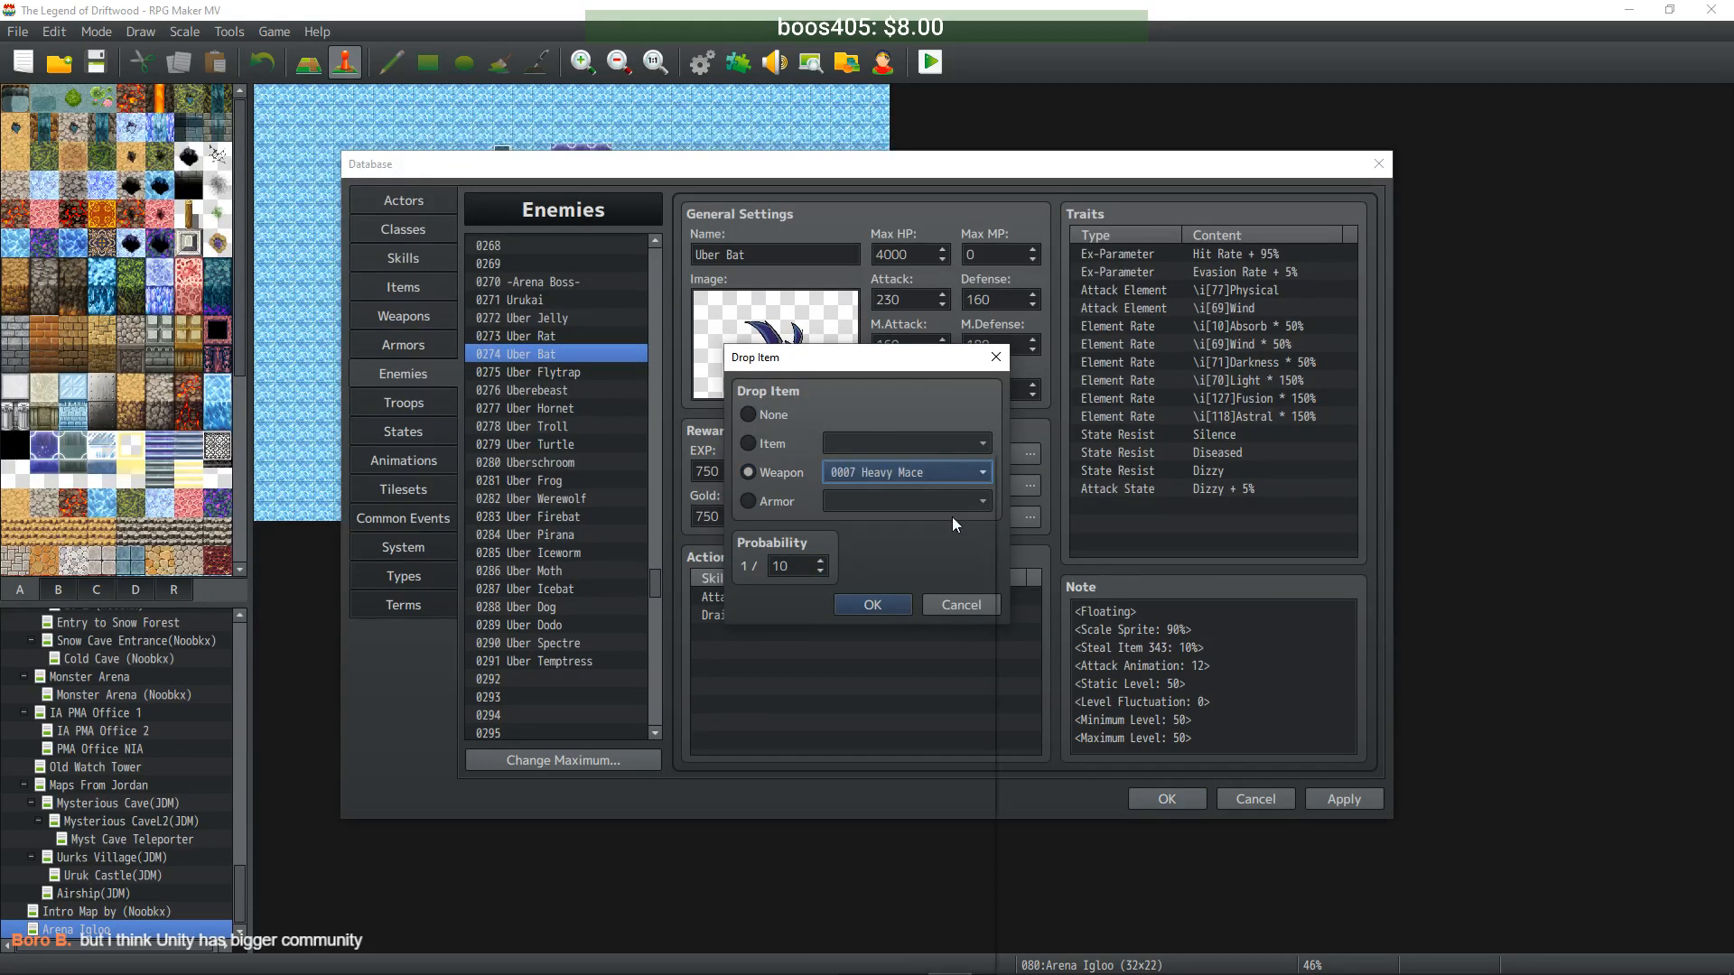
click(983, 472)
drag(984, 501, 989, 630)
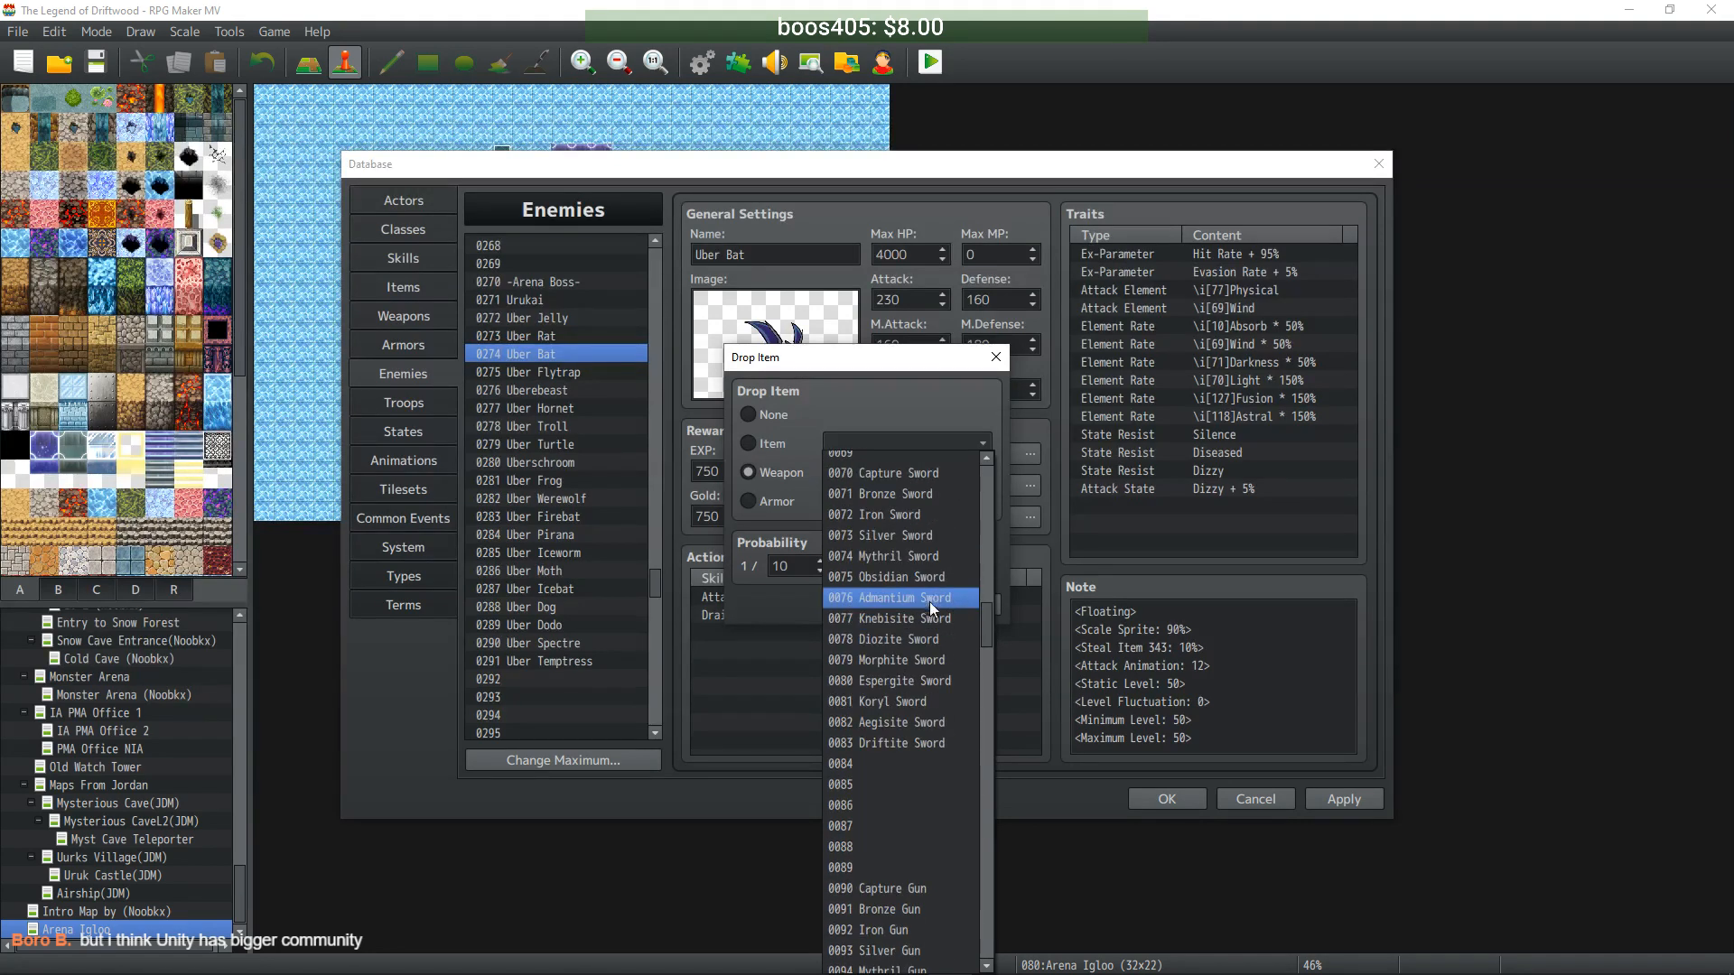
click(930, 639)
click(881, 603)
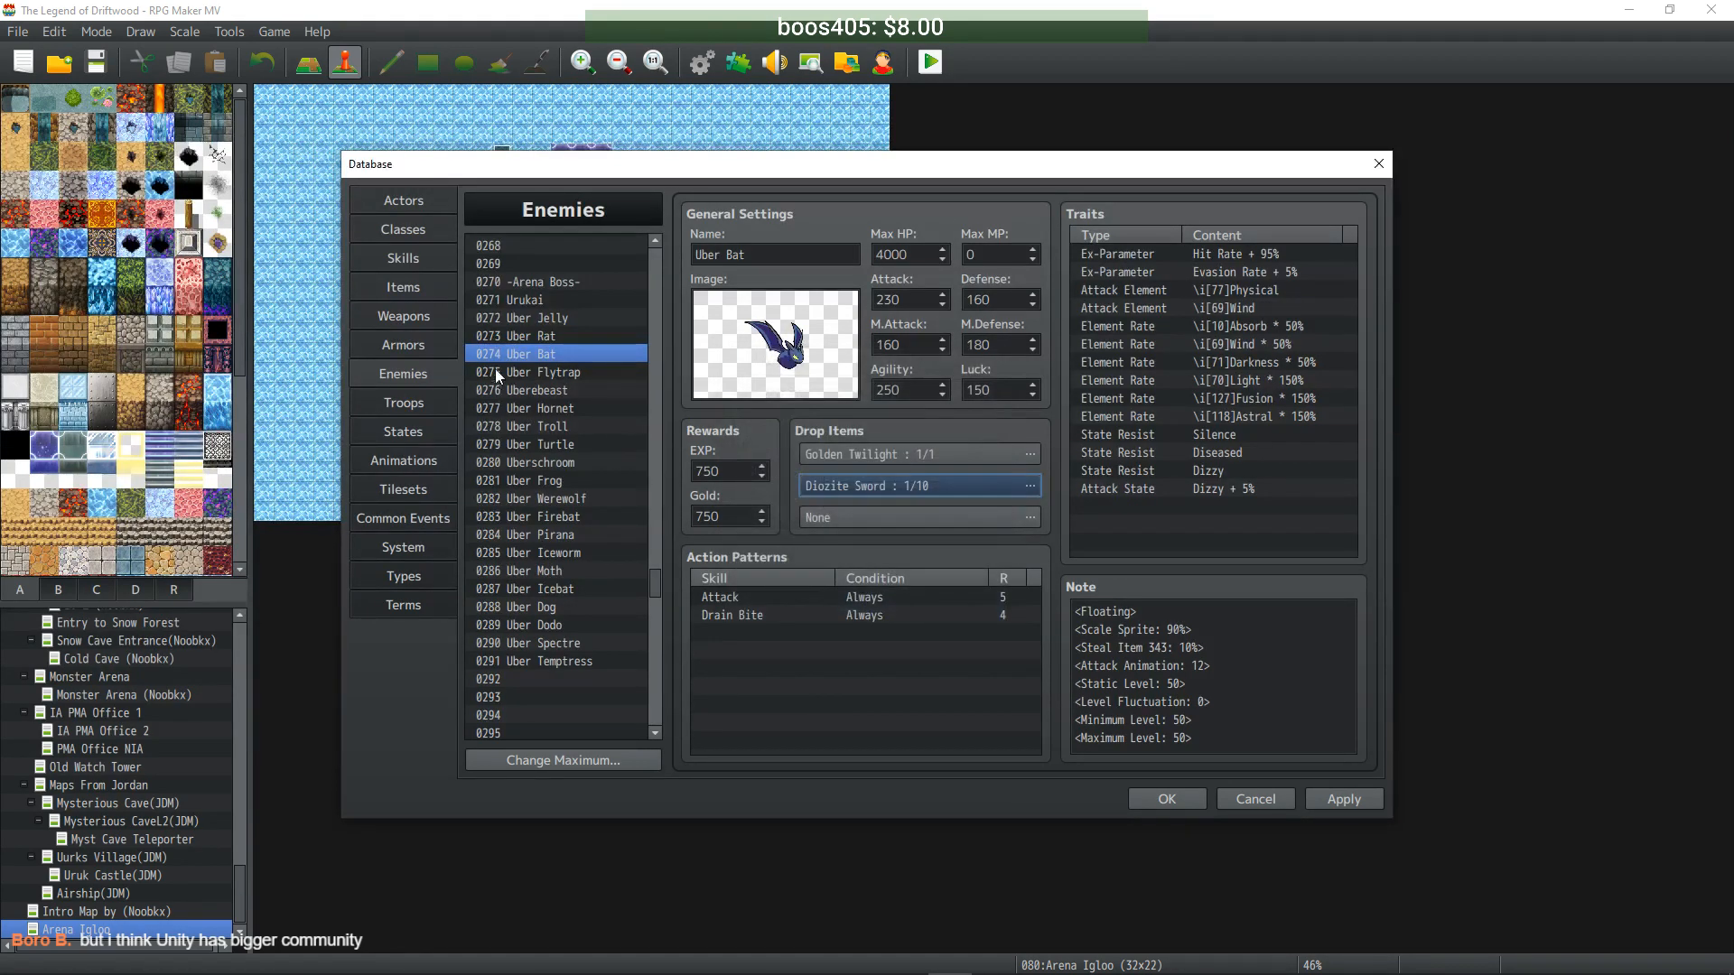
- Give Uber Flytrap a second drop of Diozite Gun at 1/10
click(540, 373)
double_click(858, 488)
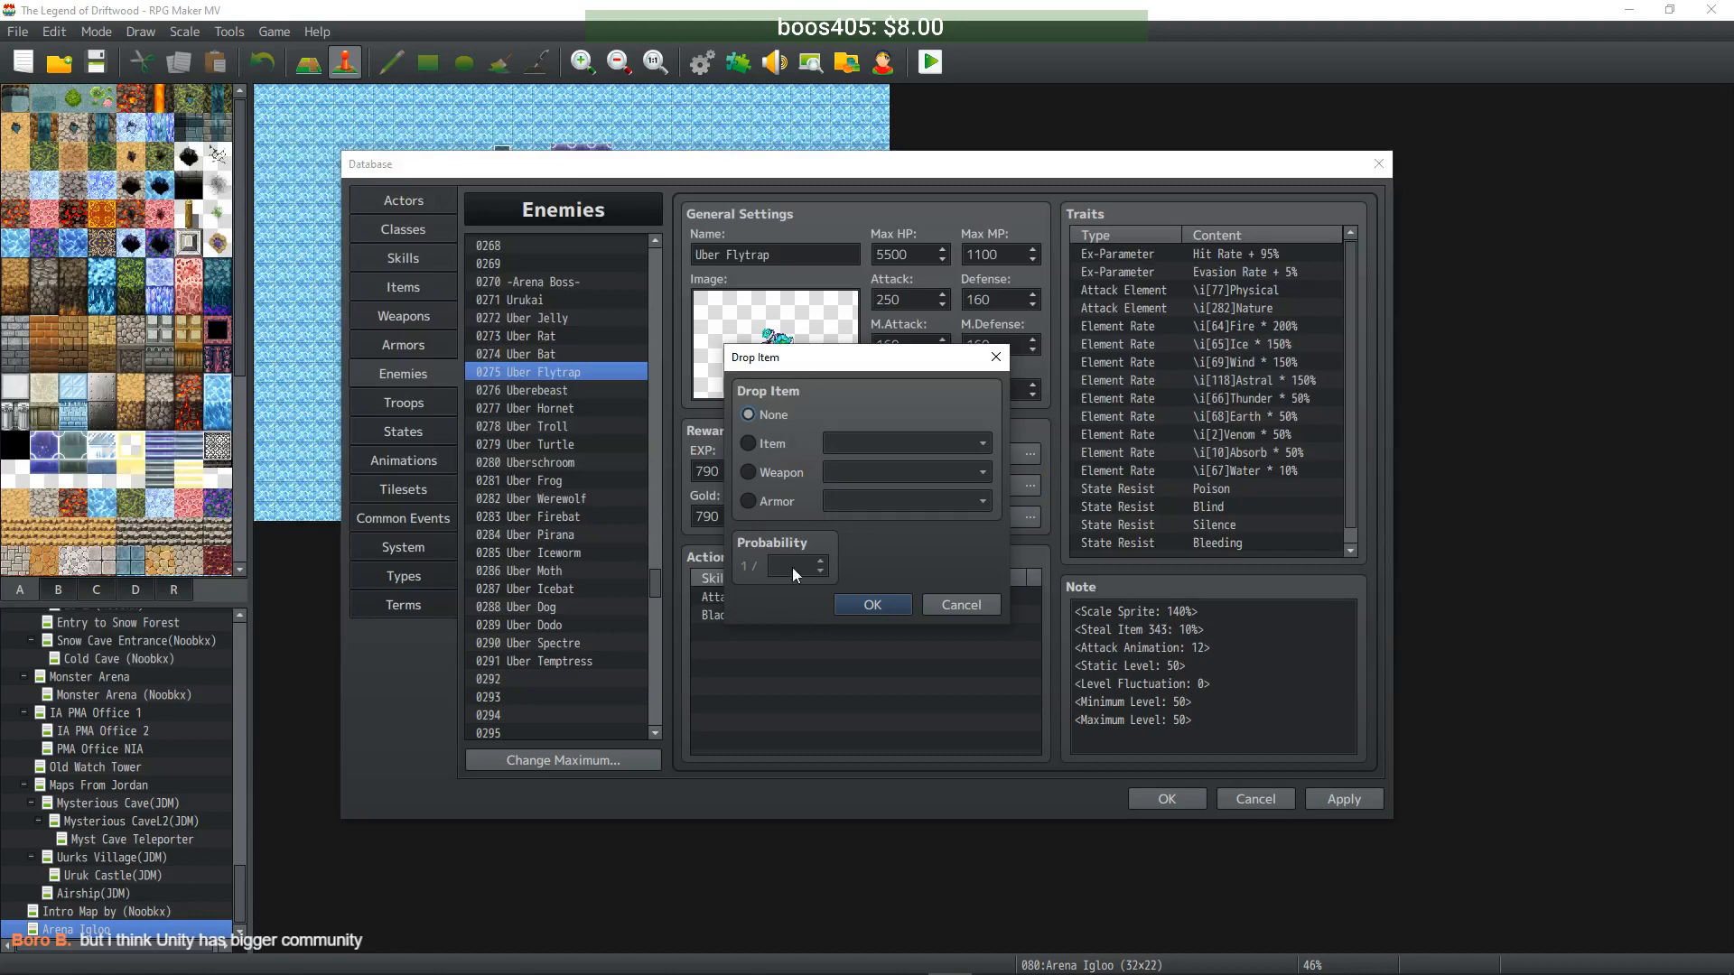
click(769, 474)
click(928, 472)
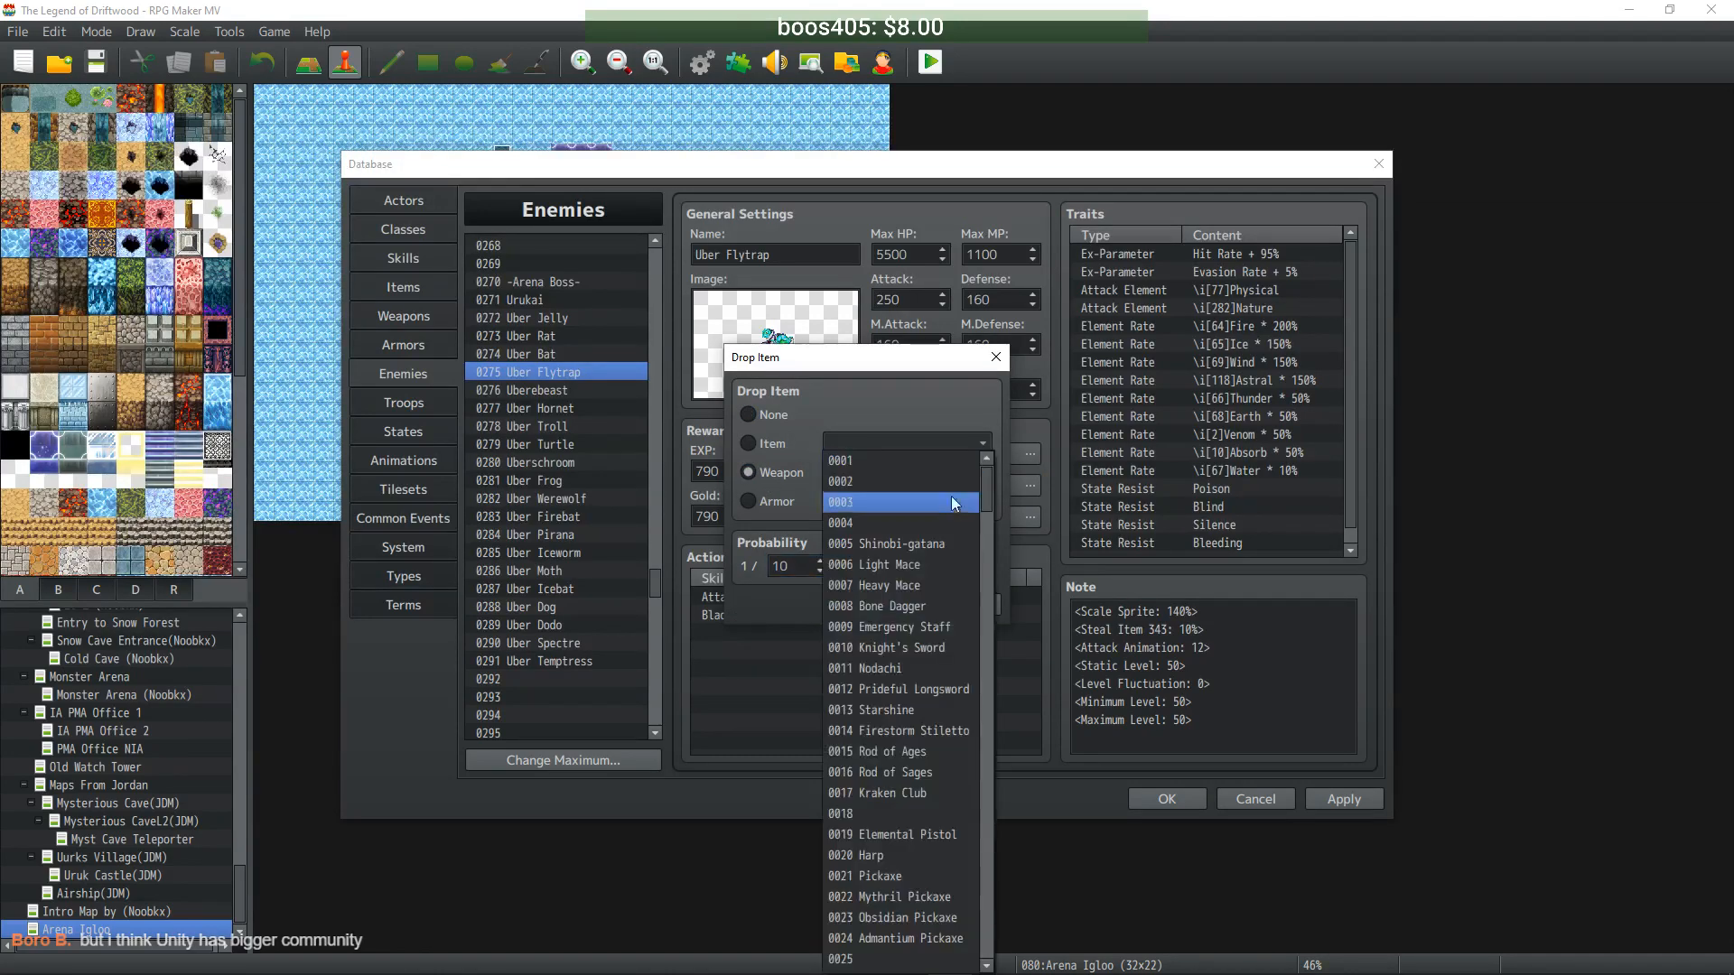
drag(983, 494, 991, 661)
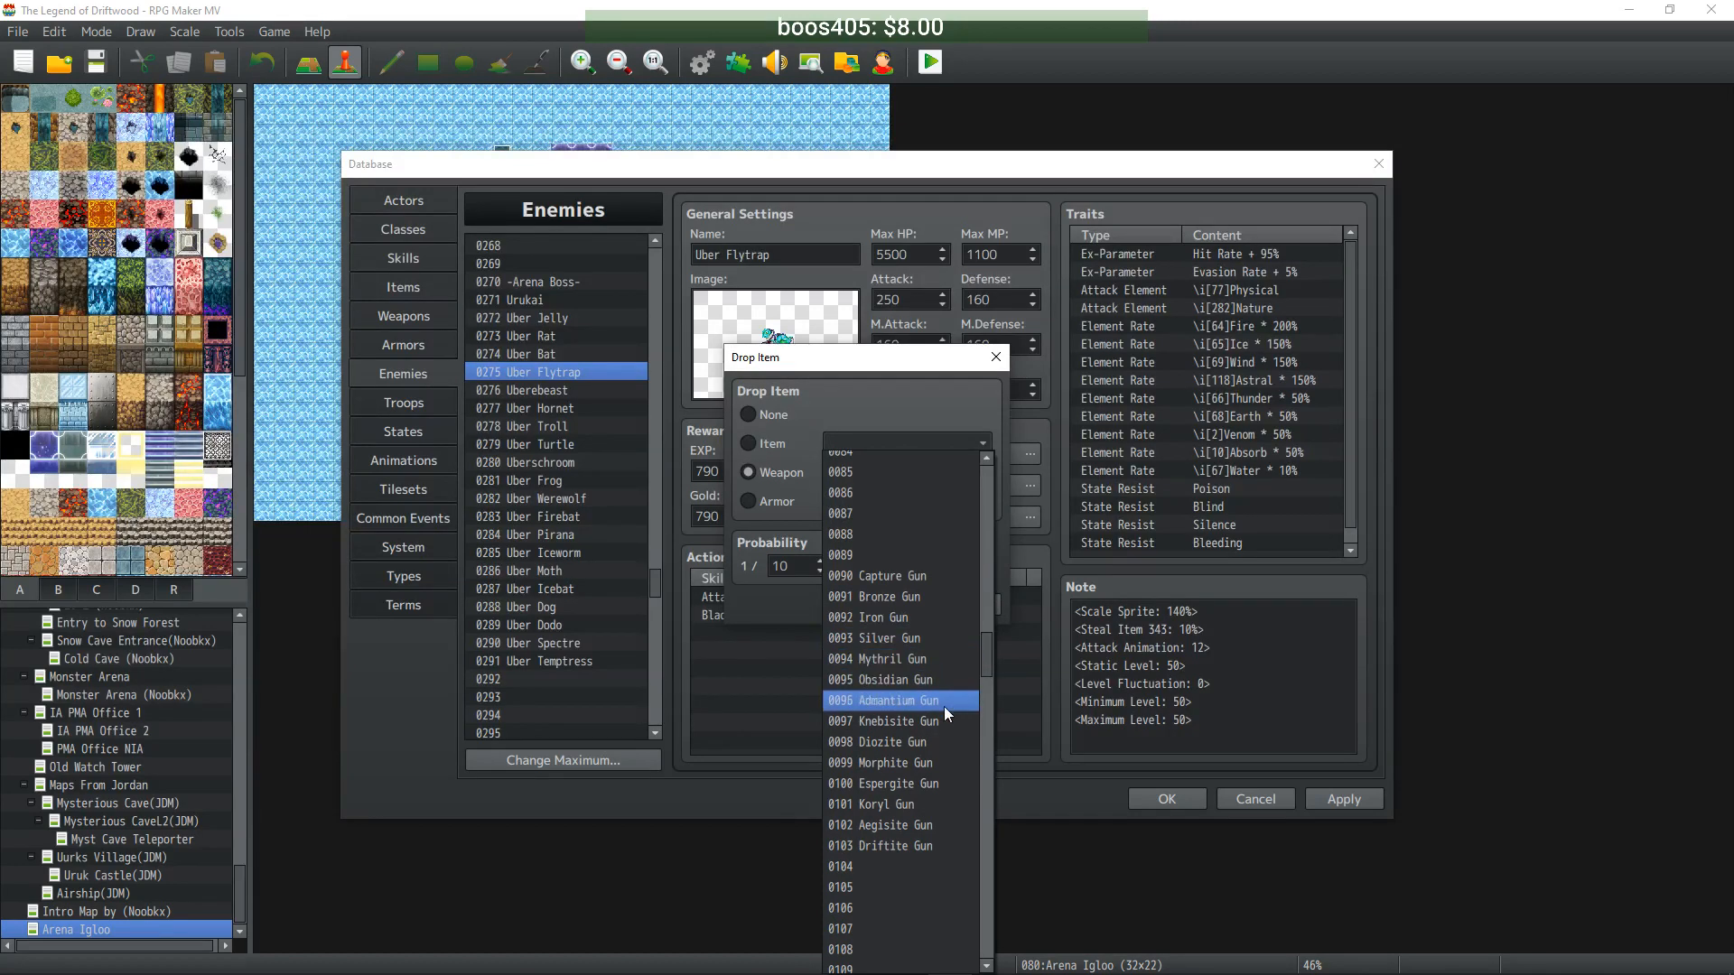
click(930, 742)
click(885, 602)
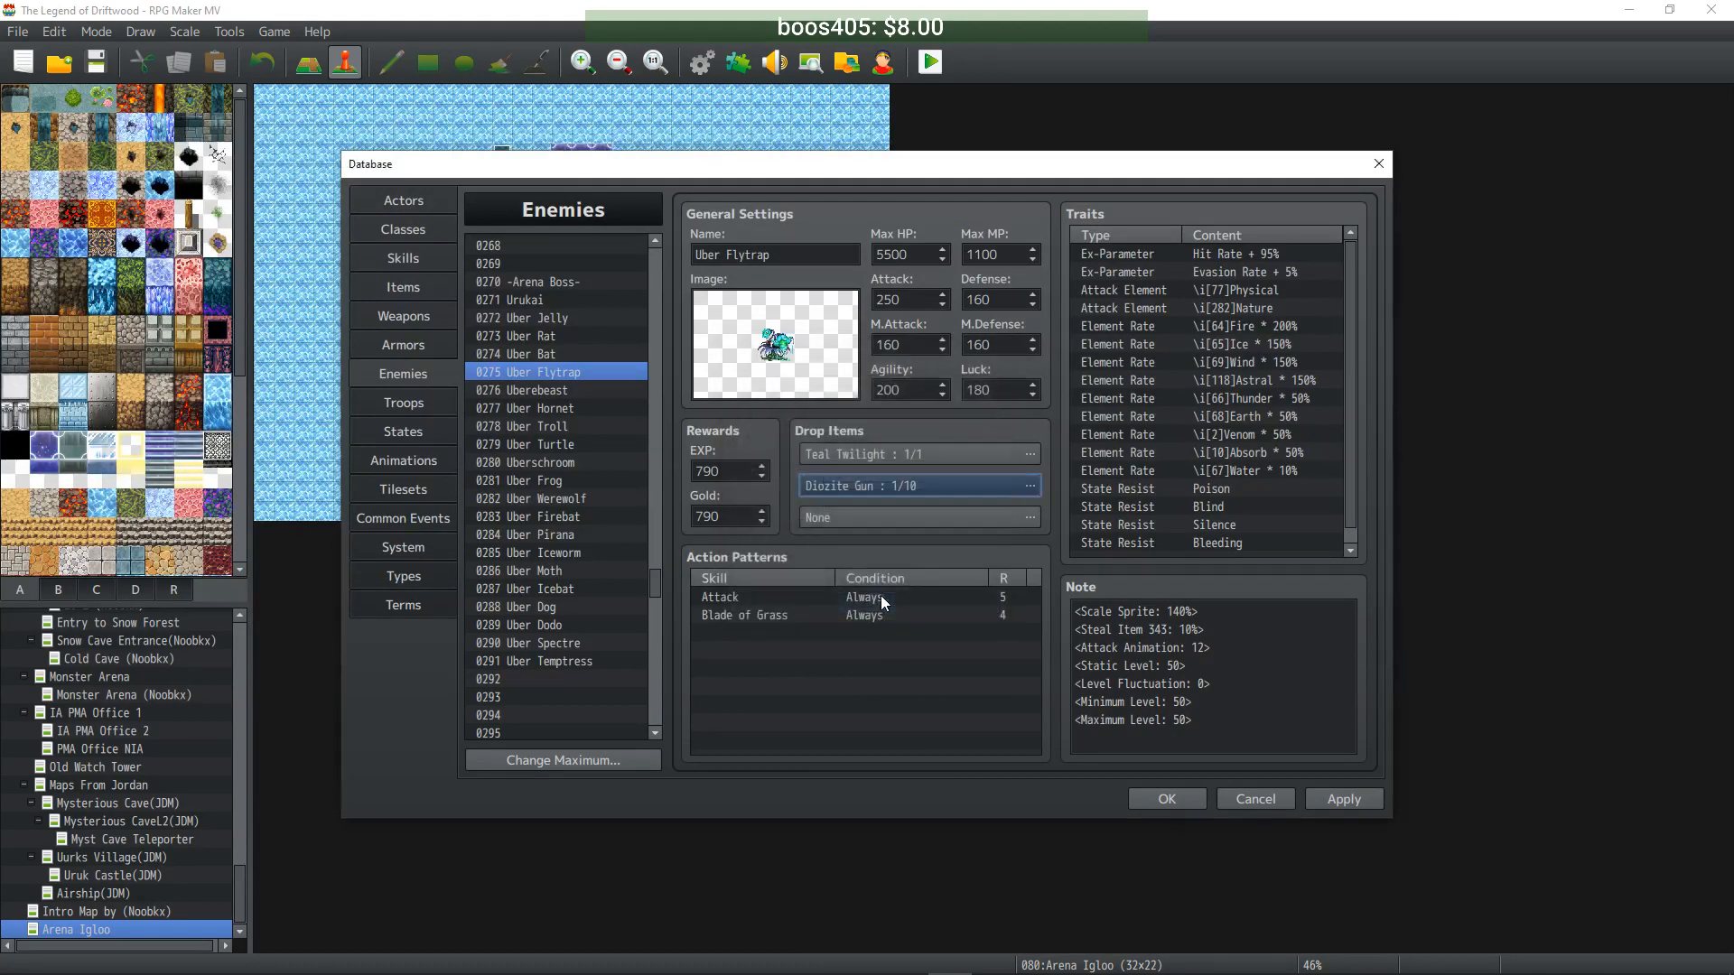
- Give Uberebeast a second drop of Diozite Gun at 1/10
click(571, 390)
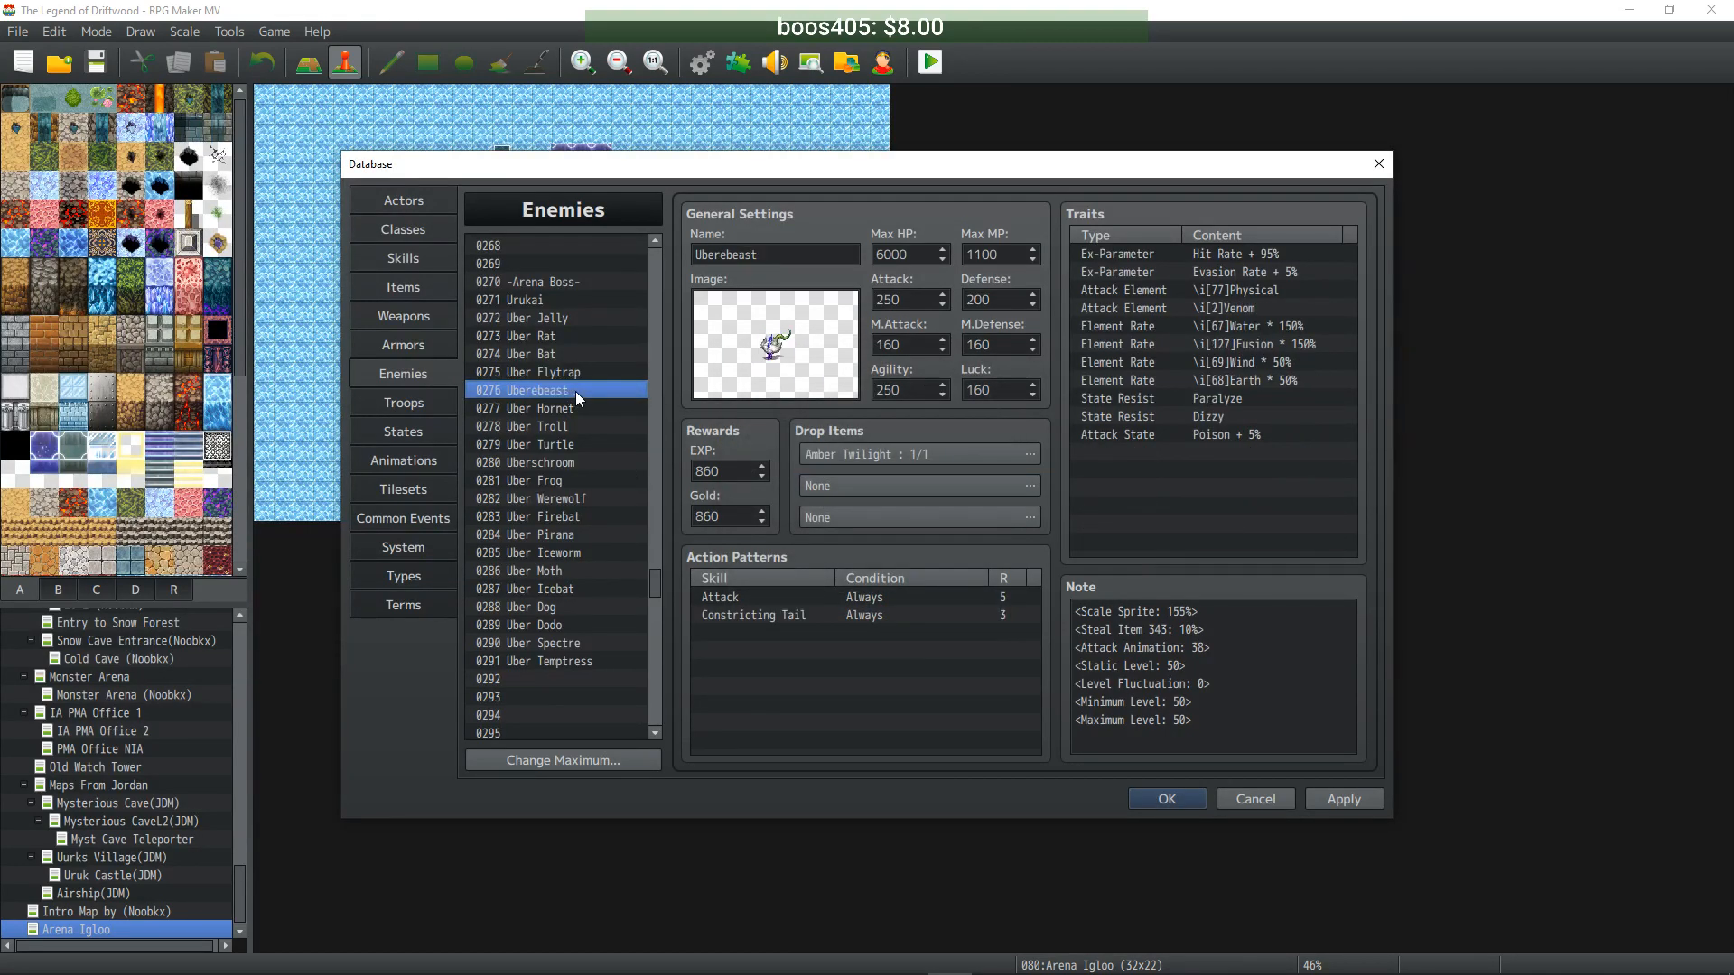
double_click(884, 492)
click(749, 472)
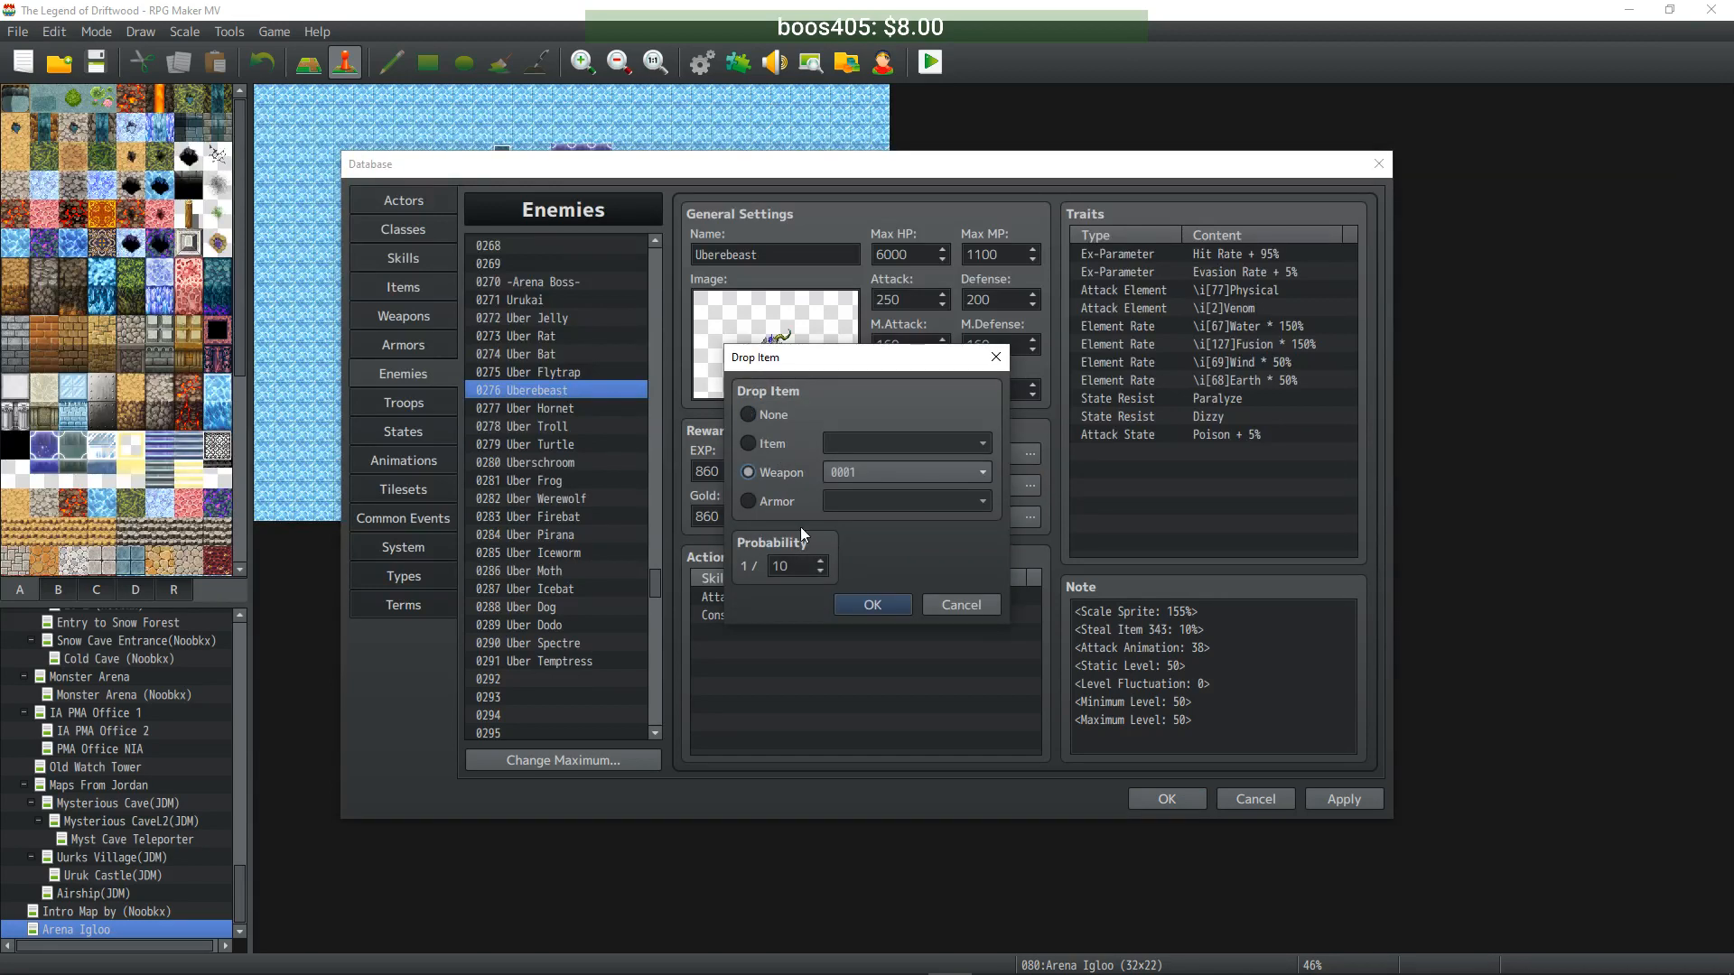
click(883, 472)
drag(984, 498, 988, 658)
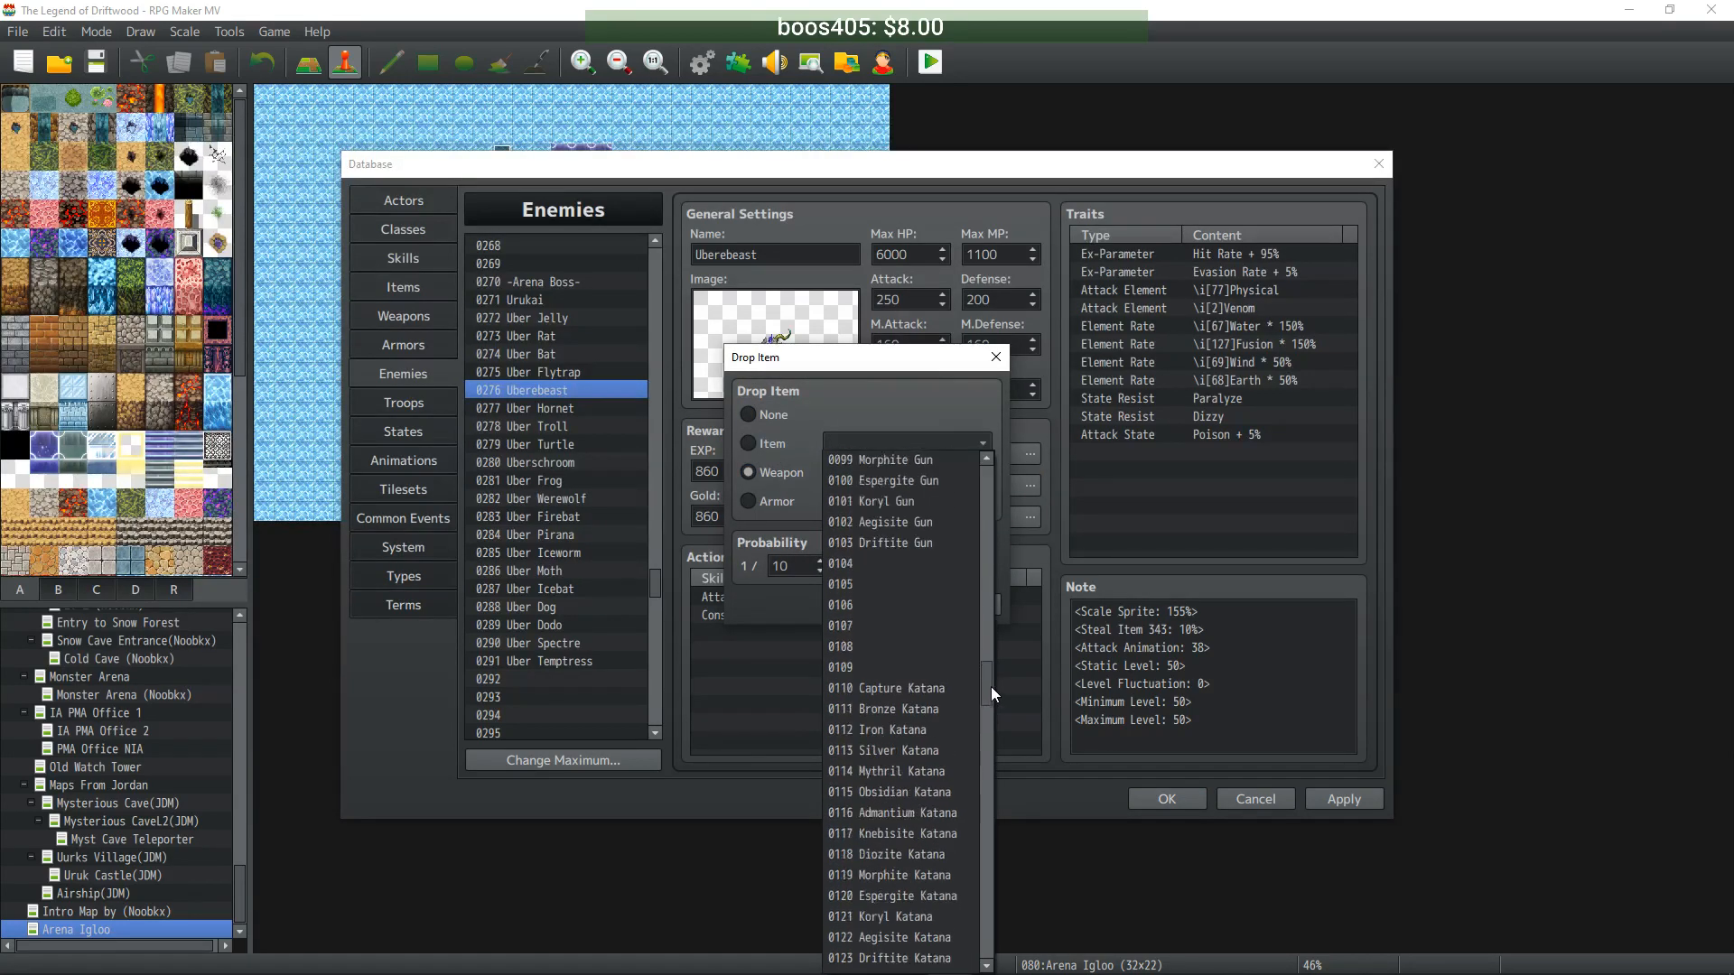
click(904, 685)
click(883, 607)
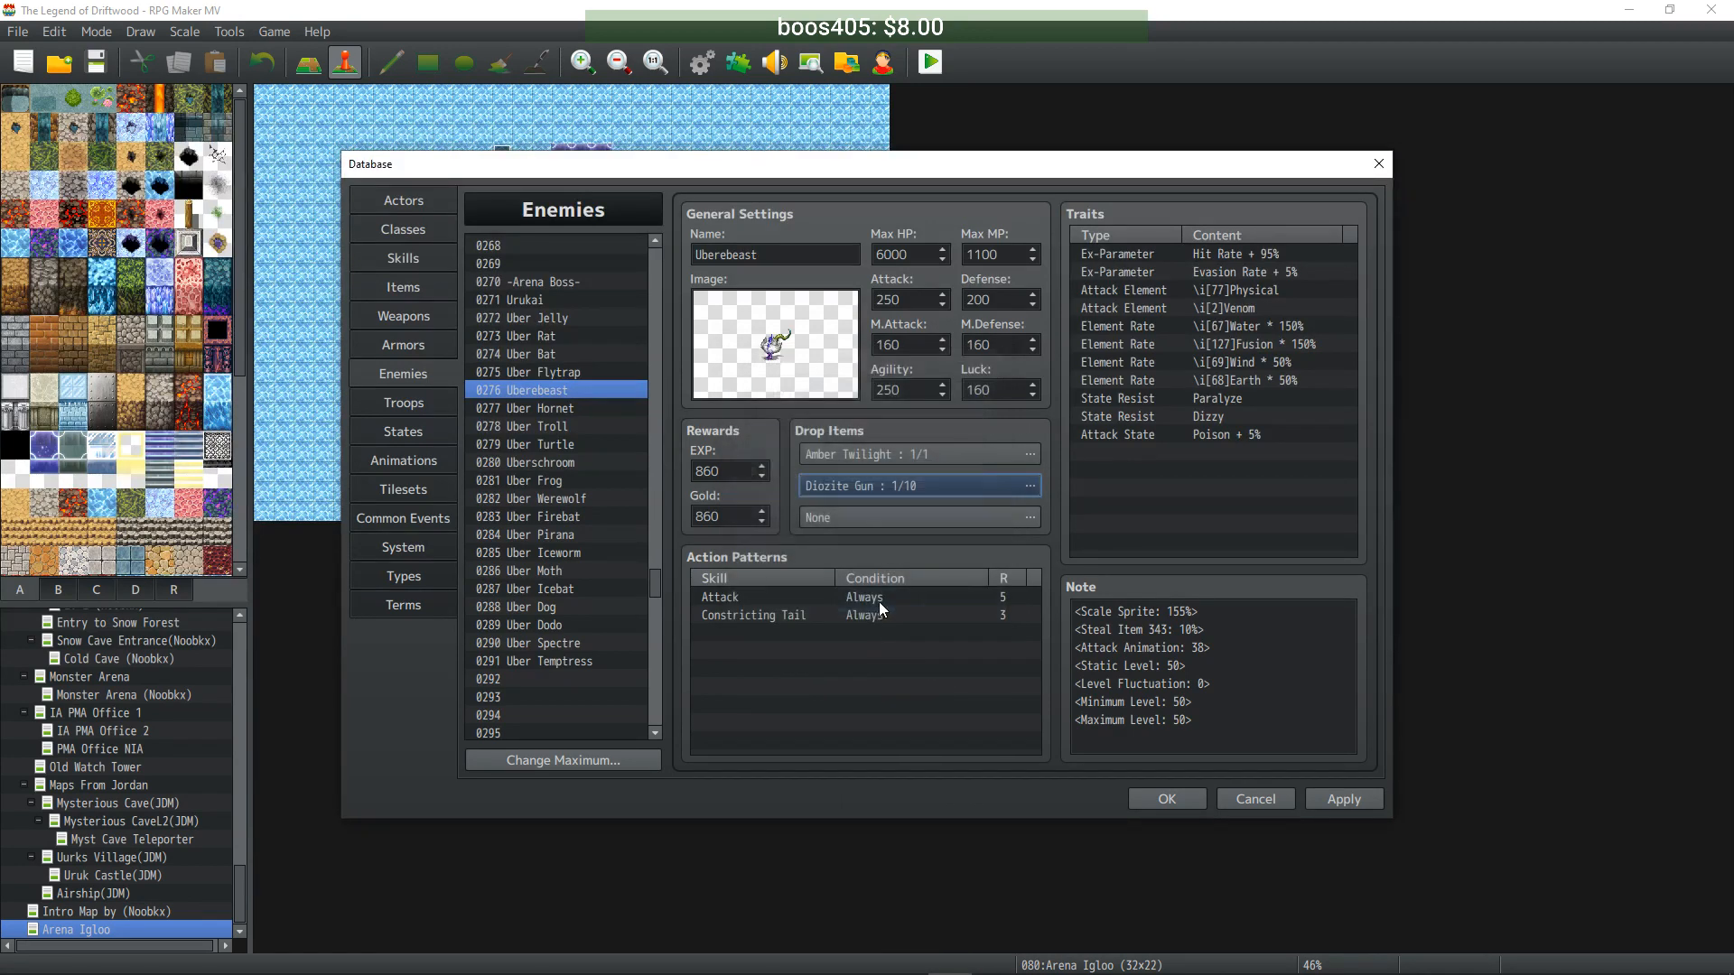
click(546, 411)
- Give Uber Hornet a second drop of Diozite Katana at 1/10
double_click(849, 485)
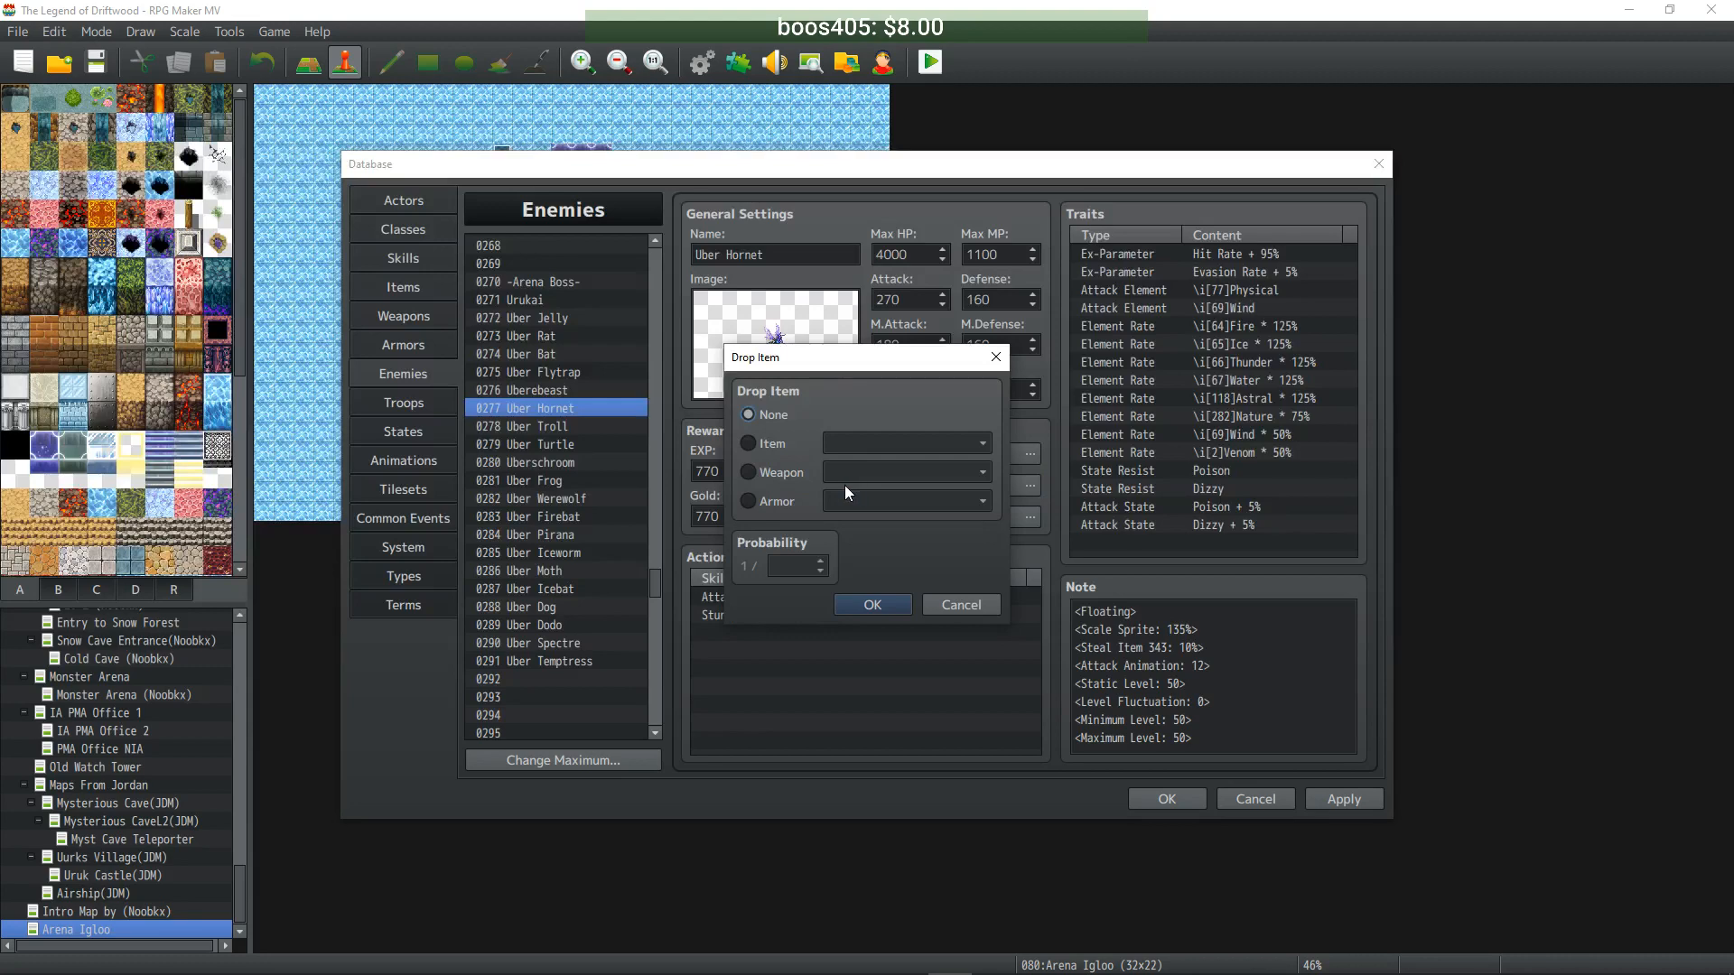
click(778, 475)
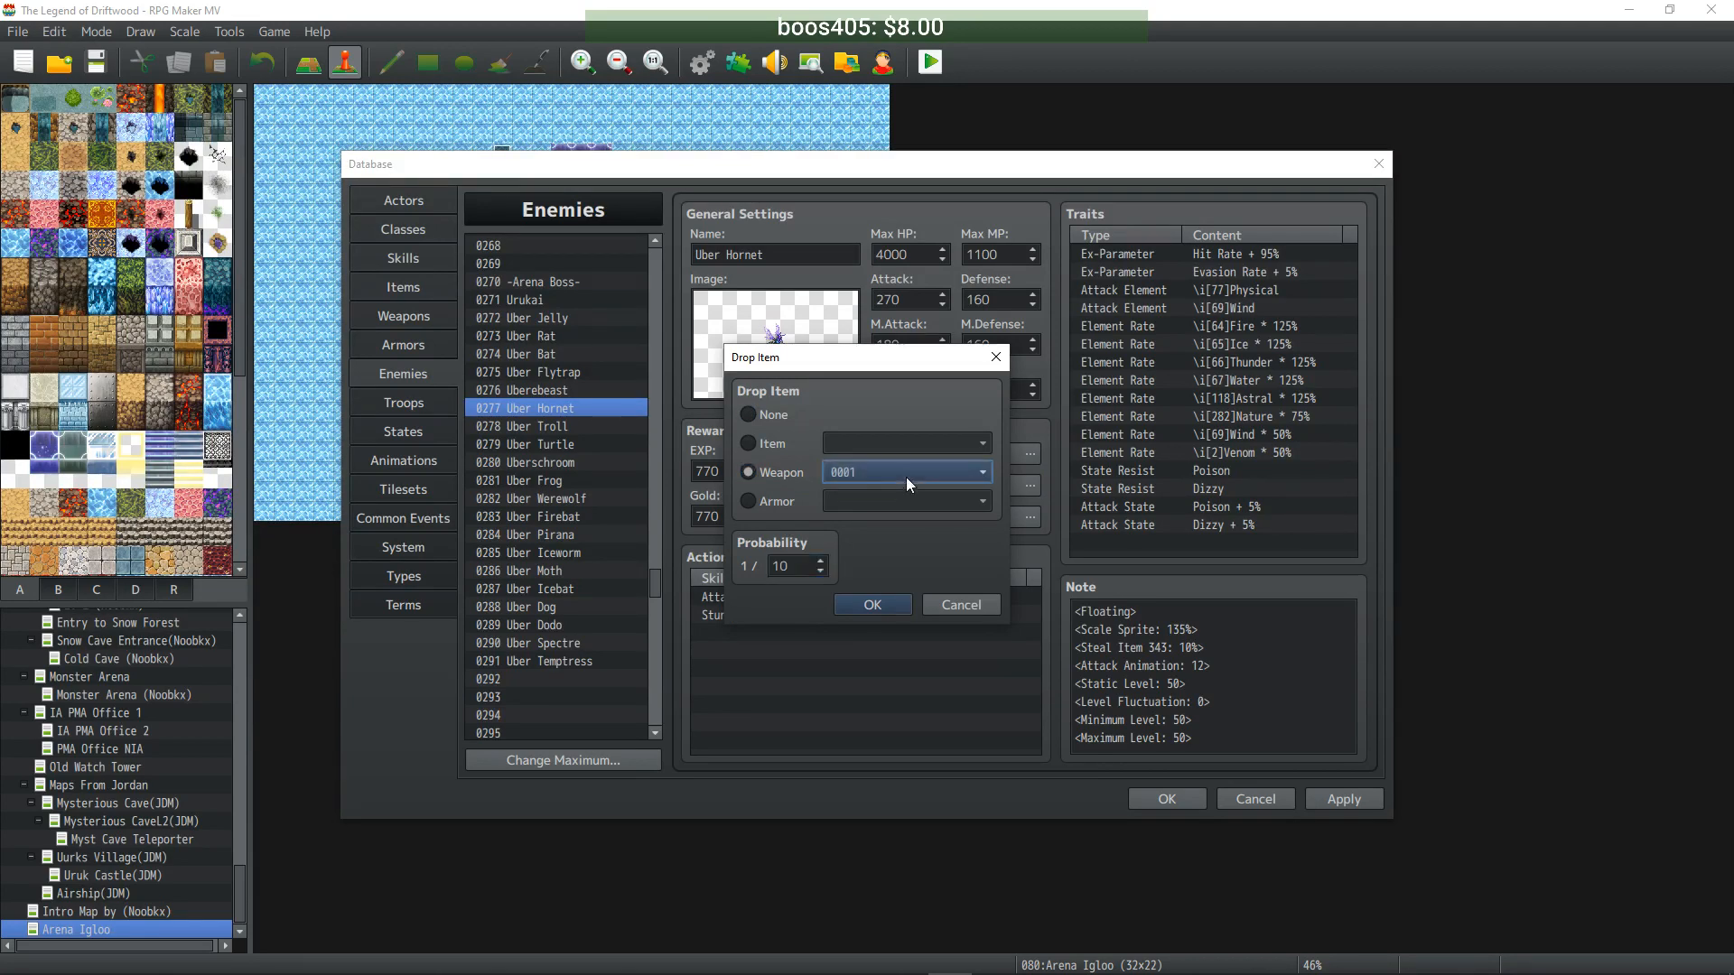
click(907, 475)
drag(983, 491, 984, 699)
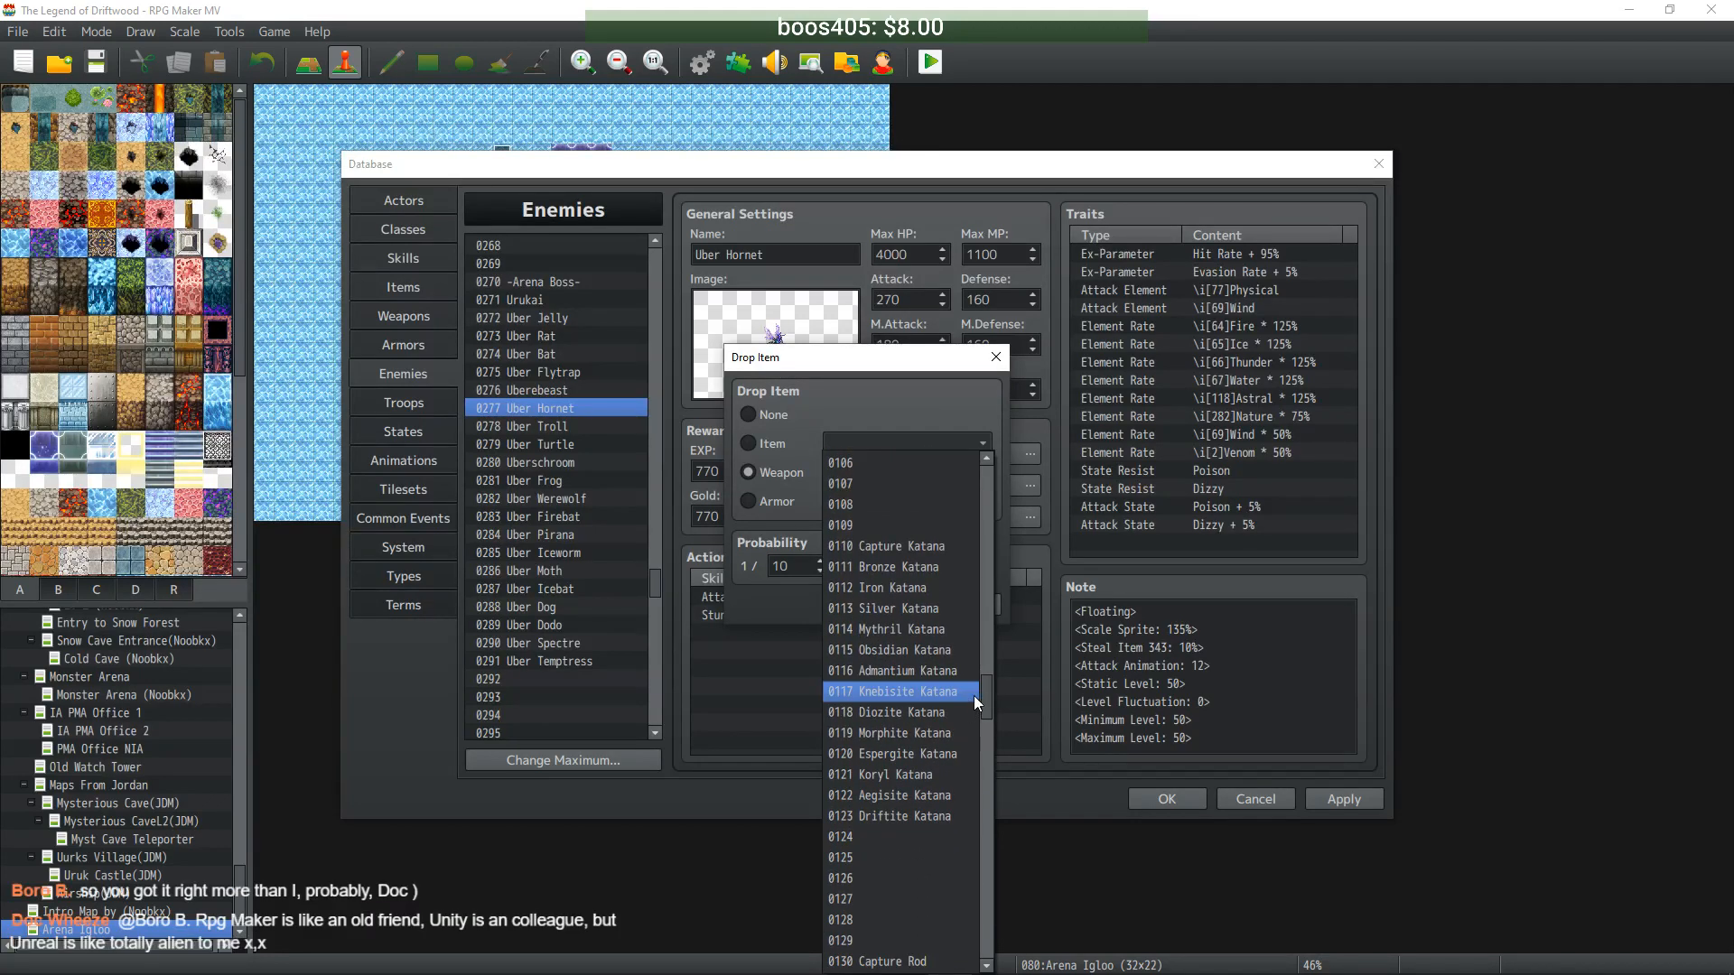
click(935, 707)
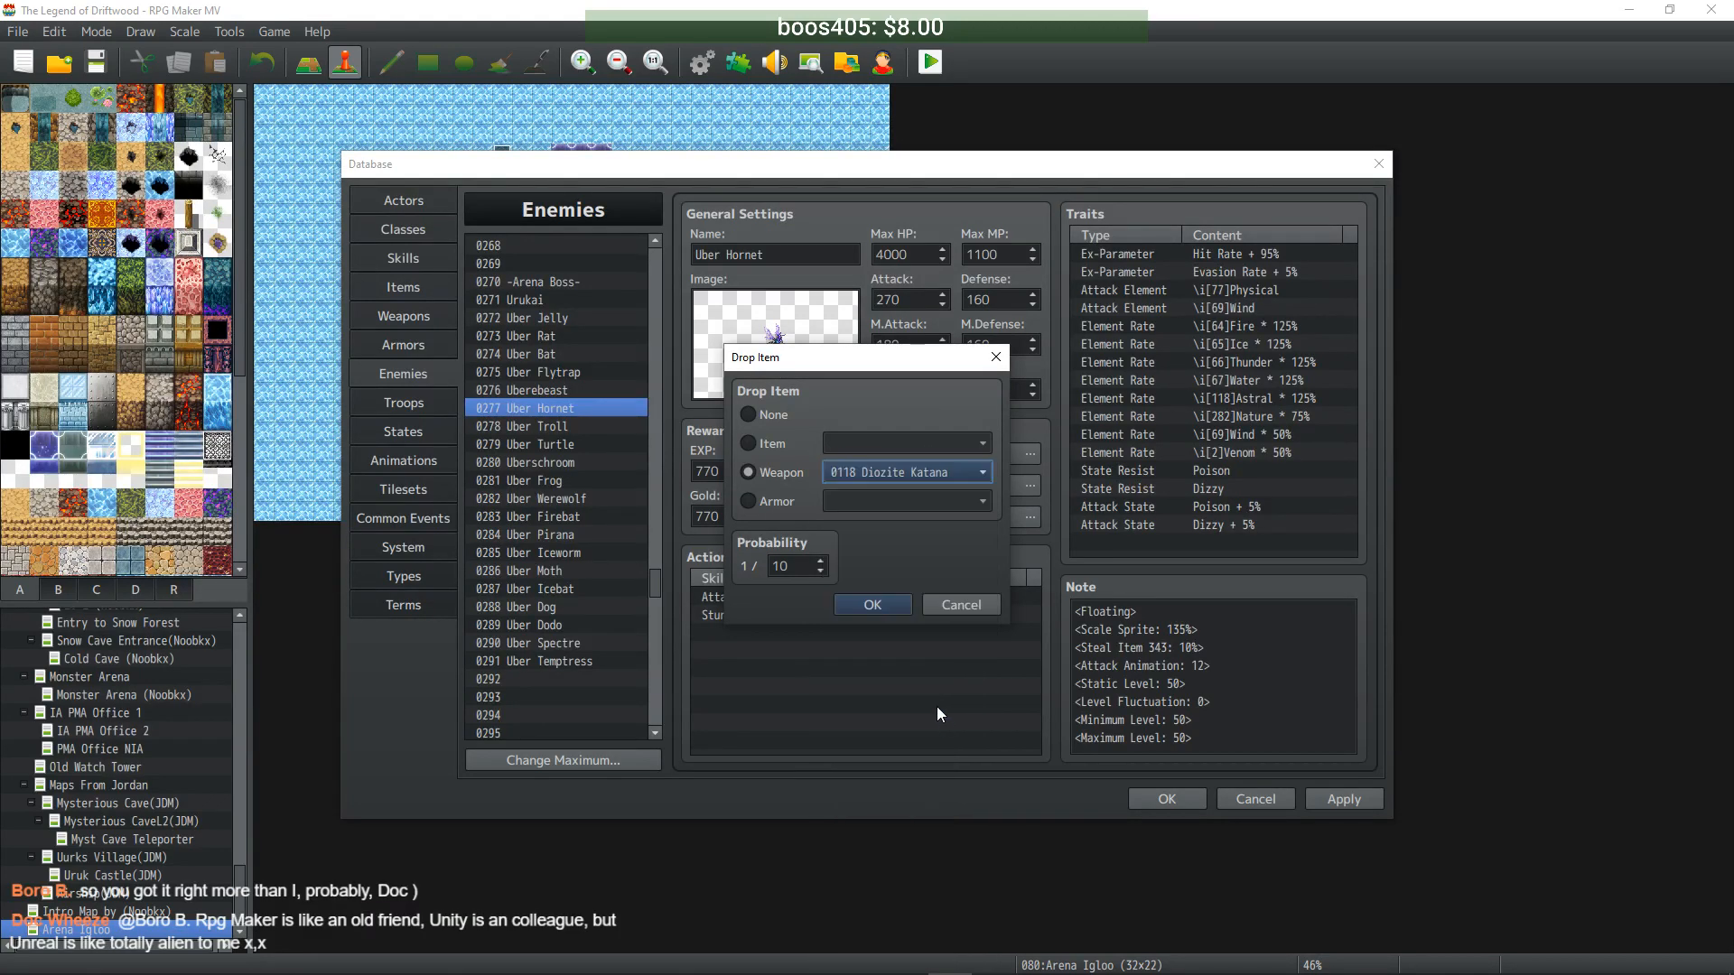
click(872, 599)
- Give Uber Troll a second drop of Diozite Katana at 1/10
click(556, 432)
right_click(556, 432)
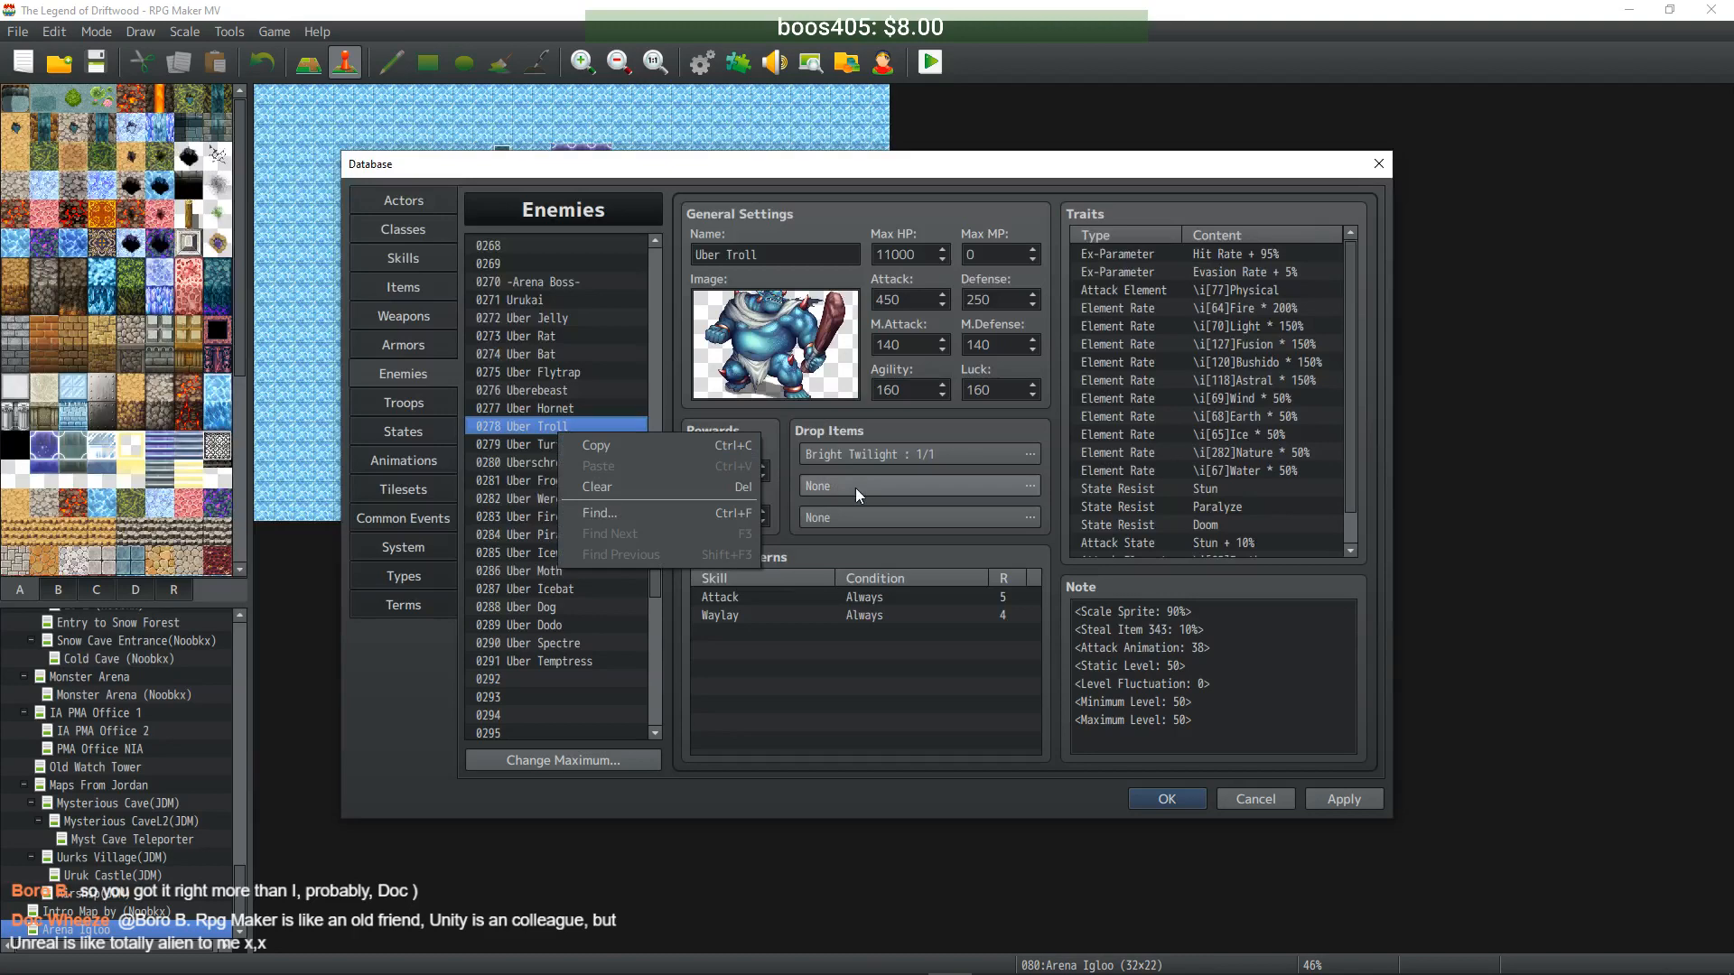
click(855, 488)
double_click(869, 485)
click(775, 465)
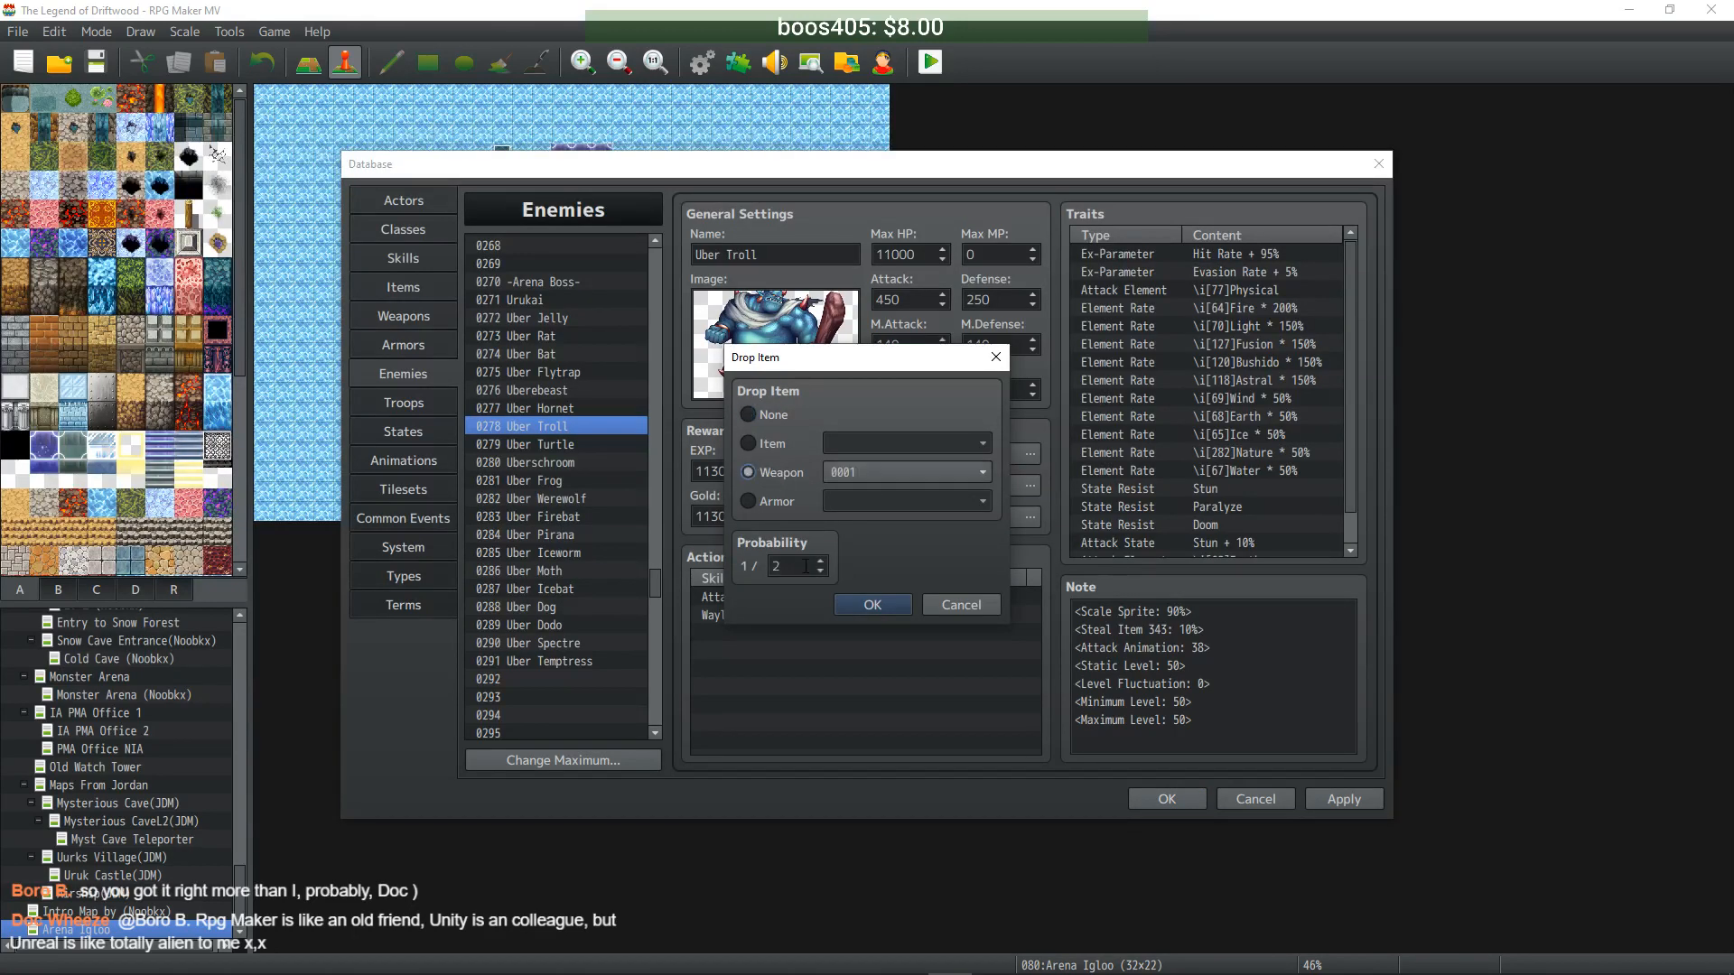
click(892, 473)
drag(999, 558, 988, 708)
click(945, 690)
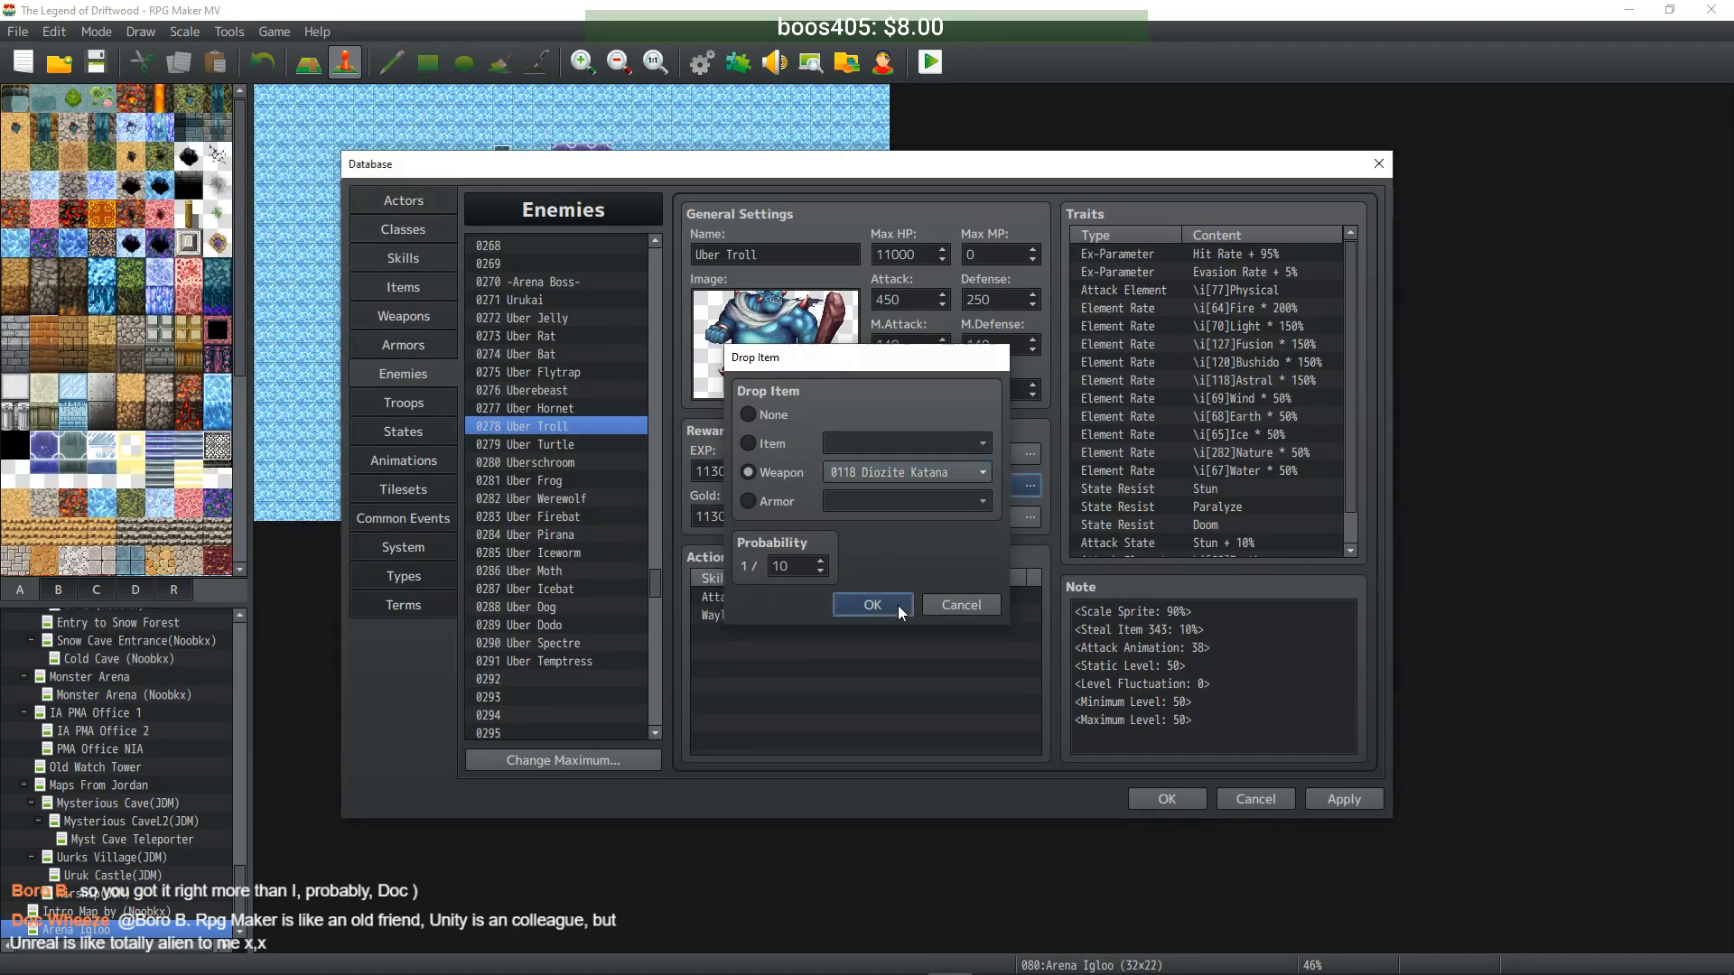
click(898, 605)
- Give Uber Turtle a second drop of Diozite Staff at 1/10
click(561, 444)
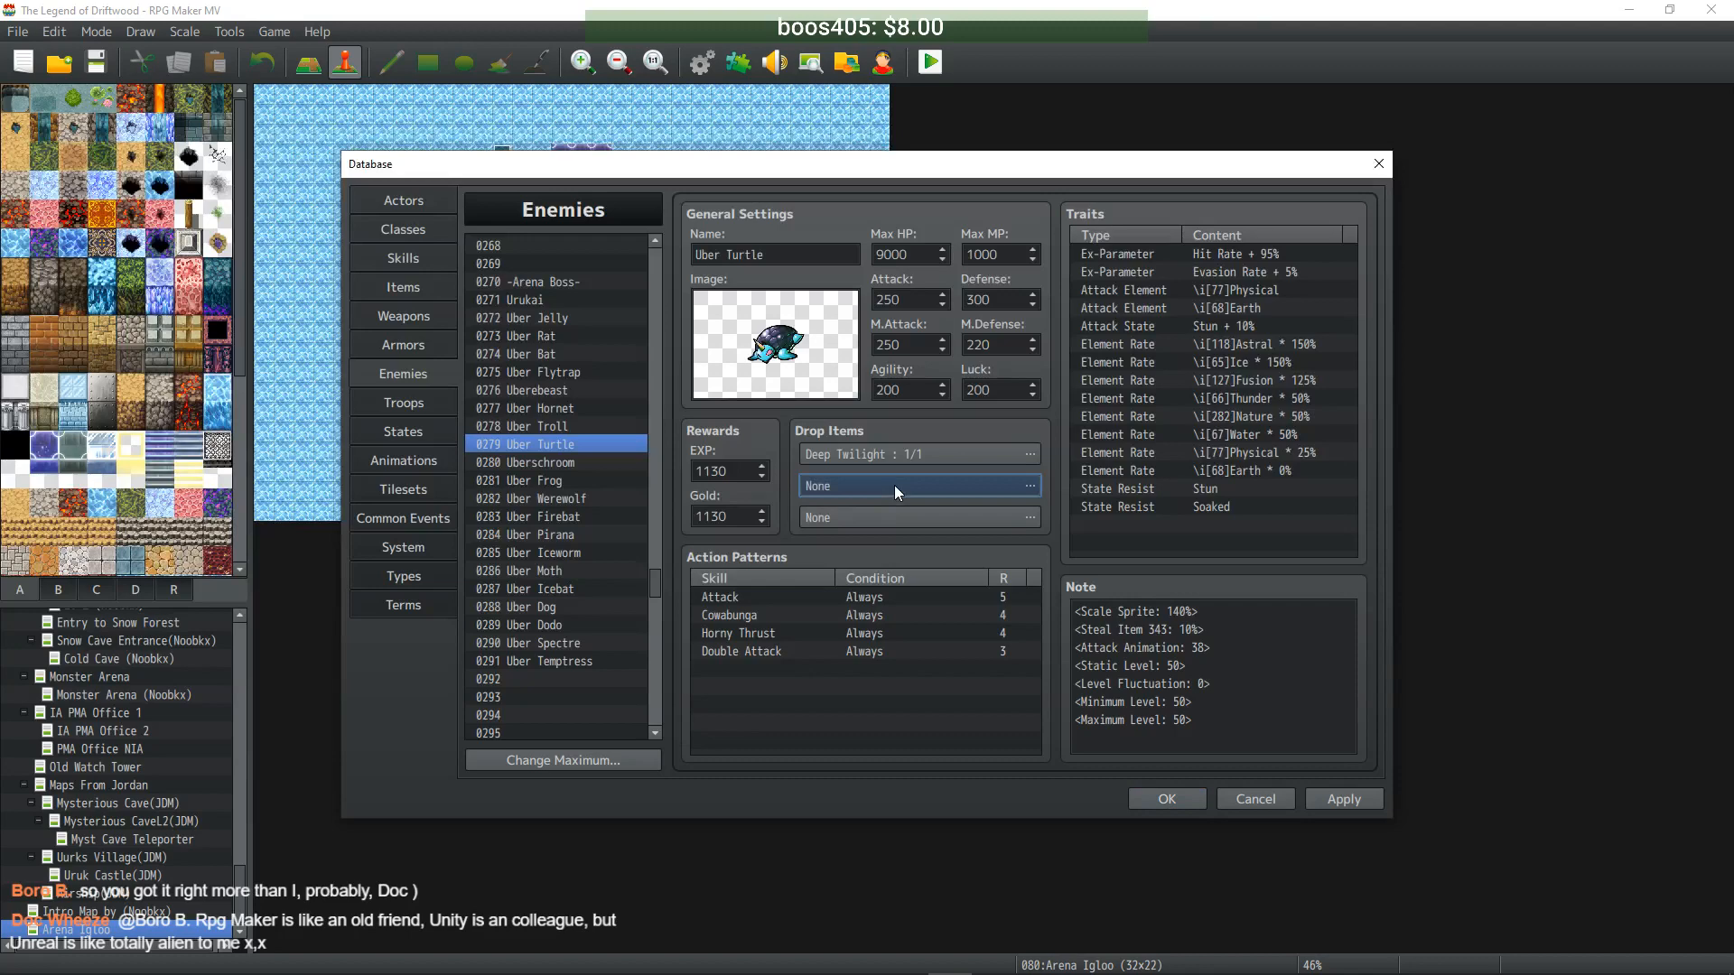
double_click(894, 485)
click(775, 472)
click(795, 566)
text(0)
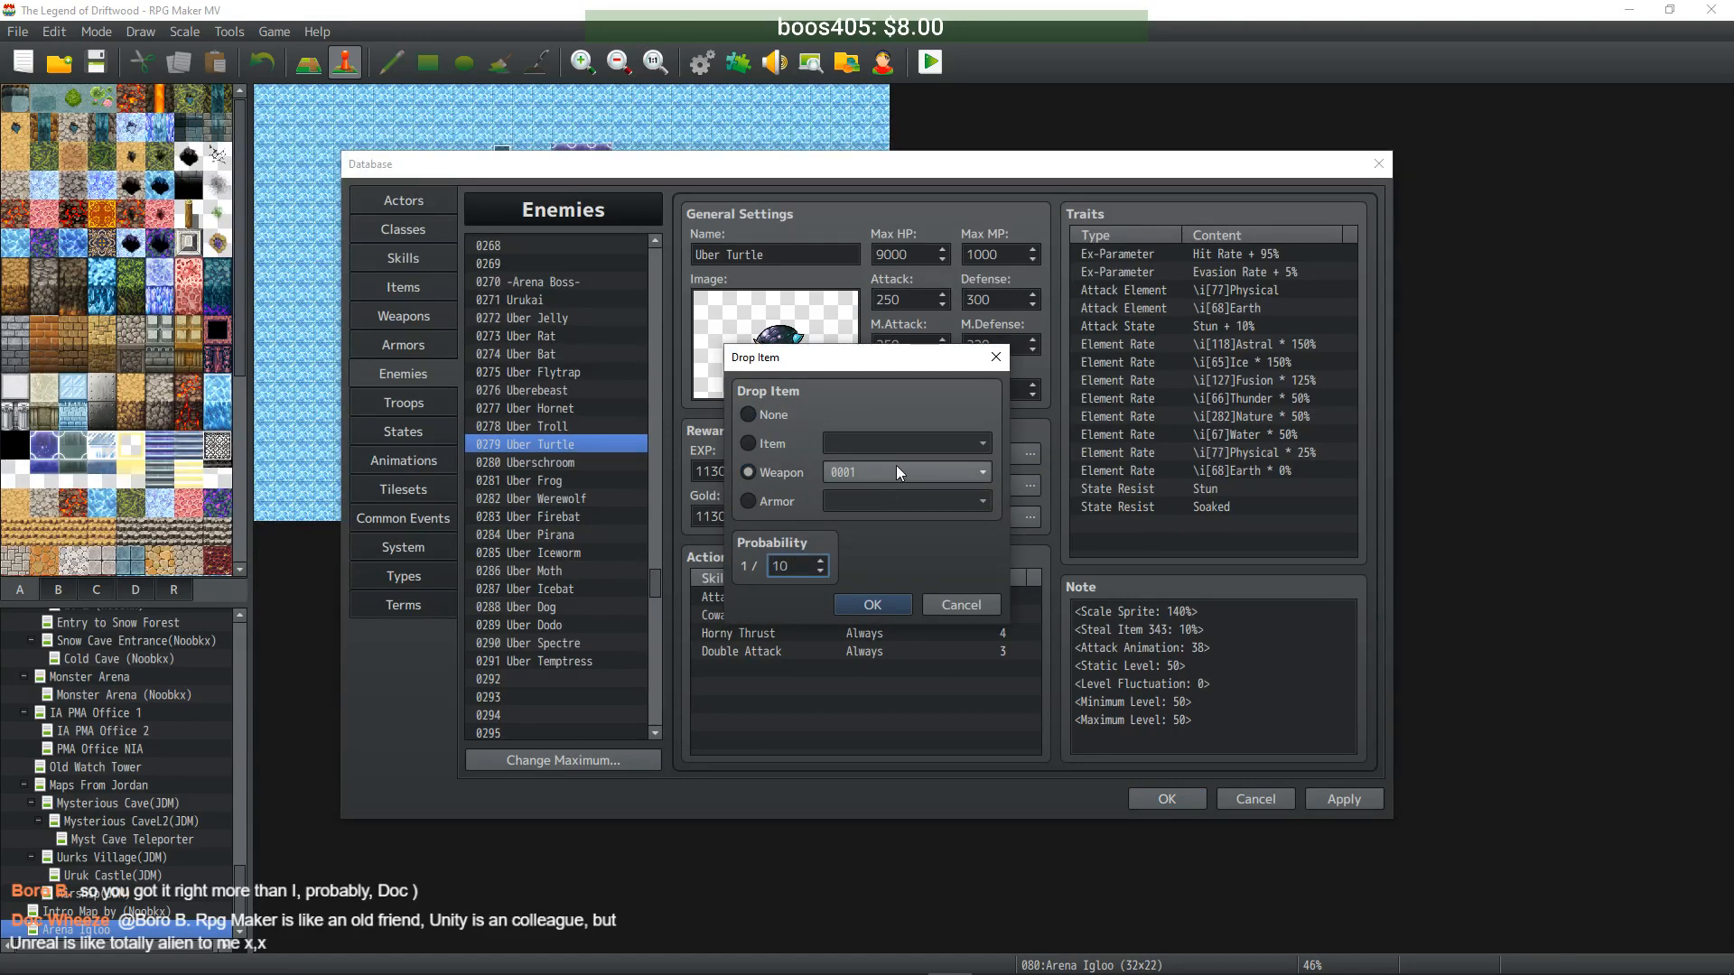
click(889, 473)
drag(983, 502, 989, 741)
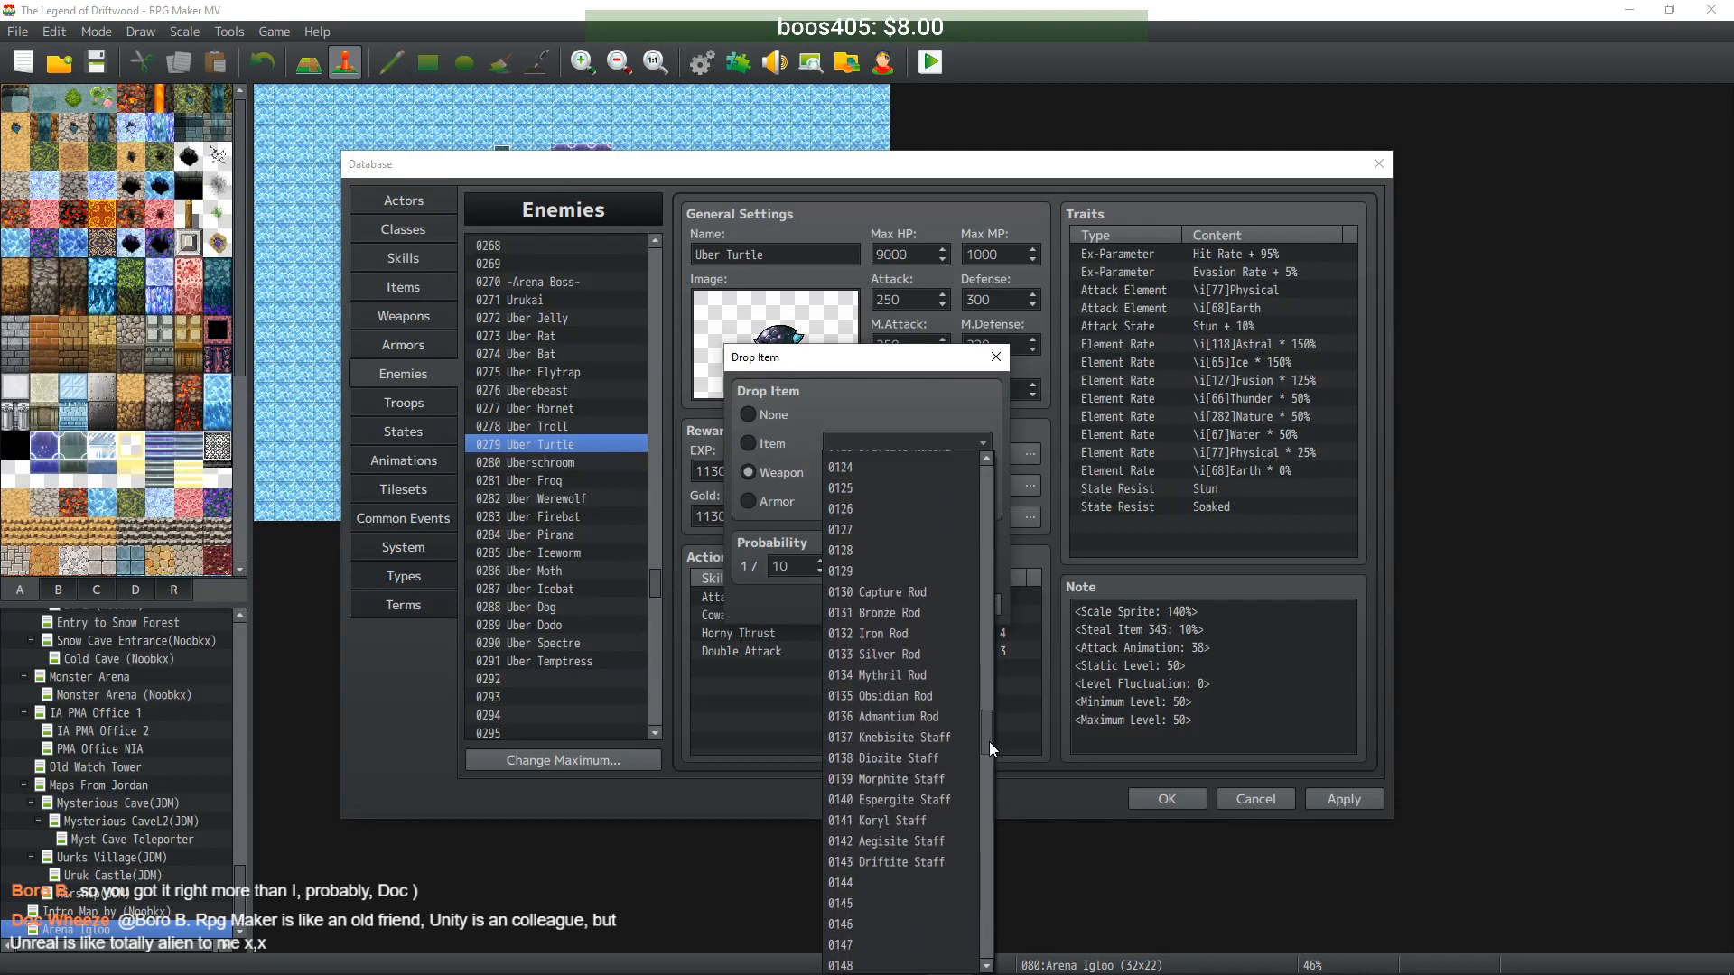
click(946, 757)
click(875, 610)
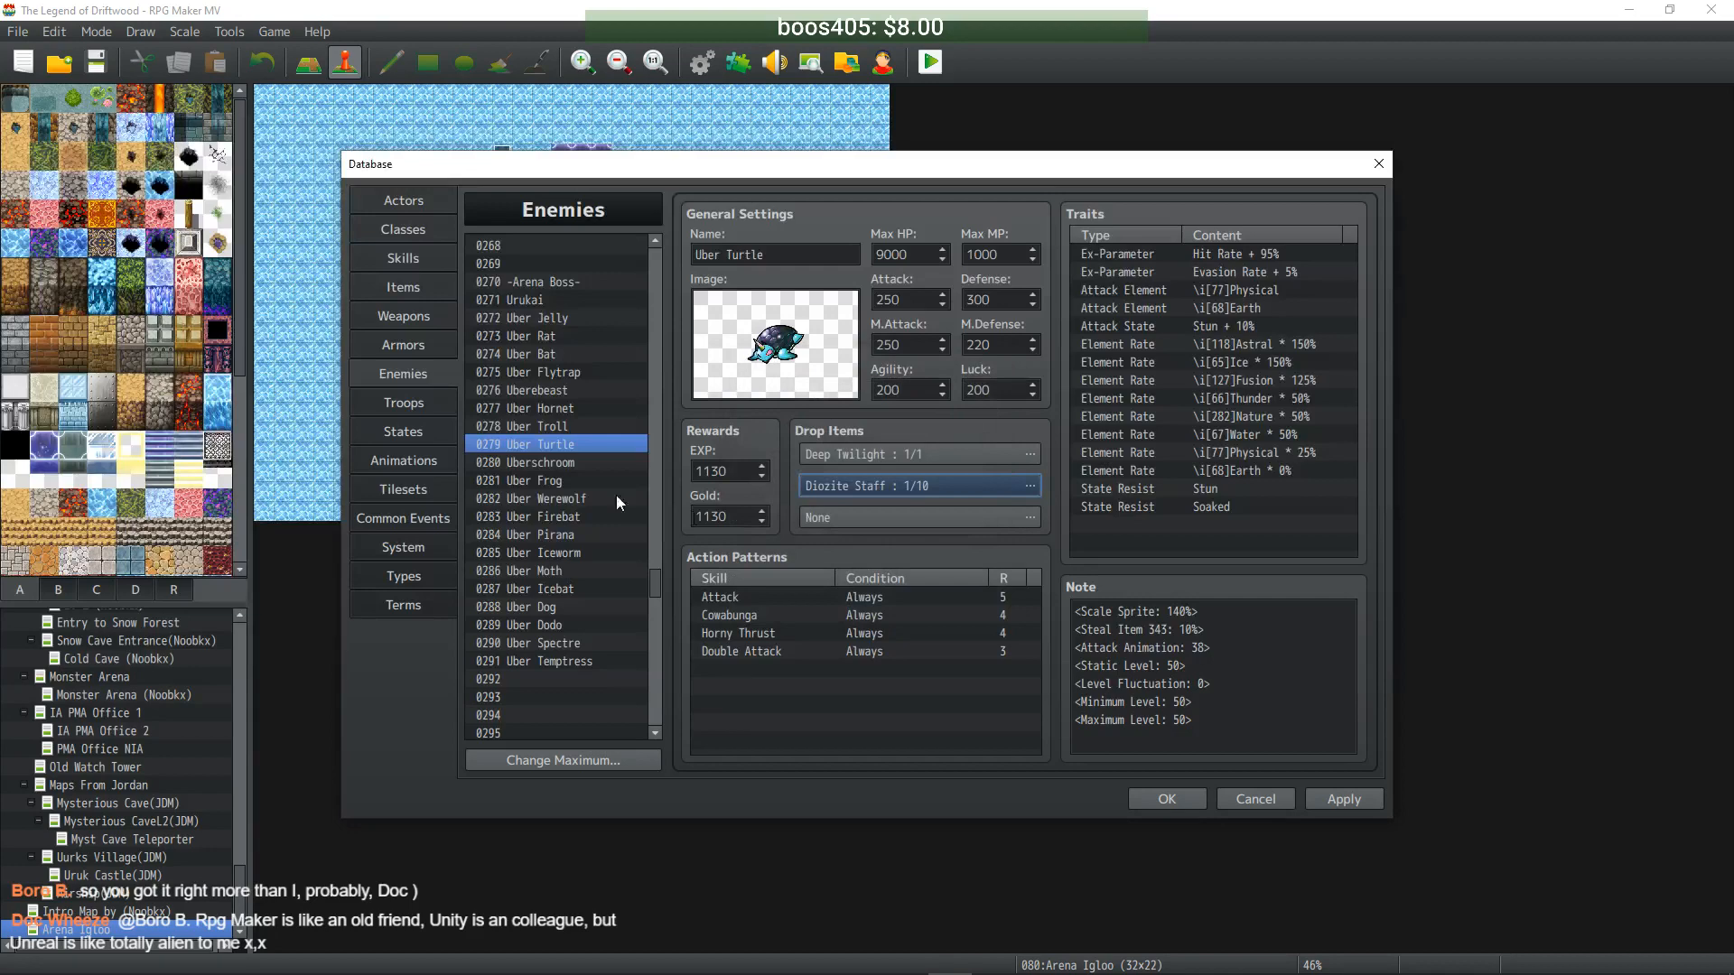
- Give Uberschroom a second drop of Diozite Staff at 1/10
click(577, 463)
double_click(859, 484)
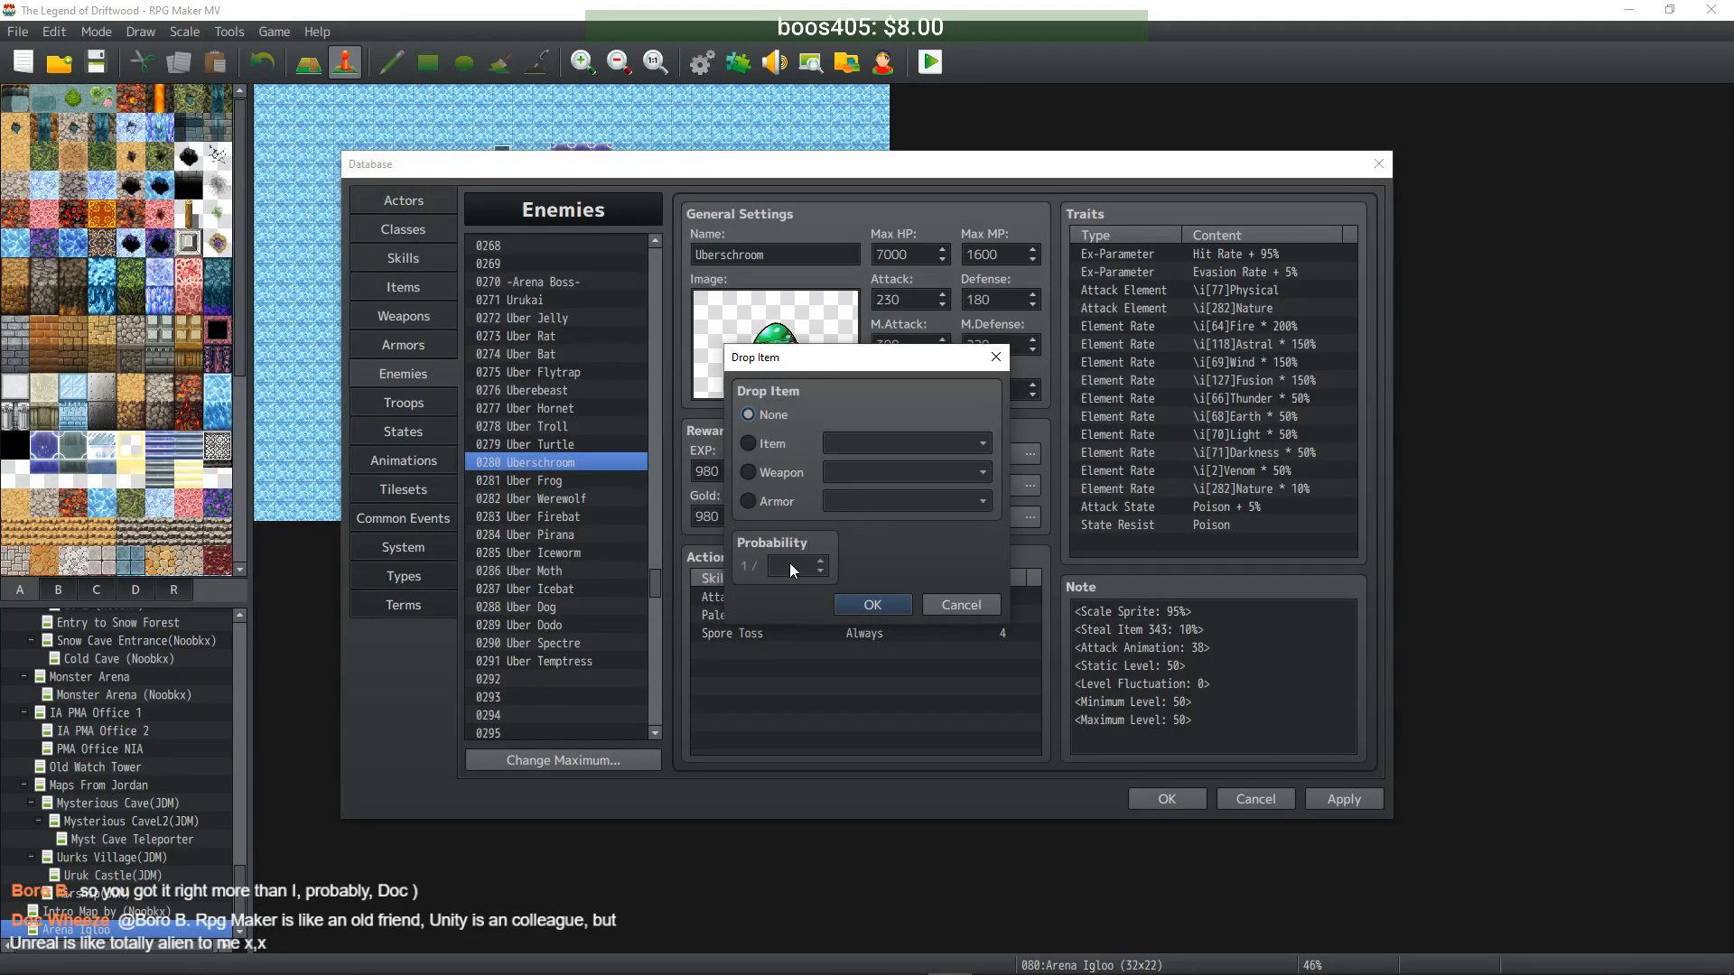
click(762, 471)
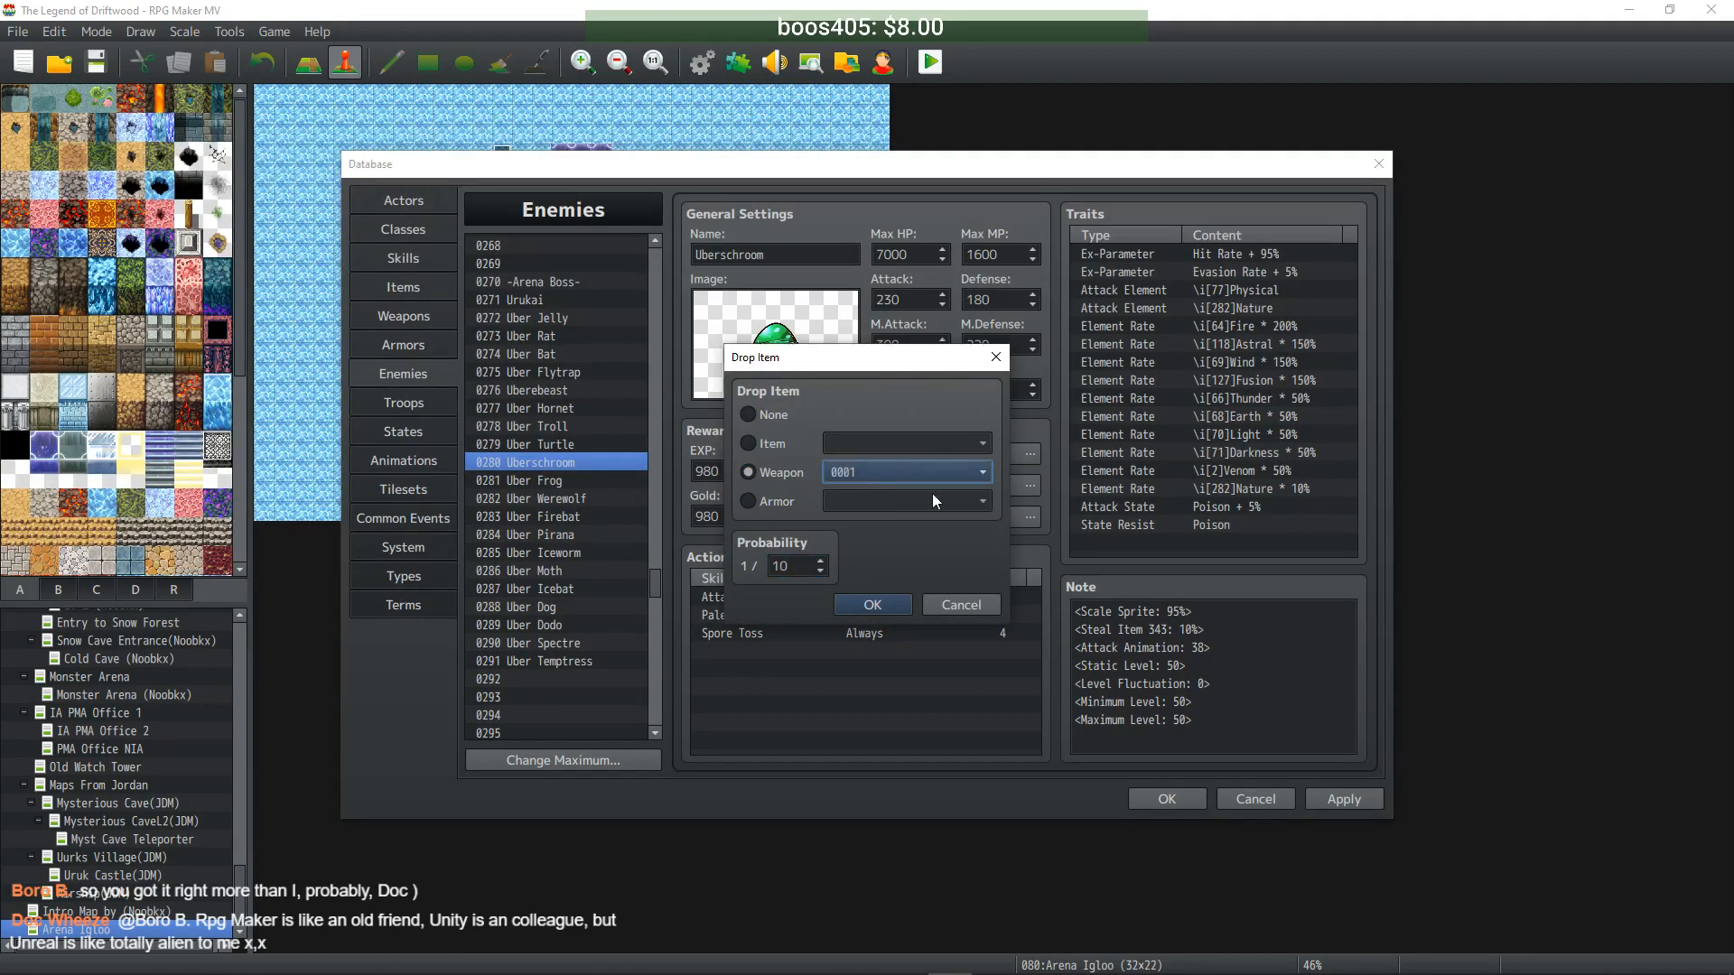
click(966, 472)
drag(984, 512, 988, 761)
click(918, 559)
click(865, 600)
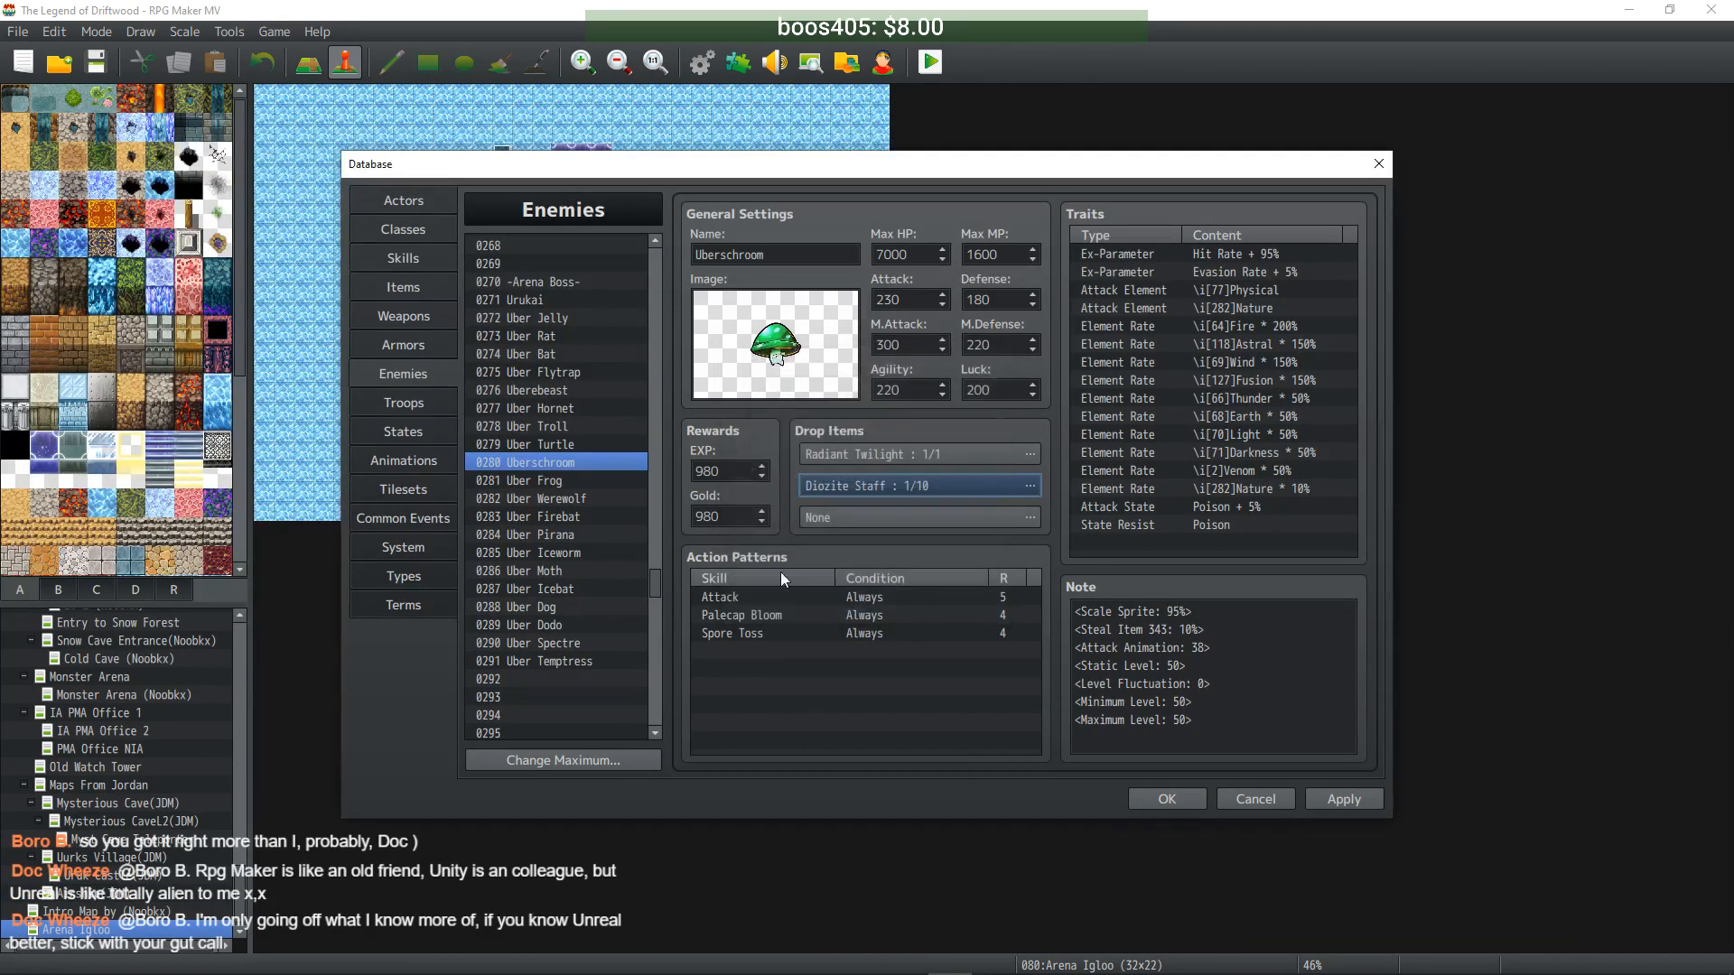
- Give Uber Frog a second drop of Diozite Mace at 1/10
click(545, 482)
double_click(858, 491)
click(771, 475)
click(869, 471)
drag(982, 499, 991, 772)
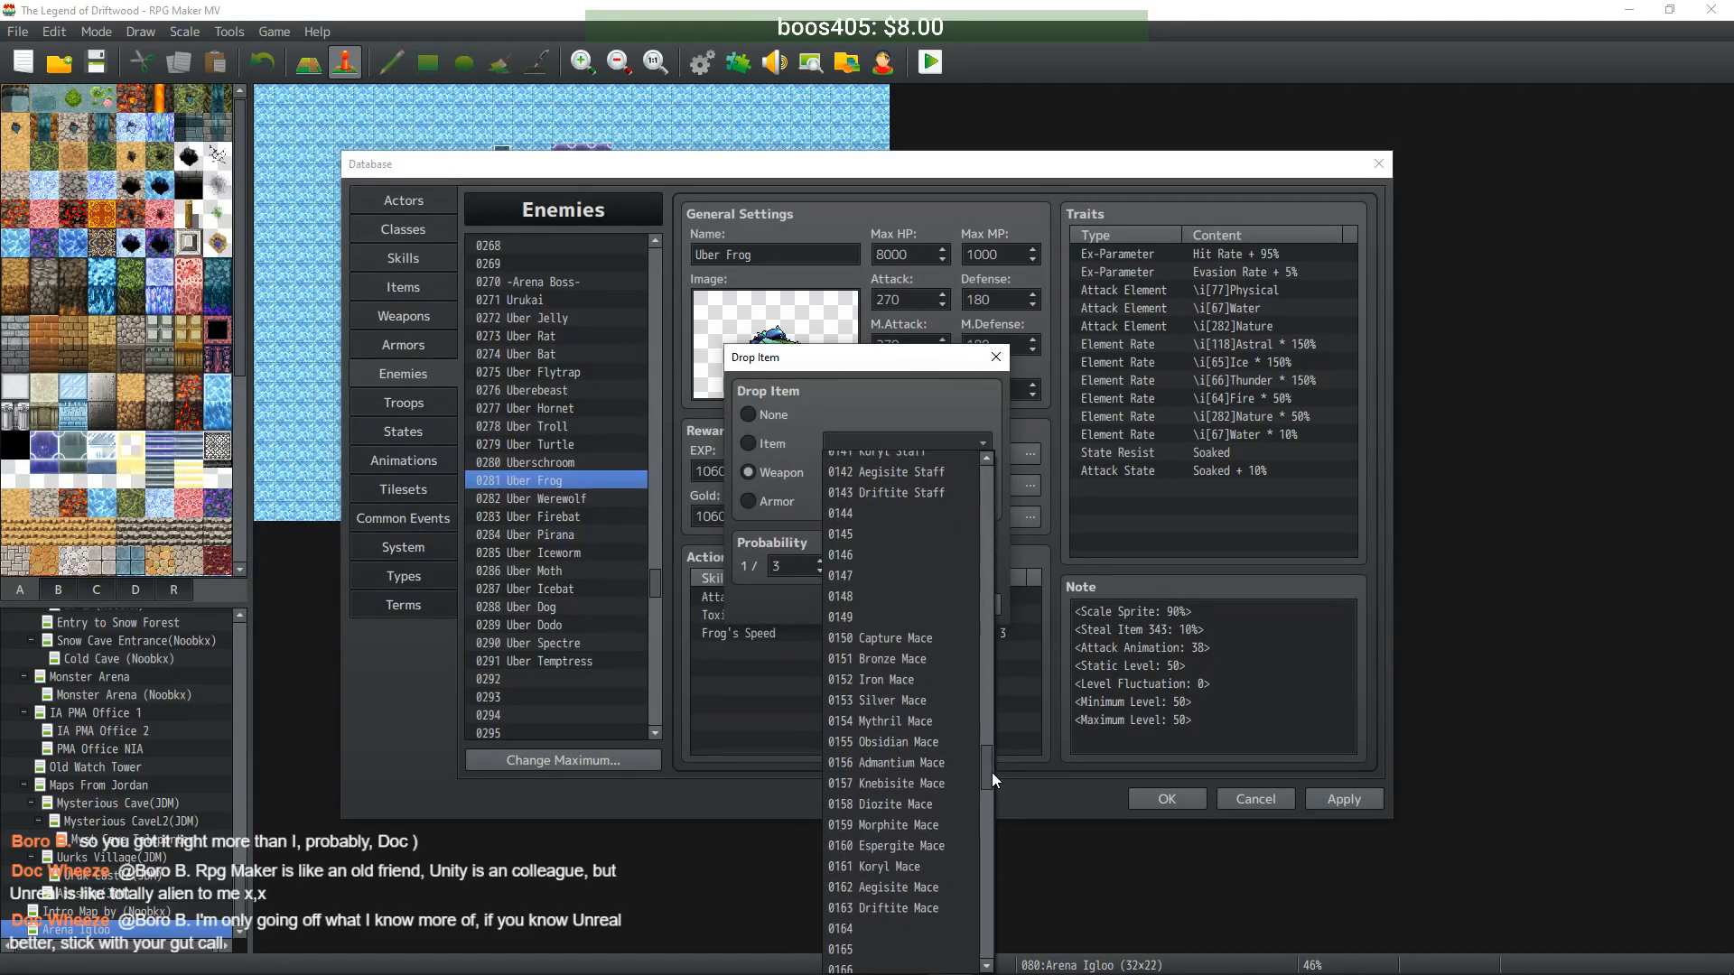
click(938, 803)
click(788, 566)
click(872, 605)
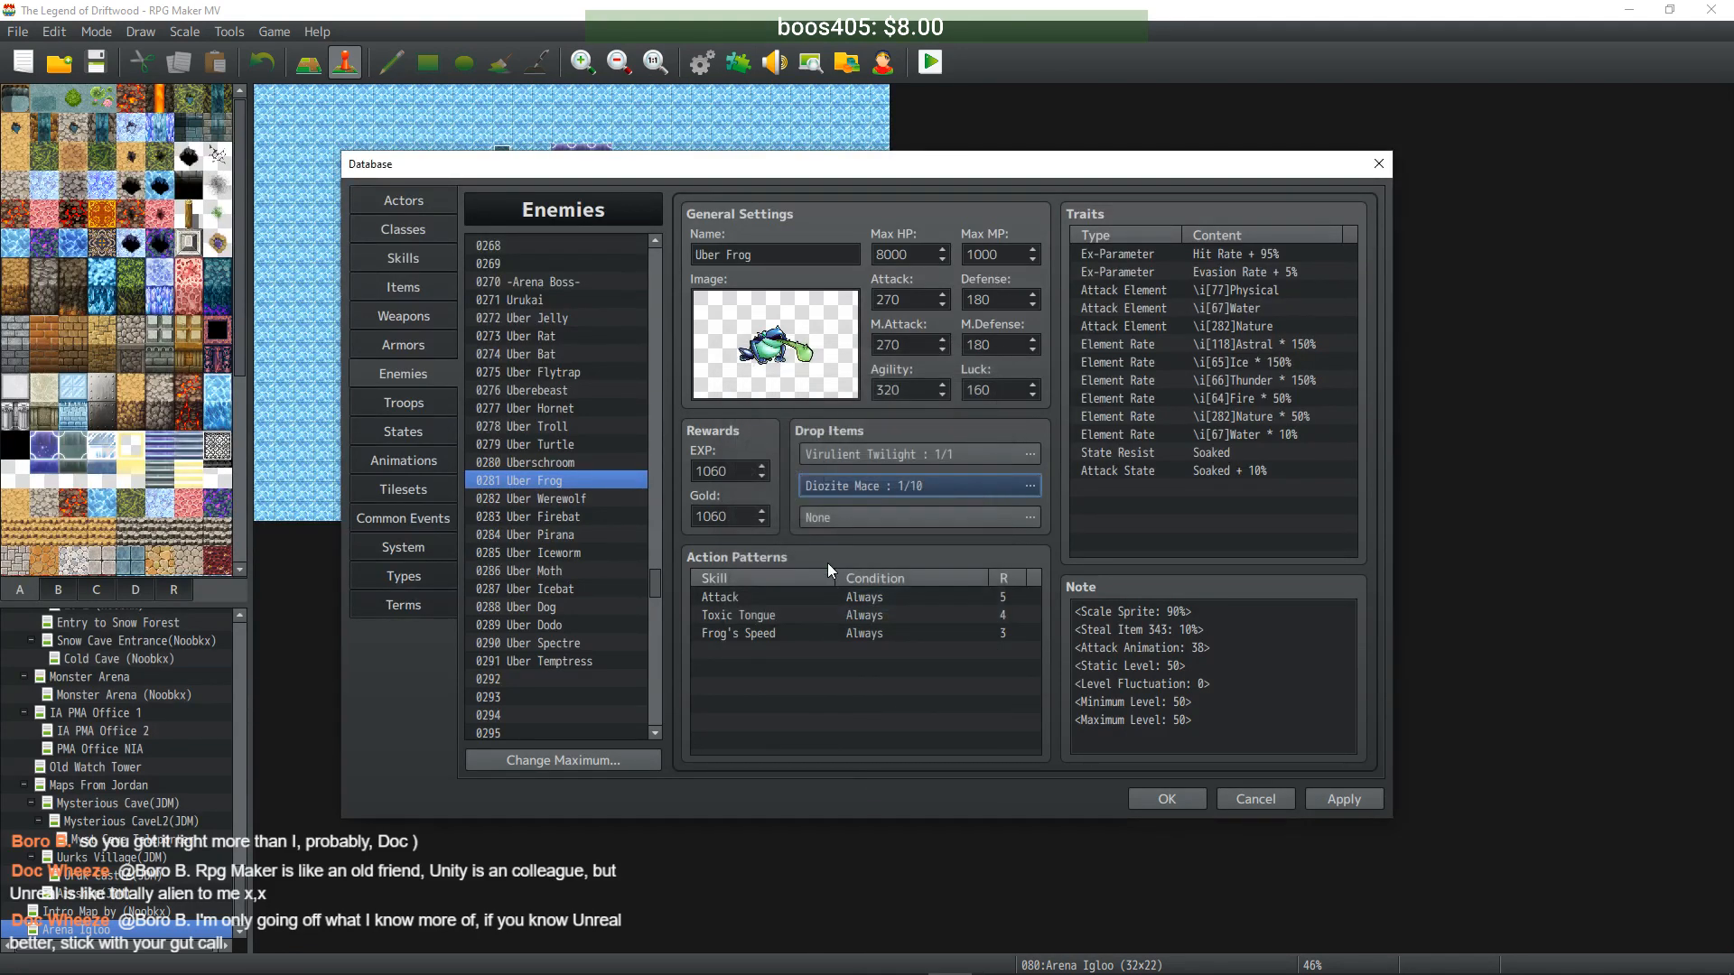
- Give Uber Werewolf a second drop of Diozite Mace at 1/10
click(581, 498)
double_click(836, 486)
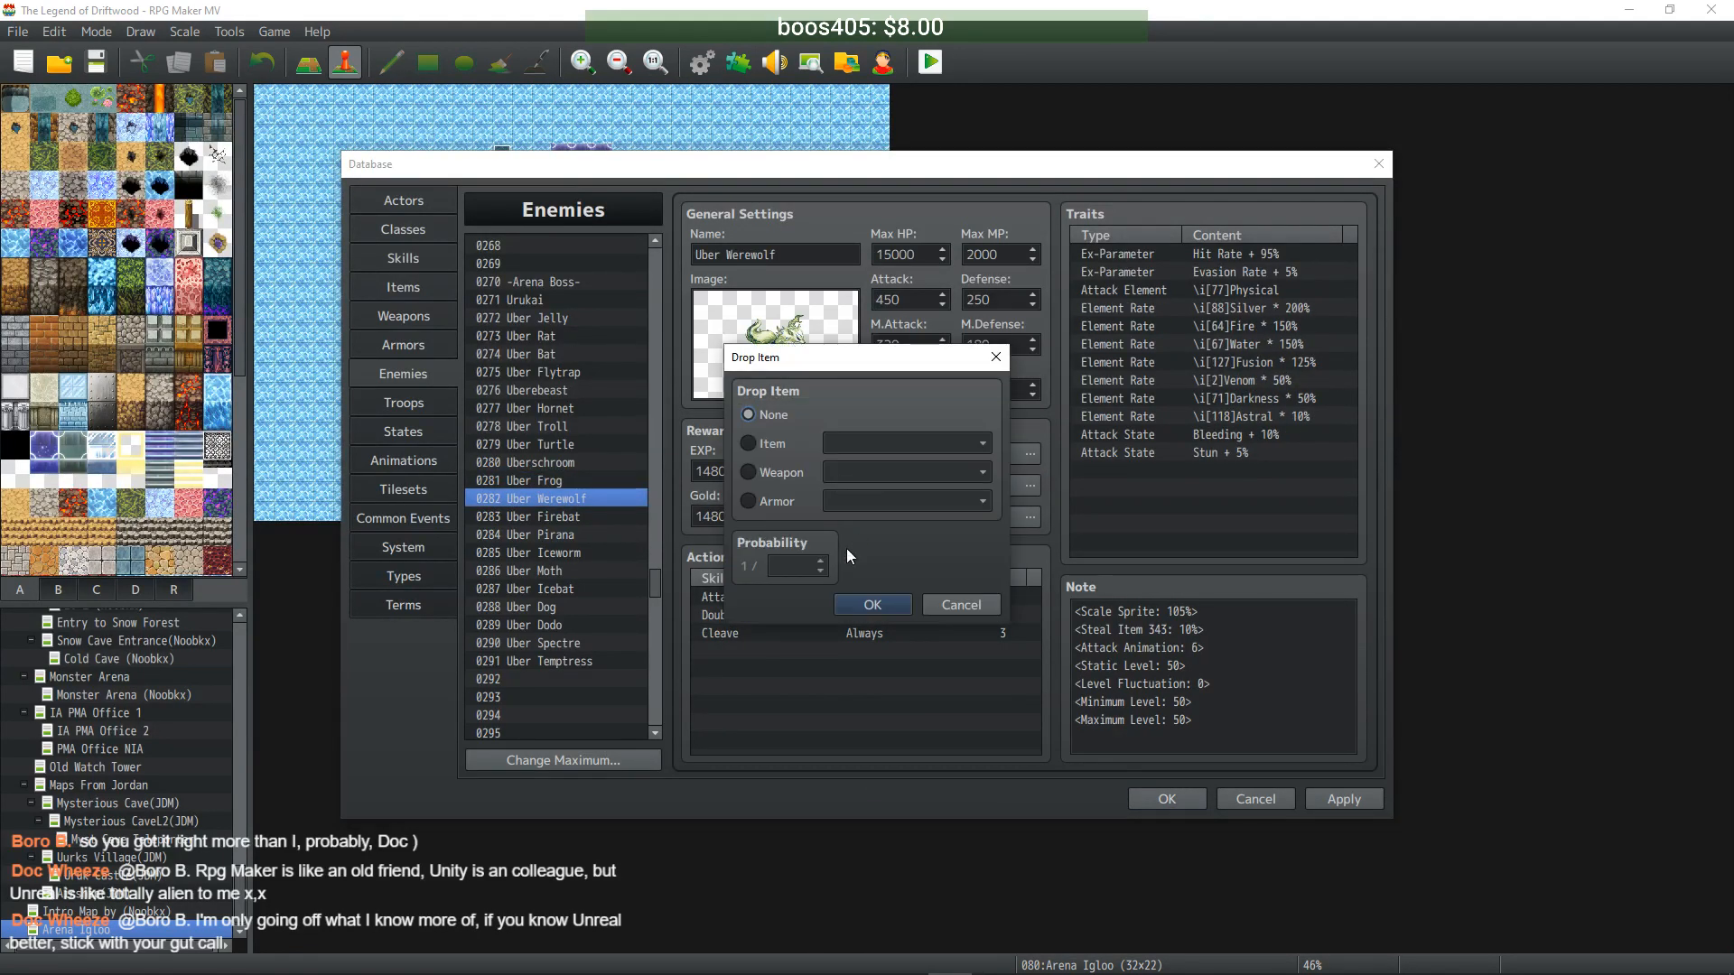
click(767, 474)
double_click(787, 564)
text(10)
click(959, 473)
drag(989, 496, 989, 765)
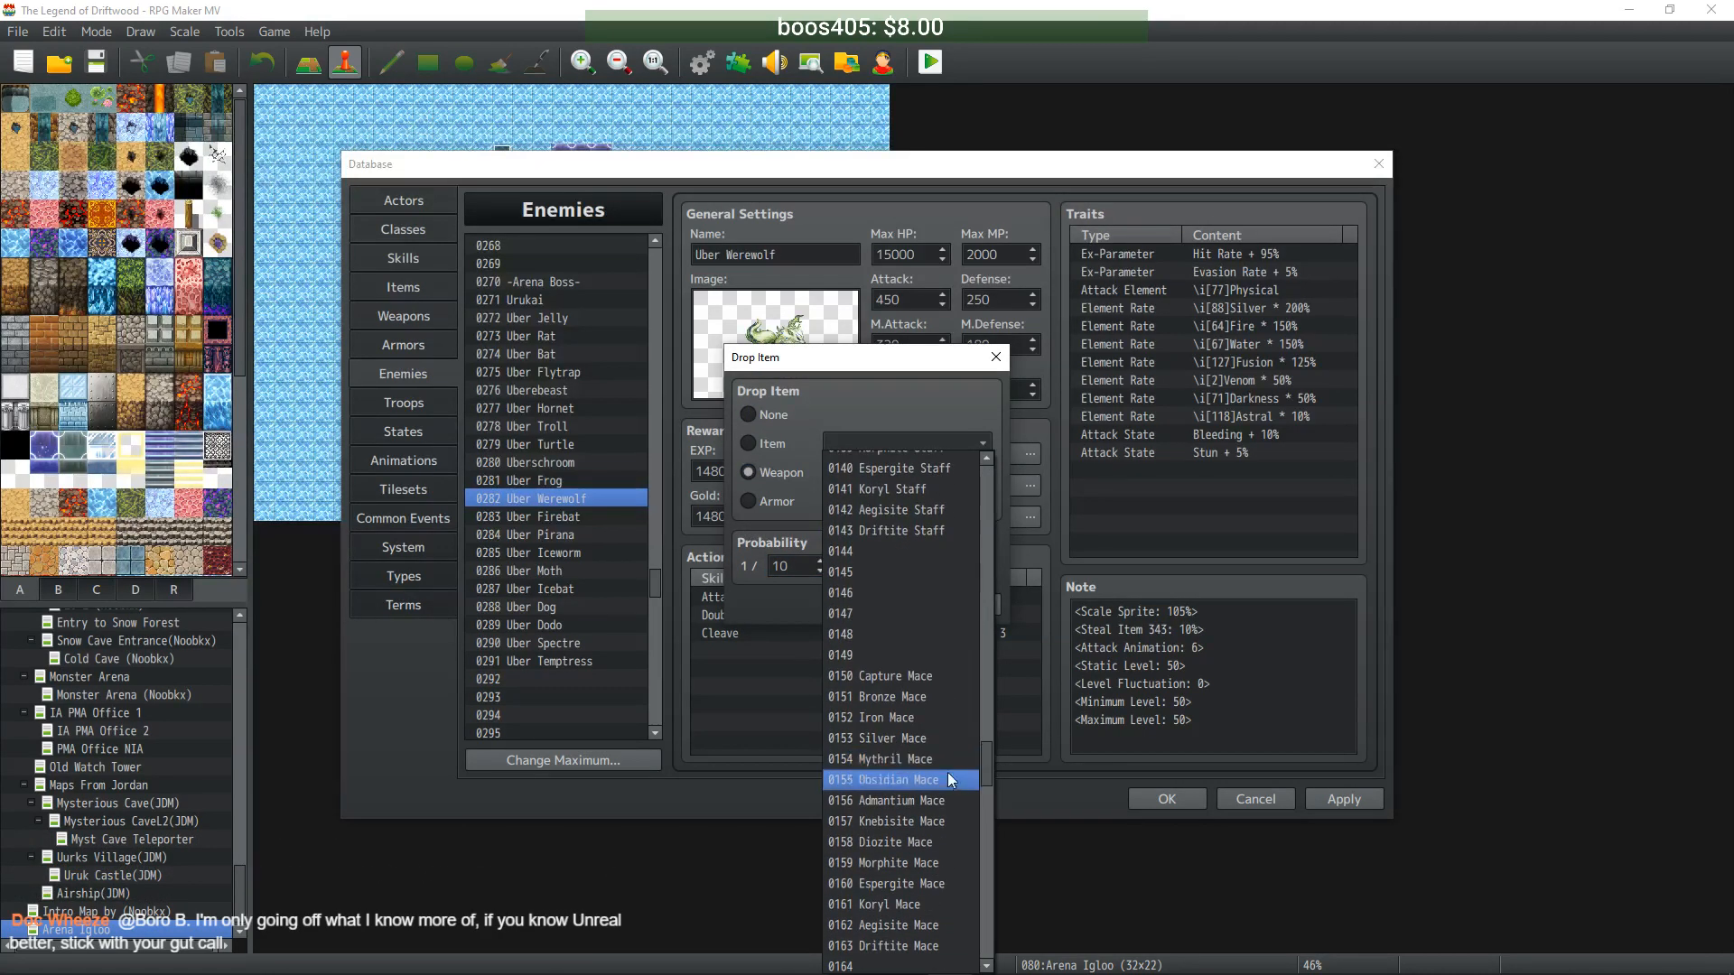
click(940, 842)
click(890, 609)
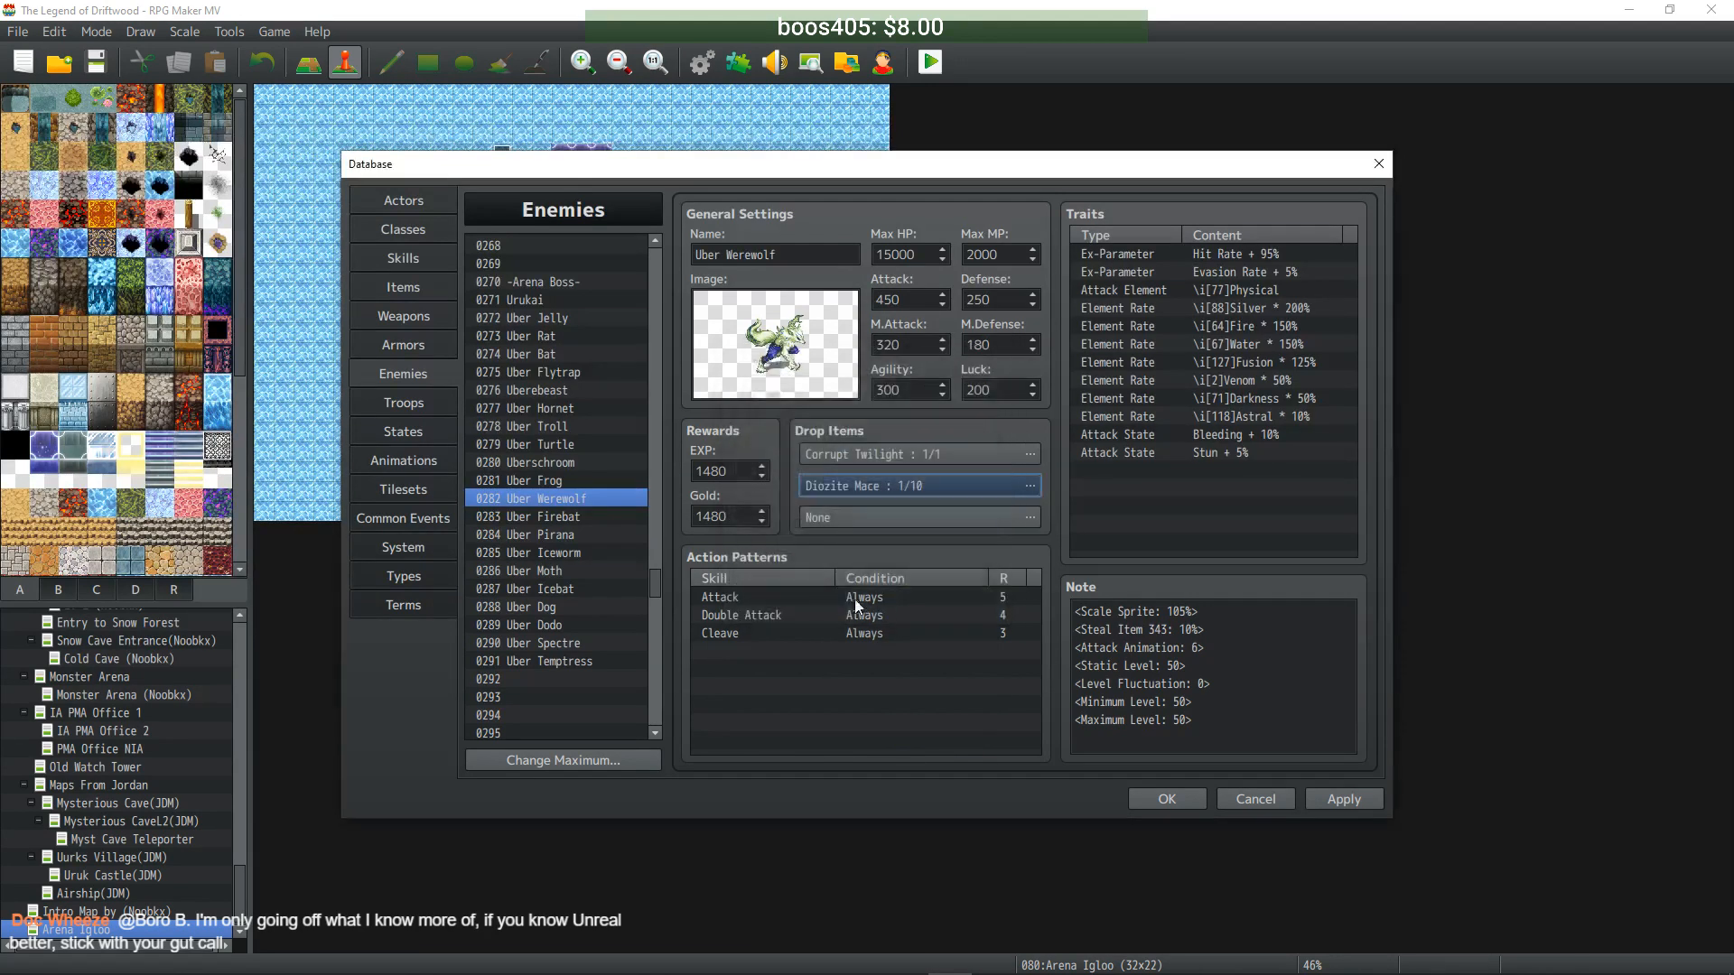
- Give Uber Firebat a 1/10 Diozite Harp second drop and apply the changes
click(569, 516)
double_click(854, 485)
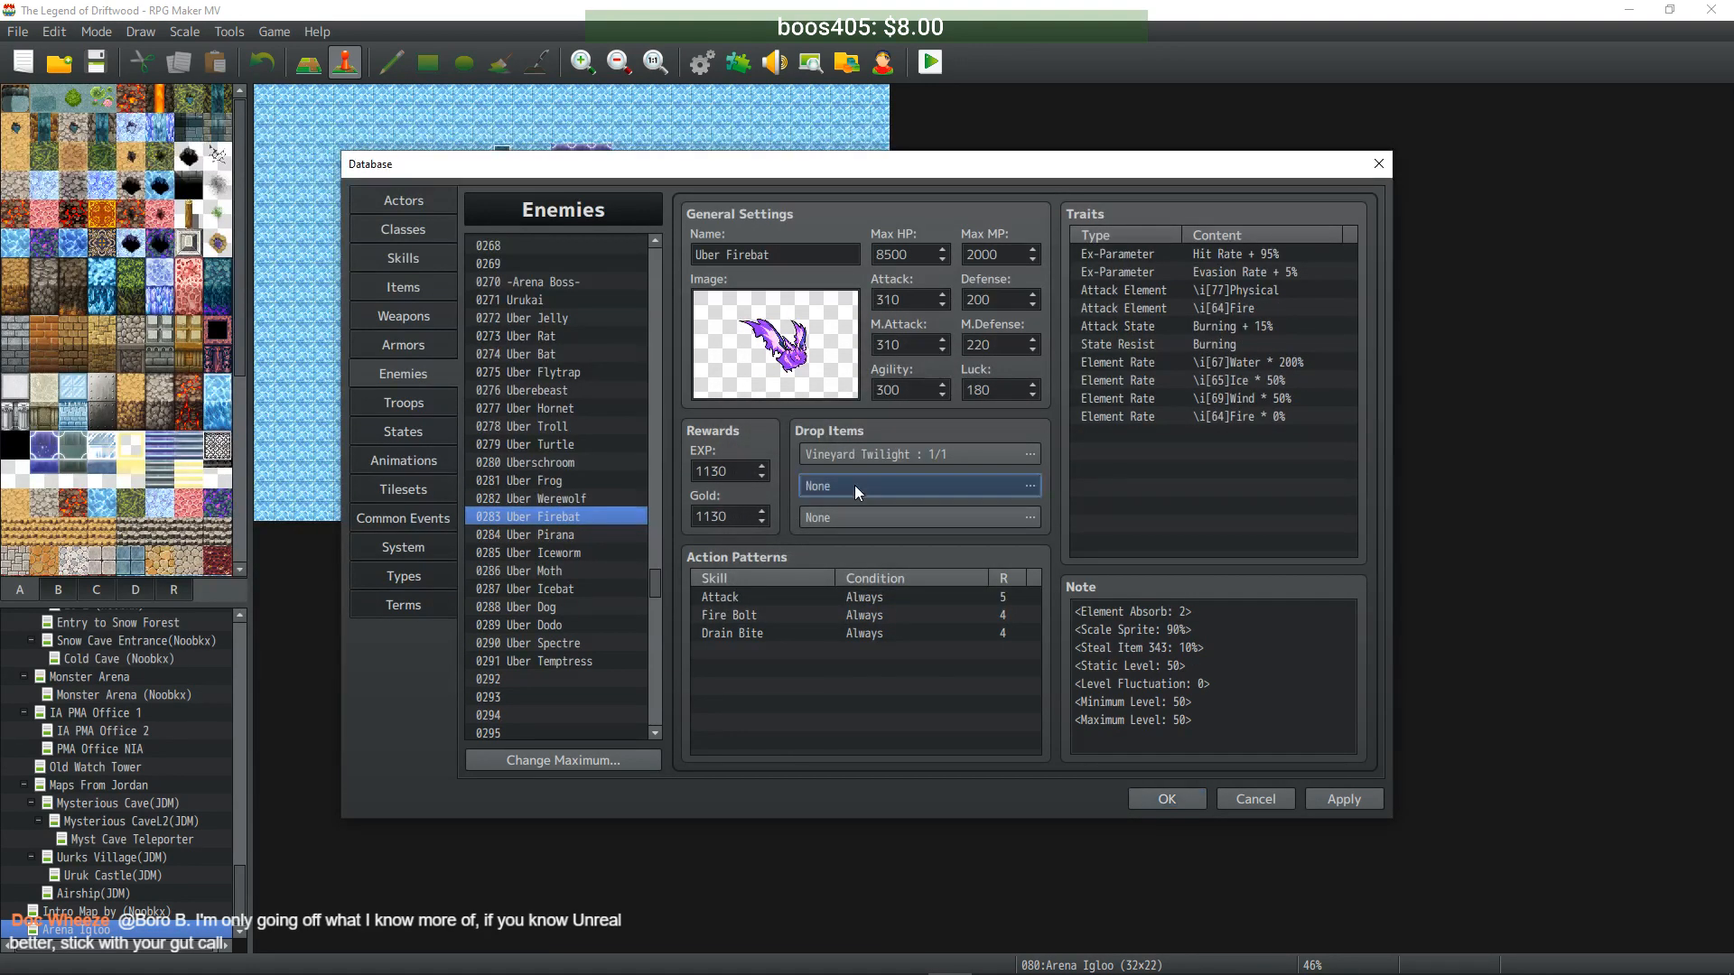
click(773, 472)
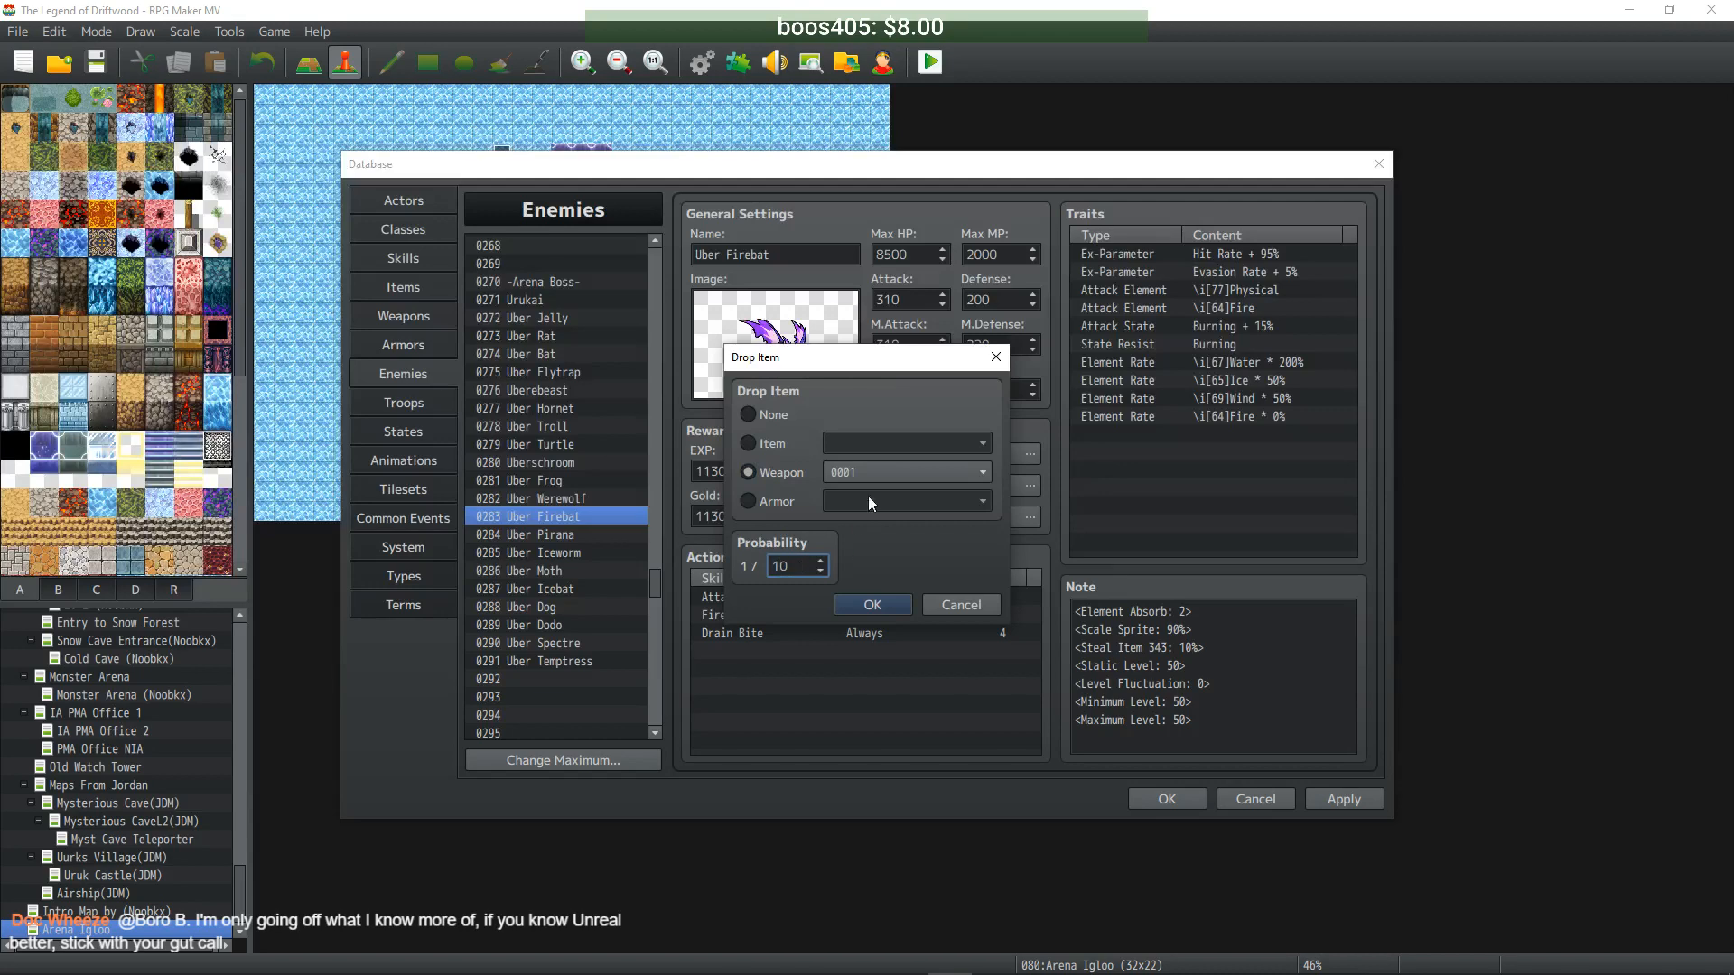
click(905, 473)
drag(988, 504, 989, 821)
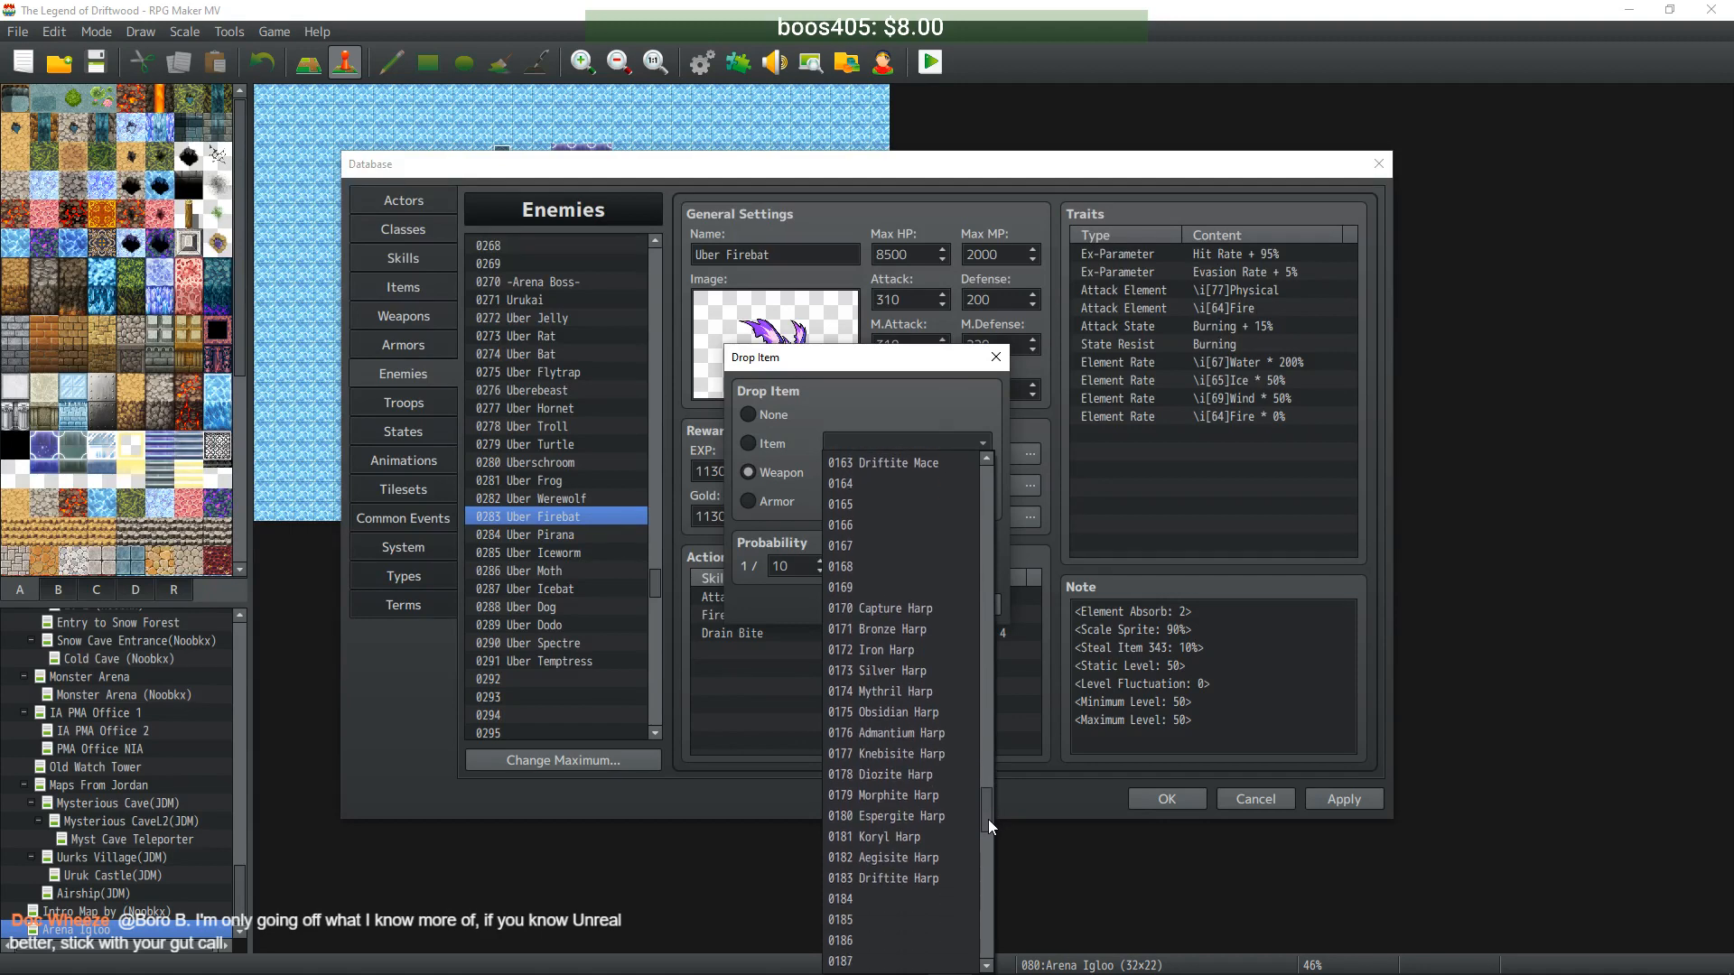
click(935, 774)
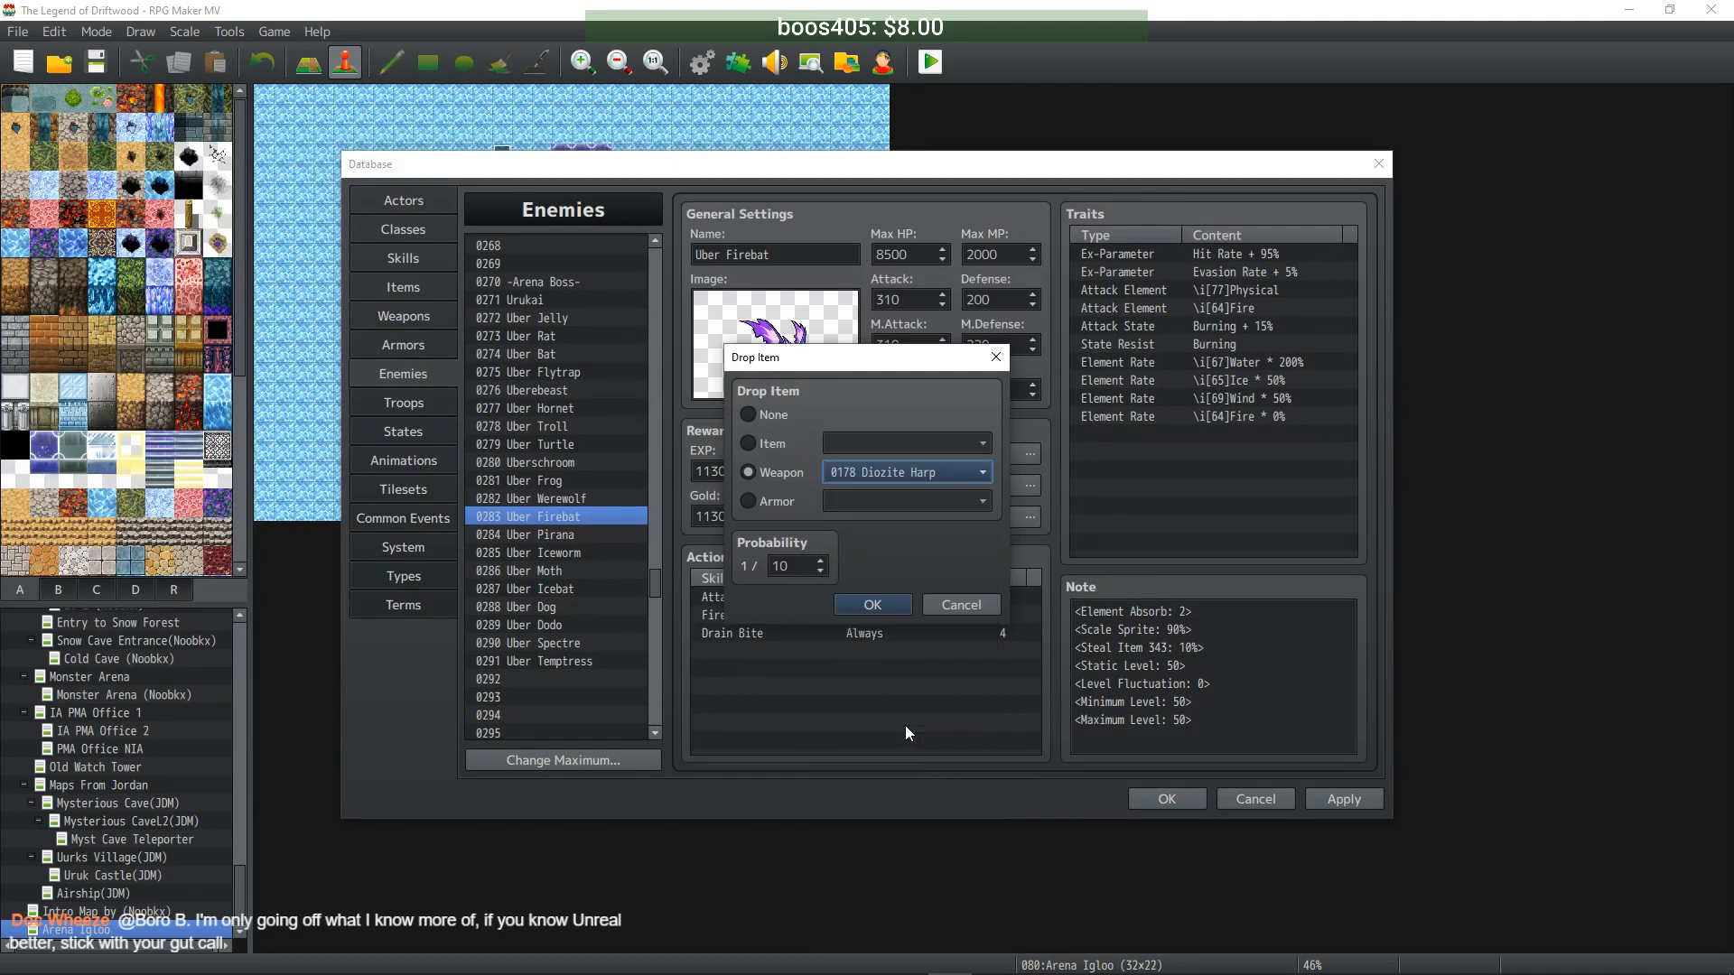
click(880, 604)
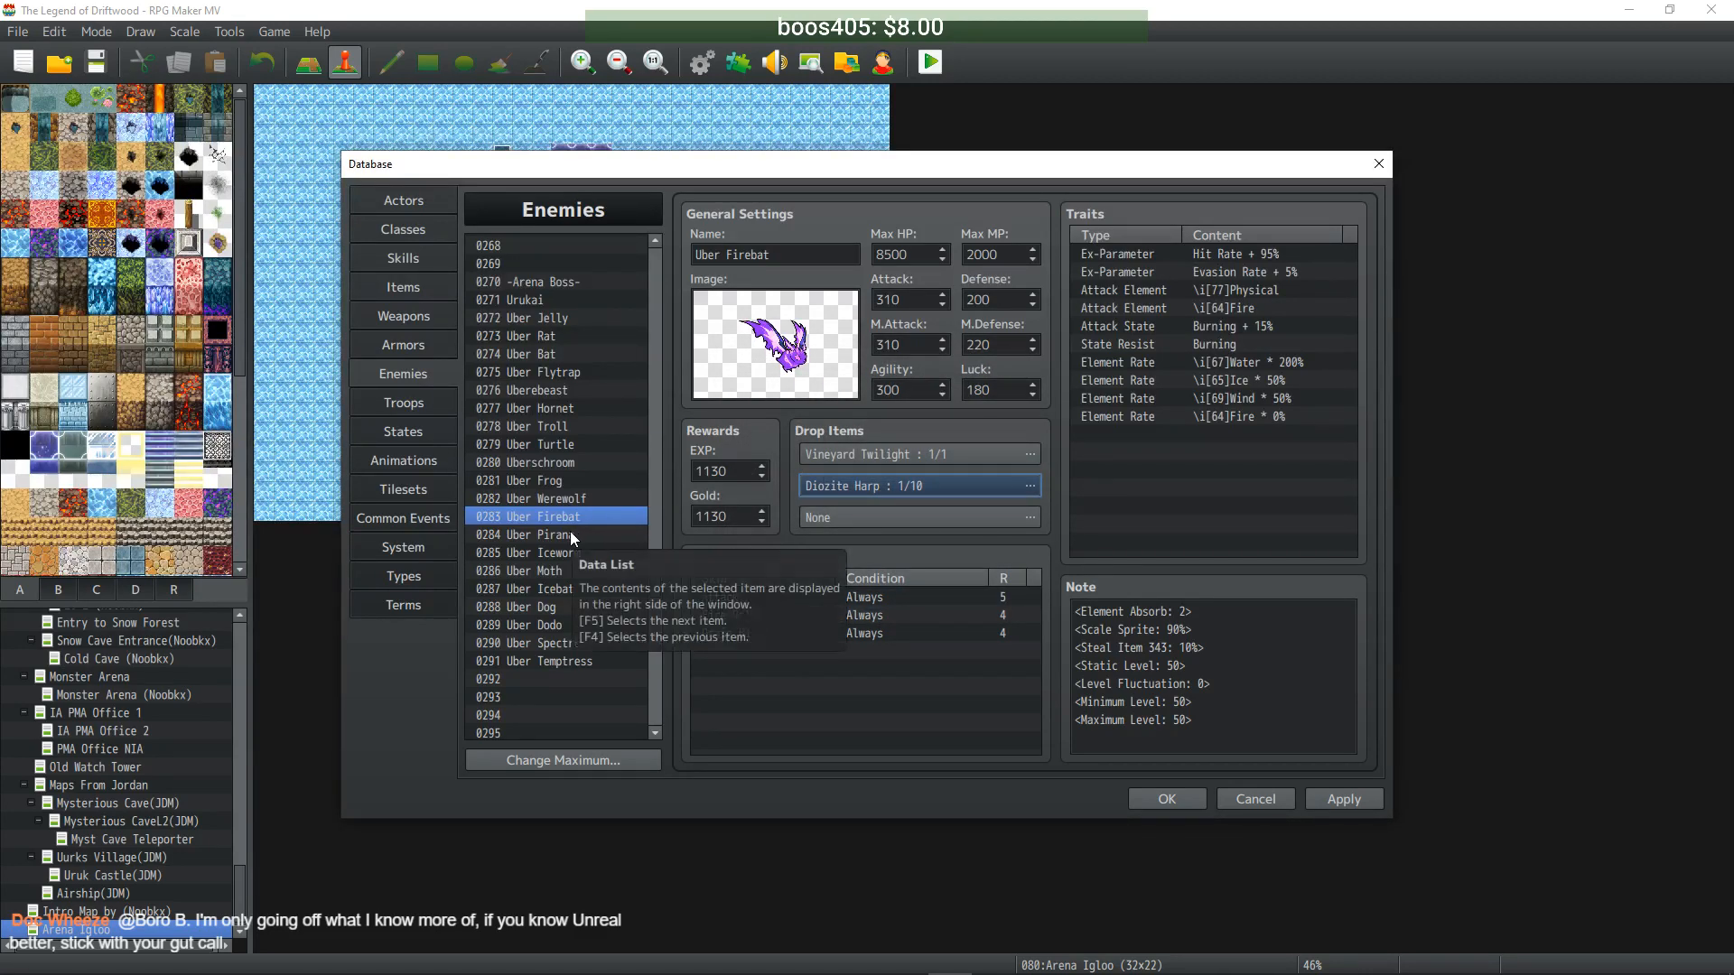
click(1327, 799)
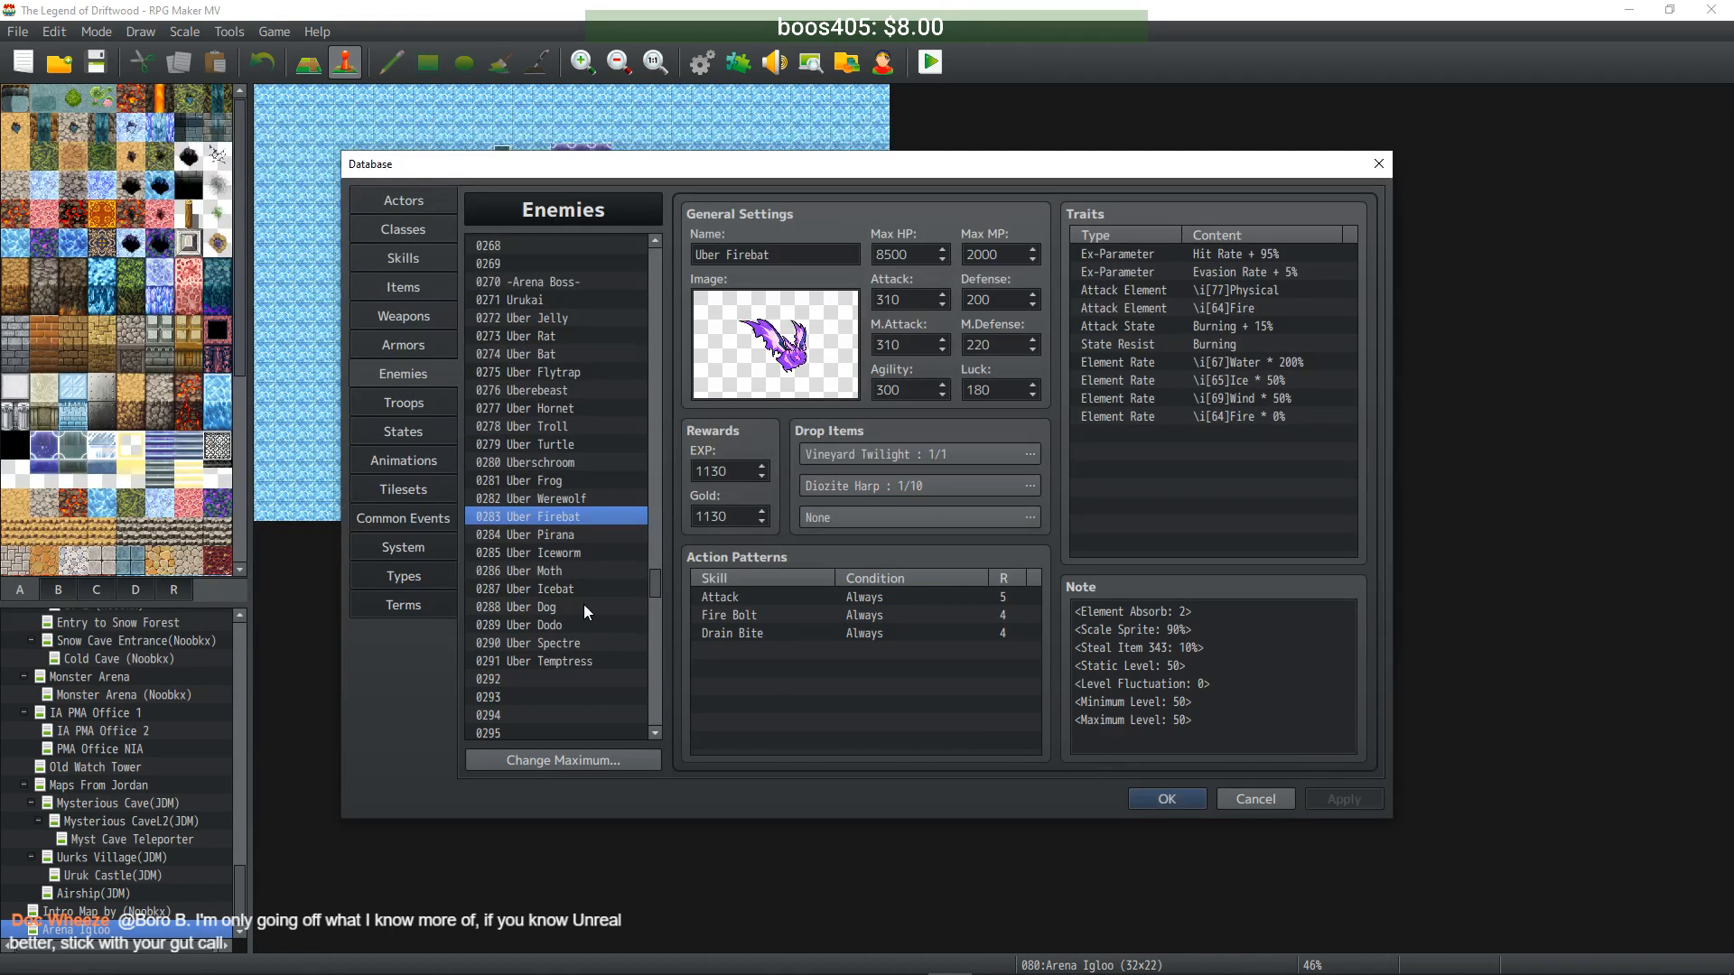
- Give Uber Pirana a second drop of Diozite Helmet
click(560, 536)
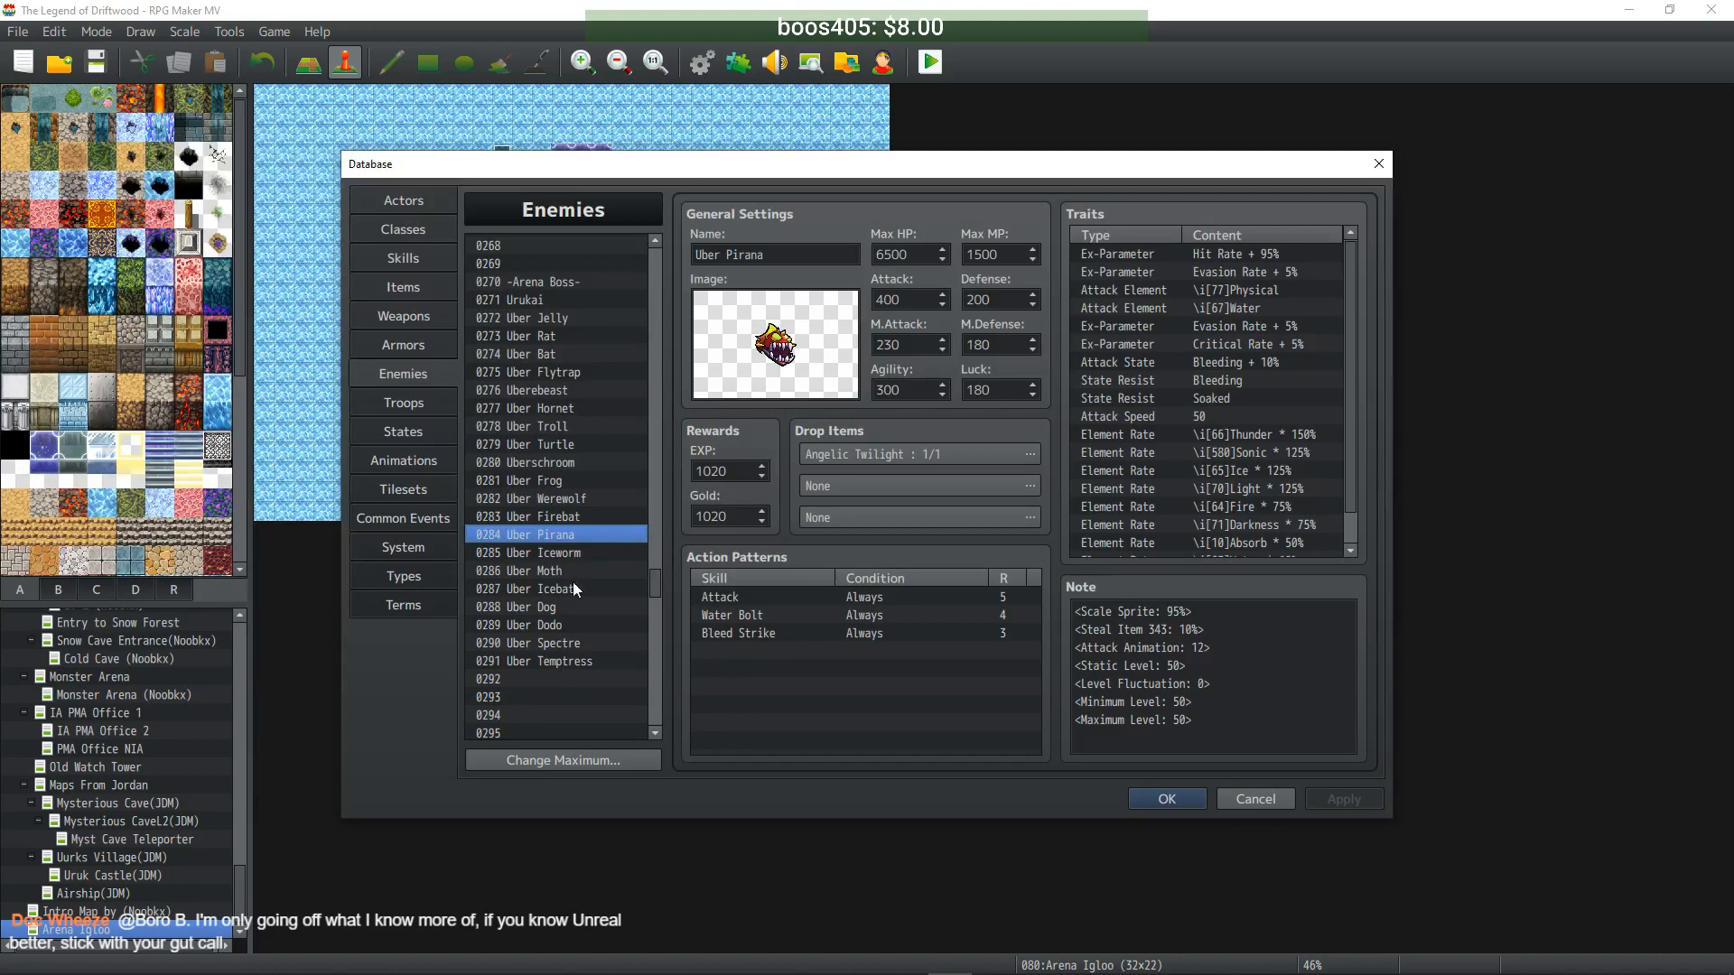
double_click(881, 486)
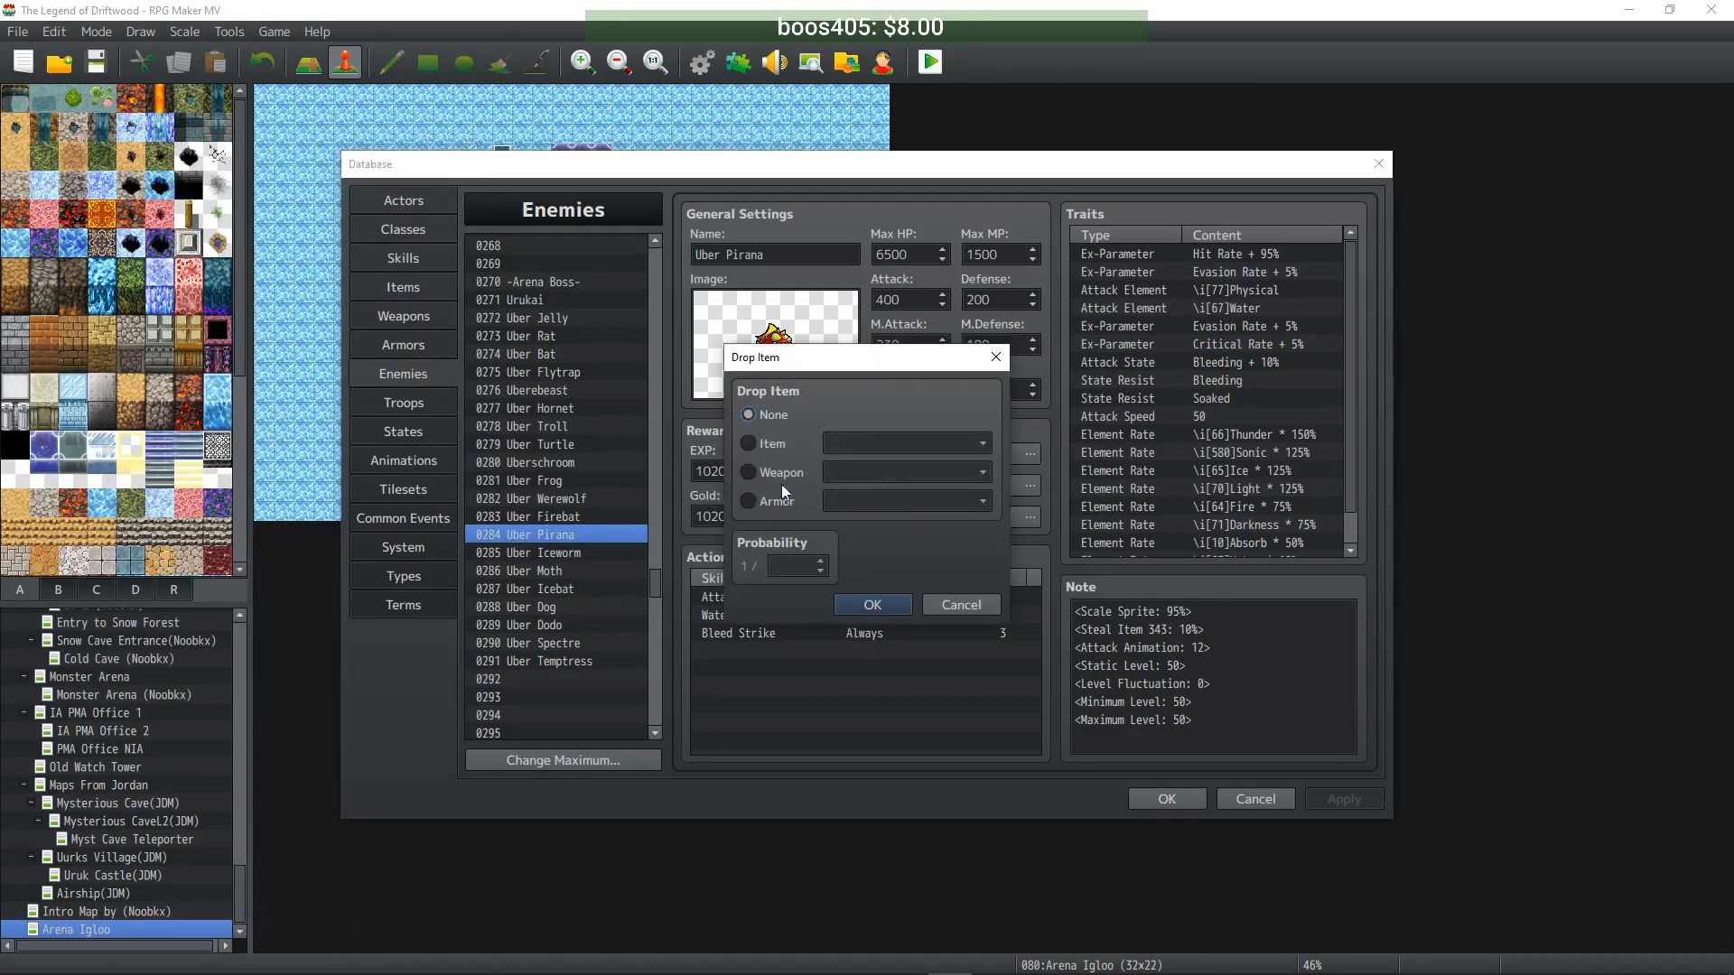
click(778, 499)
click(918, 491)
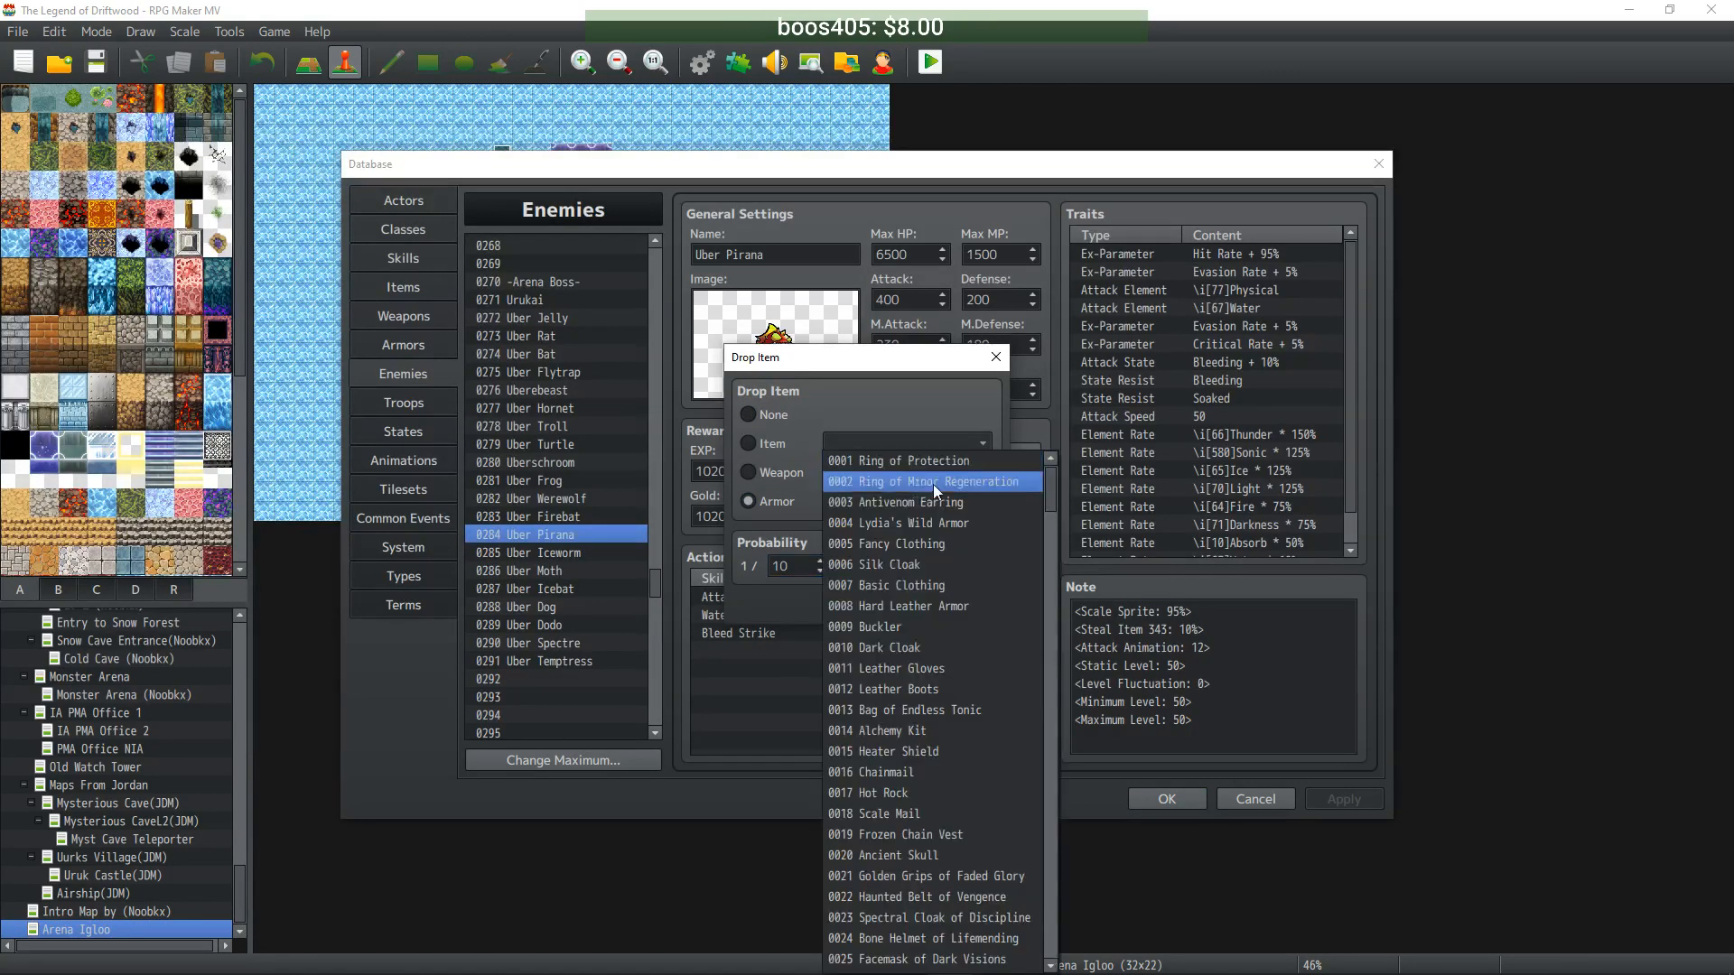
scroll(984, 605, down, 17)
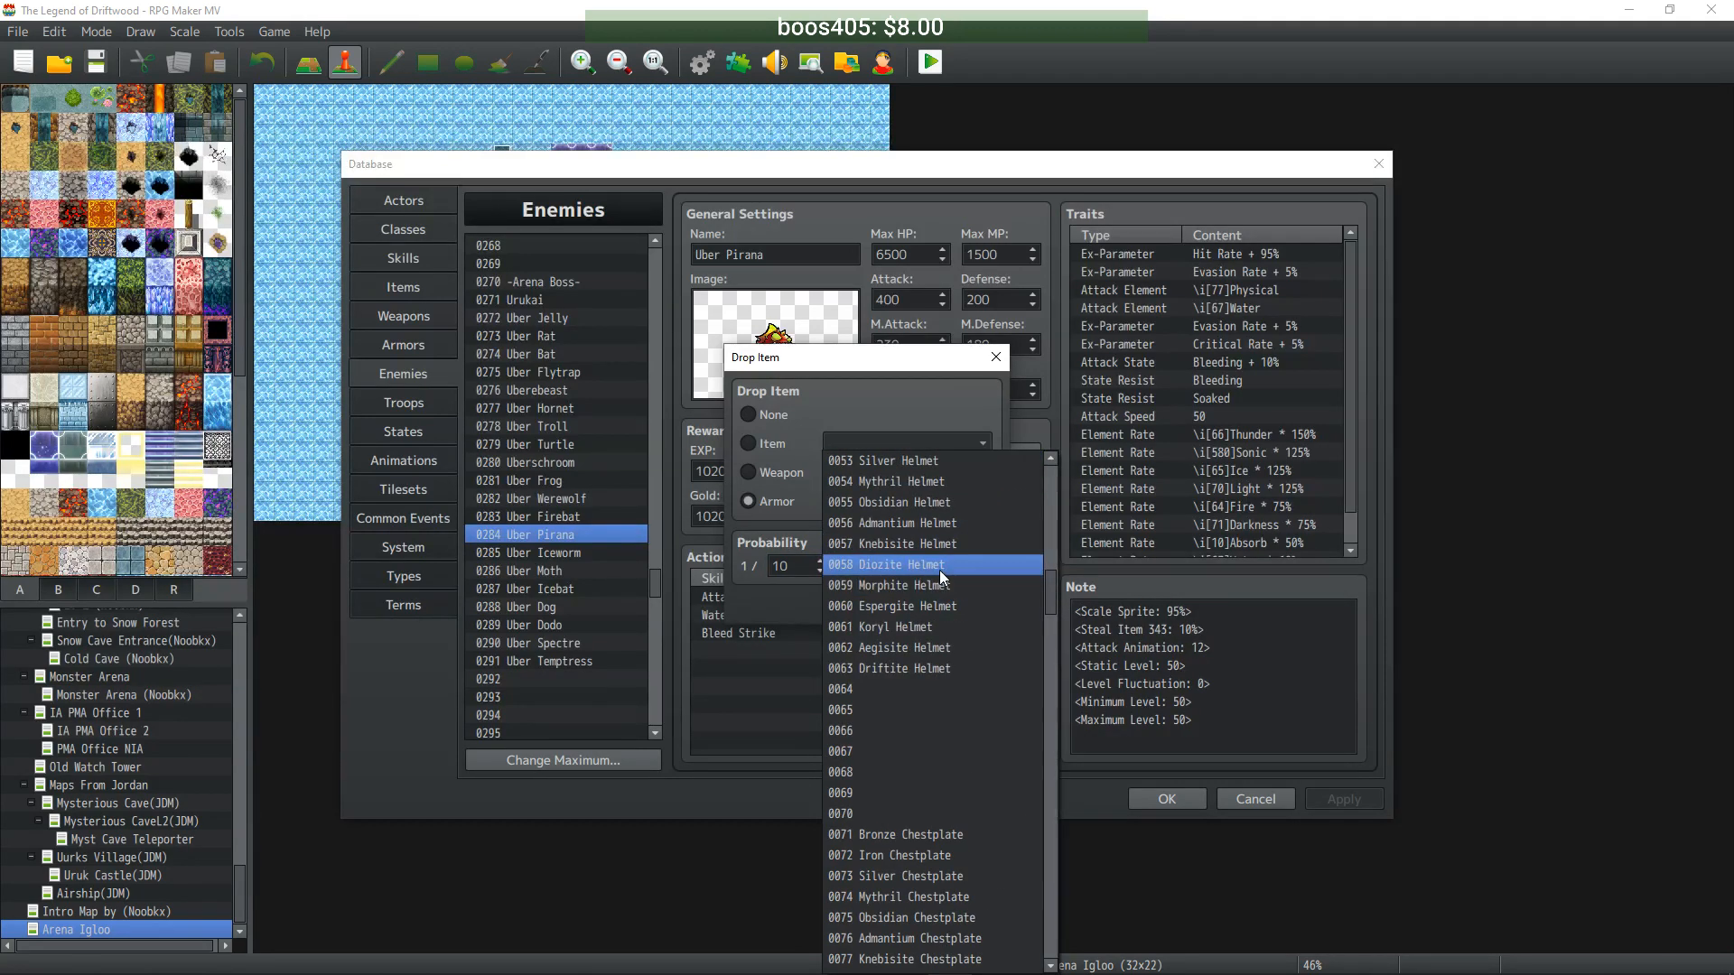
click(940, 569)
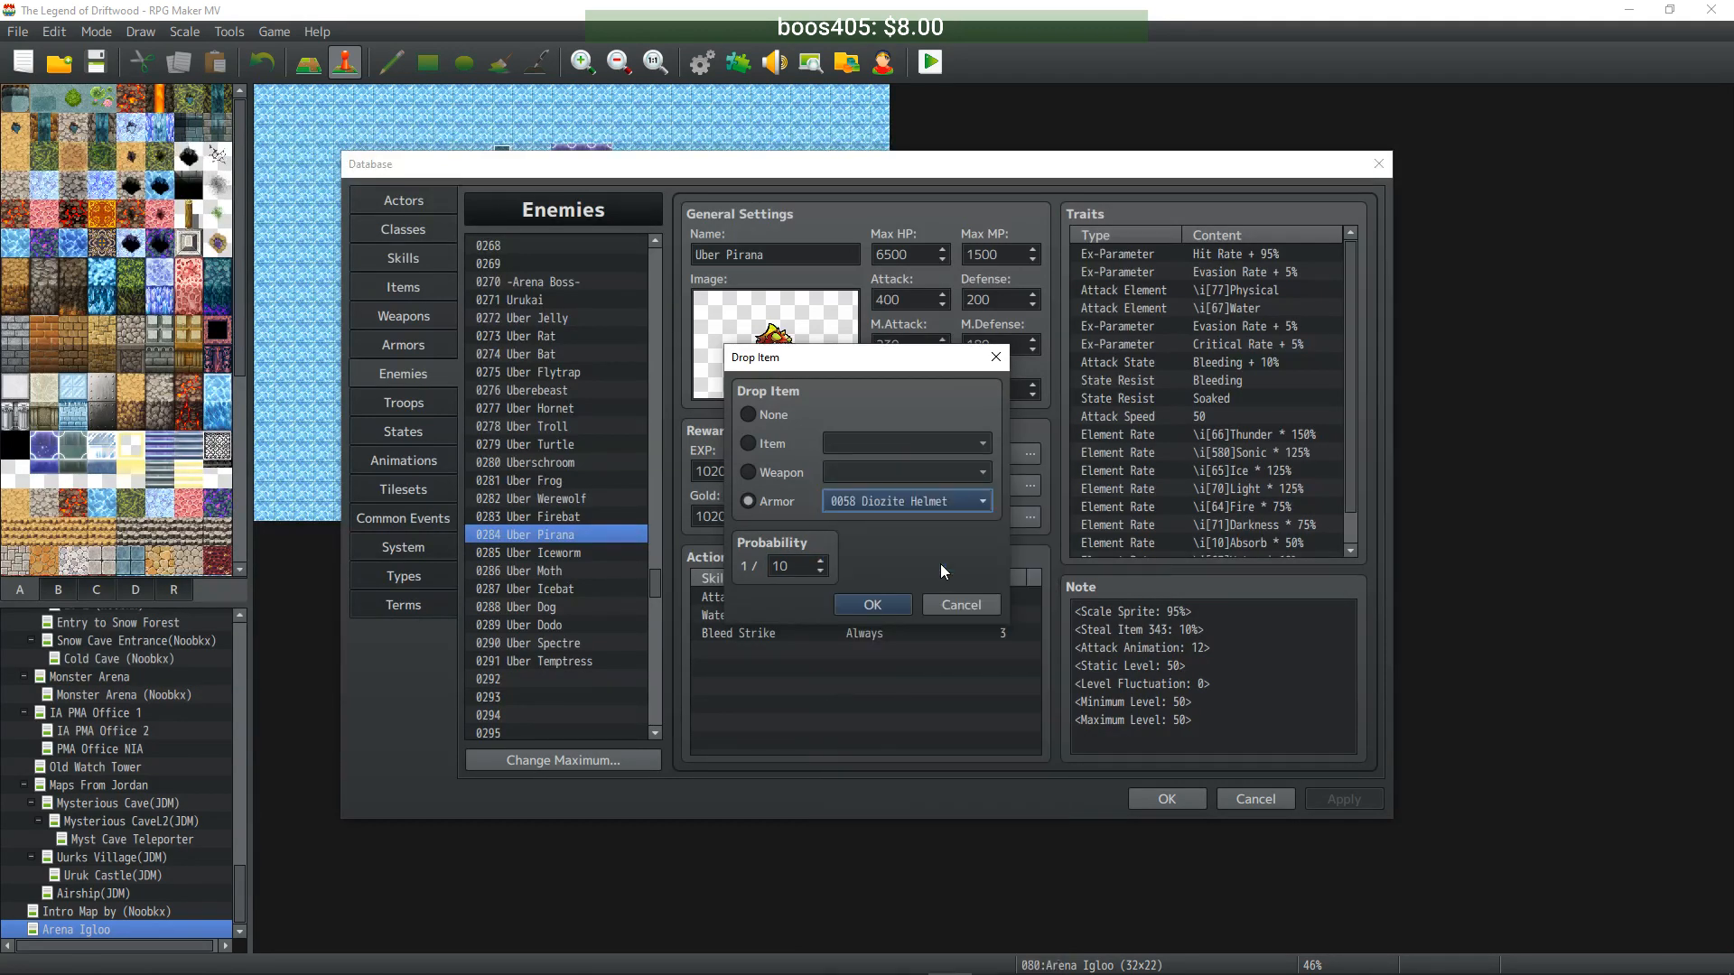
click(873, 604)
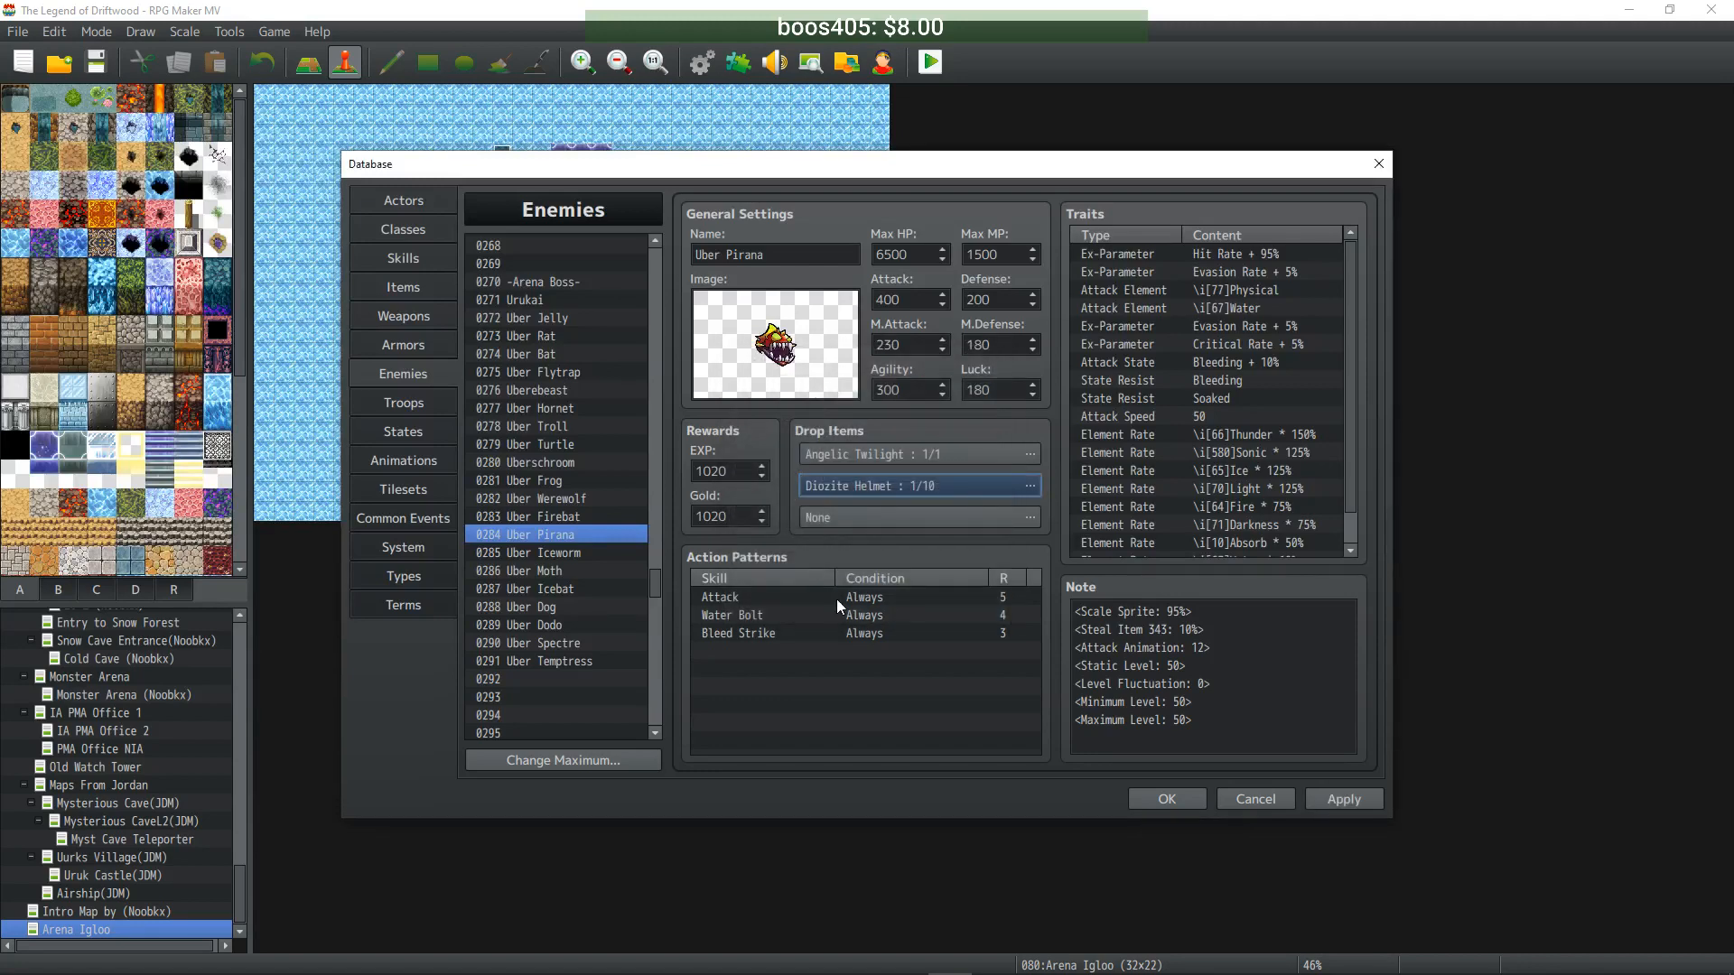
- Give Uber Iceworm a second drop of Diozite Chestplate at 1/10
click(561, 552)
double_click(885, 485)
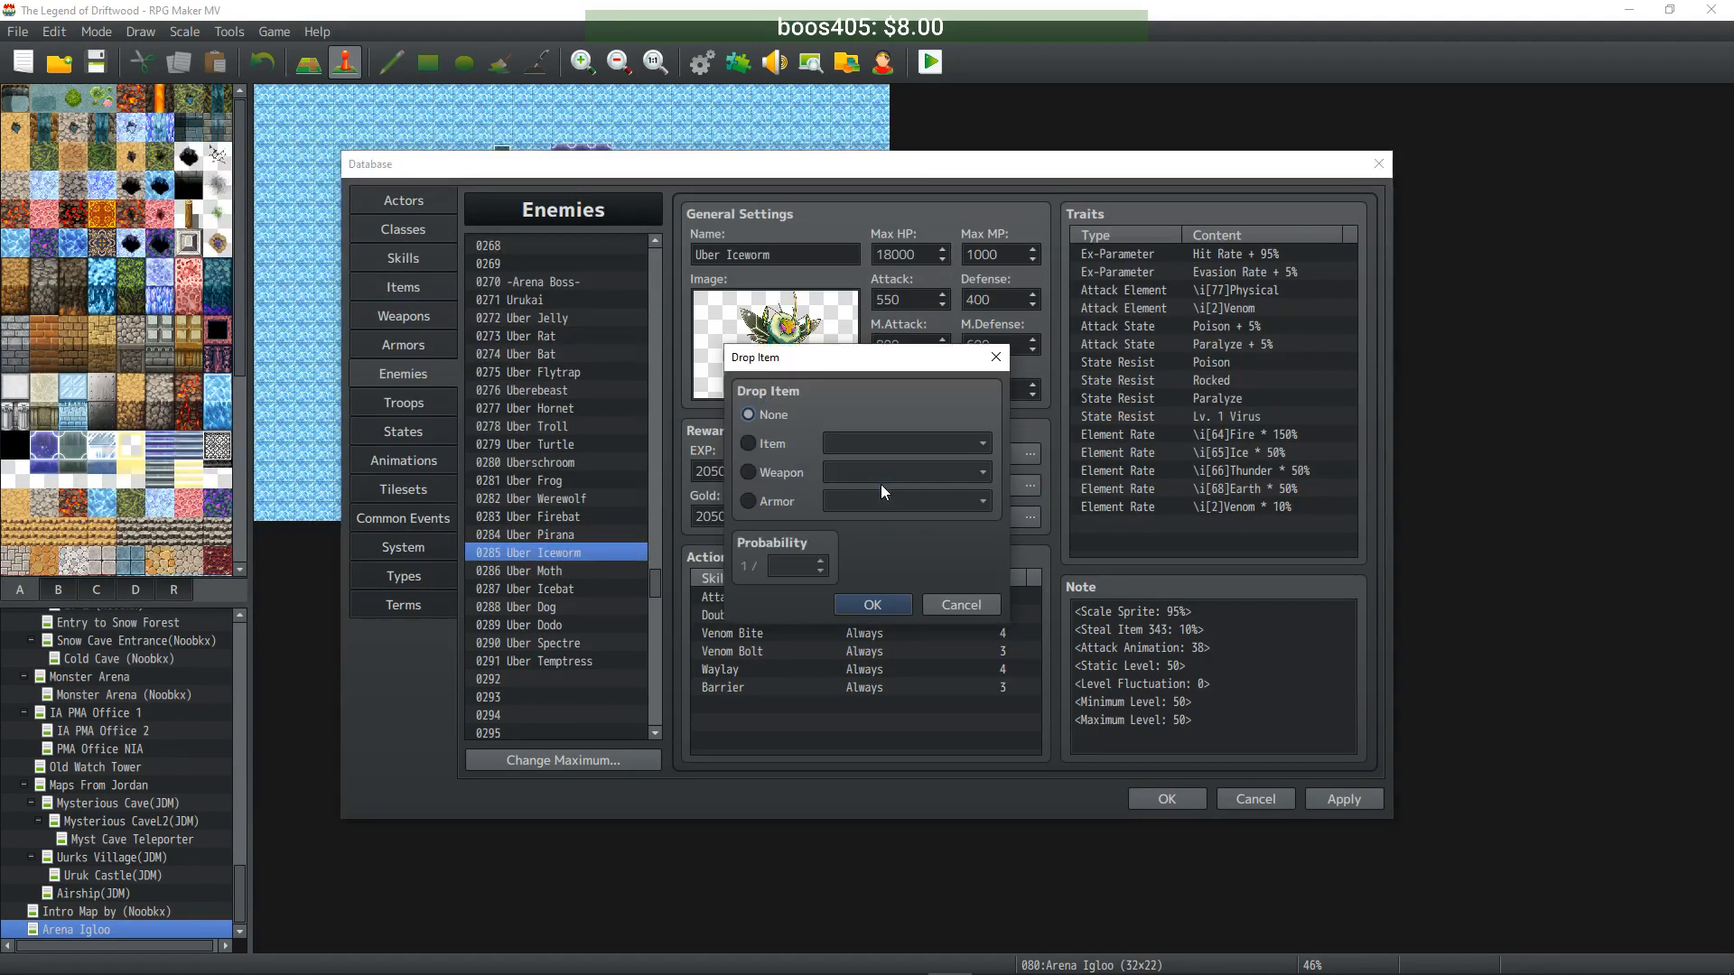
click(779, 500)
click(798, 564)
text(0)
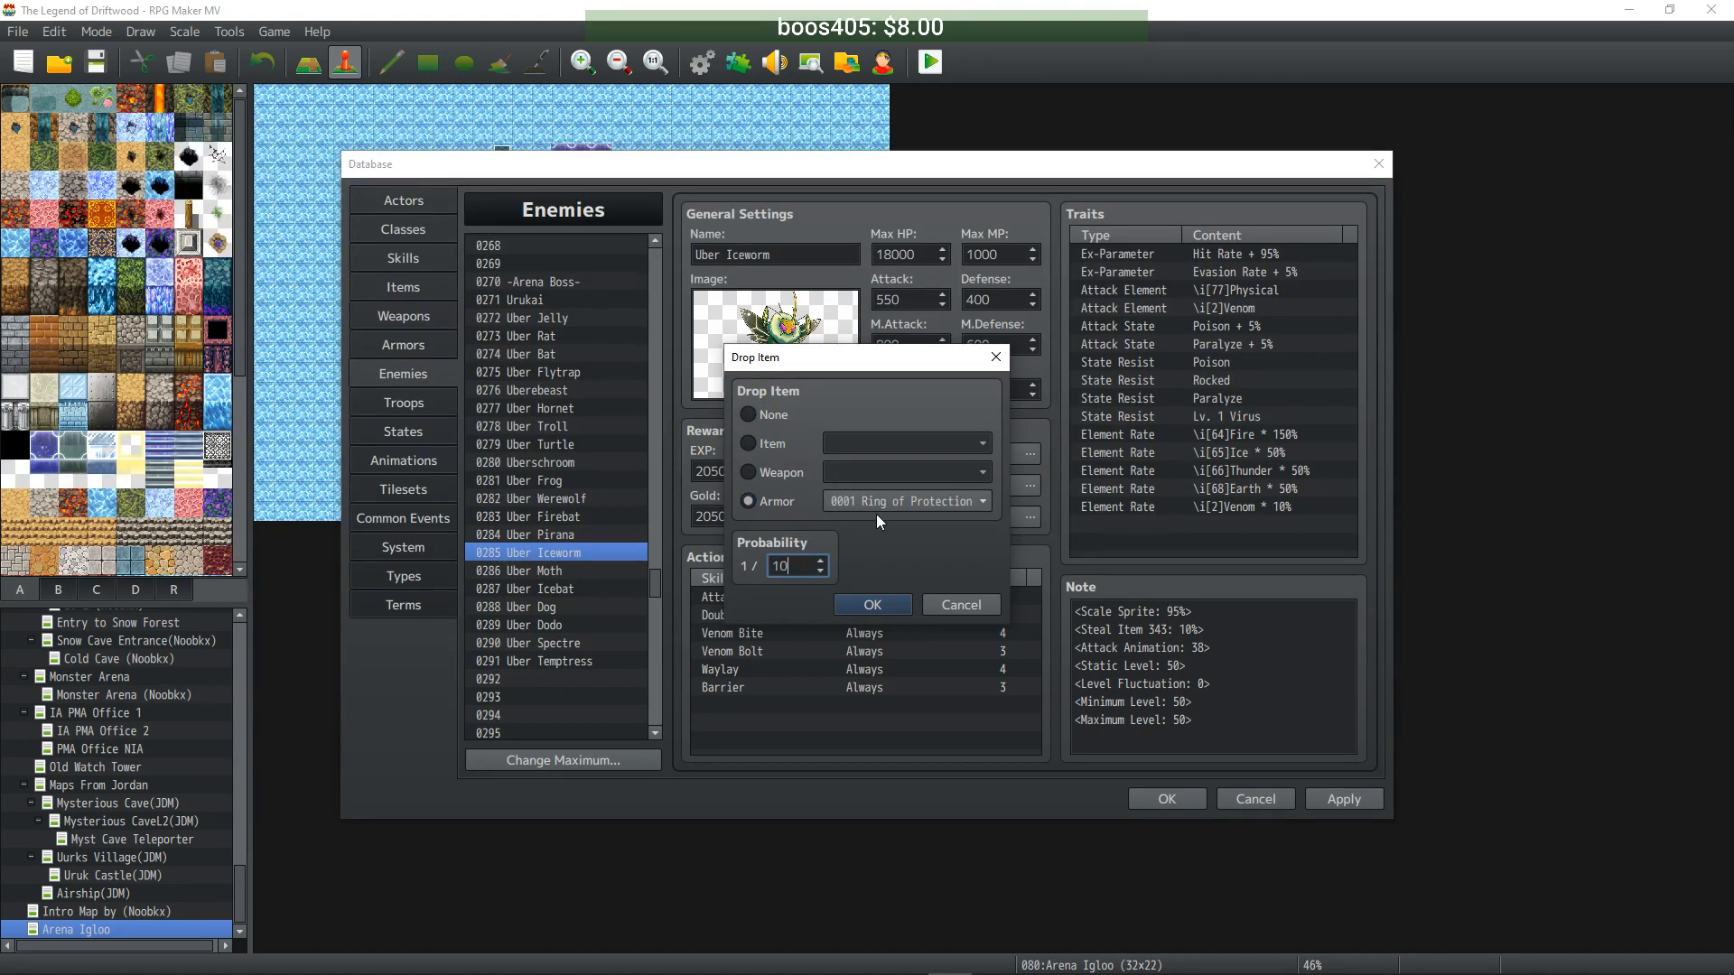
click(940, 503)
drag(1052, 510, 1032, 636)
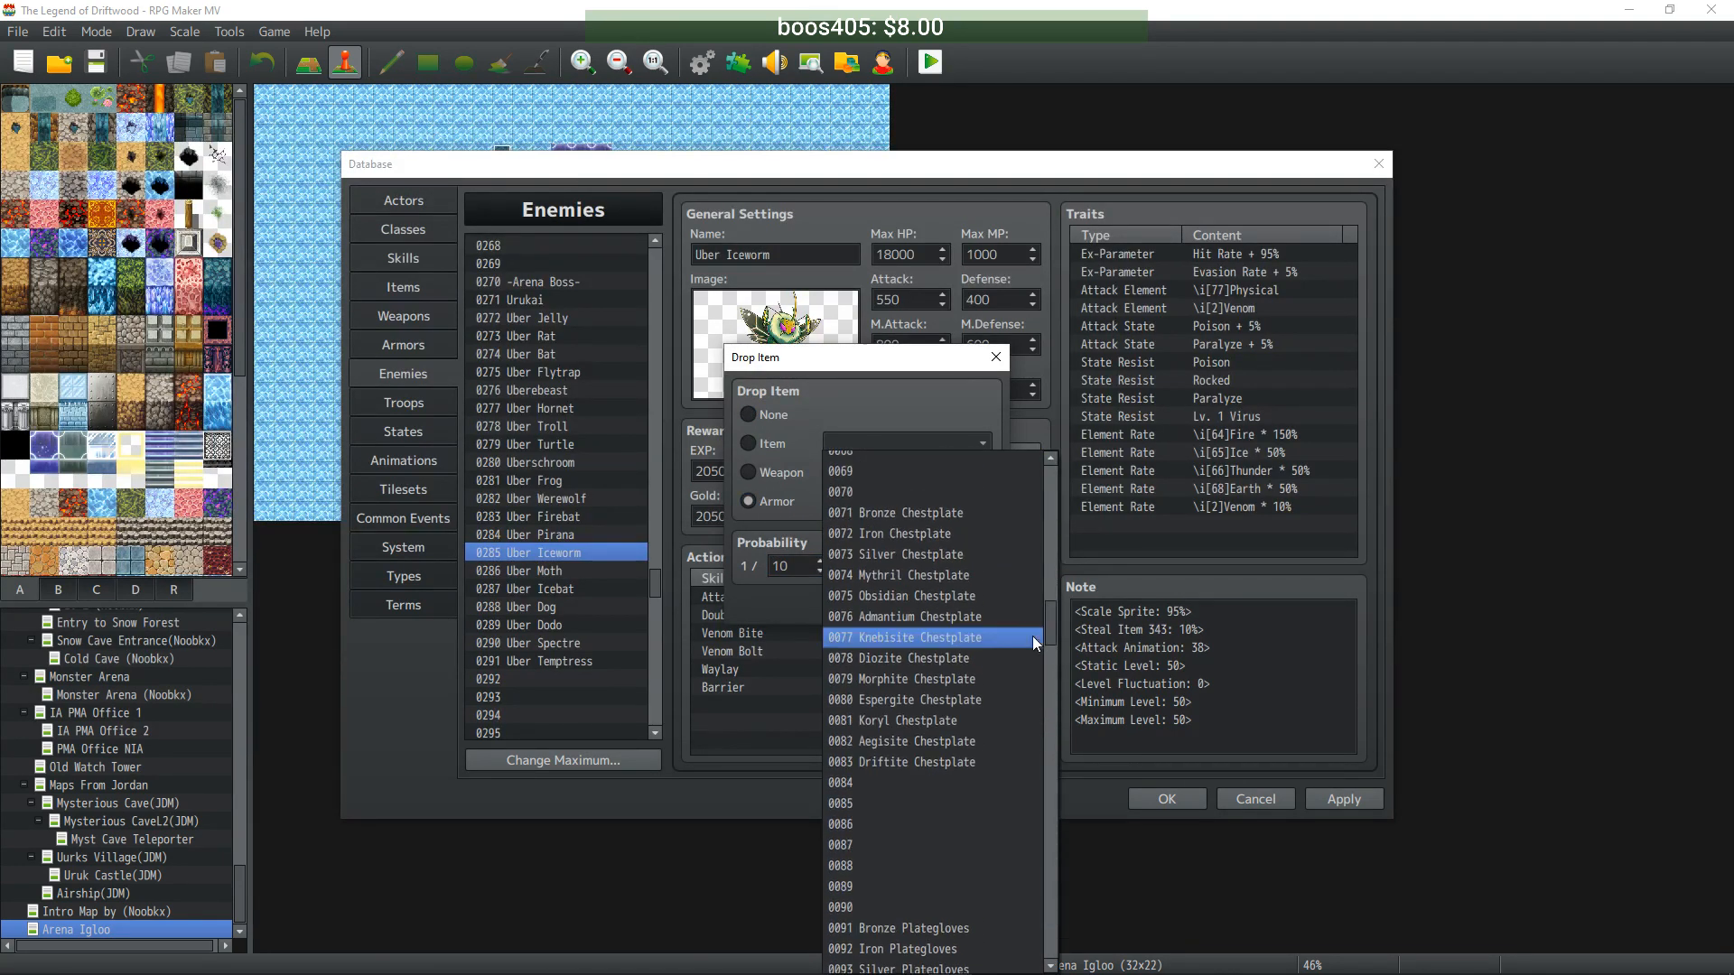
click(969, 657)
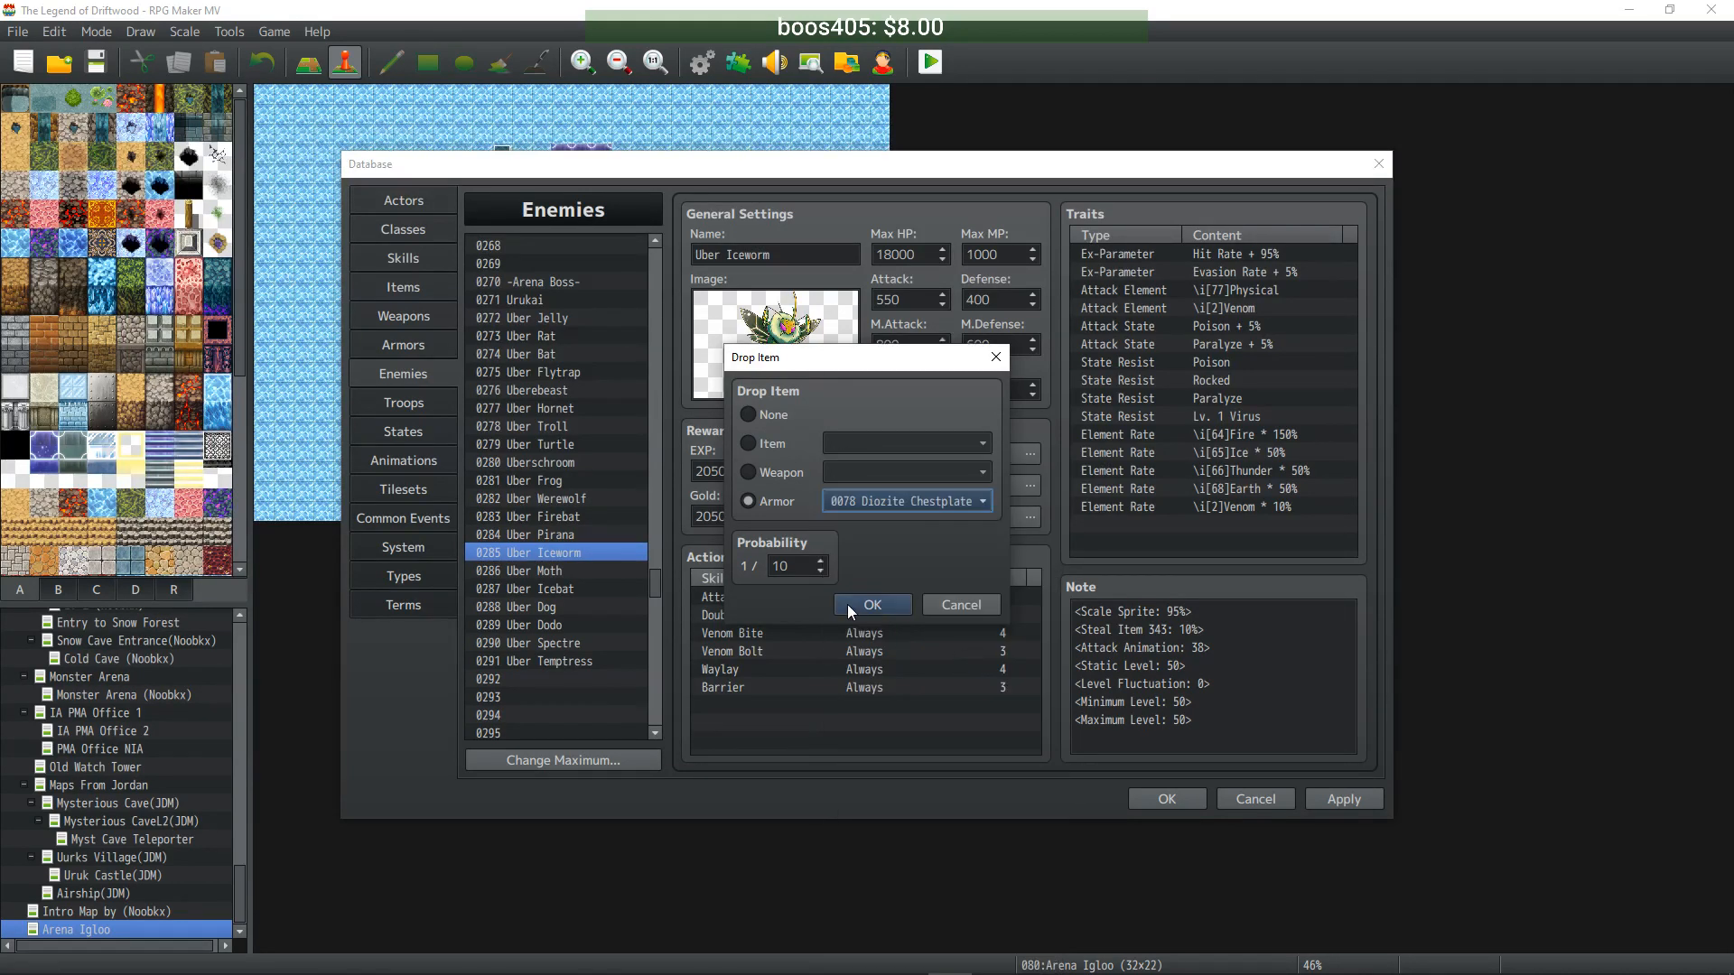
click(845, 604)
- Give Uber Moth a second drop of Diozite Plategloves at 1/10
click(552, 573)
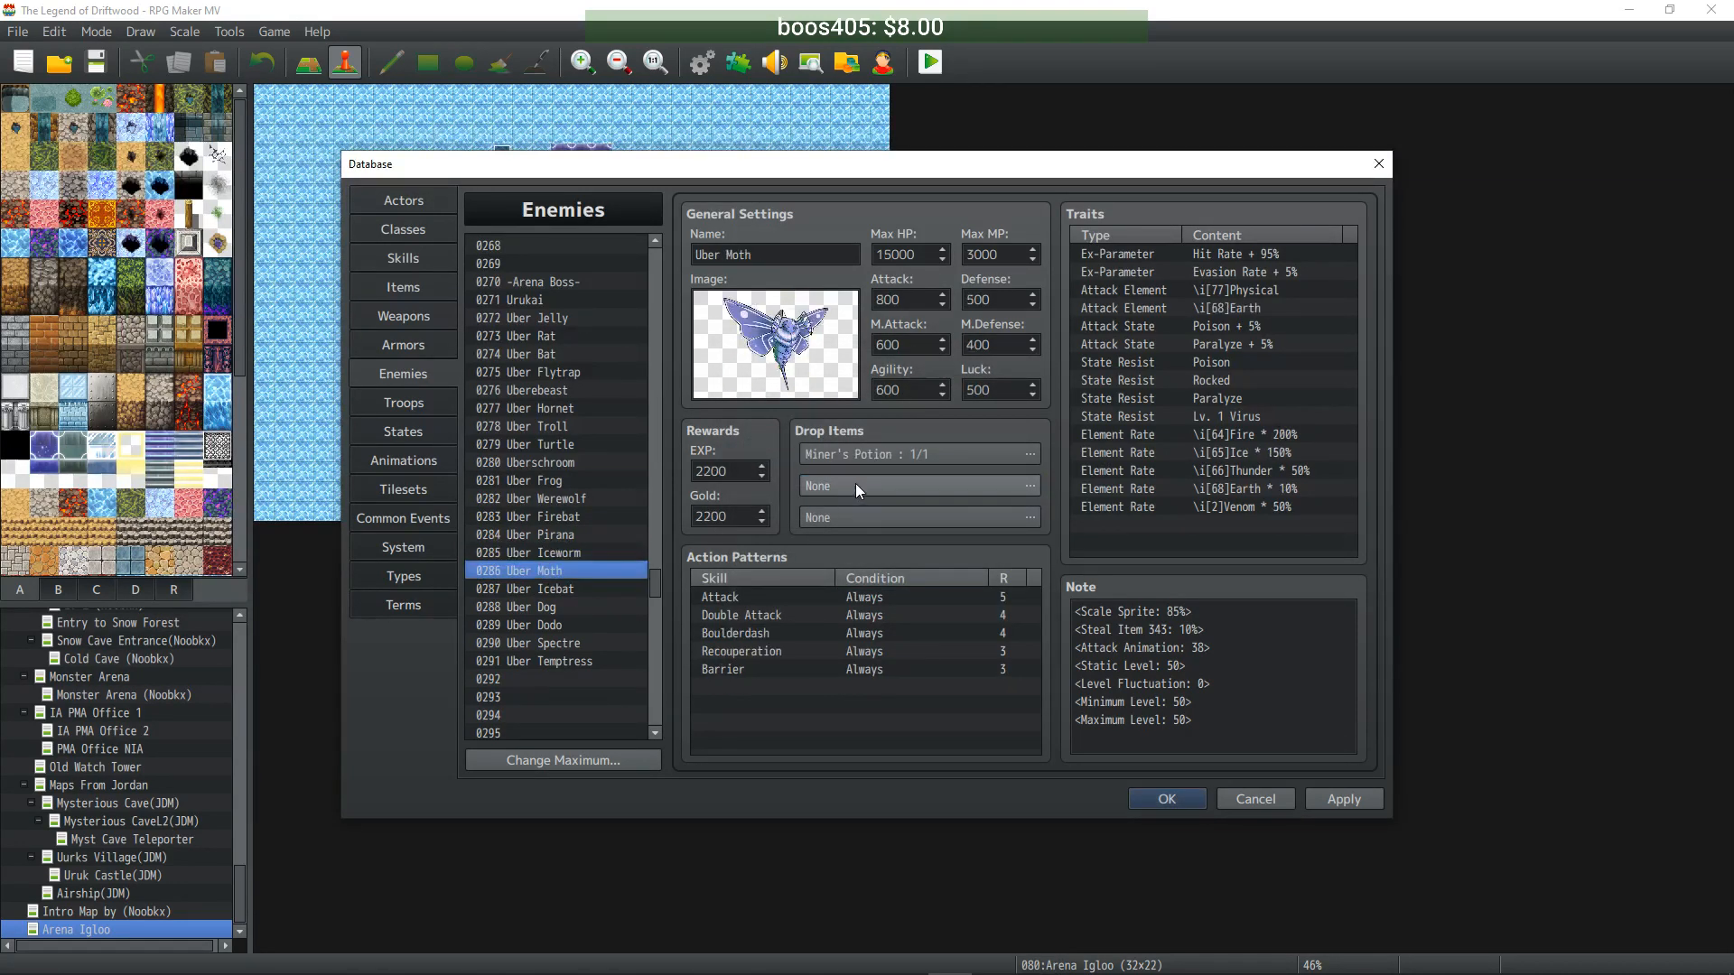
double_click(855, 484)
click(772, 471)
click(768, 502)
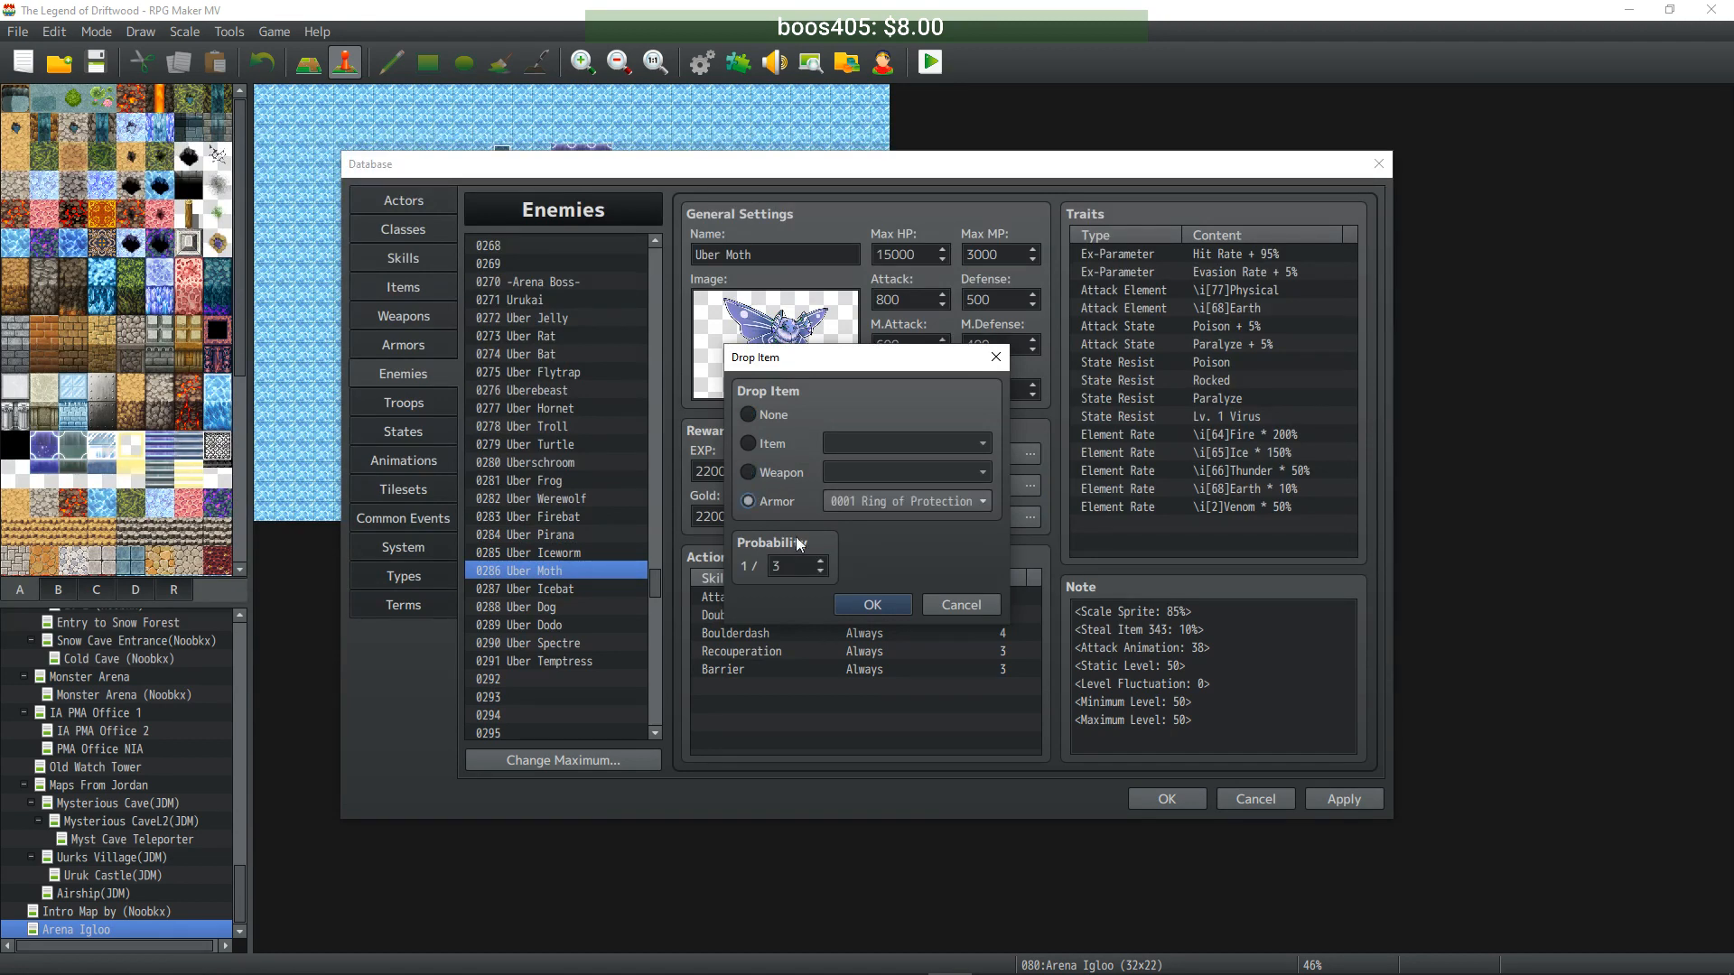
text(10)
click(928, 506)
drag(1053, 512, 1055, 680)
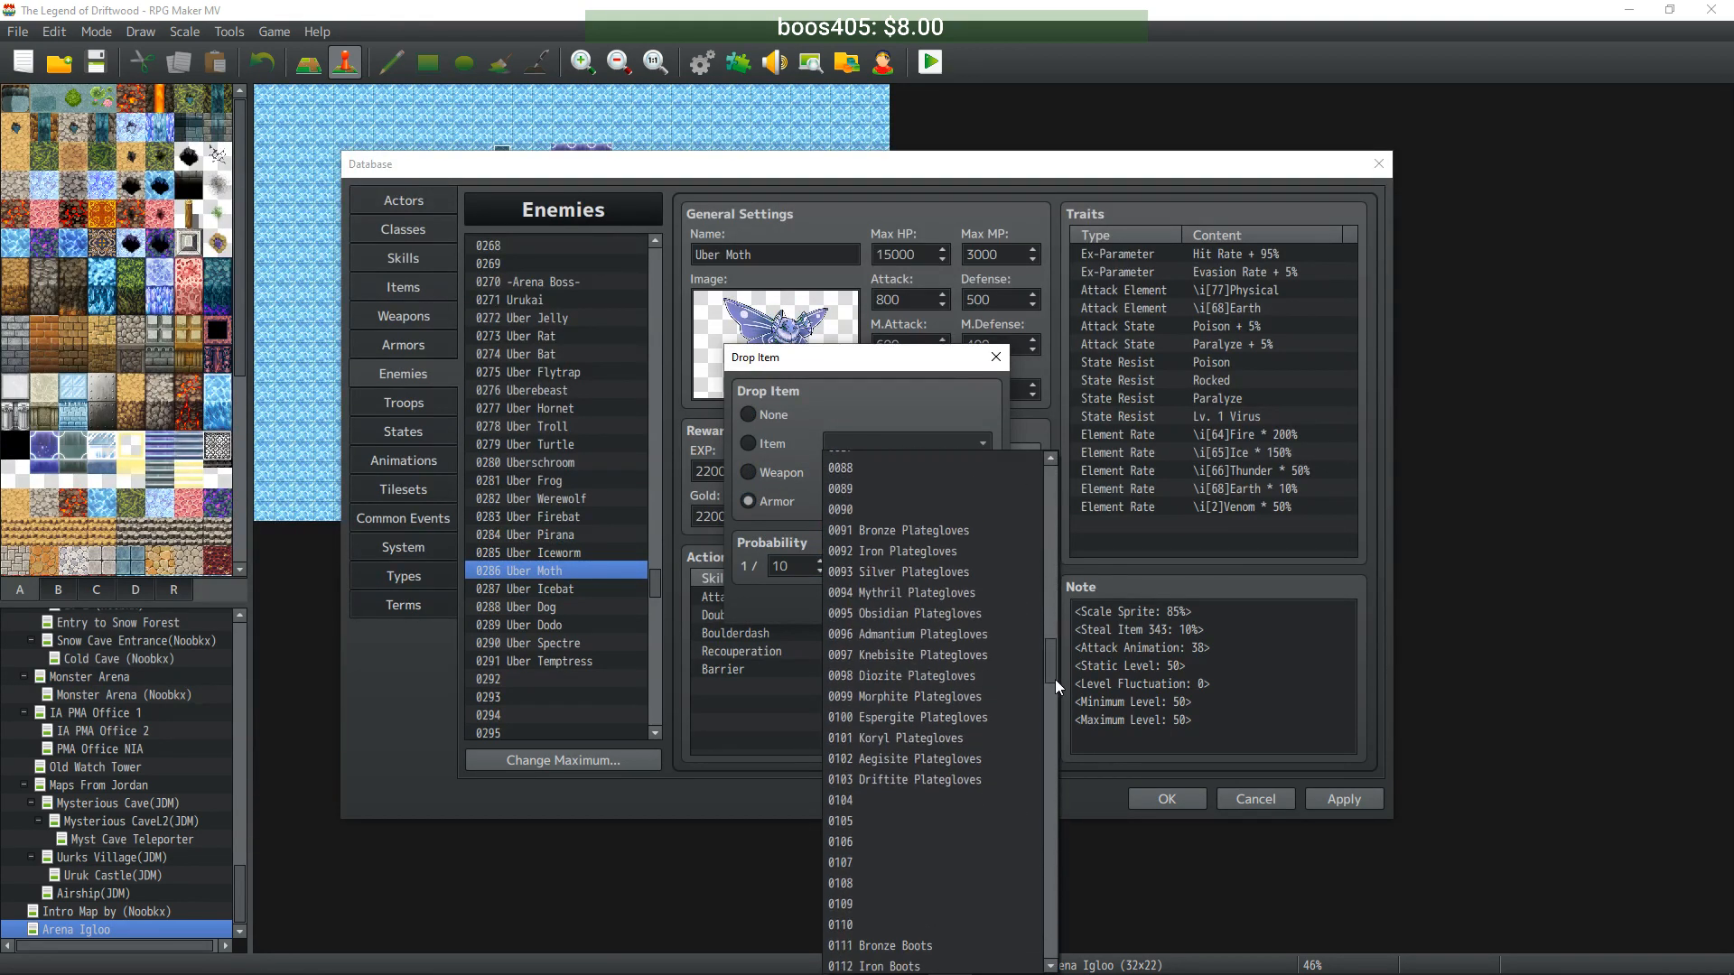
click(966, 676)
click(875, 592)
- Give Uber Icebat a second drop of Diozite Boots at 1/10
click(563, 589)
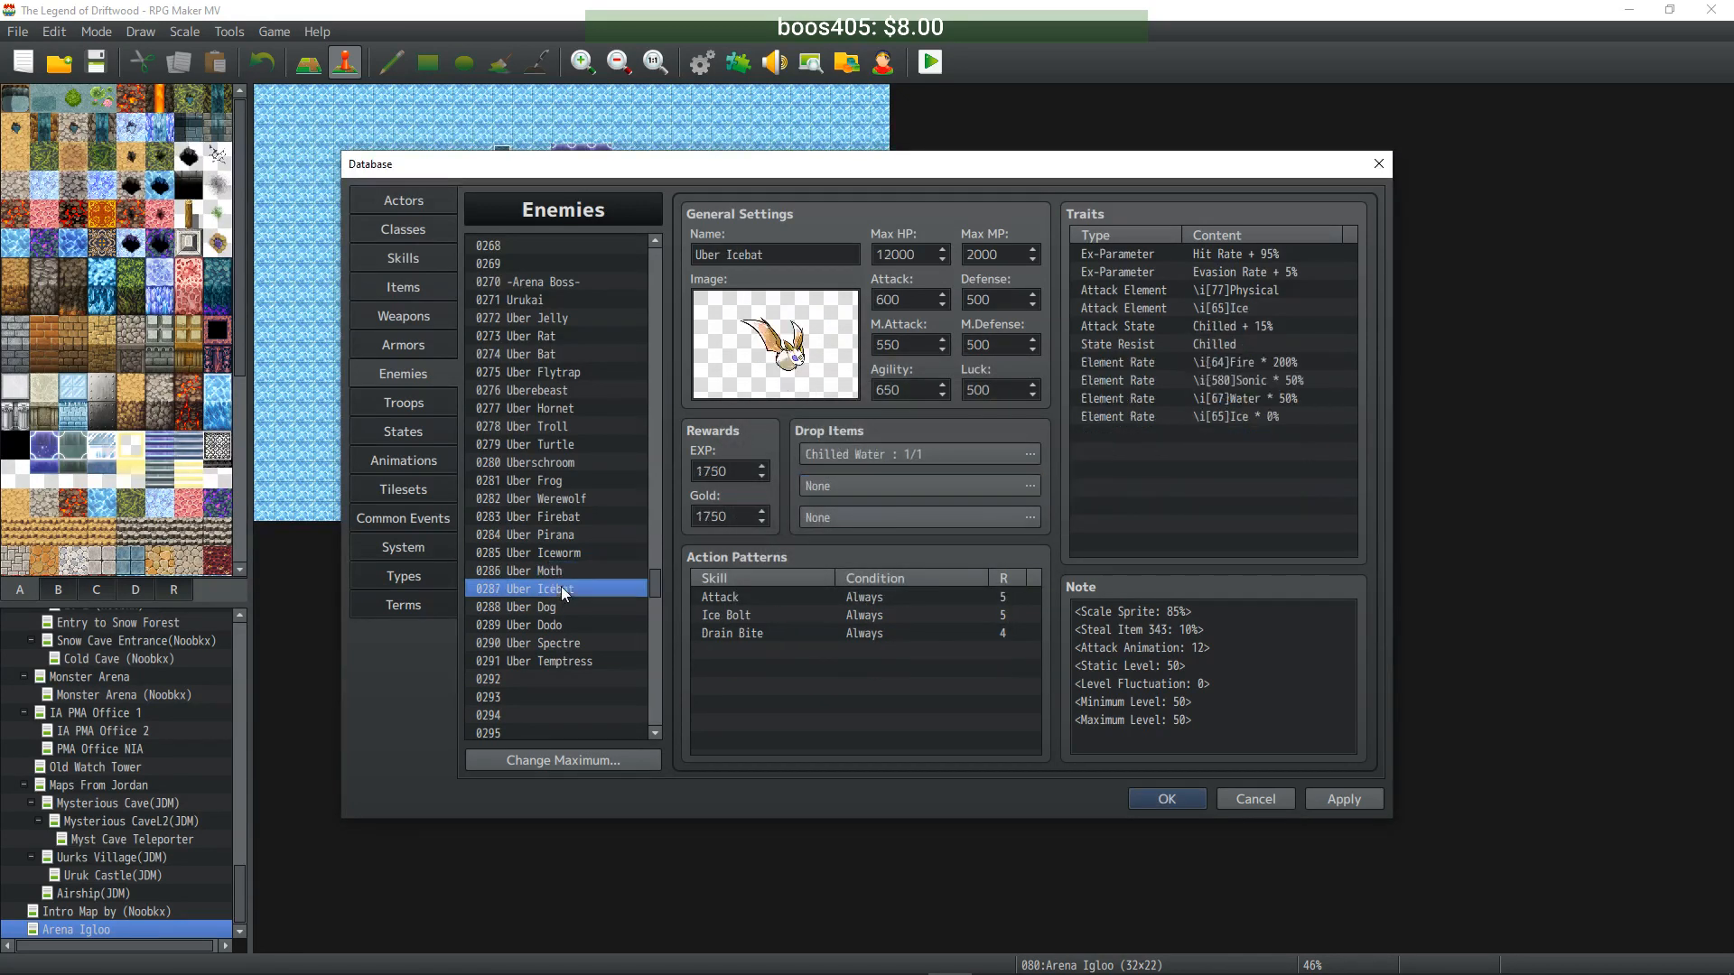
double_click(869, 486)
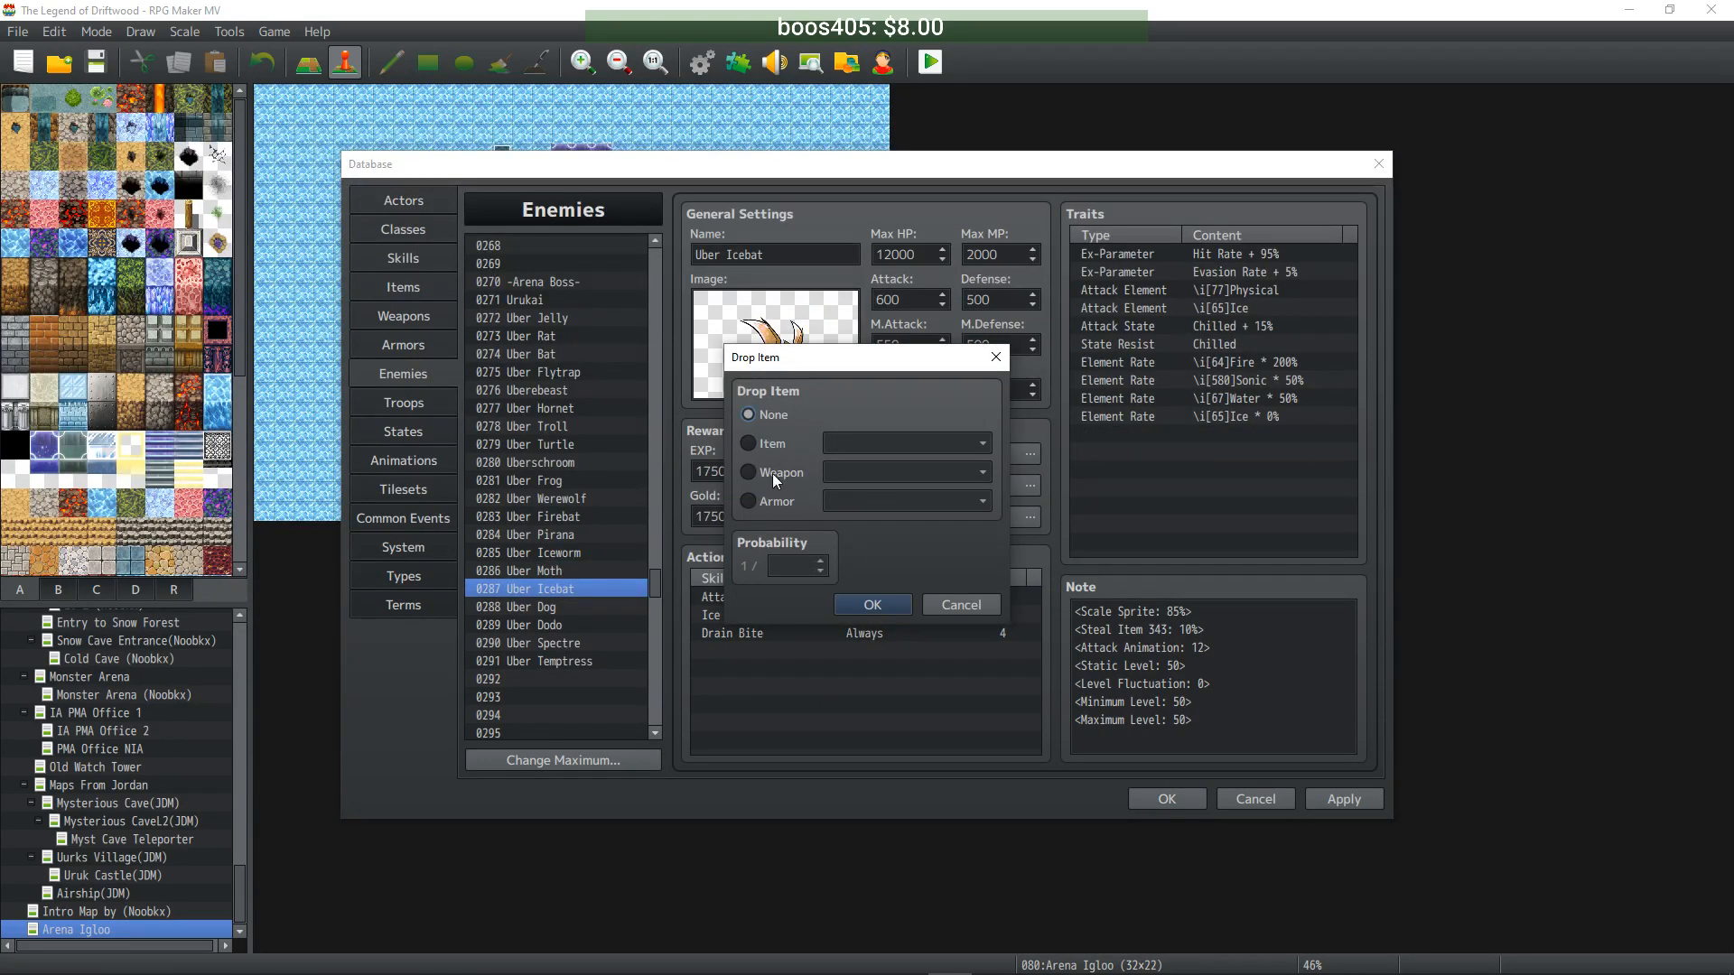
click(773, 500)
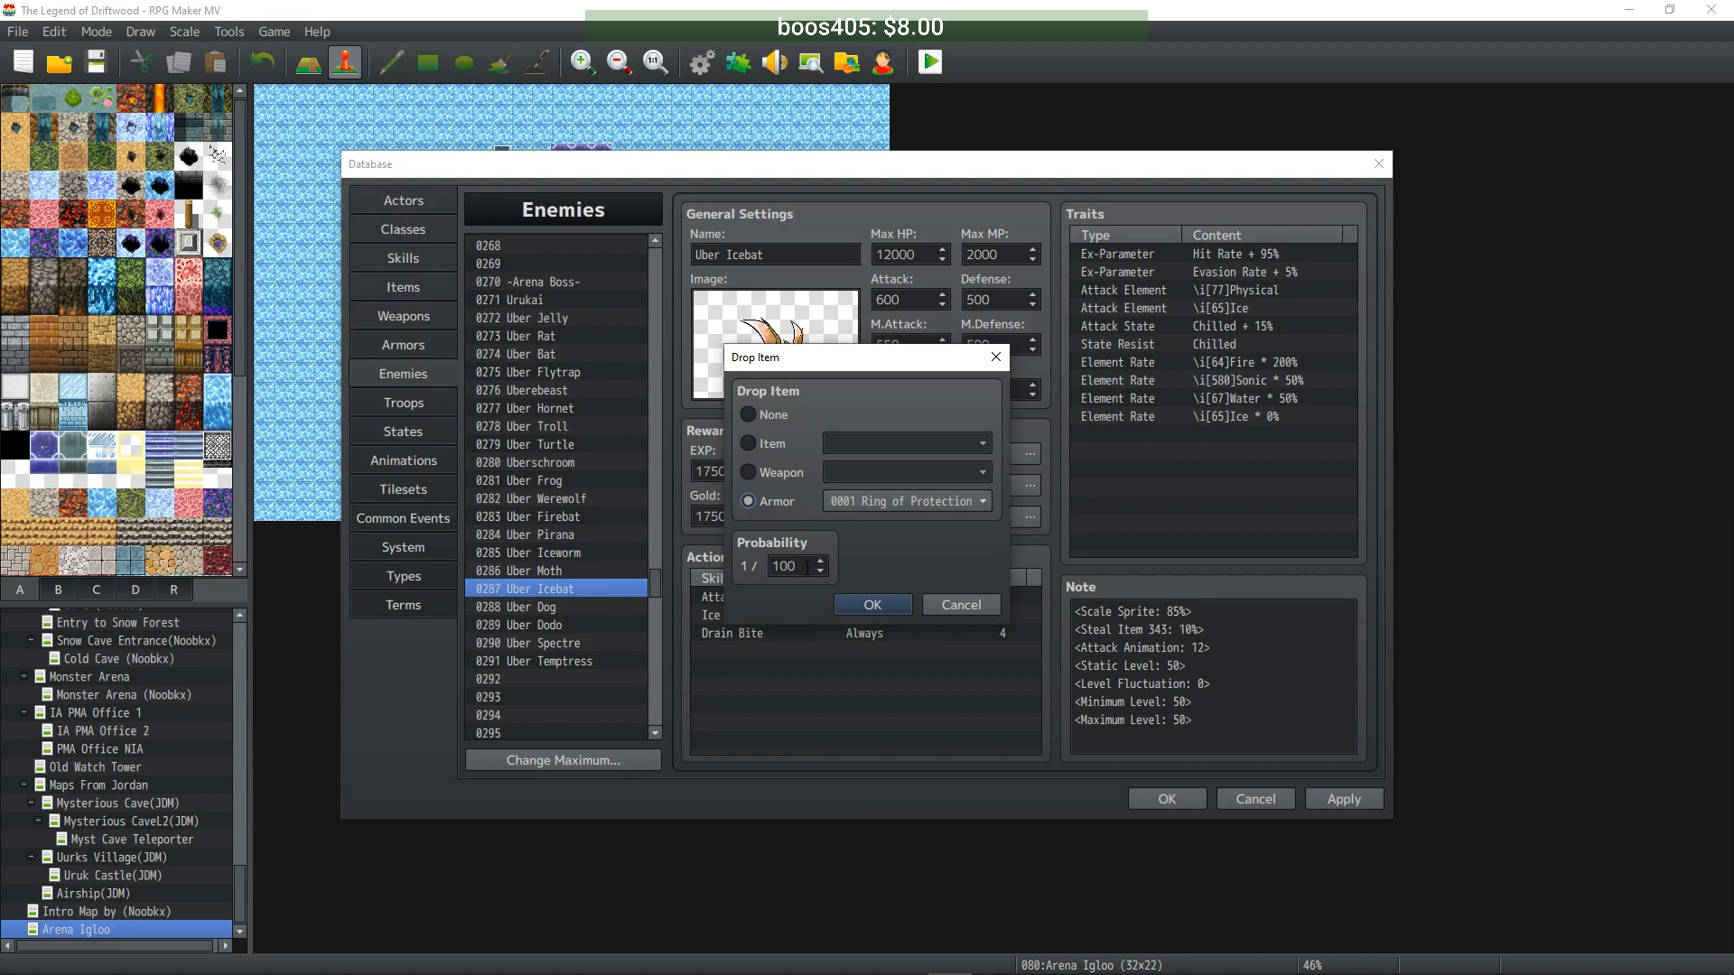
click(946, 503)
drag(1051, 506, 1053, 706)
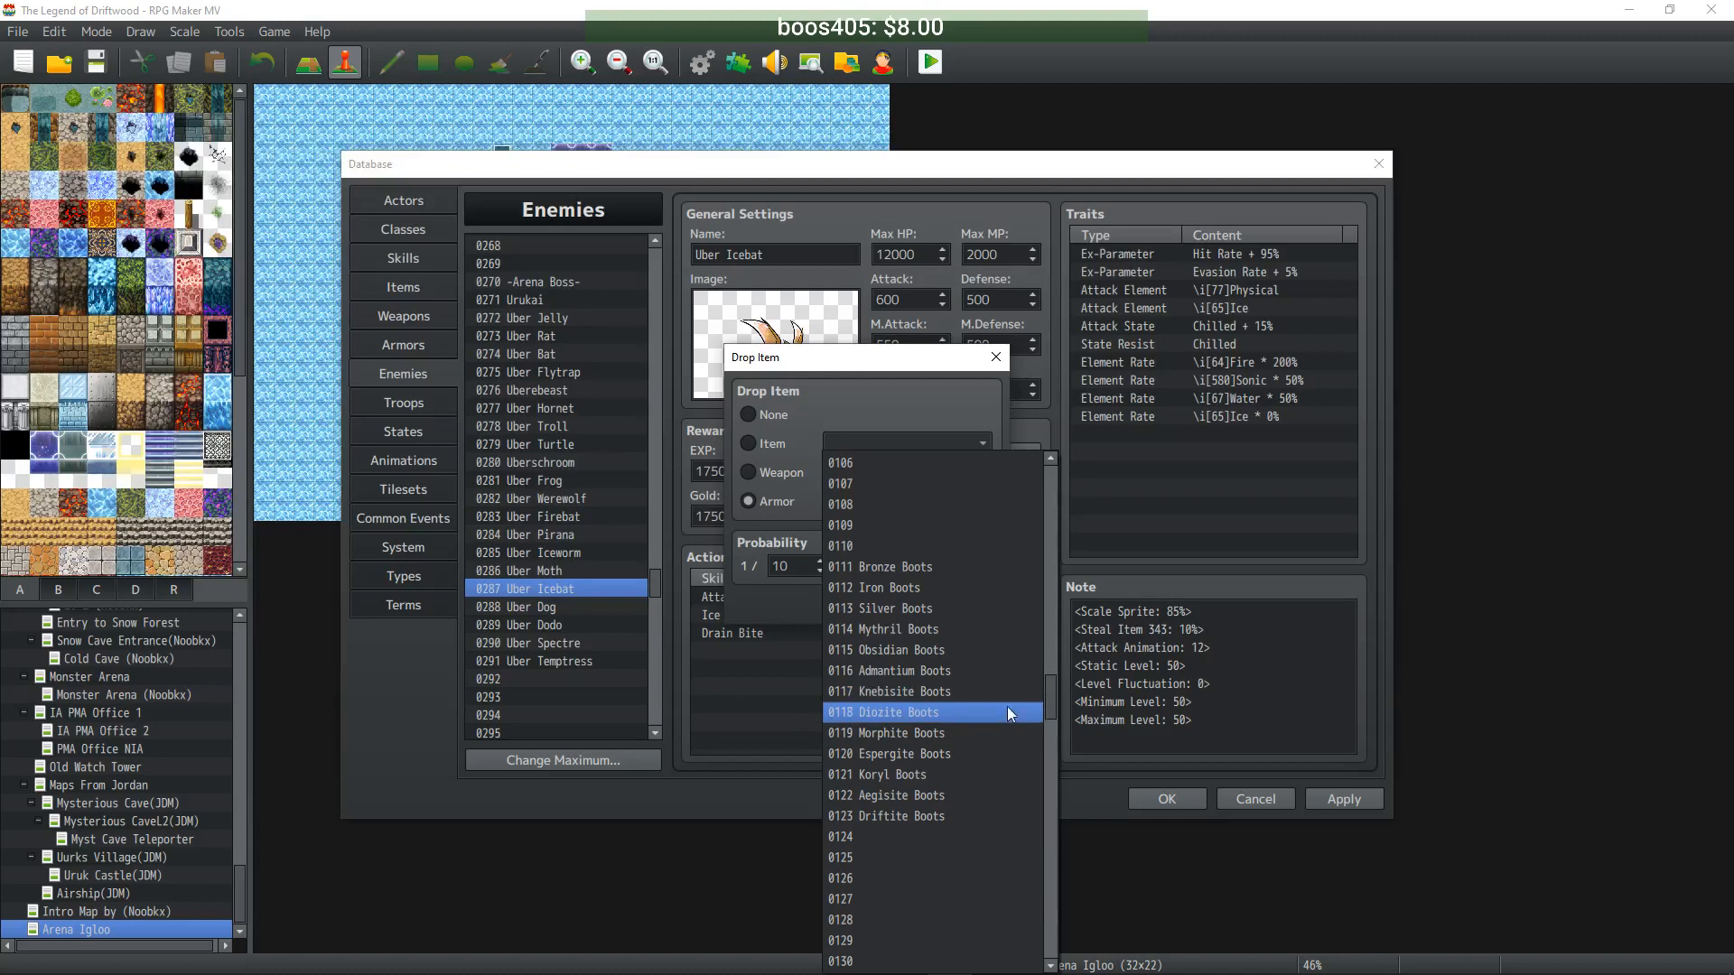
click(974, 713)
click(872, 605)
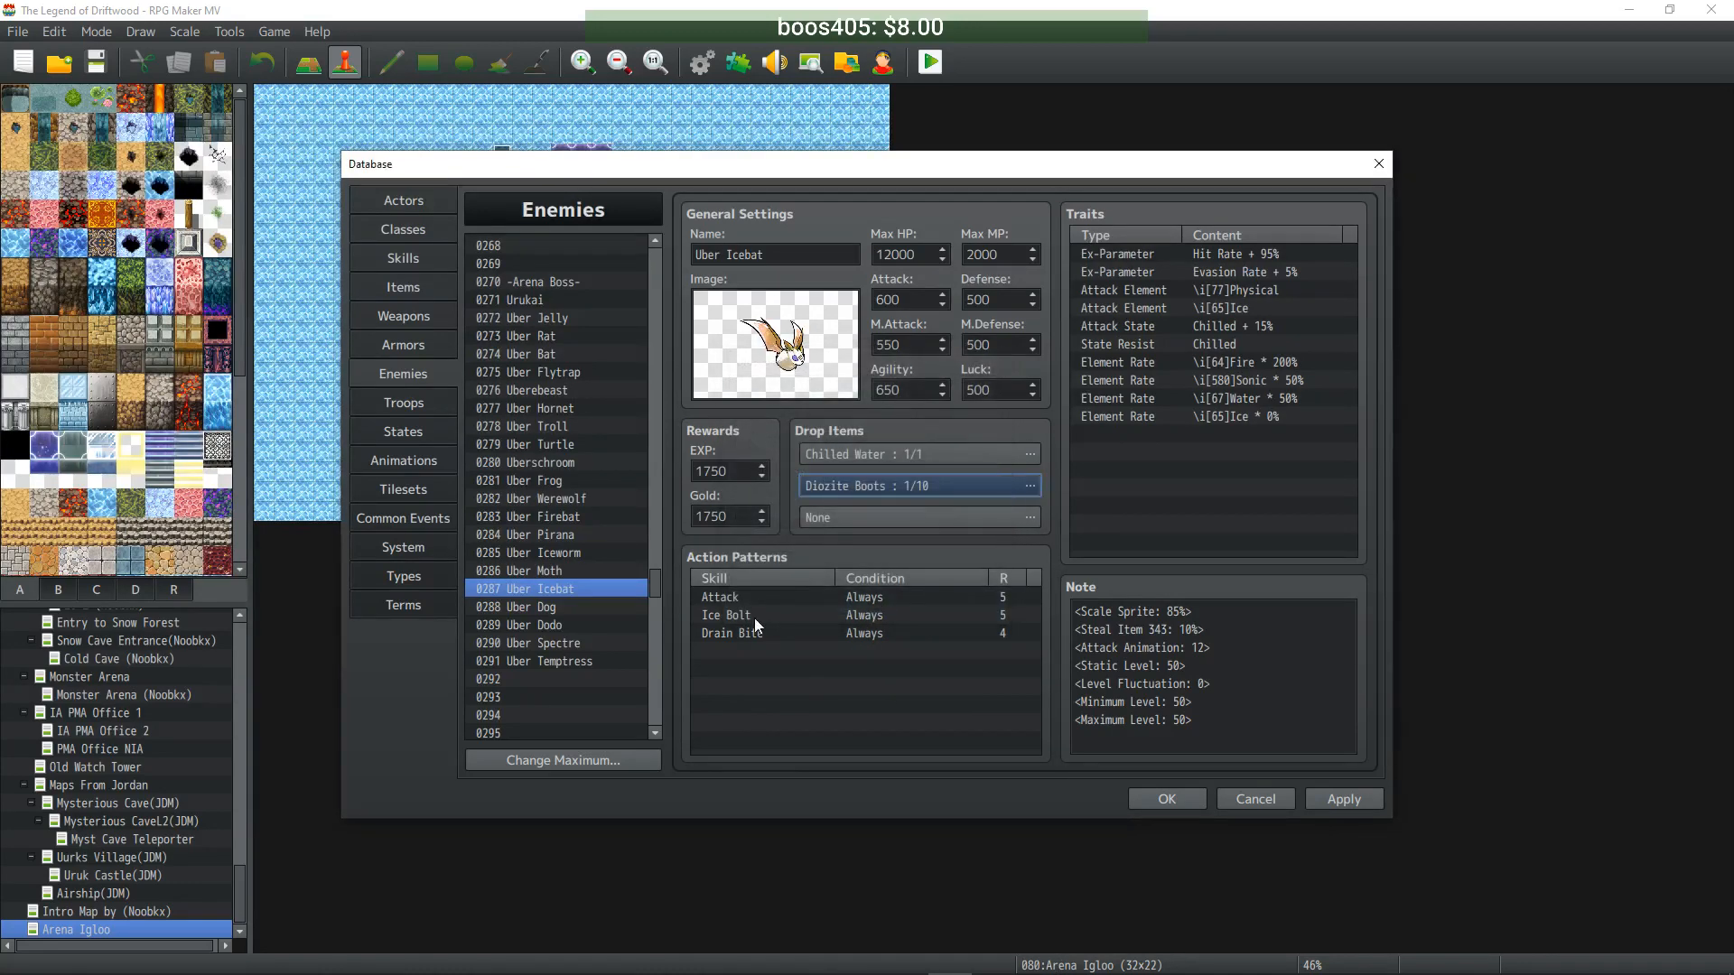
- Give Uber Dog a second drop of Diozite Shield at 1/10
click(559, 608)
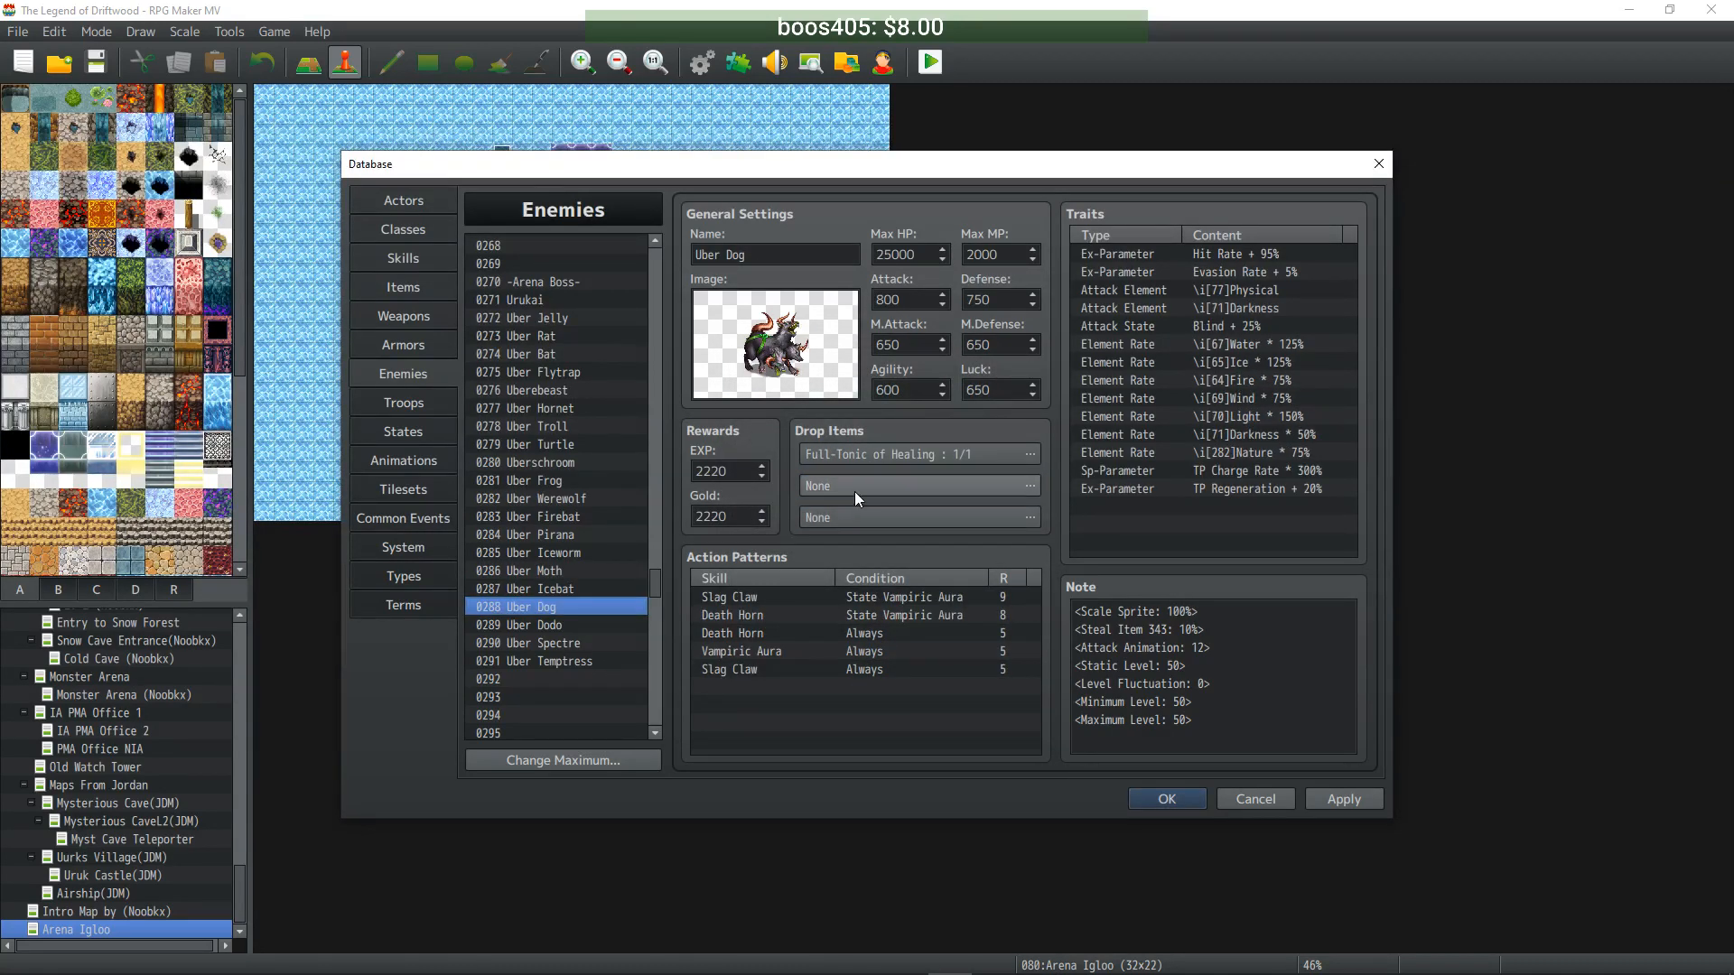
double_click(854, 492)
click(775, 500)
drag(809, 565, 787, 566)
click(912, 502)
drag(1049, 574, 1053, 749)
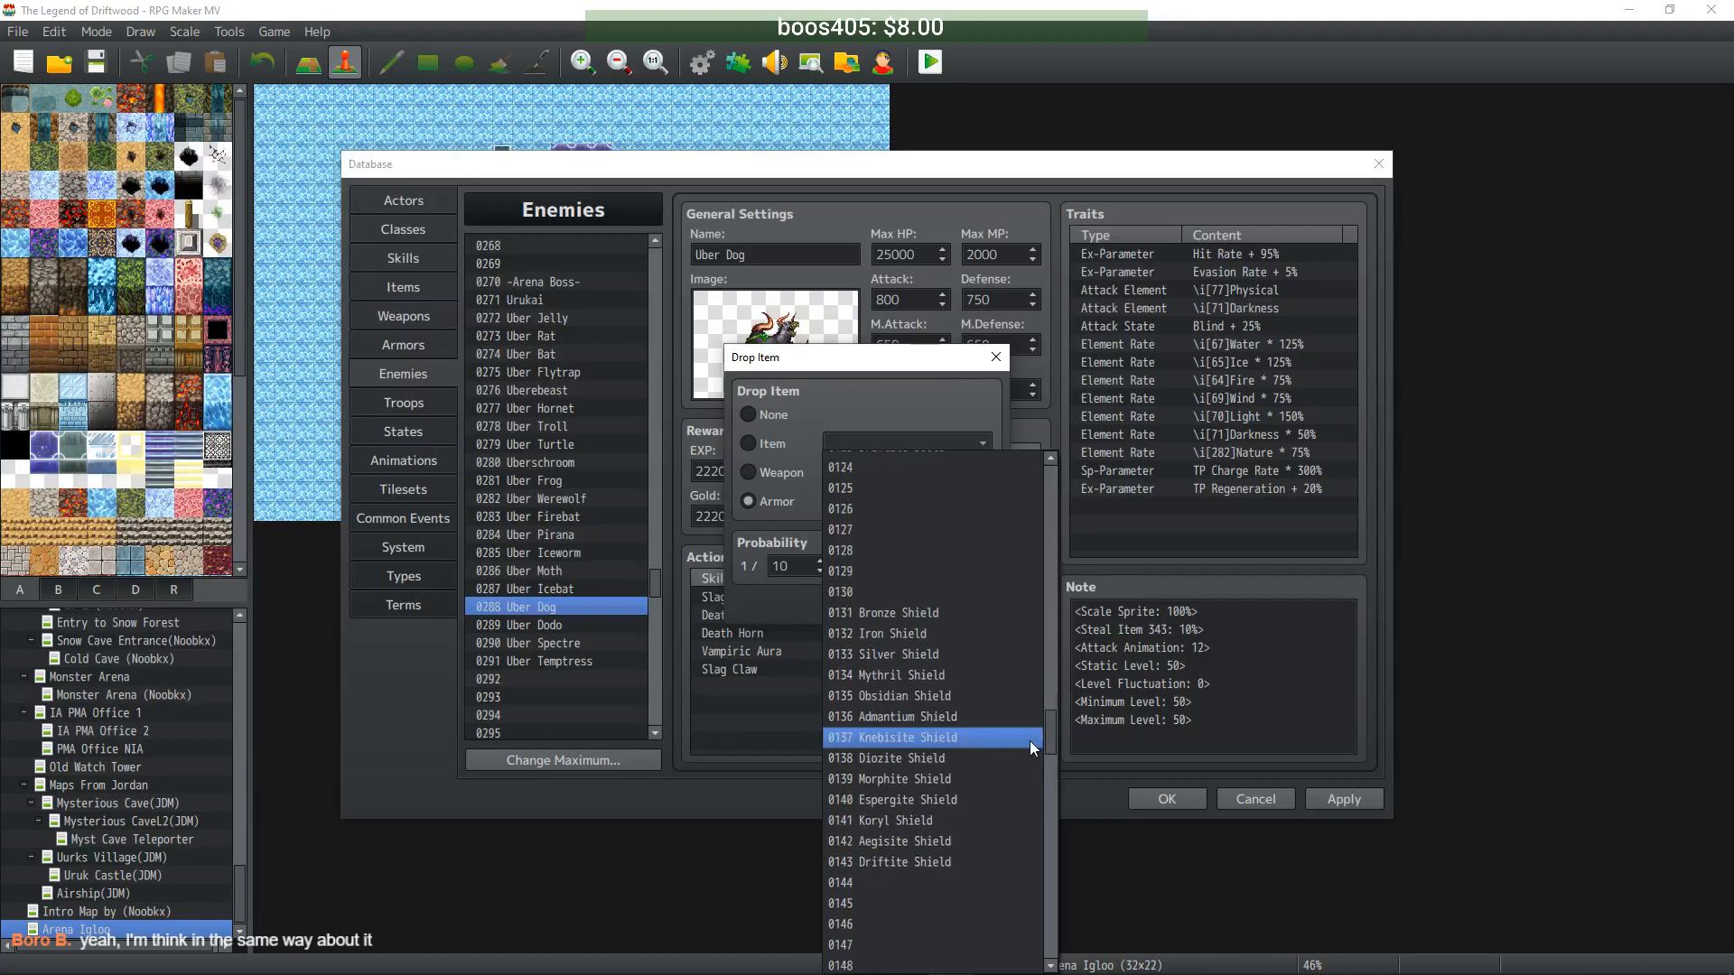
click(965, 756)
click(845, 603)
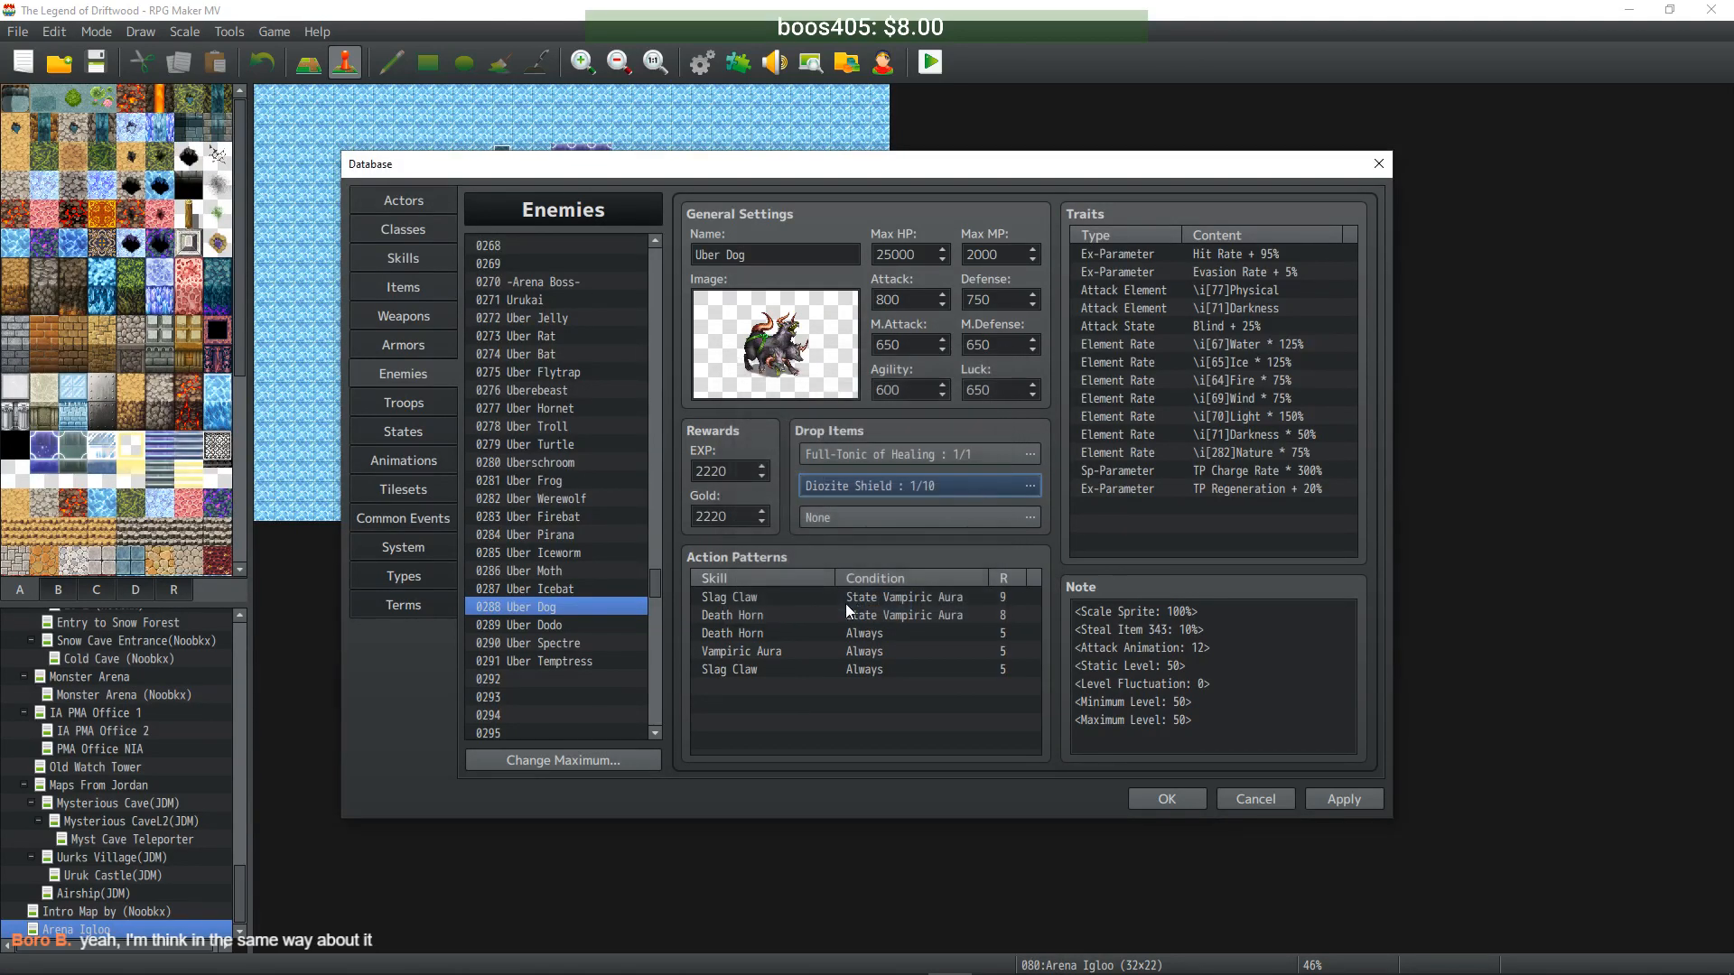
click(561, 625)
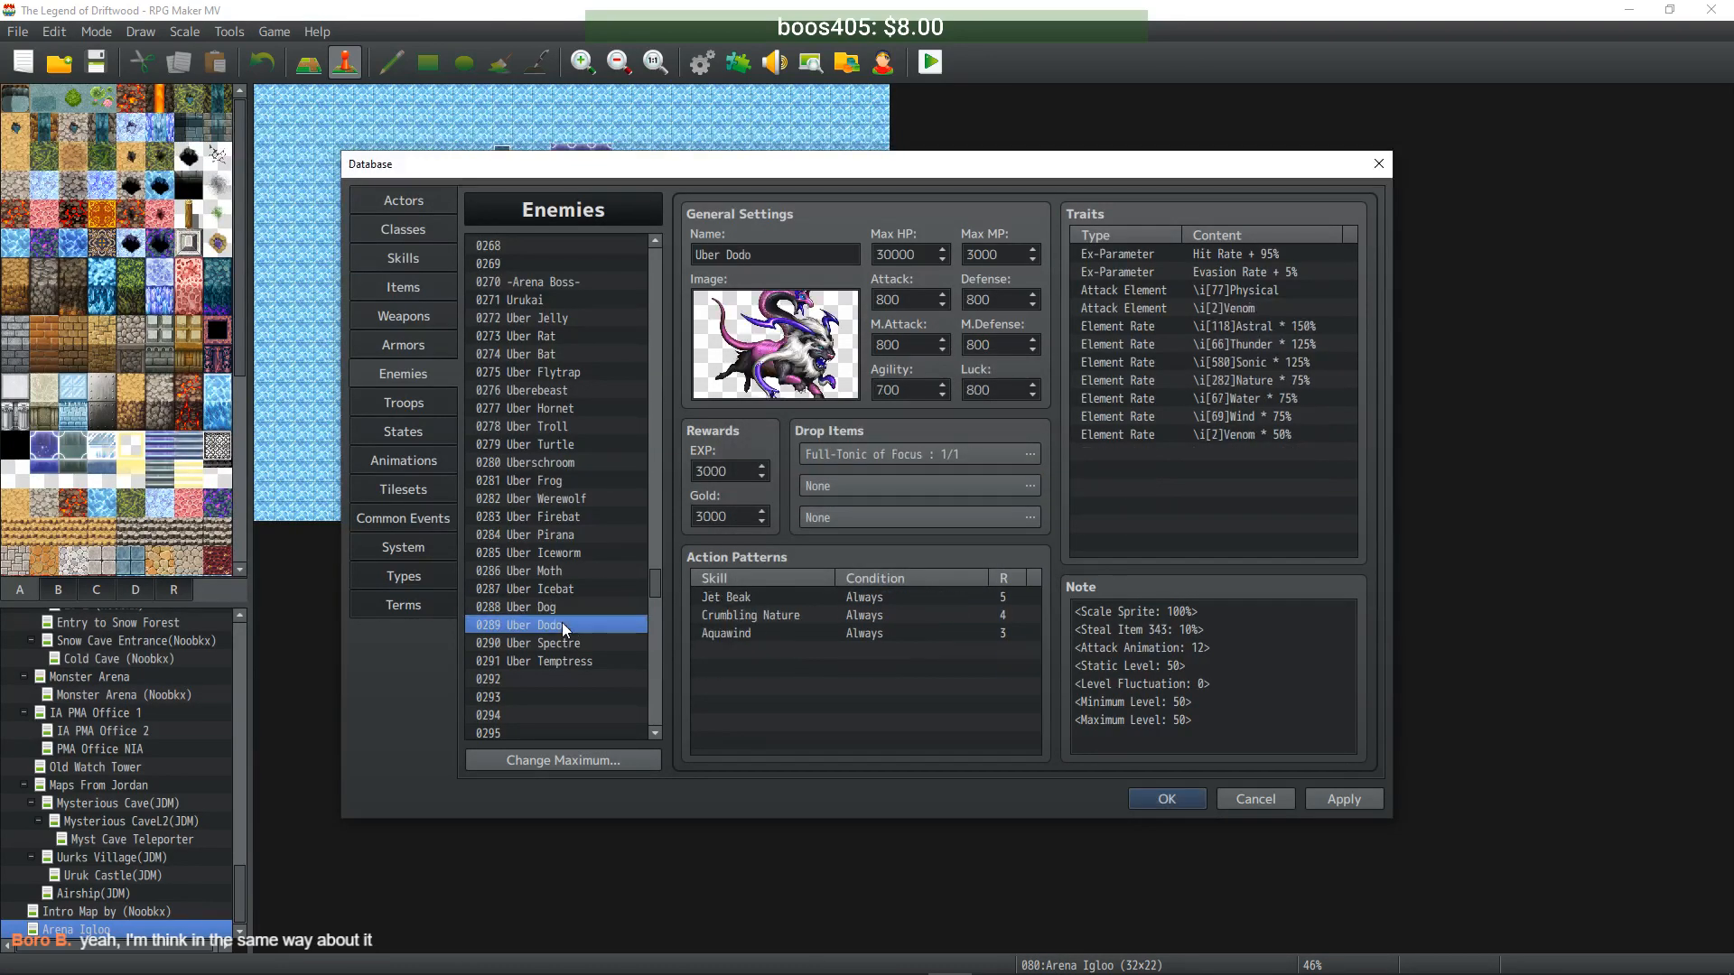
- Give Uber Dodo a second drop of Shell of the Leech+25% at 1/10
double_click(887, 485)
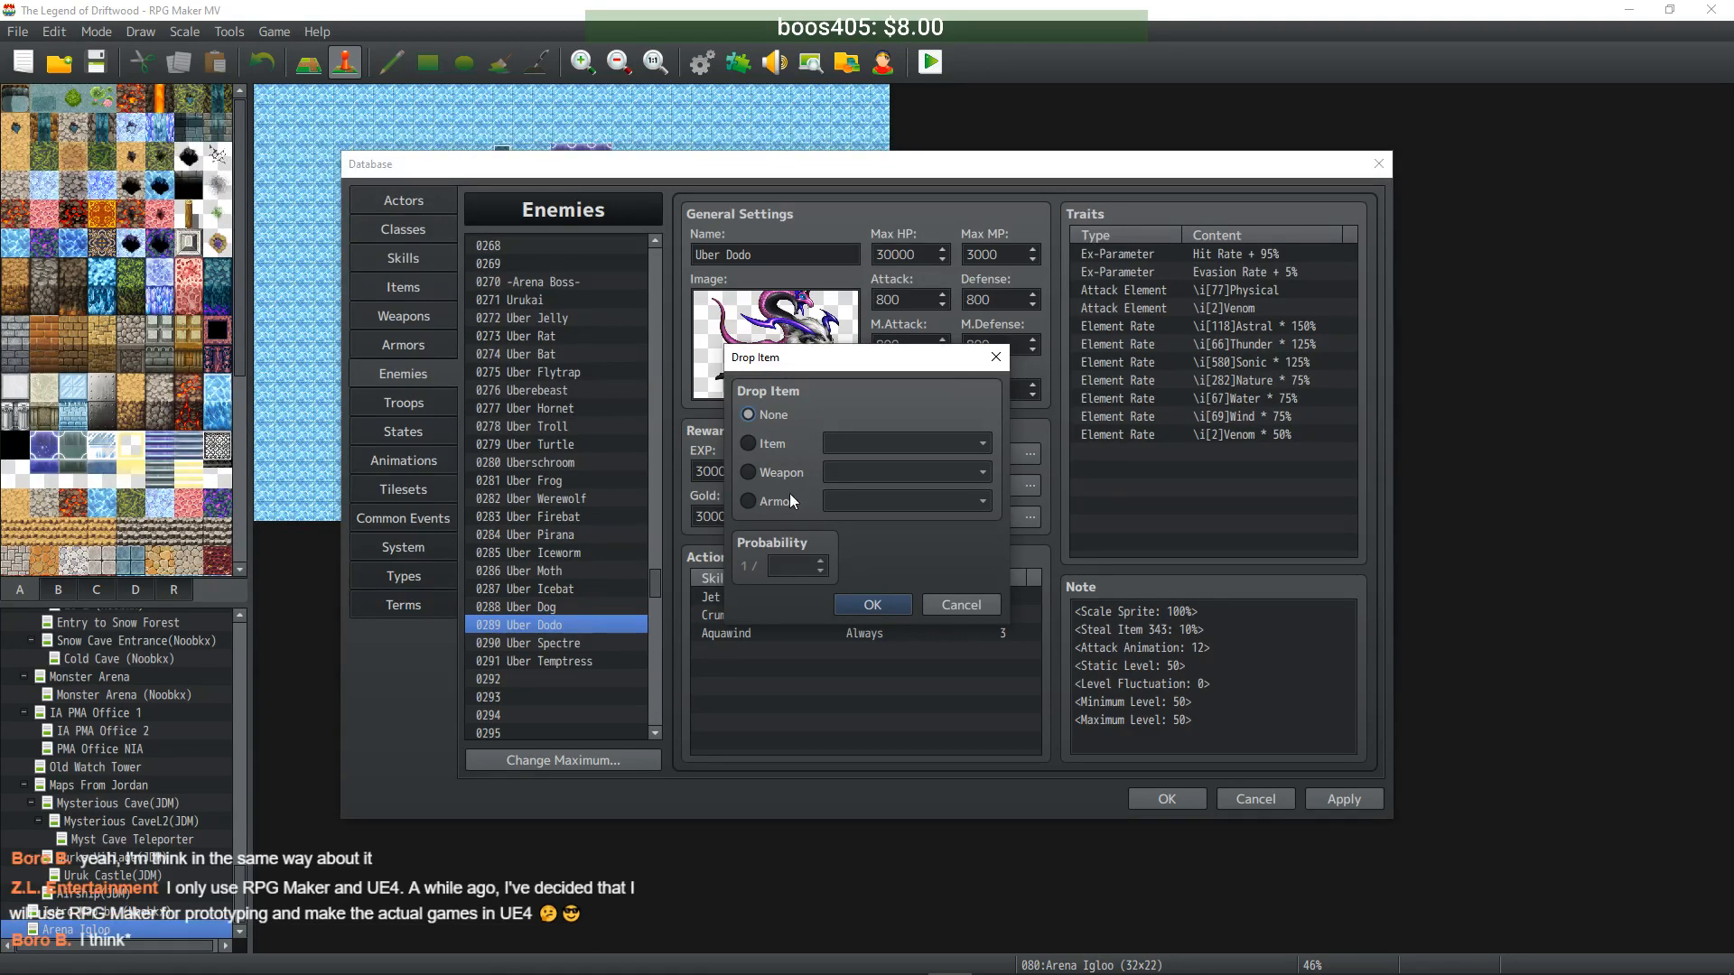
click(750, 501)
click(975, 501)
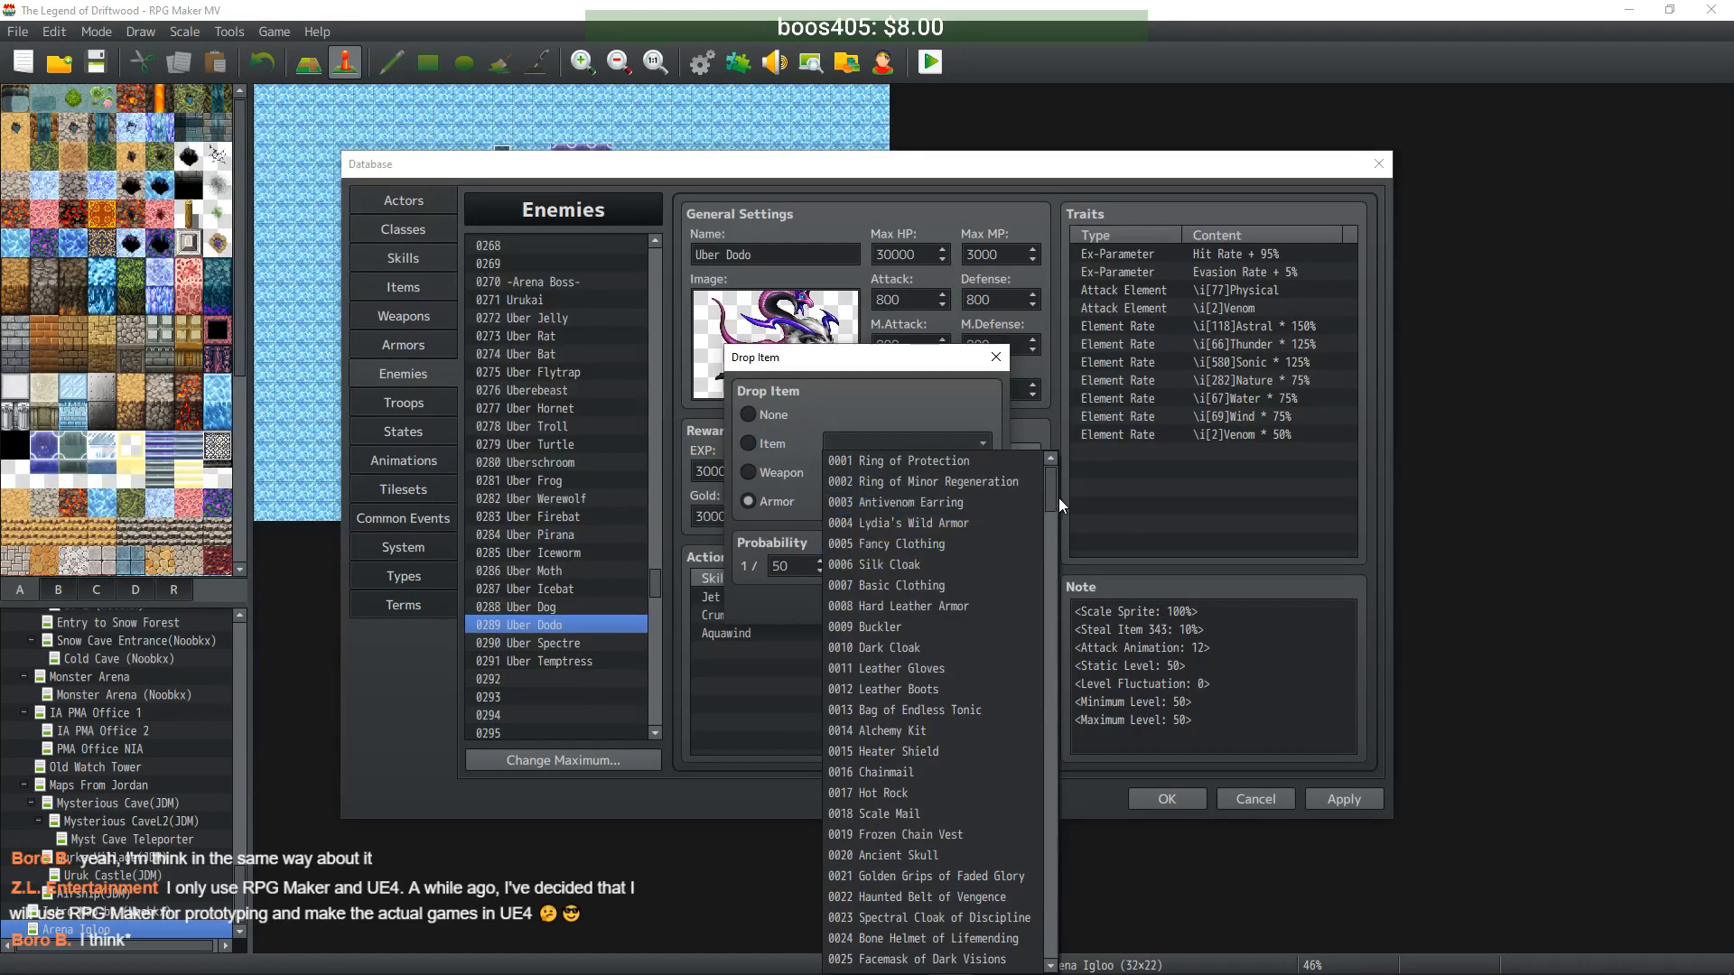
drag(1054, 578, 1055, 779)
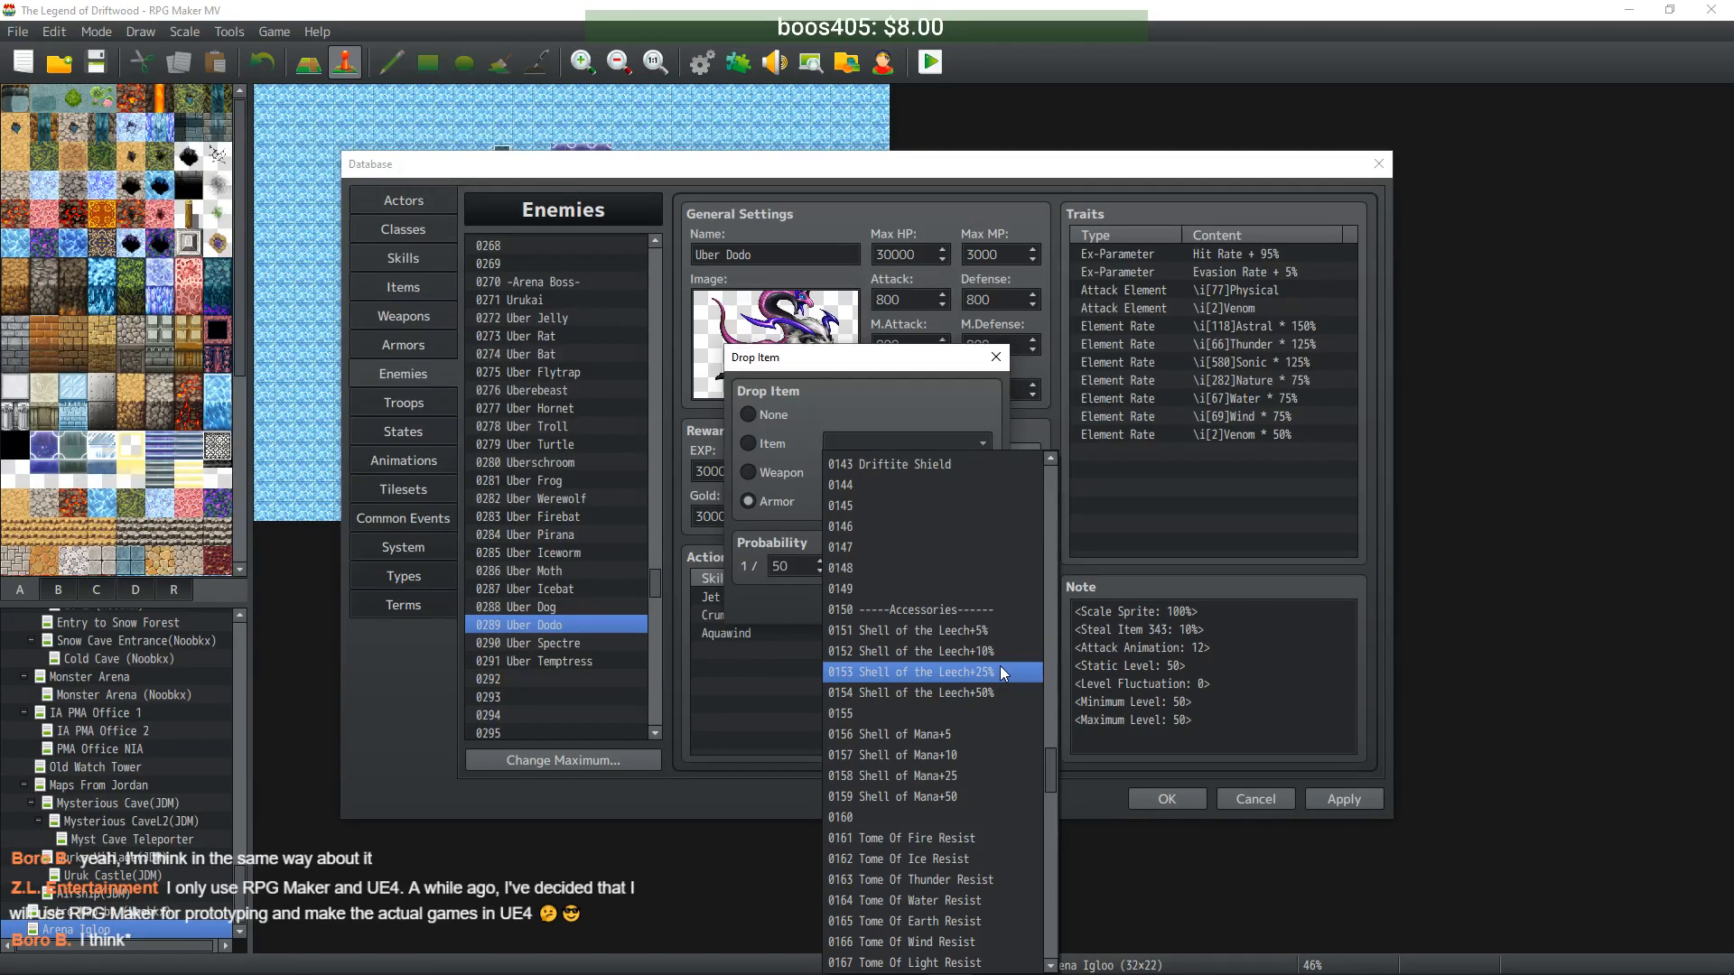
click(942, 672)
double_click(797, 567)
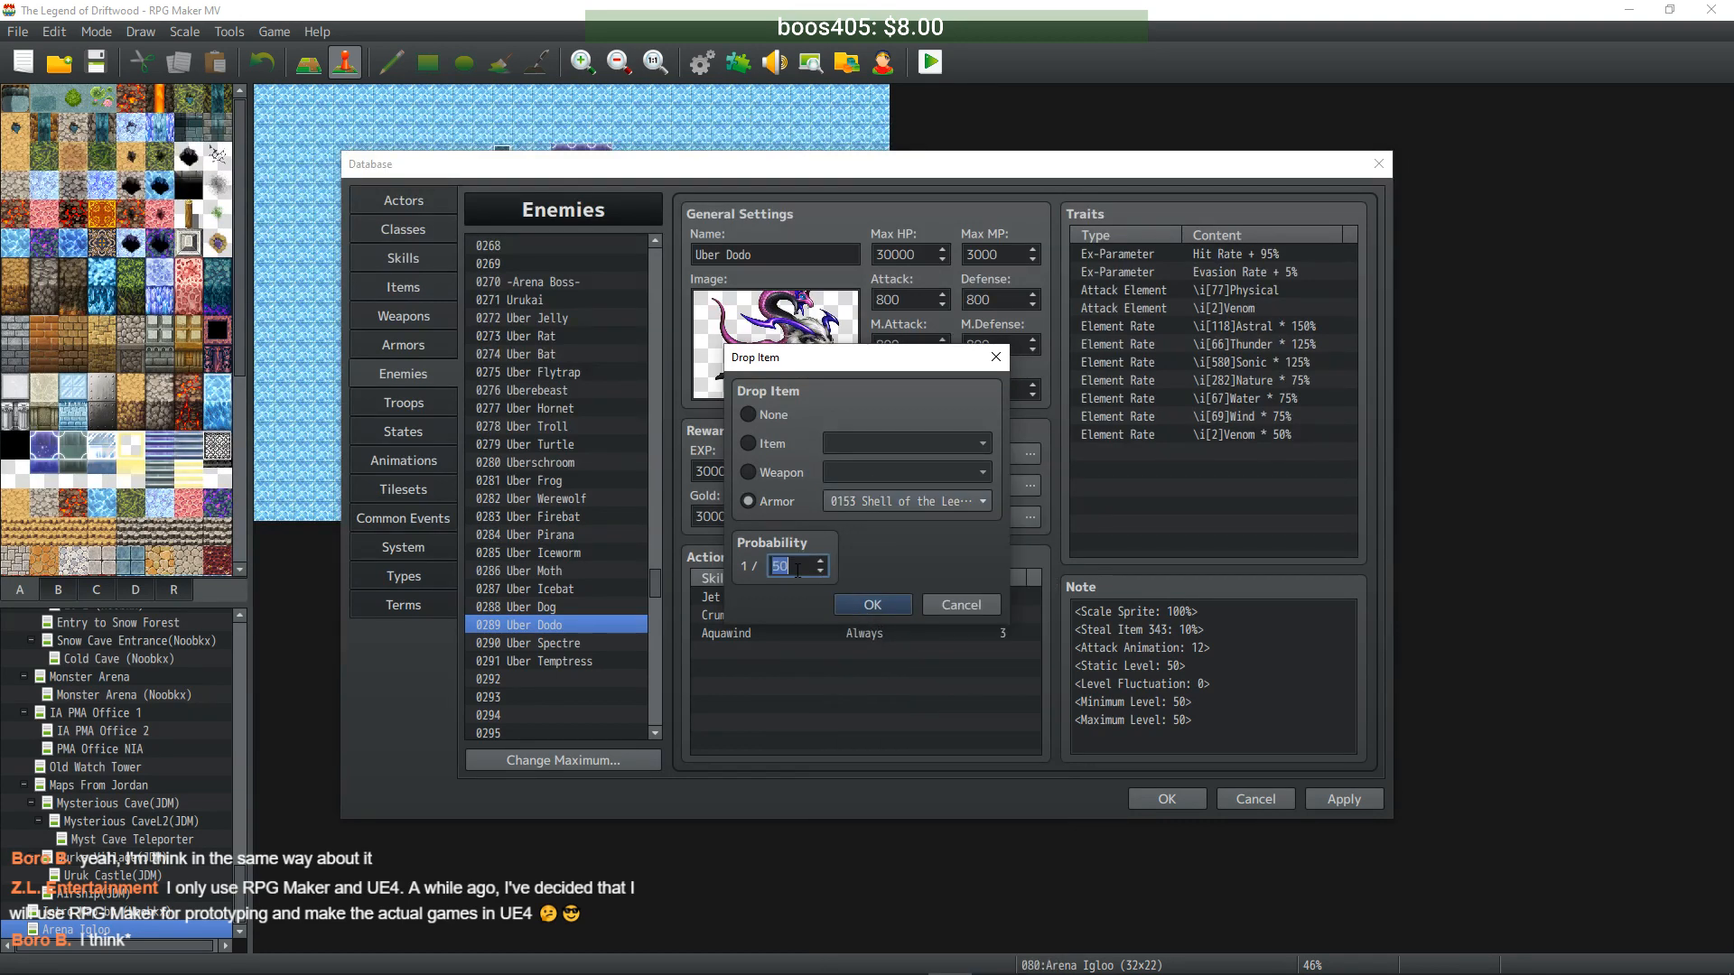
click(869, 604)
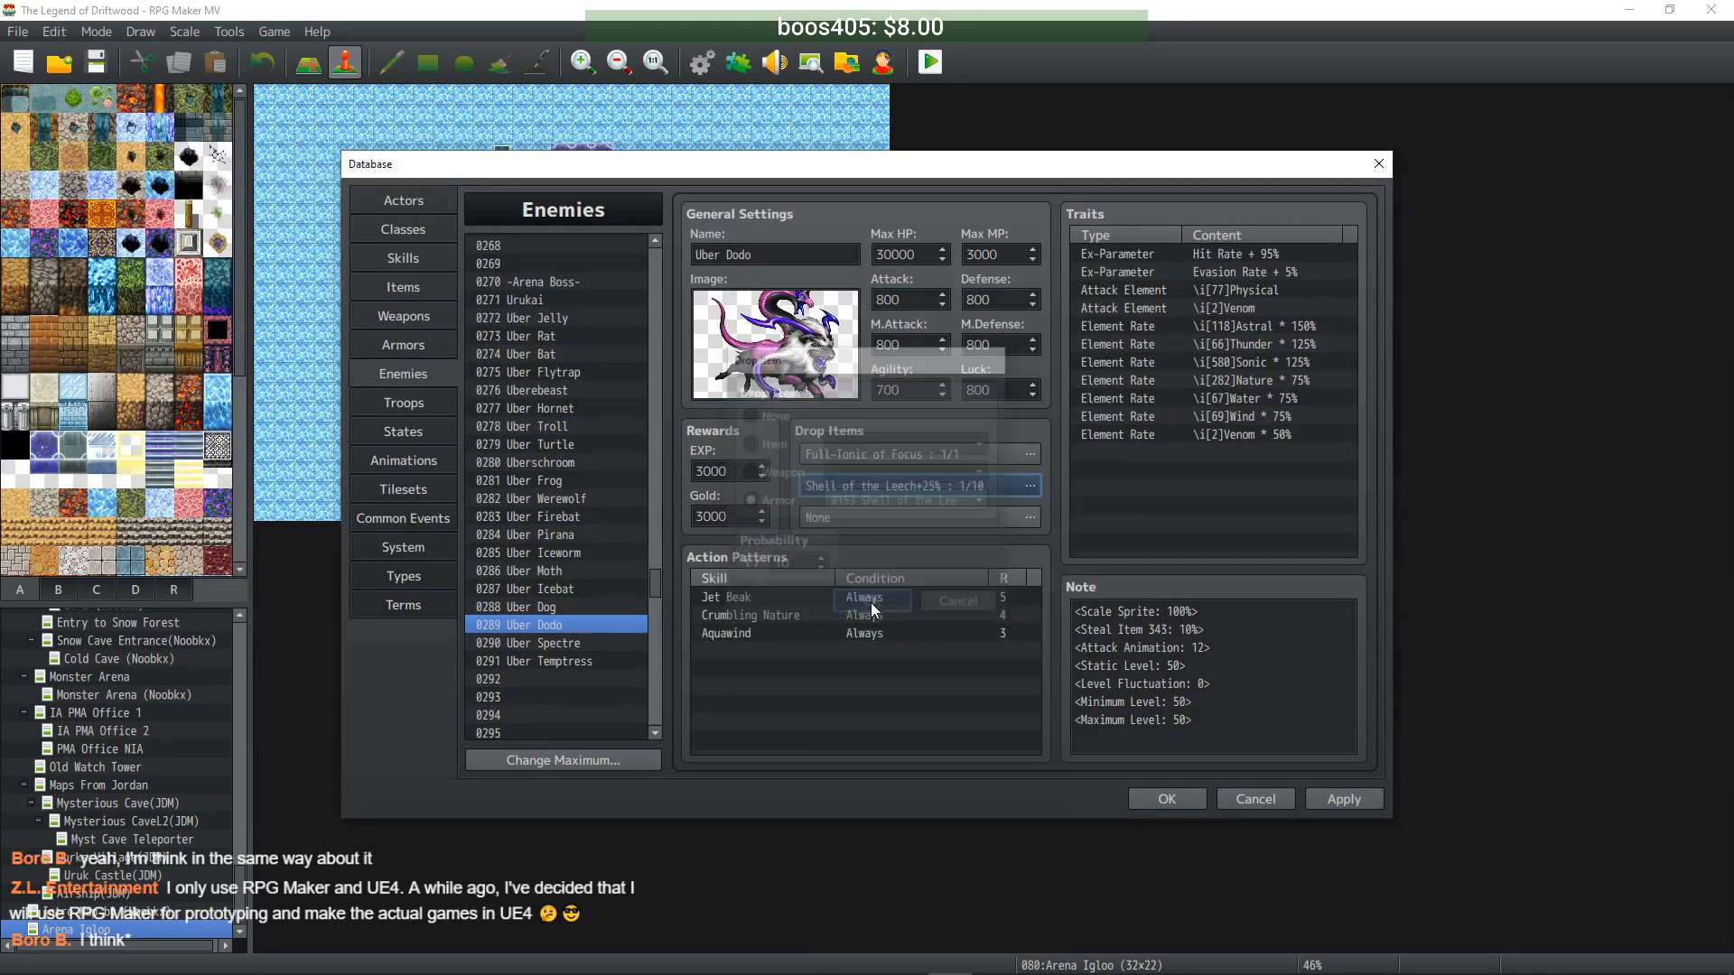
- Give Uber Spectre a second drop of Shell of Mana+25
click(550, 643)
double_click(929, 483)
click(791, 500)
click(939, 501)
drag(1044, 501, 1048, 789)
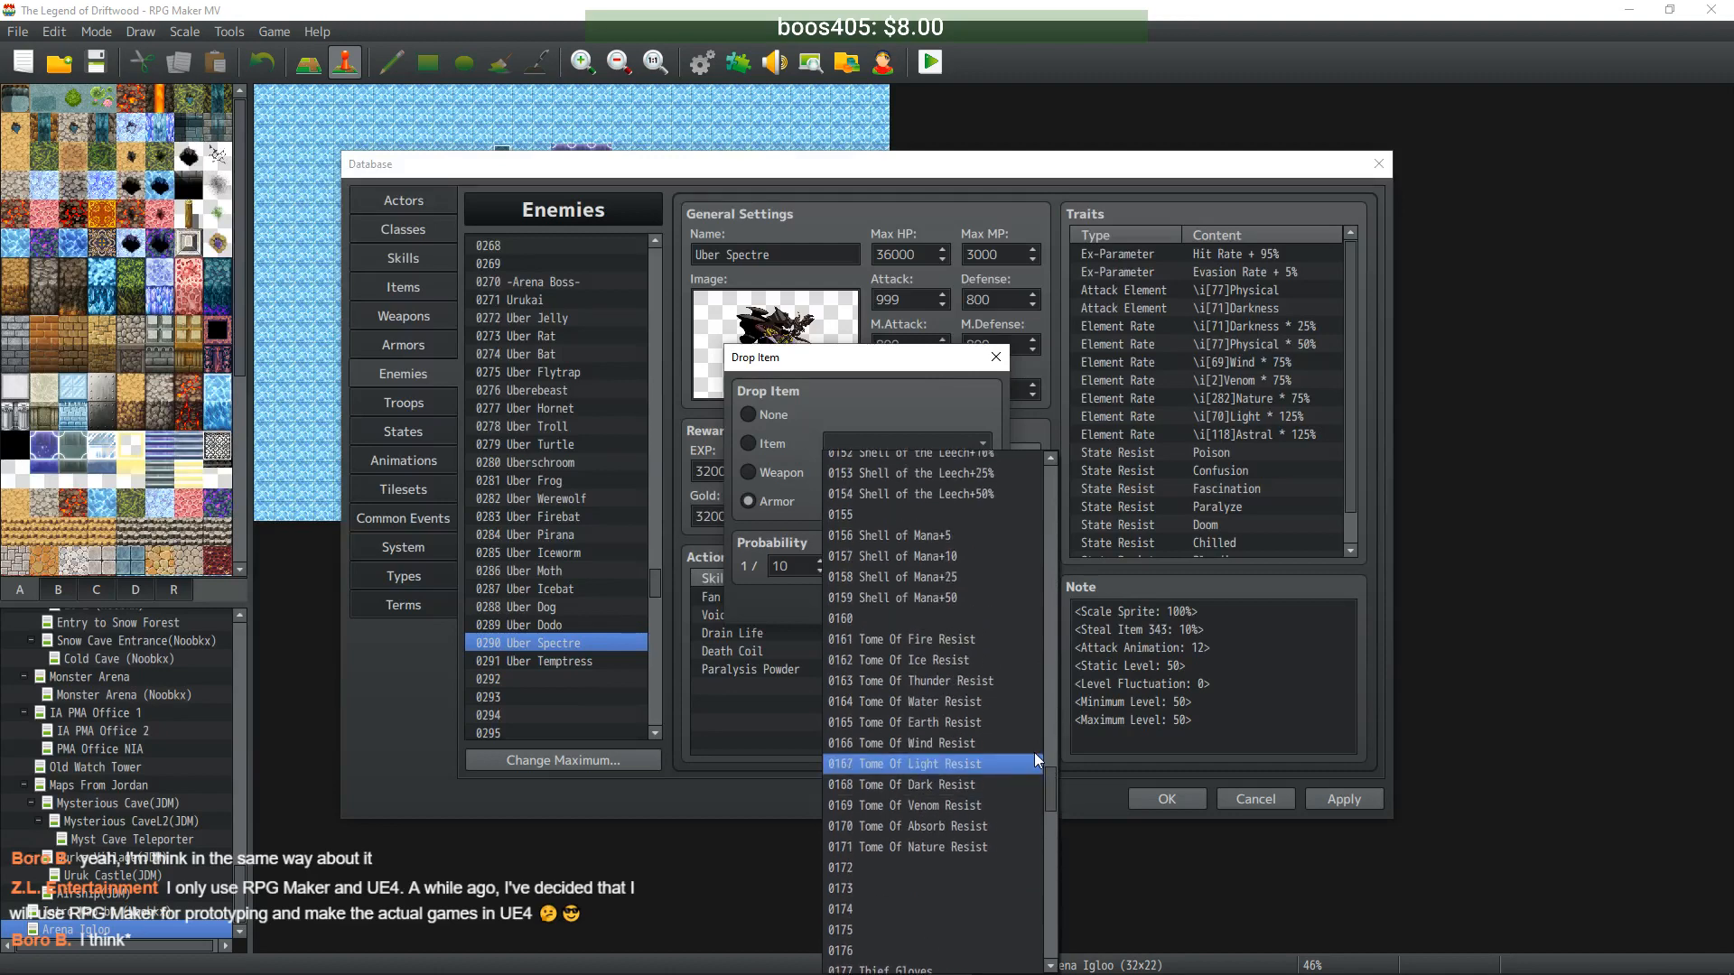
click(954, 576)
click(865, 621)
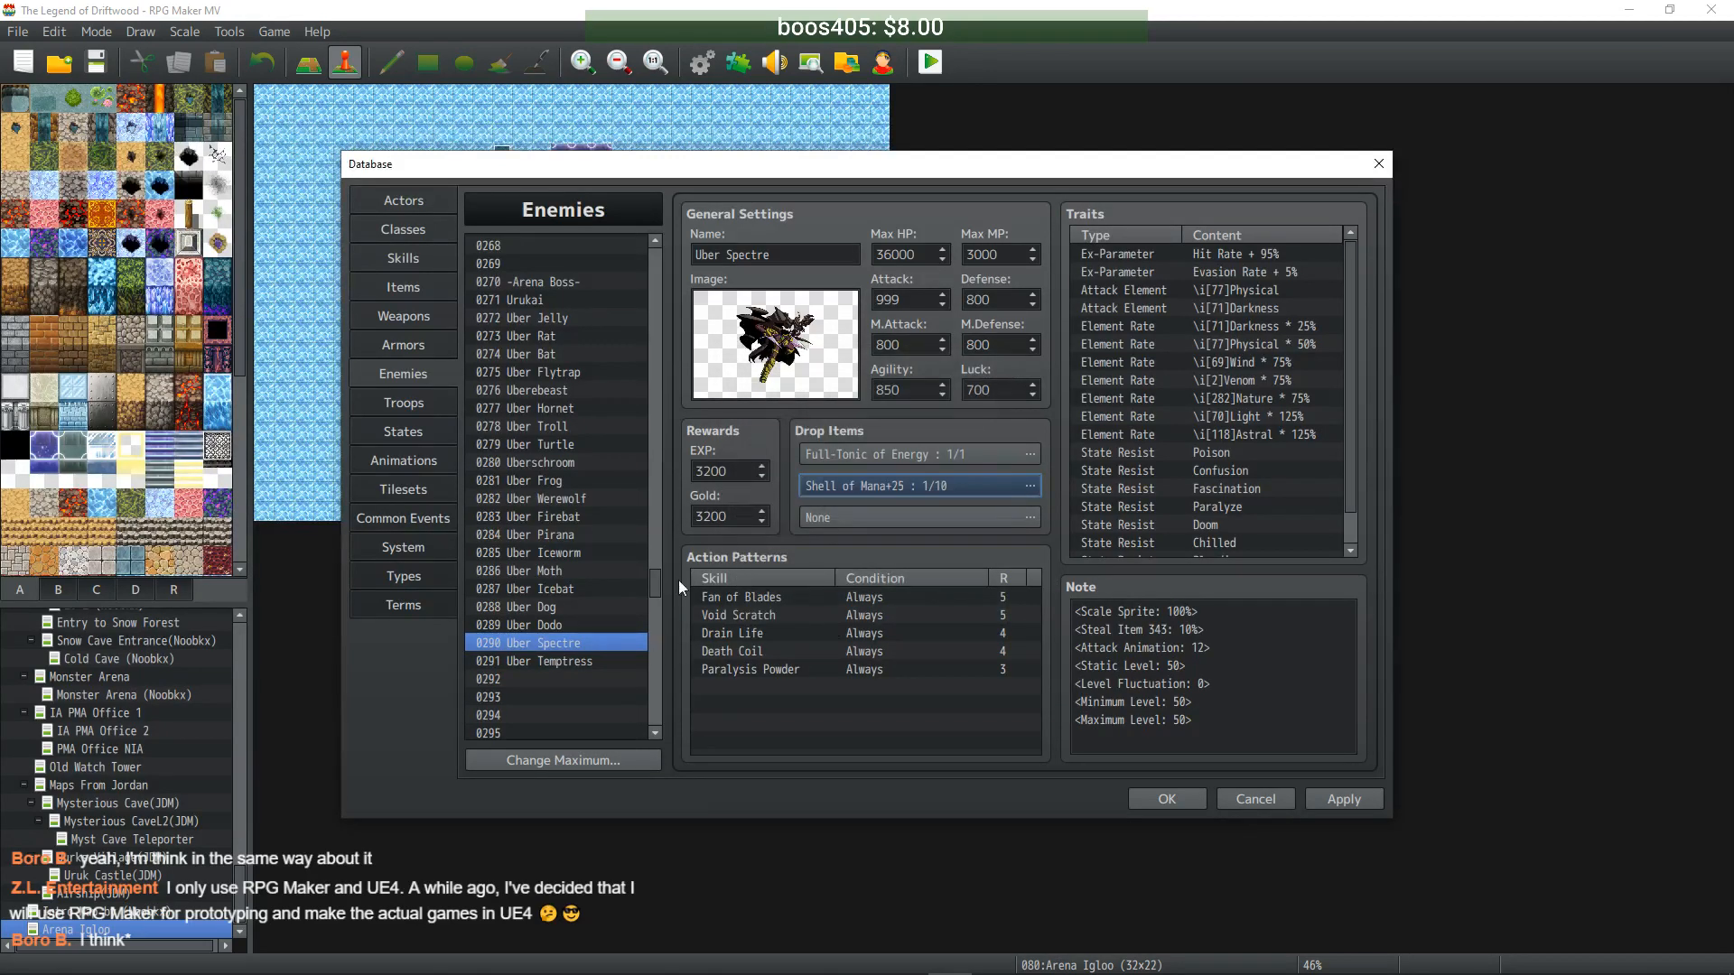
- Give Uber Temptress a second drop of Belt of Domination+40%
click(578, 664)
double_click(898, 504)
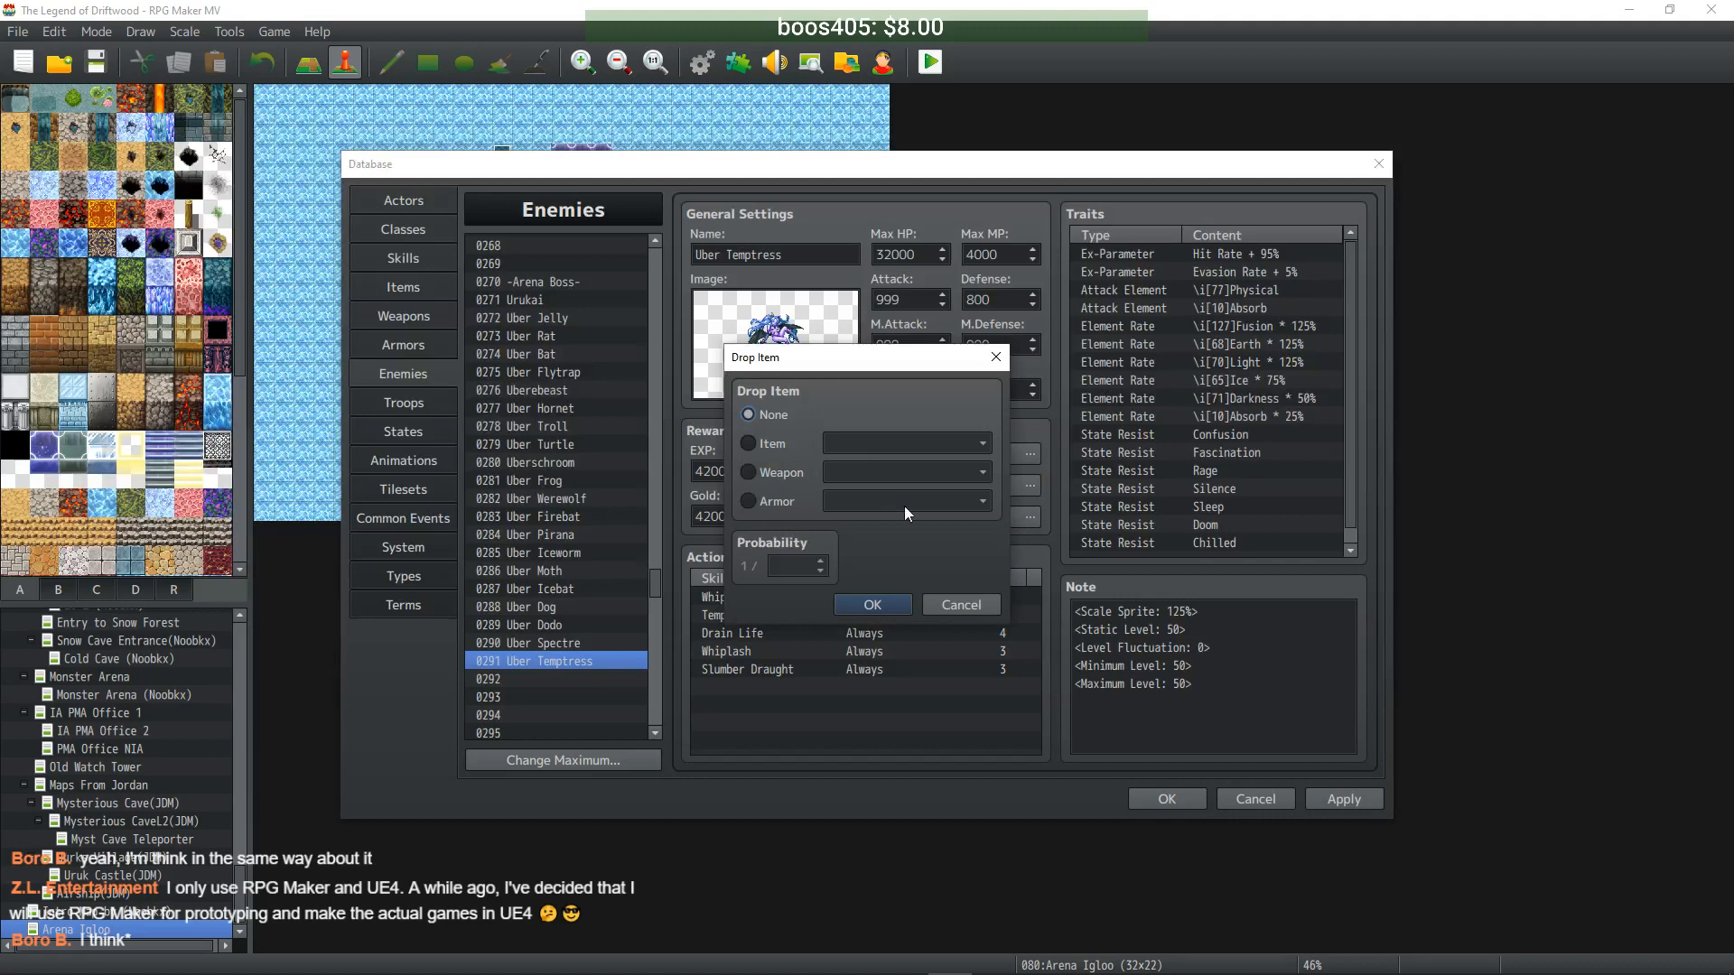
click(760, 502)
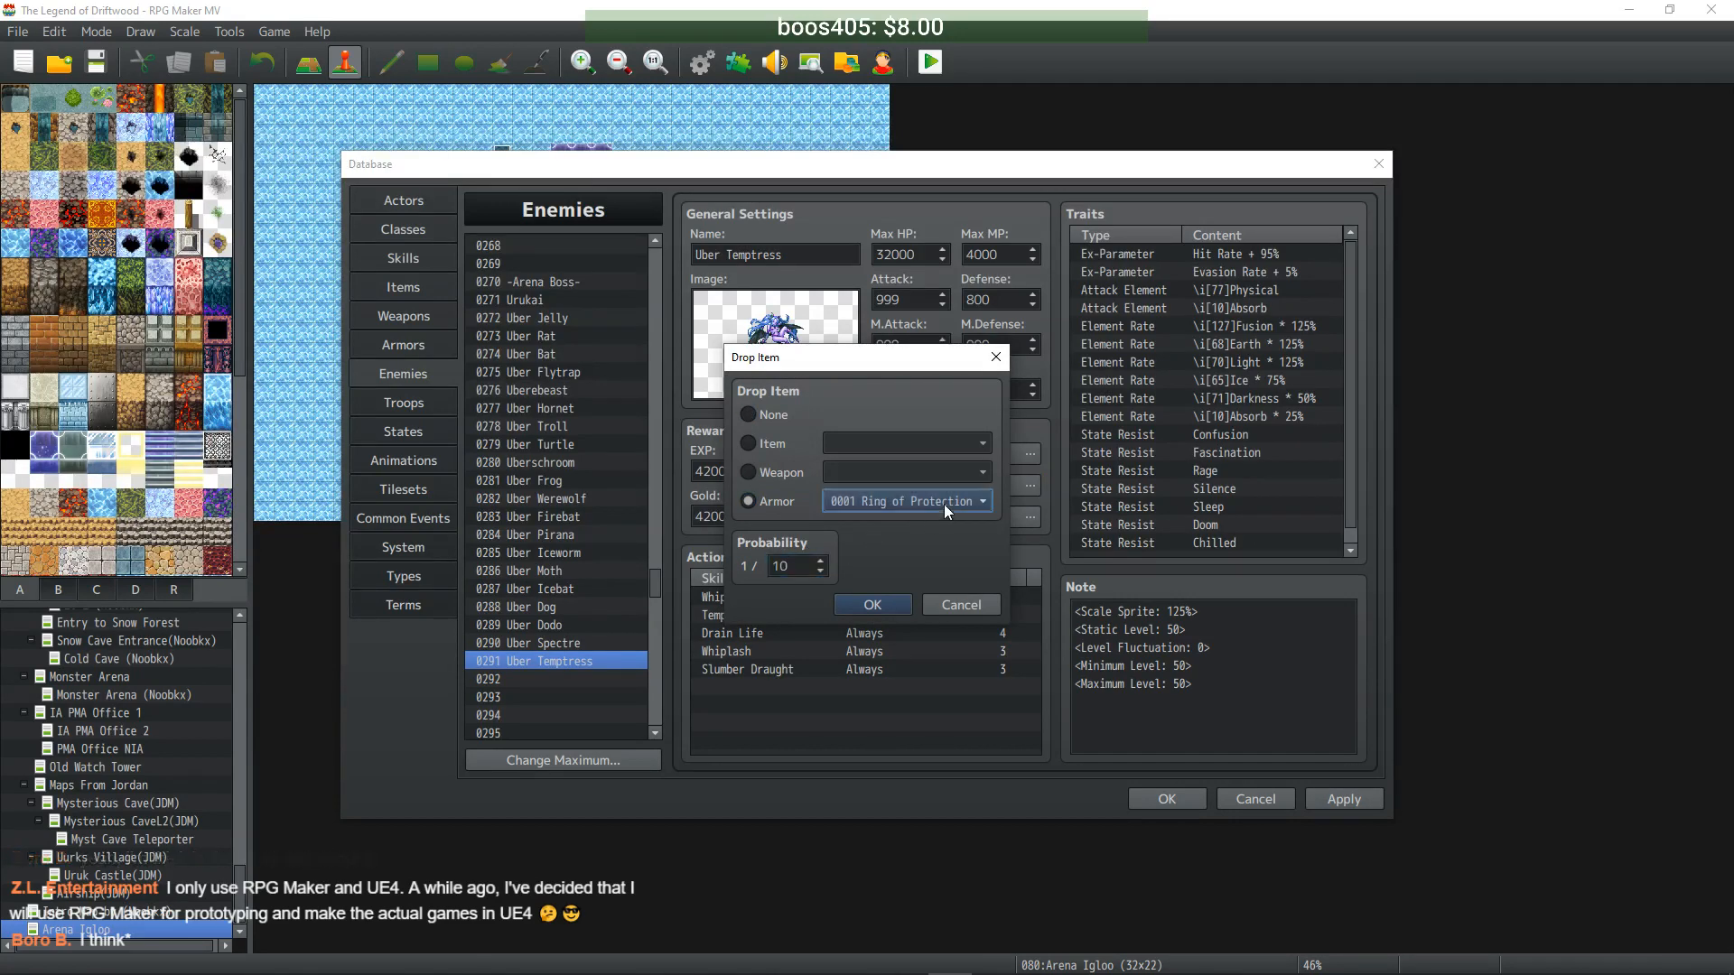
click(944, 502)
drag(1050, 492, 1039, 842)
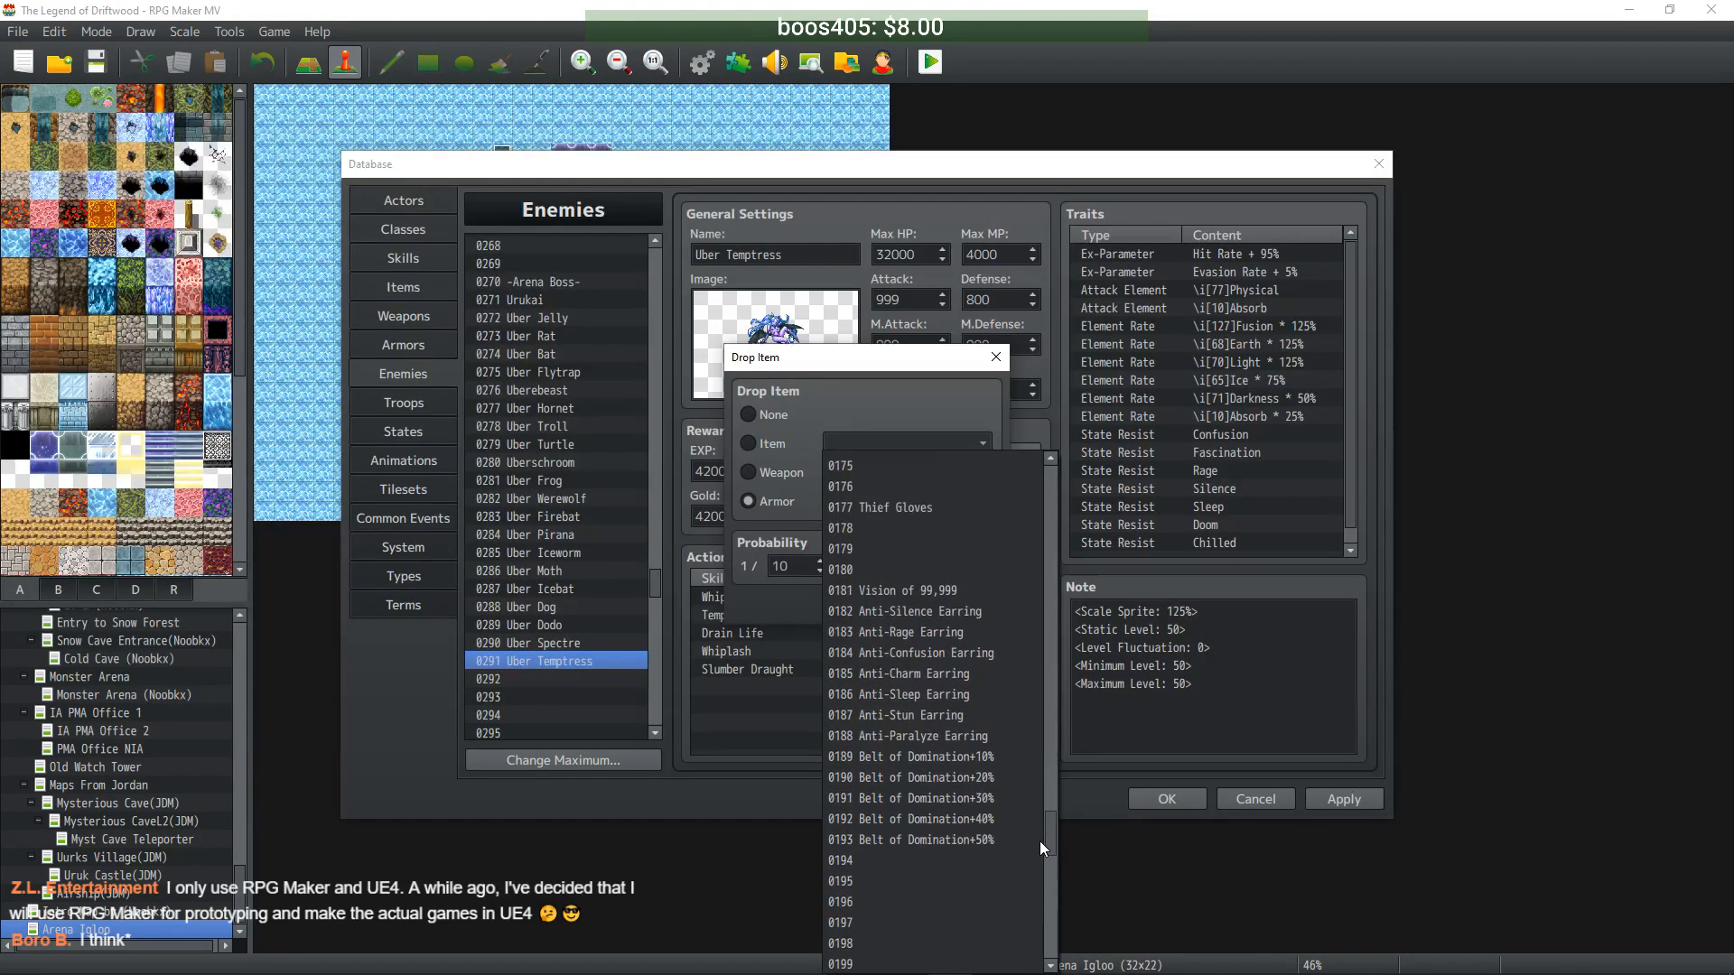
click(990, 819)
click(875, 606)
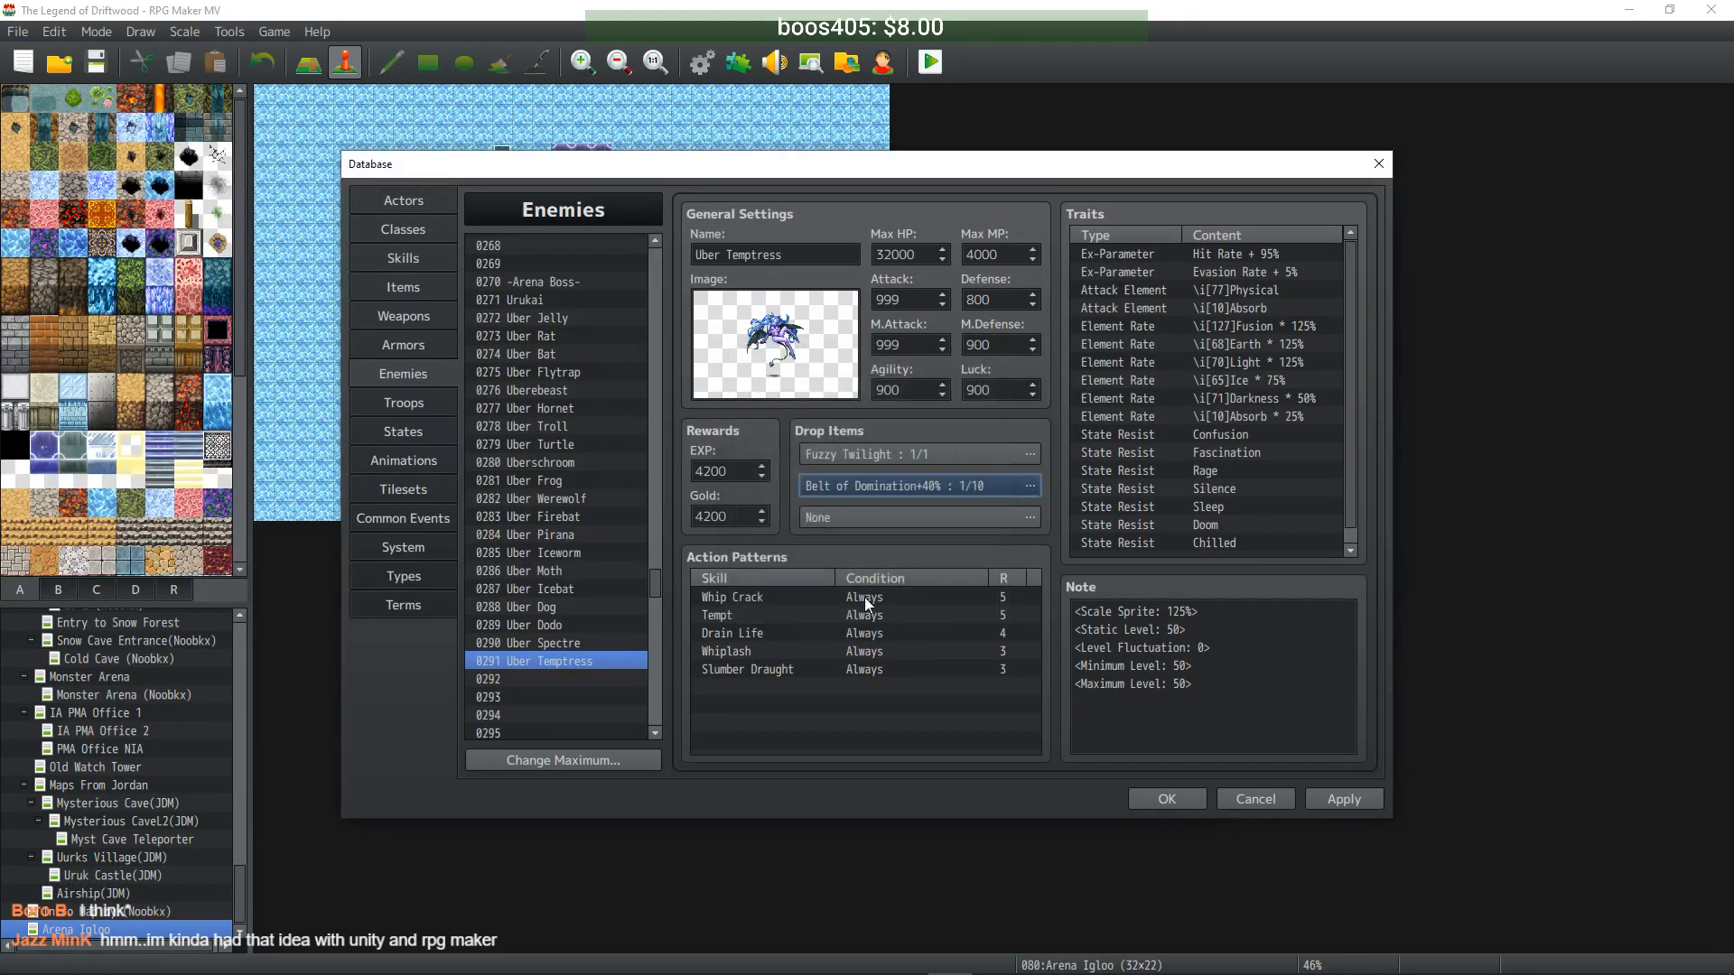
- Apply the drop changes, close the database, and launch a playtest from Arena Igloo
click(1345, 800)
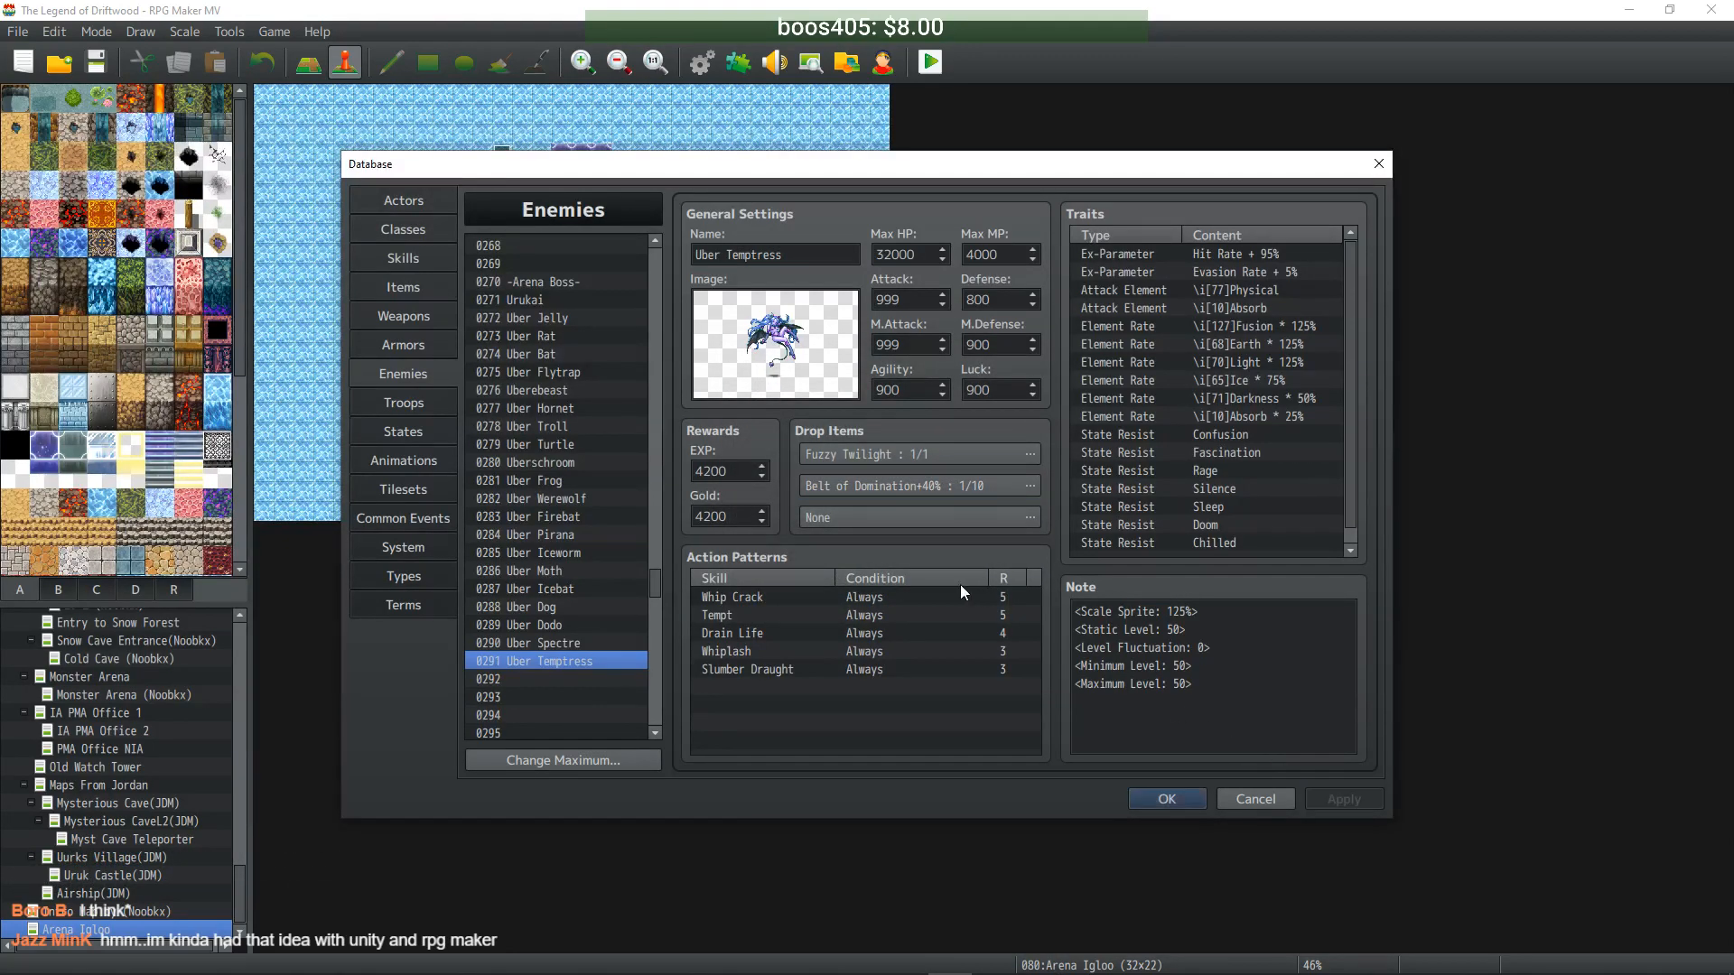
click(531, 643)
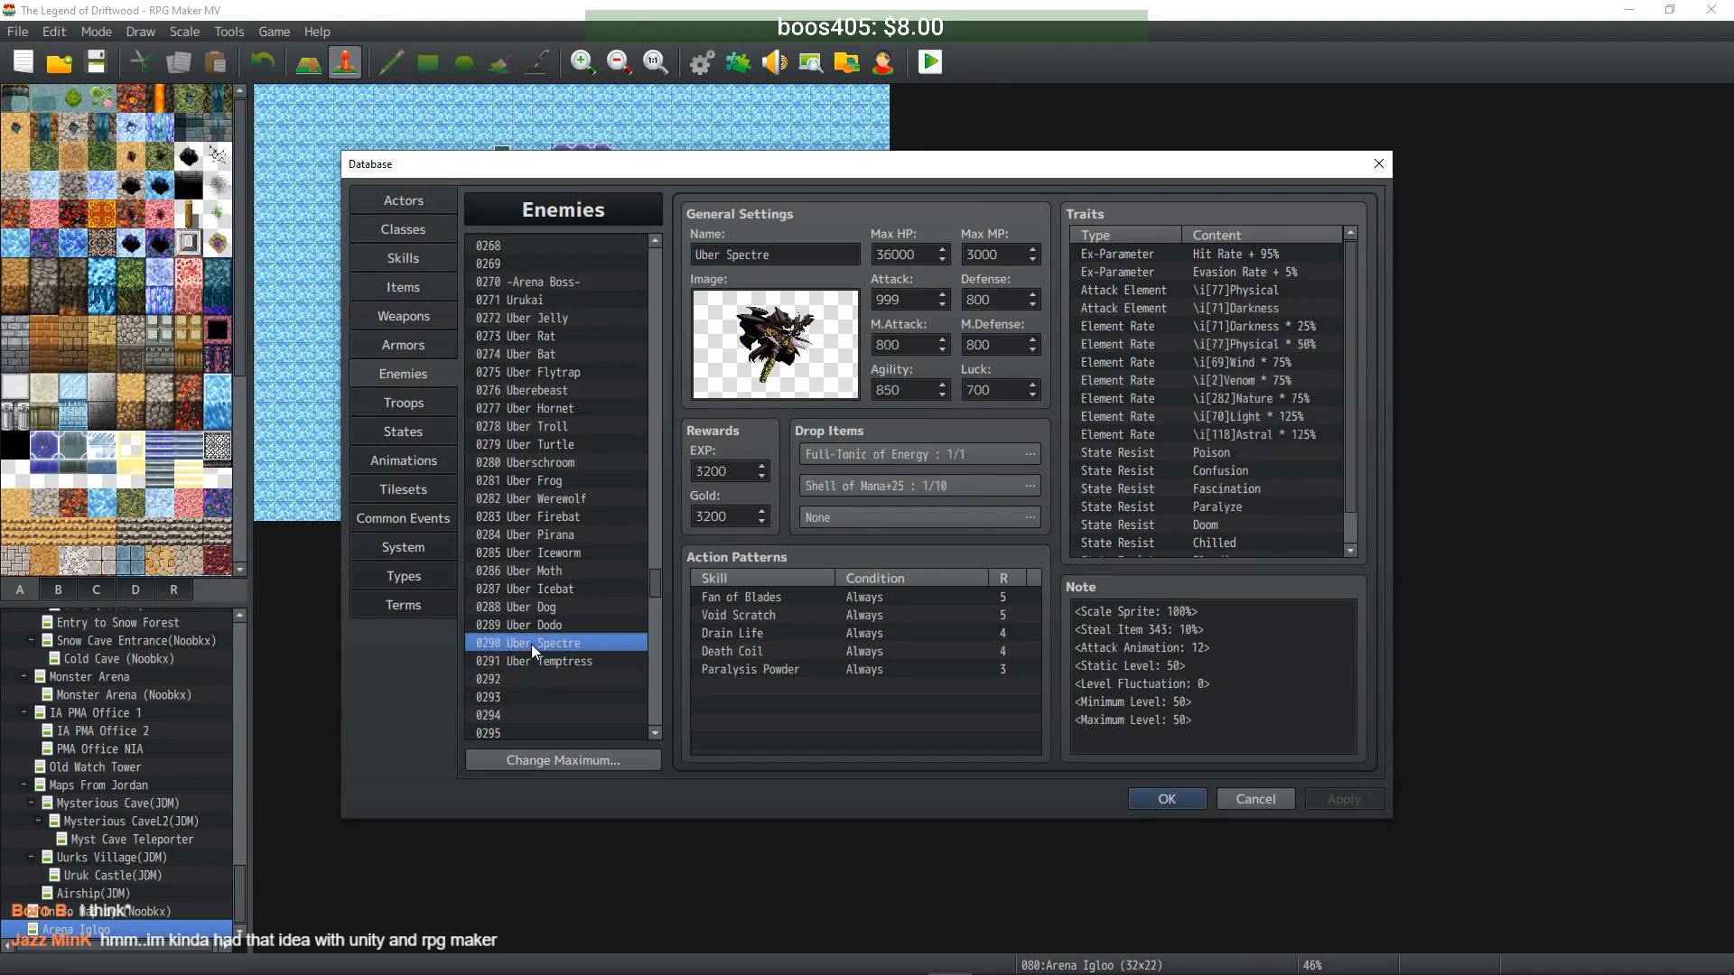
click(536, 667)
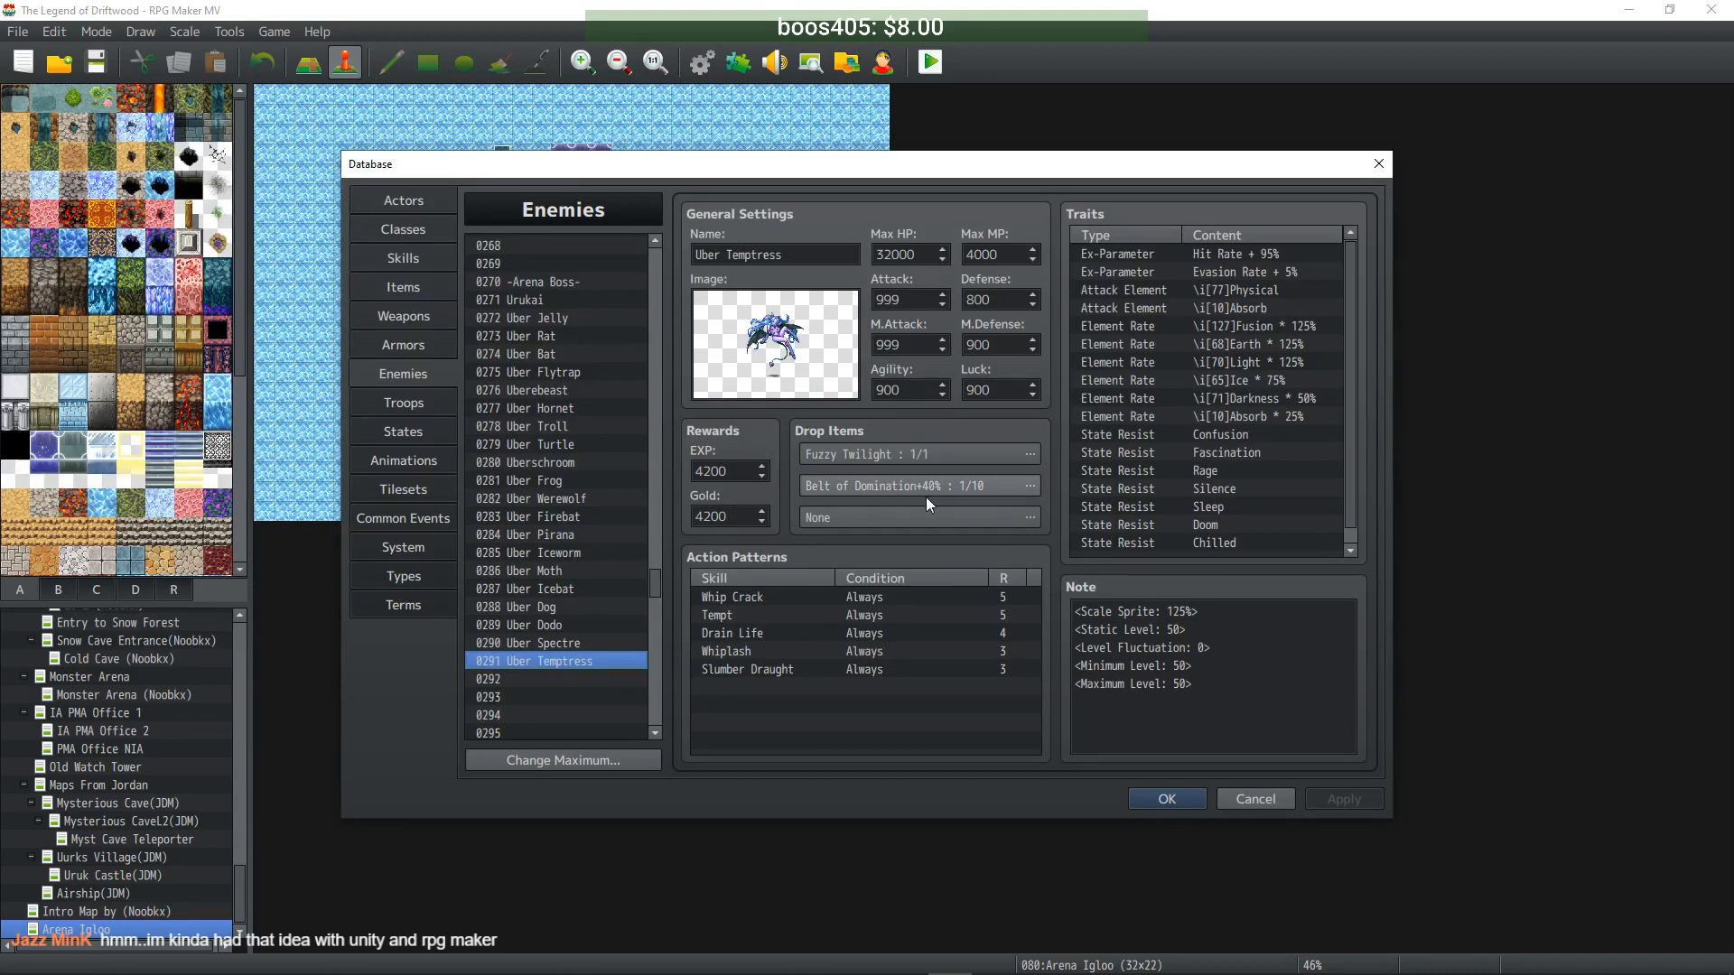
drag(657, 581, 642, 260)
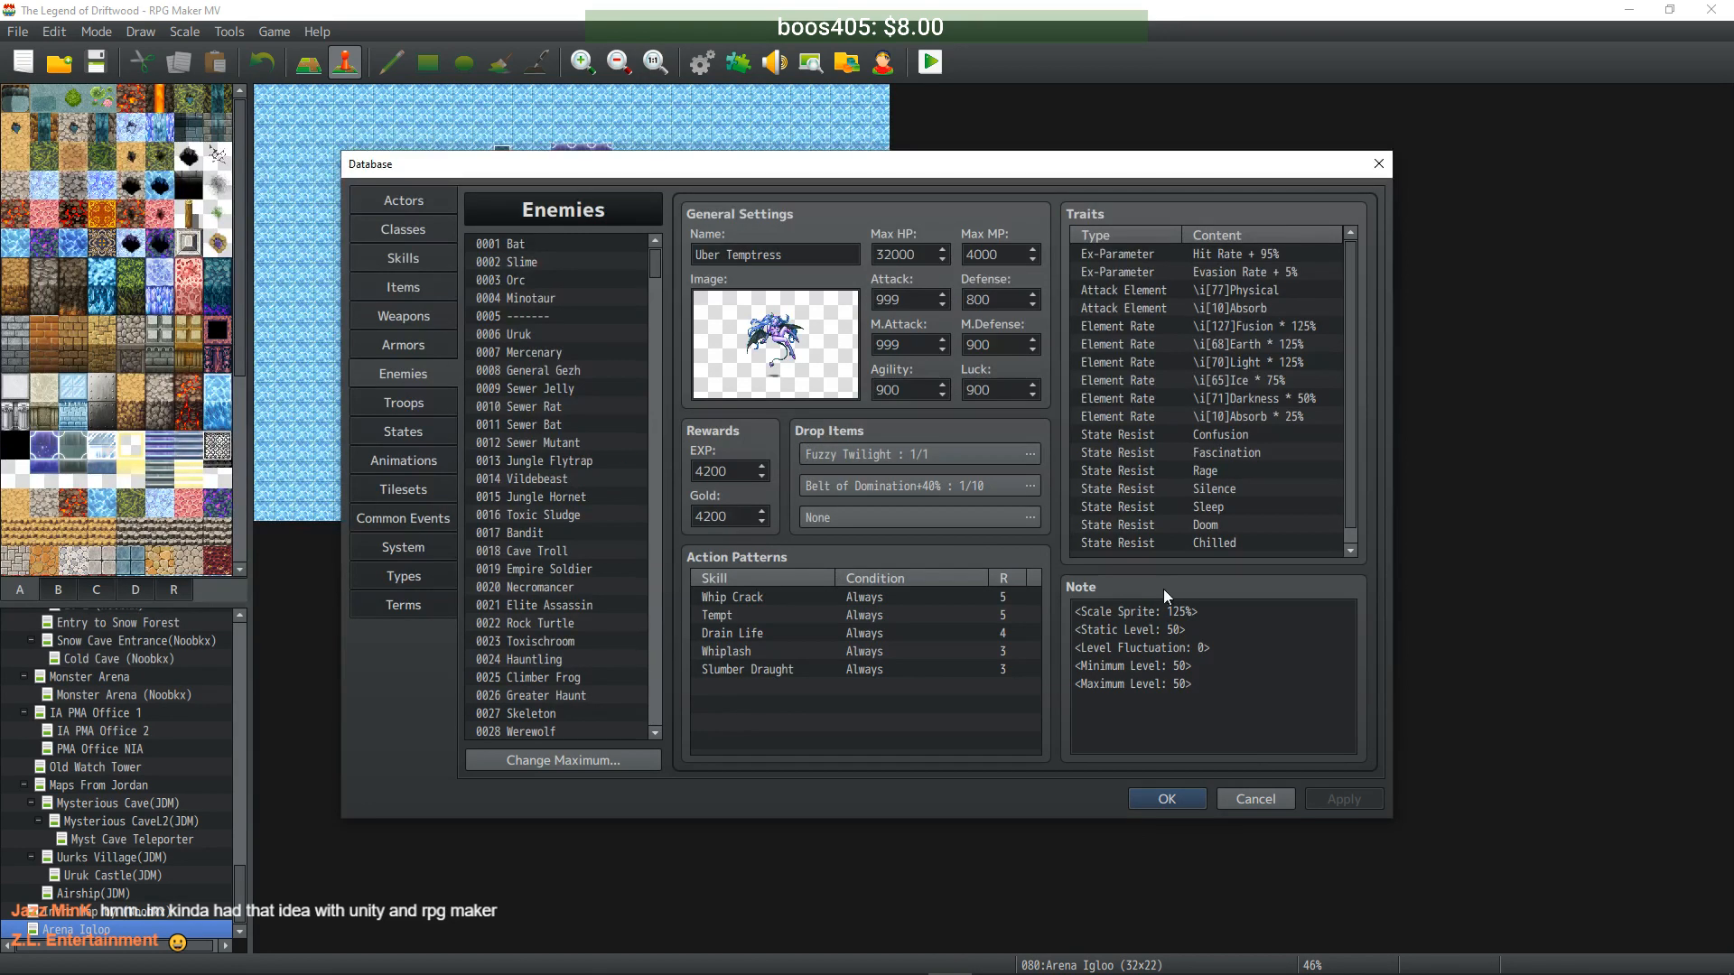
click(1162, 803)
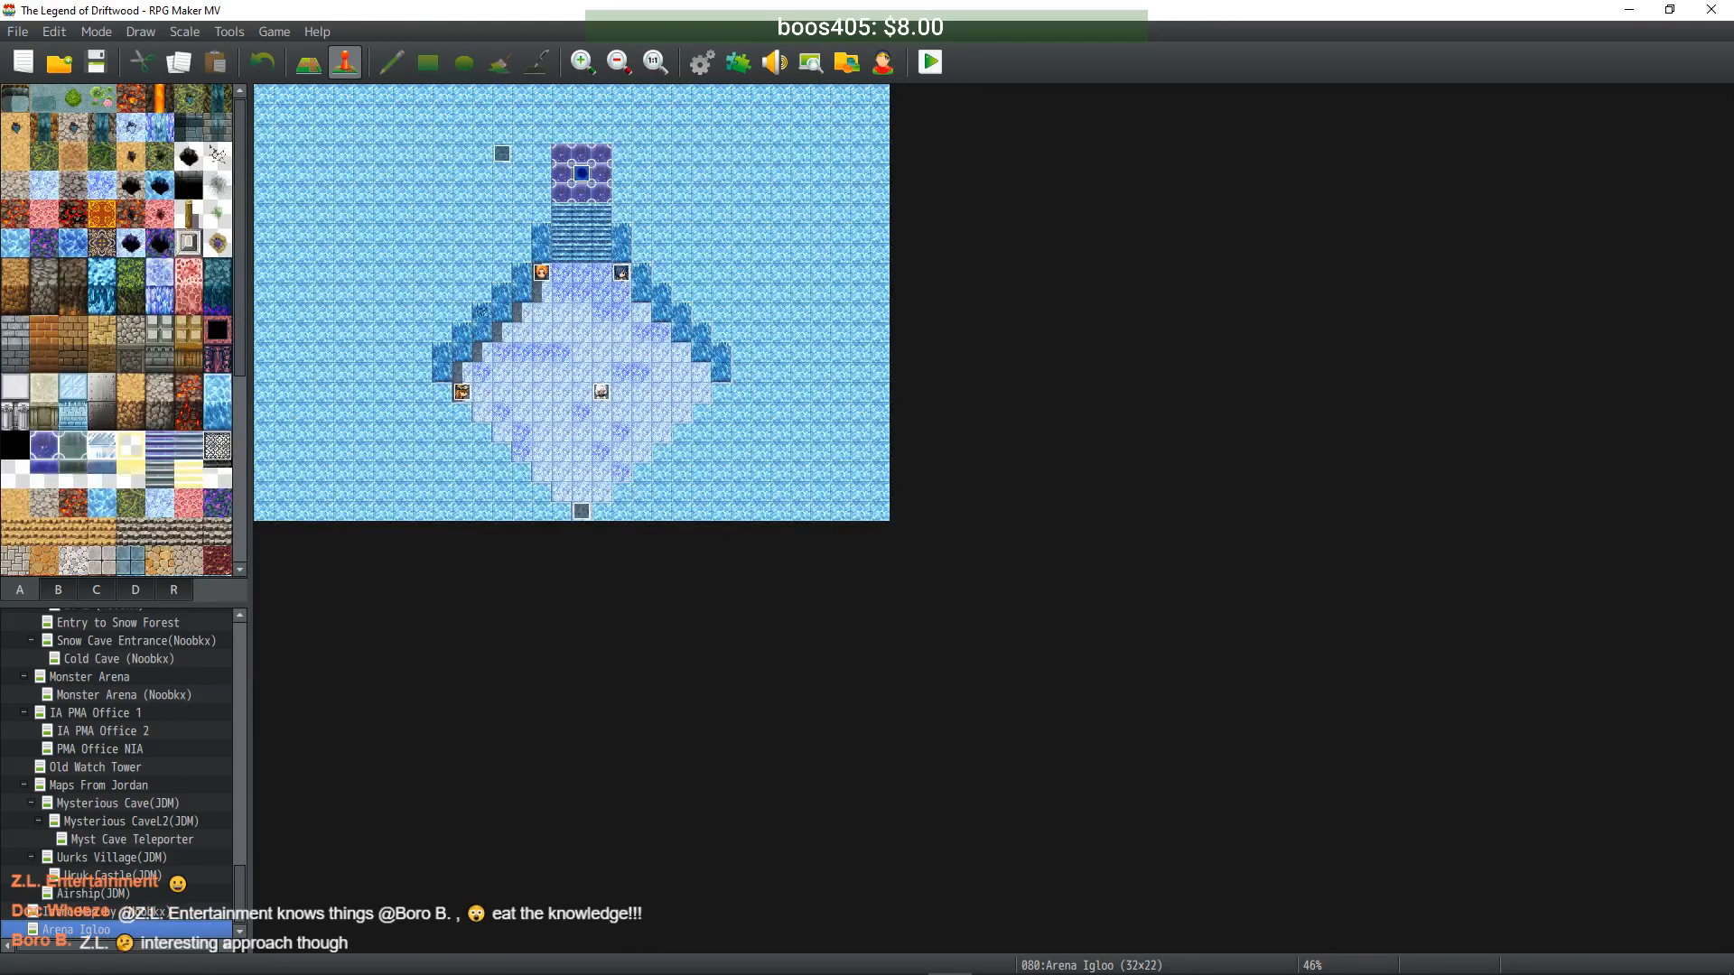
click(928, 63)
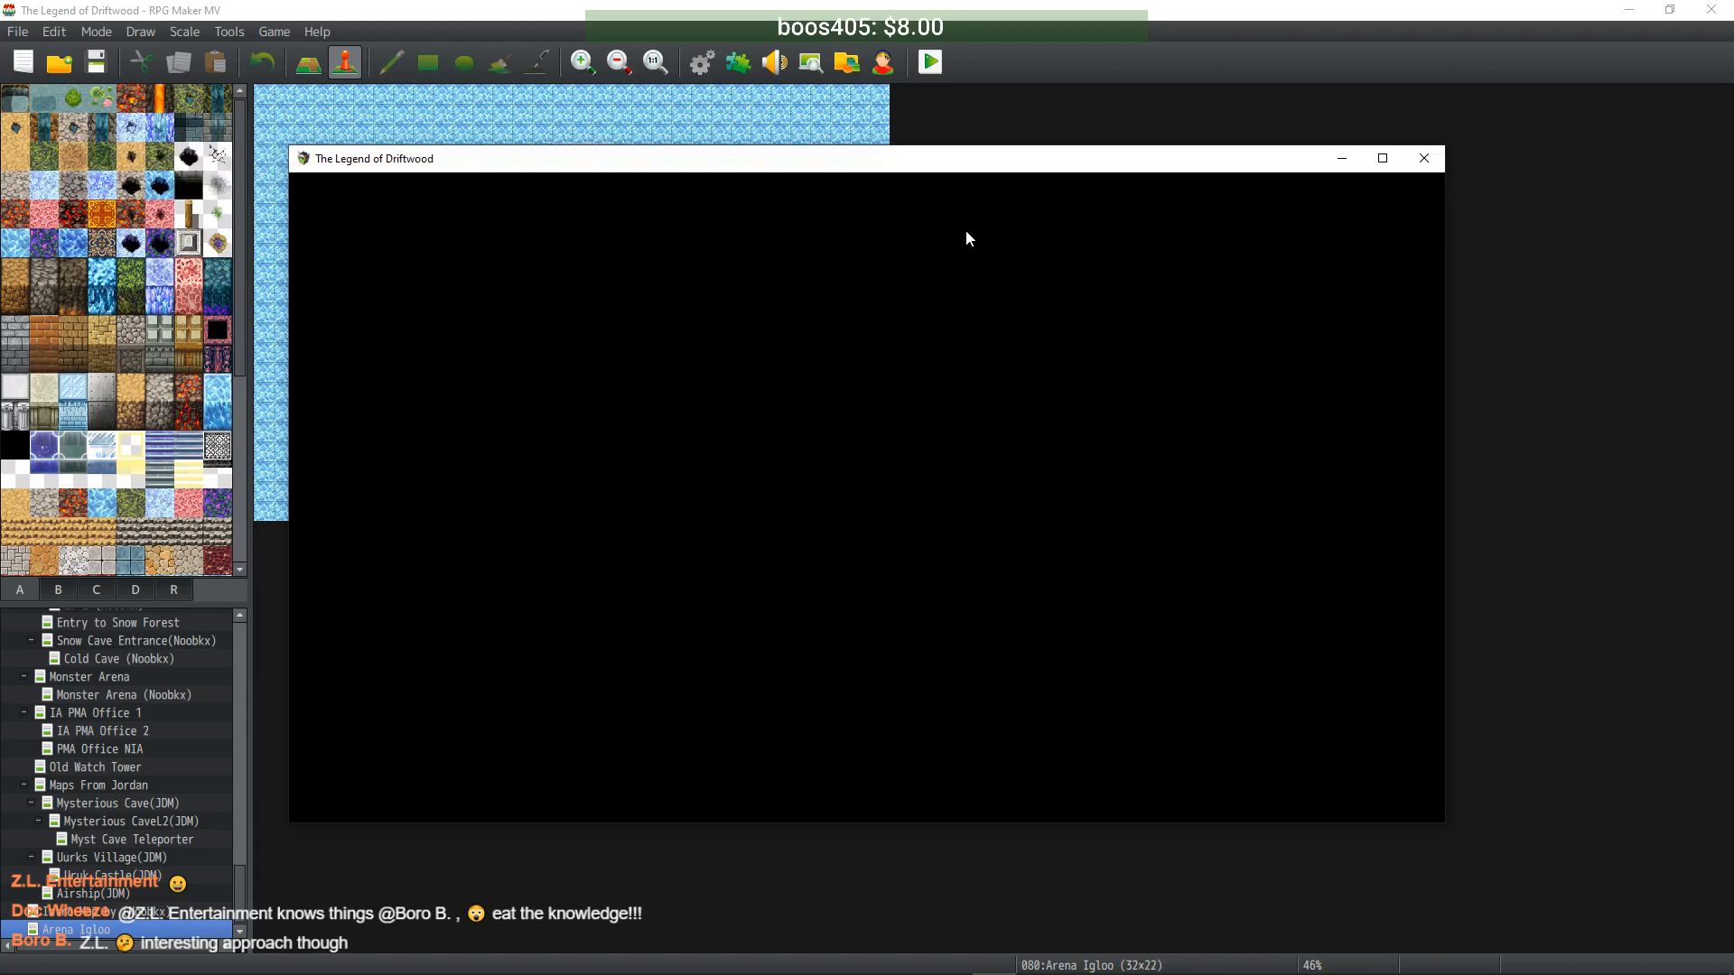
- From the title's Continue screen, delete the File 24 and File 1 saves
key(Return)
key(Down)
key(Down)
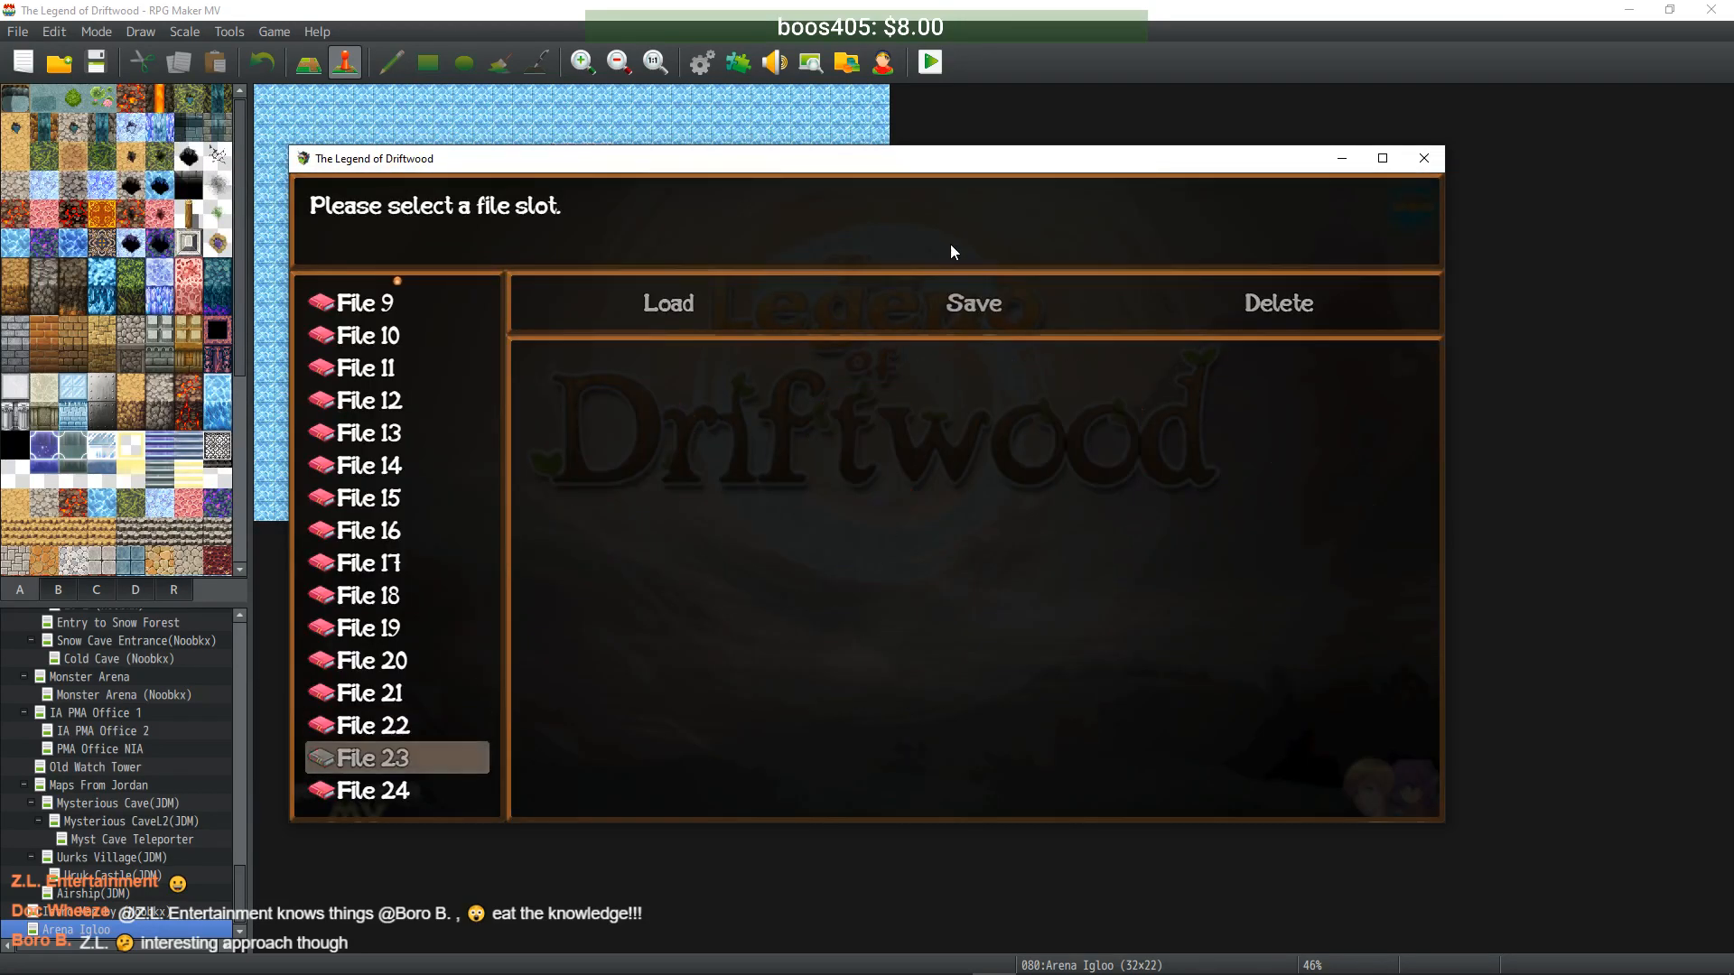
key(Return)
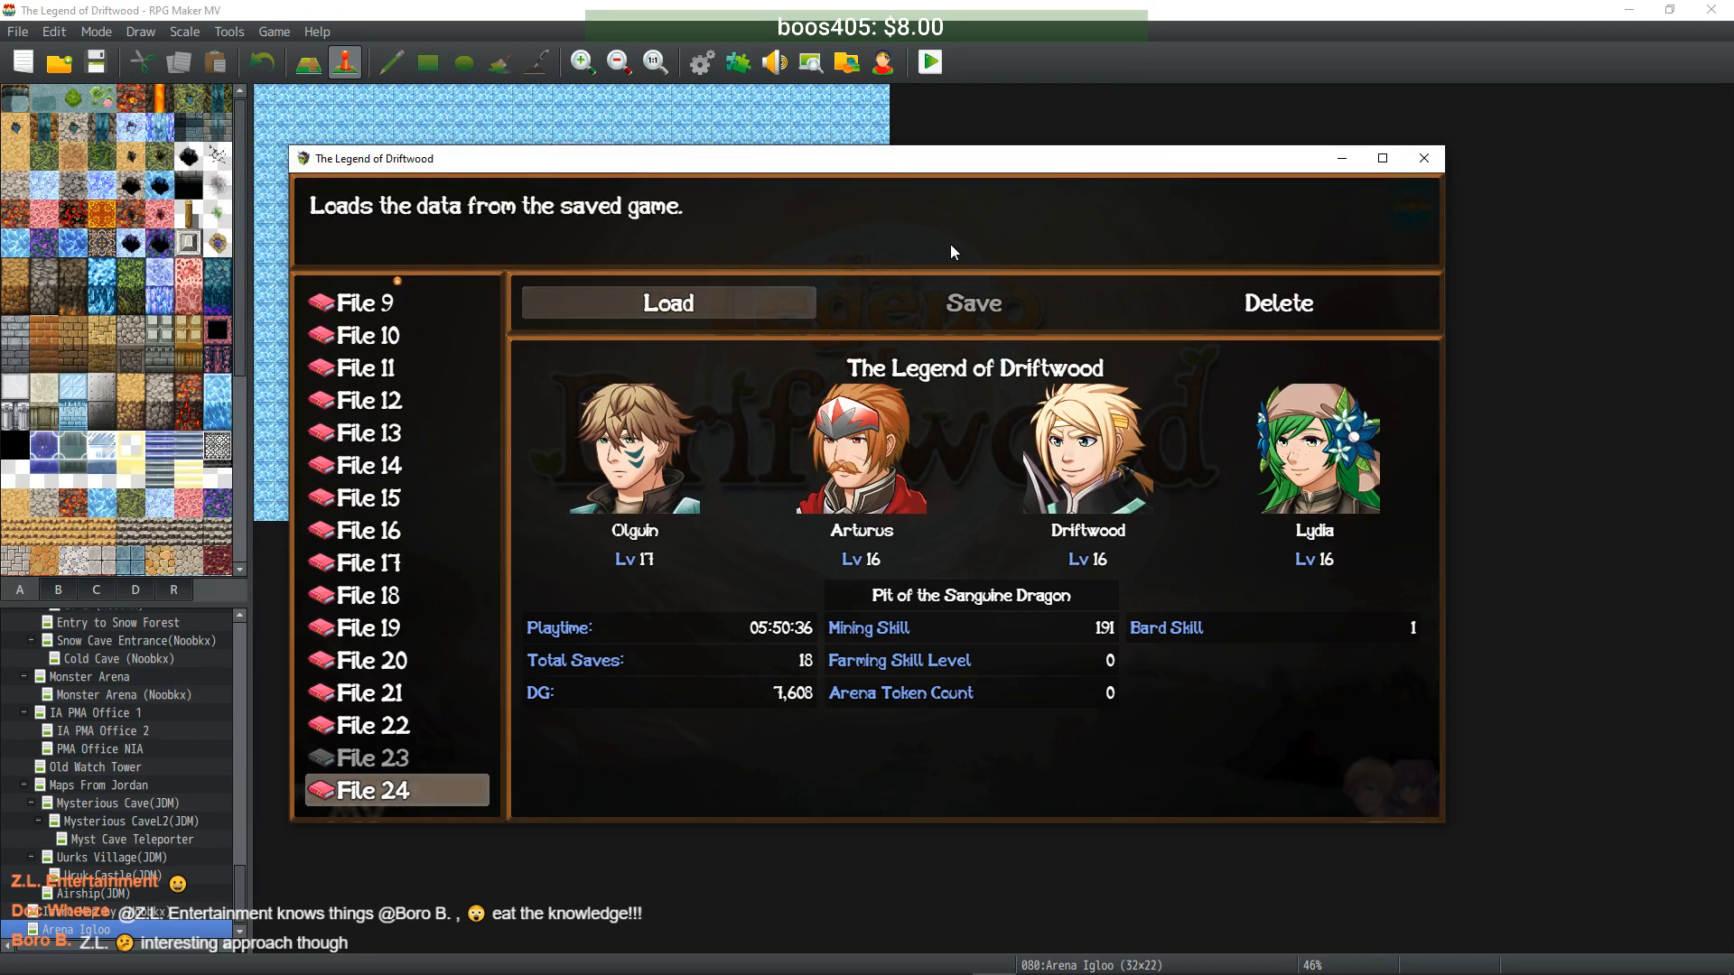
key(Left)
key(Return)
key(Return)
key(Down)
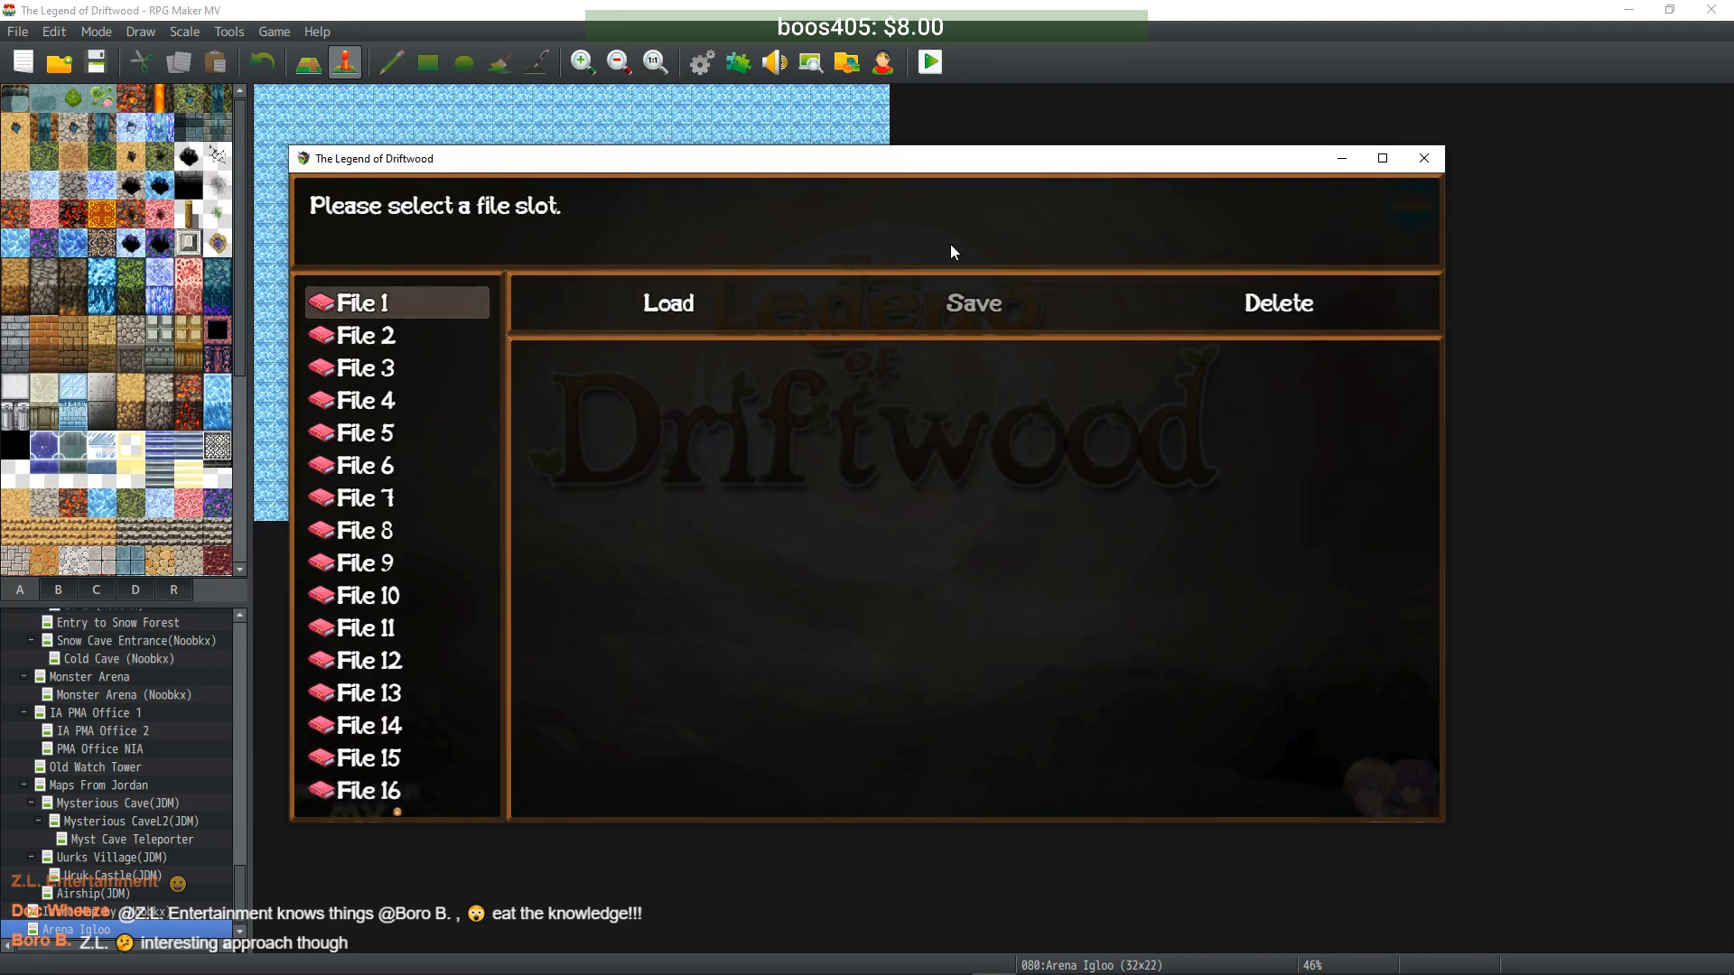
key(Return)
key(Left)
key(Return)
- Delete the File 2, File 3 and File 4 saves
key(Return)
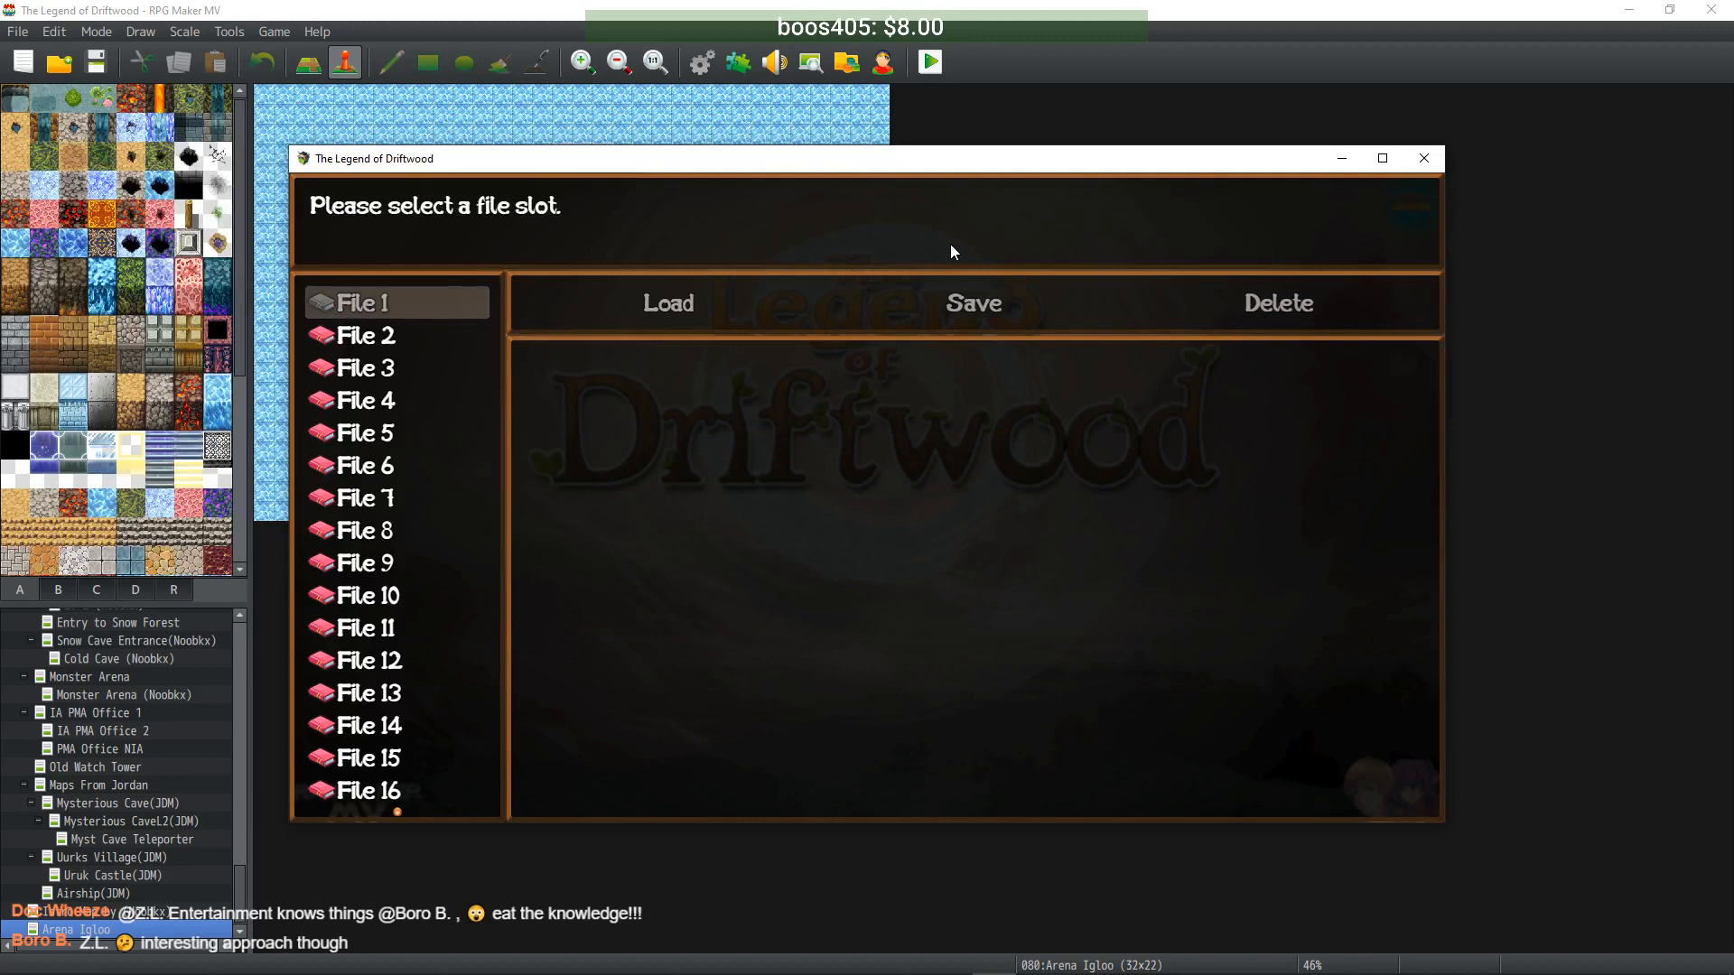
key(Down)
key(Return)
key(Right)
key(Right)
key(Return)
key(Return)
key(Down)
key(Return)
key(Right)
key(Right)
key(Return)
key(Return)
key(Down)
key(Return)
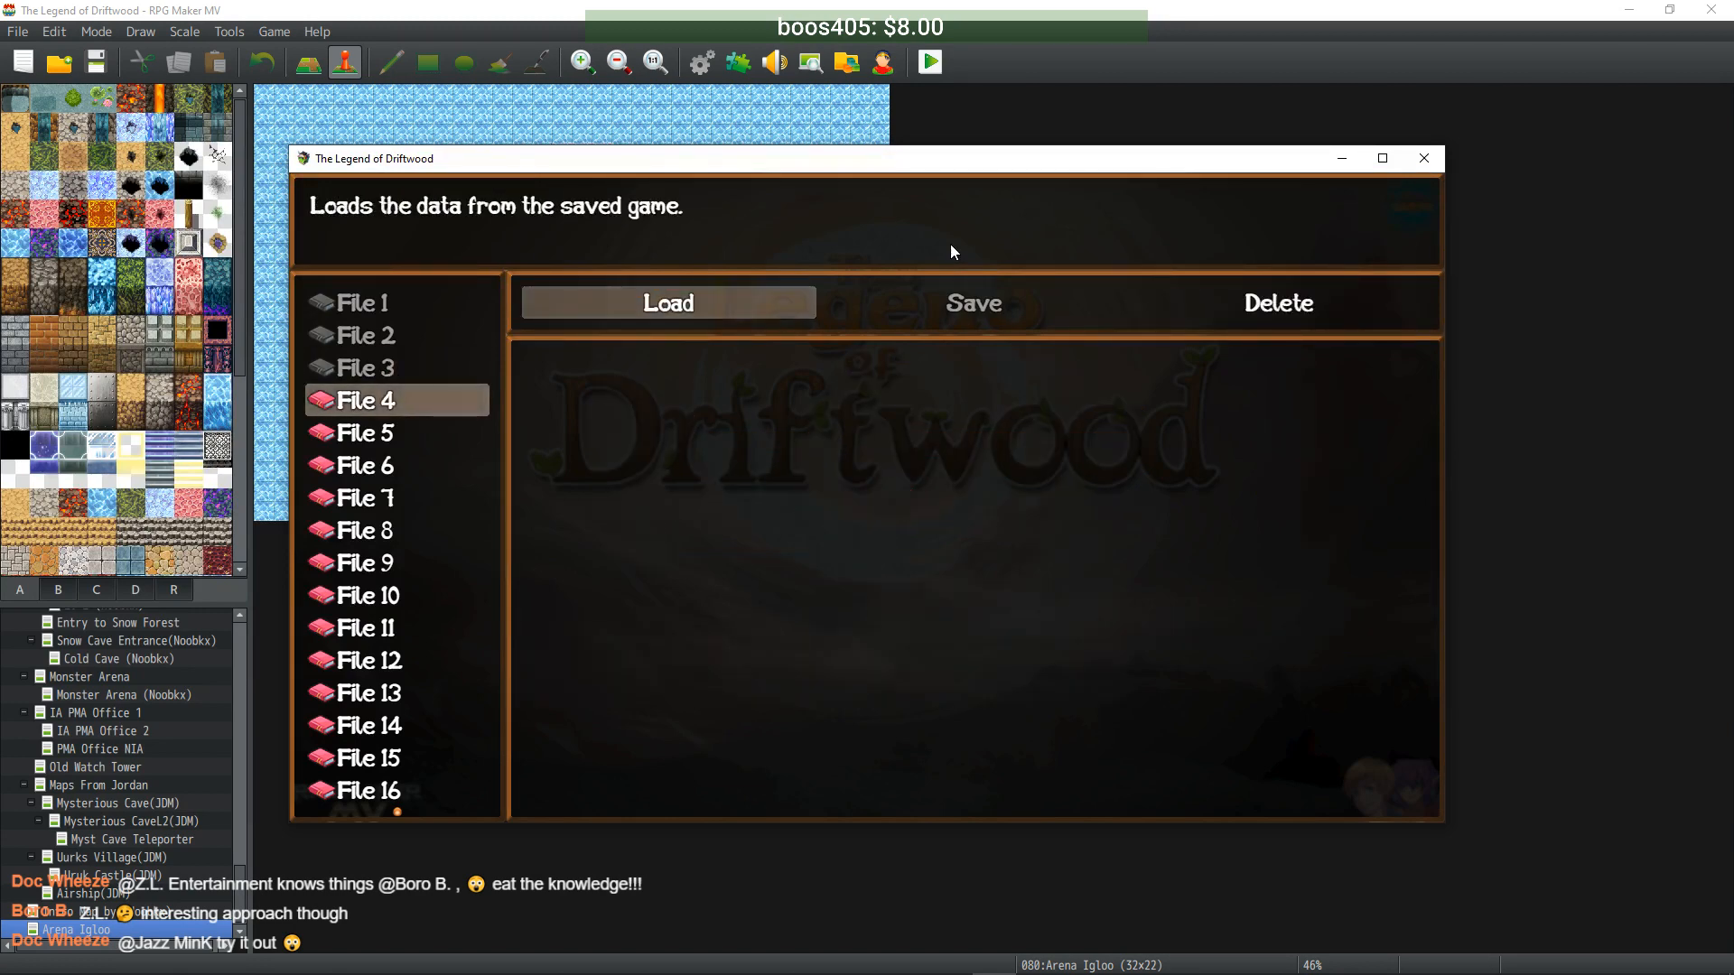
key(Right)
key(Right)
key(Return)
key(Return)
key(Down)
- Delete the saves in Files 5 through 8
key(Return)
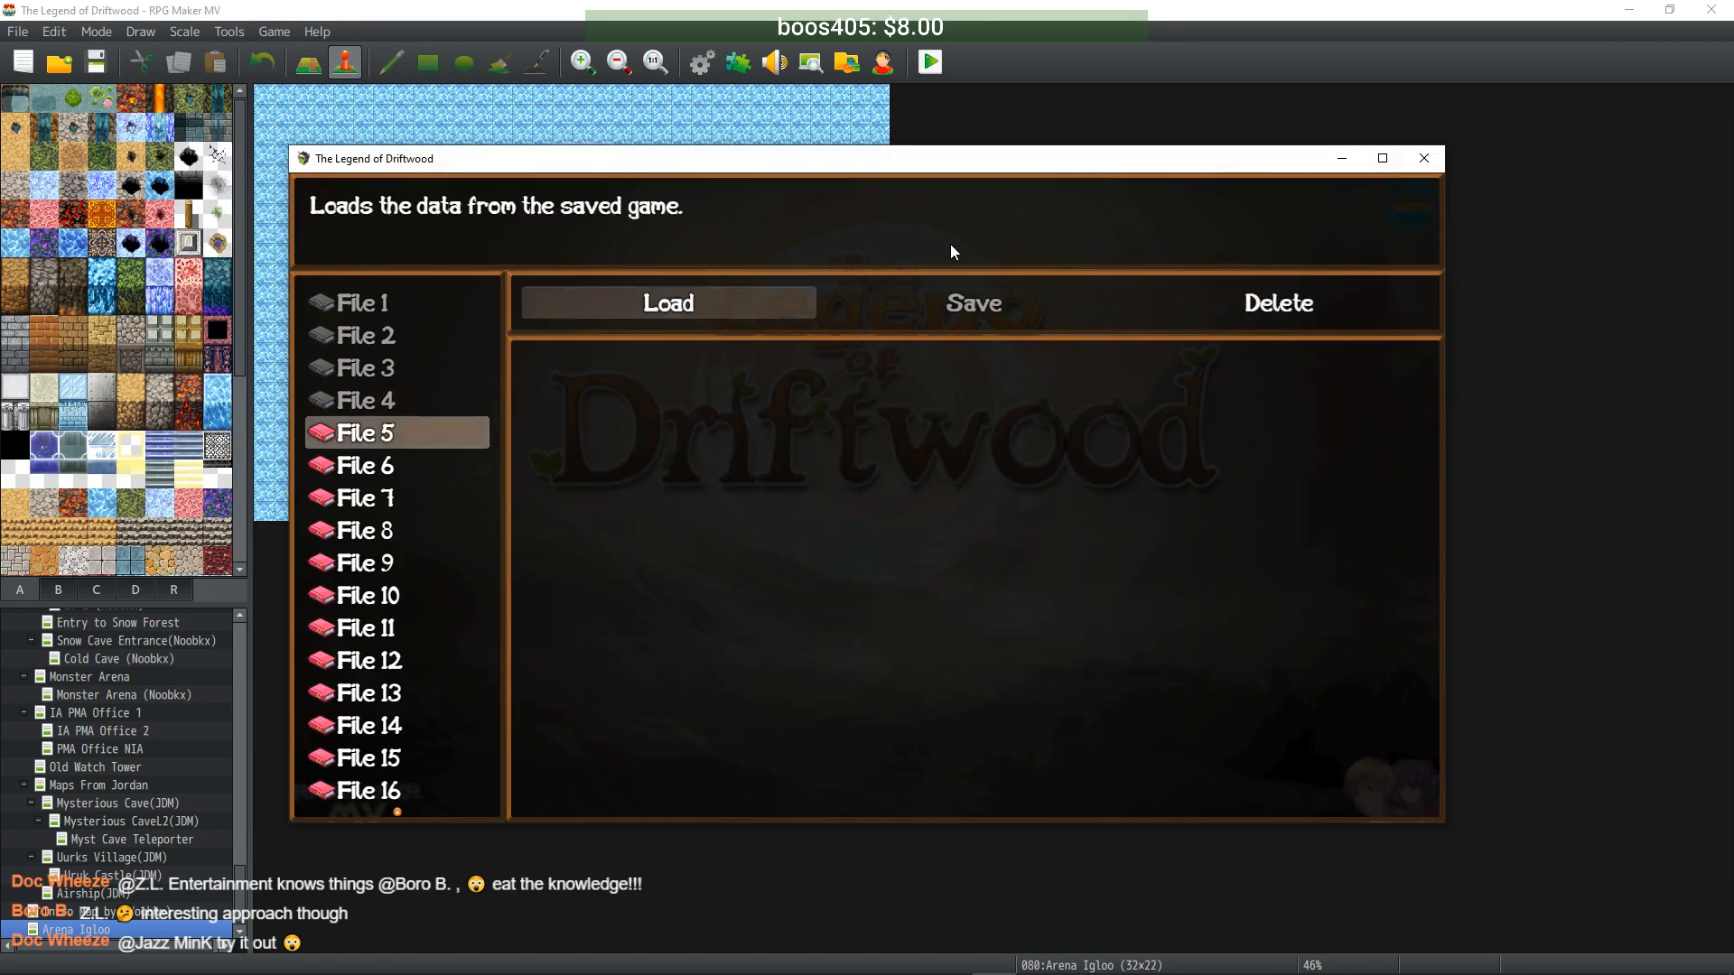
key(Right)
key(Right)
key(Return)
key(Return)
key(Down)
key(Return)
key(Right)
key(Right)
key(Return)
key(Return)
key(Down)
key(Return)
key(Right)
key(Right)
key(Return)
key(Return)
key(Down)
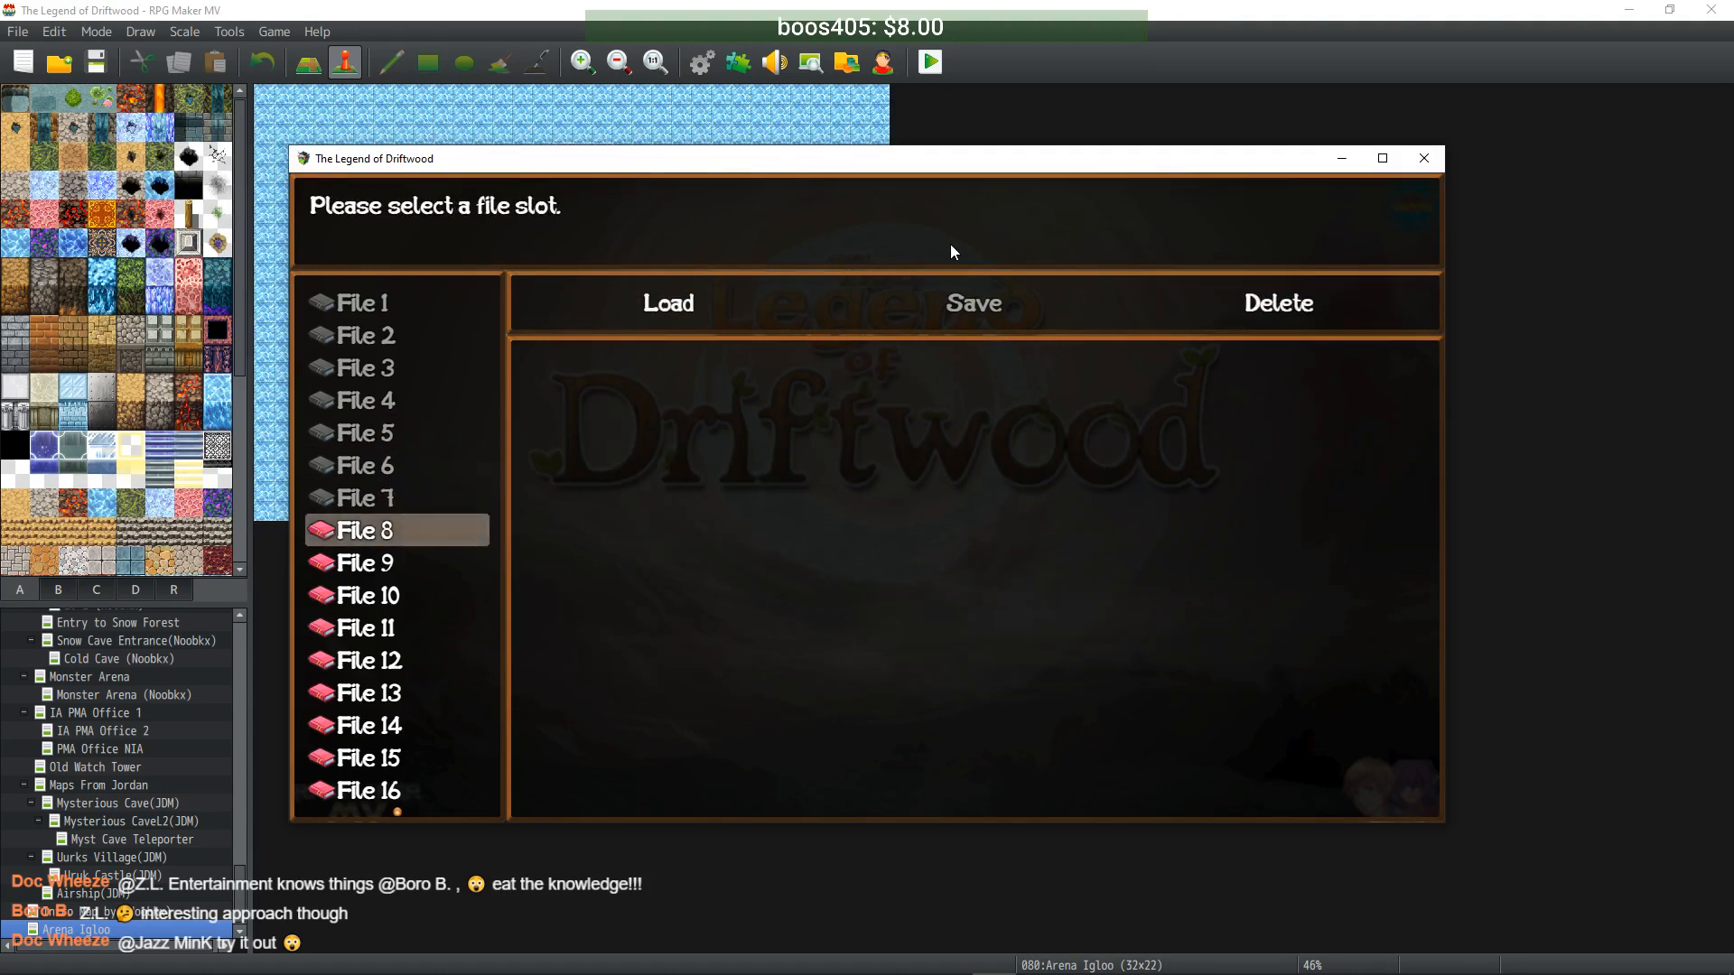
key(Return)
key(Right)
key(Right)
key(Return)
key(Return)
key(Down)
key(Return)
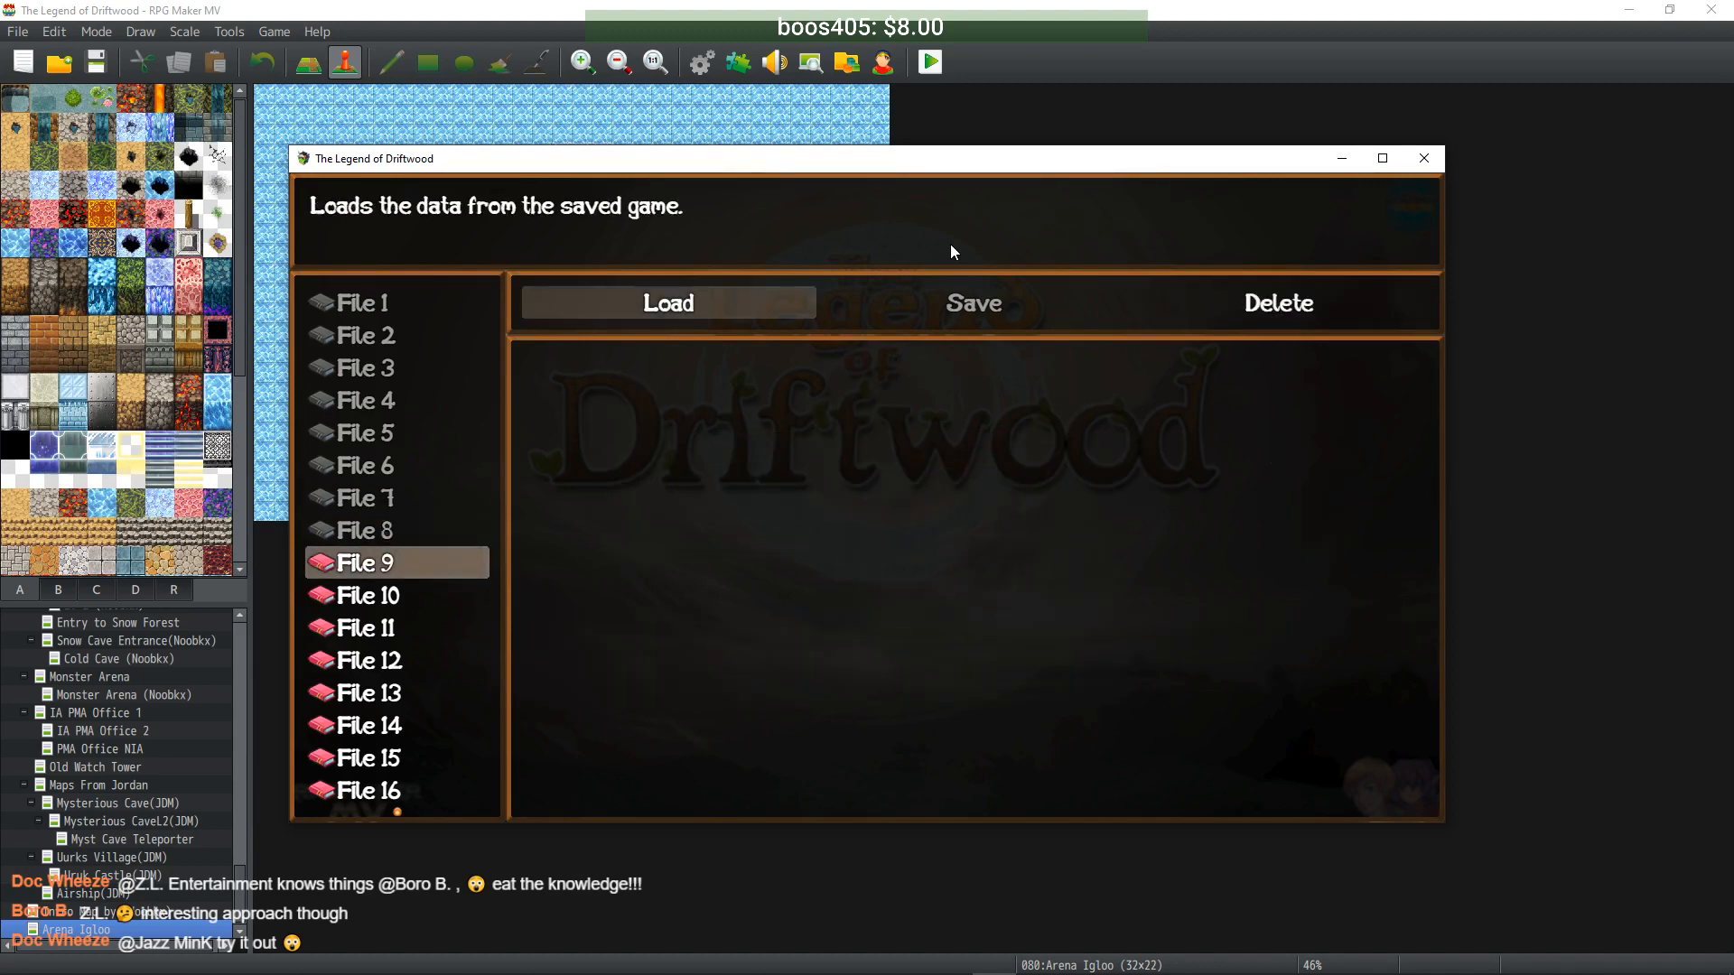
key(Right)
key(Right)
- Delete the saves in Files 9 through 12
key(Return)
key(Return)
key(Down)
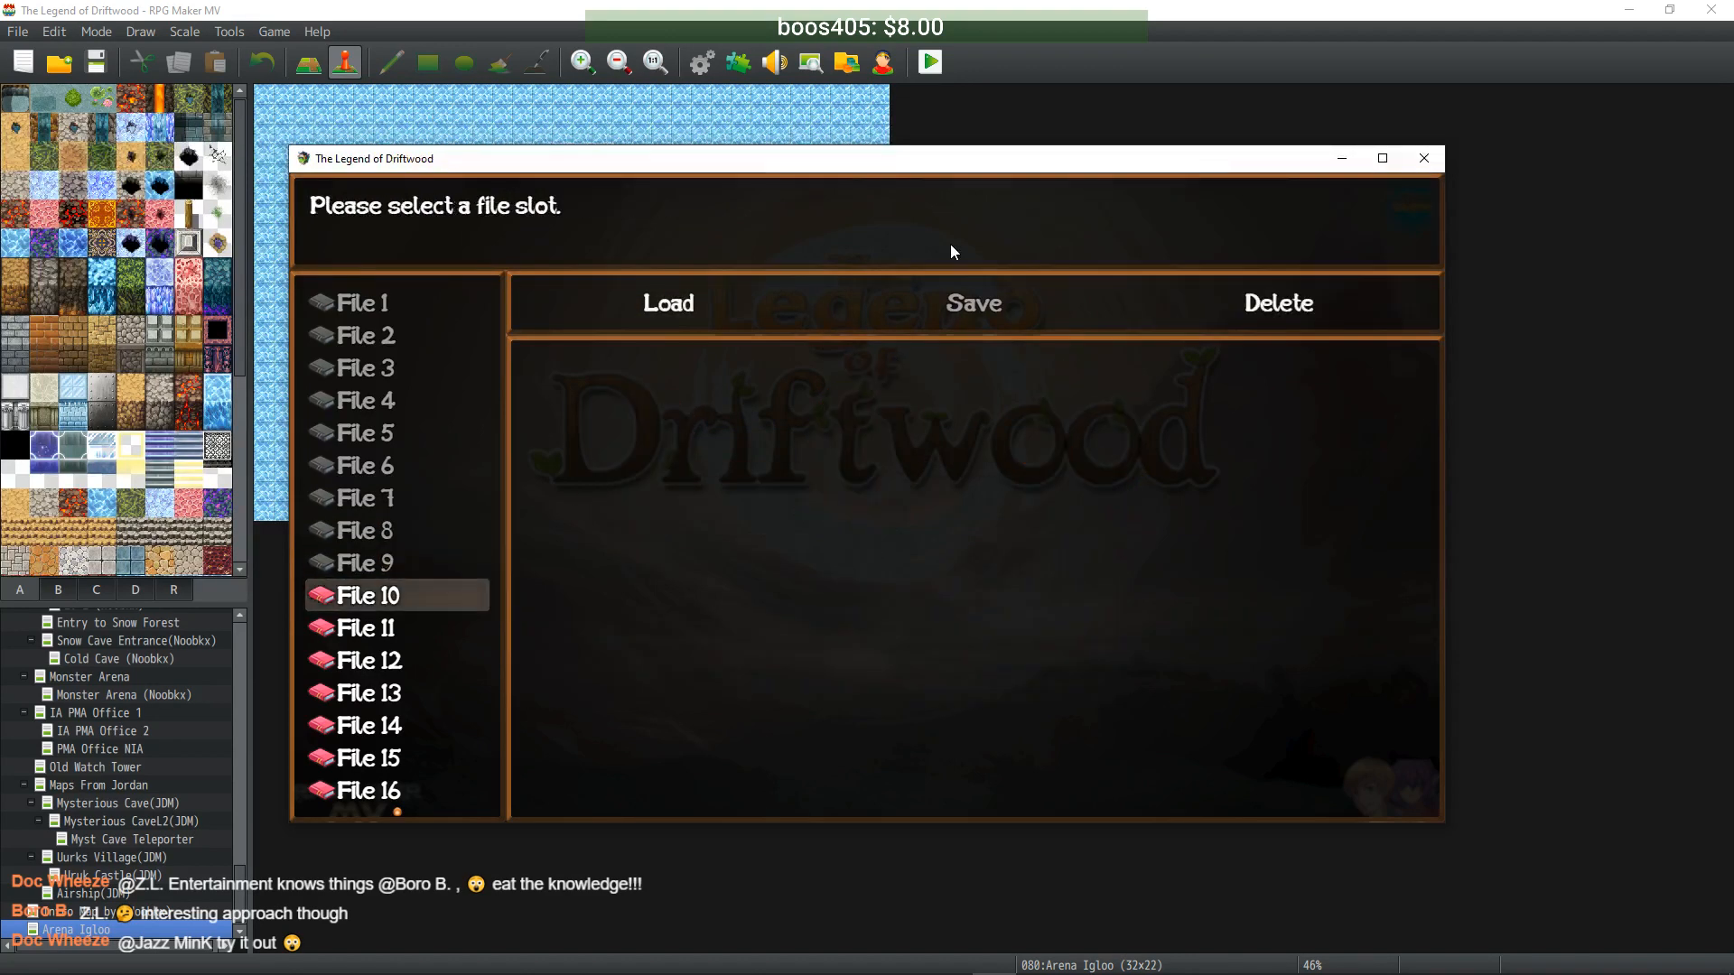
key(Return)
key(Right)
key(Right)
key(Return)
key(Return)
key(Down)
key(Return)
key(Right)
key(Right)
key(Return)
key(Return)
key(Down)
key(Return)
key(Right)
key(Right)
key(Return)
key(Return)
key(Down)
- Delete the File 13 and File 14 saves
key(Return)
key(Right)
key(Right)
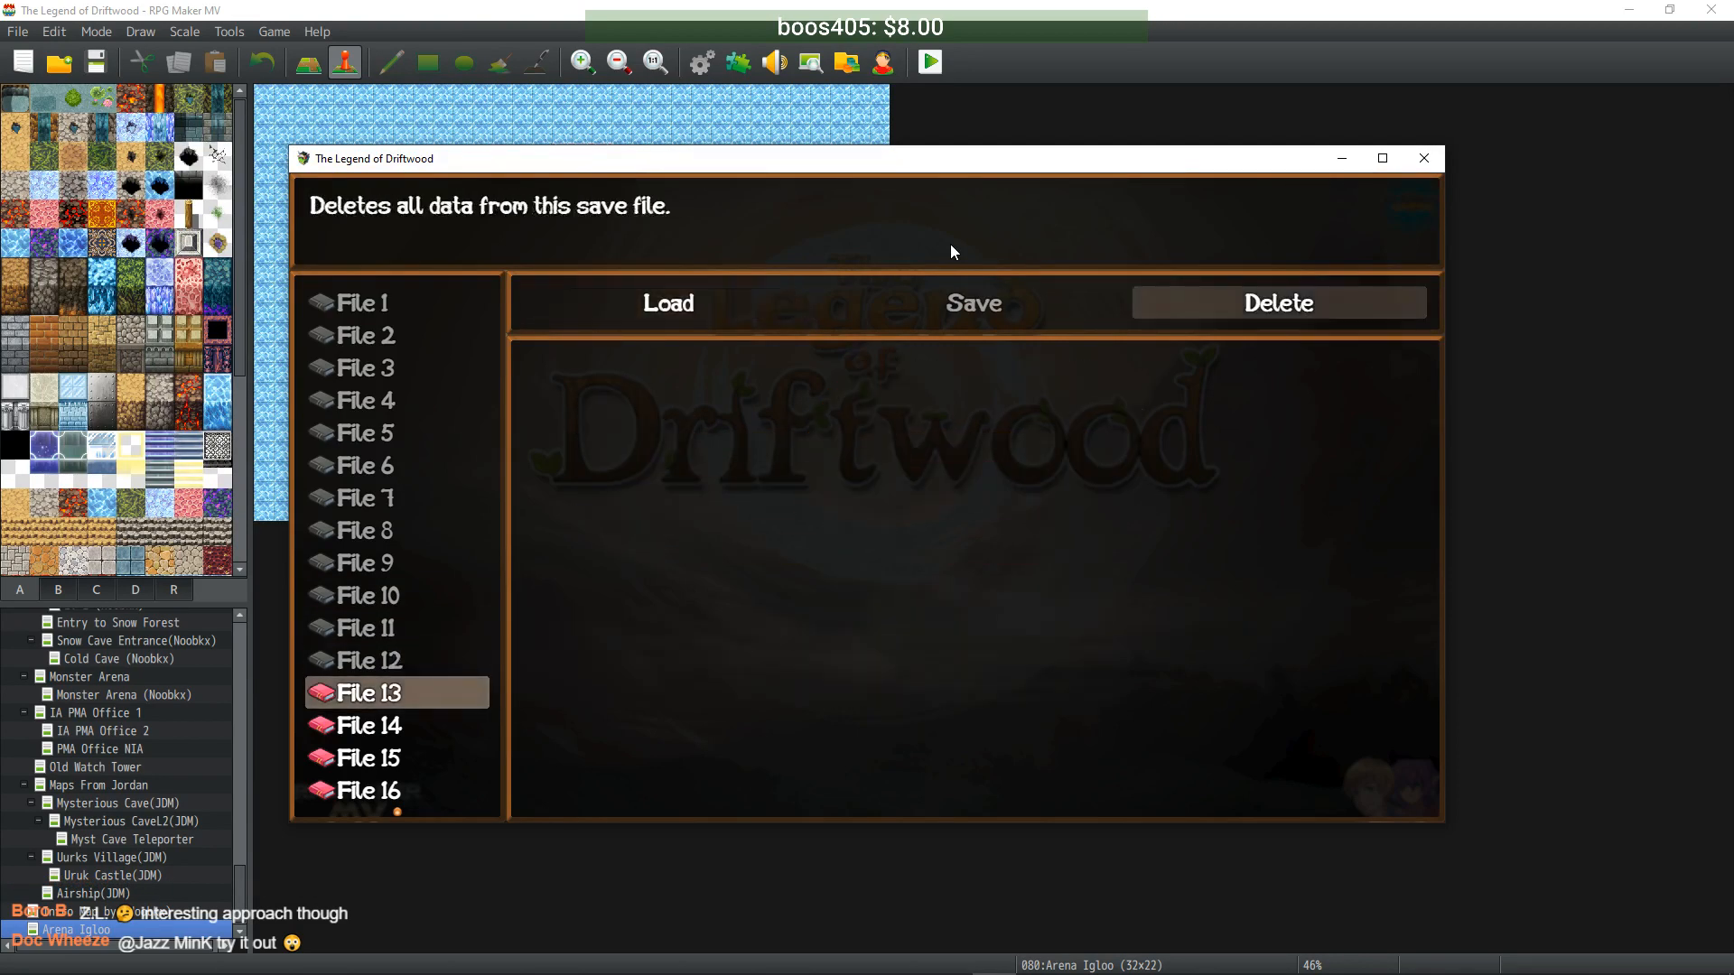
key(Return)
key(Return)
key(Down)
key(Return)
key(Right)
key(Right)
key(Return)
key(Return)
key(Down)
key(Return)
key(Right)
key(Right)
key(Return)
key(Return)
key(Down)
- Delete the saves in Files 15 through 18
key(Return)
key(Right)
key(Right)
key(Return)
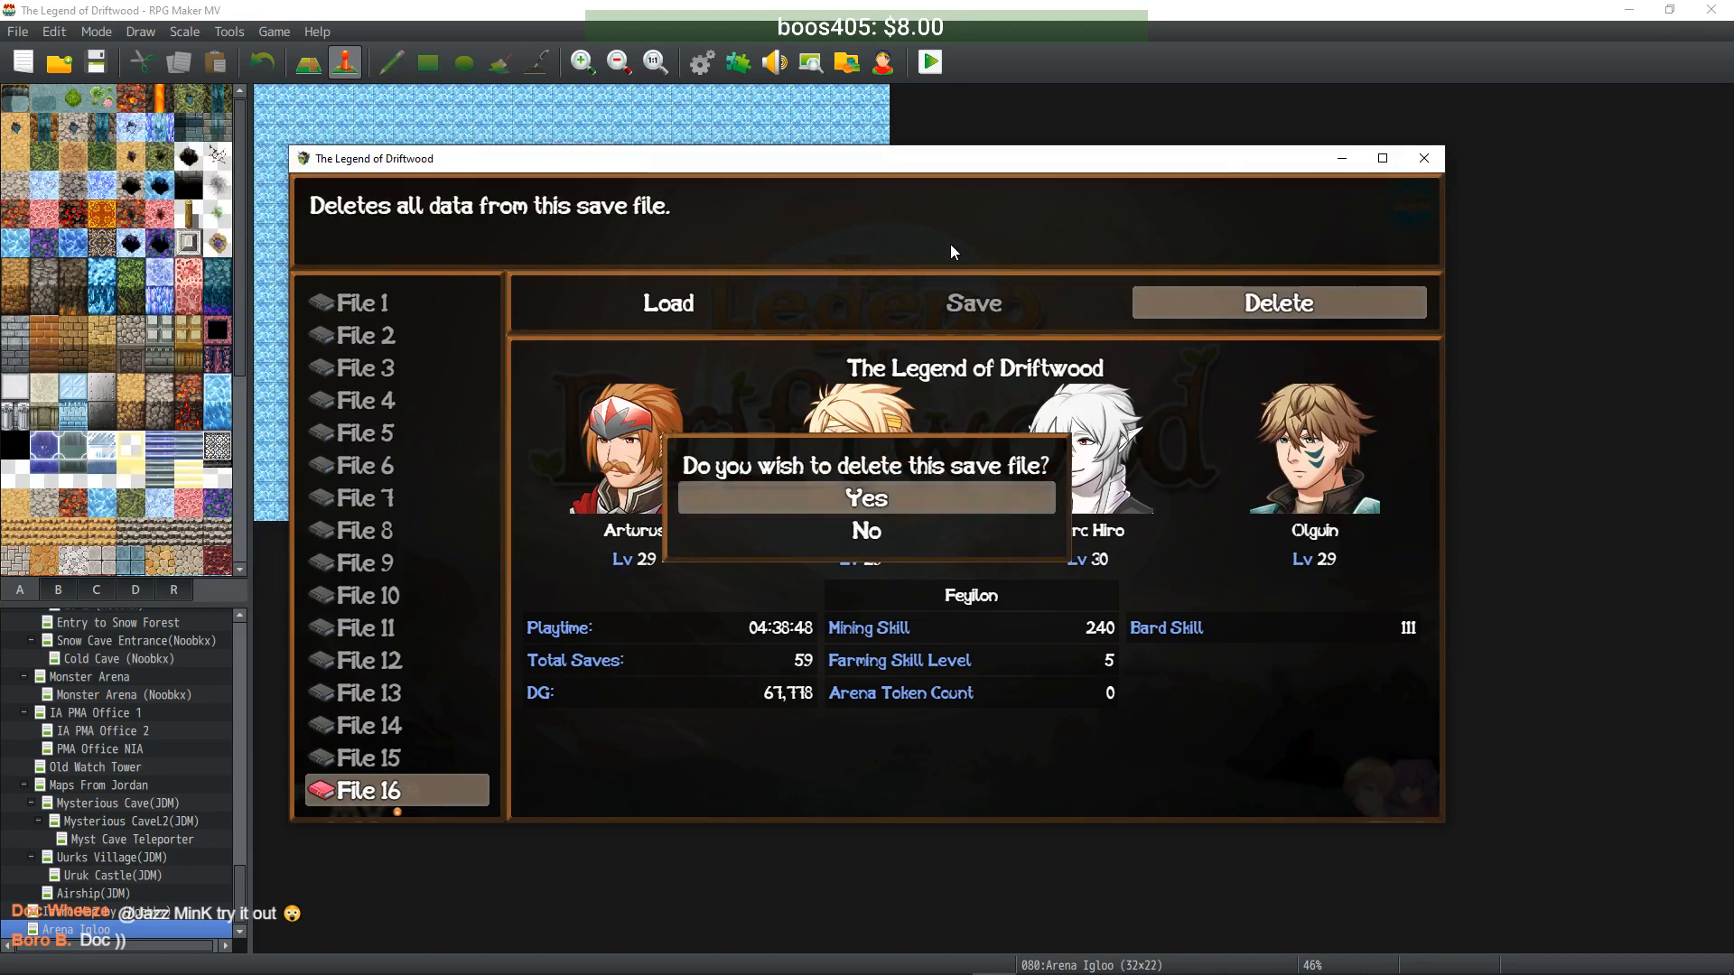
key(Return)
key(Down)
key(Return)
key(Right)
key(Right)
key(Return)
key(Return)
key(Down)
key(Return)
key(Right)
key(Right)
key(Return)
key(Return)
key(Down)
- Delete the File 19 and File 20 saves
key(Return)
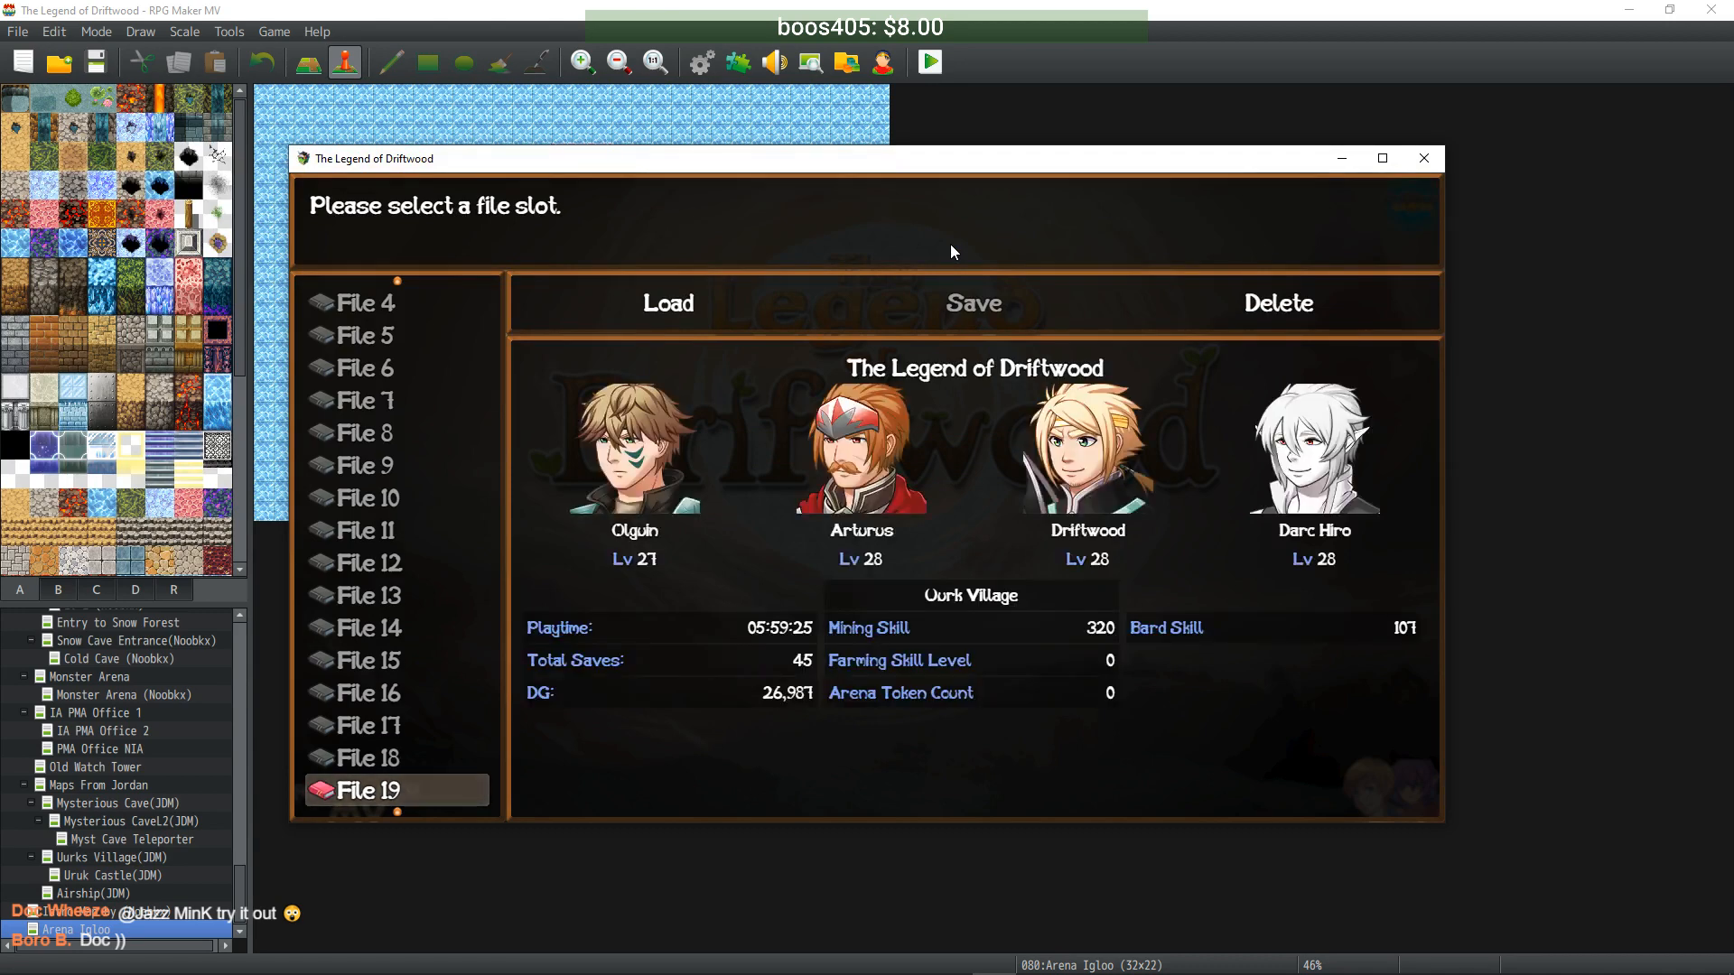
key(Right)
key(Right)
key(Return)
key(Return)
key(Down)
key(Down)
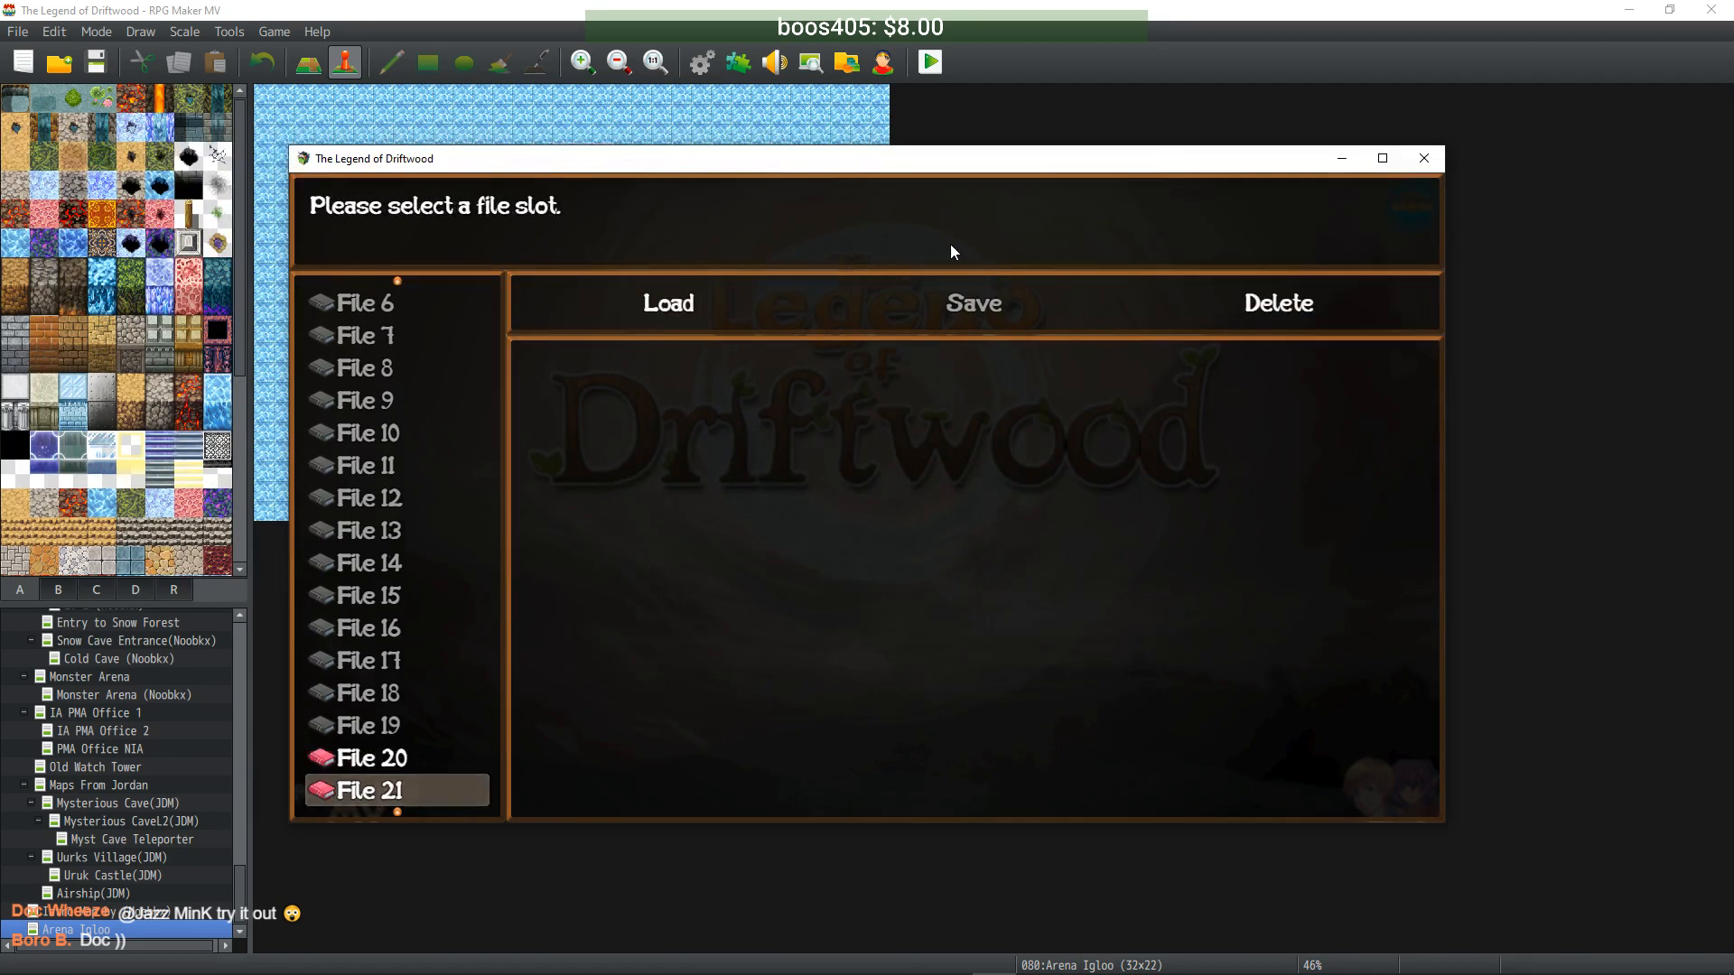
key(Down)
key(Down)
key(Down)
key(Up)
key(Up)
key(Up)
key(Up)
key(Return)
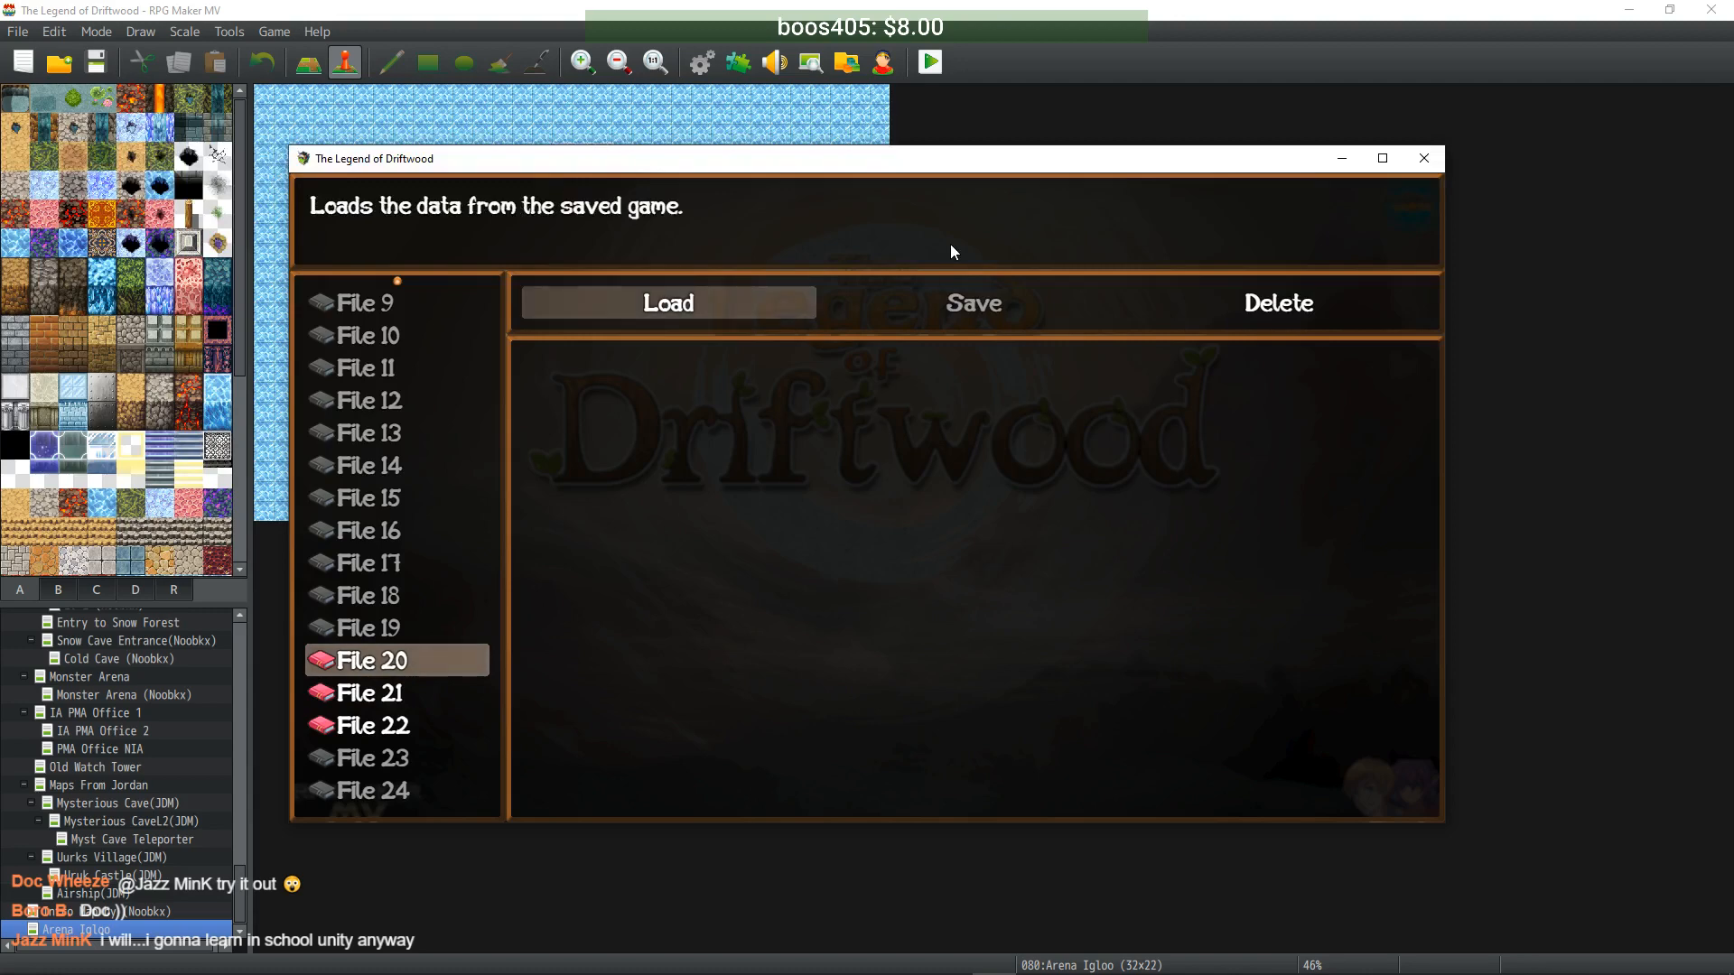
key(Right)
key(Right)
key(Return)
key(Return)
key(Down)
key(Down)
key(Up)
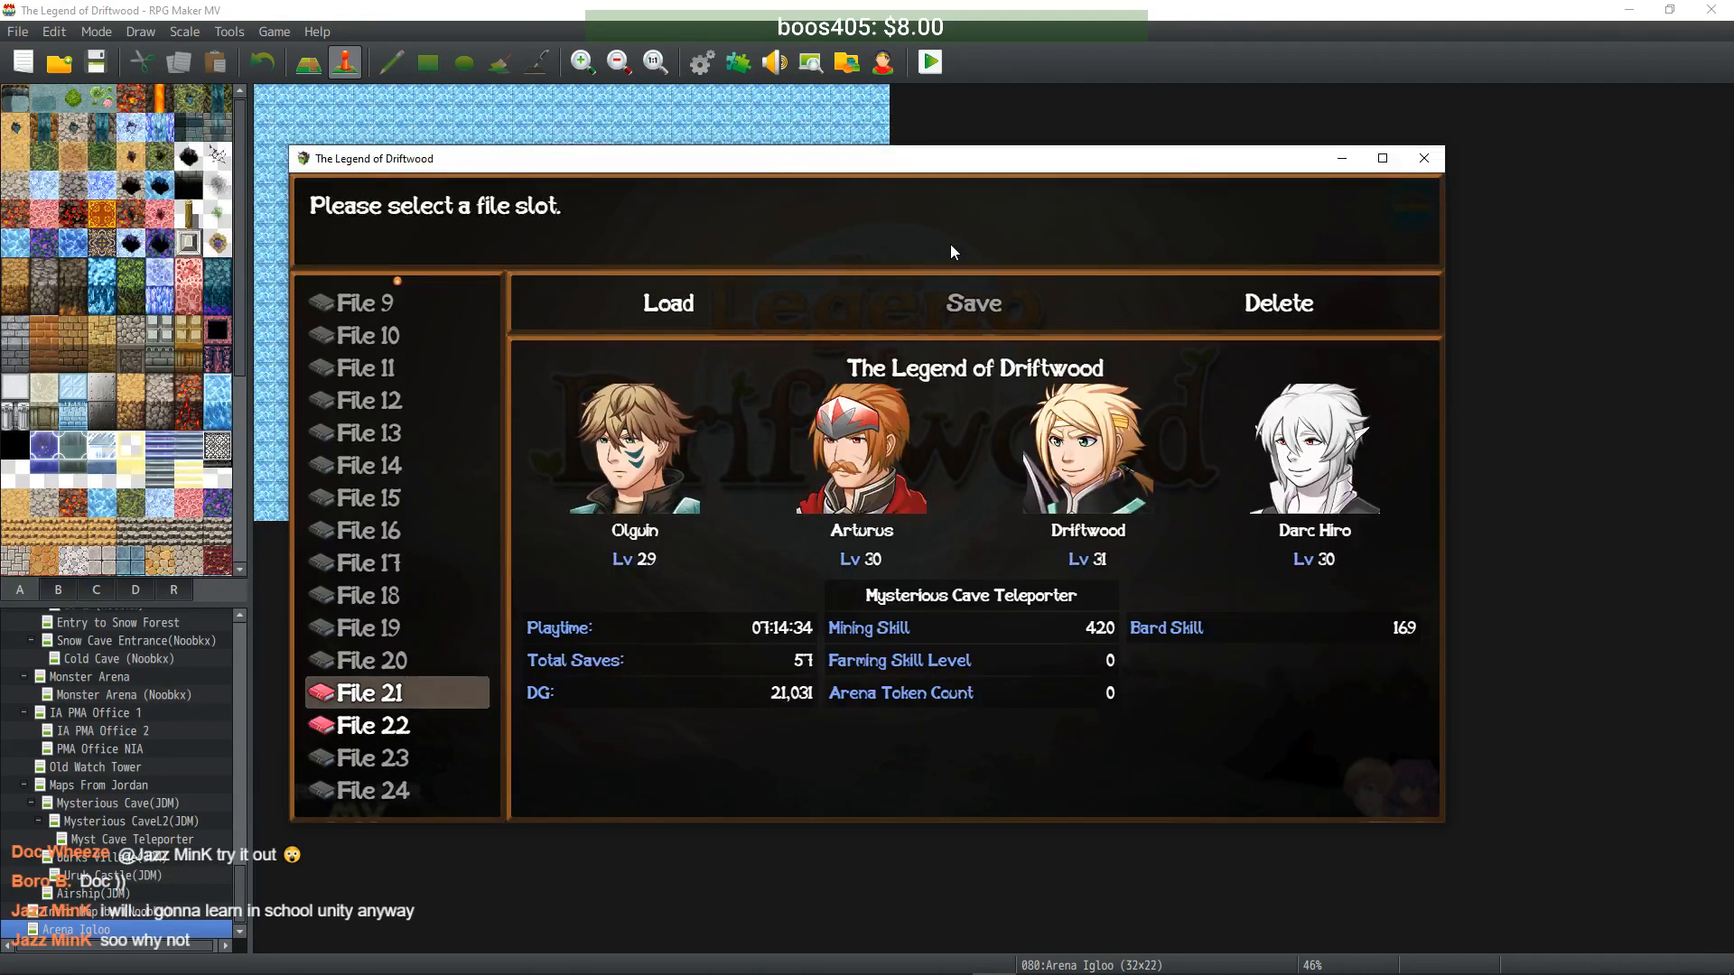
- Compare Files 21 and 22, then delete File 21, keeping only File 22
key(Down)
key(Up)
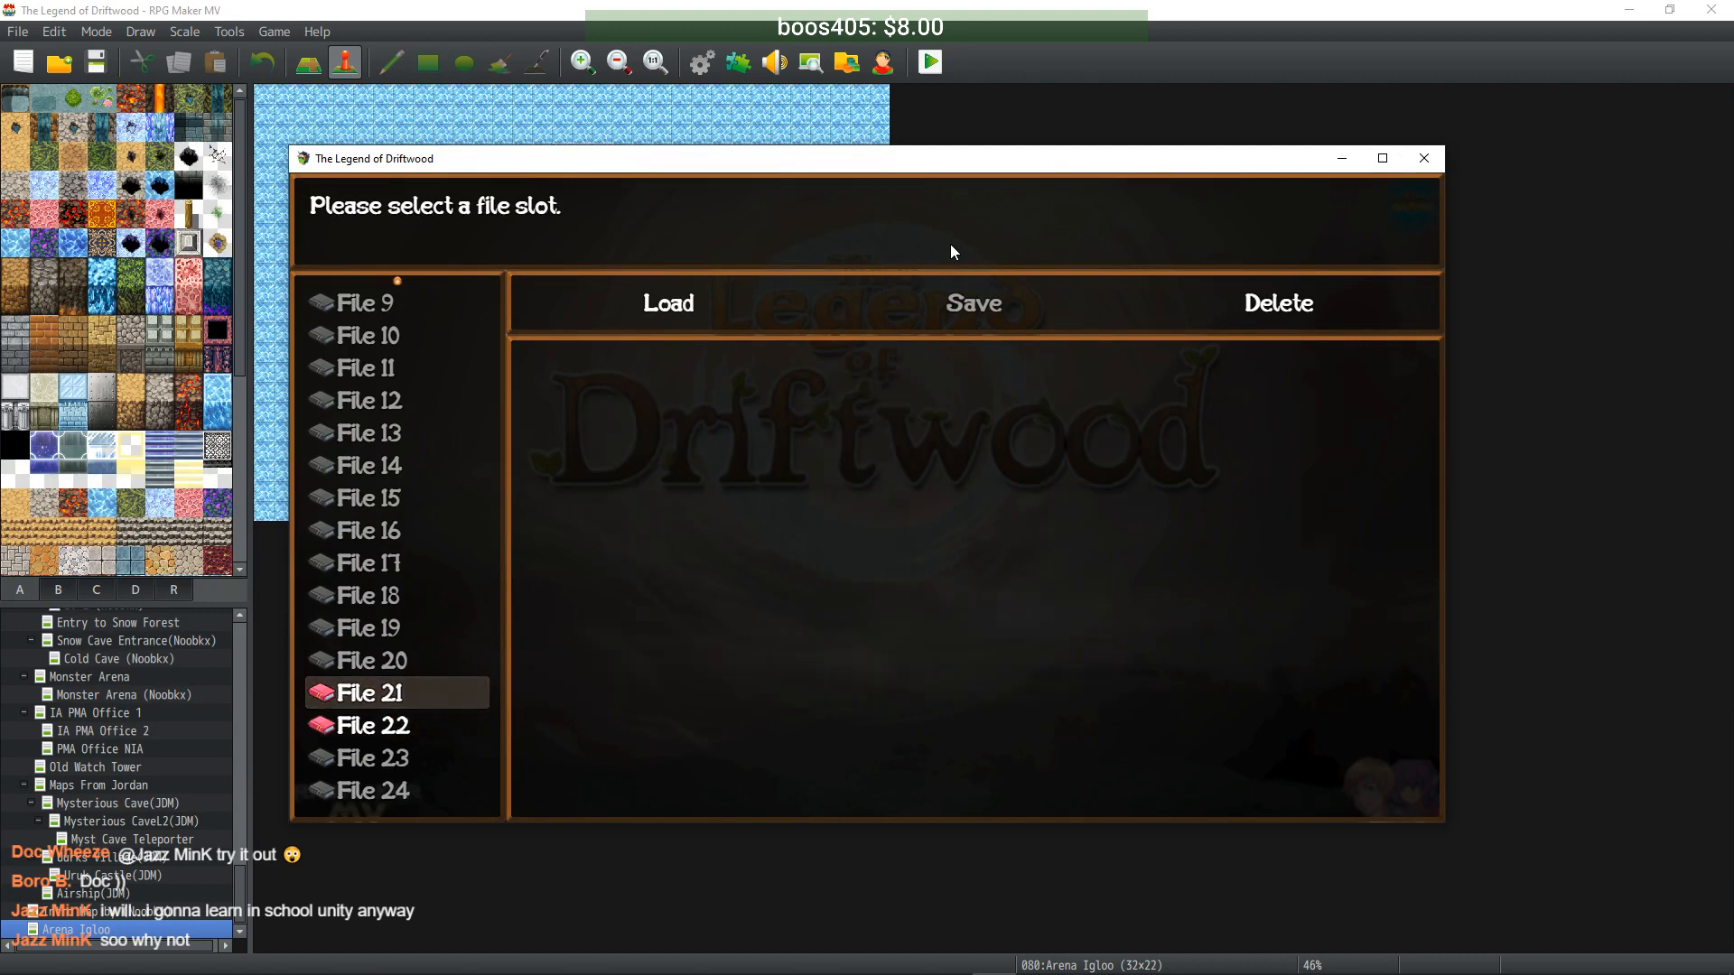
key(Down)
key(Up)
key(Return)
key(Right)
key(Right)
key(Return)
key(Return)
key(Escape)
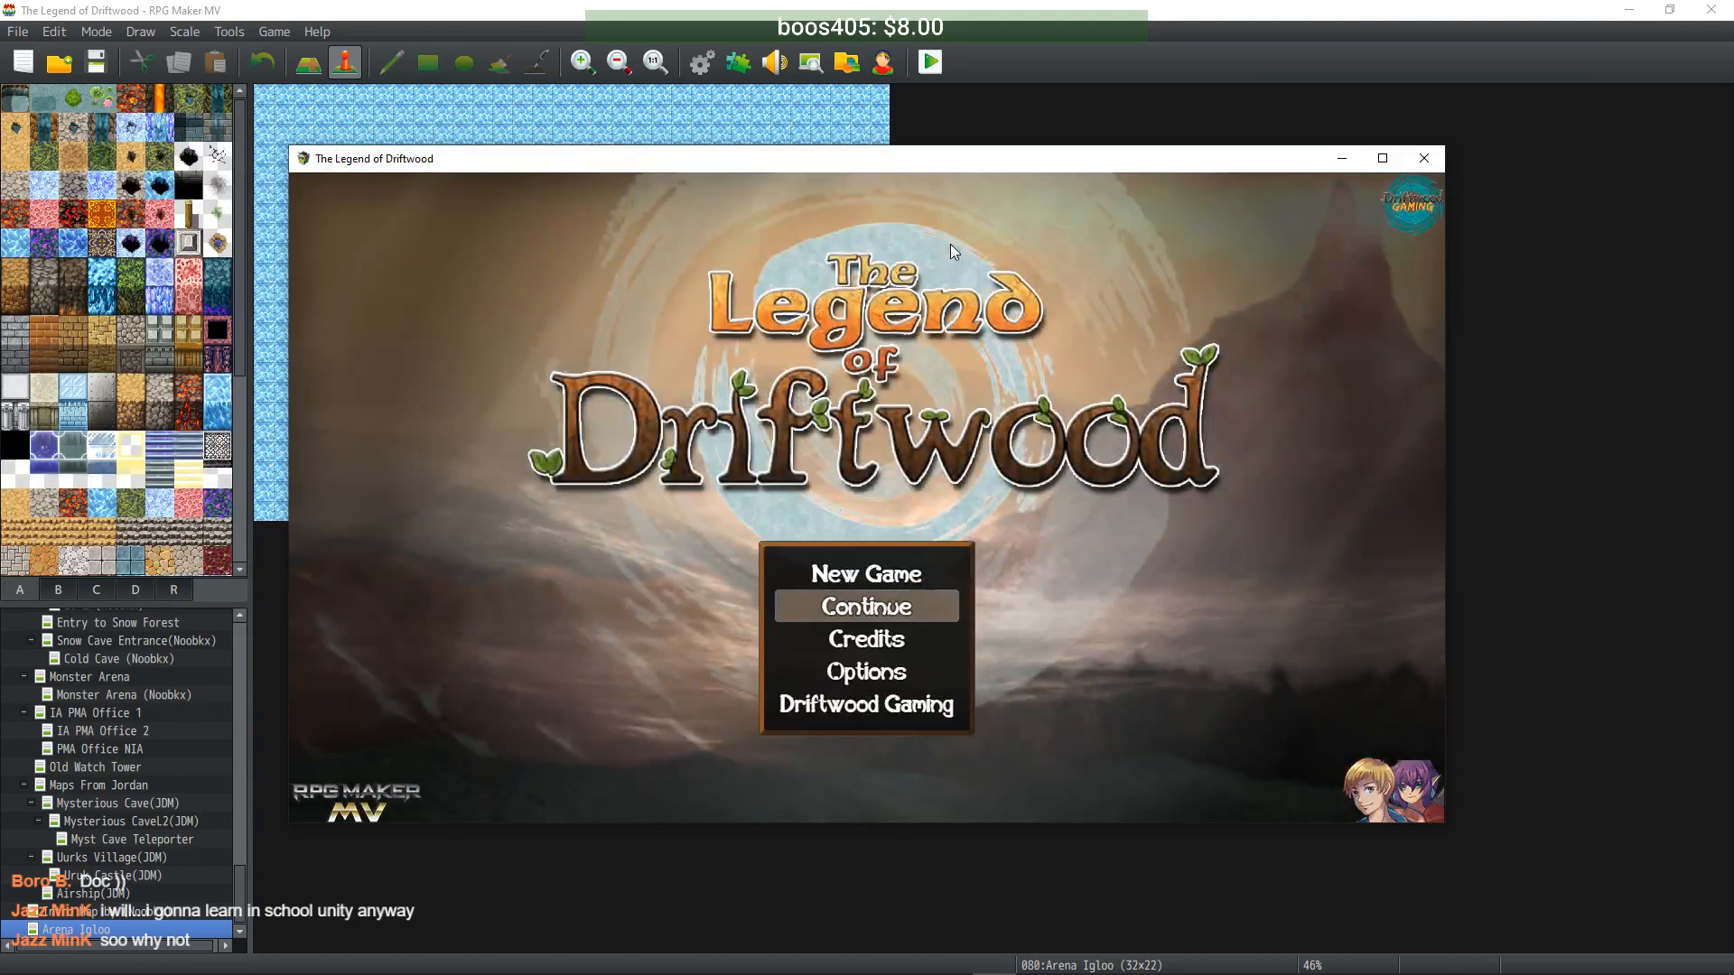
- Close the game window and bring up the Intro Map in the editor
key(Up)
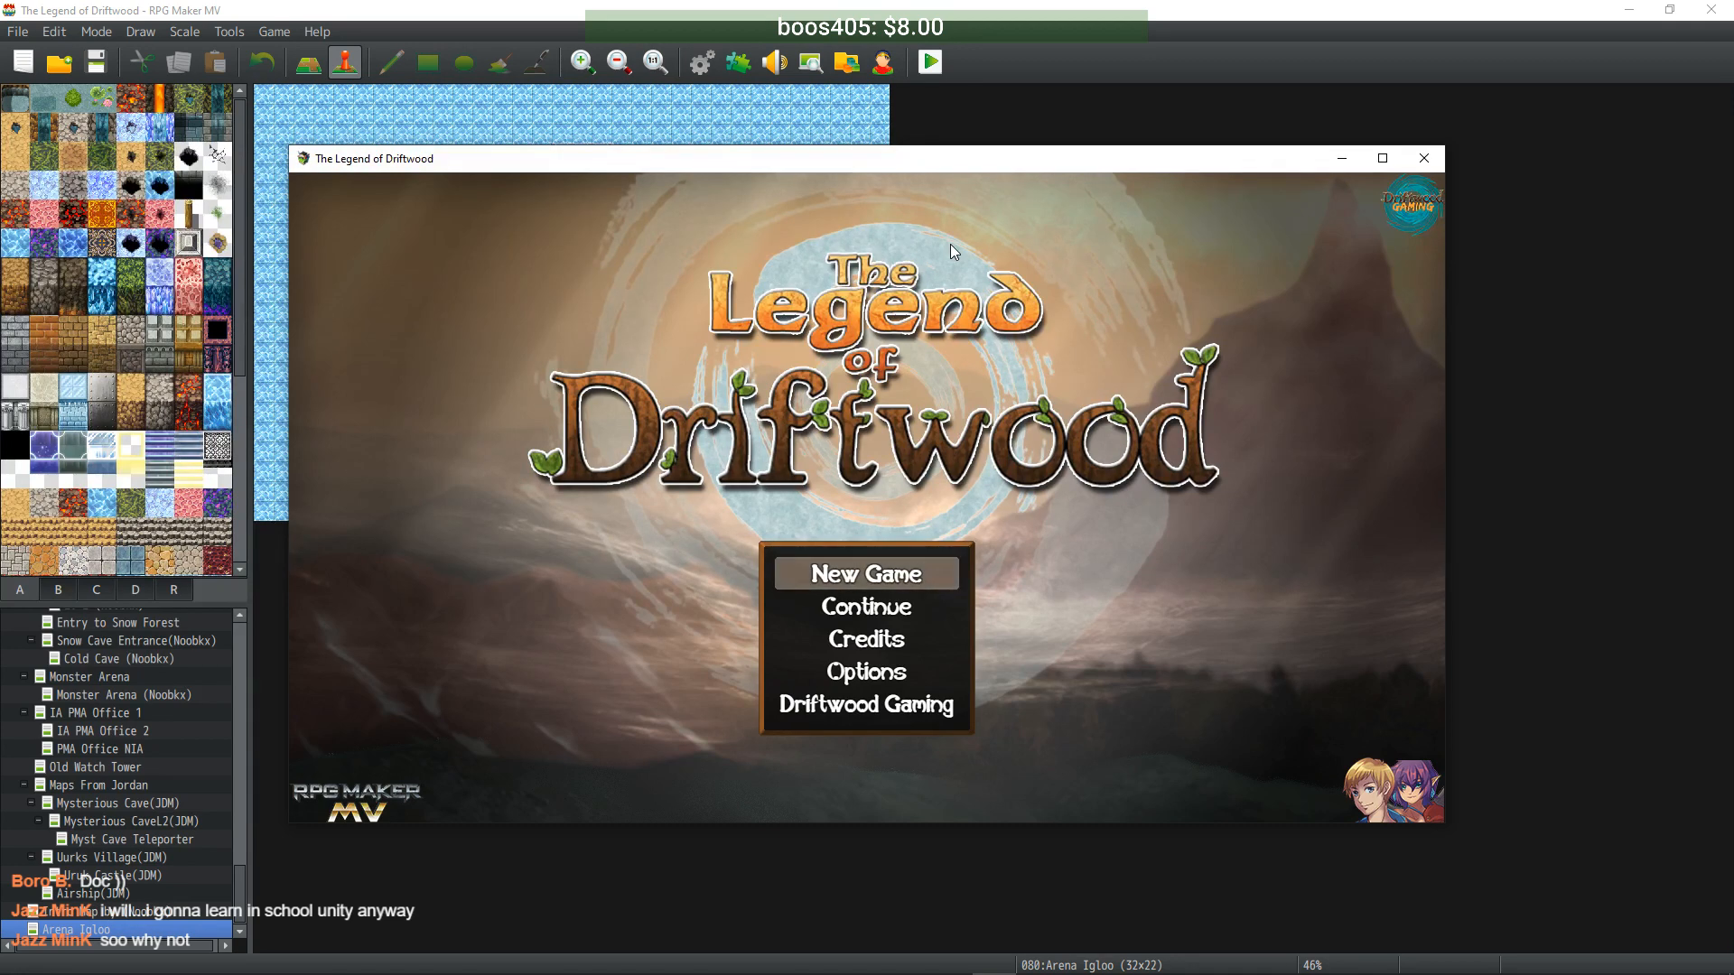
click(1424, 159)
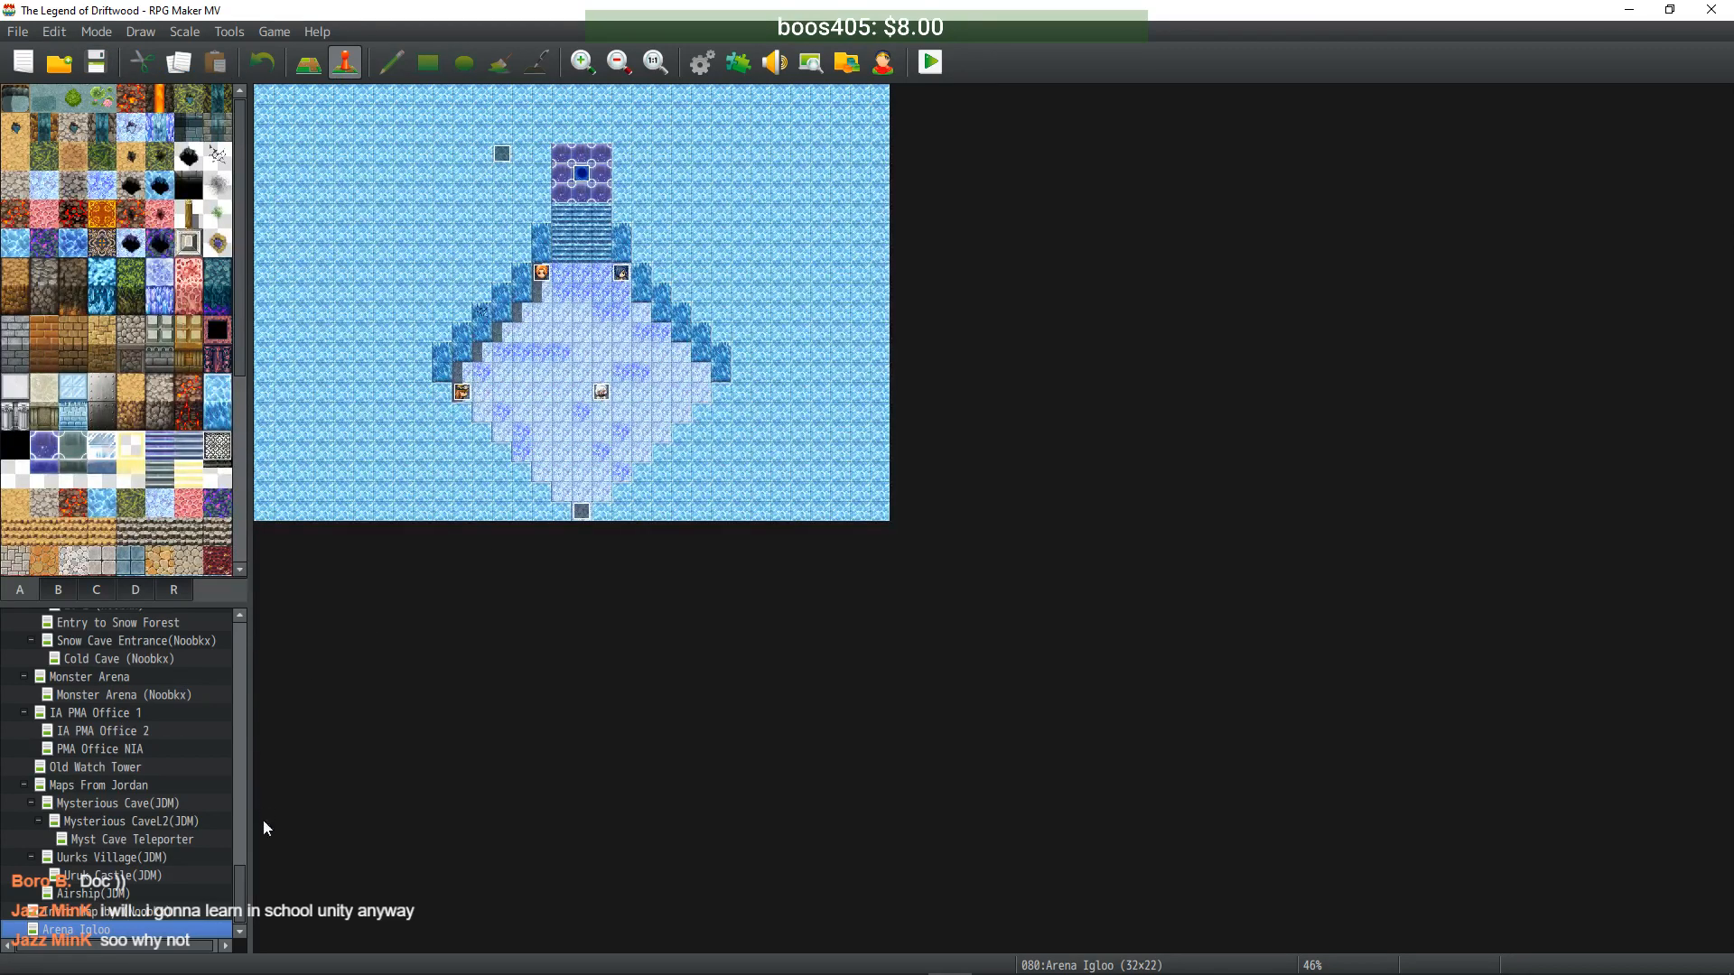
click(106, 911)
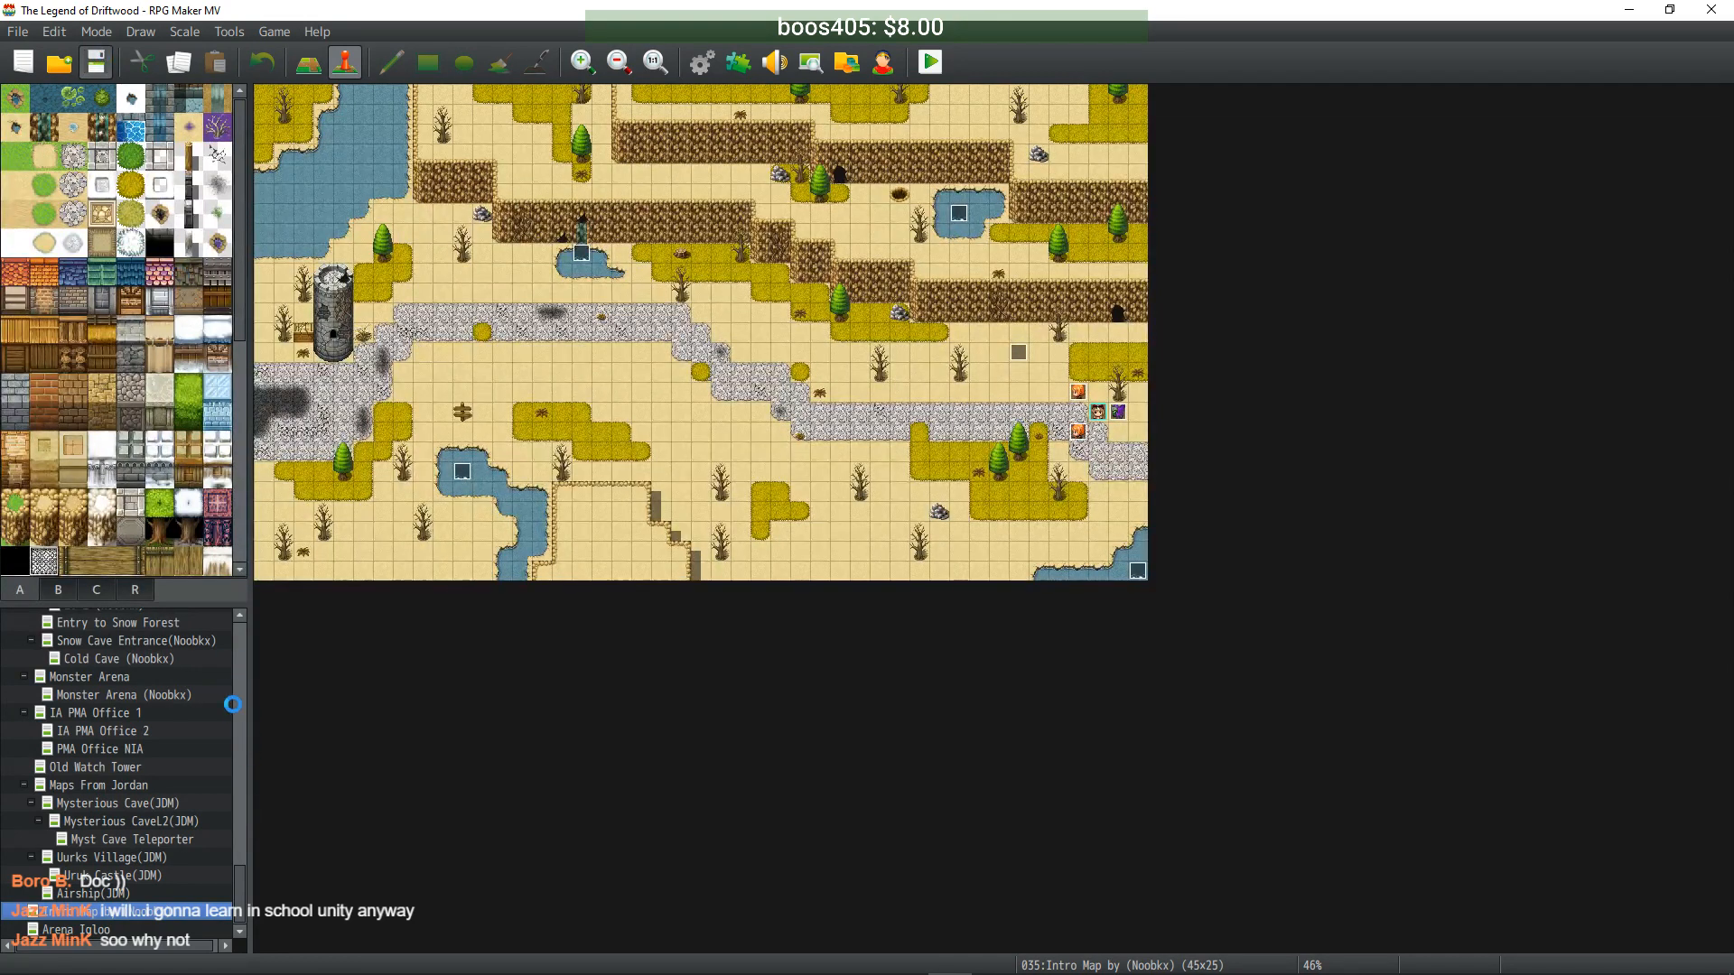
- Open the Deployment settings and enable image and audio file encryption
drag(242, 867, 246, 608)
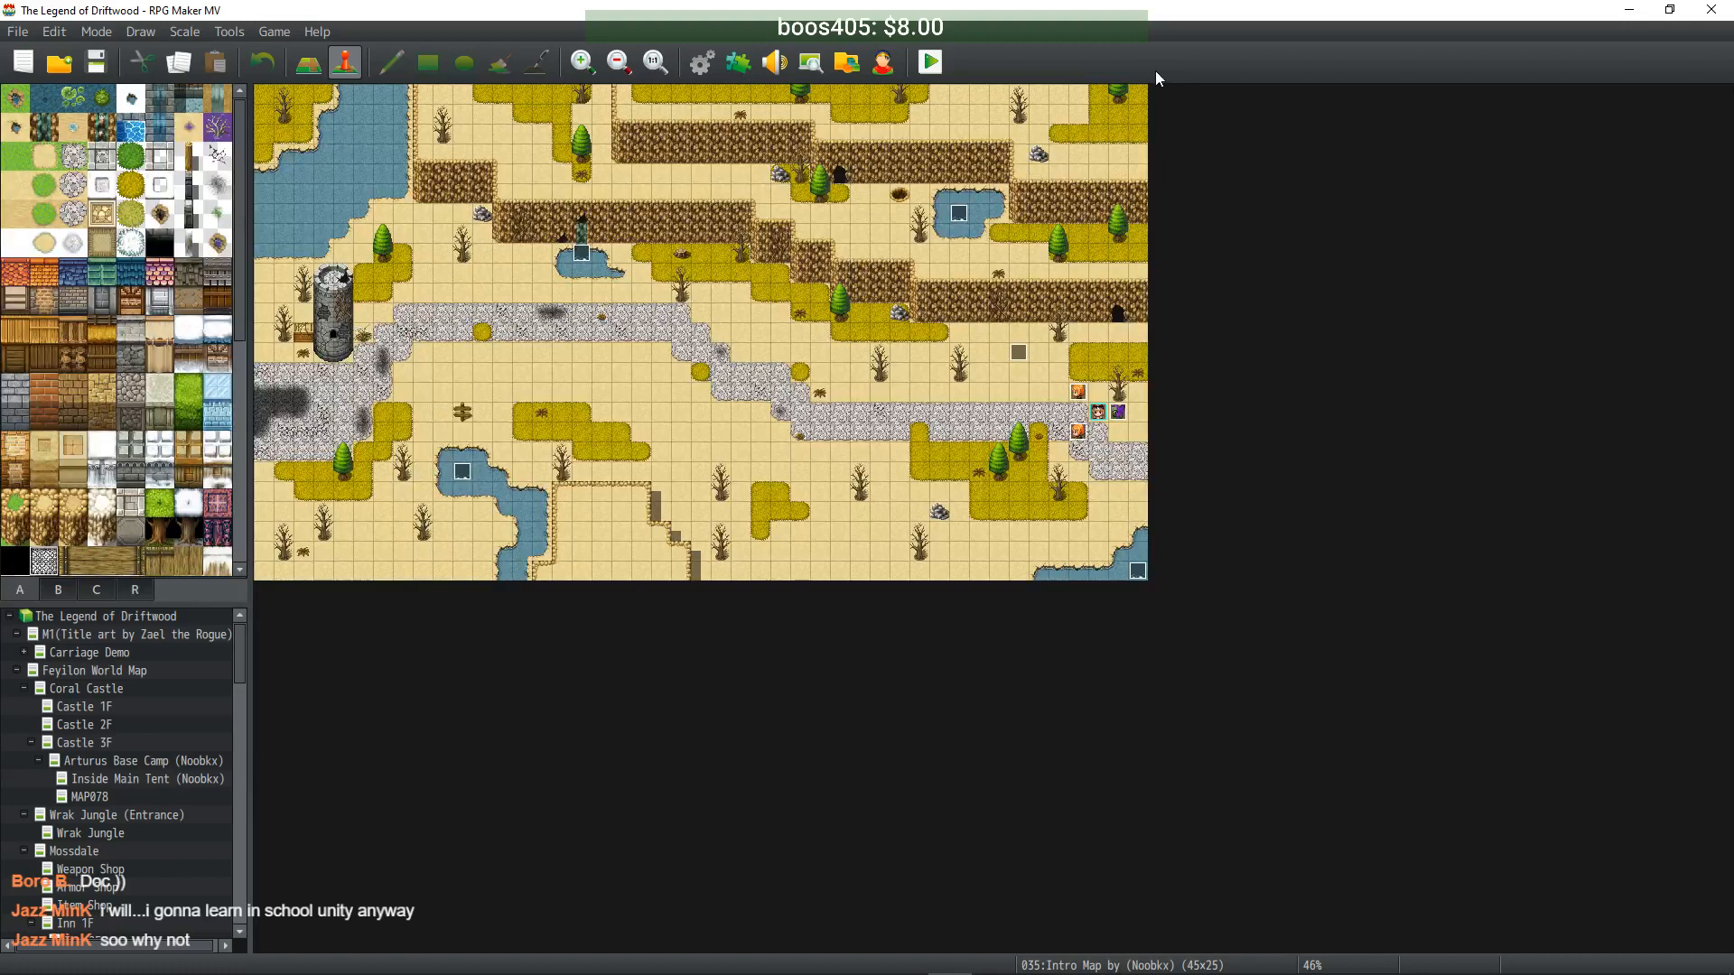
click(18, 32)
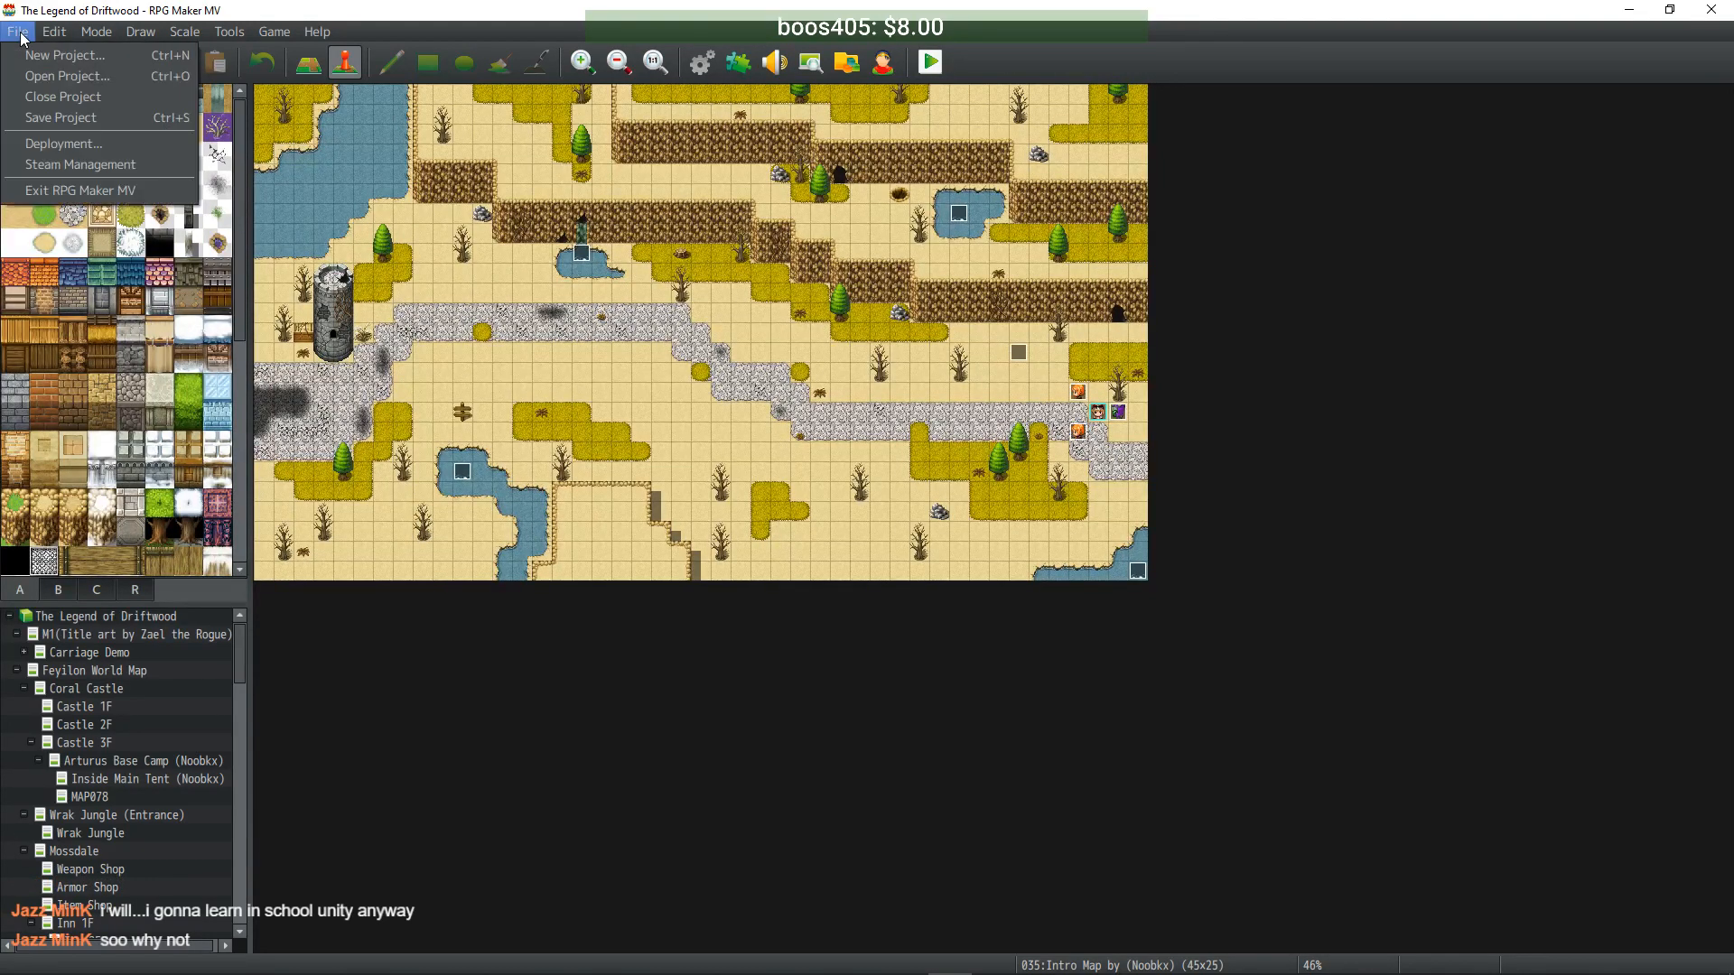
click(83, 144)
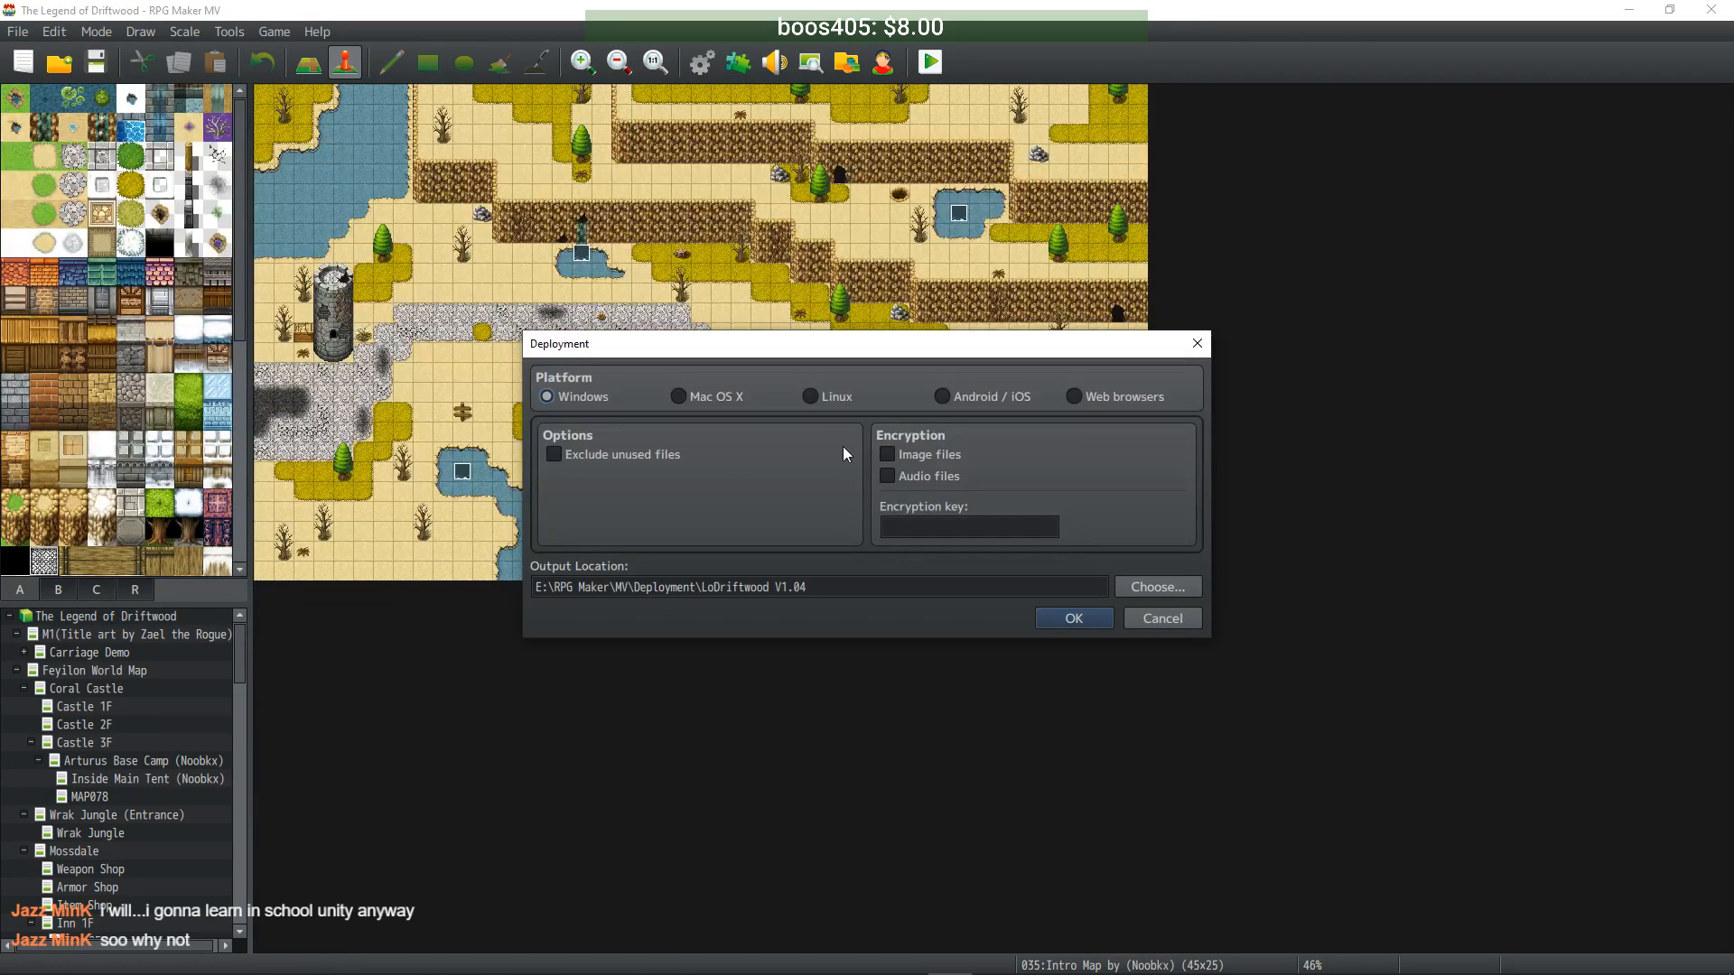
click(913, 460)
click(897, 479)
click(929, 522)
- Browse the output folder chooser to F:\RPG Maker
click(1147, 588)
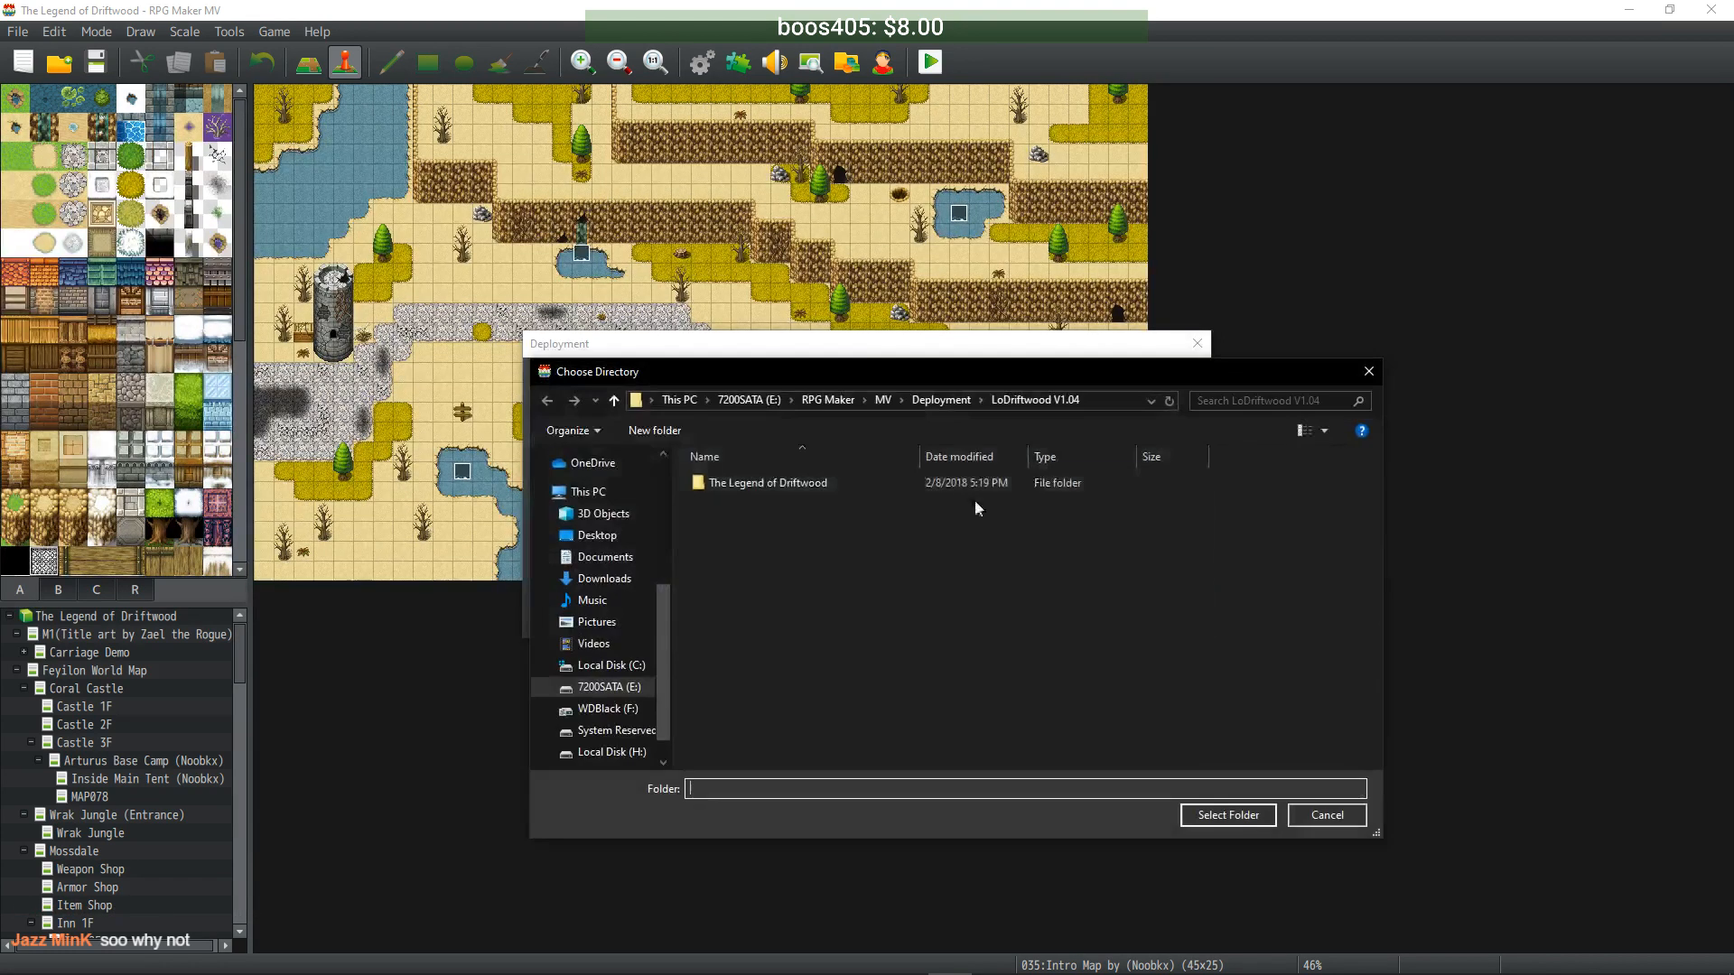
click(607, 709)
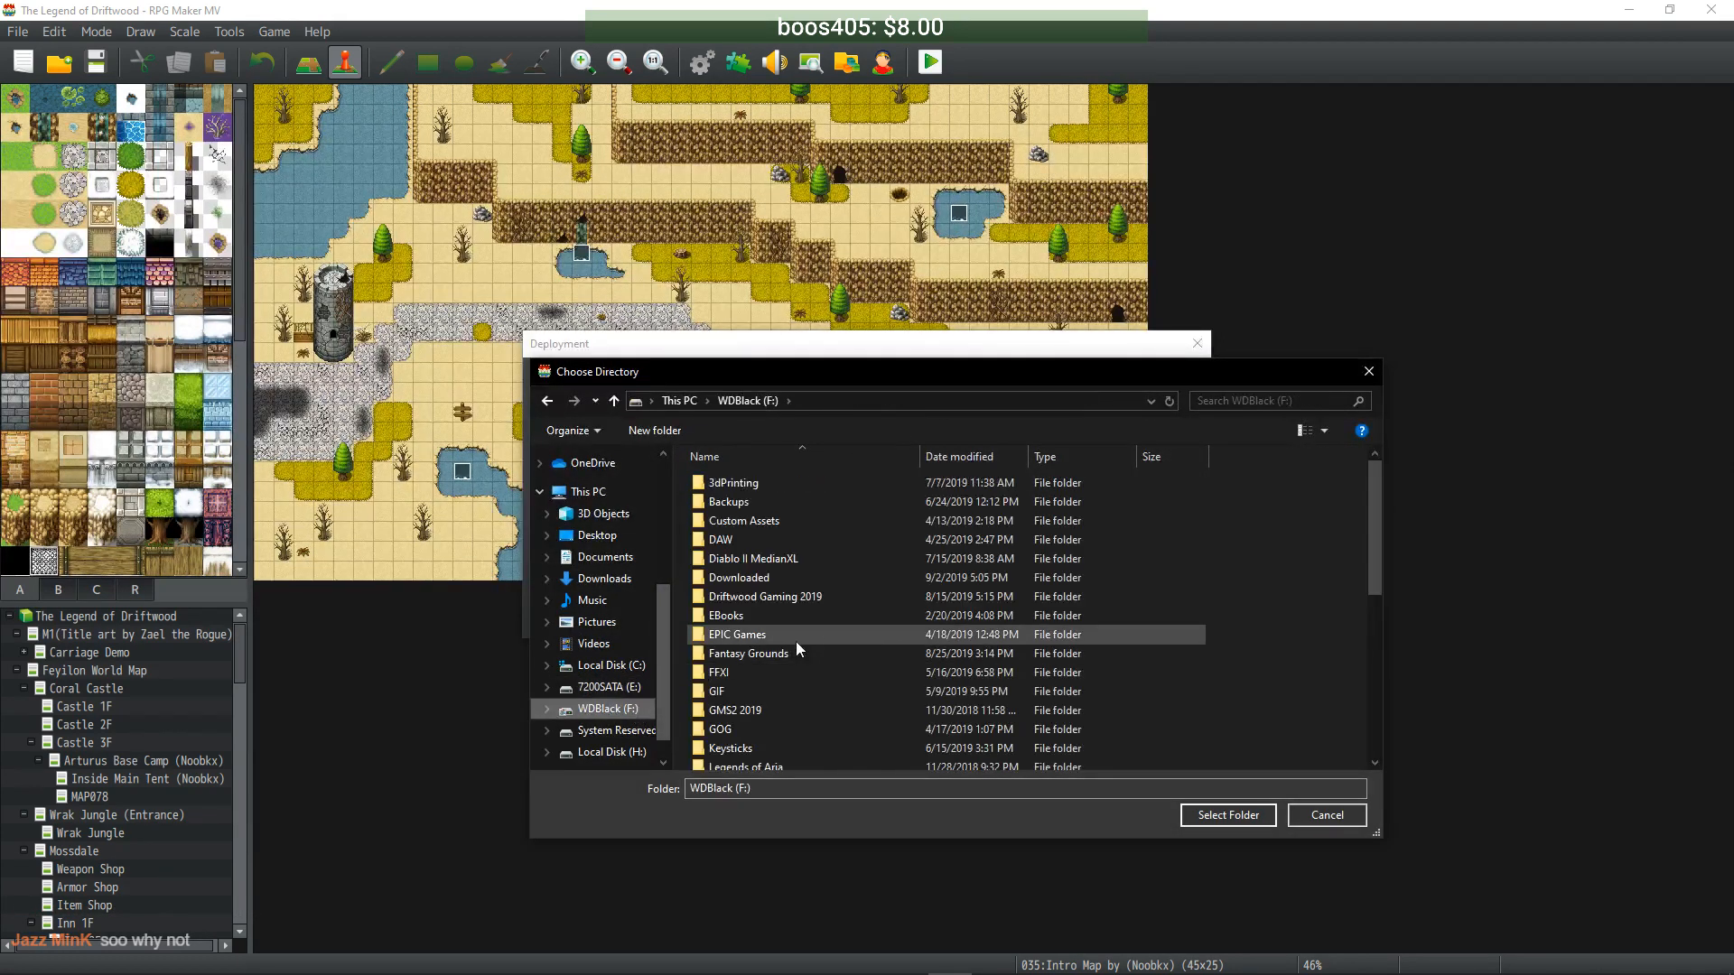
scroll(789, 672, down, 7)
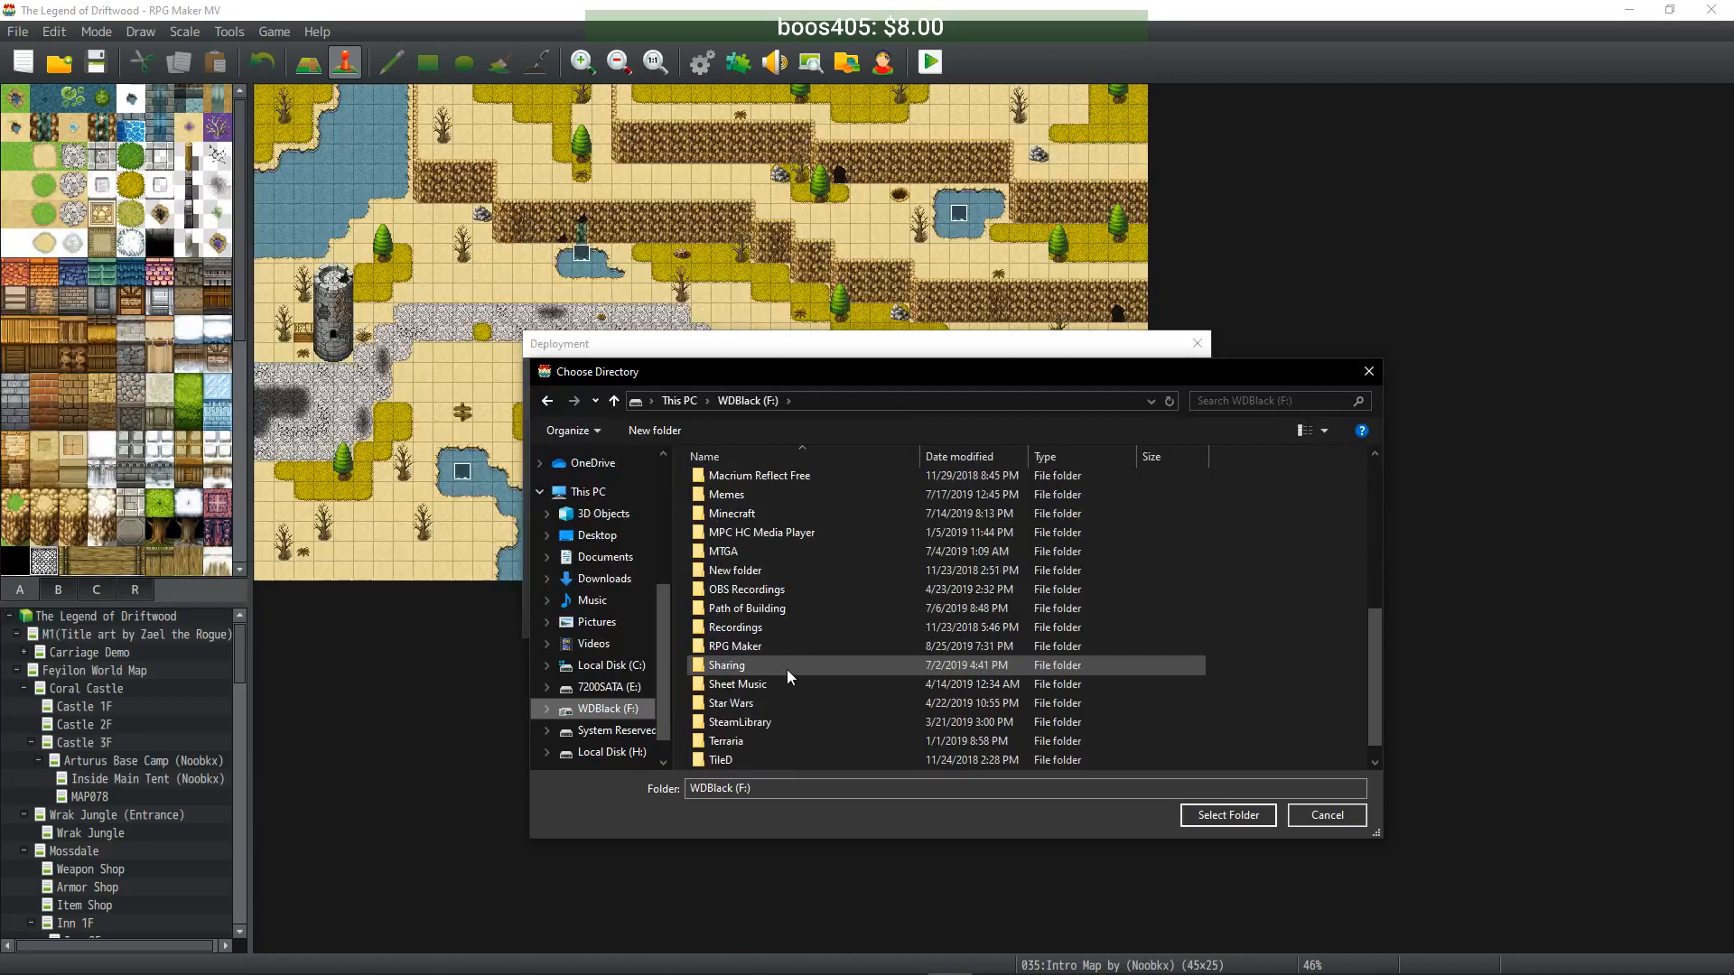
double_click(749, 629)
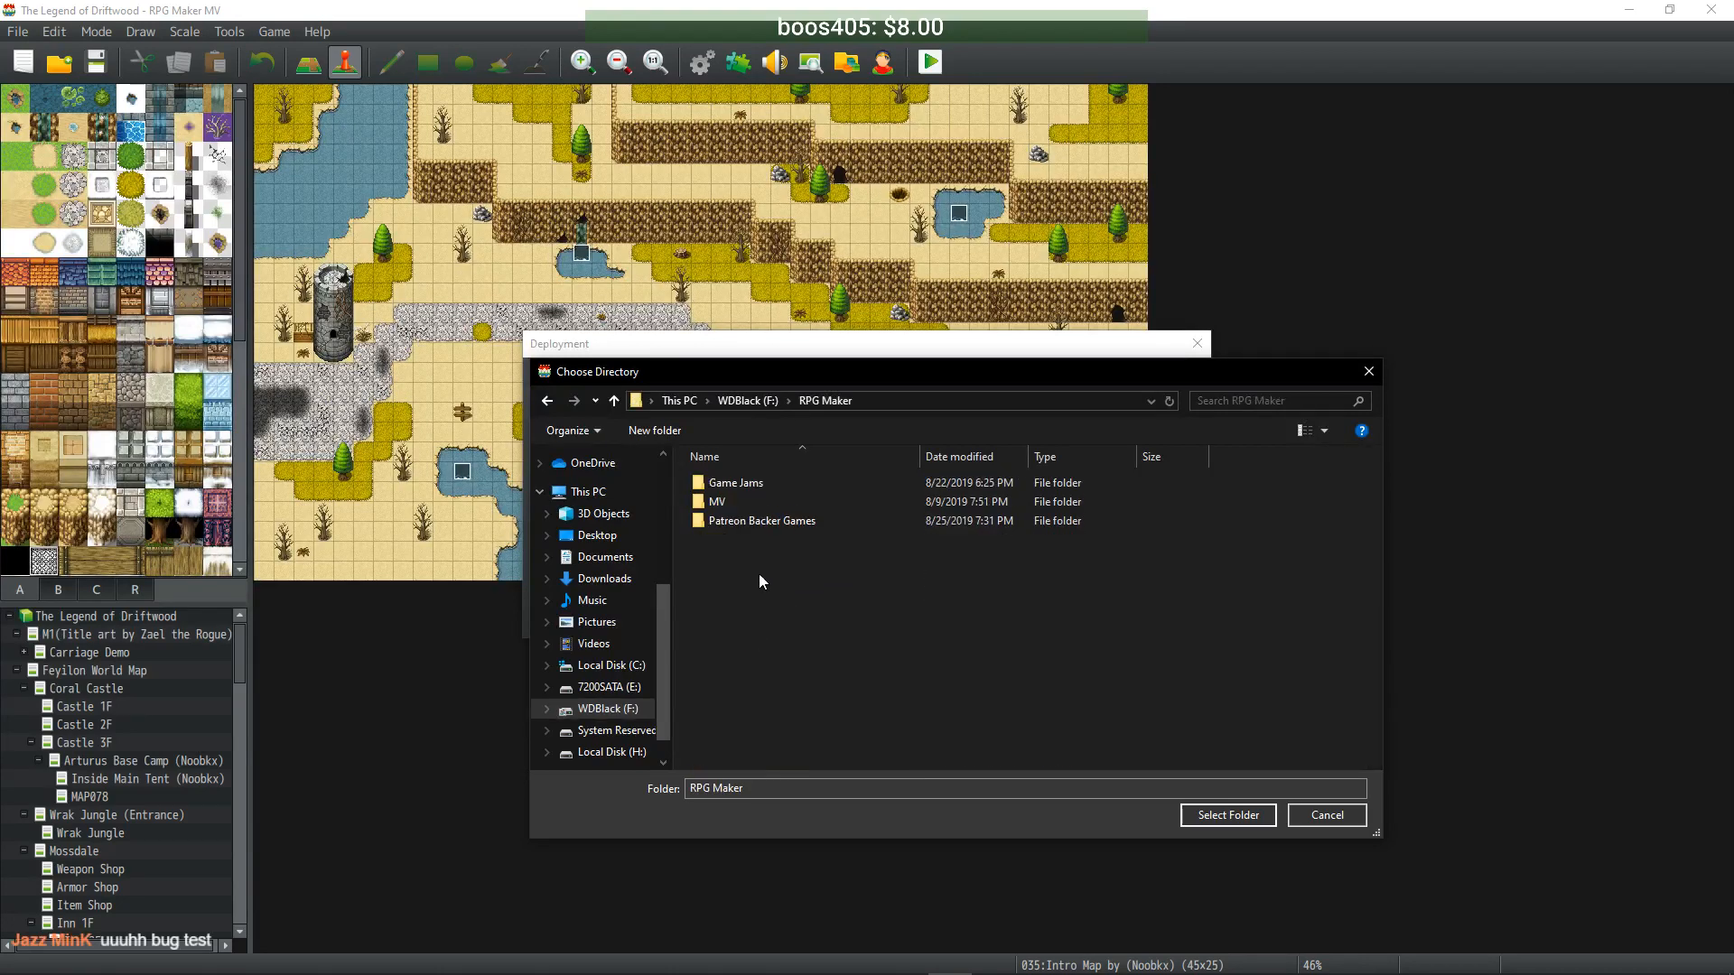
double_click(753, 498)
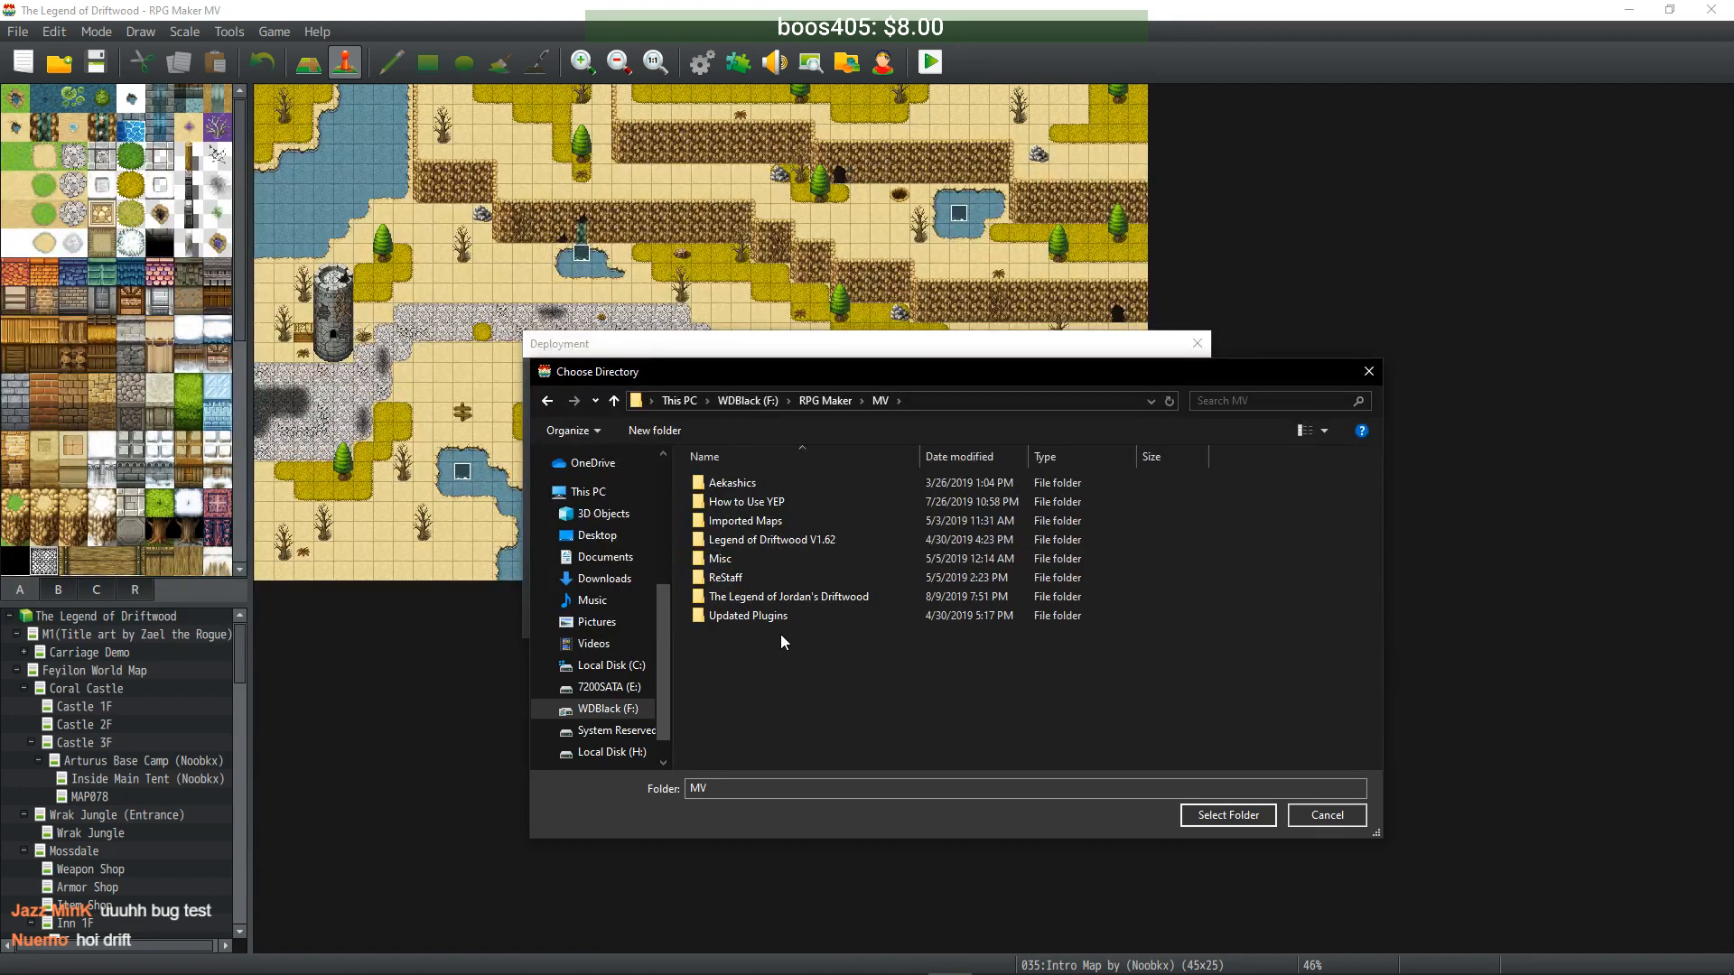
click(820, 403)
- Create a new folder named Deployment there and select it as output location
right_click(777, 571)
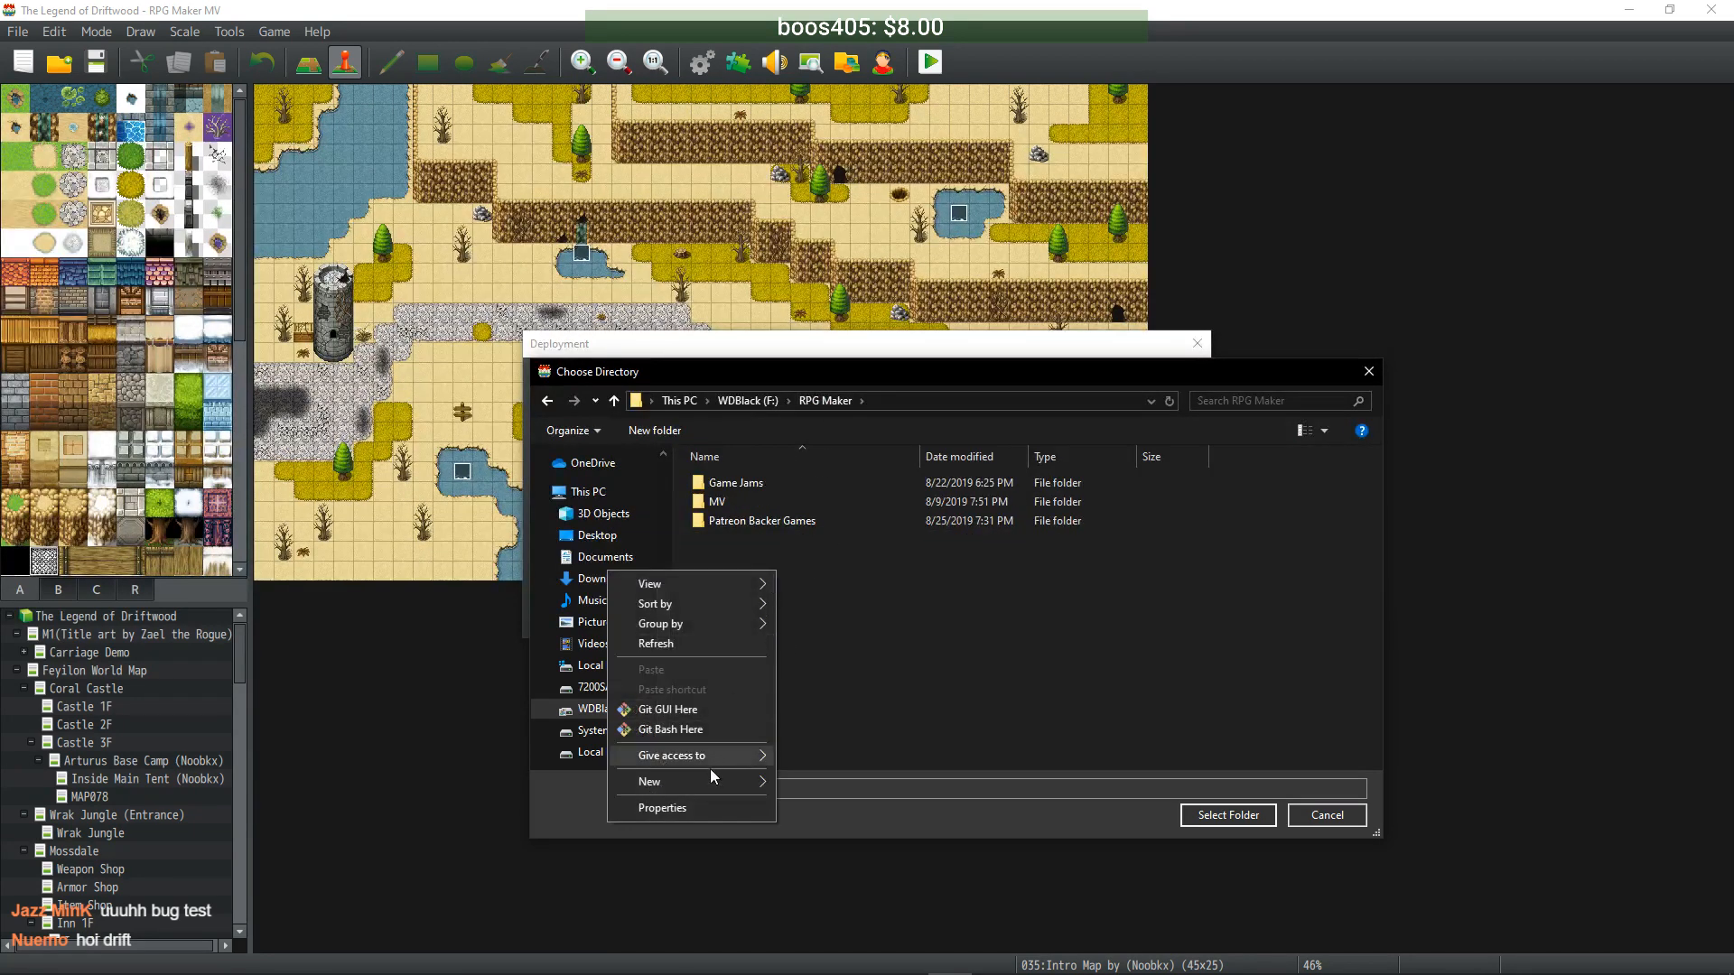
mouse_move(715, 785)
click(822, 602)
text(Deployment)
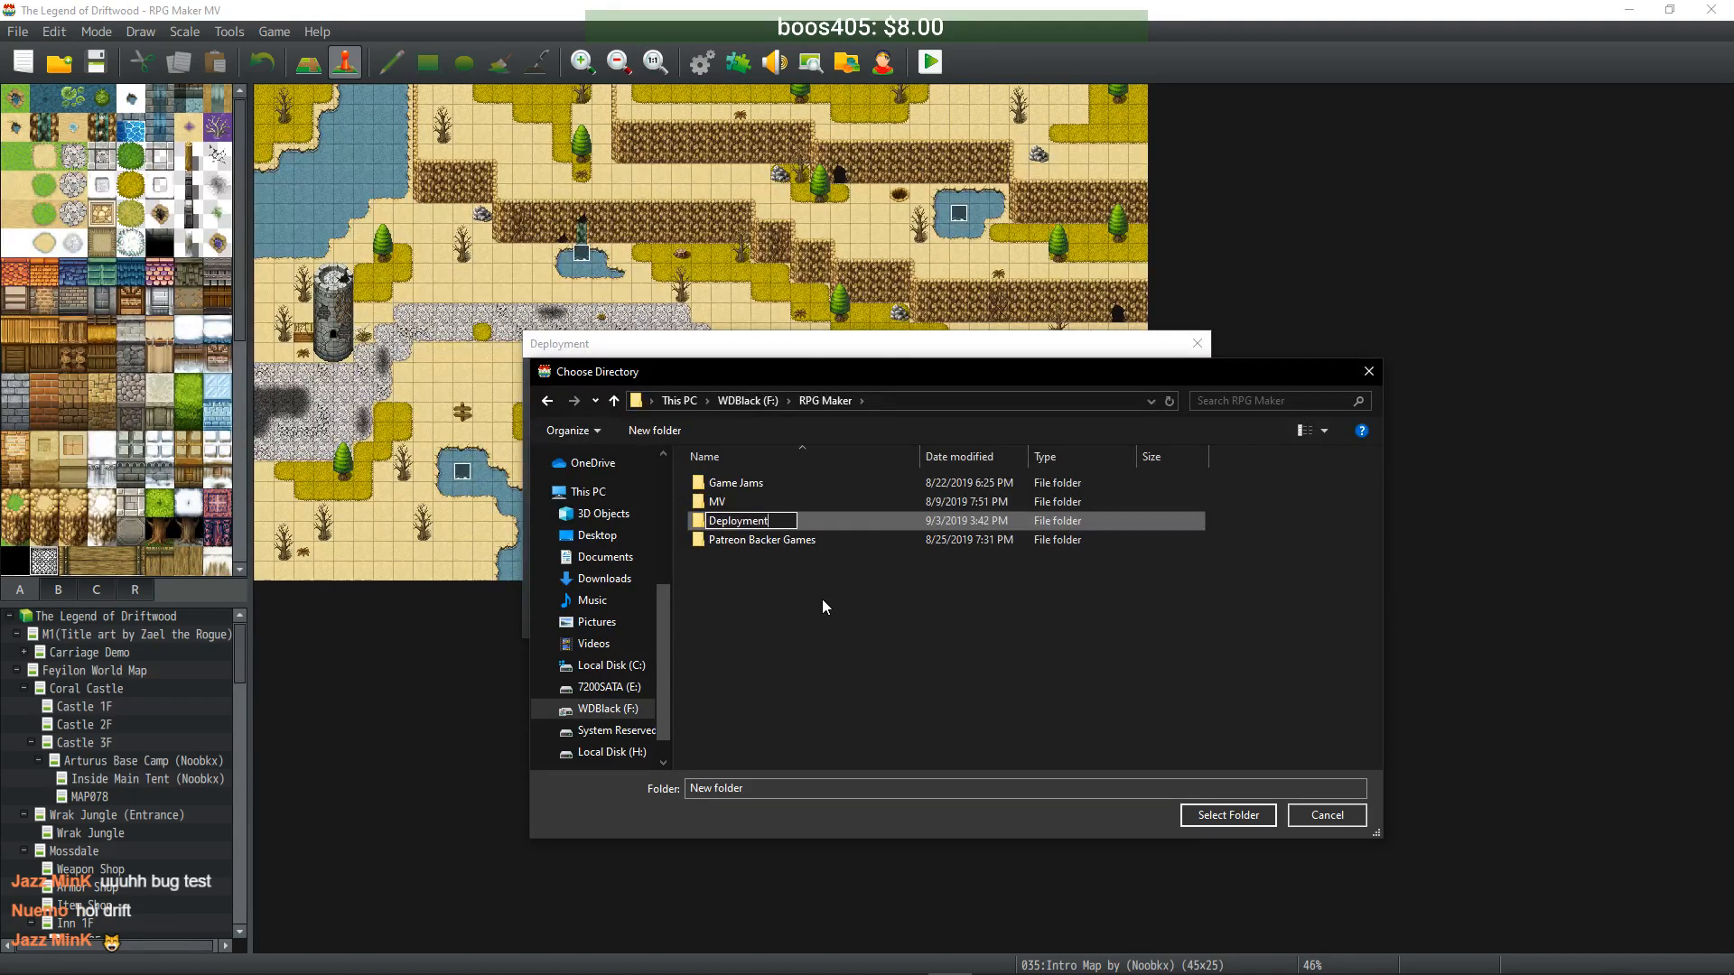
key(Return)
key(Return)
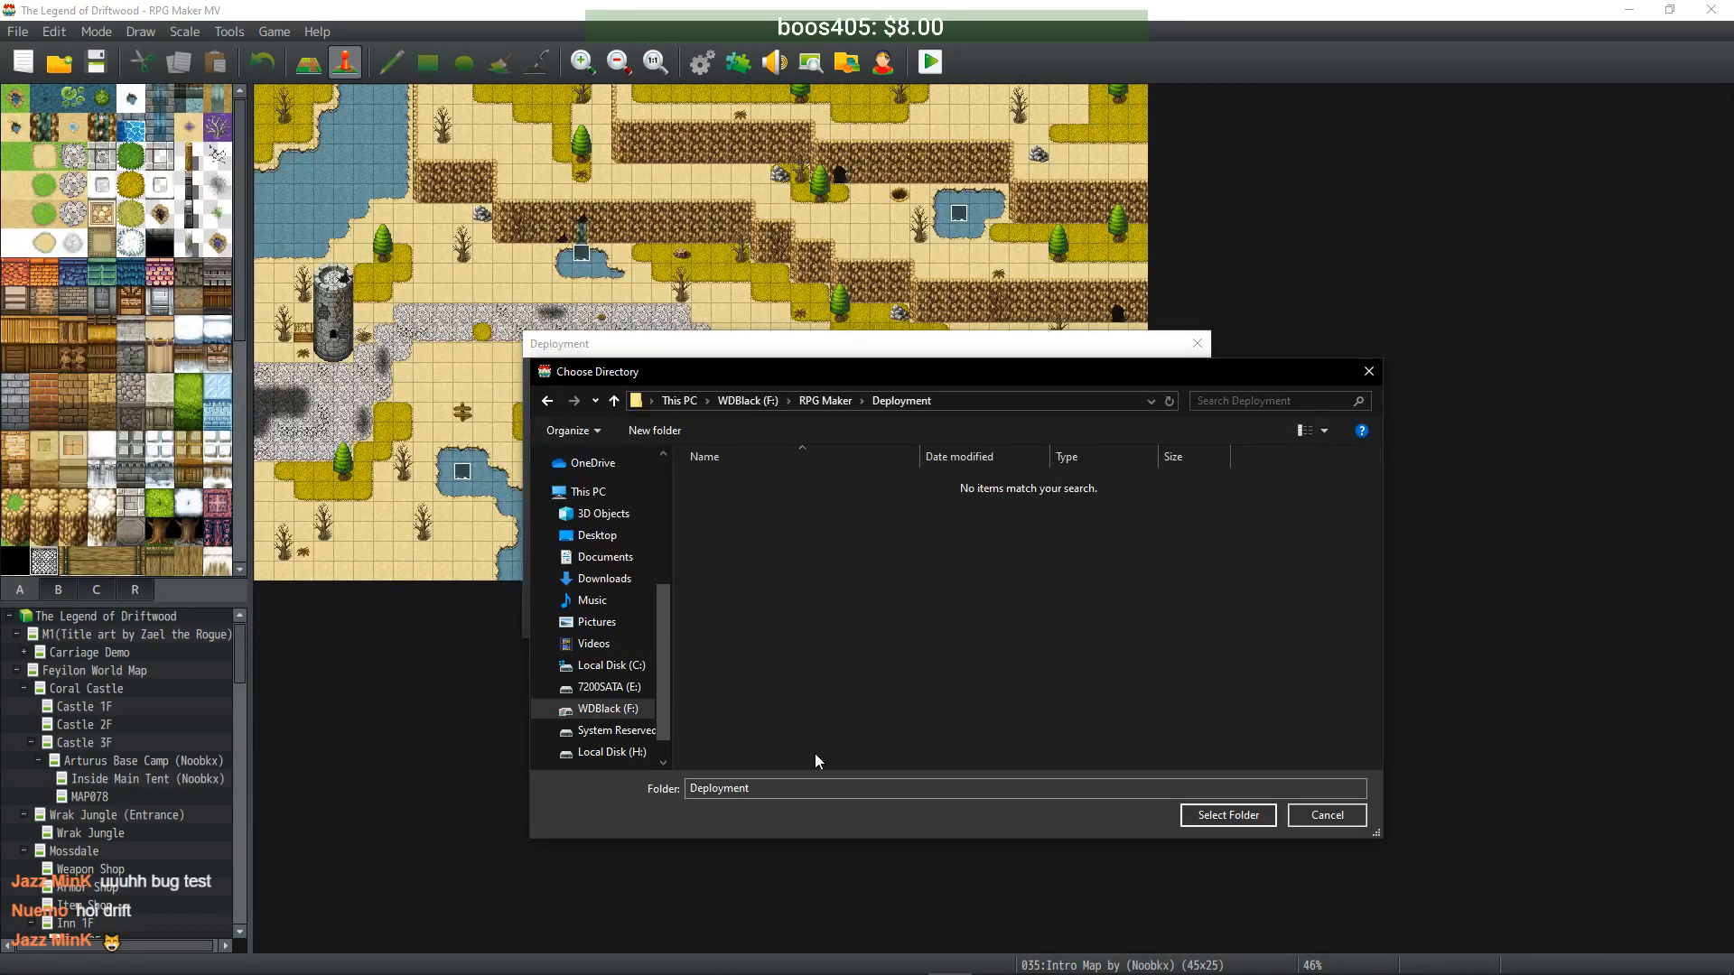
click(1194, 816)
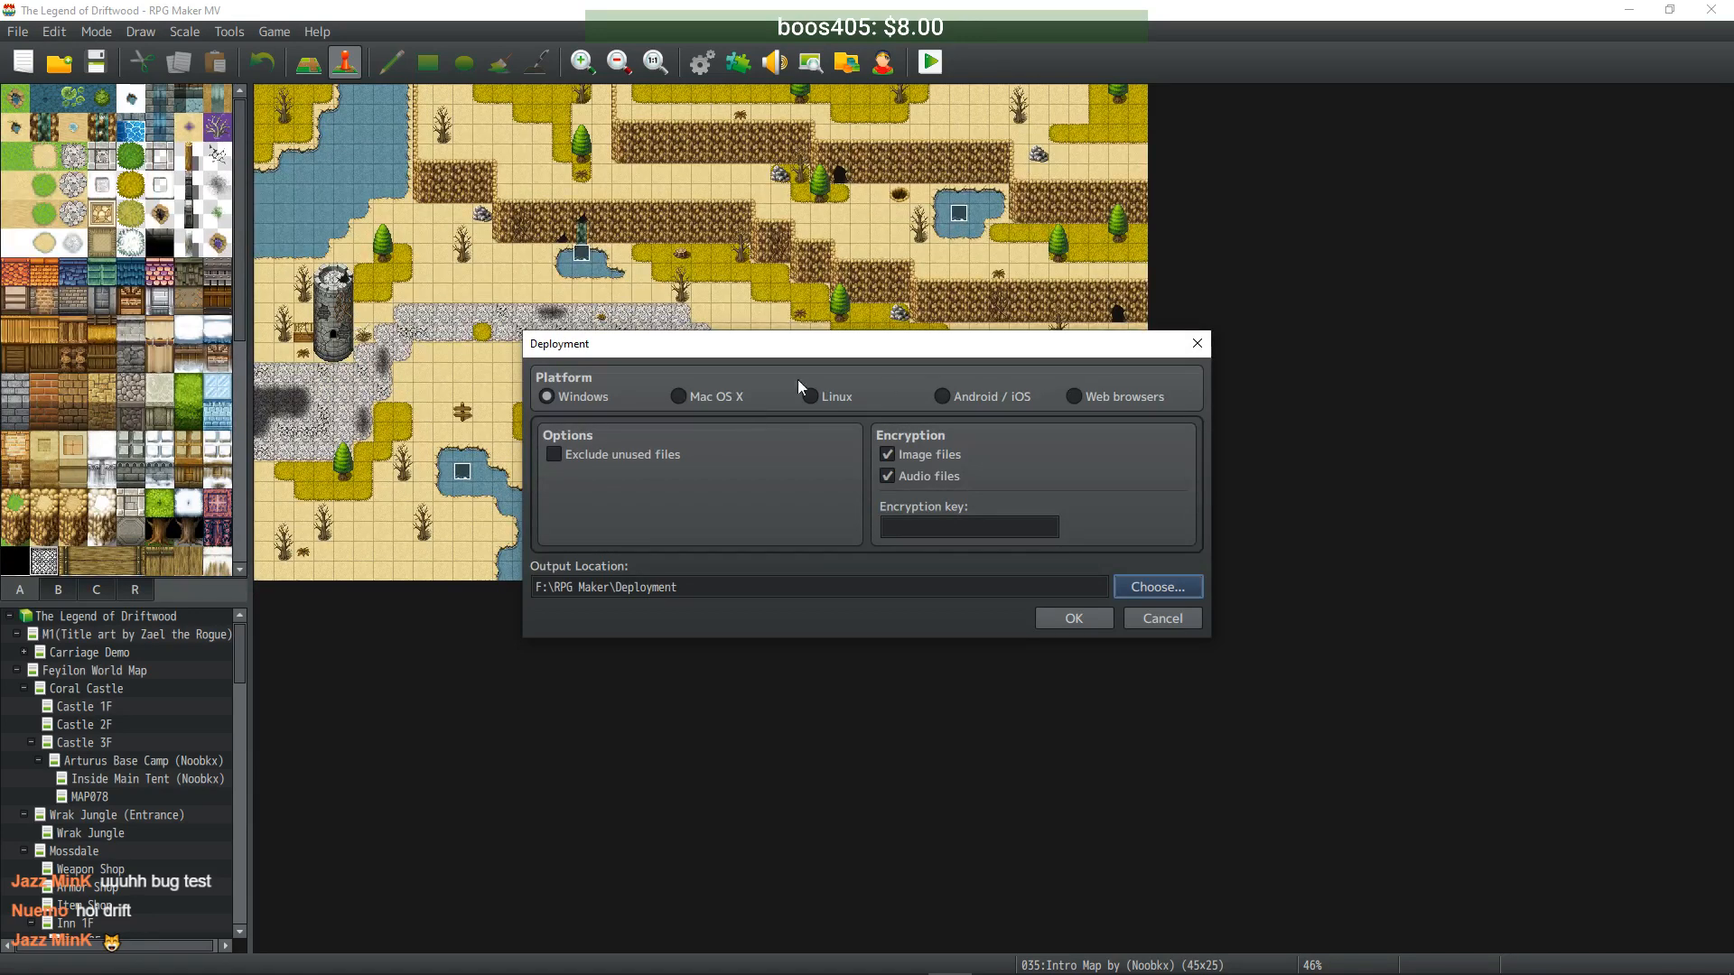
- Enter the encryption key and let the Windows deployment build
click(960, 525)
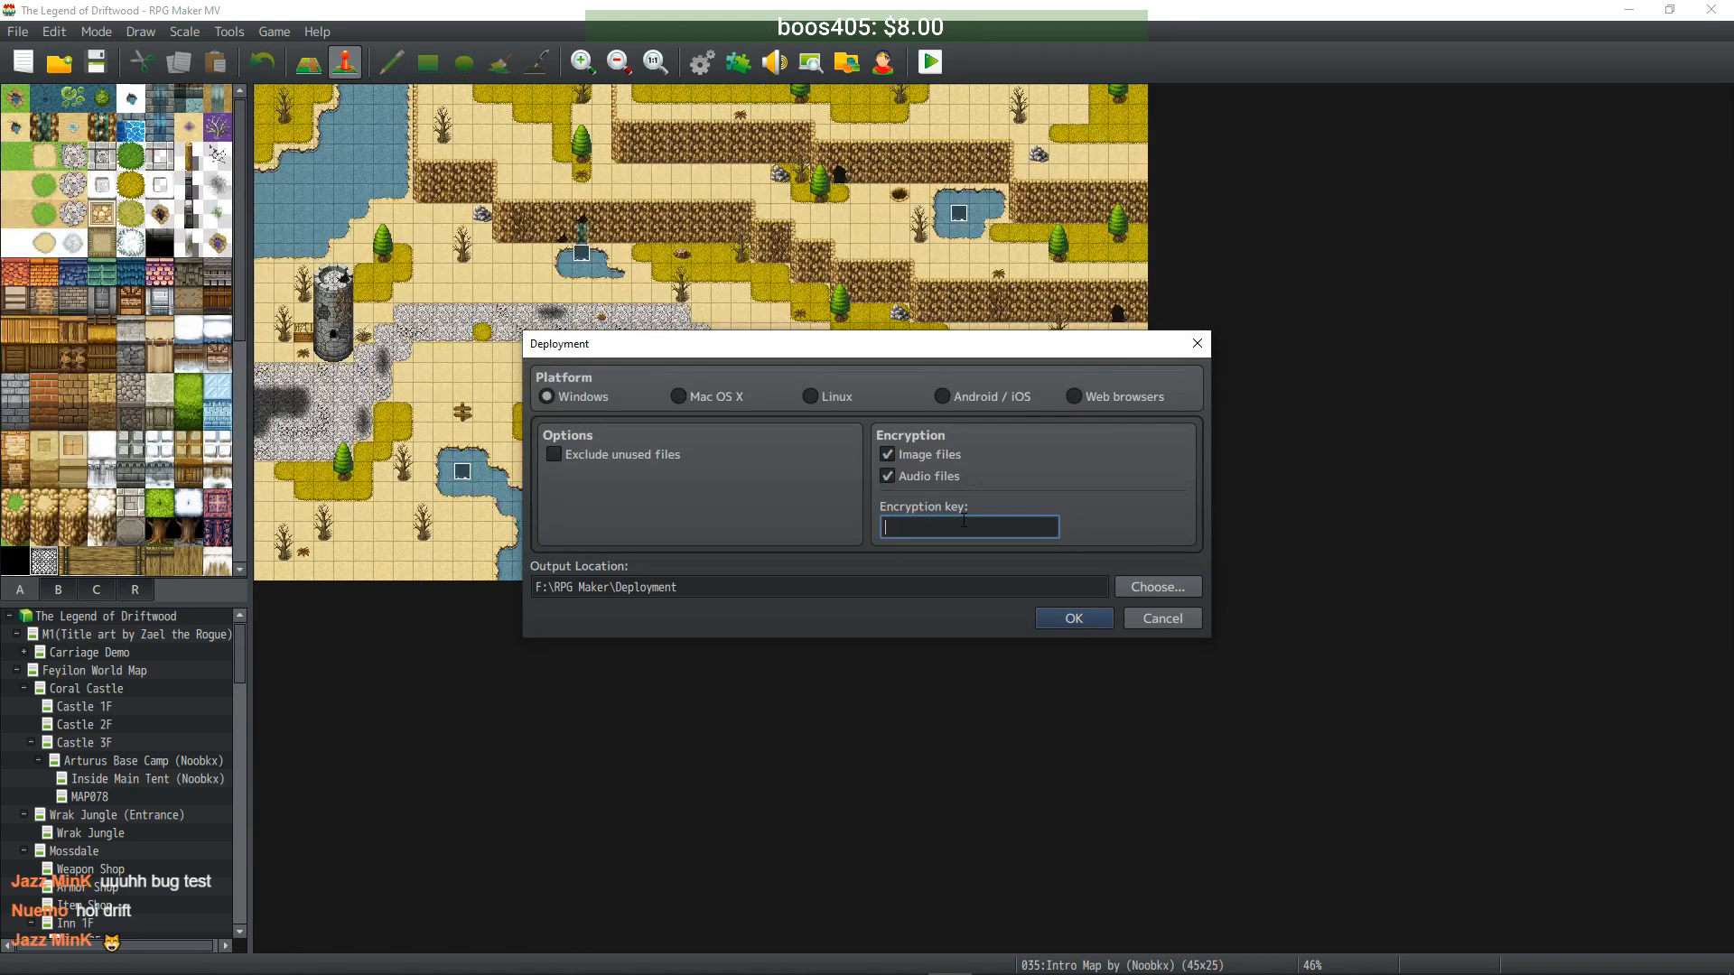
text(0)
drag(913, 343, 0, 380)
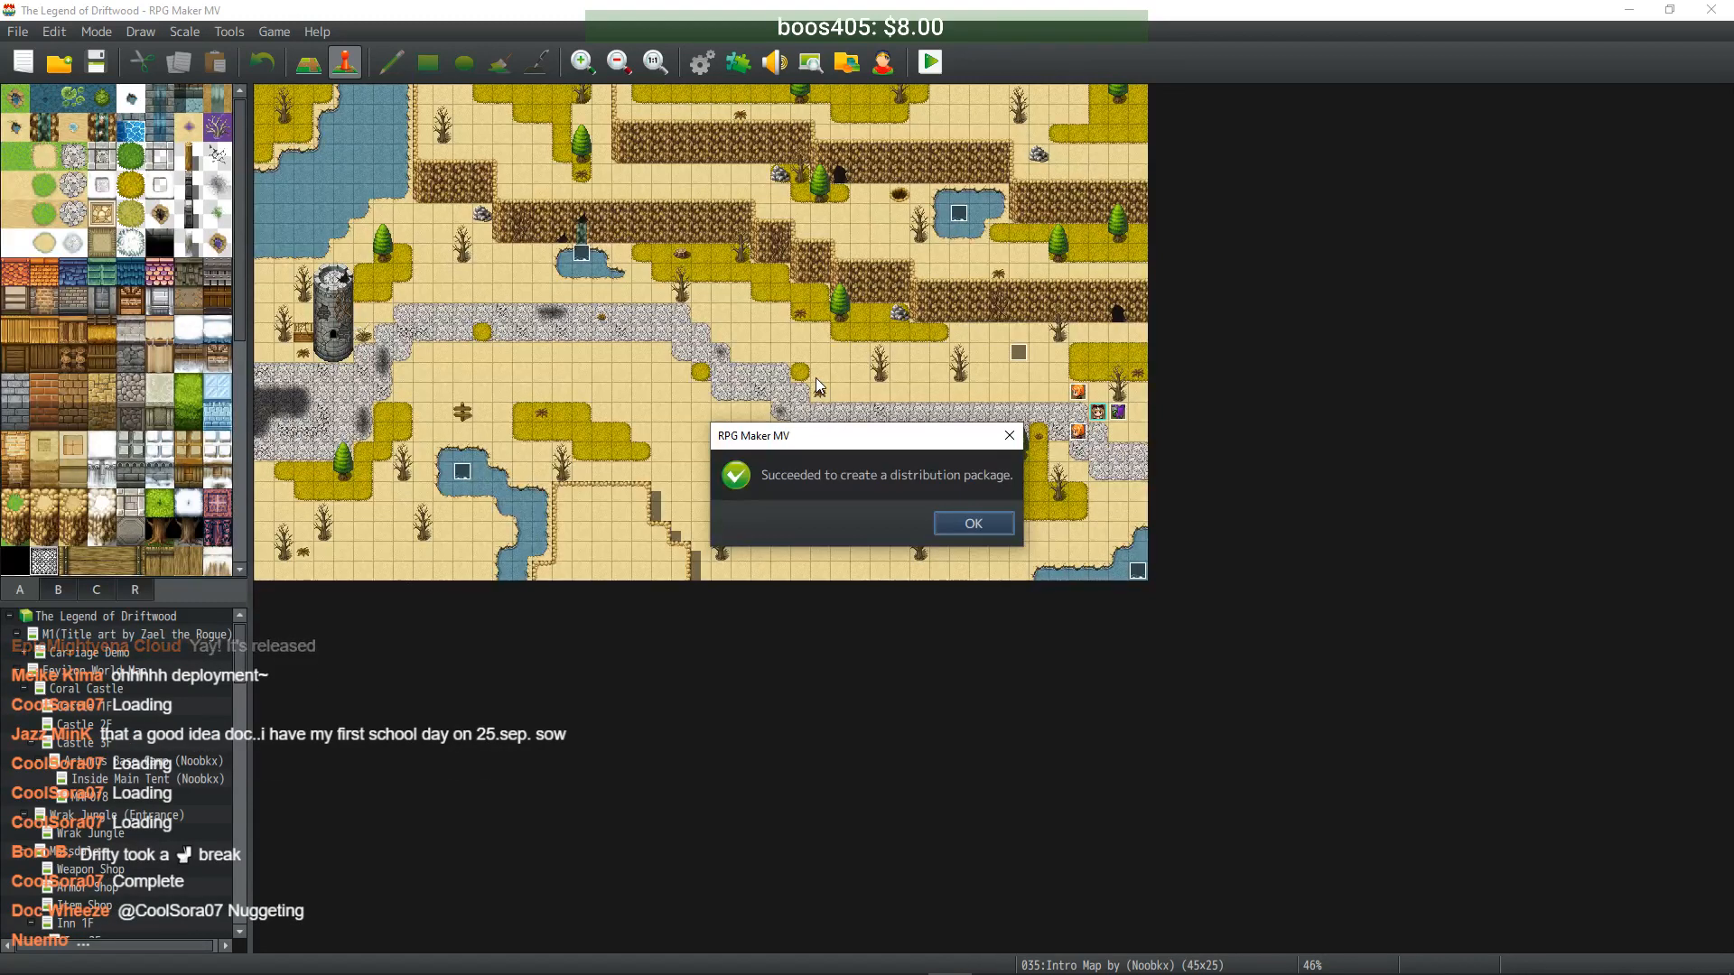
- Dismiss the success message, then reopen and cancel the Deployment settings
click(974, 524)
click(18, 31)
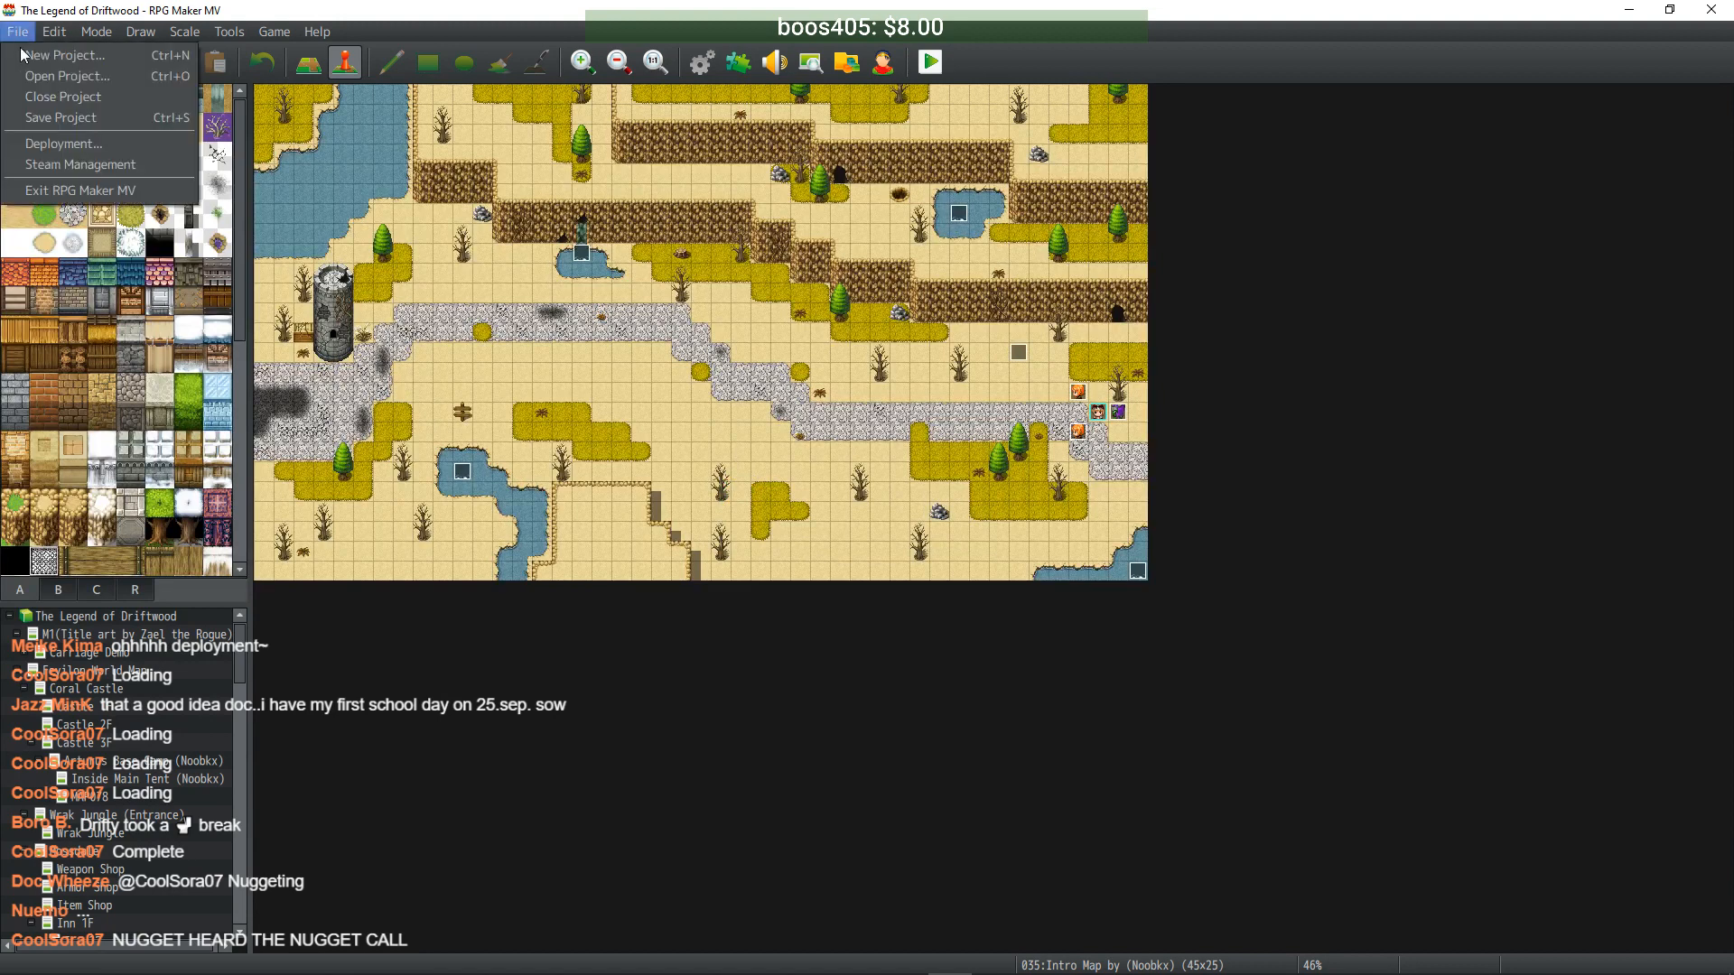
click(57, 142)
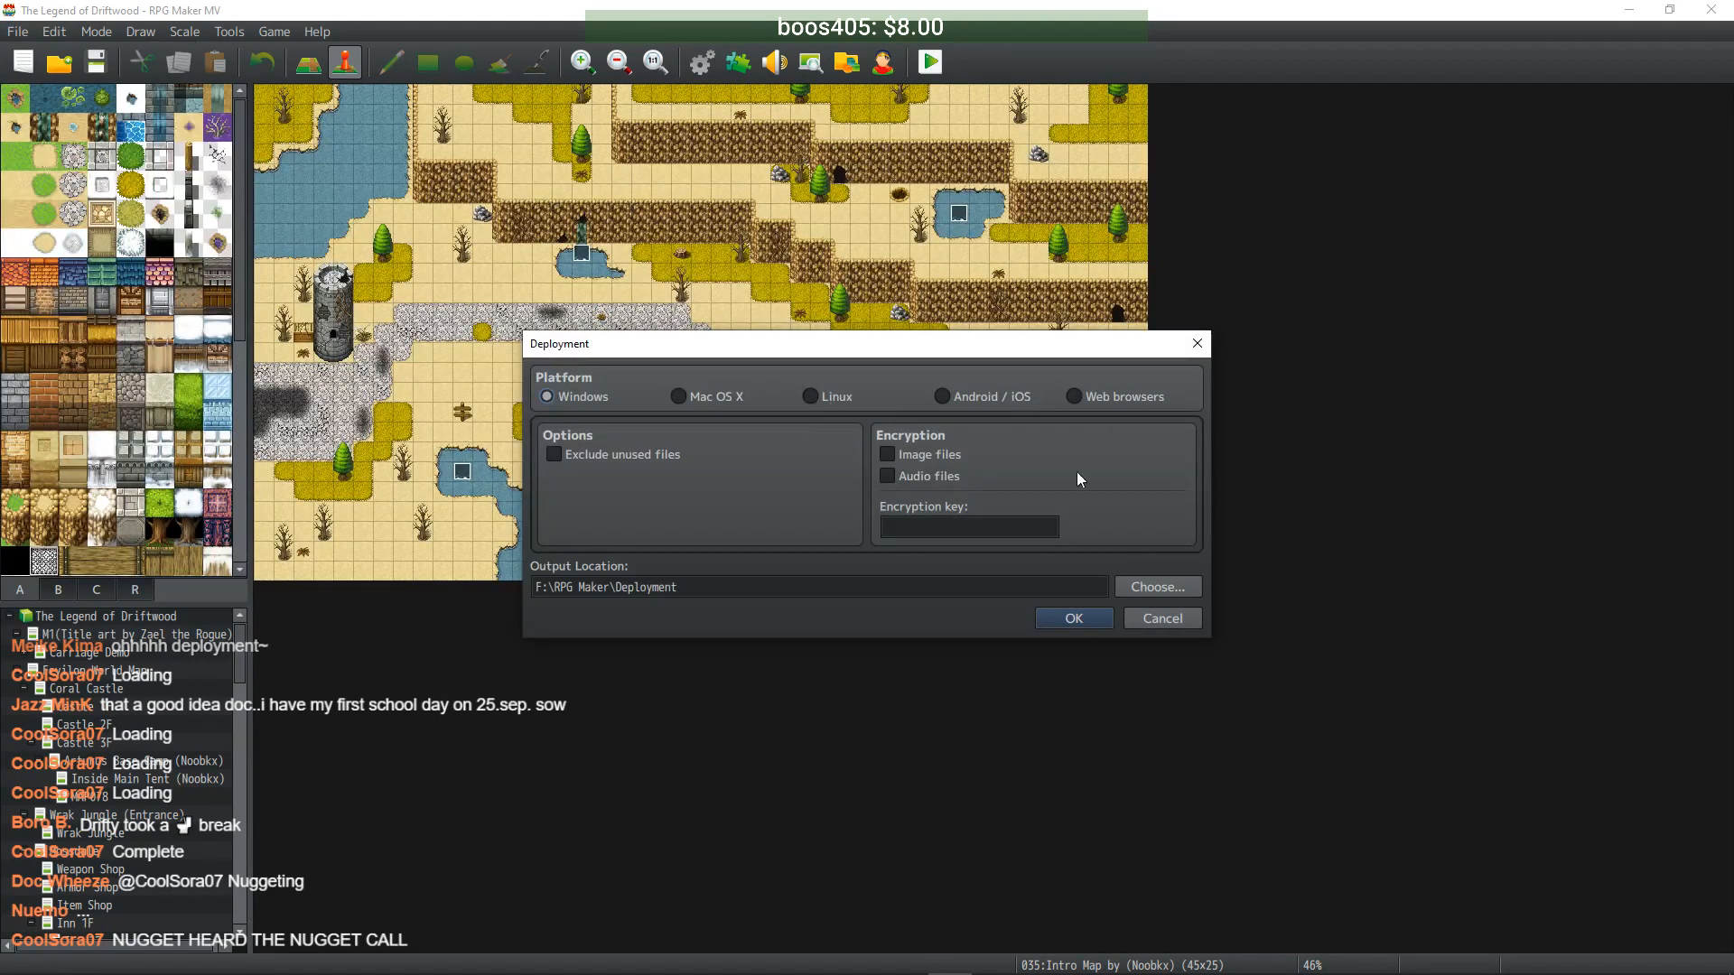
click(1174, 618)
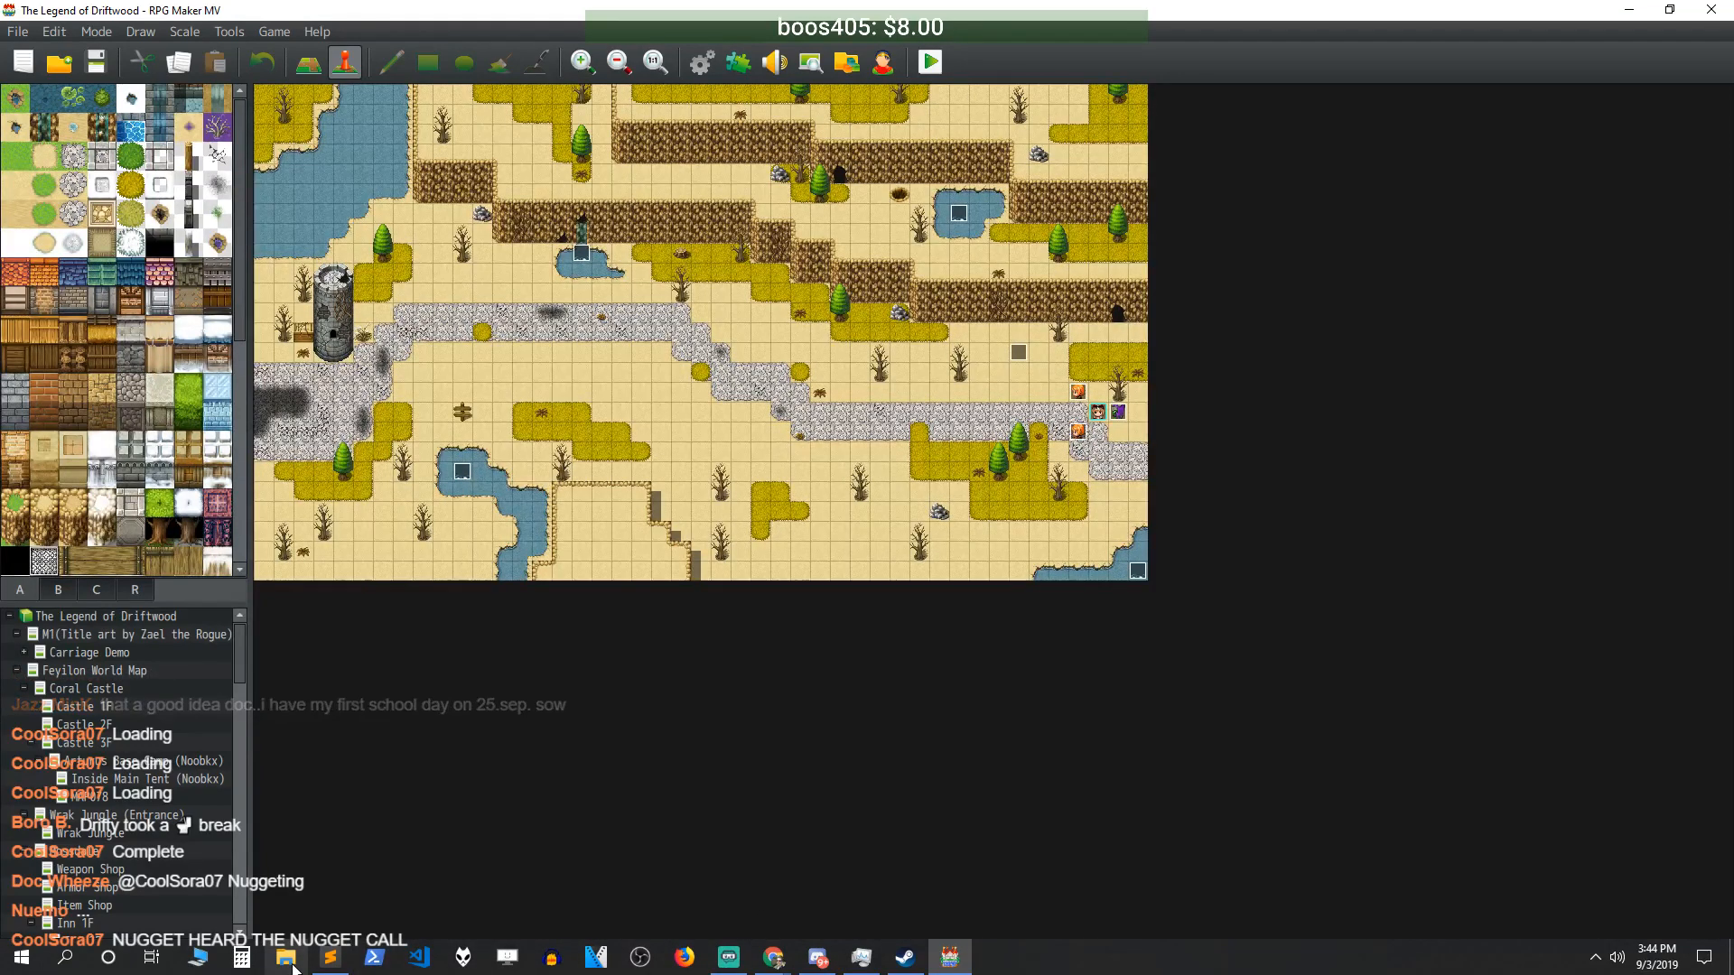
- Open File Explorer at F:\RPG Maker\Deployment
key(super+e)
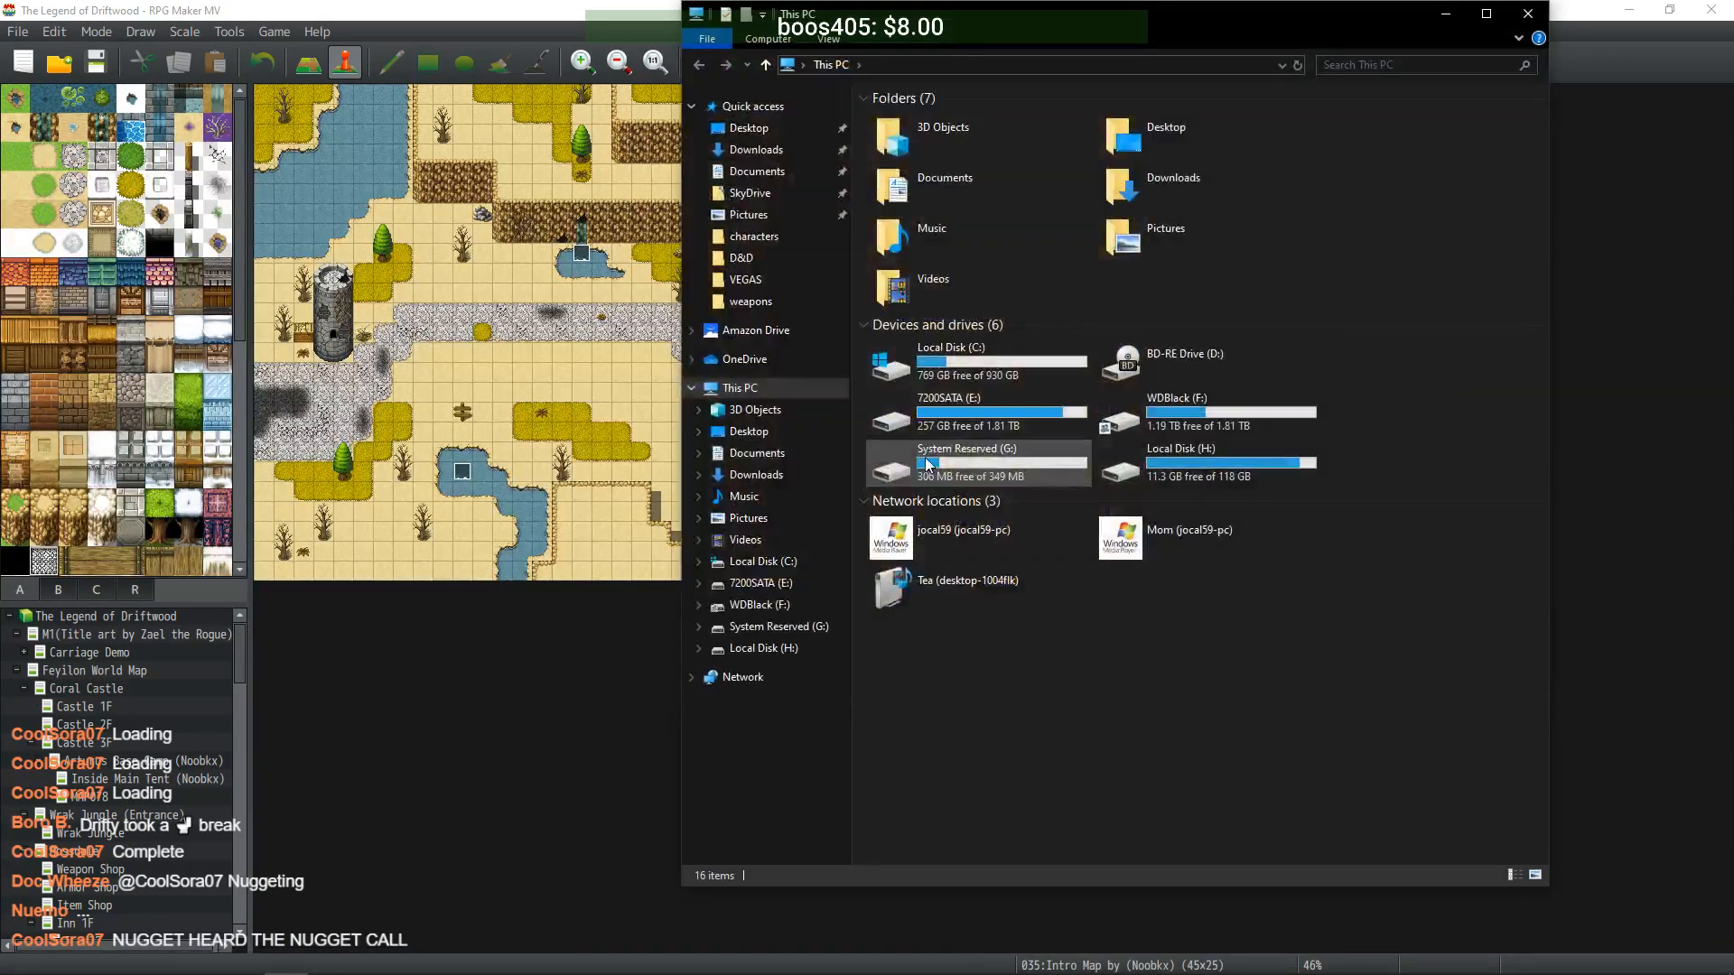
double_click(1174, 412)
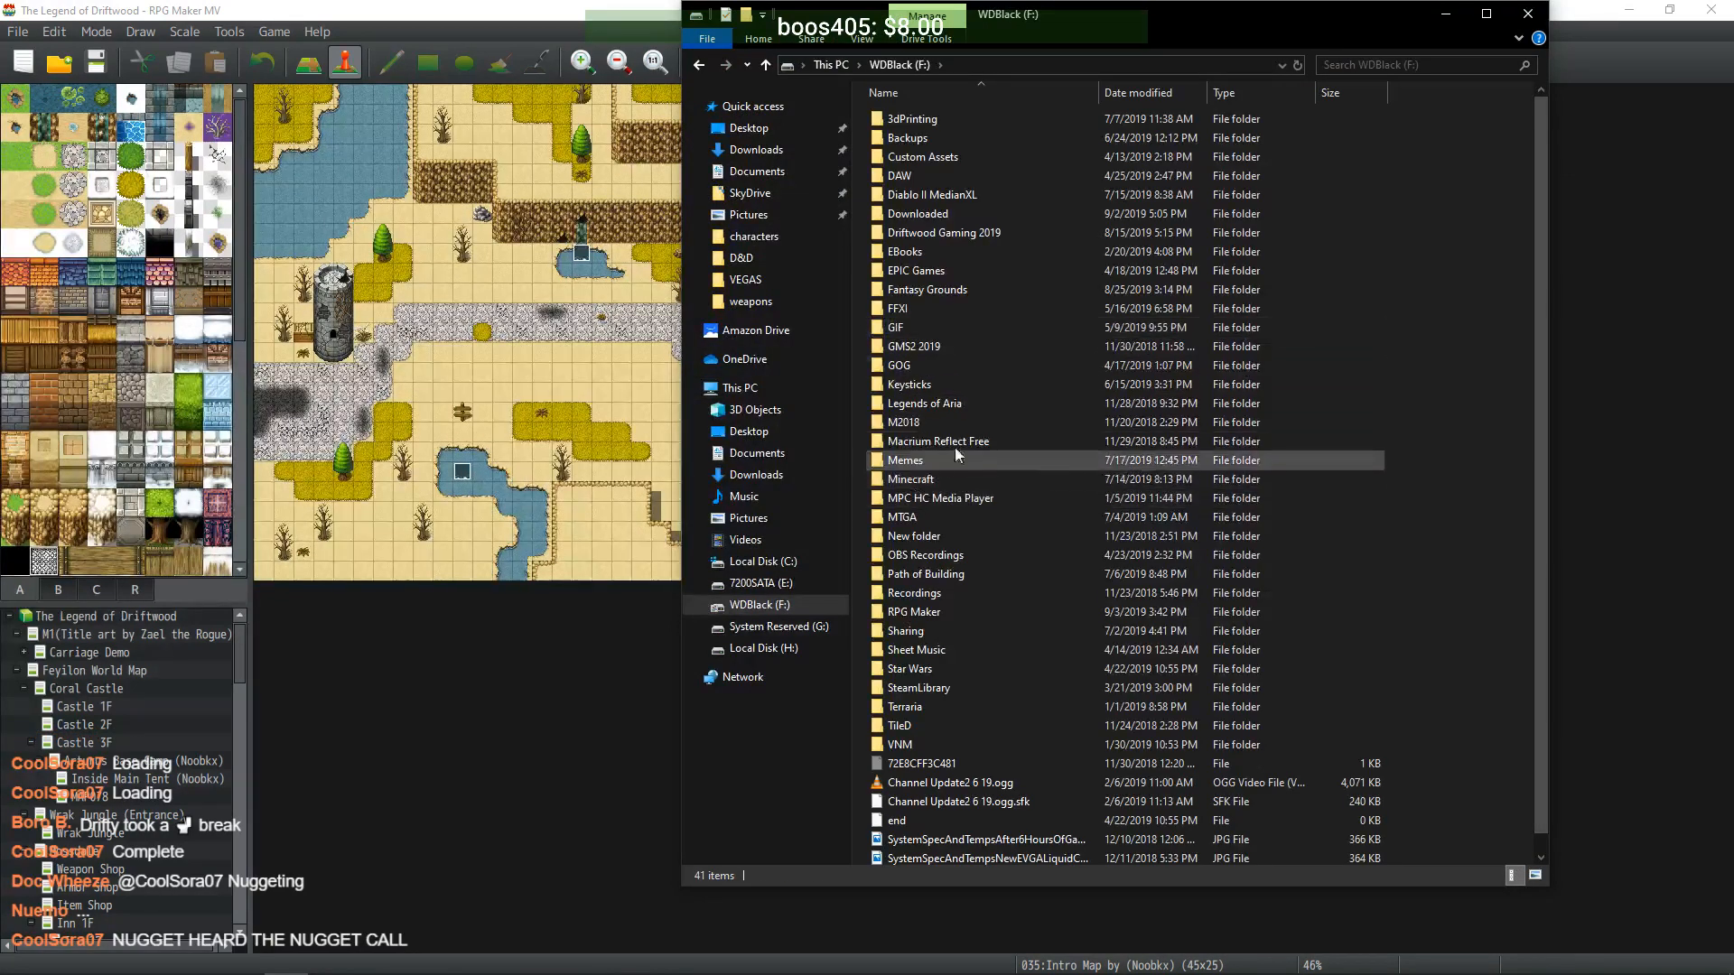
double_click(921, 615)
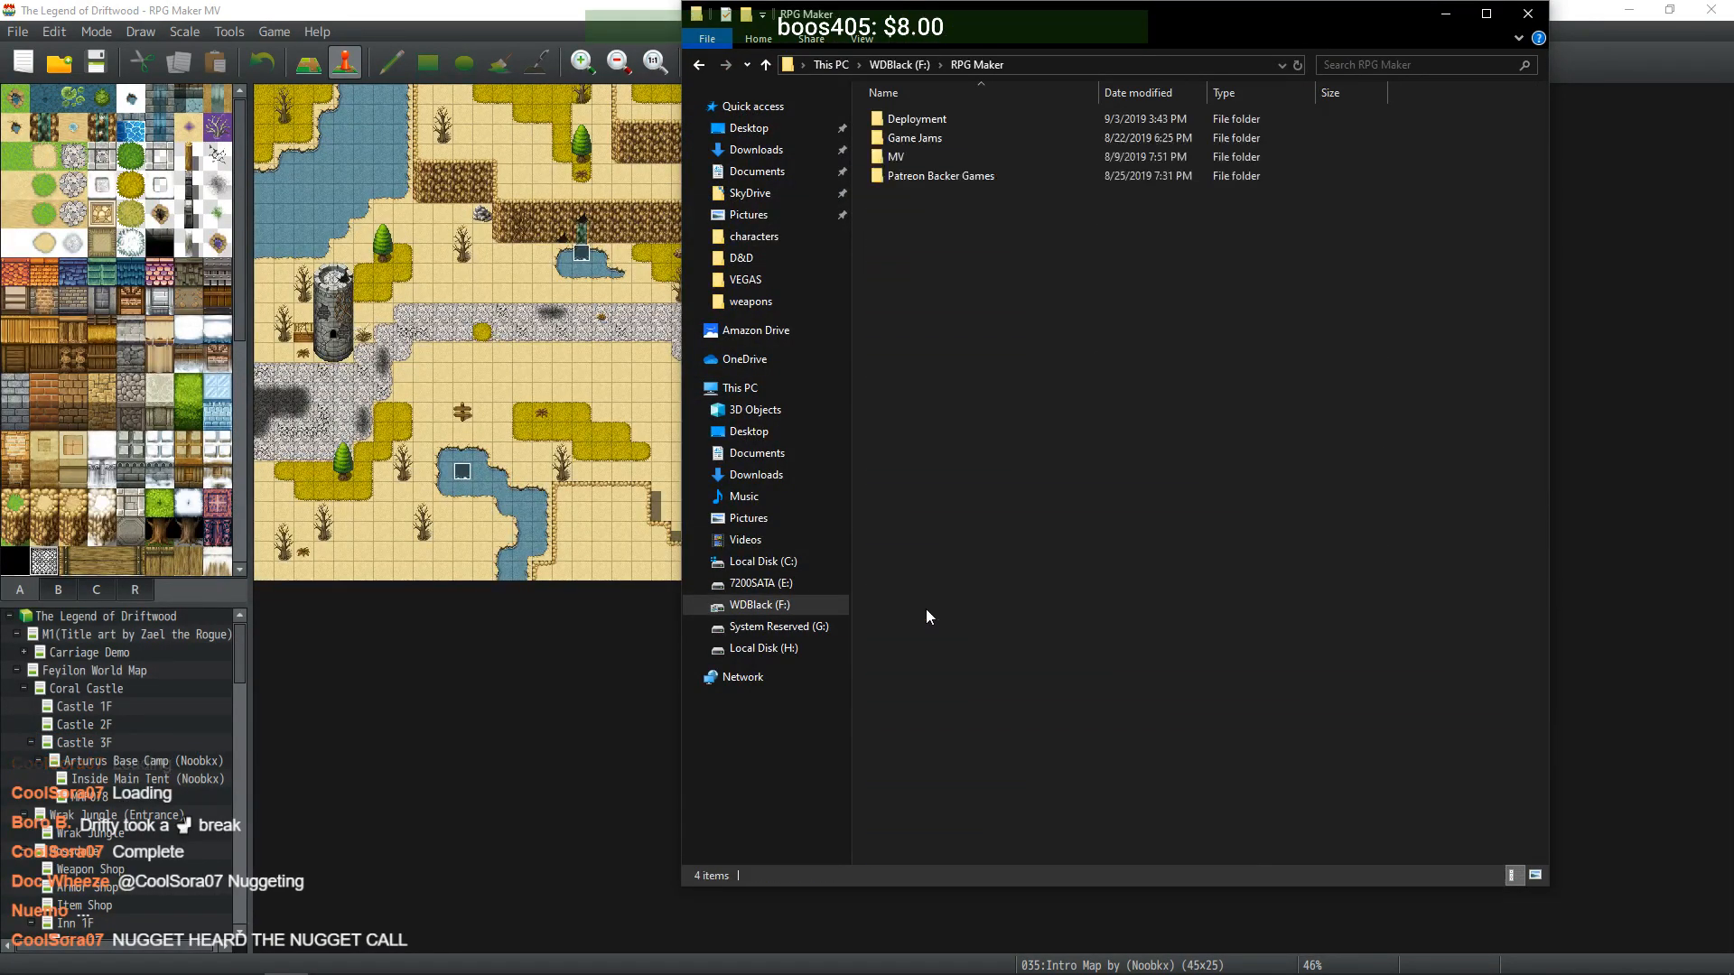
double_click(930, 120)
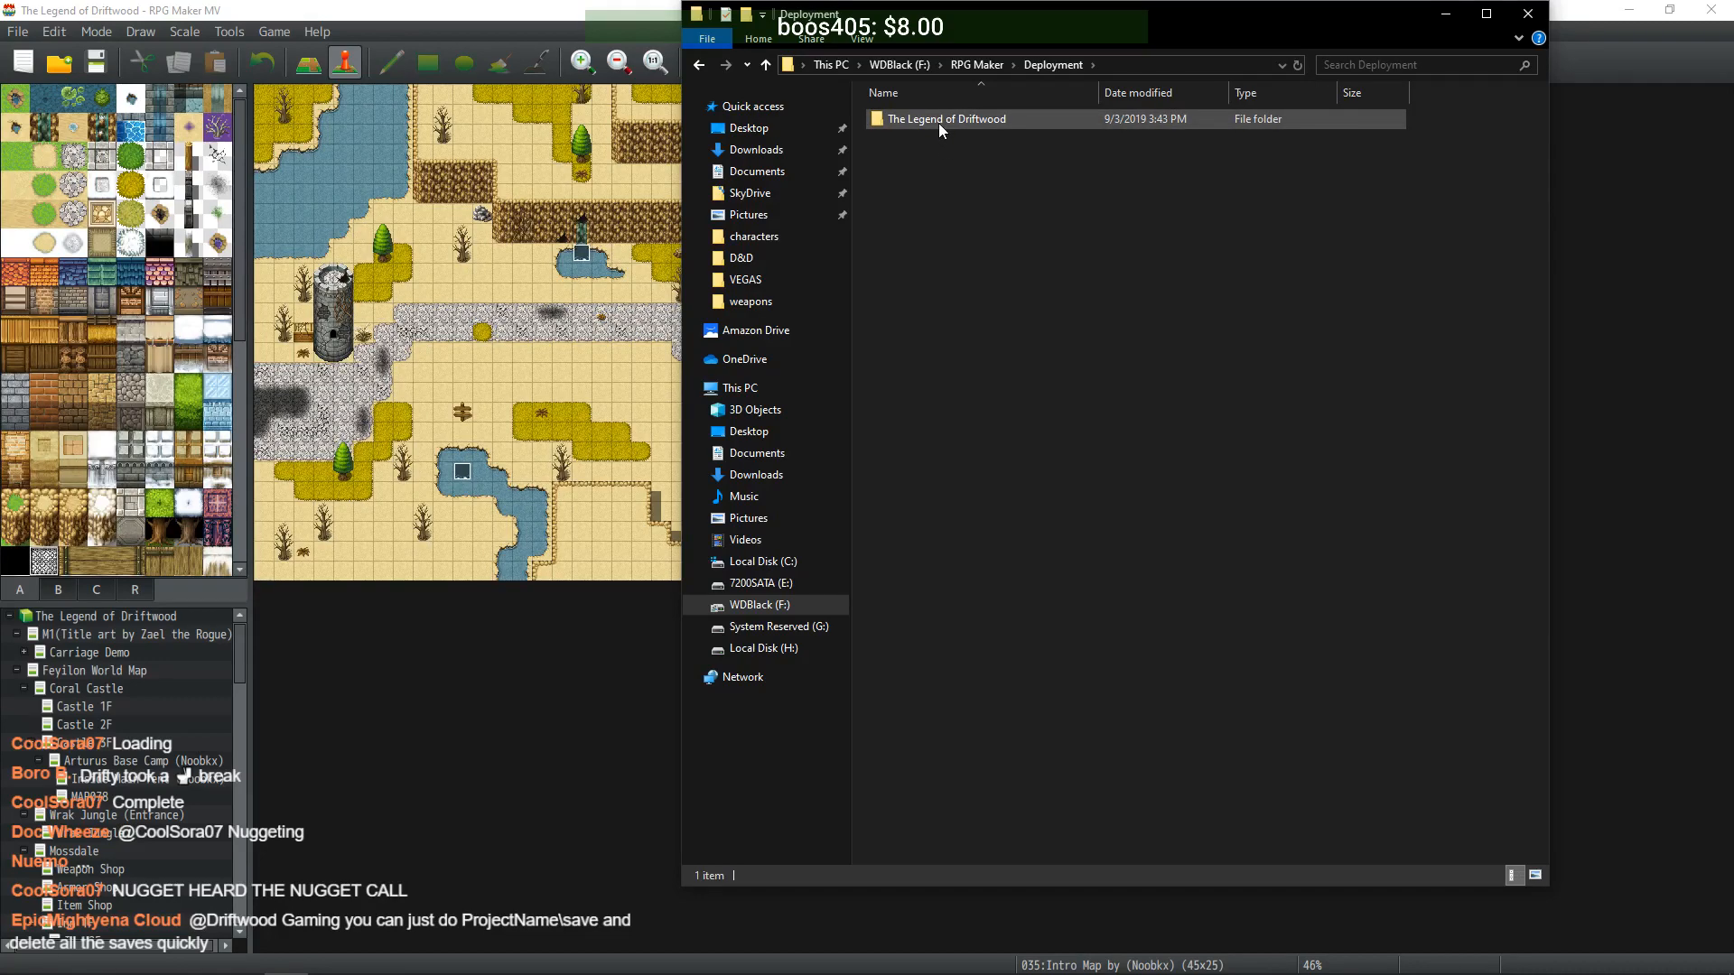
- Append v1.62 to The Legend of Driftwood folder name, then minimize Explorer
click(939, 120)
key(F2)
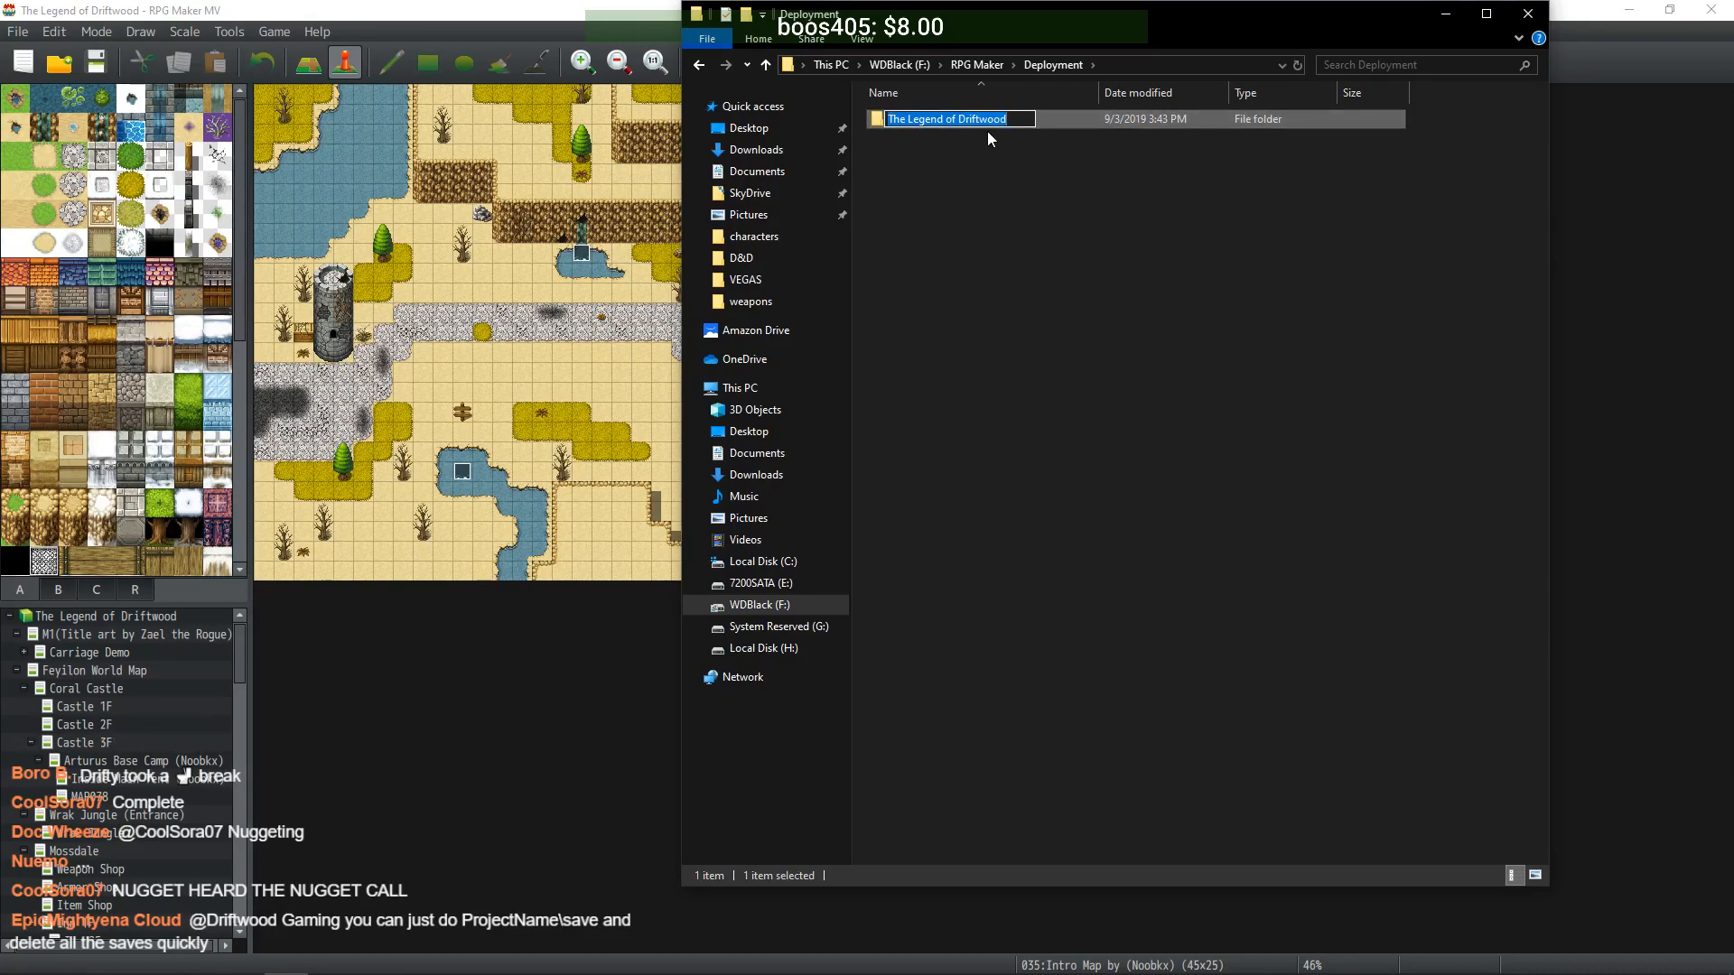
key(End)
text(v)
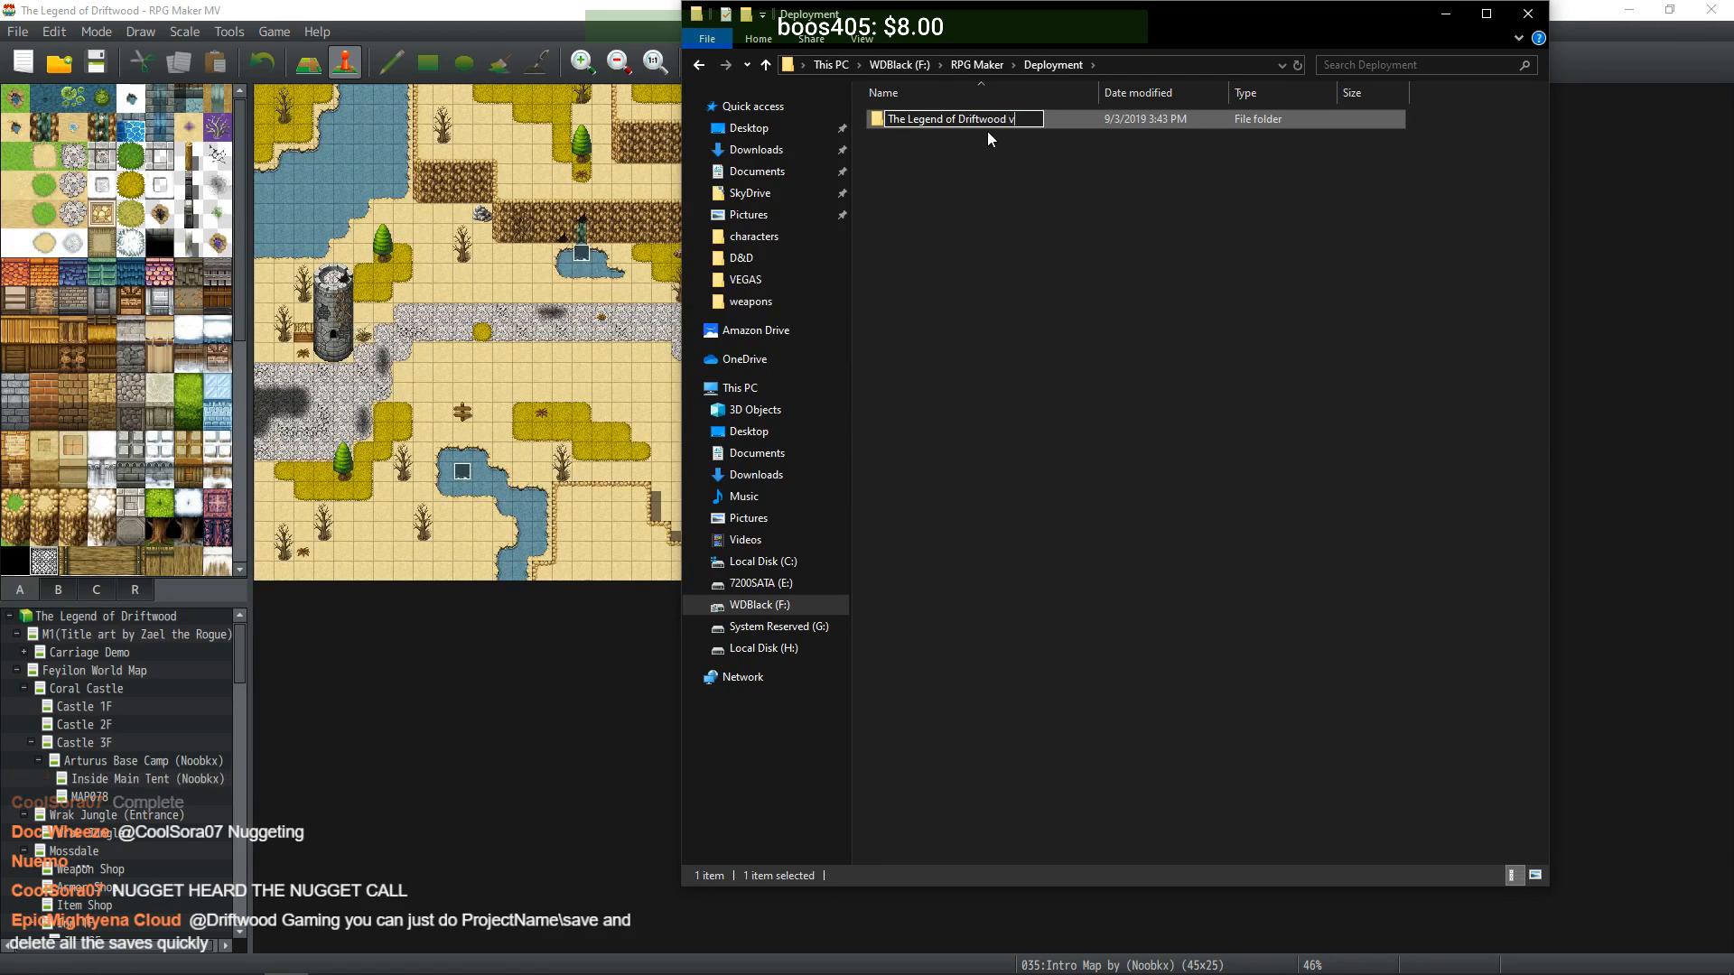
text(1.6)
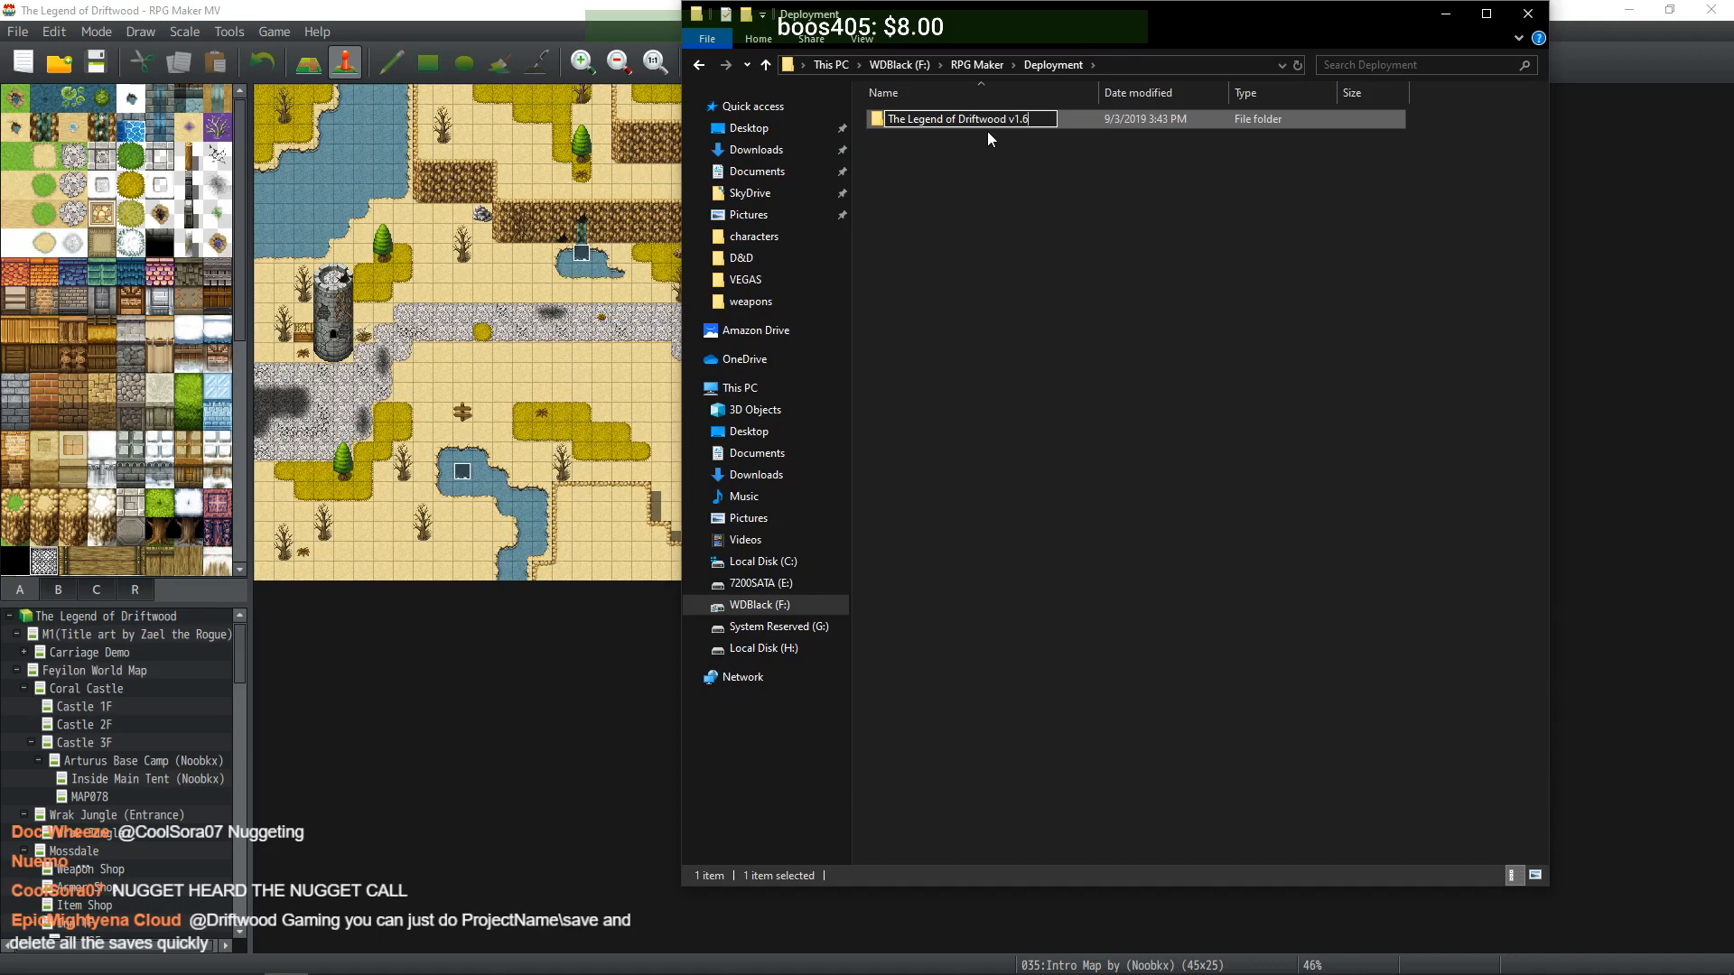
text(2)
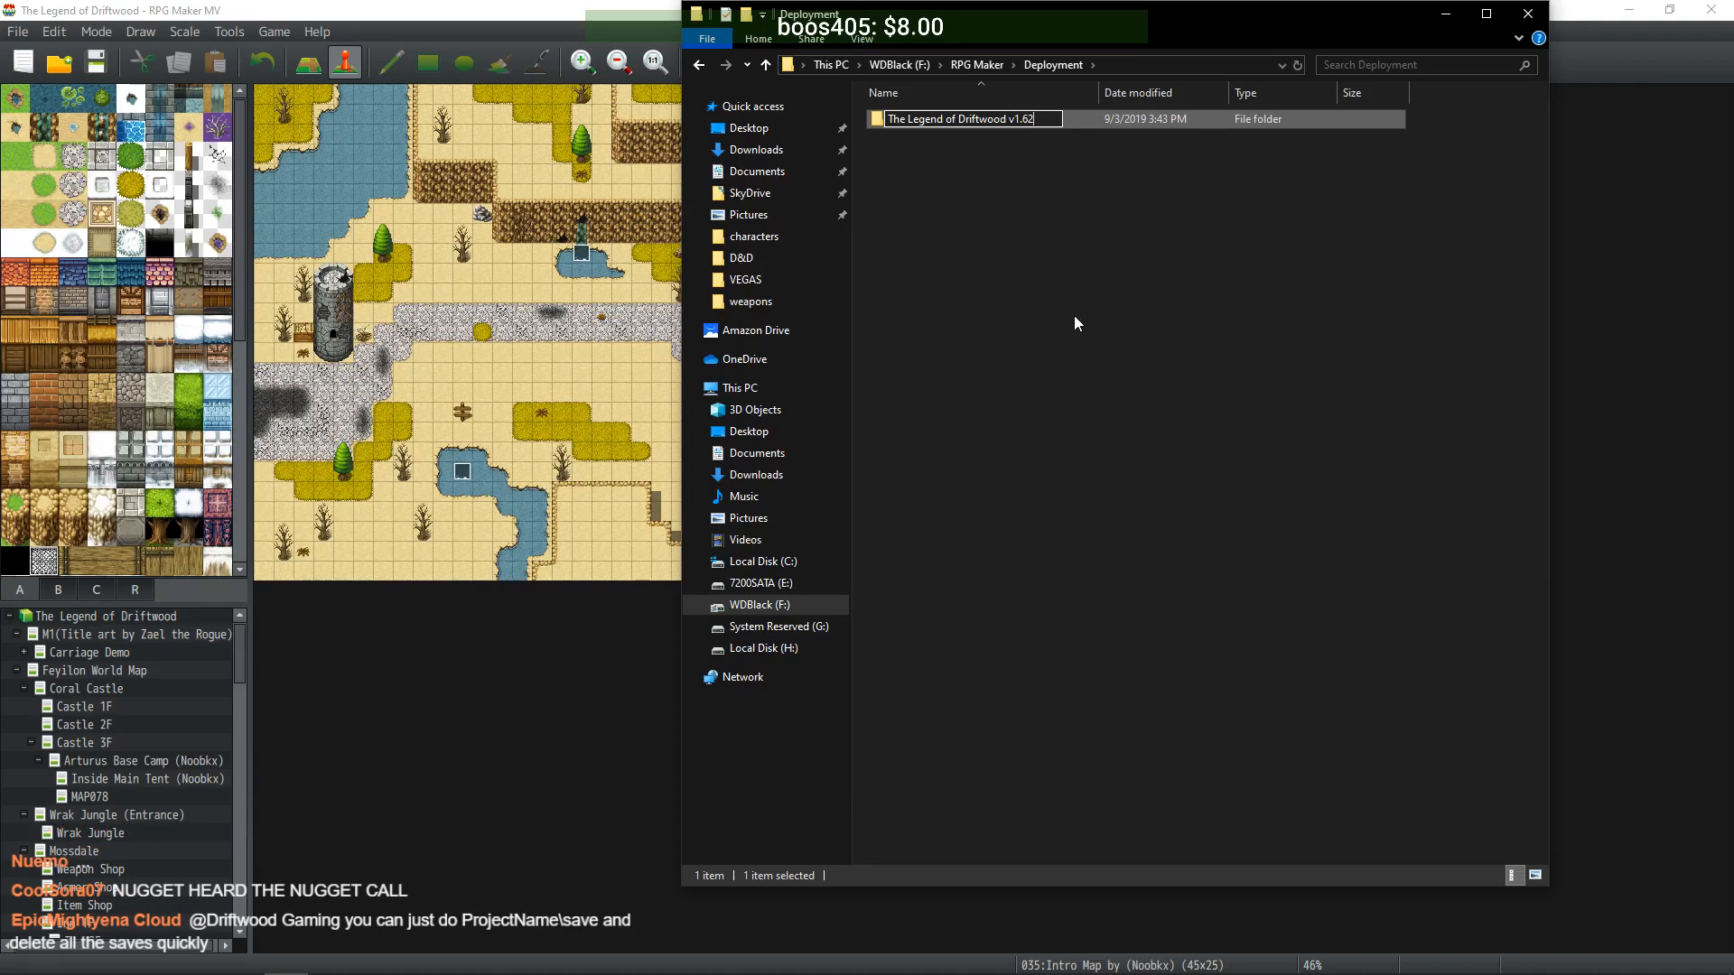
key(Return)
click(1098, 215)
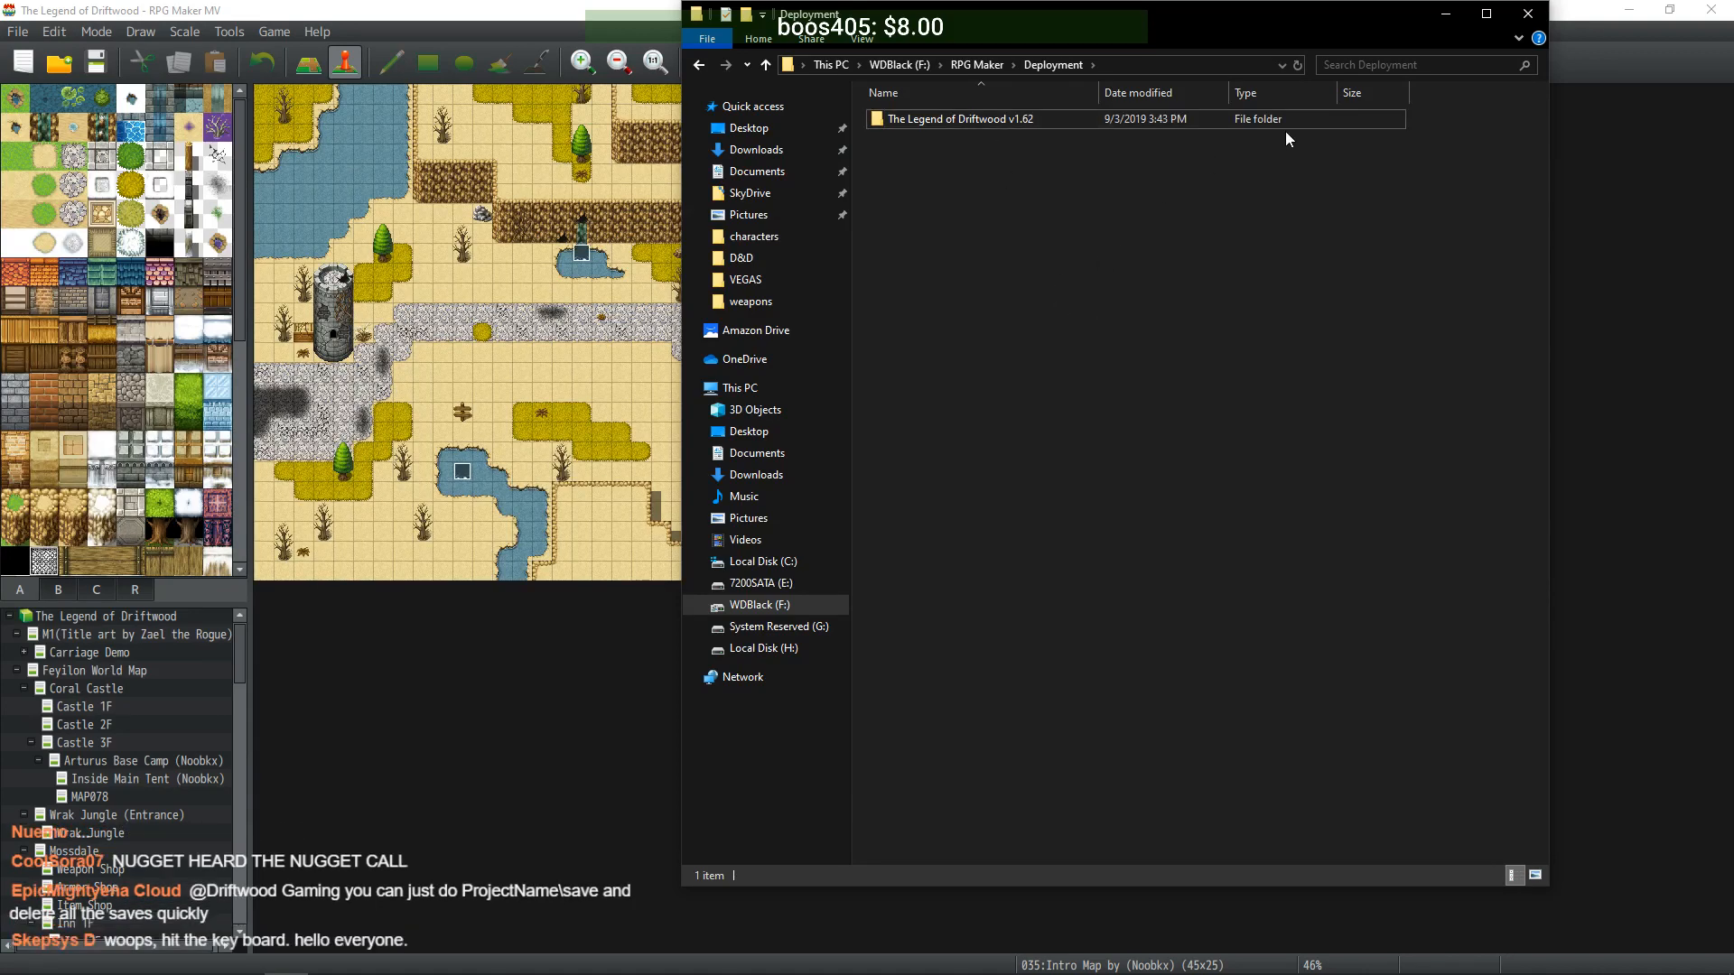
click(1429, 18)
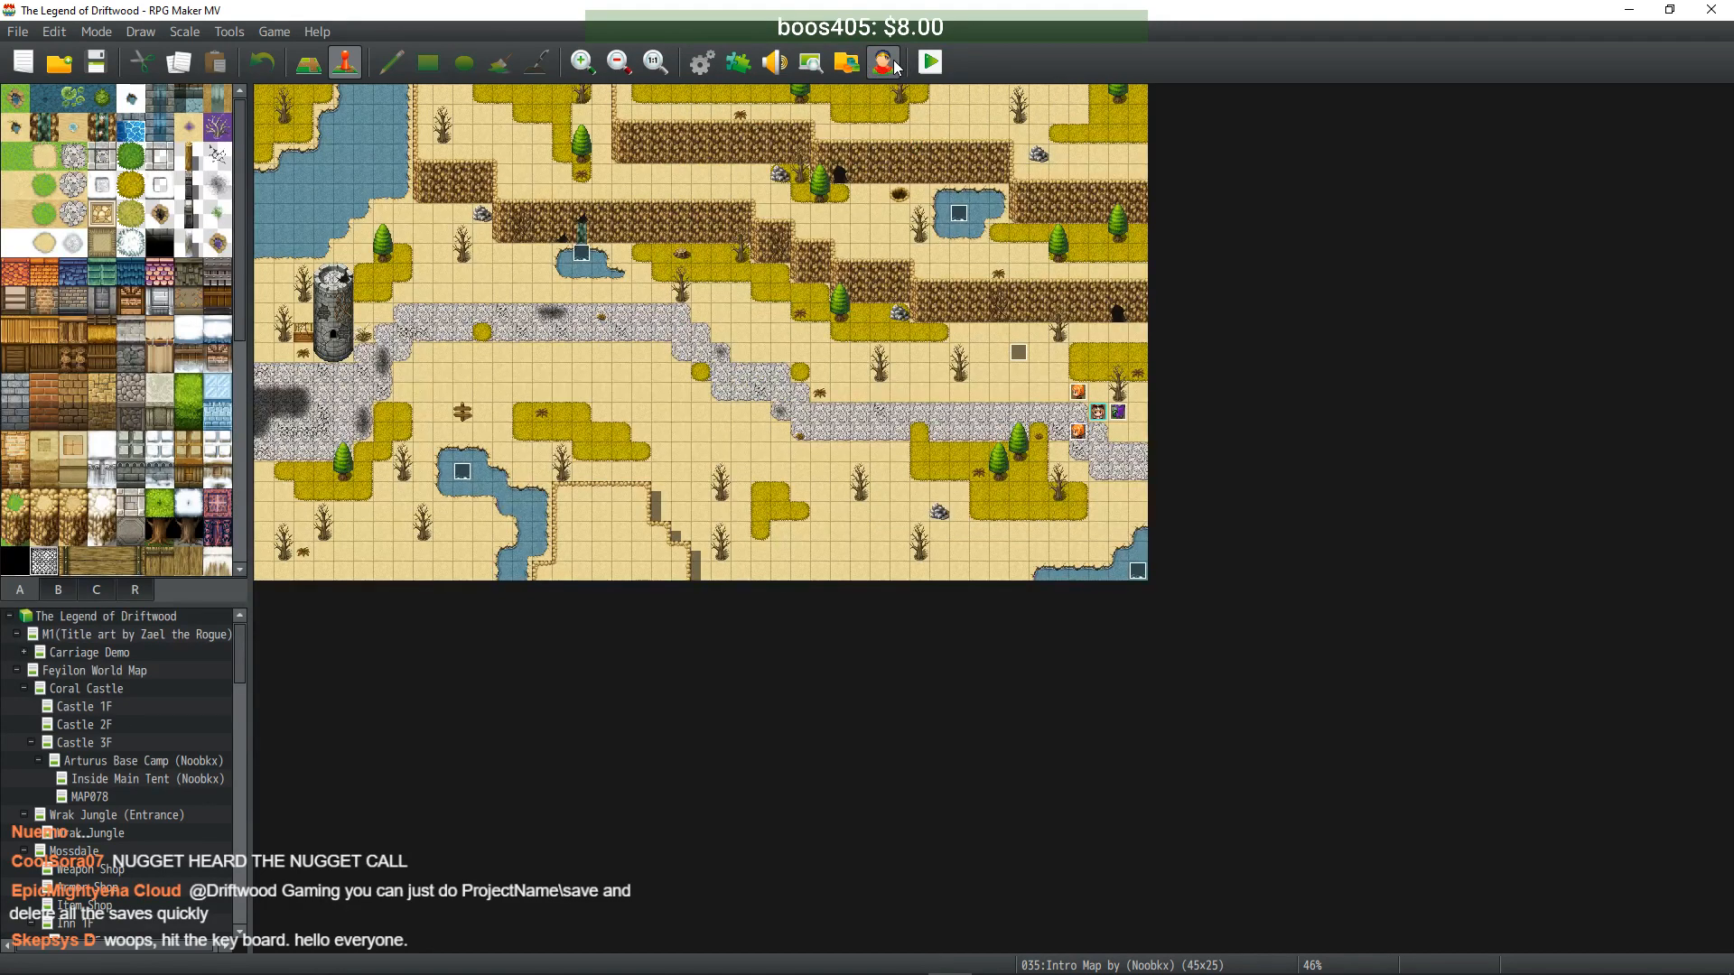
- Confirm in Help > About that RPG Maker MV is version 1.6.2, then restore the Deployment folder window
click(318, 33)
click(348, 101)
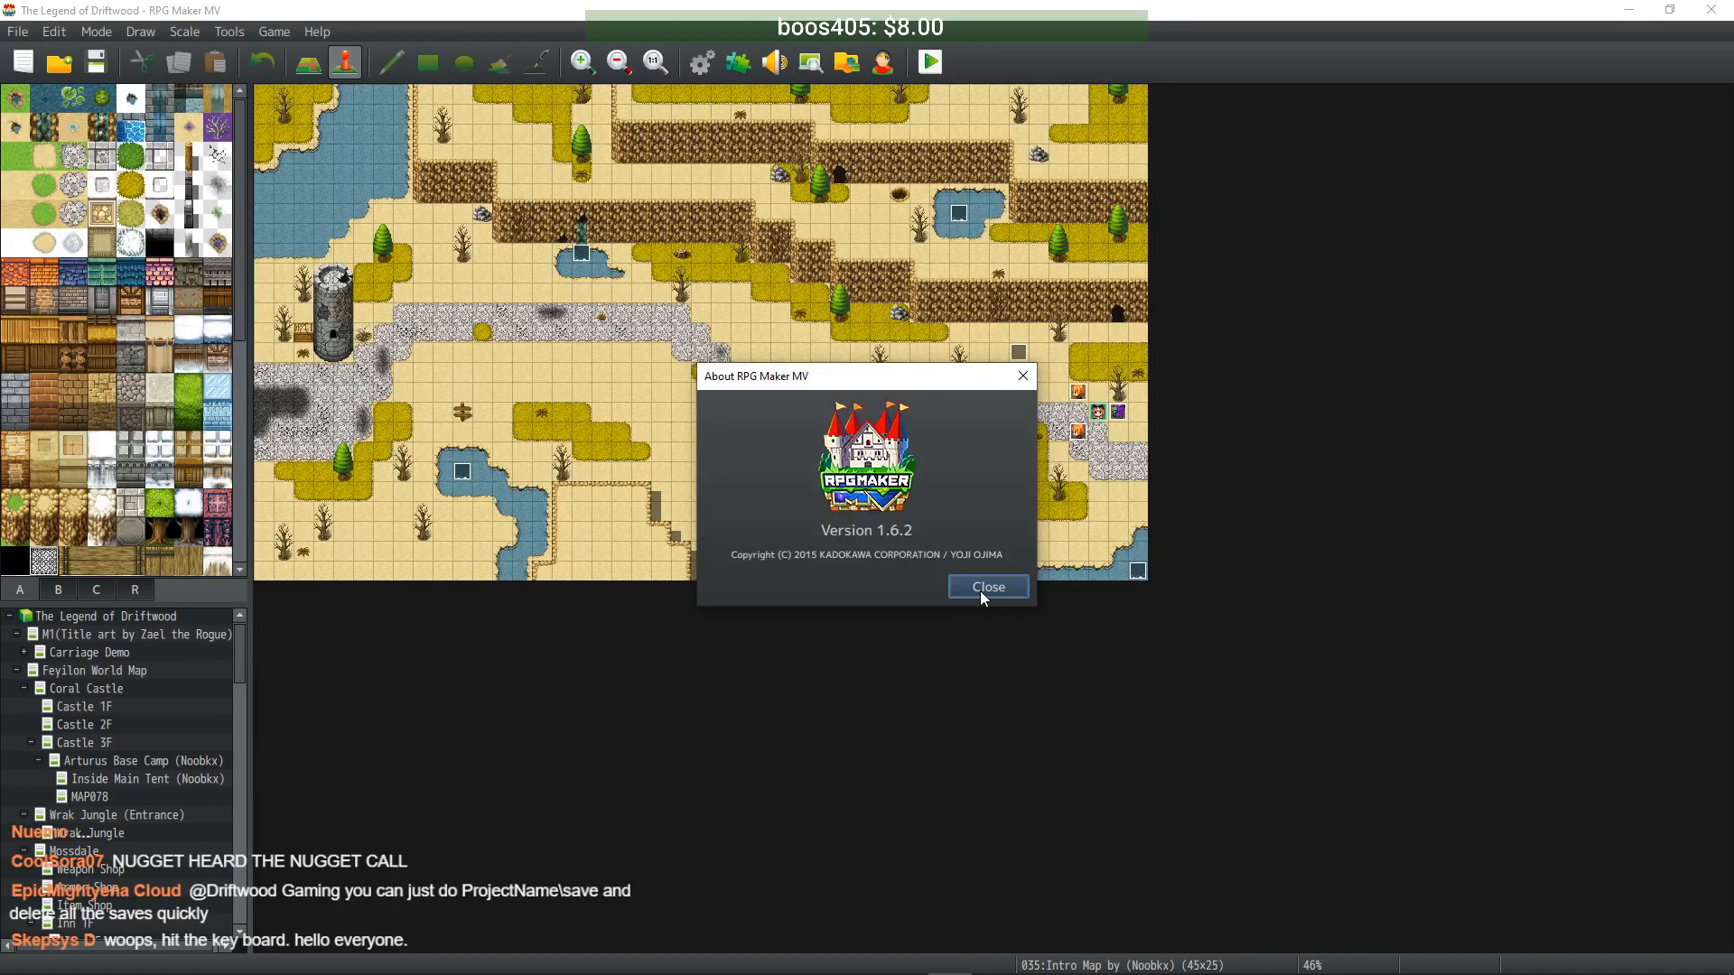
click(988, 588)
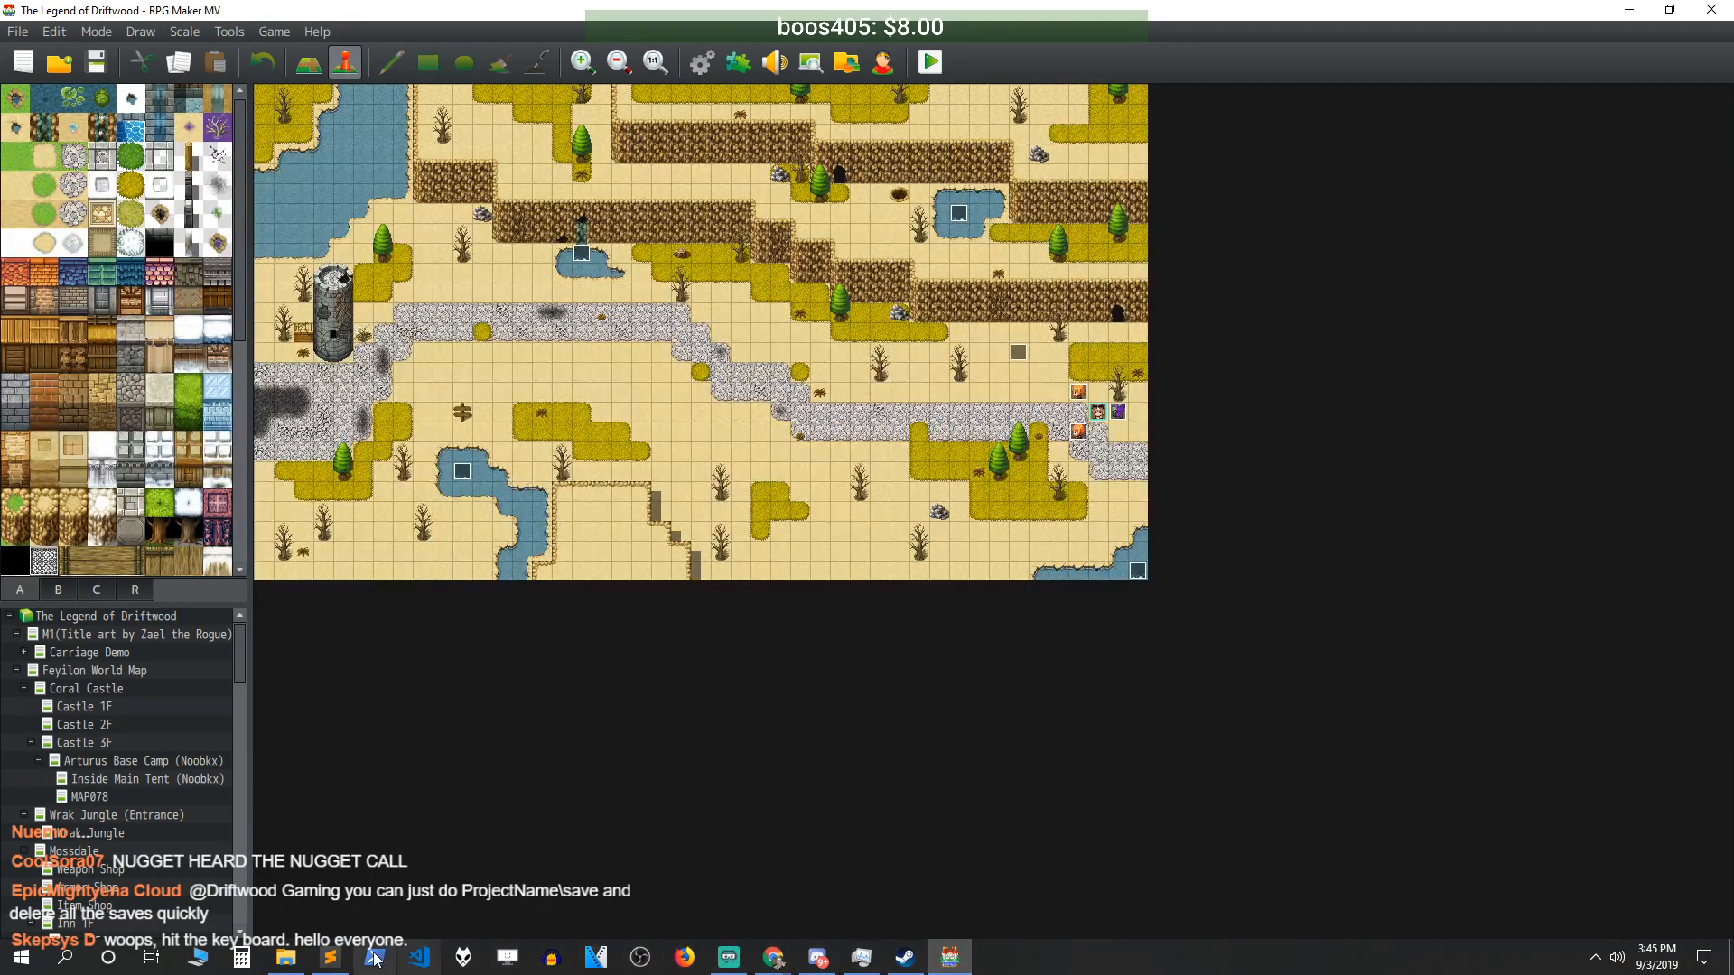
click(286, 958)
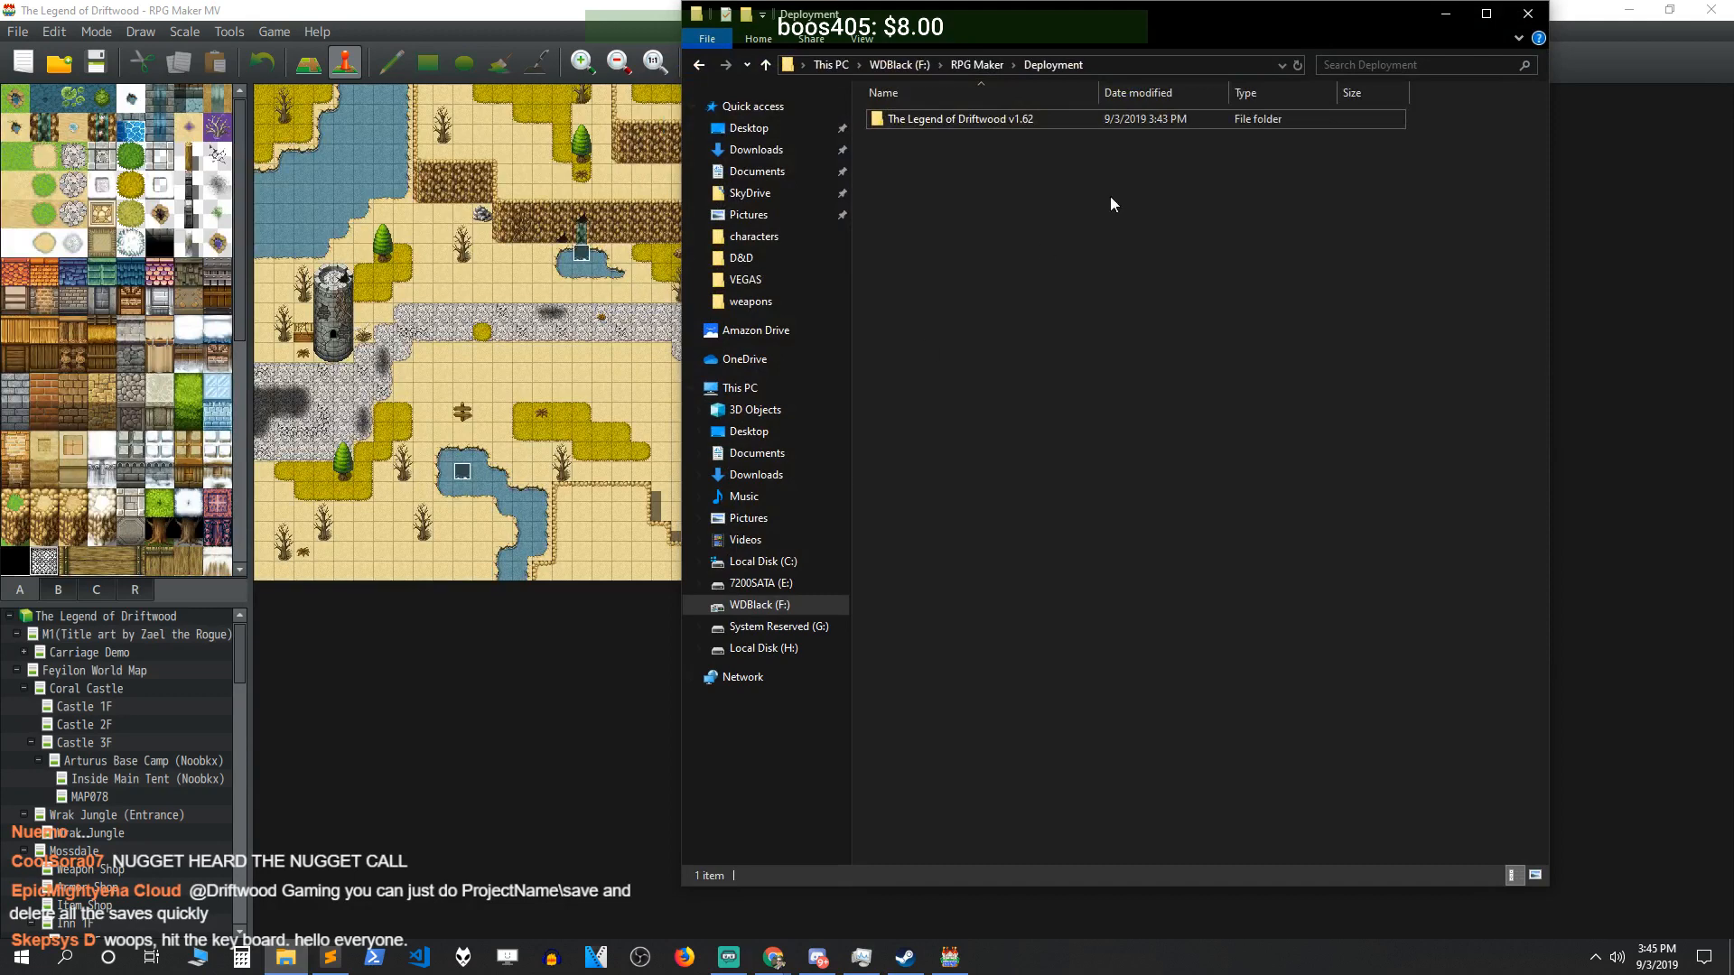
- Compress The Legend of Driftwood v1.62 folder into a zip with 7-Zip's Add to archive
right_click(979, 117)
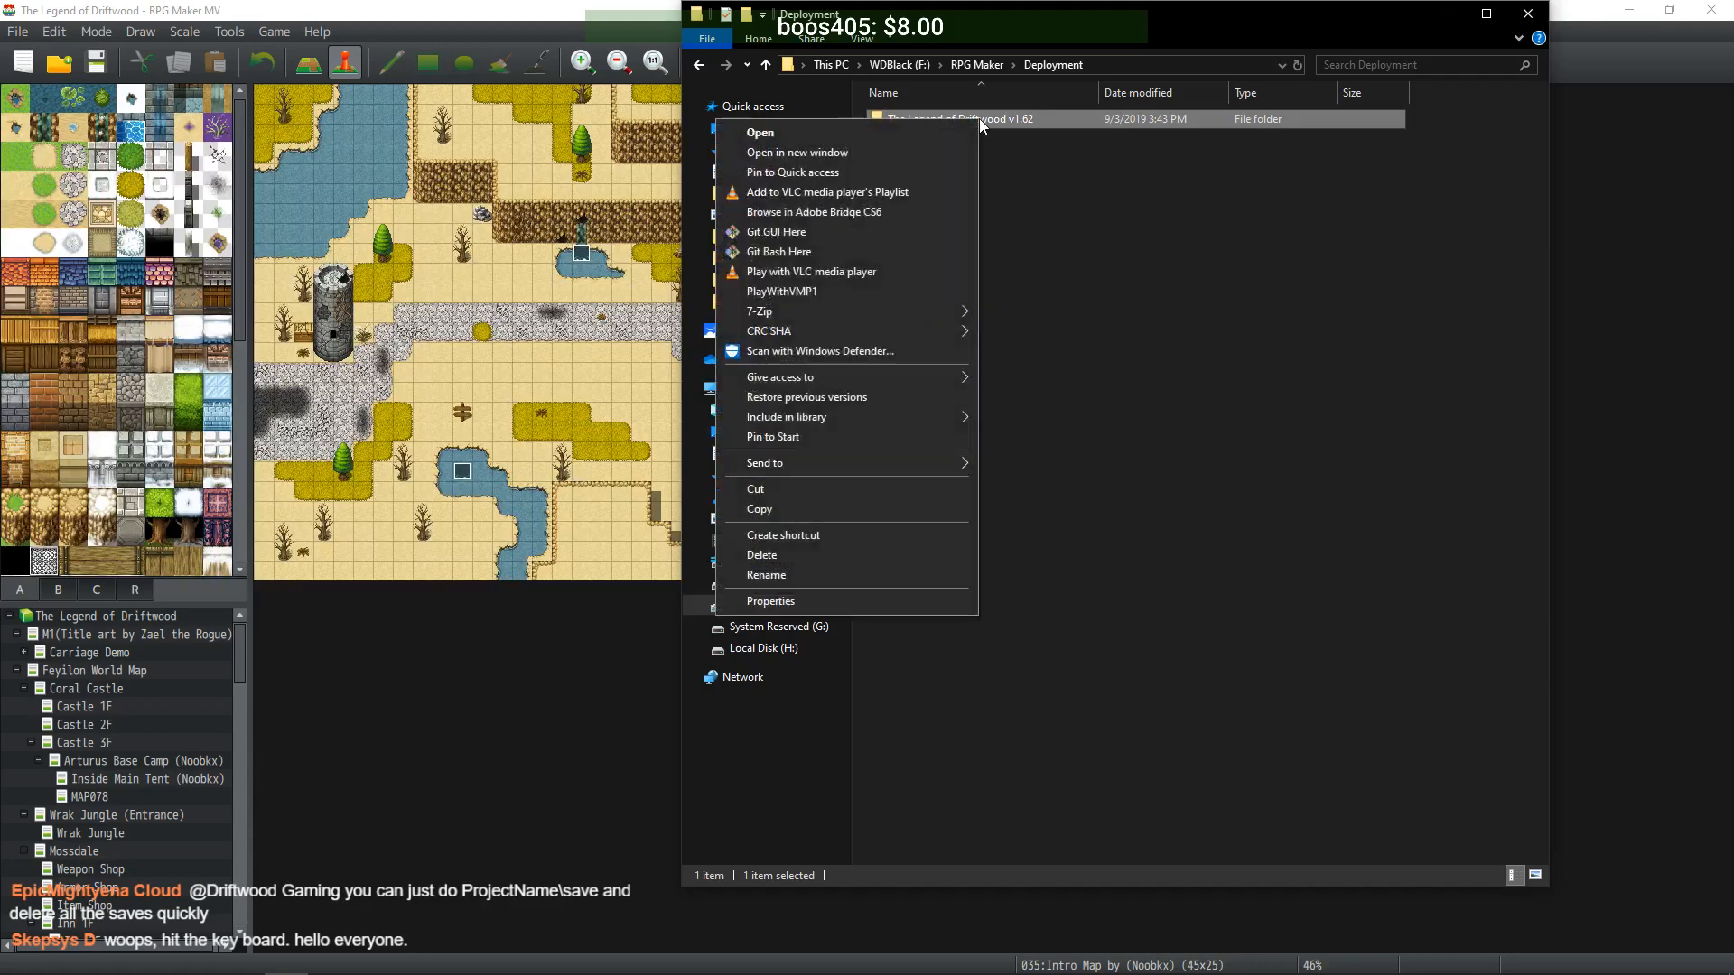
mouse_move(842, 316)
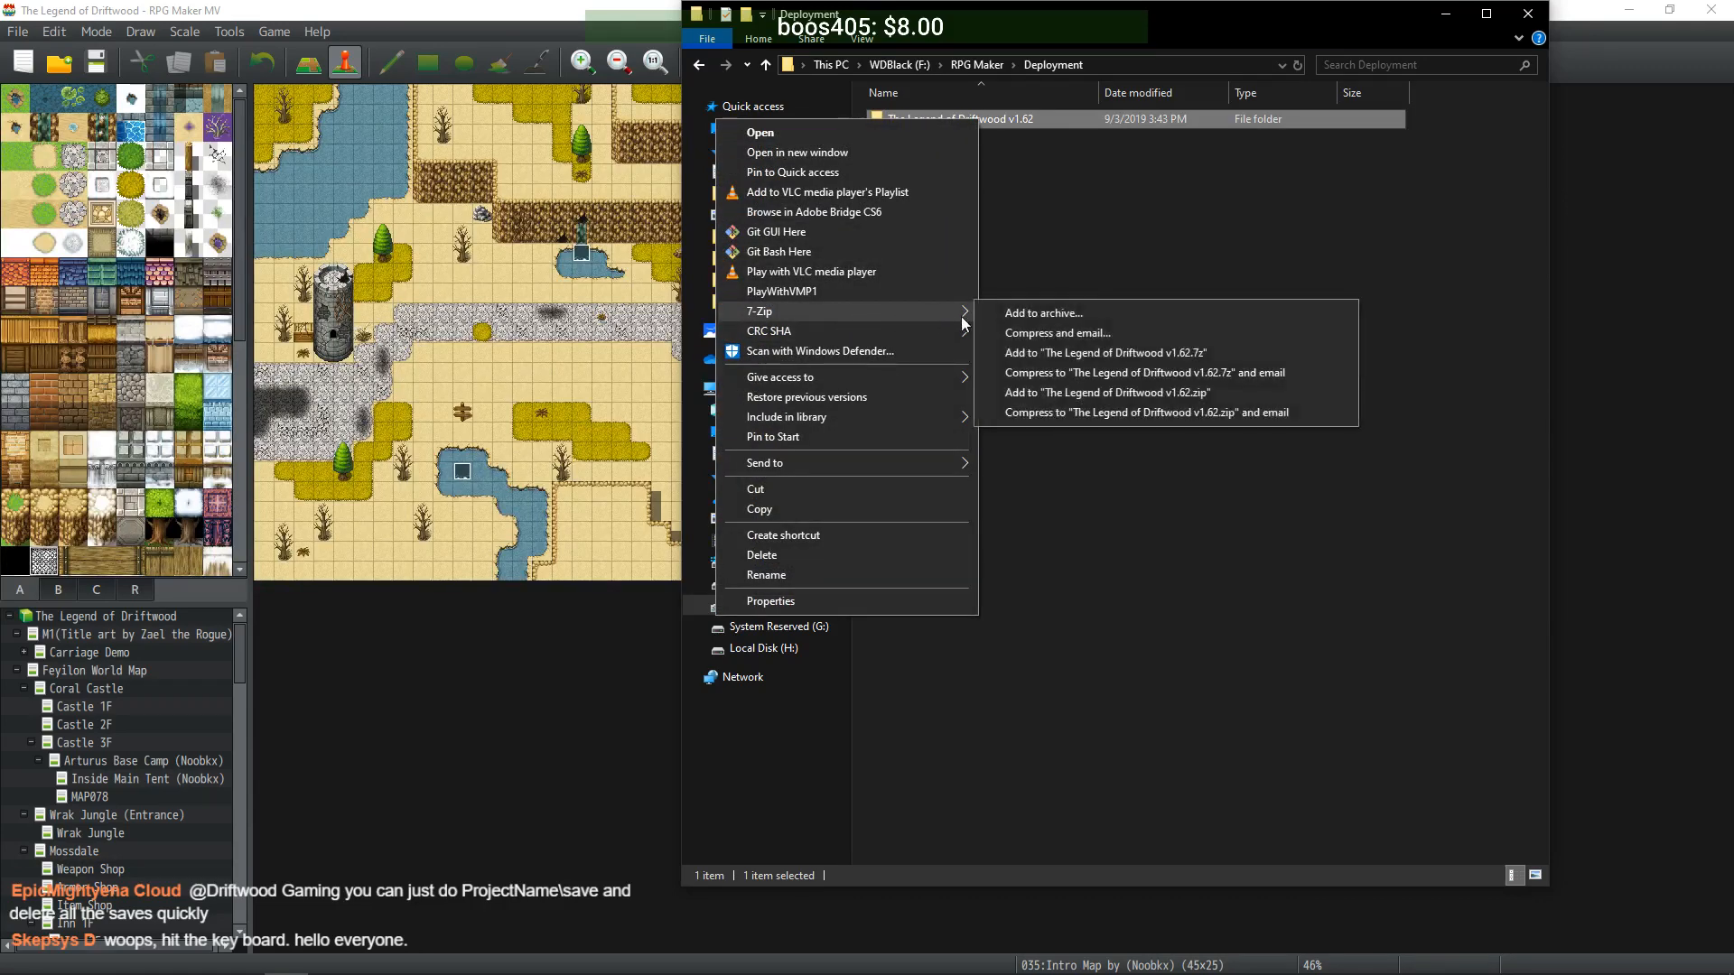
click(1044, 314)
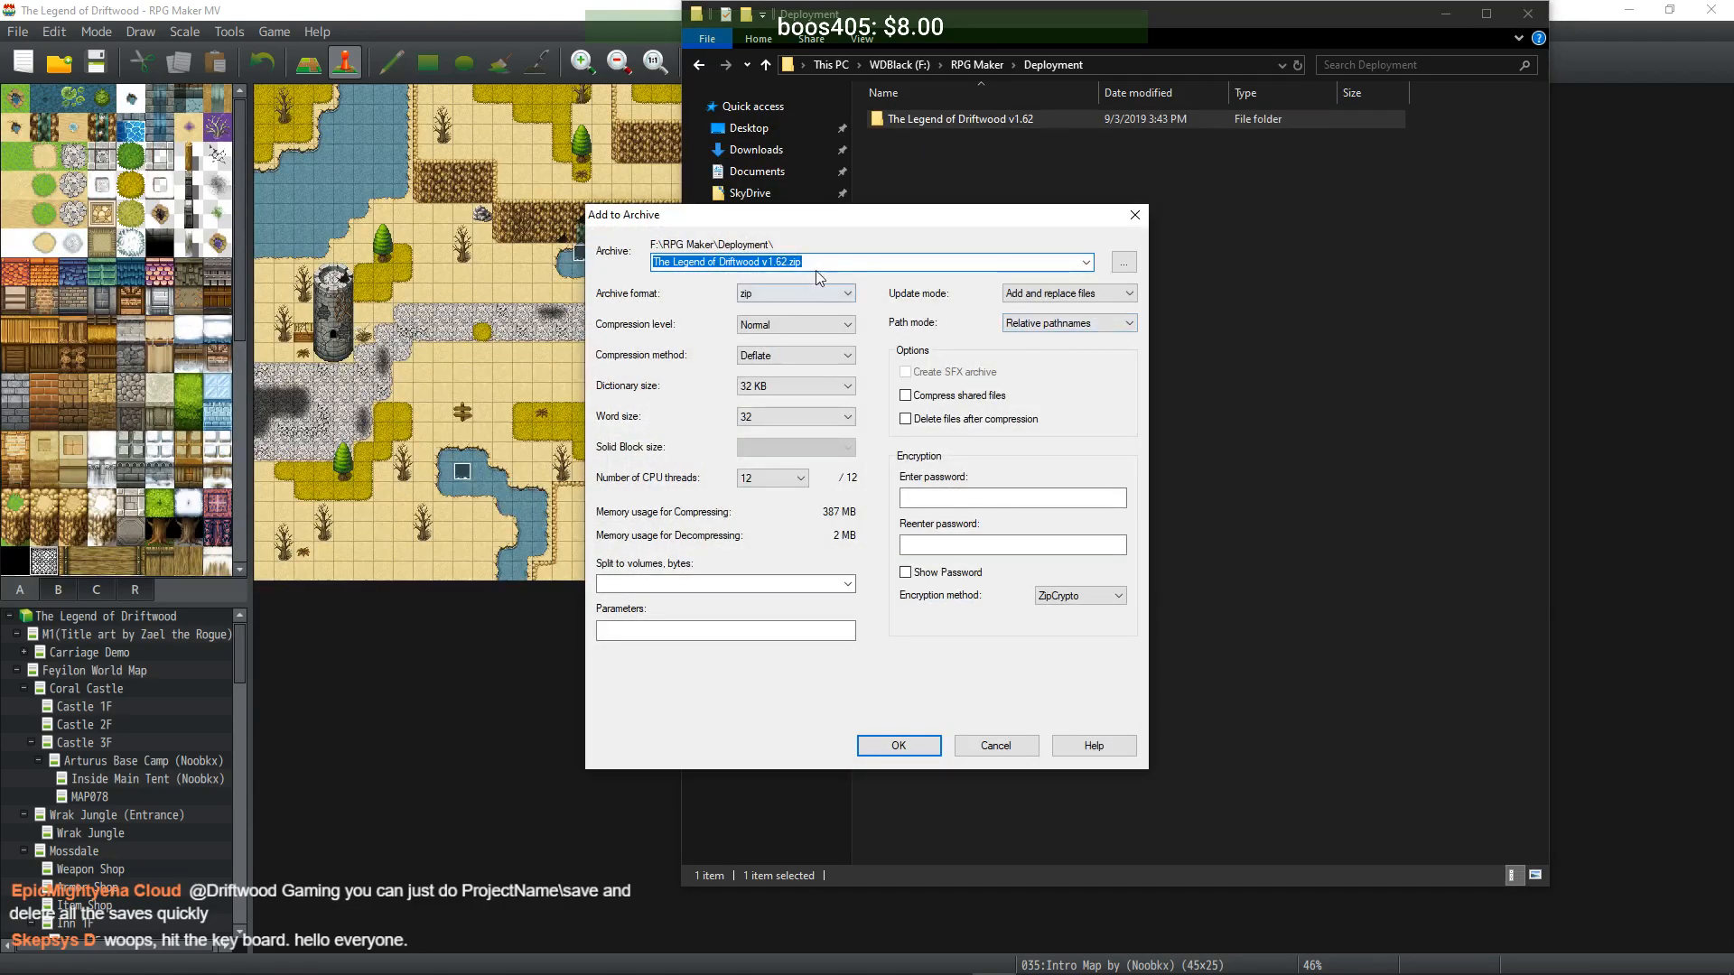
click(903, 746)
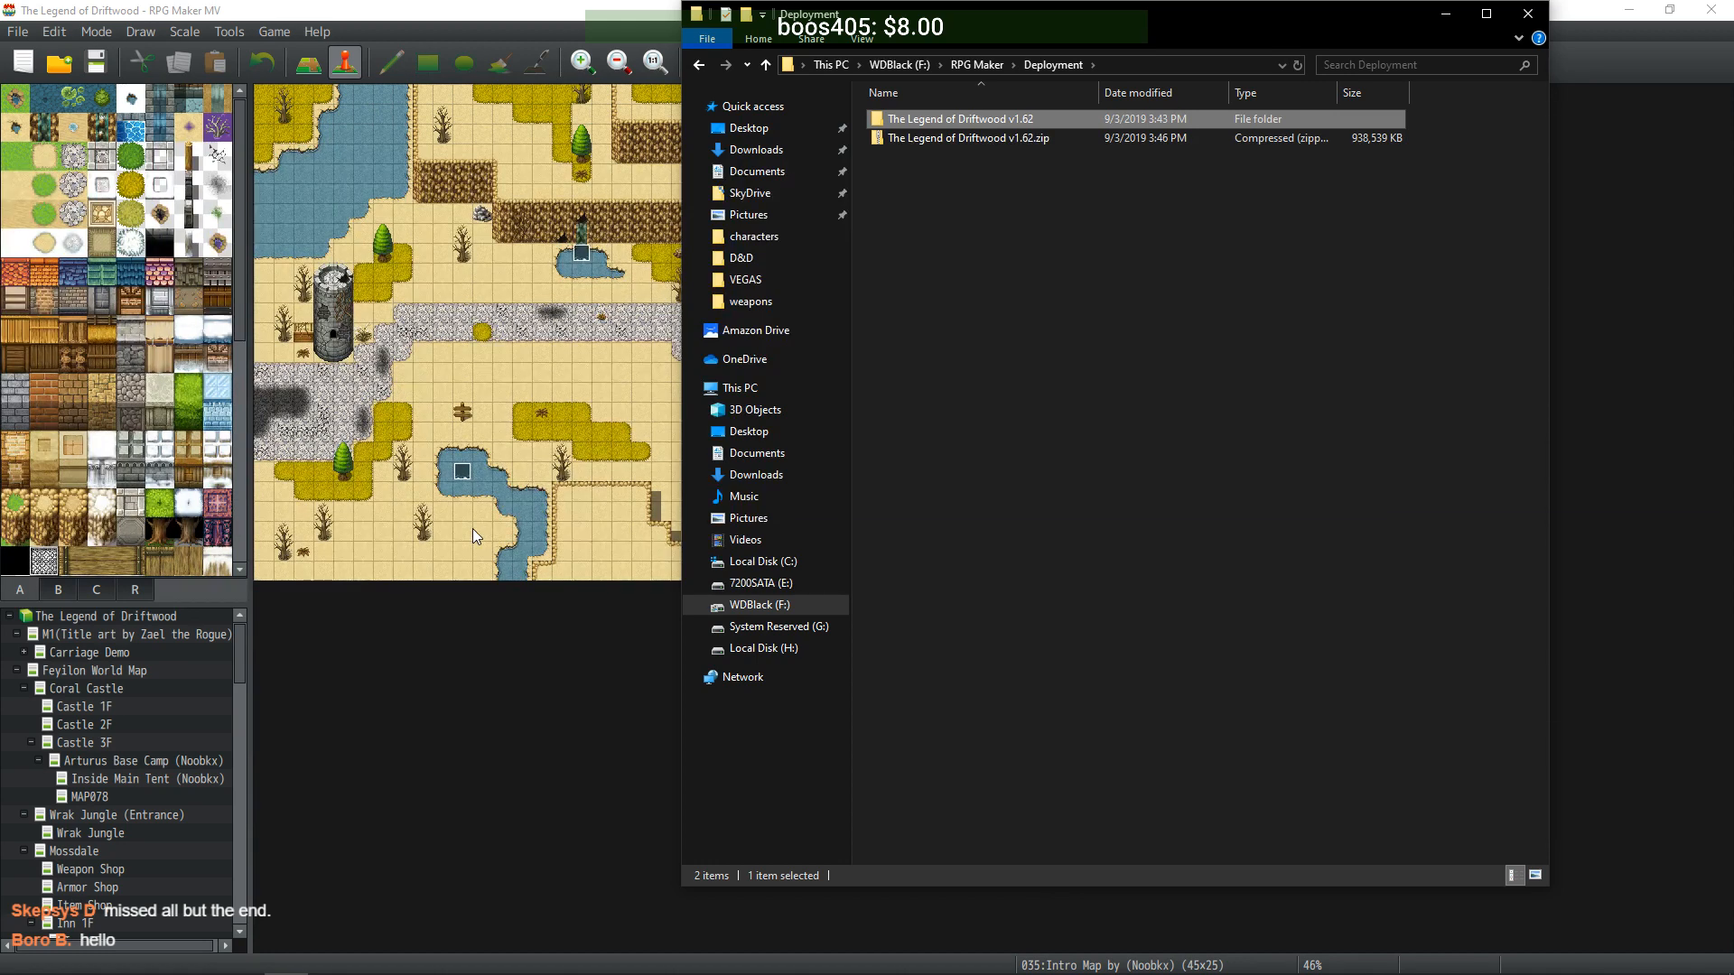
- Extract the v1.62 zip into the Deployment folder with 7-Zip
click(1065, 242)
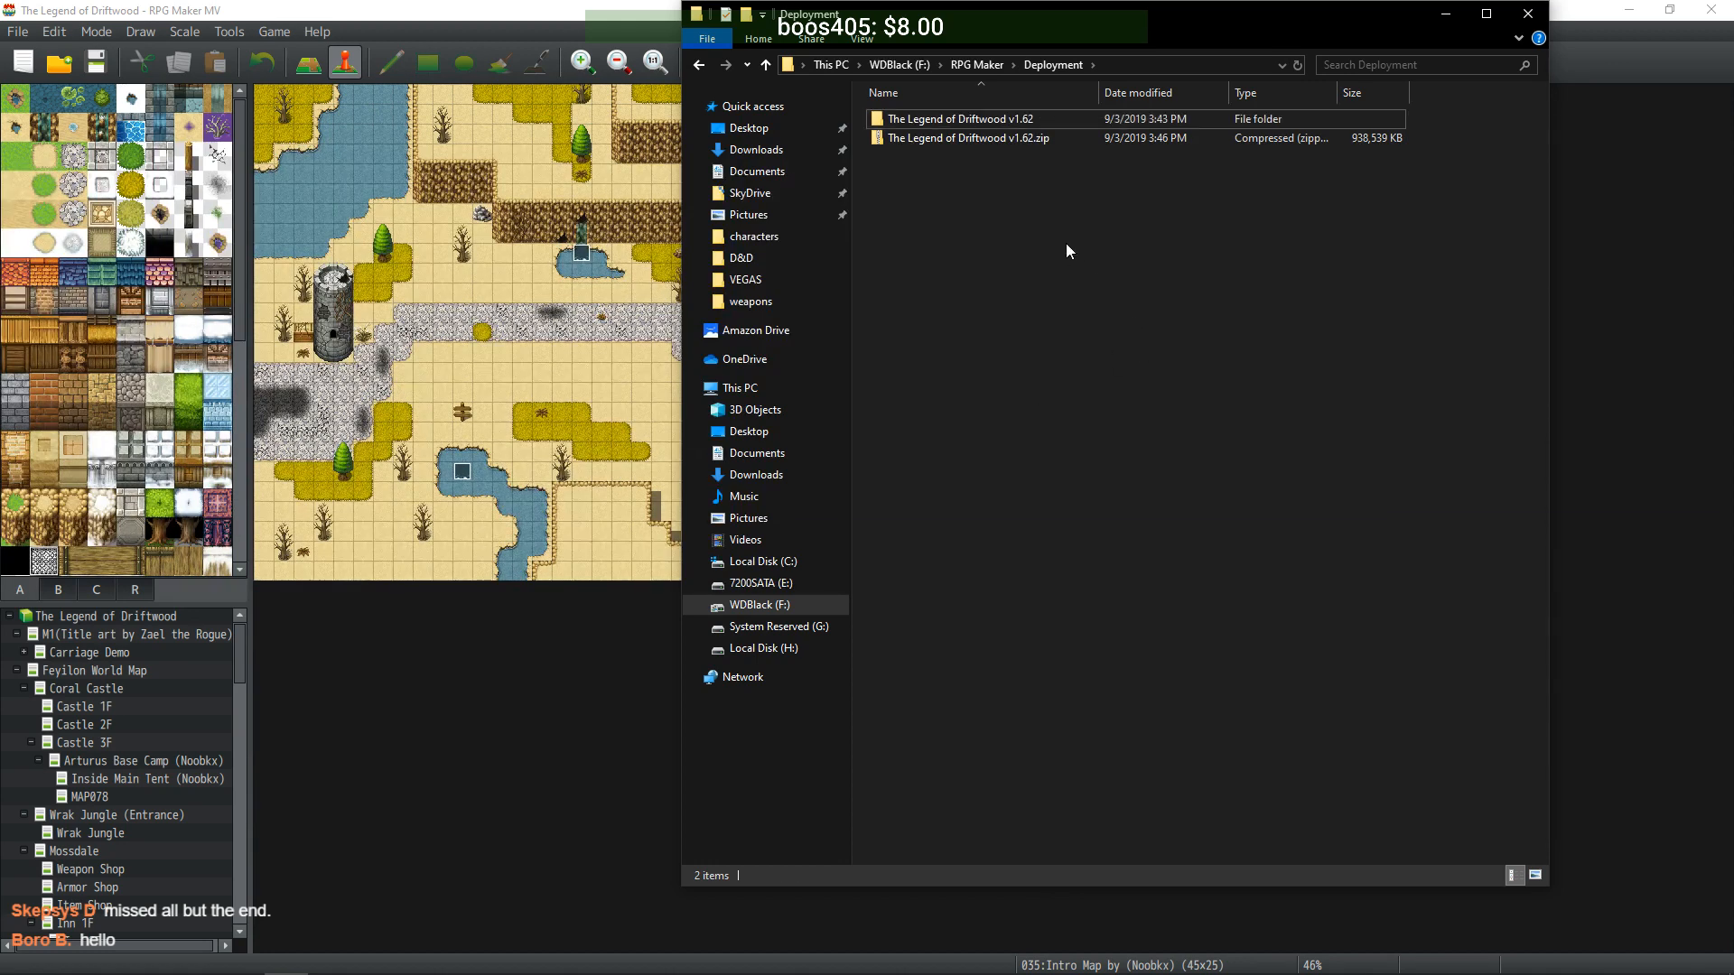
click(1004, 139)
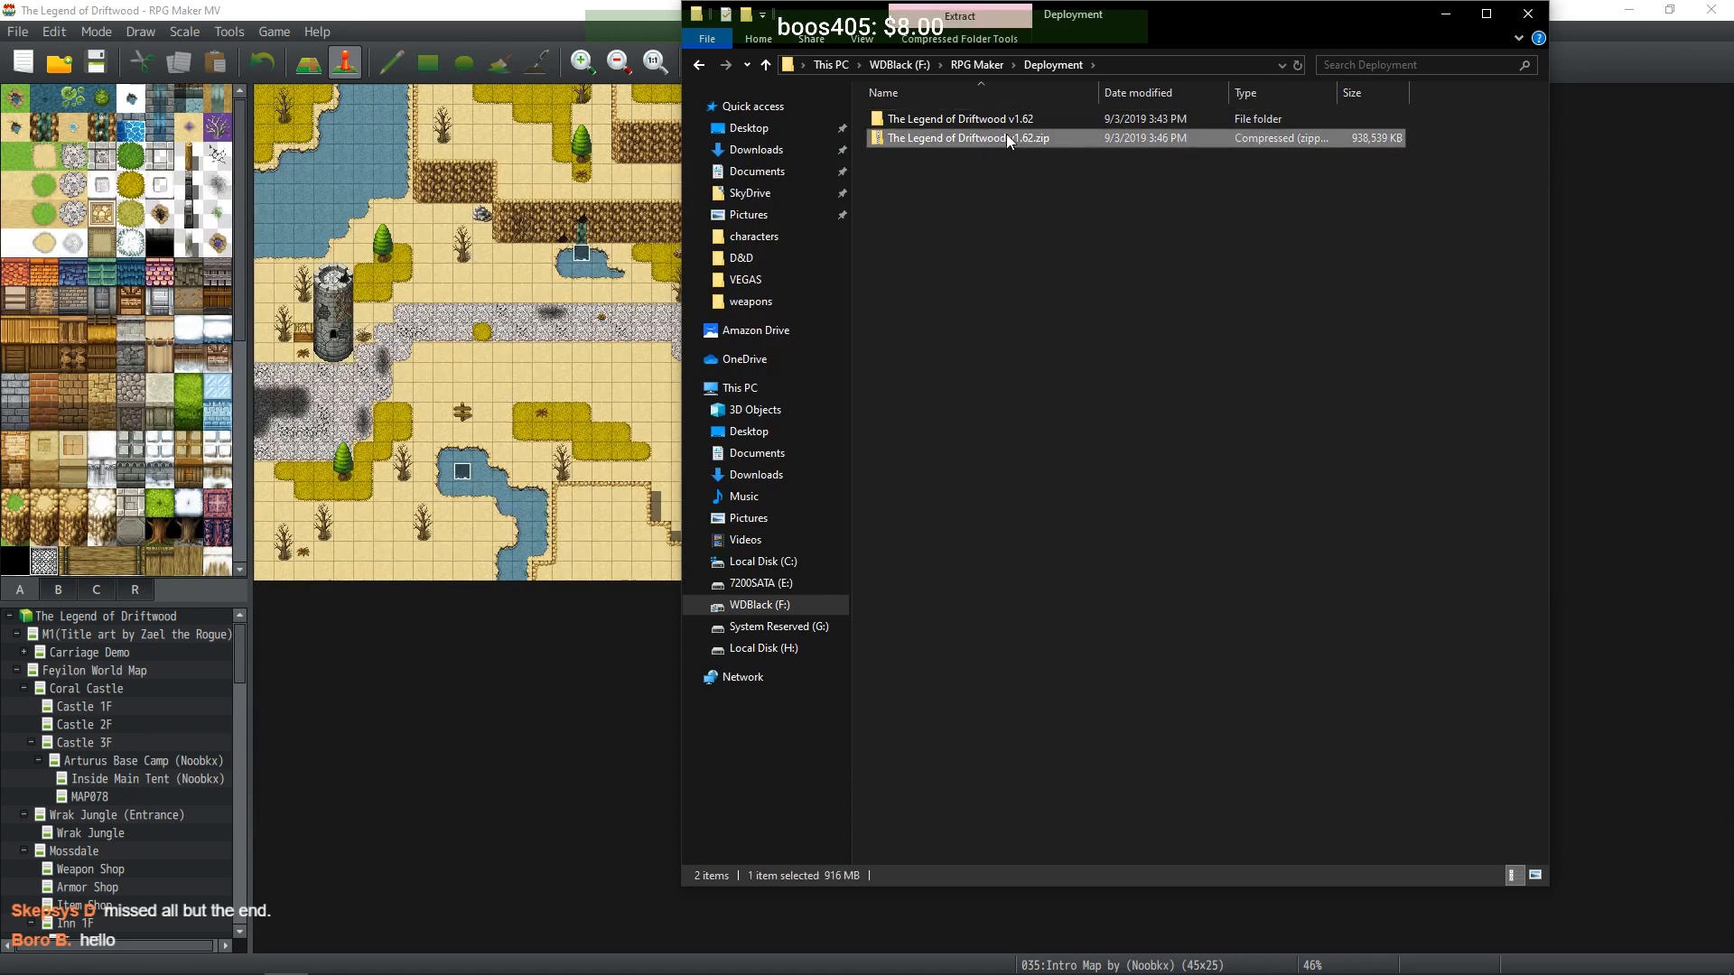
click(1000, 215)
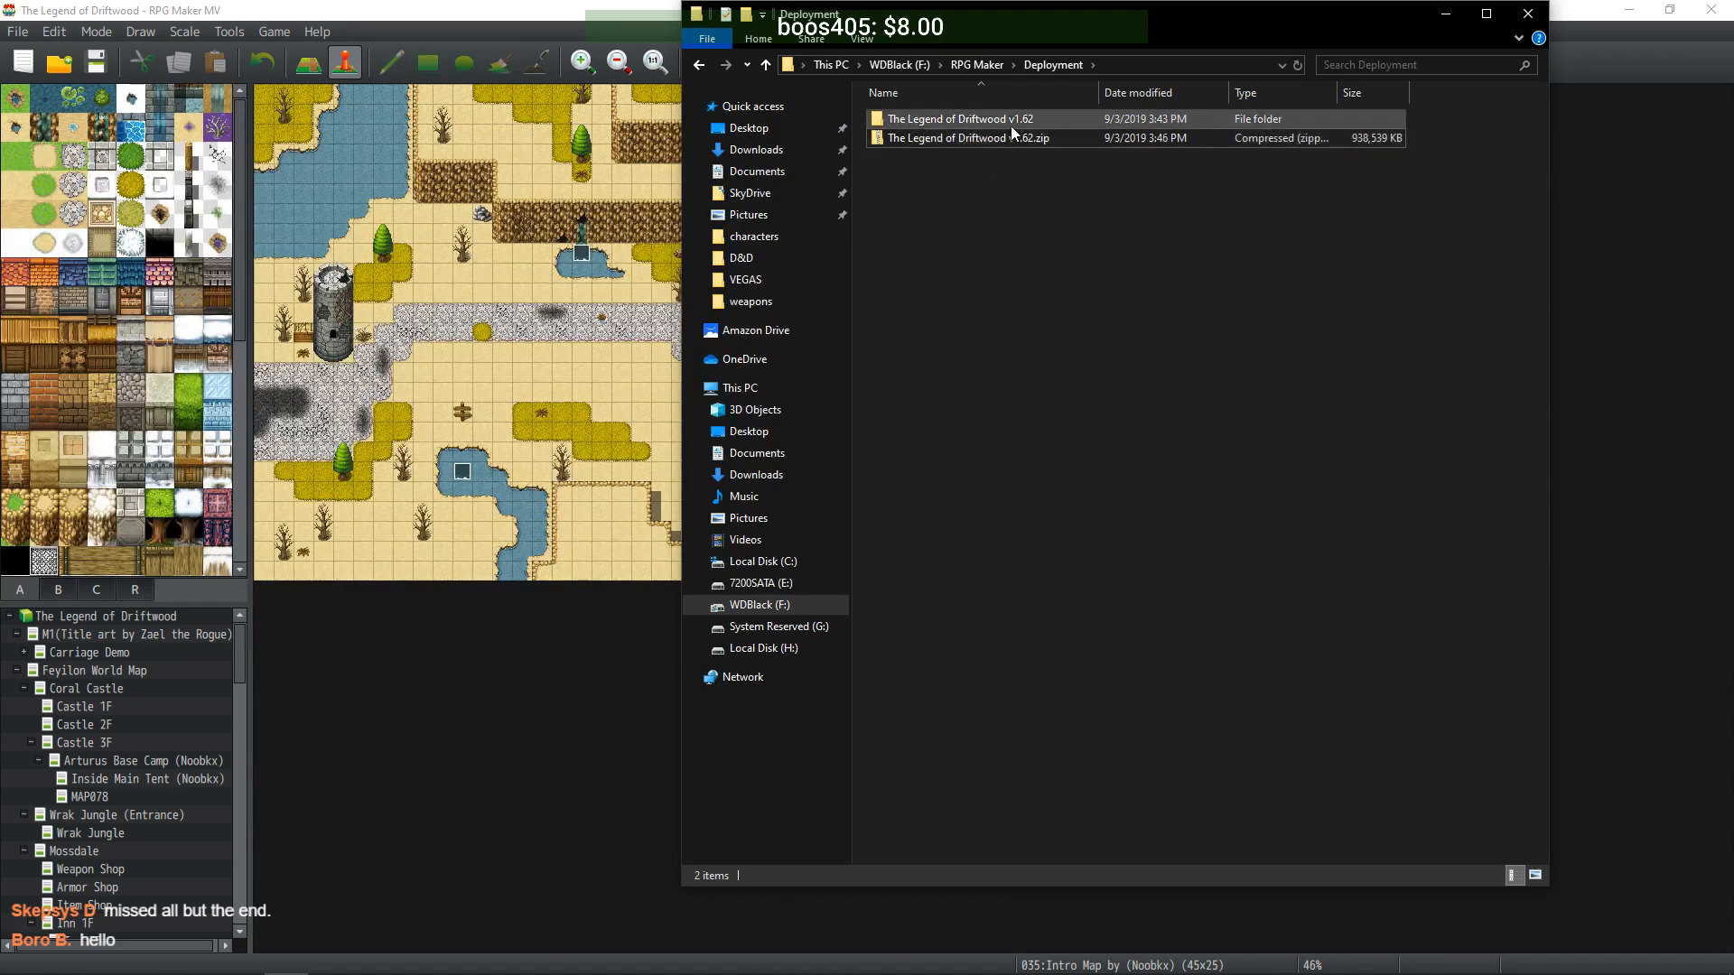
right_drag(1014, 137, 994, 204)
mouse_move(1030, 215)
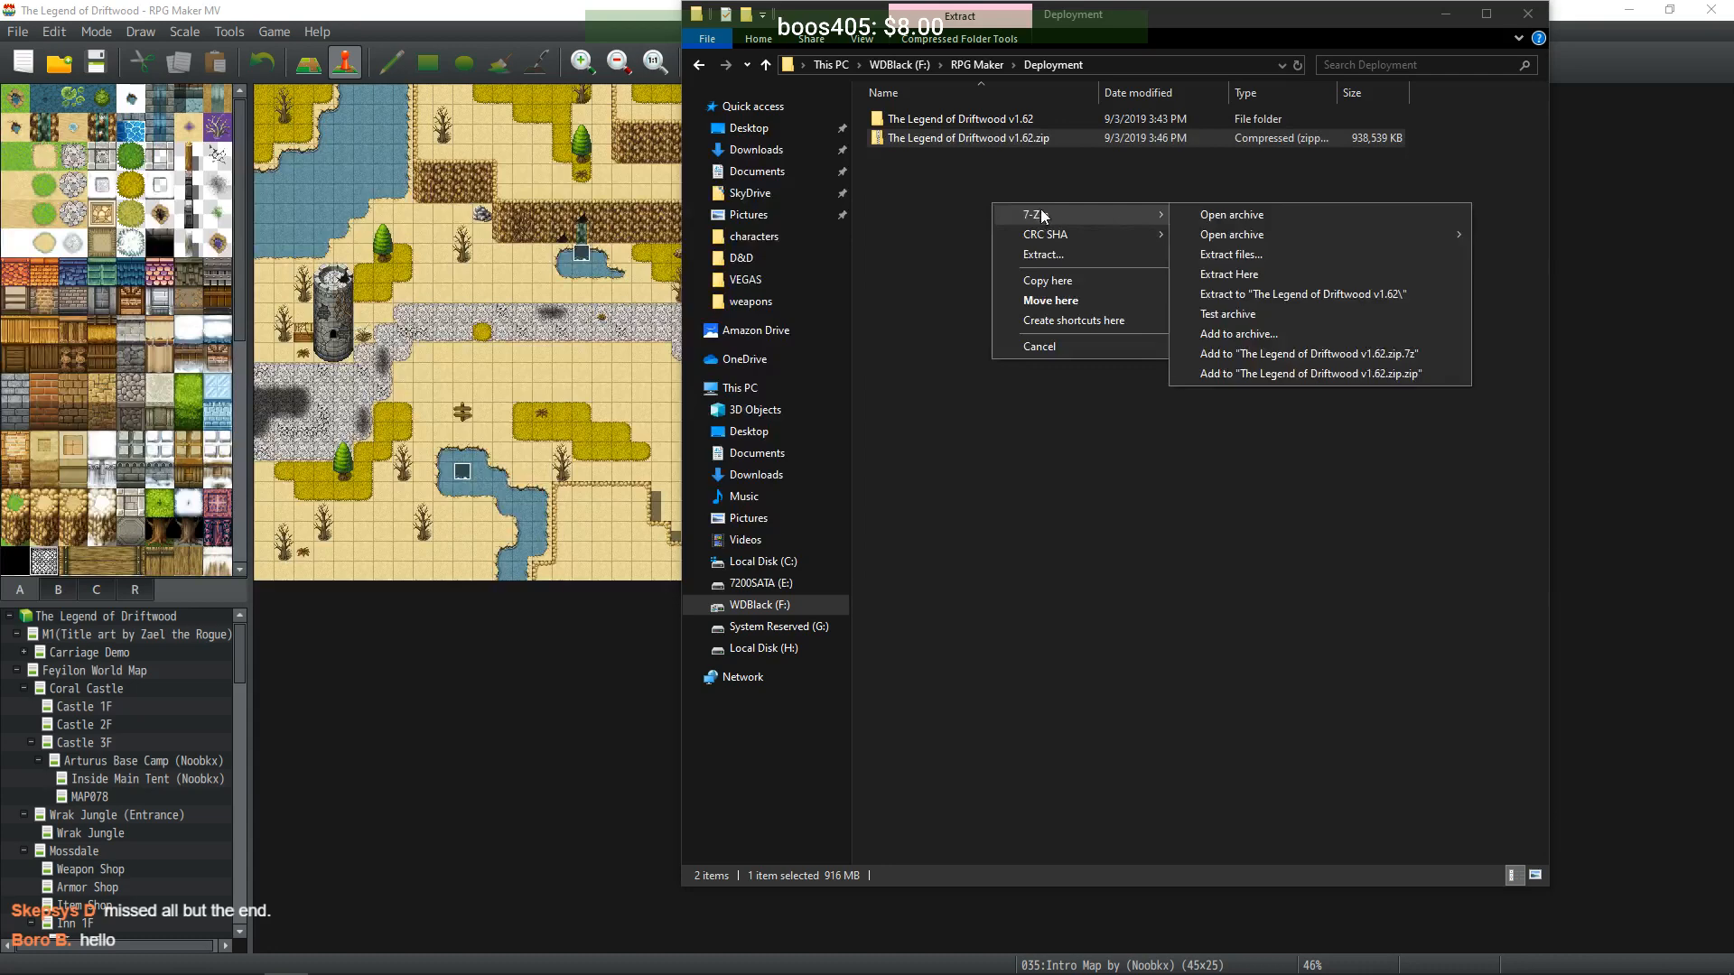
click(1231, 255)
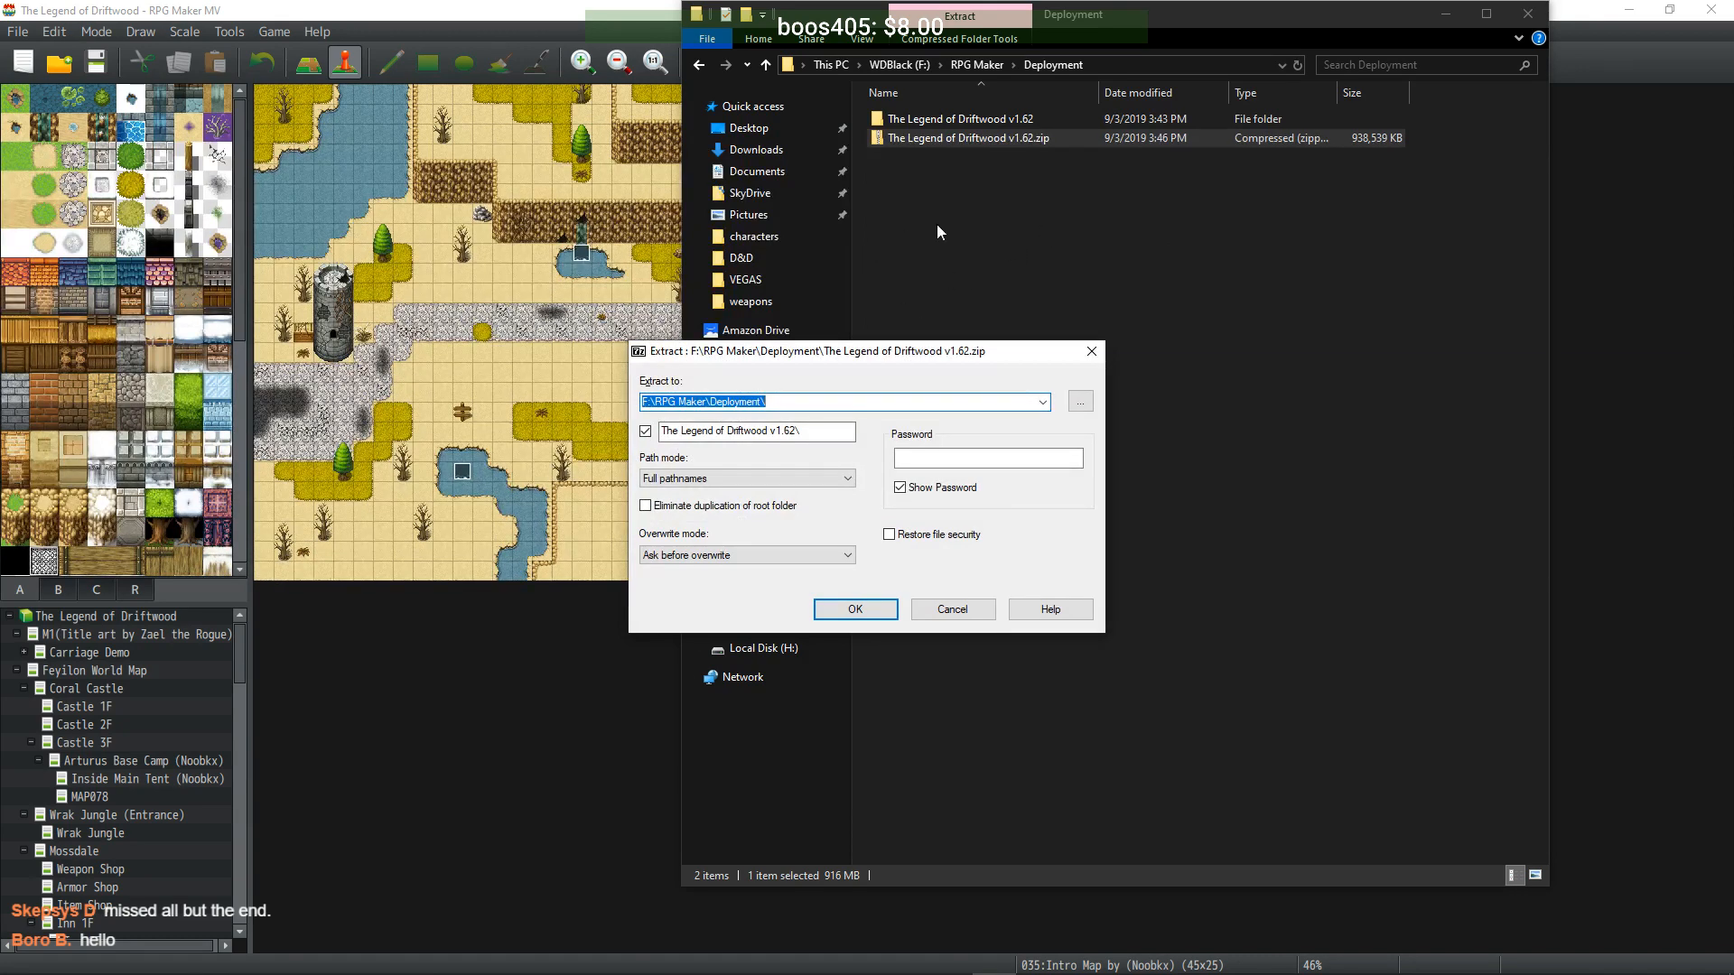
click(856, 610)
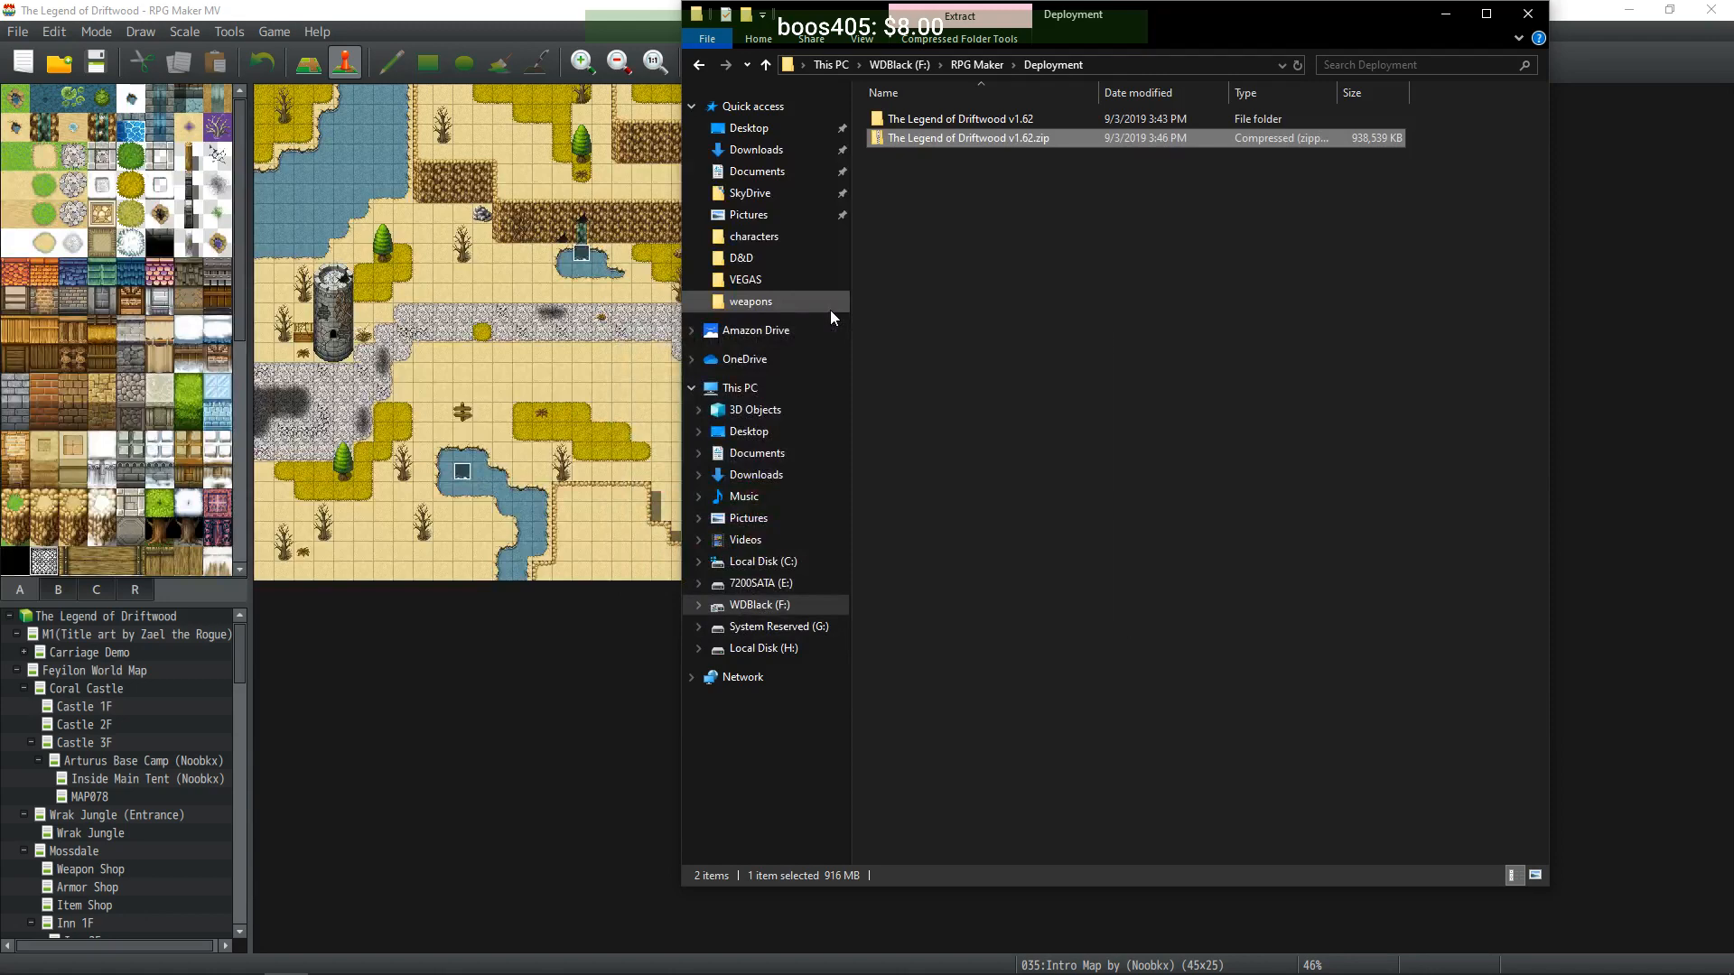
- Inspect the extracted v1.62 folder, then delete it to the Recycle Bin
double_click(925, 120)
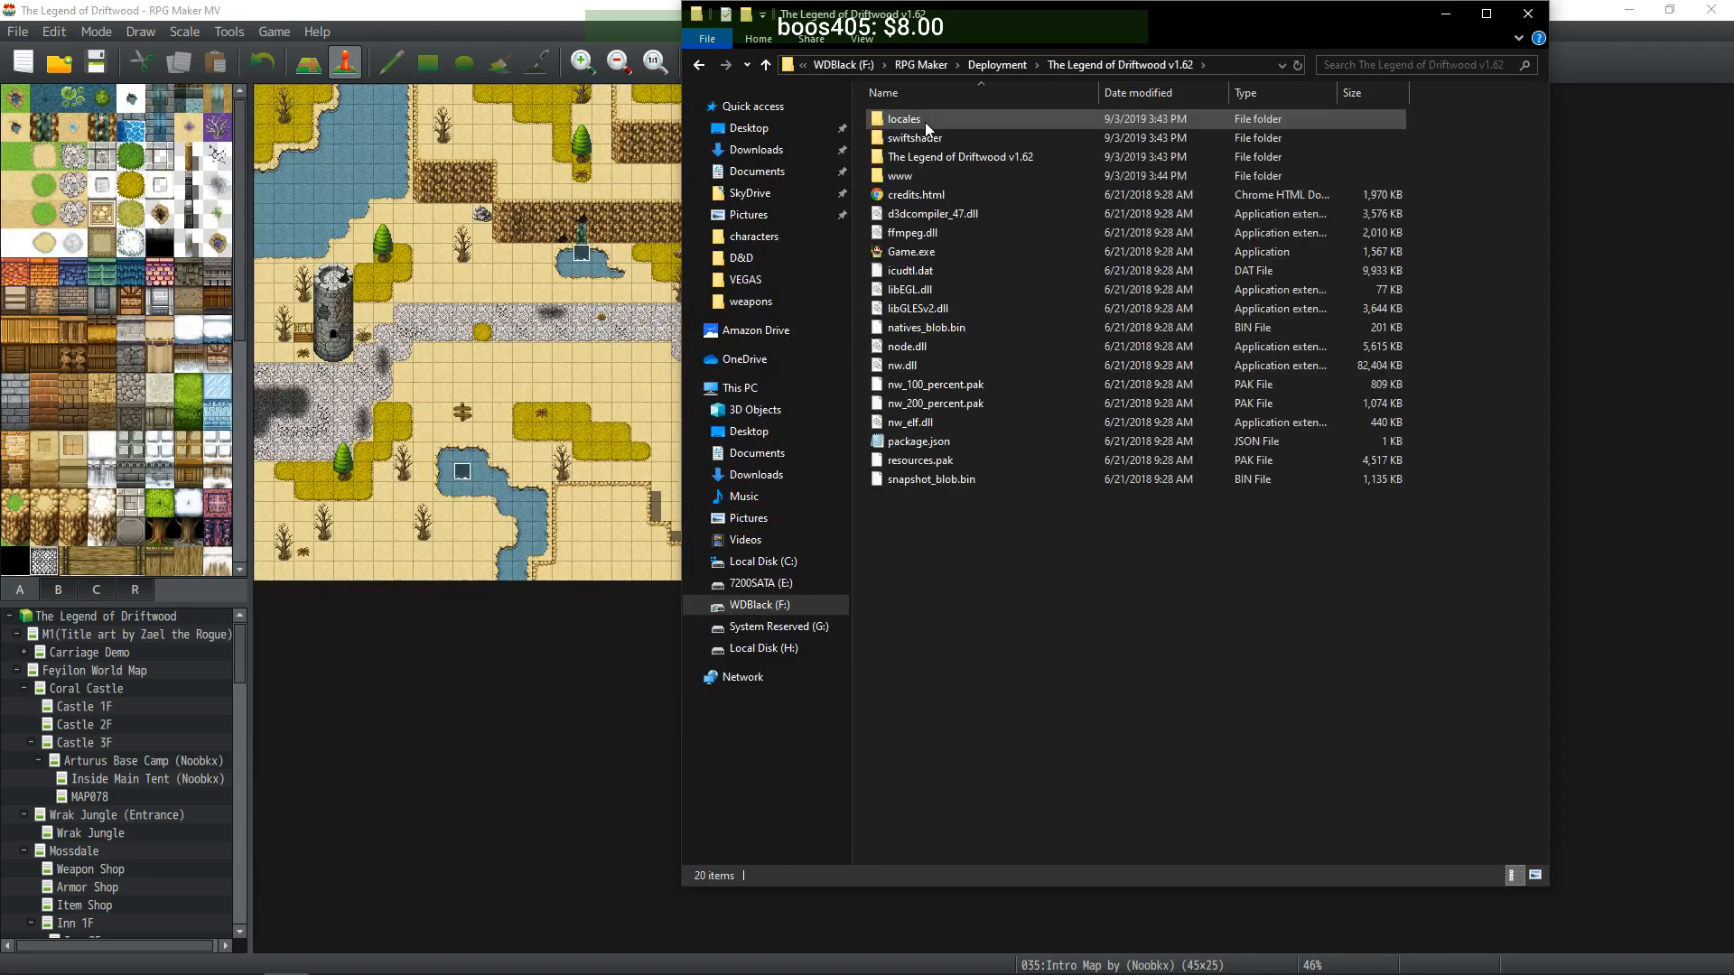
click(997, 64)
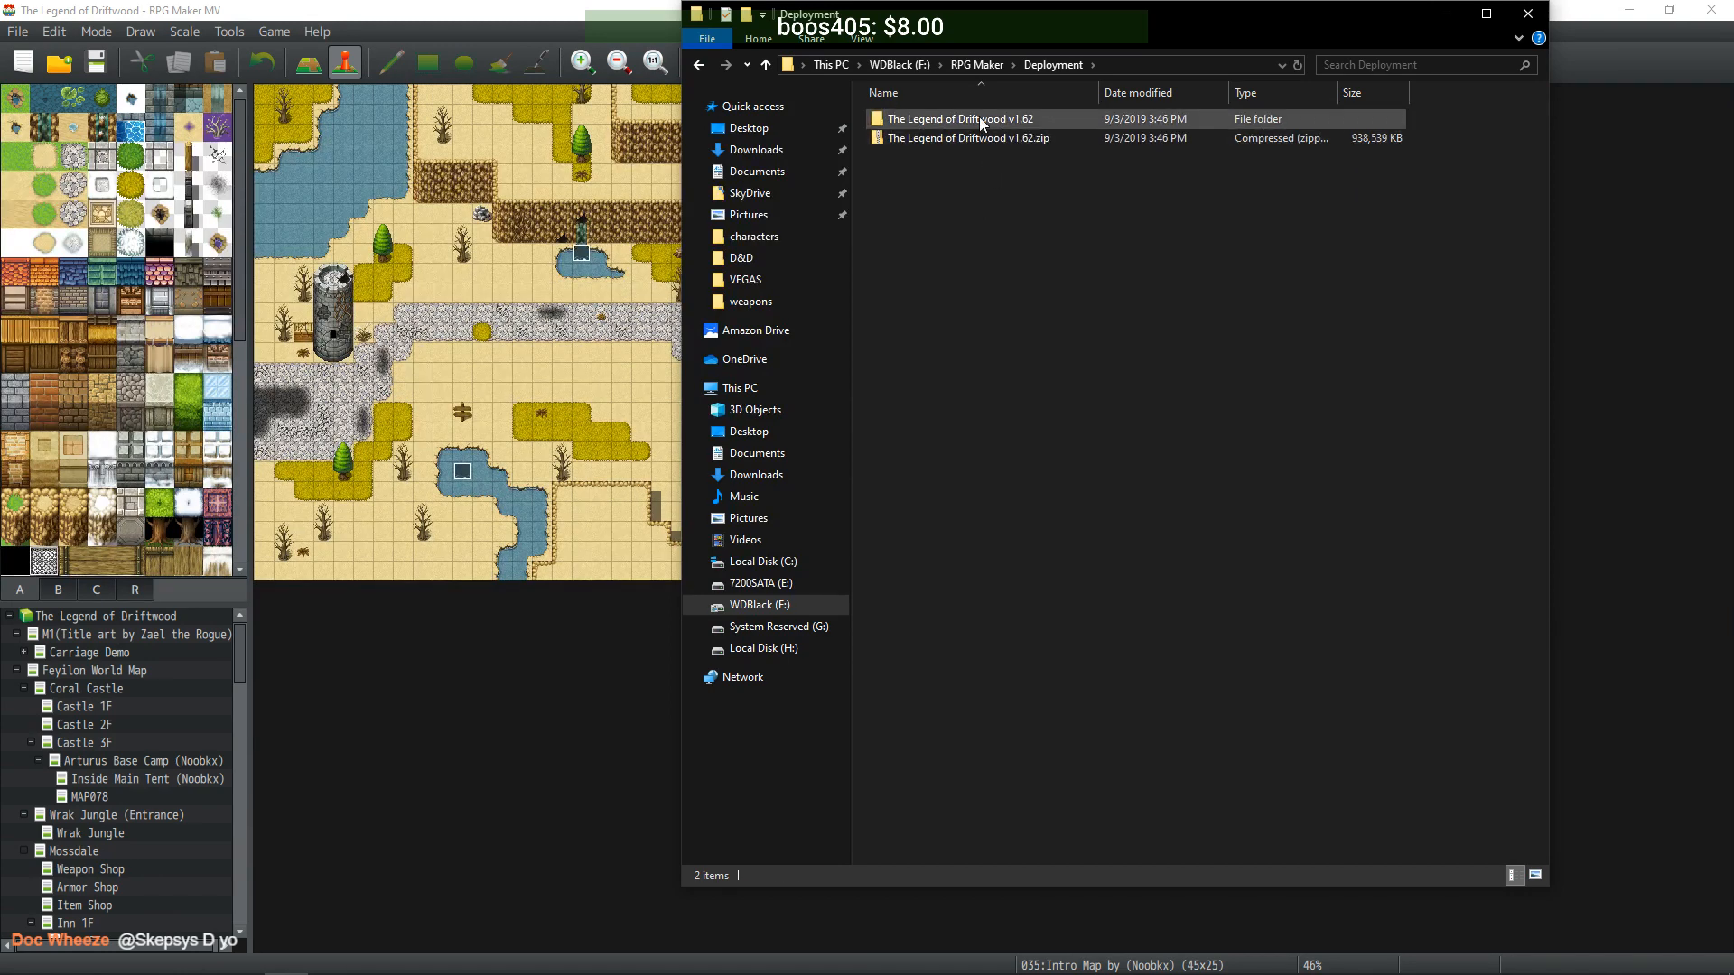
key(Delete)
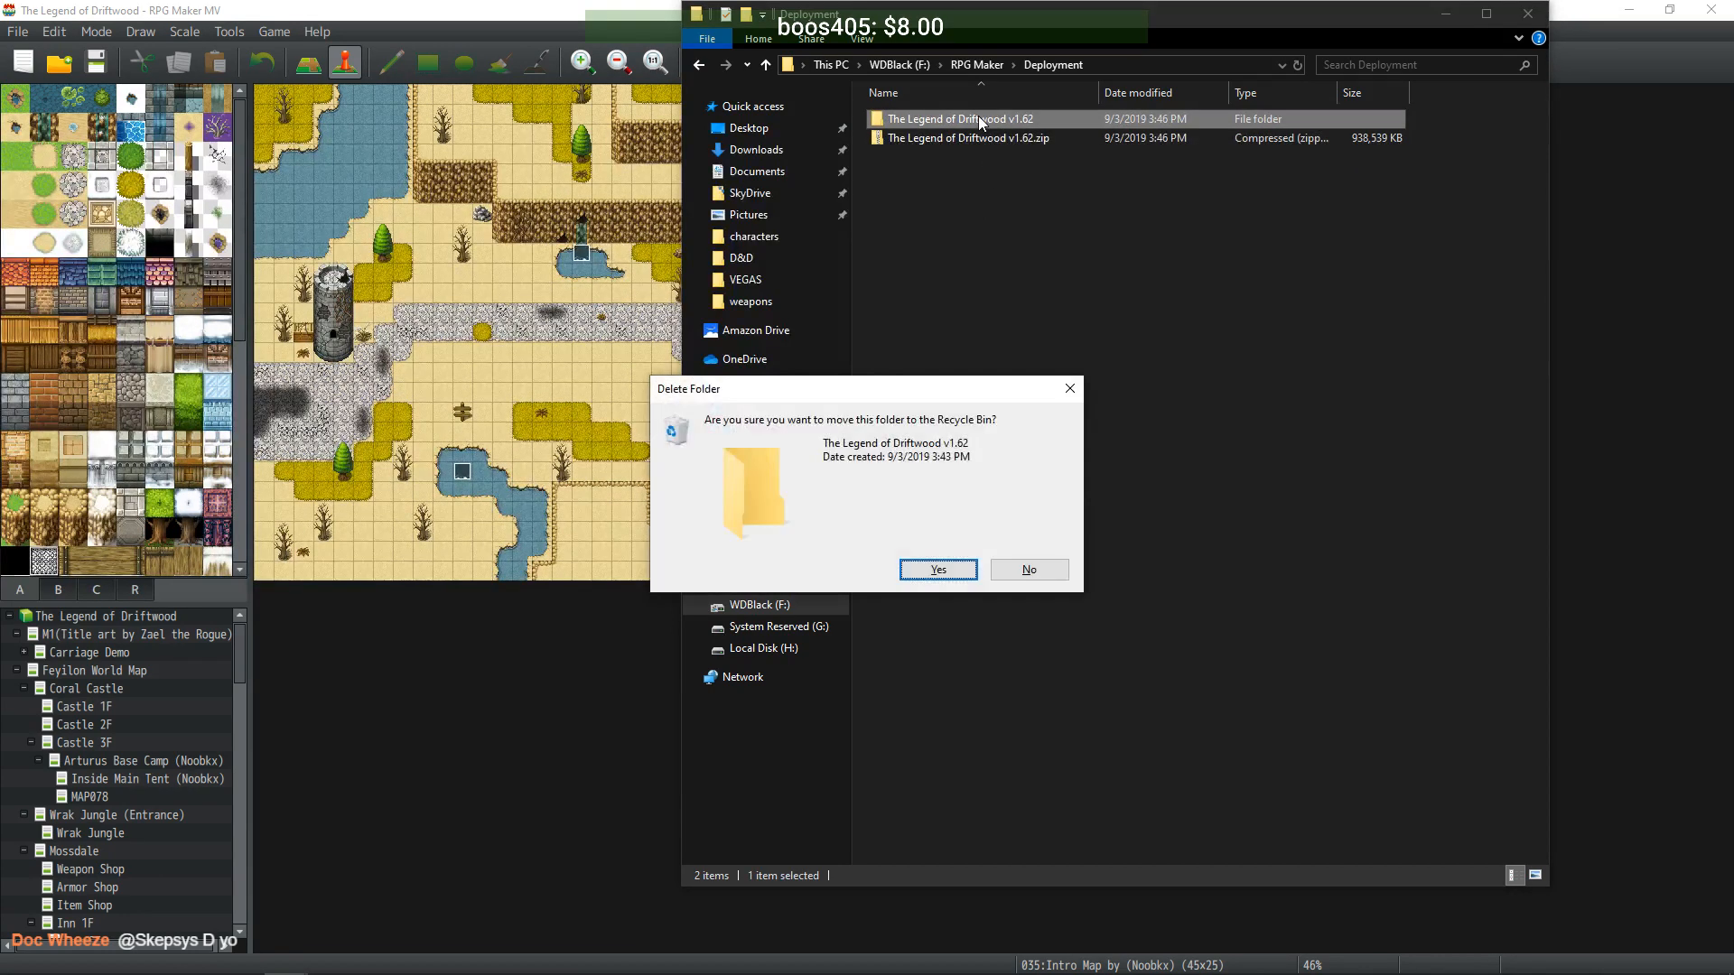
key(Return)
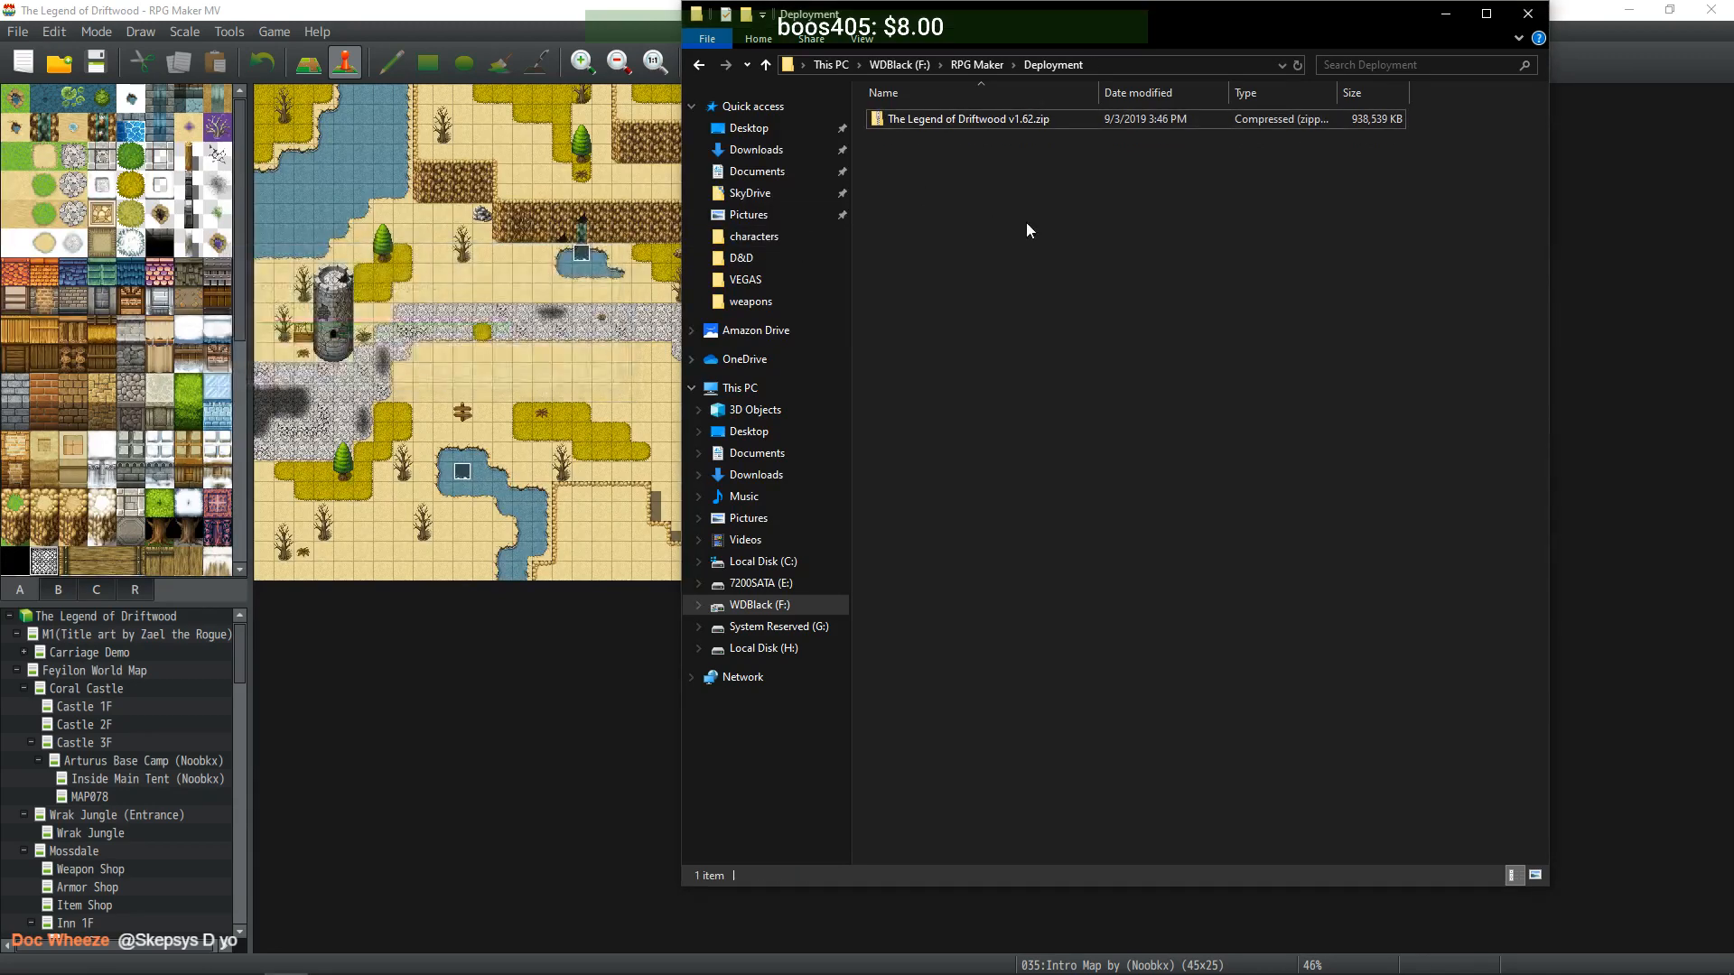
- Extract the v1.62 zip again into Deployment to create a fresh game folder
drag(1006, 121, 1026, 185)
right_drag(1026, 185, 1027, 183)
mouse_move(1078, 197)
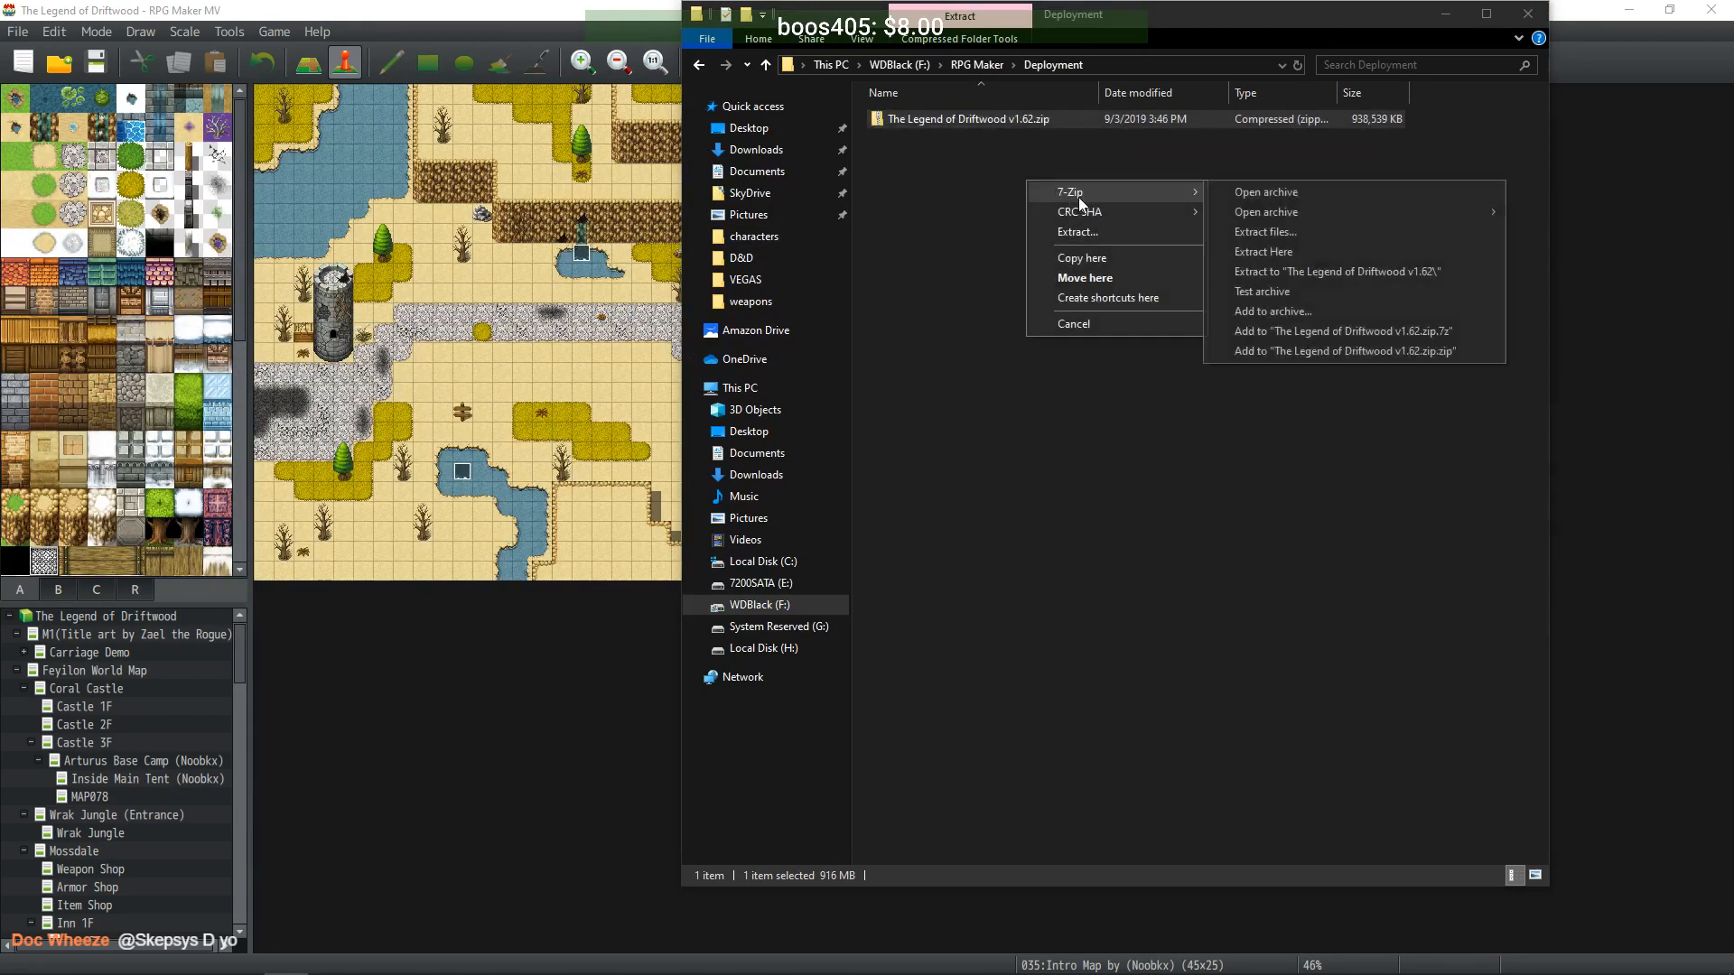
click(1283, 235)
click(858, 612)
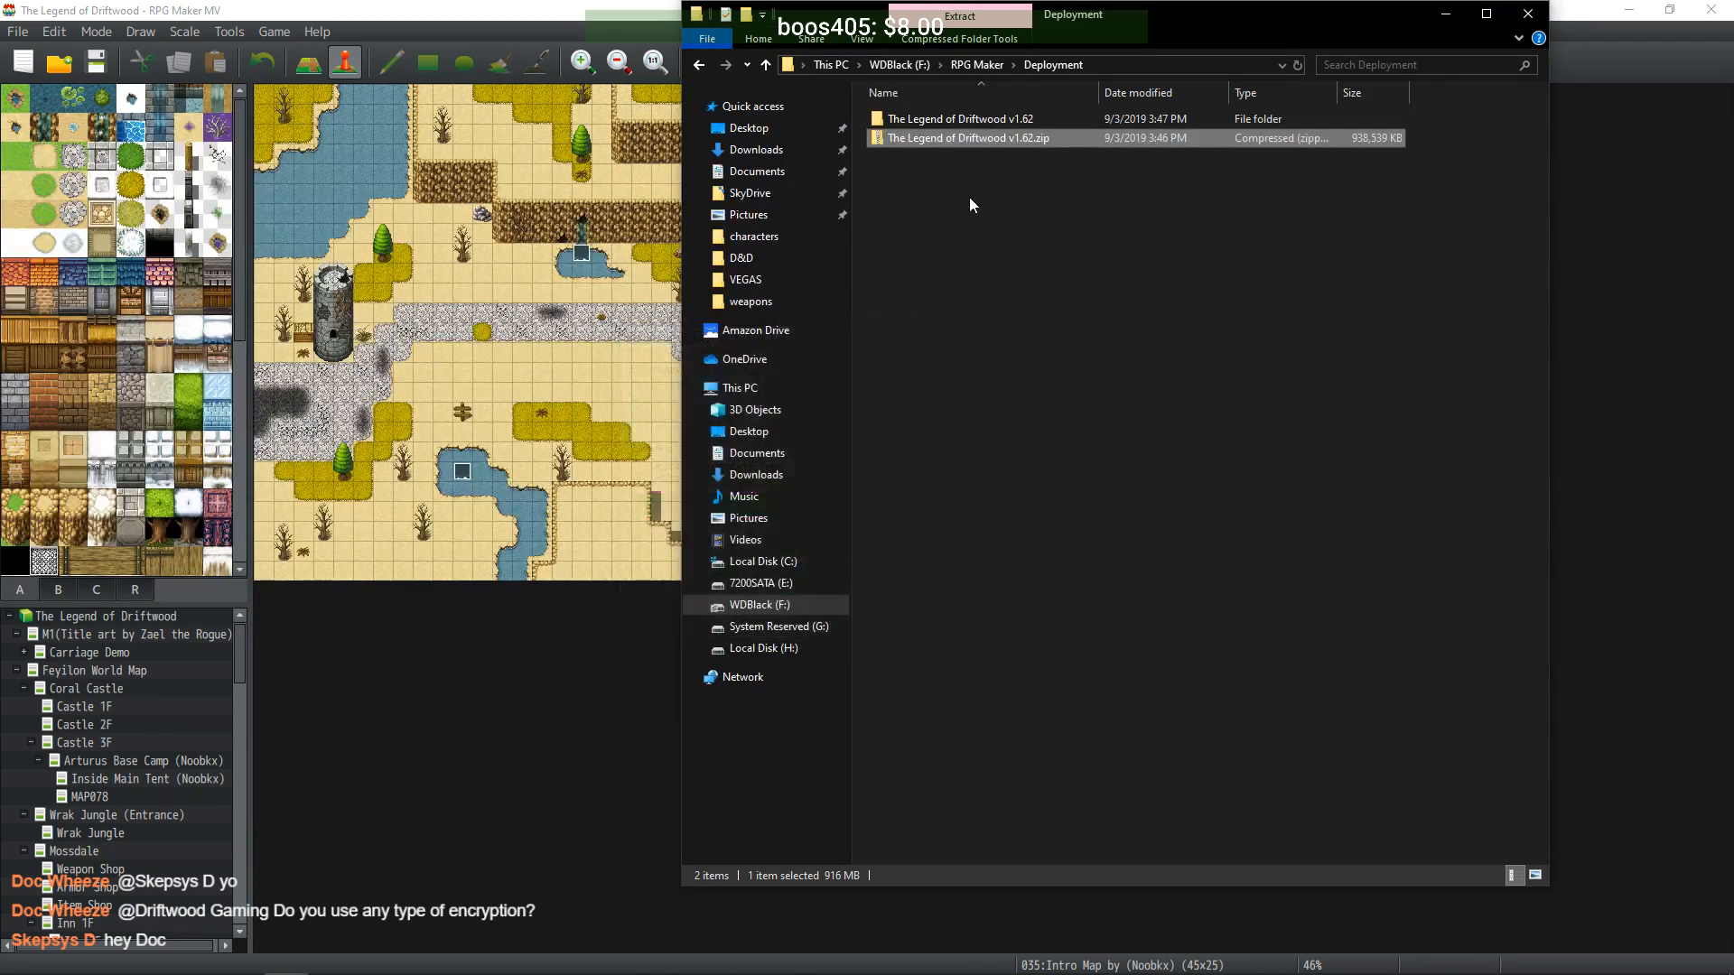
- Open the inner v1.62 game folder and browse its www, img and faces contents
double_click(955, 122)
double_click(950, 123)
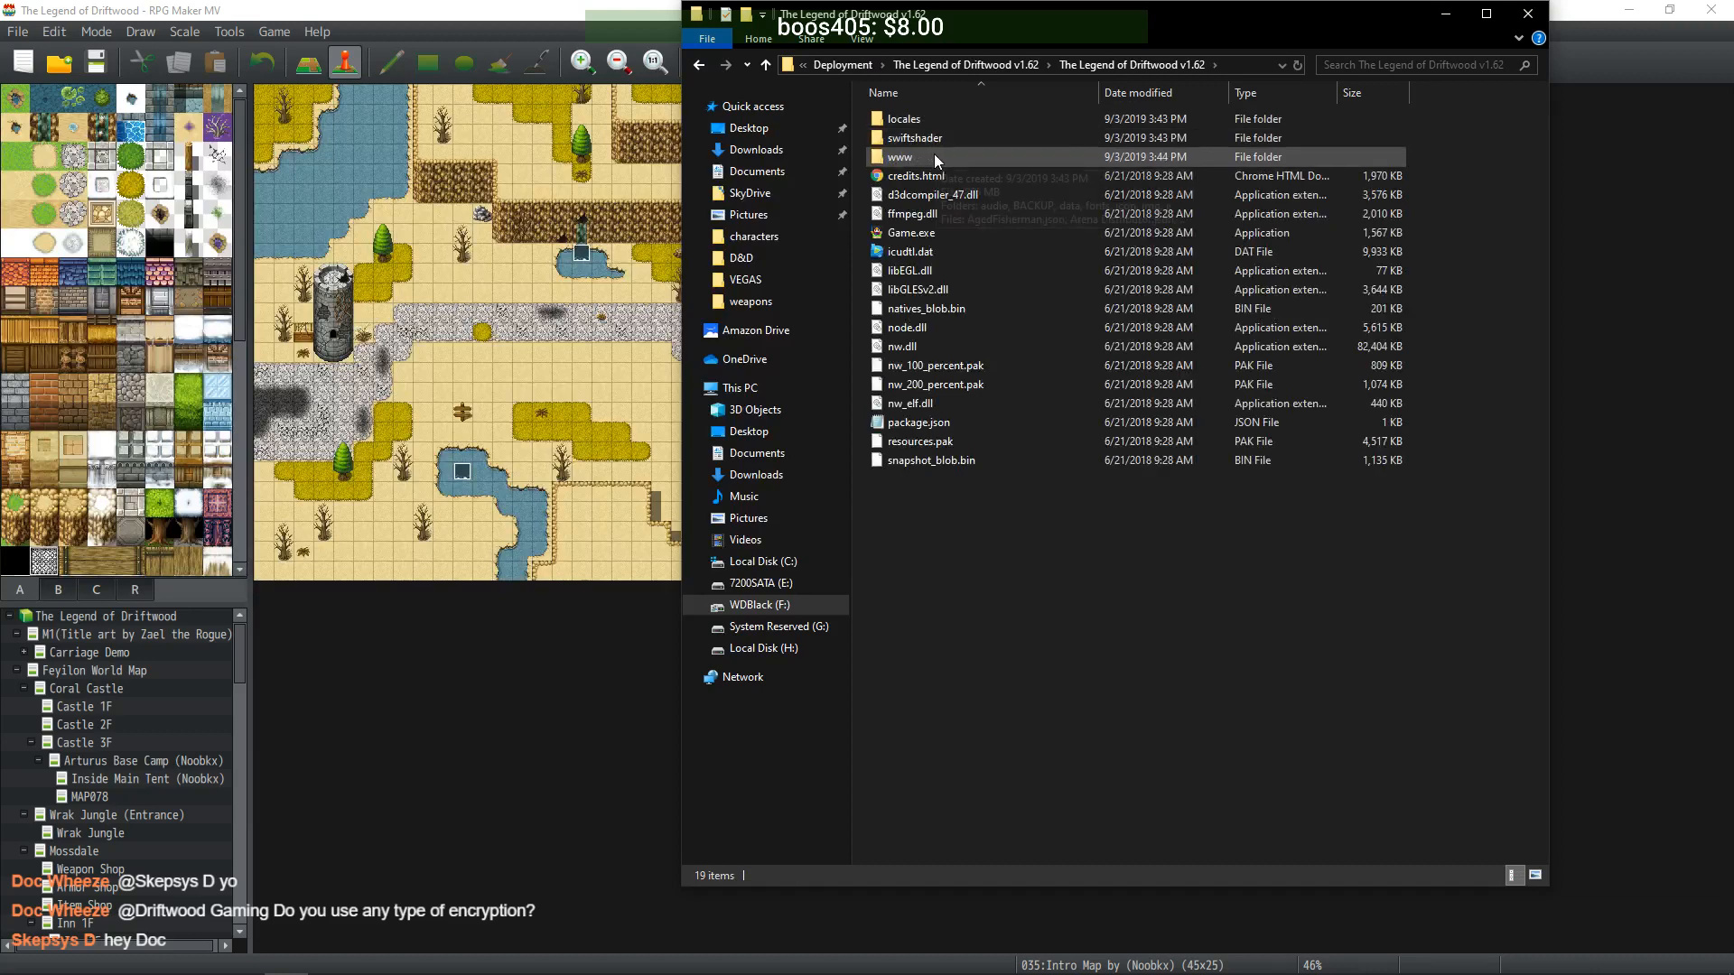
double_click(931, 155)
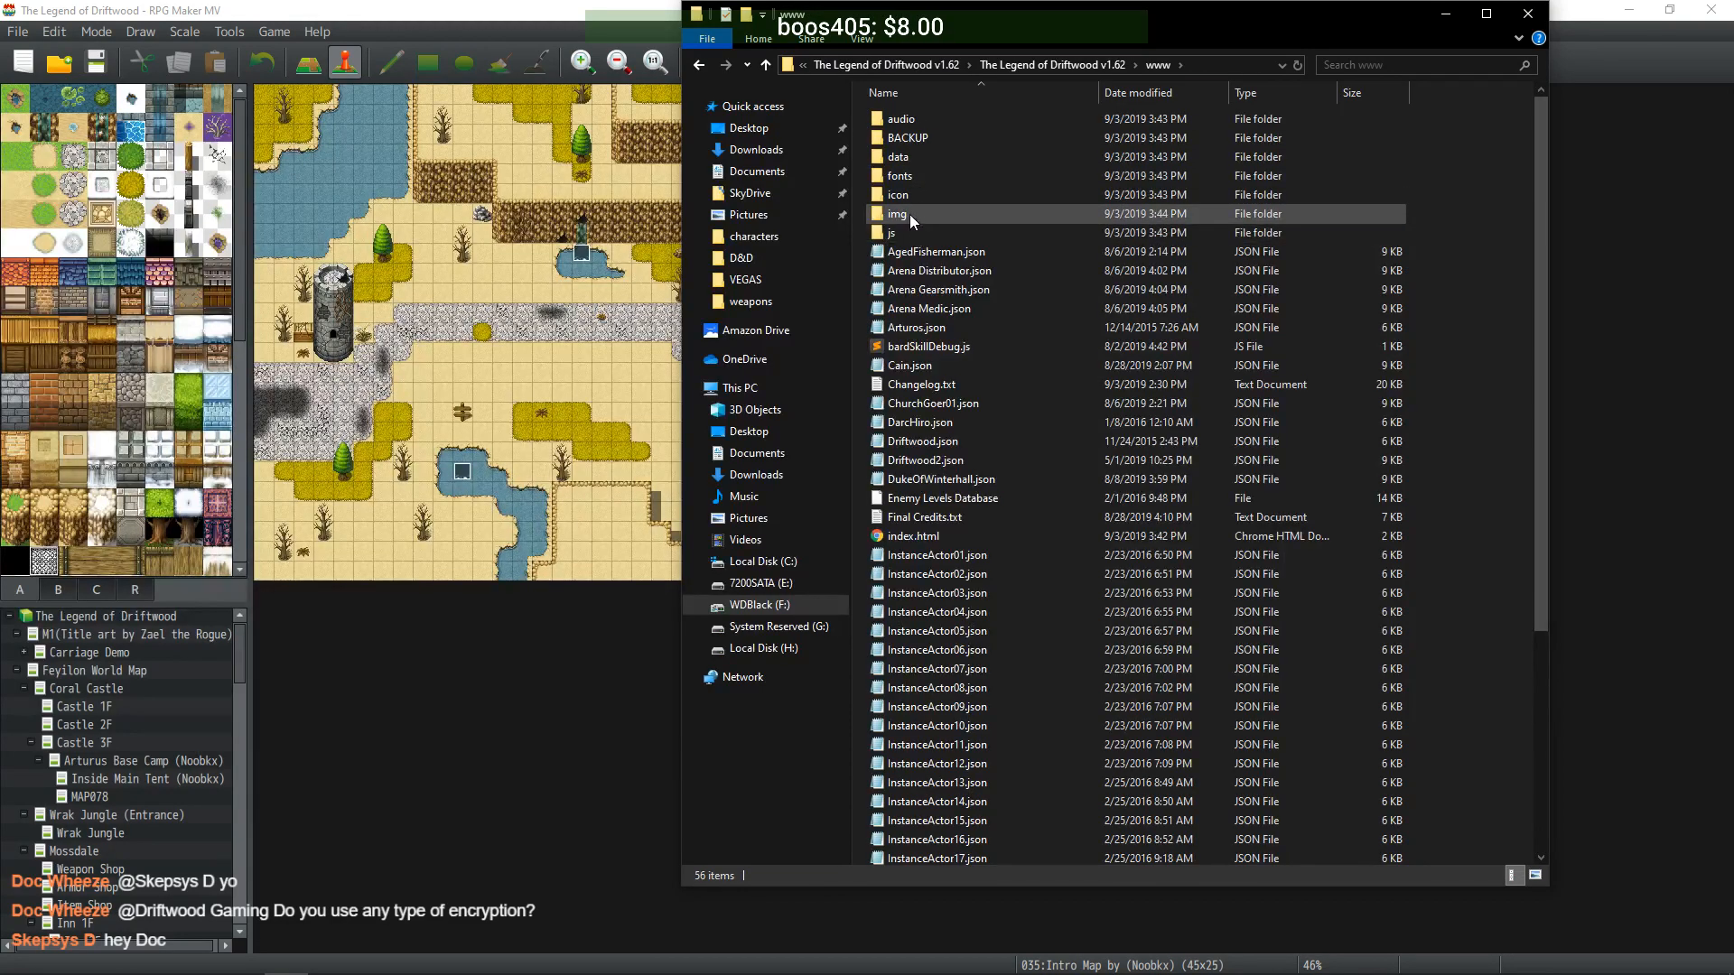
double_click(909, 210)
double_click(923, 208)
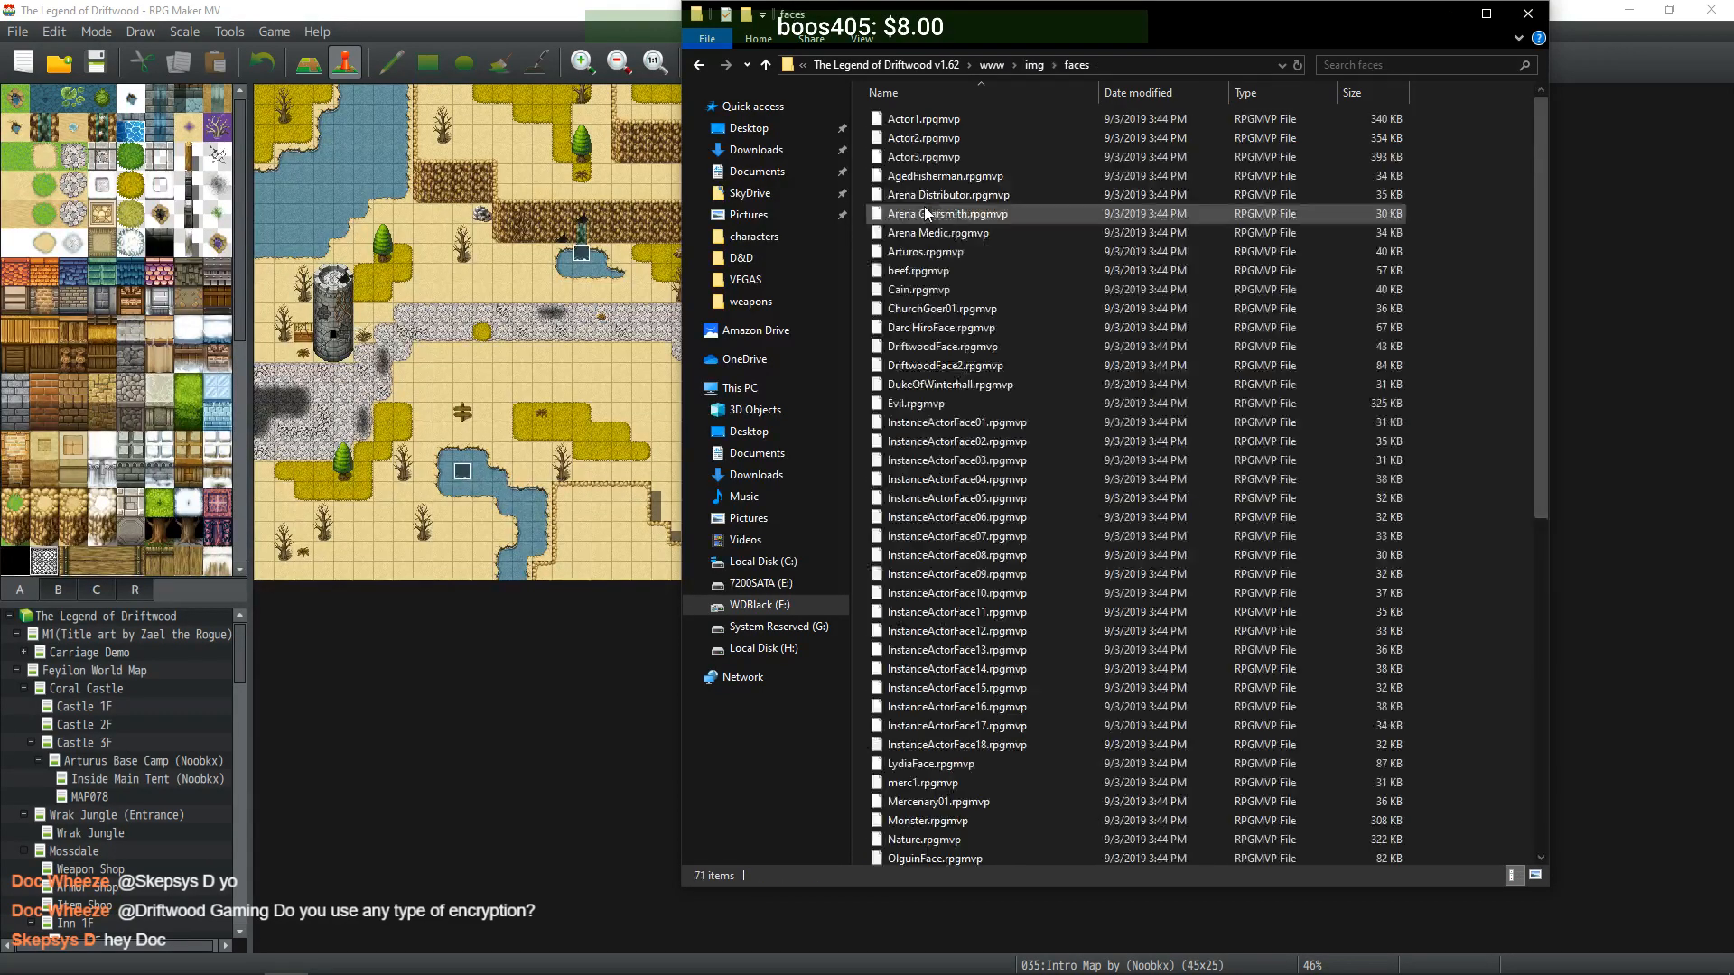
click(992, 65)
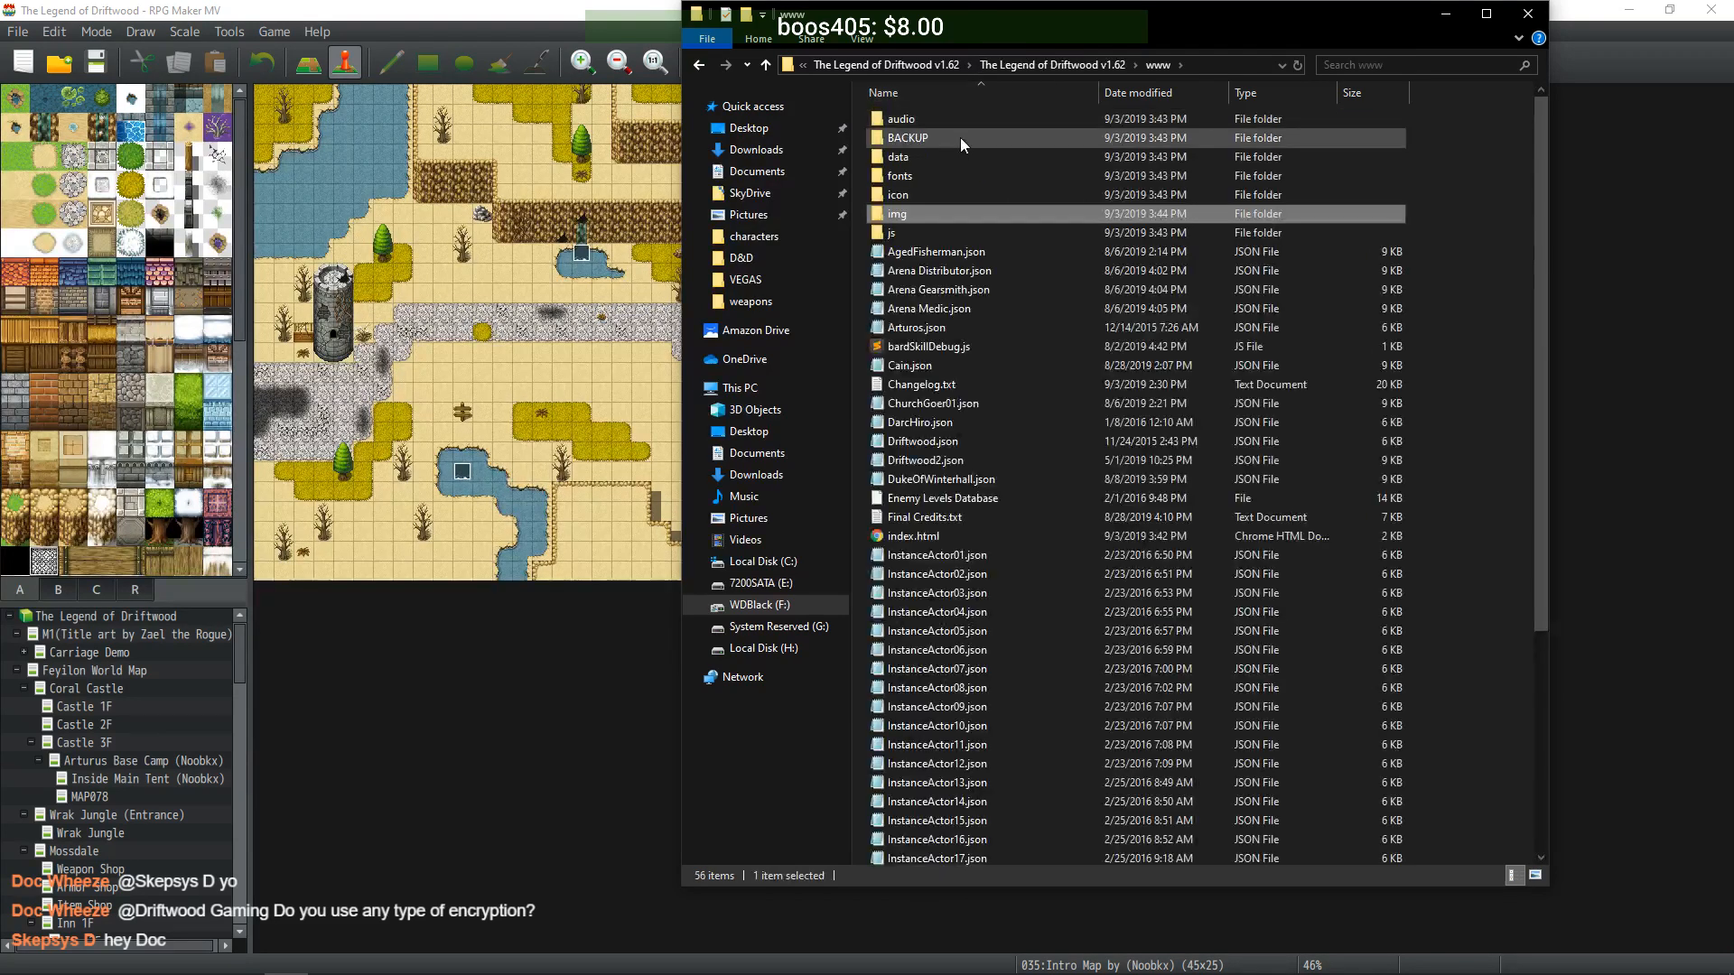
scroll(1025, 543, down, 5)
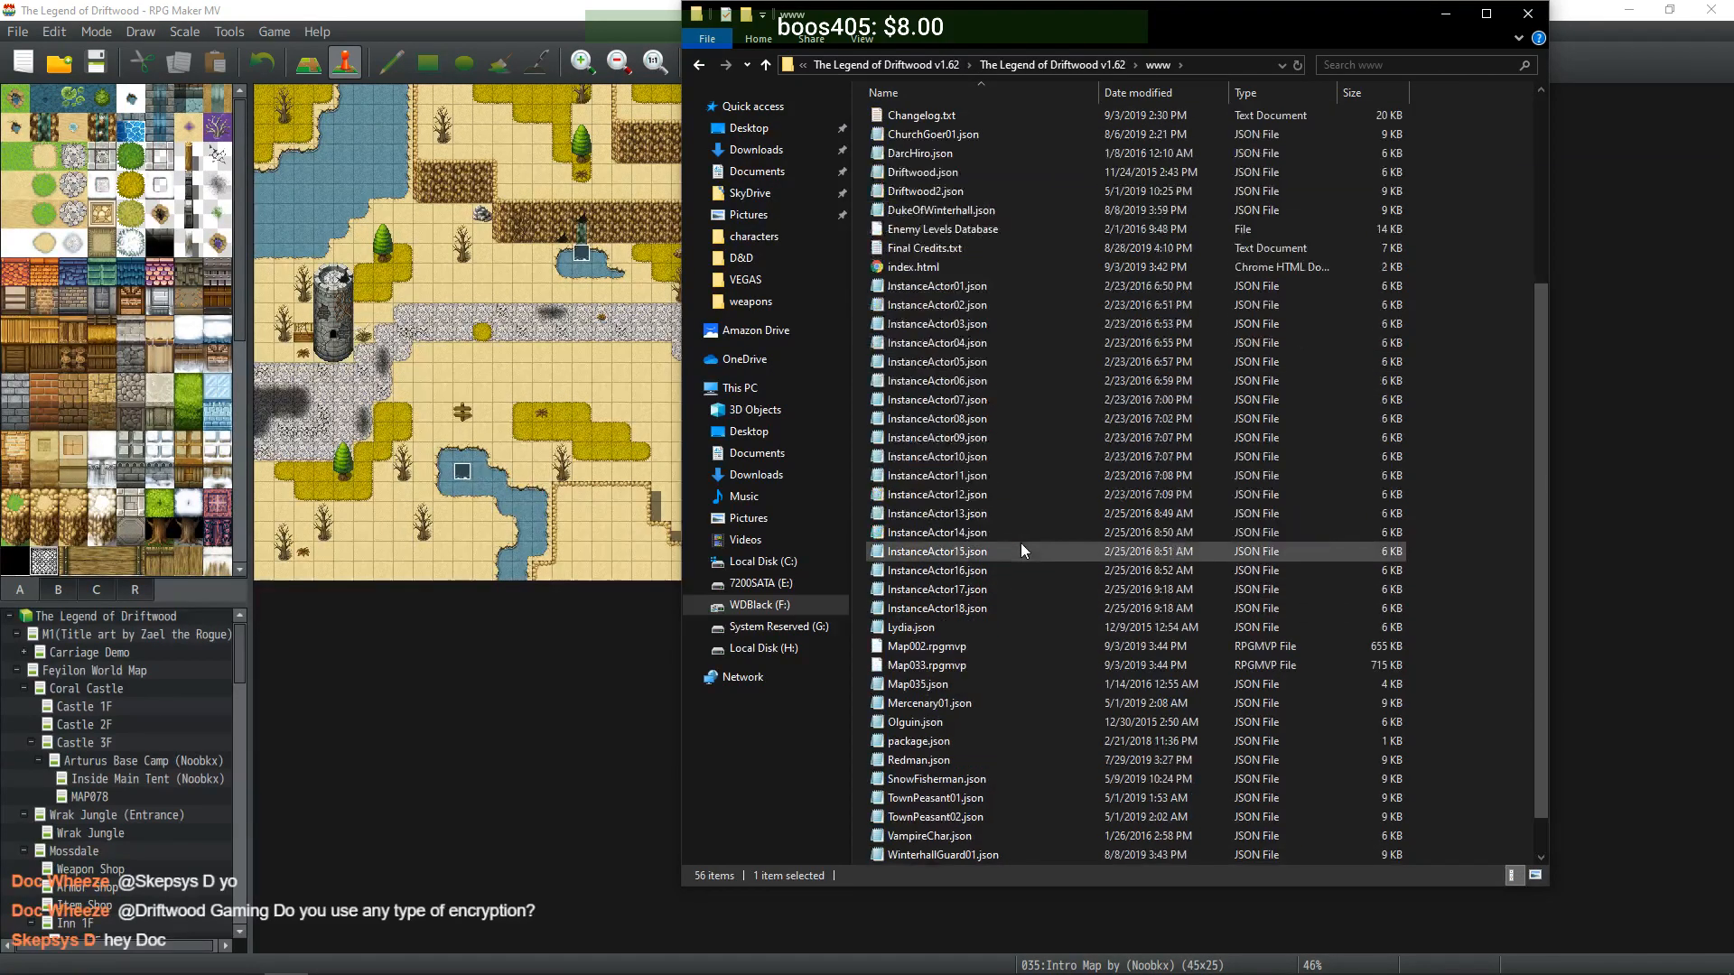
scroll(1010, 526, up, 6)
scroll(1009, 524, down, 6)
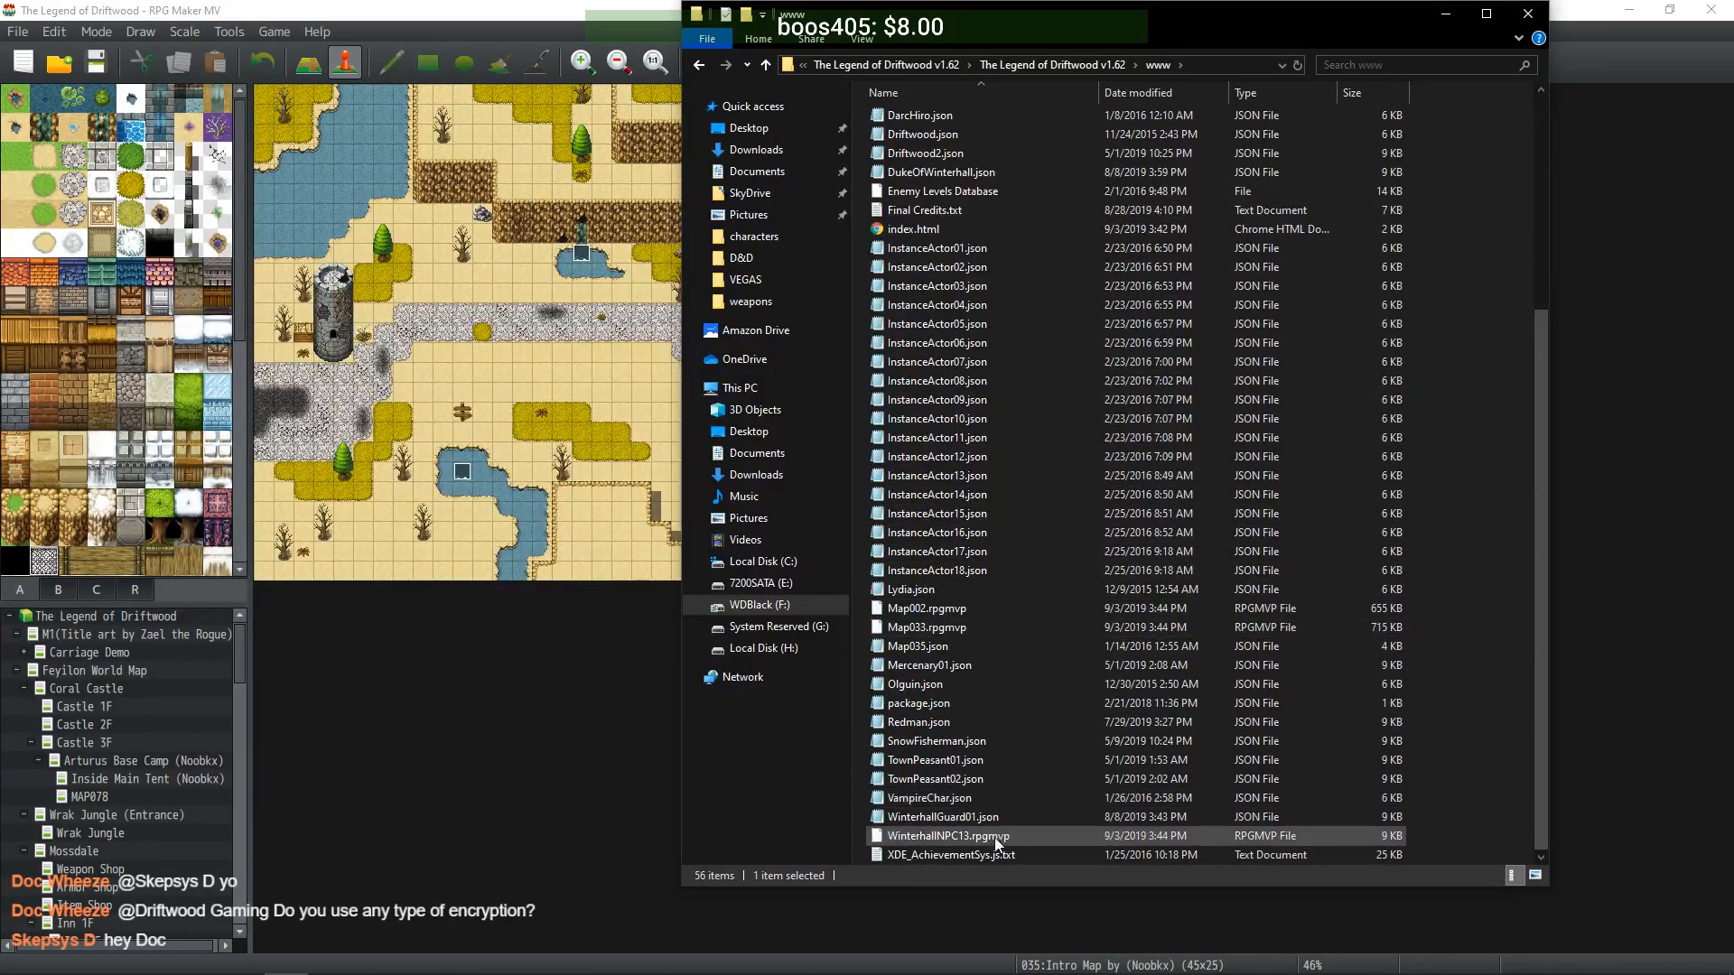
scroll(988, 813, up, 4)
scroll(986, 806, up, 2)
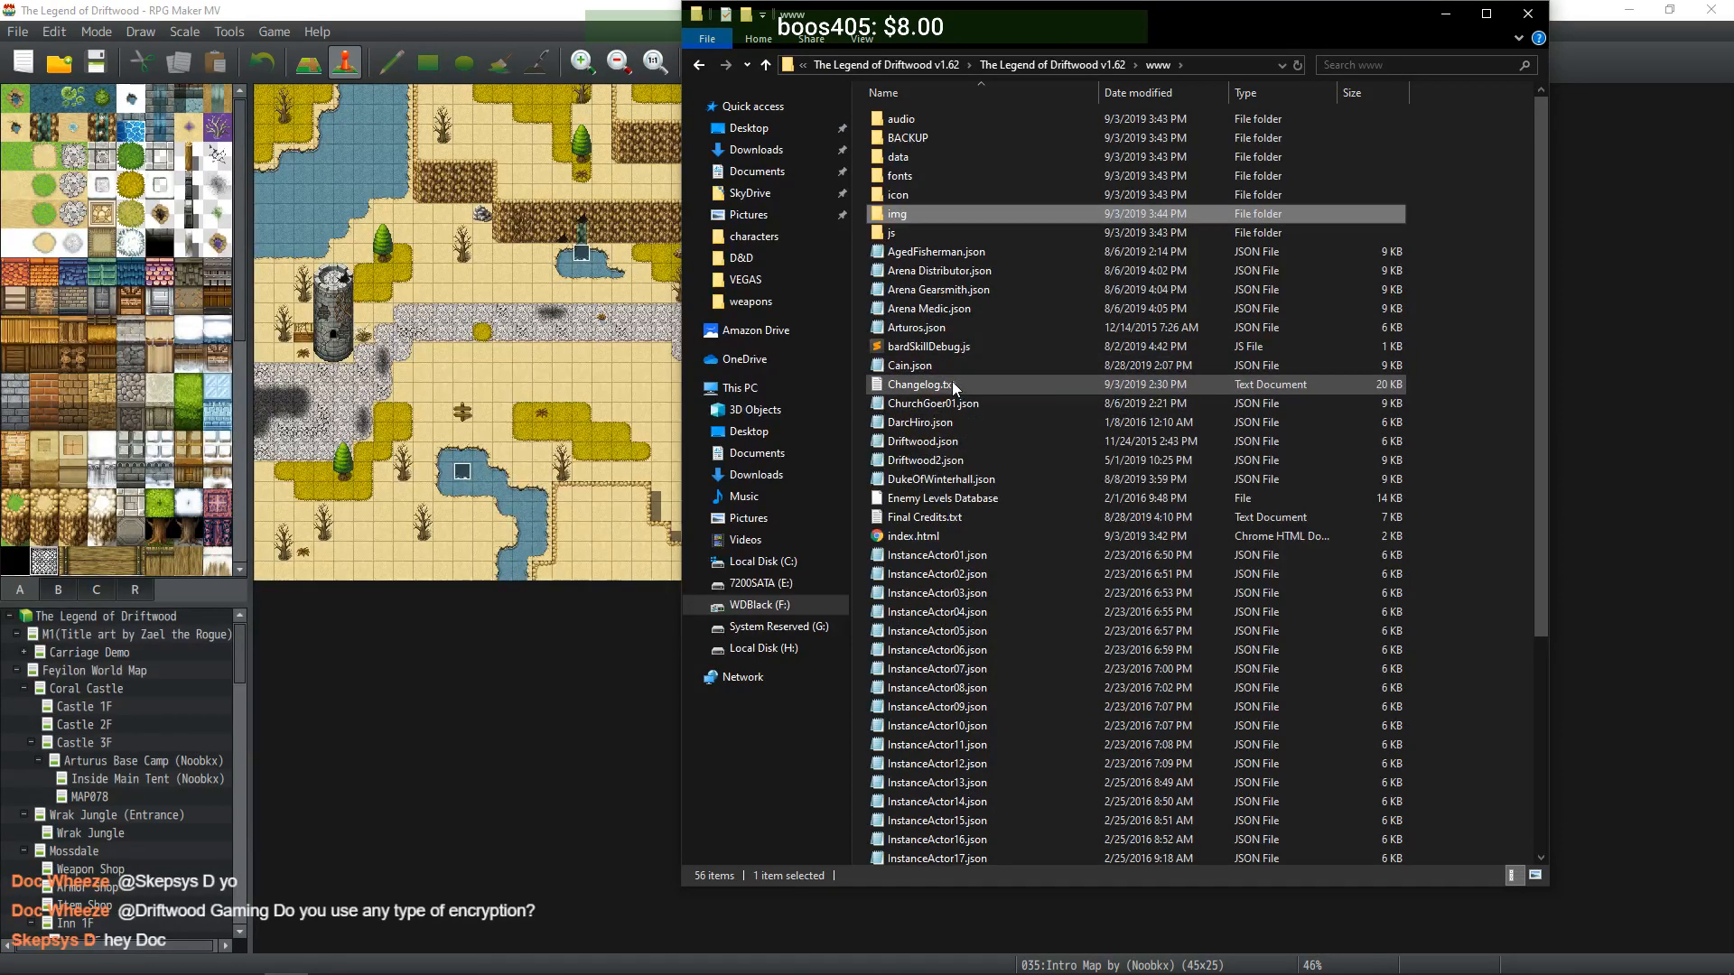
scroll(952, 381, down, 1)
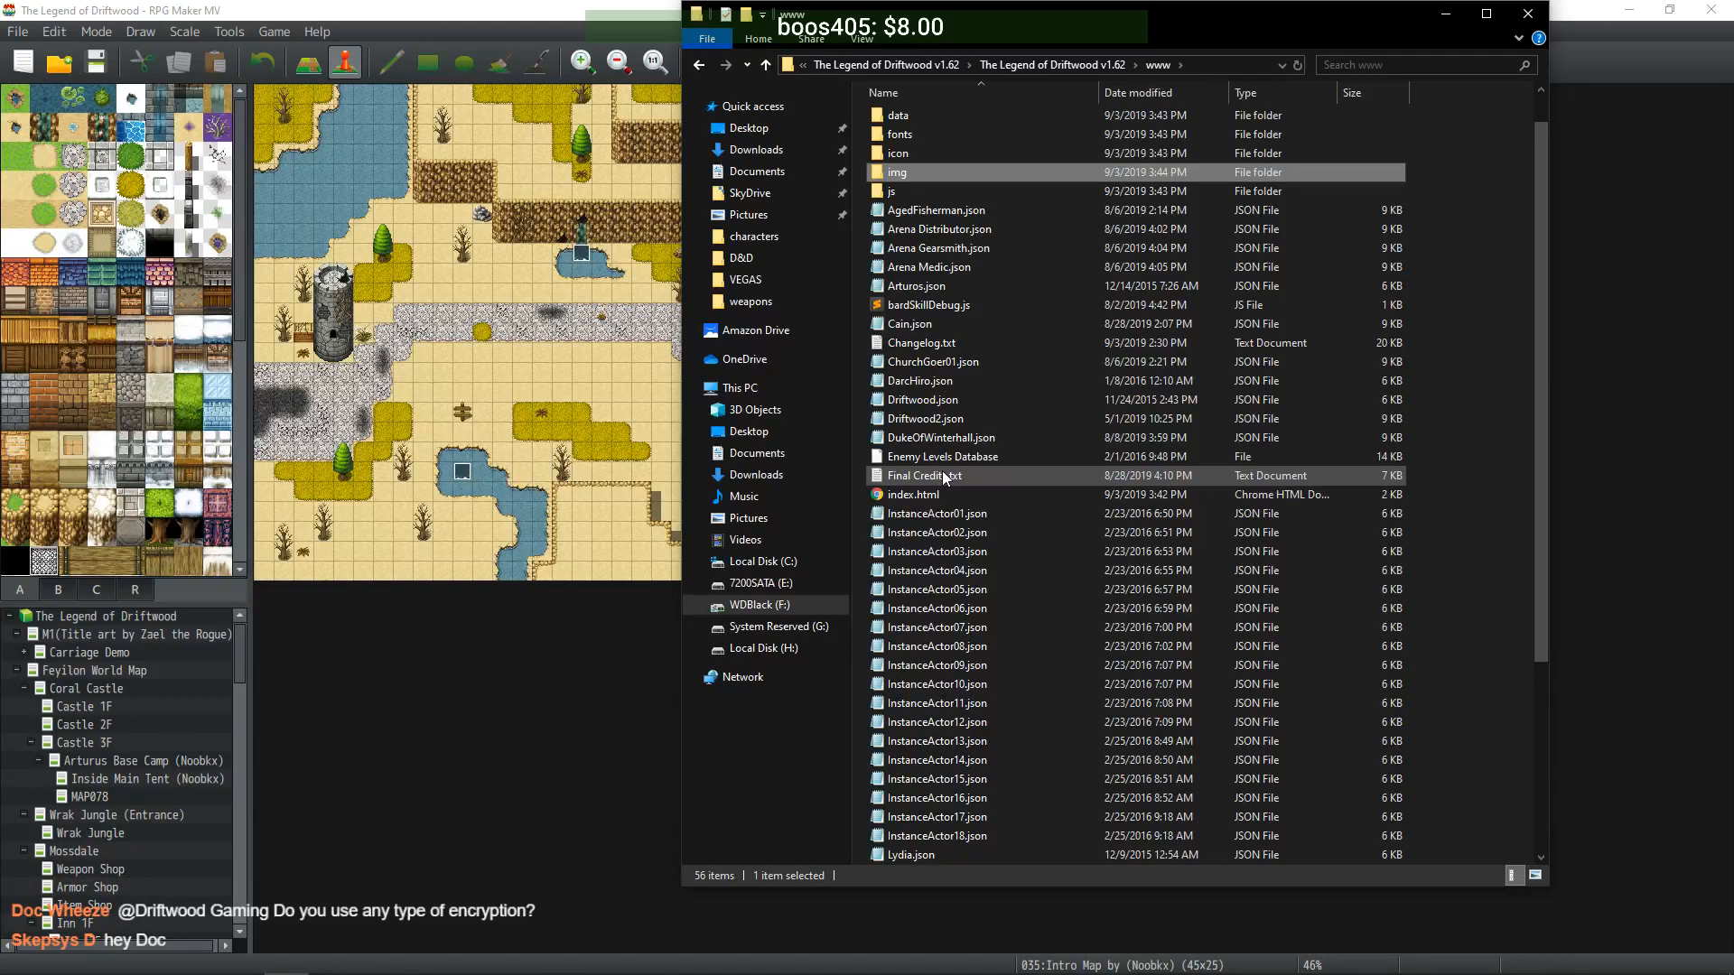
scroll(942, 472, down, 5)
scroll(941, 482, up, 6)
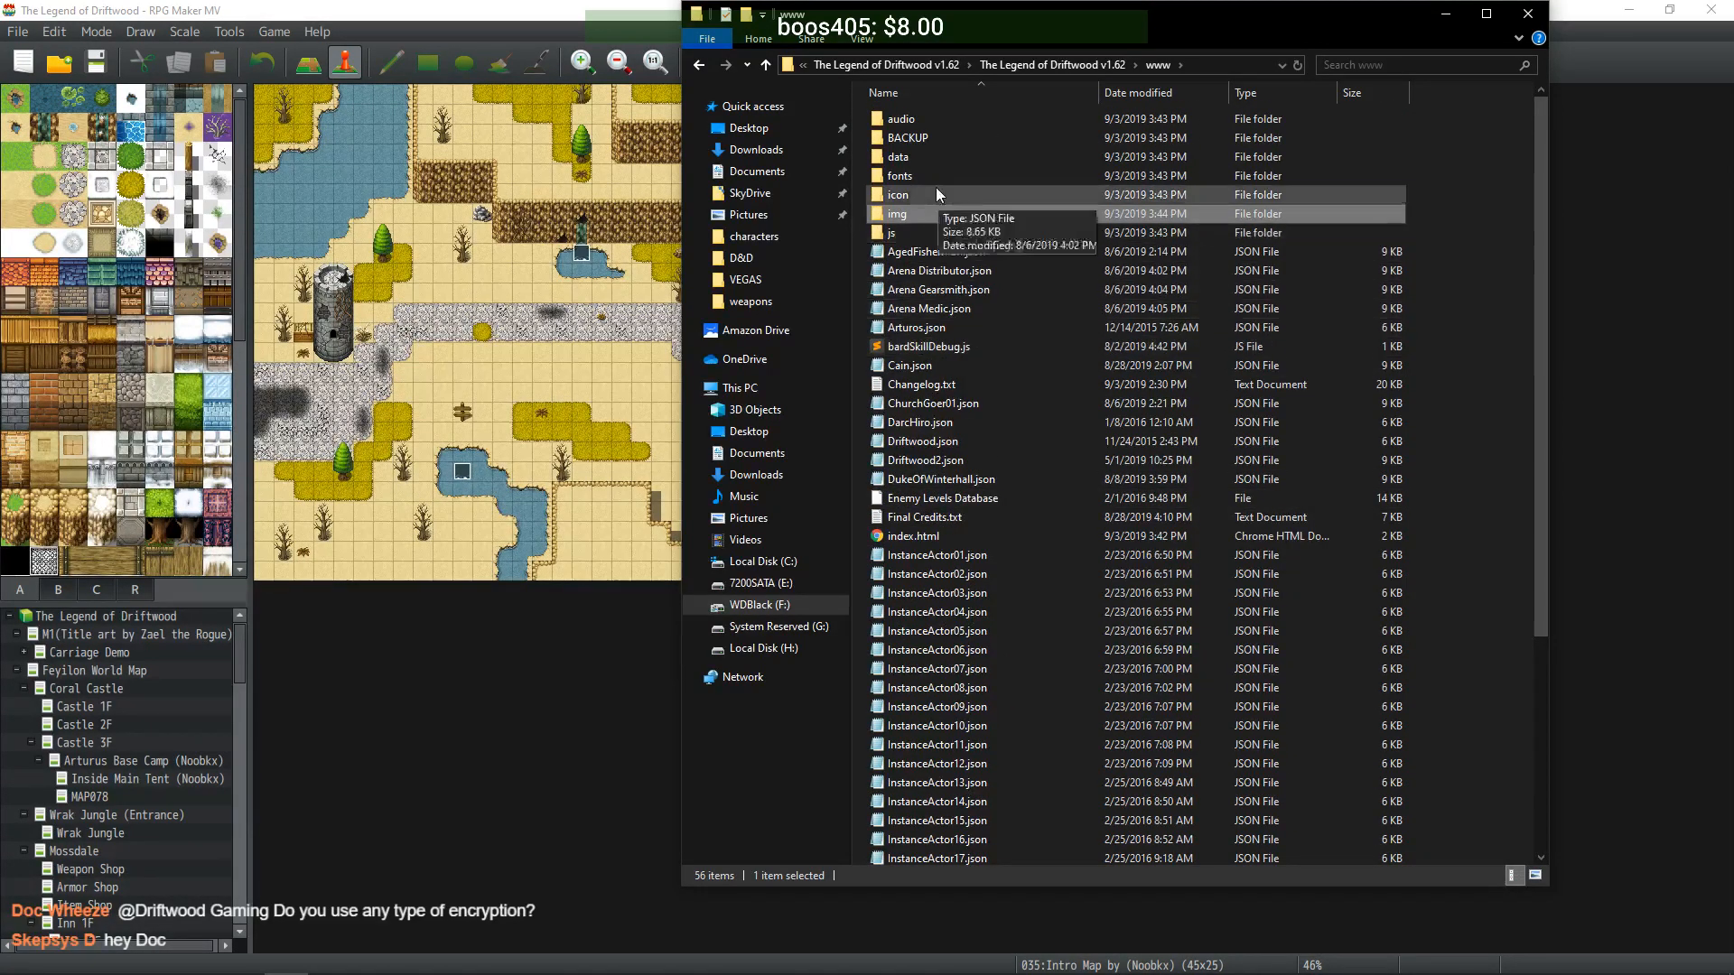
- Check the swiftshader and locales folders, then launch Game.exe from the main game folder
click(1027, 69)
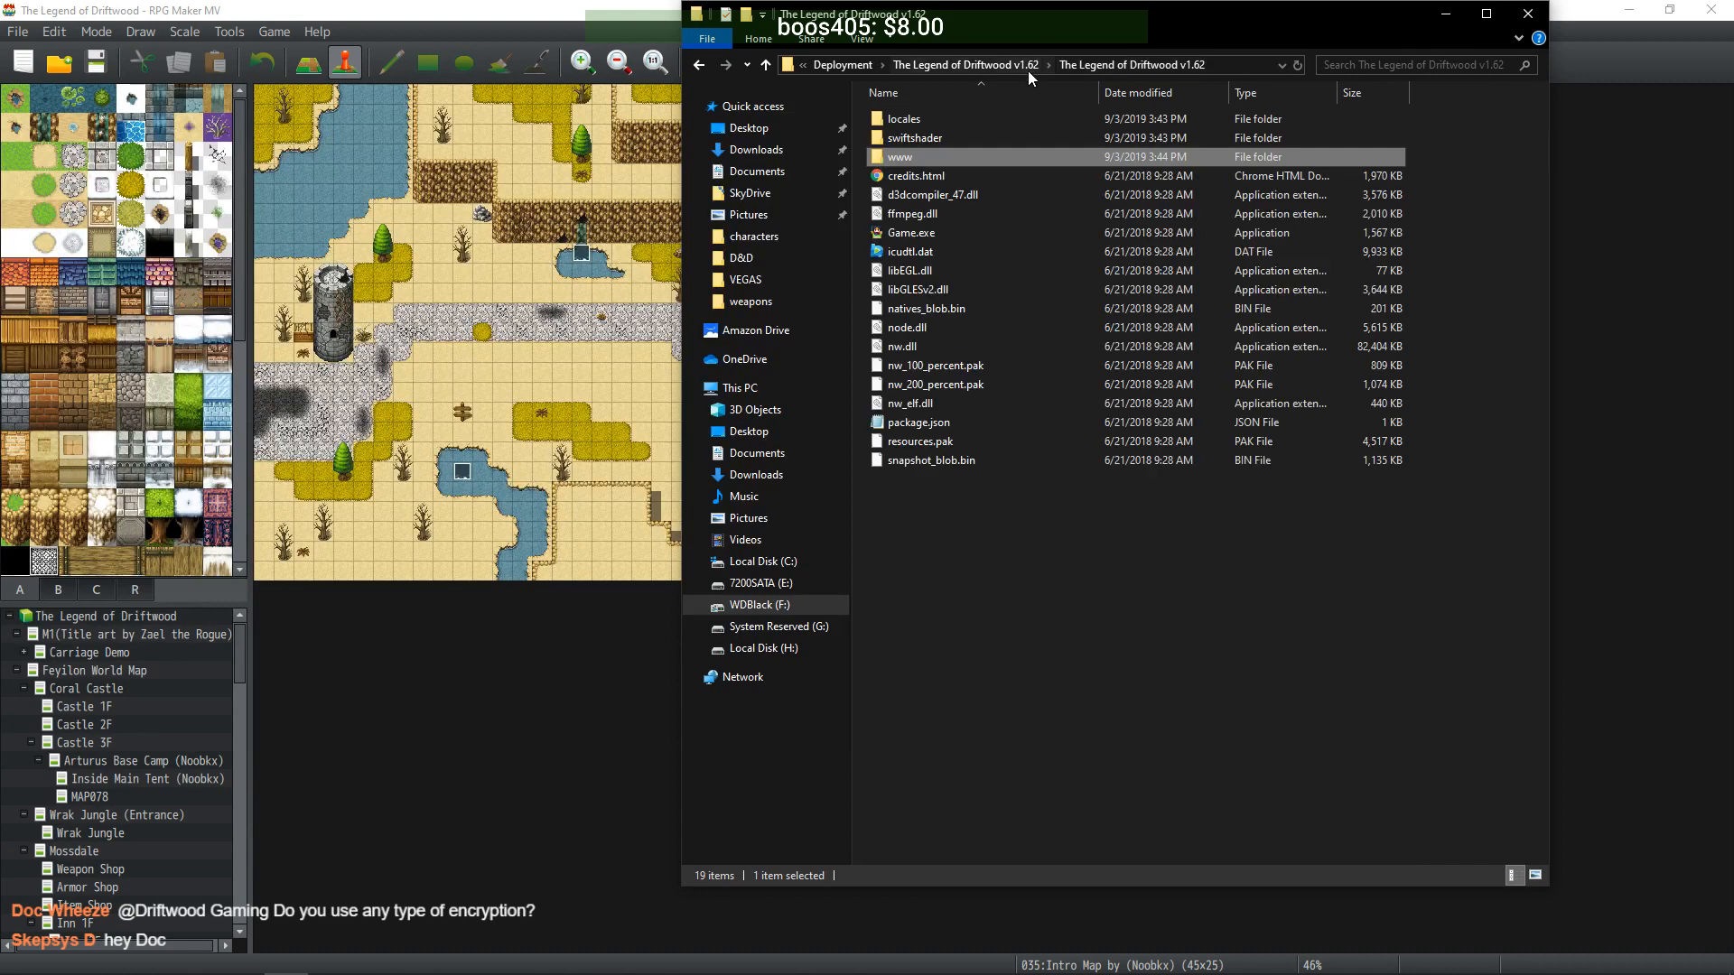
double_click(914, 138)
click(1110, 68)
double_click(936, 120)
click(1076, 65)
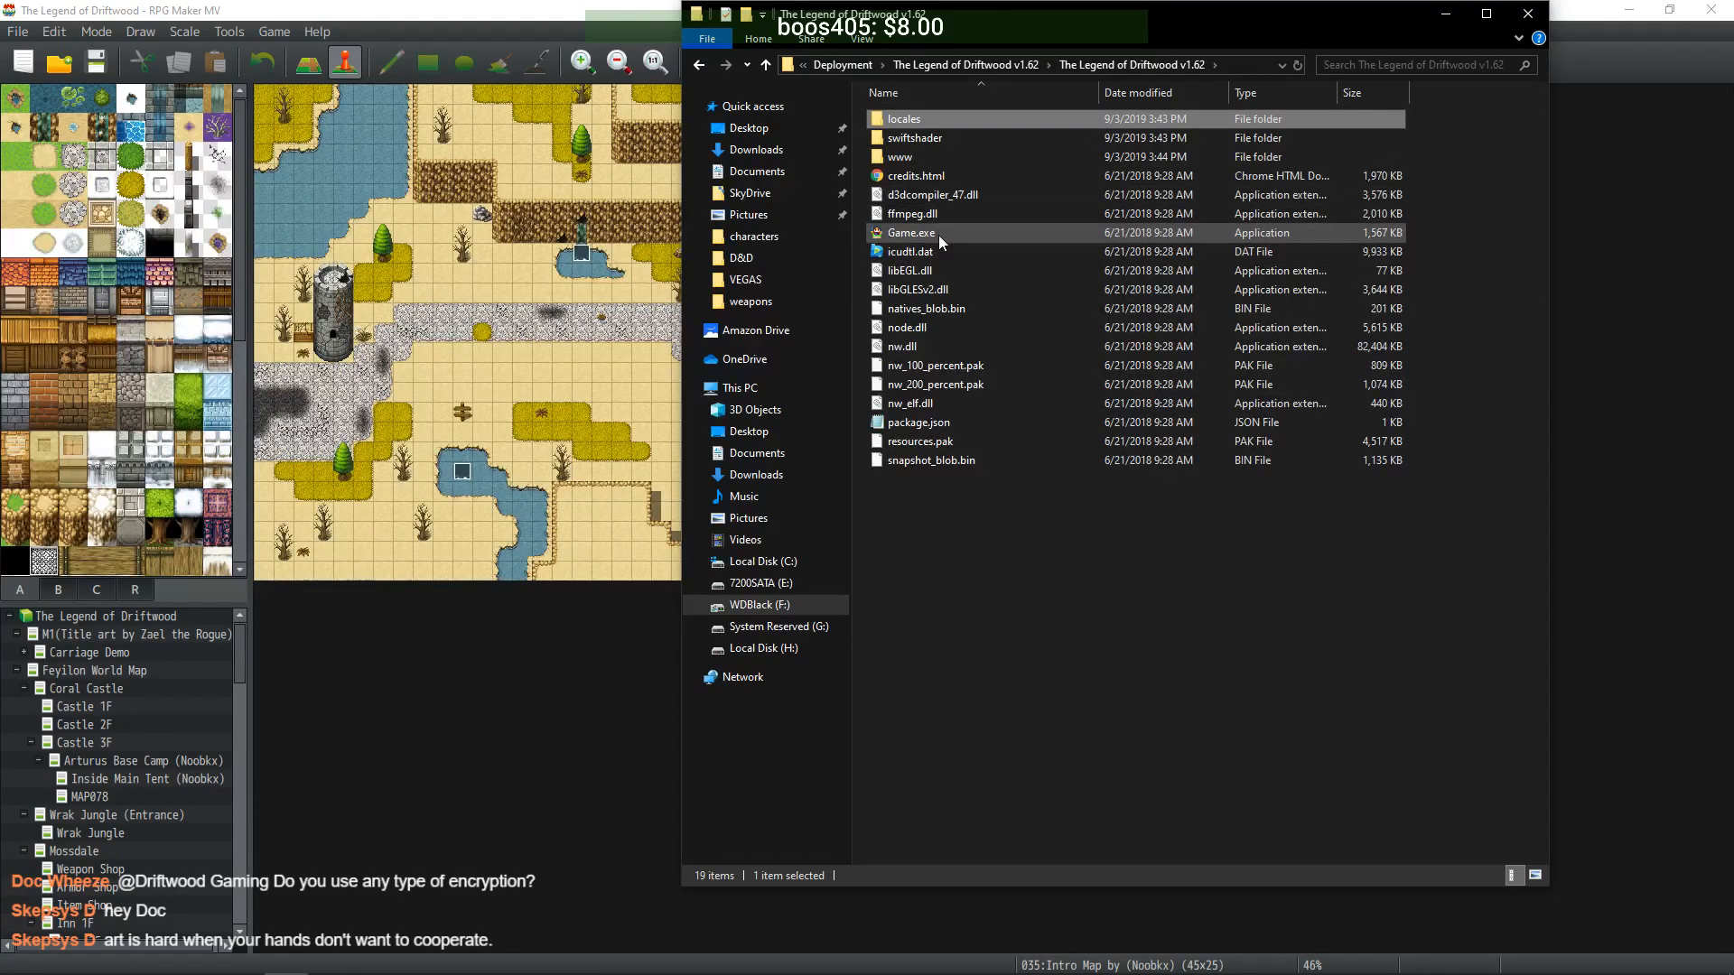
double_click(939, 234)
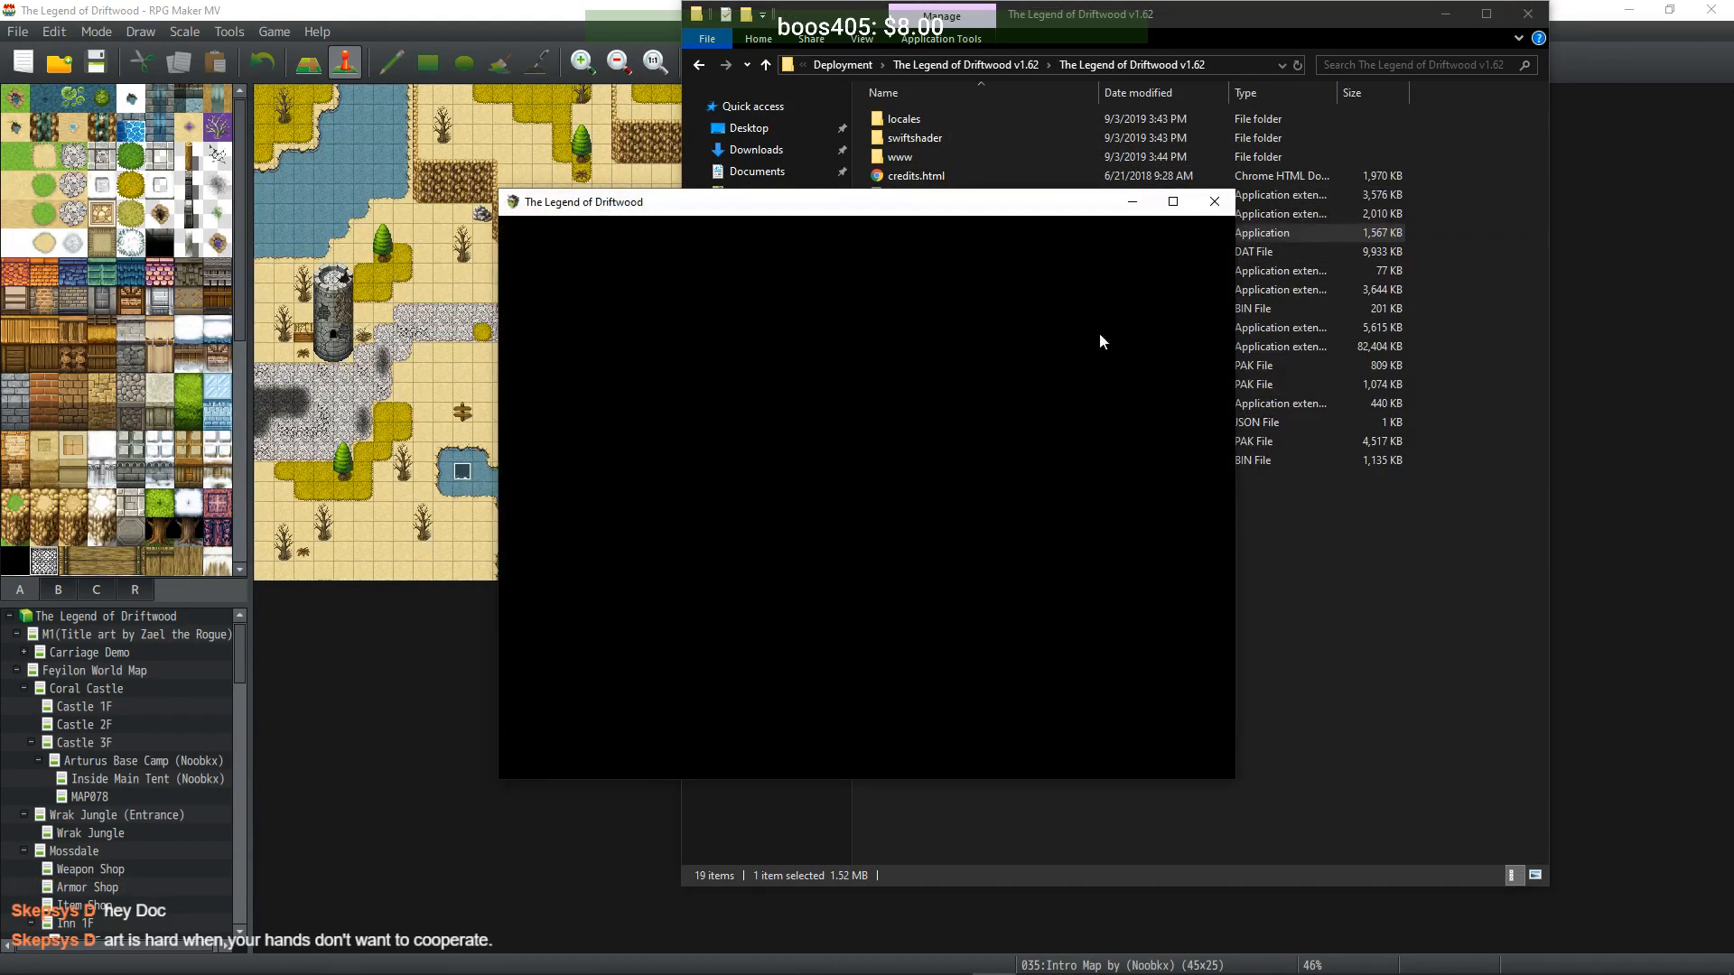
- Set the game's volume to 0 in Volume Mixer and maximize the game window
right_click(1614, 958)
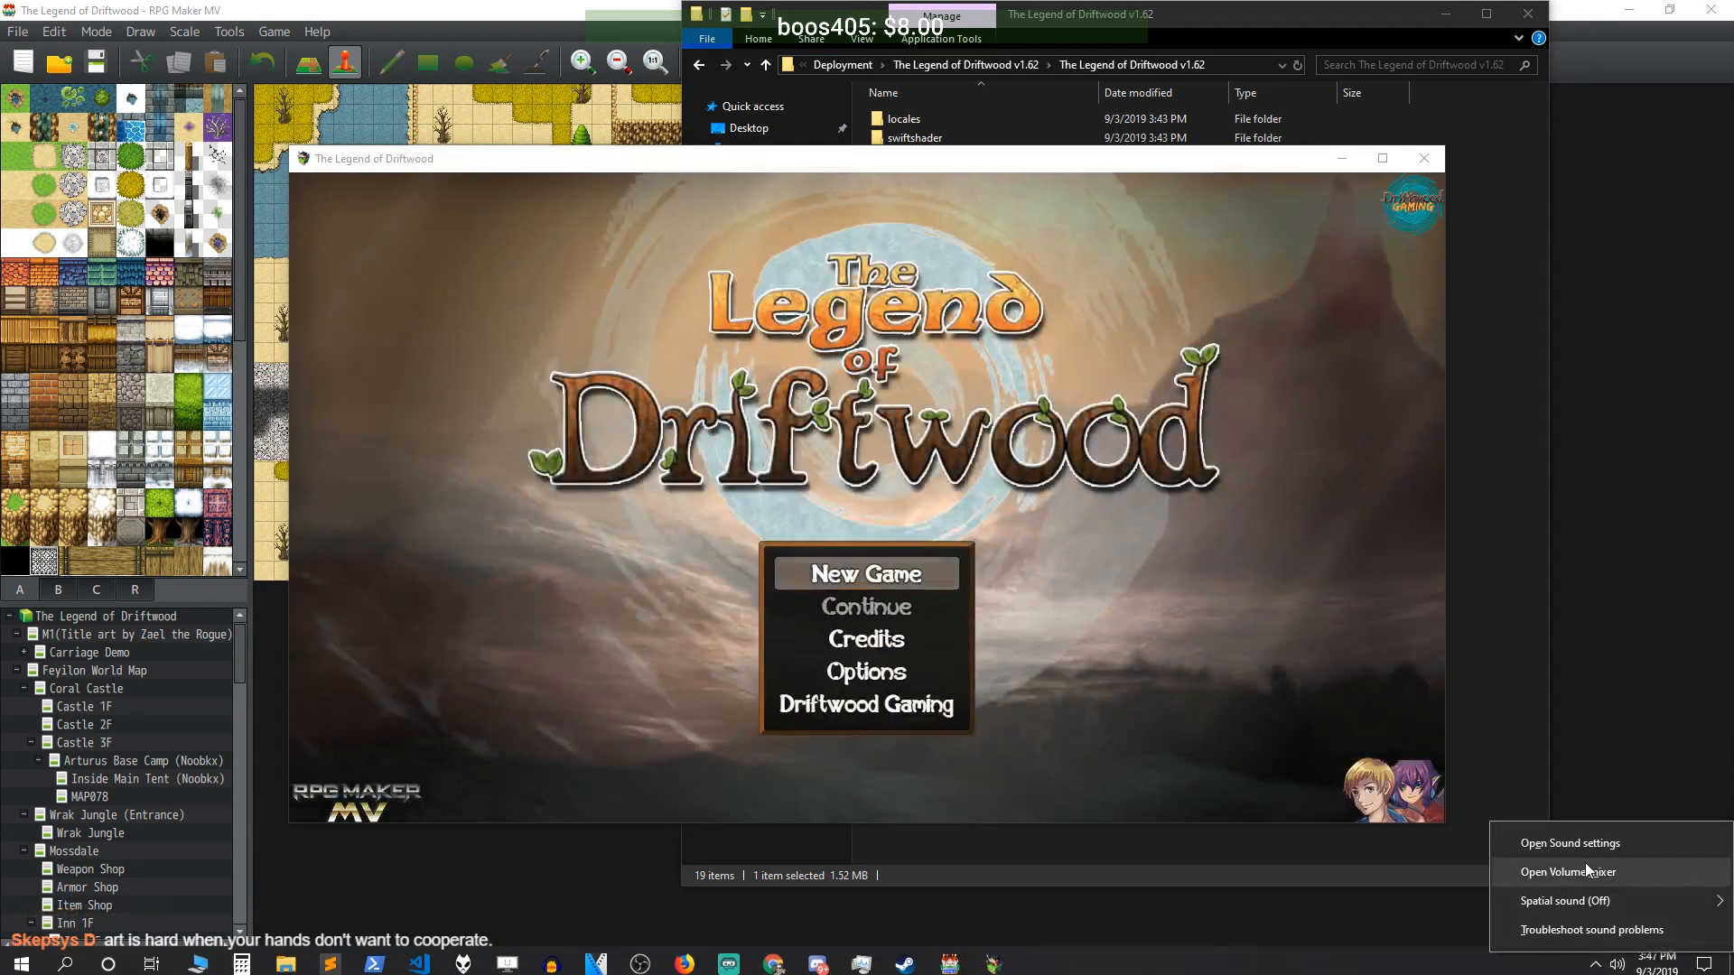
click(1582, 873)
drag(1657, 757, 1662, 863)
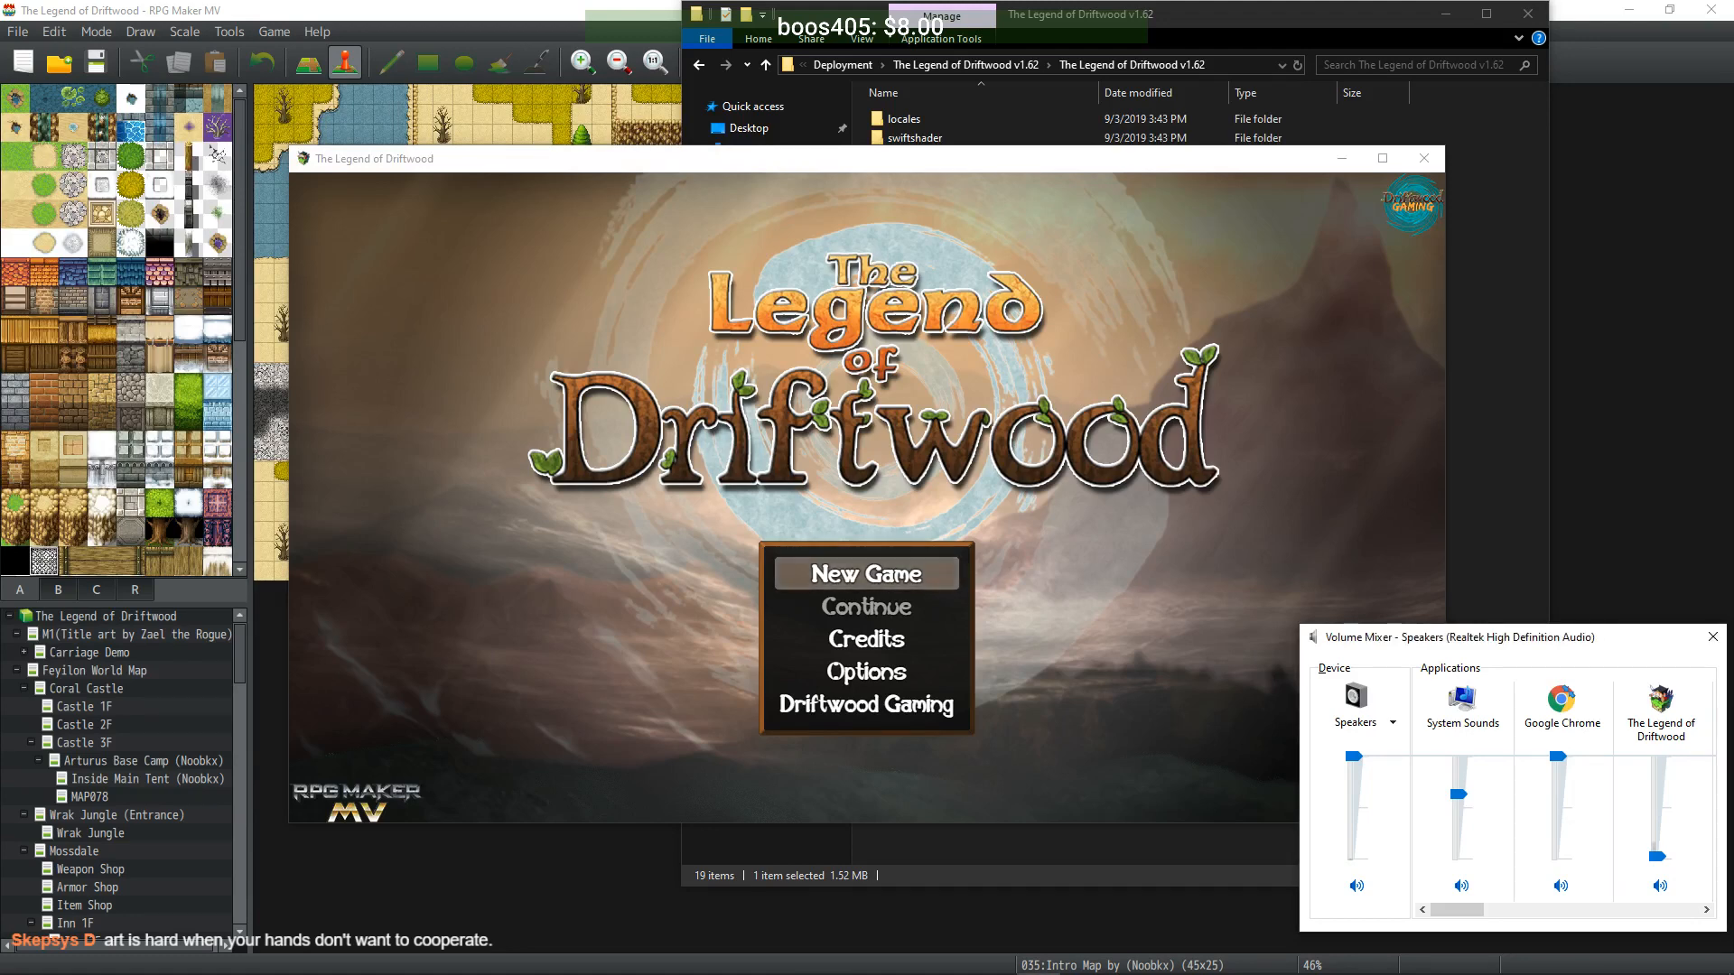
click(1383, 159)
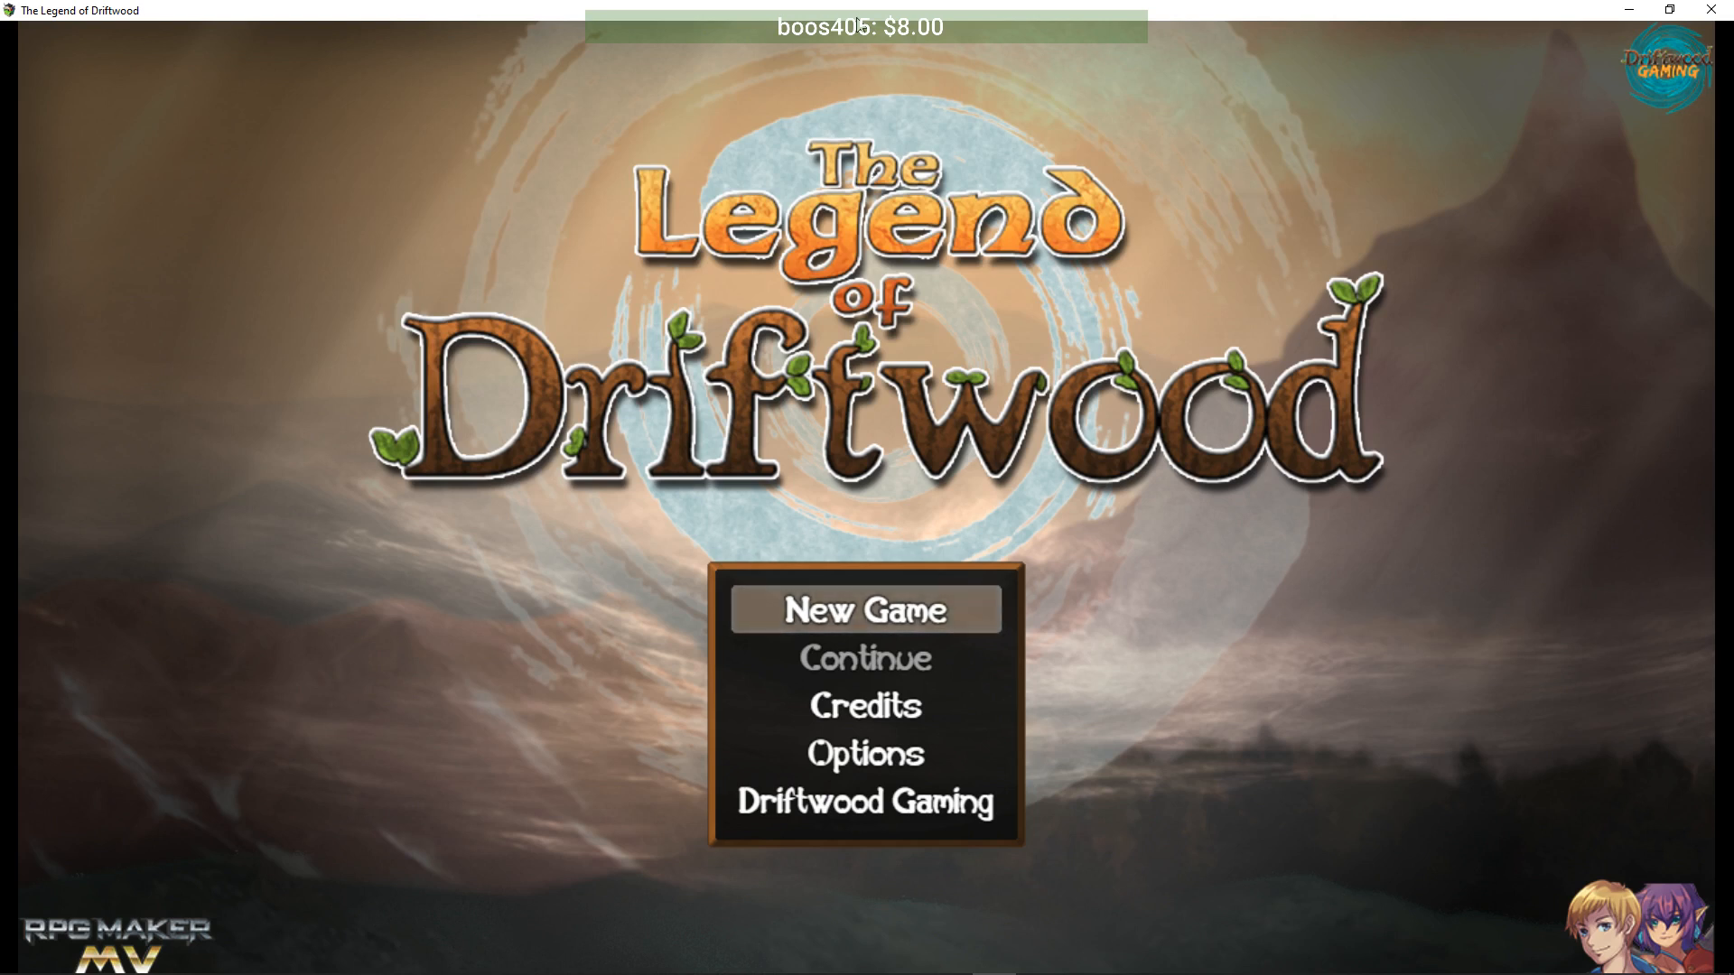
- Review the title menu's Credits list twice, stepping down to Zardache Gaming and Himeworks
key(Up)
key(Down)
key(Down)
key(Down)
key(Up)
key(Down)
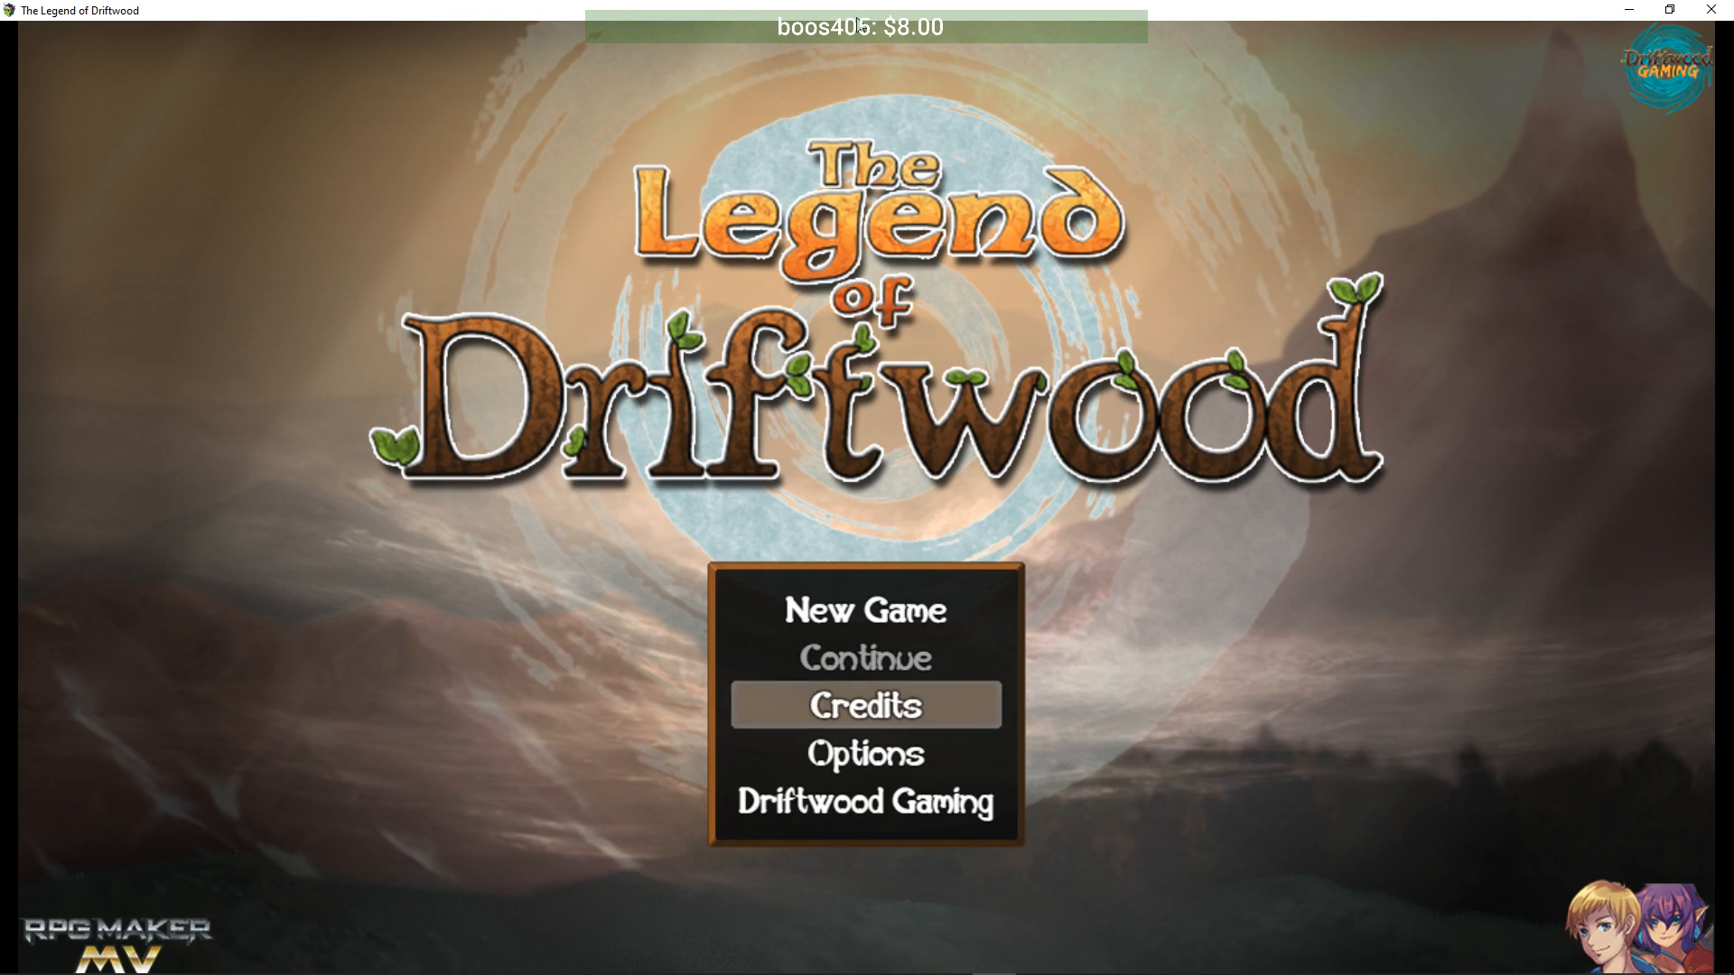
key(Return)
key(Down)
key(Down)
key(Down)
key(Down)
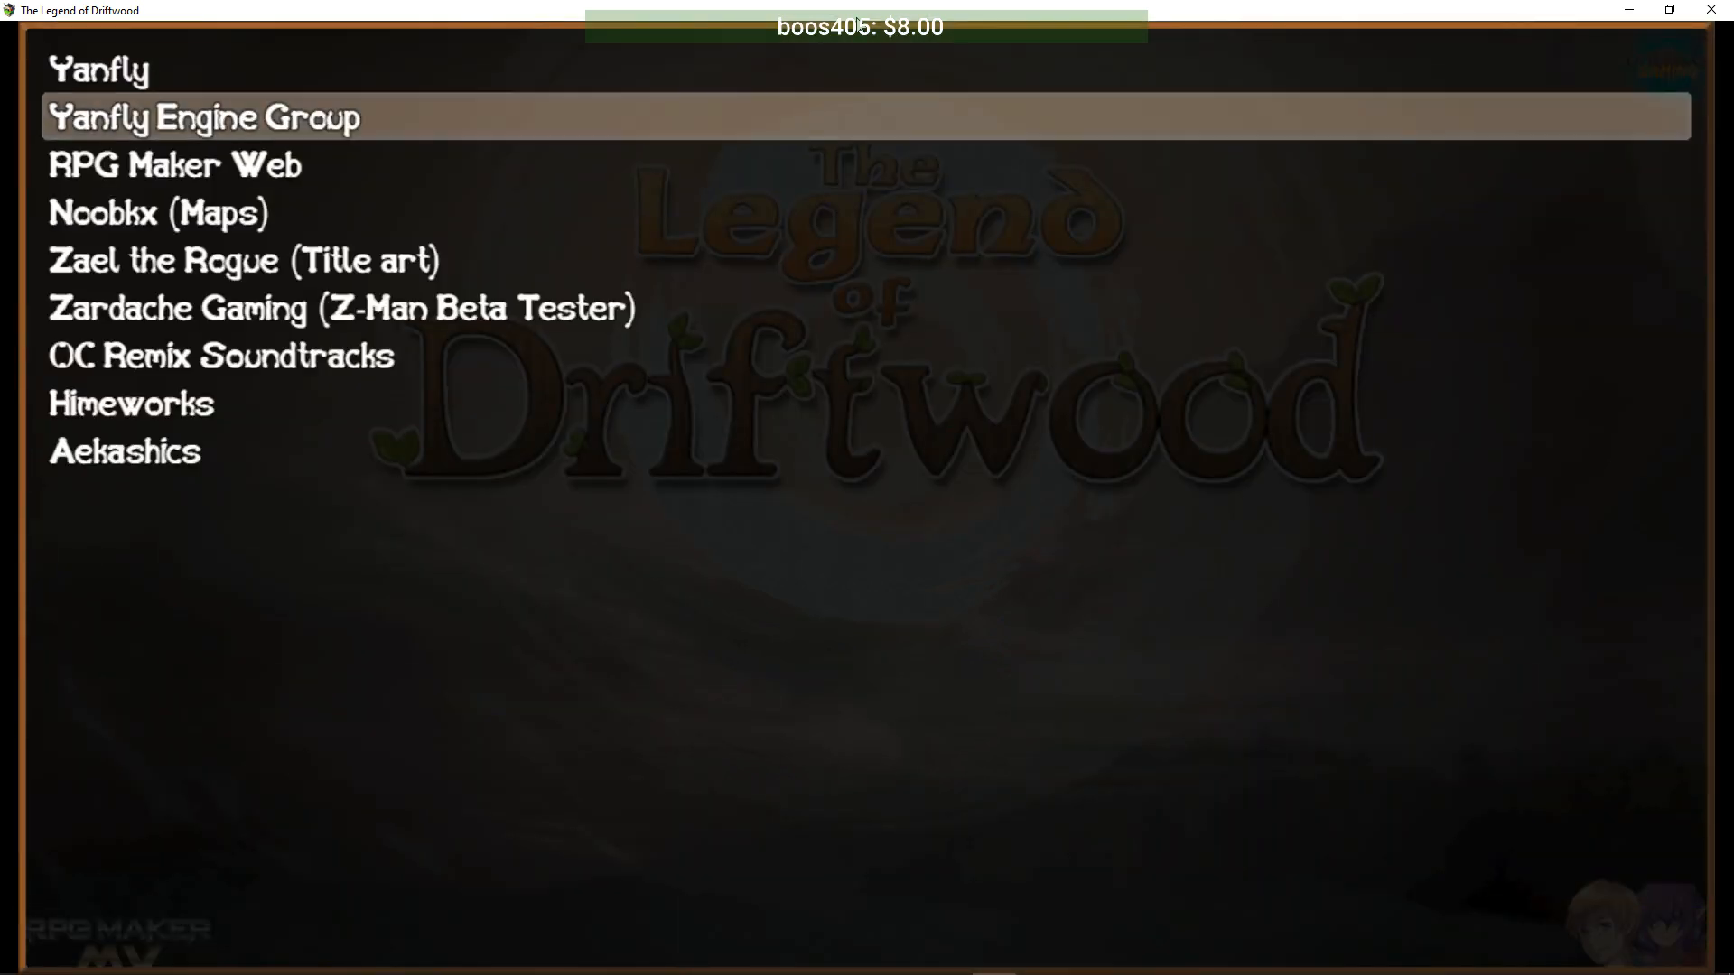
key(Down)
key(Down)
key(Down)
key(Down)
key(Down)
key(Down)
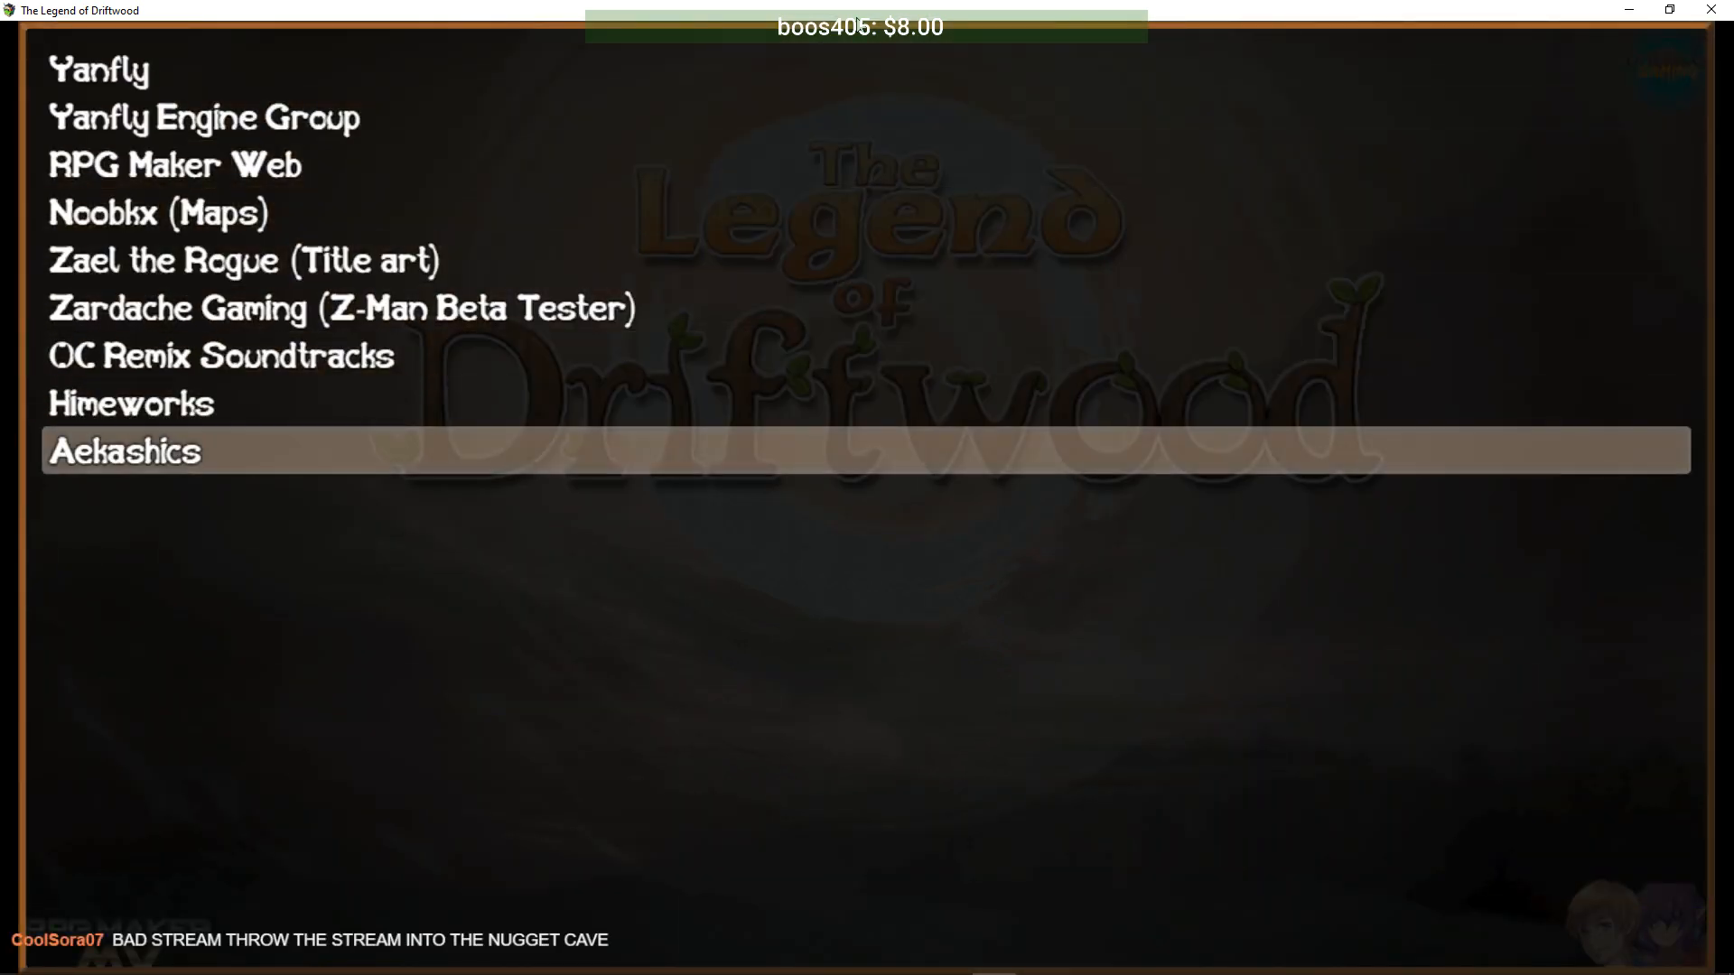
key(Down)
key(Down)
key(Down)
key(Down)
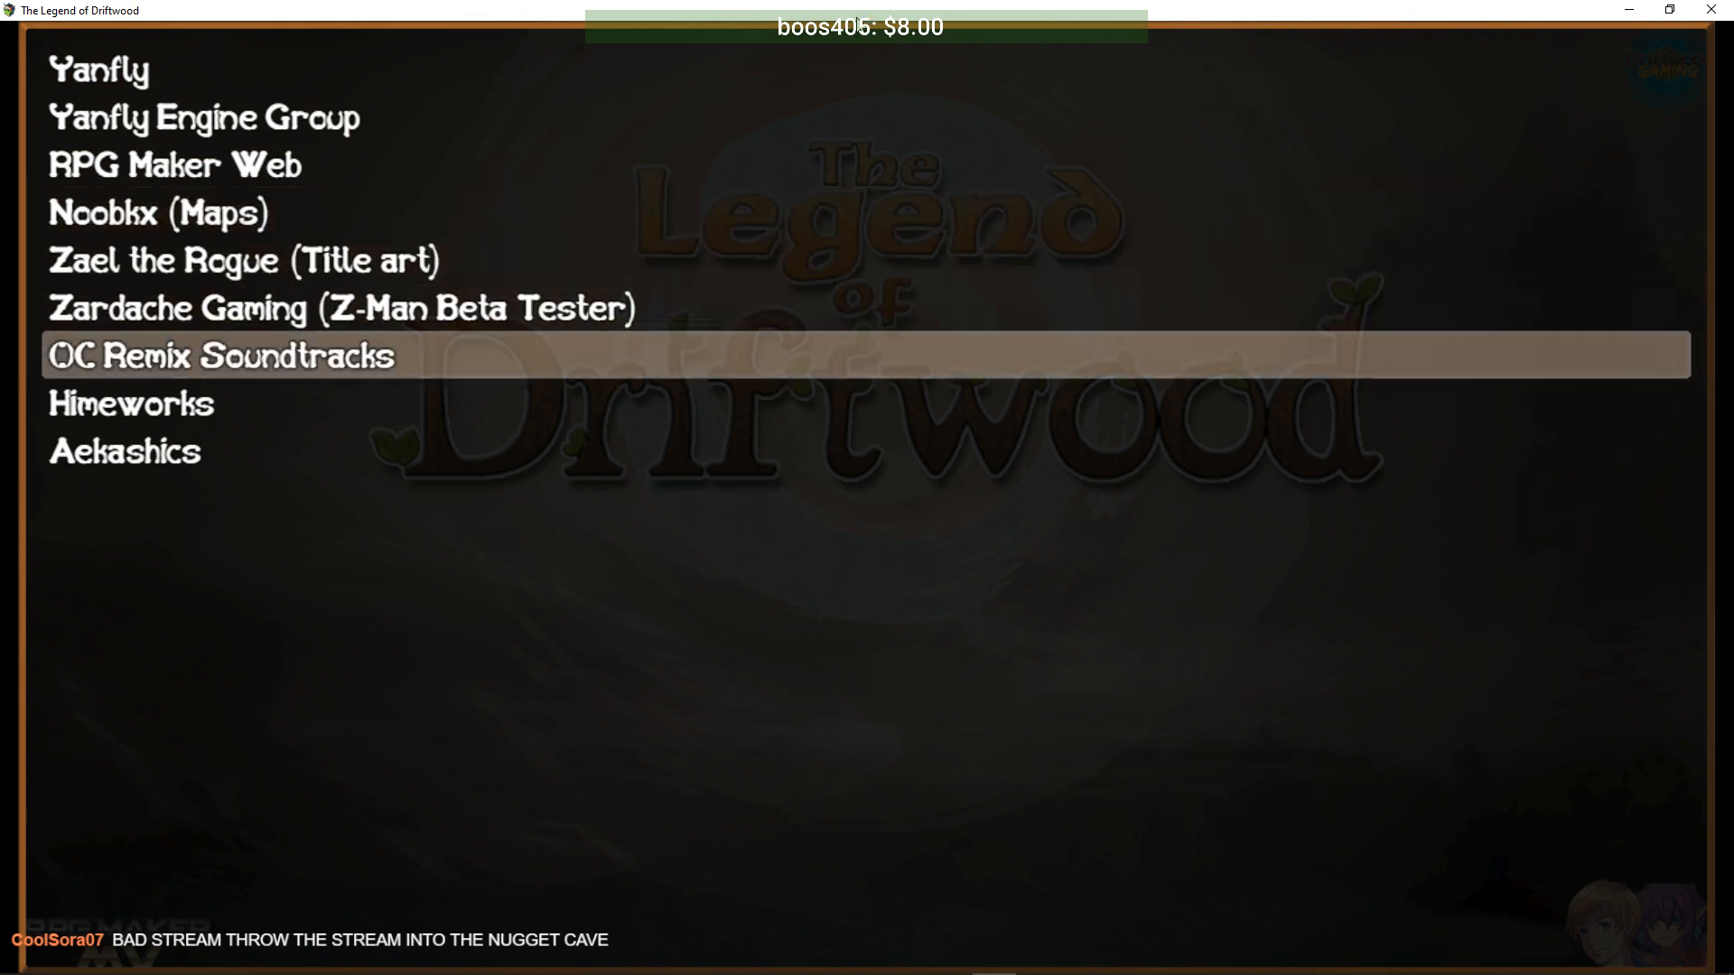
key(Escape)
key(Down)
key(Up)
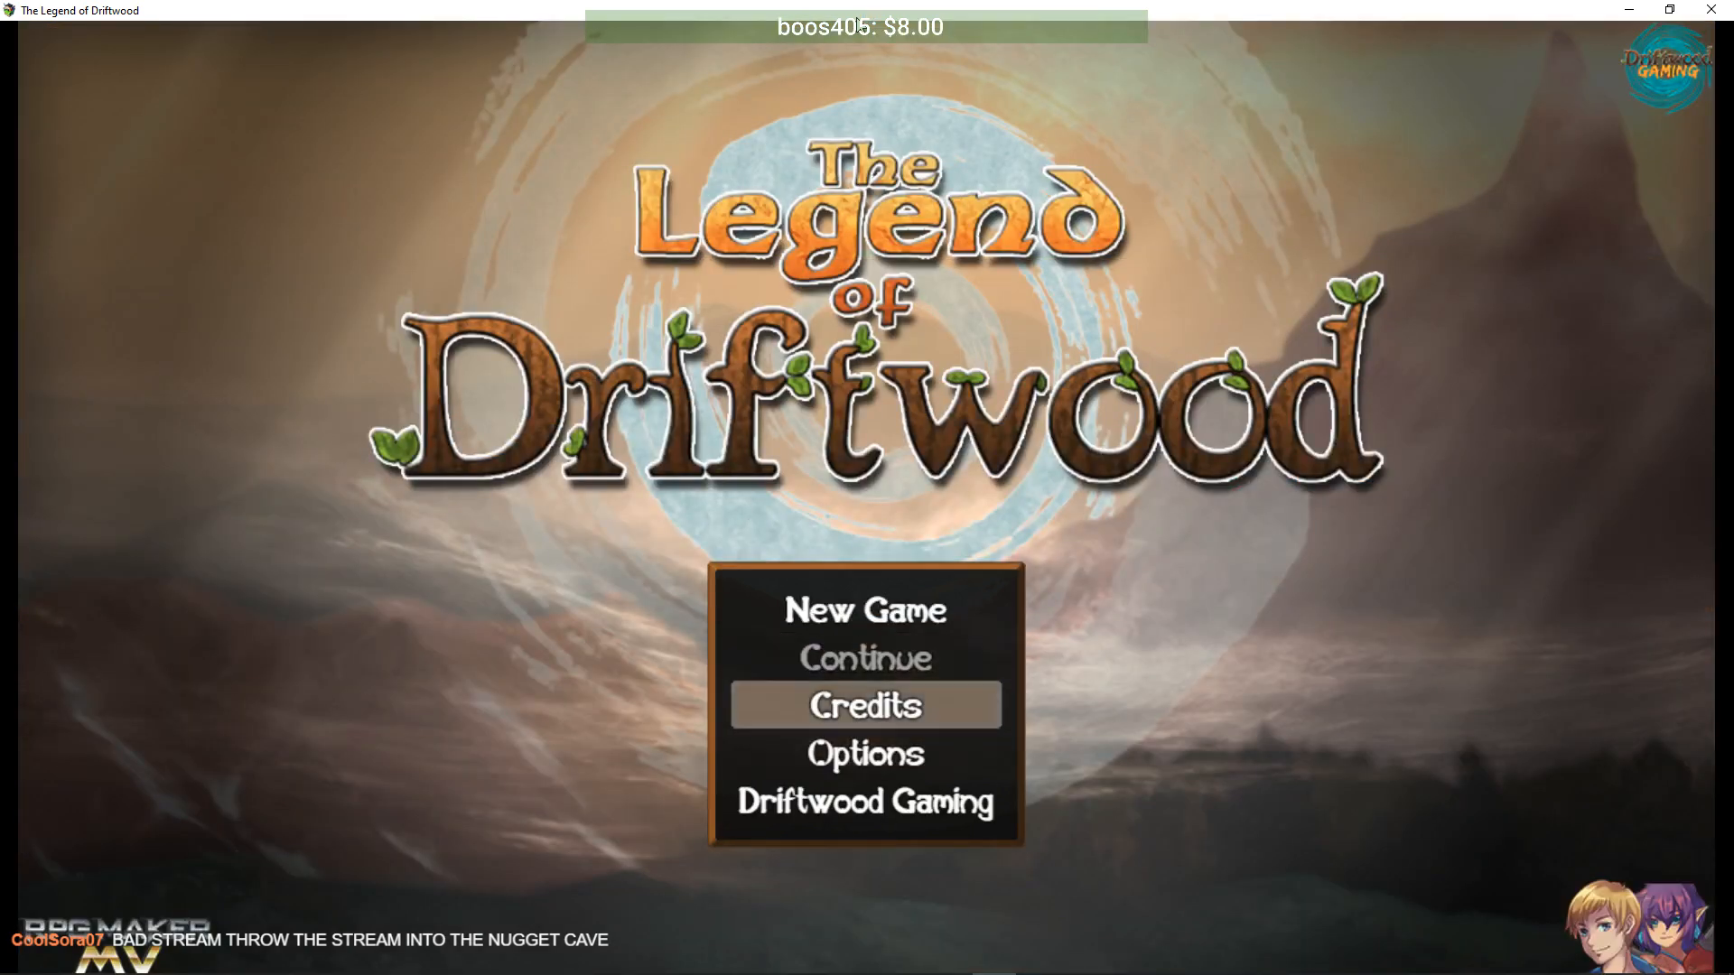
key(Return)
key(Down)
key(Down)
key(Down)
key(Down)
key(Down)
key(Down)
key(Down)
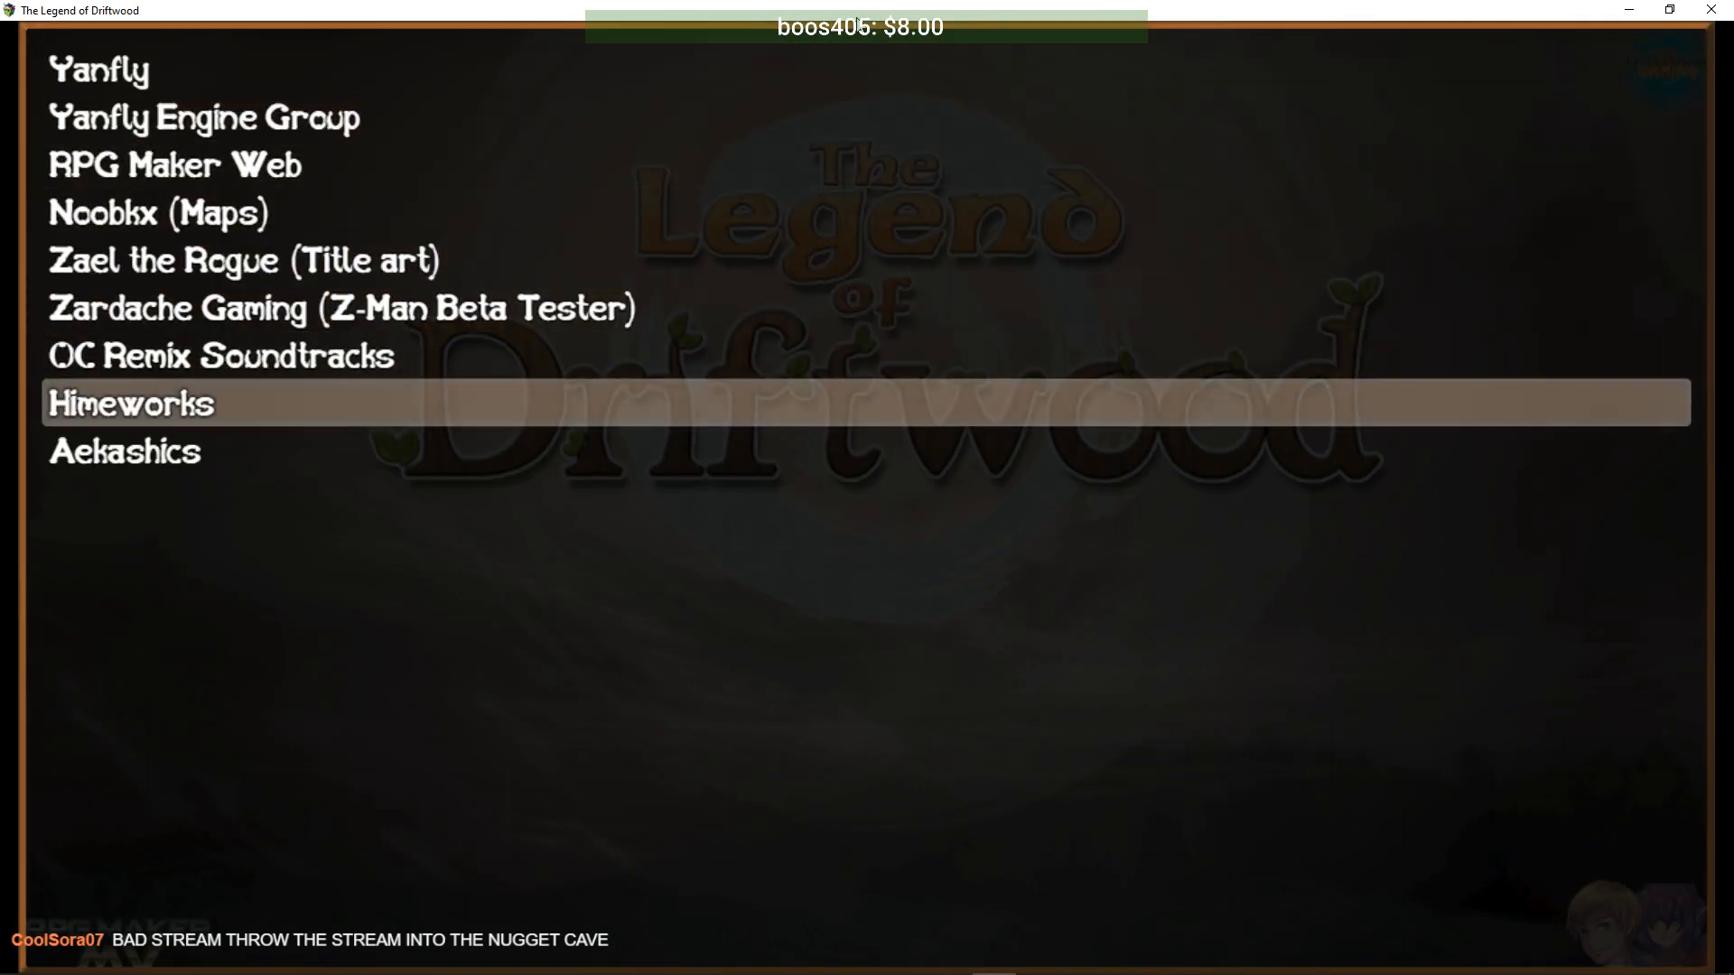
key(Down)
key(Down)
key(Down)
key(Down)
key(Down)
key(Down)
key(Down)
key(Down)
key(Down)
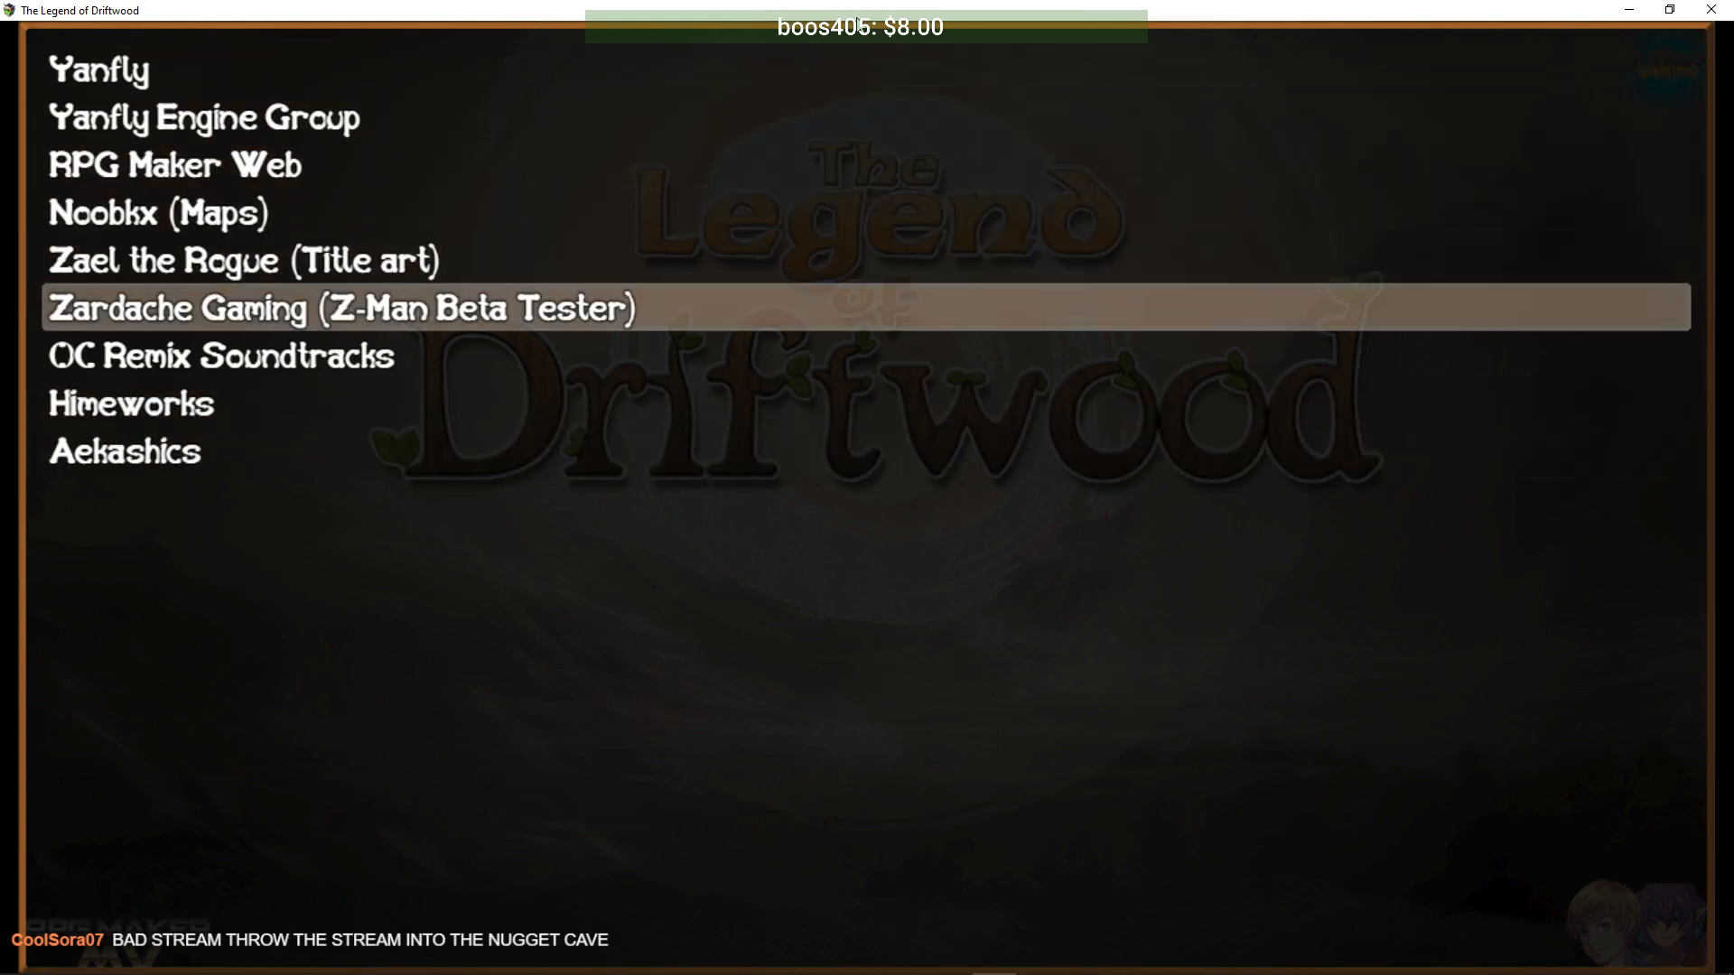
key(Escape)
- Open Options, switch Always Dash ON, and return to the title menu
key(Down)
key(Down)
key(Up)
key(Up)
key(Down)
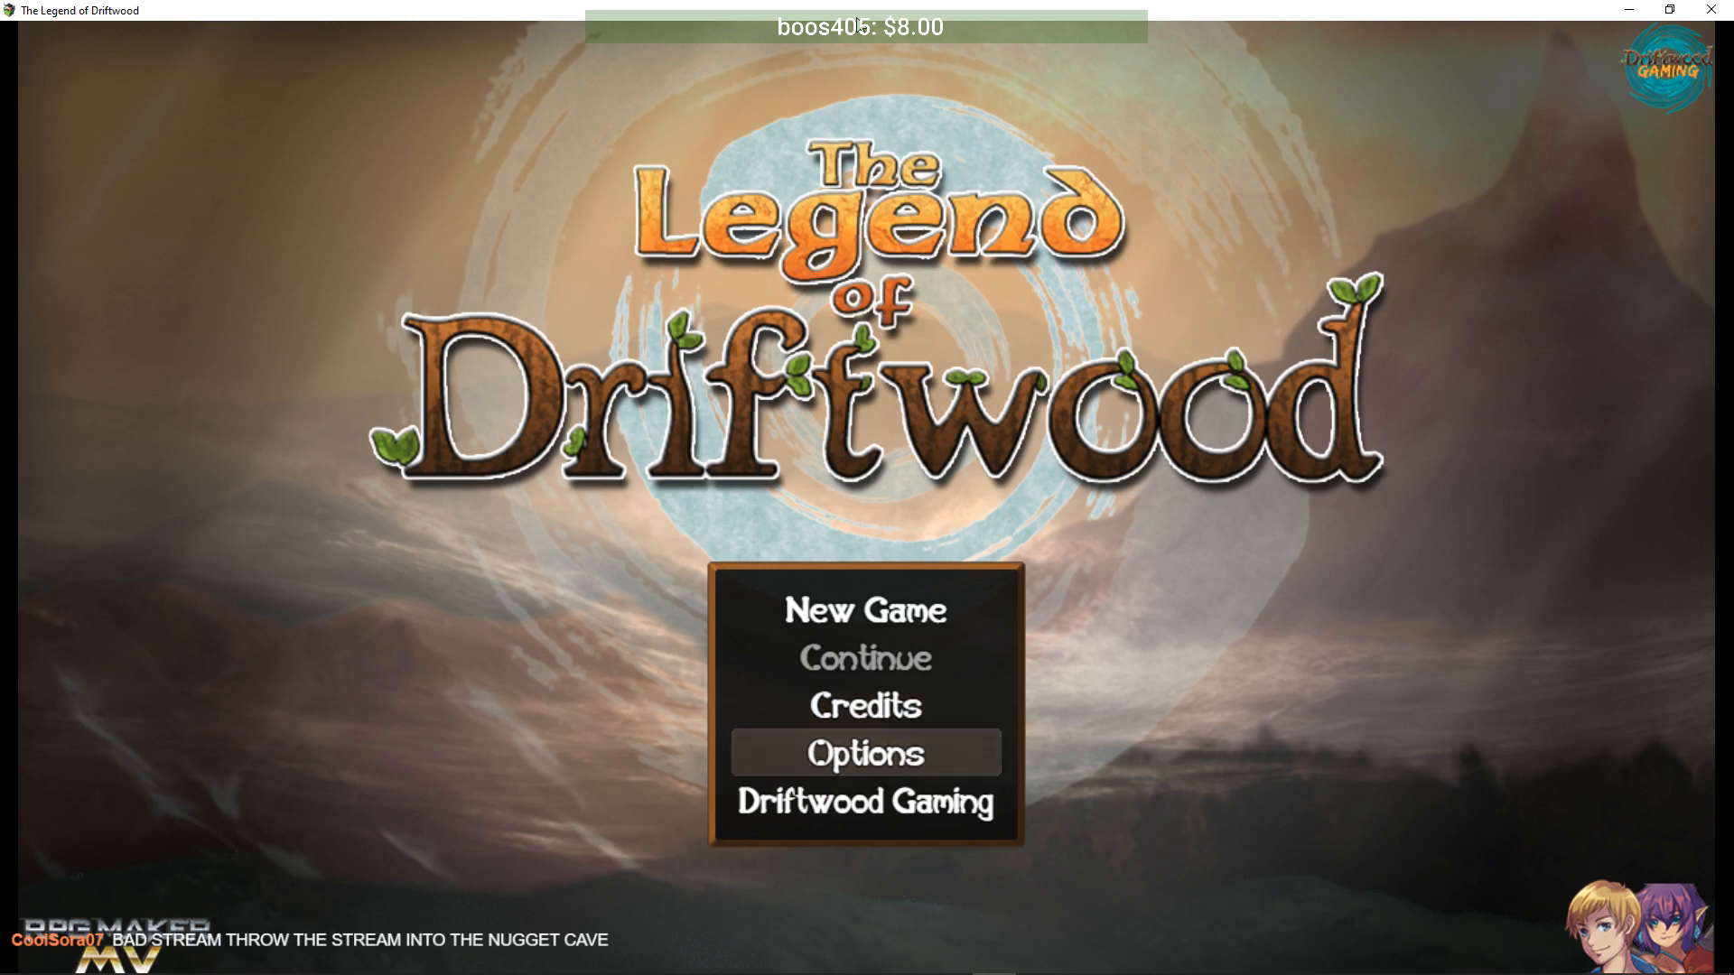
key(Down)
key(Up)
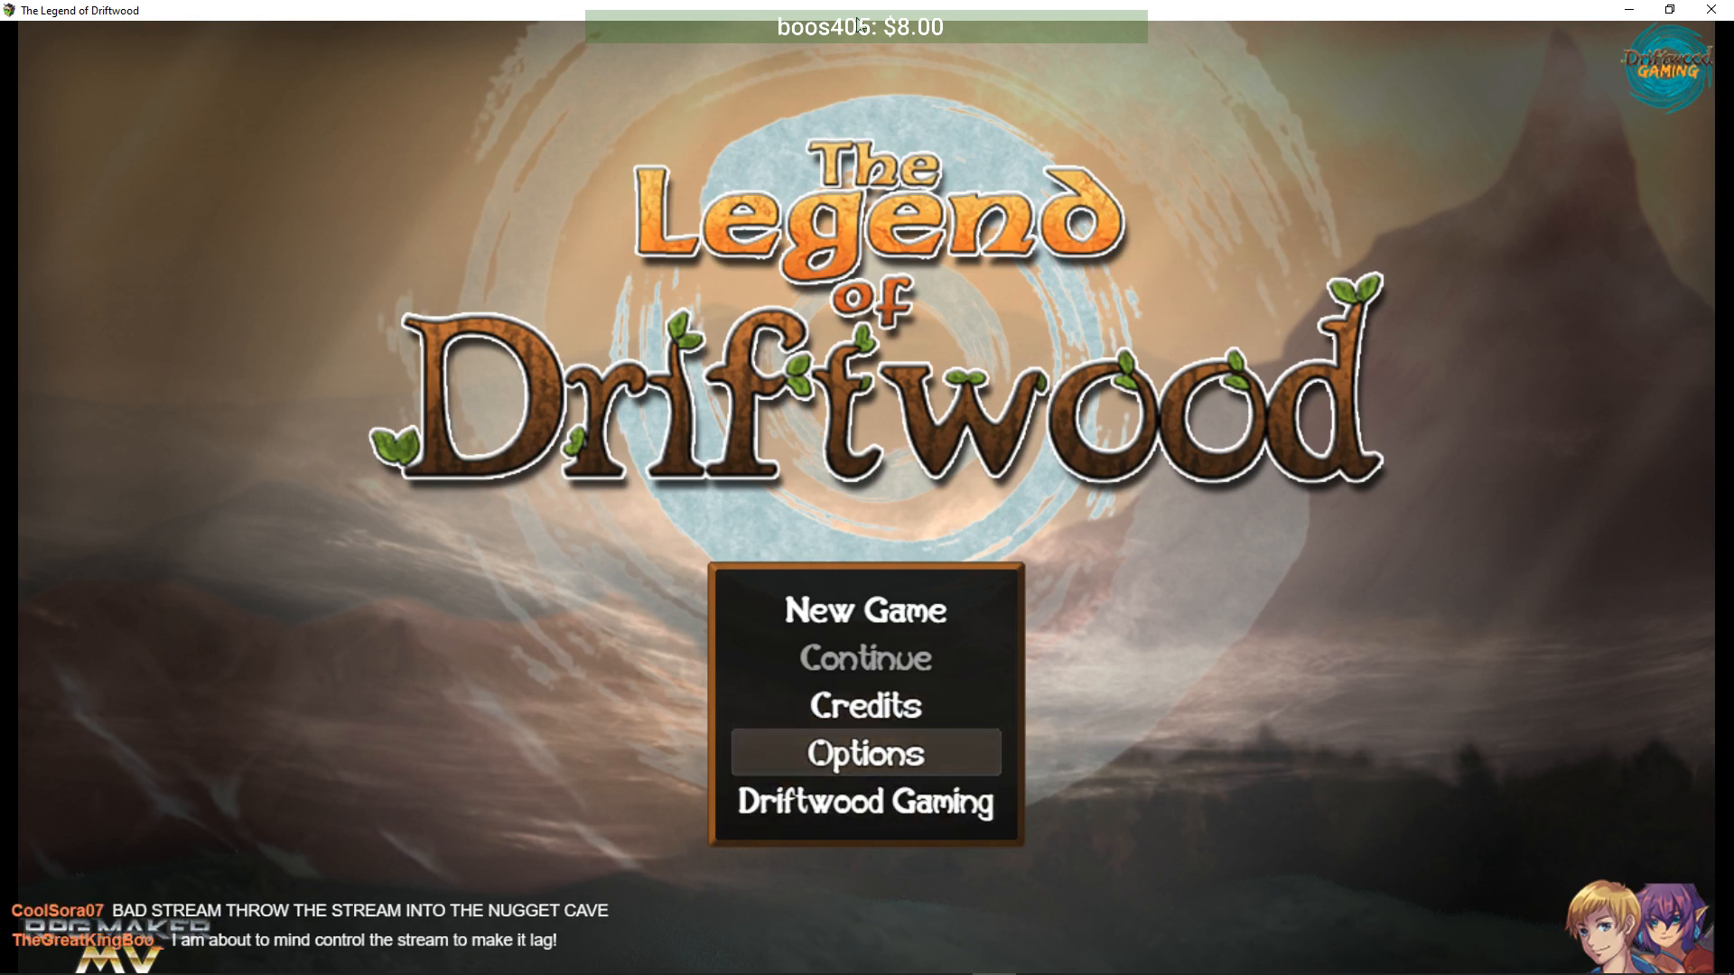
key(Up)
key(Down)
key(Return)
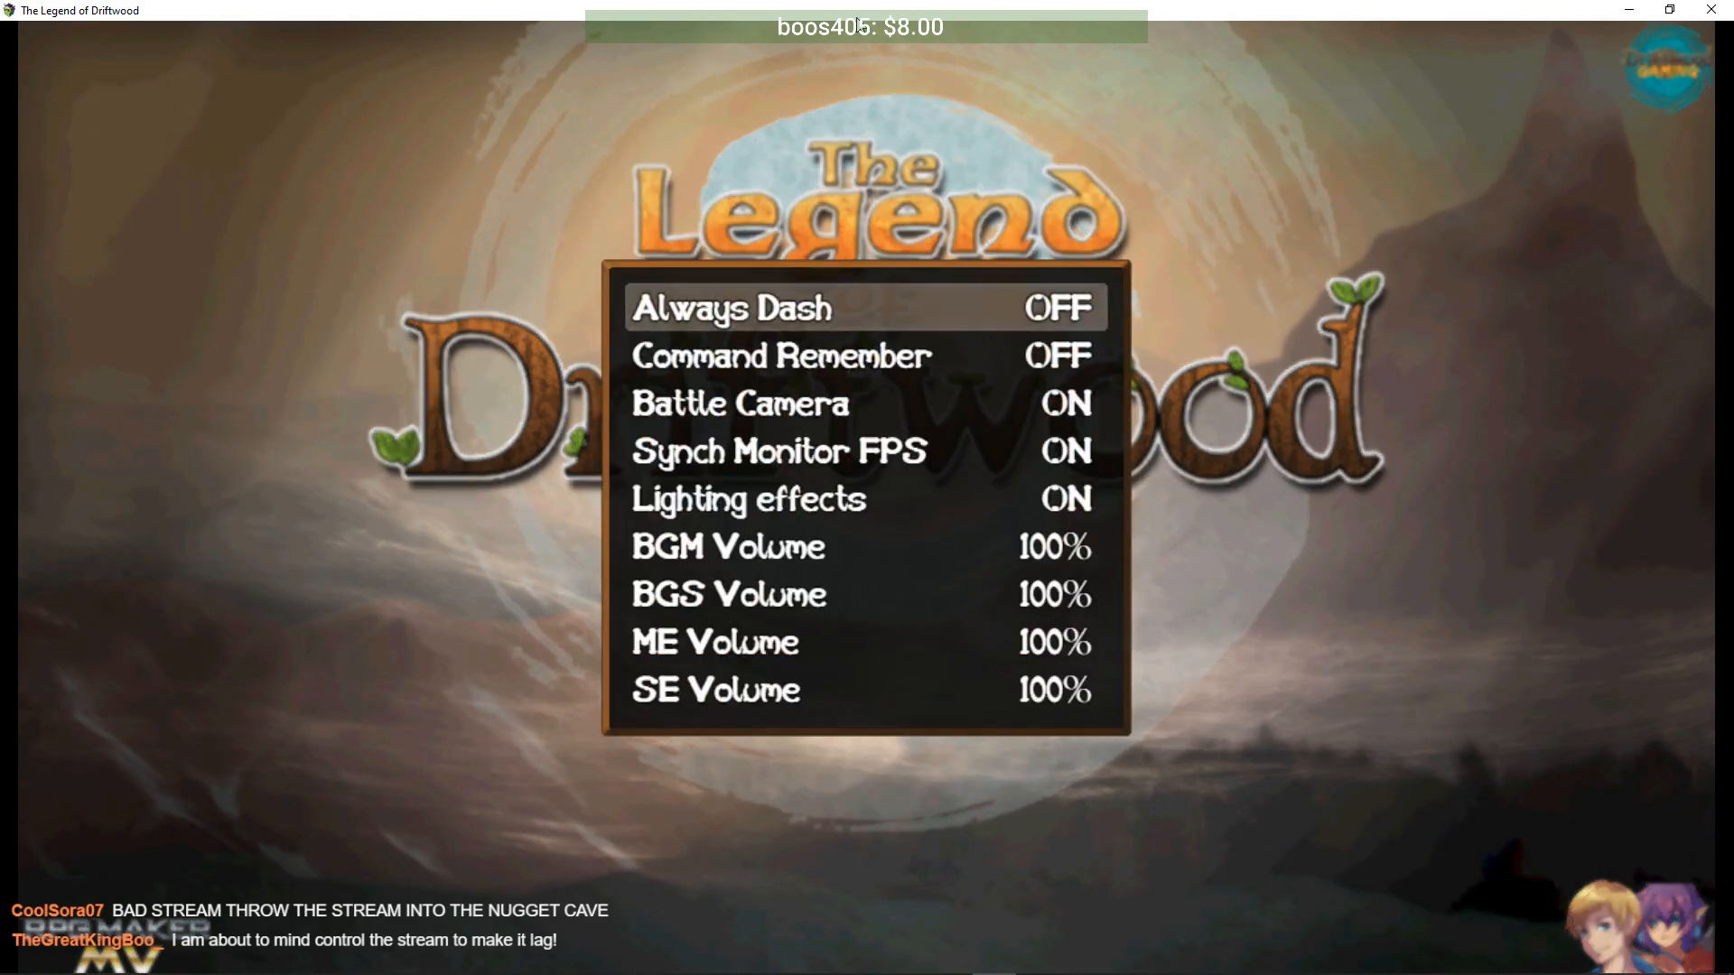
key(Return)
key(Down)
key(Down)
key(Down)
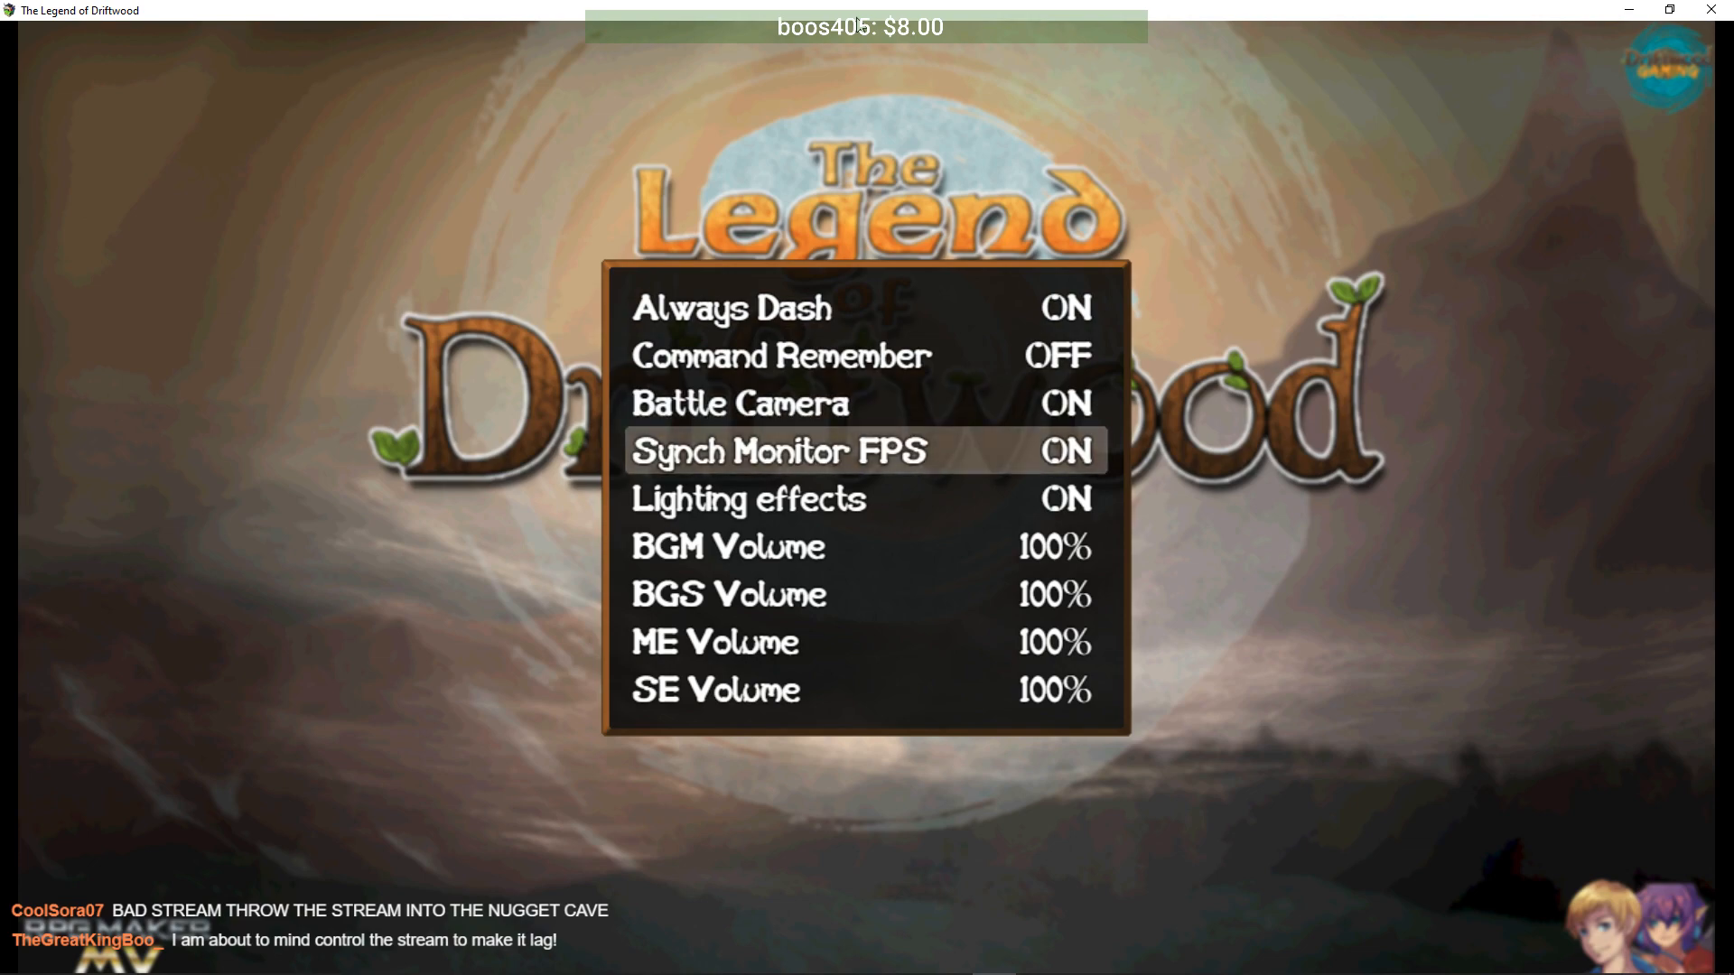
key(Escape)
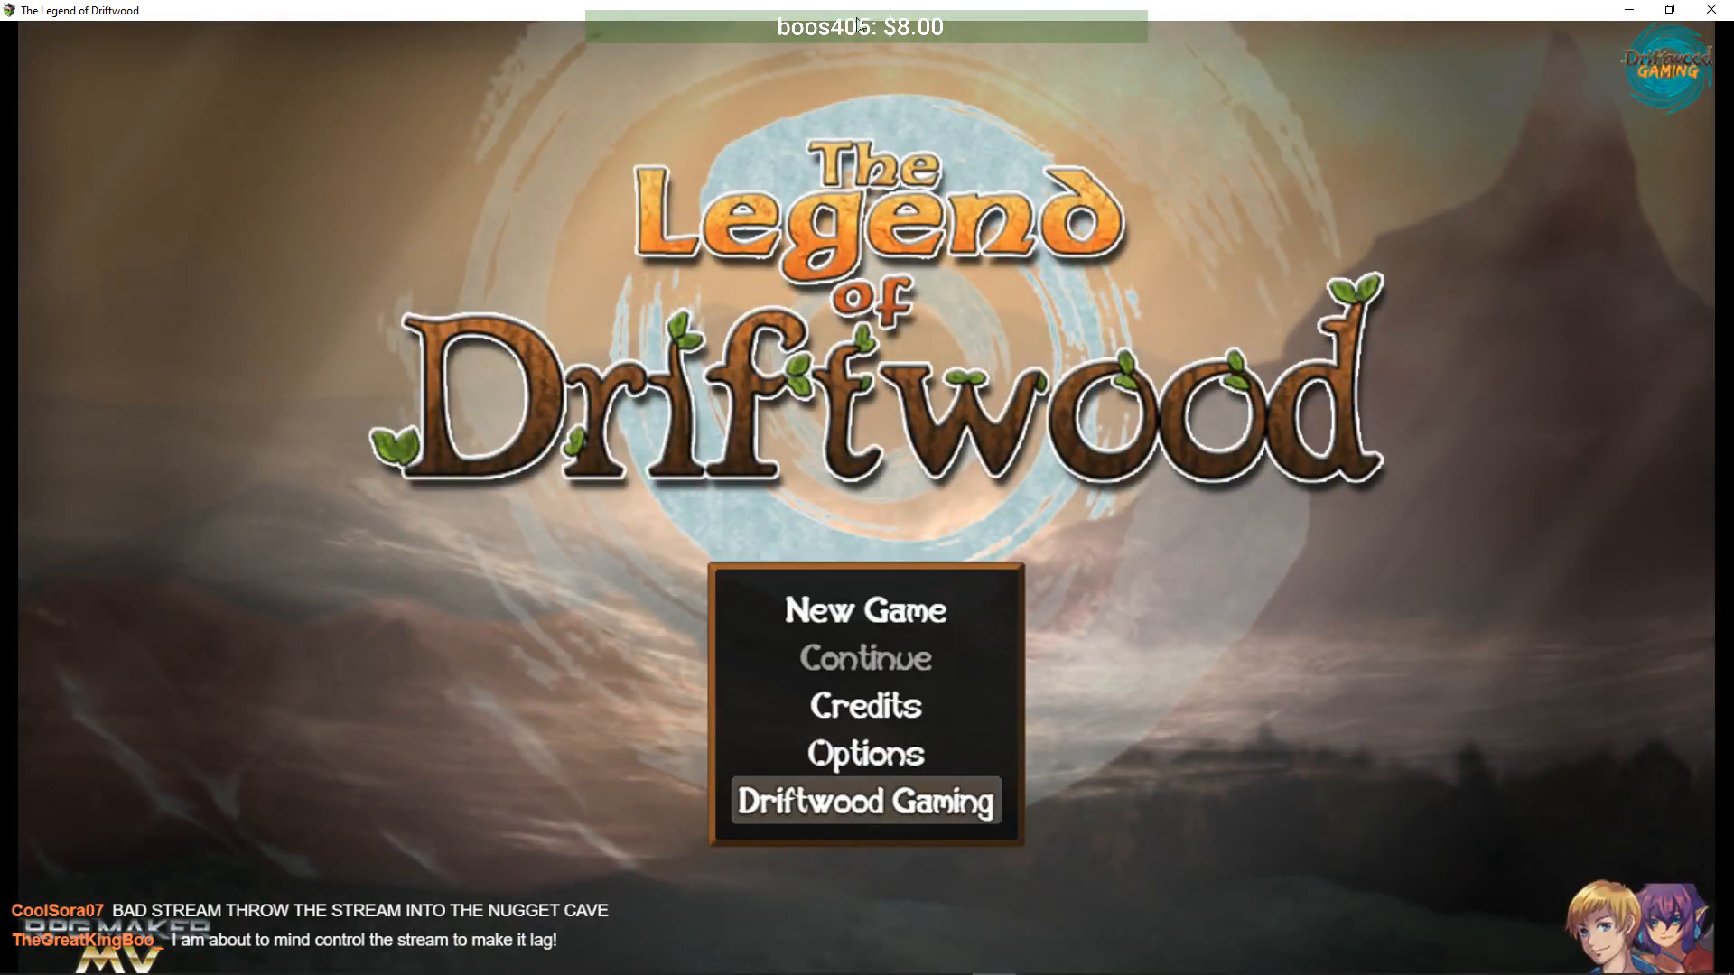
- Start a New Game and advance through the mercenary and dinner intro dialogue
key(Return)
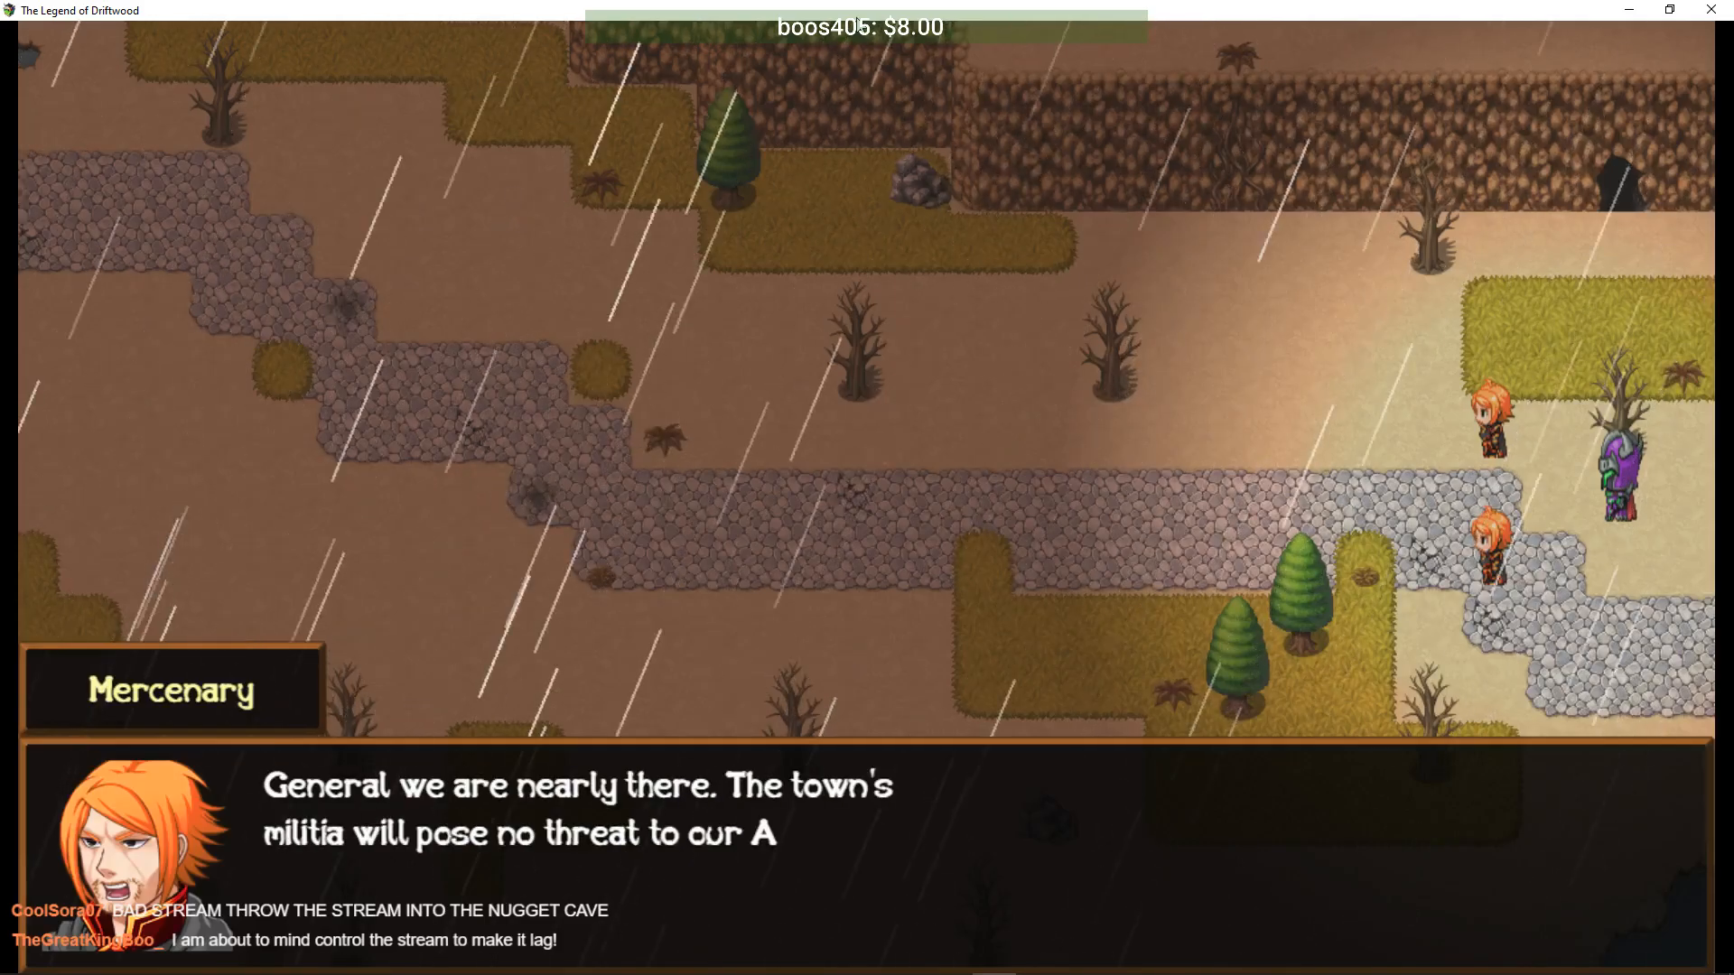
key(Return)
key(Return)
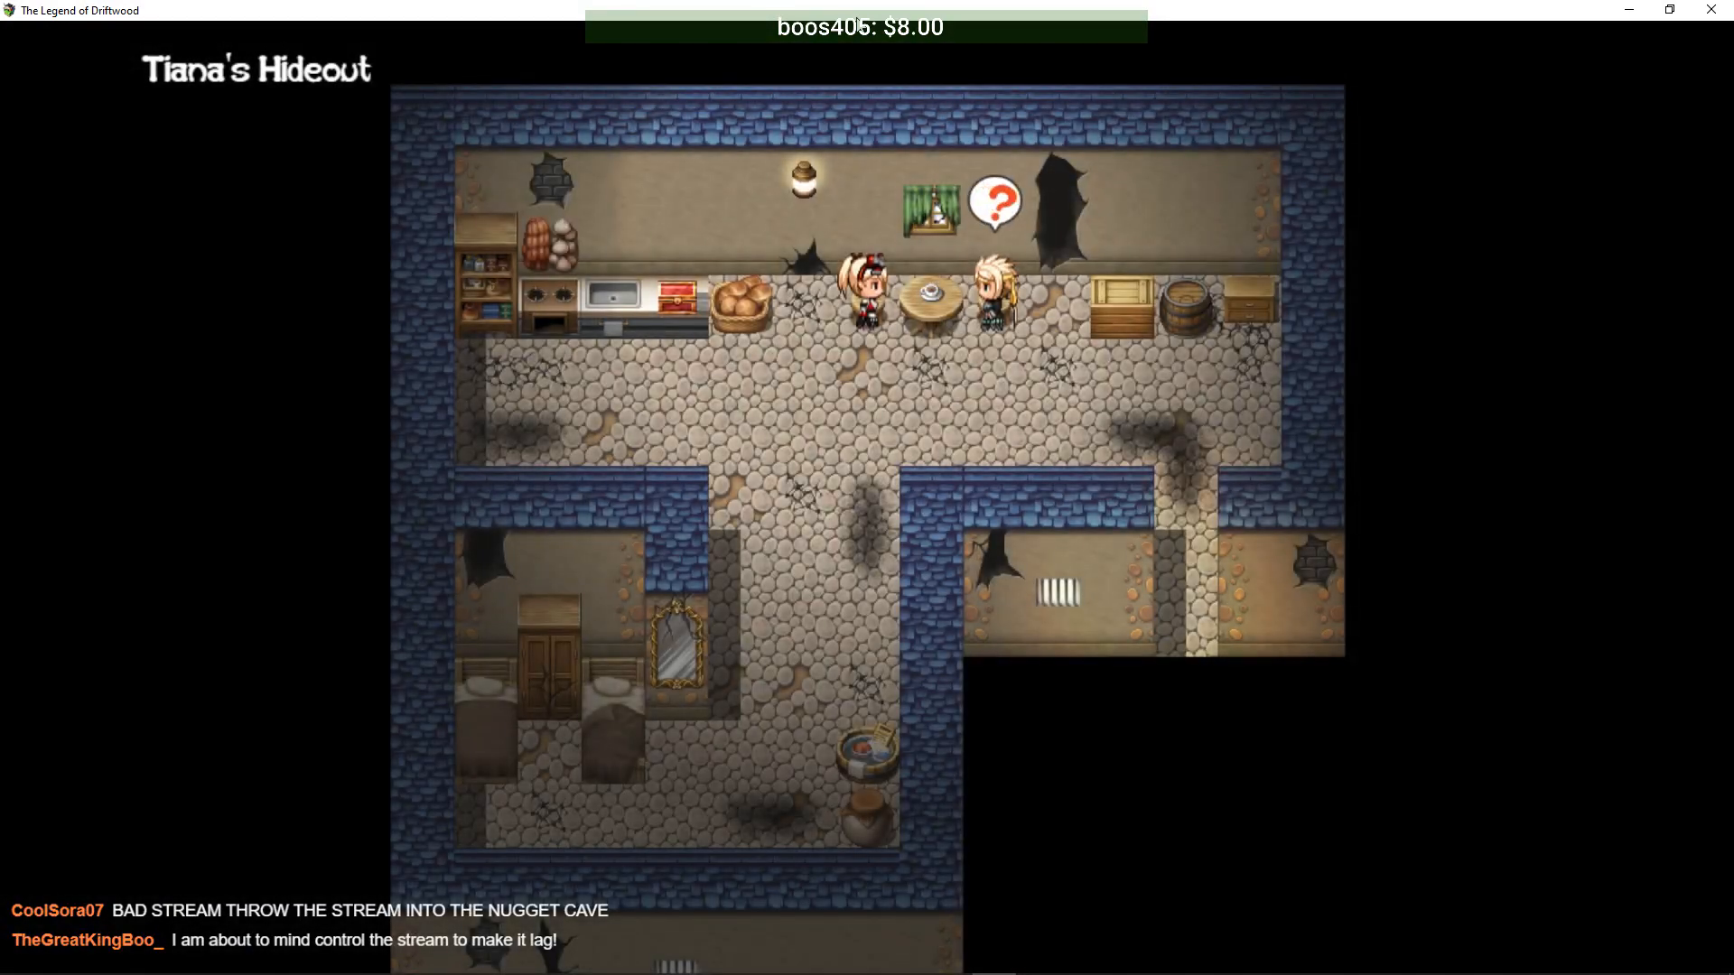
key(Return)
key(Return)
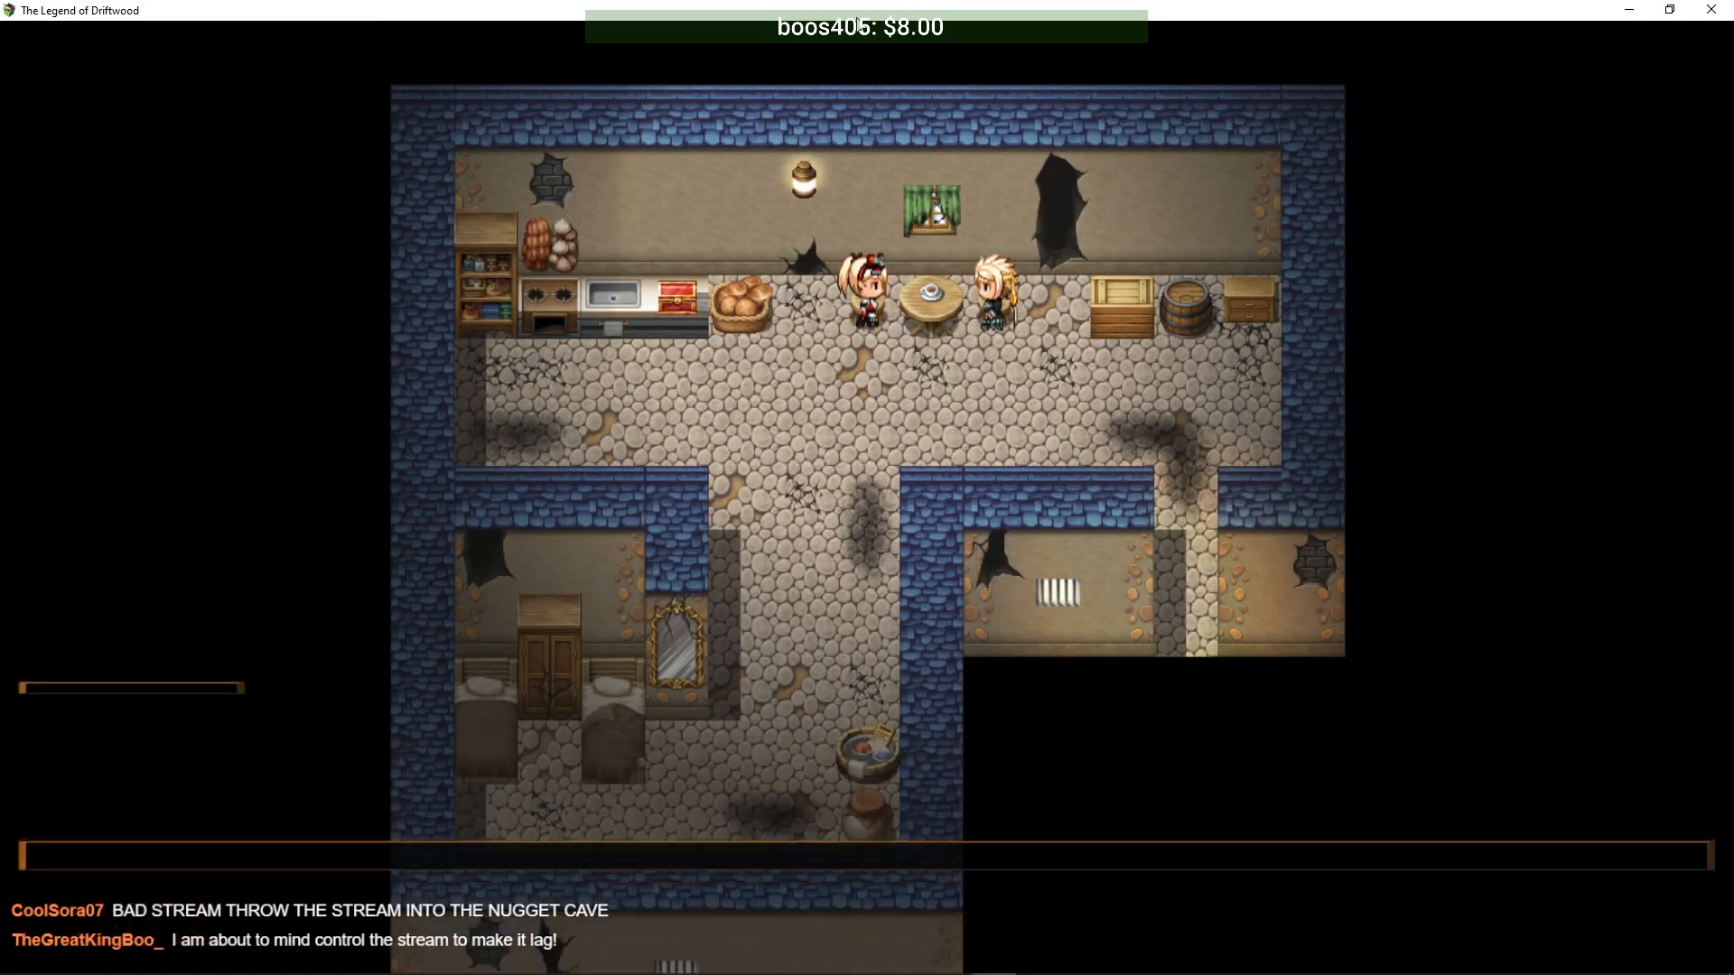
key(Return)
key(Return)
key(Return)
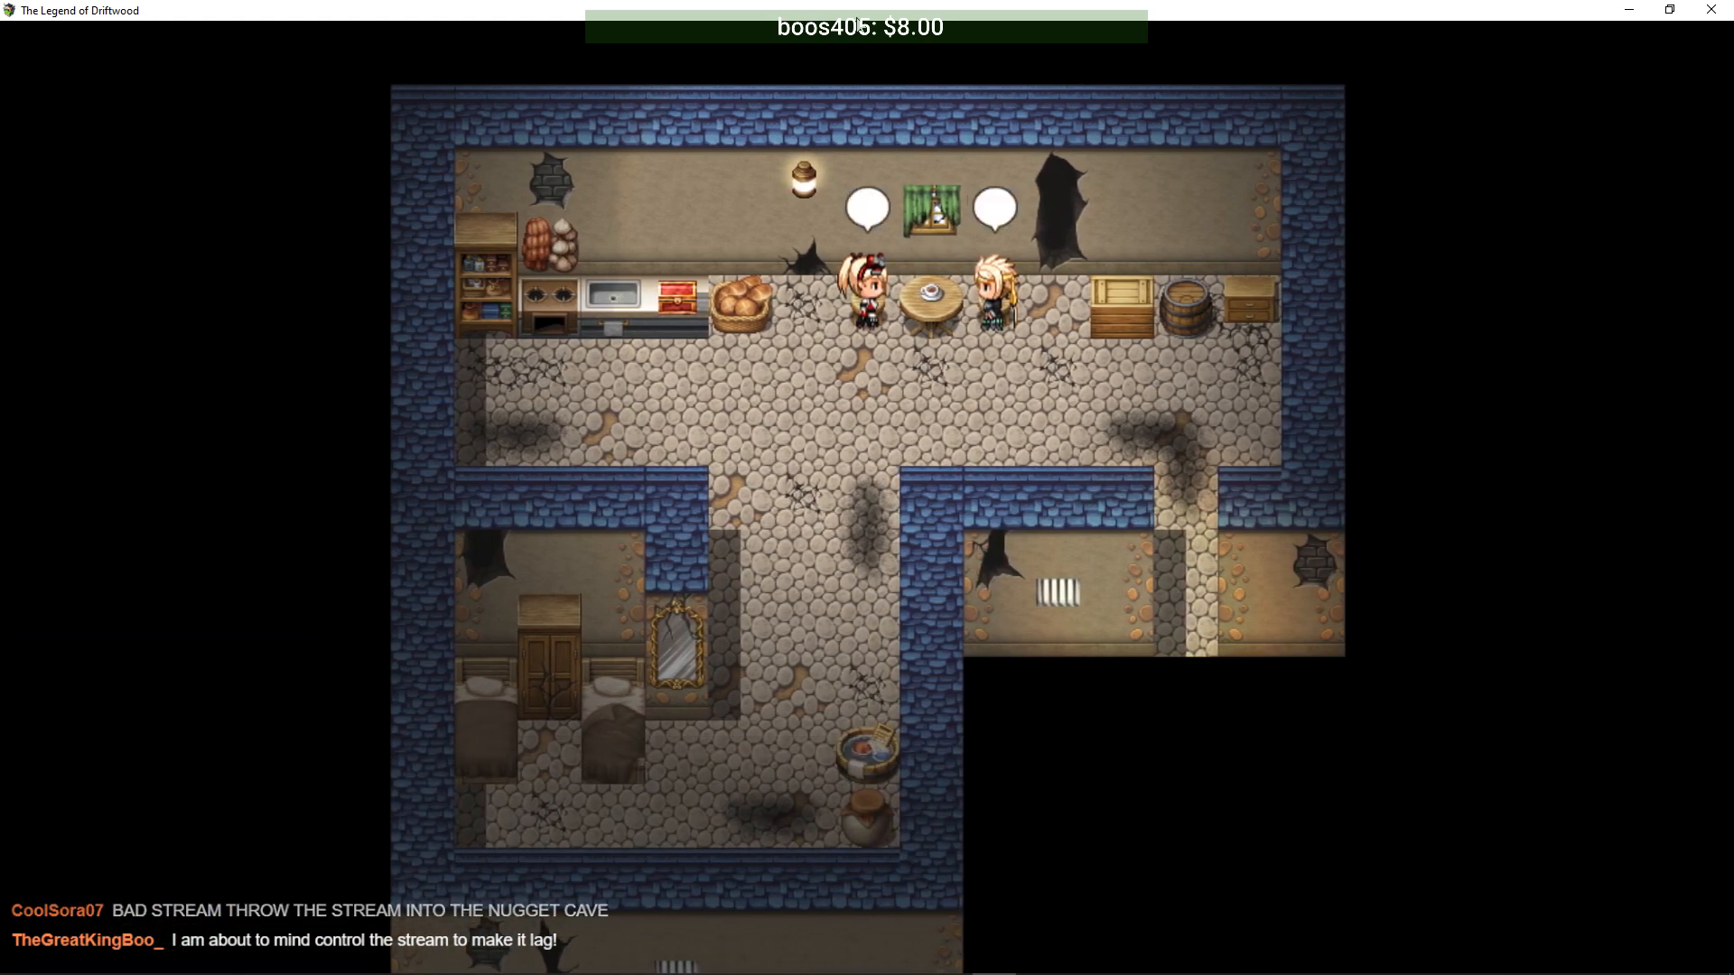
key(Return)
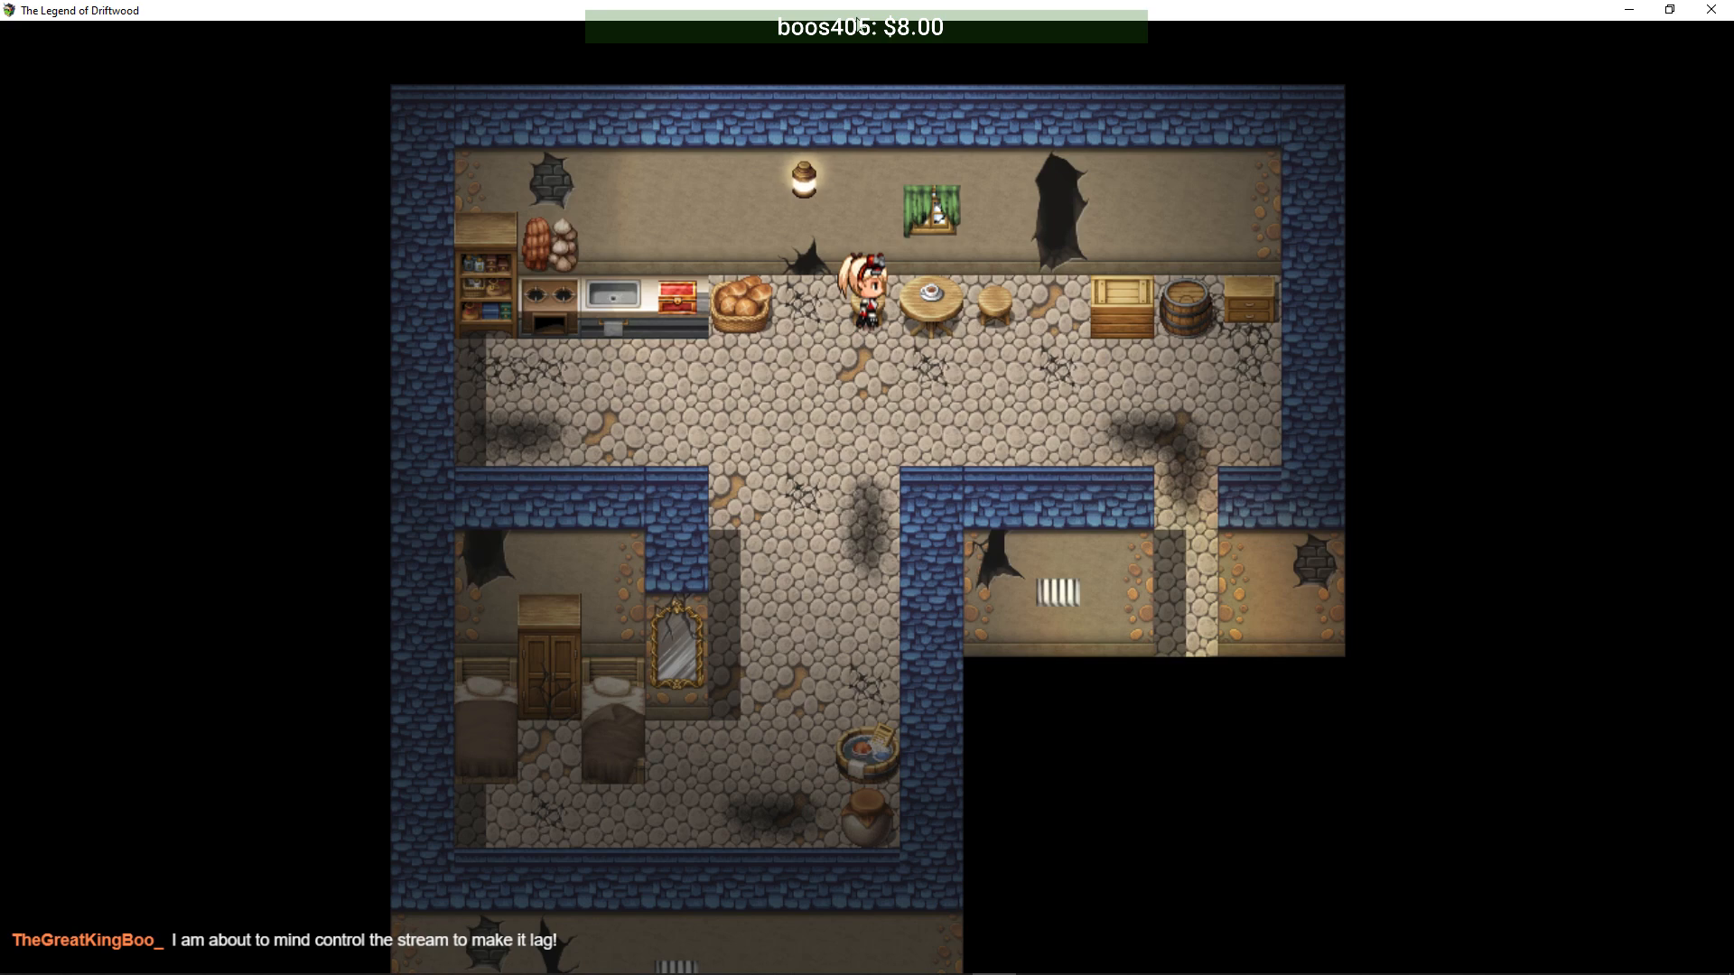
- Take the Song Randomizer from the red chest and Pheonix Brew from the kitchen shelf, then search the jar
key(Down)
key(Left)
key(Left)
key(Left)
key(Up)
key(Return)
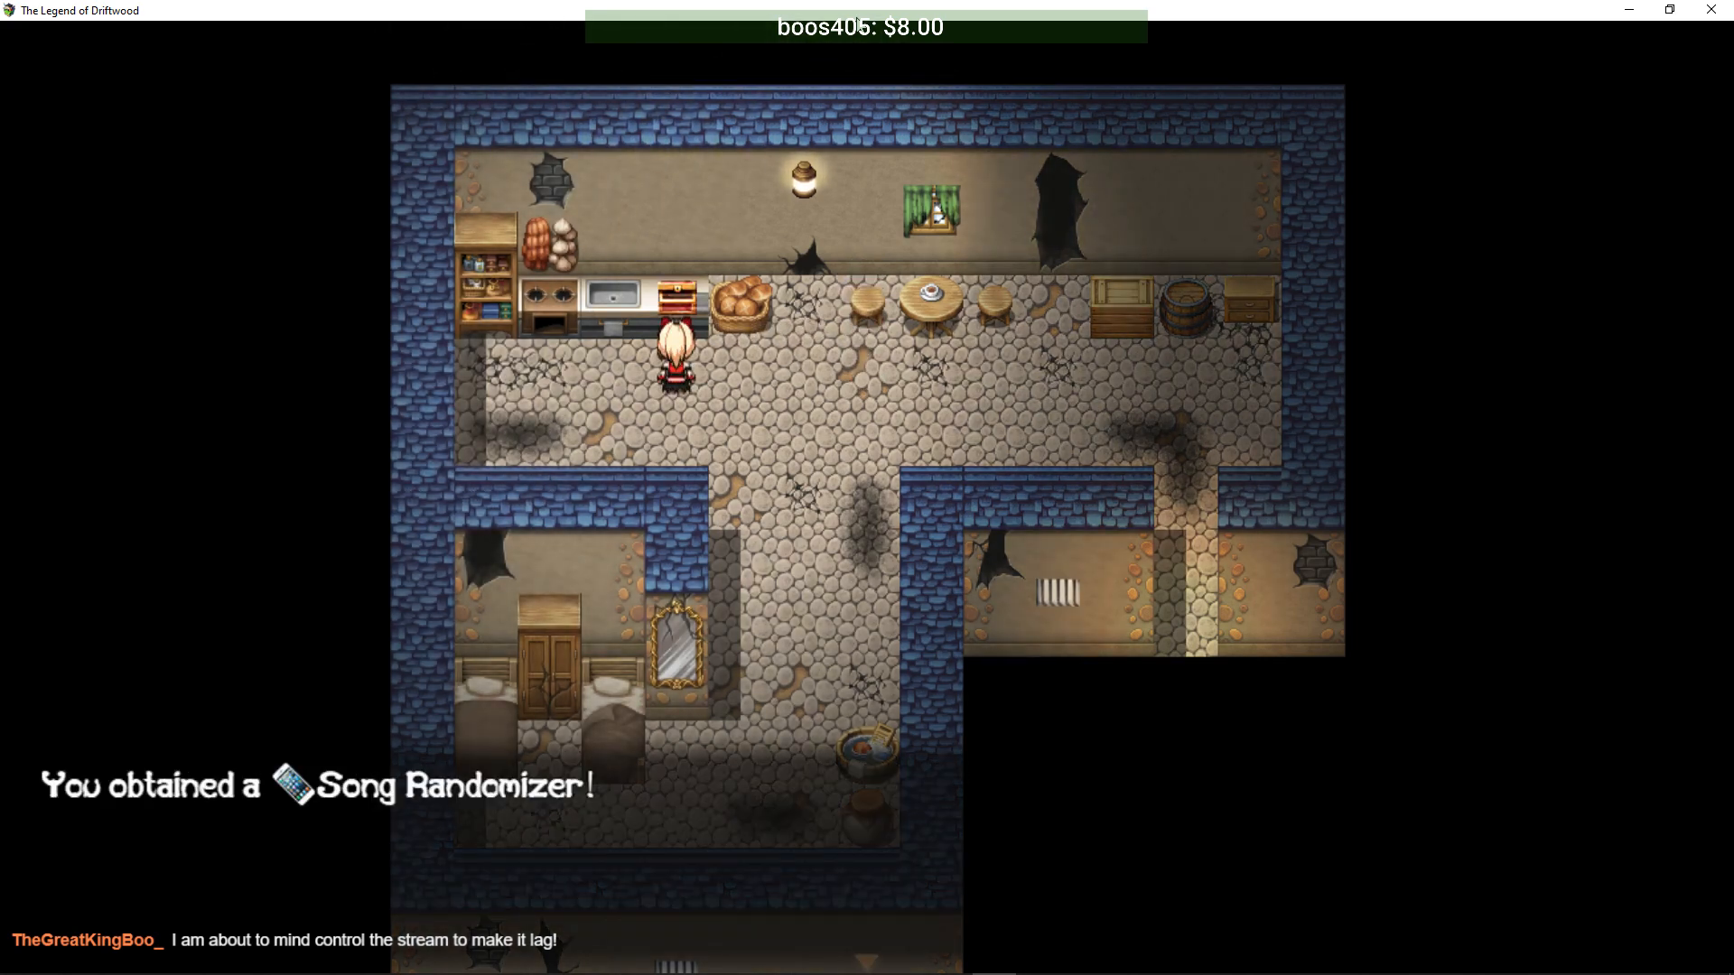
key(Return)
key(Left)
key(Left)
key(Left)
key(Up)
key(Return)
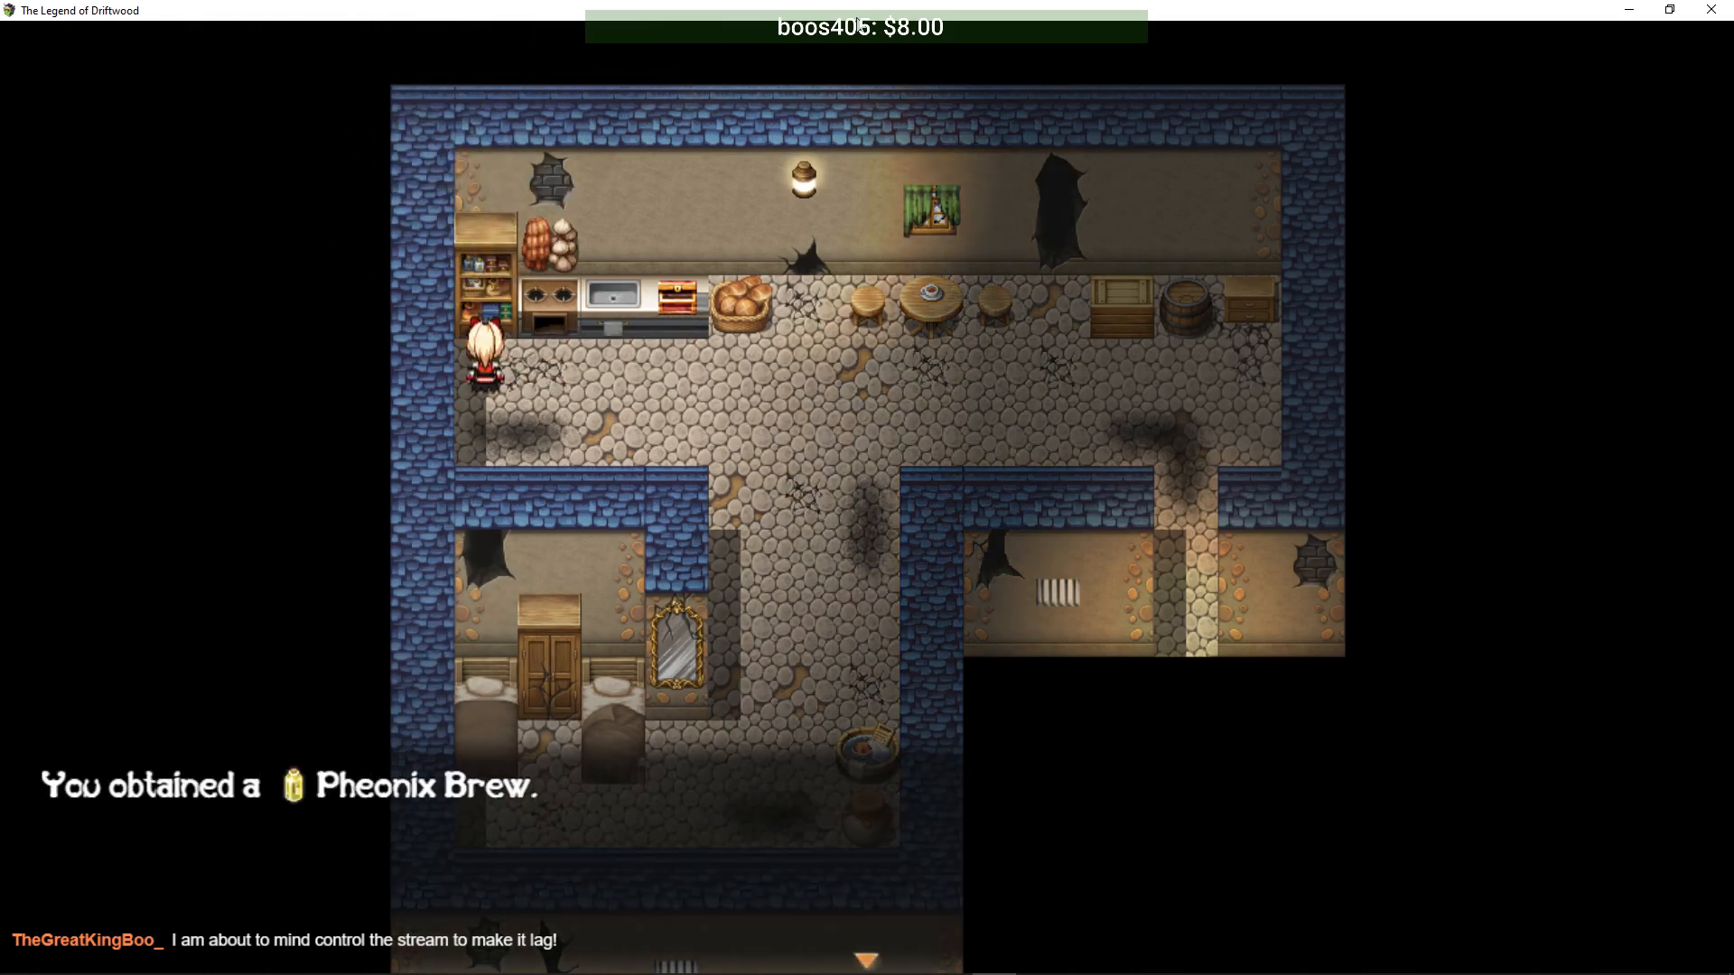
key(Return)
key(Right)
key(Right)
key(Right)
key(Right)
key(Down)
key(Down)
key(Down)
key(Down)
key(Down)
key(Down)
key(Down)
key(Right)
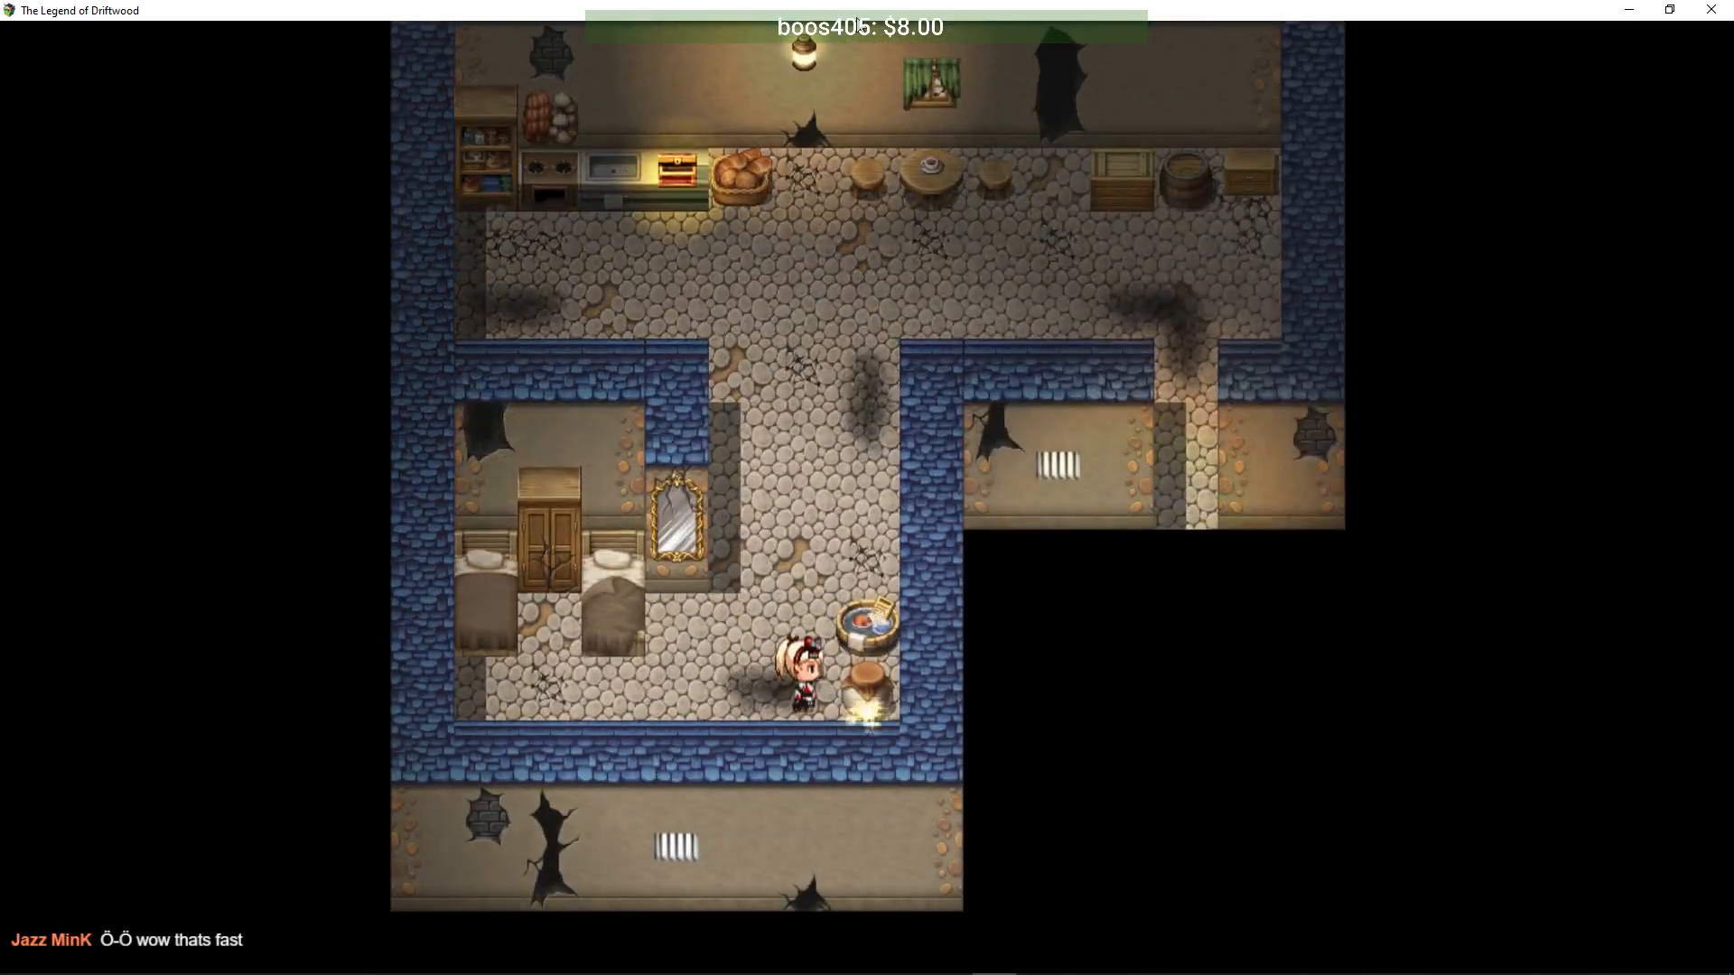
key(Return)
- Collect the jar's Tinticure, then search the bedroom wardrobe and the kitchen cabinet
key(Return)
key(Left)
key(Left)
key(Left)
key(Left)
key(Left)
key(Left)
key(Up)
key(Return)
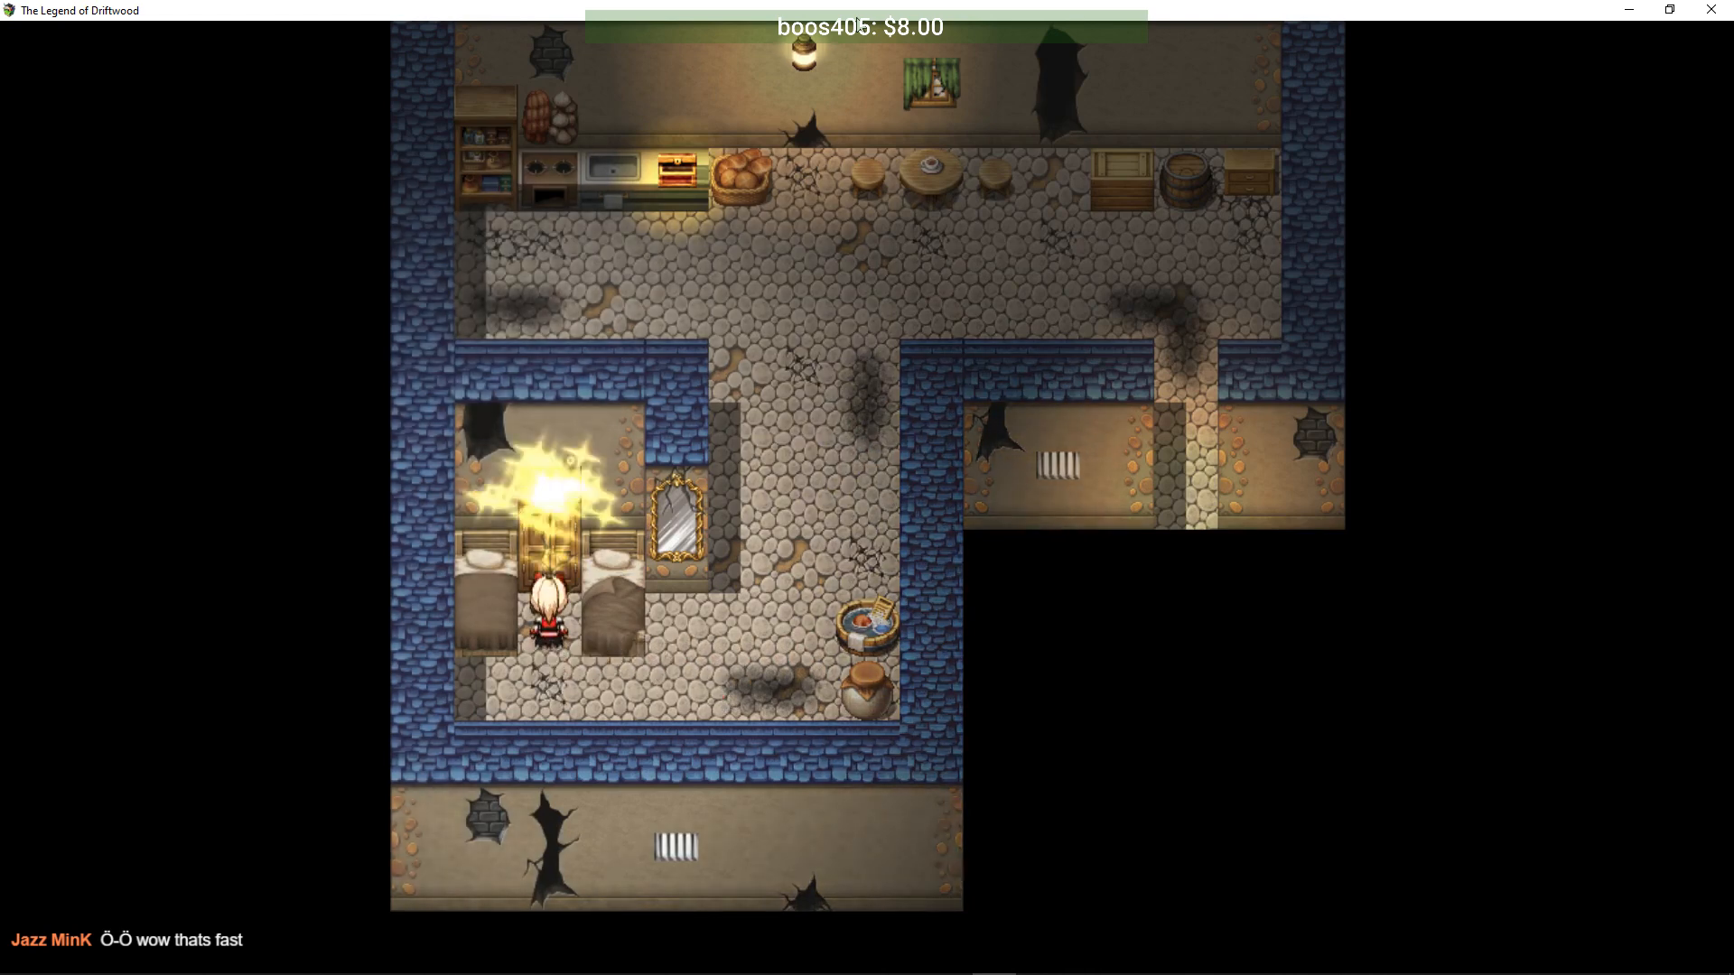
key(Return)
key(Down)
key(Right)
key(Right)
key(Right)
key(Right)
key(Right)
key(Up)
key(Up)
key(Up)
key(Up)
key(Up)
key(Up)
key(Up)
key(Up)
key(Up)
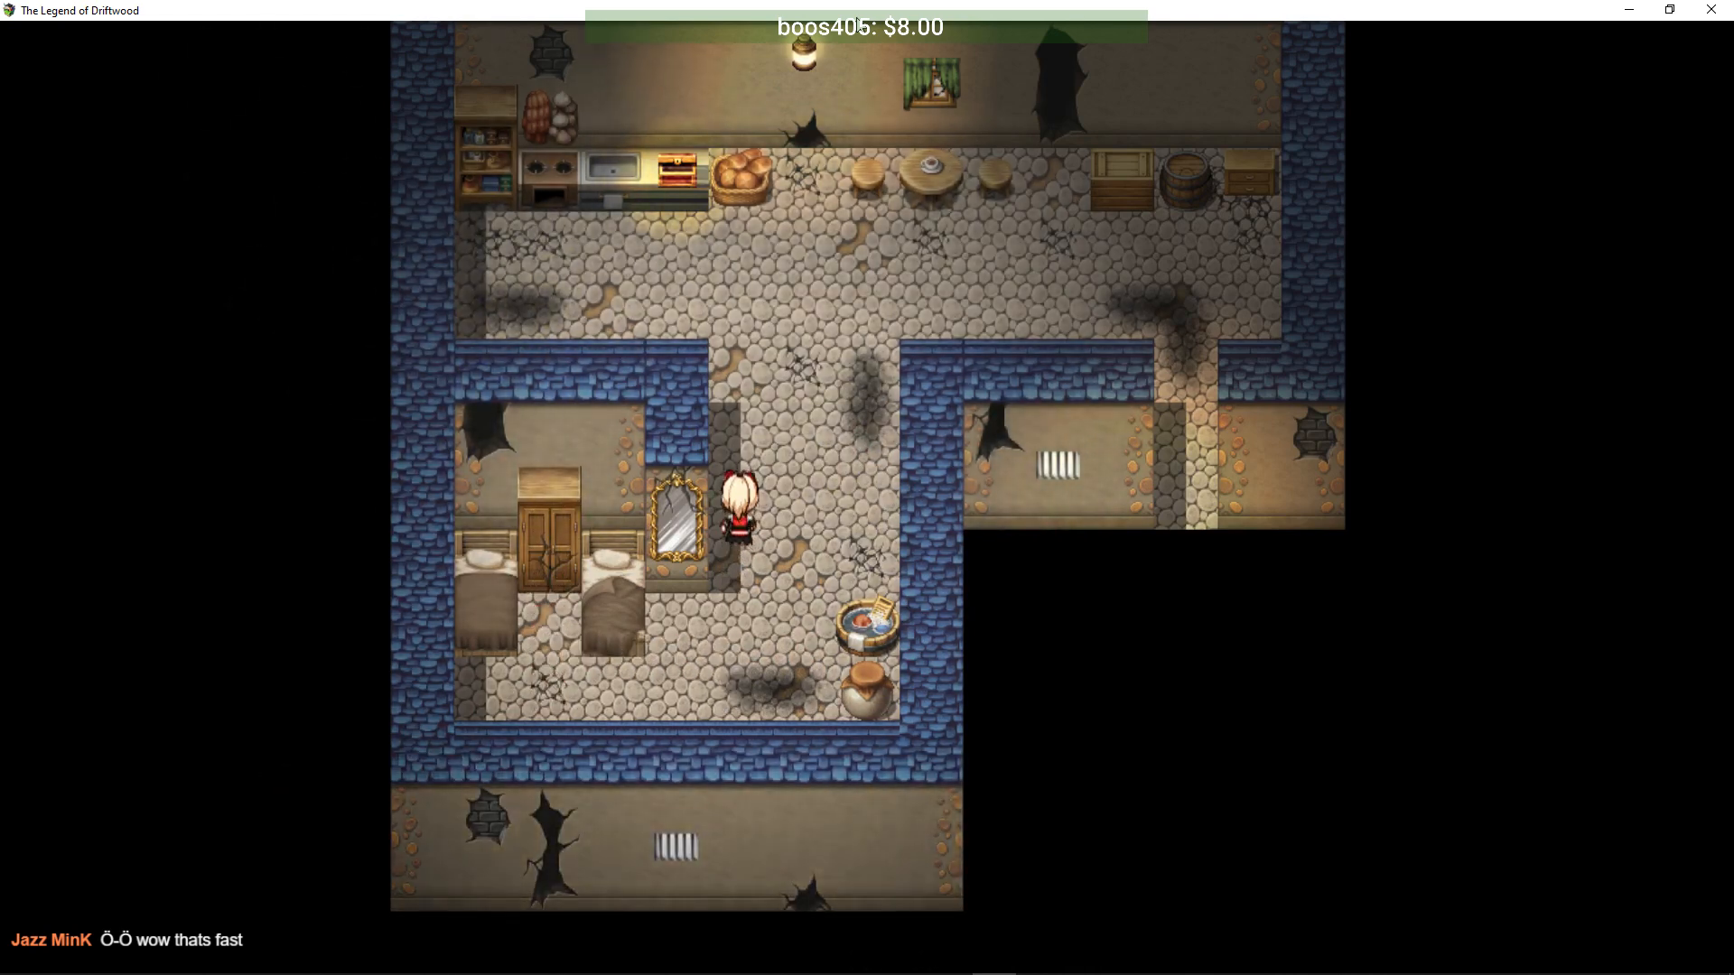
key(Right)
key(Right)
key(Right)
key(Right)
key(Right)
key(Right)
key(Right)
key(Right)
key(Right)
key(Right)
key(Right)
key(Up)
key(Return)
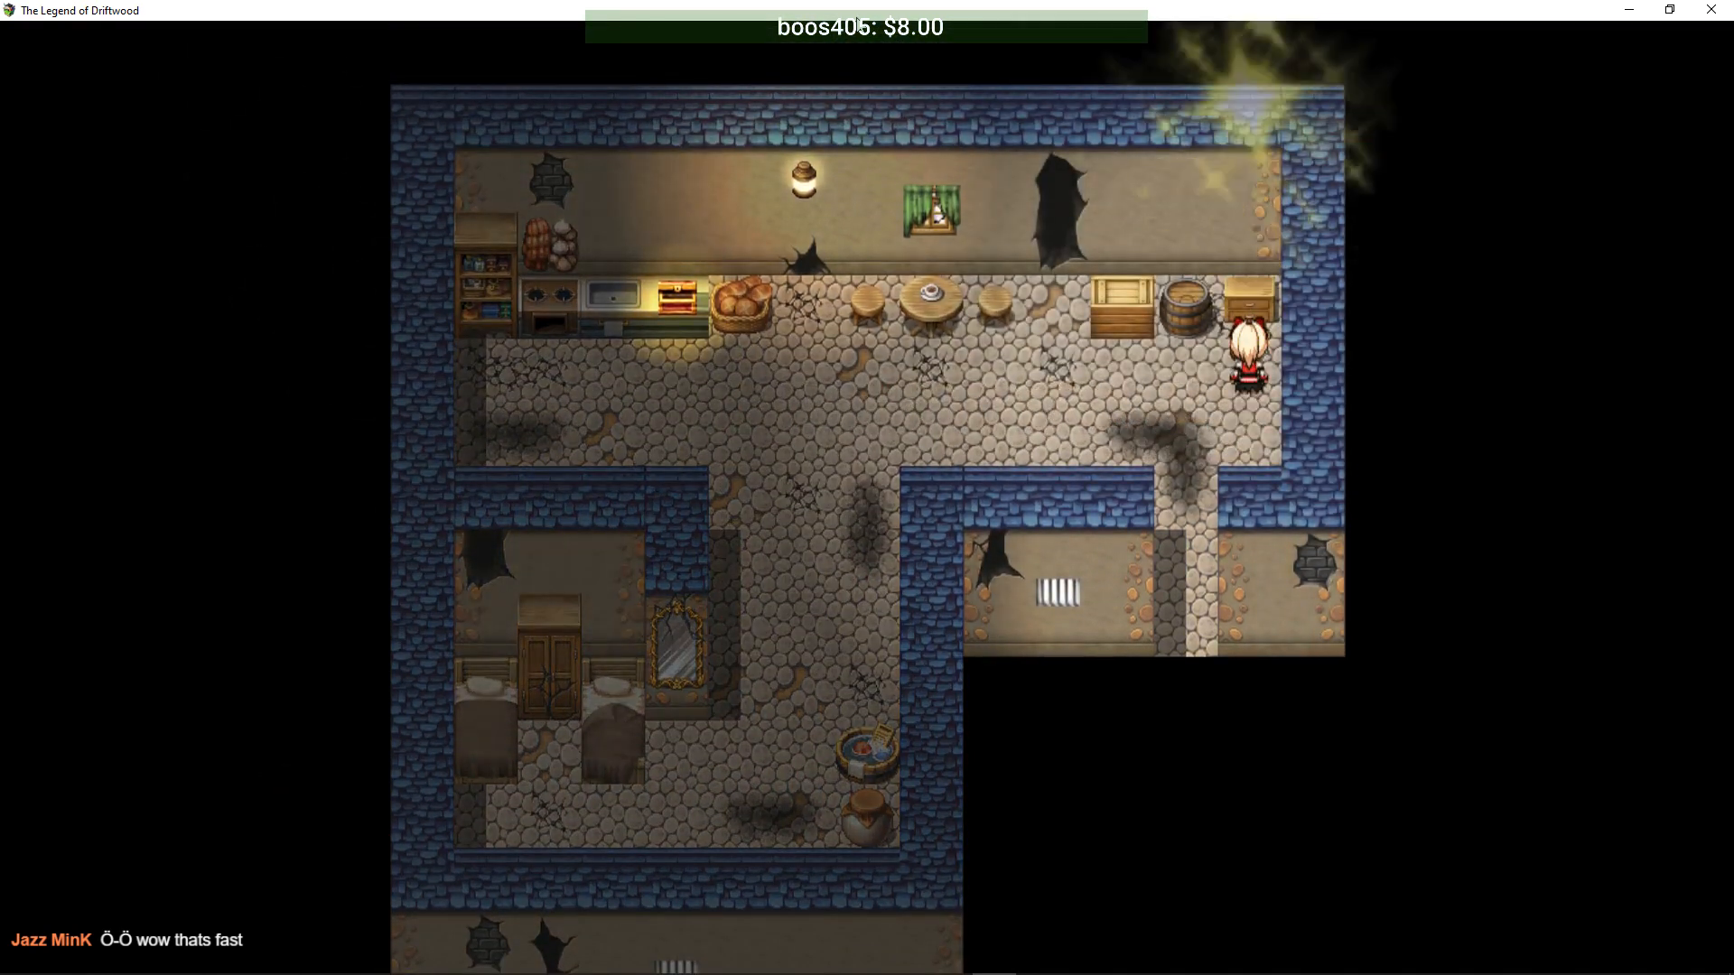
key(Return)
- Obtain 3x Silver Ingots from the sparkling wall crack and walk to the south corridor
key(Left)
key(Left)
key(Left)
key(Right)
key(Right)
key(Left)
key(Left)
key(Up)
key(Return)
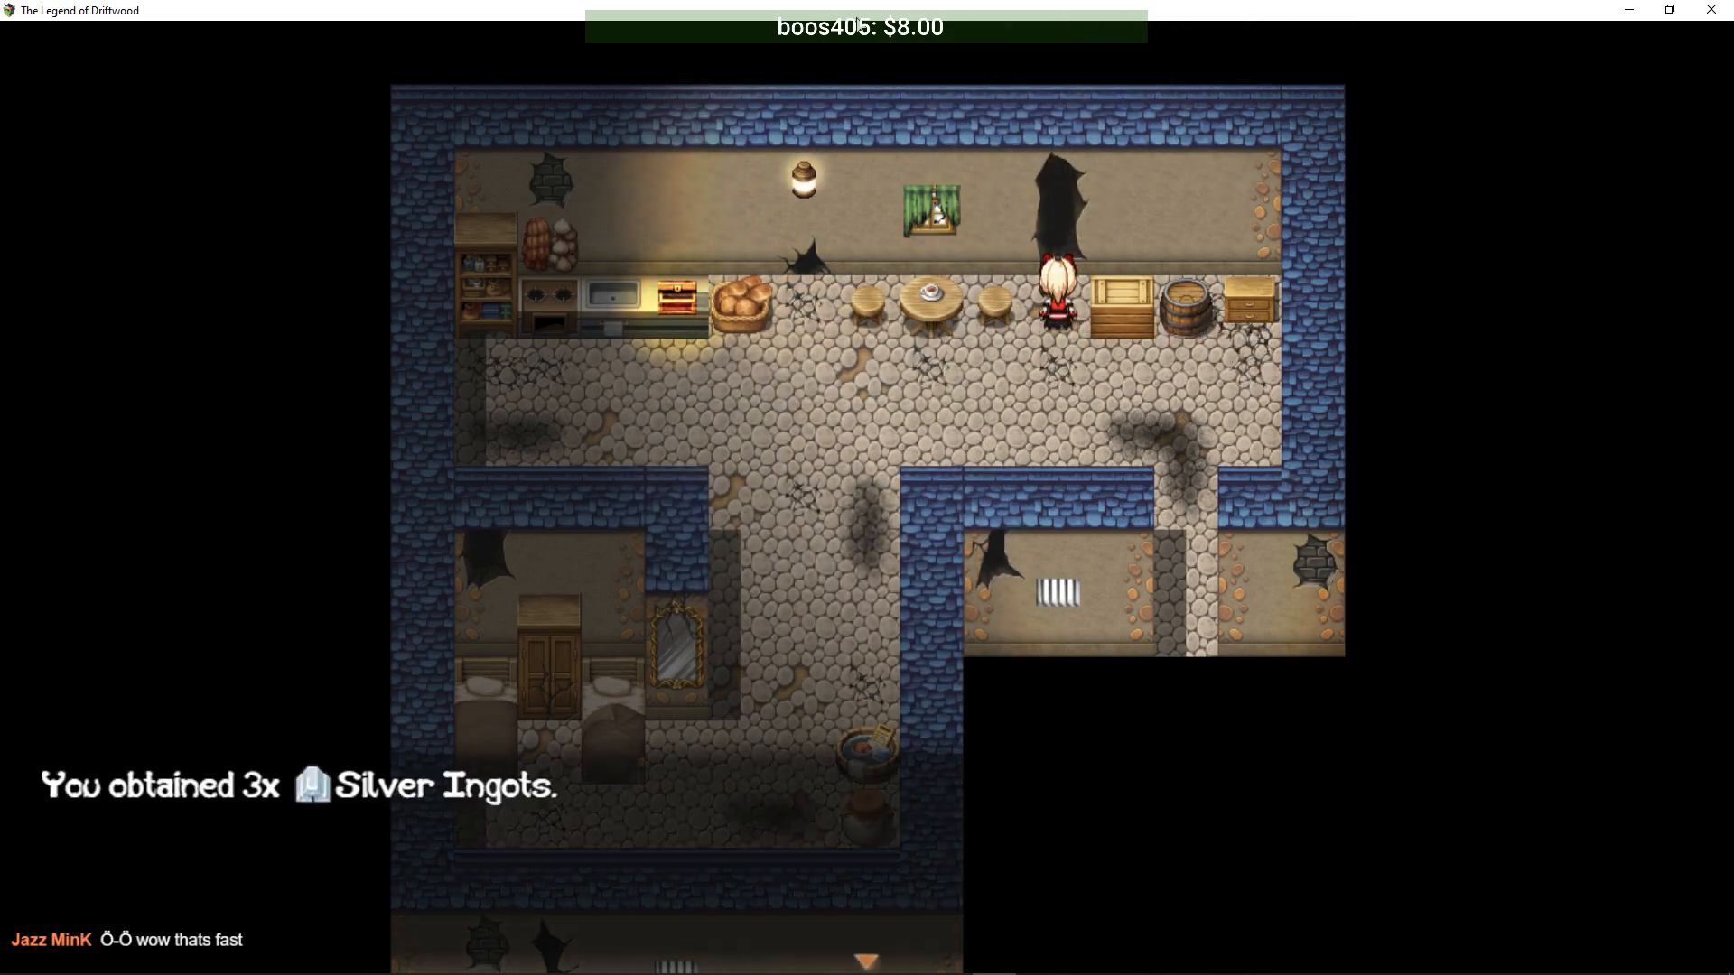
key(Return)
key(Left)
key(Down)
key(Down)
key(Left)
key(Left)
key(Left)
key(Left)
key(Left)
key(Left)
key(Right)
key(Right)
key(Right)
key(Right)
key(Right)
key(Right)
key(Right)
key(Right)
key(Right)
key(Right)
key(Left)
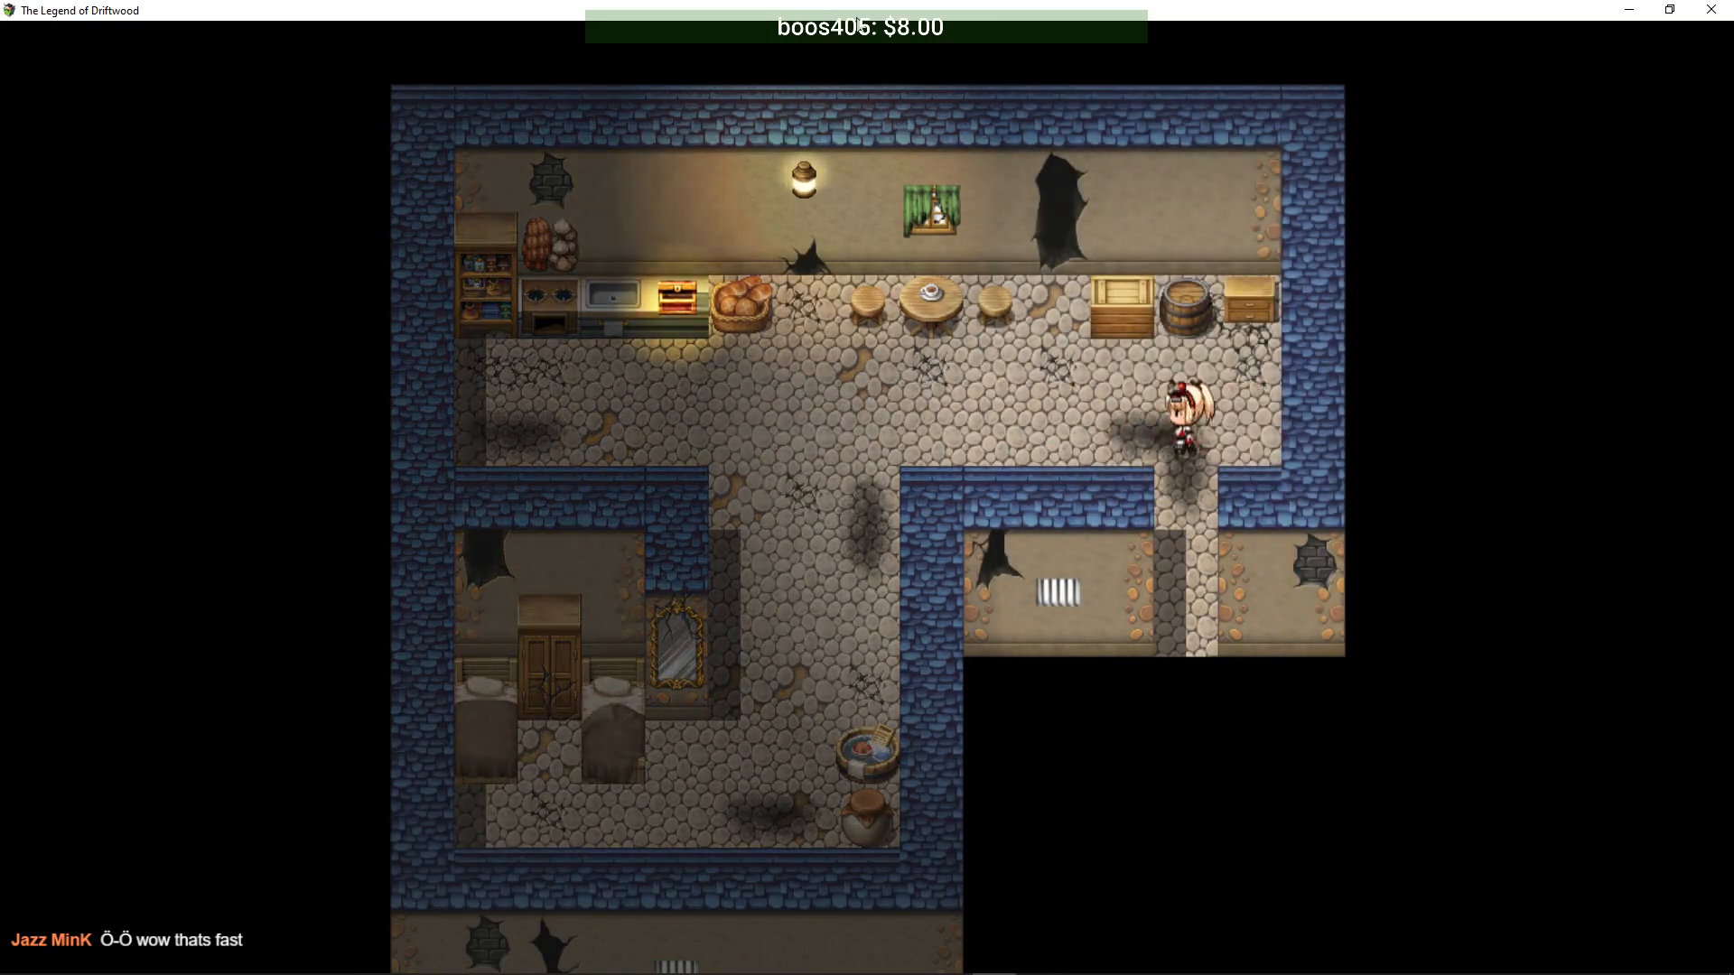
key(Down)
key(Down)
key(Down)
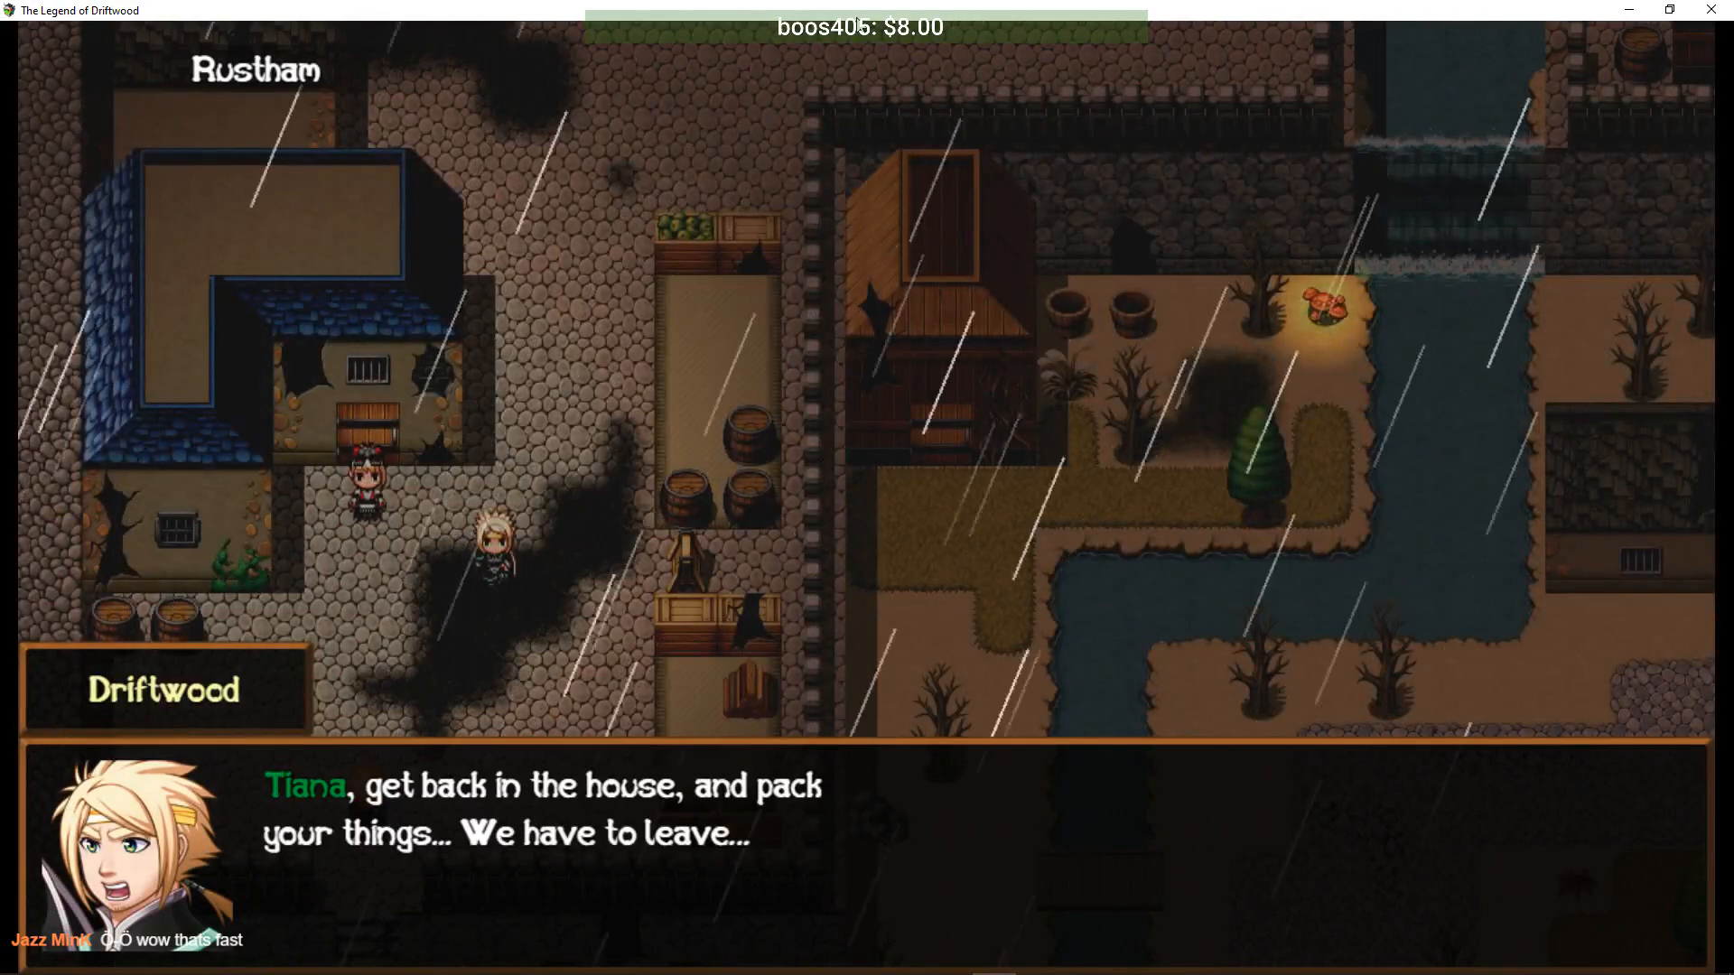
- Advance the Rustham dialogue until the Mercenary shouts 'GENERAL! WE'VE FOUND HER!'
key(Return)
key(Return)
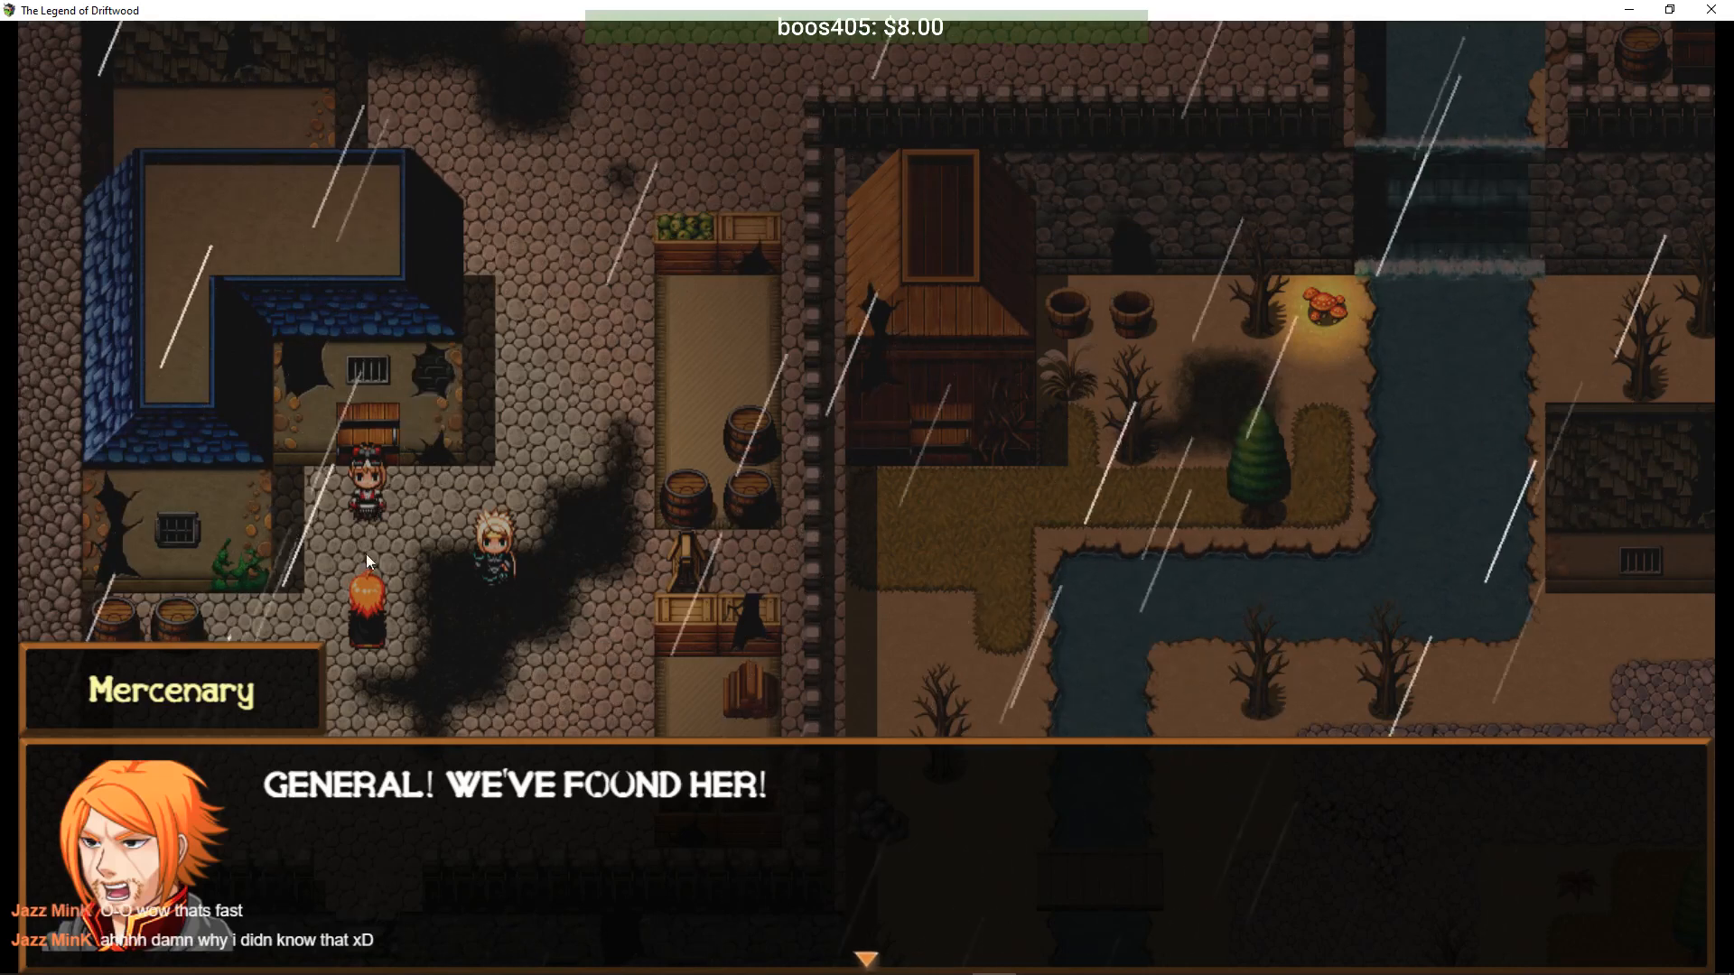
- Switch to Changelog.txt and type a 'temp notes:' heading with a new line beneath it
click(351, 960)
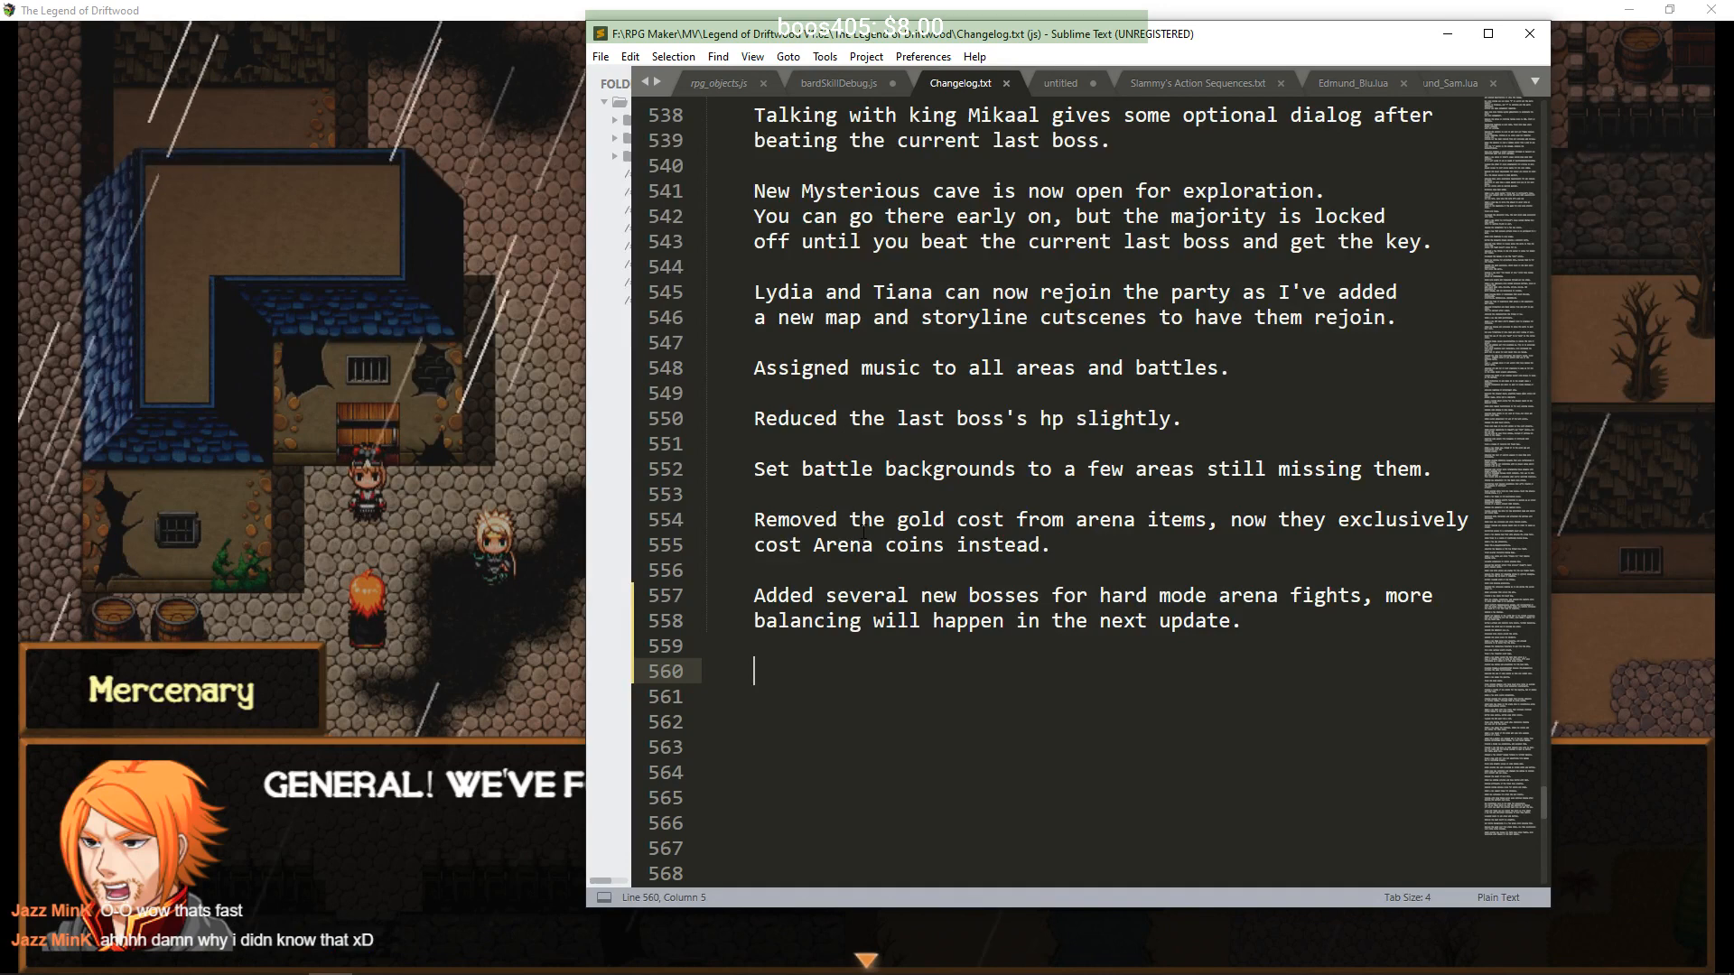
text(temp note)
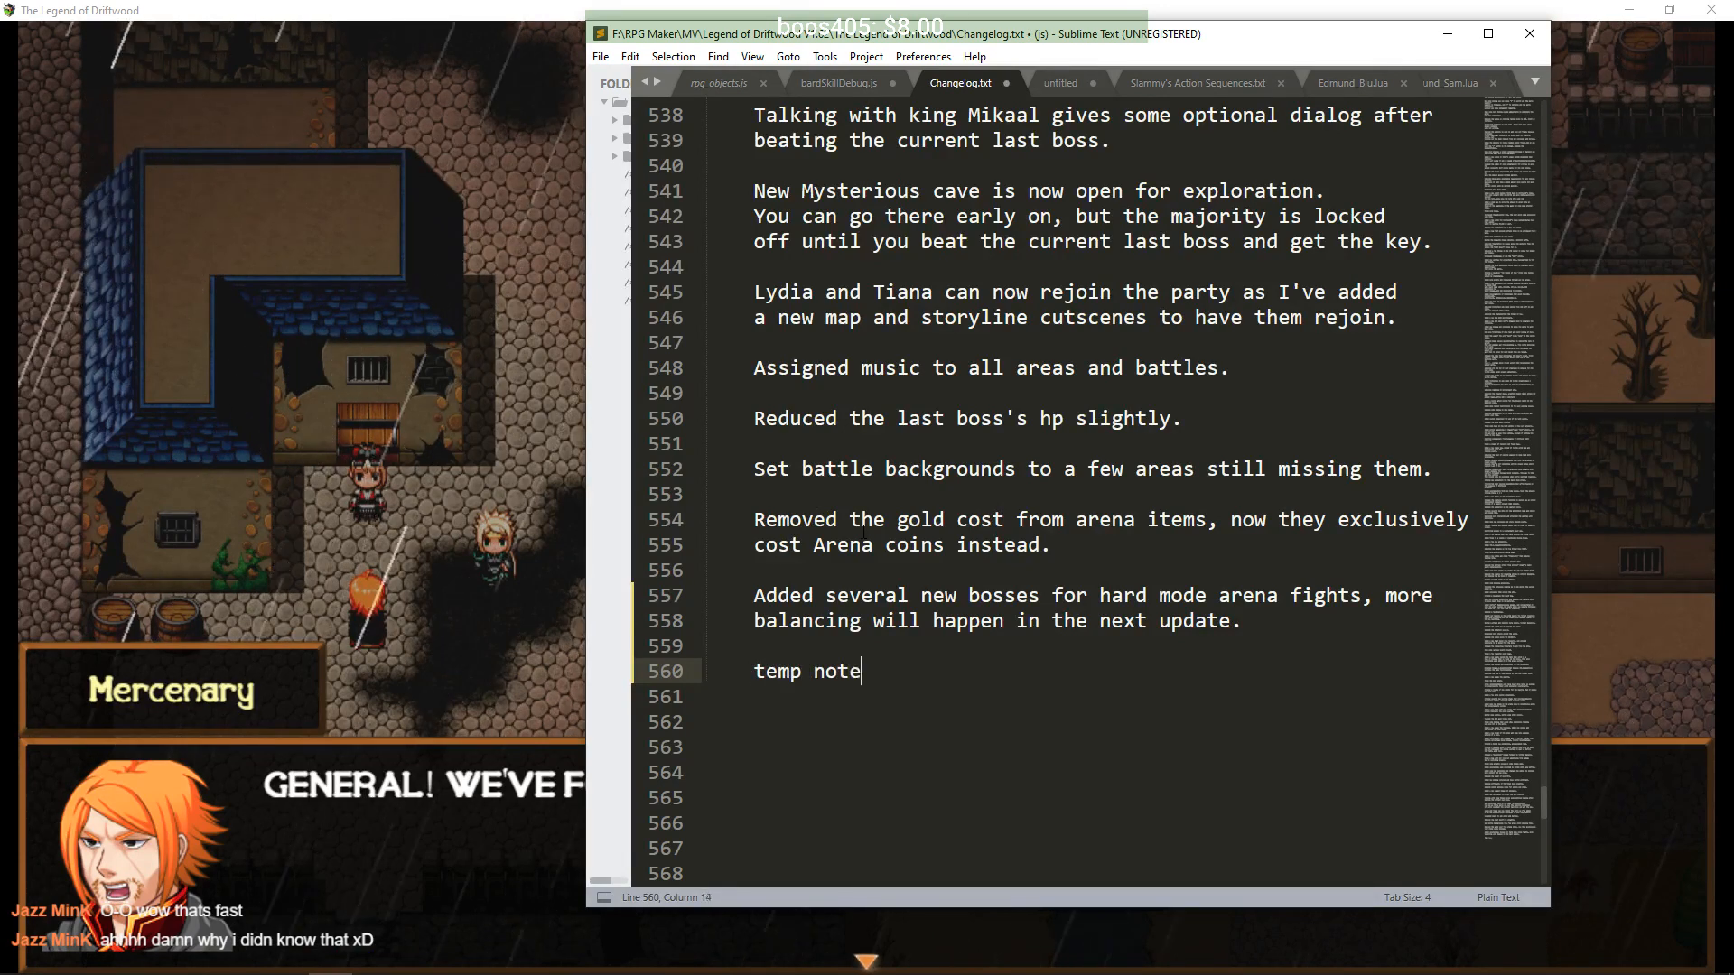
text(s:)
key(Return)
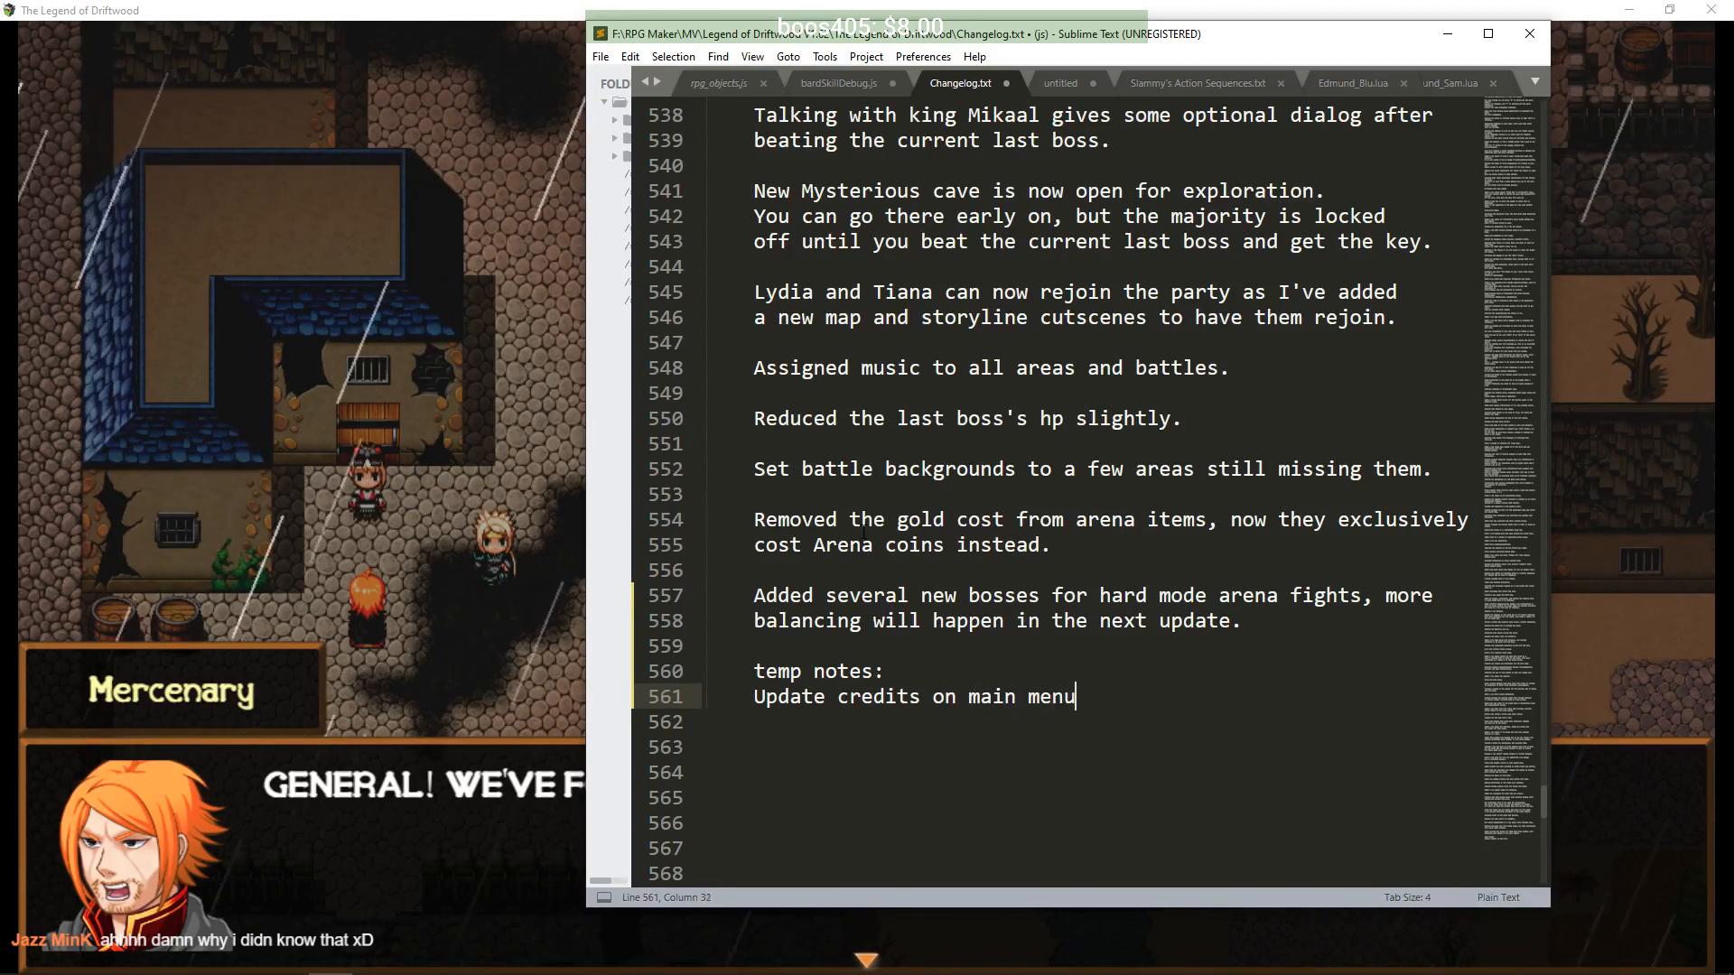
- Defeat the swordsmen using Driftwood's Slice twice and a Tiana attack, then clear the level-up results
click(405, 11)
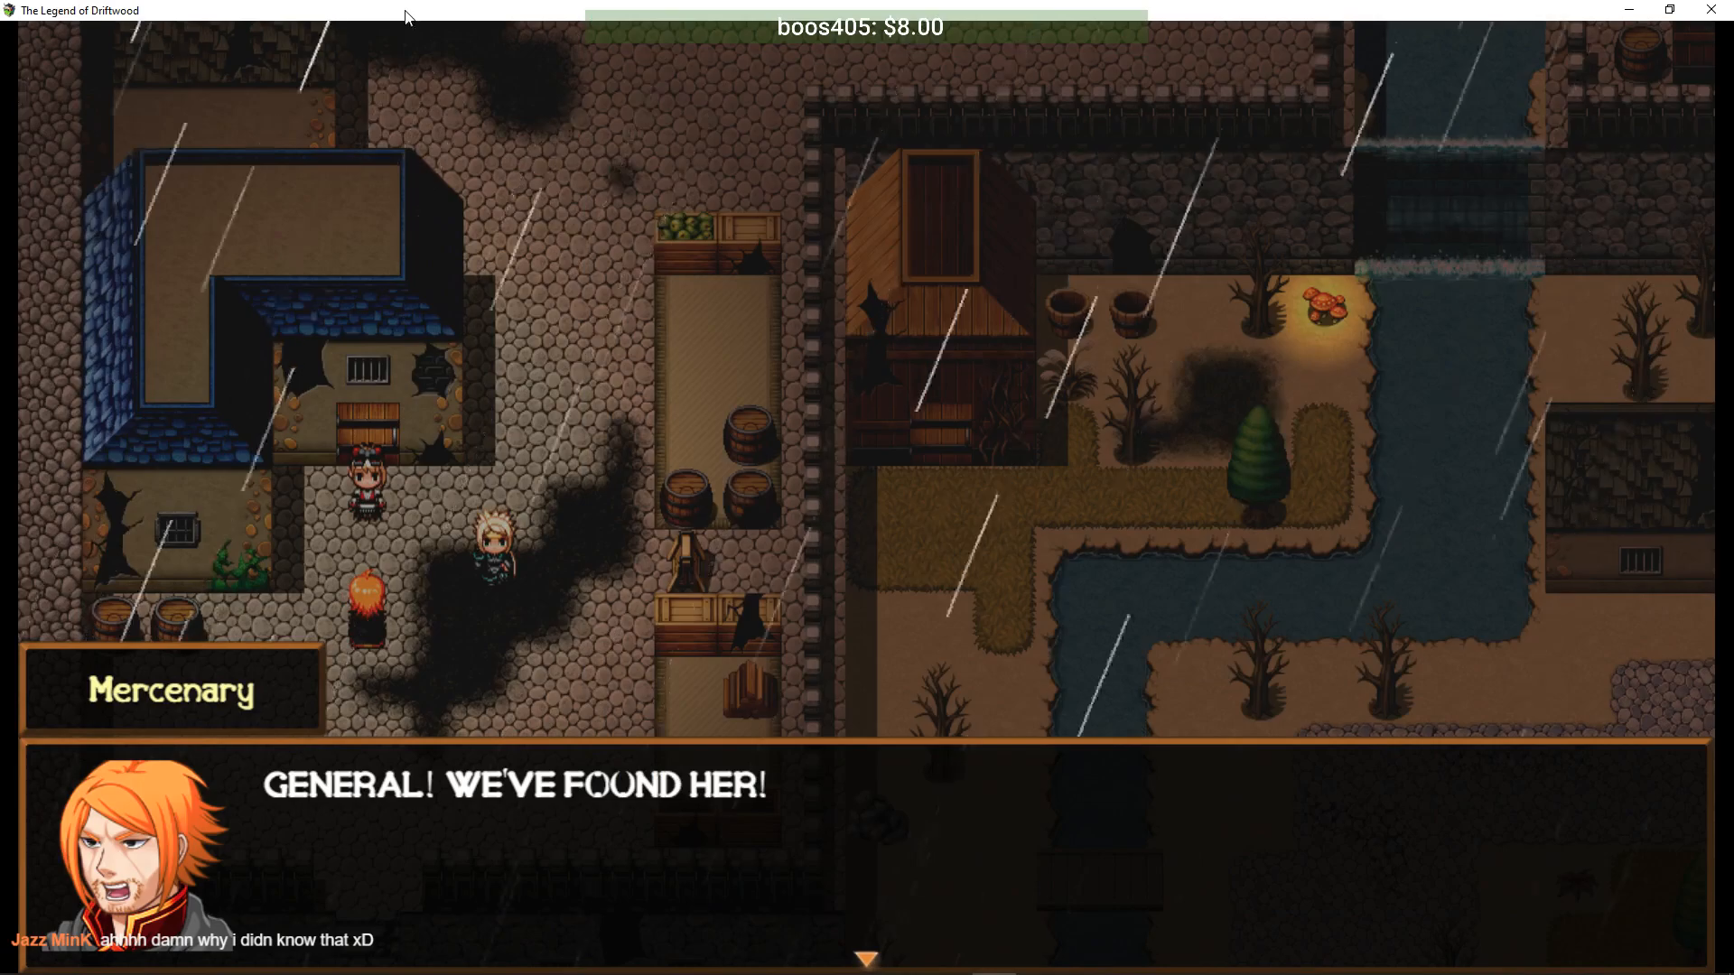
key(Return)
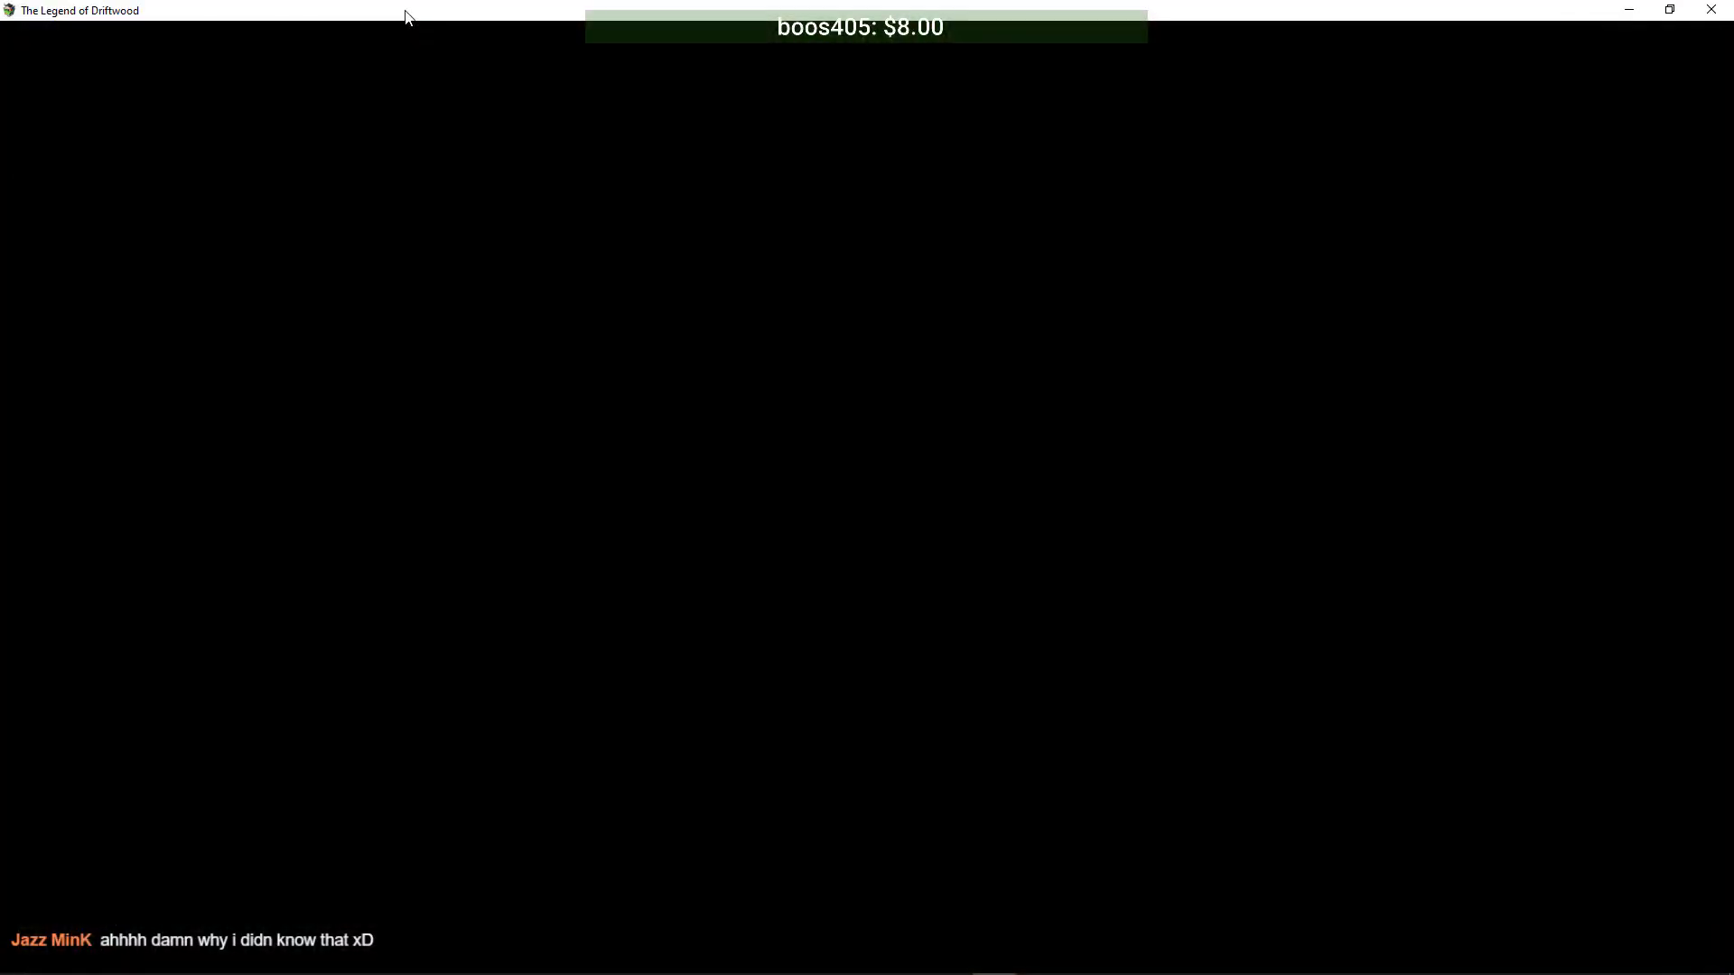
key(Return)
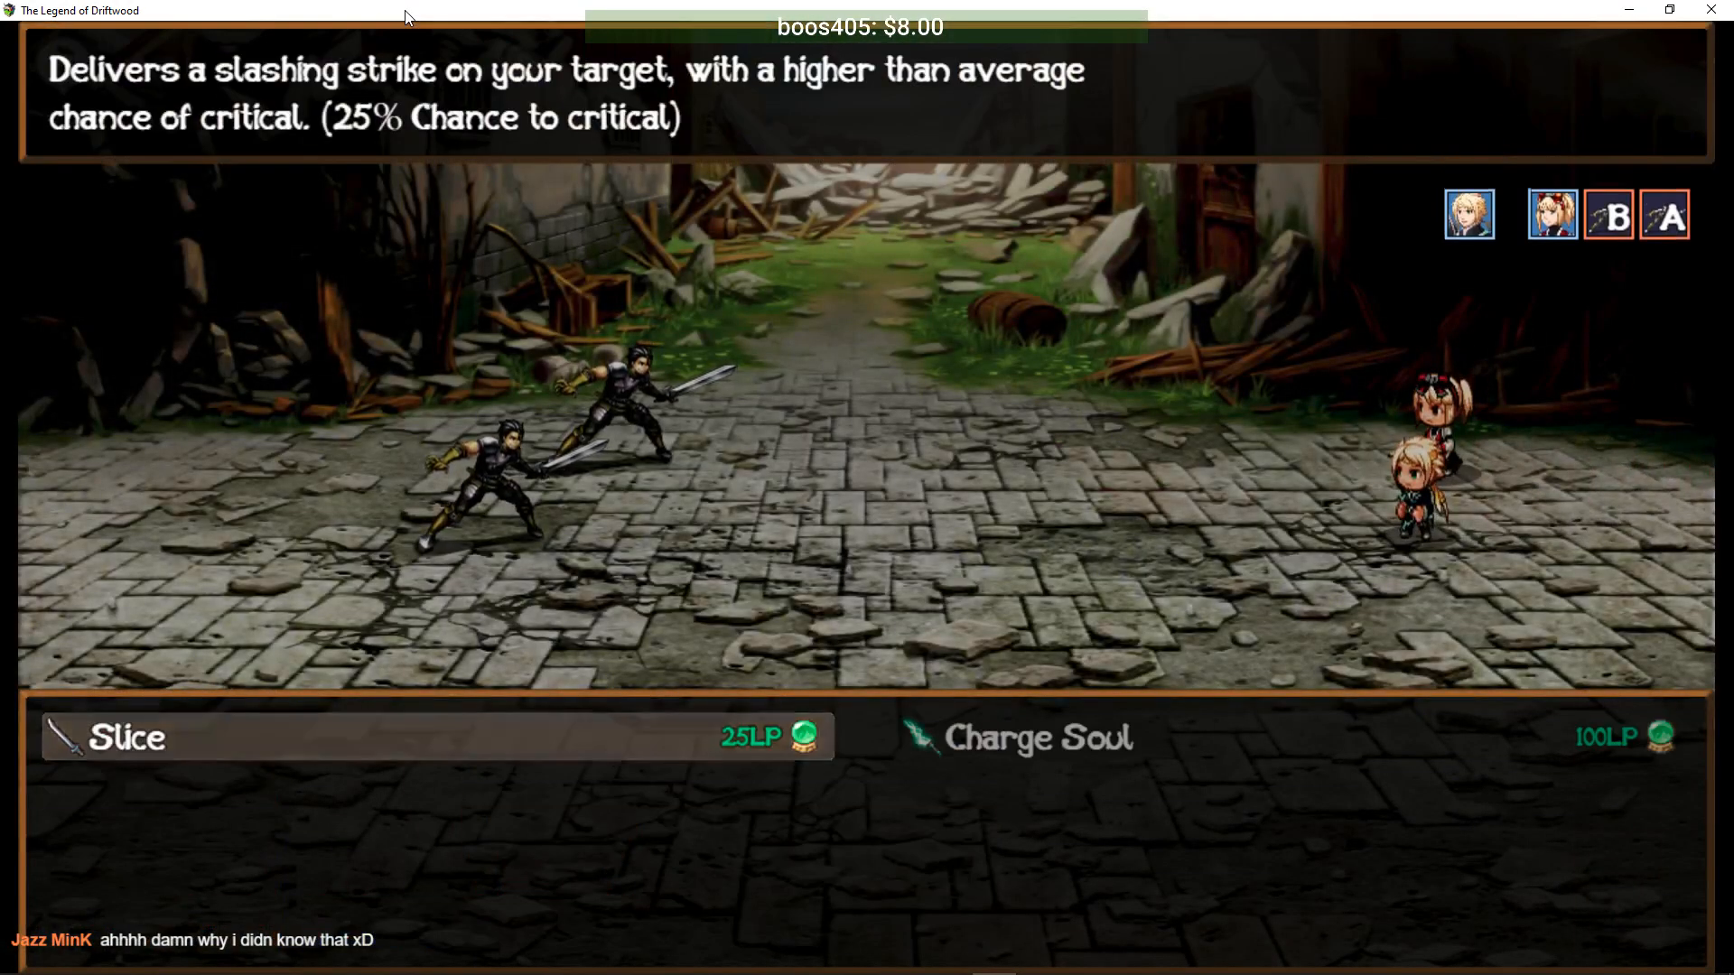
key(Return)
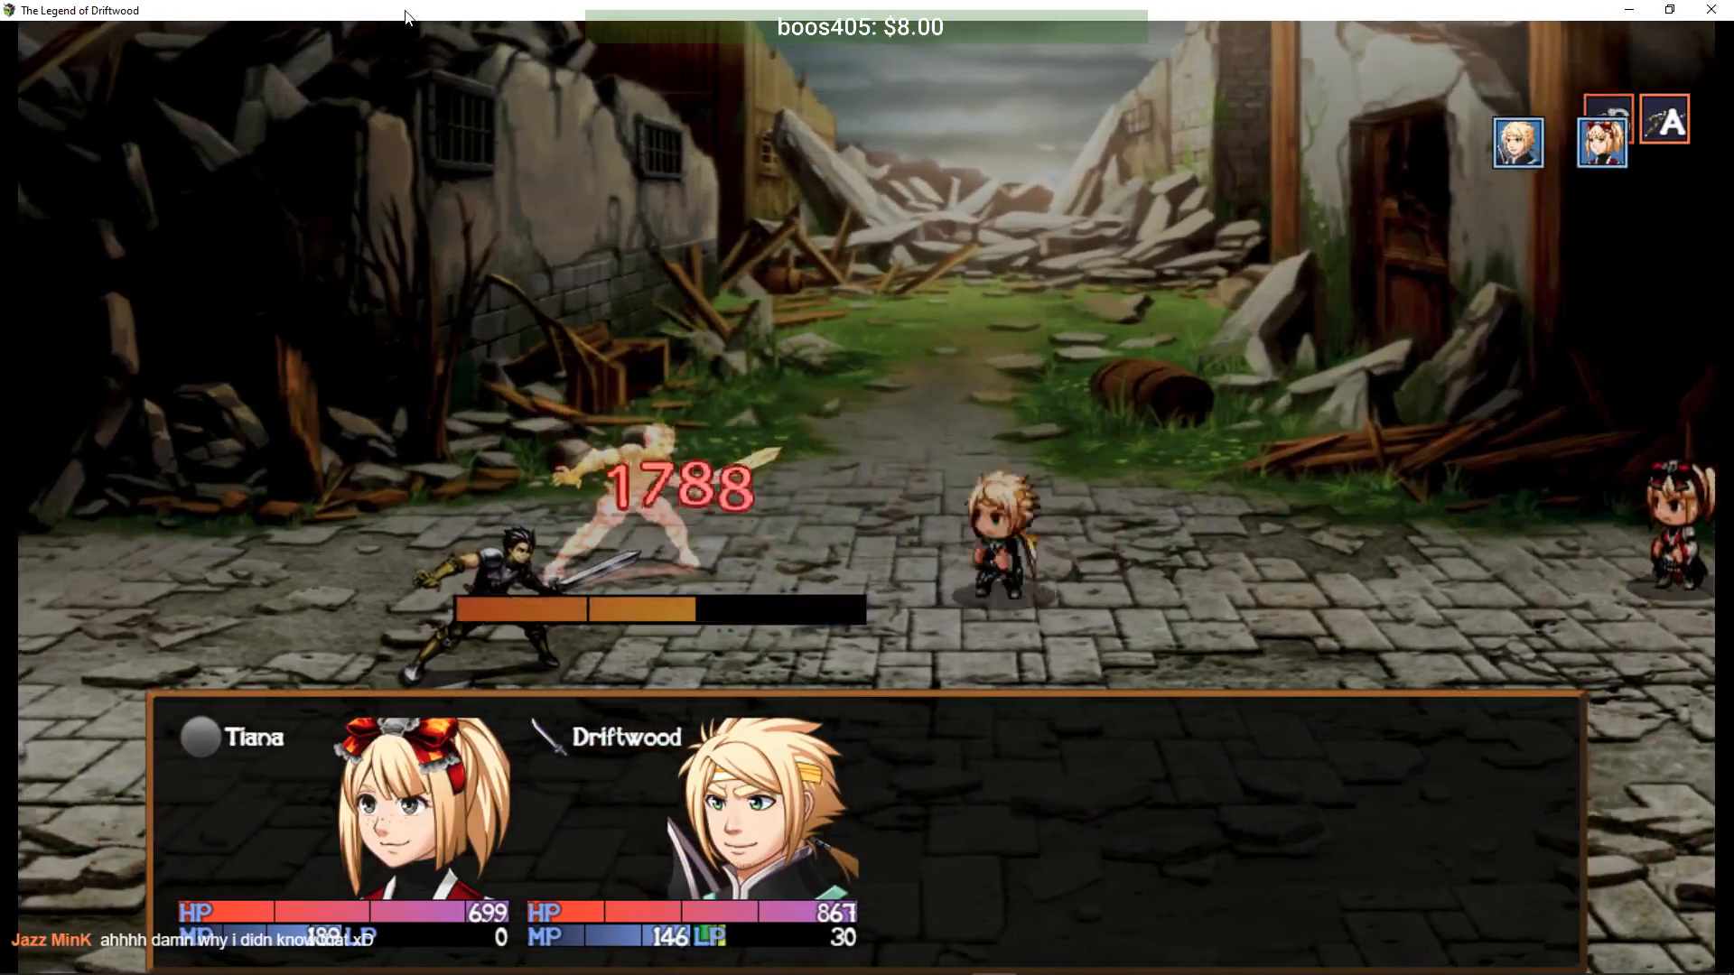
key(Down)
key(Return)
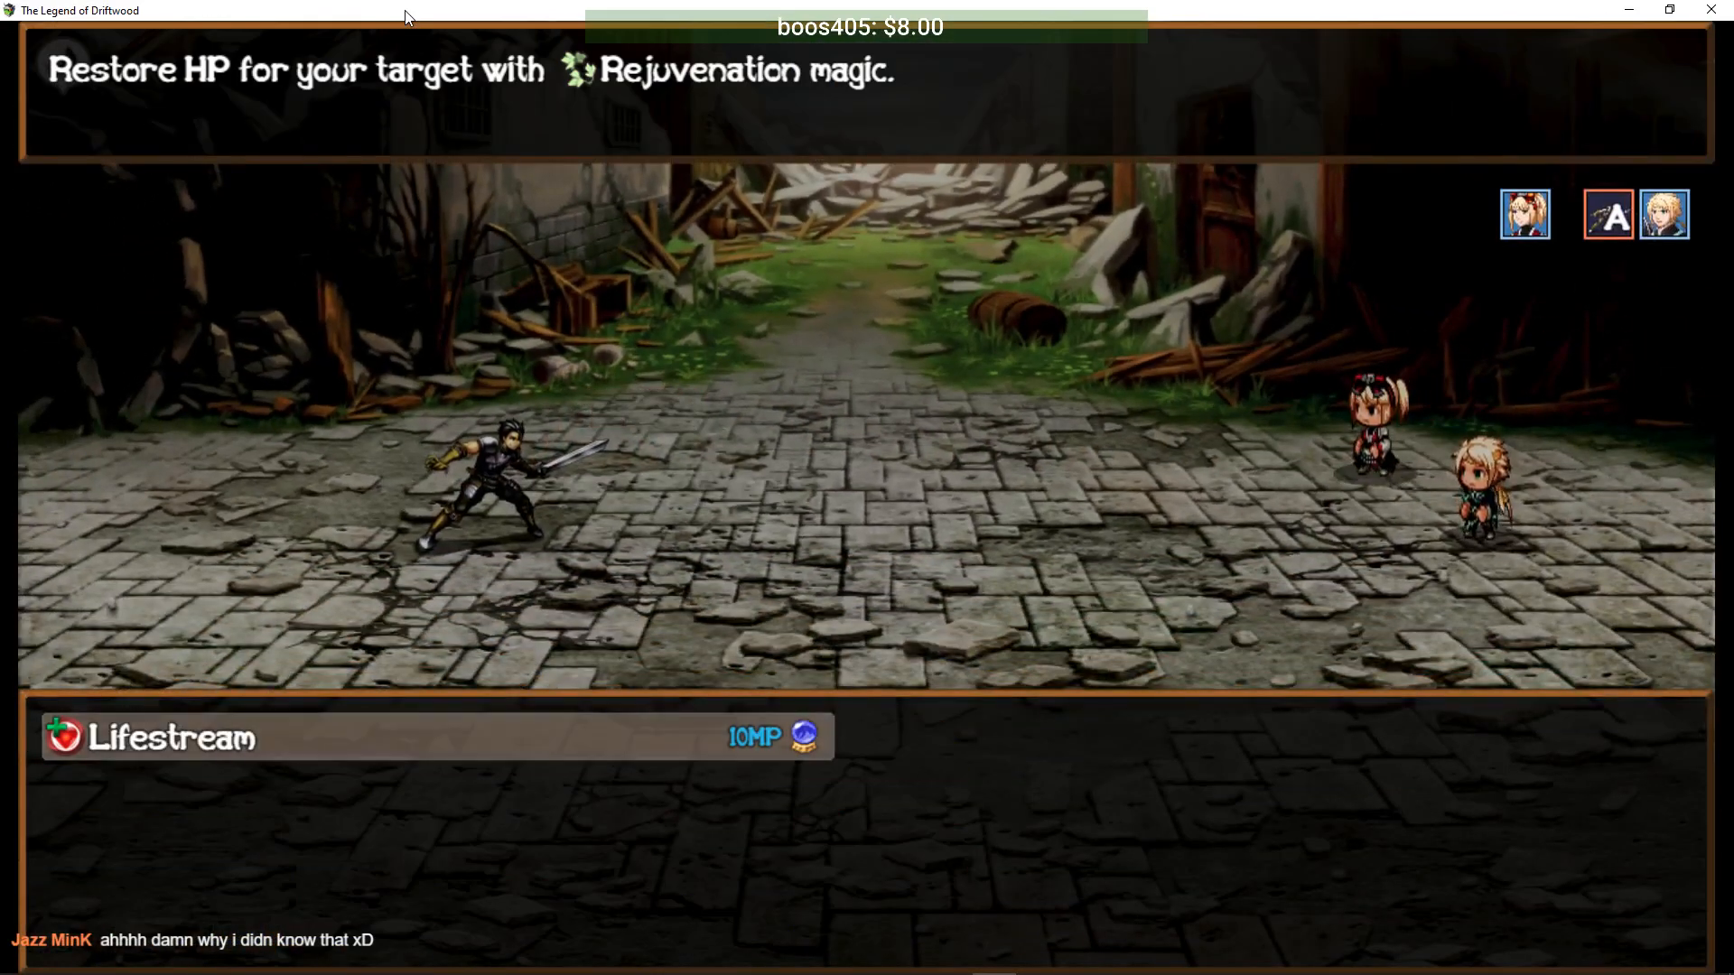
key(Escape)
key(Up)
key(Return)
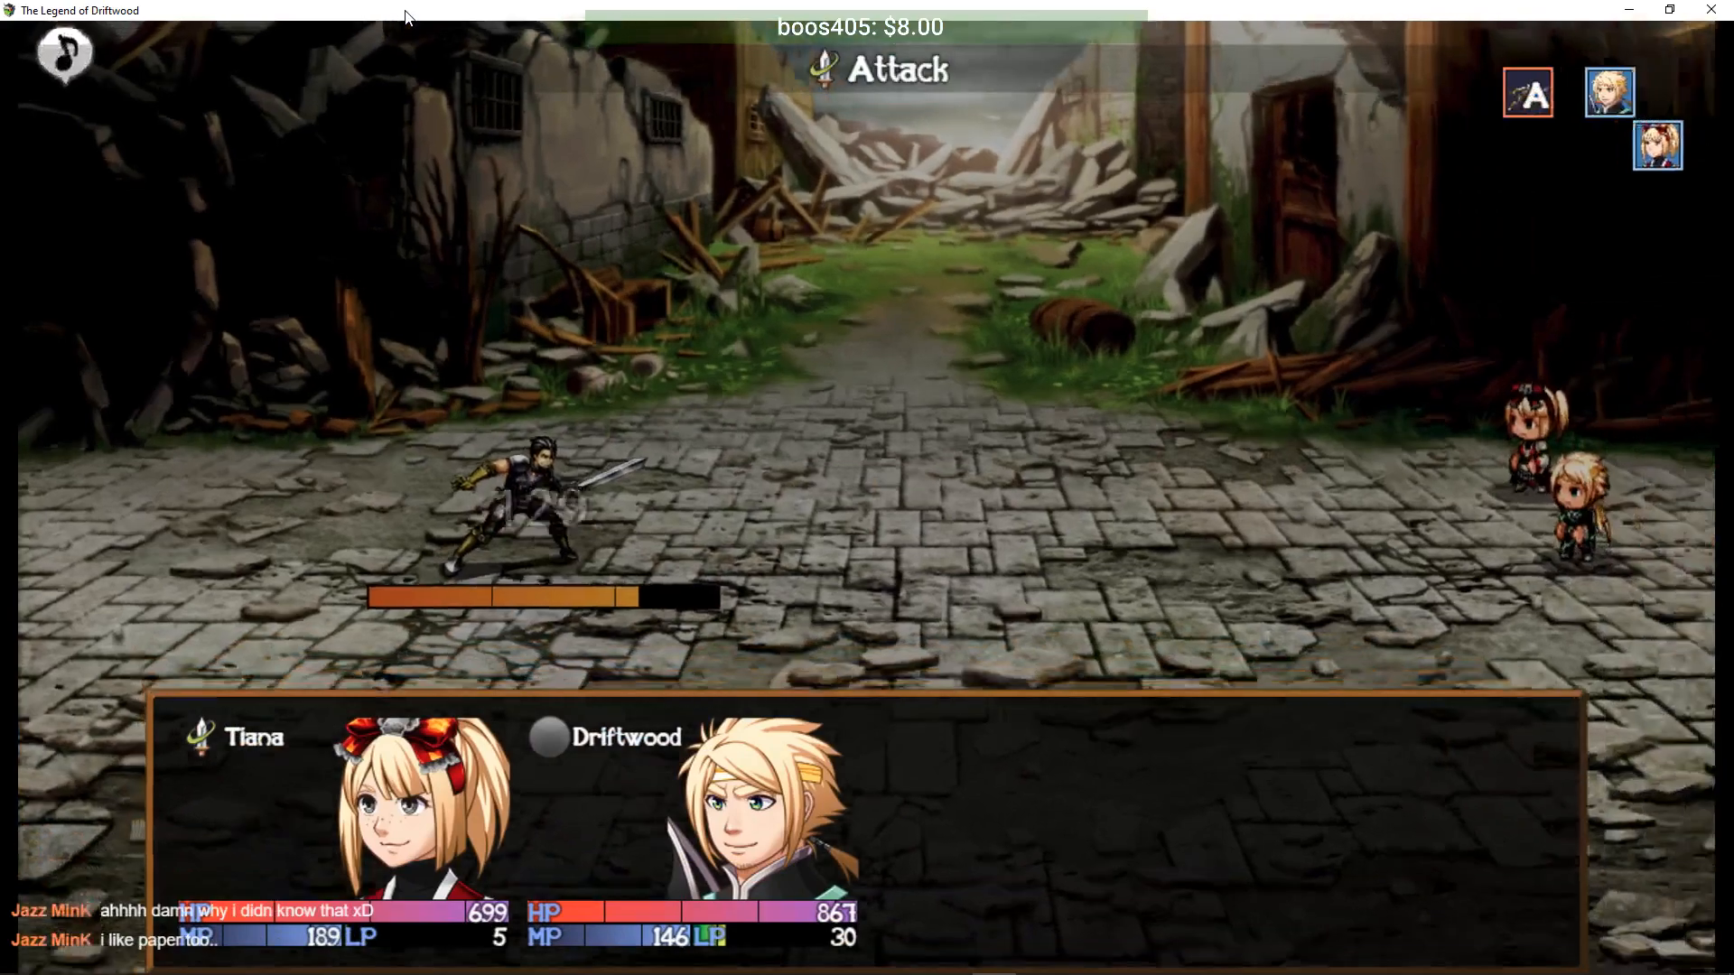
key(Return)
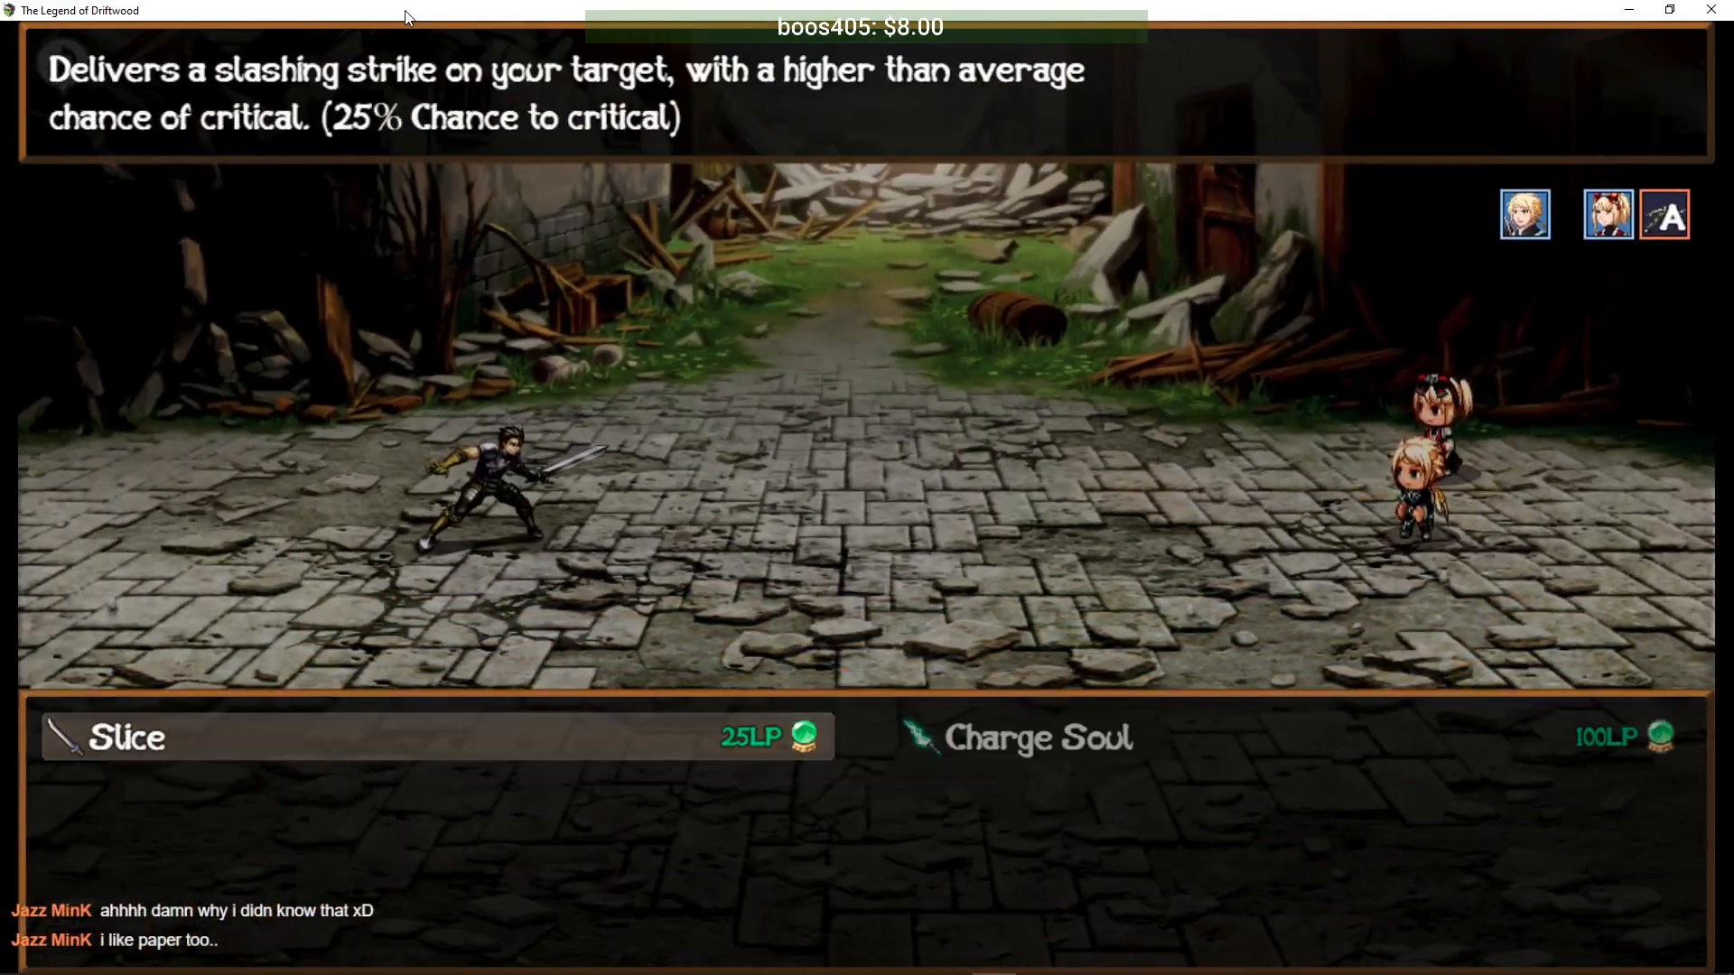
key(Return)
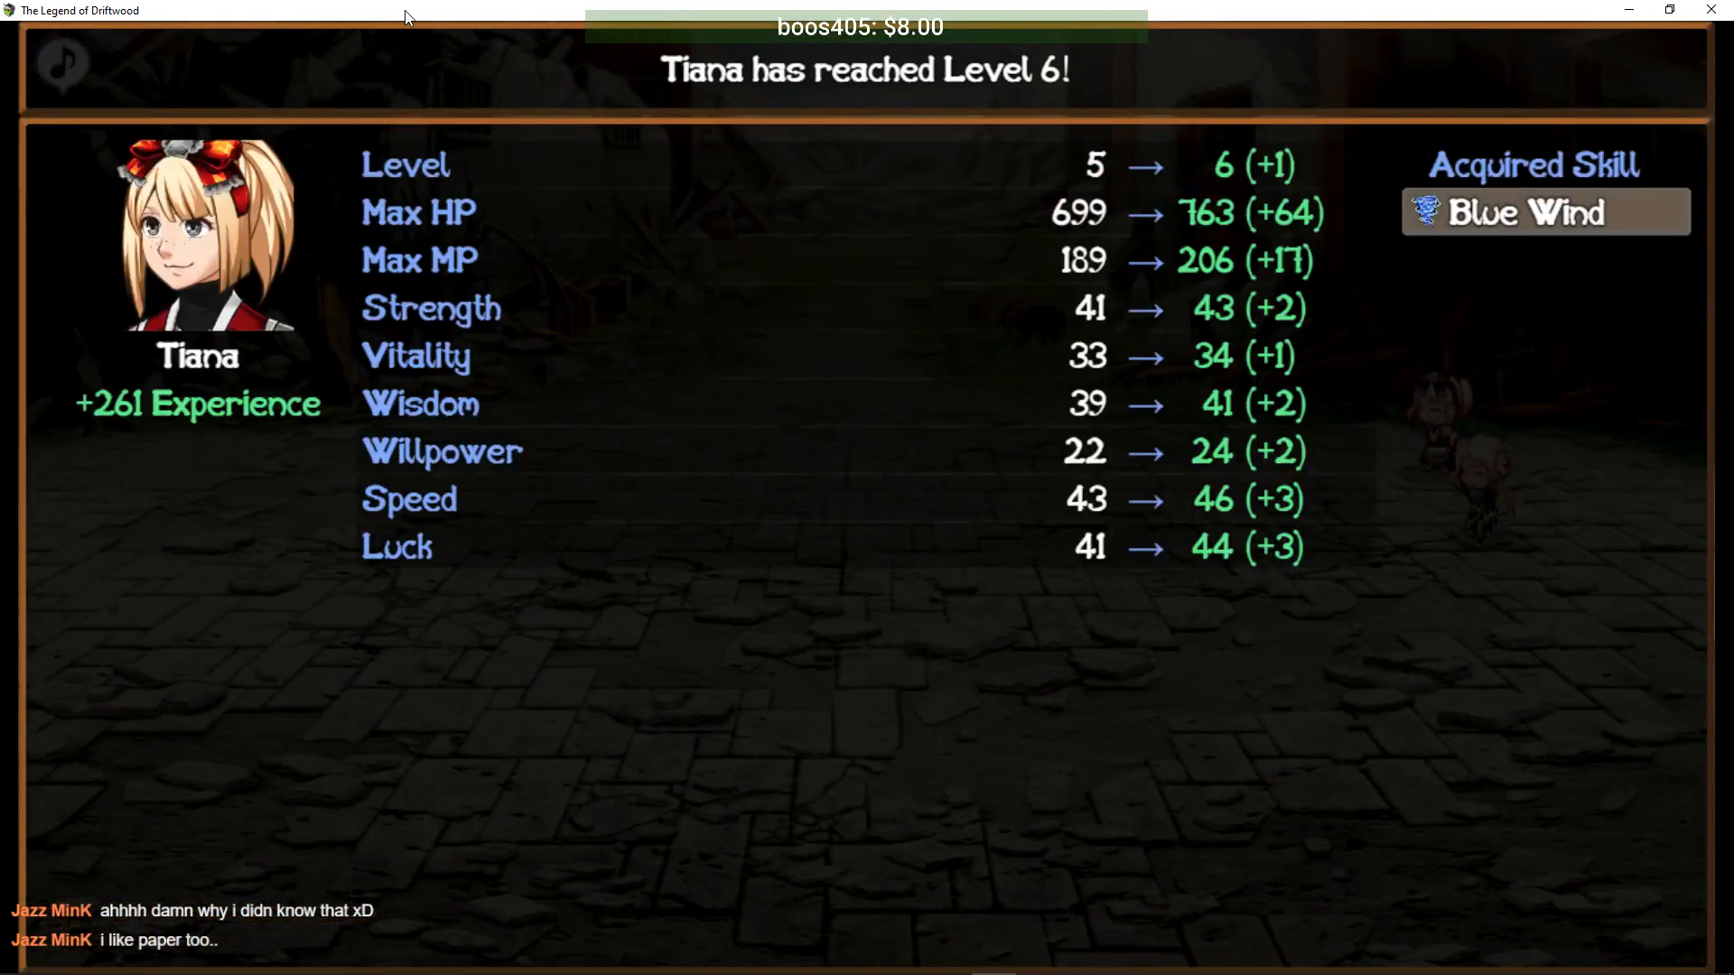
key(Return)
key(Return)
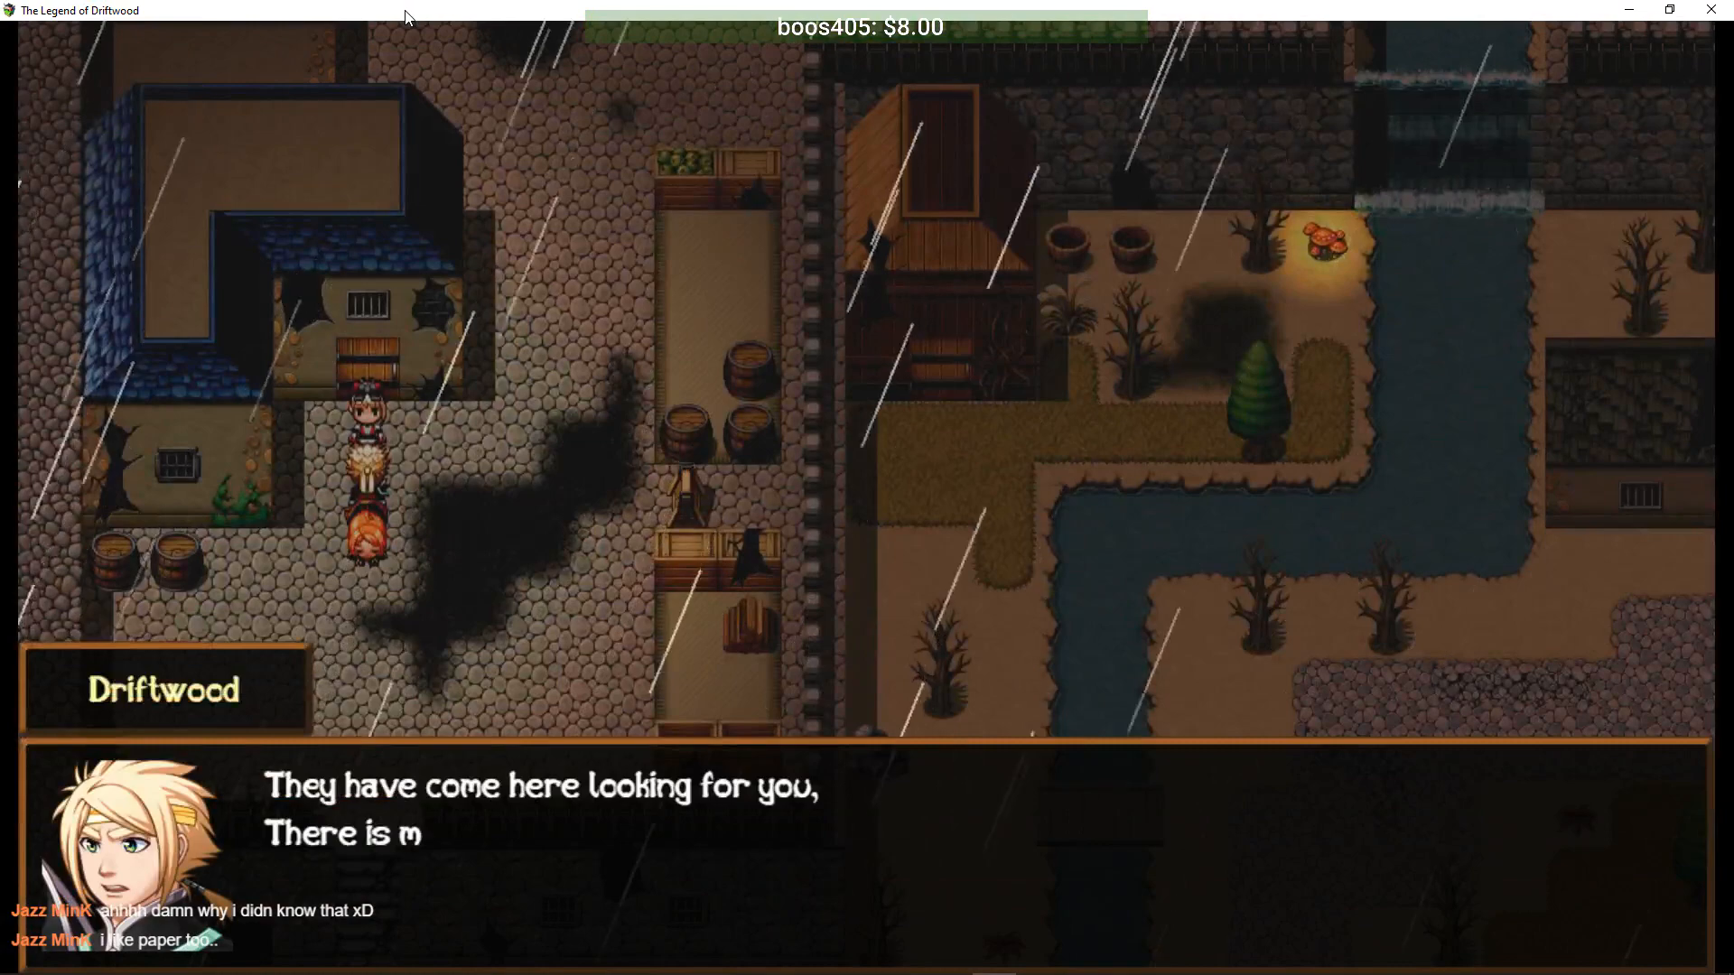
- Answer 'Yes, lets go!' and walk up the sewer water channel into a Sewer Jelly encounter
key(Return)
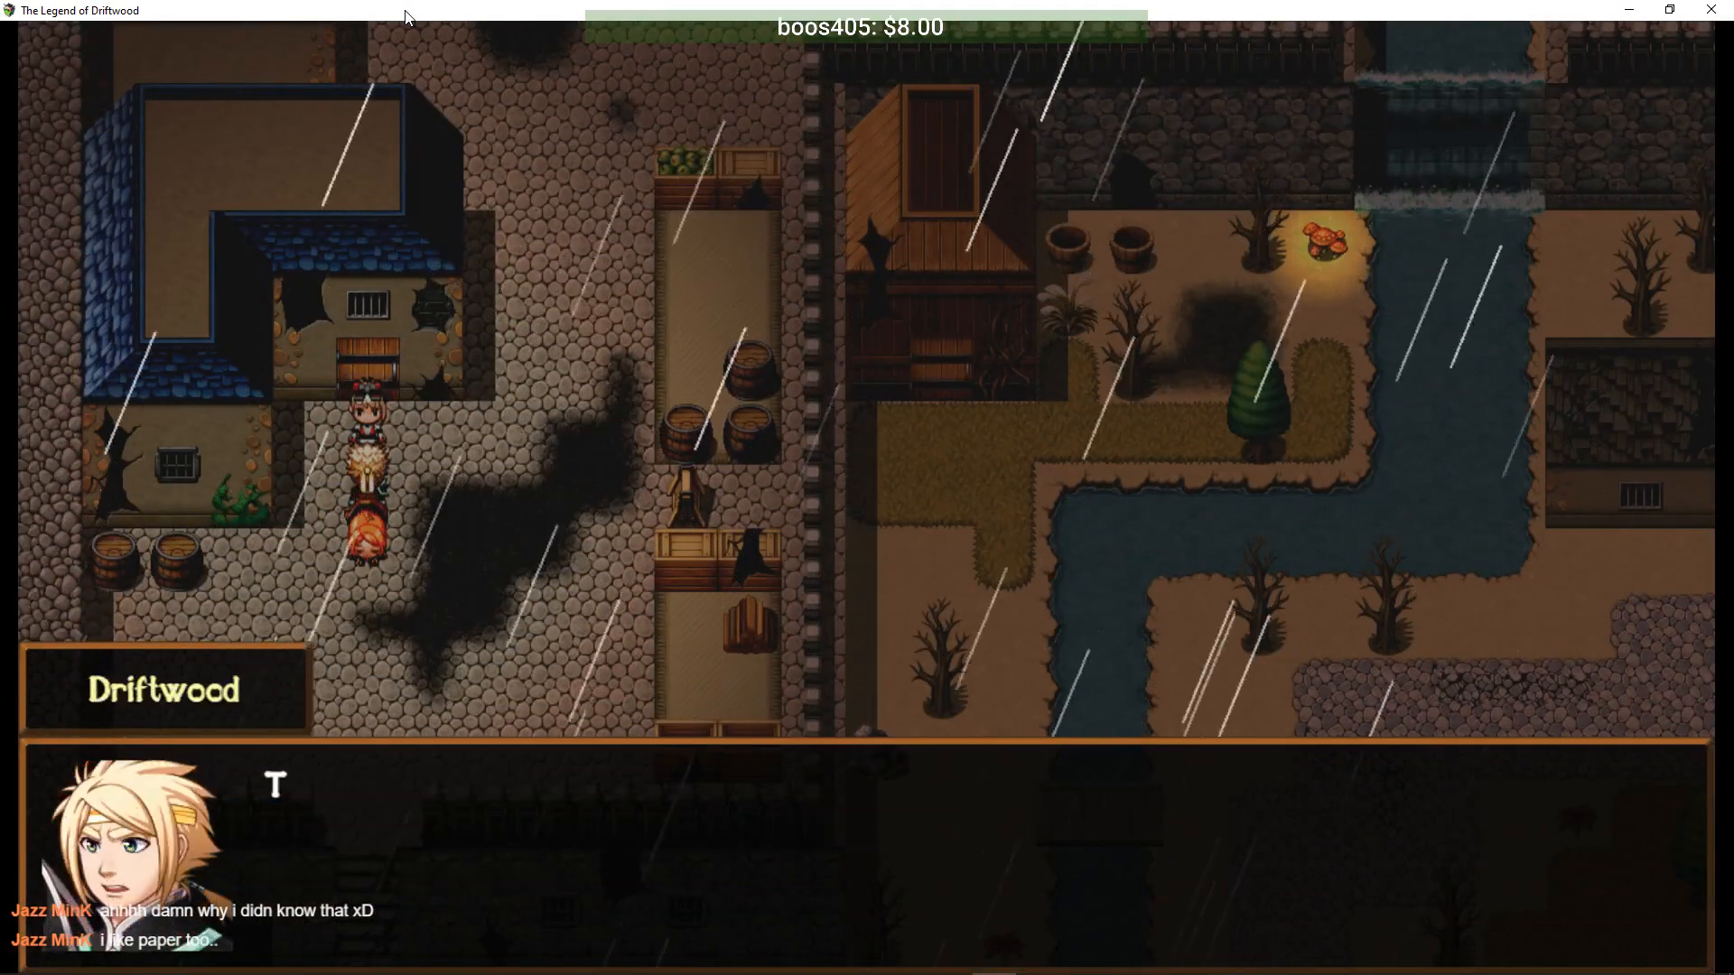
key(Return)
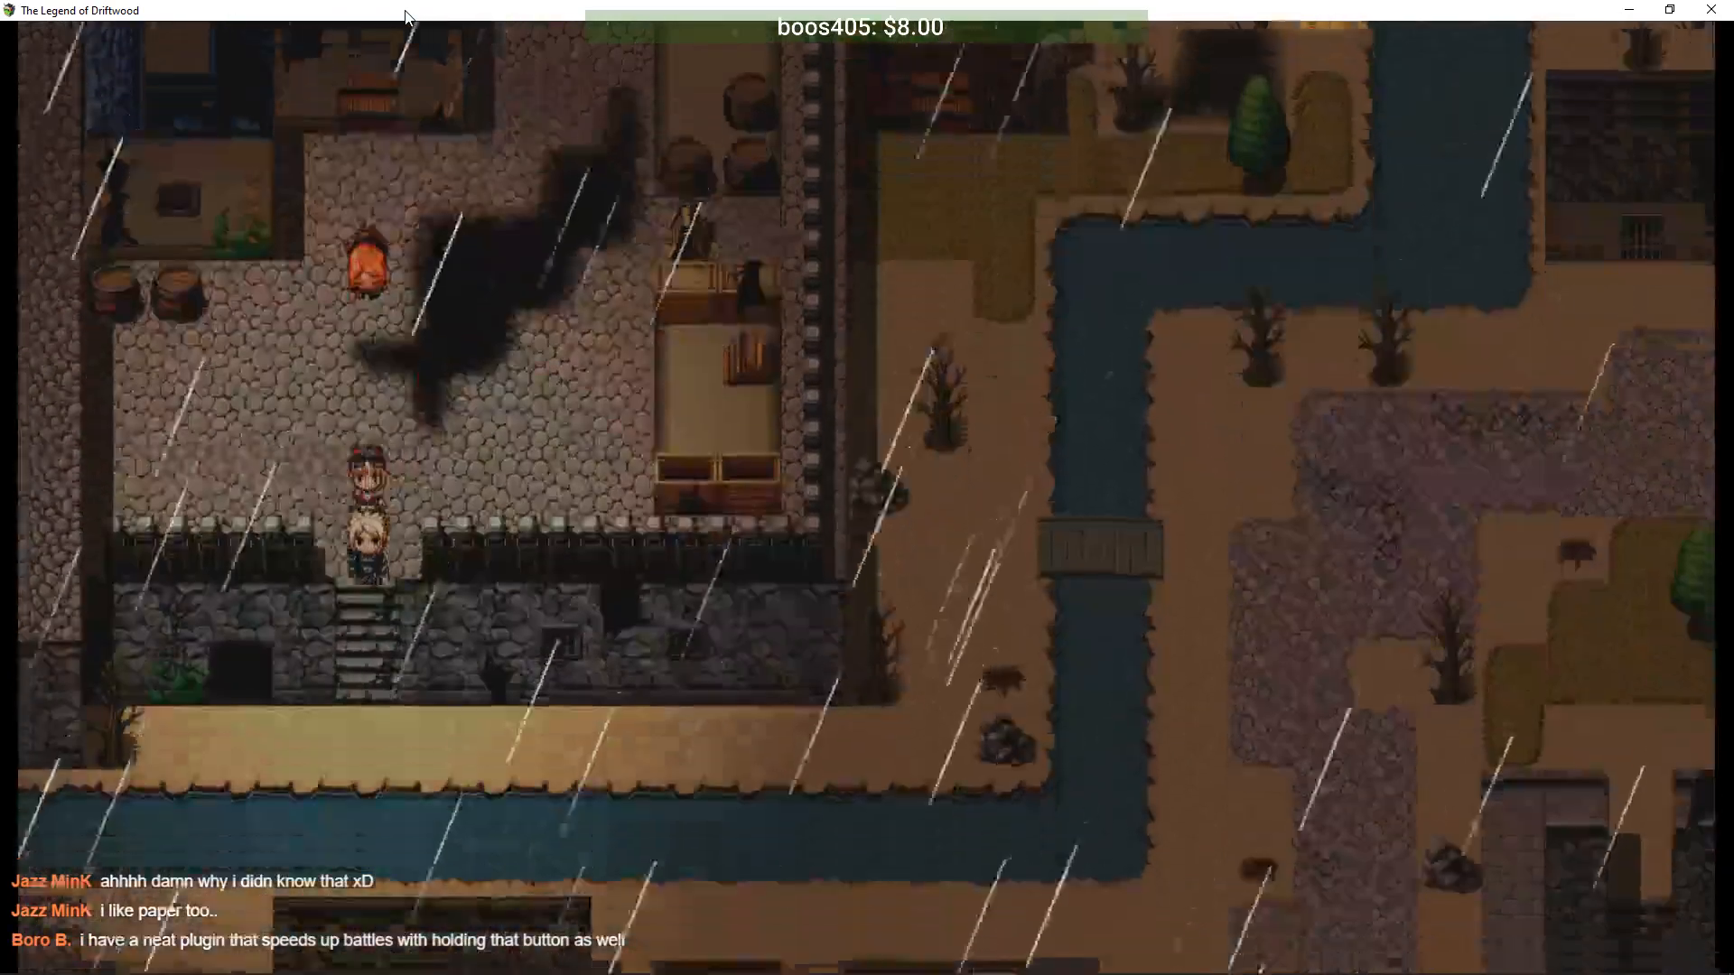
key(Return)
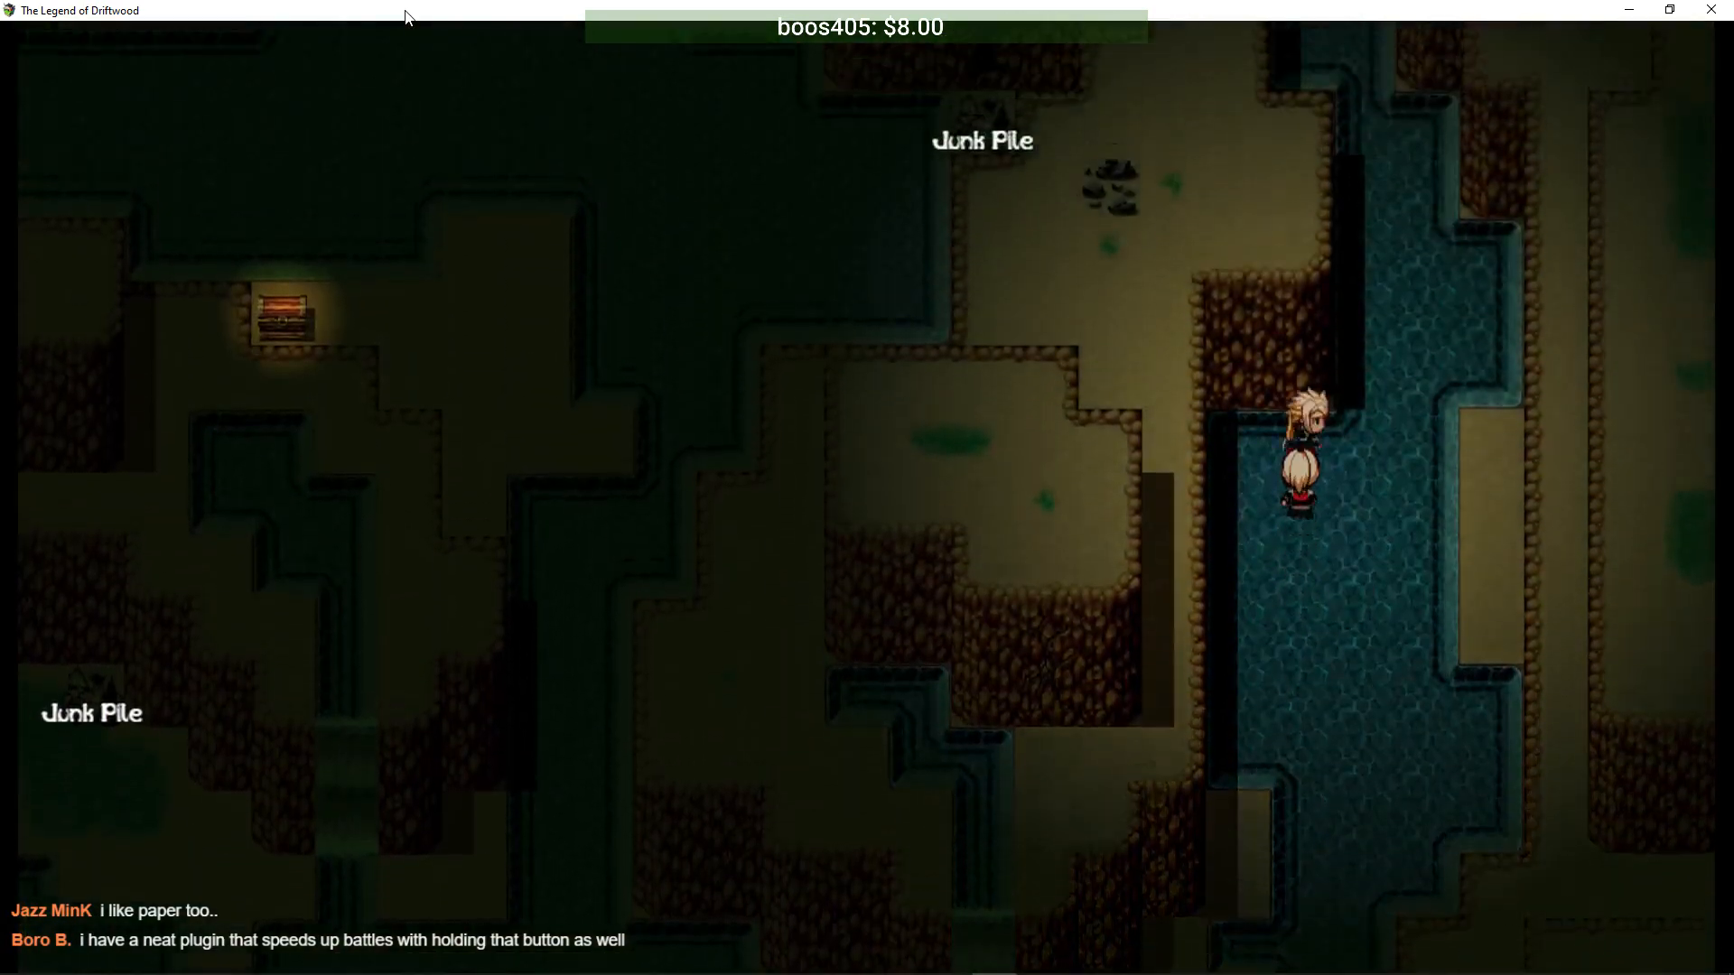
key(Up)
key(Left)
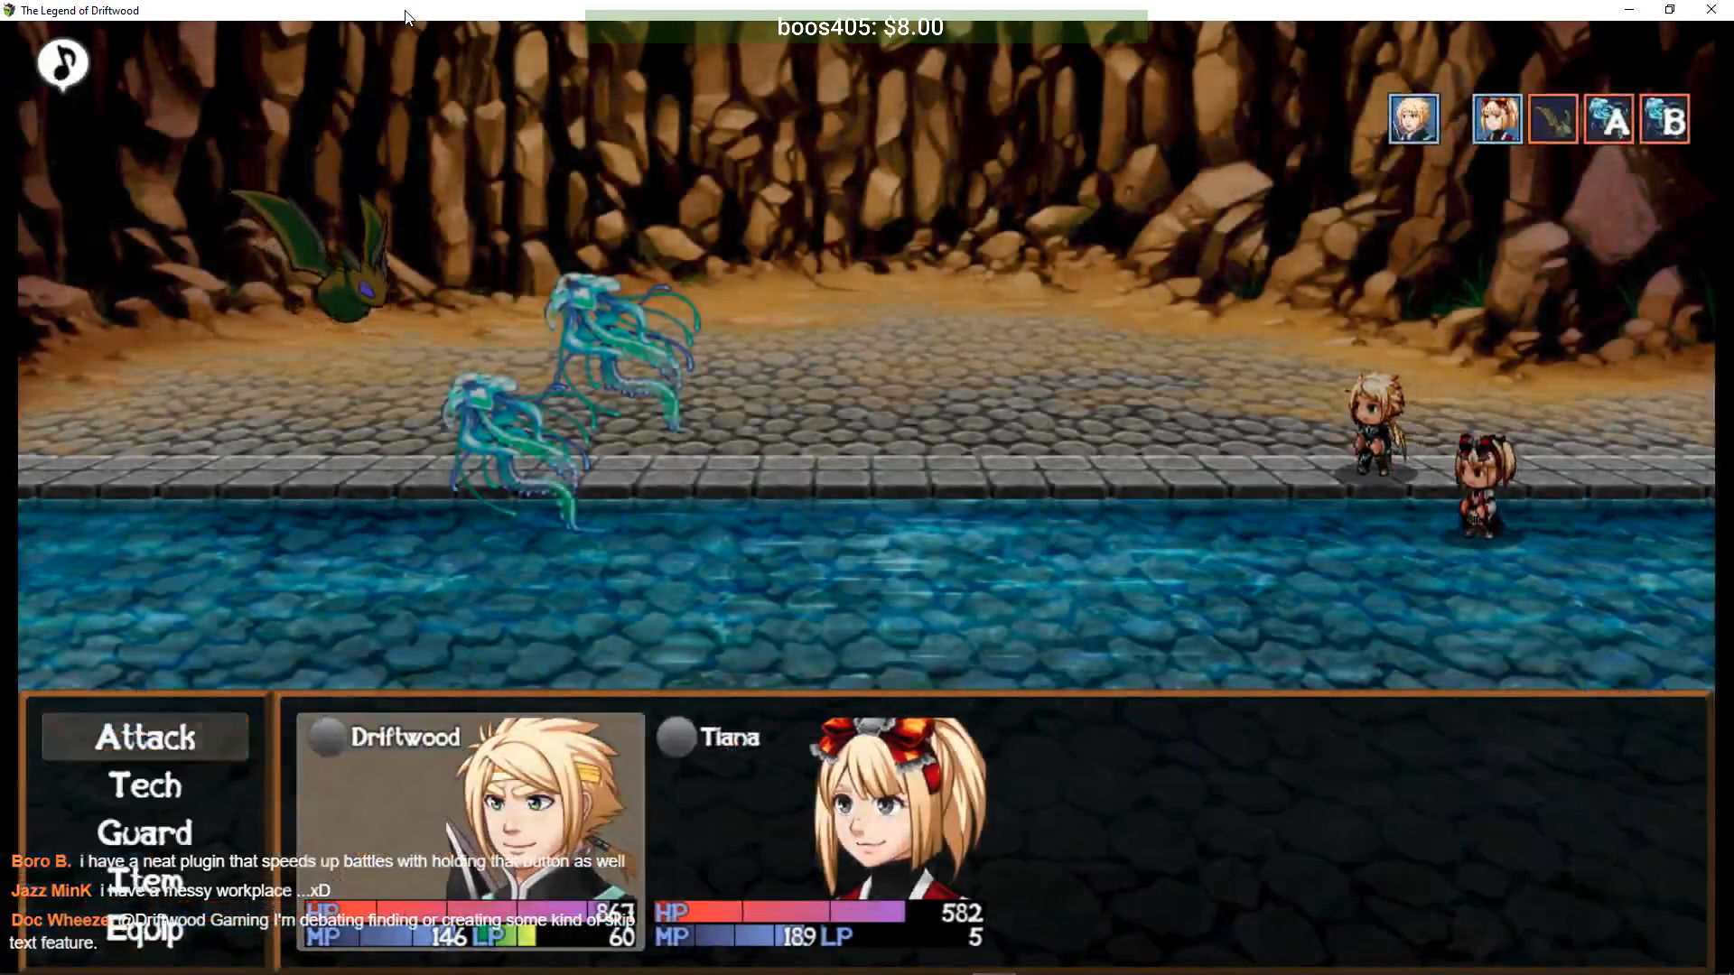
- Have Driftwood Slice Sewer Jelly A while Tiana casts Lifestream, then Slice the jelly again
key(Down)
key(Return)
key(Return)
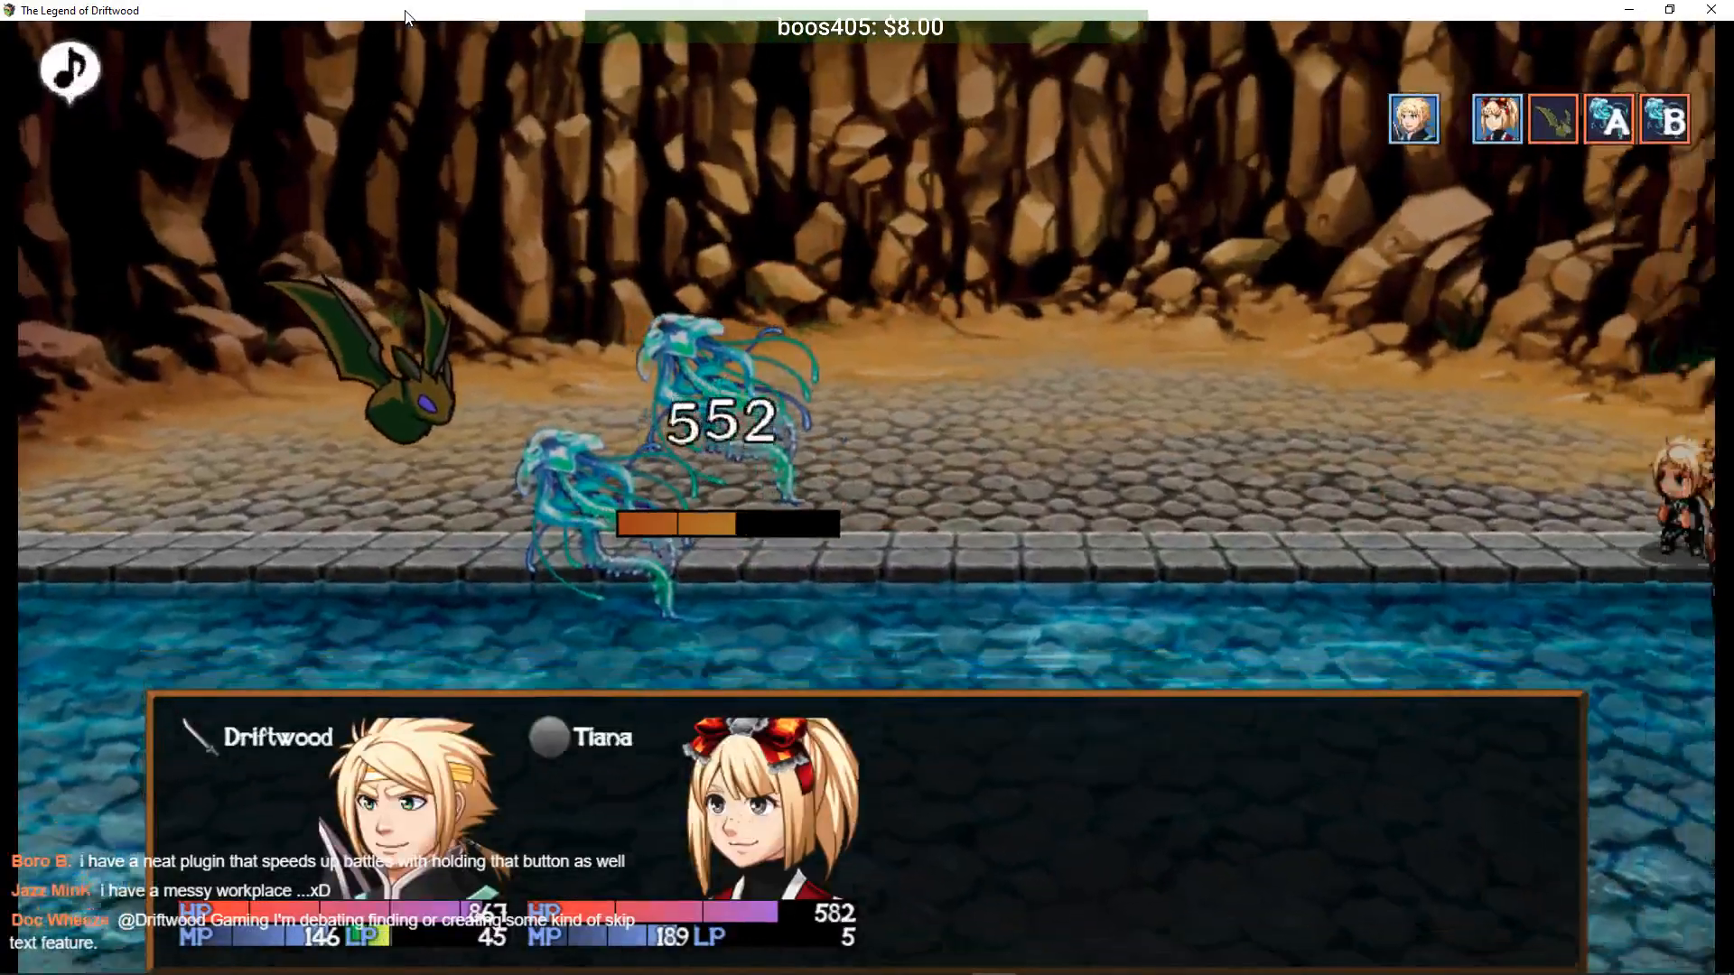
key(Return)
key(Return)
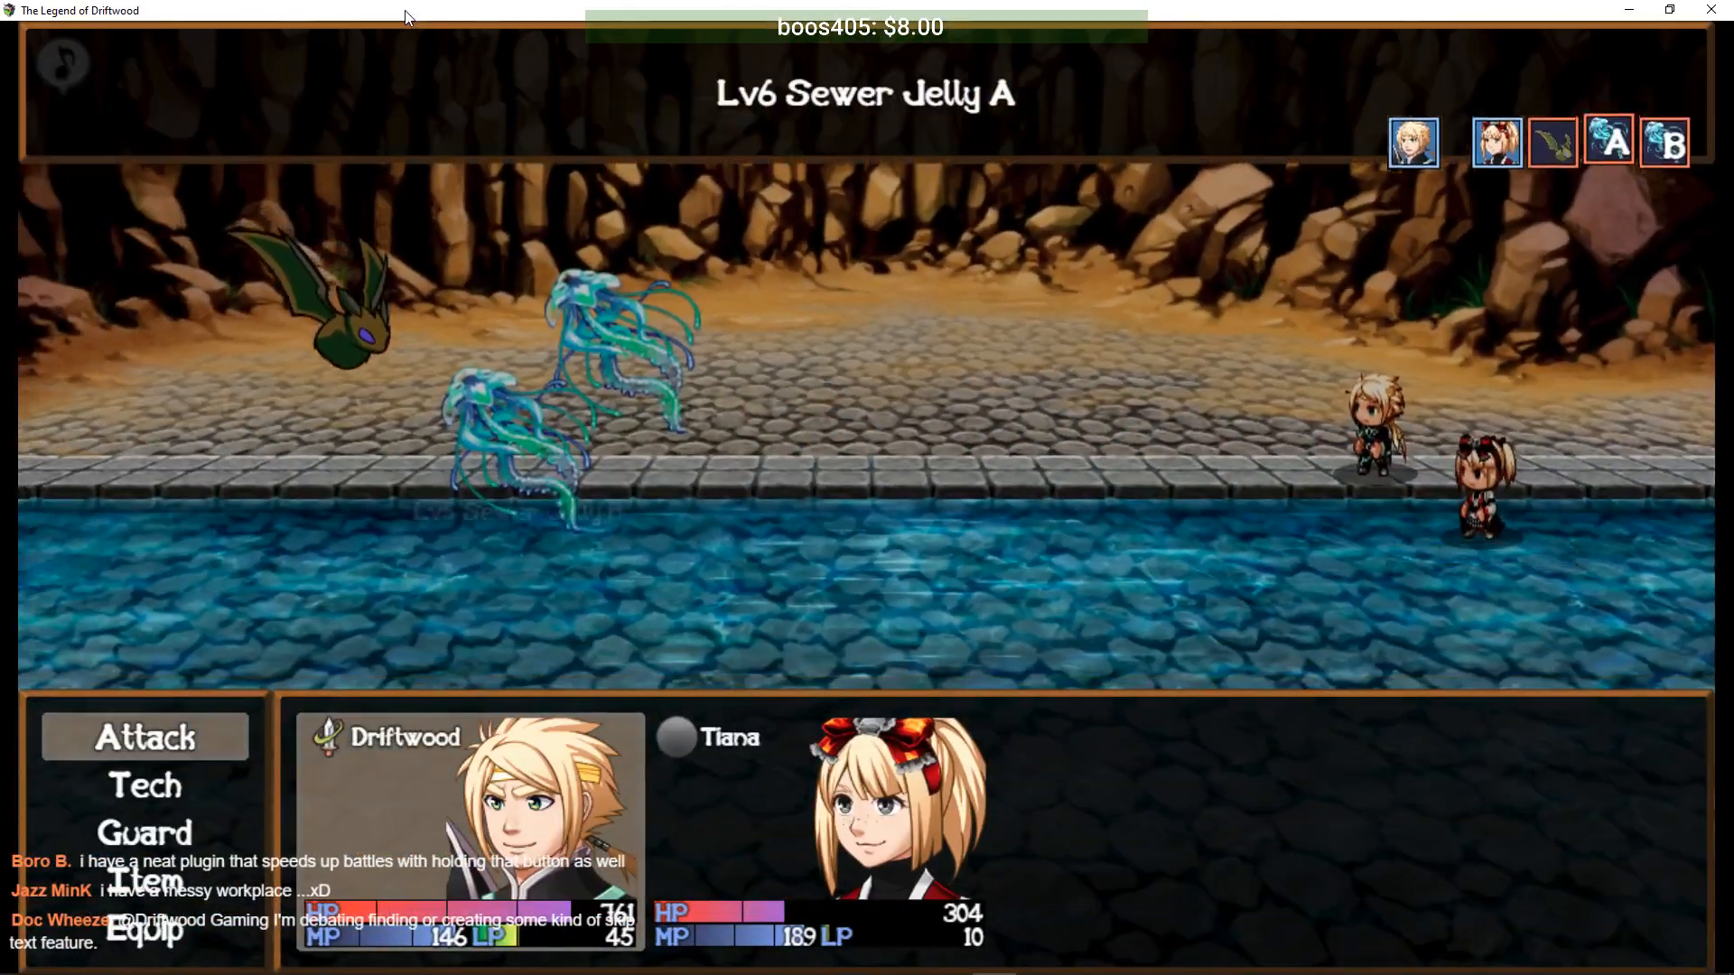
key(Return)
key(Return)
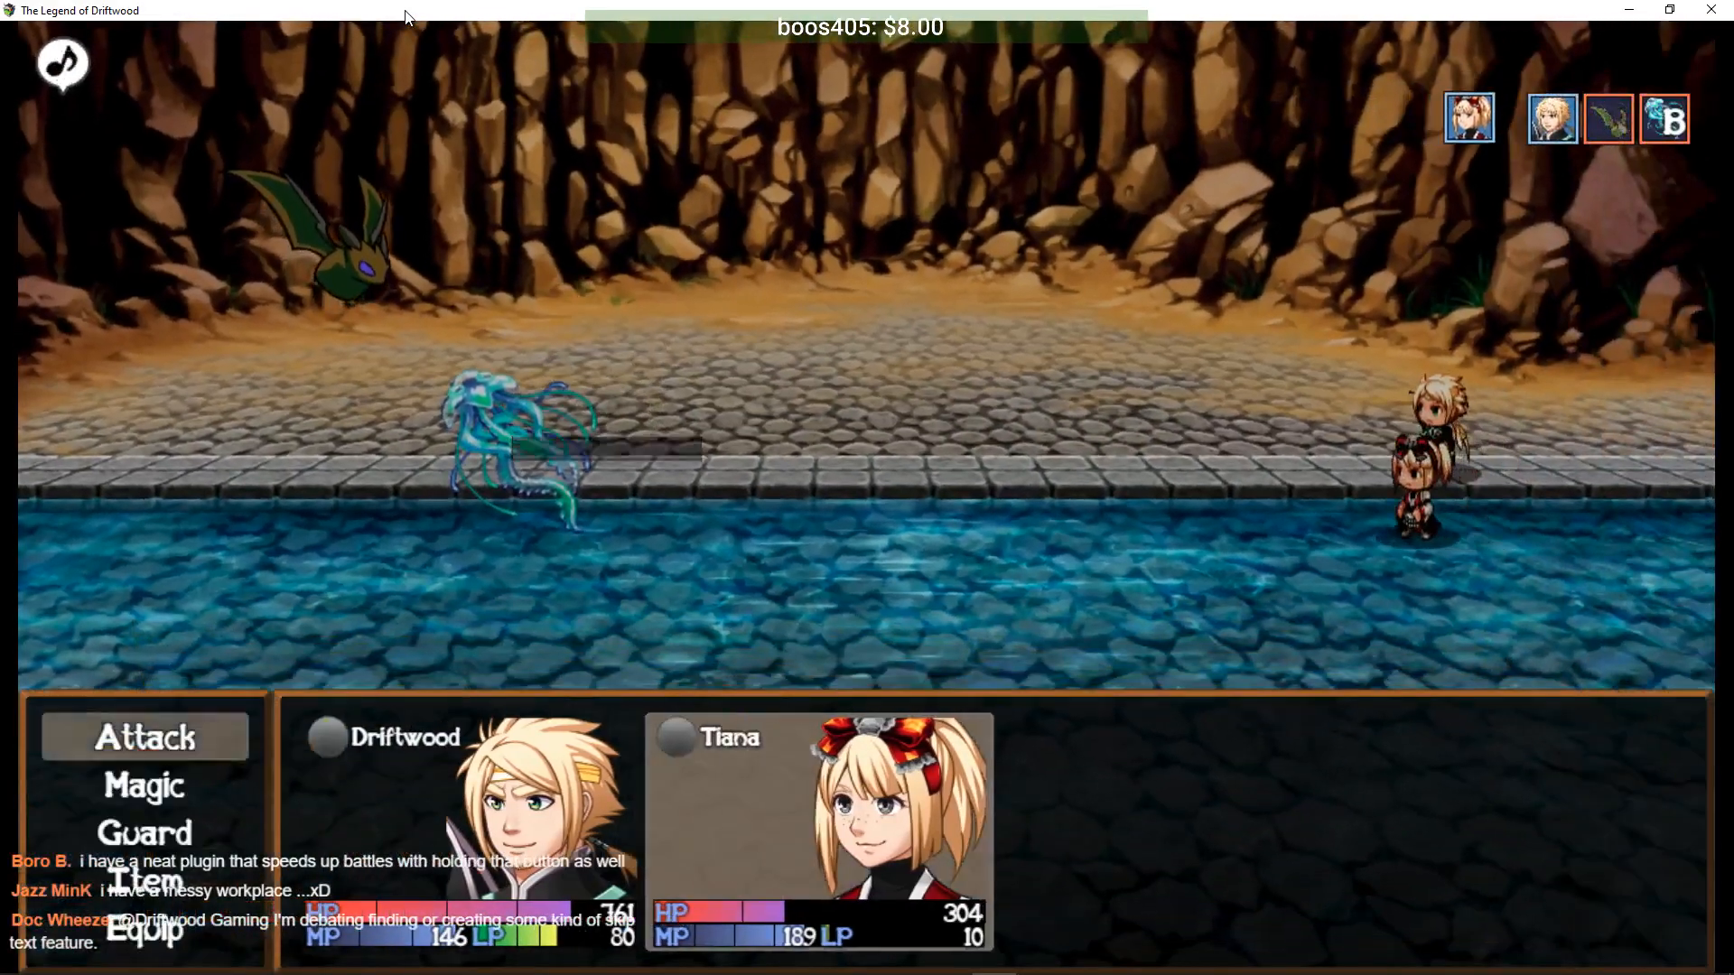
key(Return)
key(Return)
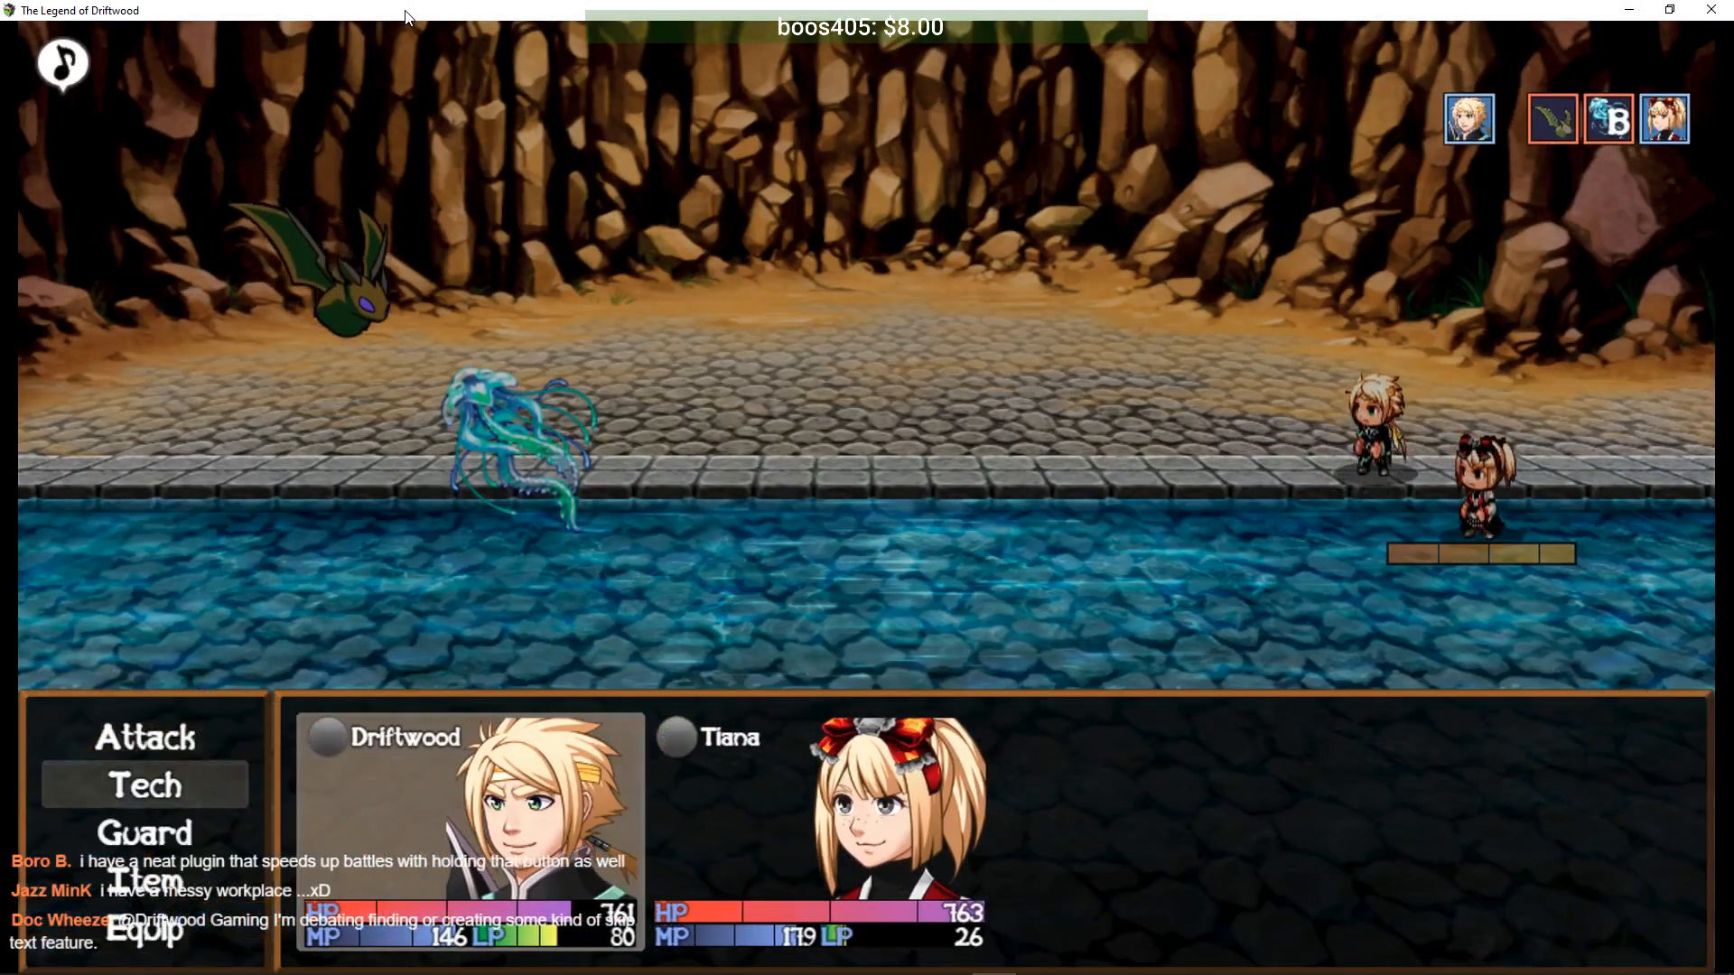
key(Return)
key(Return)
key(Return)
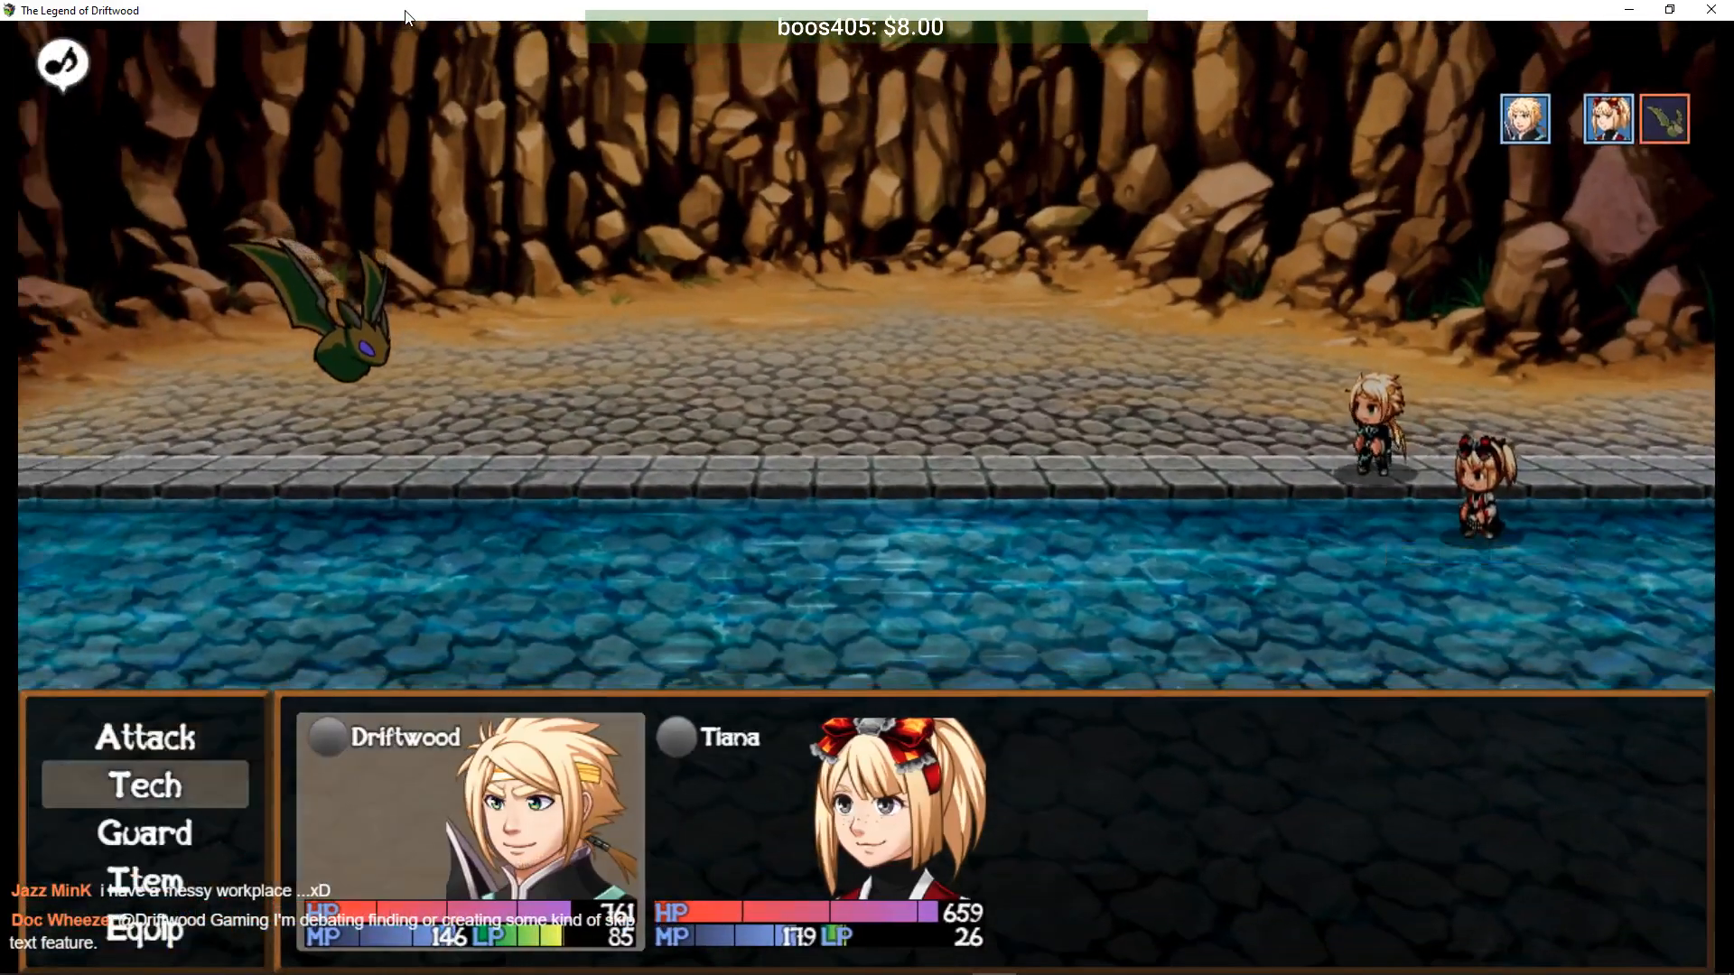
- Finish the Sewer Bat with Slice, reach Level 7 with Offensive Stance, and open the main menu
key(Return)
key(Down)
key(Up)
key(Return)
key(Return)
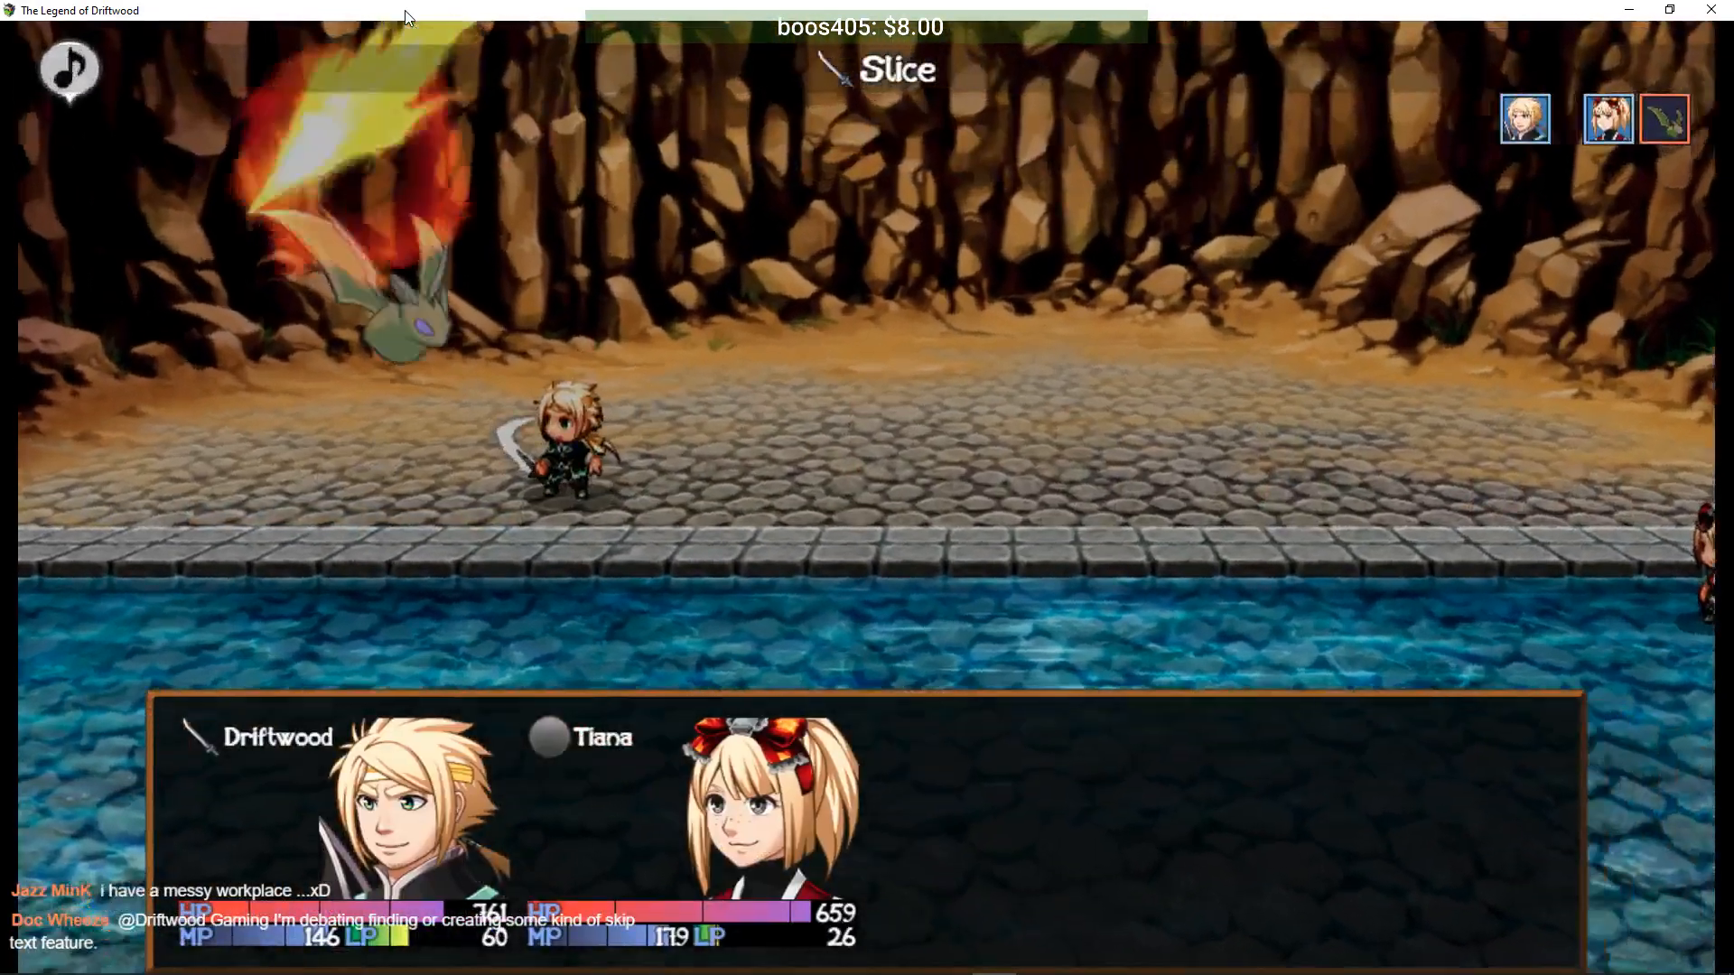
key(Return)
key(Return)
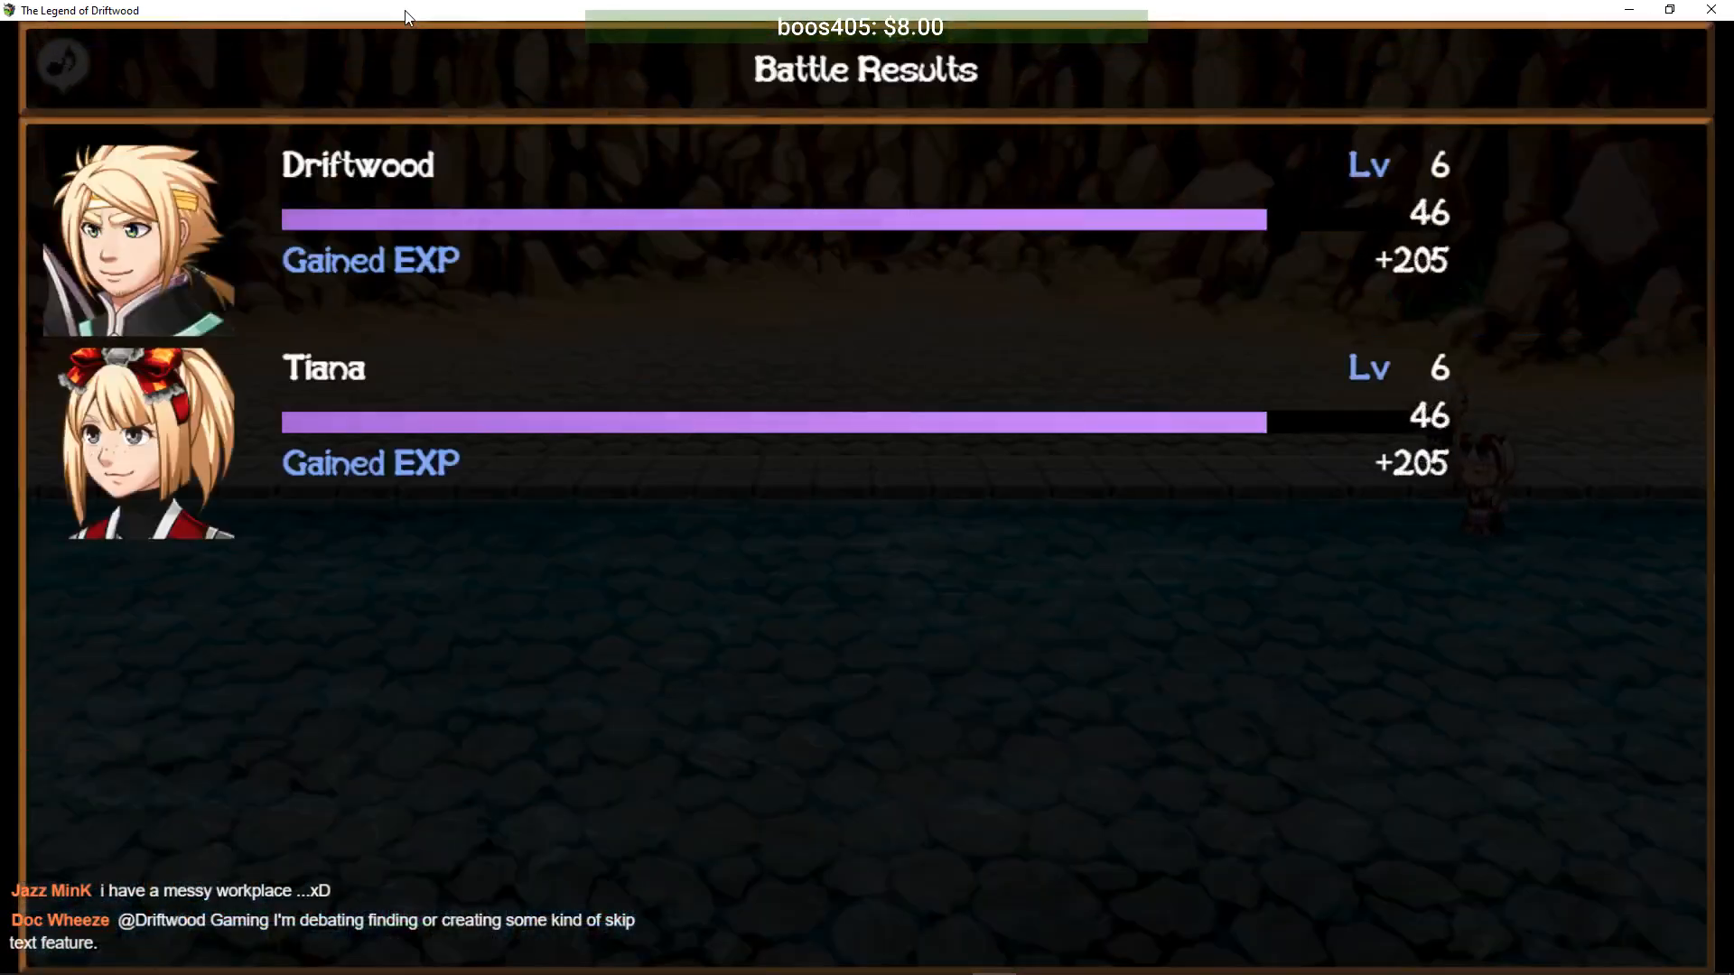
key(Return)
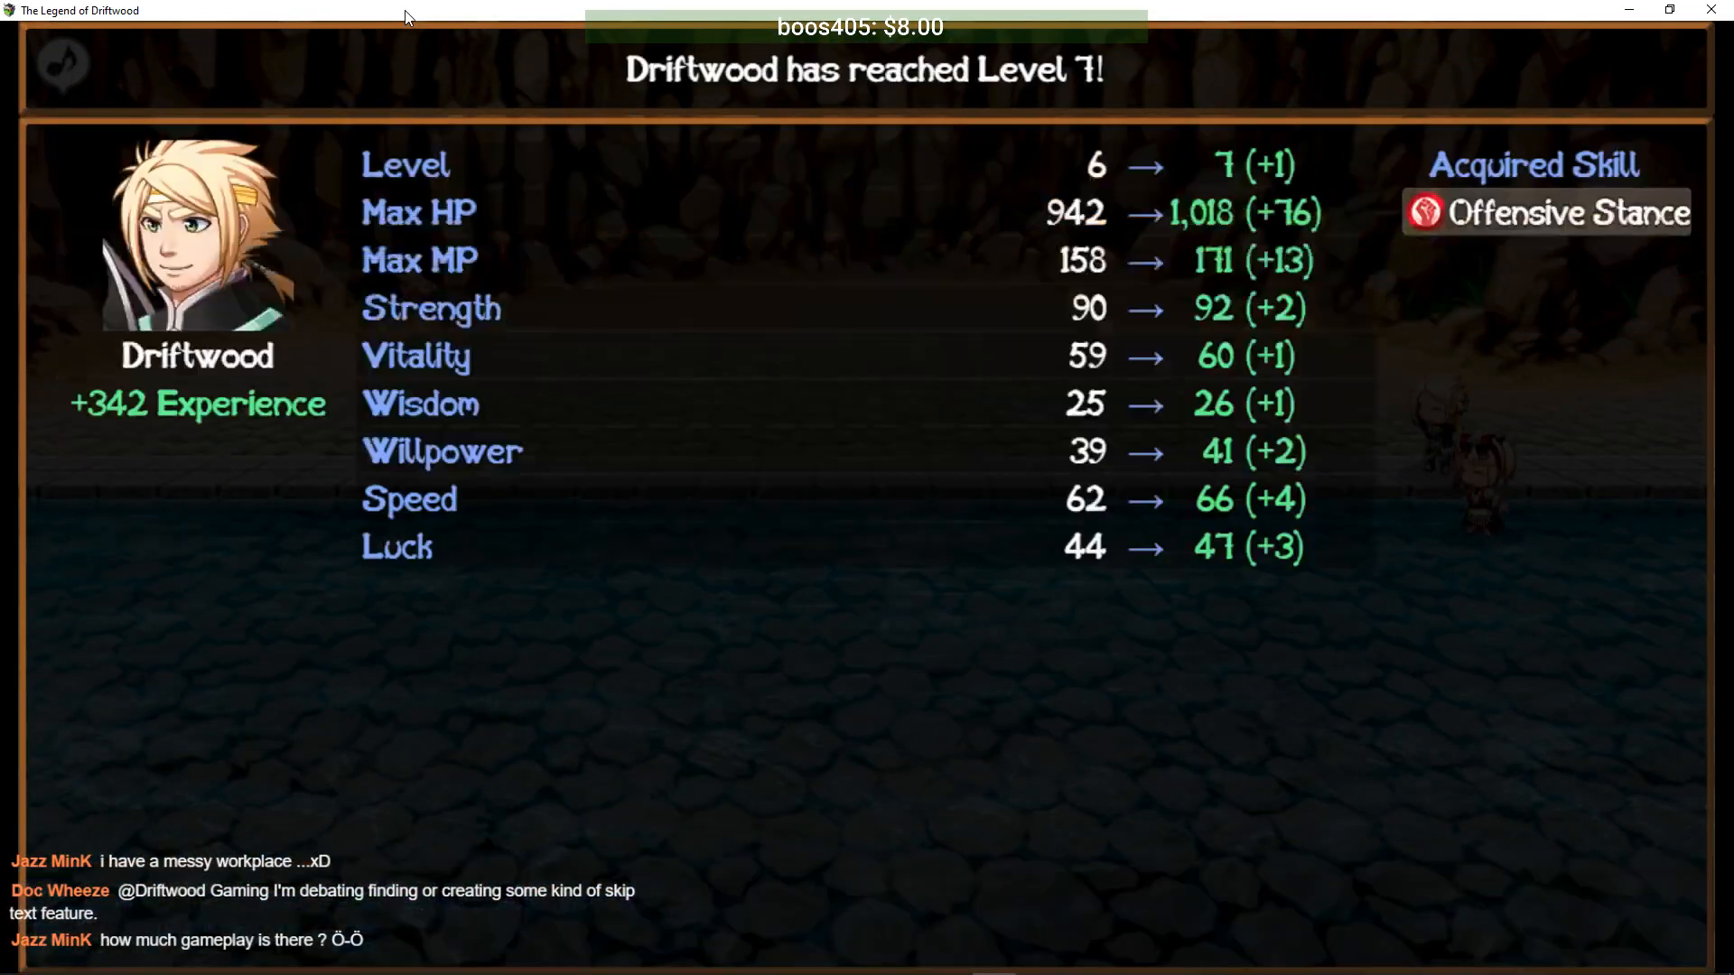
key(Return)
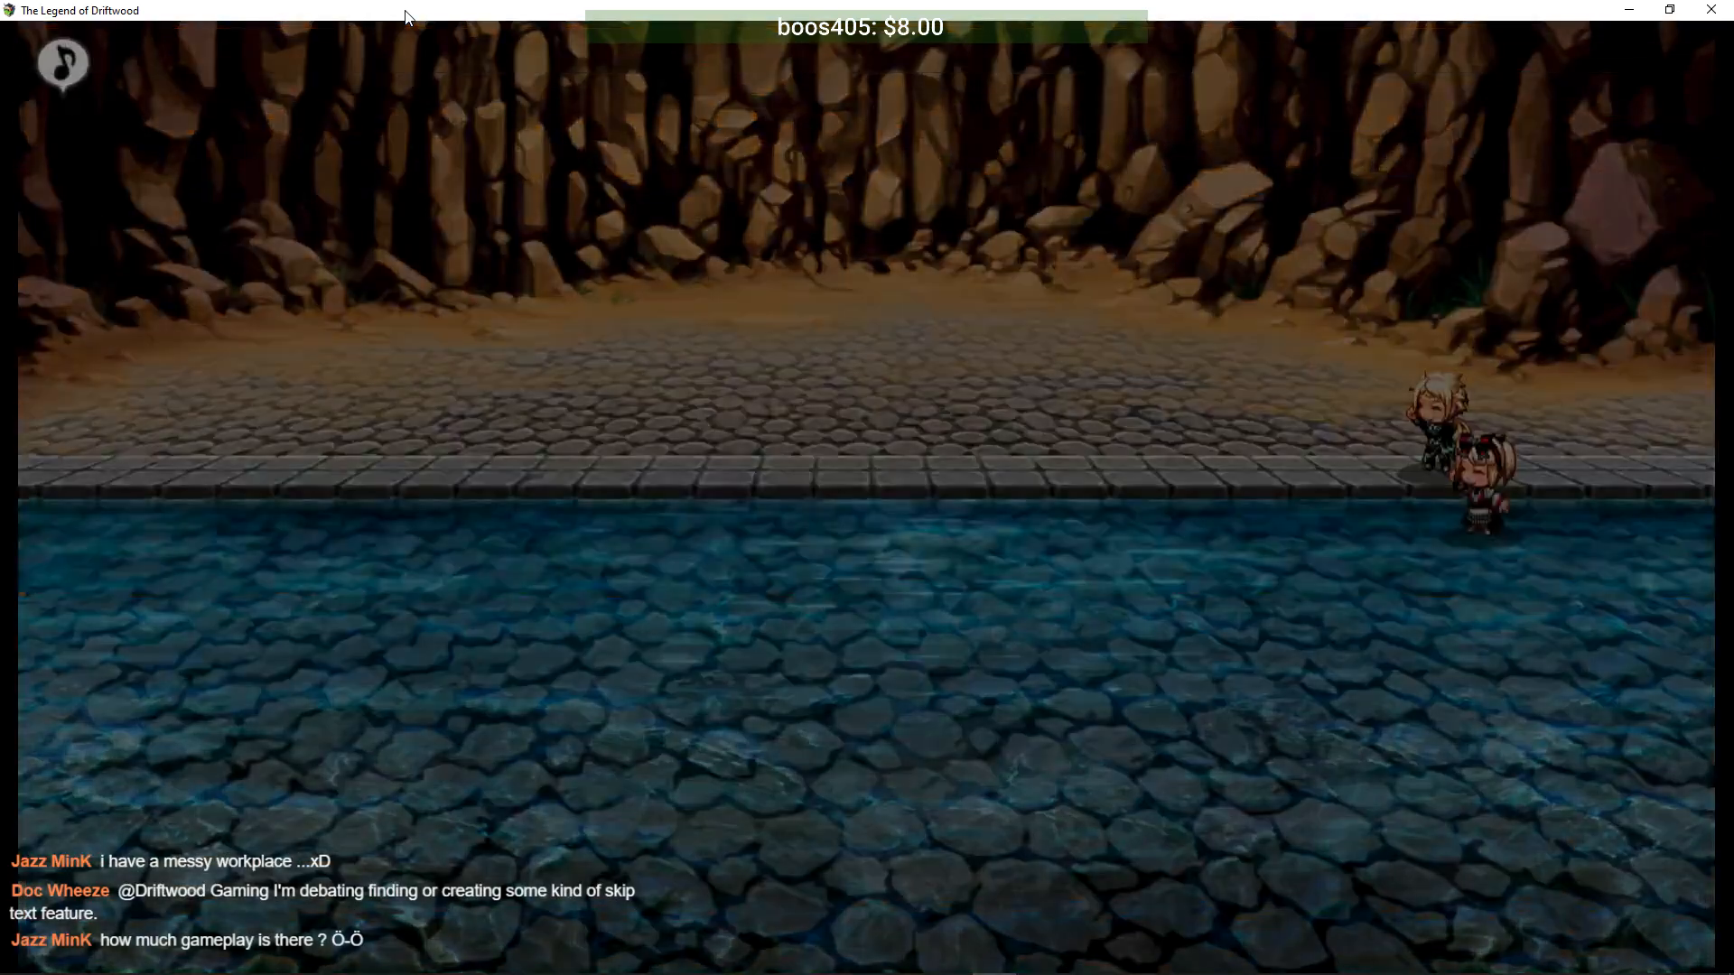
key(Escape)
- Check Driftwood's equipment, then review his techs, including Offensive Stance, on the Skill screen
key(Return)
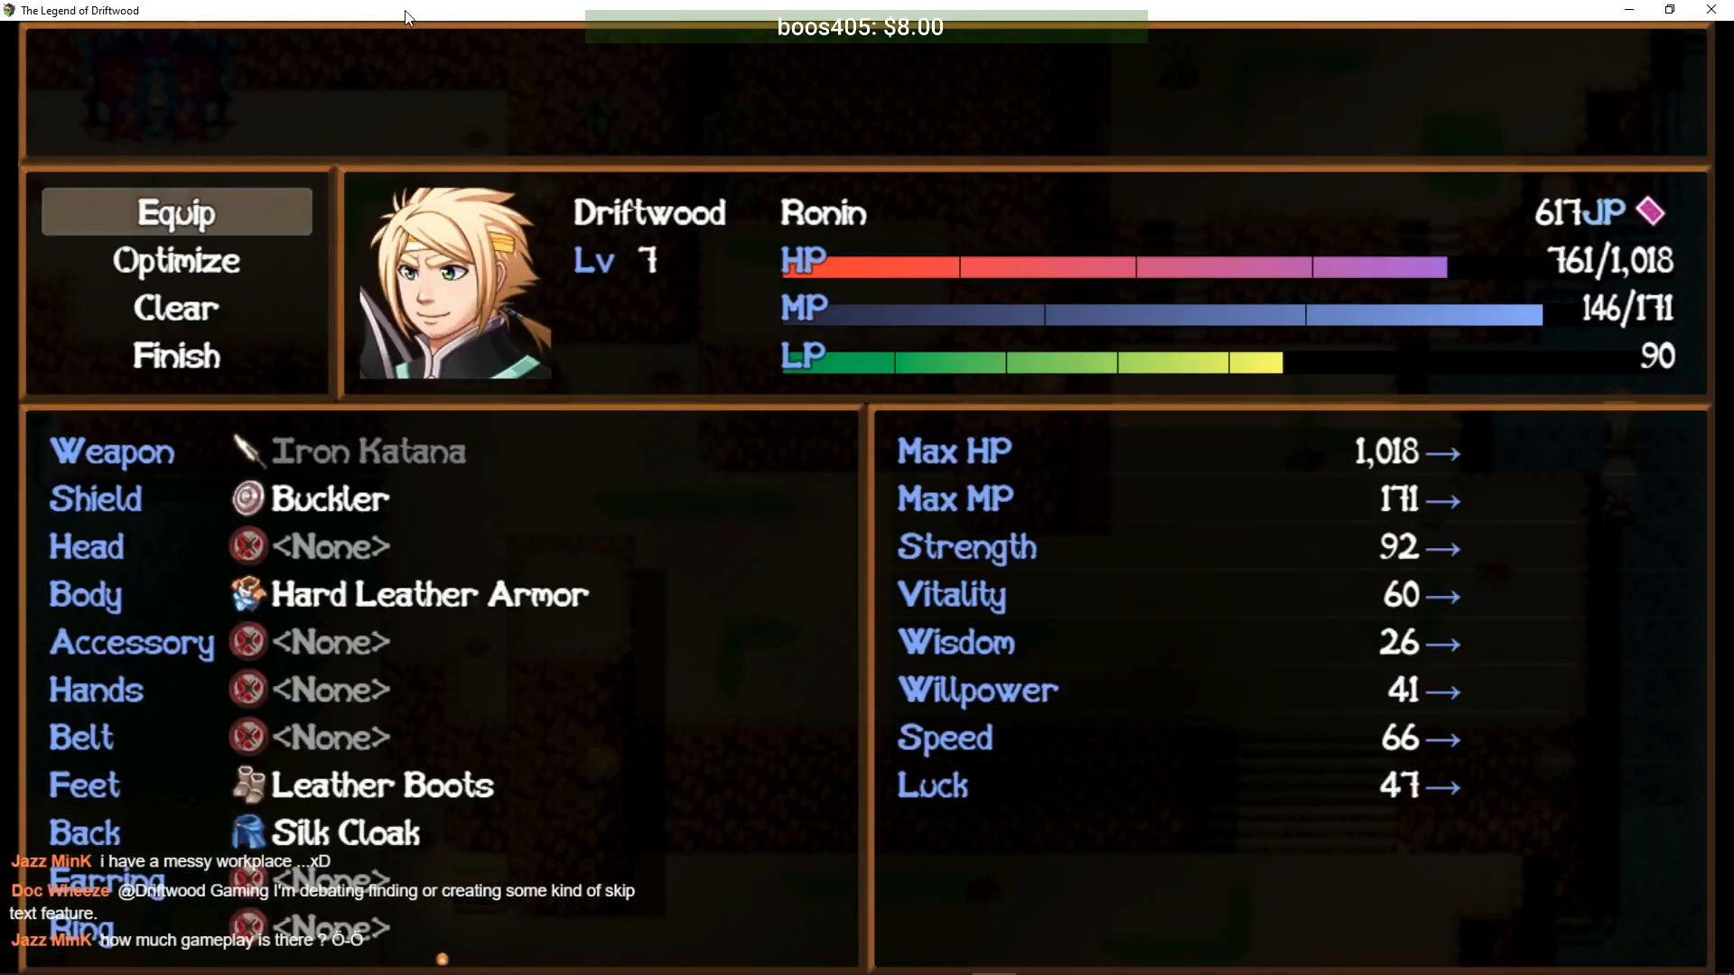
key(Escape)
key(Up)
key(Return)
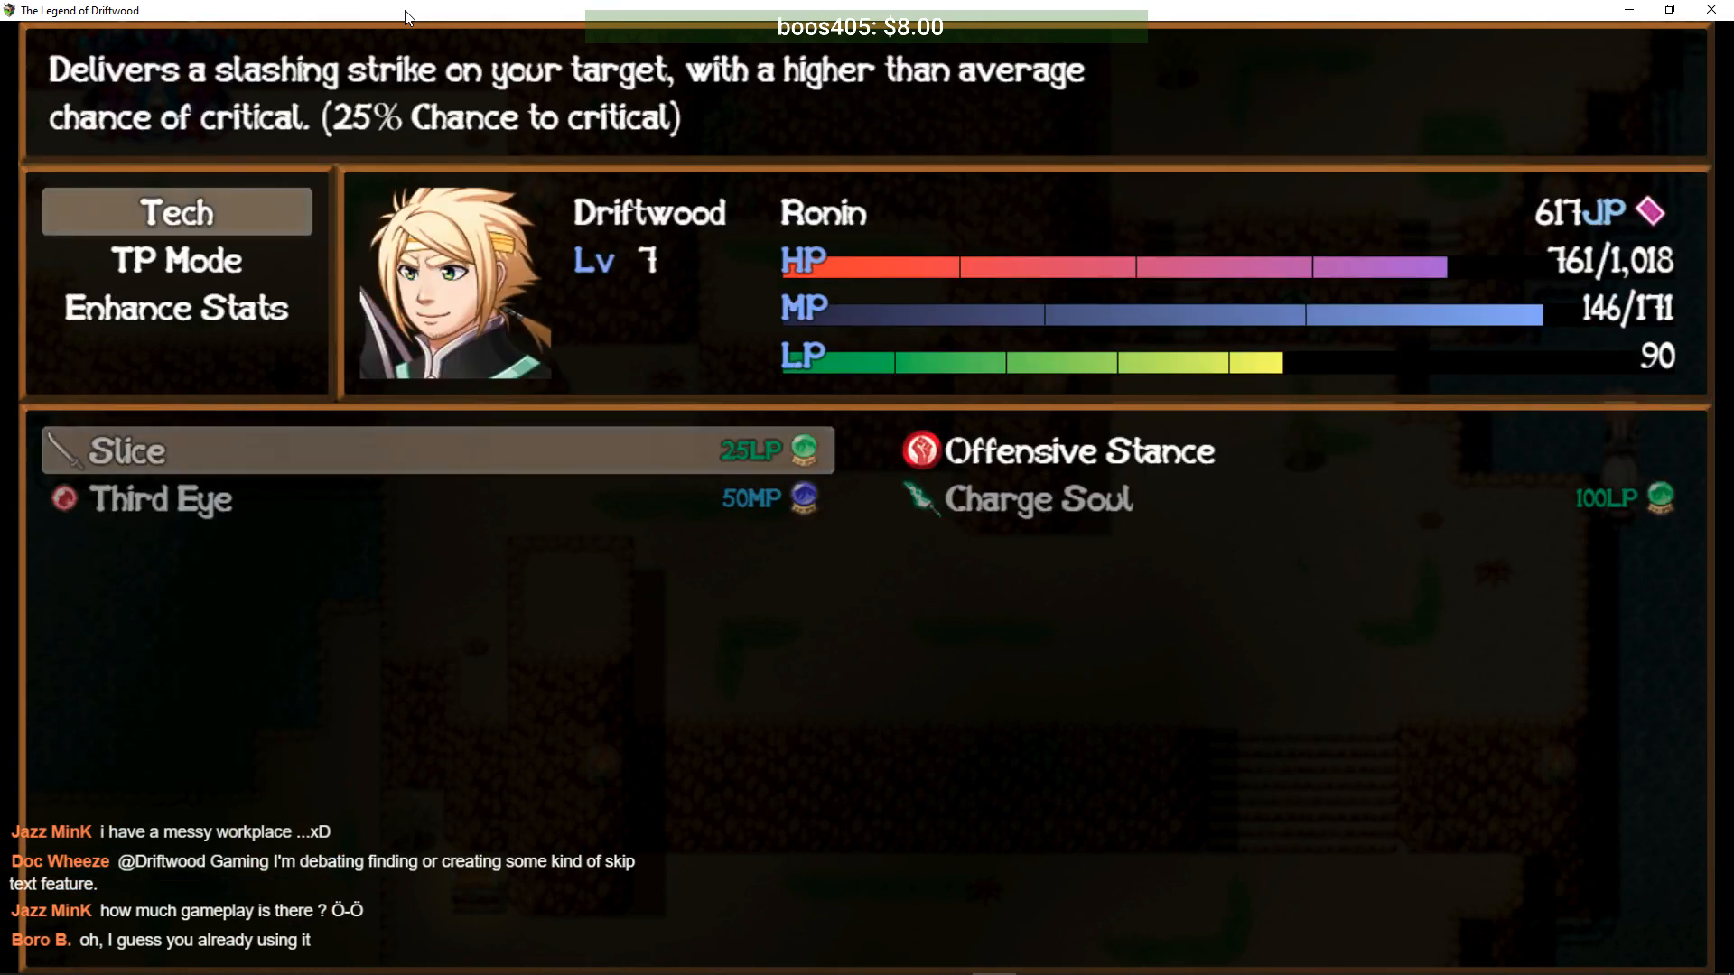
key(Escape)
key(Escape)
key(Escape)
key(Escape)
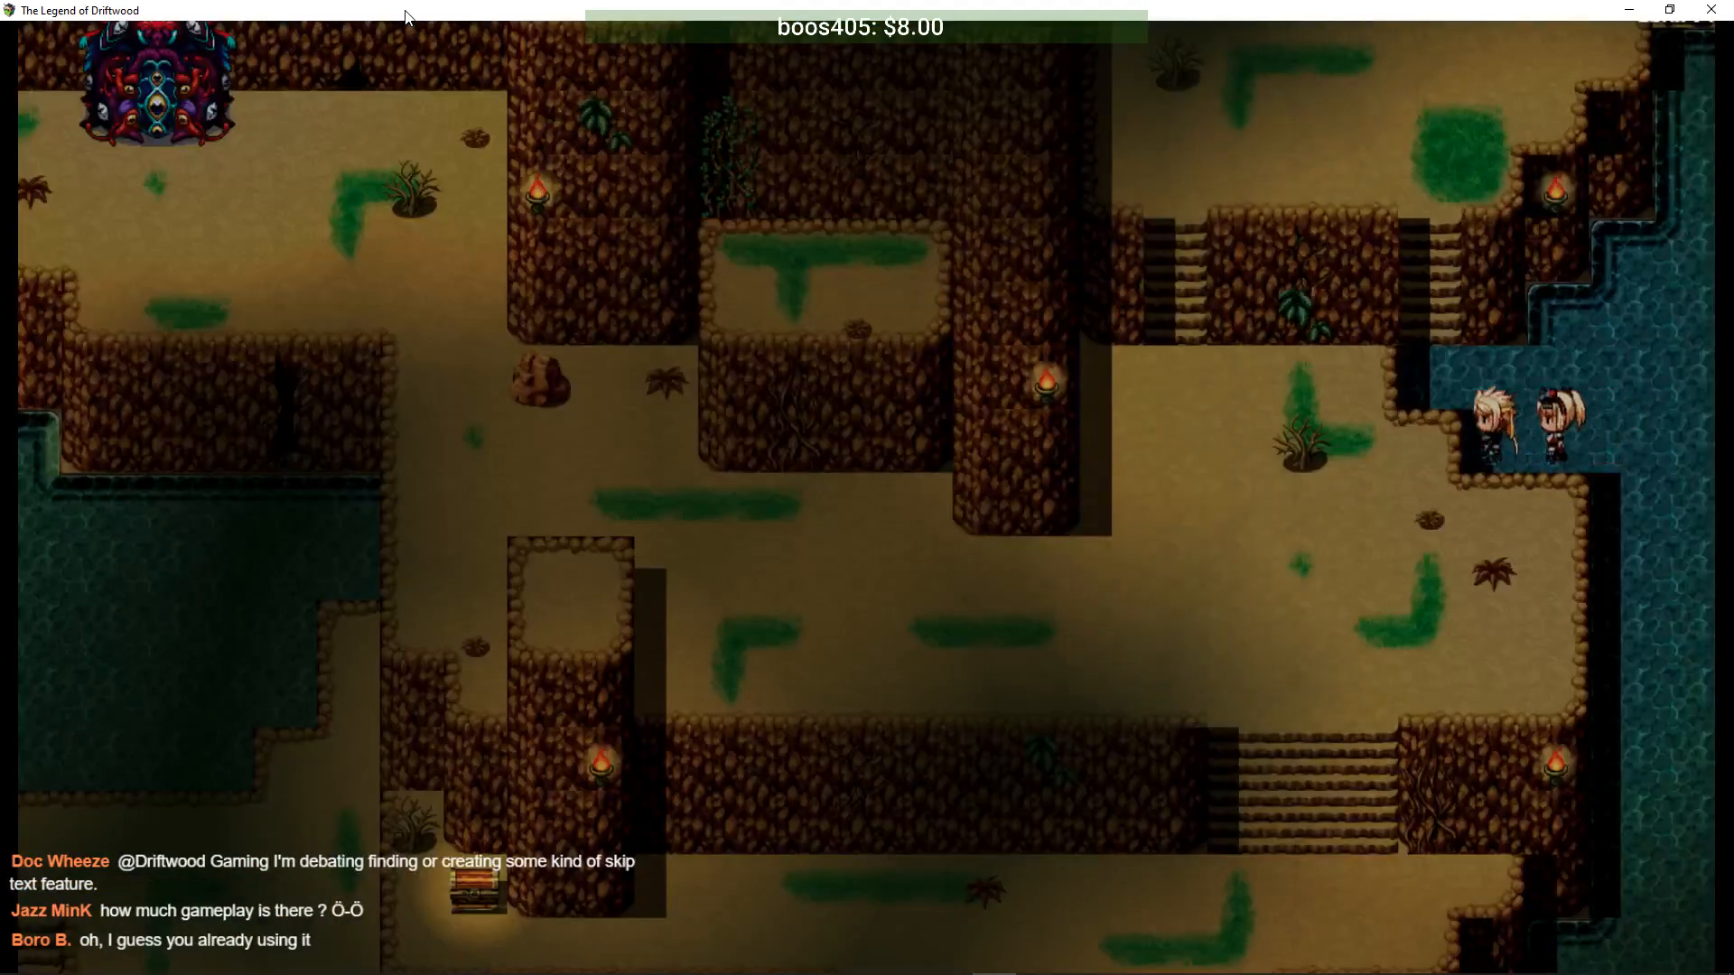
- Return to the North Route map and walk left and down the stairs
key(Left)
key(Up)
key(Left)
key(Left)
key(Down)
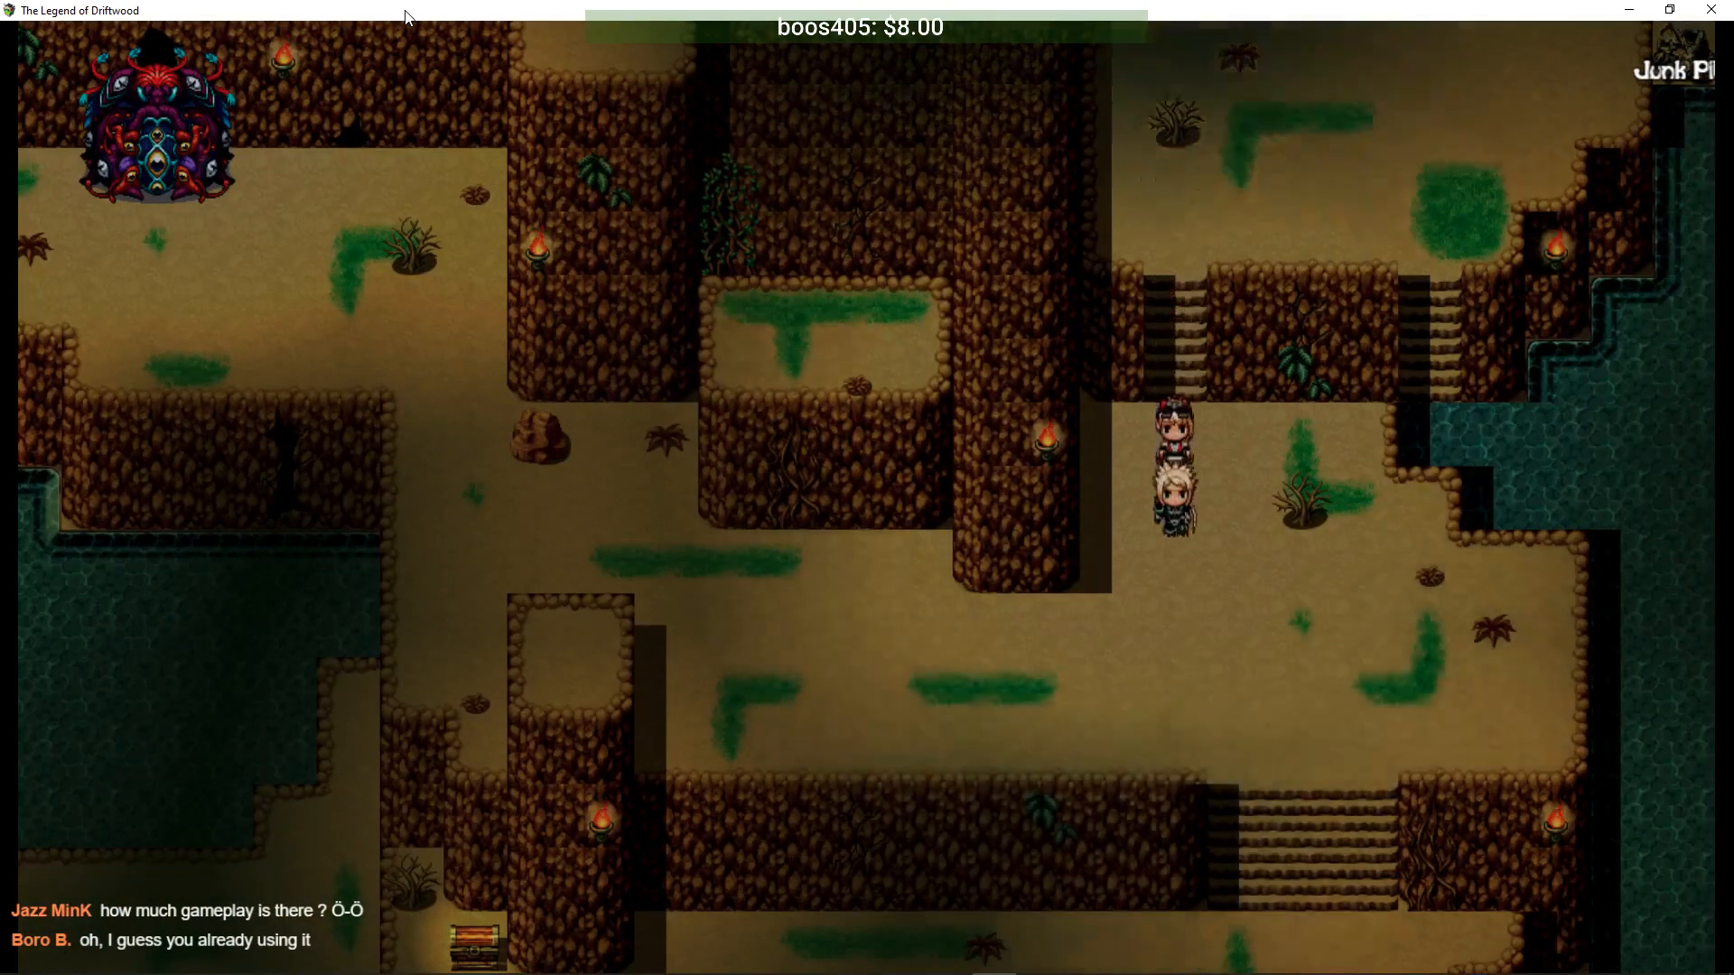
key(Left)
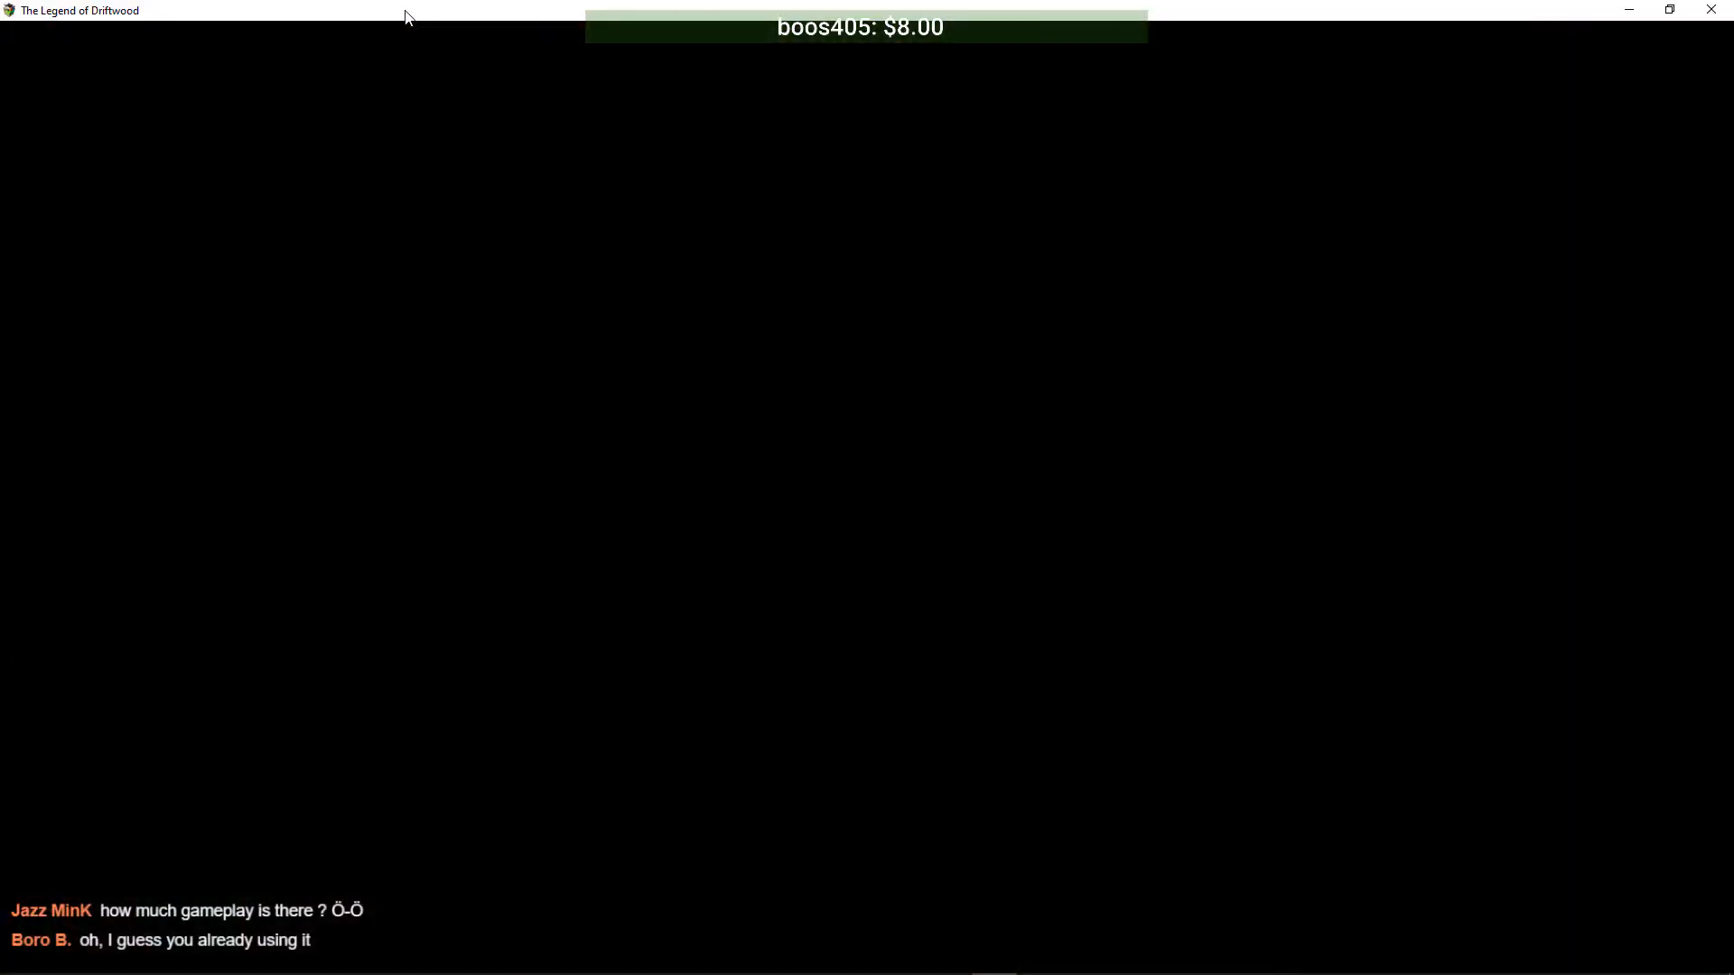
- Slice both Sewer Bats with Driftwood while Tiana attacks and casts magic, earning +159 and +134 JP
key(Down)
key(Return)
key(Return)
key(Return)
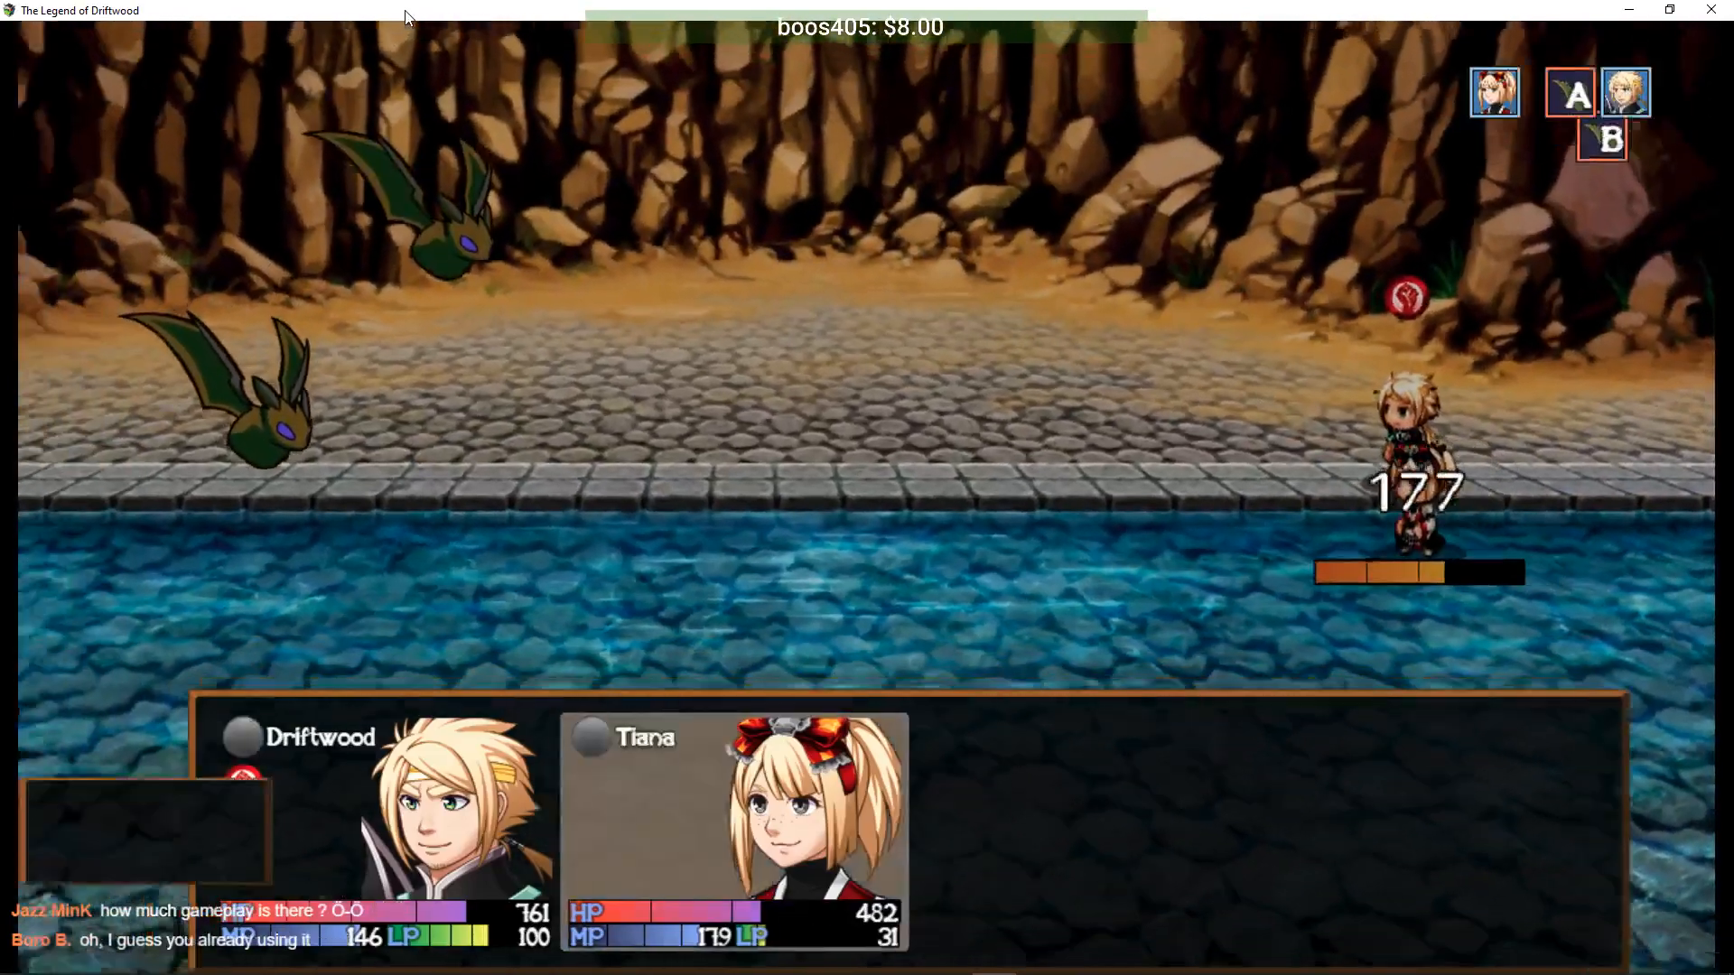
key(Return)
key(Return)
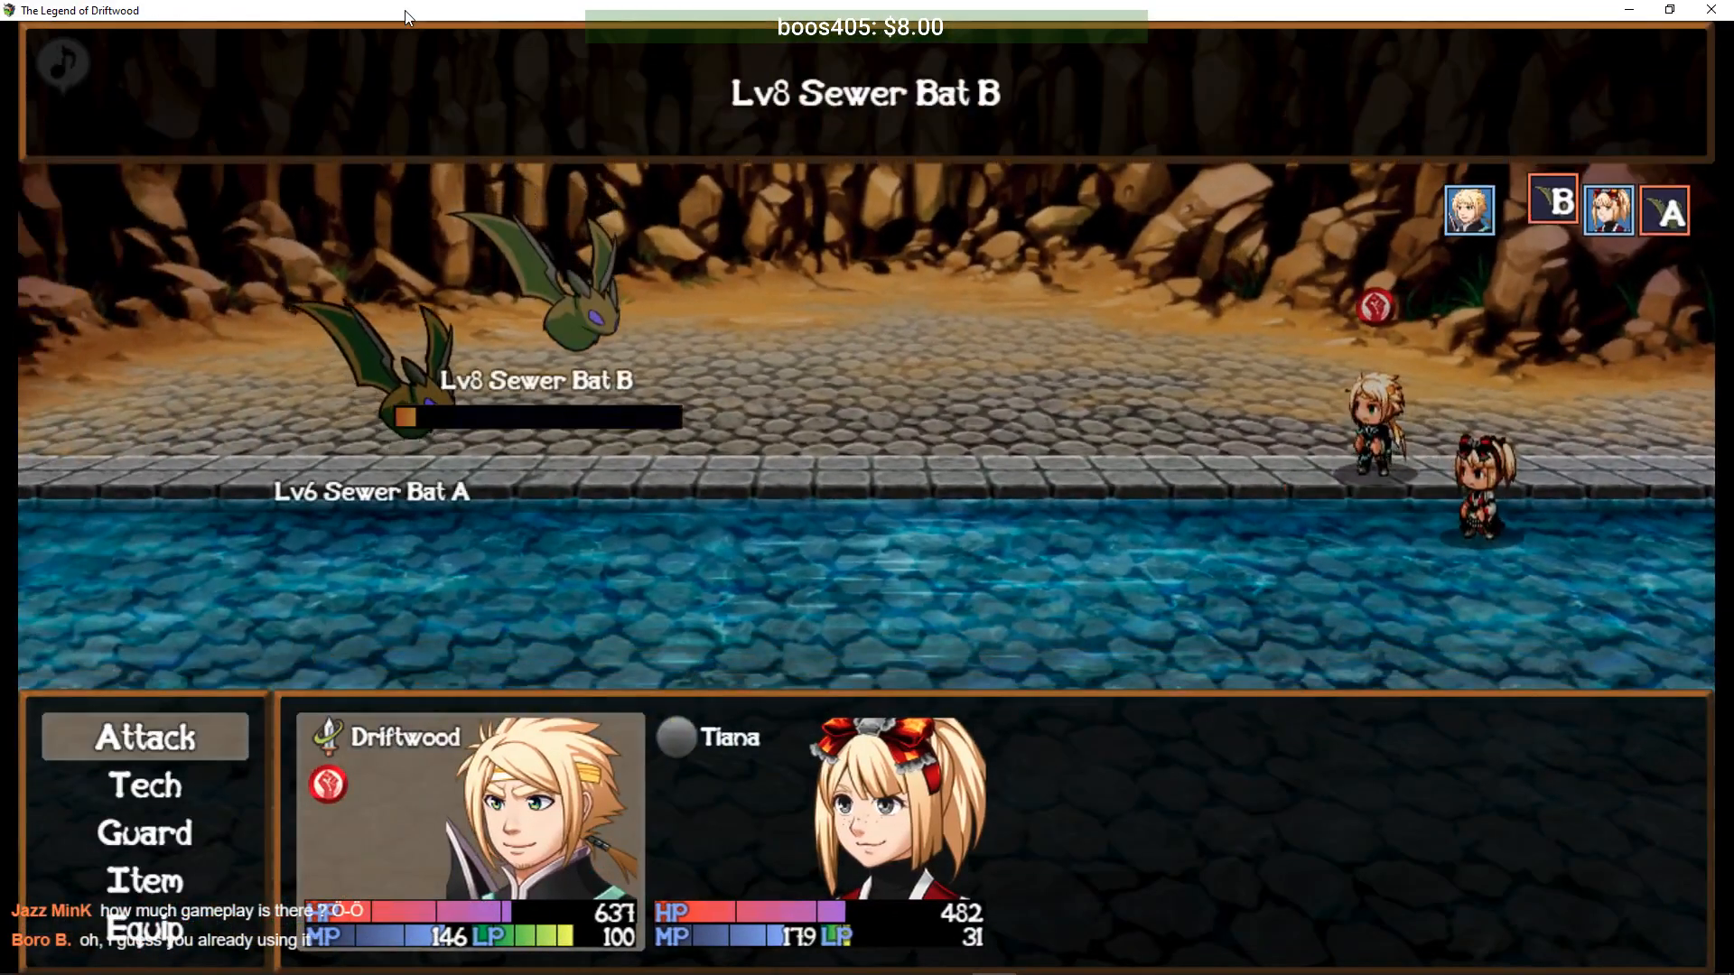
key(Return)
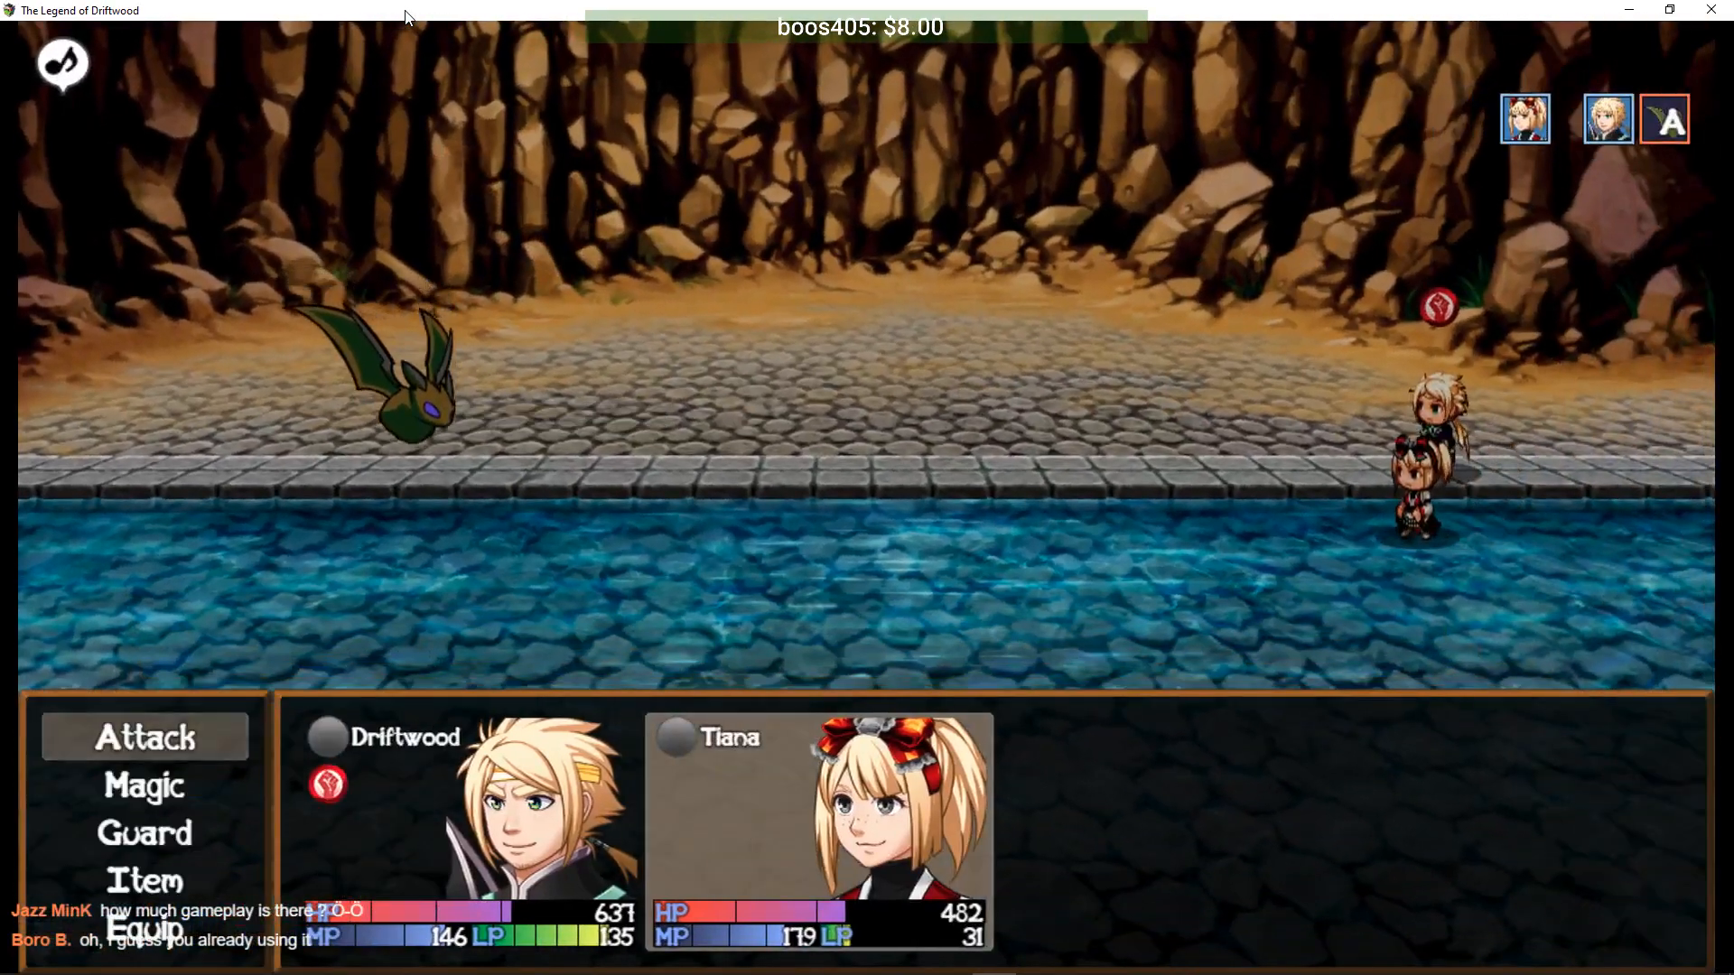
key(Down)
key(Return)
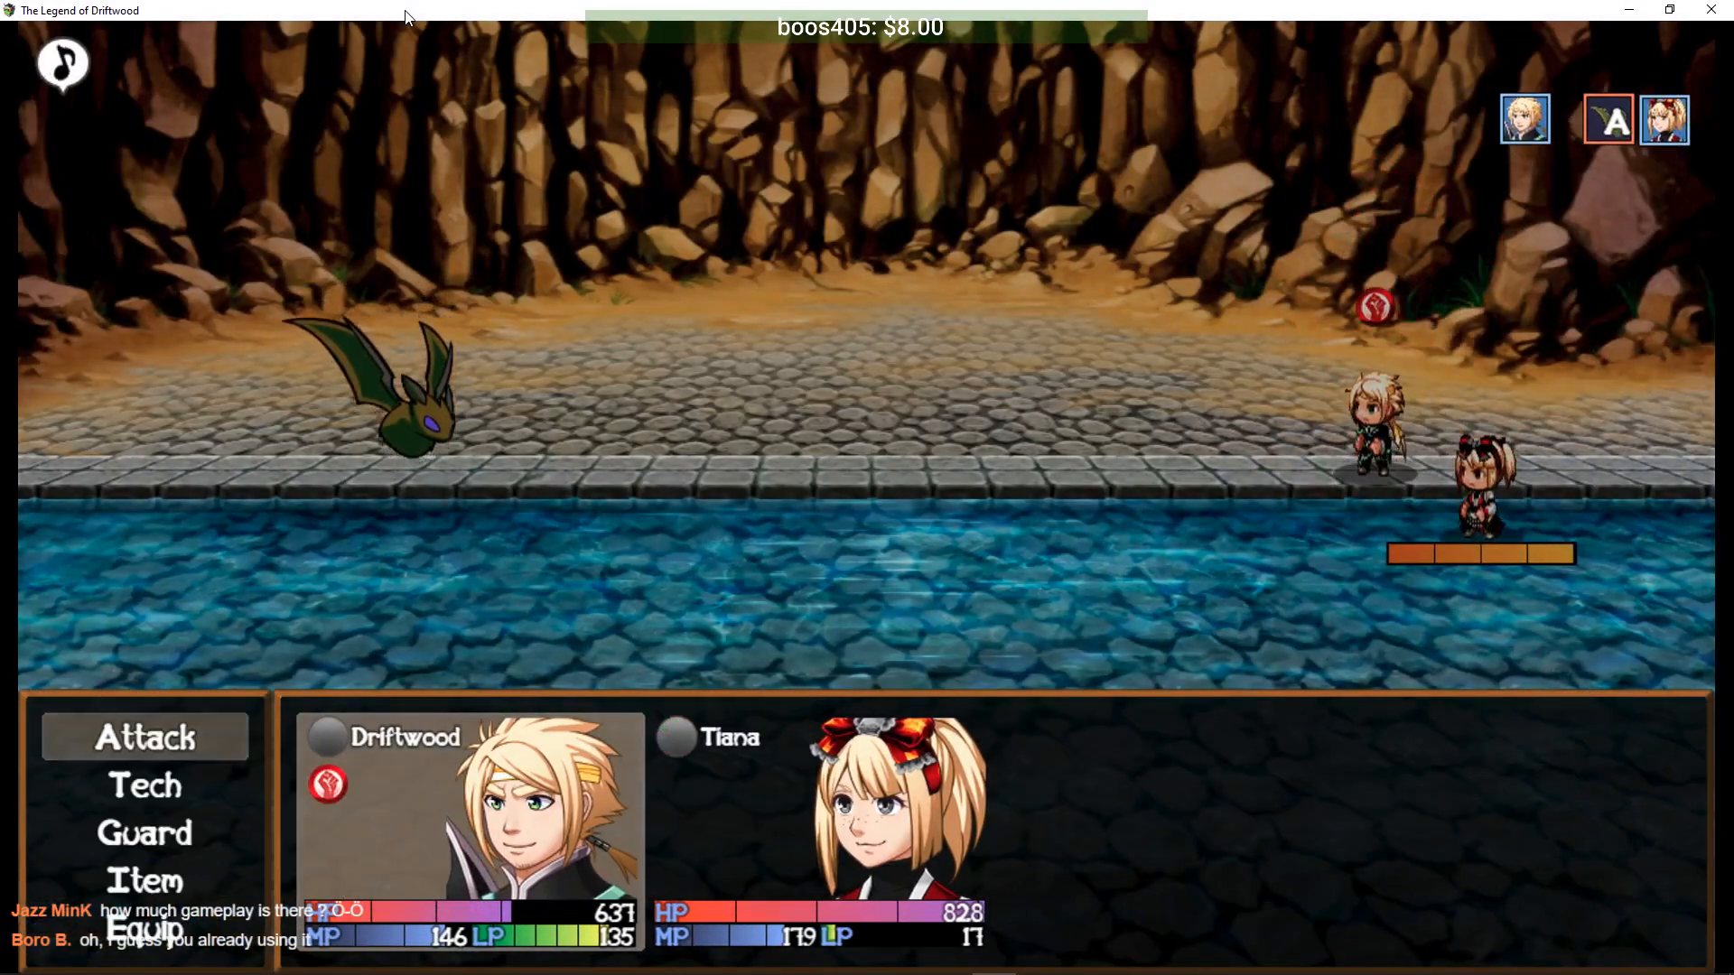
key(Down)
key(Return)
key(Return)
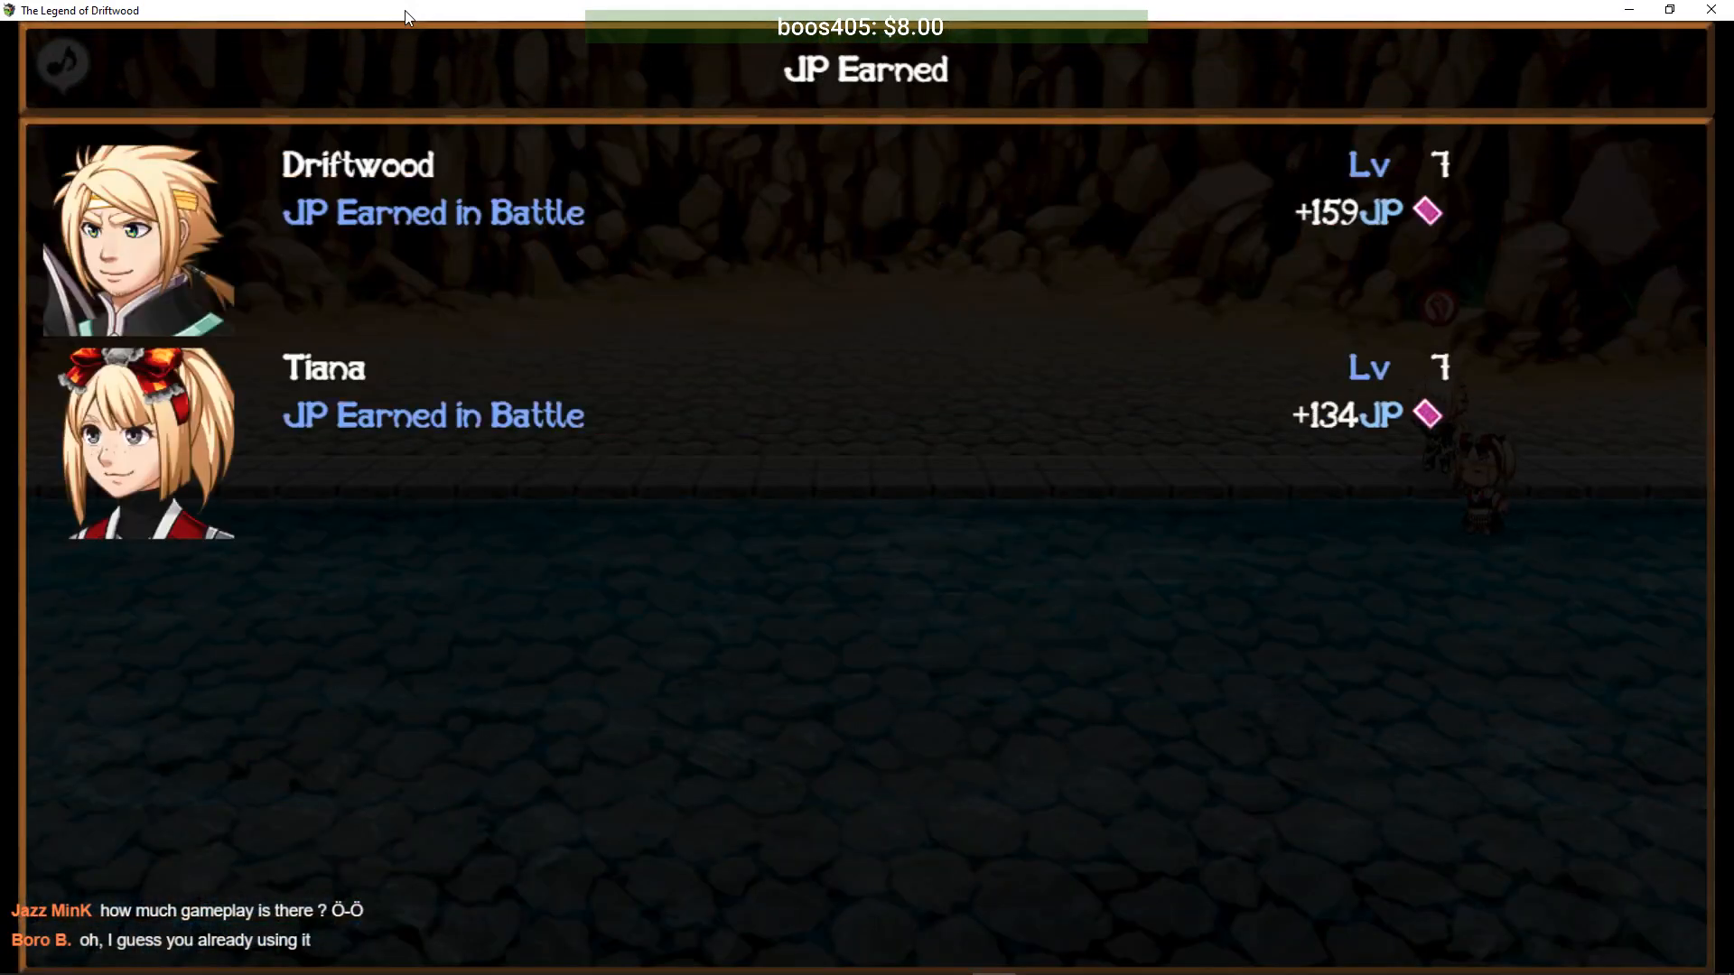
key(Return)
key(Return)
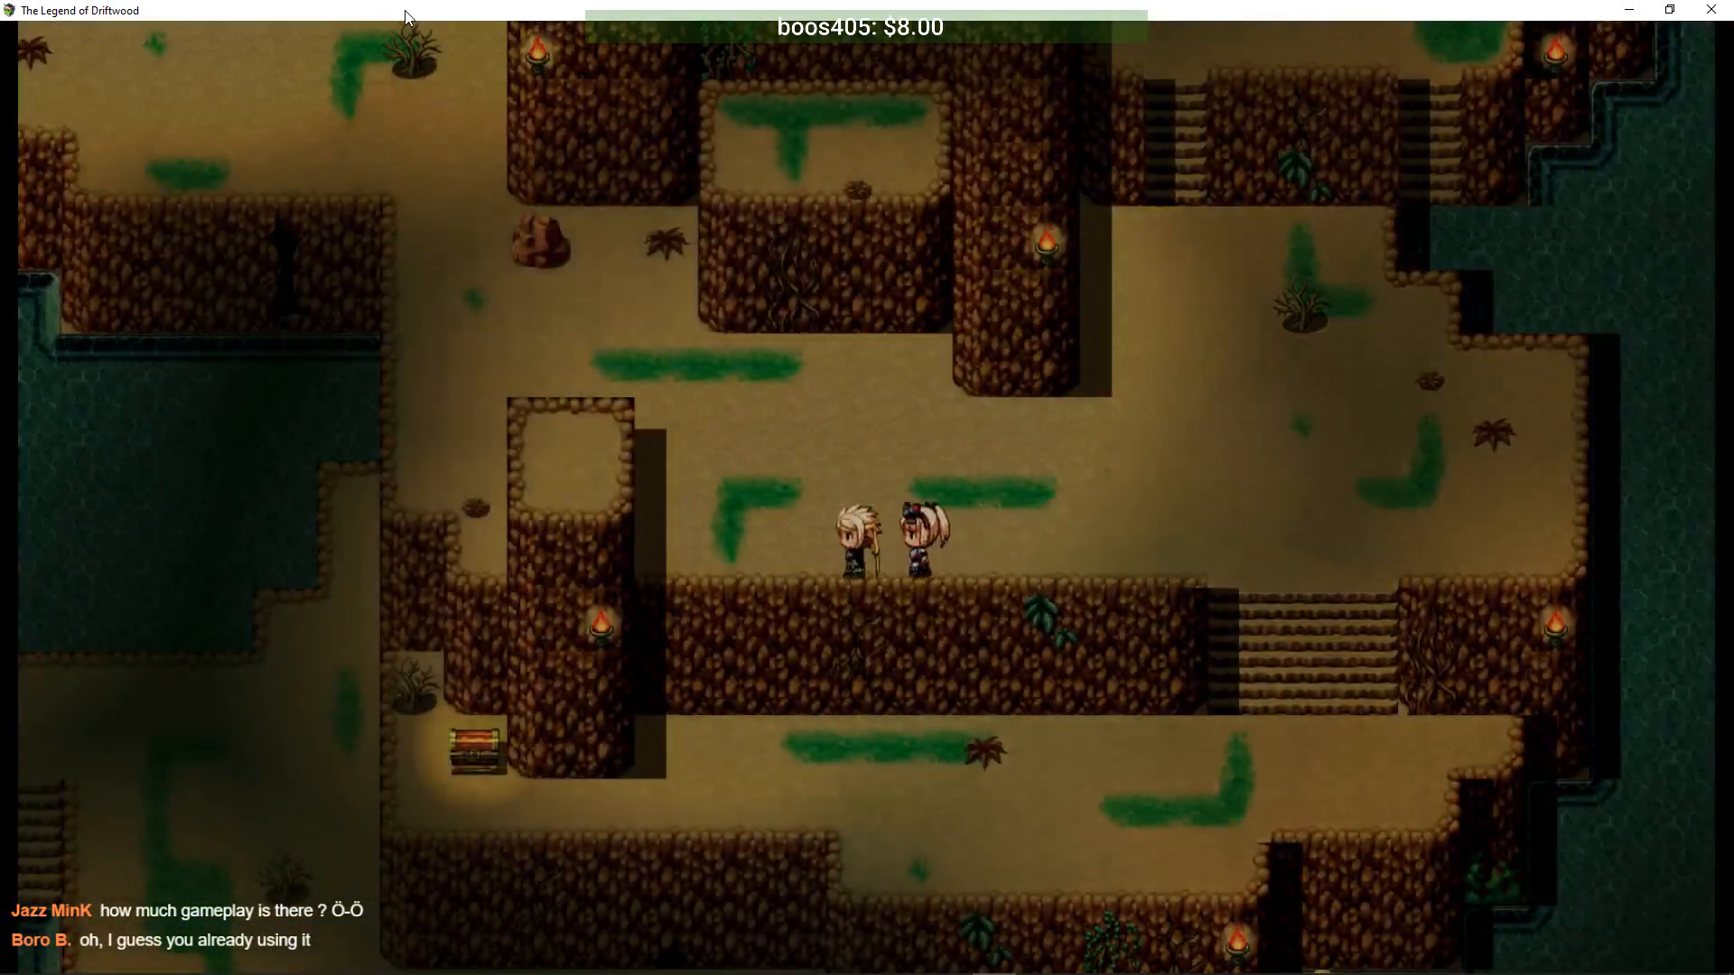
- Walk the party left and up across the cave toward the Junk Pile
key(Left)
key(Up)
key(Left)
key(Up)
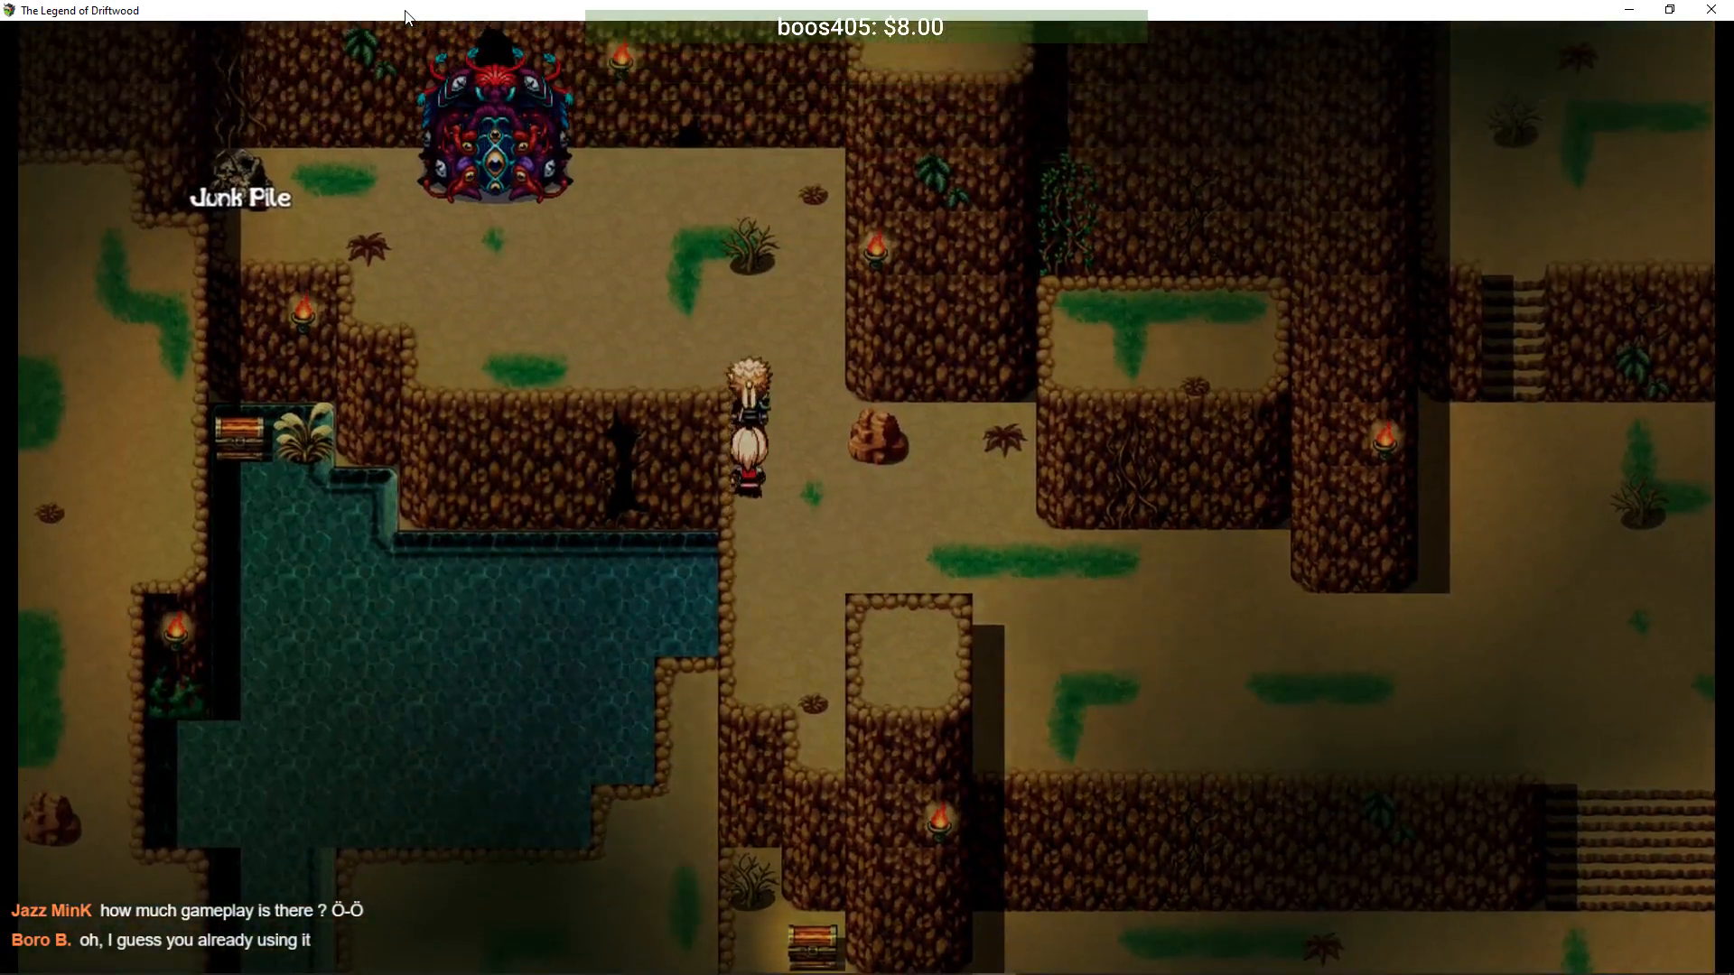
key(Up)
key(Left)
- Check the main menu, dismiss the message, and step up into the Junk Pile boss
key(Escape)
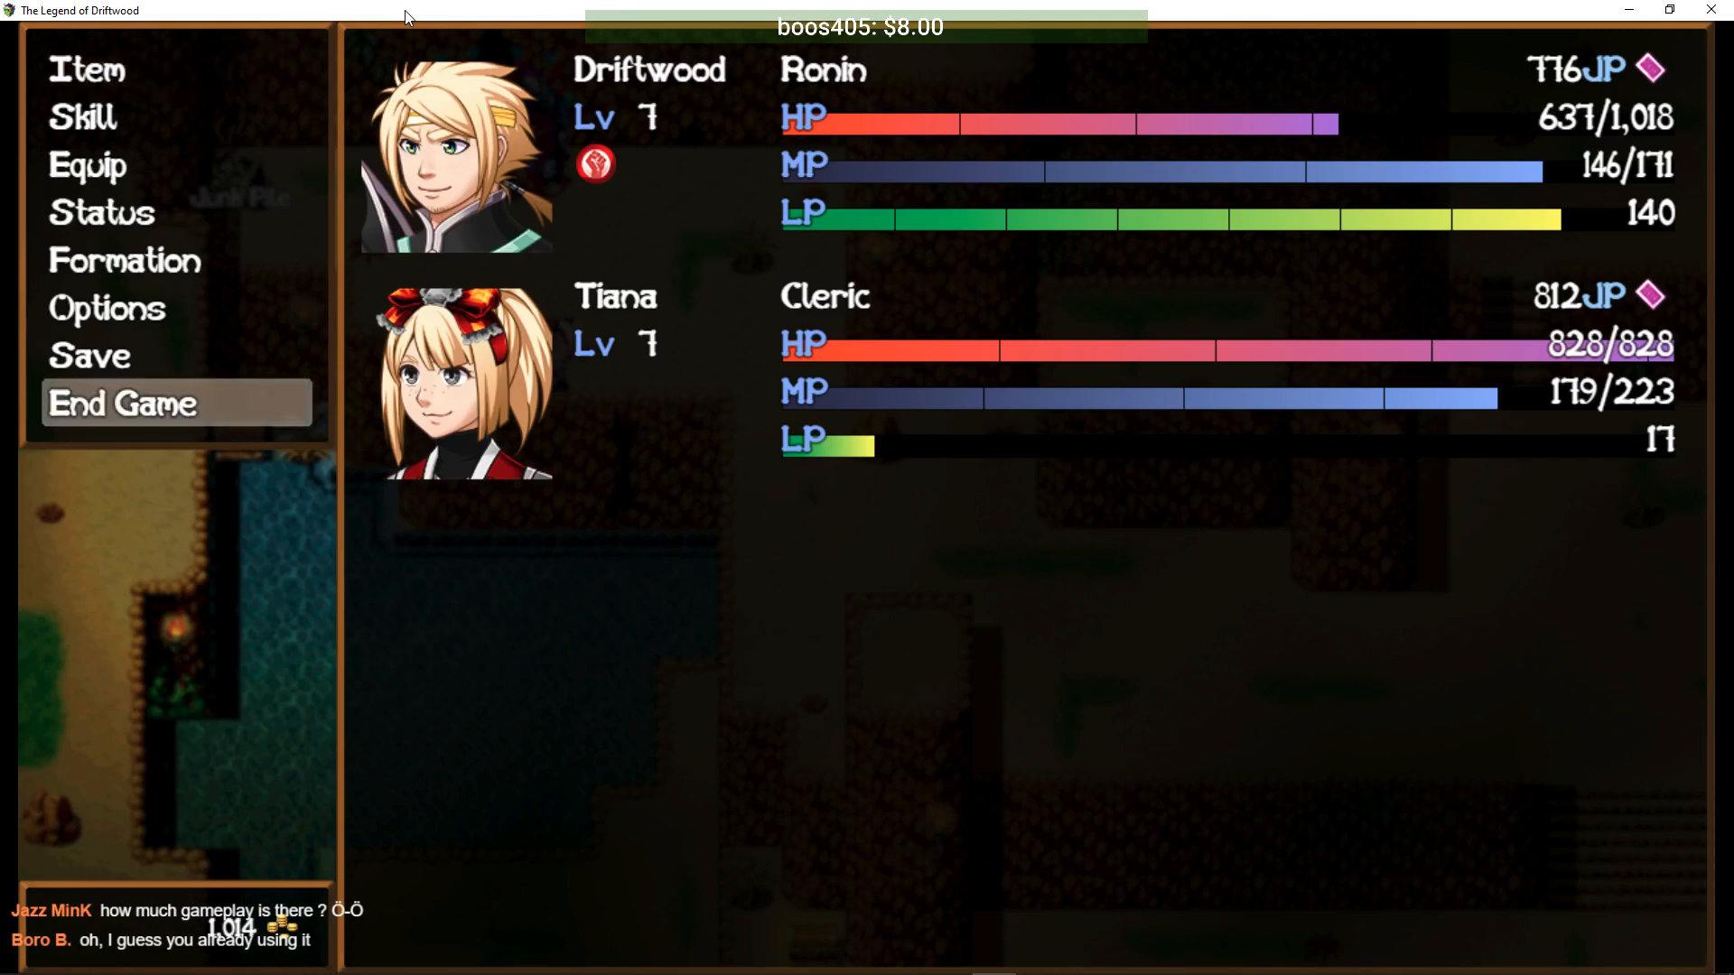
key(Escape)
key(Return)
key(Up)
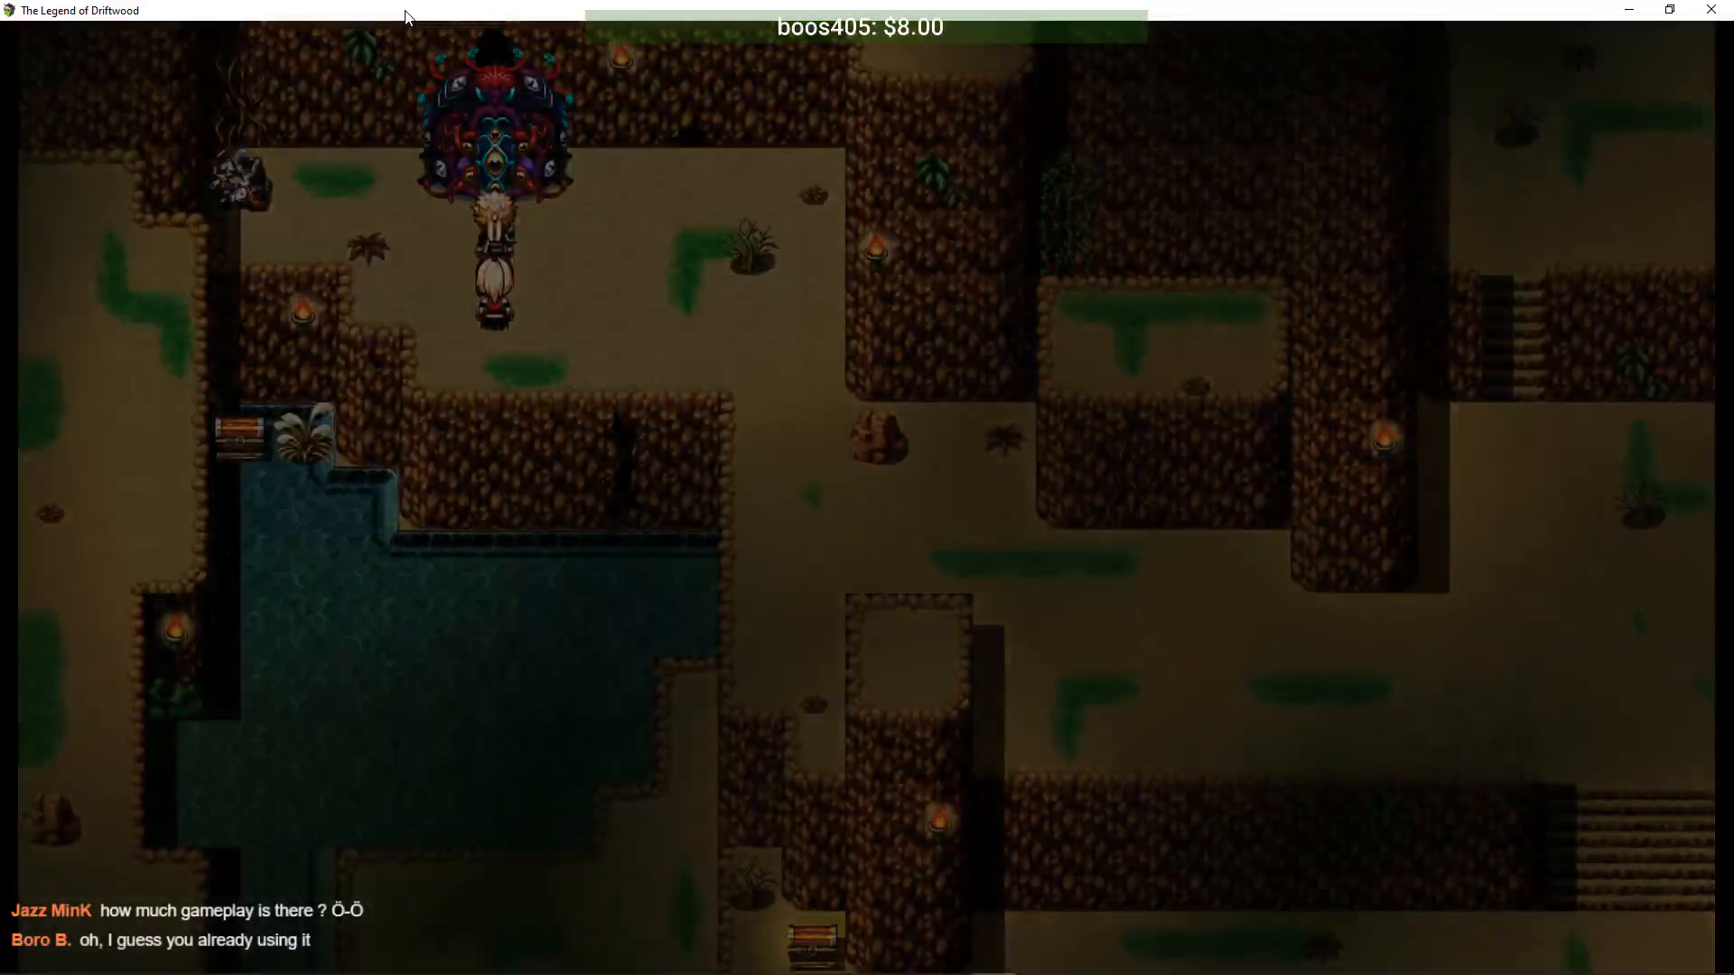
- Open the boss fight with Driftwood's Slice on the Junk Pile and Tiana's Lifestream on Driftwood
key(Down)
key(Return)
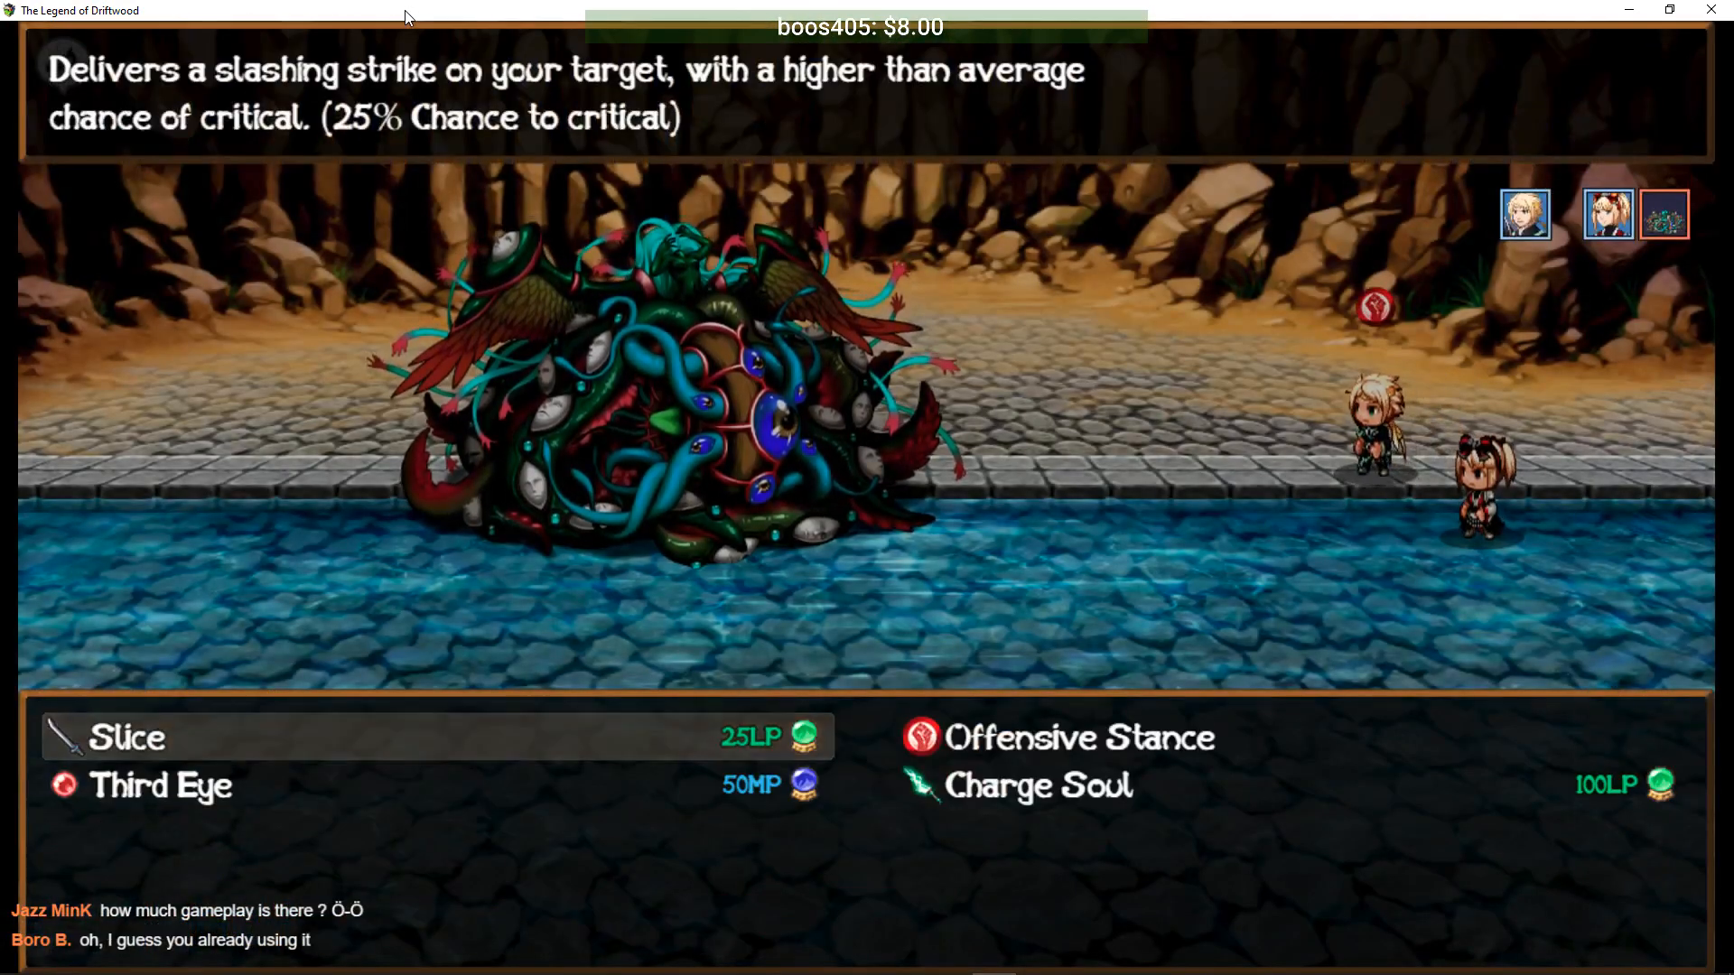
key(Right)
key(Left)
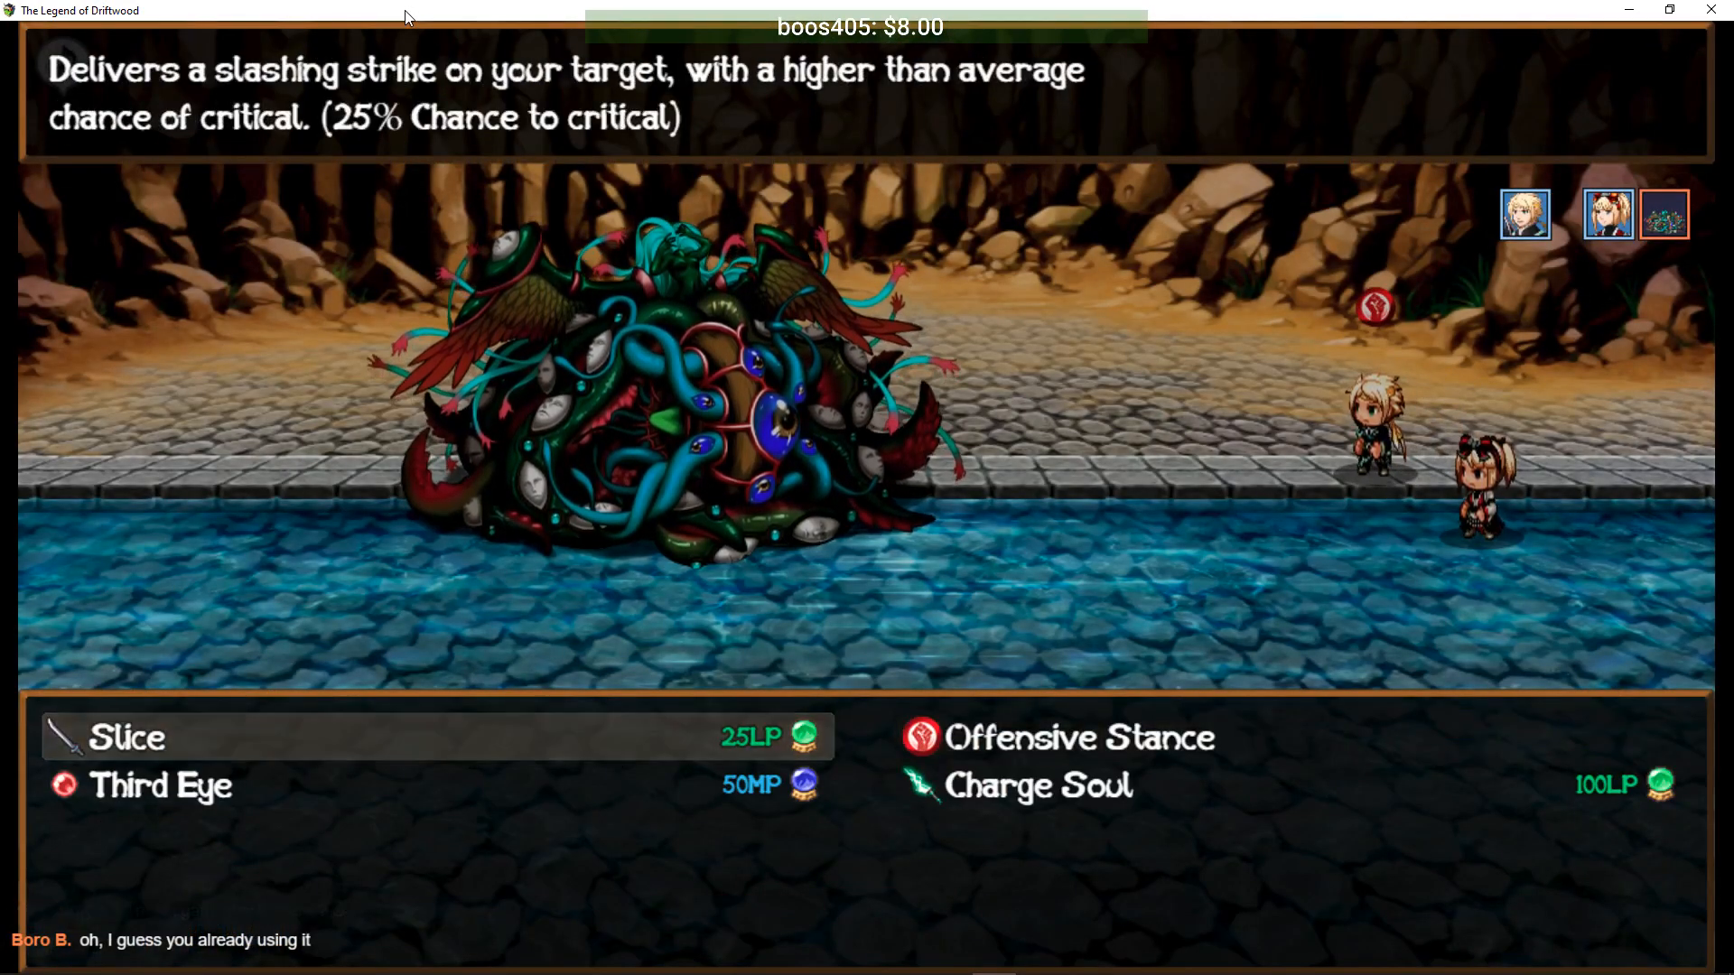
key(Return)
key(Down)
key(Return)
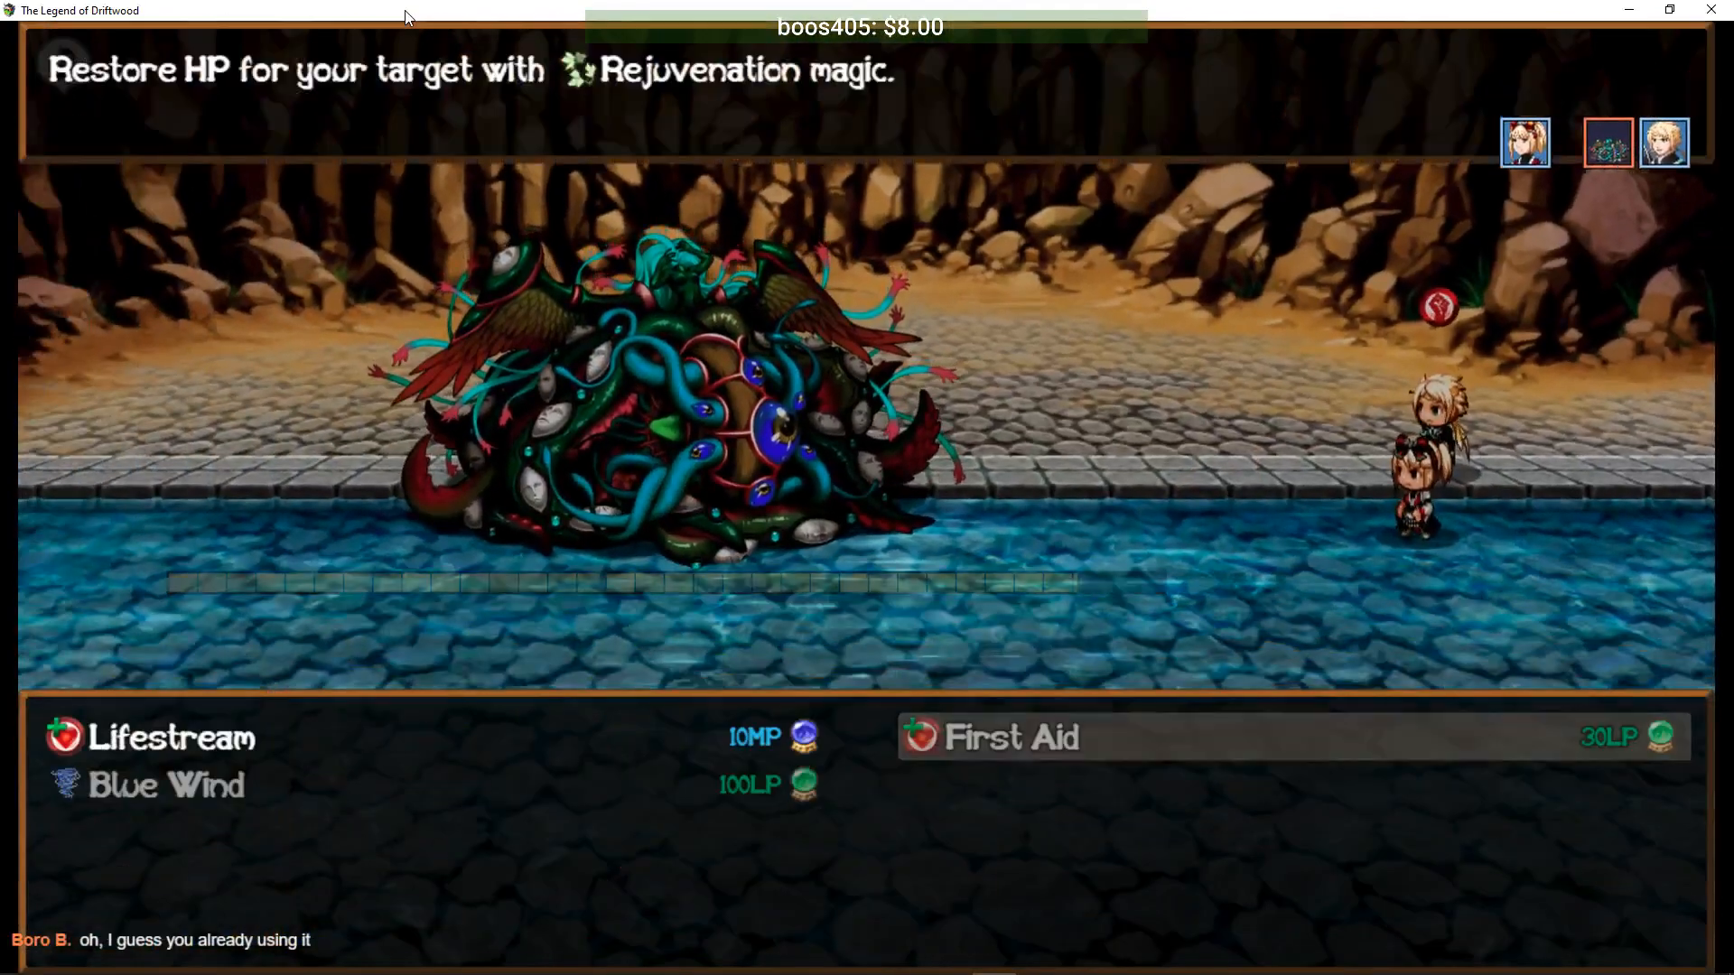
key(Return)
key(Return)
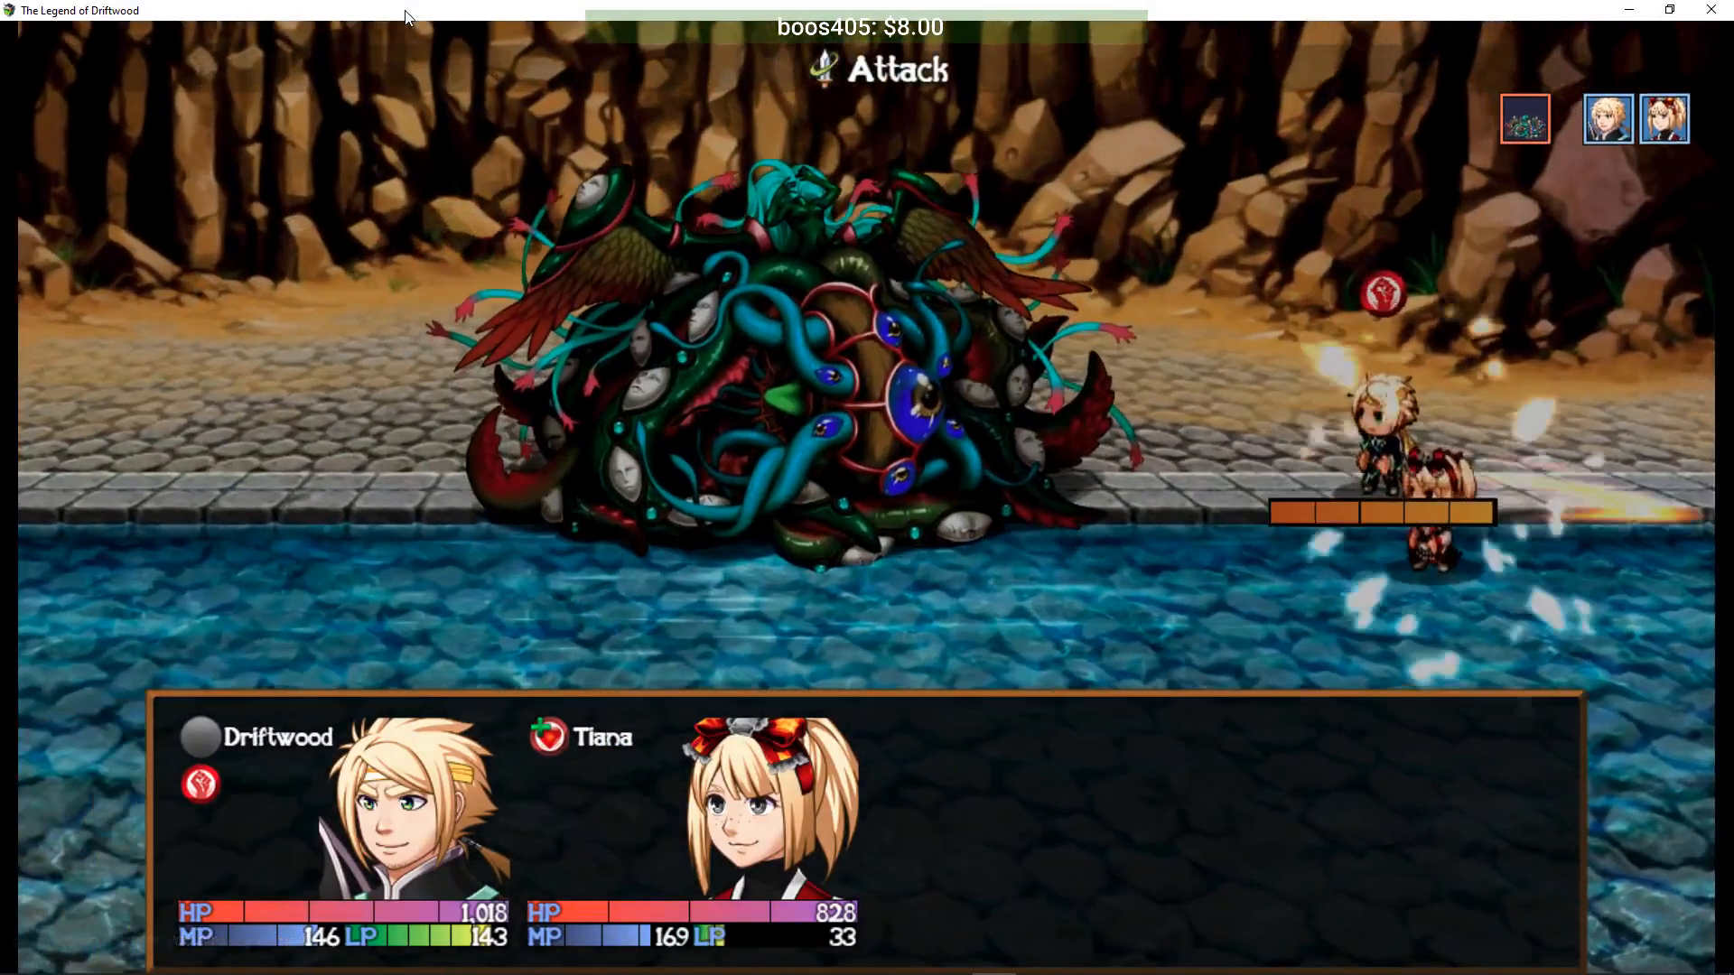
- Slice the sewer monster while Tiana heals Driftwood with First Aid
key(Return)
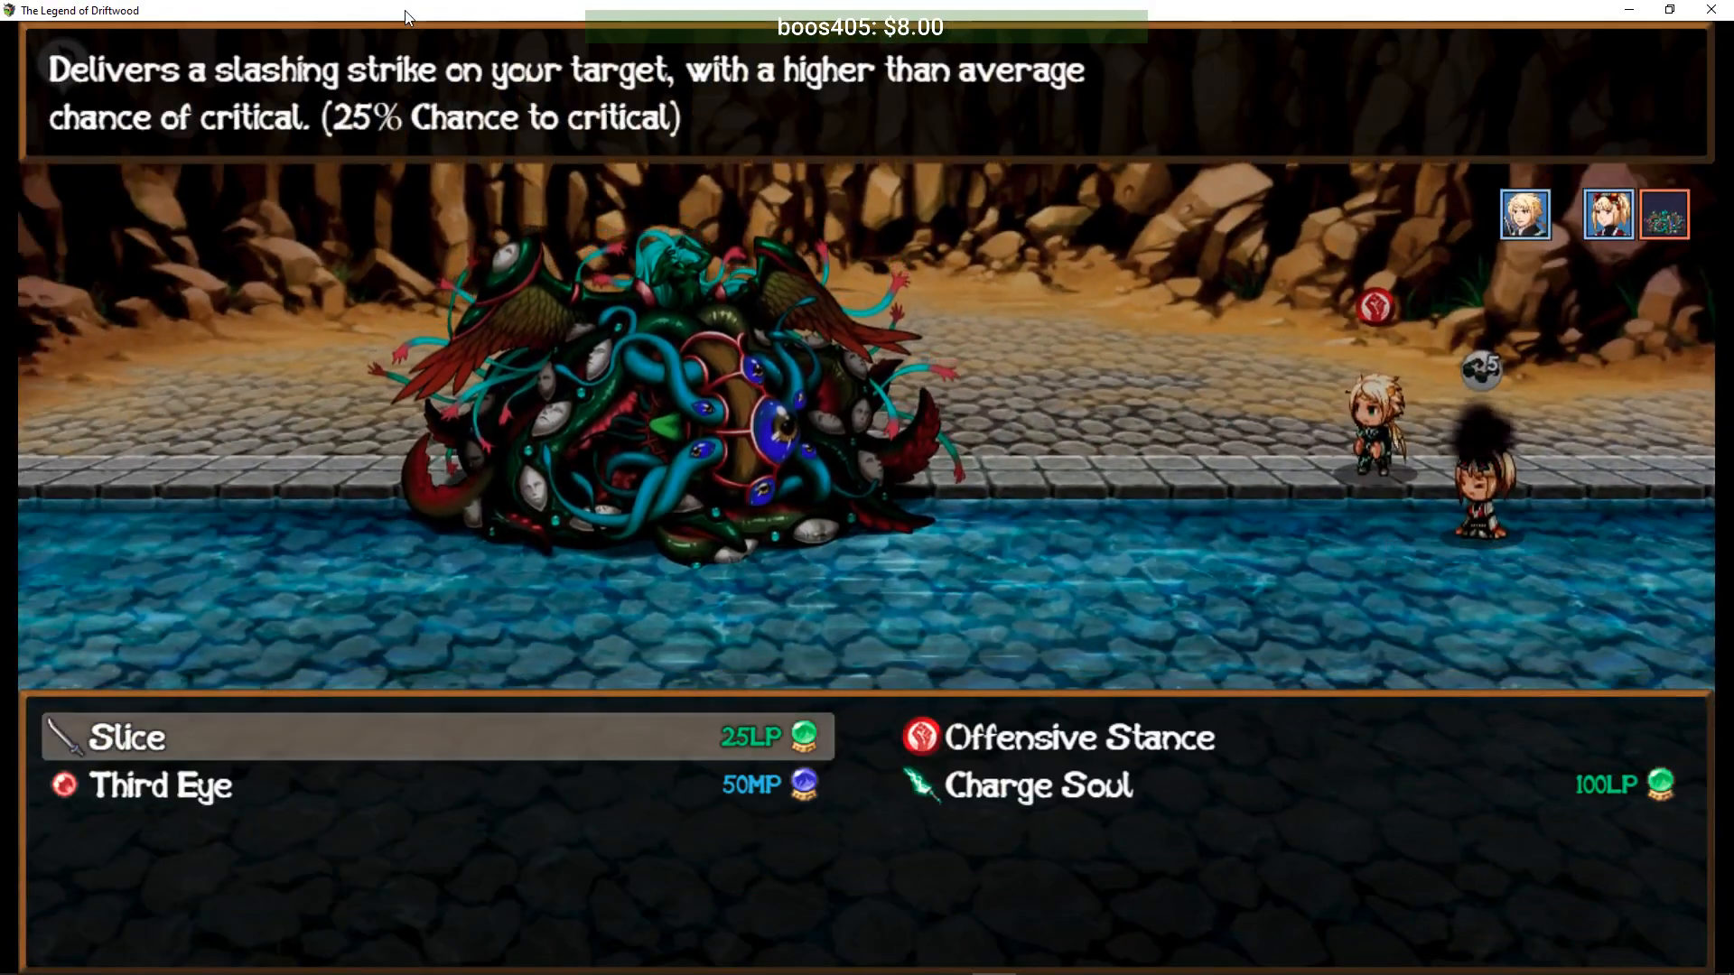
key(Return)
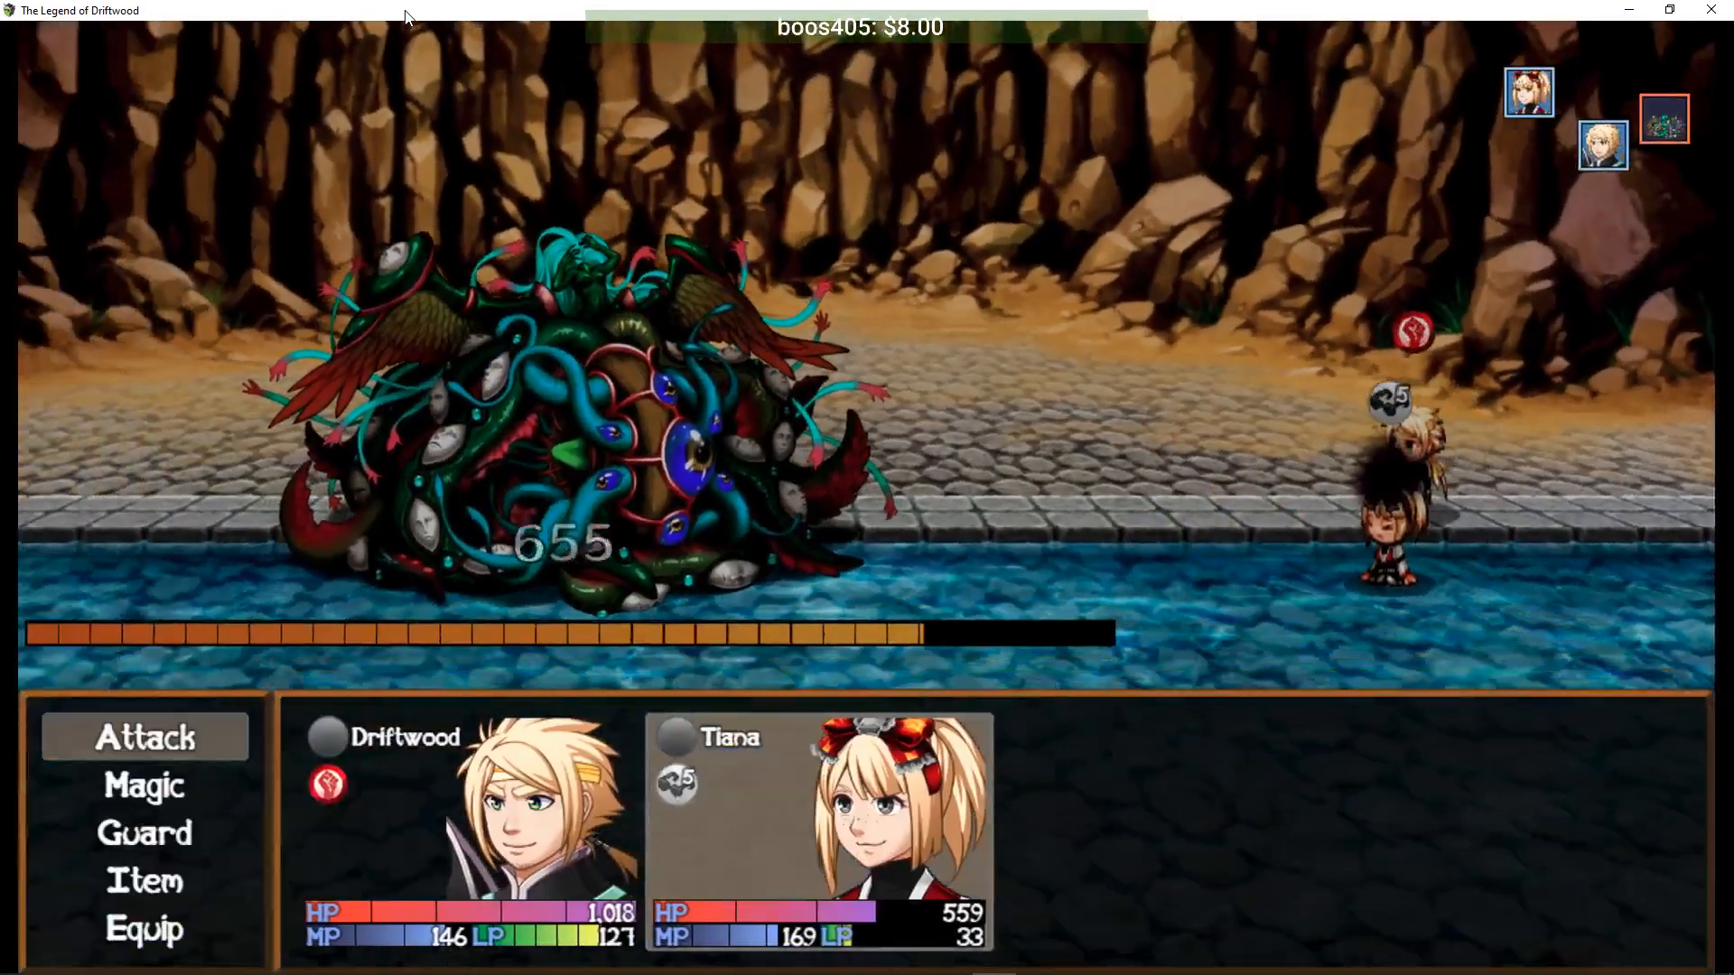
key(Return)
key(Right)
key(Return)
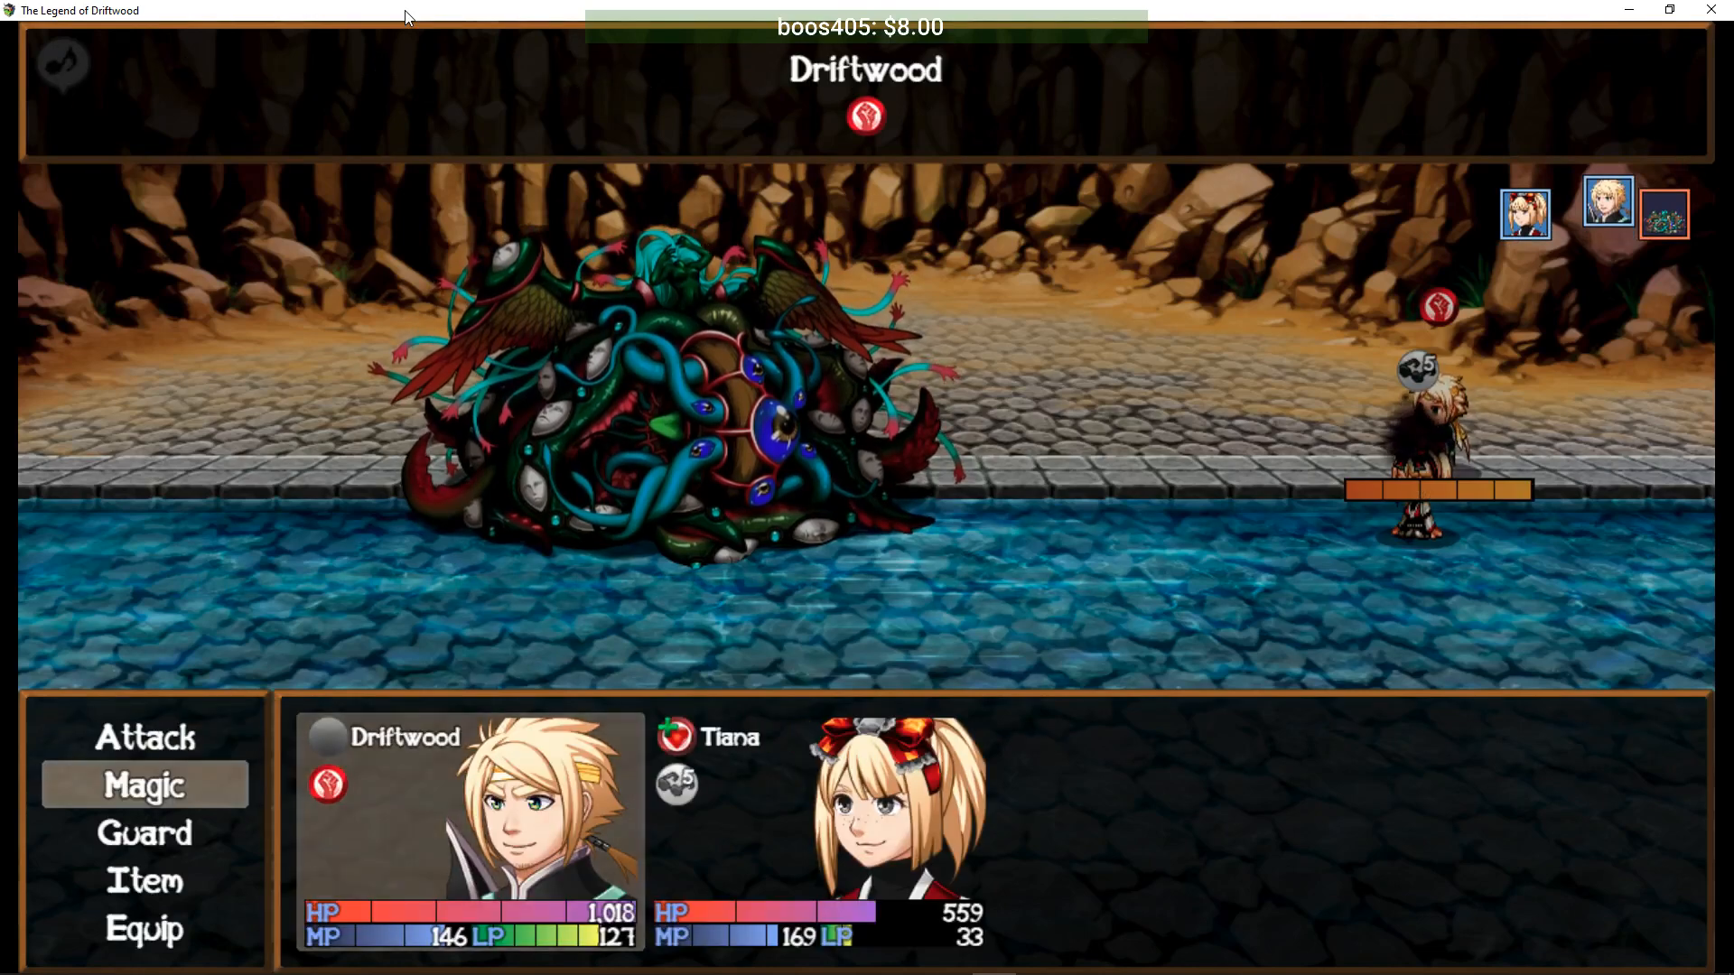
key(Return)
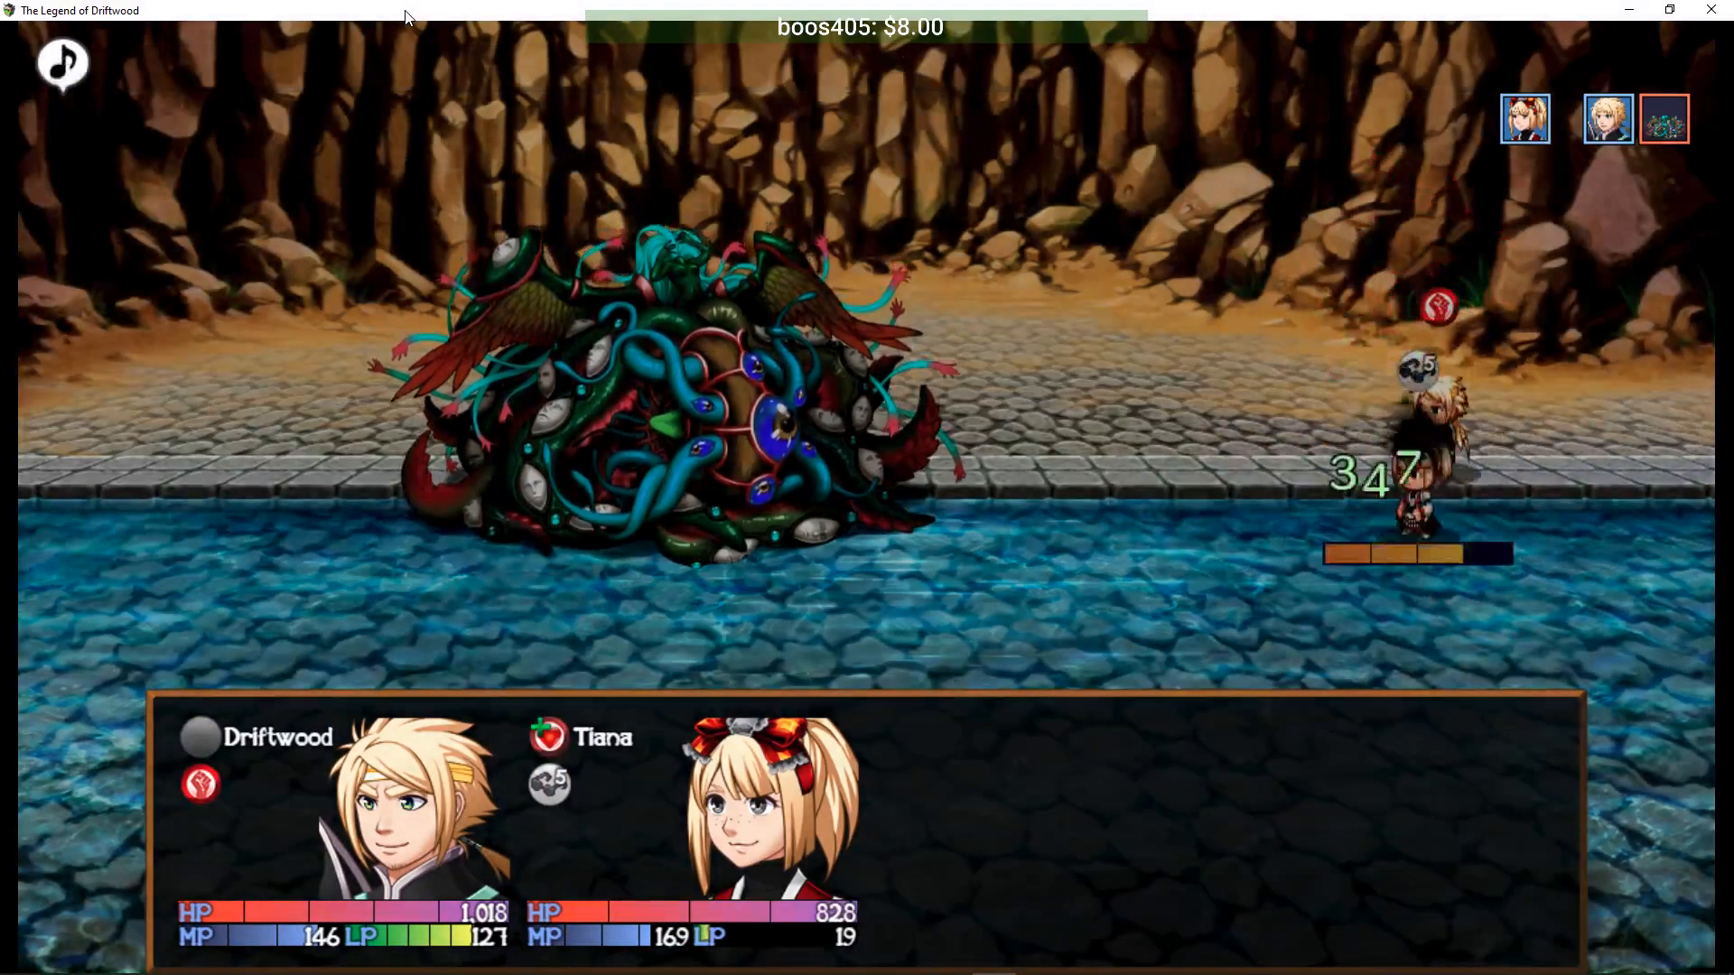
key(Return)
key(Return)
key(Return)
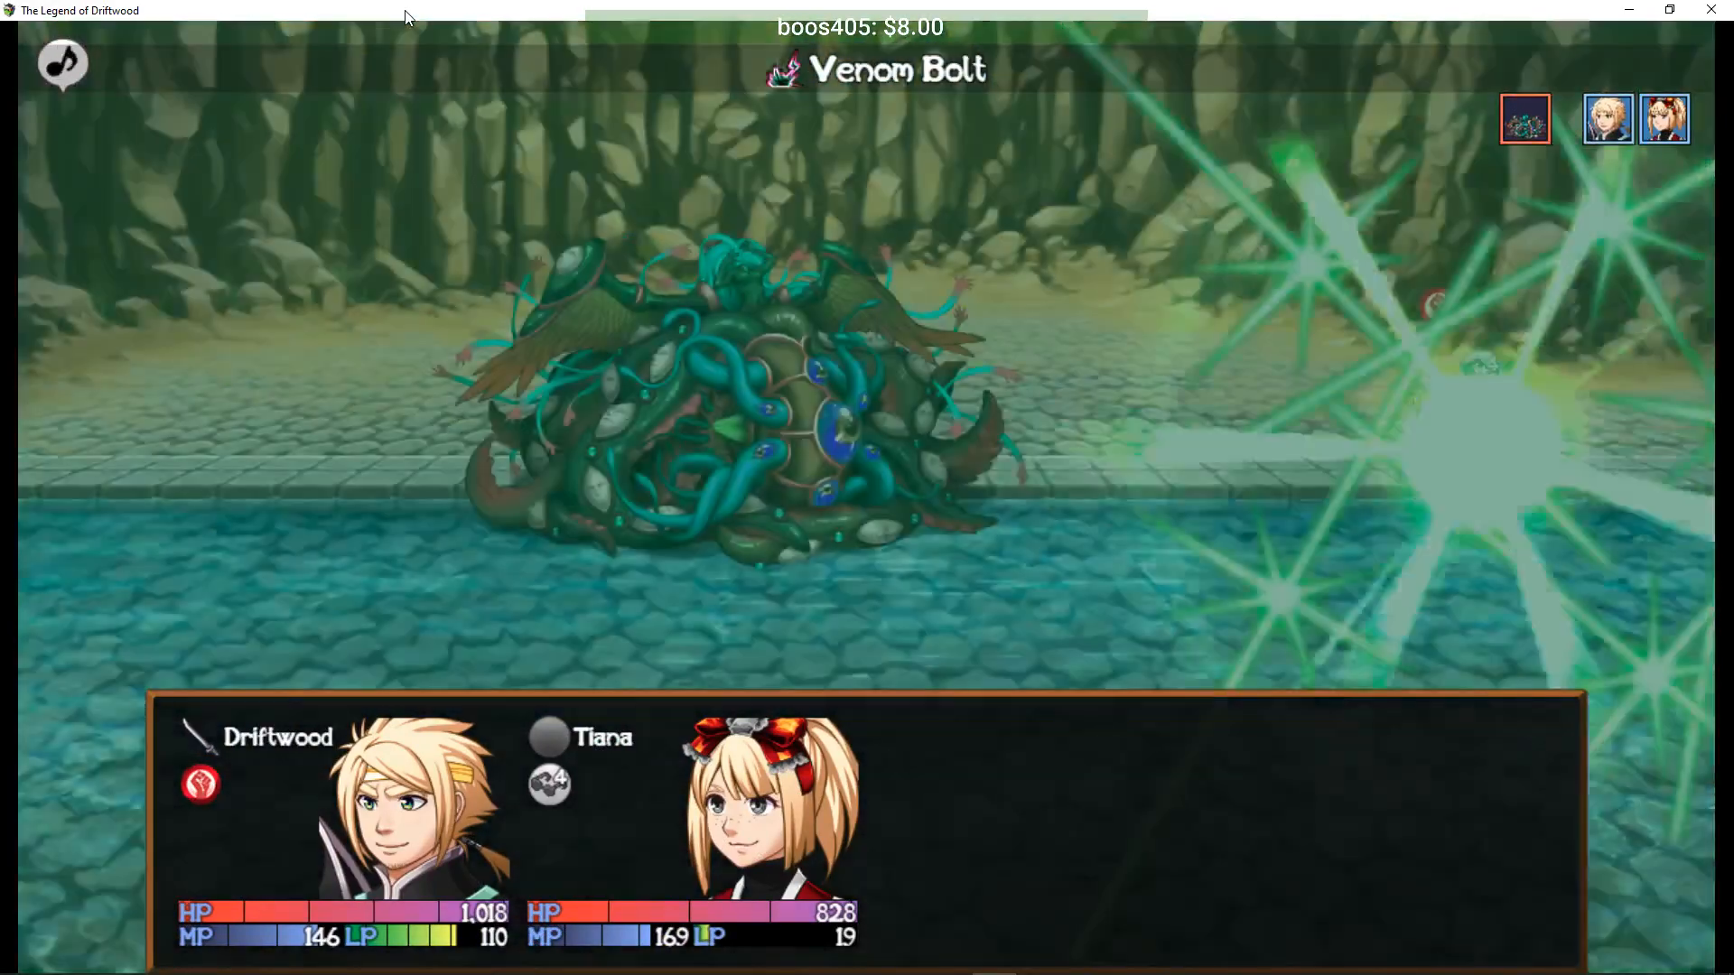
- After Venom Bolt, Slice the Sewer Mutant and have Tiana cast Lifestream on herself
key(Down)
key(Return)
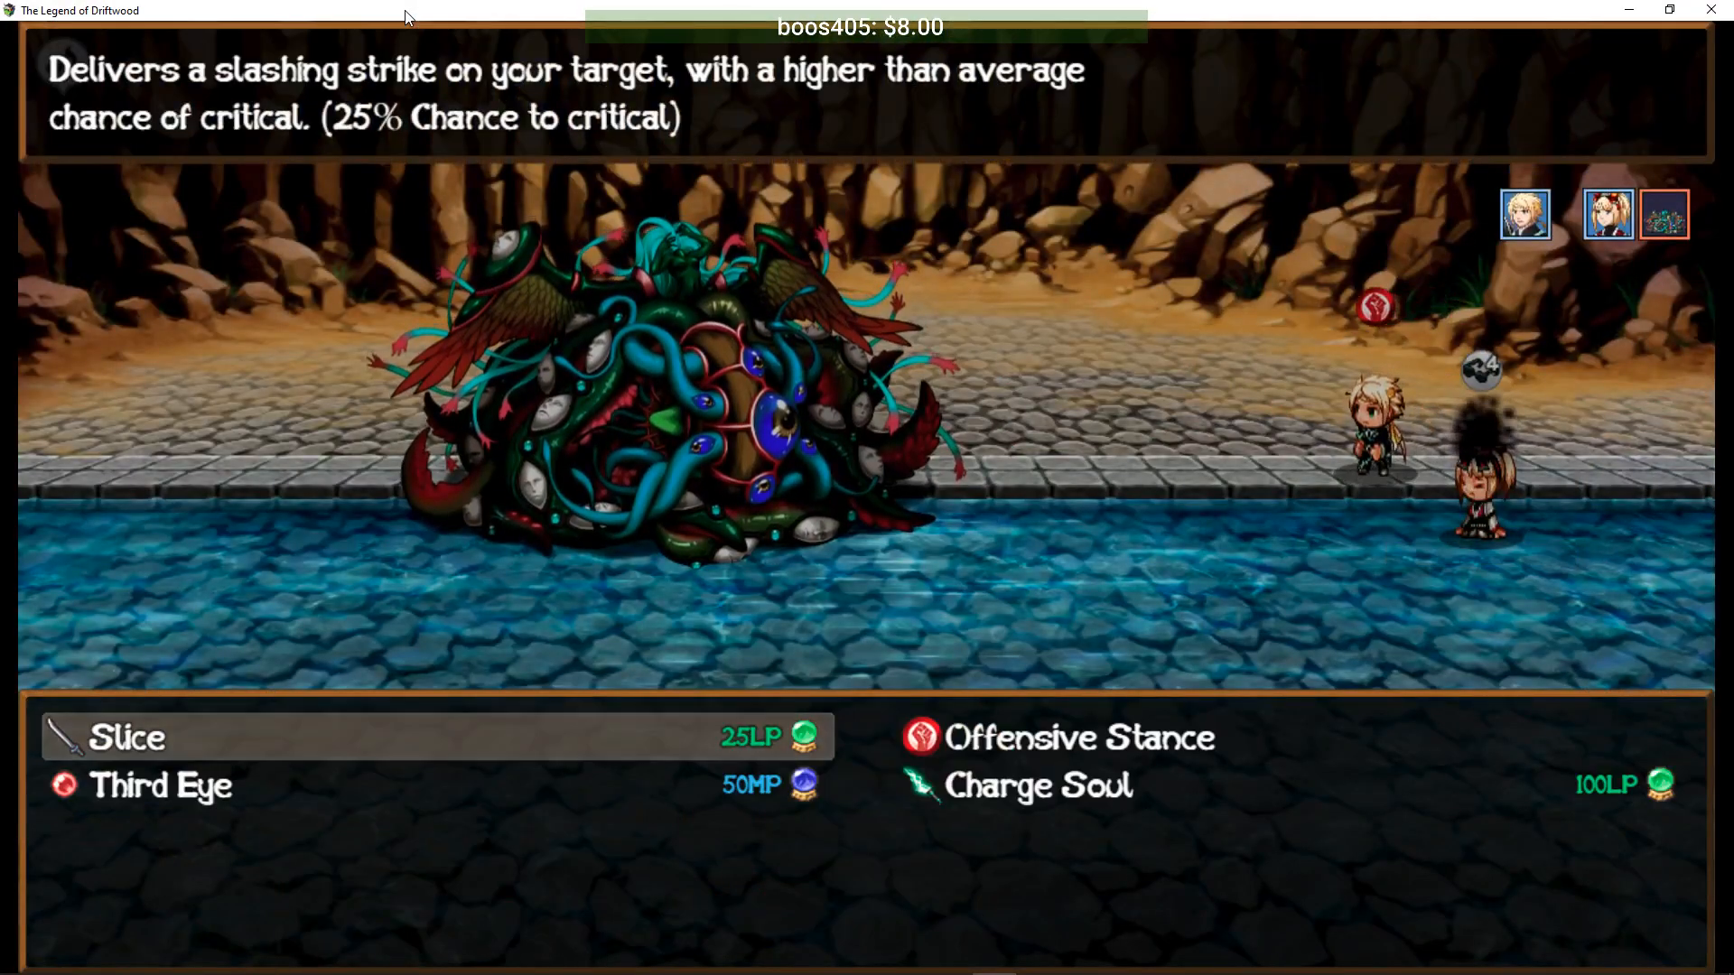
key(Return)
key(Return)
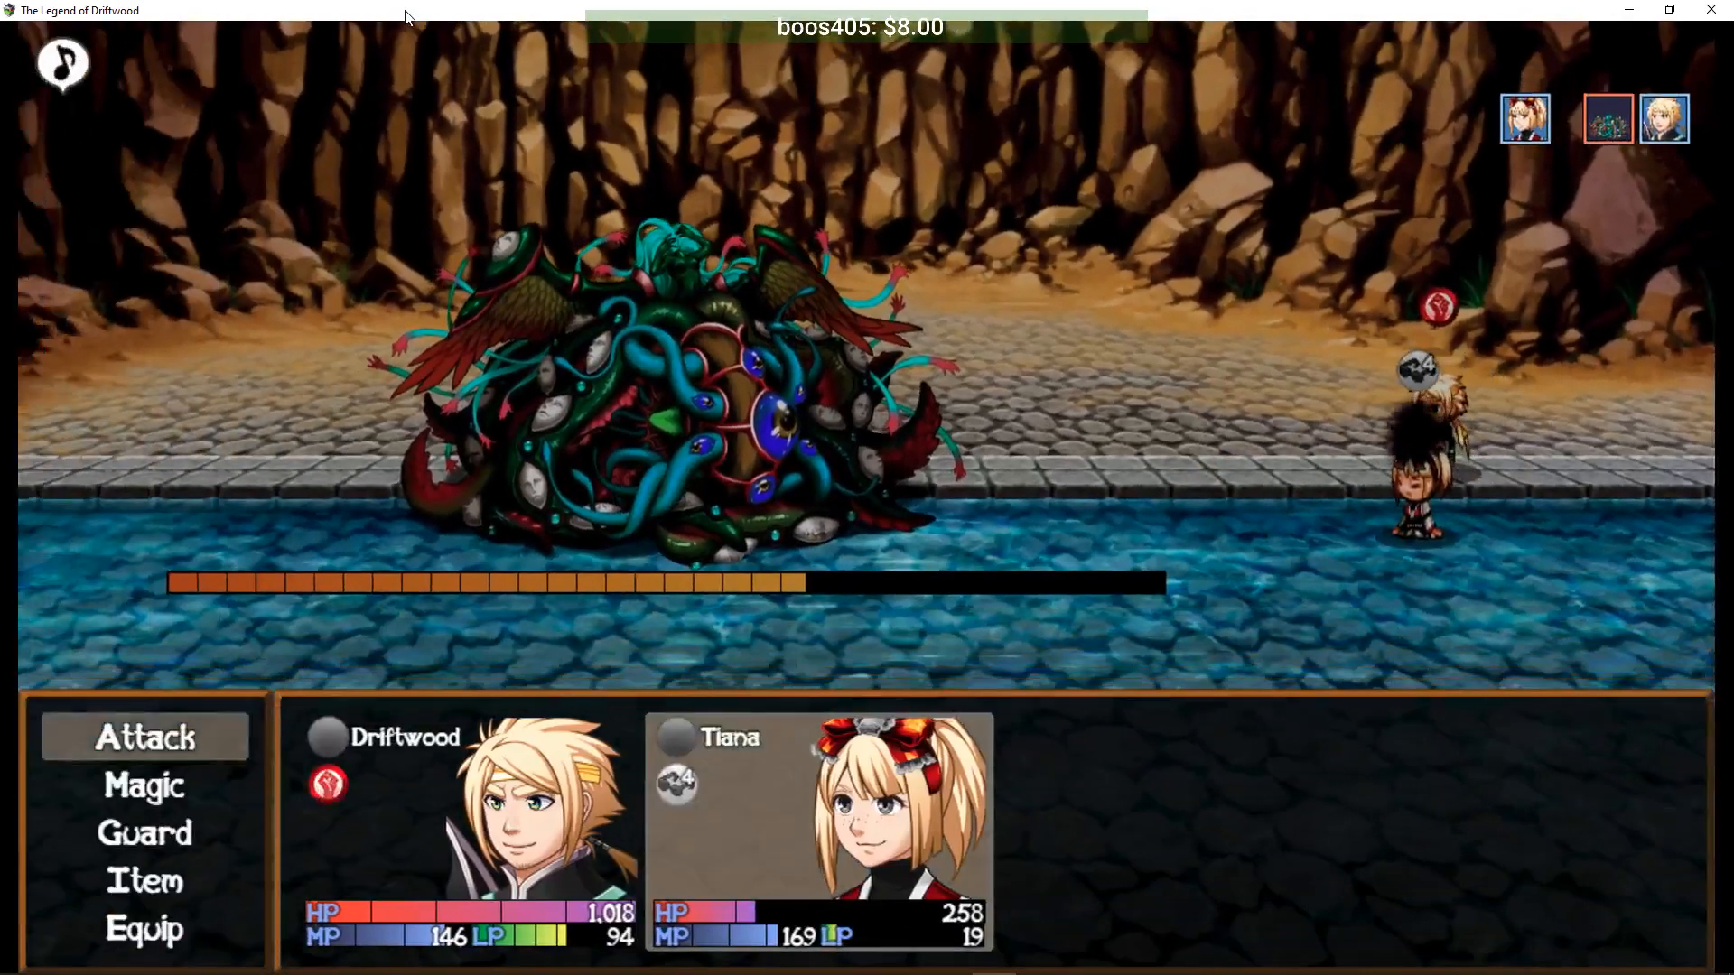
key(Down)
key(Return)
key(Return)
key(Return)
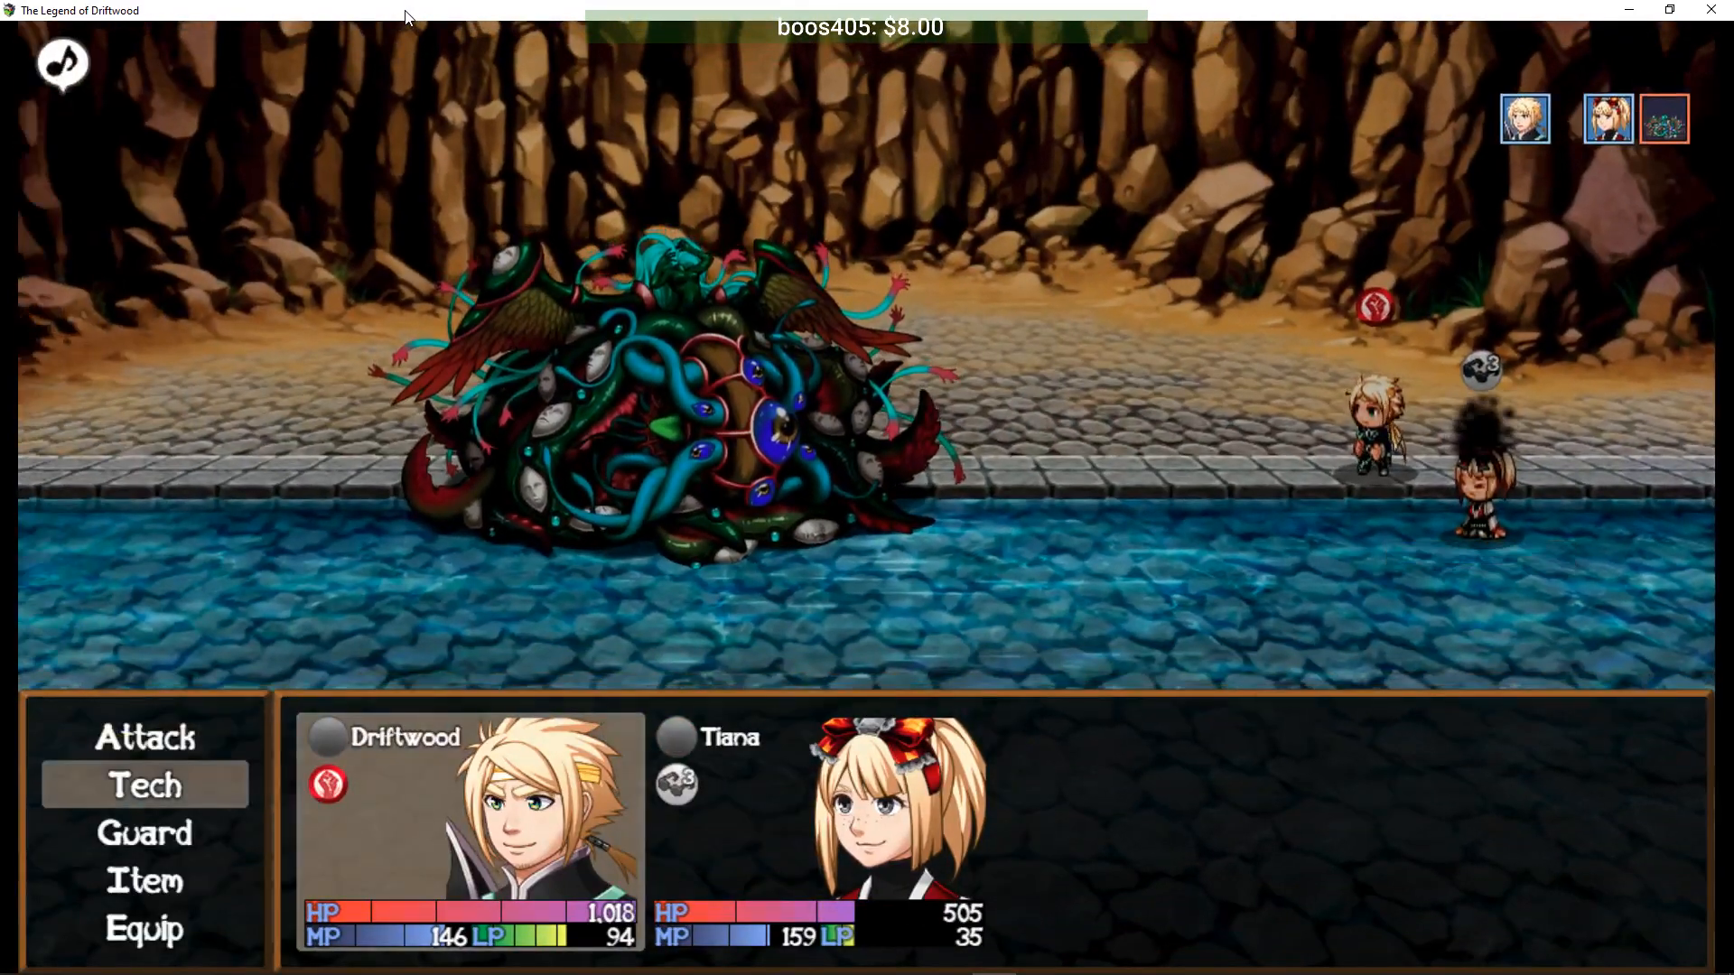
- Hit the Sewer Mutant with Slice again and switch Tiana's spell to First Aid
key(Return)
key(Return)
key(Return)
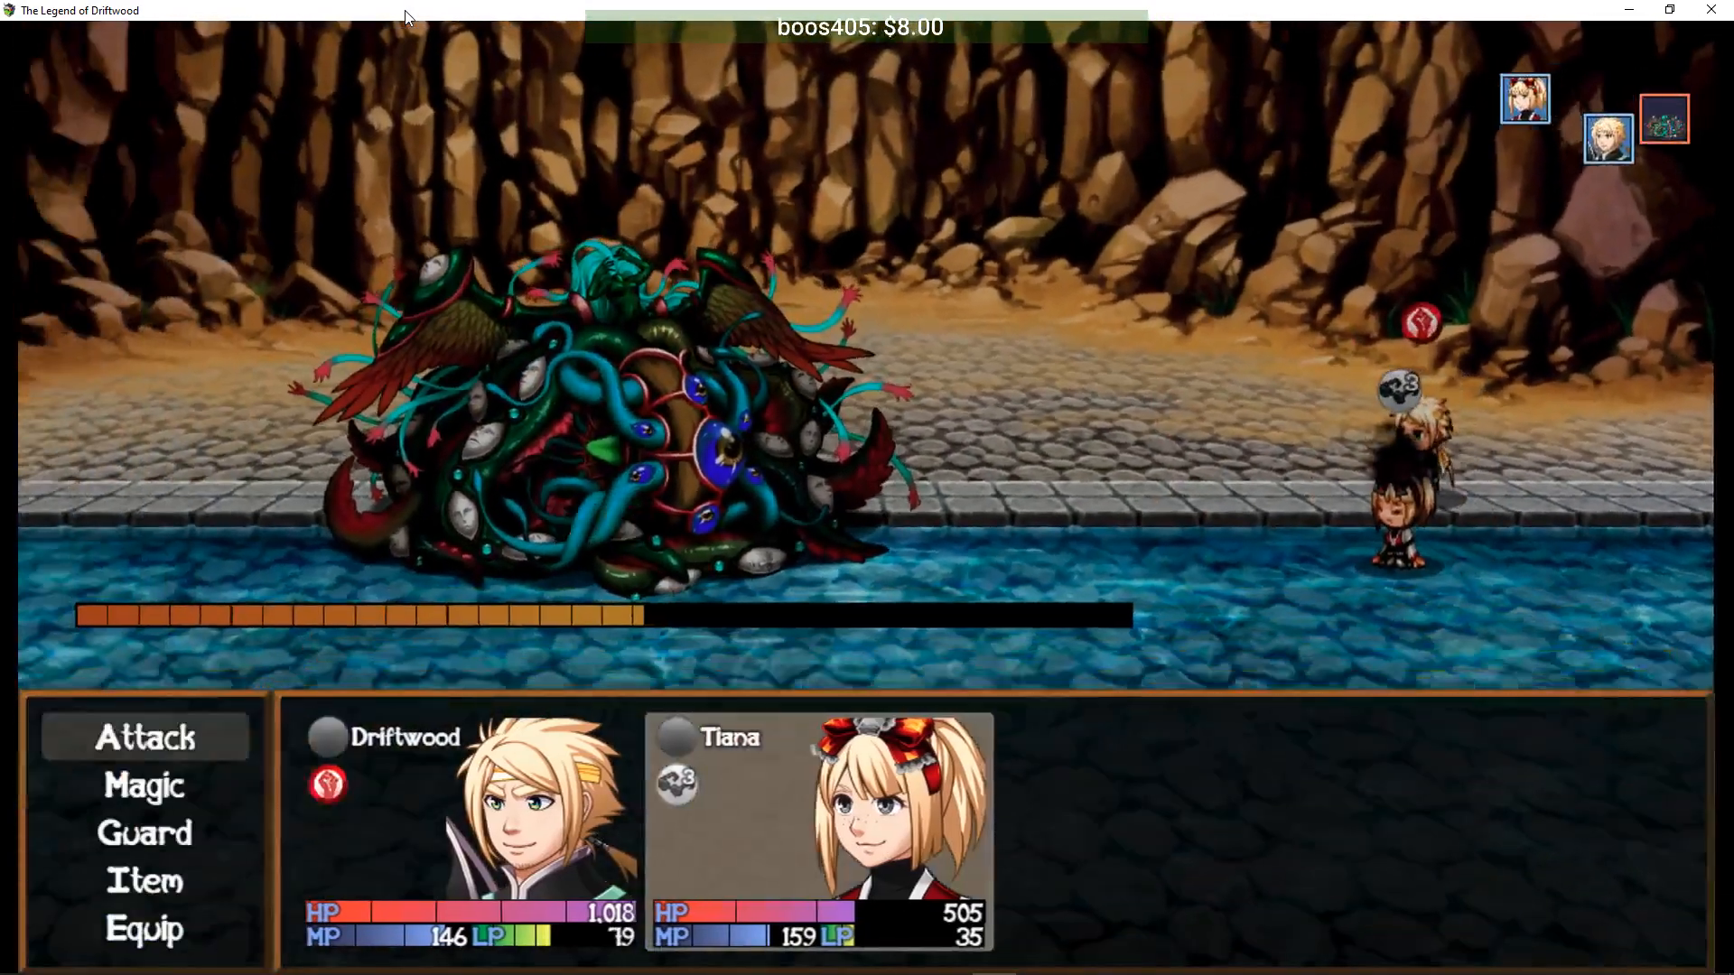
key(Down)
key(Return)
key(Return)
key(Escape)
key(Right)
key(Return)
key(Right)
key(Return)
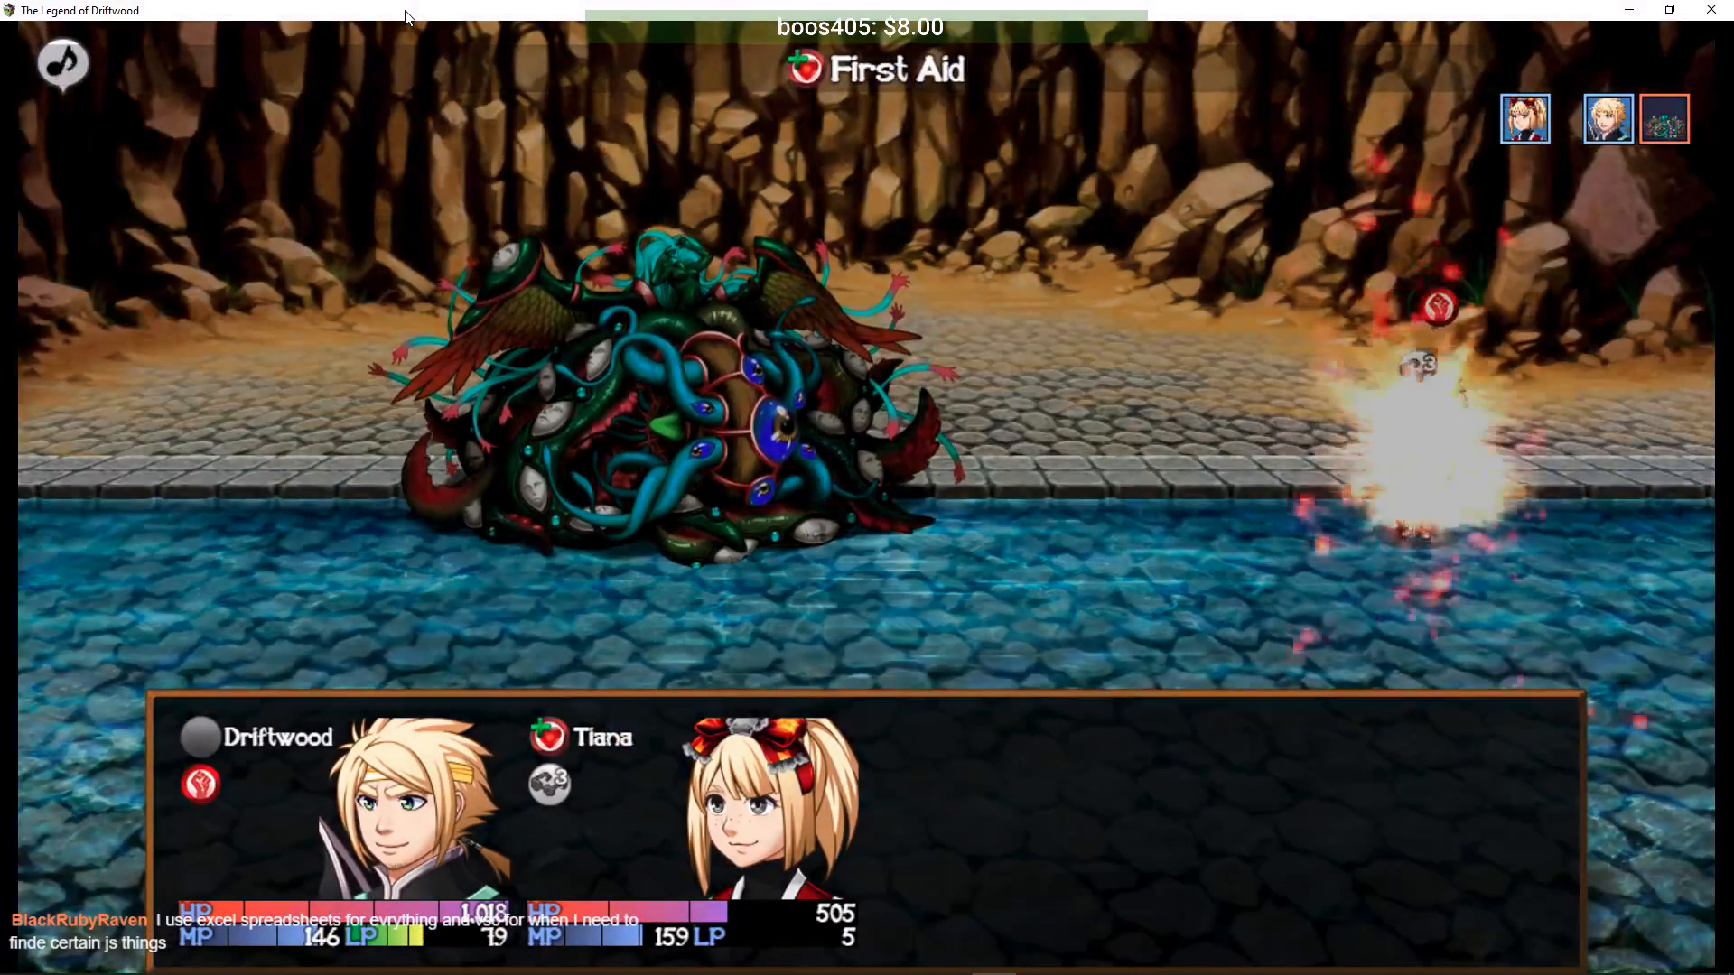
- Keep Slicing the monster while Tiana casts Lifestream on herself
key(Down)
key(Return)
key(Return)
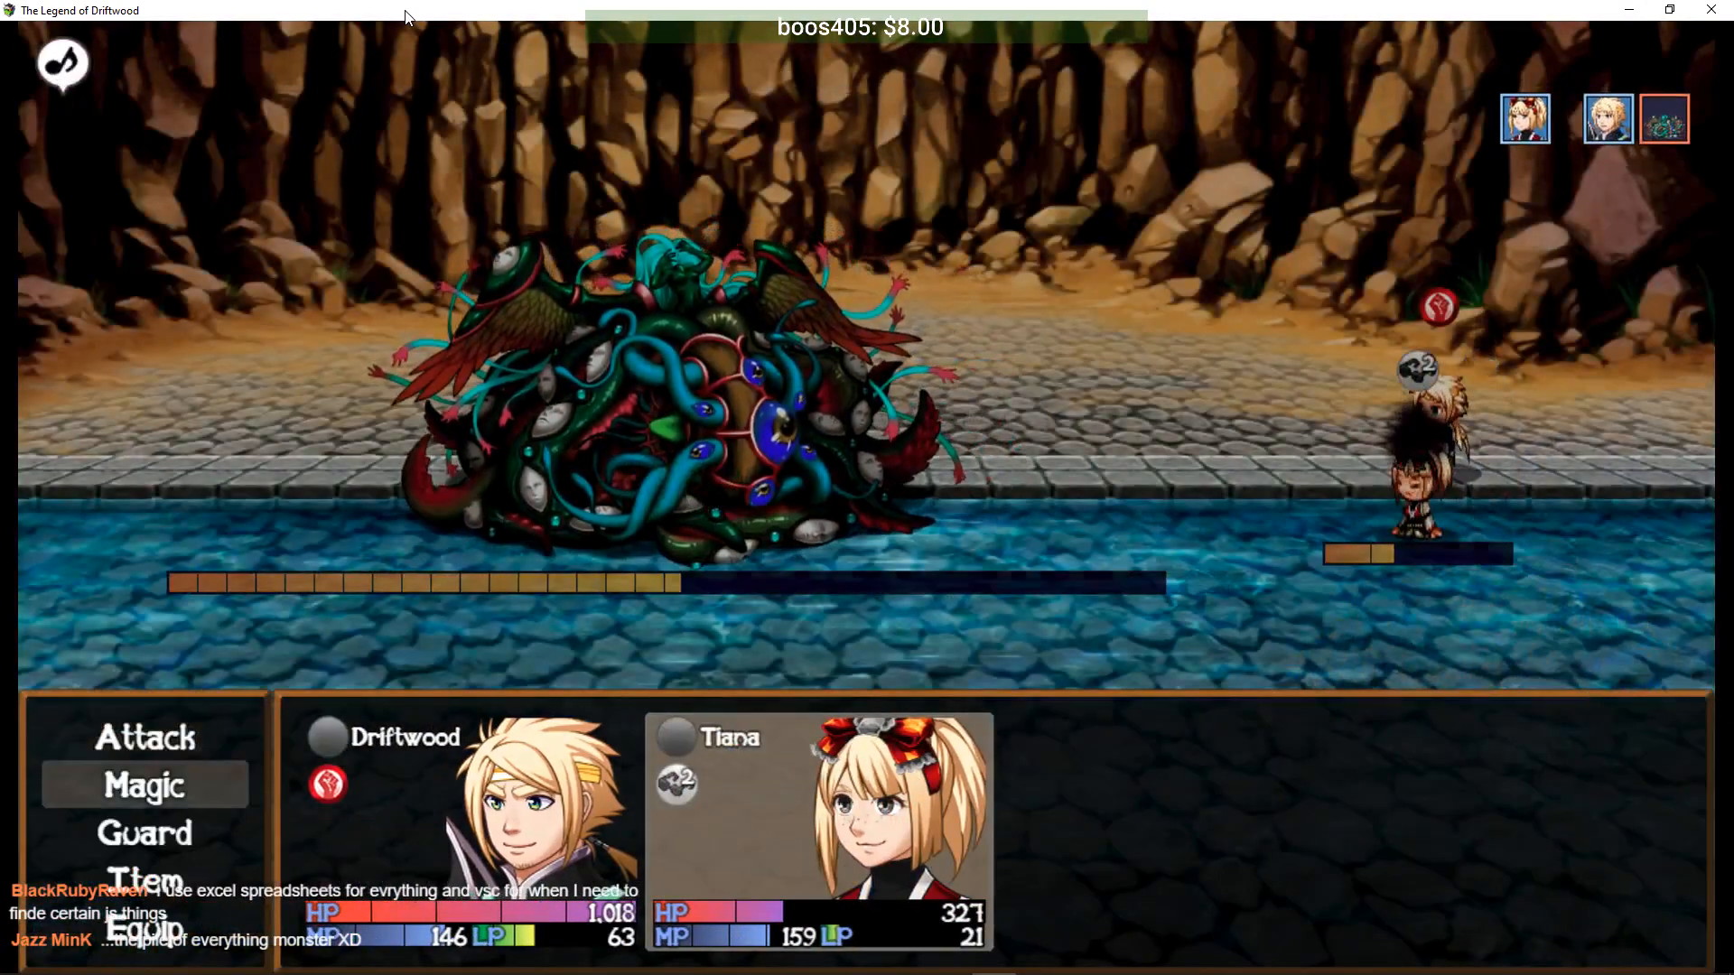
key(Return)
key(Left)
key(Return)
key(Return)
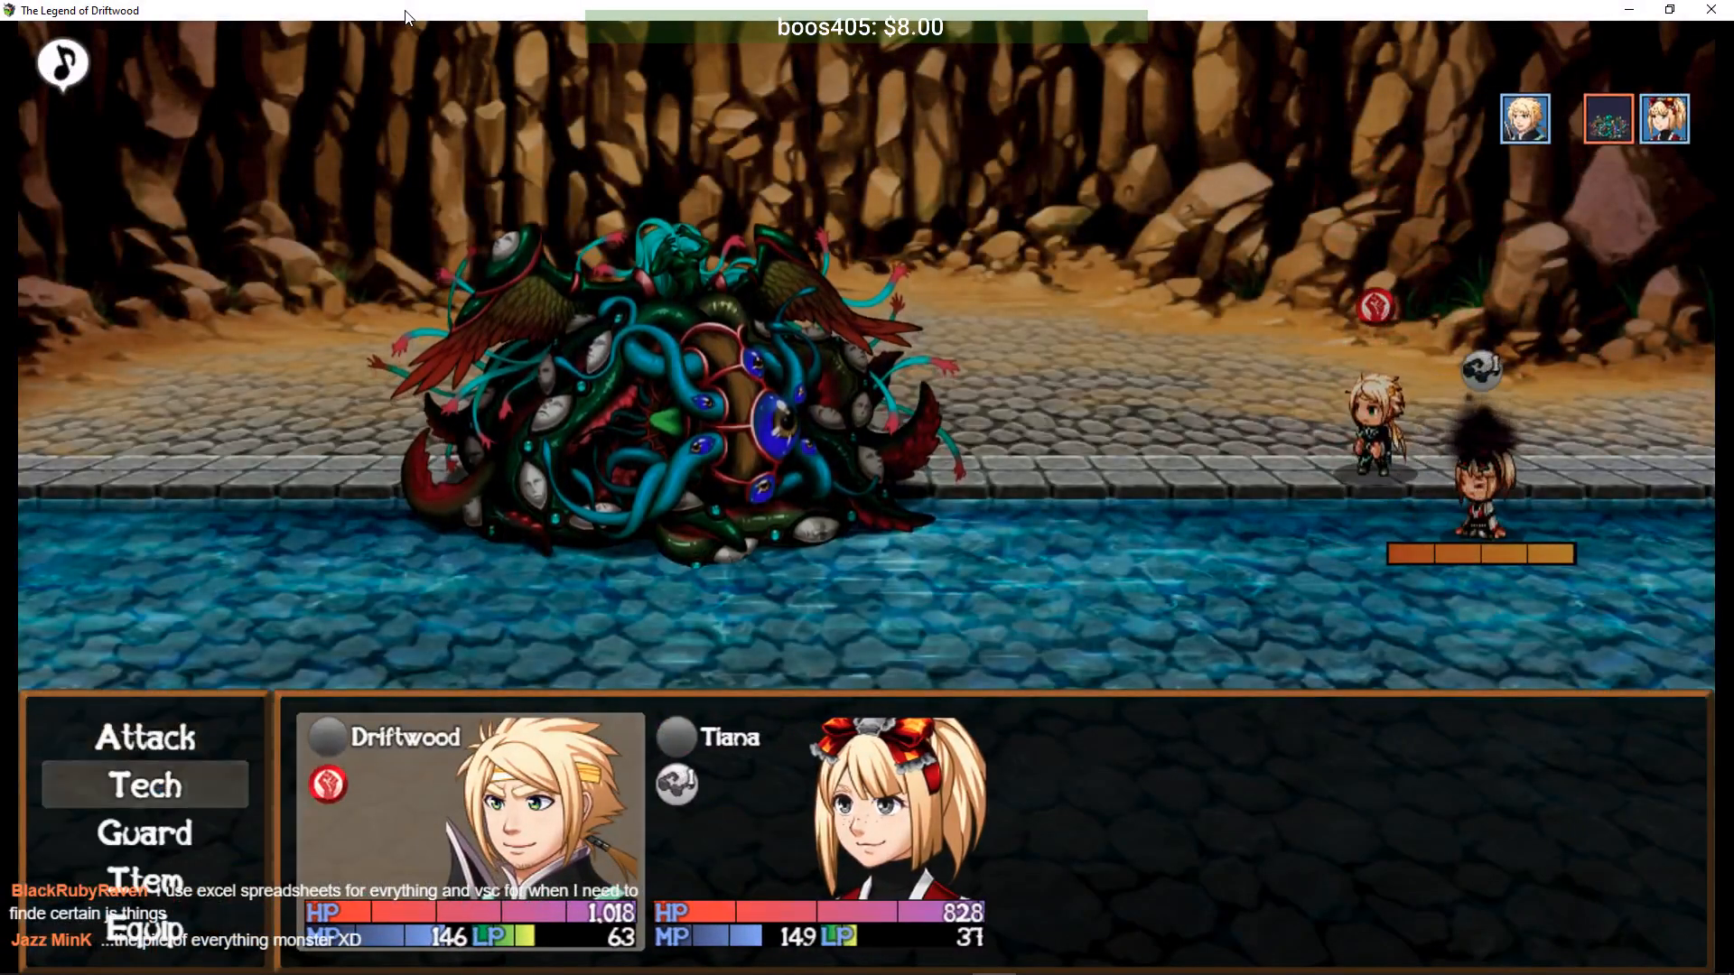
key(Down)
key(Return)
key(Return)
key(Return)
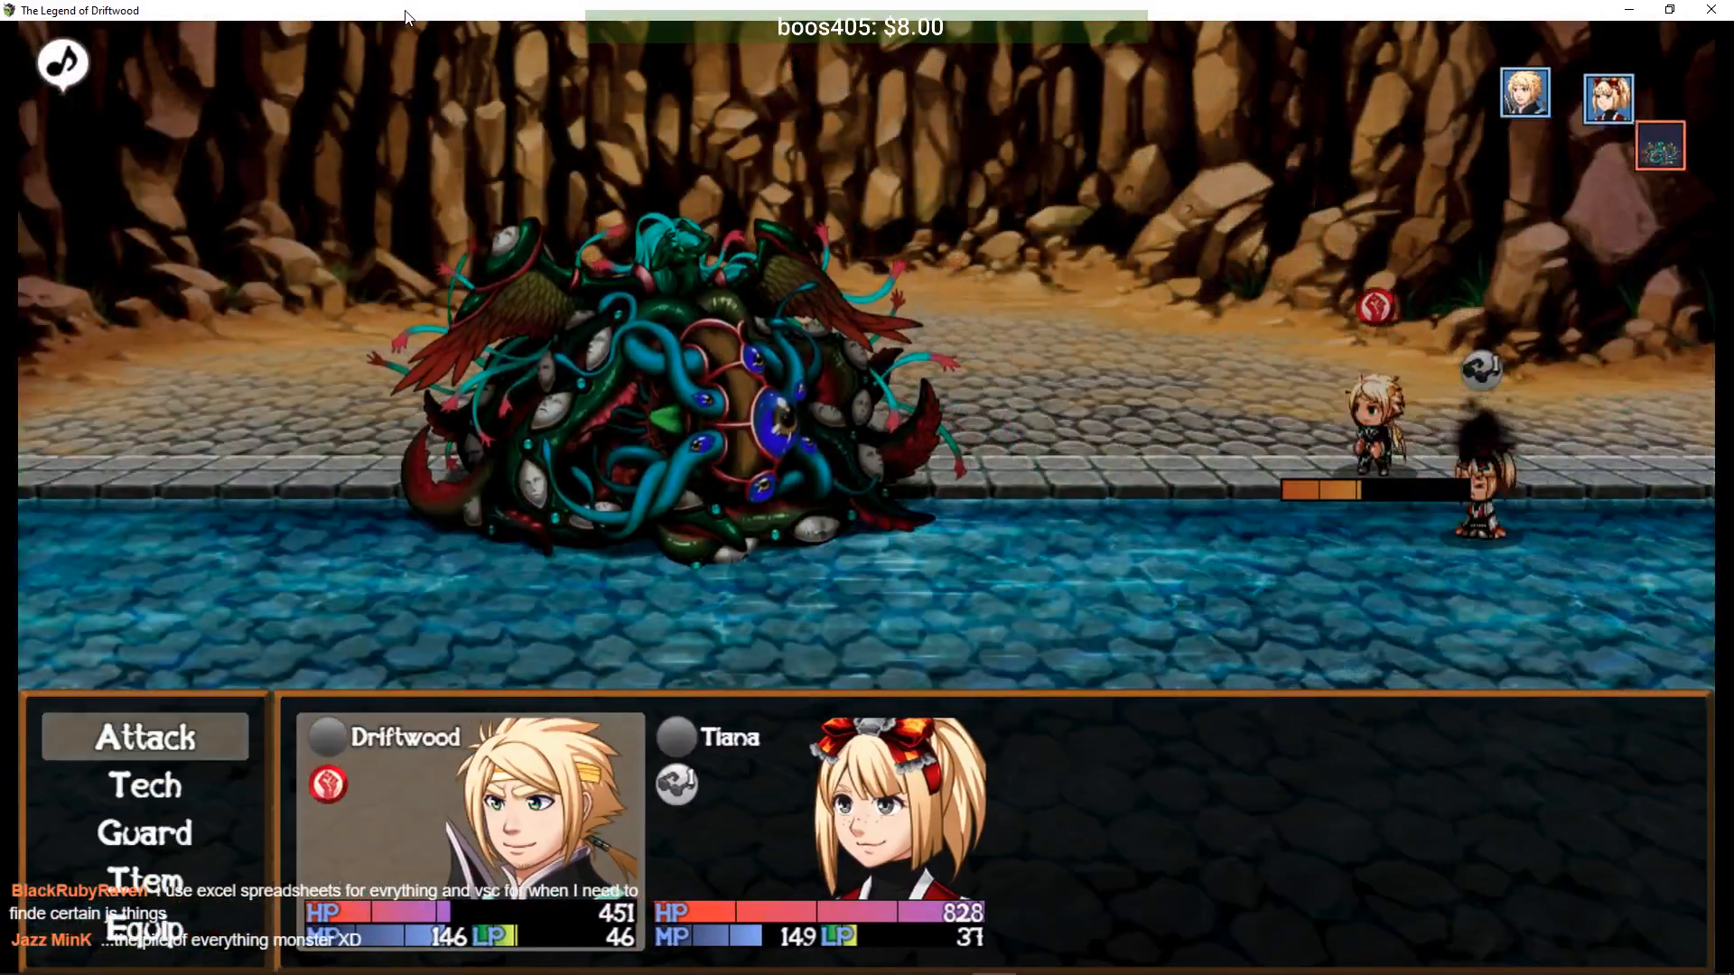
- Finish the Junk Pile with repeated Slices and Lifestream, reaching Level 8 on the results screens
key(Return)
key(Return)
key(Return)
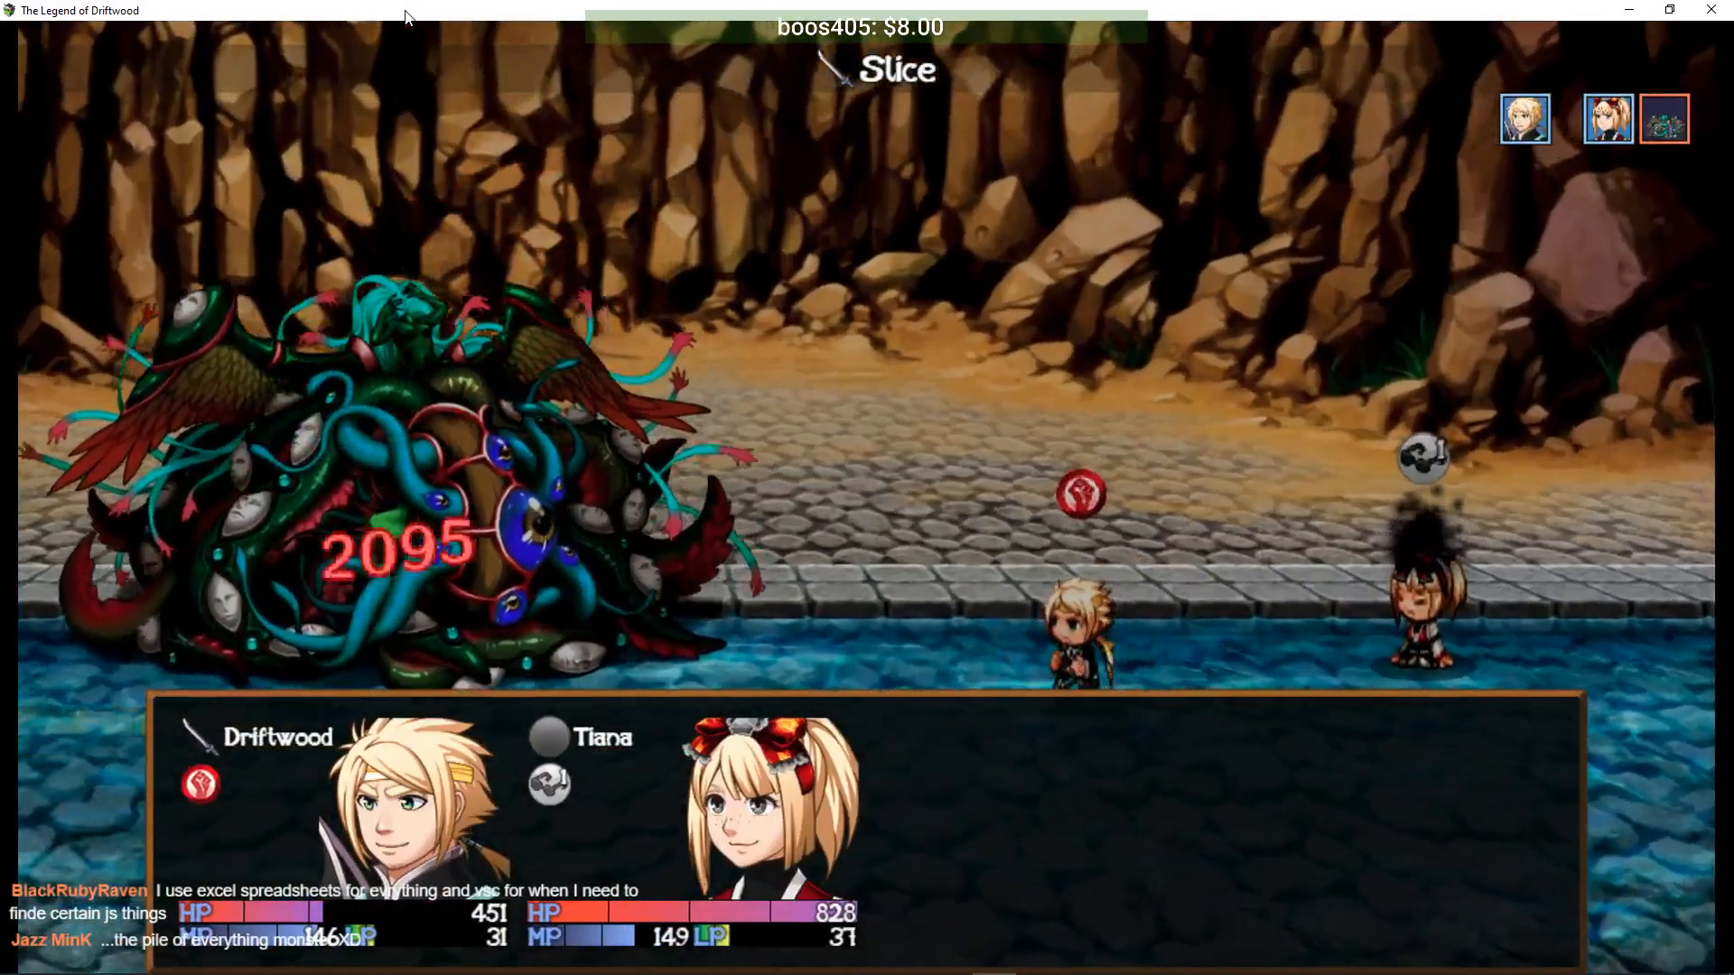
key(Down)
key(Return)
key(Return)
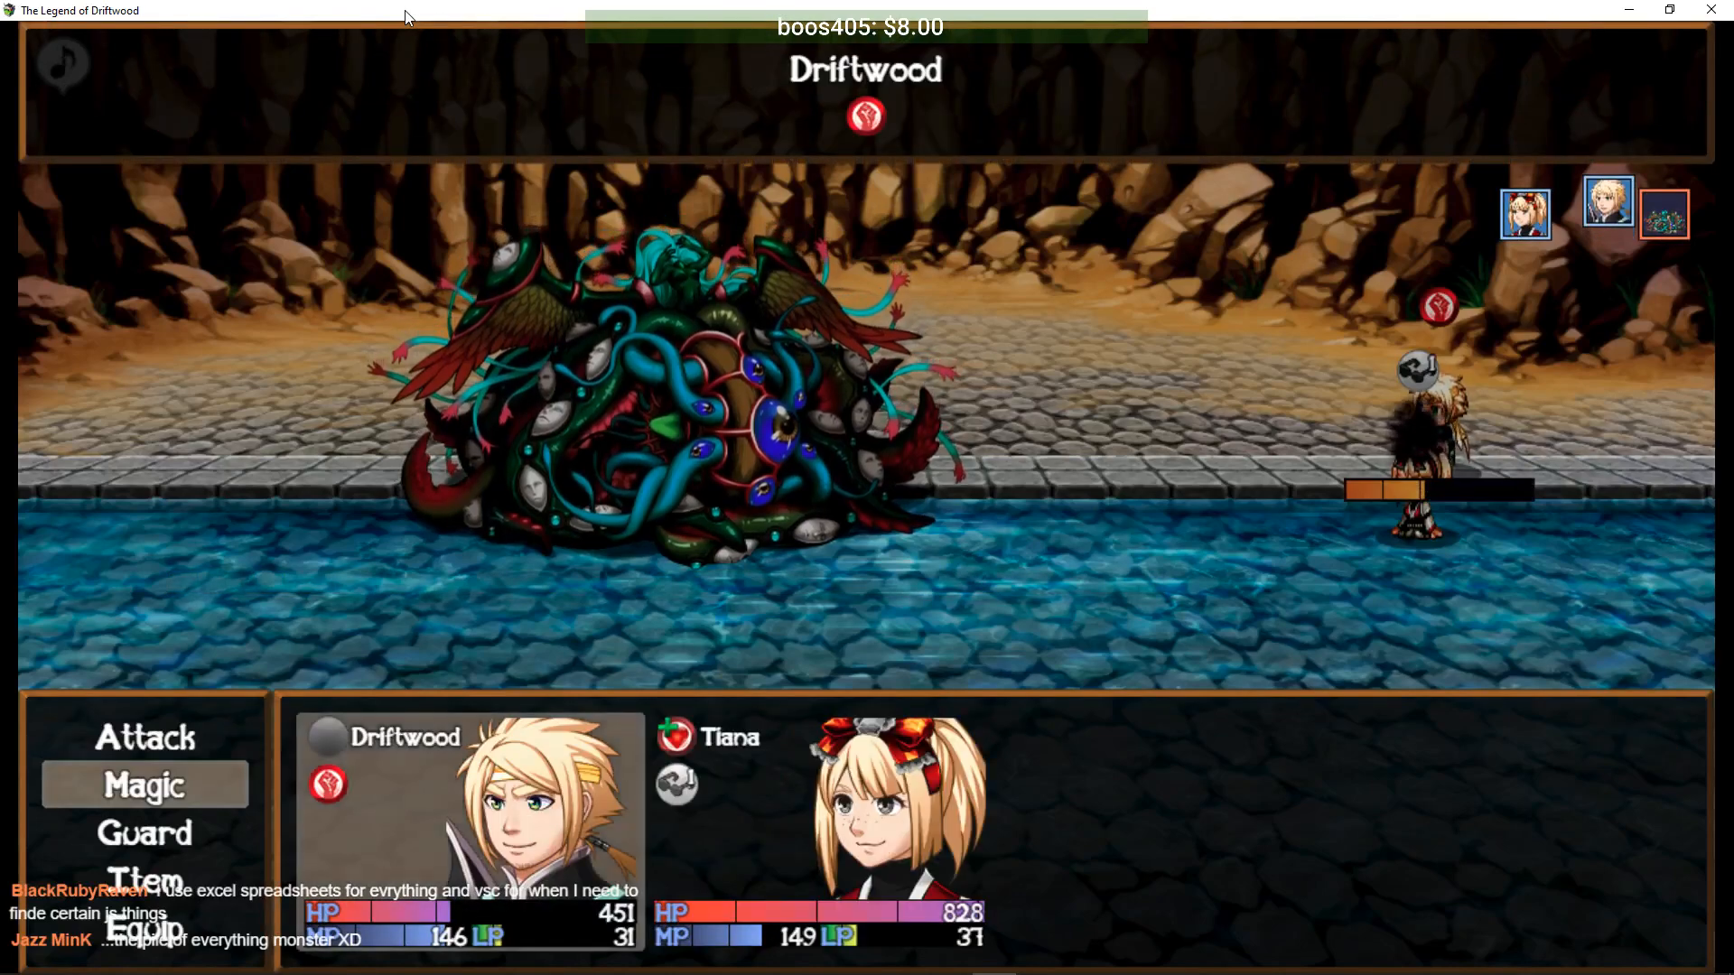
key(Return)
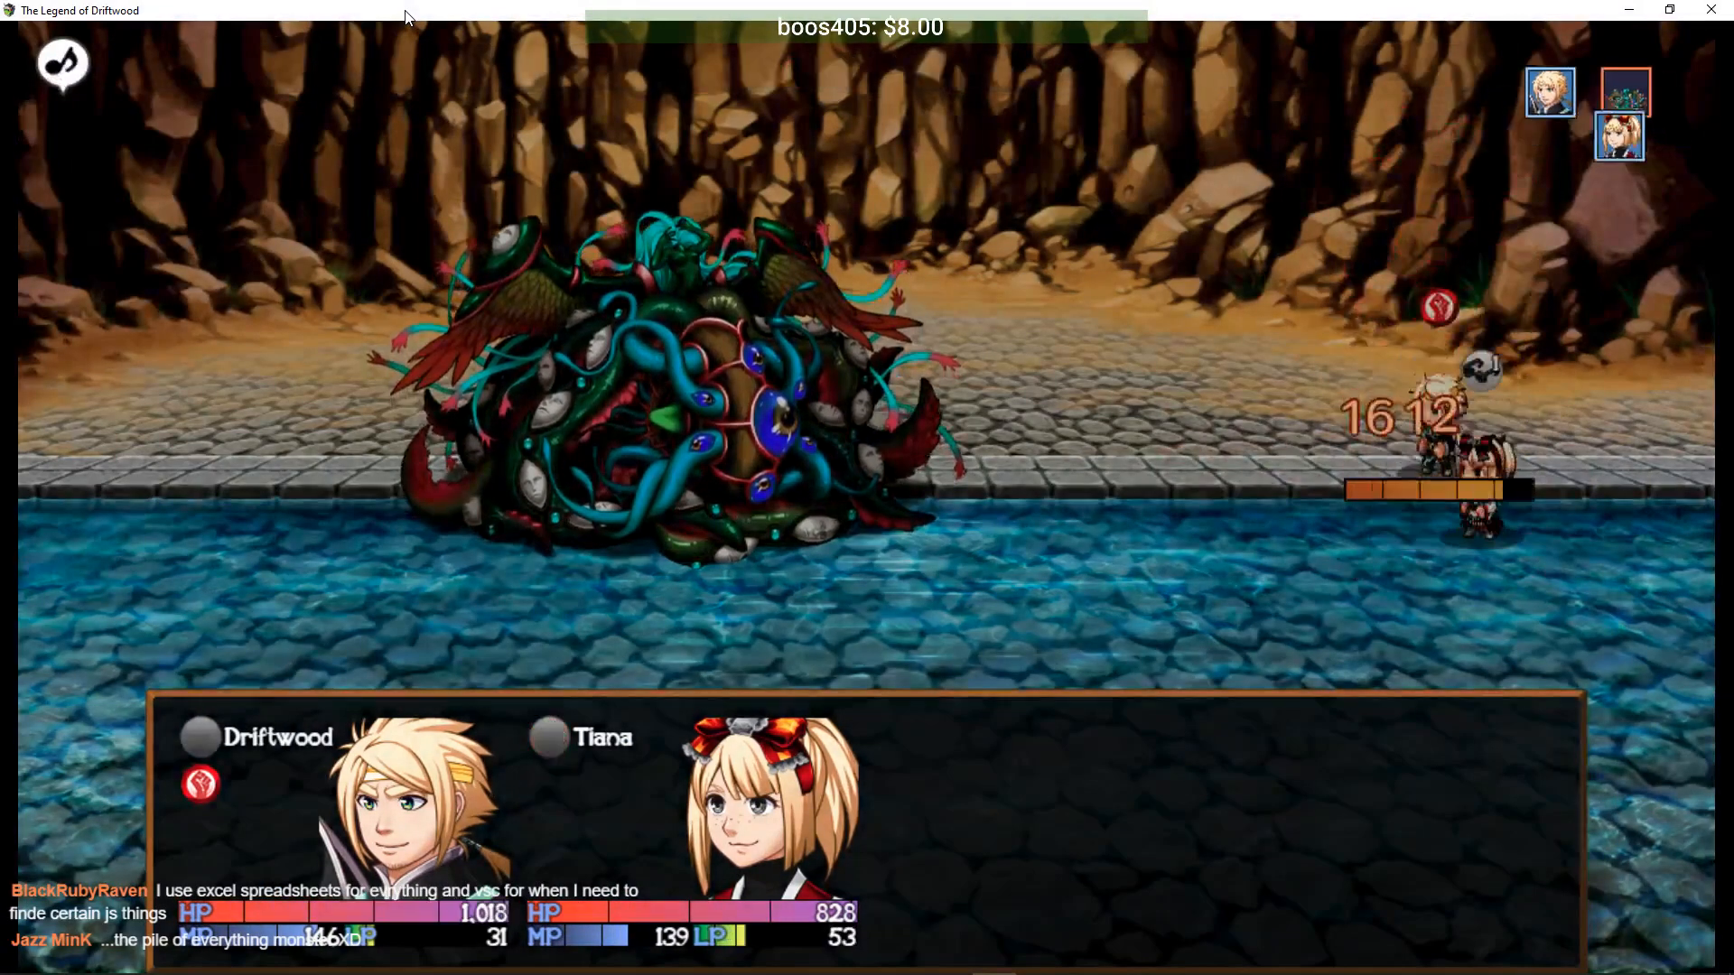
key(Down)
key(Return)
key(Return)
key(Return)
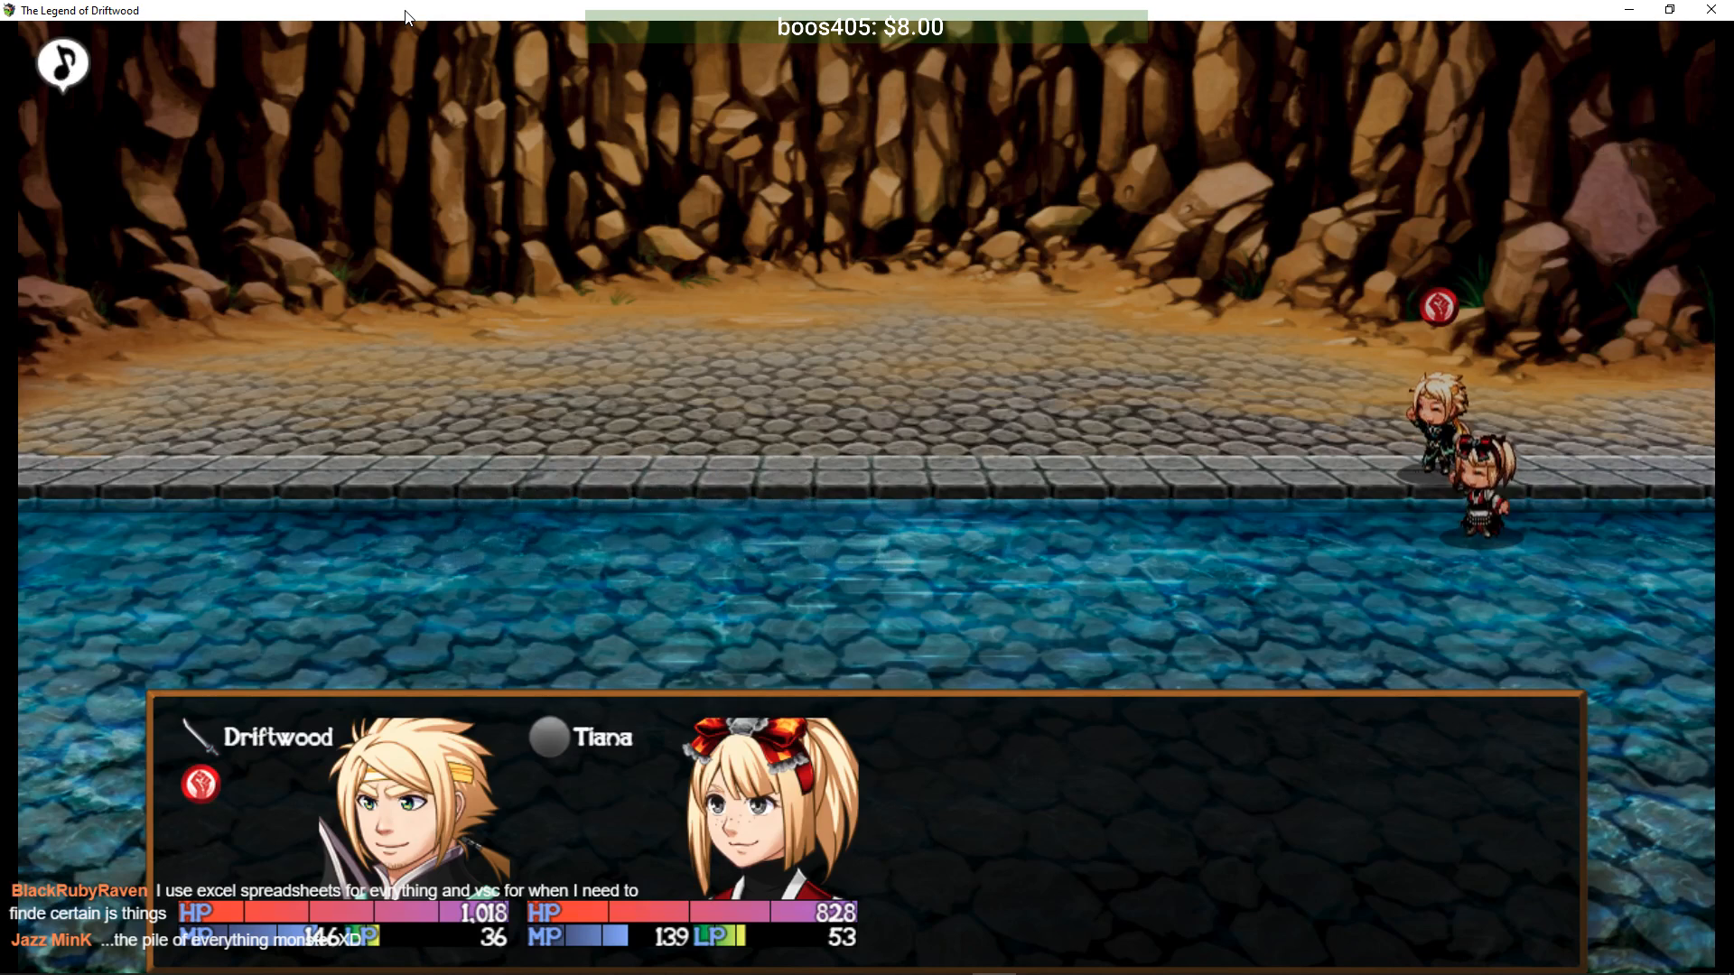
key(Return)
key(Return)
key(Return)
key(Return)
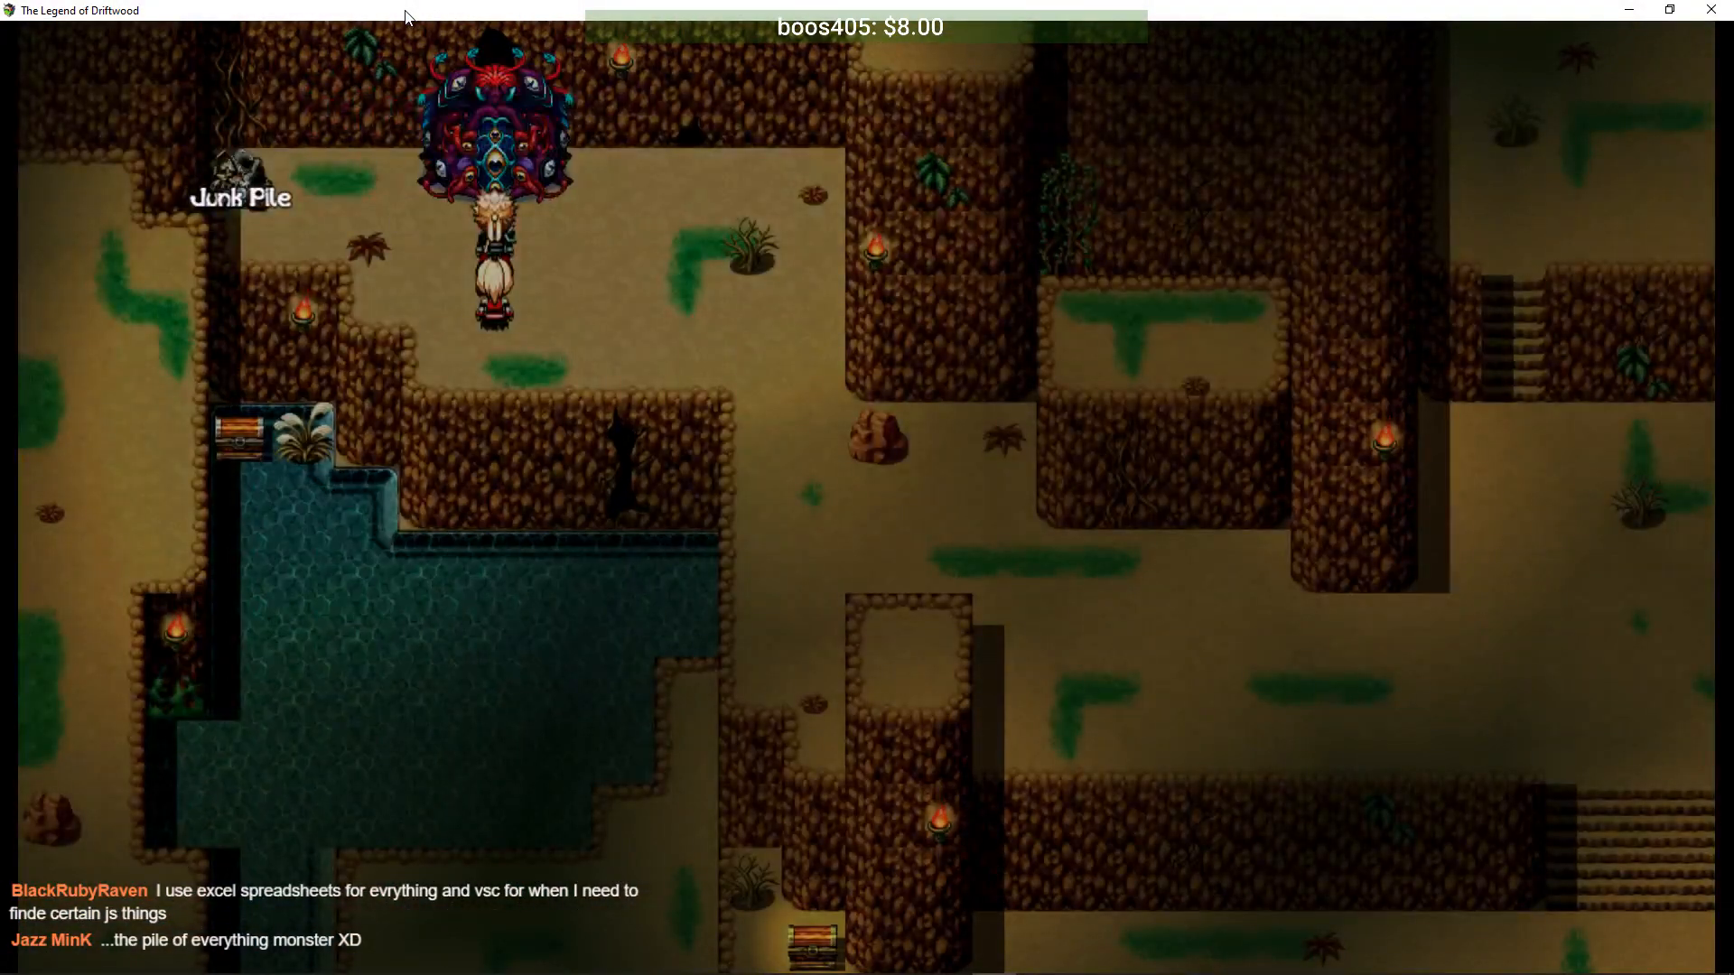
- Leave the sewer and play through Arturus's exchange with the Kingdom Messenger at base camp
key(Return)
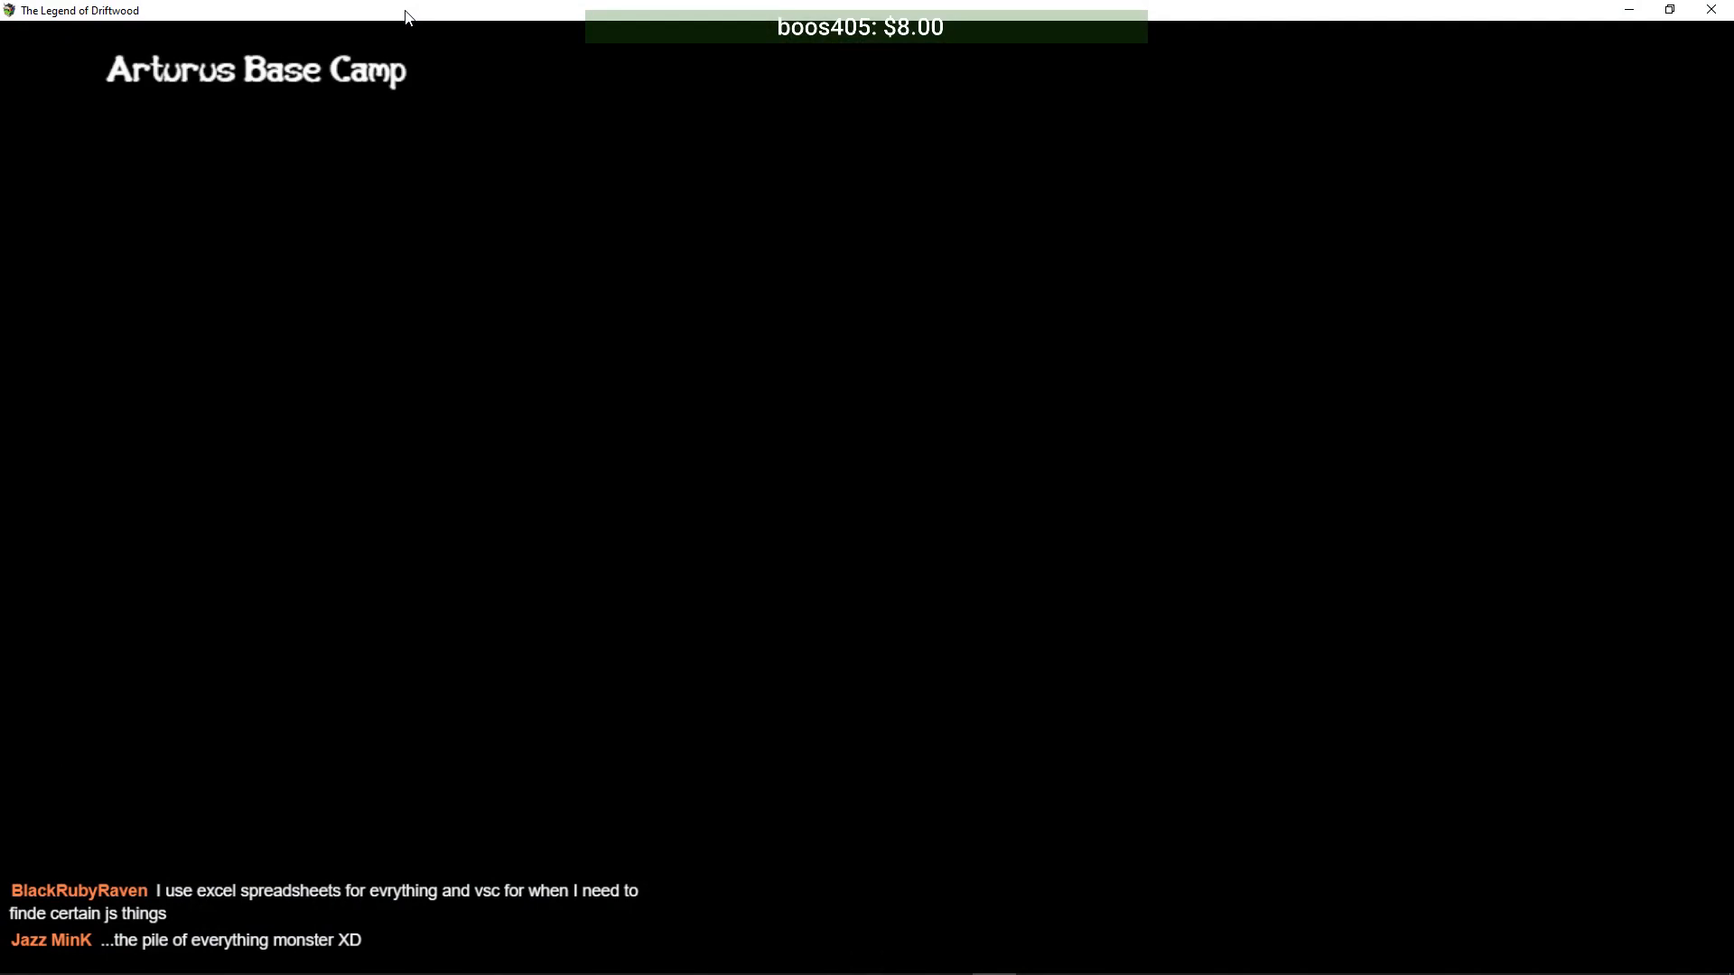
key(Return)
key(Down)
key(Left)
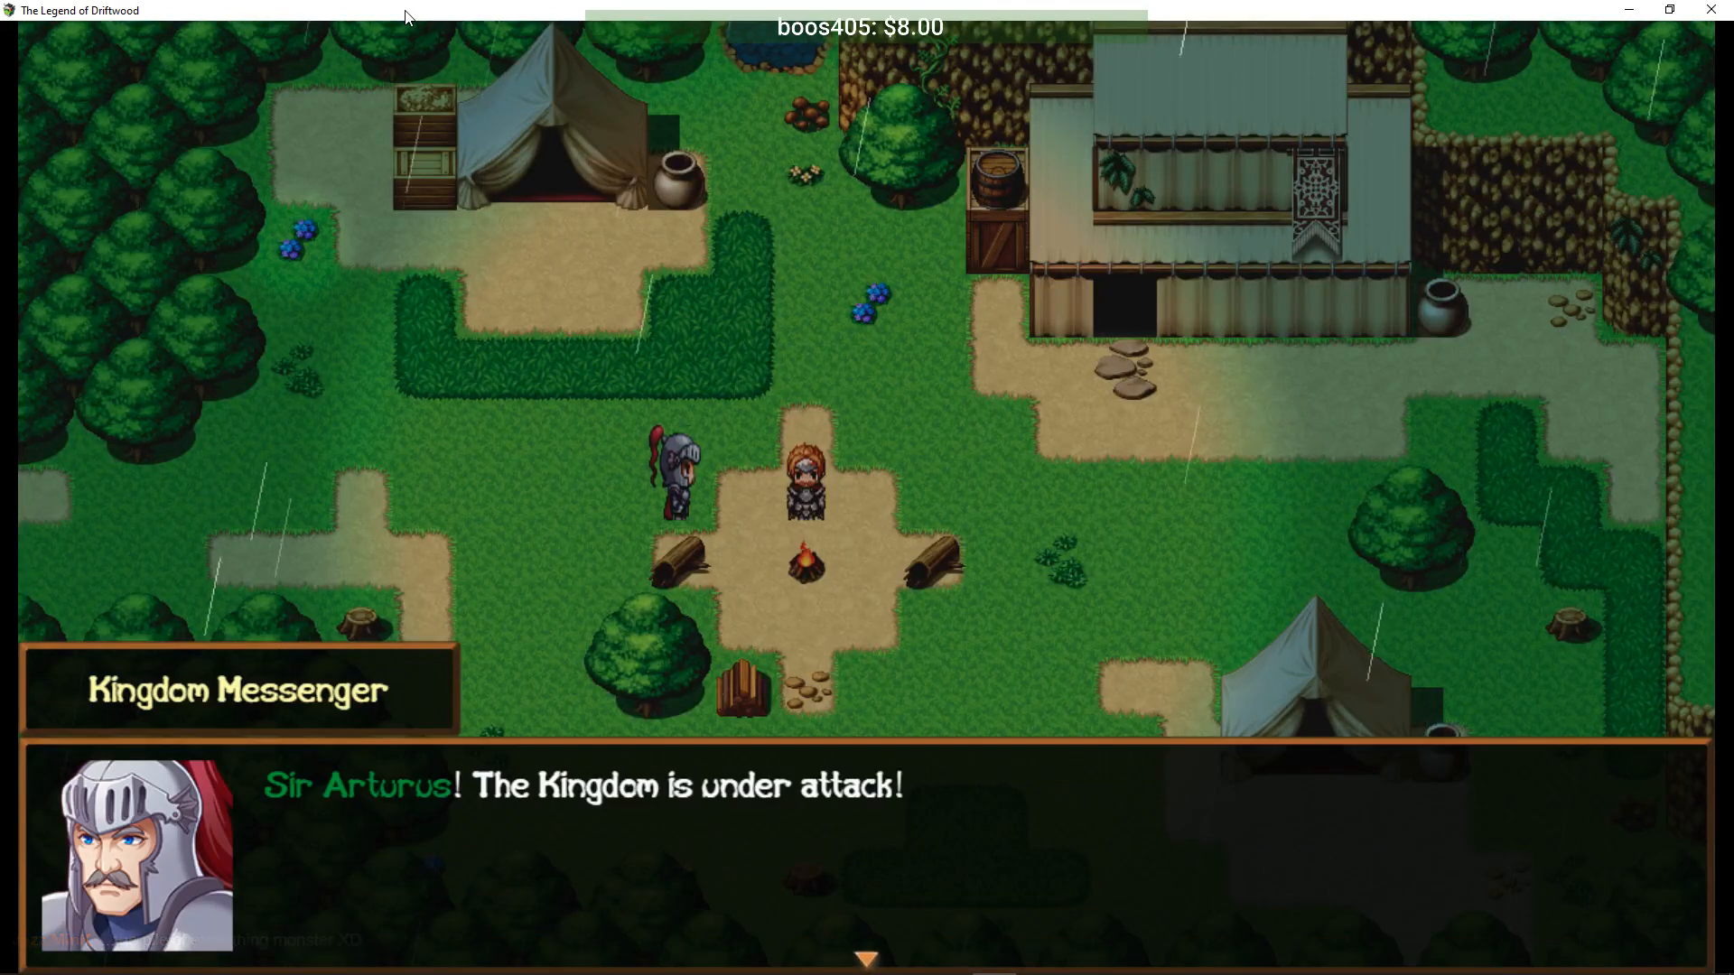
key(Return)
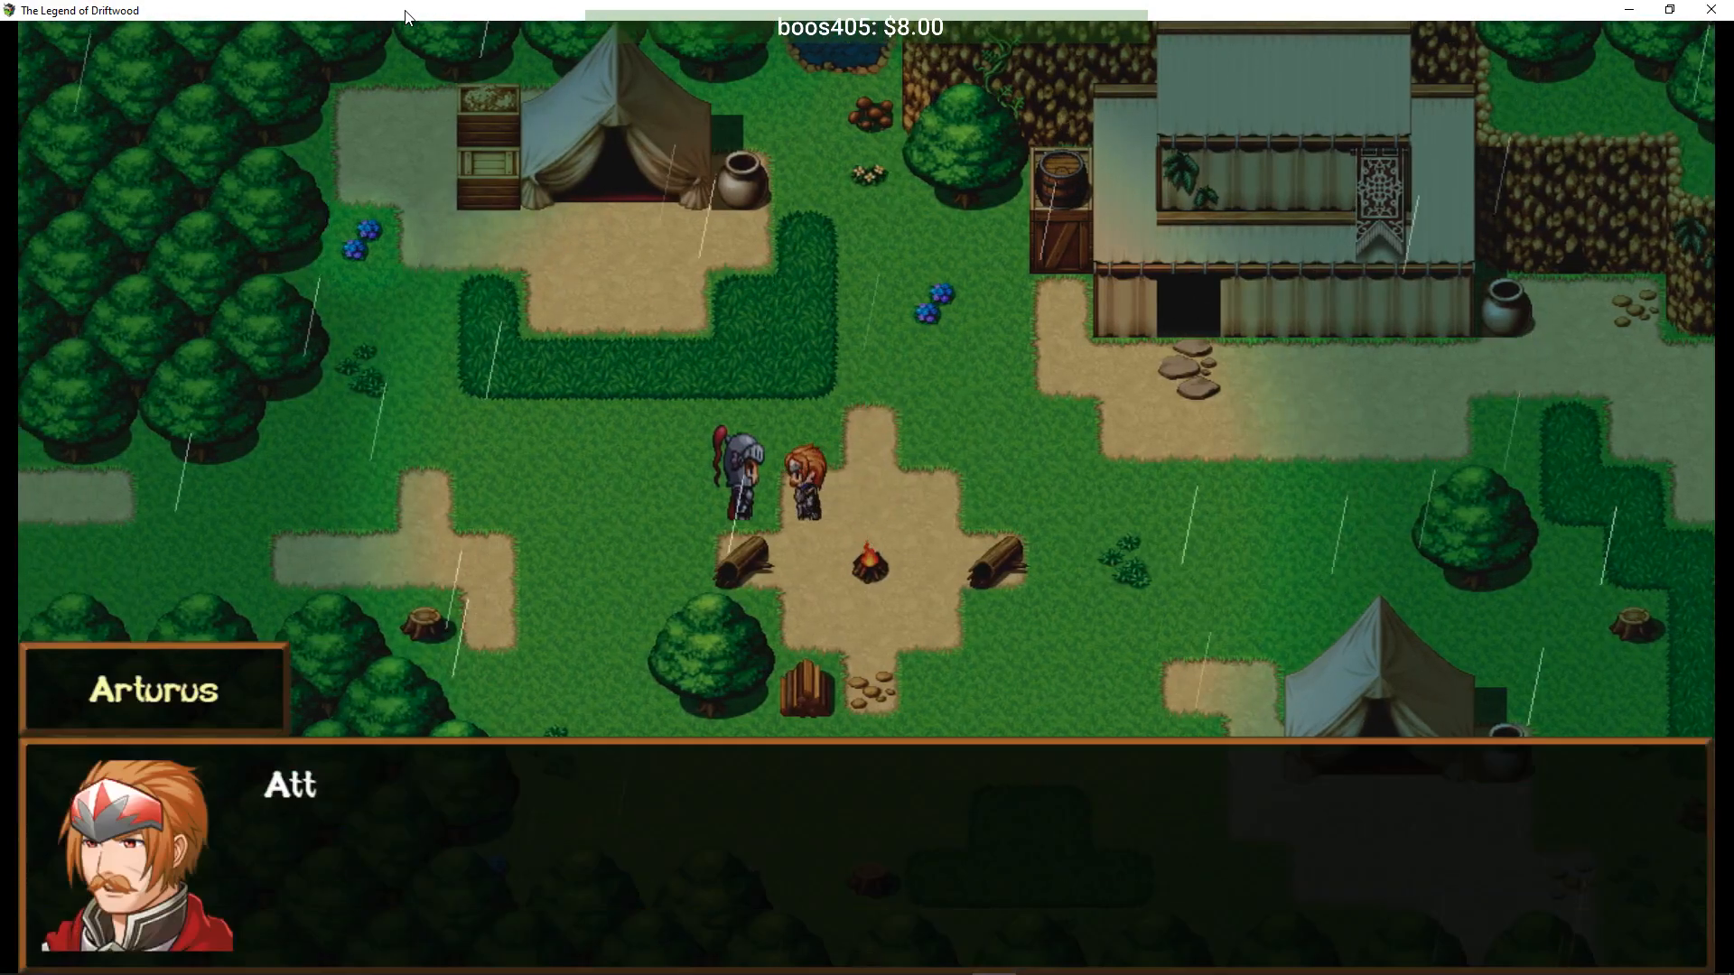
key(Return)
key(Return)
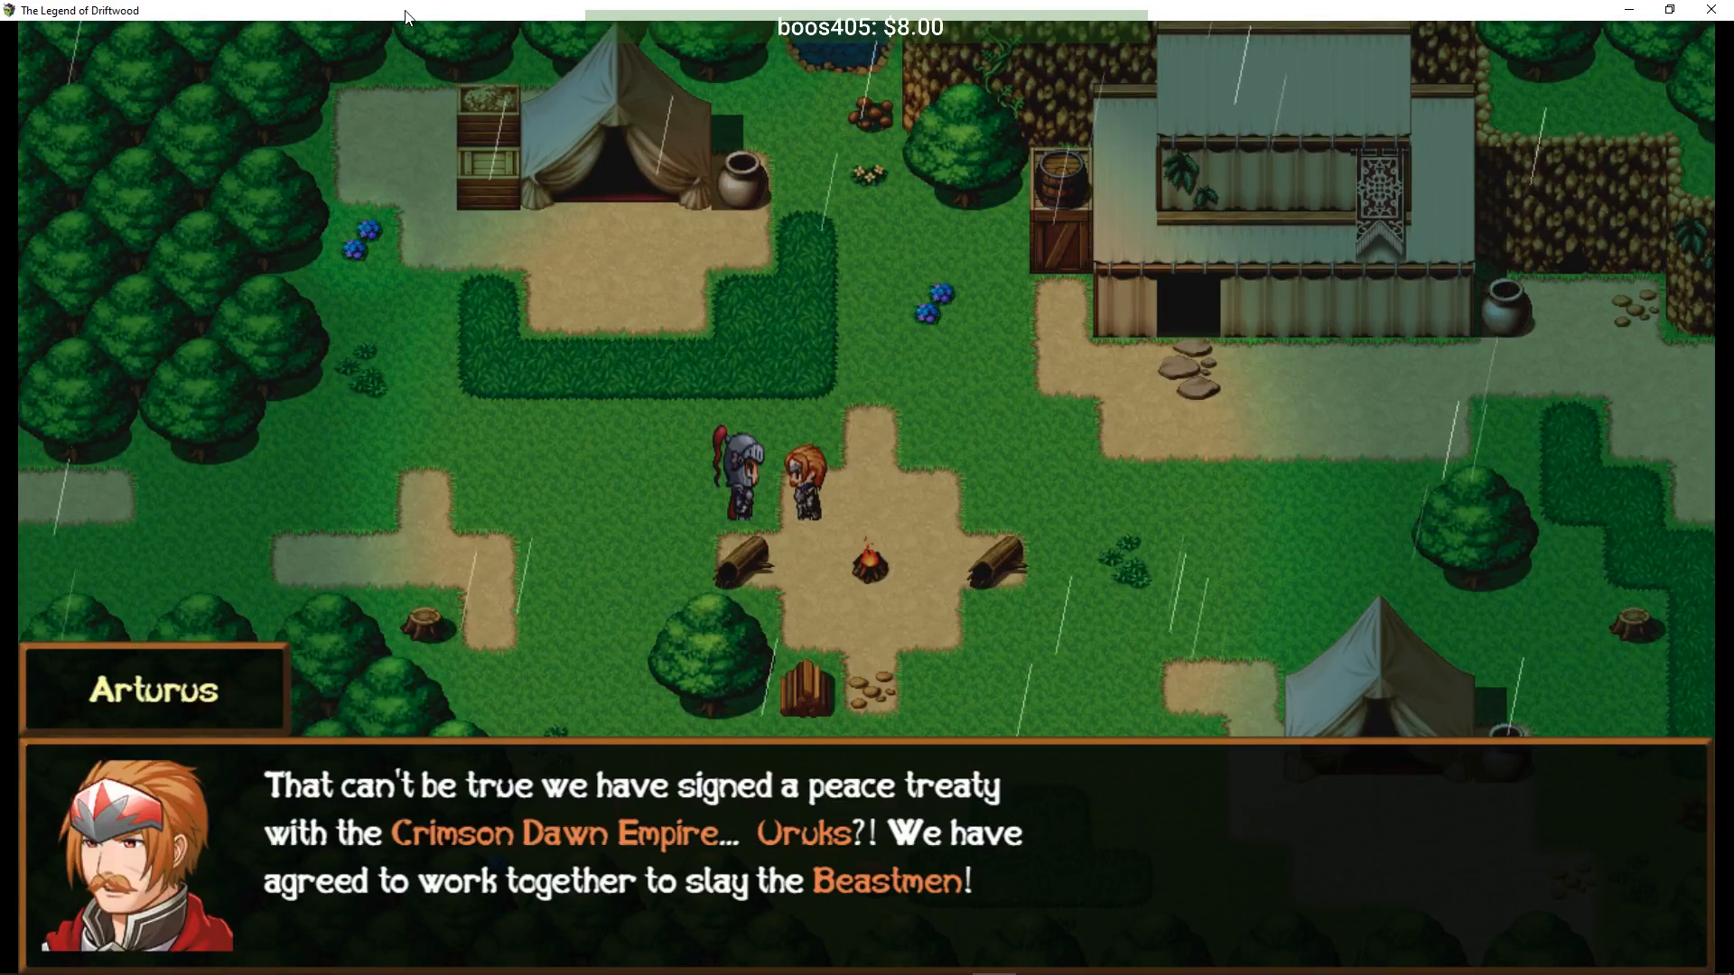
key(Return)
key(Return)
key(Return)
key(Return)
key(Return)
key(Return)
key(Return)
key(Return)
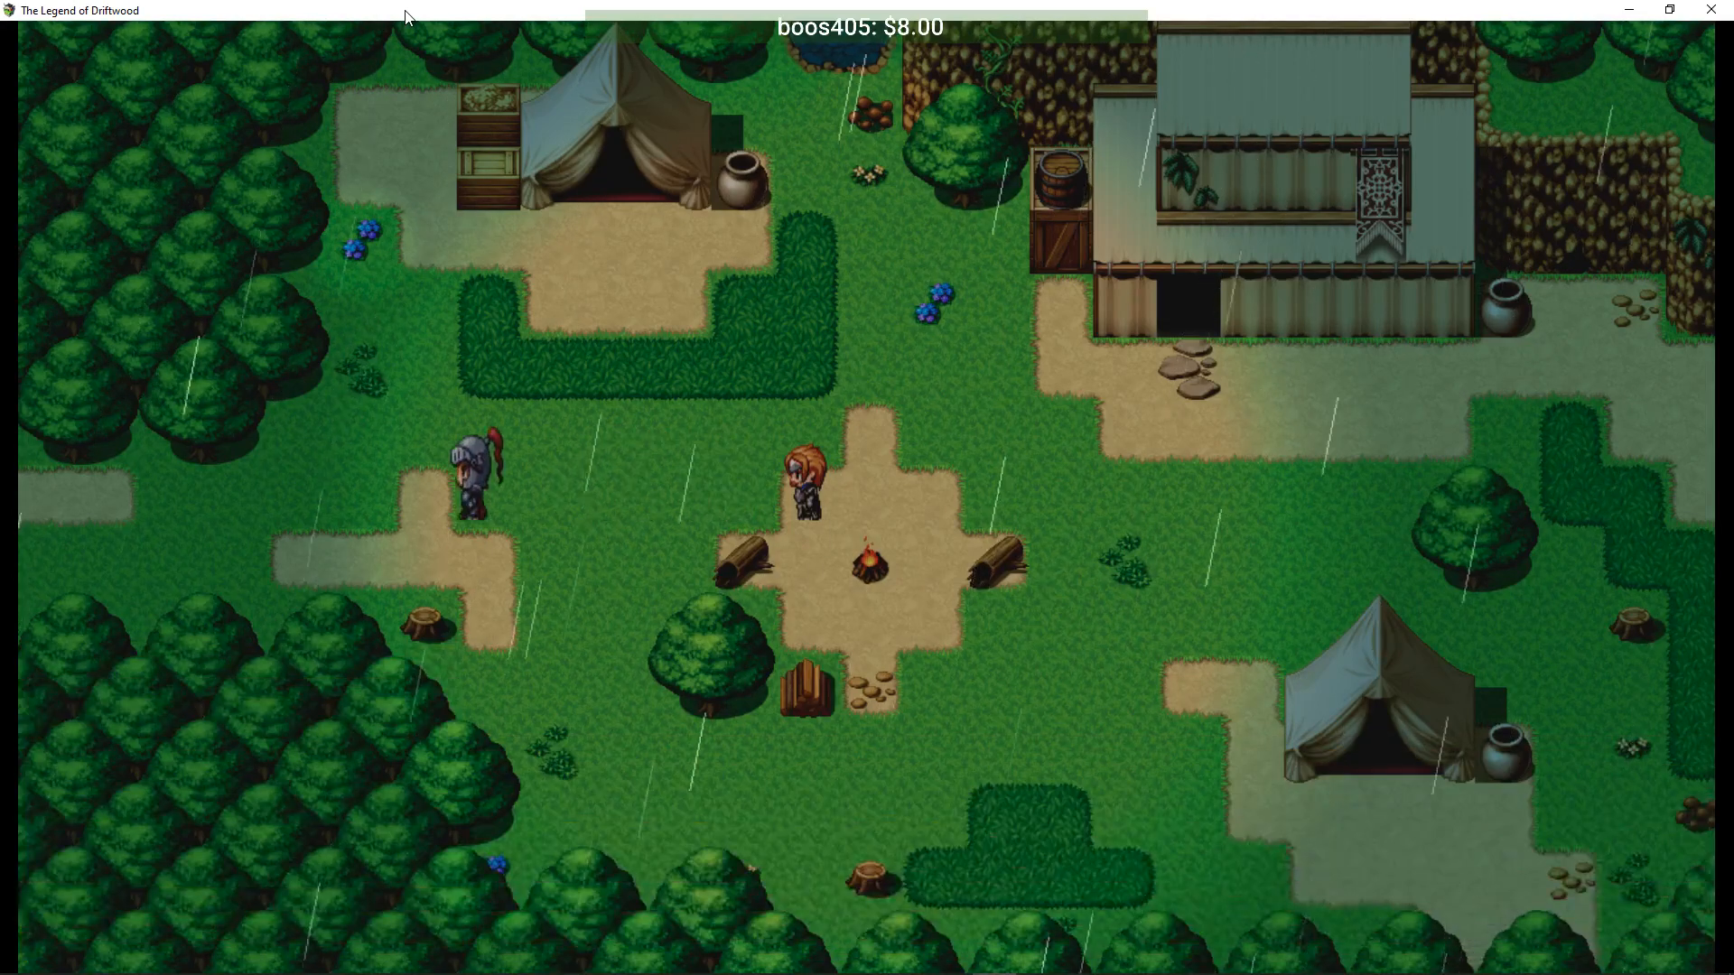
key(Up)
key(Up)
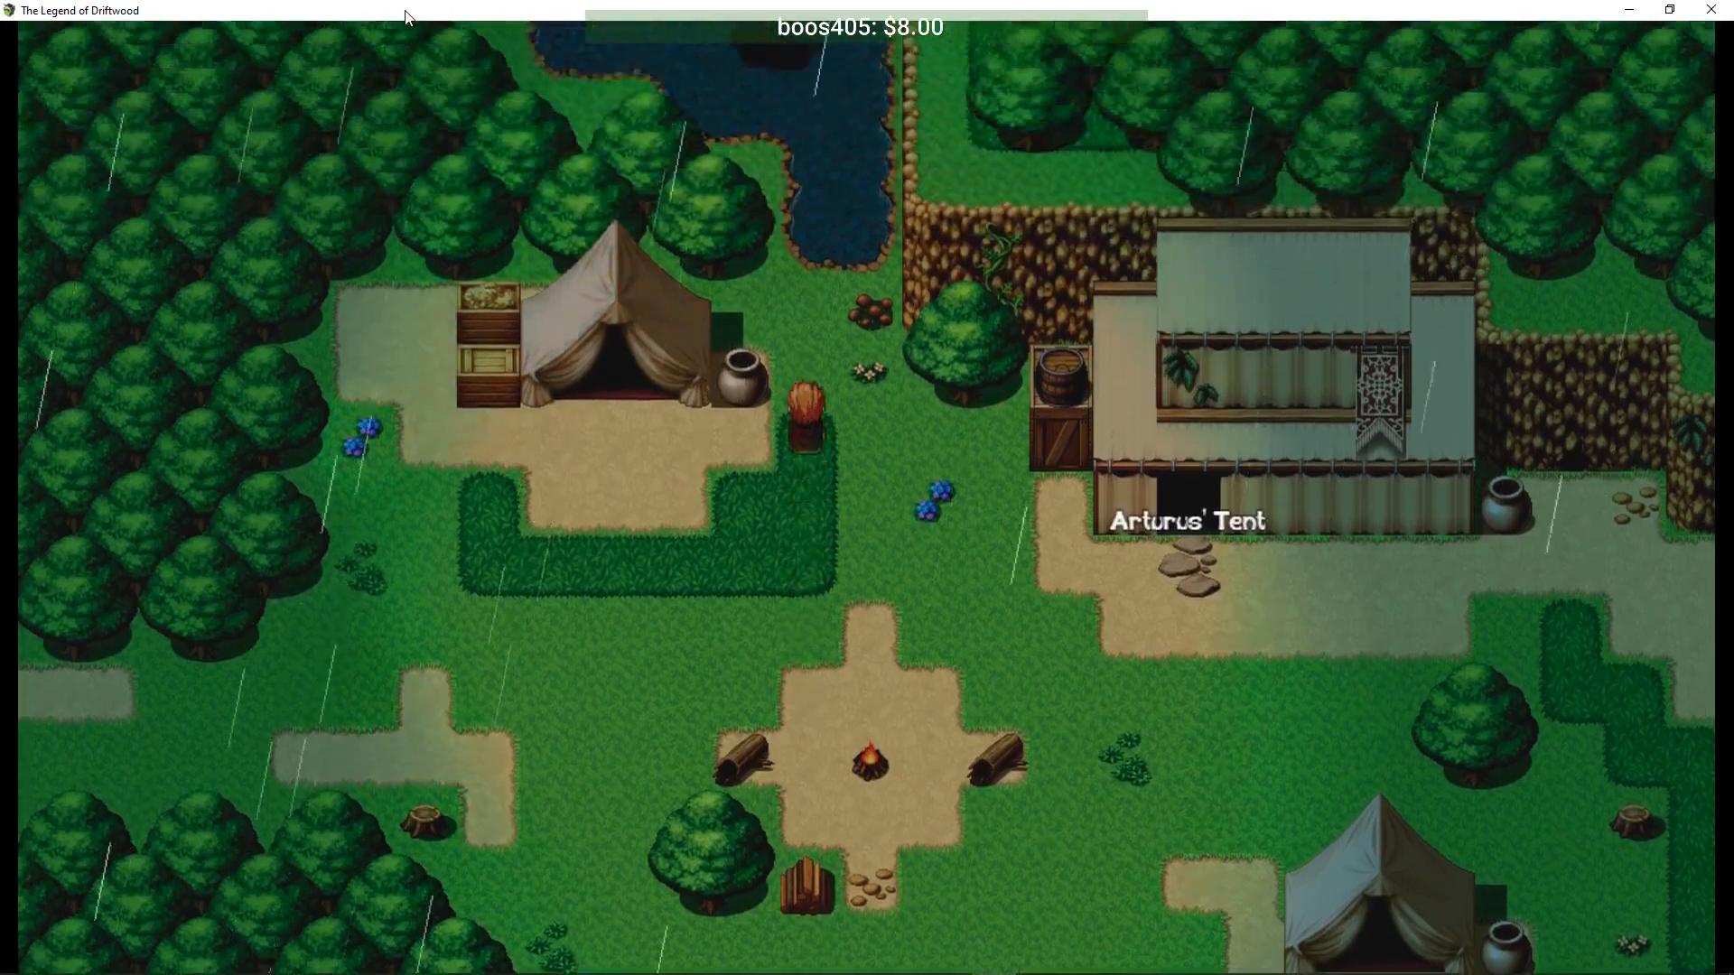
key(Left)
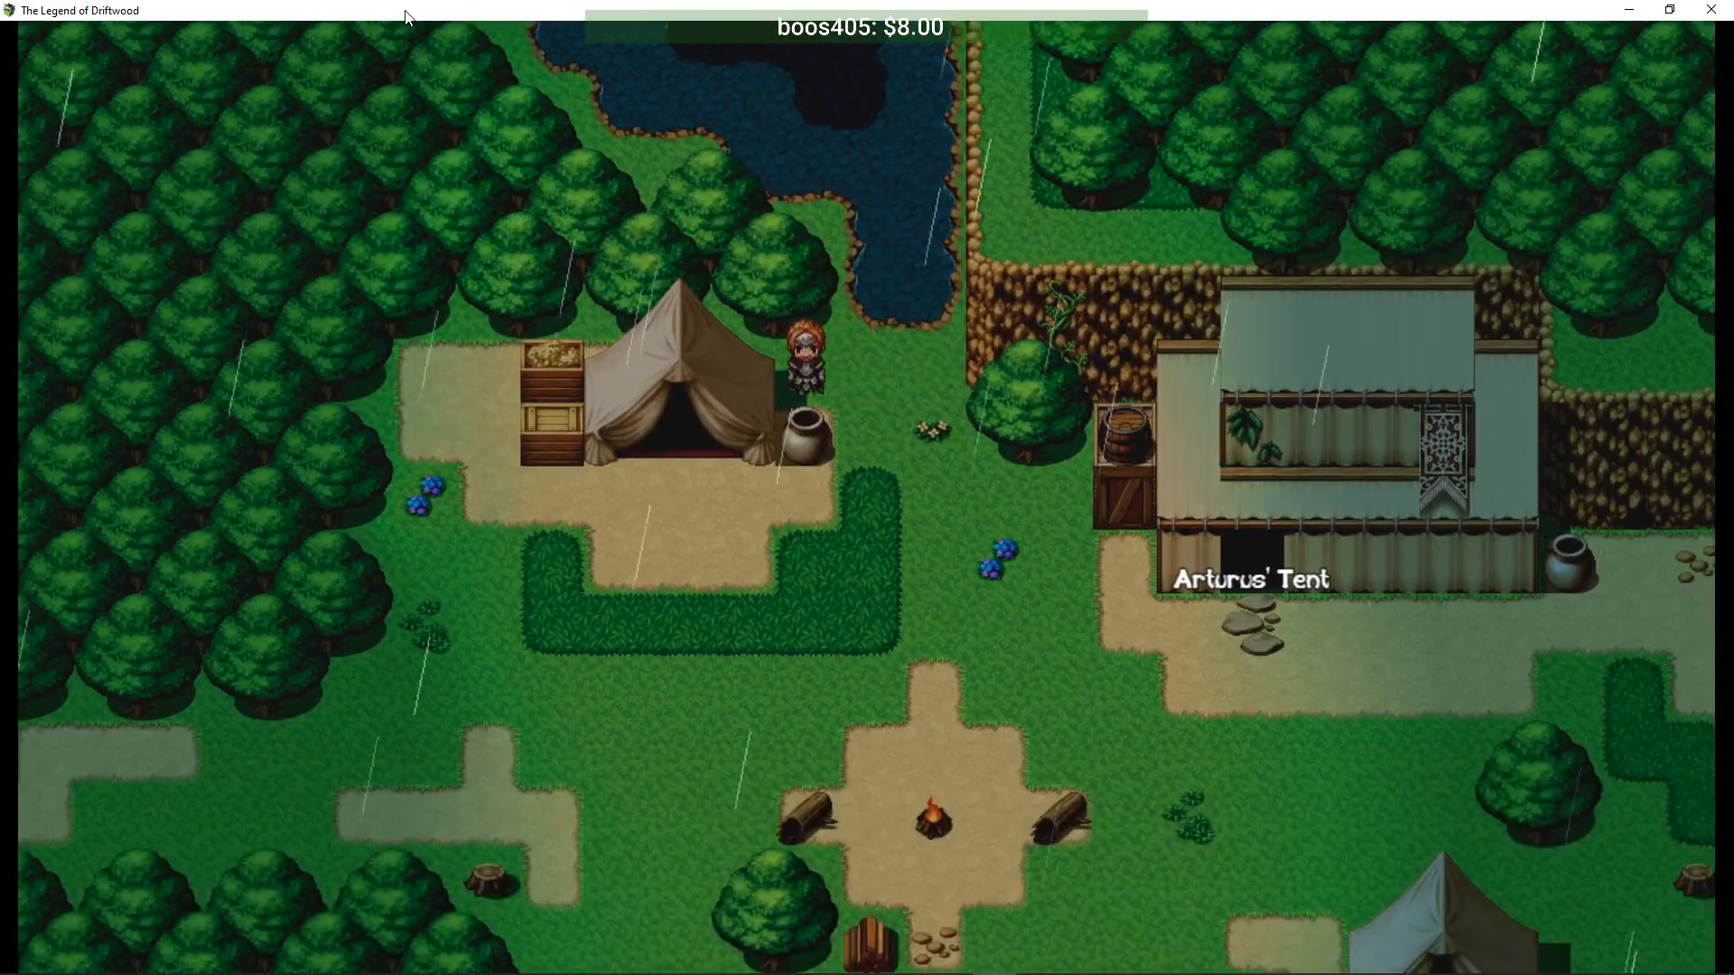
- Pick up the item at the blue flowers, then walk into Arturus' Tent
key(Right)
key(Down)
key(Right)
key(Return)
key(Return)
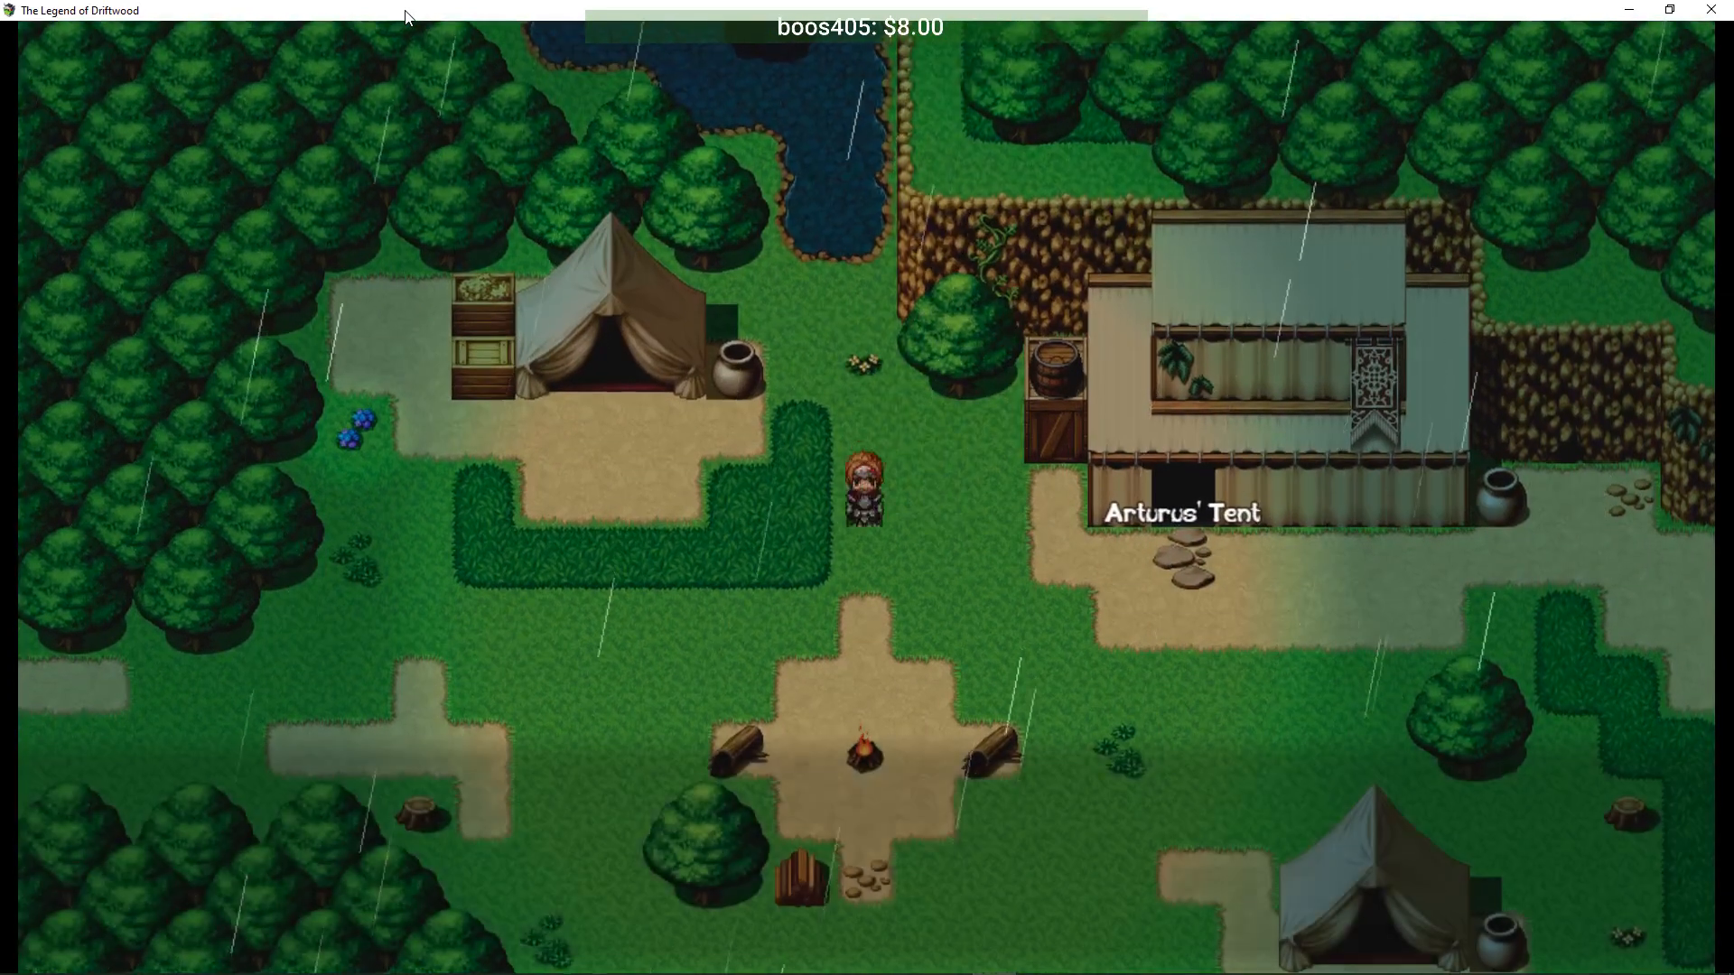
key(Down)
key(Right)
key(Up)
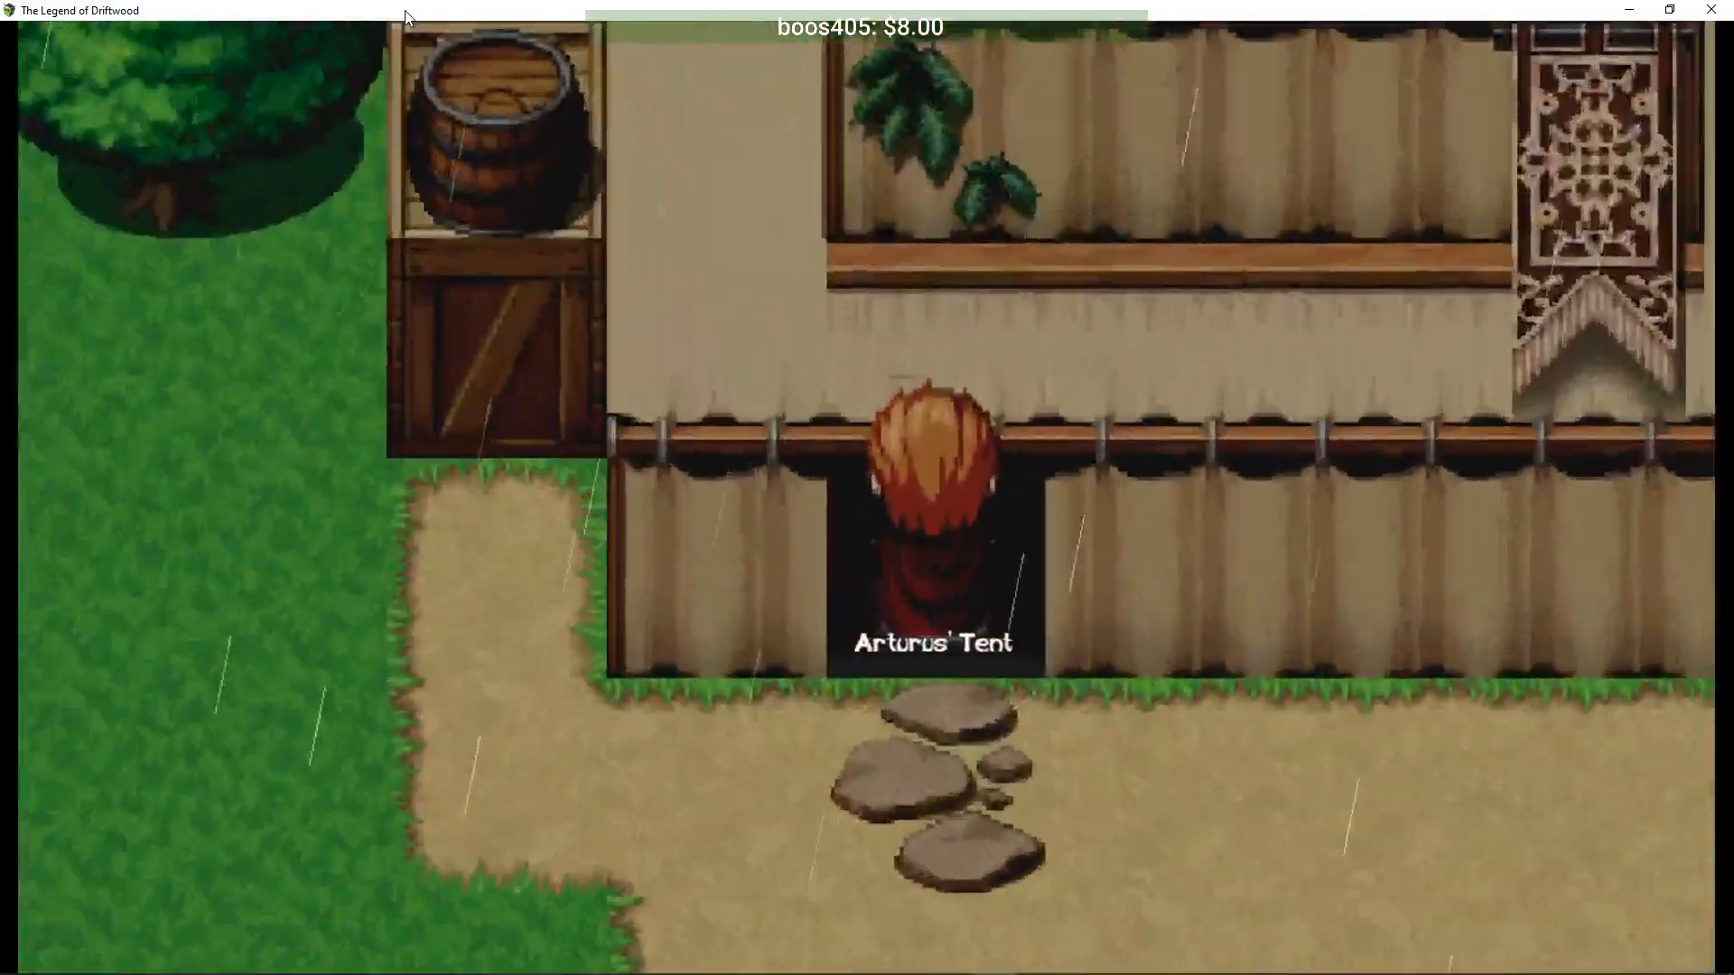
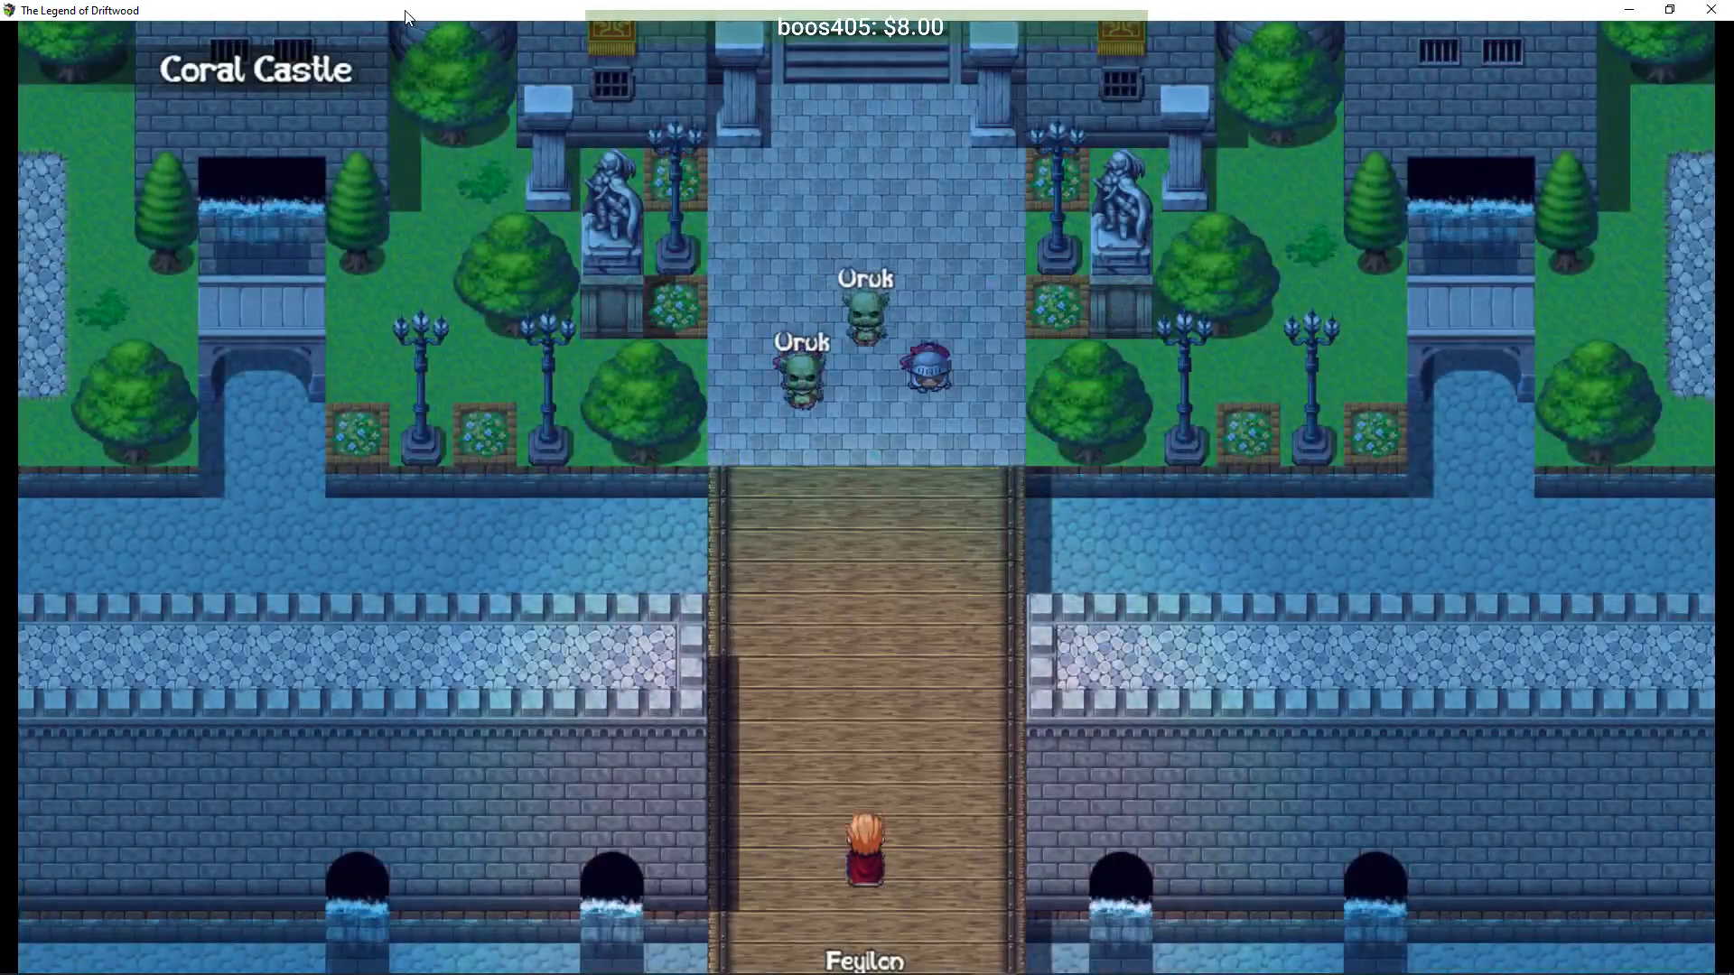
- Defeat the first Uruk on the bridge using Protection, attacks, Blade Rush and Knight's Valor
key(Right)
key(Up)
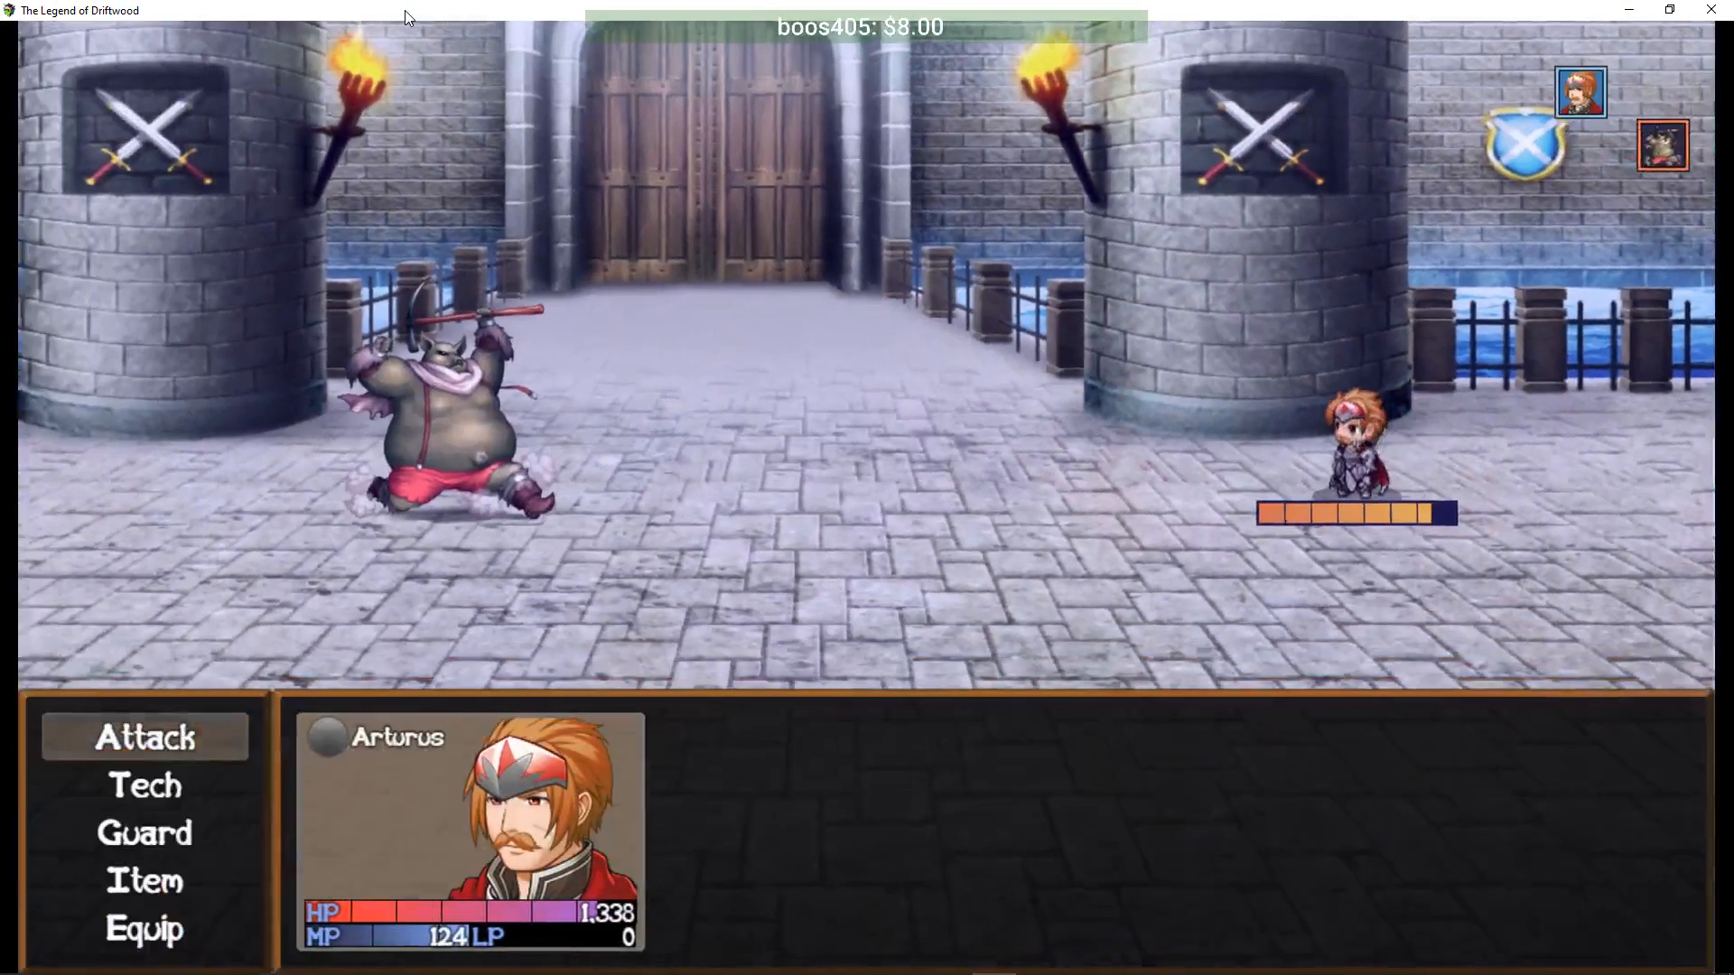
key(Return)
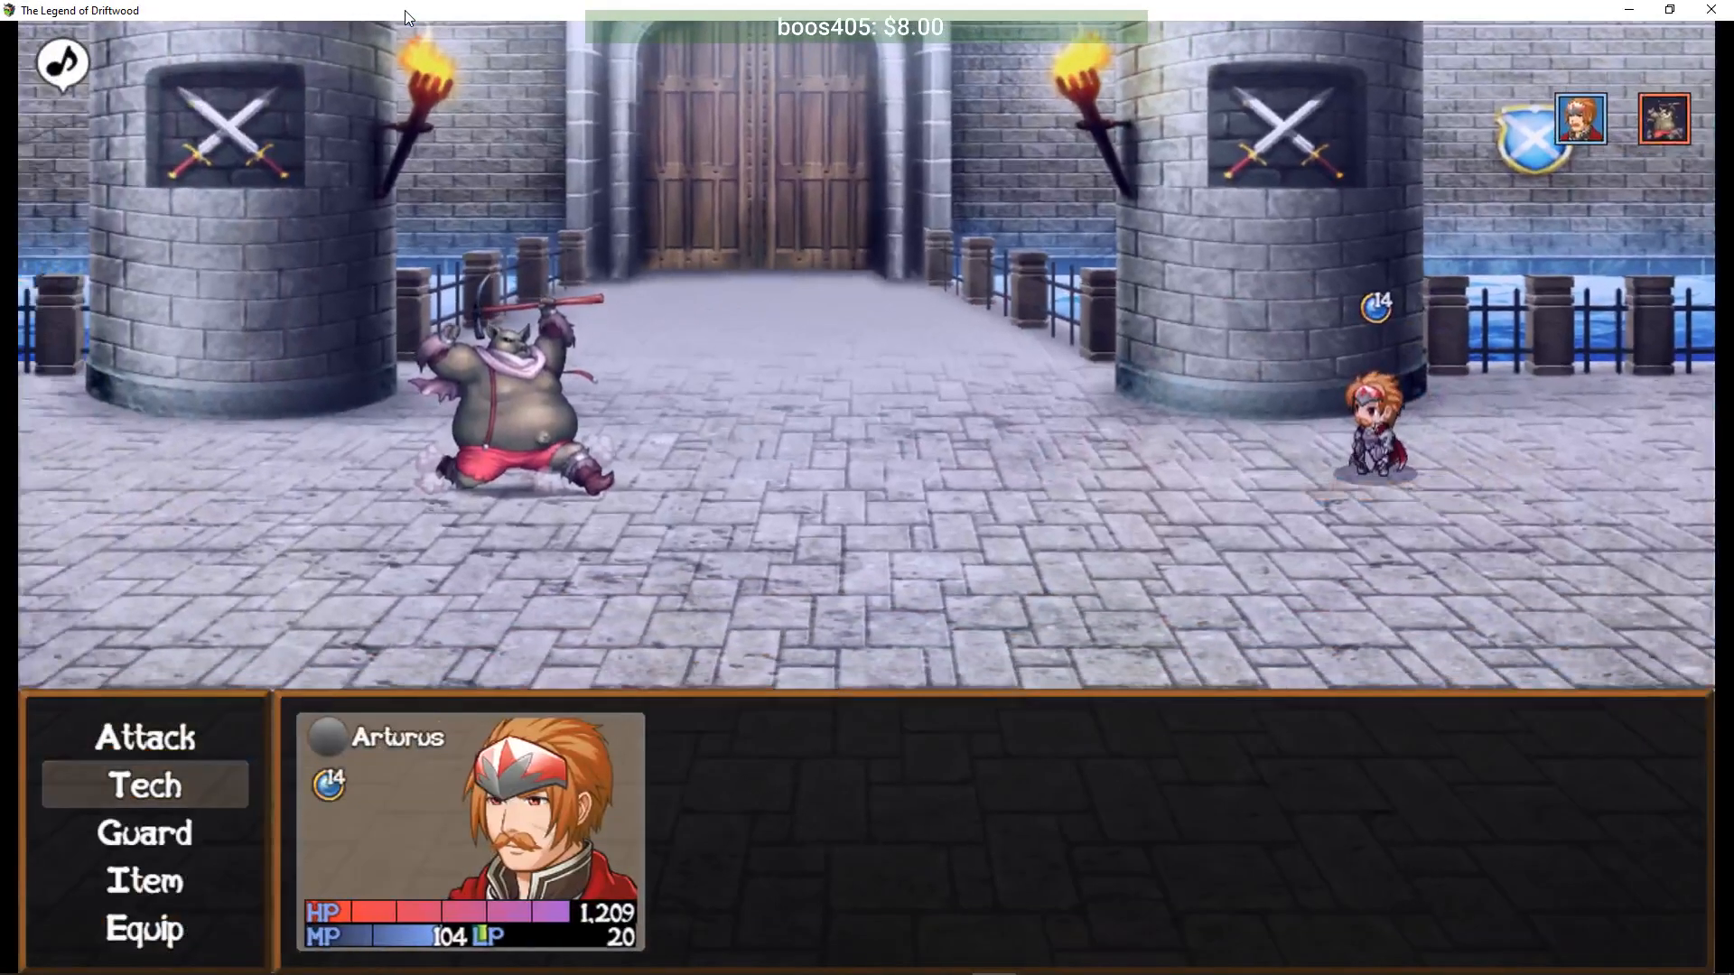
key(Up)
key(Return)
key(Return)
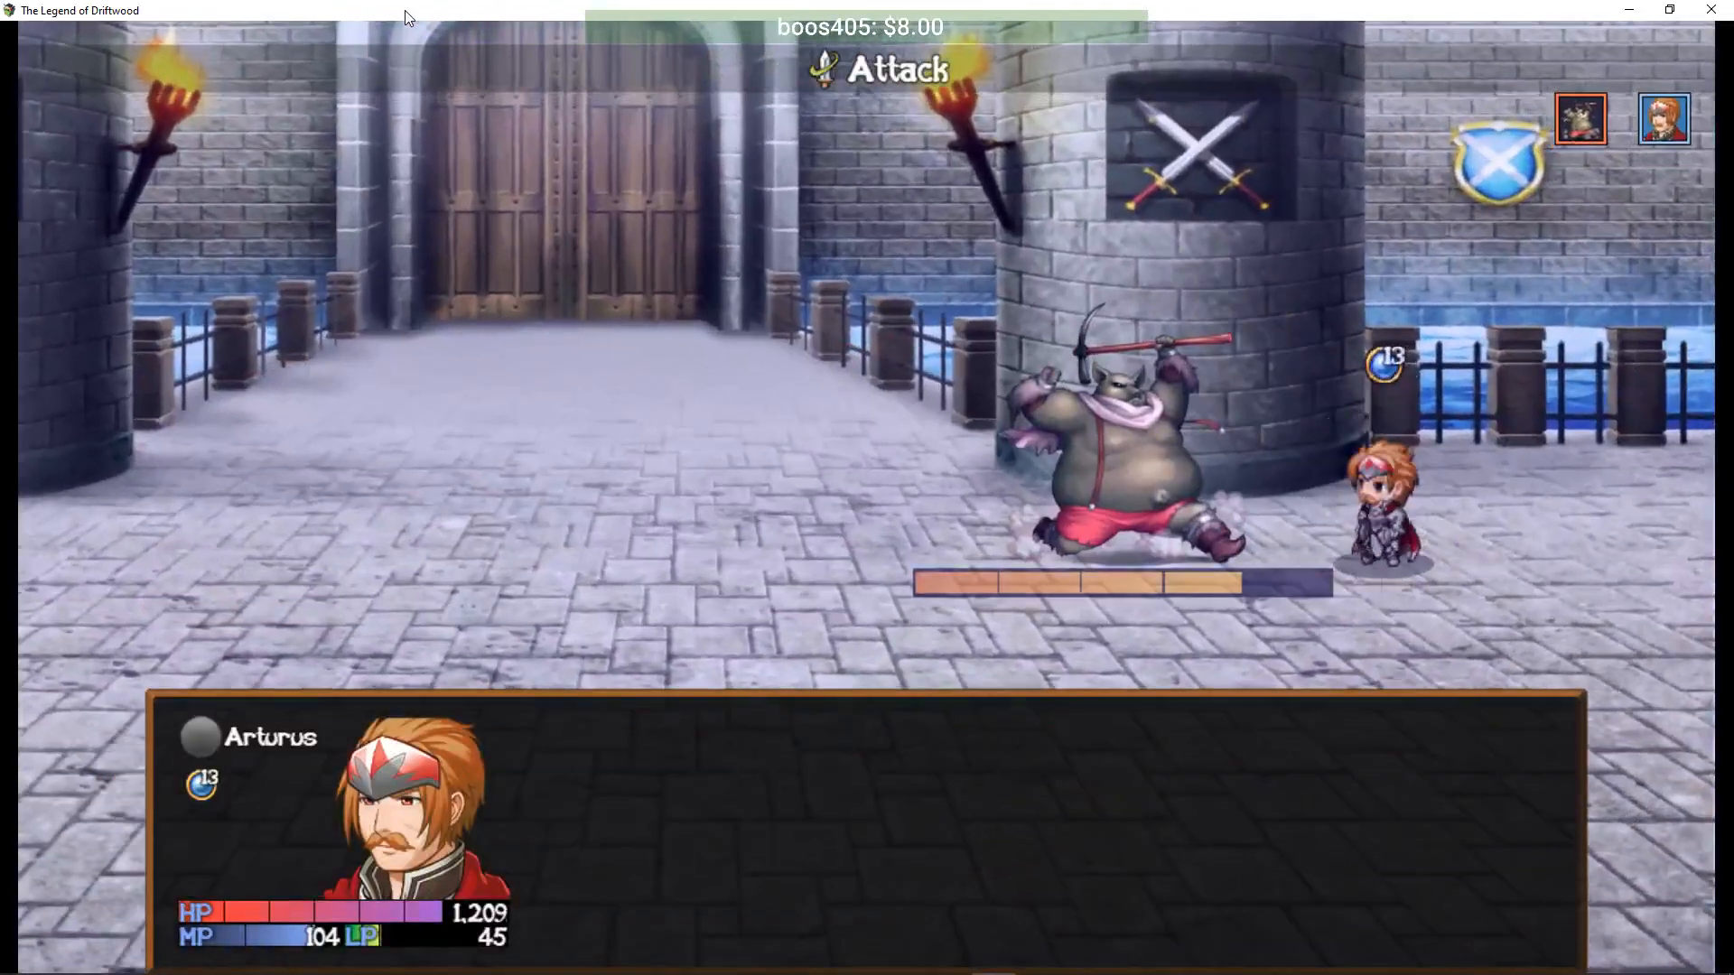
key(Return)
key(Return)
key(Return)
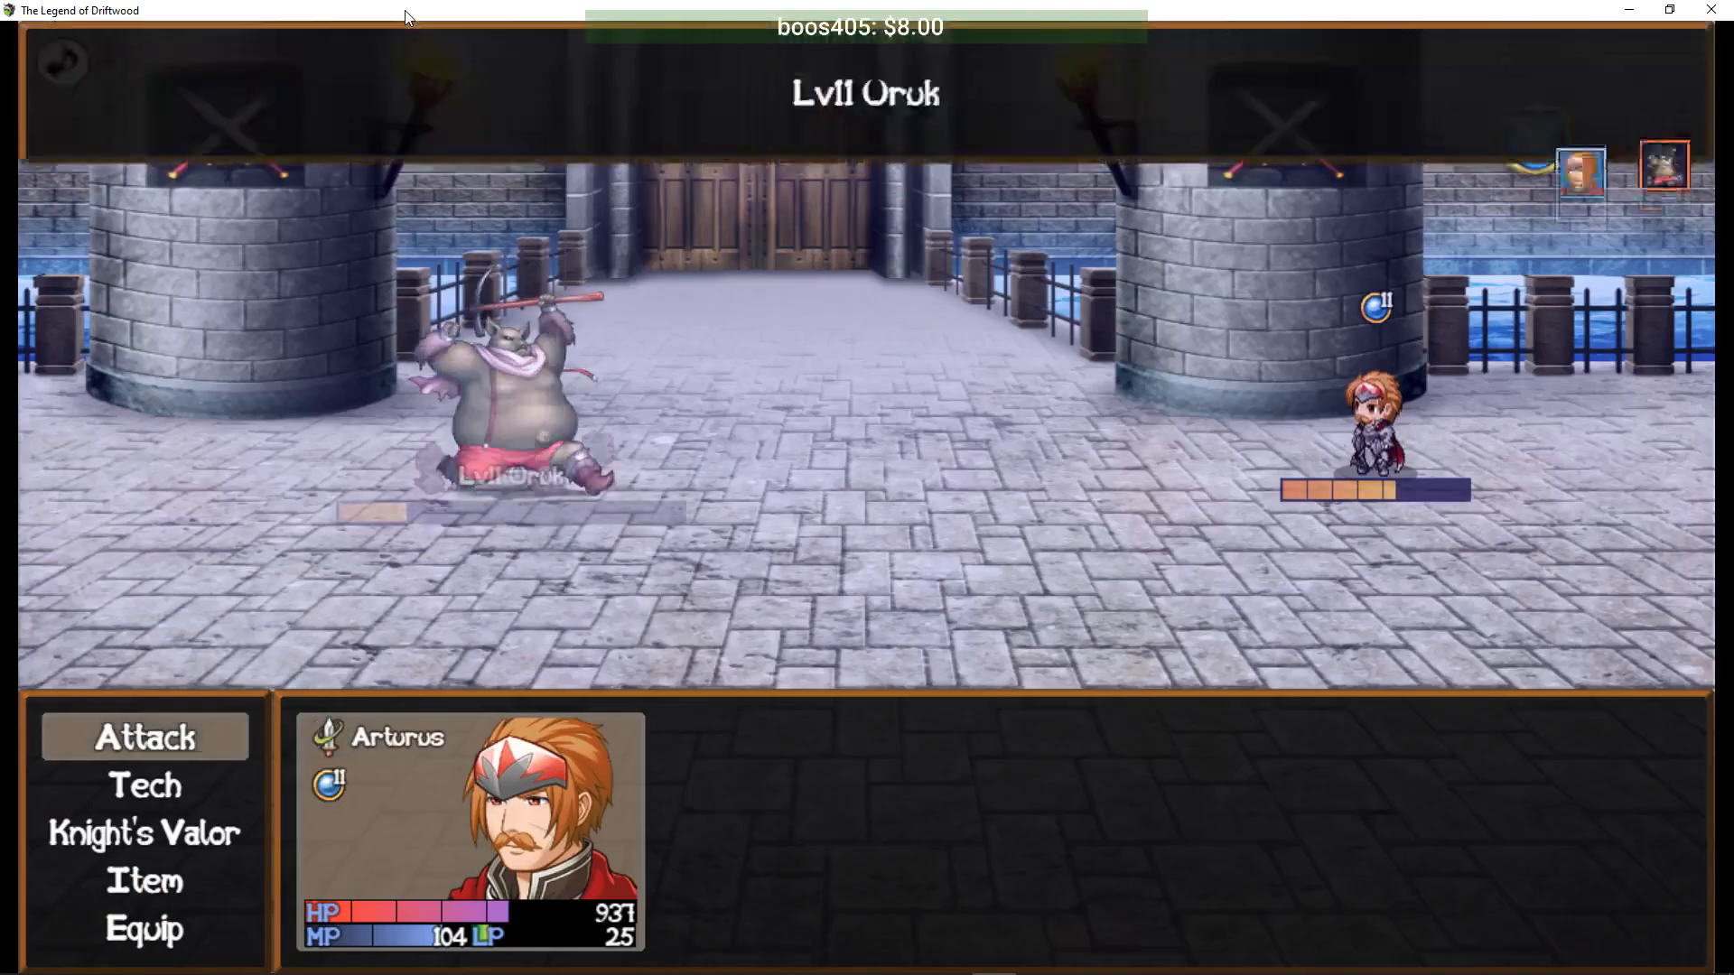
key(Return)
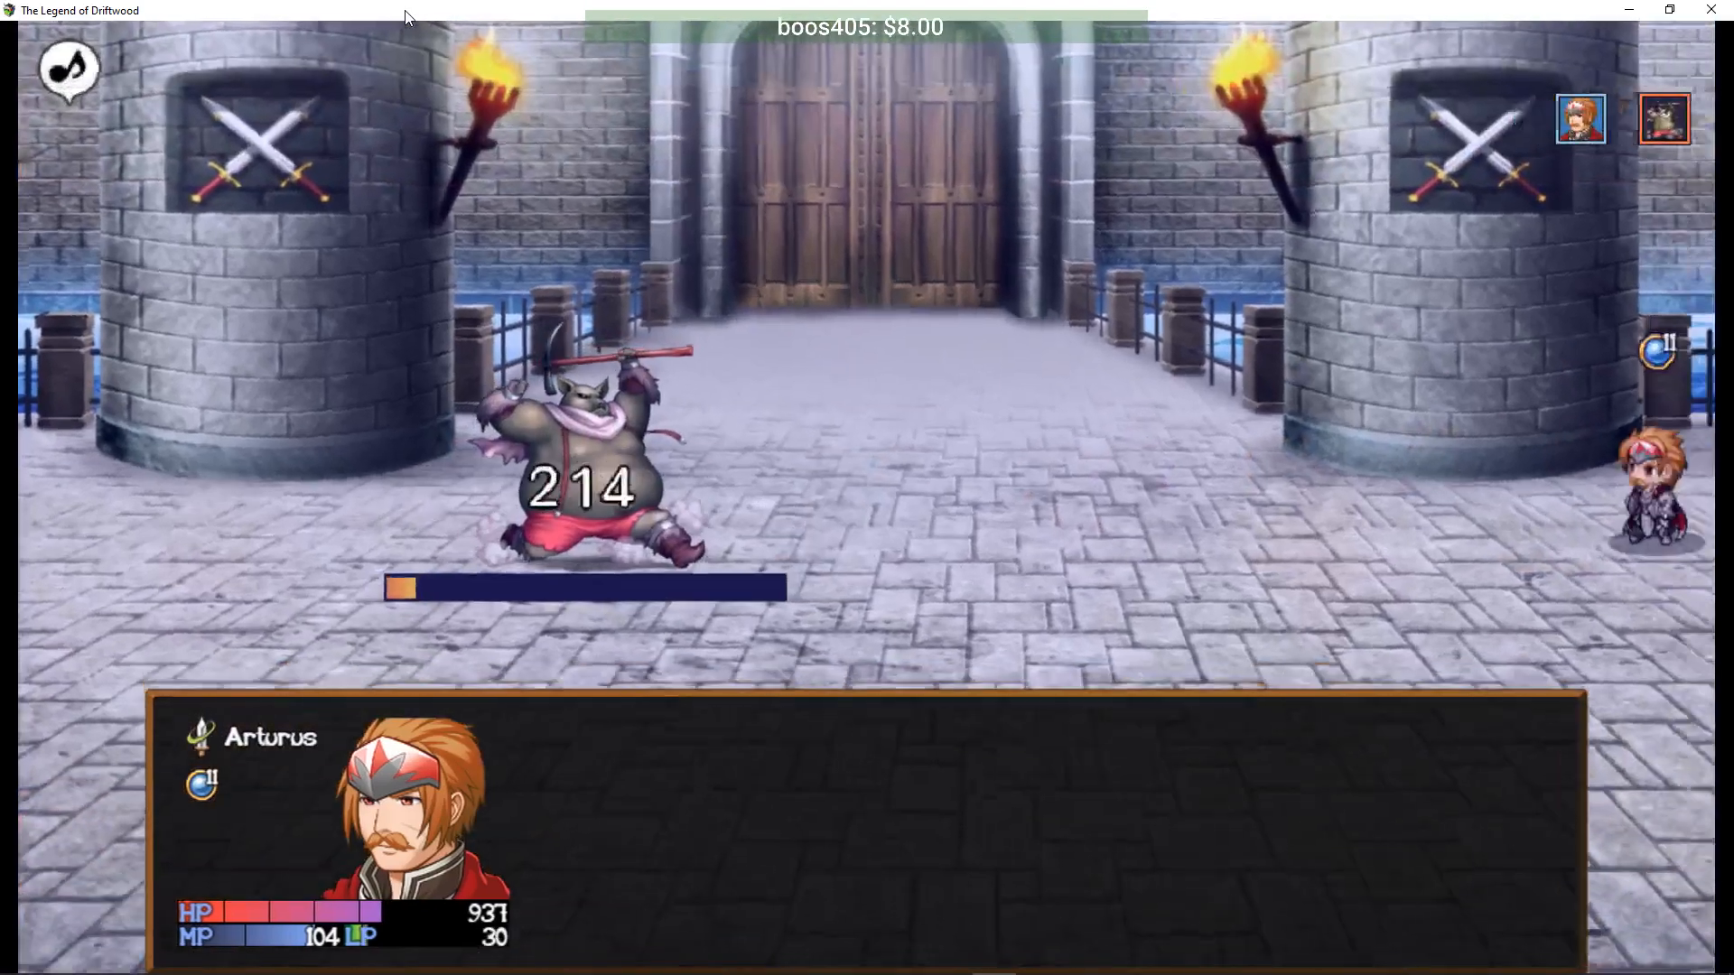
key(Down)
key(Down)
key(Return)
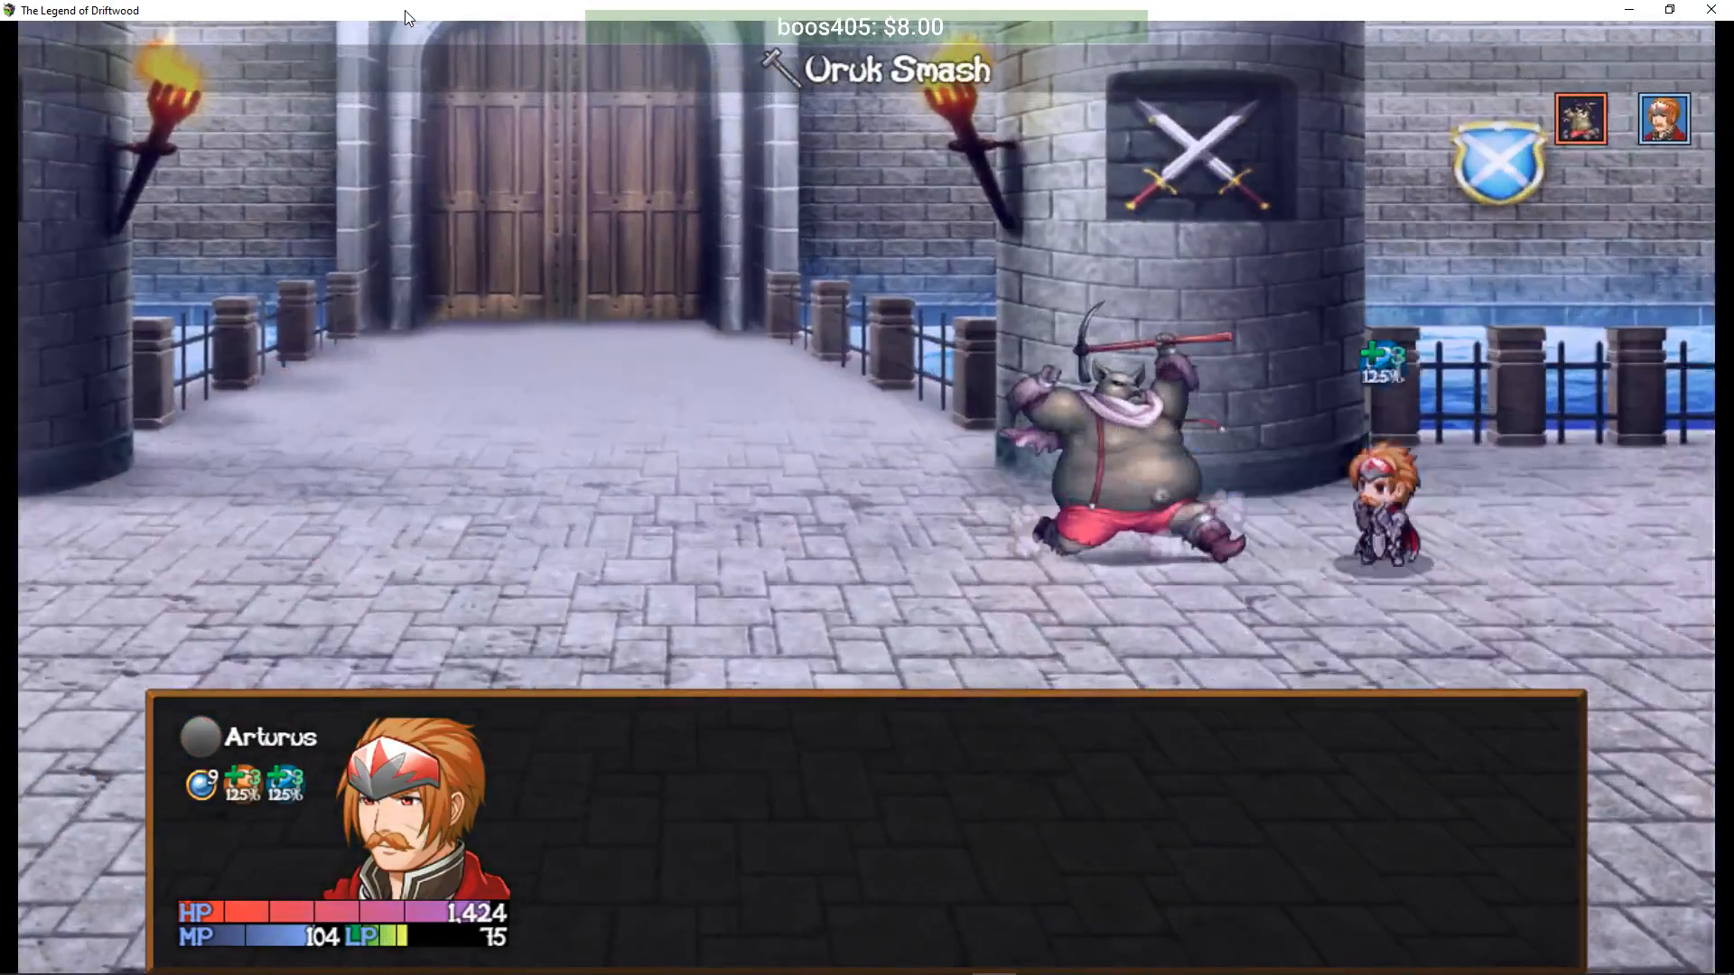
key(Return)
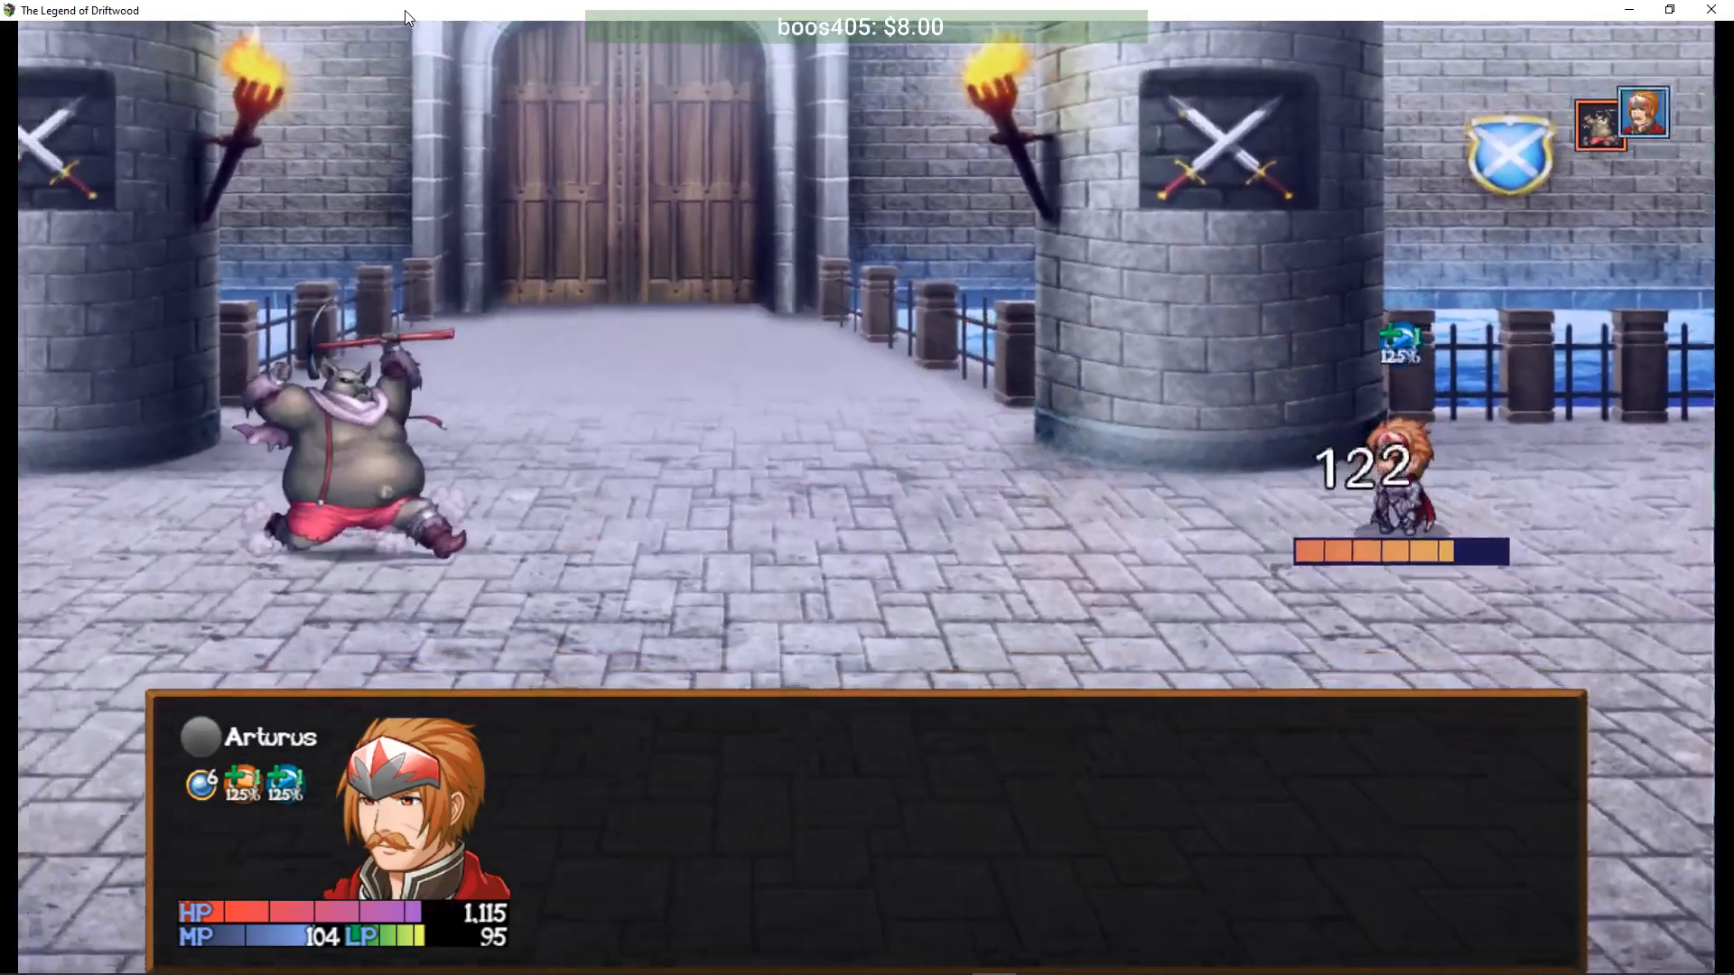
key(Return)
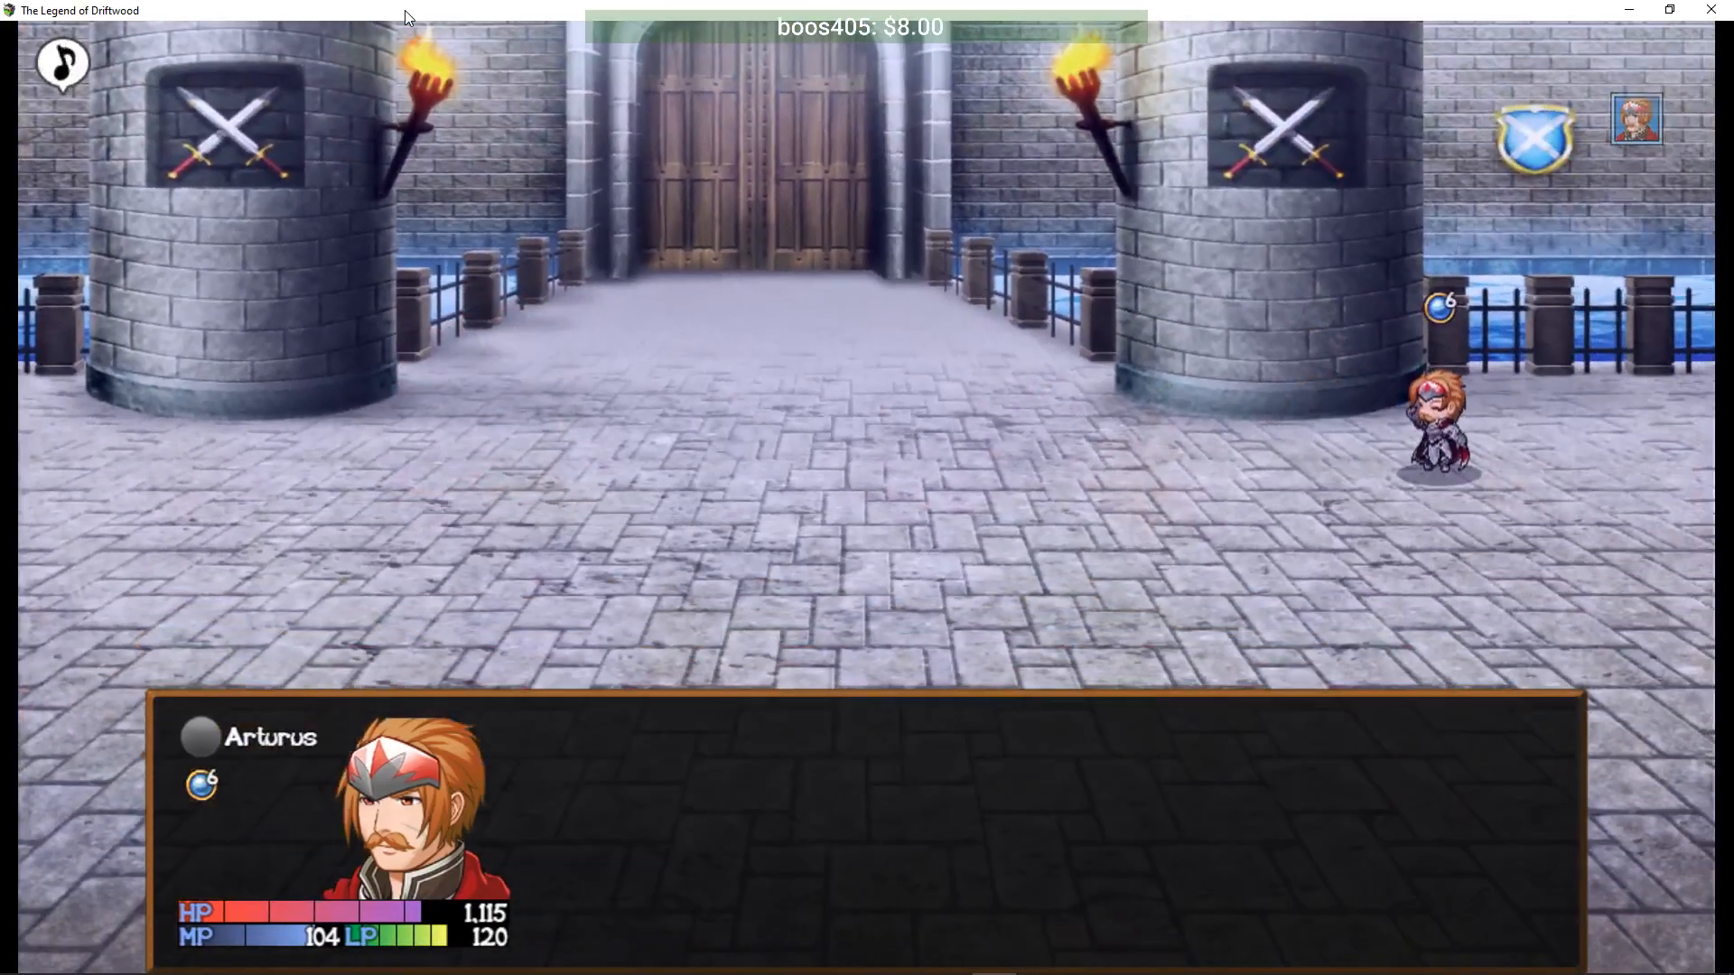
key(Return)
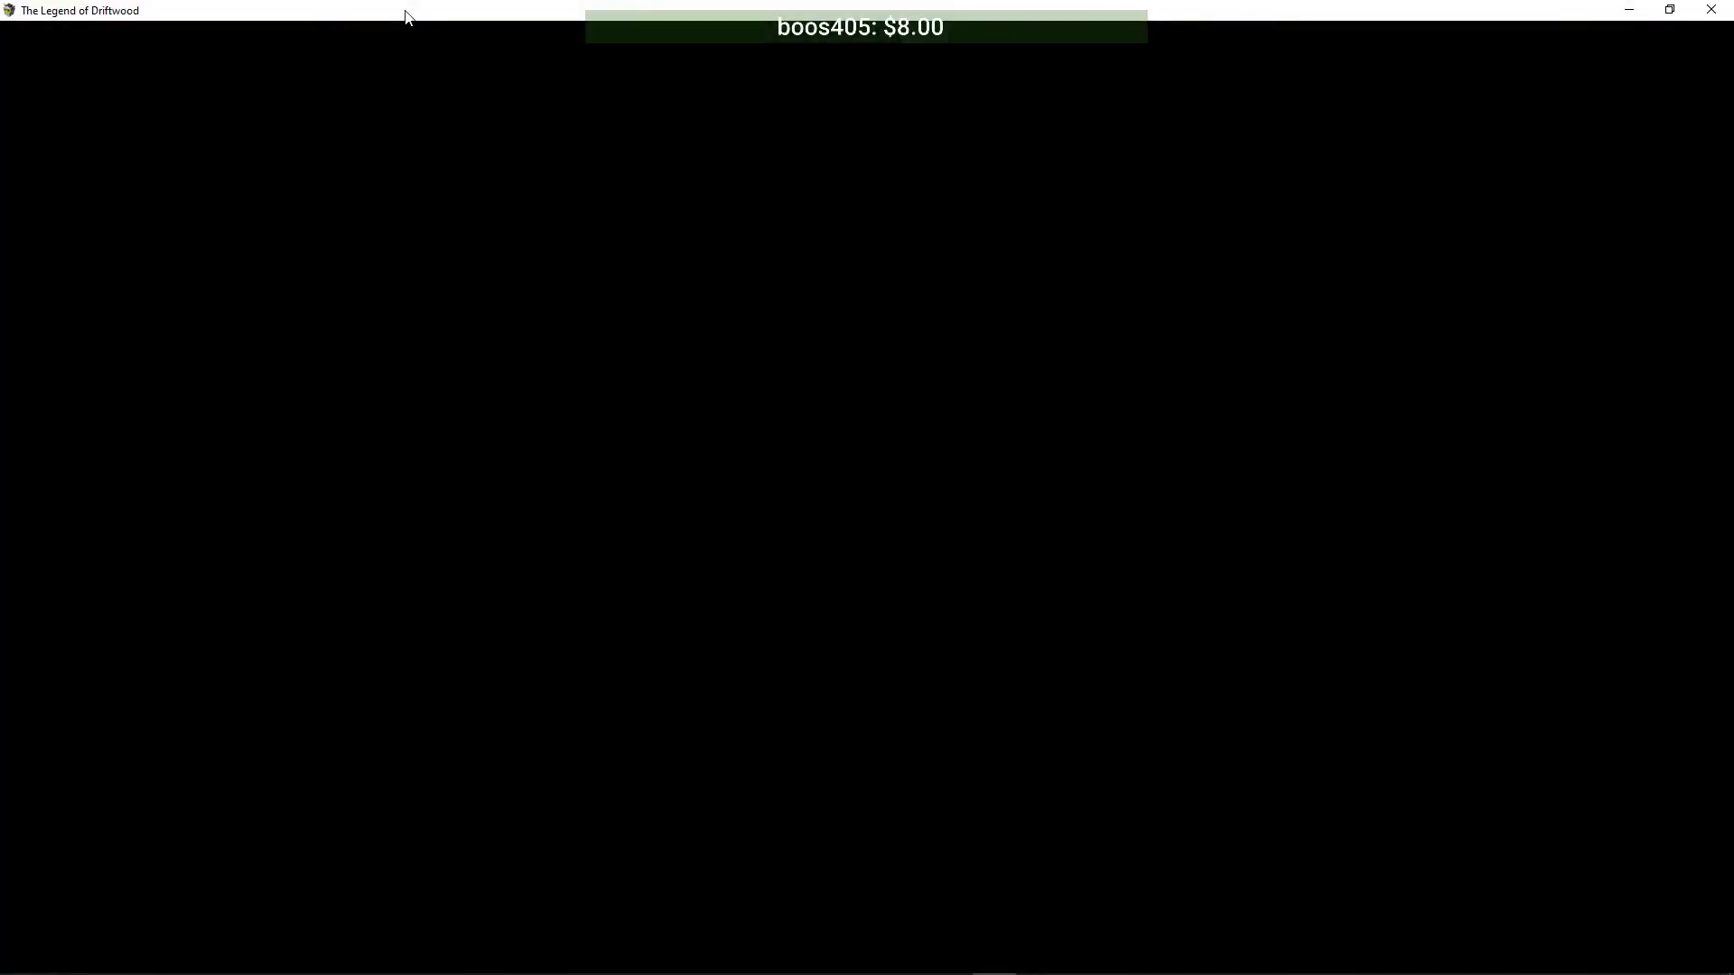
- Beat the second Uruk with an attack and dismiss the battle results
key(Down)
key(Return)
key(Return)
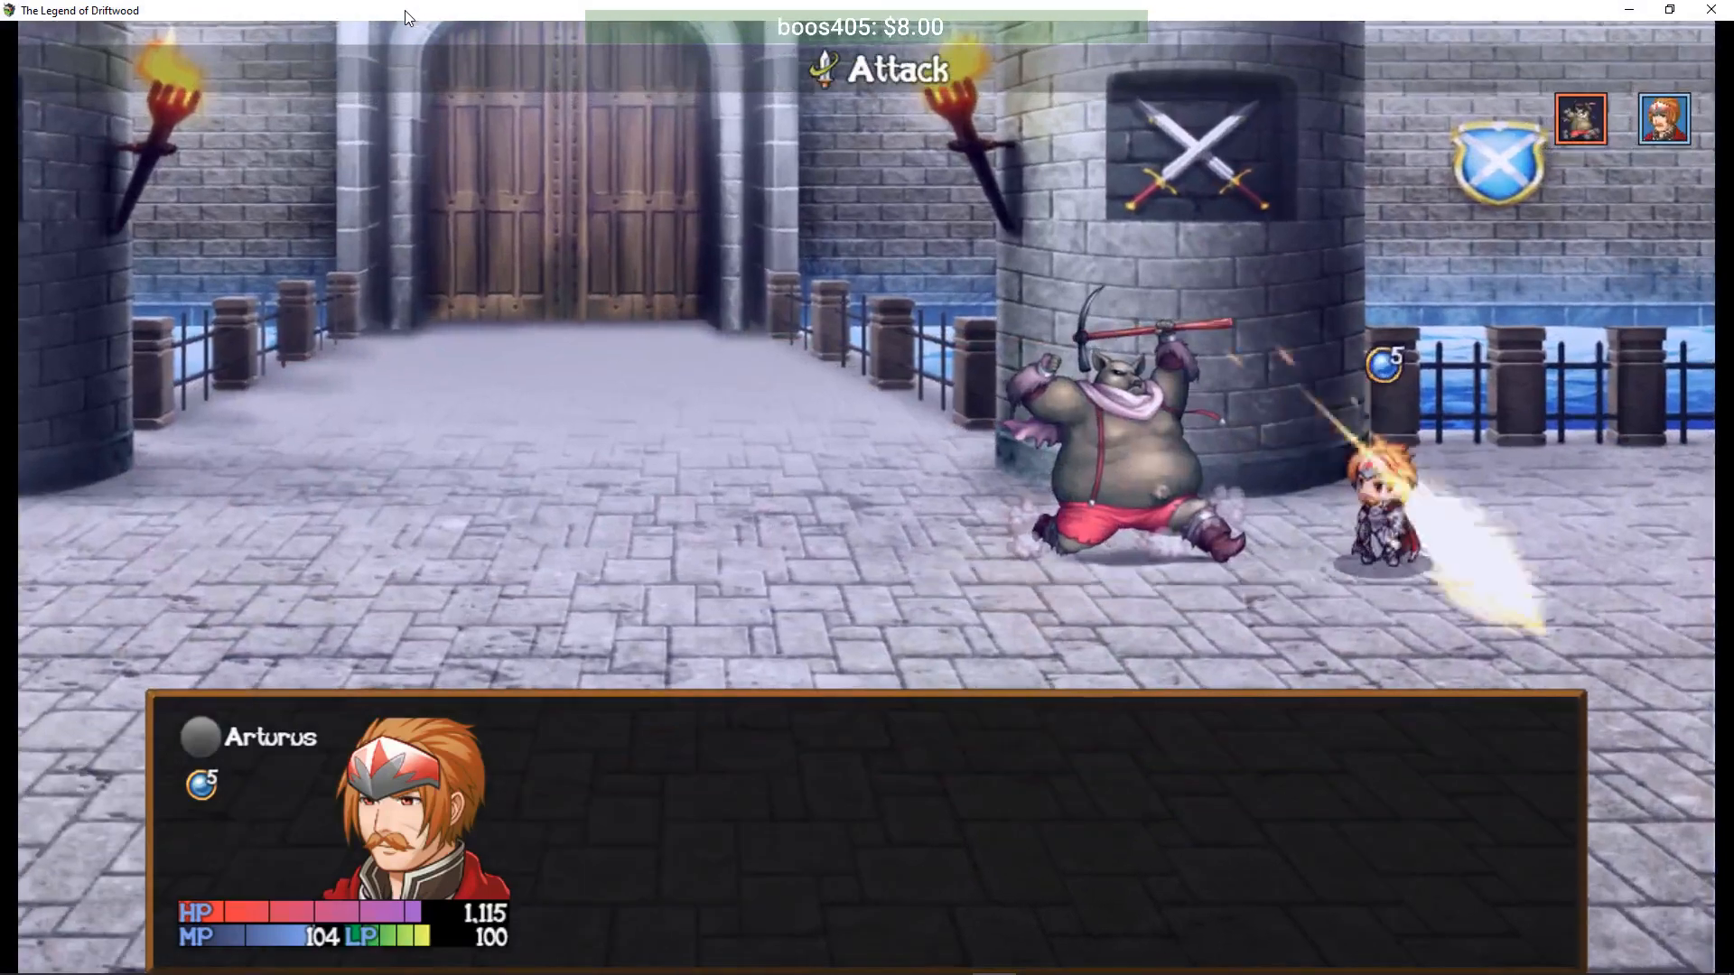
key(Return)
key(Return)
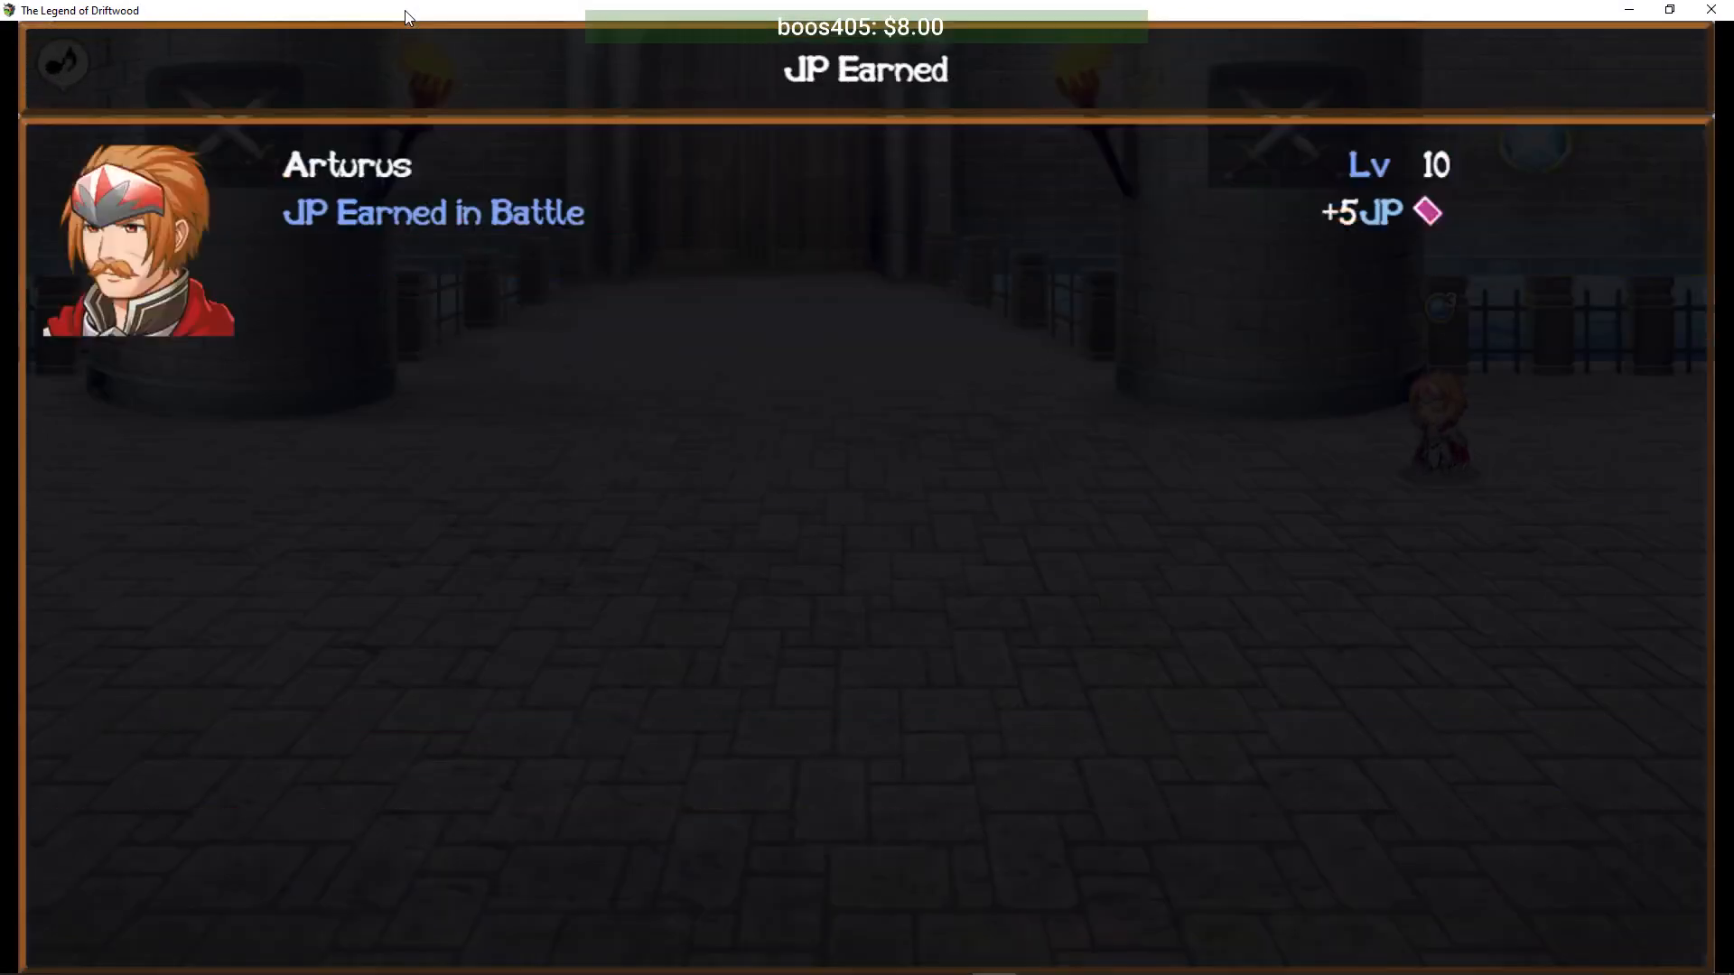
key(Return)
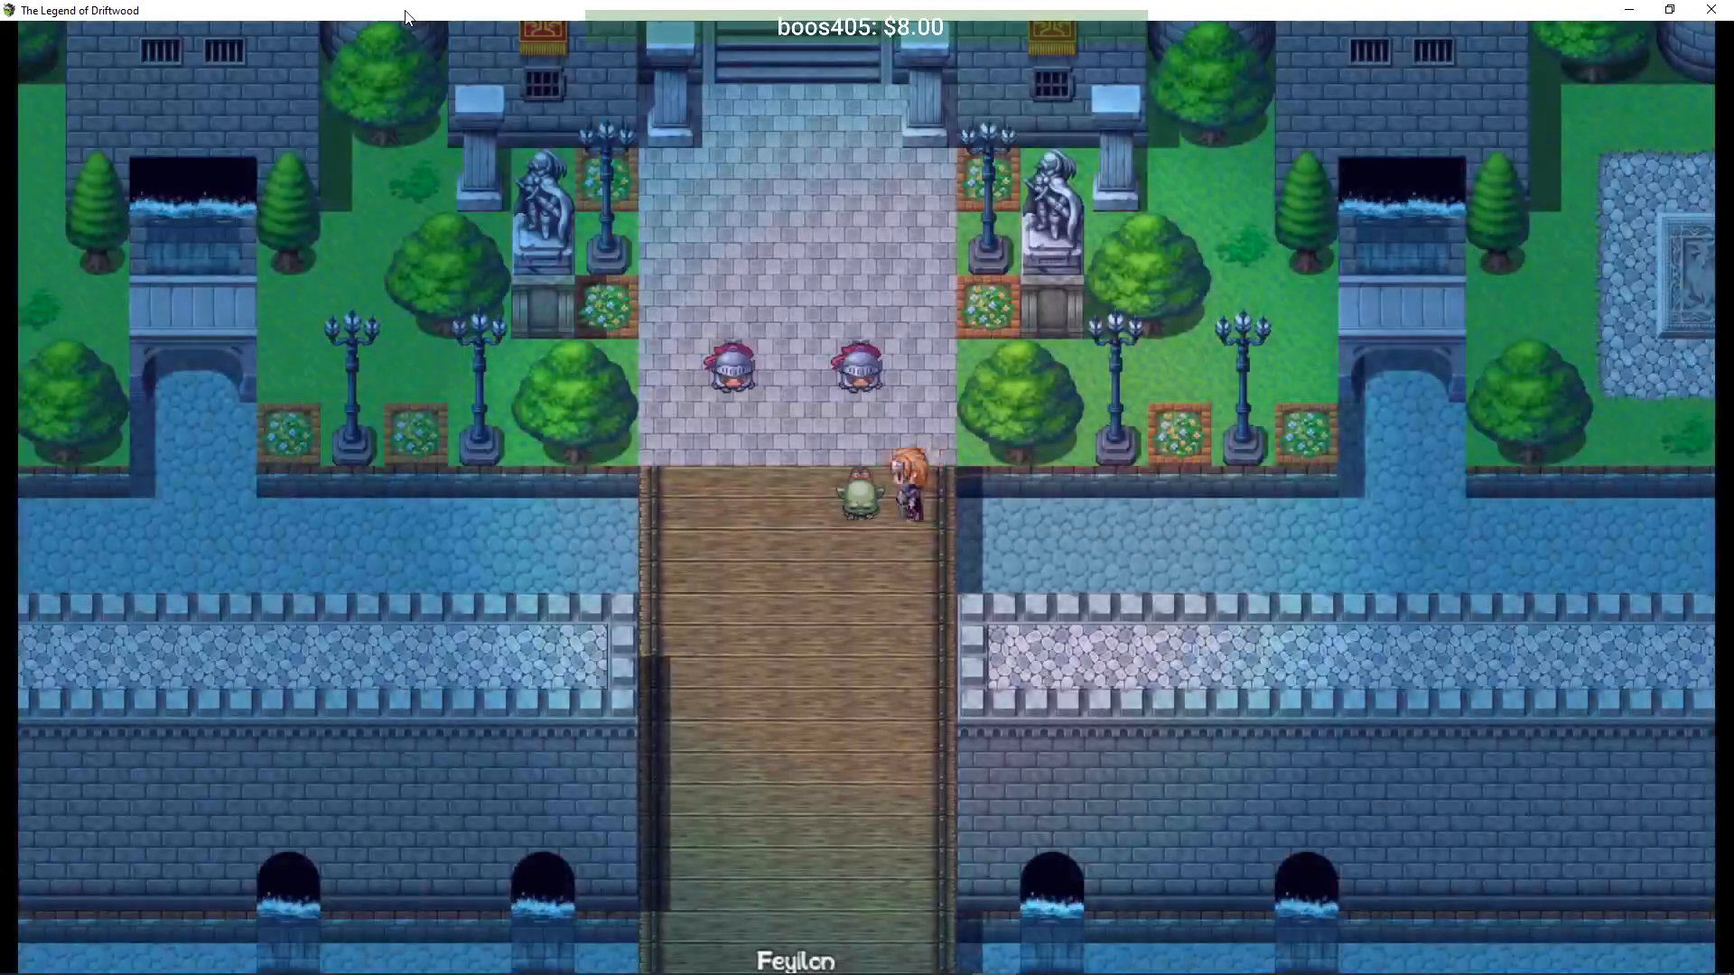
- Enter Coral Castle and check Arturus's weapon slot on the Equip screen
key(Up)
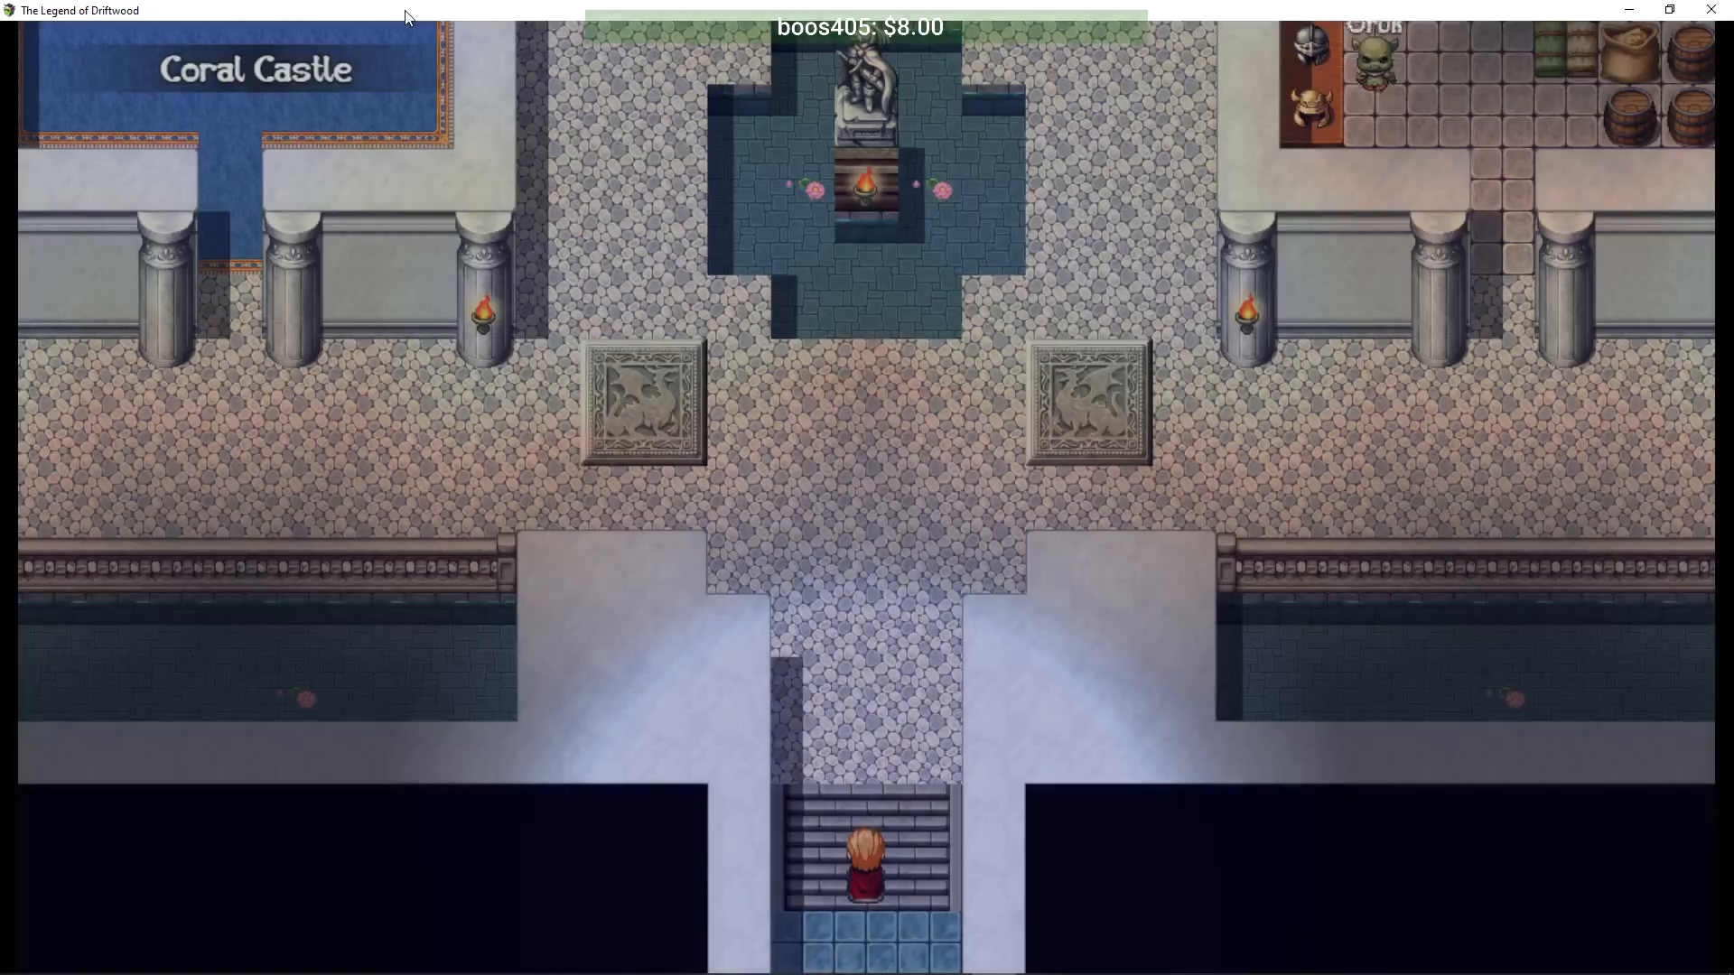
key(Escape)
key(Return)
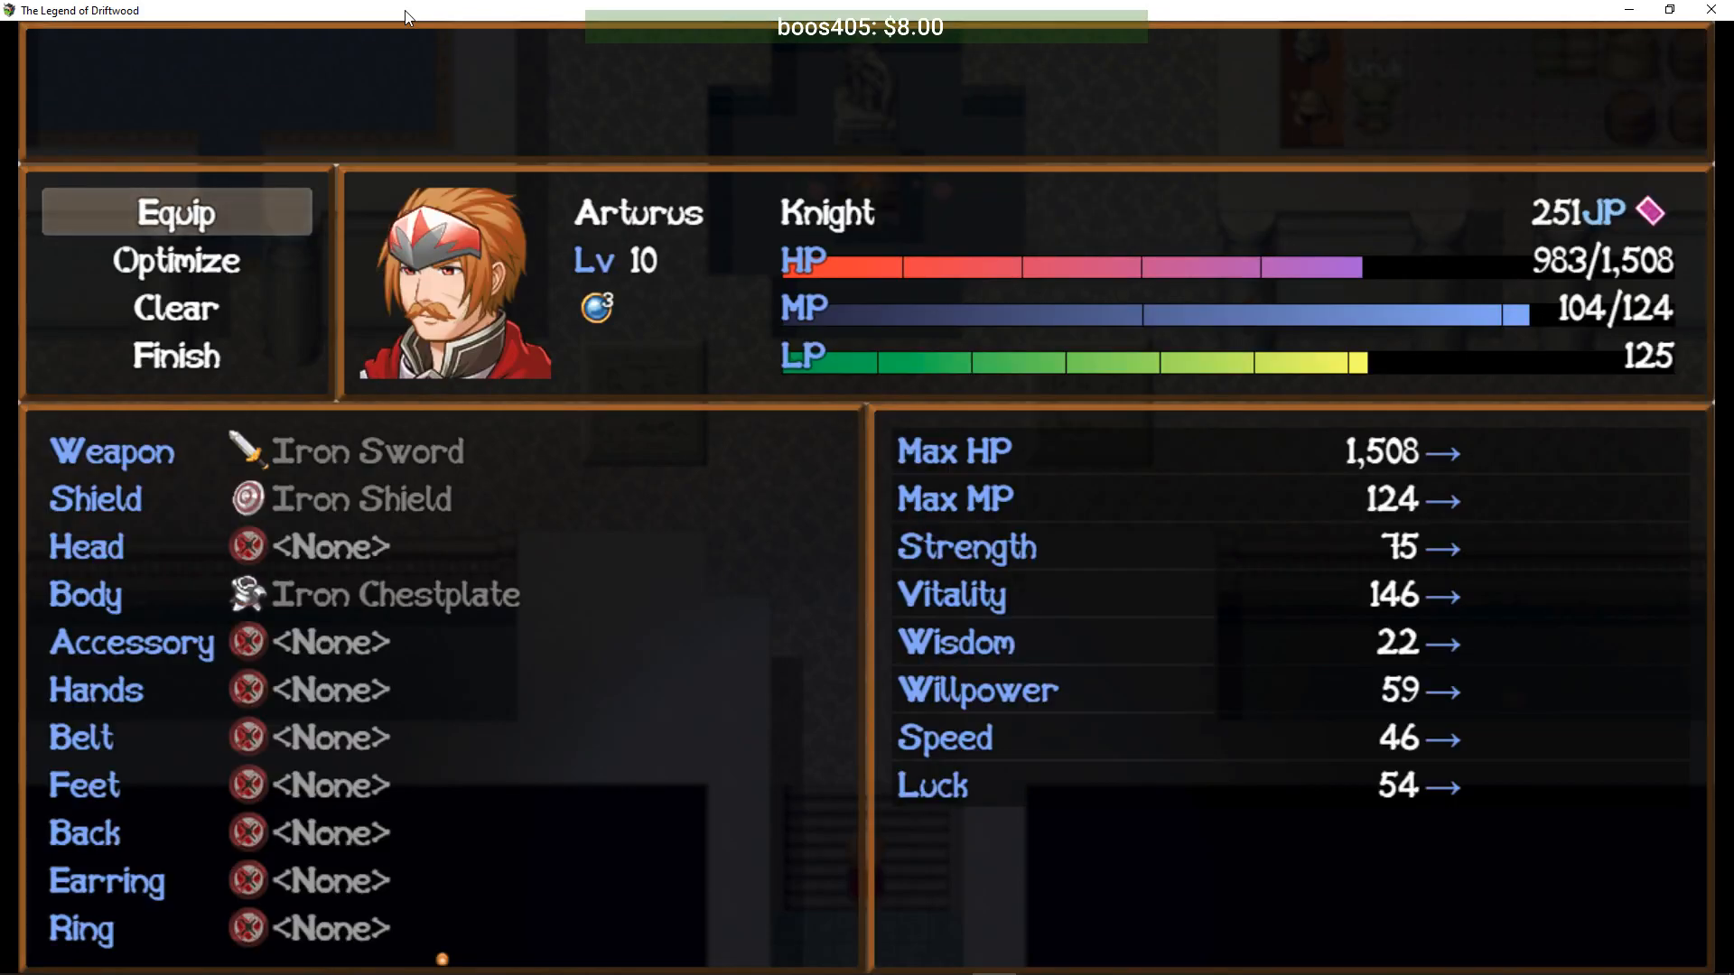
key(Return)
key(Escape)
key(Escape)
key(Escape)
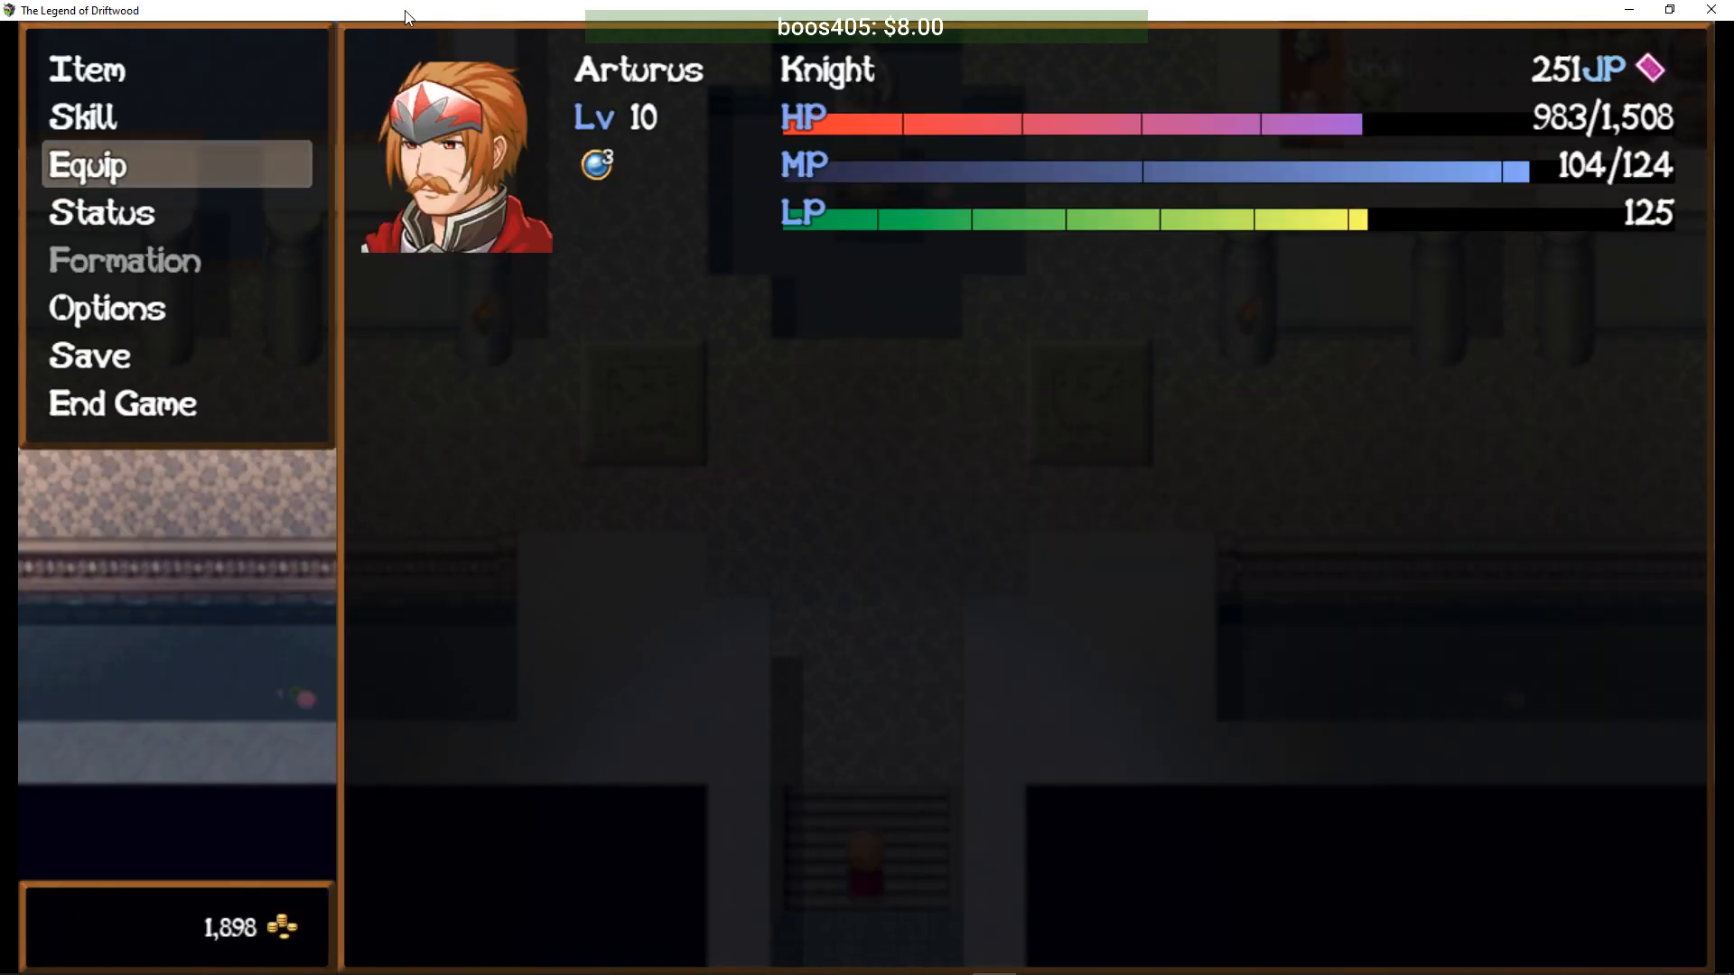
key(Up)
- Walk to the chest in the blue-carpeted room and take the Leather Gloves
key(Left)
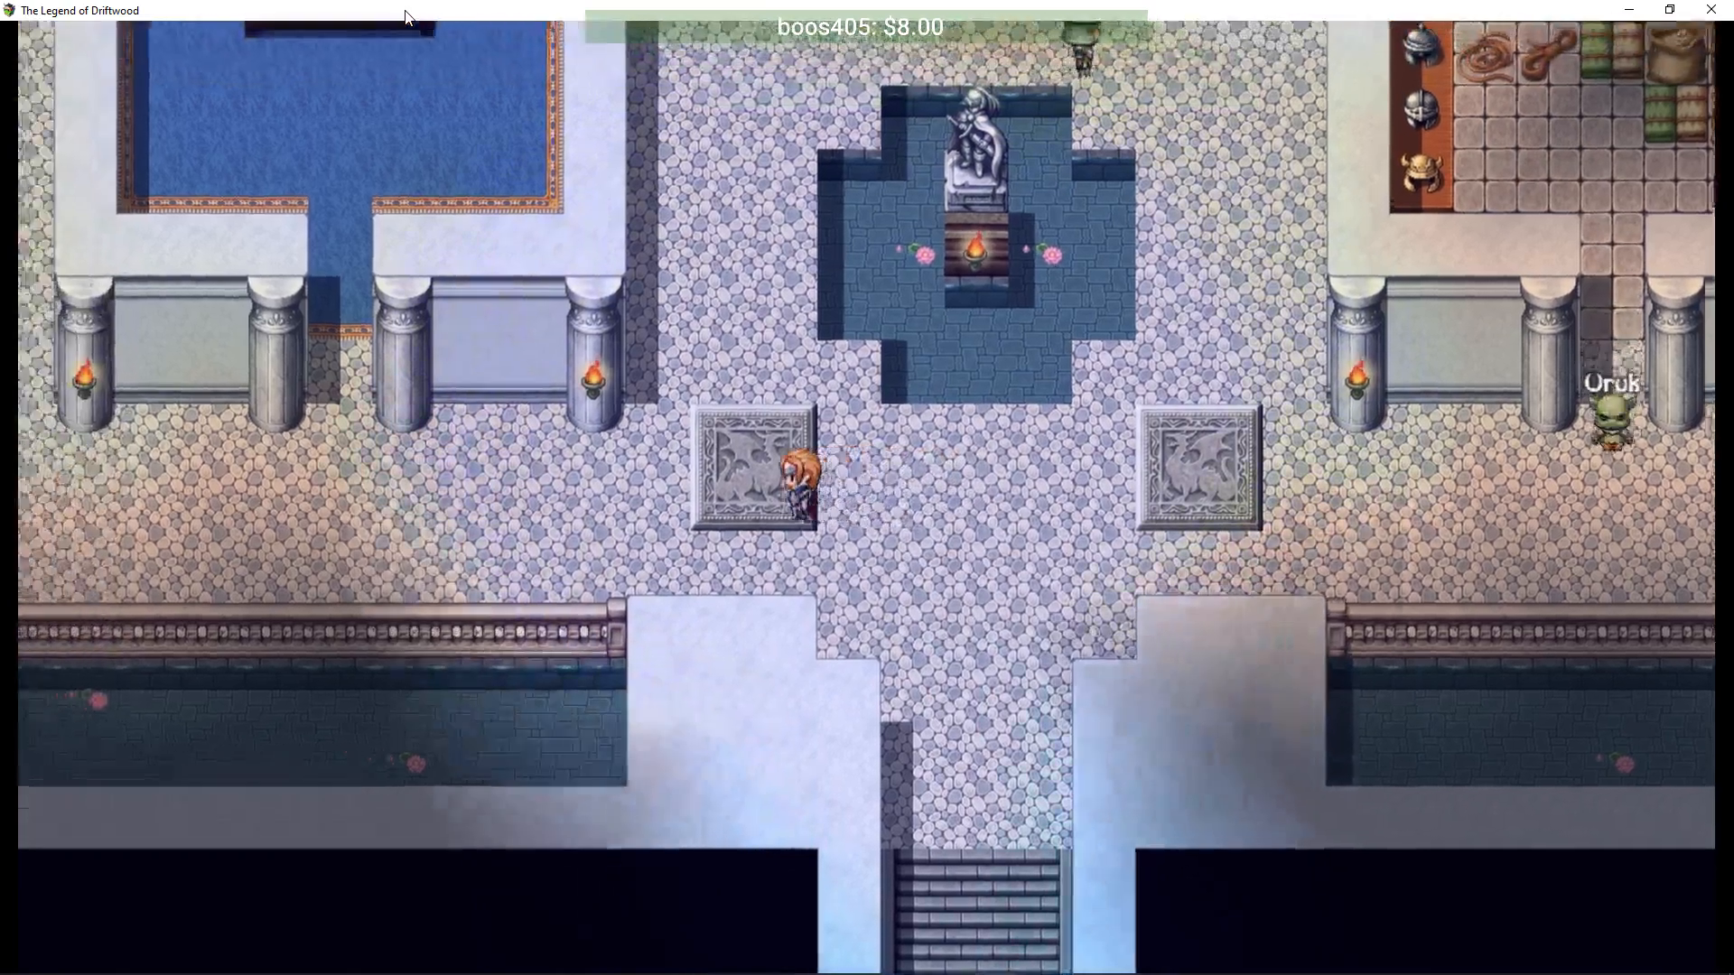
key(Up)
- Equip Arturus with the Leather Gloves and Ring of Protection, then approach the Empire Soldier
key(Up)
key(Left)
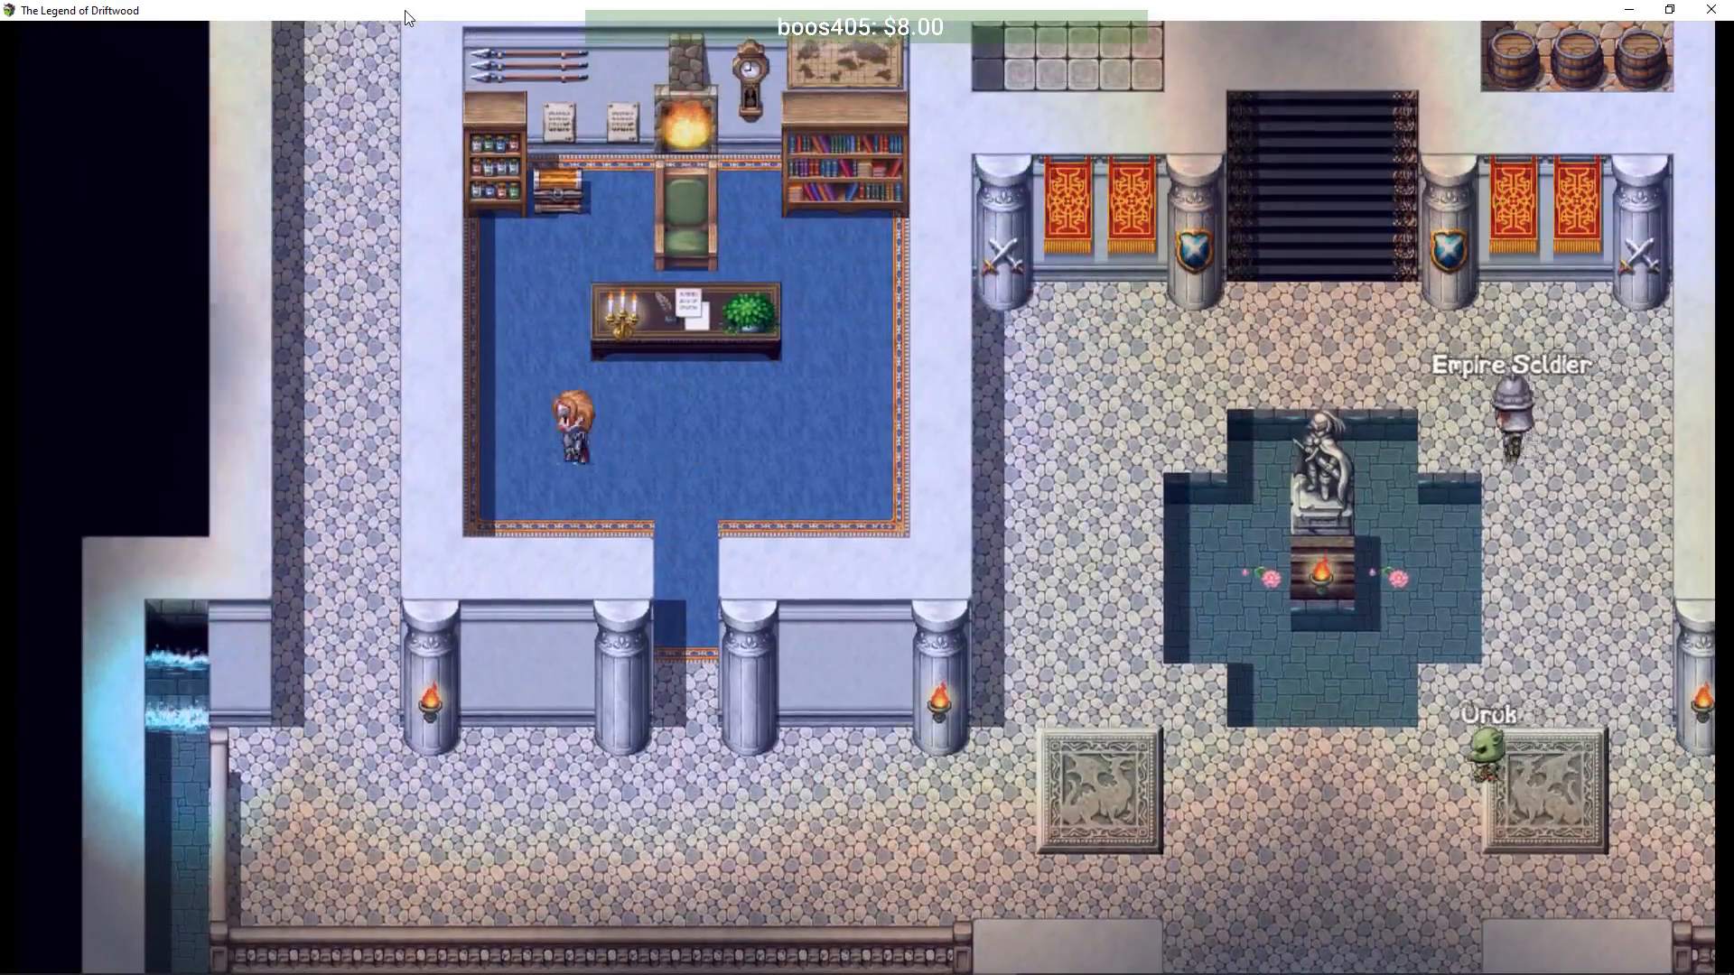
key(Return)
key(Return)
key(Down)
key(Right)
key(Down)
key(Return)
key(Down)
key(Escape)
key(Down)
key(Down)
key(Return)
key(Up)
key(Up)
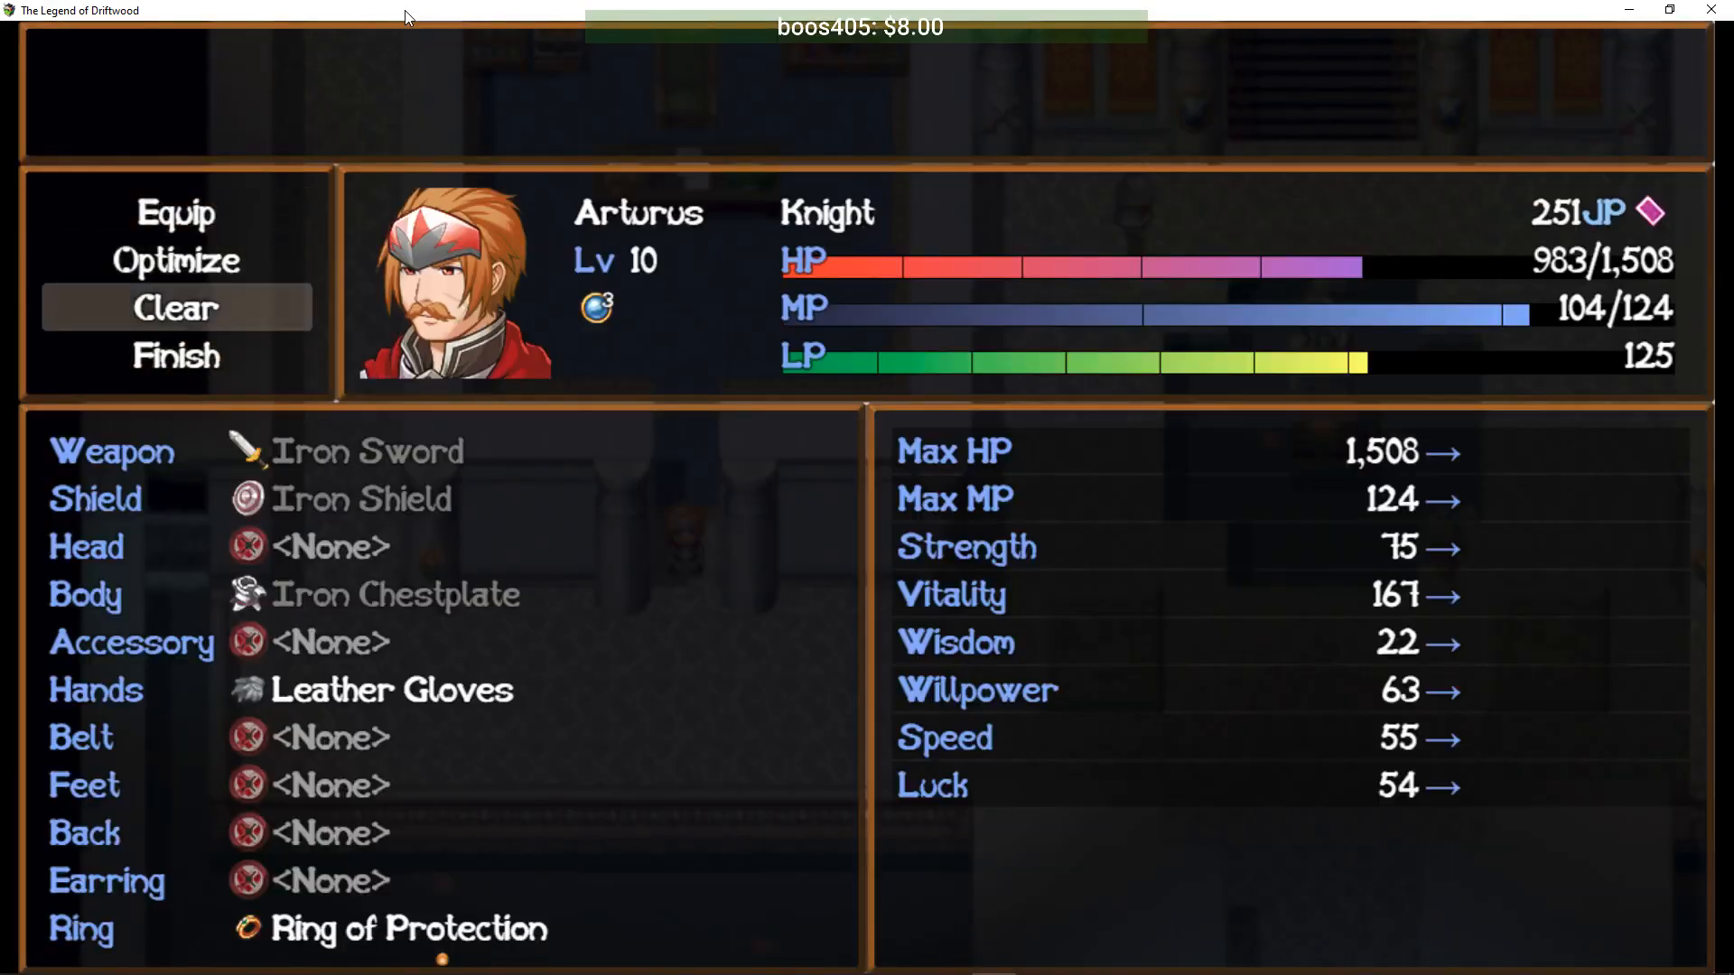
key(Up)
key(Up)
key(Up)
key(Return)
key(Down)
key(Down)
key(Down)
key(Down)
key(Down)
key(Down)
key(Down)
key(Down)
key(Down)
key(Down)
key(Down)
key(Escape)
key(Down)
key(Left)
key(Right)
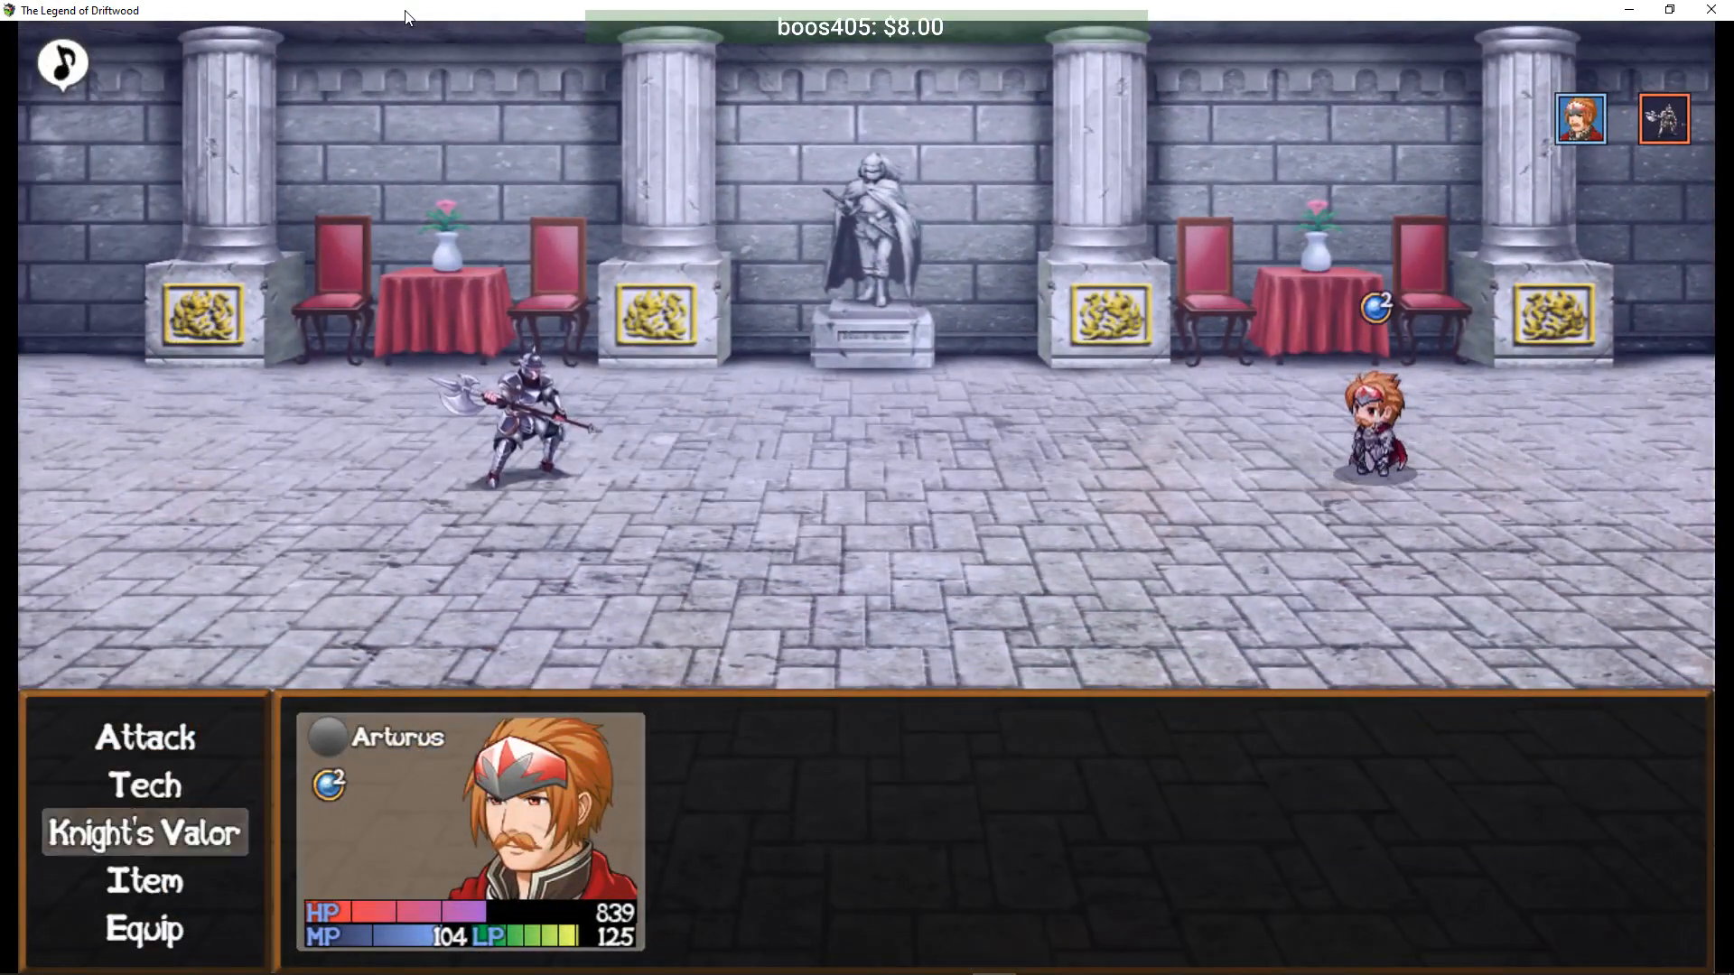
- Defeat the Empire Soldier with Knight's Valor, Protection and Blade Rush on all enemies
key(Return)
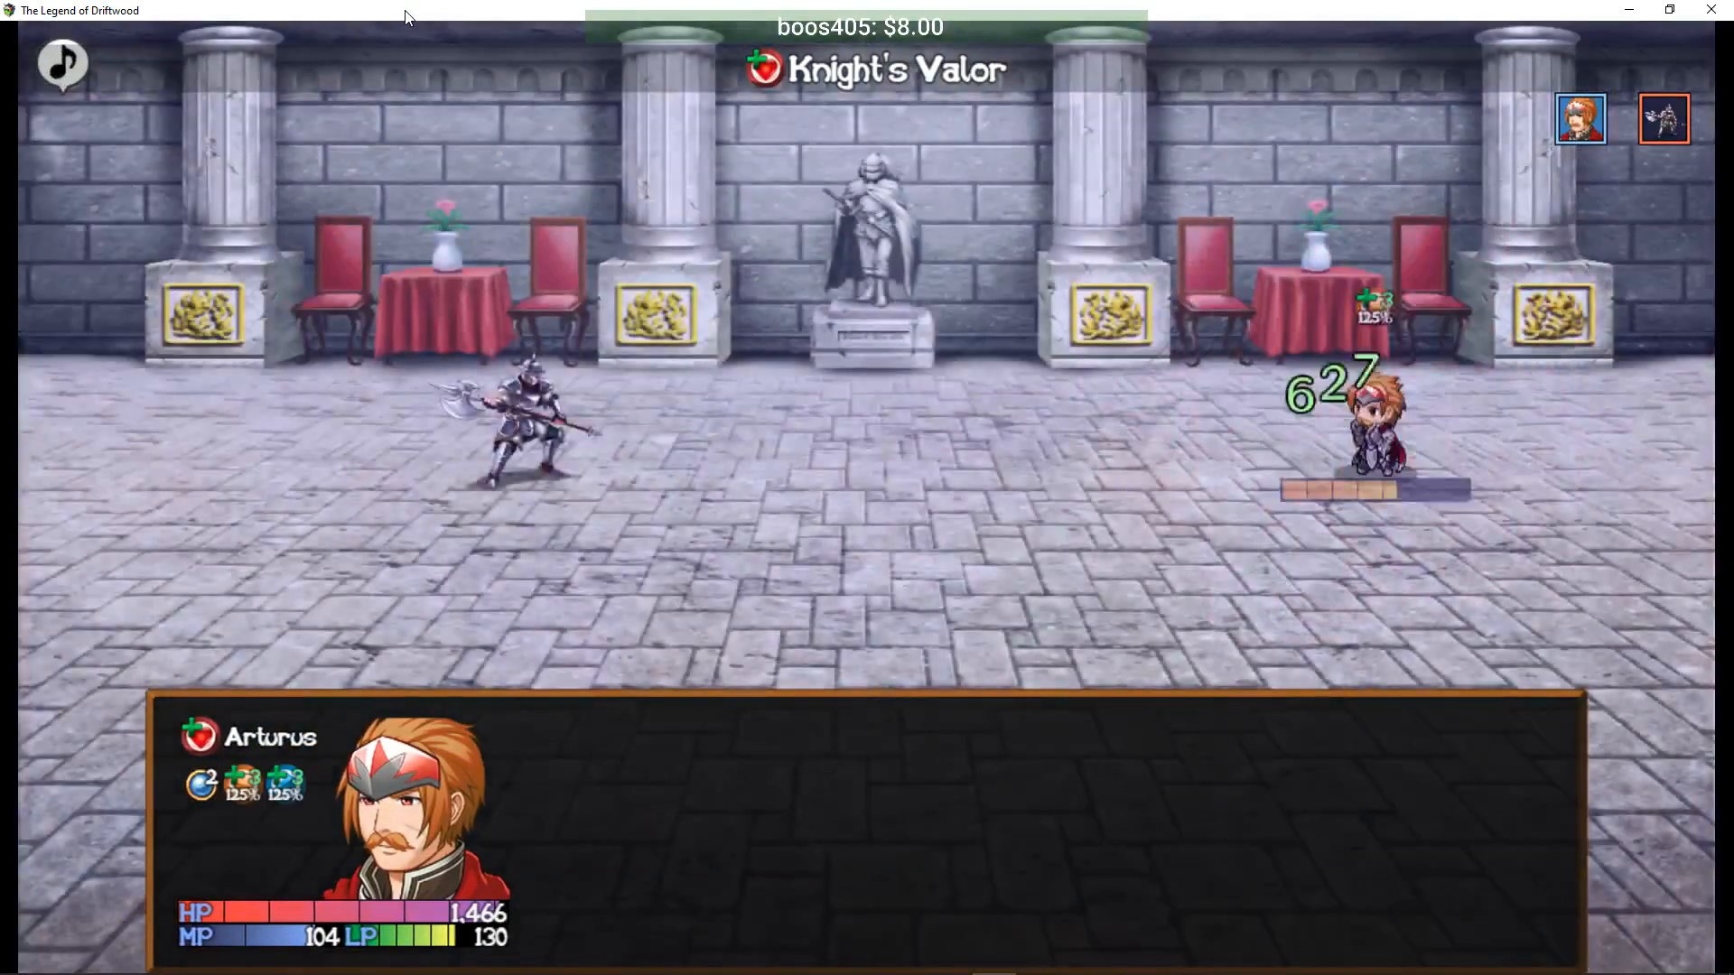
key(Return)
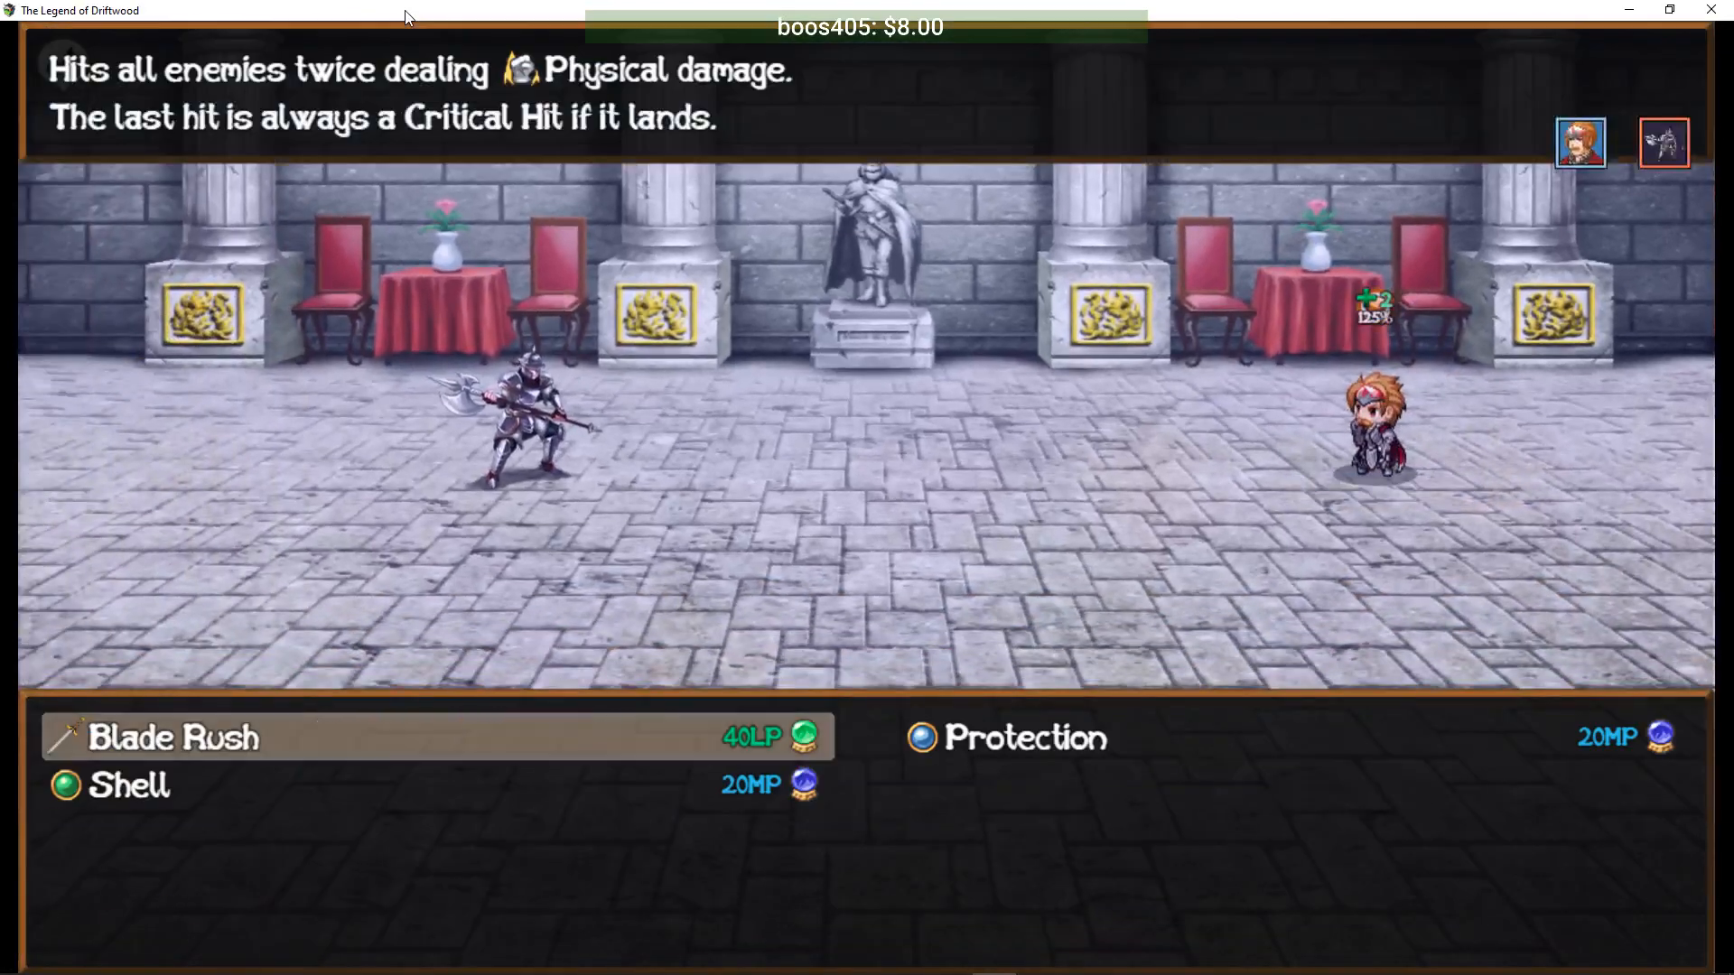
key(Return)
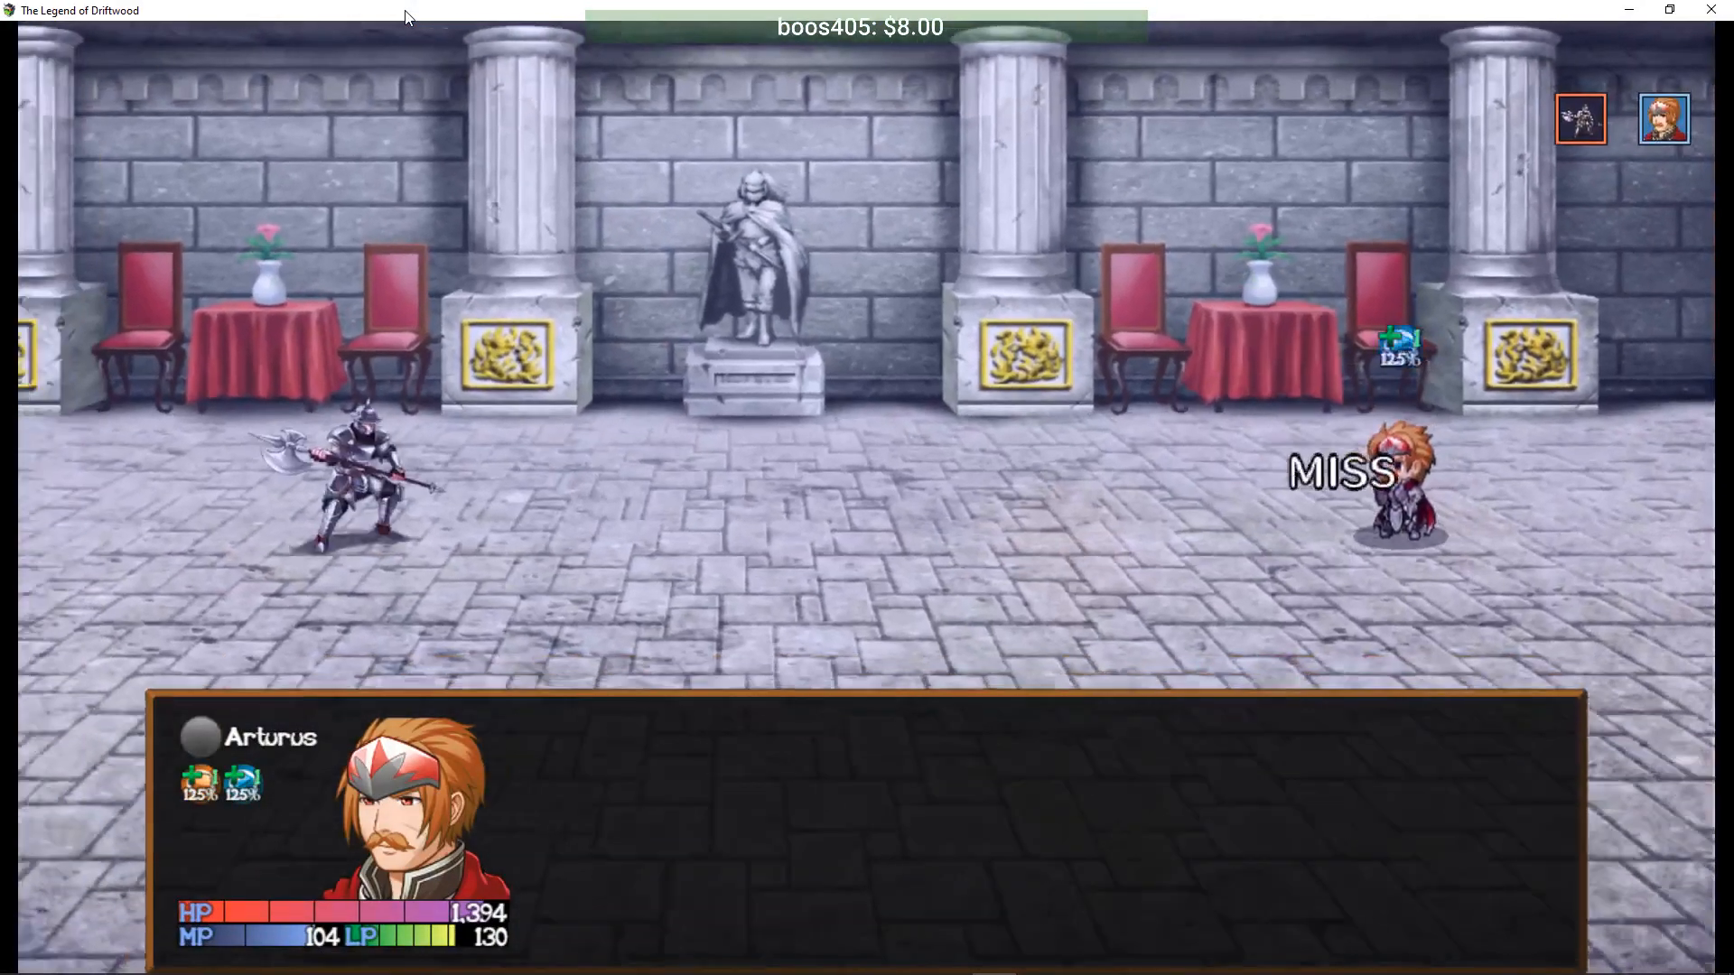
key(Down)
key(Return)
key(Right)
key(Return)
key(Return)
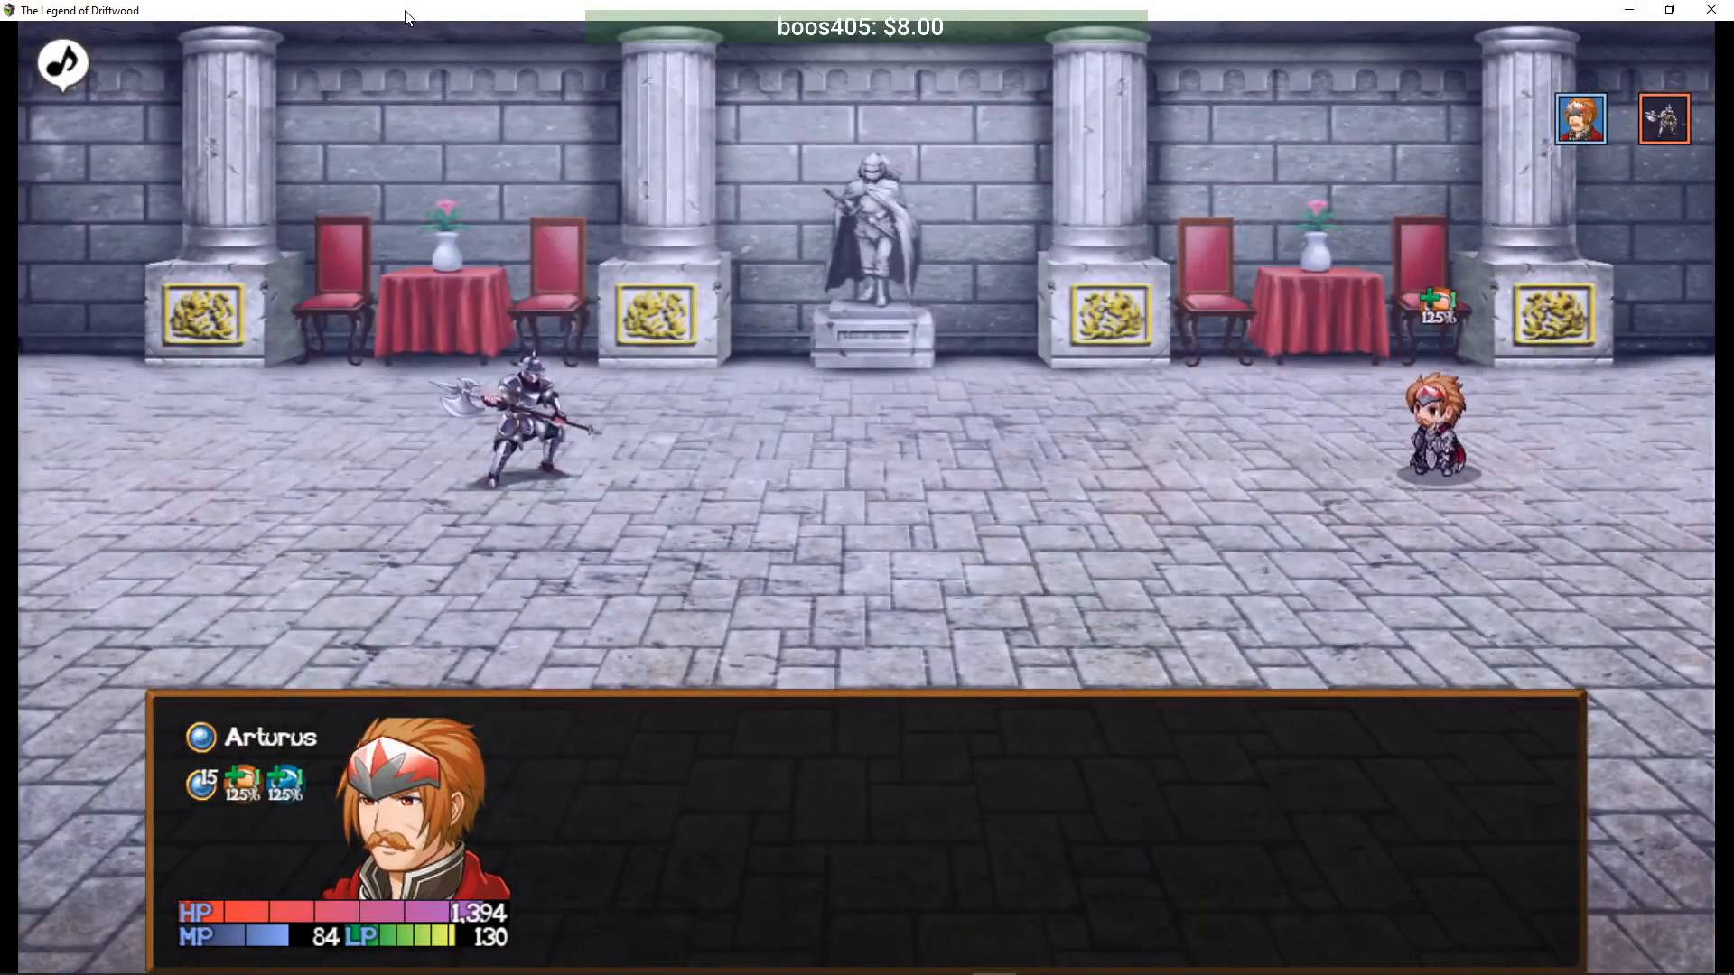
key(Down)
key(Return)
key(Left)
key(Return)
key(Return)
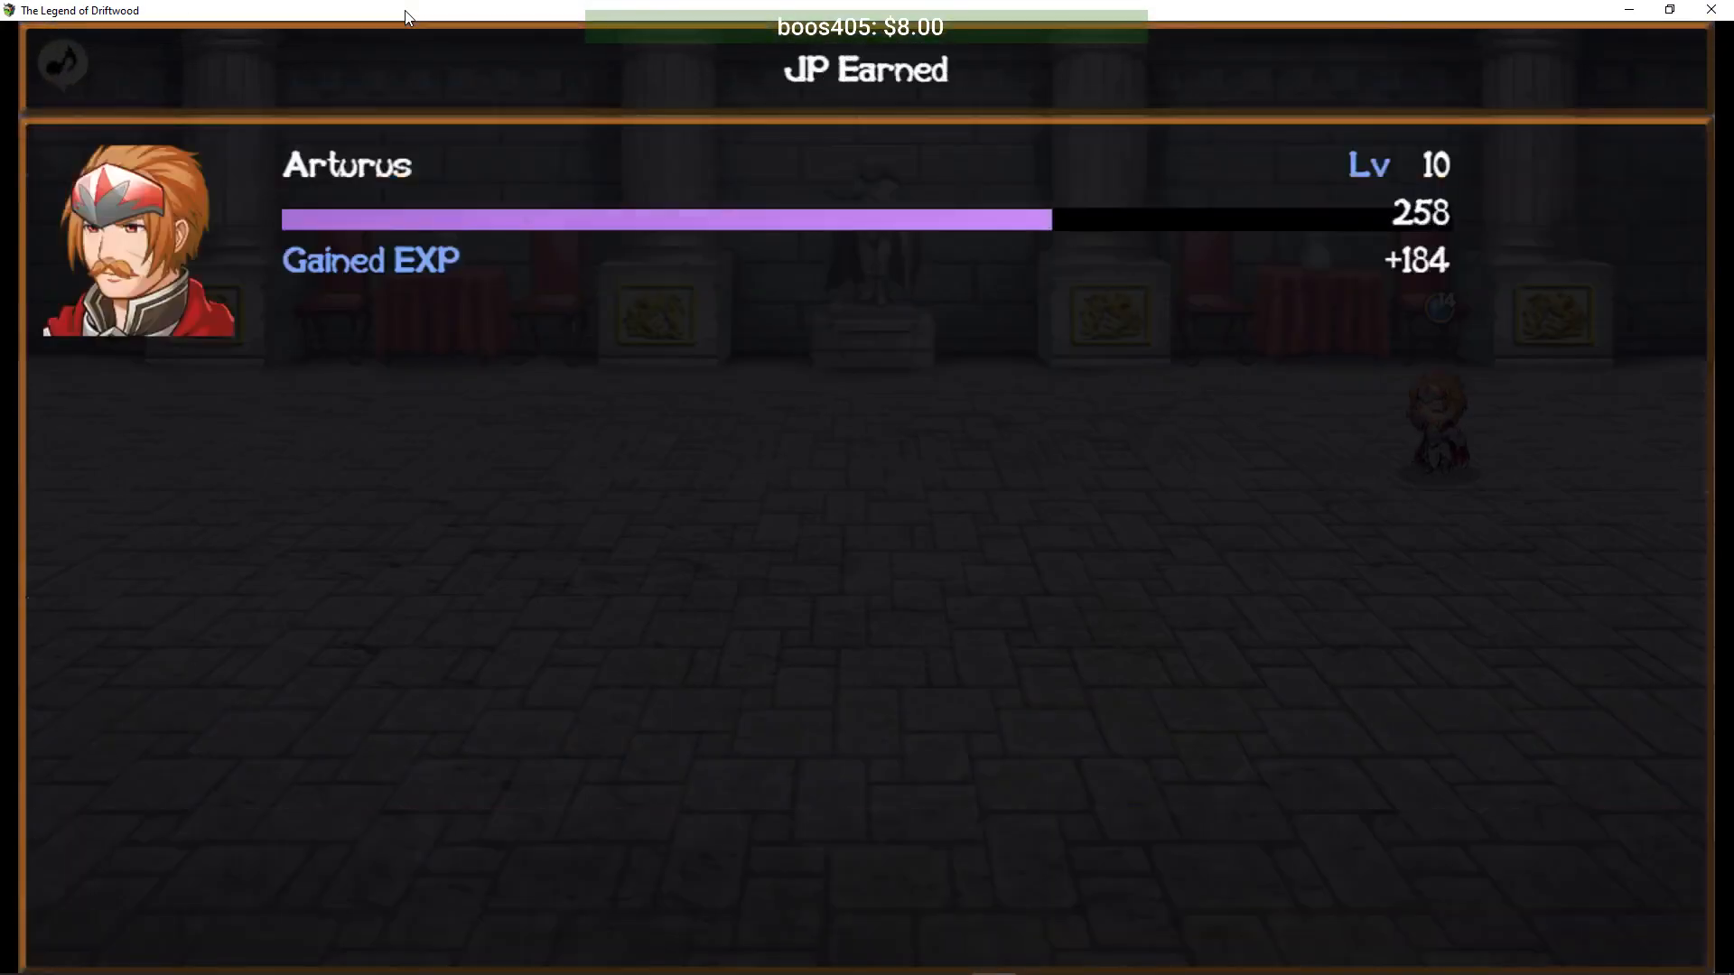
key(Return)
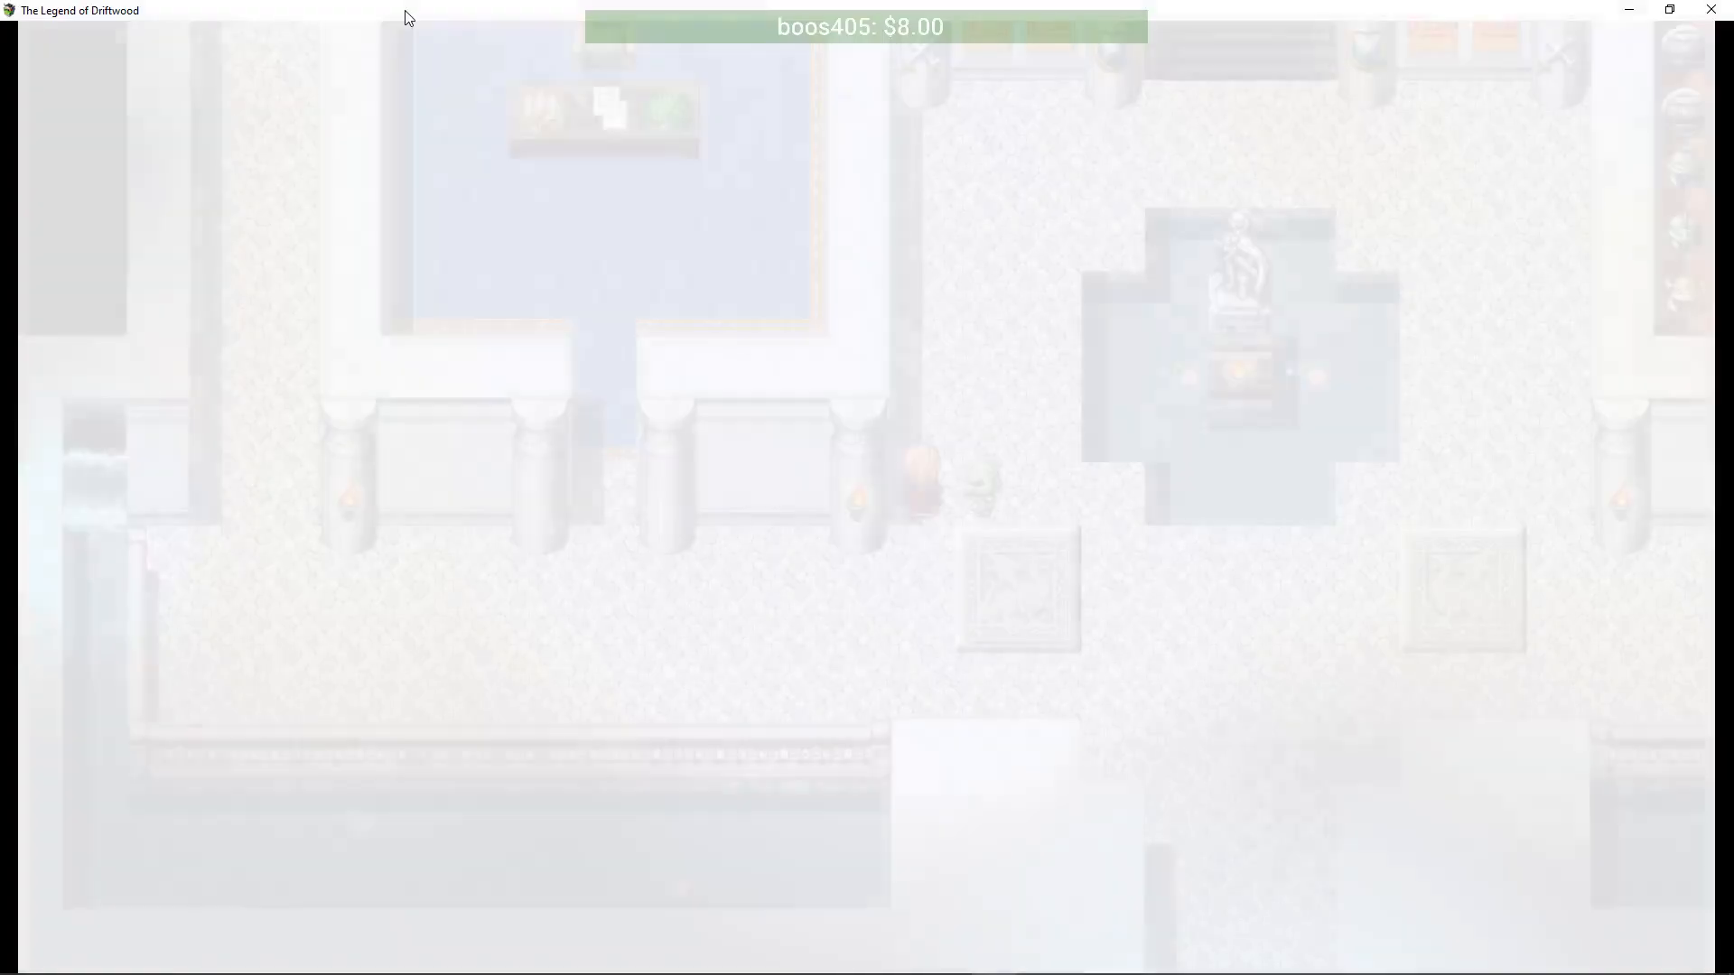
- Finish the Uruk with Blade Rush and dismiss the battle spoils
key(Down)
key(Return)
key(Escape)
key(Return)
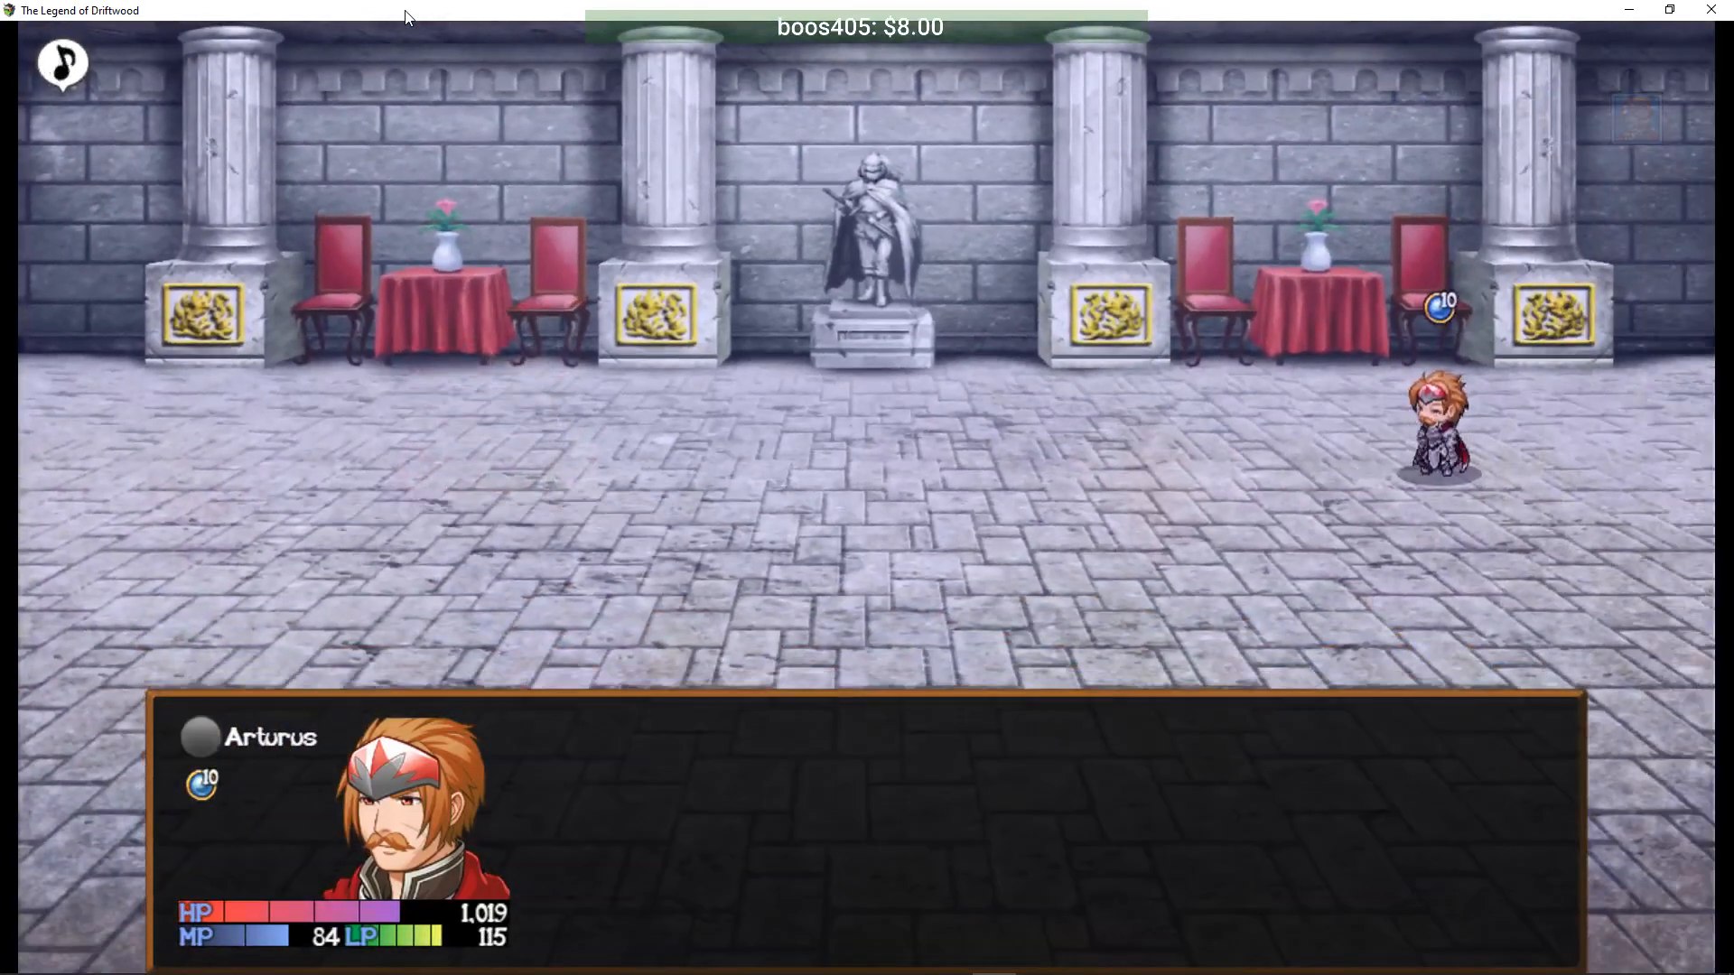
key(Return)
key(Return)
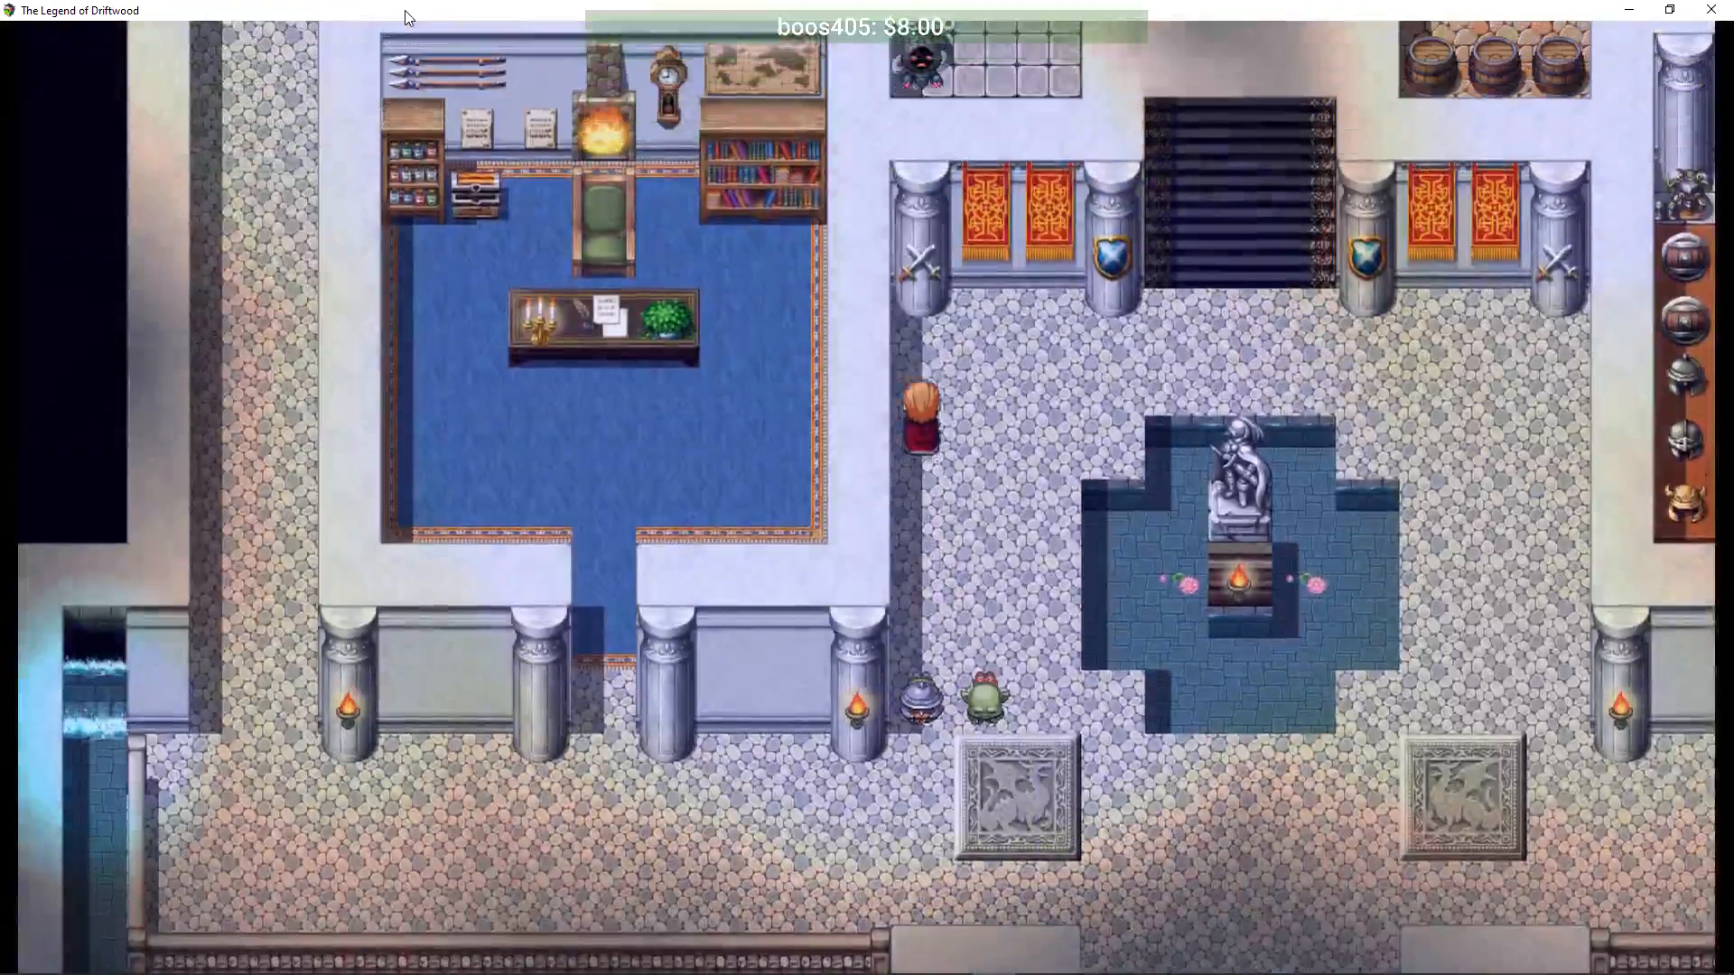
- Climb the dark staircase to fight the Necromancer, attacking and buffing with Knight's Valor
key(Up)
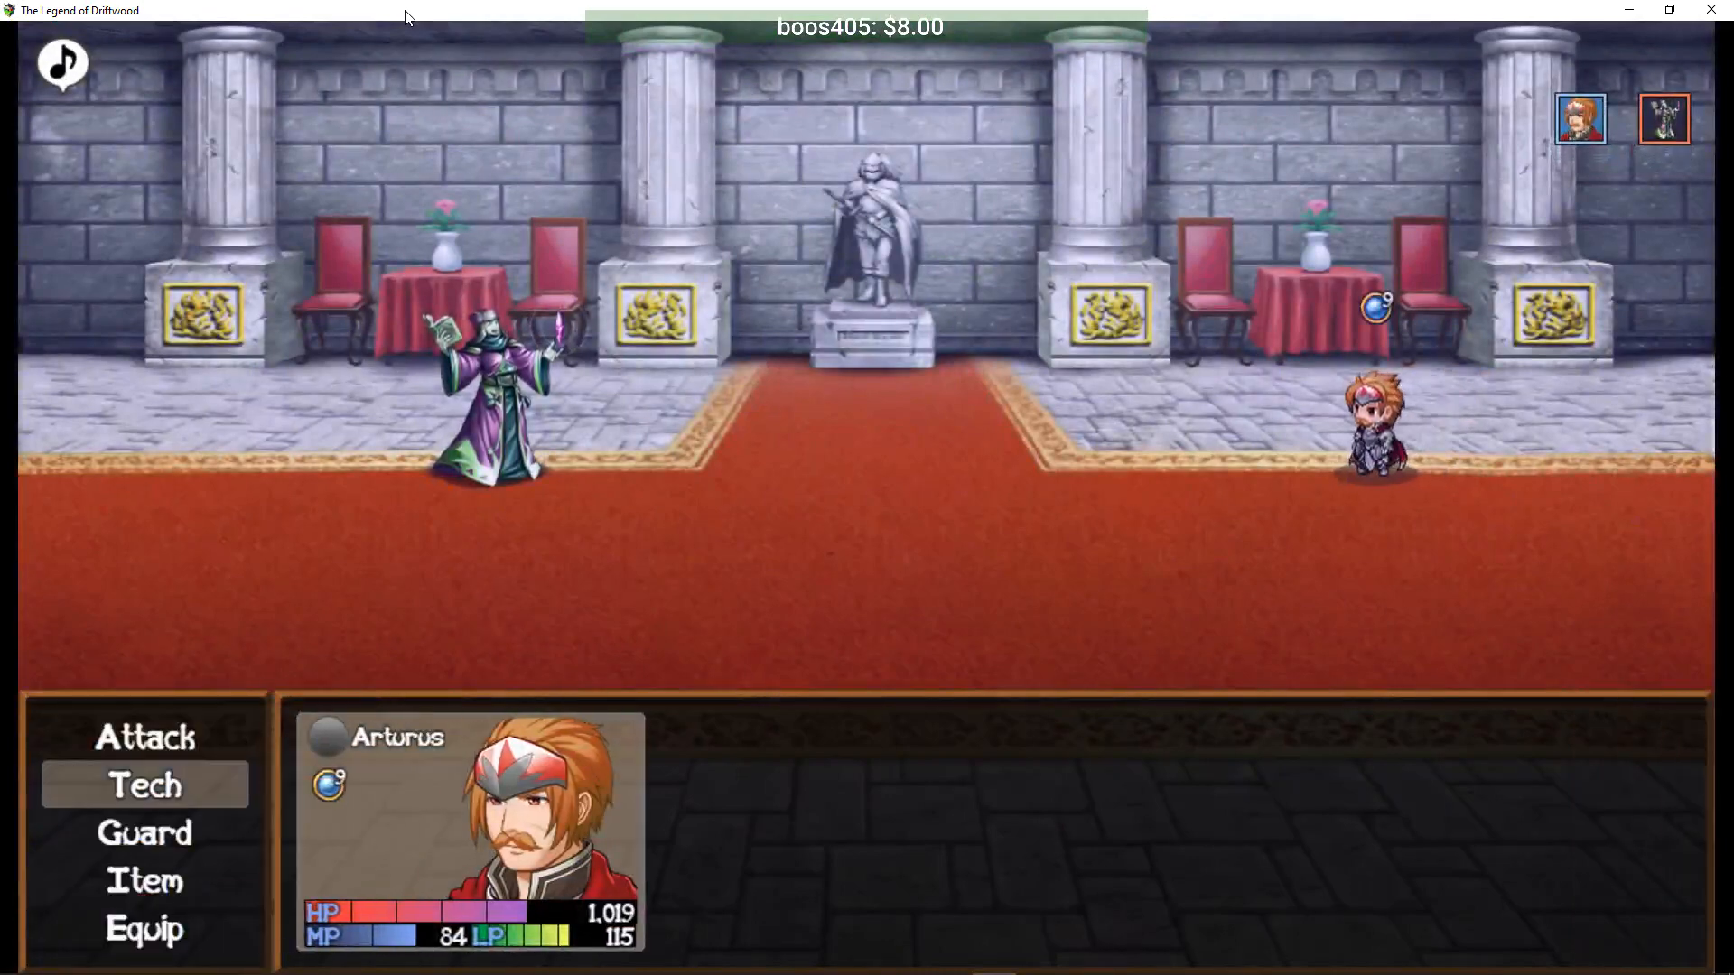
key(Return)
key(Return)
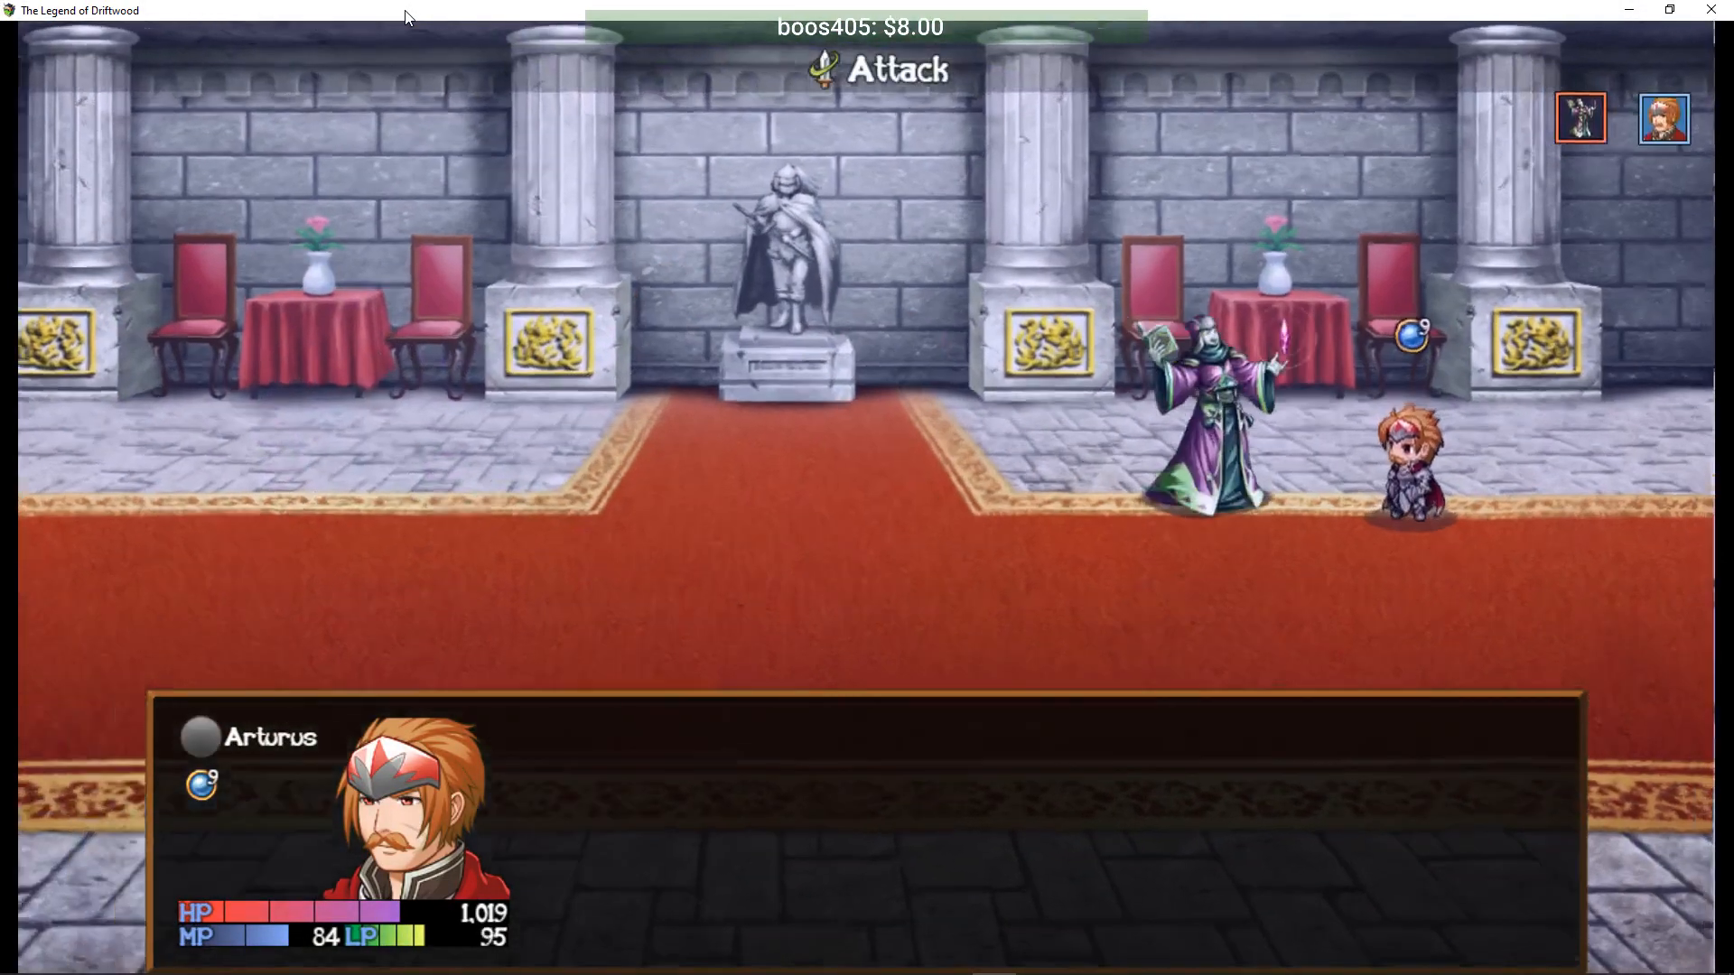
key(Return)
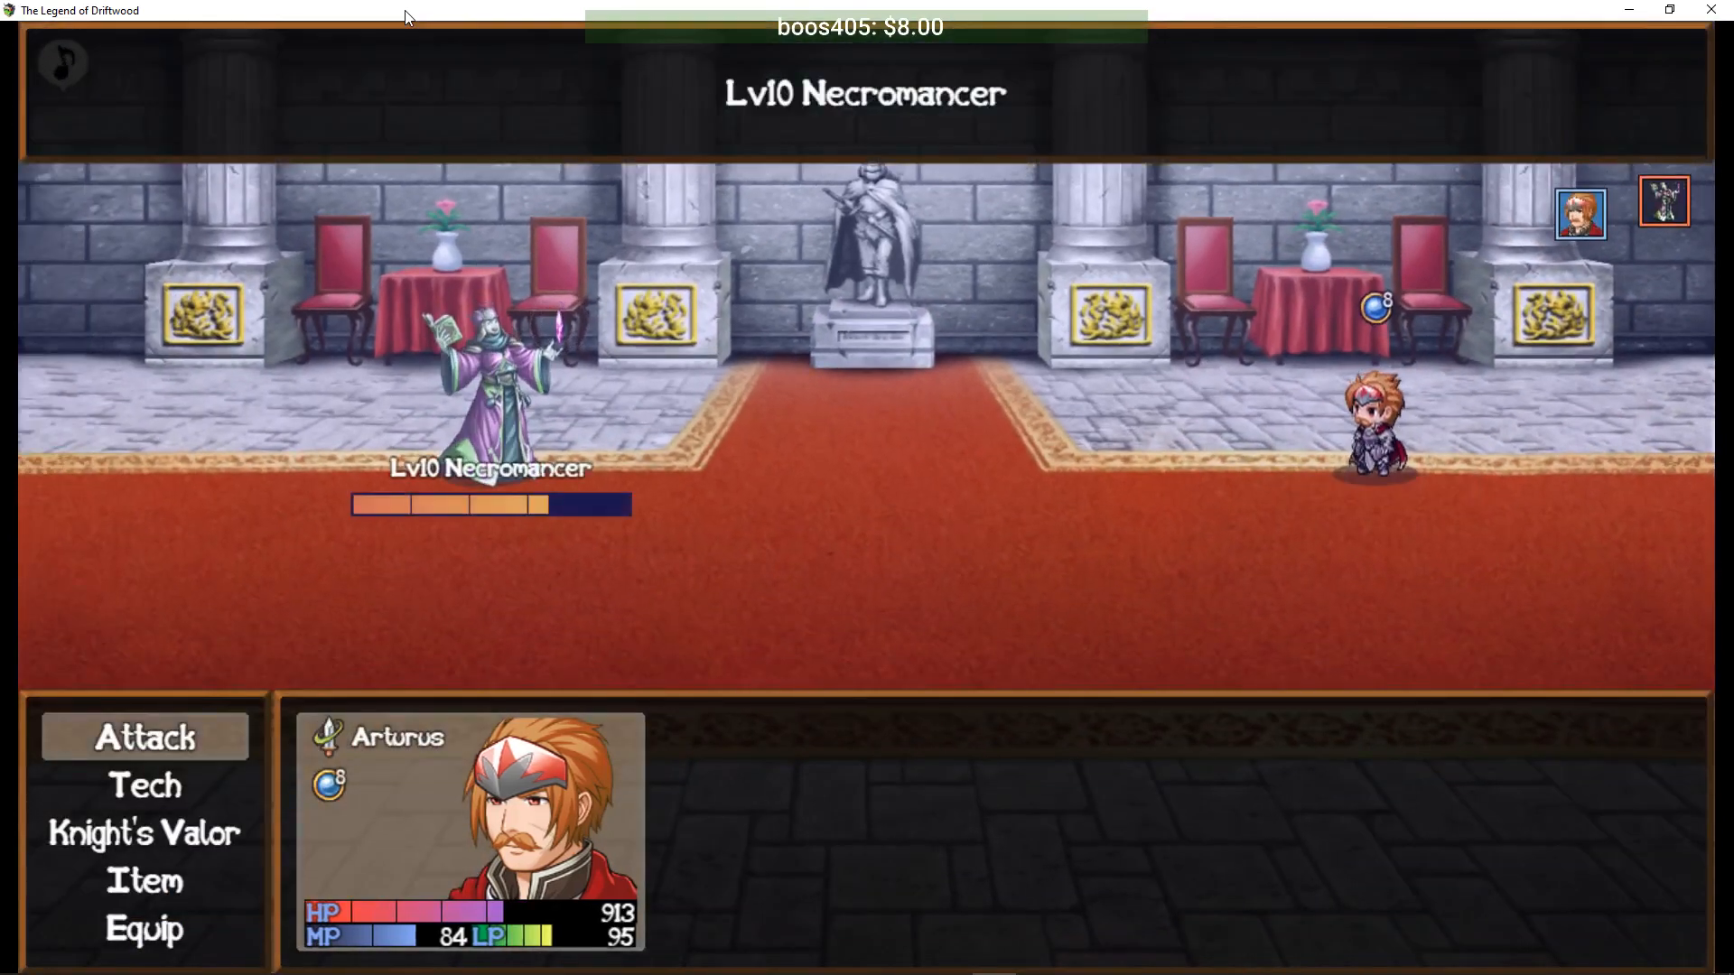
key(Down)
key(Return)
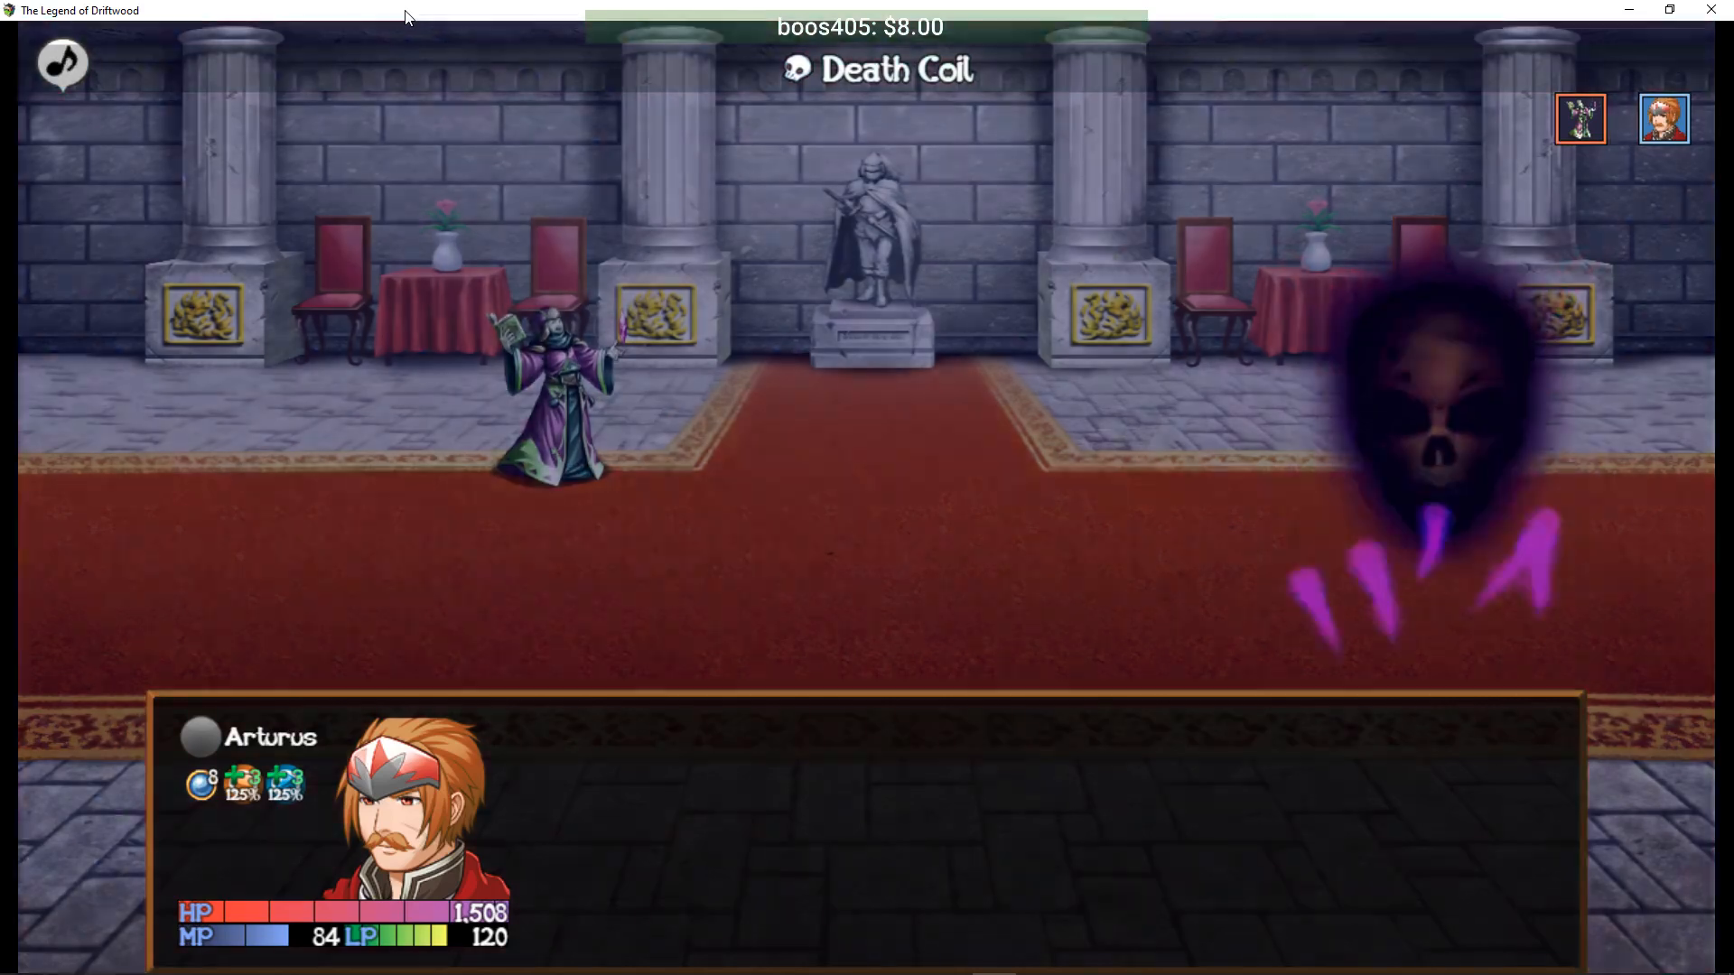
- Cast Shell on Arturus, then Blade Rush all enemies to win and reach Level 11
key(Up)
key(Return)
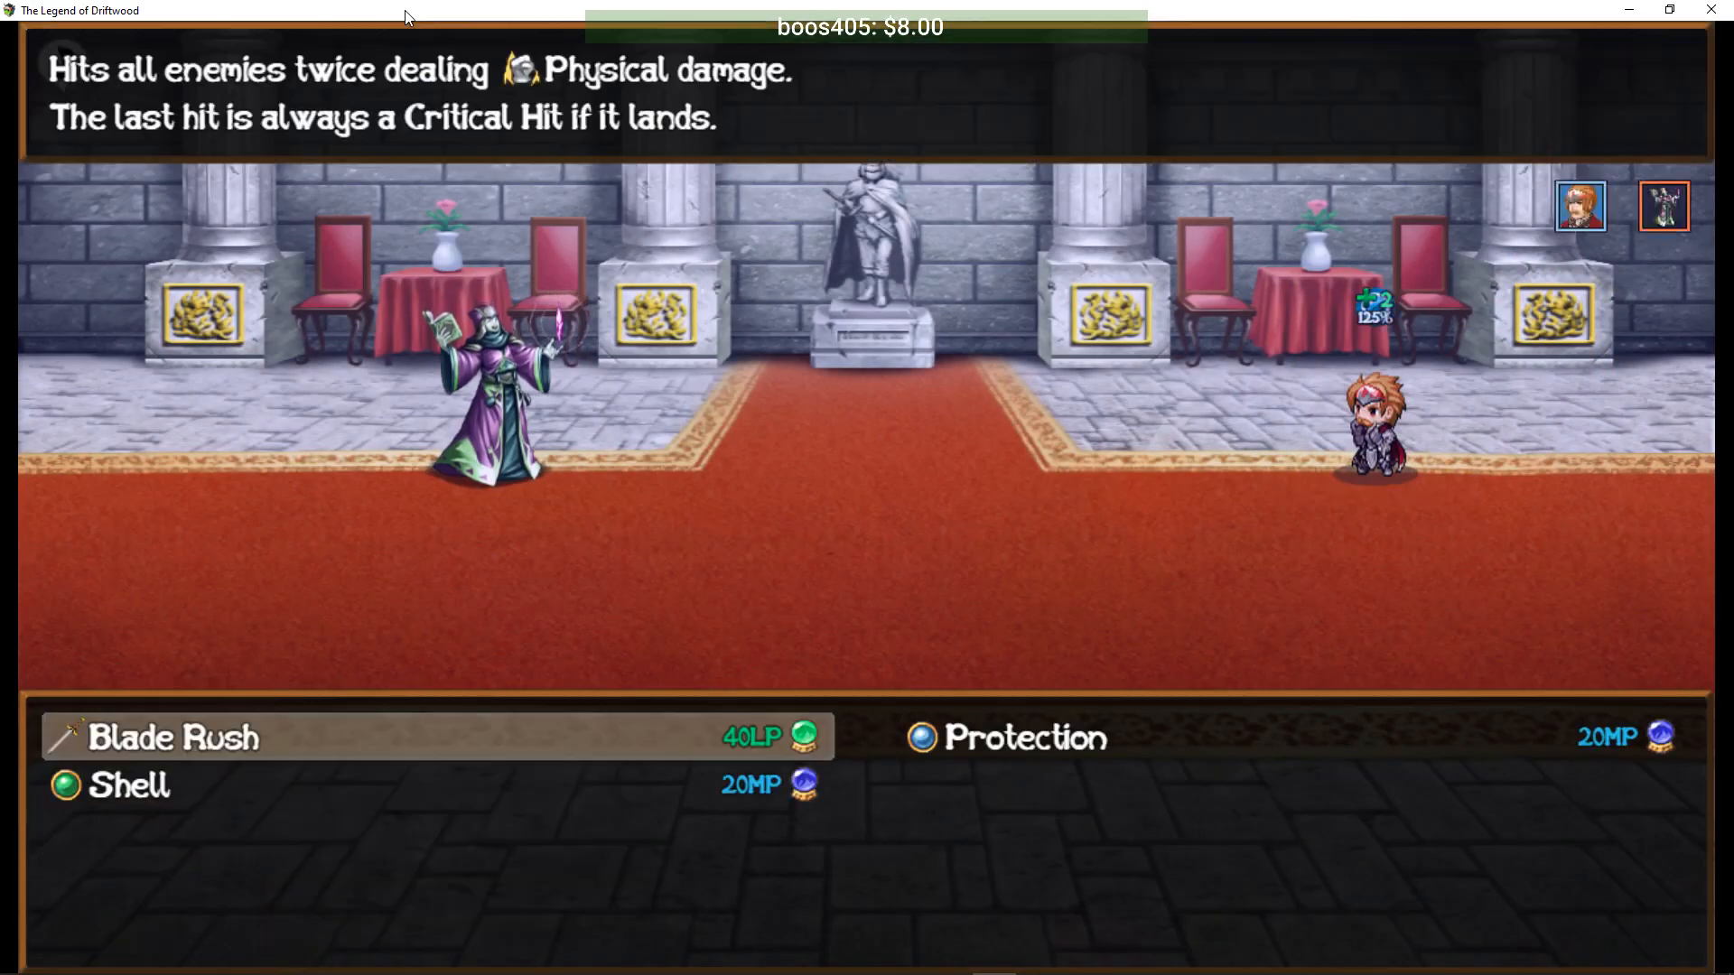
key(Down)
key(Return)
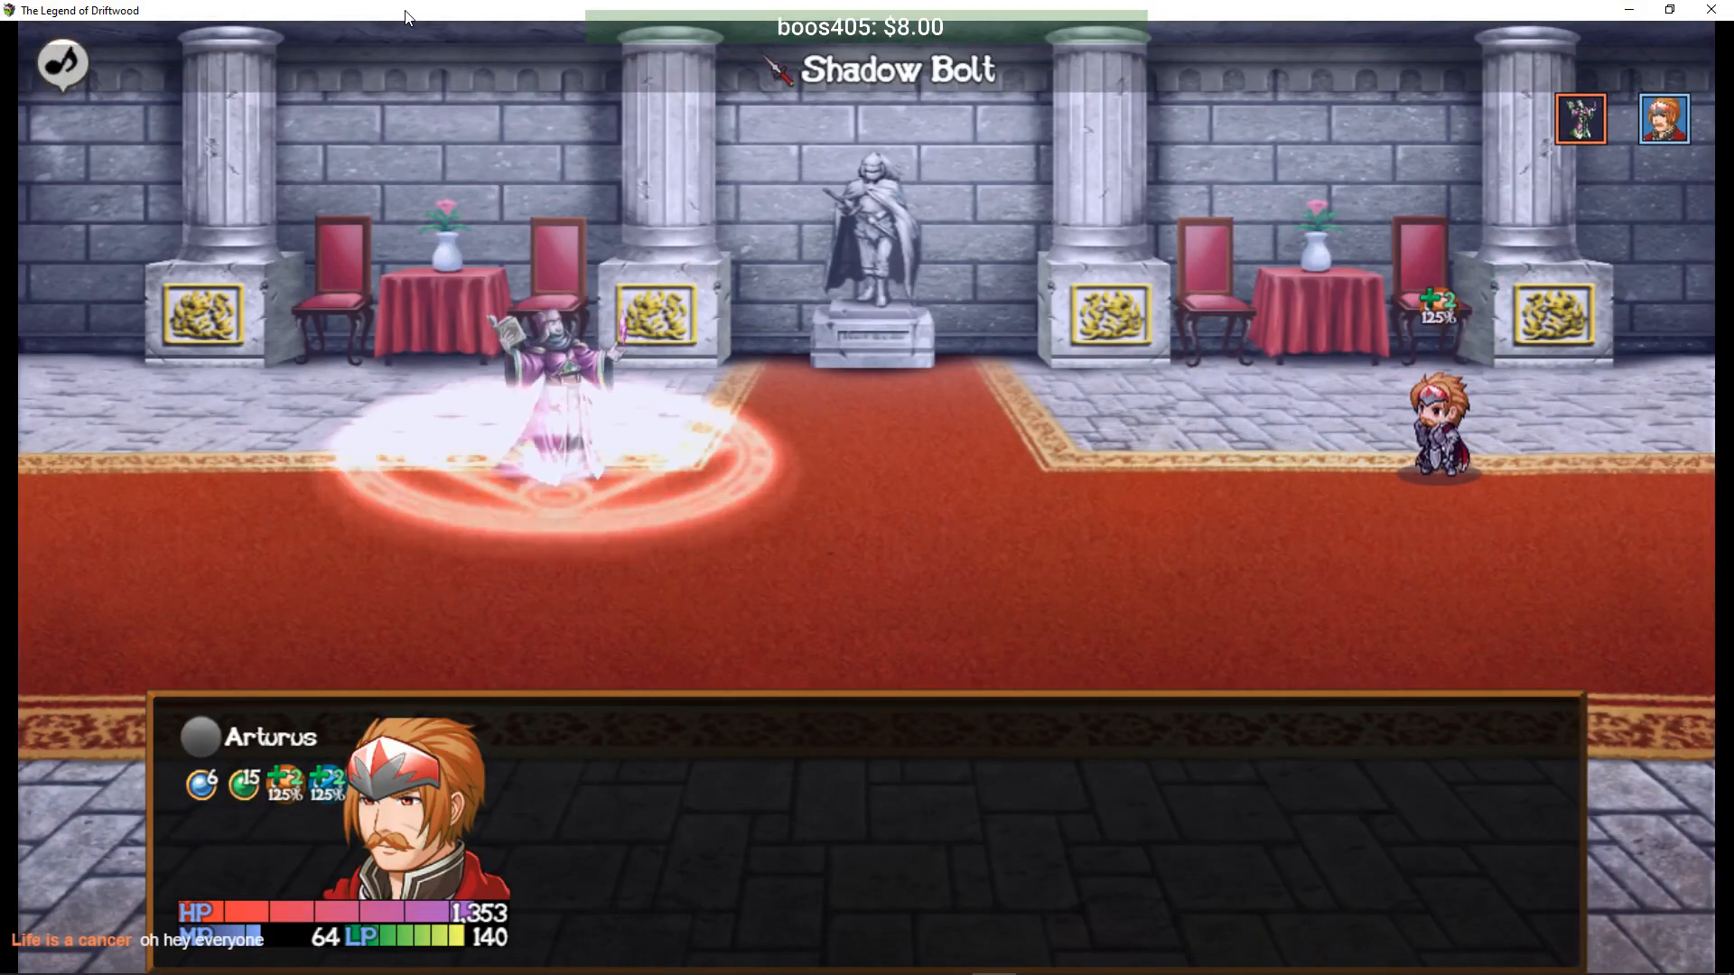
key(Down)
key(Return)
key(Up)
key(Return)
key(Return)
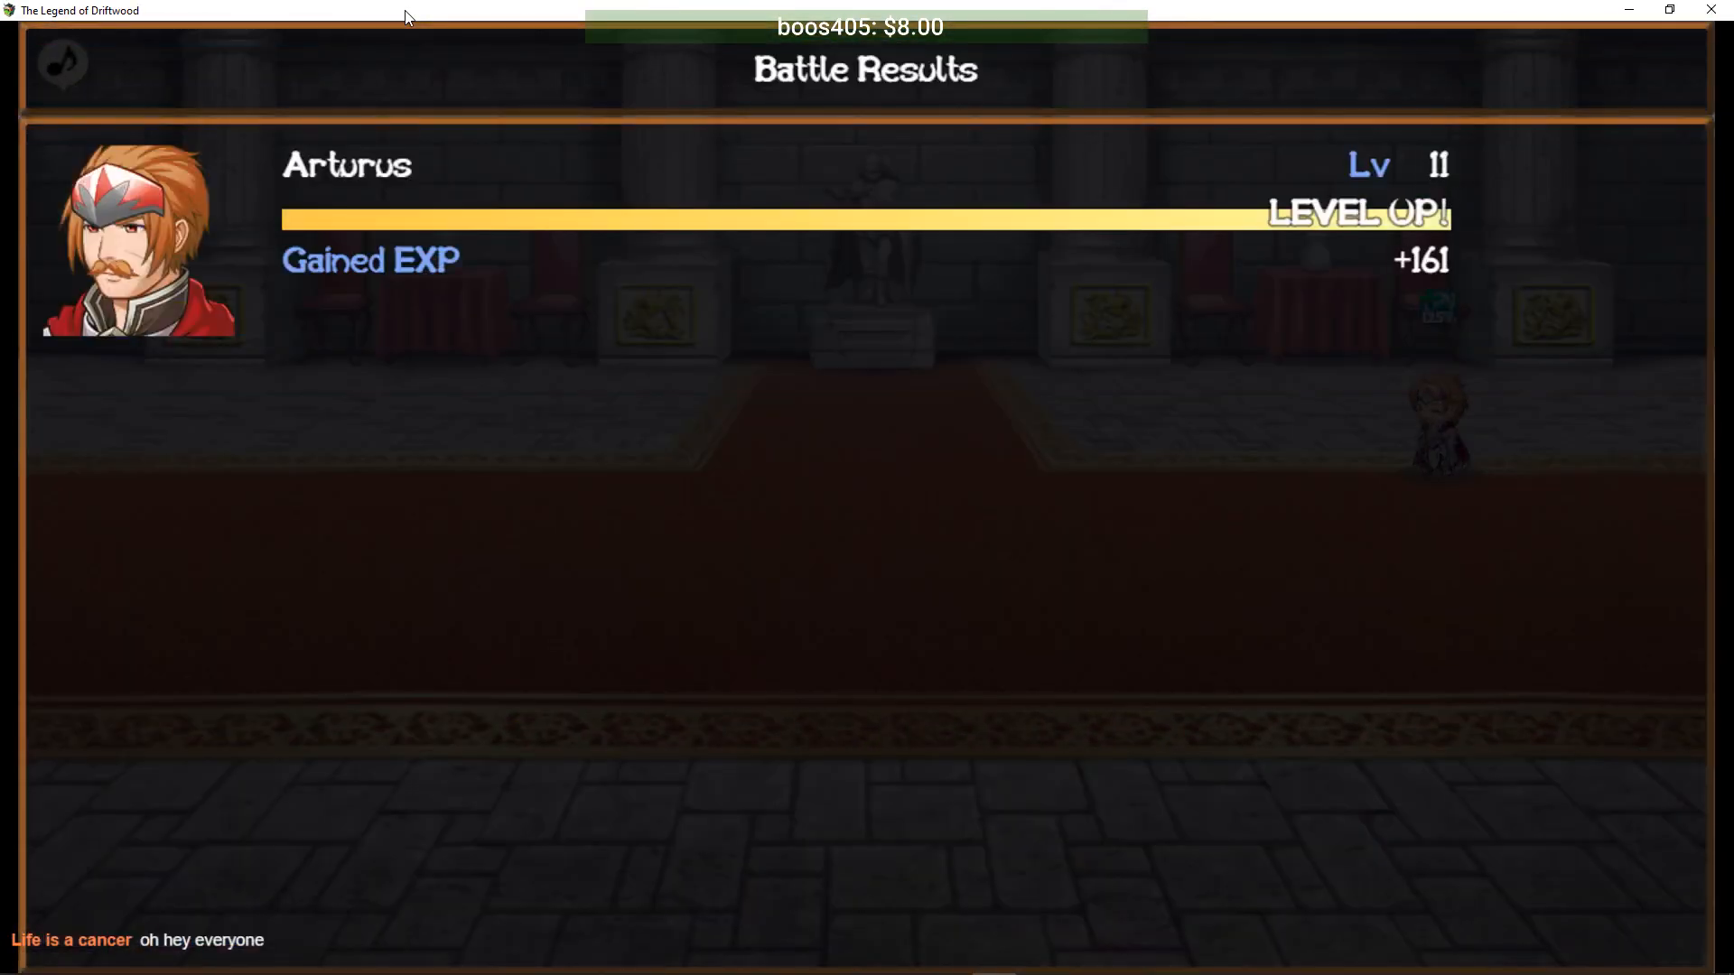
key(Return)
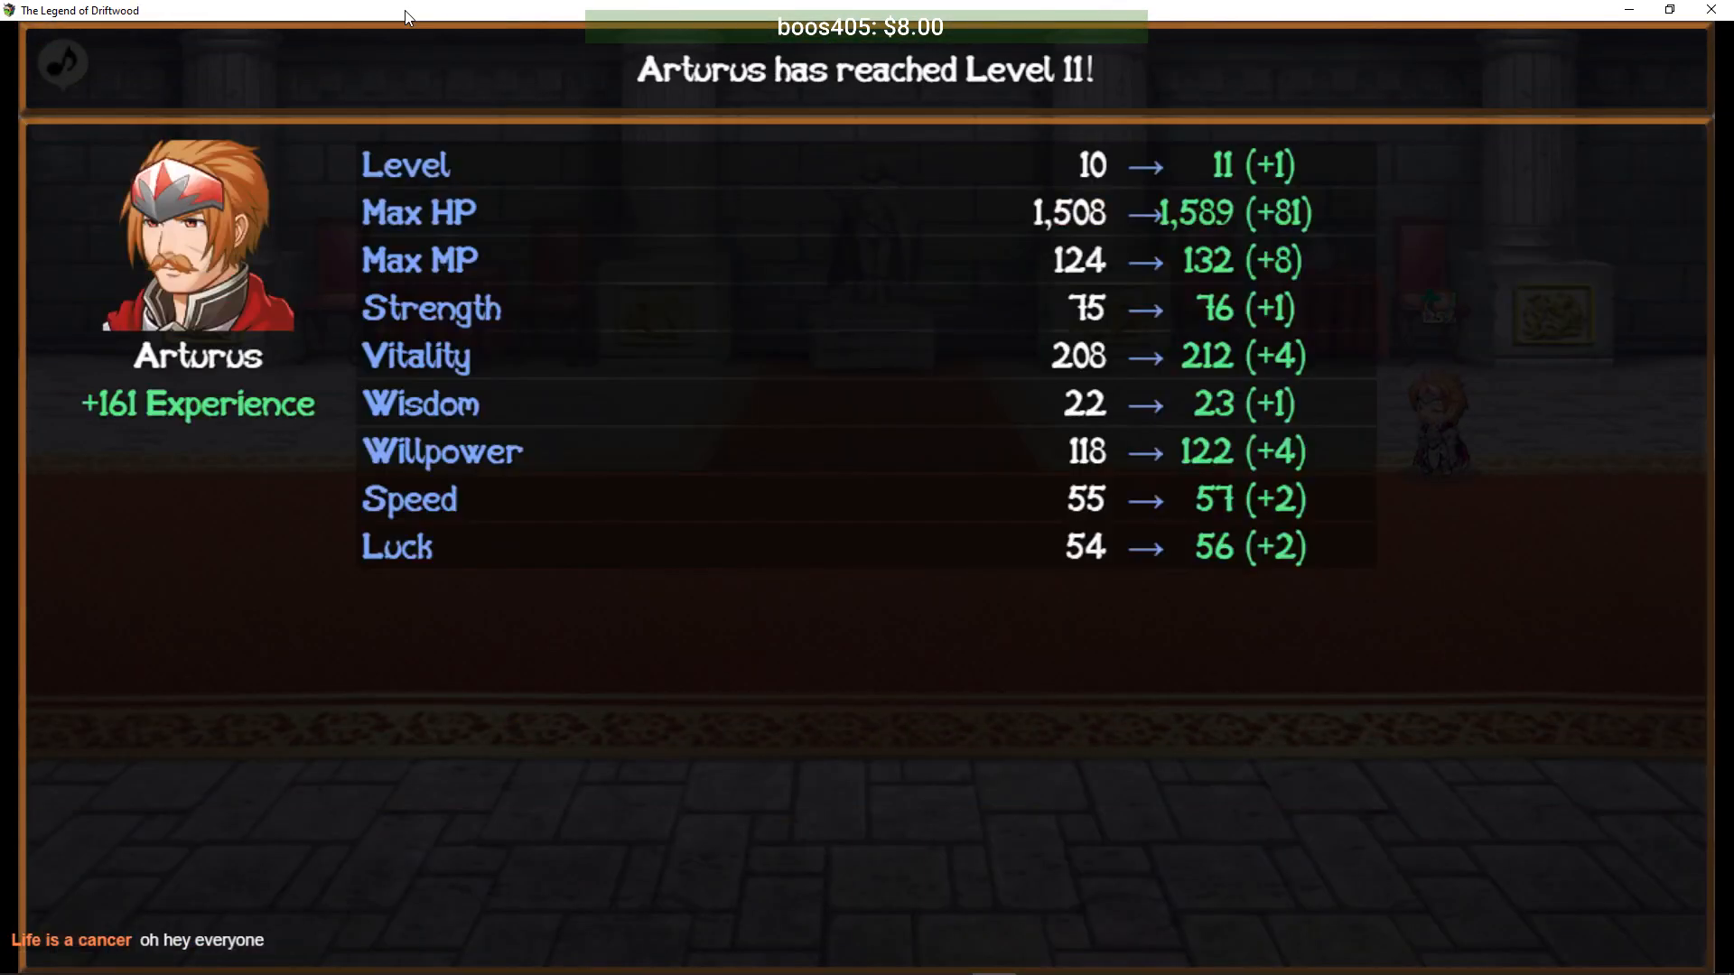
key(Return)
key(Return)
key(Return)
- Walk along the corridor to the altar-table chest and loot it
key(Right)
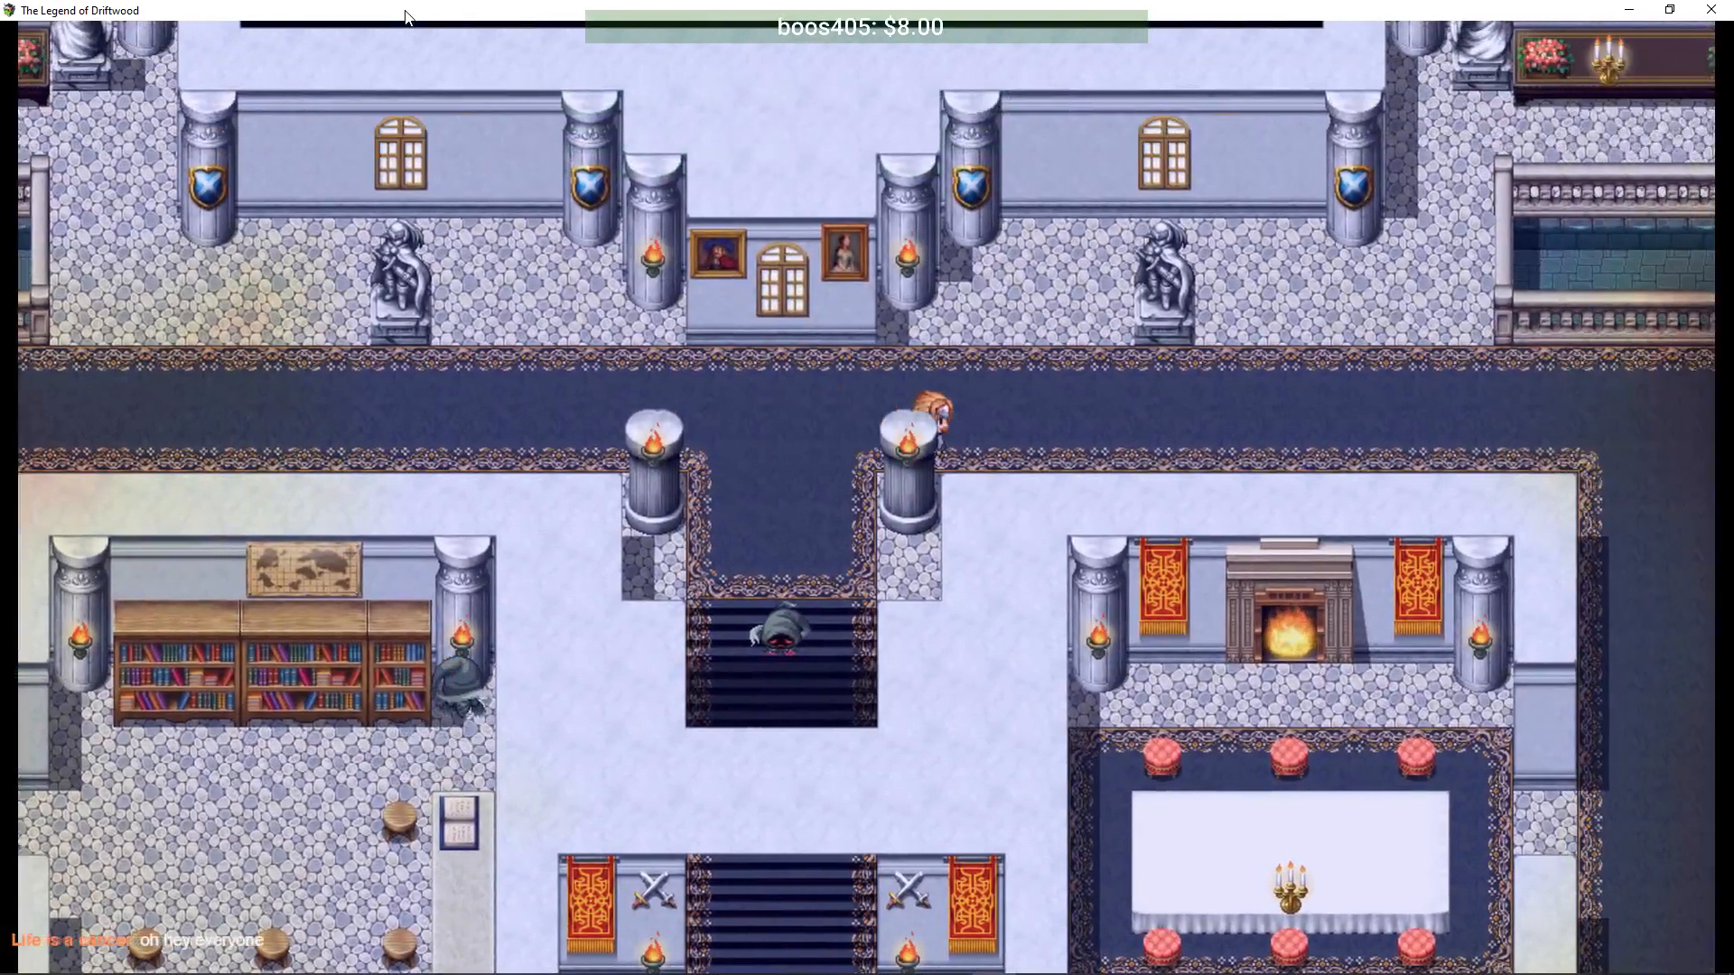
key(Left)
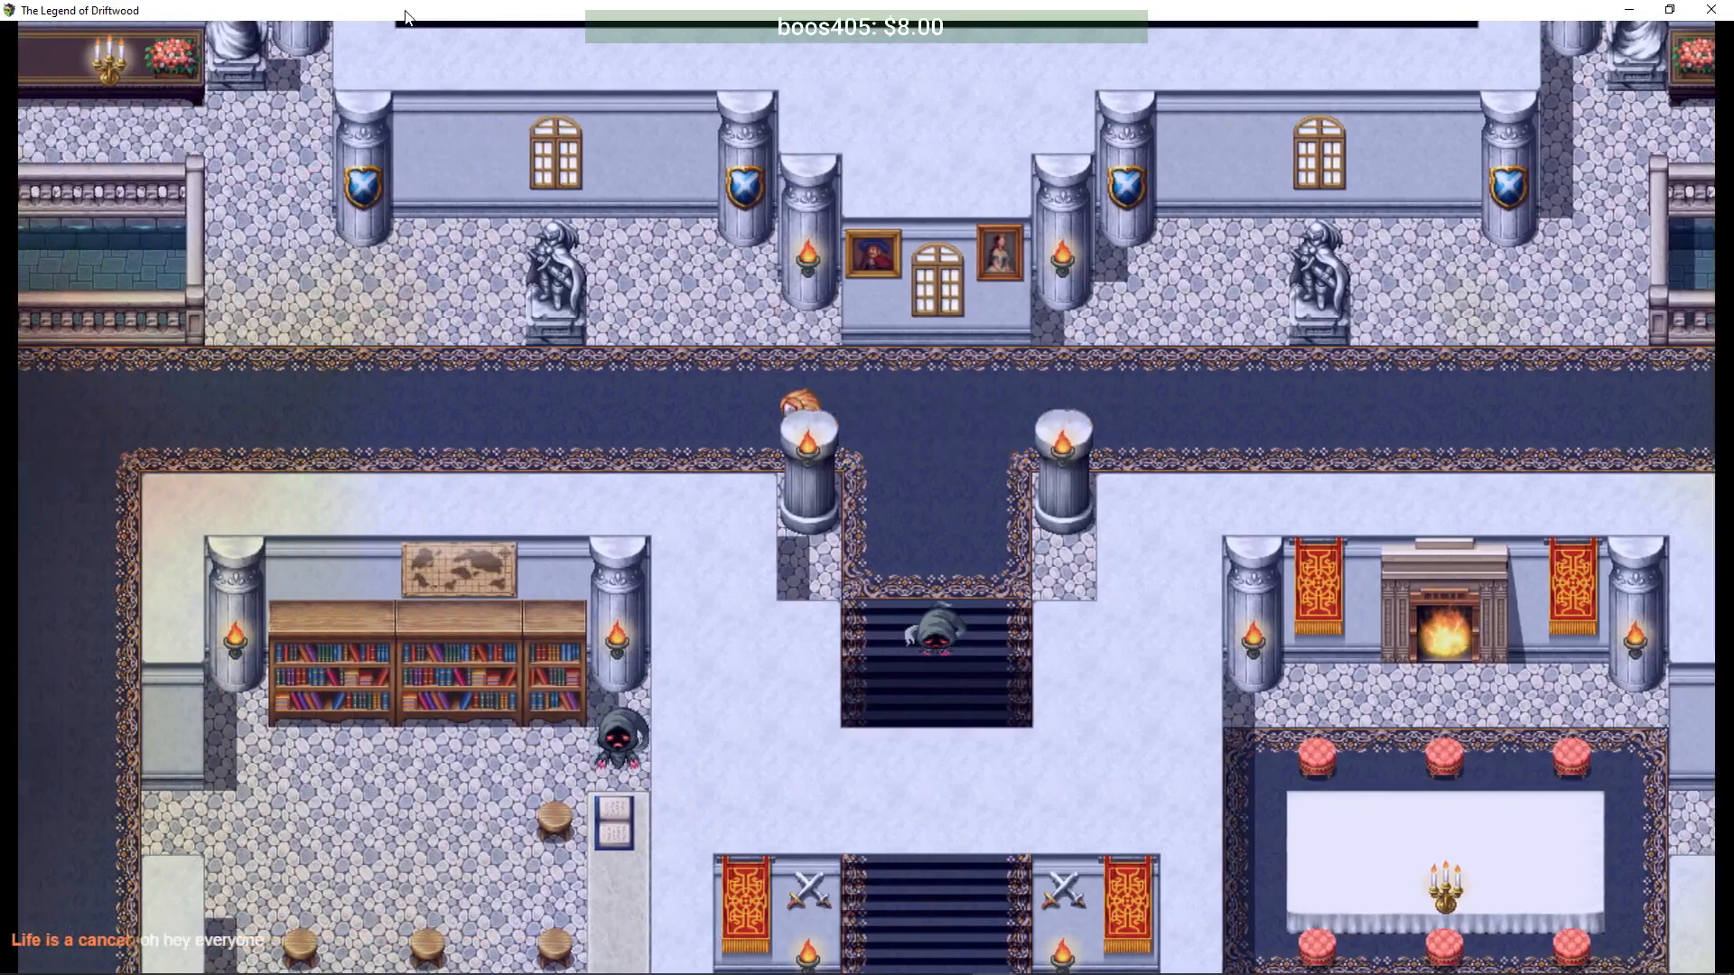
key(Up)
key(Up)
key(Left)
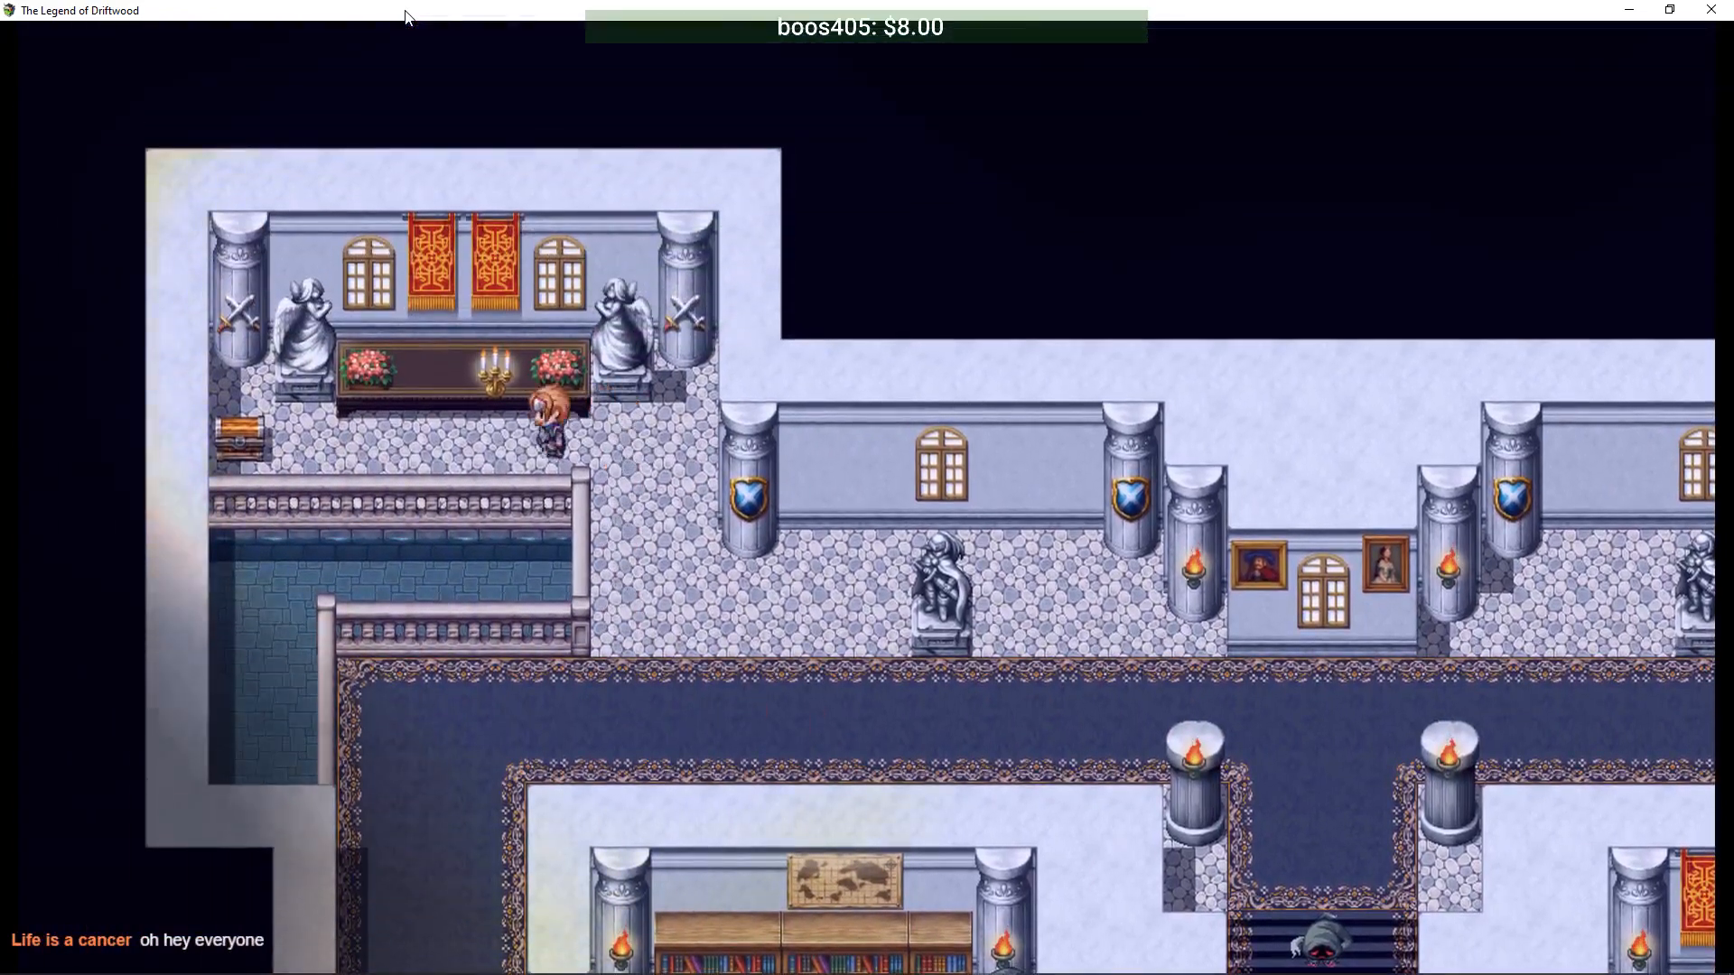
key(Return)
key(Return)
key(Right)
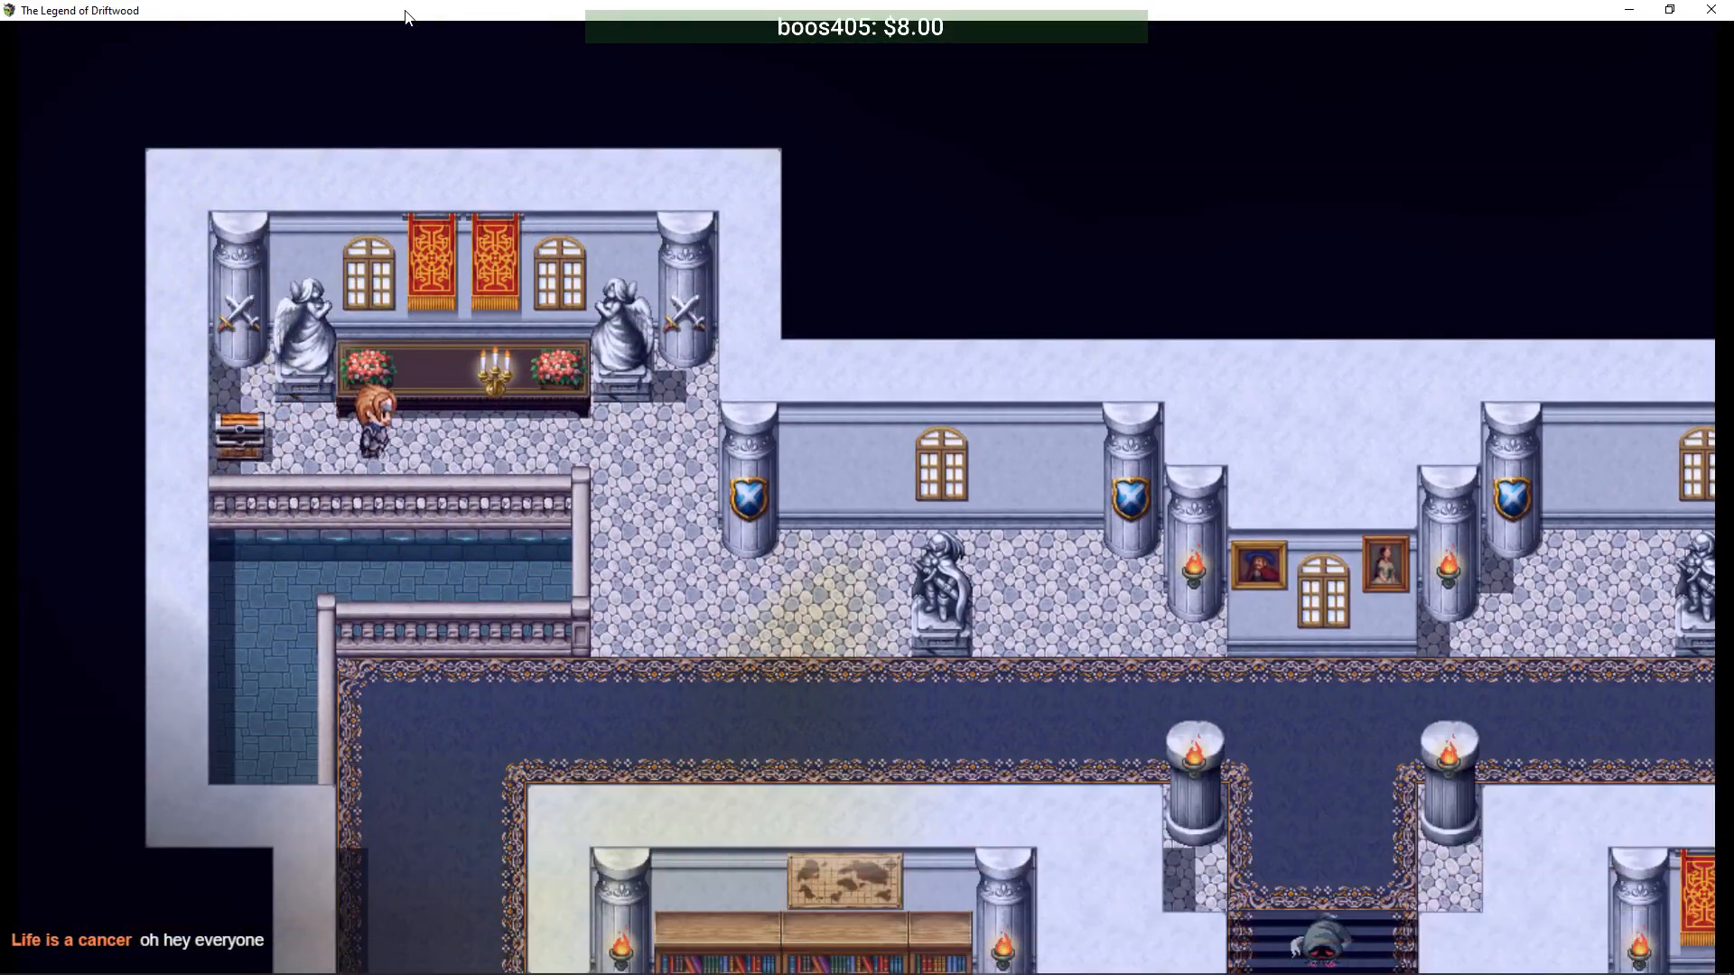
key(Return)
key(Down)
key(Left)
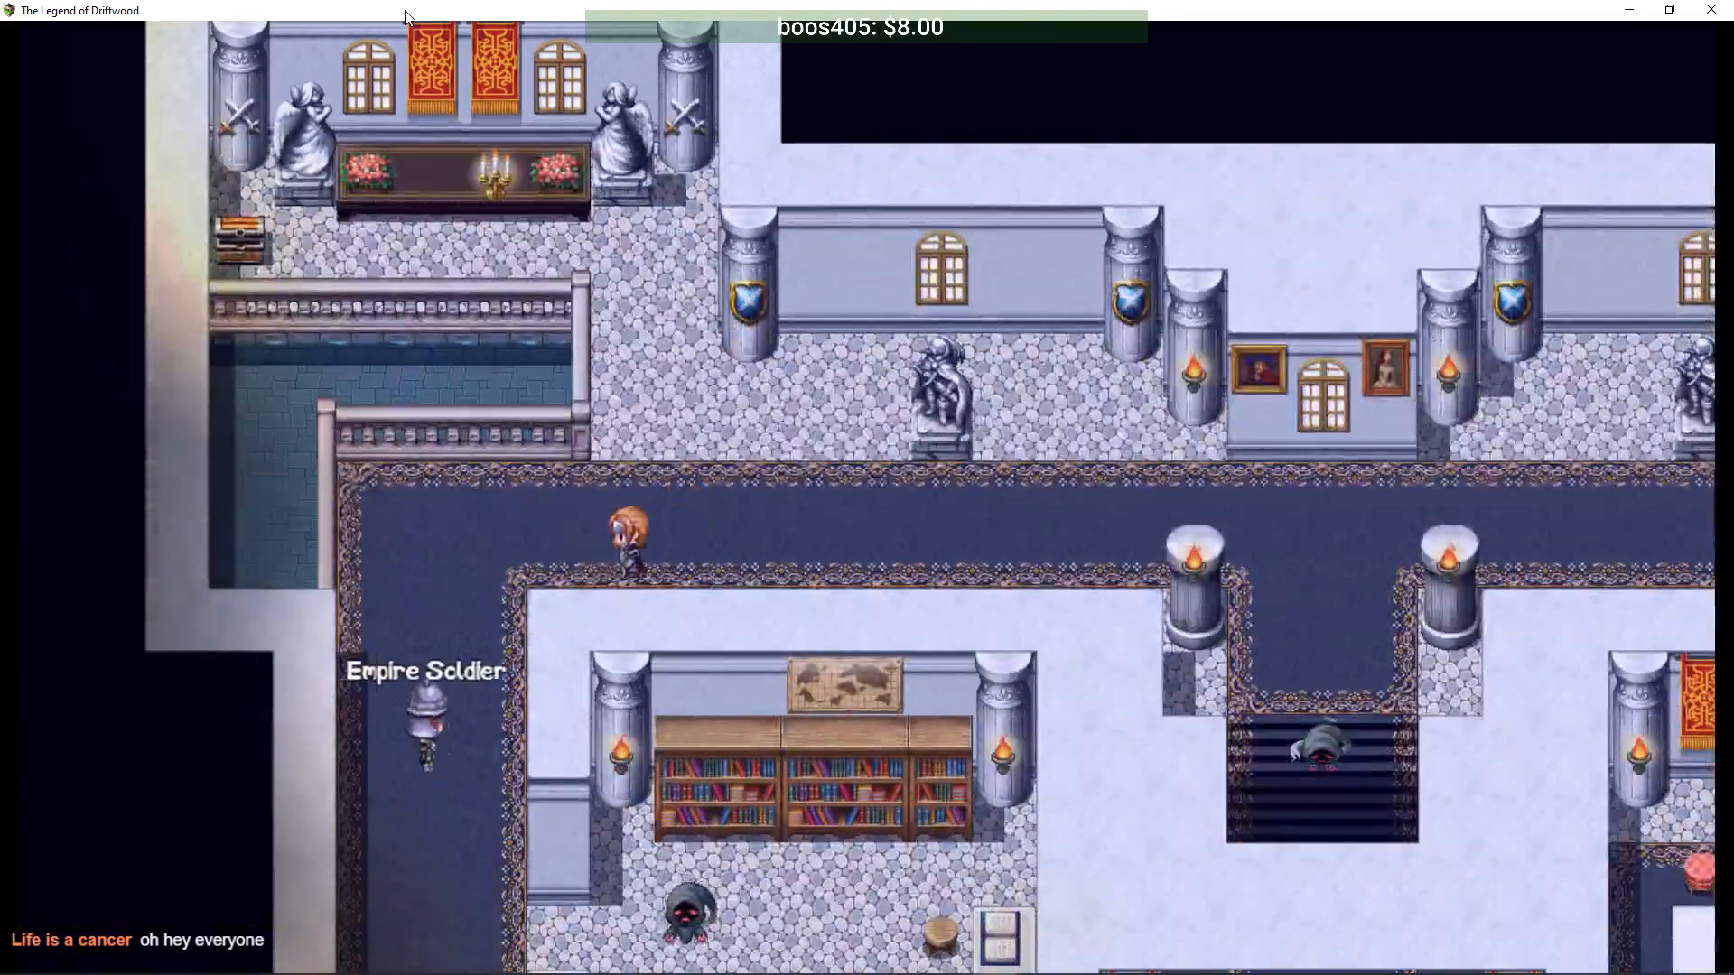
- Defeat the Empire Soldier with Blade Rush and leave the battle spoils
key(Down)
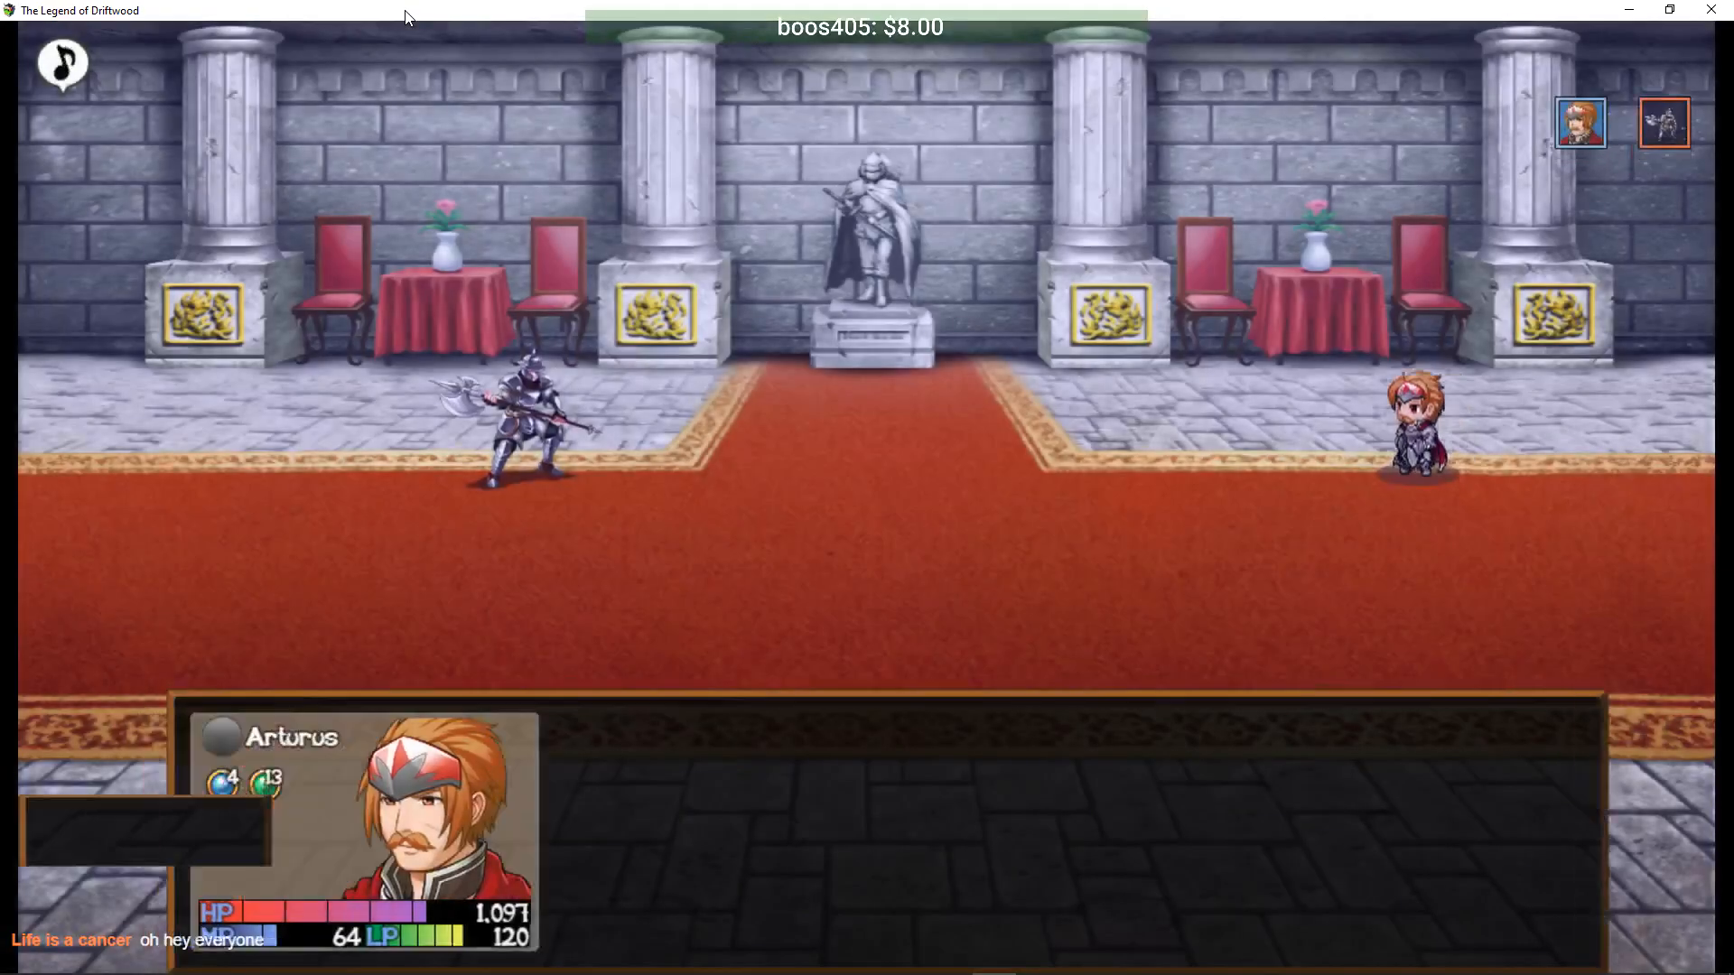
key(Down)
key(Return)
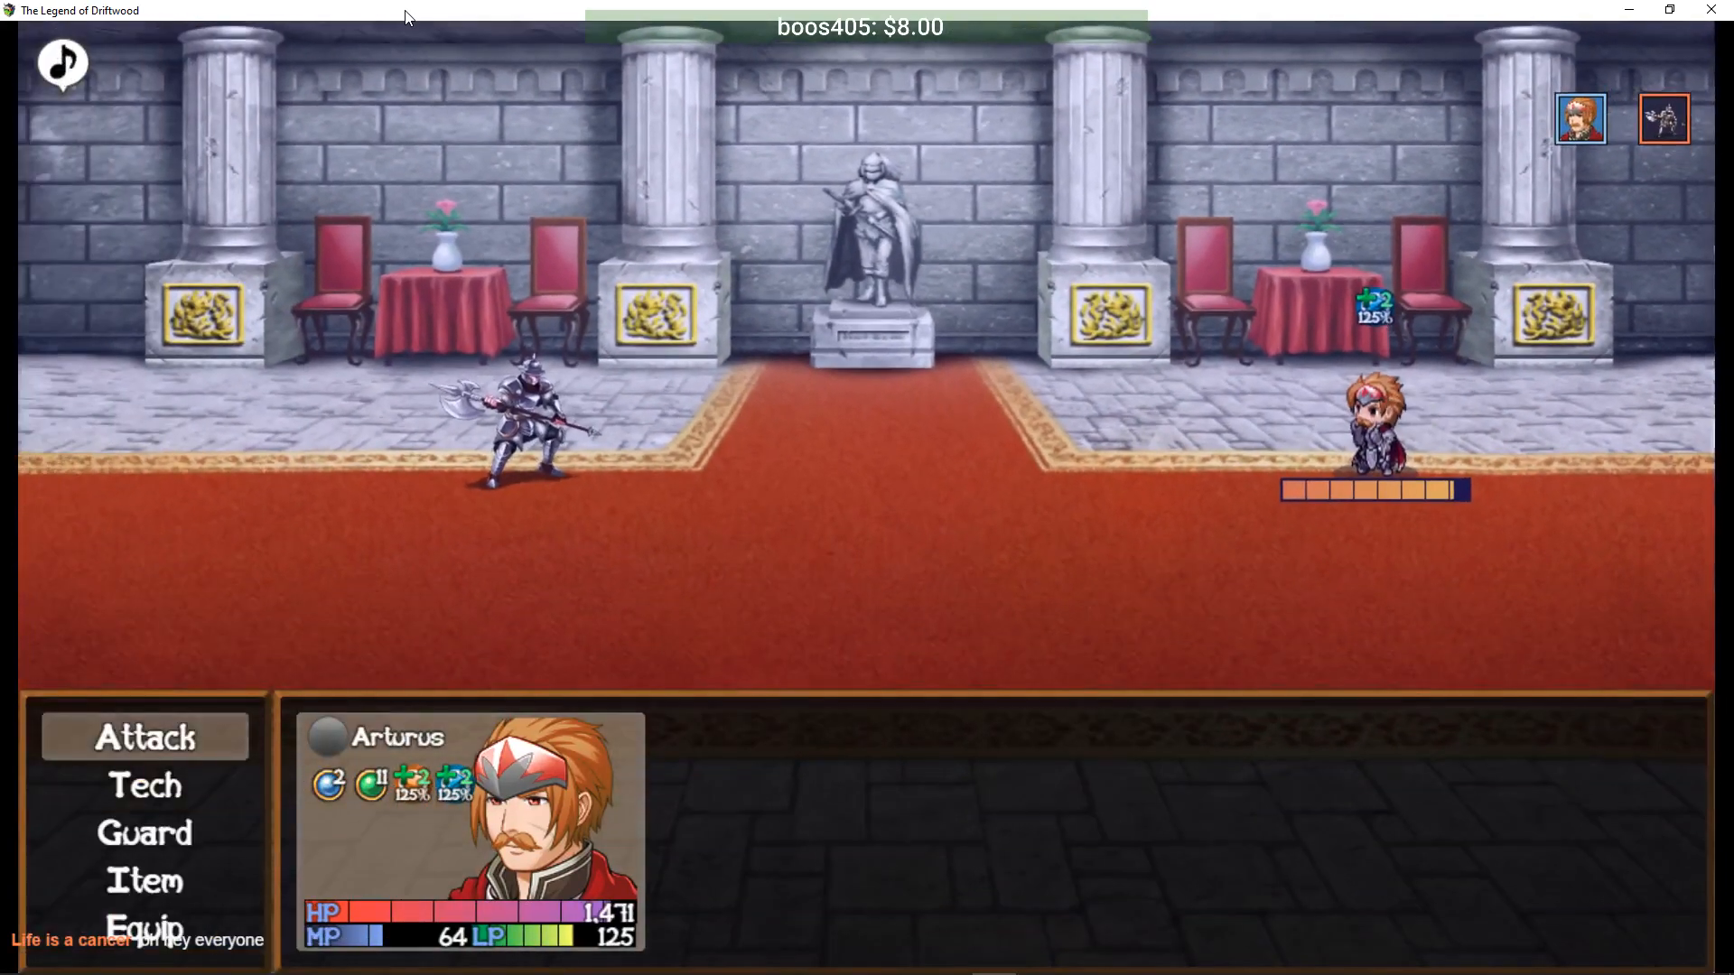
key(Down)
key(Return)
key(Escape)
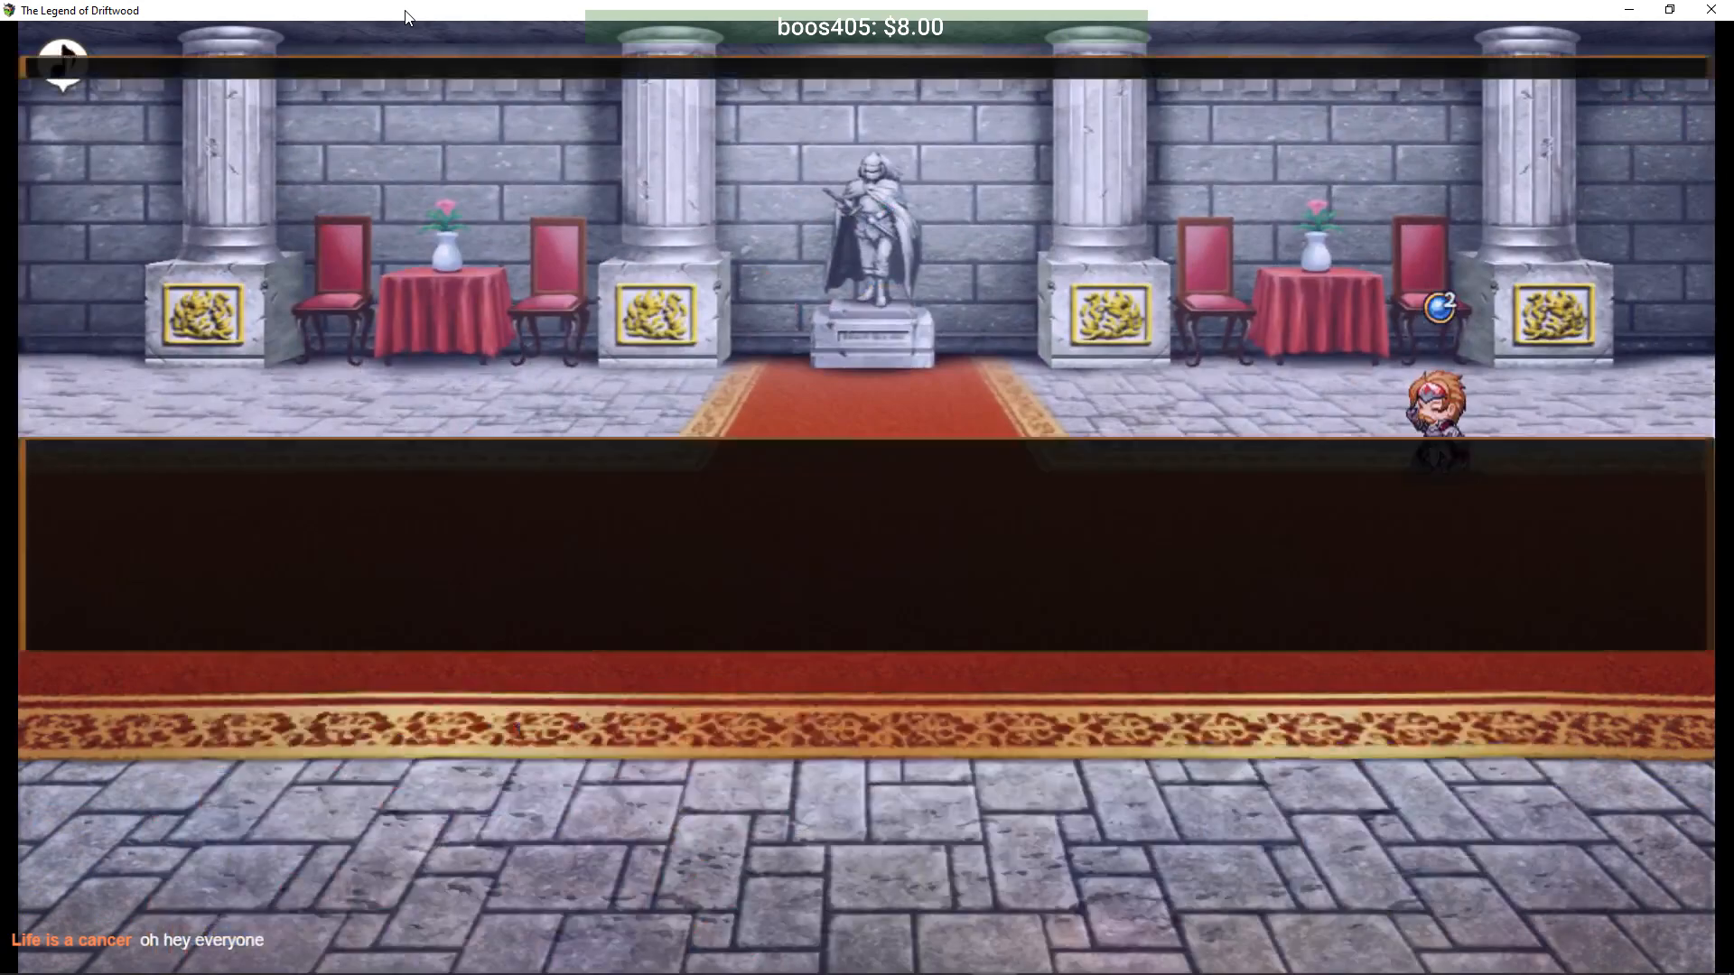
key(Return)
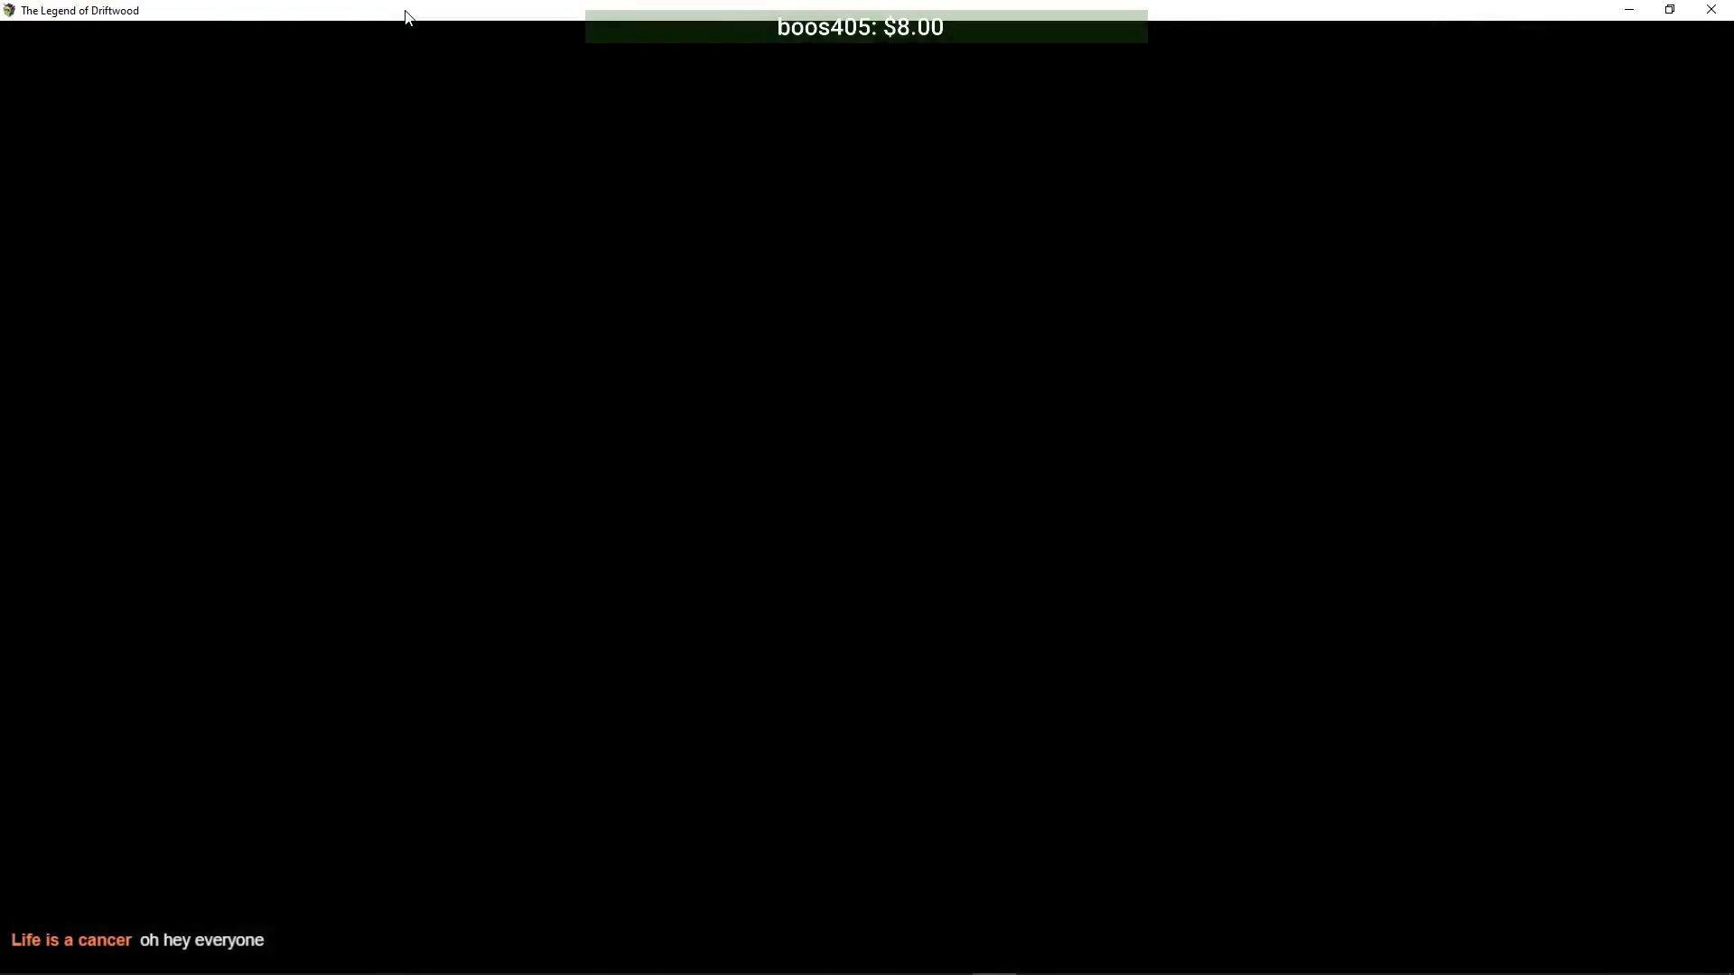
- Climb the central staircase and walk past the left cross onto the carpet corridor
key(Down)
key(Right)
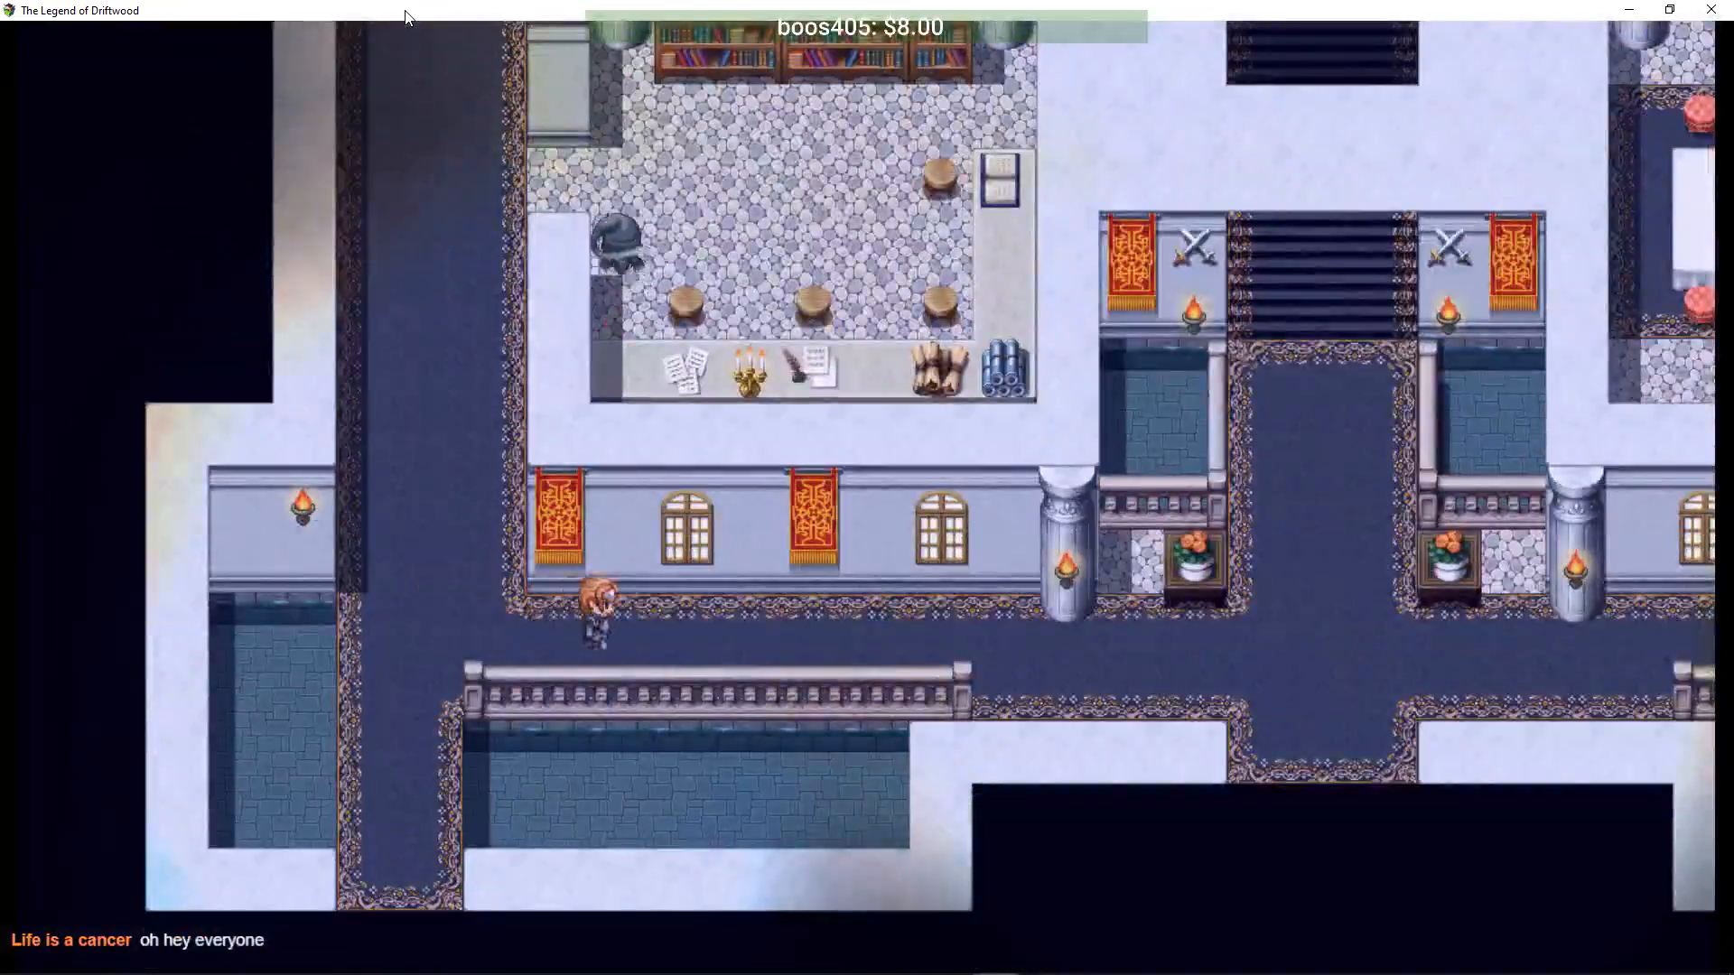
key(Right)
key(Up)
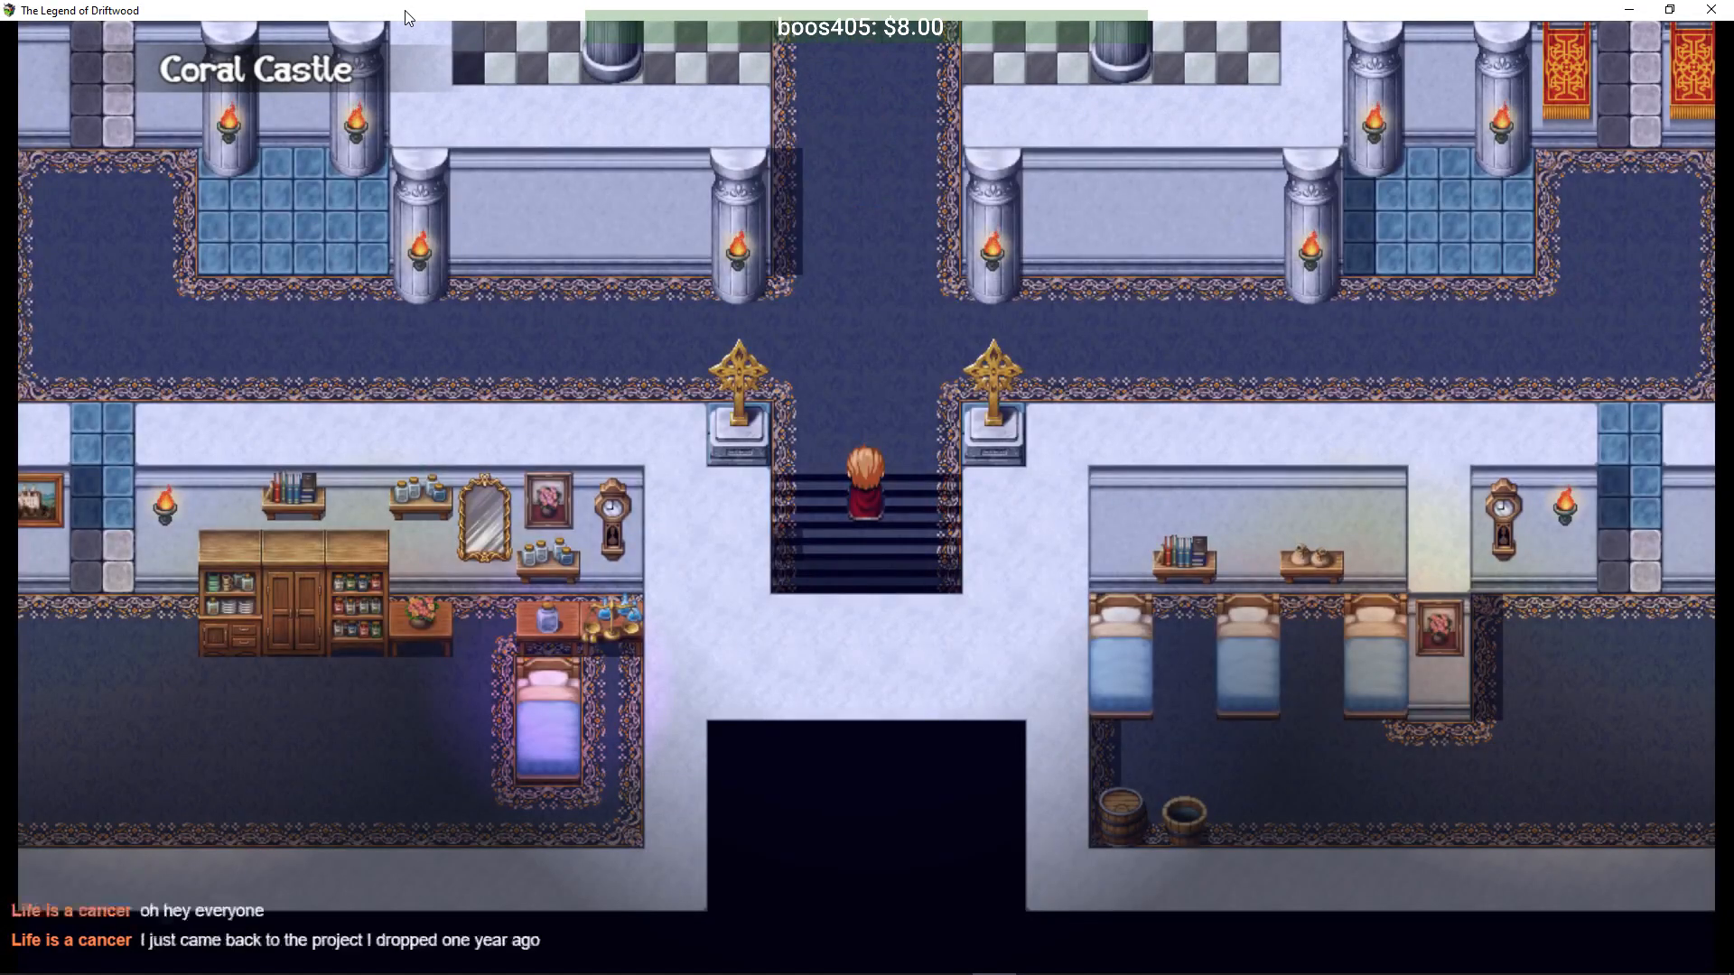
key(Left)
key(Up)
key(Up)
key(Left)
key(Left)
key(Up)
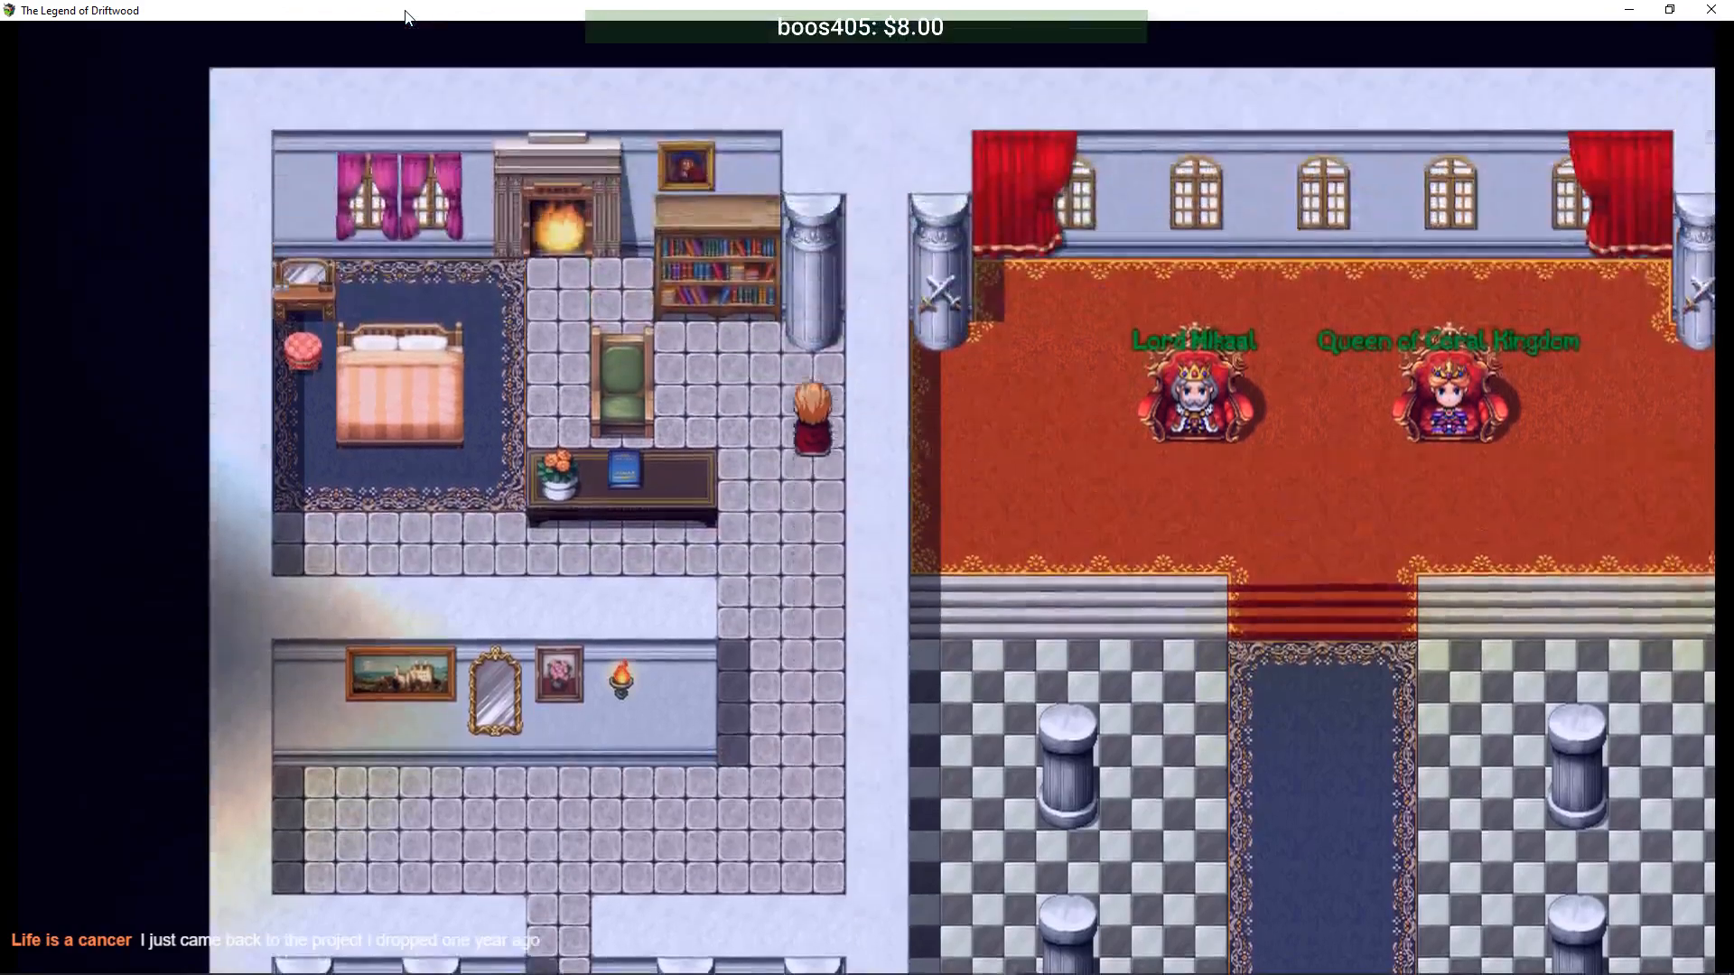
key(Down)
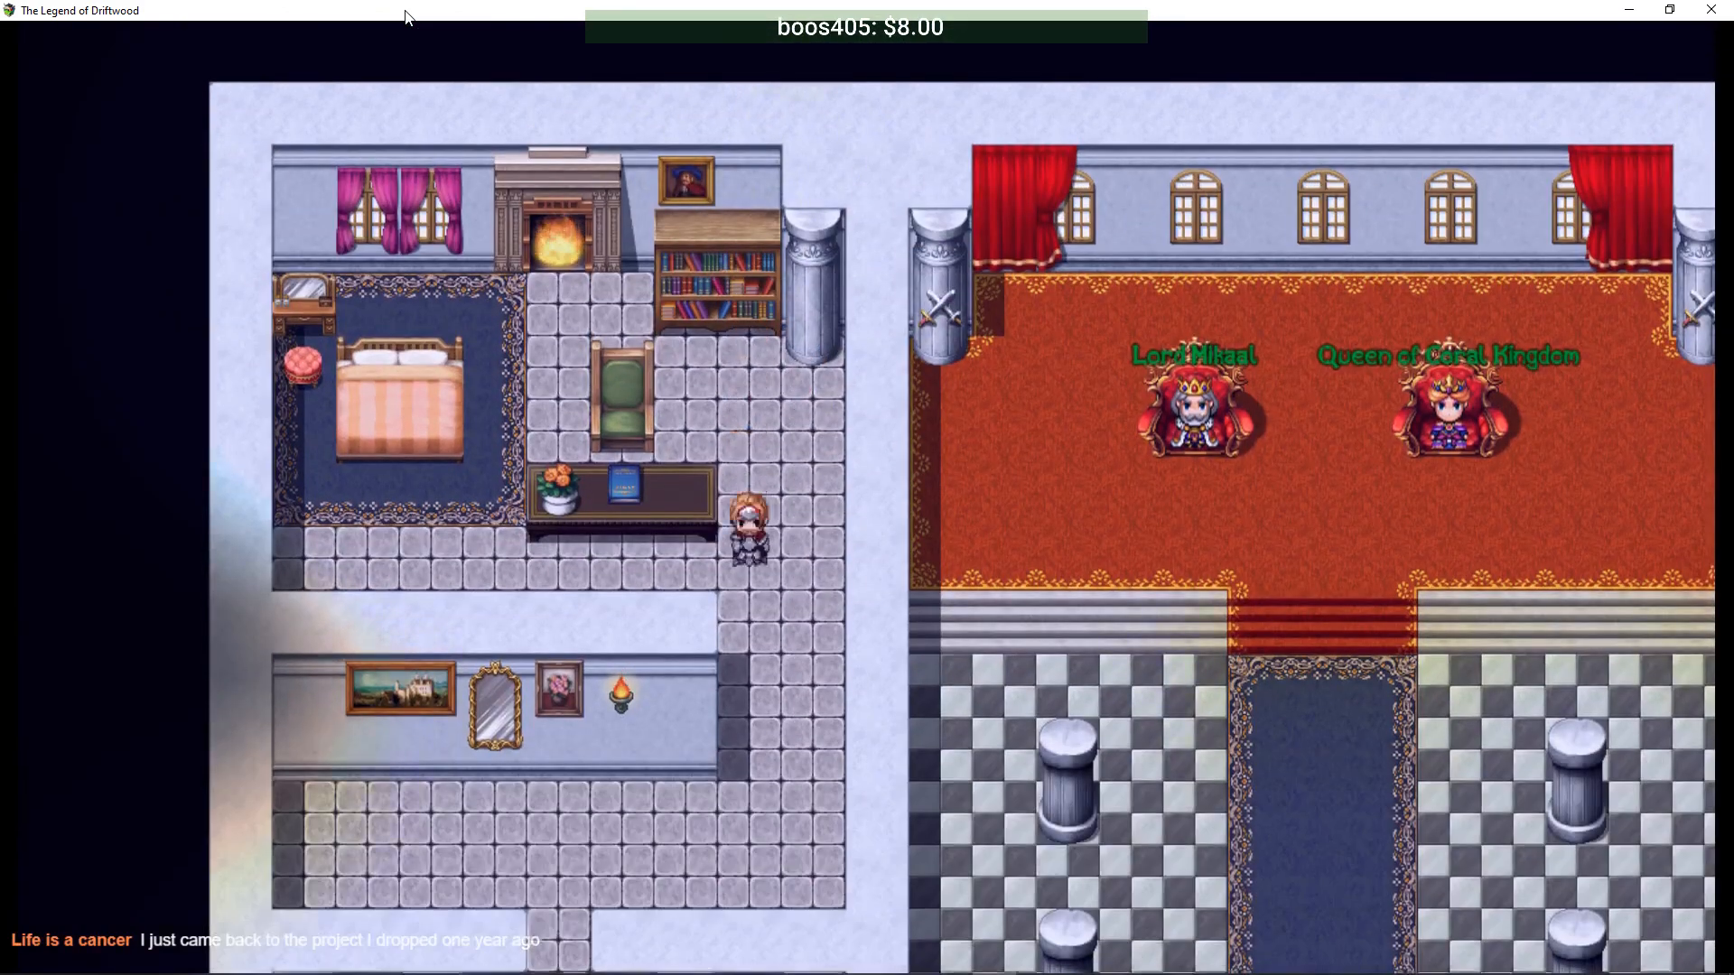
key(Left)
key(Down)
key(Down)
key(Right)
key(Right)
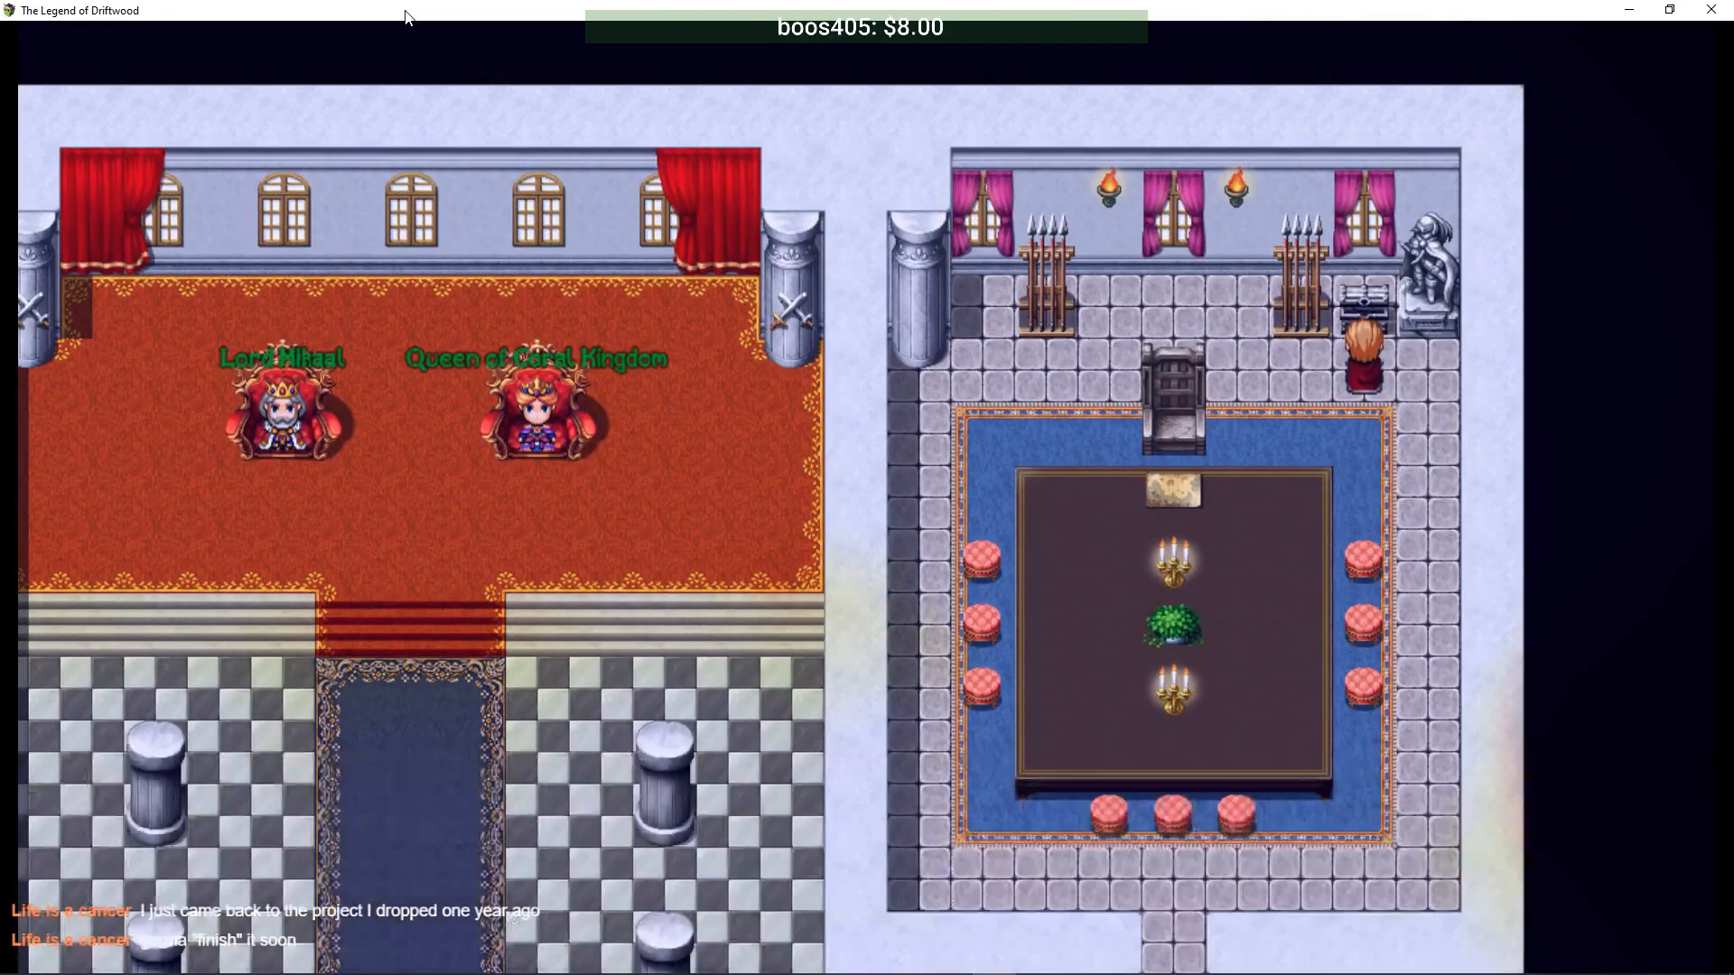
- Walk through the lower corridor and up between the golden crosses into the throne room
key(Return)
key(Down)
key(Left)
key(Down)
key(Left)
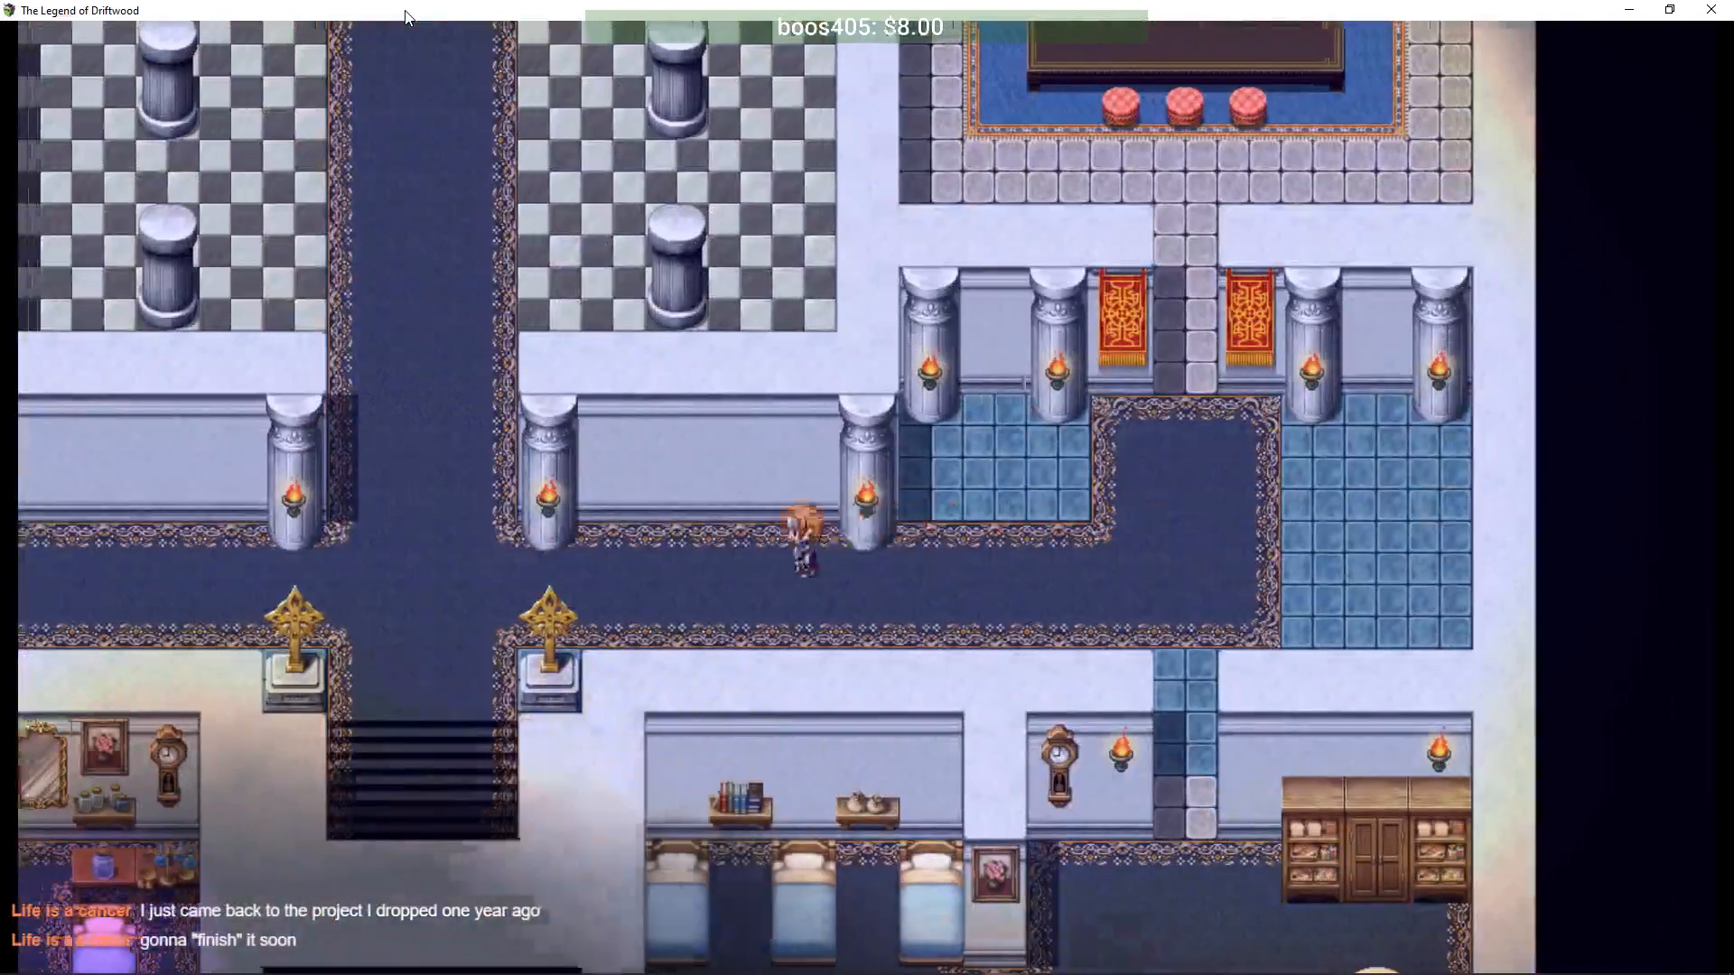
key(Up)
key(Up)
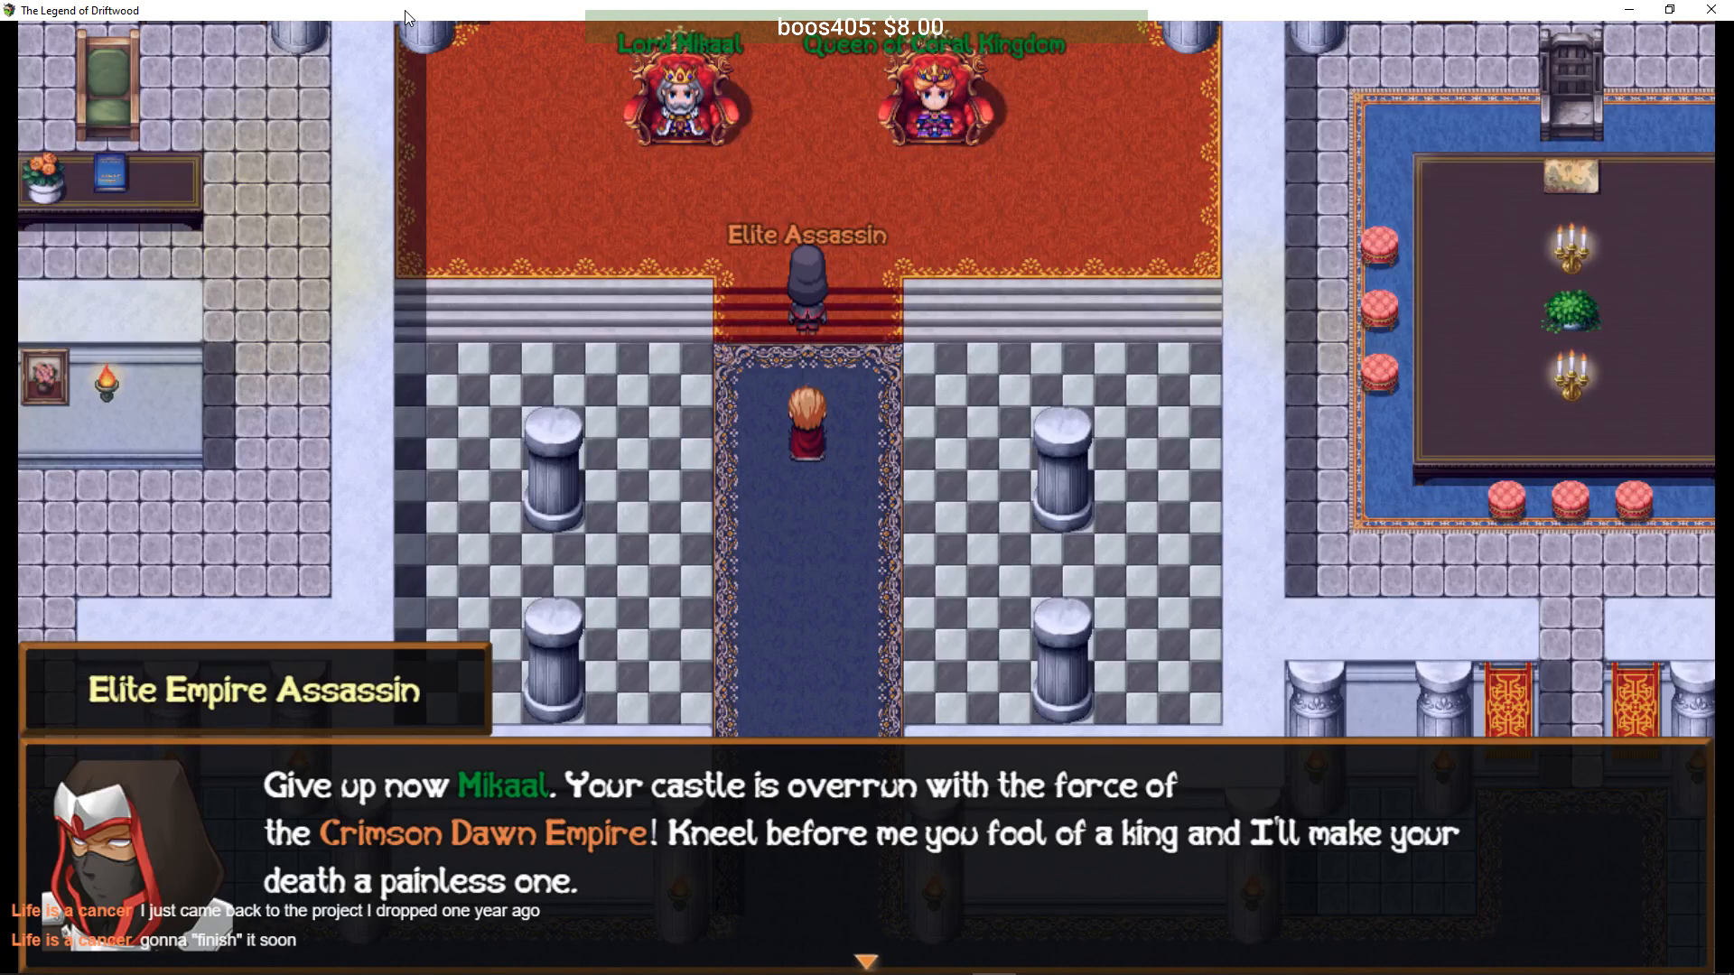
- Read through the assassin's threat and Lord Mikaal's replies in the throne room
key(Return)
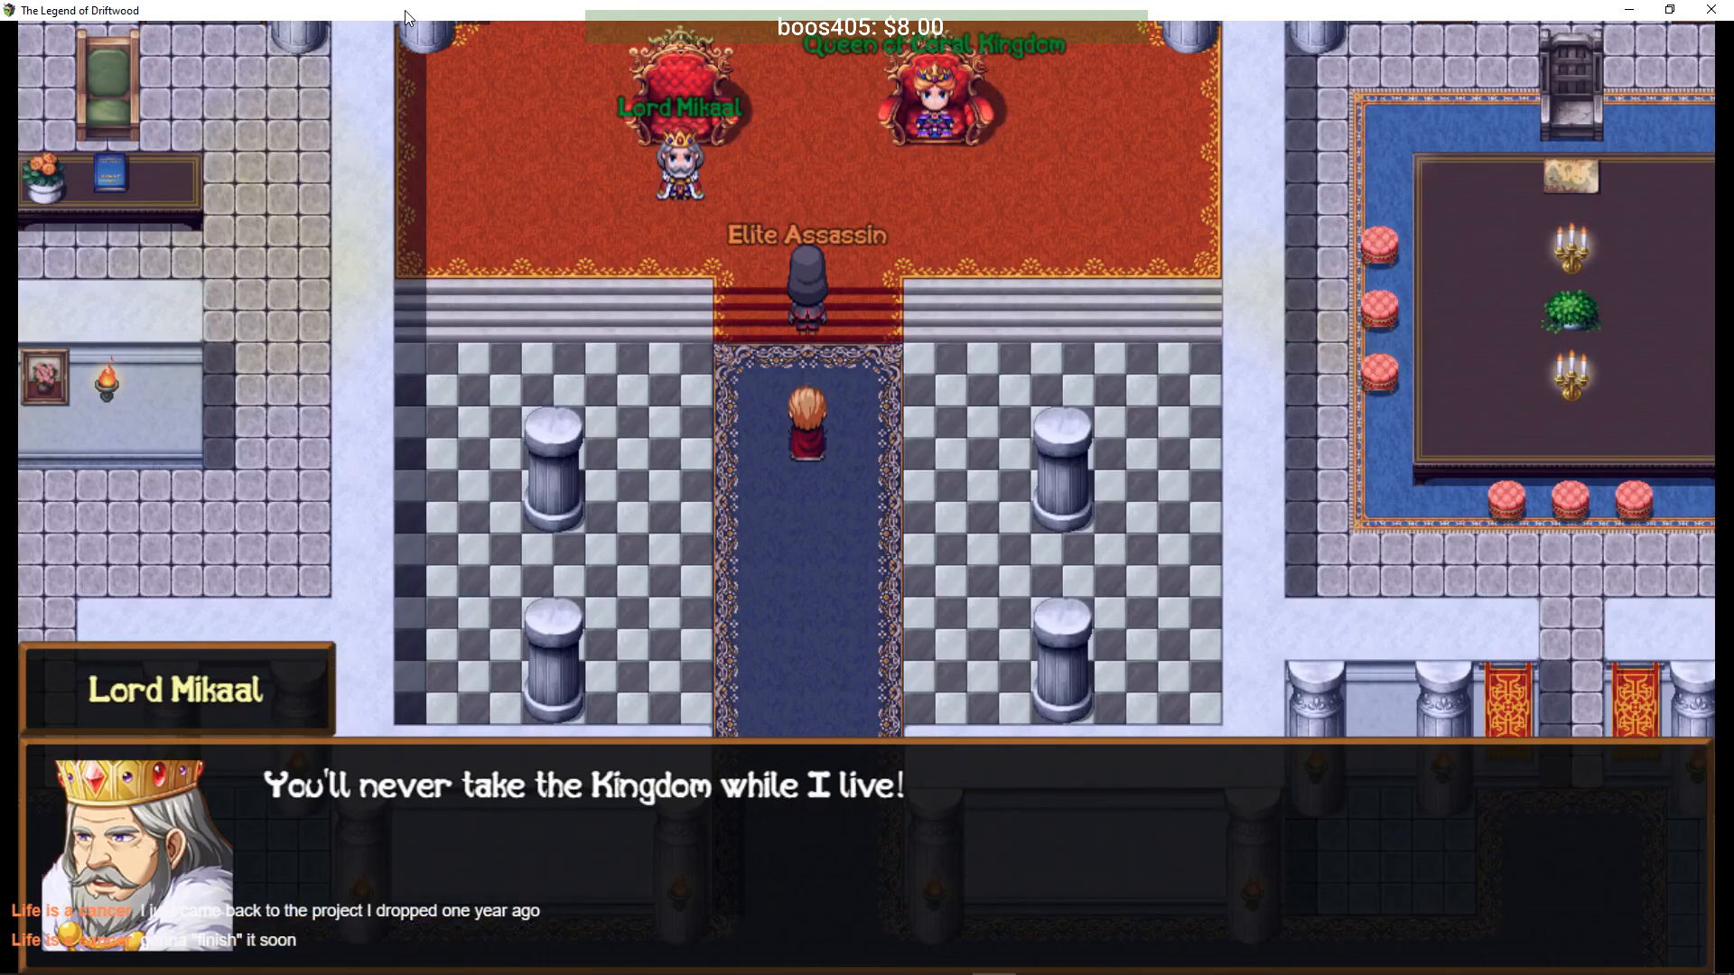
key(Return)
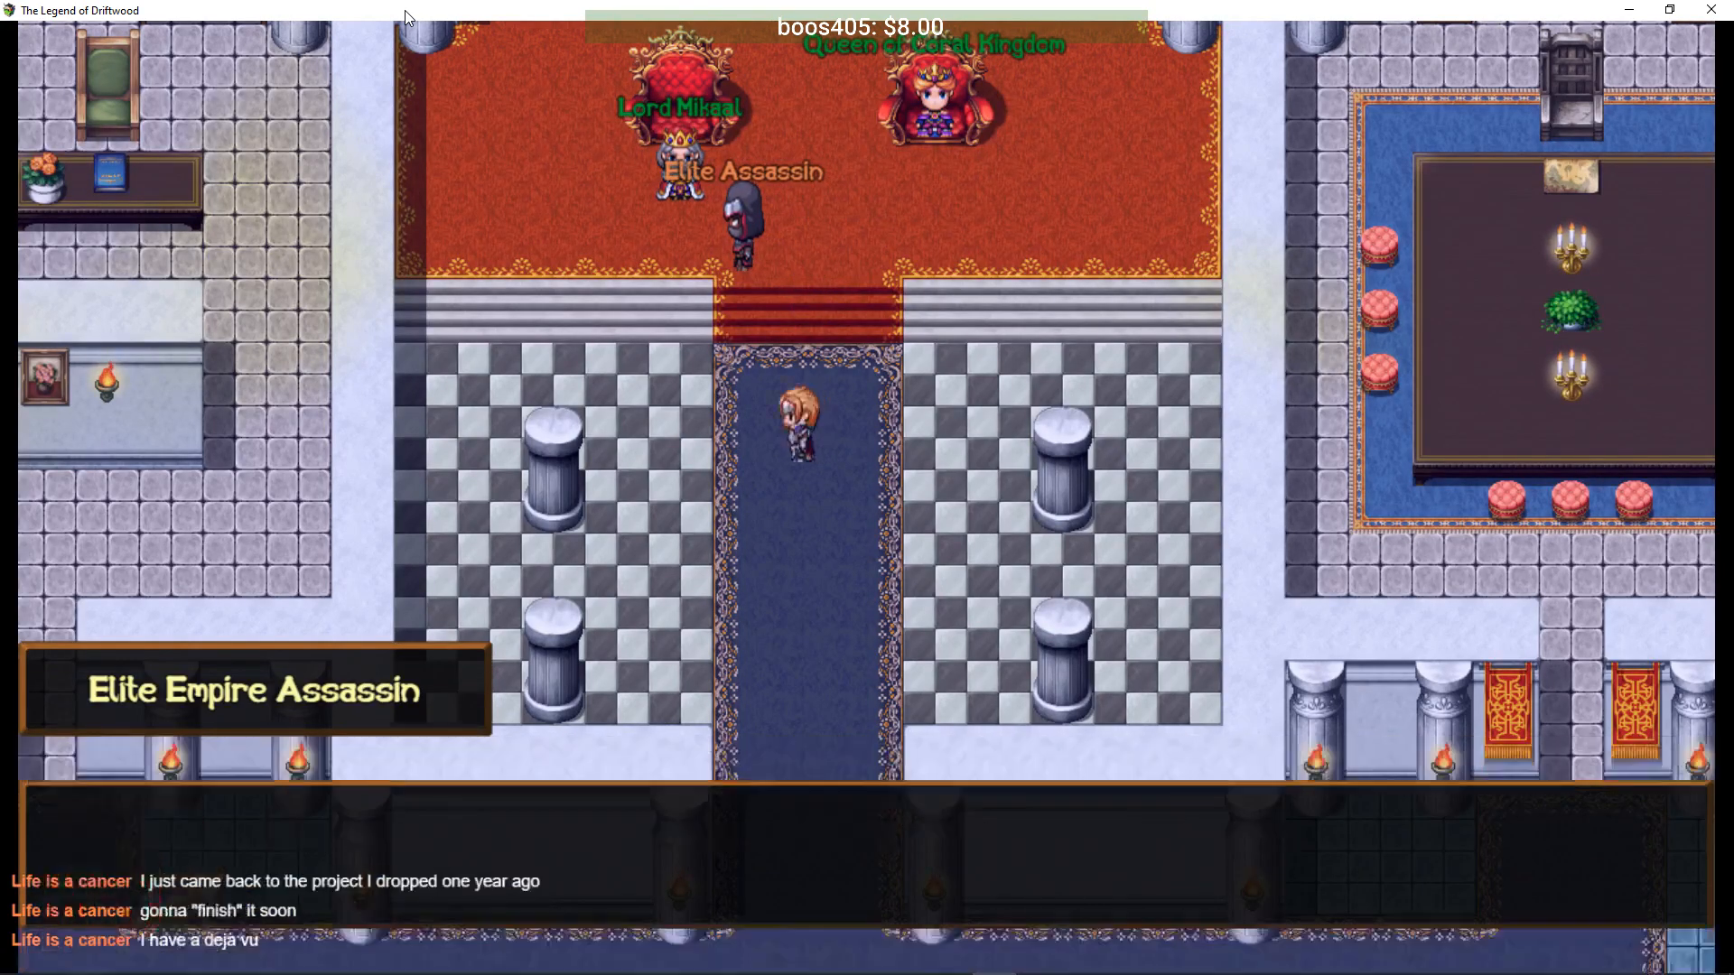
key(Return)
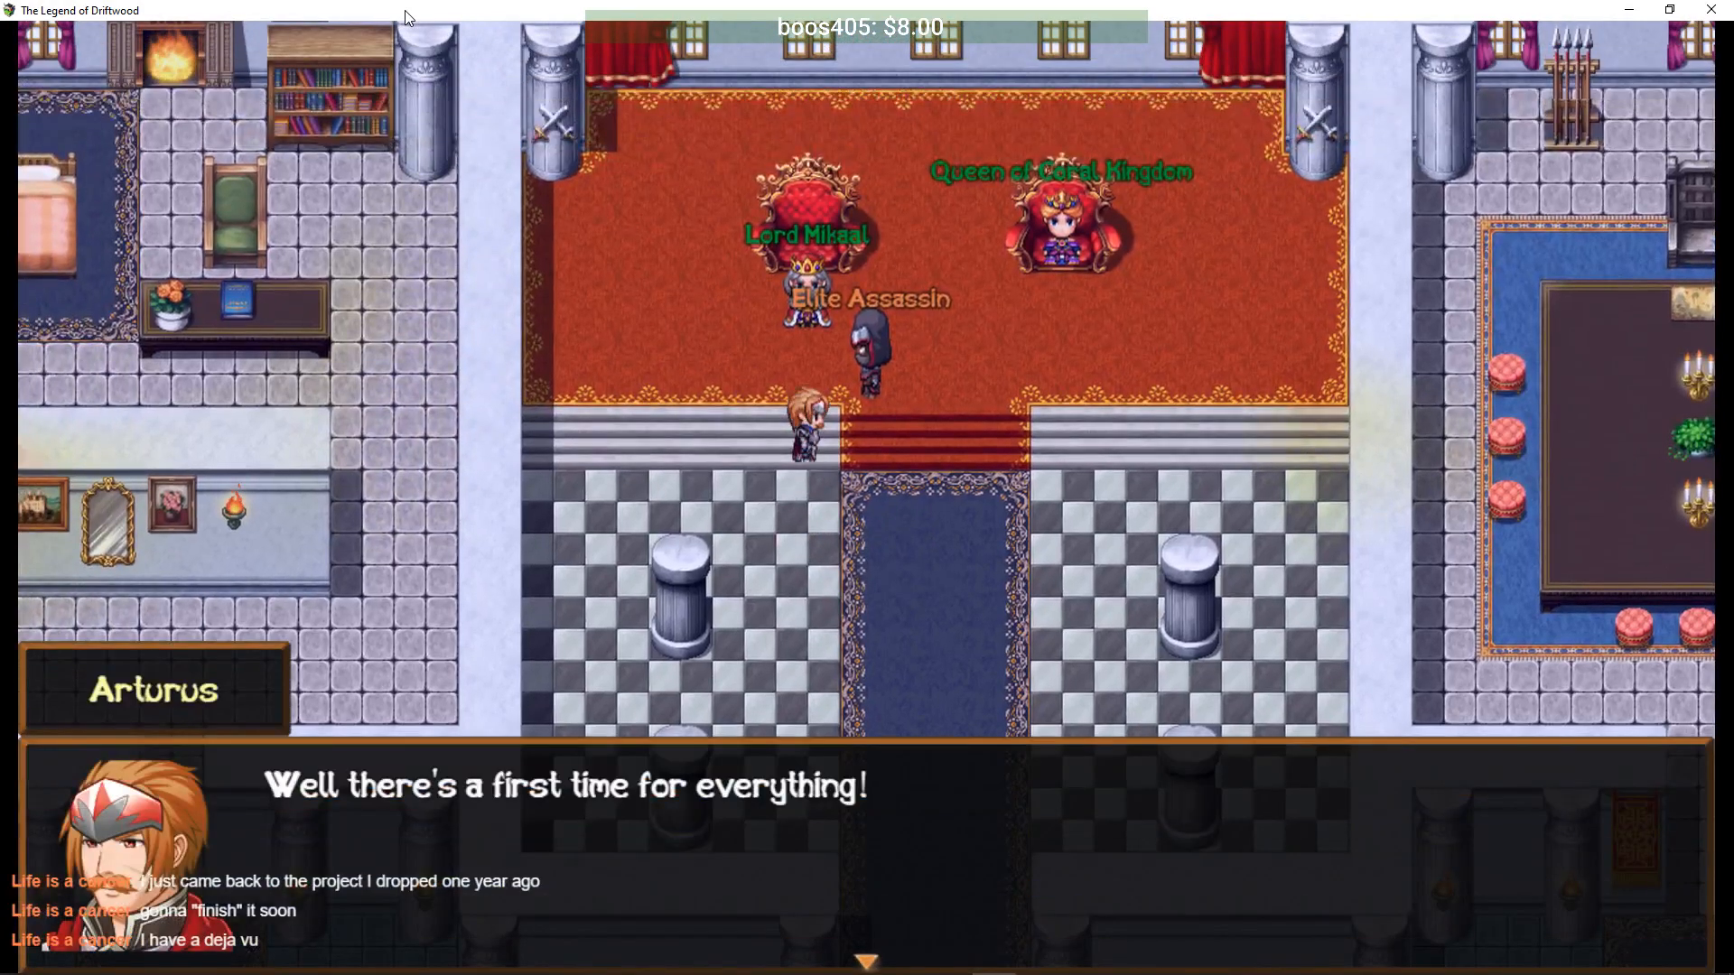
key(Return)
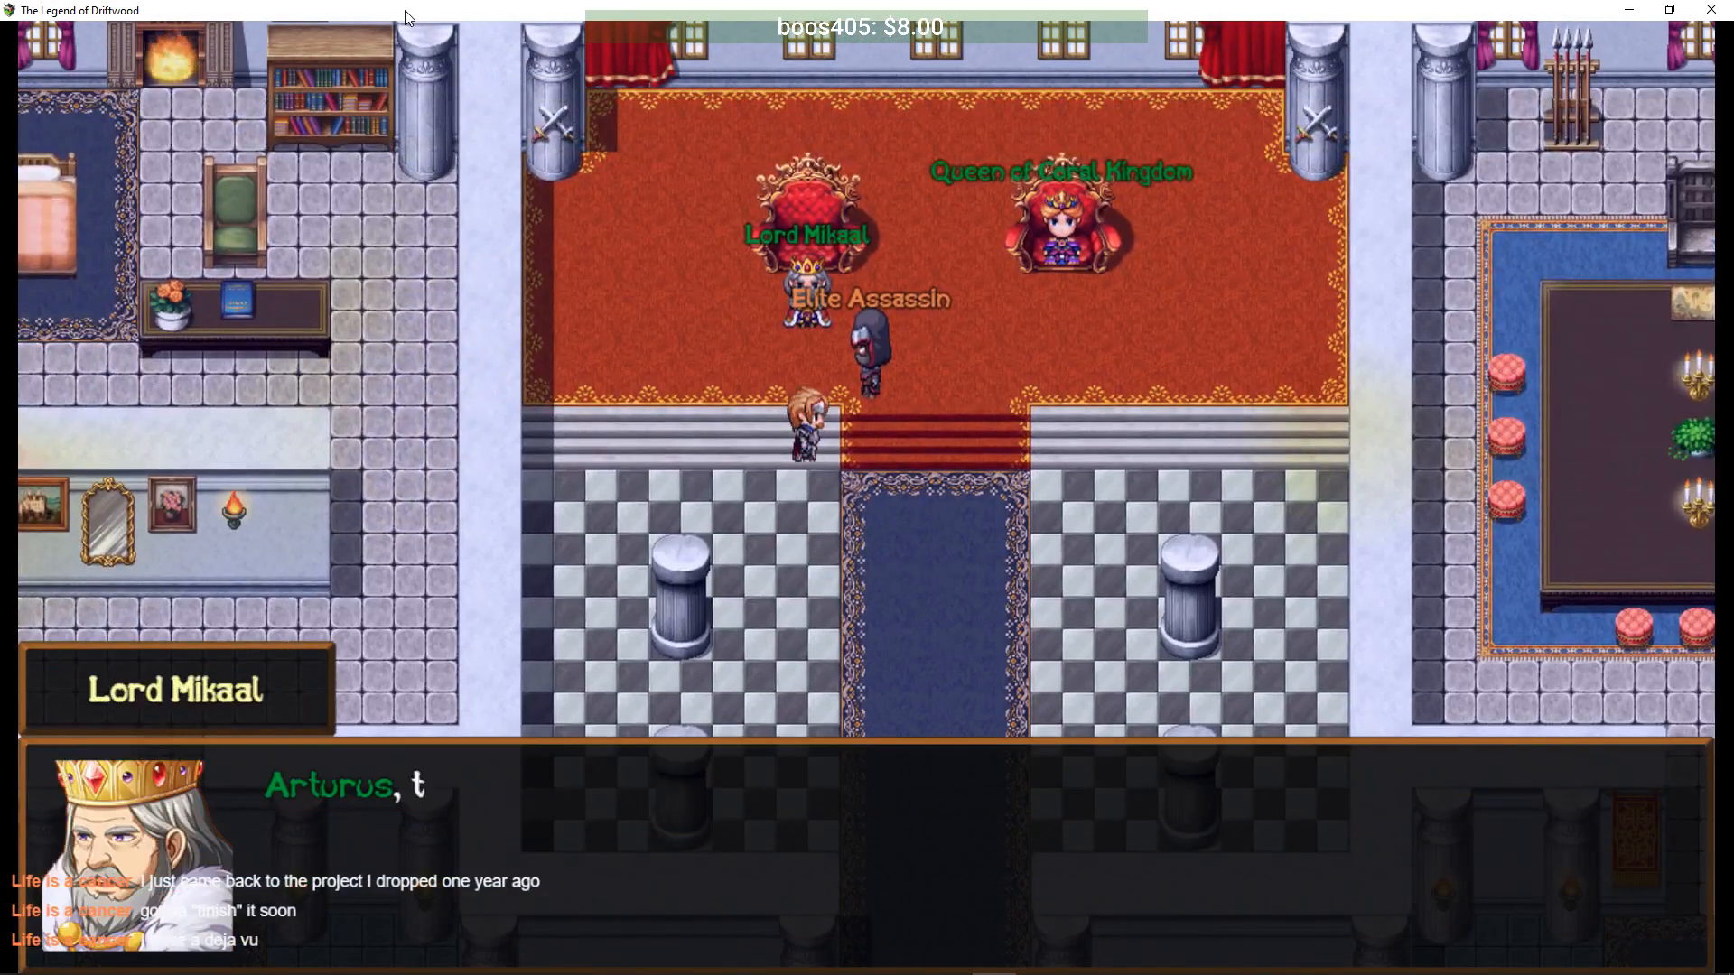
key(Return)
key(Return)
key(Return)
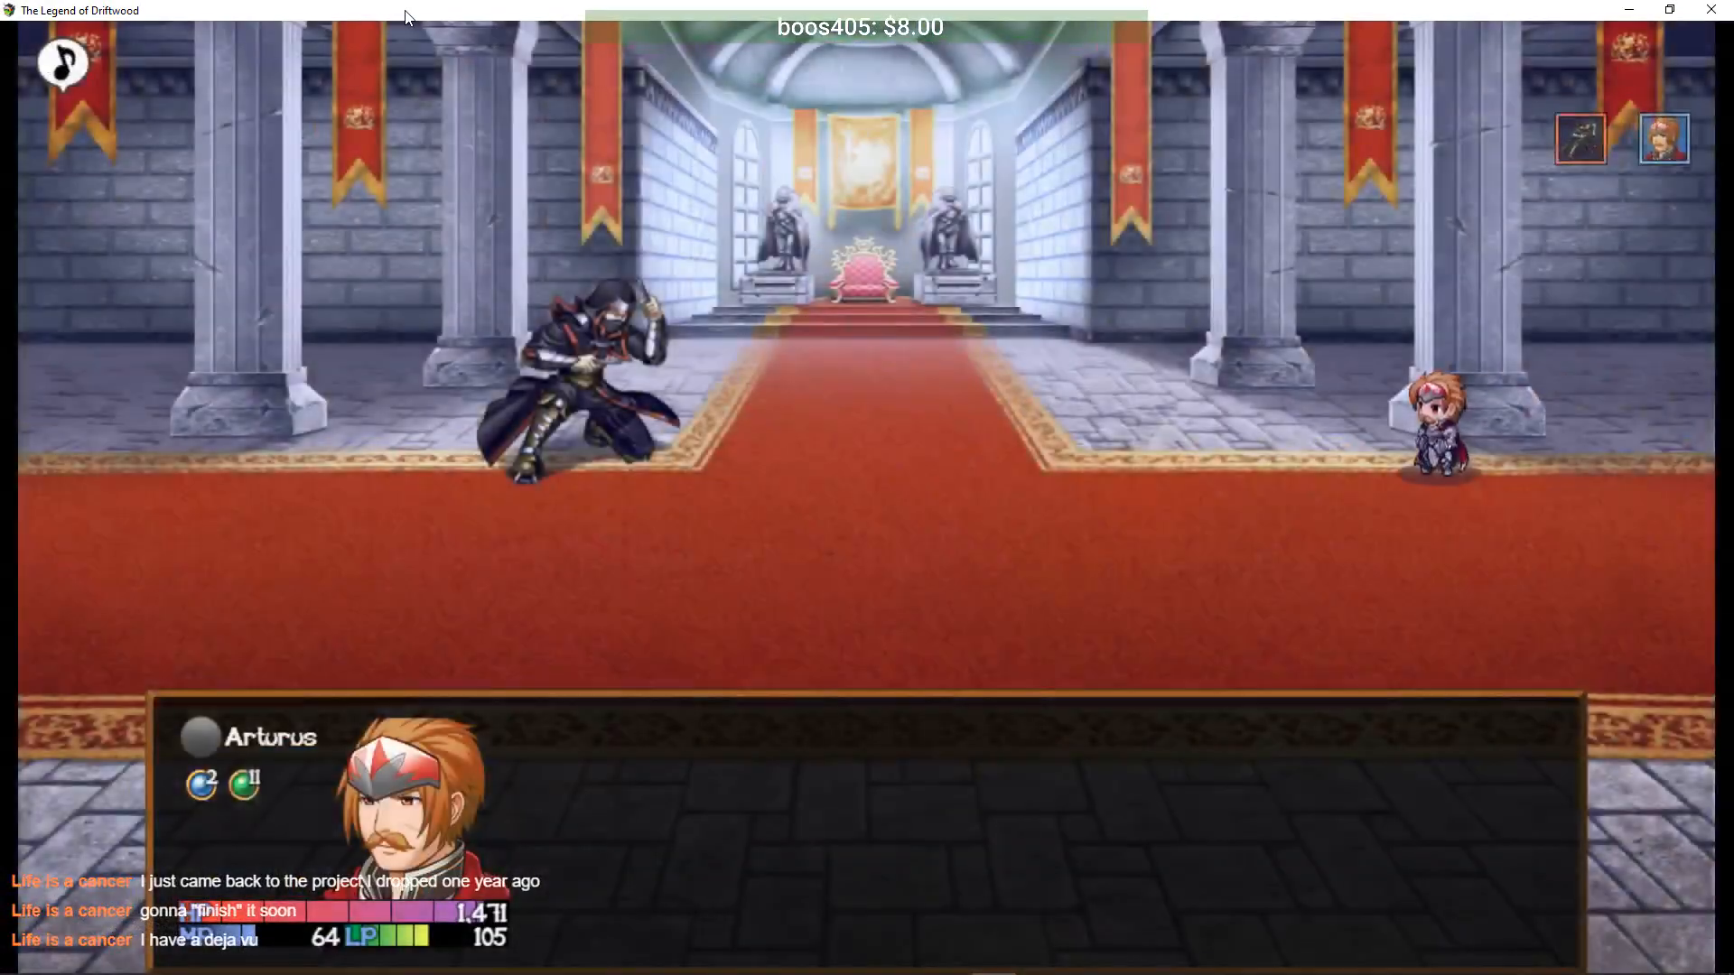
- Cast Protection on Arturus, then unleash Blade Rush on all enemies
key(Down)
key(Return)
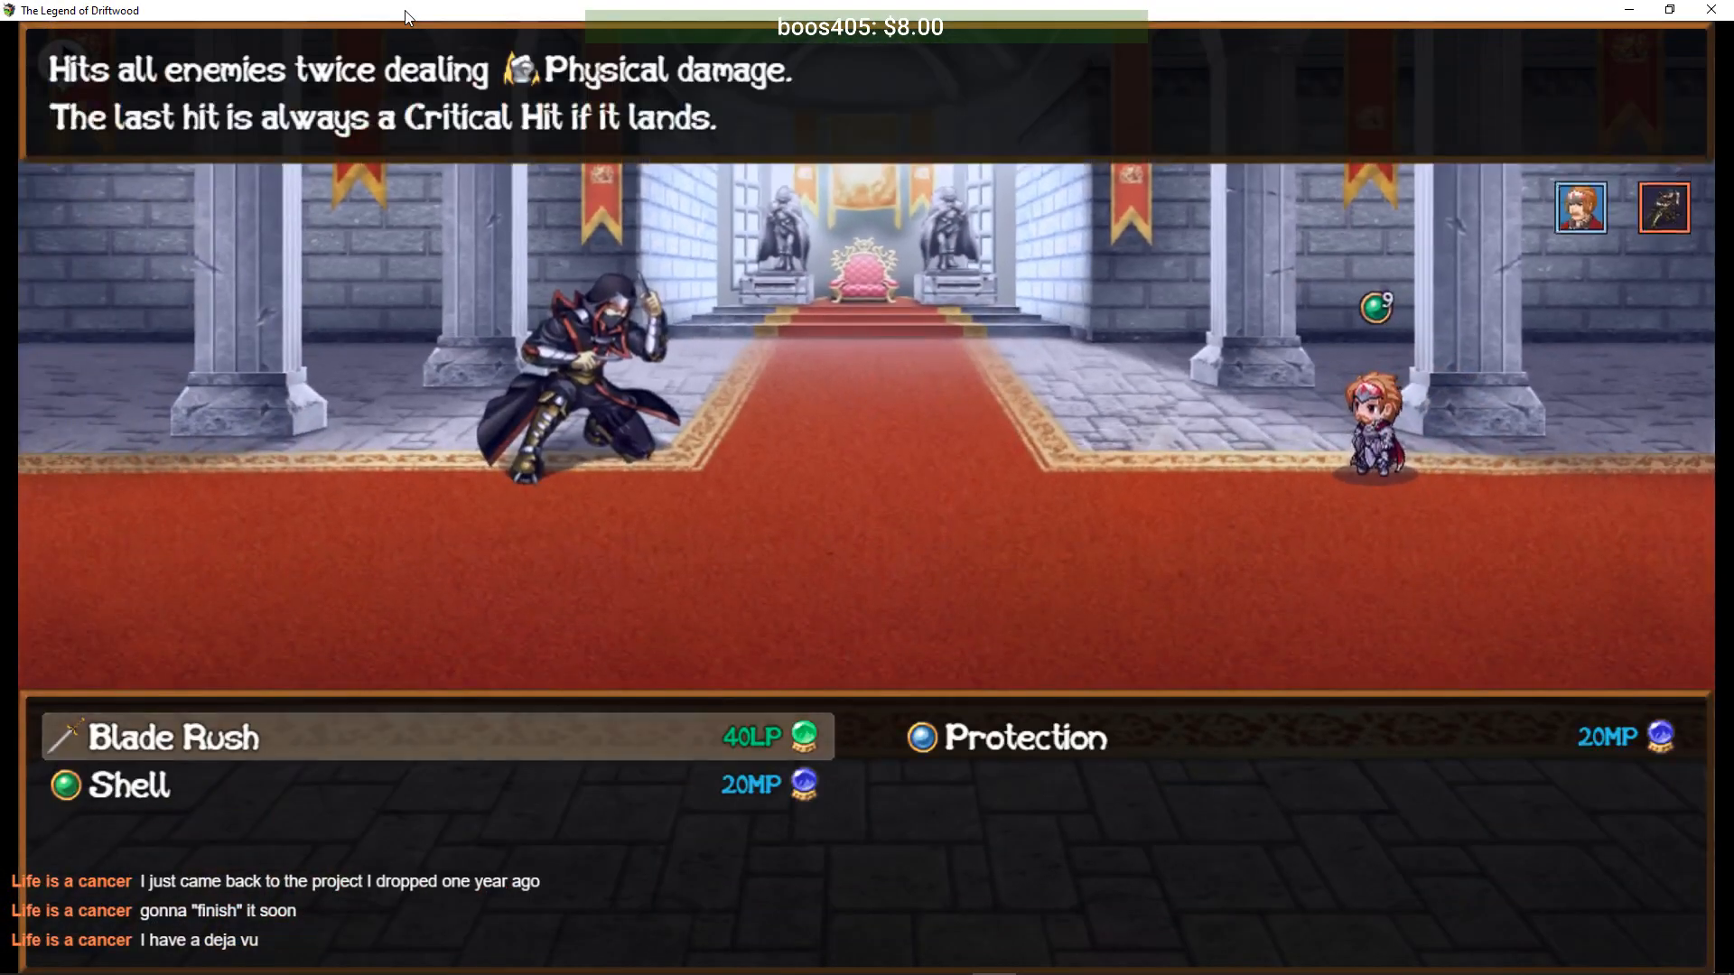
key(Right)
key(Return)
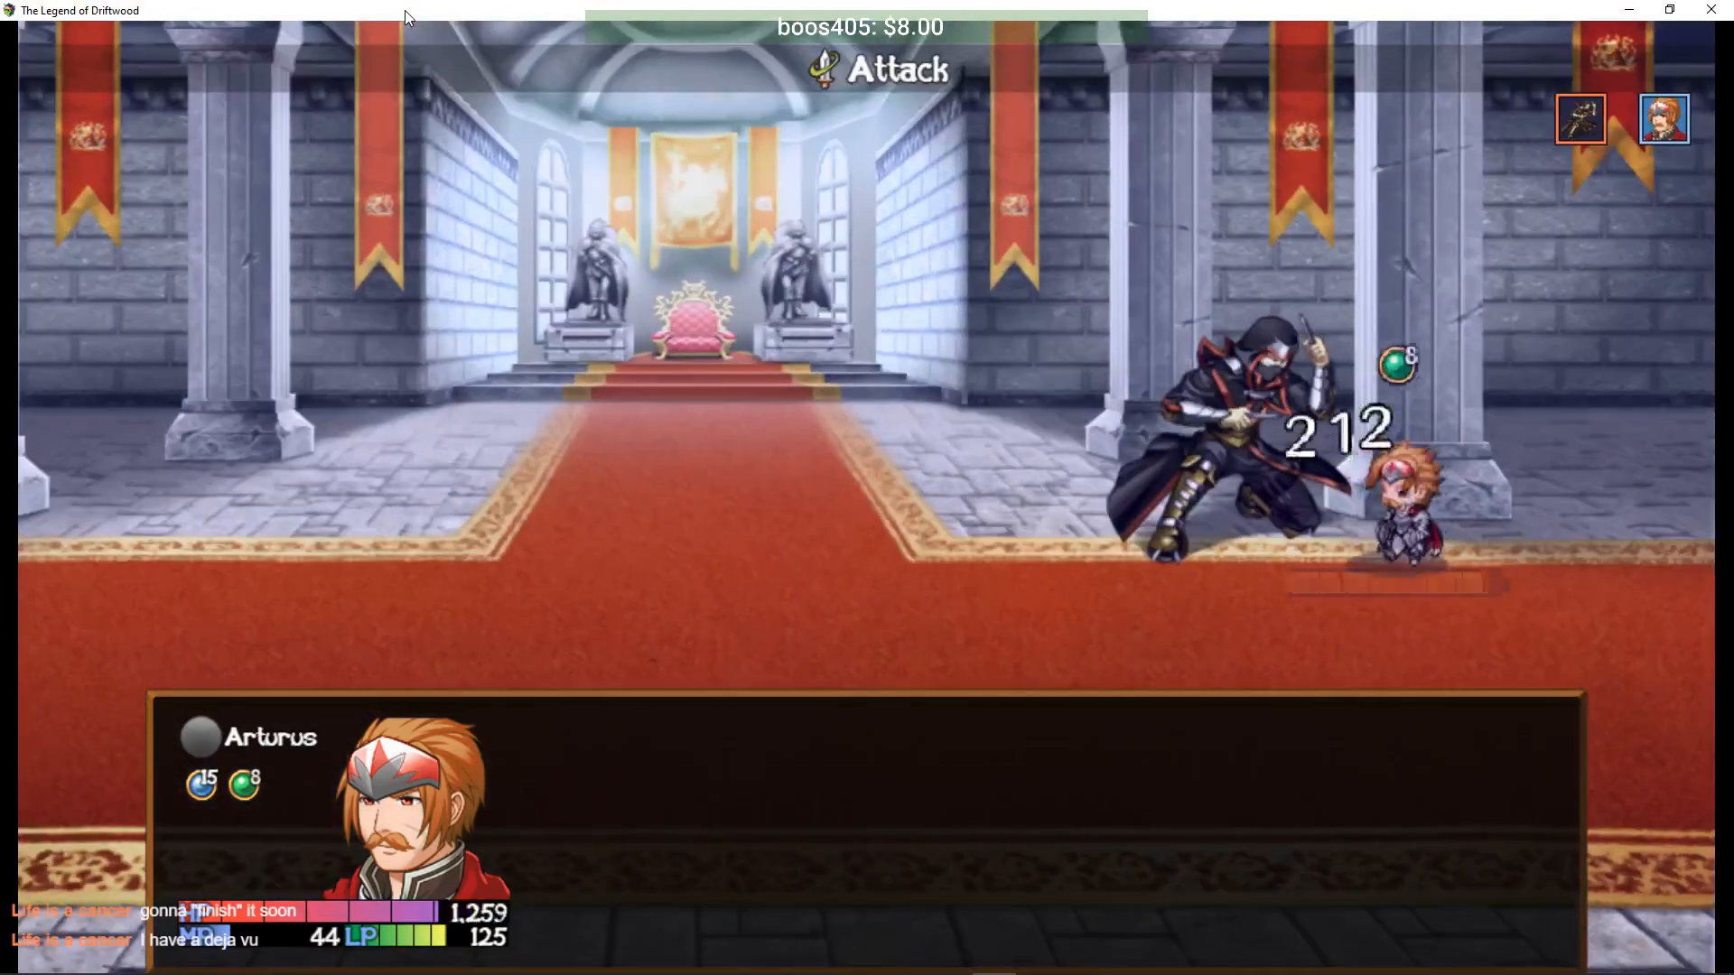
key(Down)
key(Return)
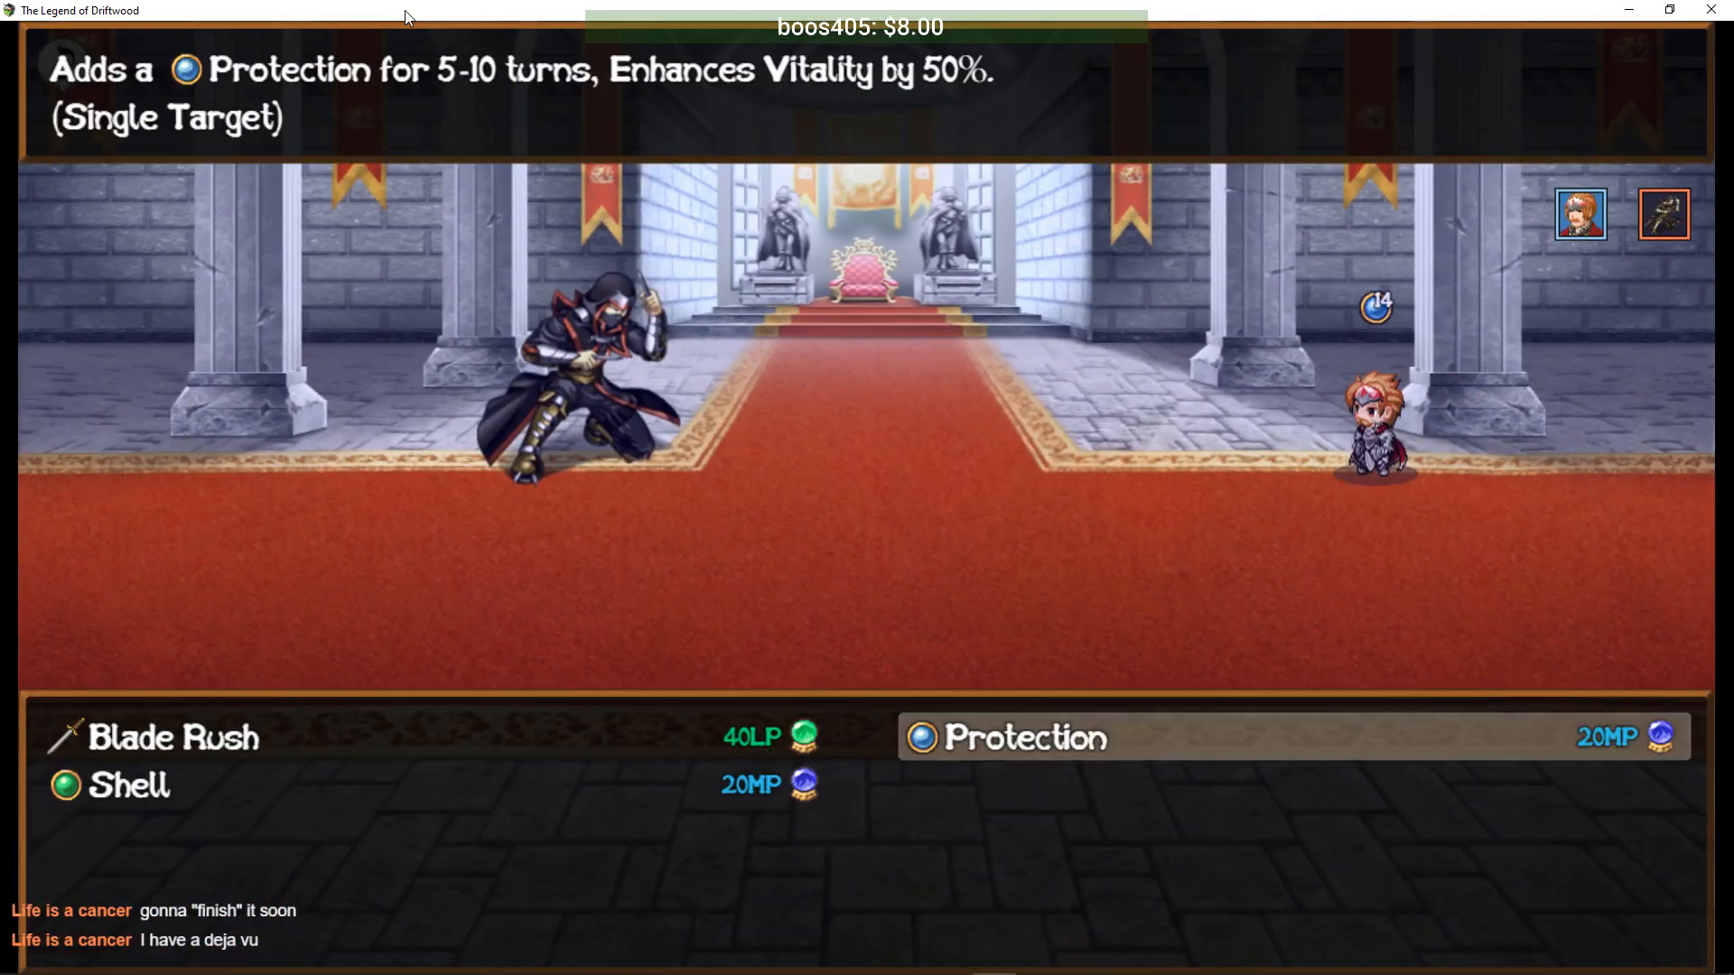
key(Left)
key(Return)
key(Return)
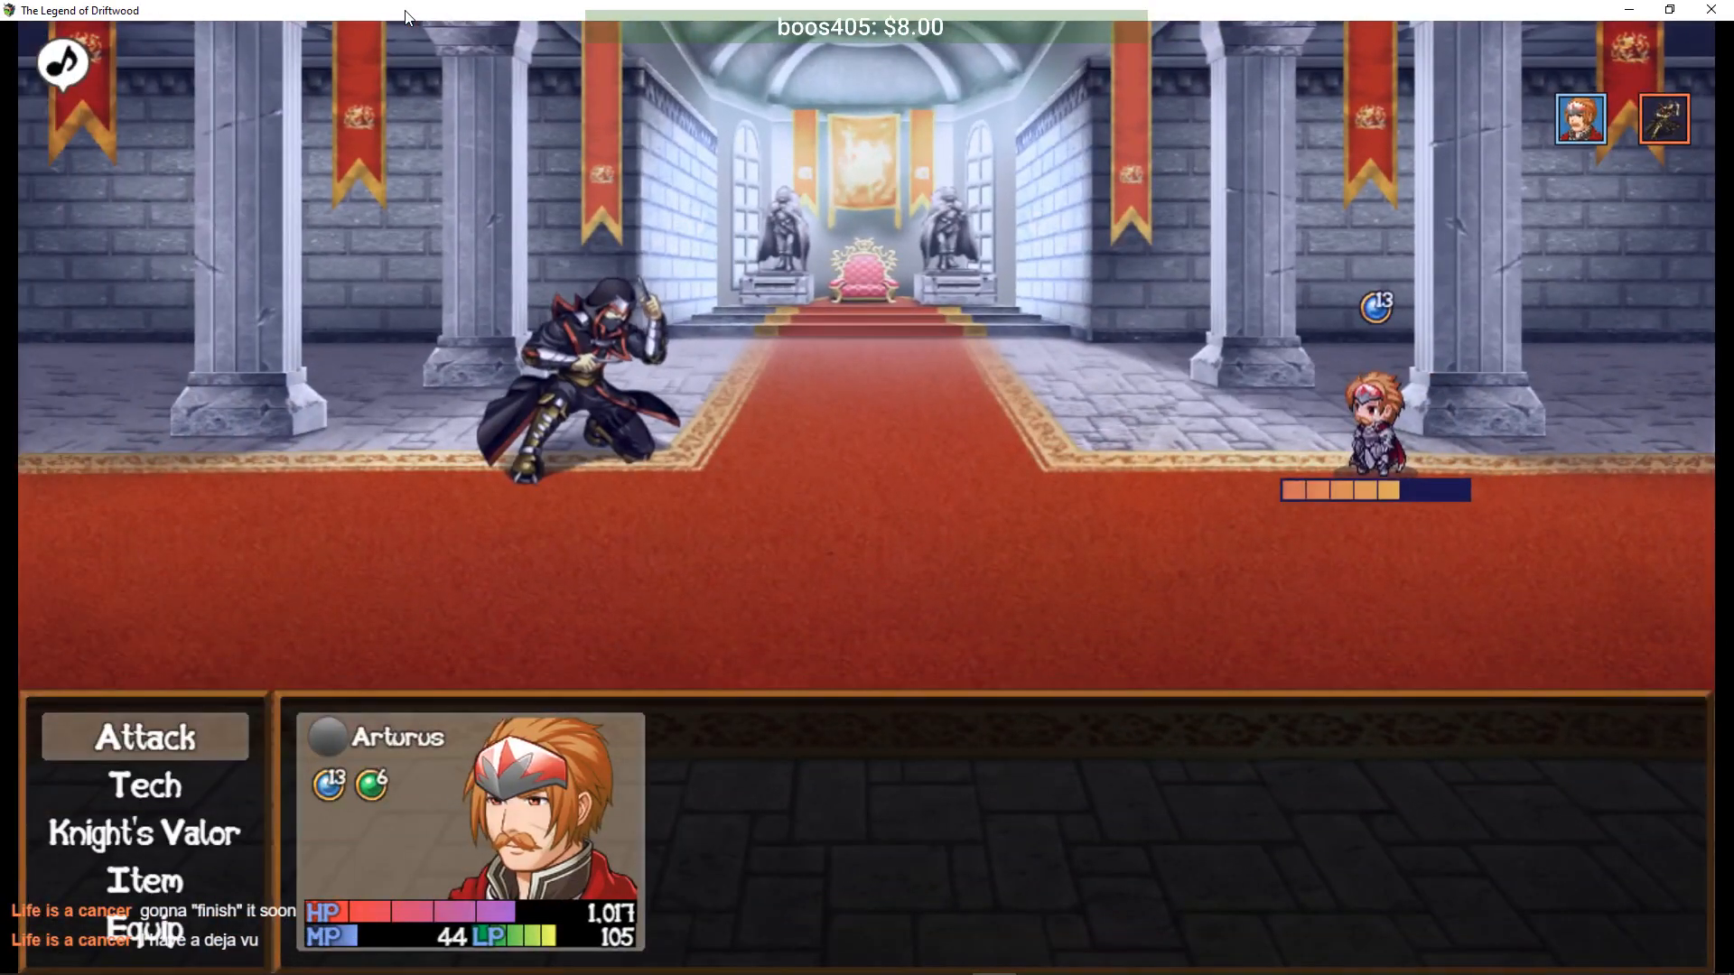
- Heal and buff Arturus with Knight's Valor
key(Return)
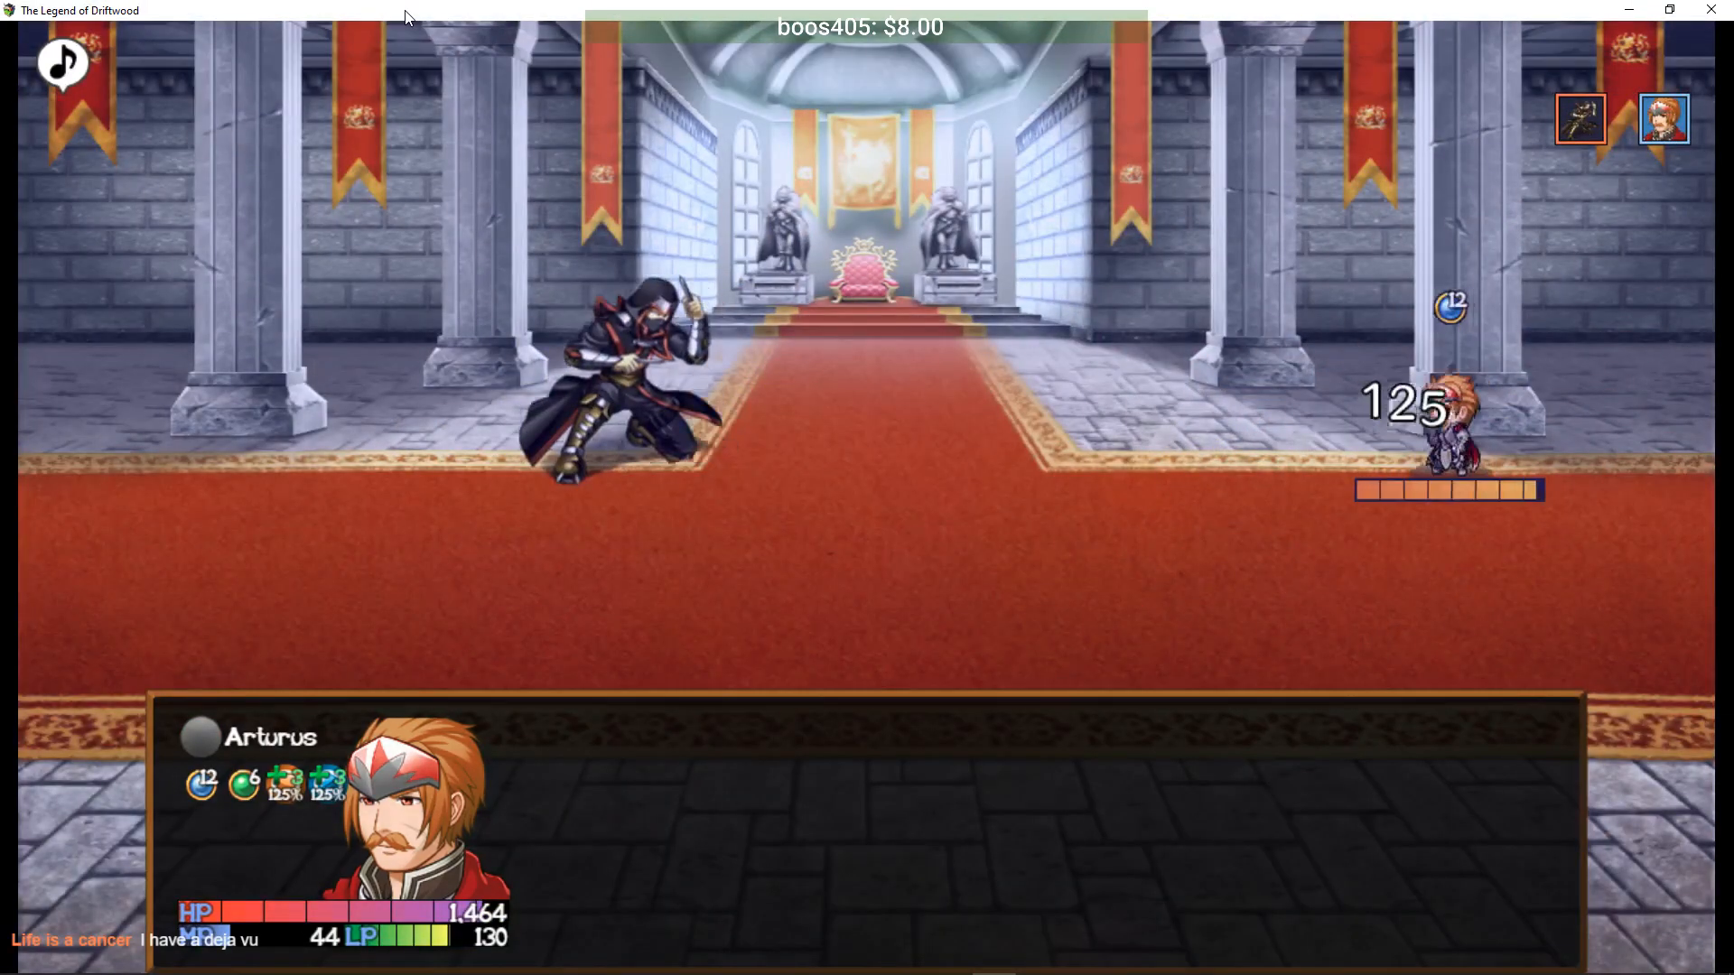
key(Down)
key(Return)
key(Return)
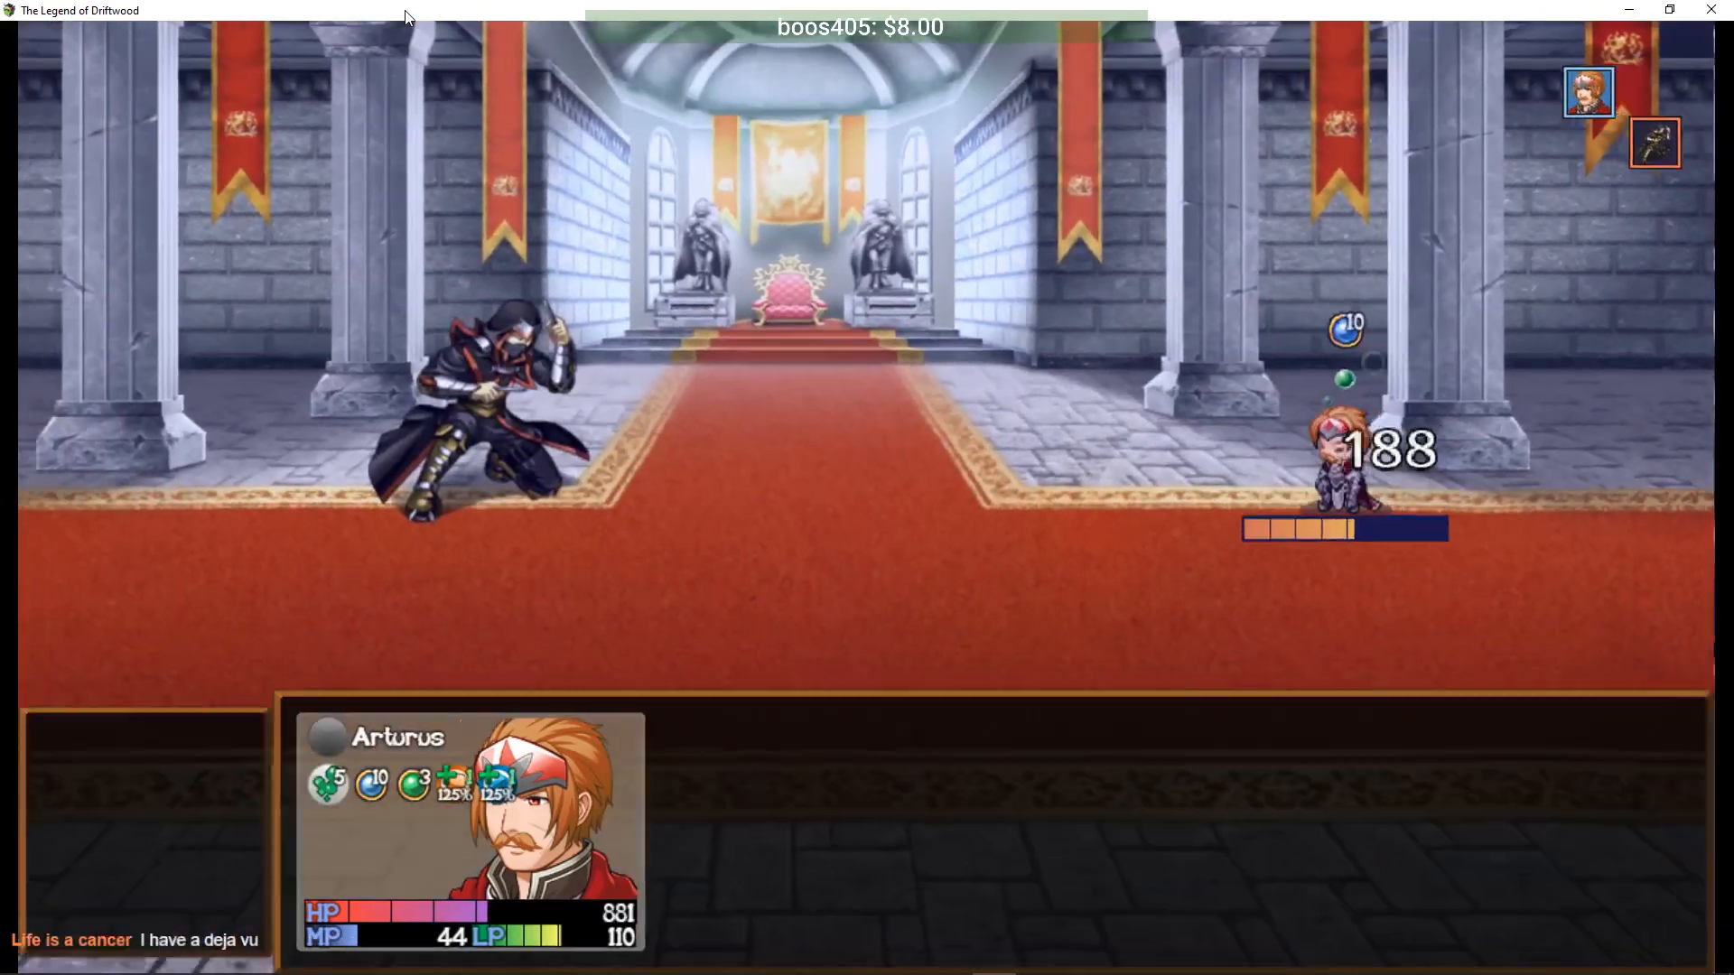
key(Down)
key(Down)
key(Return)
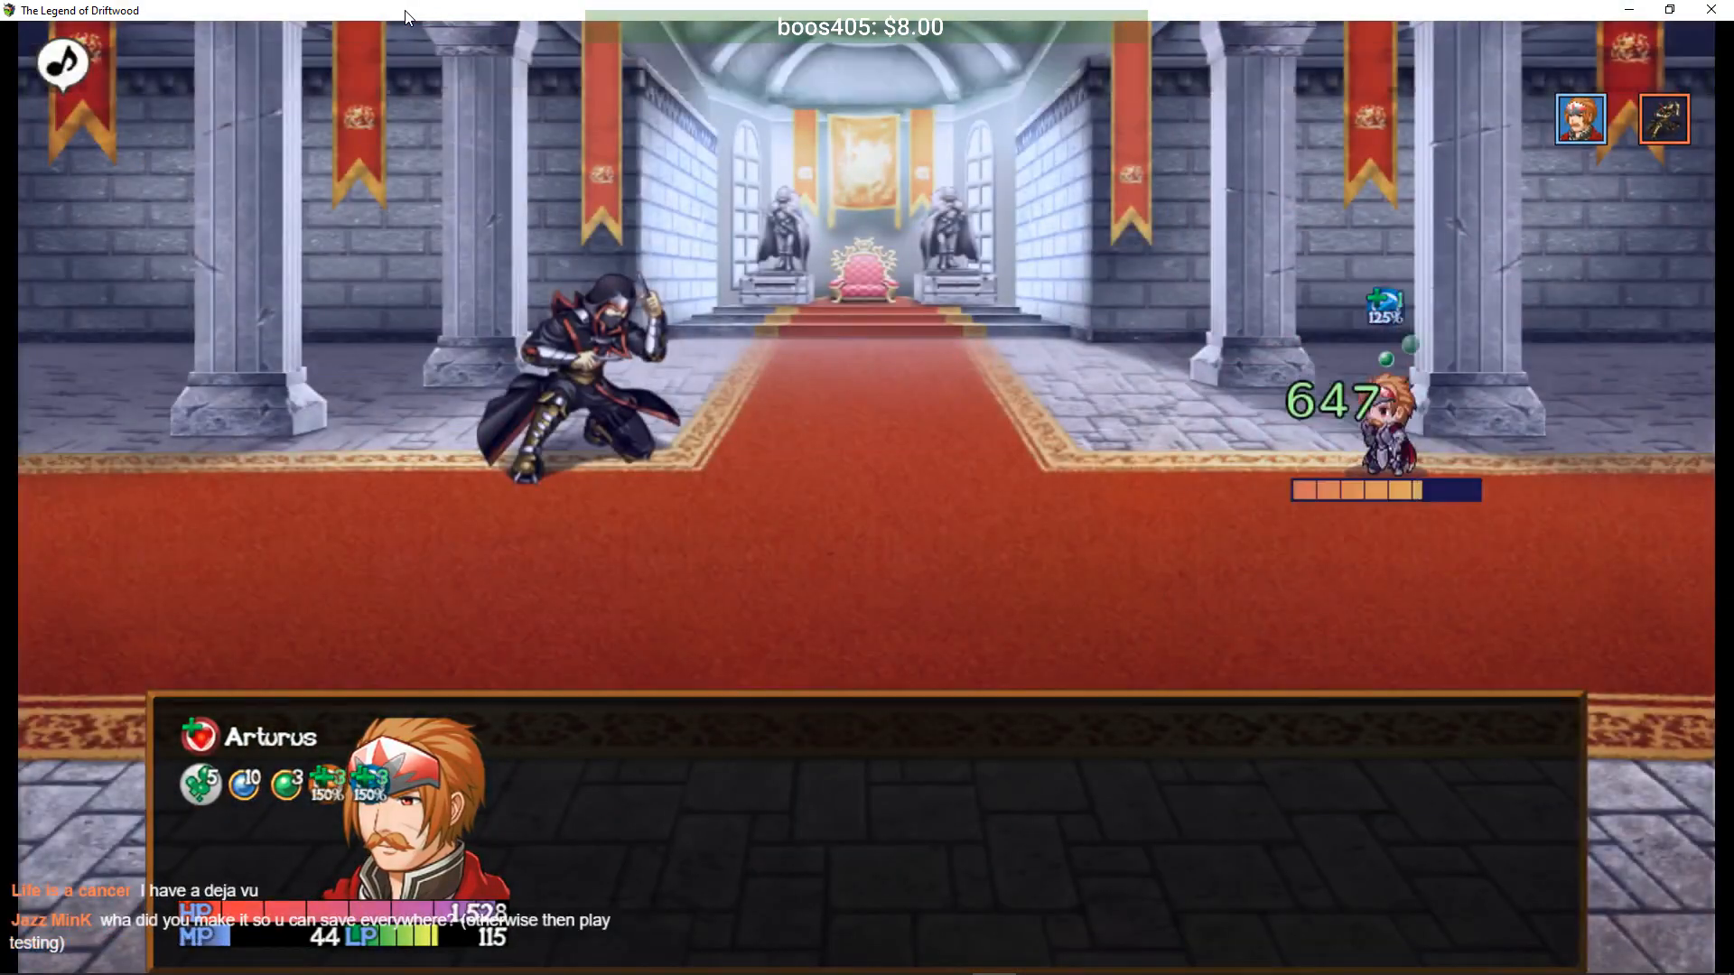
- Go back into the Tech skill list on the next turns and pick Protection
key(Down)
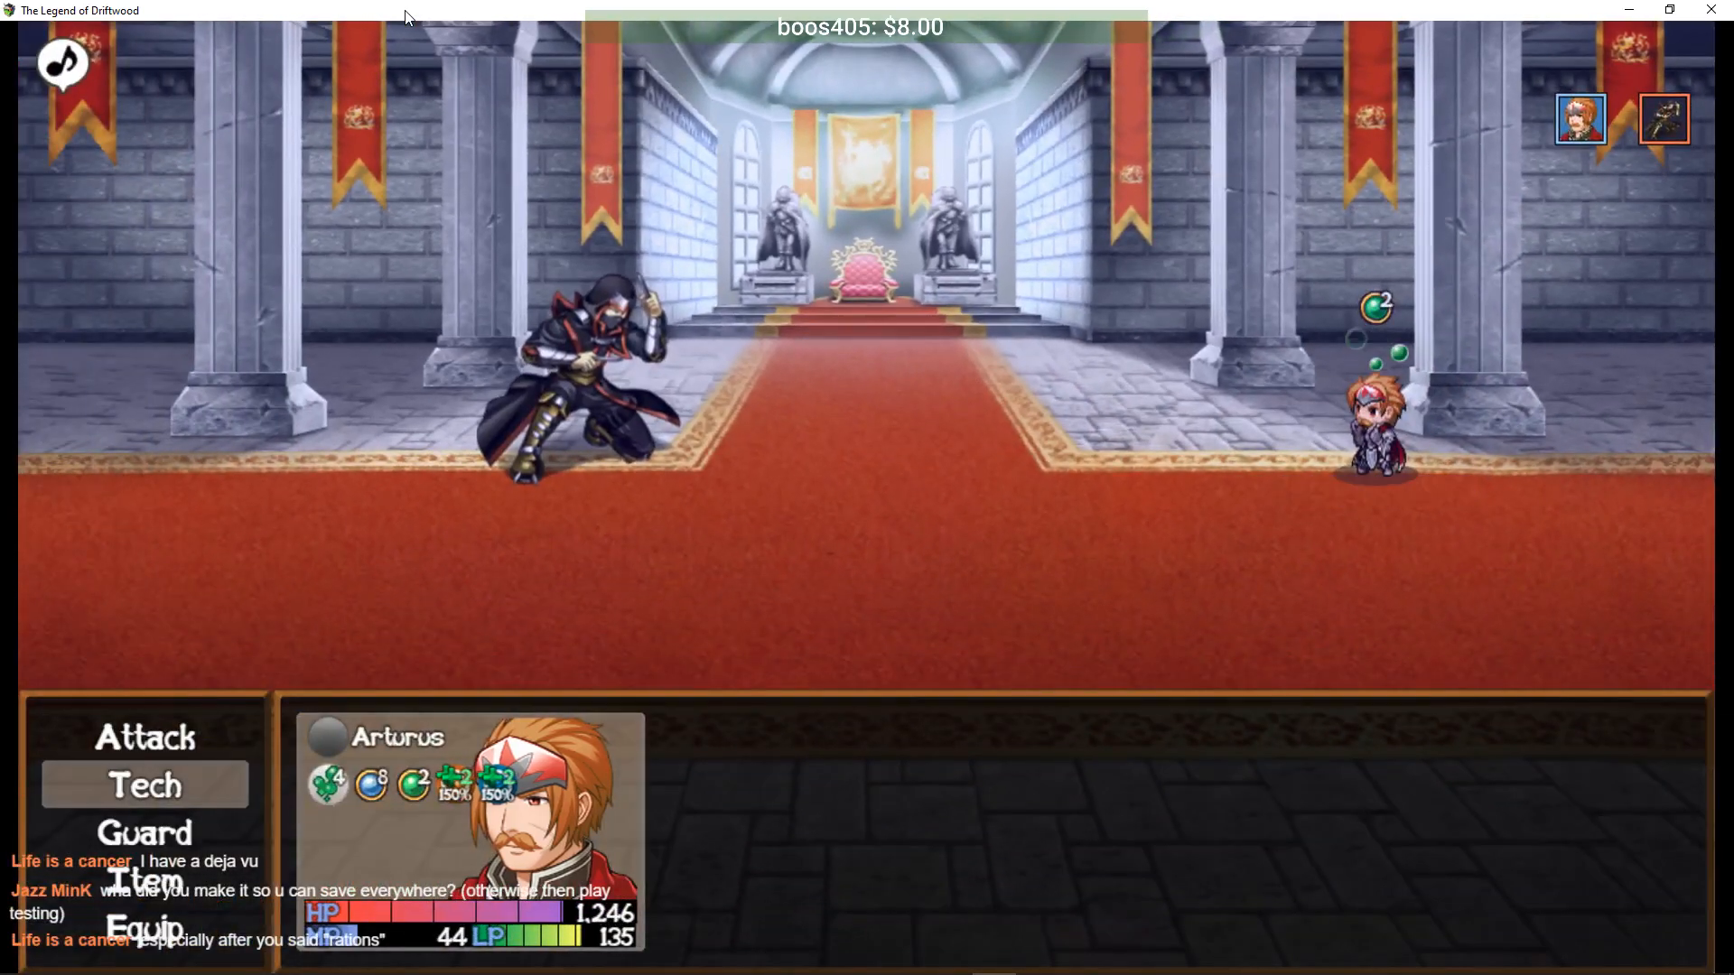
key(Return)
key(Return)
key(Return)
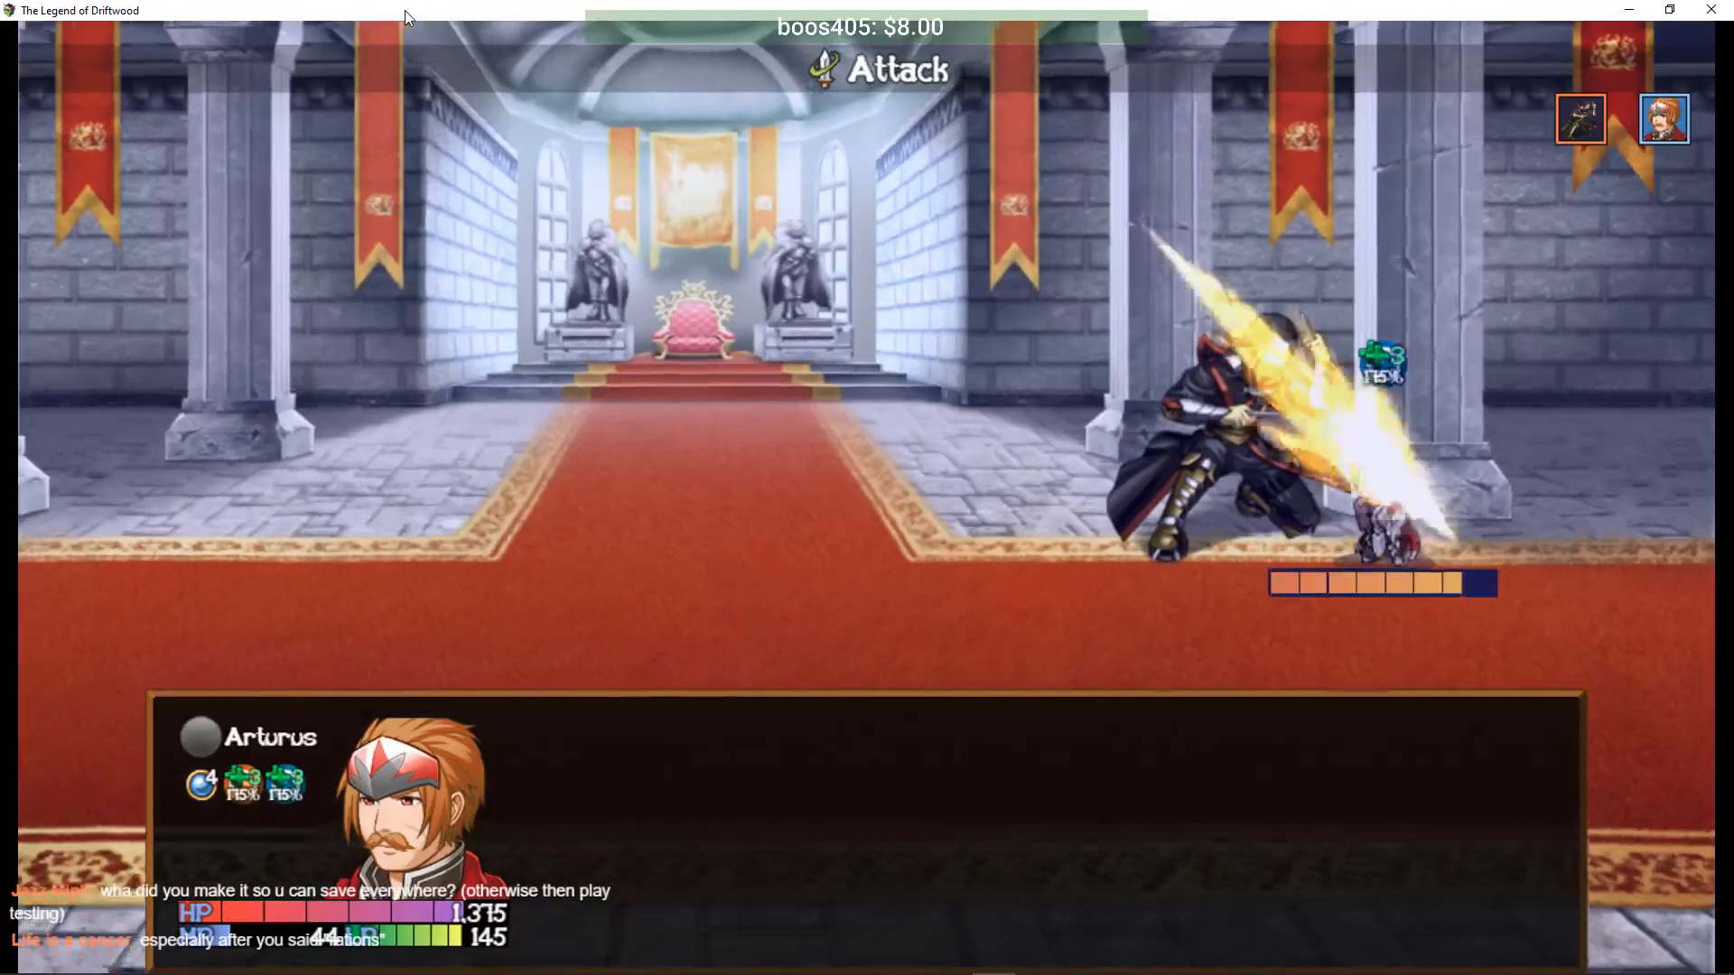
key(Down)
key(Return)
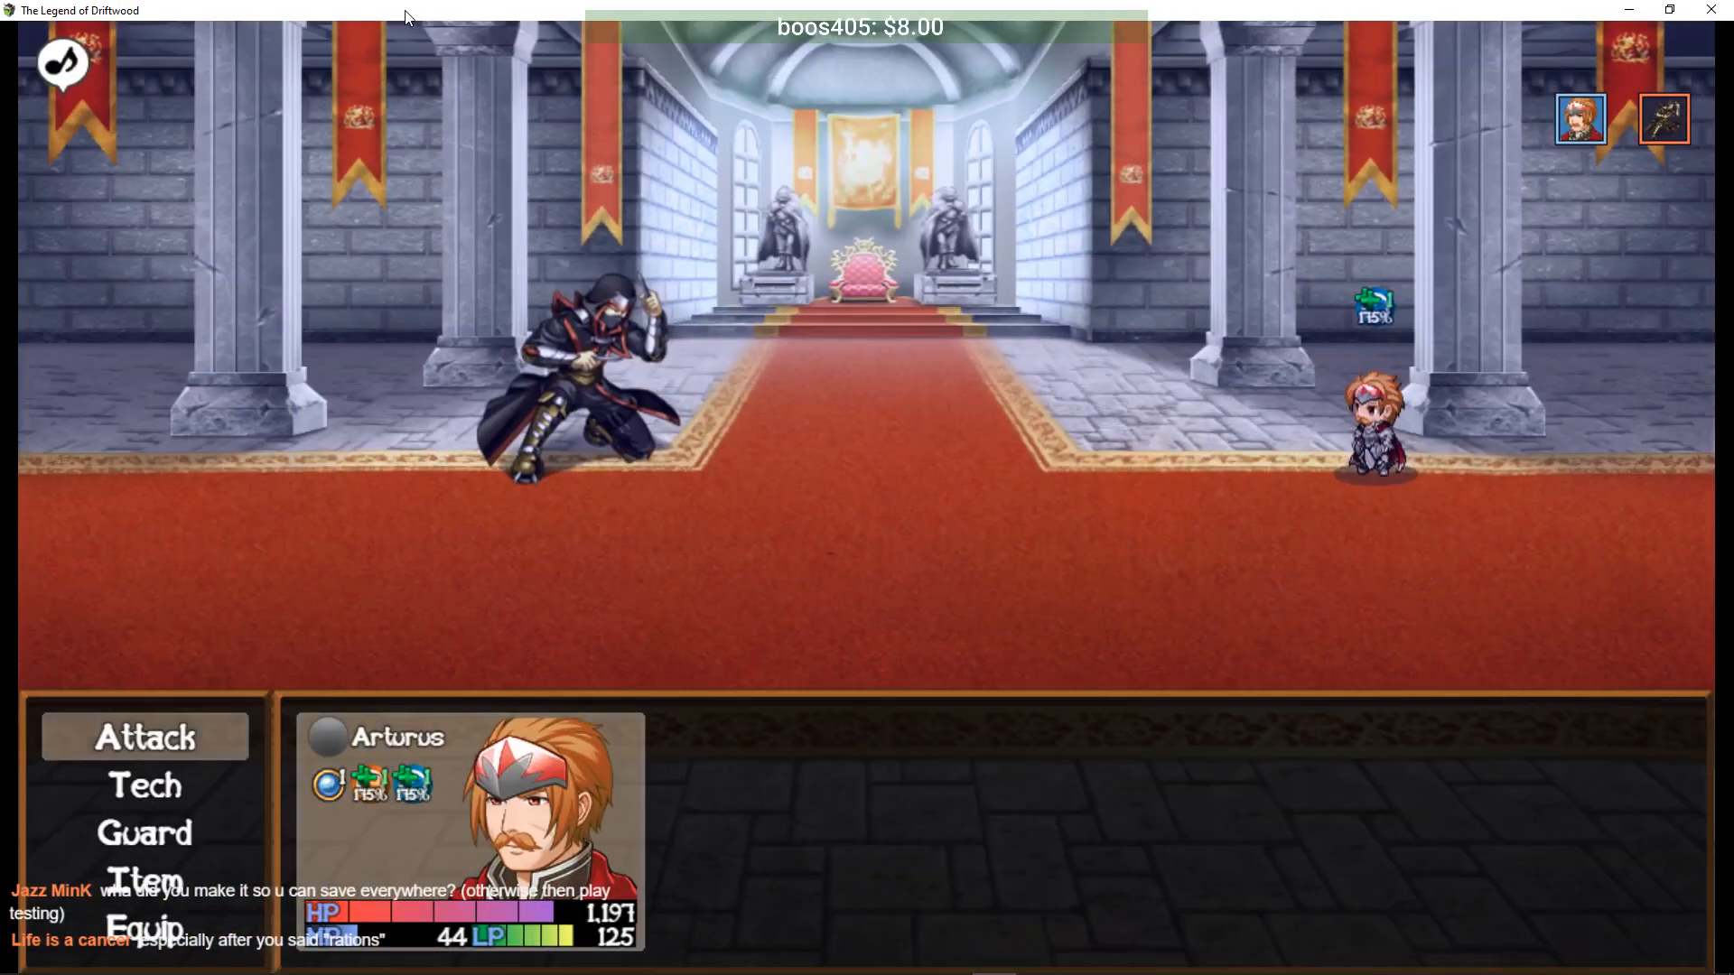
key(Down)
key(Return)
- Shield Arturus with Protection, heal with Knight's Valor, then hit the assassin with Blade Rush
key(Right)
key(Return)
key(Return)
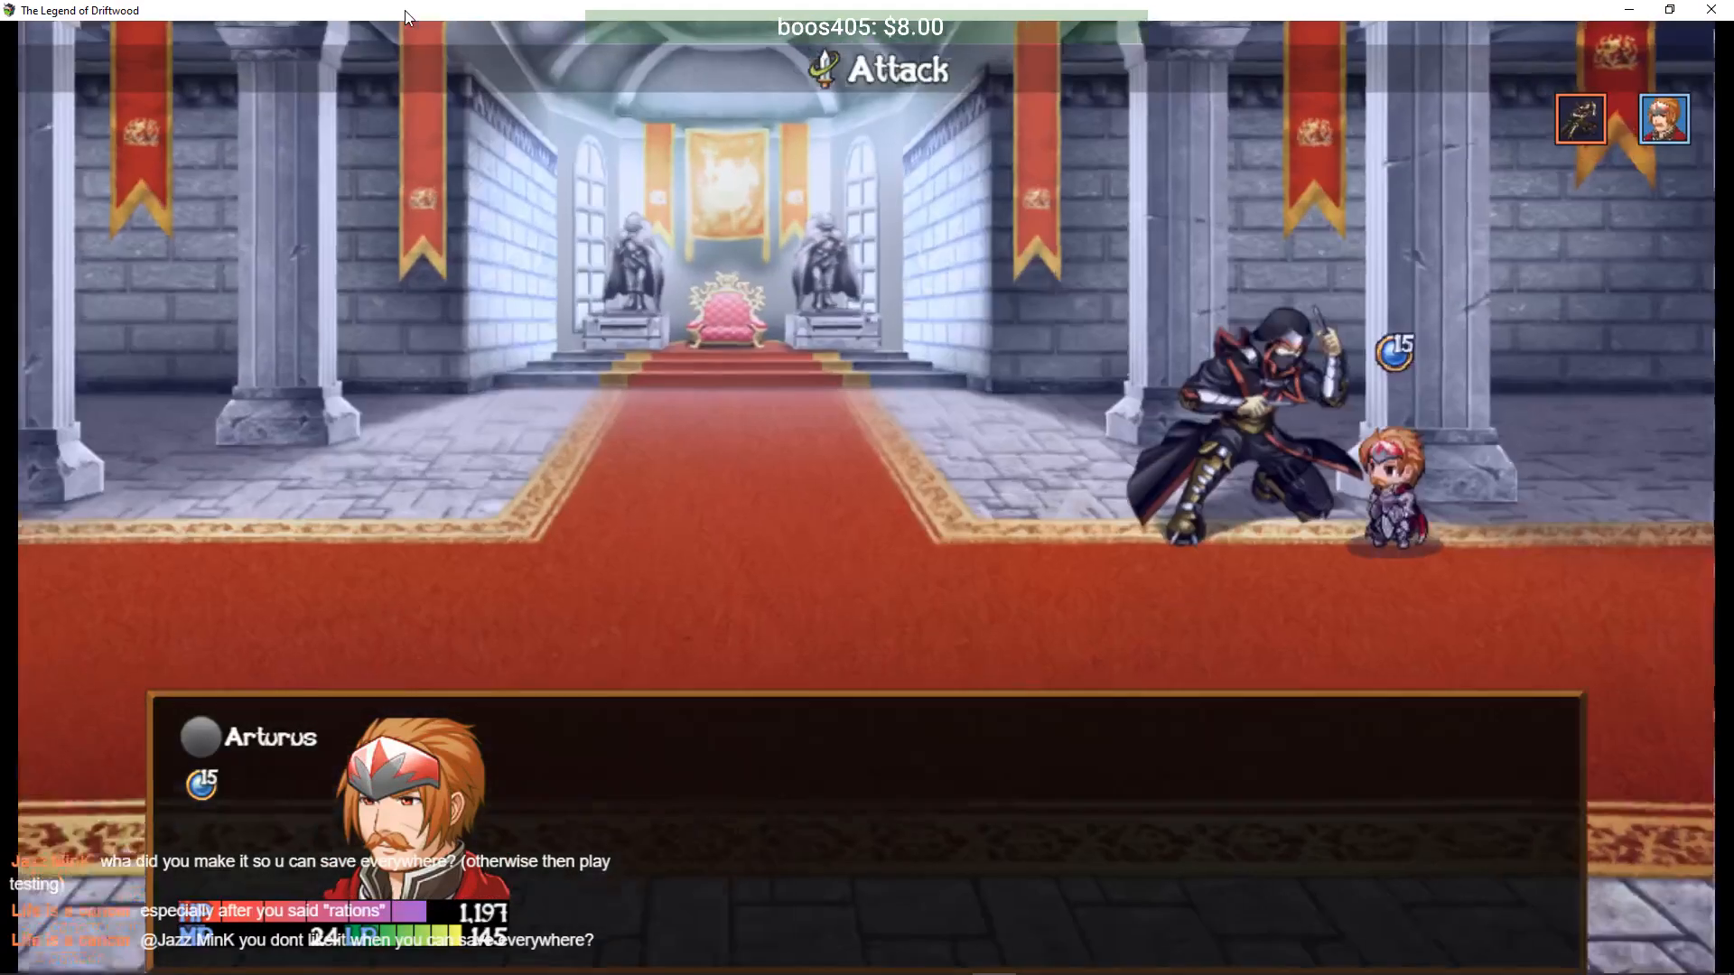
key(Return)
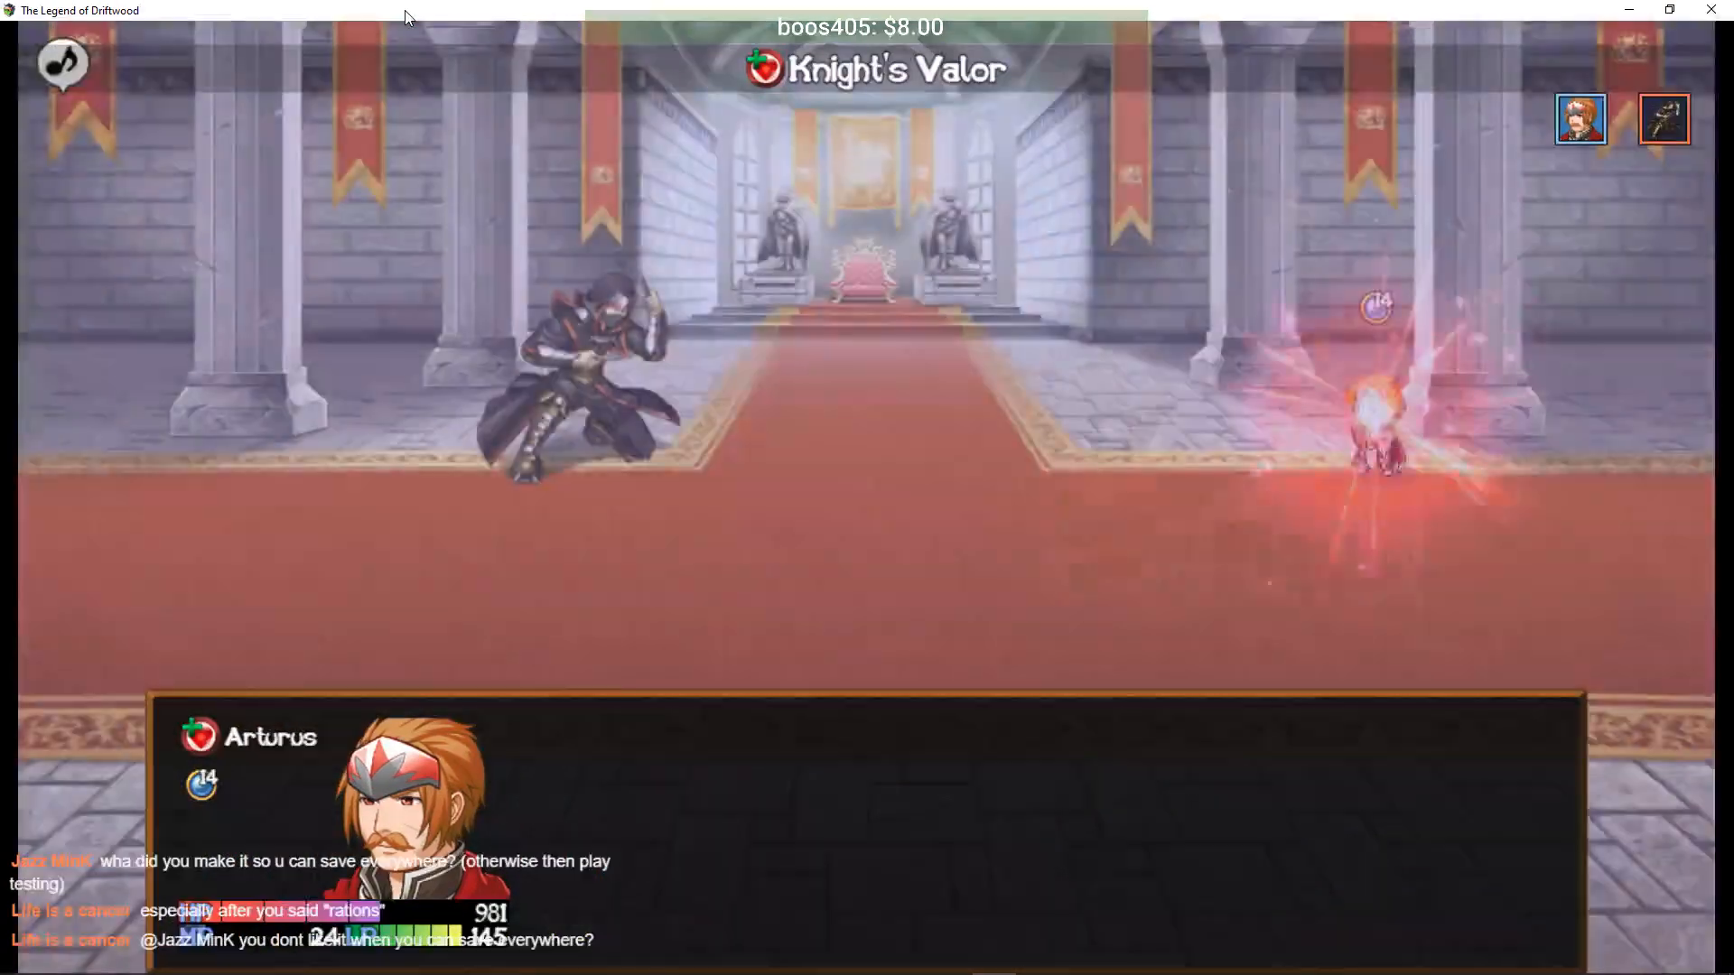
key(Down)
key(Return)
key(Return)
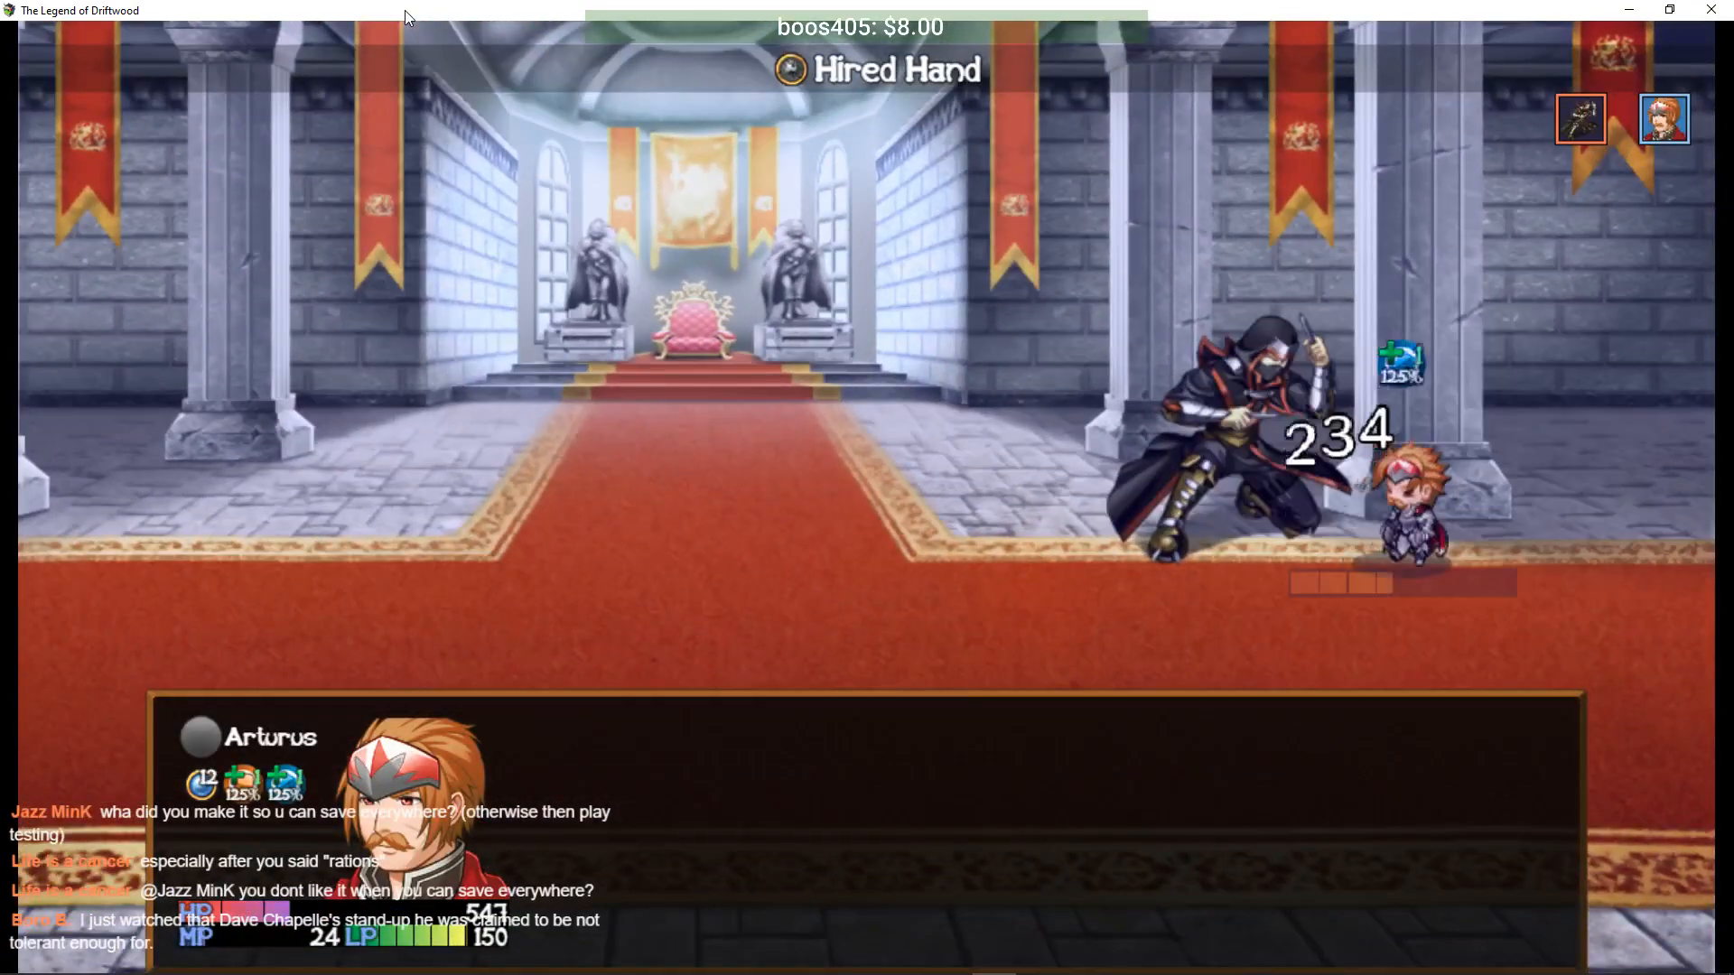
- Alternate Knight's Valor heals and Blade Rush strikes on the Elite Empire Assassin for two rounds
key(Down)
key(Down)
key(Return)
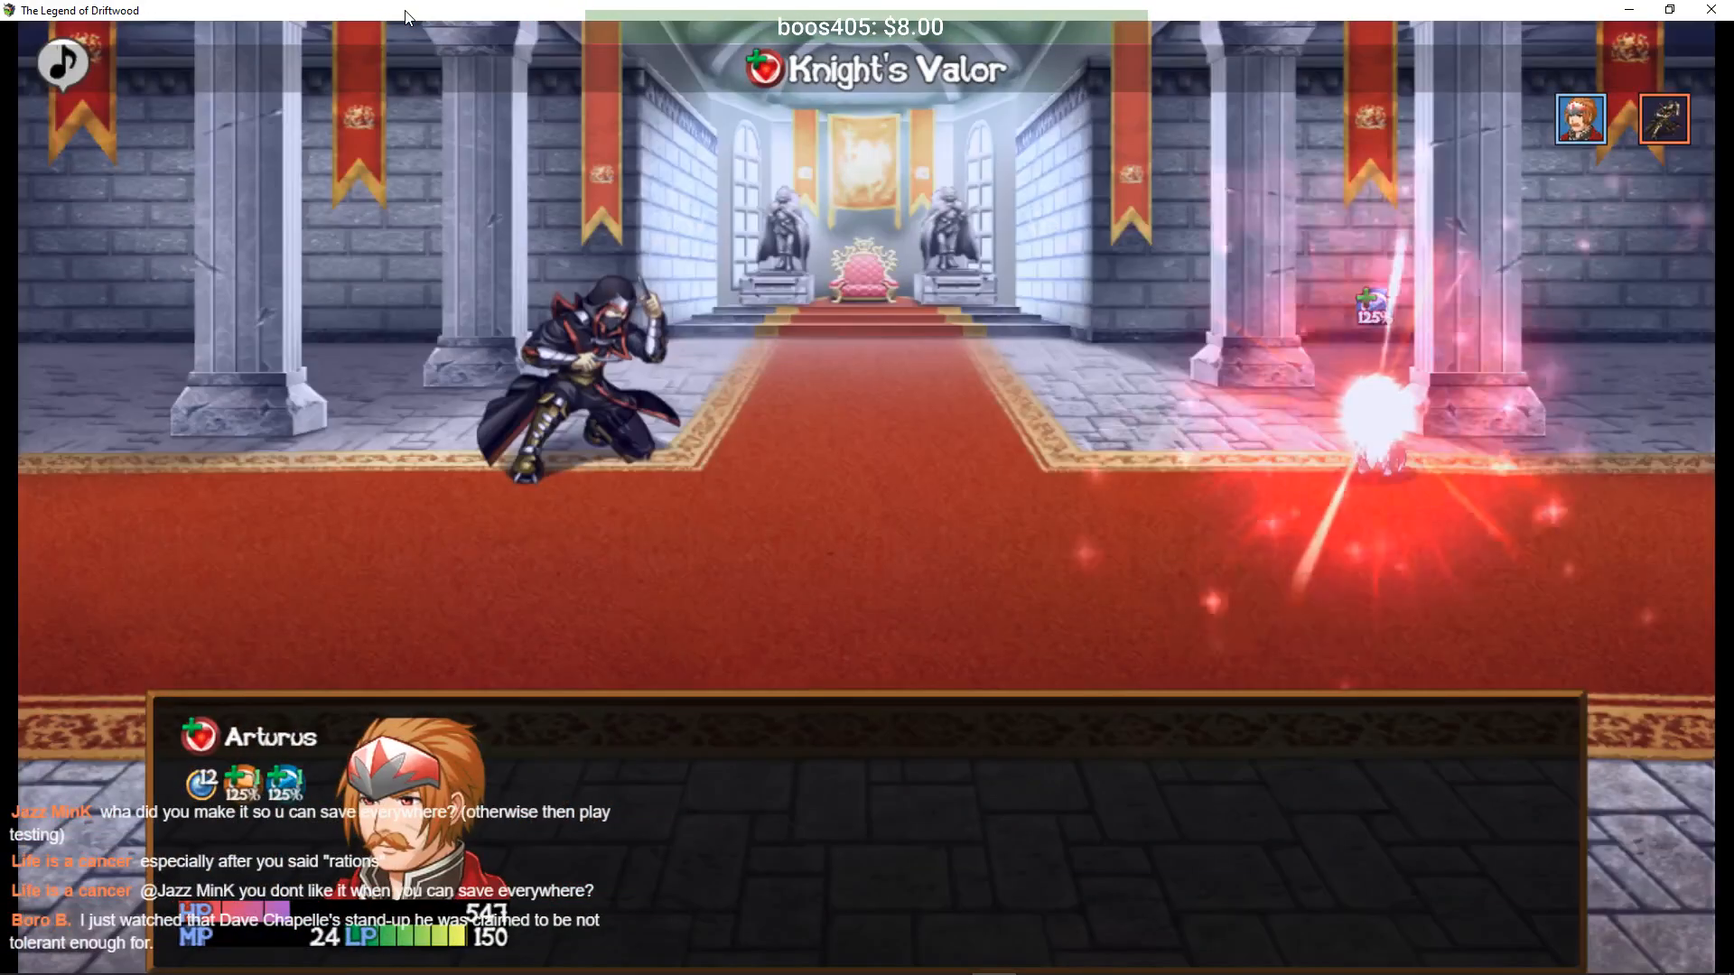
key(Down)
key(Return)
key(Return)
key(Return)
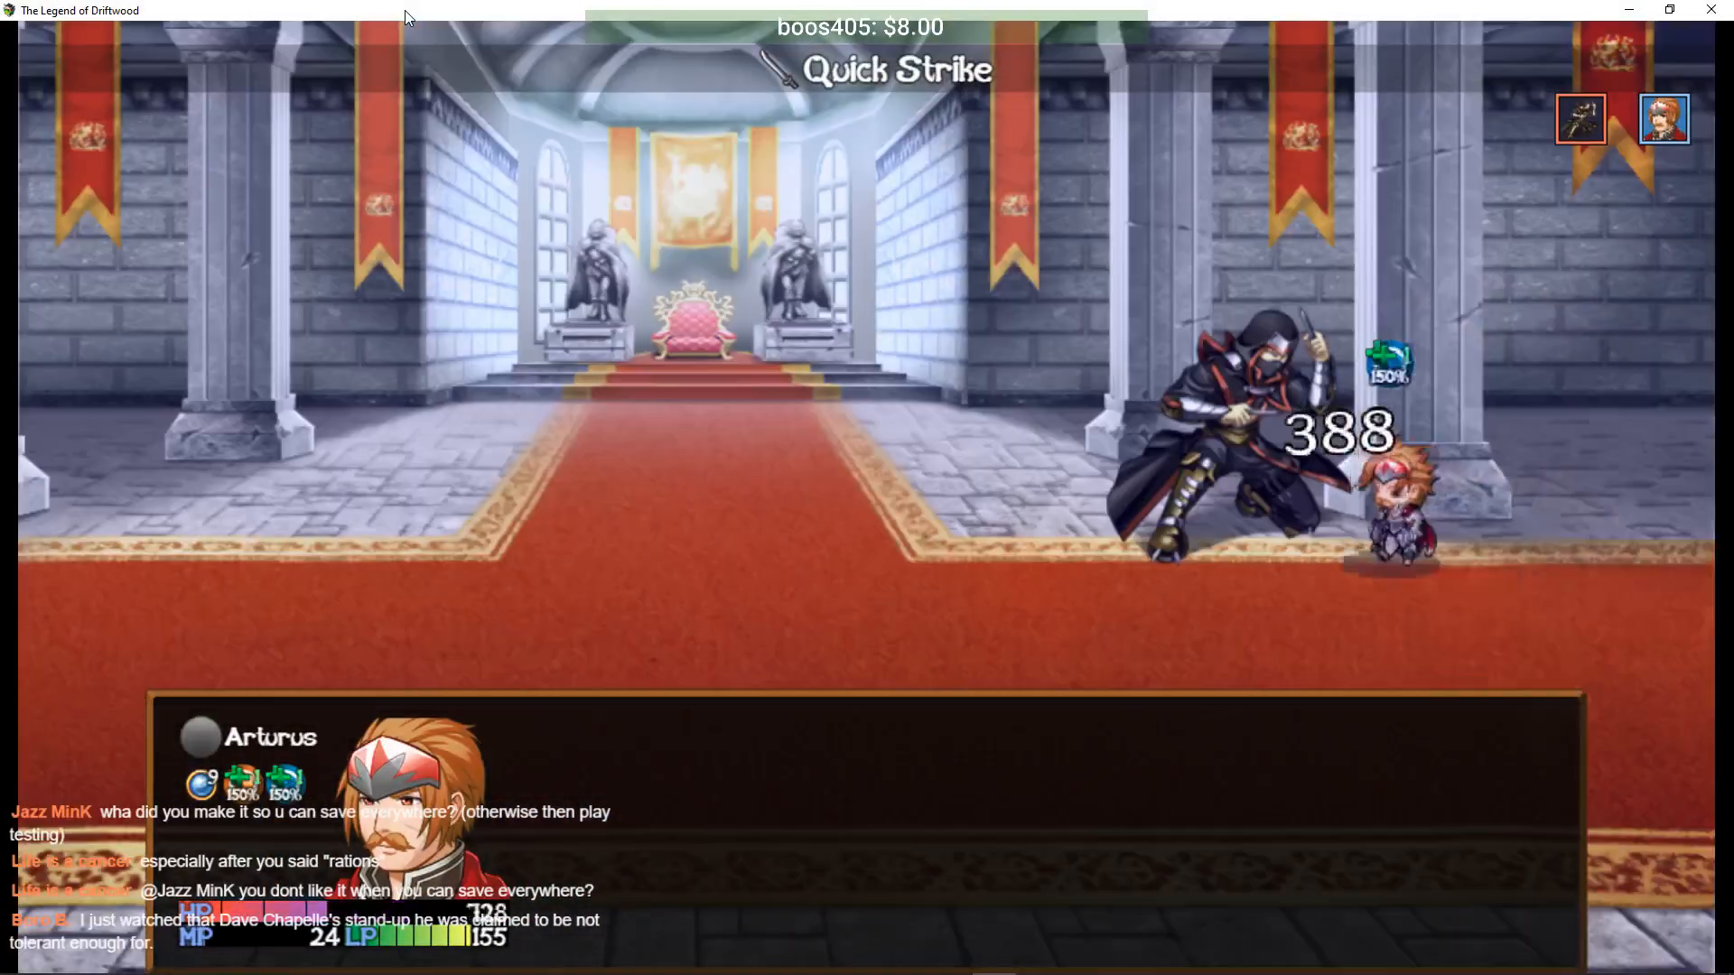
key(Down)
key(Down)
key(Return)
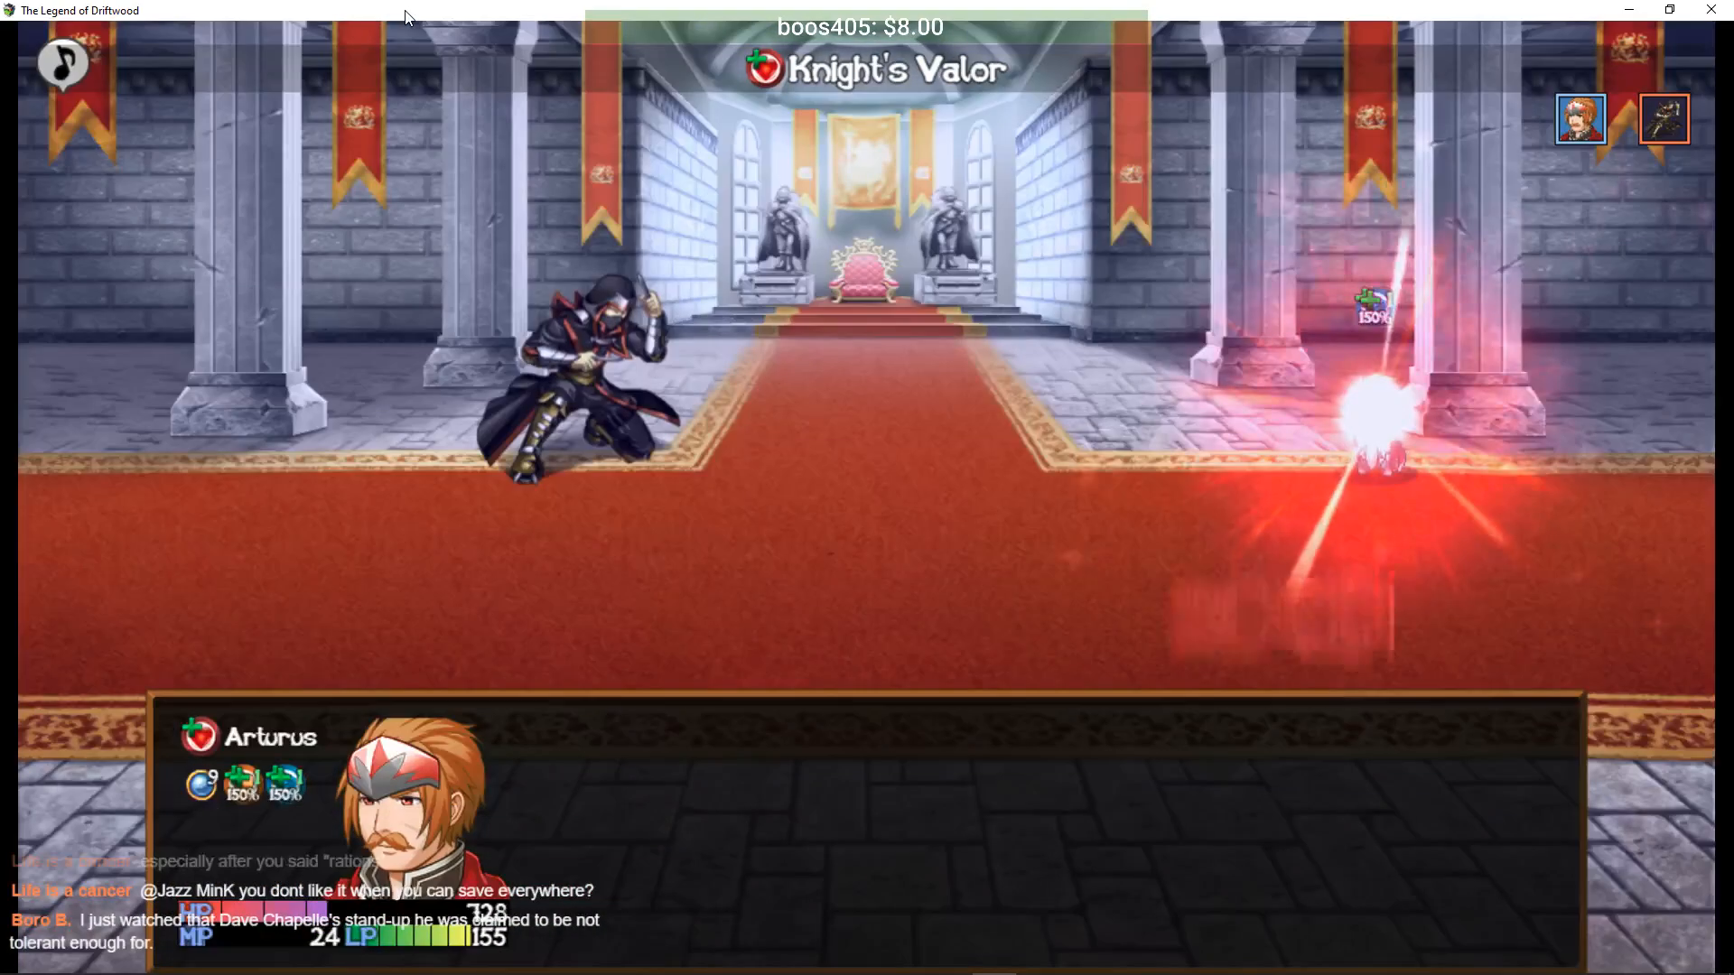
key(Down)
key(Return)
key(Return)
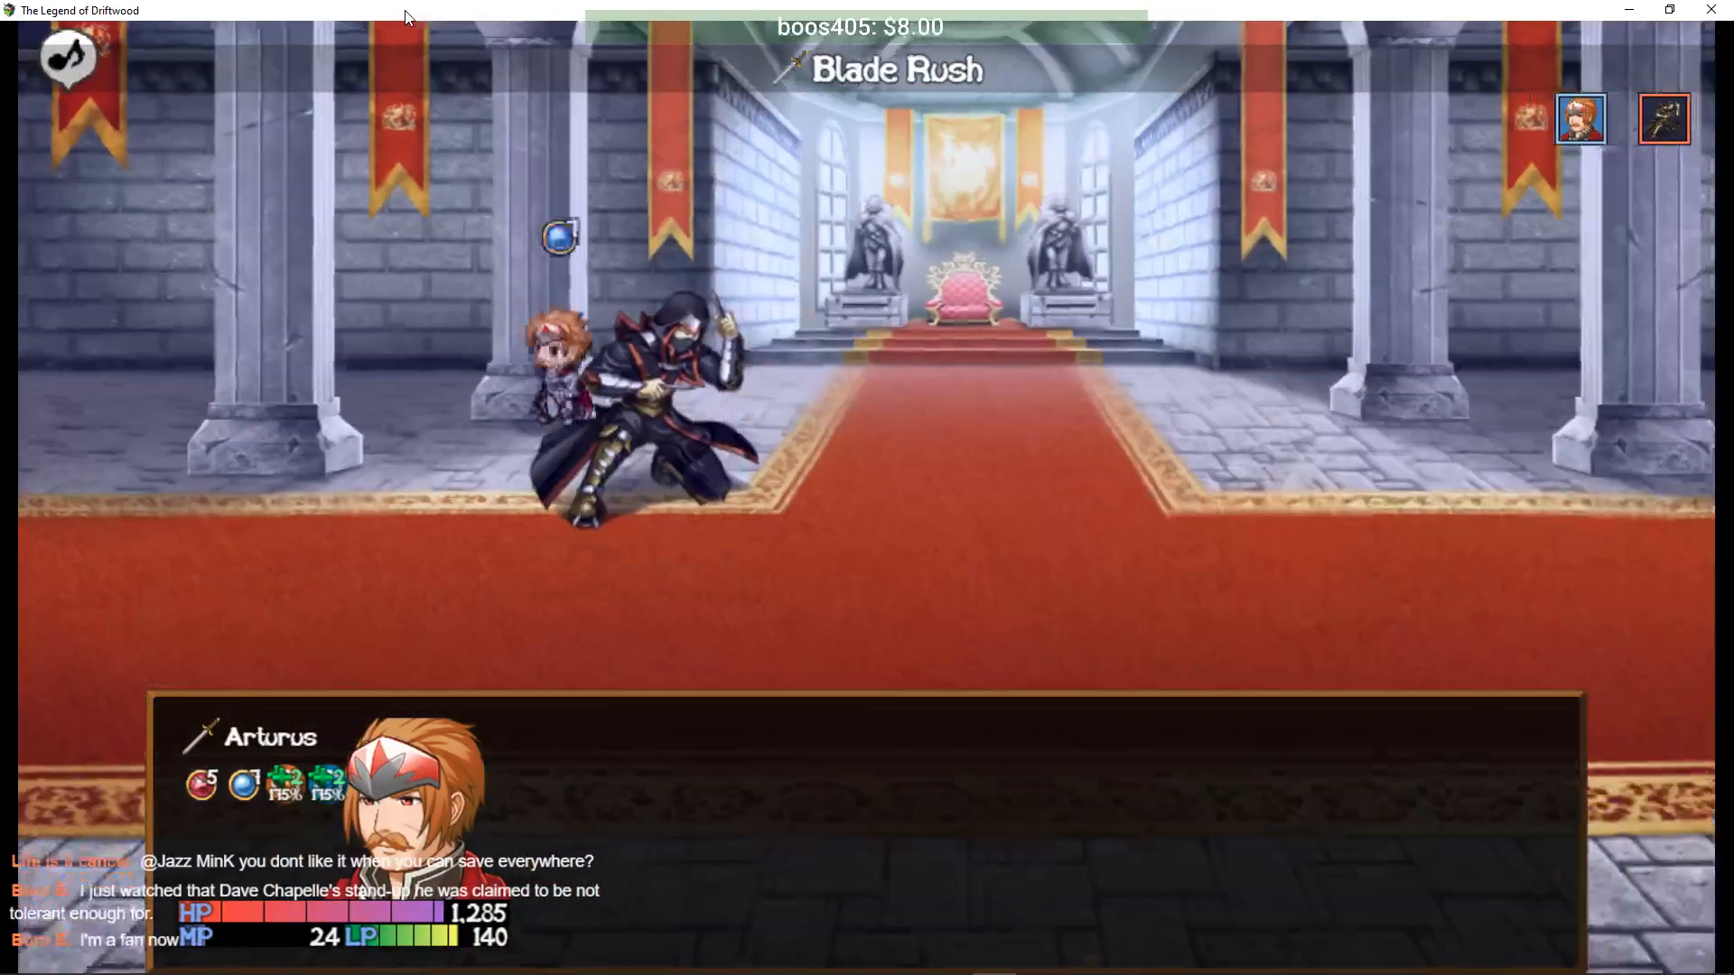
- Heal Arturus three more times with Knight's Valor, then finish the assassin with Blade Rush
key(Down)
key(Down)
key(Return)
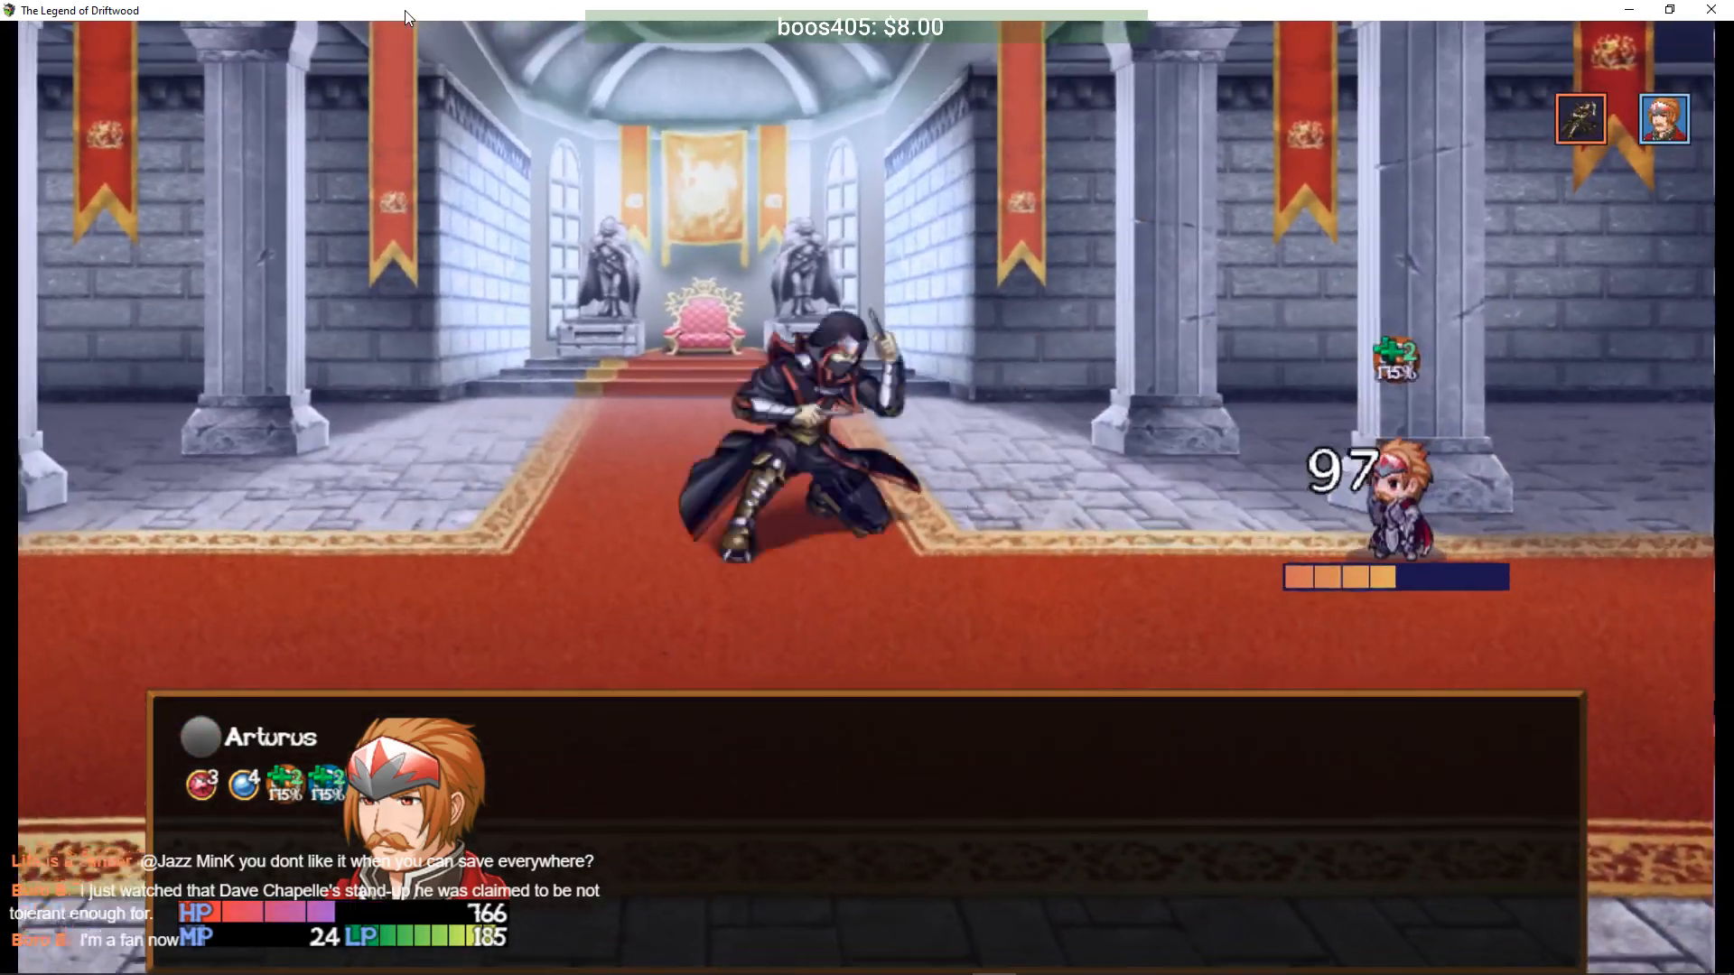
key(Return)
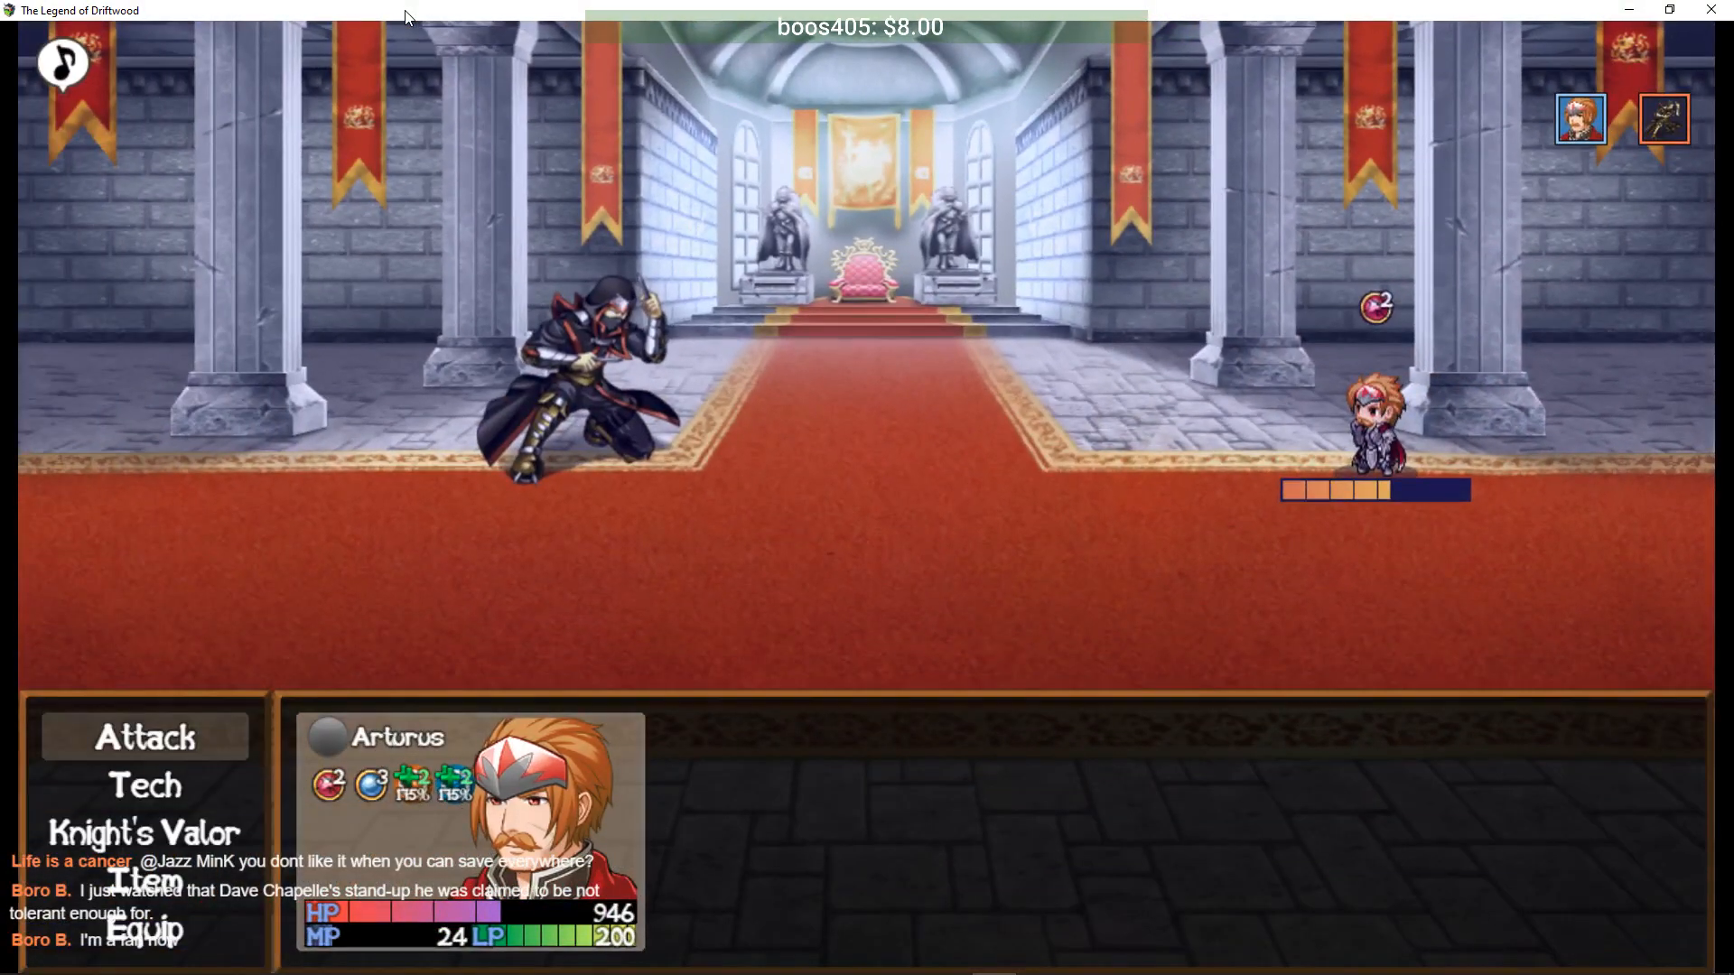
key(Return)
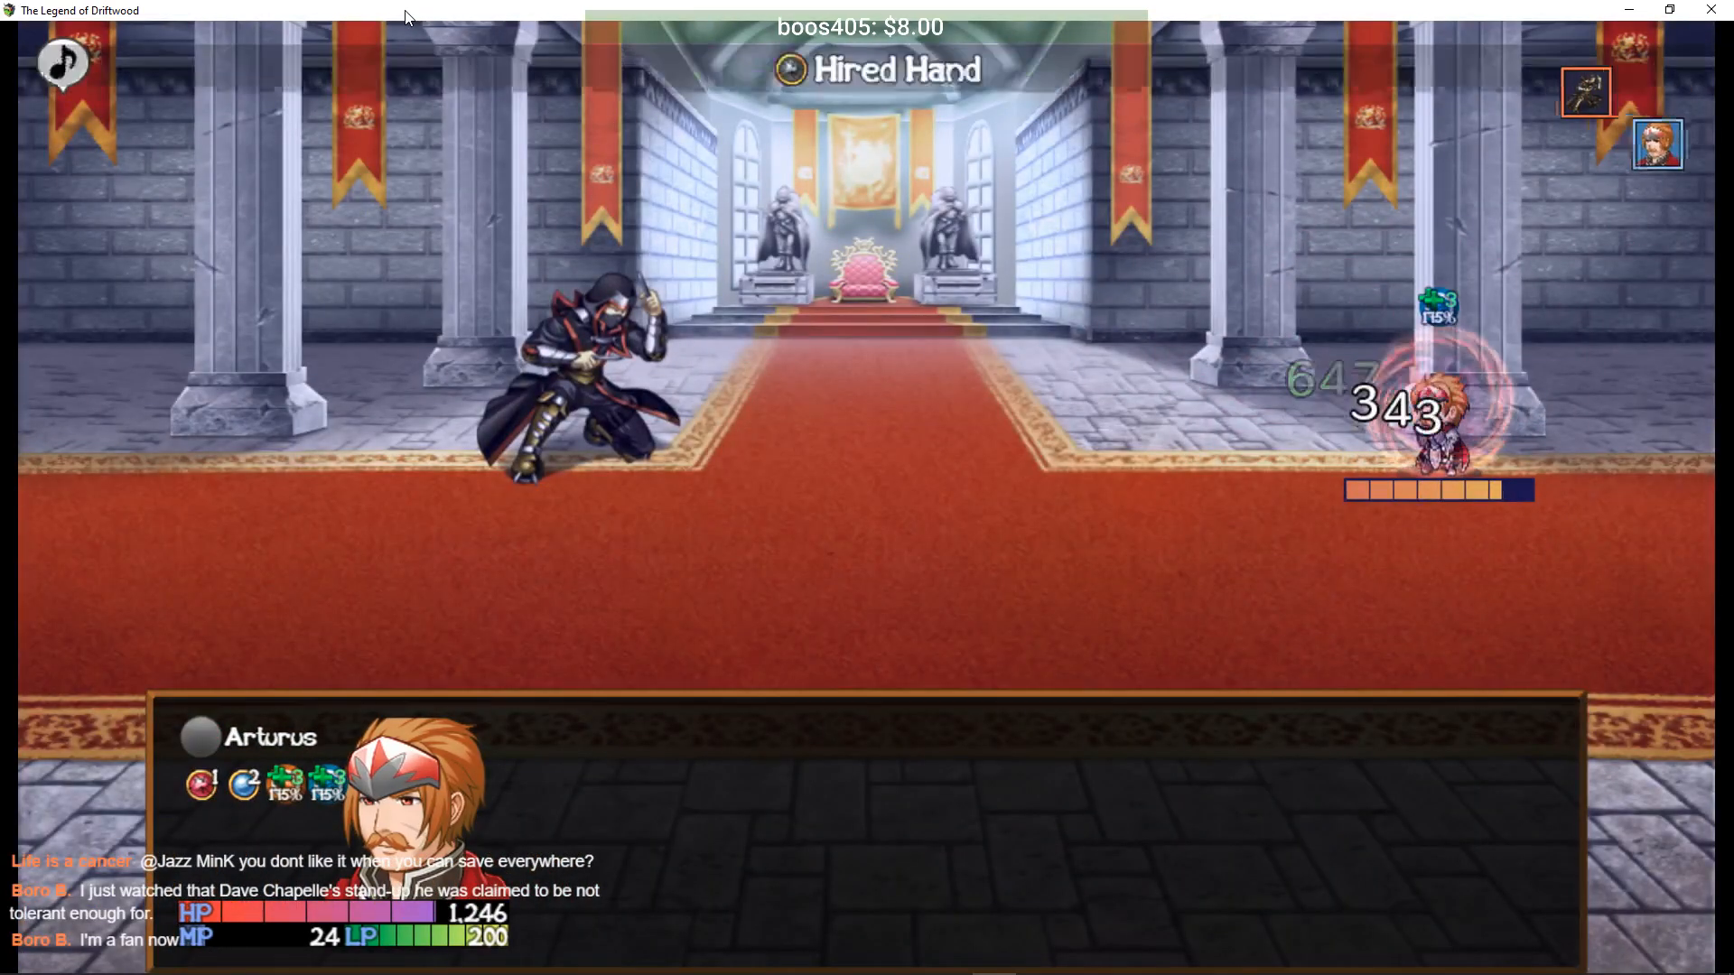
key(Down)
key(Return)
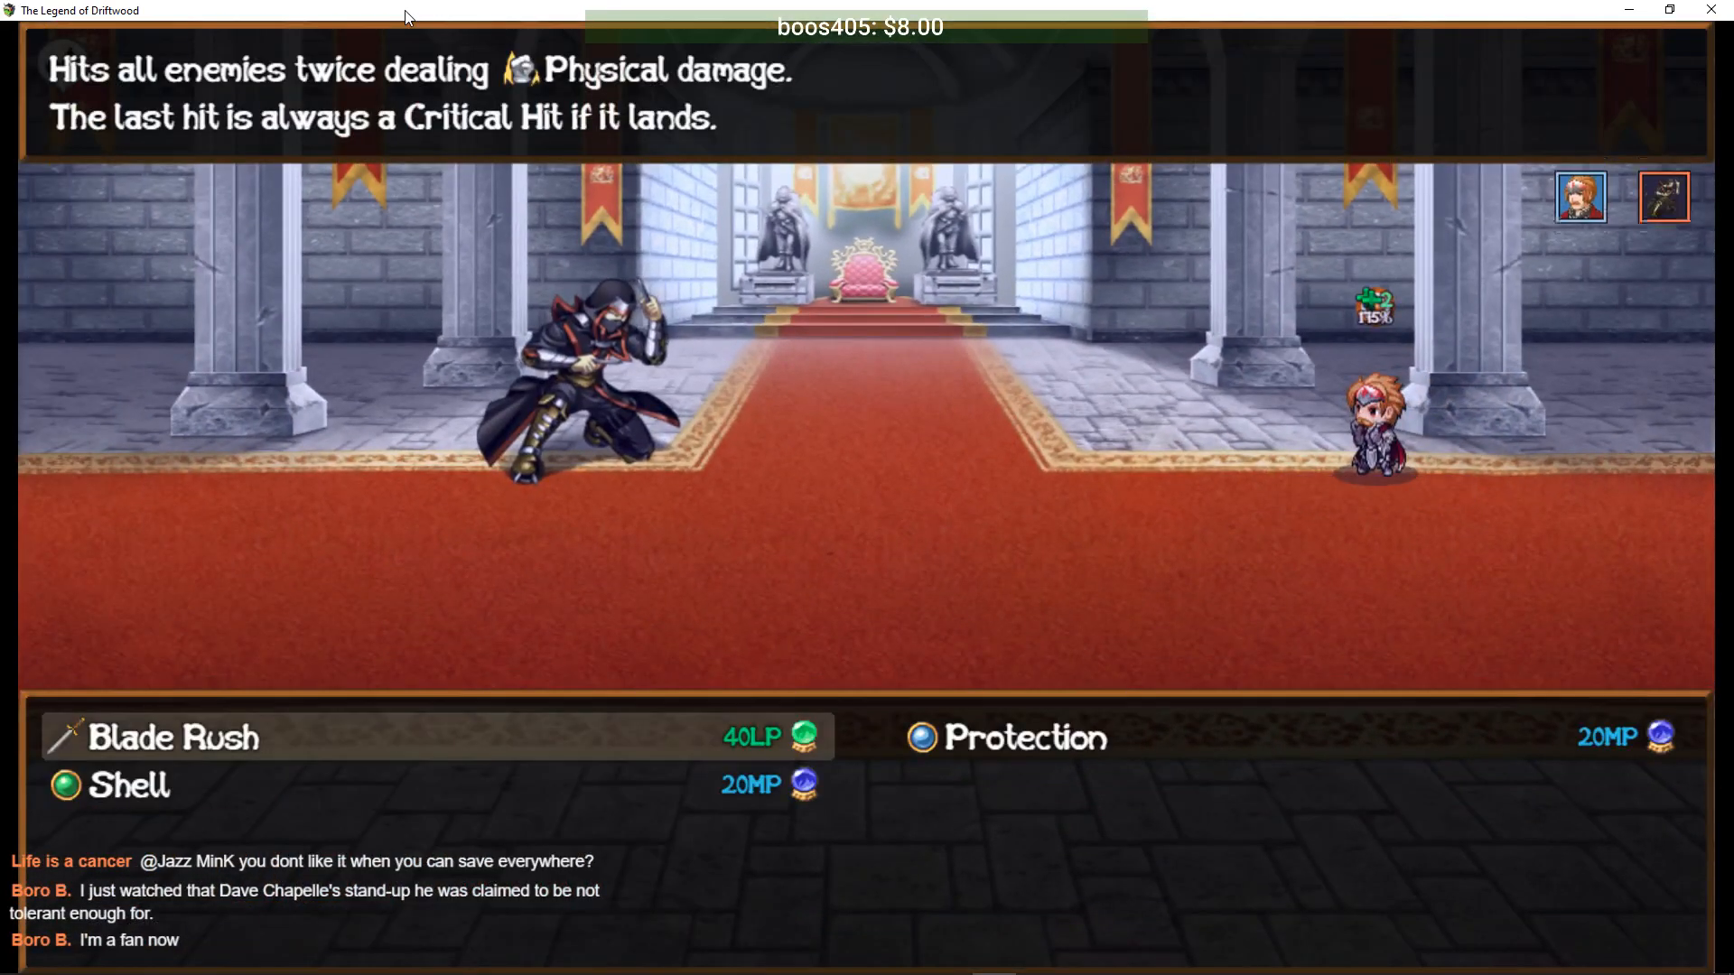
key(Return)
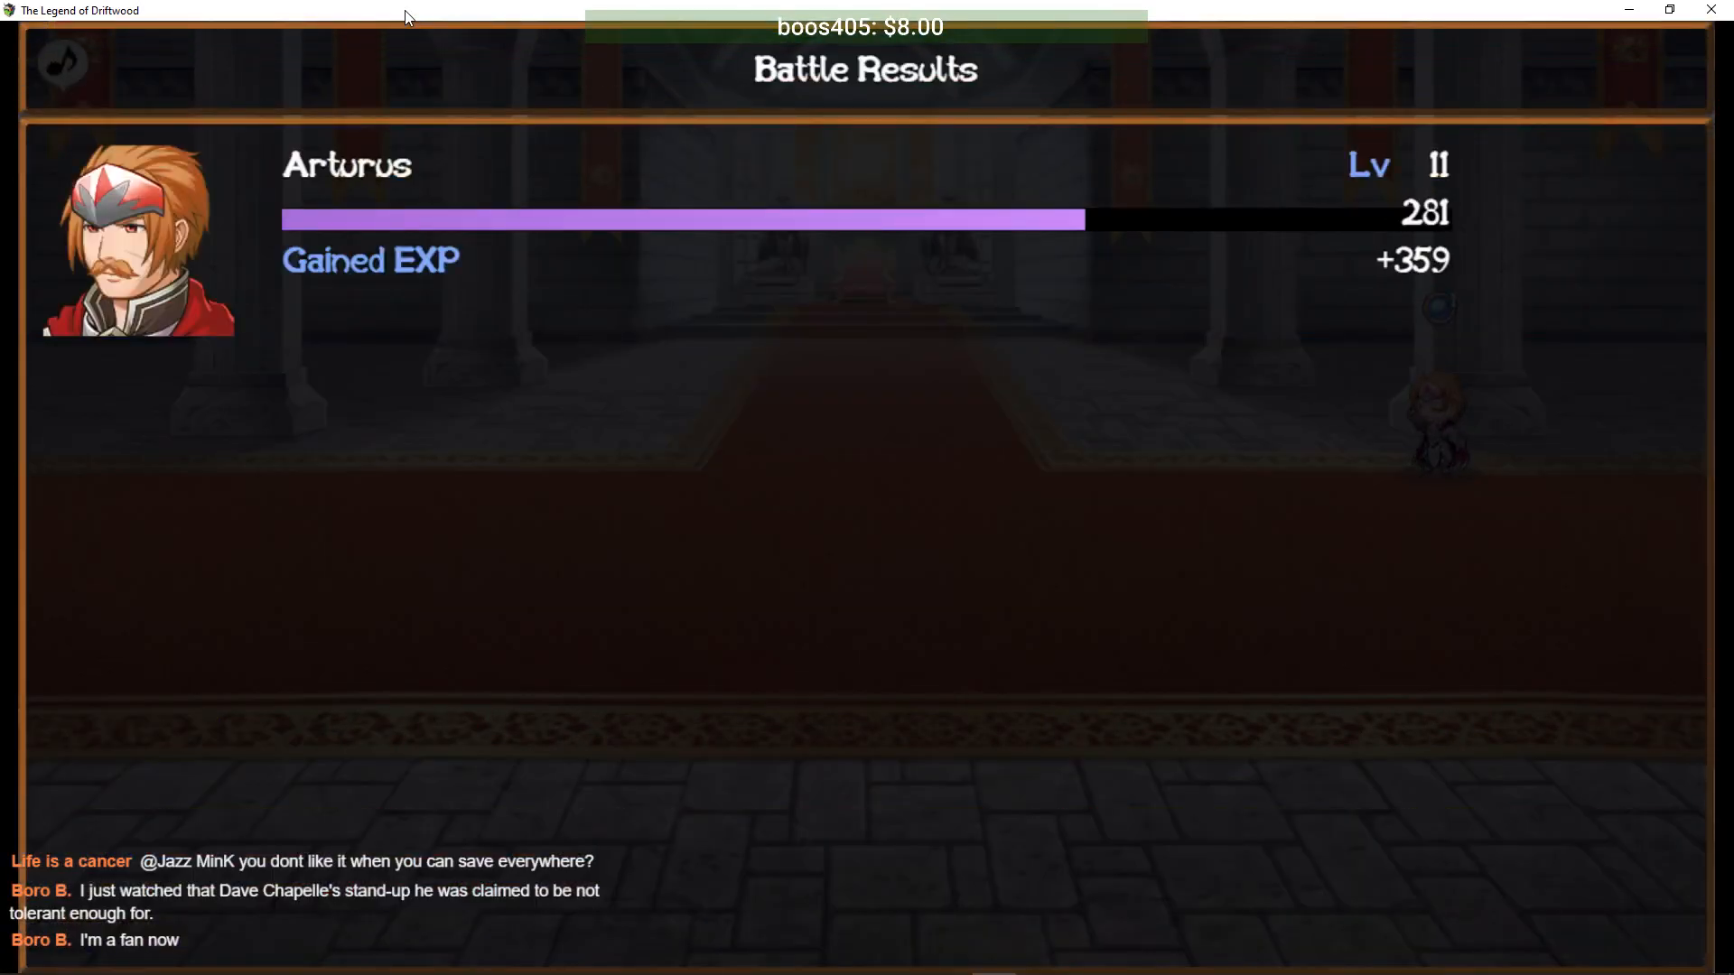
- Confirm past the results and 392 JP earned, and take Lord Mikaal's Prideful Longsword
key(Return)
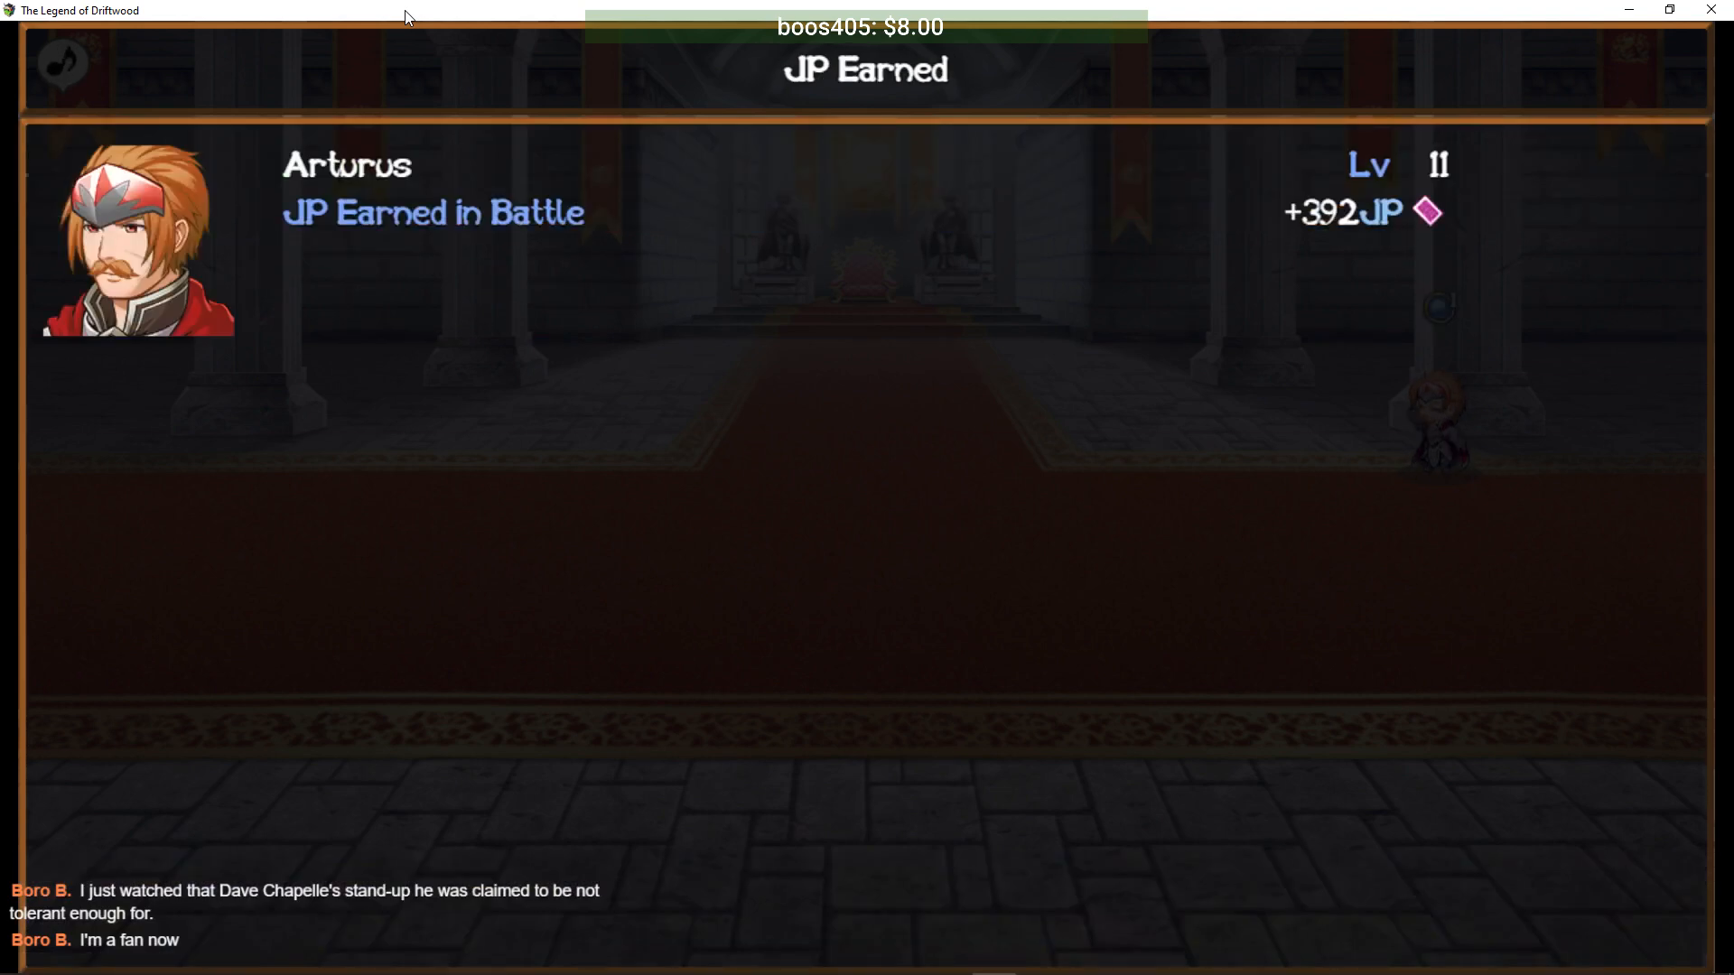
key(Return)
key(Return)
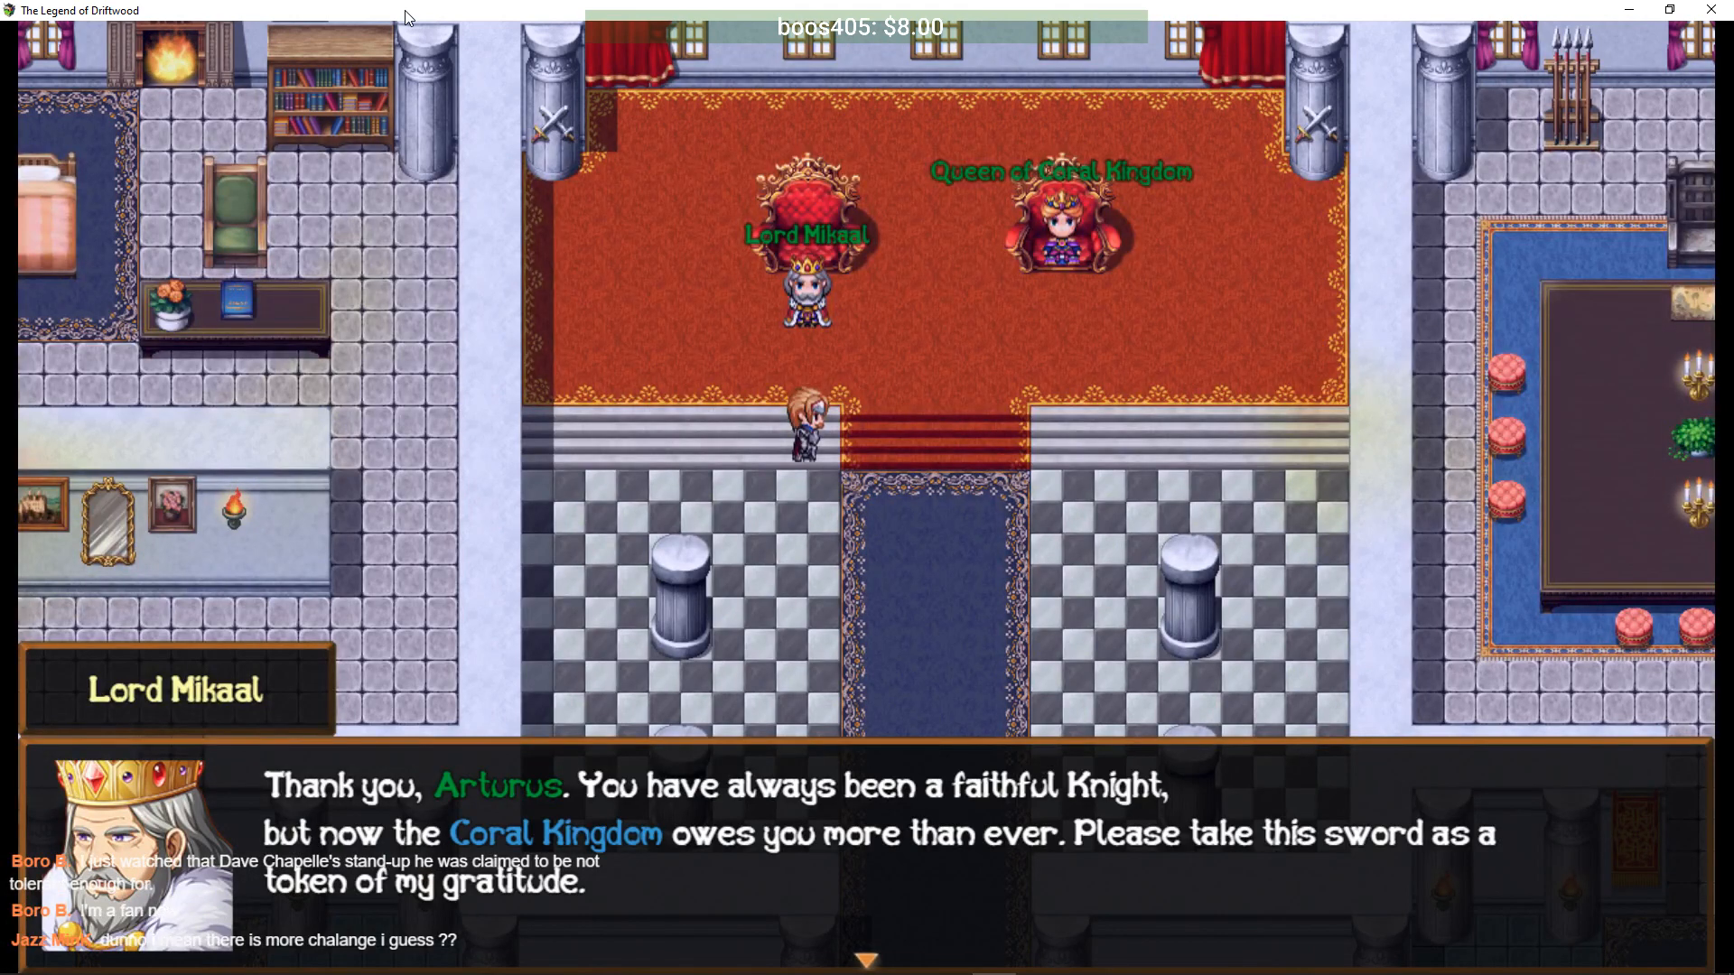
key(Return)
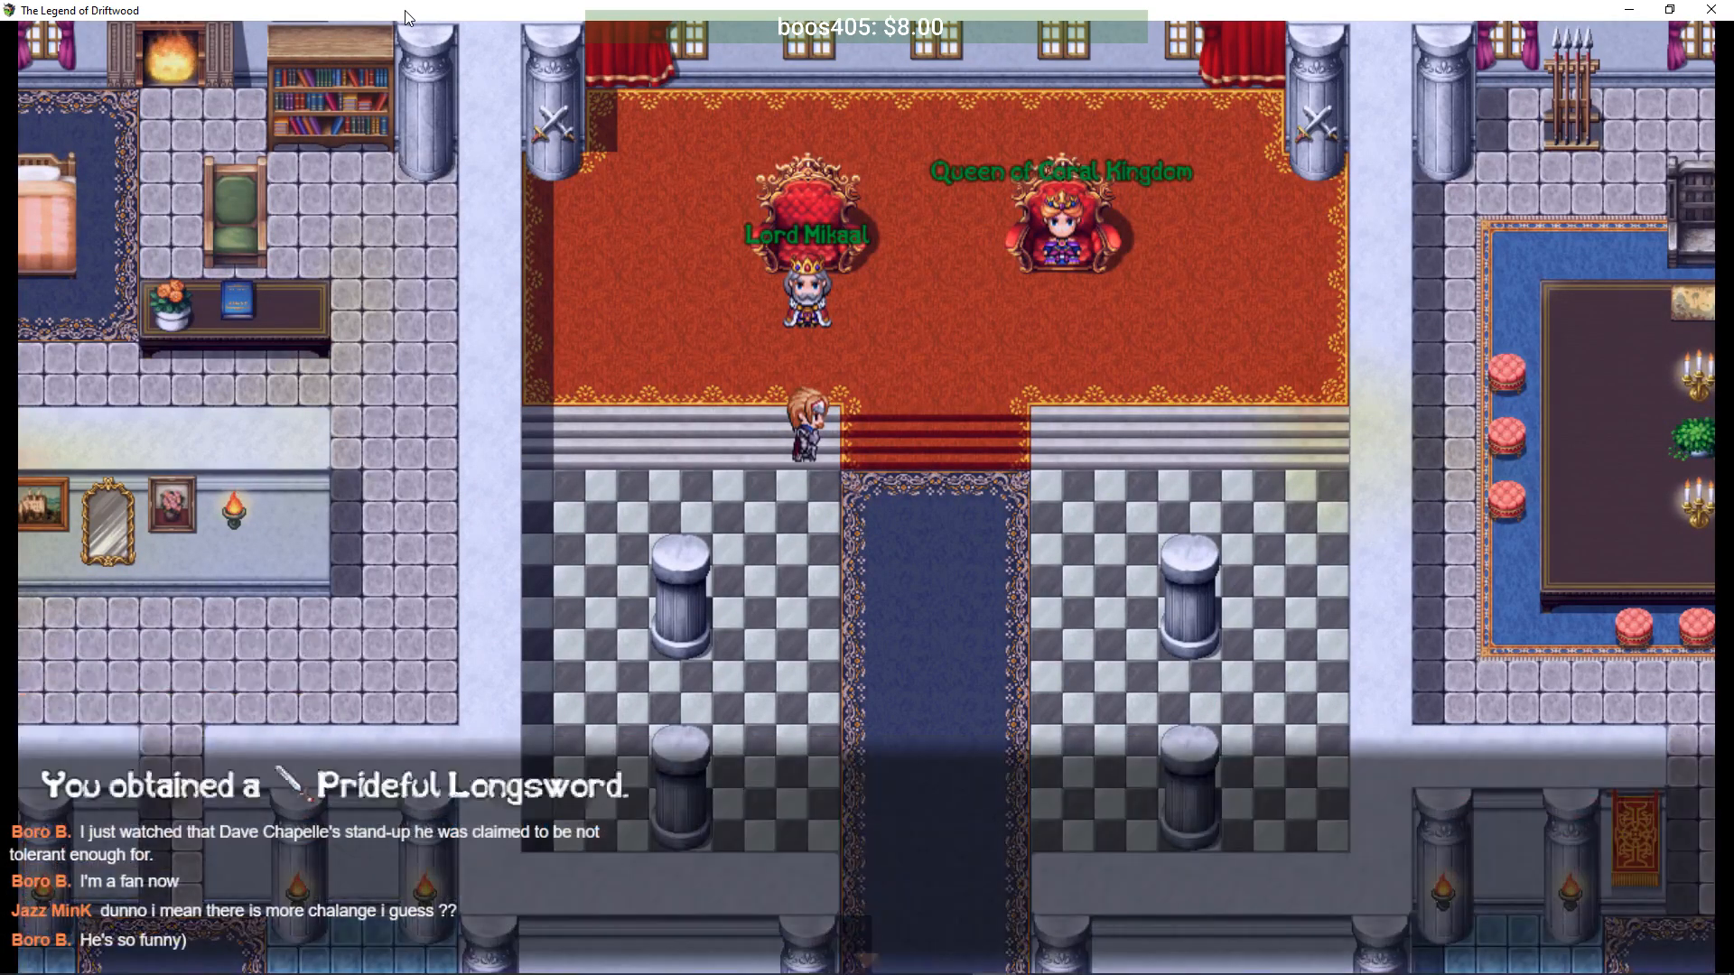
key(Return)
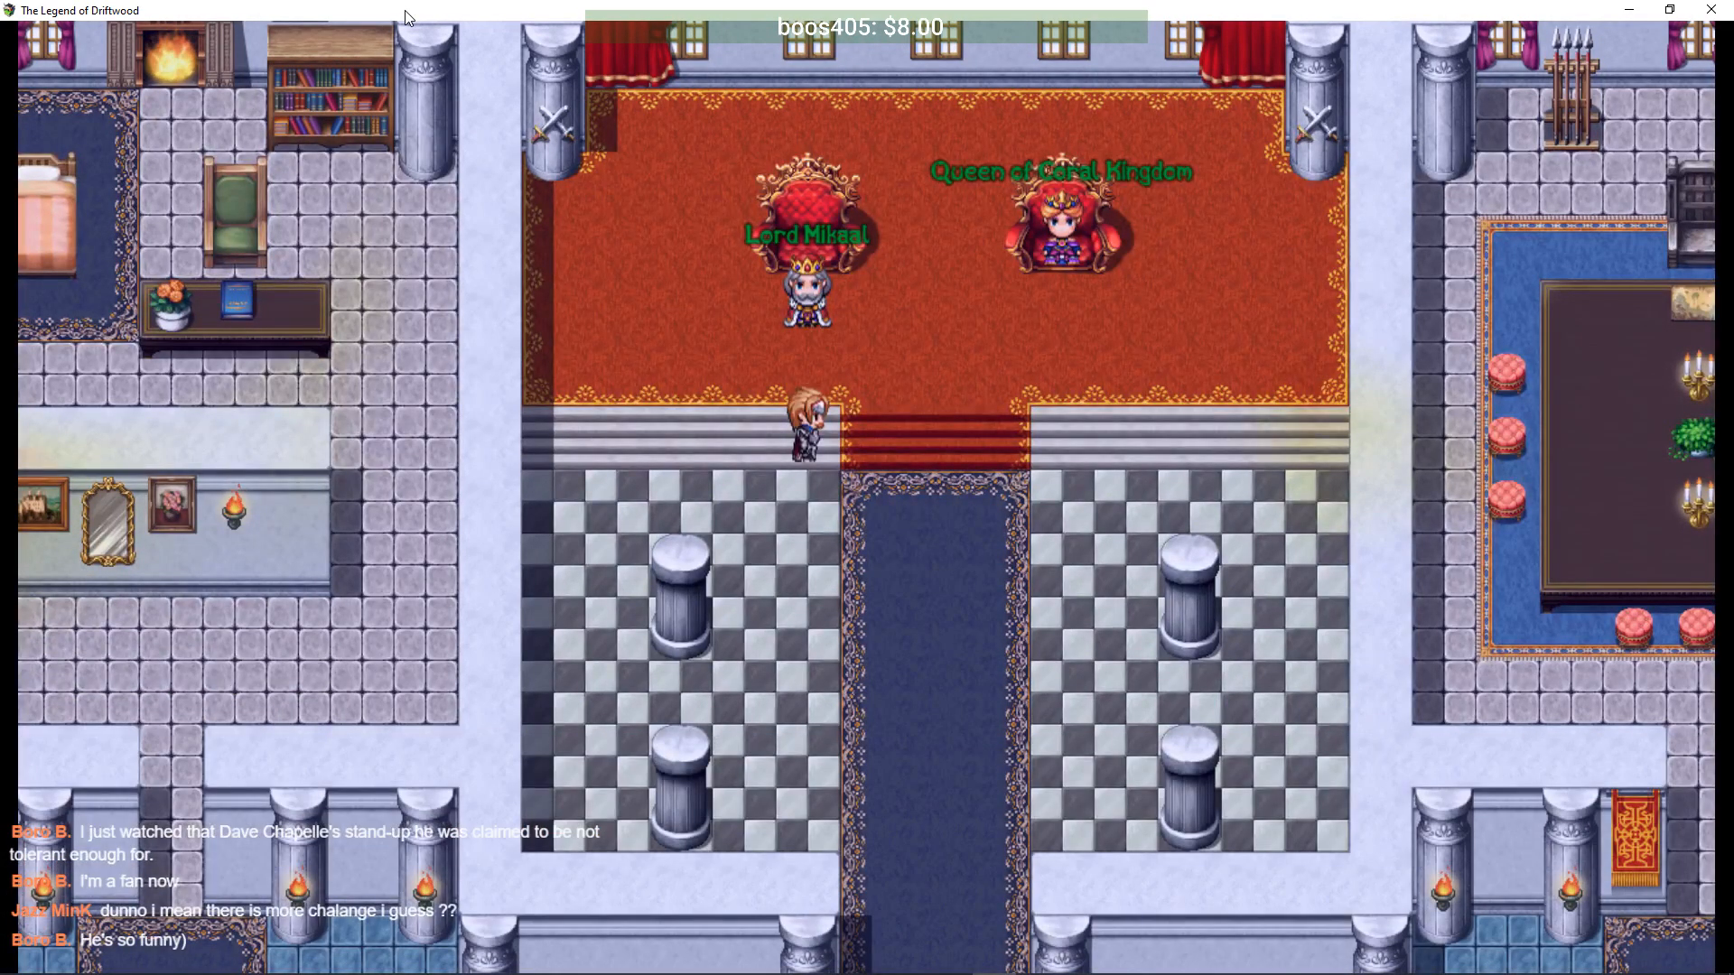
key(Return)
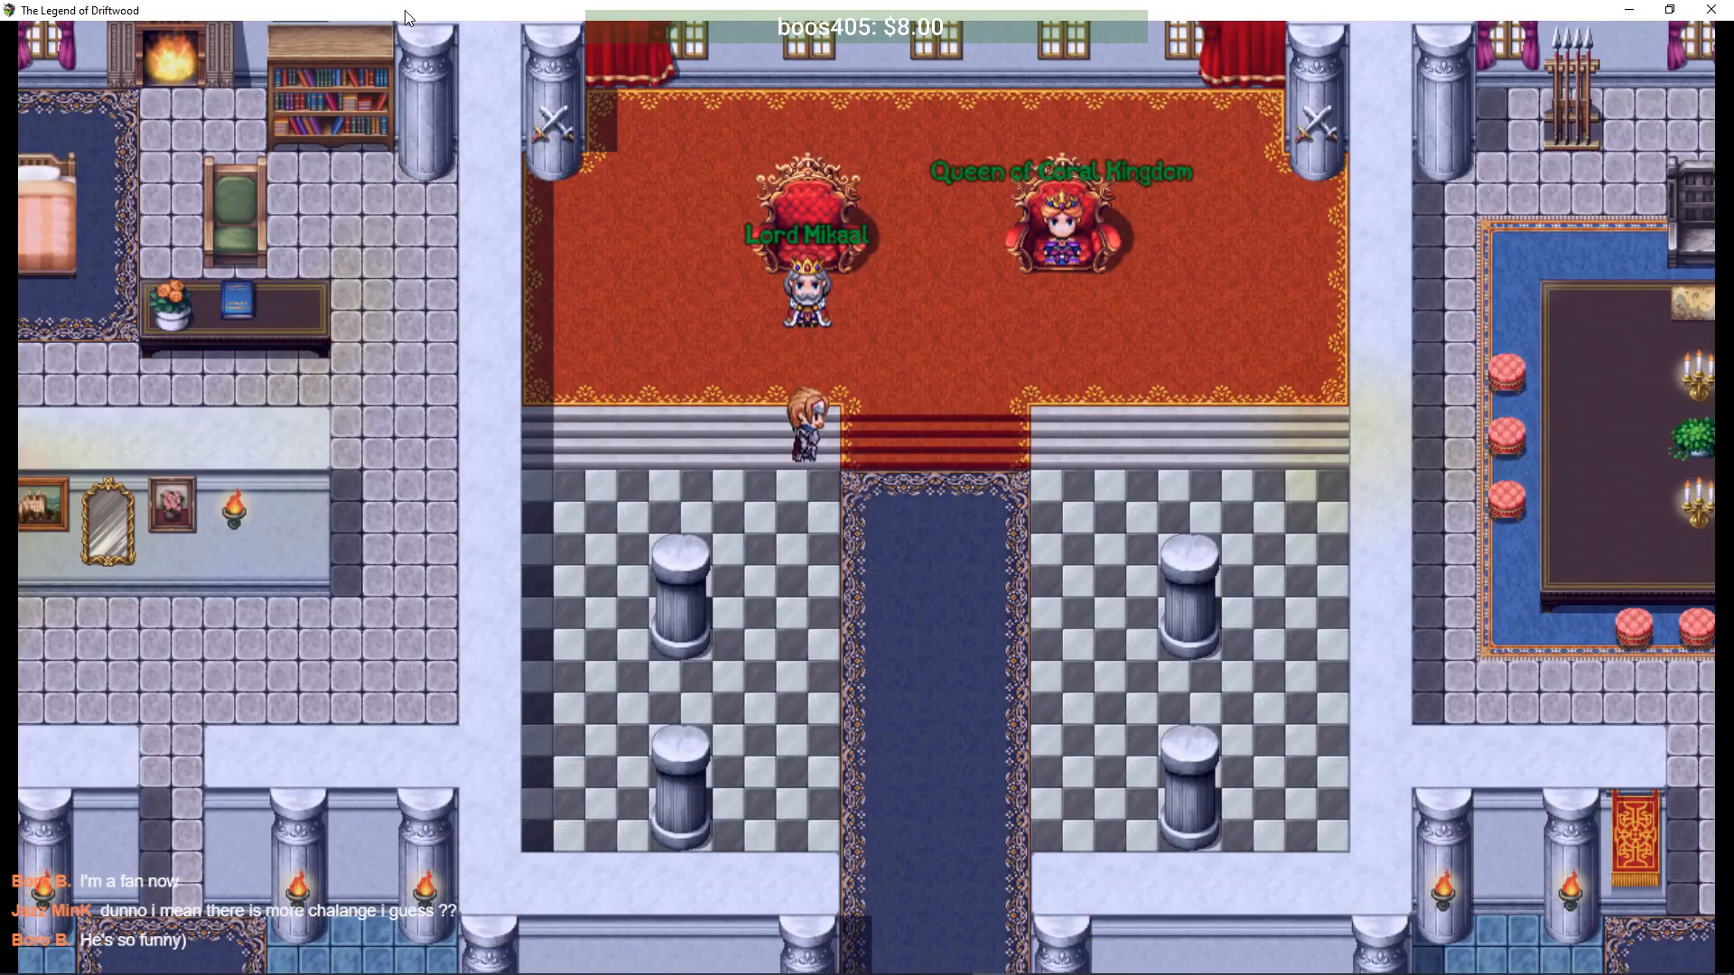
- Walk Arturus down the throne steps, along the blue carpet, and out into the courtyard
key(Down)
key(Right)
key(Right)
key(Right)
key(Down)
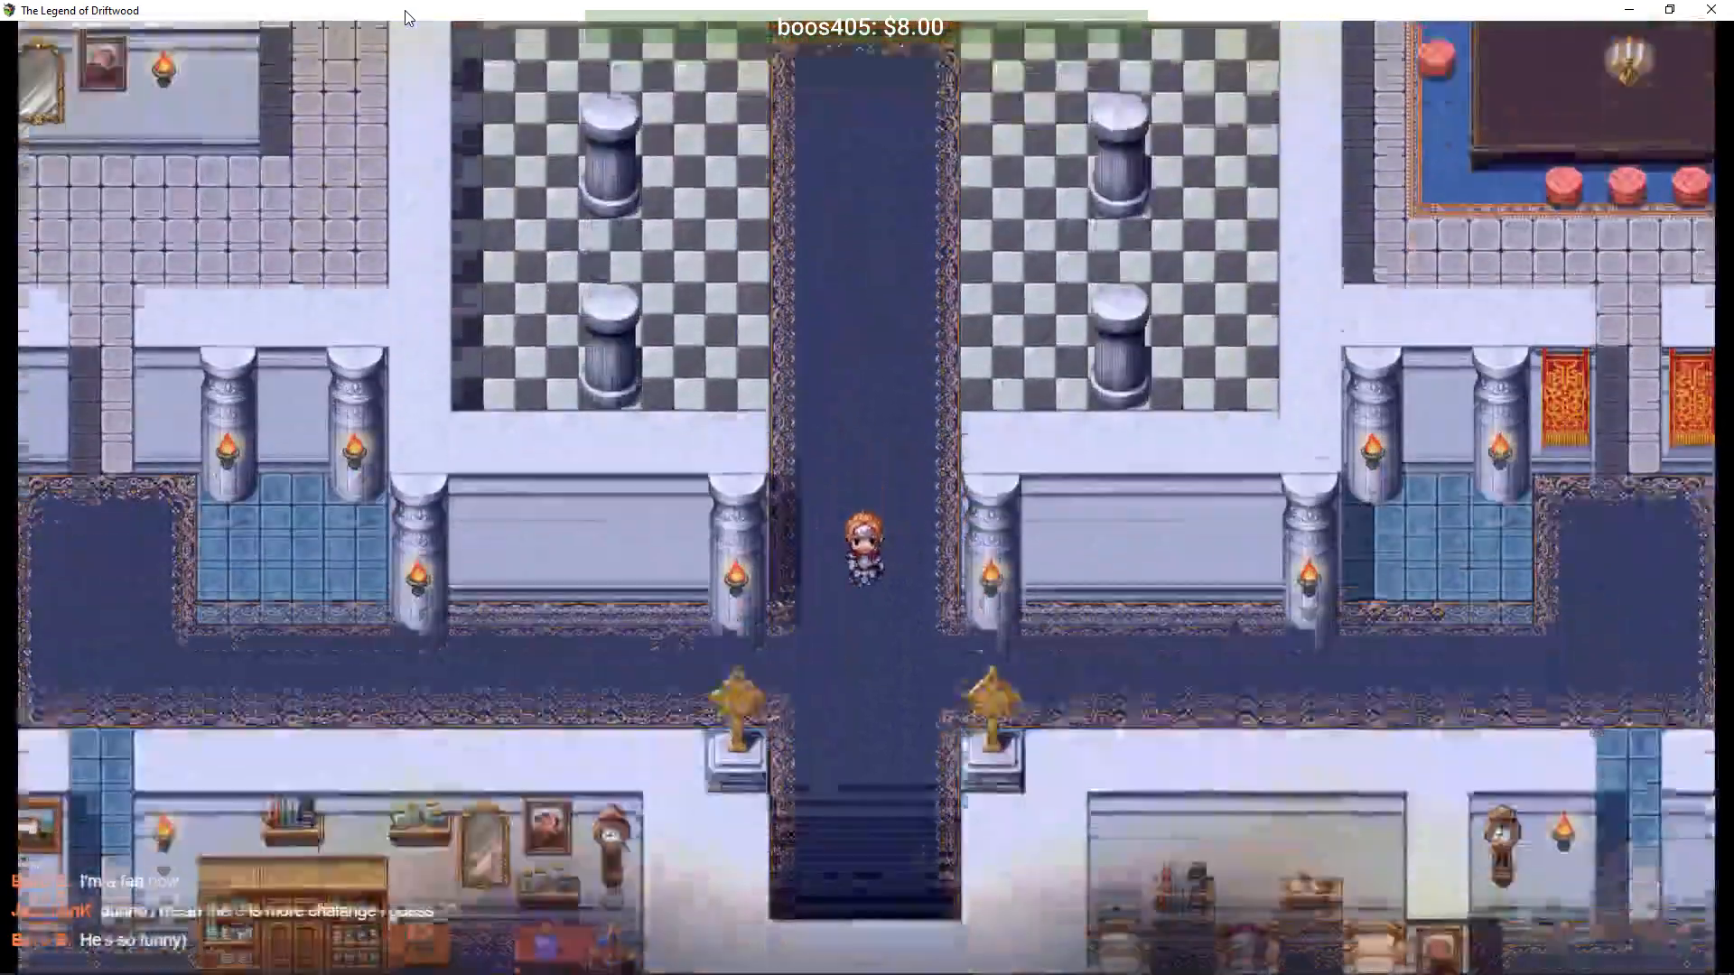
key(Down)
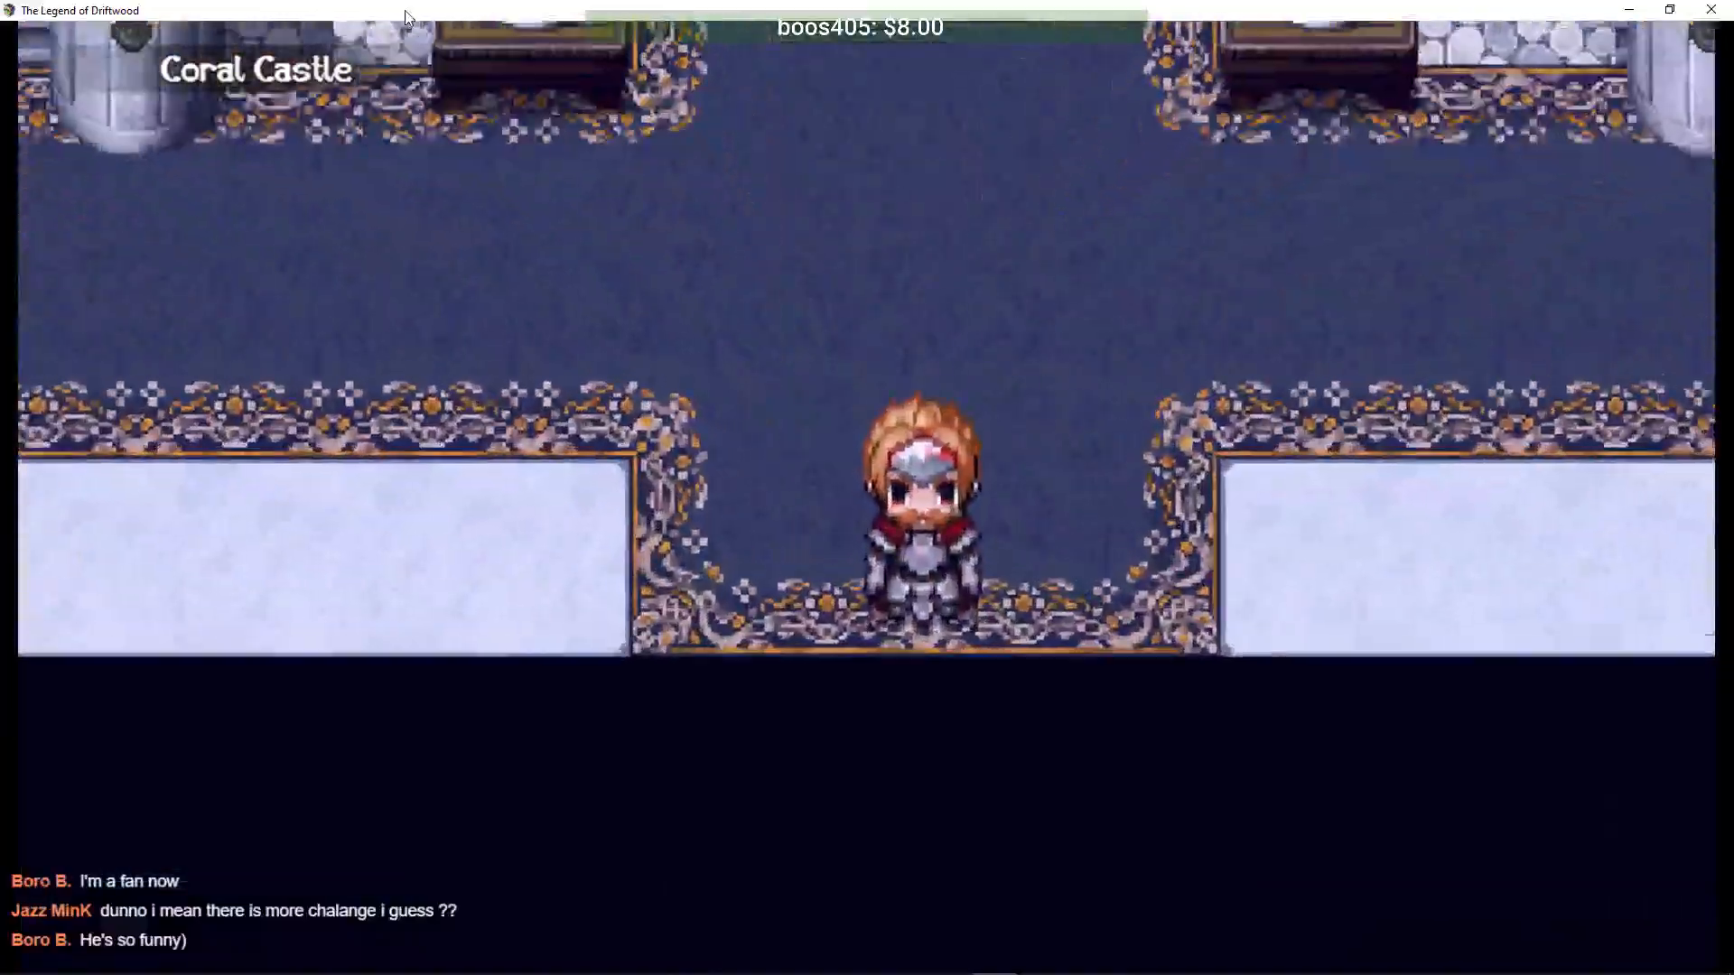
key(Down)
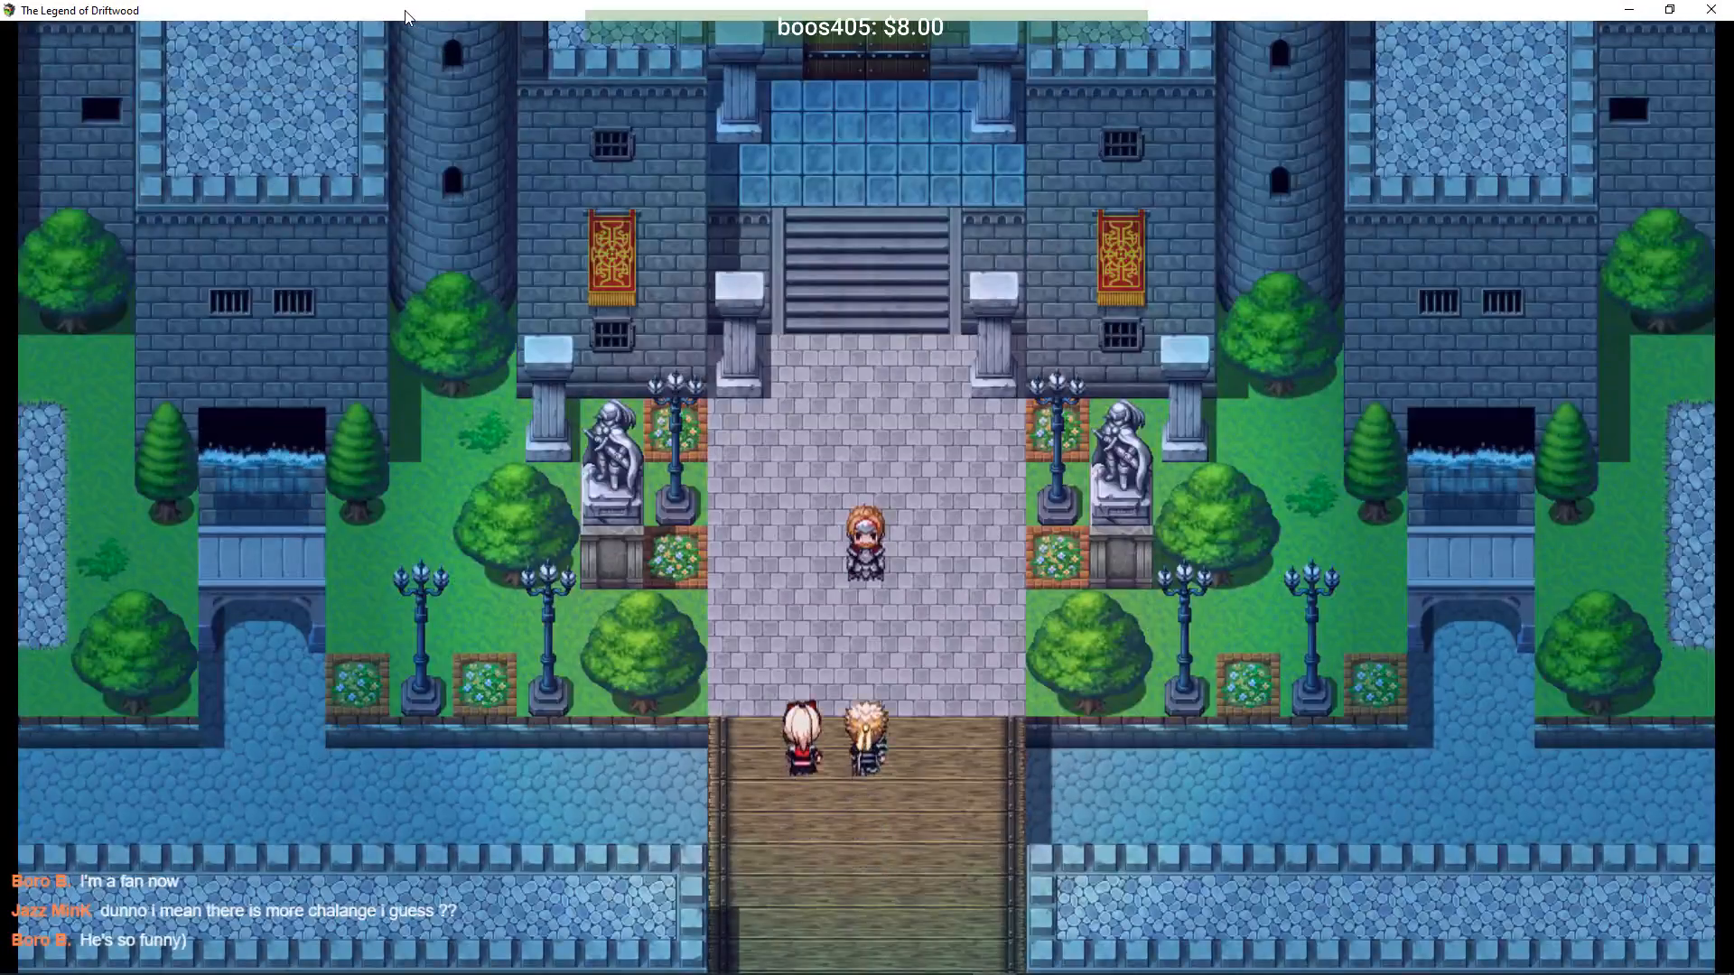
- Advance the bridge conversation with Driftwood and Tiana until she says she feels unwell
key(Return)
key(Return)
key(Return)
key(Return)
key(Return)
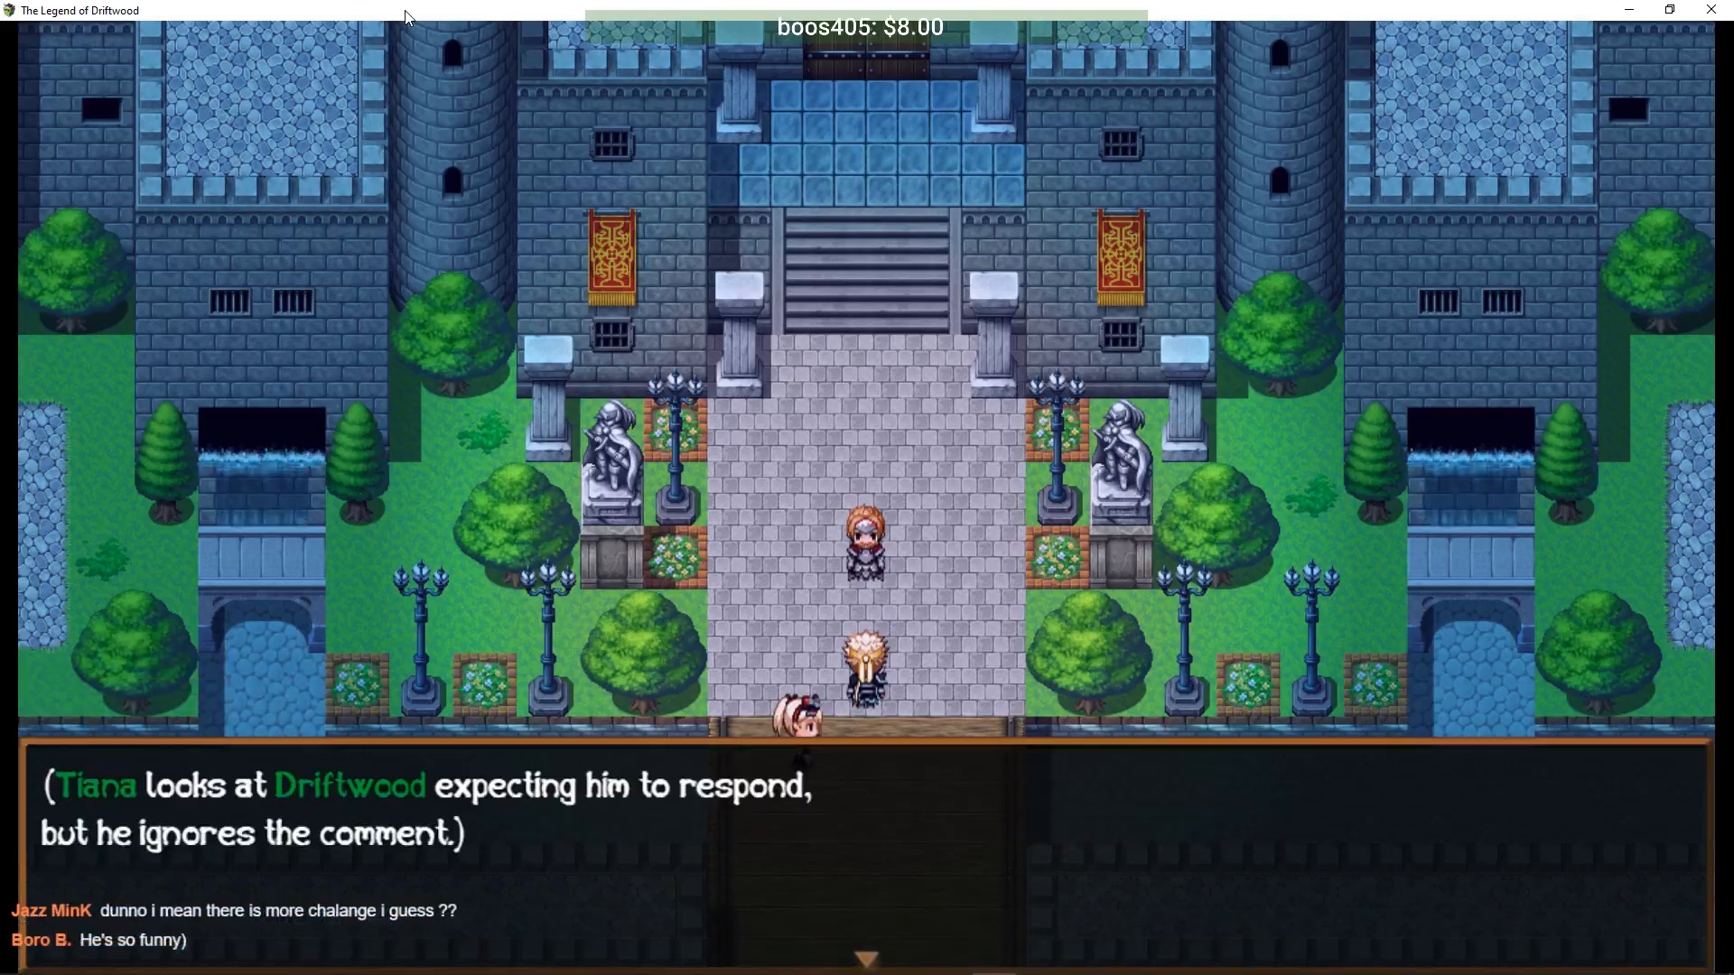
key(Return)
key(Return)
key(Return)
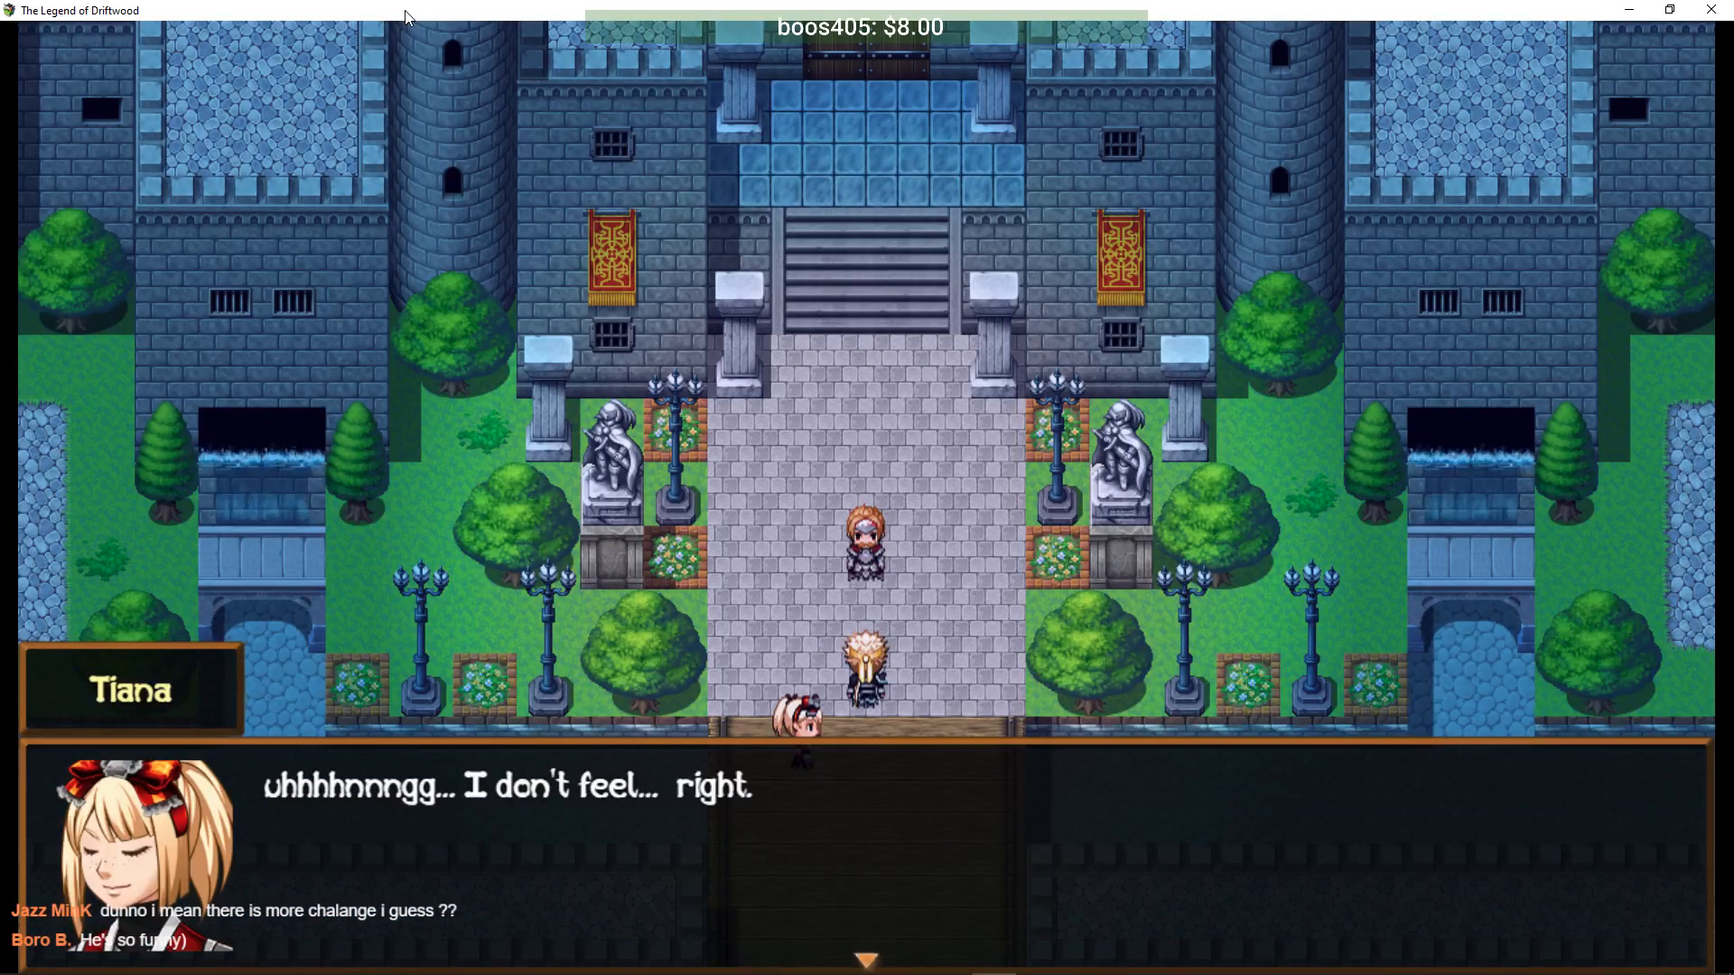
key(Return)
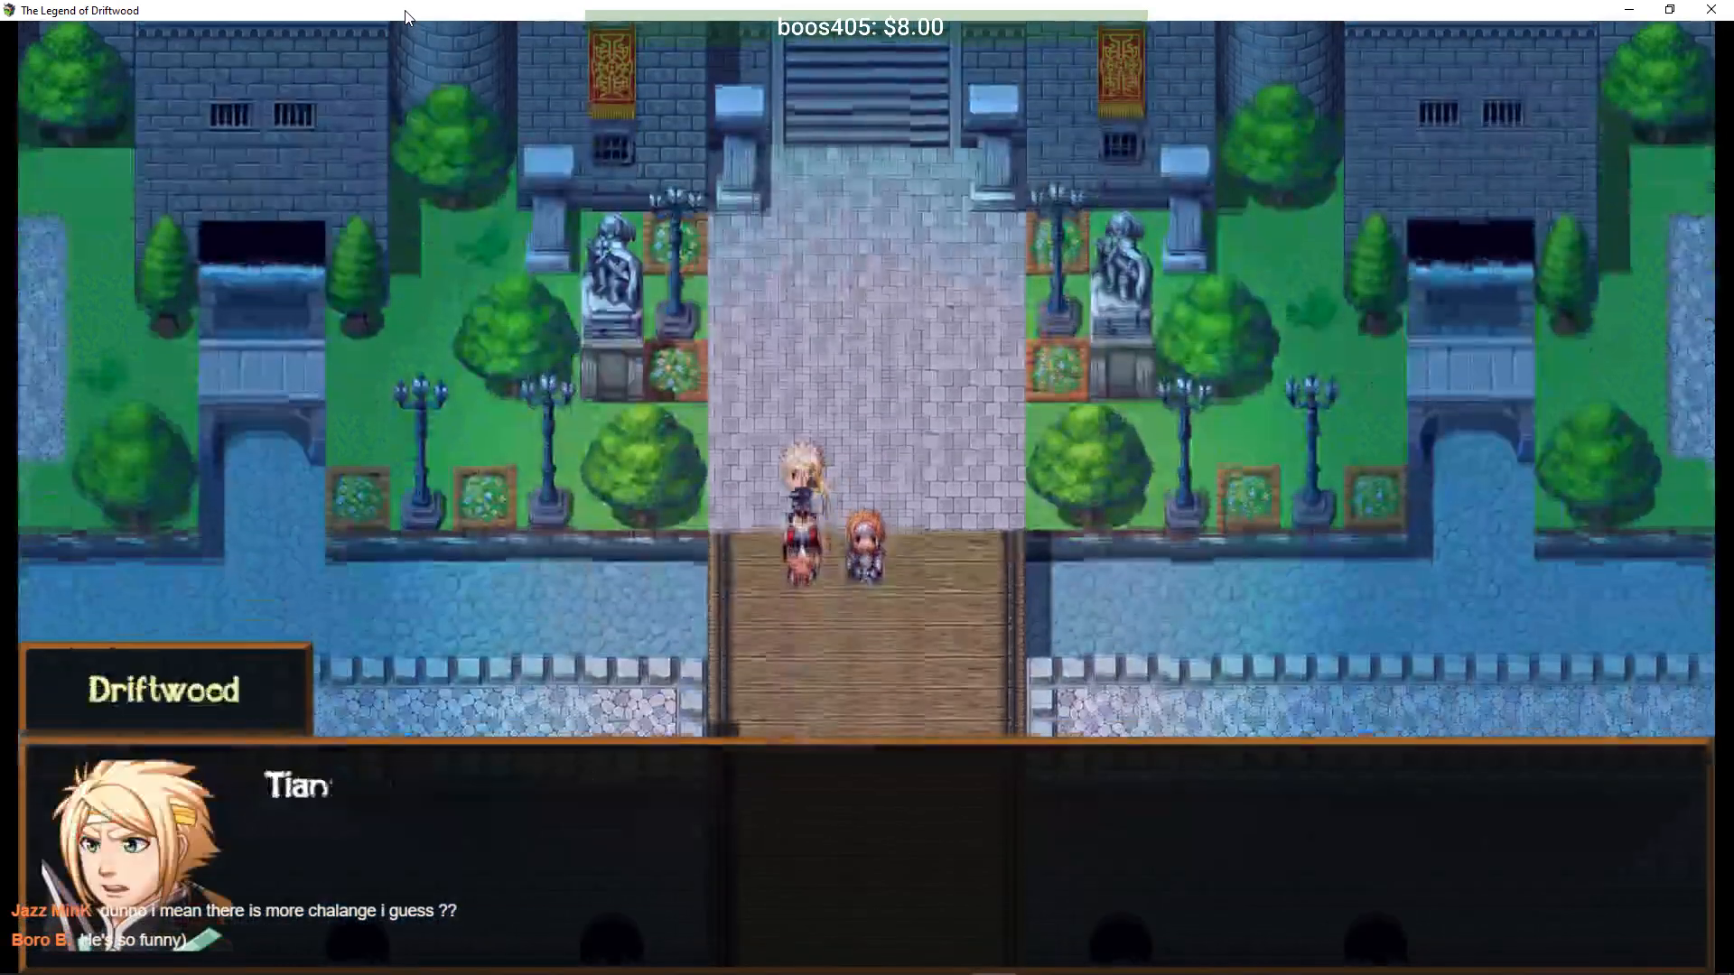
key(Return)
key(Return)
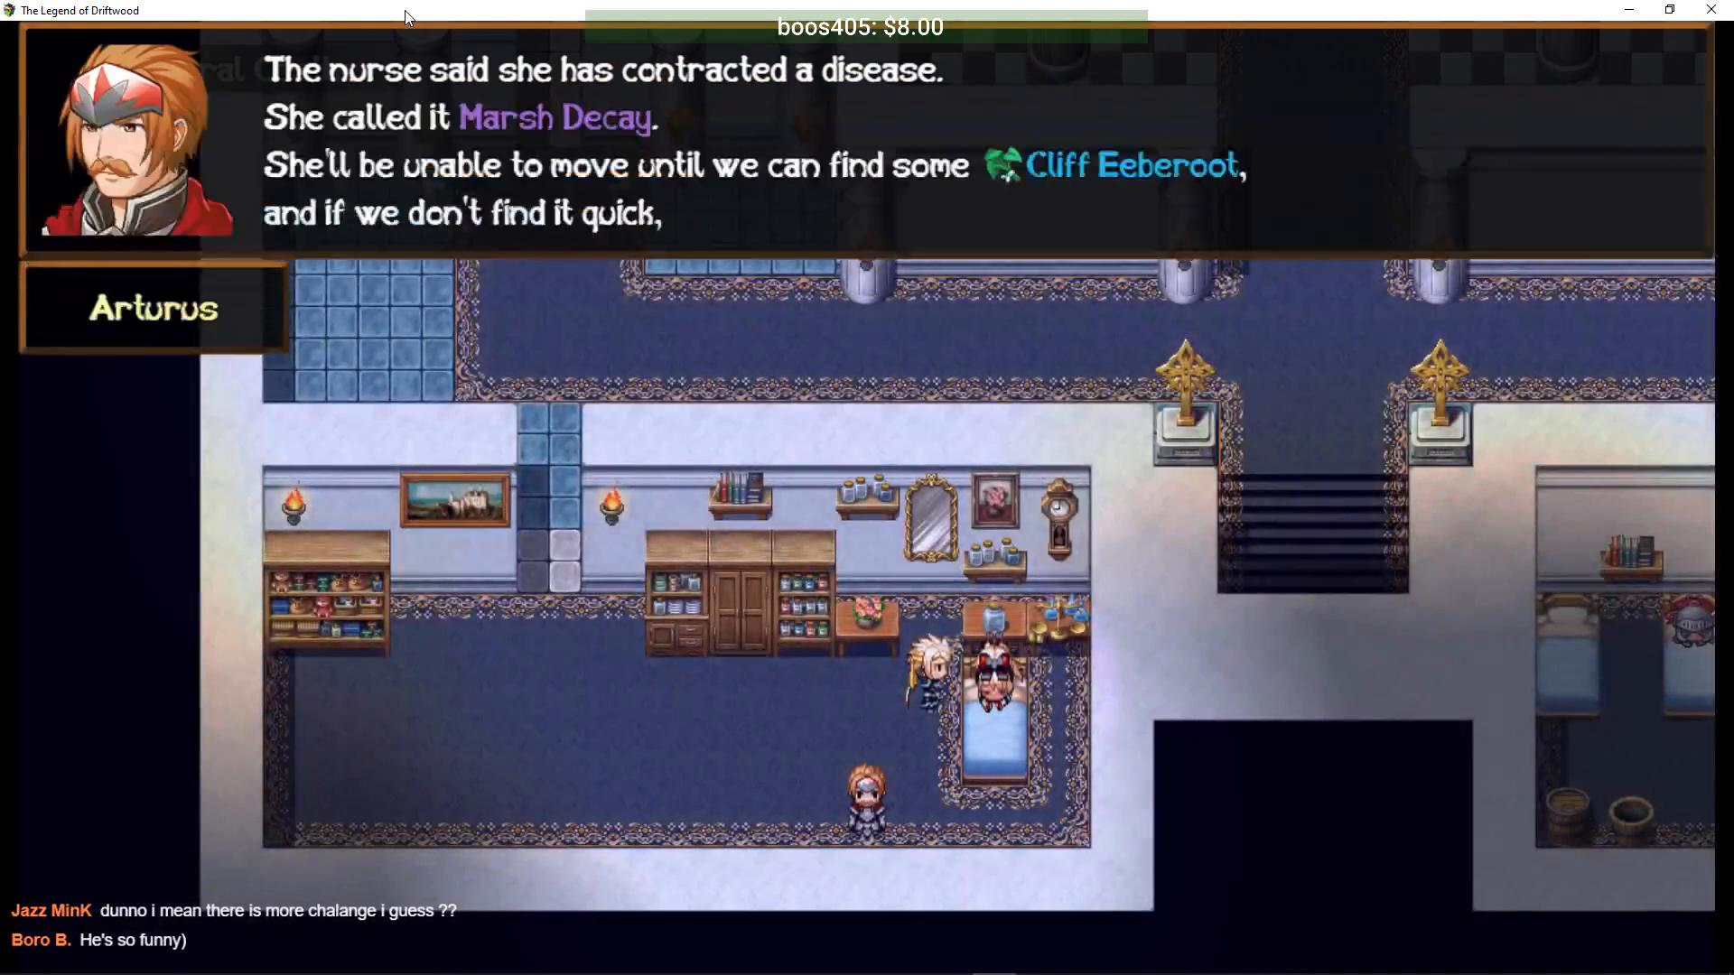
- Finish the infirmary talk about Tiana's Marsh Decay and step away from her bed
key(Return)
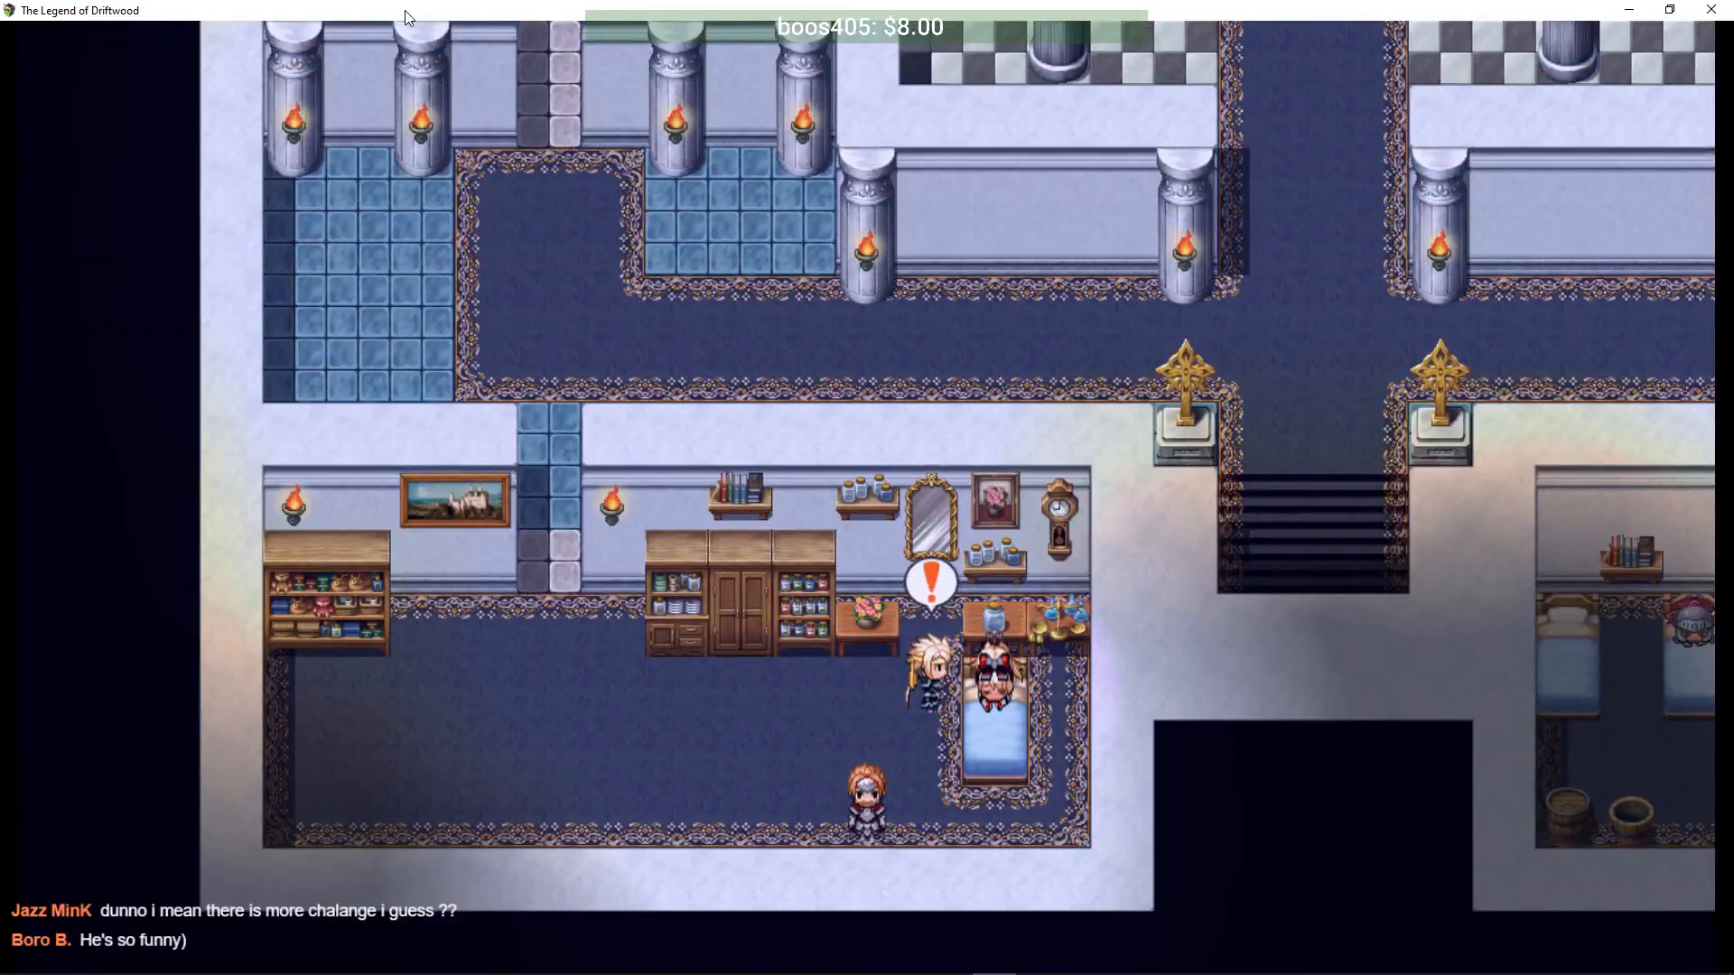
key(Return)
key(Return)
key(Return)
key(Return)
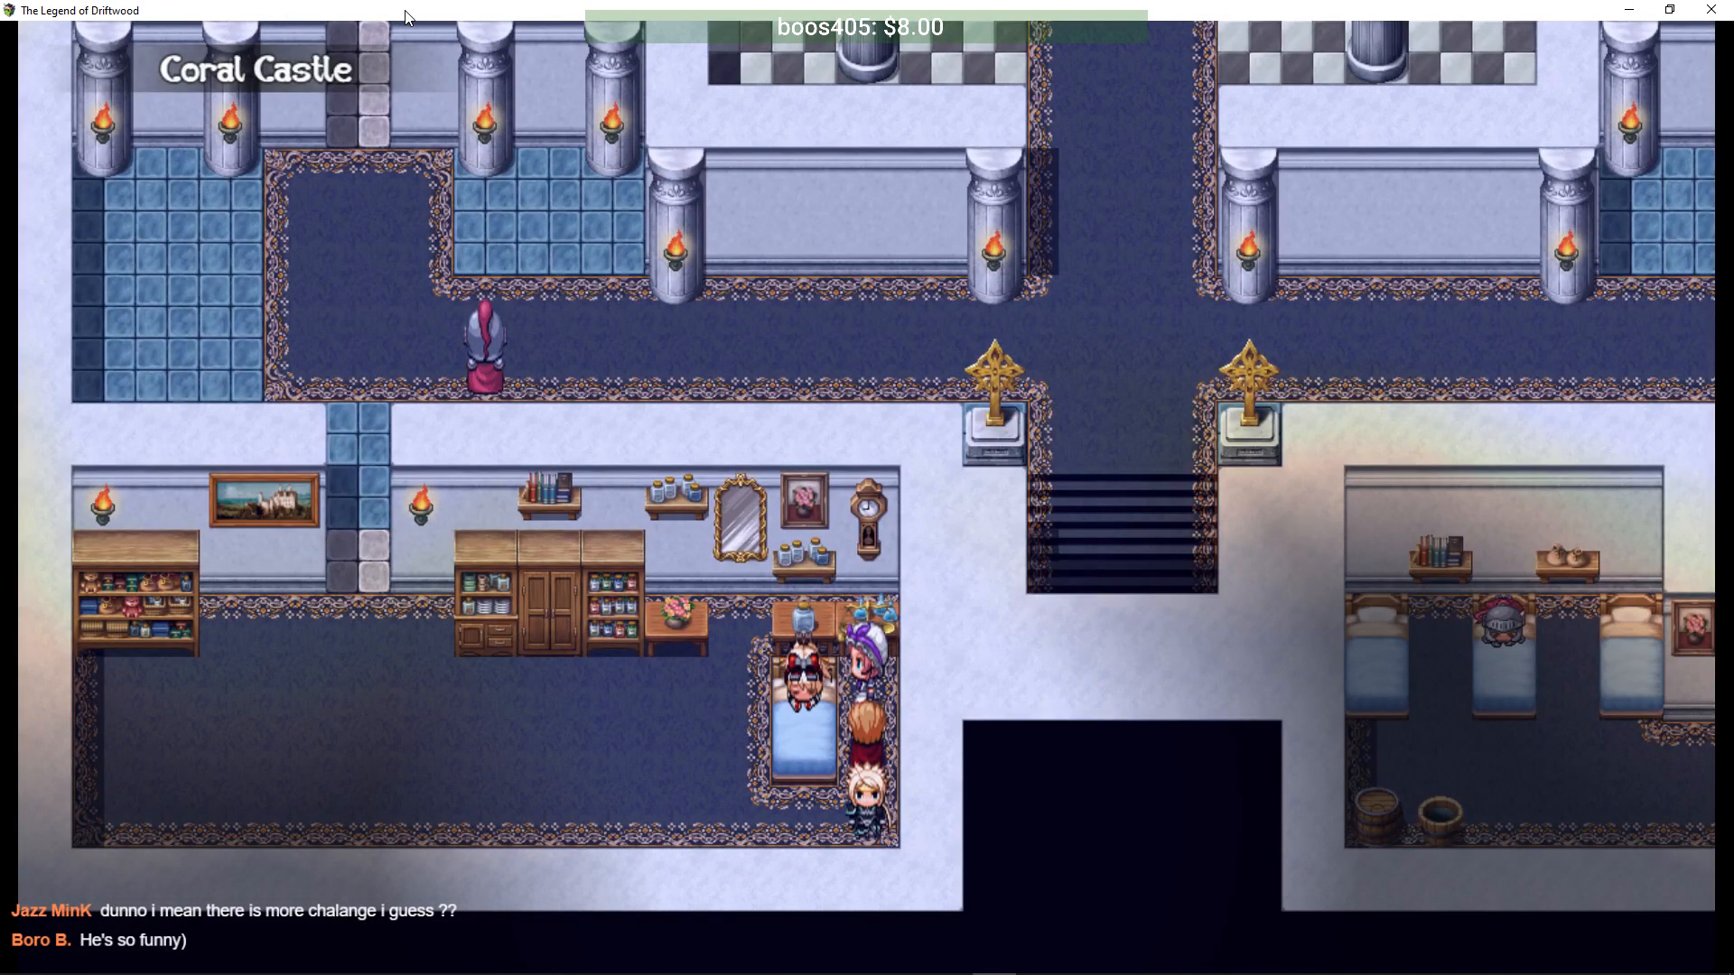
key(Down)
- Walk the party left, up the blue corridor, right along the hall and down the central stairs
key(Left)
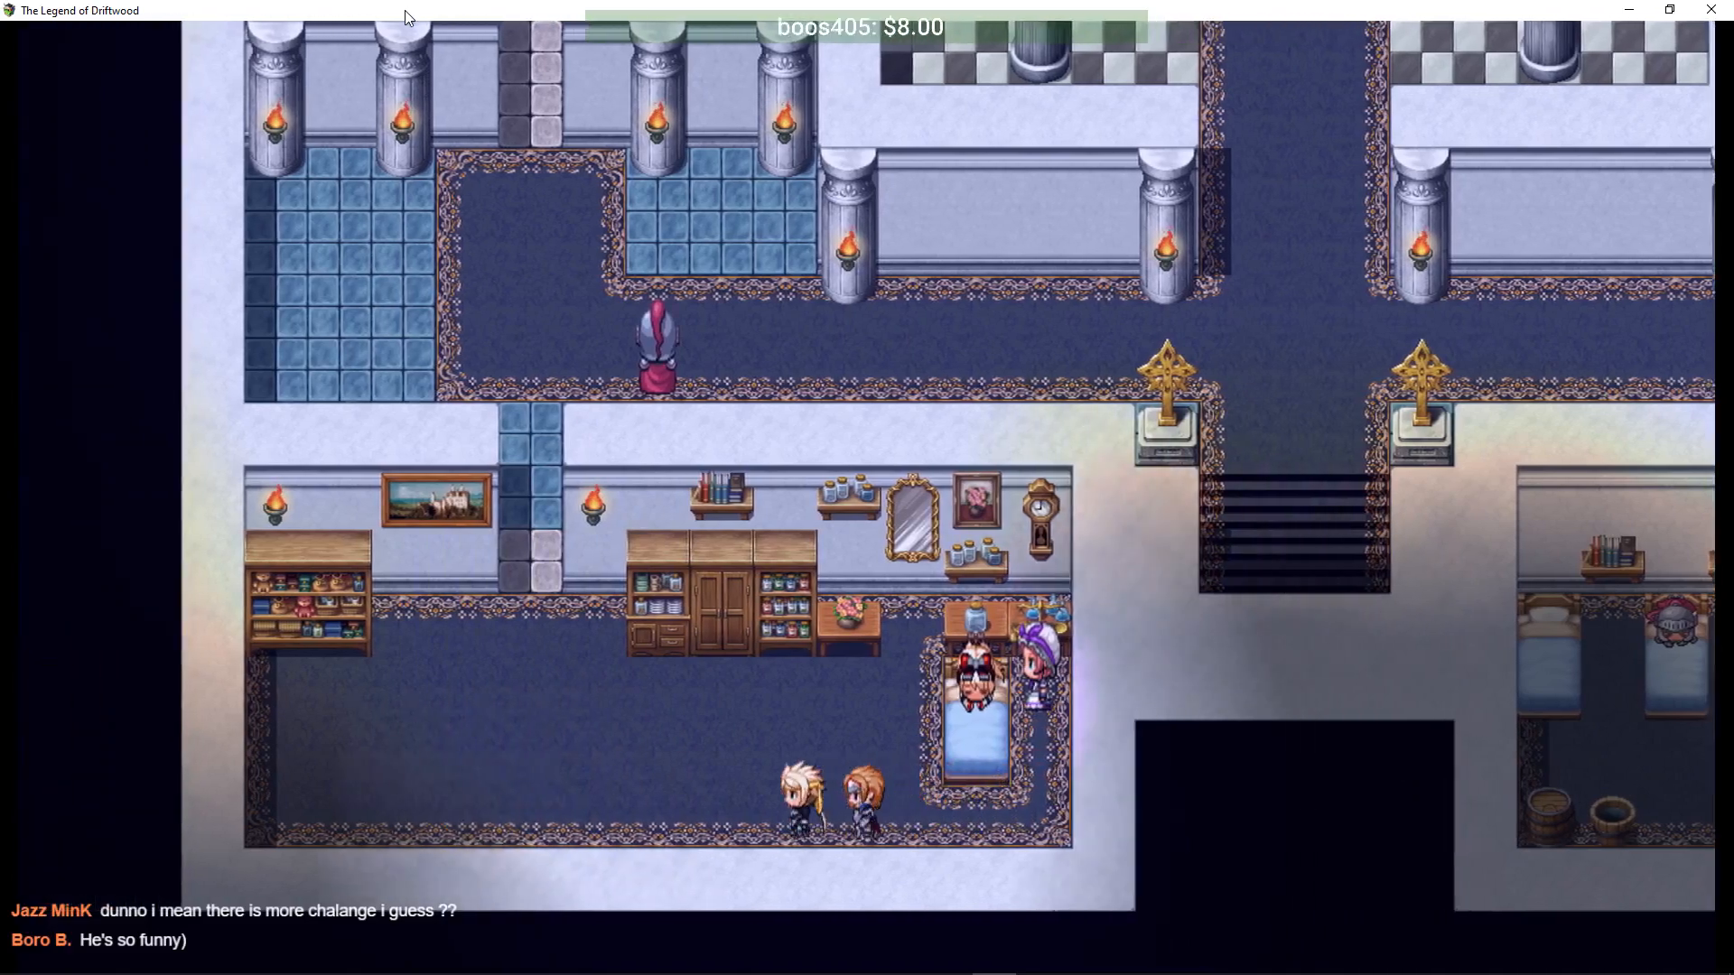
key(Up)
key(Up)
key(Right)
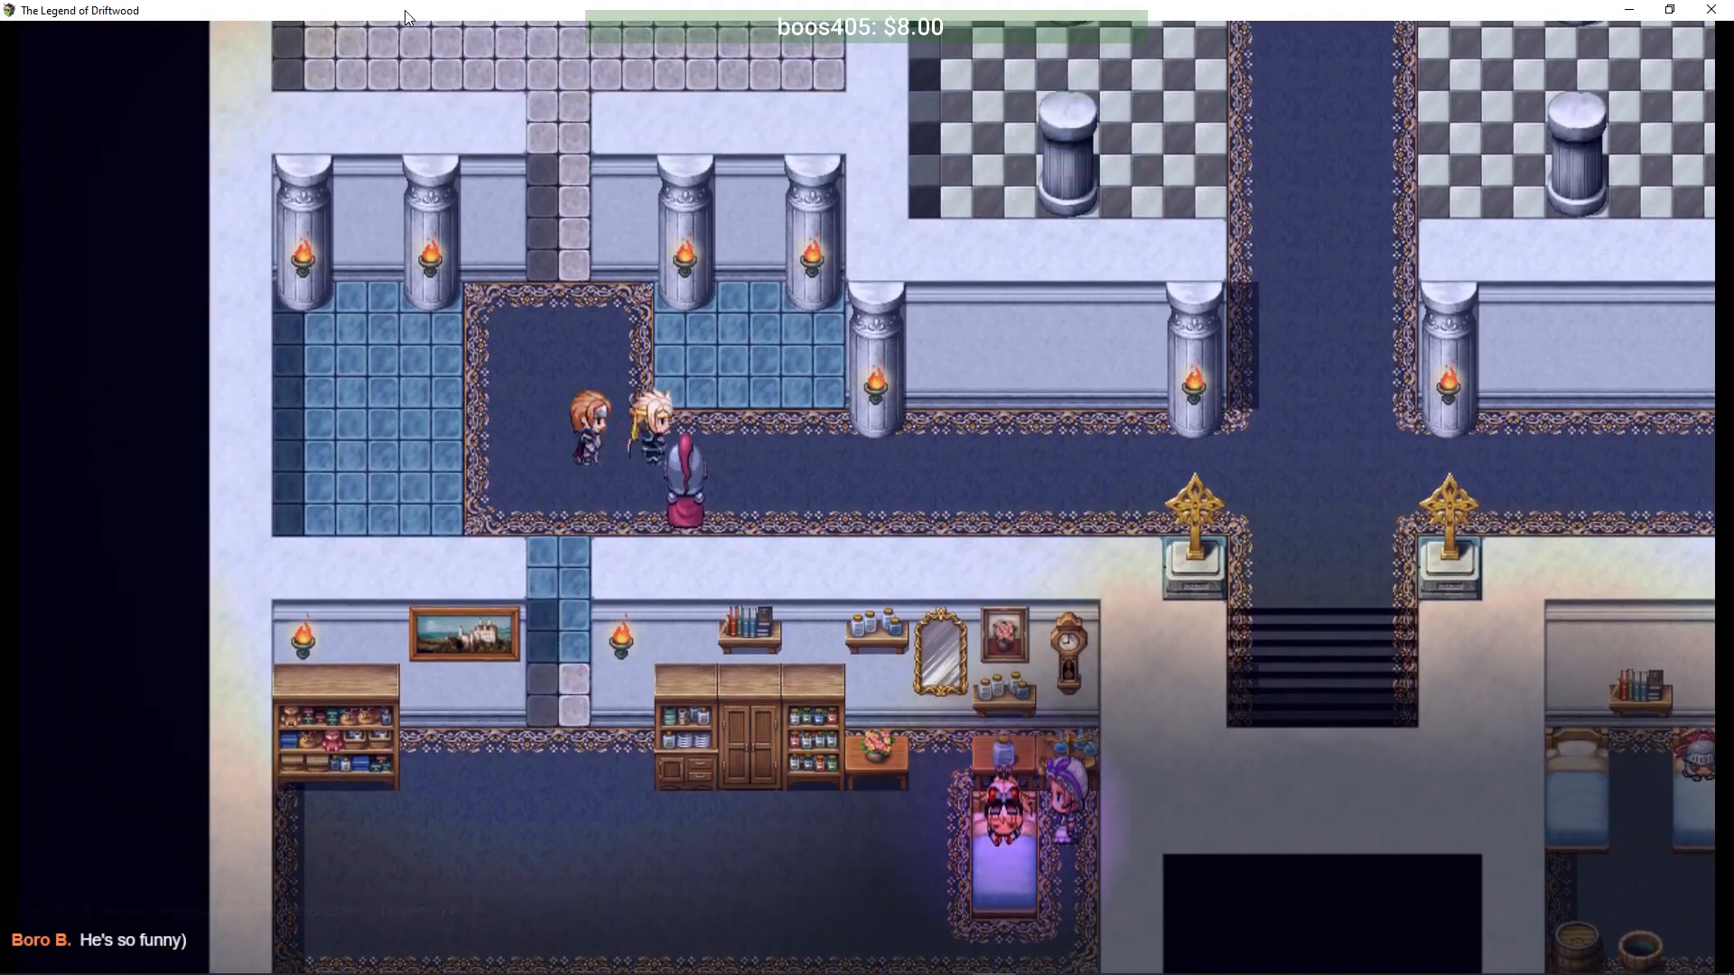
key(Down)
key(Down)
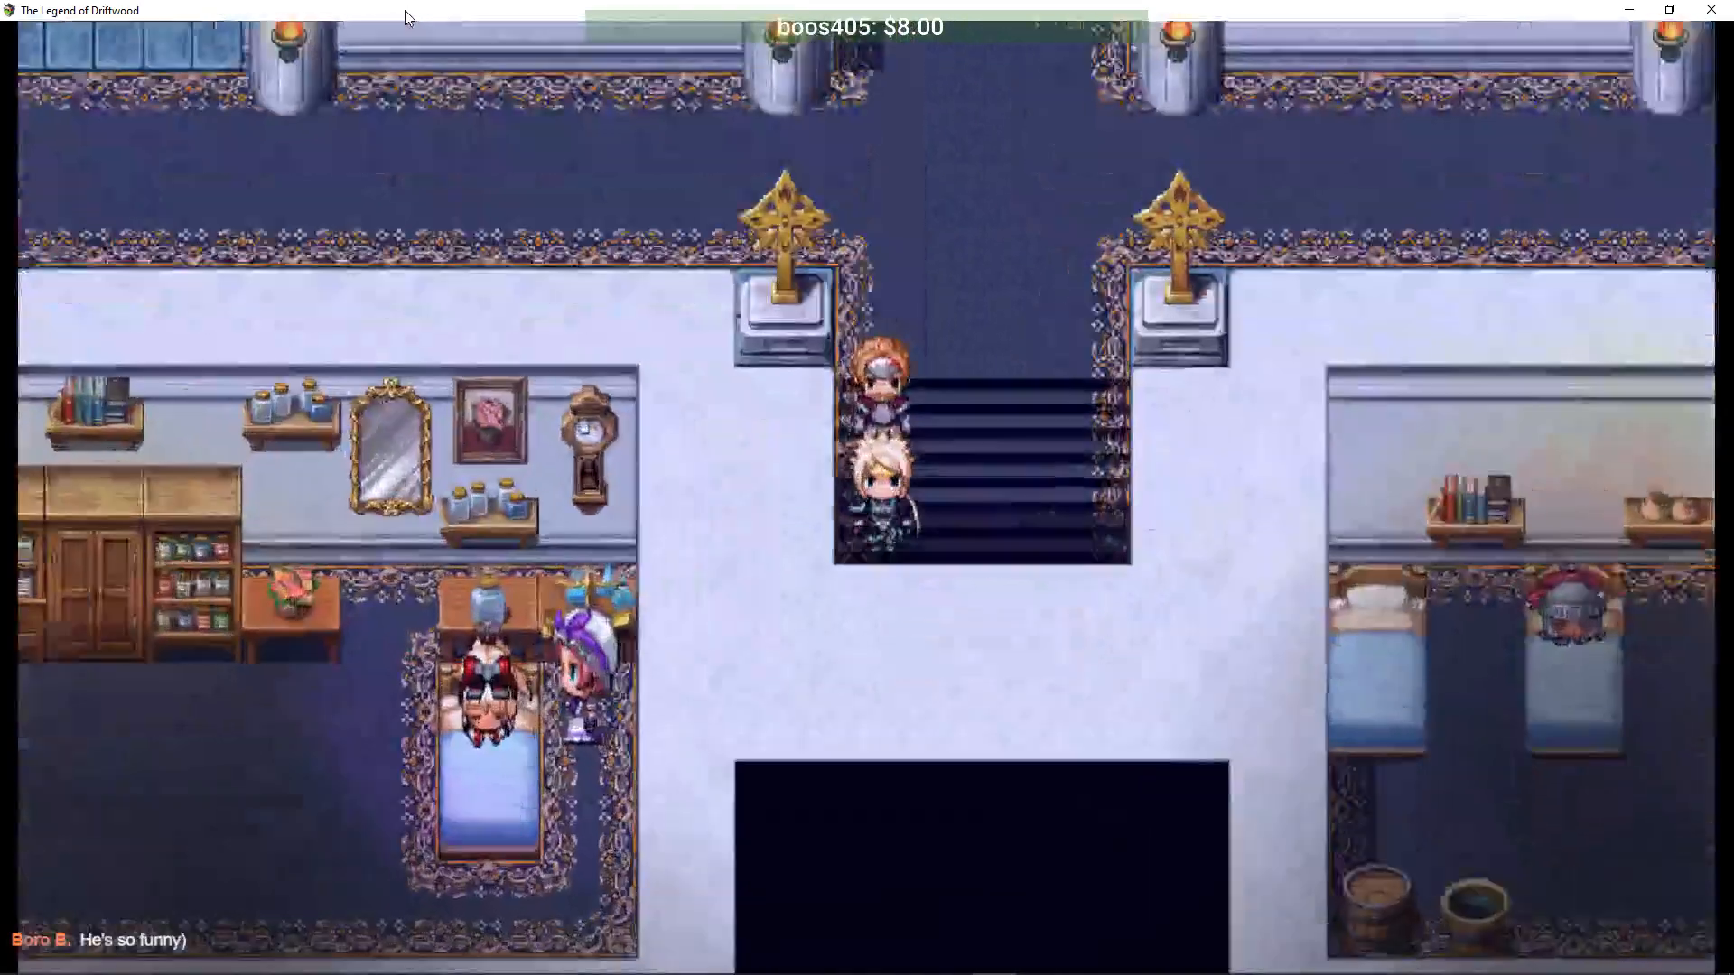
key(Down)
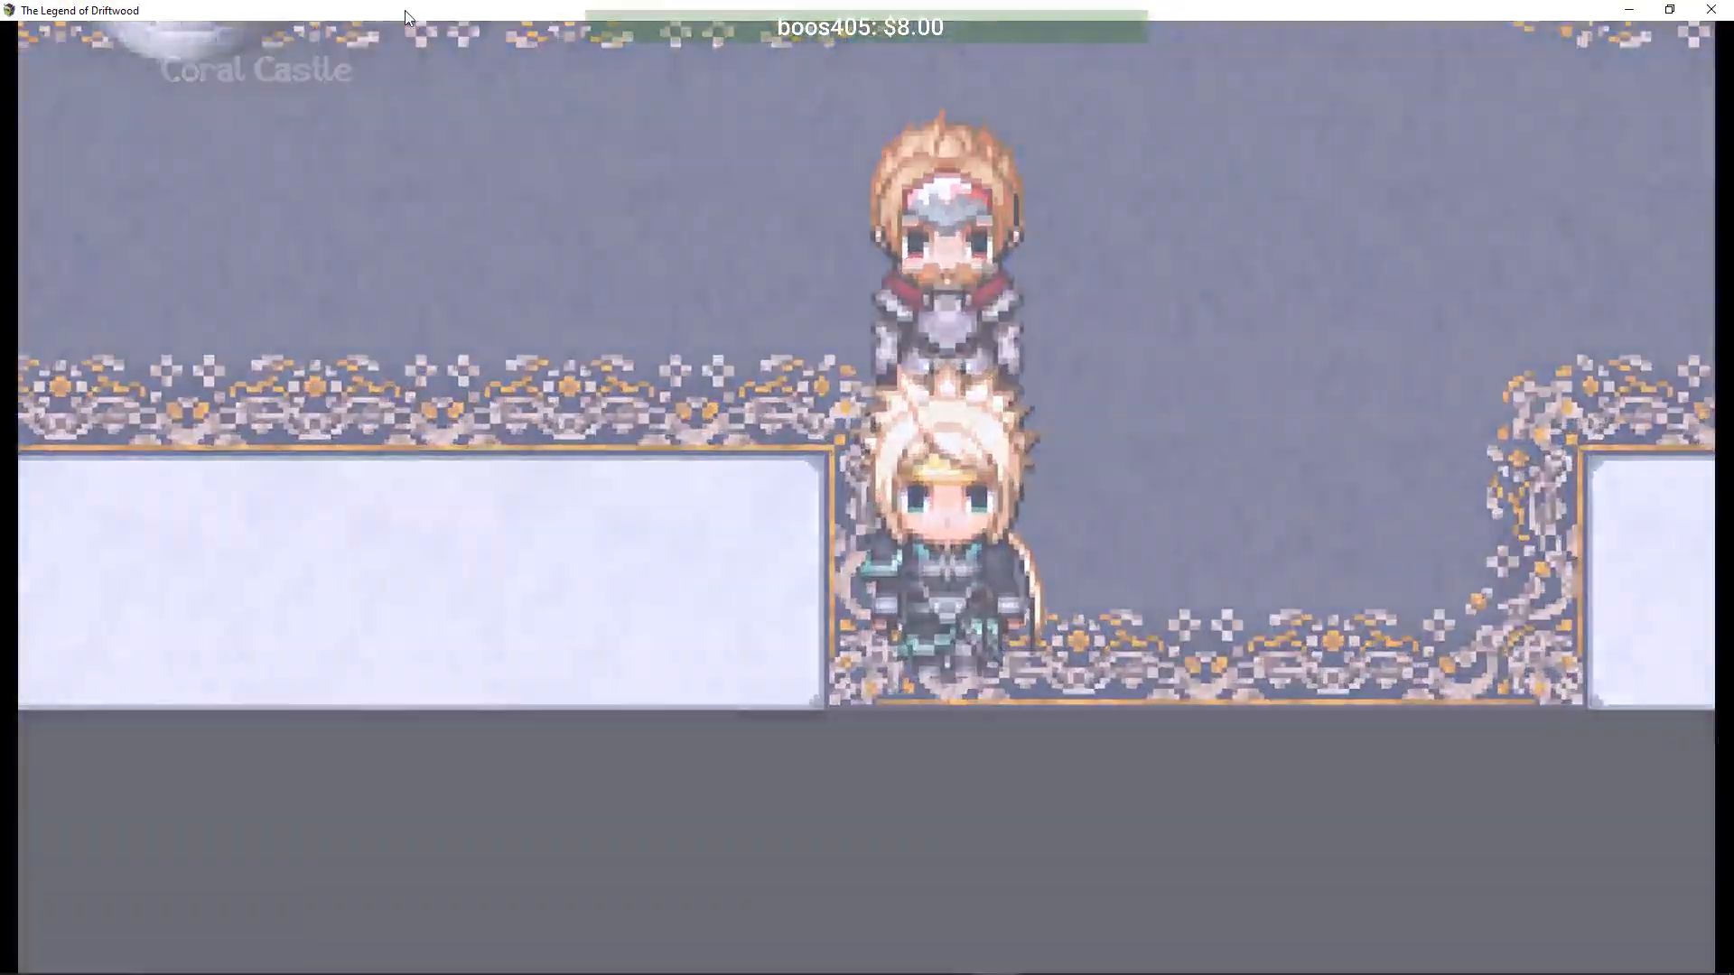
- Walk the party down to the courtyard and south across the bridge onto the Feyilon world map
key(Down)
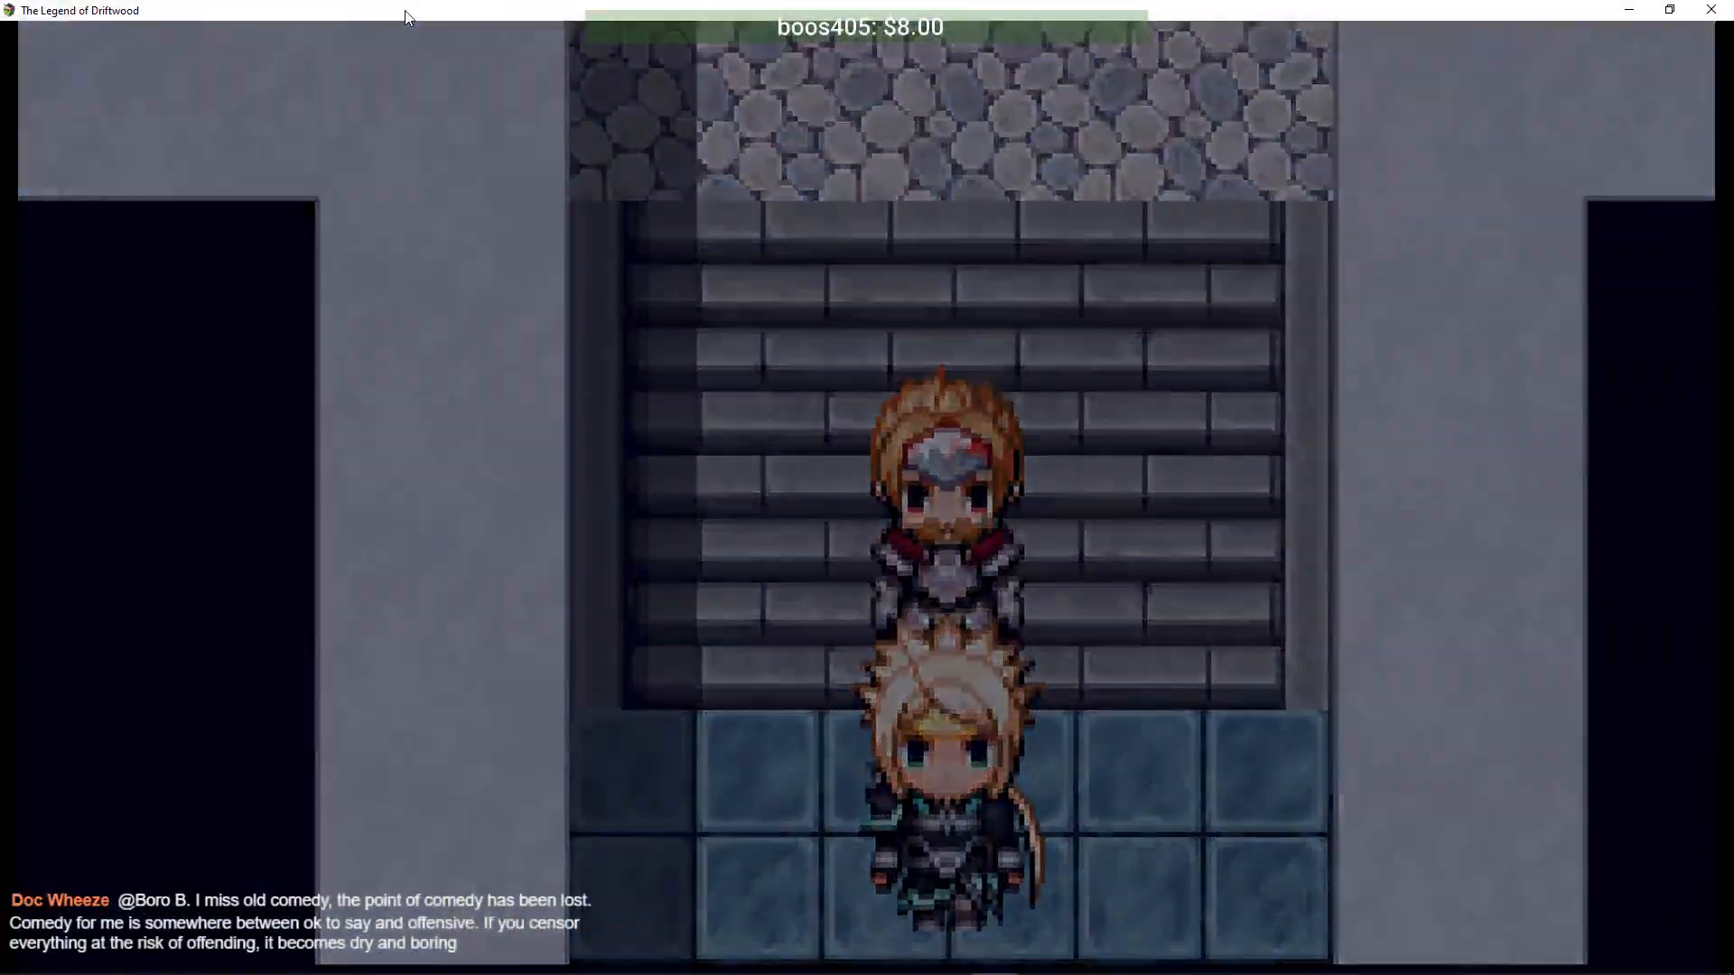
key(Down)
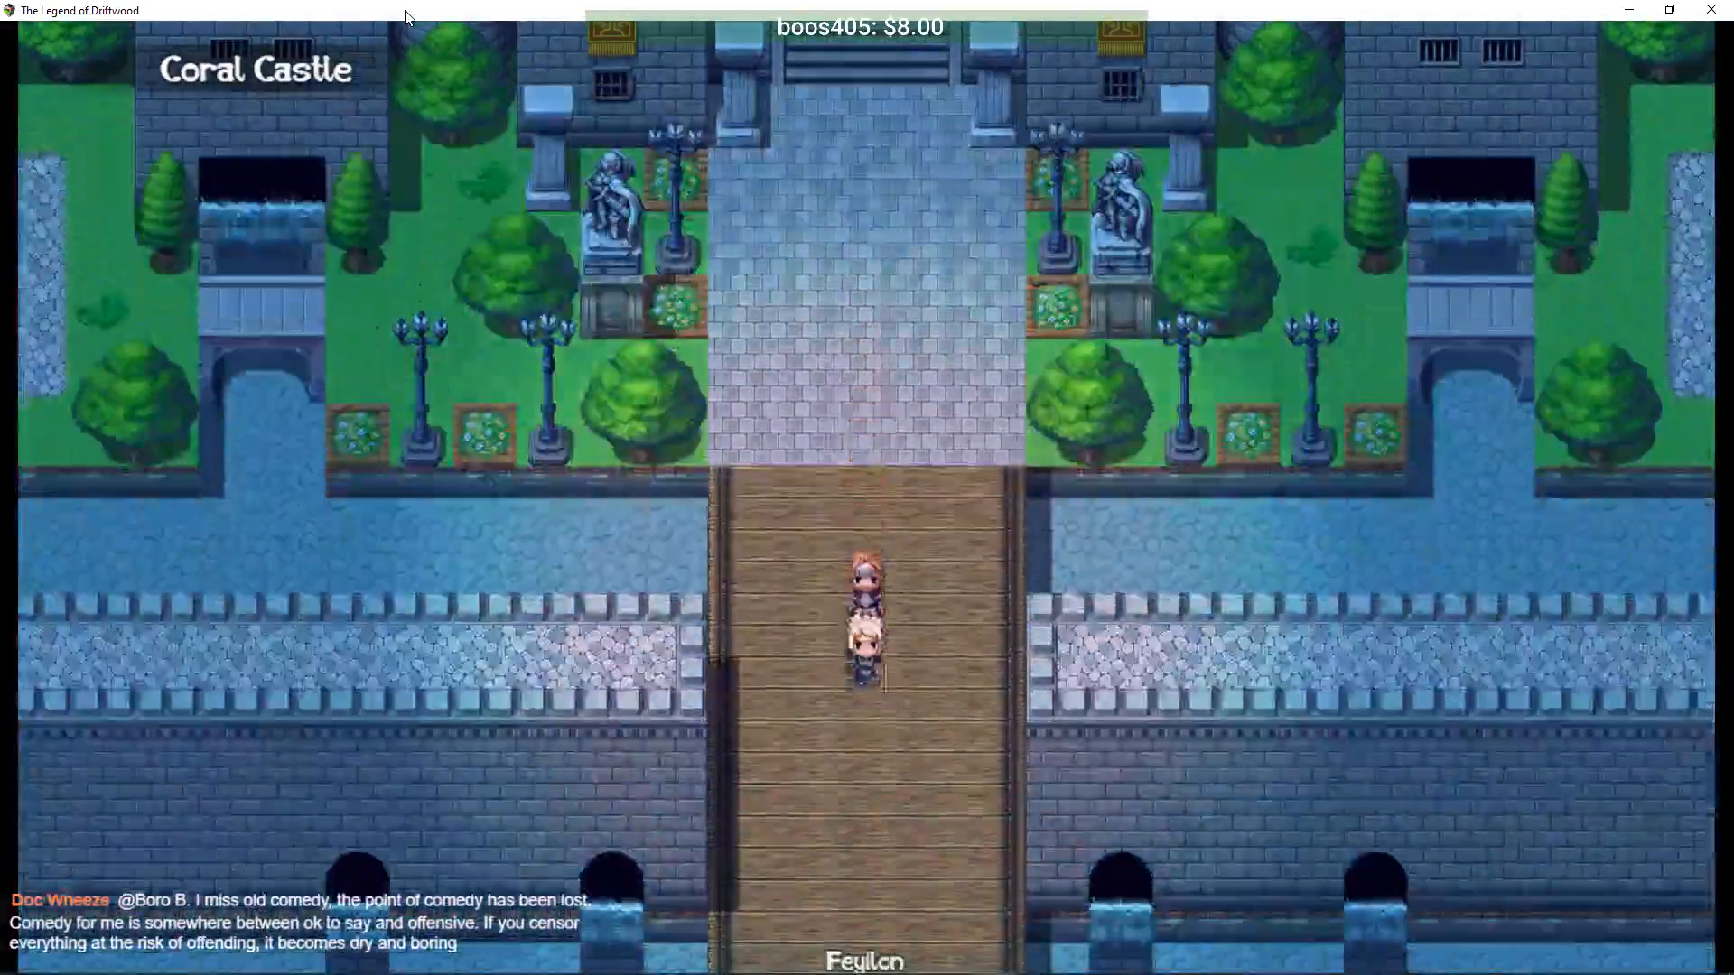
key(Down)
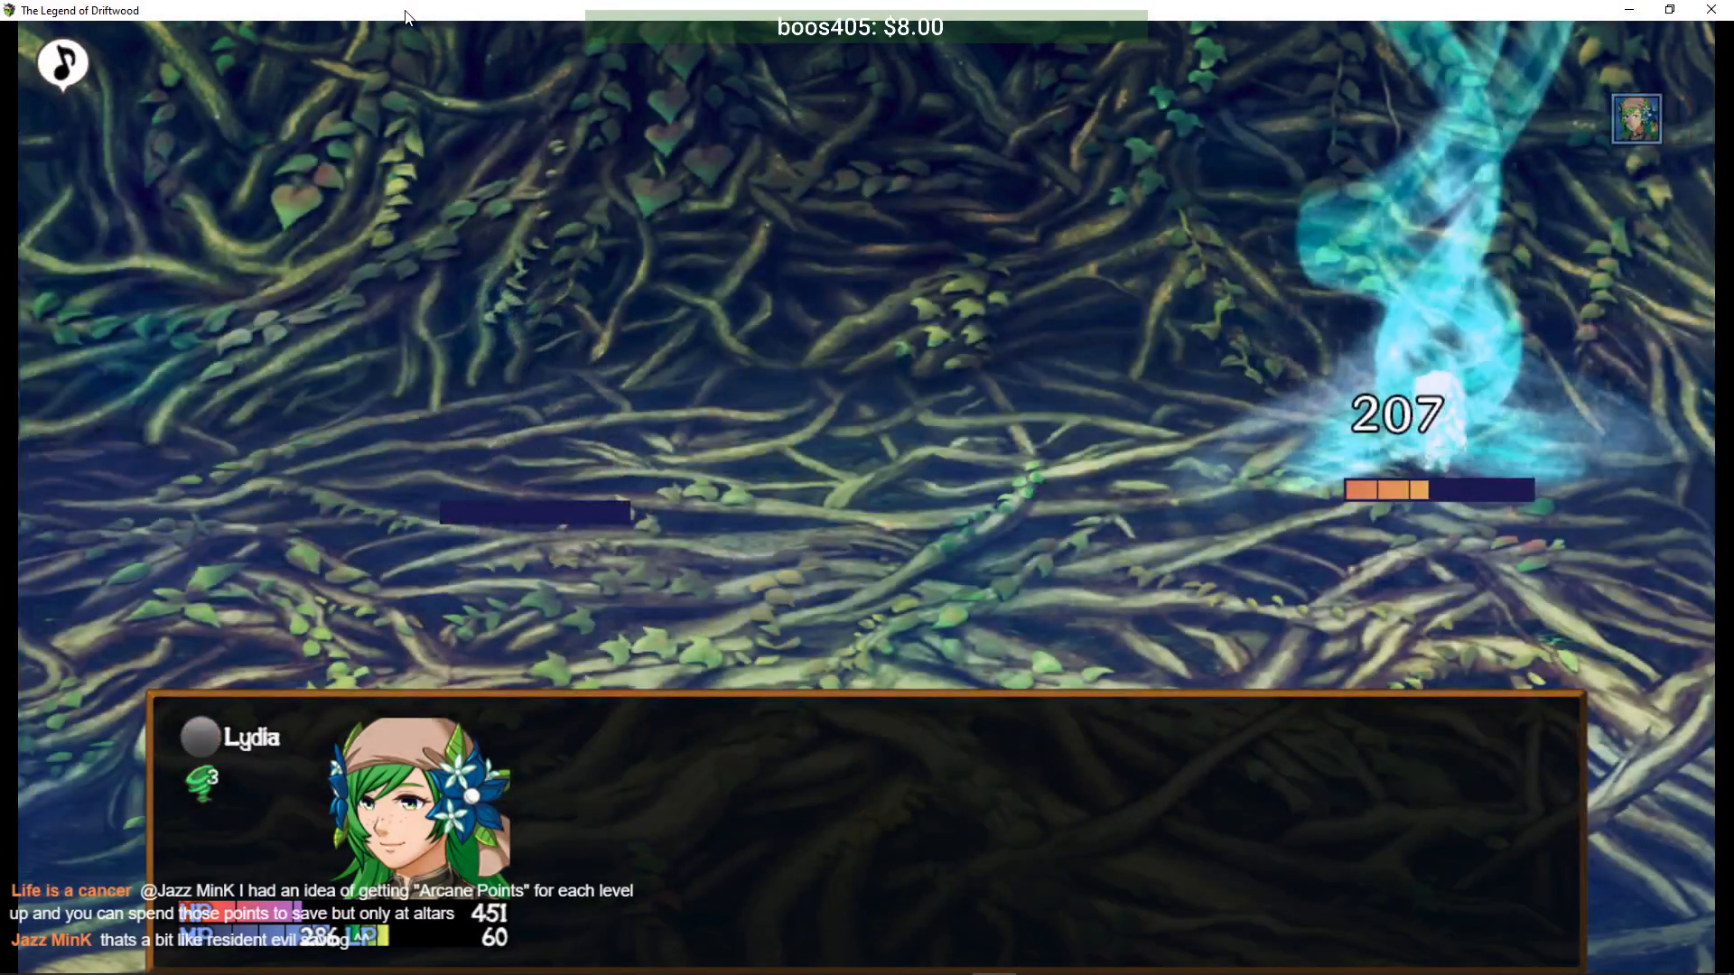
- Skip through the battle results and pick up the Athelas in the forest
key(Return)
key(Return)
key(Return)
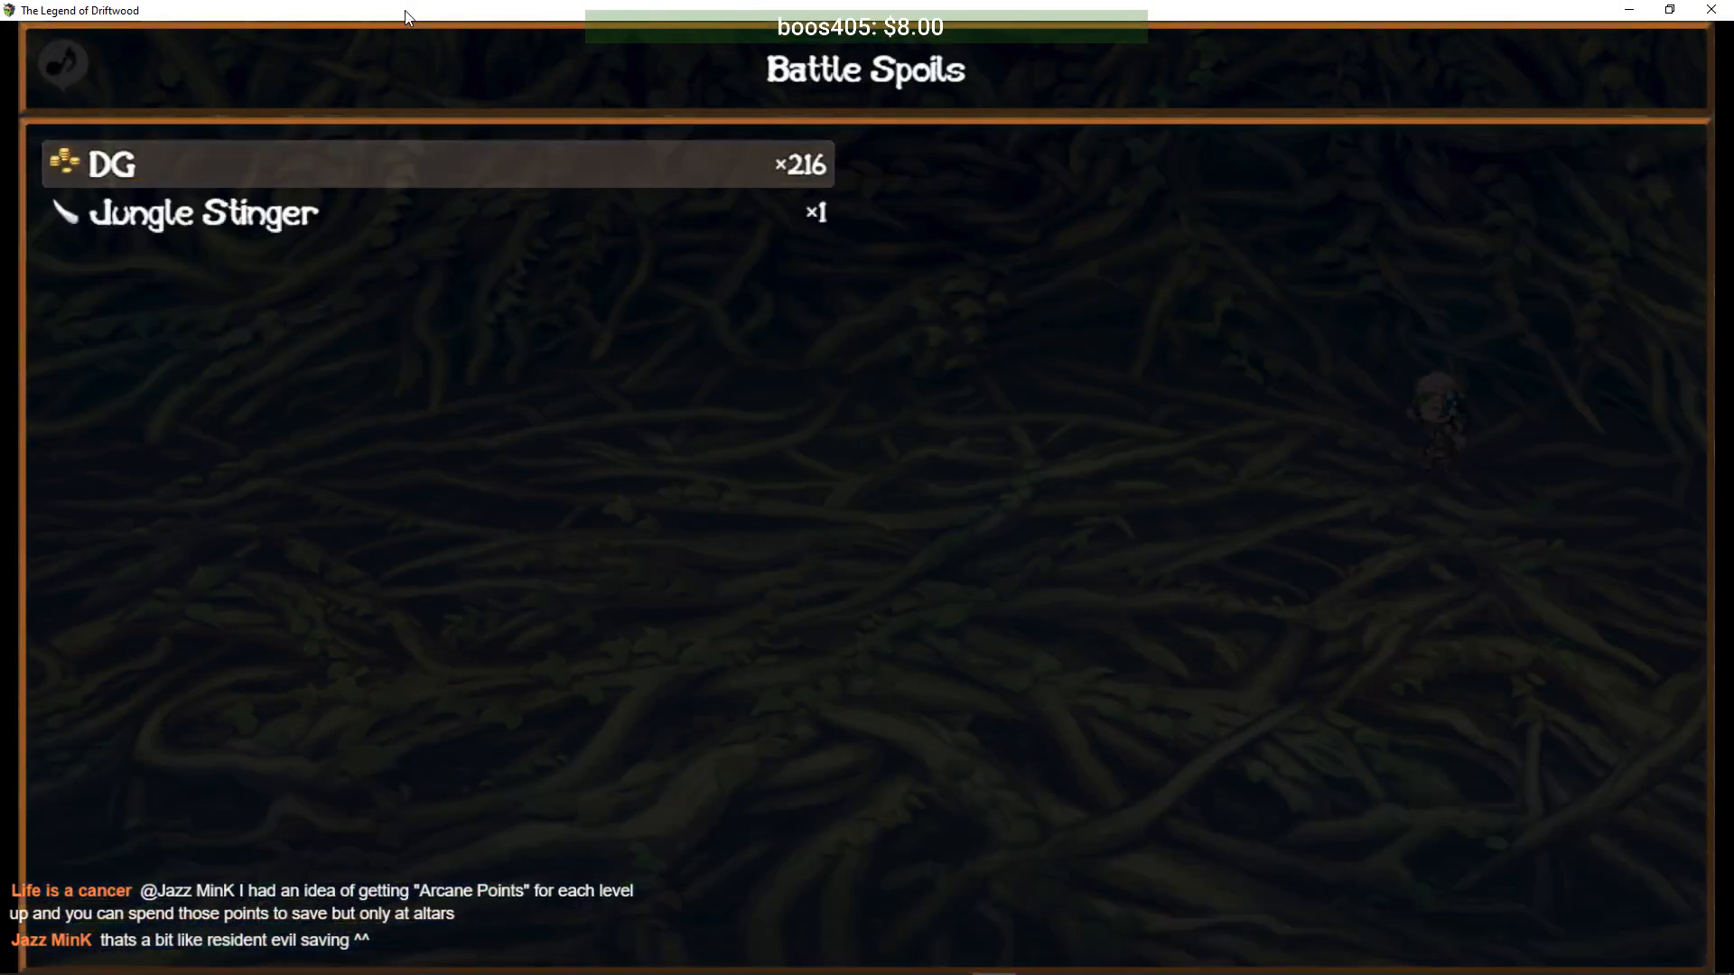
key(Left)
key(Up)
key(Return)
key(Down)
key(Left)
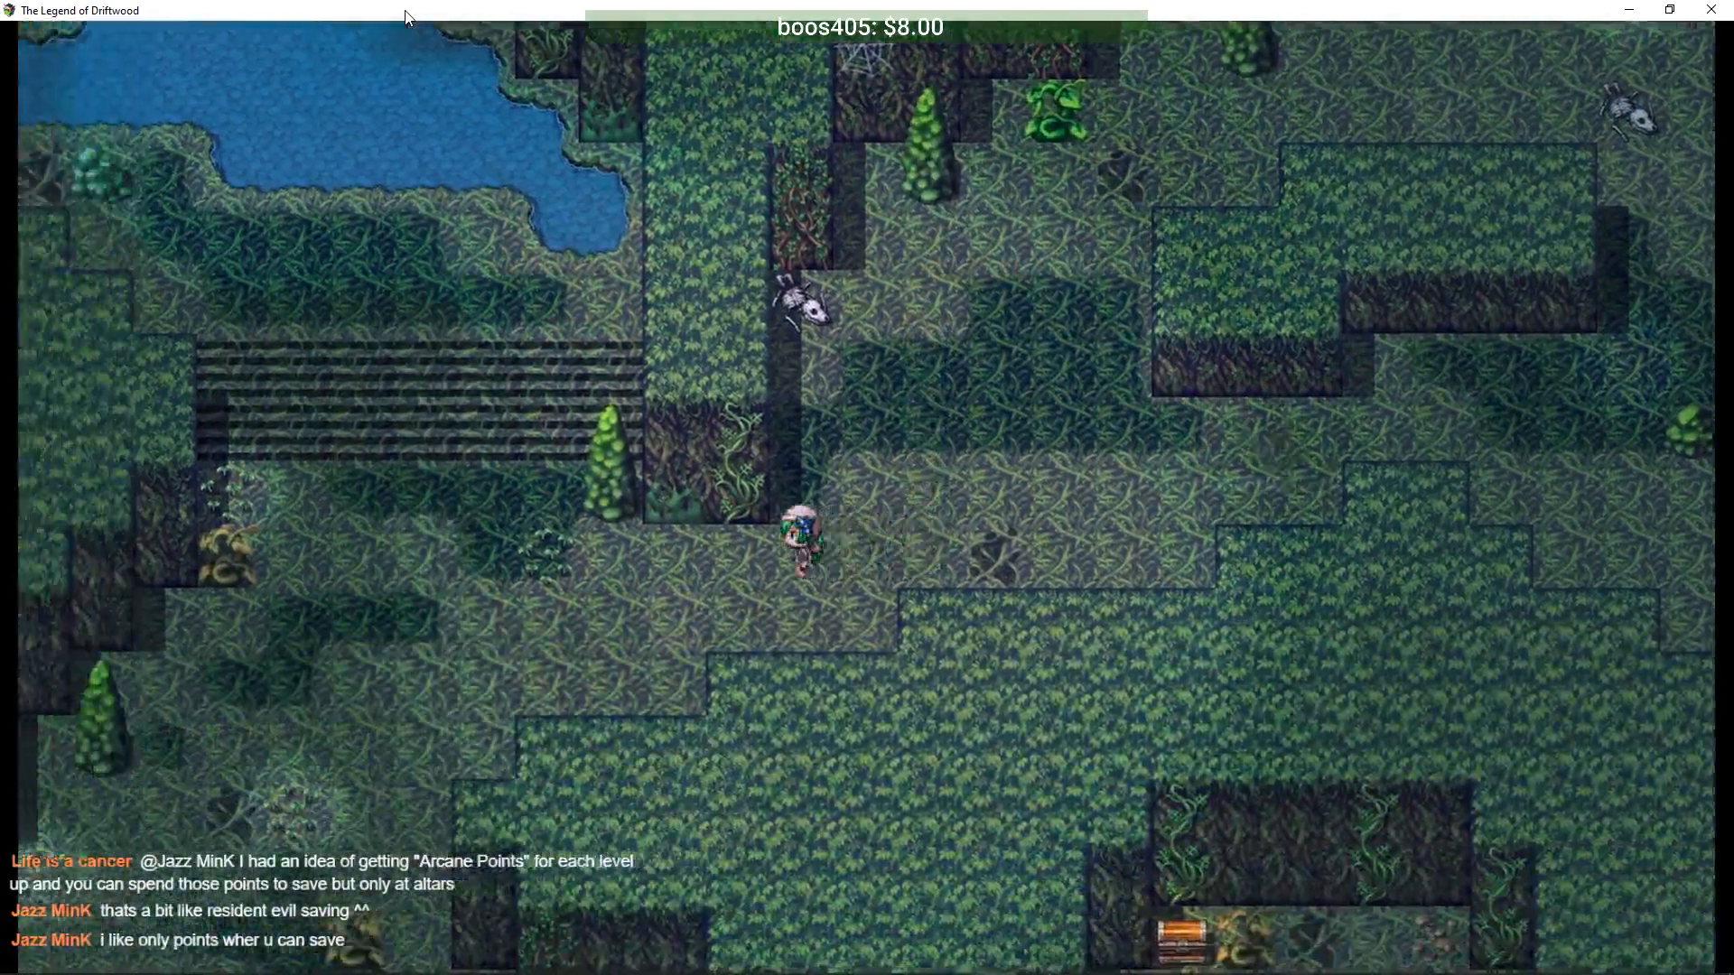
- Check the main menu, then walk past the stairs to the chests and collect the Dark Cloak
key(Escape)
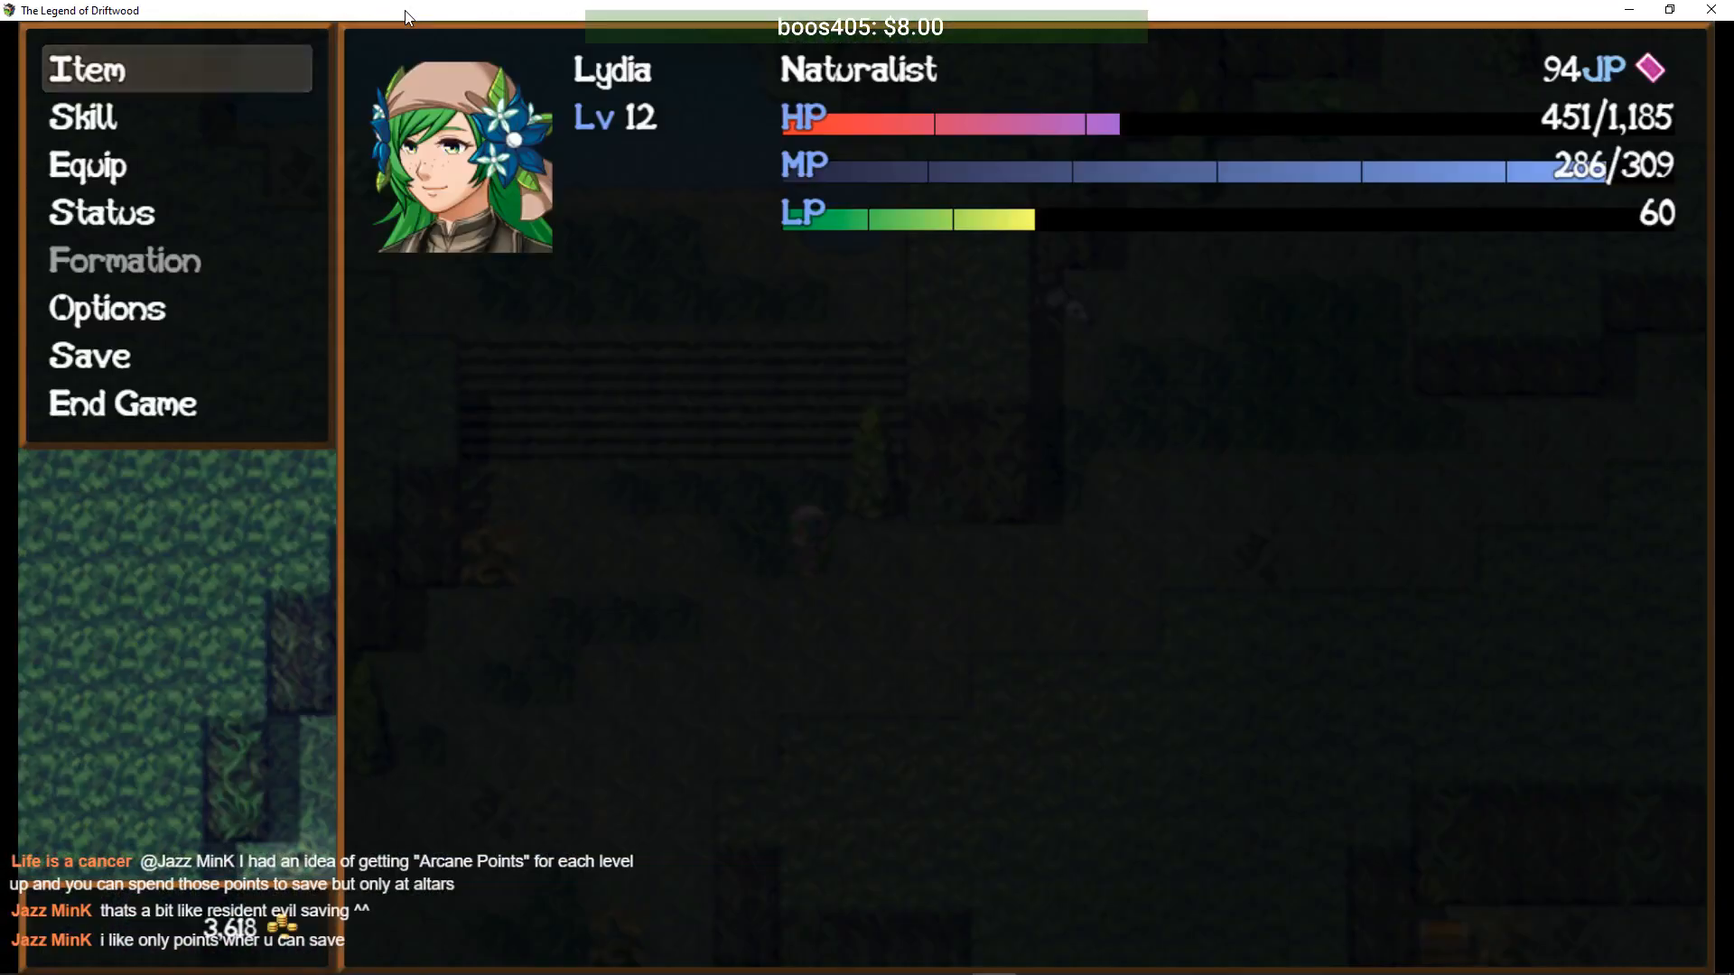
key(Escape)
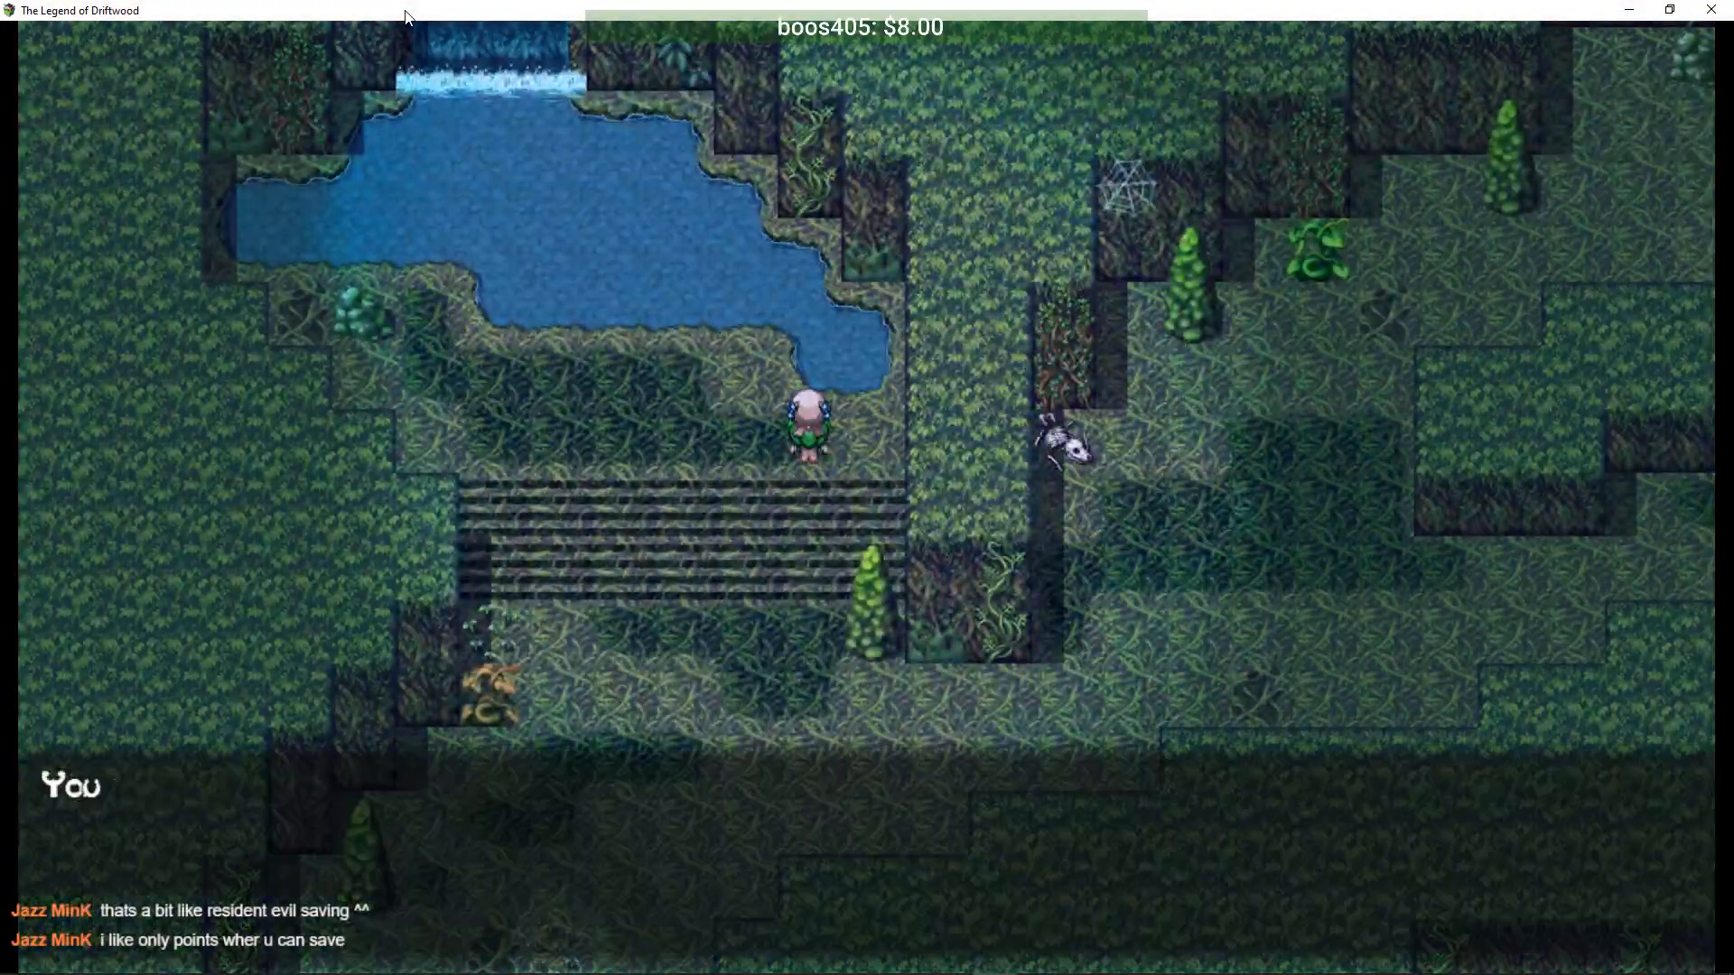
key(Return)
key(Down)
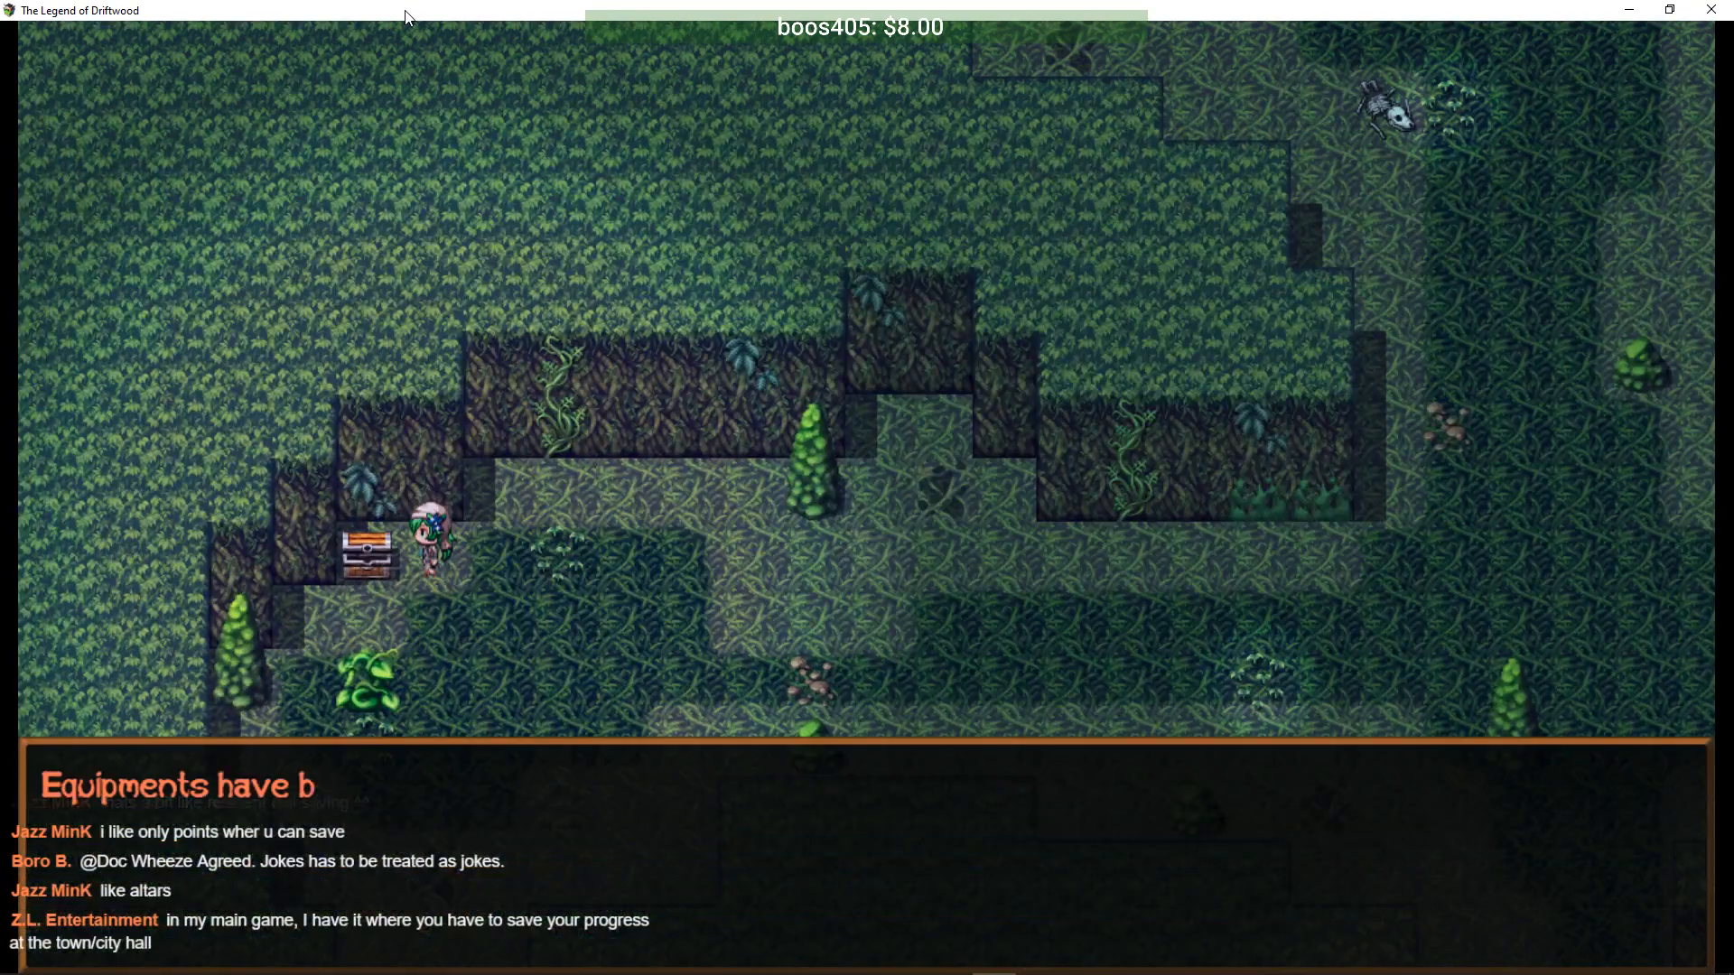
key(Right)
- Walk south into the jungle and open the Chomper fight with Attack, Funnel Root and Whiplash
key(Down)
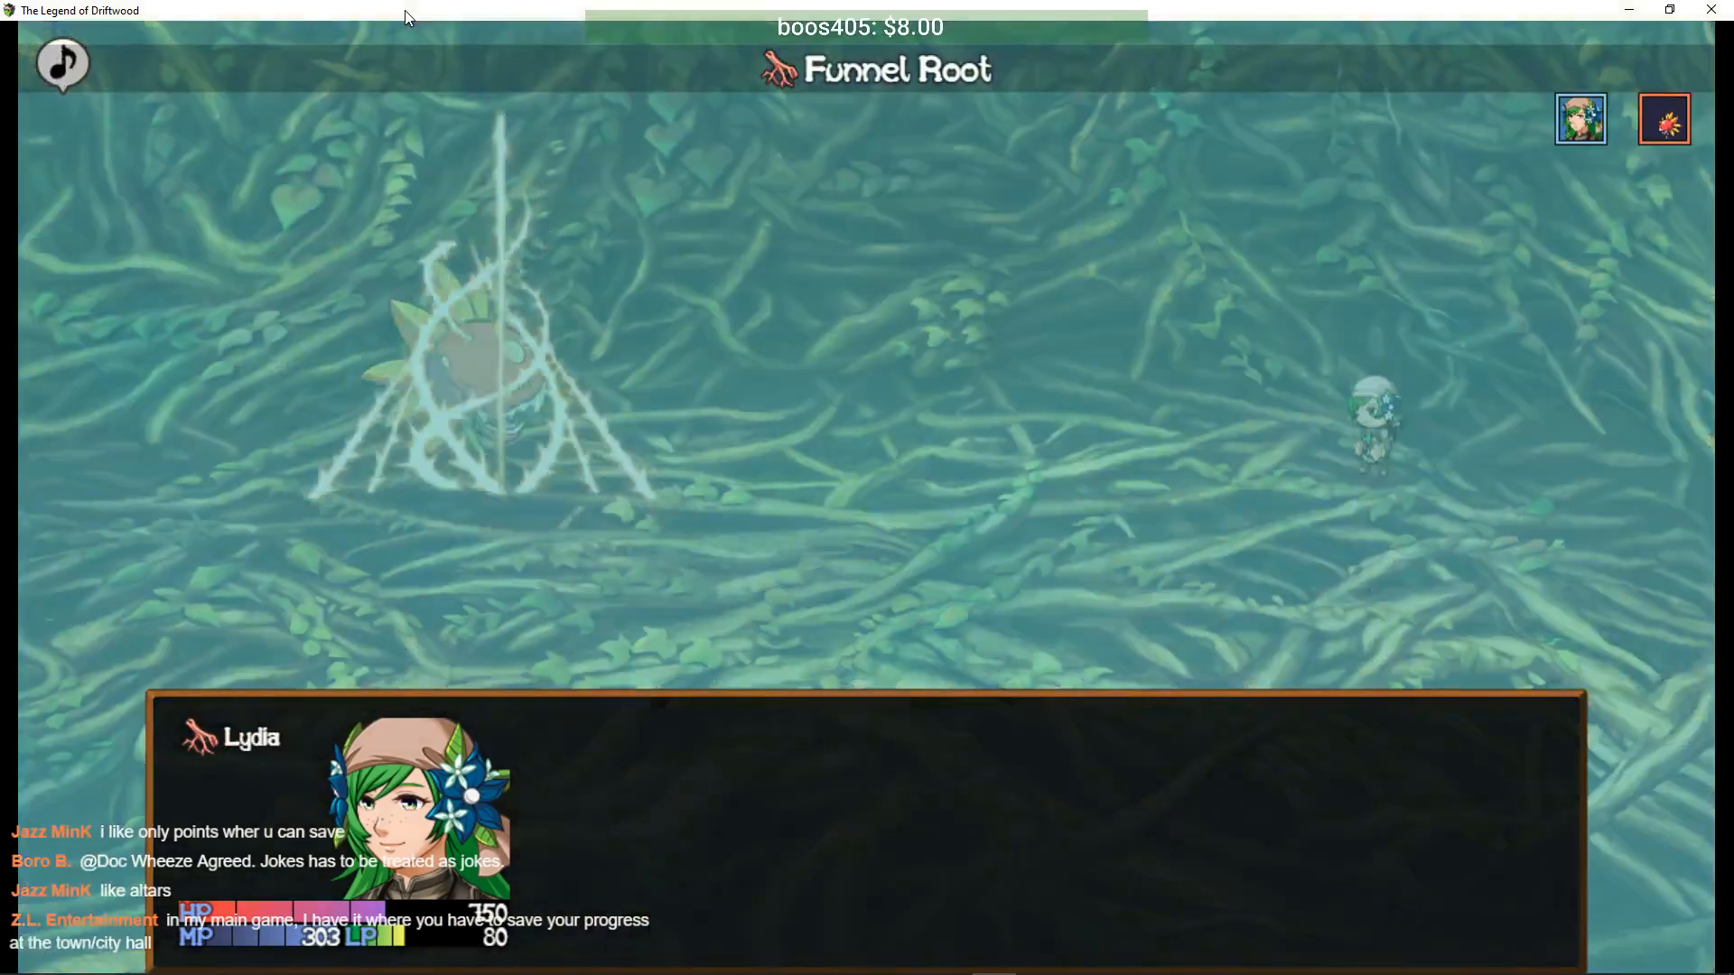
key(Return)
key(Down)
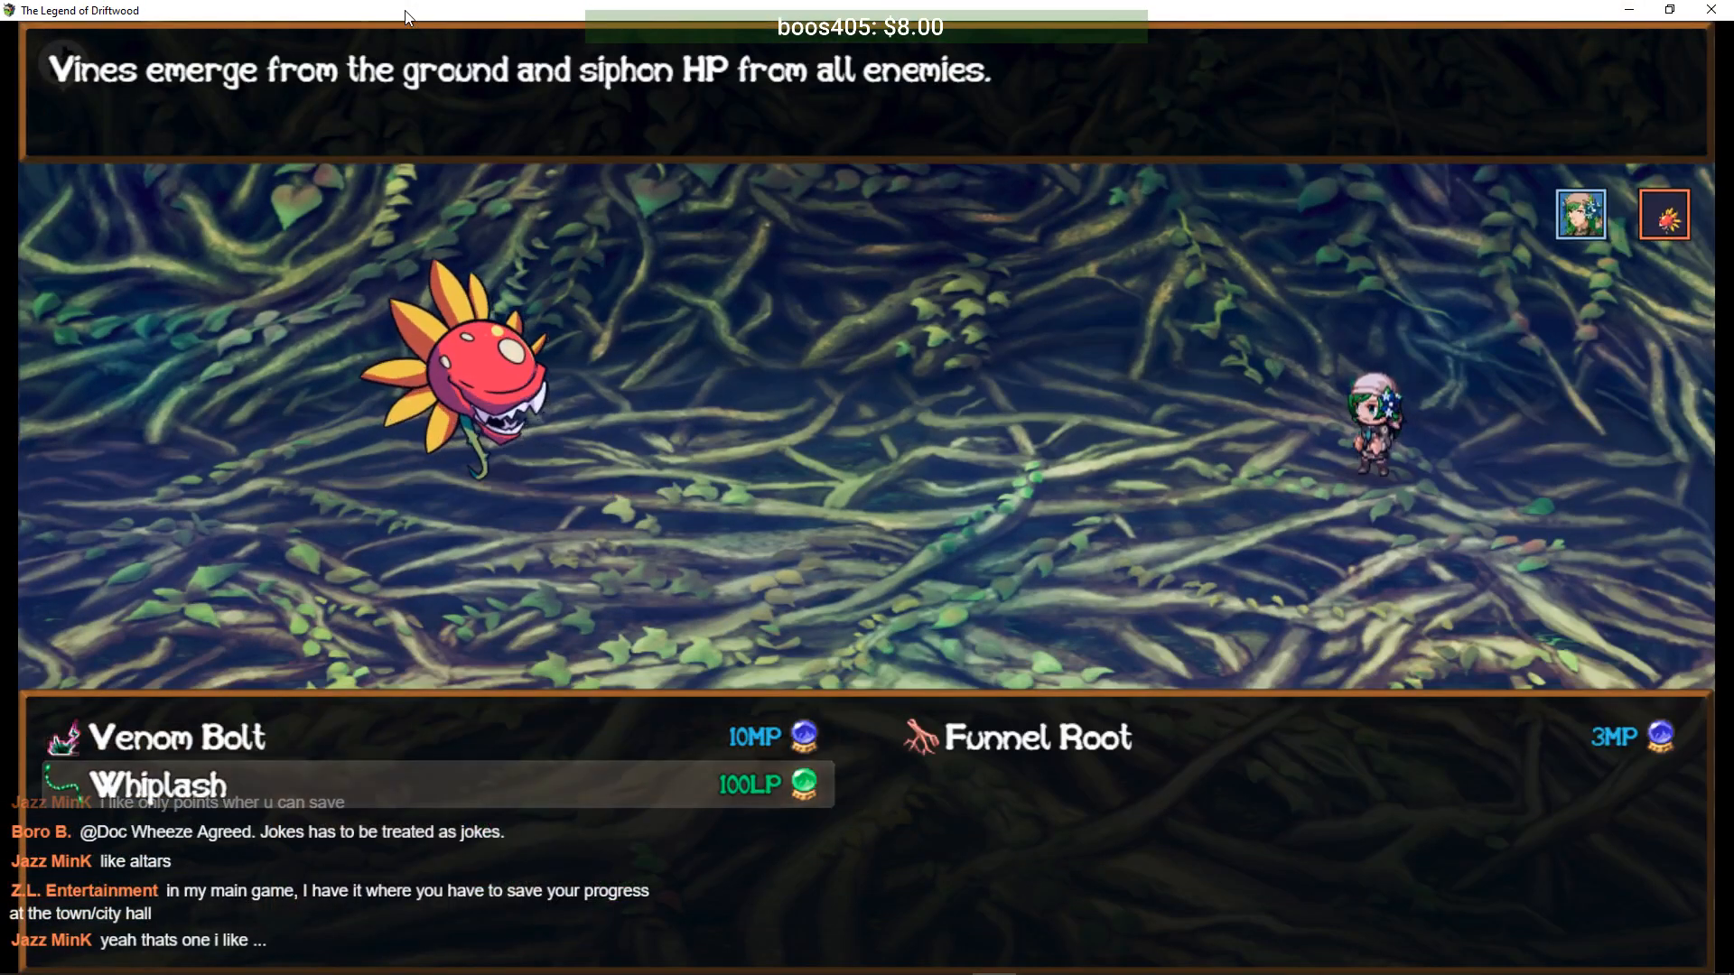
key(Right)
key(Return)
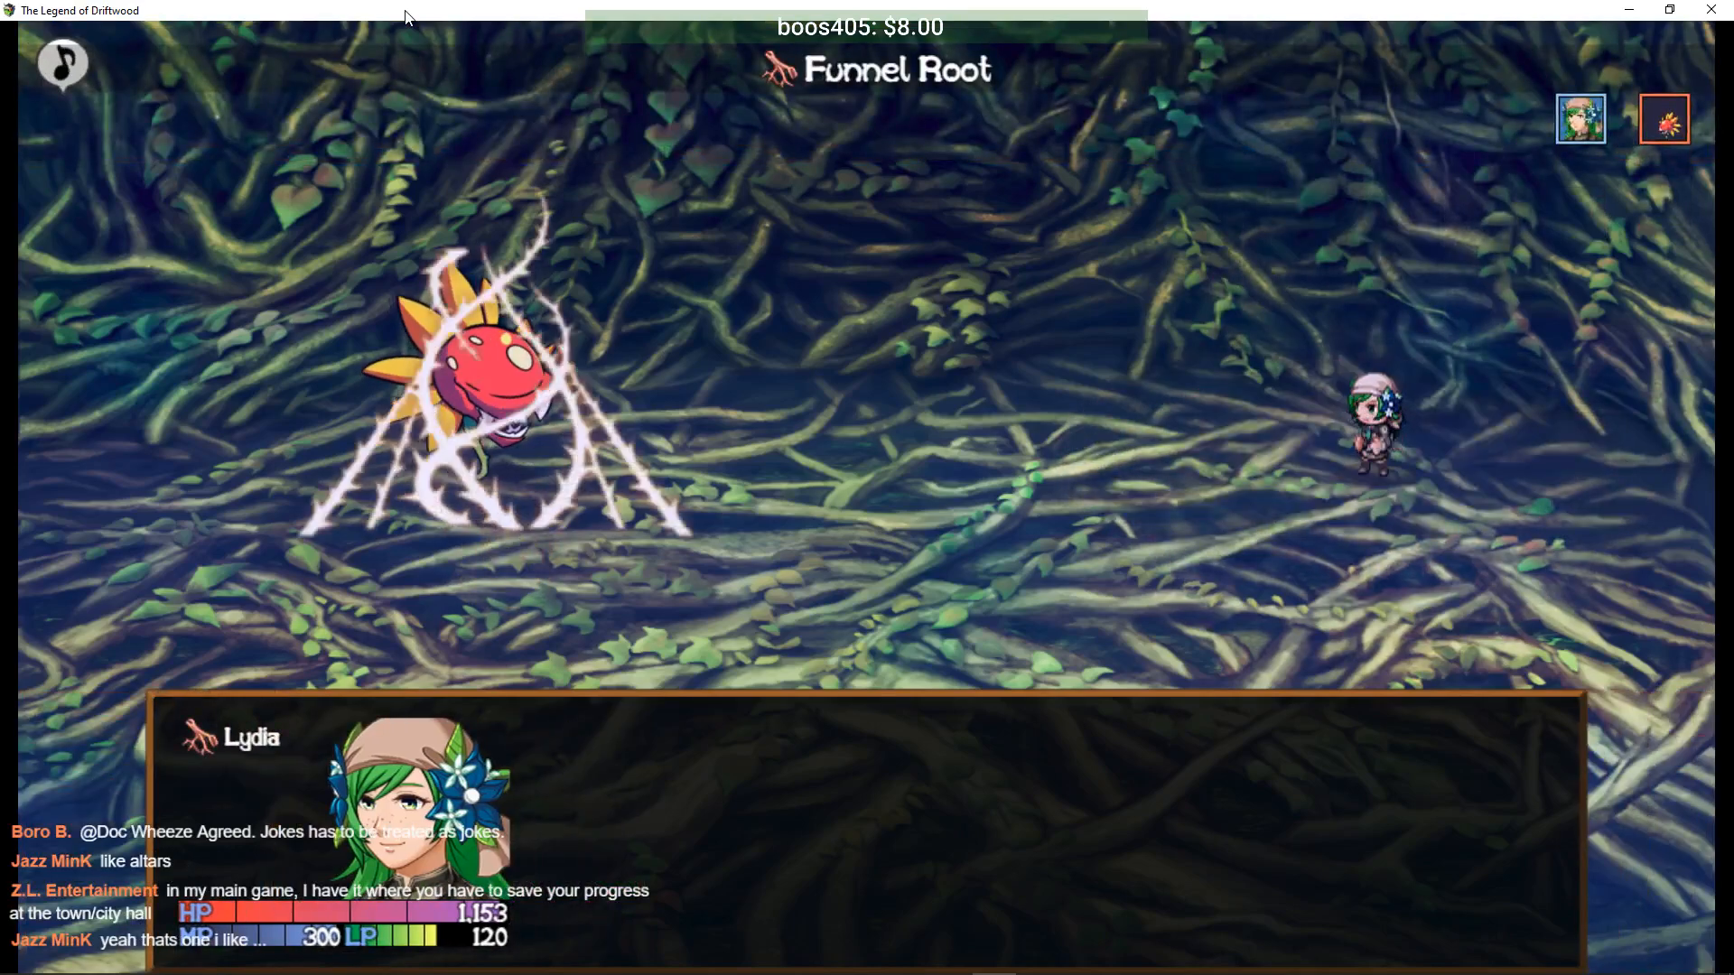
key(Return)
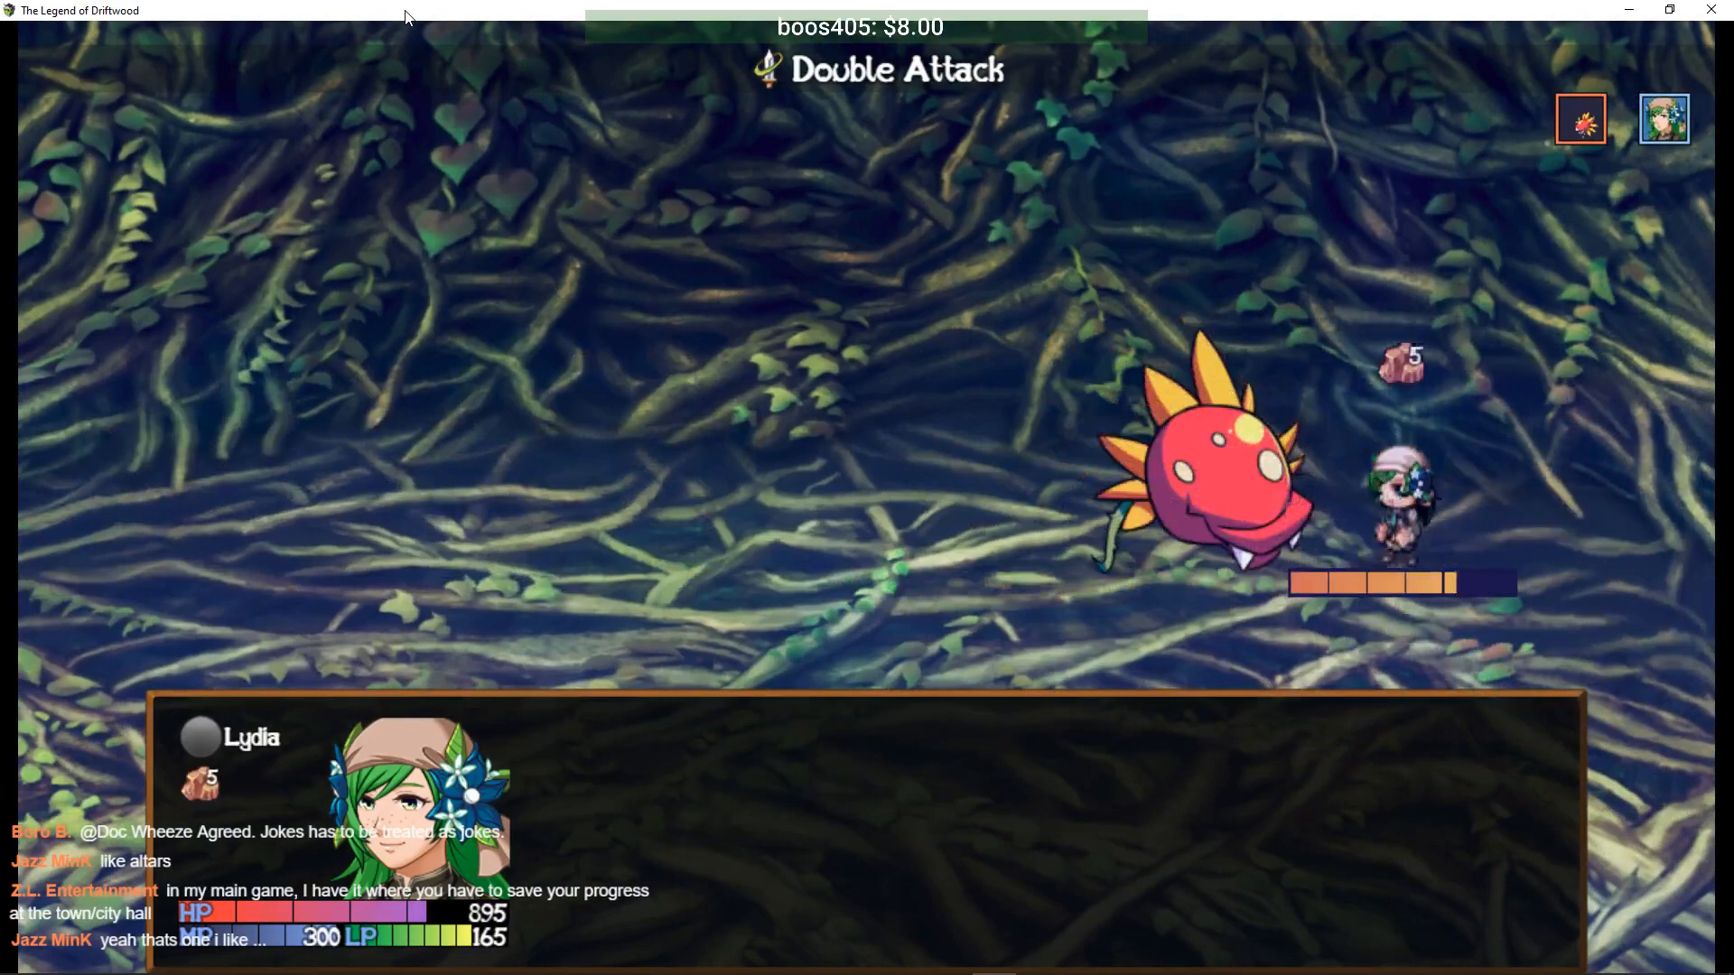
key(Return)
key(Return)
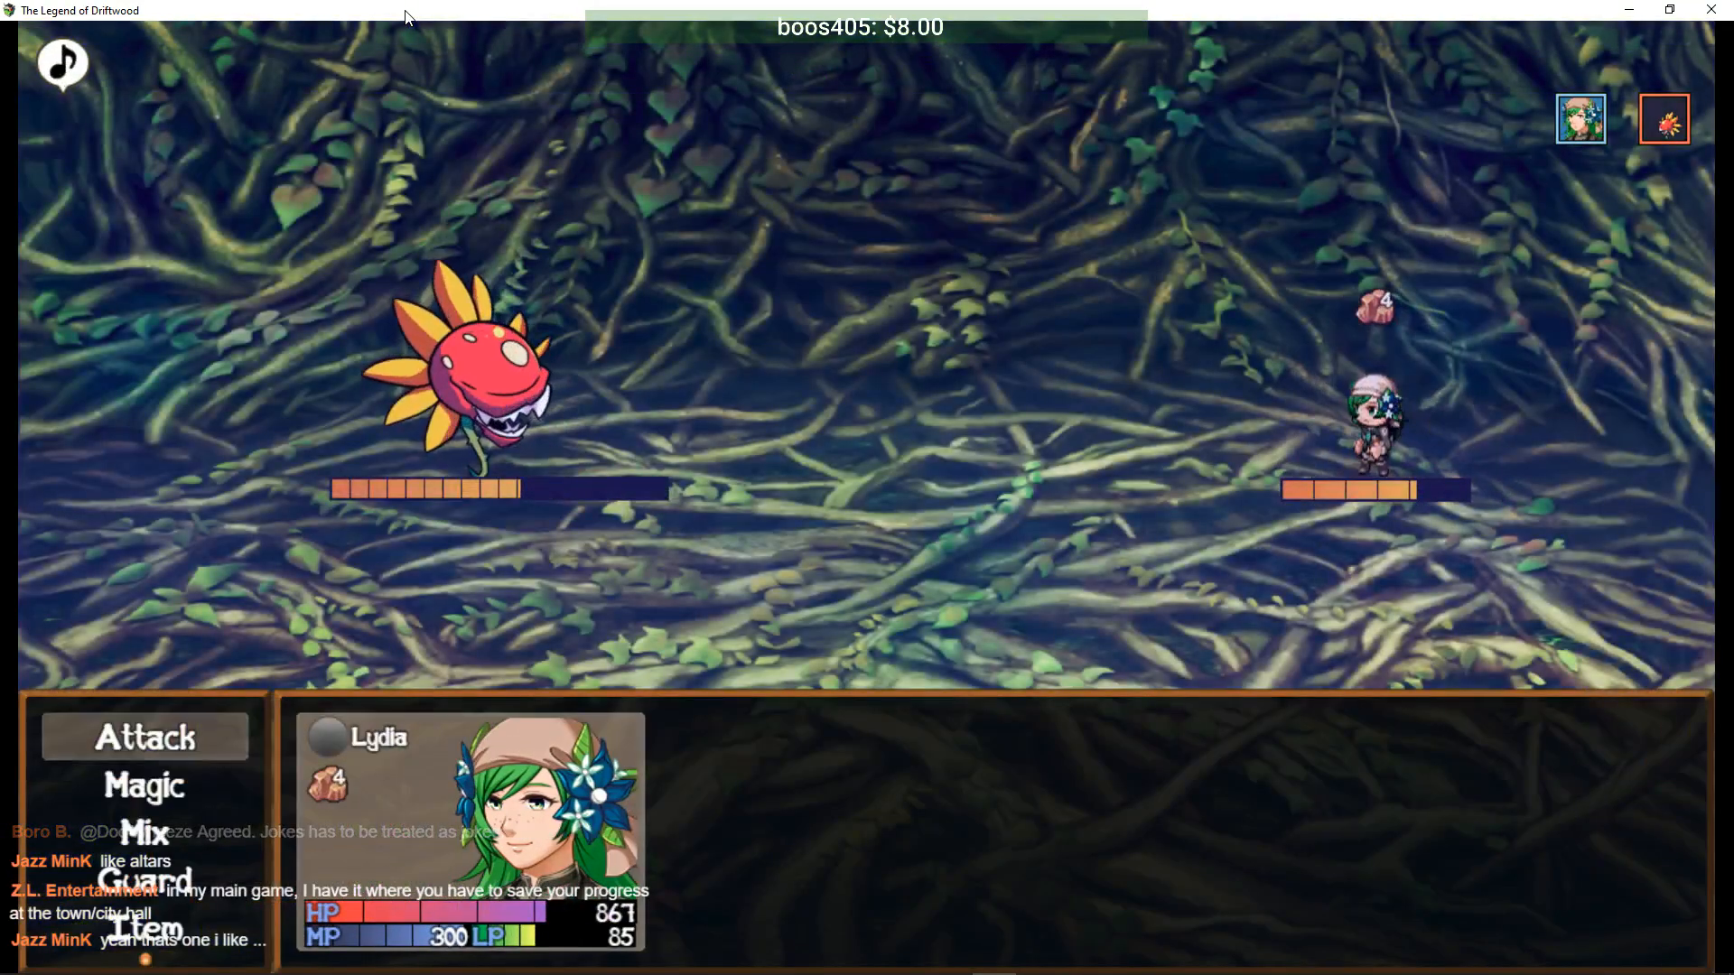
- Keep casting Funnel Root from Lydia's Magic list on the Chomper
key(Down)
key(Return)
key(Up)
key(Right)
key(Return)
key(Return)
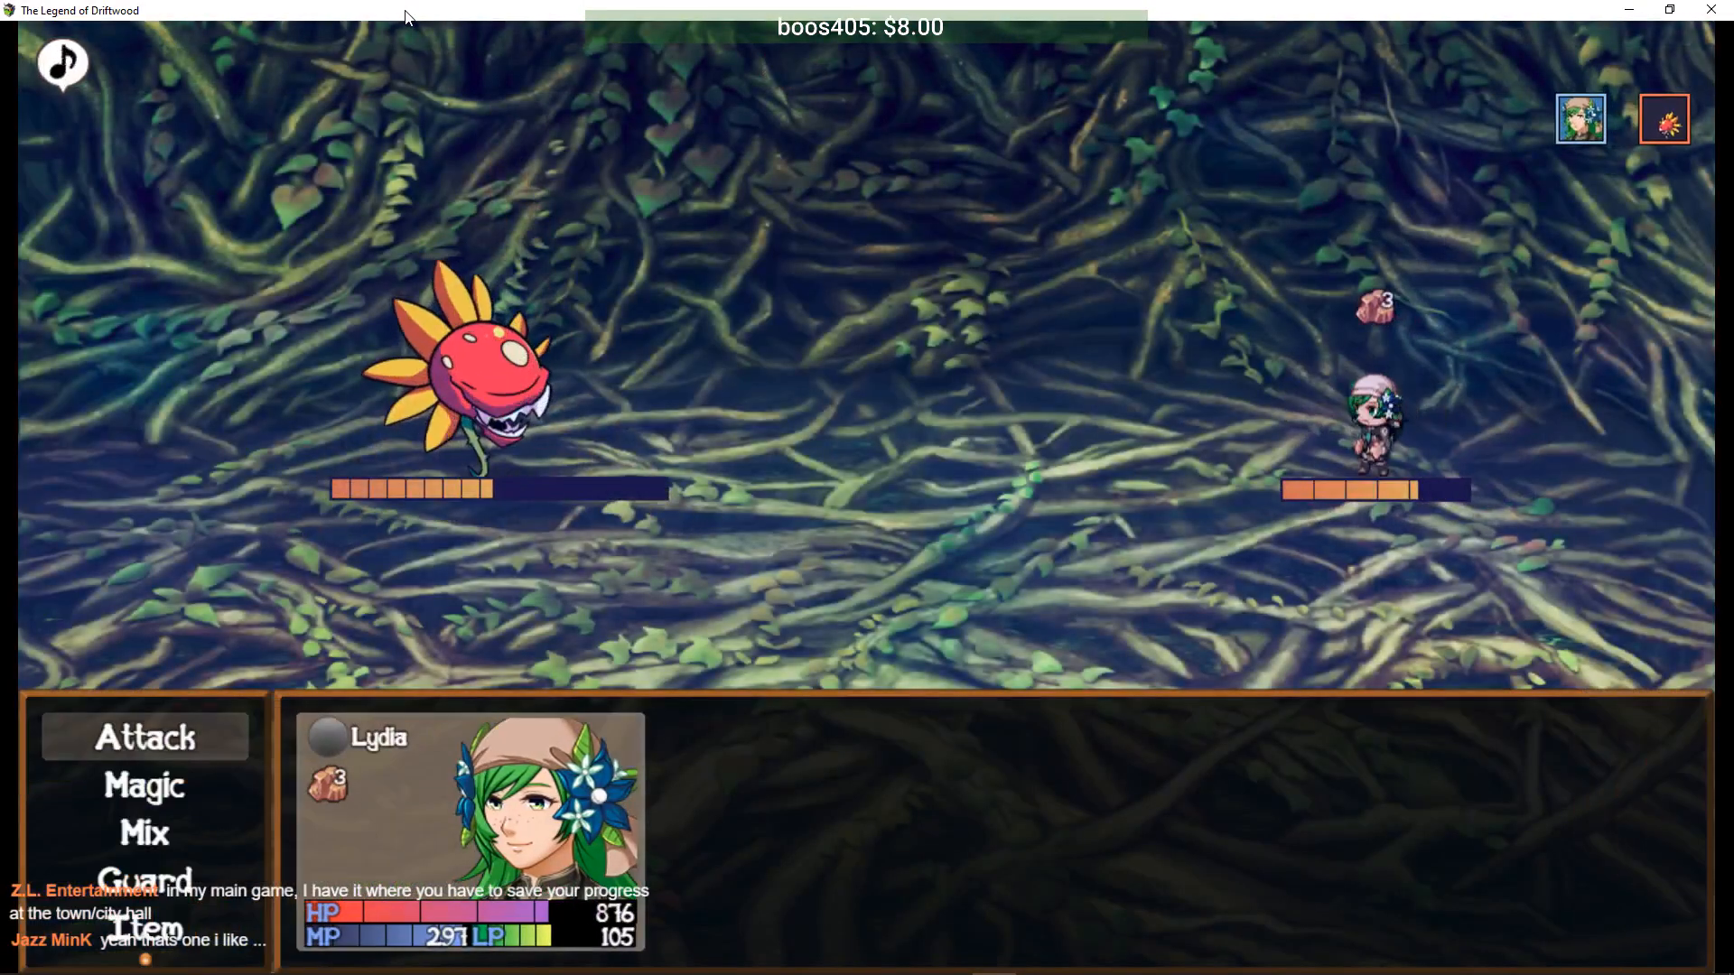
key(Return)
key(Return)
key(Return)
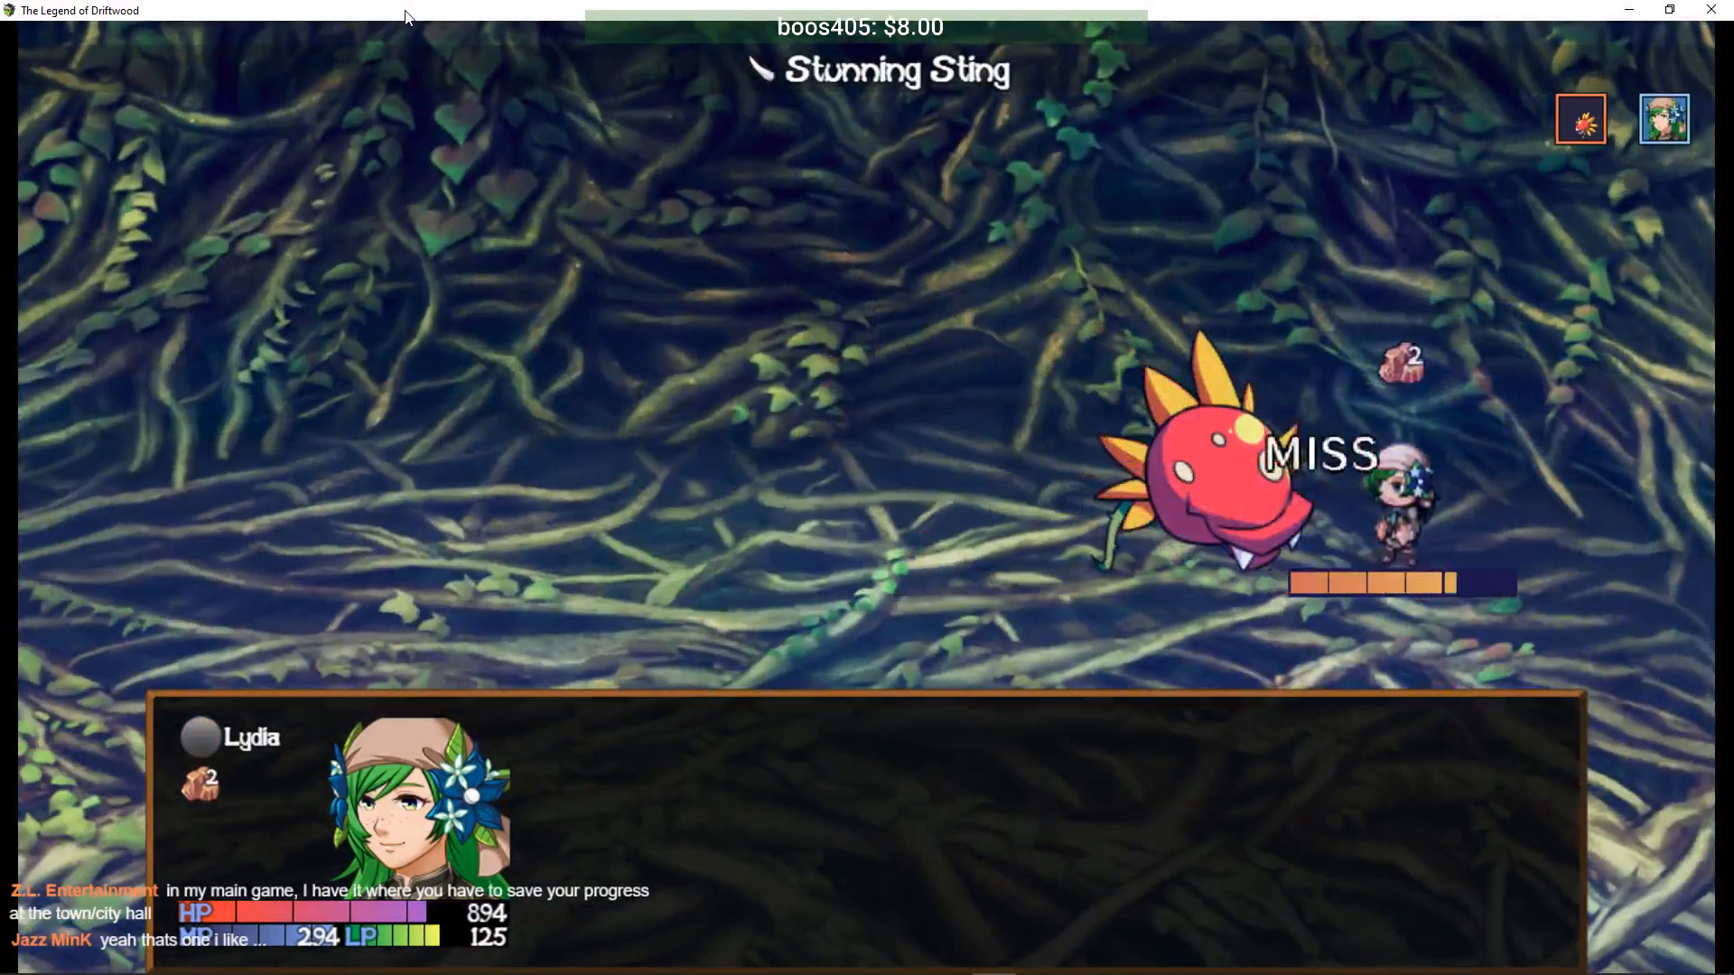
key(Down)
key(Return)
- Finish the Chomper with a 793-damage Funnel Root and confirm the +12 JP results
key(Return)
key(Return)
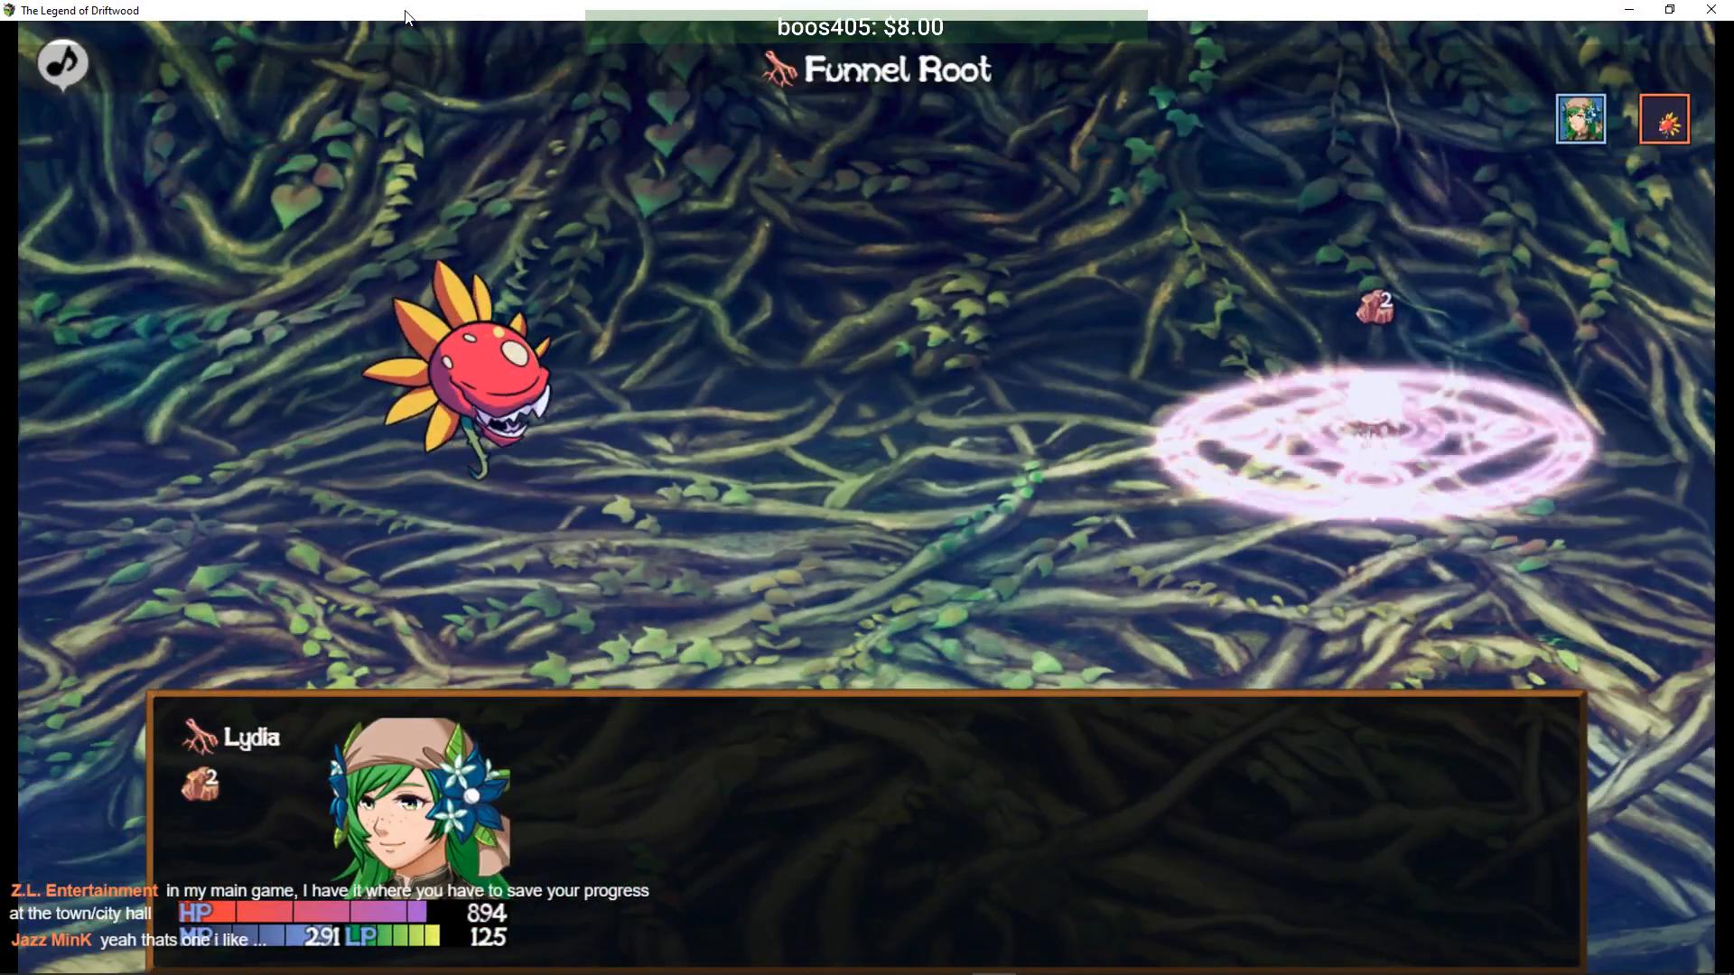
key(Down)
key(Return)
key(Return)
key(Return)
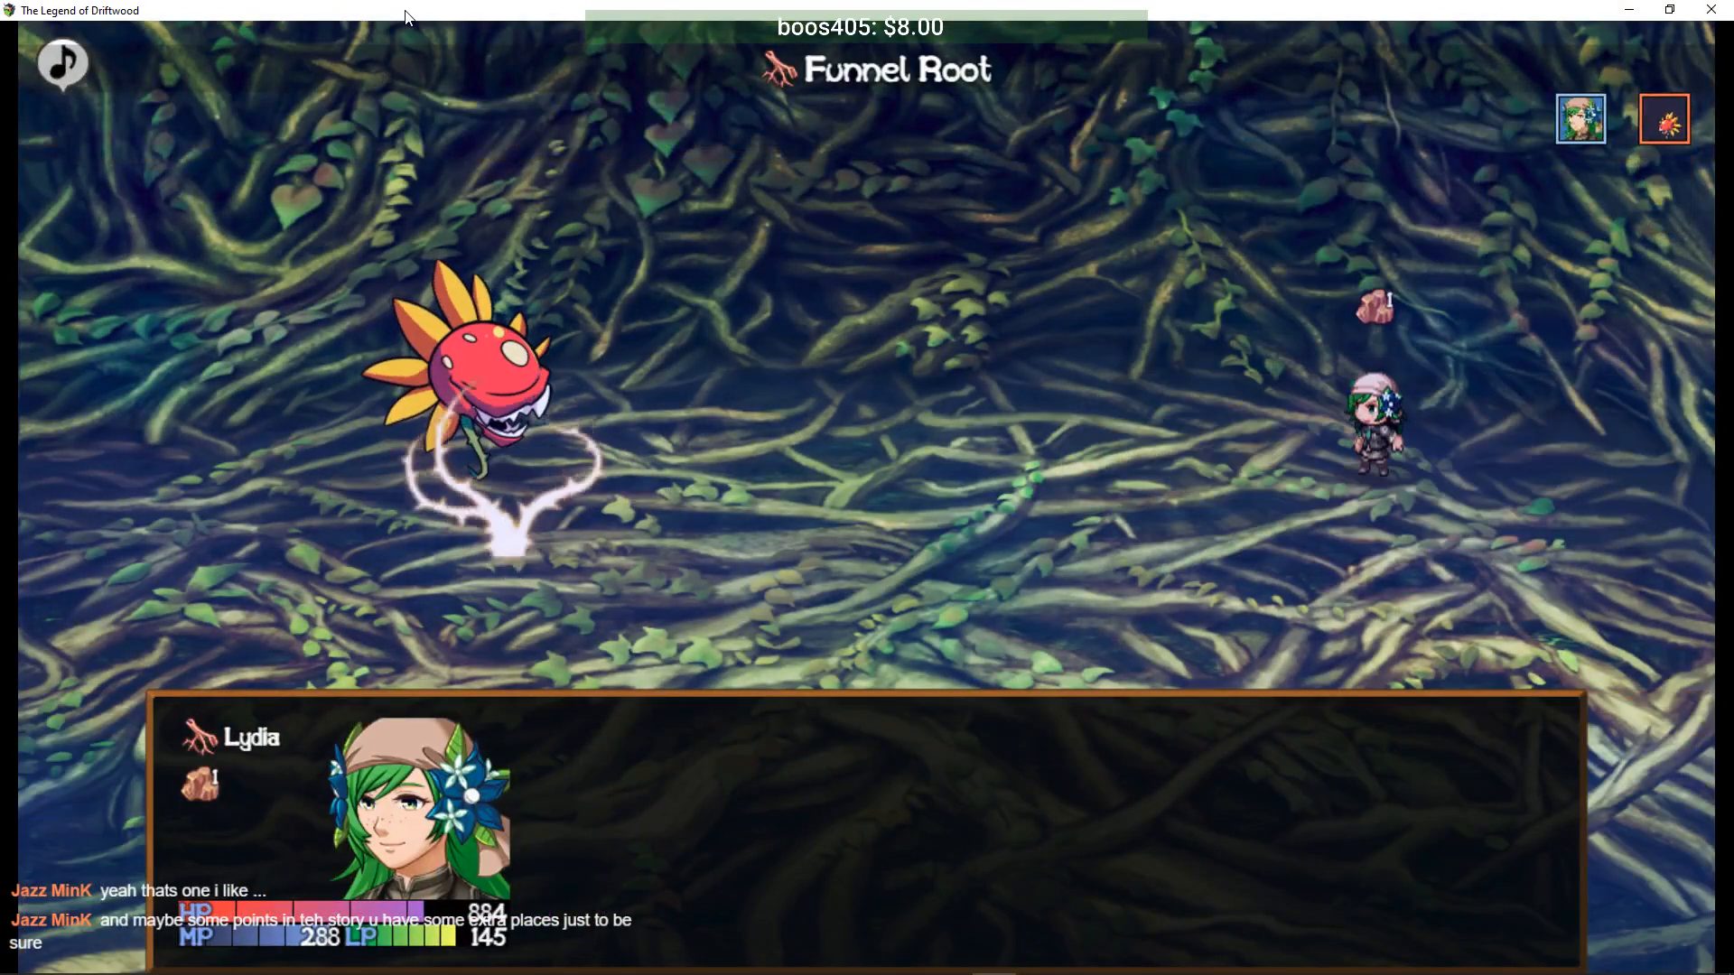
key(Down)
key(Return)
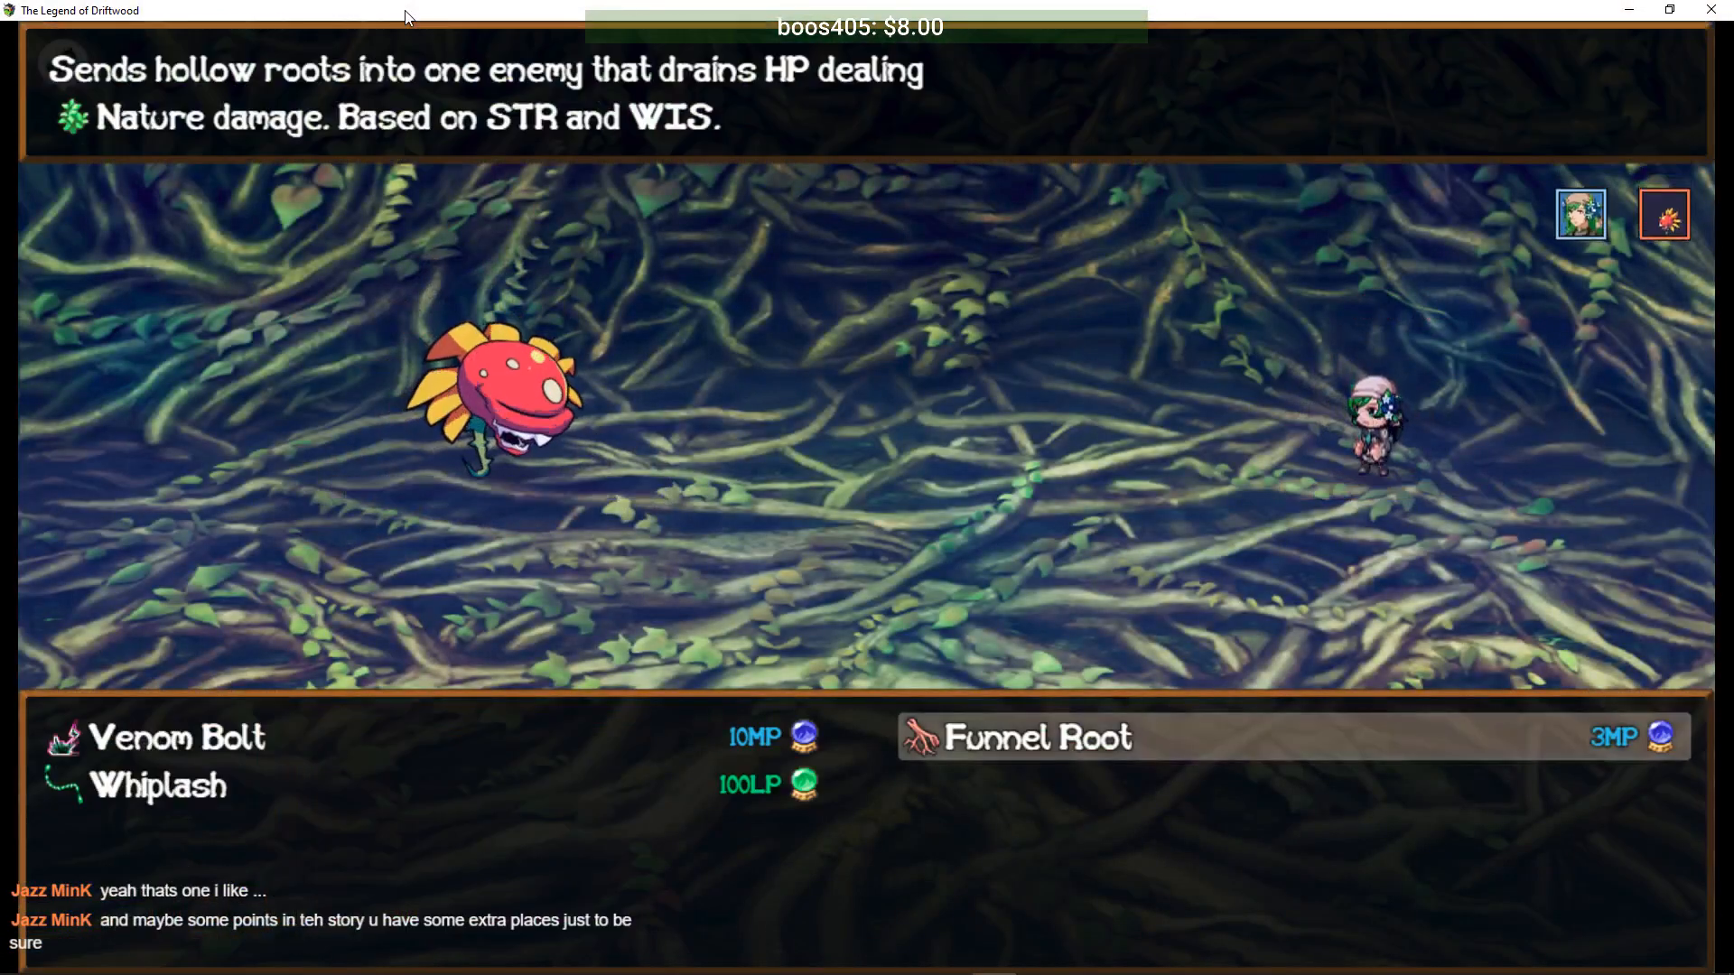
key(Return)
key(Return)
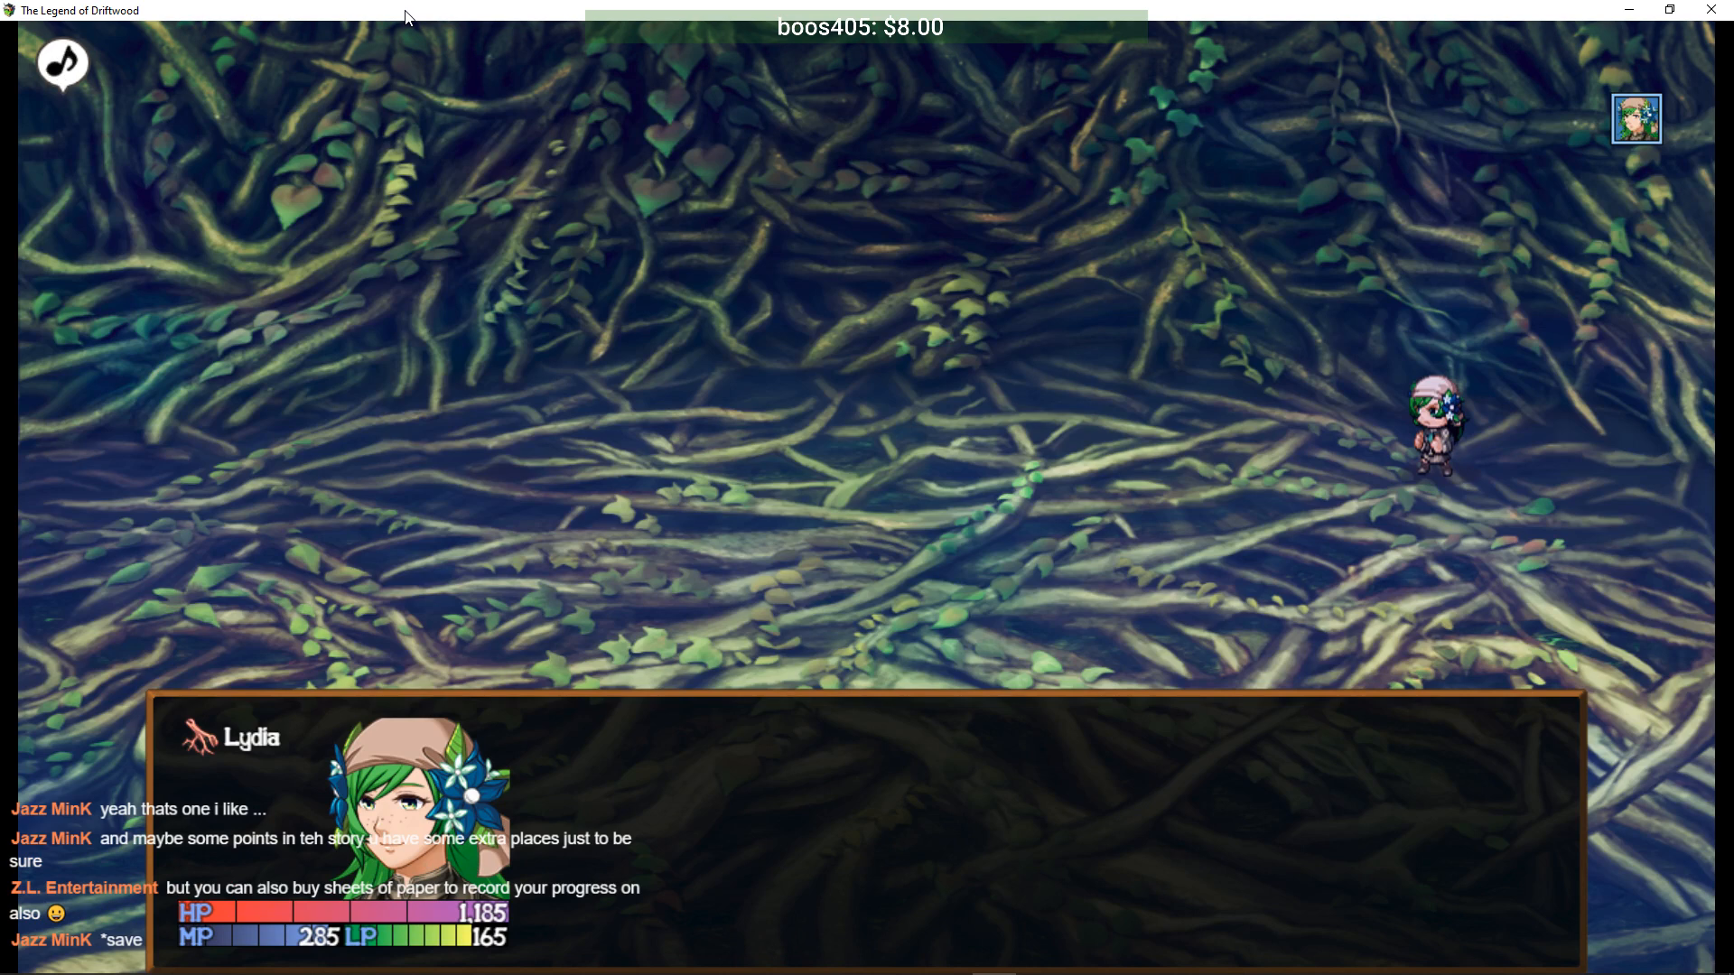
key(Return)
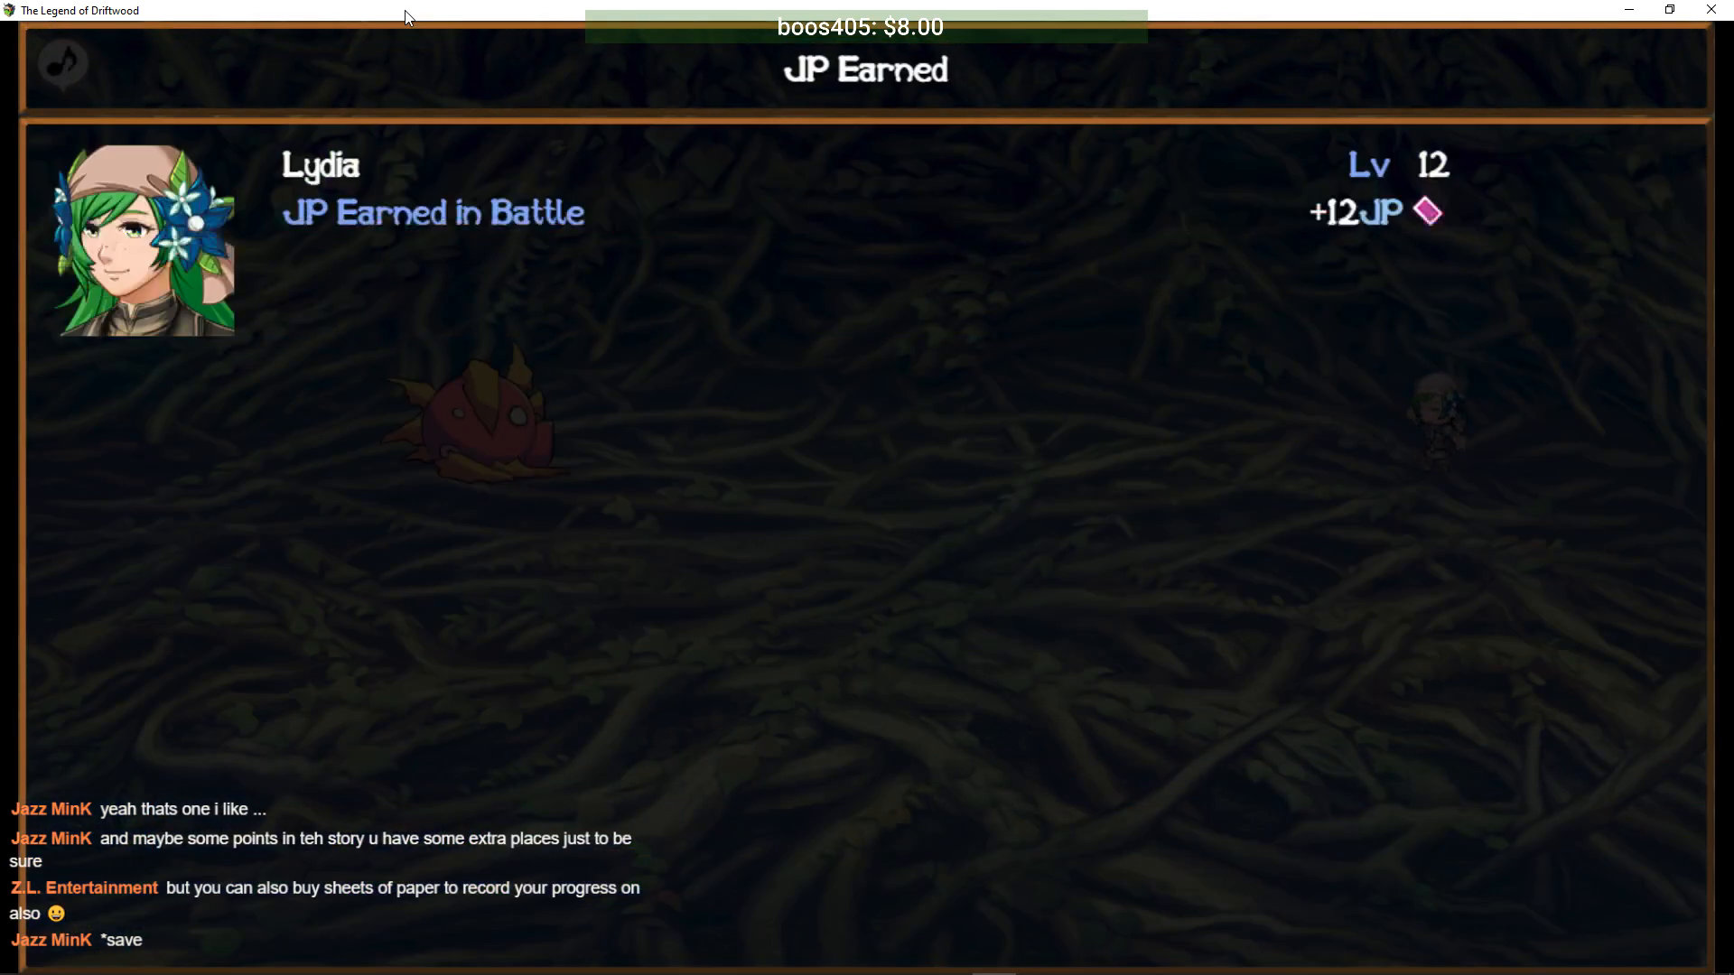
key(Return)
key(Return)
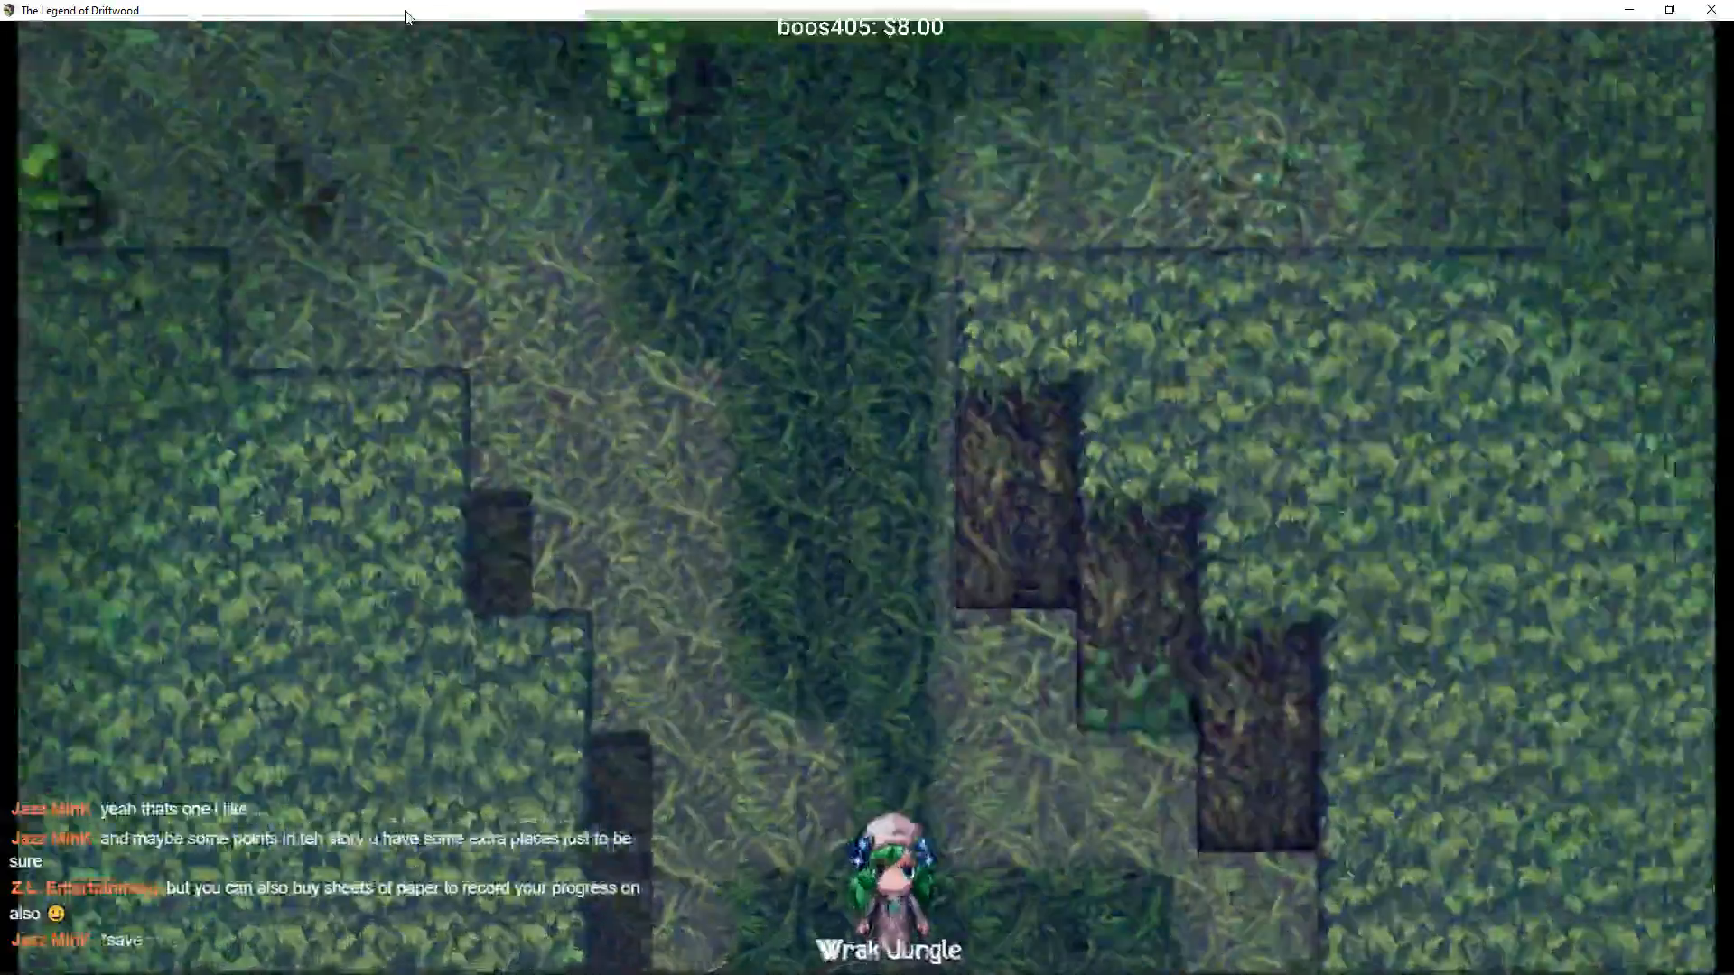
- Walk south through Wrak Jungle to Mossdale and enter the inn
key(Down)
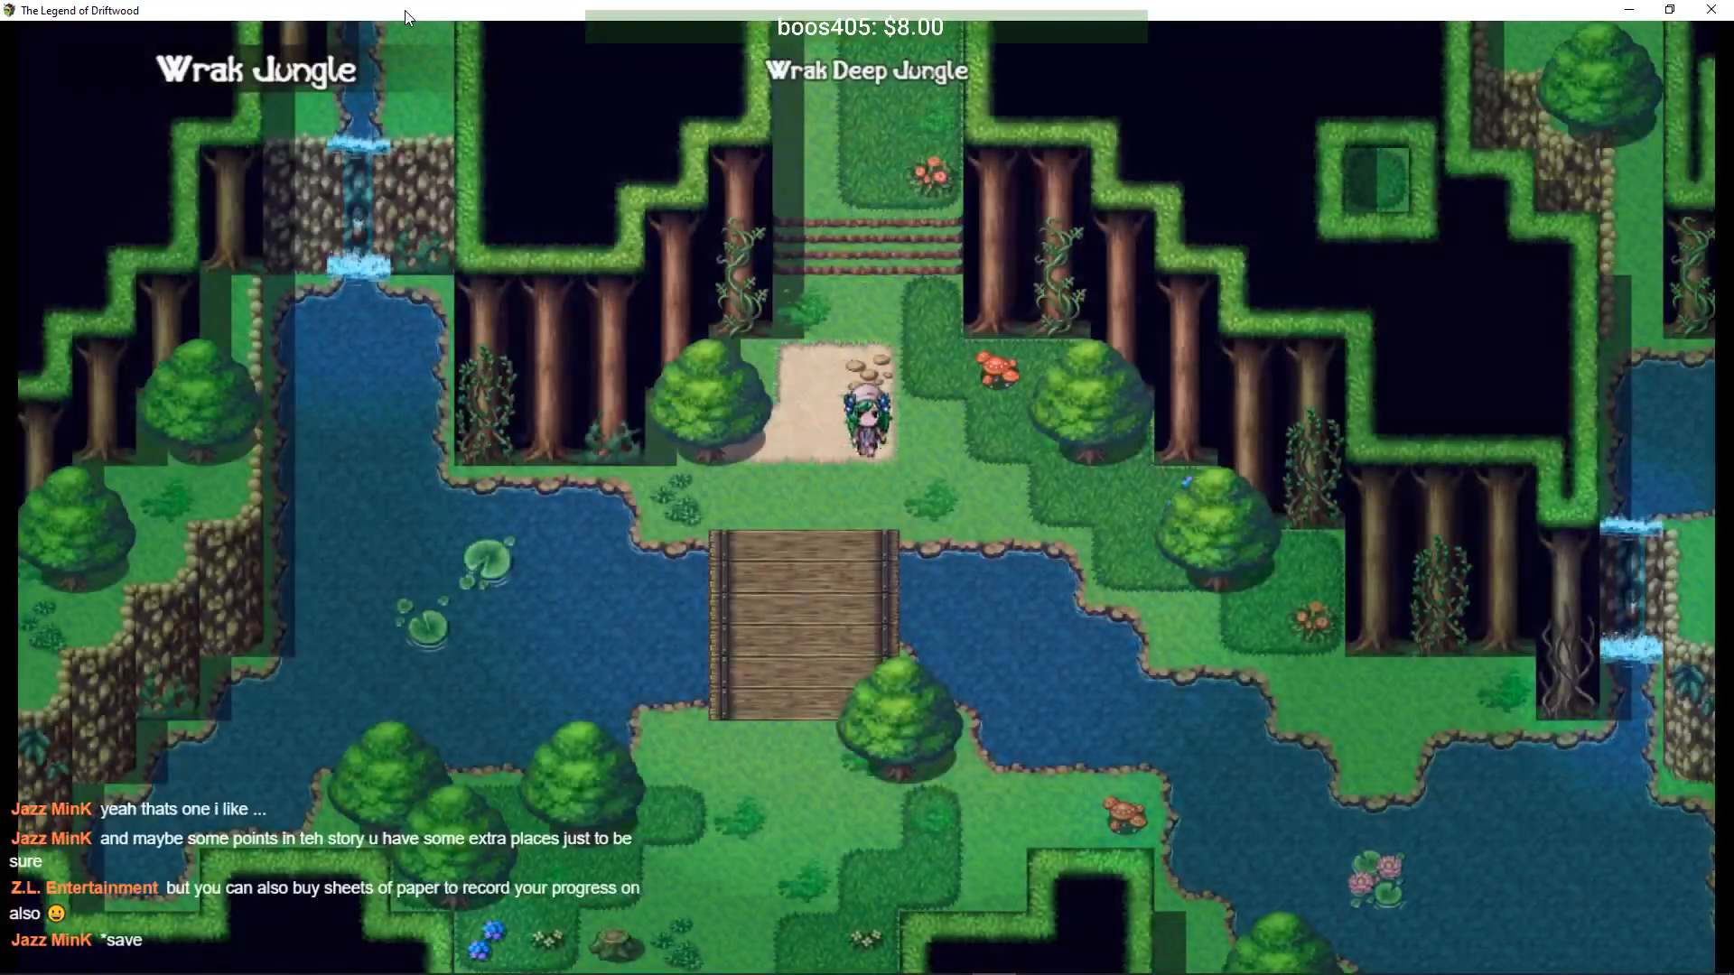
key(Down)
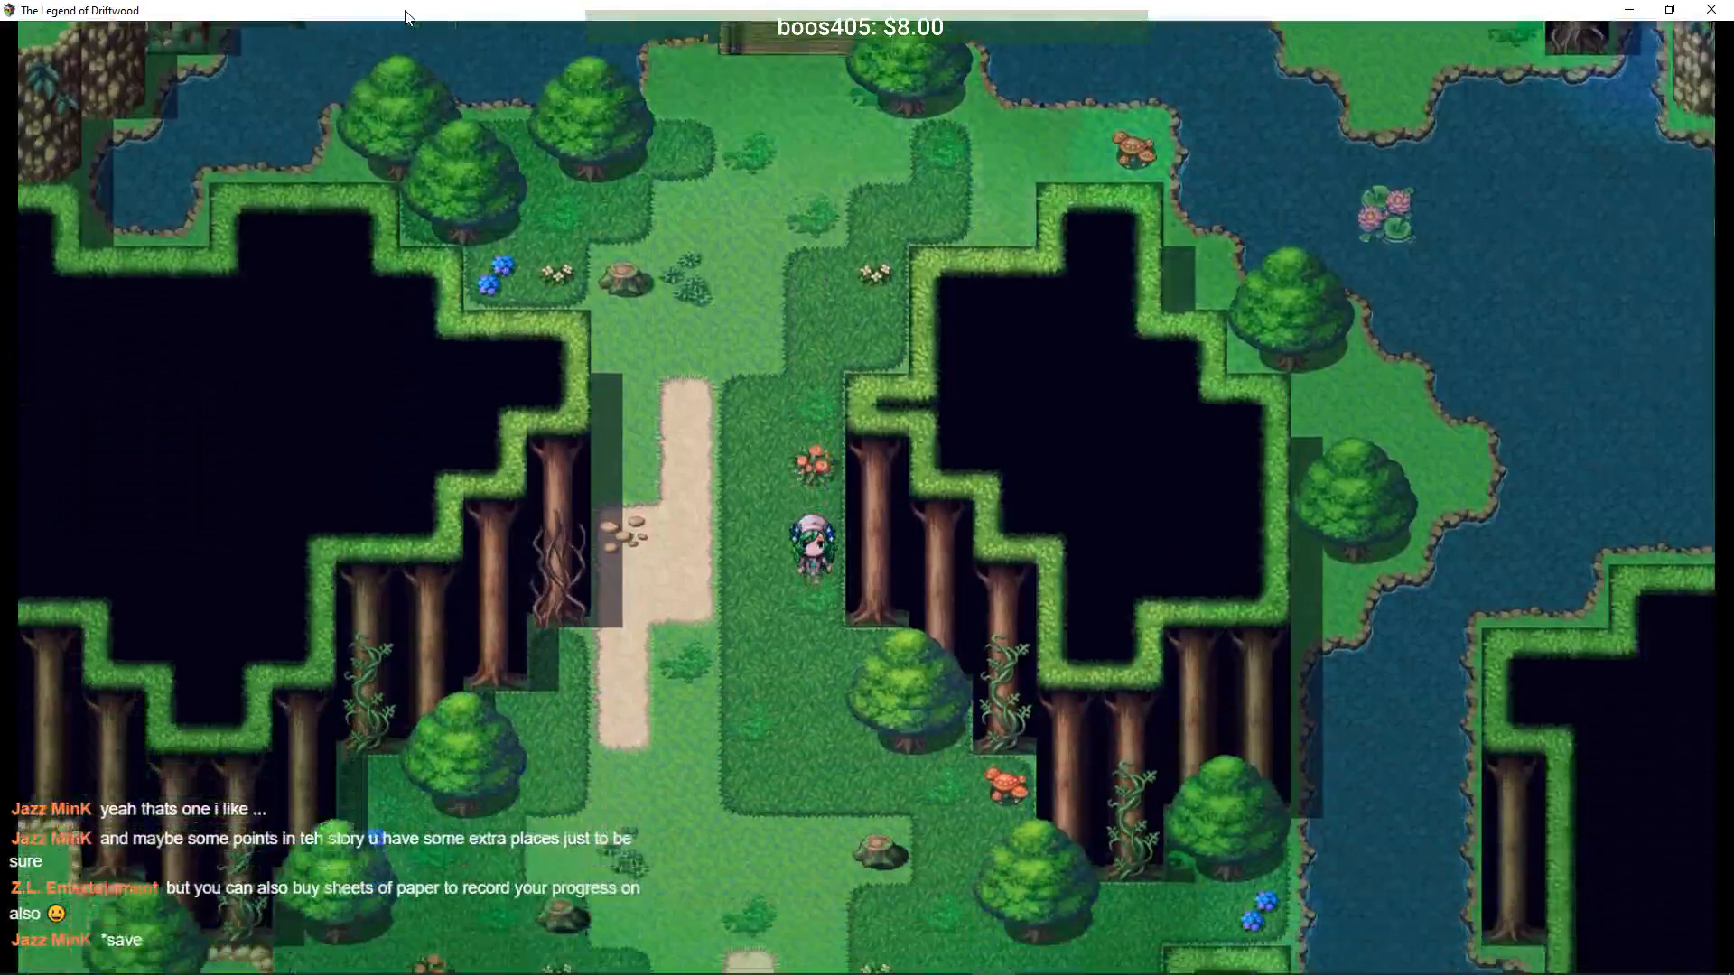
key(Down)
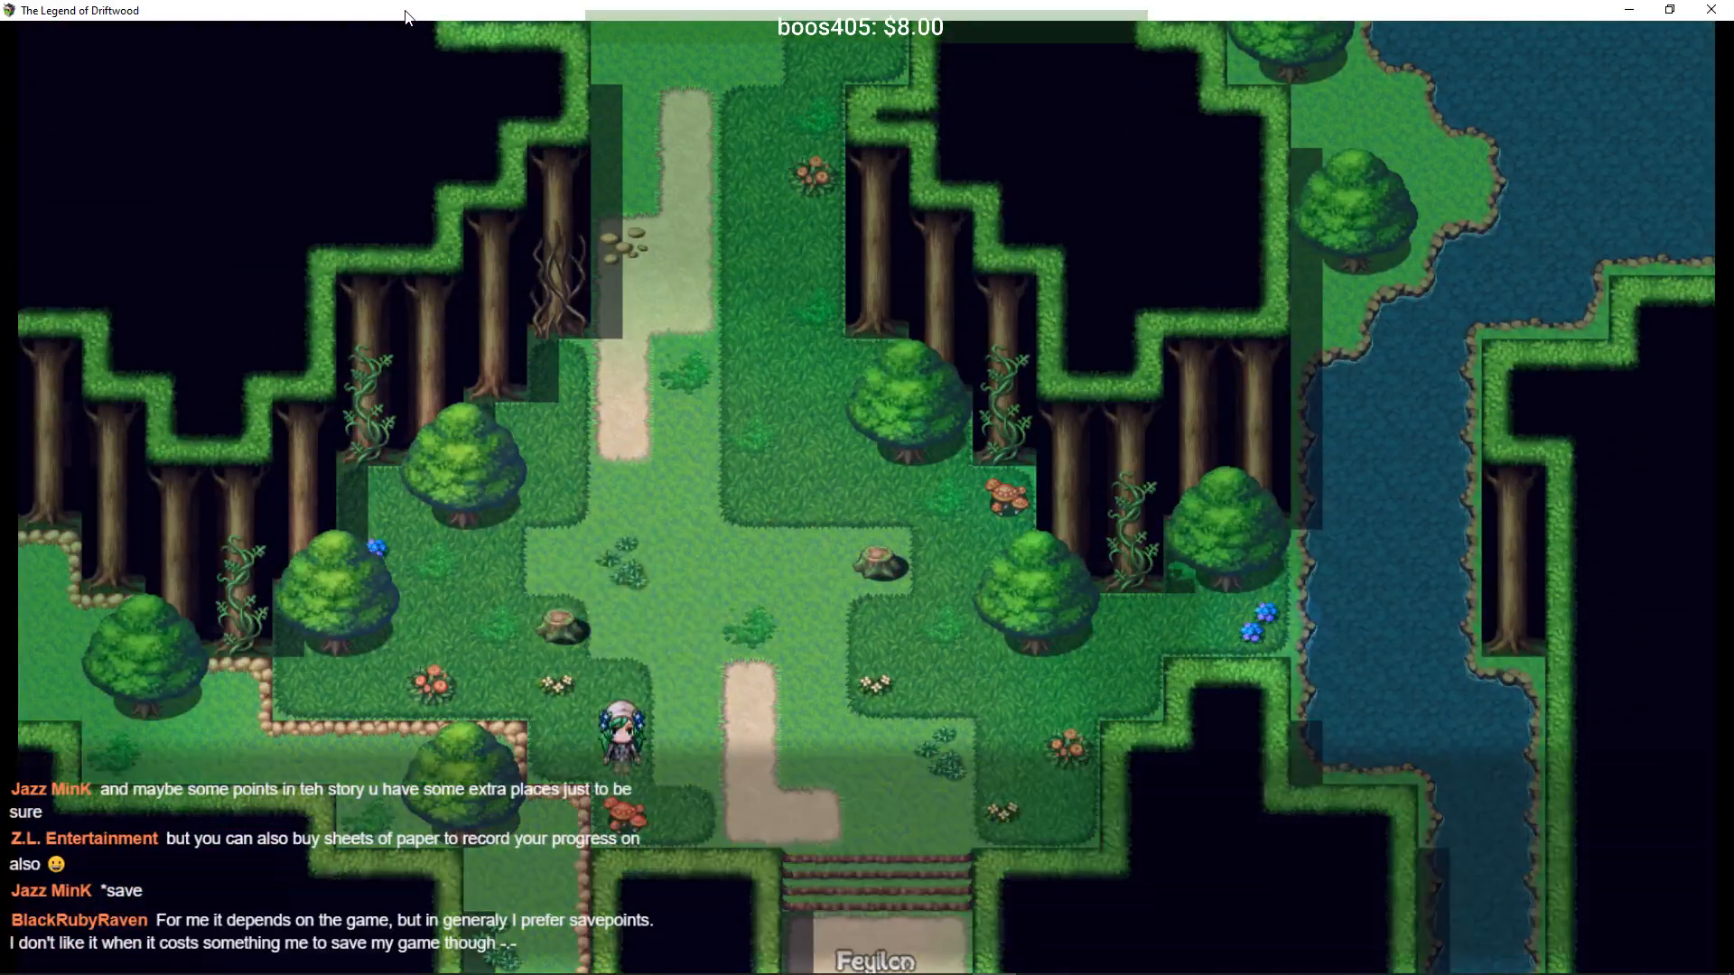
key(Down)
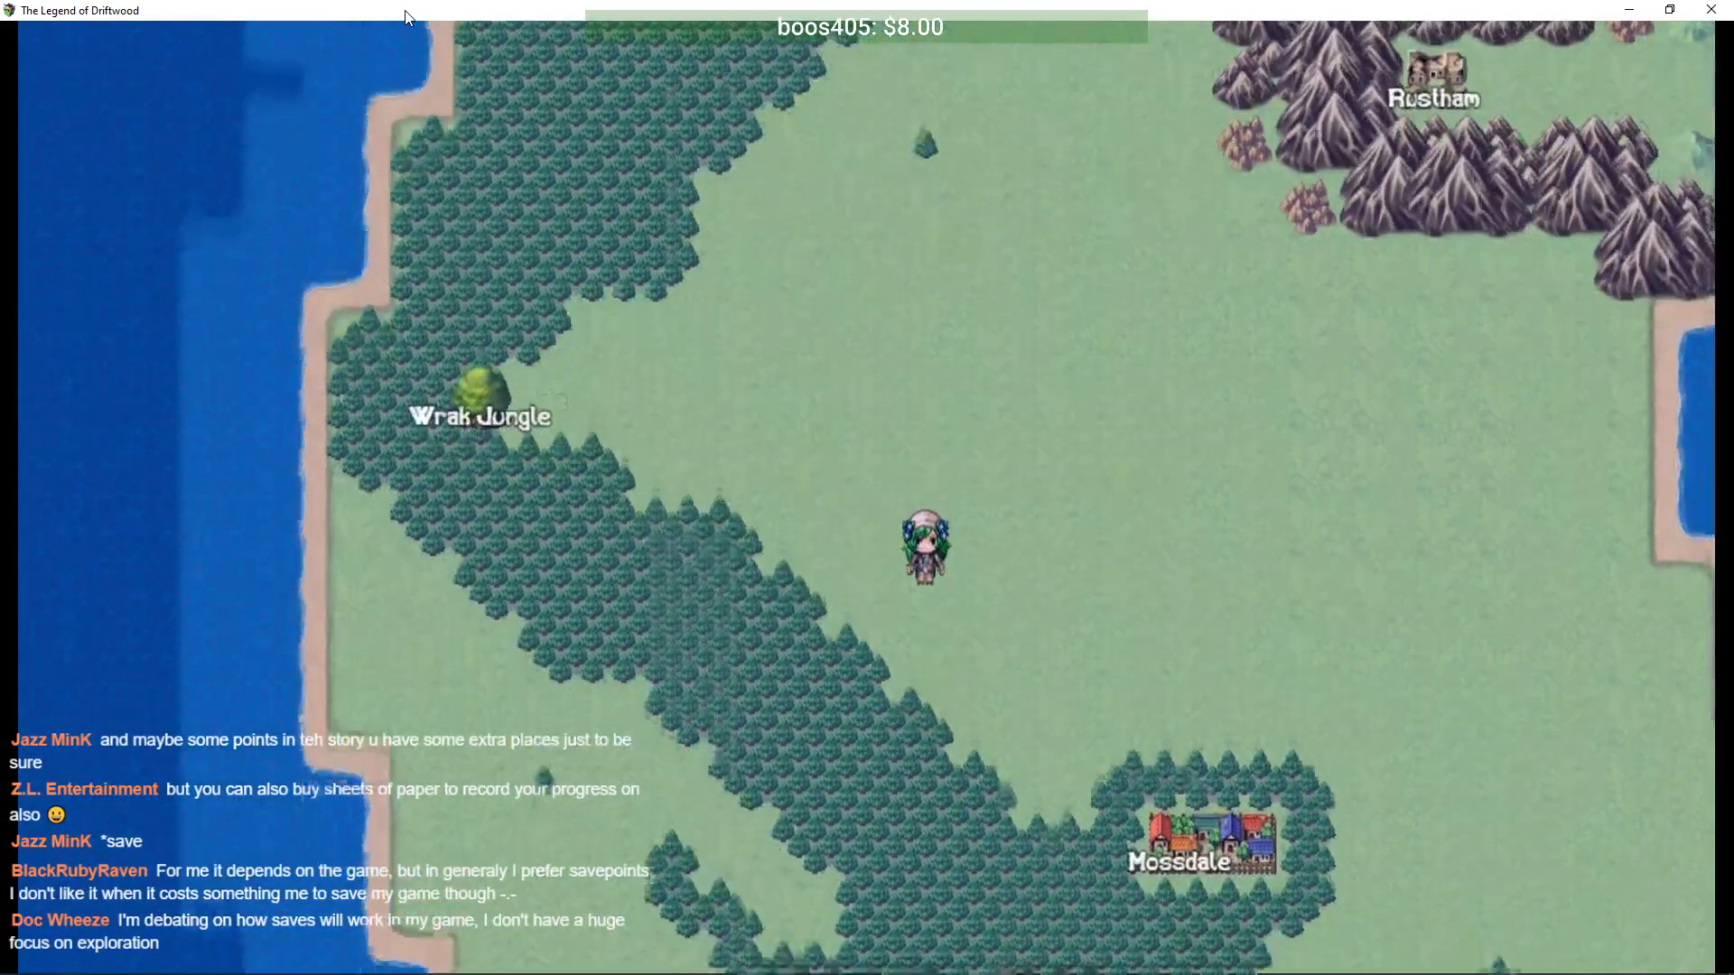
key(Right)
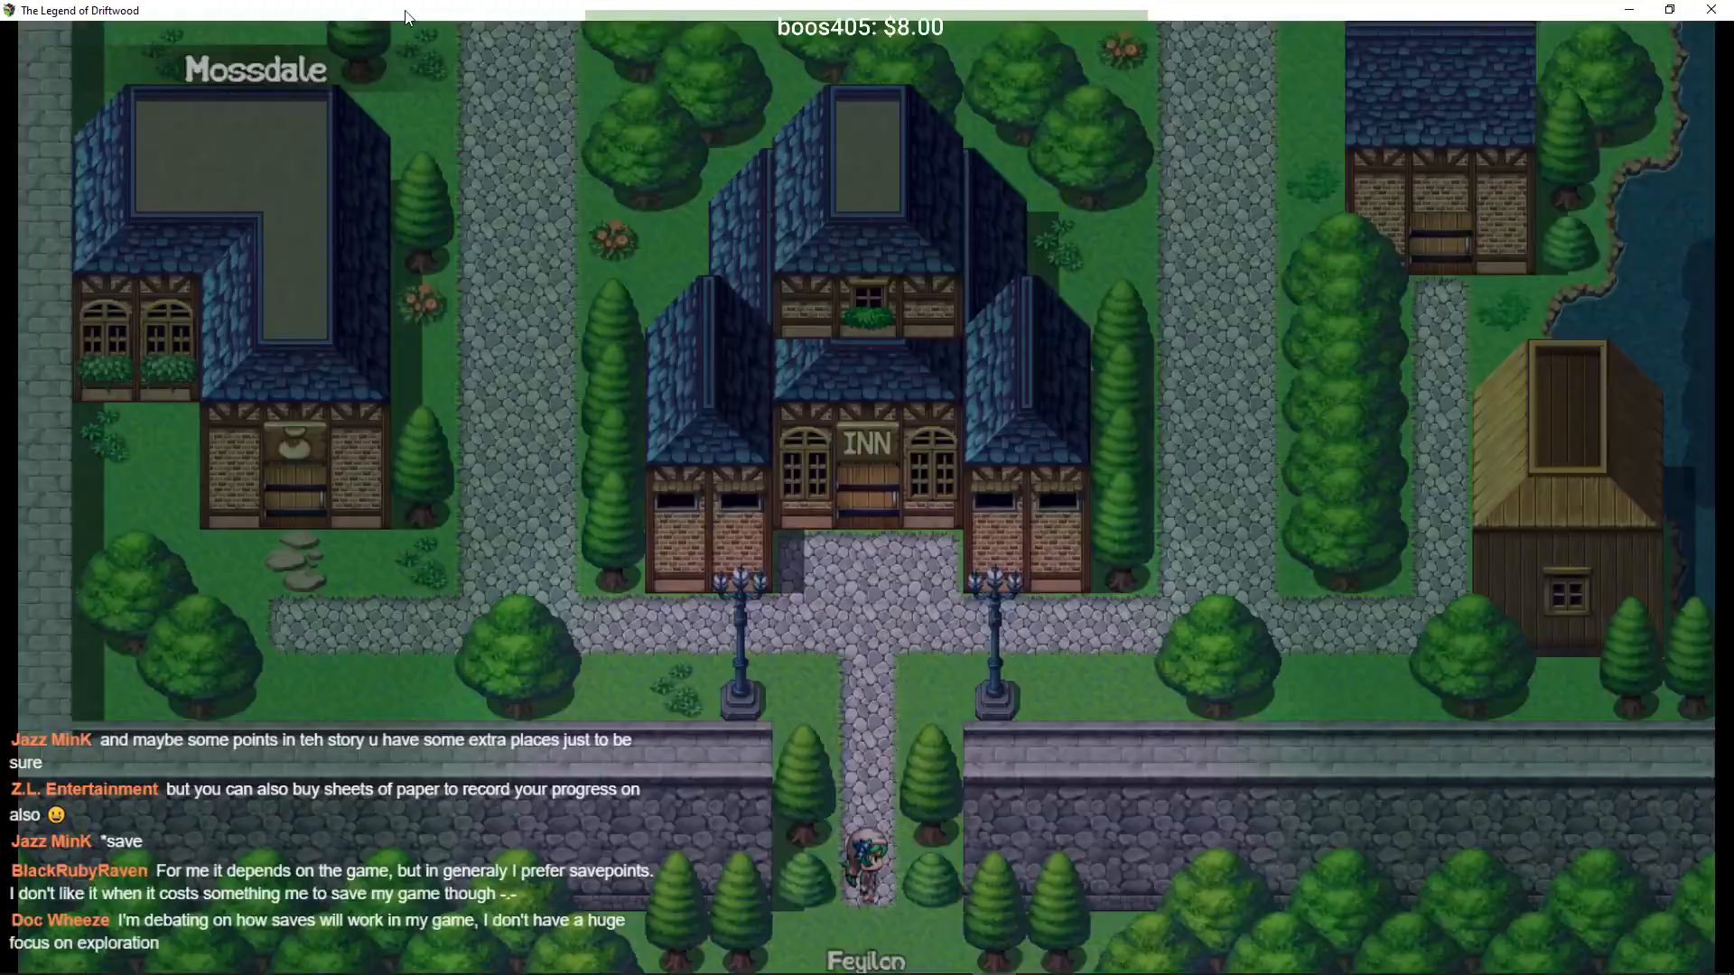
key(Up)
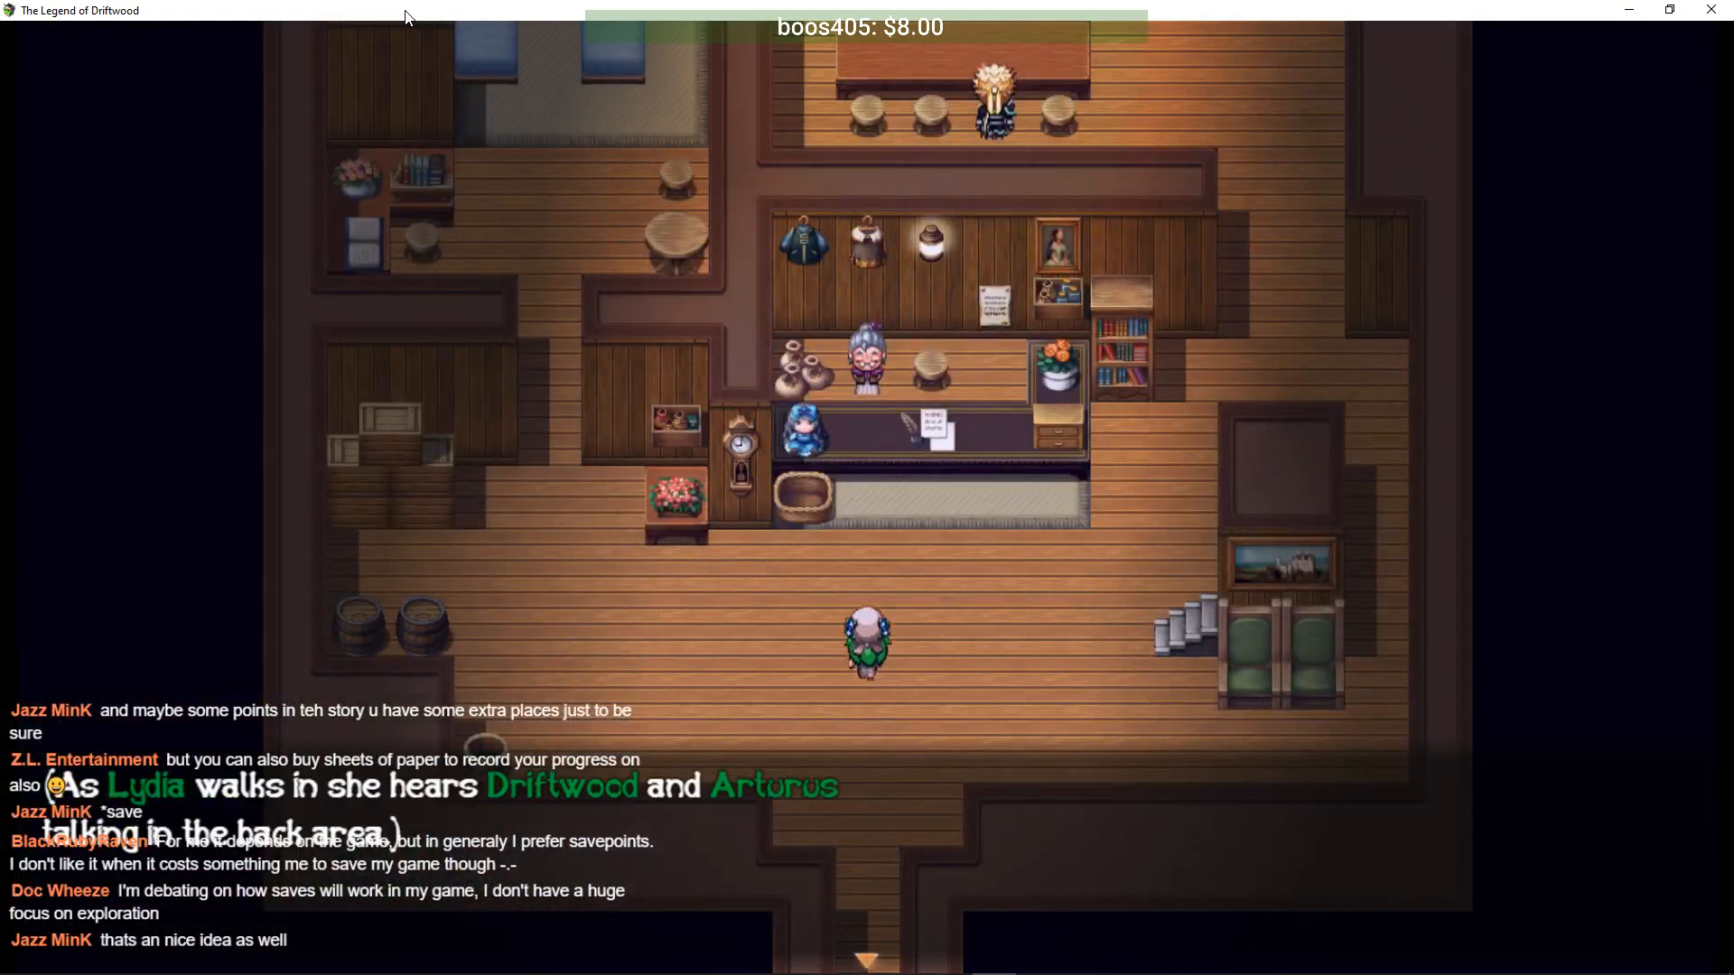
- Advance the conversation at the inn table and take the Refreshing Water
key(Return)
key(Return)
key(Return)
key(Return)
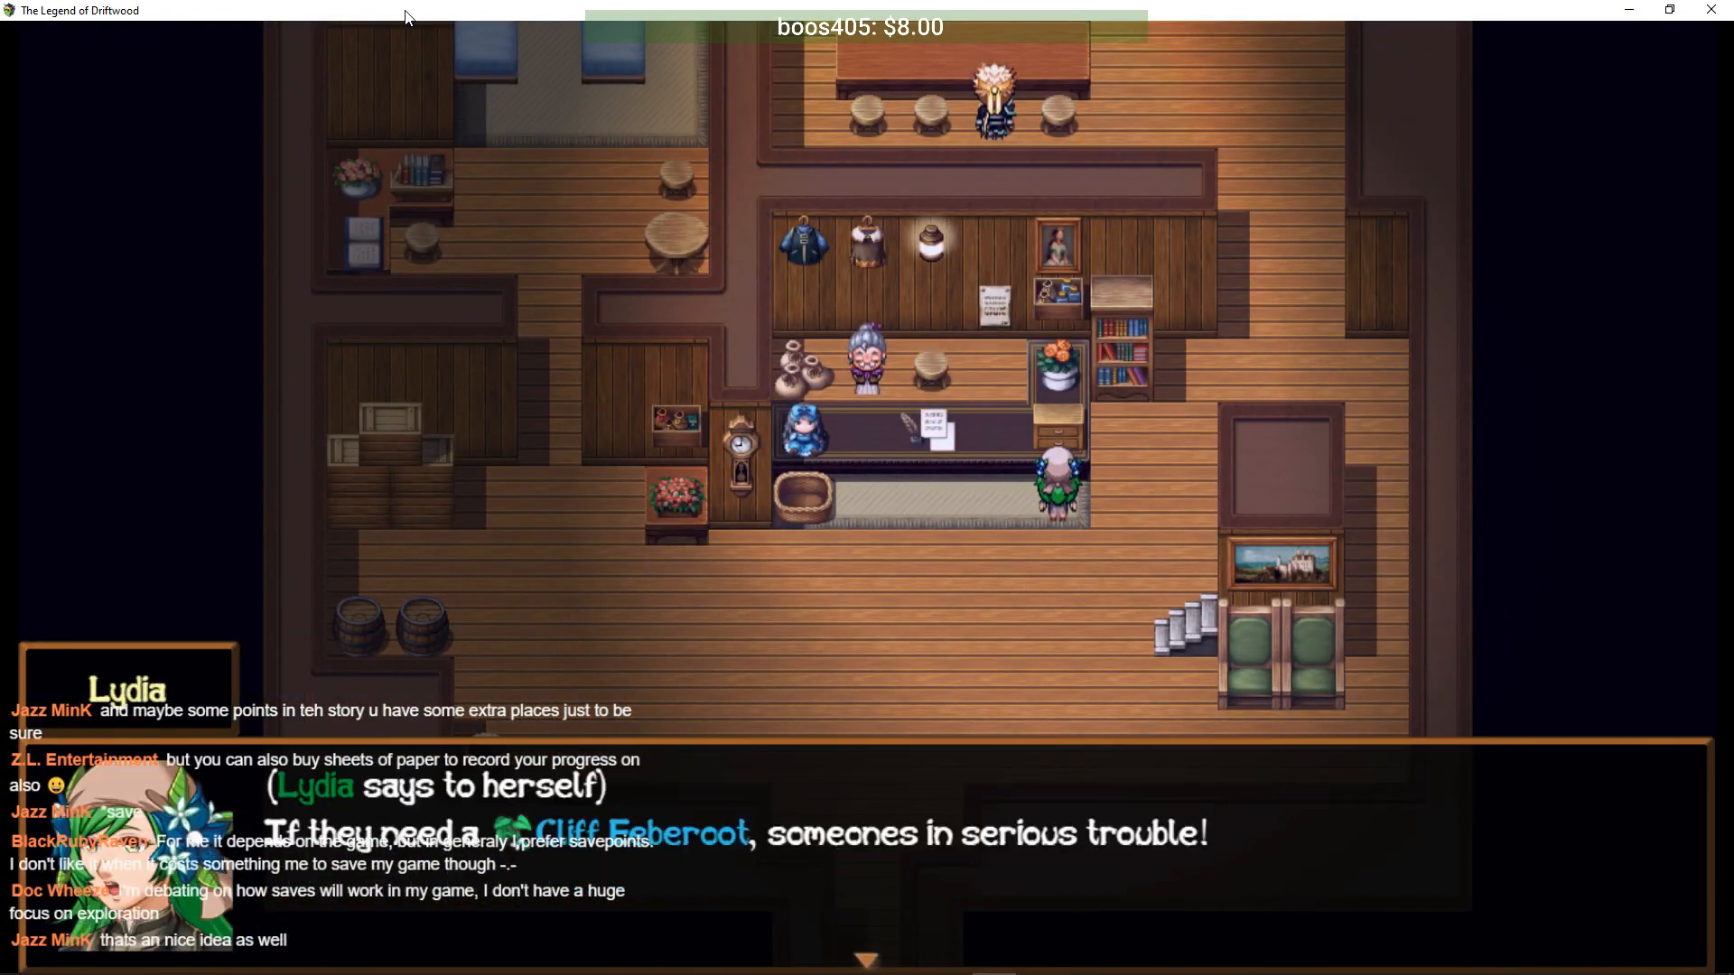
key(Return)
key(Return)
key(Return)
key(Return)
key(Return)
key(Return)
key(Return)
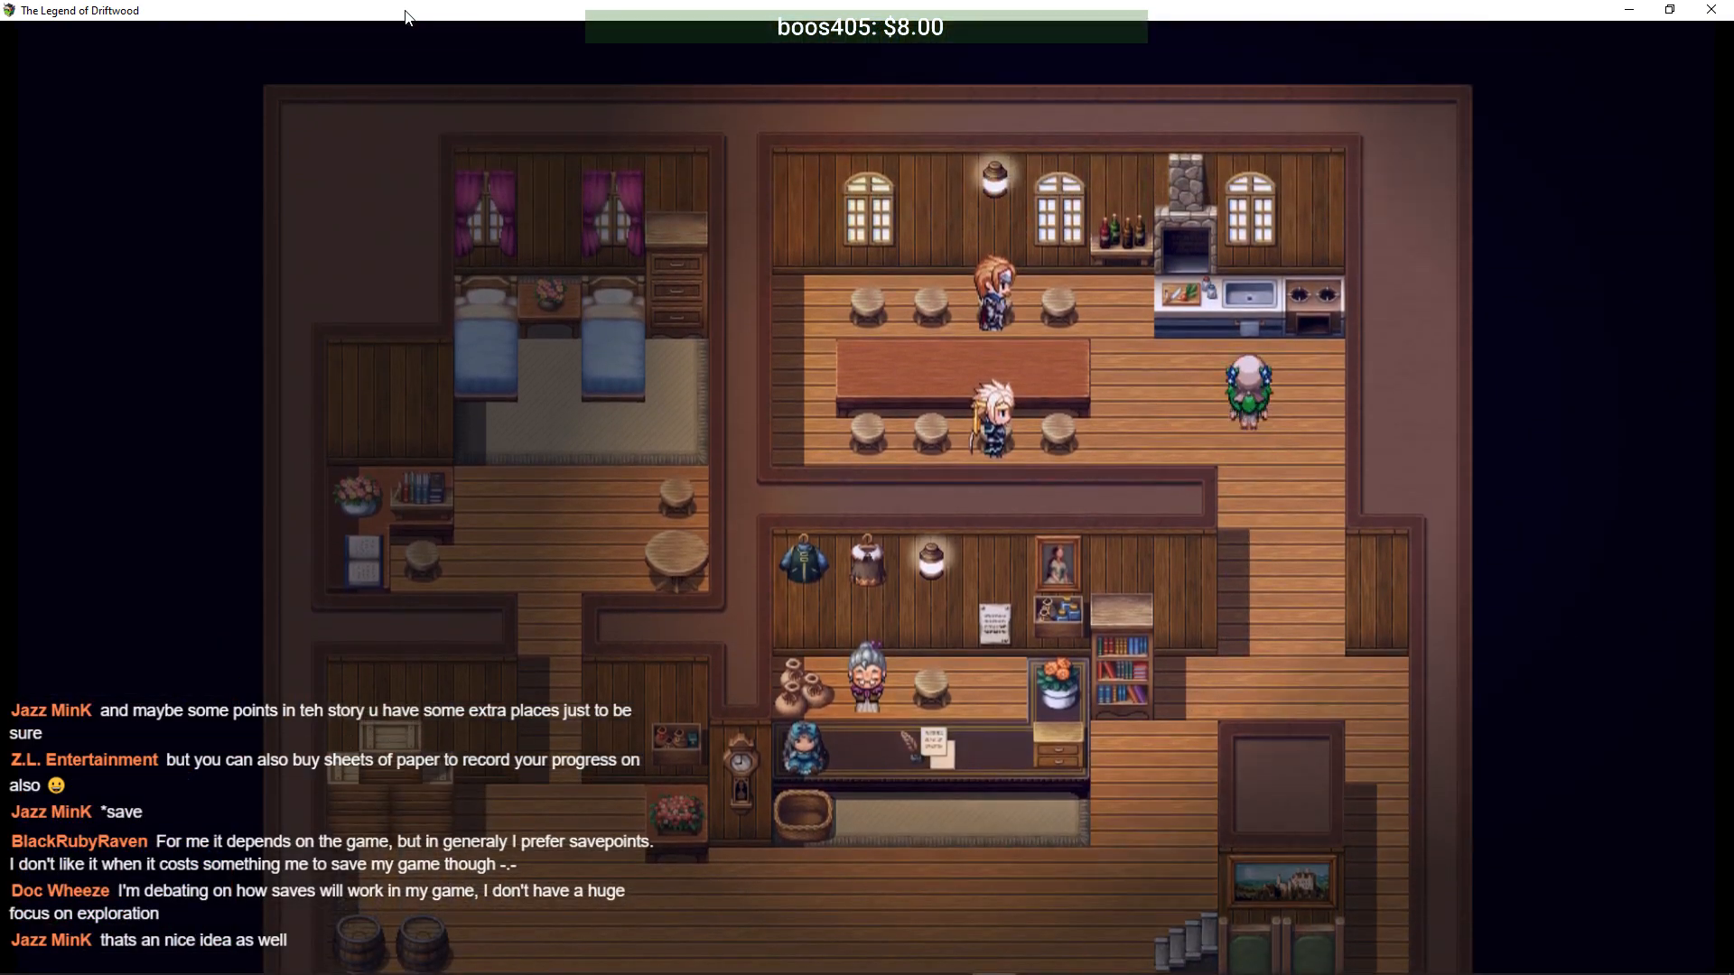
key(Return)
key(Return)
key(Return)
key(Return)
key(Return)
key(Return)
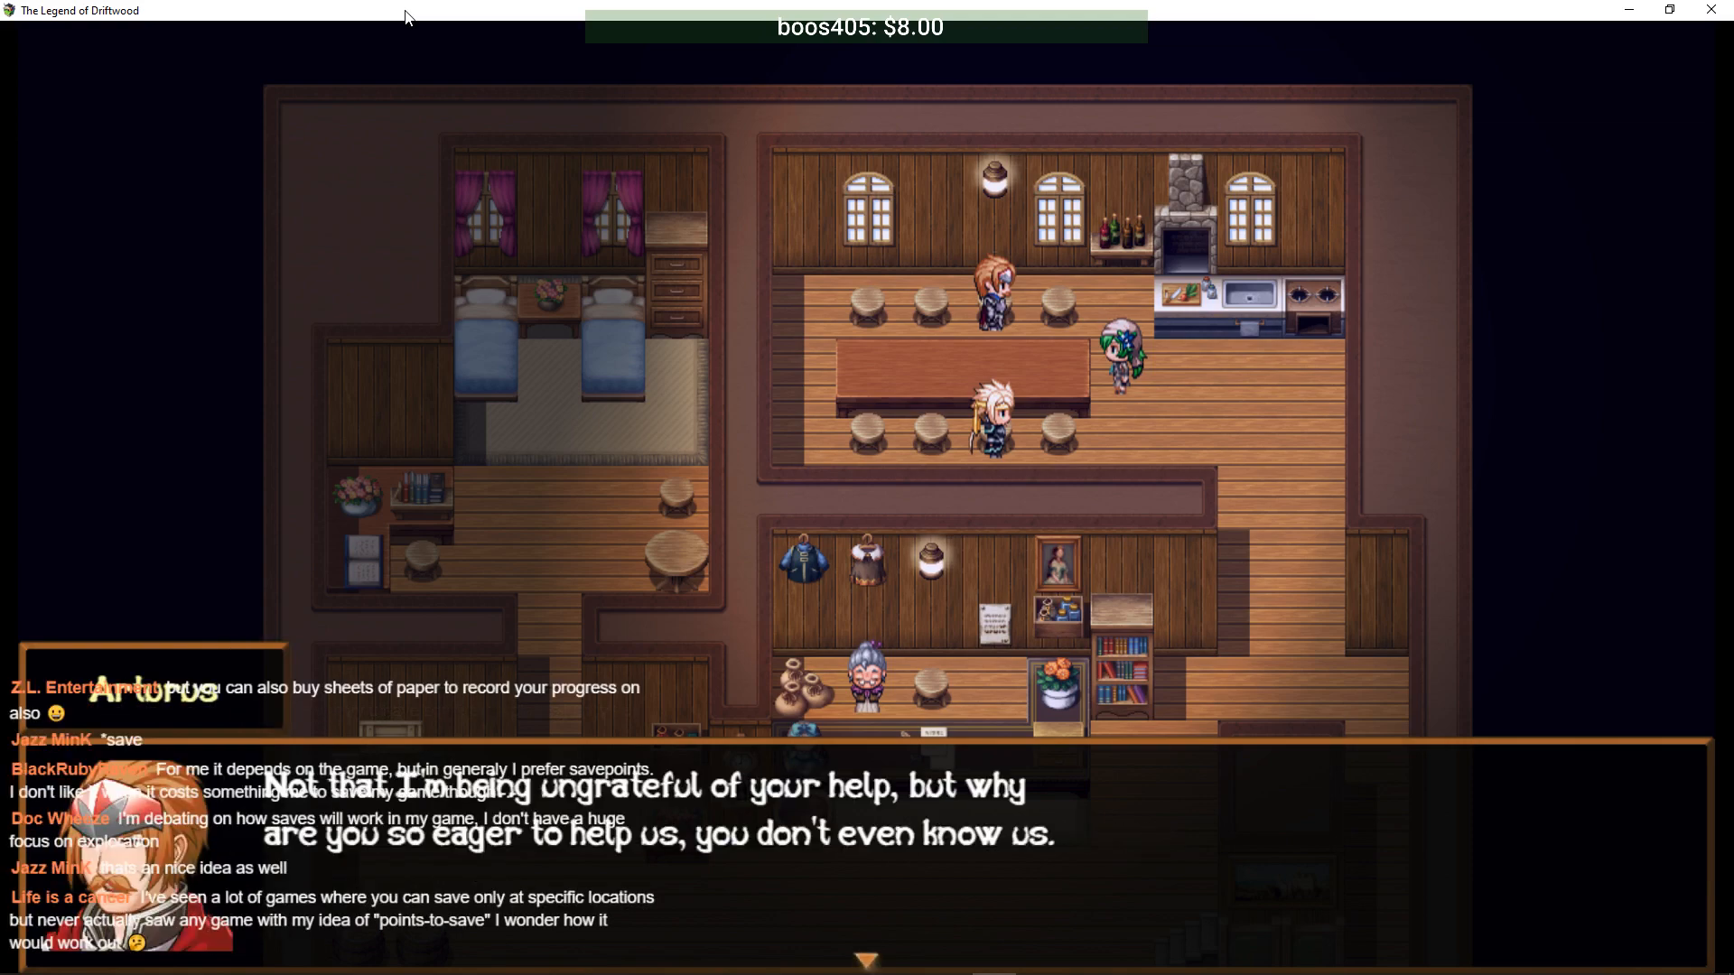
key(Return)
key(Return)
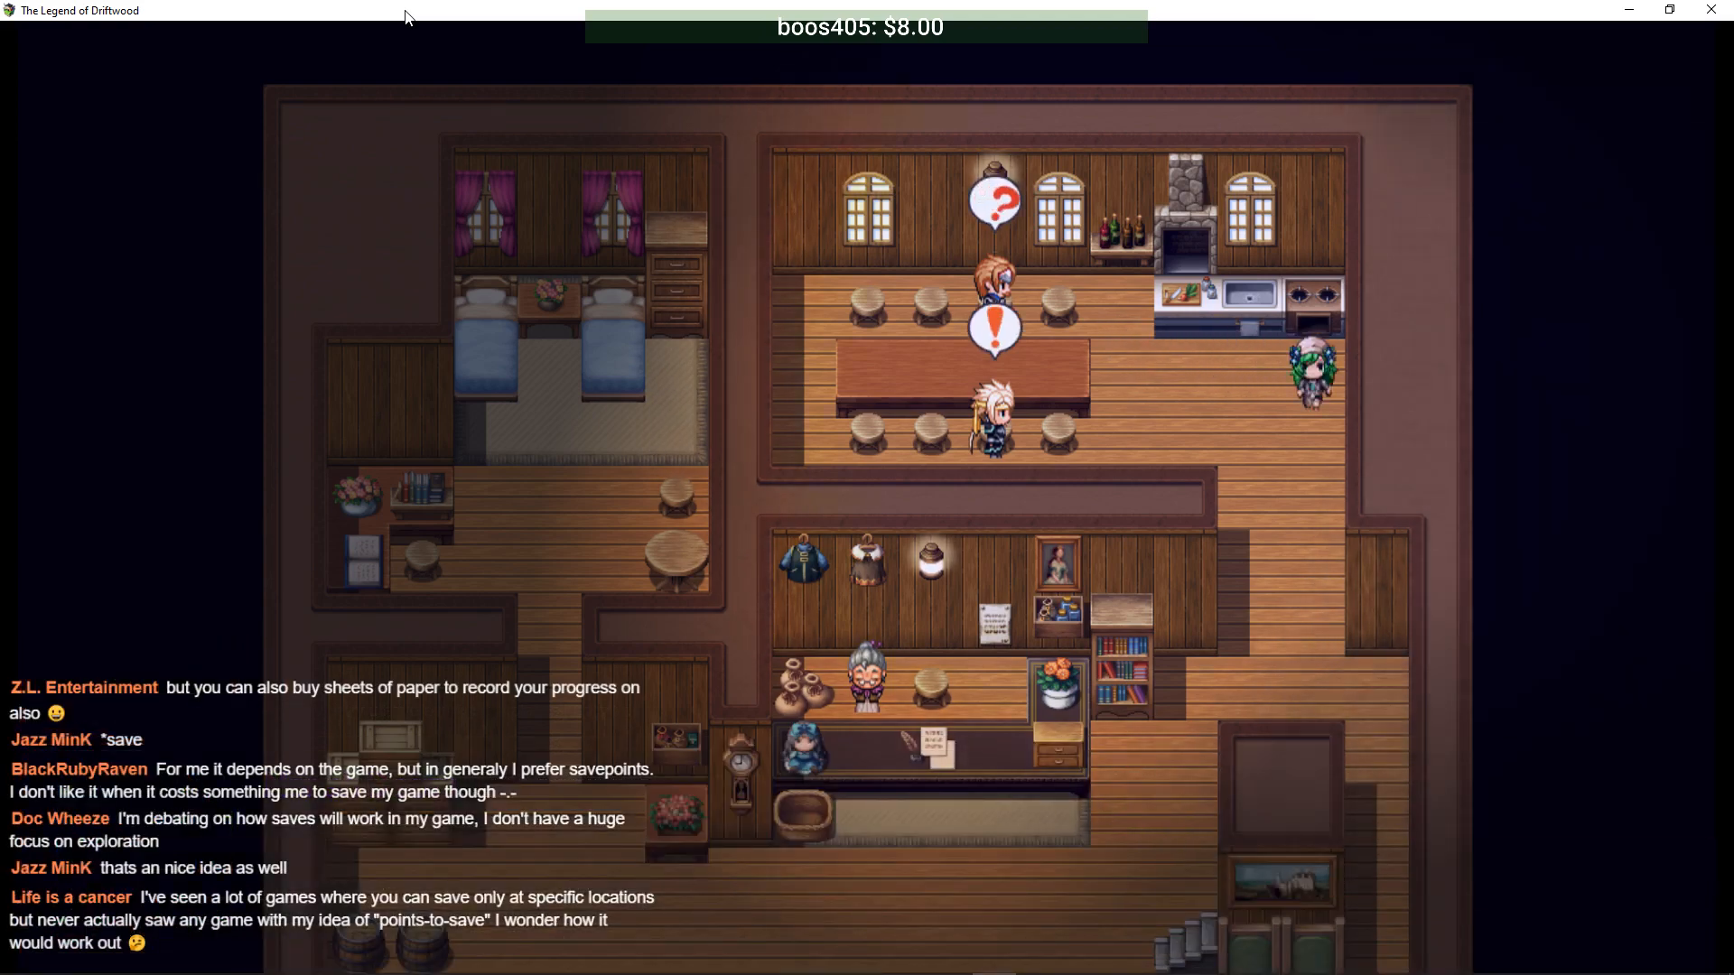
key(Return)
key(Return)
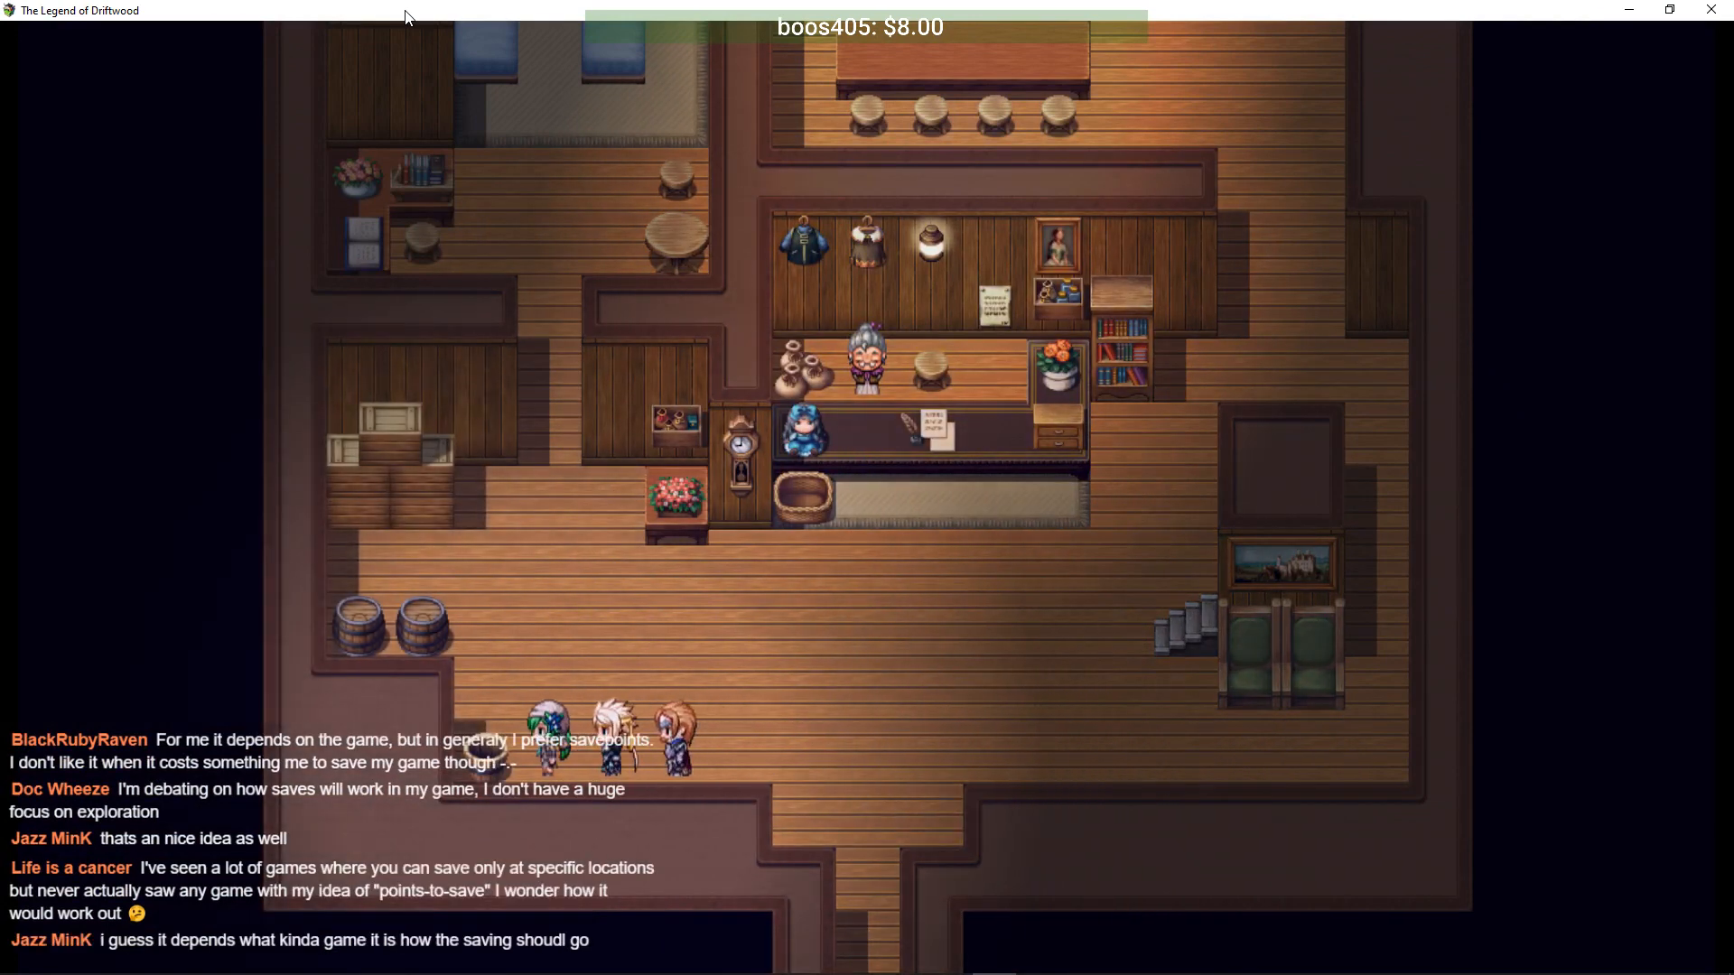
key(Return)
key(Return)
- Check the main menu, then walk to the innkeeper and rest the party
key(Right)
key(Escape)
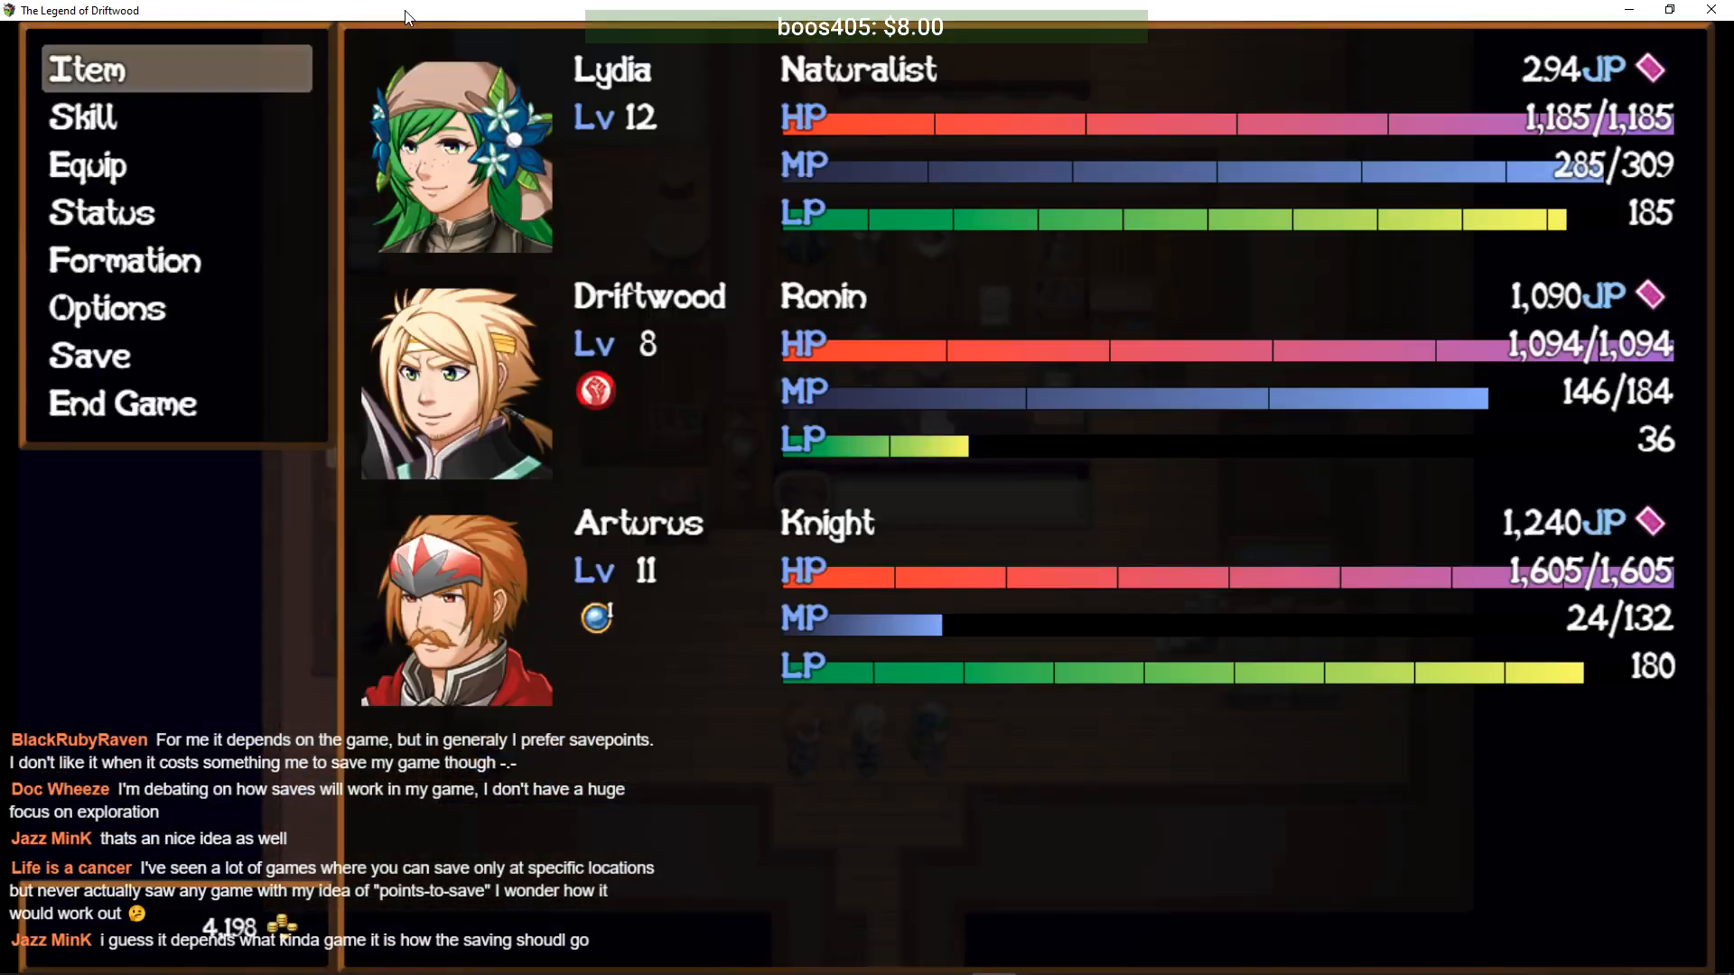
key(Escape)
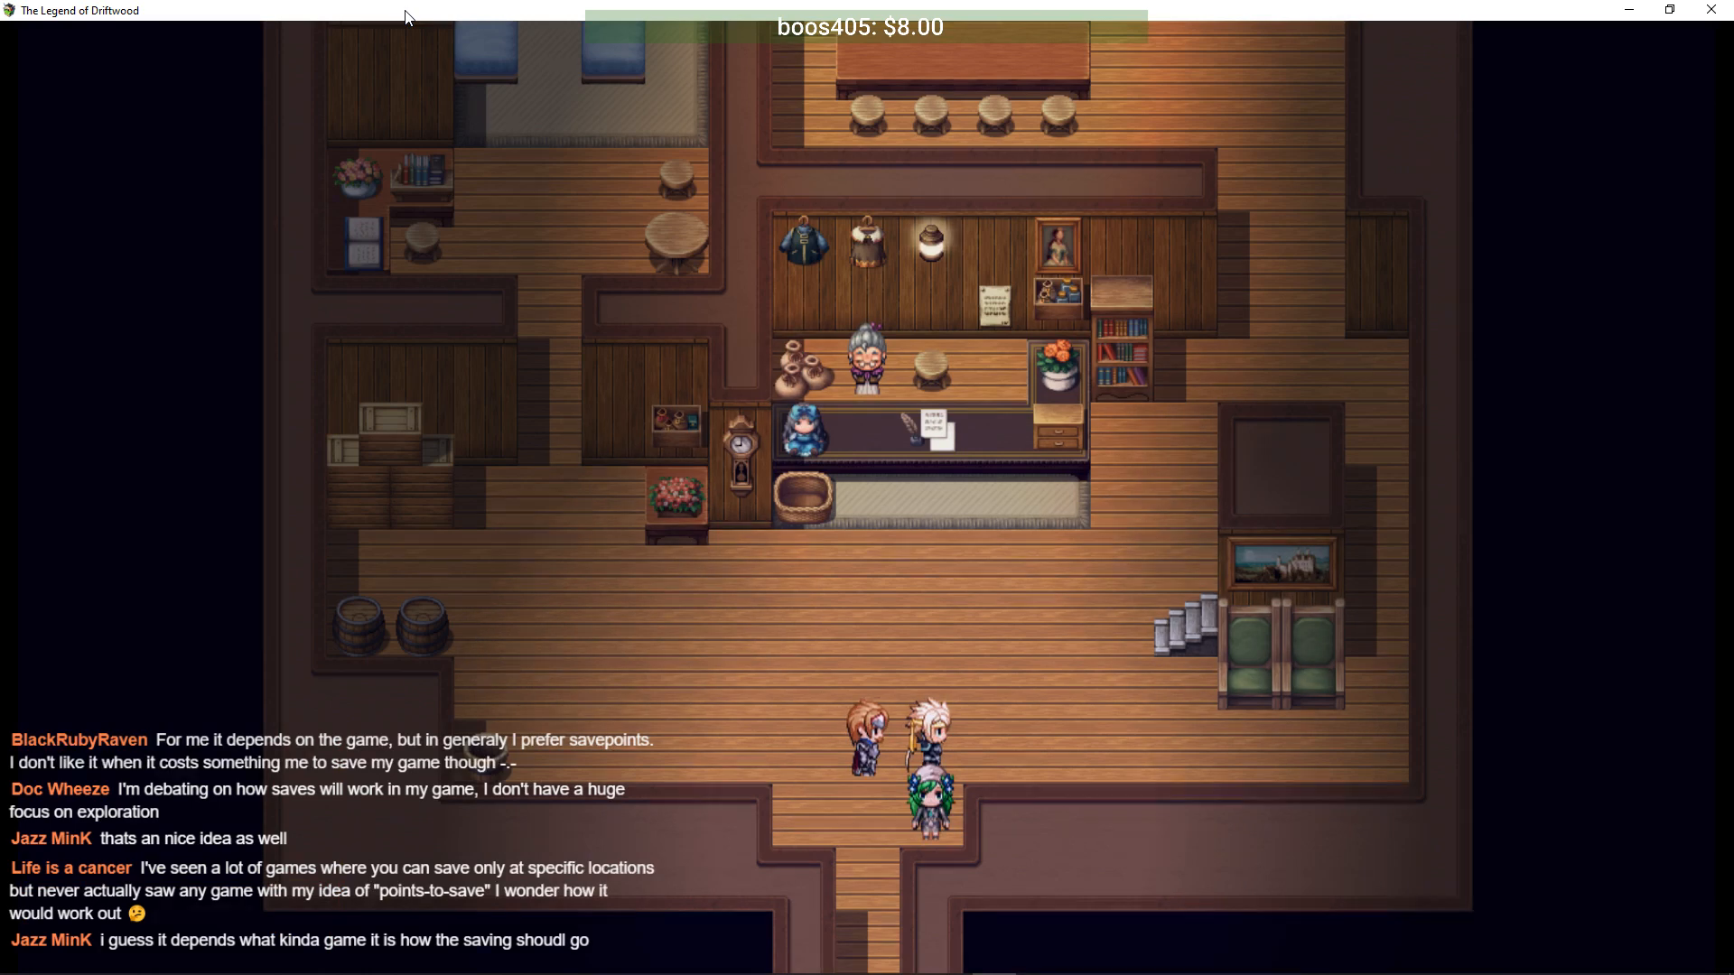
key(Left)
key(Up)
key(Return)
key(Return)
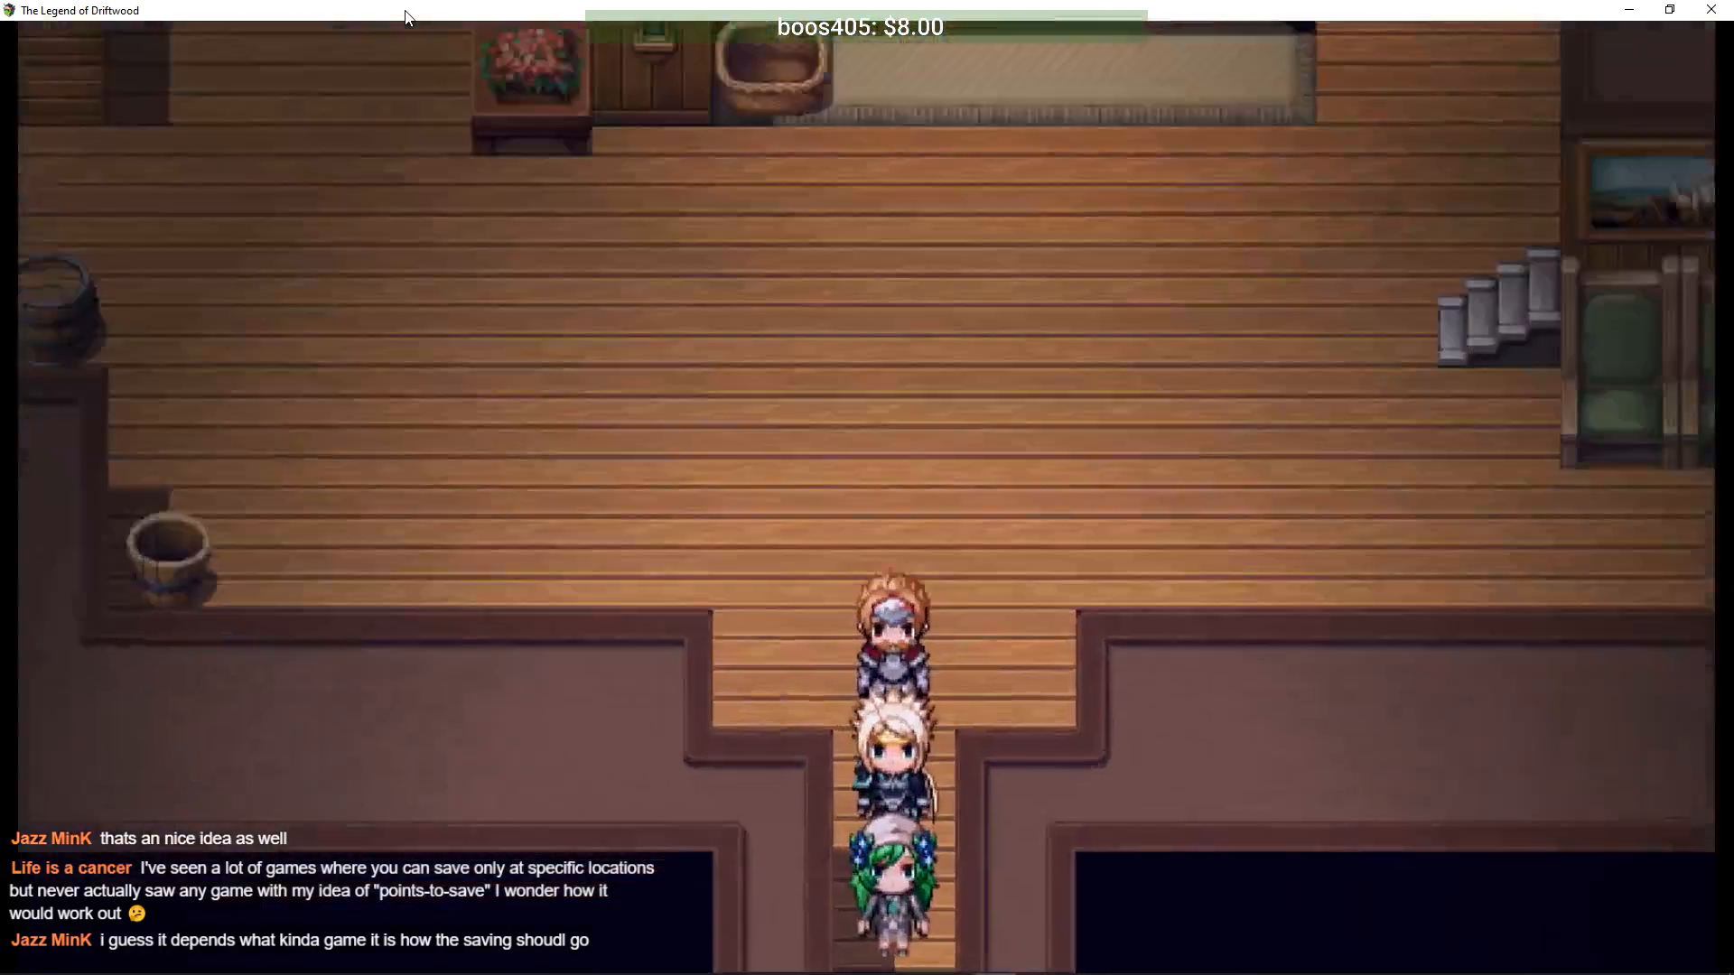
- Leave the Mossdale inn and cross the Feyilon map east to Eeberoot Cliff
key(Down)
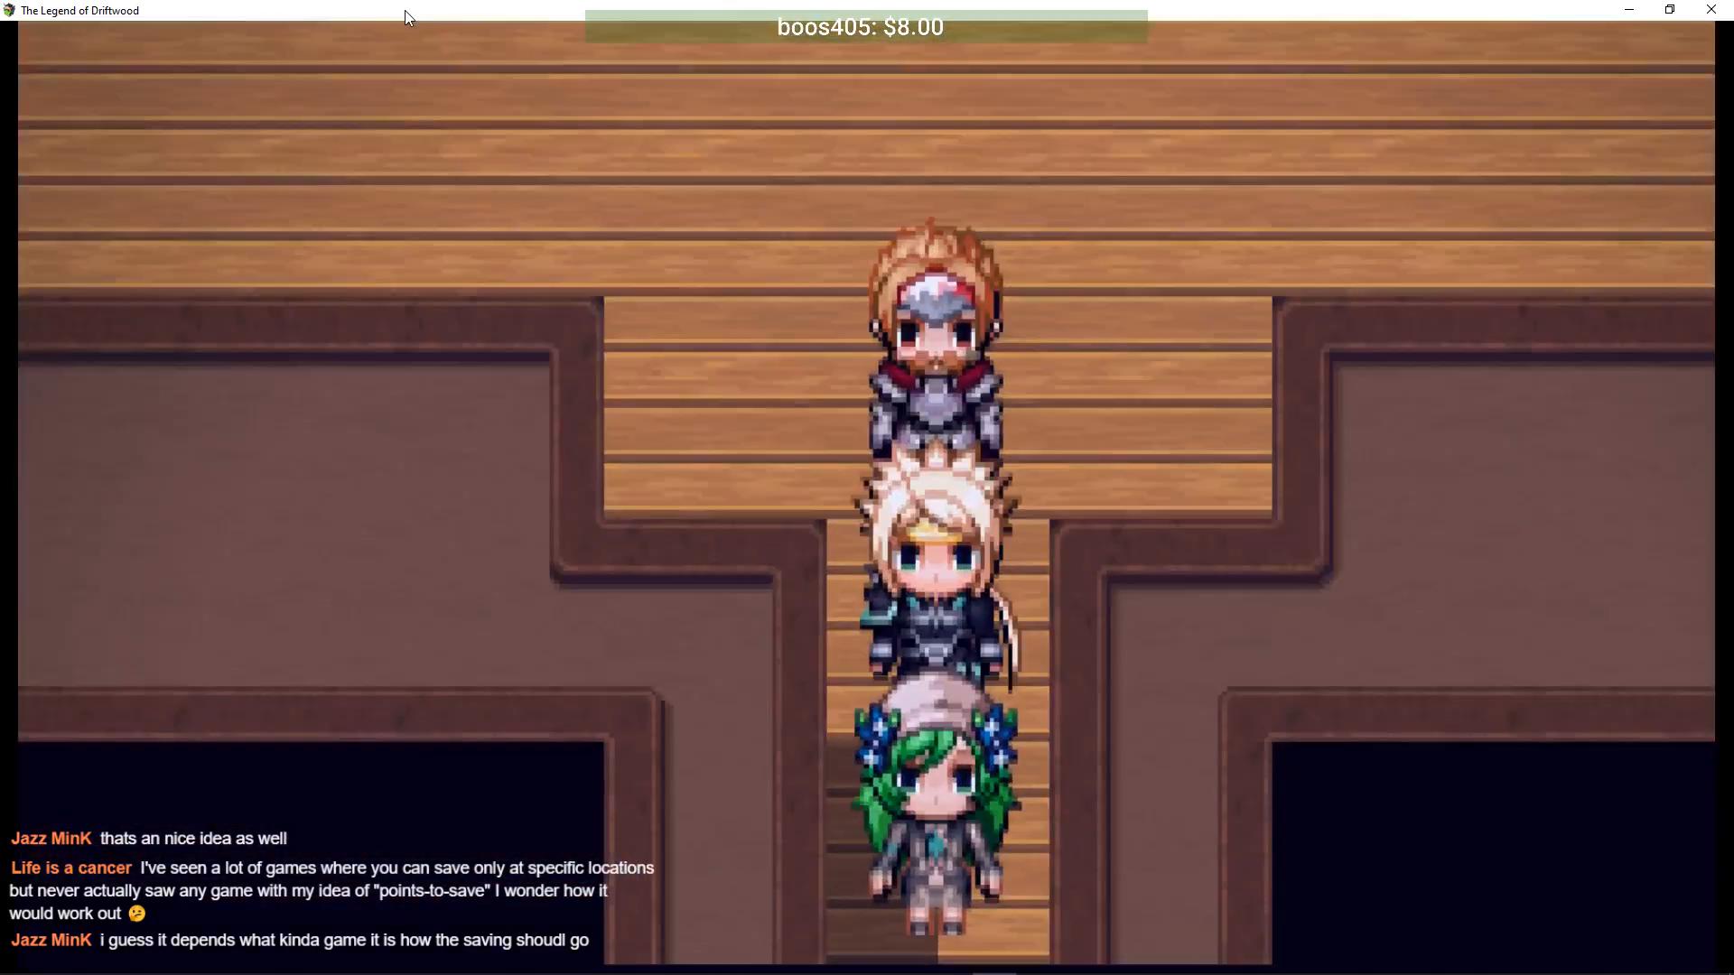
key(Down)
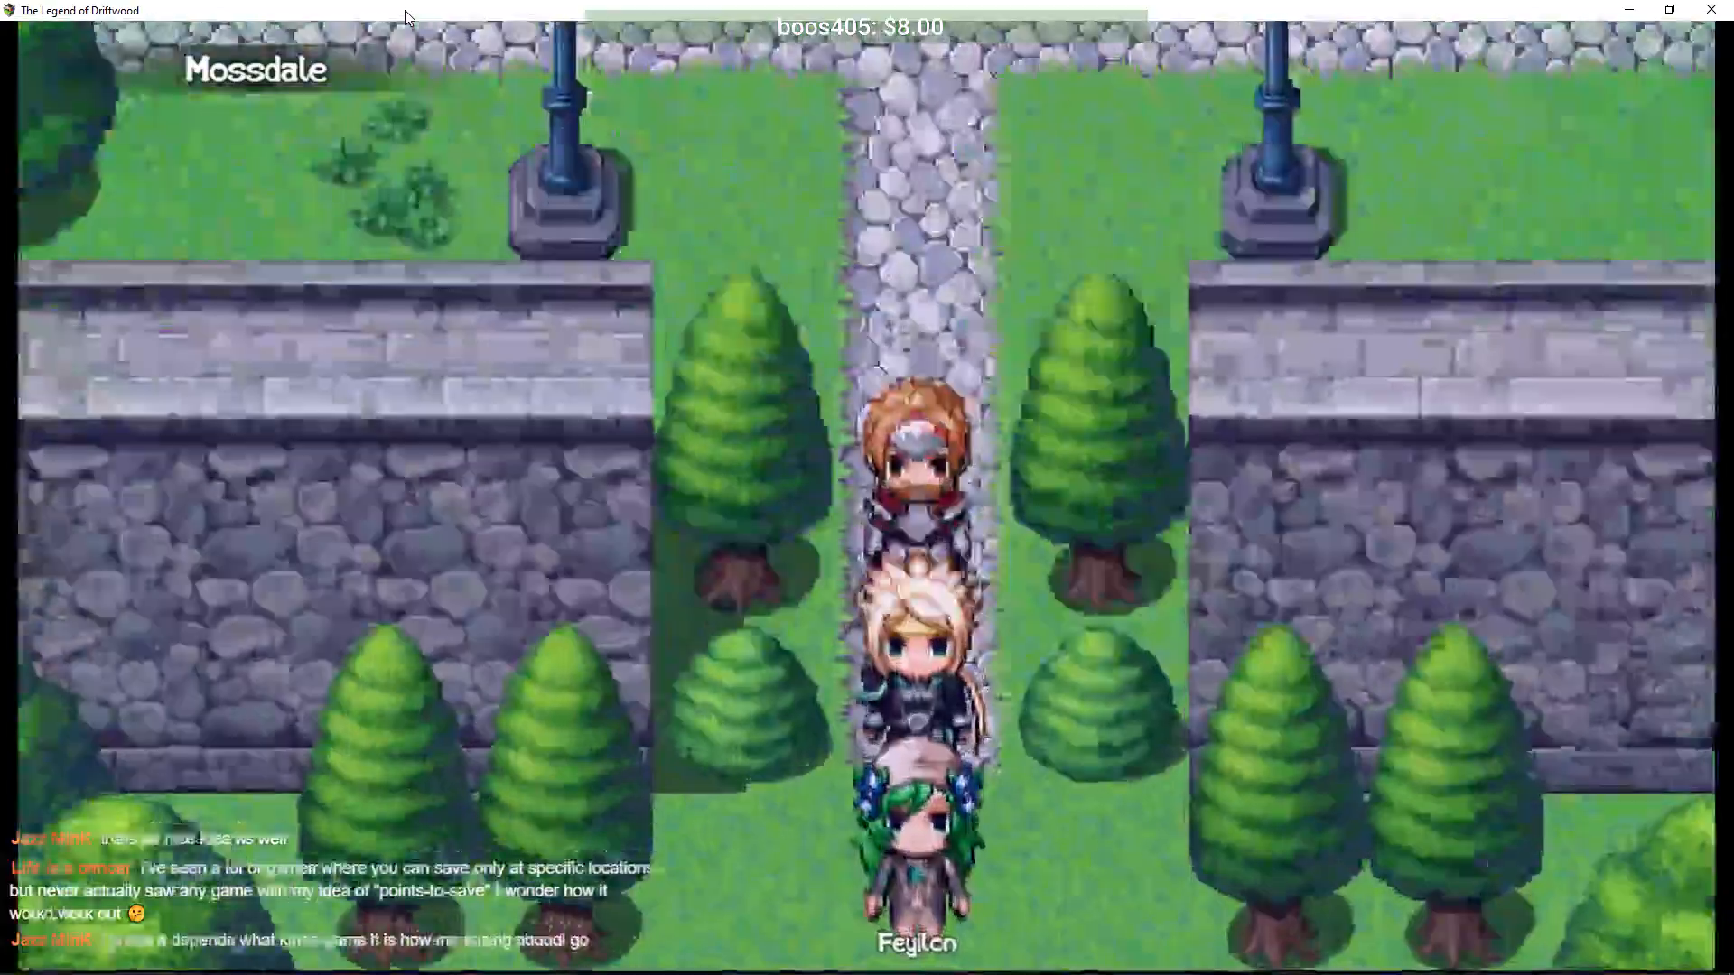
key(Down)
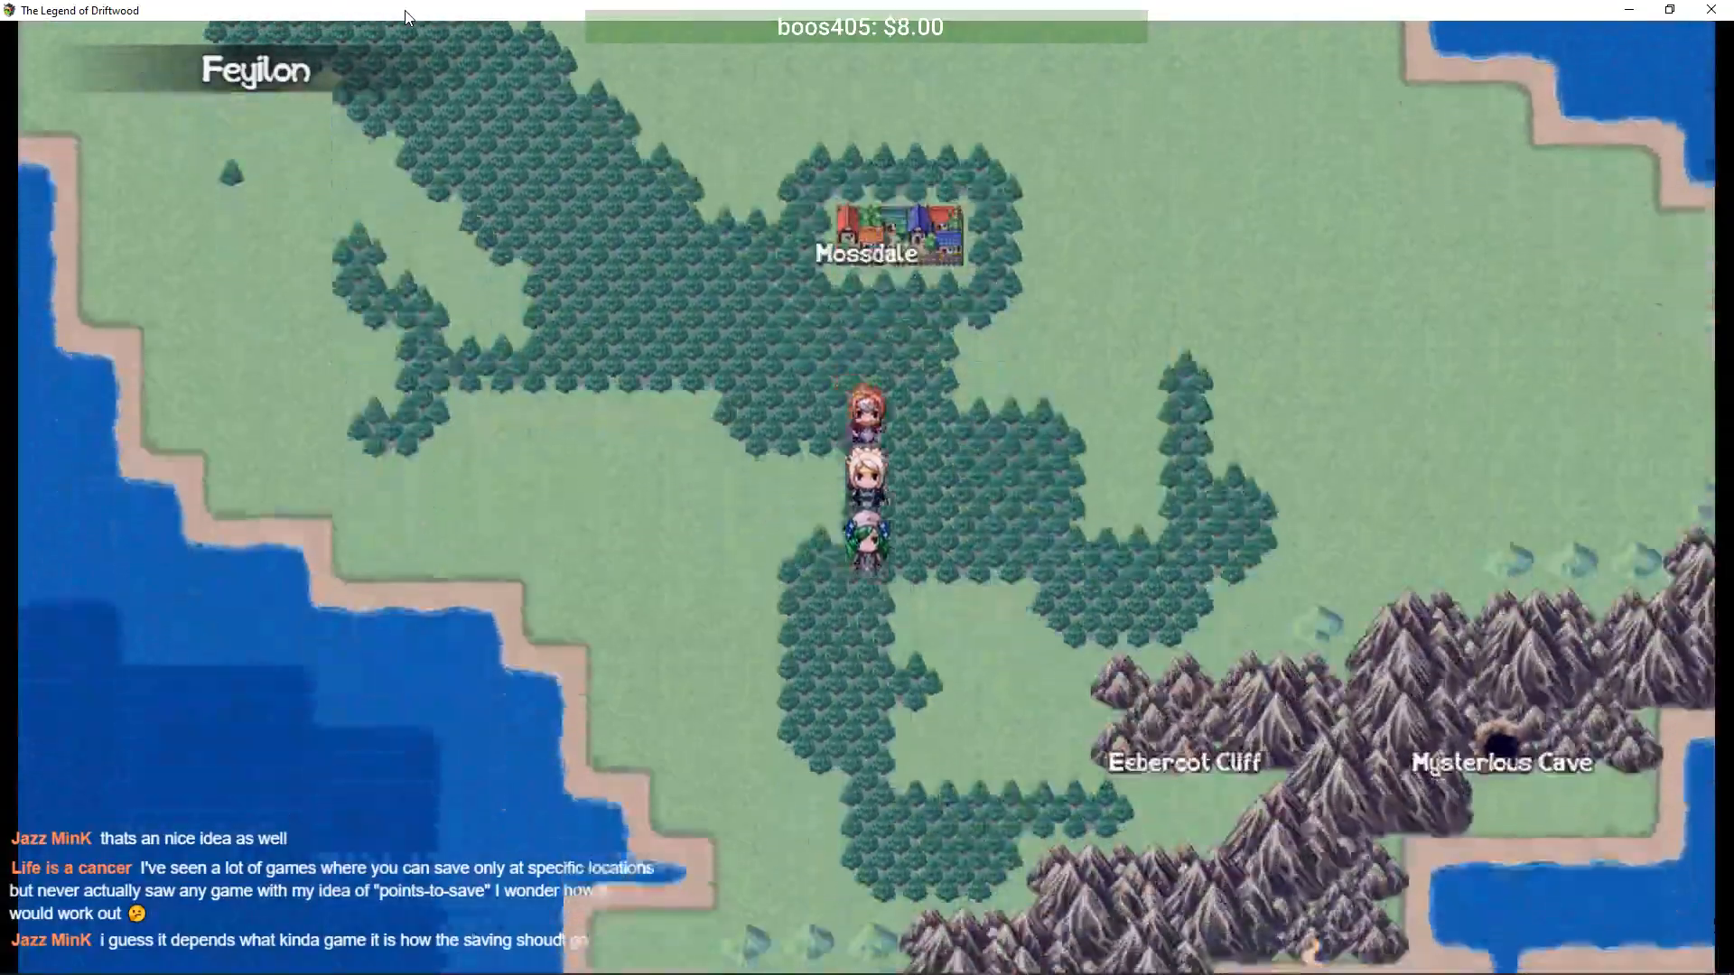
key(Right)
key(Right)
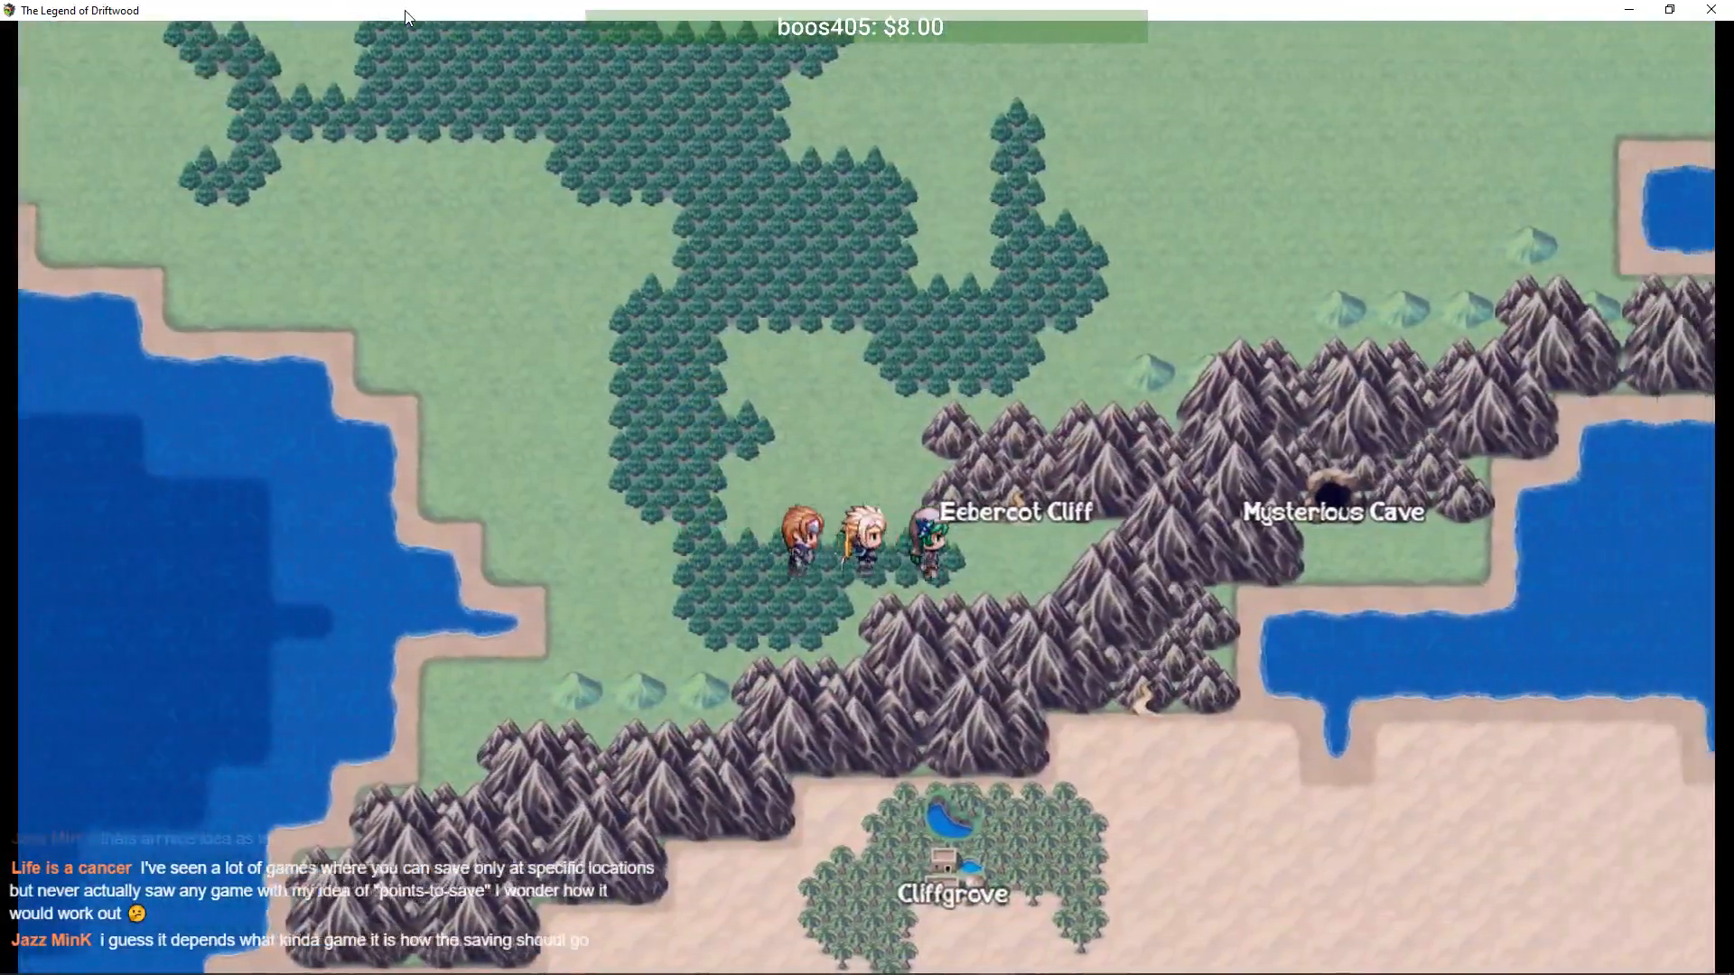
key(Up)
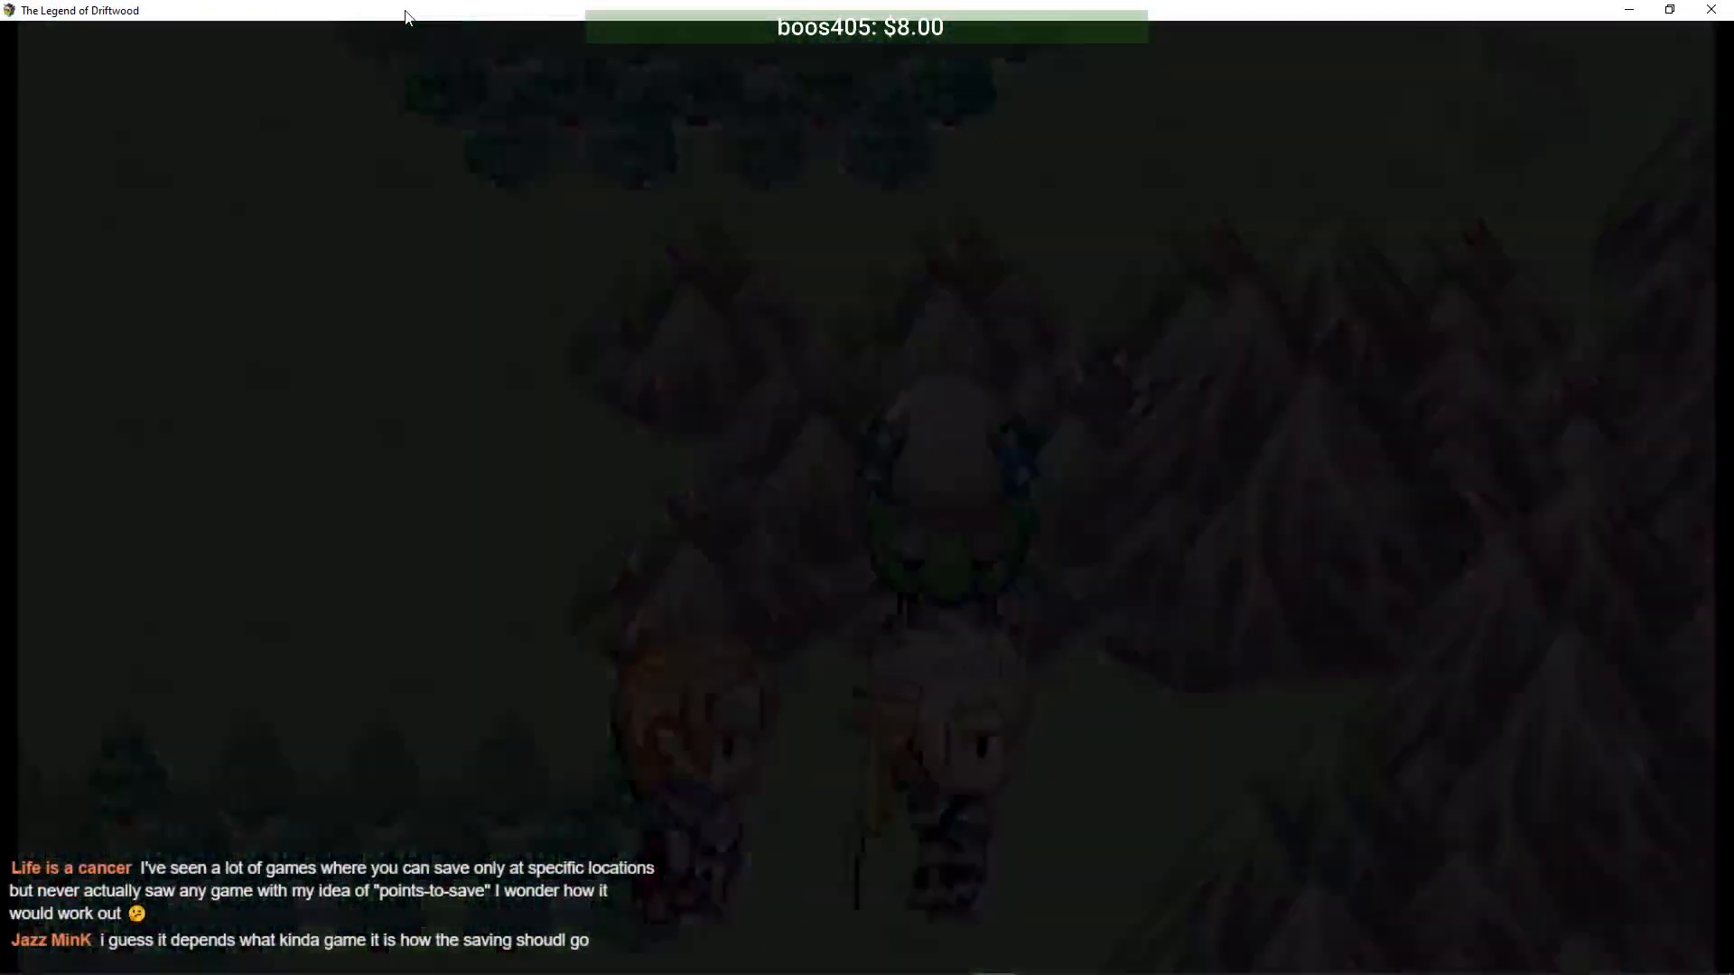
- Advance Lydia's warning and Arturus's question about the cliff
key(Up)
key(Up)
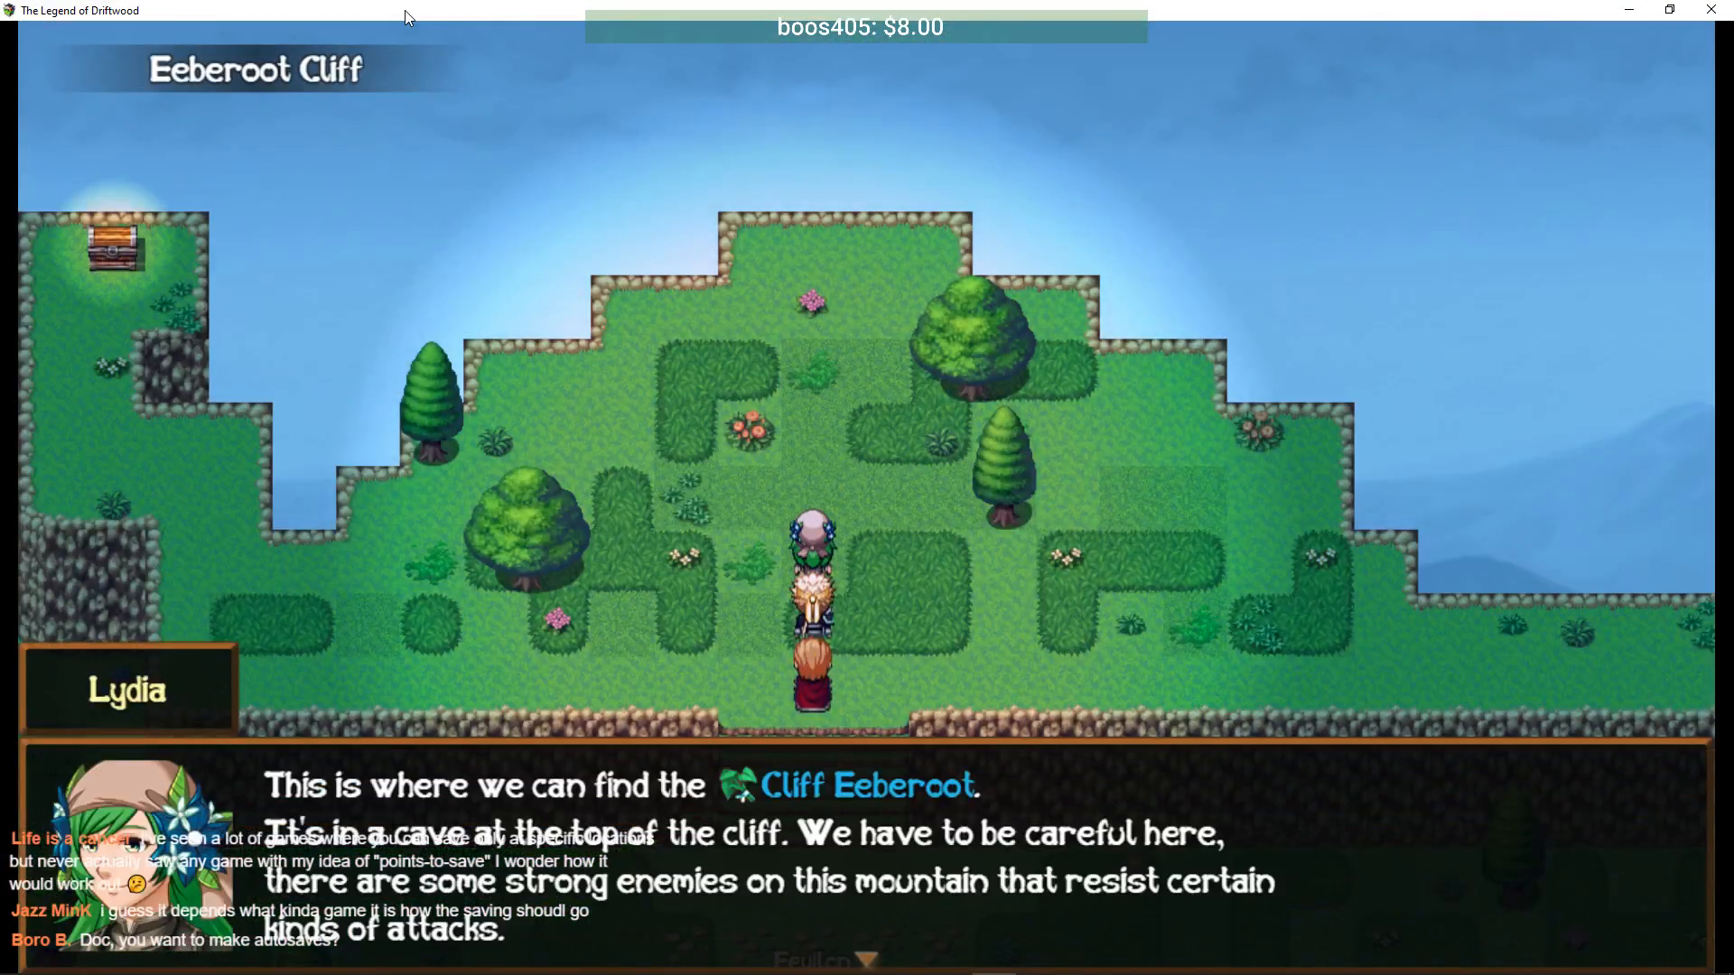
key(Return)
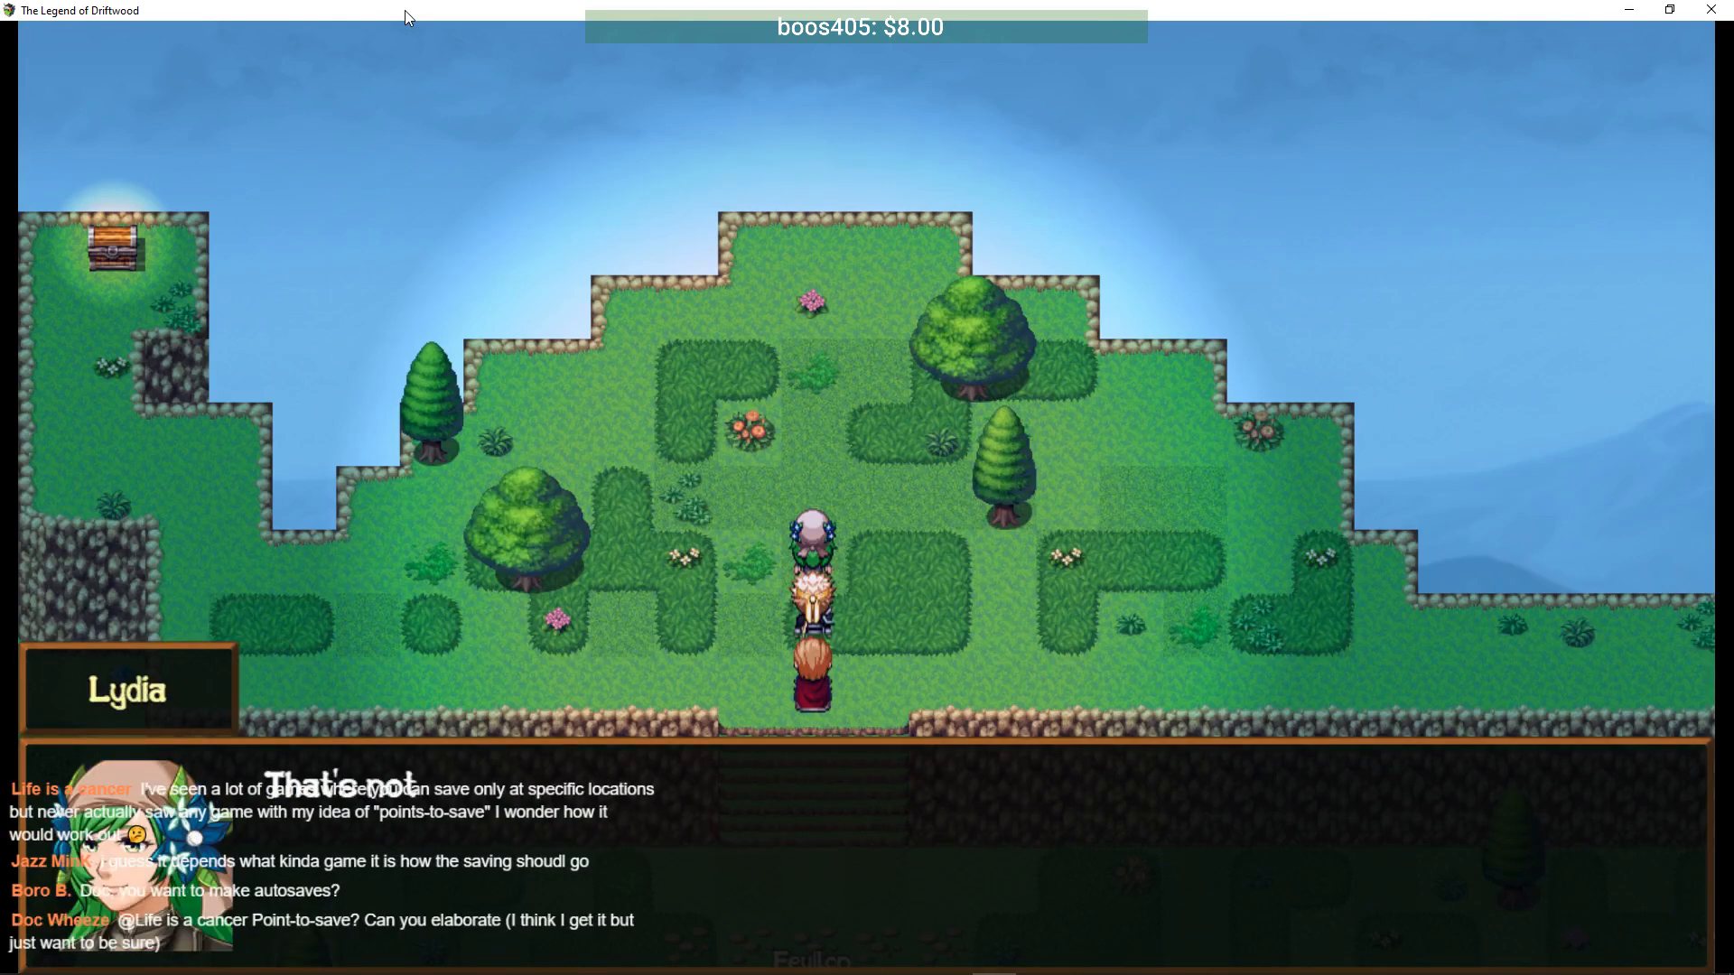
key(Return)
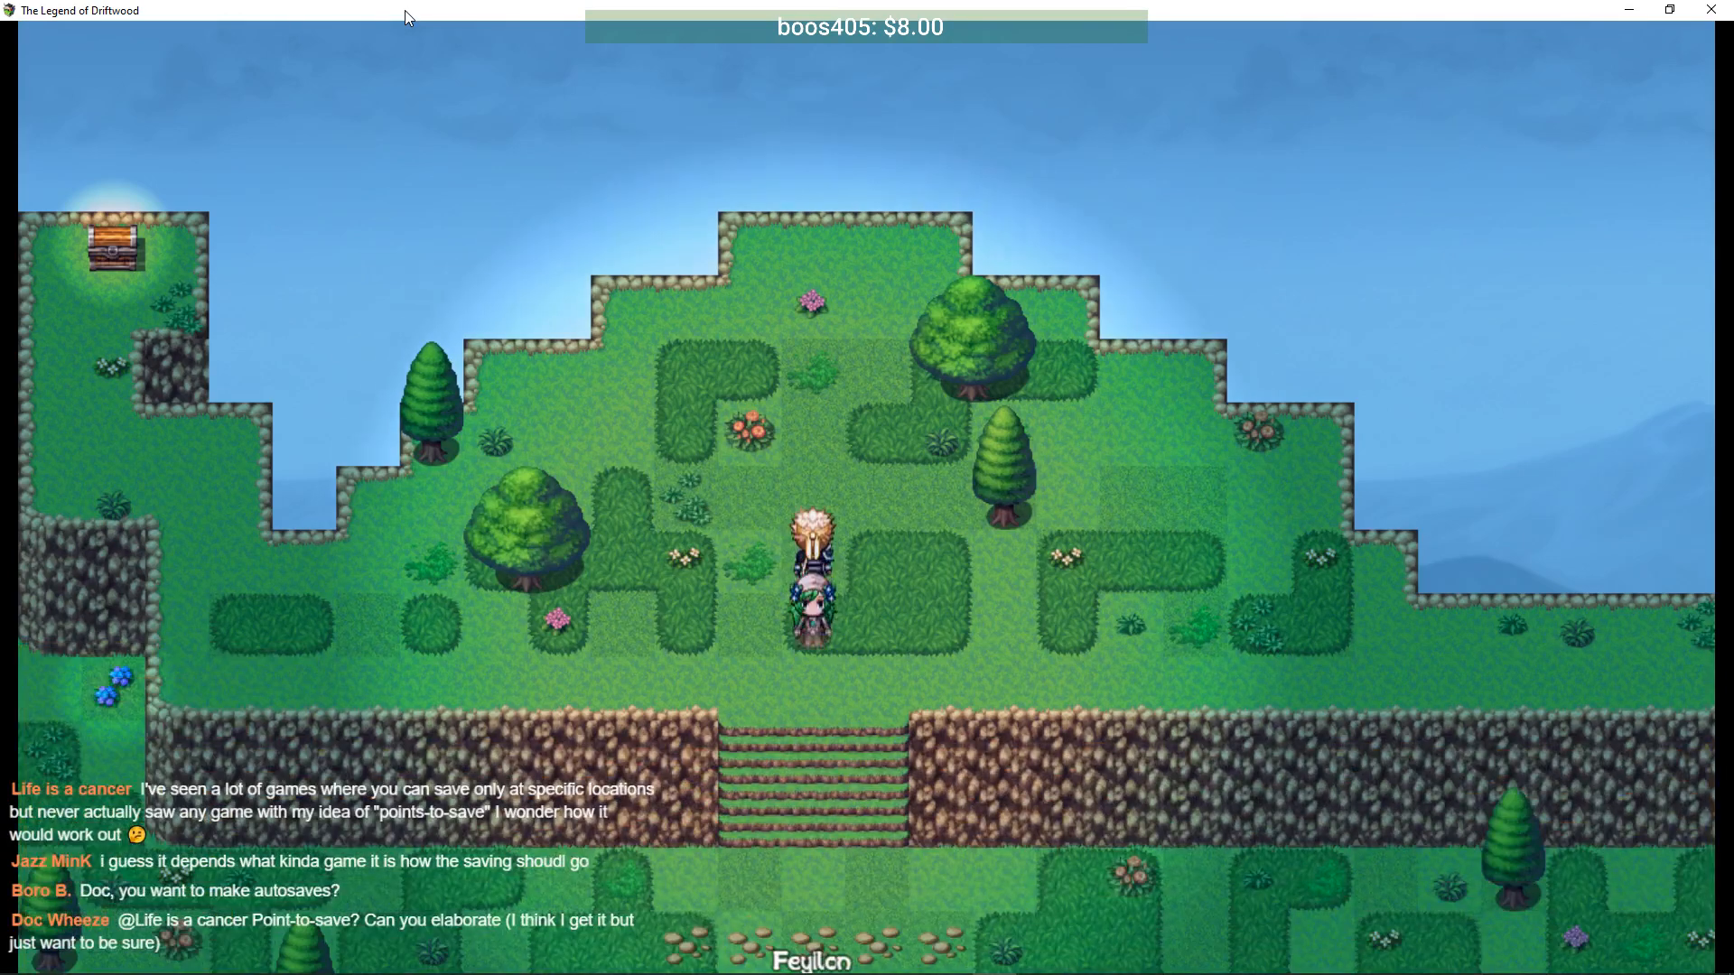
- Climb the cliff to the treasure chest and take the Iron Helmet
key(Left)
key(Up)
key(Left)
key(Up)
key(Return)
key(Return)
key(Return)
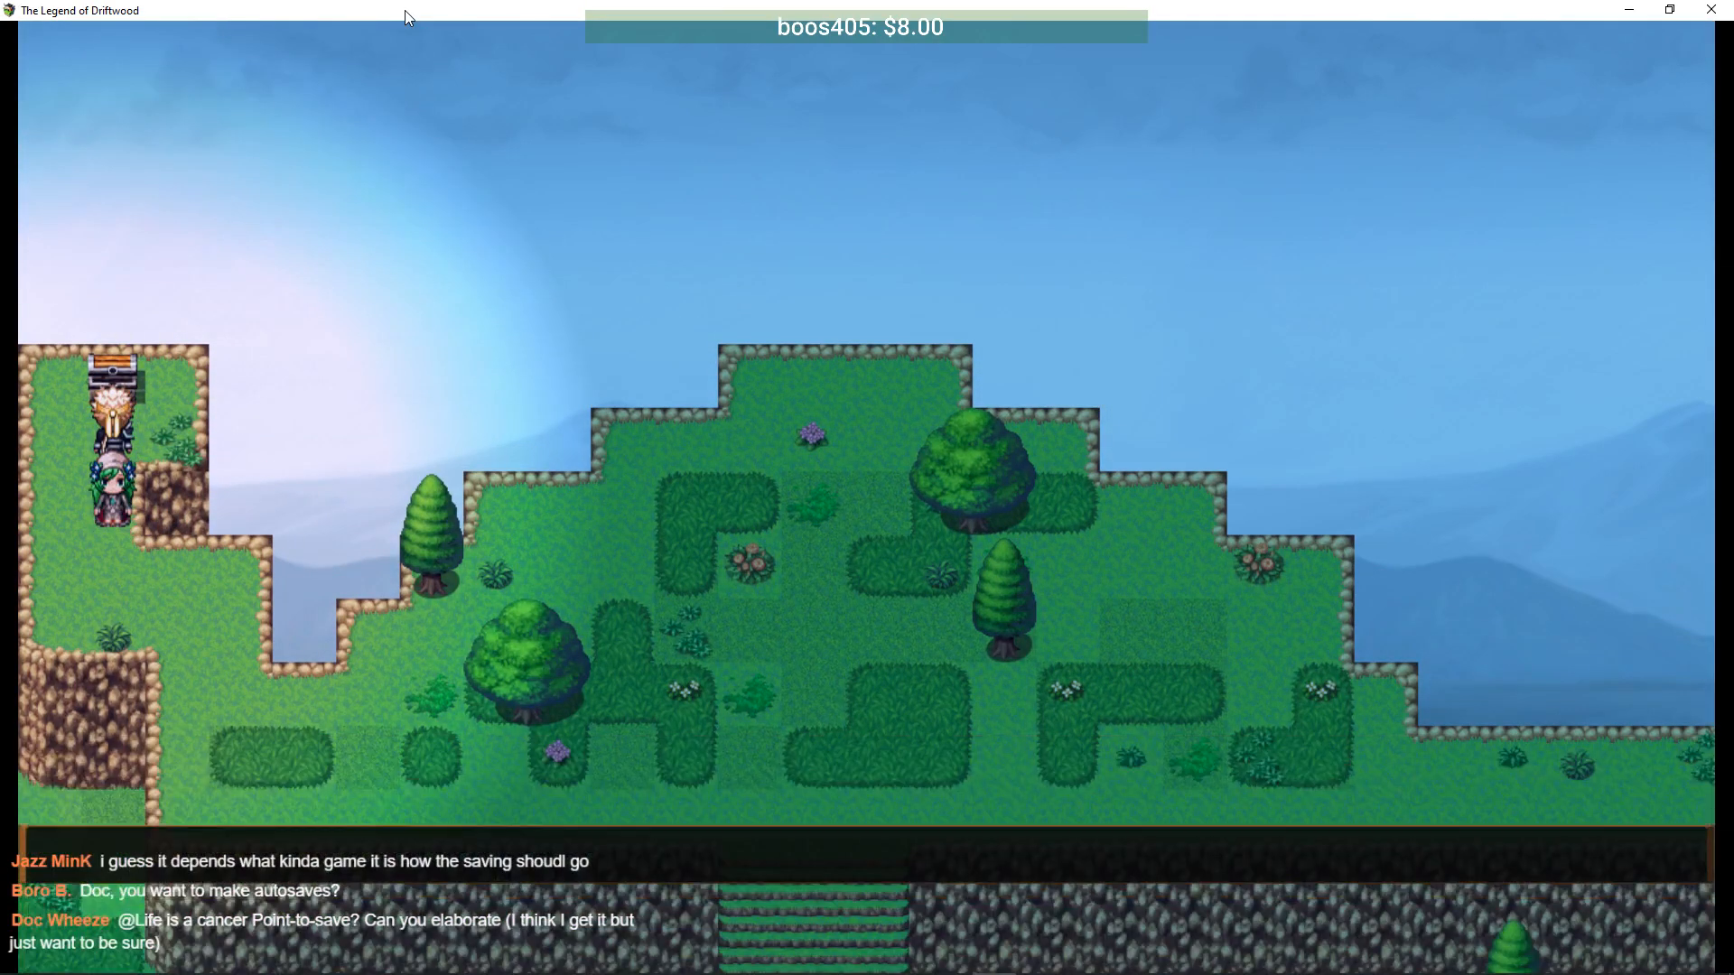
- Walk back down from the chest and continue right along the cliff path
key(Down)
key(Right)
key(Down)
key(Right)
key(Right)
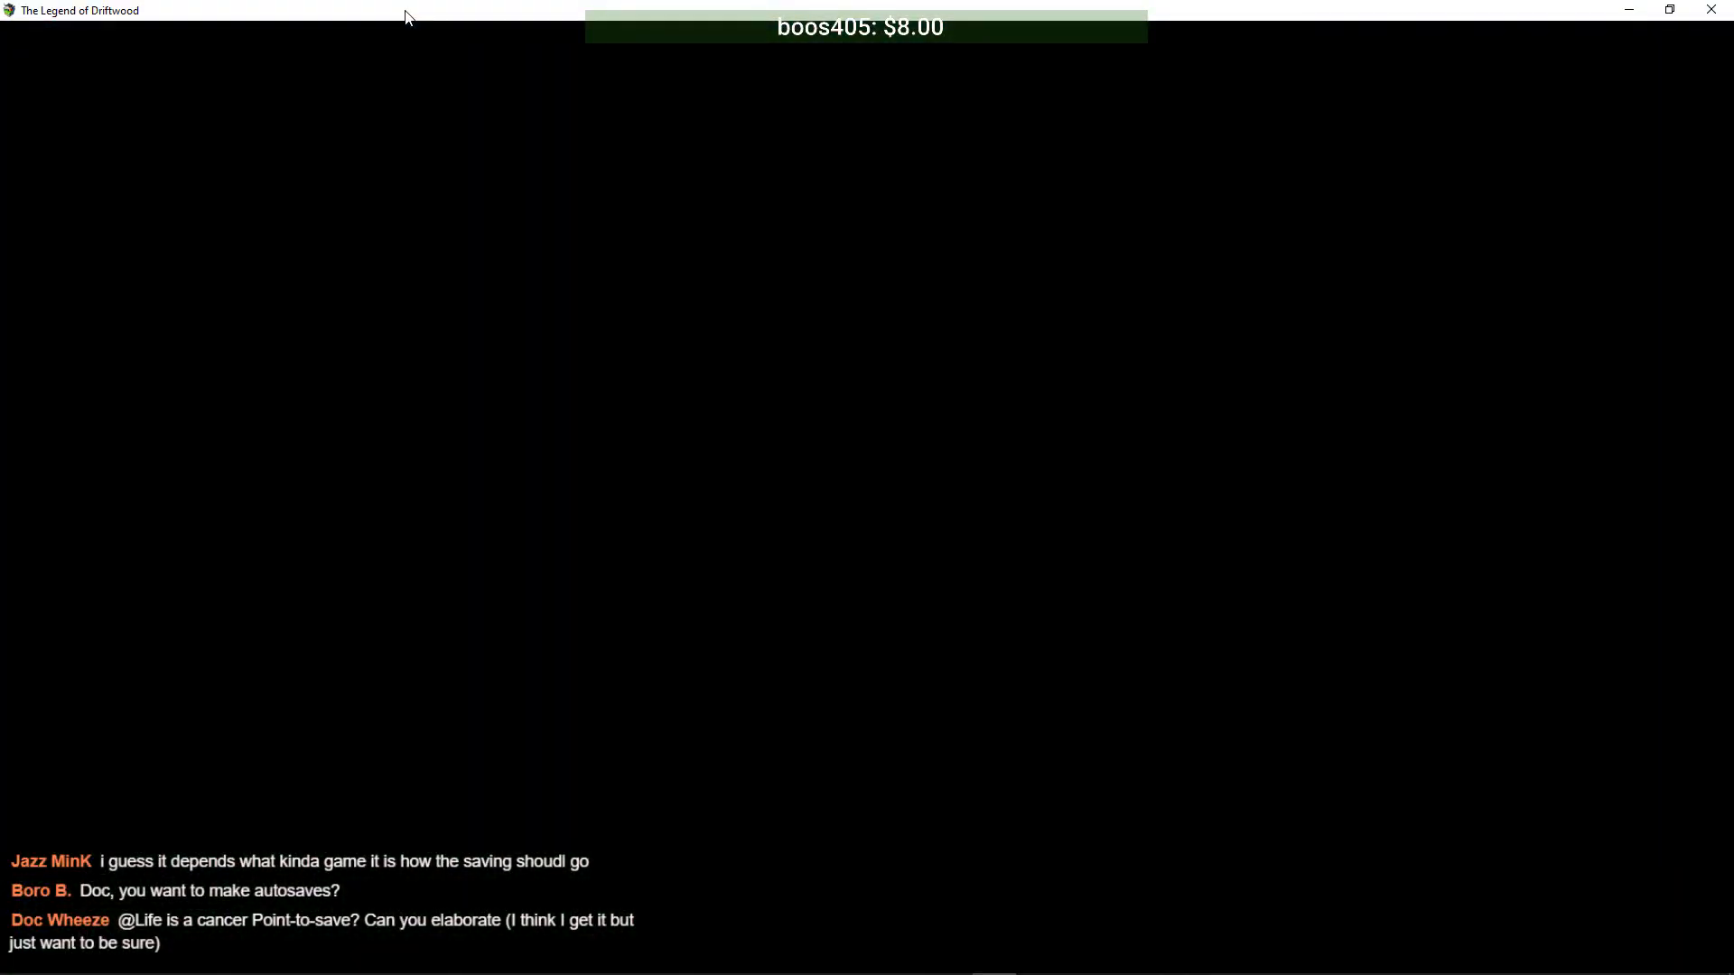
- Defeat the frog with Lydia's Attack and Driftwood's Slice, then skip the victory screens
key(Return)
key(Return)
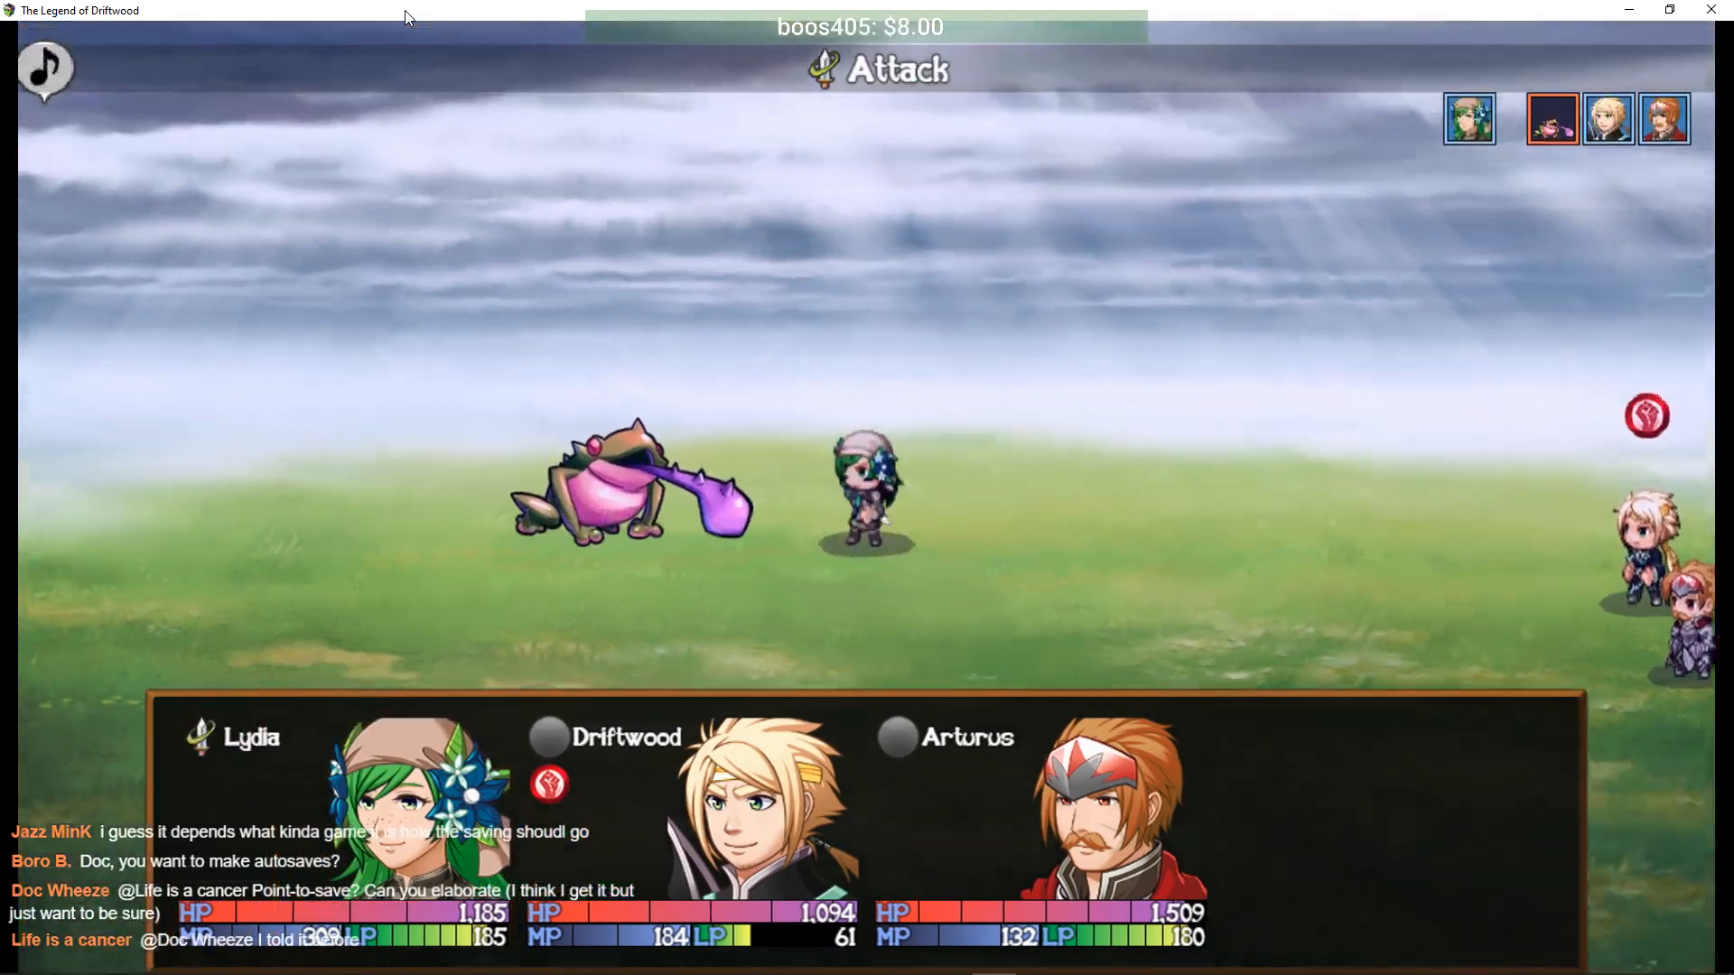
key(Down)
key(Return)
key(Return)
key(Return)
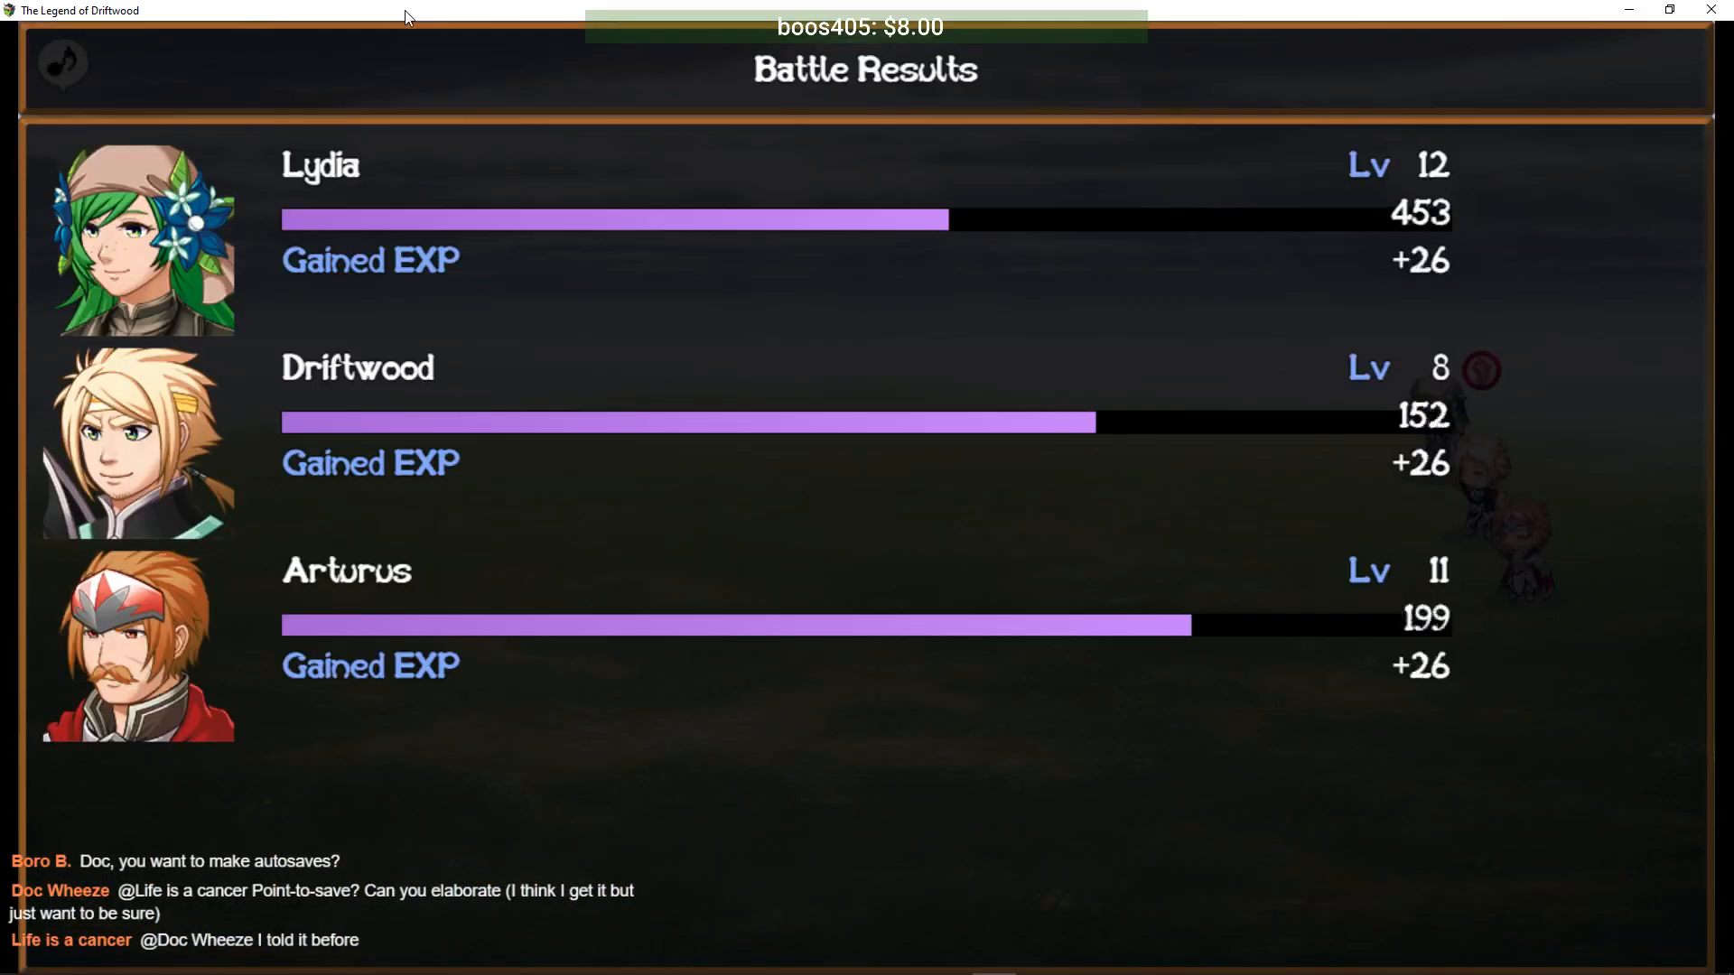
key(Return)
key(Return)
key(Return)
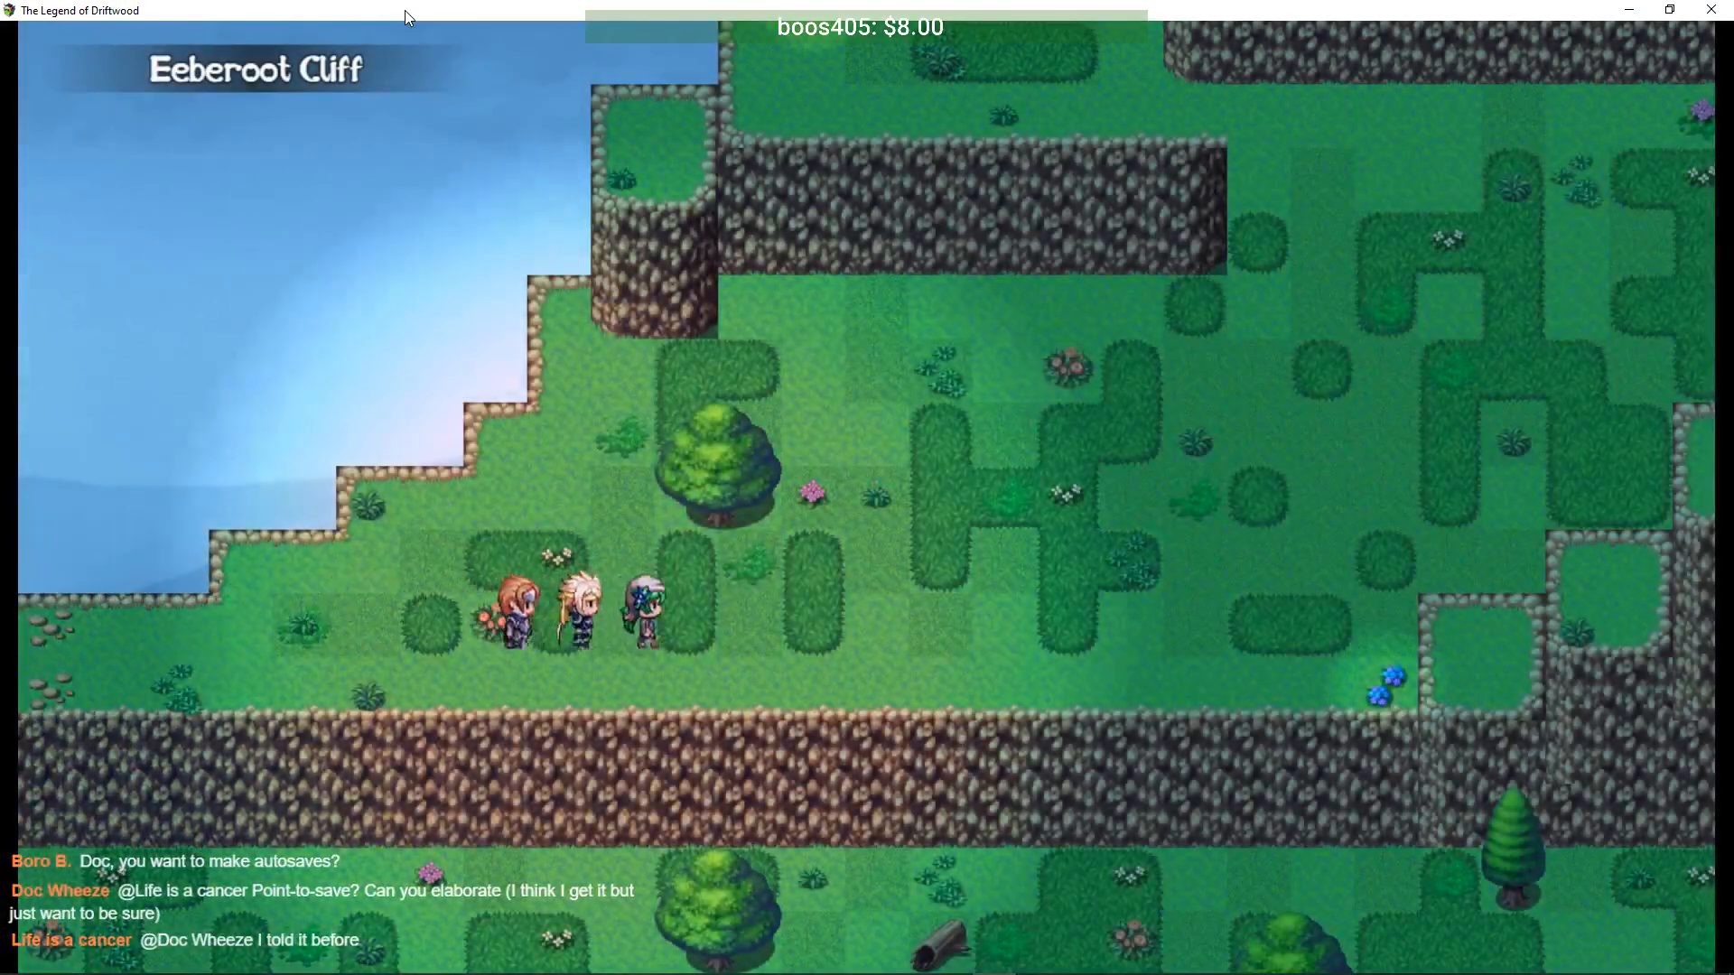
- Walk right, up and along the cliff to the Astral Cave entrance and bring up the main menu
key(Right)
key(Up)
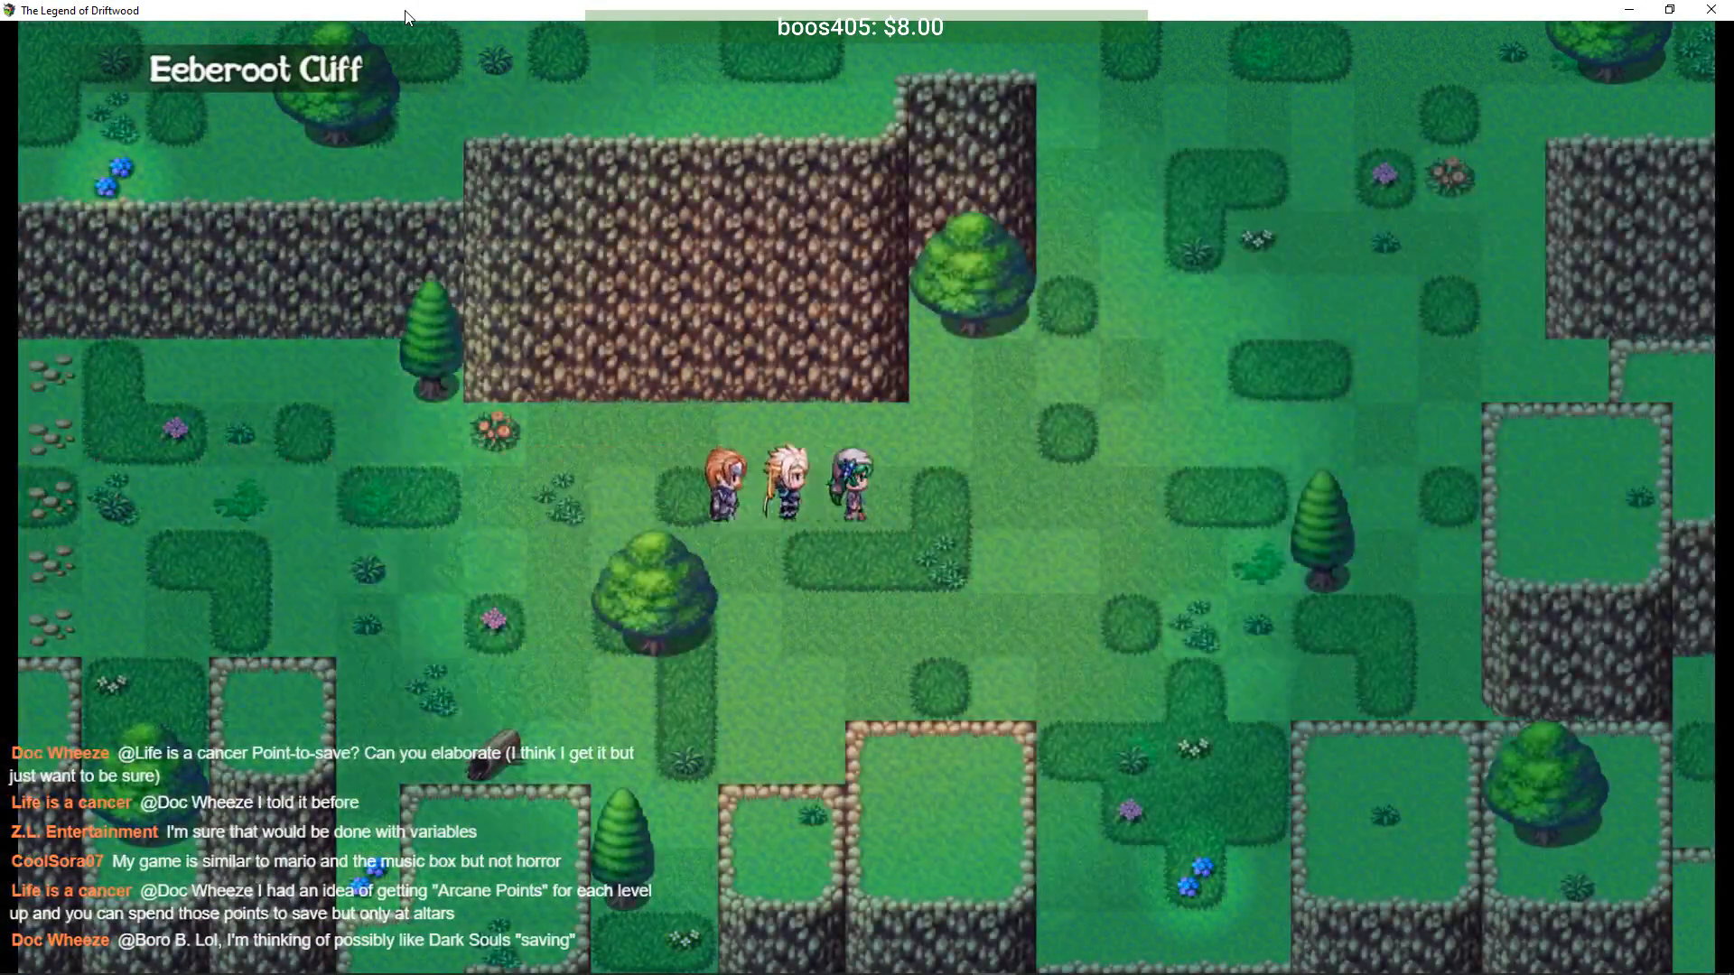
key(Left)
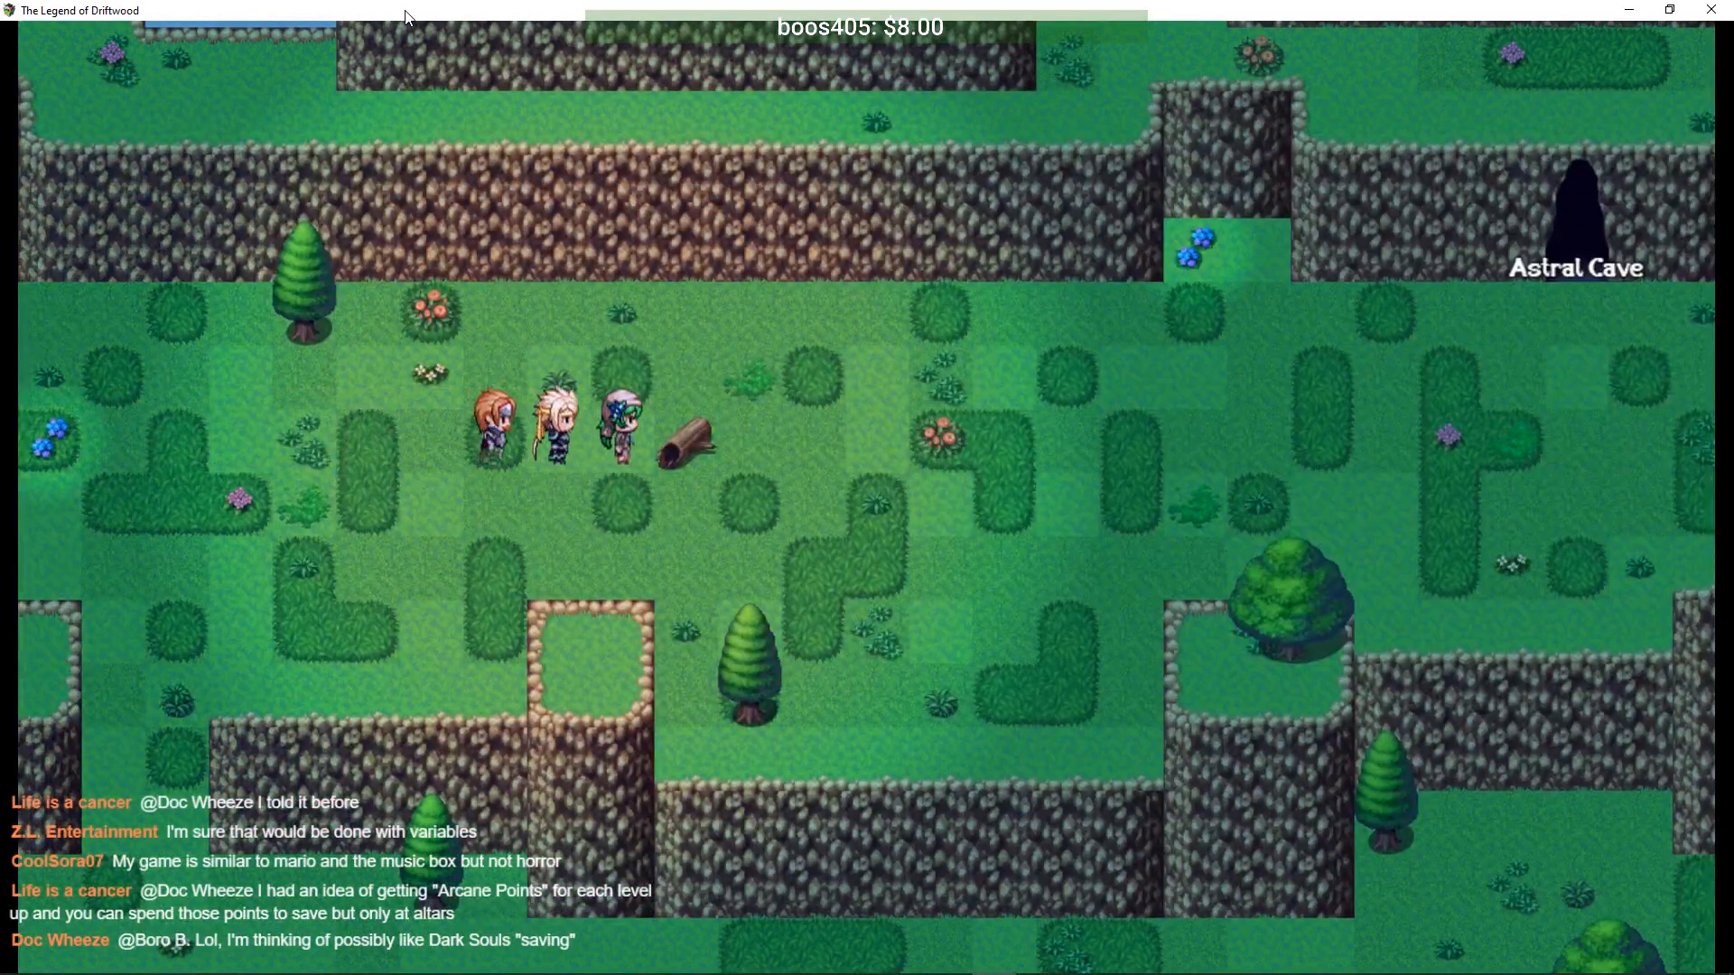
key(Right)
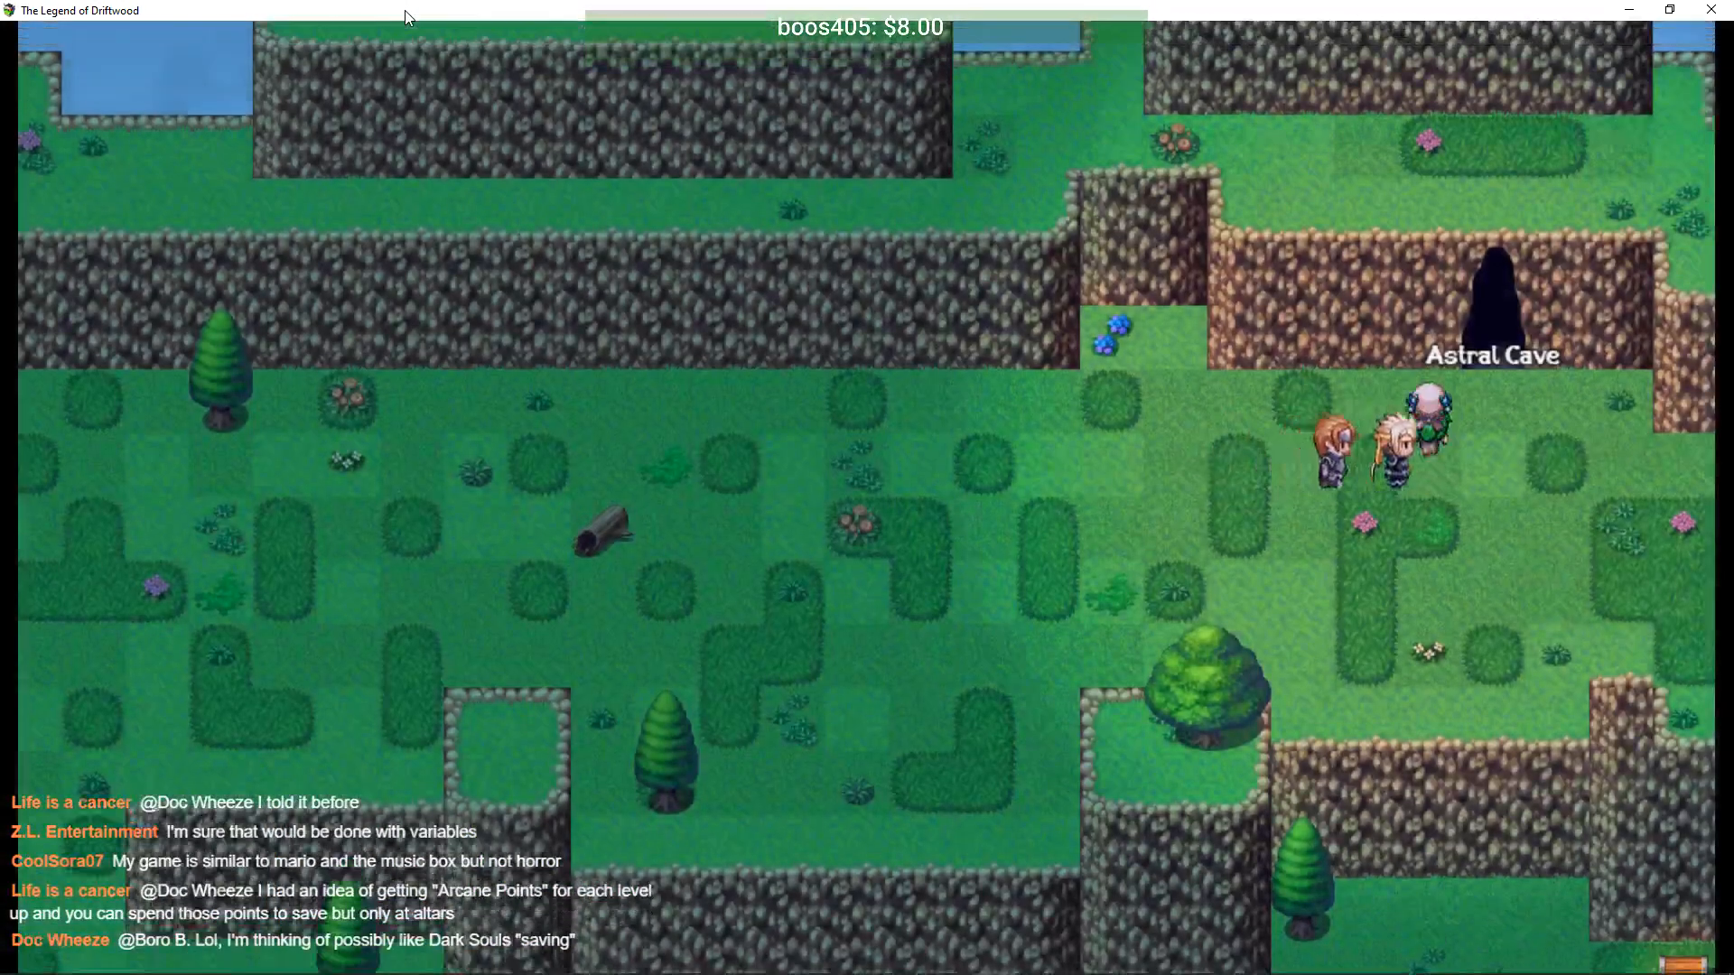
key(Escape)
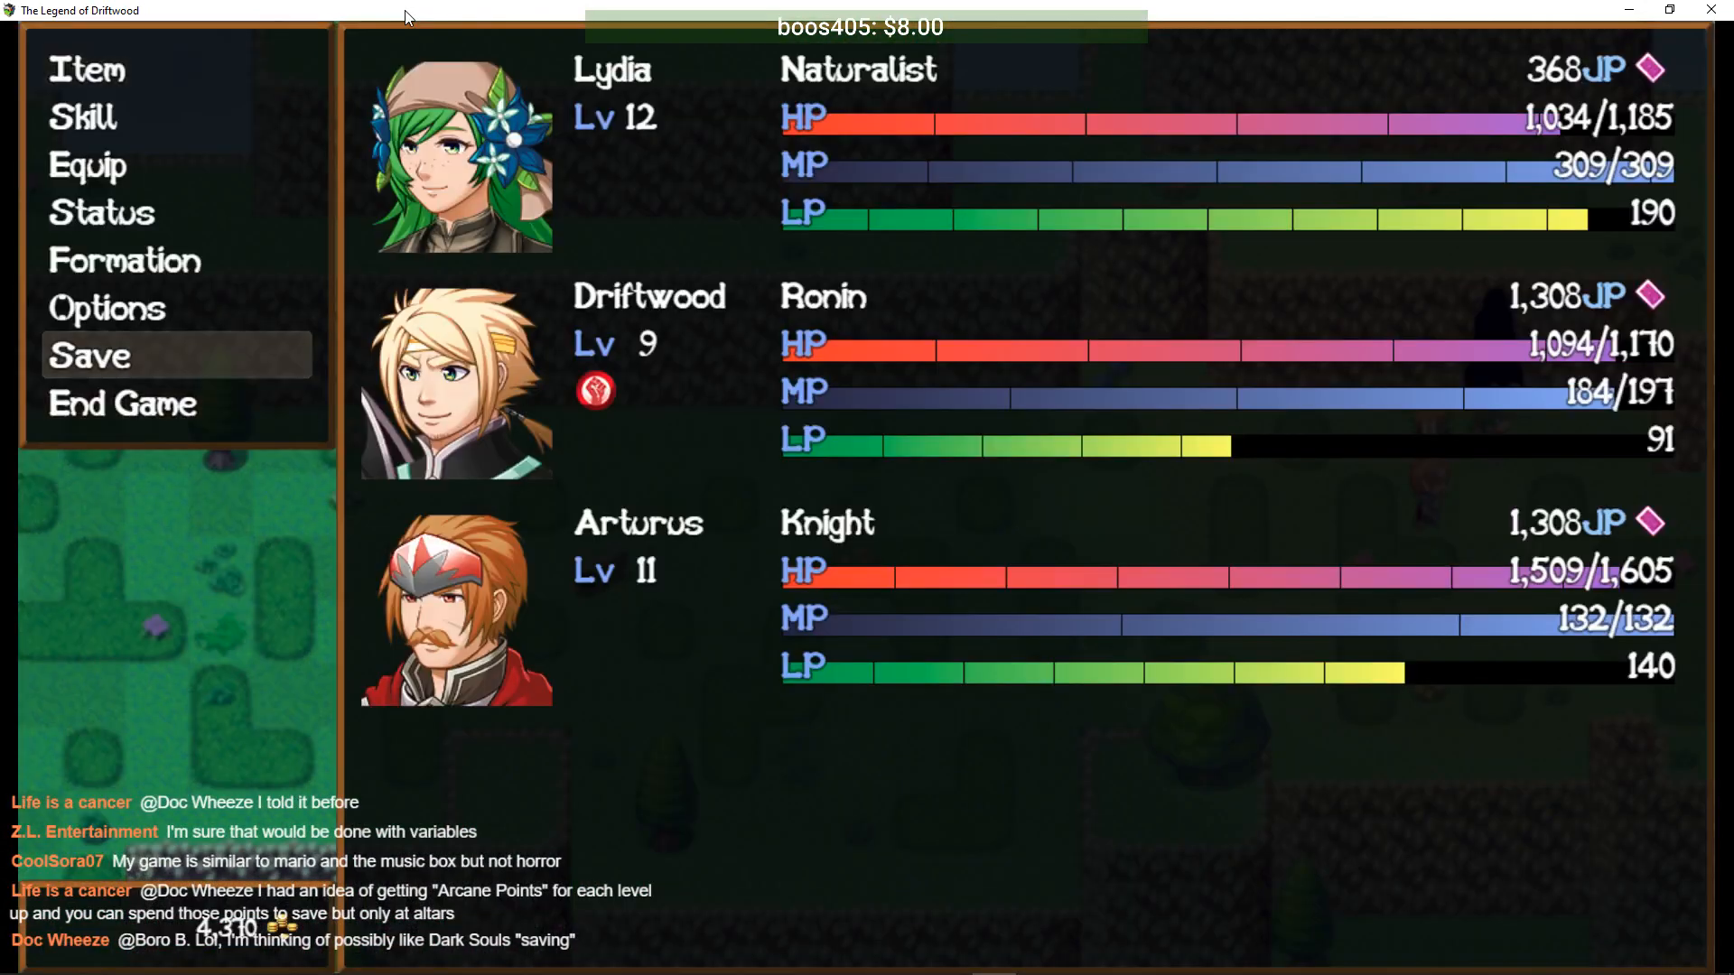
- Save the game to File 1 and walk the party up into the Astral Cave
key(Return)
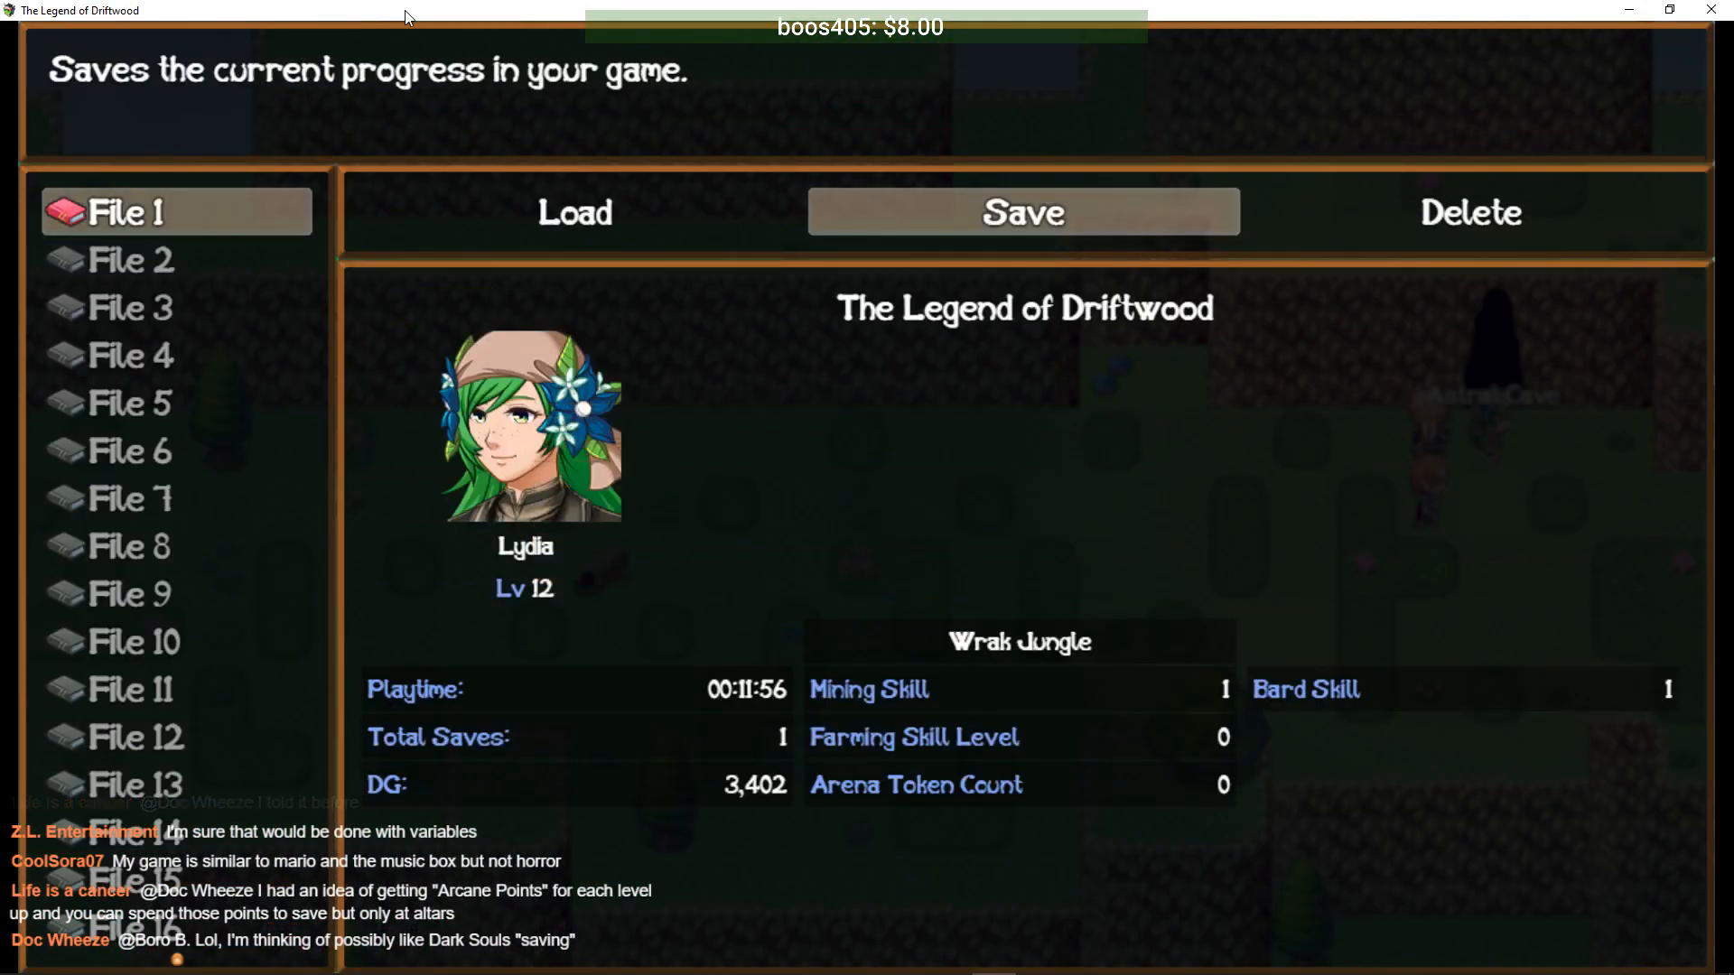
key(Escape)
key(Escape)
key(Up)
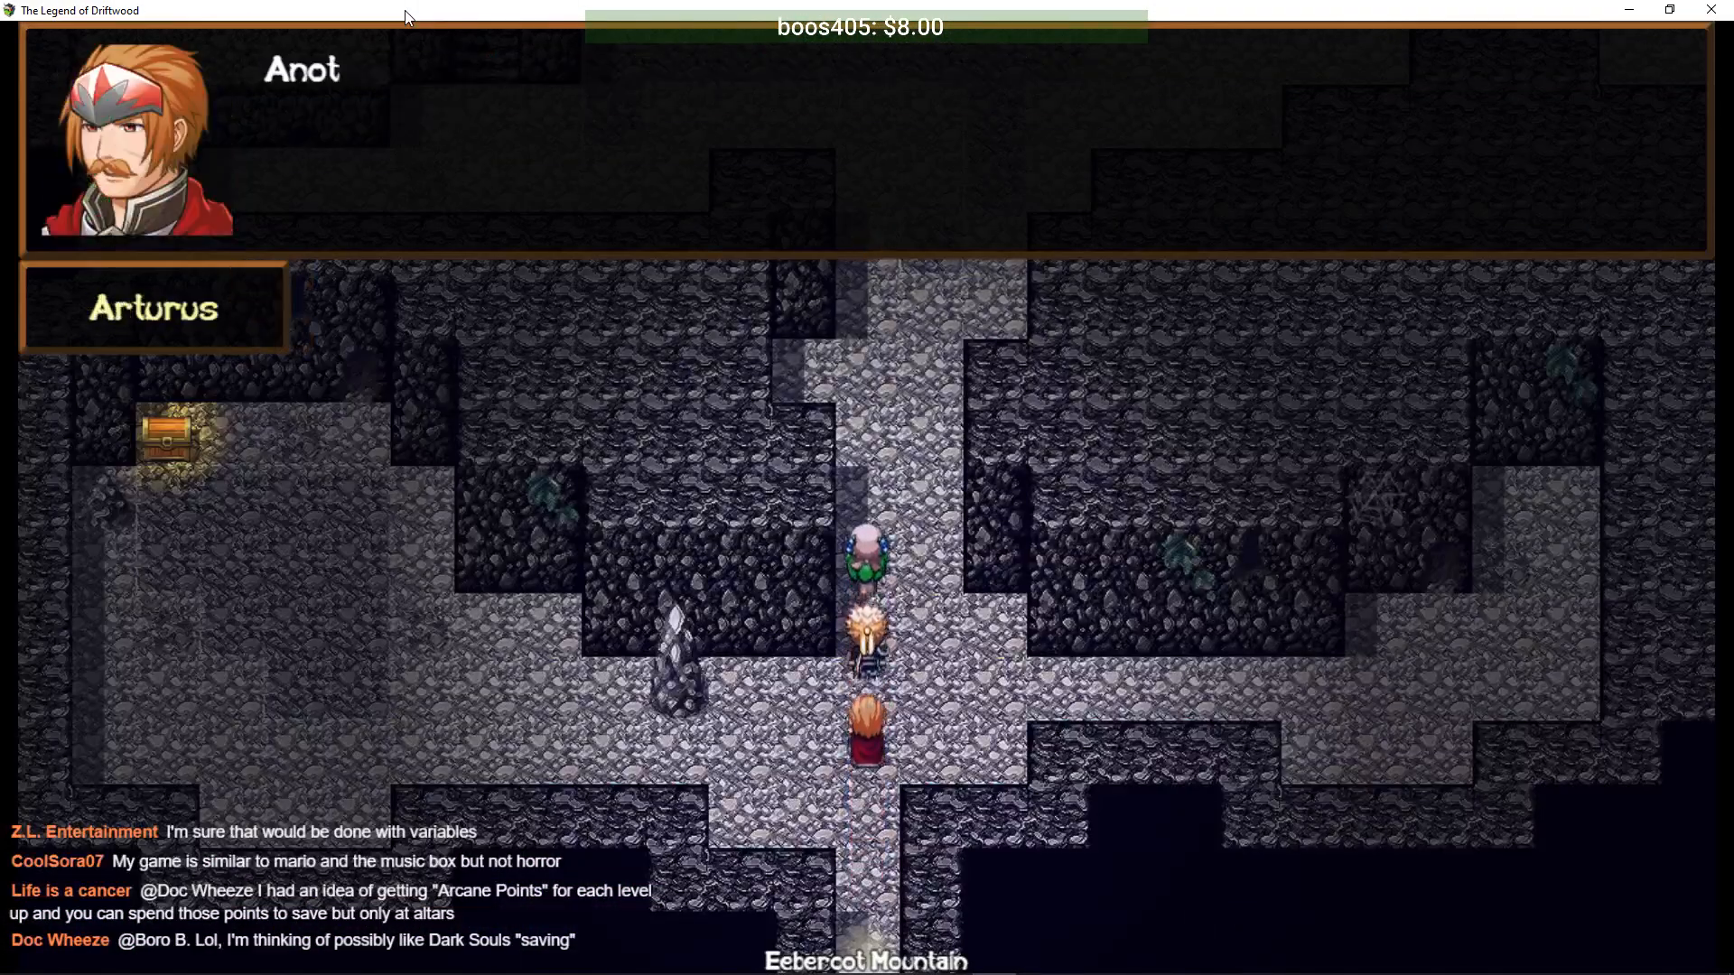
- Advance the Astral Plane and ghost dialogue, then walk north and east through Eeberoot Cave
key(Return)
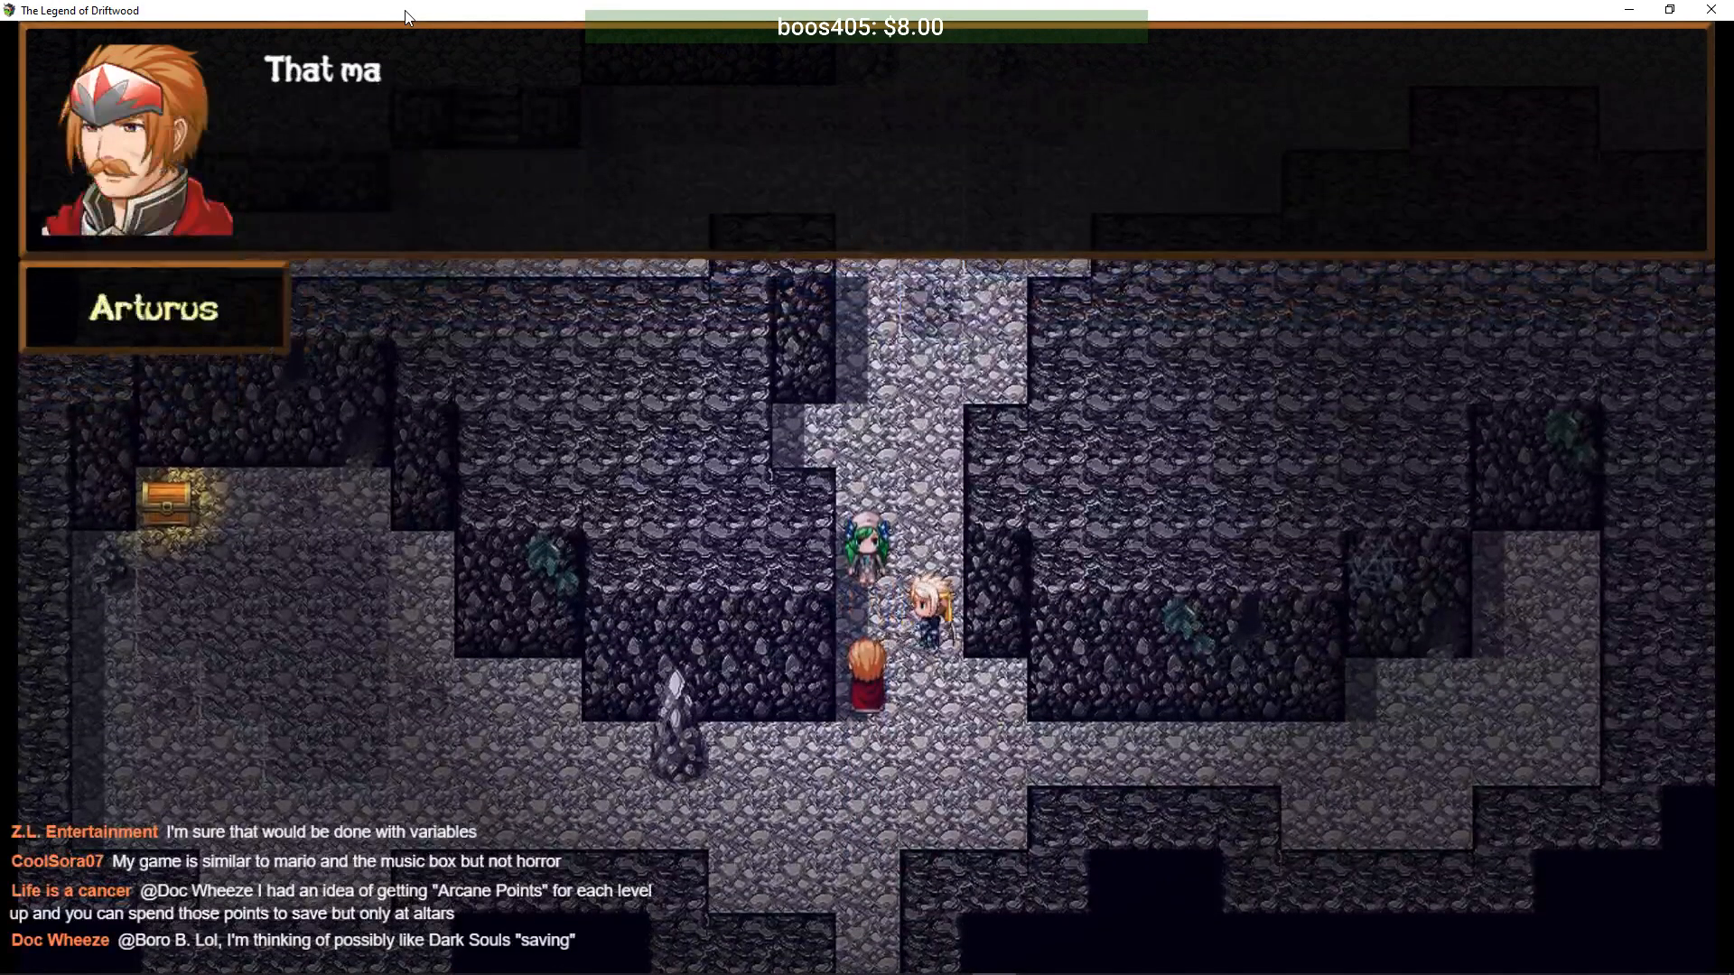
key(Return)
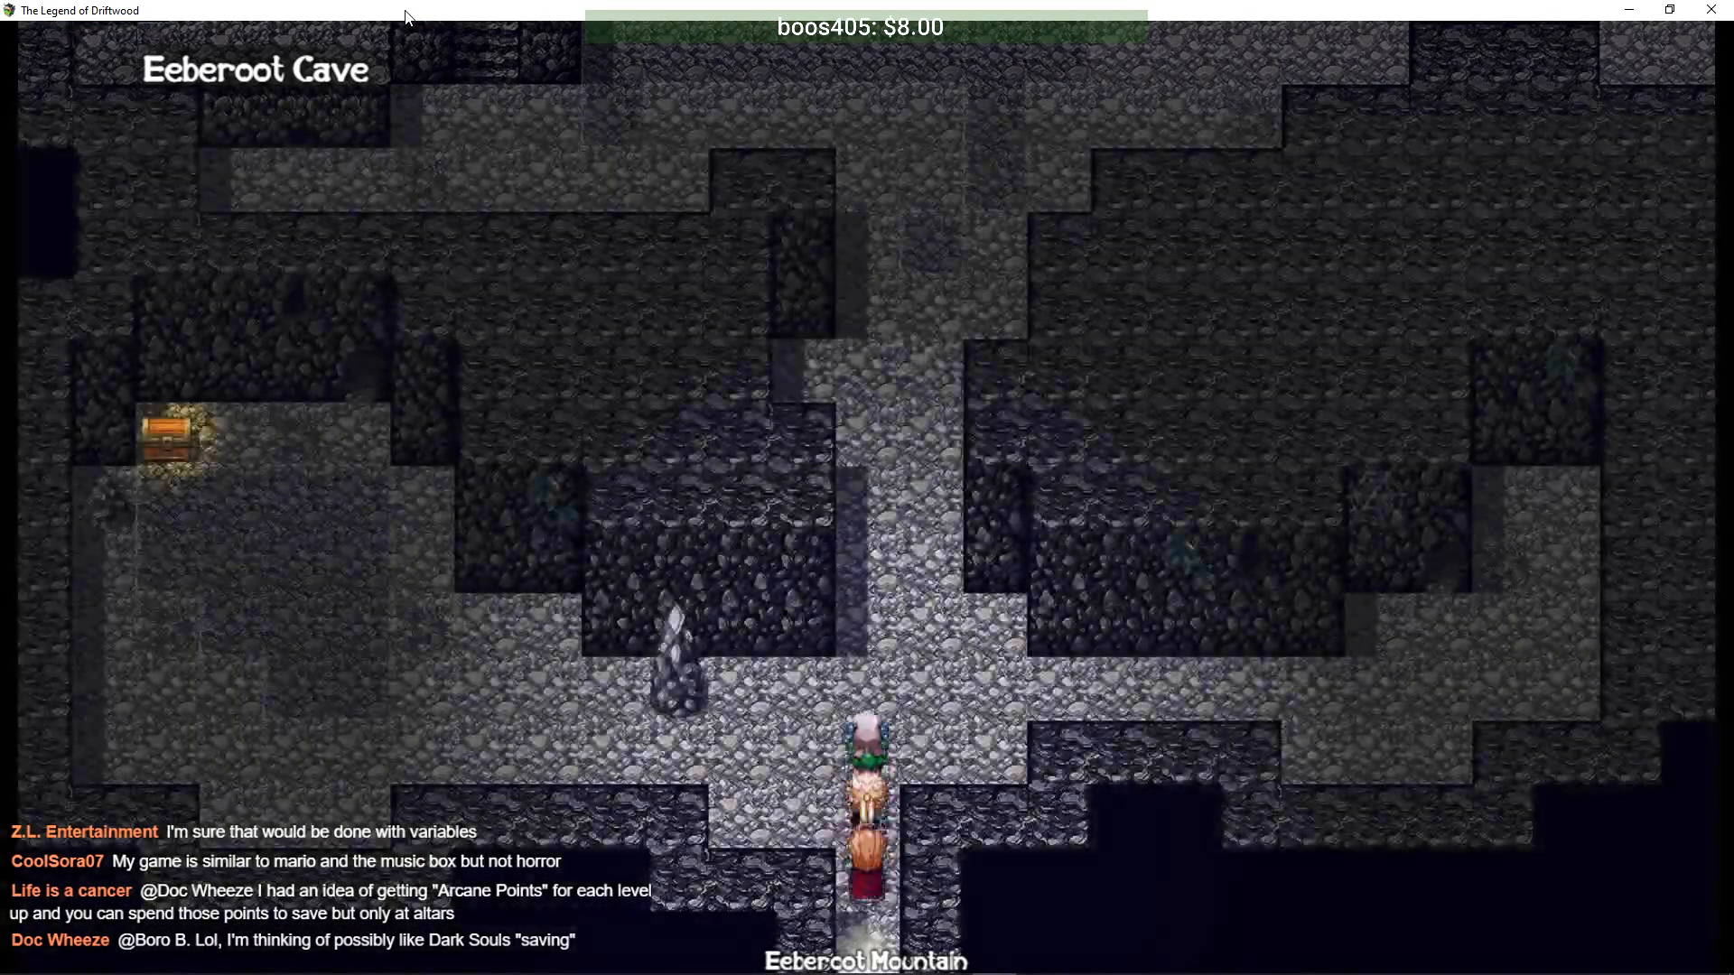
key(Up)
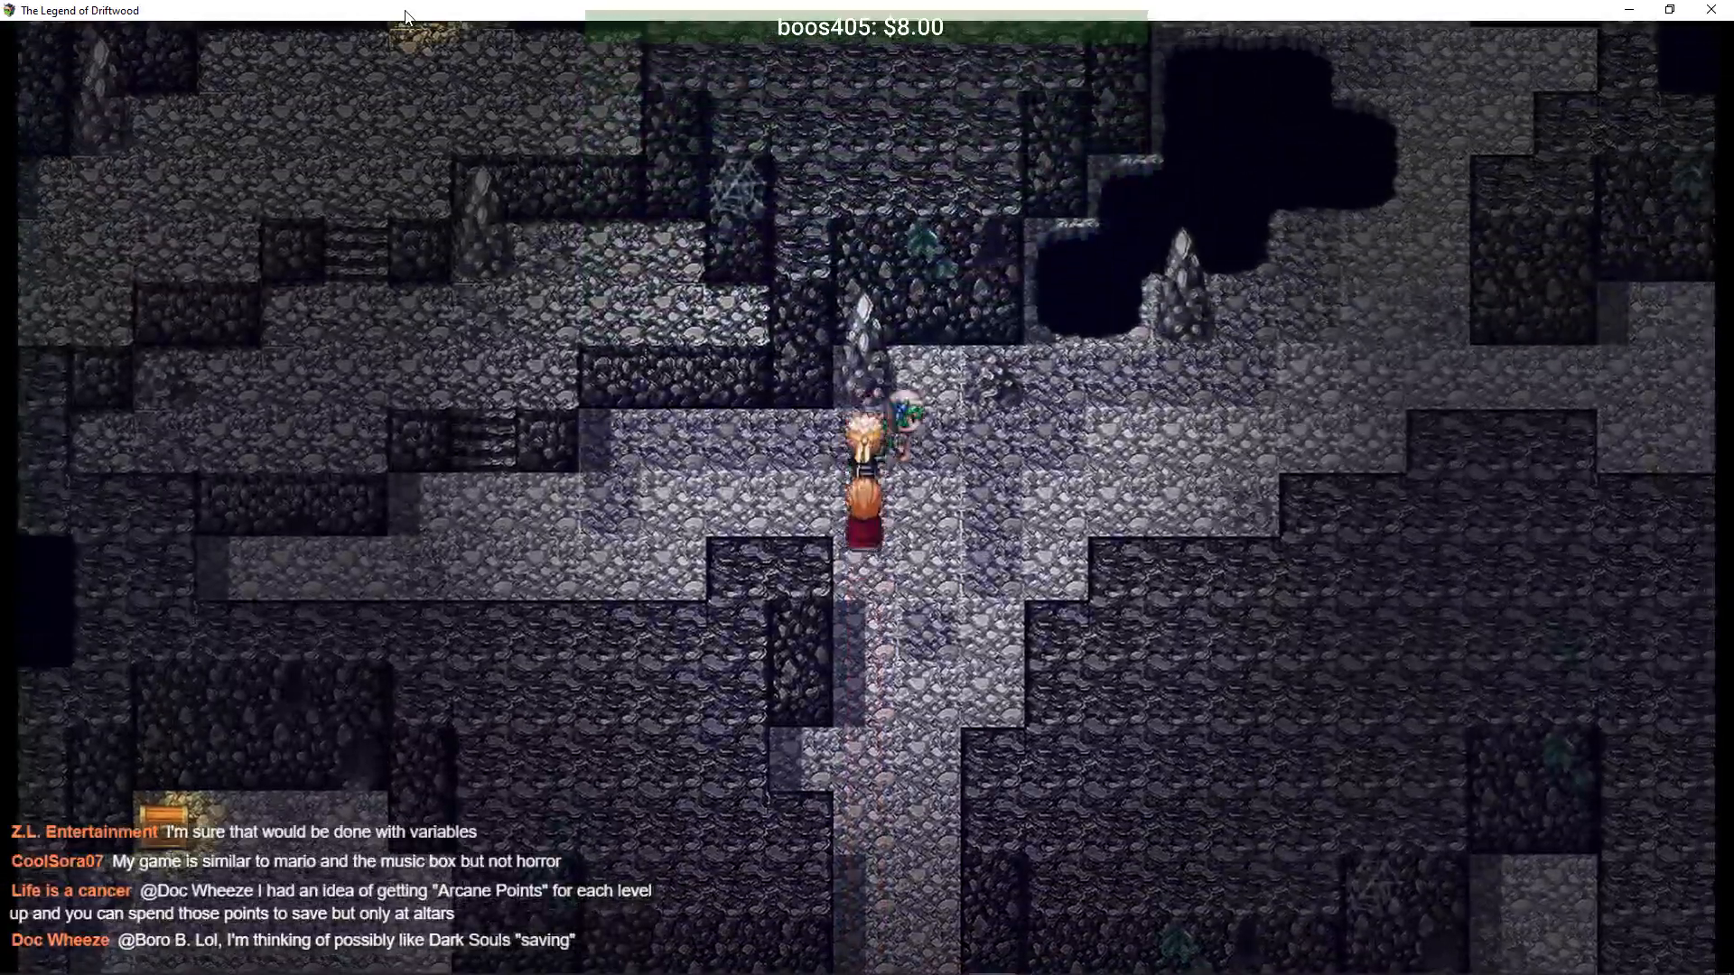
key(Right)
key(Right)
key(Right)
key(Right)
key(Right)
key(Right)
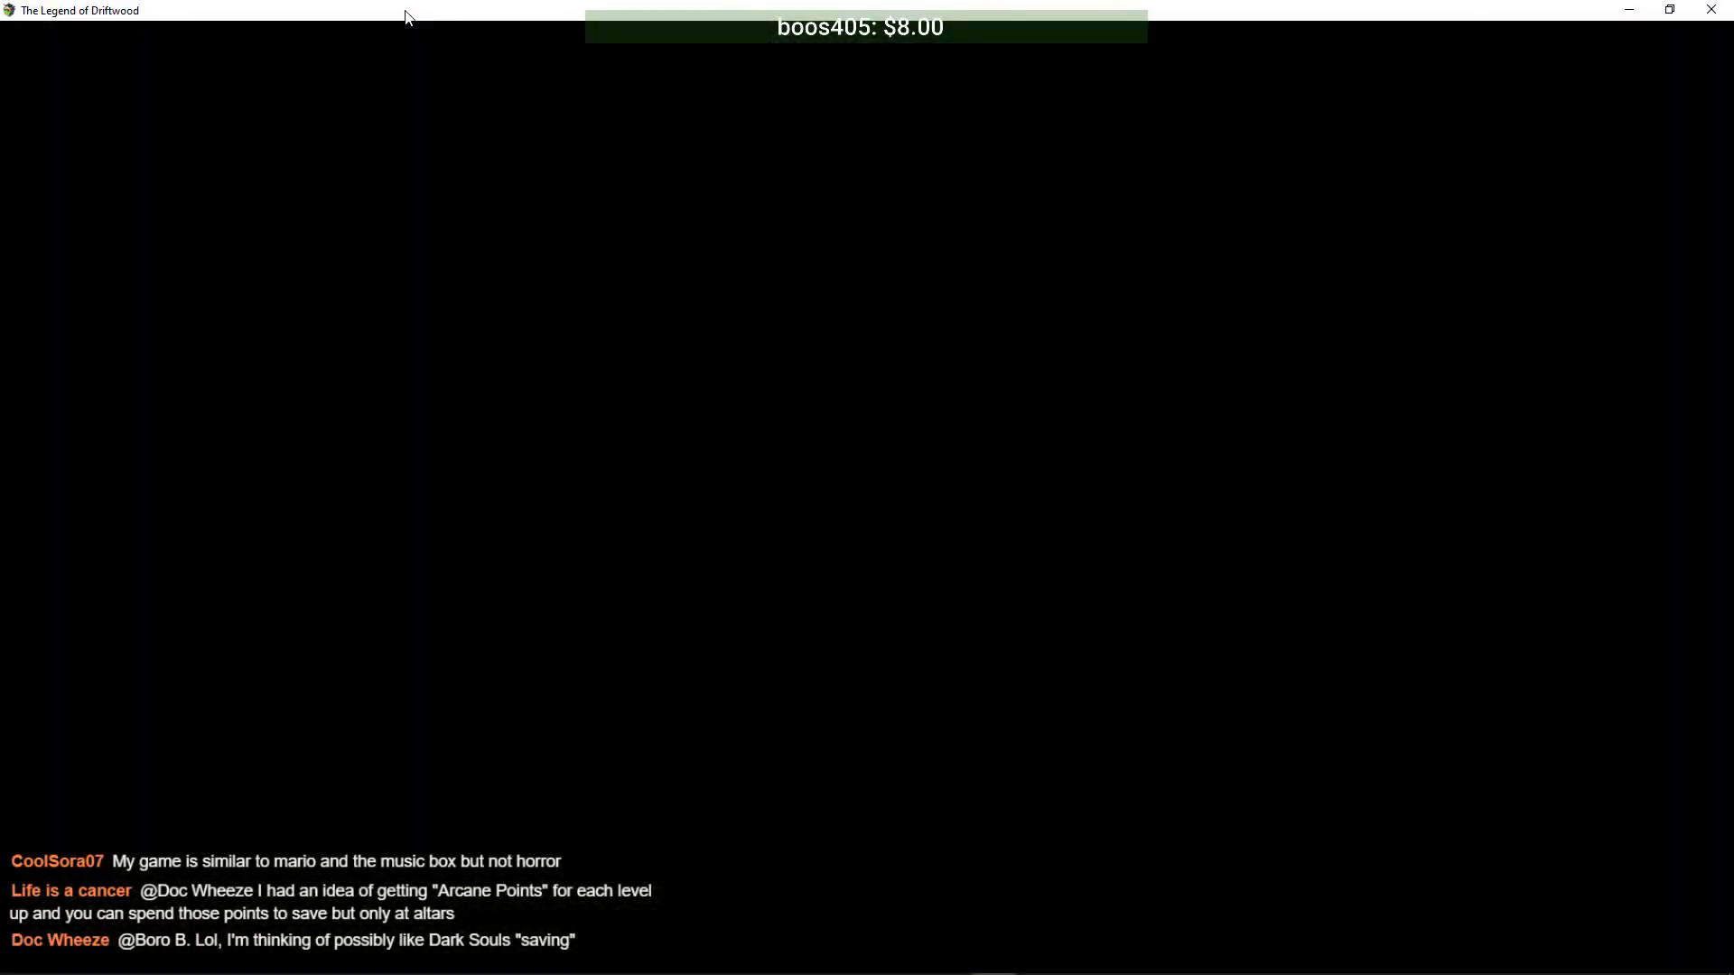
- Retreat from the cave battle and dismiss Driftwood's and Arturus's lines
key(Return)
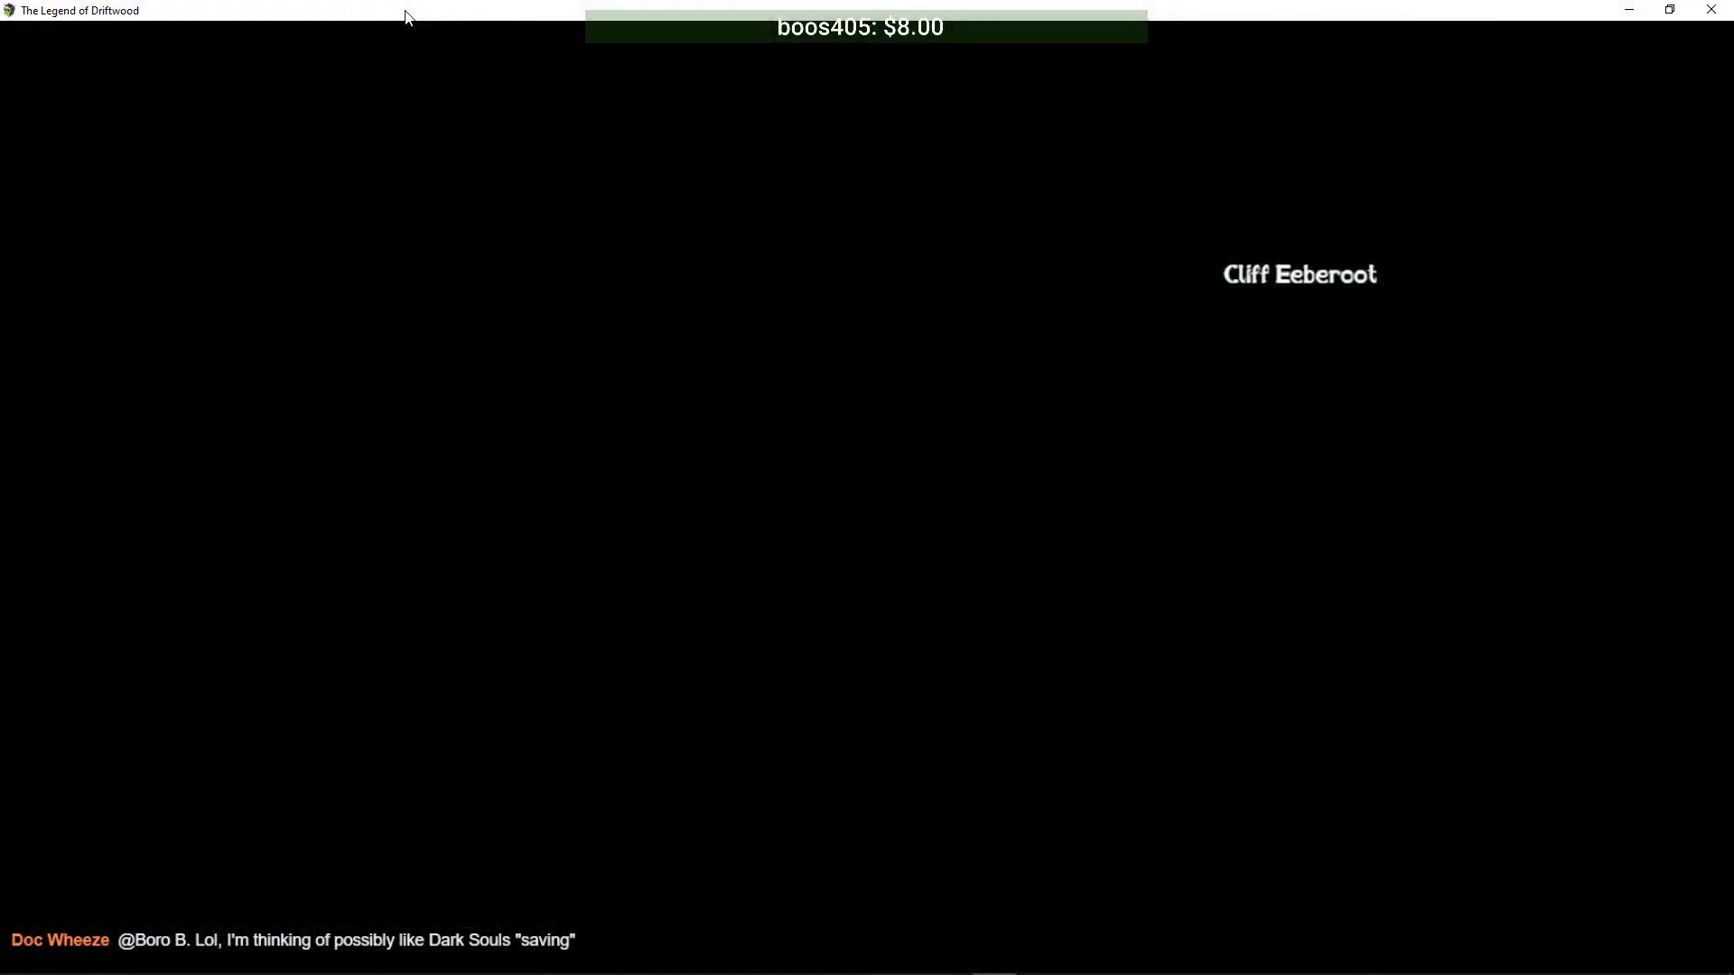
key(Return)
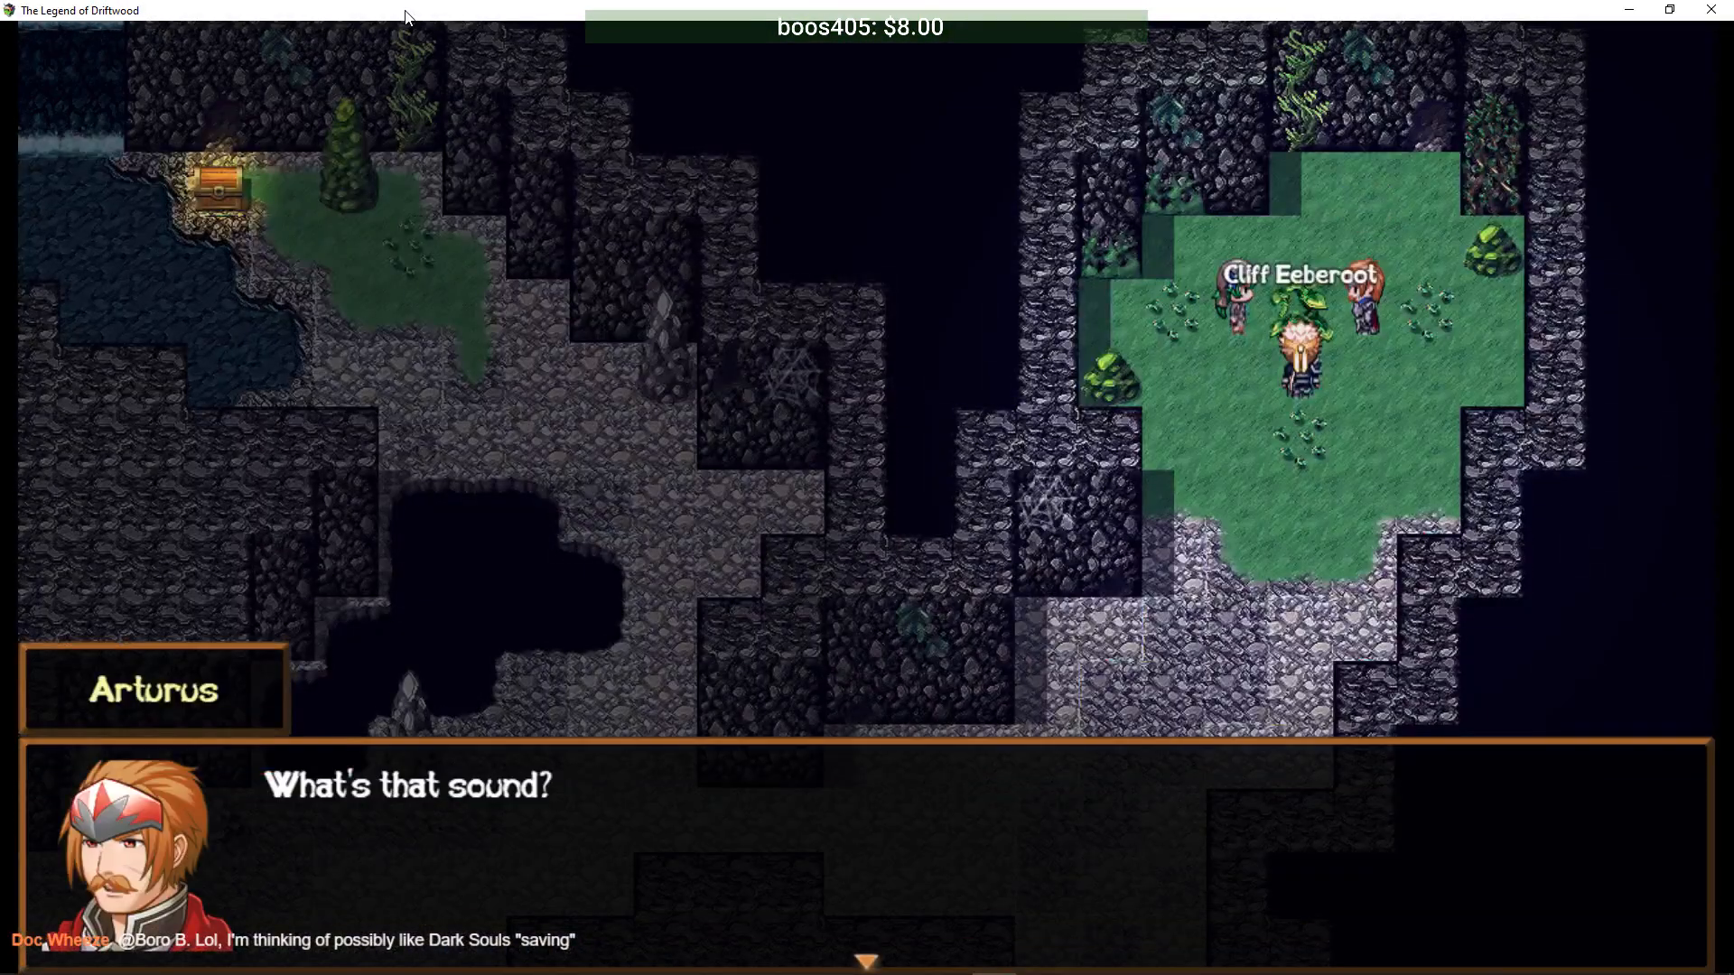
key(Return)
key(Return)
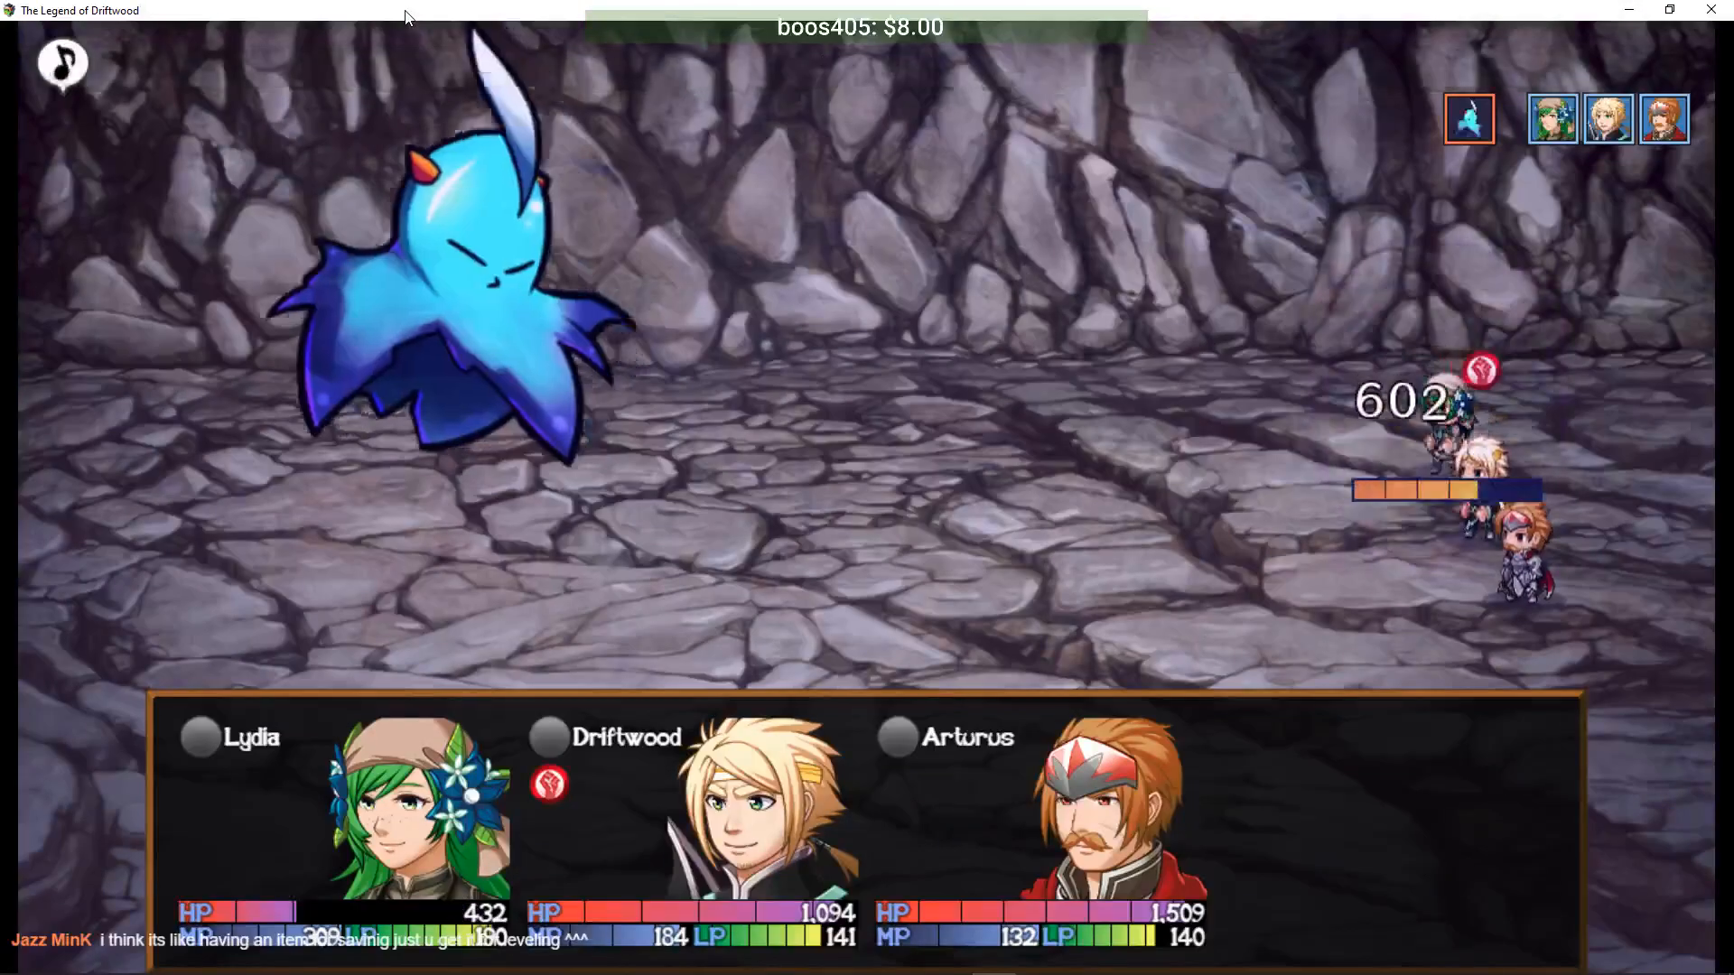
- Flee the ghost battle, then walk the party out of the cave and down Eeberoot Cliff
key(Return)
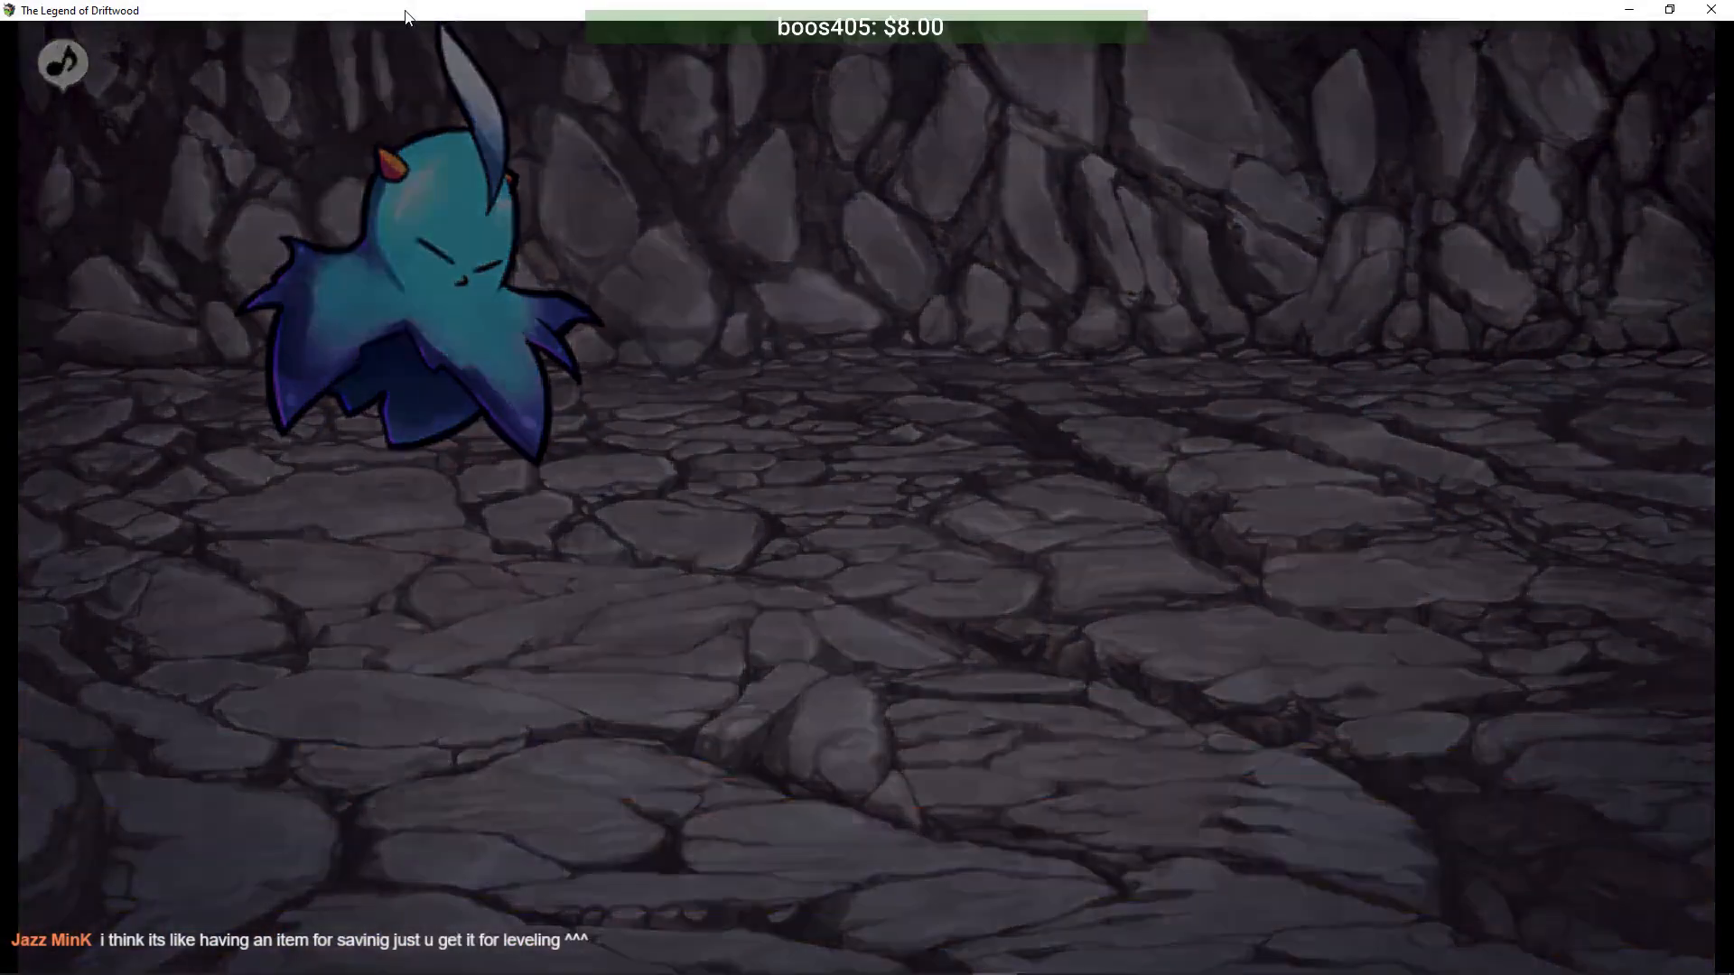
key(Return)
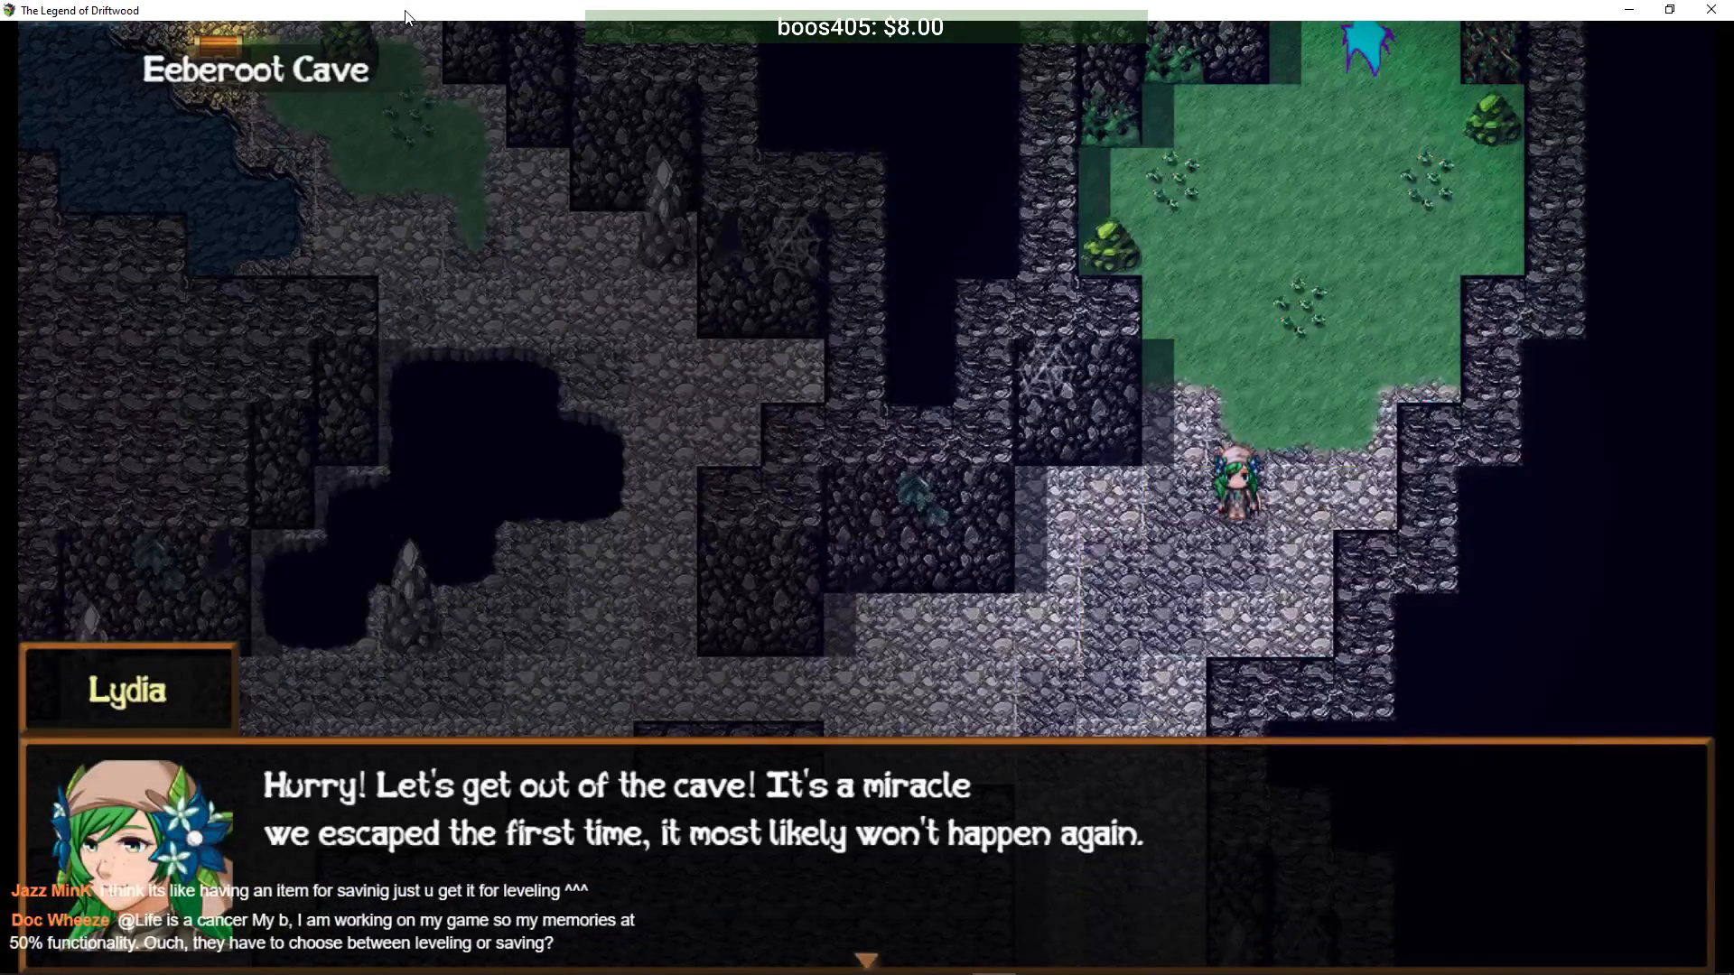
key(Return)
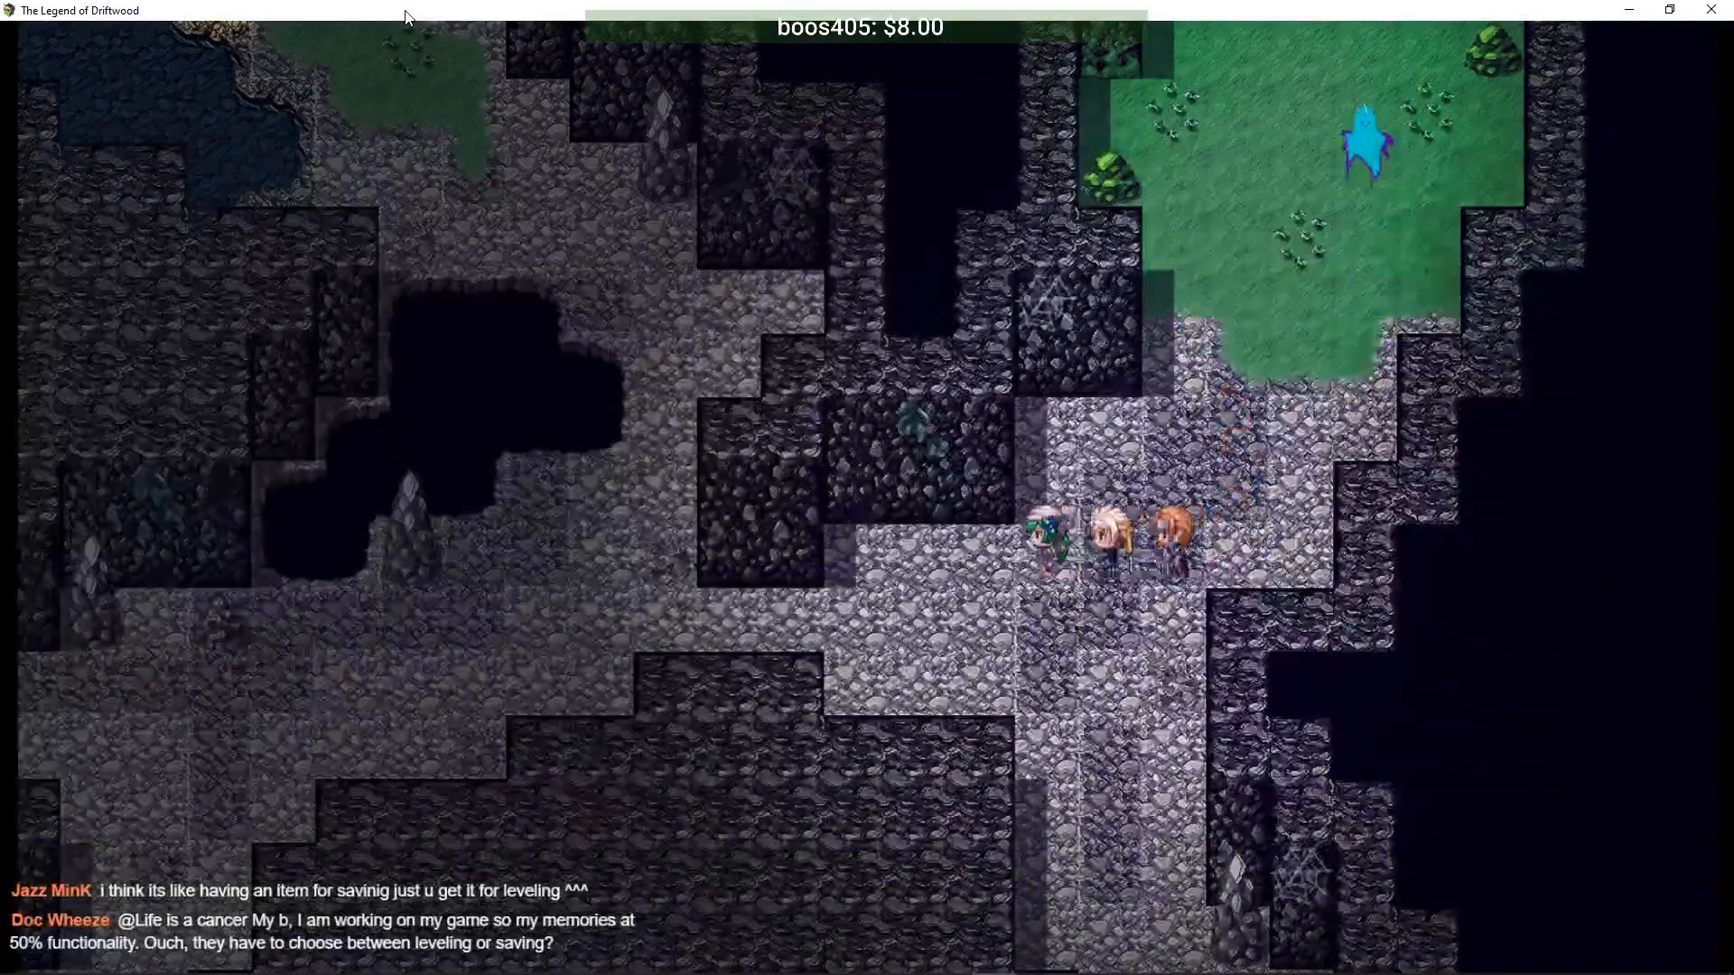
key(Left)
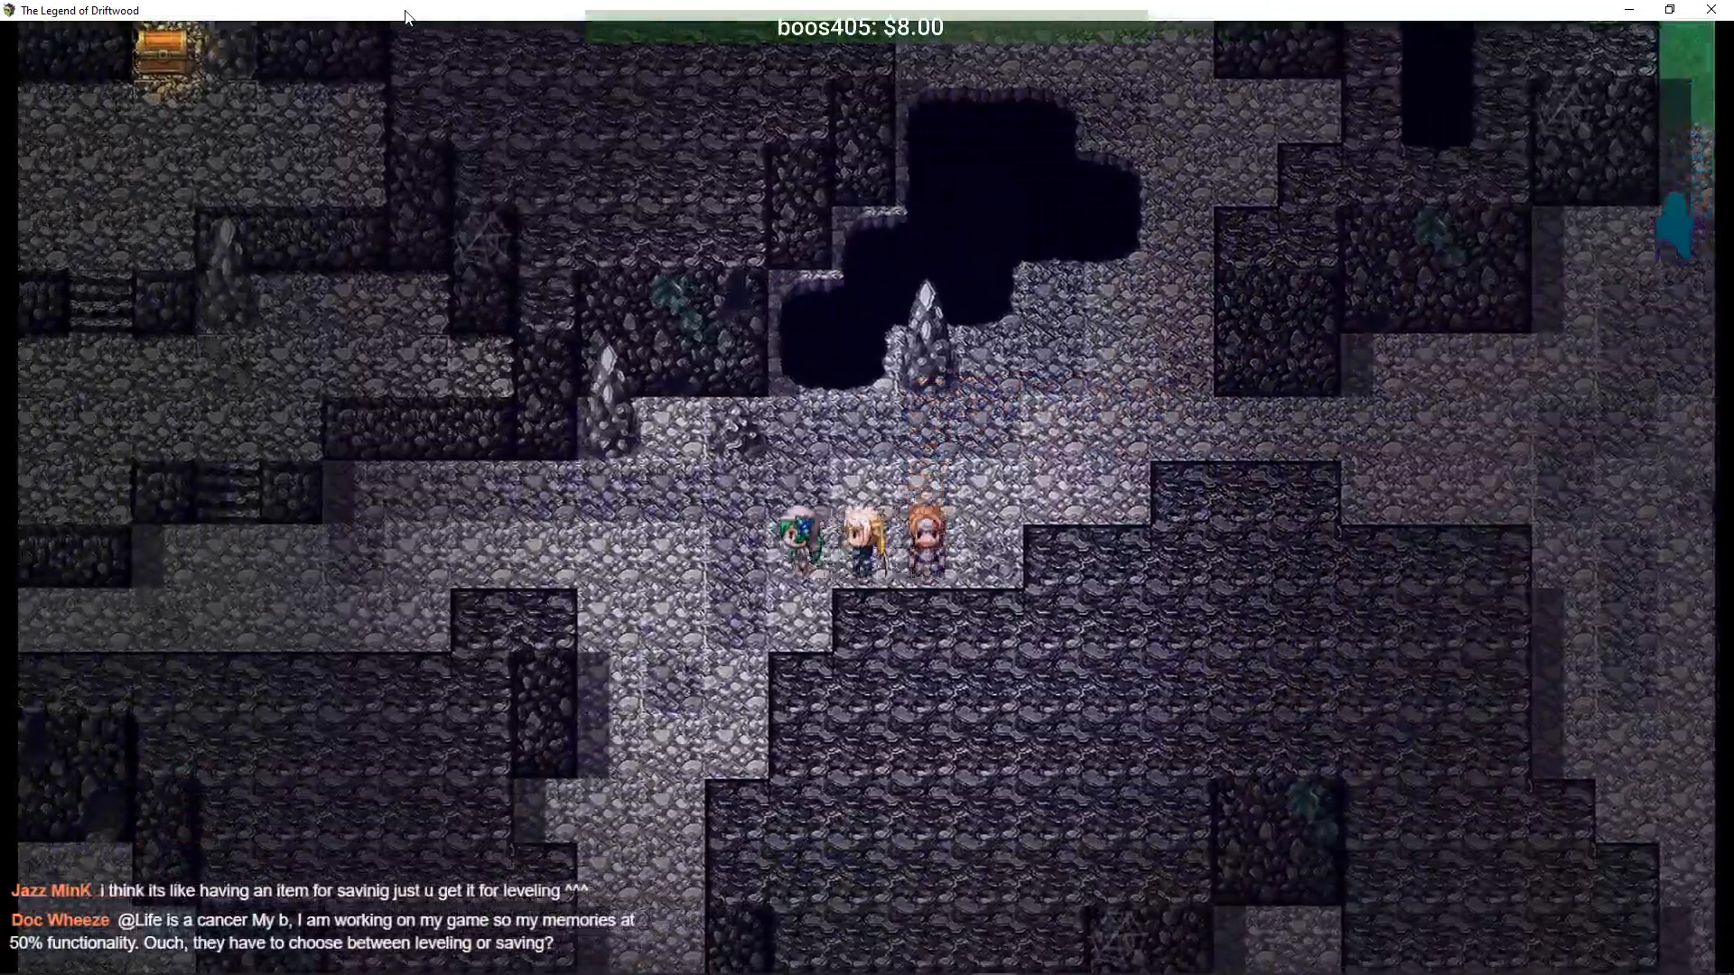
key(Down)
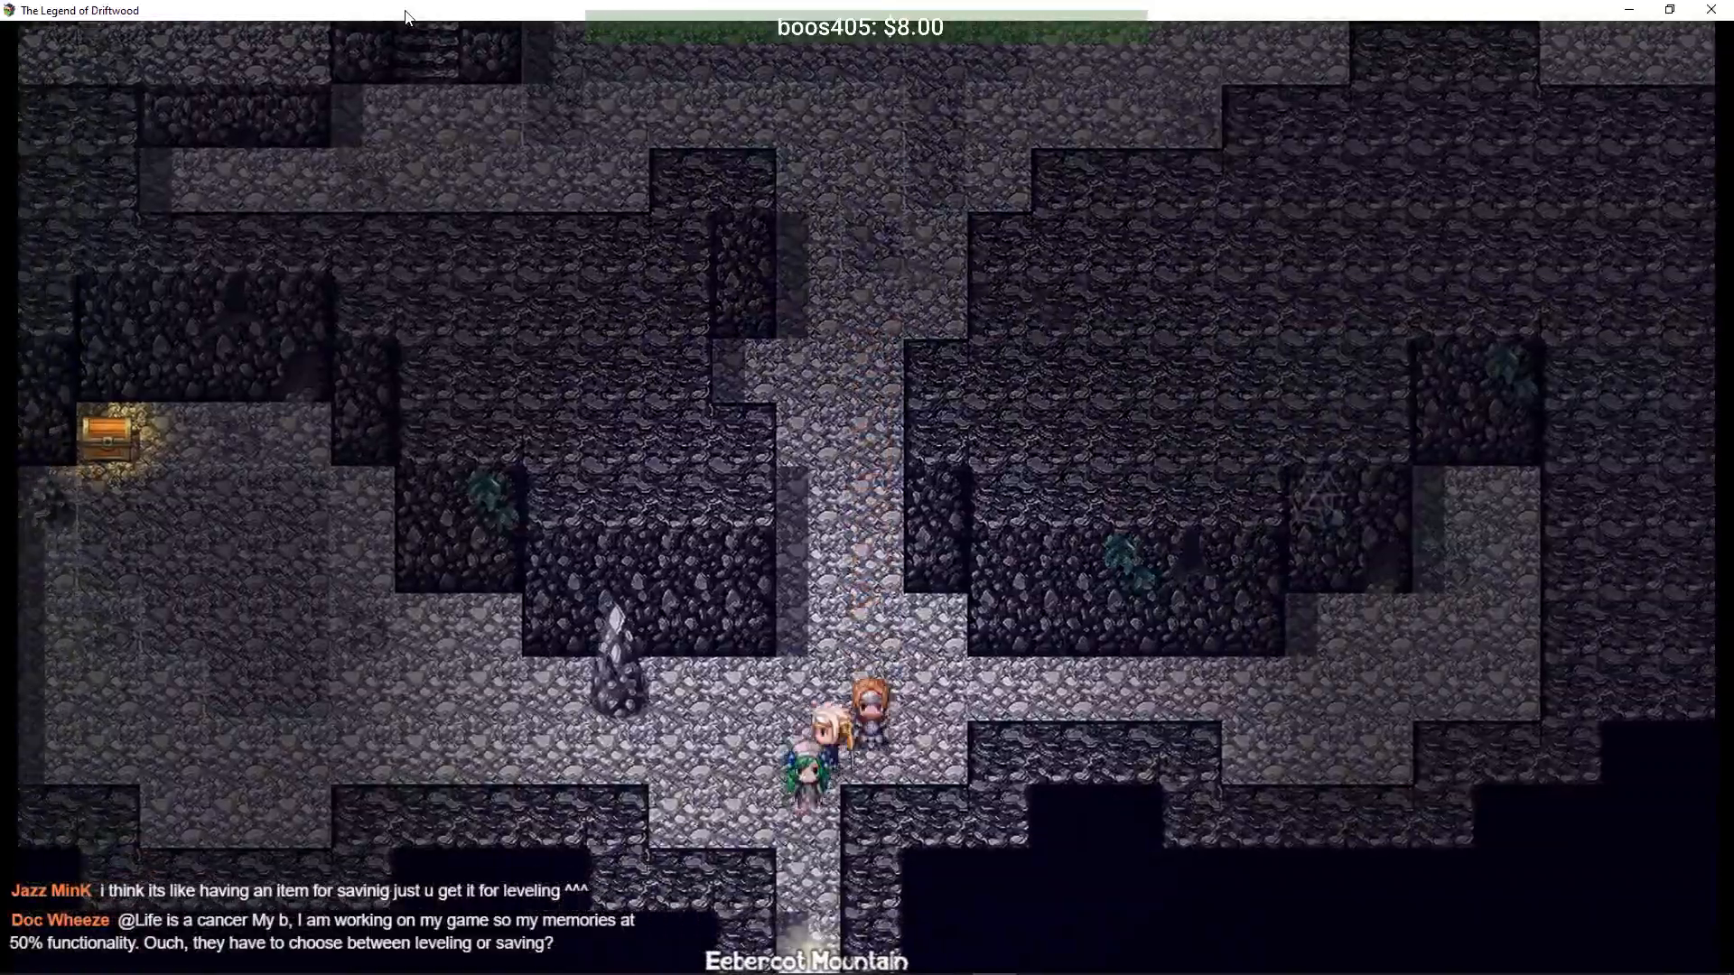
key(Down)
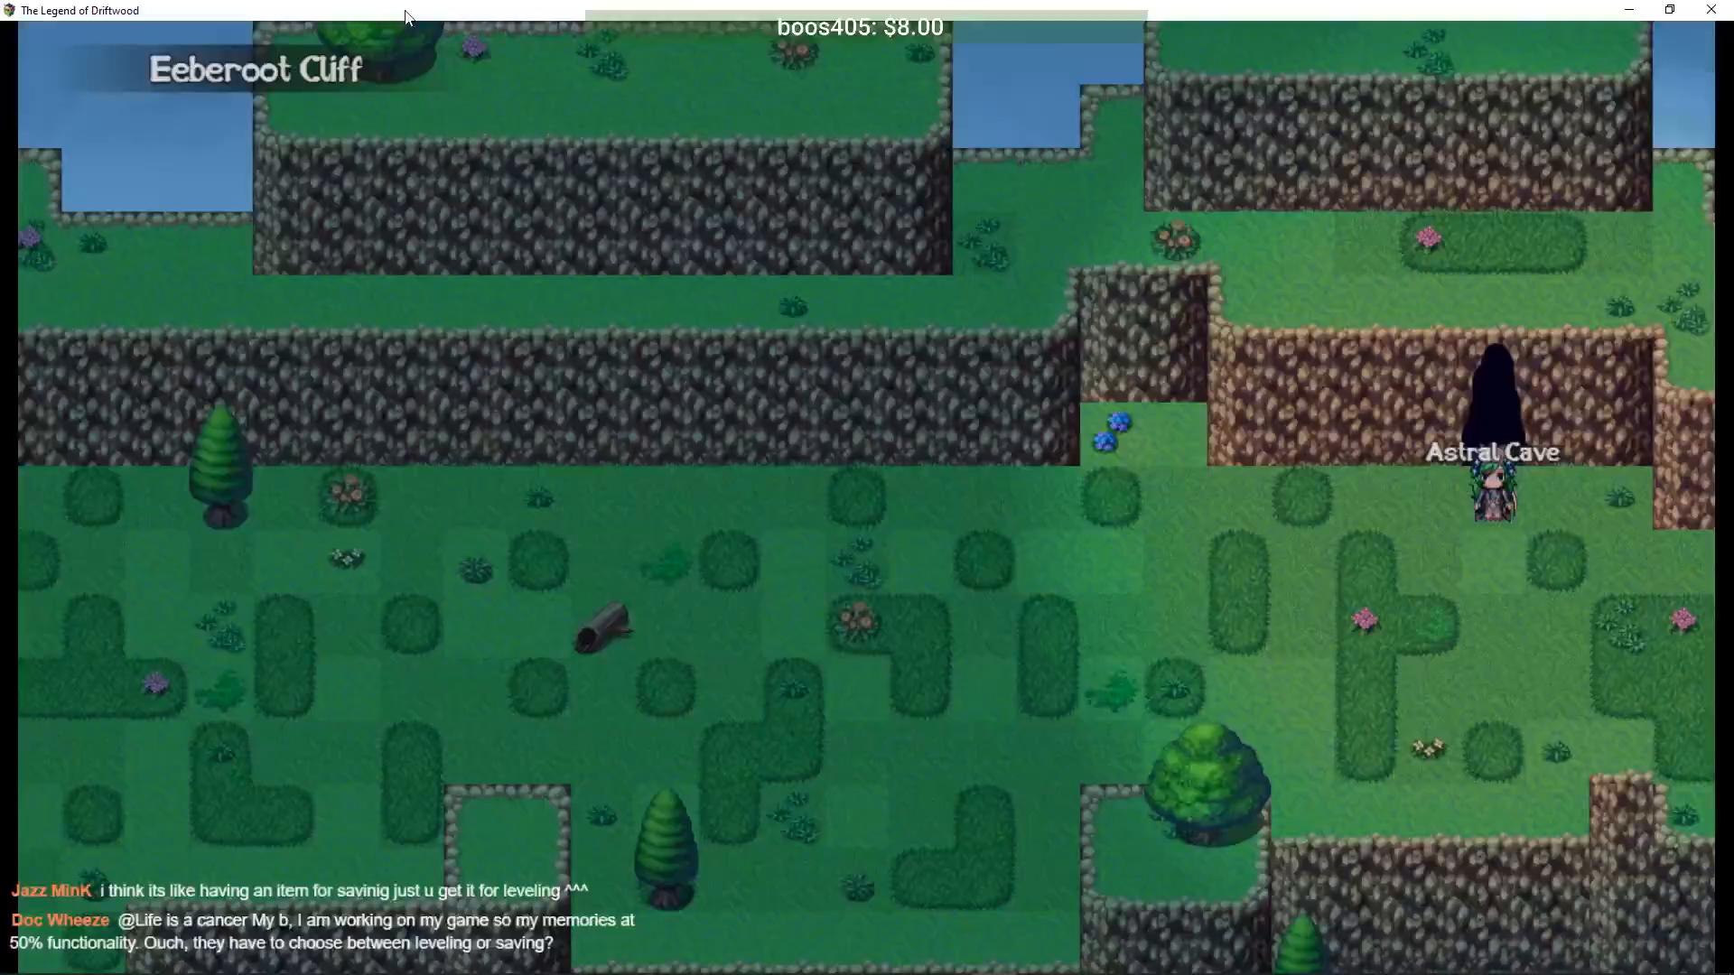
key(Left)
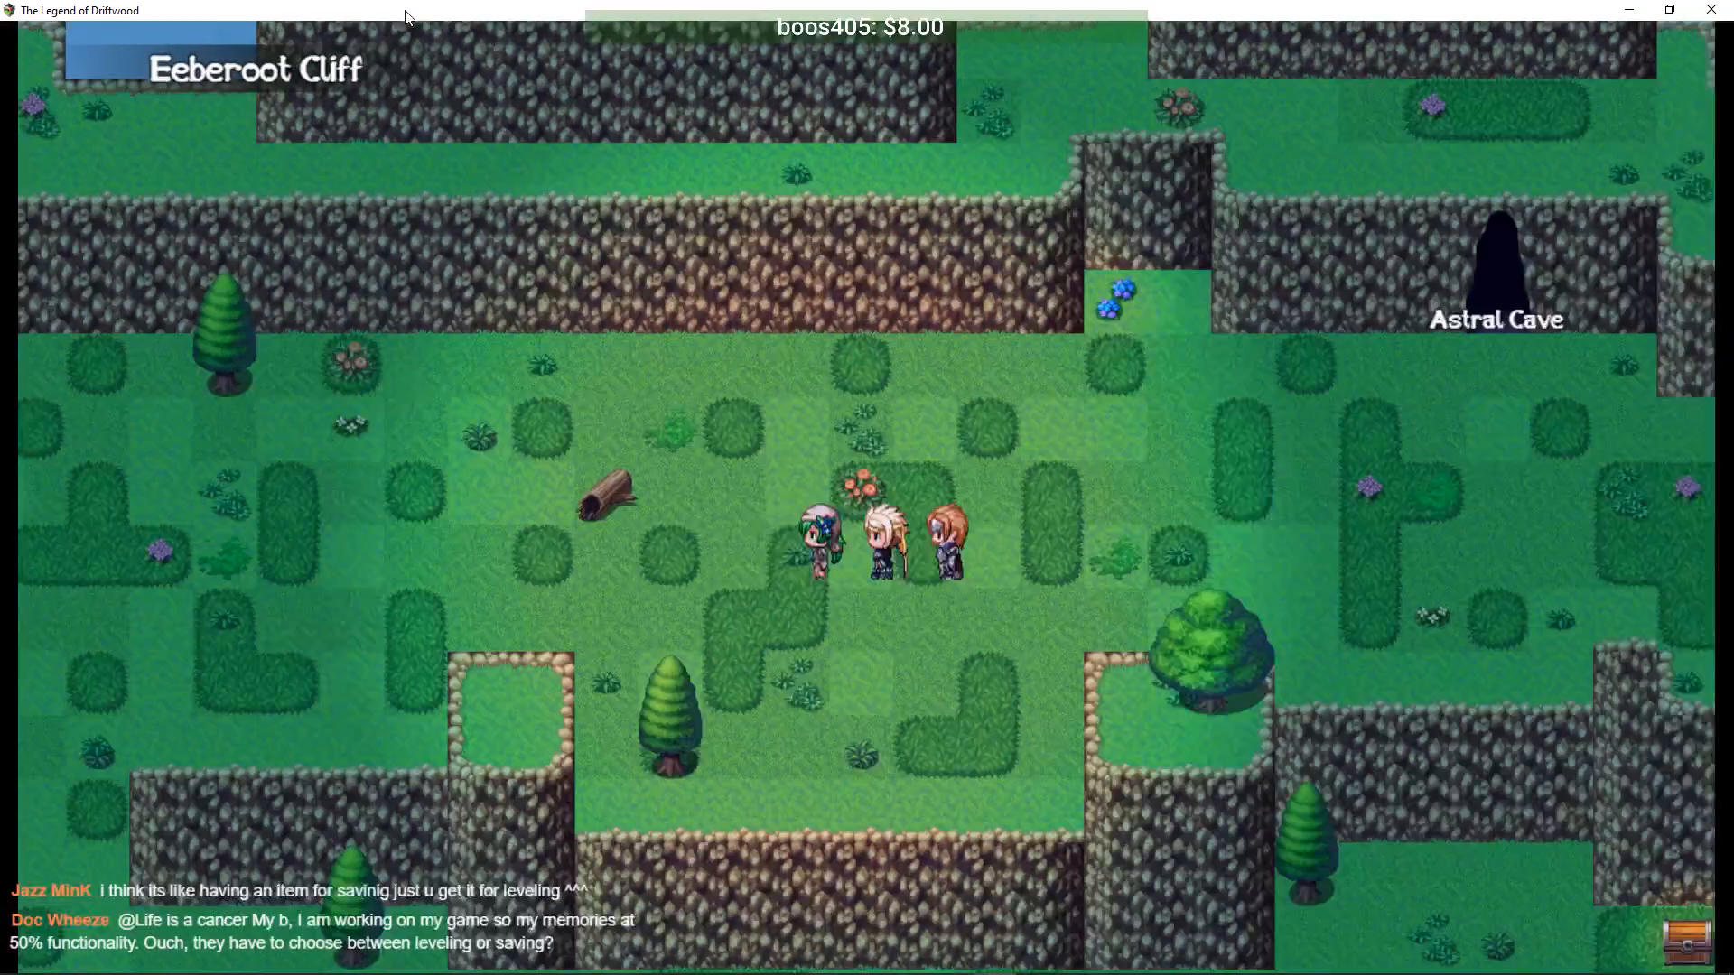
key(Down)
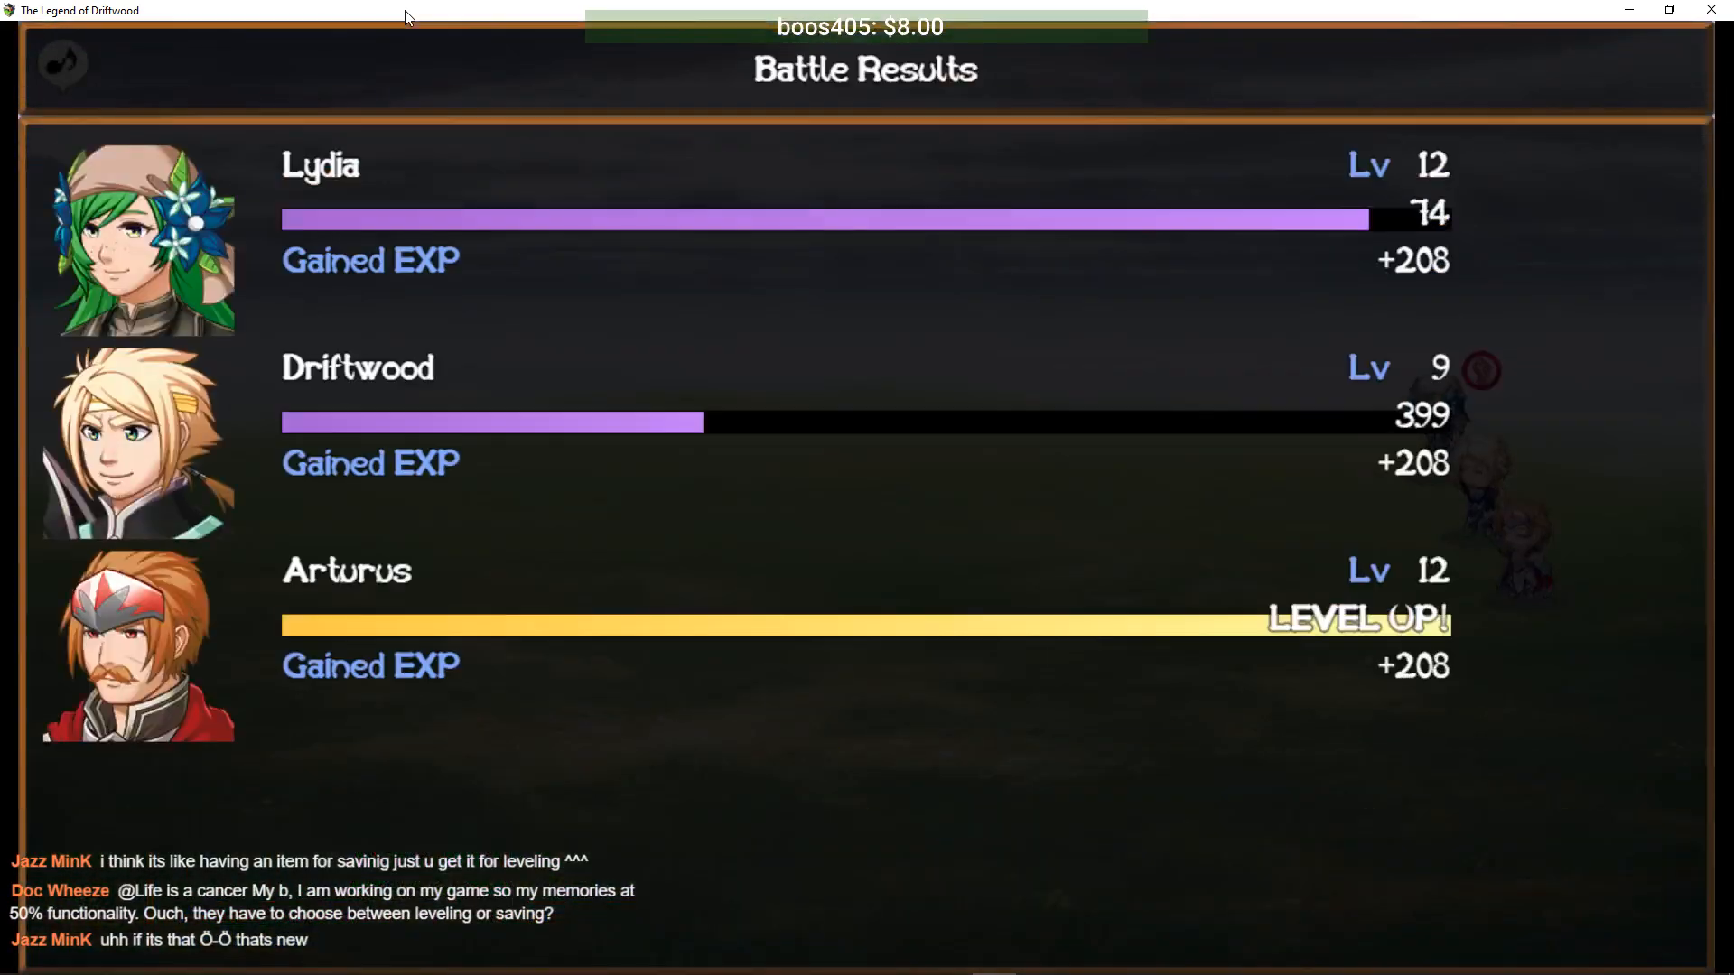
- Clear the turtle battle results with Arturus at level 12, then walk down-left along the grass
key(Return)
key(Return)
key(Return)
key(Return)
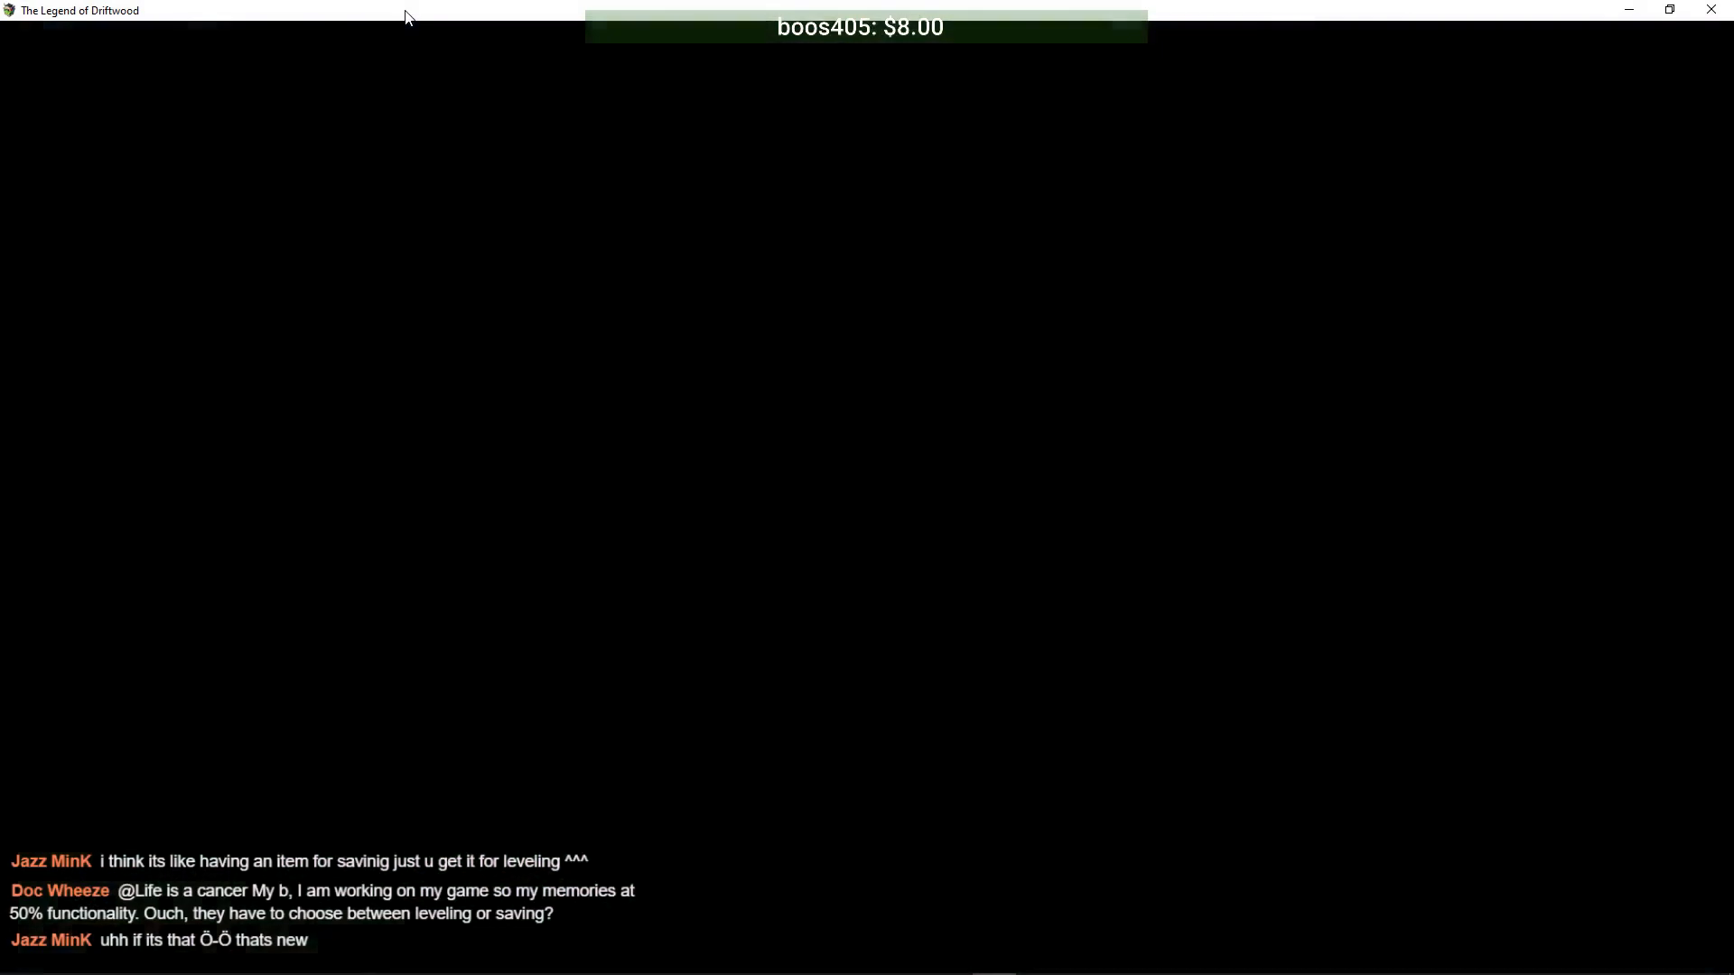
key(Right)
key(Up)
key(Down)
key(Left)
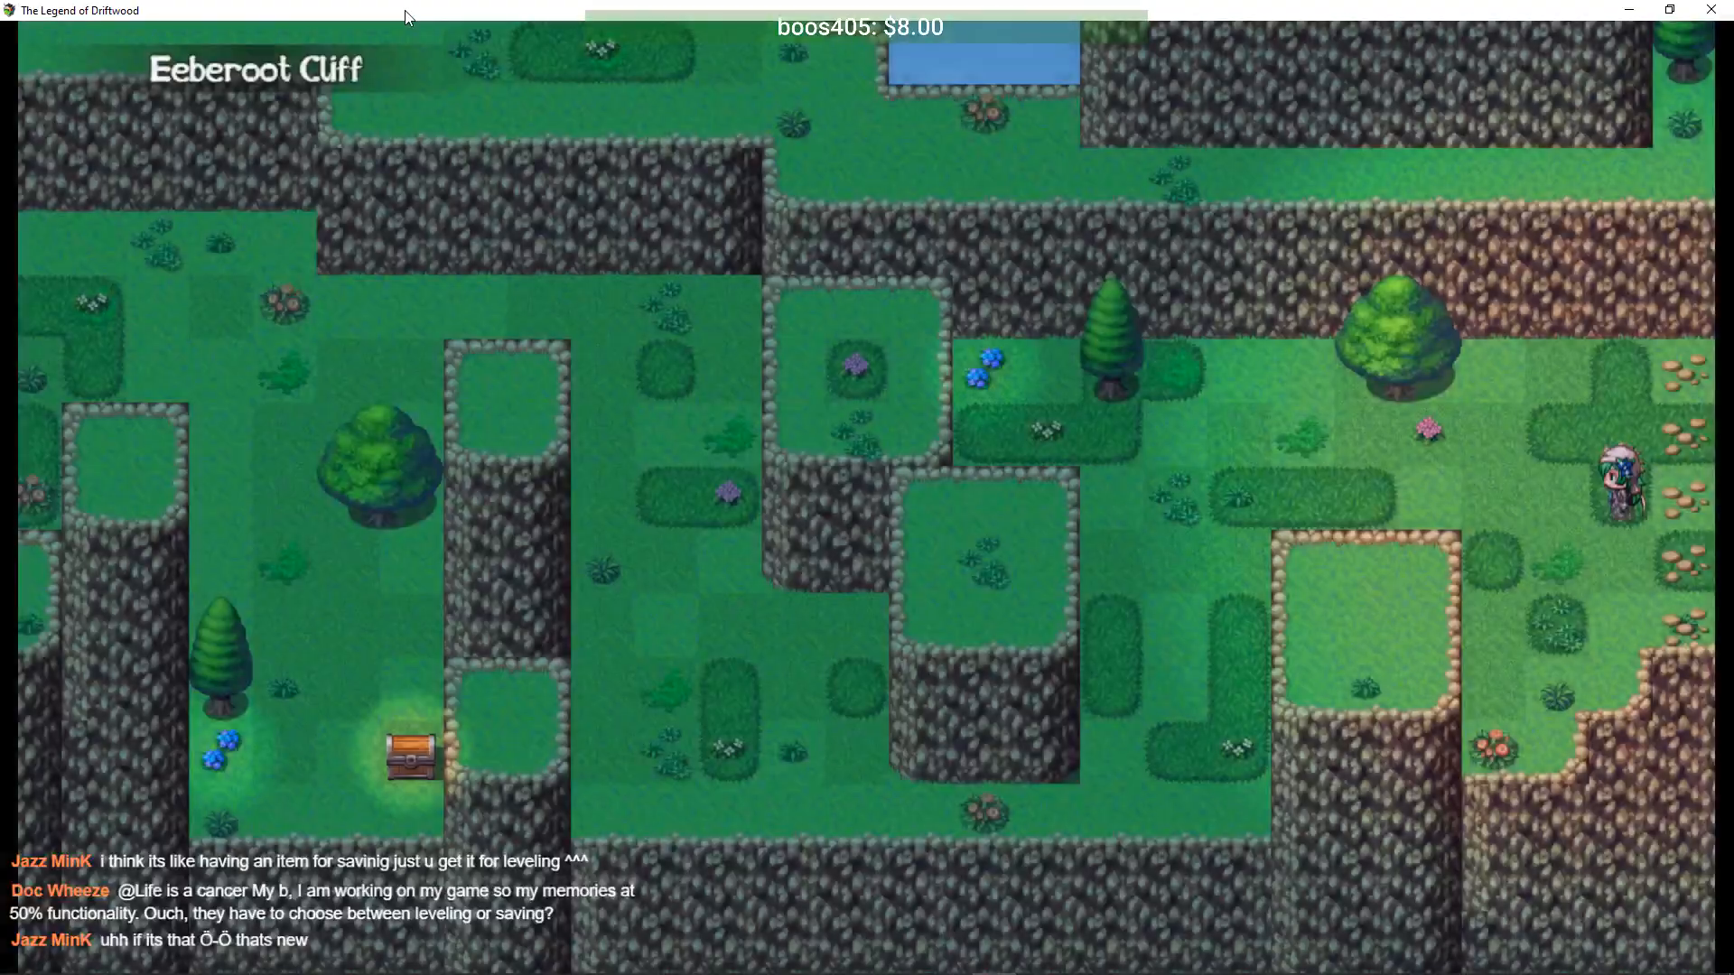
- Walk left along the bottom grass, defeat the frog with Slice, and clear the victory screens
key(Left)
key(Down)
key(Left)
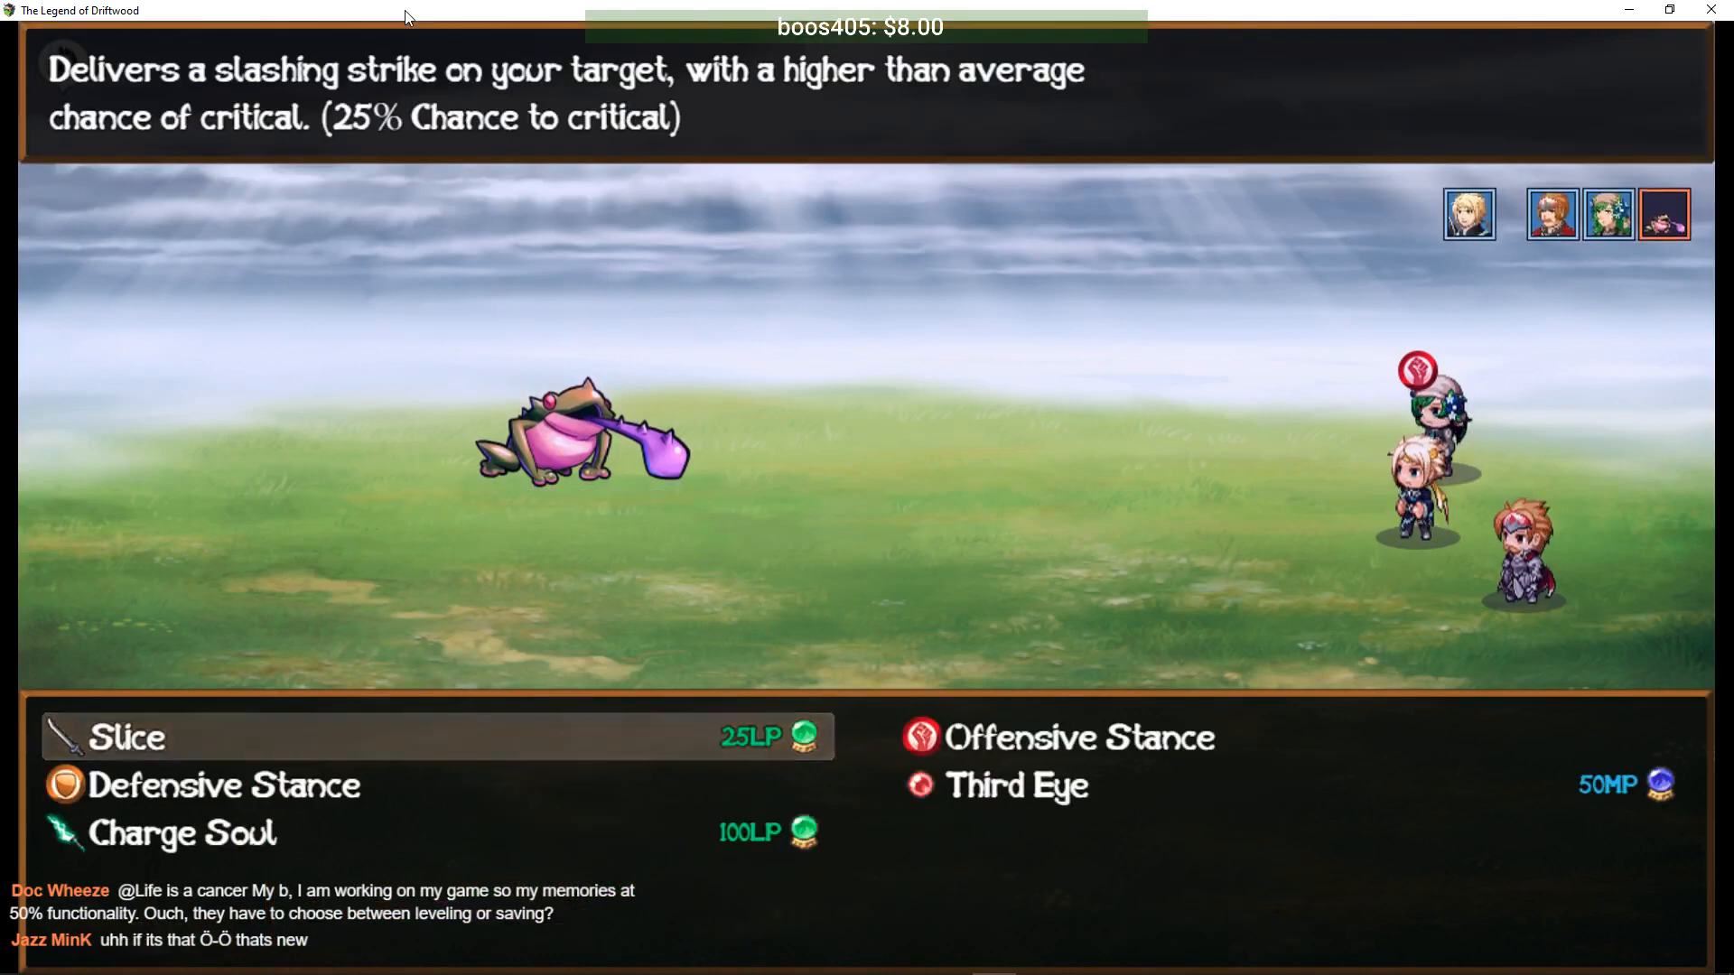
key(Return)
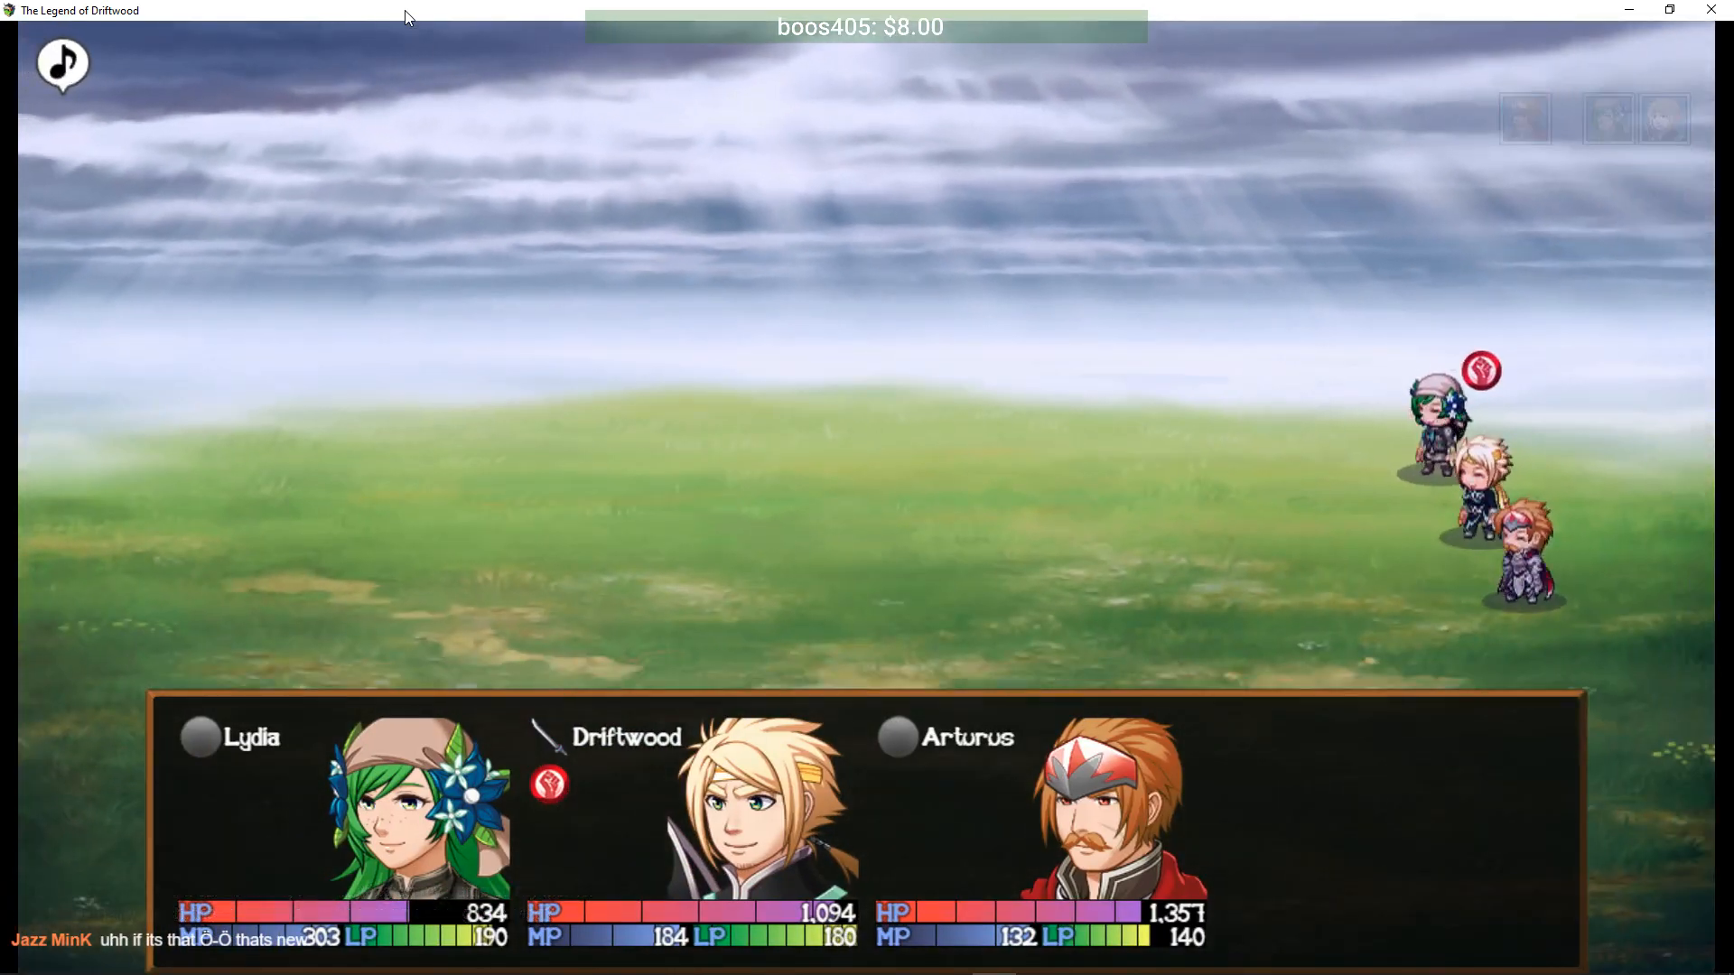
key(Return)
key(Return)
key(Return)
- Walk left through the cliff areas and down the stairs onto the Feyilon world map toward Mossdale
key(Left)
key(Up)
key(Left)
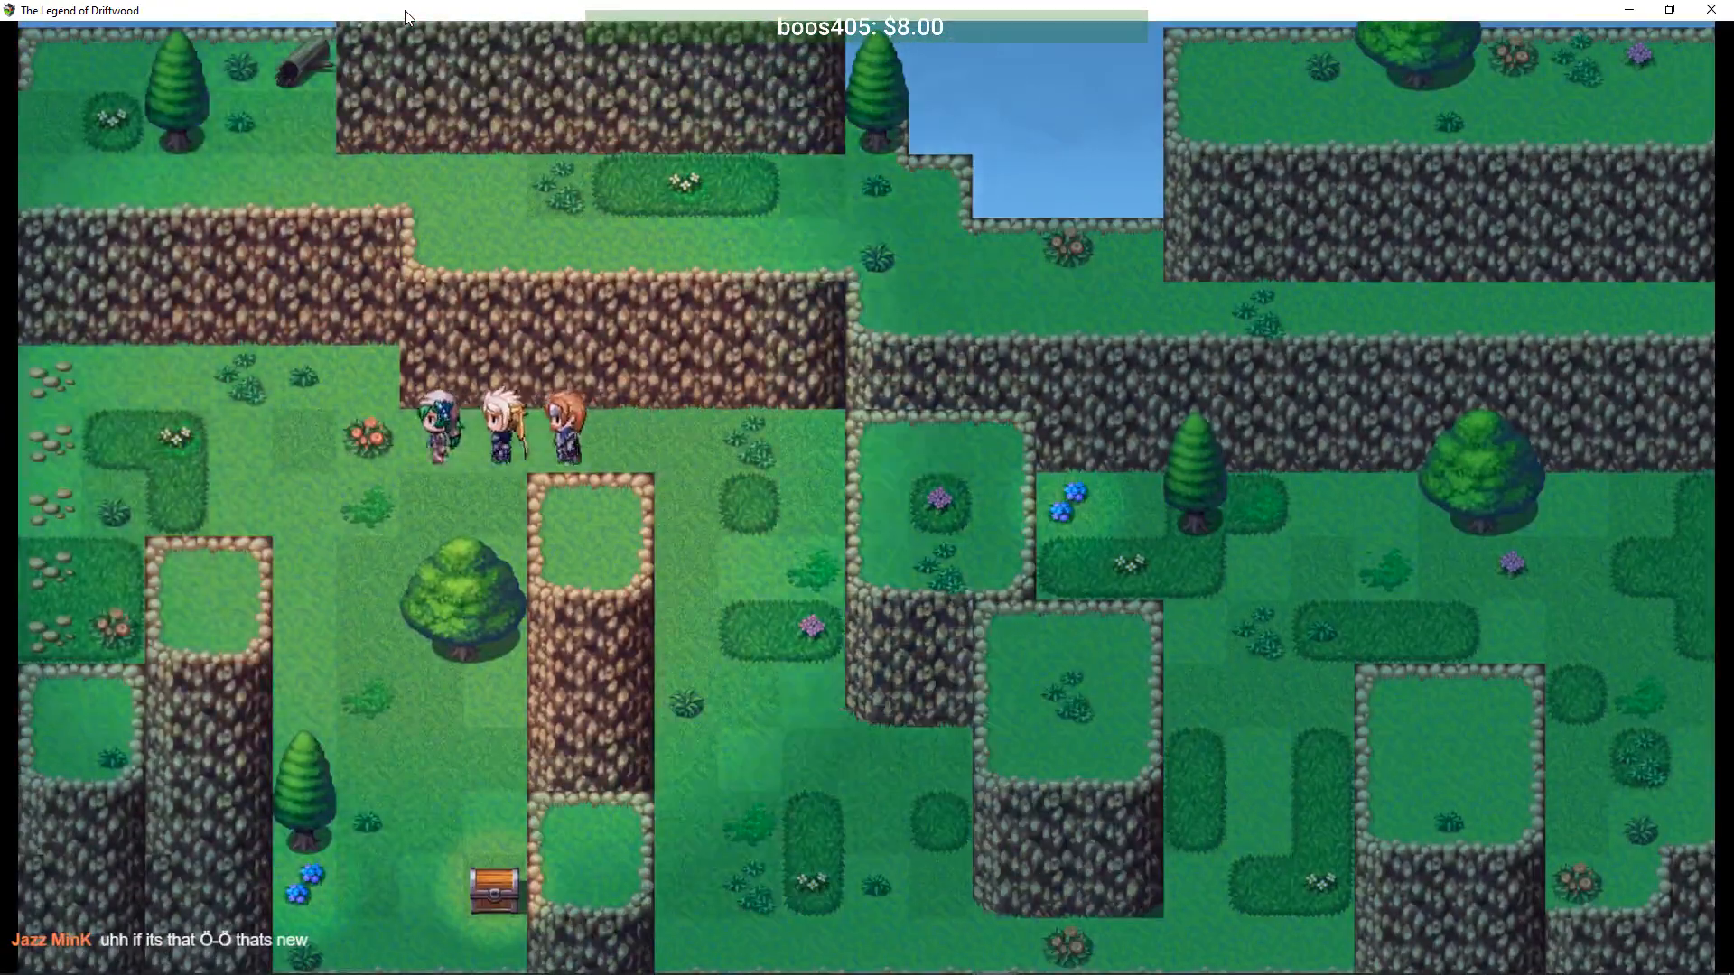
key(Left)
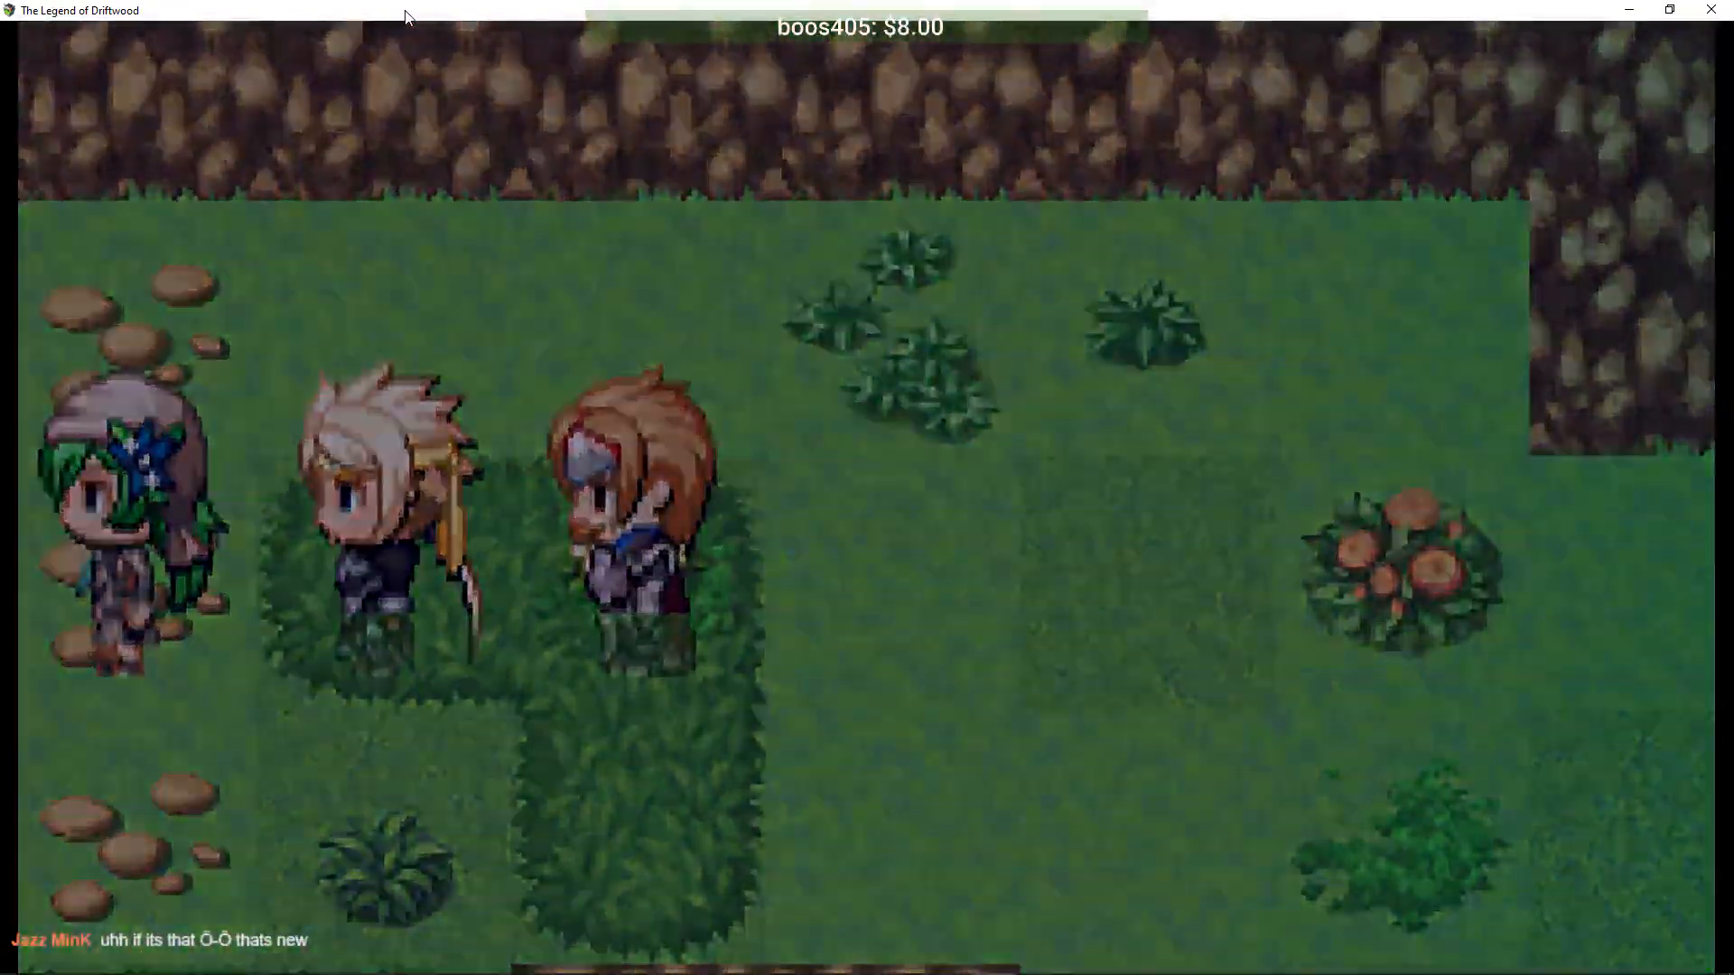
key(Left)
key(Down)
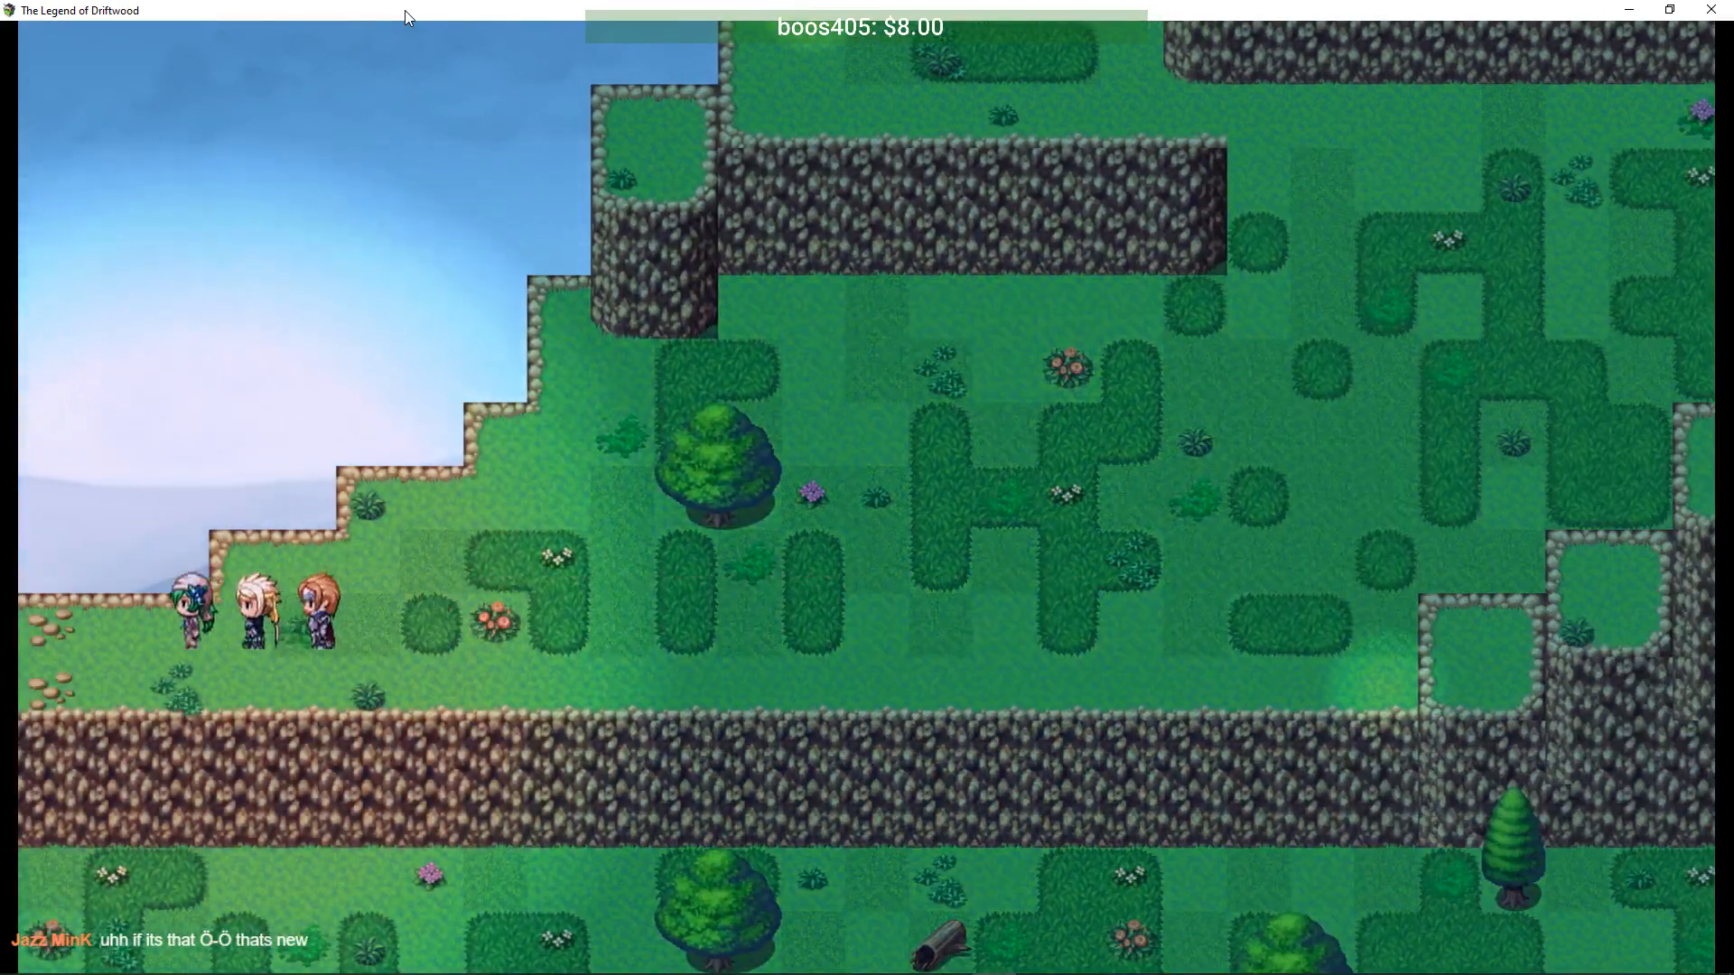
key(Left)
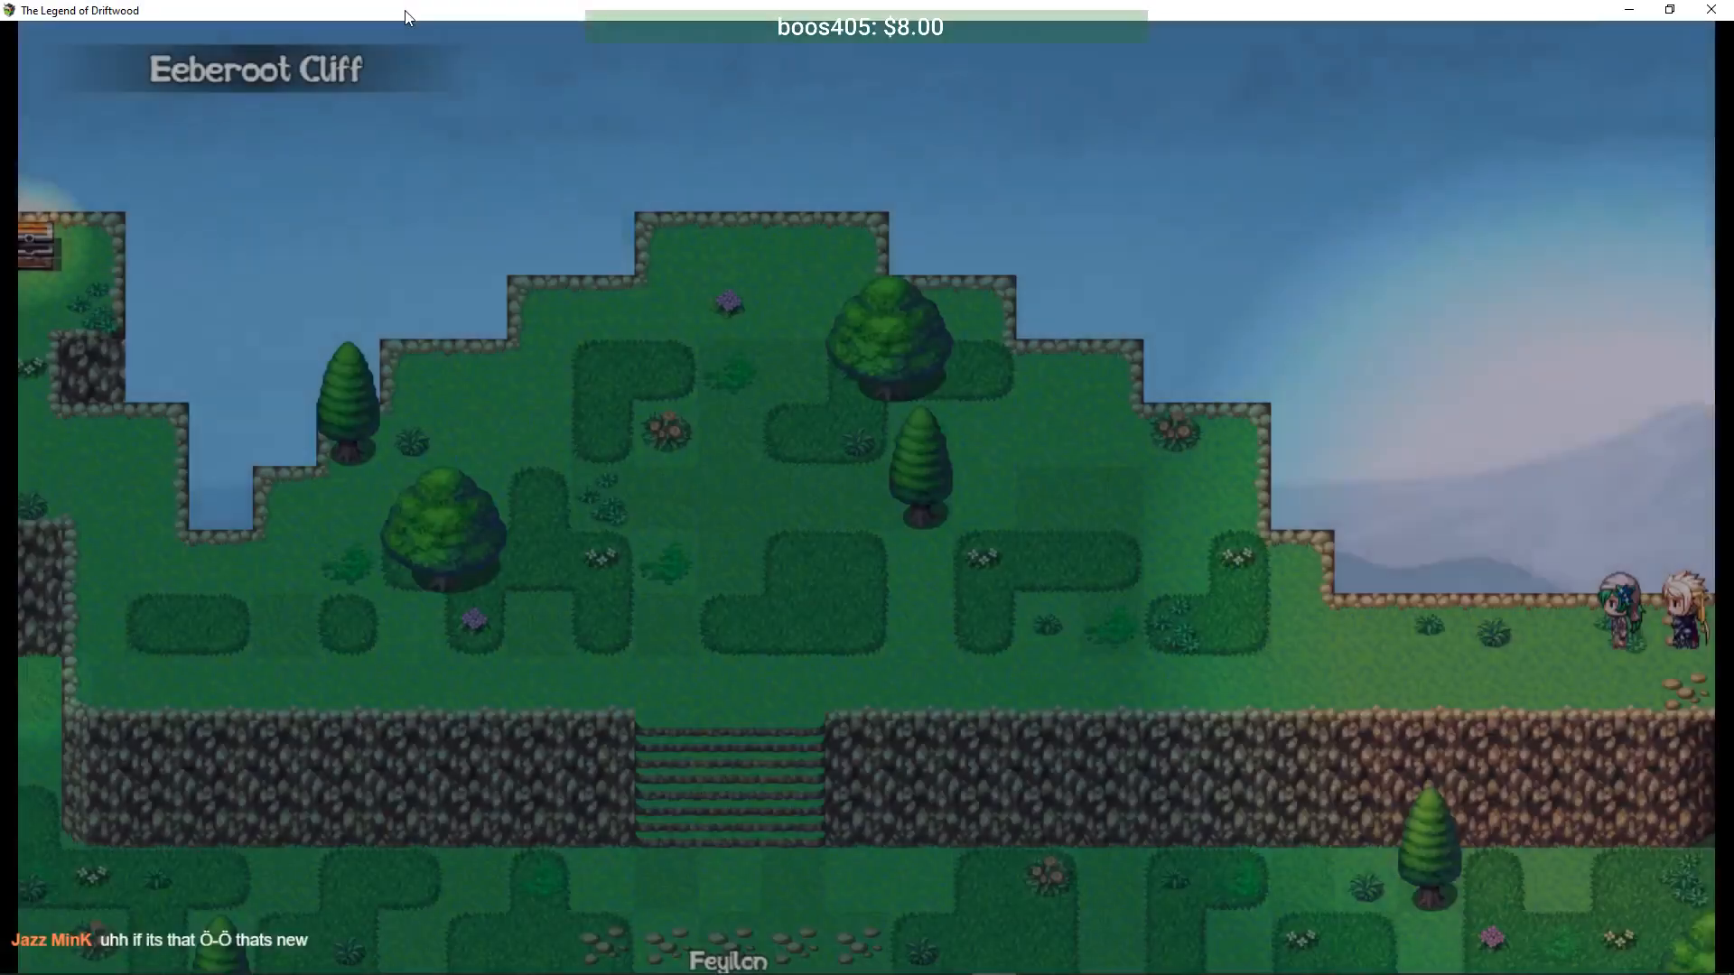
key(Left)
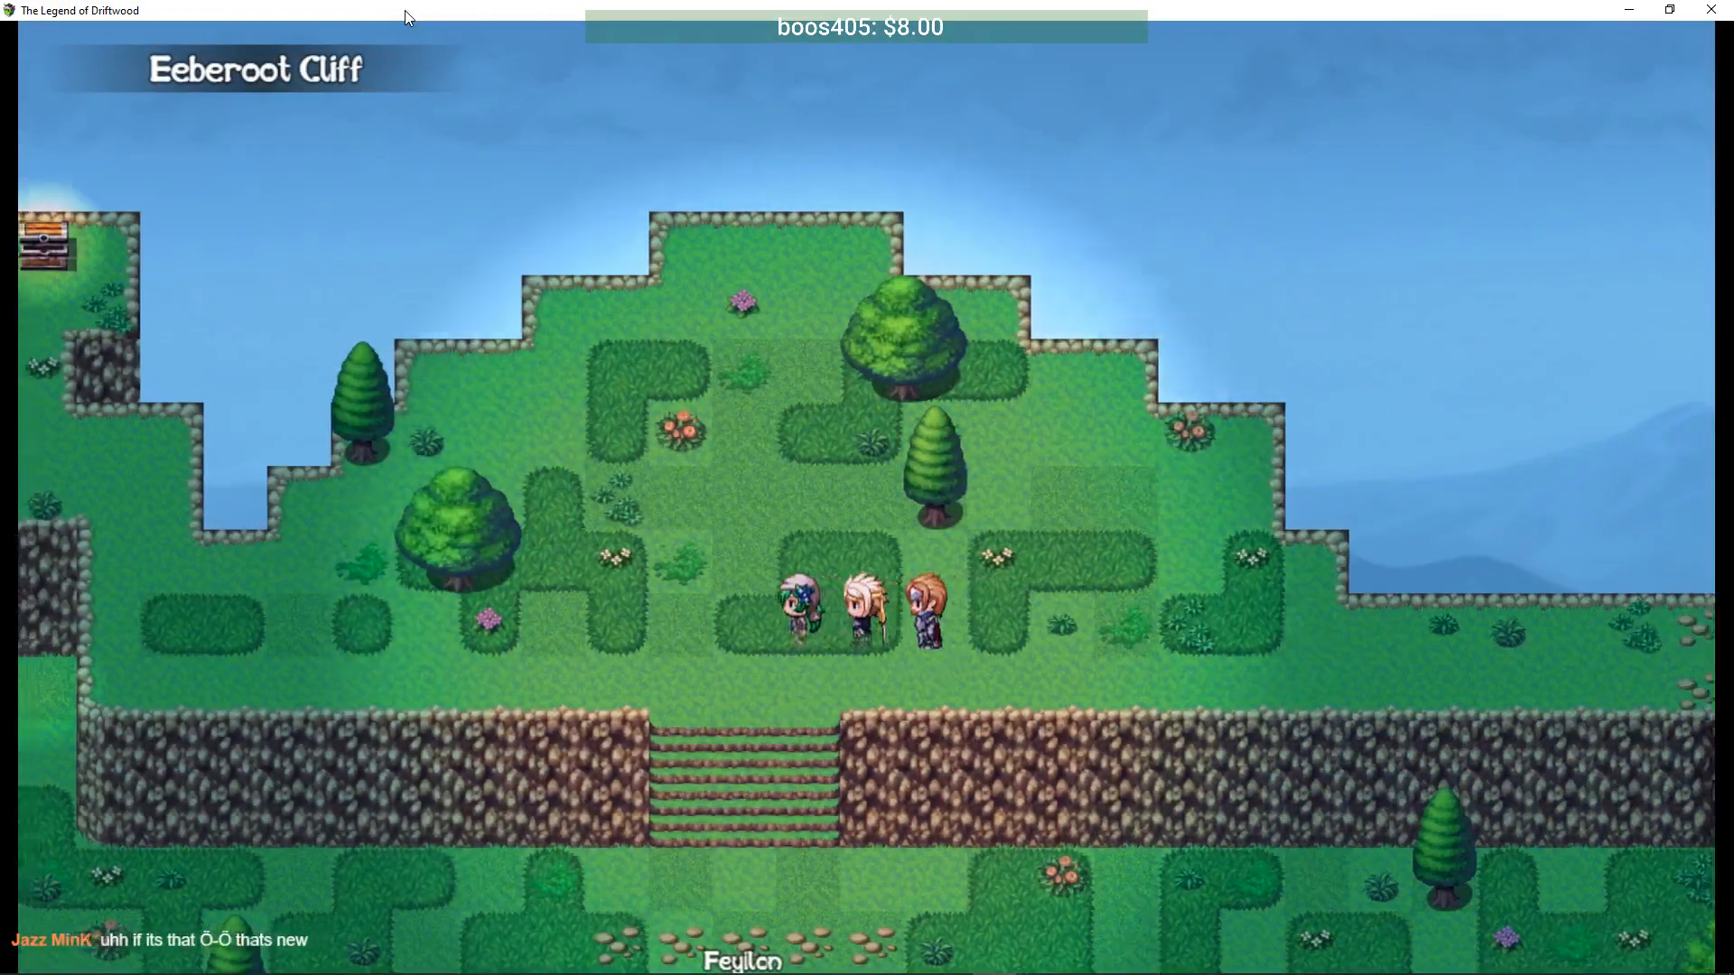
key(Down)
key(Down)
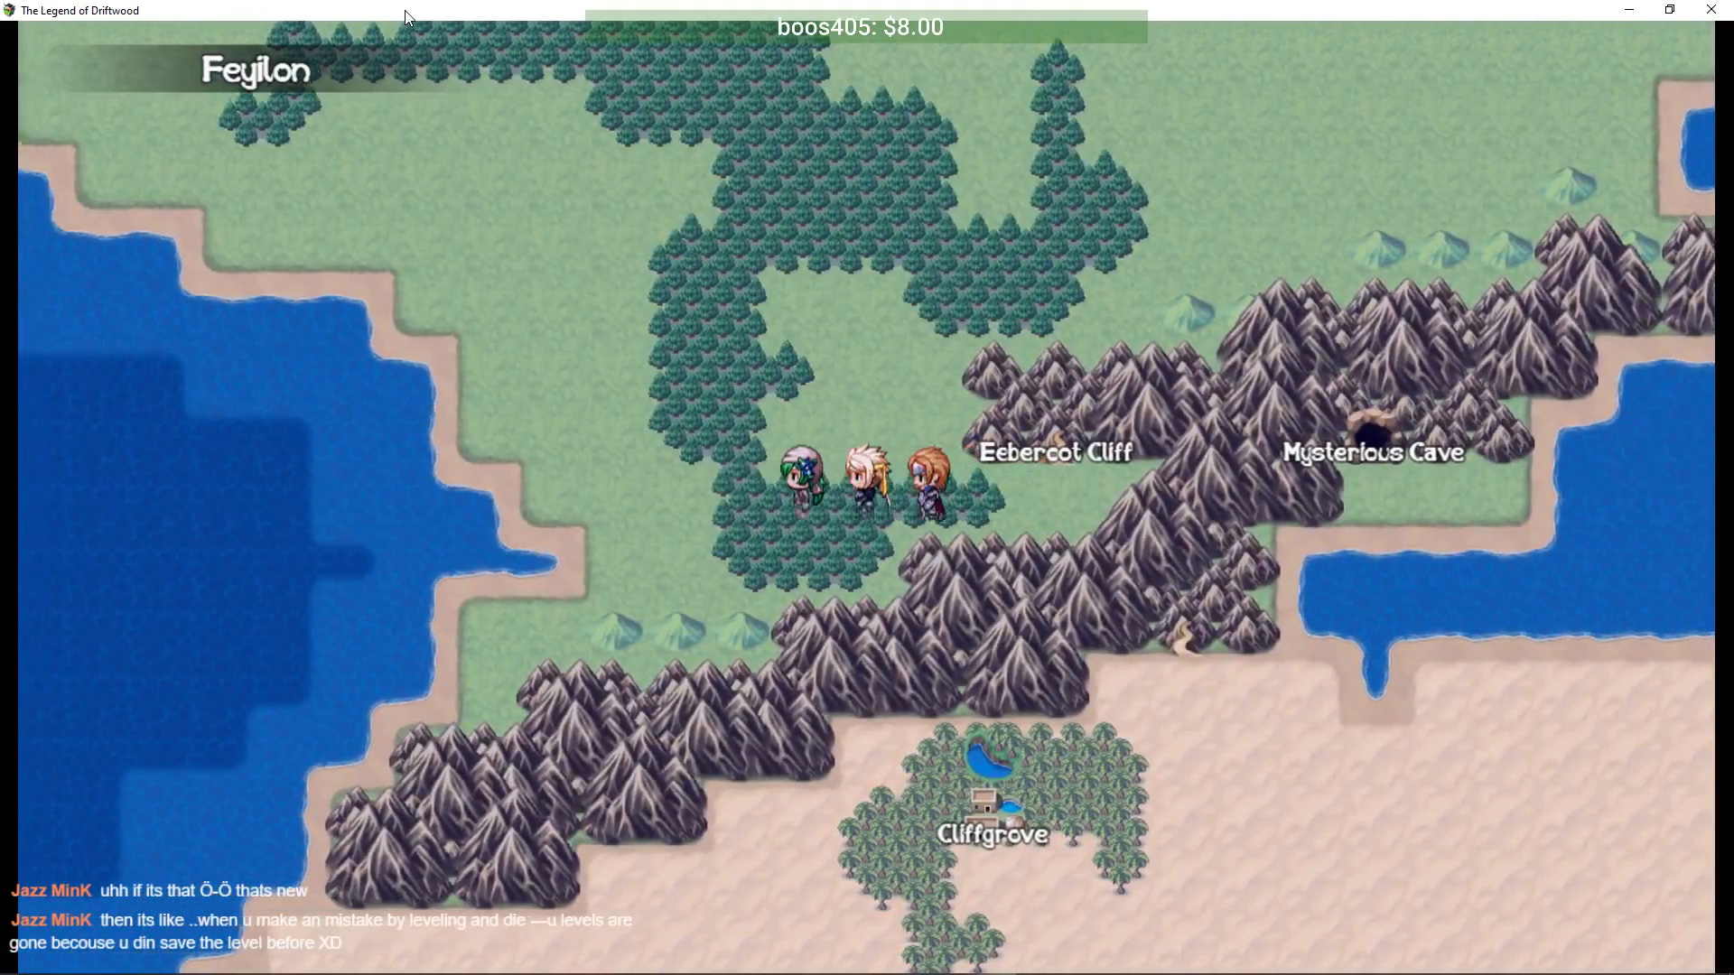
key(Left)
key(Up)
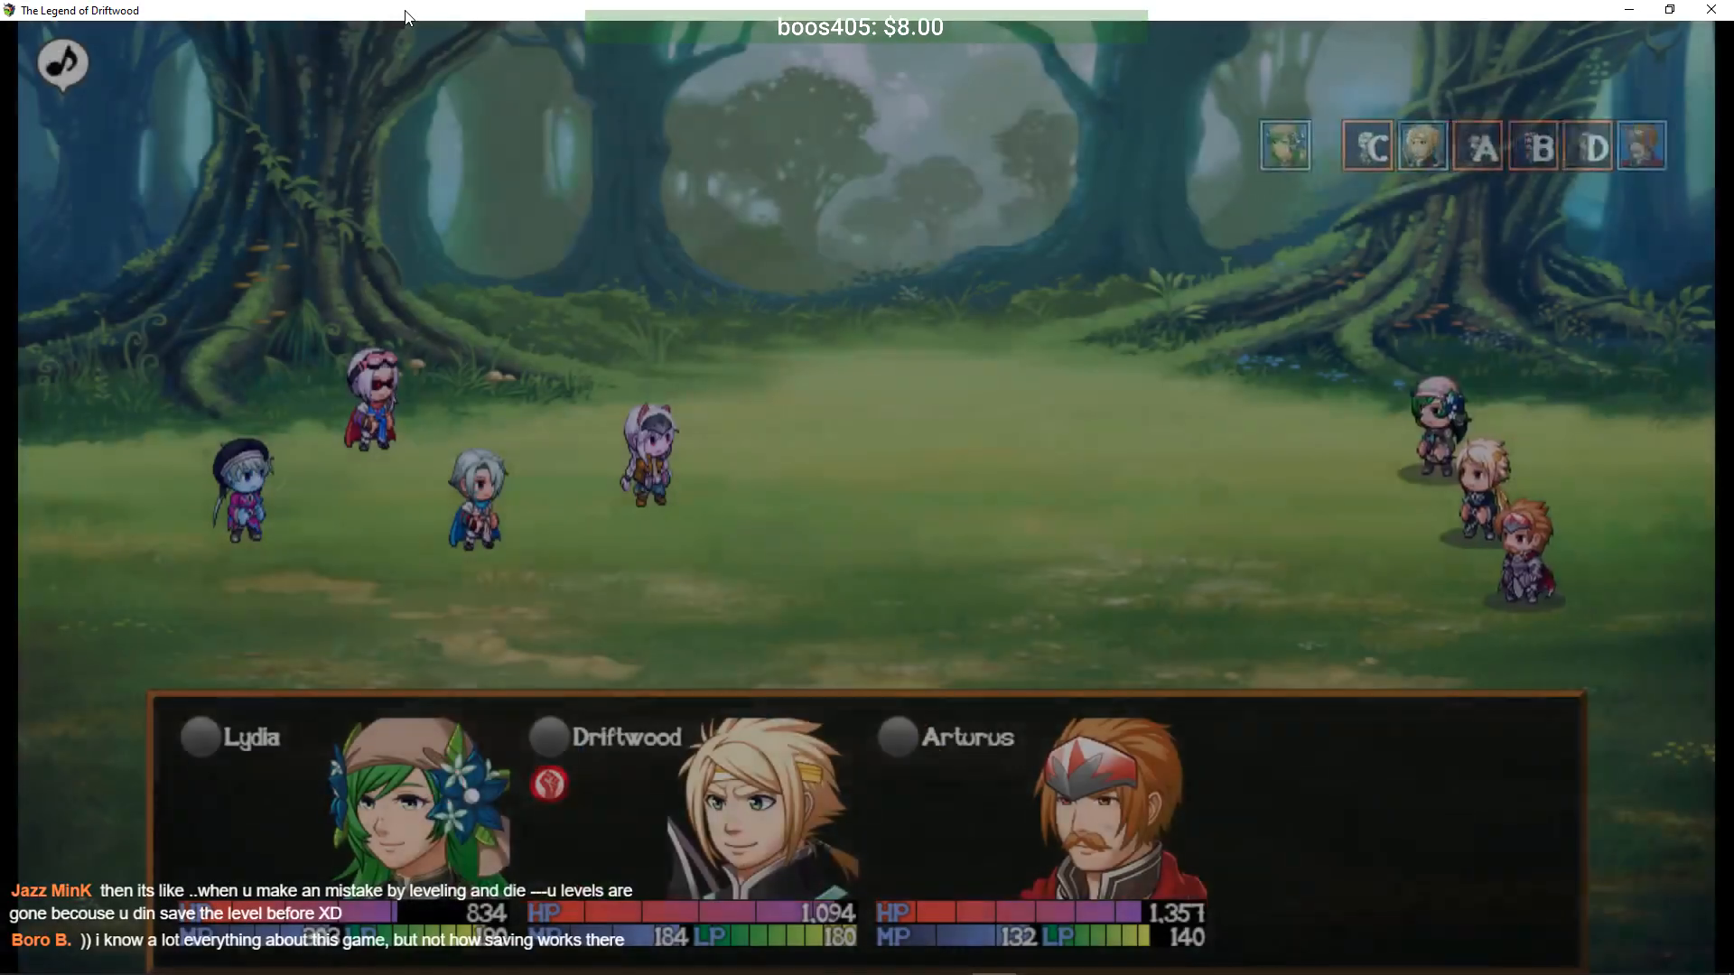
- Have Lydia cast Whiplash on all four enemies
key(Return)
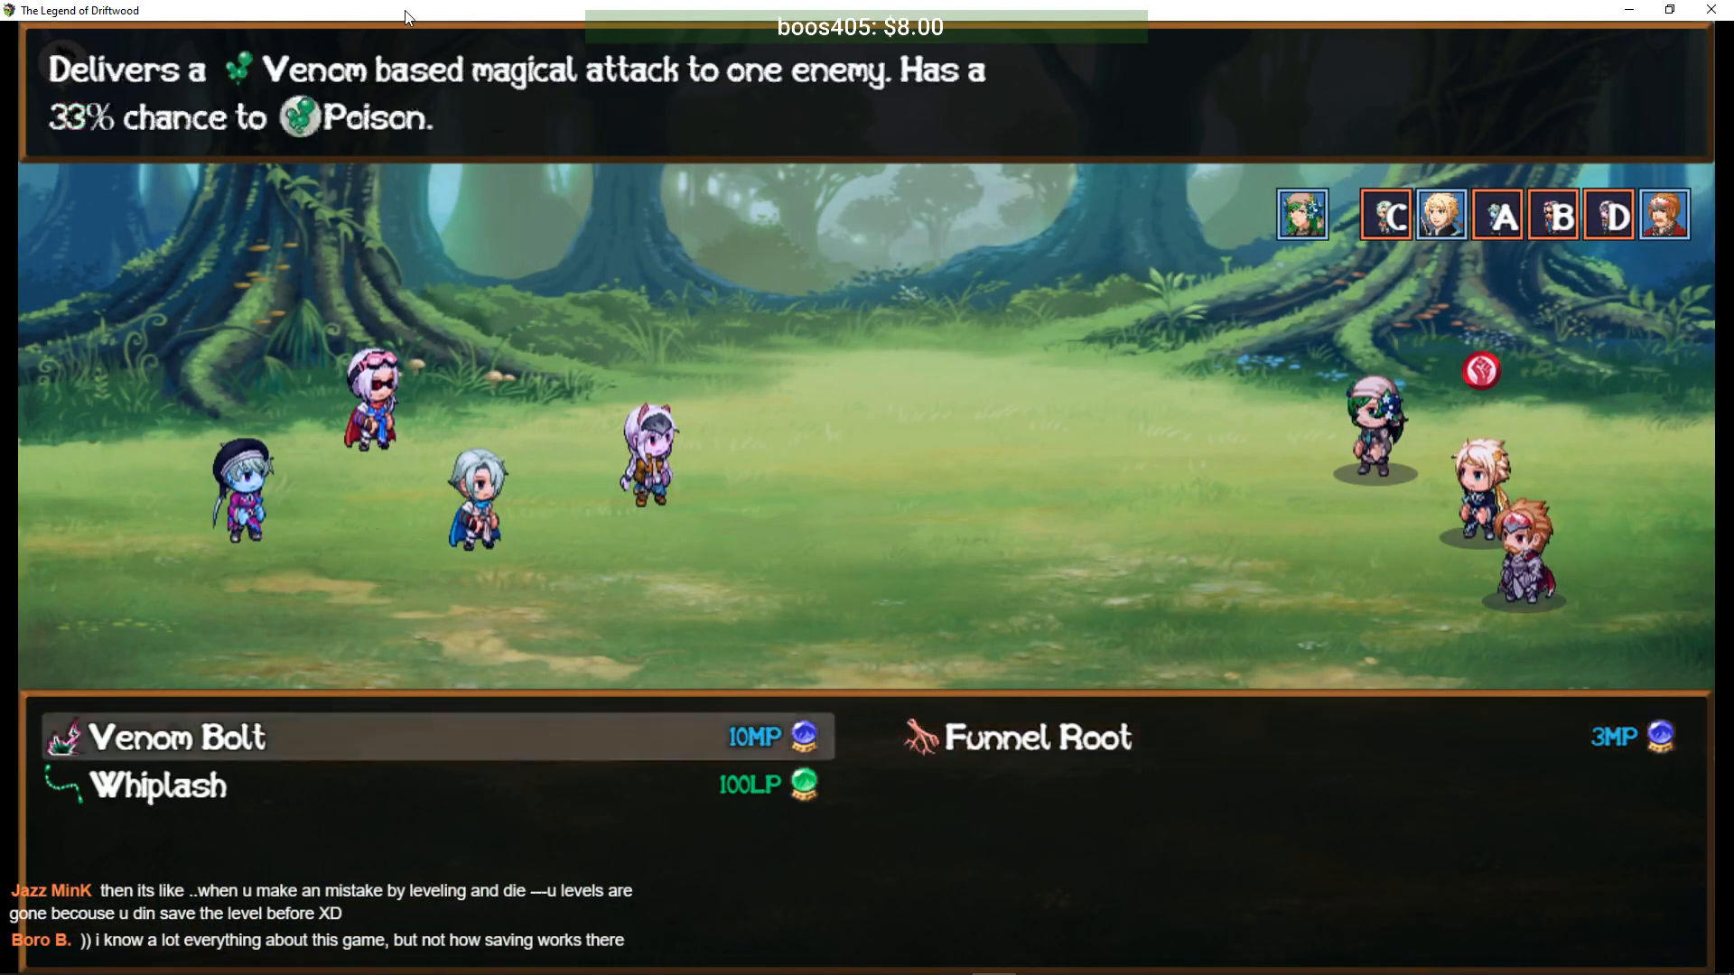
key(Left)
key(Down)
key(Return)
key(Return)
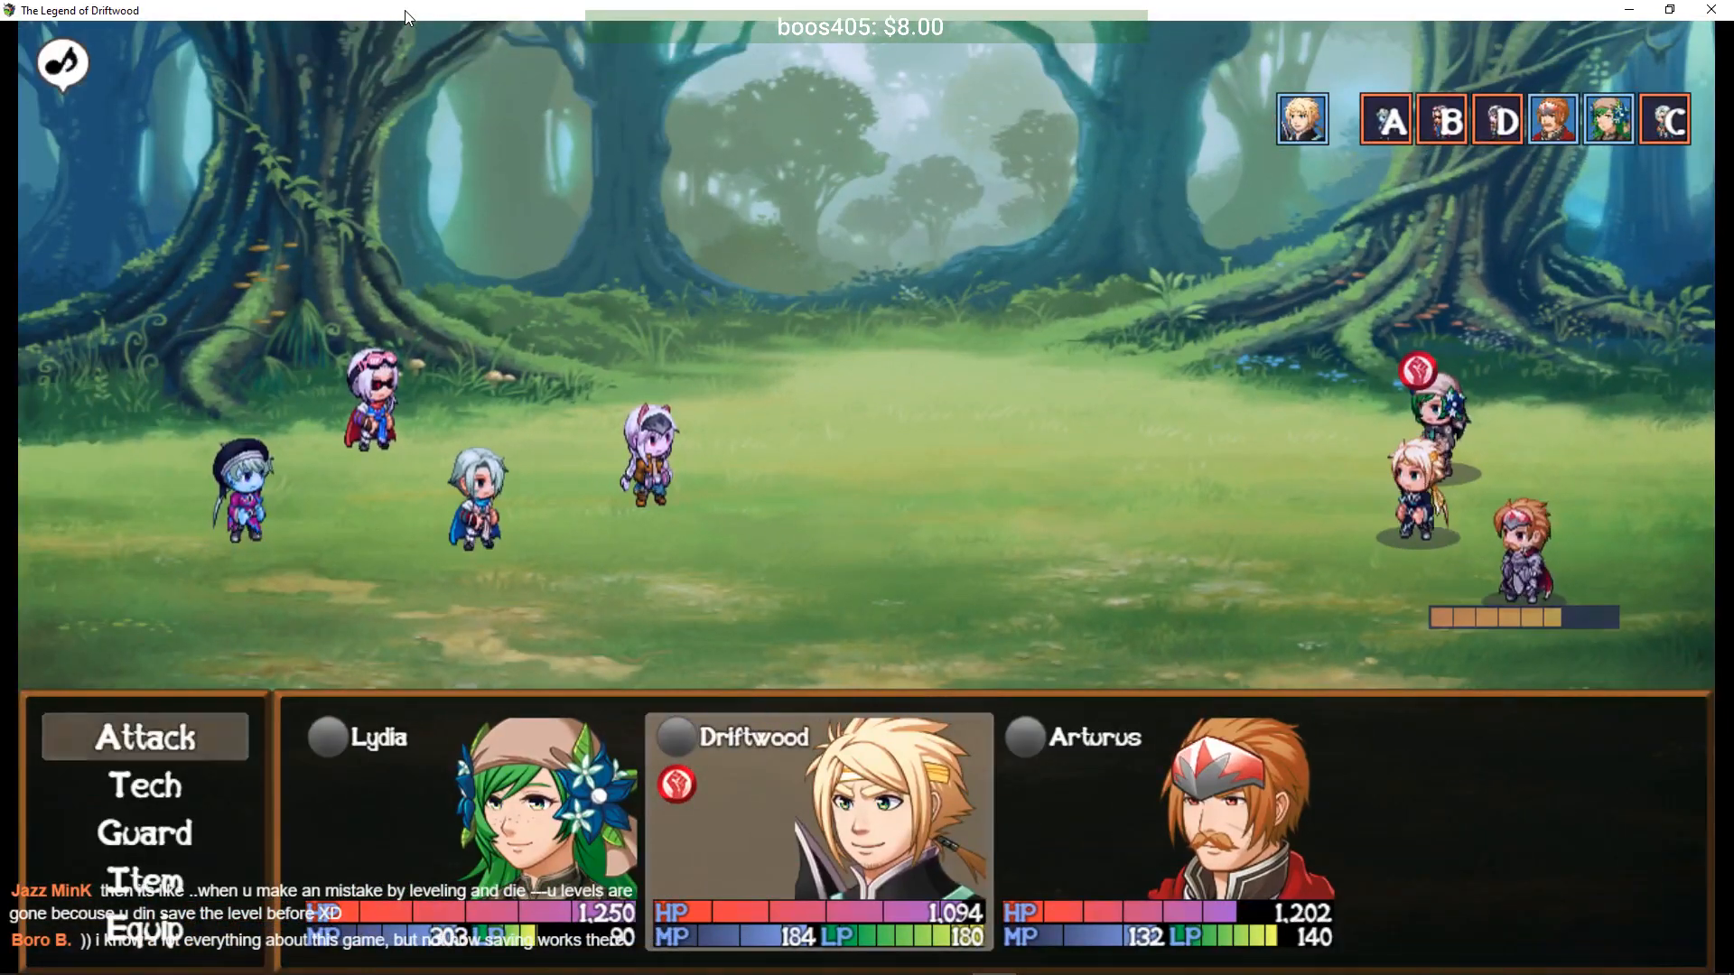
- Use Driftwood's tech skill, Arturus's Blade Rush, and a Lydia attack on the left enemy
key(Down)
key(Return)
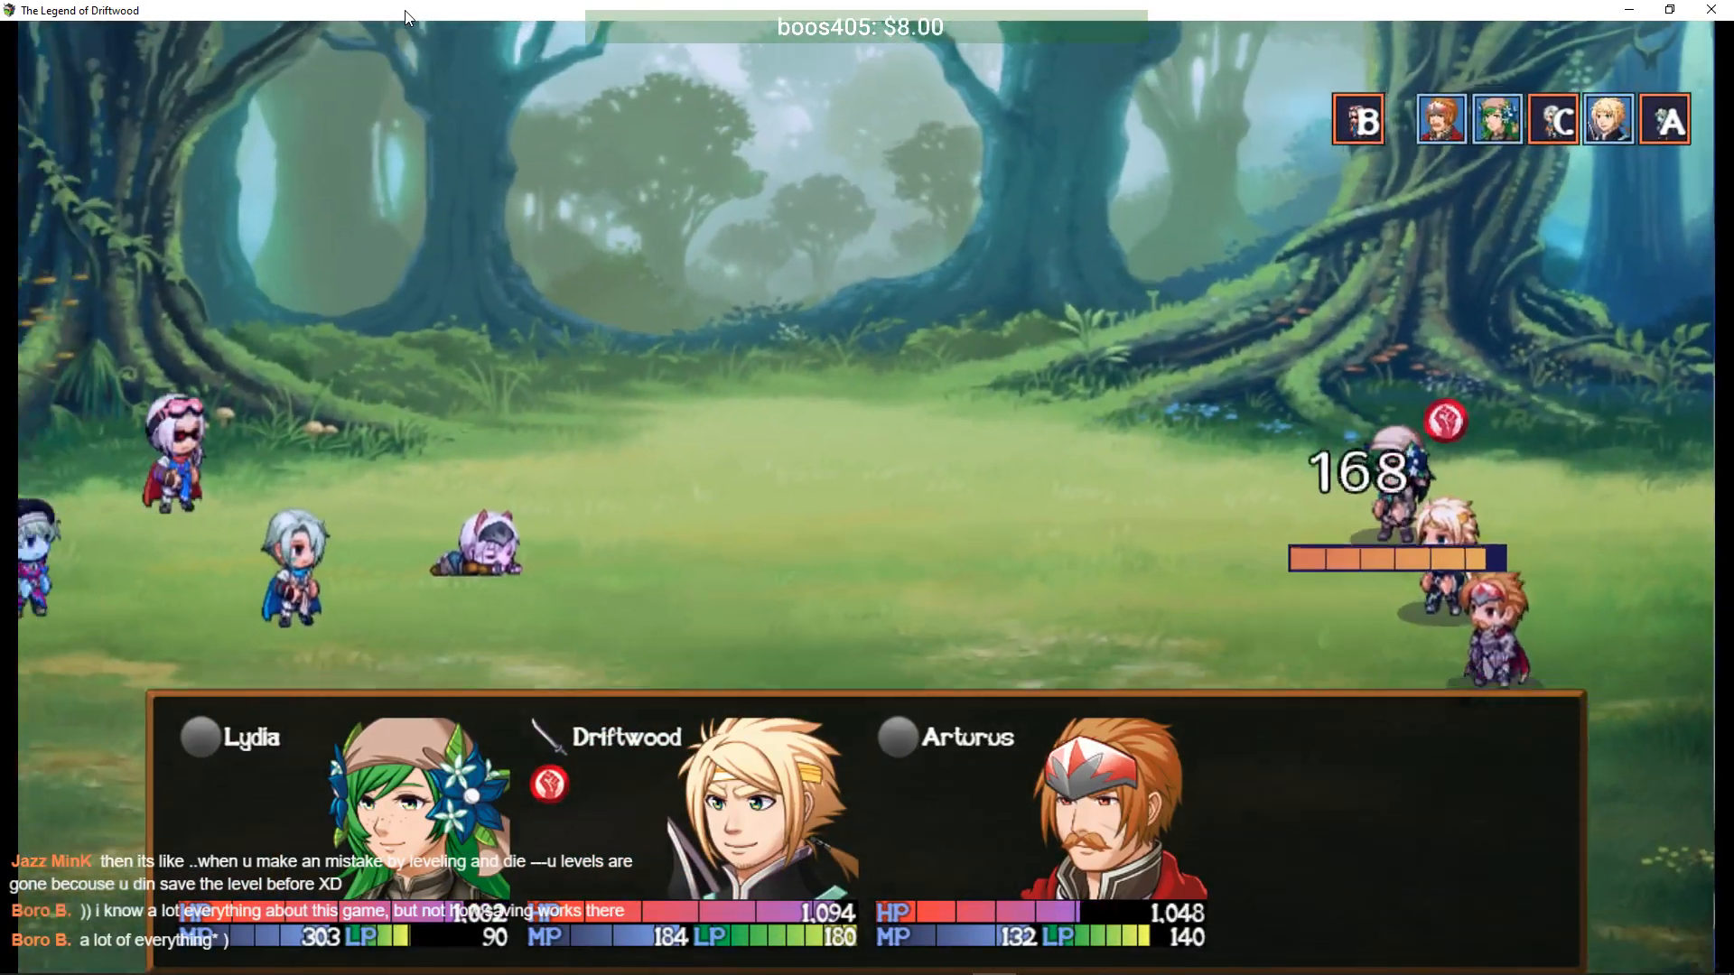
key(Return)
key(Left)
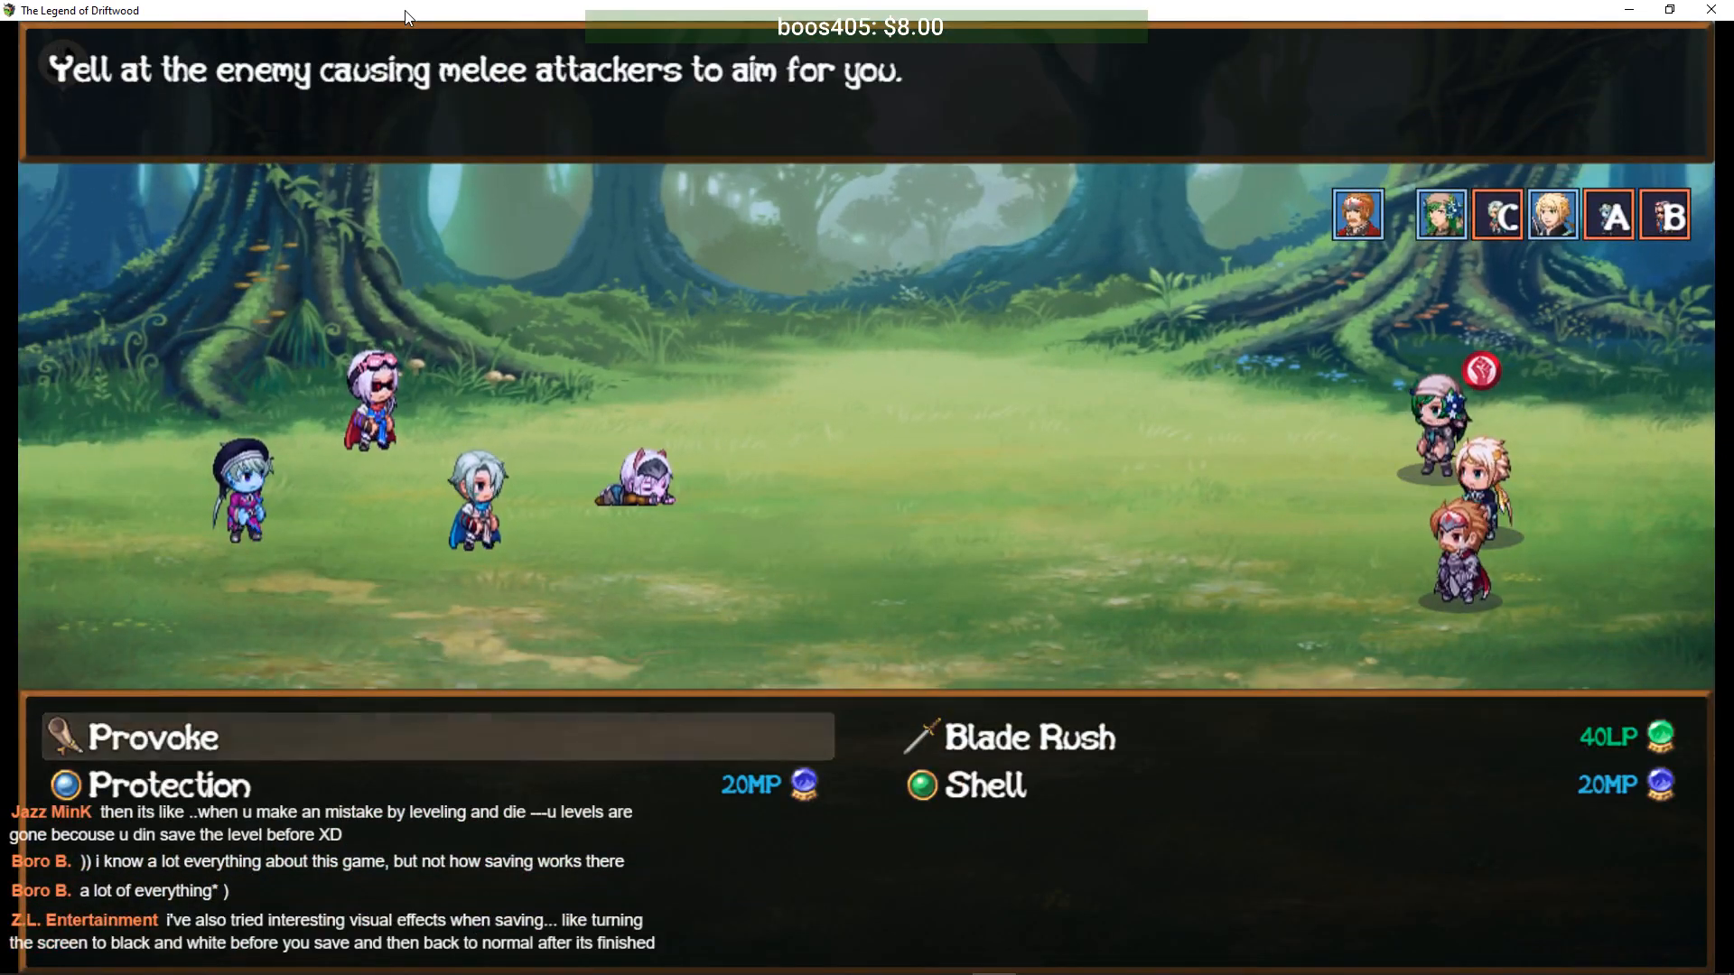
key(Right)
key(Return)
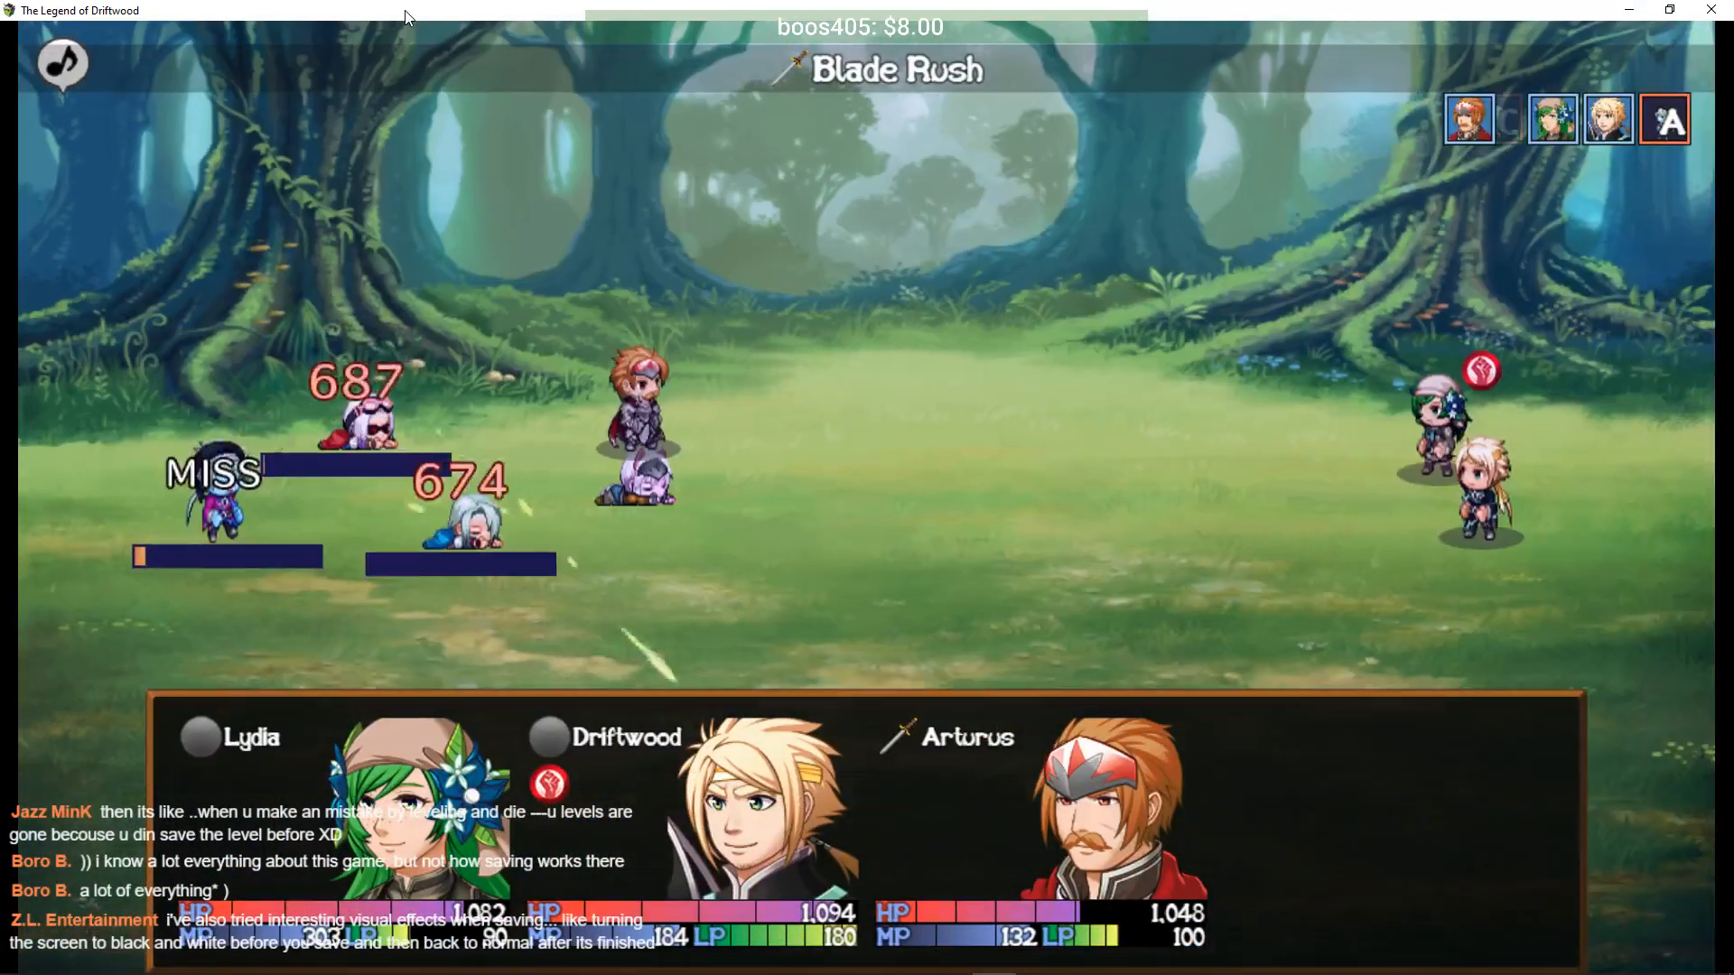
key(Return)
key(Return)
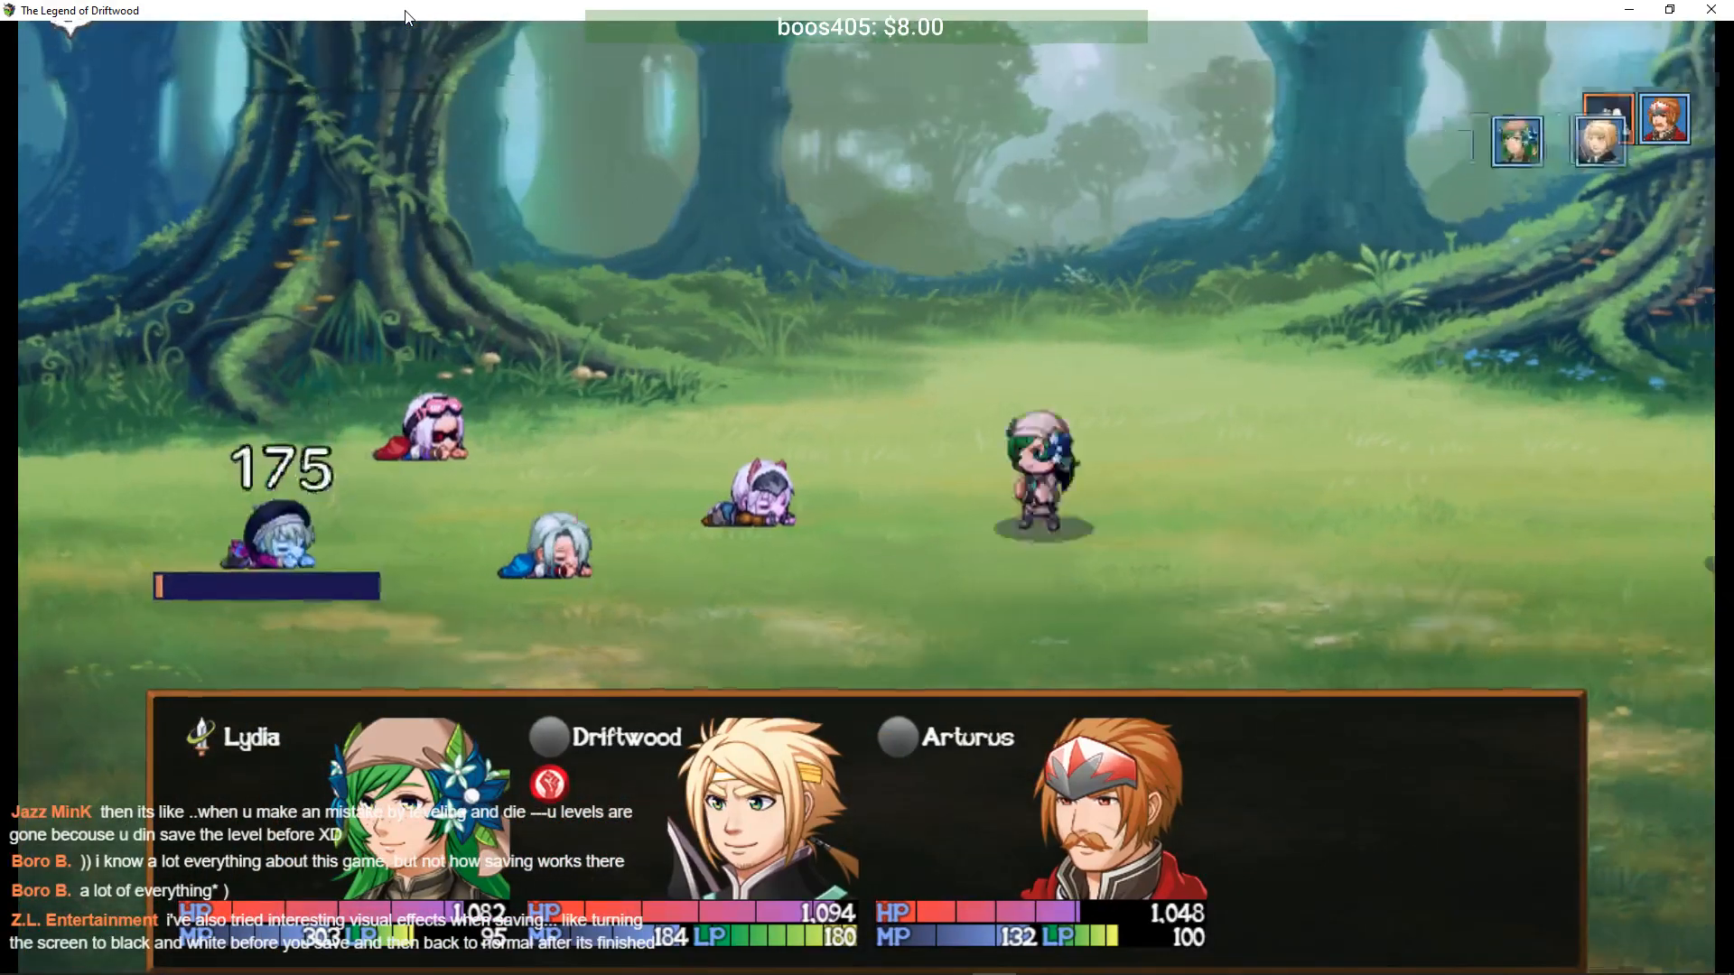
- Clear the battle results and walk the party west of Mossdale, then north
key(Return)
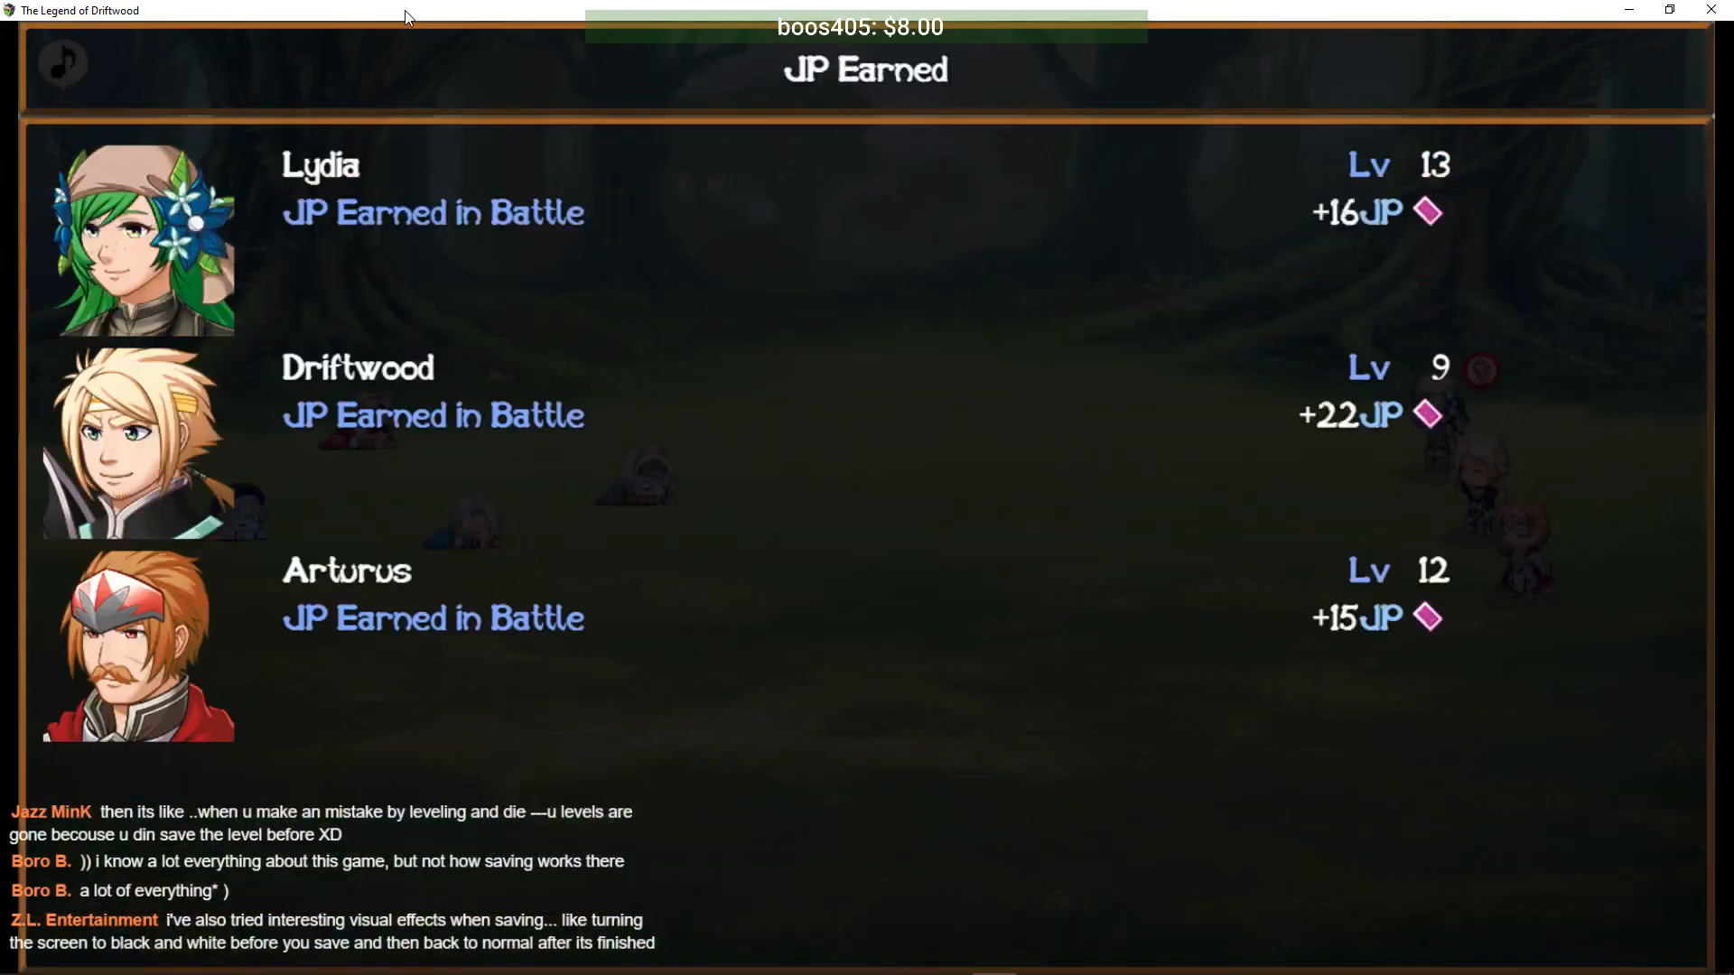
key(Return)
key(Return)
key(Left)
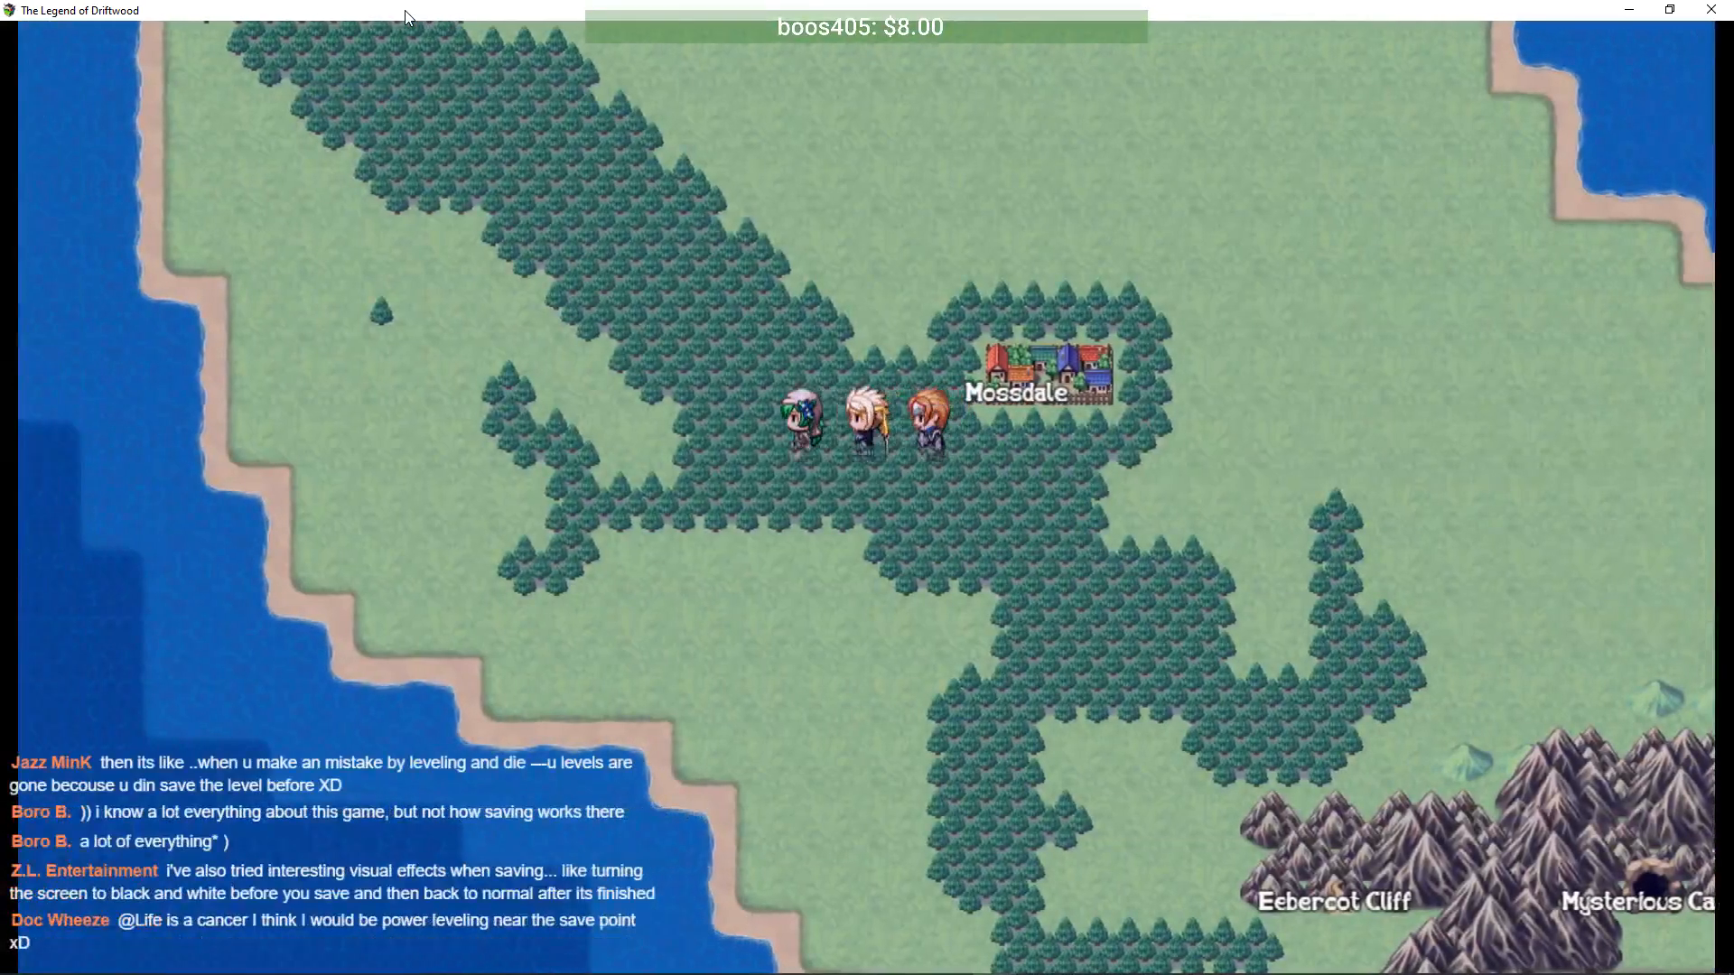
key(Up)
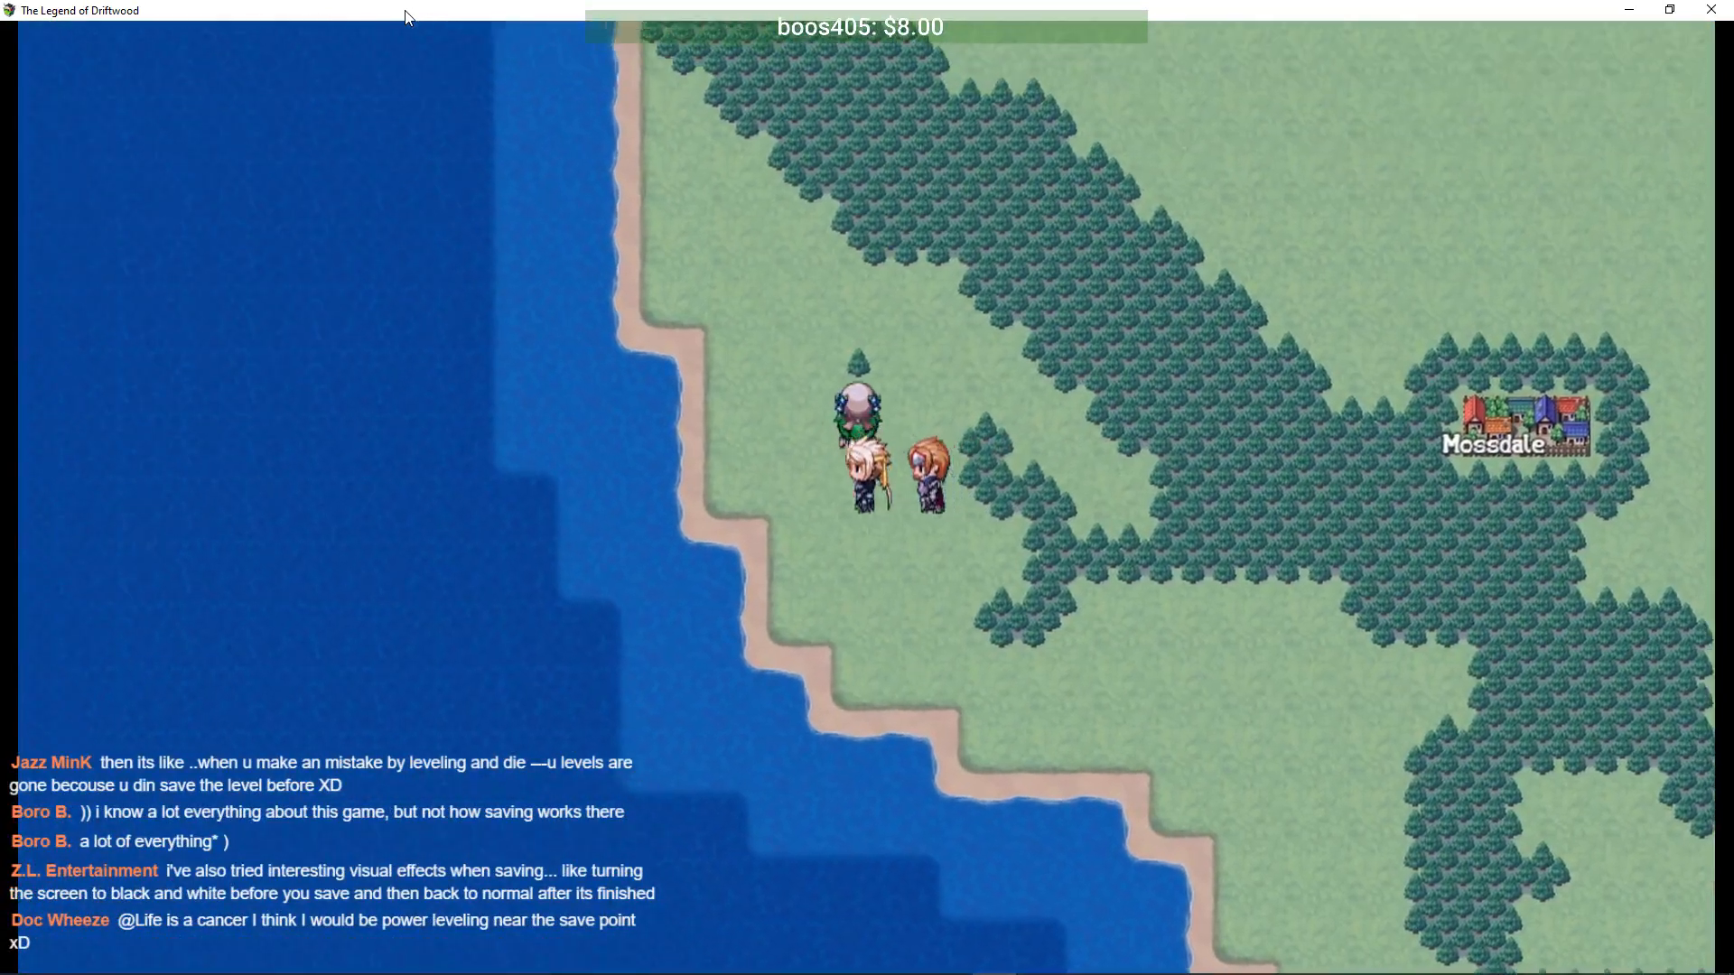
key(Up)
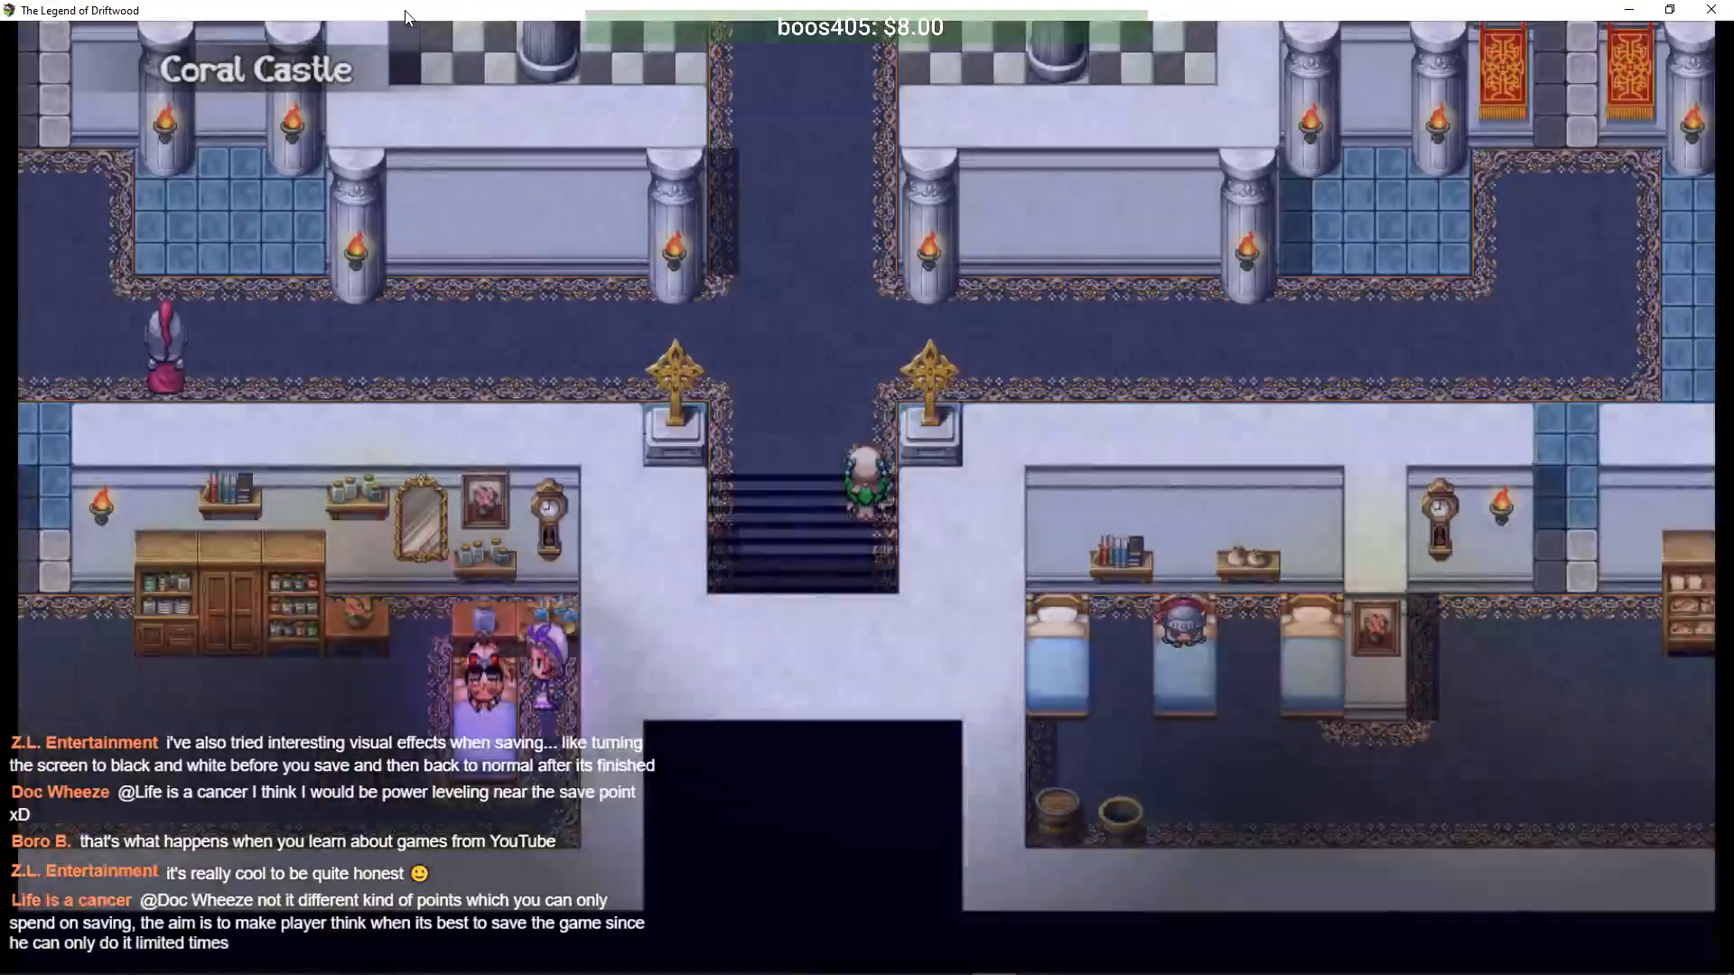
- Walk from the stairs down into the infirmary and talk to the nurse
key(Up)
key(Left)
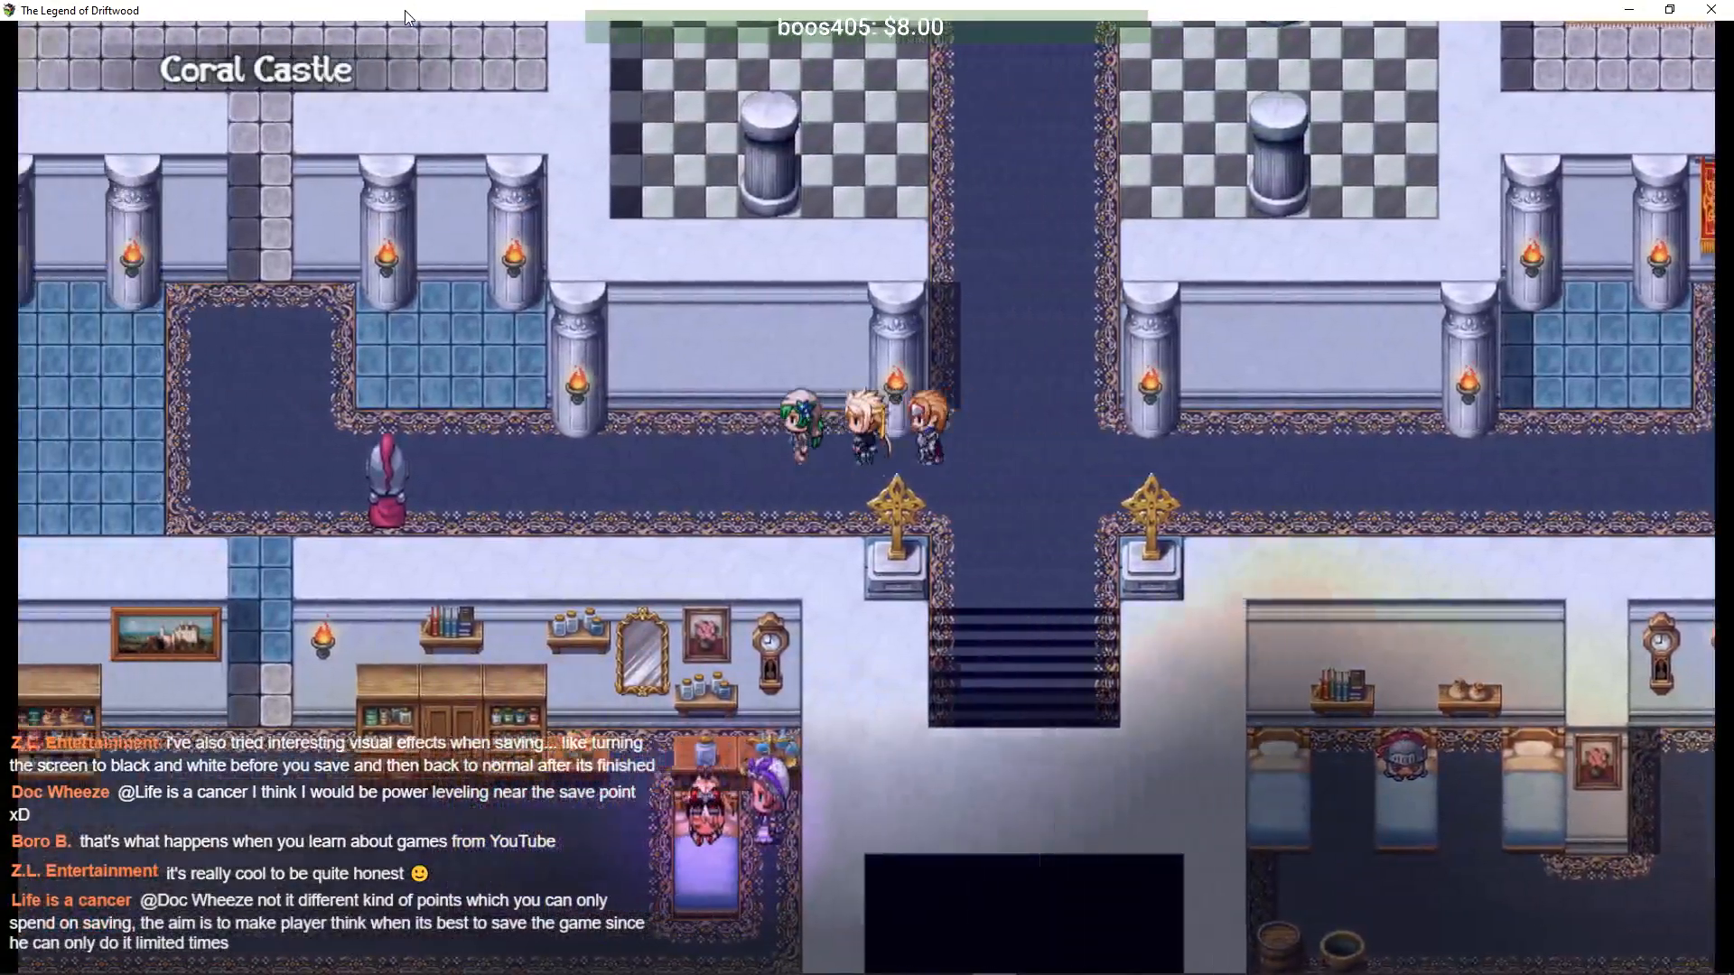
key(Down)
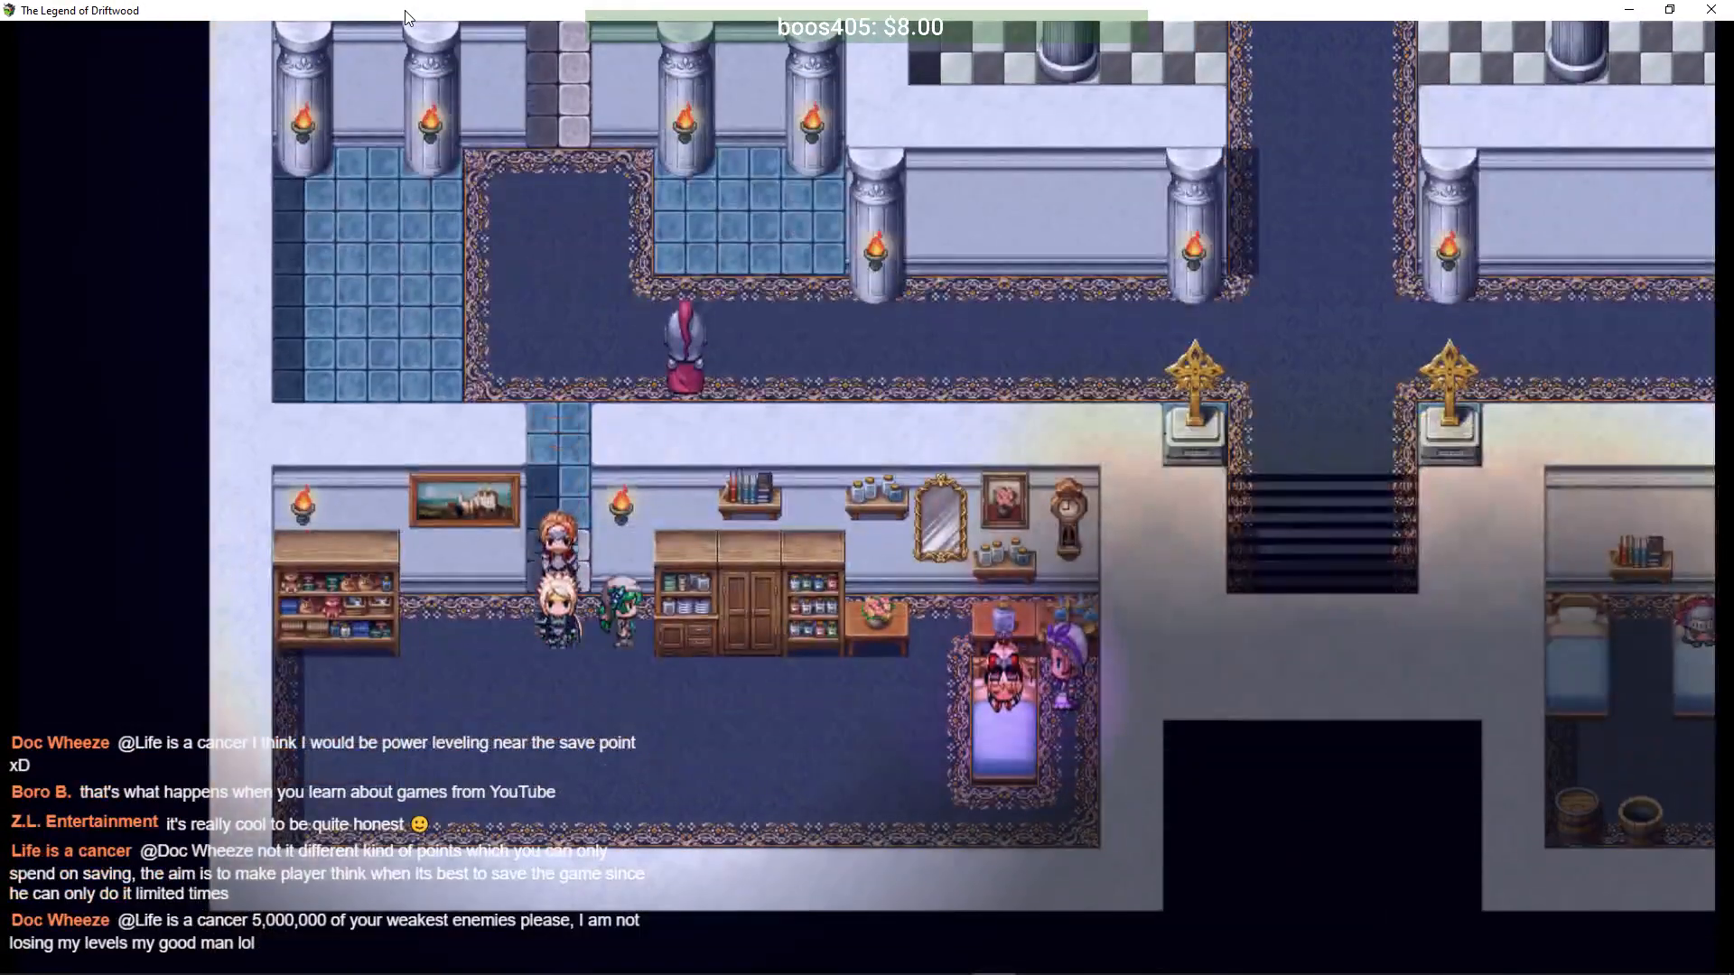
key(Right)
key(Down)
key(Right)
key(Up)
key(Return)
key(Return)
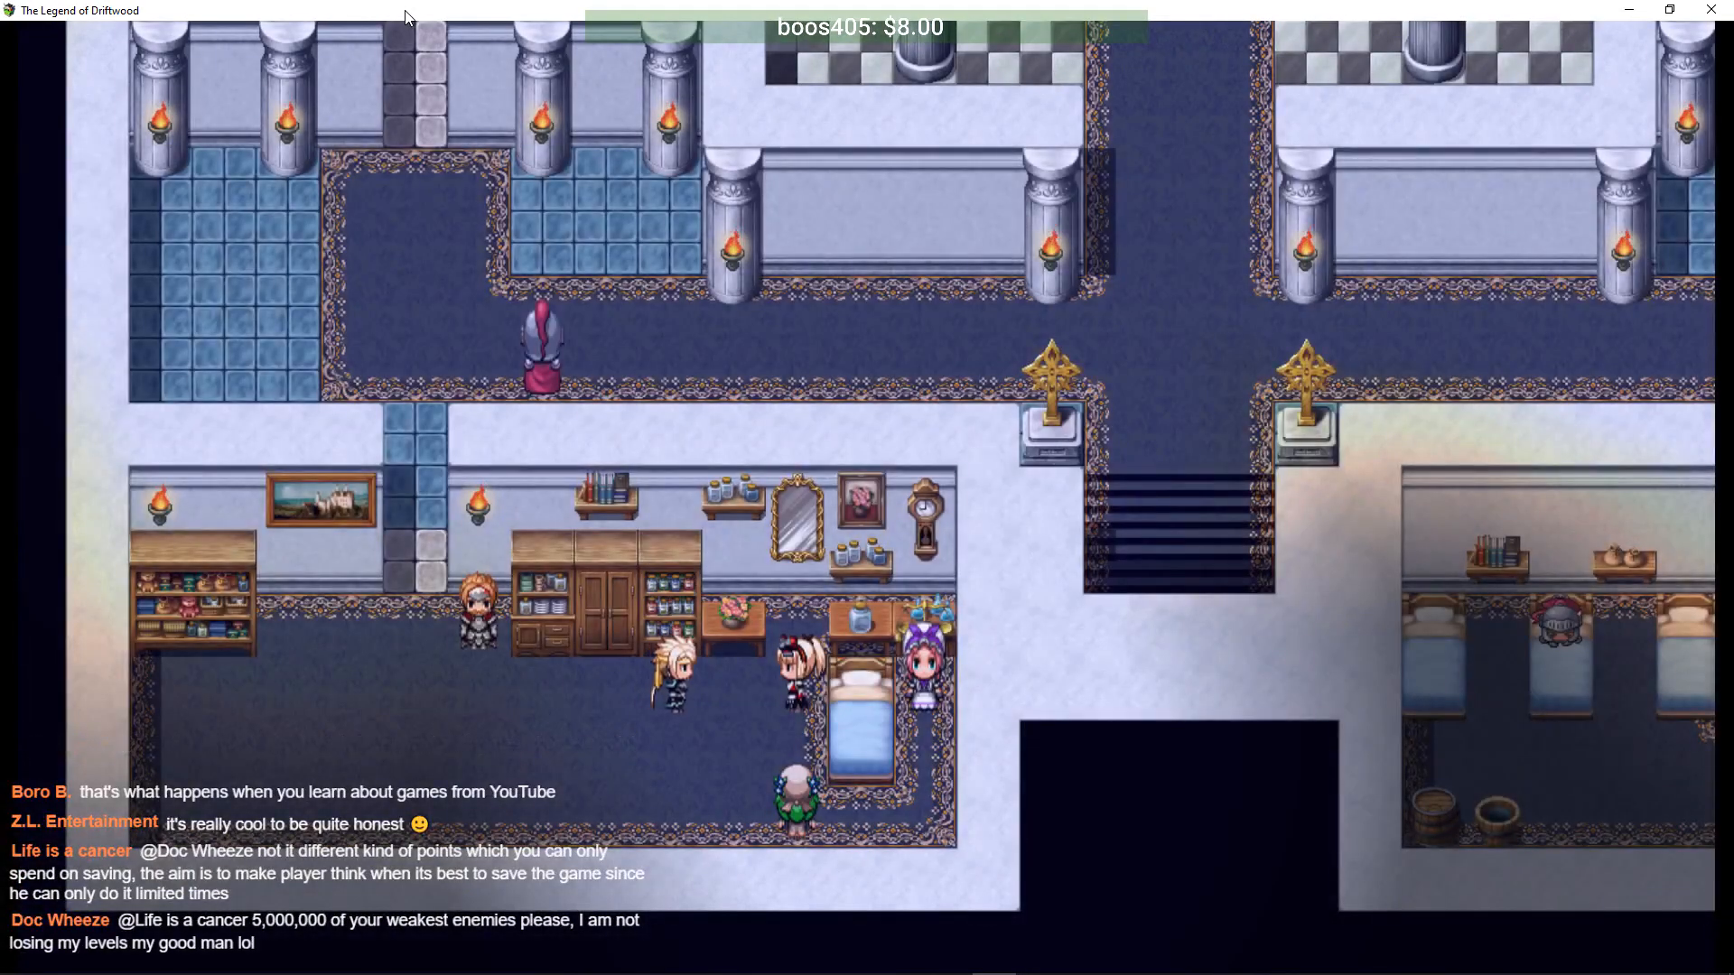
- Approach Tiana and advance the conversation through Lydia's, Driftwood's and Arturus's lines
key(Return)
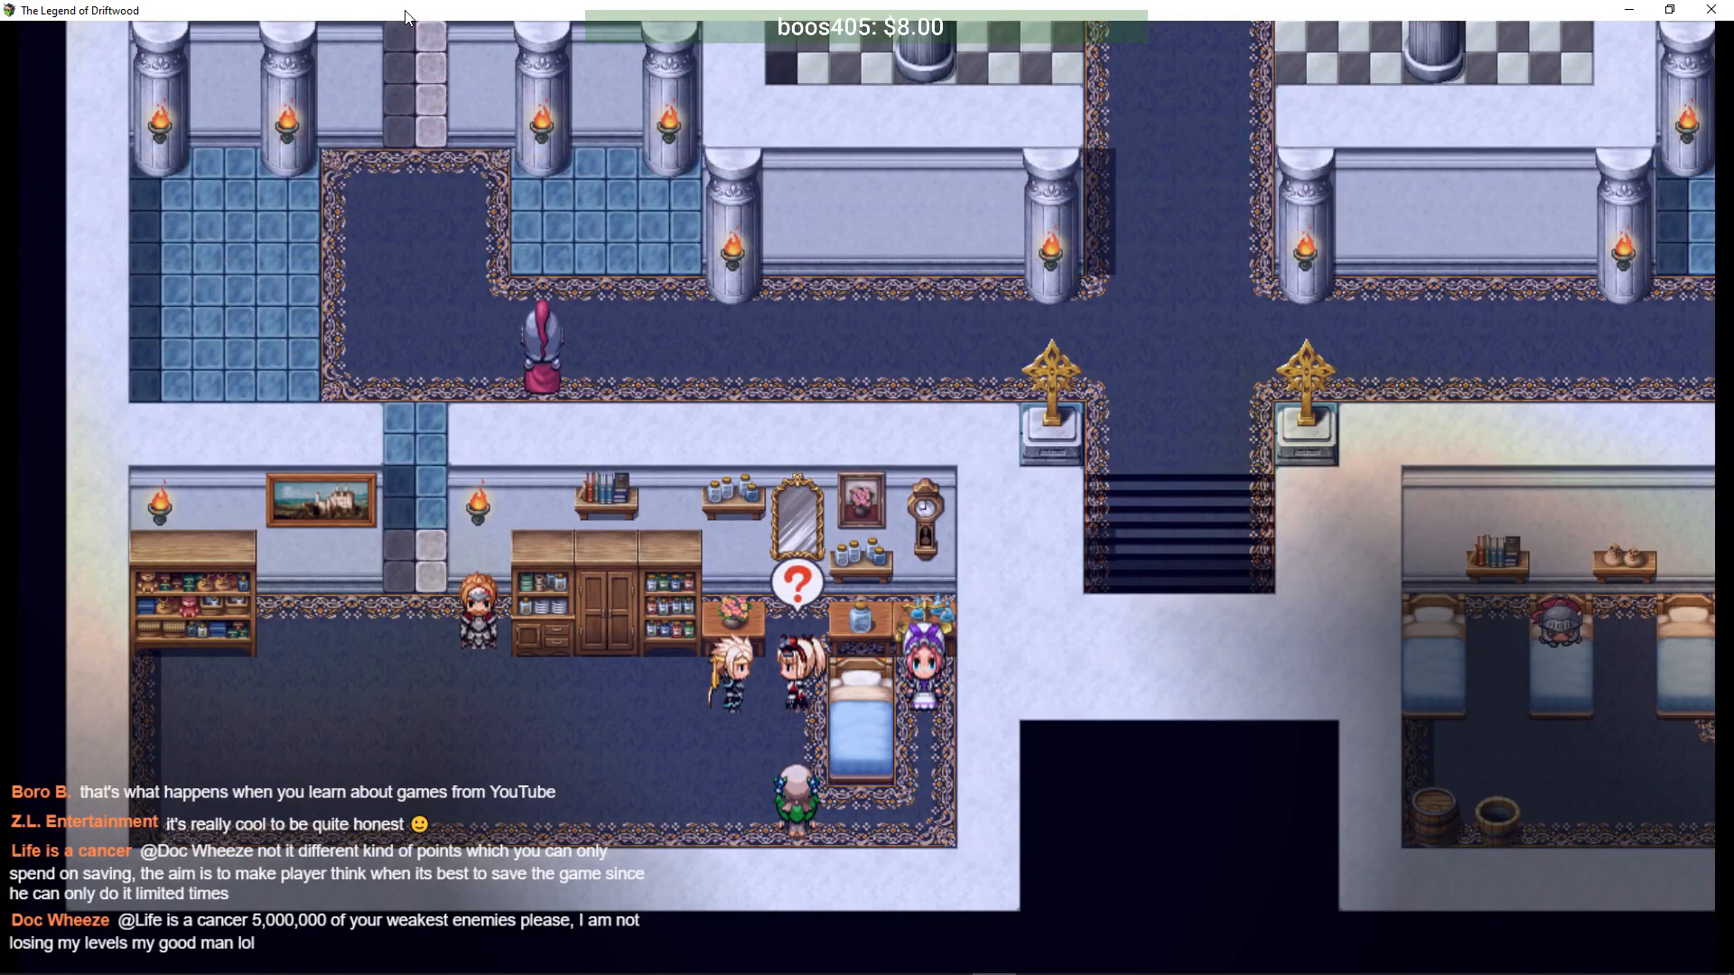
key(Return)
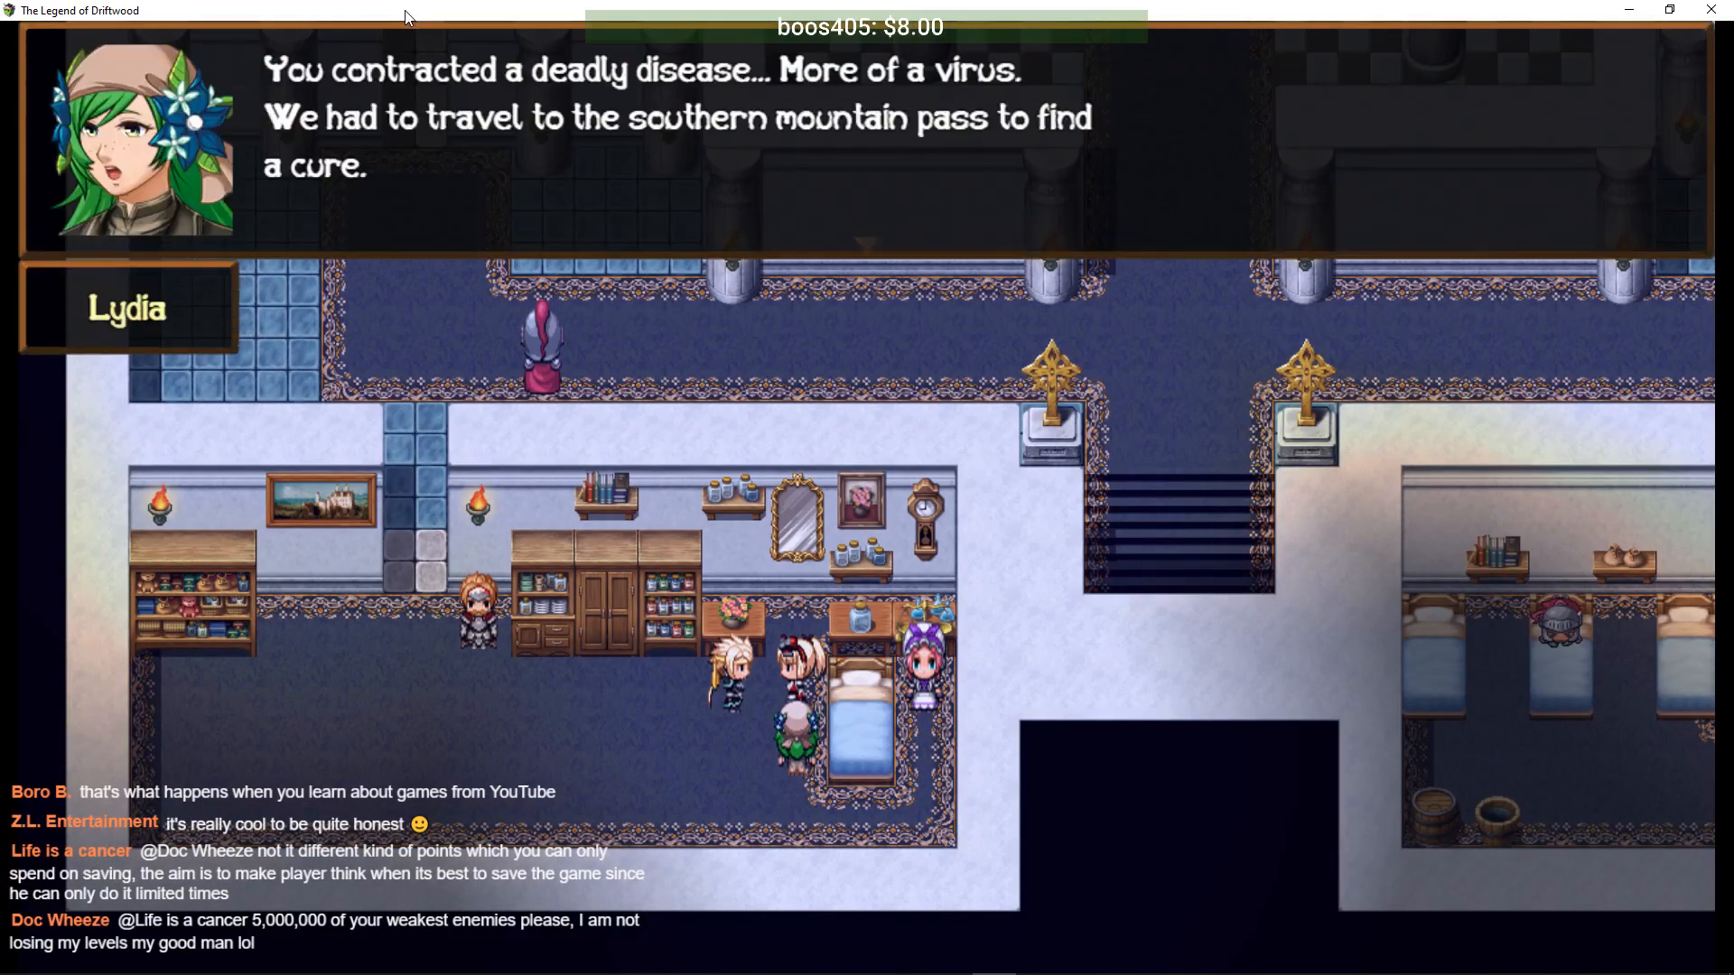
key(Return)
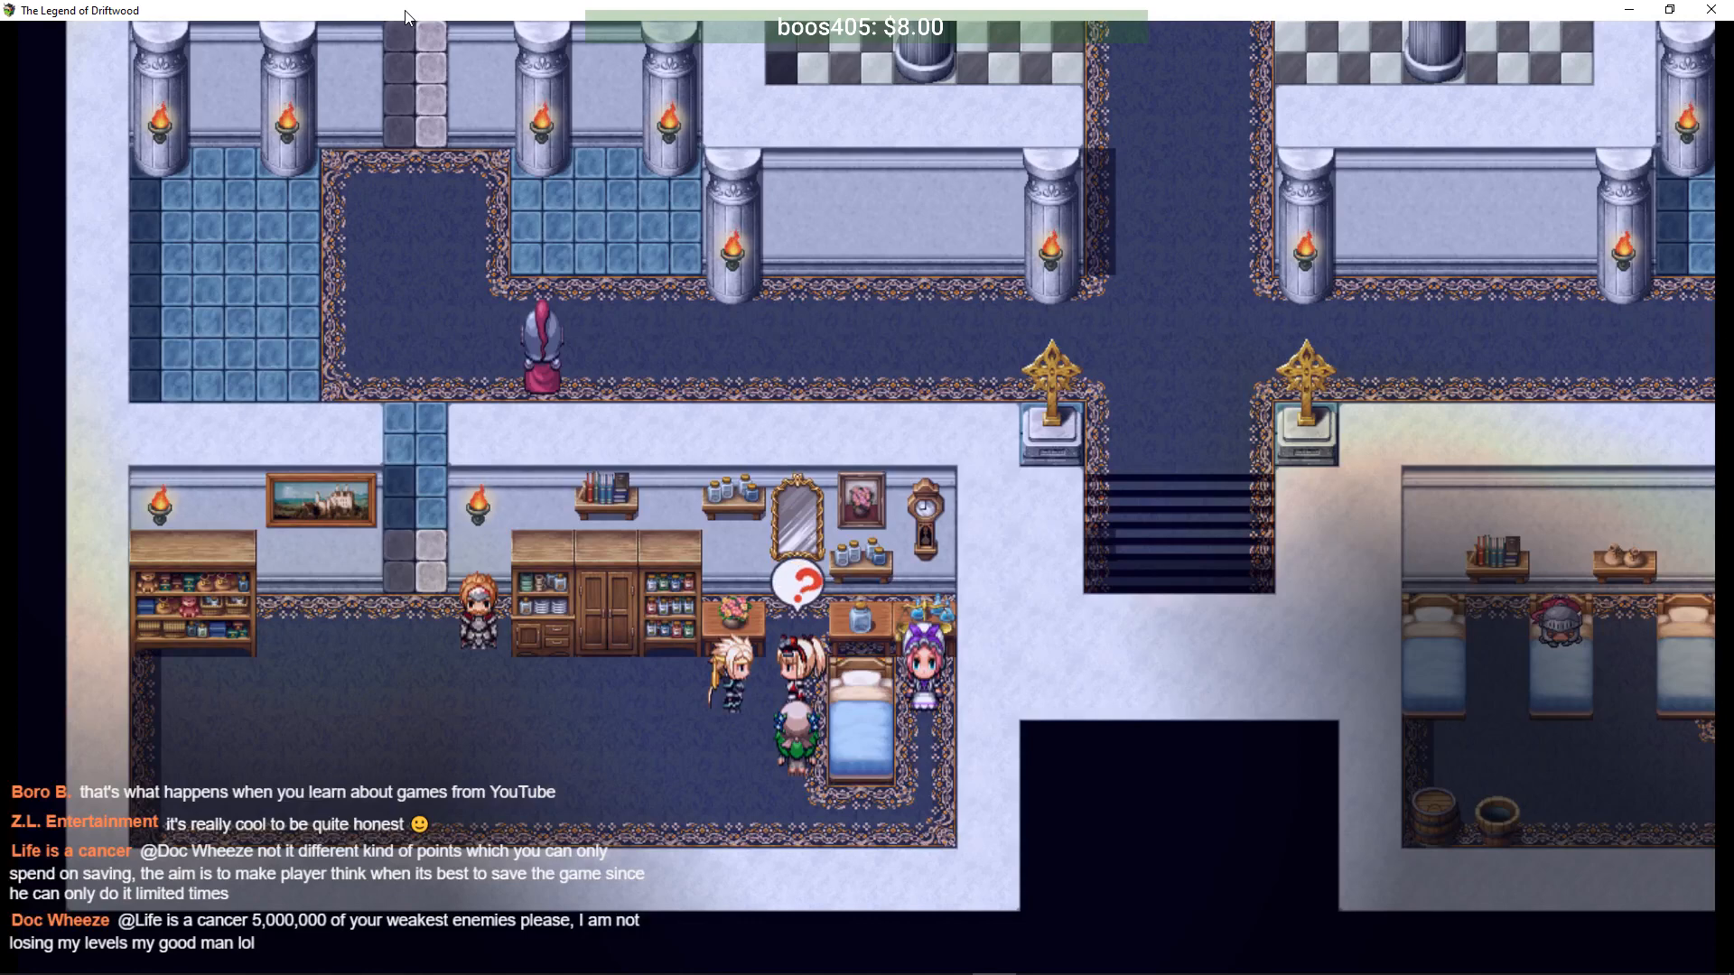
key(Return)
key(Return)
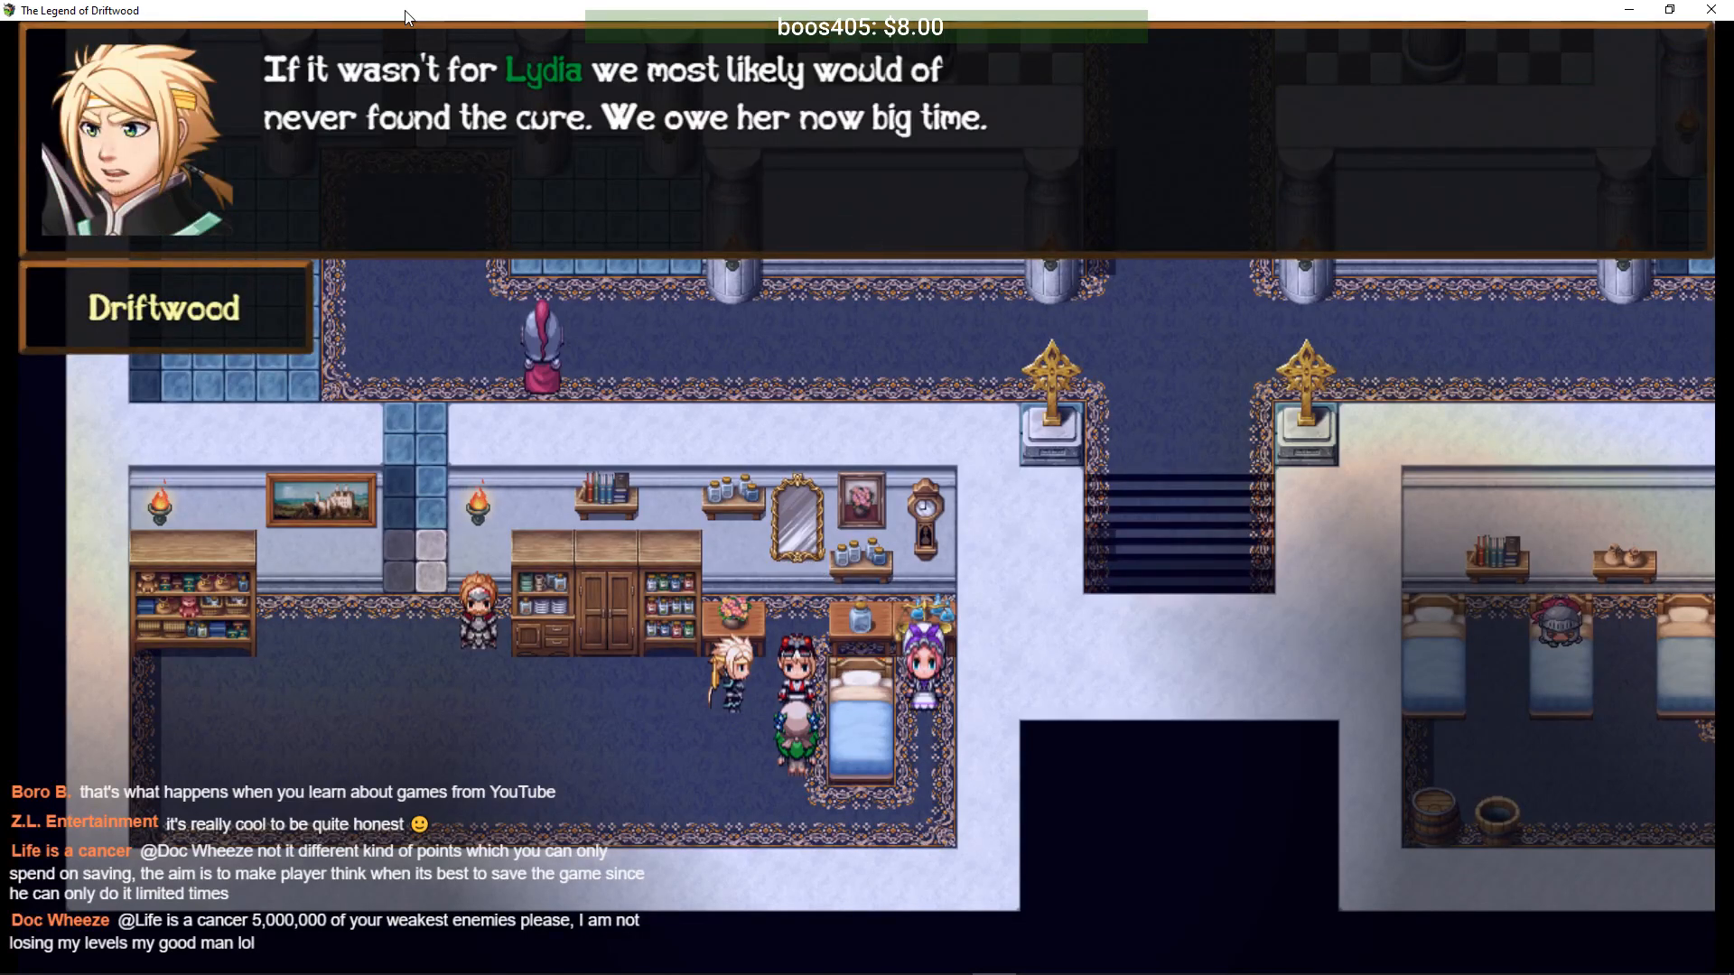
key(Return)
key(Return)
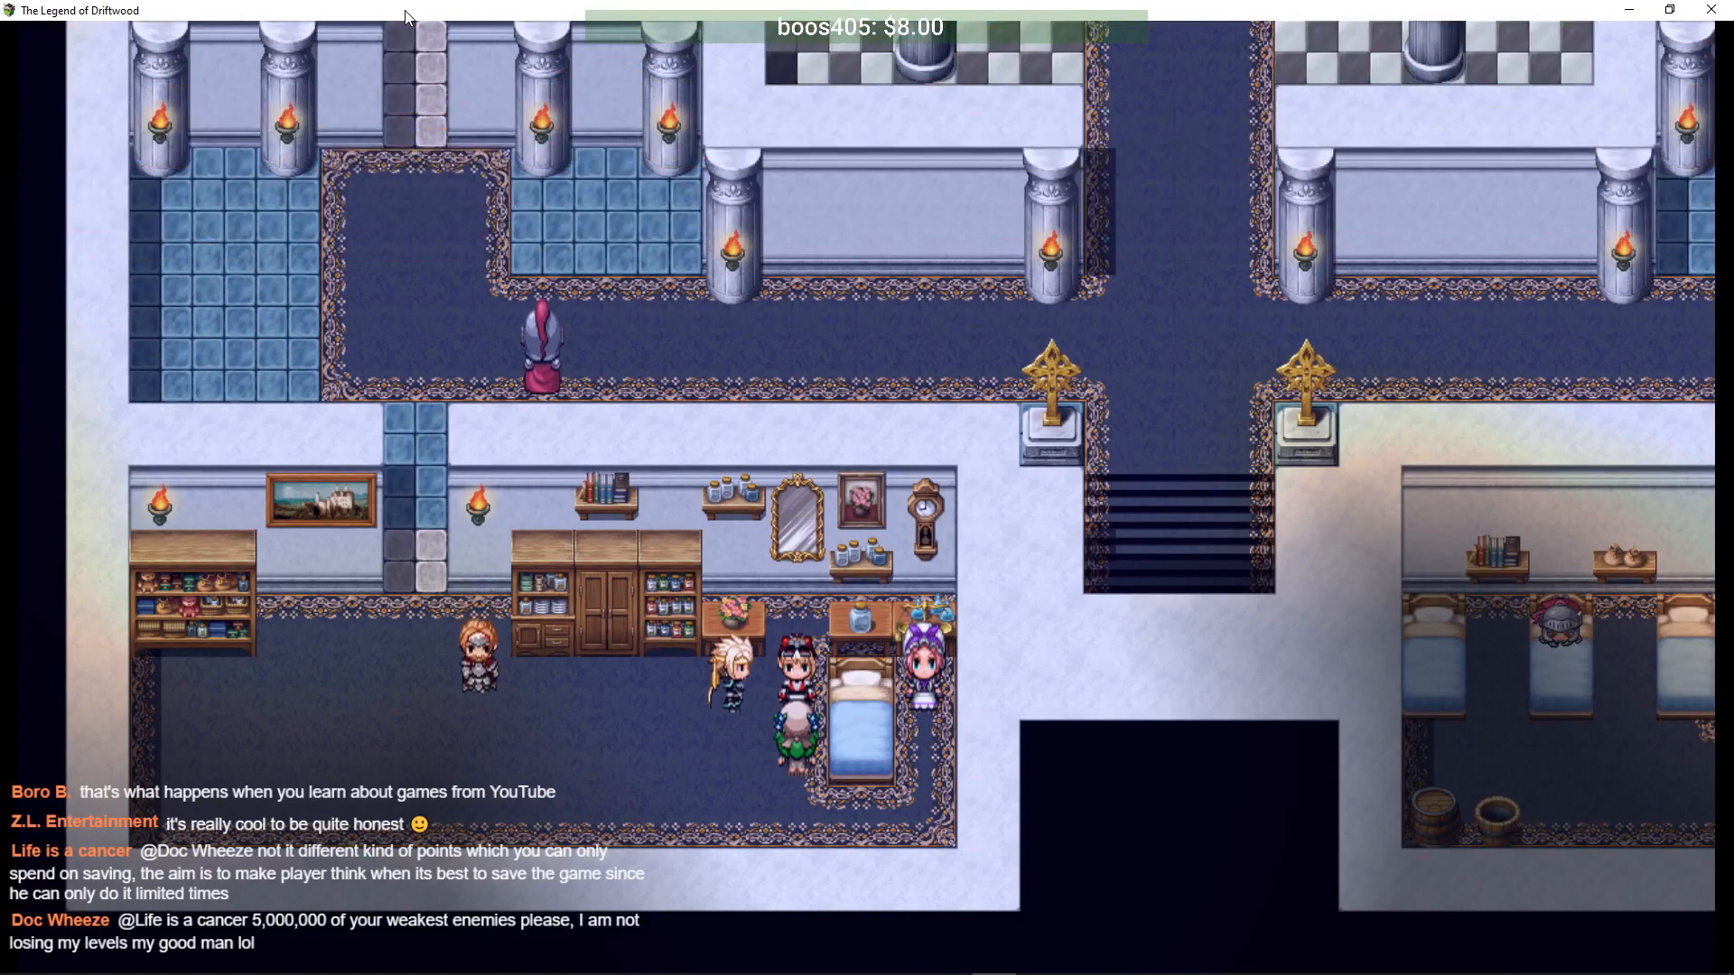
key(Return)
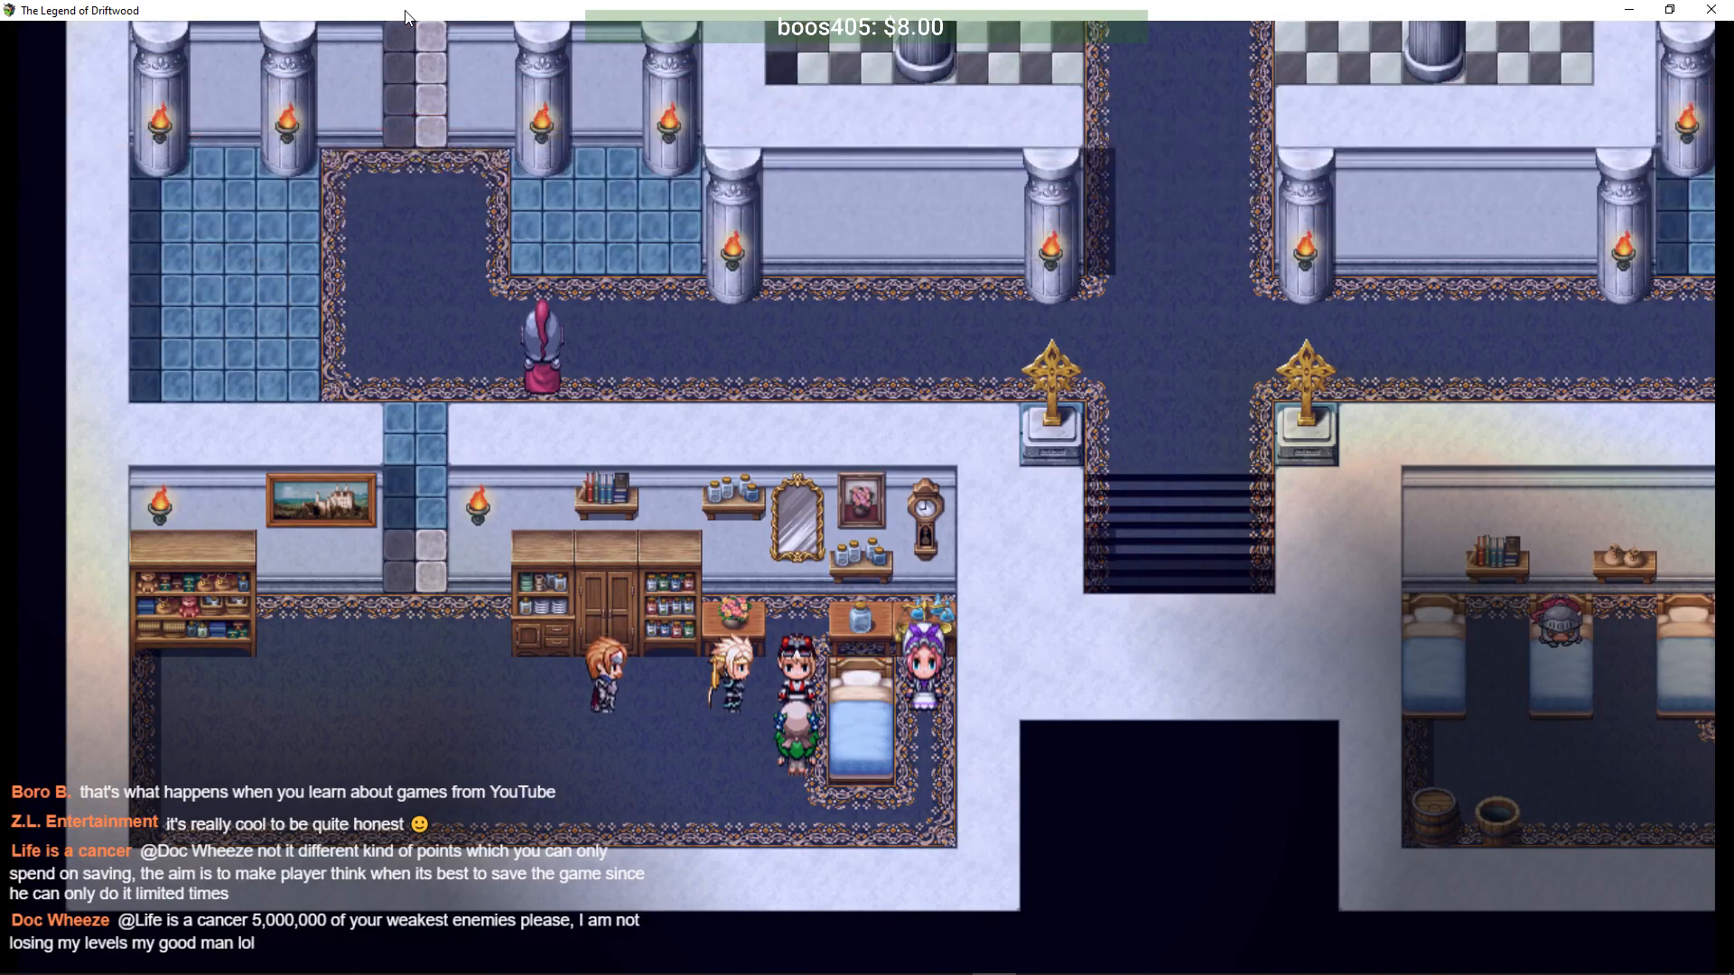
key(Return)
key(Return)
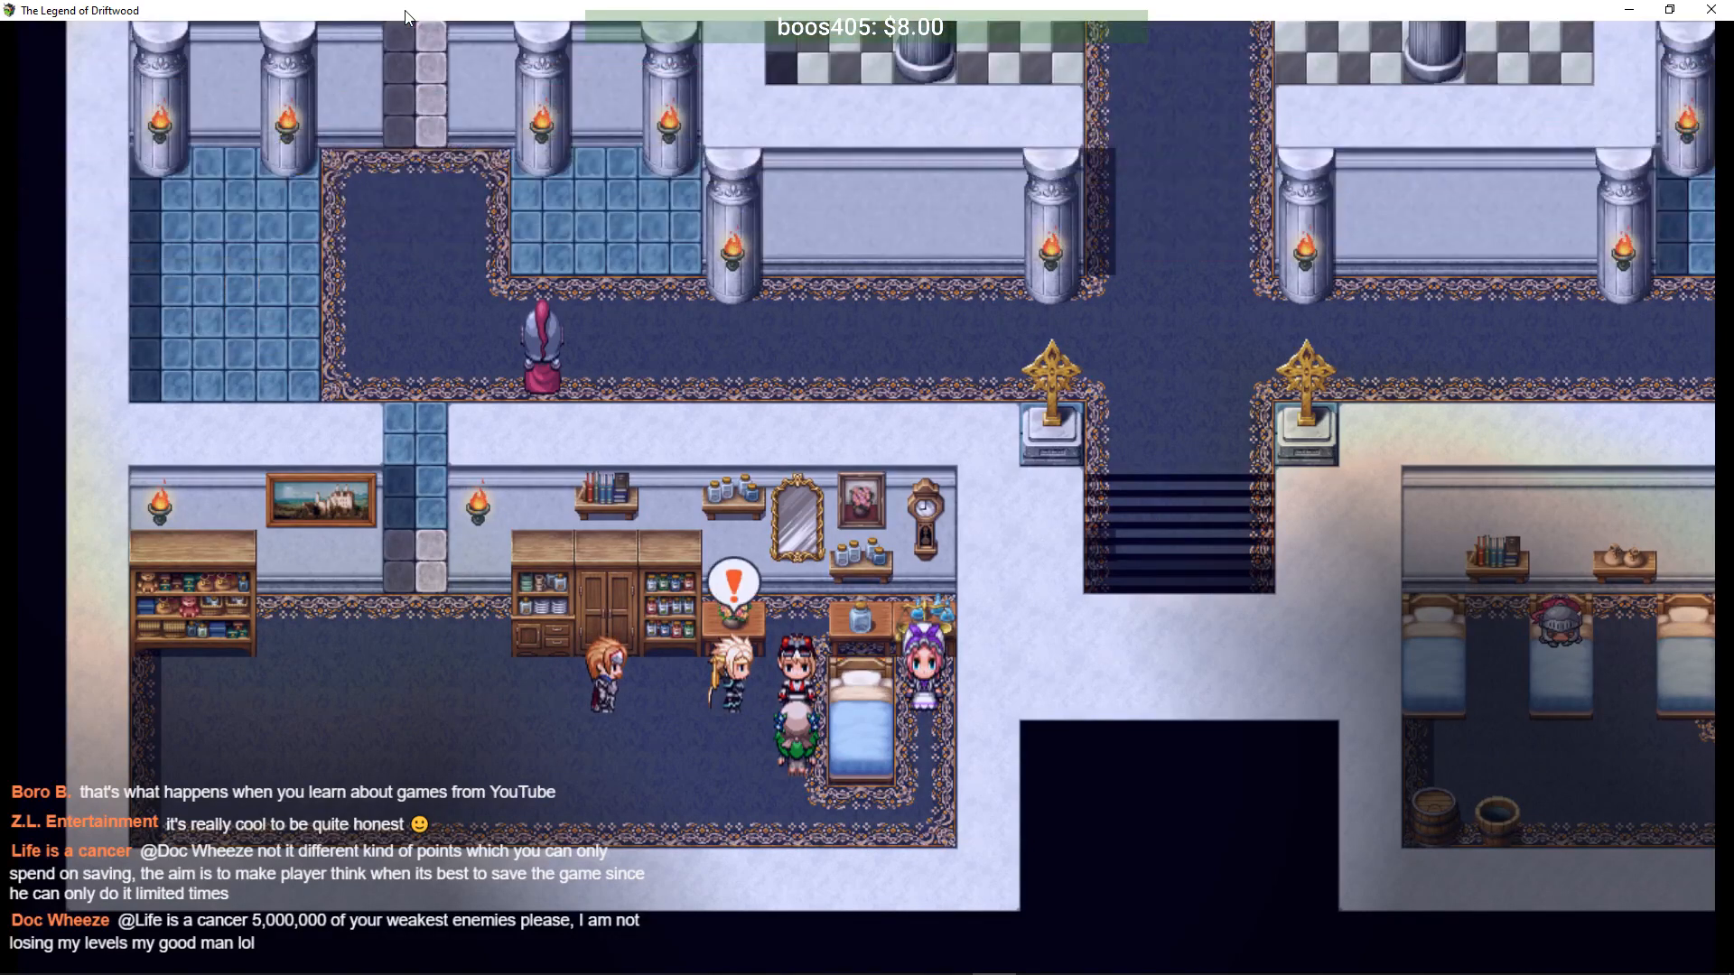
key(Return)
key(Return)
- Finish the infirmary scene and advance Lord Mikaal's throne-room dialogue promising the Airship
key(Return)
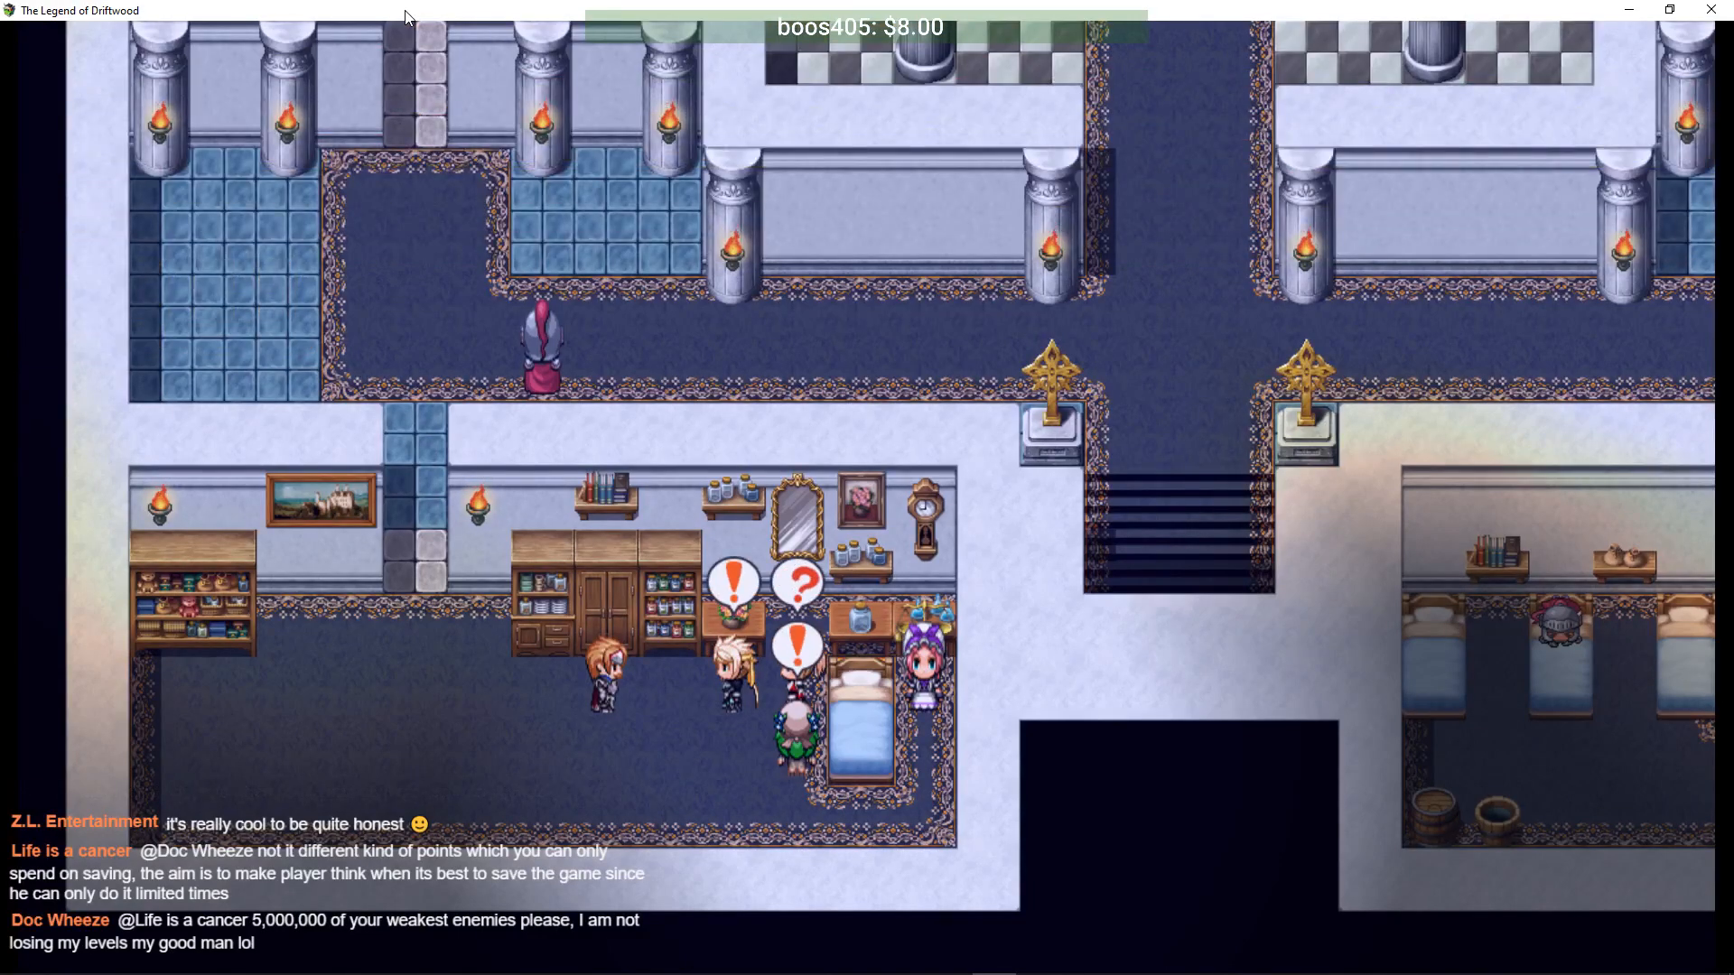
key(Return)
key(Return)
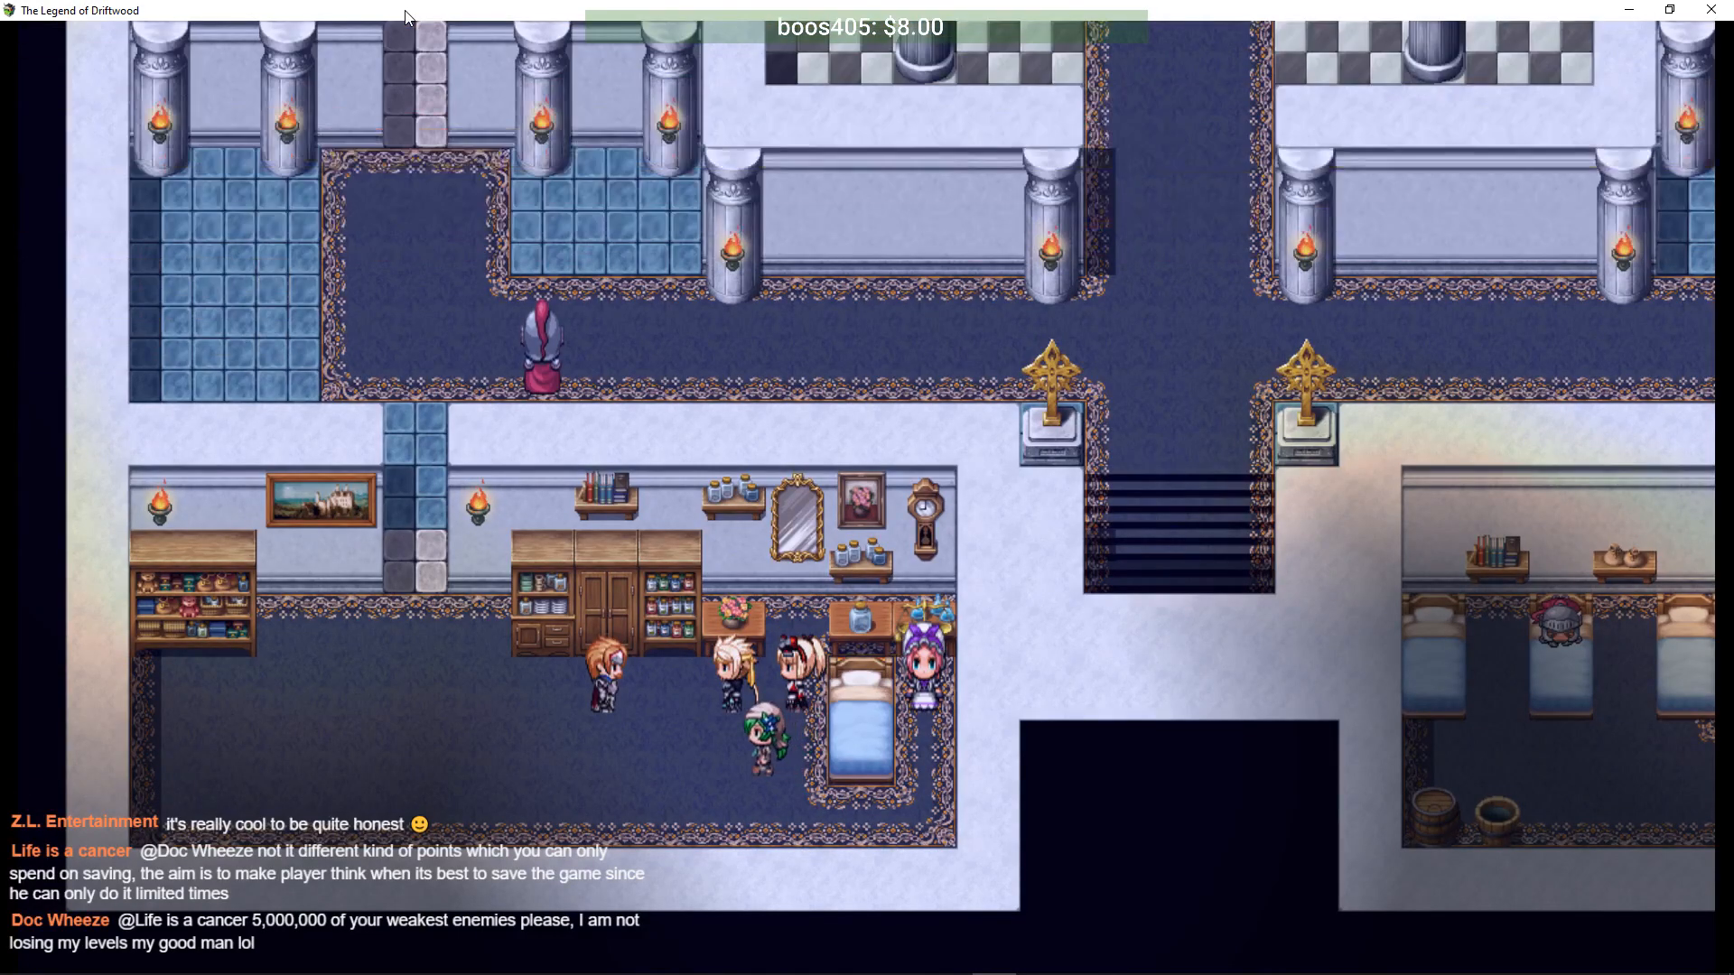
key(Return)
key(Return)
key(Return)
key(Return)
key(Return)
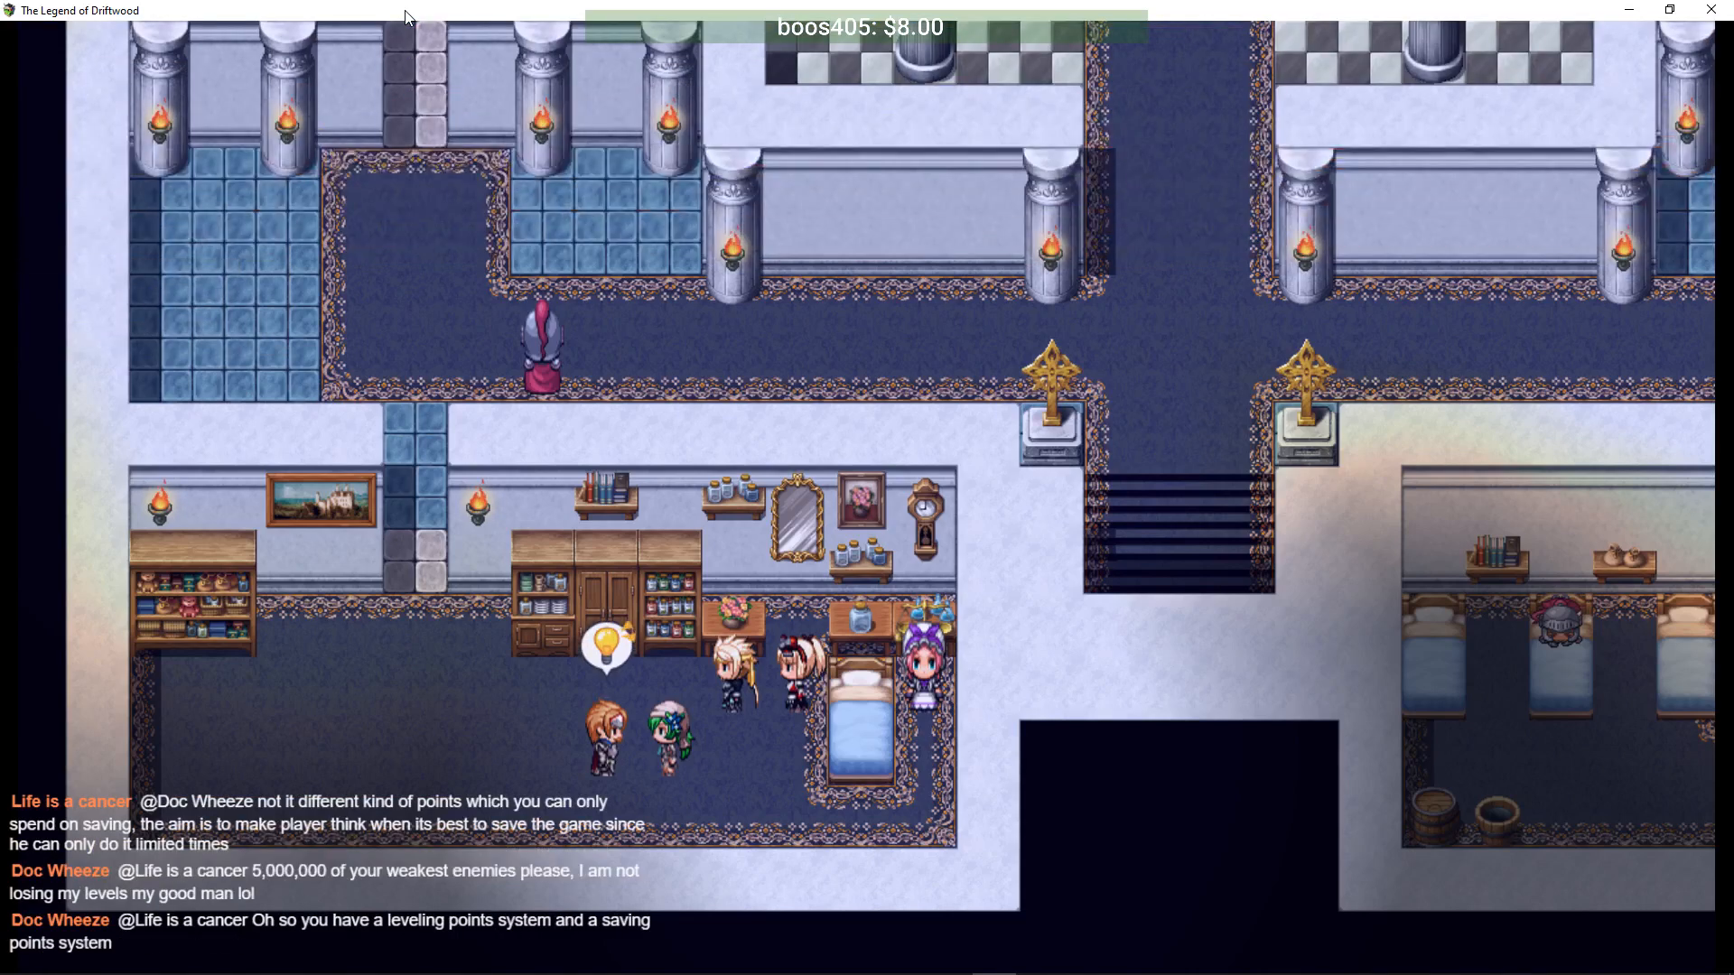
key(Return)
key(Return)
key(Return)
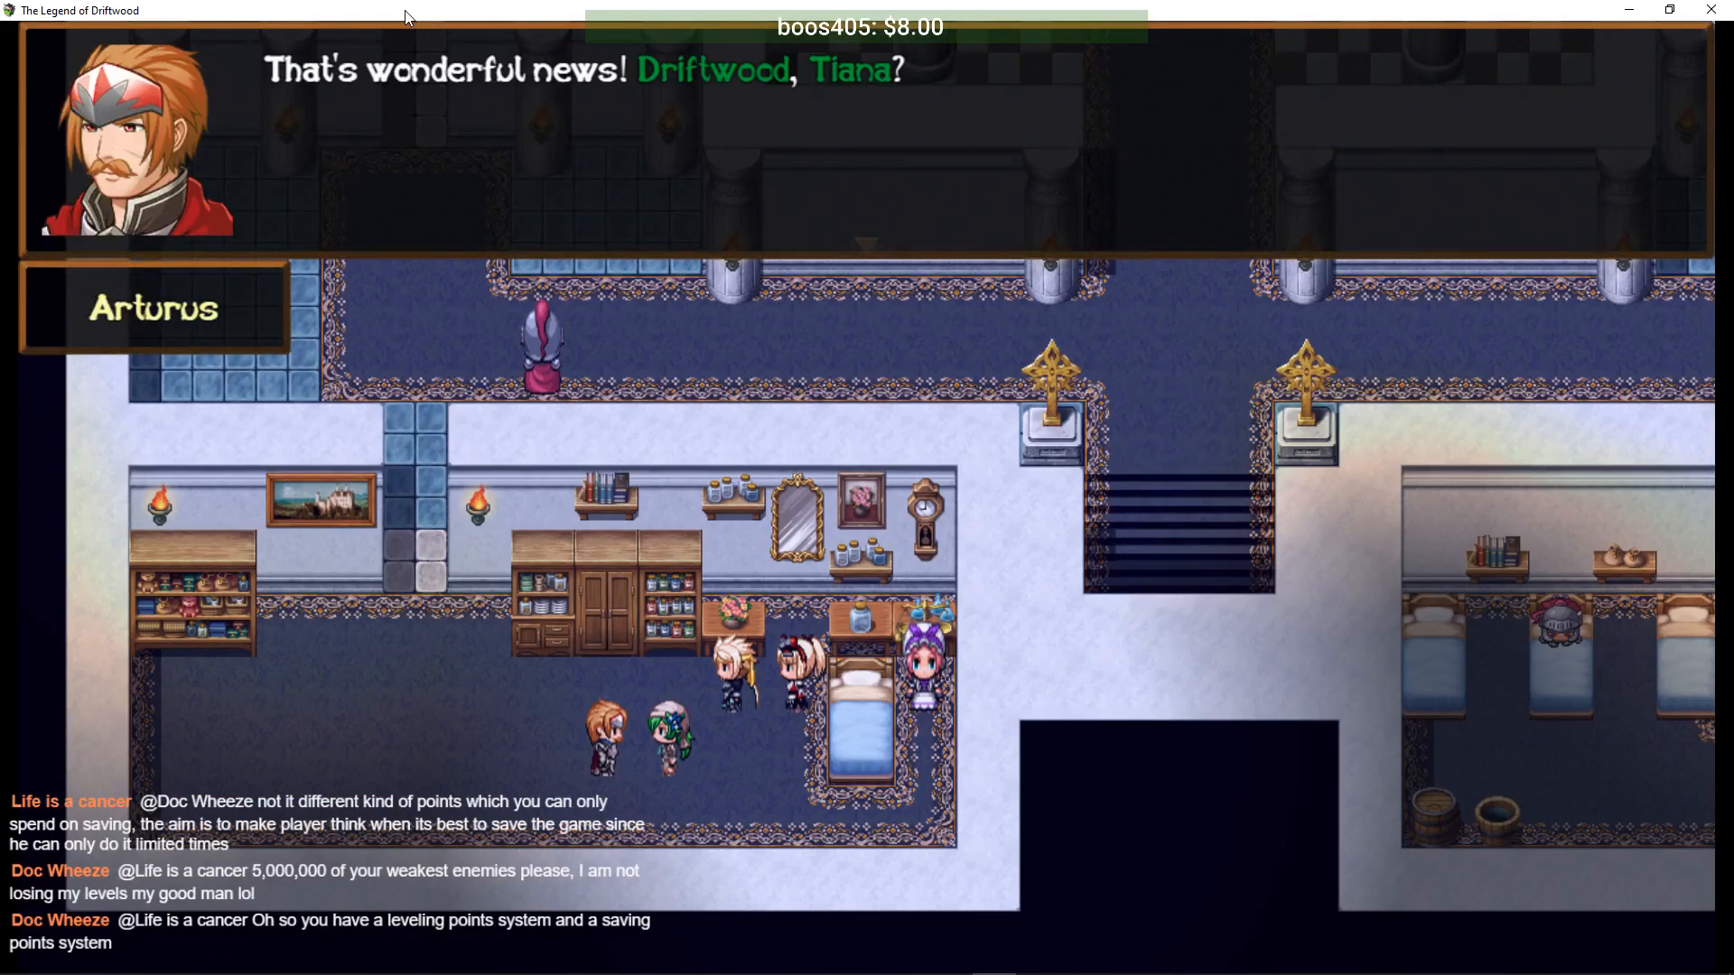
key(Return)
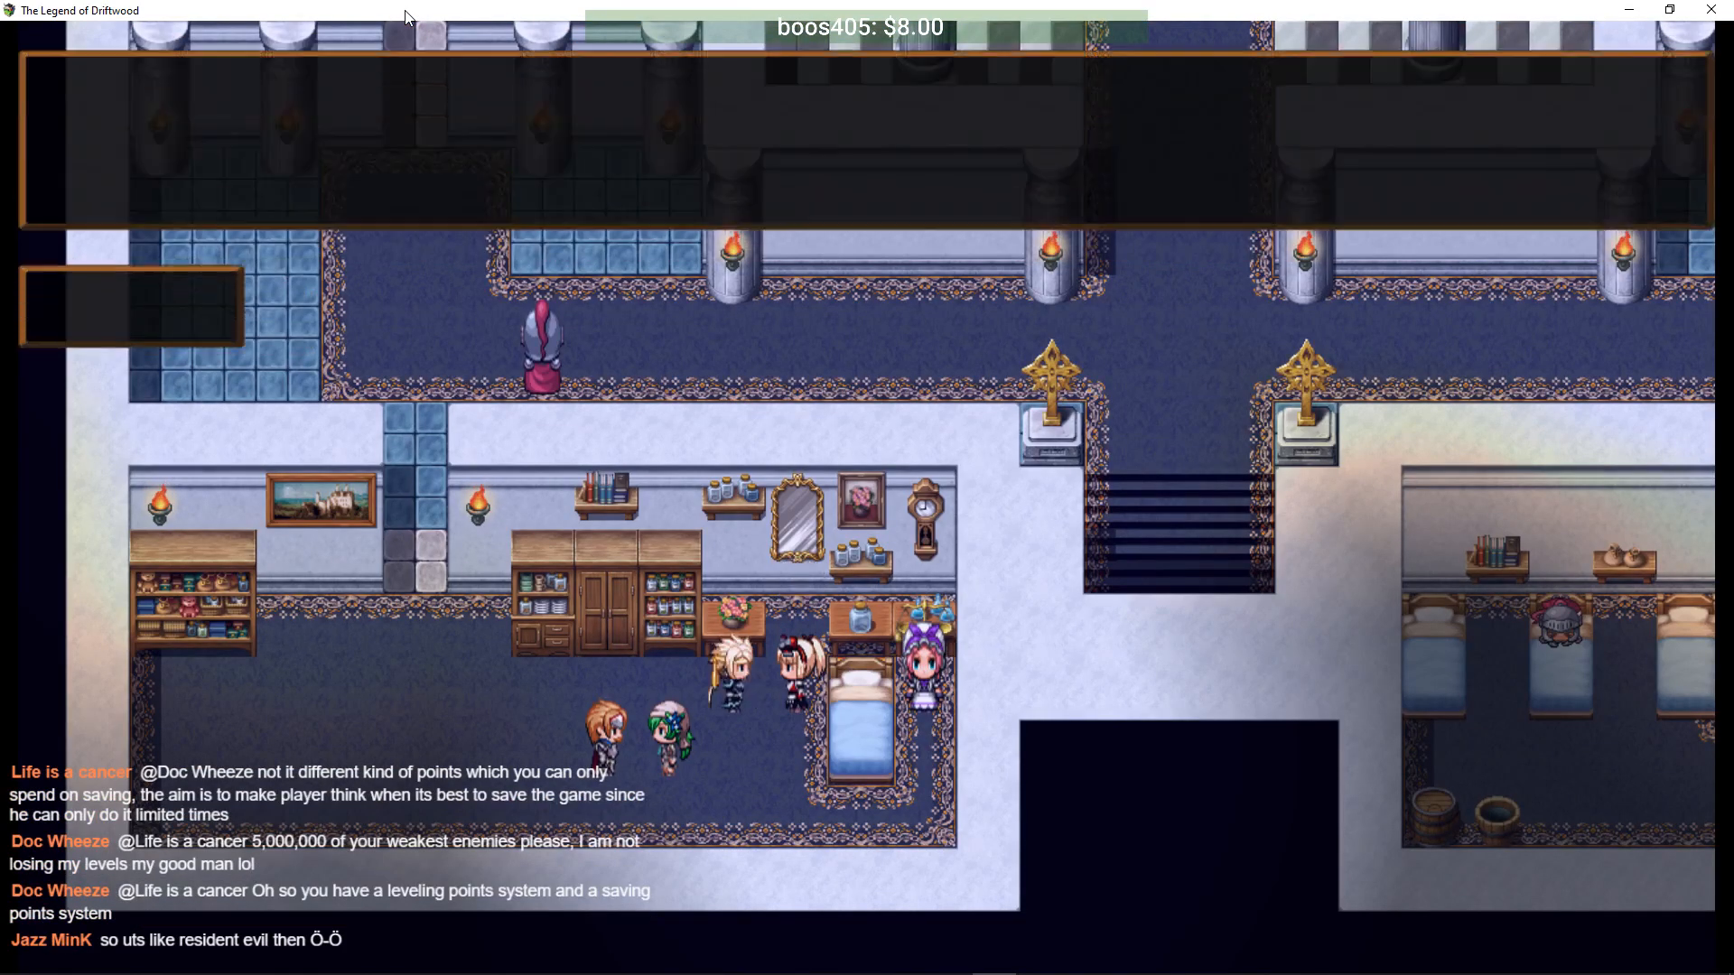
key(Return)
key(Return)
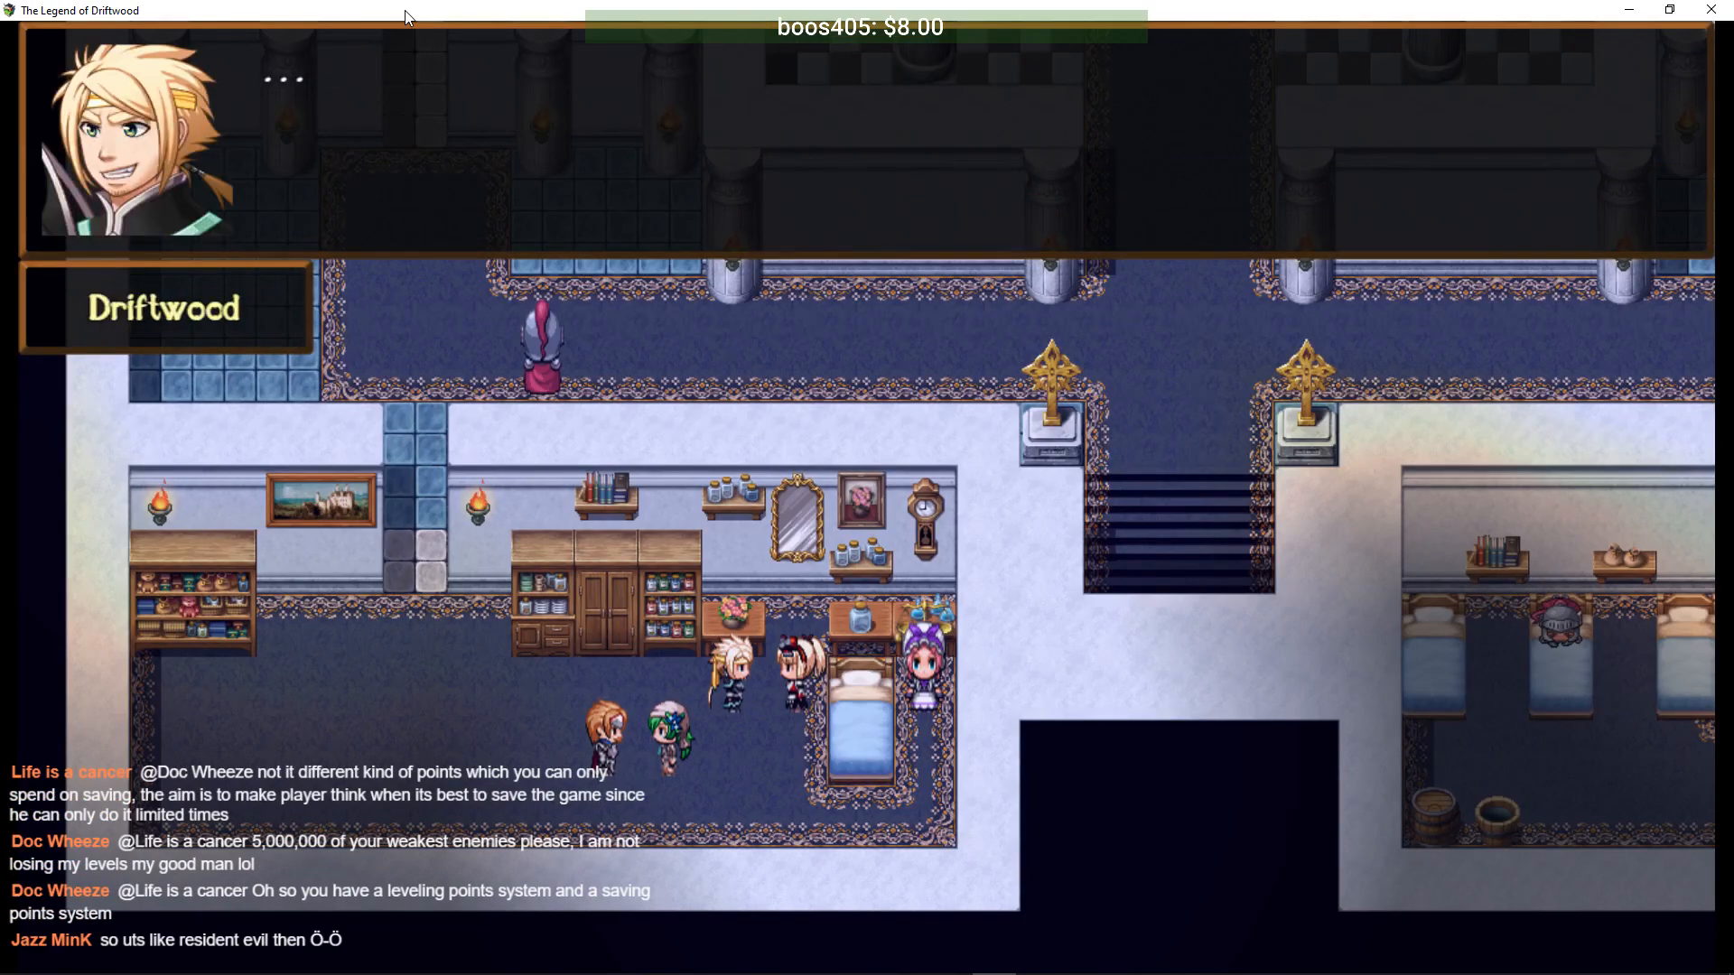
key(Return)
key(Return)
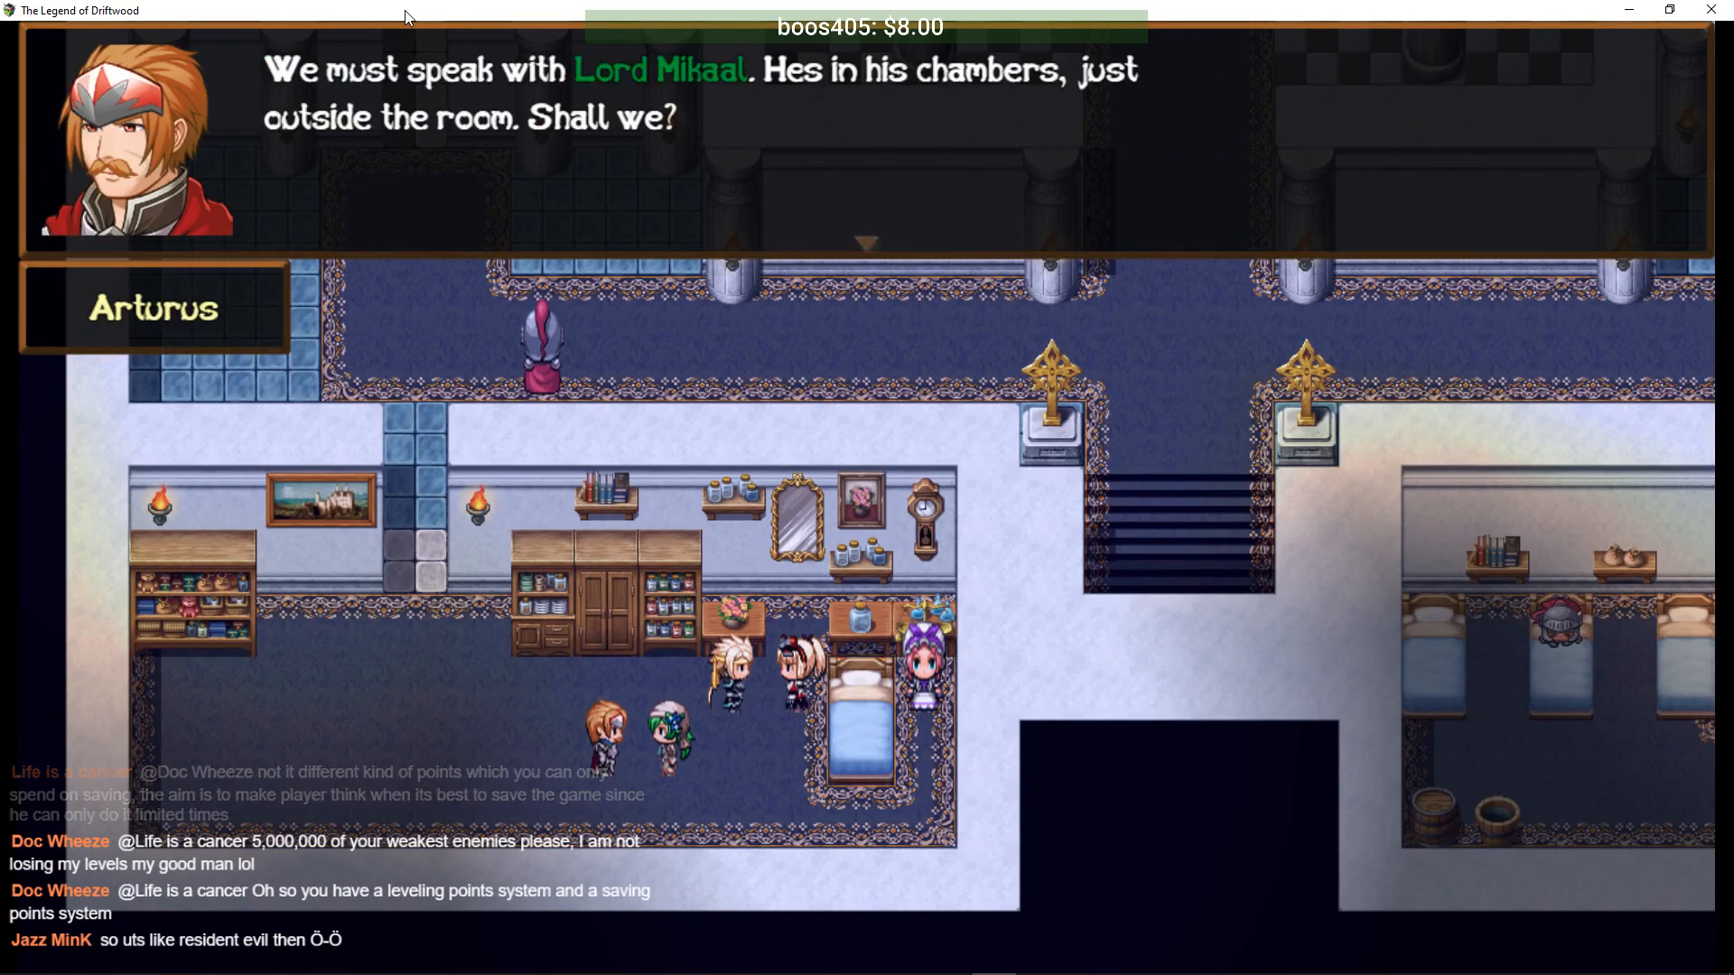
key(Return)
key(Return)
key(Return)
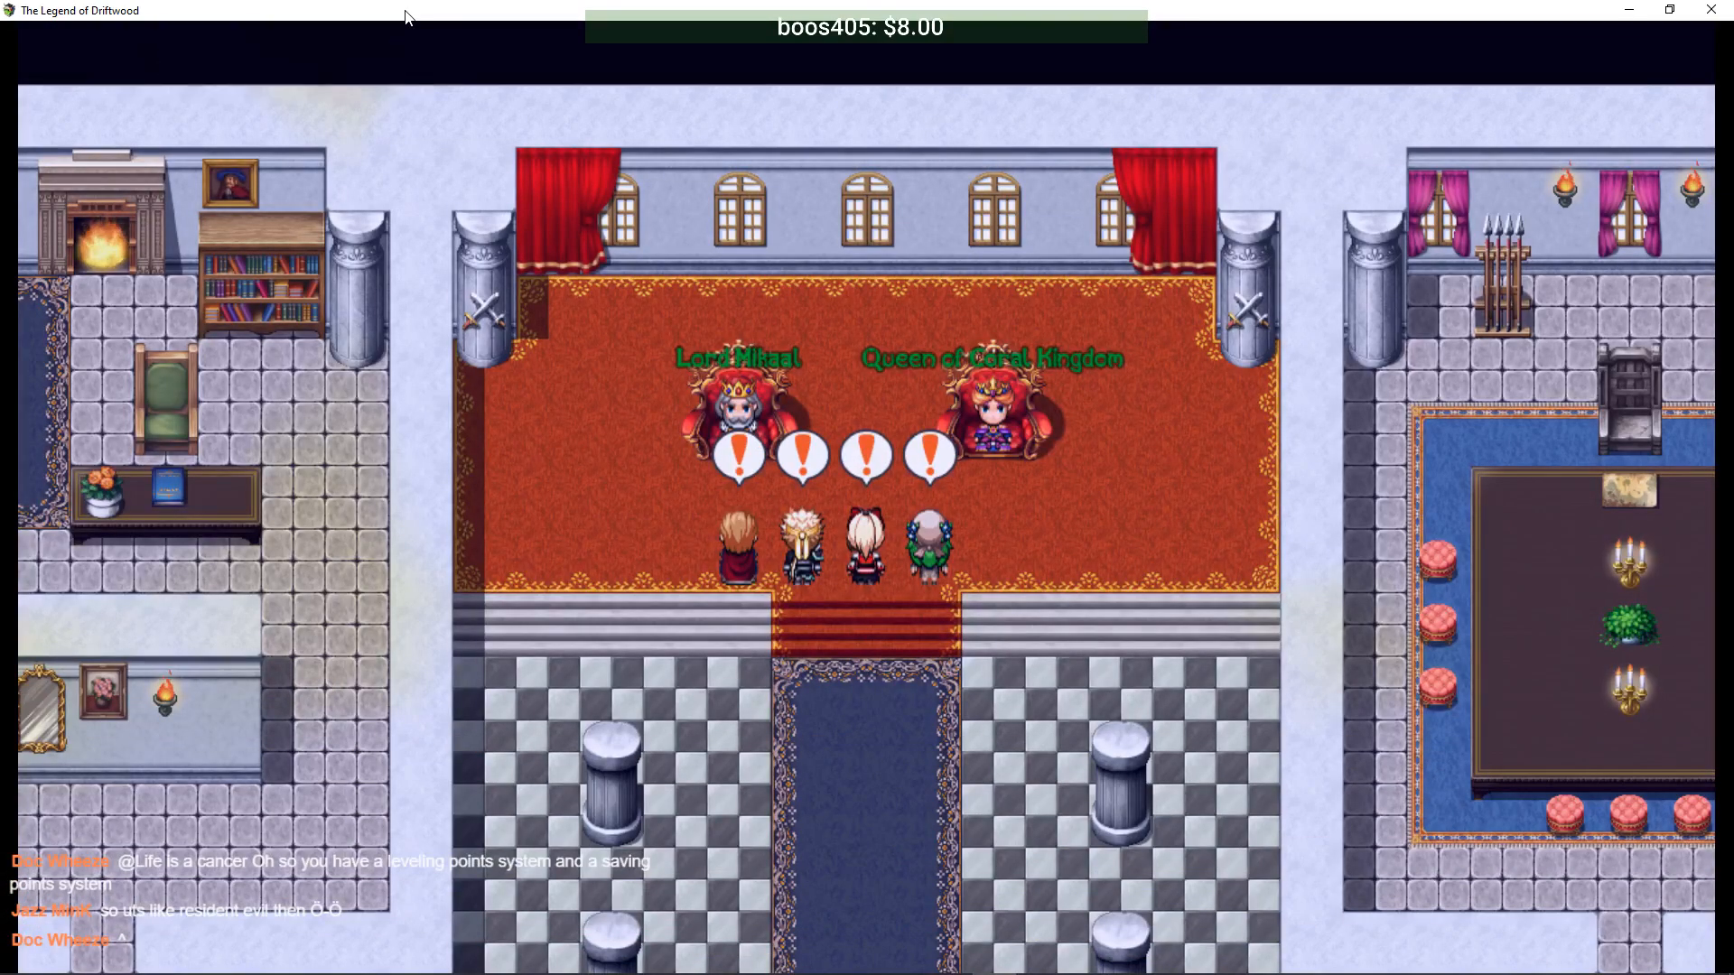
key(Return)
key(Return)
key(Return)
key(Return)
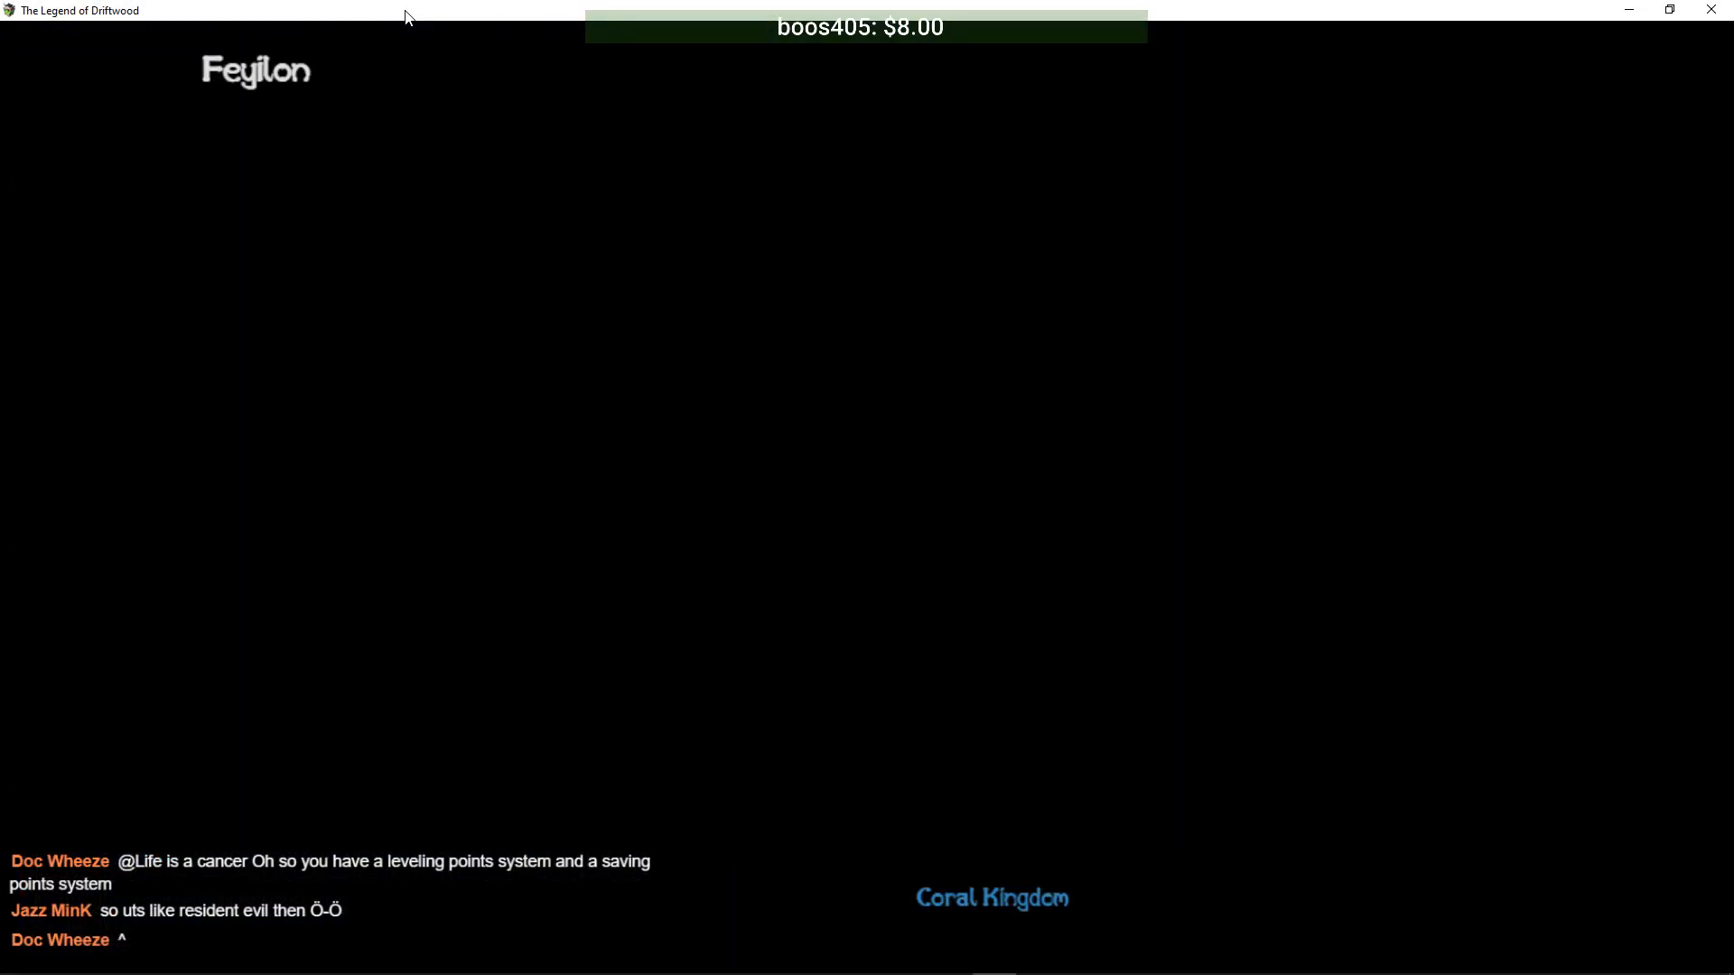
- Board the boat and sail south along the coast past Coral Kingdom
key(Up)
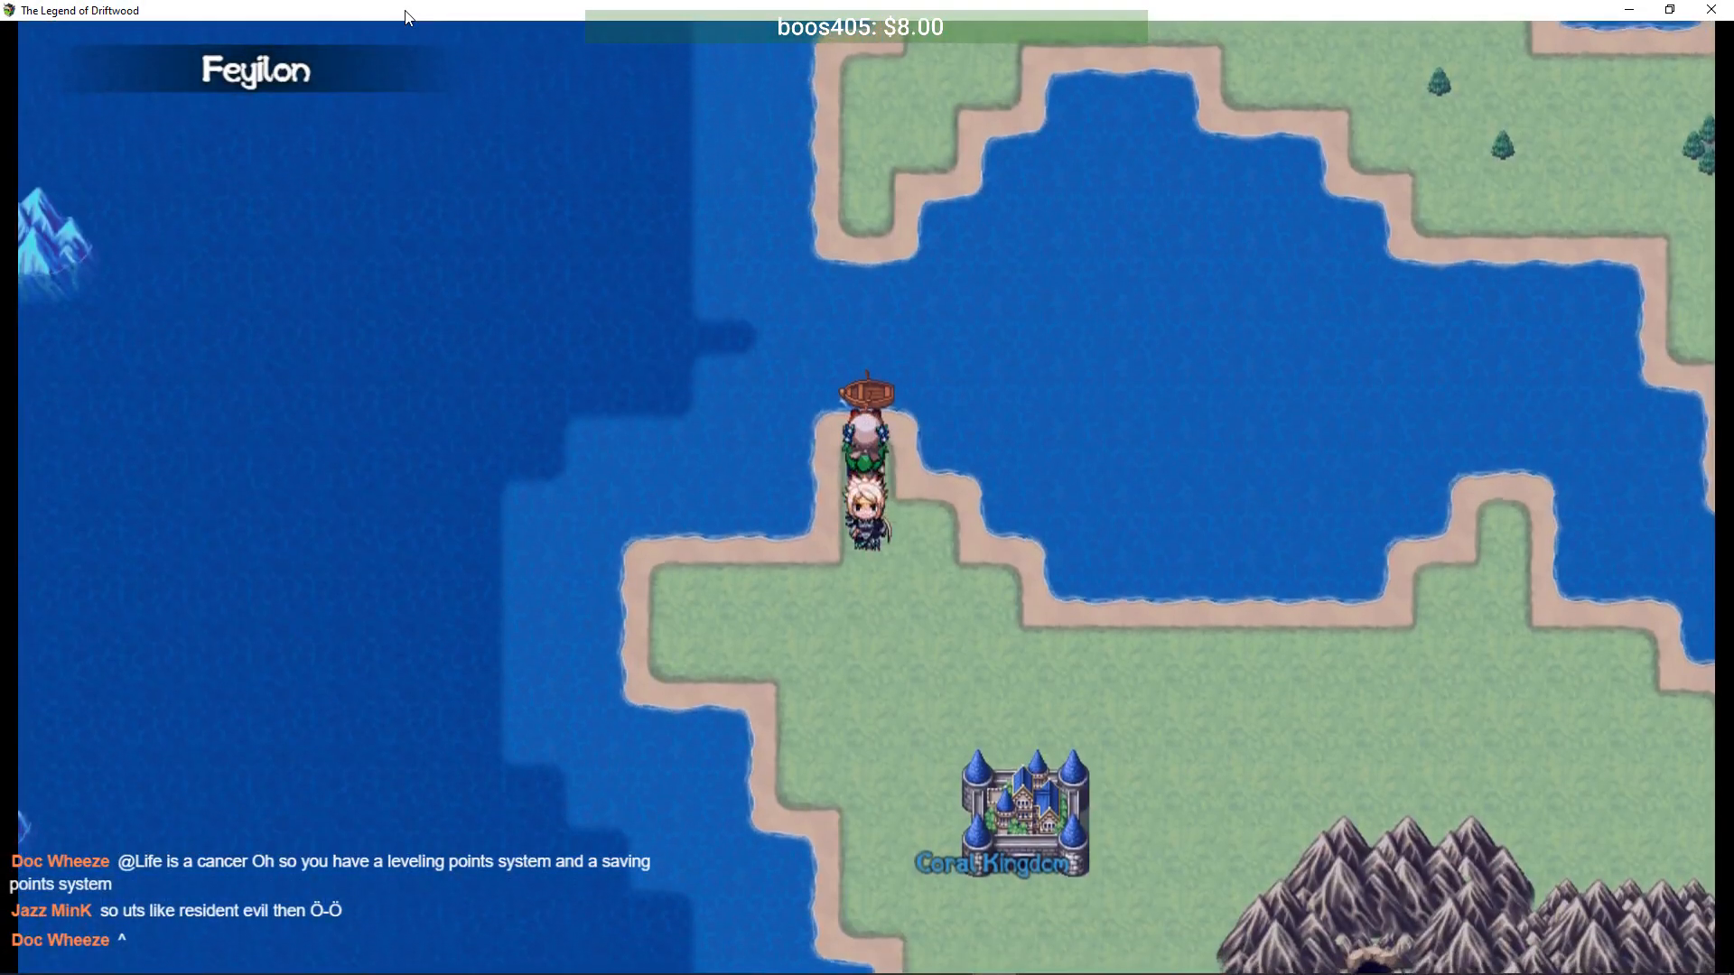
key(Right)
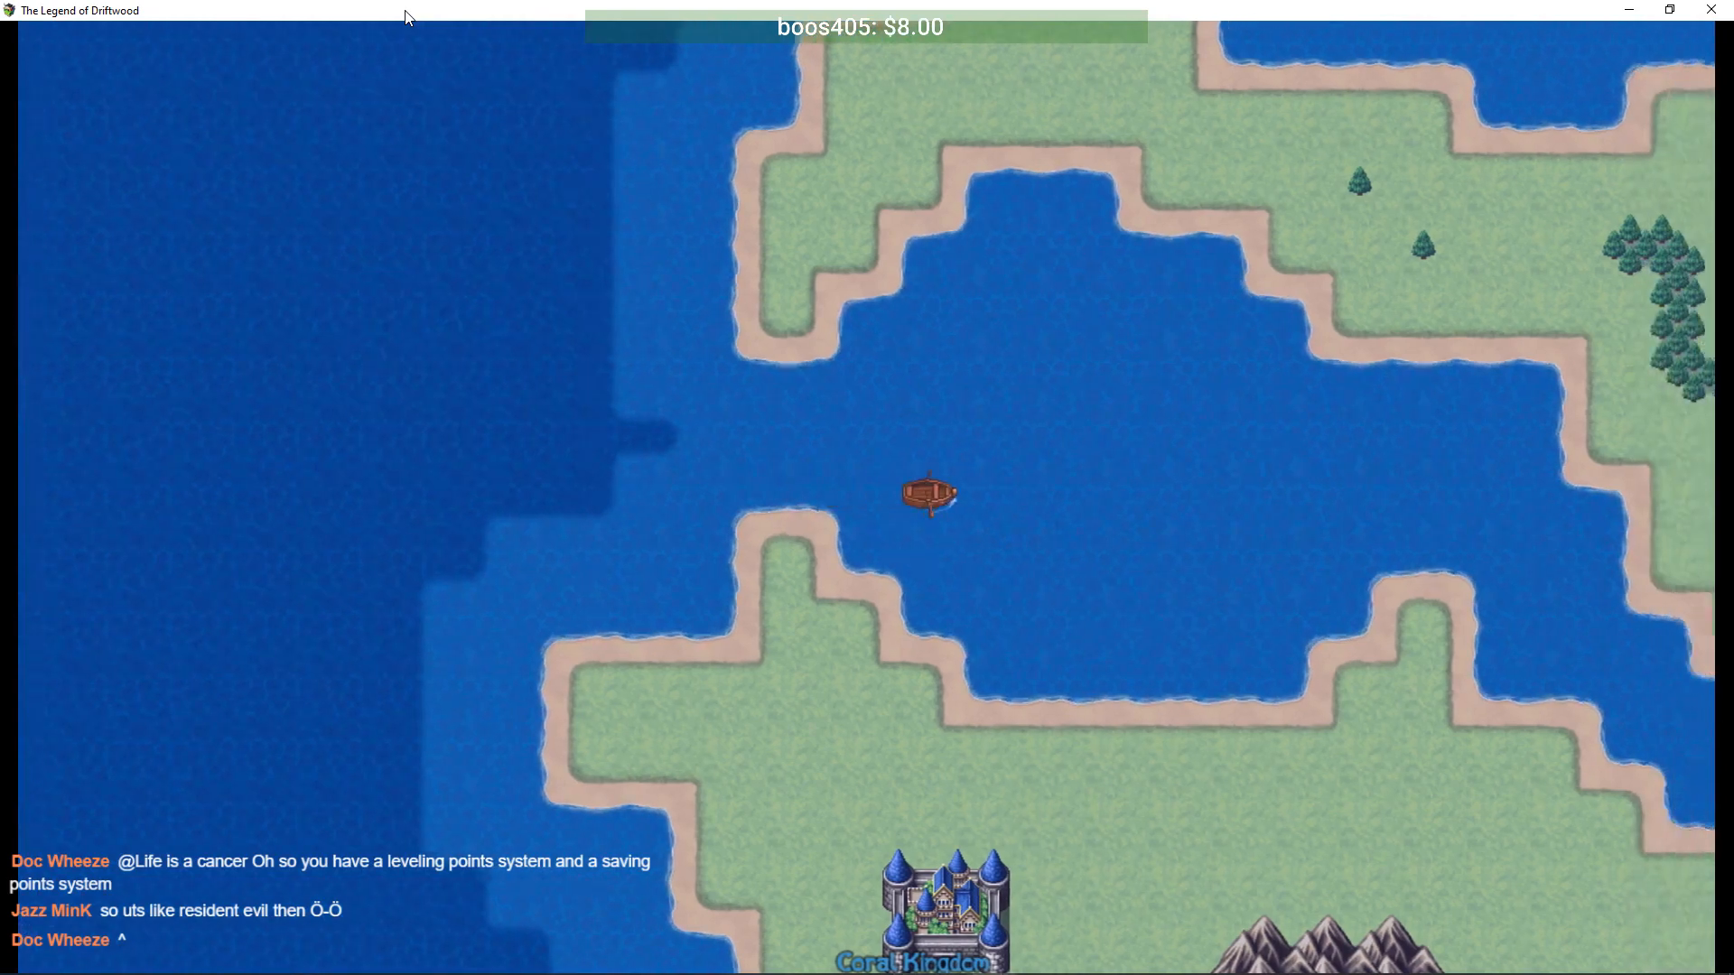
key(Left)
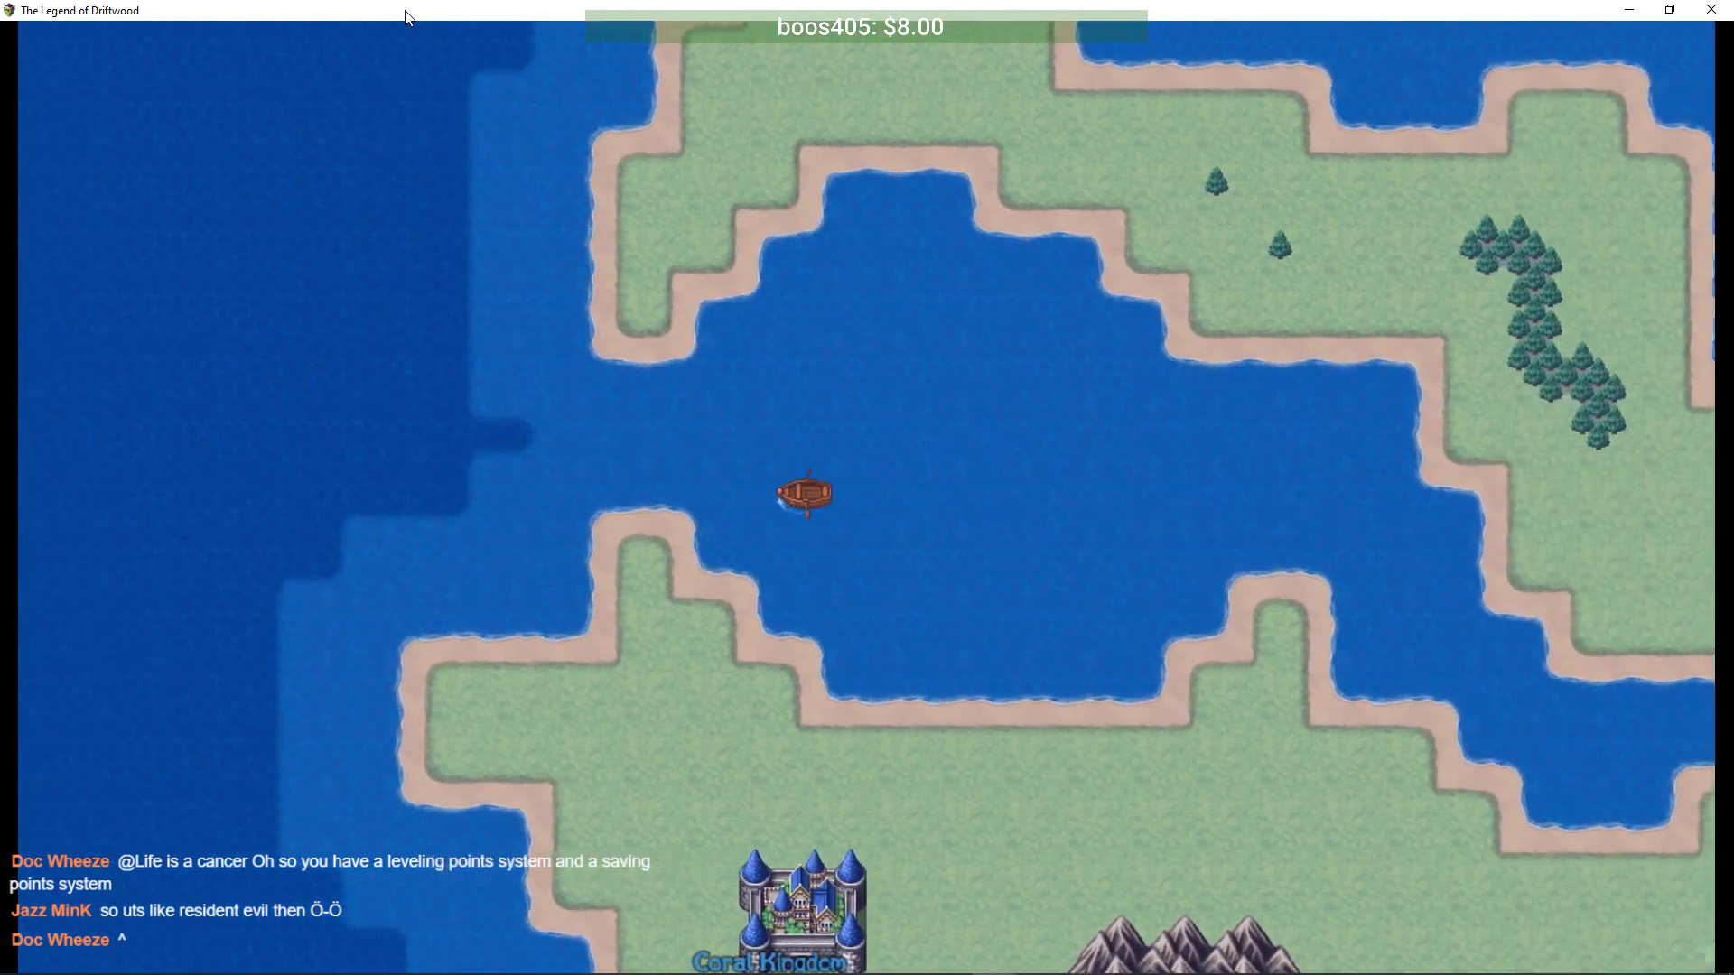
key(Down)
key(Left)
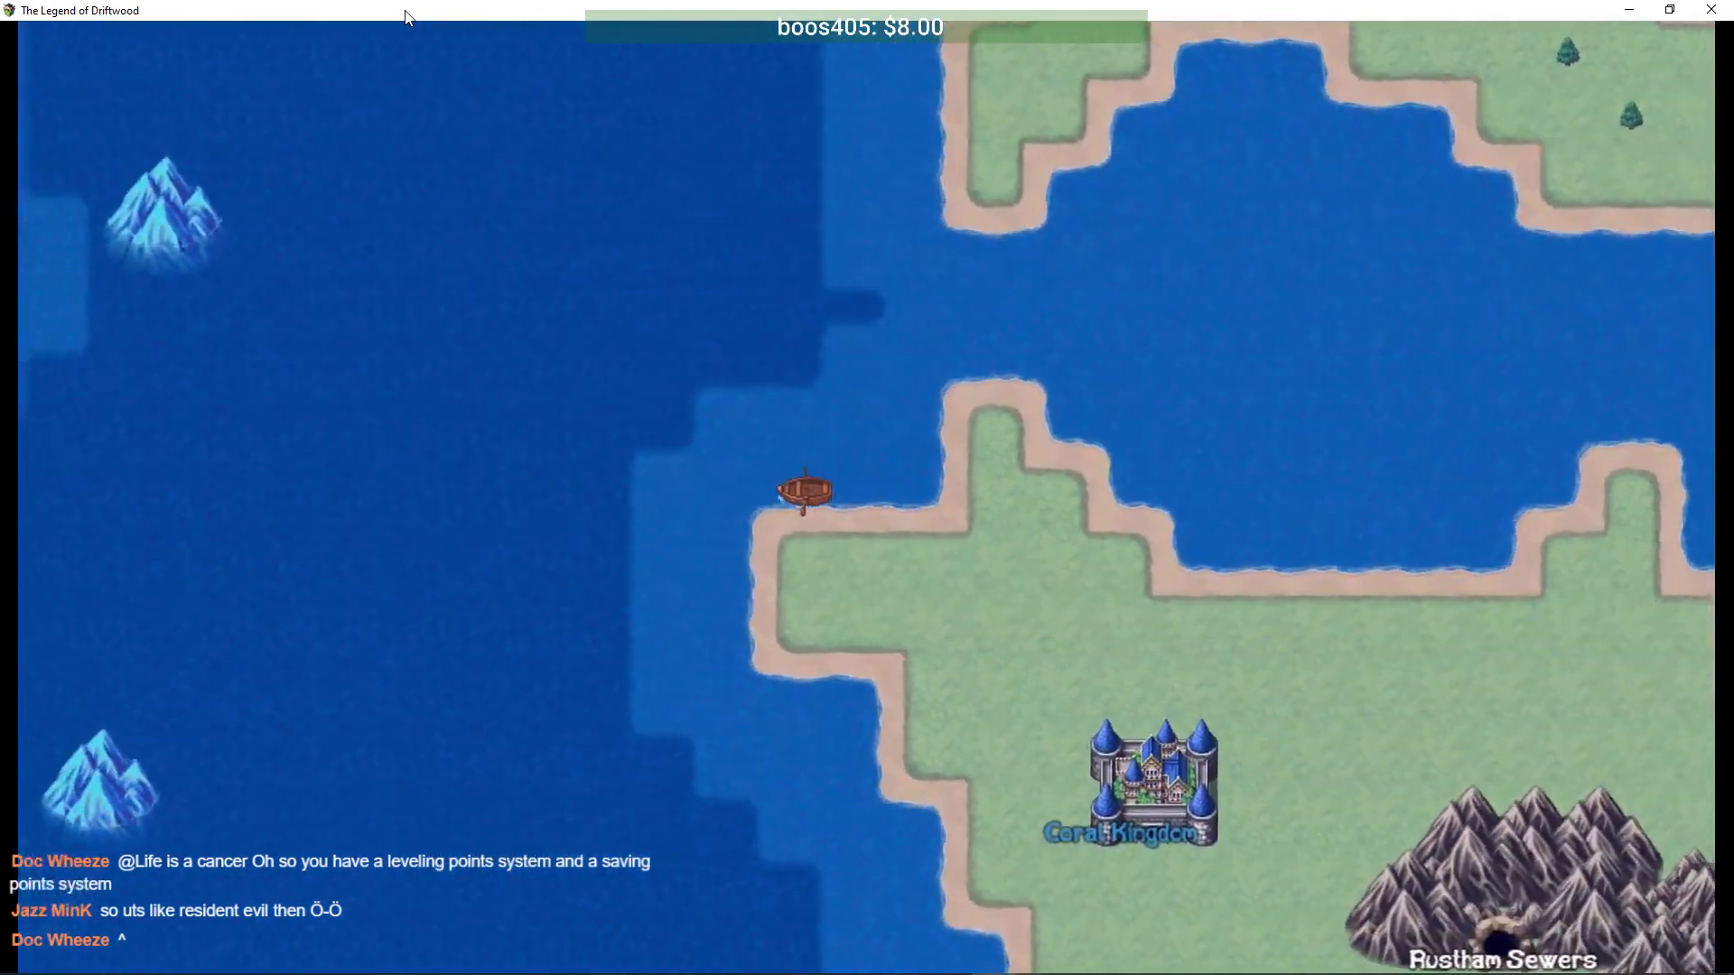
key(Down)
key(Right)
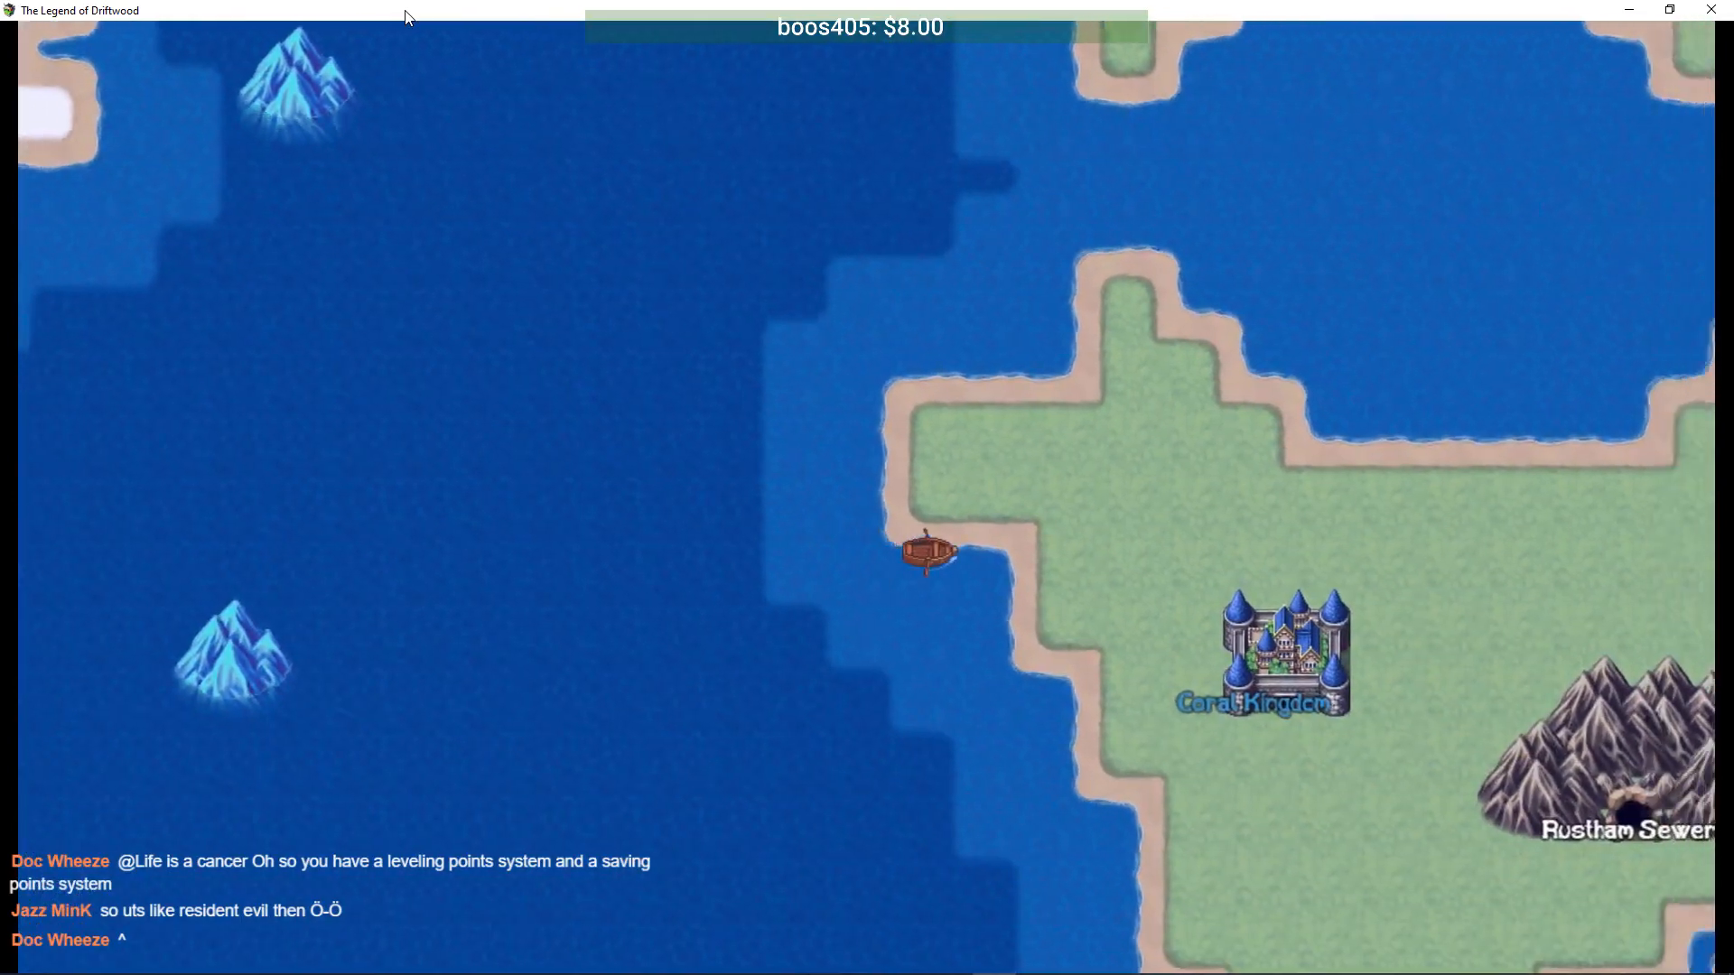
key(Down)
key(Down)
key(Right)
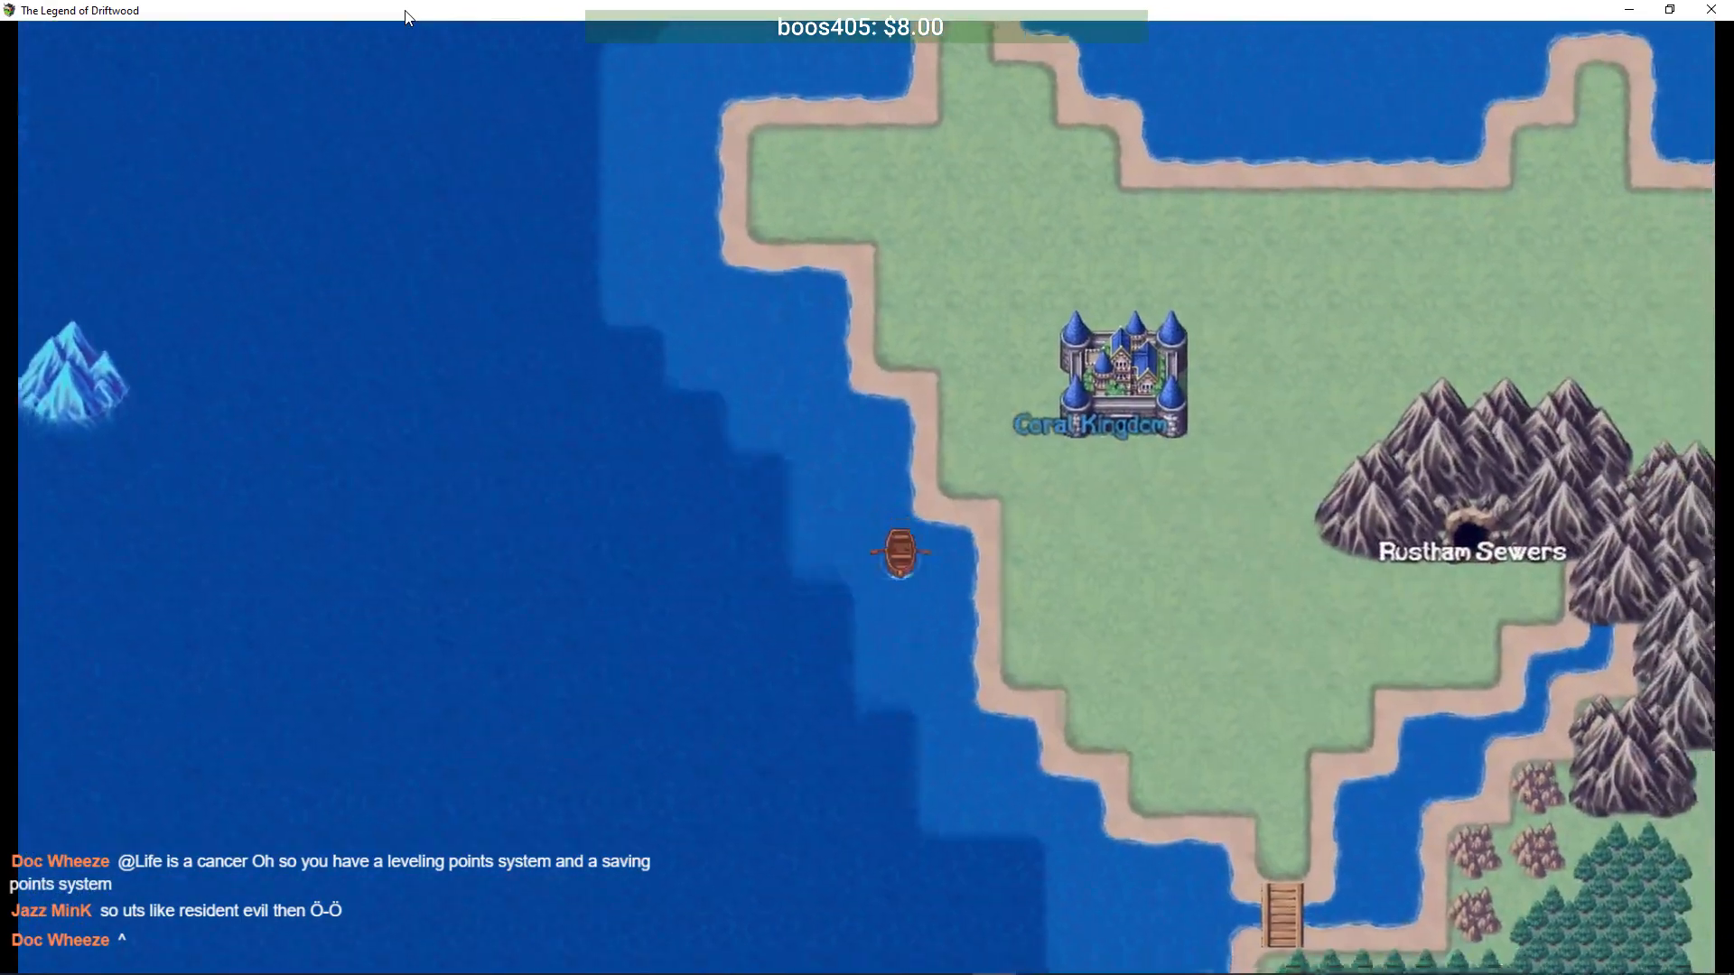
key(Down)
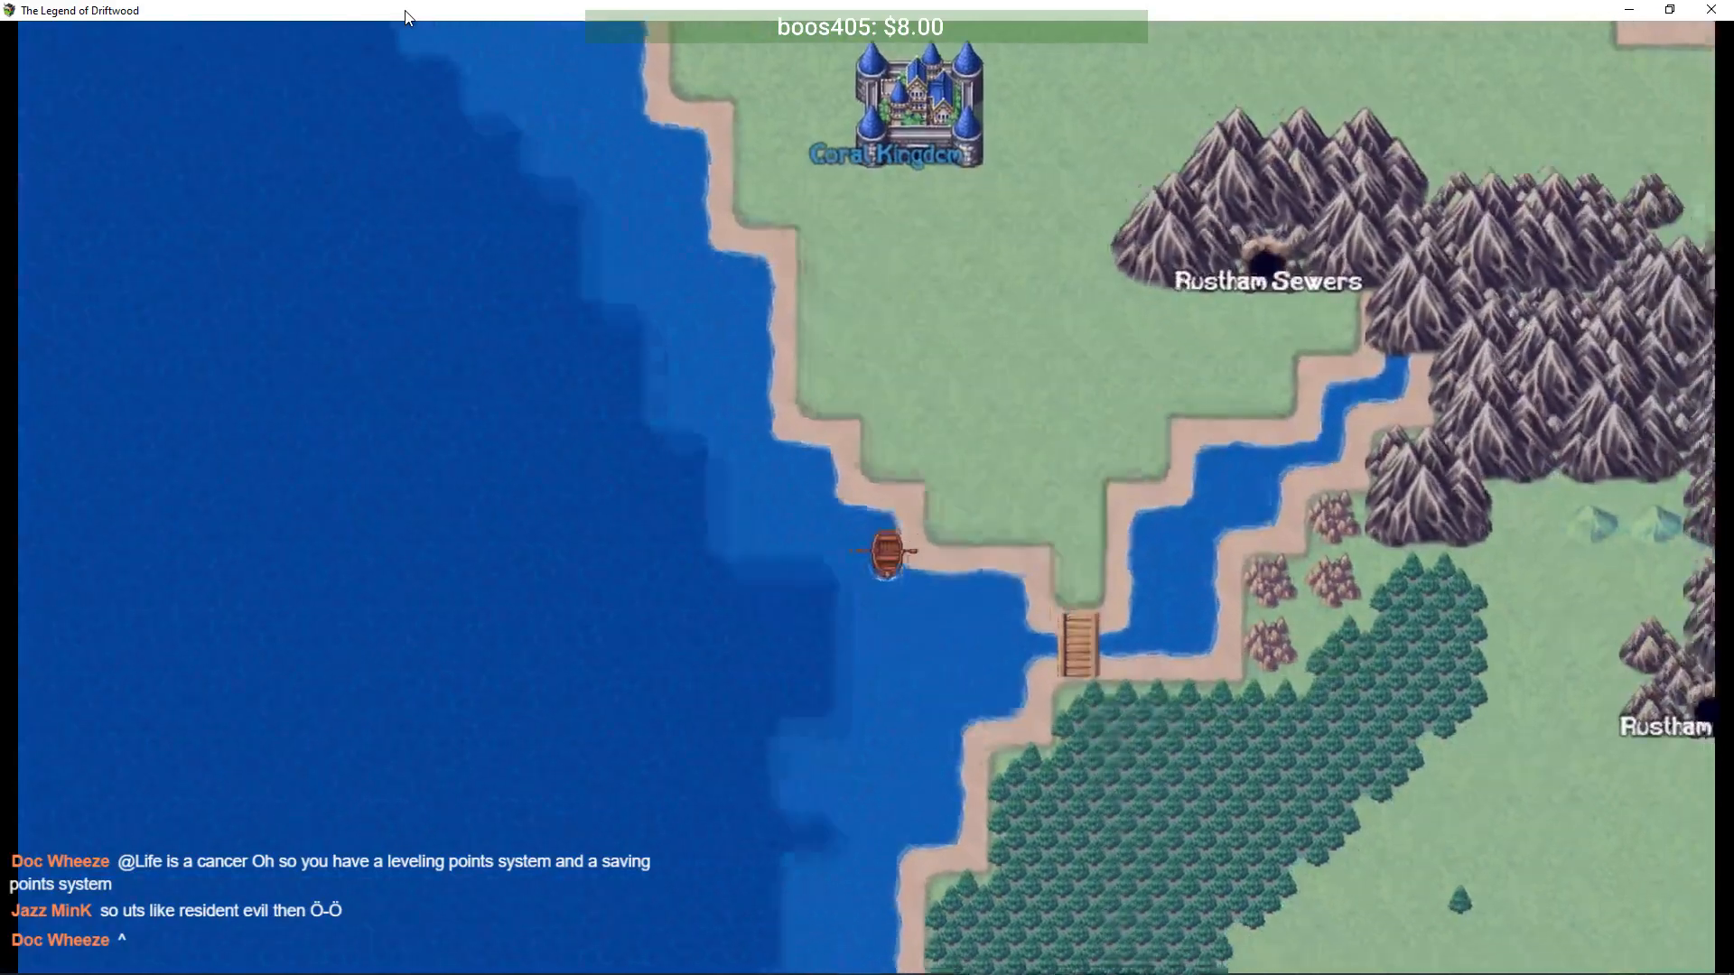
key(Down)
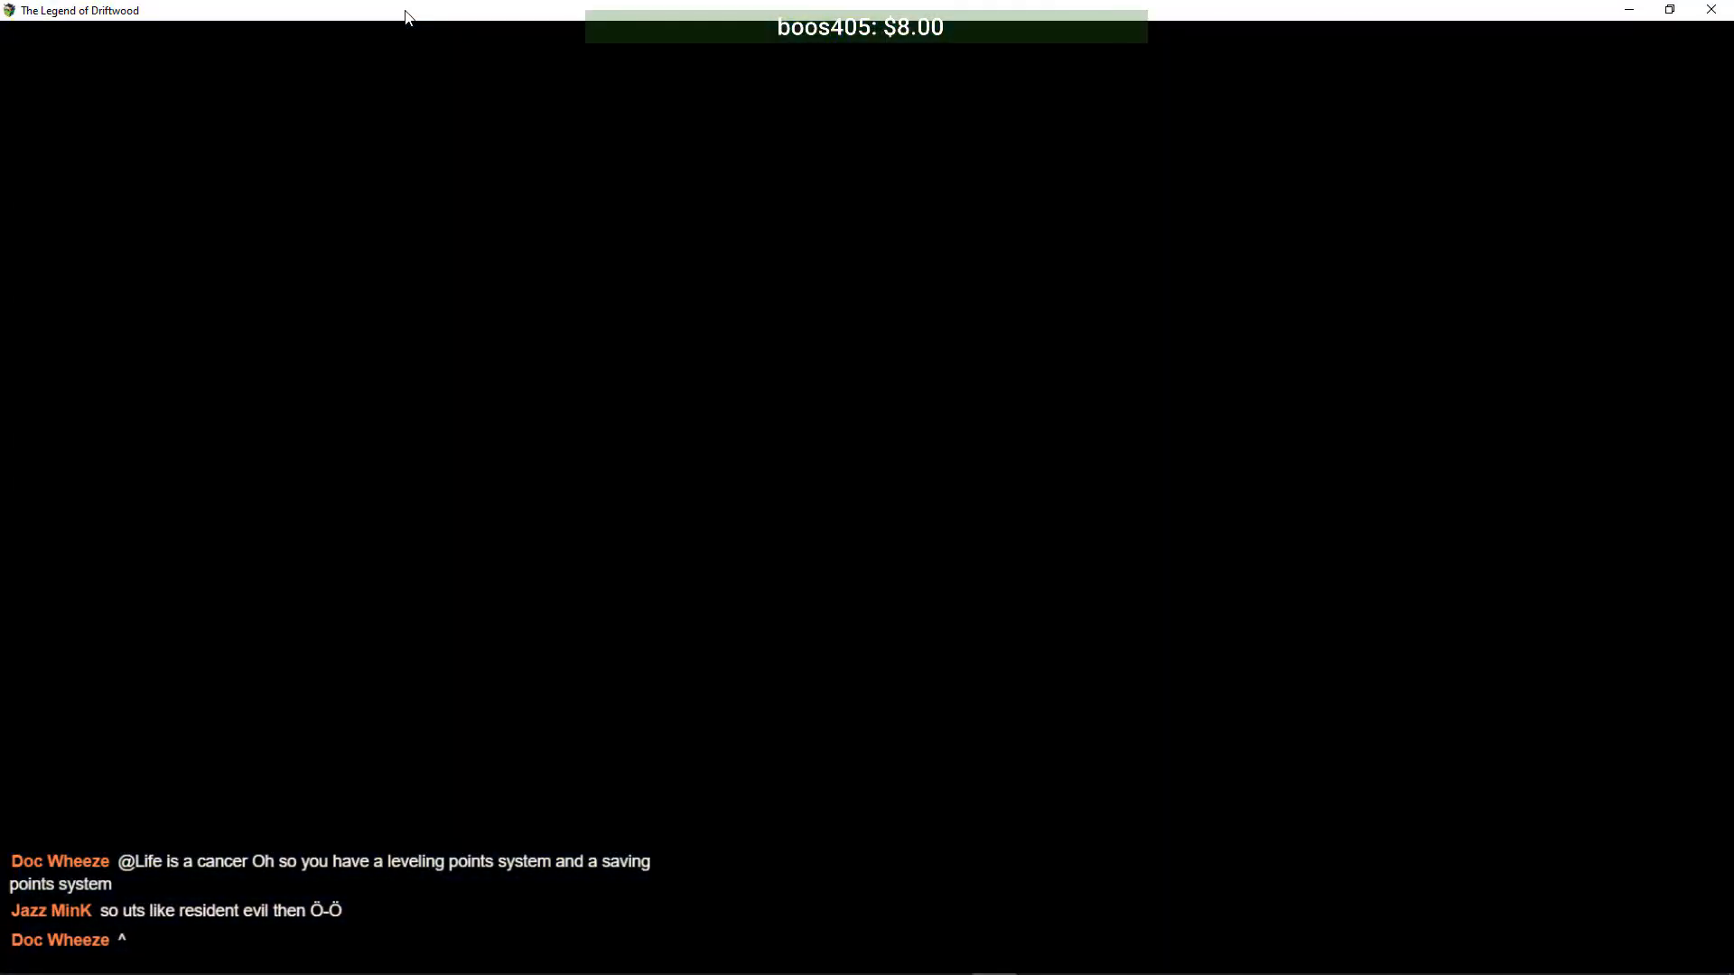
- Win the sea battle with Lydia's Venom Bolt and Driftwood's tech skill, clearing the victory screens
key(Down)
key(Return)
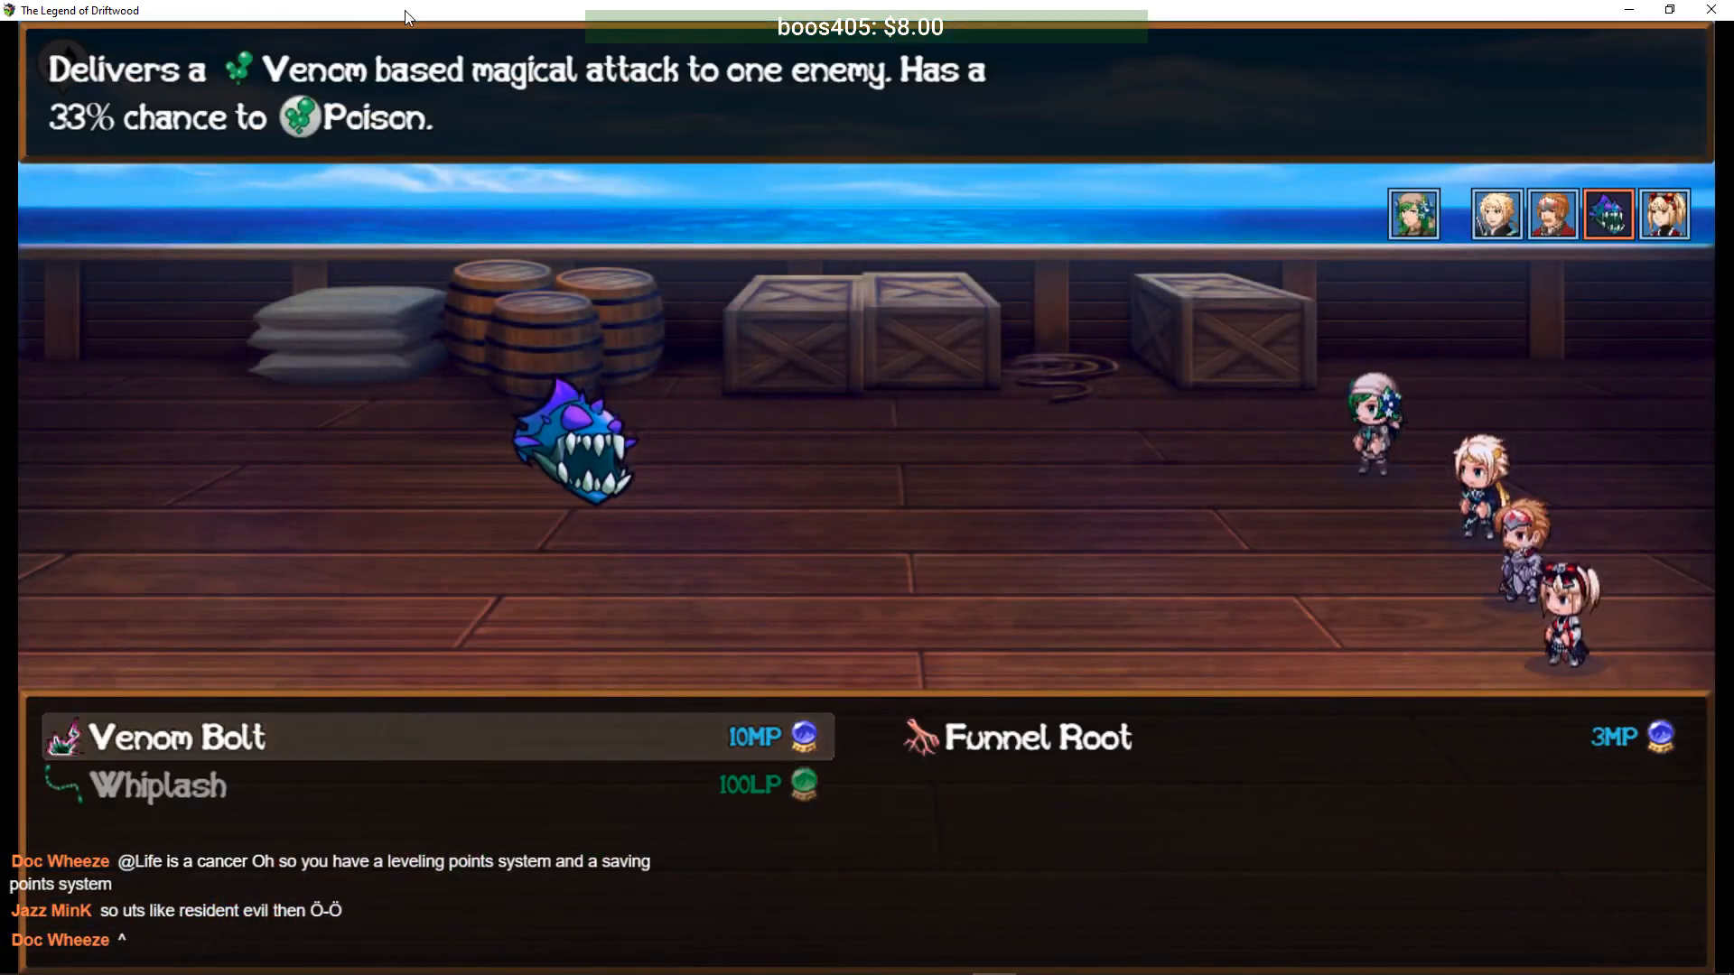
key(Return)
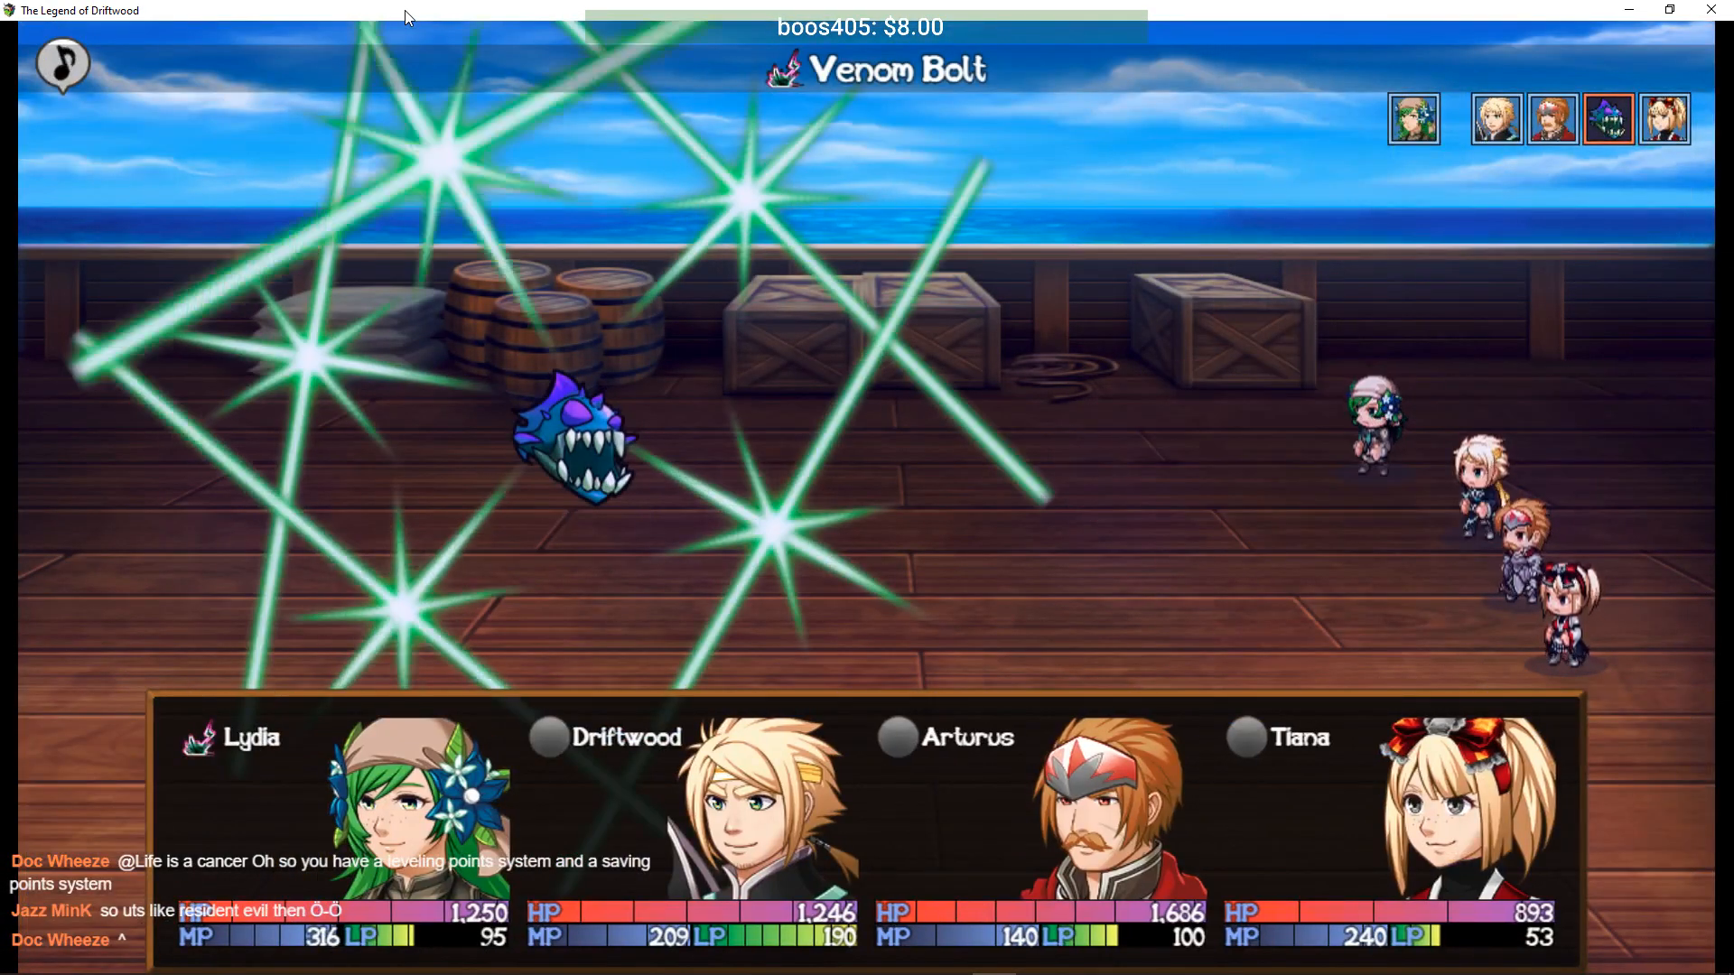
key(Down)
key(Return)
key(Return)
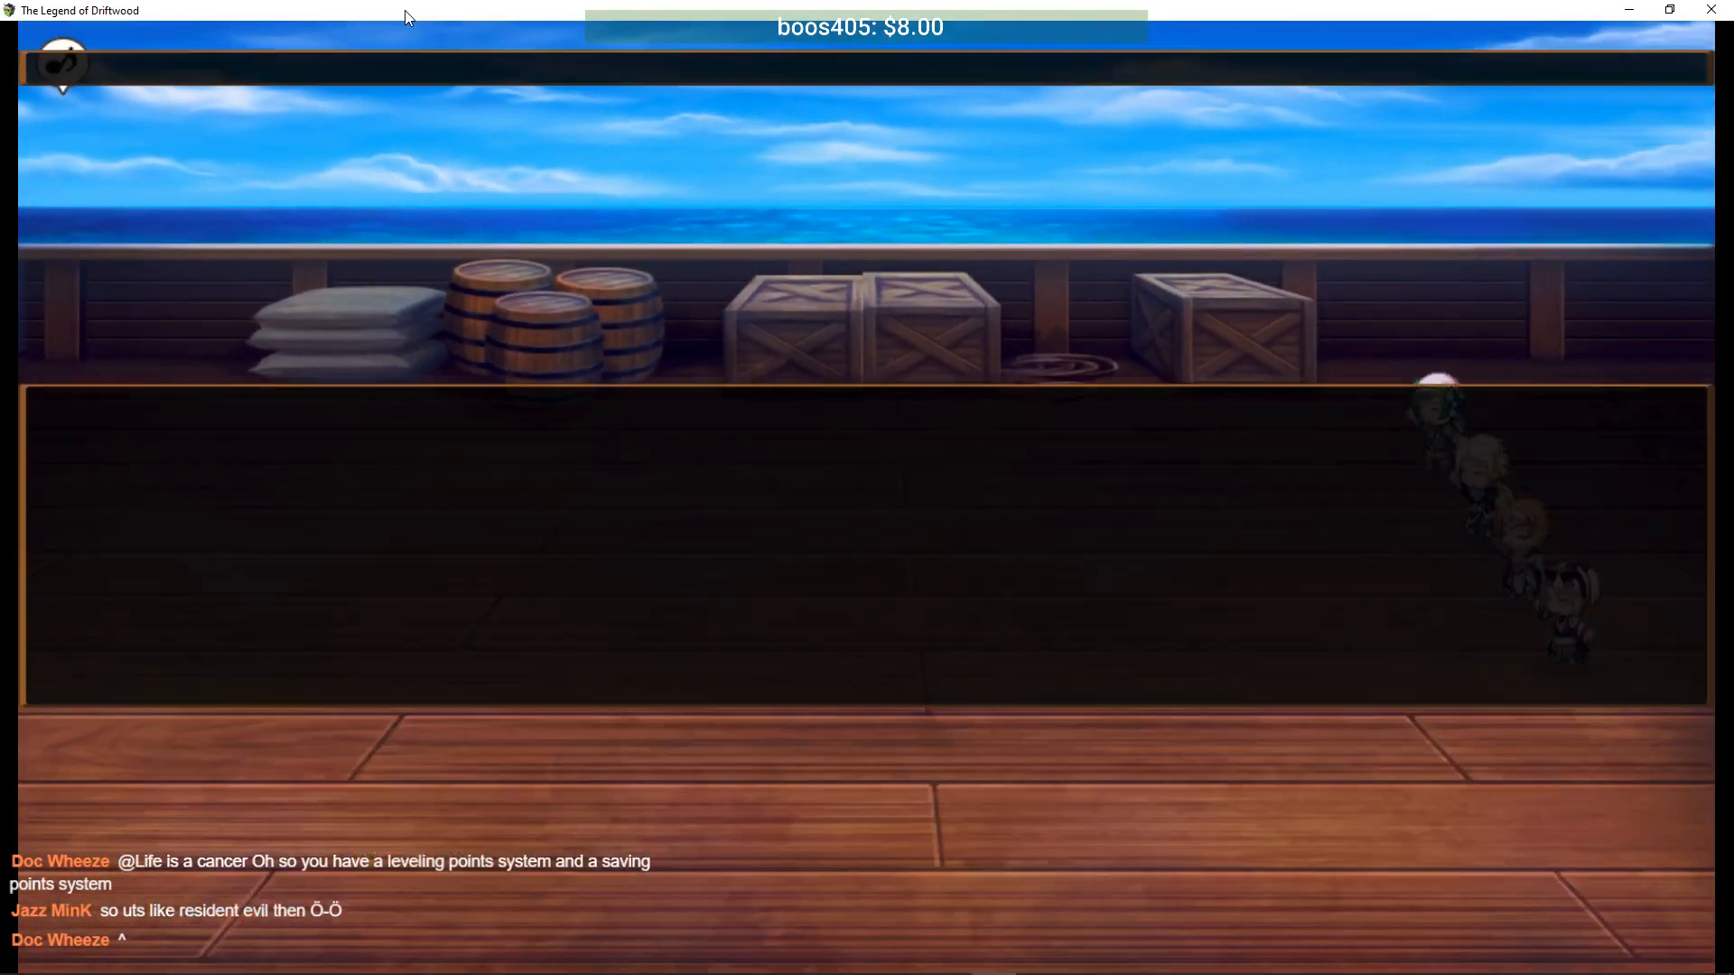
key(Return)
key(Return)
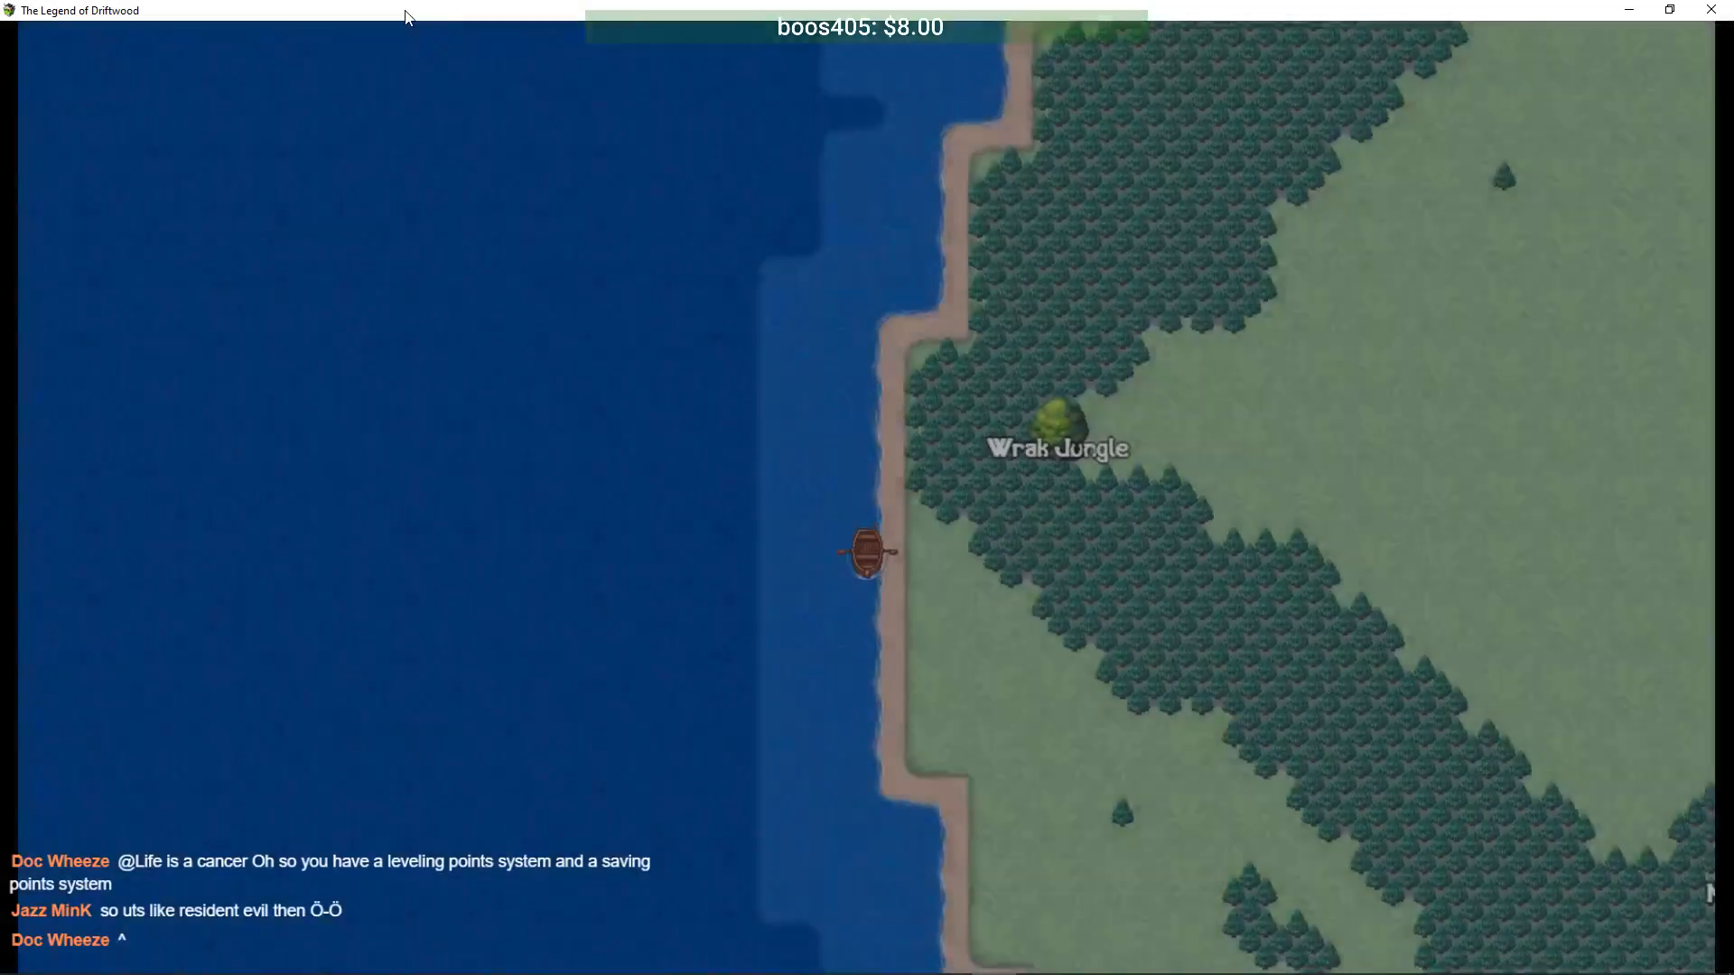
- Sail south past Wrak Jungle and Mossdale and bring the boat ashore near Cliffgrove
key(Down)
key(Right)
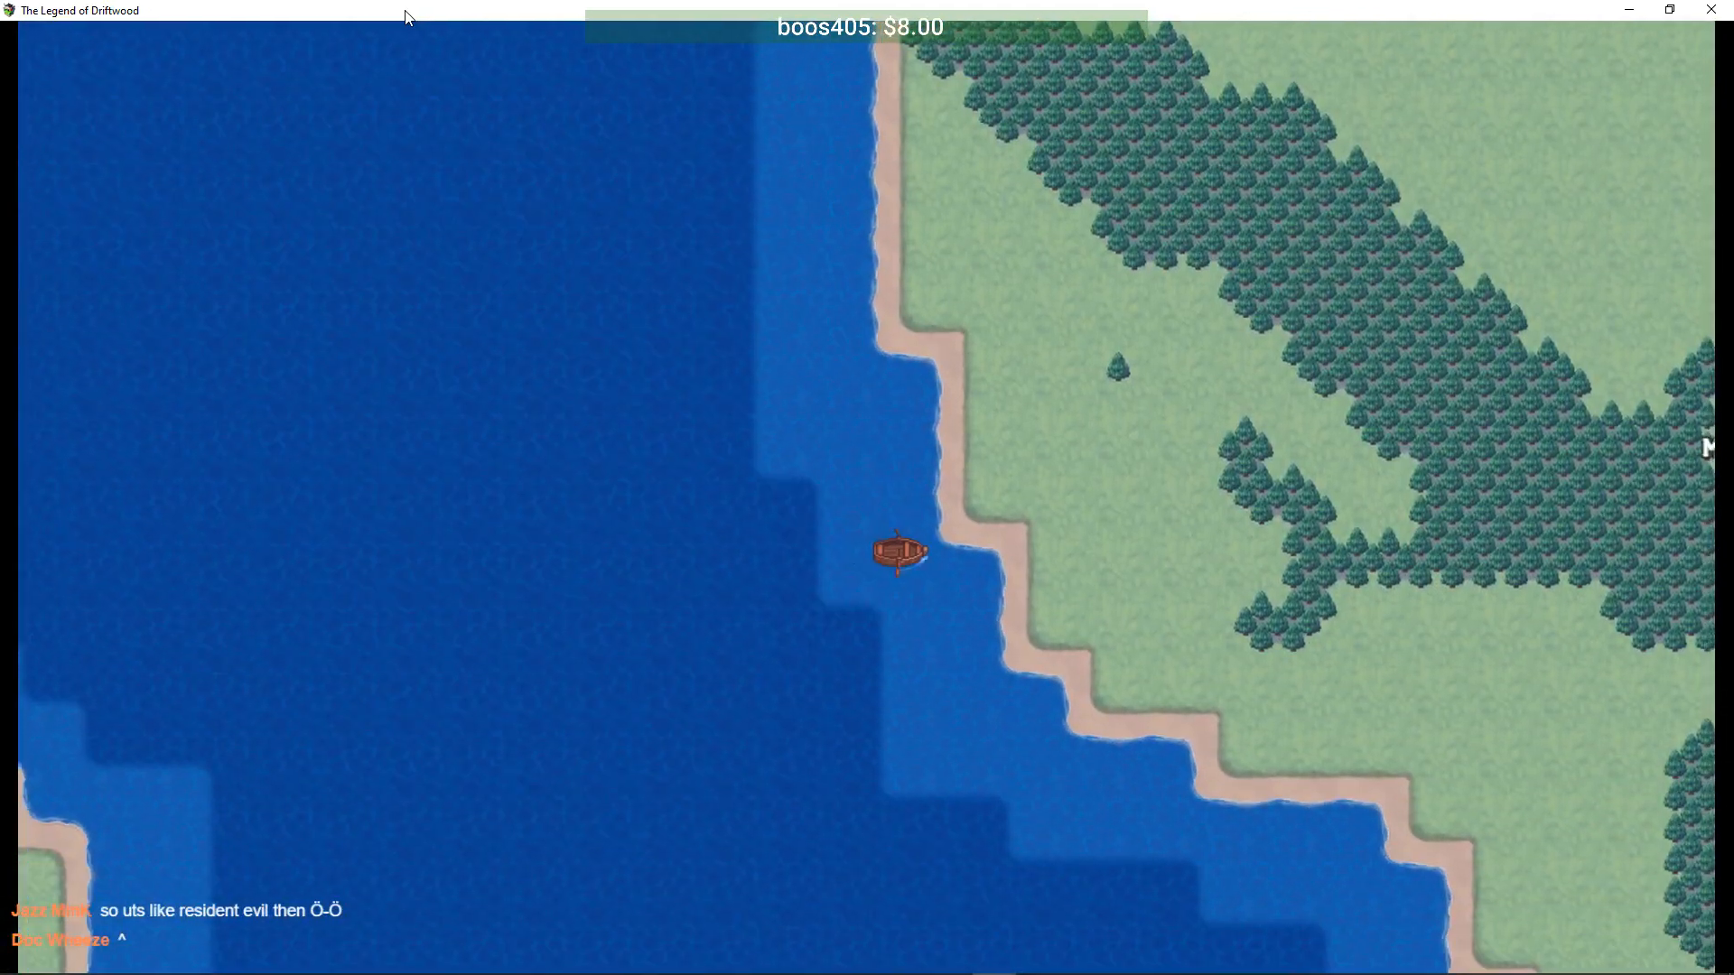
key(Down)
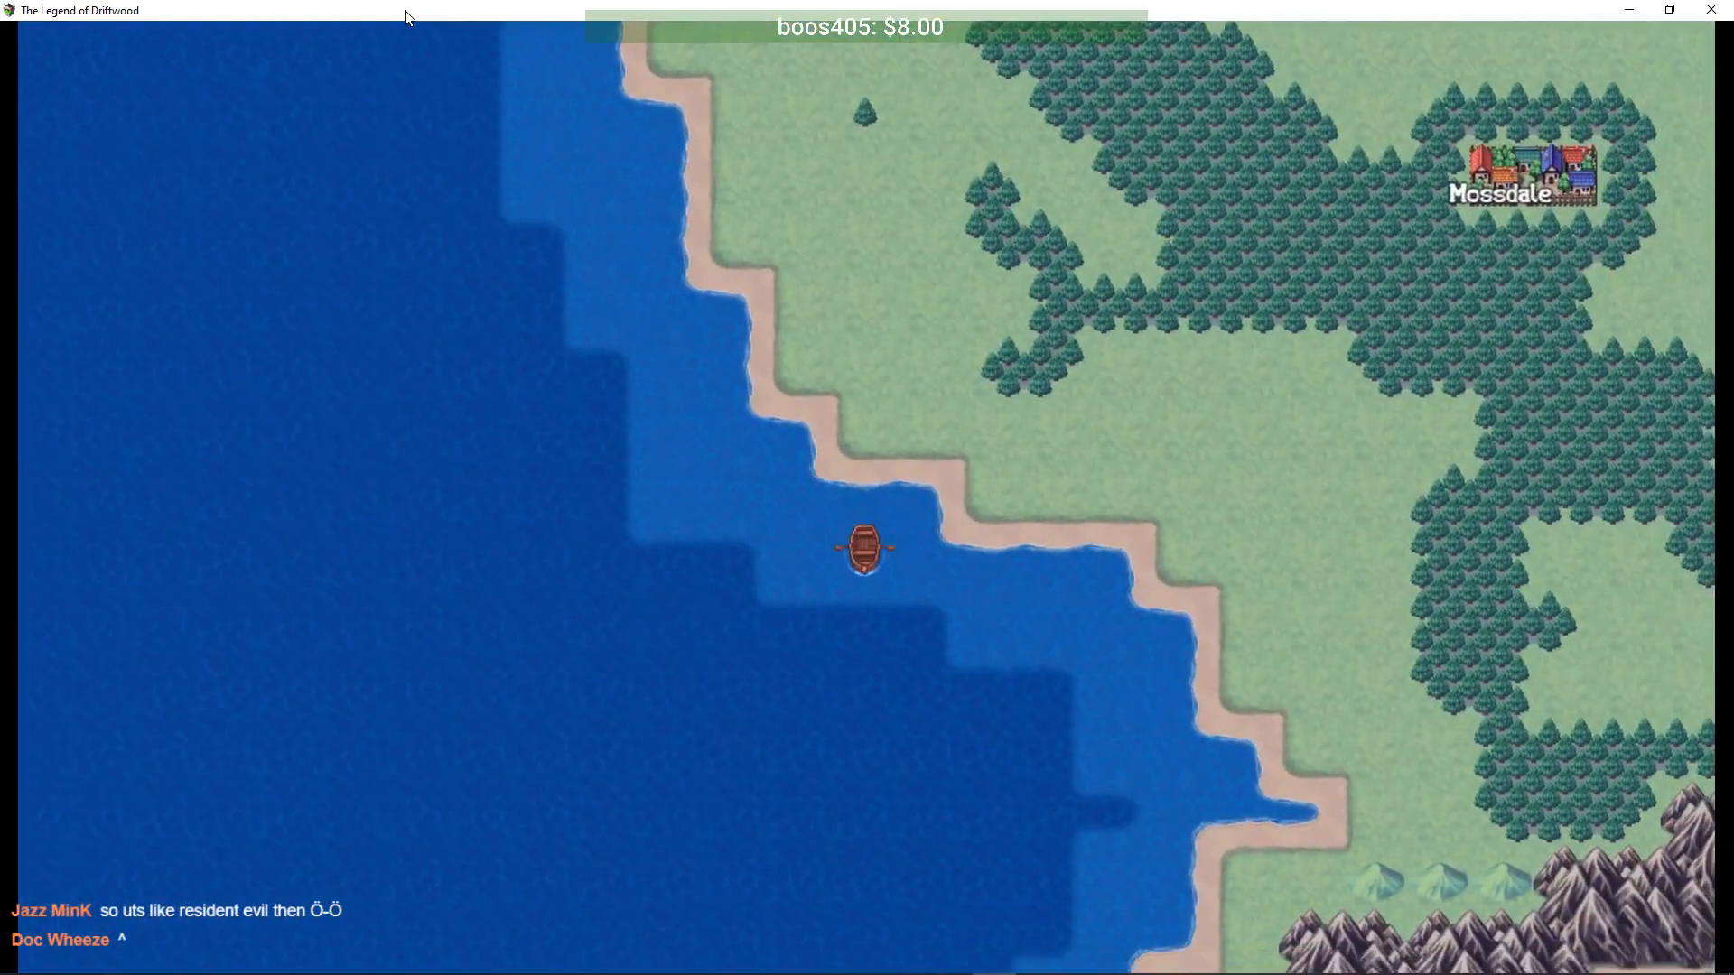
key(Right)
key(Down)
key(Right)
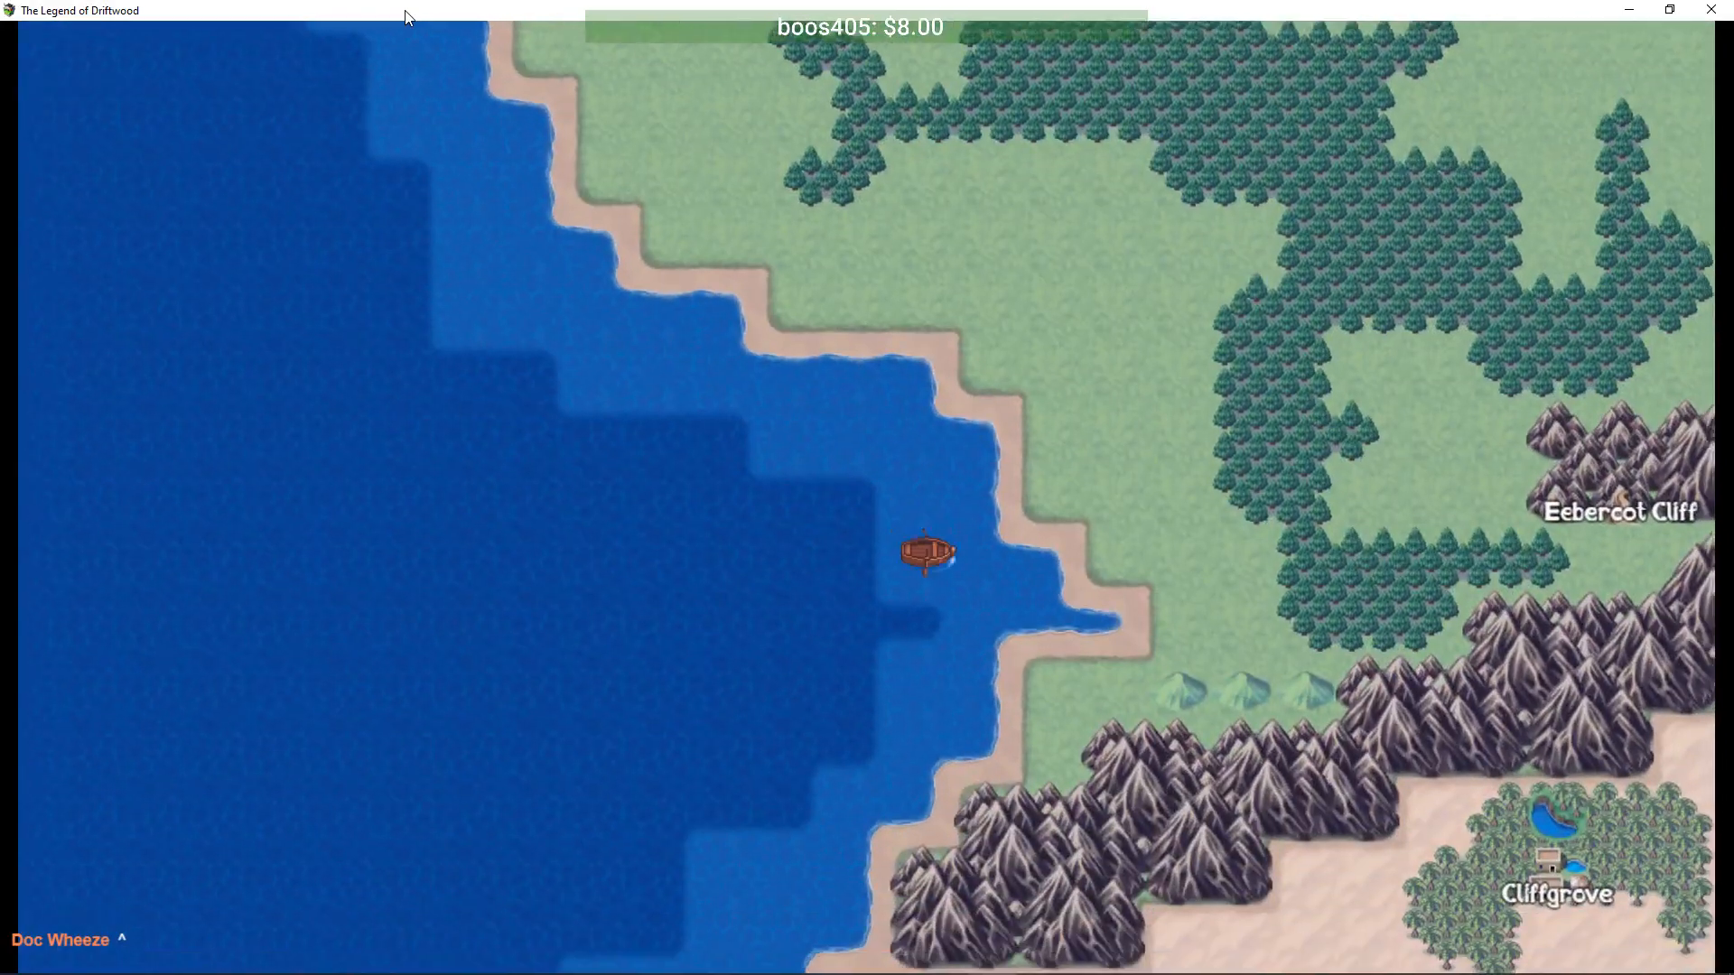
key(Down)
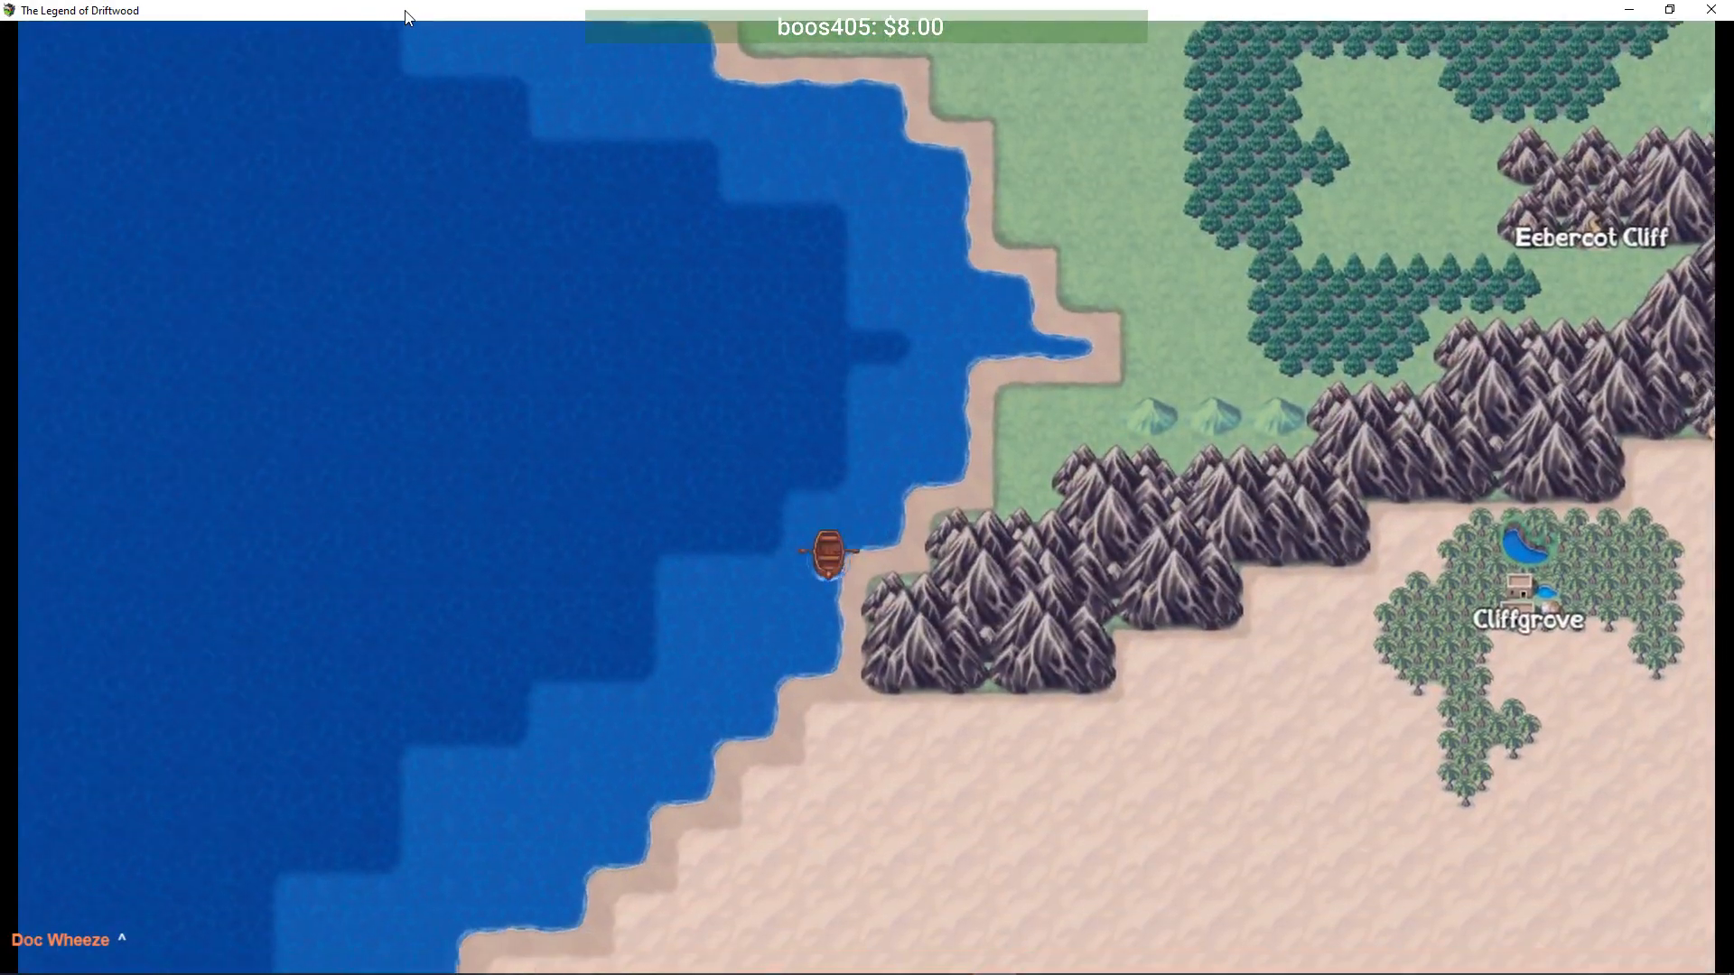
key(Down)
- Disembark onto the beach and walk east into Cliffgrove
key(Return)
key(Right)
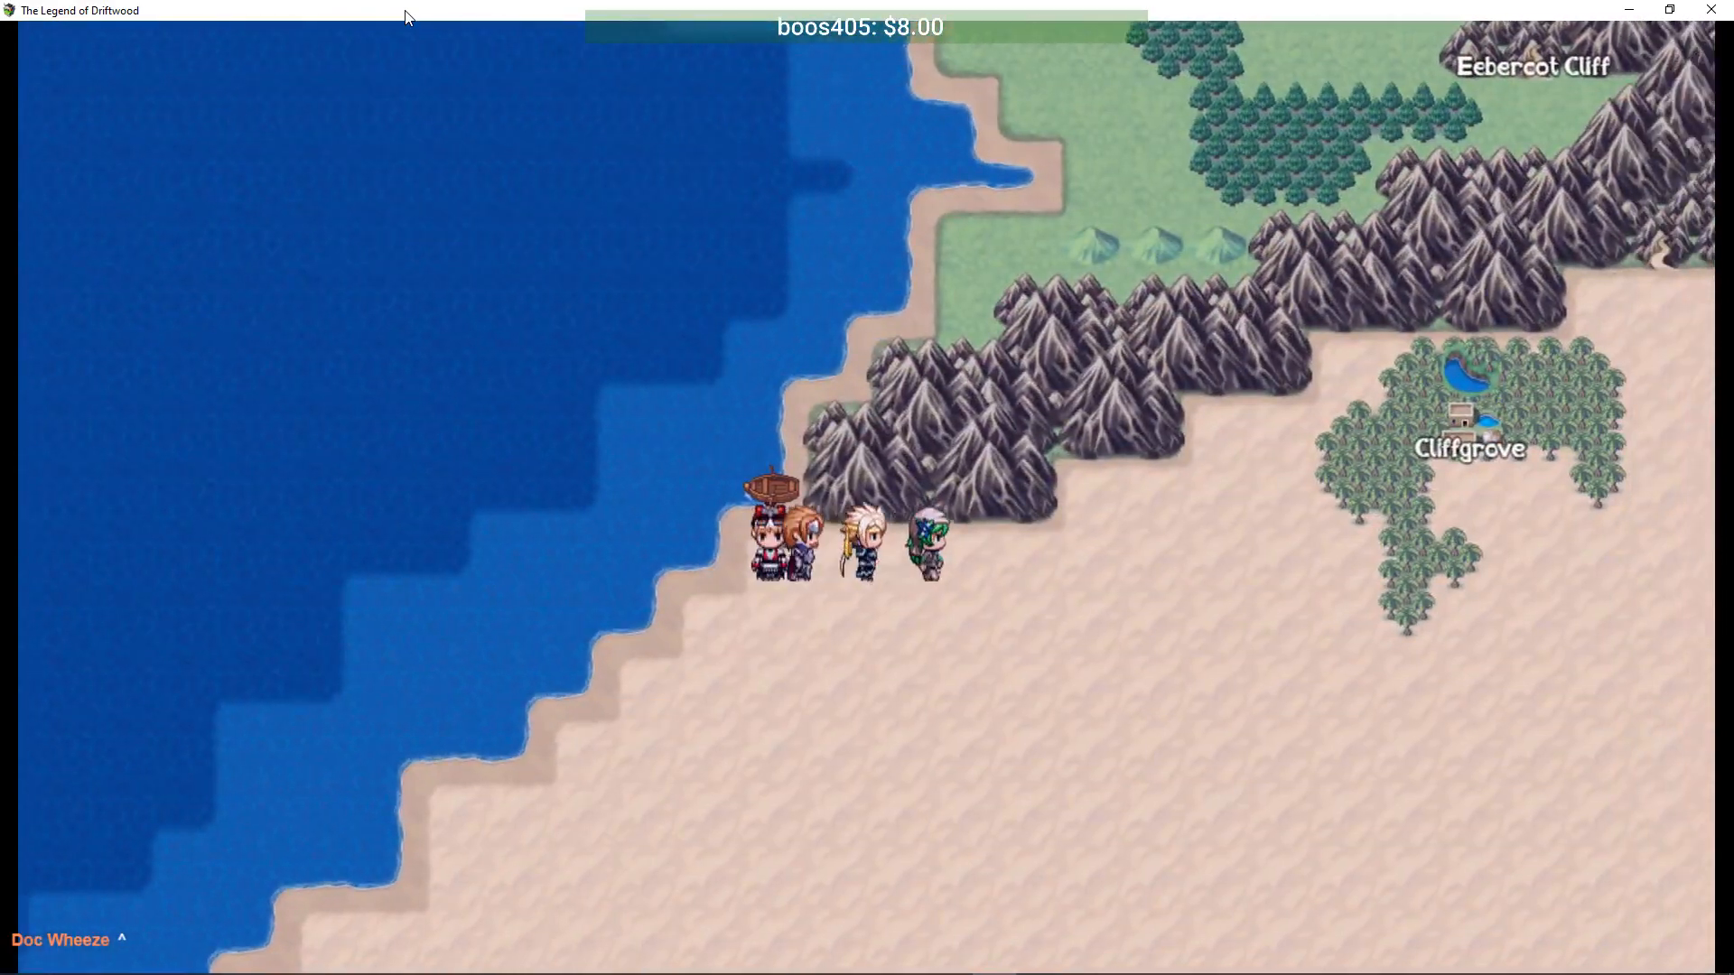
key(Right)
key(Up)
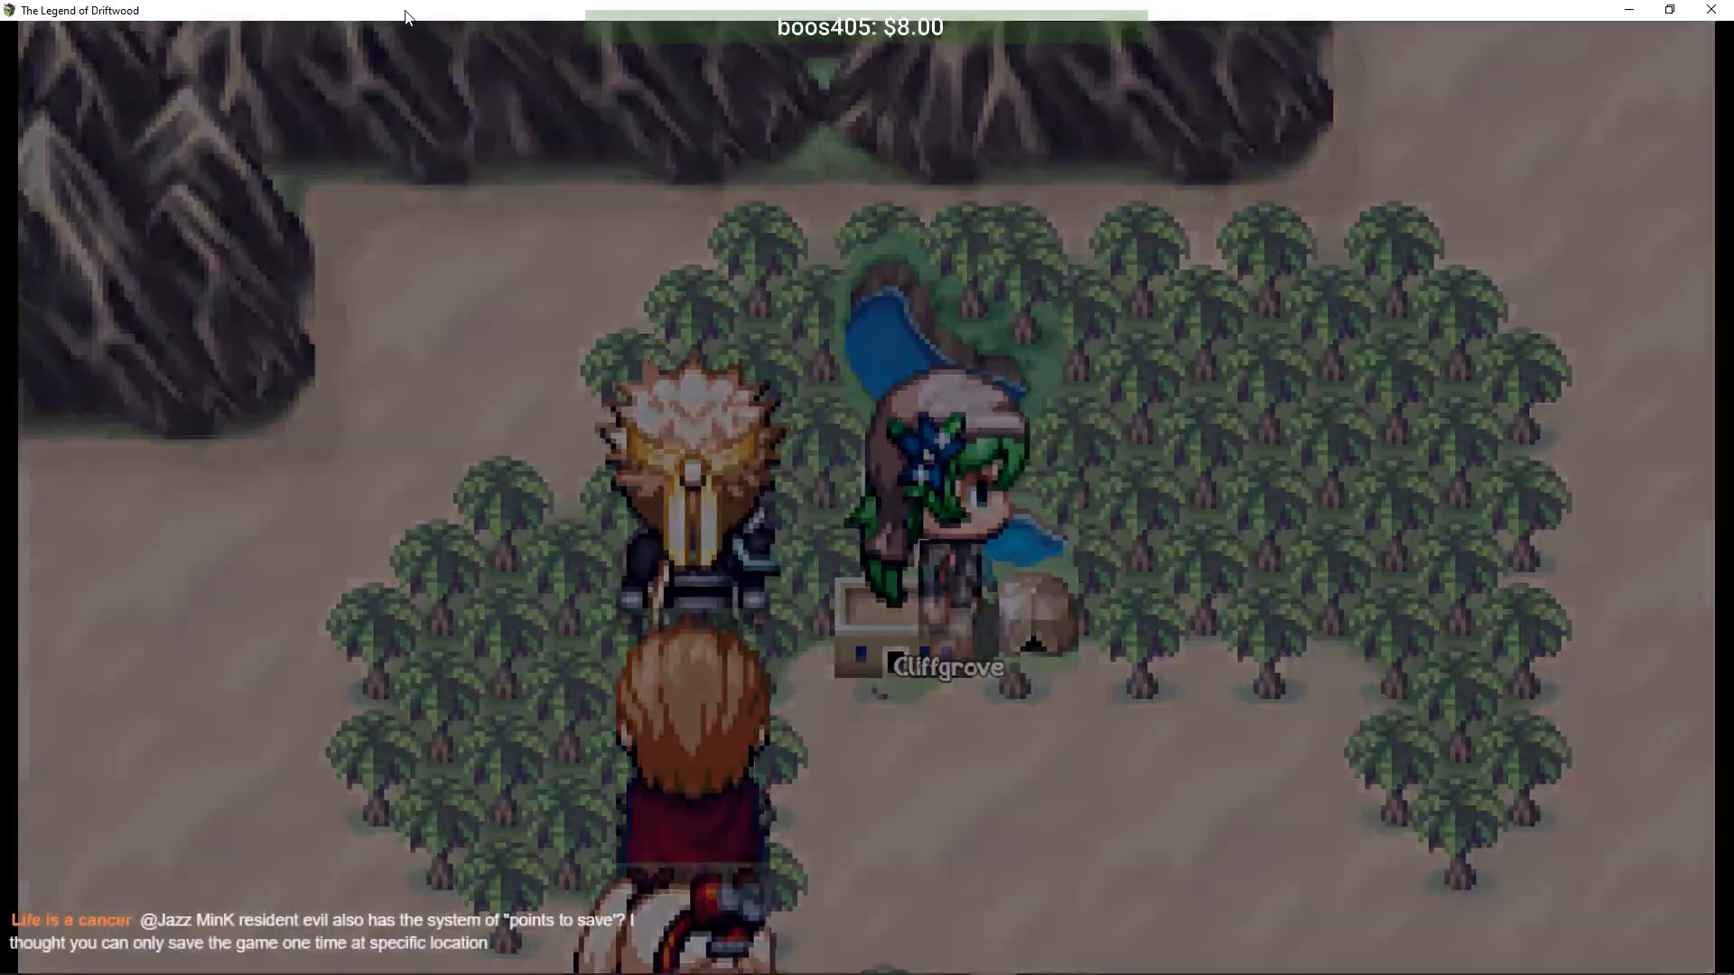
- Walk into town, talk through Arturus and Olguin's conversation, and receive the two Pickaxes
key(Up)
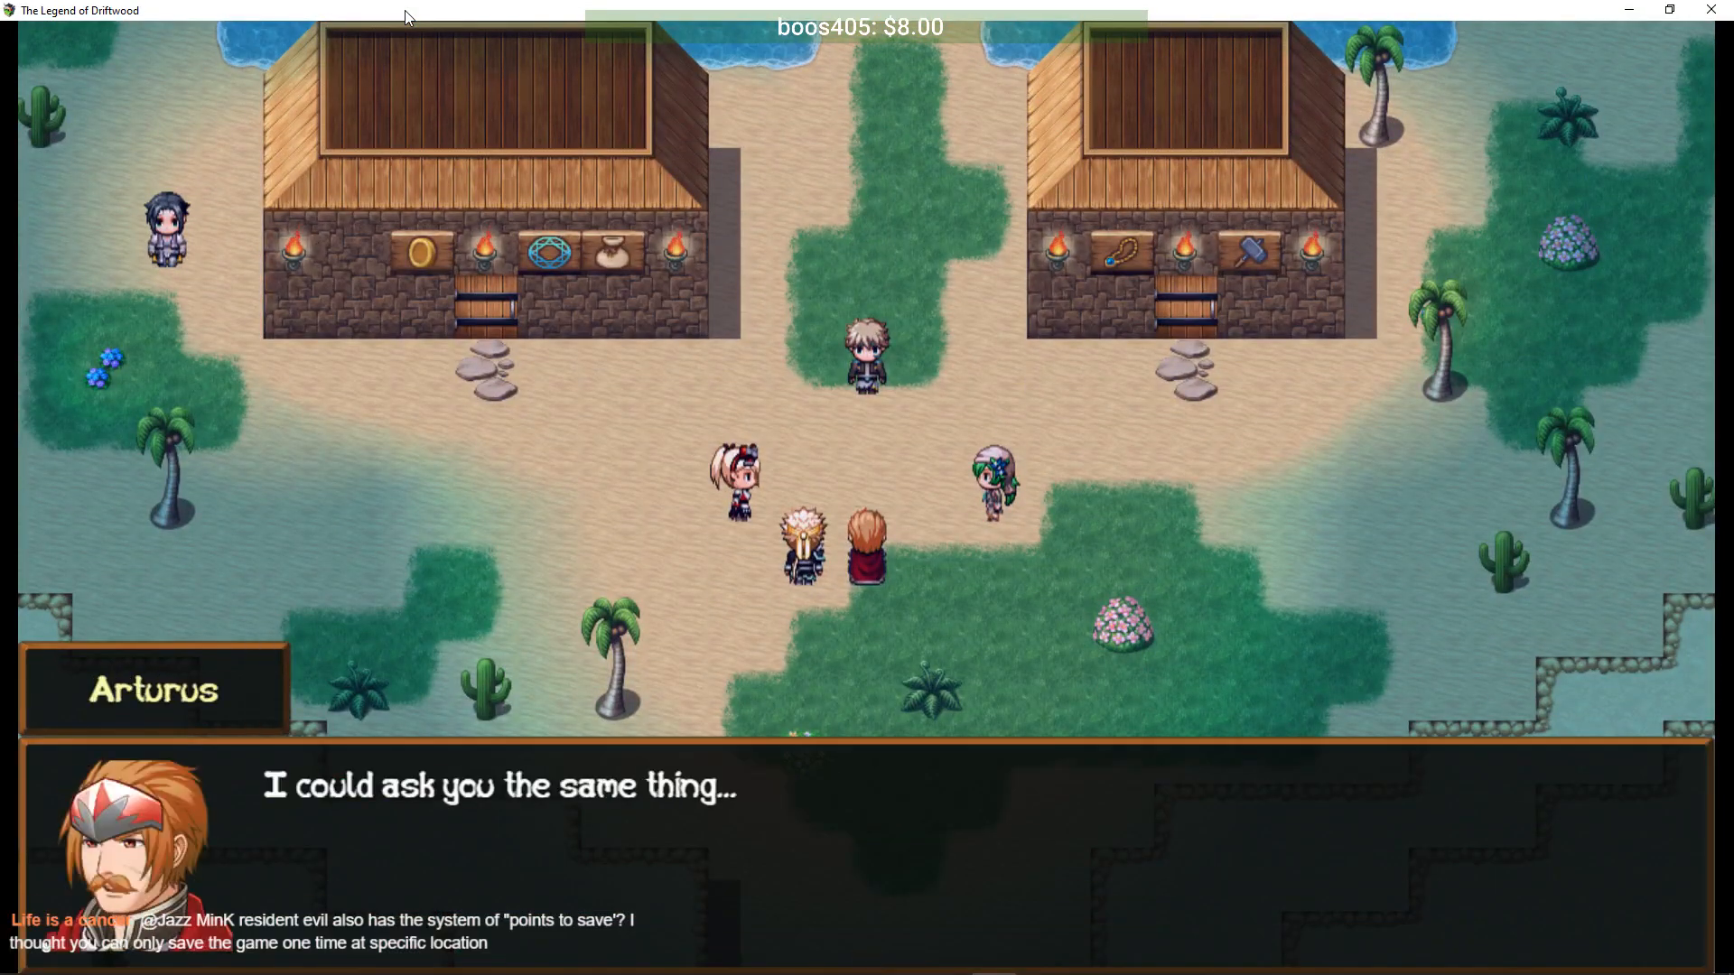
key(Return)
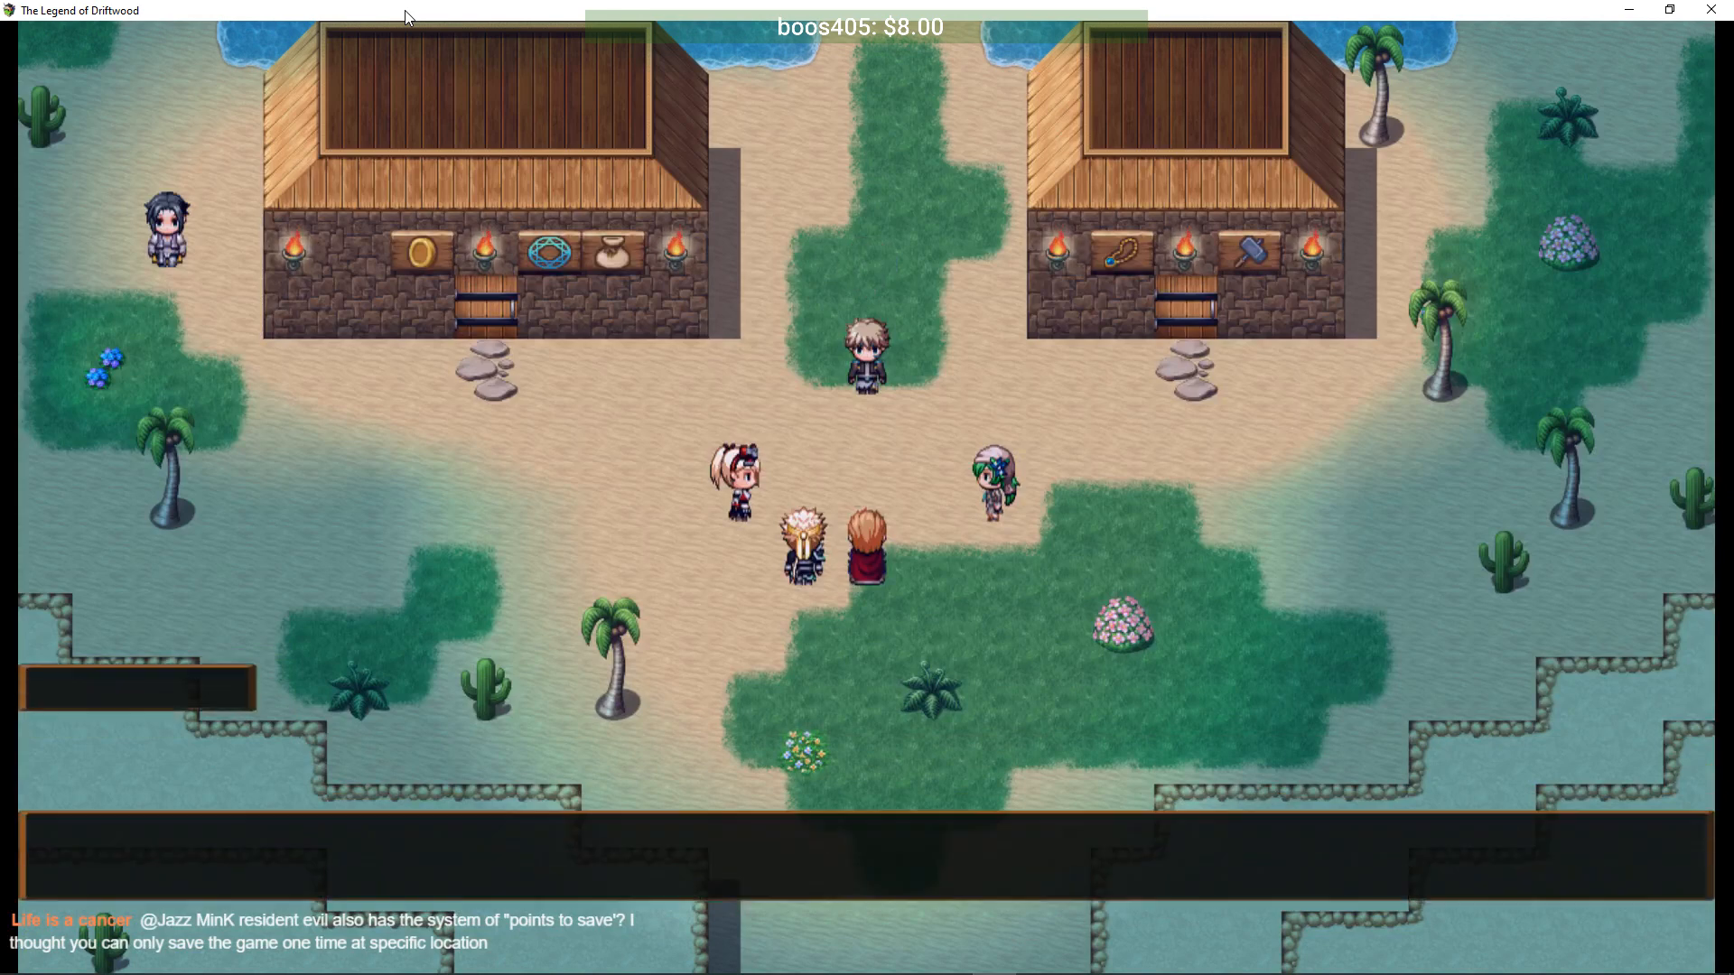
key(Return)
key(Return)
key(Return)
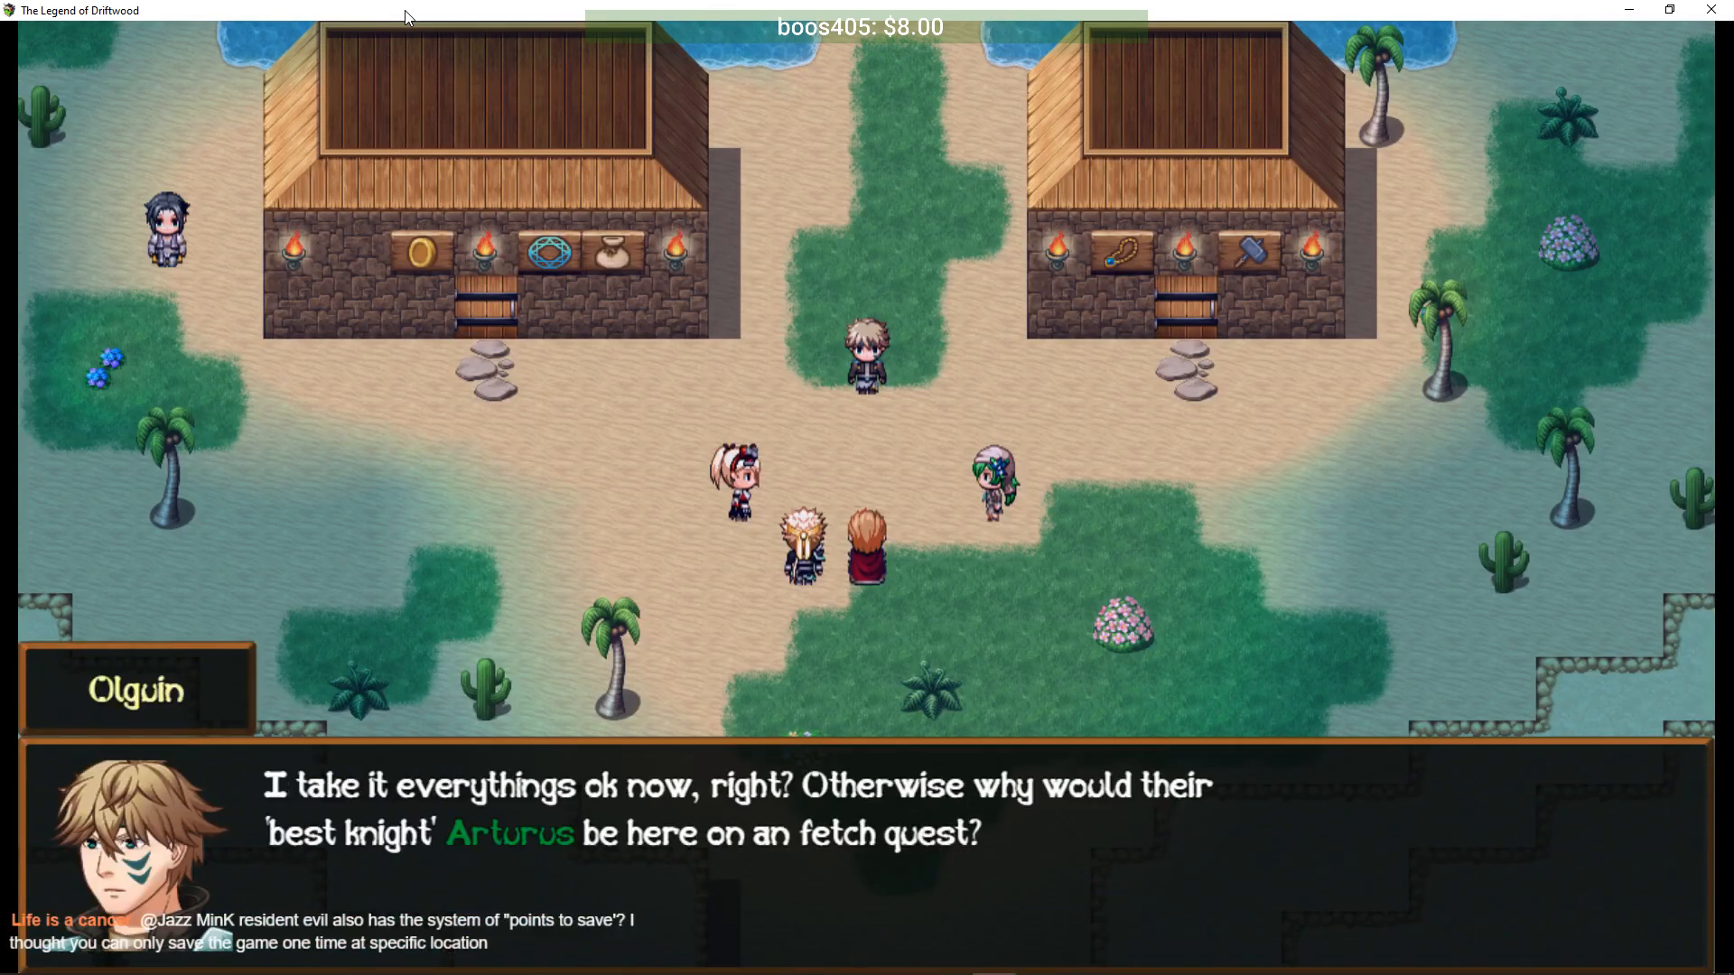
key(Return)
key(Return)
key(Return)
key(Return)
key(Return)
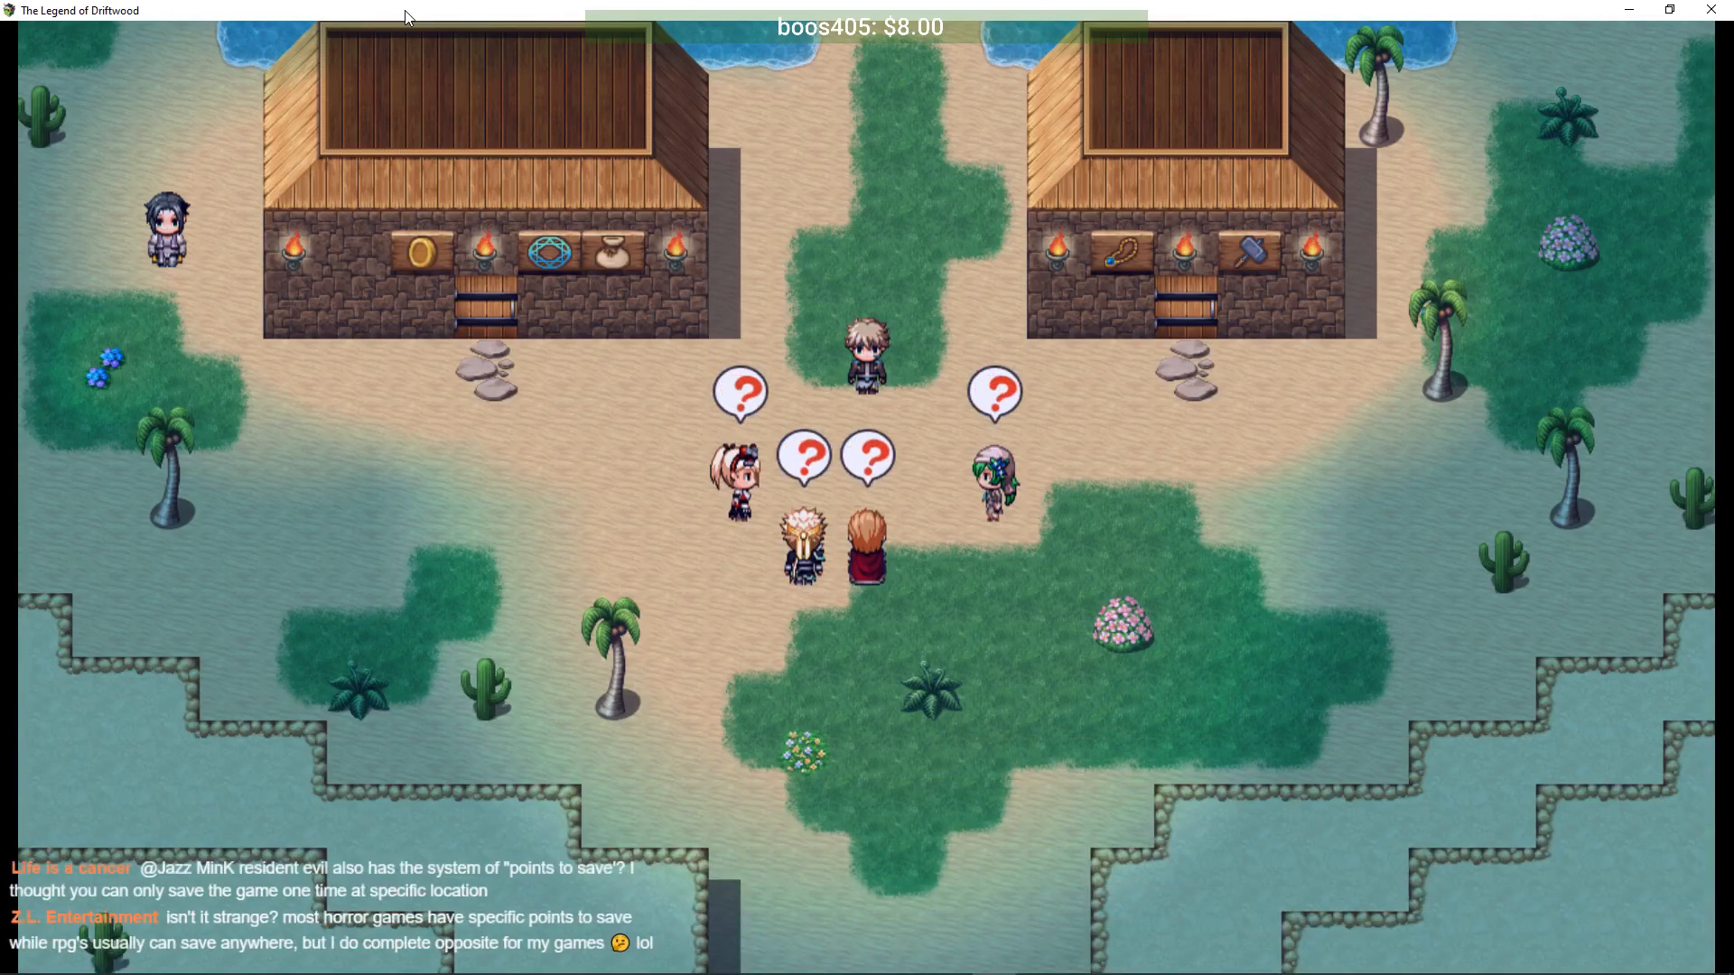
key(Return)
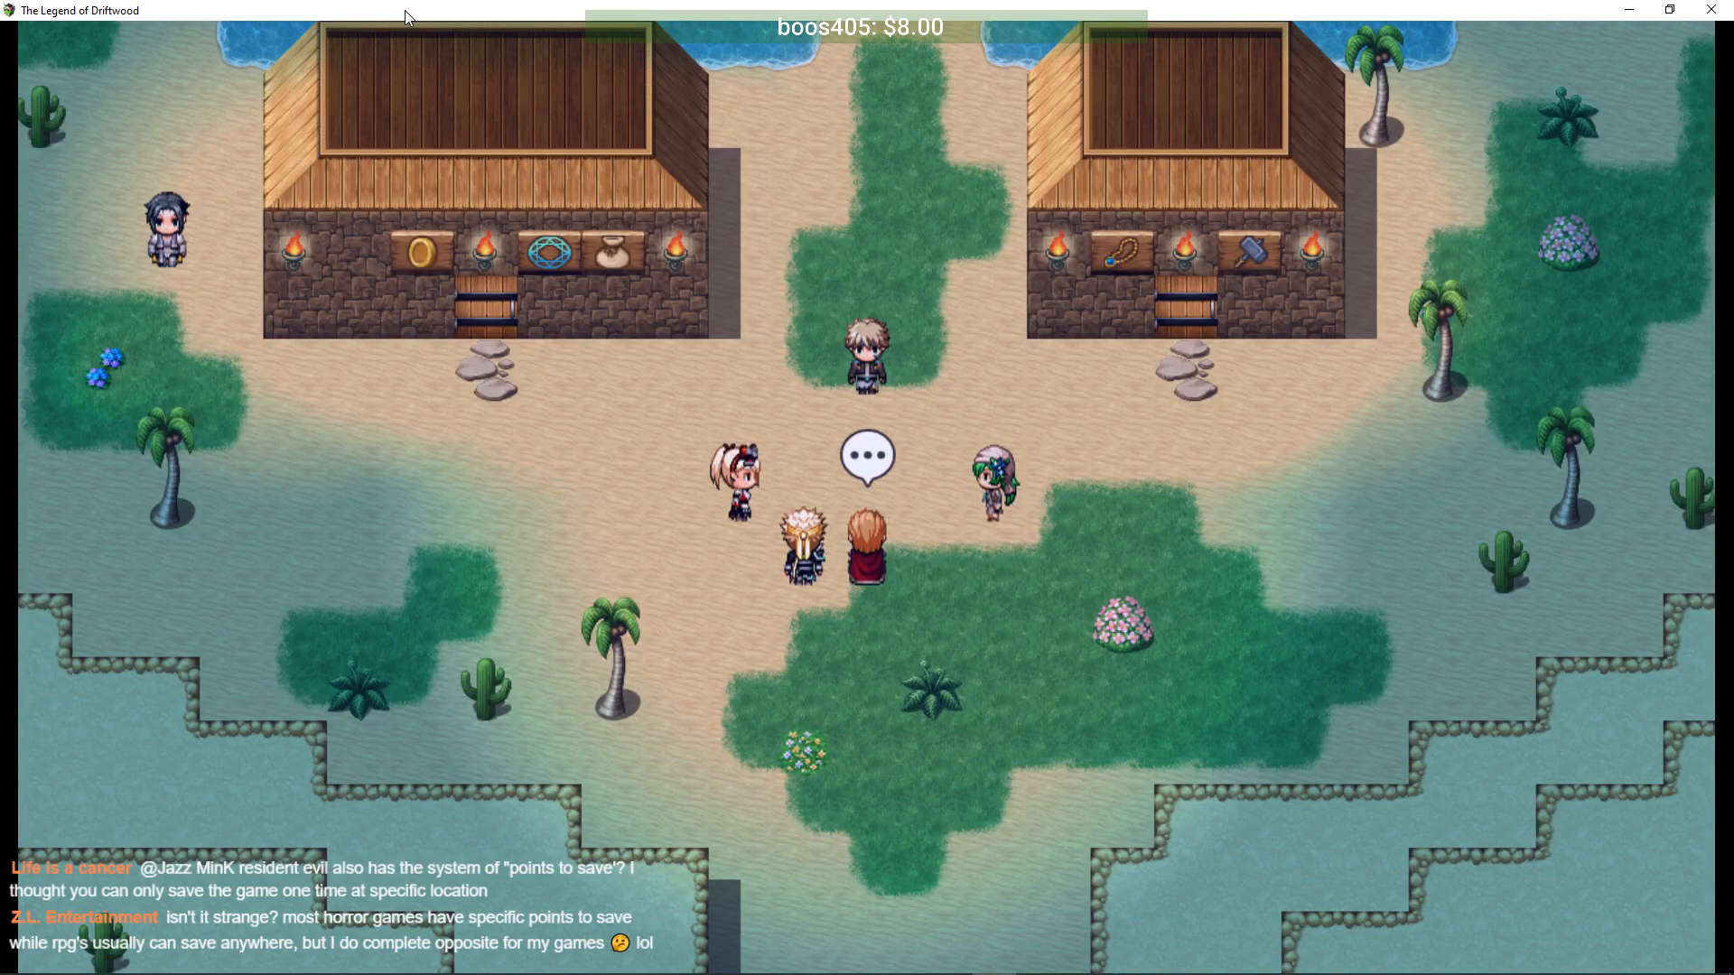
key(Return)
key(Return)
key(Return)
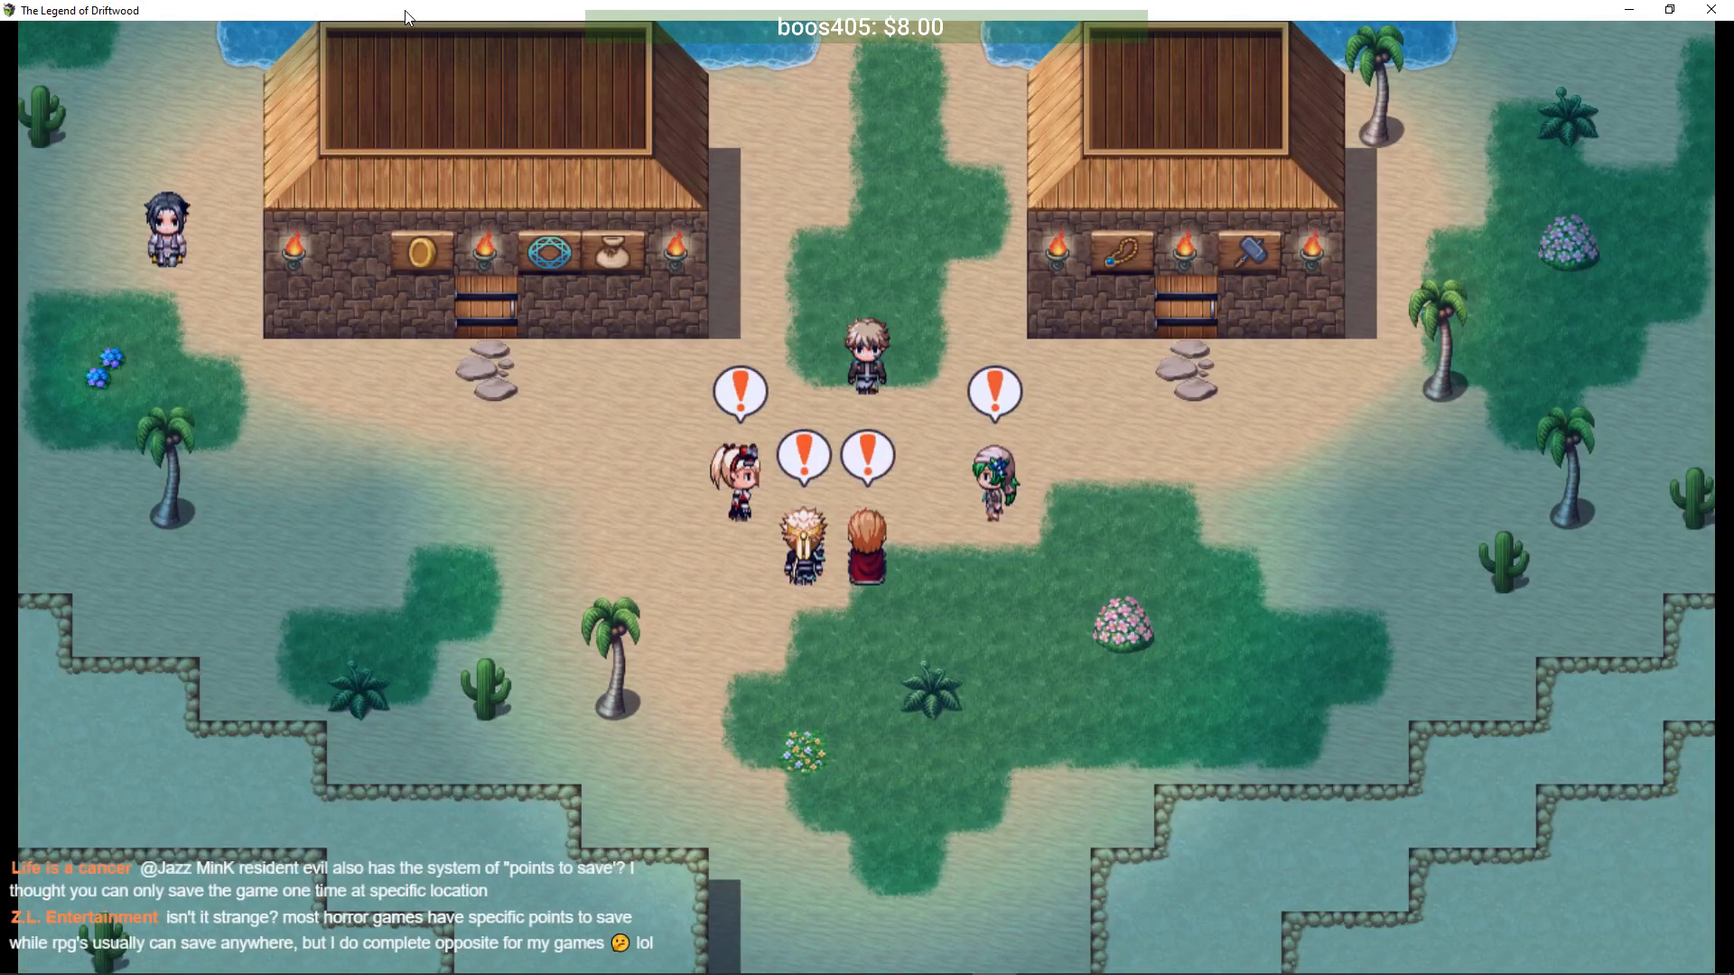
key(Return)
key(Return)
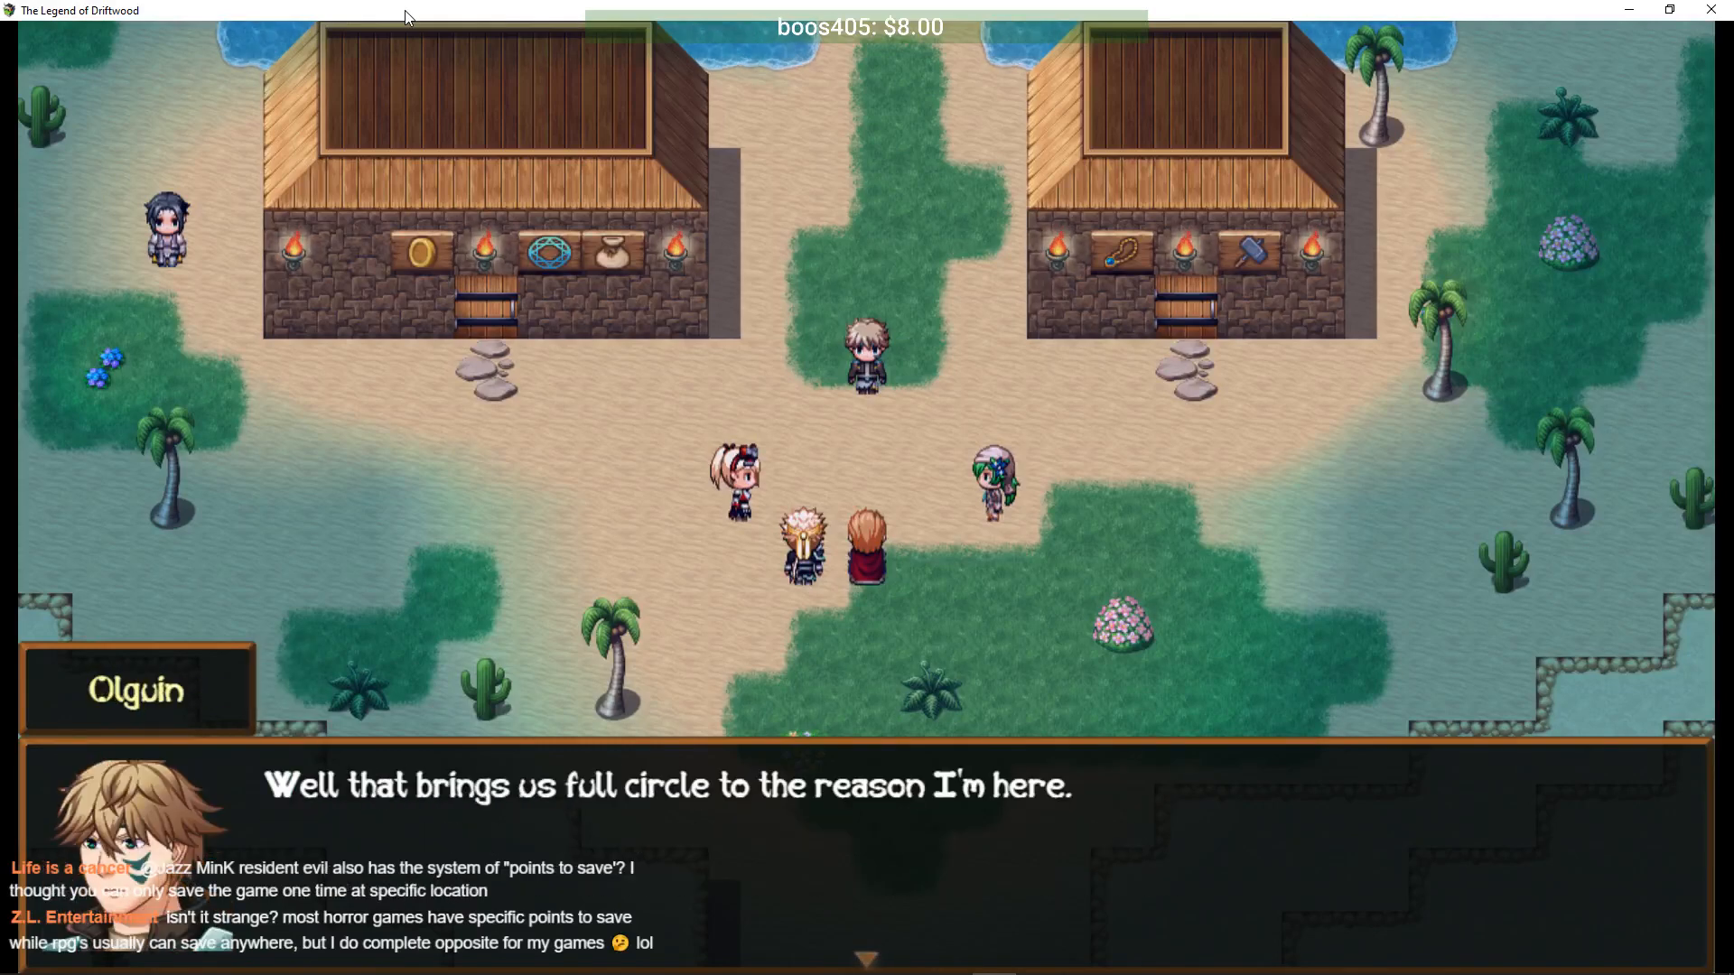
key(Return)
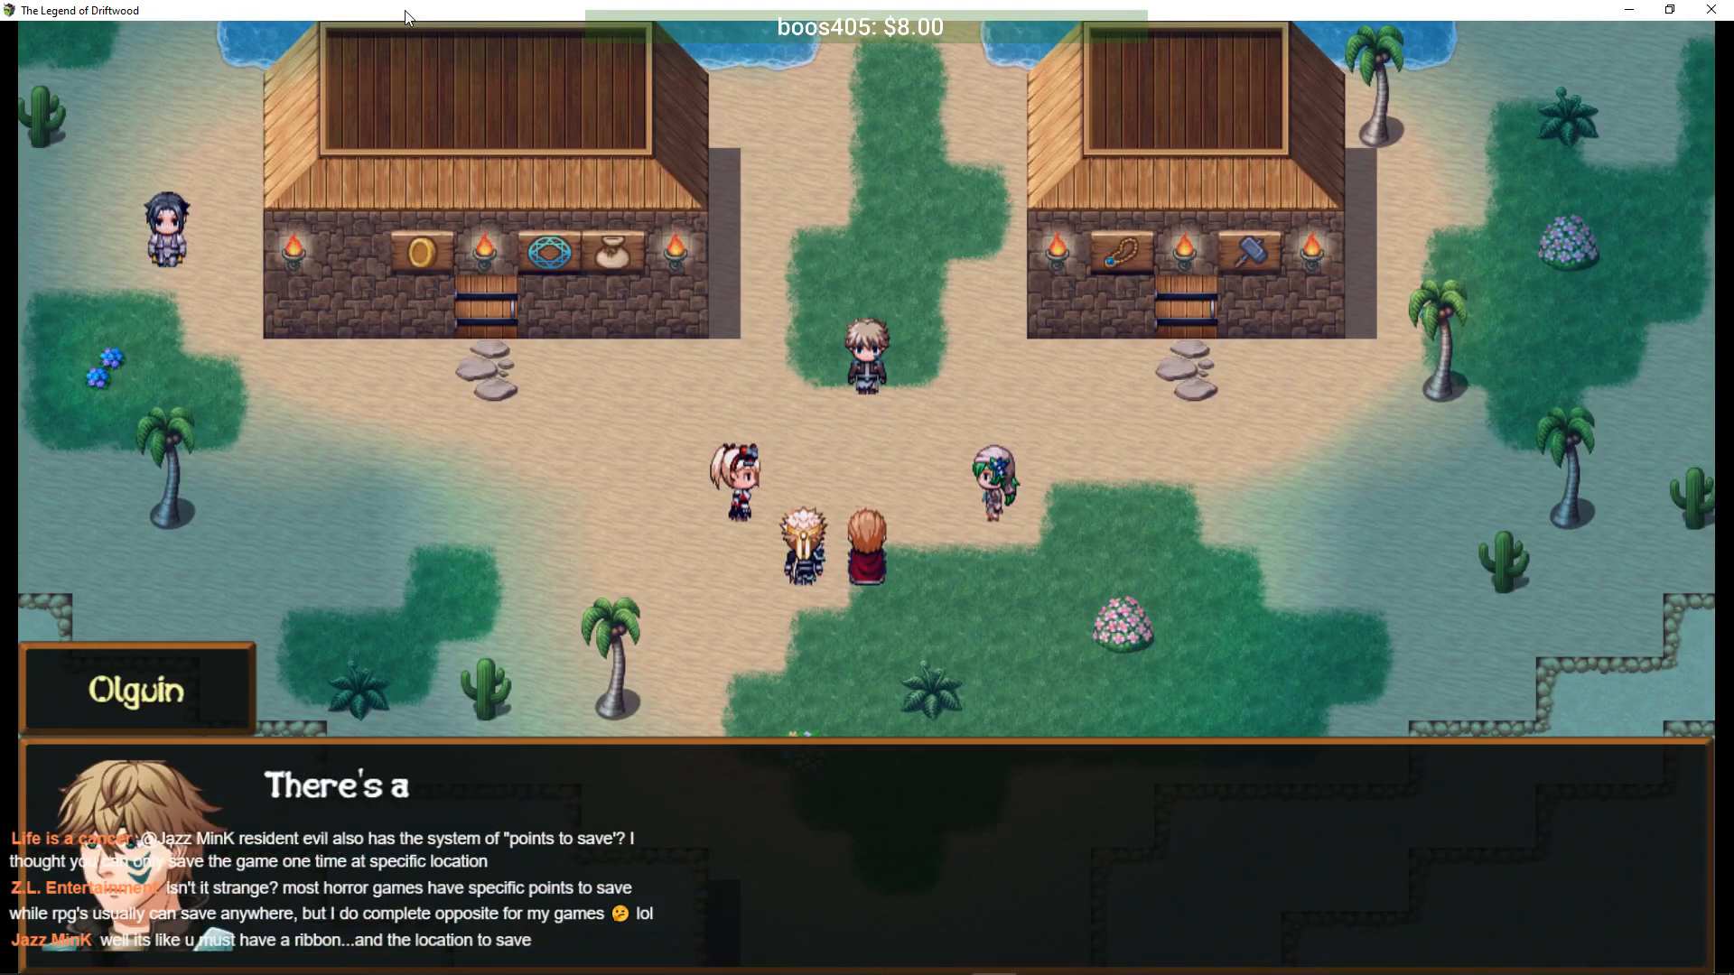
key(Return)
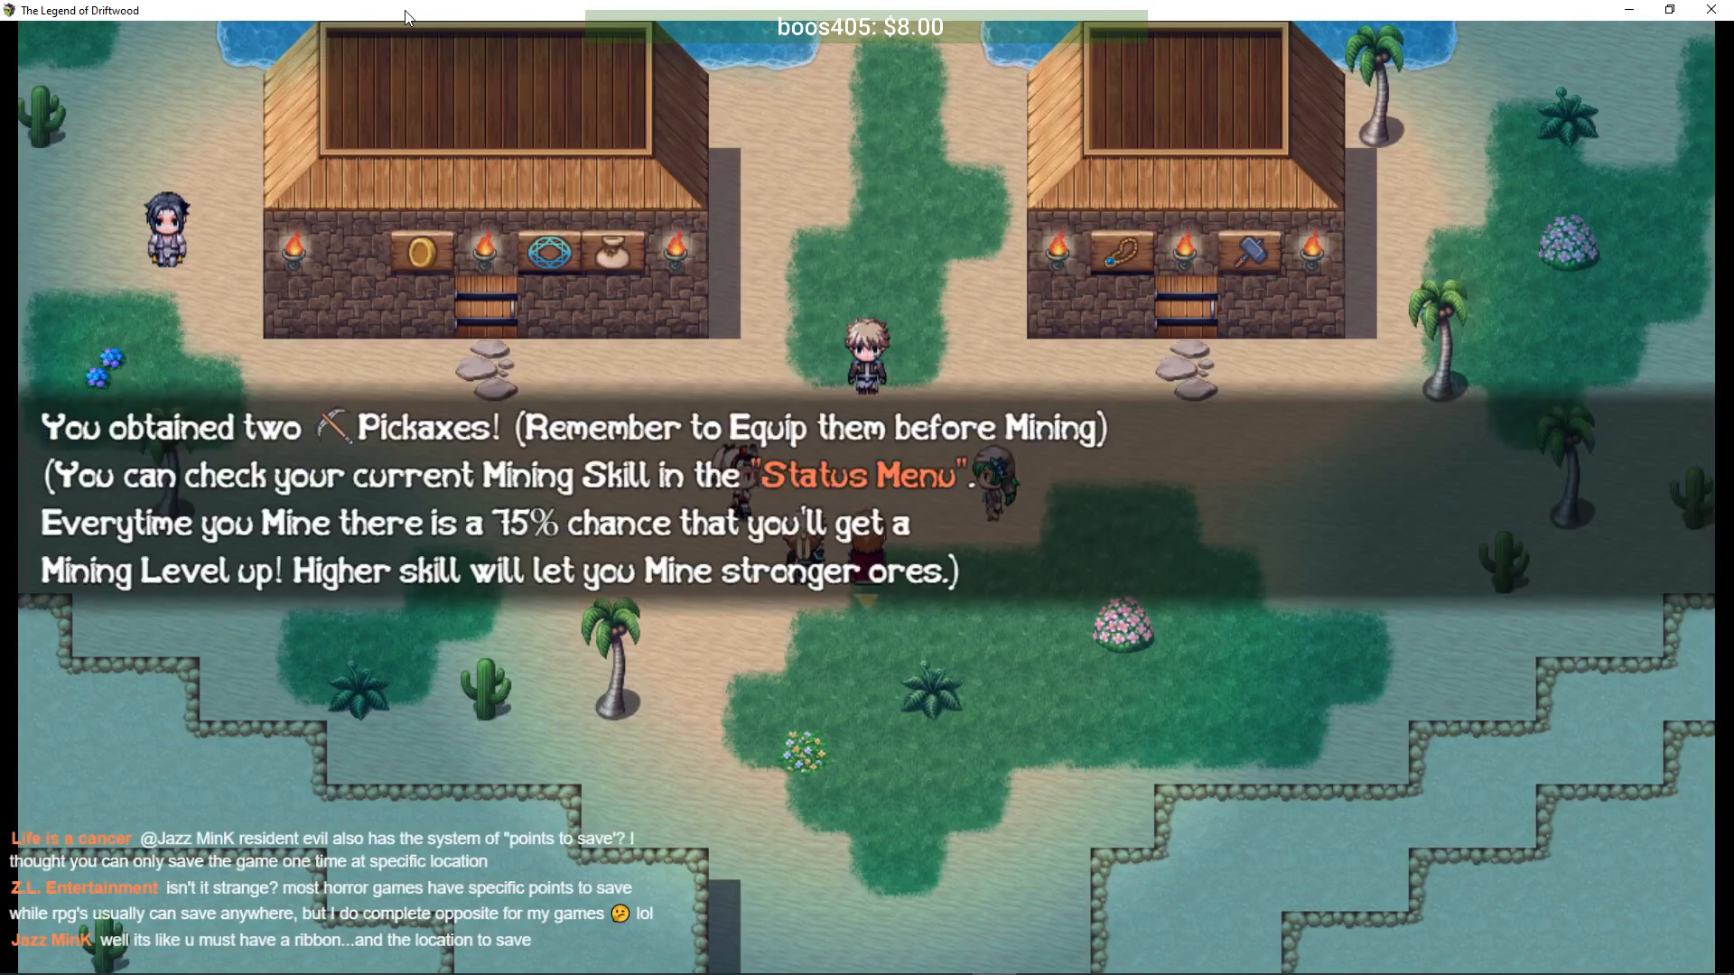
key(Return)
key(Return)
key(Return)
key(Return)
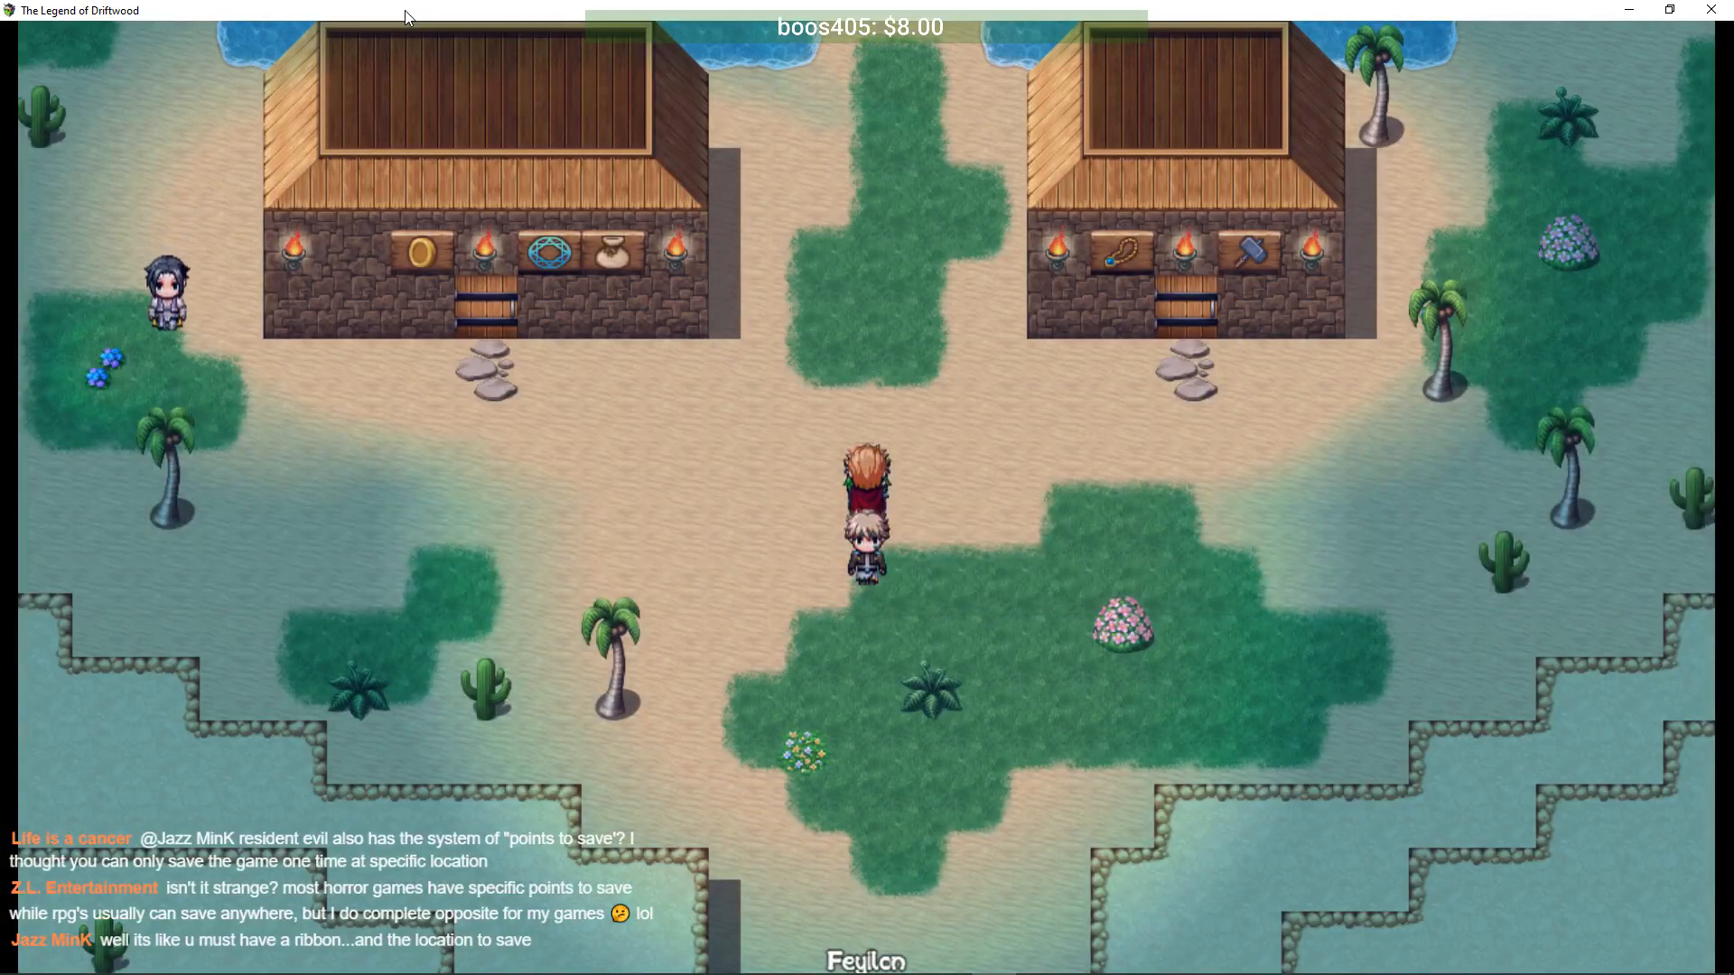
- Heal the party at the Recovery Springs and lead them south out of town
key(Escape)
key(Escape)
key(Up)
key(Up)
key(Up)
key(Return)
key(Return)
key(Down)
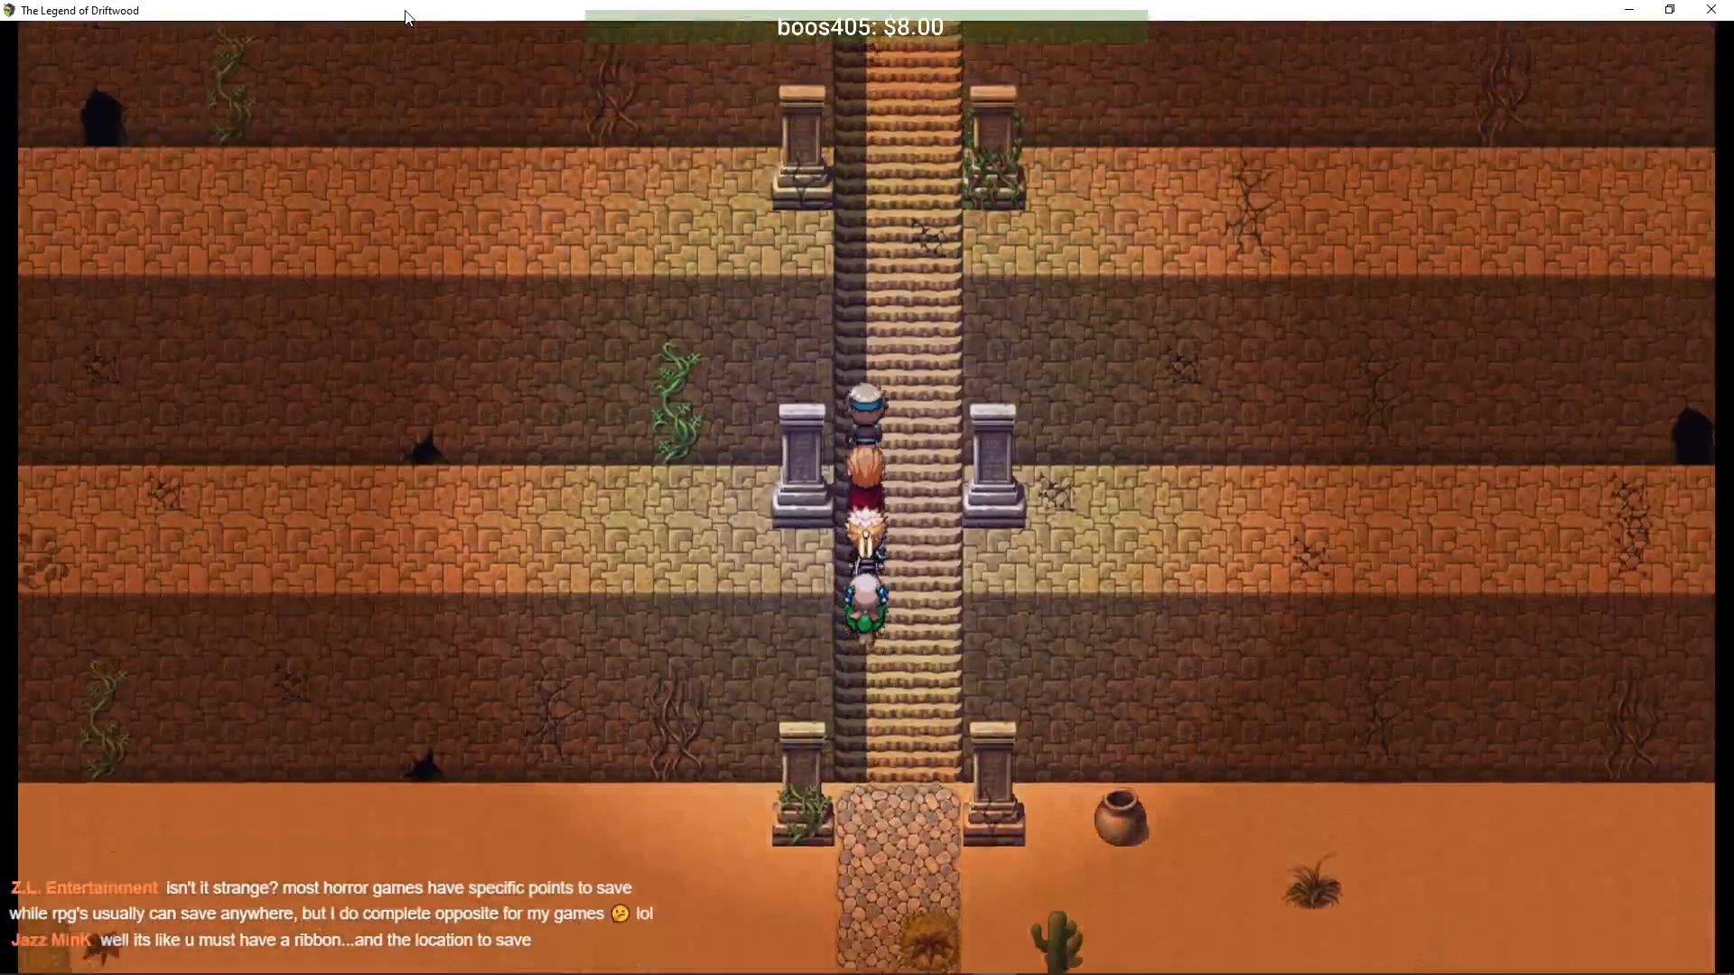
- Climb the stairs into the Cursed Pyramid, then open and close the save menu
key(Up)
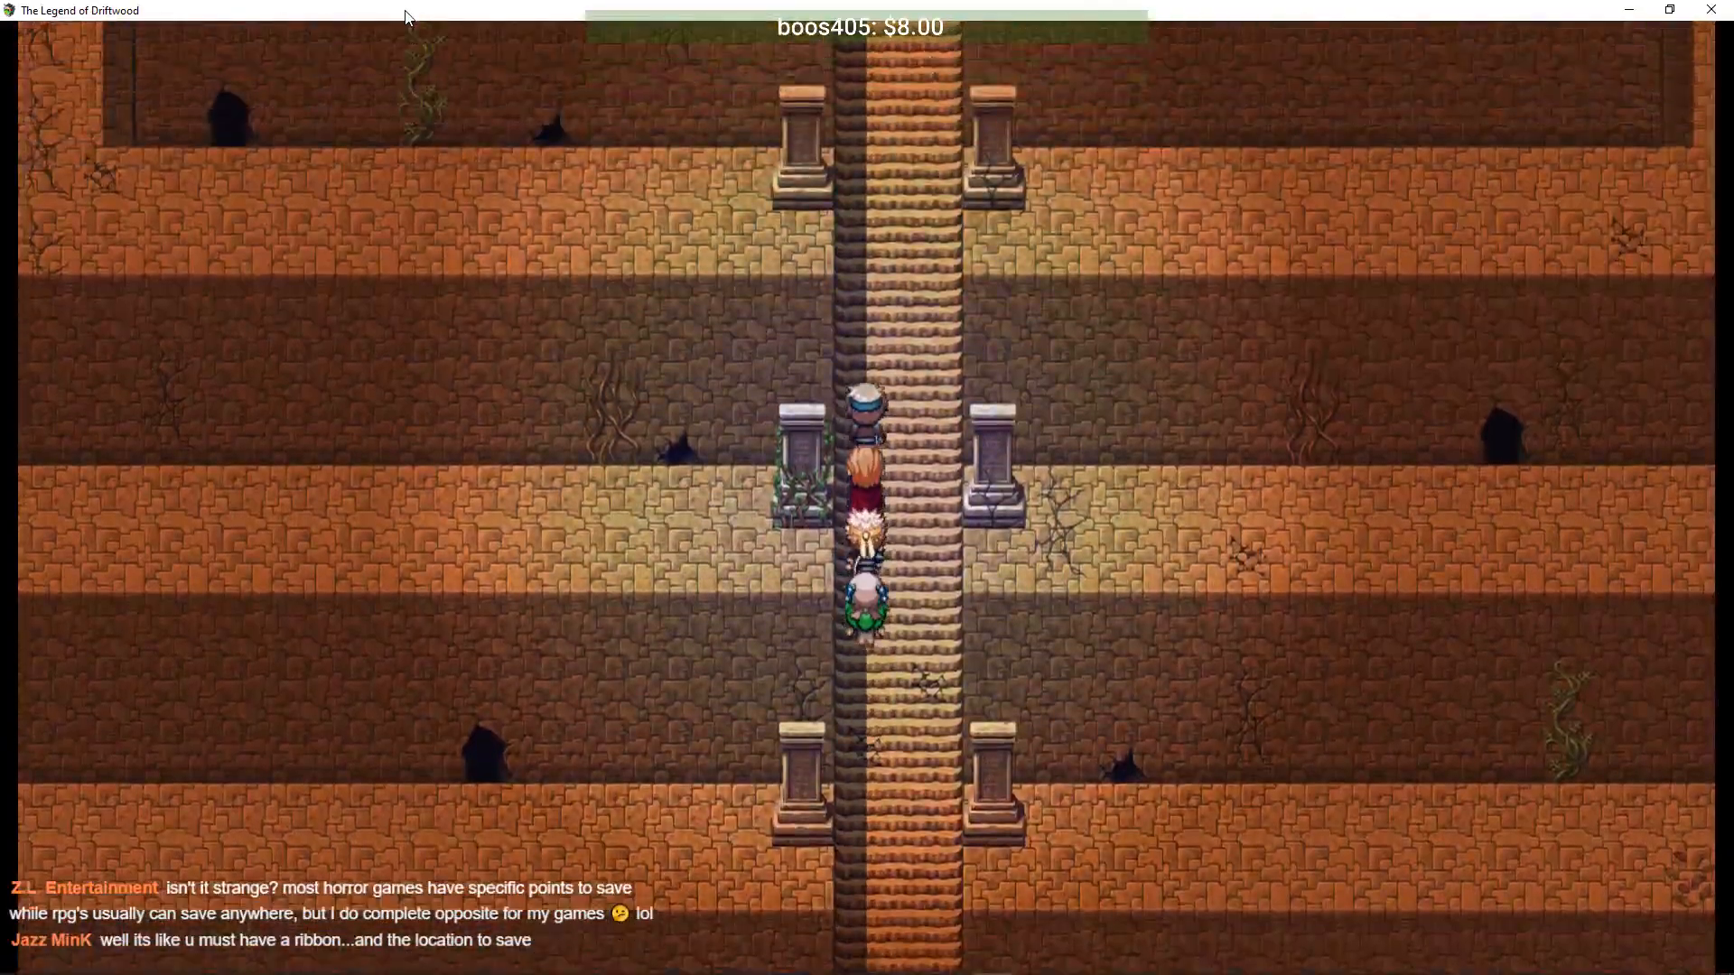
key(Up)
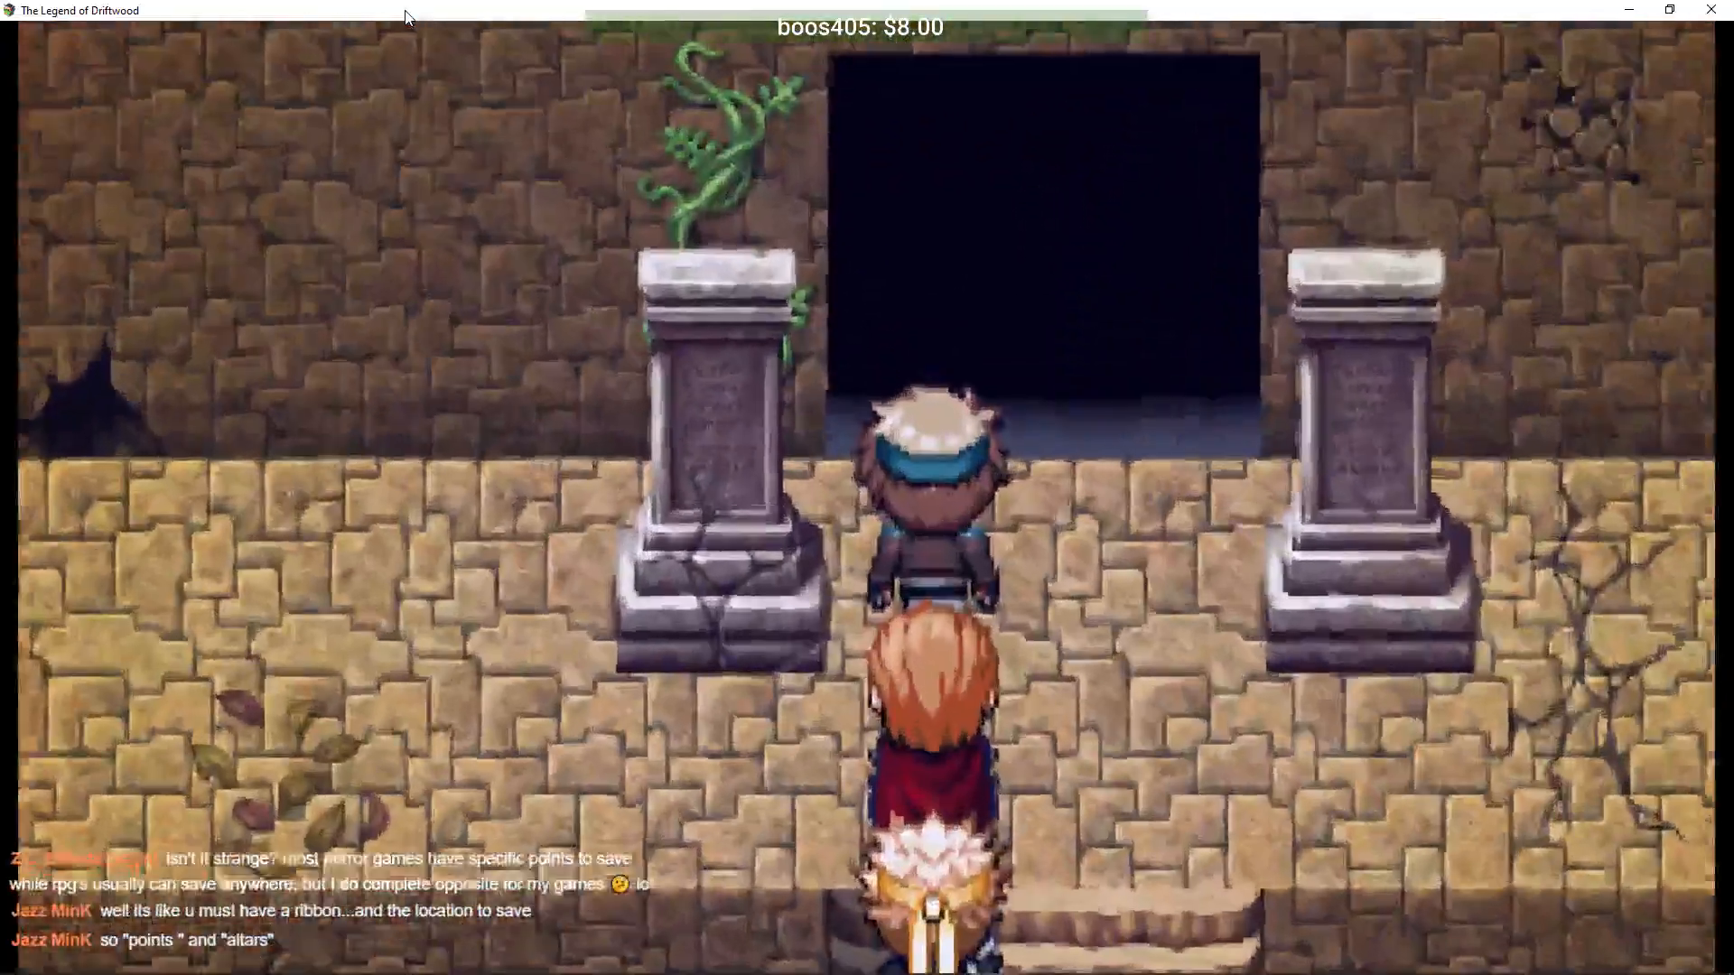
key(Escape)
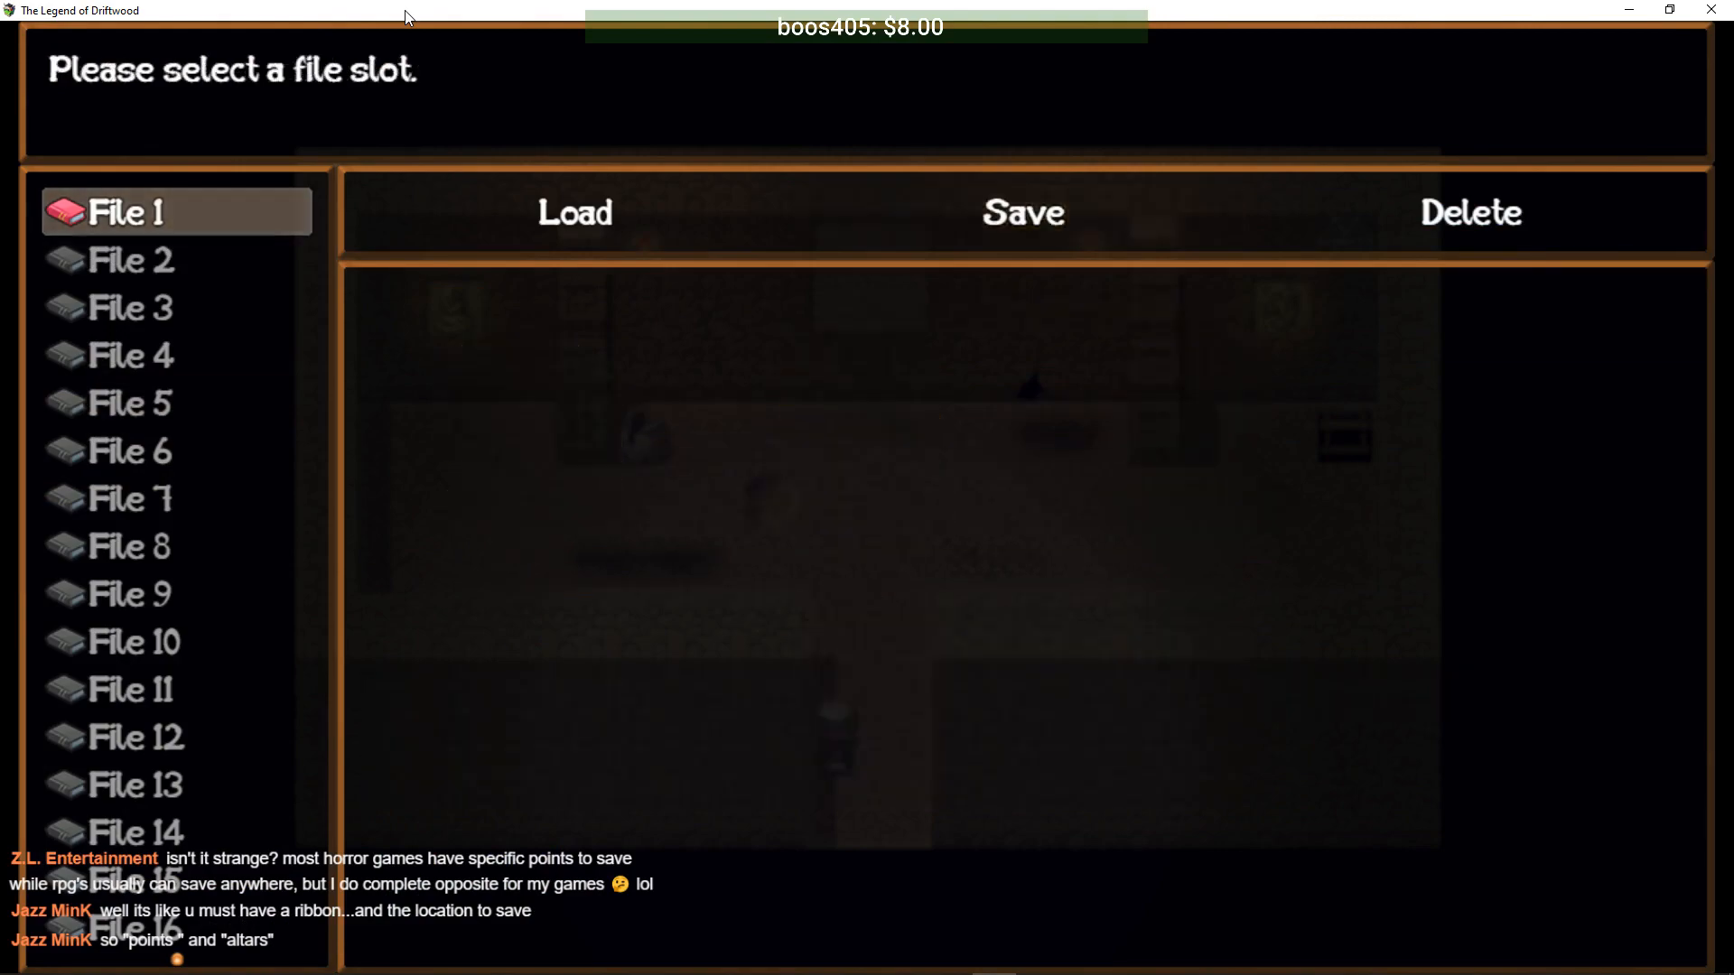
key(Escape)
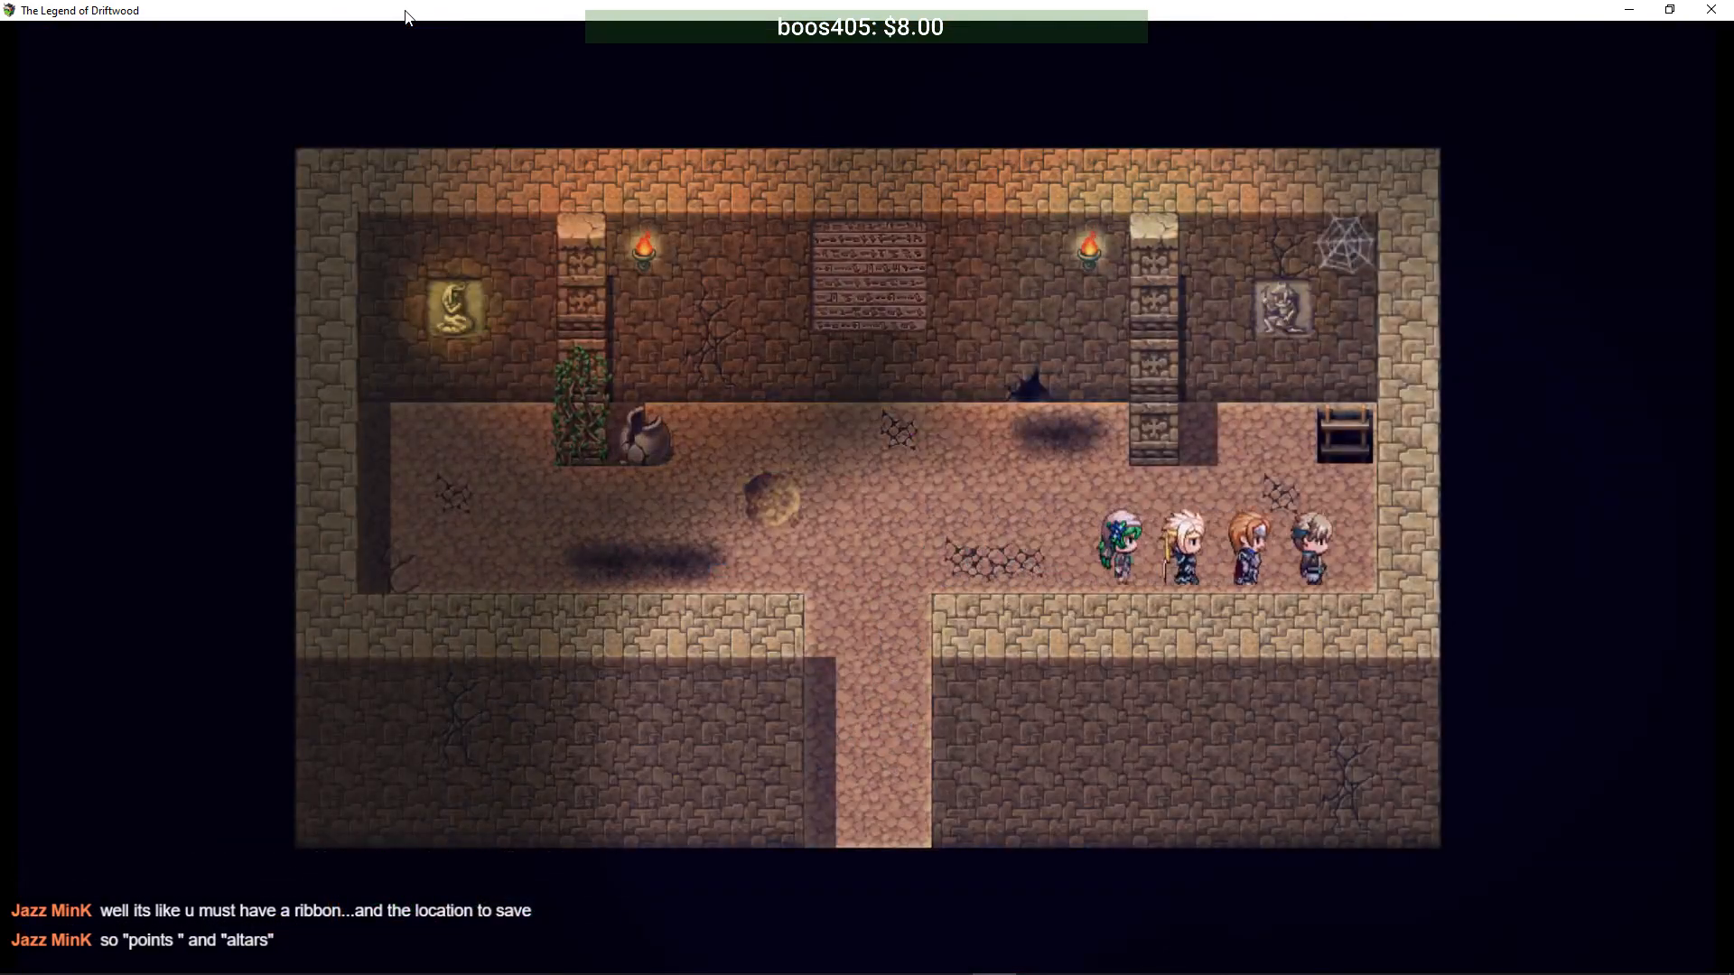
- Take the ladder down to floor 2B and walk its winding corridors
key(Up)
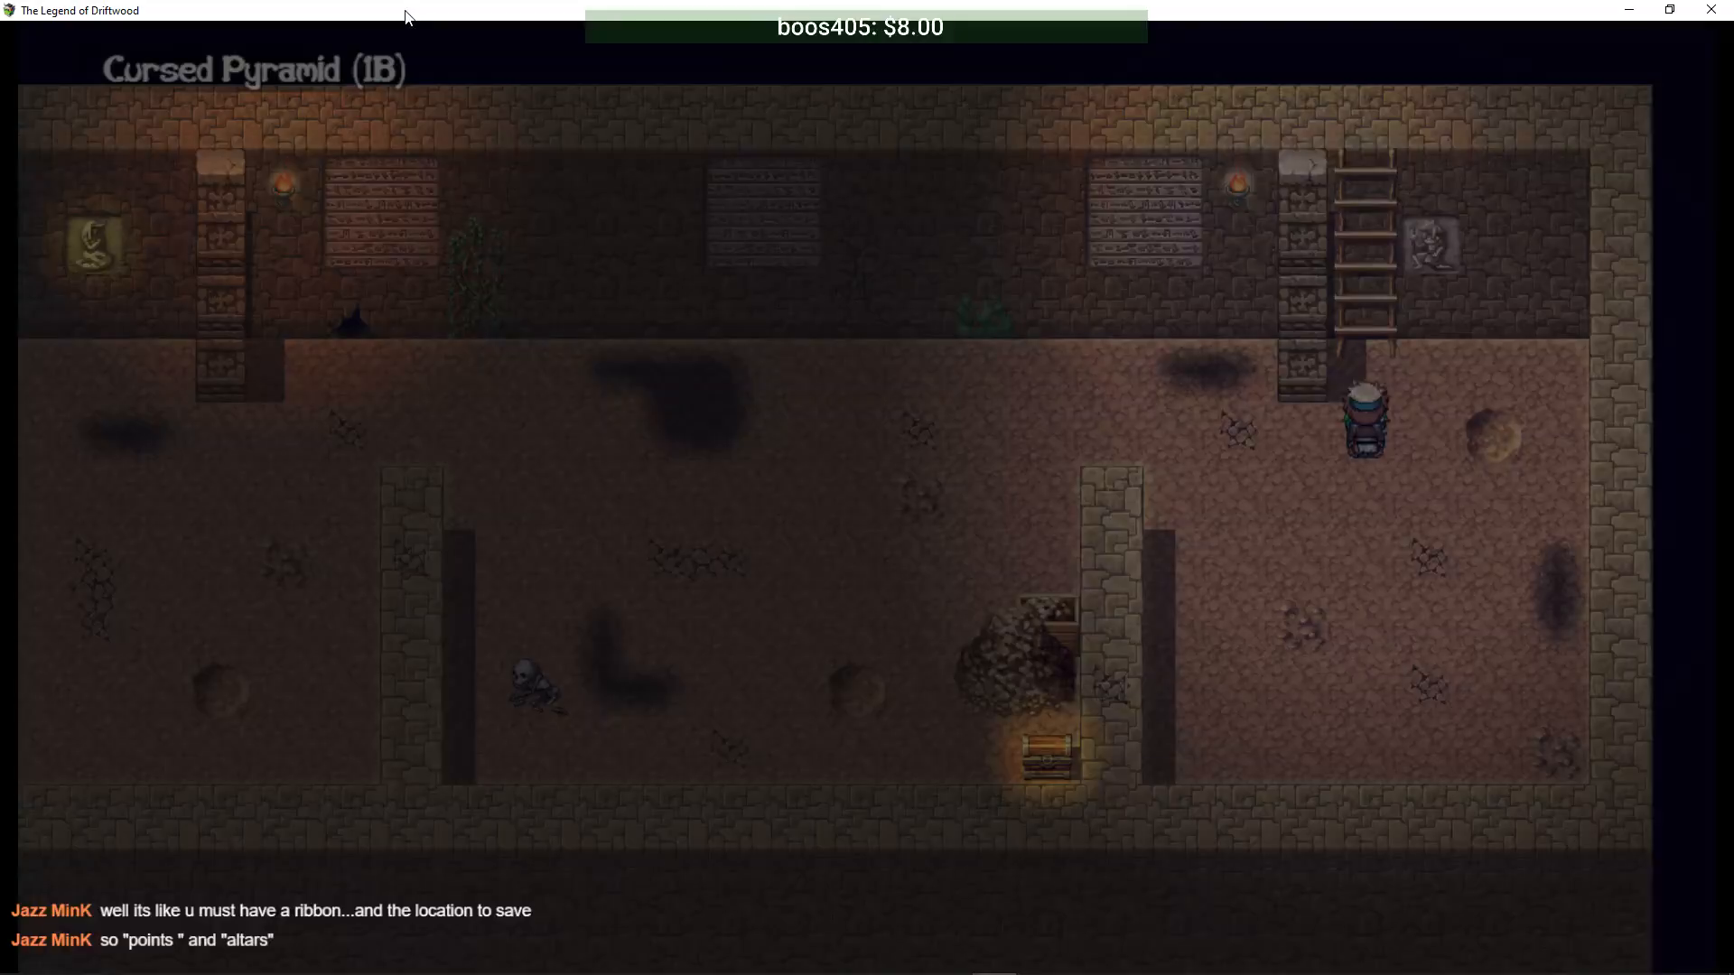
key(Left)
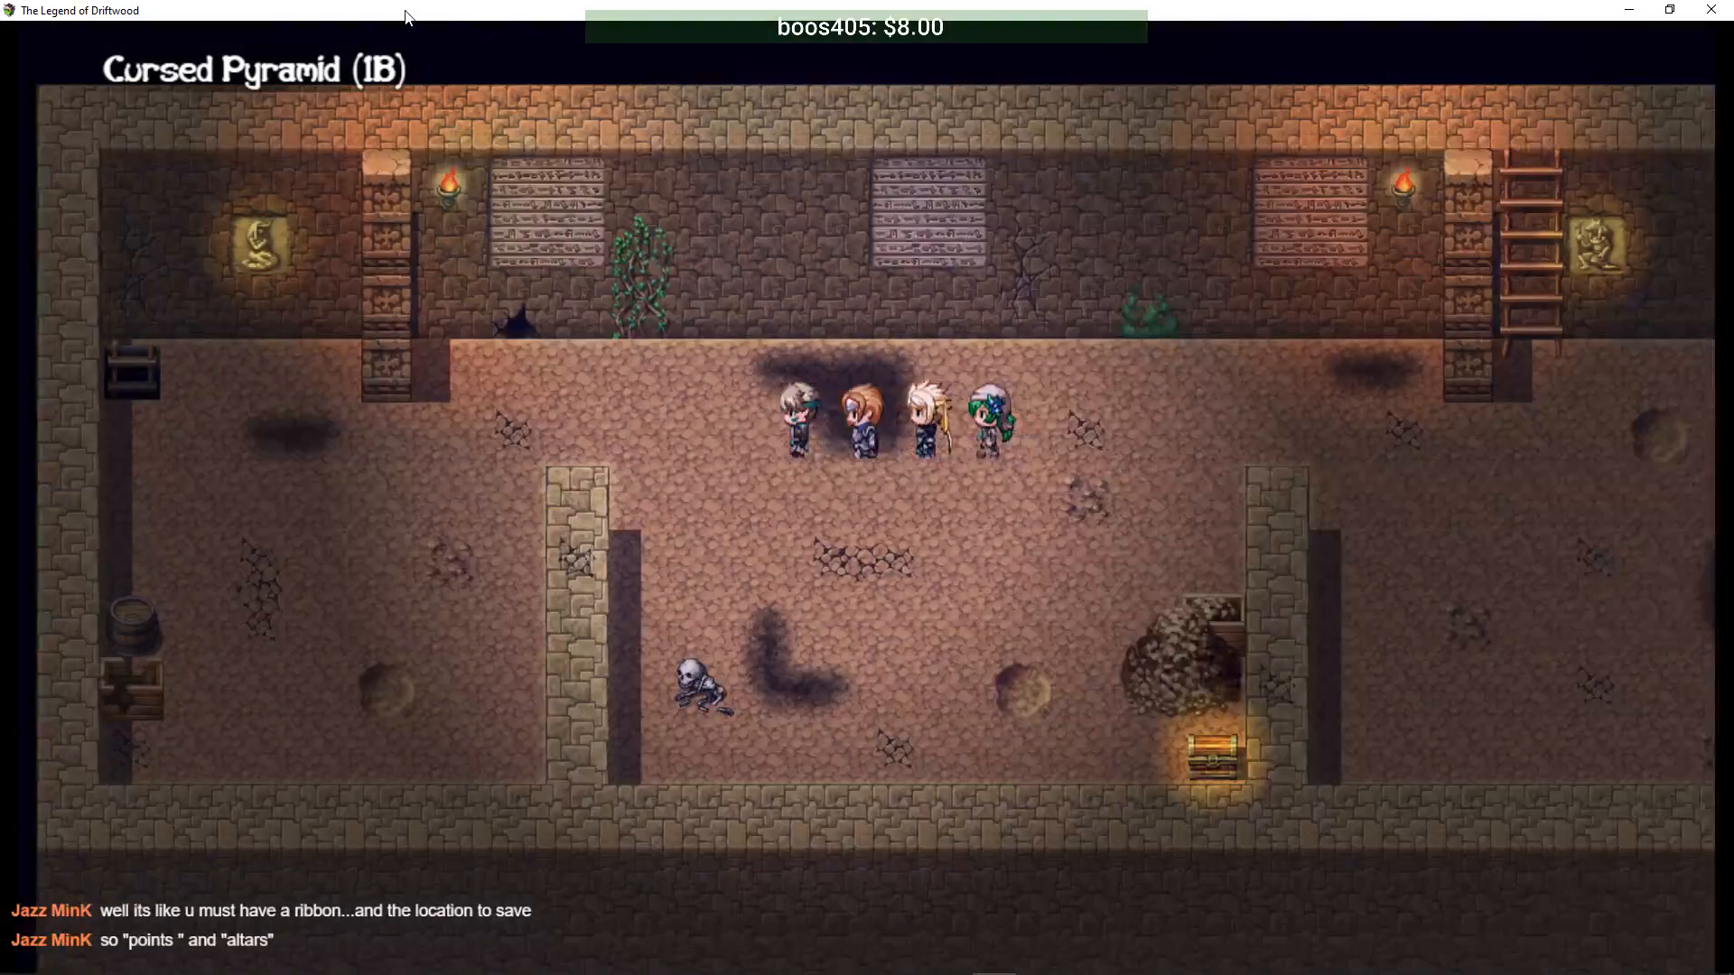
key(Up)
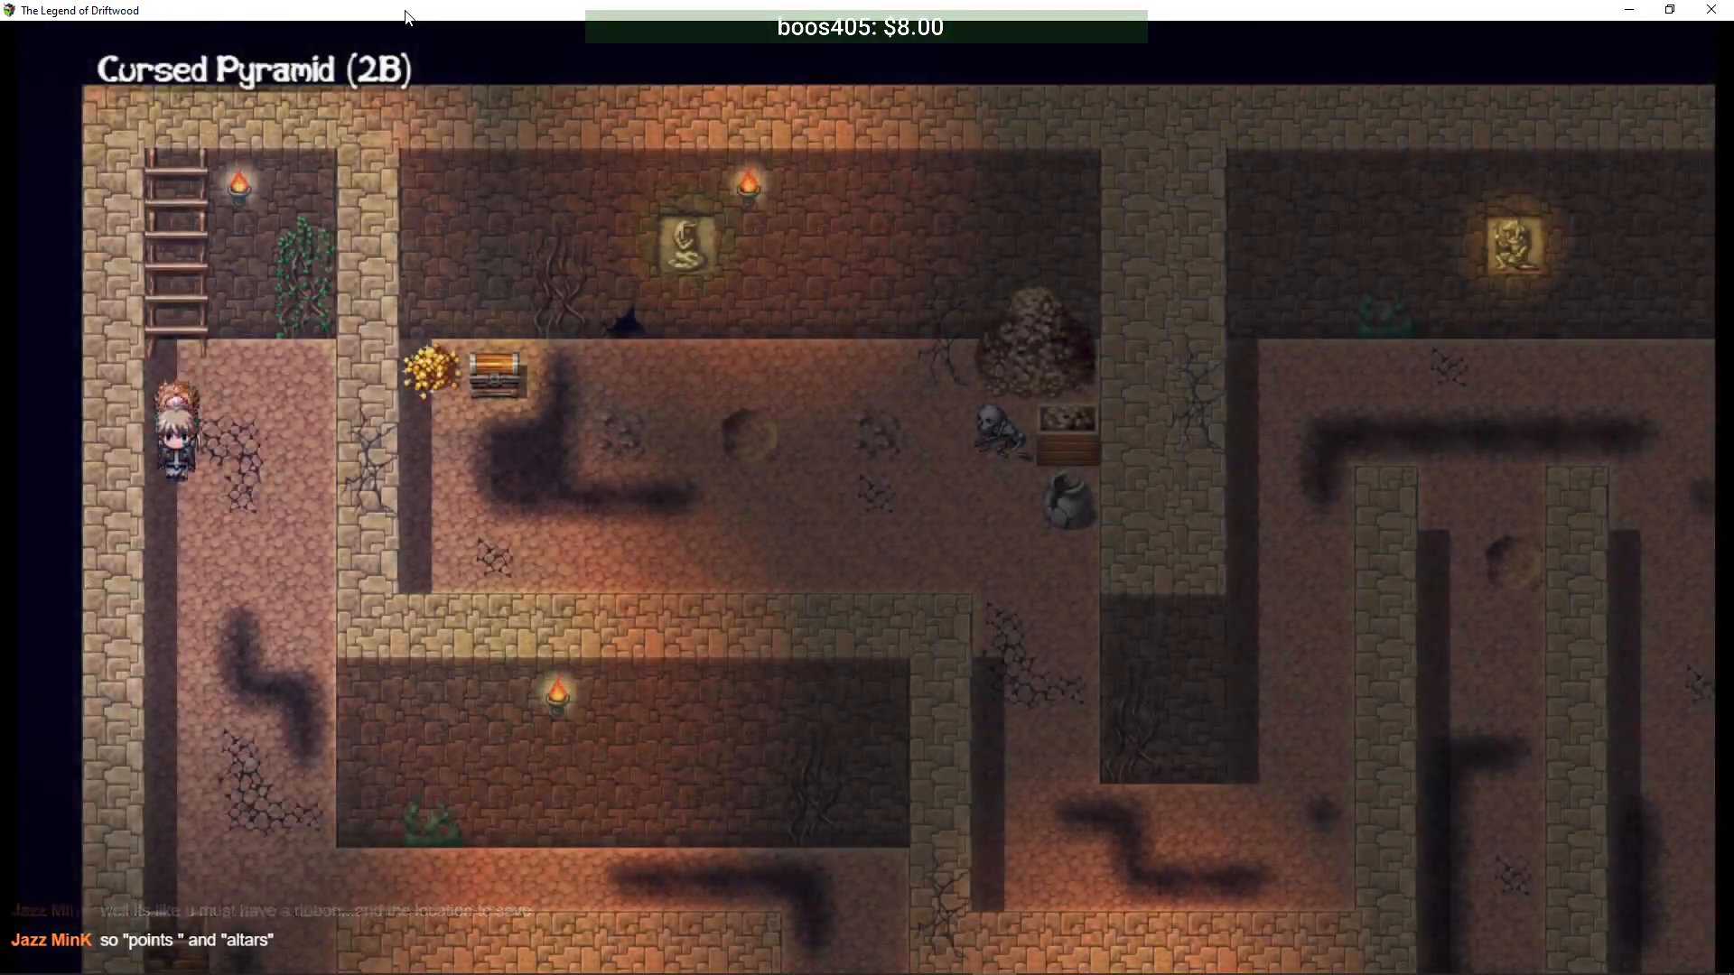
key(Down)
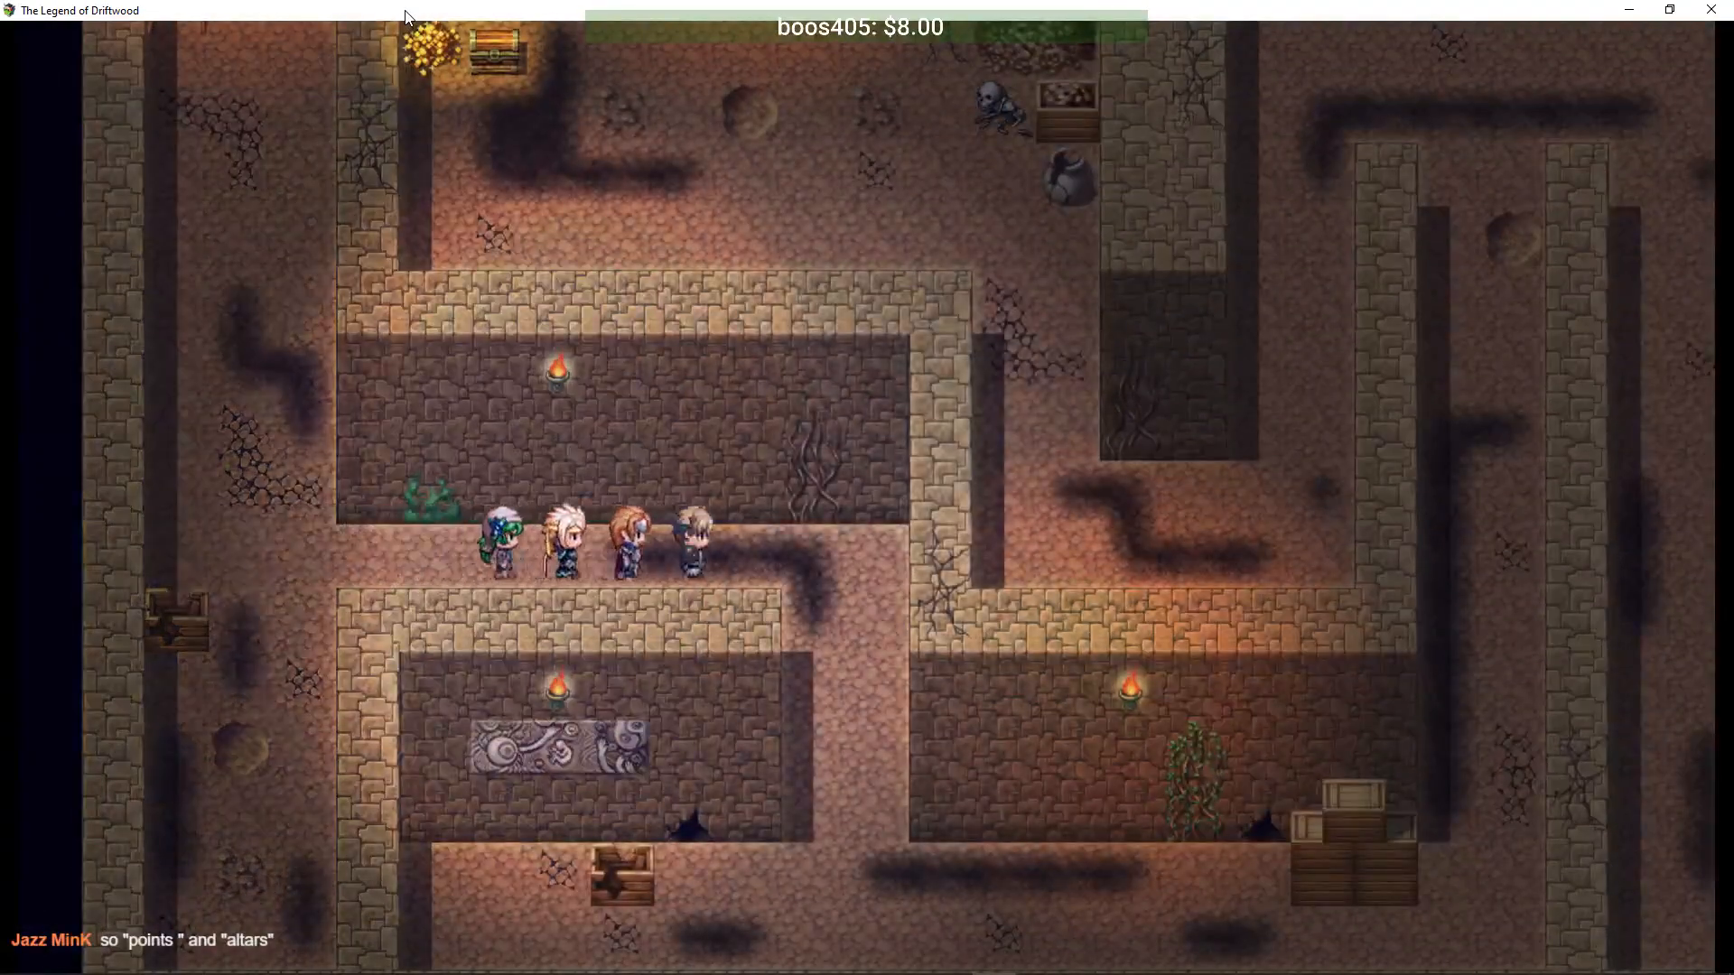
key(Right)
key(Down)
key(Right)
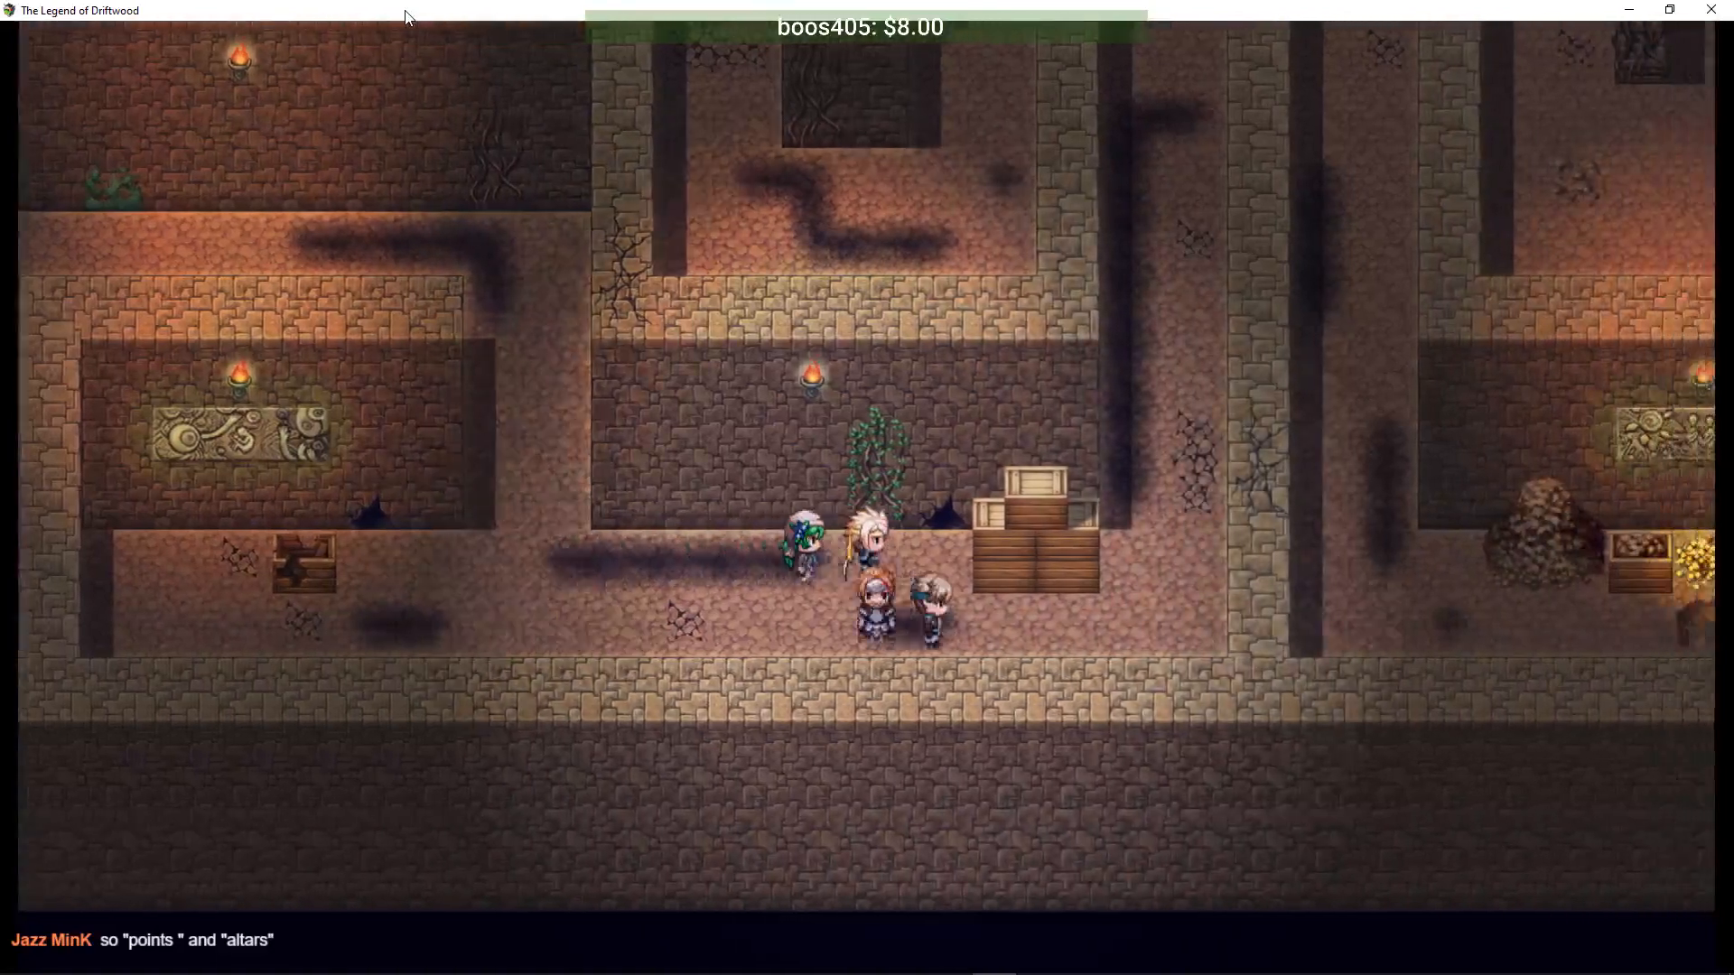
key(Up)
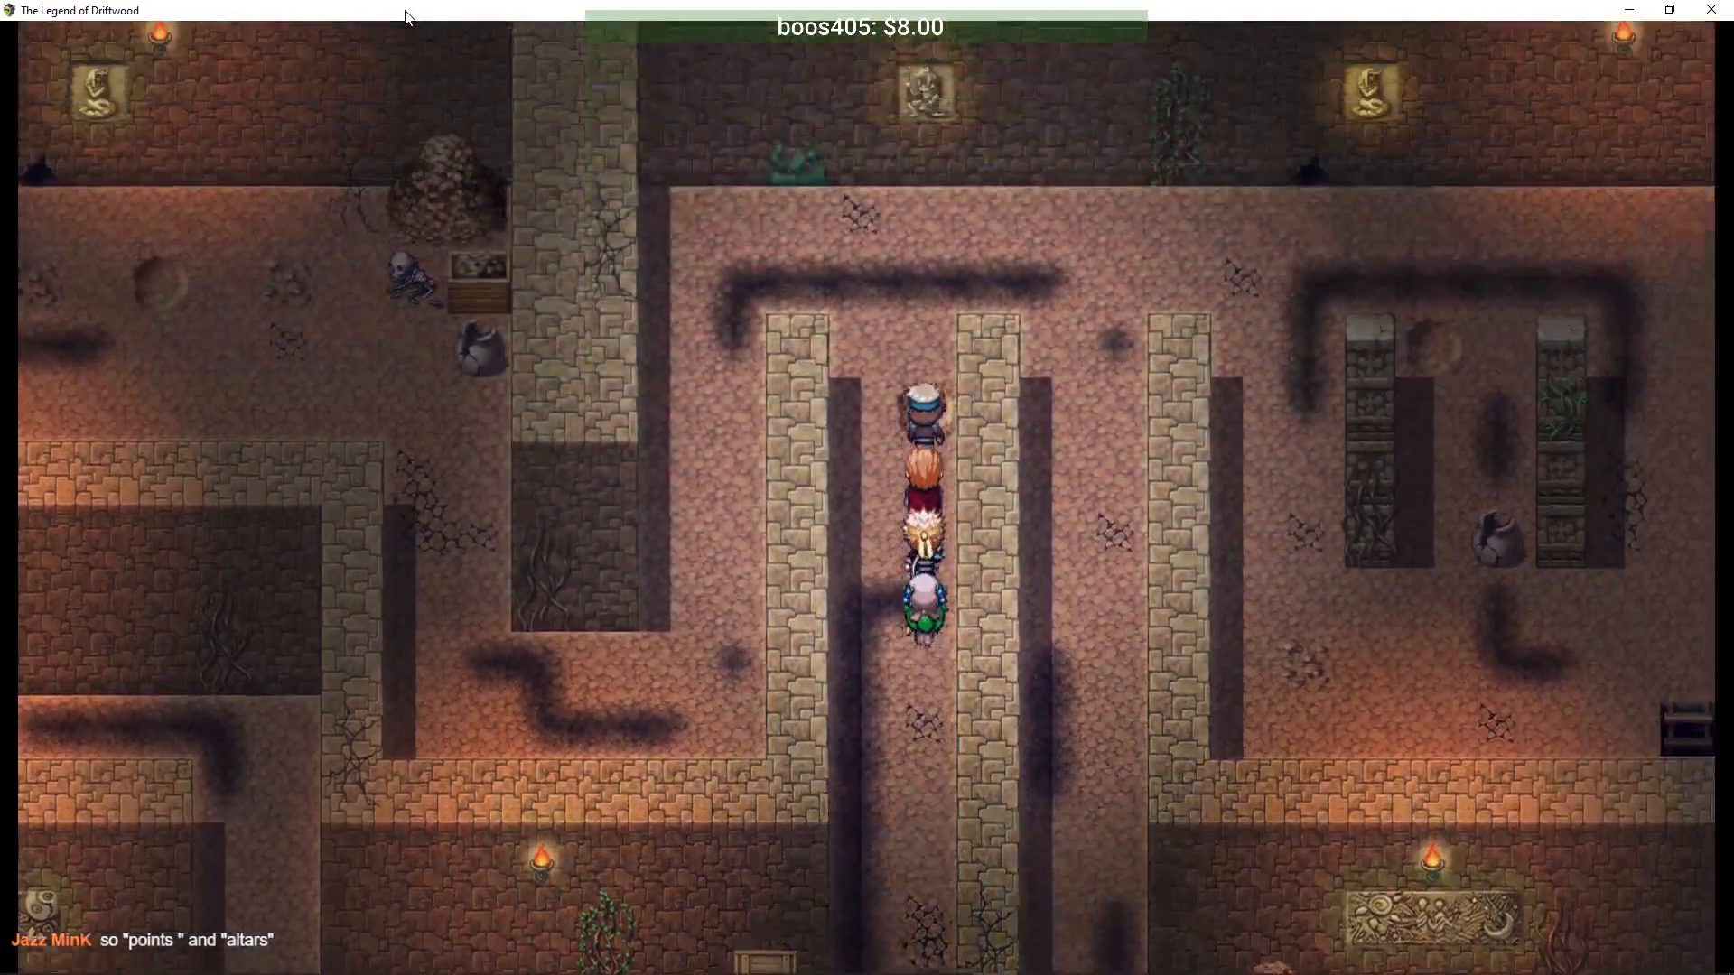
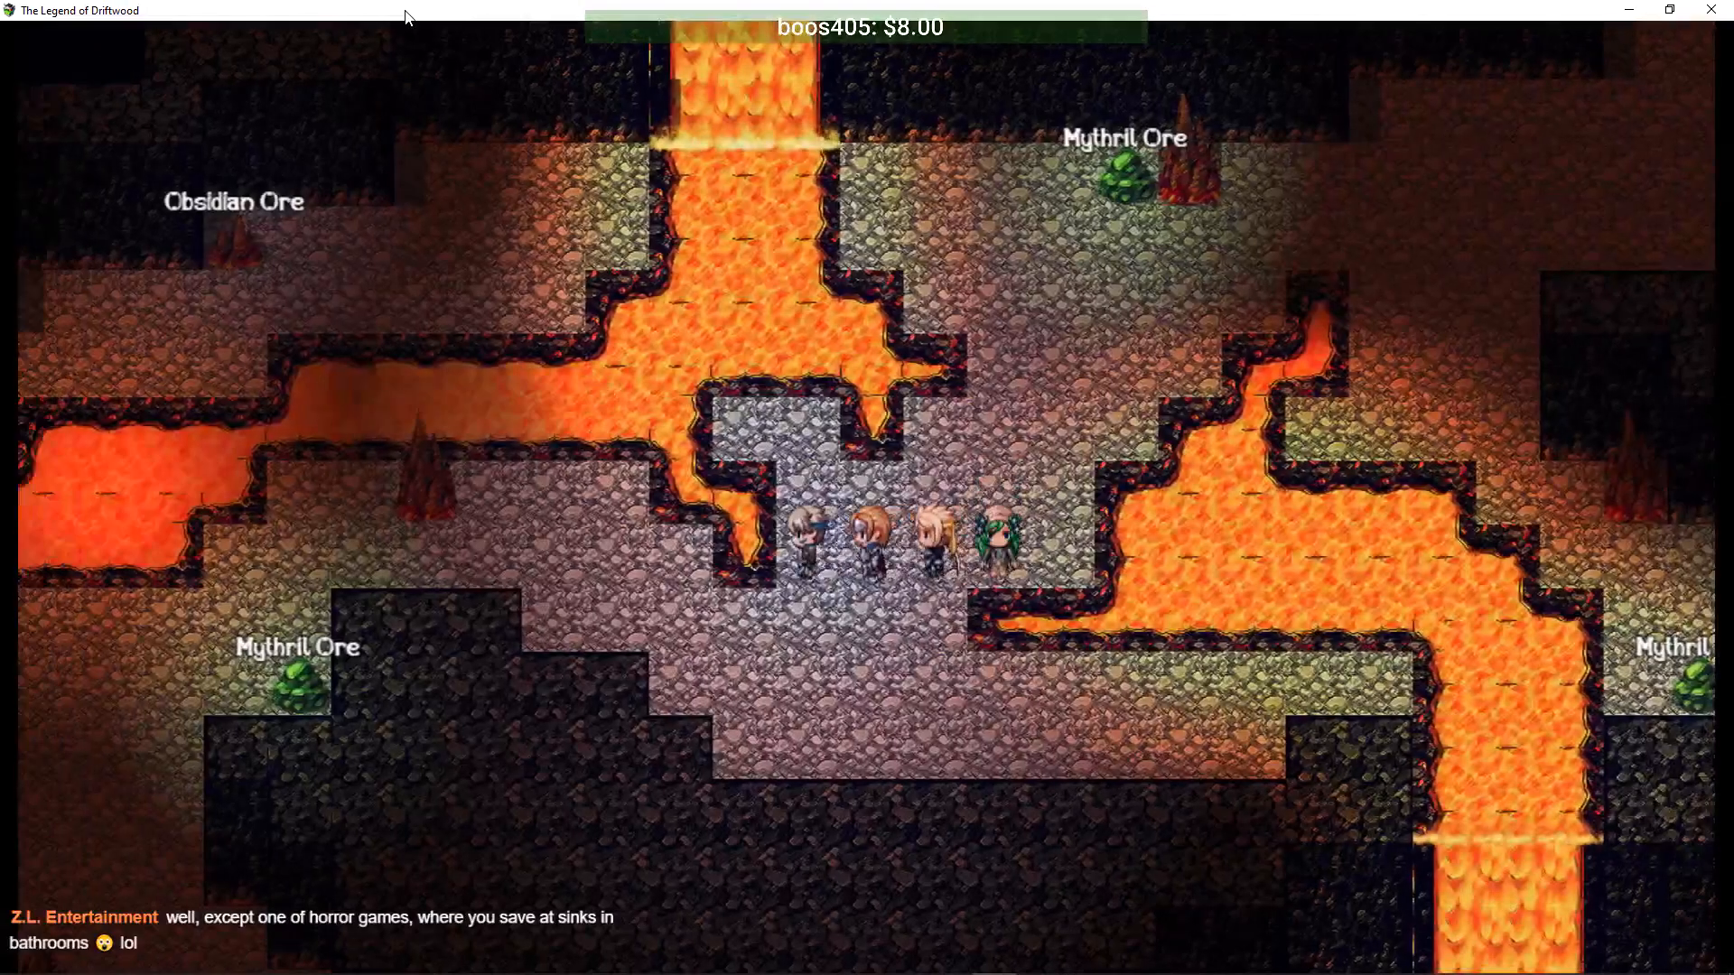
- Walk the party left, down, right past the lava and up the cave path
key(Left)
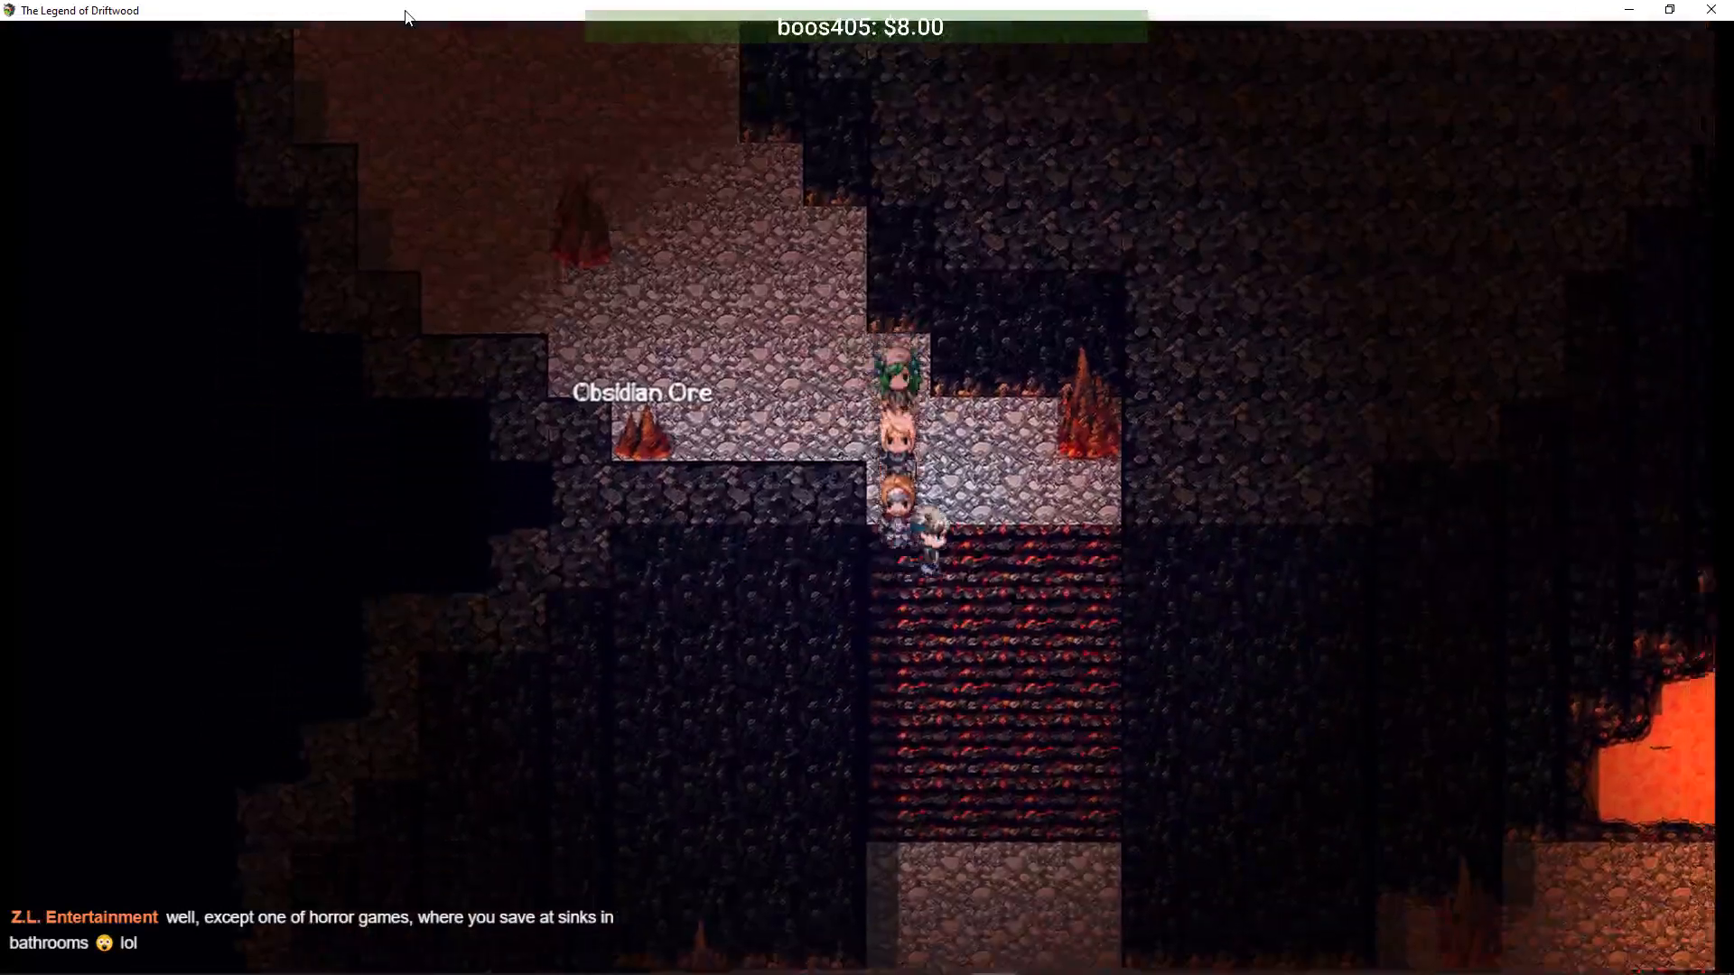
key(Down)
key(Right)
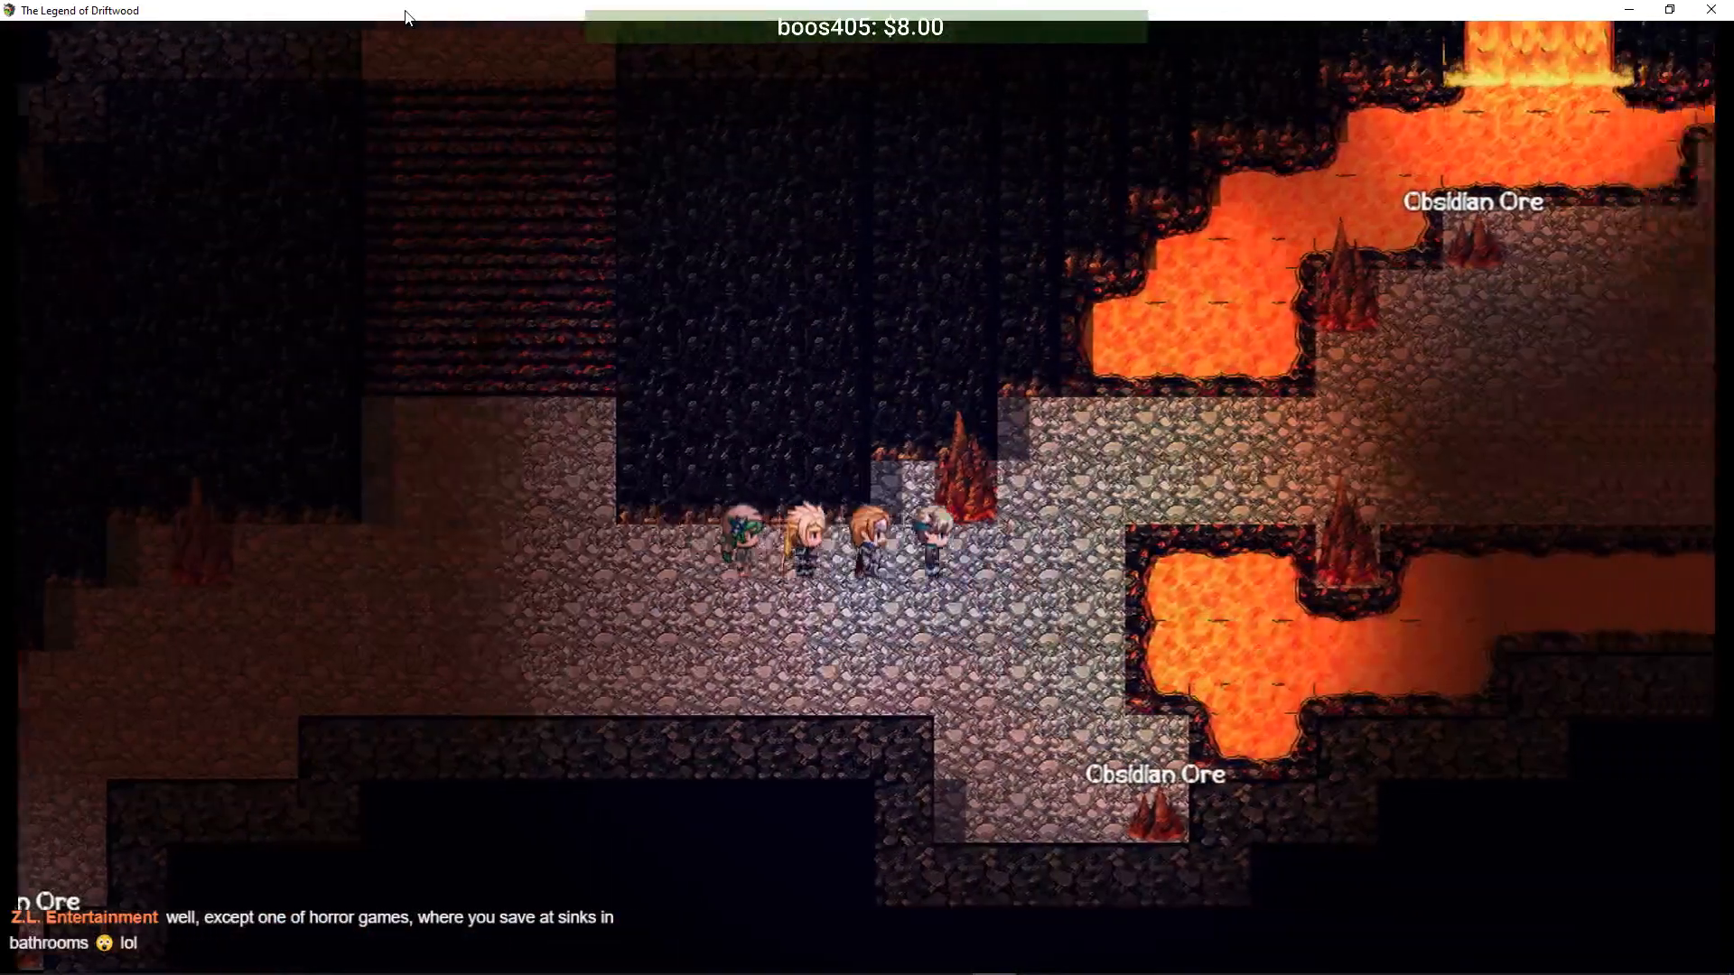
key(Up)
- Save the game to File 1 from the menu, then step right into a random encounter
key(Escape)
key(Up)
key(Up)
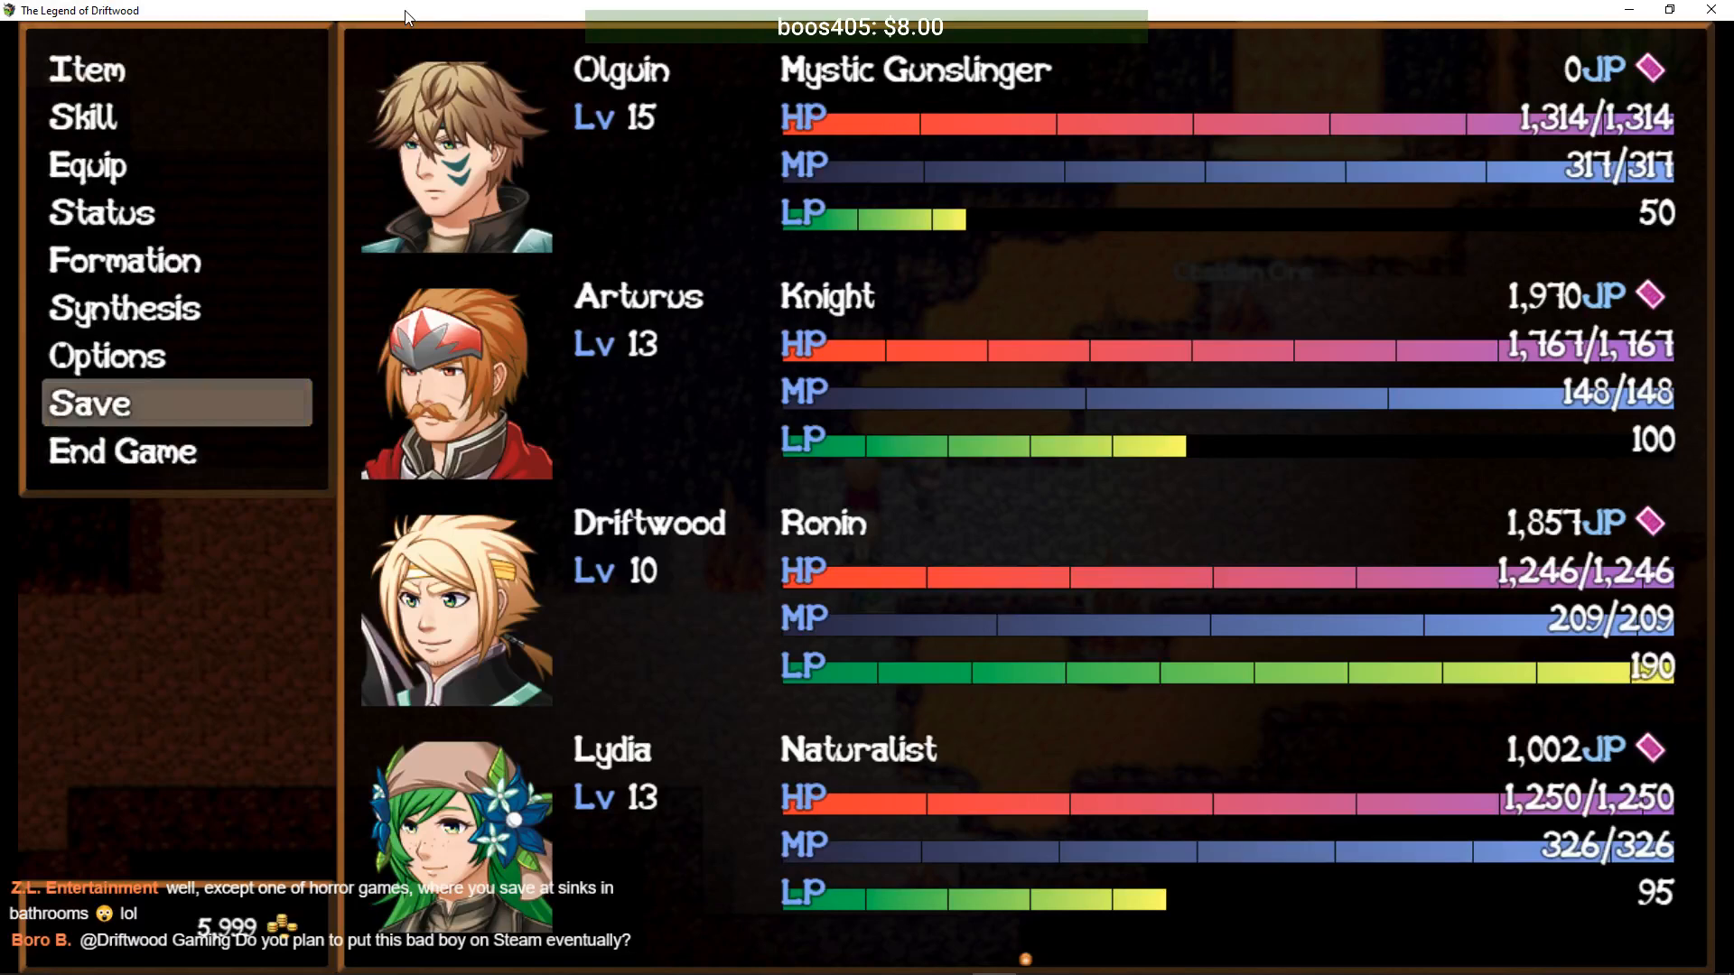
key(Return)
key(Return)
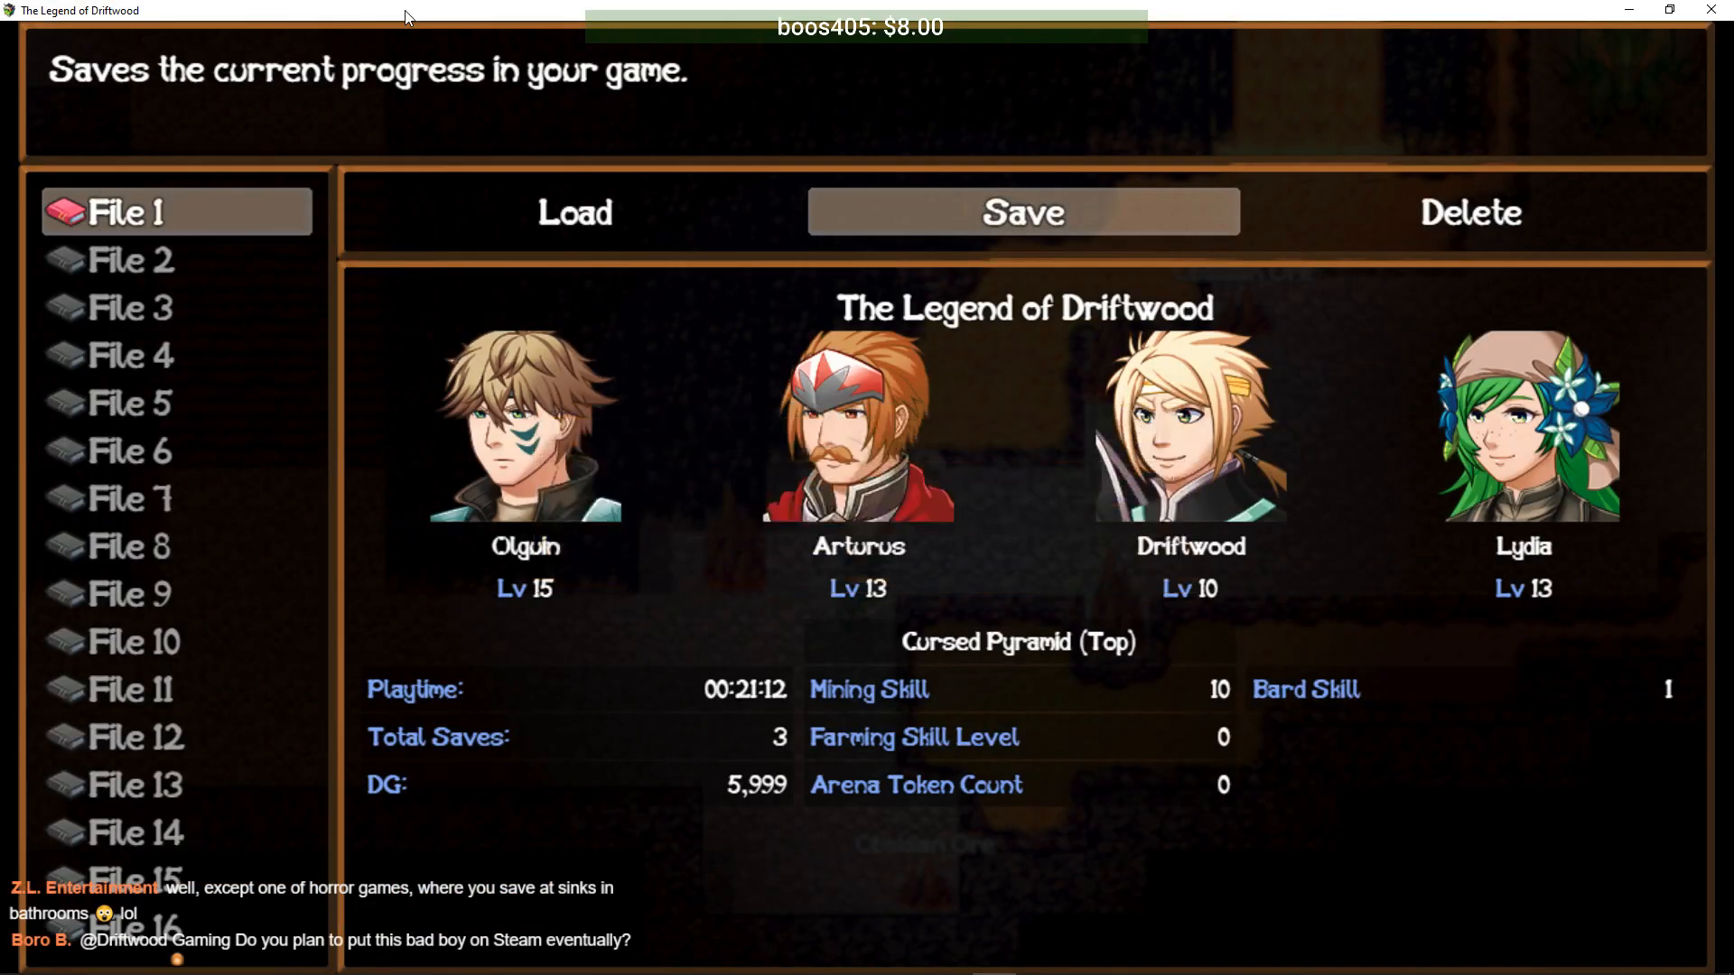
key(Return)
key(Escape)
key(Escape)
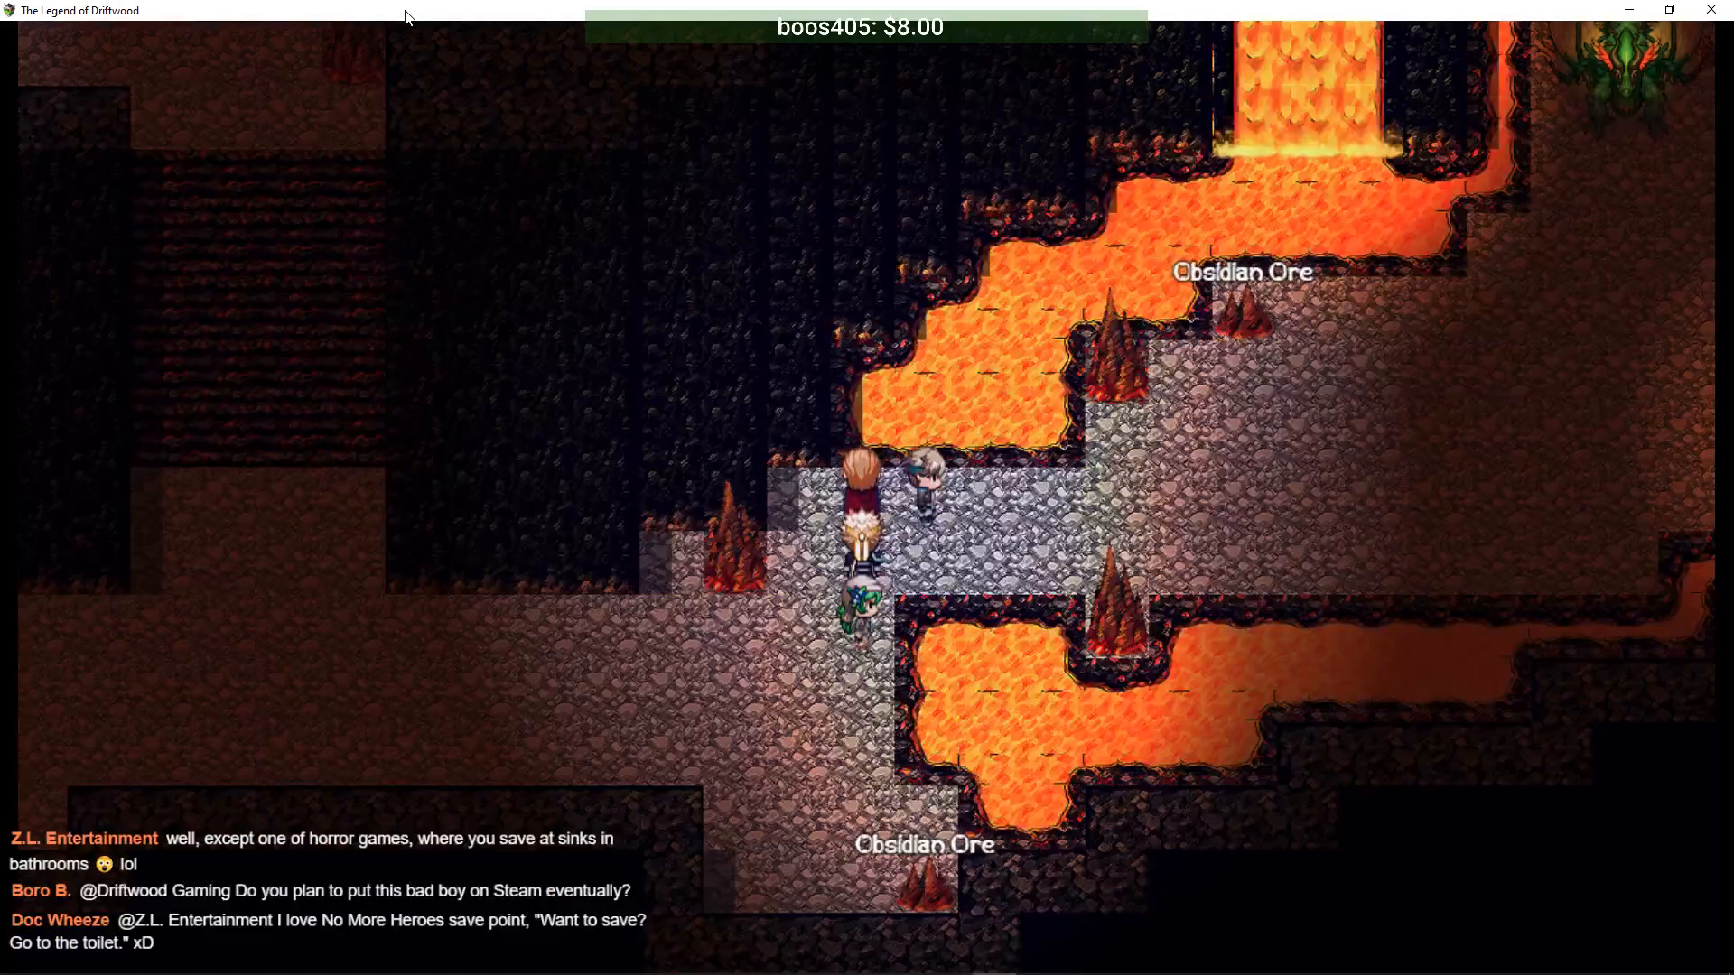
key(Right)
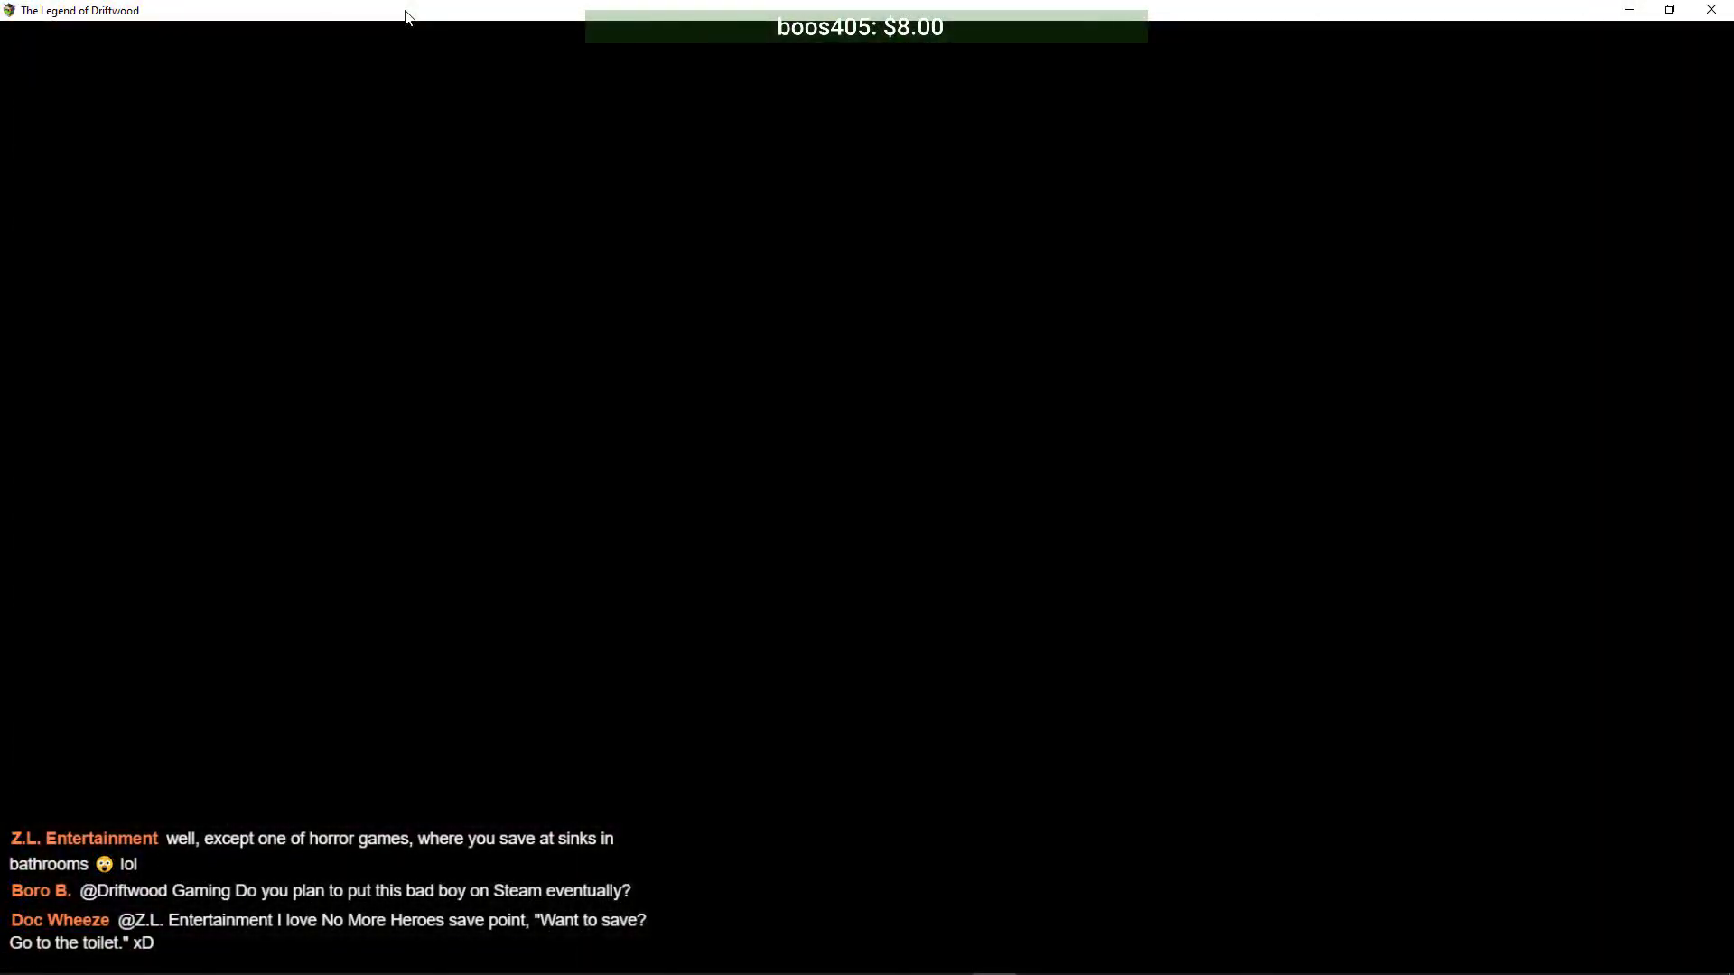
- Escape from the random encounter
key(Escape)
key(Up)
key(Return)
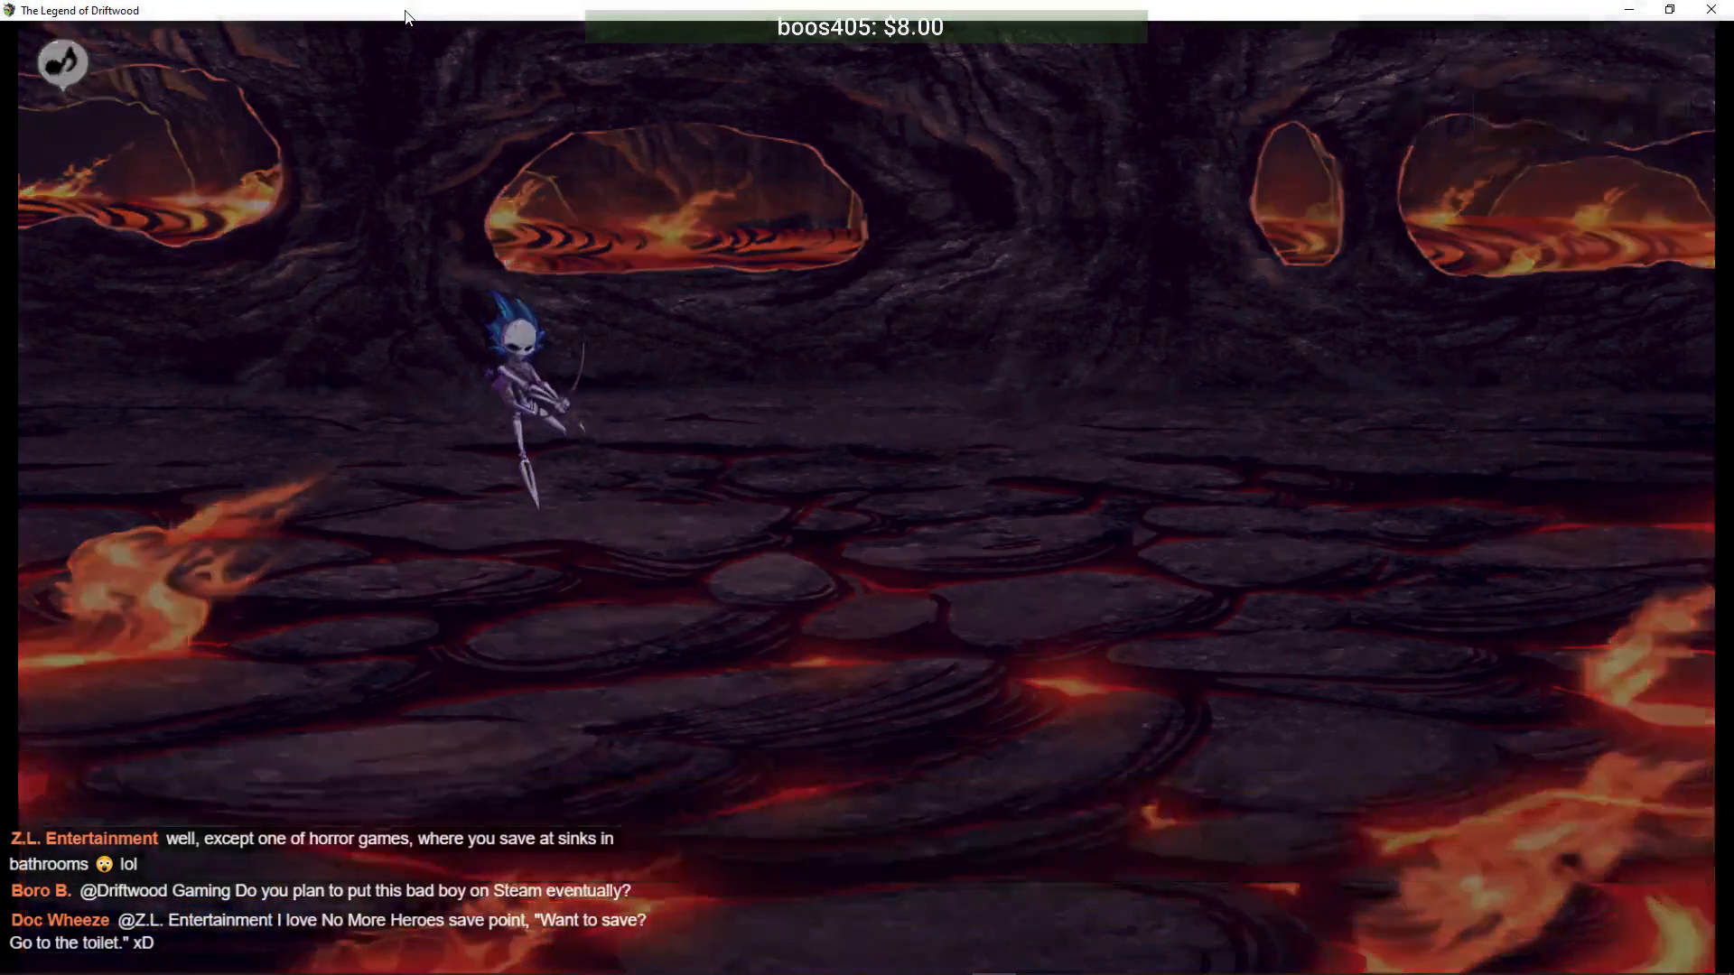
- Walk right across the cave past the Sanguine Dragon prompts and up to the green dragon
key(Right)
key(Return)
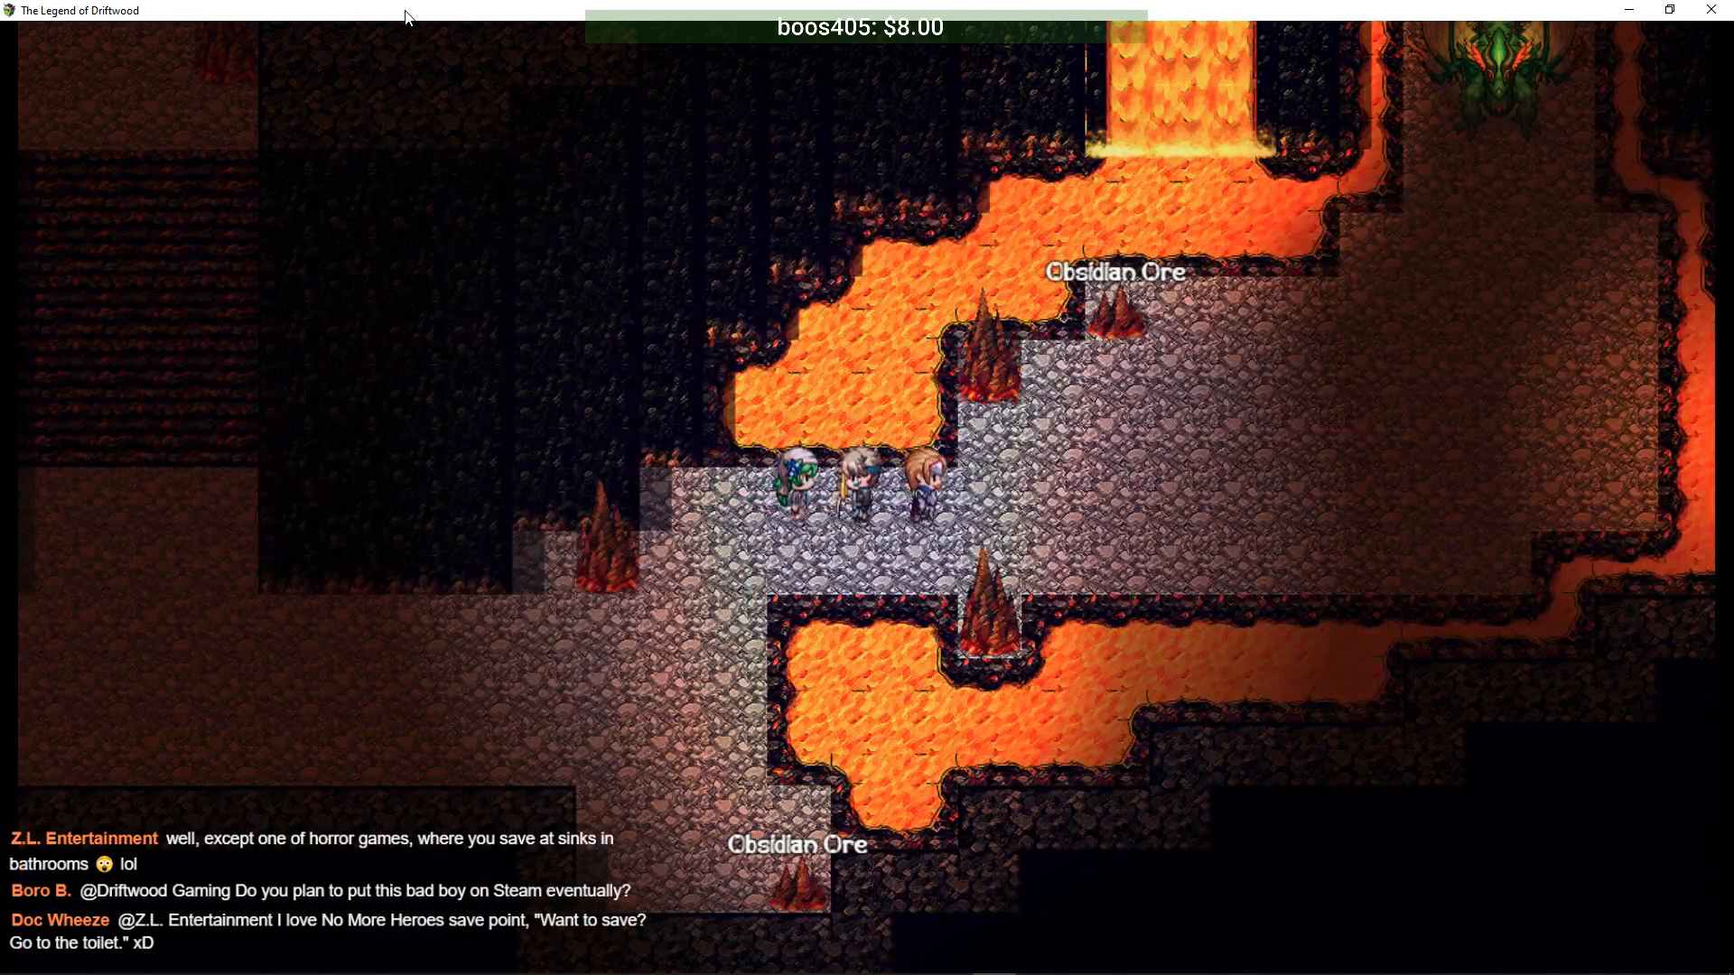
key(Right)
key(Return)
key(Right)
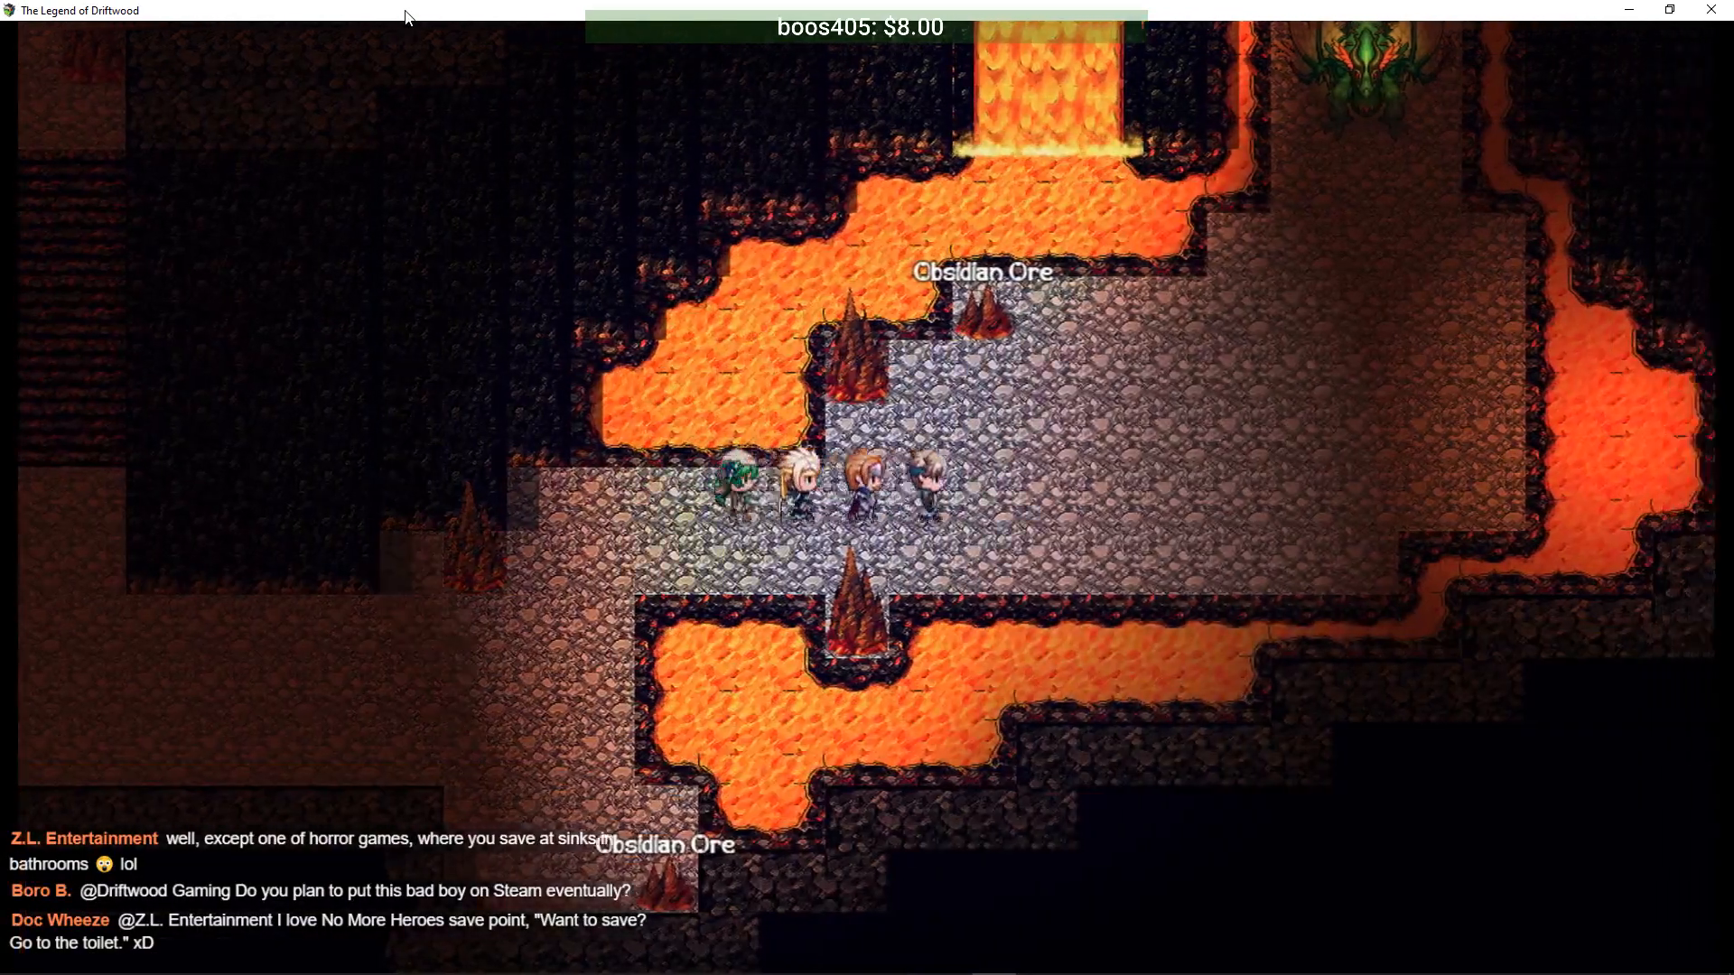
key(Right)
key(Up)
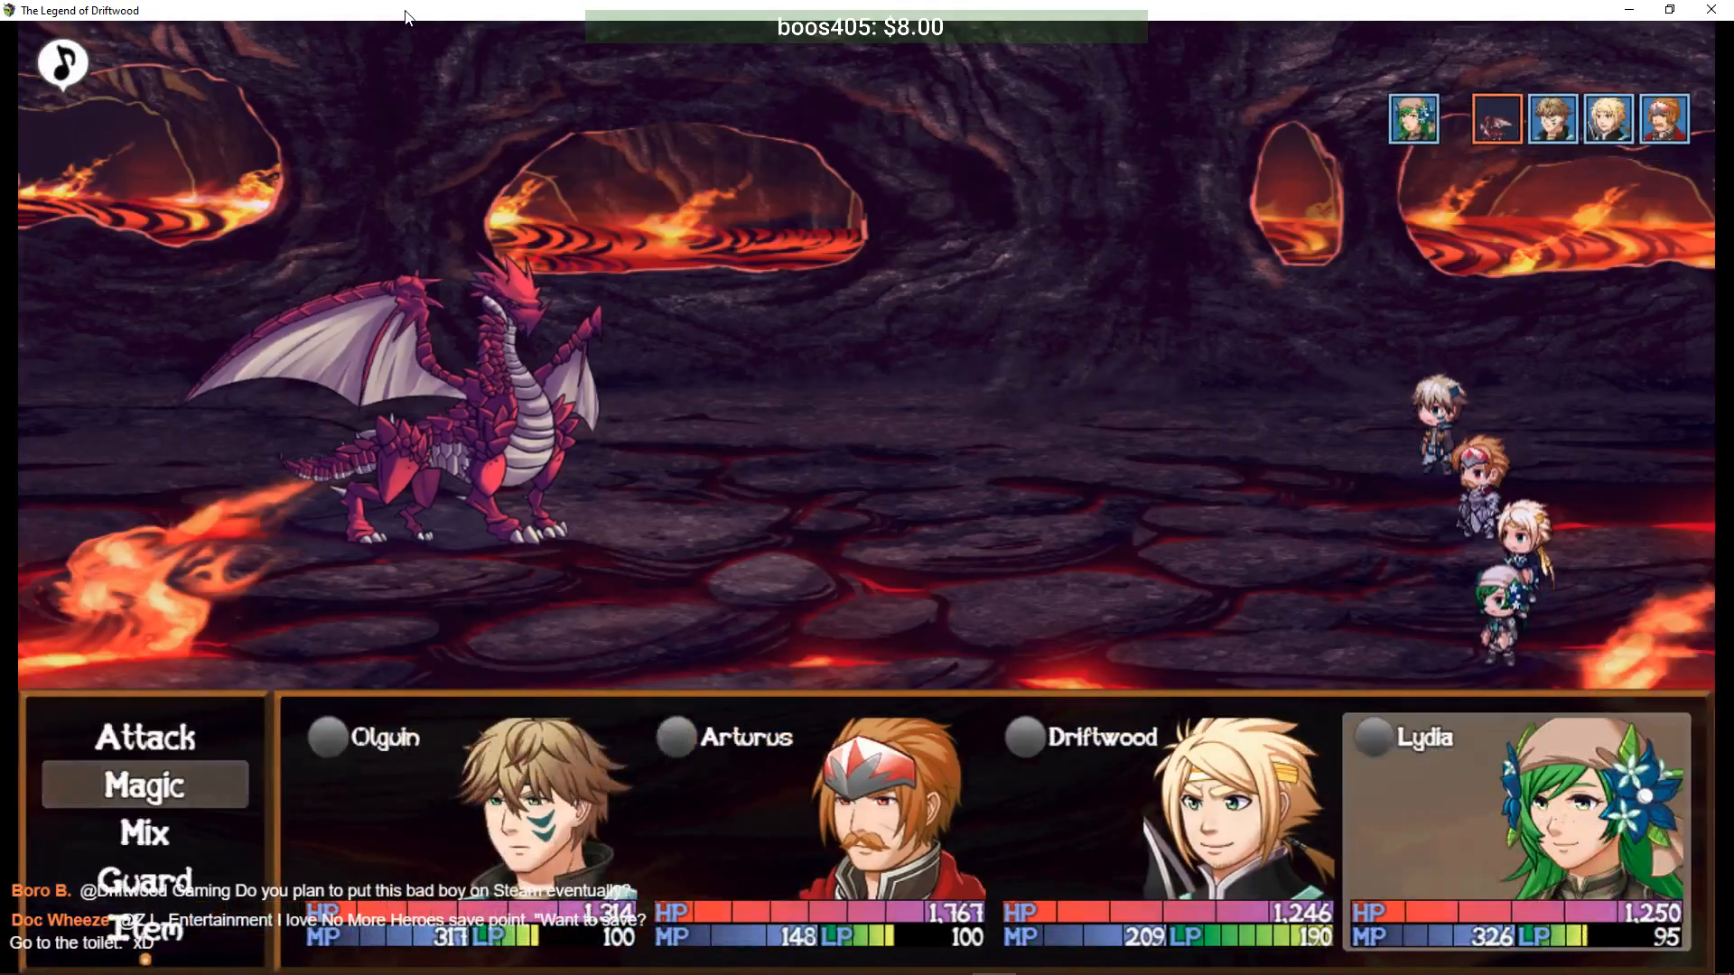
- Have Lydia cast Venom Bolt on the dragon after comparing it with Funnel Root
key(Return)
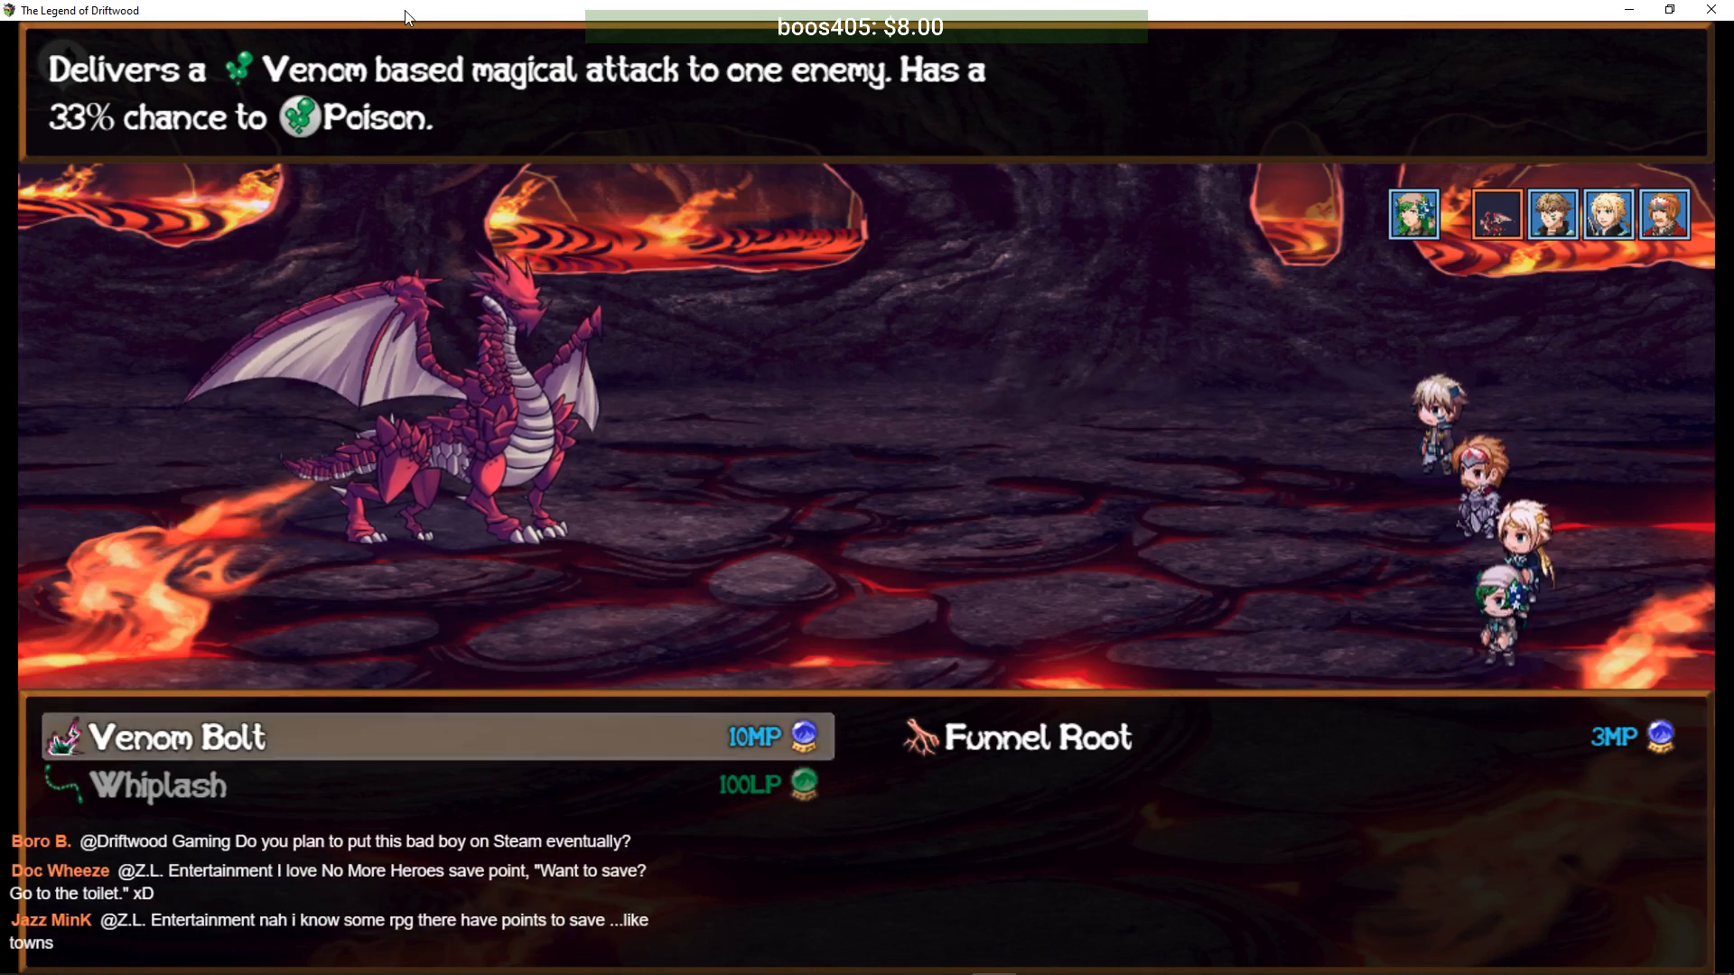
key(Right)
key(Escape)
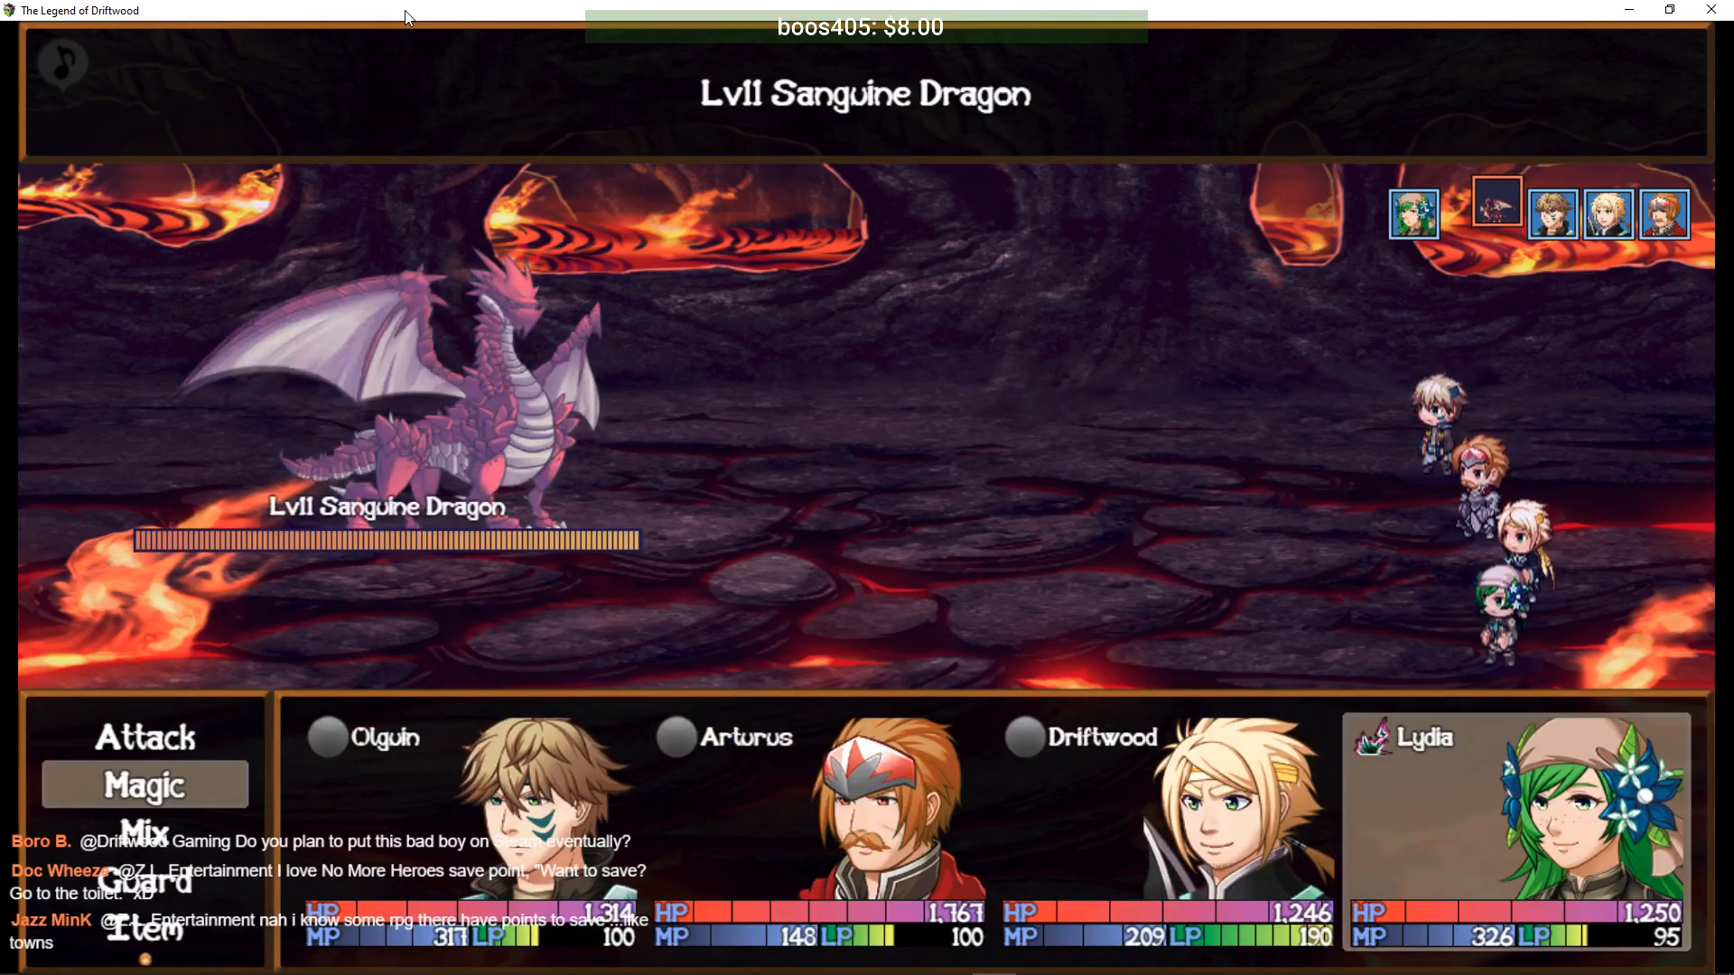
key(Return)
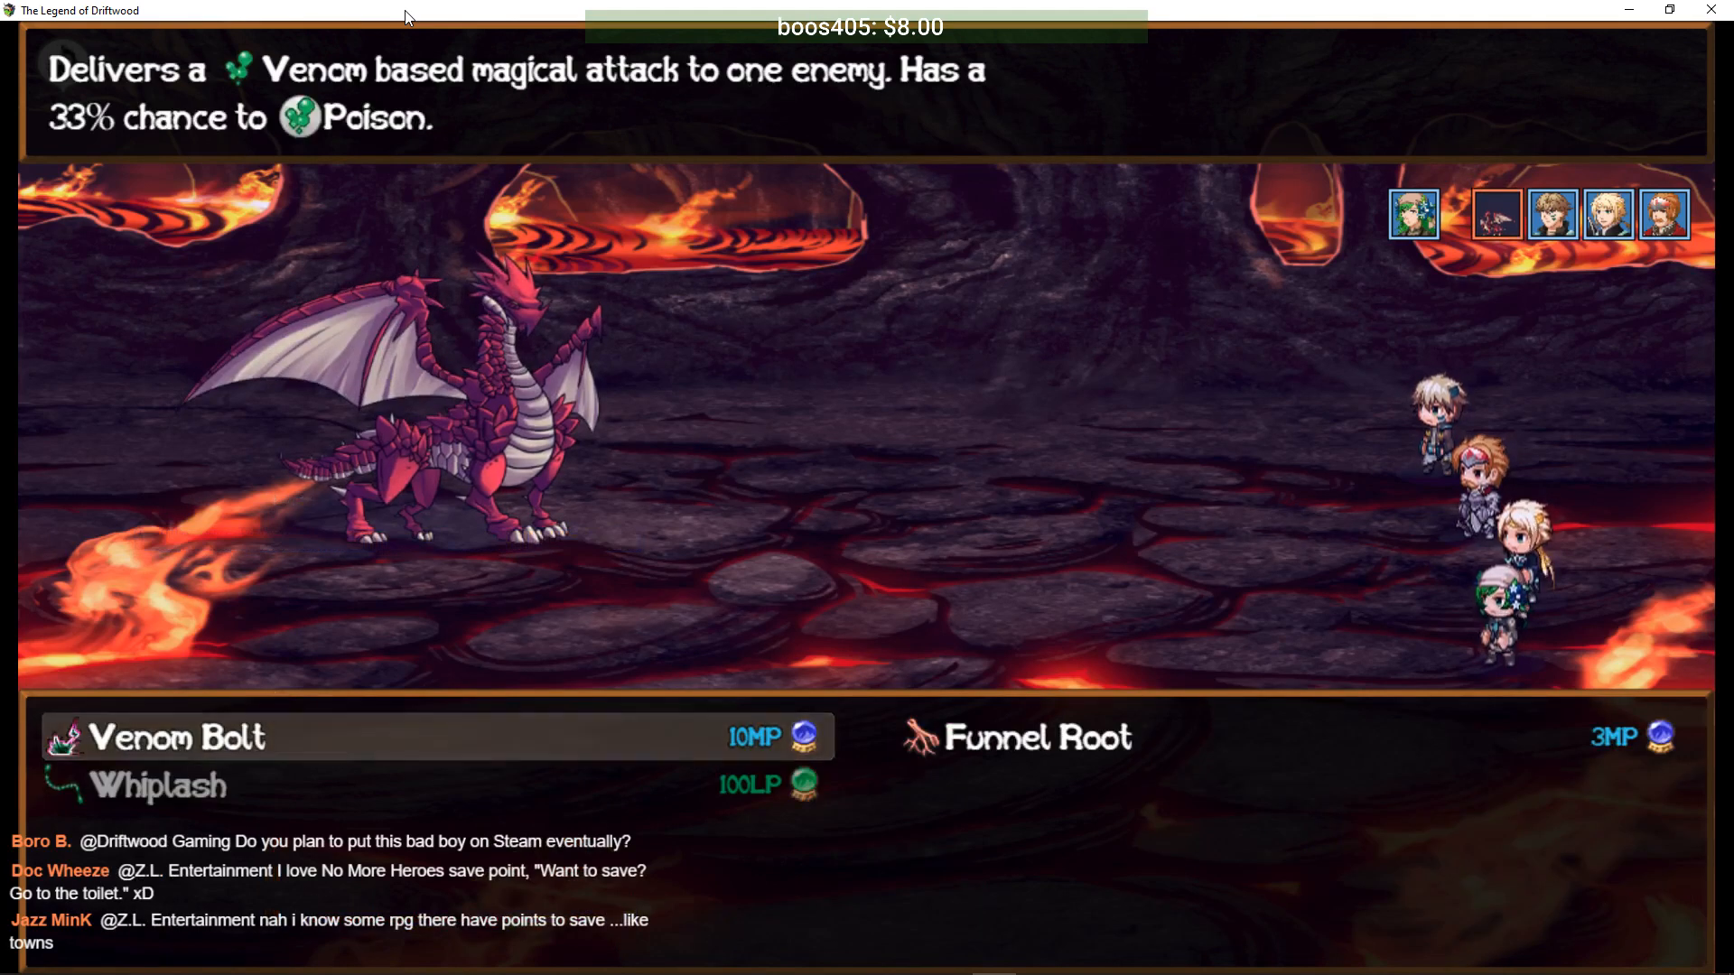
key(Right)
key(Left)
key(Right)
key(Left)
key(Right)
key(Left)
key(Return)
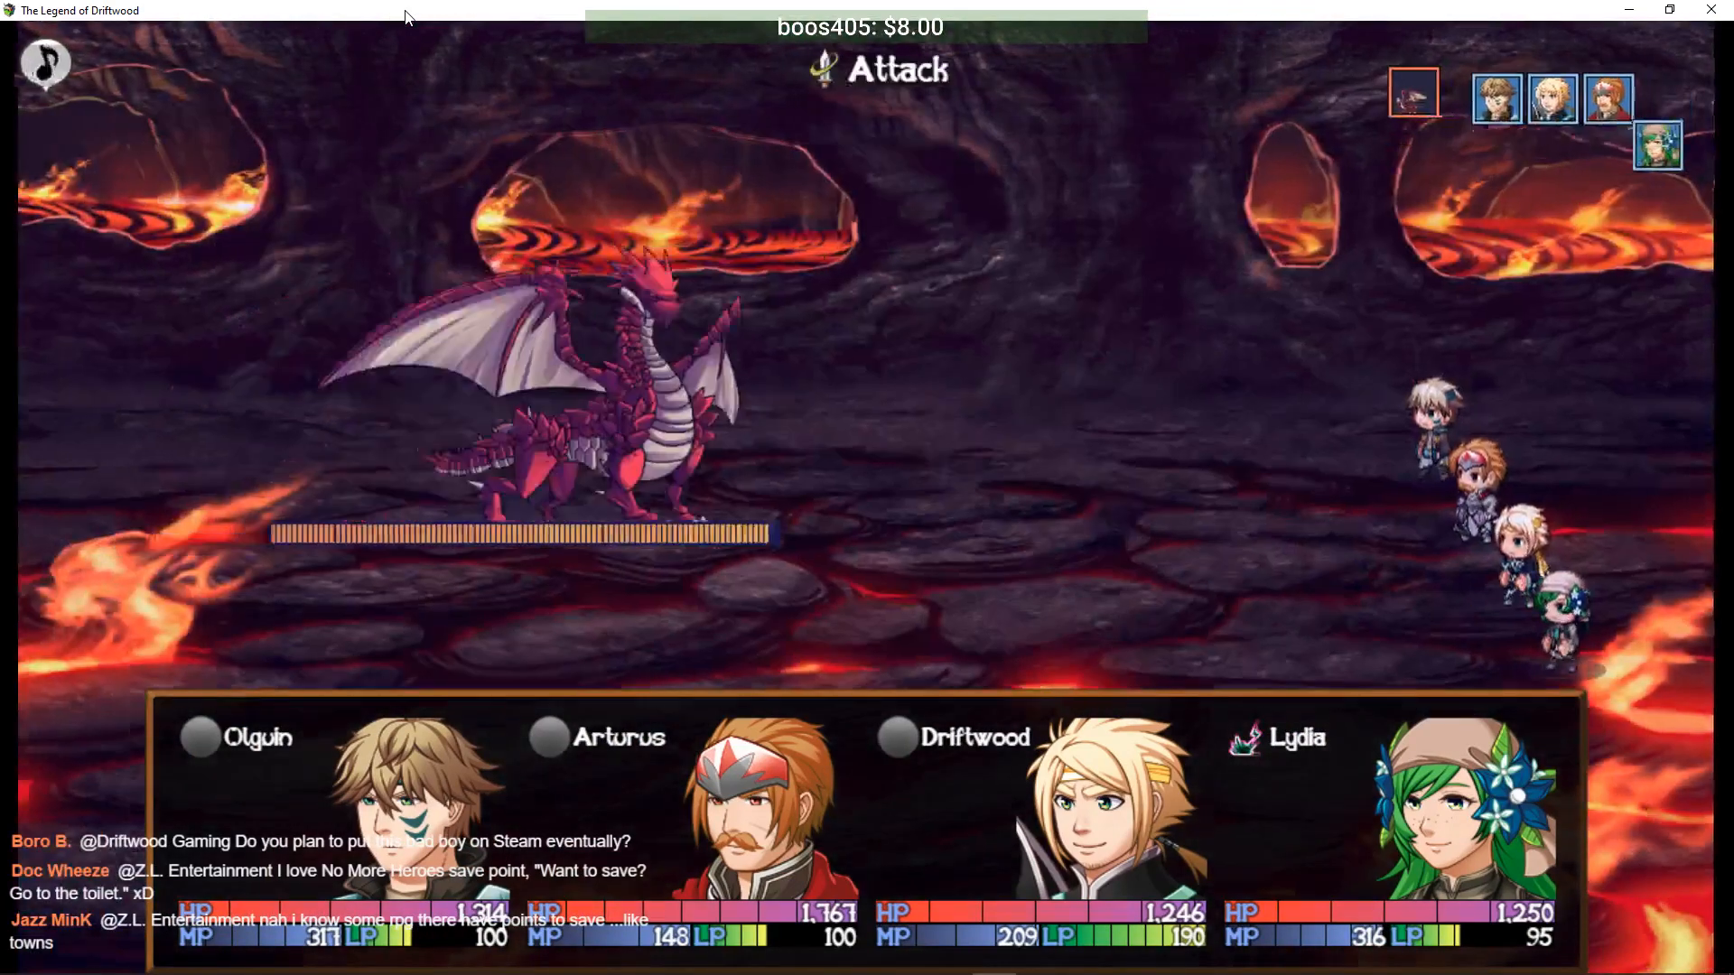
- Have Olguin fire Aqua Shot at the dragon from his tech skills
key(Return)
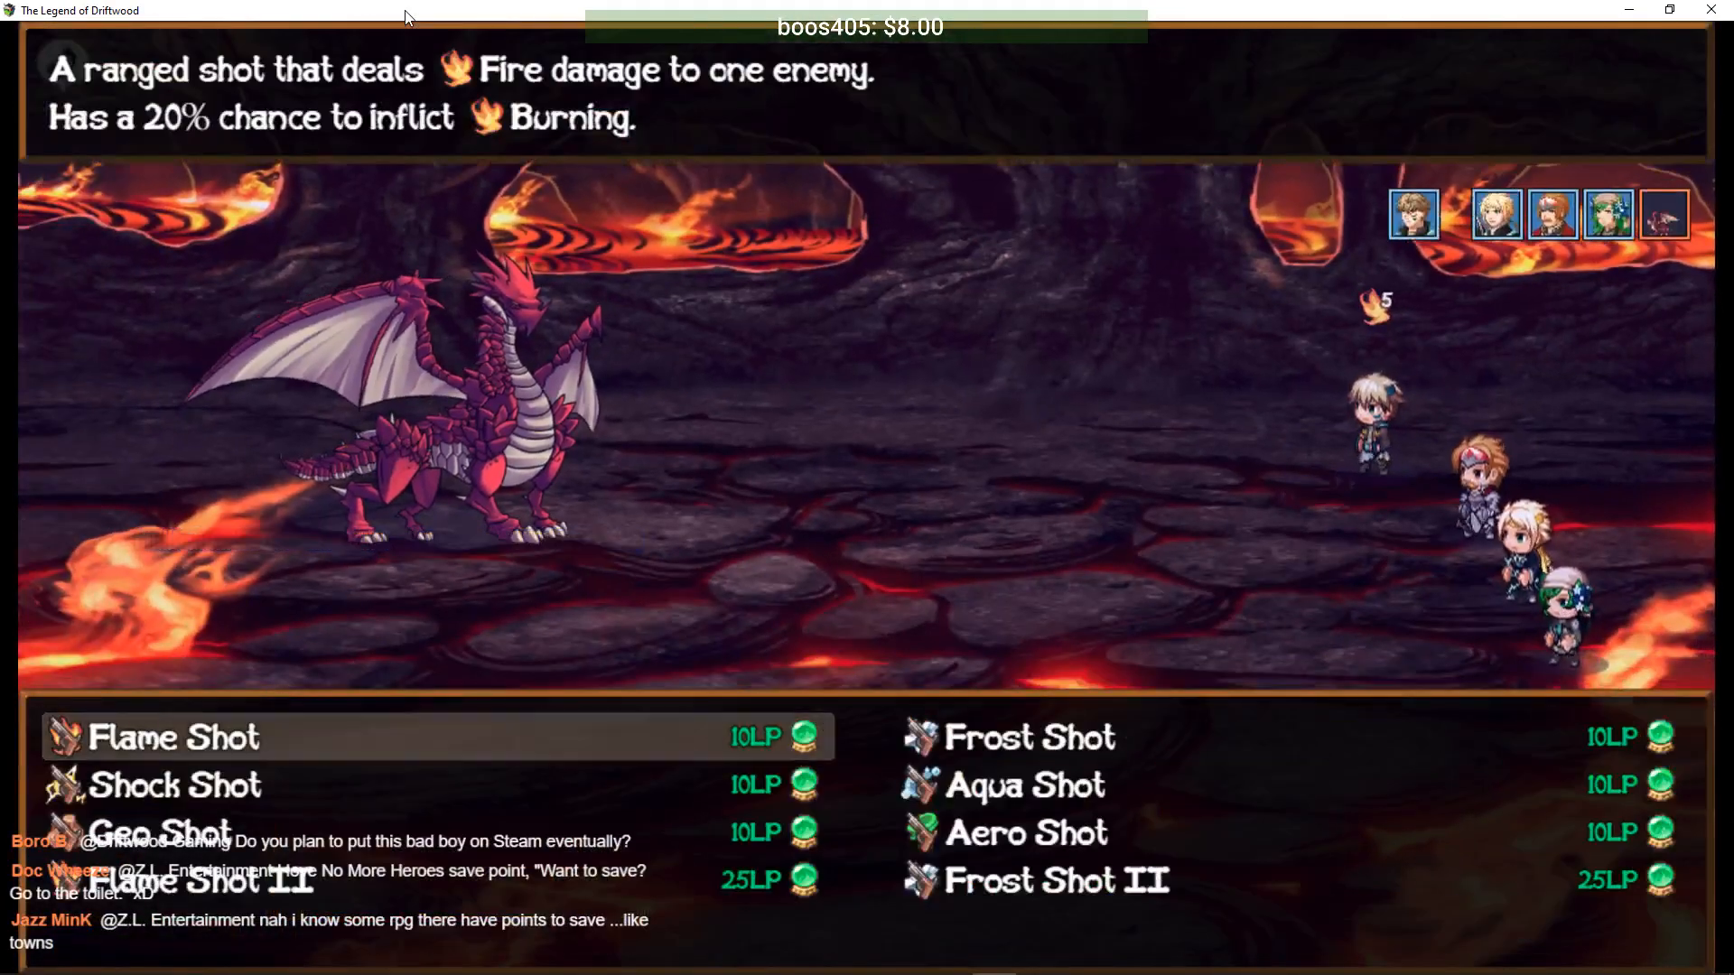
key(Down)
key(Down)
key(Down)
key(Right)
key(Up)
key(Left)
key(Up)
key(Right)
key(Return)
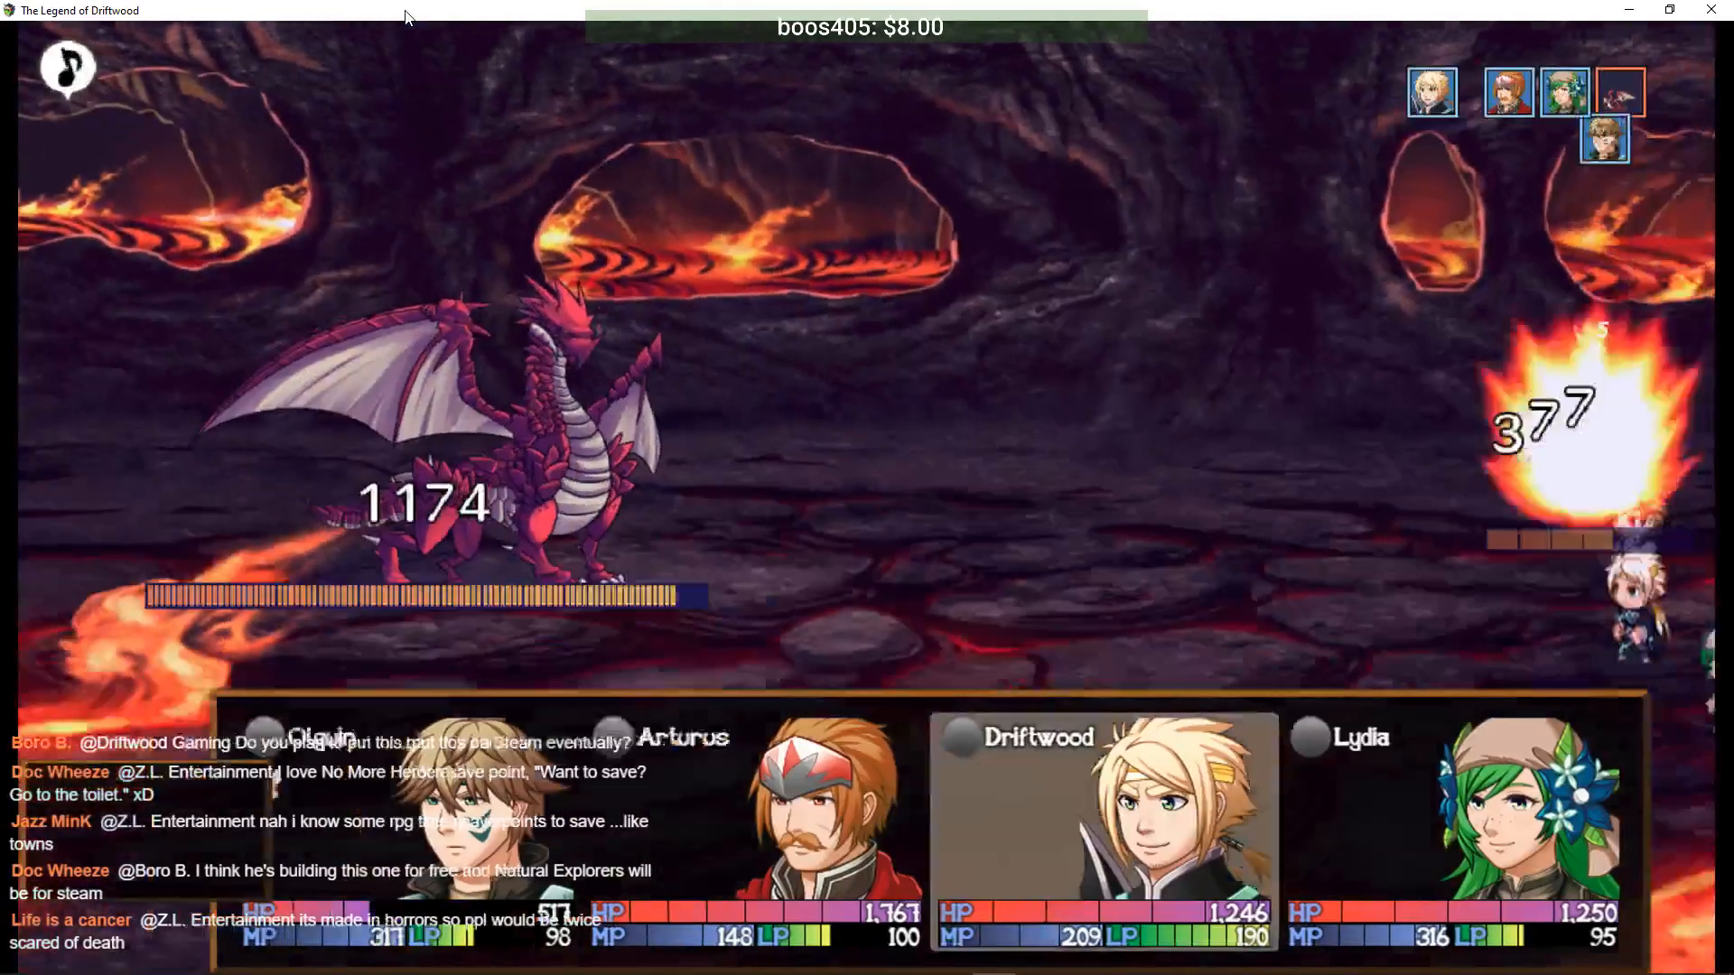
- Have Driftwood strike the dragon with the Slice tech skill
key(Down)
key(Return)
key(Right)
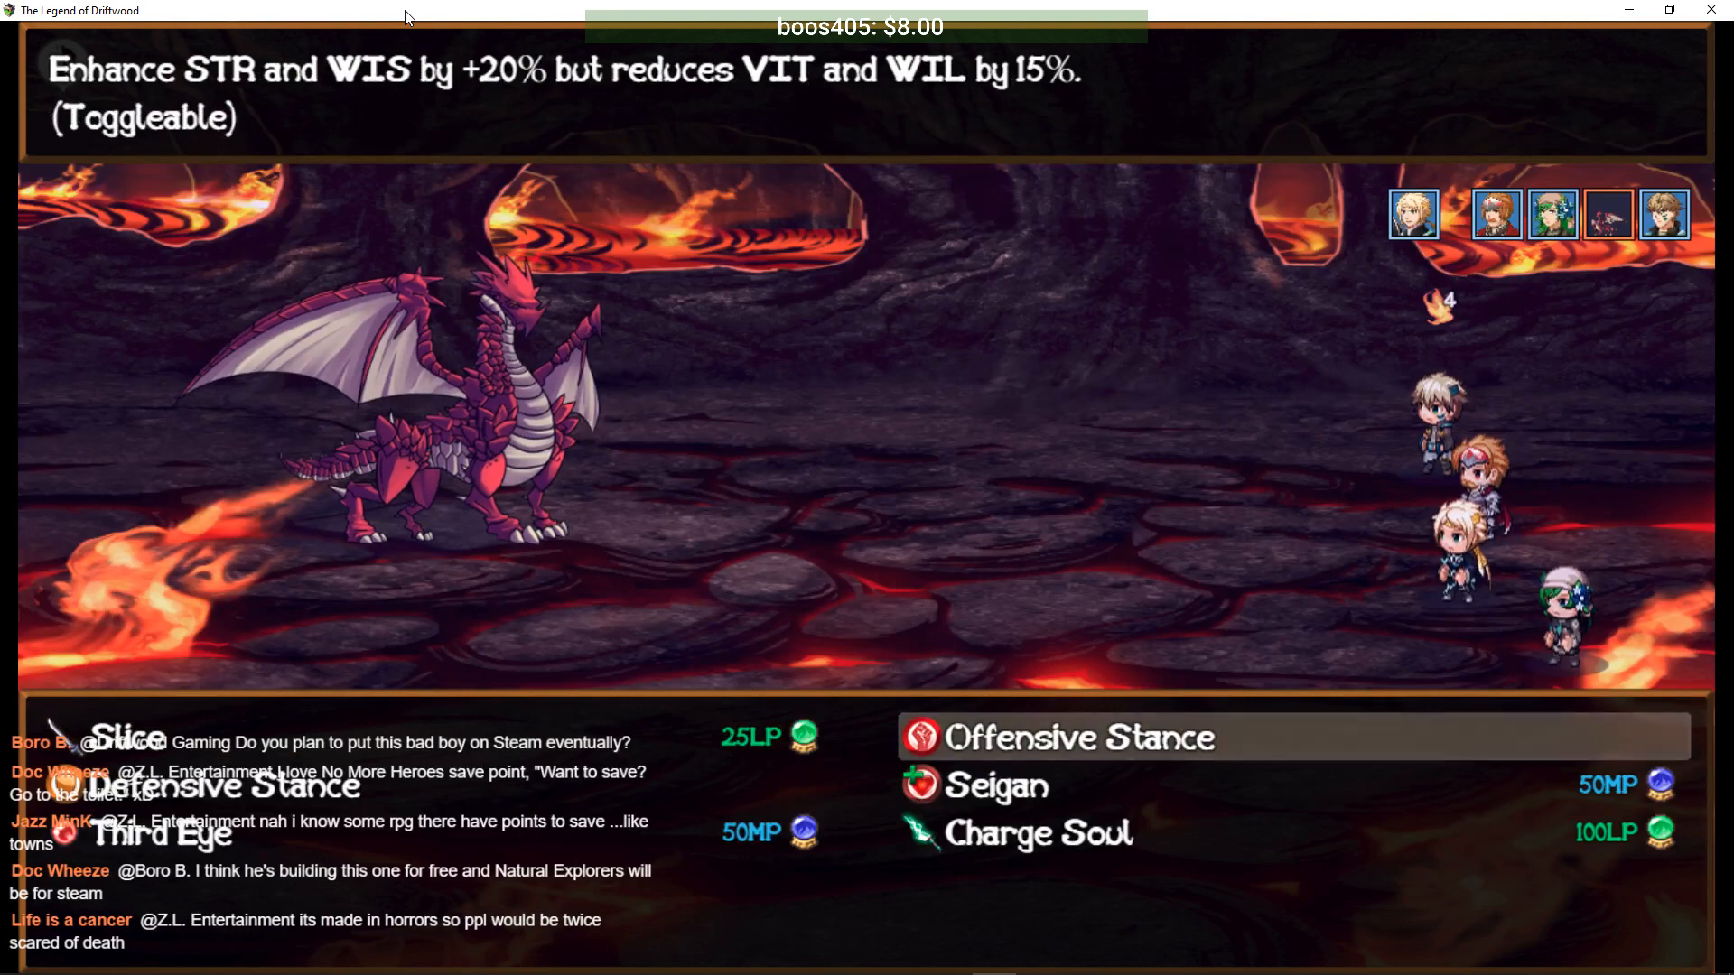
key(Down)
key(Return)
key(Left)
key(Down)
key(Down)
key(Up)
key(Up)
key(Return)
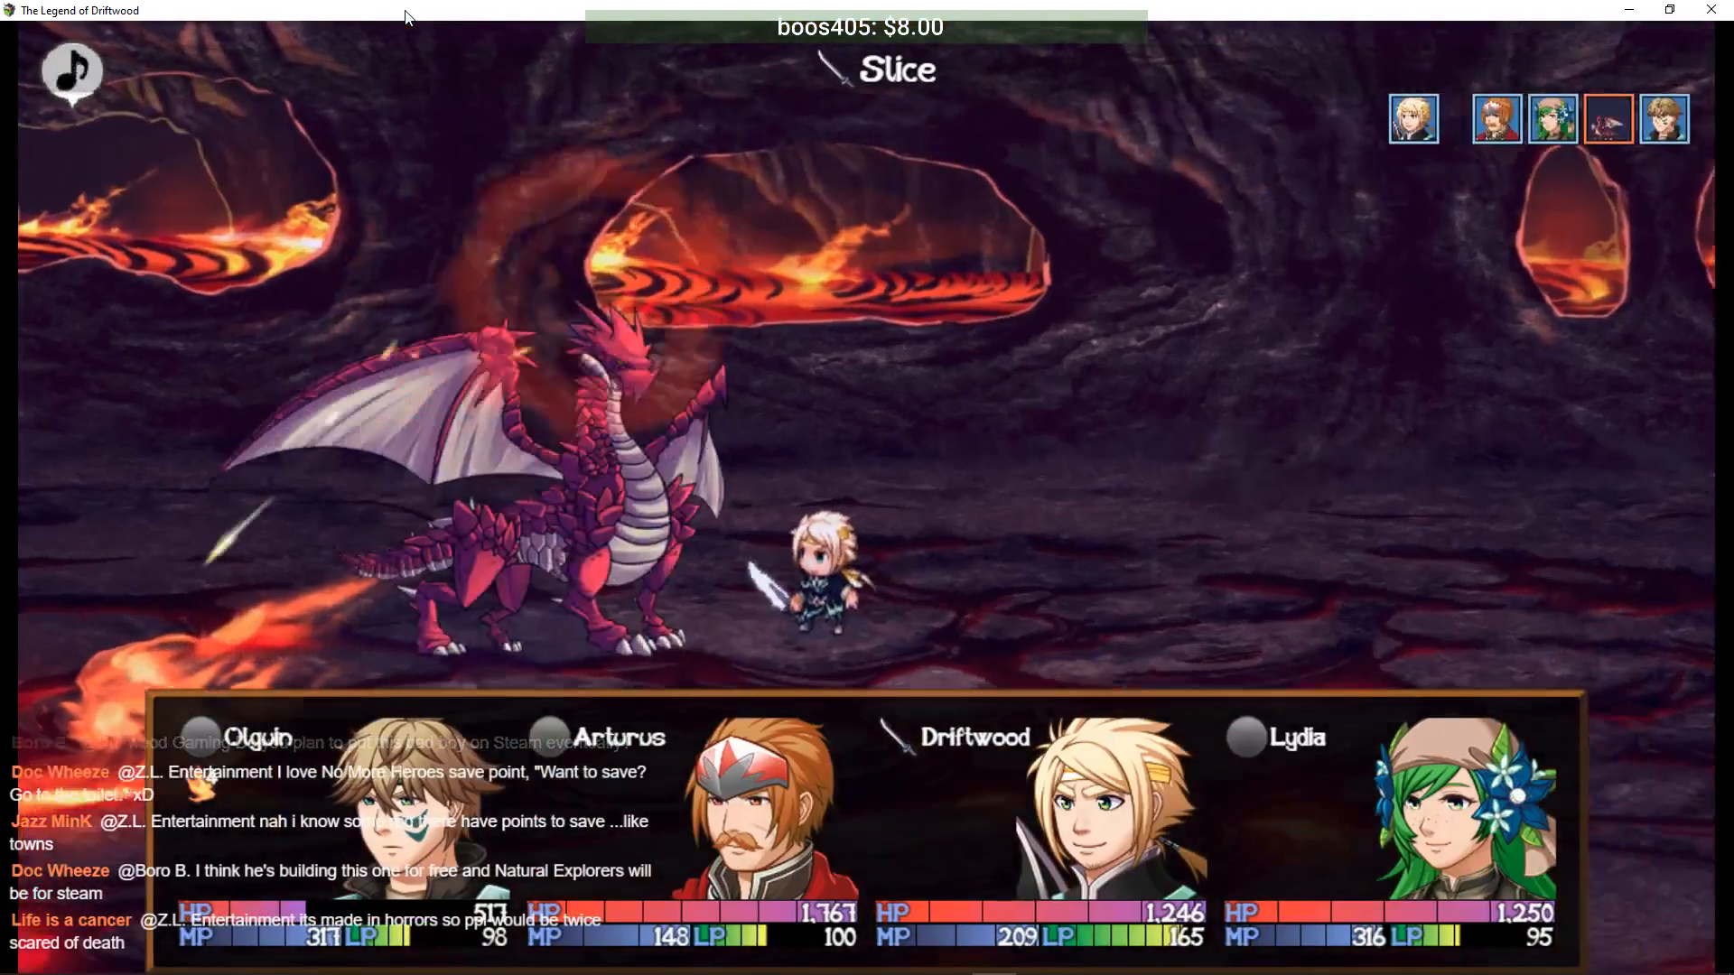
- Have Arturus use Provoke to draw the dragon's attacks
key(Down)
key(Return)
key(Right)
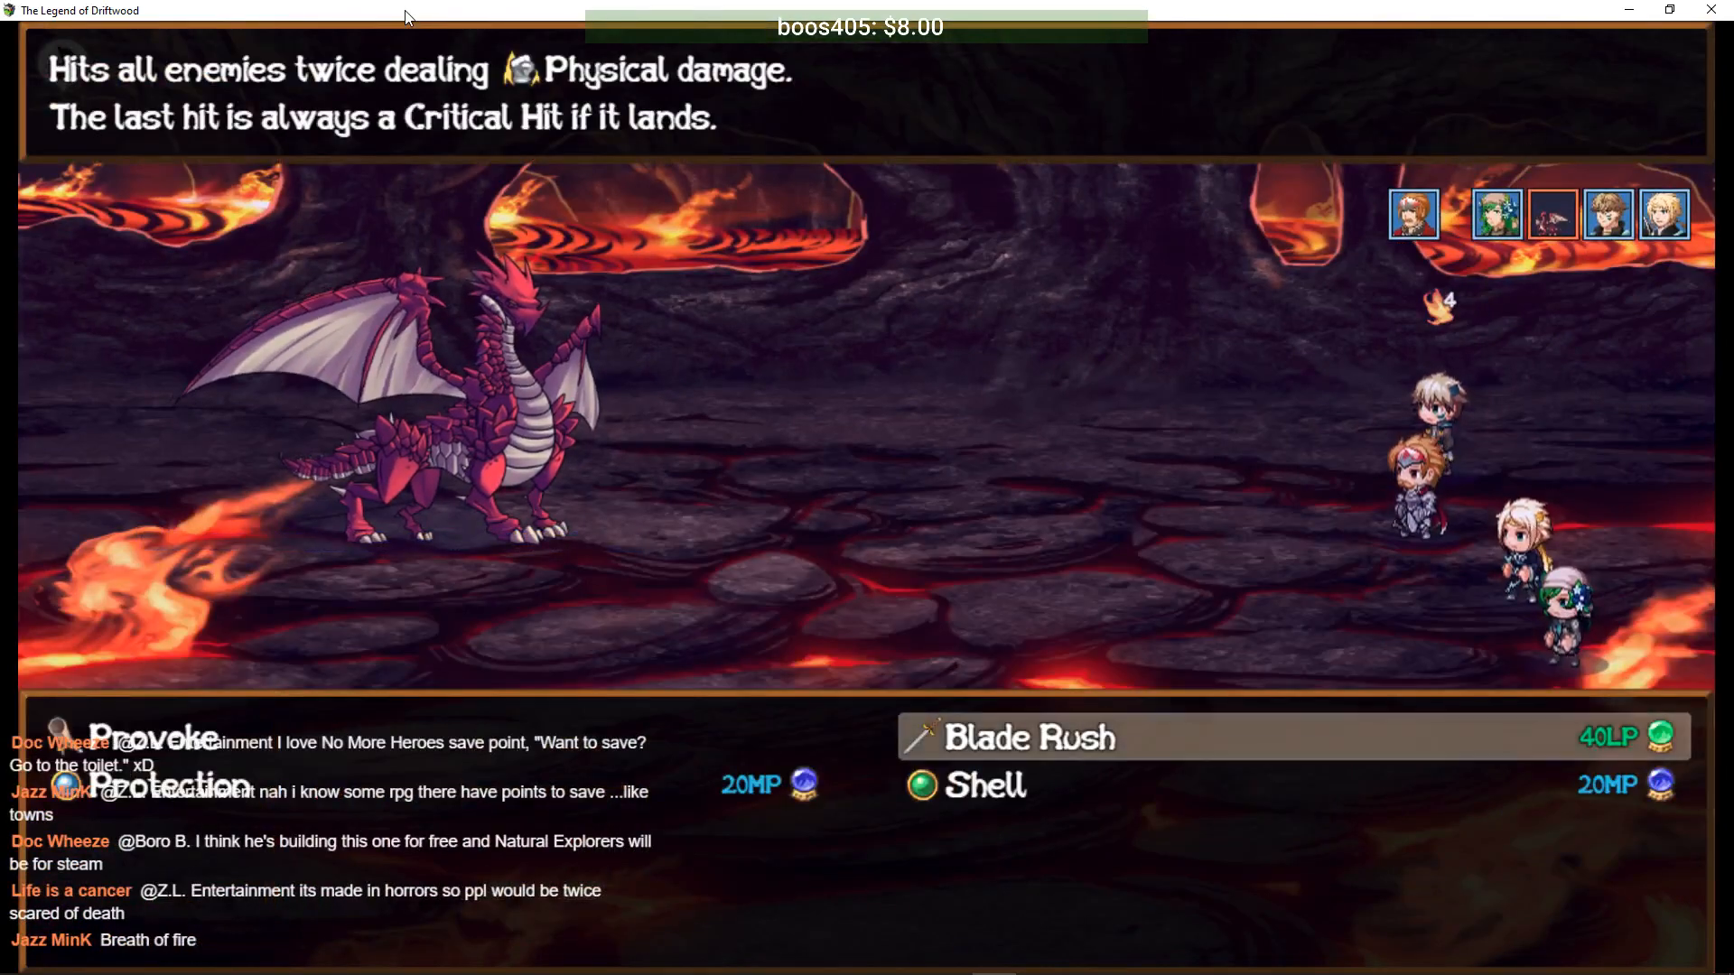
key(Left)
key(Return)
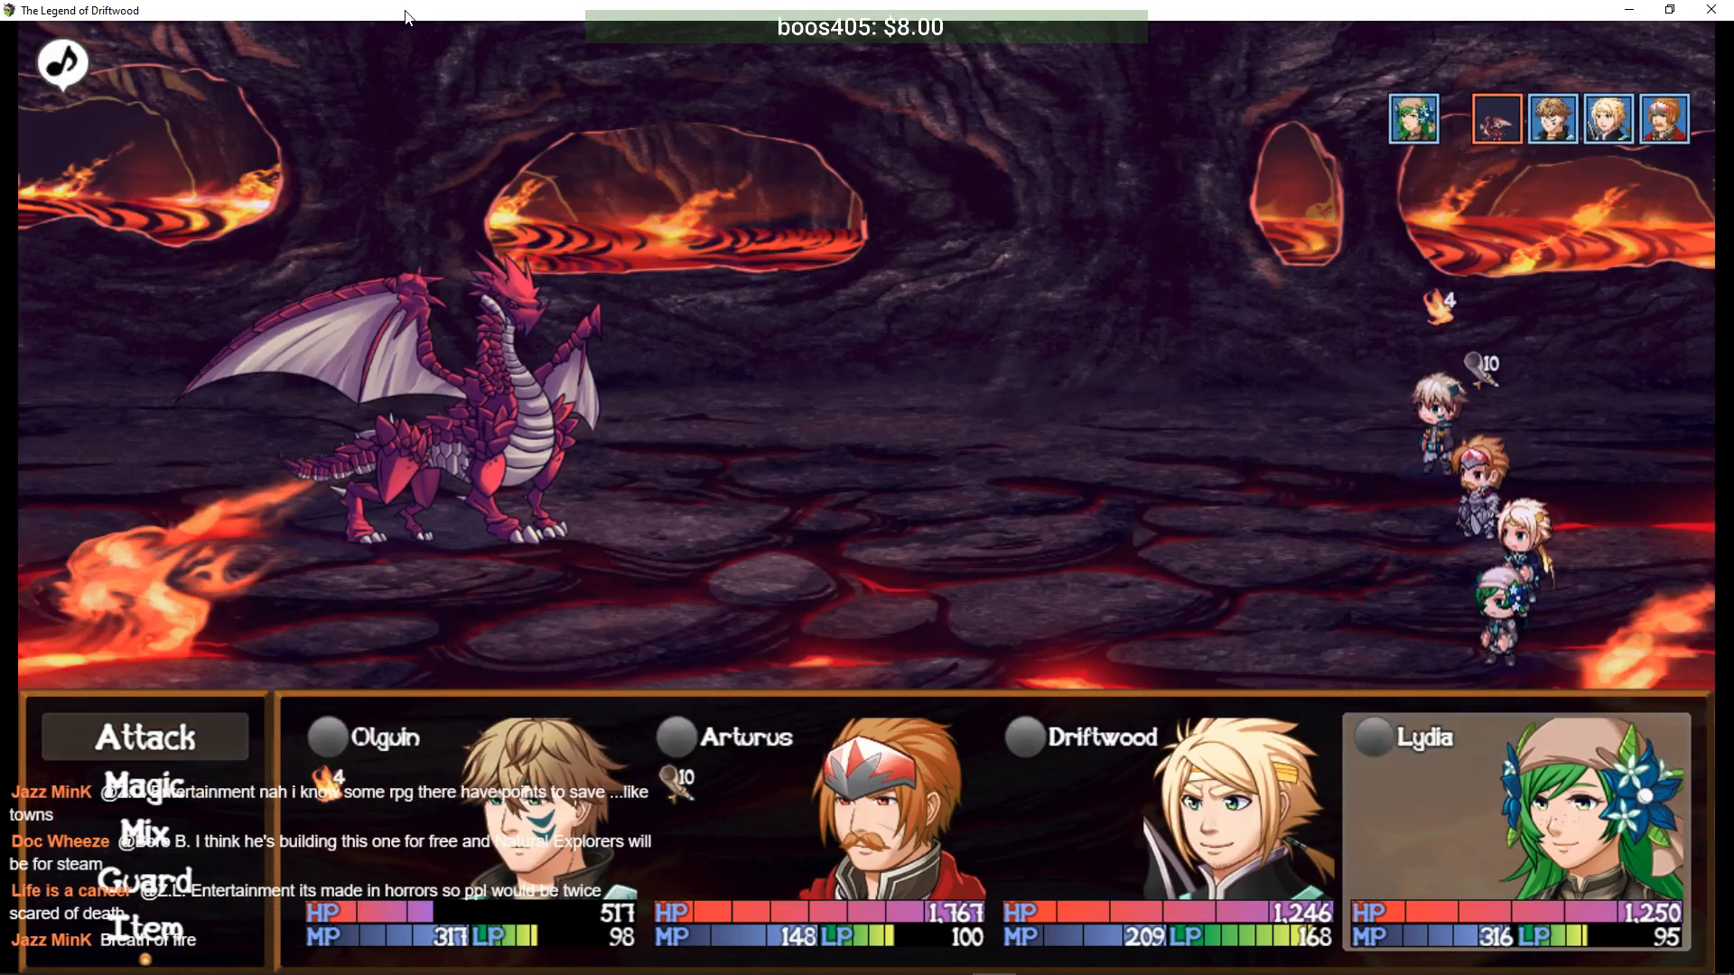
- Have Lydia use a Mix item on the dragon instead of magic or Athelas Tonic
key(Return)
key(Escape)
key(Down)
key(Return)
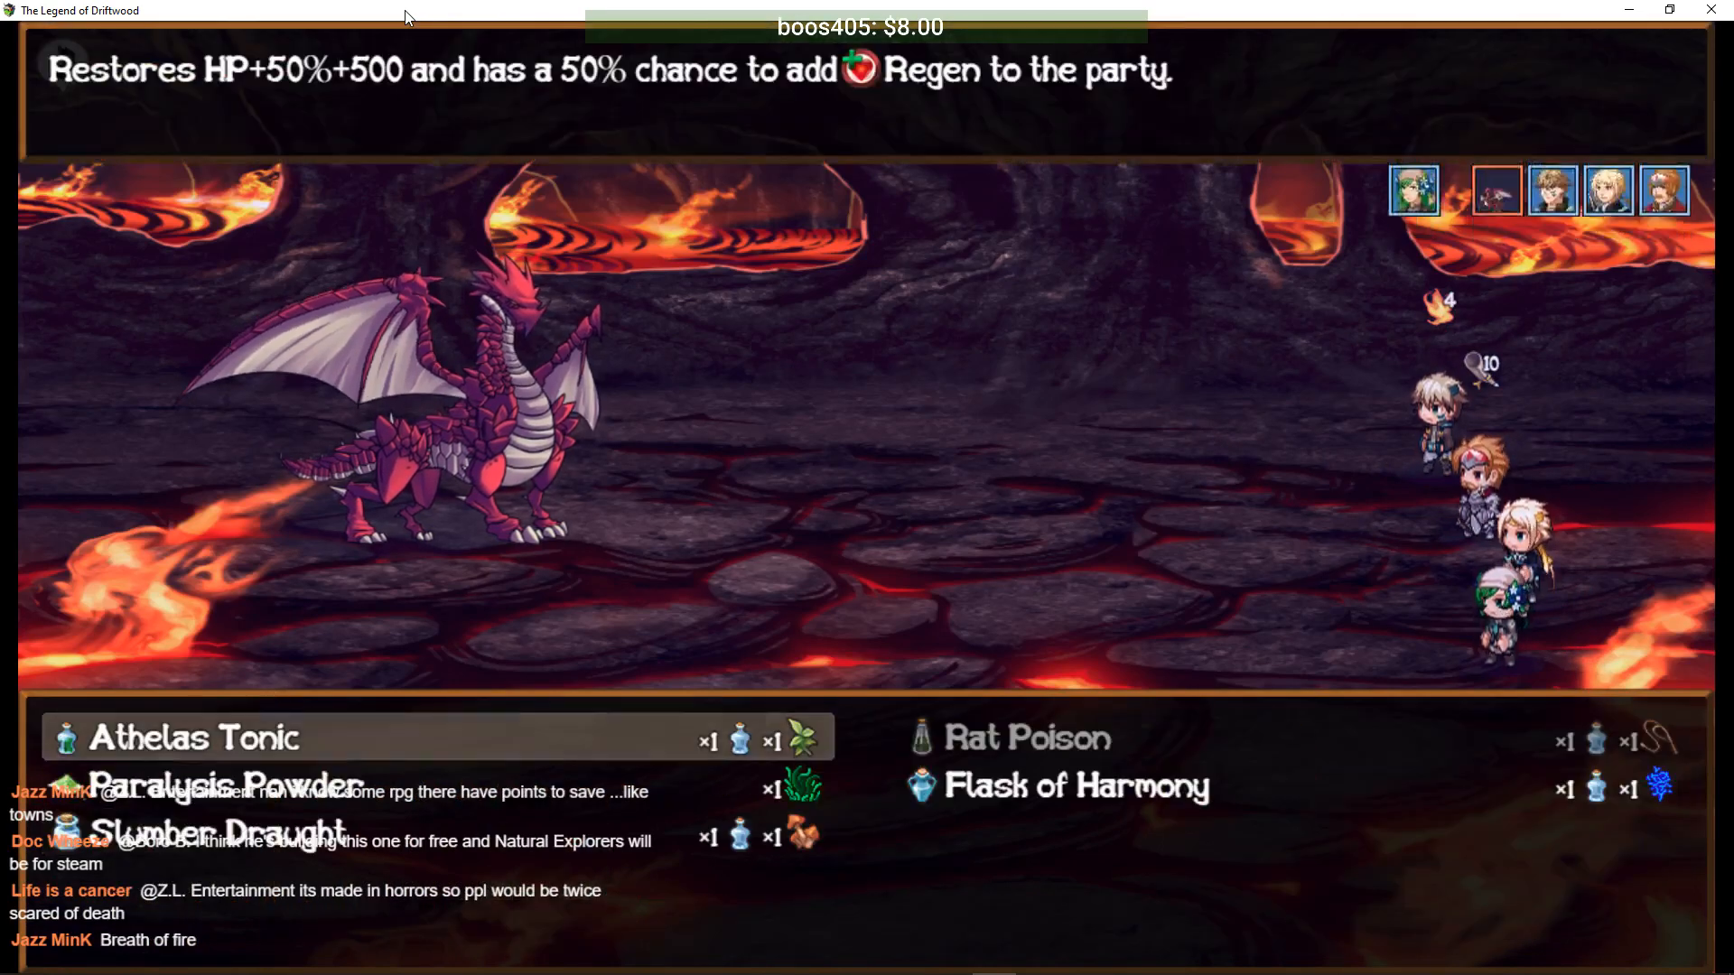
key(Return)
key(Escape)
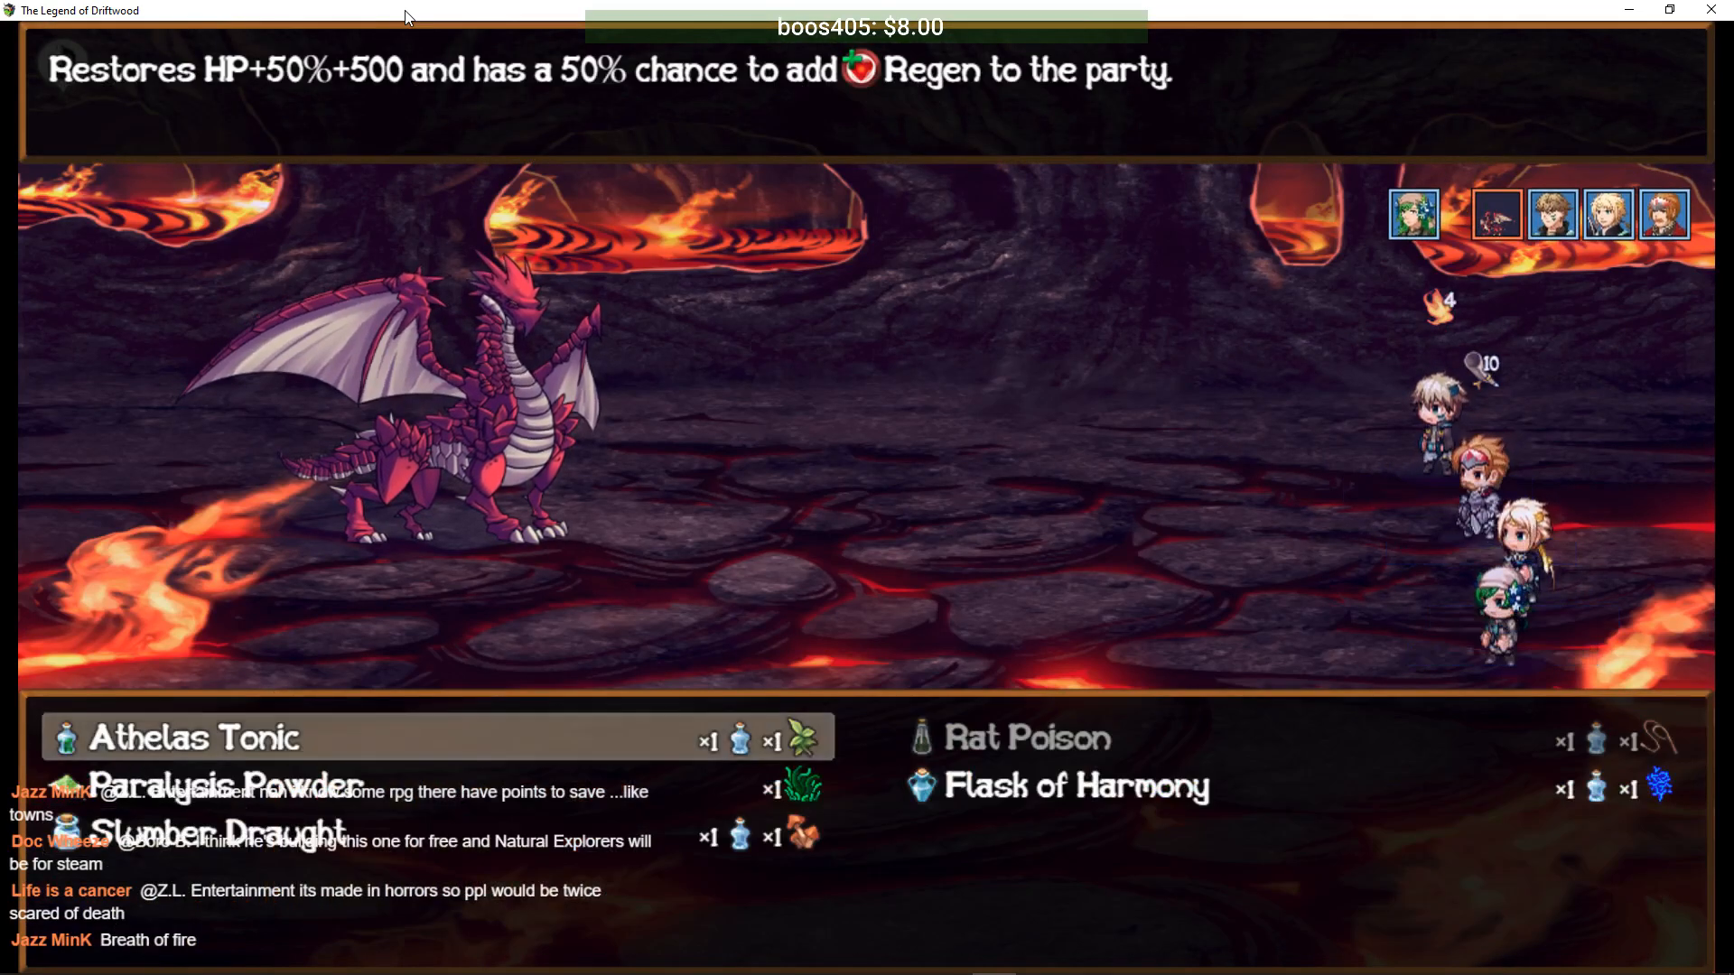
key(Down)
key(Down)
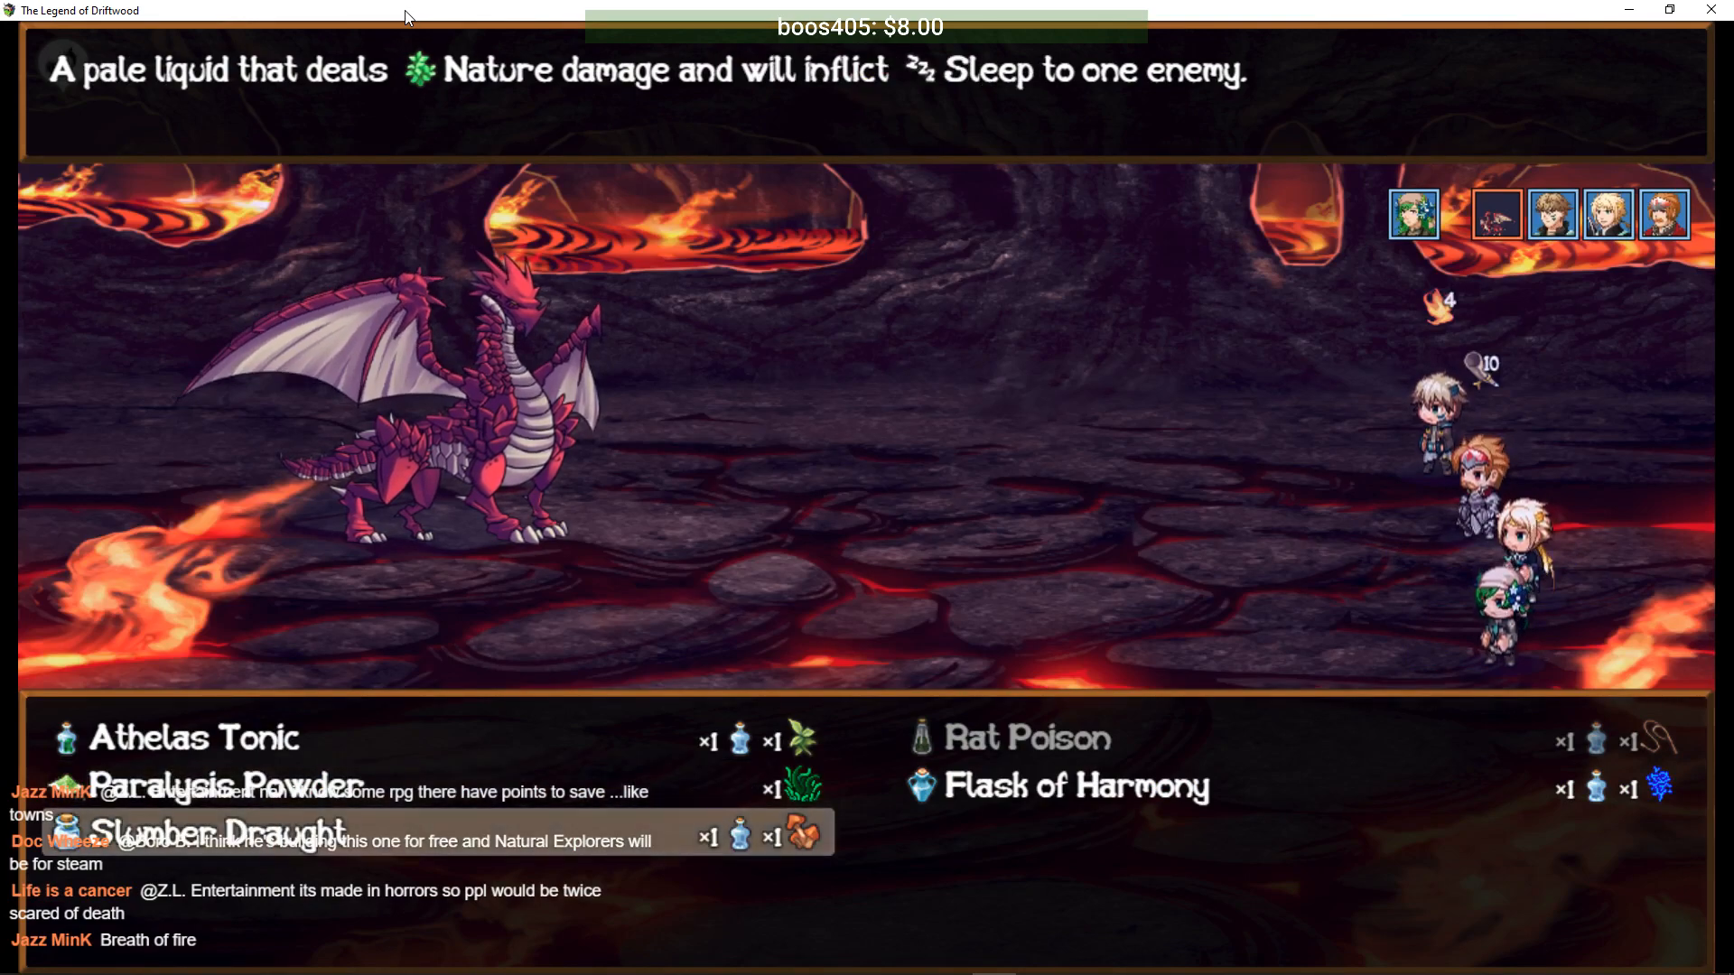
key(Return)
key(Return)
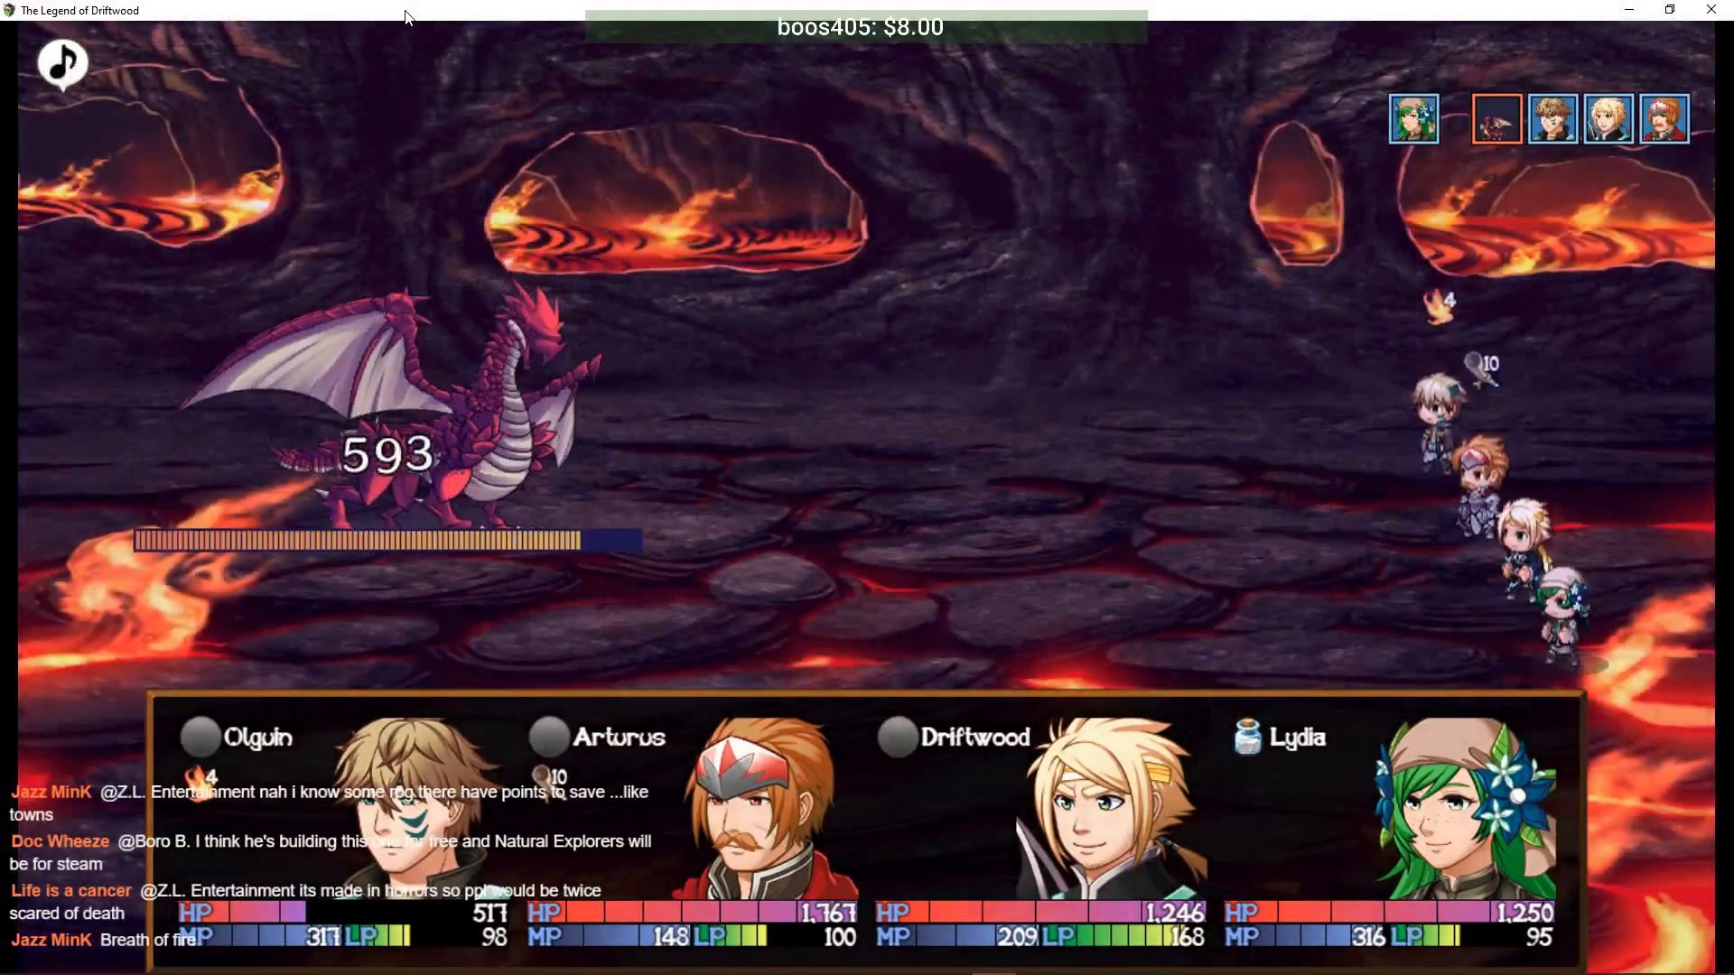
- Fire Olguin's Aqua Shot at the dragon and heal Olguin with Driftwood's Strong Juice
key(Return)
key(Return)
key(Return)
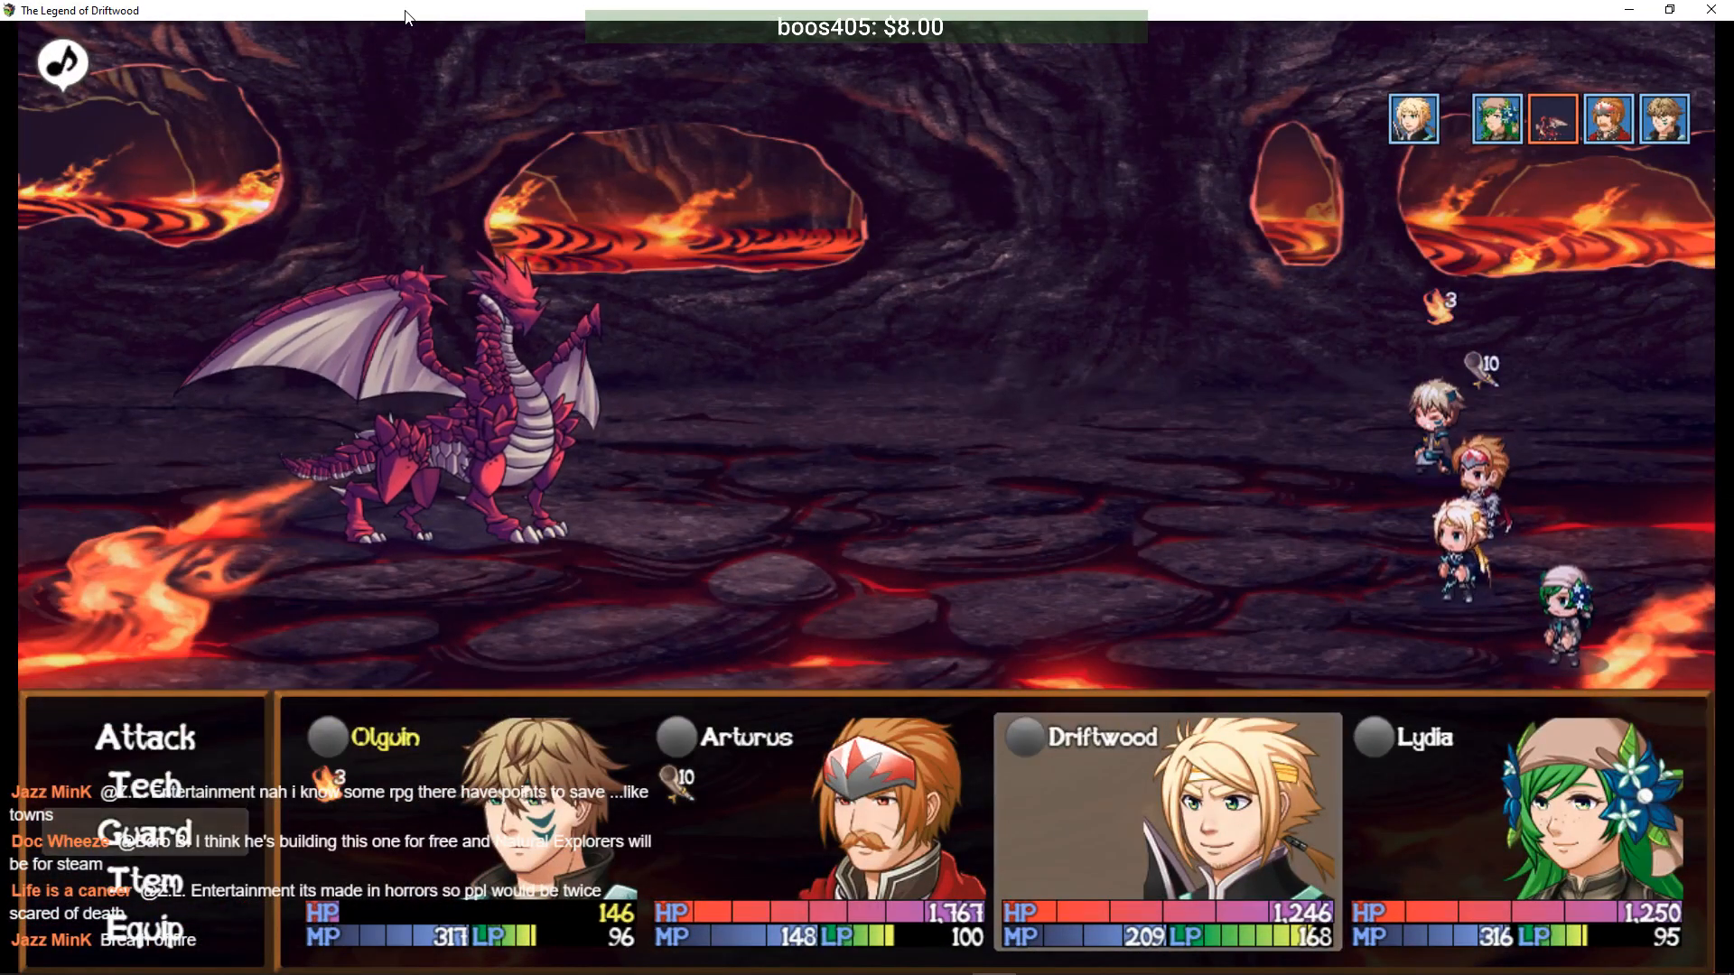
key(Down)
key(Return)
key(Return)
key(Return)
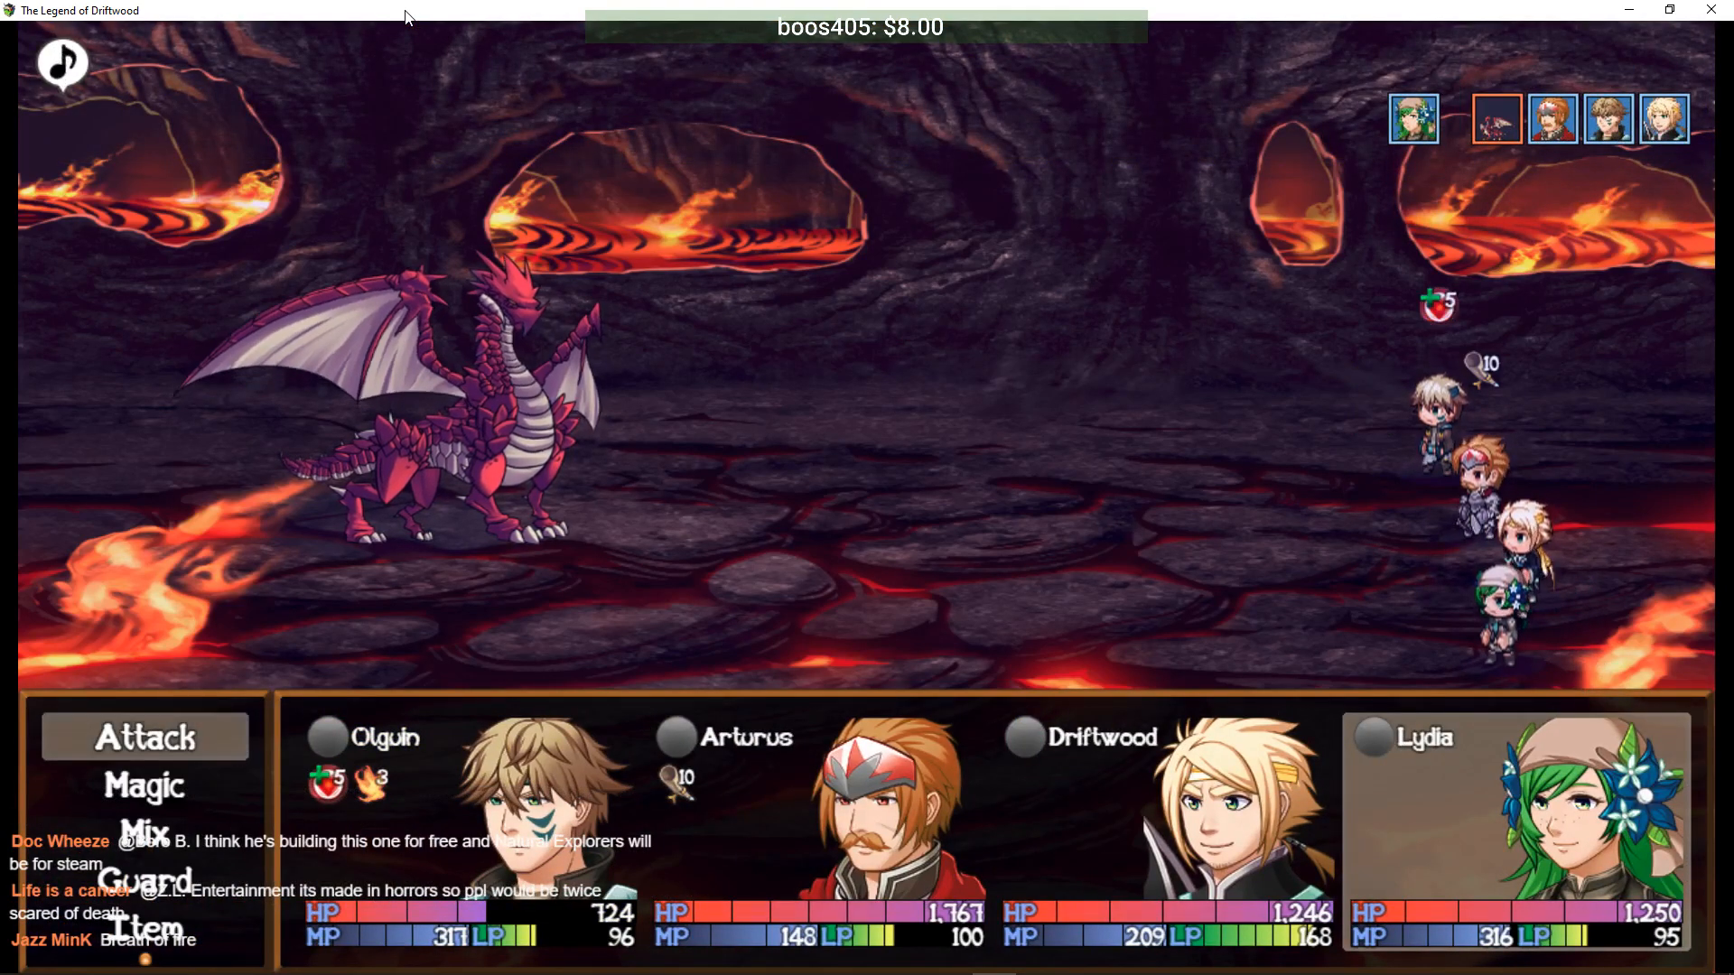
- Have Lydia throw a Slumber Draught at the dragon
key(Down)
key(Return)
key(Down)
key(Down)
key(Return)
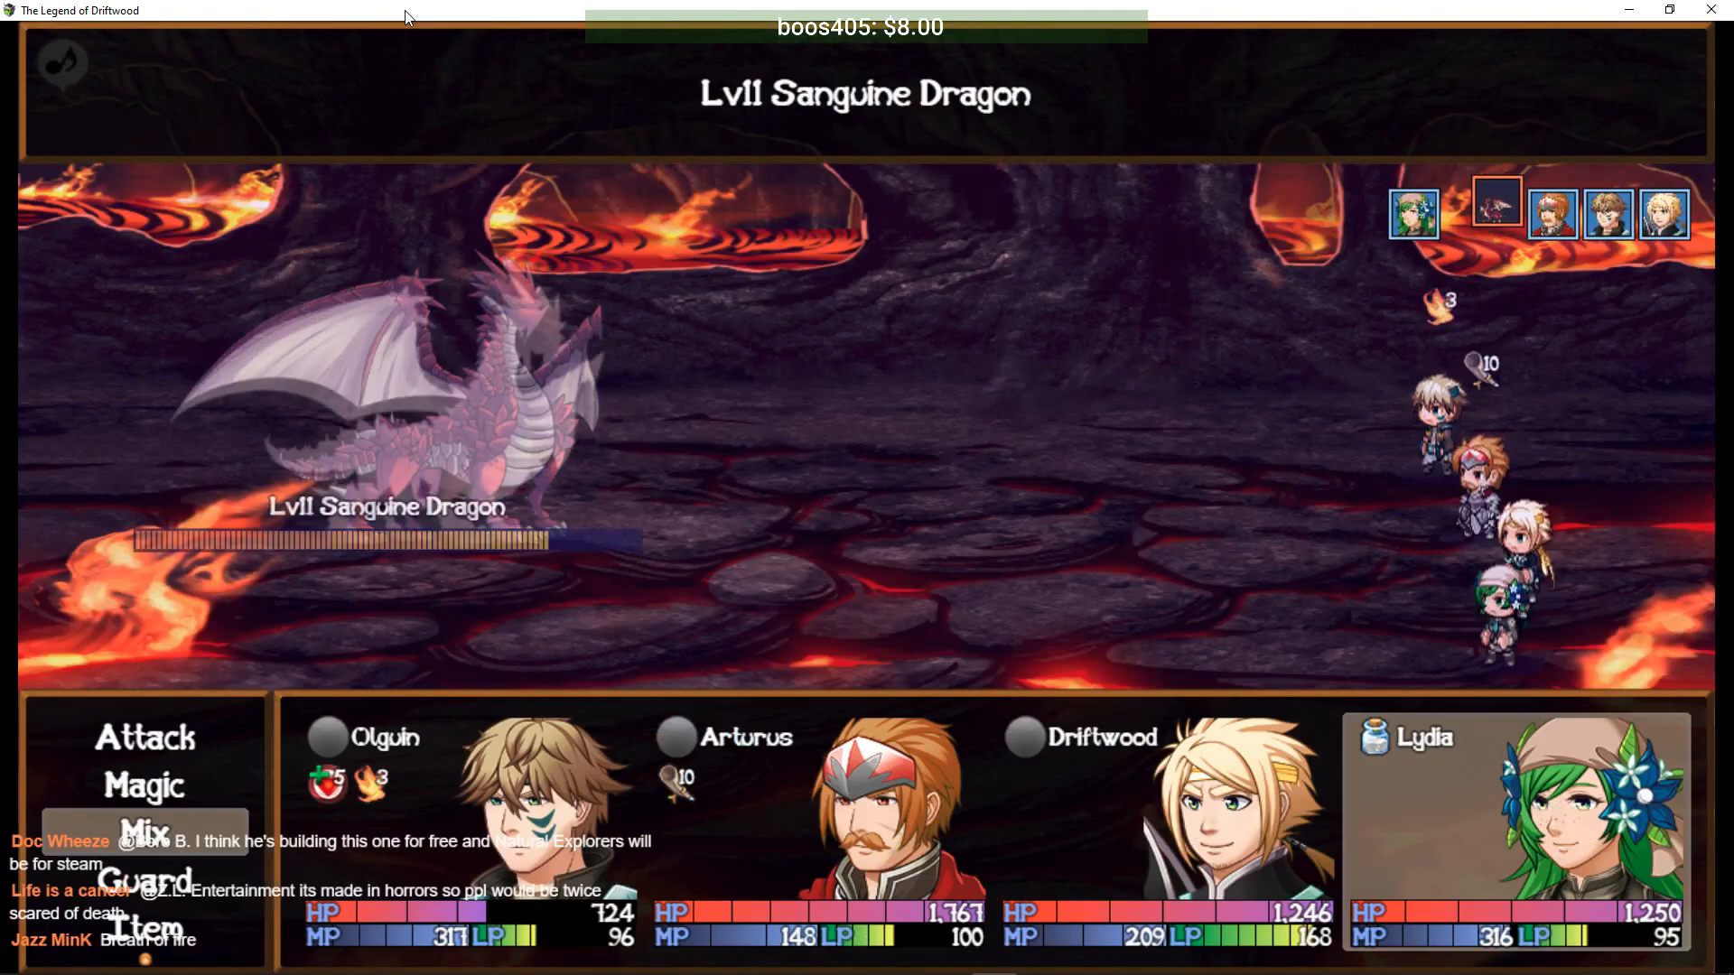
key(Return)
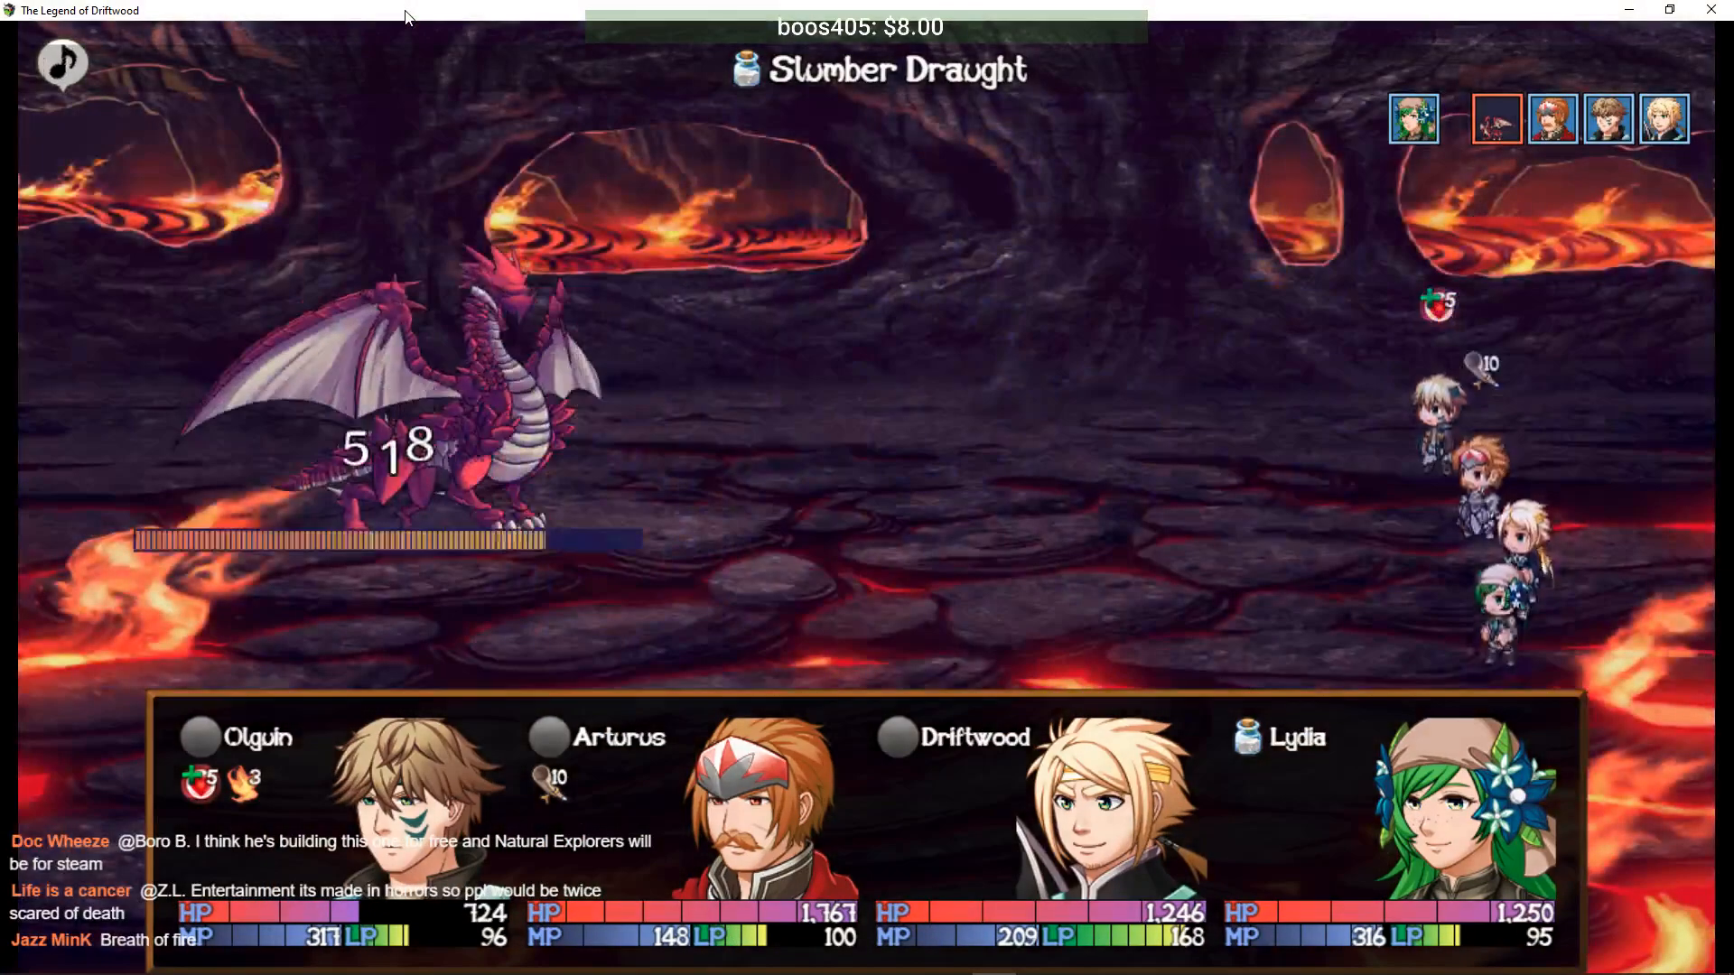
- Have Arturus cast the Shell technique on Olguin
key(Down)
key(Return)
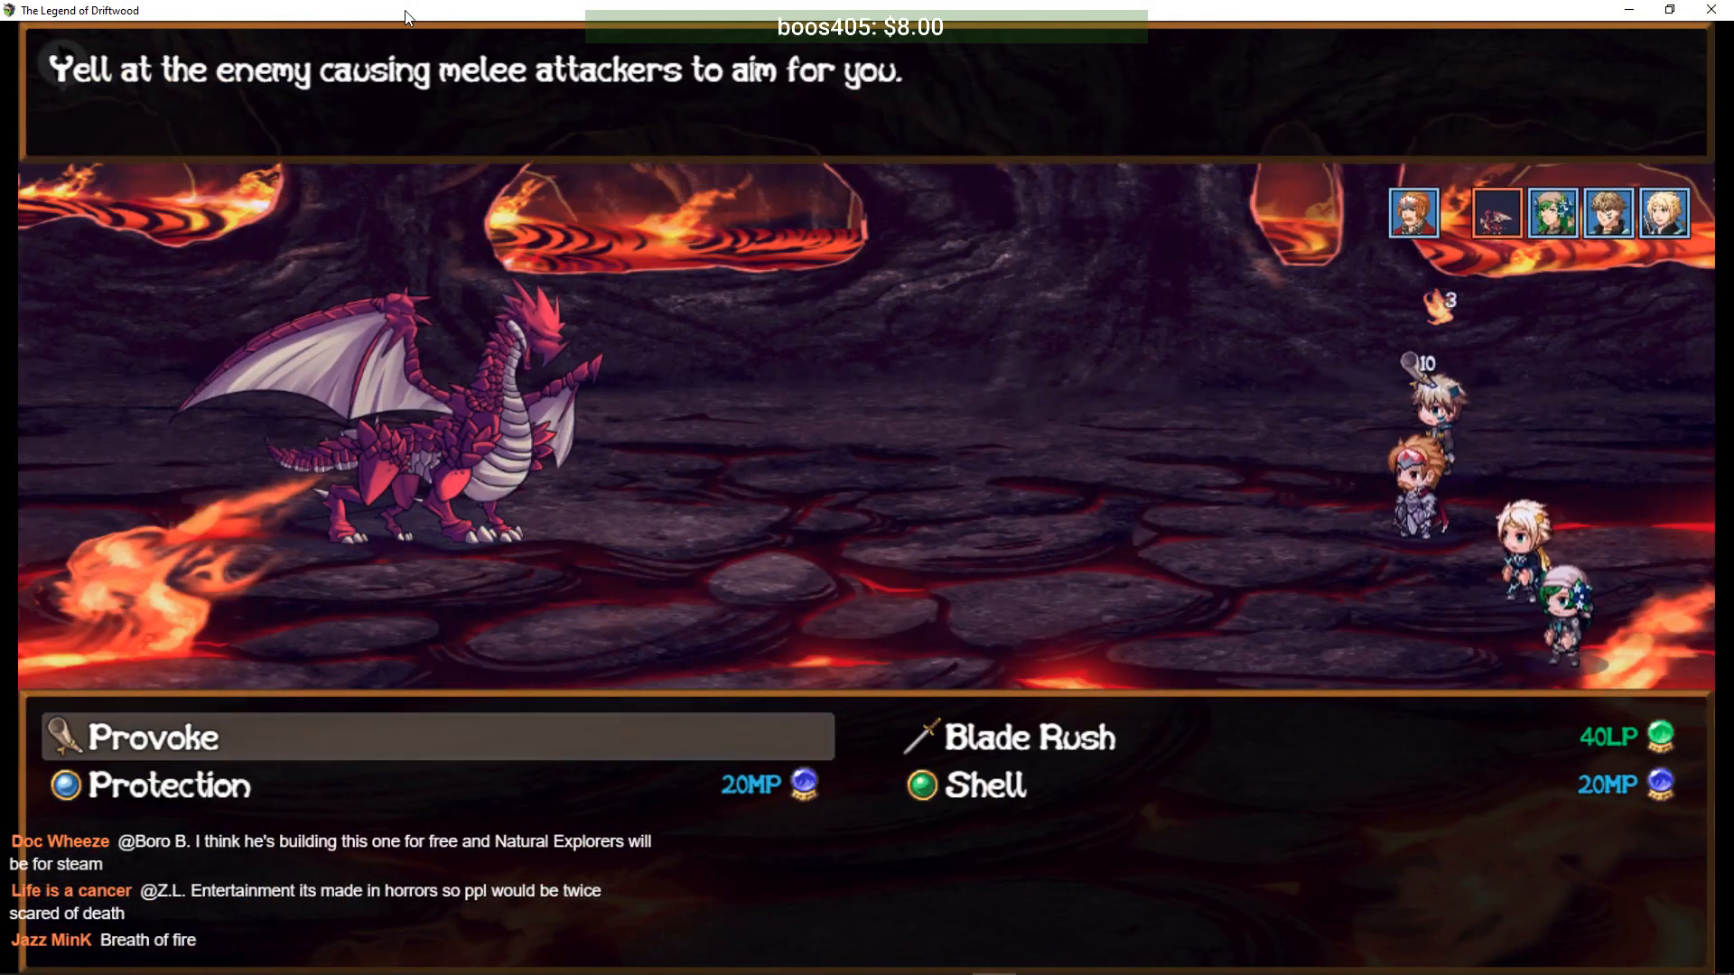
key(Right)
key(Down)
key(Return)
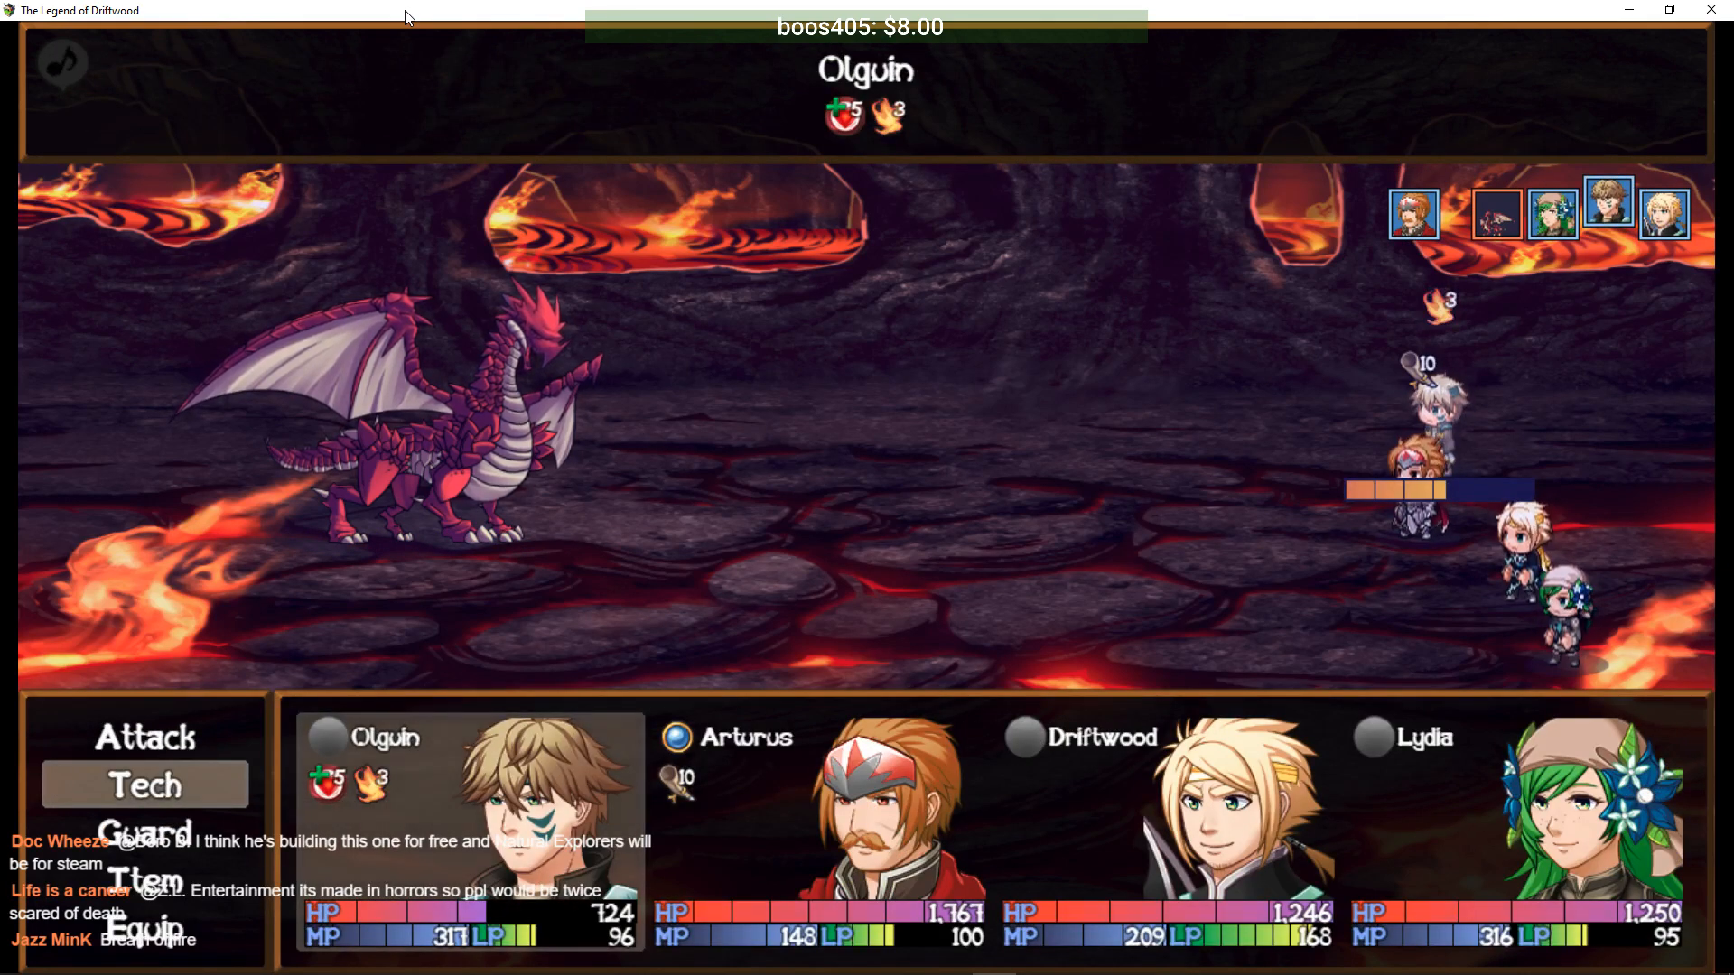
key(Right)
key(Right)
key(Escape)
key(Right)
key(Return)
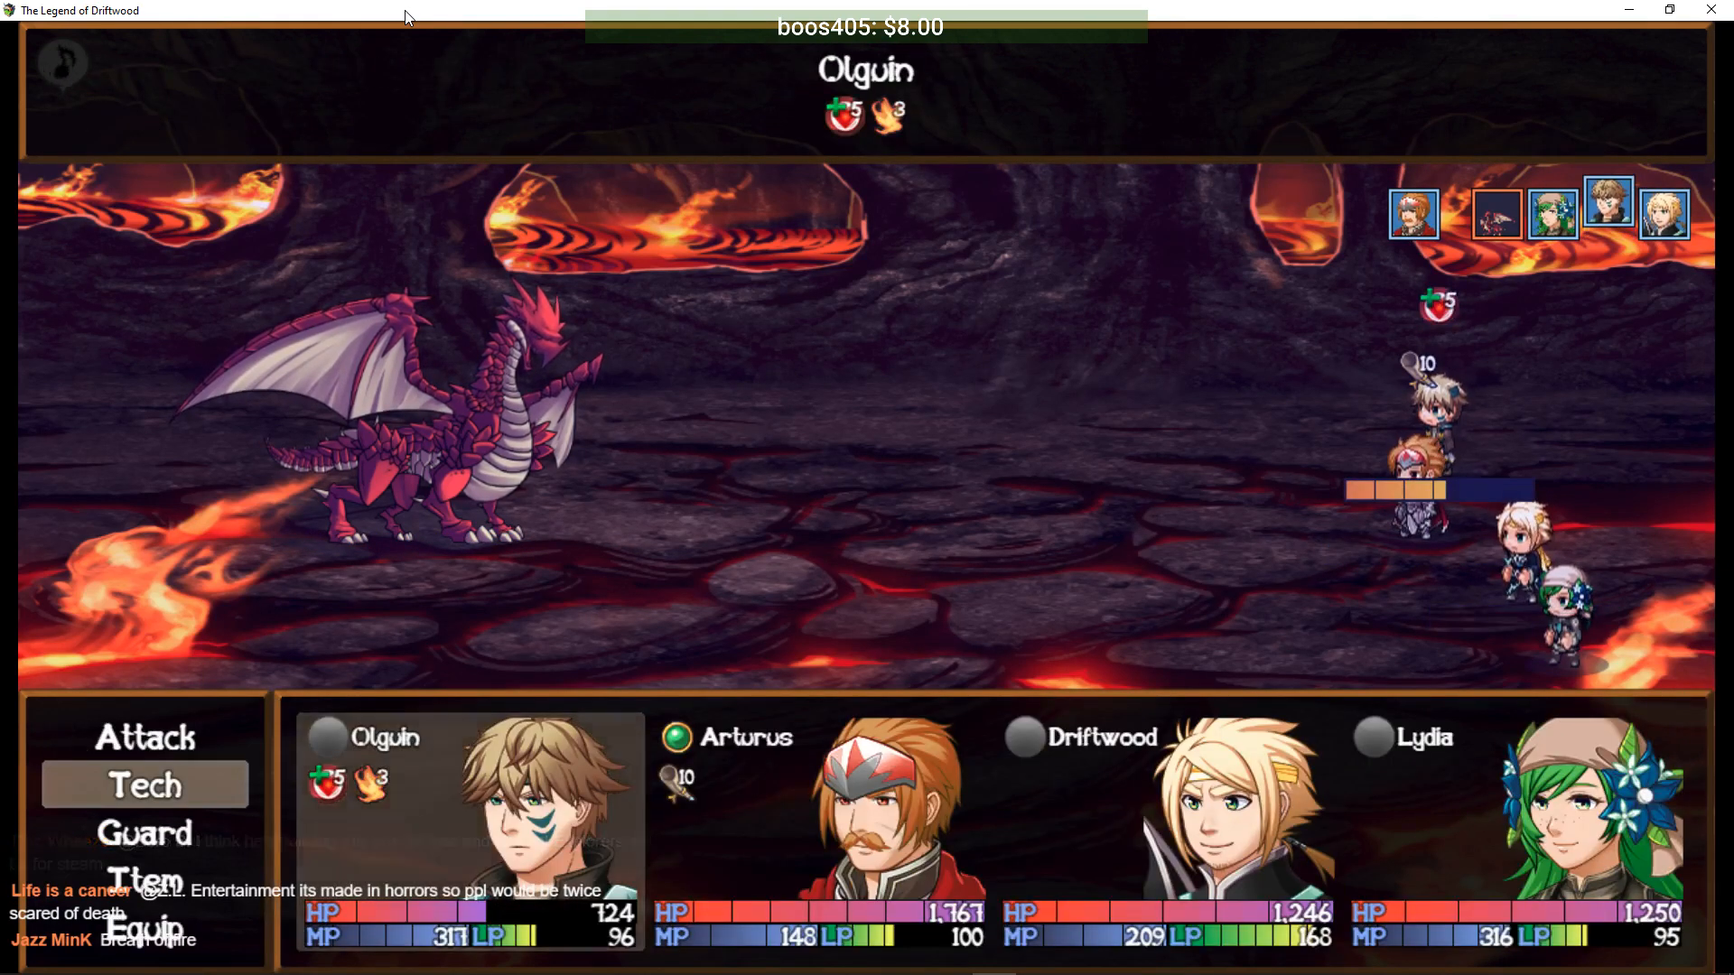
key(Return)
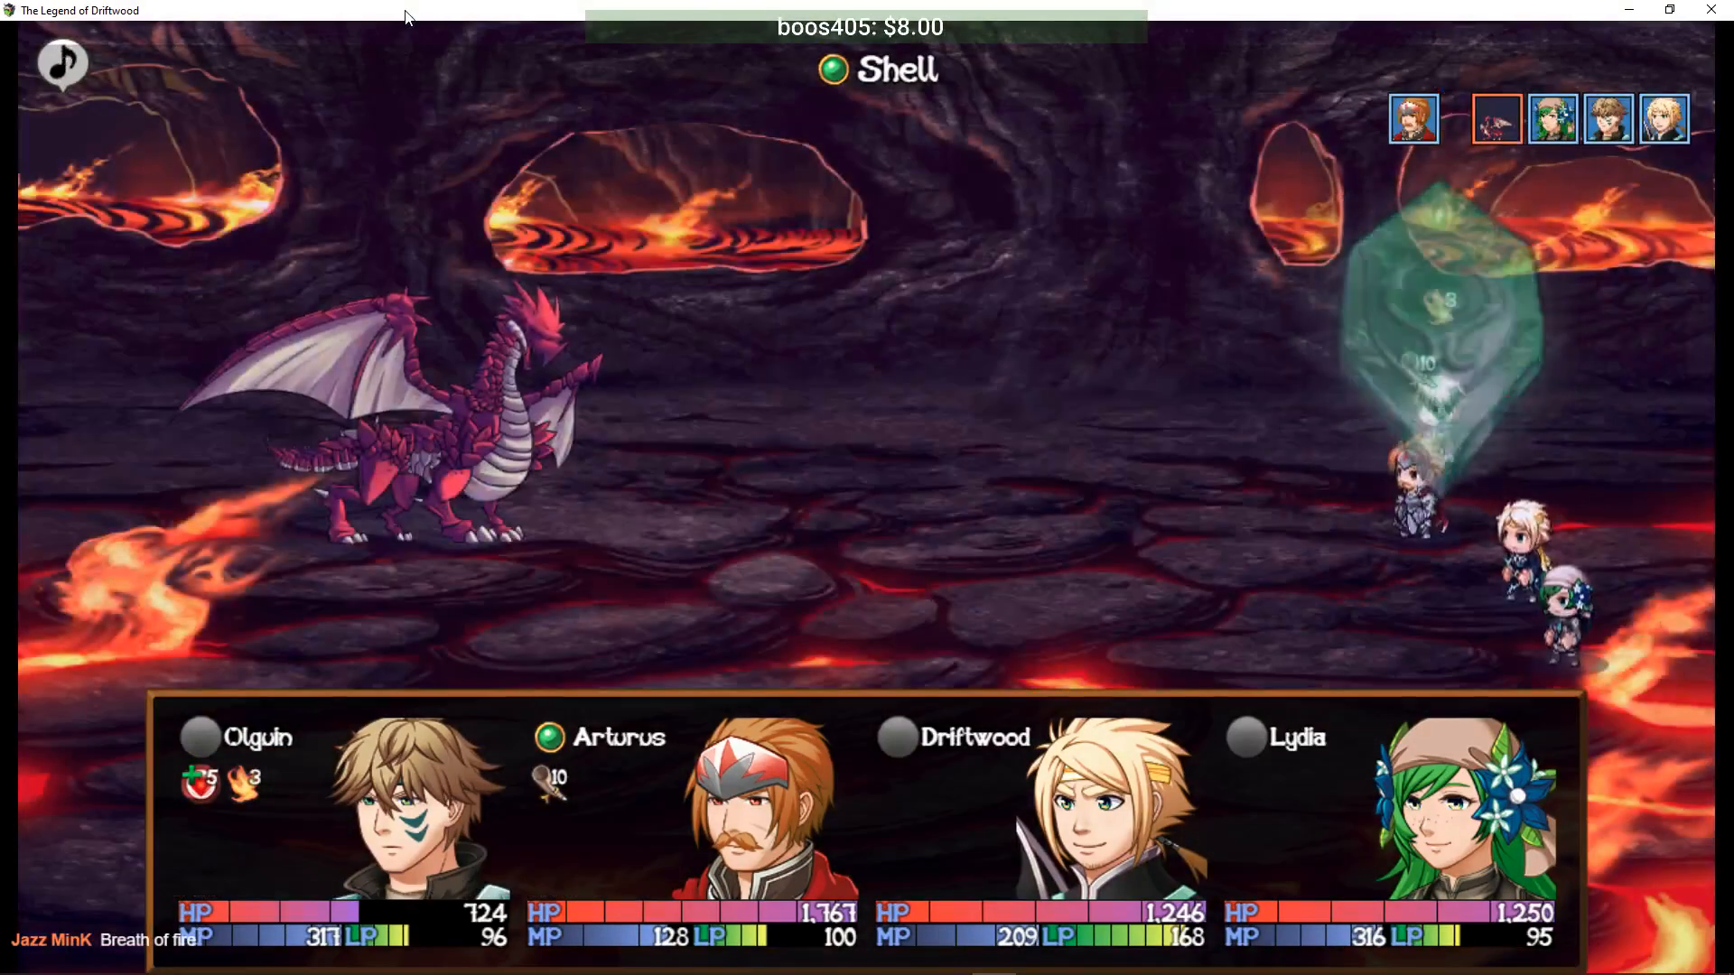
- Have Lydia use Athelas Tonic on all allies after passing over Venom Bolt and Funnel Root
key(Return)
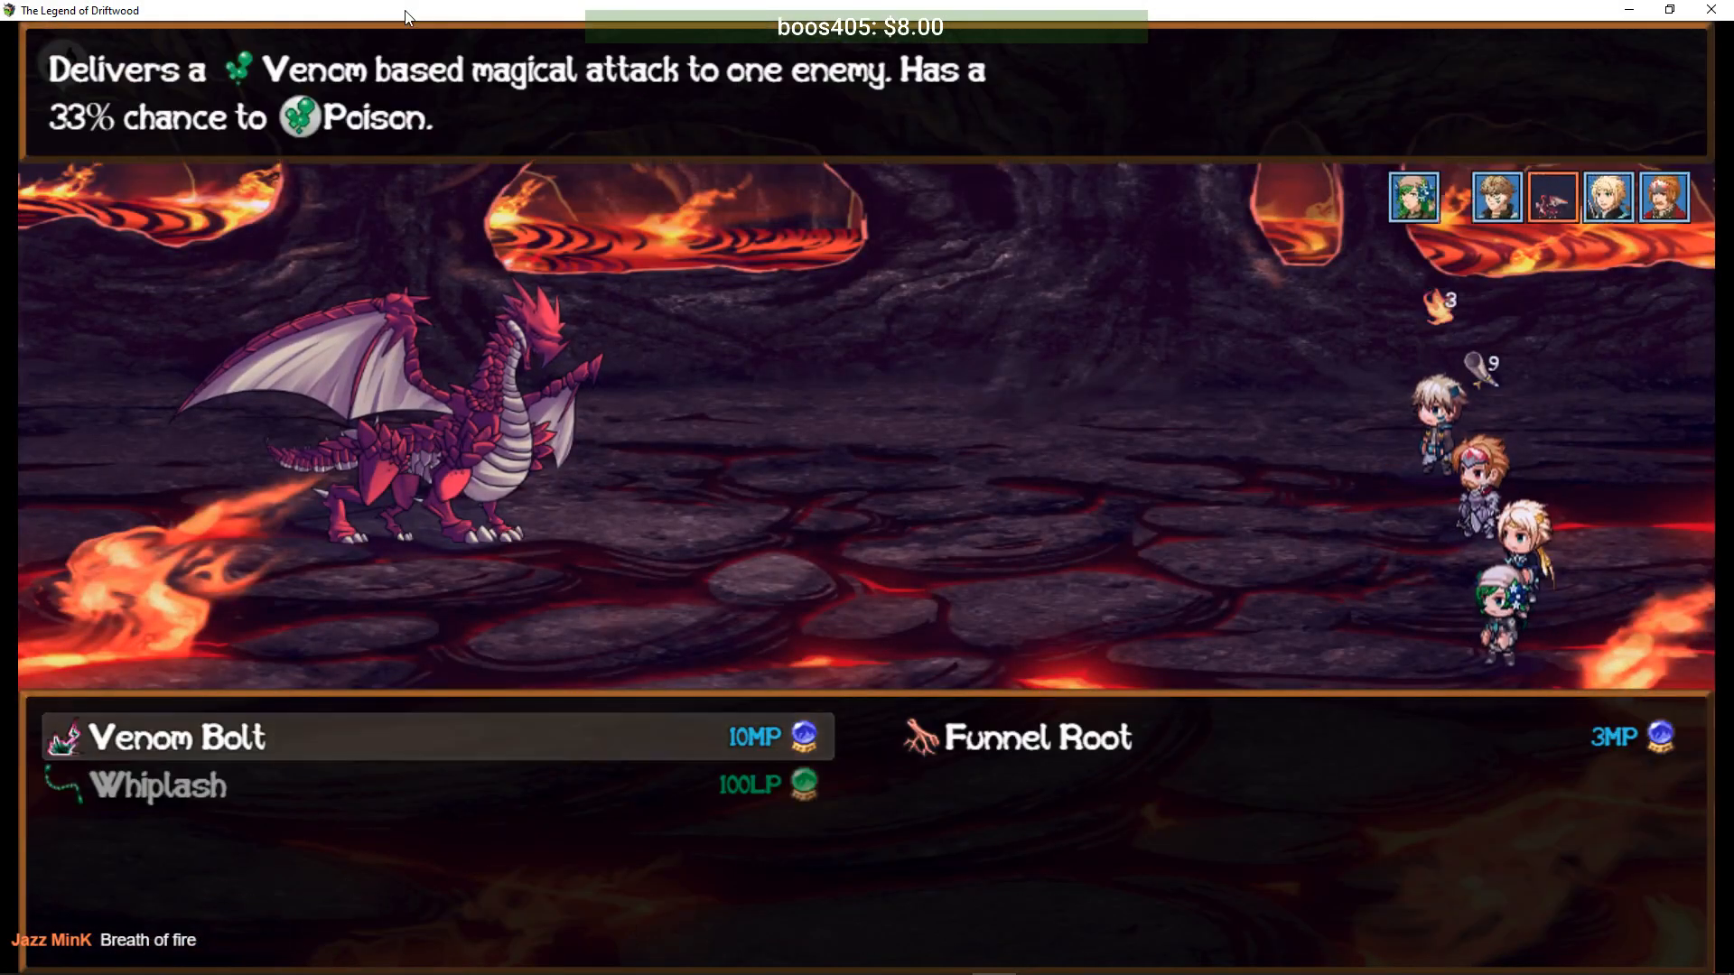
key(Return)
key(Escape)
key(Right)
key(Return)
key(Escape)
key(Escape)
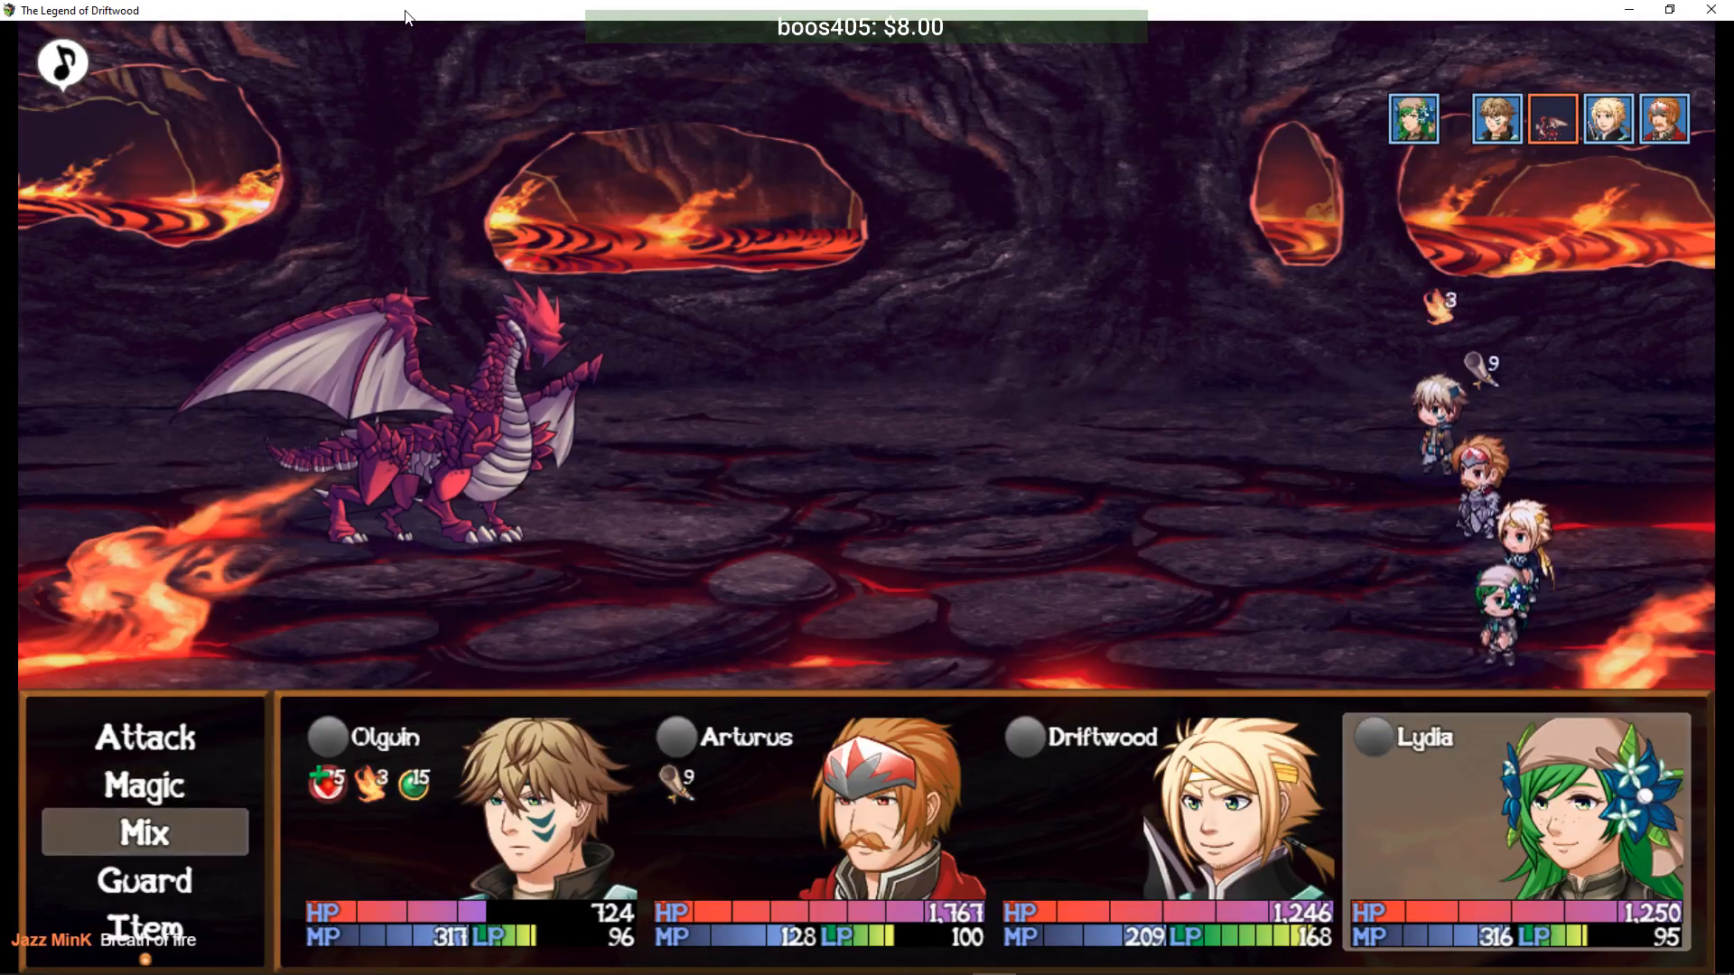
key(Return)
key(Return)
key(Return)
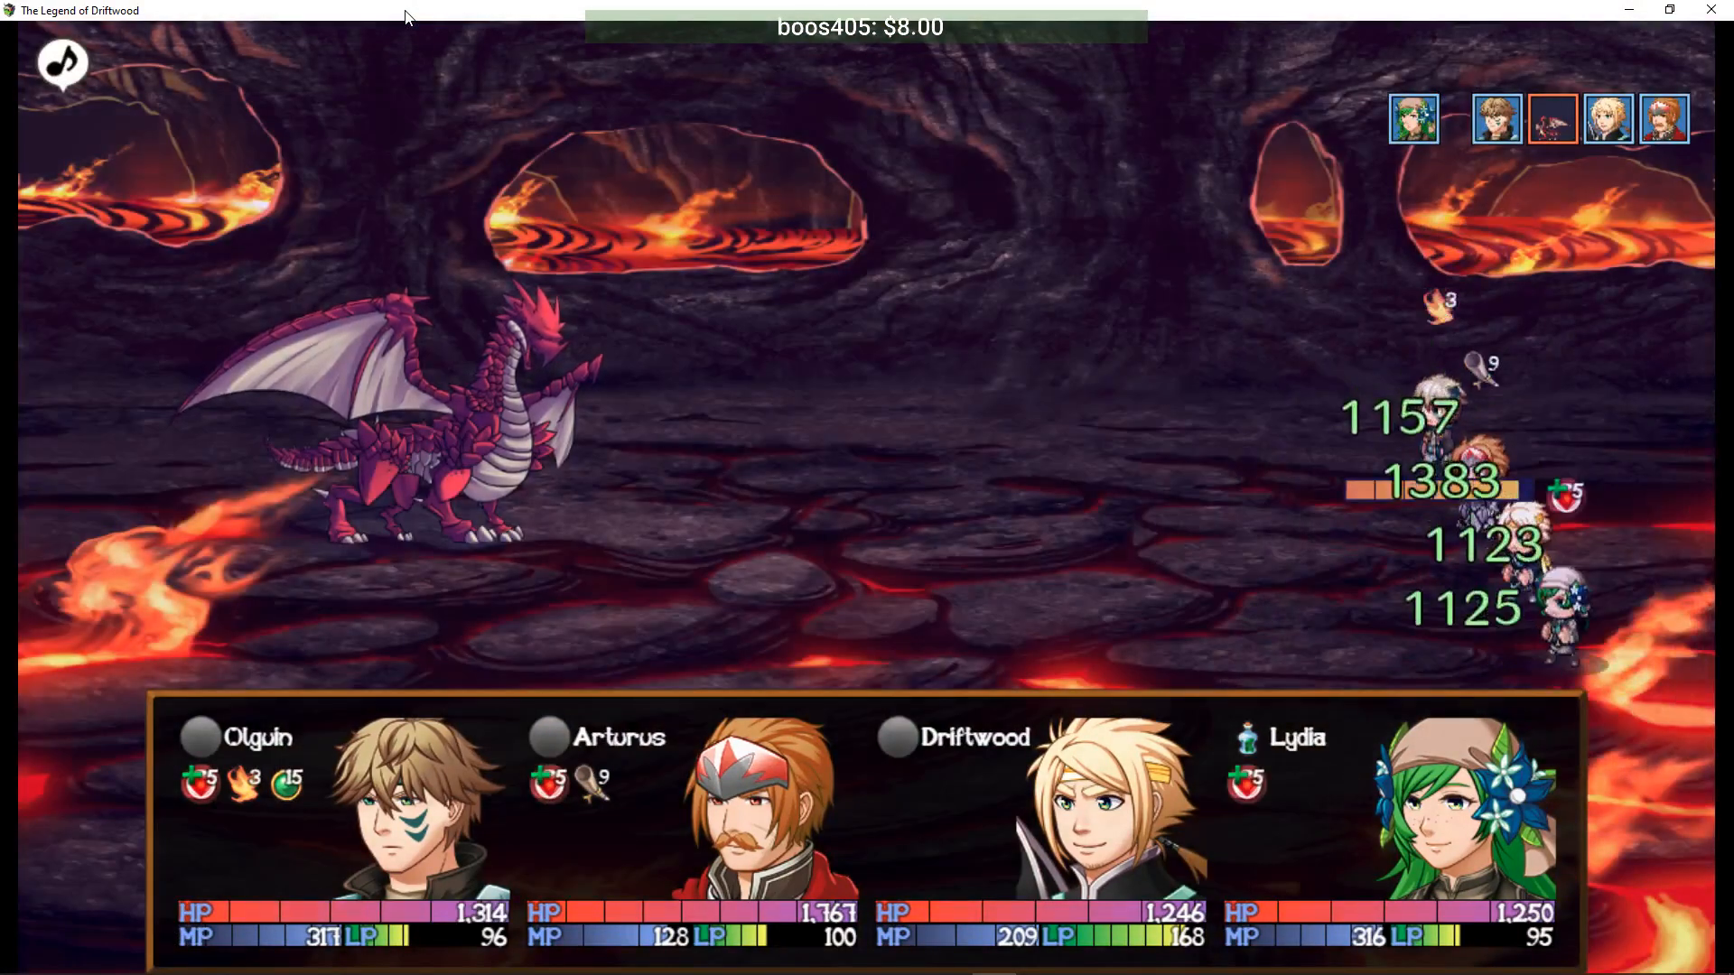
- Queue Olguin's Aqua Shot, Driftwood's Slice, and Arturus's Protection on himself
key(Down)
key(Return)
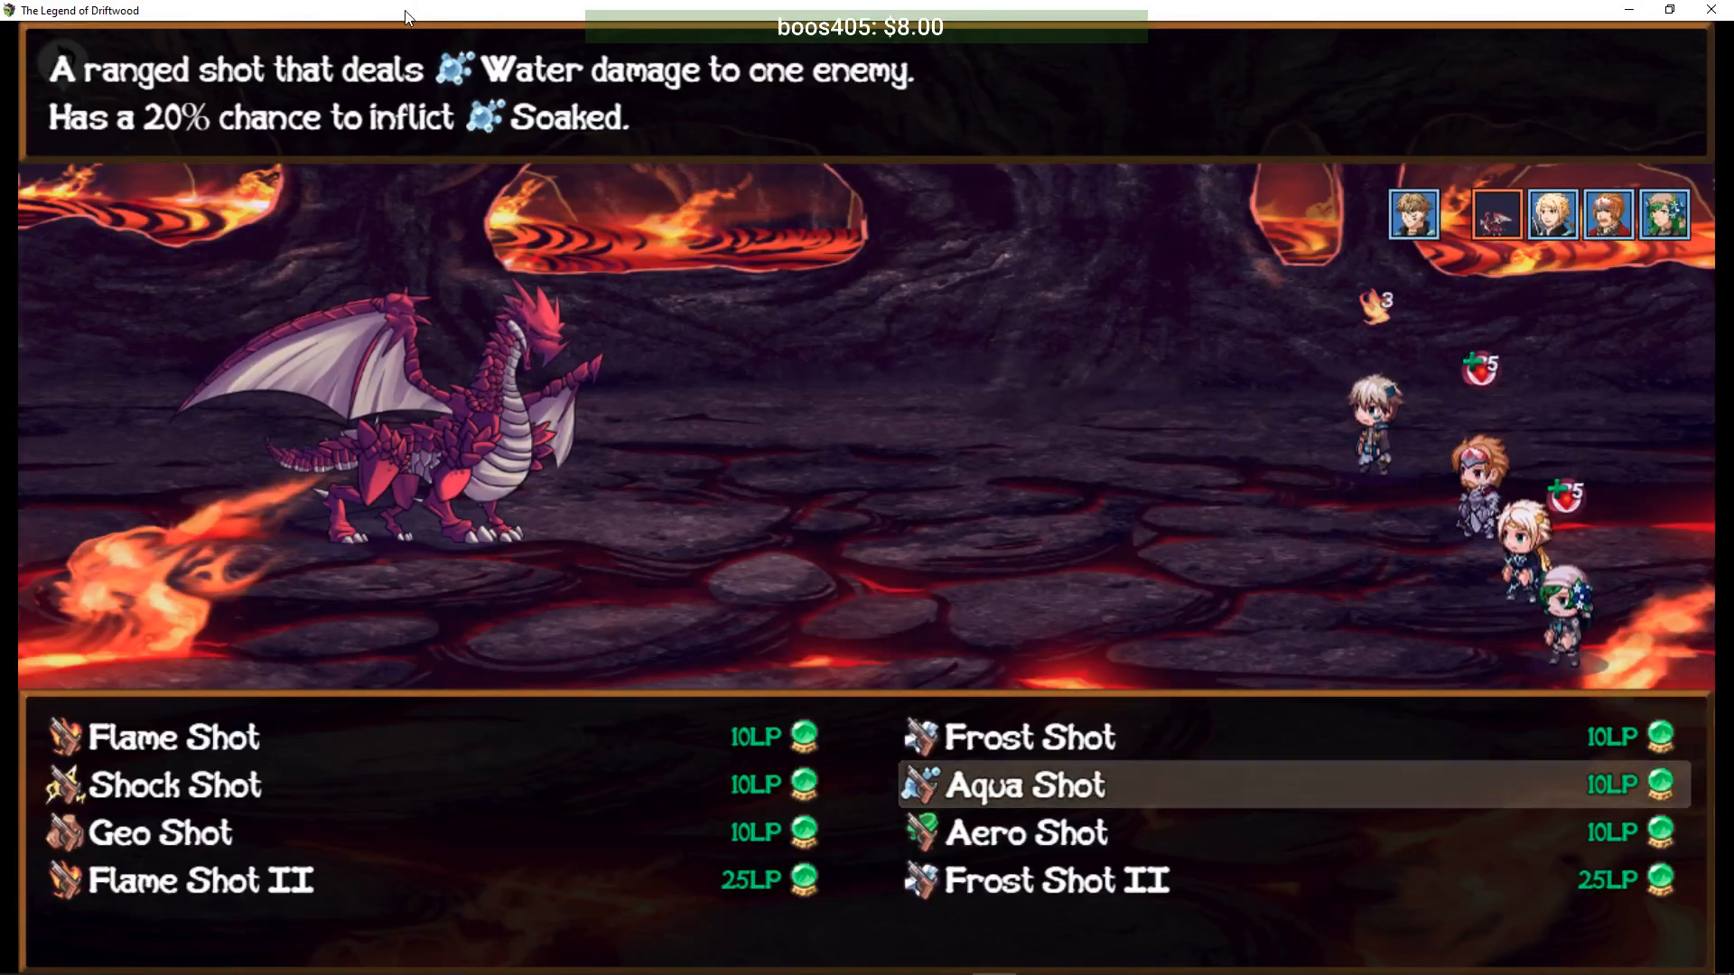
key(Return)
key(Return)
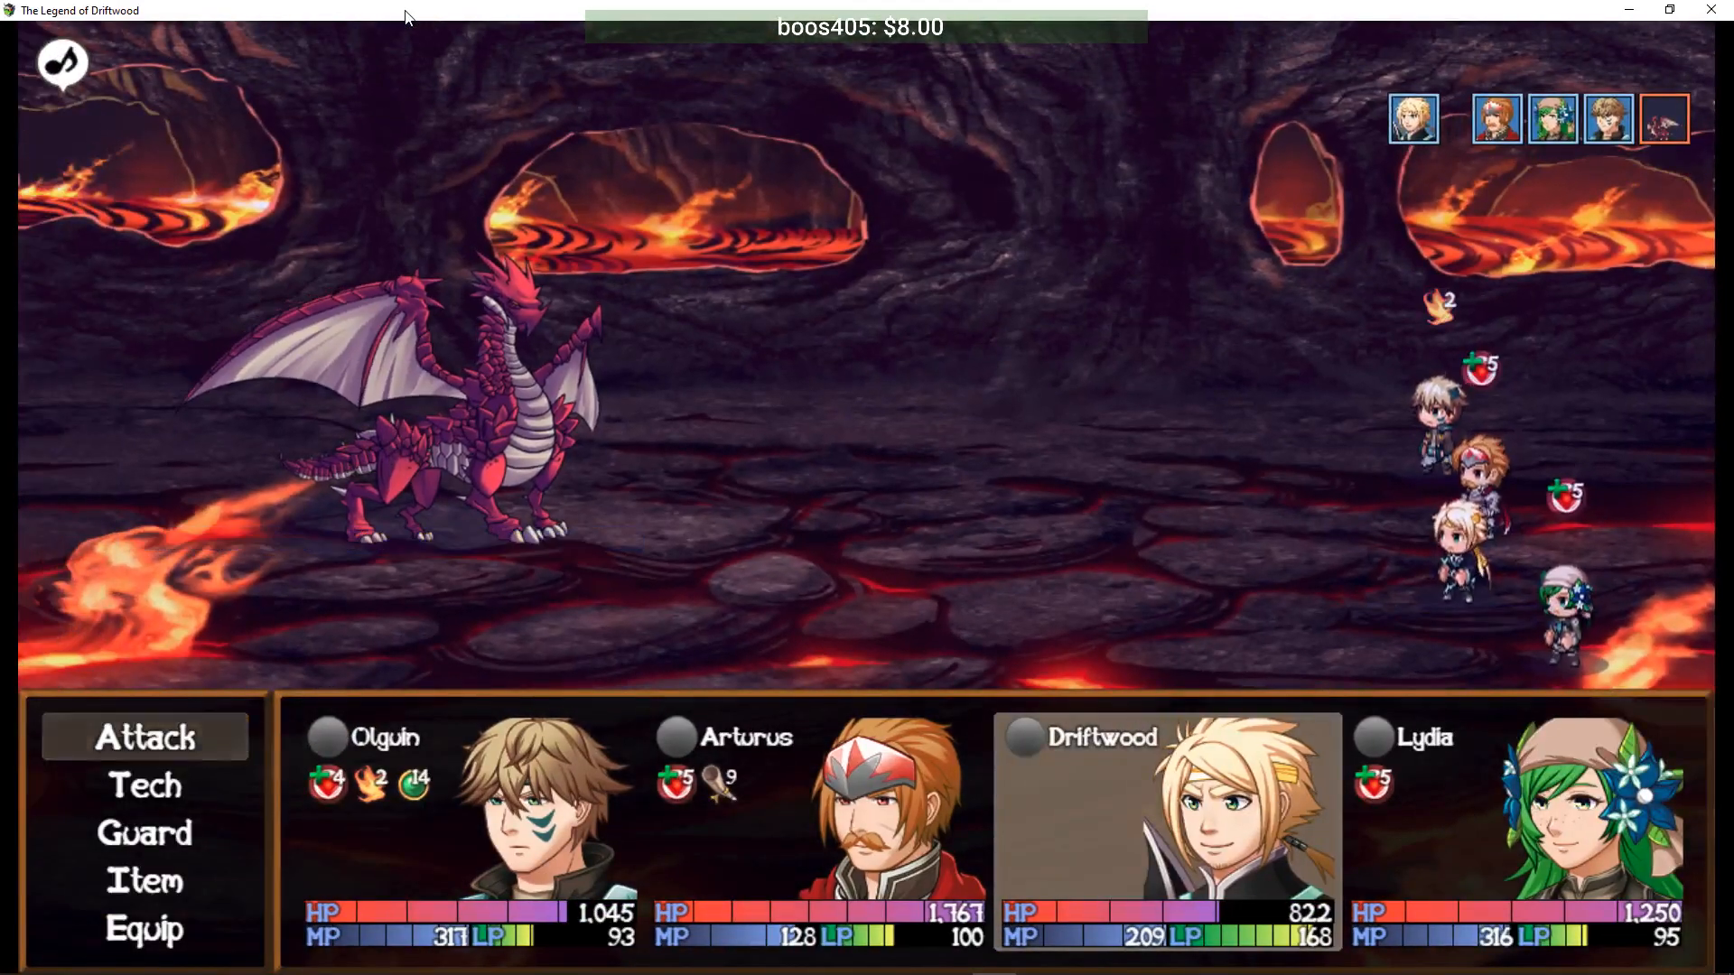
key(Return)
key(Return)
key(Return)
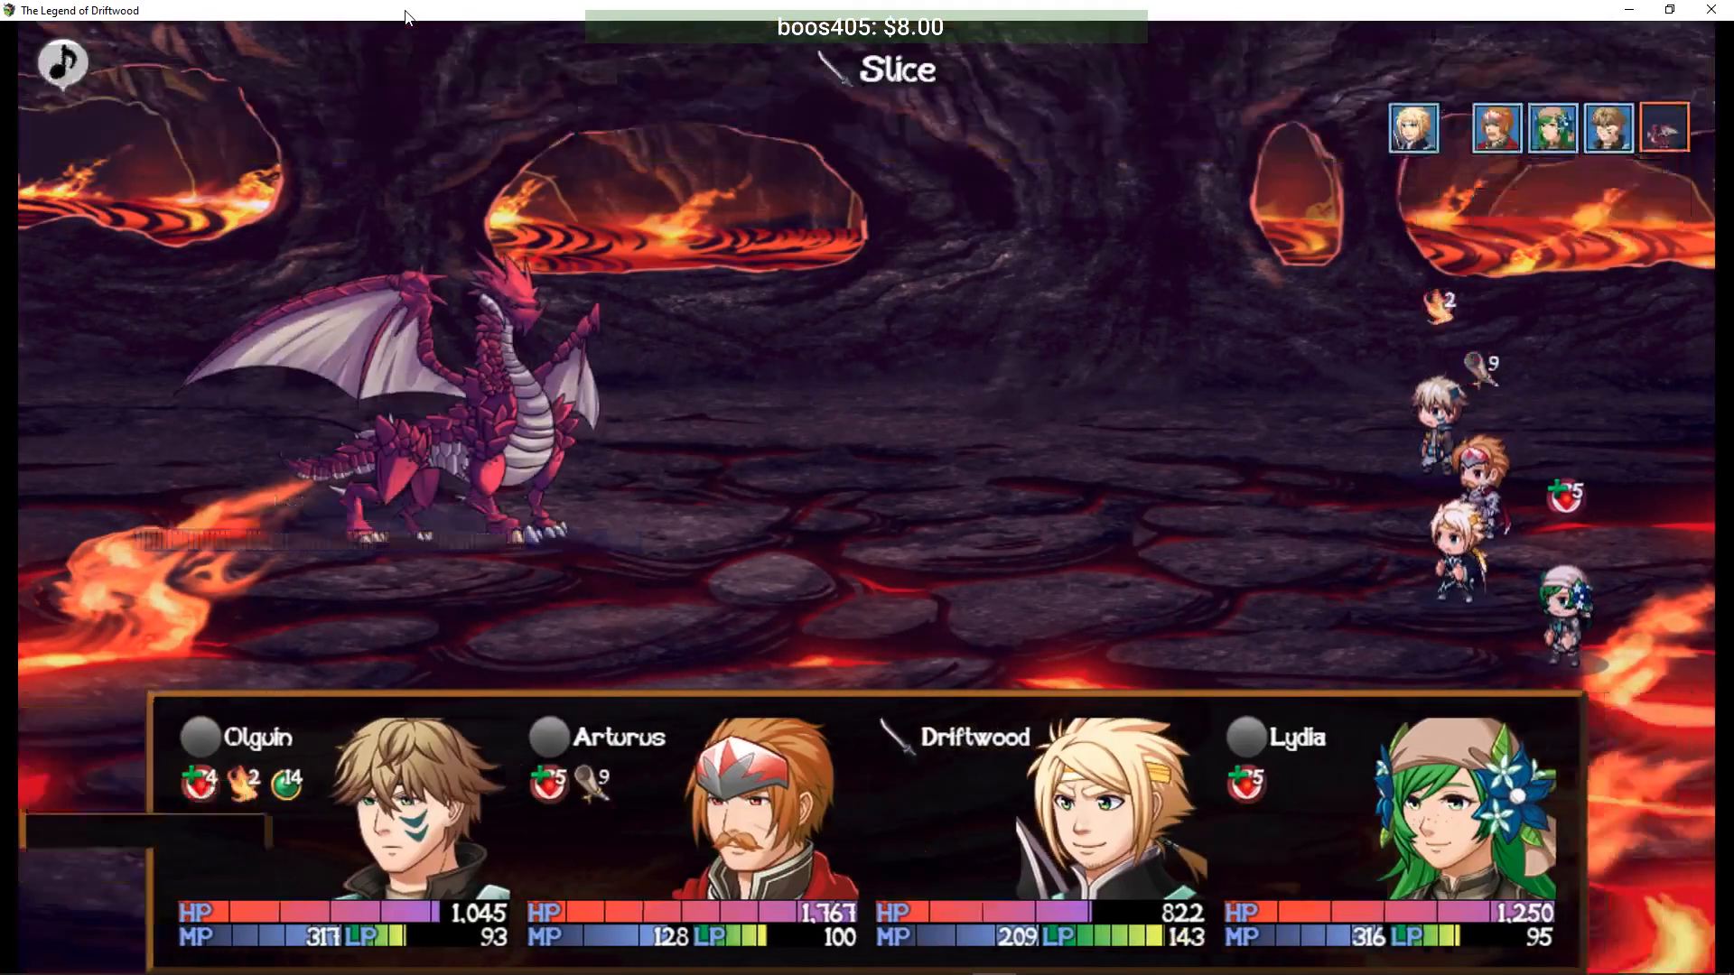
key(Down)
key(Return)
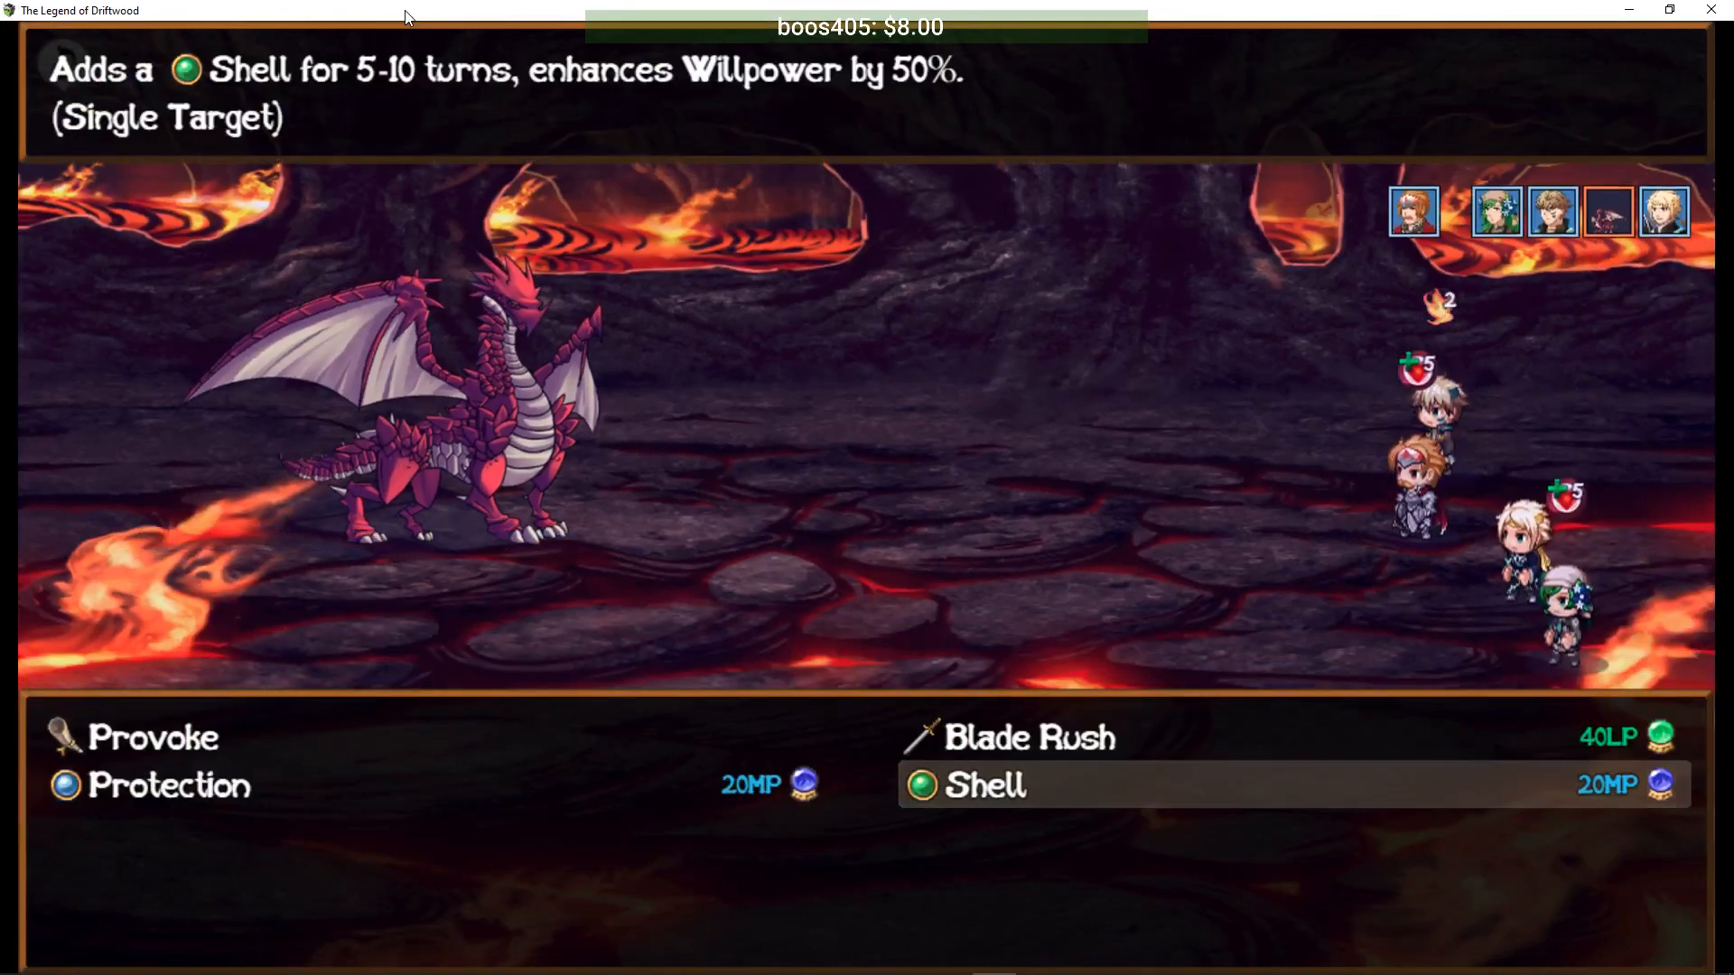
key(Left)
key(Return)
key(Right)
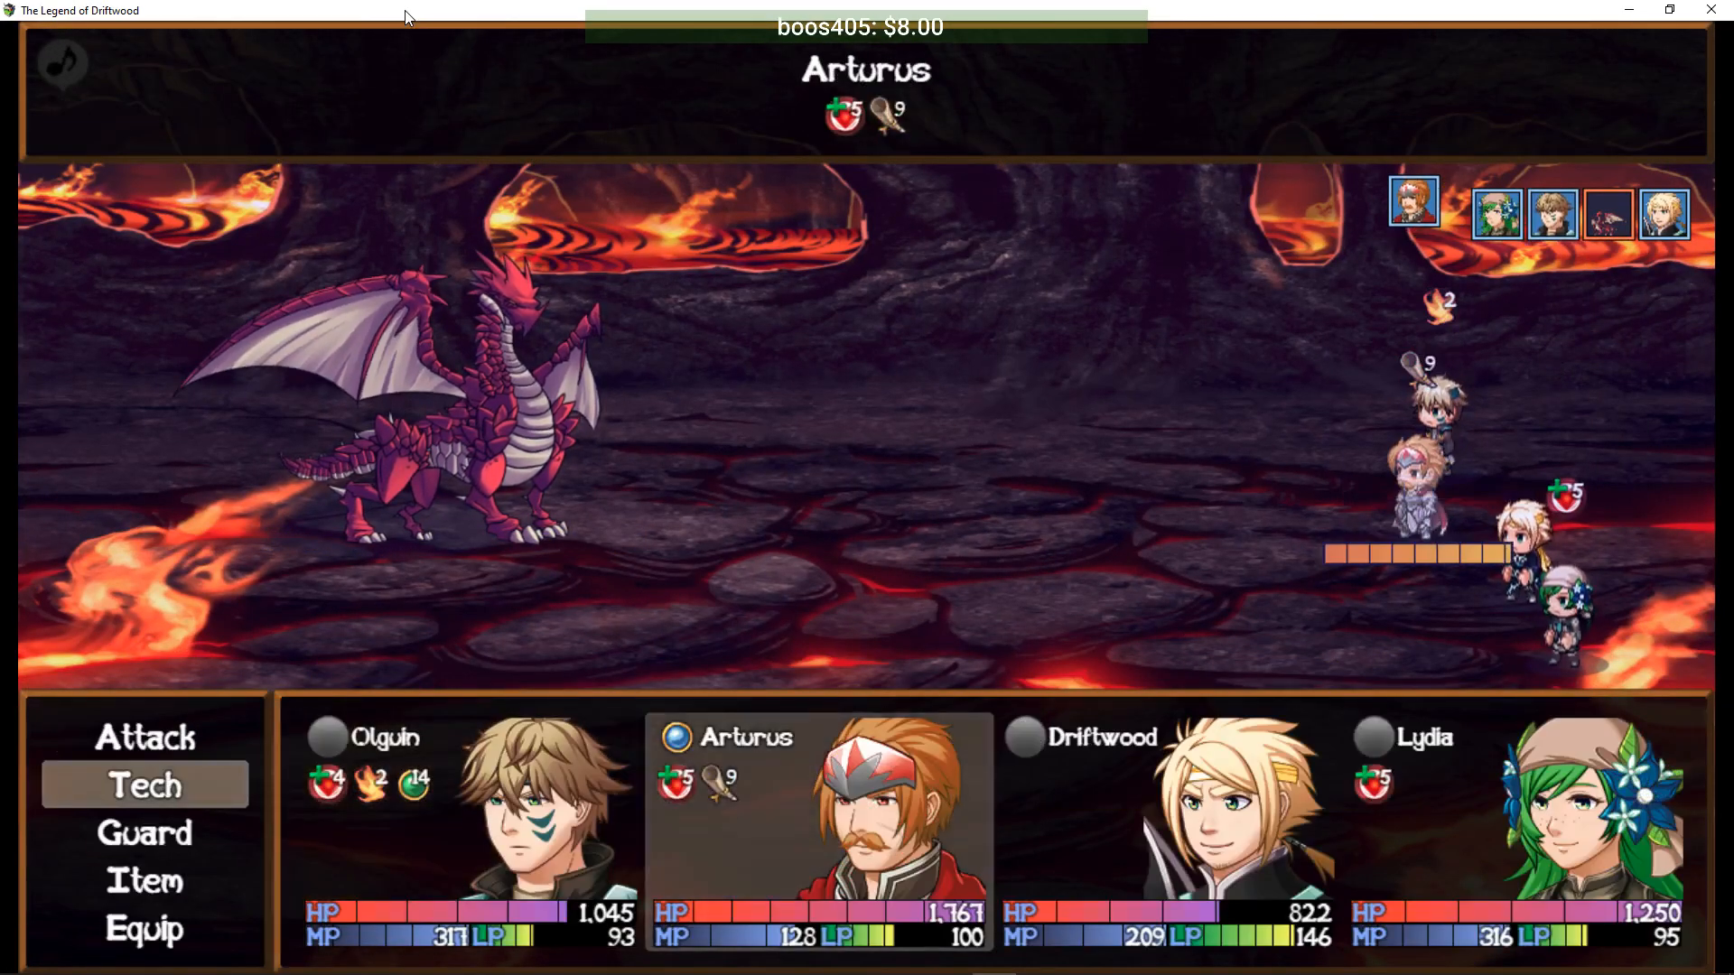
key(Return)
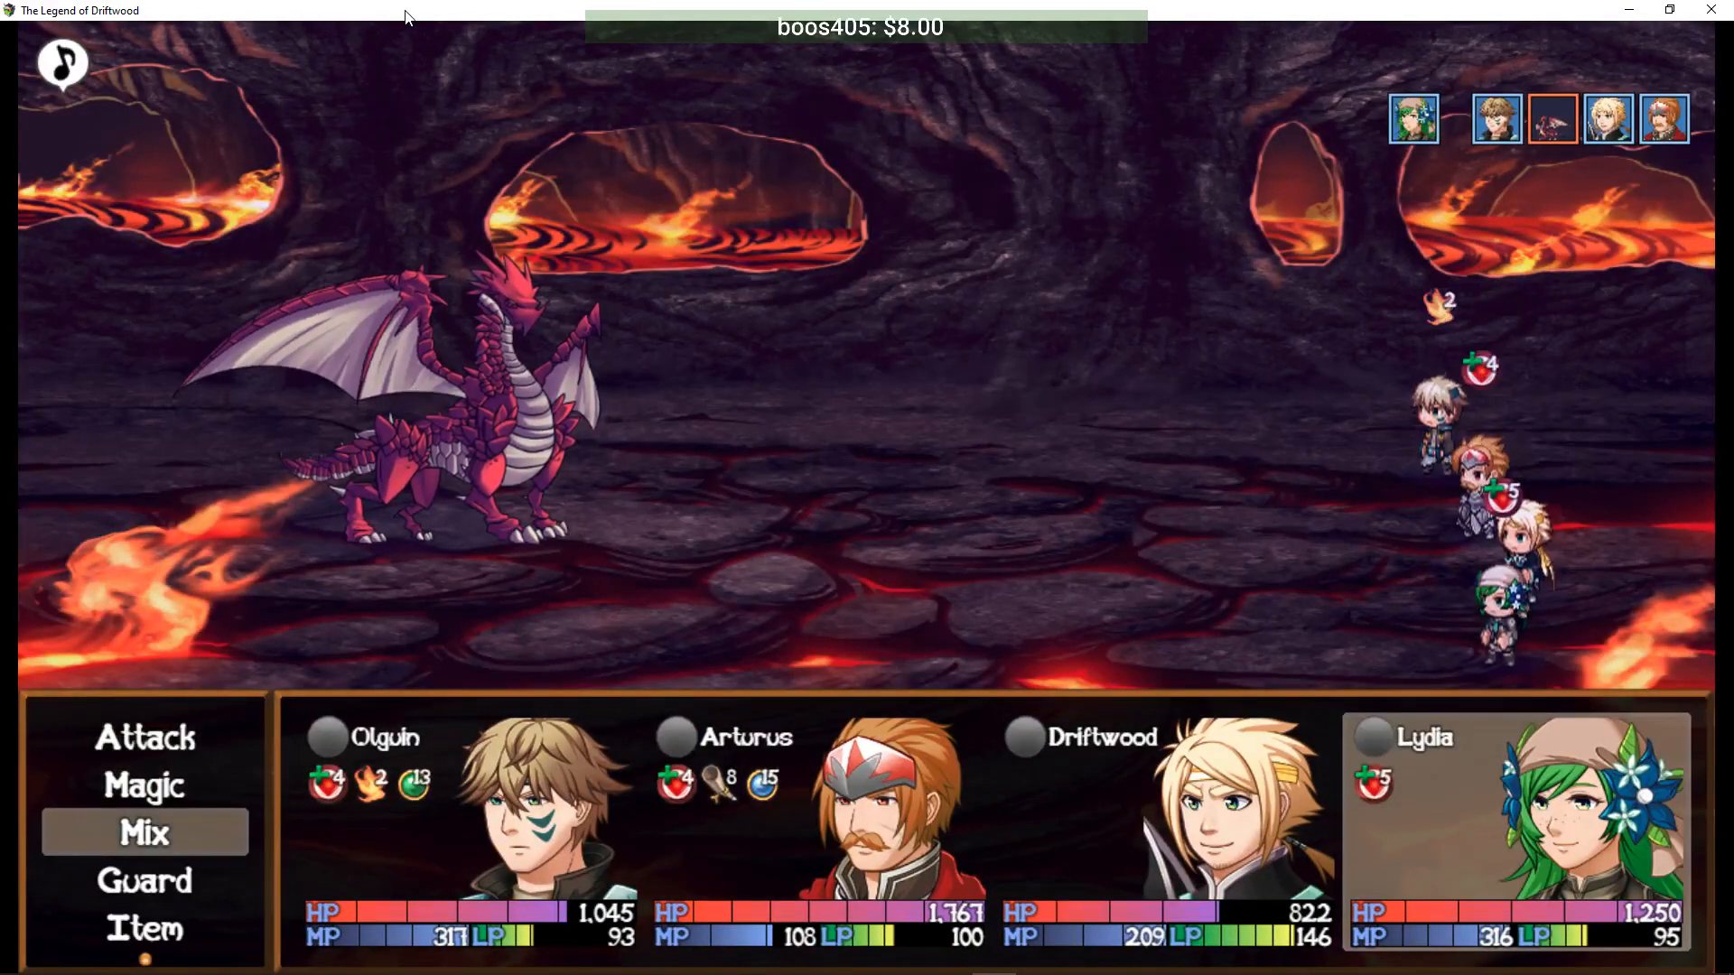
- Have Lydia throw Paralysis Powder at the dragon
key(Return)
key(Down)
key(Up)
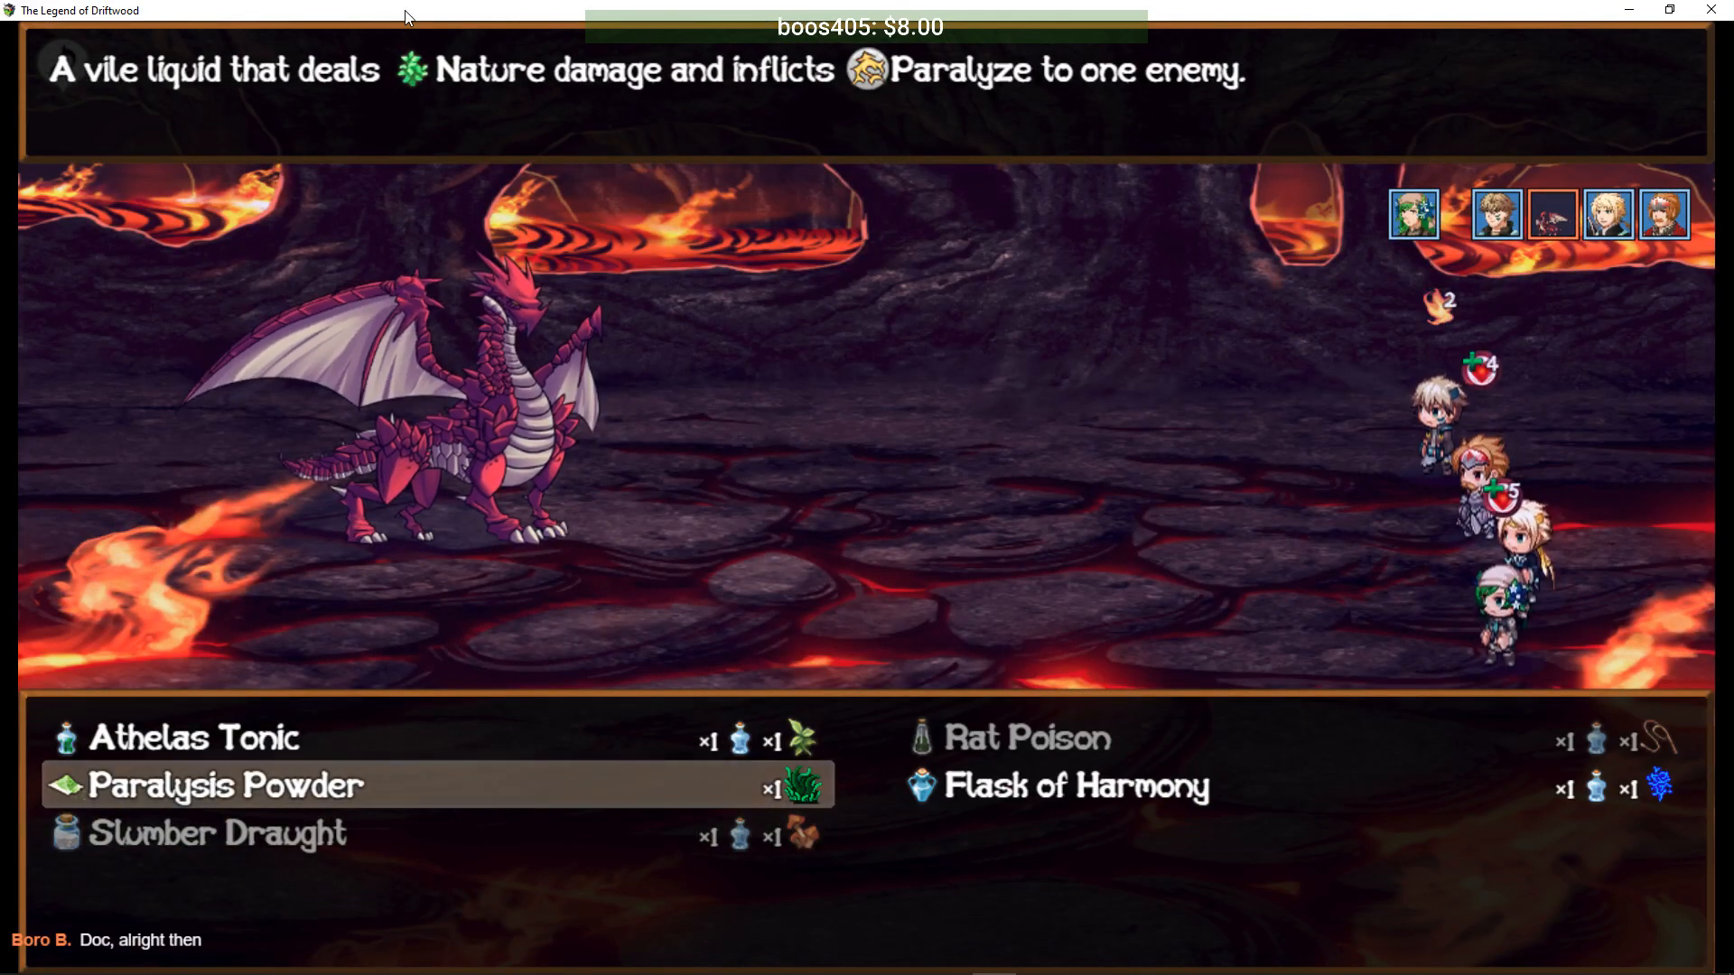
key(Return)
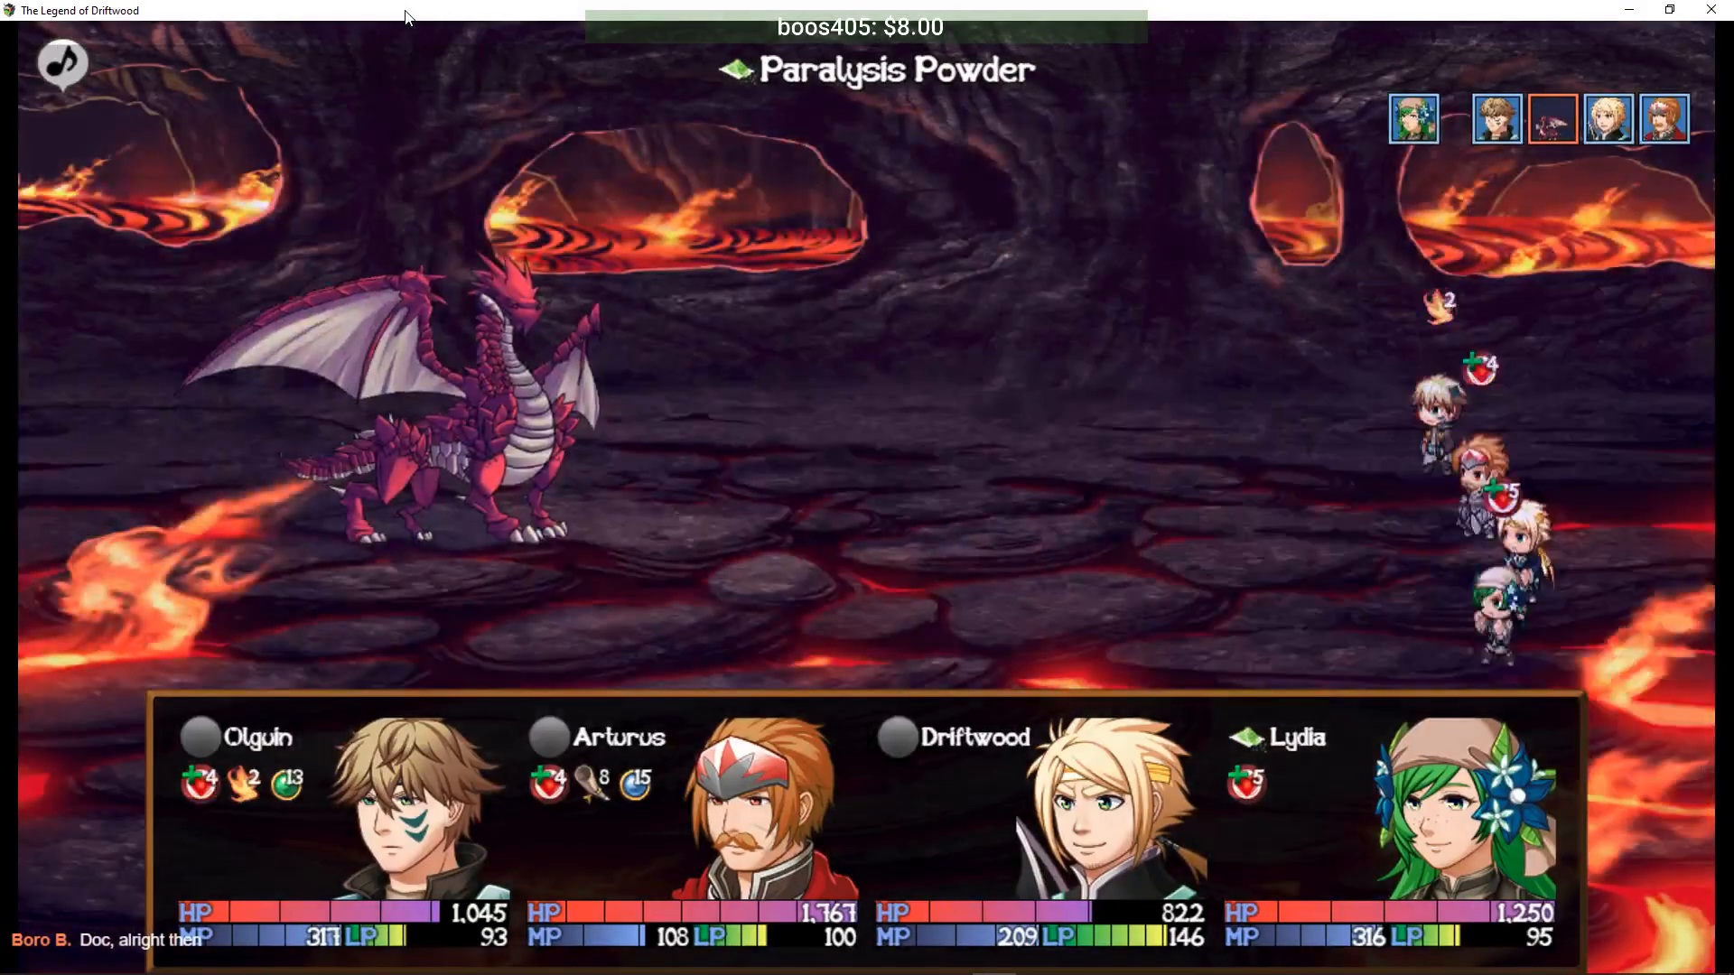
- Fire Olguin's Aqua Shot at the dragon and have Driftwood use Seigan on himself
key(Down)
key(Return)
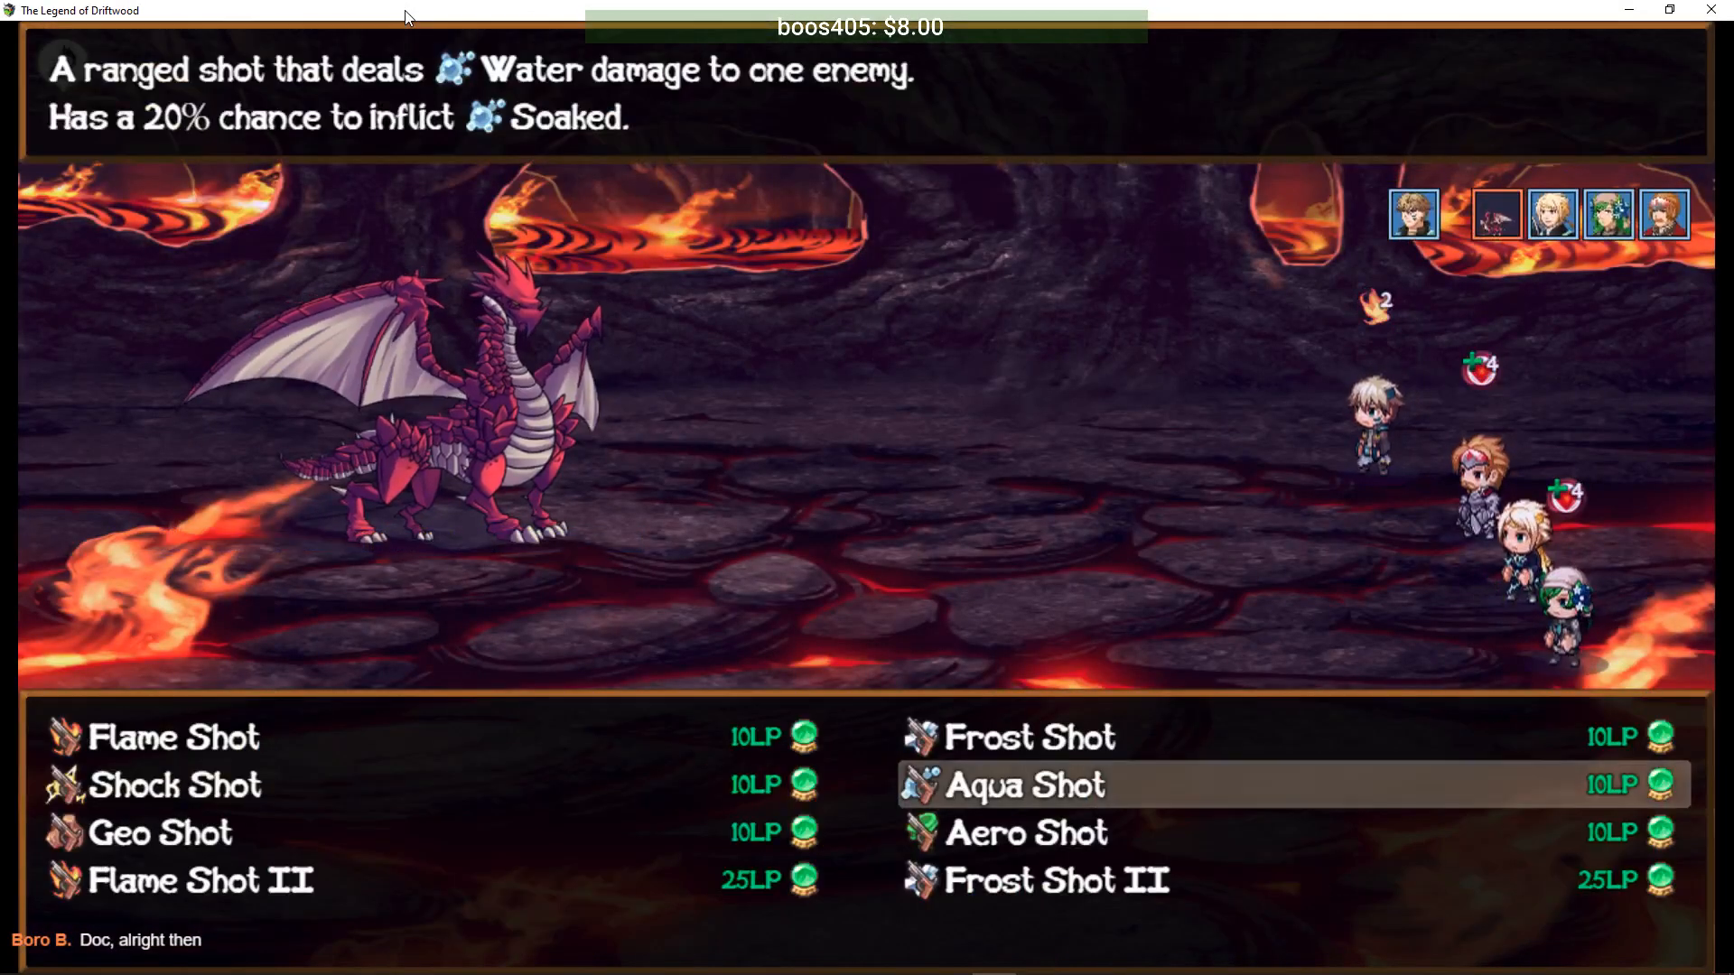
key(Return)
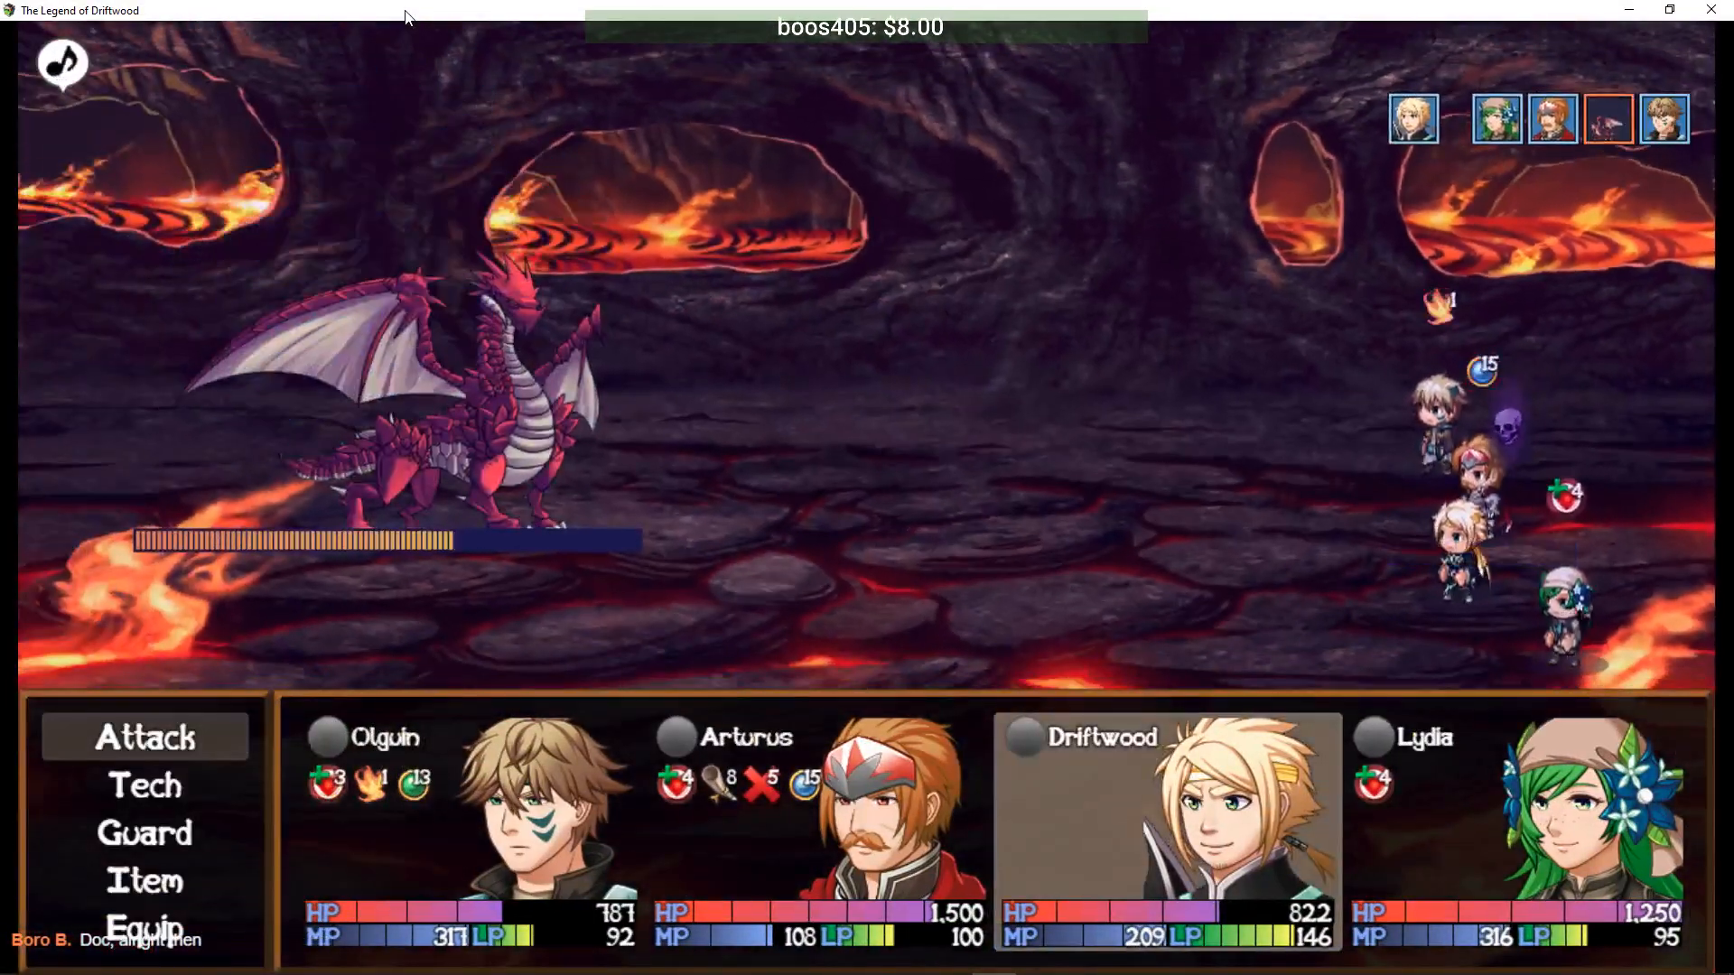
key(Down)
key(Return)
key(Down)
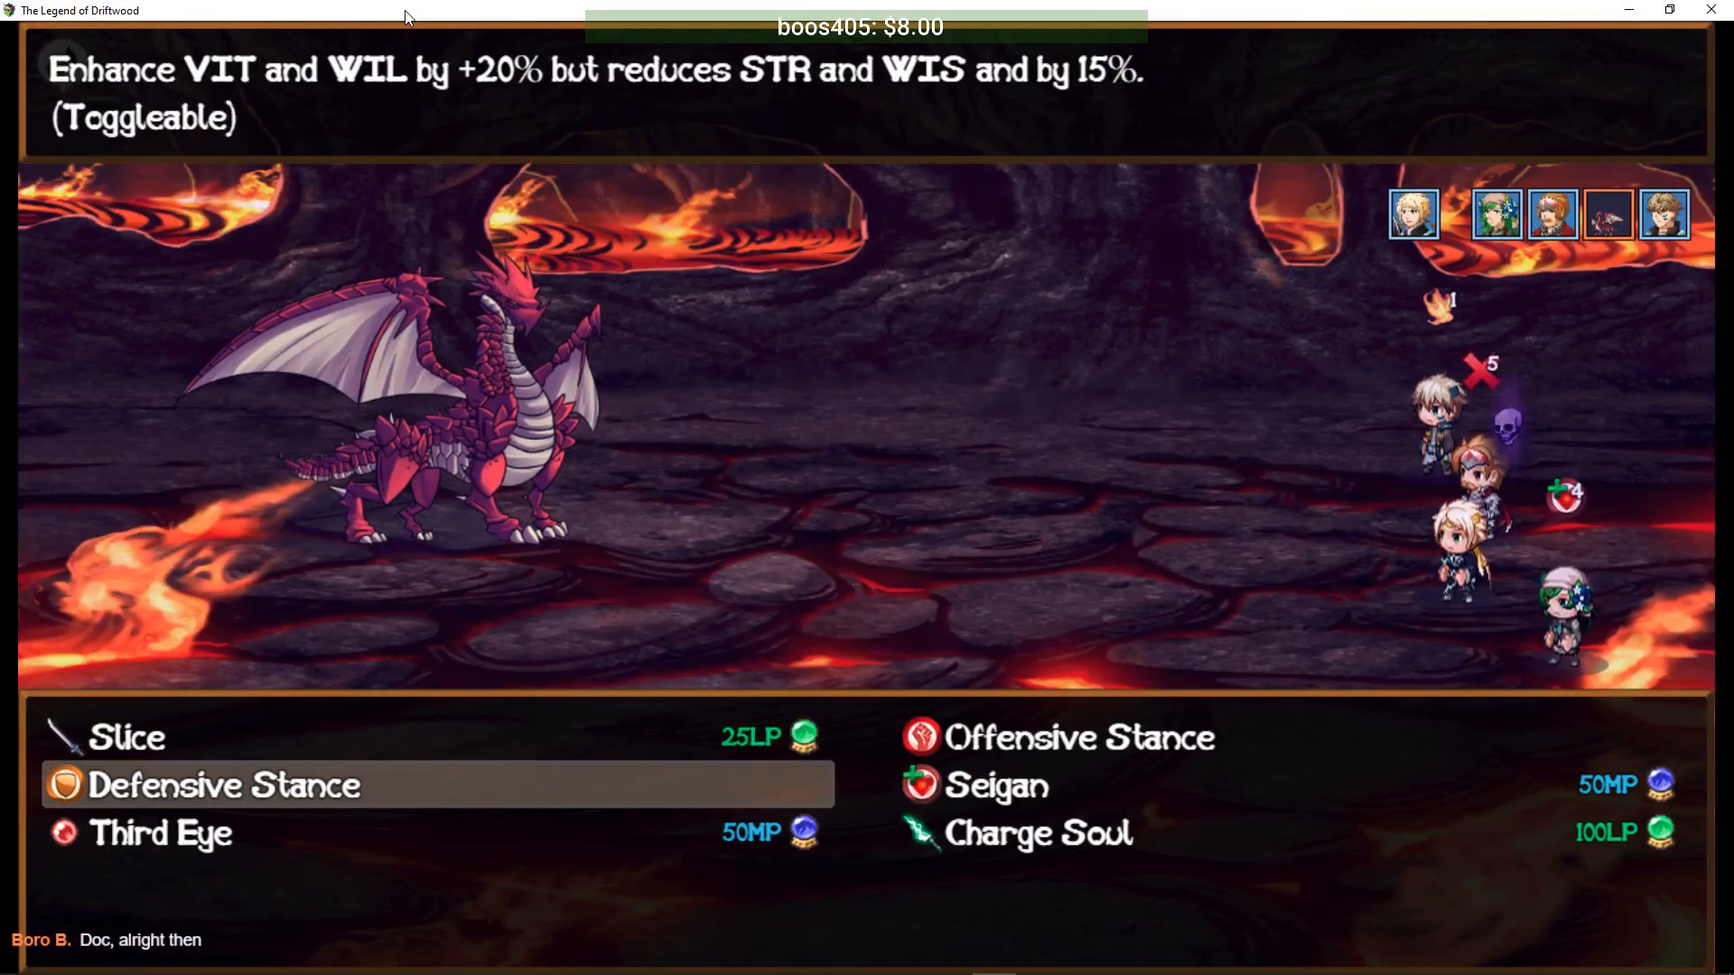
key(Right)
key(Return)
key(Return)
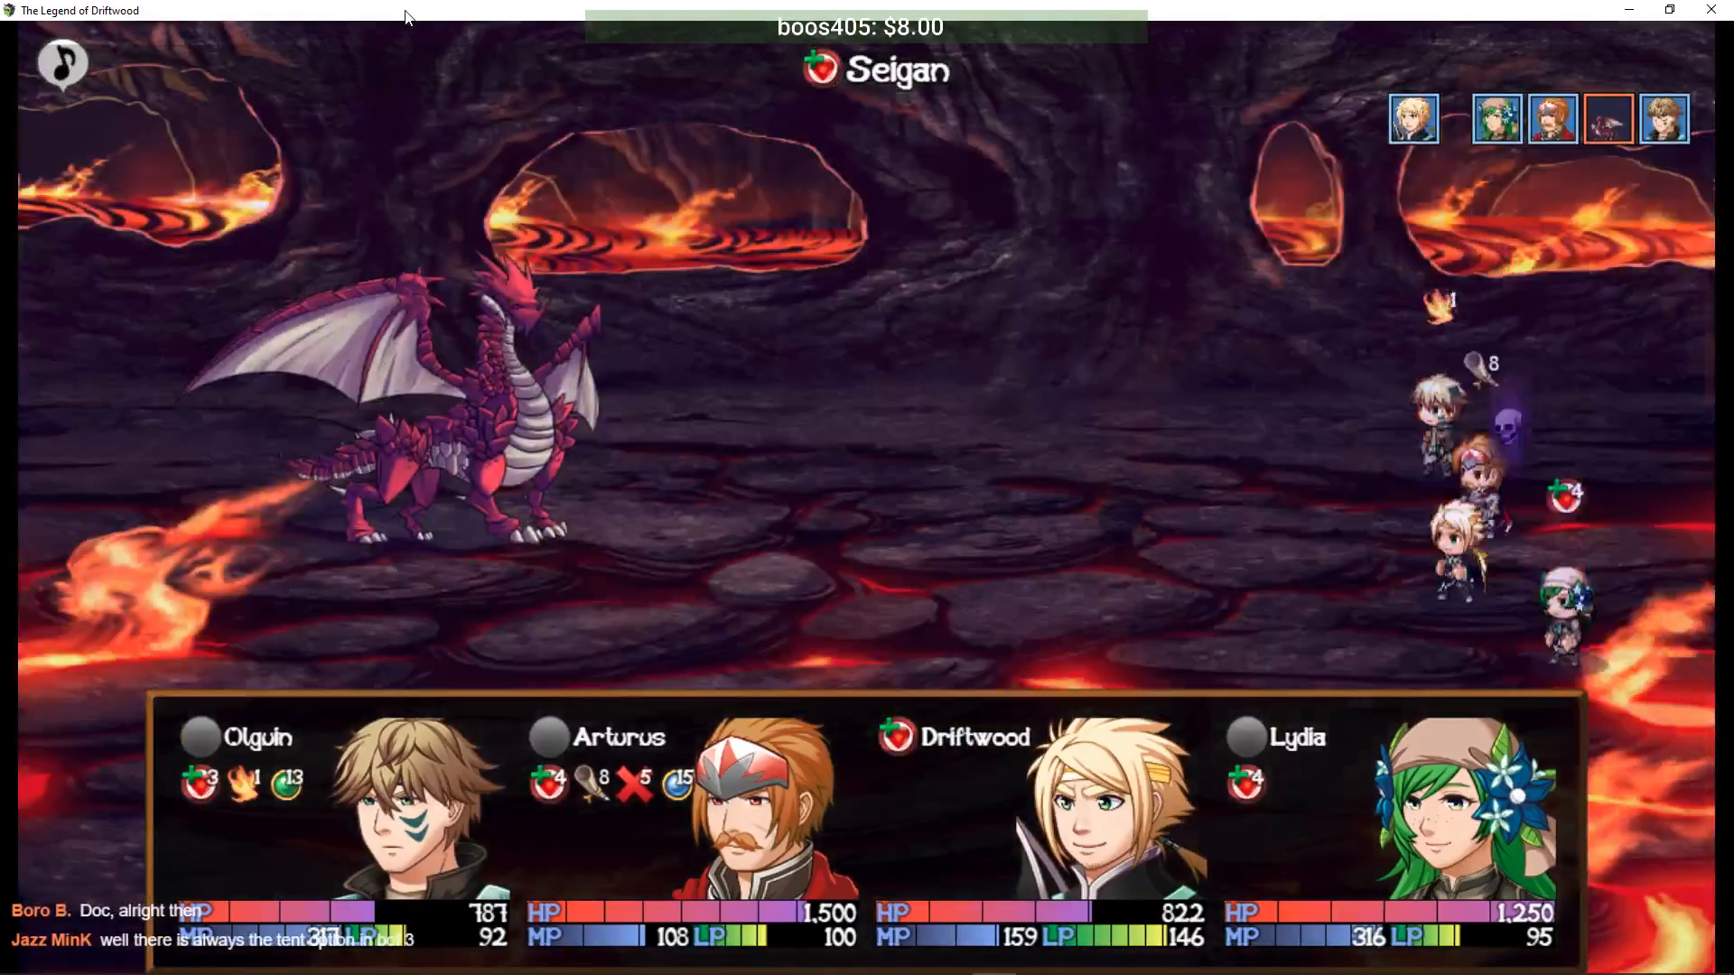
key(Down)
- Have Lydia cast Venom Bolt and Arturus use Blade Rush on the dragon
key(Return)
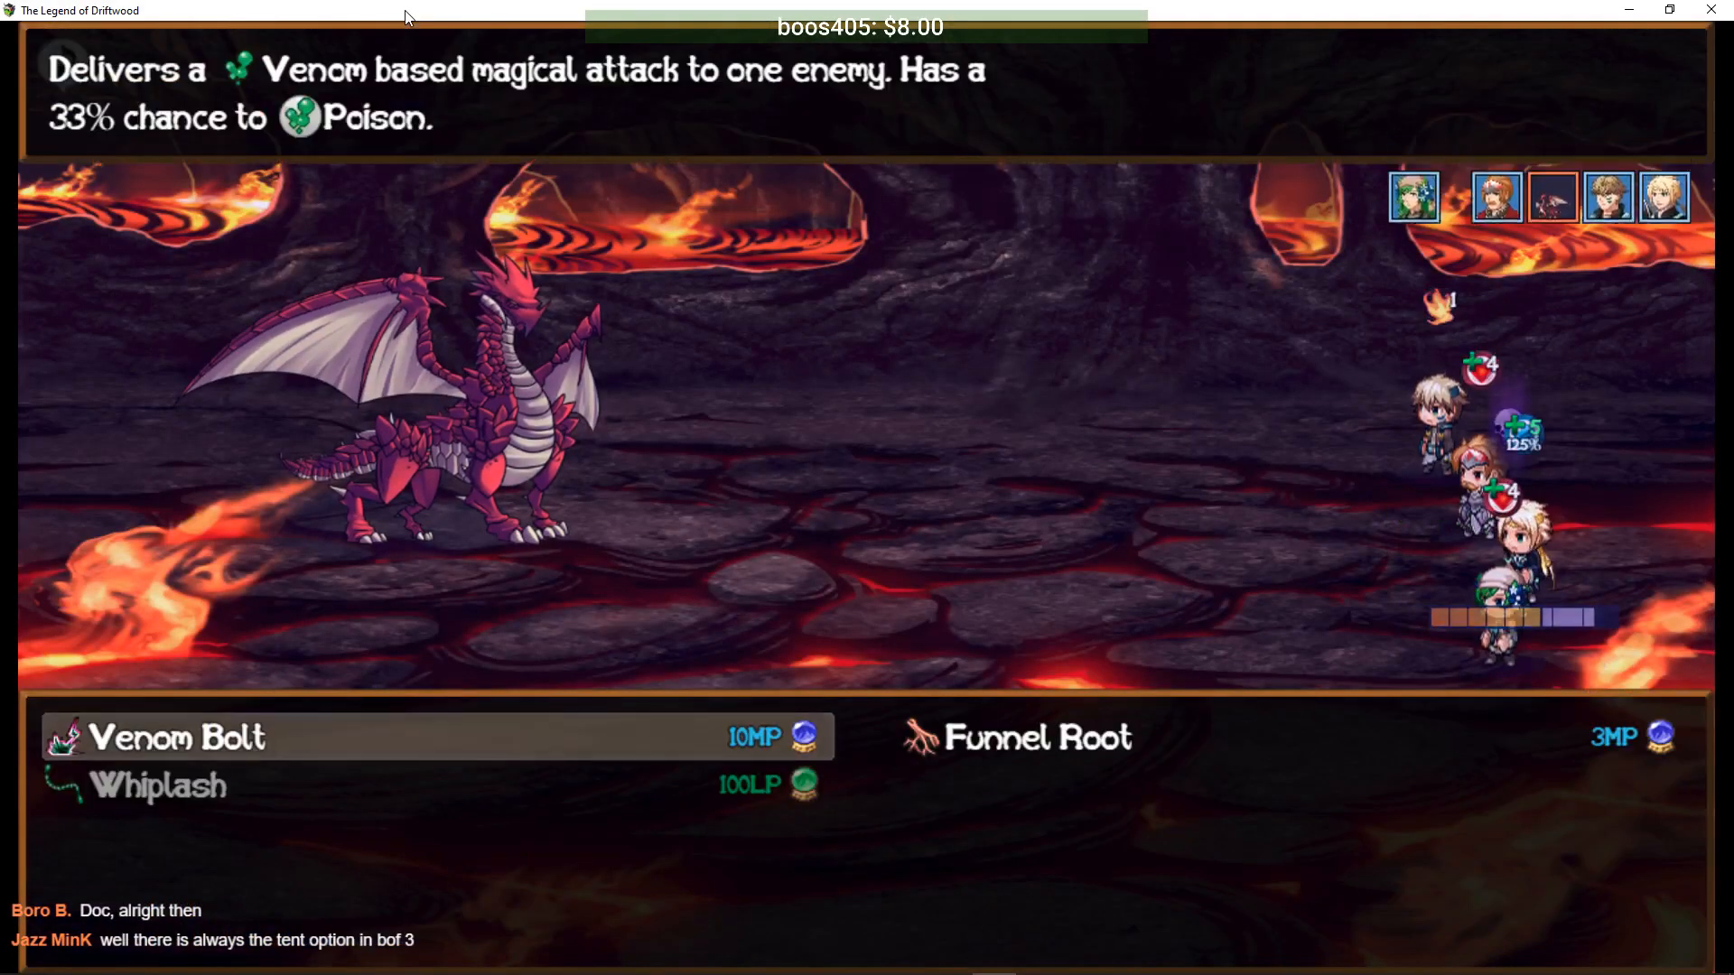
key(Return)
key(Return)
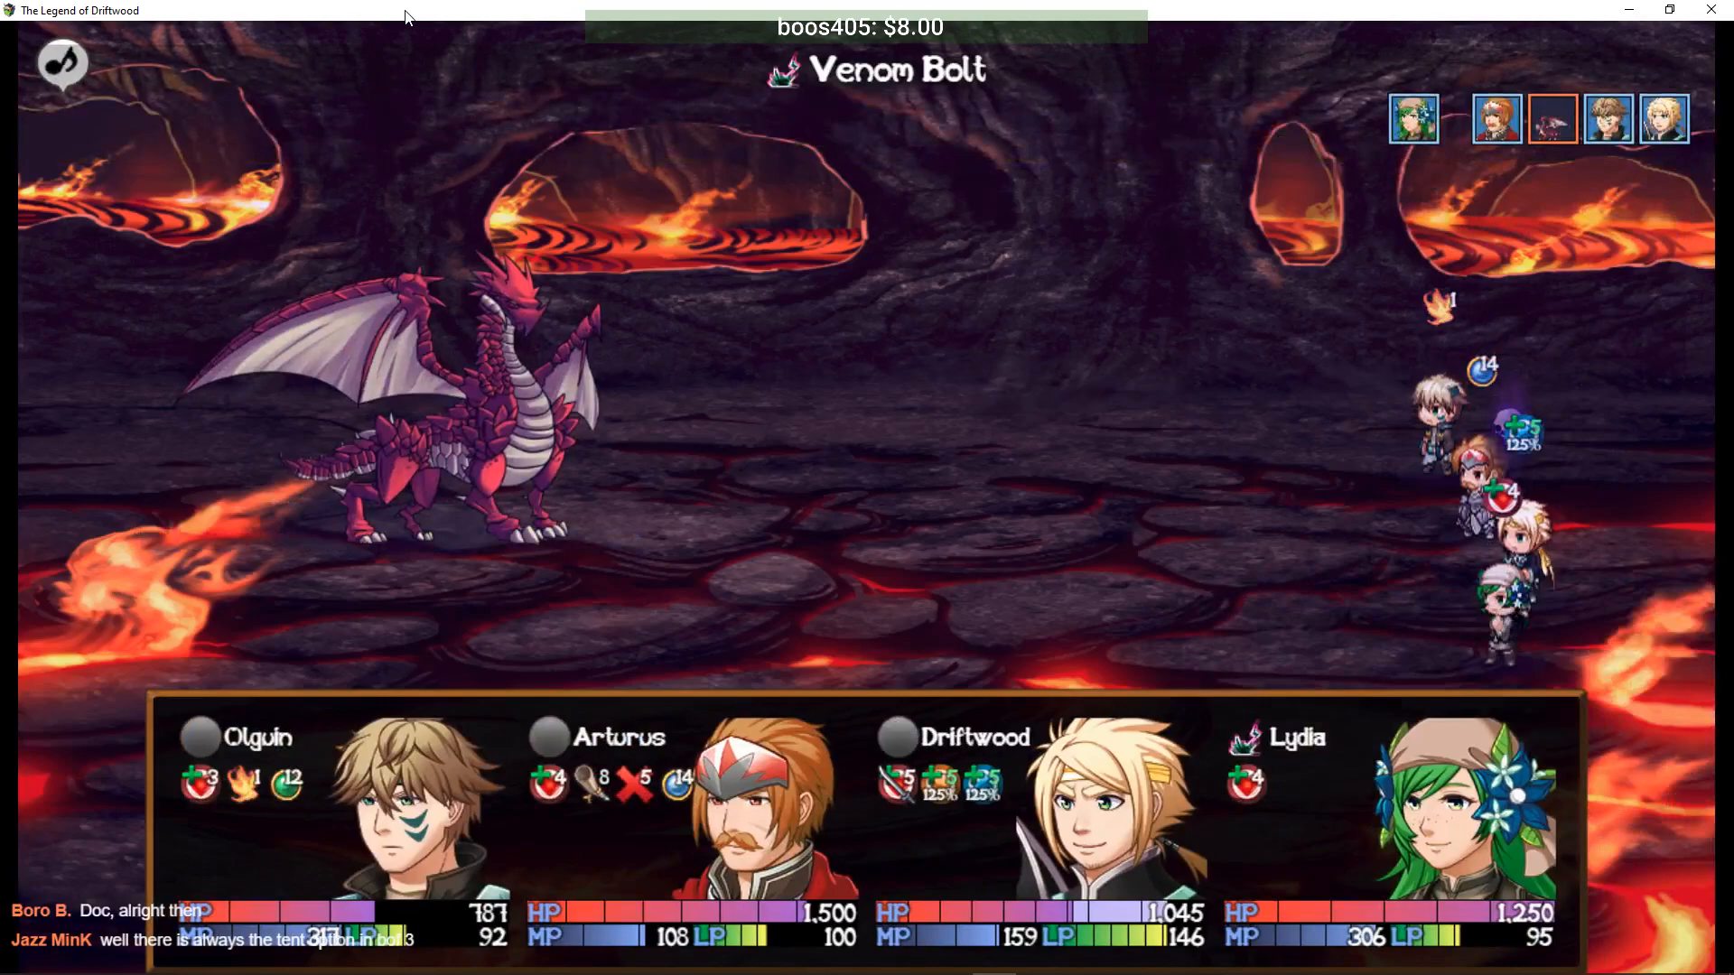
key(Down)
key(Return)
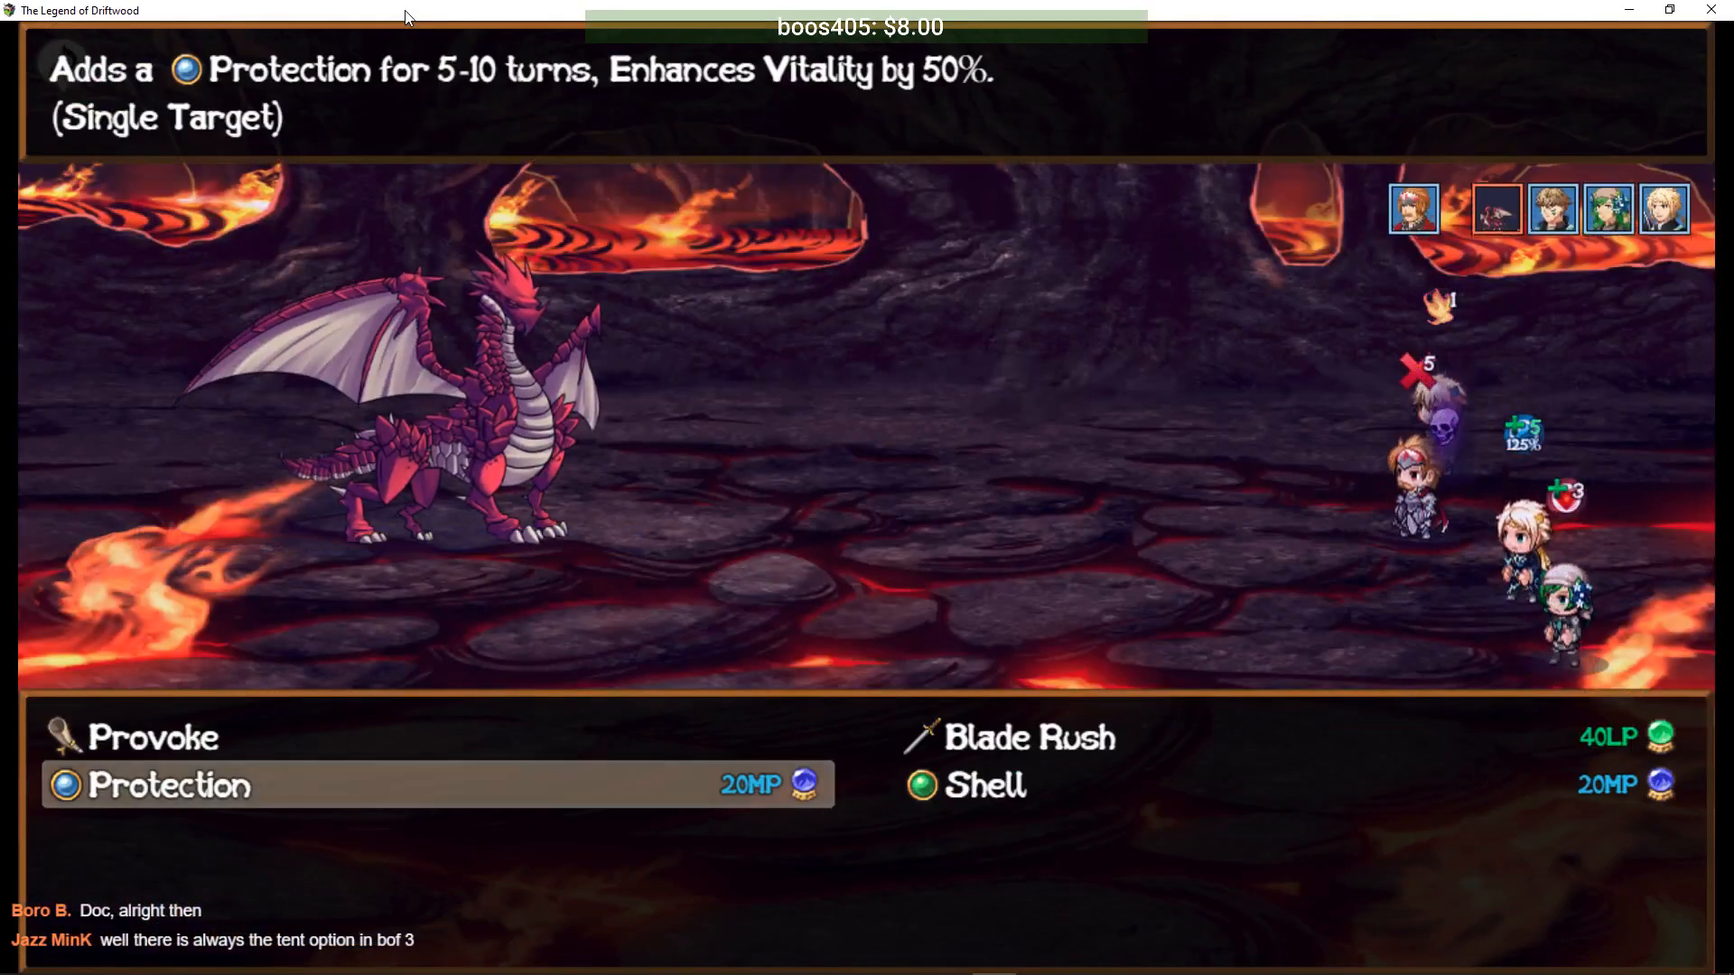
key(Right)
key(Return)
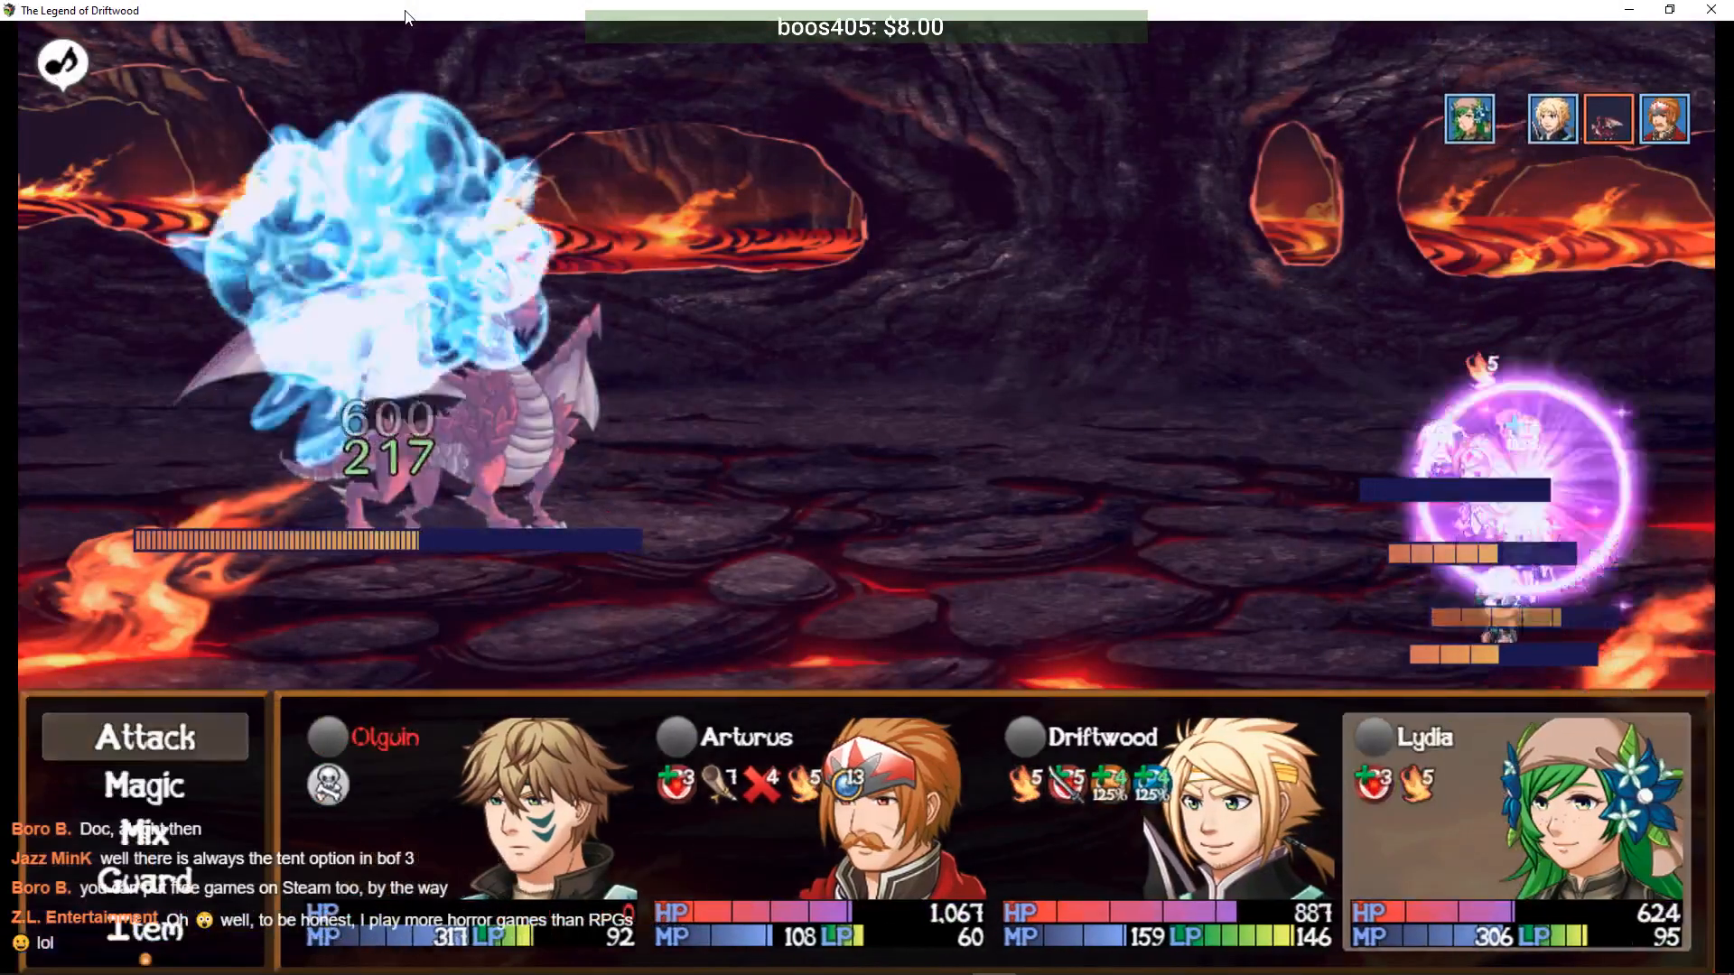
- Have Lydia revive the fallen Olguin with a Pheonix Brew from her items
key(Down)
key(Return)
key(Escape)
key(Down)
key(Down)
key(Down)
key(Return)
key(Right)
key(Return)
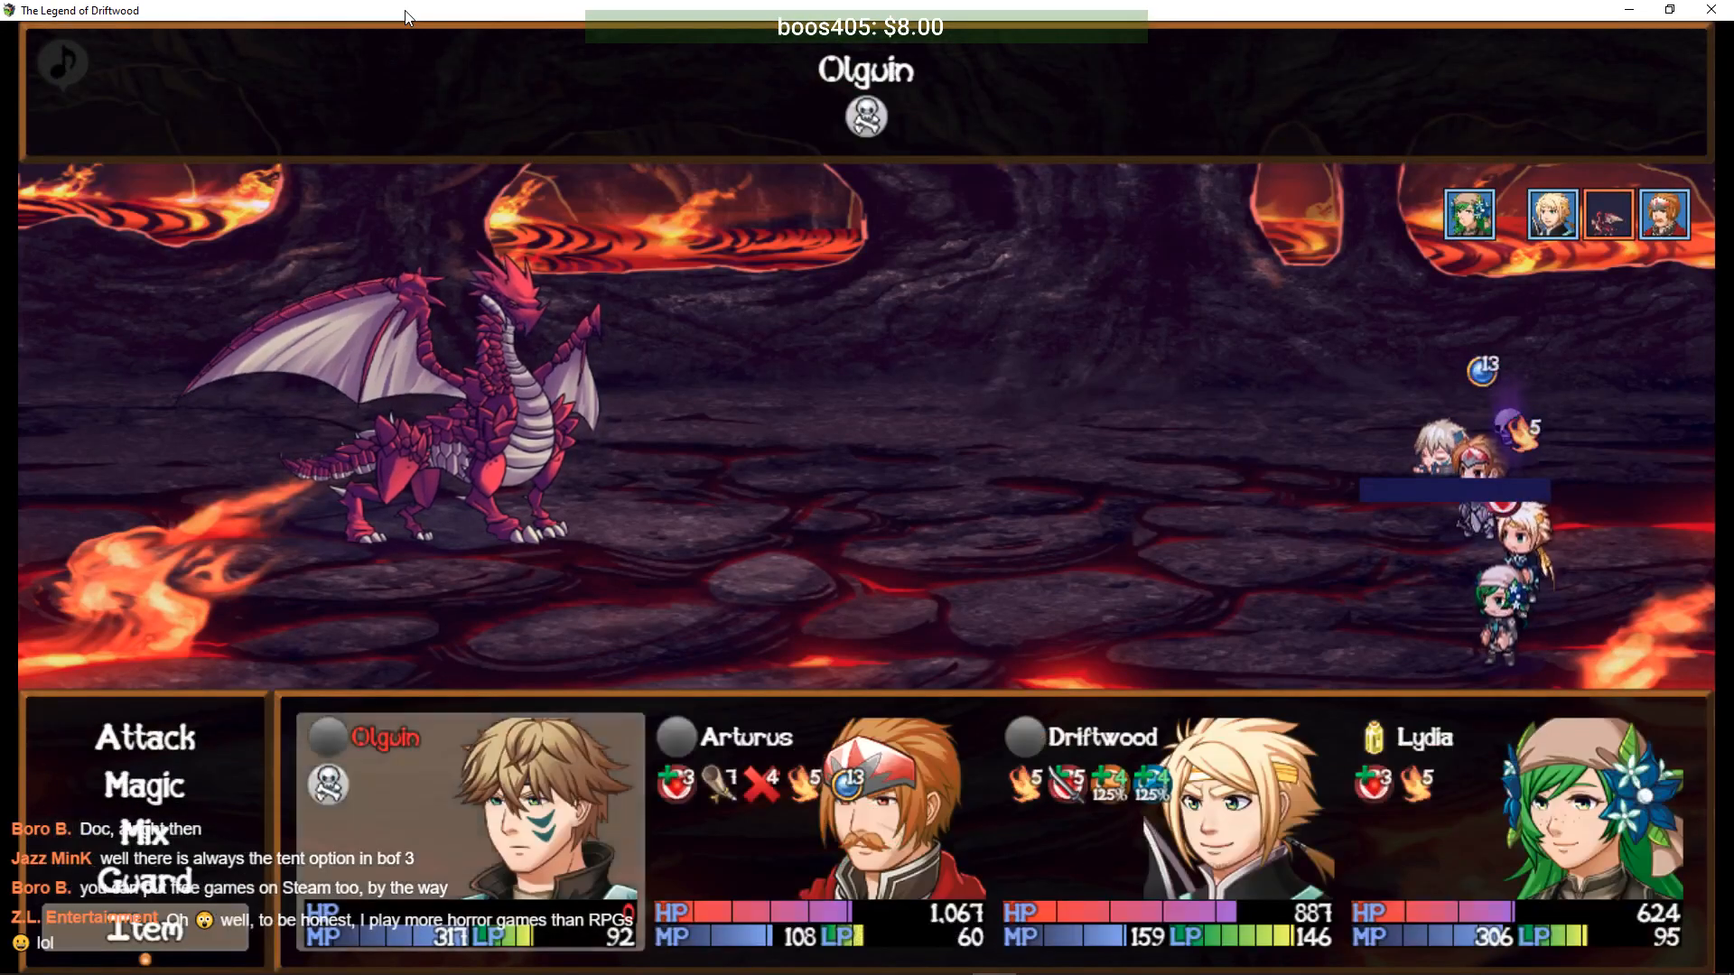
key(Return)
- Attack with Driftwood's Slice and buff Arturus with Knight's Valor until the party falls
key(Down)
key(Return)
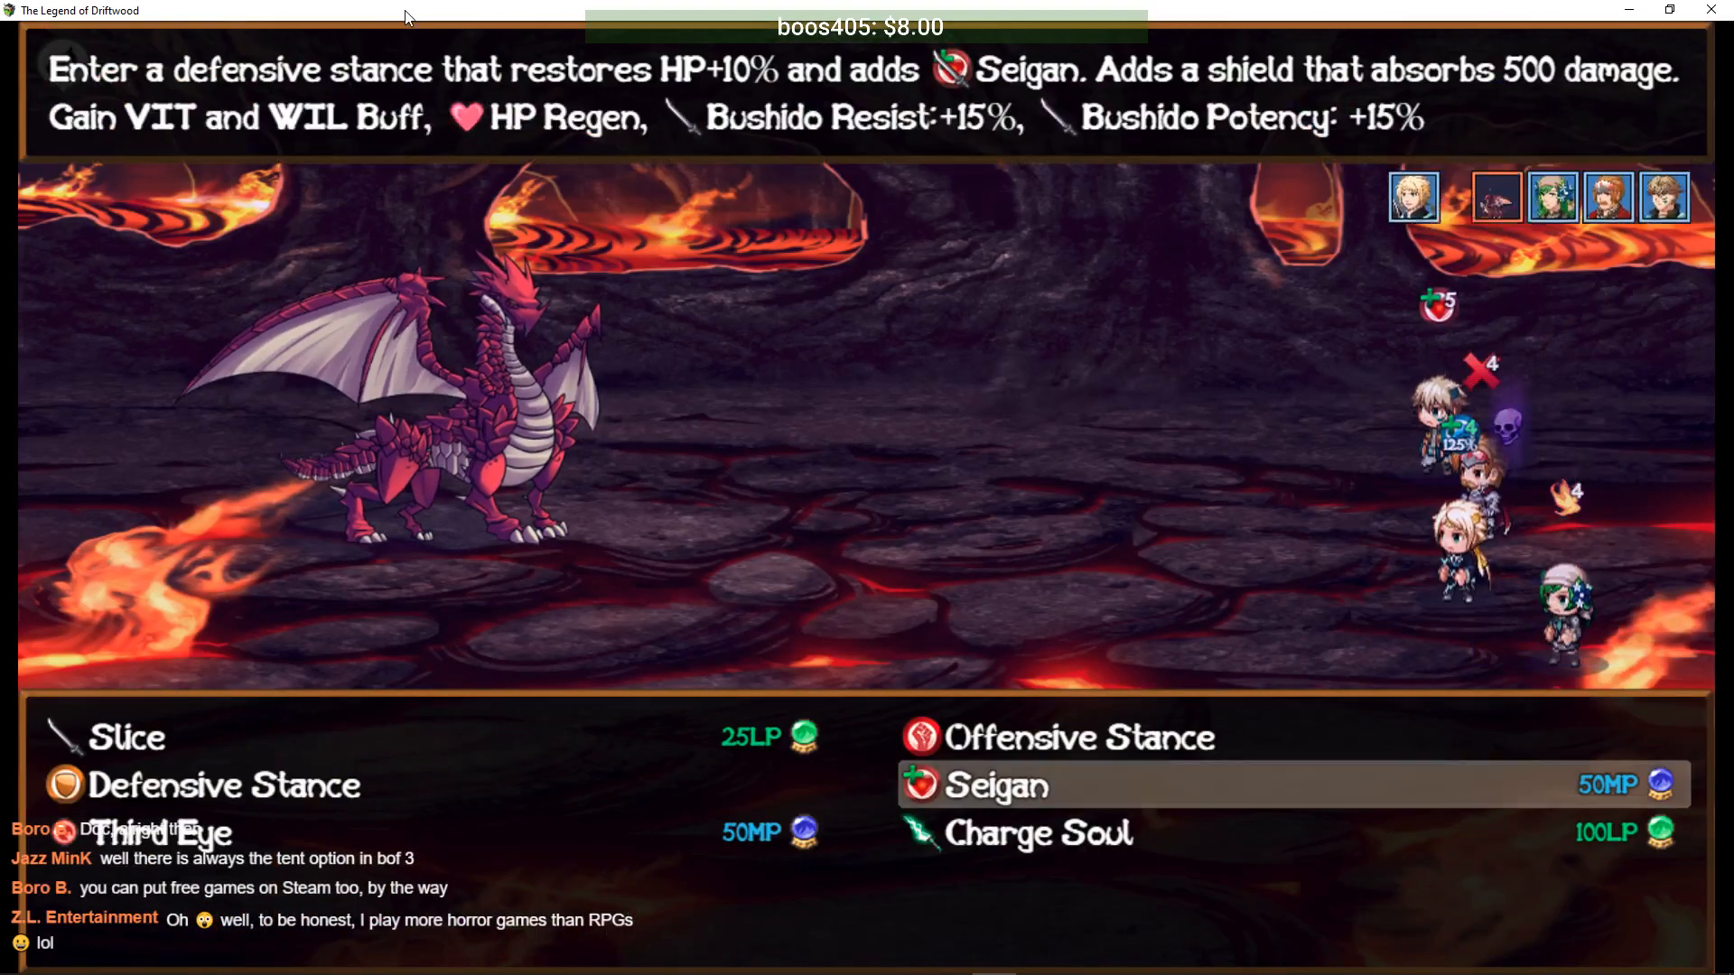
key(Left)
key(Up)
key(Return)
key(Return)
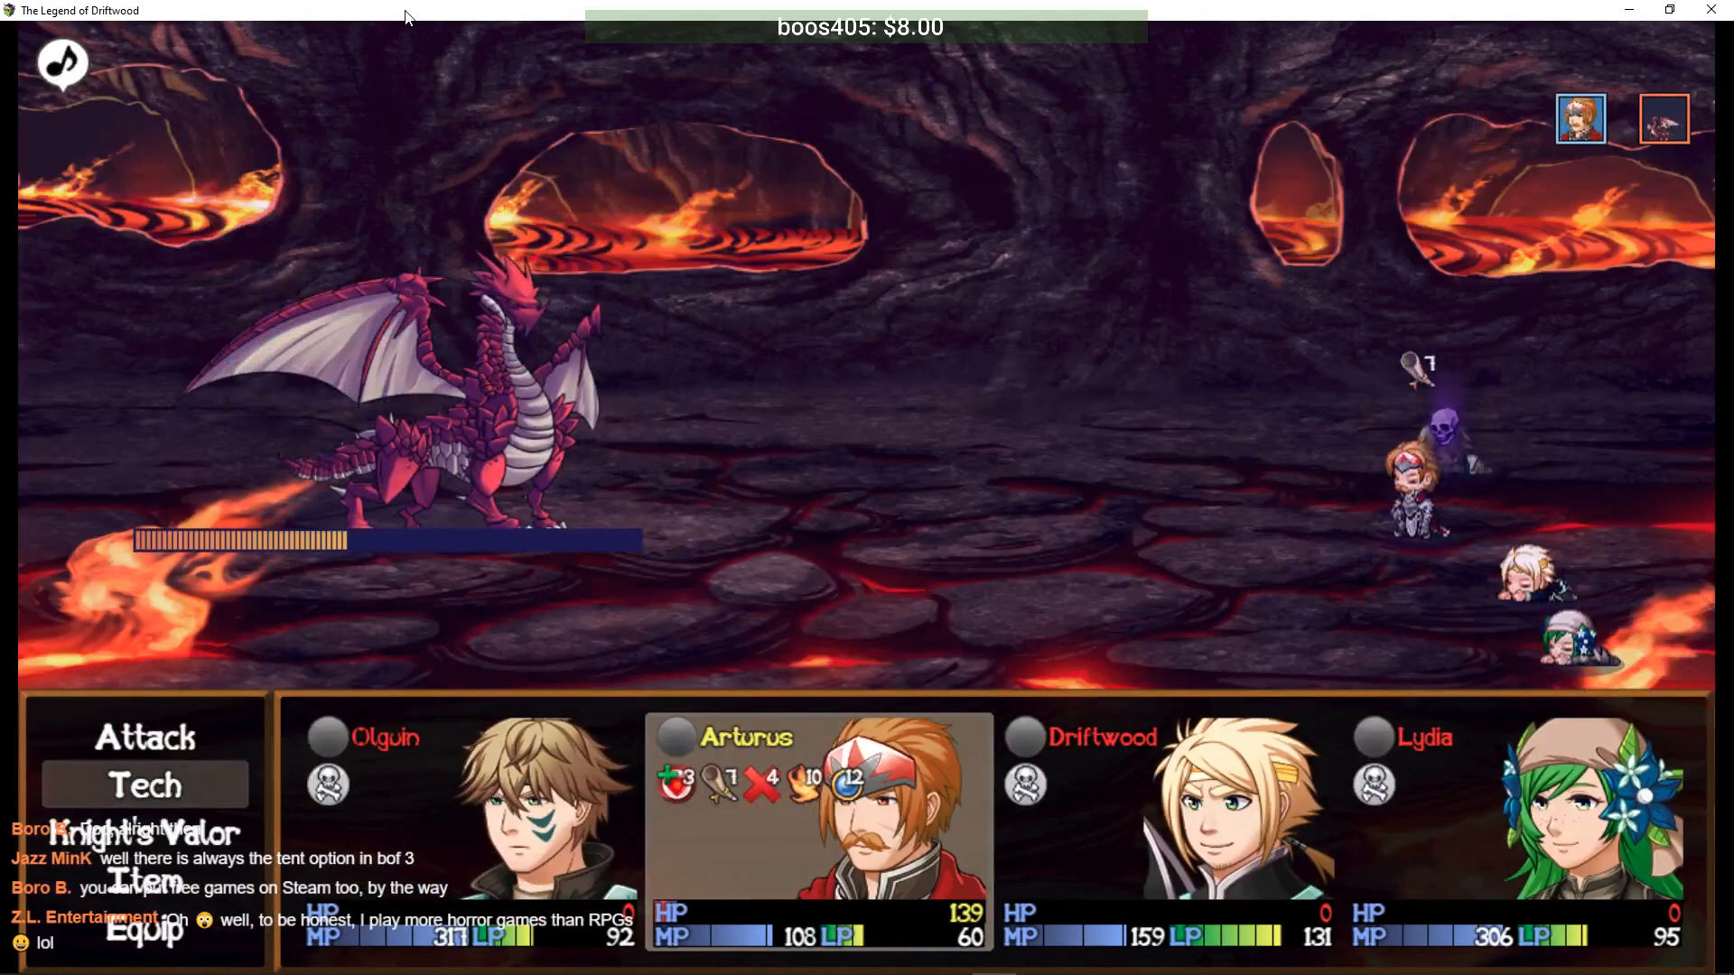
key(Return)
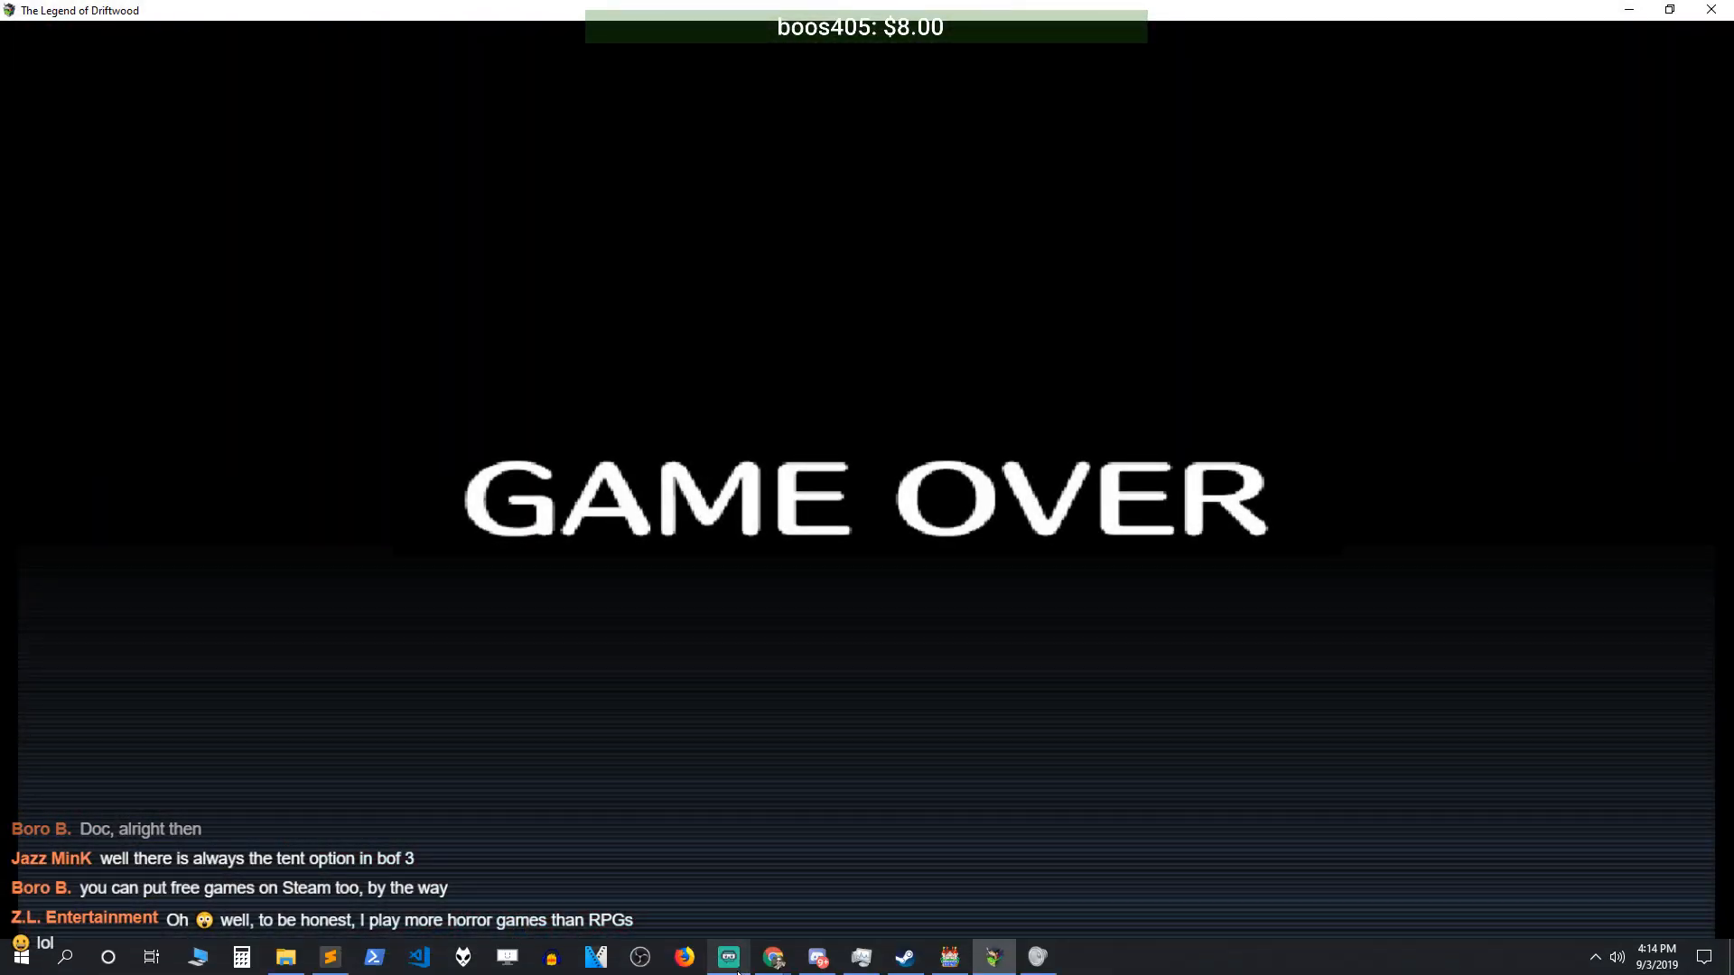
mouse_move(729, 957)
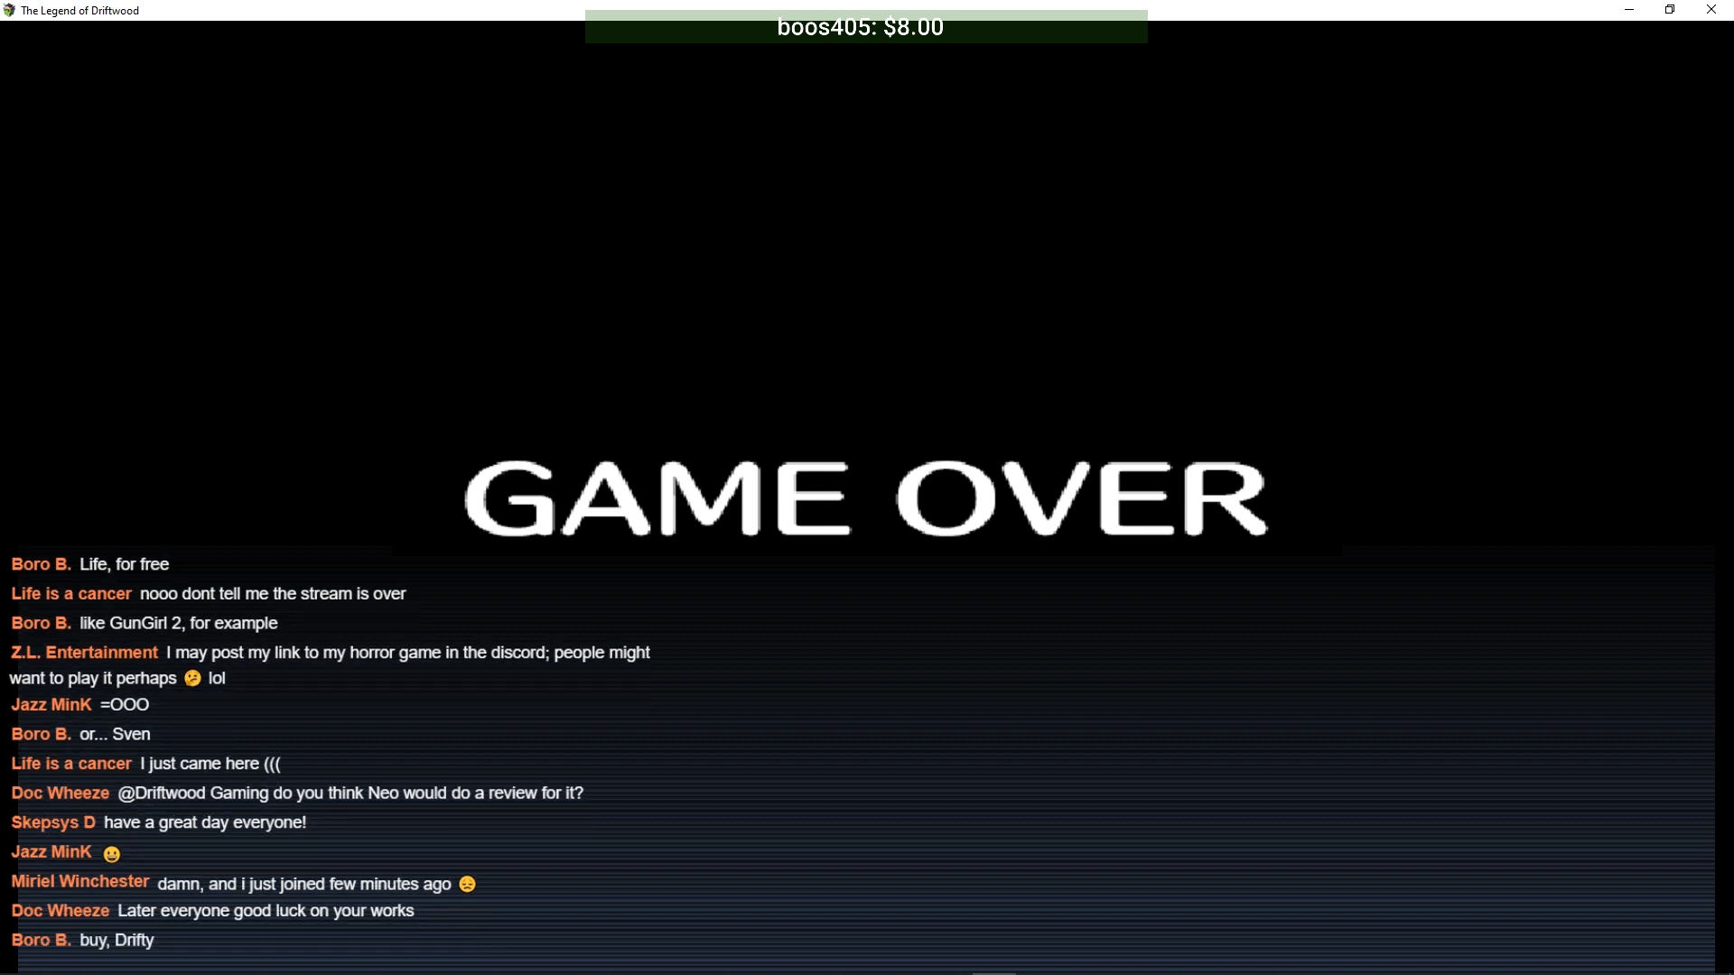
- Leave Game Over, close the game window, save Changelog.txt and minimize Sublime Text
click(890, 535)
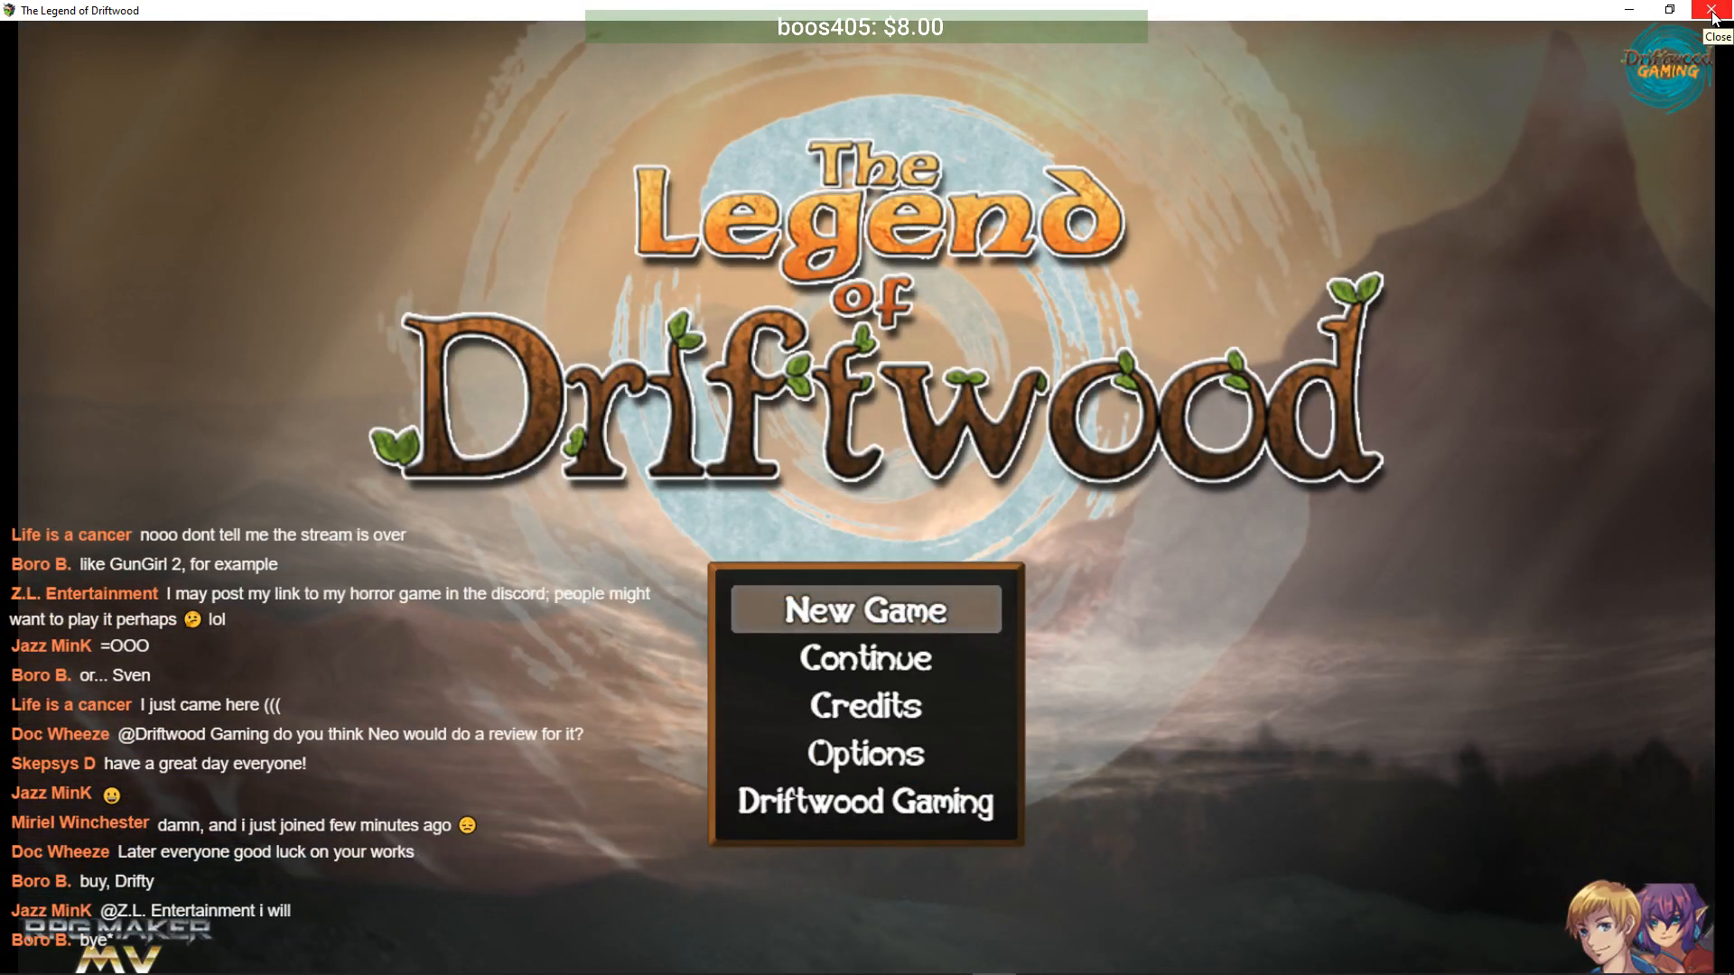
click(1713, 12)
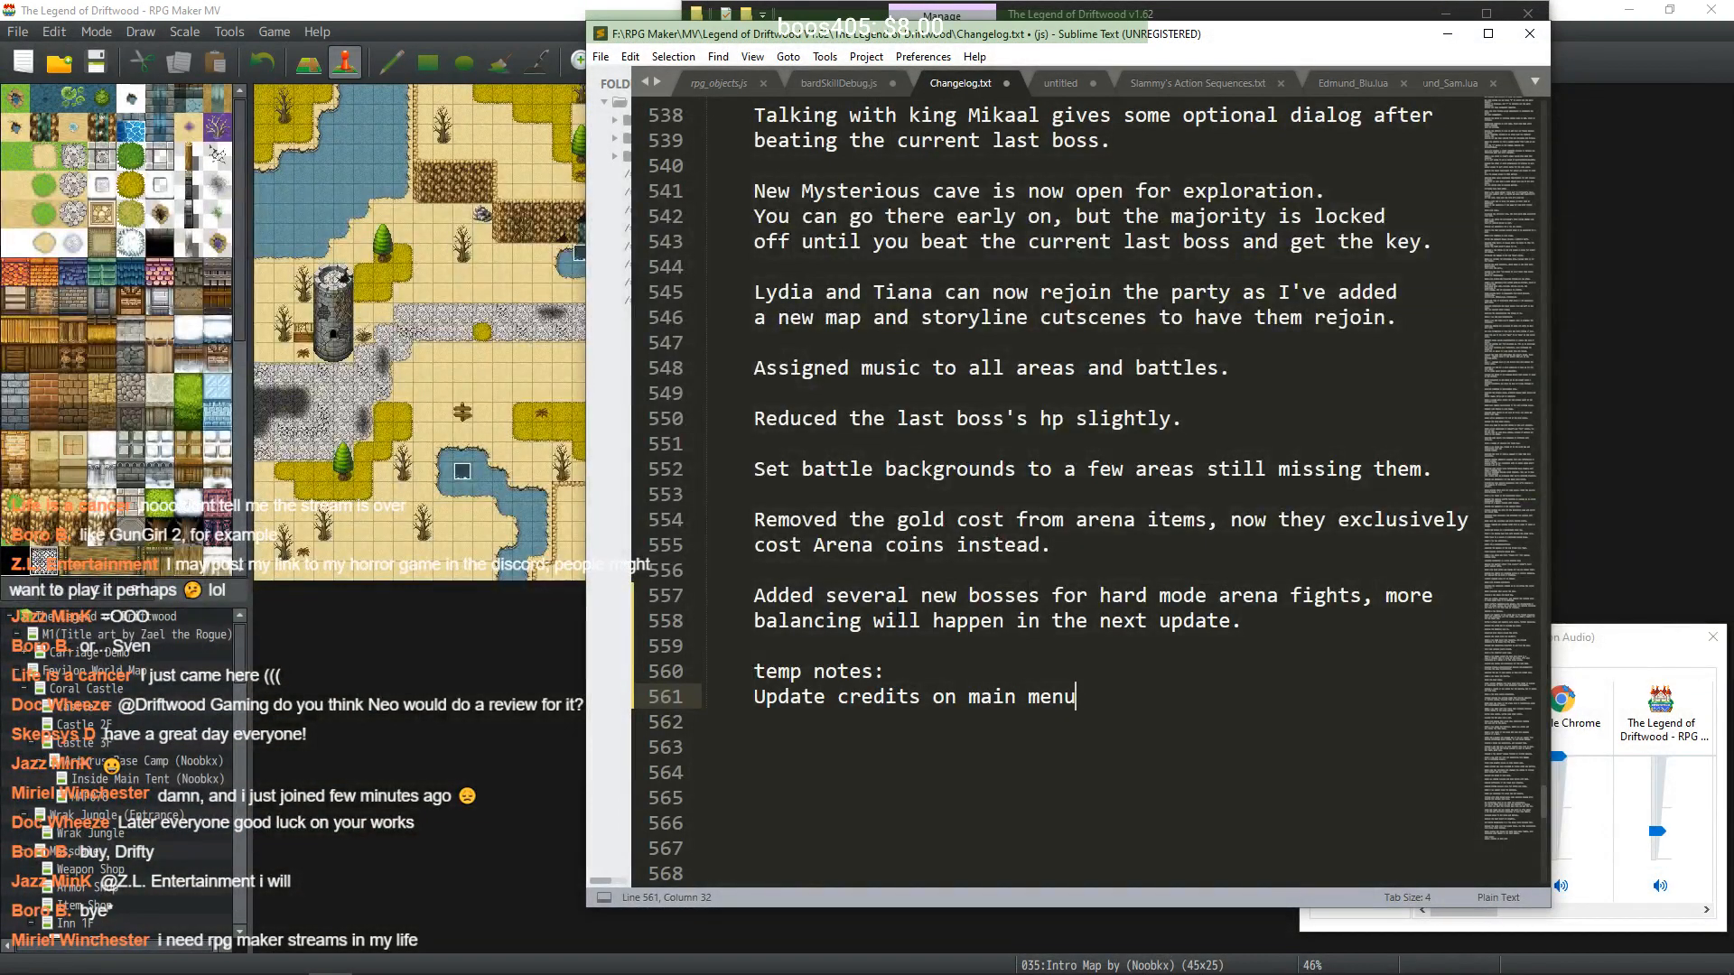
click(601, 56)
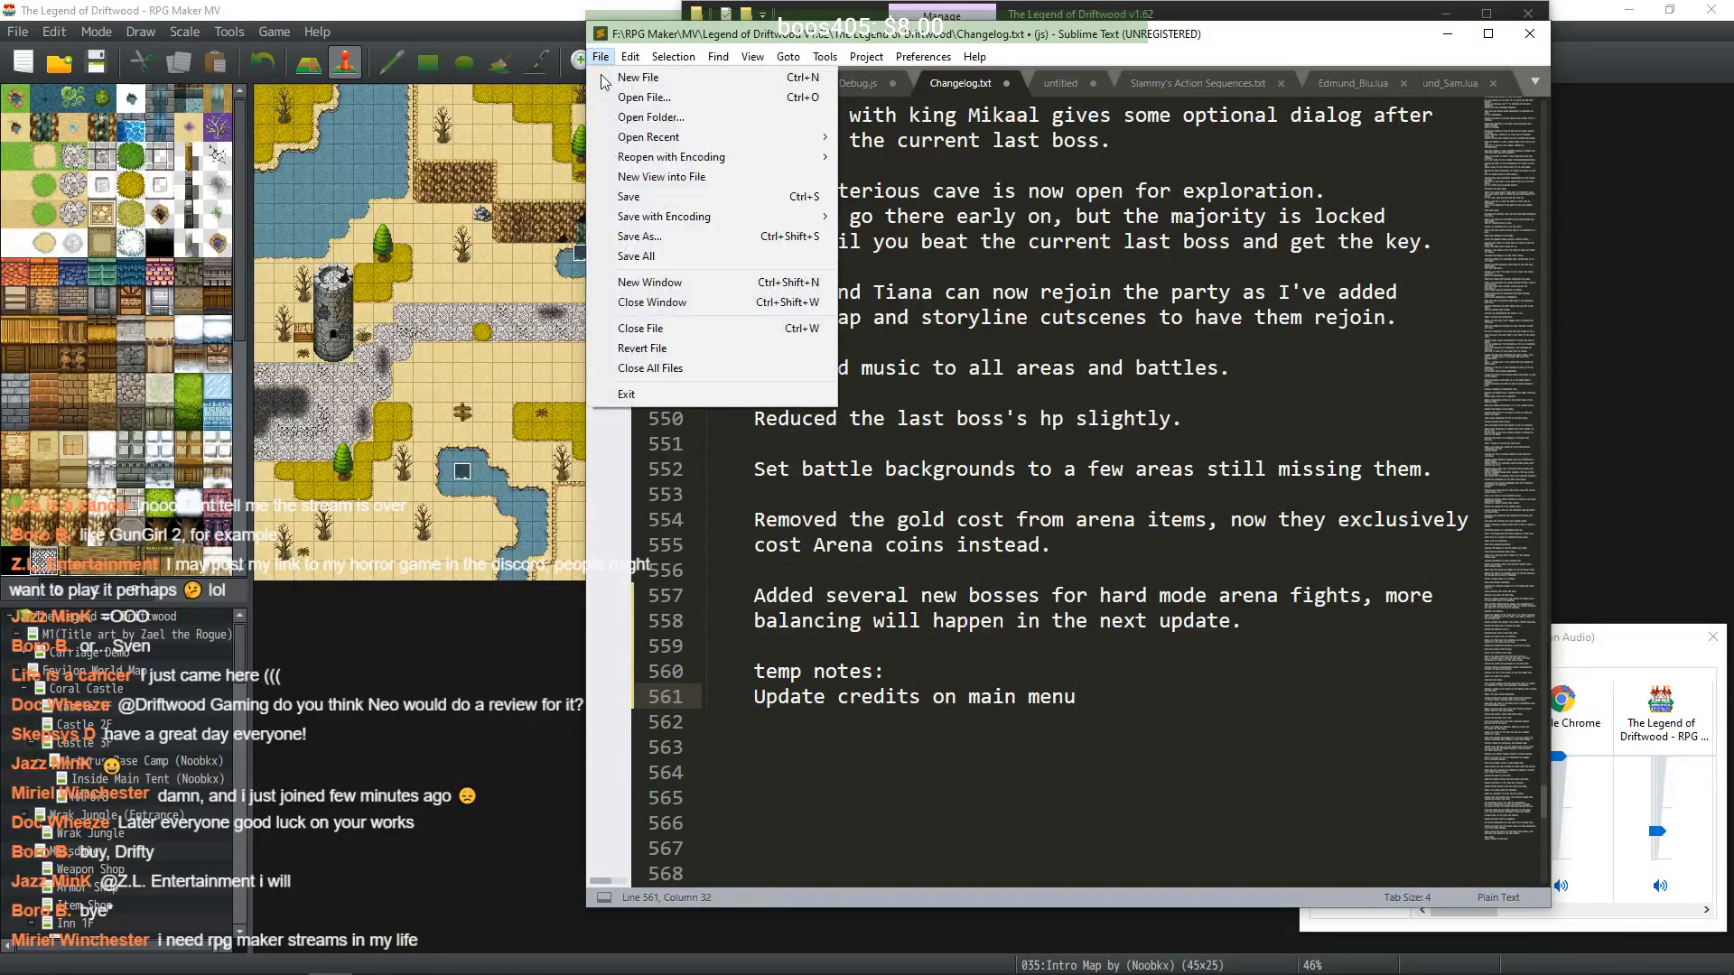
click(636, 196)
click(1448, 34)
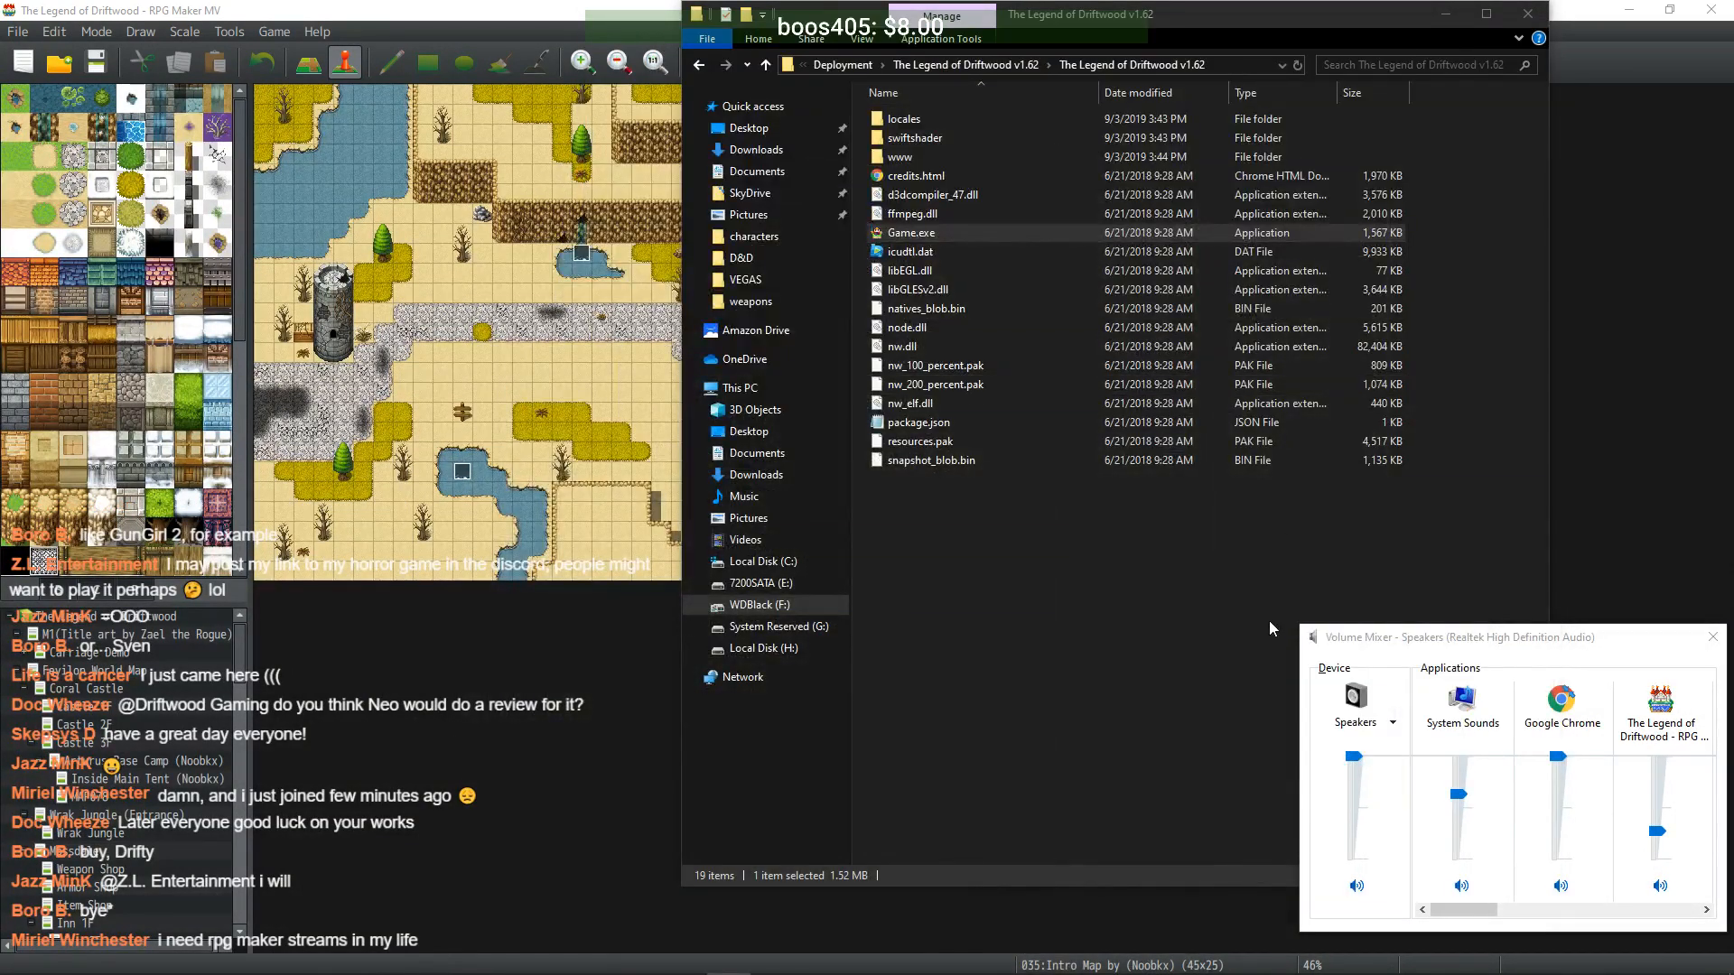